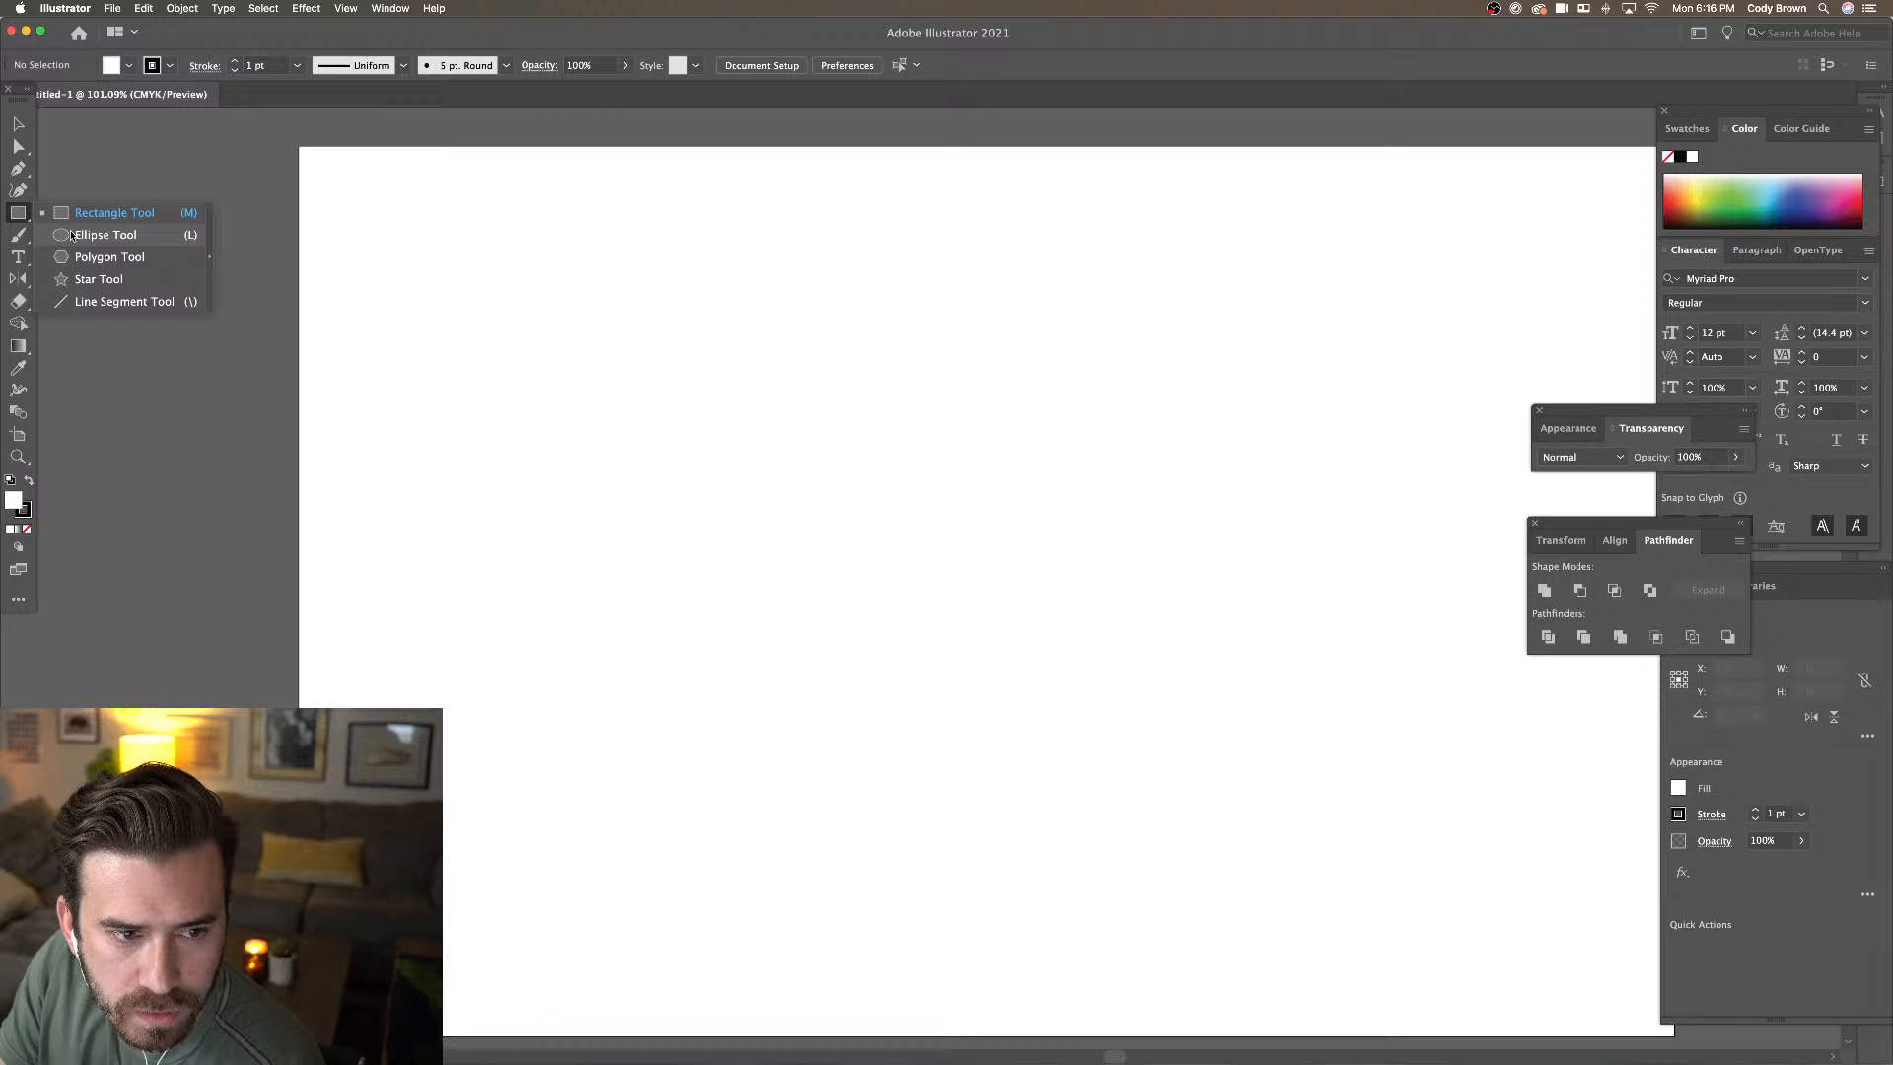
# Draw a circle on the artboard and set its fill to None
pyautogui.click(98, 234)
pyautogui.moveTo(577, 303); pyautogui.dragTo(793, 515)
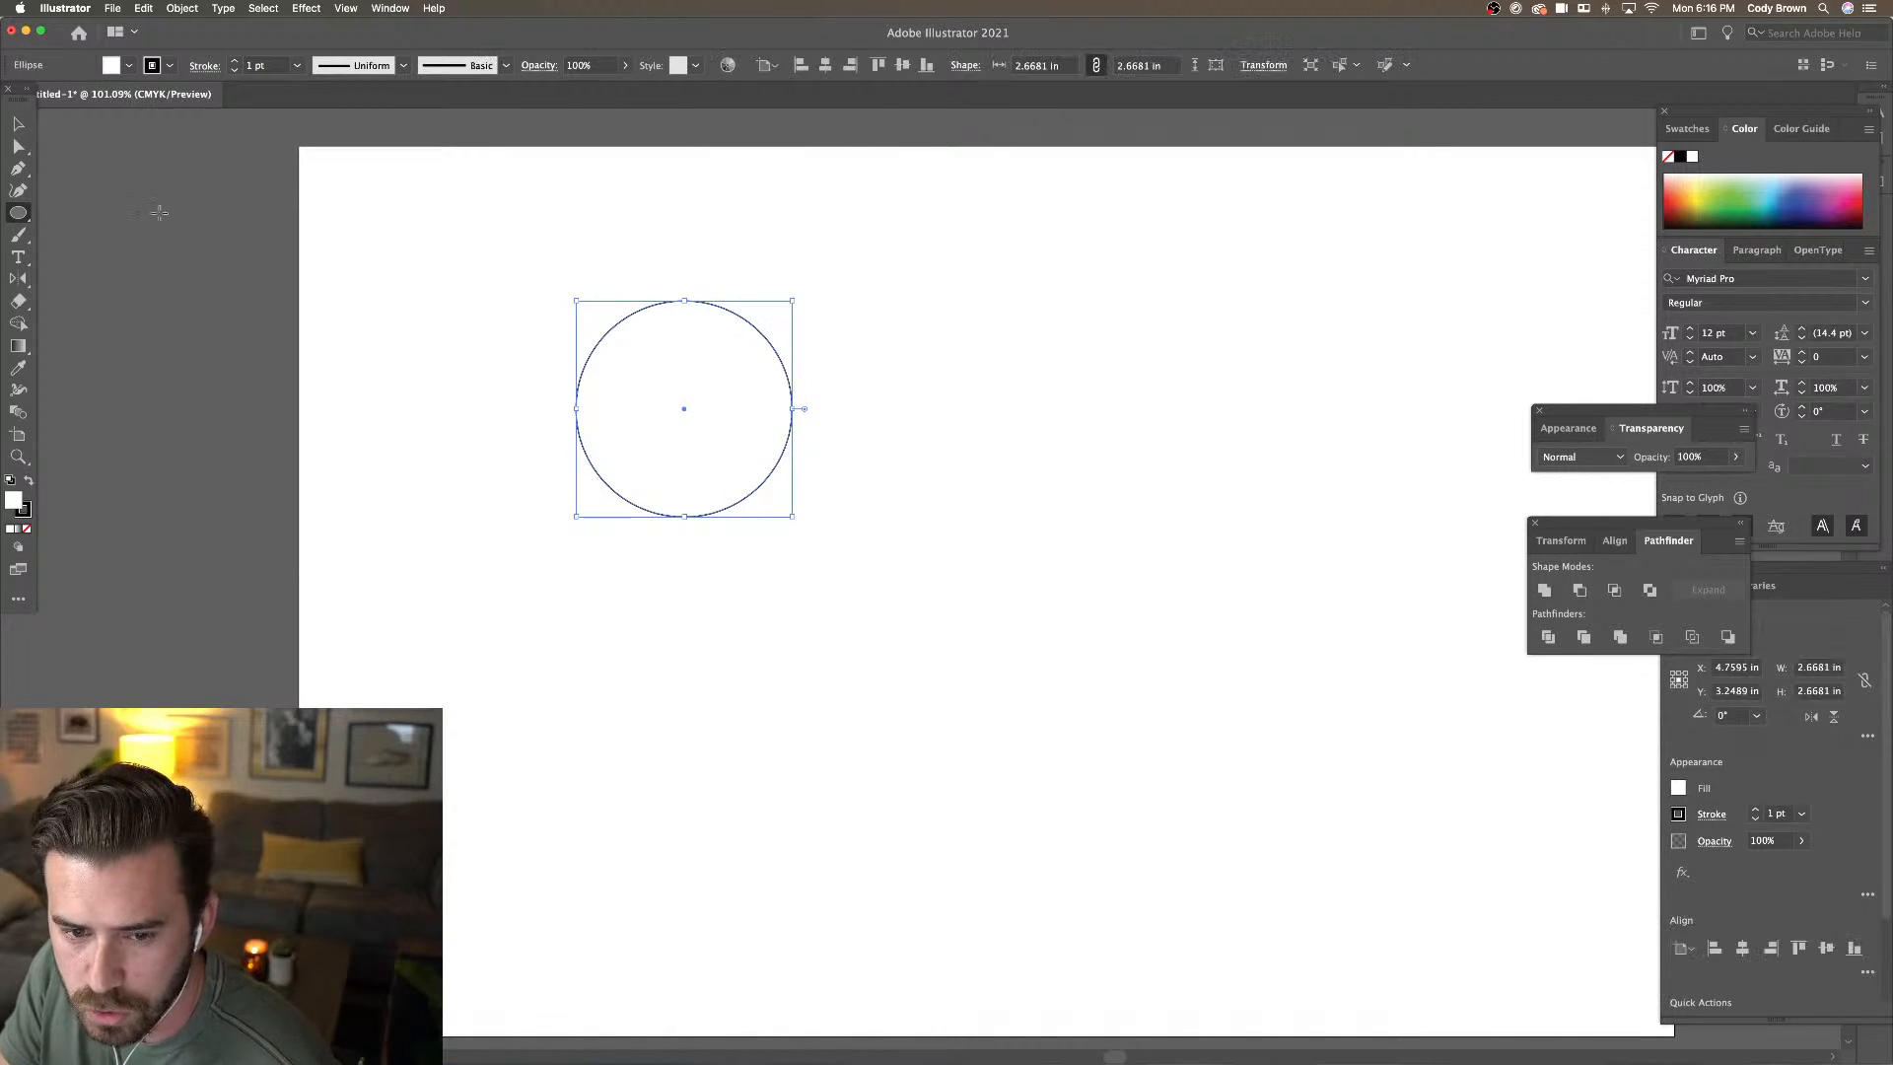
pyautogui.click(129, 65)
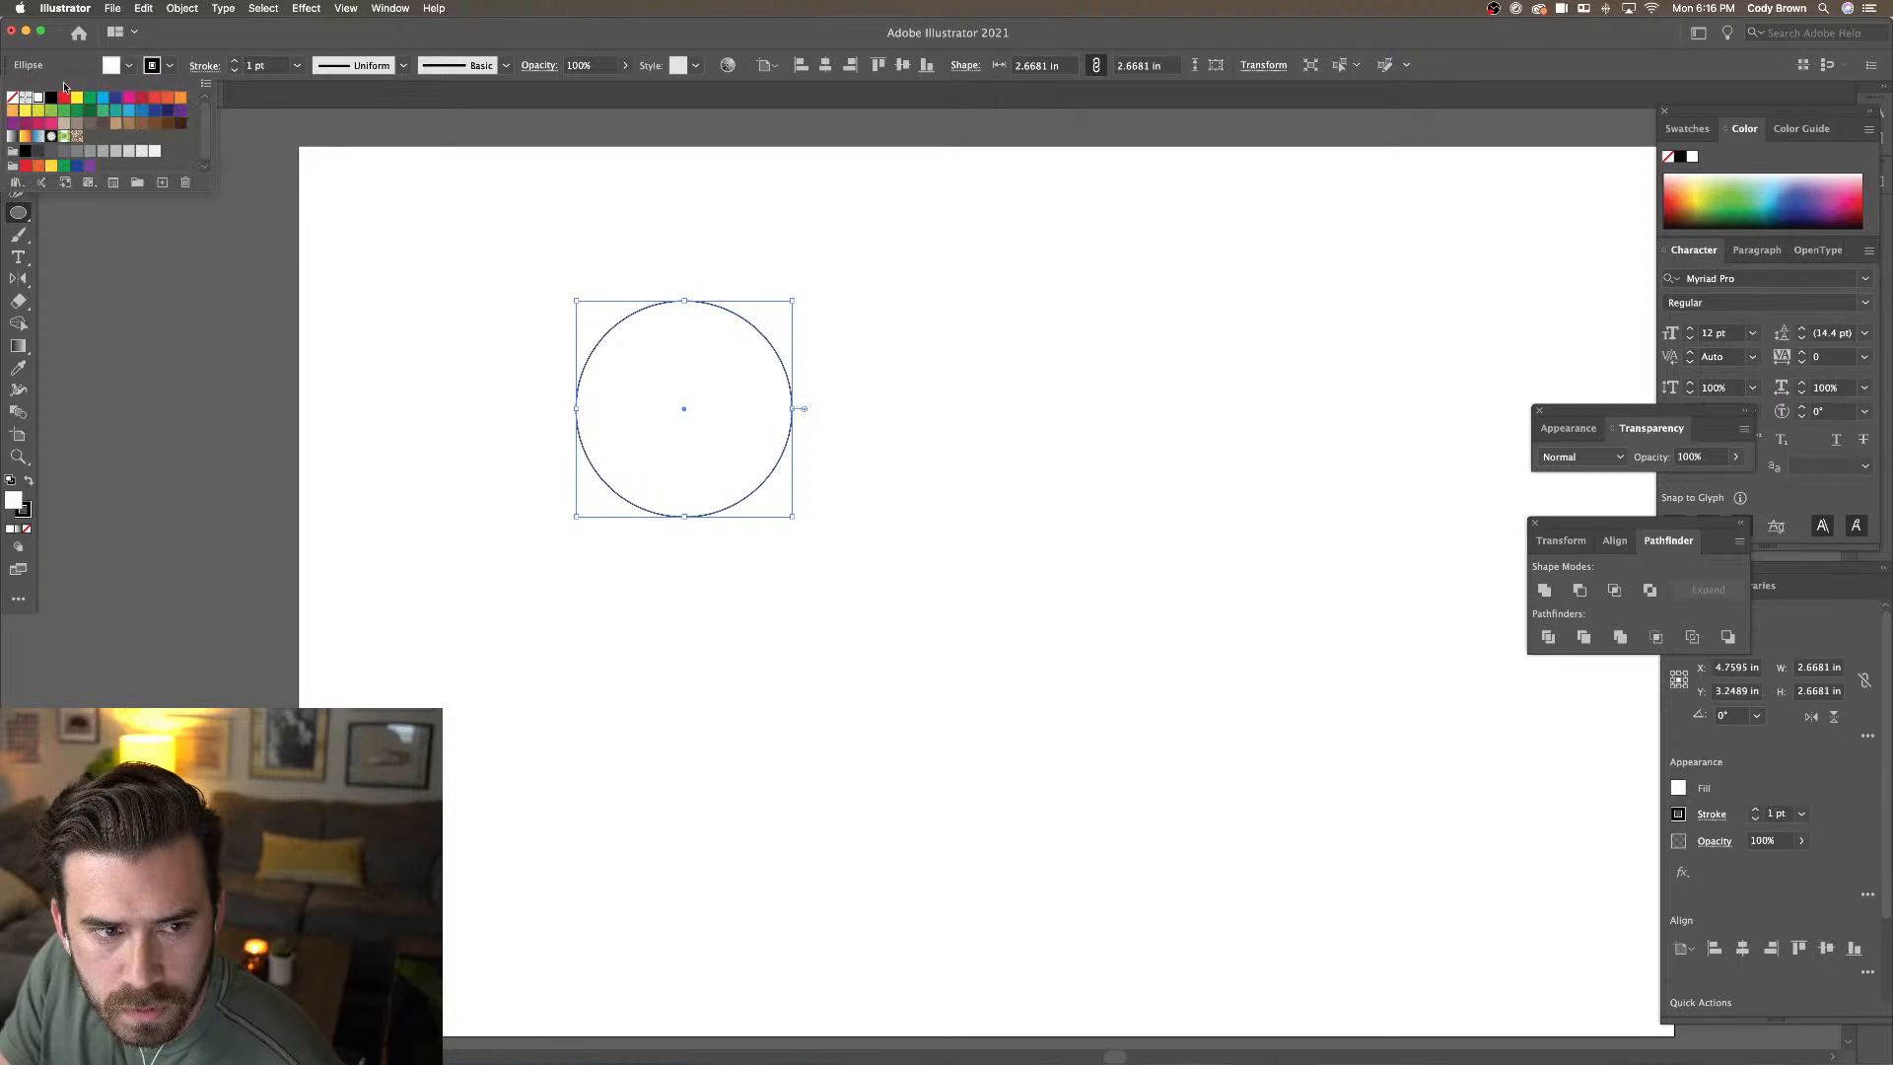
pyautogui.click(18, 103)
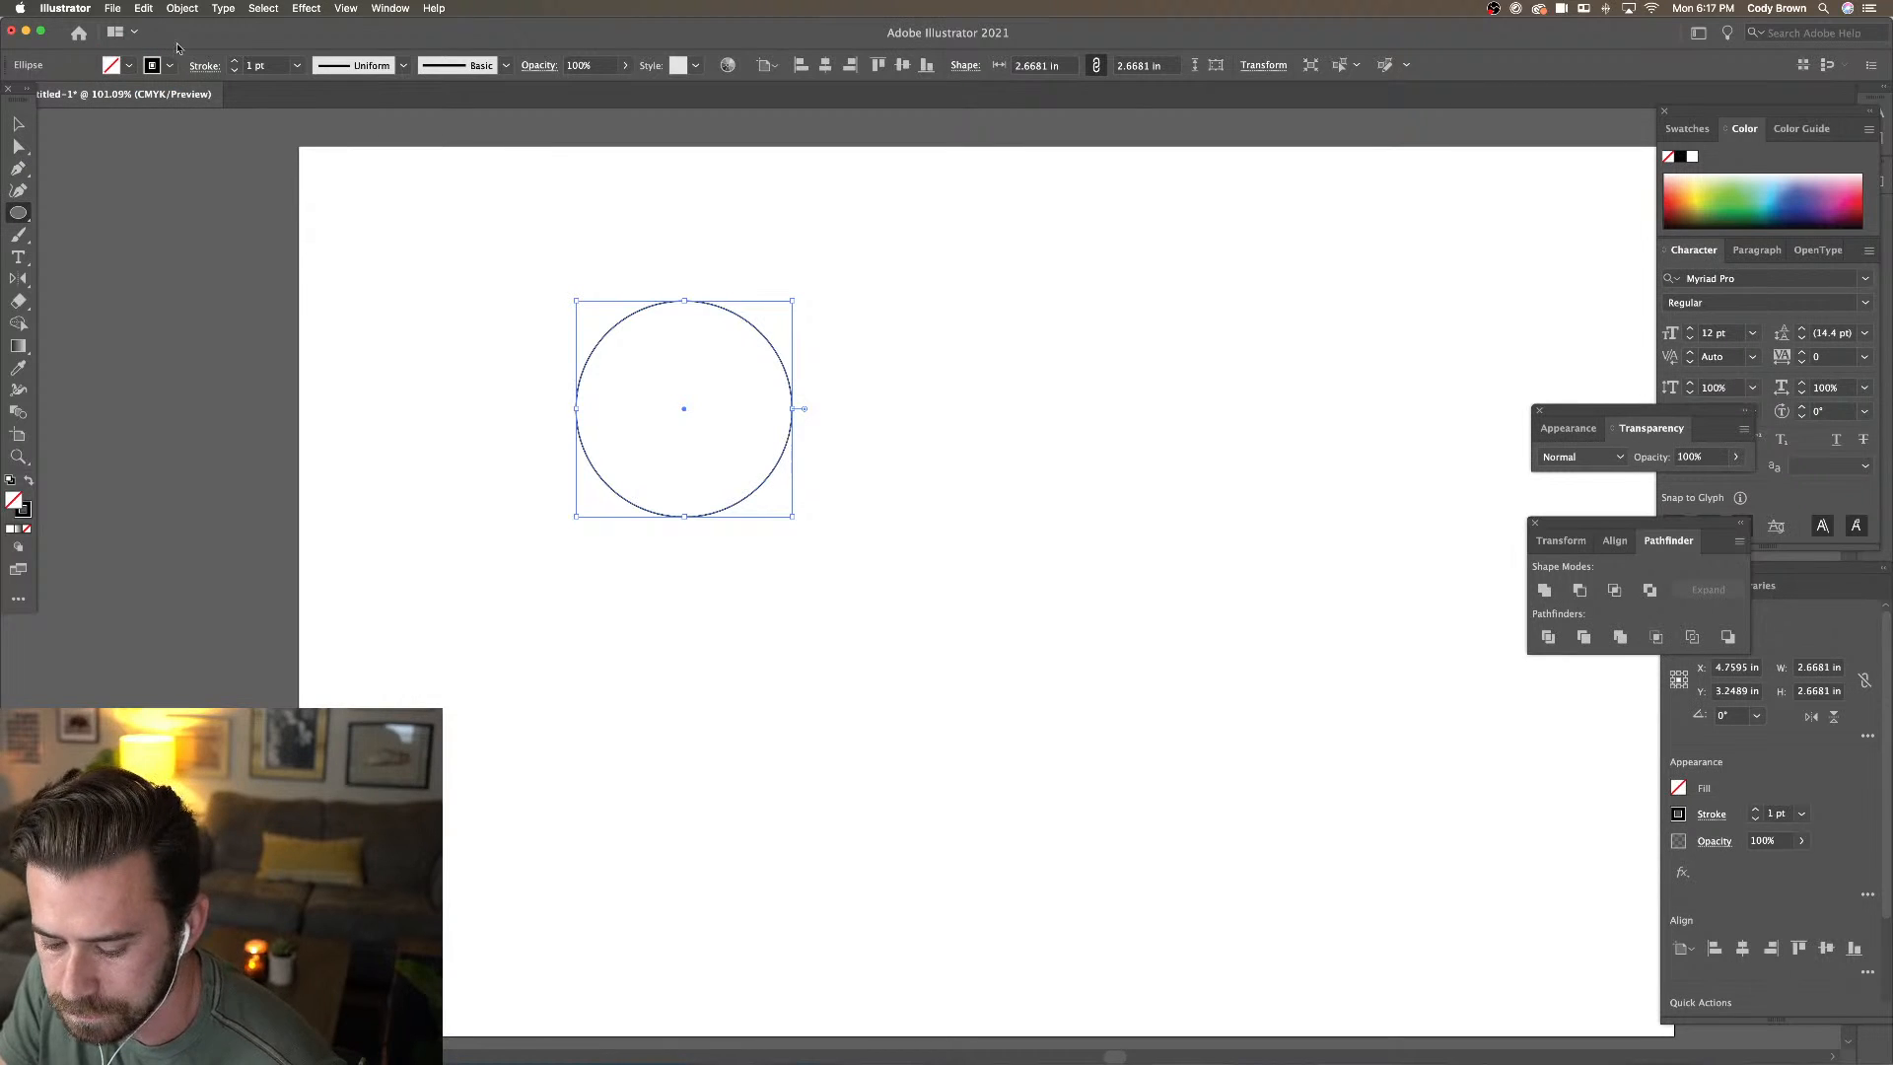
# Type NATIONAL BARK along the circle's edge with Type on a Path
pyautogui.moveTo(17, 256); pyautogui.dragTo(45, 271)
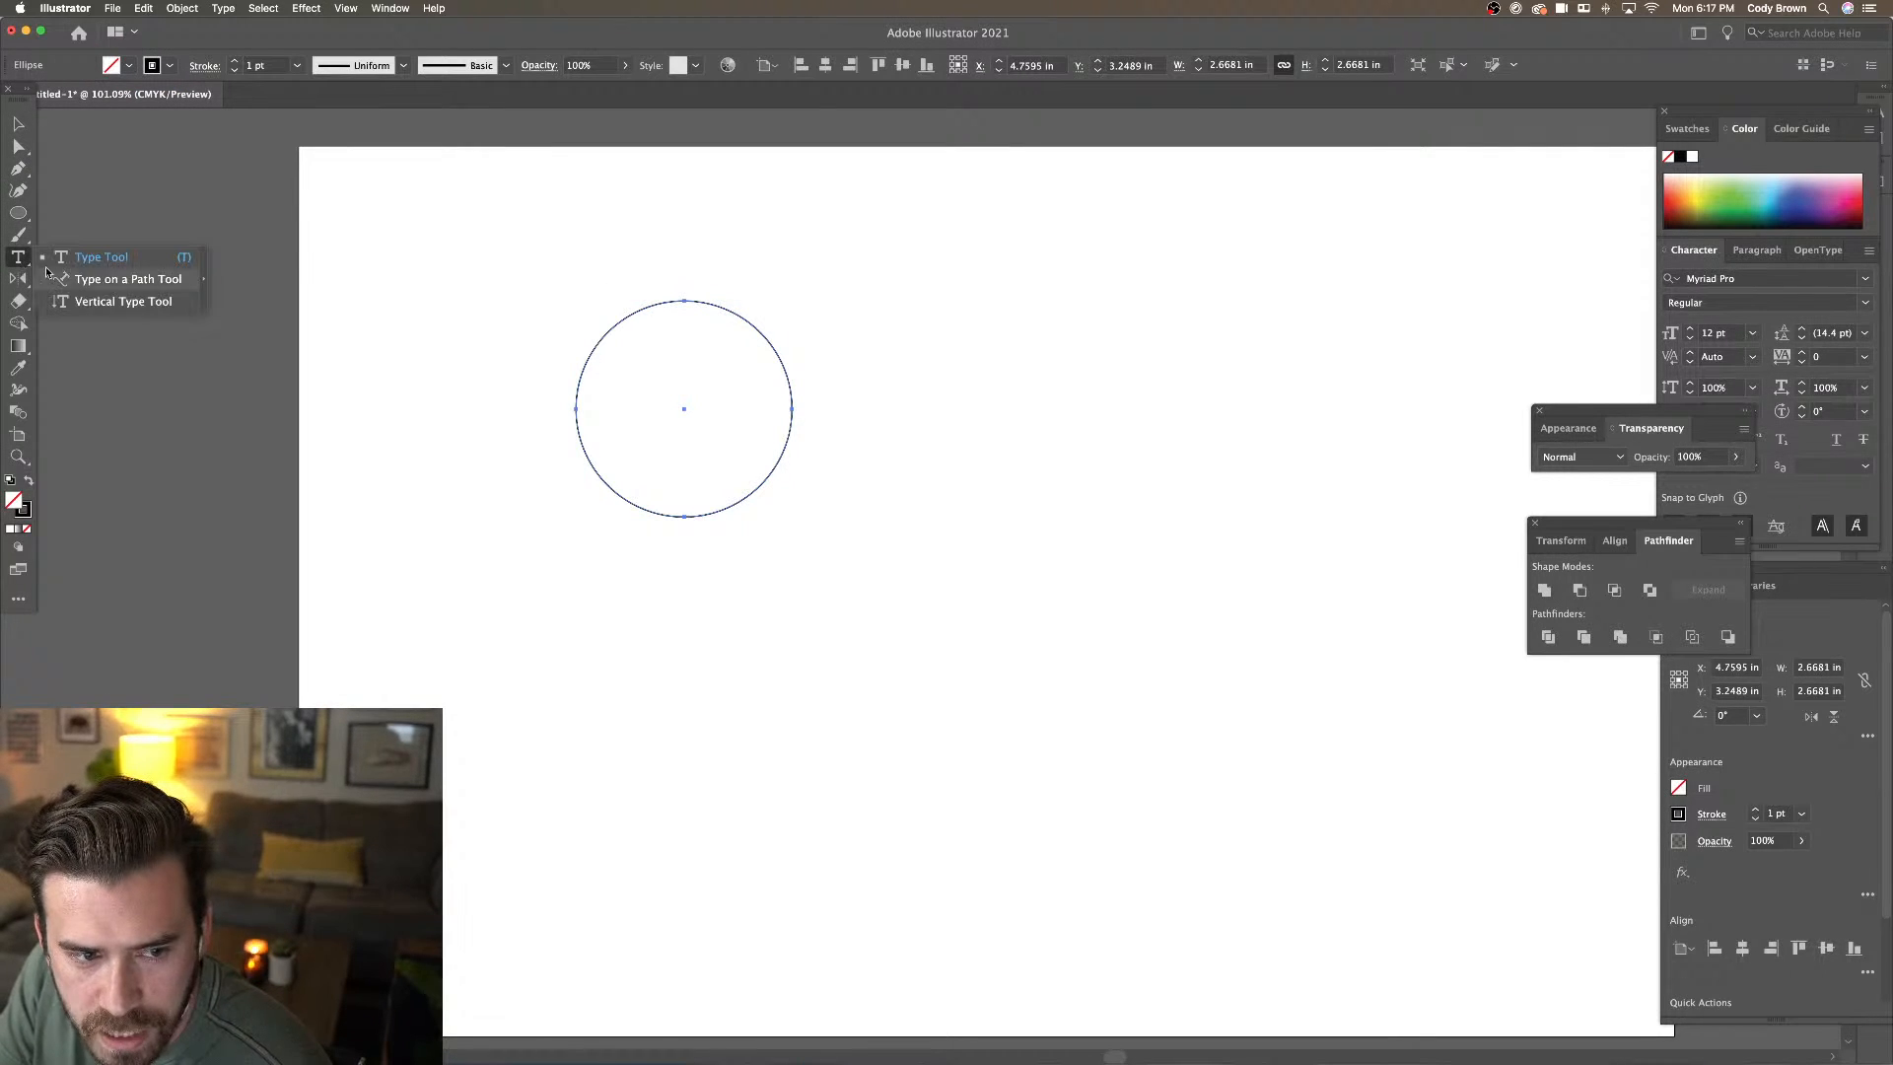
pyautogui.click(92, 280)
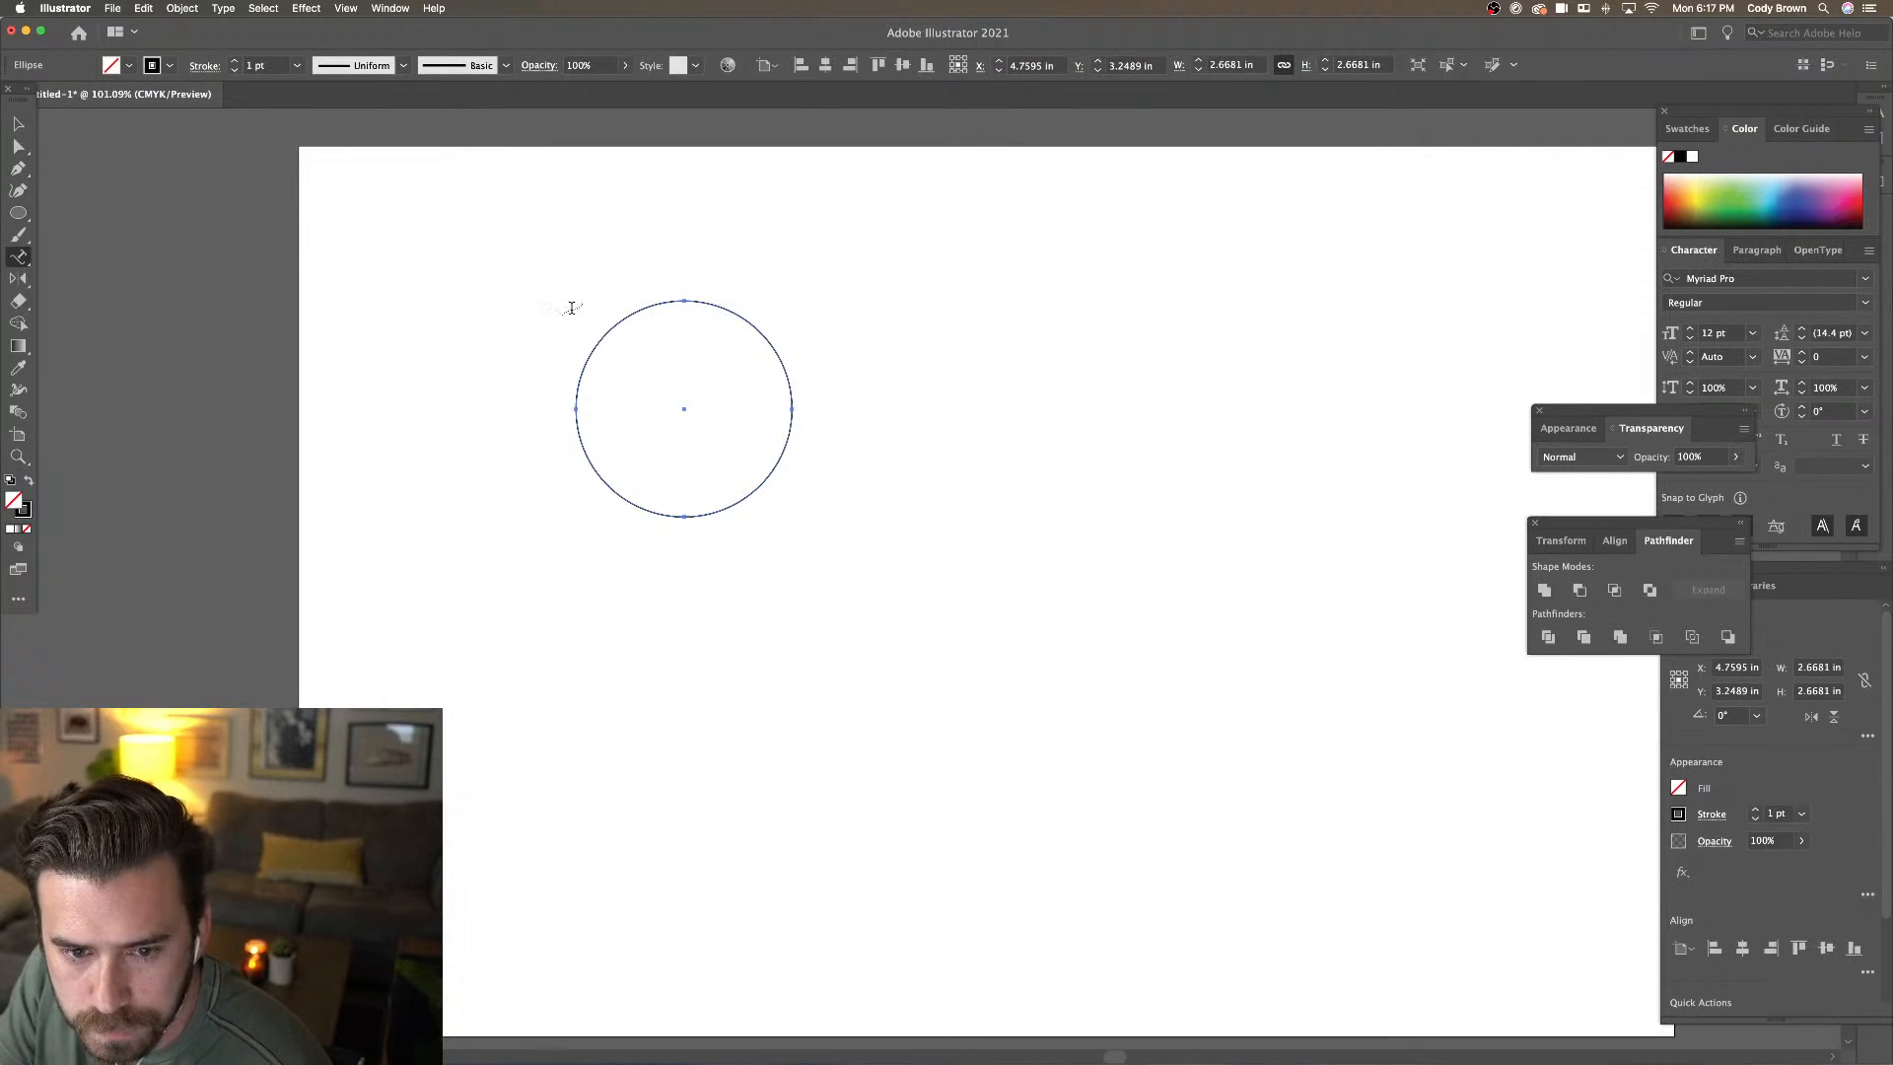
pyautogui.click(621, 321)
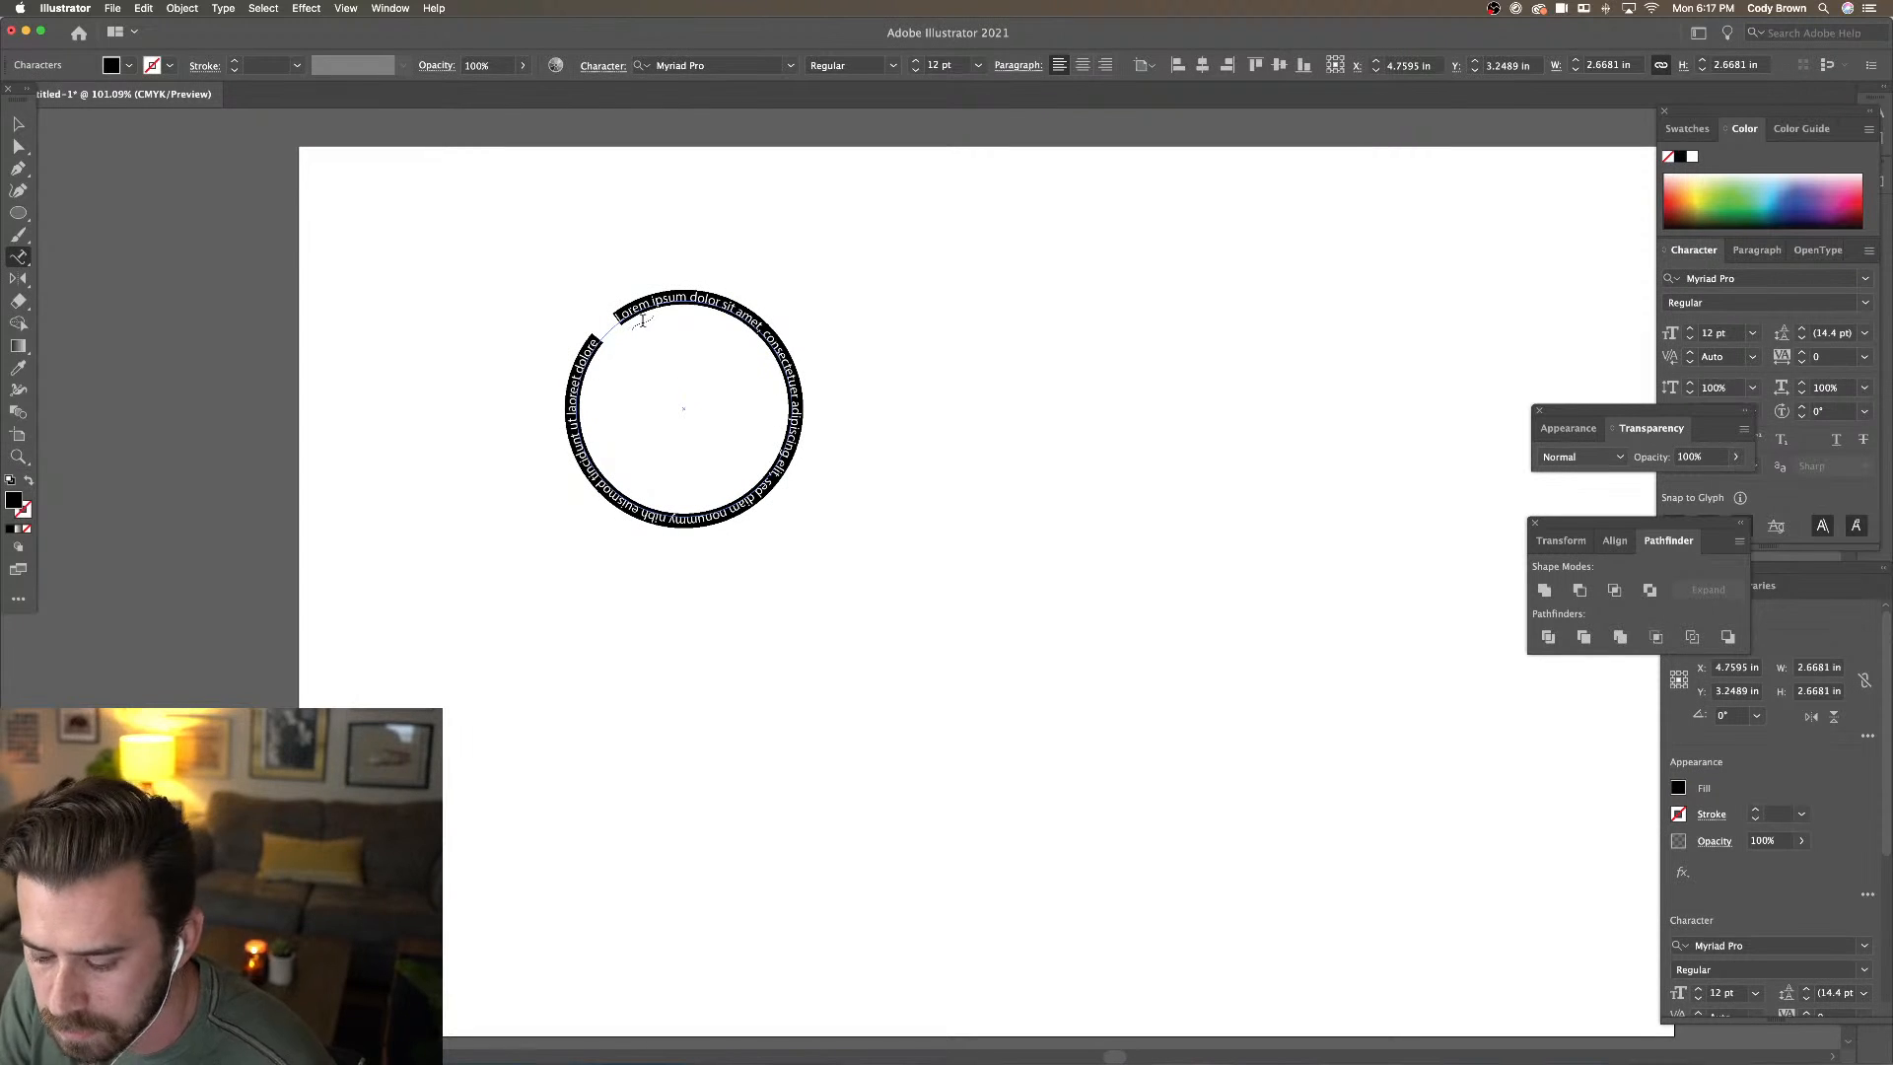
pyautogui.write('NATIONAL BARK')
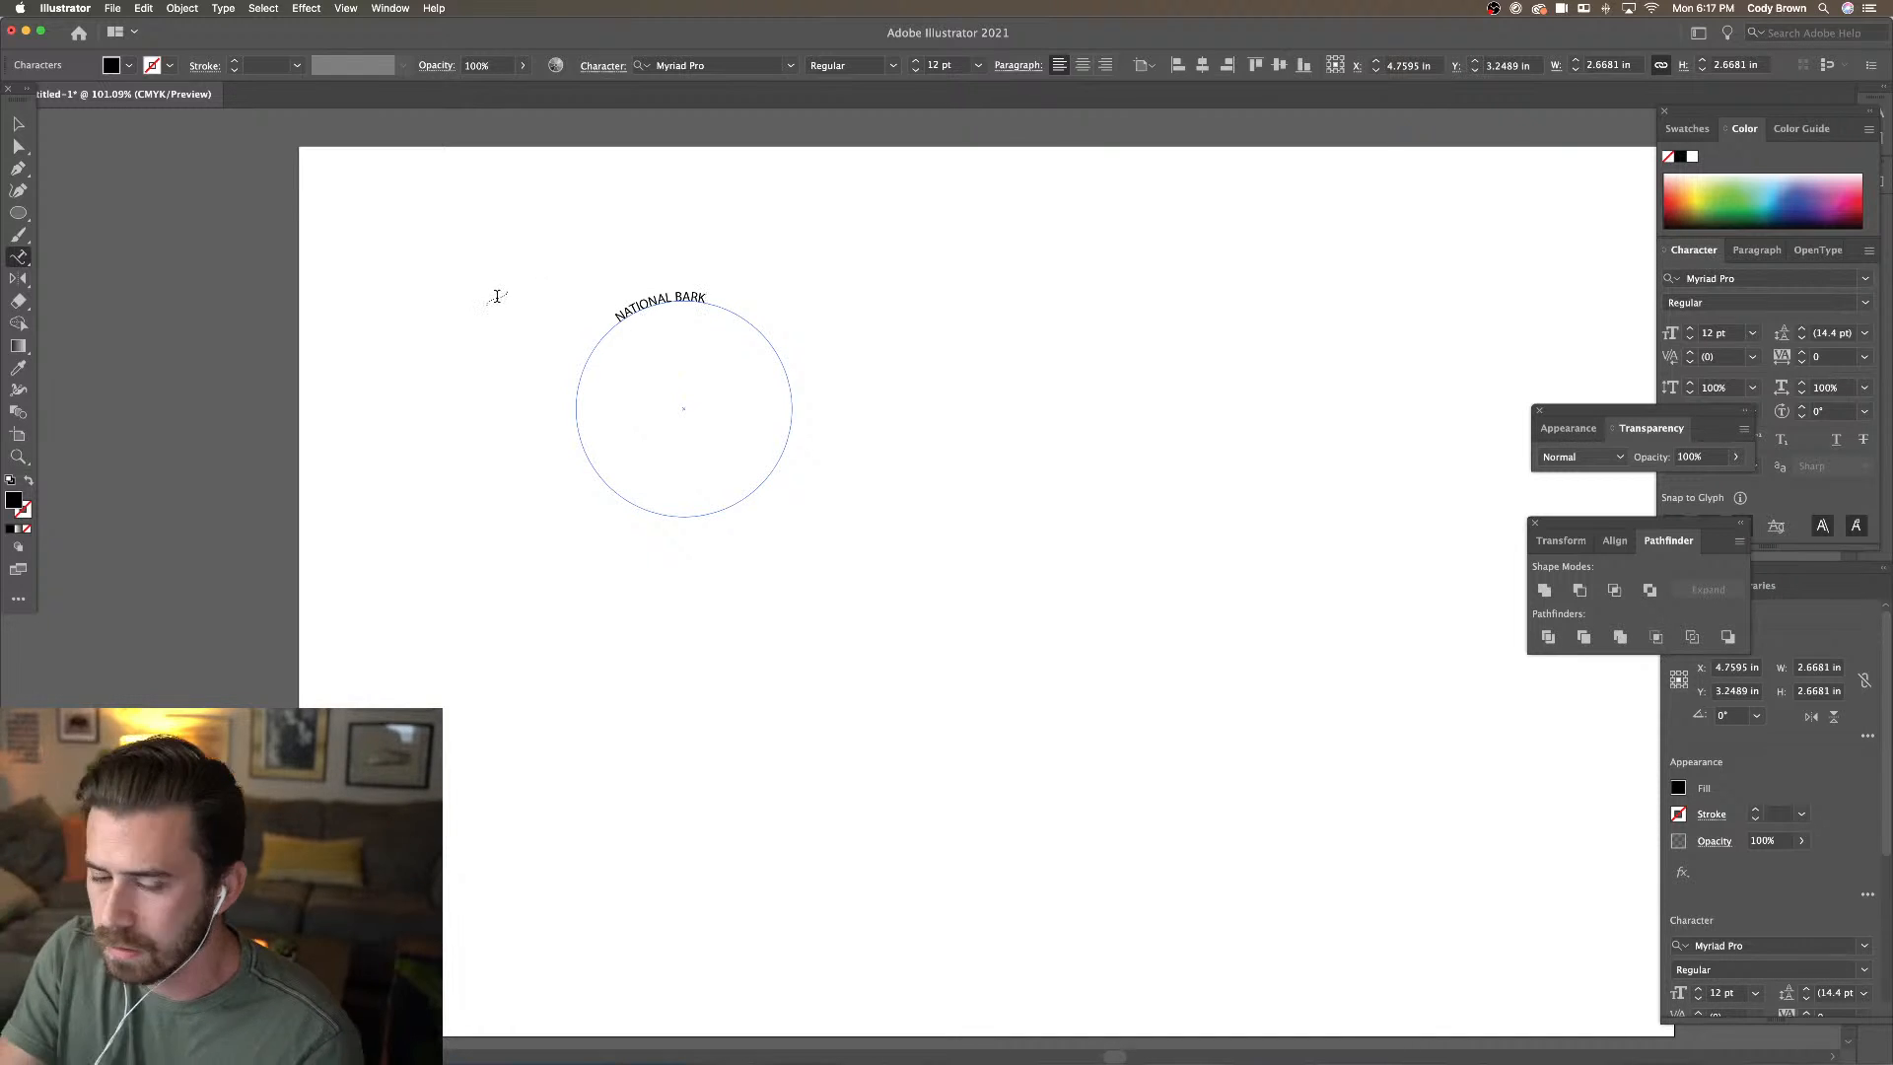
# Enlarge the curved text to 27 pt and slide it further left along the arc
pyautogui.click(17, 124)
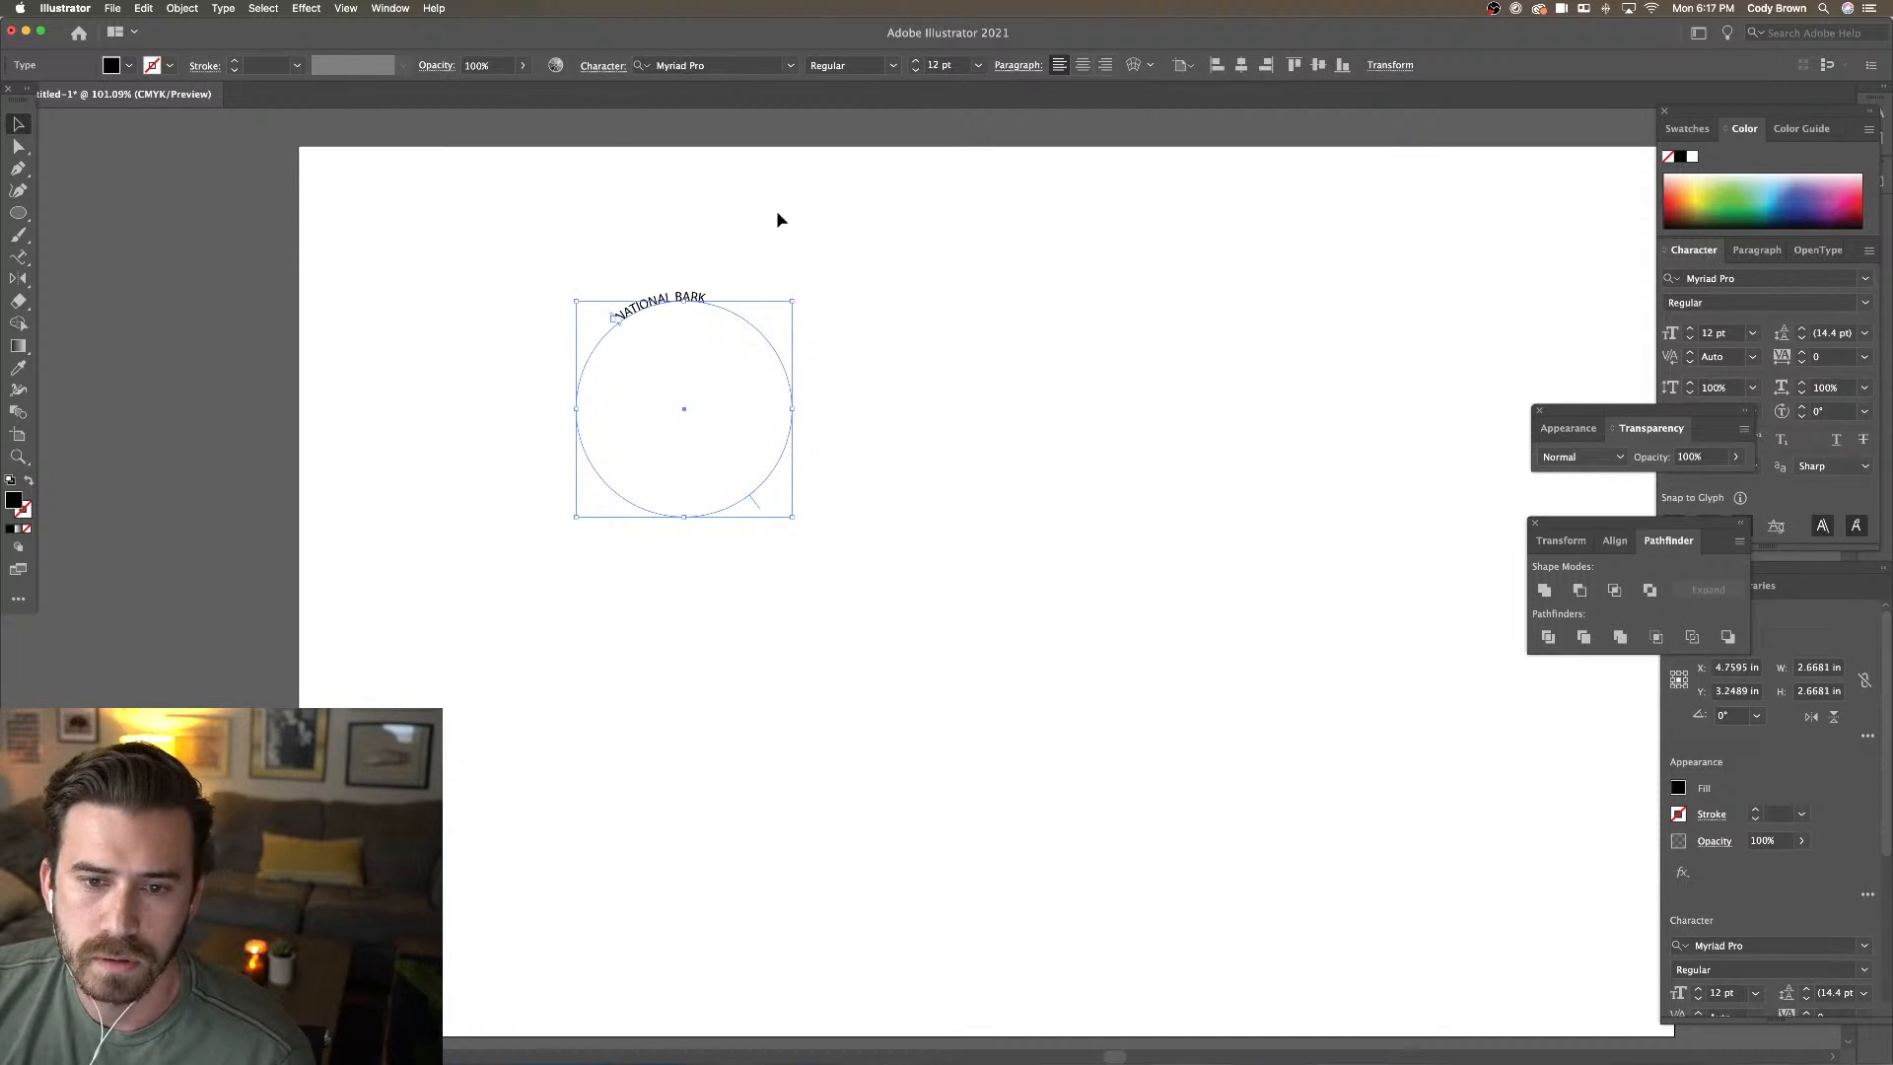
pyautogui.click(915, 62)
pyautogui.click(915, 62)
pyautogui.click(915, 63)
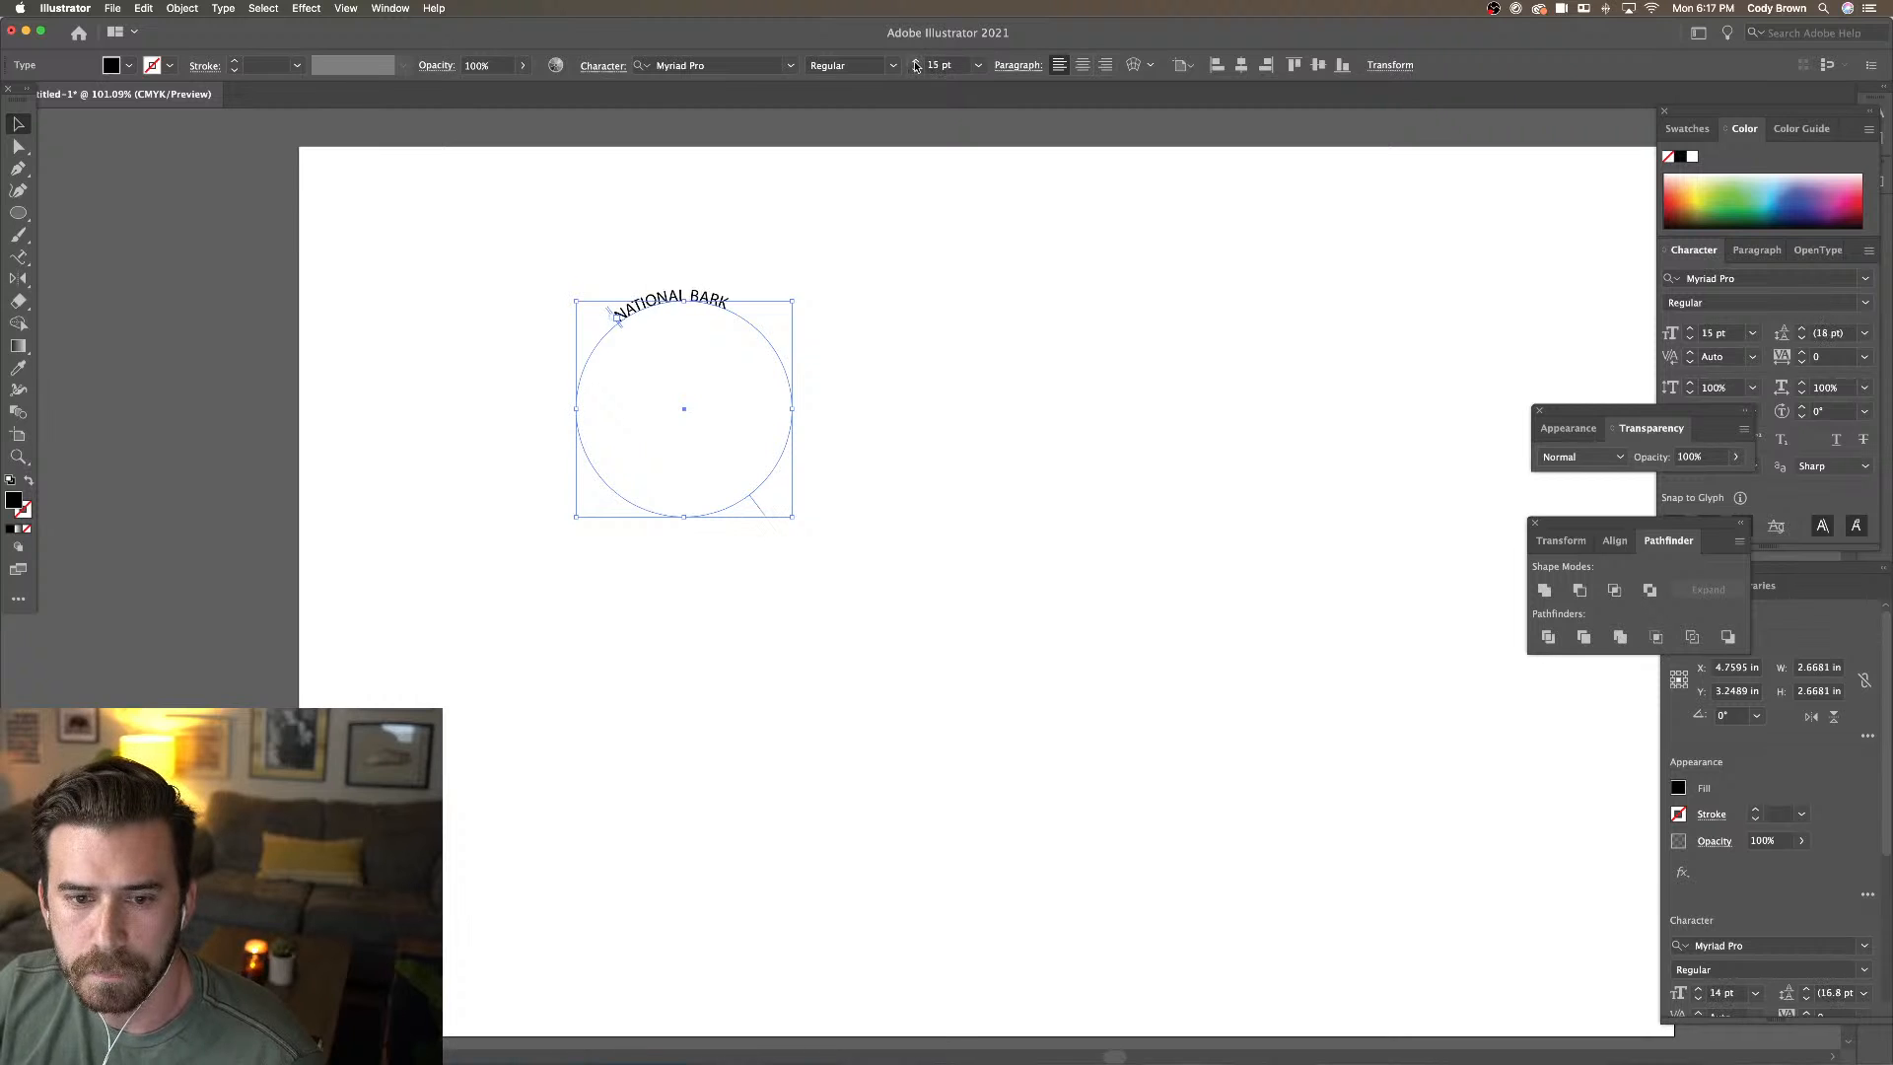
pyautogui.click(914, 63)
pyautogui.click(915, 62)
pyautogui.click(915, 62)
pyautogui.click(915, 62)
pyautogui.click(915, 63)
pyautogui.click(914, 62)
pyautogui.click(915, 62)
pyautogui.click(915, 62)
pyautogui.click(915, 62)
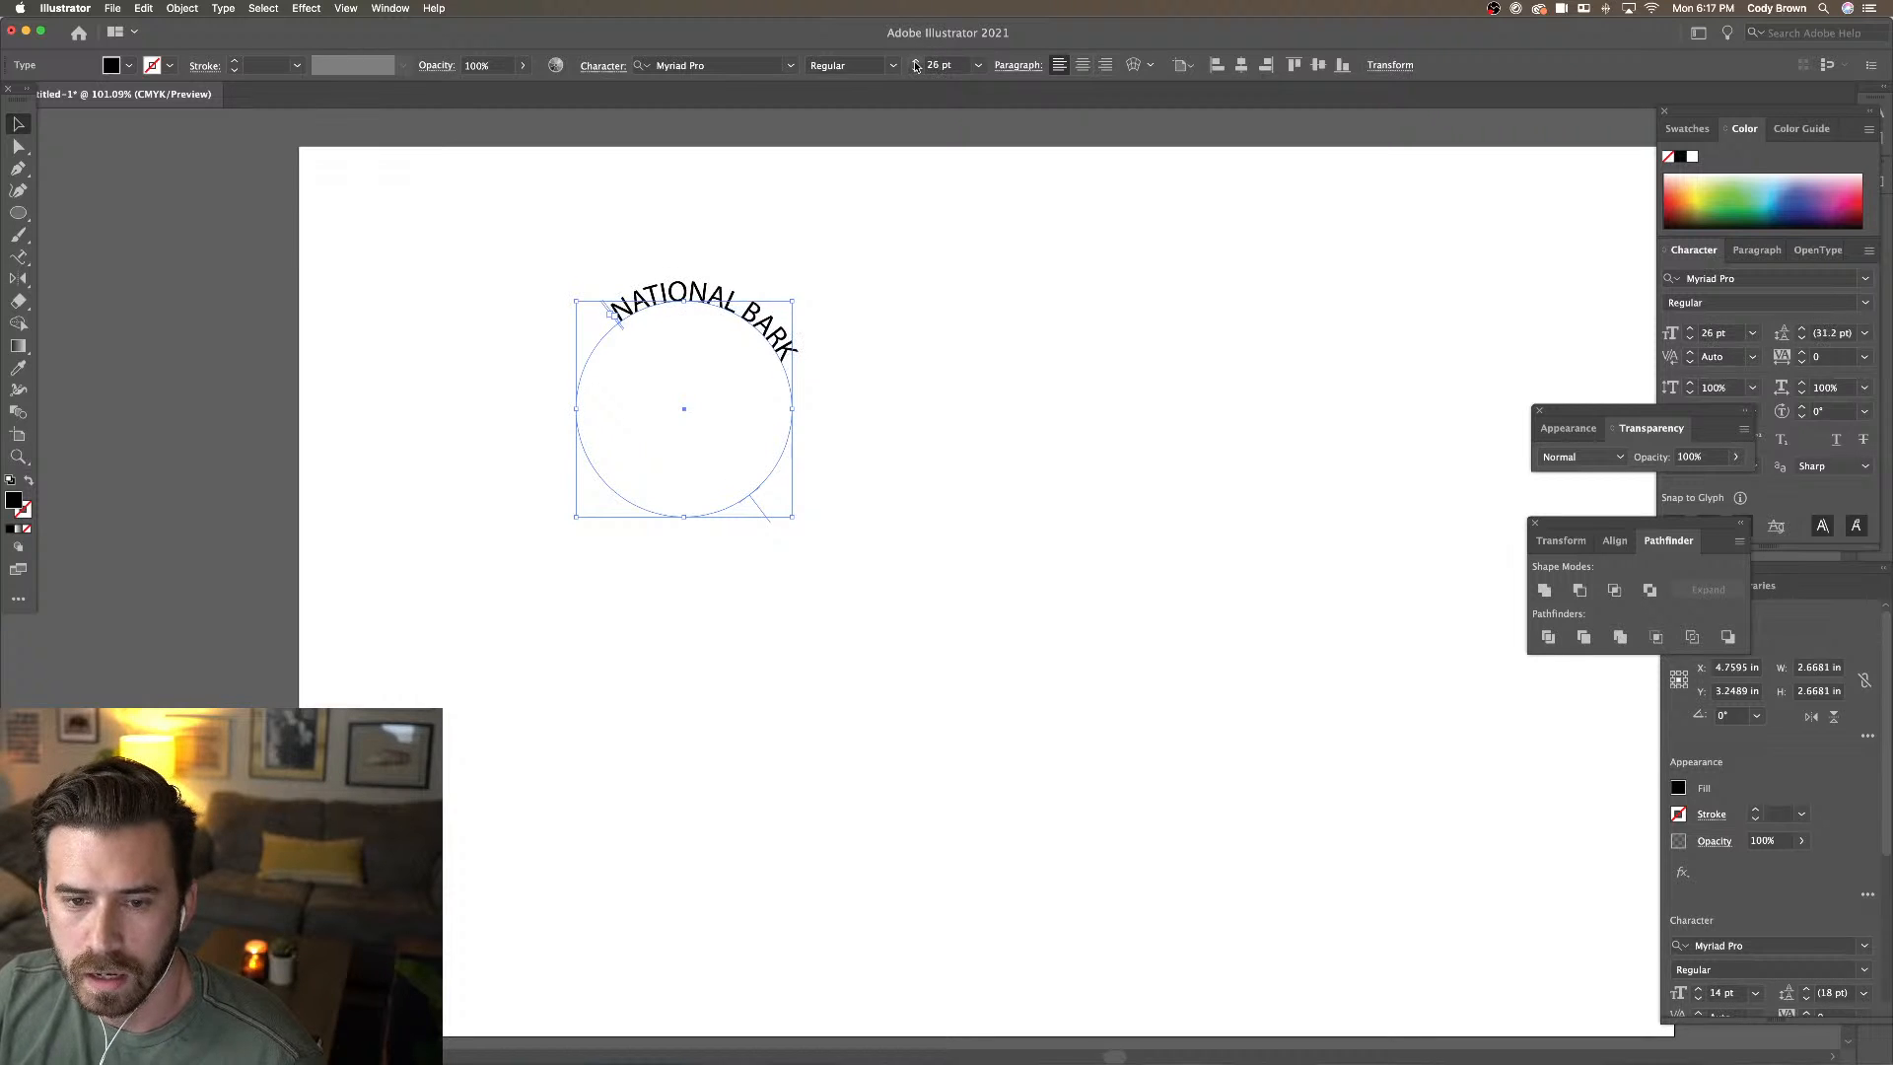
pyautogui.click(914, 62)
pyautogui.click(915, 62)
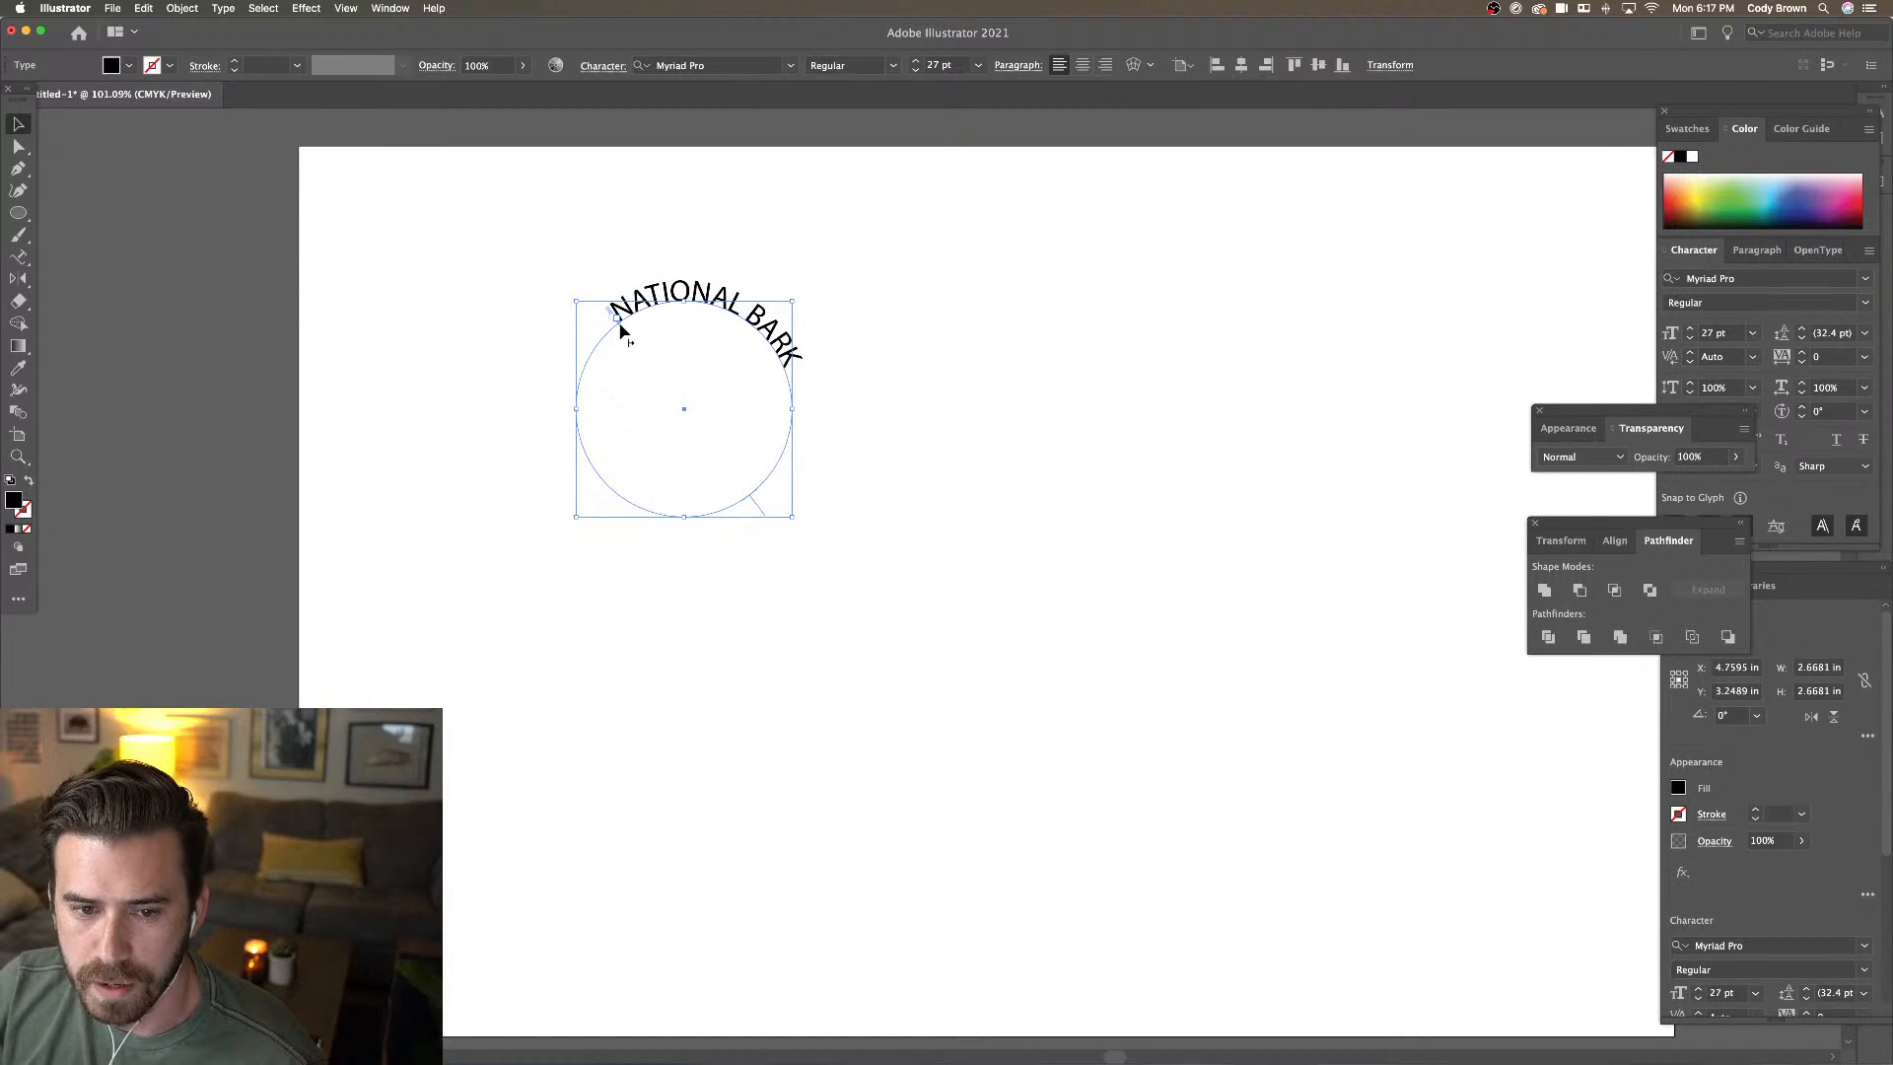
pyautogui.moveTo(621, 332); pyautogui.dragTo(777, 361)
pyautogui.click(223, 297)
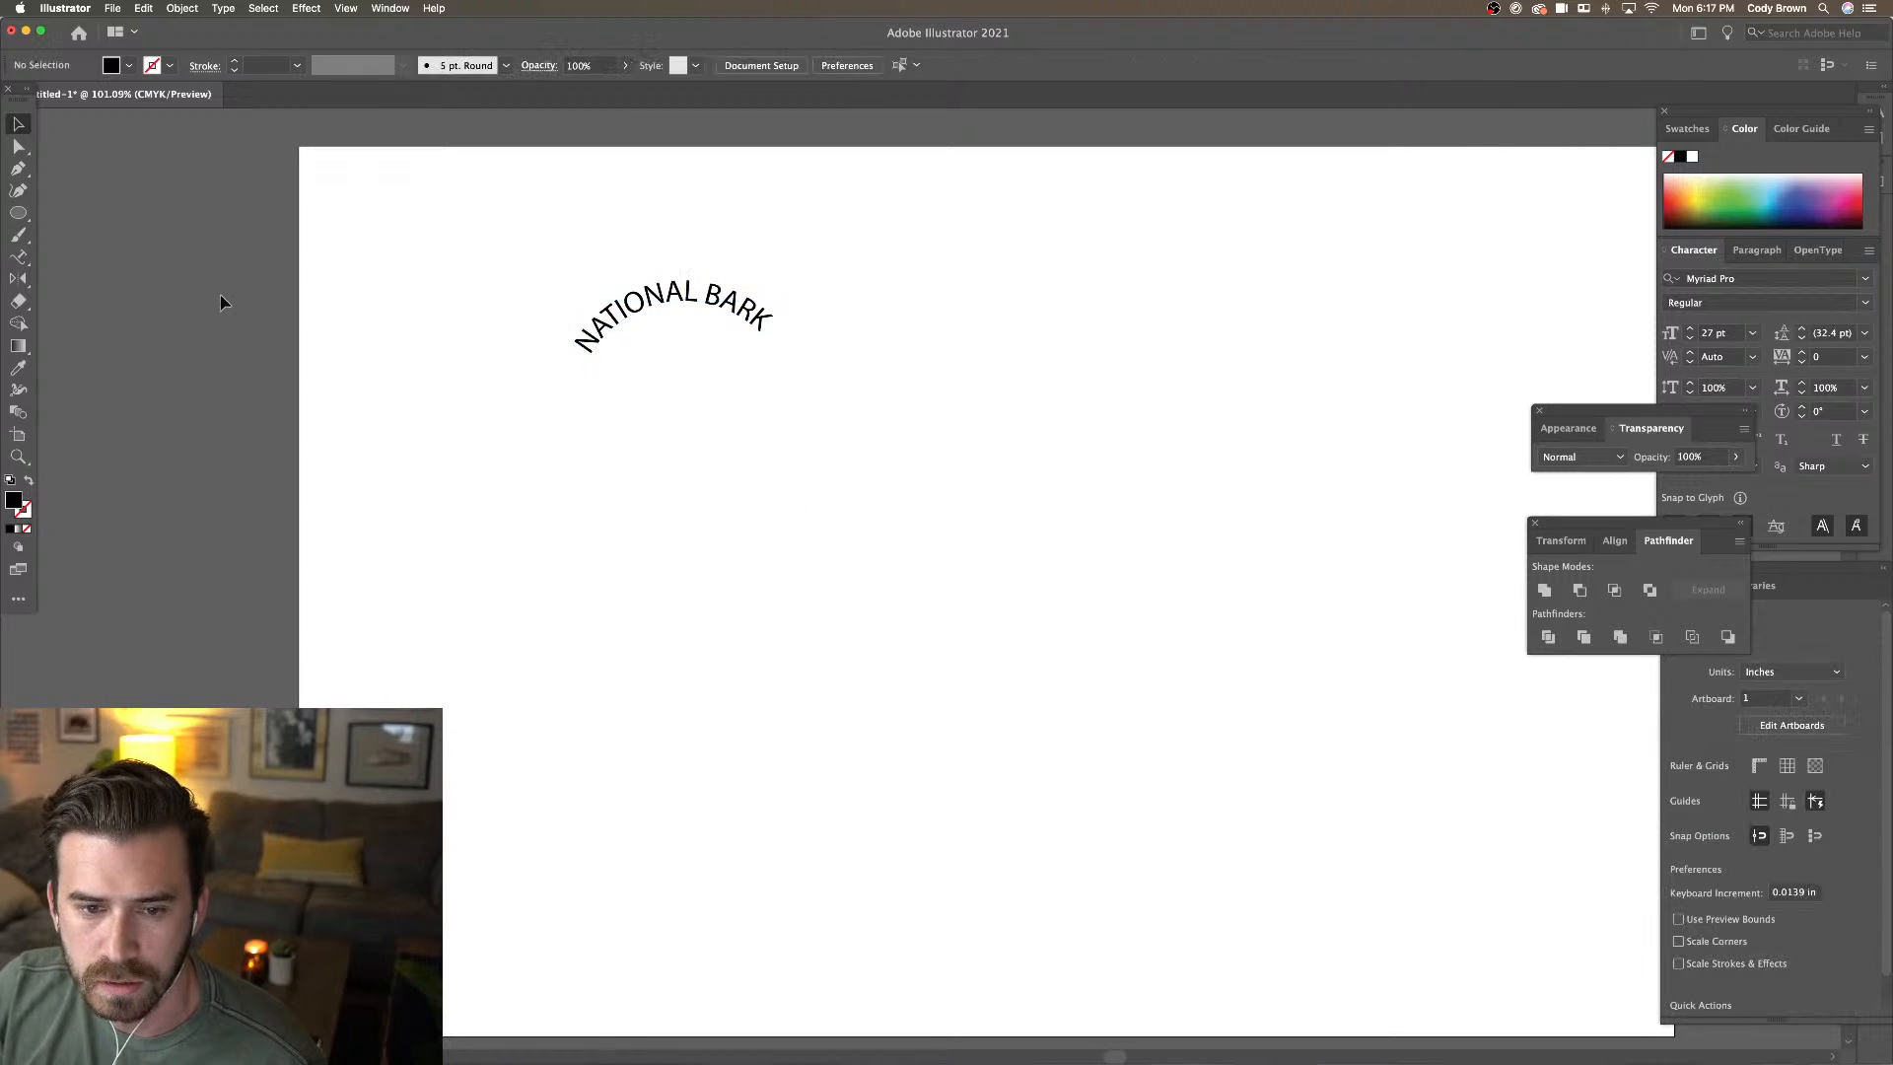
pyautogui.click(18, 168)
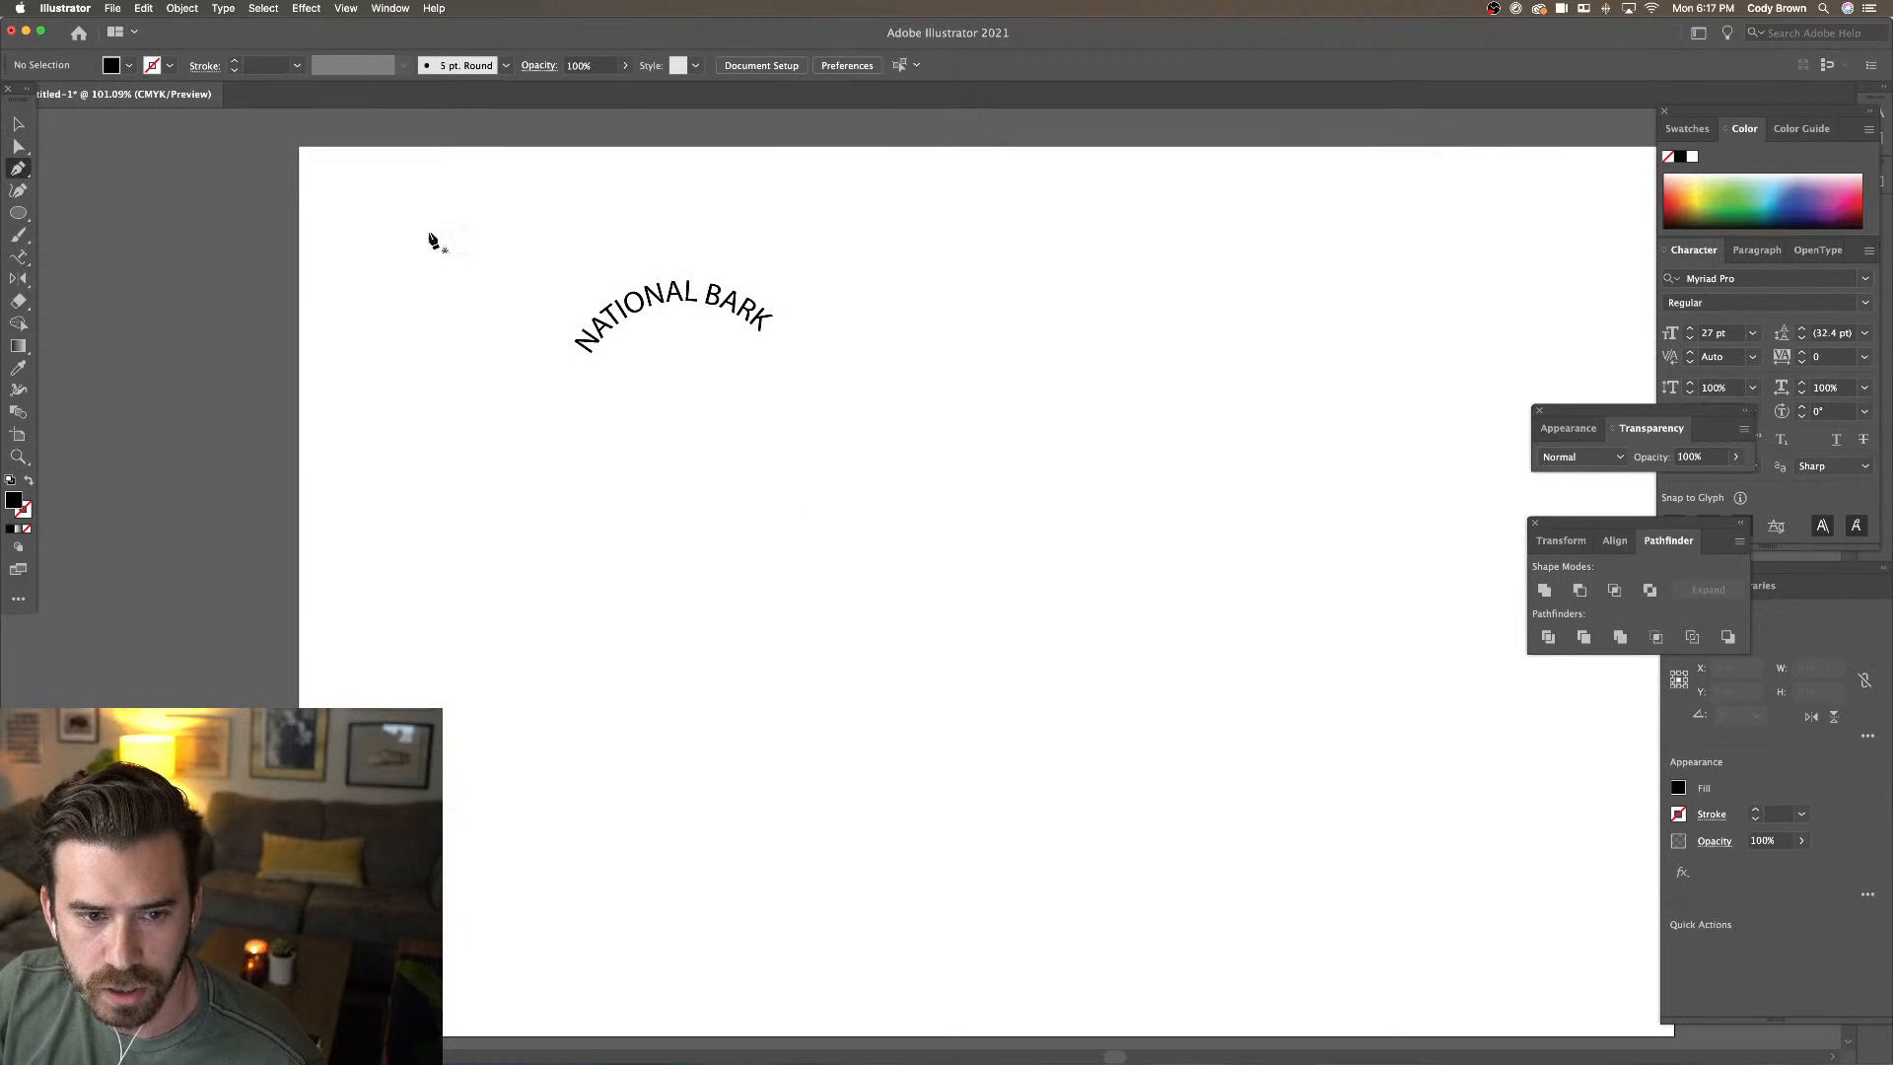
pyautogui.click(949, 458)
pyautogui.moveTo(1082, 516); pyautogui.dragTo(1144, 502)
pyautogui.moveTo(1275, 457); pyautogui.dragTo(1362, 481)
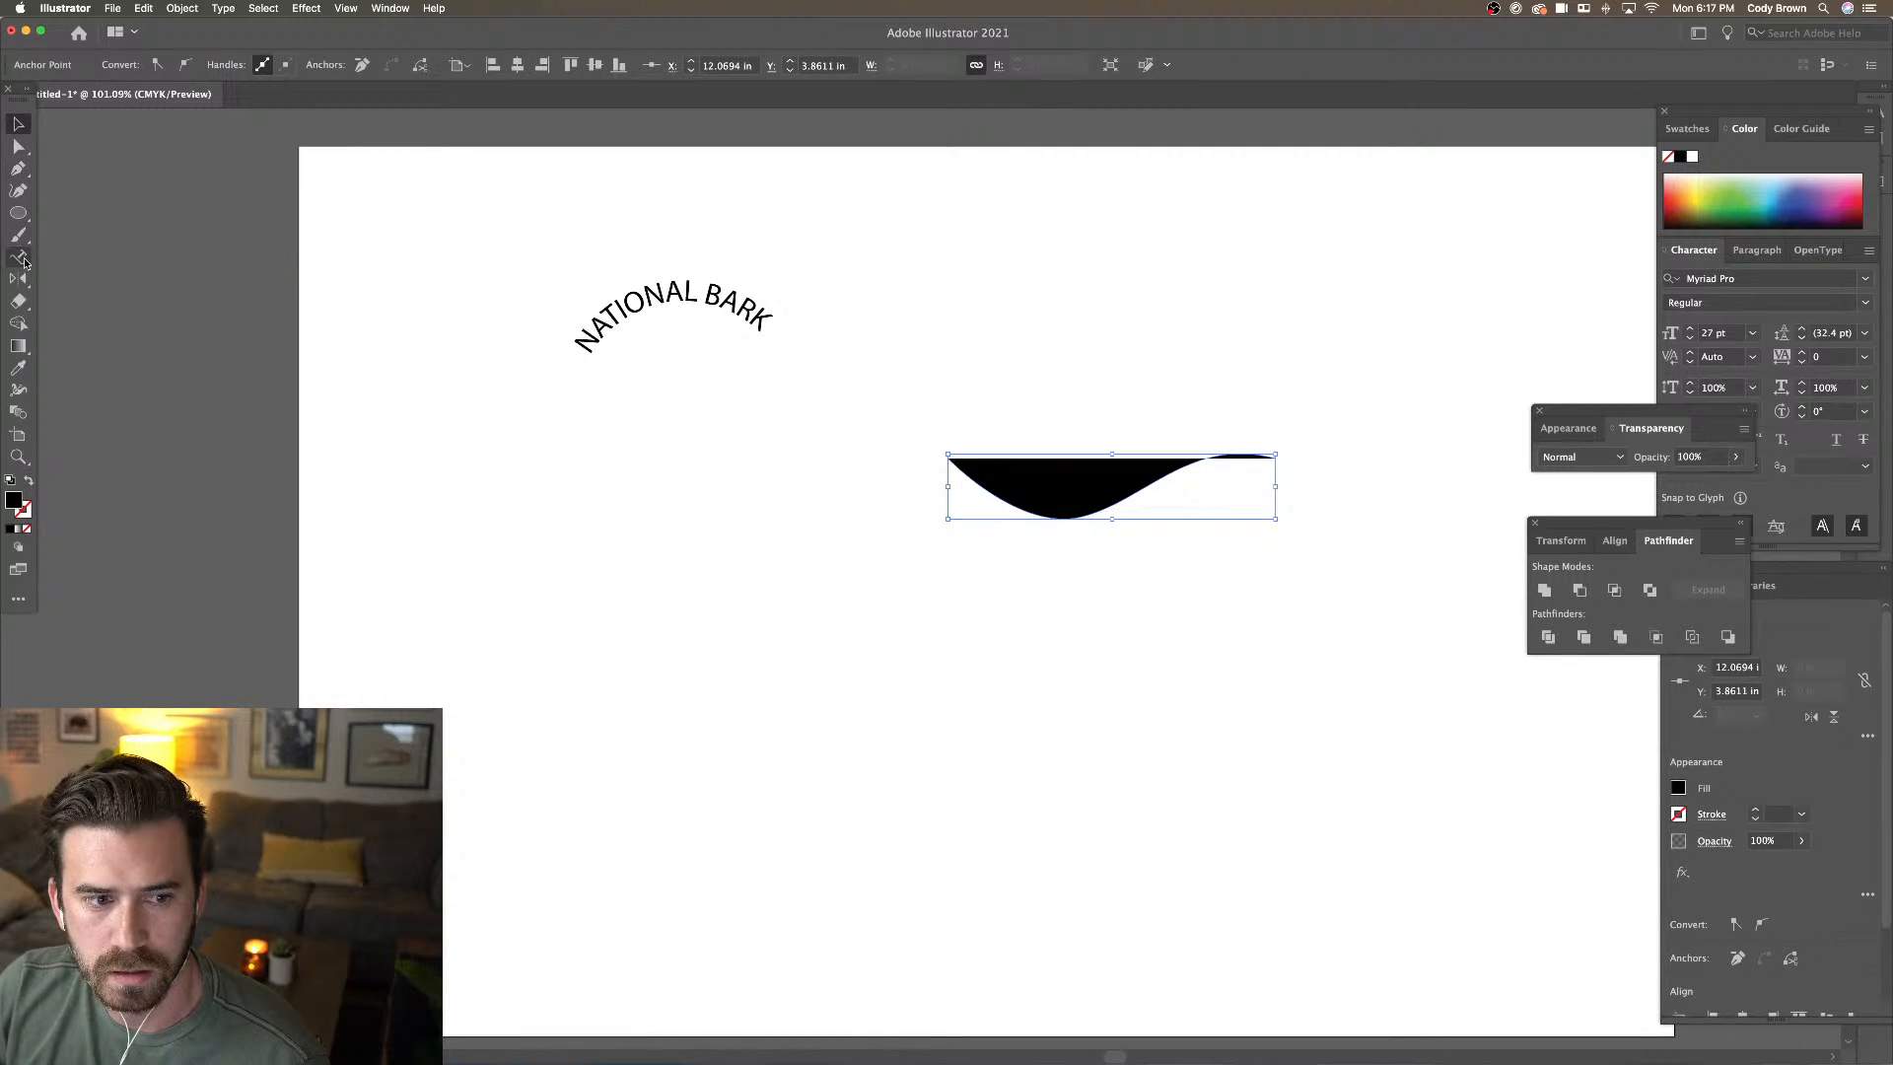
pyautogui.click(24, 259)
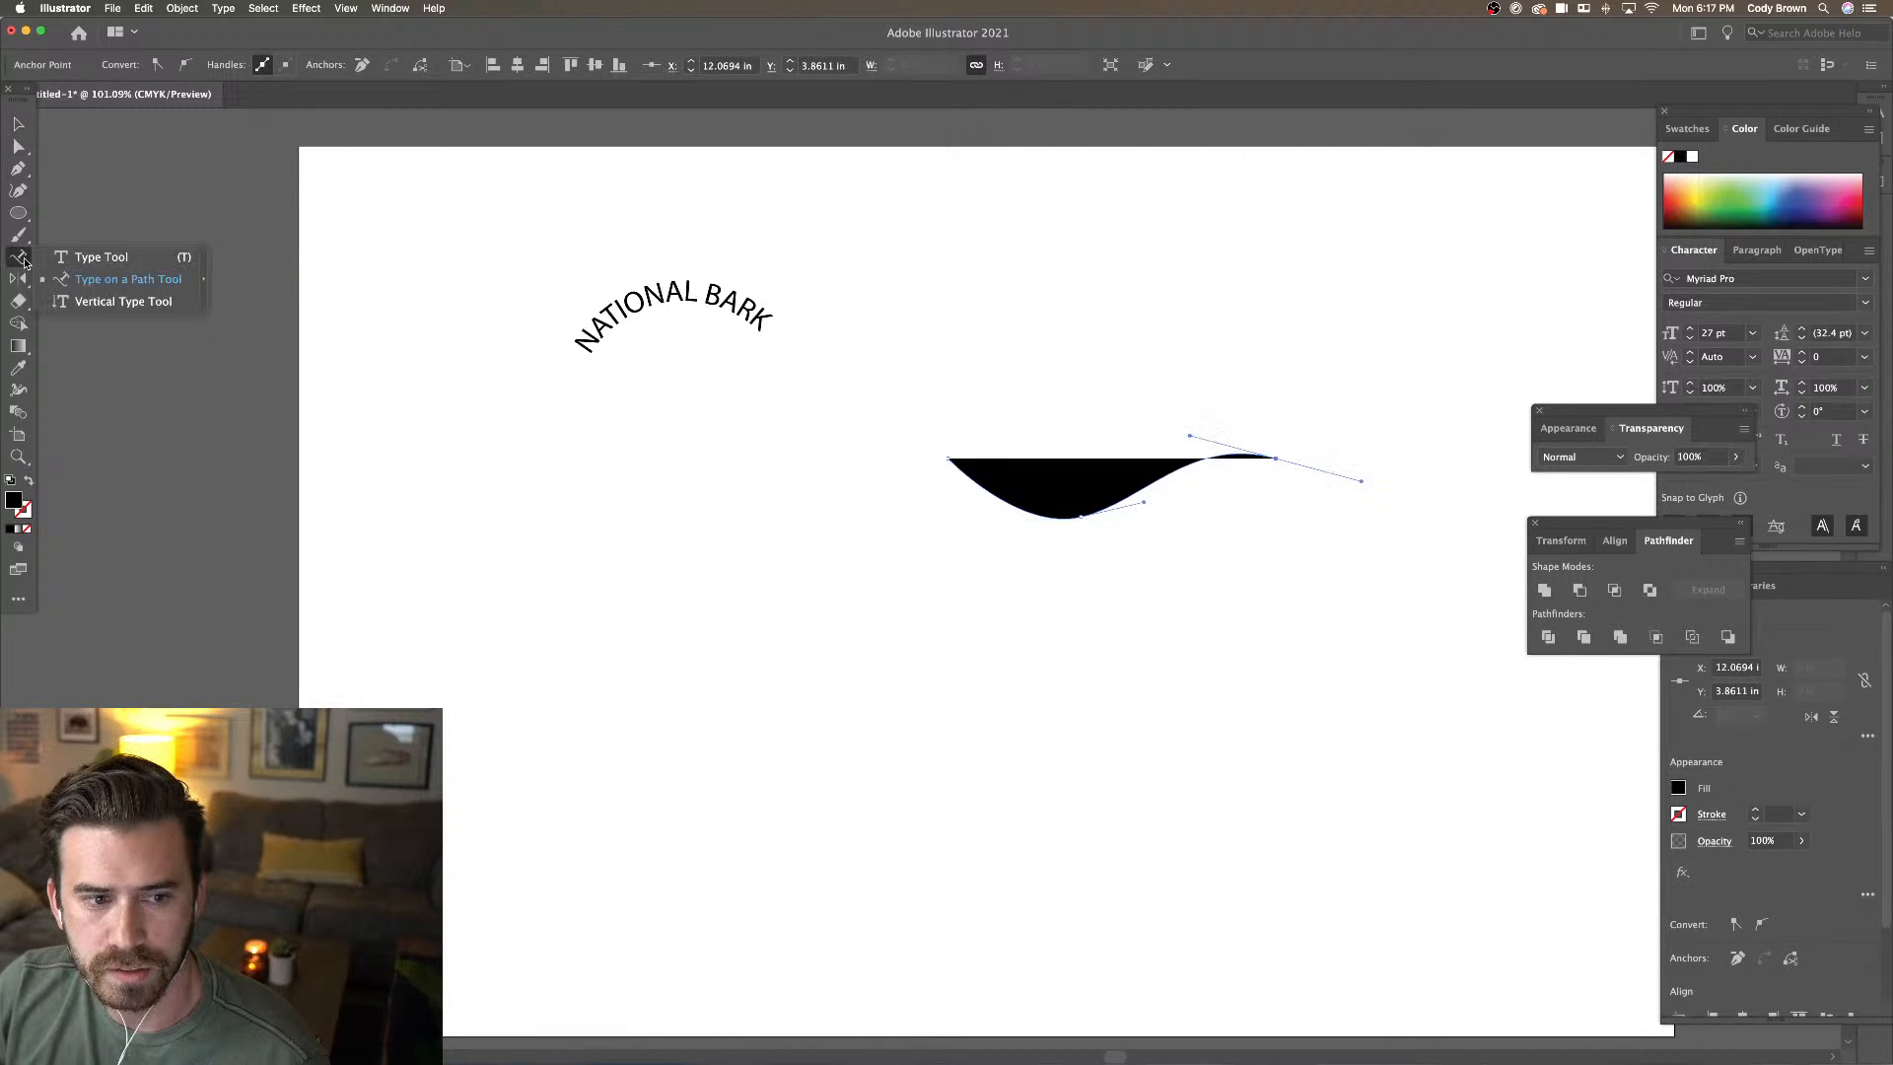
pyautogui.click(986, 488)
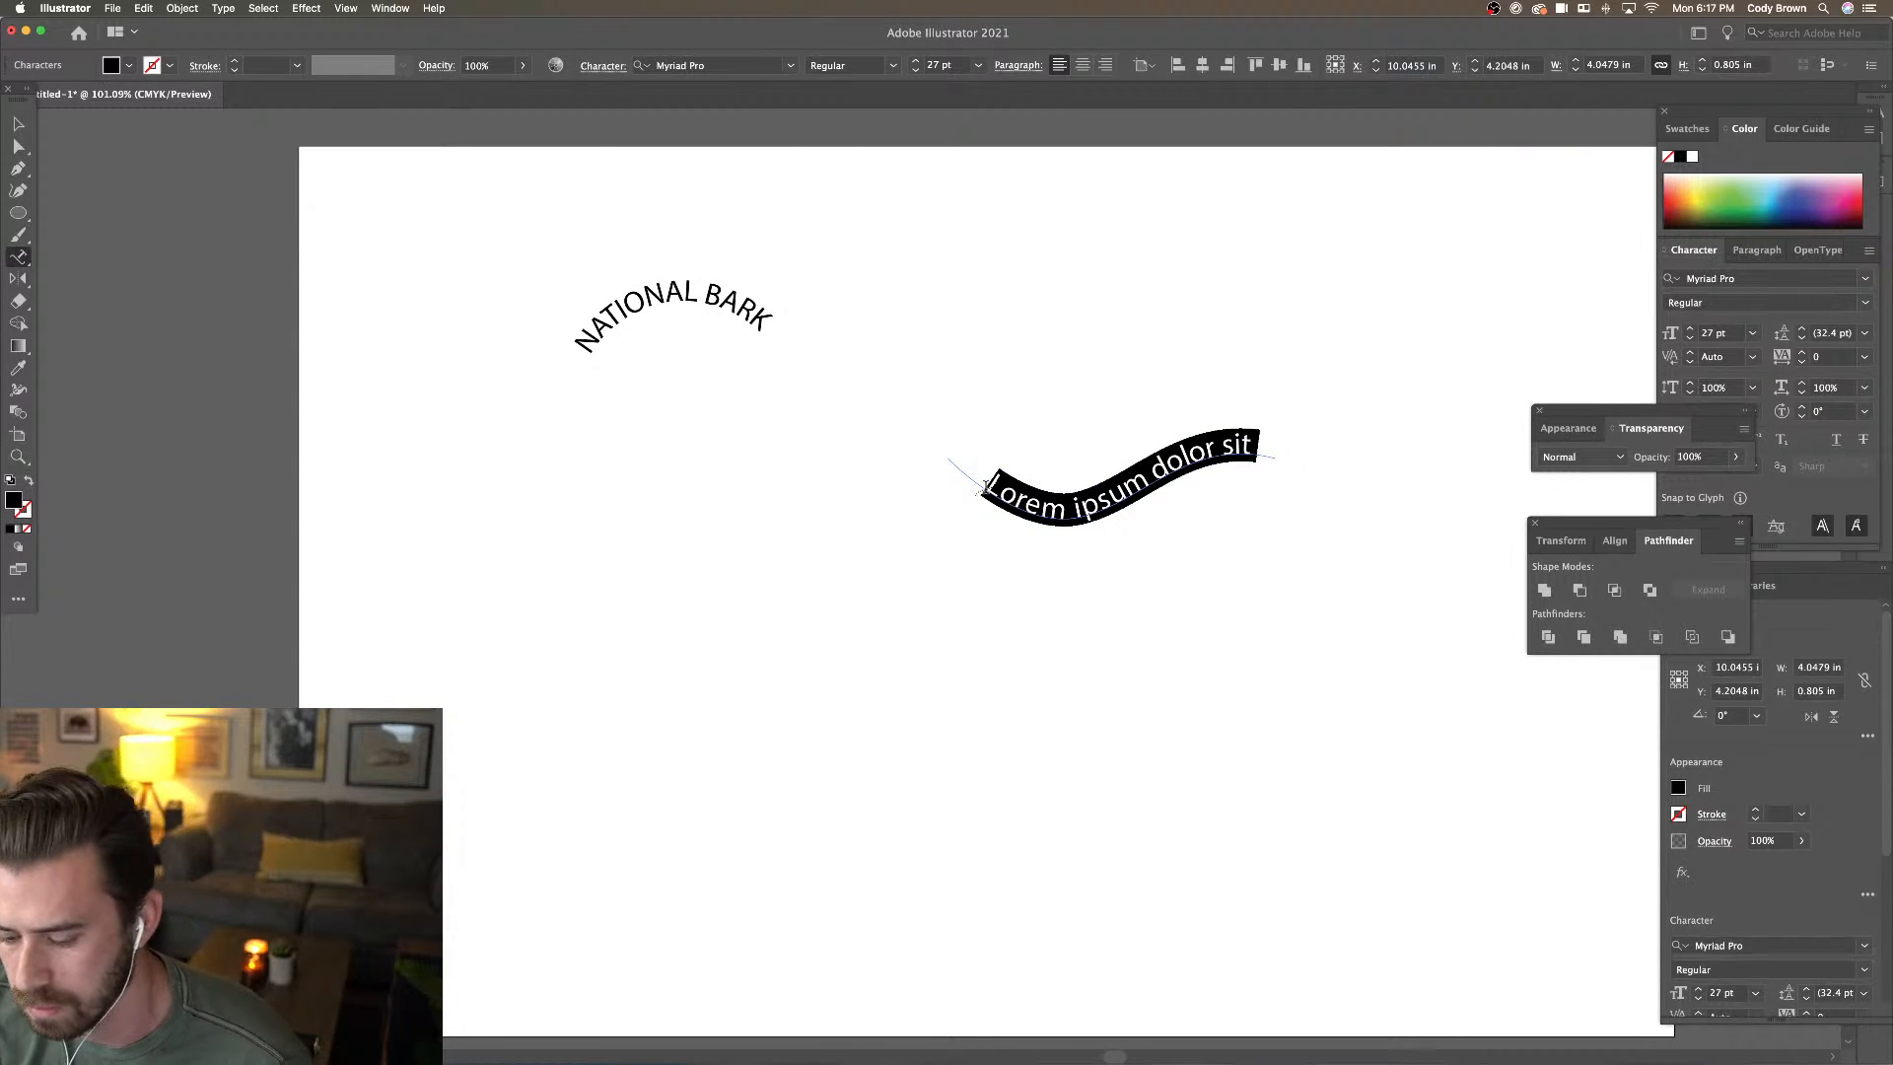
pyautogui.write('Hello this is')
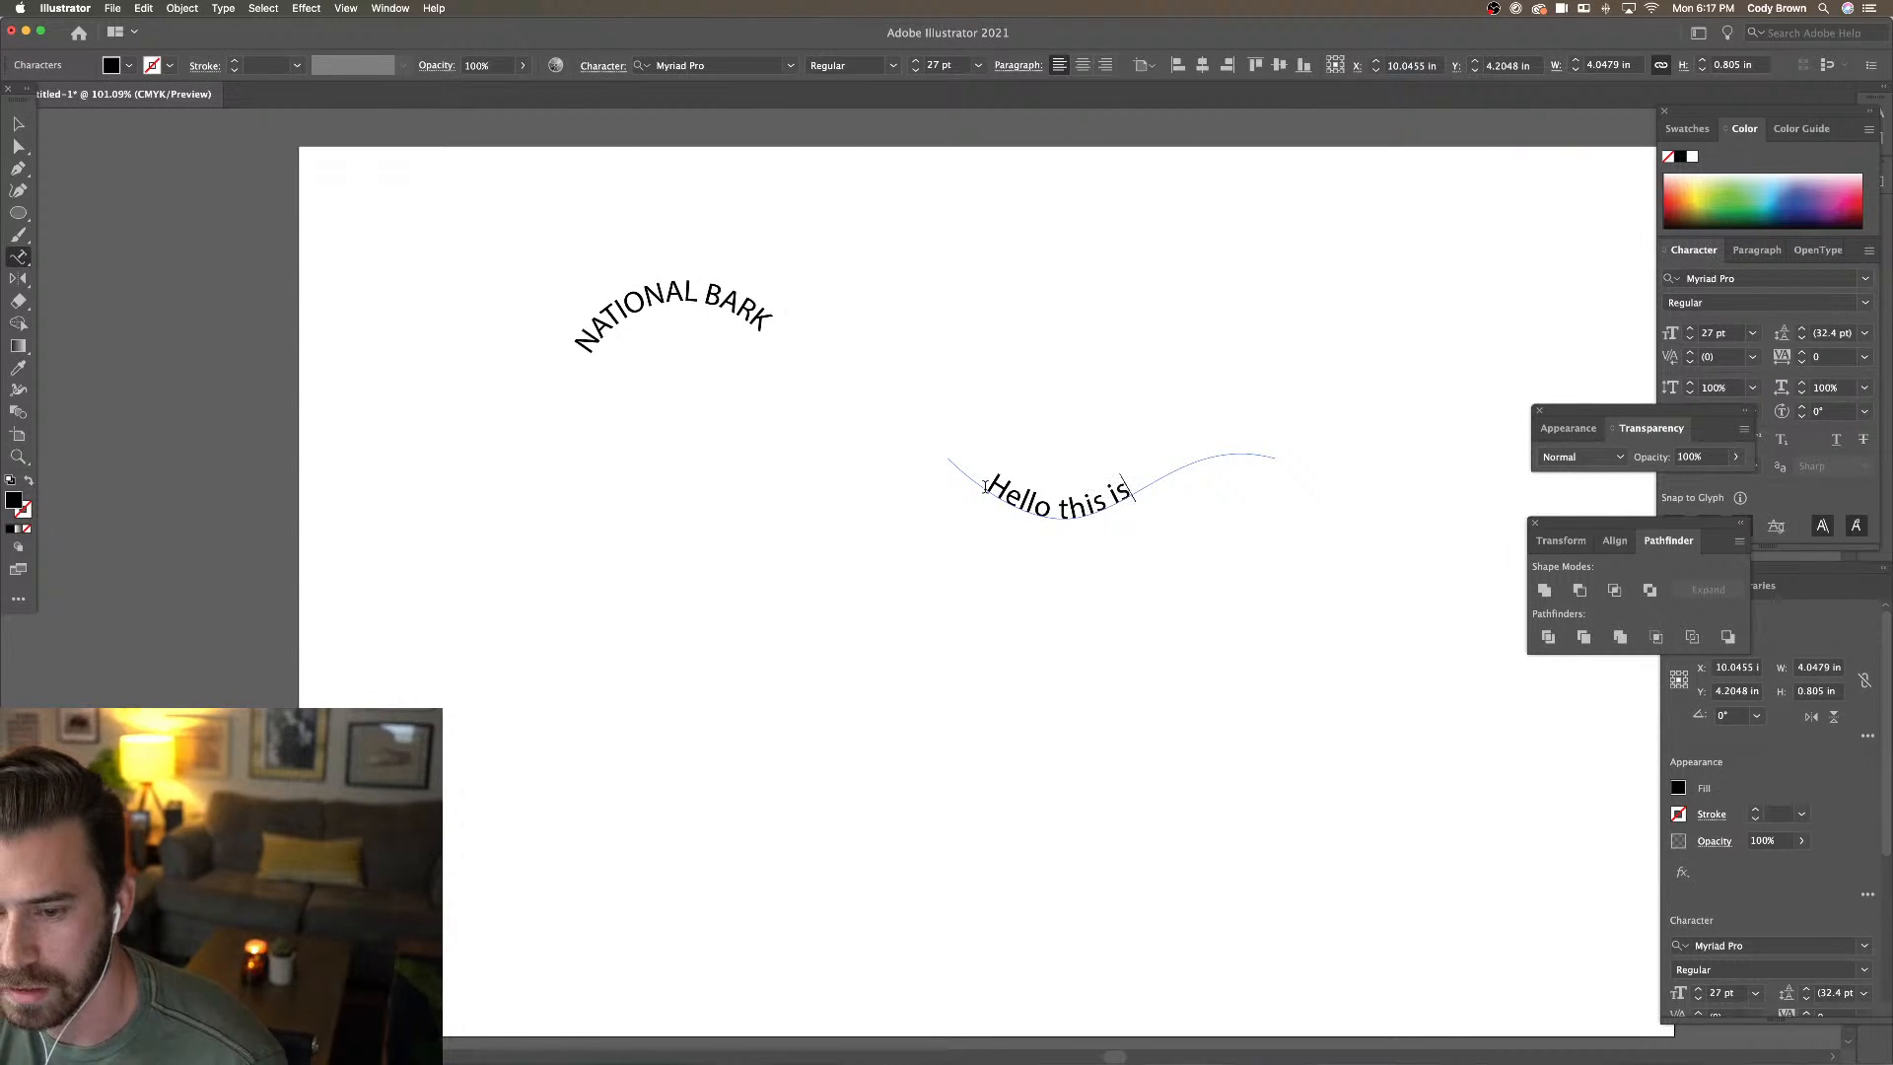
pyautogui.write(' rad')
pyautogui.press('Escape')
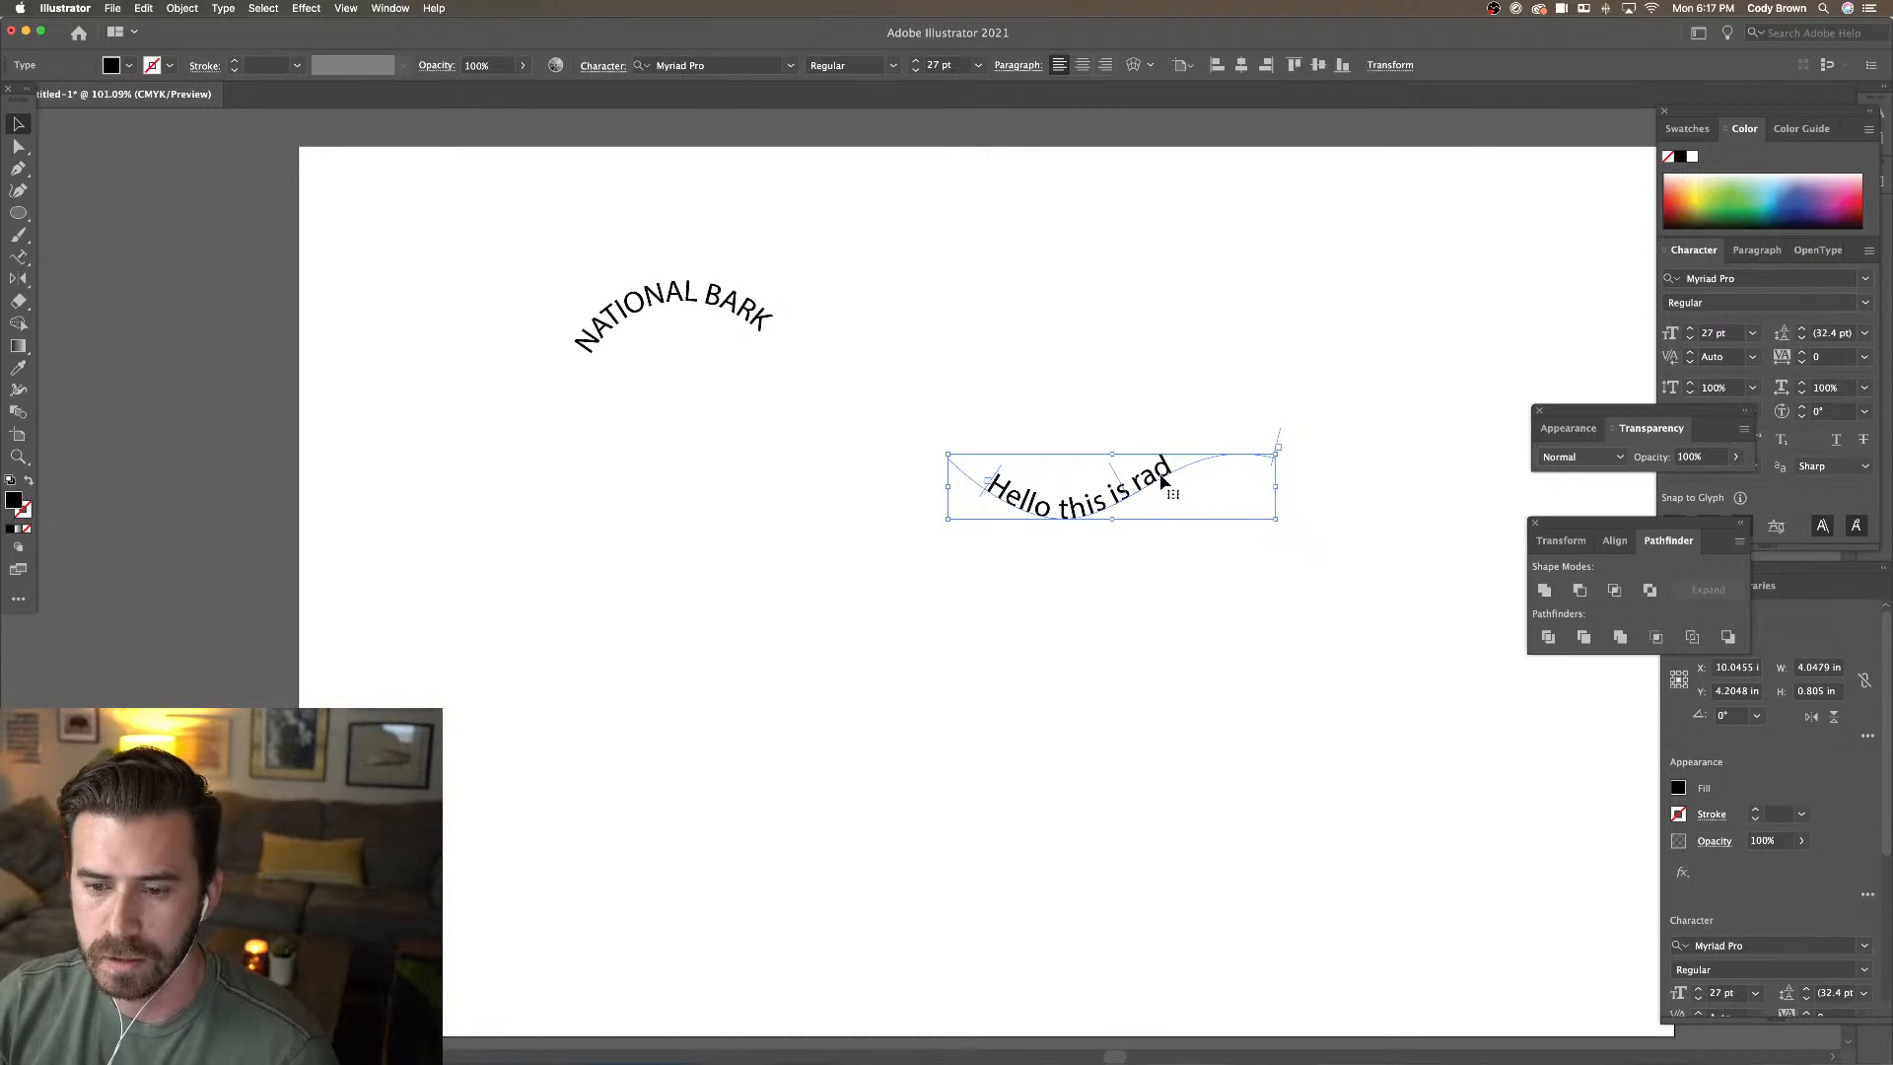
pyautogui.press('Delete')
pyautogui.click(777, 340)
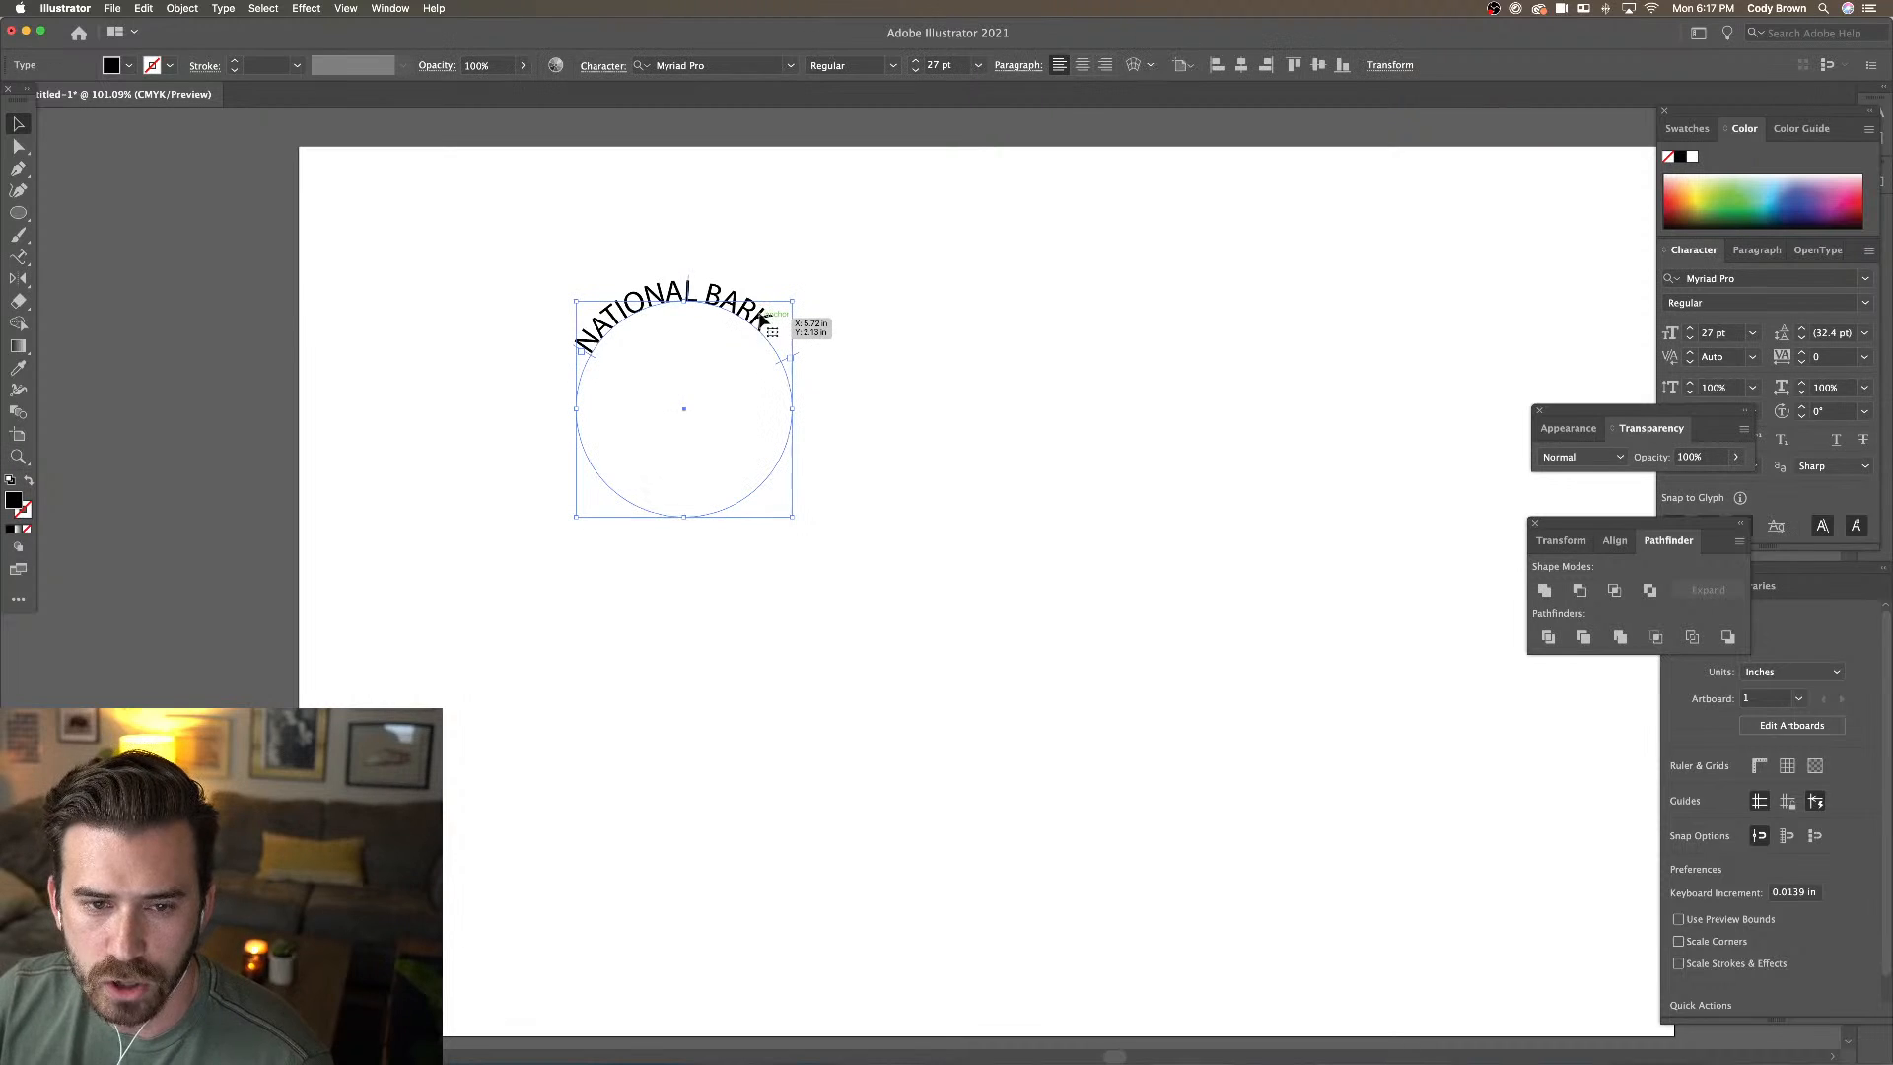
# Raise NATIONAL BARK to 37 pt and lengthen its text path so the words fit
pyautogui.click(916, 63)
pyautogui.click(916, 62)
pyautogui.click(916, 62)
pyautogui.click(916, 62)
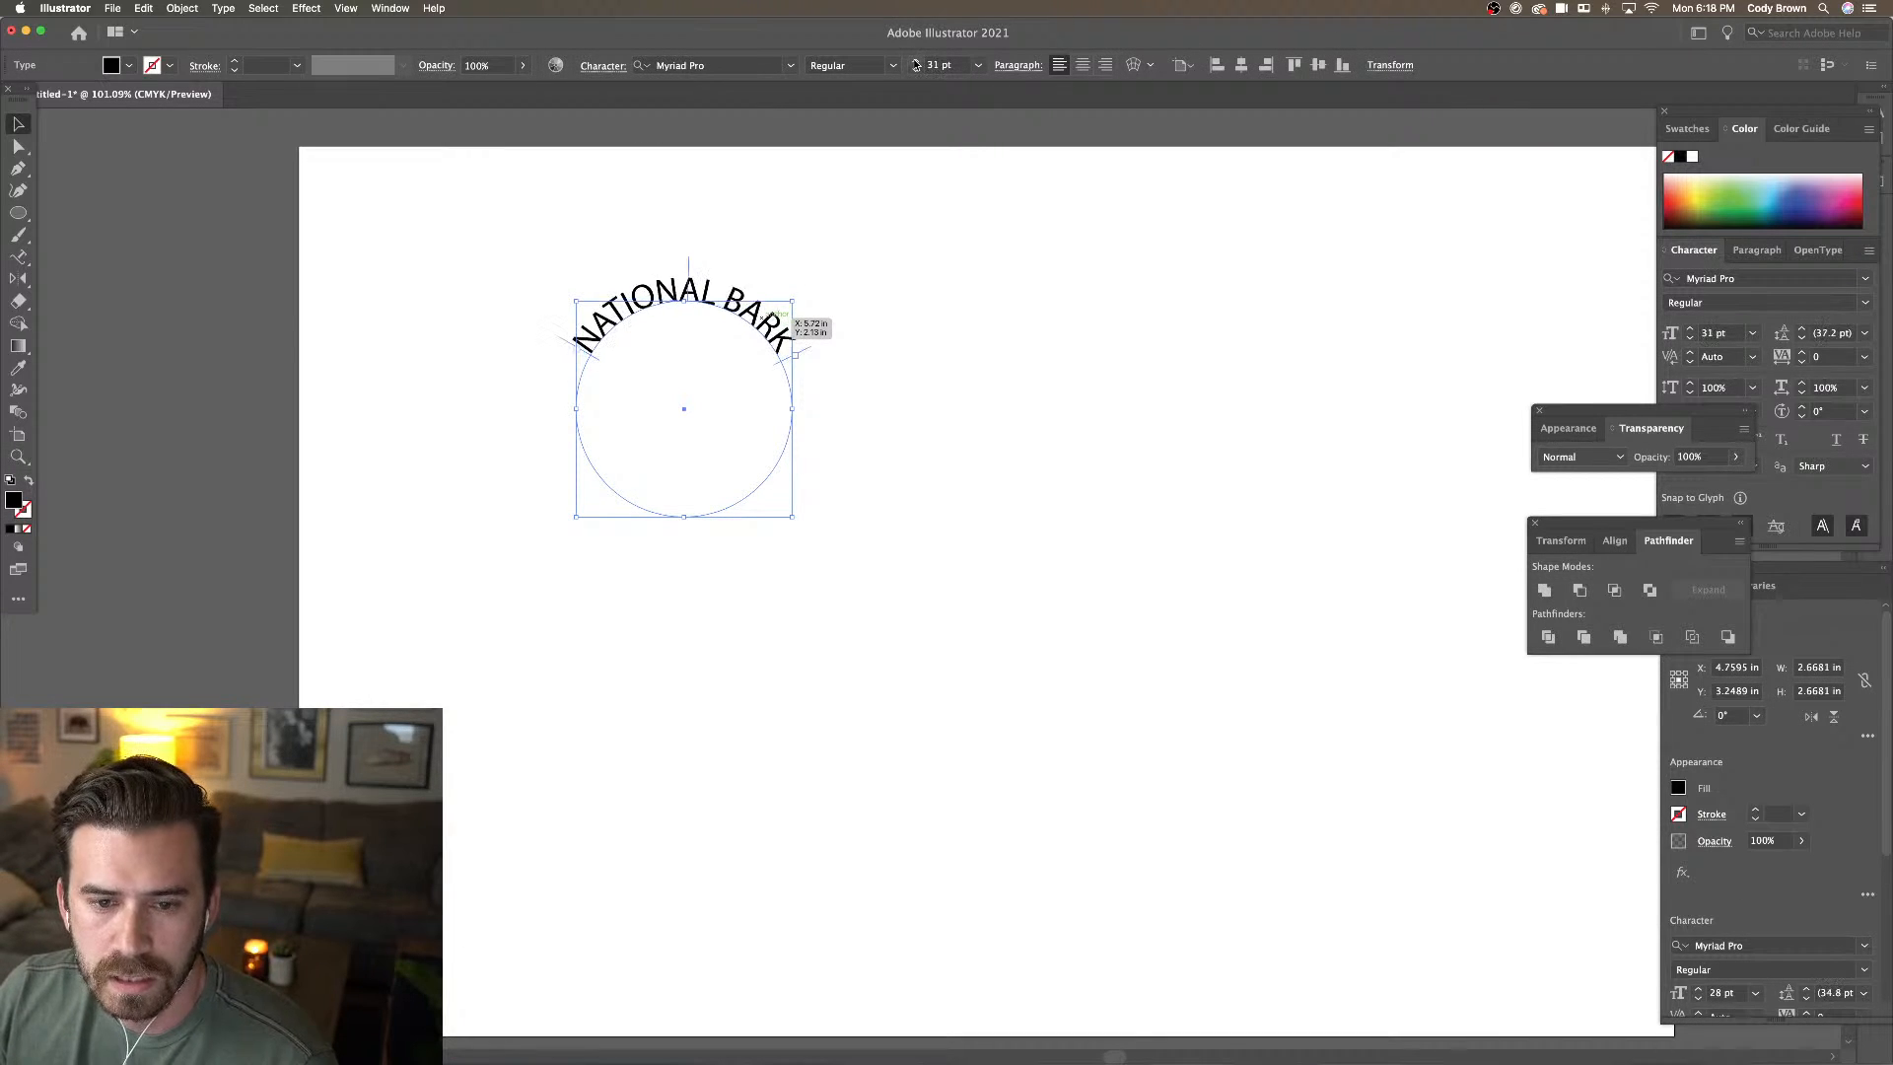
pyautogui.click(916, 62)
pyautogui.click(916, 62)
pyautogui.click(916, 62)
pyautogui.click(916, 62)
pyautogui.click(916, 62)
pyautogui.click(916, 62)
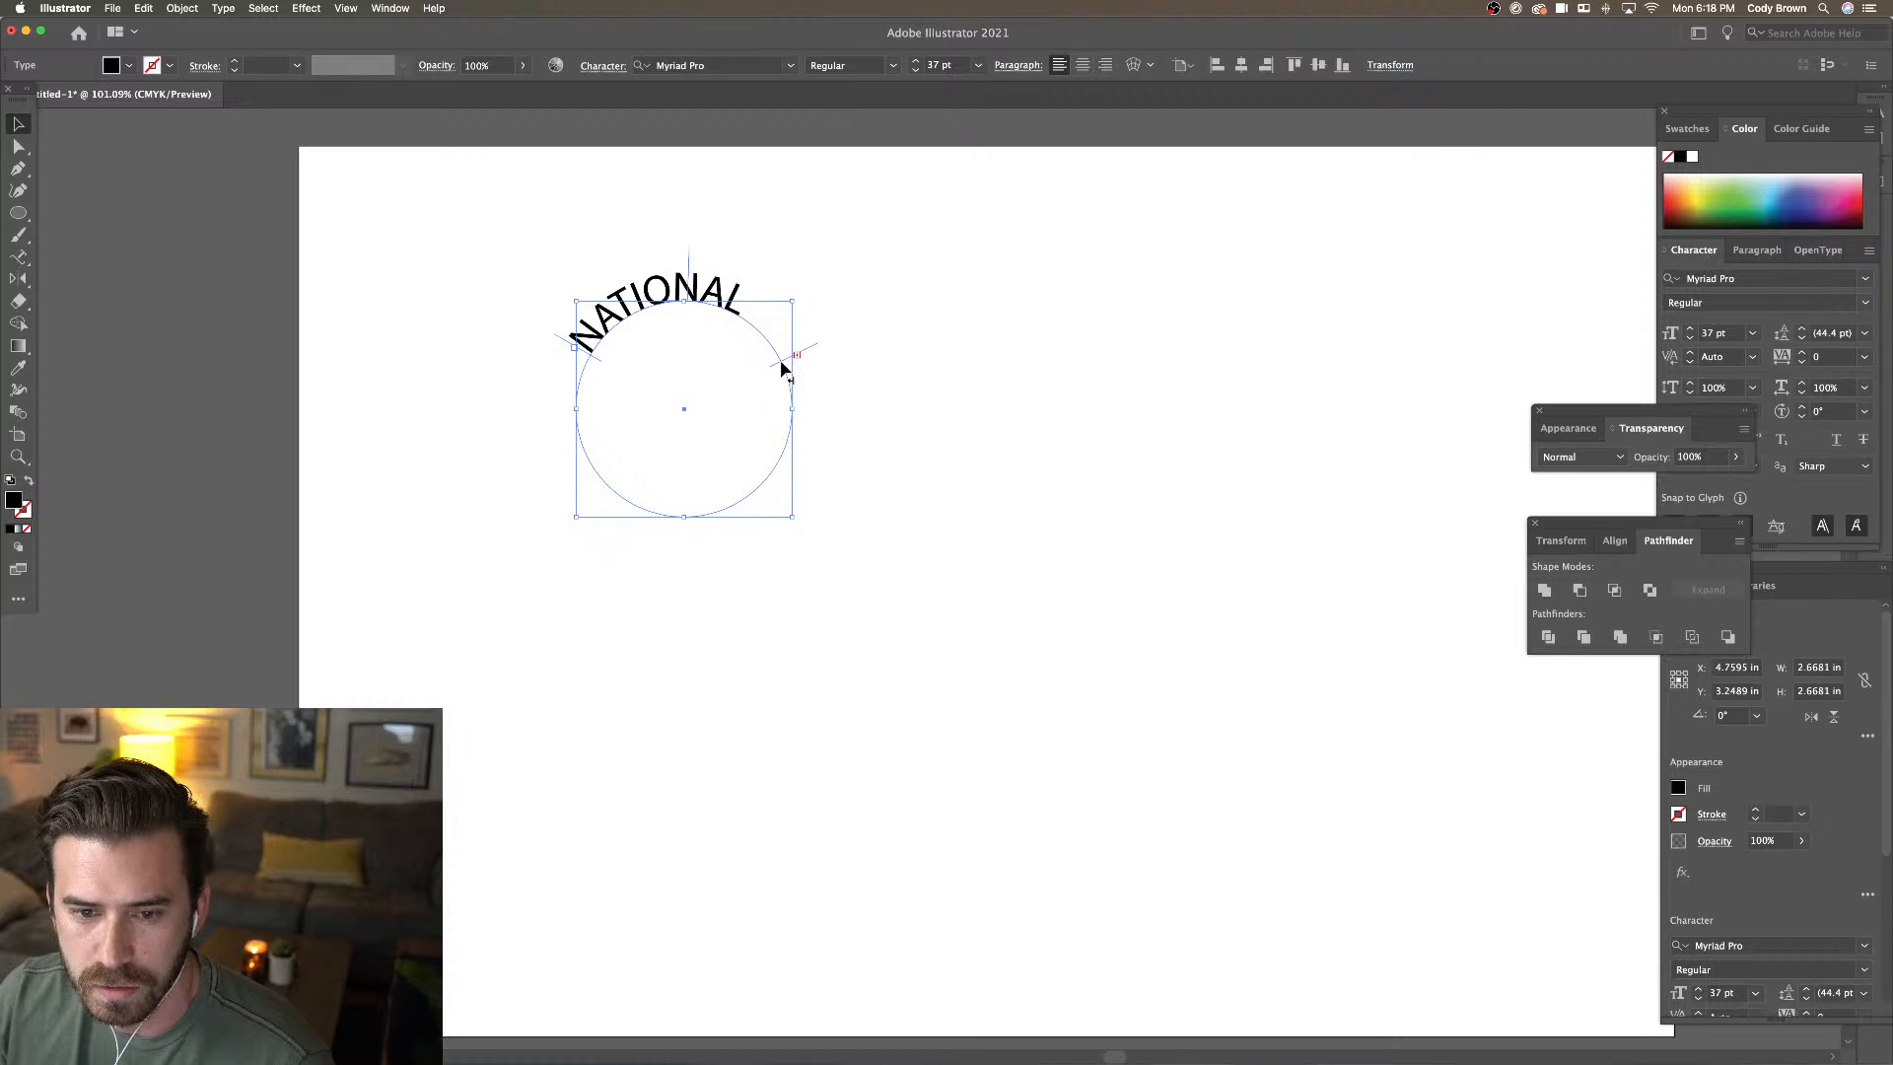
pyautogui.moveTo(781, 368); pyautogui.dragTo(789, 418)
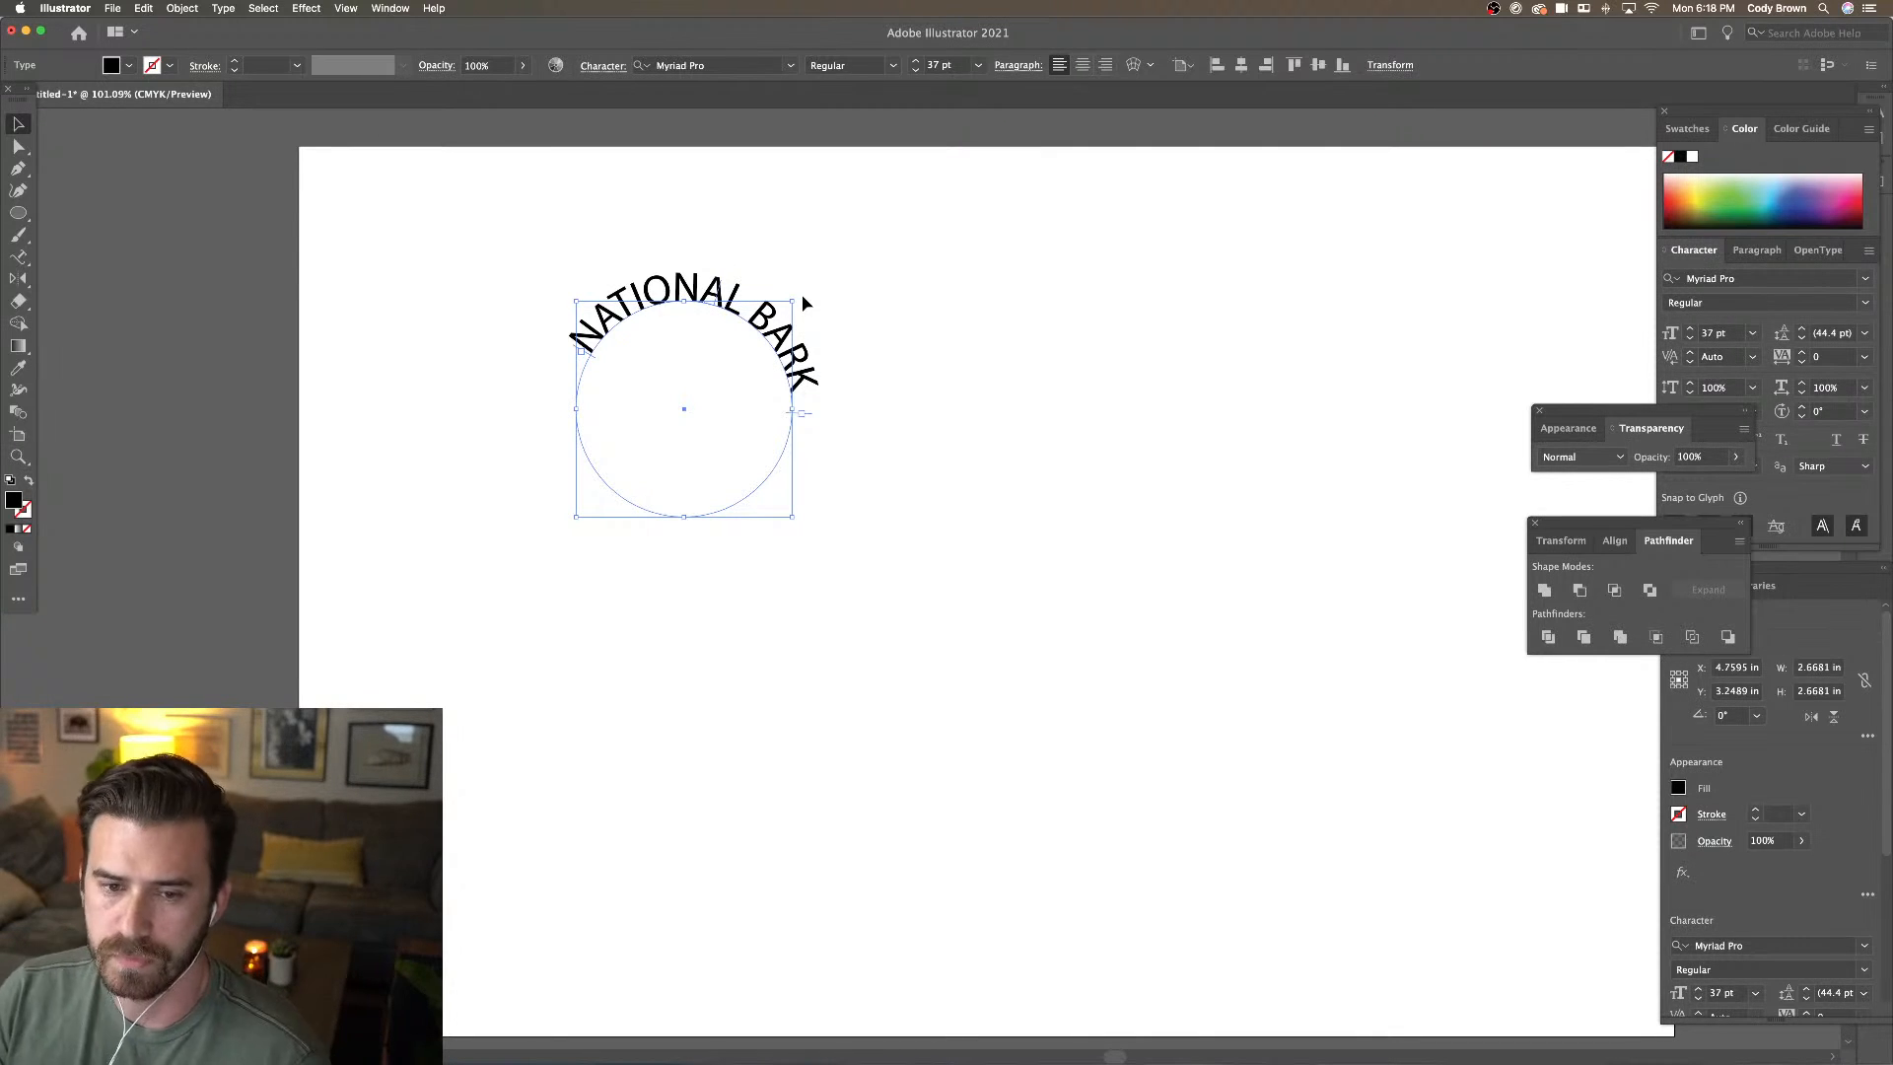
# Set tracking to 60 and rotate the arc to sit centred over the circle
pyautogui.moveTo(797, 291); pyautogui.dragTo(786, 274)
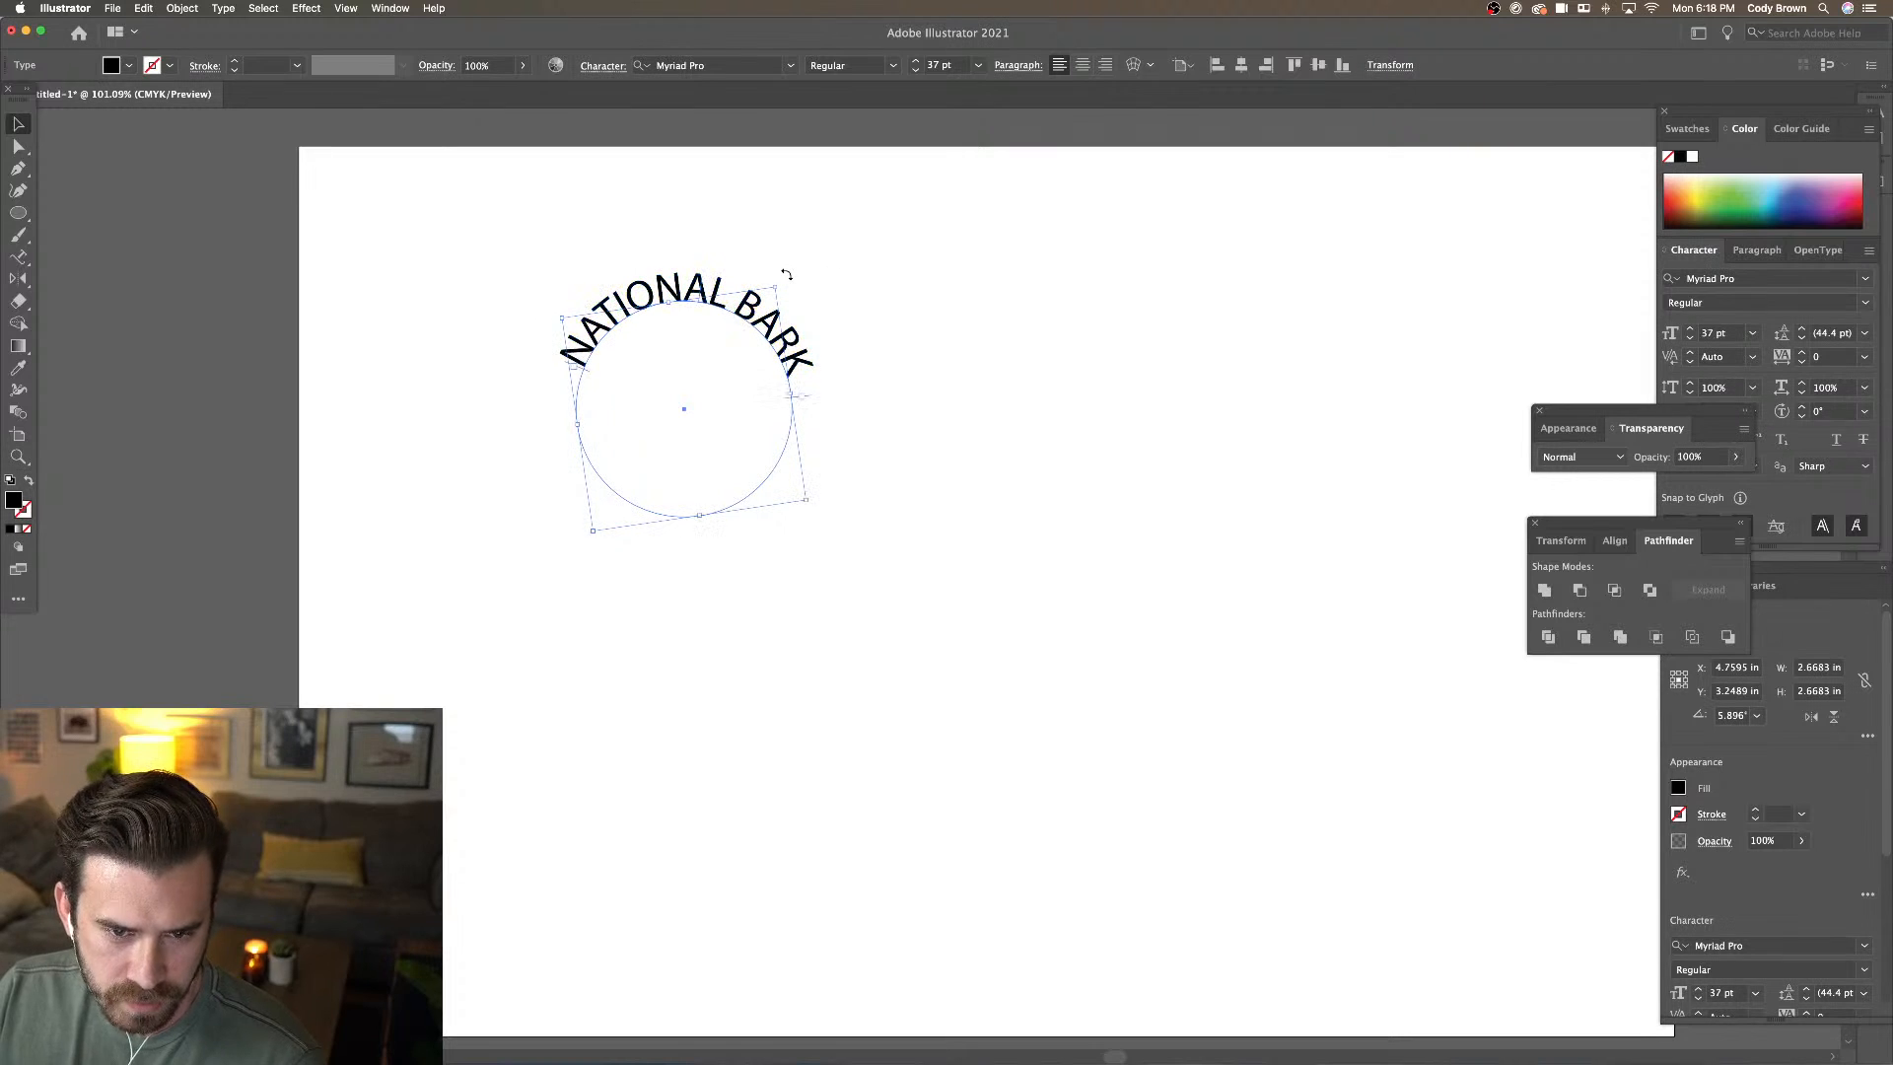
pyautogui.hotkey('alt', 'Right')
pyautogui.hotkey('alt', 'Right')
pyautogui.hotkey('alt', 'Right')
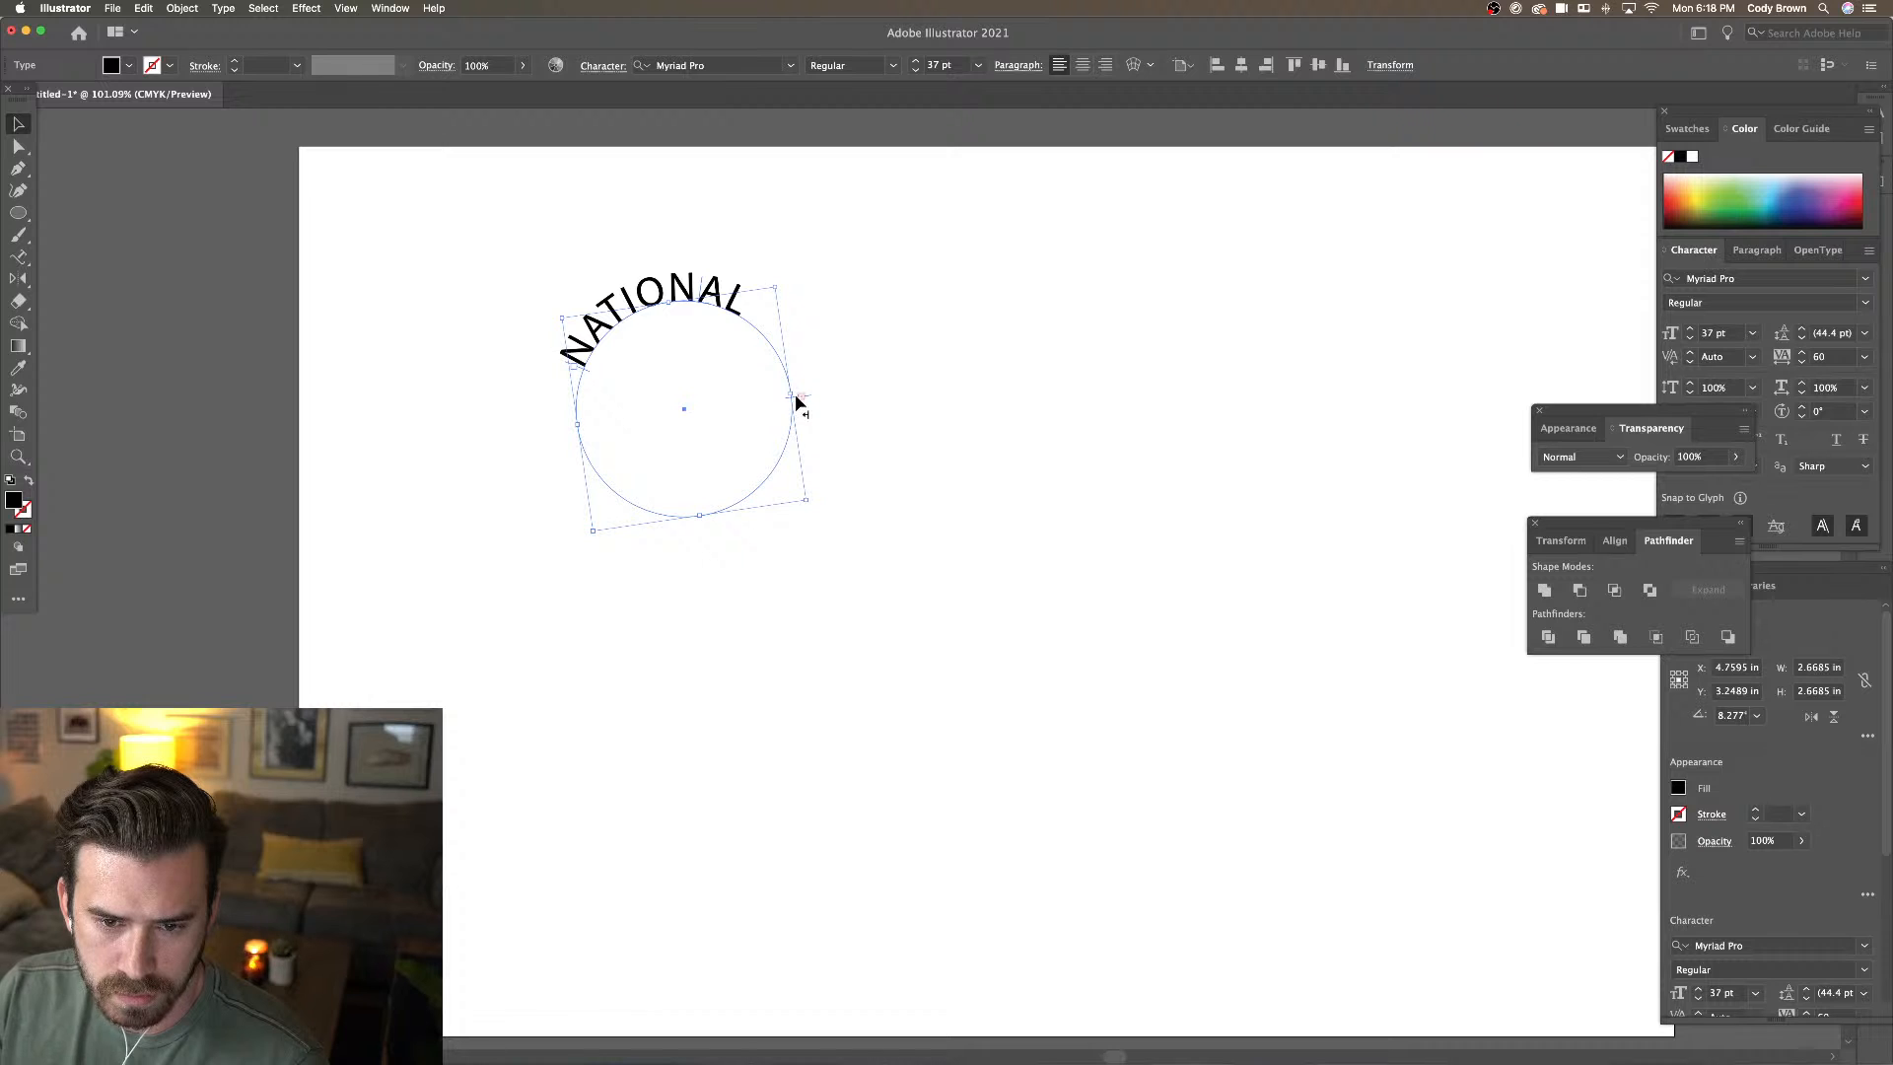
pyautogui.moveTo(797, 400); pyautogui.dragTo(799, 424)
pyautogui.moveTo(786, 273); pyautogui.dragTo(765, 258)
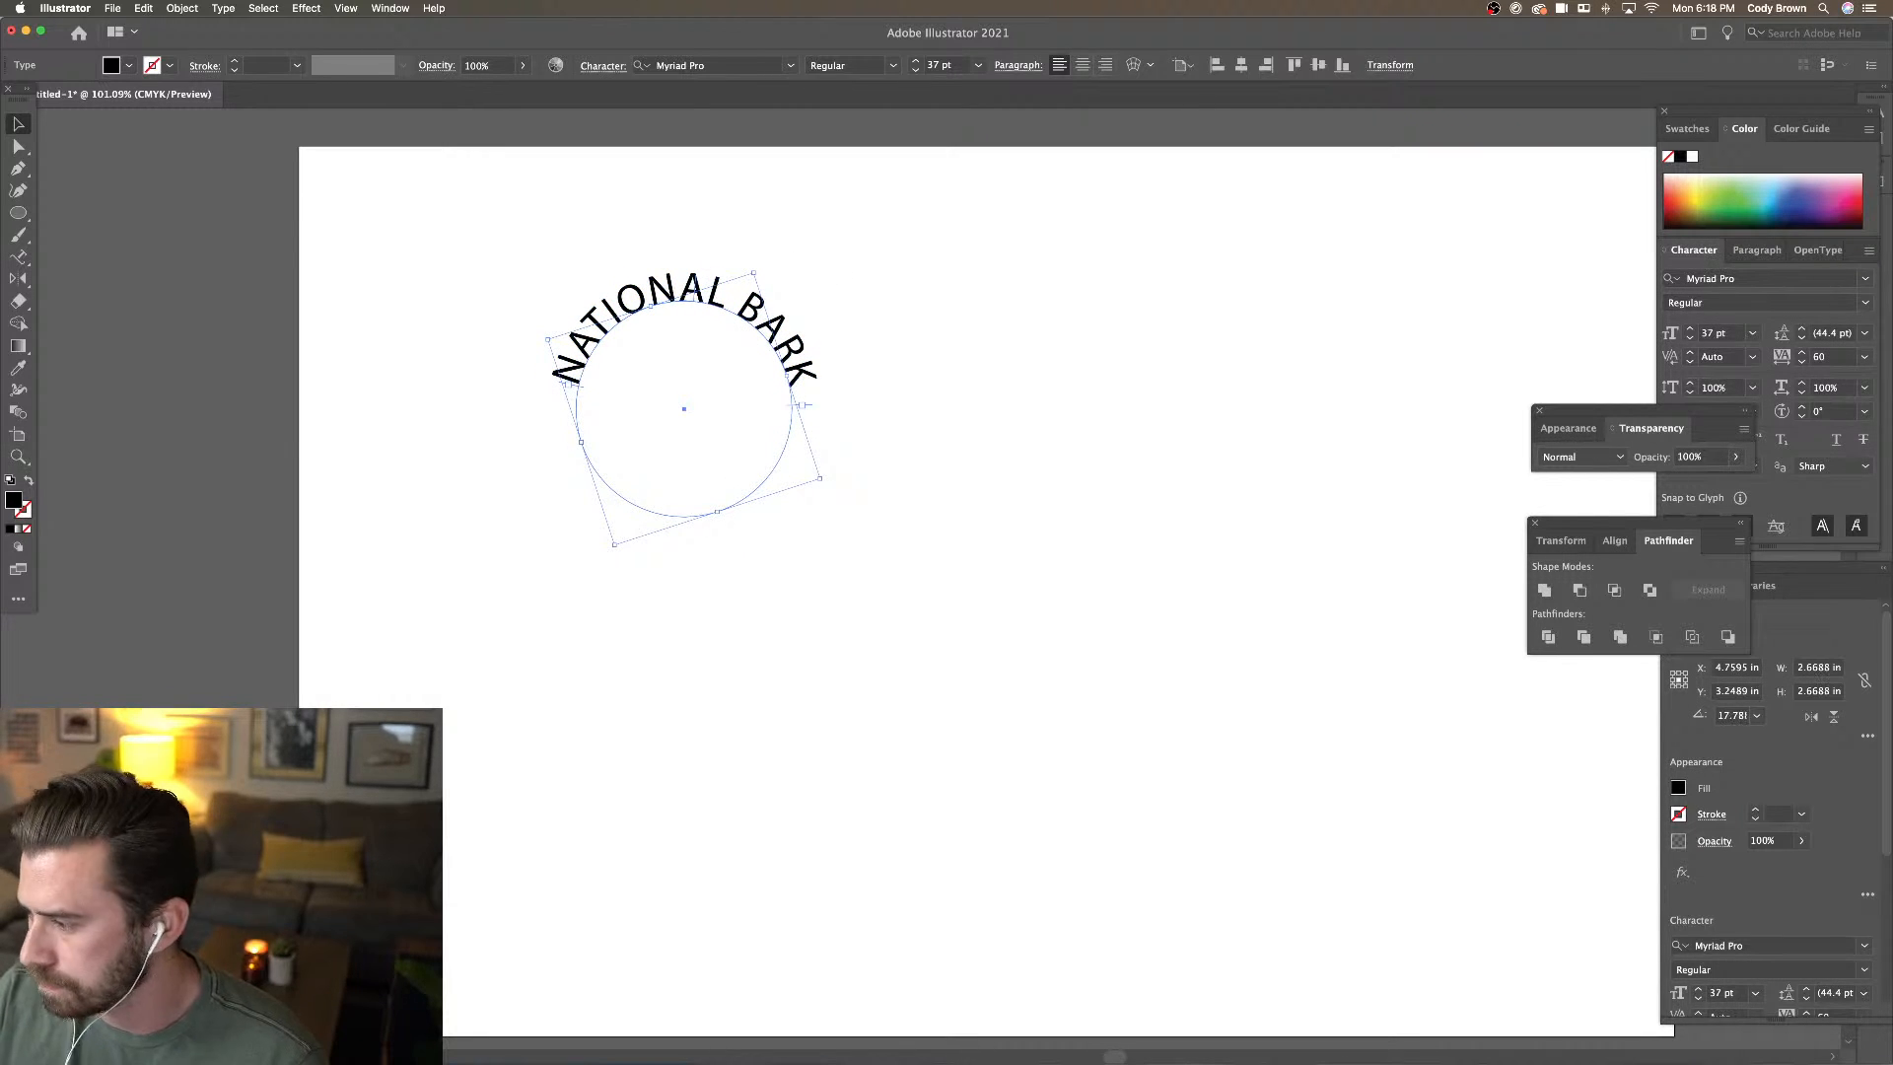
pyautogui.press('Tab')
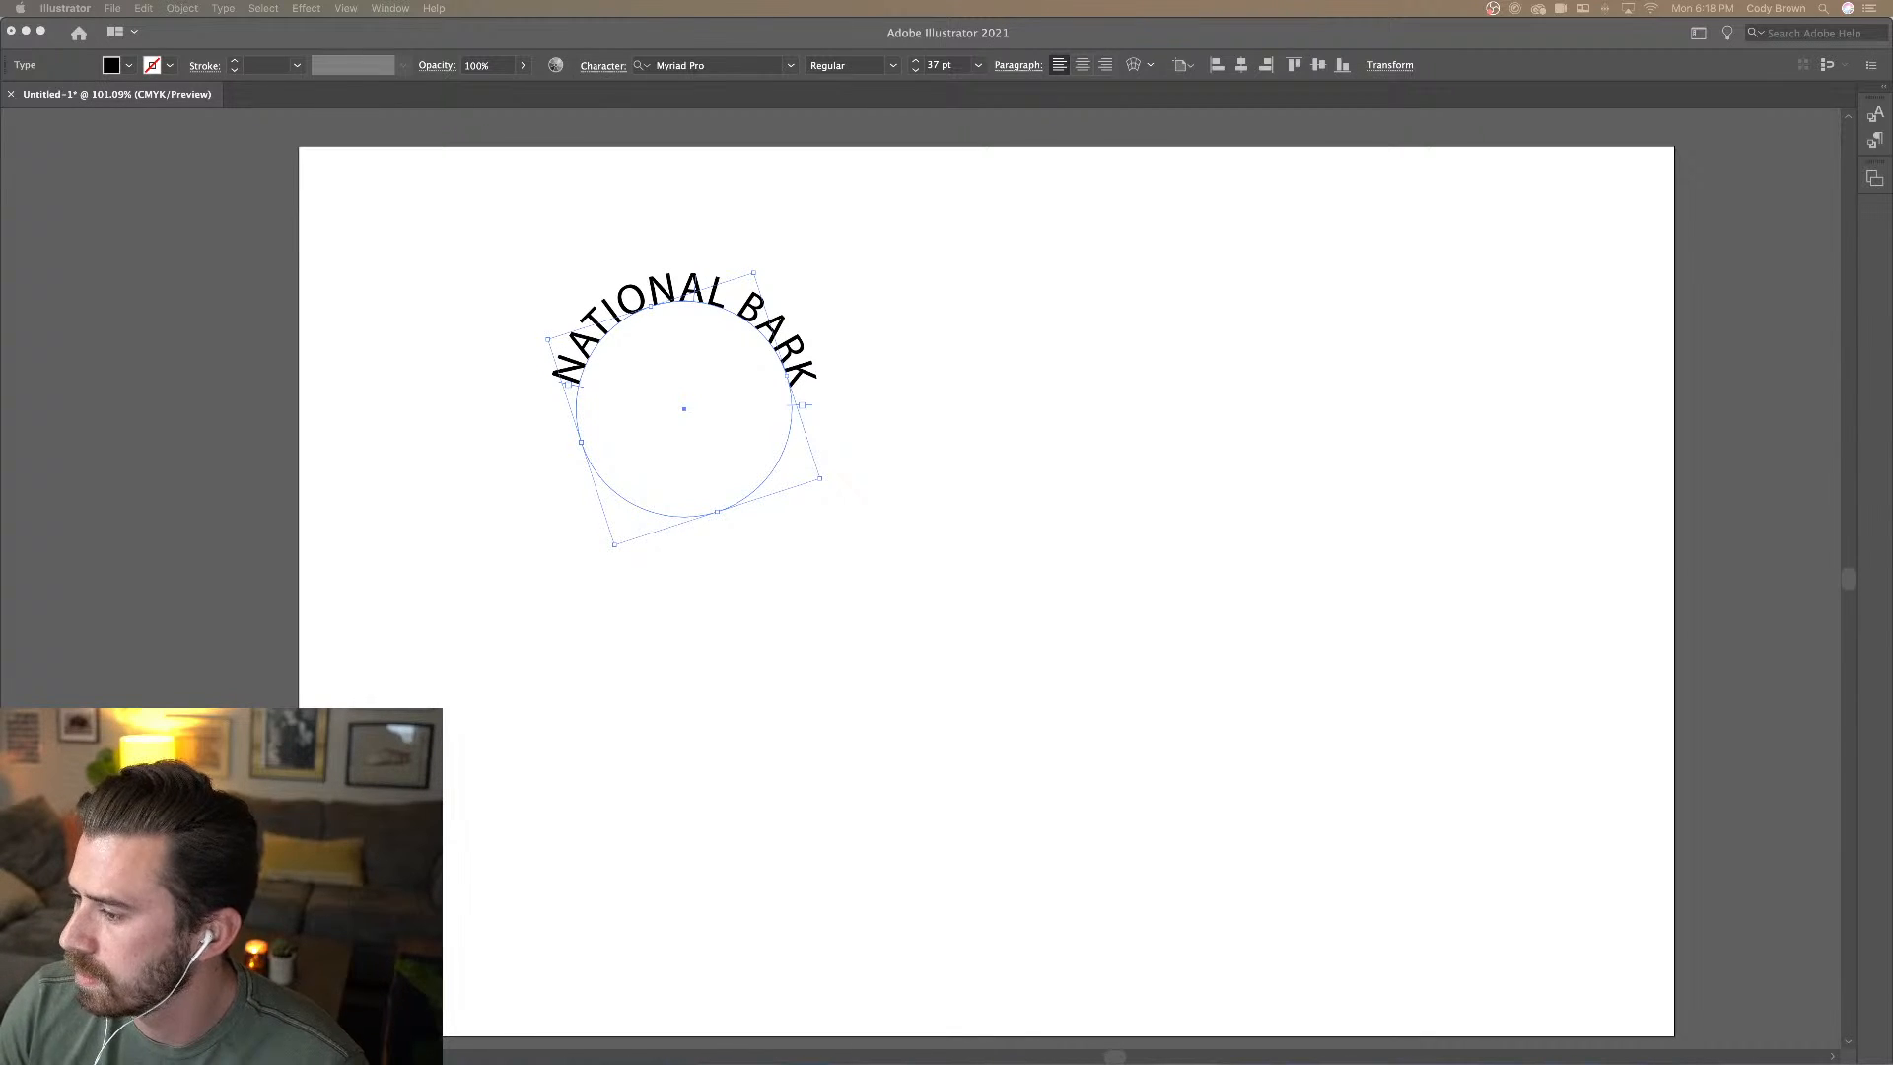
# Change the curved text's font to Stolzl Medium
pyautogui.press('Tab')
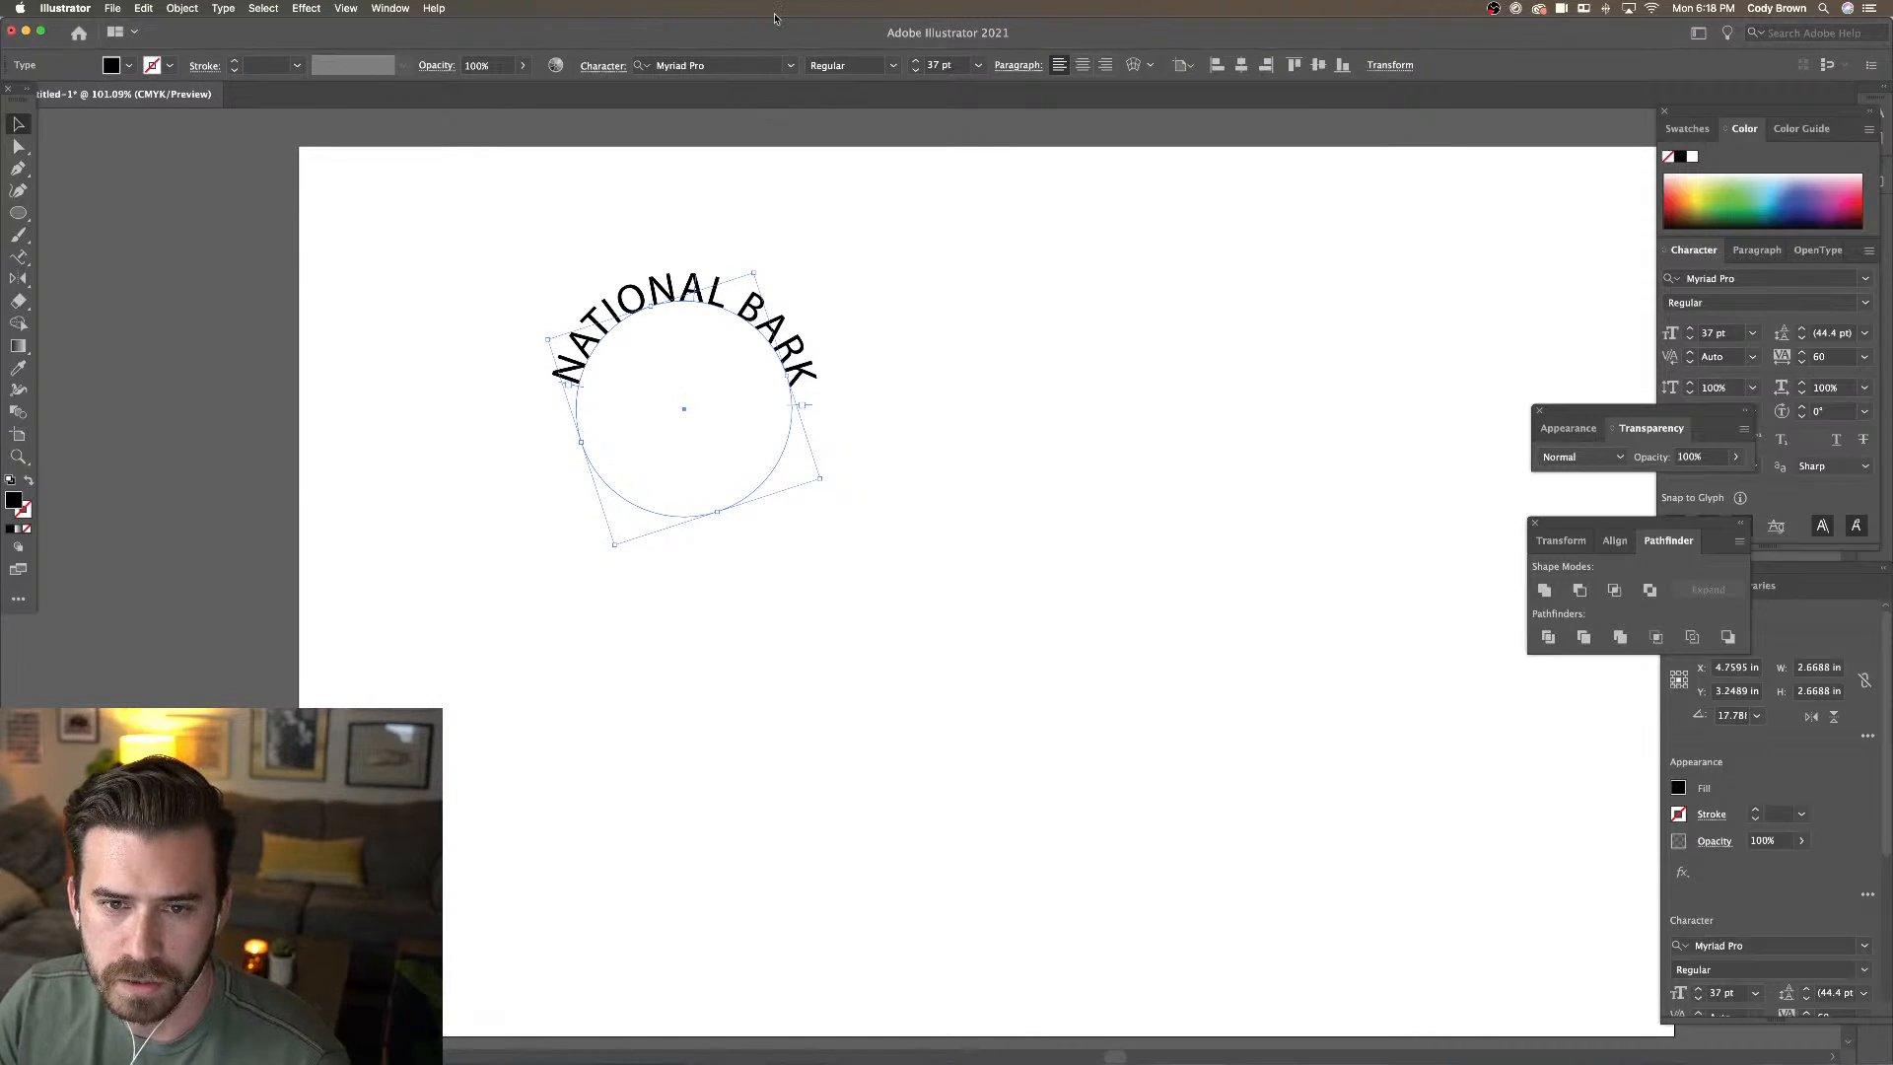
pyautogui.click(765, 66)
pyautogui.press('Down')
pyautogui.press('Down')
pyautogui.press('Down')
pyautogui.press('Down')
pyautogui.press('Down')
pyautogui.press('Down')
pyautogui.press('Down')
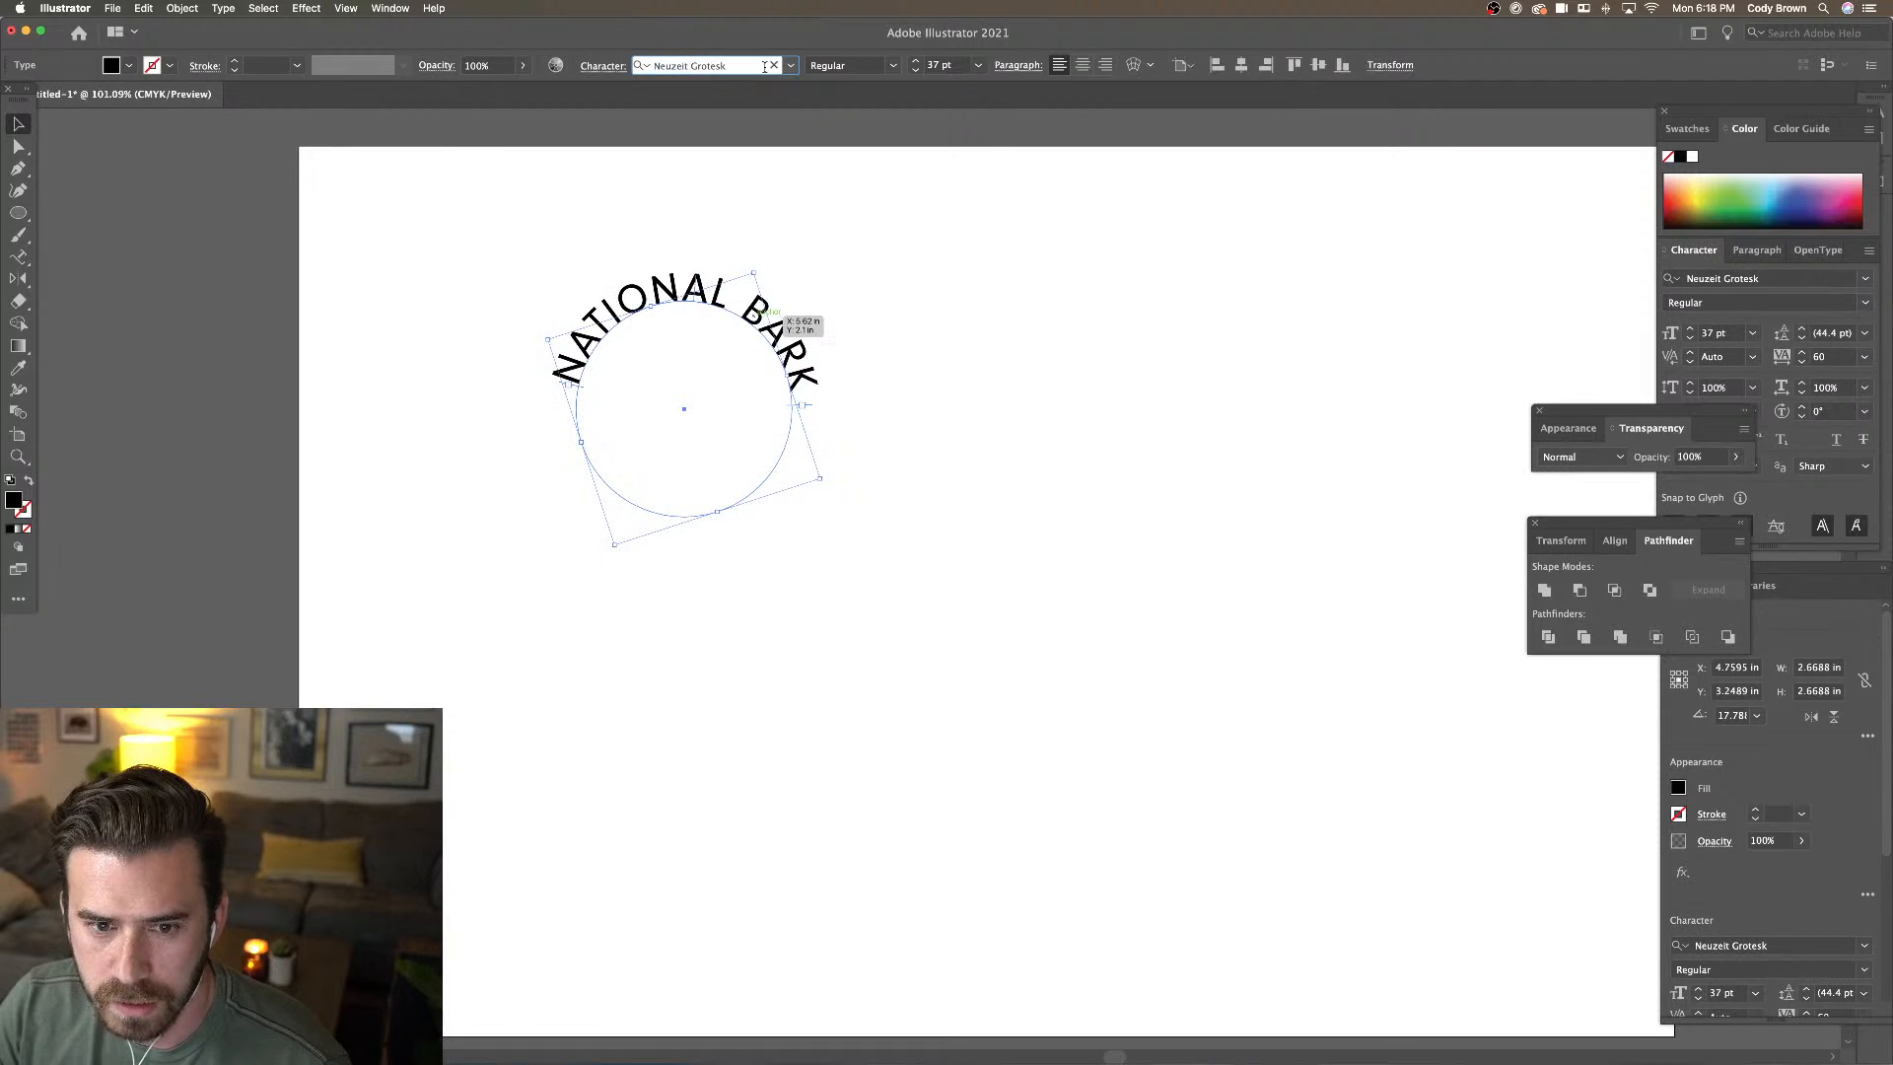
pyautogui.press('Down')
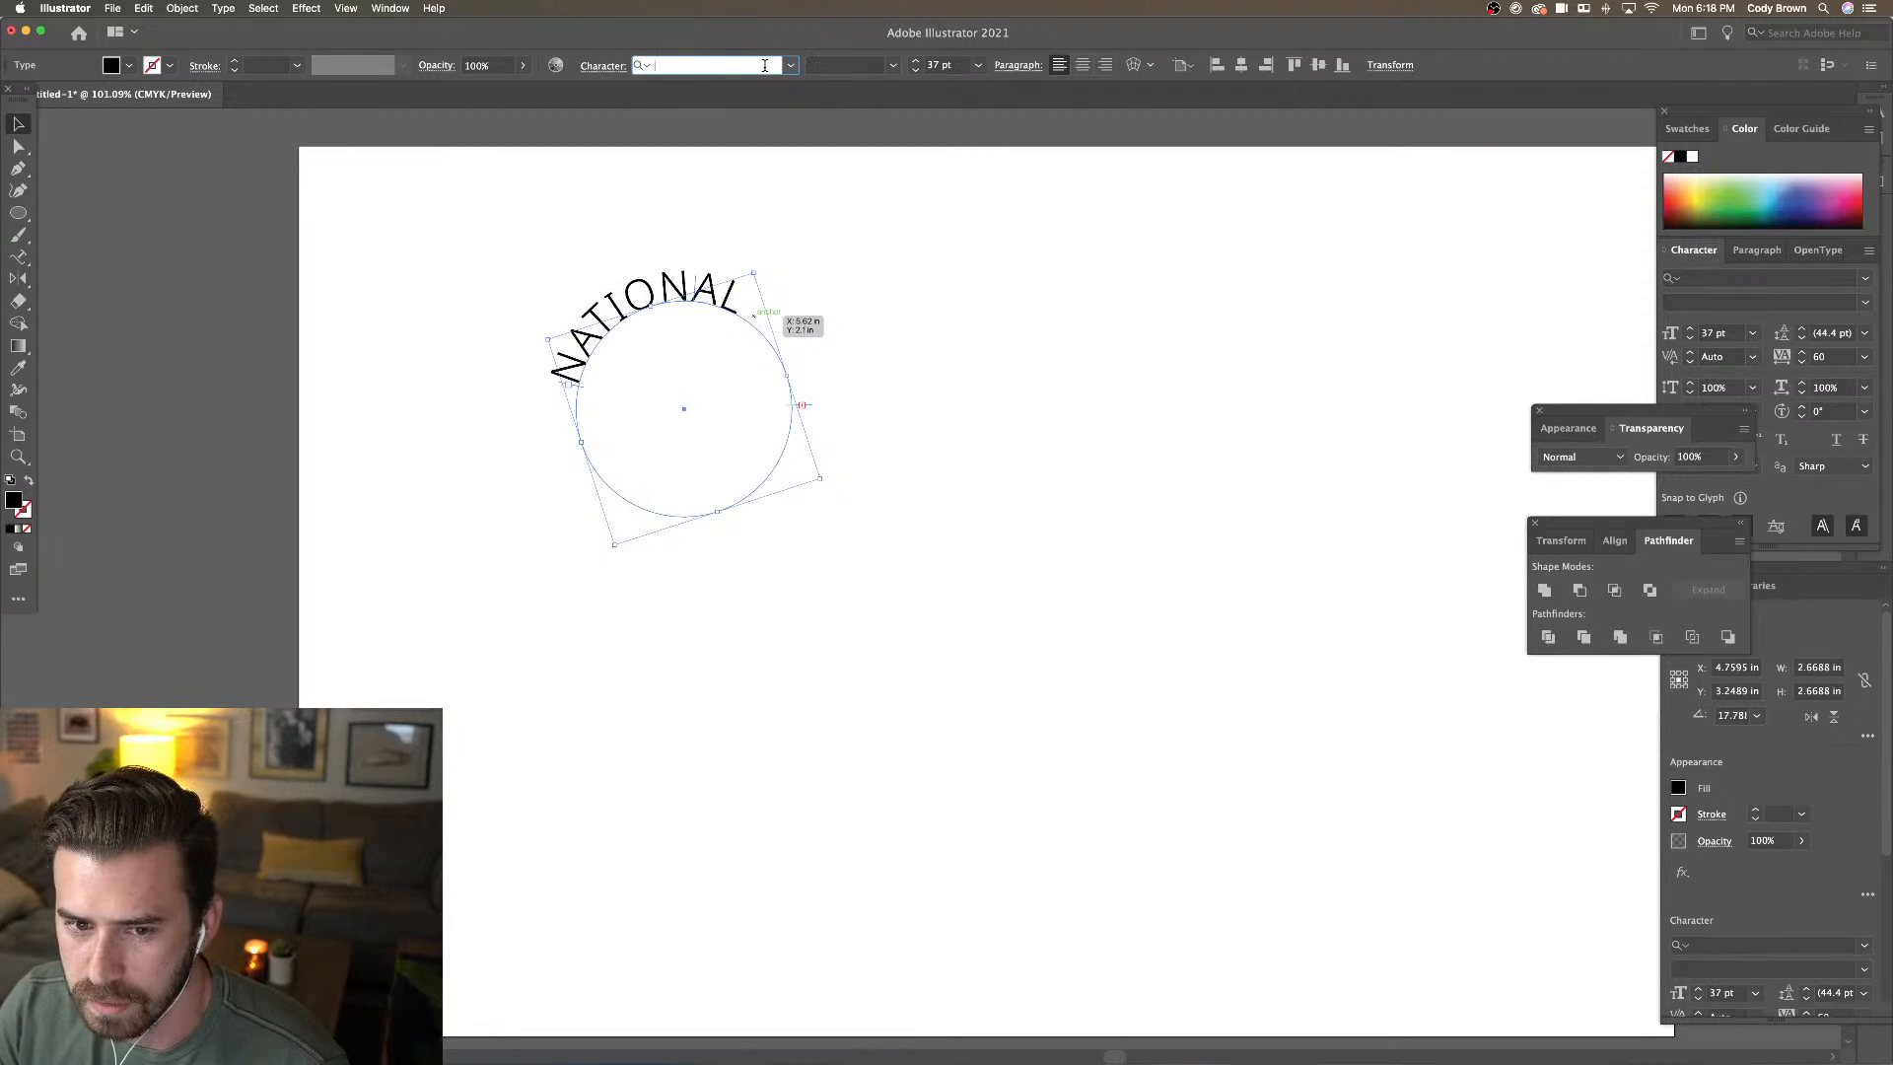
pyautogui.click(744, 66)
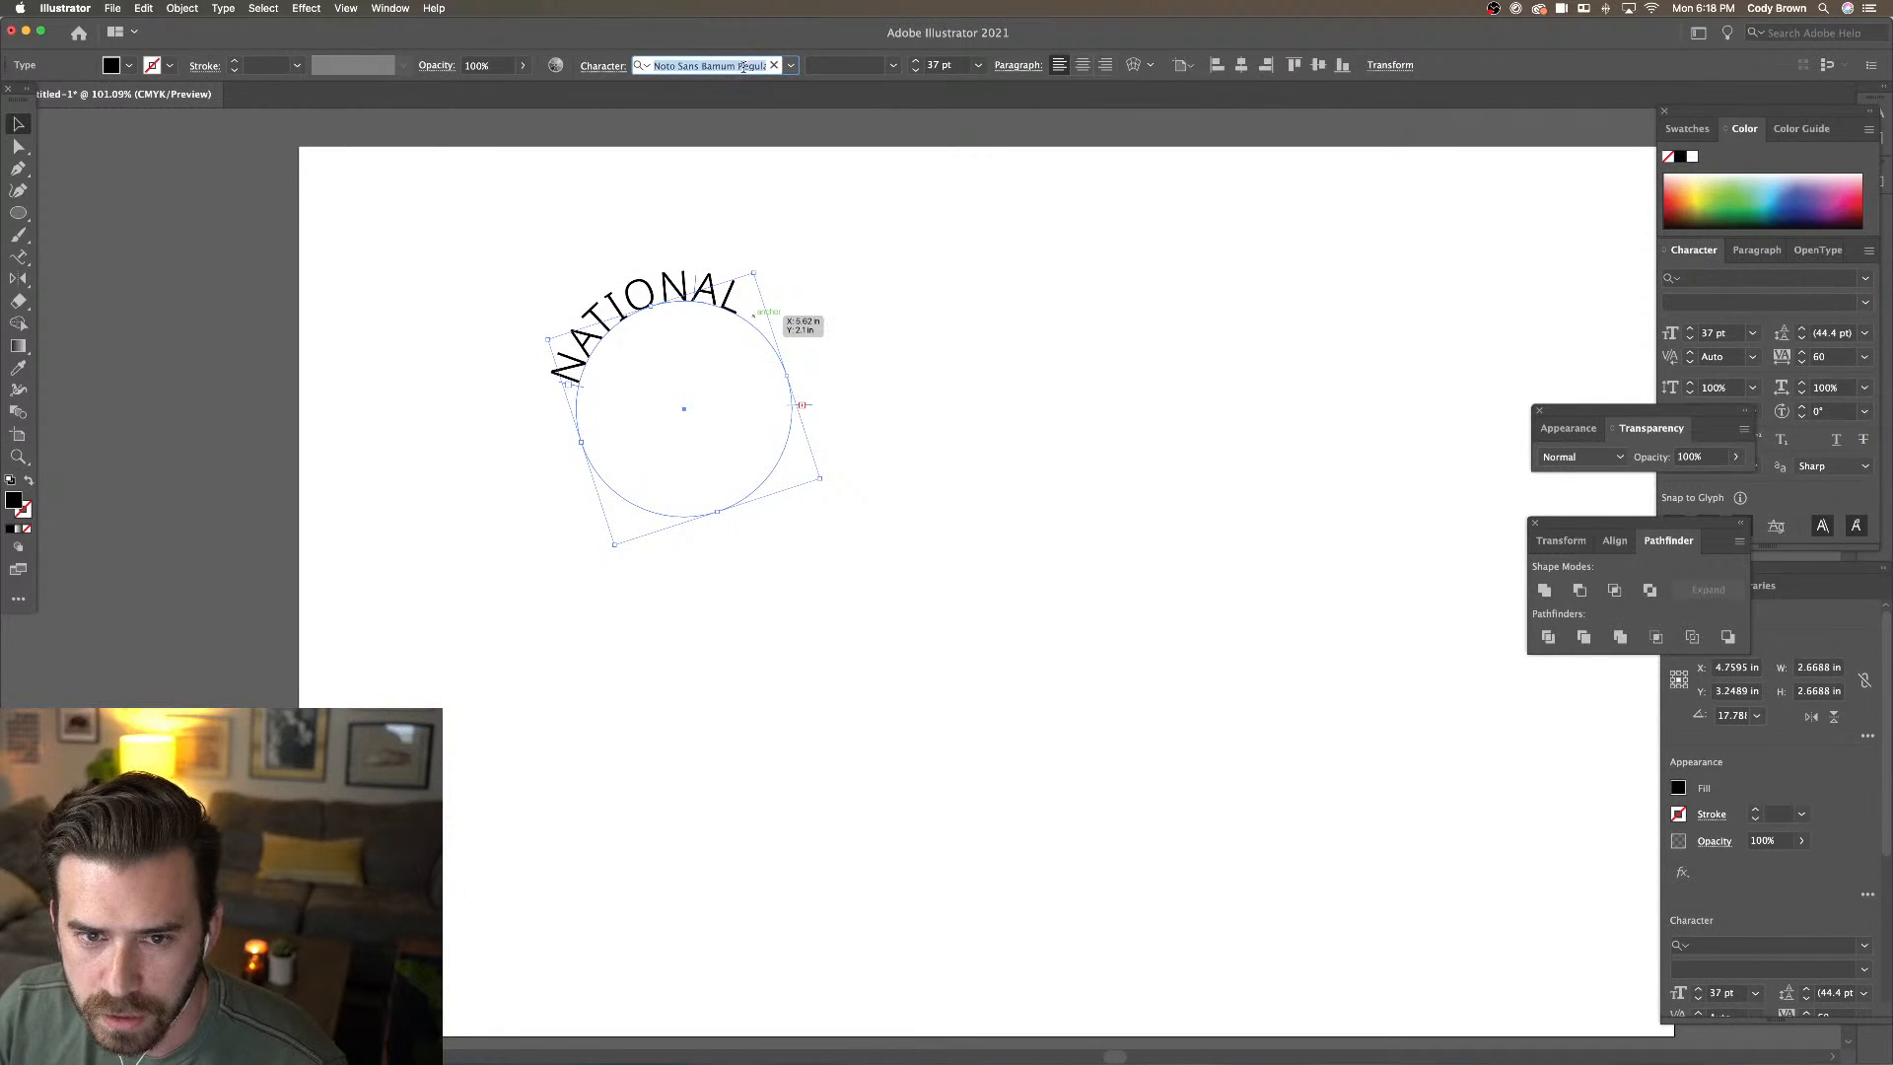
pyautogui.write('stol')
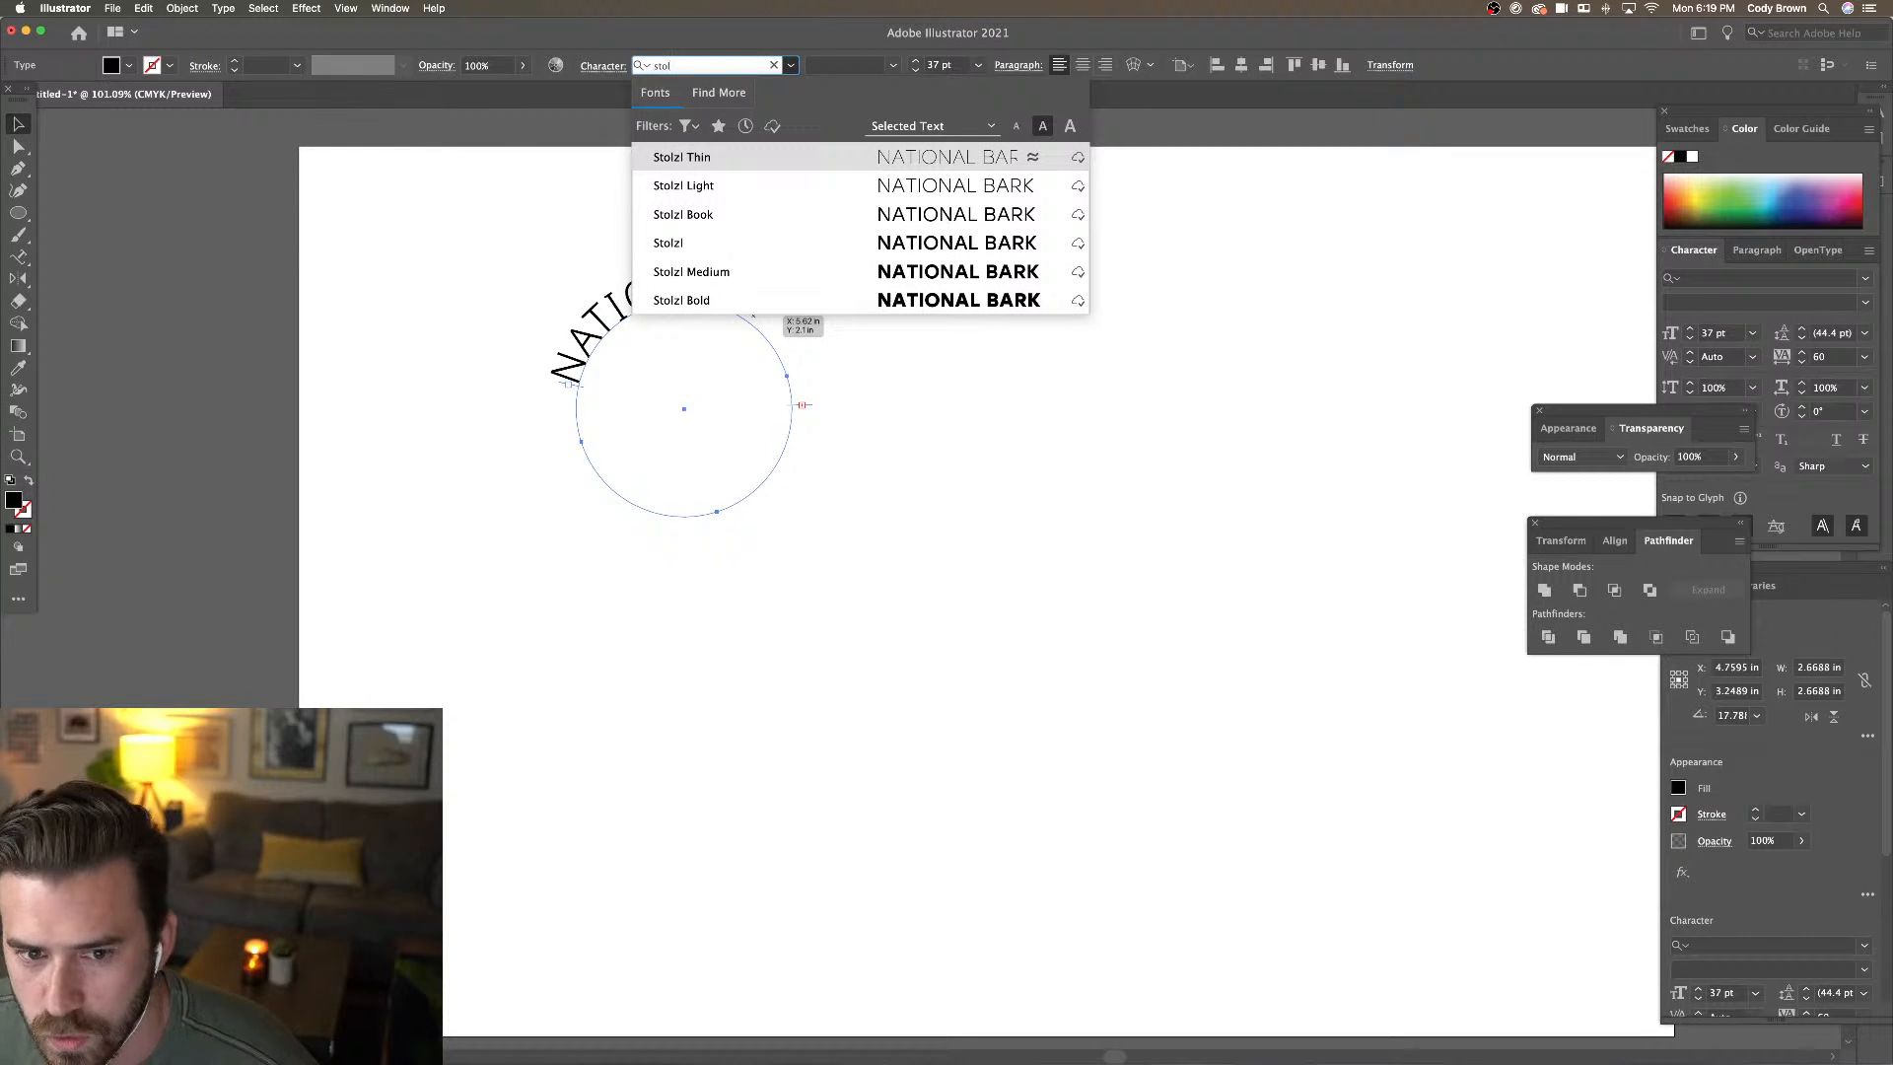
pyautogui.click(860, 276)
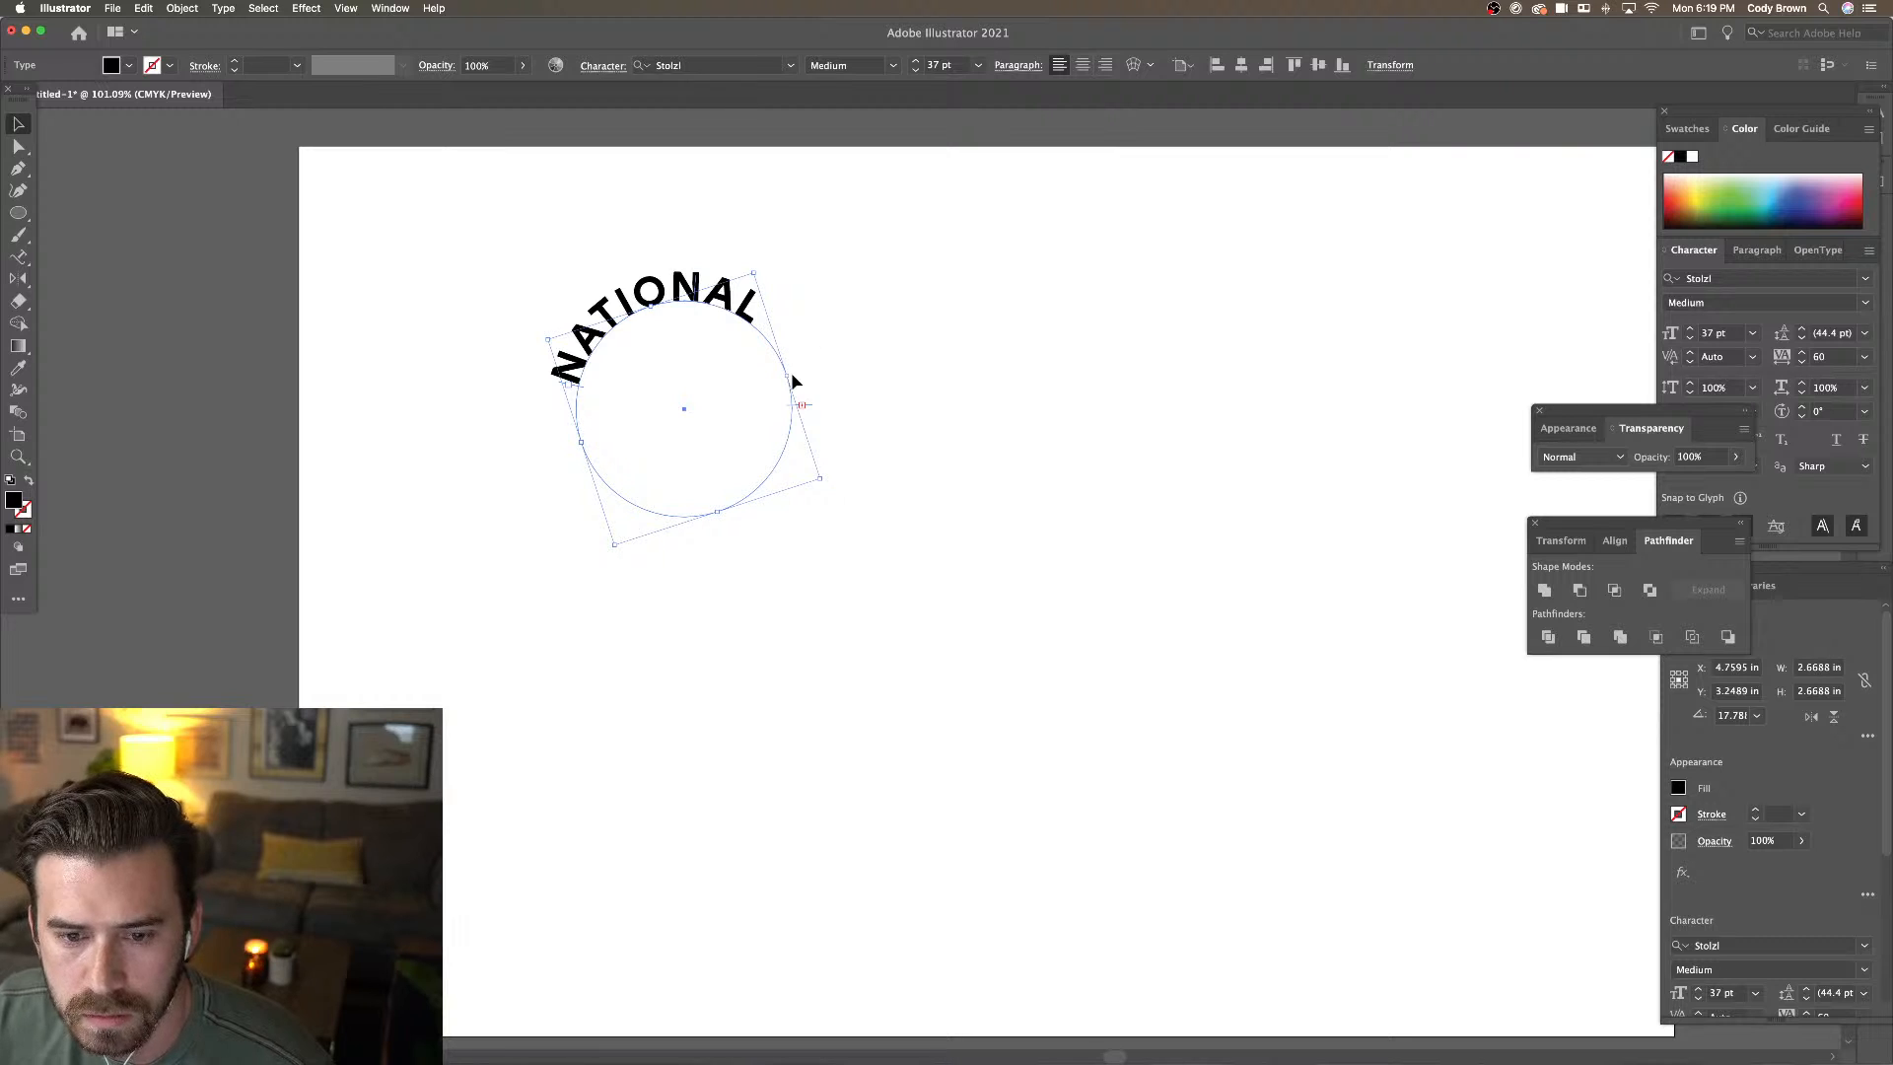
# Extend the text path to reveal BARK and rotate the arch to centre it on top
pyautogui.moveTo(789, 404); pyautogui.dragTo(785, 462)
pyautogui.moveTo(771, 266); pyautogui.dragTo(729, 241)
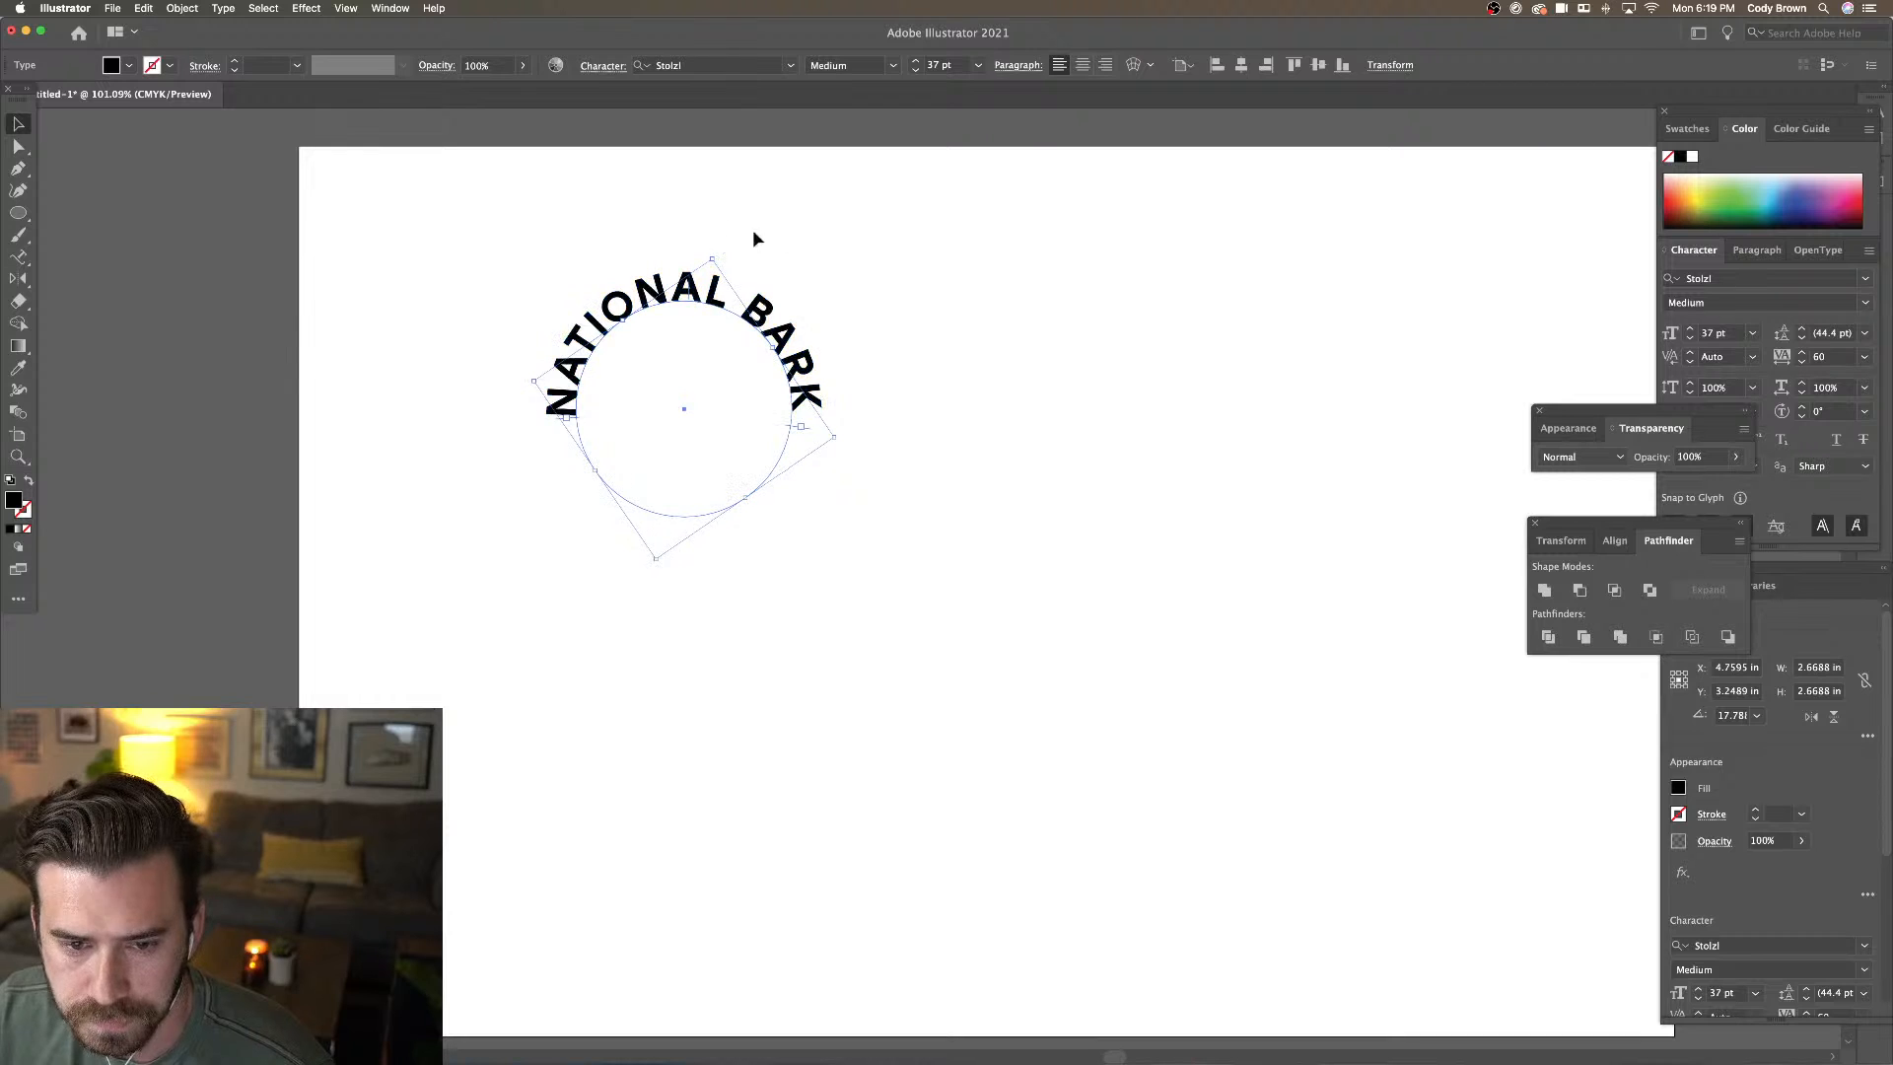
pyautogui.click(798, 241)
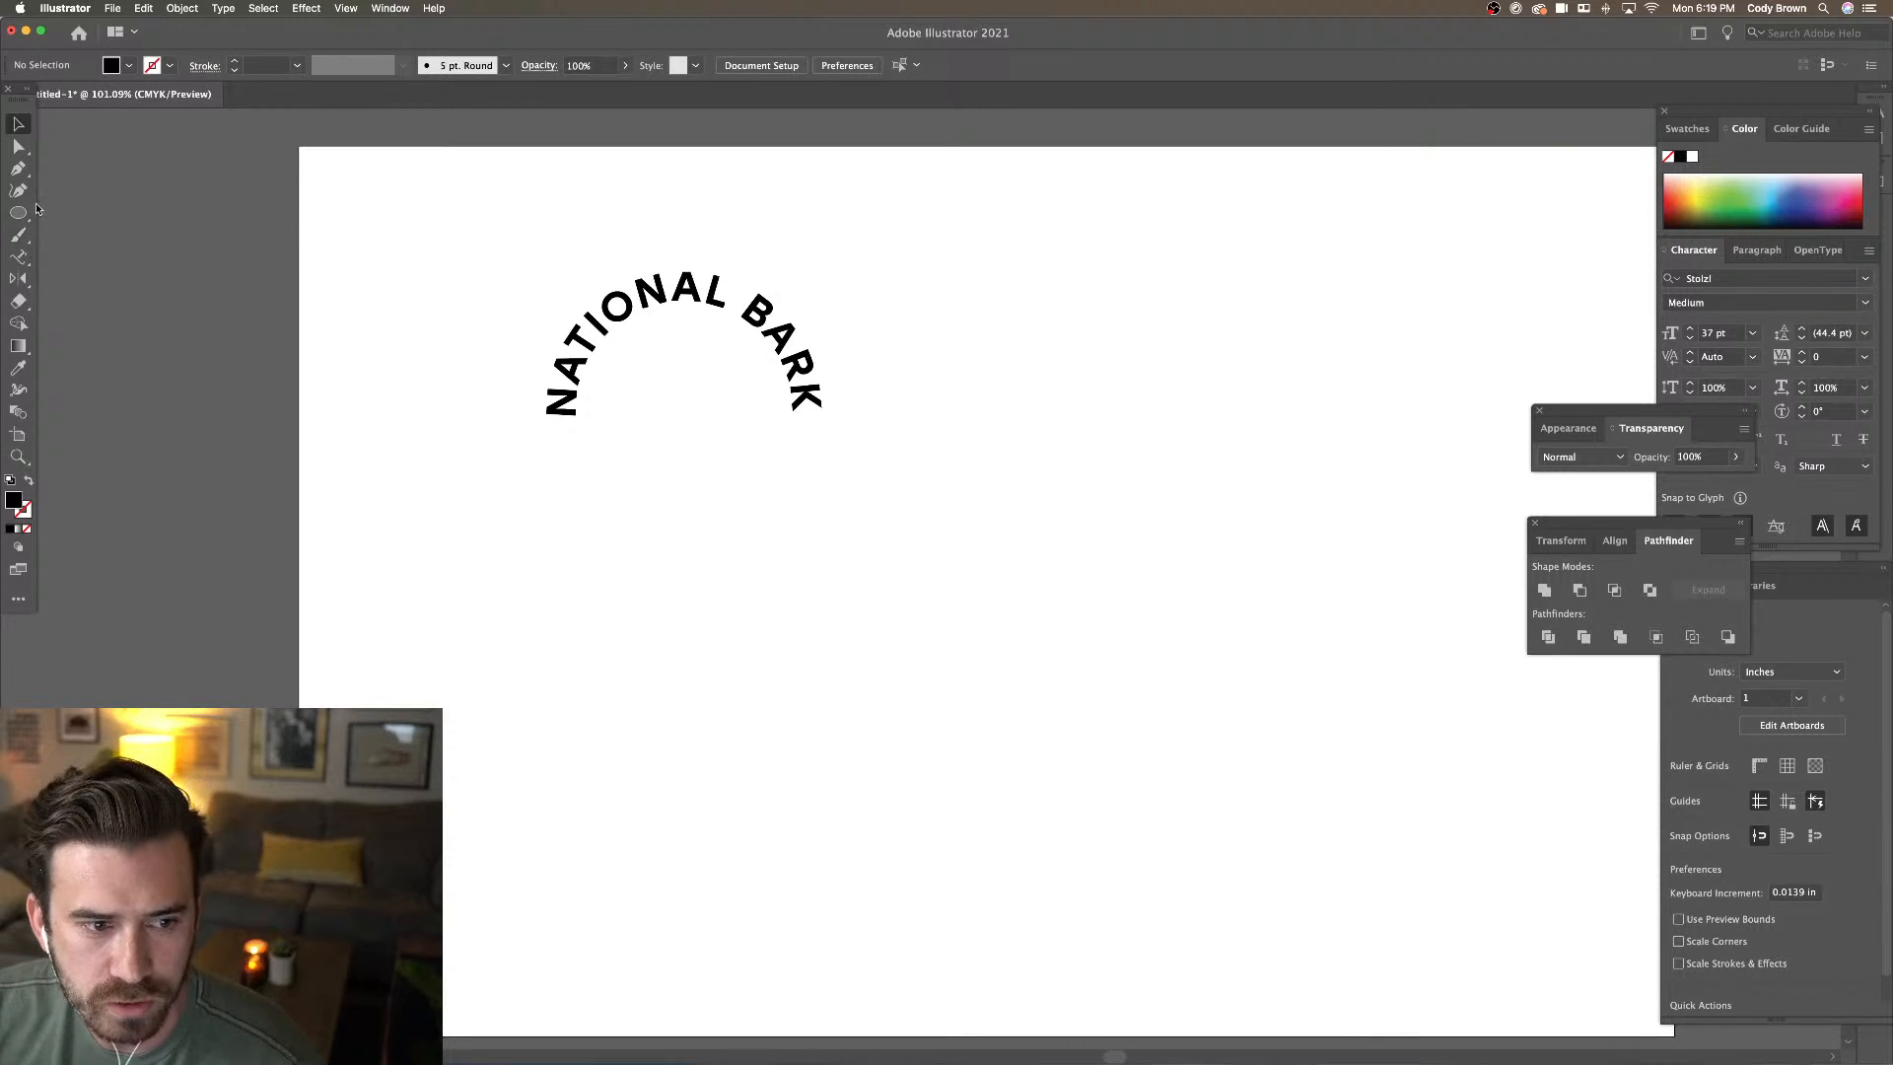
# Draw a horizontal light-blue line under the NATIONAL BARK arch
pyautogui.click(19, 232)
pyautogui.moveTo(17, 213); pyautogui.dragTo(109, 303)
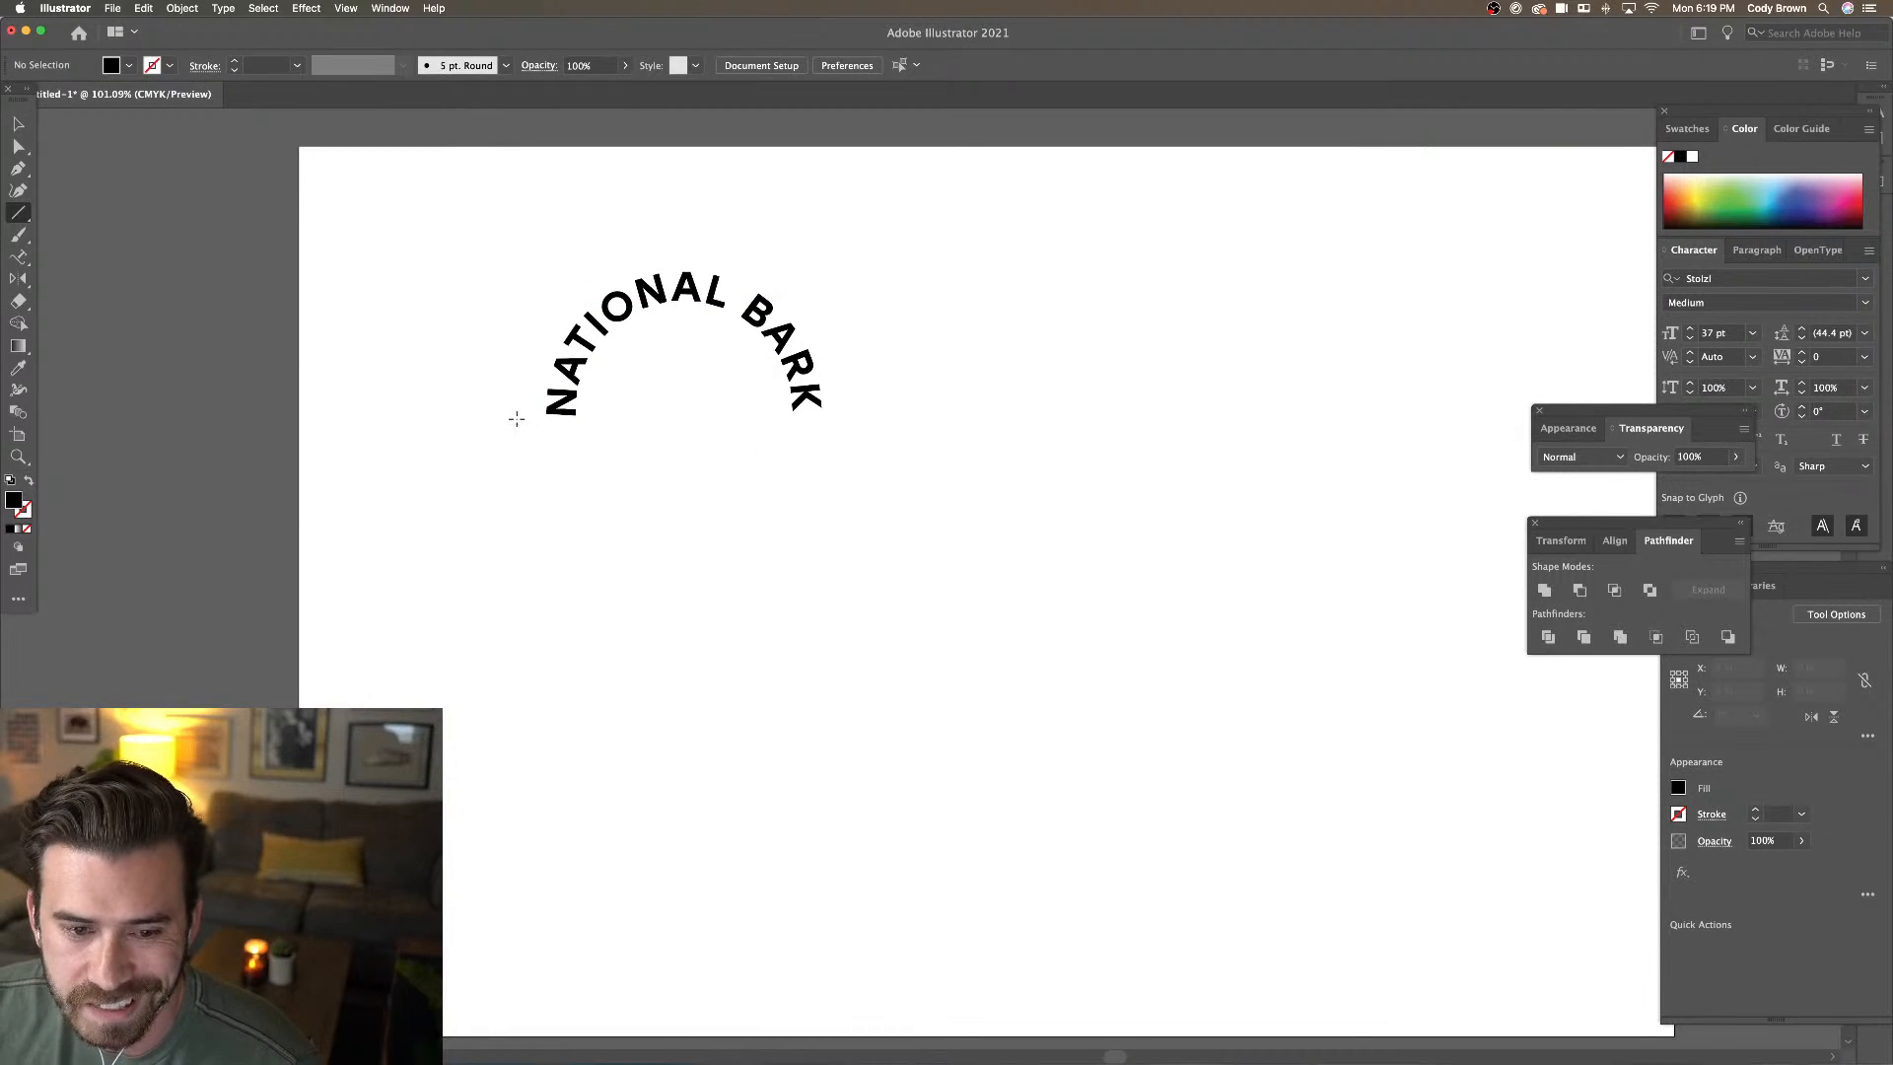
pyautogui.moveTo(512, 418); pyautogui.dragTo(880, 454)
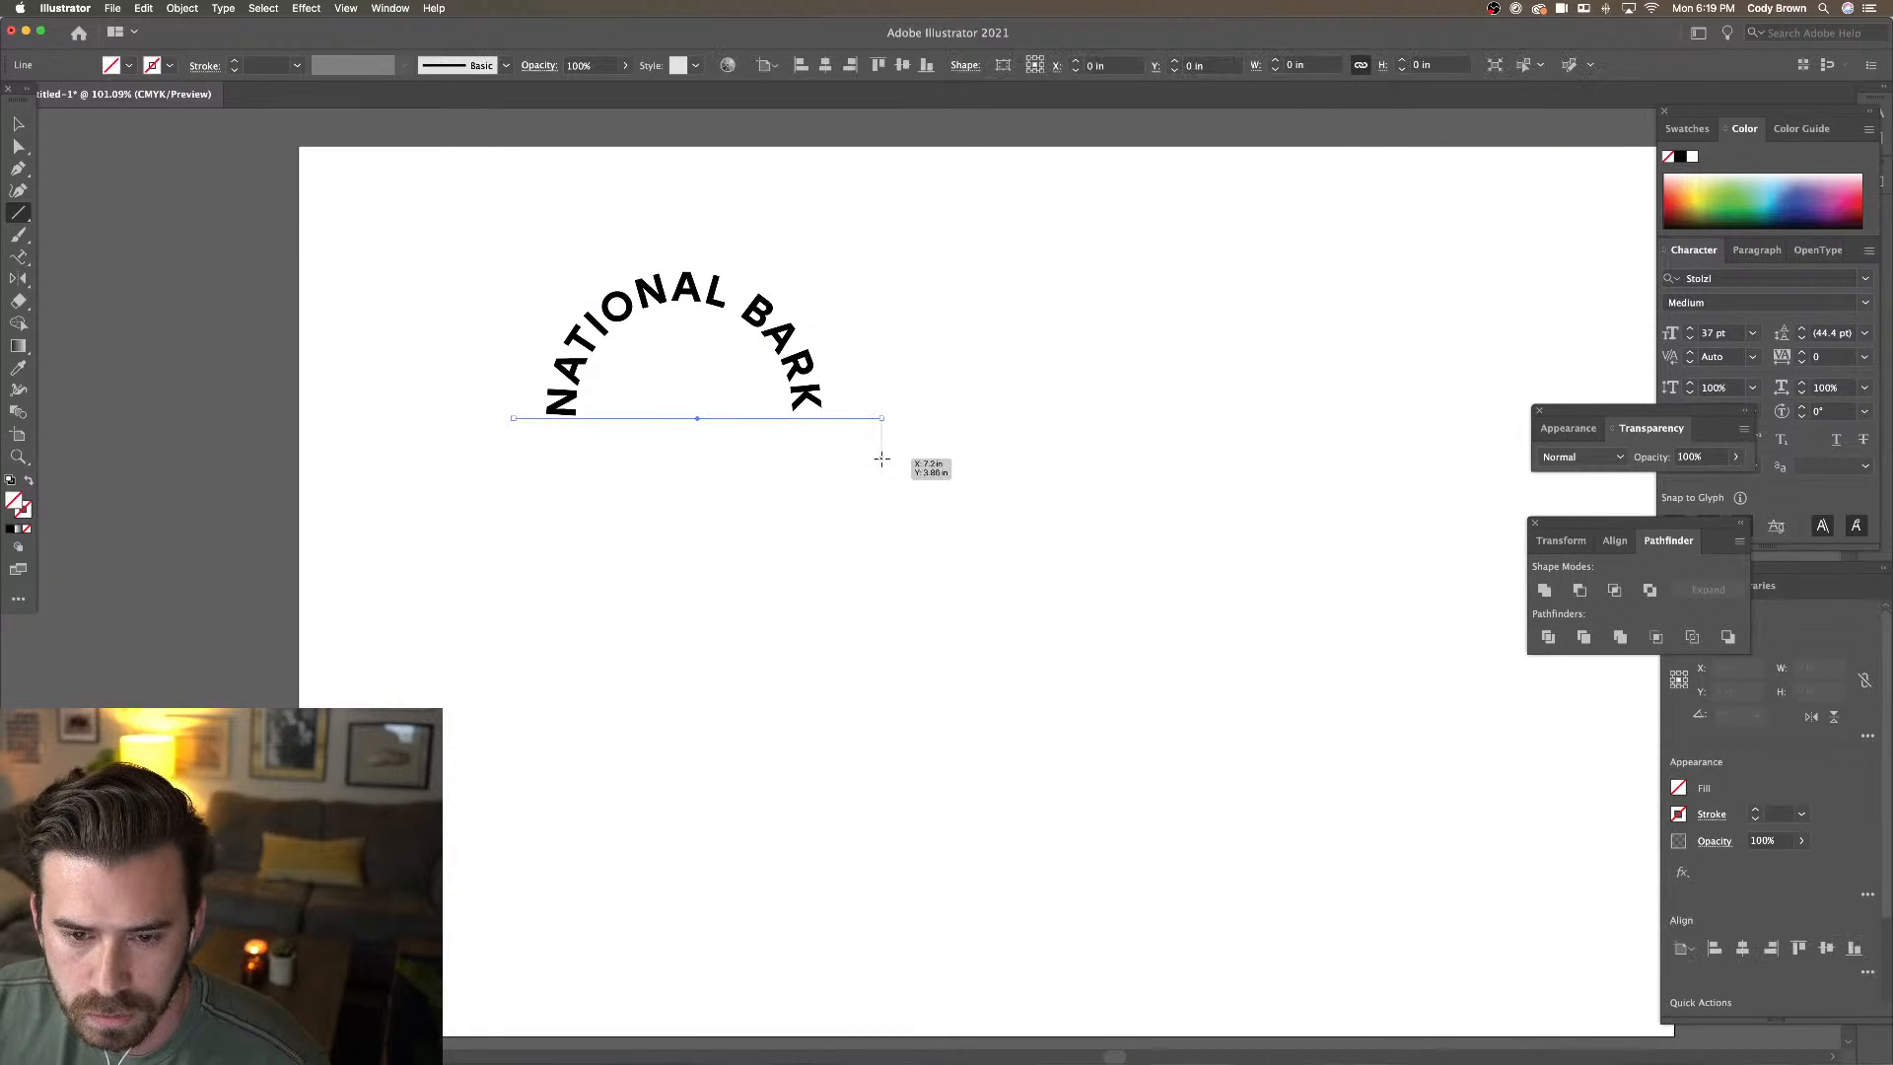
pyautogui.click(166, 66)
pyautogui.click(127, 110)
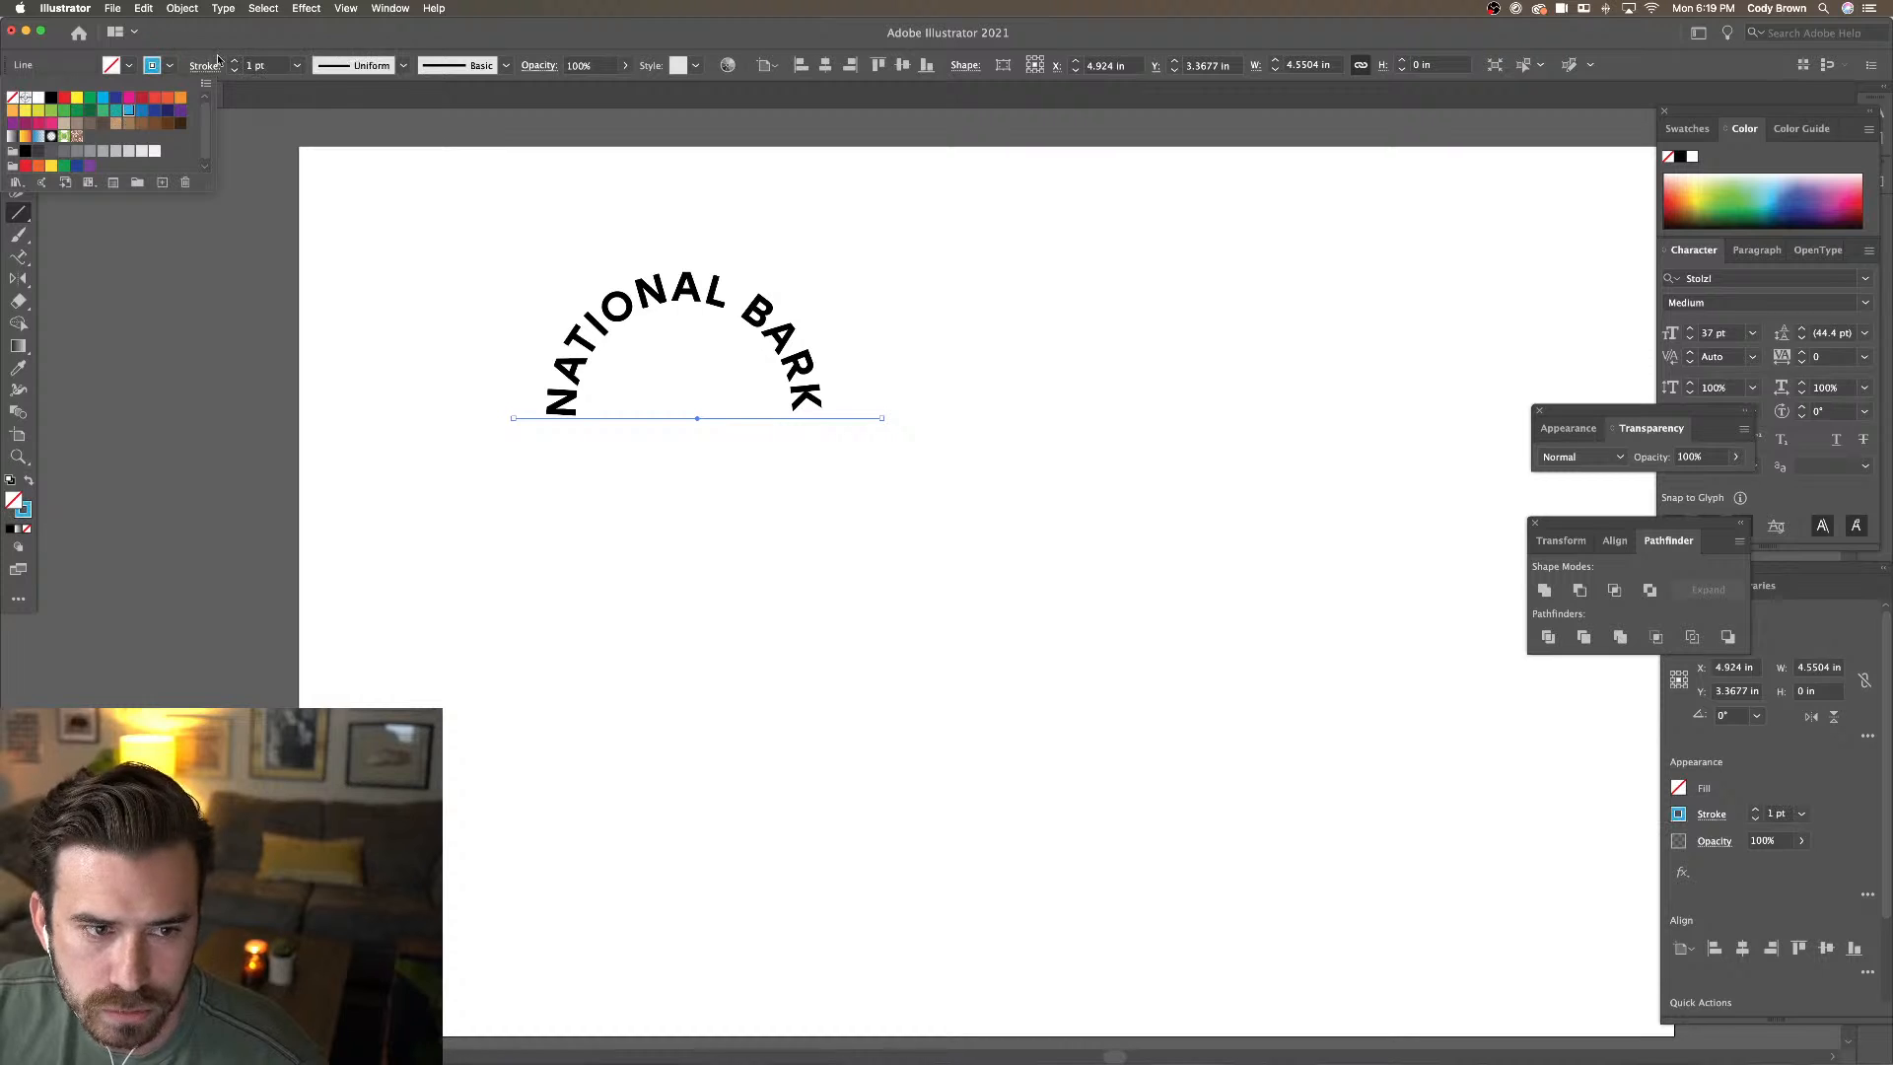
pyautogui.click(8, 131)
pyautogui.scroll(5, 662, 346)
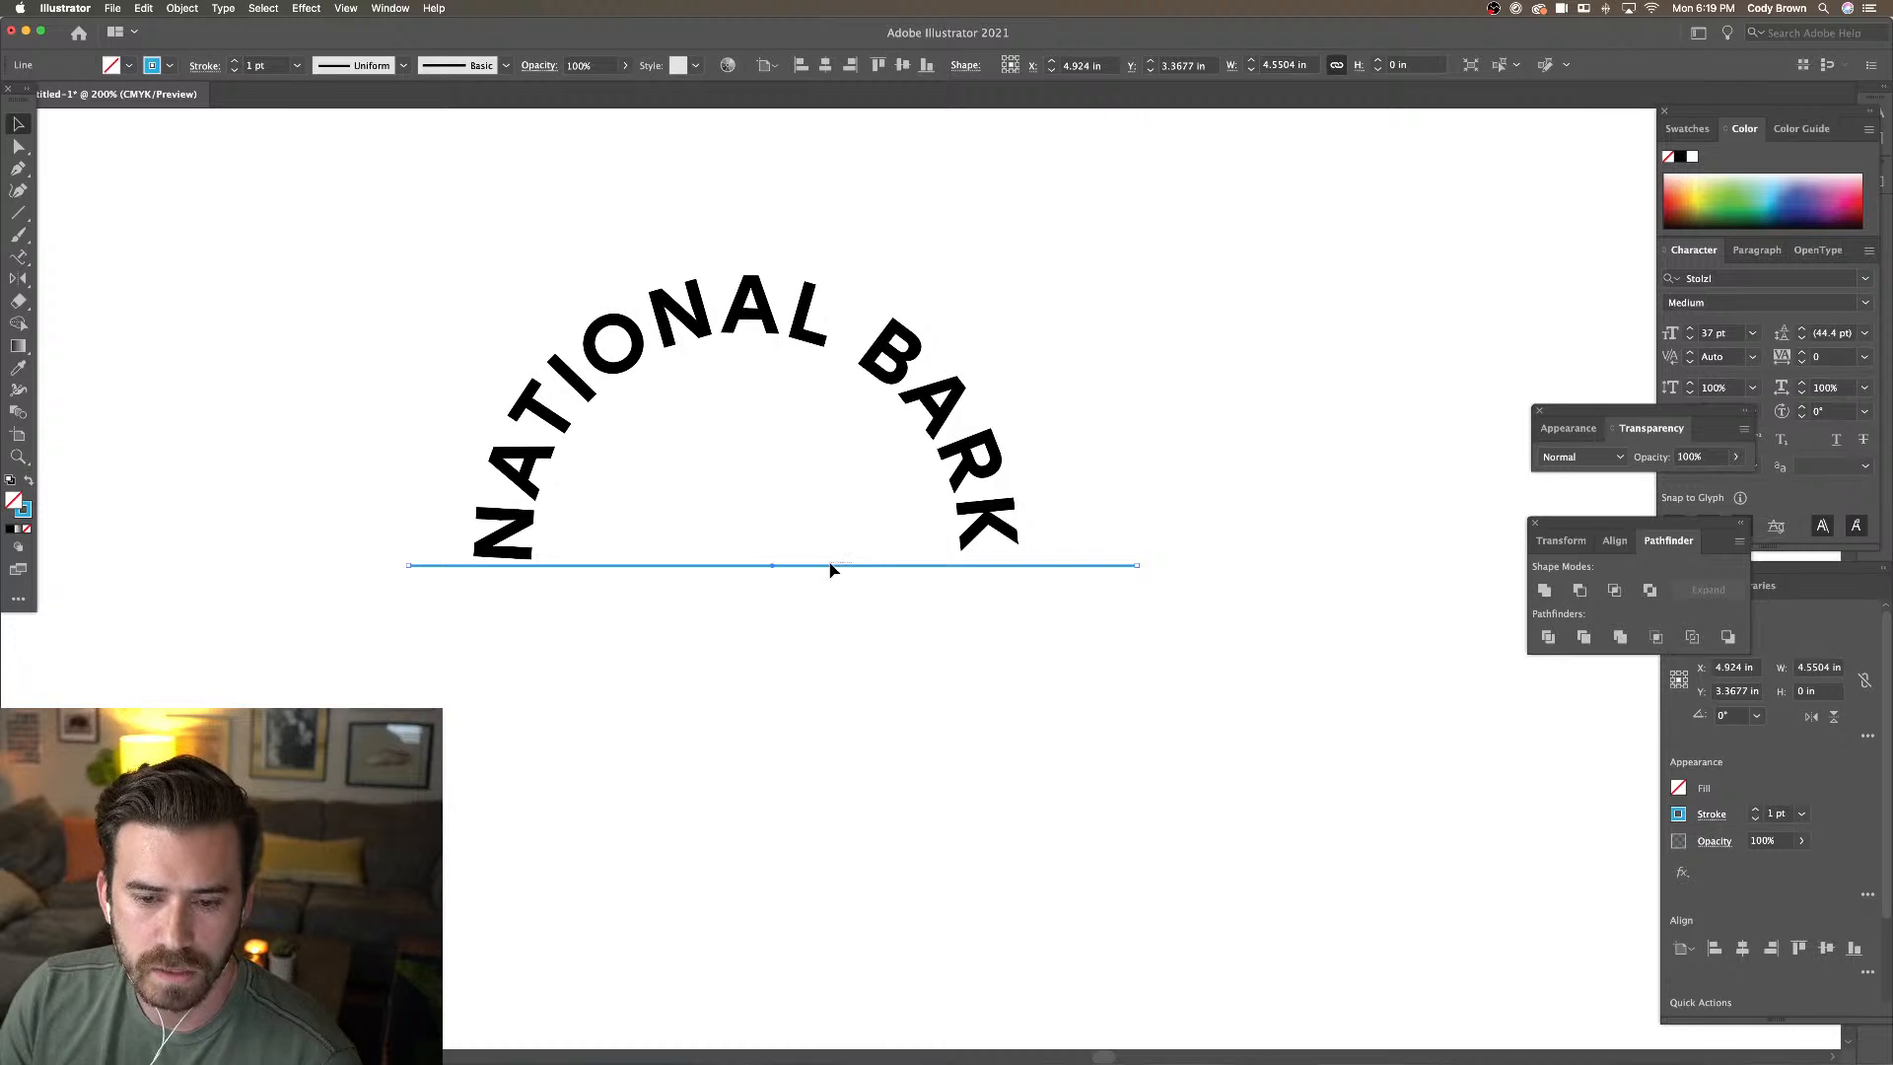
pyautogui.press('super+a')
pyautogui.click(1078, 578)
pyautogui.moveTo(1090, 569); pyautogui.dragTo(1068, 570)
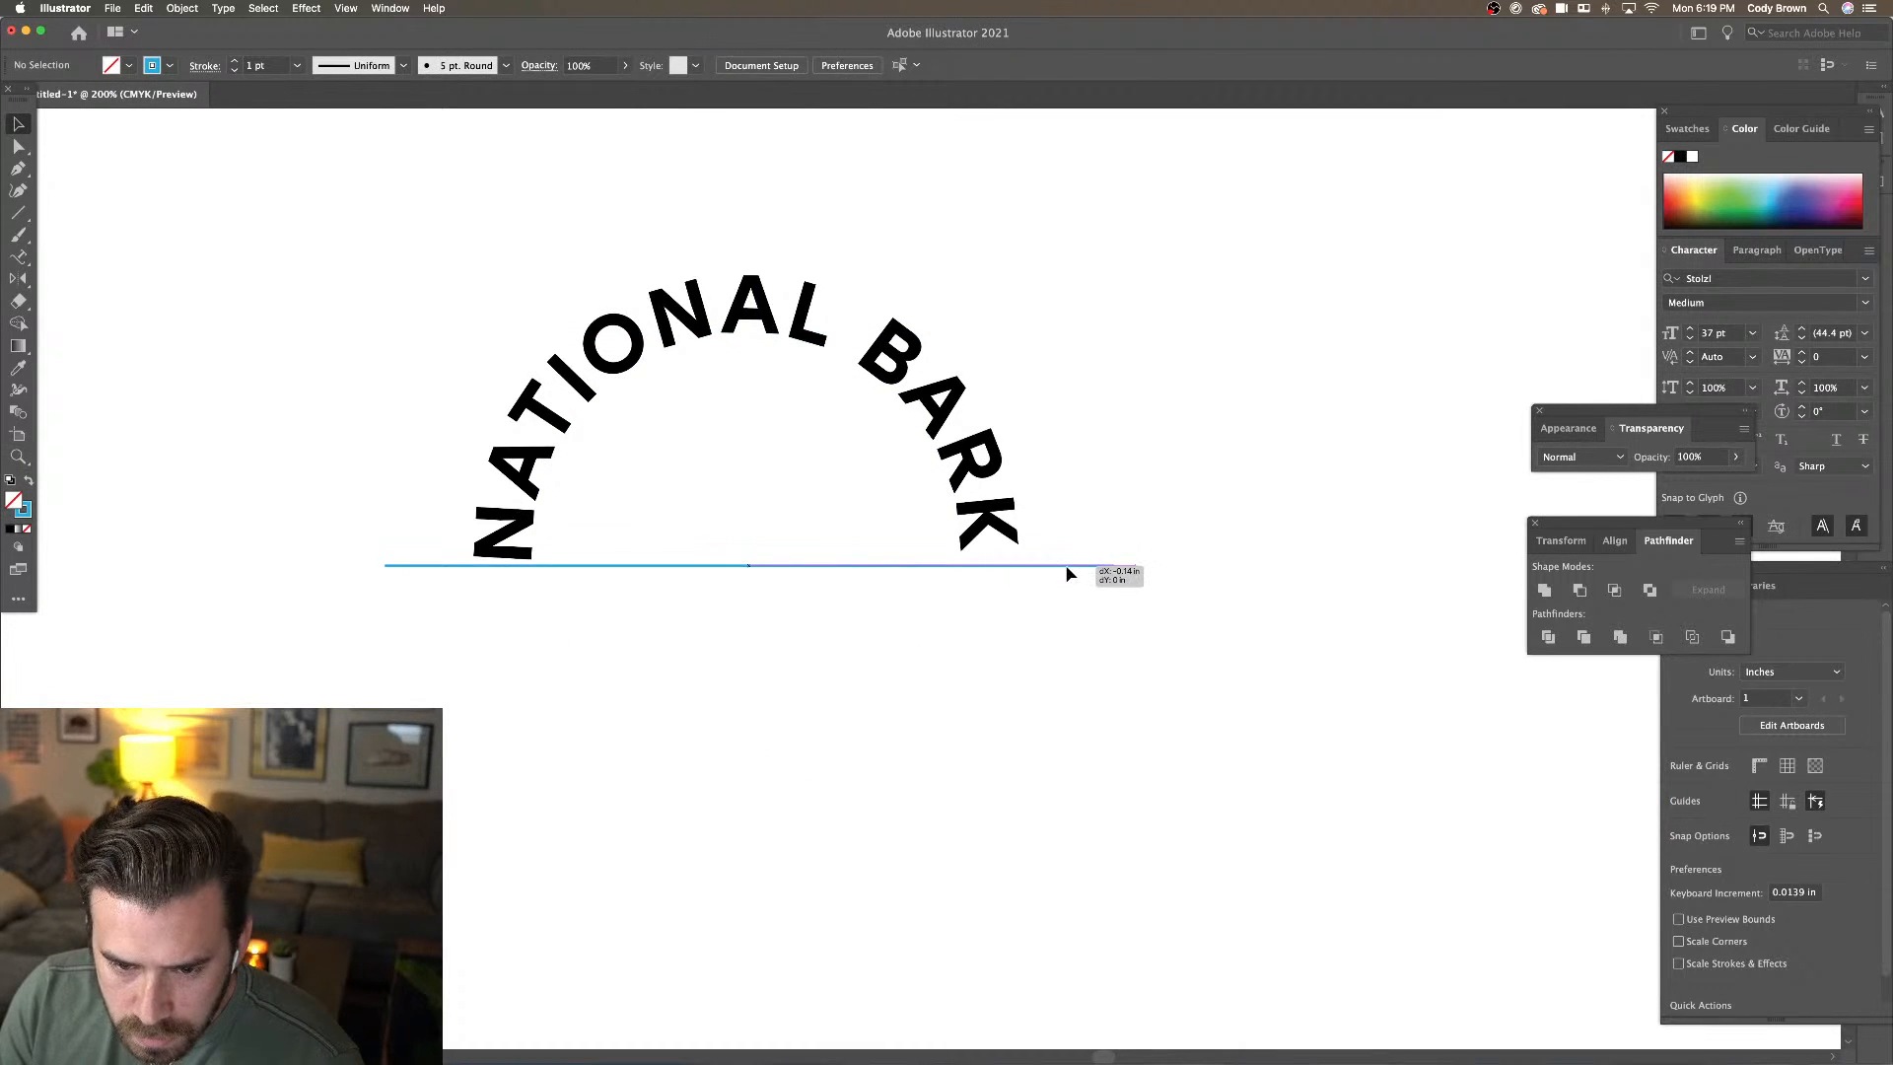
# Try different letter spacings on the arch and settle on tracking 80
pyautogui.click(991, 520)
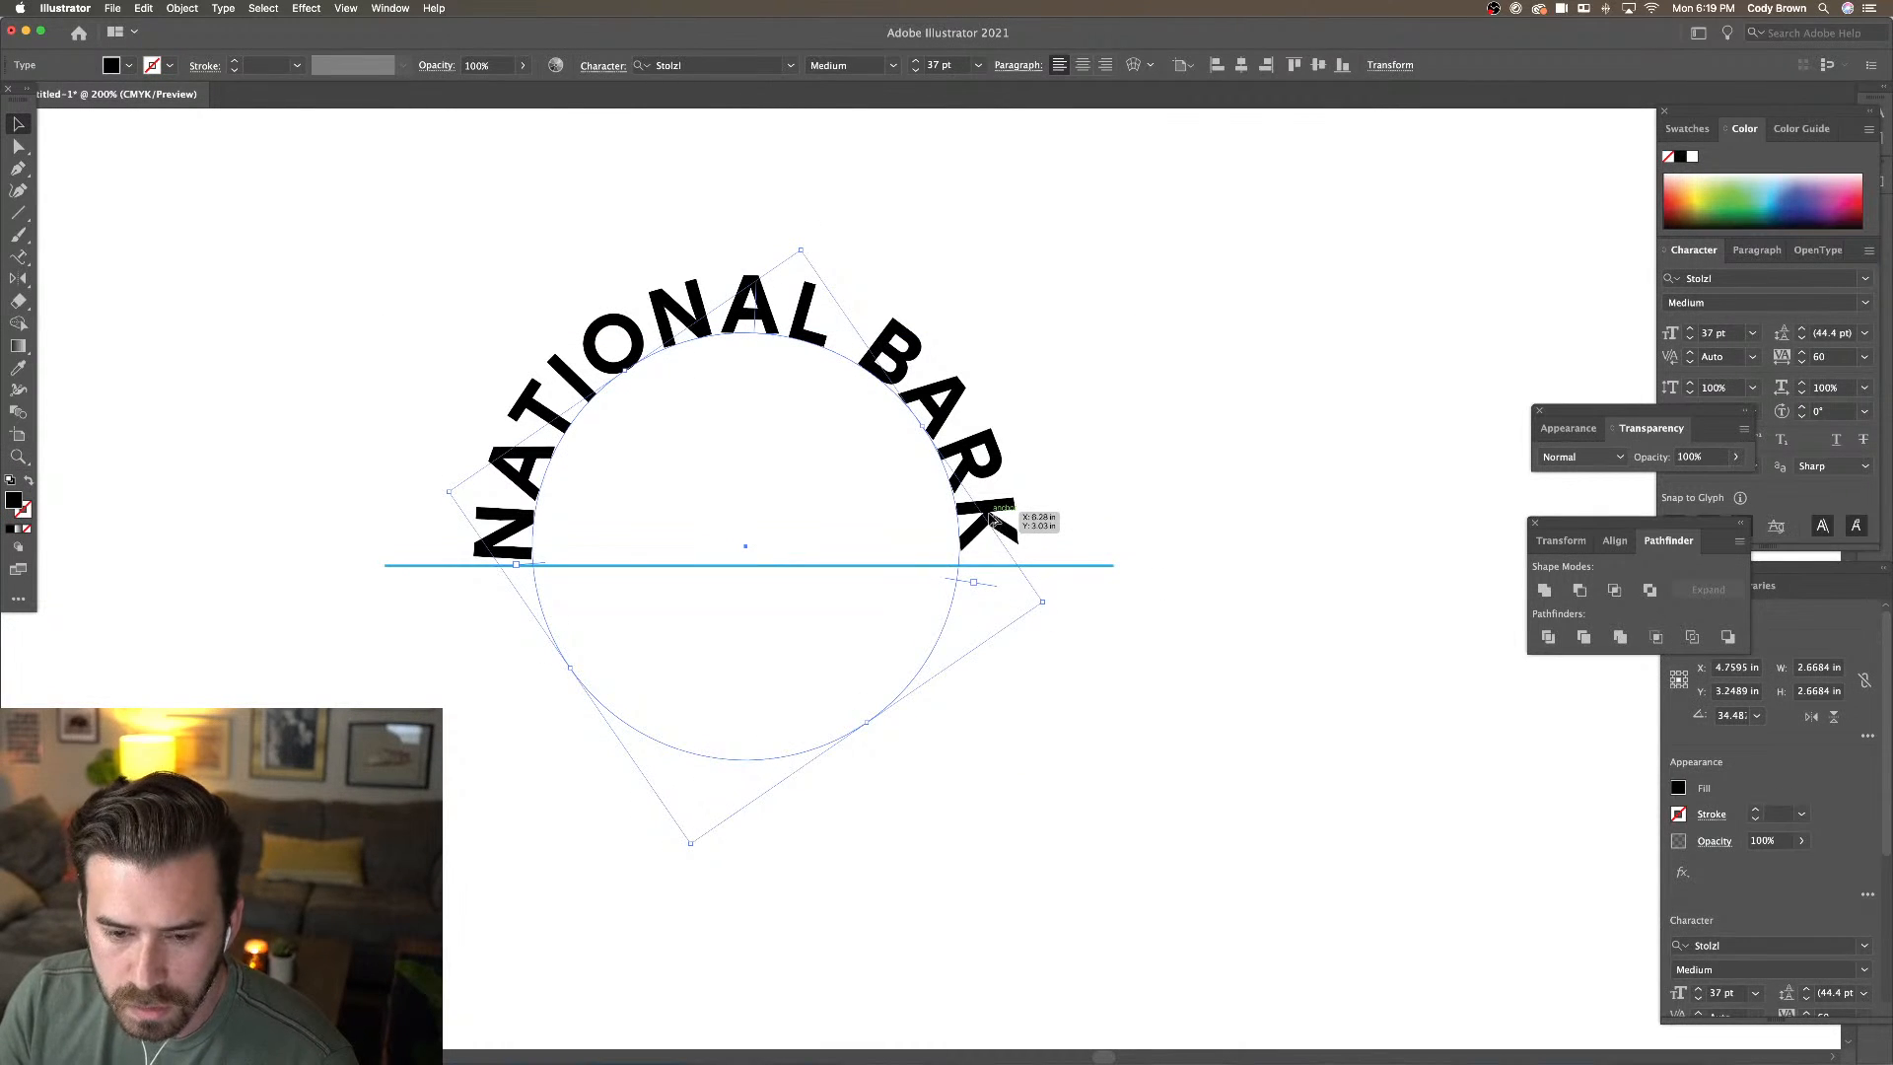
pyautogui.hotkey('alt', 'Left')
pyautogui.hotkey('alt', 'Left')
pyautogui.hotkey('alt', 'Left')
pyautogui.hotkey('alt', 'Left')
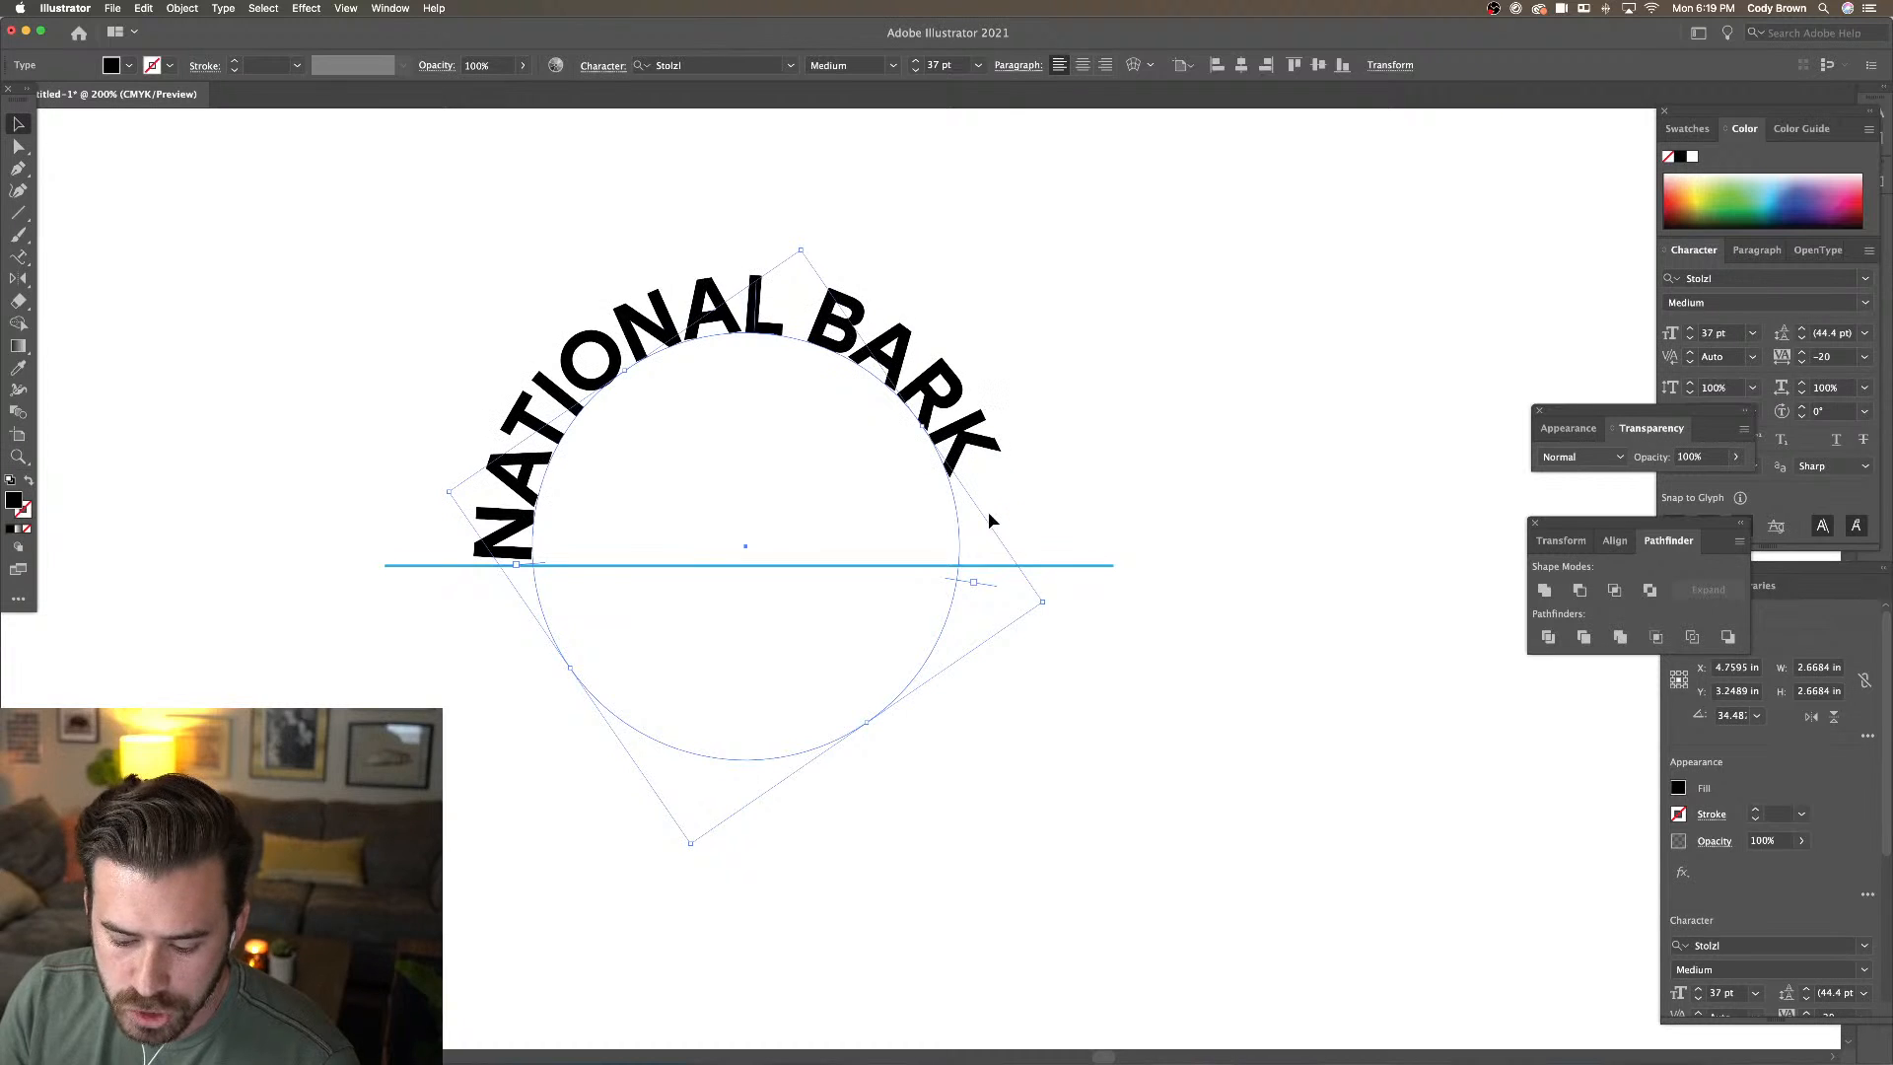
pyautogui.hotkey('alt', 'Right')
pyautogui.hotkey('alt', 'Right')
pyautogui.hotkey('alt', 'Right')
pyautogui.hotkey('alt', 'Right')
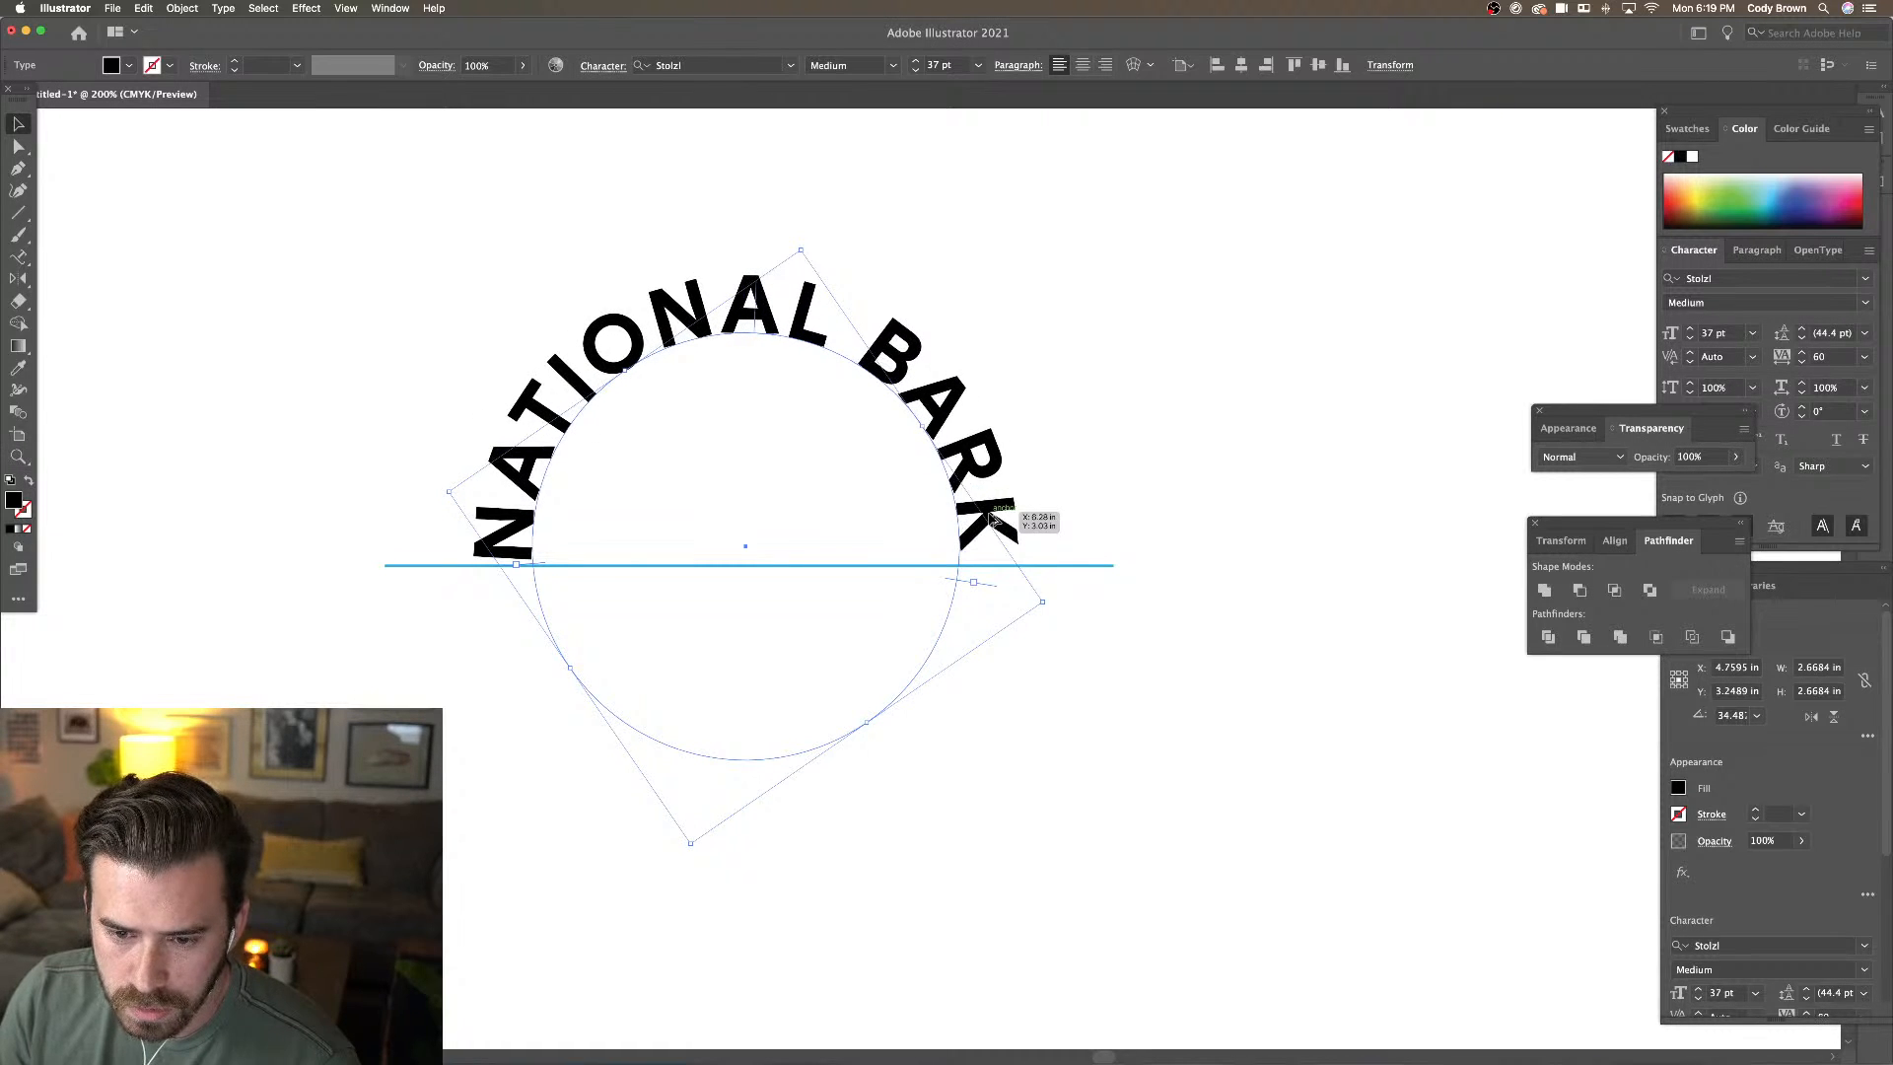
pyautogui.hotkey('alt', 'Left')
pyautogui.hotkey('alt', 'Right')
pyautogui.hotkey('alt', 'Right')
pyautogui.hotkey('alt', 'Left')
pyautogui.hotkey('alt', 'Left')
pyautogui.hotkey('alt', 'Left')
pyautogui.hotkey('alt', 'Right')
pyautogui.hotkey('alt', 'Right')
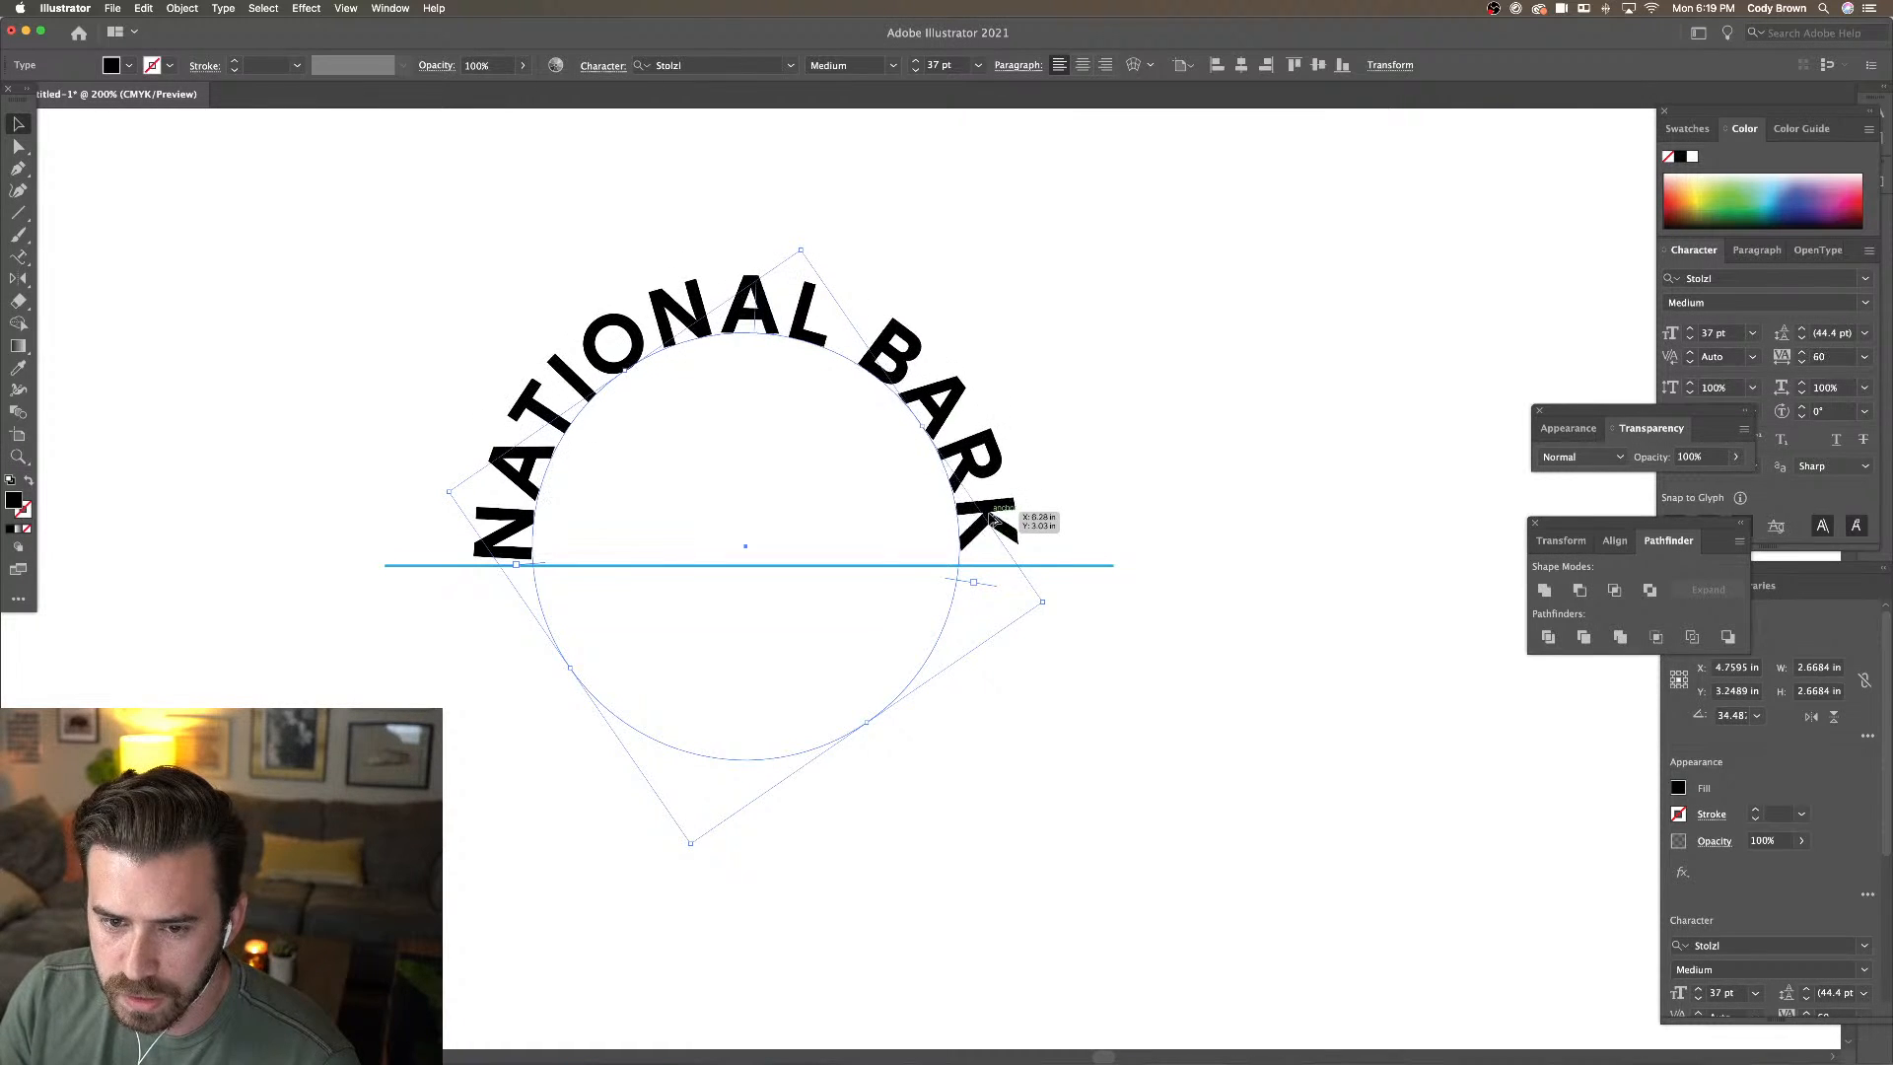
pyautogui.hotkey('alt', 'Right')
pyautogui.hotkey('alt', 'Right')
pyautogui.hotkey('alt', 'Left')
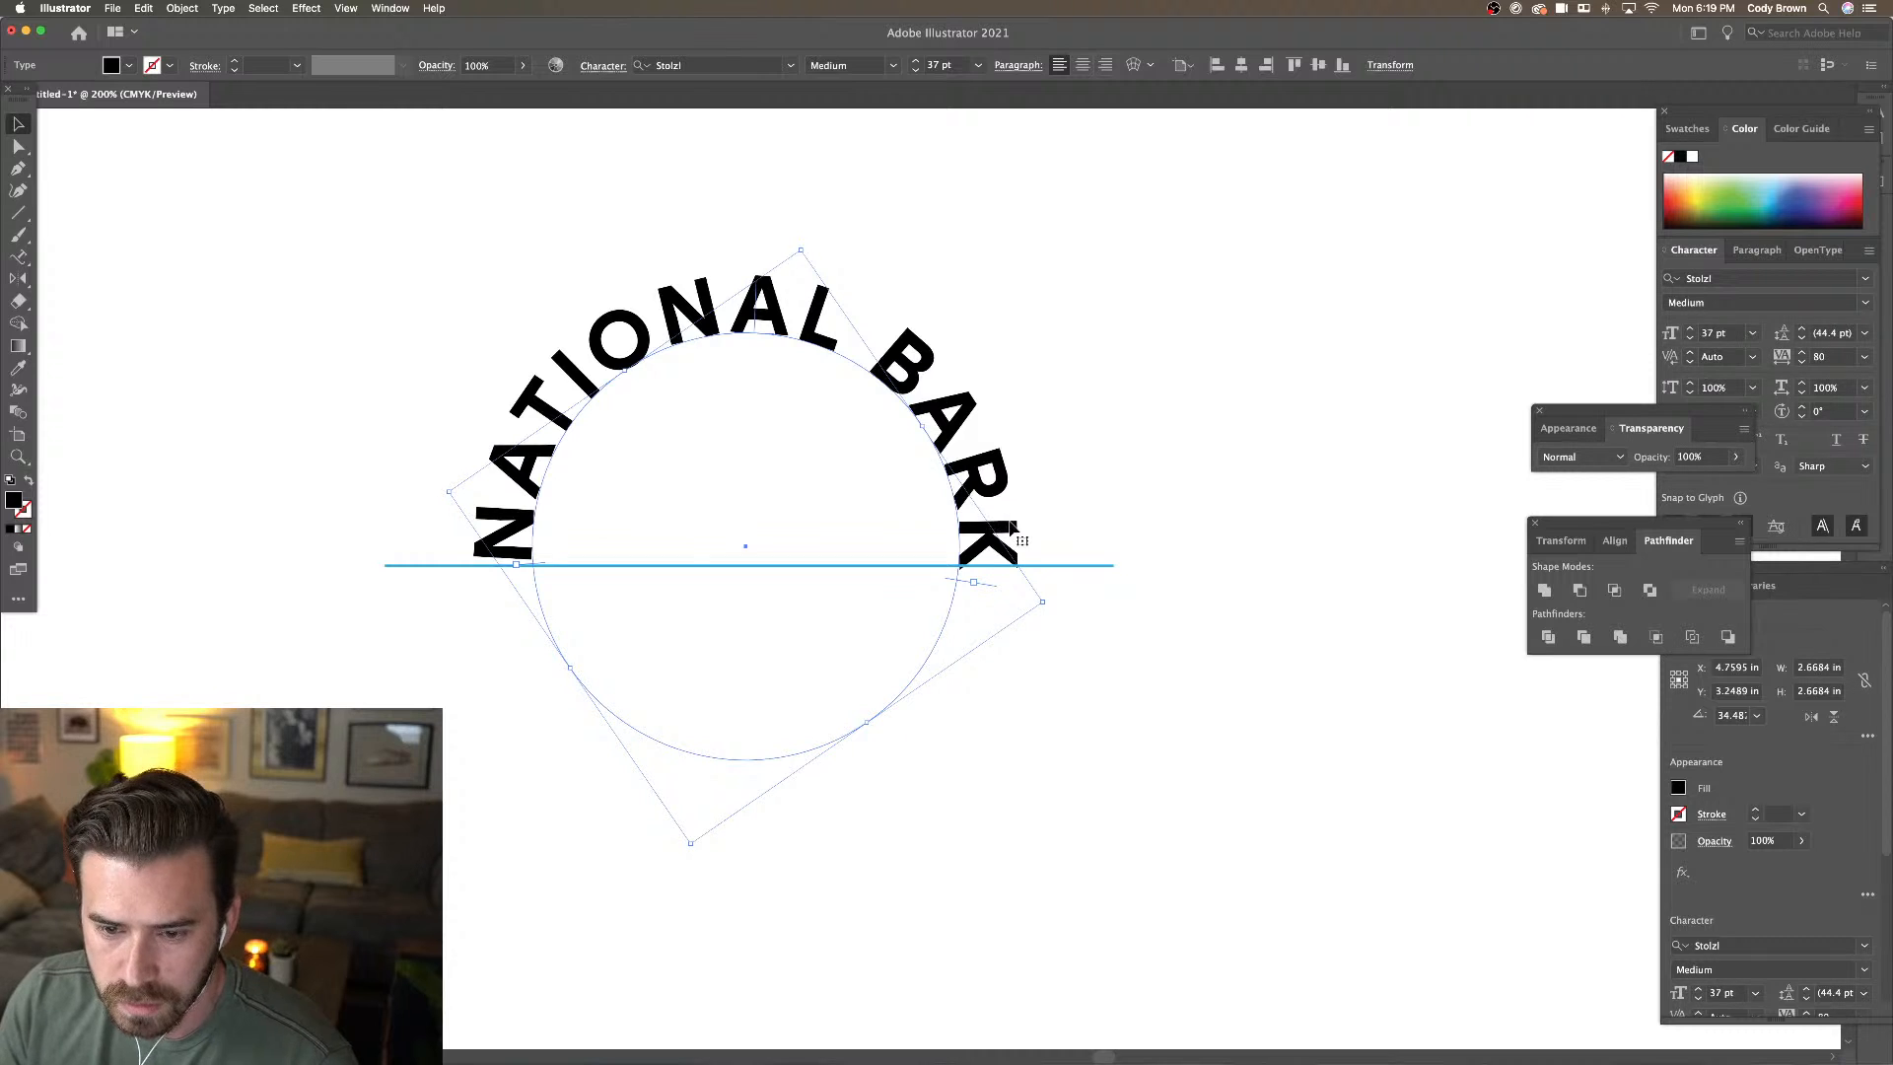
# Rotate the arch so its ends are level and move the blue line down under them
pyautogui.moveTo(815, 246); pyautogui.dragTo(805, 247)
pyautogui.click(948, 248)
pyautogui.press('super+minus')
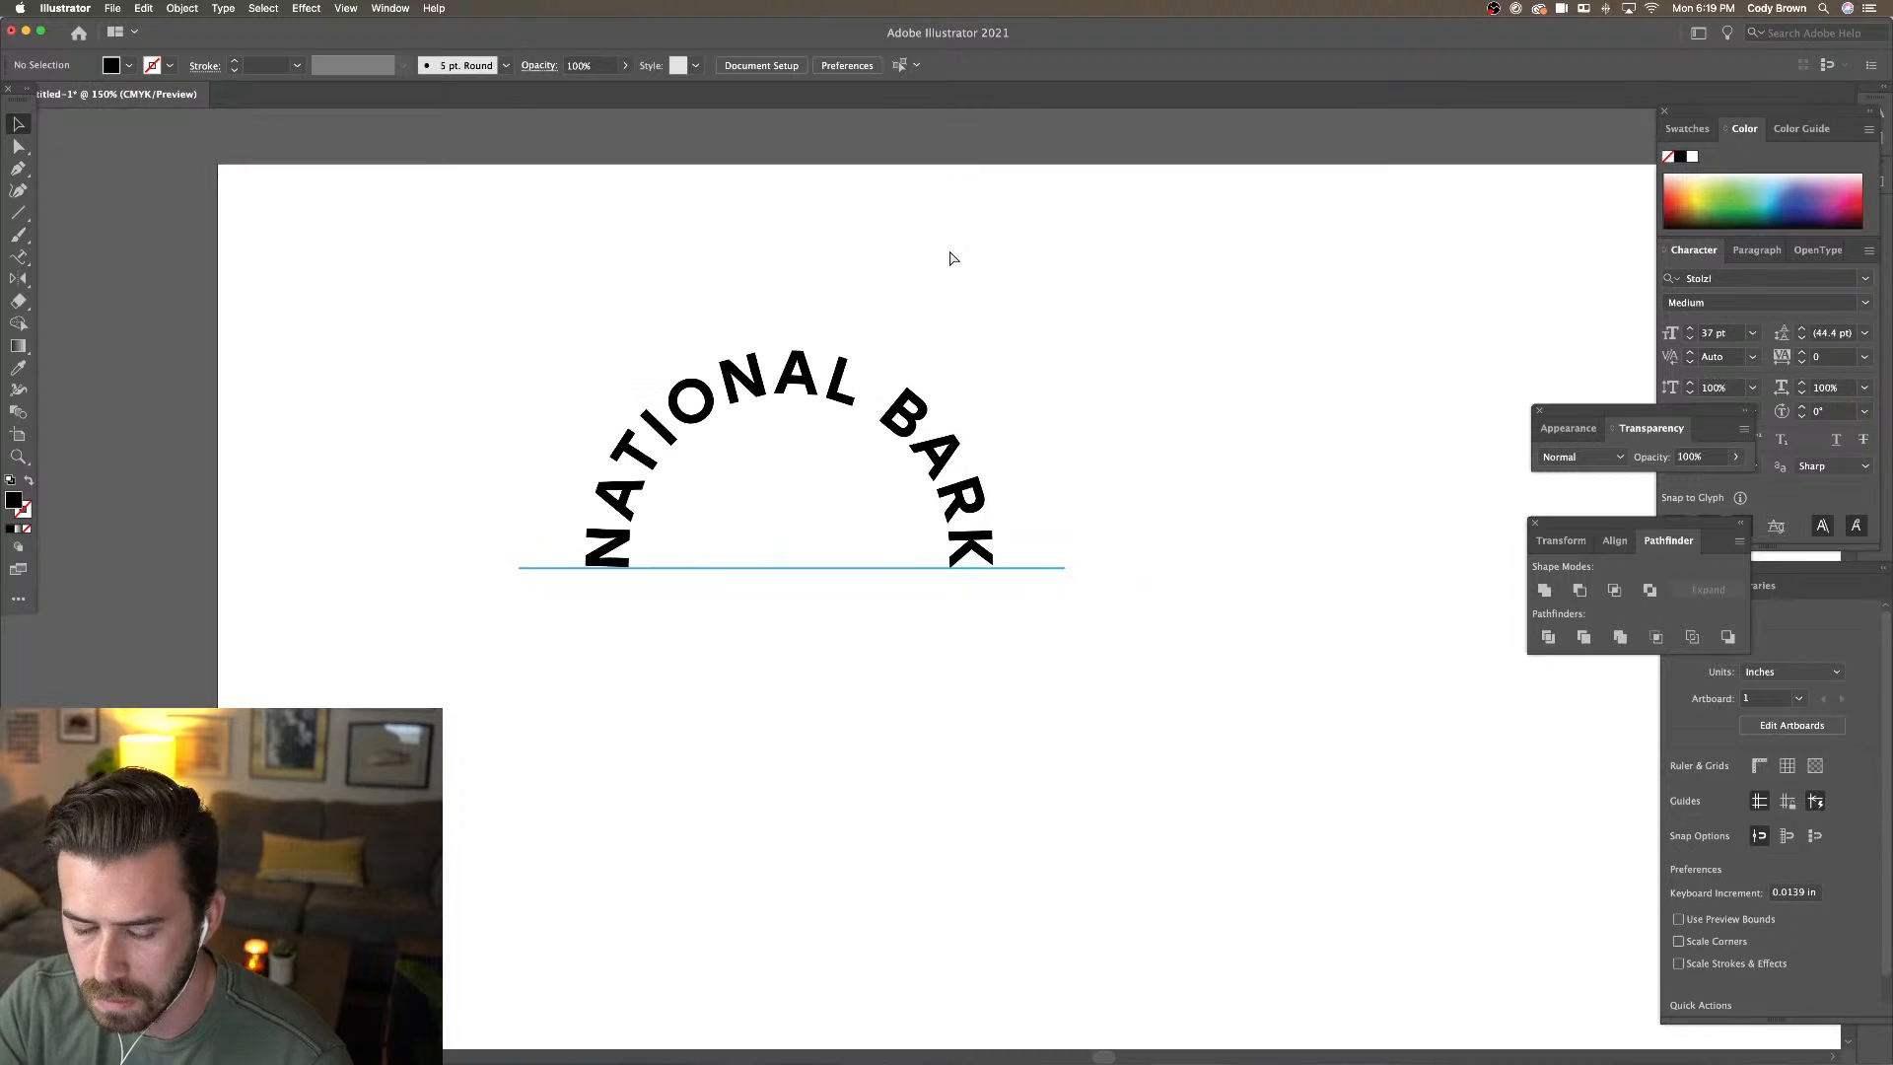
pyautogui.press('super+minus')
pyautogui.press('super+equal')
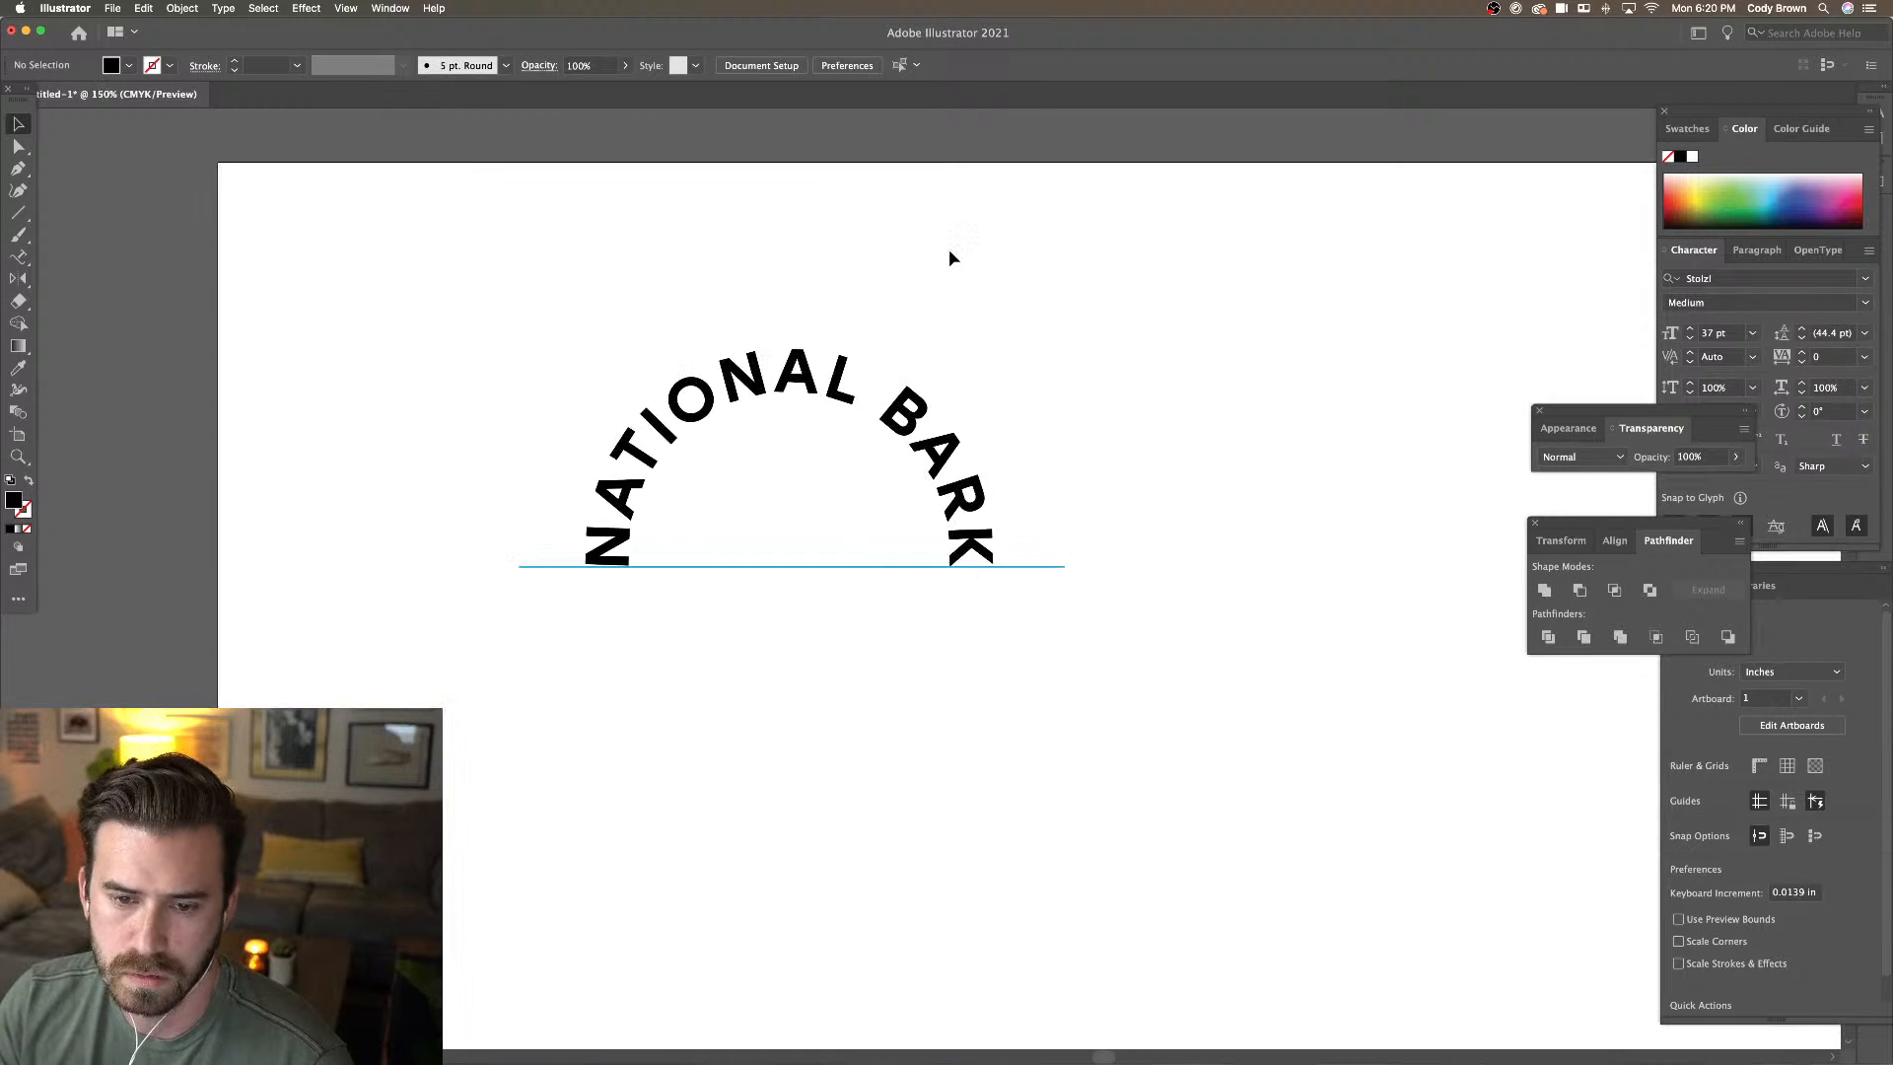
pyautogui.click(1046, 570)
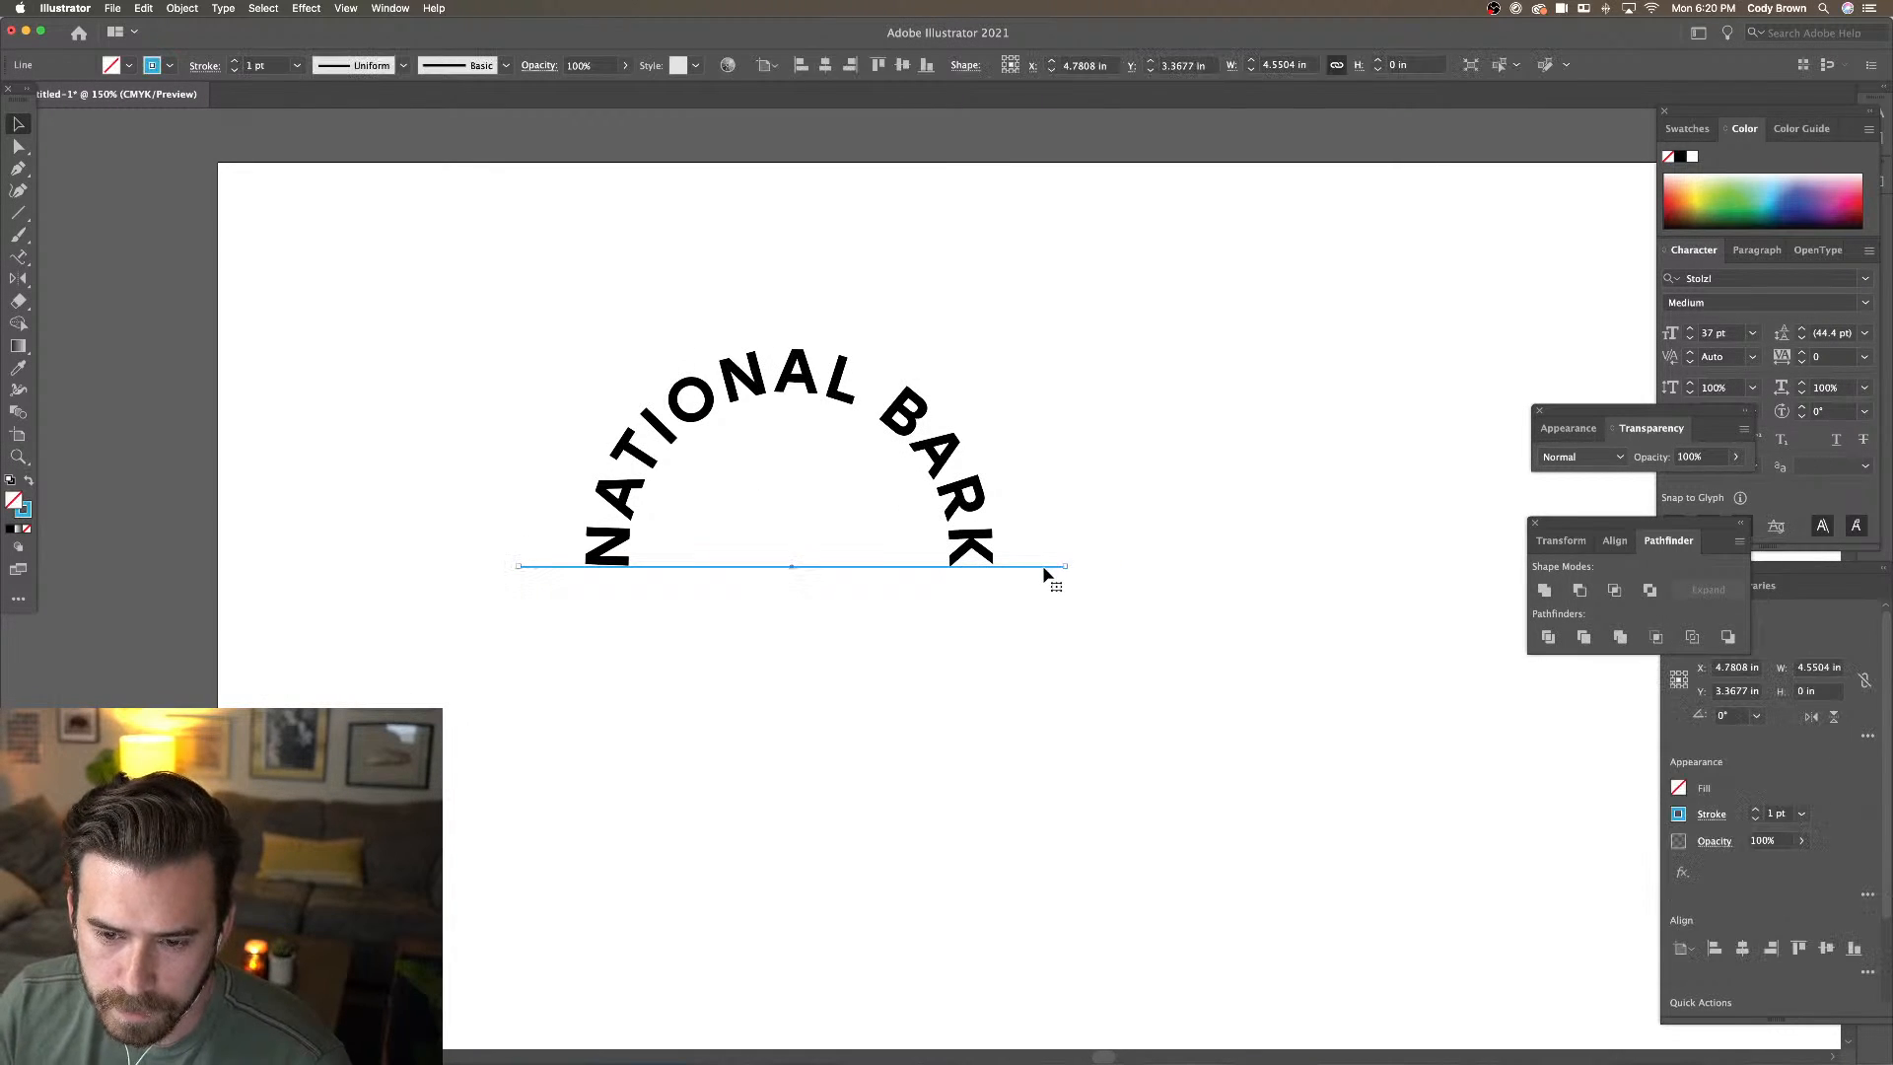
pyautogui.moveTo(1044, 581); pyautogui.dragTo(1043, 585)
pyautogui.click(1061, 549)
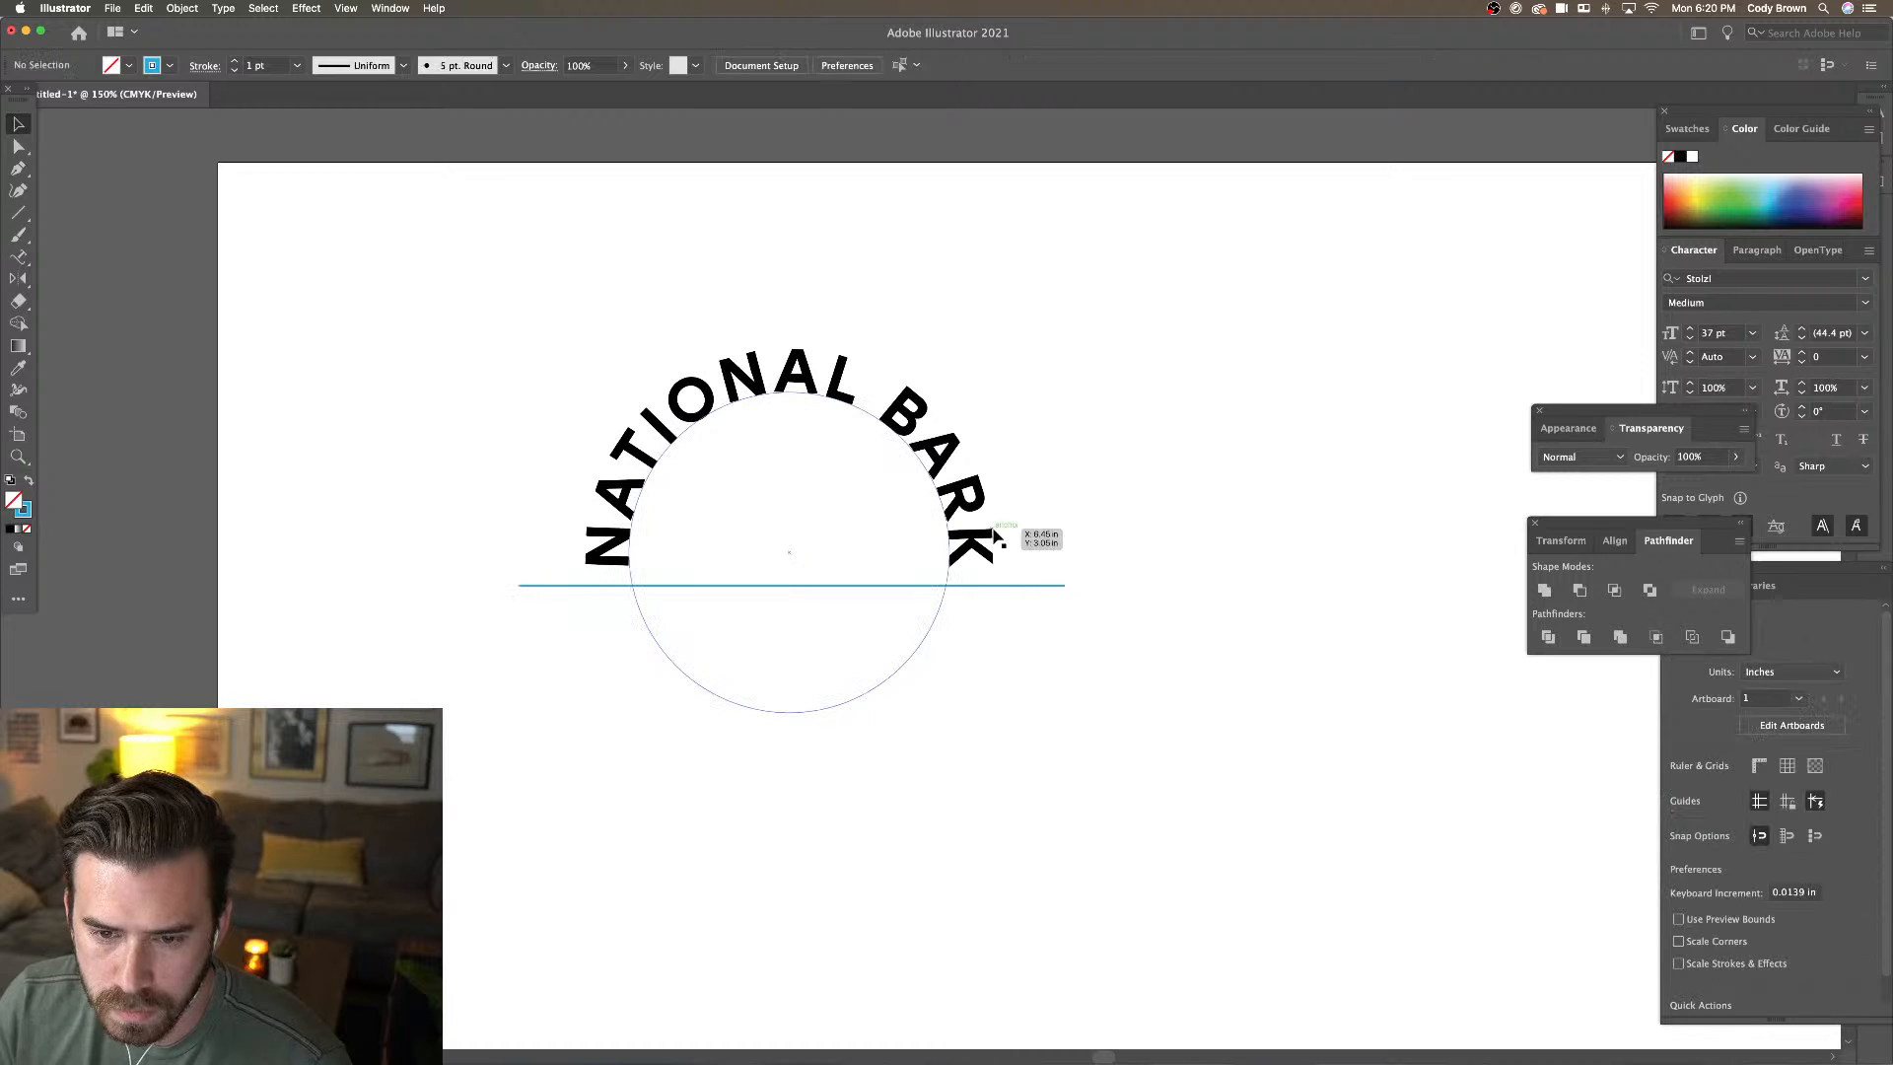
pyautogui.click(987, 530)
pyautogui.click(1105, 498)
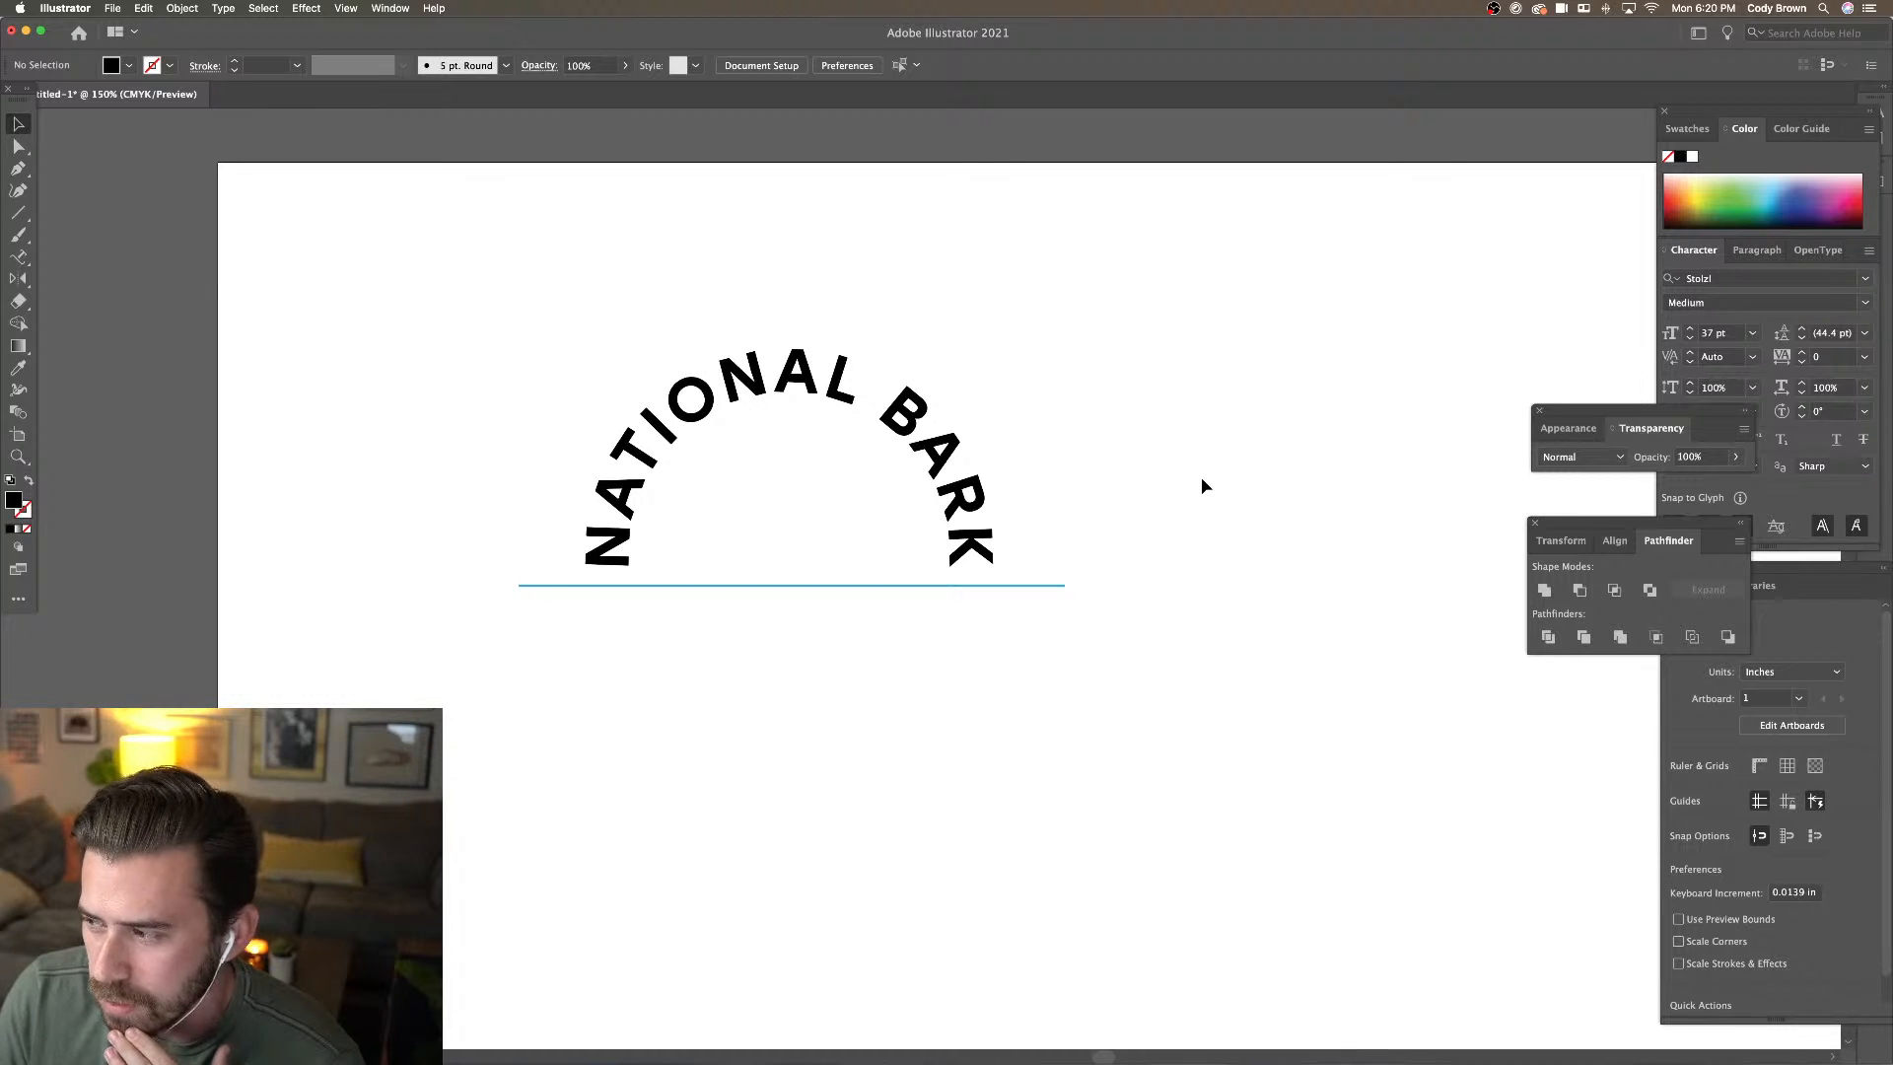
# Restore the panels and recentre the view on the logo at 200%
pyautogui.click(1009, 449)
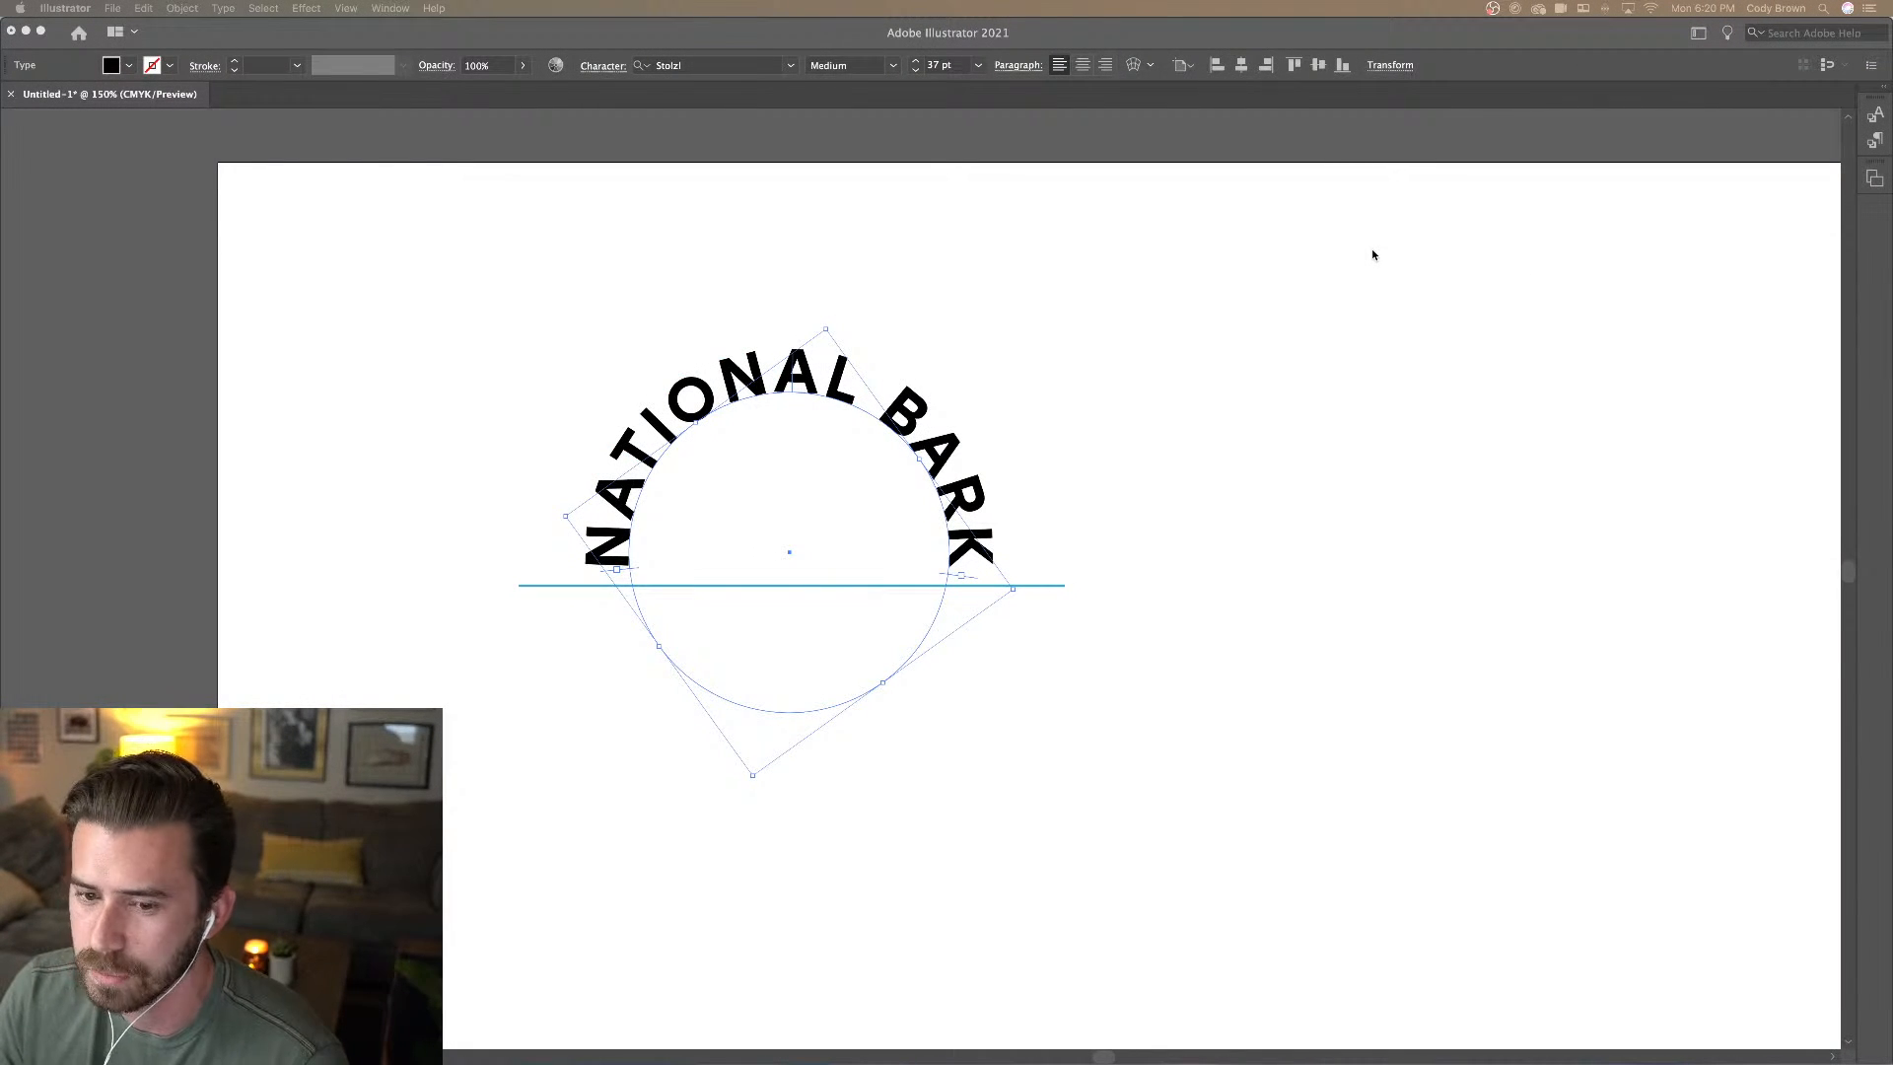
pyautogui.press('Tab')
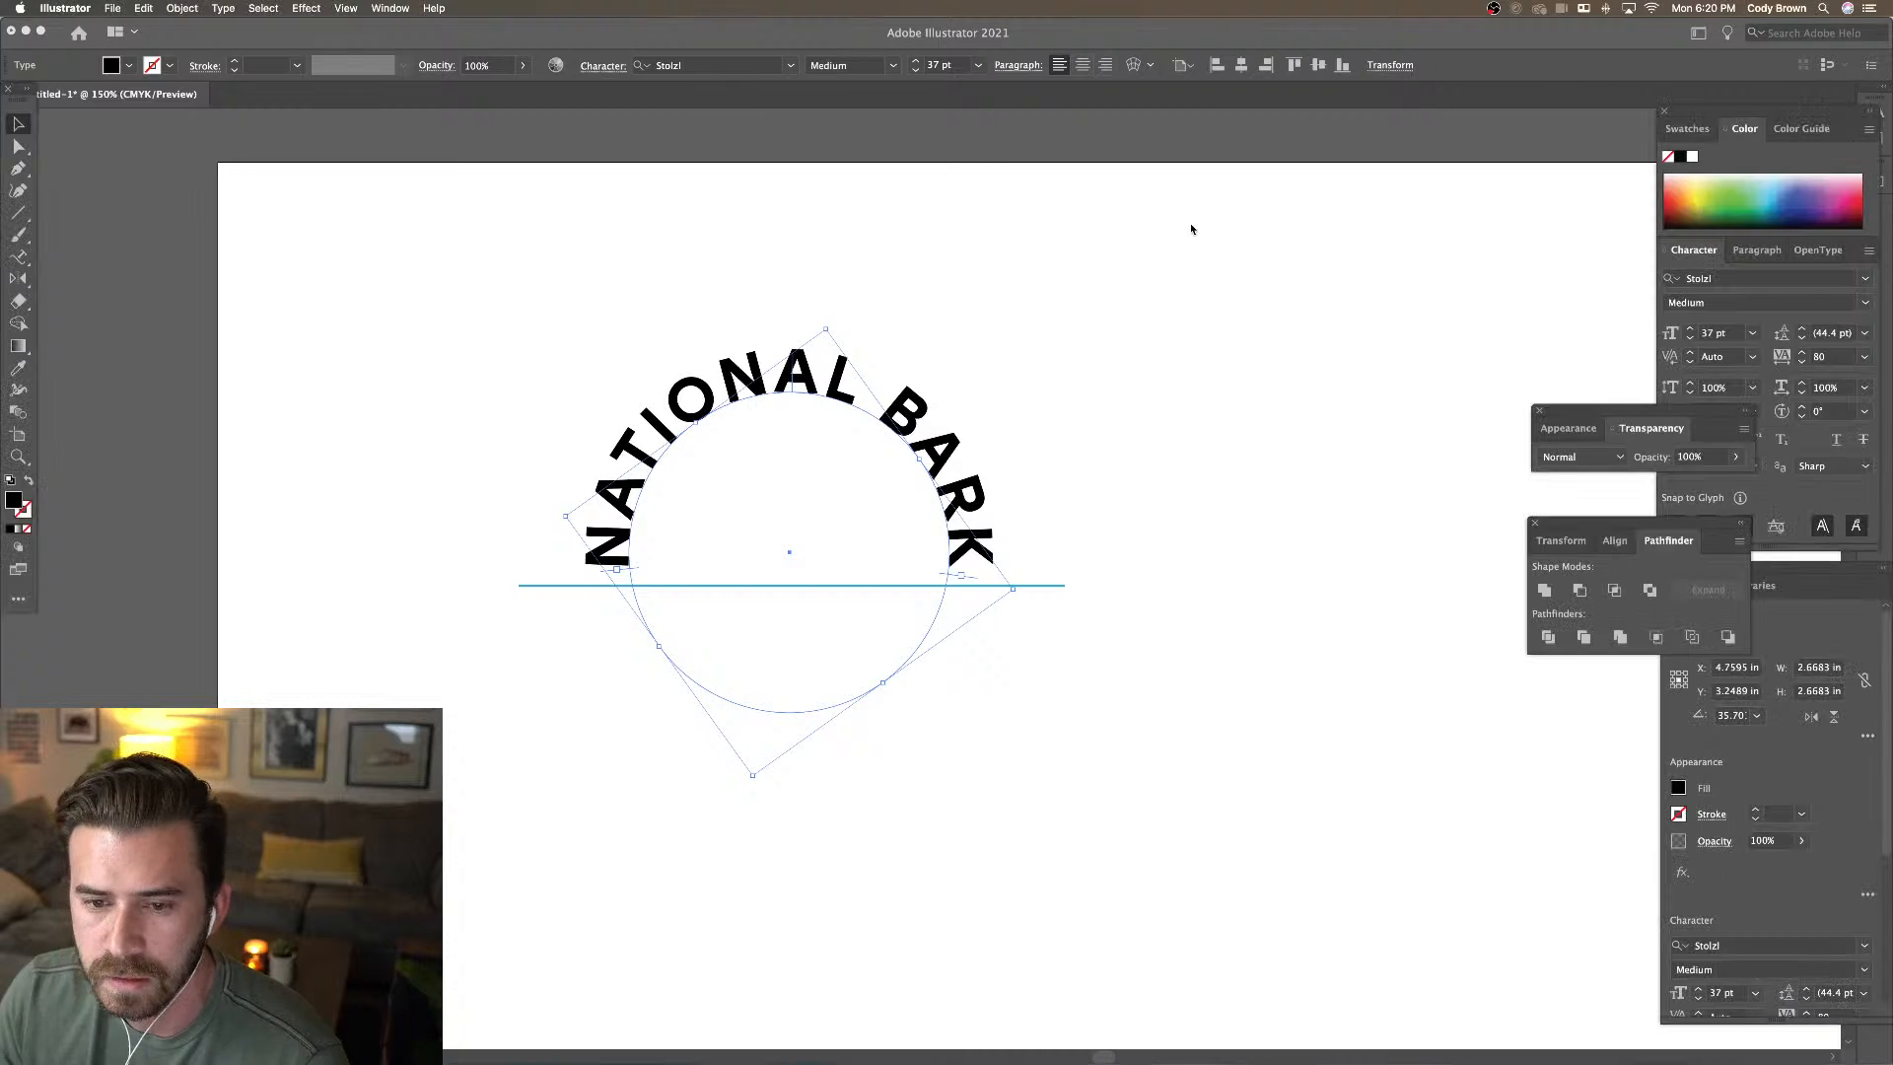
pyautogui.press('super+minus')
pyautogui.moveTo(965, 287); pyautogui.dragTo(914, 267)
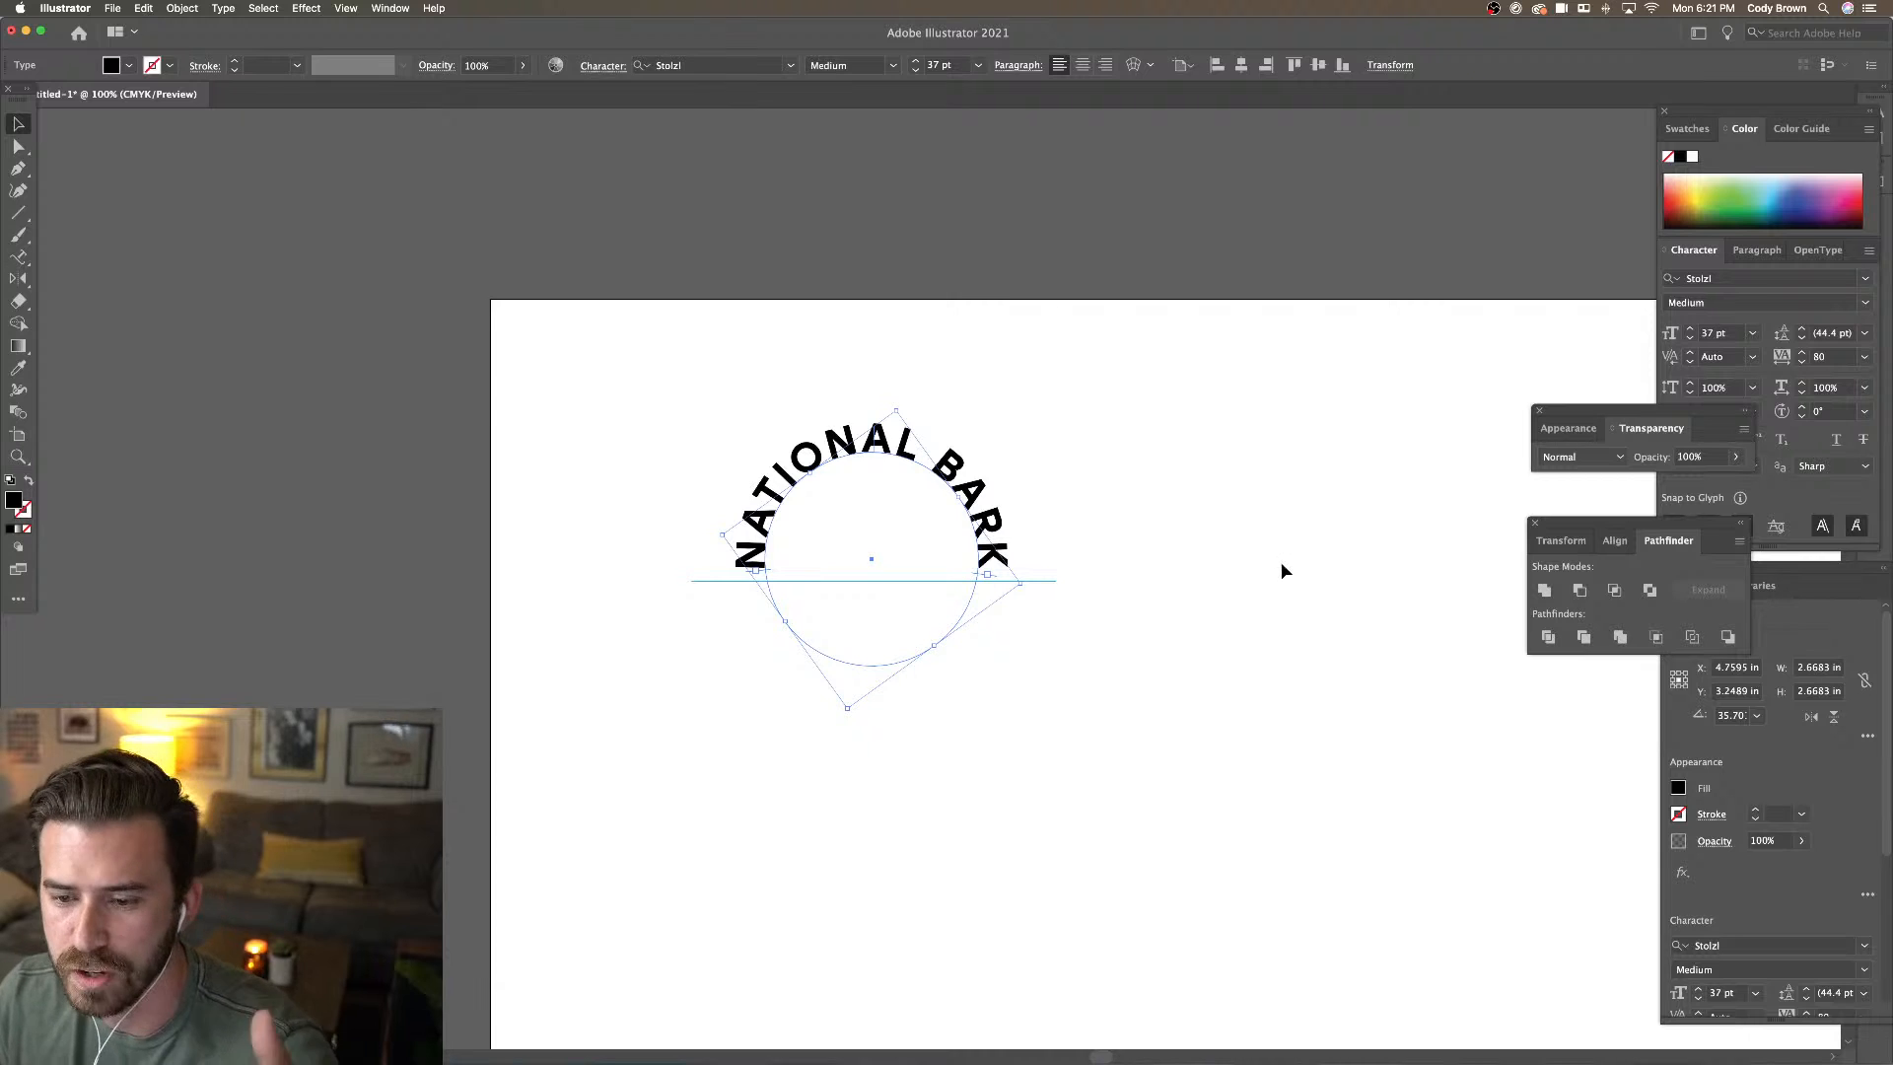
pyautogui.click(1272, 534)
pyautogui.press('super+equal')
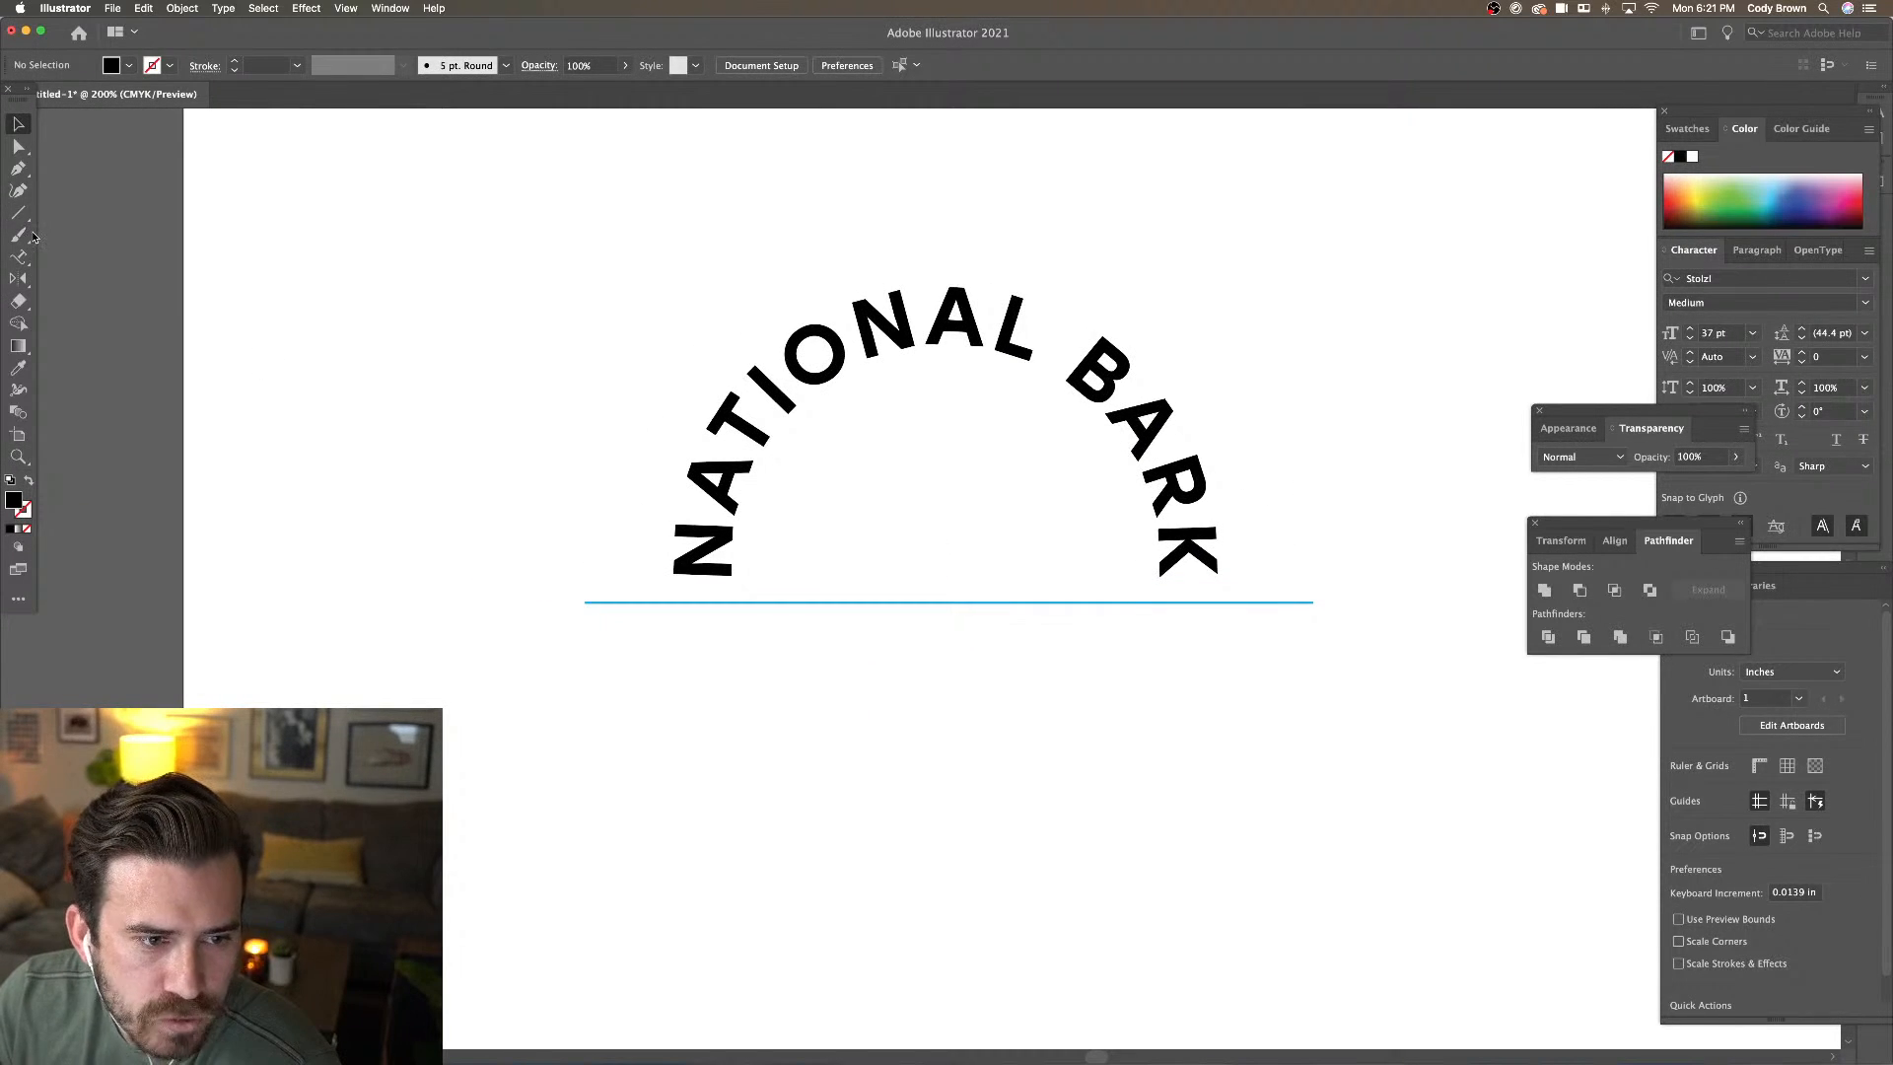
# Draw a small black square inside the NATIONAL BARK arch
pyautogui.moveTo(18, 212); pyautogui.dragTo(74, 209)
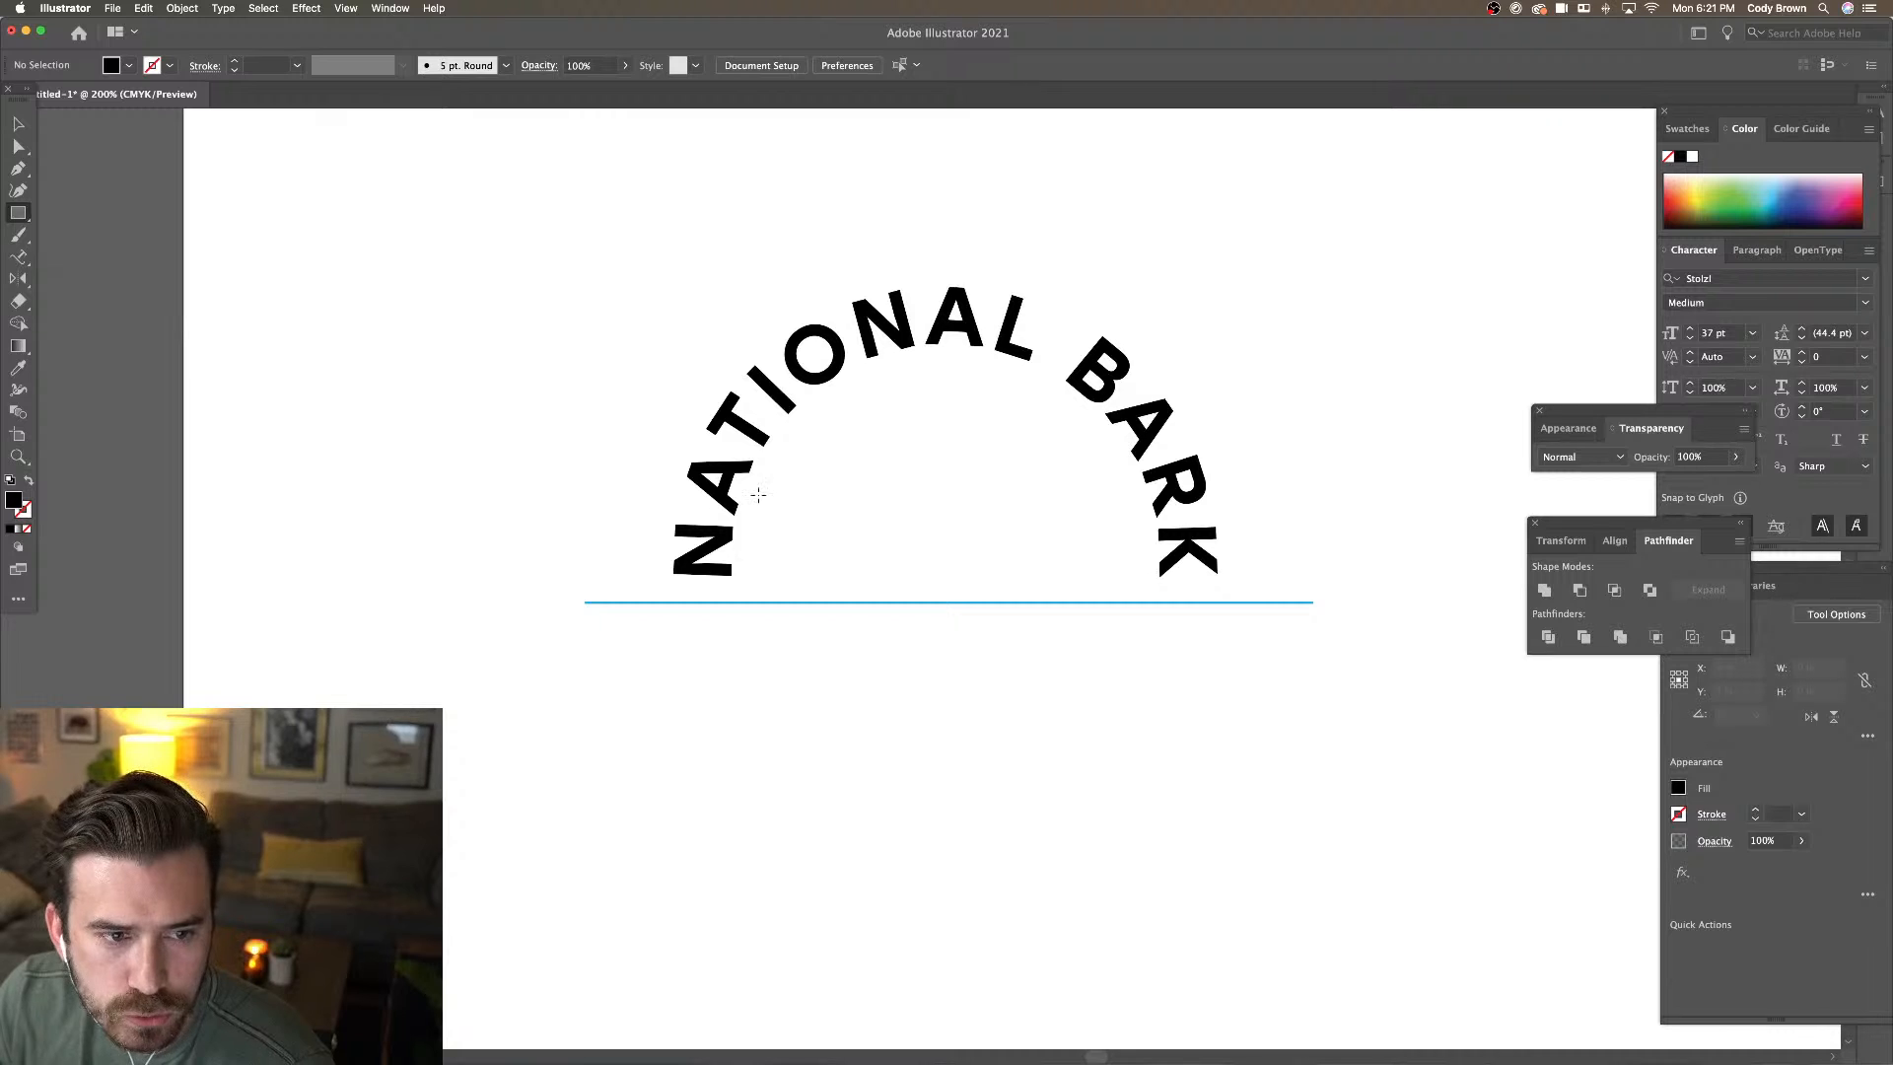
pyautogui.press('super+equal')
pyautogui.moveTo(843, 396); pyautogui.dragTo(929, 474)
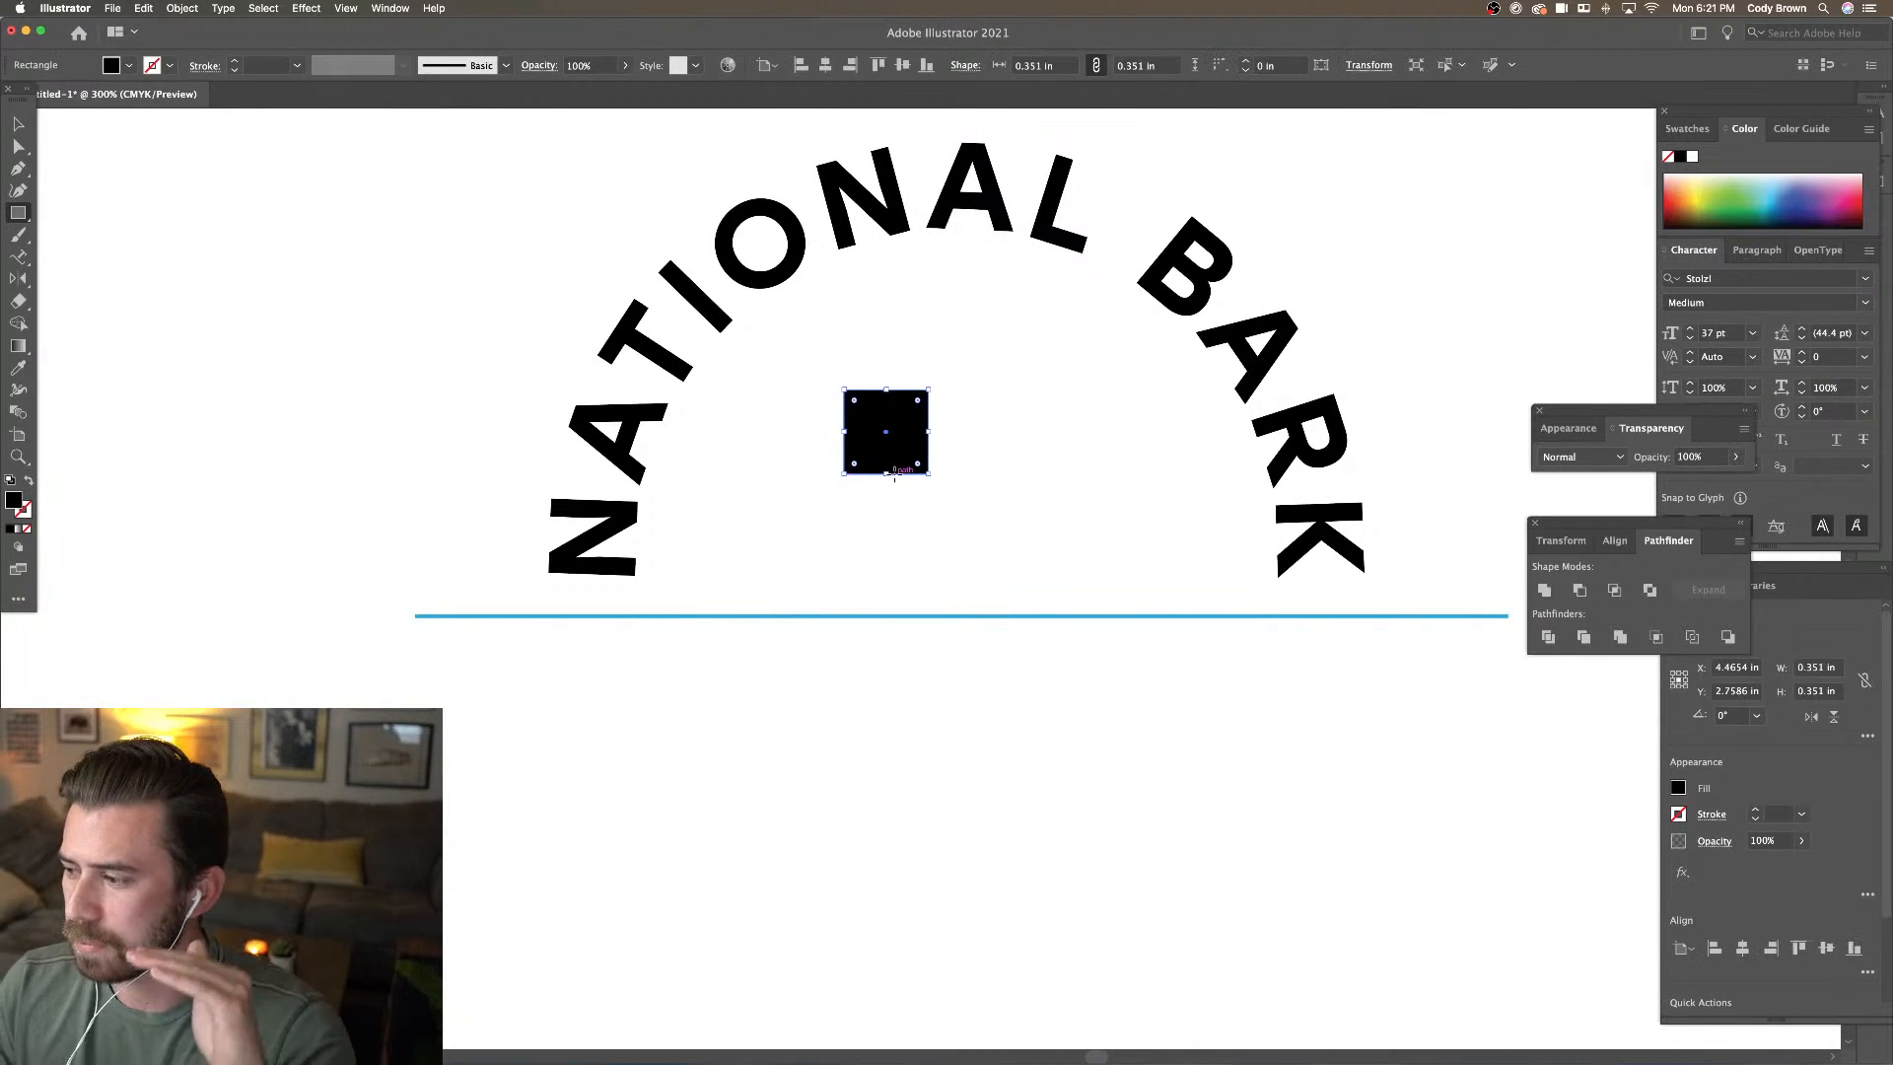
pyautogui.click(16, 148)
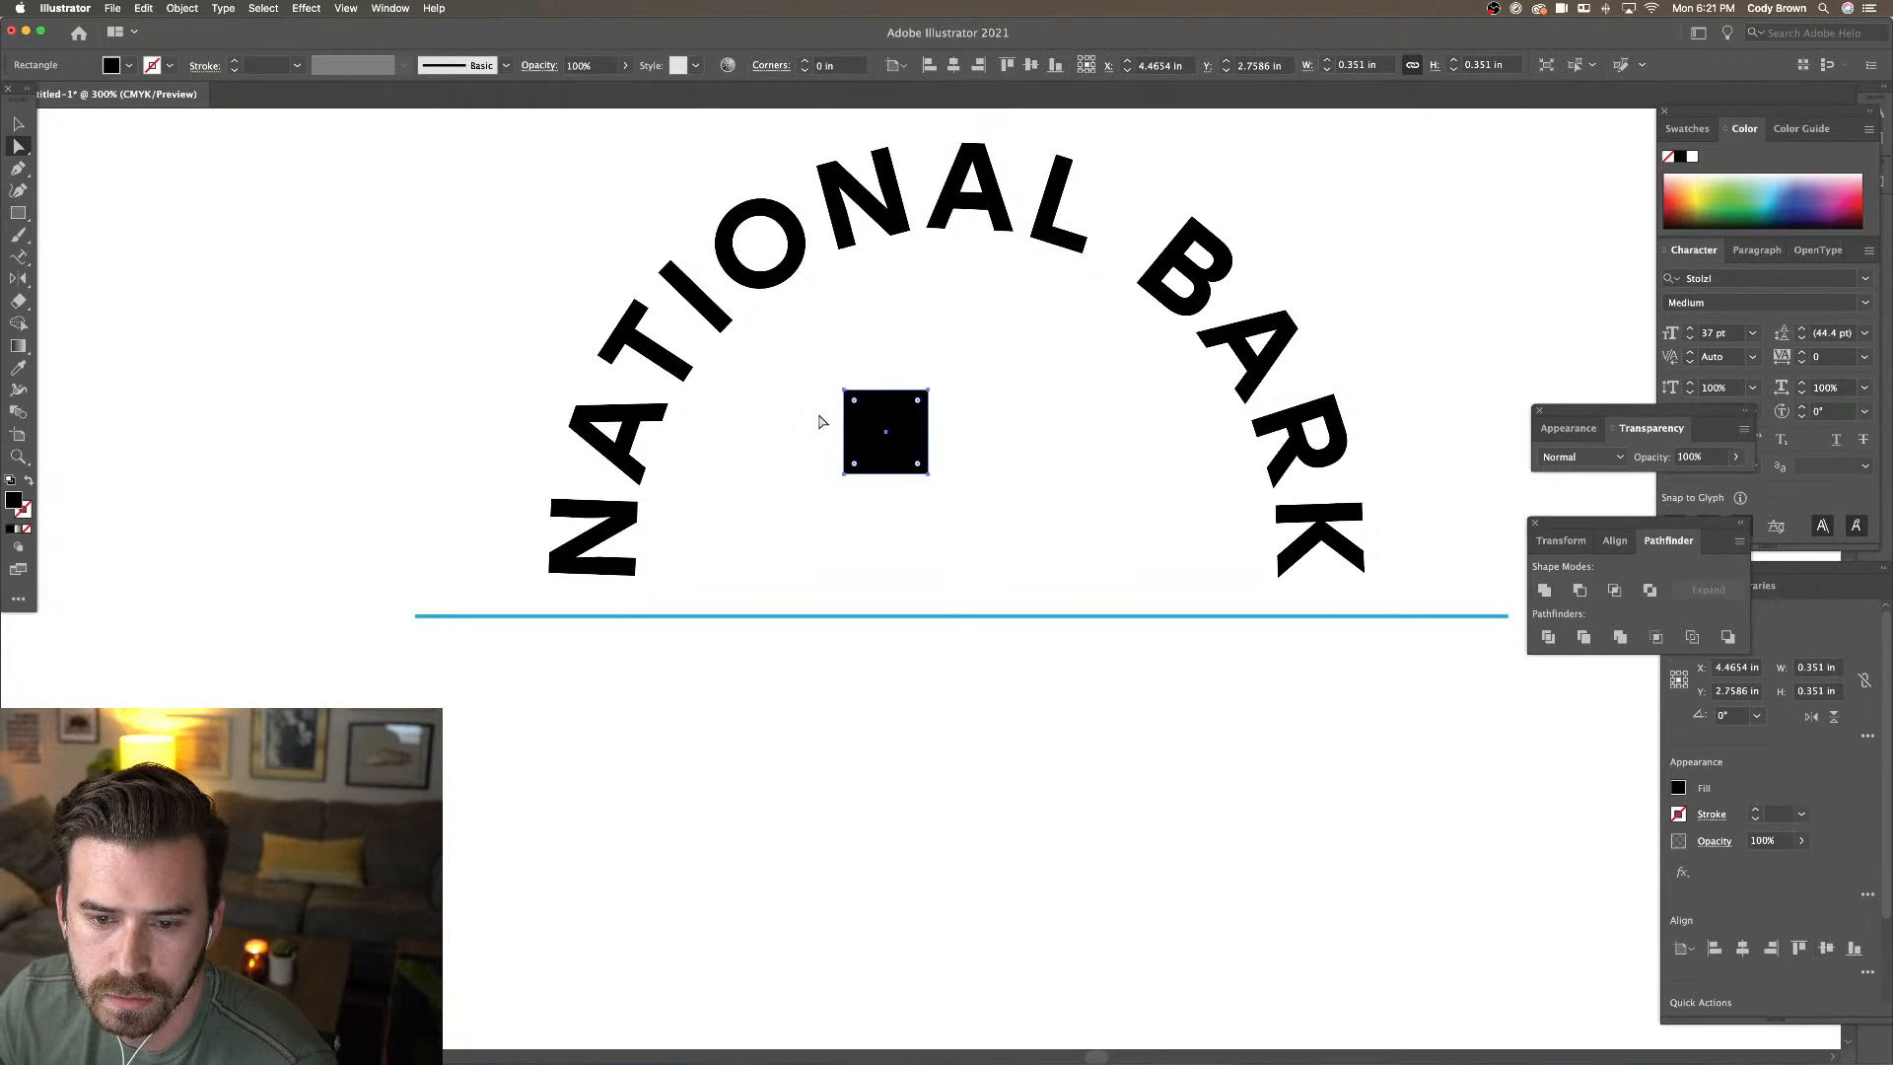
pyautogui.click(884, 375)
pyautogui.press('super+plus')
pyautogui.press('super+plus')
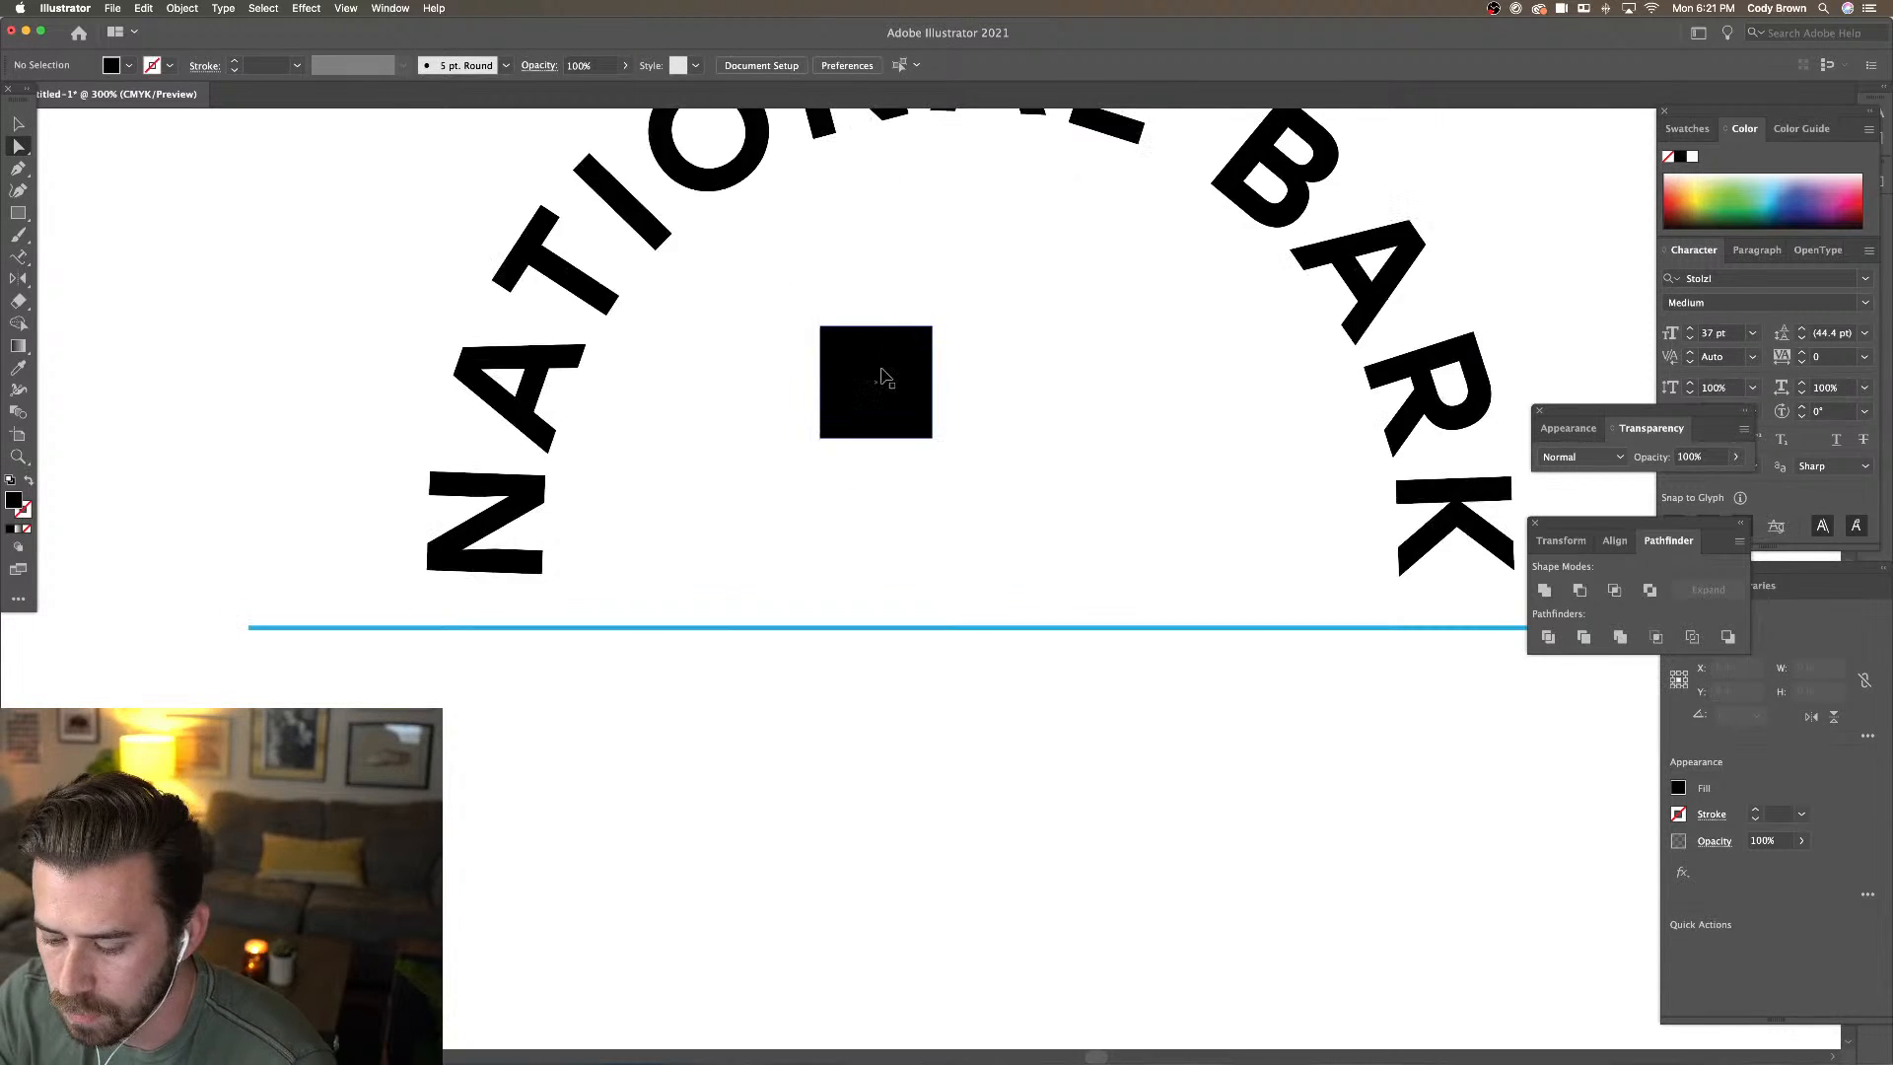
pyautogui.moveTo(885, 376); pyautogui.dragTo(864, 619)
pyautogui.press('super+plus')
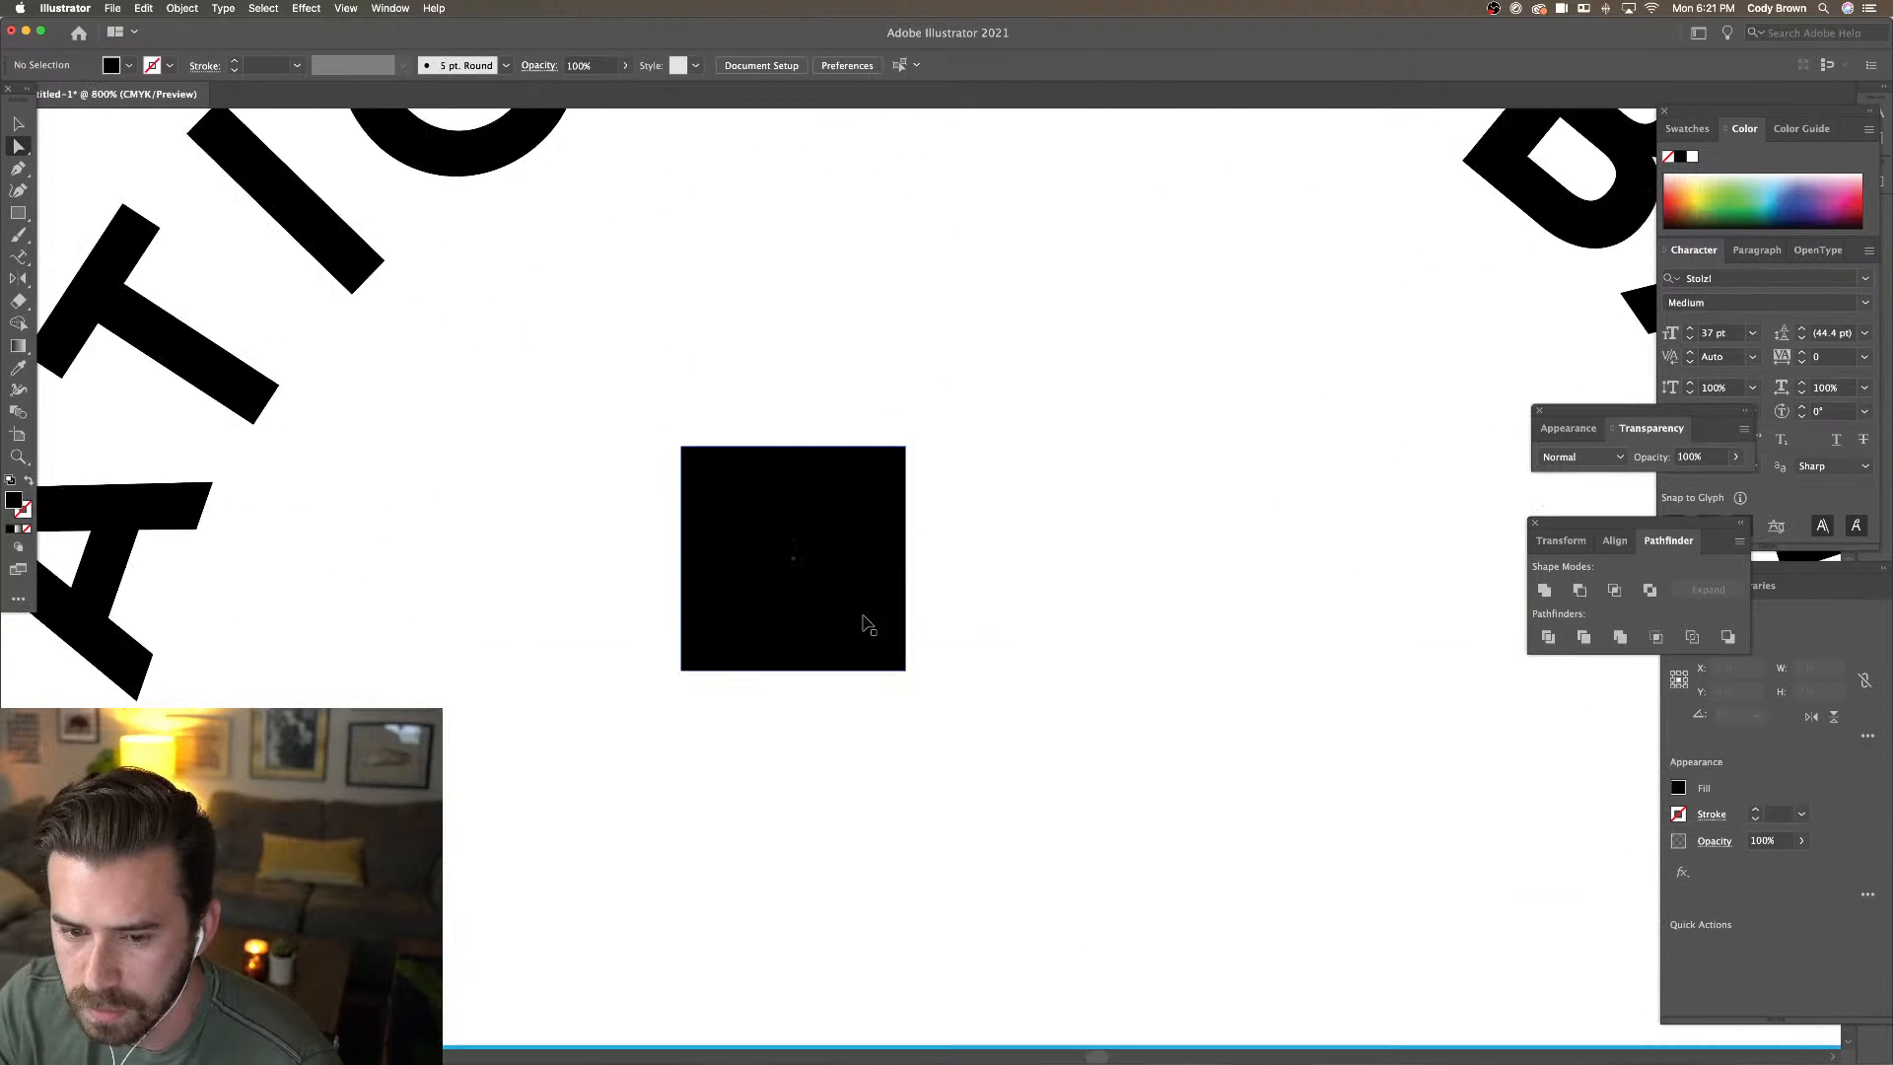
# Fully round the square's top-left corner into a quarter circle and move it up
pyautogui.click(682, 447)
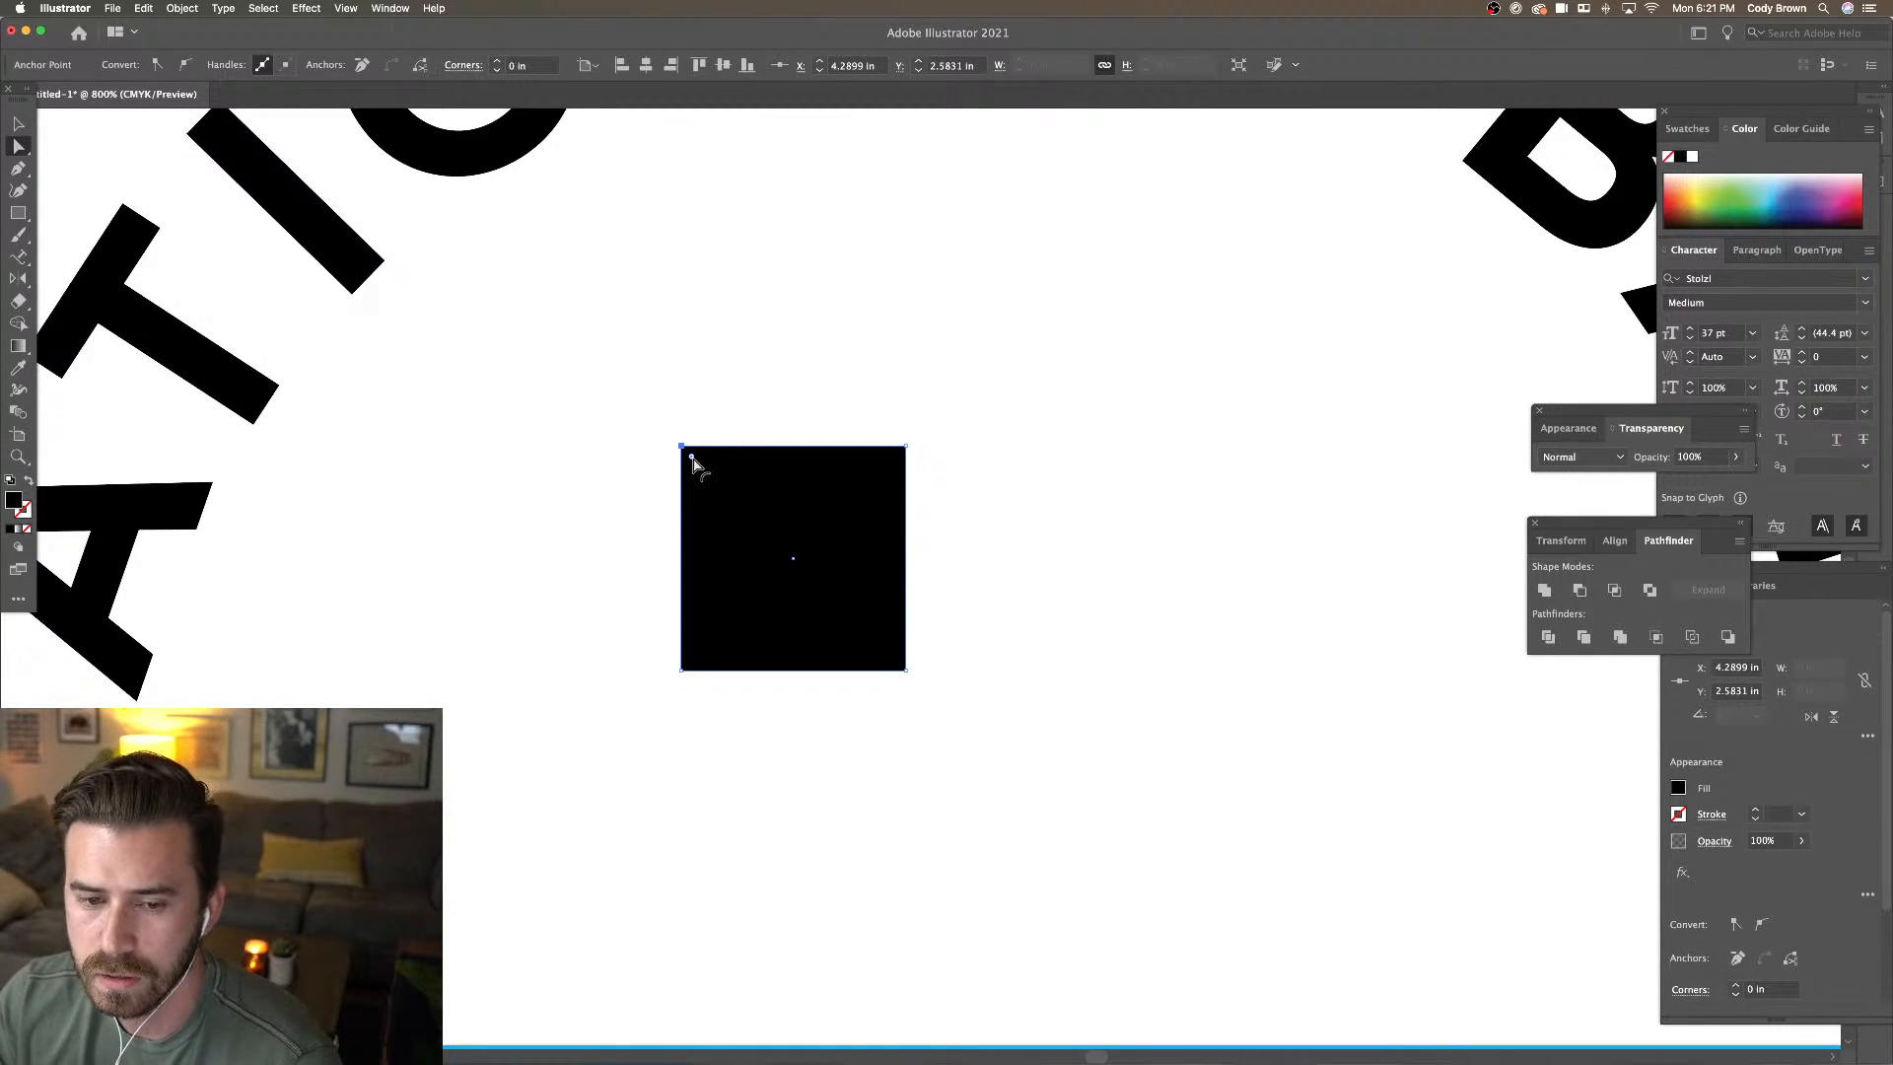
pyautogui.moveTo(693, 463); pyautogui.dragTo(951, 634)
pyautogui.click(989, 618)
pyautogui.press('super+minus')
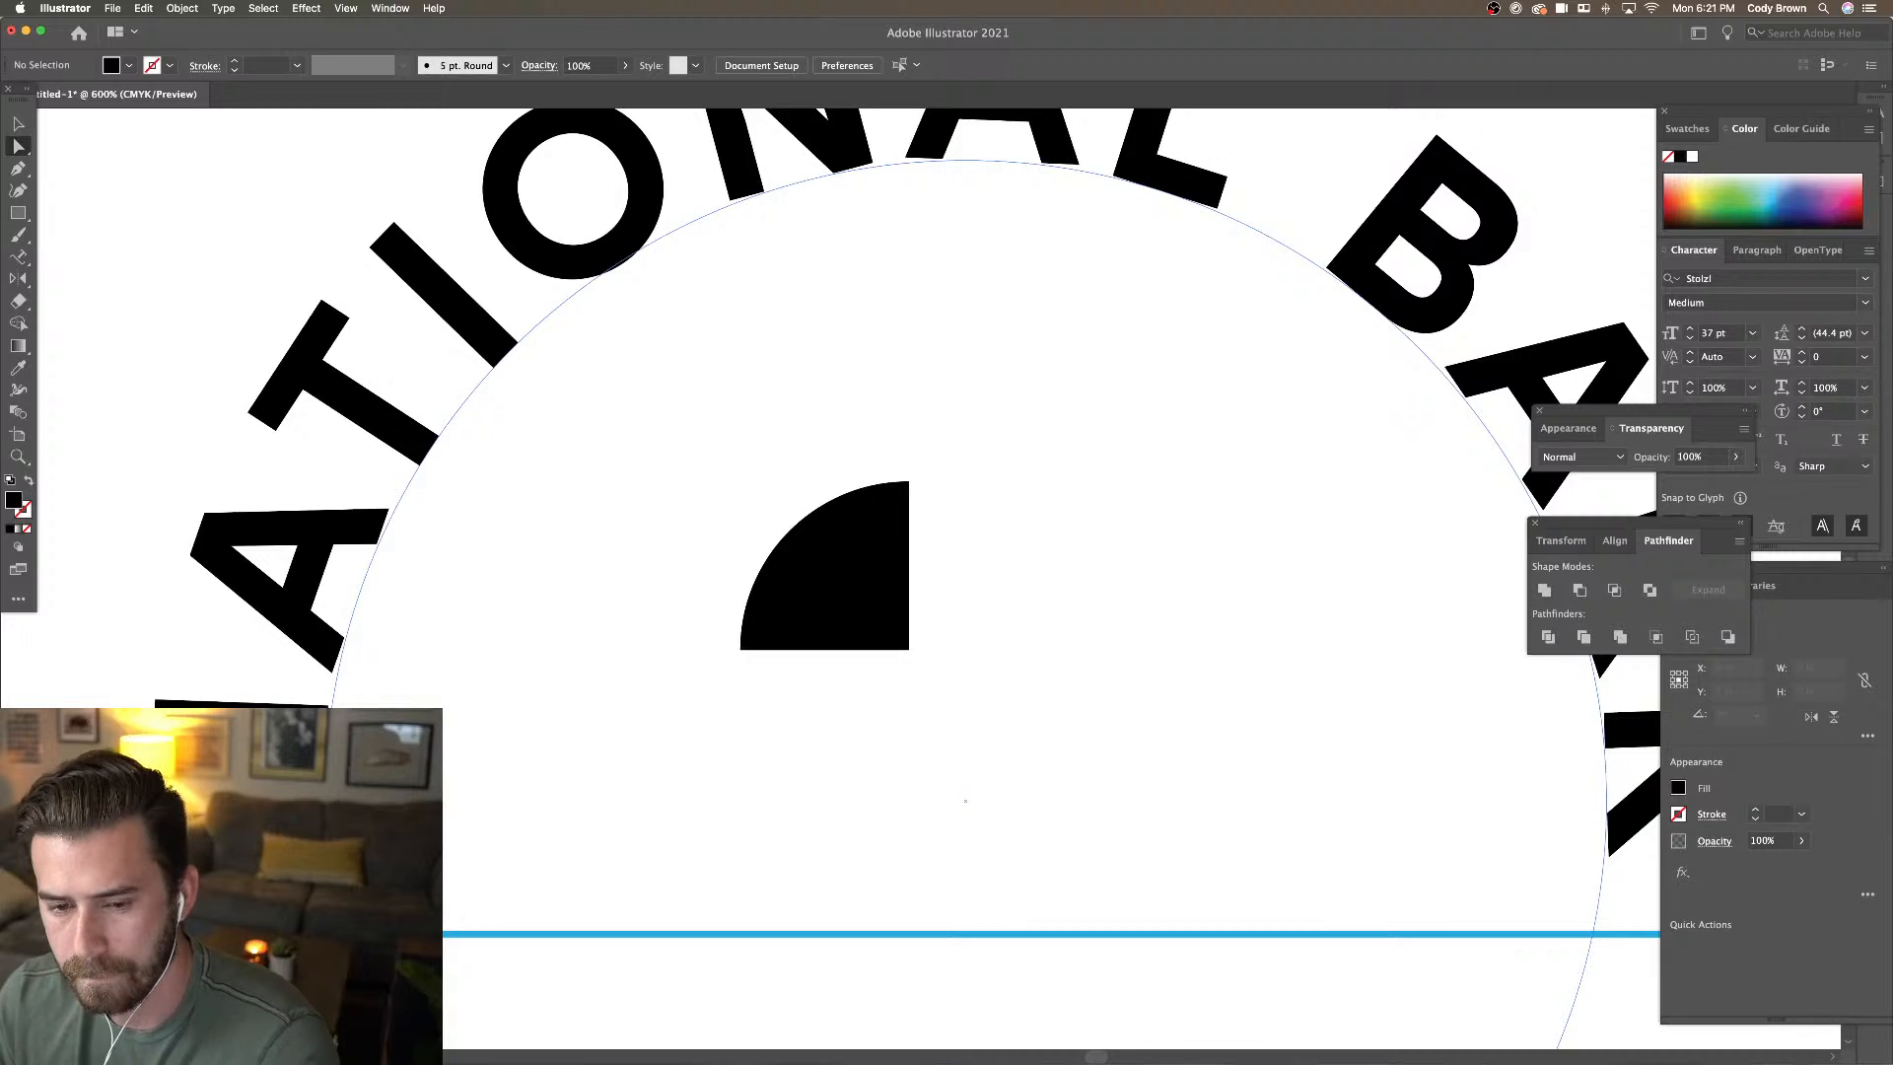
pyautogui.press('-')
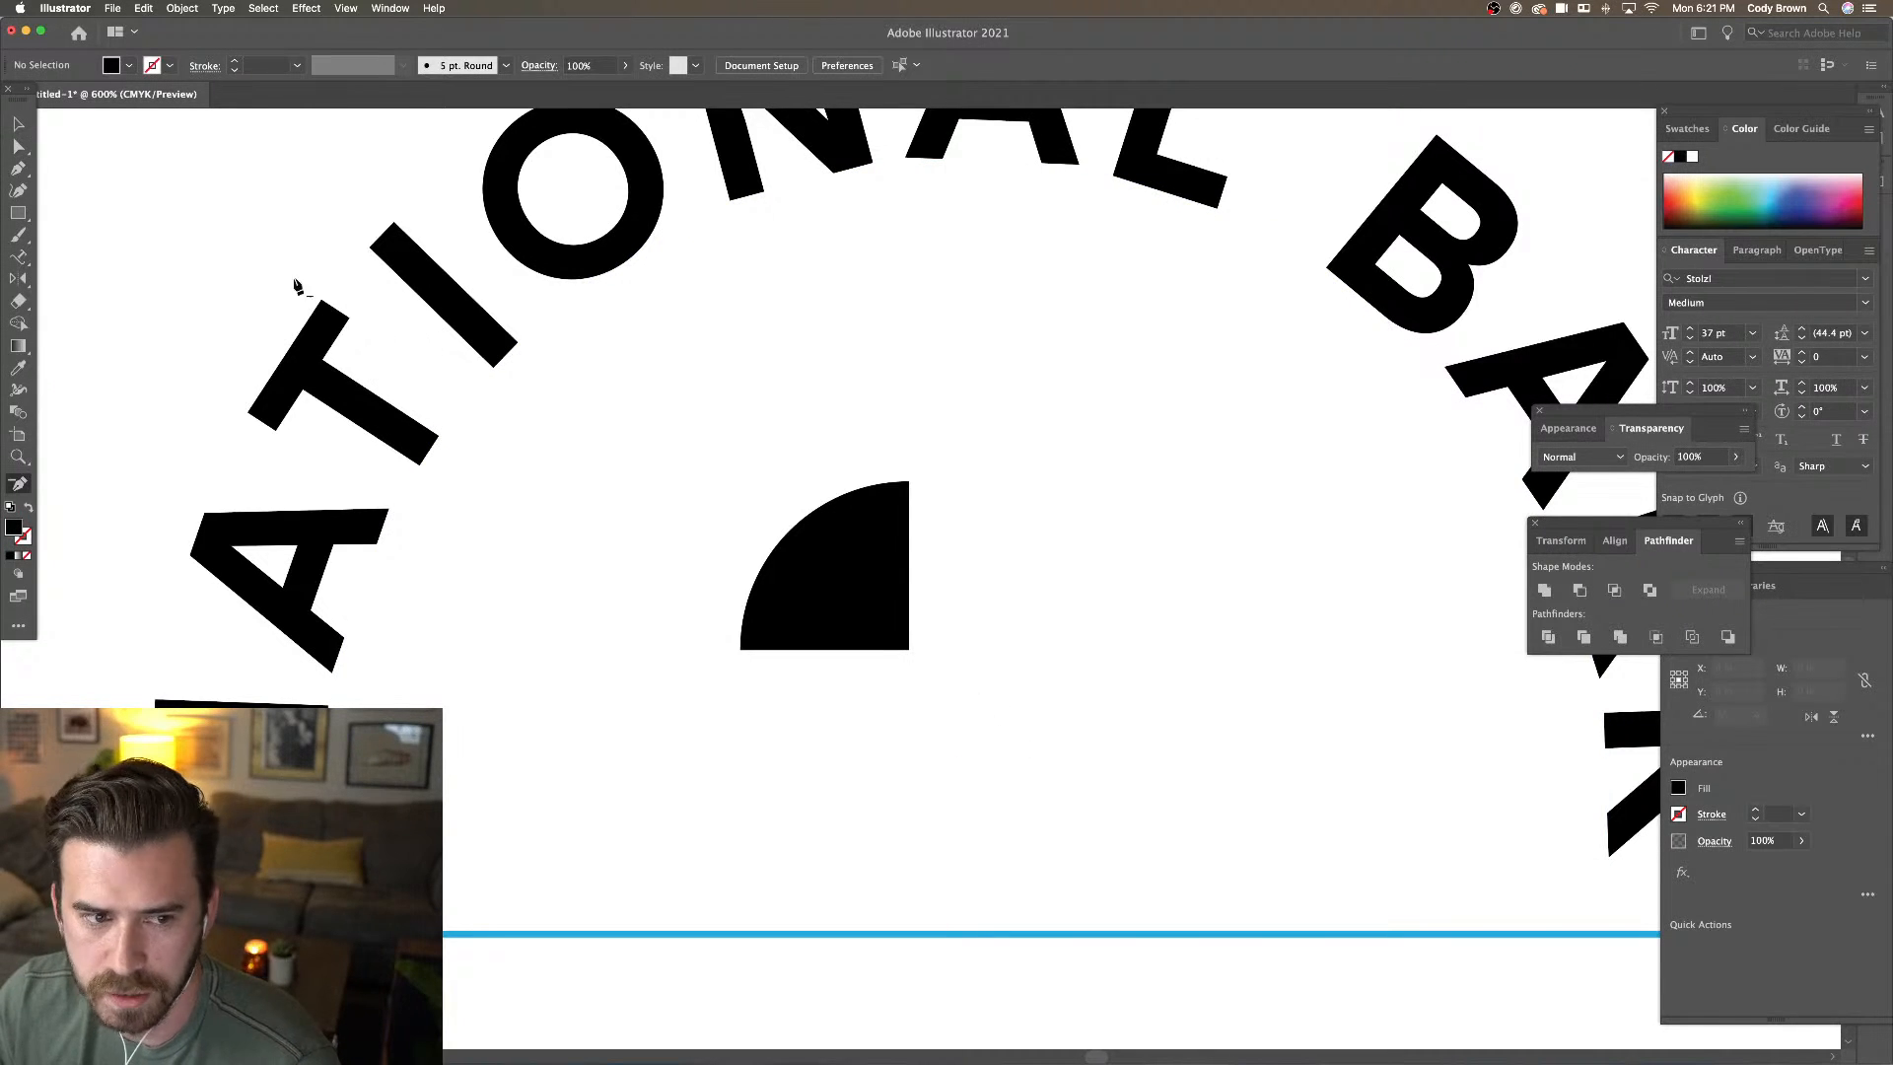
pyautogui.press('v')
pyautogui.moveTo(843, 619); pyautogui.dragTo(721, 397)
pyautogui.press('super+minus')
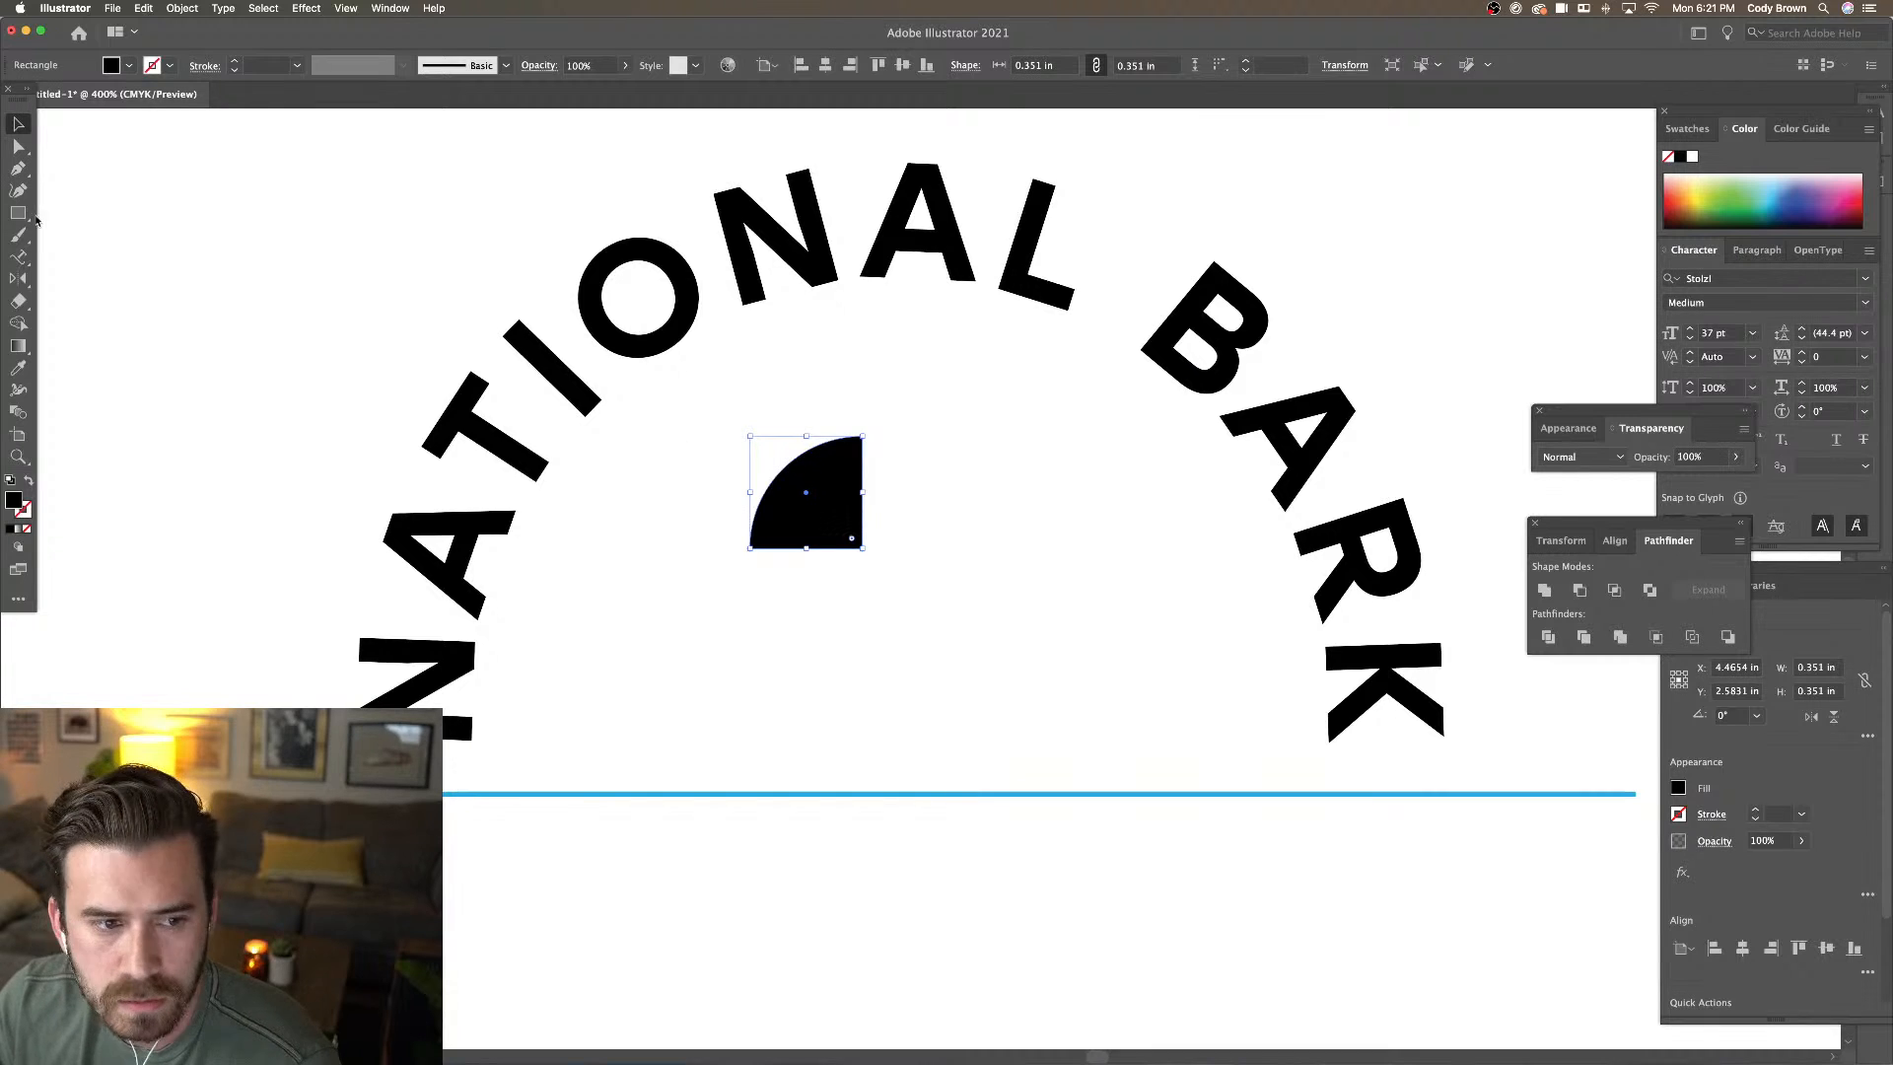
# Draw a black rectangle directly beneath the quarter circle, aligned to it
pyautogui.click(18, 213)
pyautogui.moveTo(750, 574); pyautogui.dragTo(966, 752)
pyautogui.press('v')
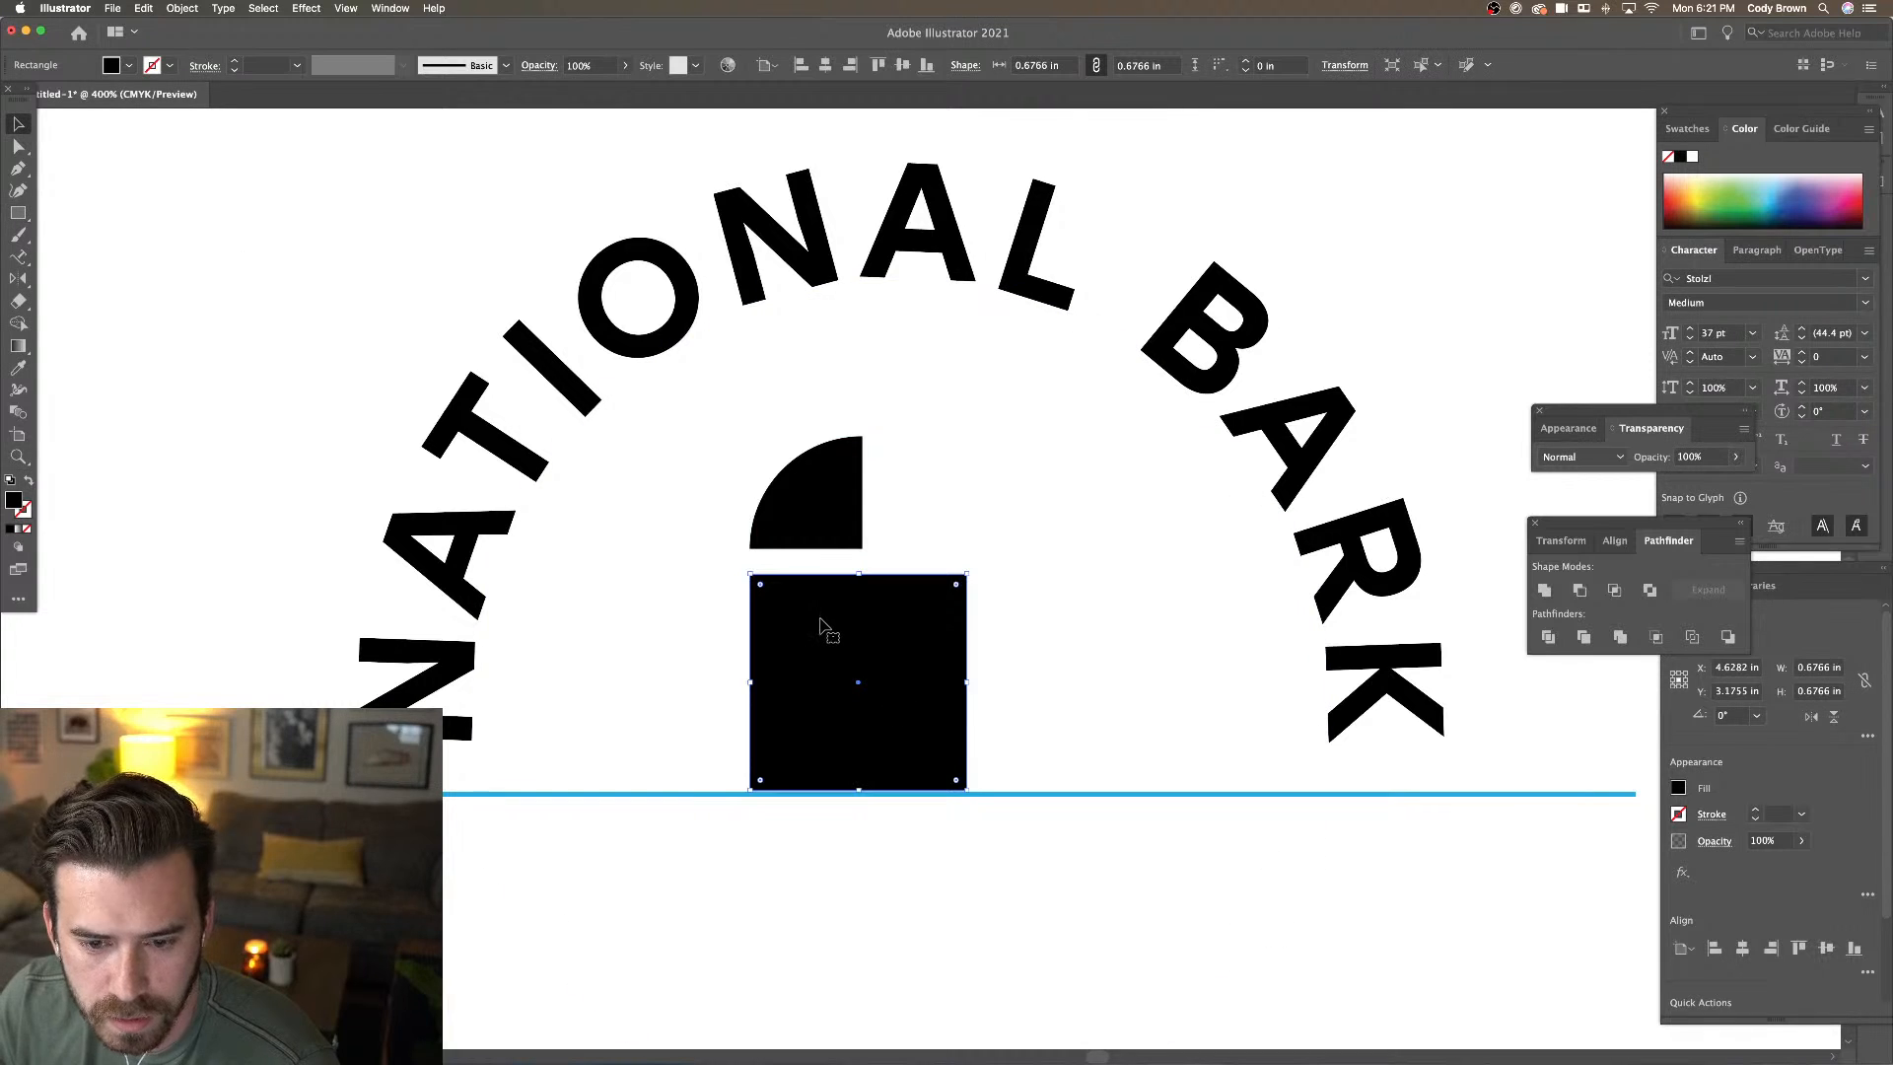
pyautogui.moveTo(820, 619); pyautogui.dragTo(857, 647)
pyautogui.keyDown('shift'); pyautogui.click(811, 523); pyautogui.keyUp('shift')
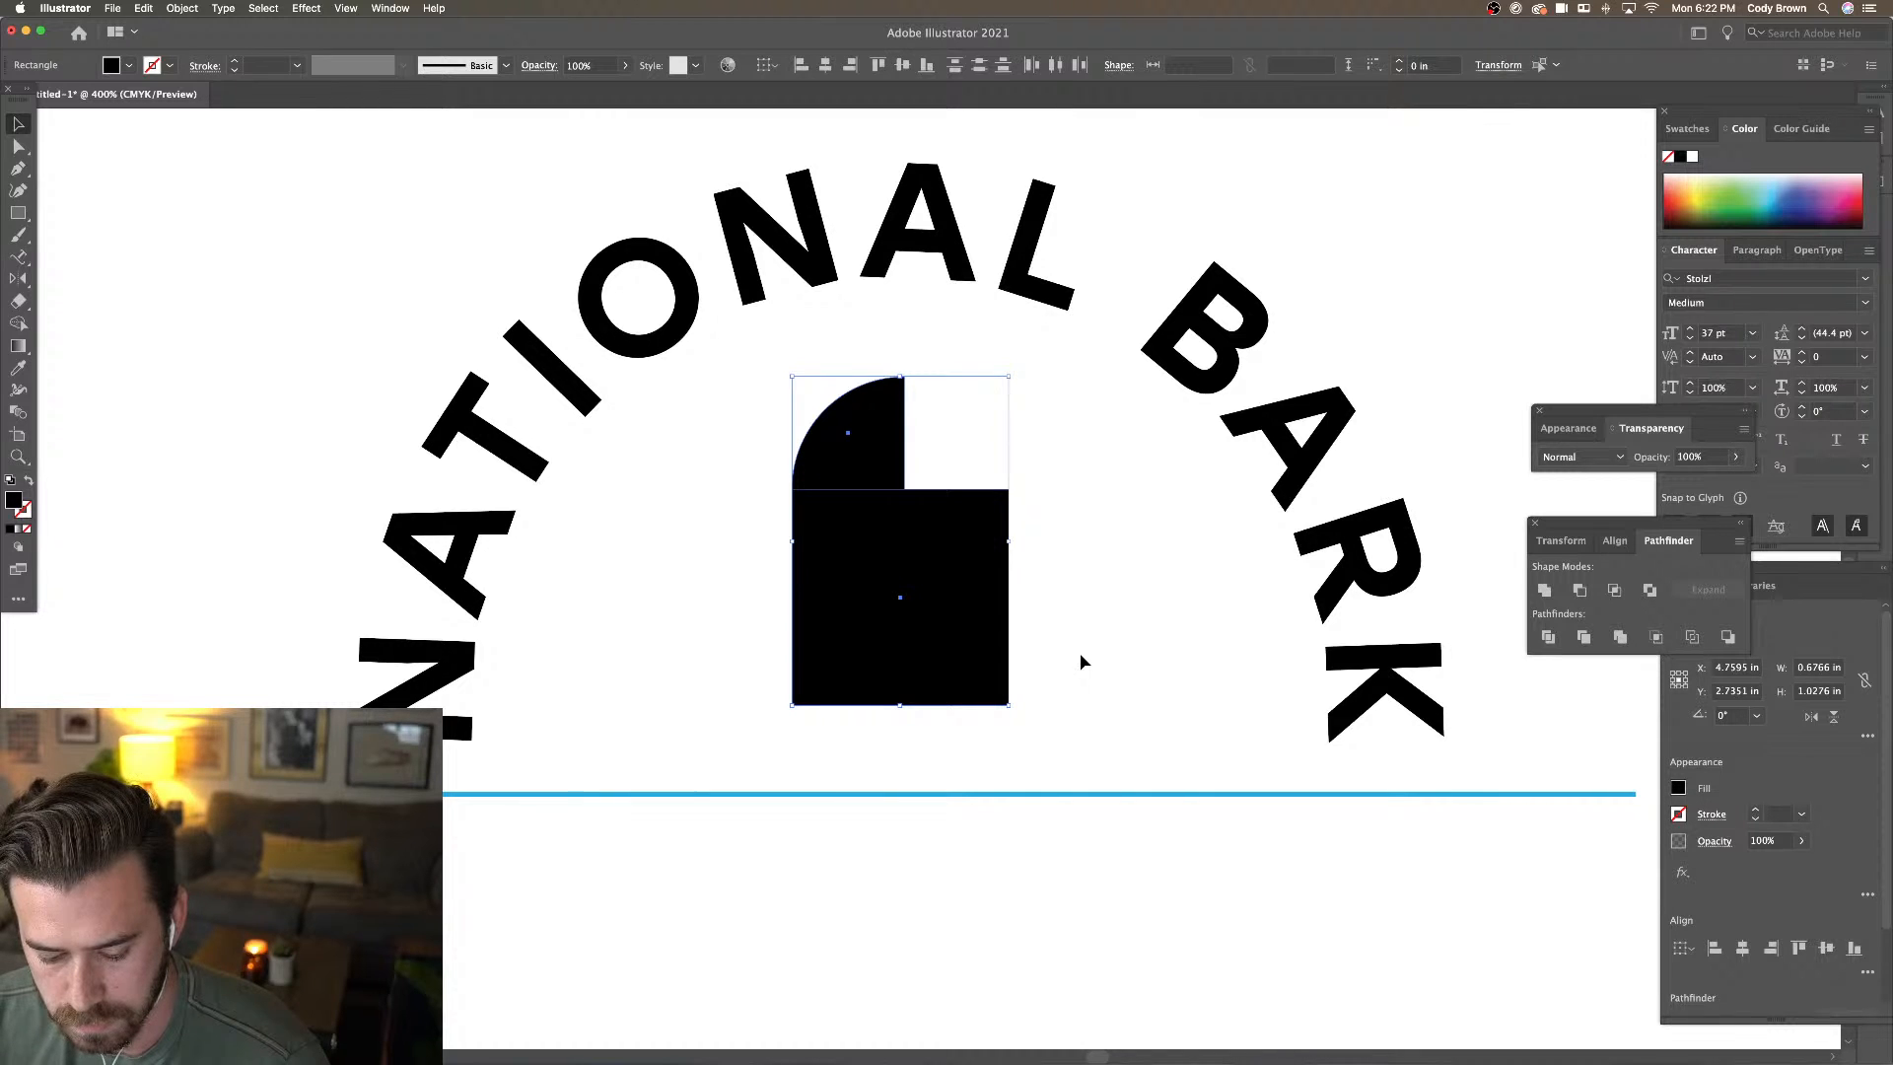
pyautogui.click(842, 467)
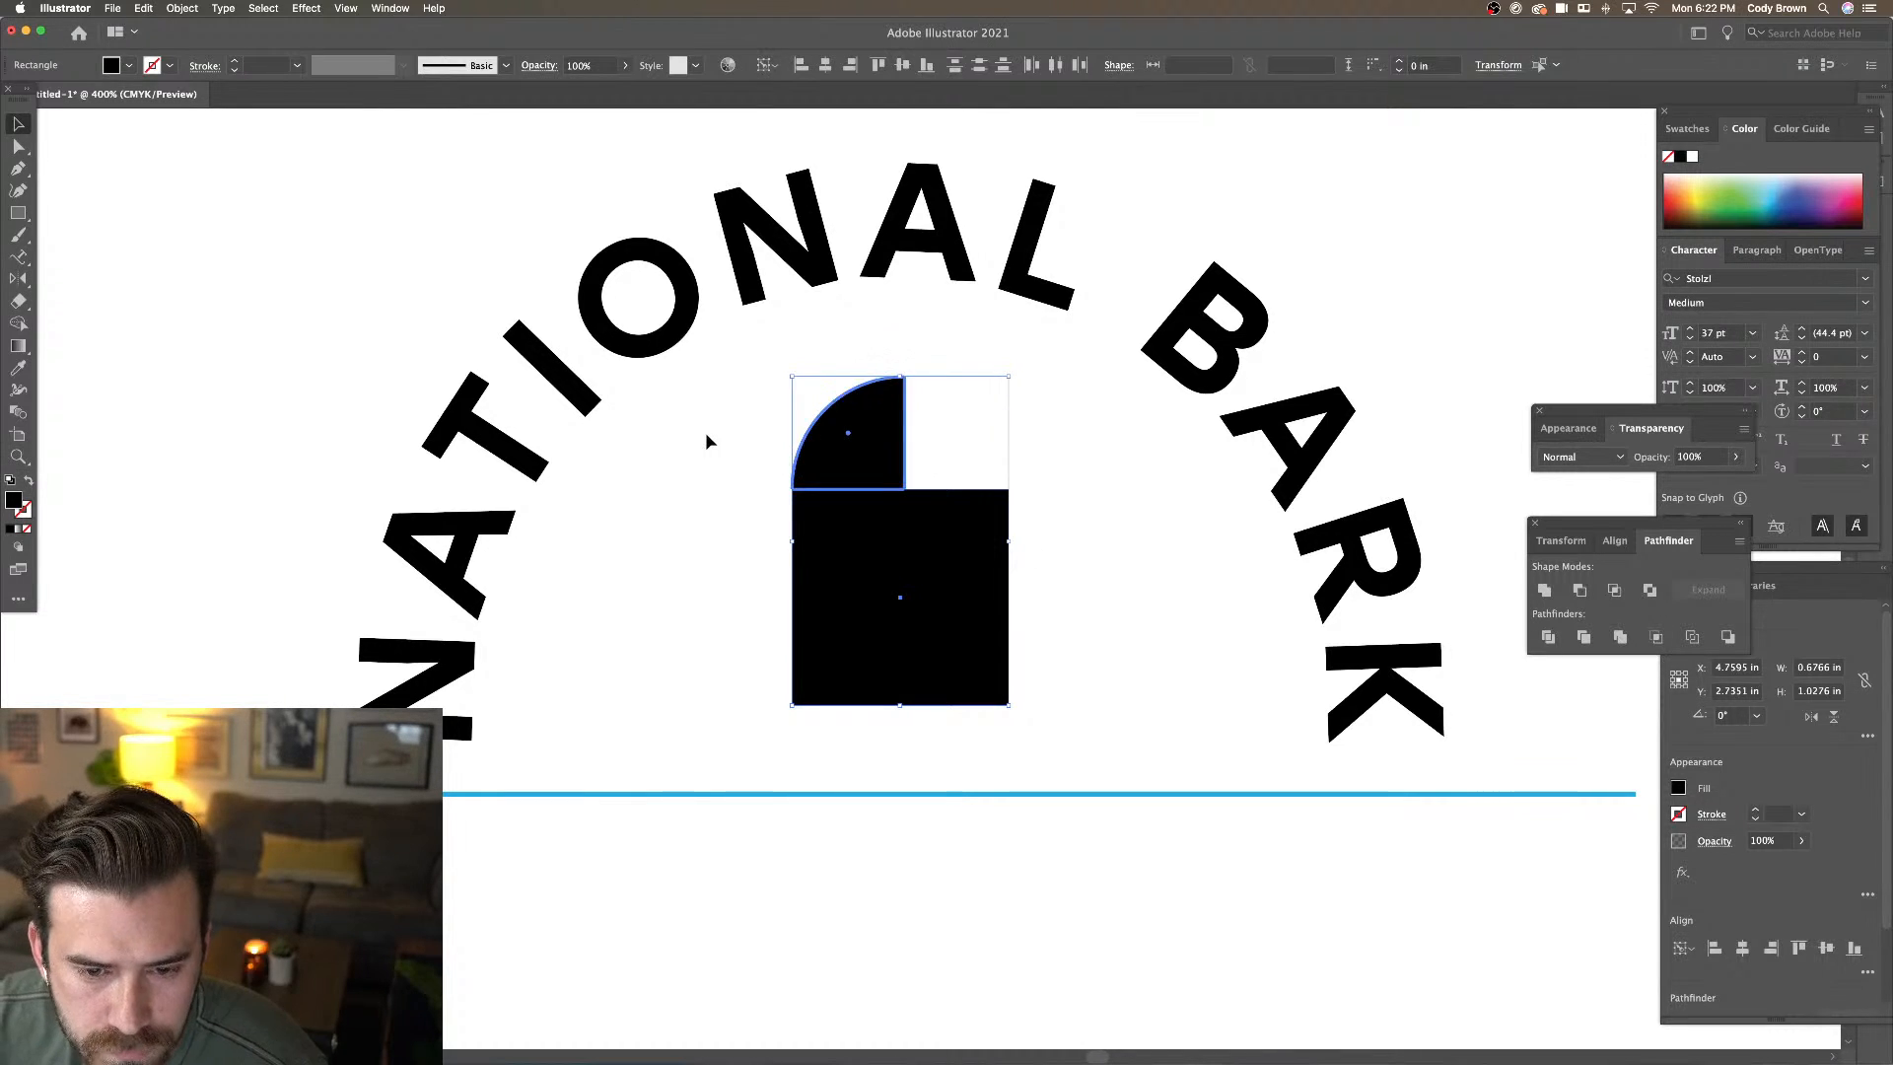
pyautogui.click(706, 437)
# Round the rectangle's top-right corner to about 0.08 in
pyautogui.click(18, 146)
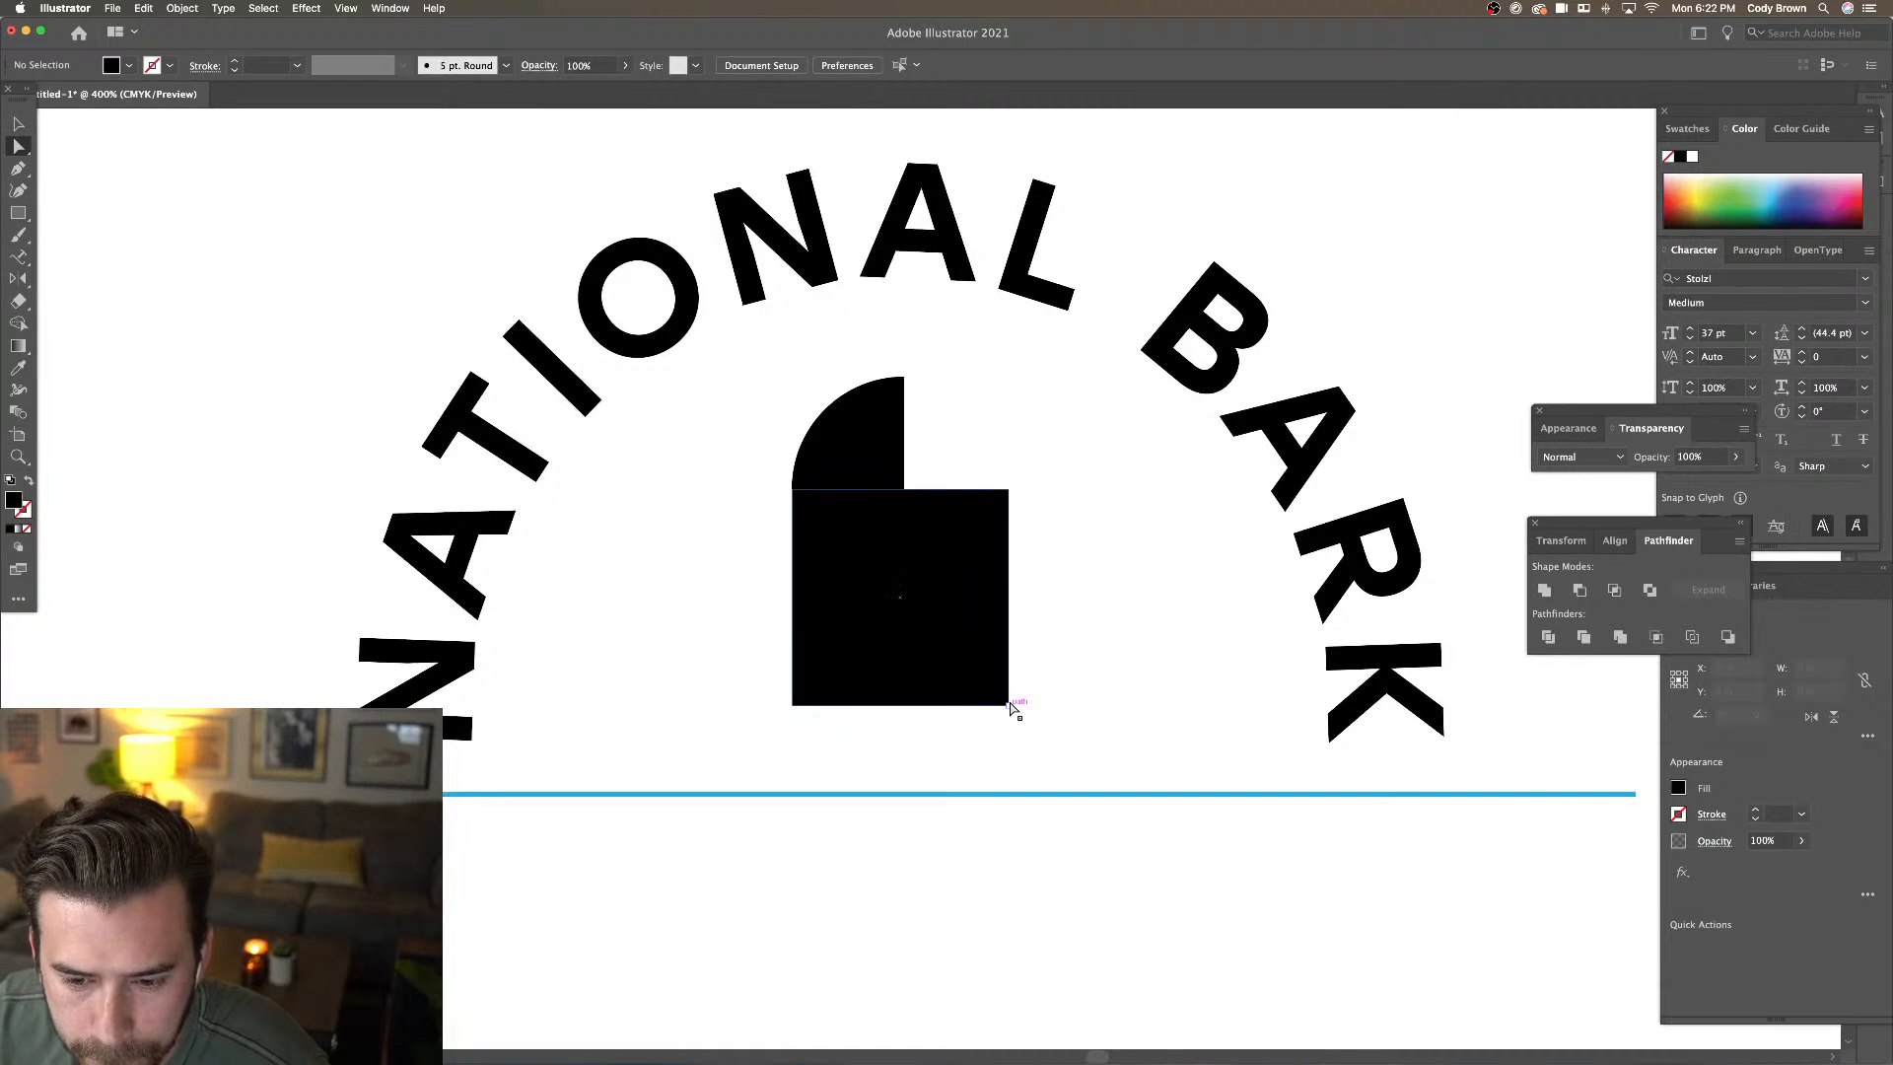
pyautogui.click(1009, 705)
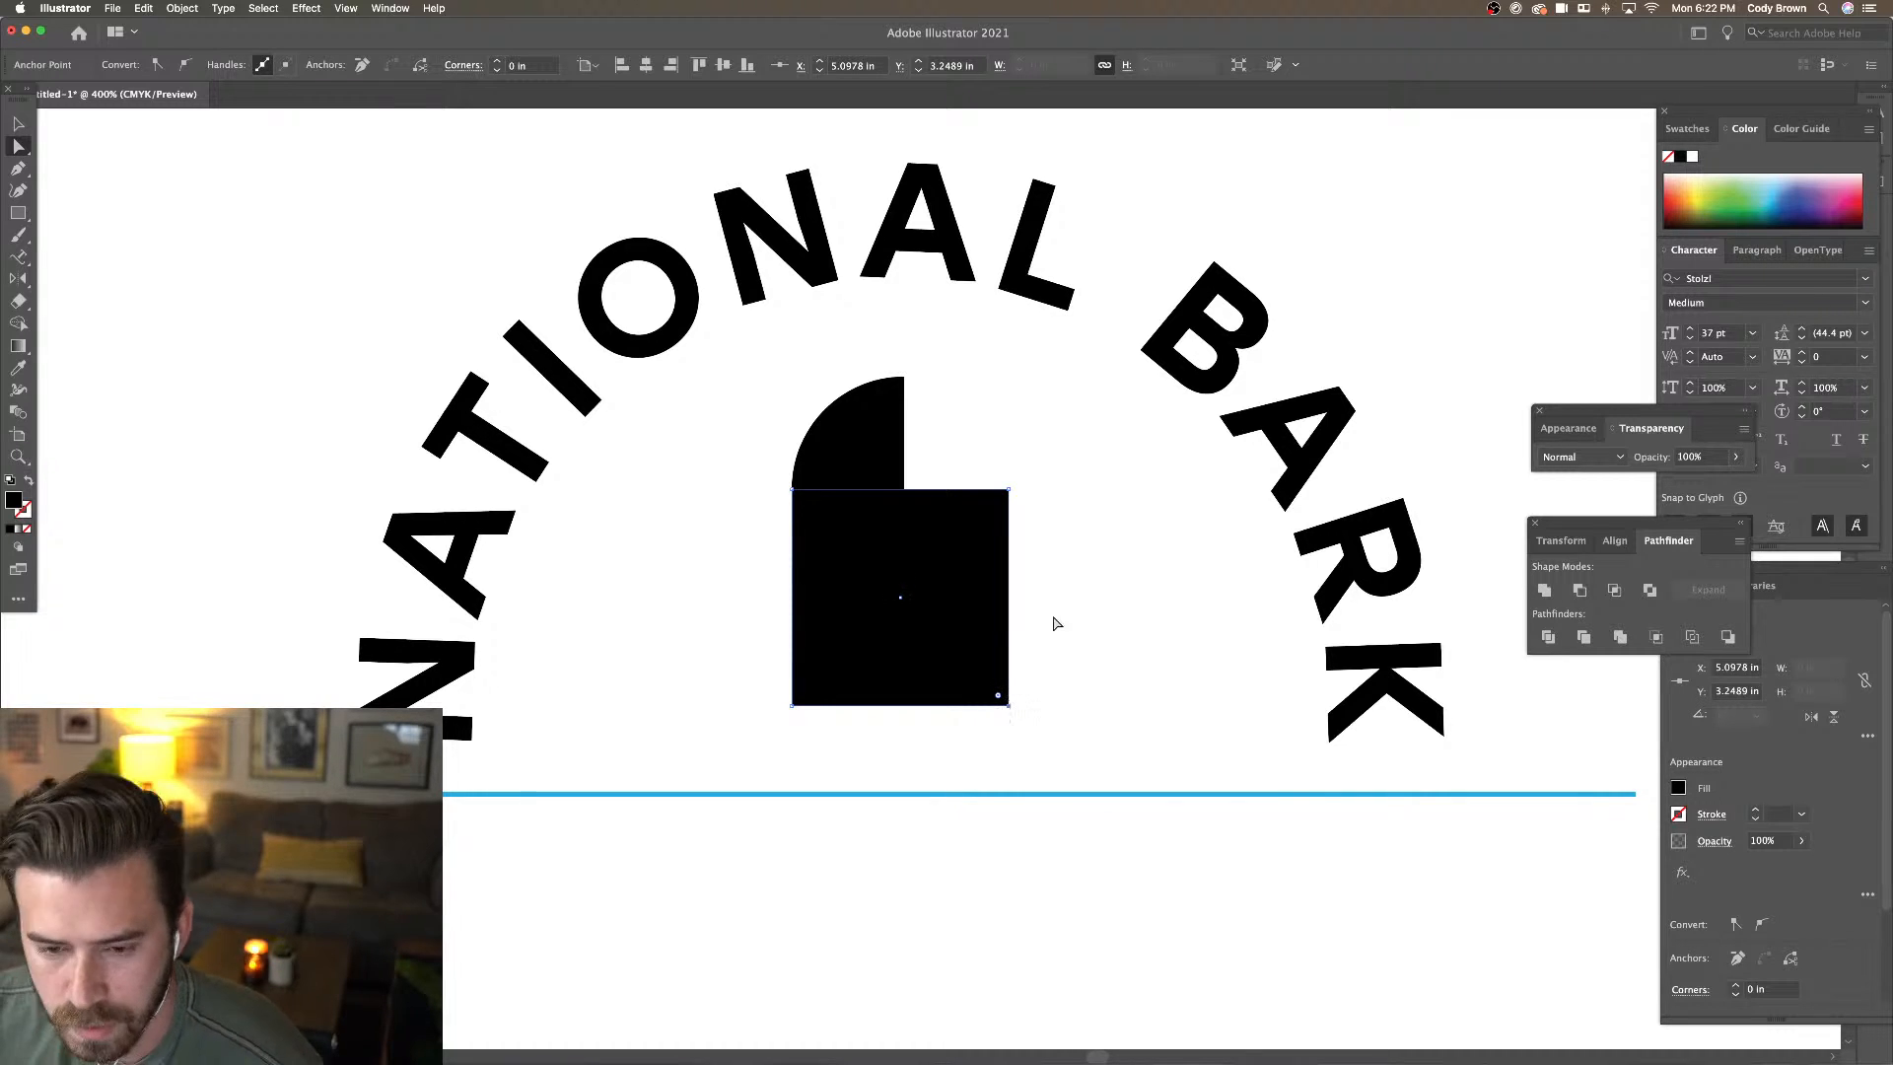
pyautogui.click(1009, 490)
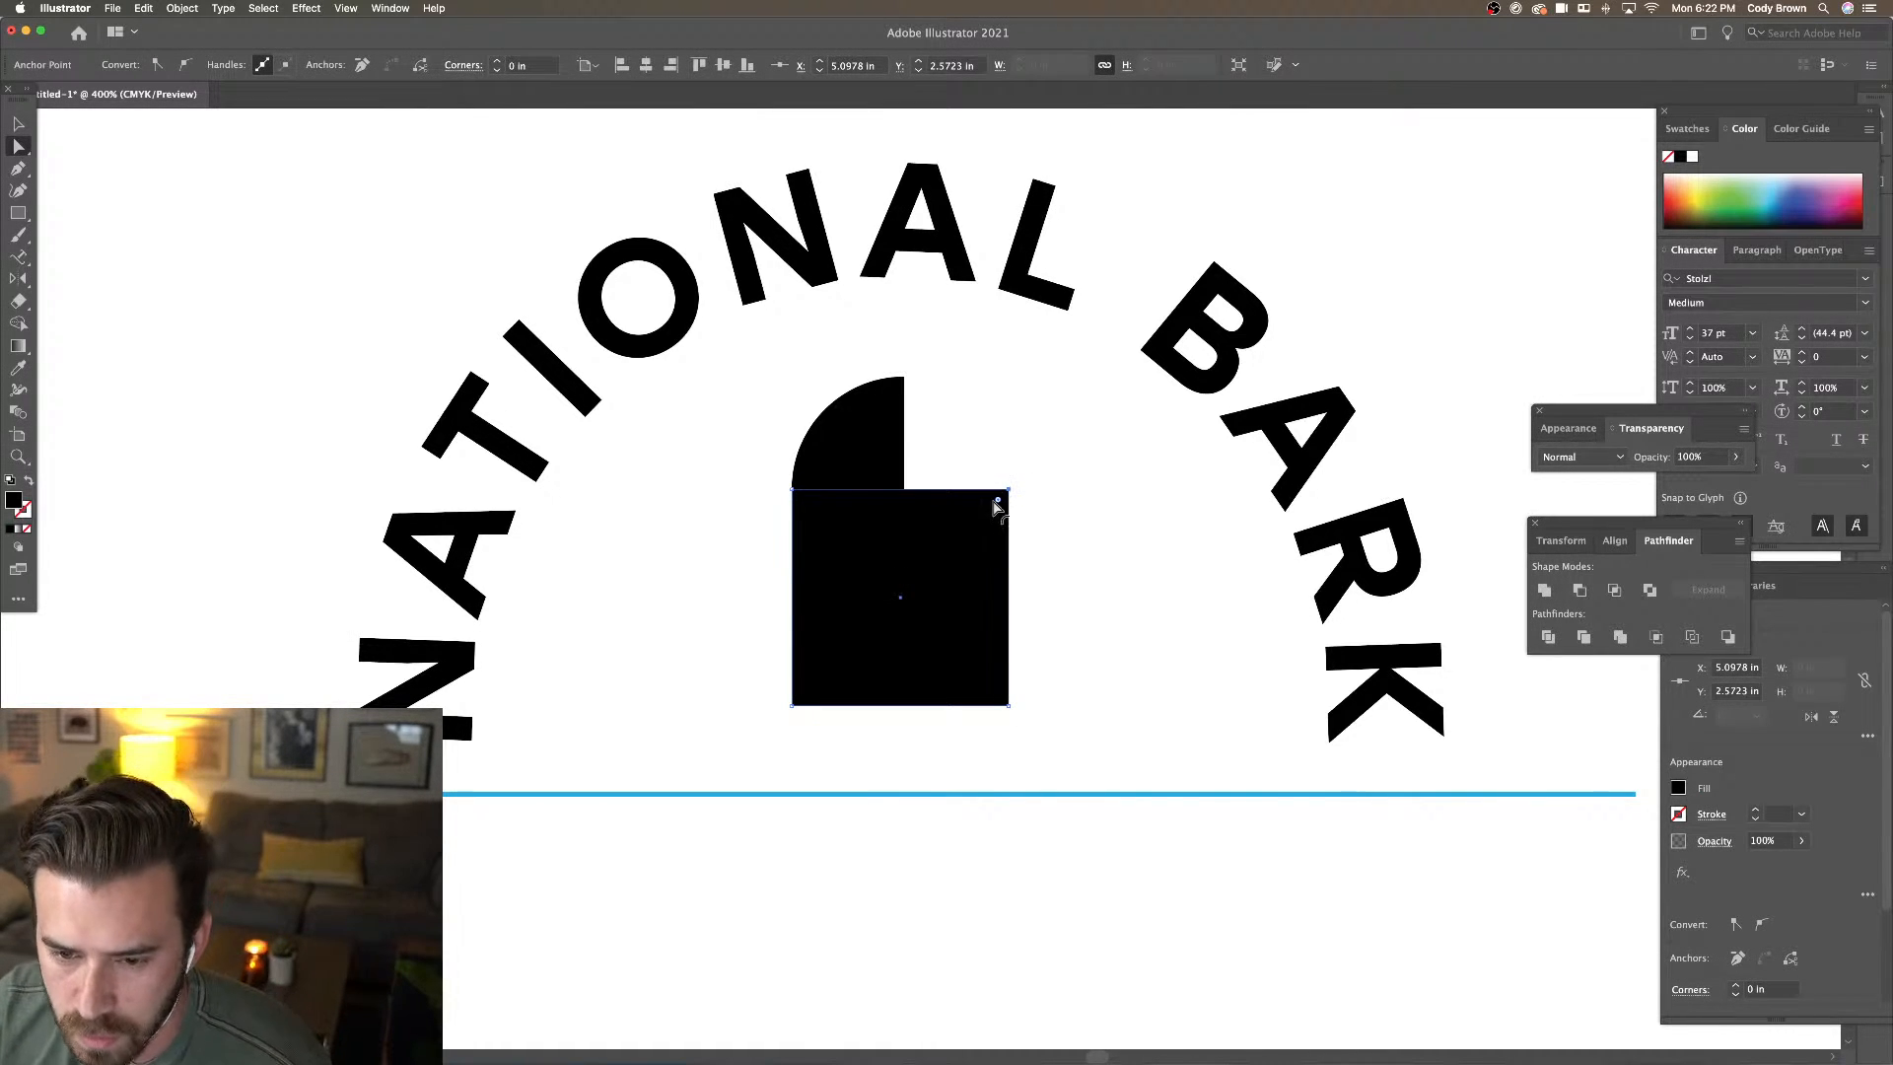
pyautogui.moveTo(998, 501)
pyautogui.mouseDown()
pyautogui.moveTo(974, 525)
pyautogui.moveTo(993, 533)
pyautogui.mouseUp()
pyautogui.click(1098, 452)
pyautogui.click(20, 126)
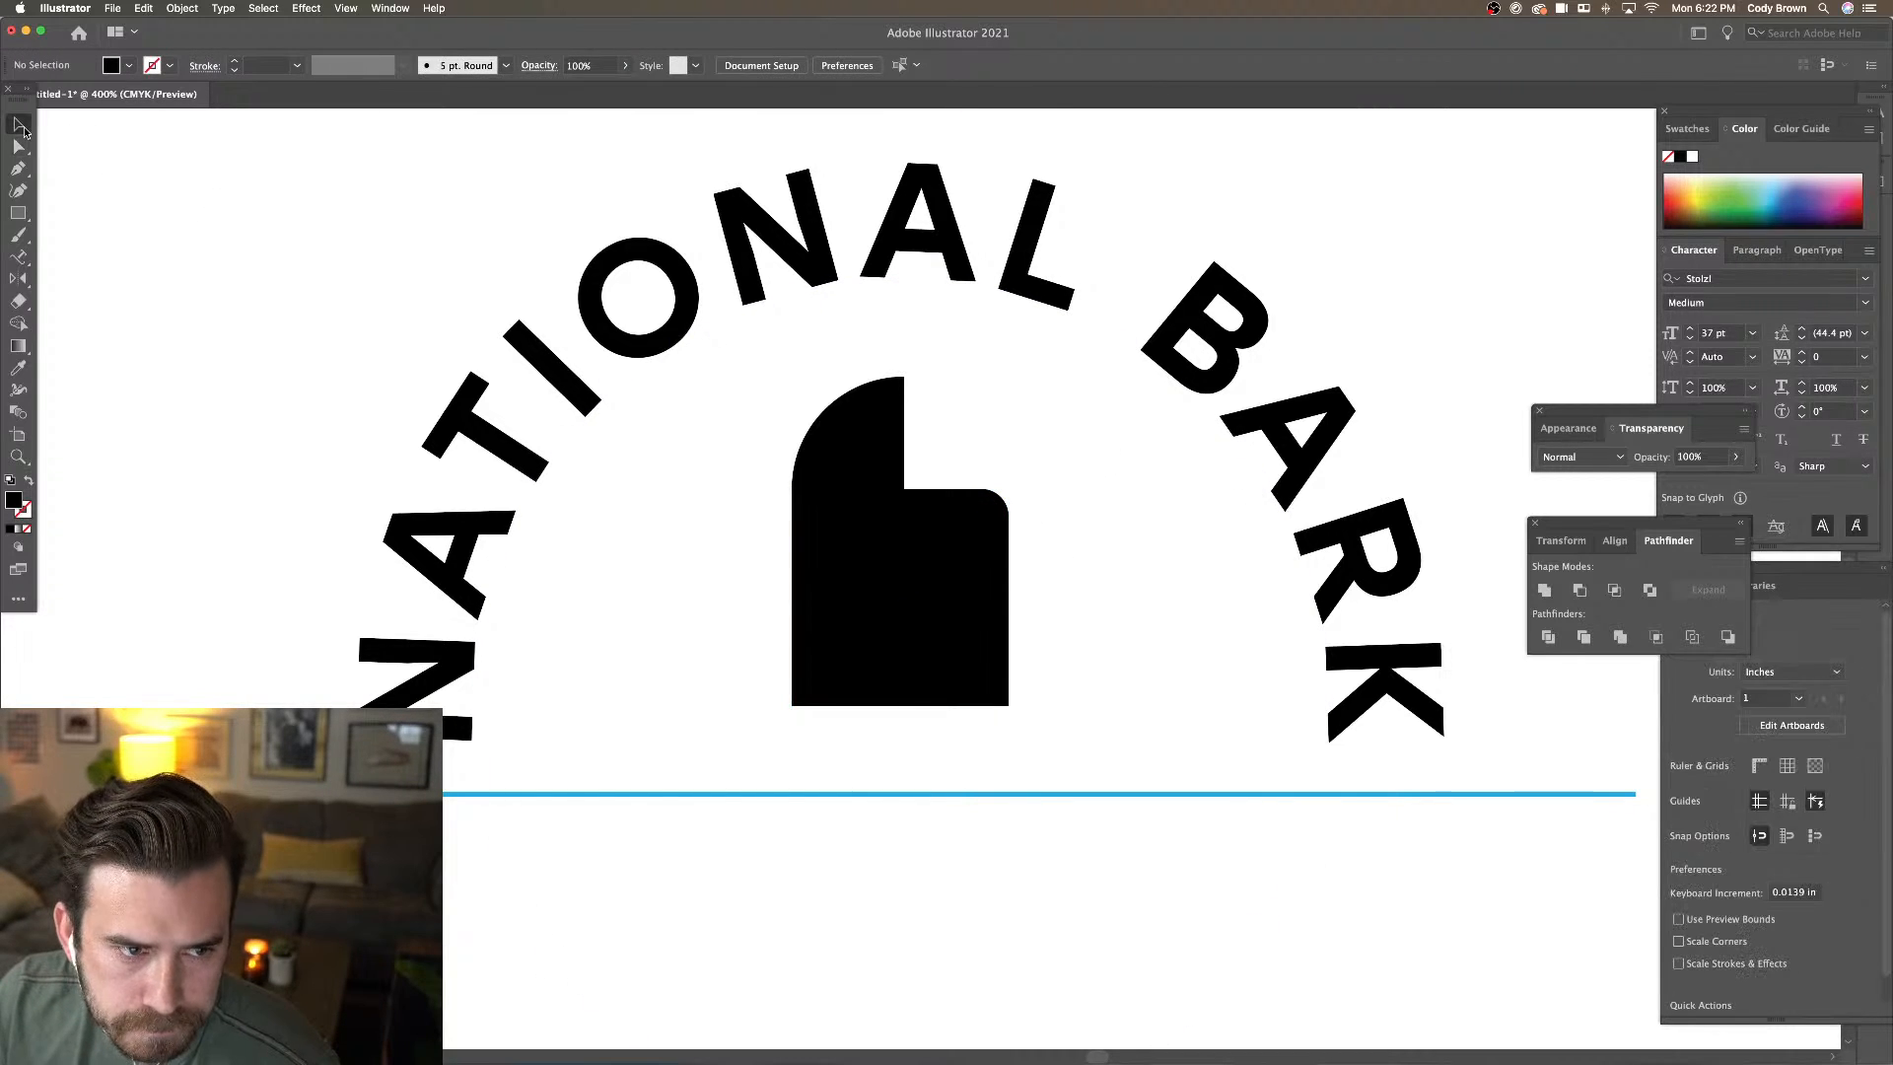
pyautogui.click(836, 464)
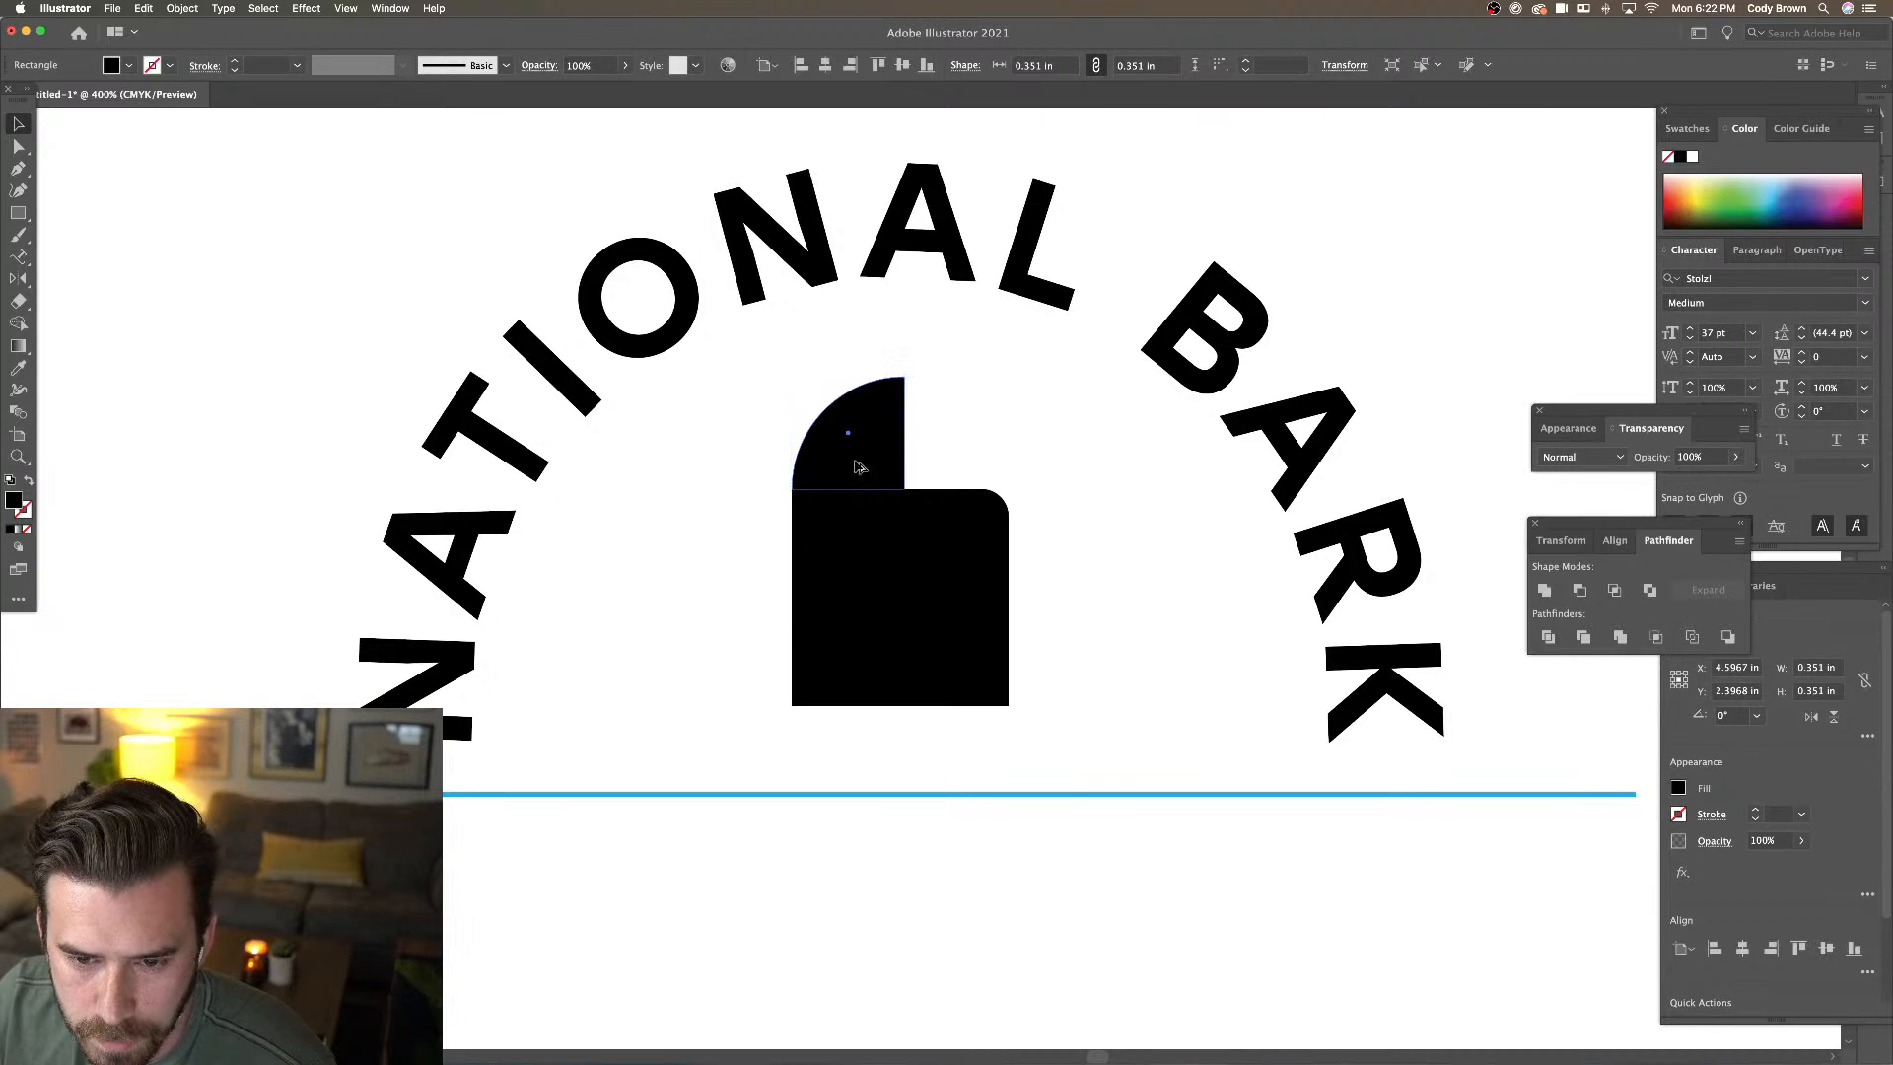
# Duplicate the quarter circle to its right and scale the copy to about 0.29 in
pyautogui.moveTo(857, 466); pyautogui.dragTo(985, 466)
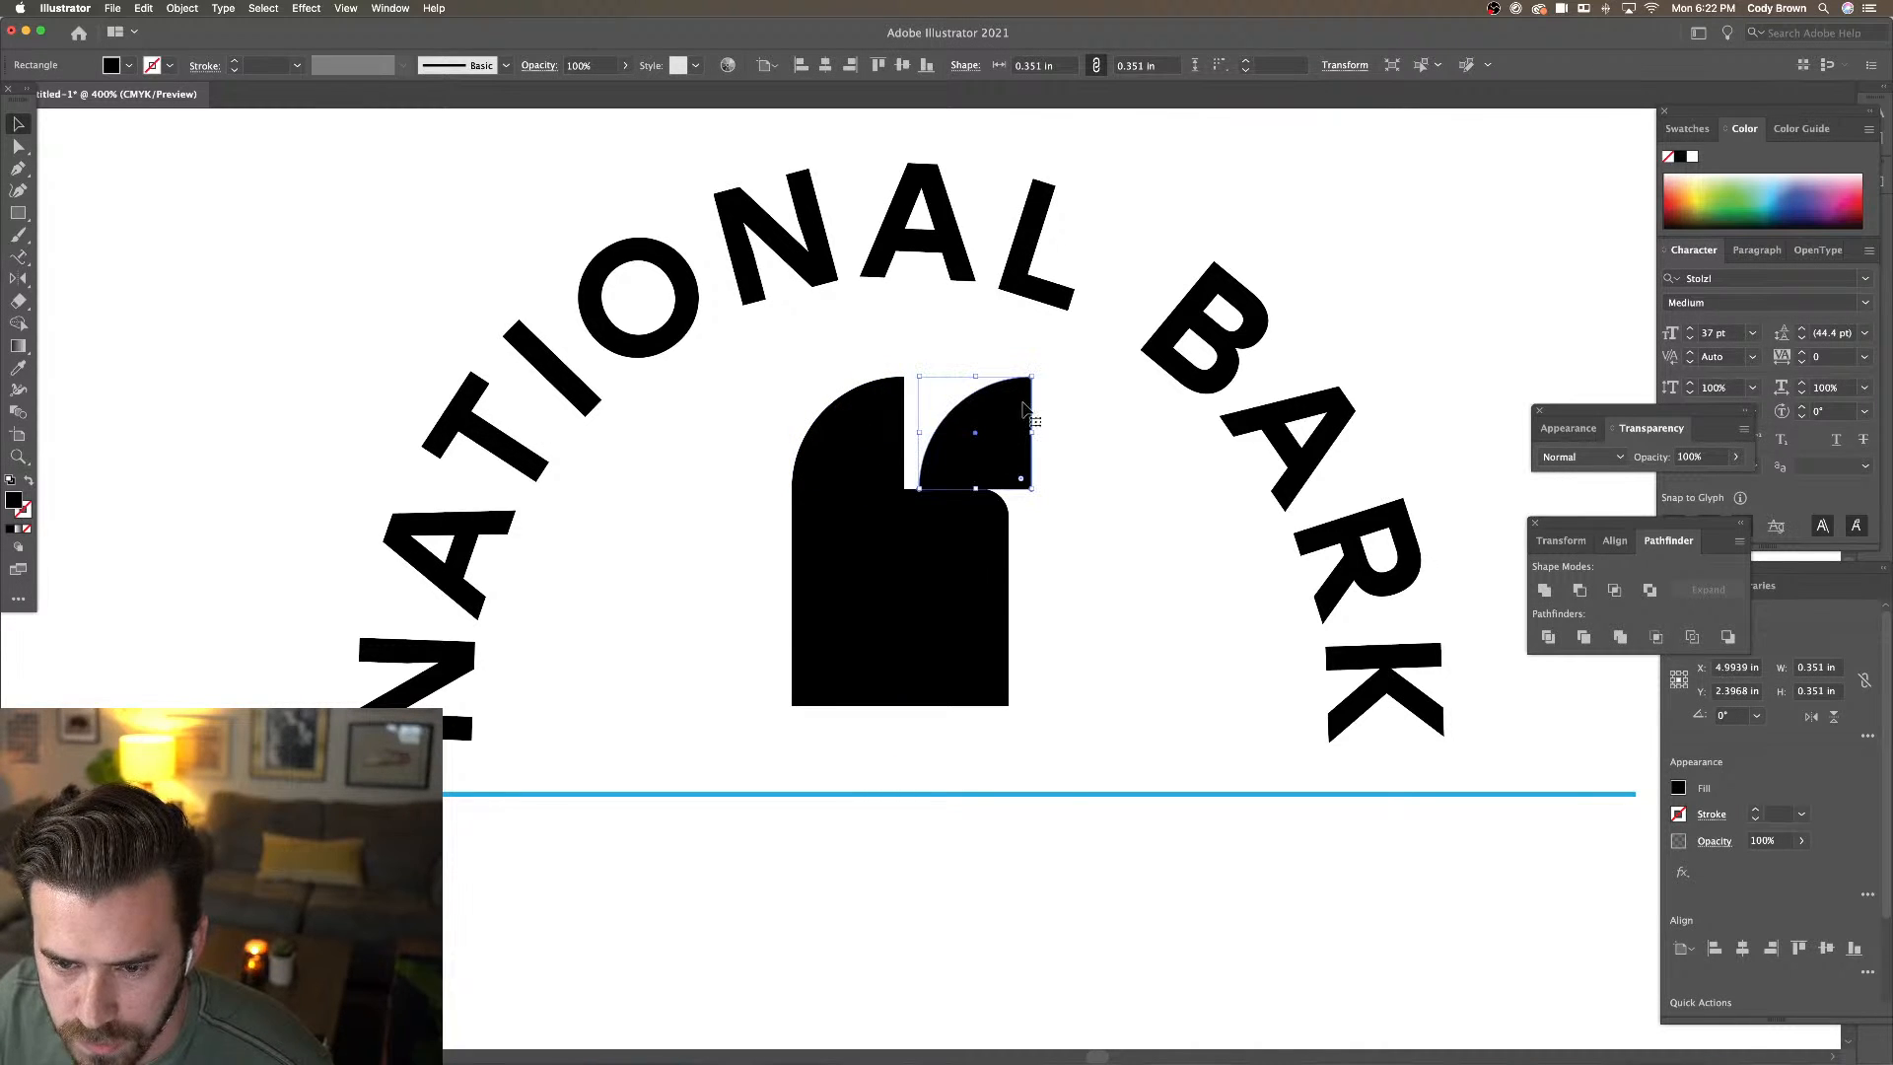
pyautogui.moveTo(1031, 377); pyautogui.dragTo(1014, 422)
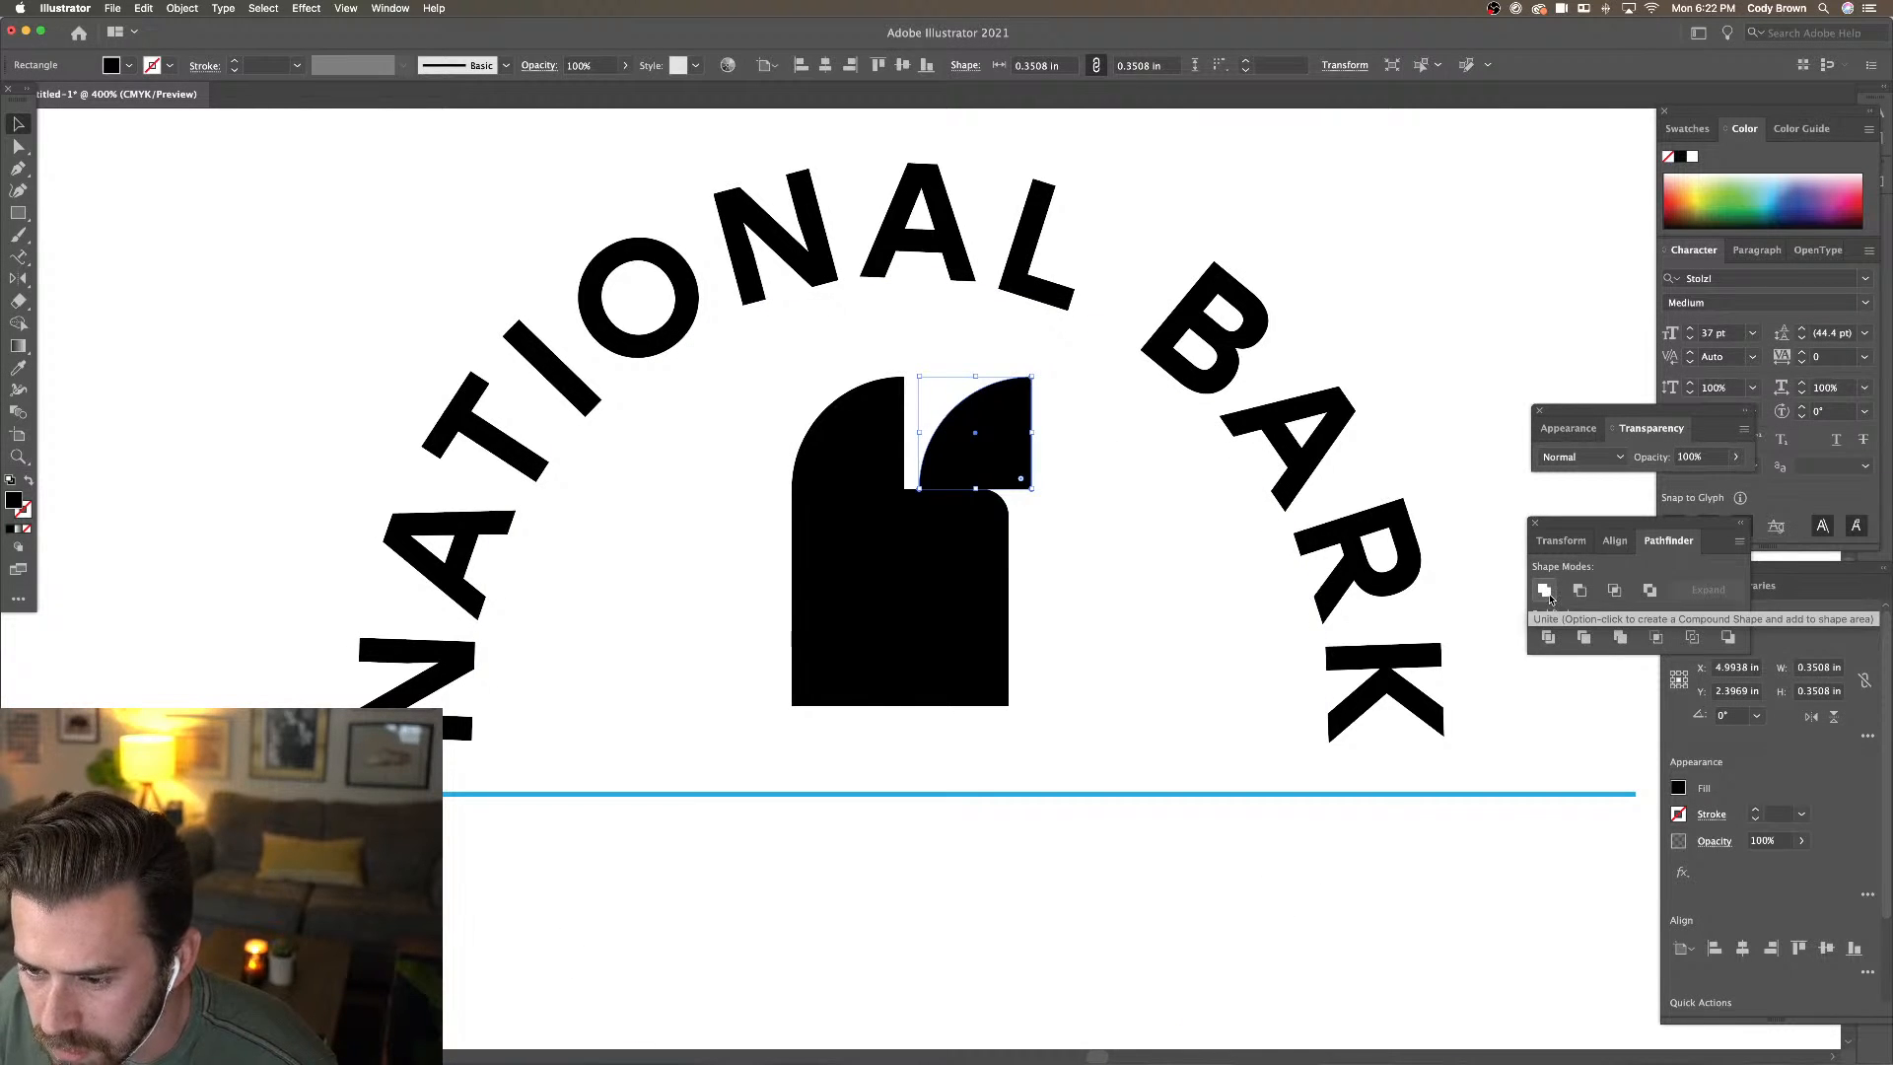
pyautogui.click(1547, 593)
pyautogui.moveTo(1032, 377); pyautogui.dragTo(1015, 401)
pyautogui.click(1049, 406)
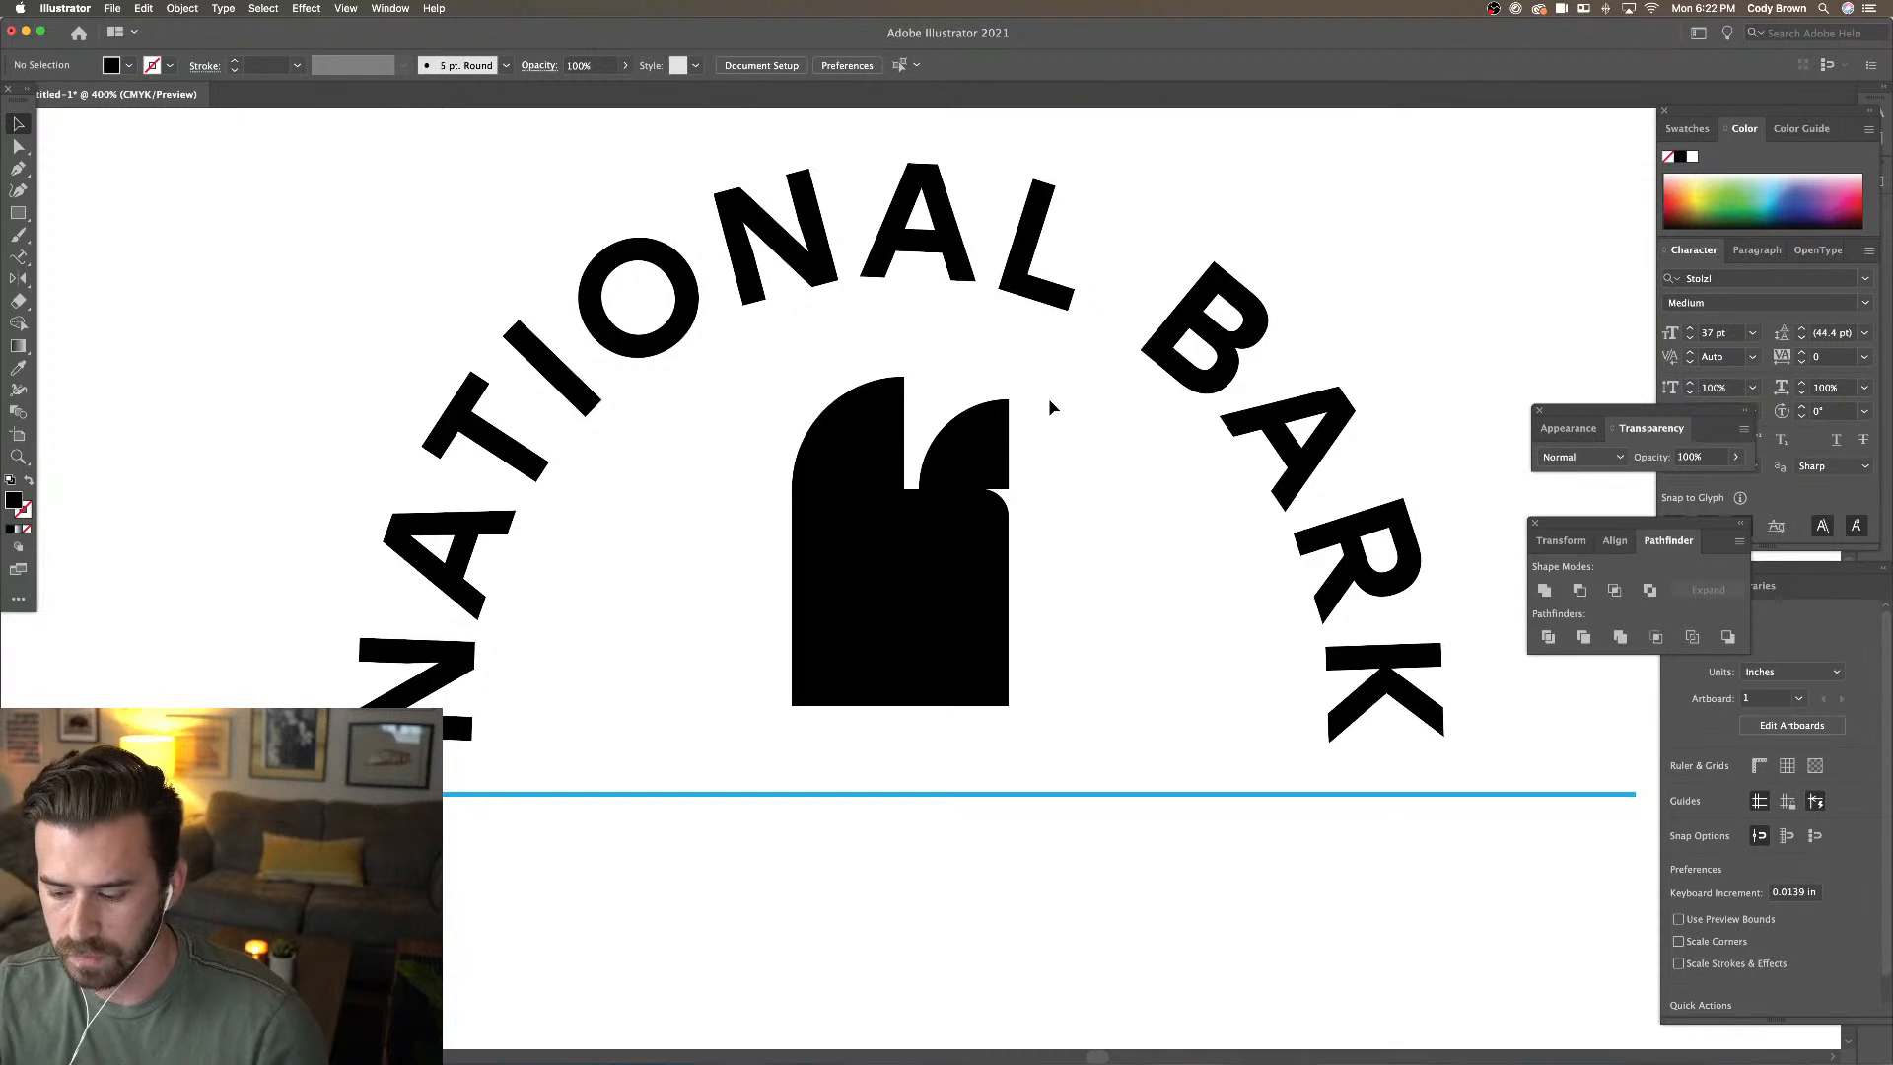
pyautogui.press('super+minus')
pyautogui.press('super+minus')
pyautogui.press('super+minus')
pyautogui.press('super+minus')
pyautogui.press('super+equal')
pyautogui.press('super+equal')
pyautogui.press('super+equal')
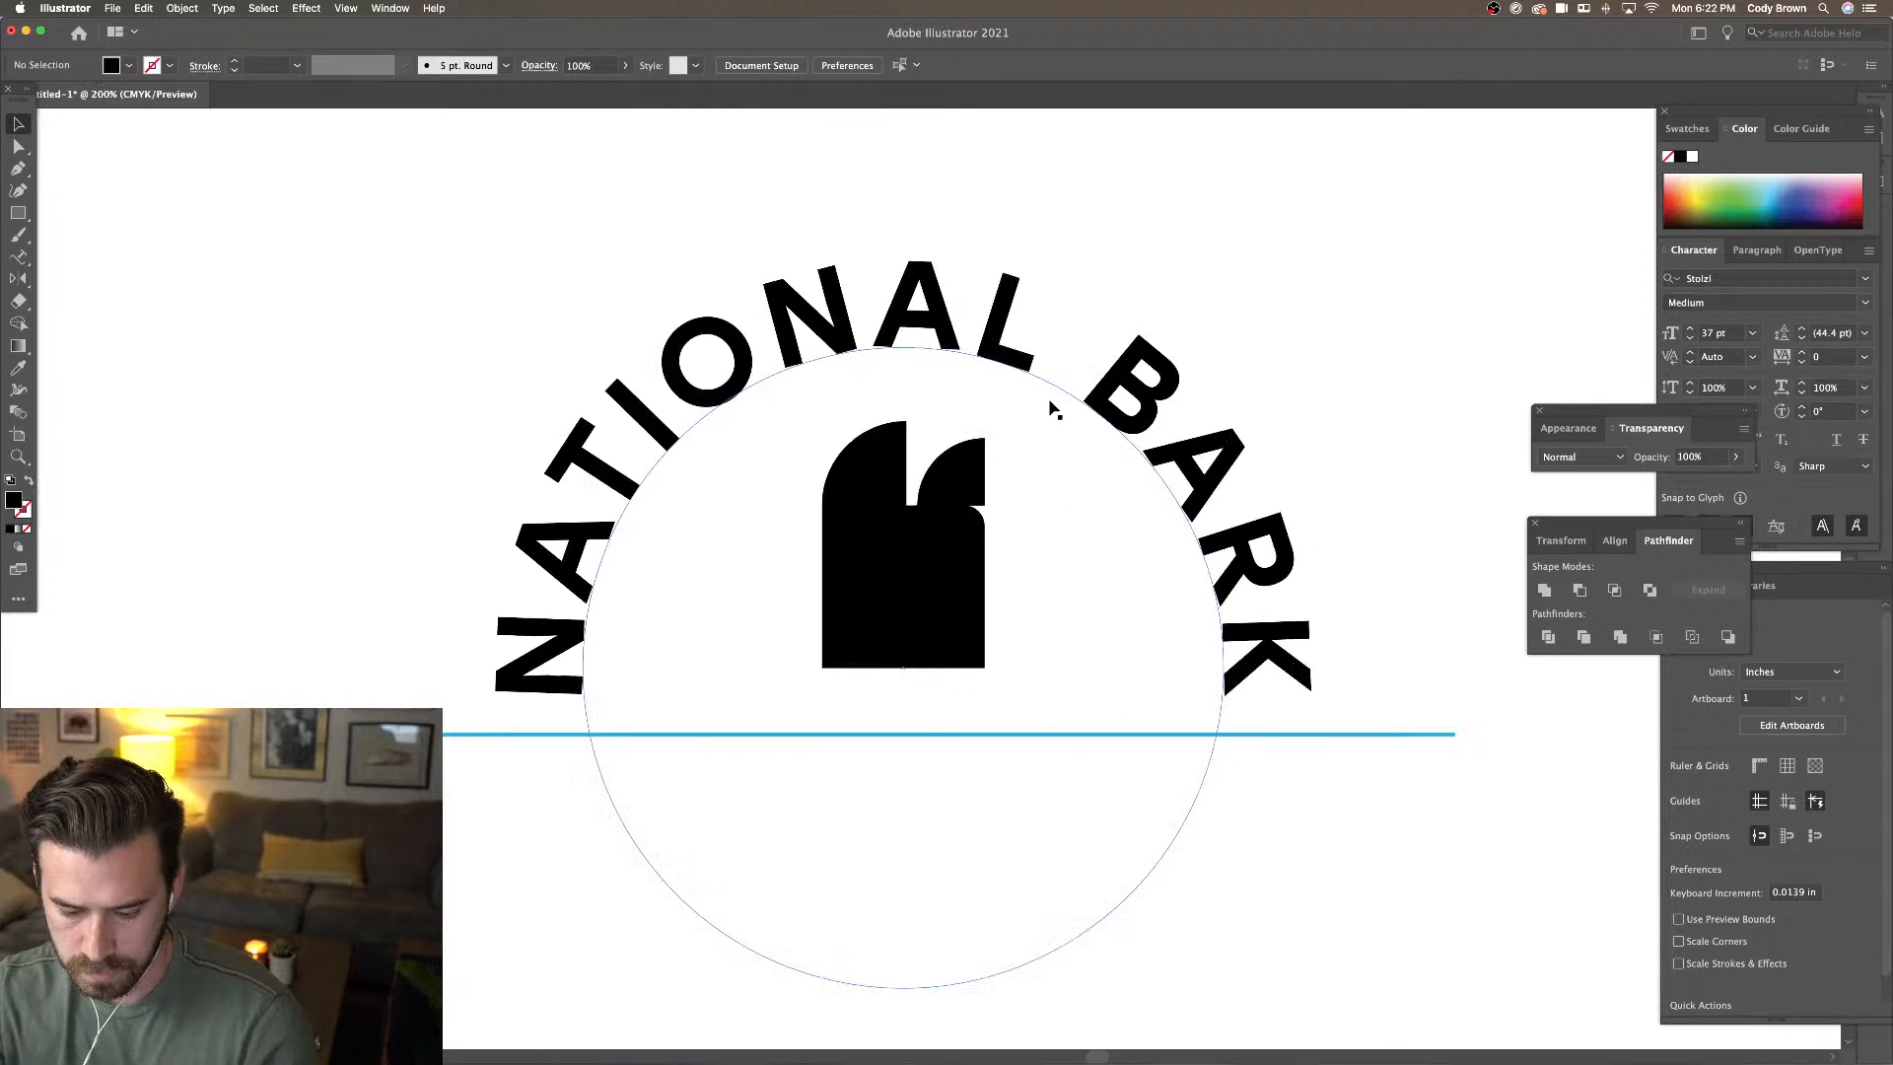
pyautogui.press('super+equal')
pyautogui.press('super+equal')
# Unite the left quarter circle and rectangle into one 0.6766 × 1.0276 in shape
pyautogui.click(991, 518)
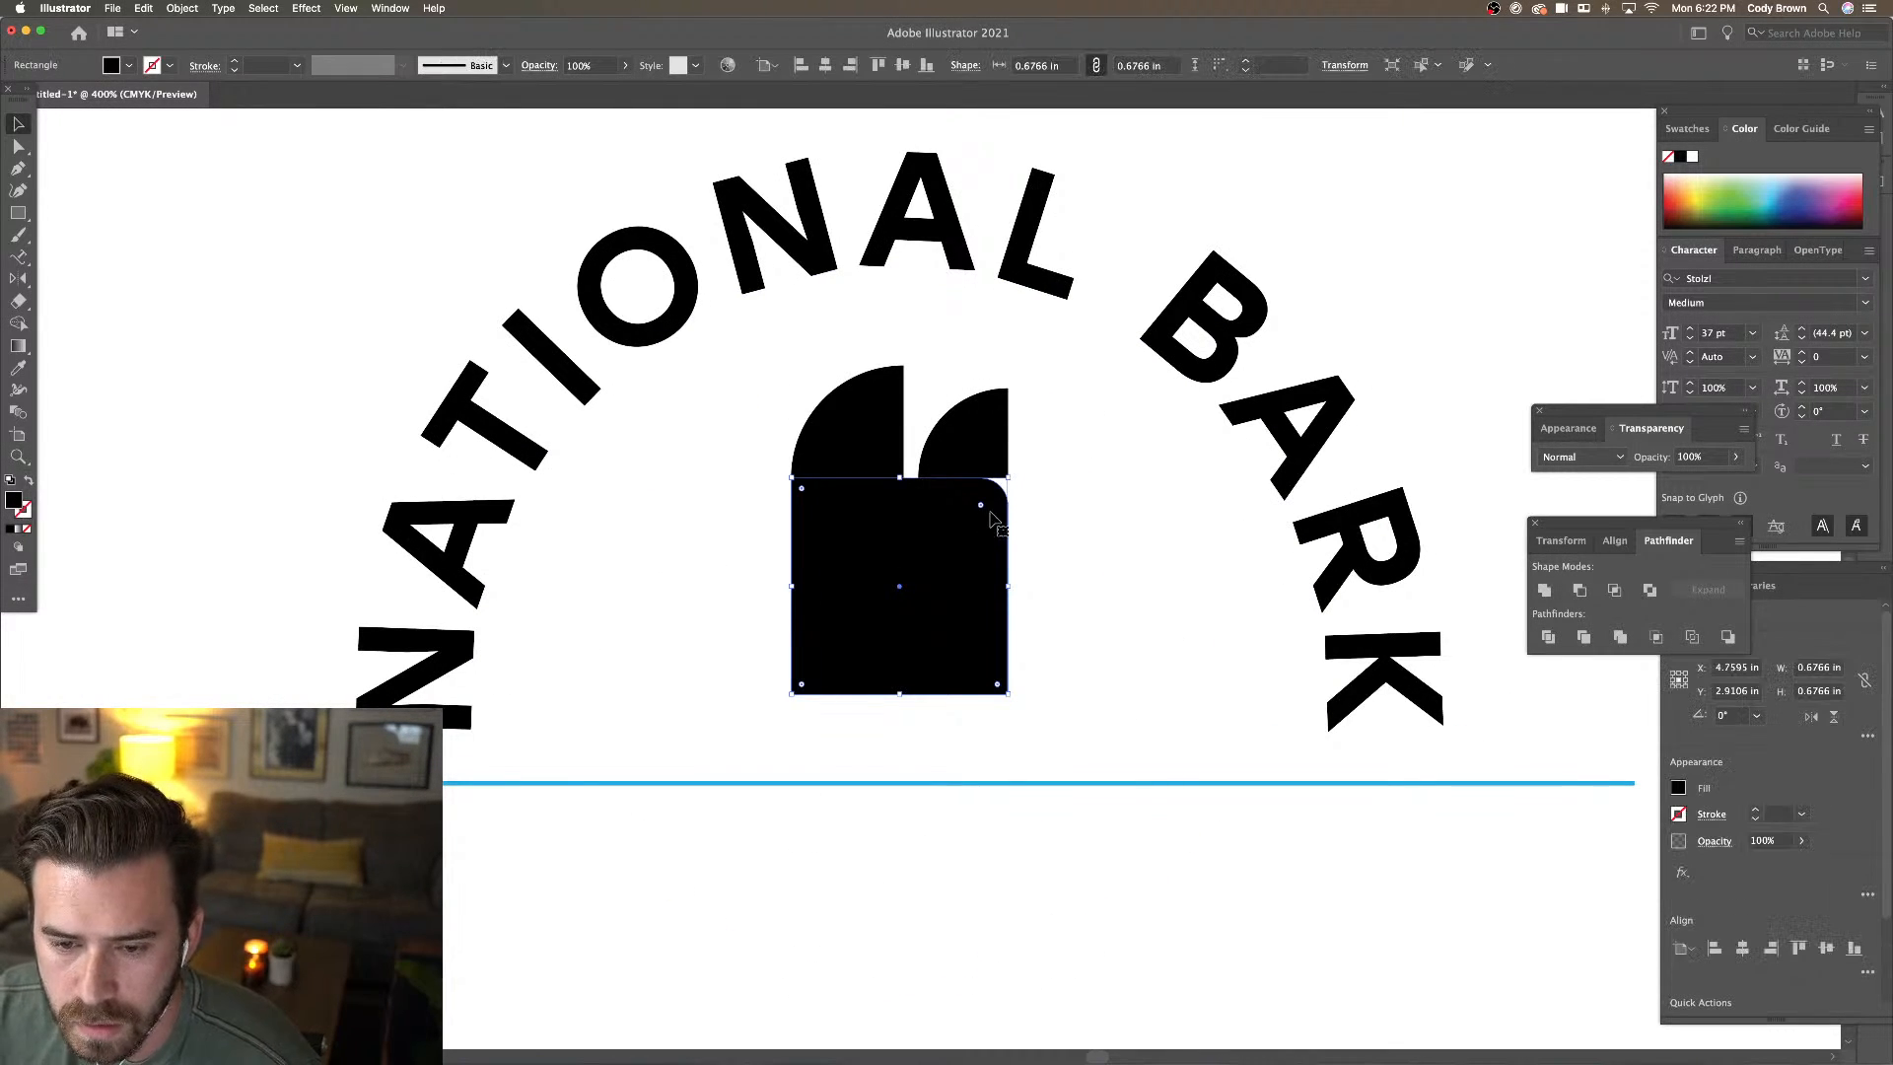
pyautogui.keyDown('shift'); pyautogui.click(870, 449); pyautogui.keyUp('shift')
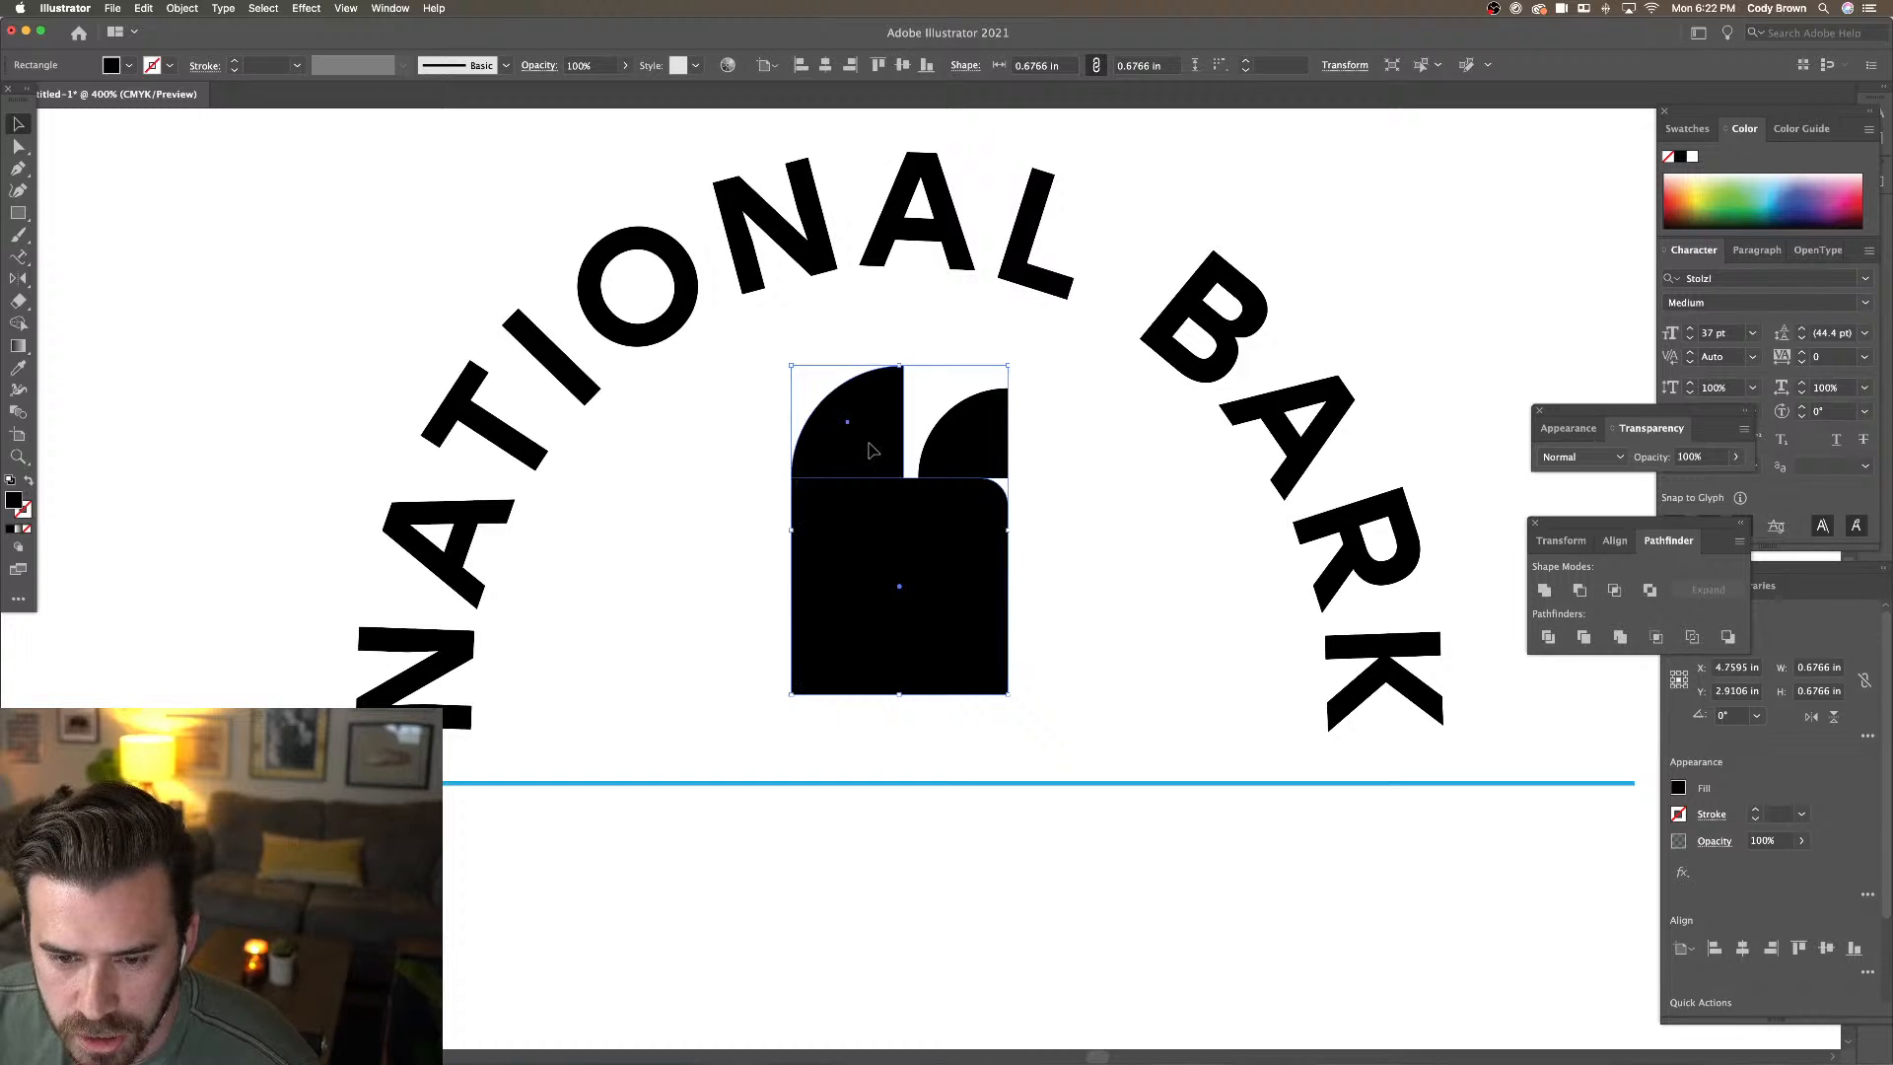
pyautogui.click(1543, 590)
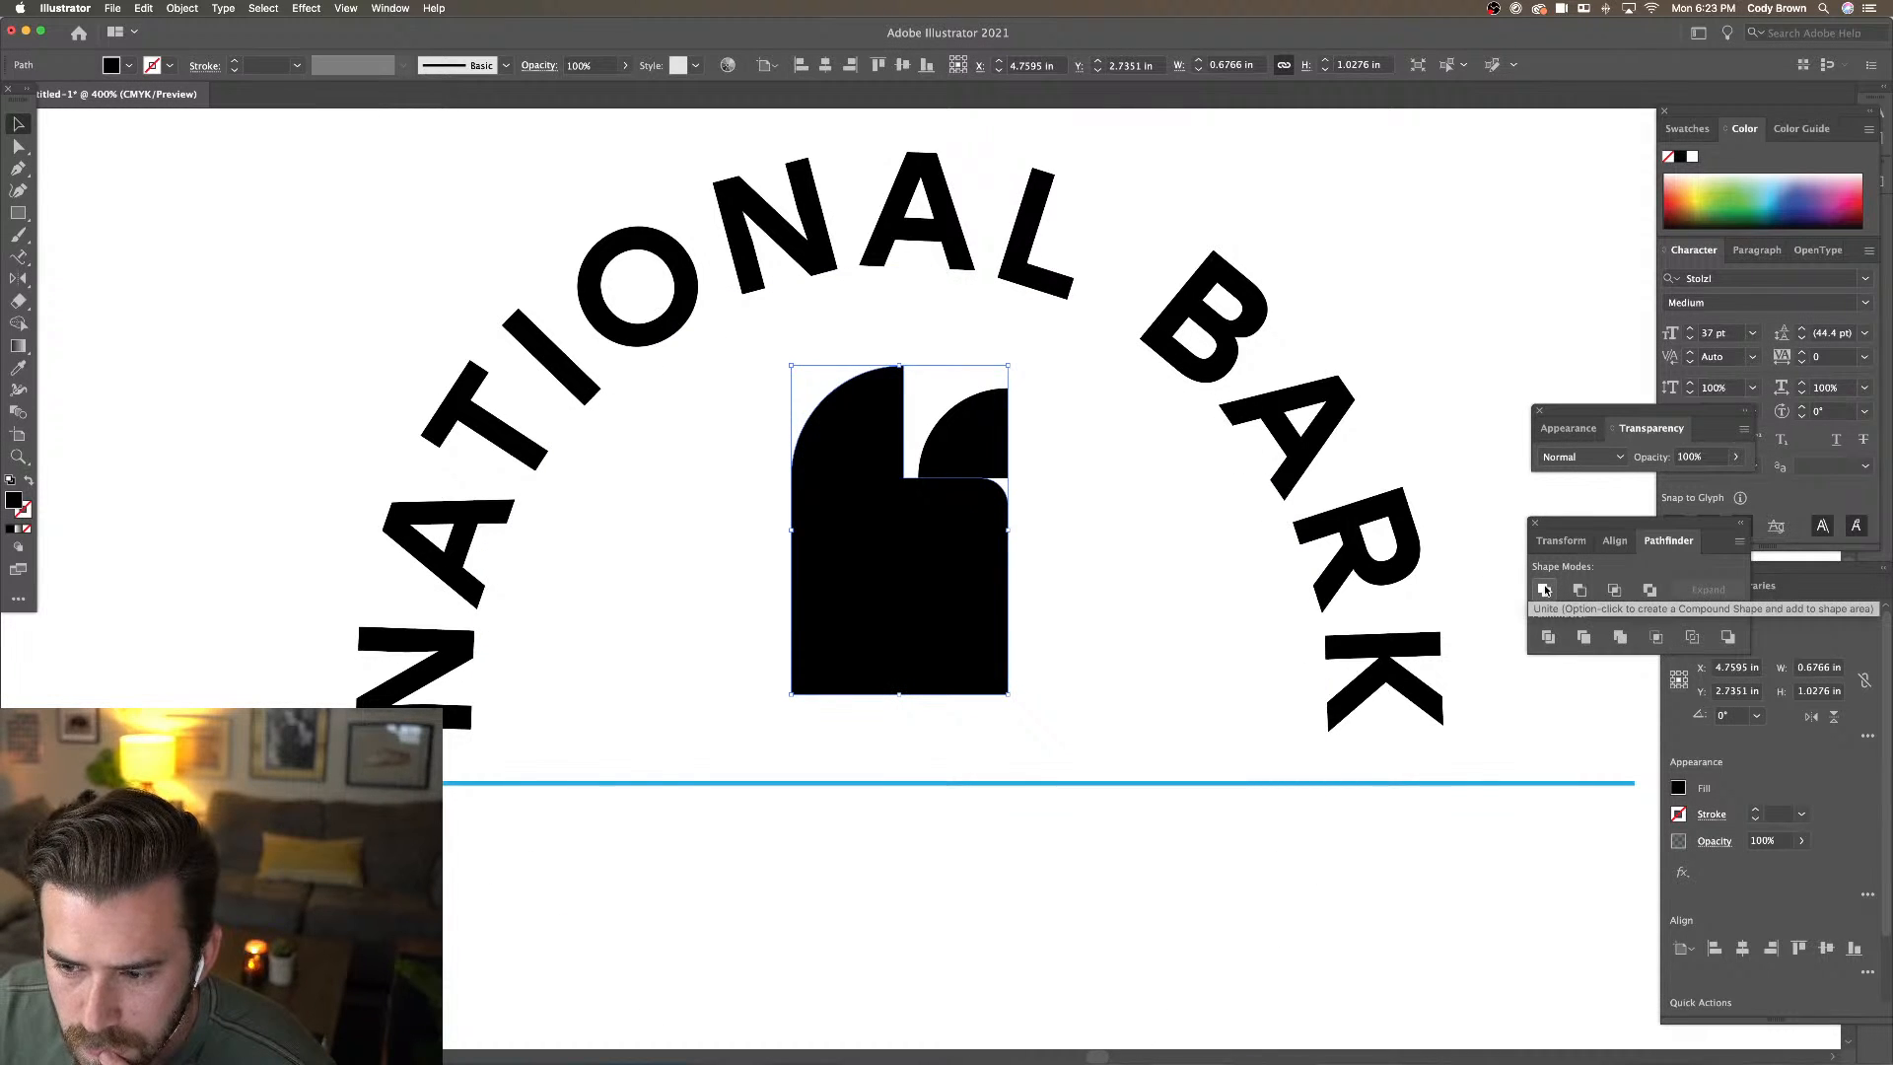
pyautogui.moveTo(1568, 529); pyautogui.dragTo(1556, 527)
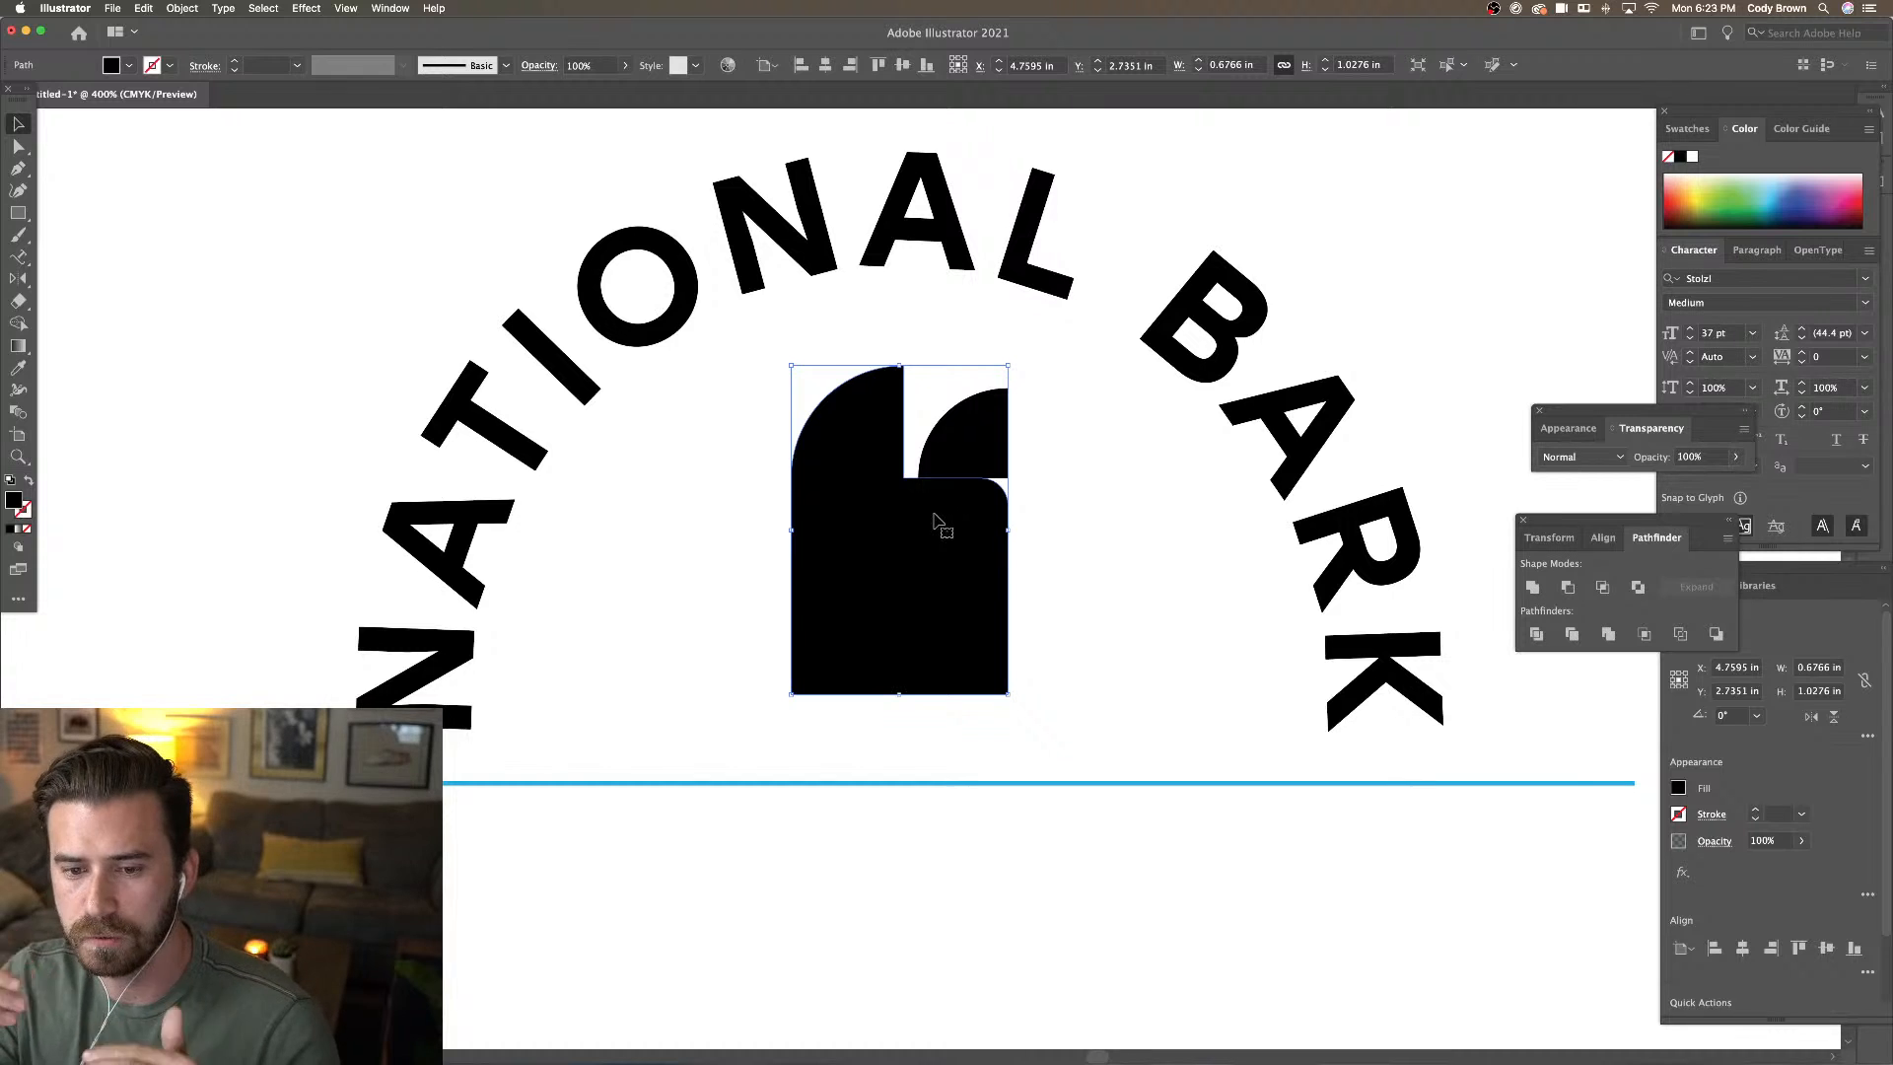
# Fill the merged body shape with teal
pyautogui.click(129, 65)
pyautogui.click(115, 110)
pyautogui.click(964, 395)
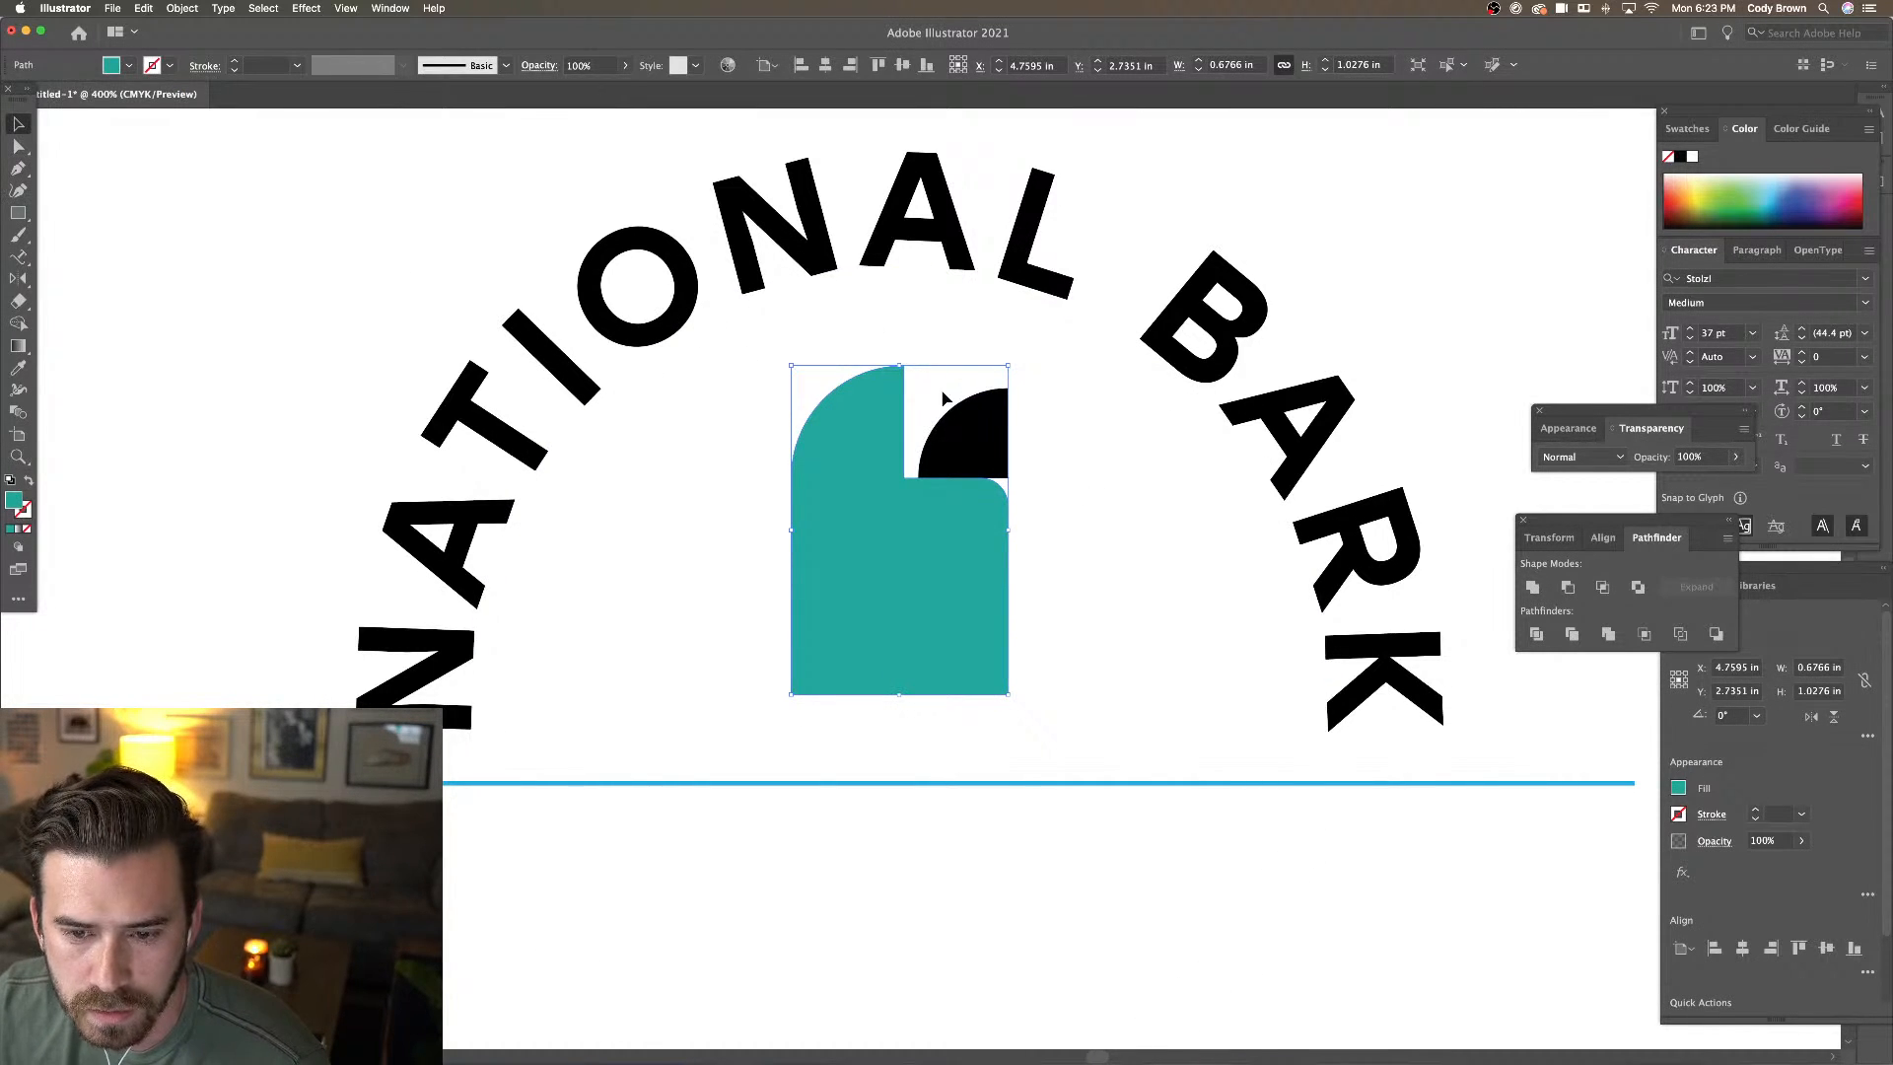
pyautogui.click(956, 357)
pyautogui.click(931, 498)
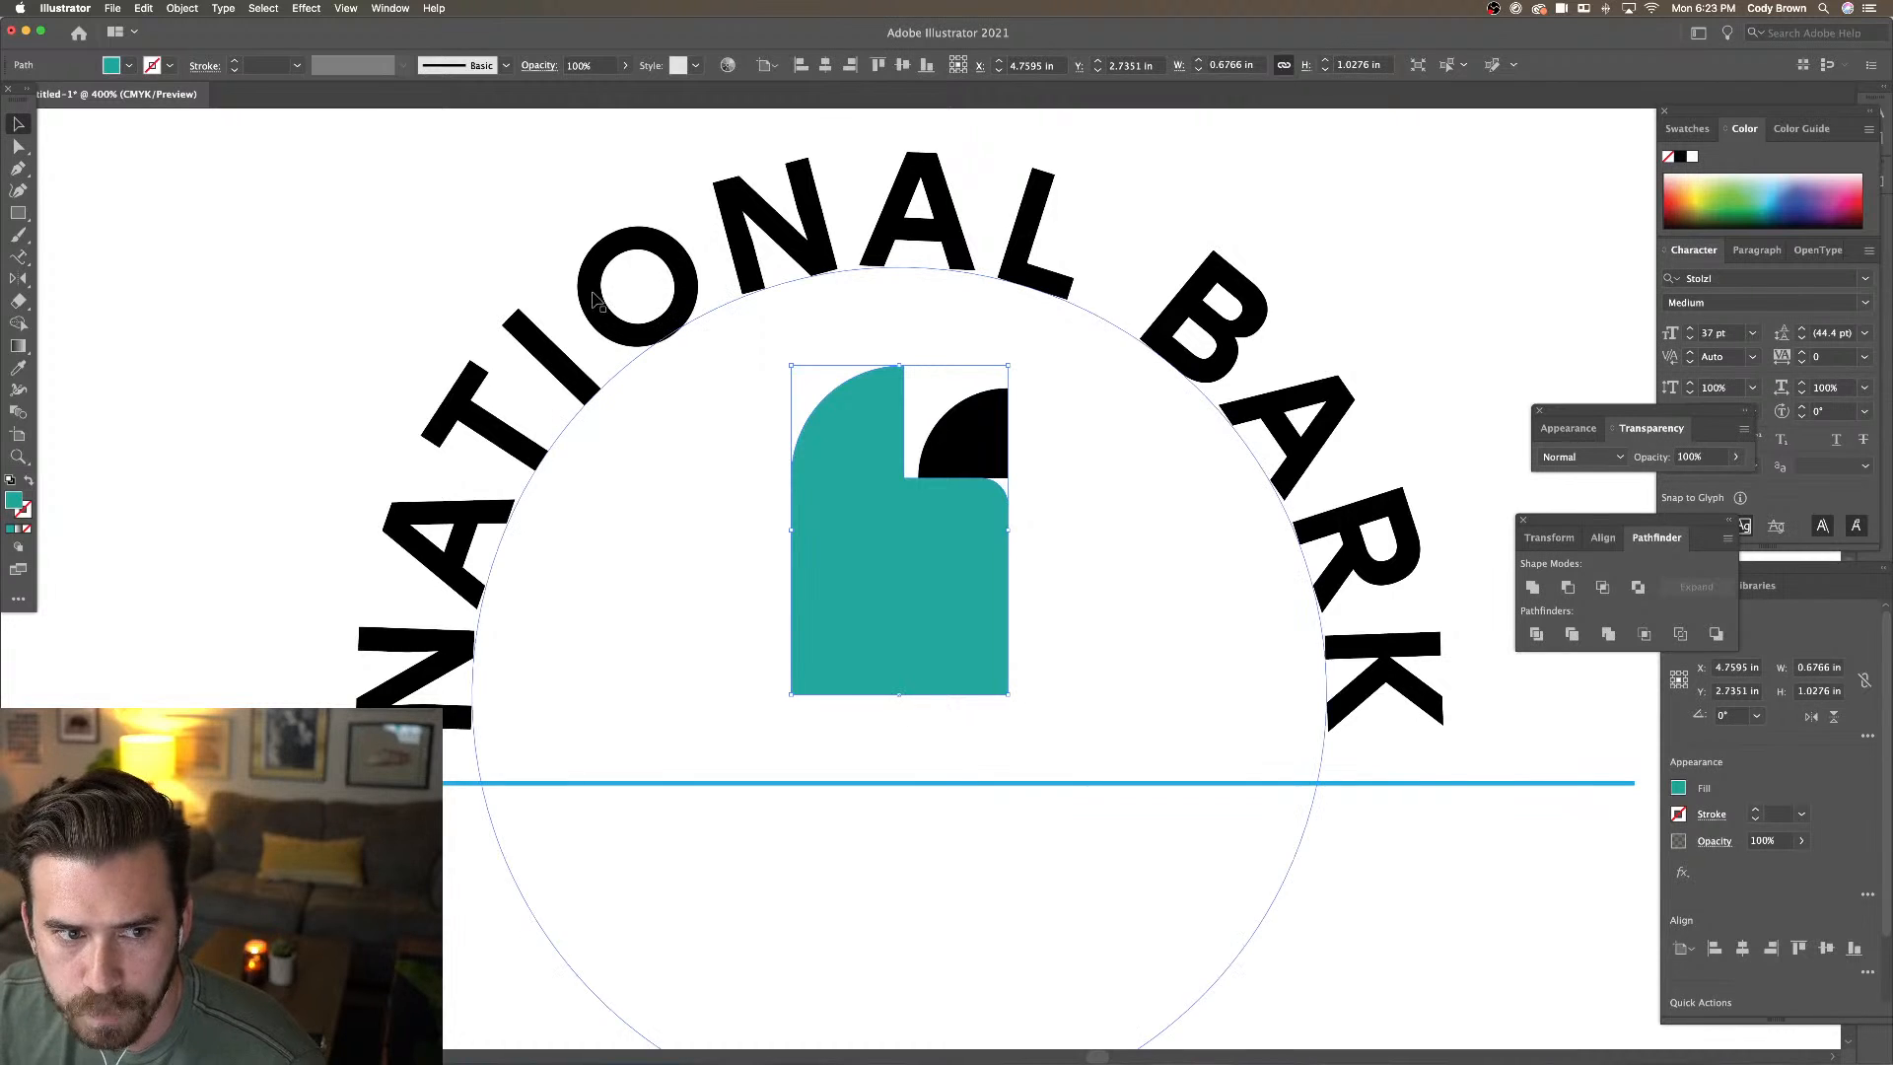
# Give the teal shape a white 3 pt stroke aligned to the outside
pyautogui.click(173, 66)
pyautogui.click(39, 98)
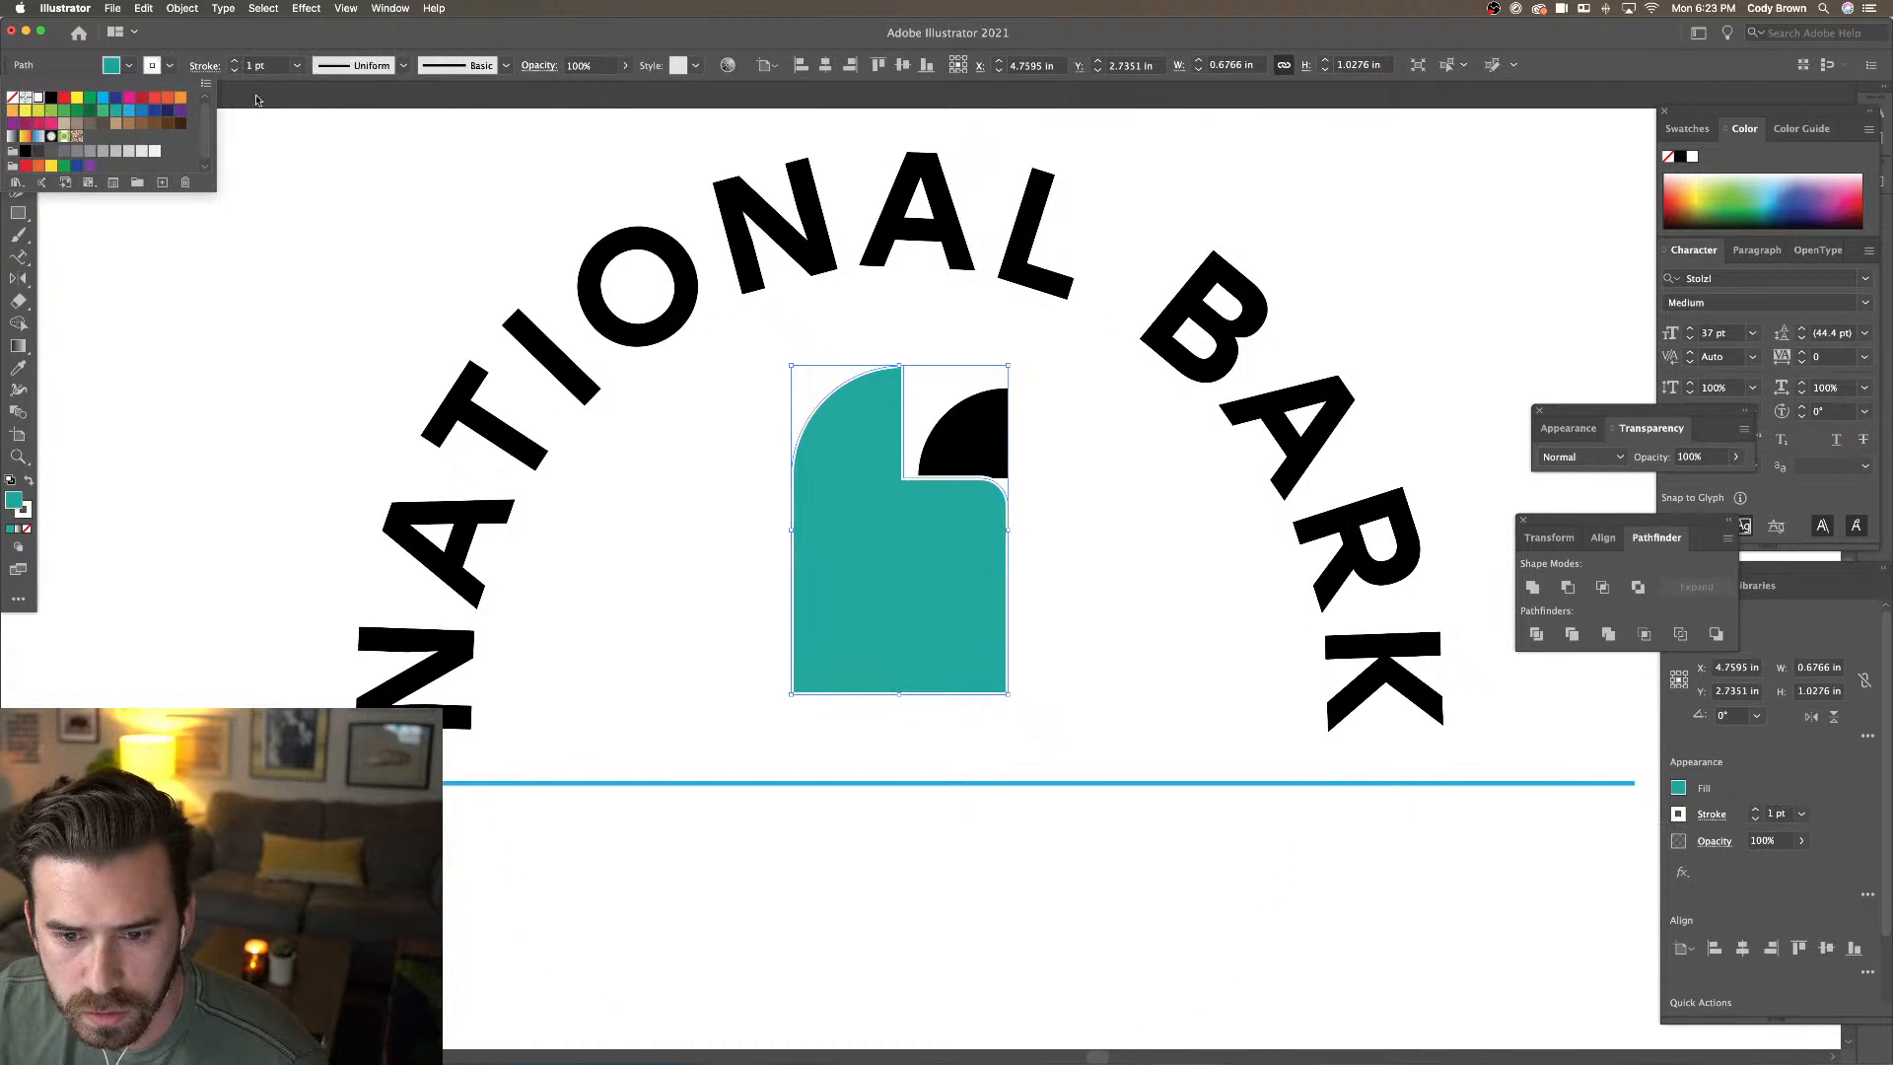
pyautogui.click(205, 66)
pyautogui.click(205, 67)
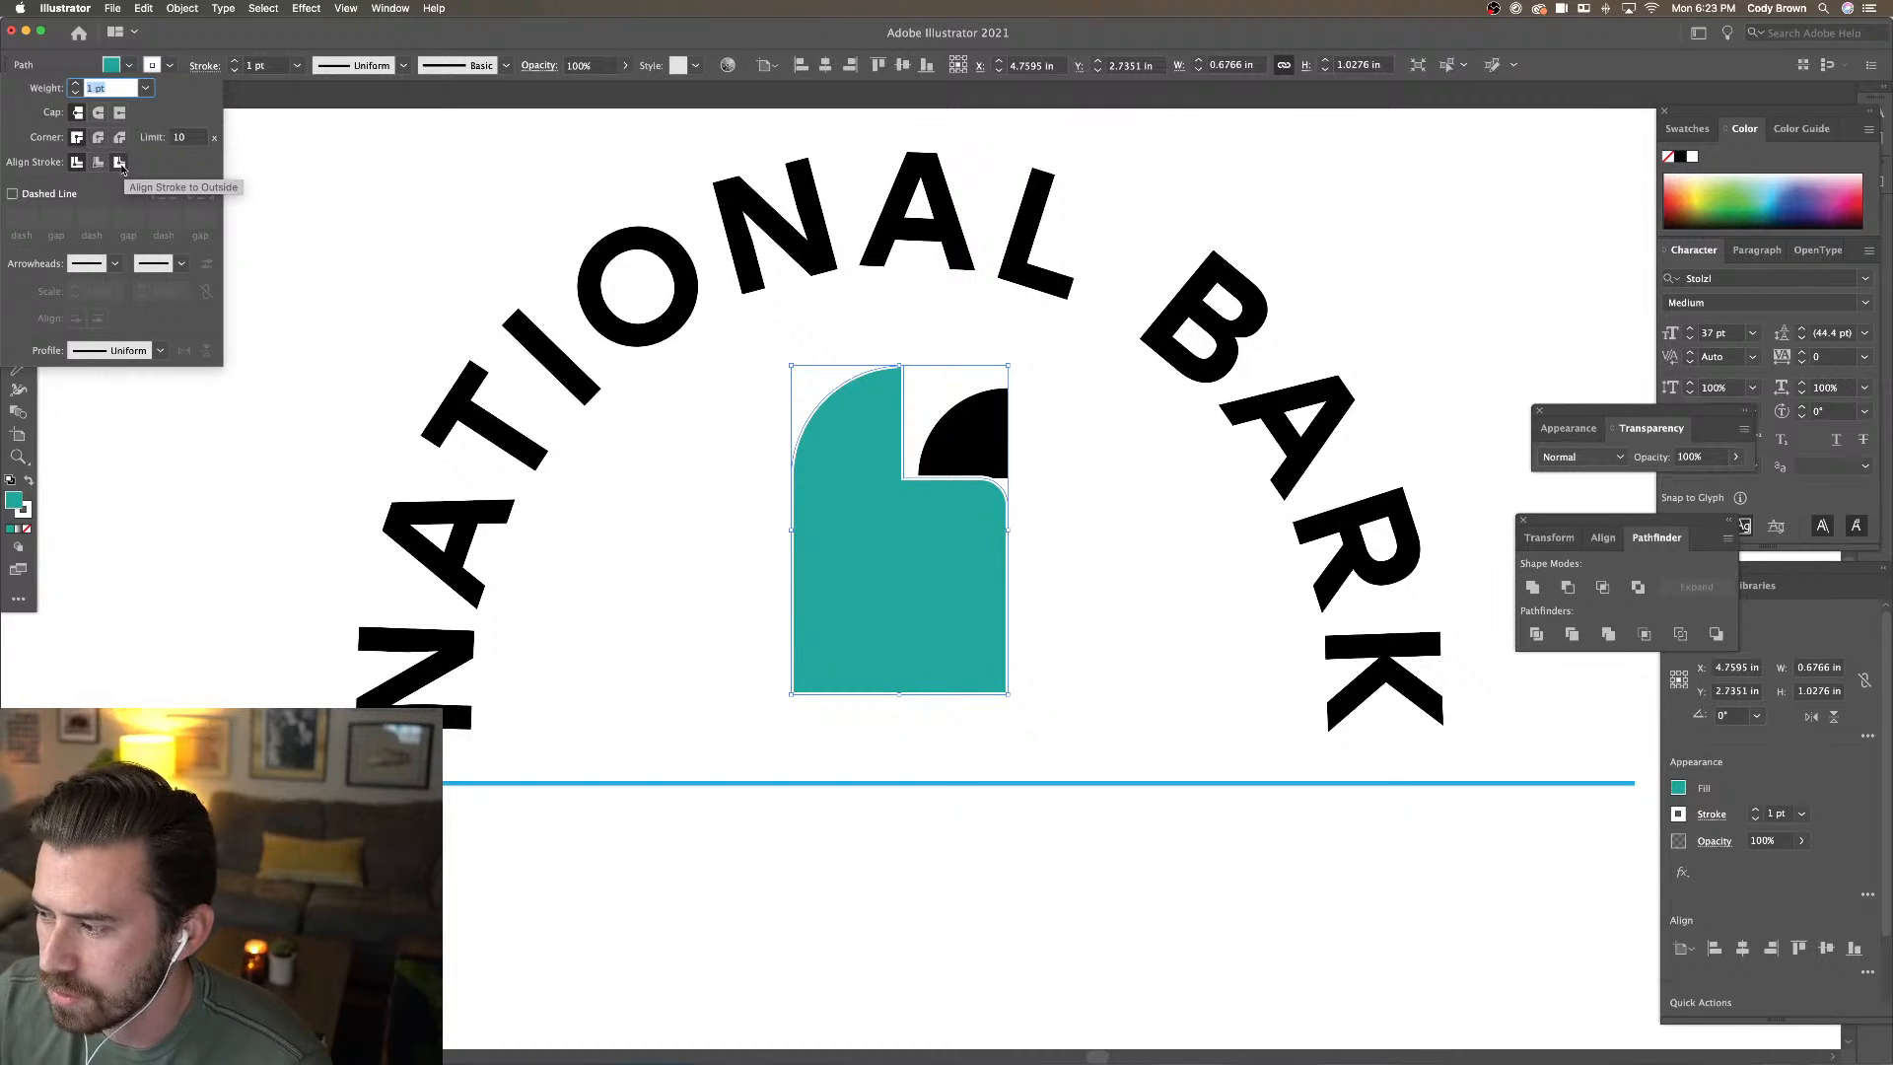
pyautogui.click(120, 163)
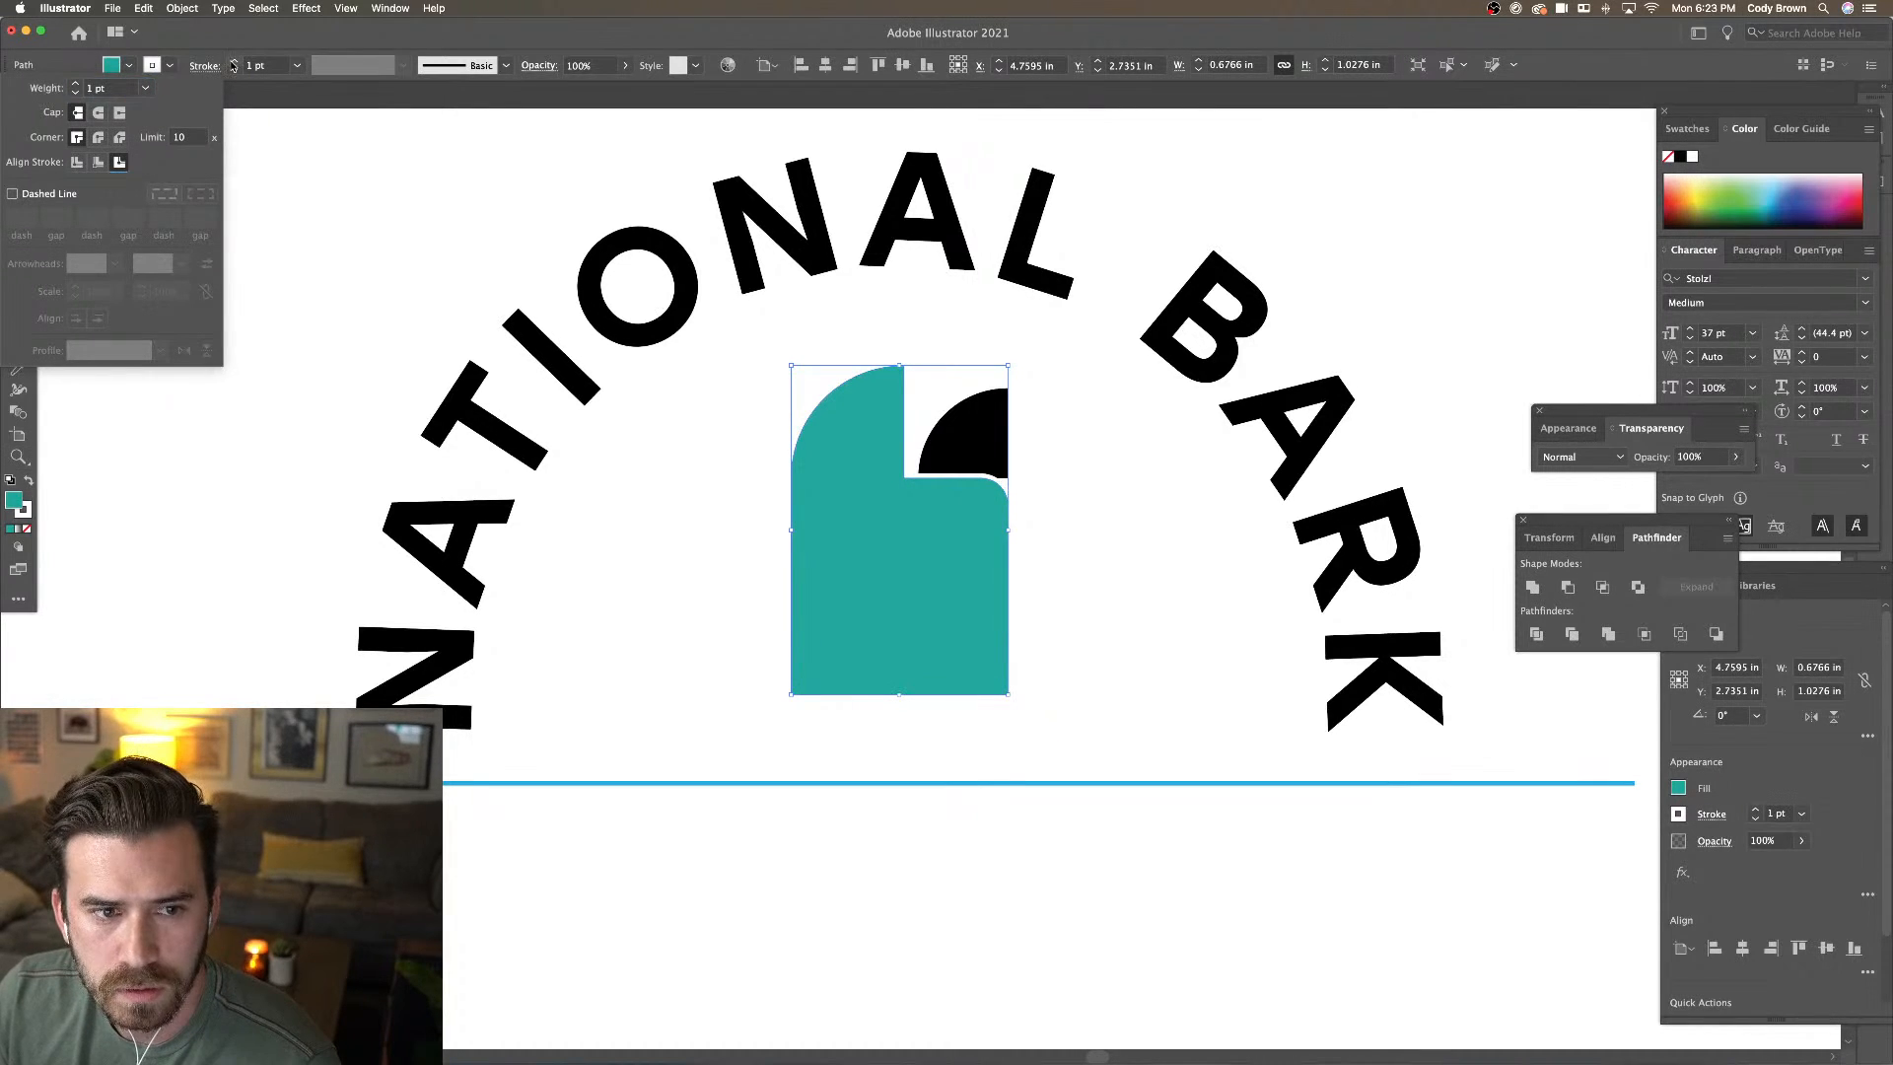
pyautogui.click(233, 62)
pyautogui.click(233, 63)
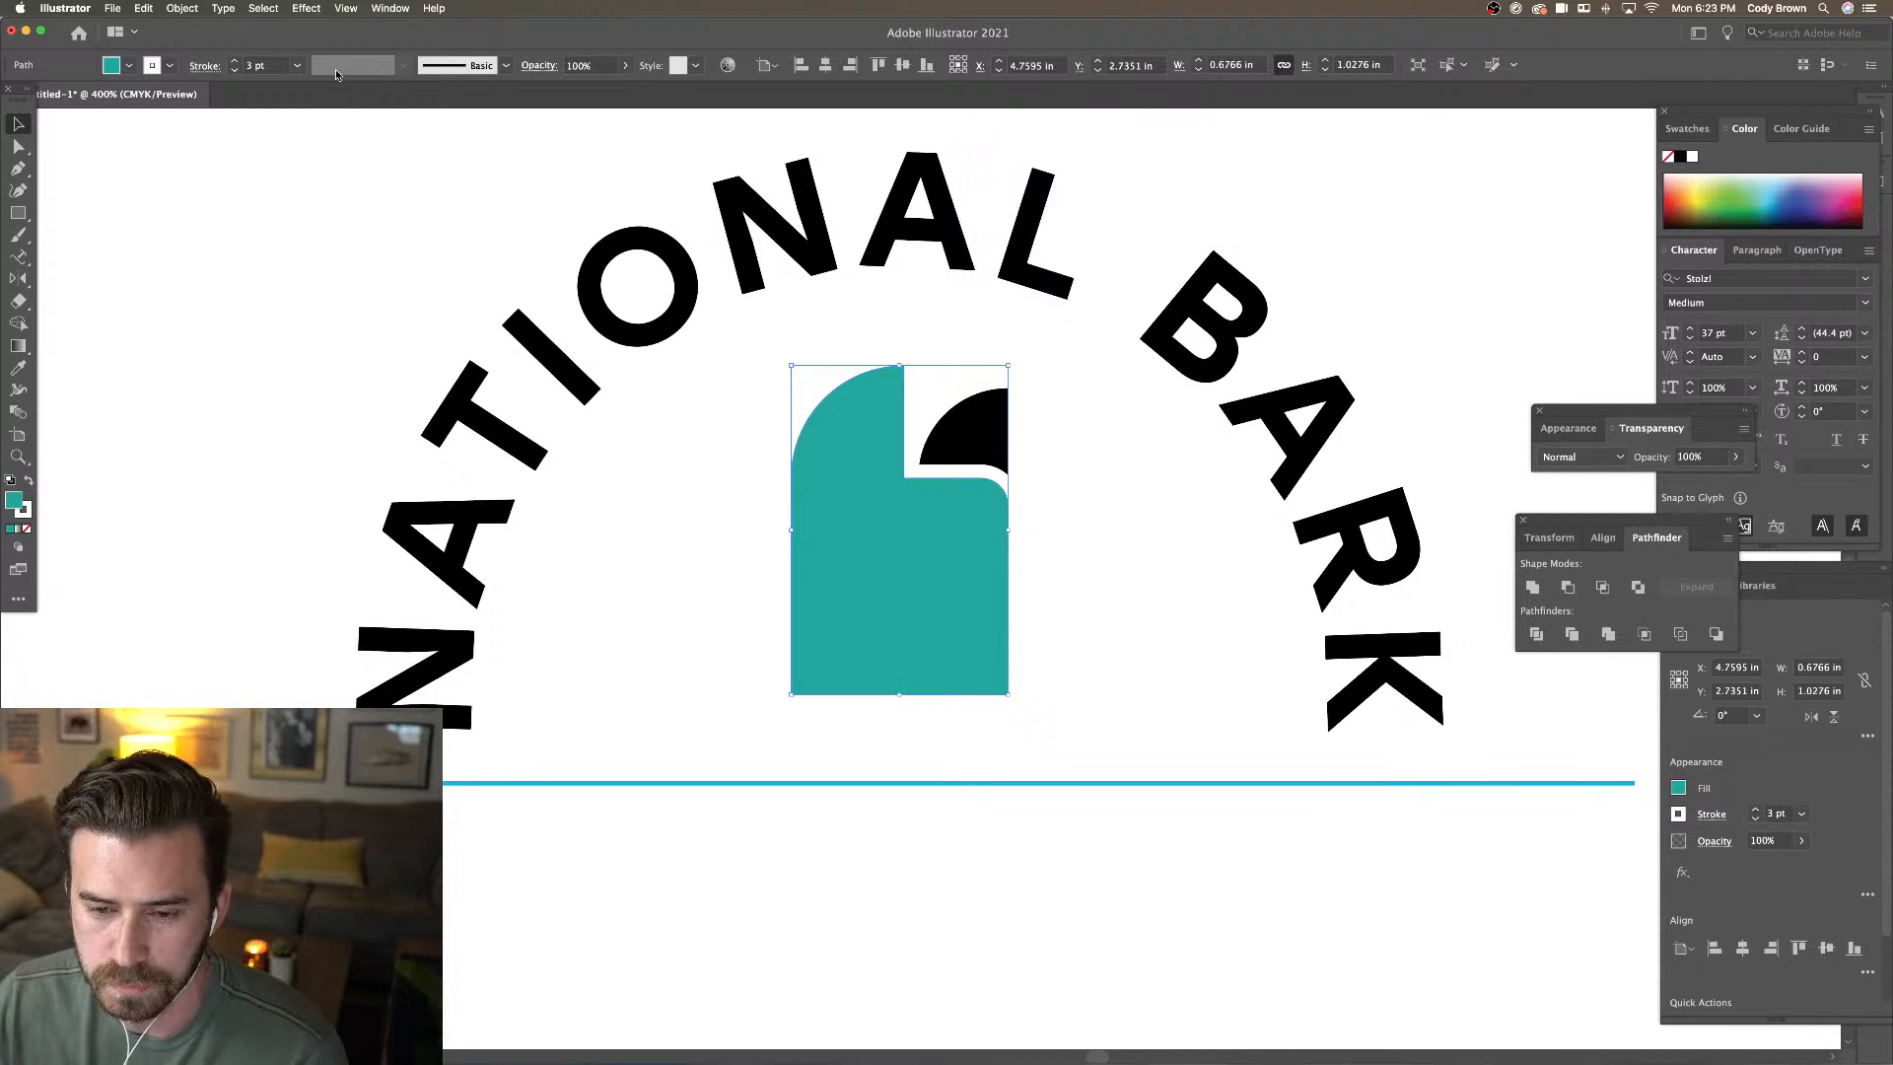
pyautogui.click(950, 373)
# Shrink the small black quarter circle to about 0.25 in
pyautogui.click(976, 419)
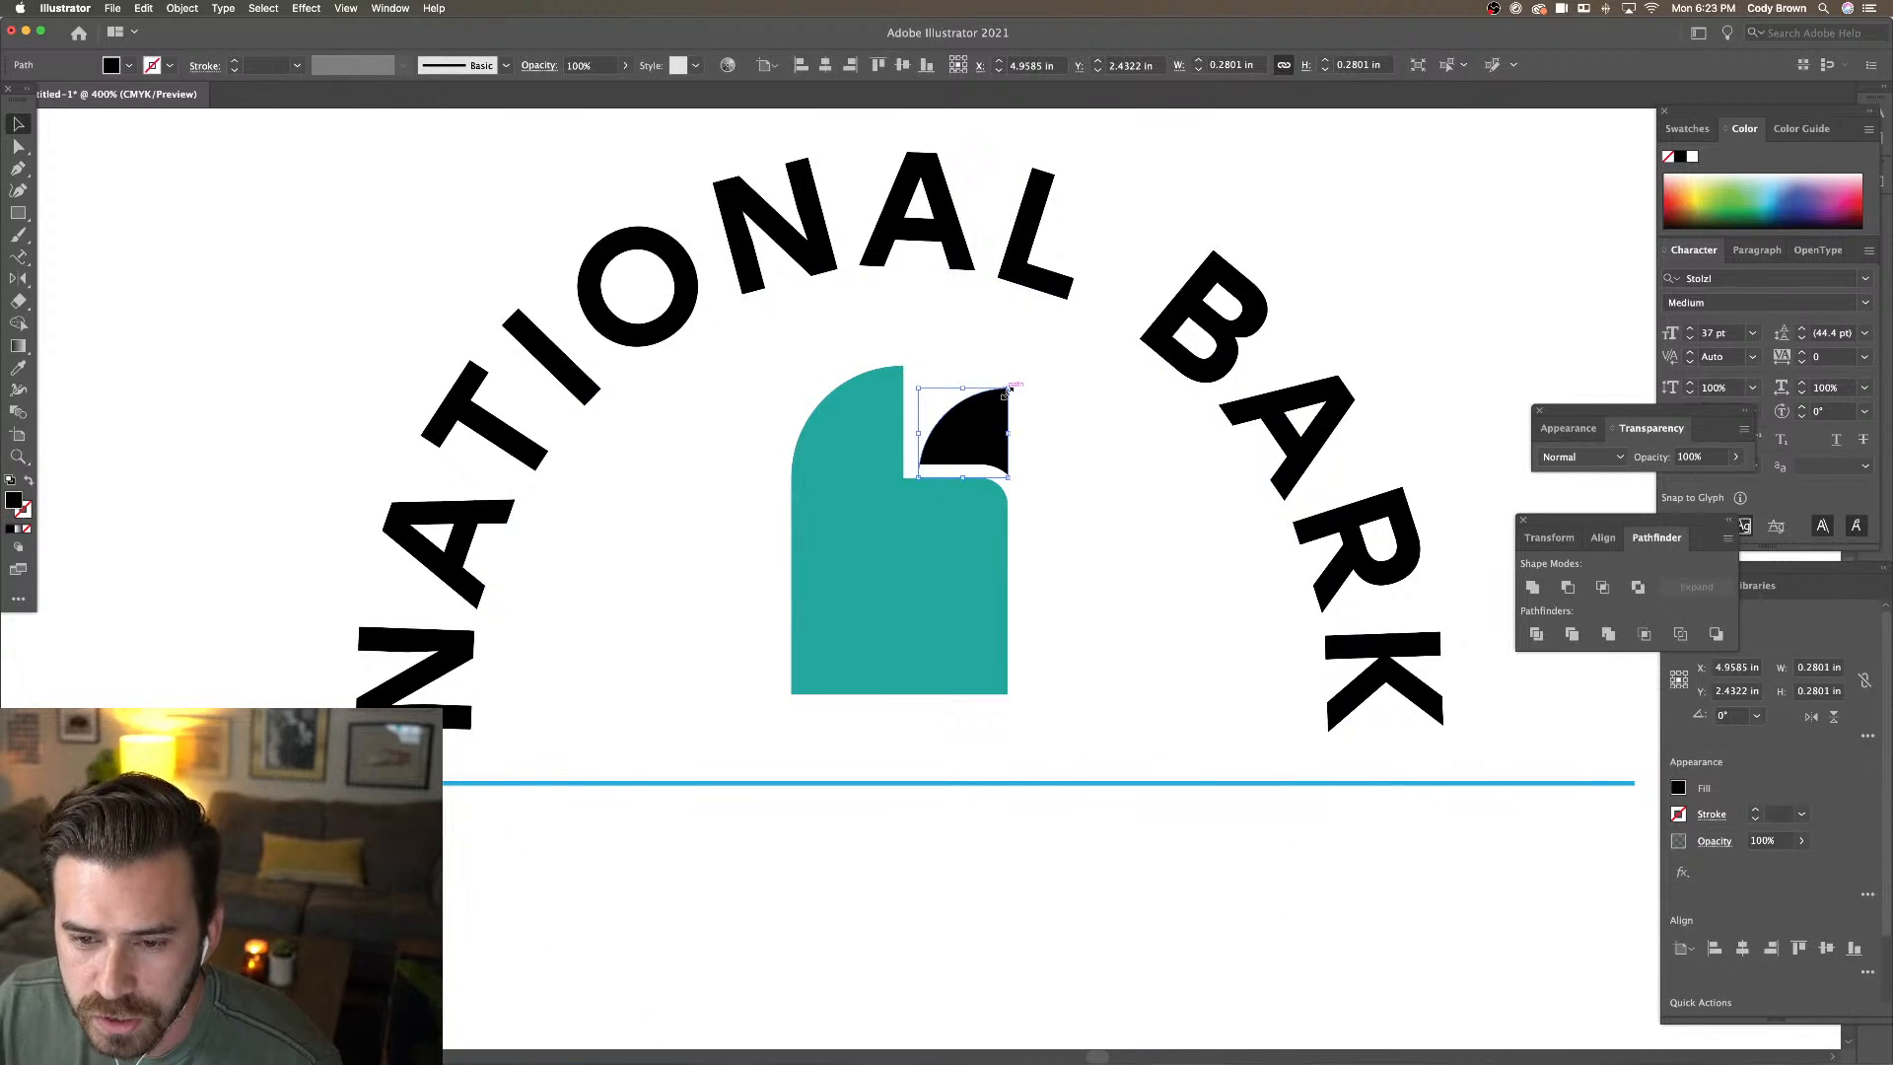
pyautogui.moveTo(1008, 389); pyautogui.dragTo(995, 401)
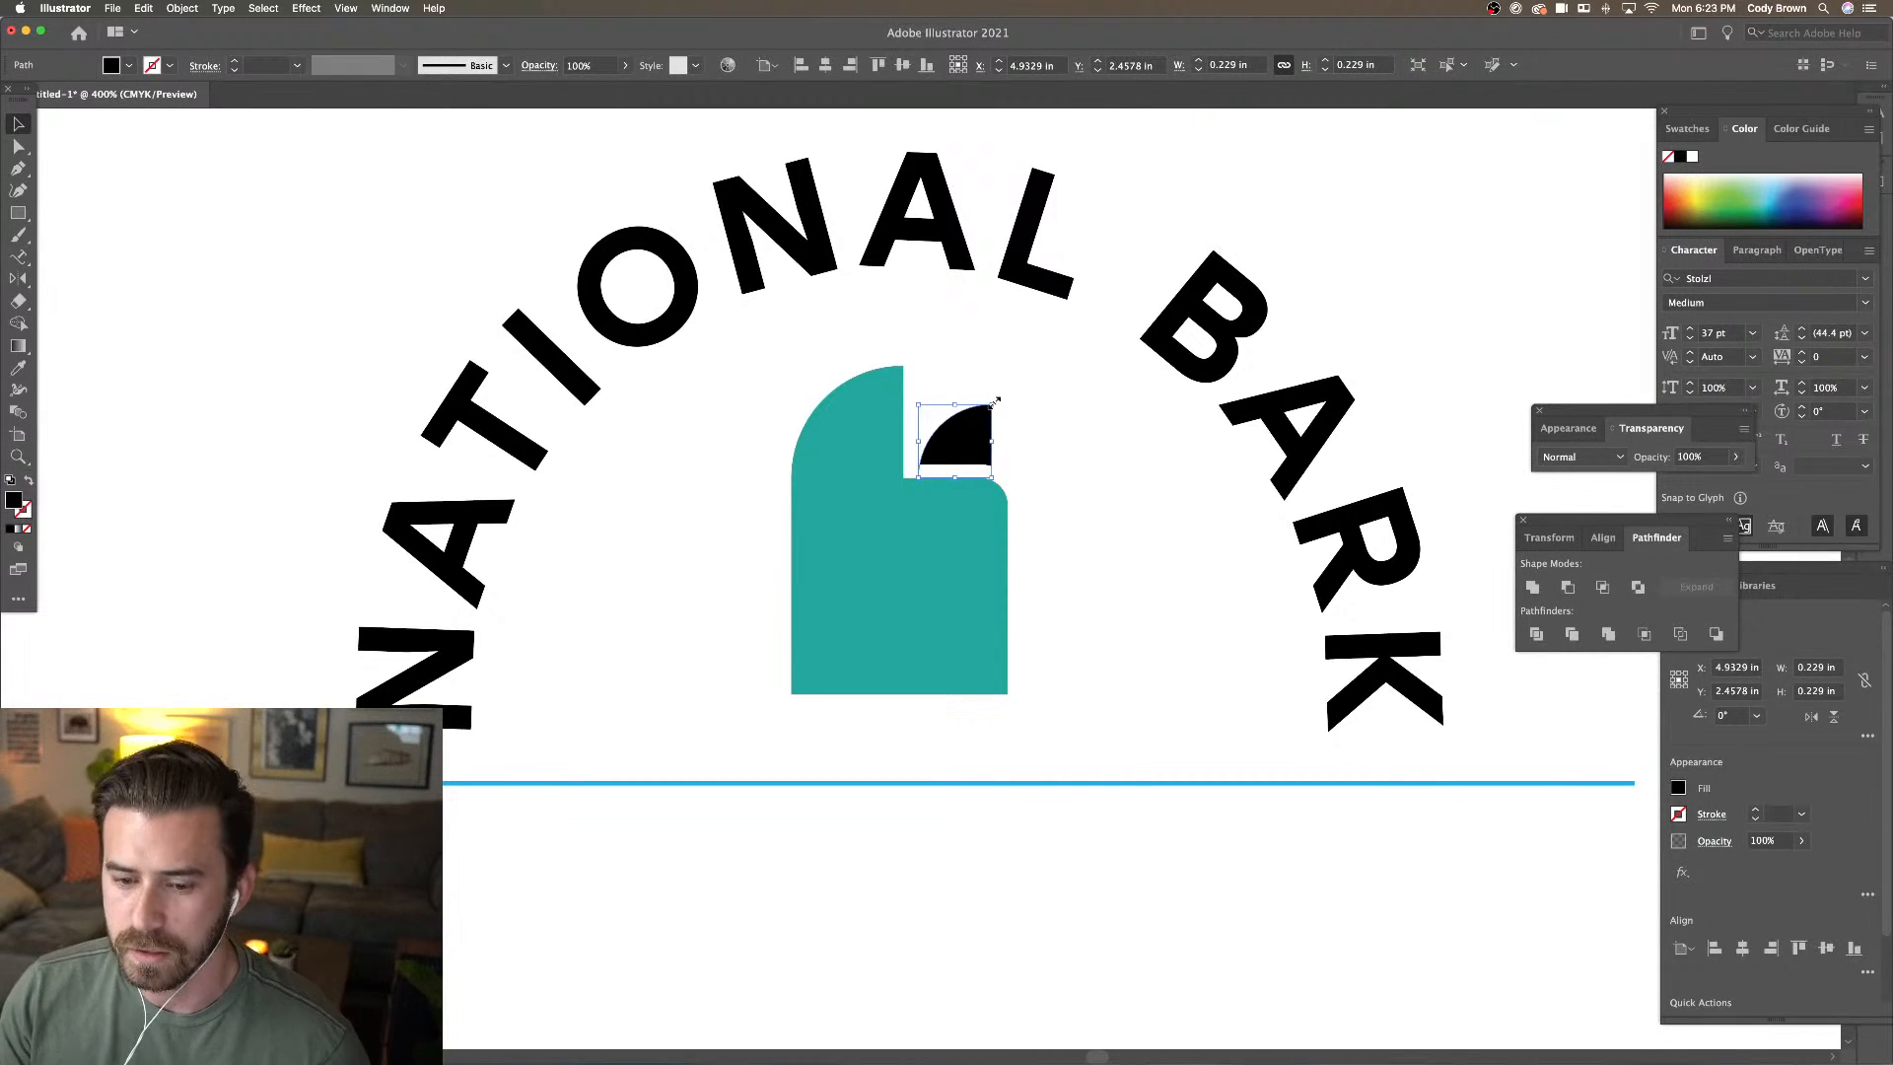
pyautogui.moveTo(992, 405); pyautogui.dragTo(1005, 398)
pyautogui.click(1021, 399)
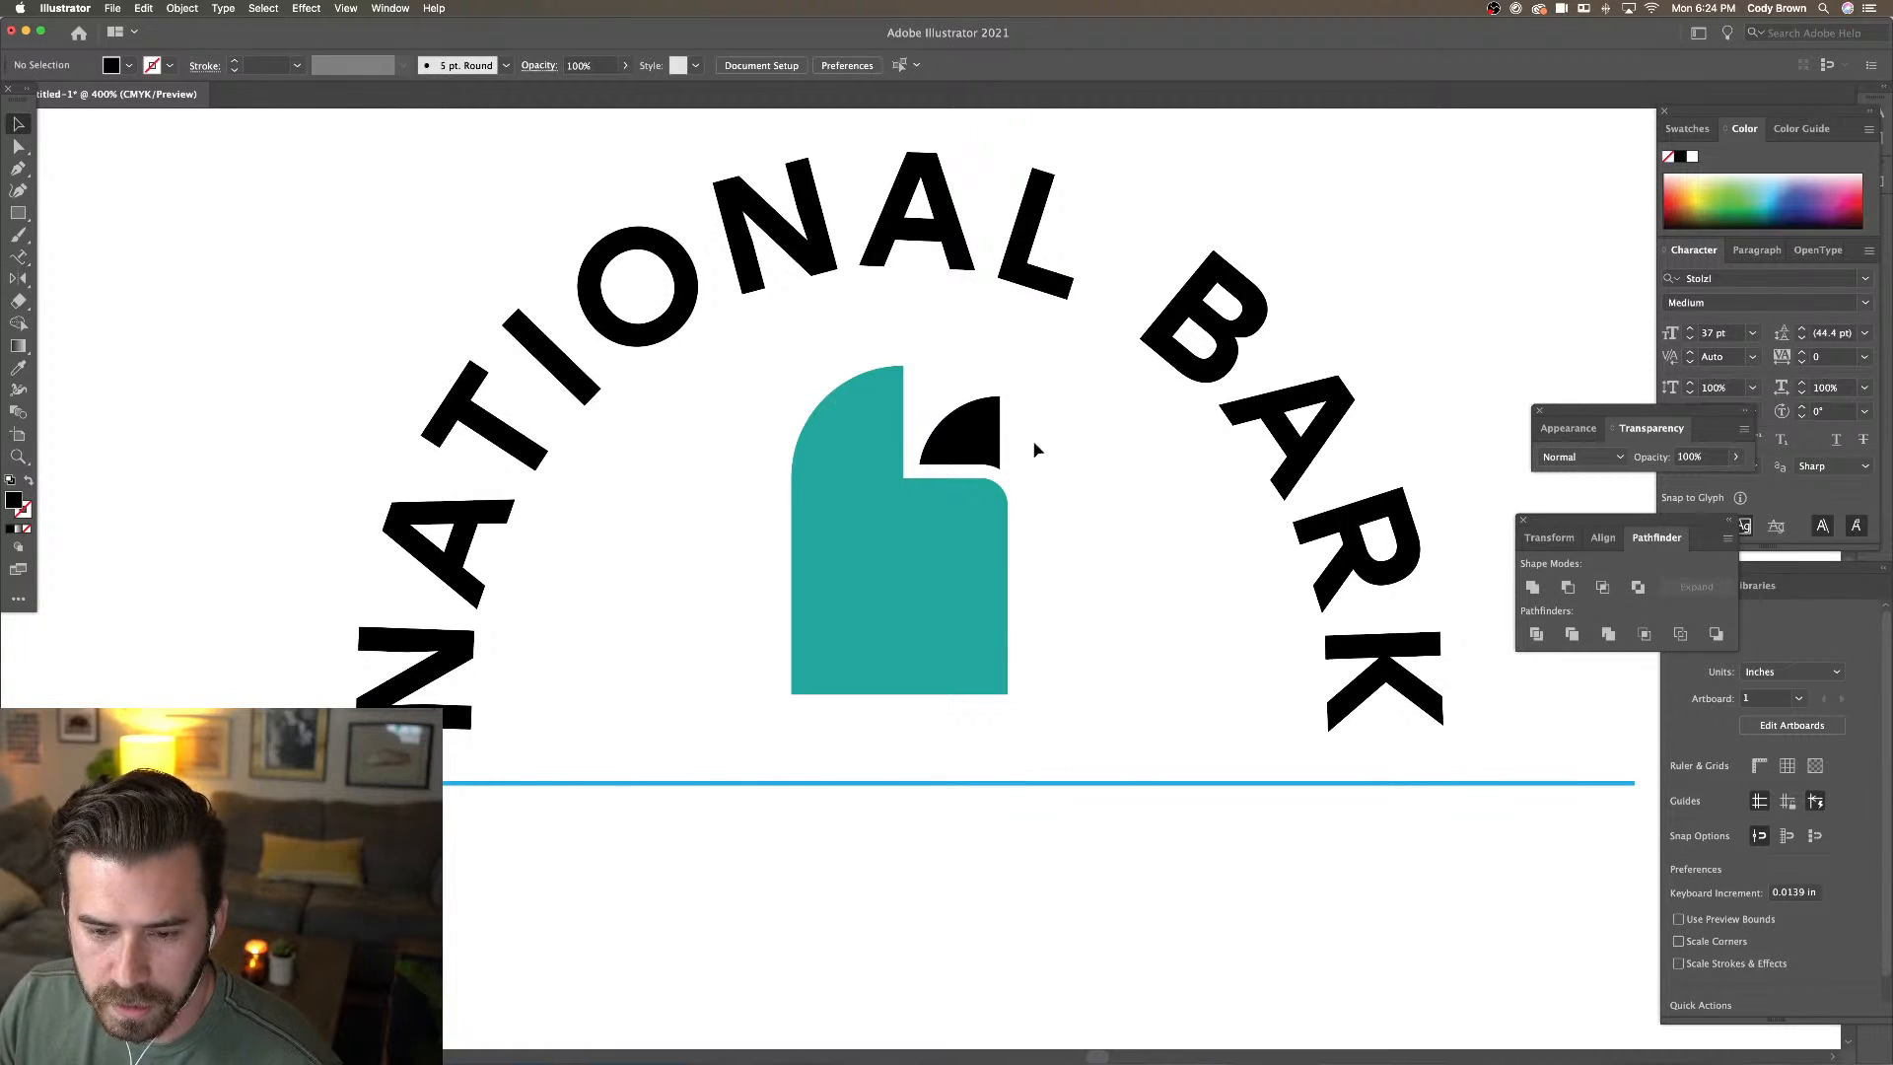
pyautogui.click(985, 440)
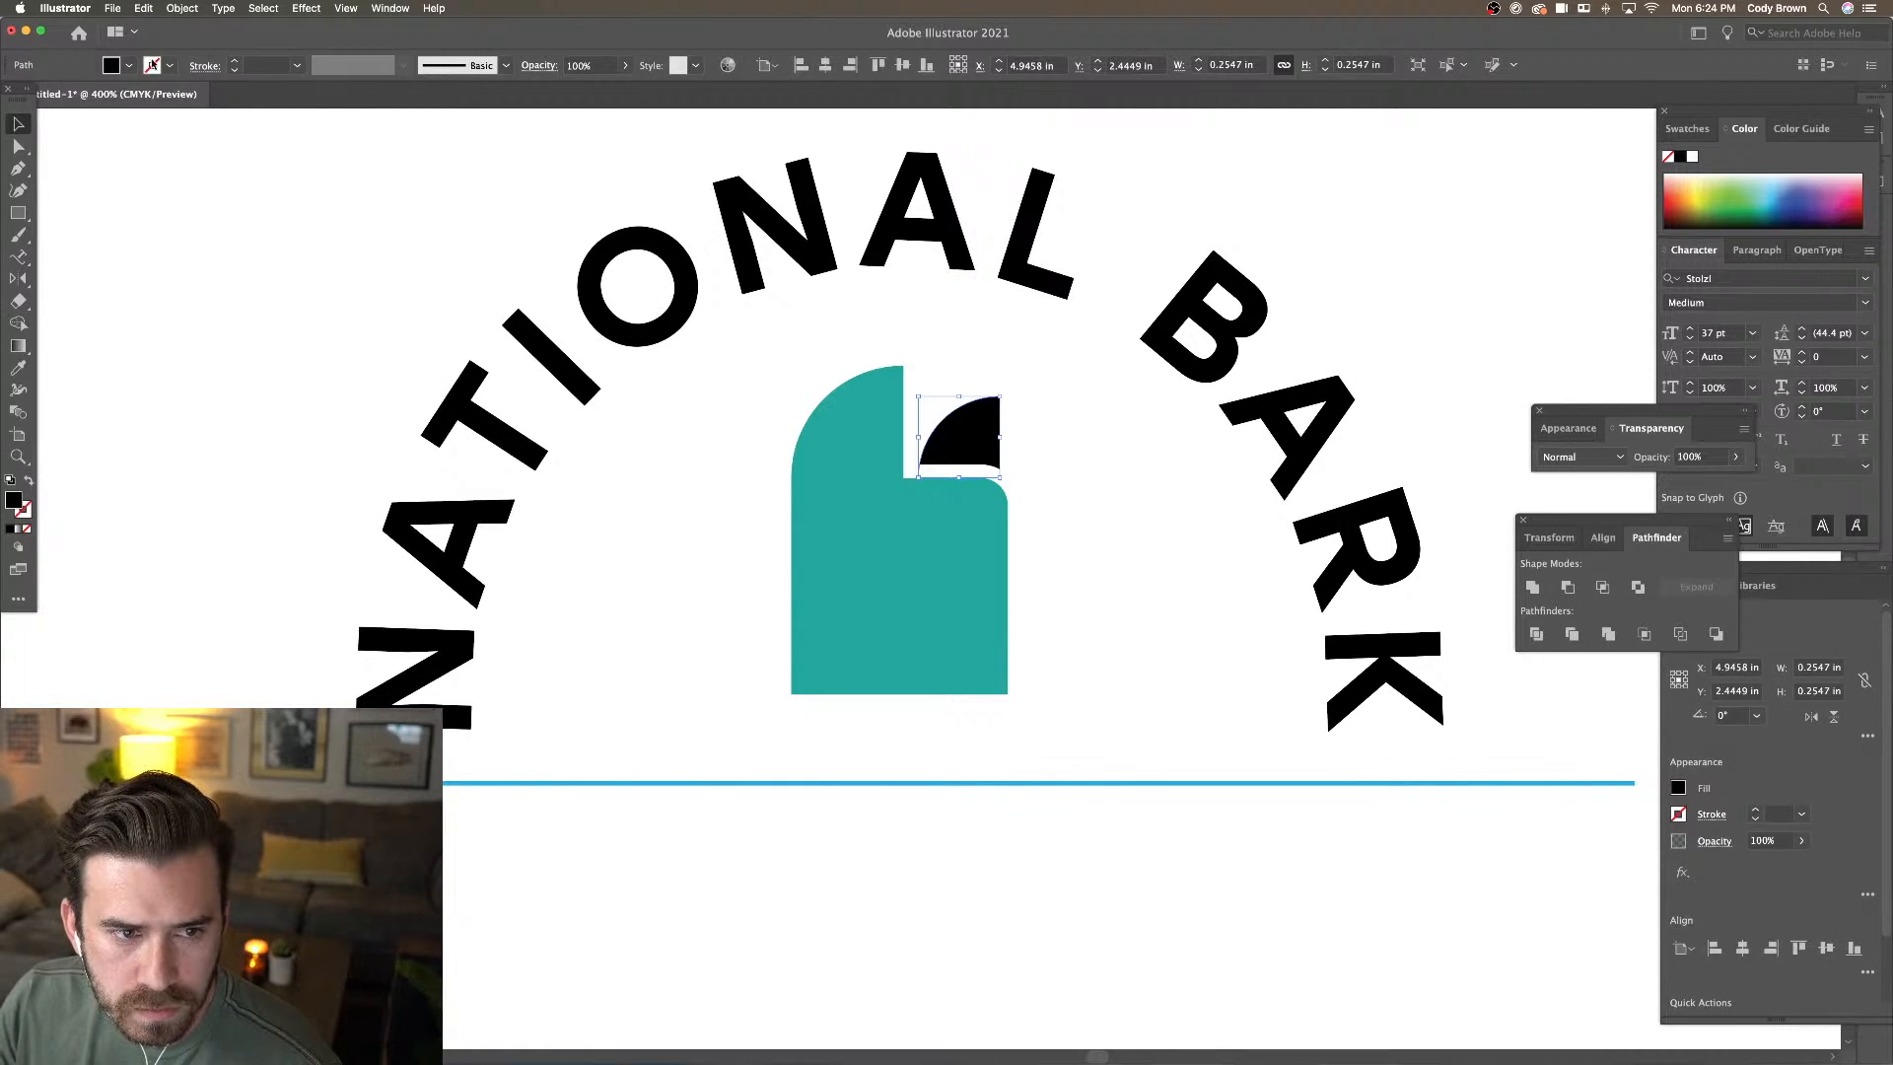
pyautogui.click(198, 150)
# Delete most swatches, leaving white, and add a new global black swatch (K=100)
pyautogui.click(129, 67)
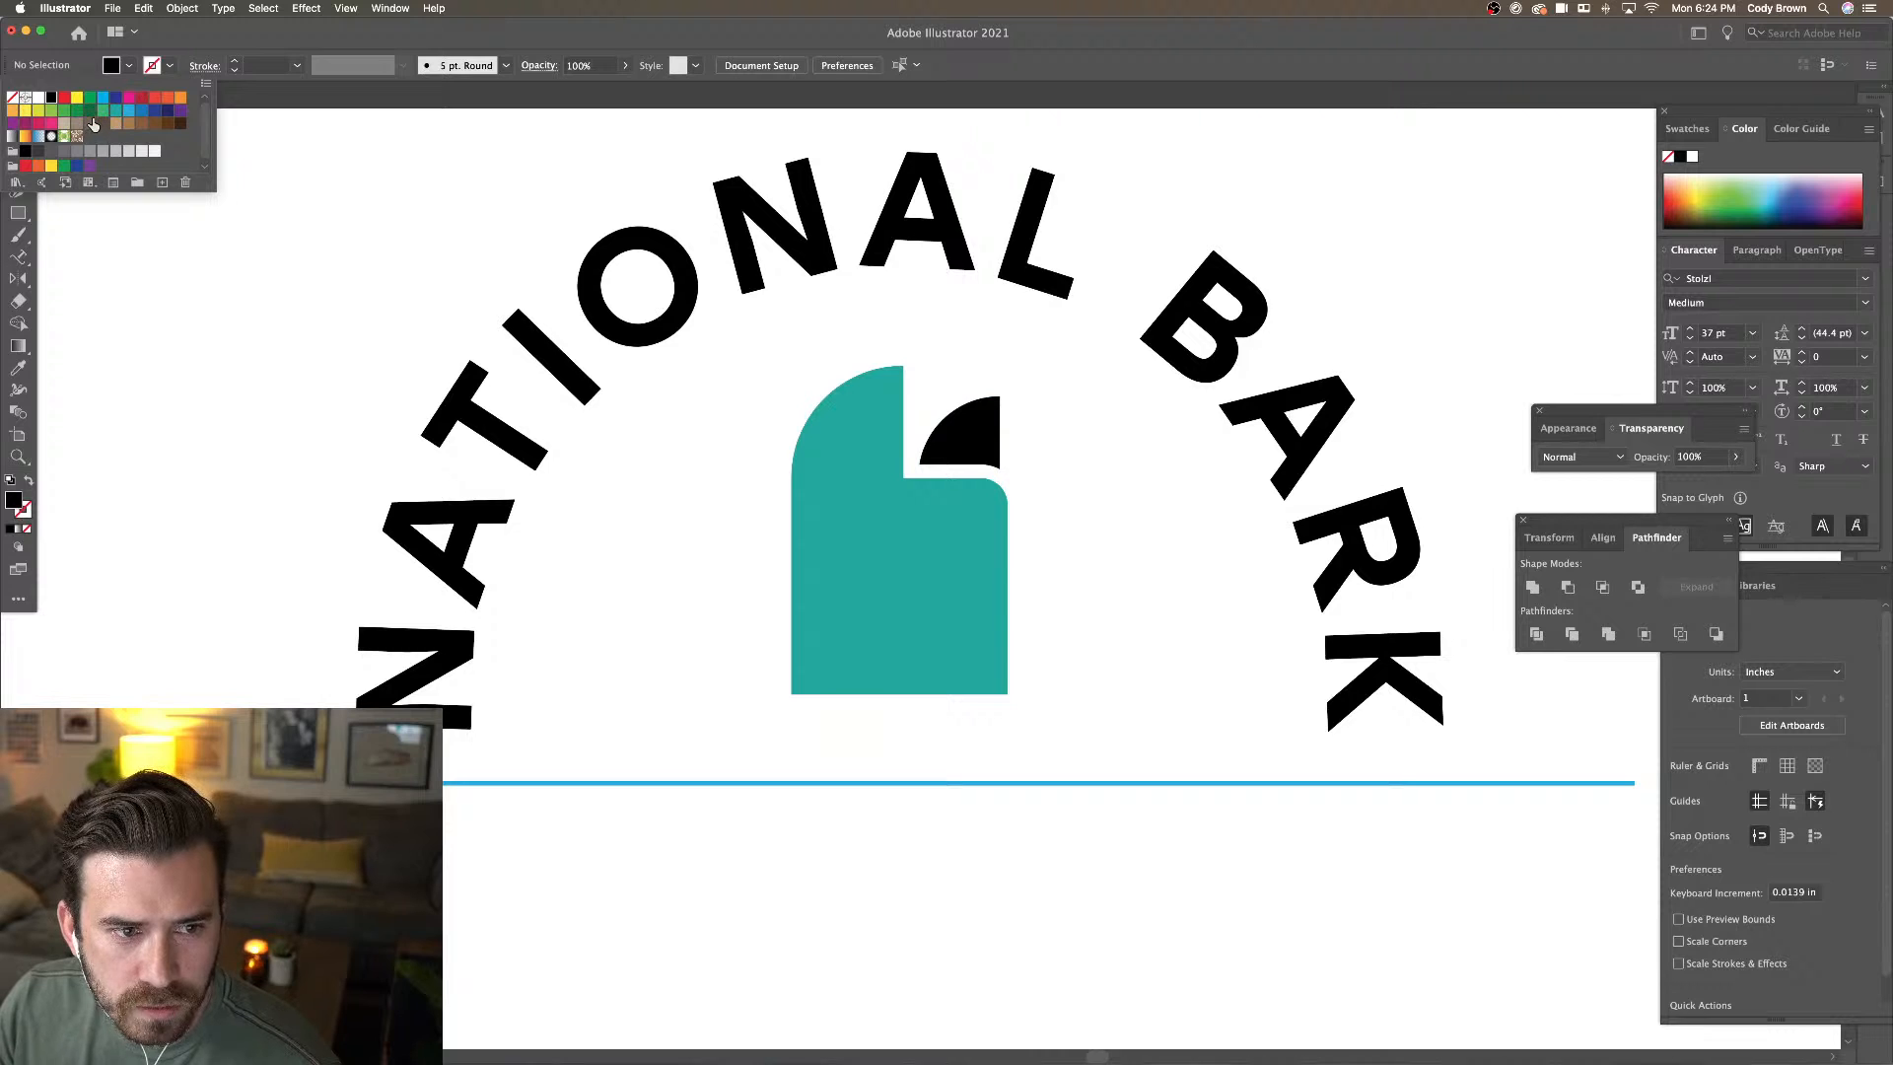
pyautogui.keyDown('shift'); pyautogui.click(90, 166); pyautogui.keyUp('shift')
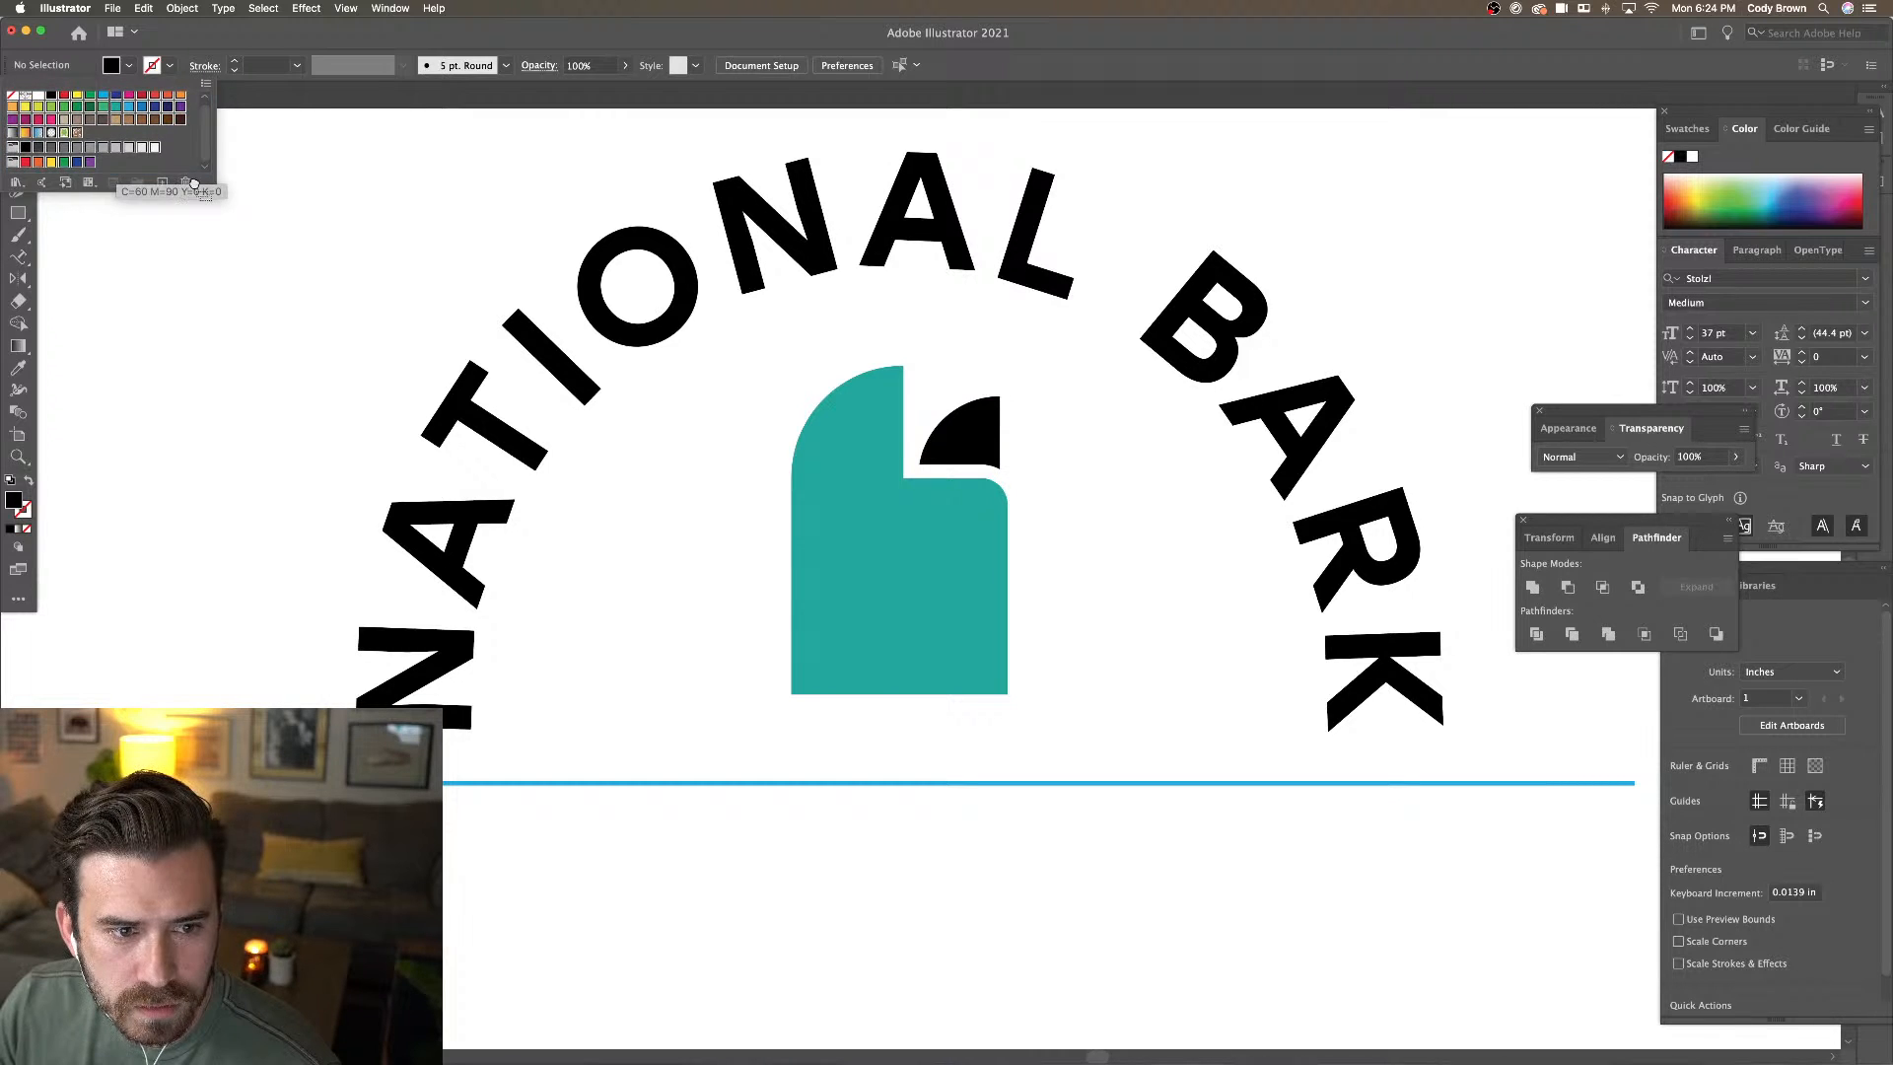
pyautogui.click(187, 181)
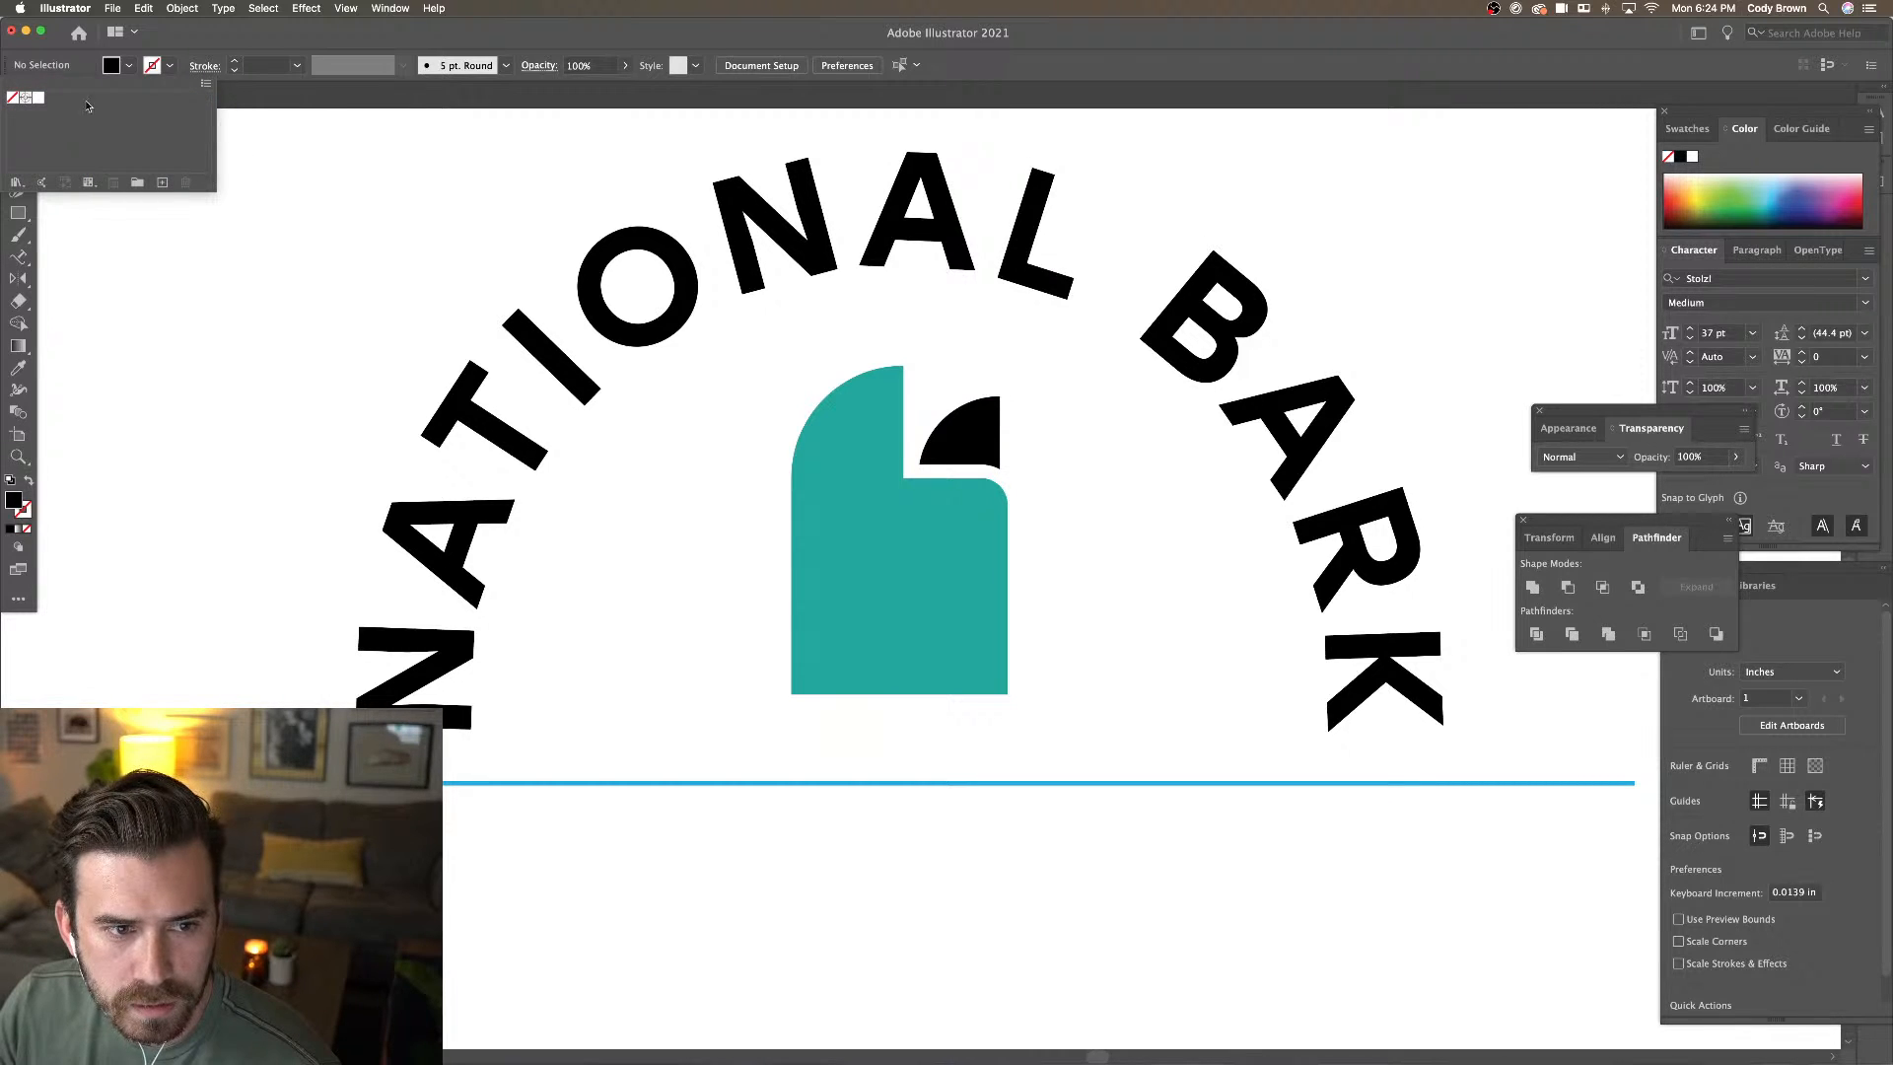
pyautogui.click(162, 181)
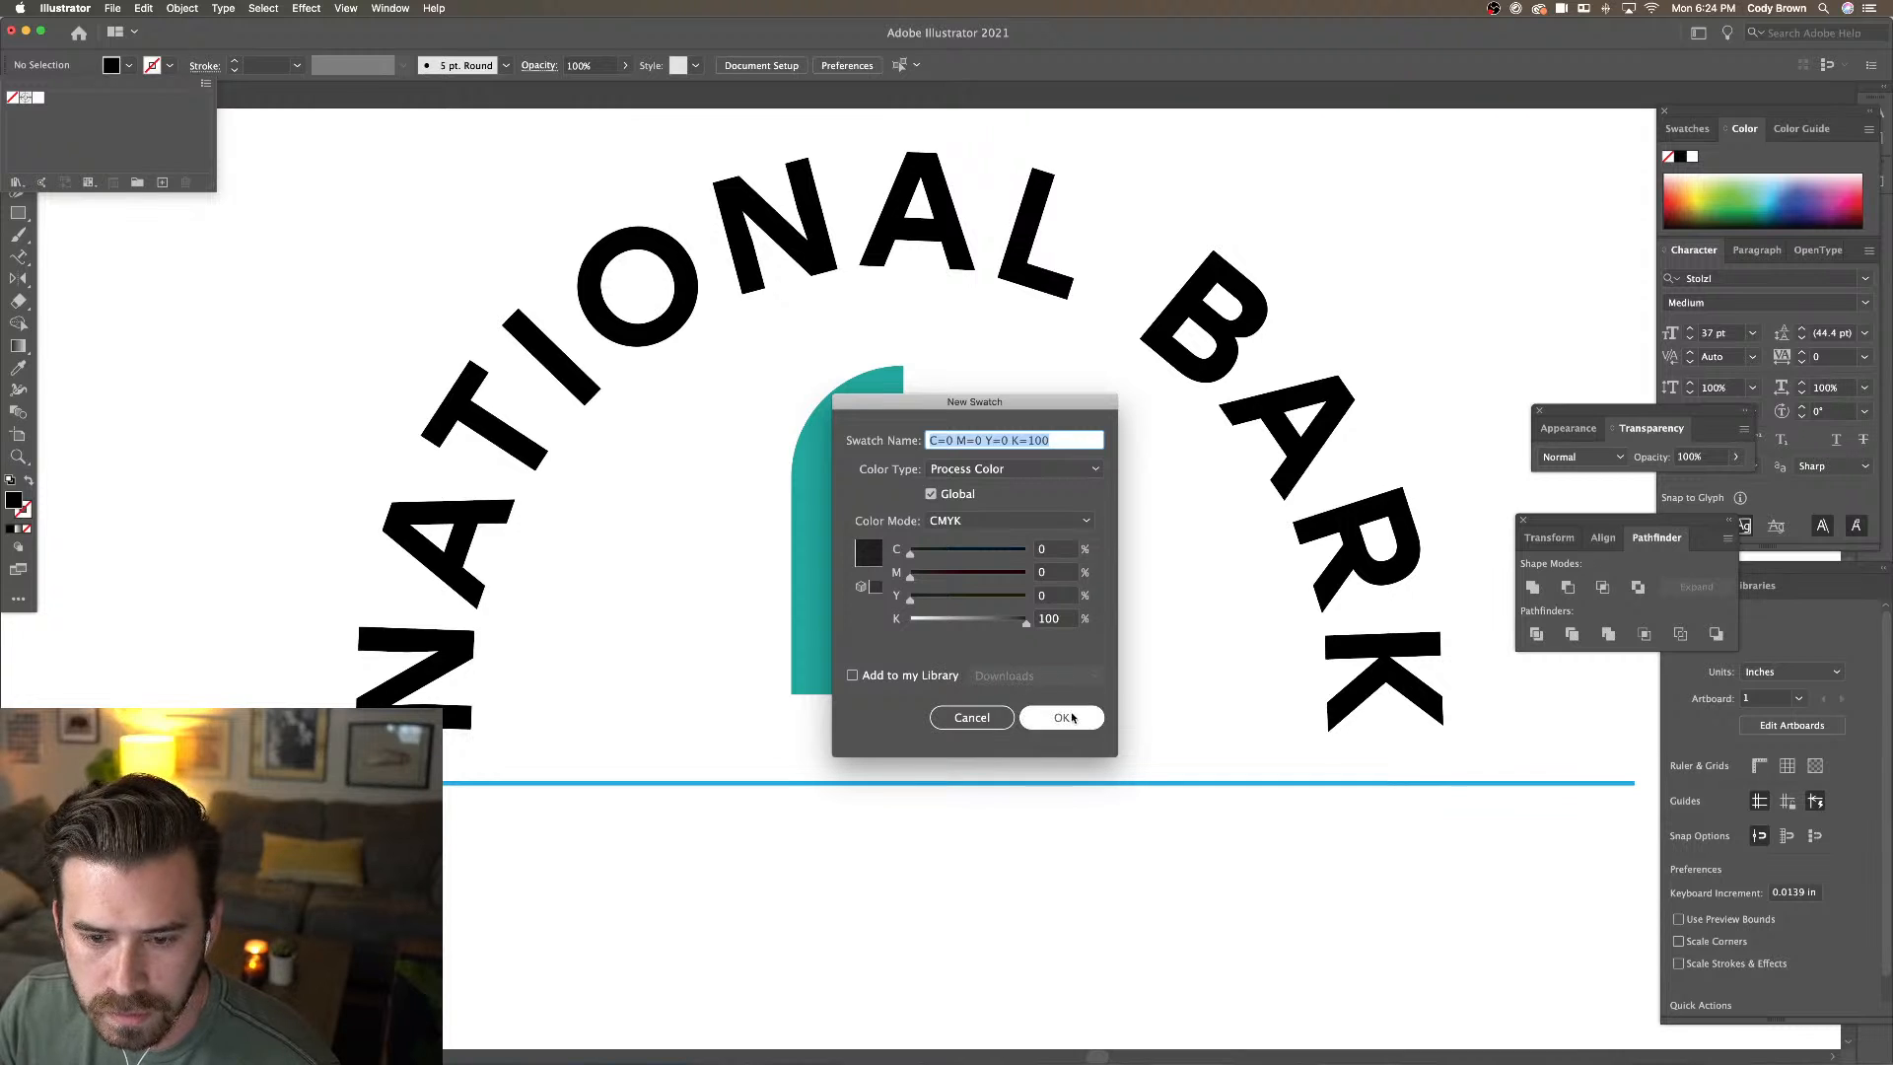
pyautogui.click(1064, 730)
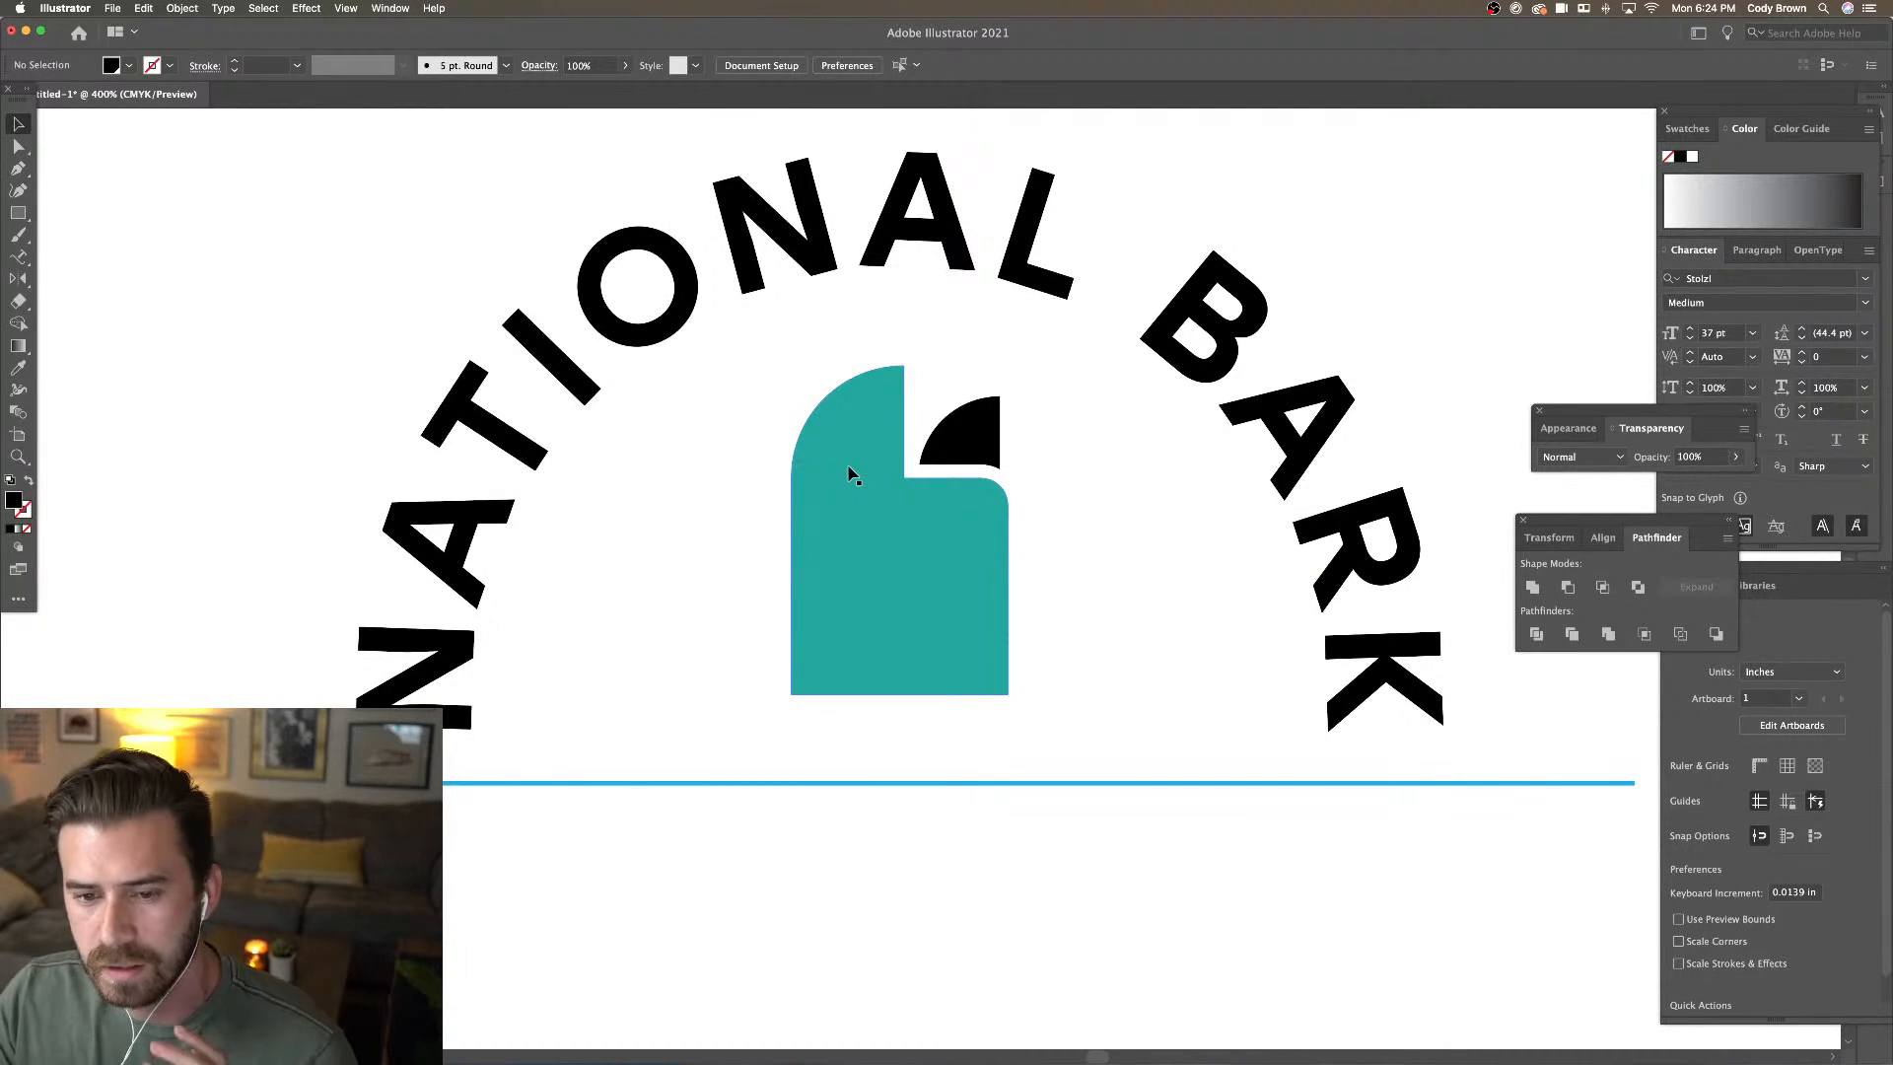
# Fill the black quarter circle and teal shape with black, then show their anchor points with Direct Selection
pyautogui.click(994, 442)
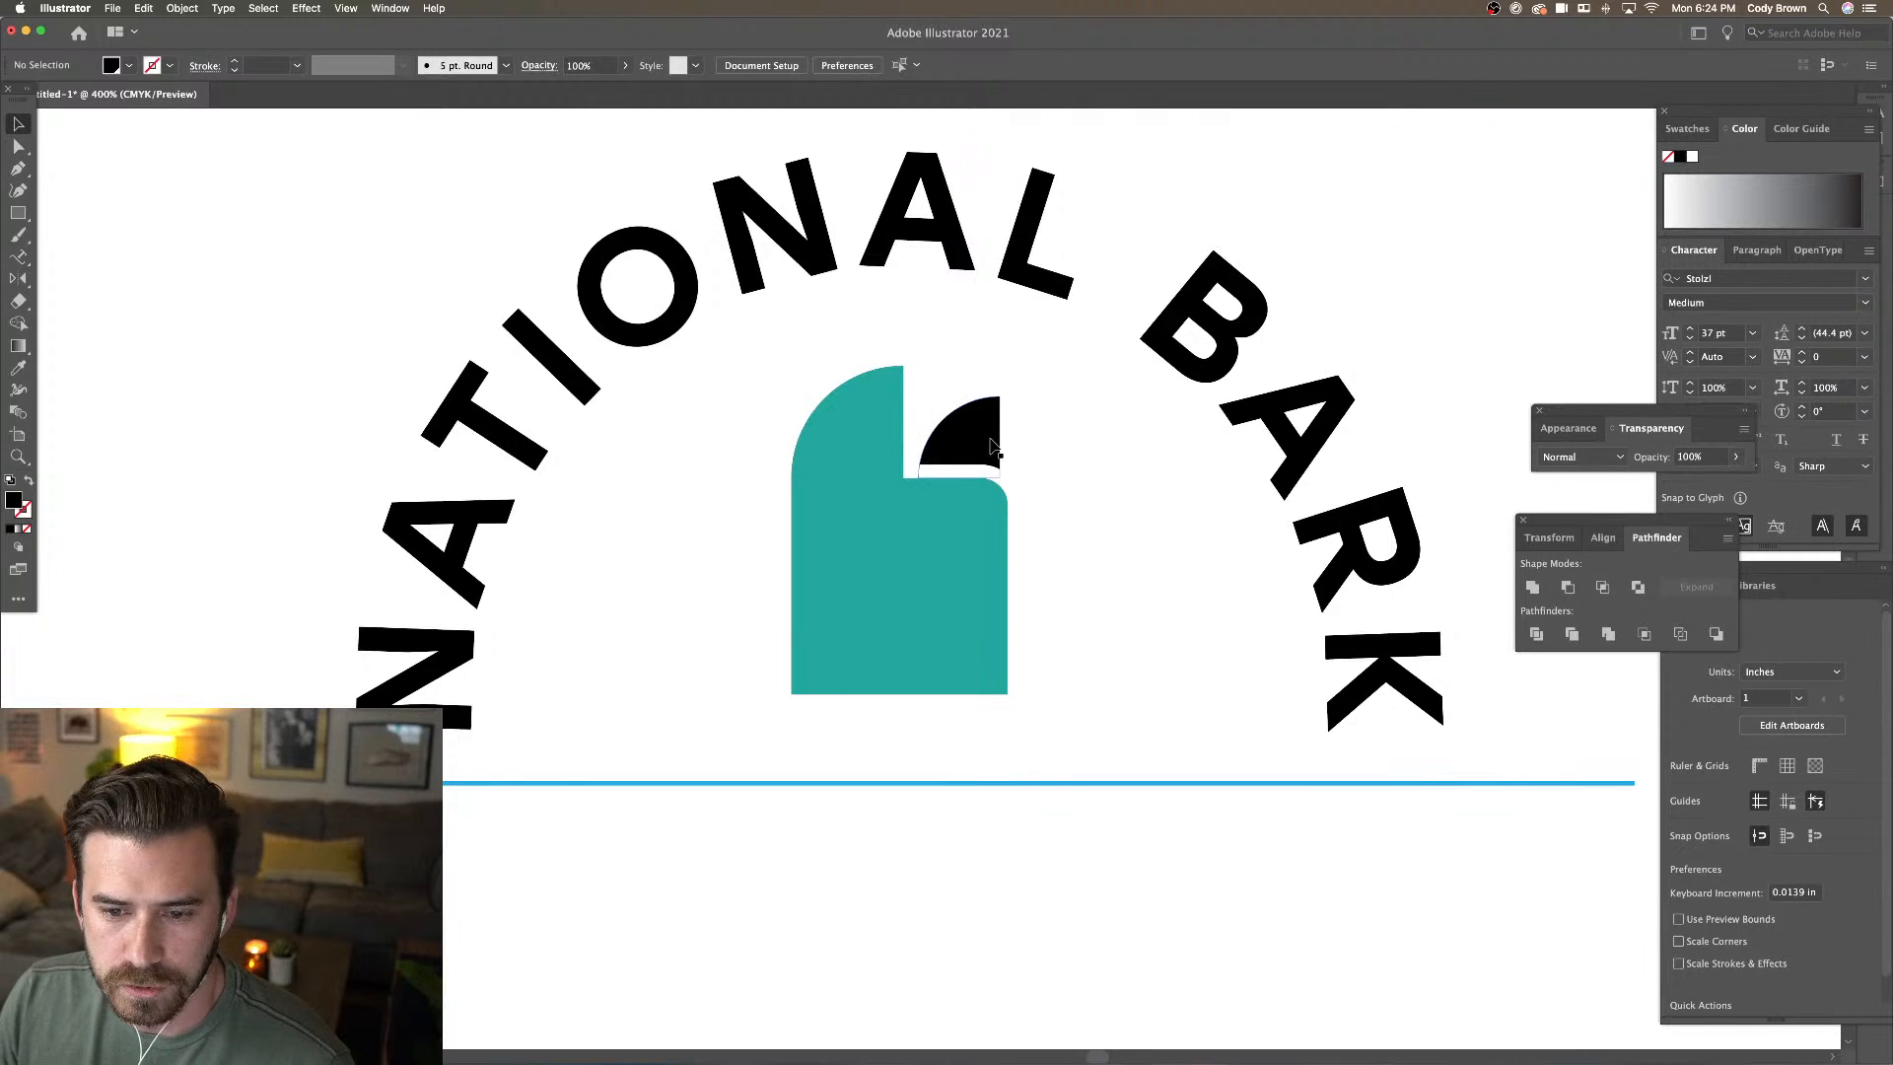
pyautogui.keyDown('shift'); pyautogui.click(848, 442); pyautogui.keyUp('shift')
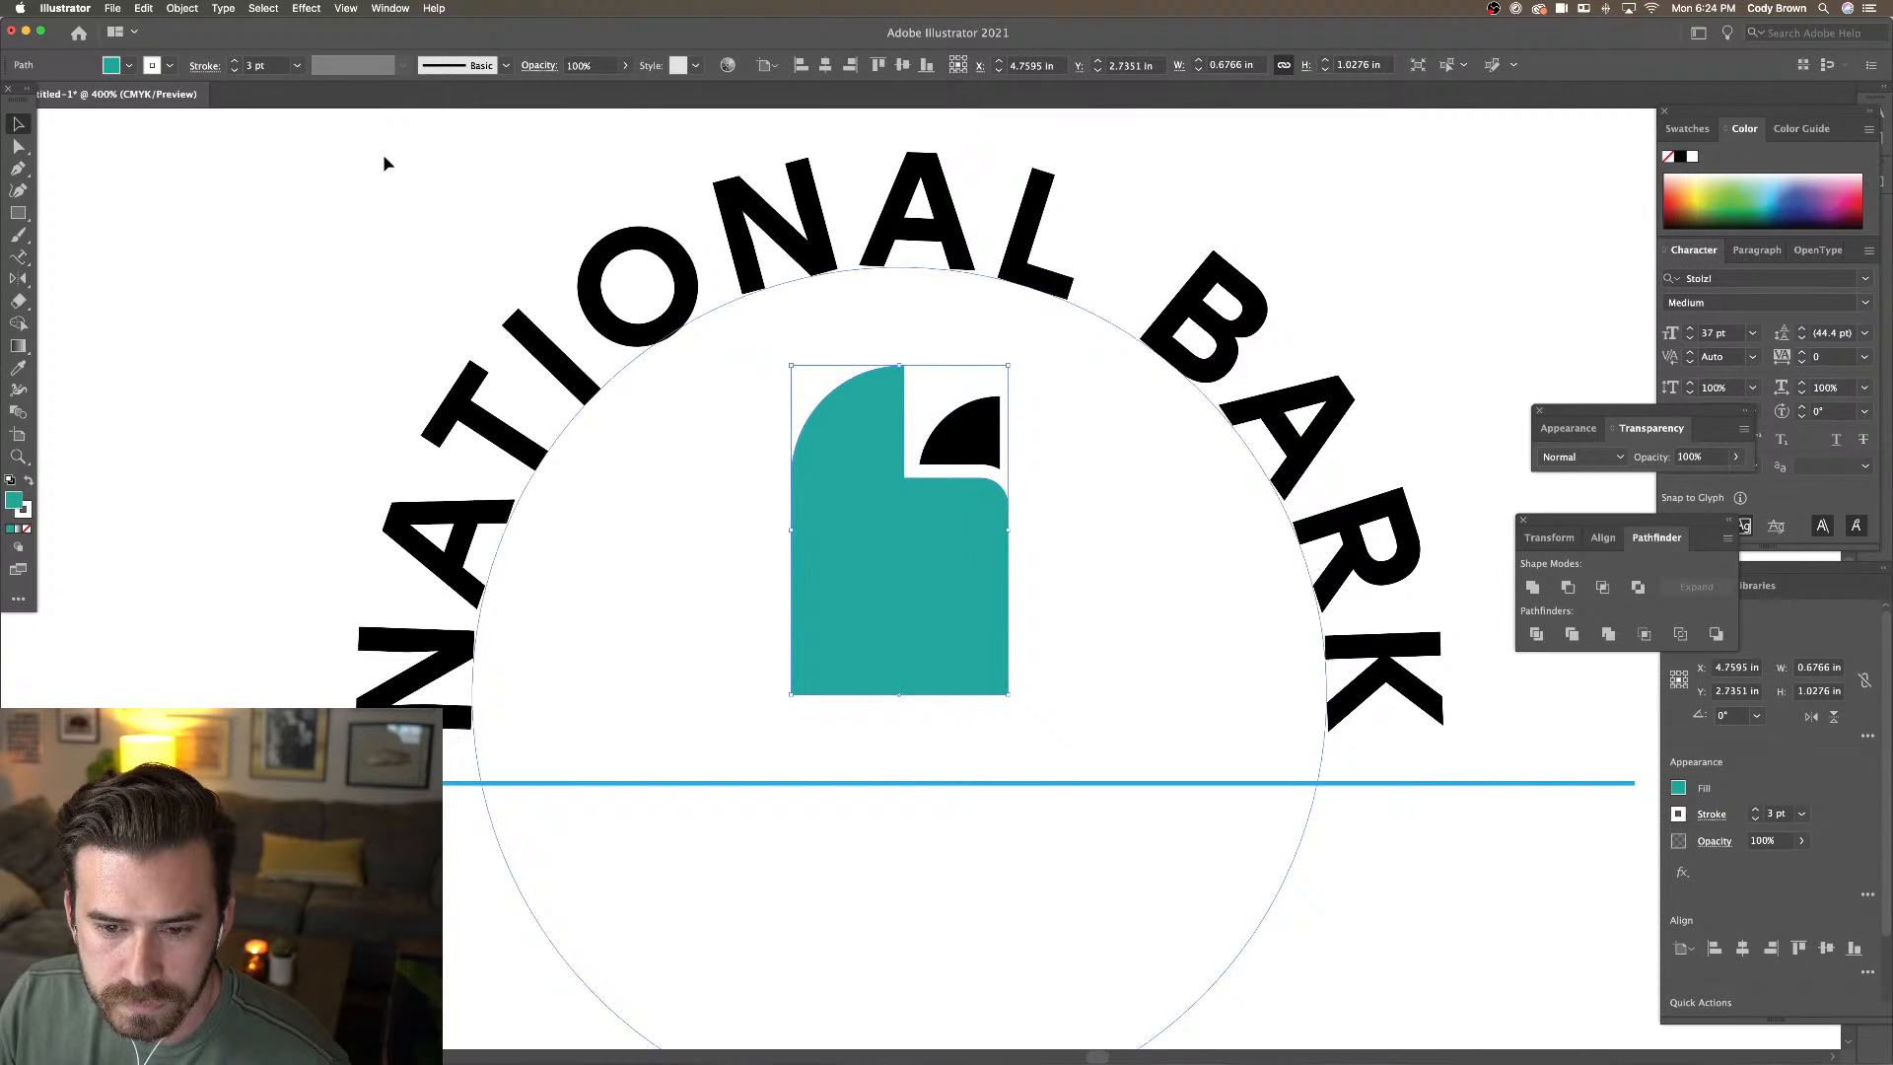
pyautogui.click(129, 65)
pyautogui.click(51, 98)
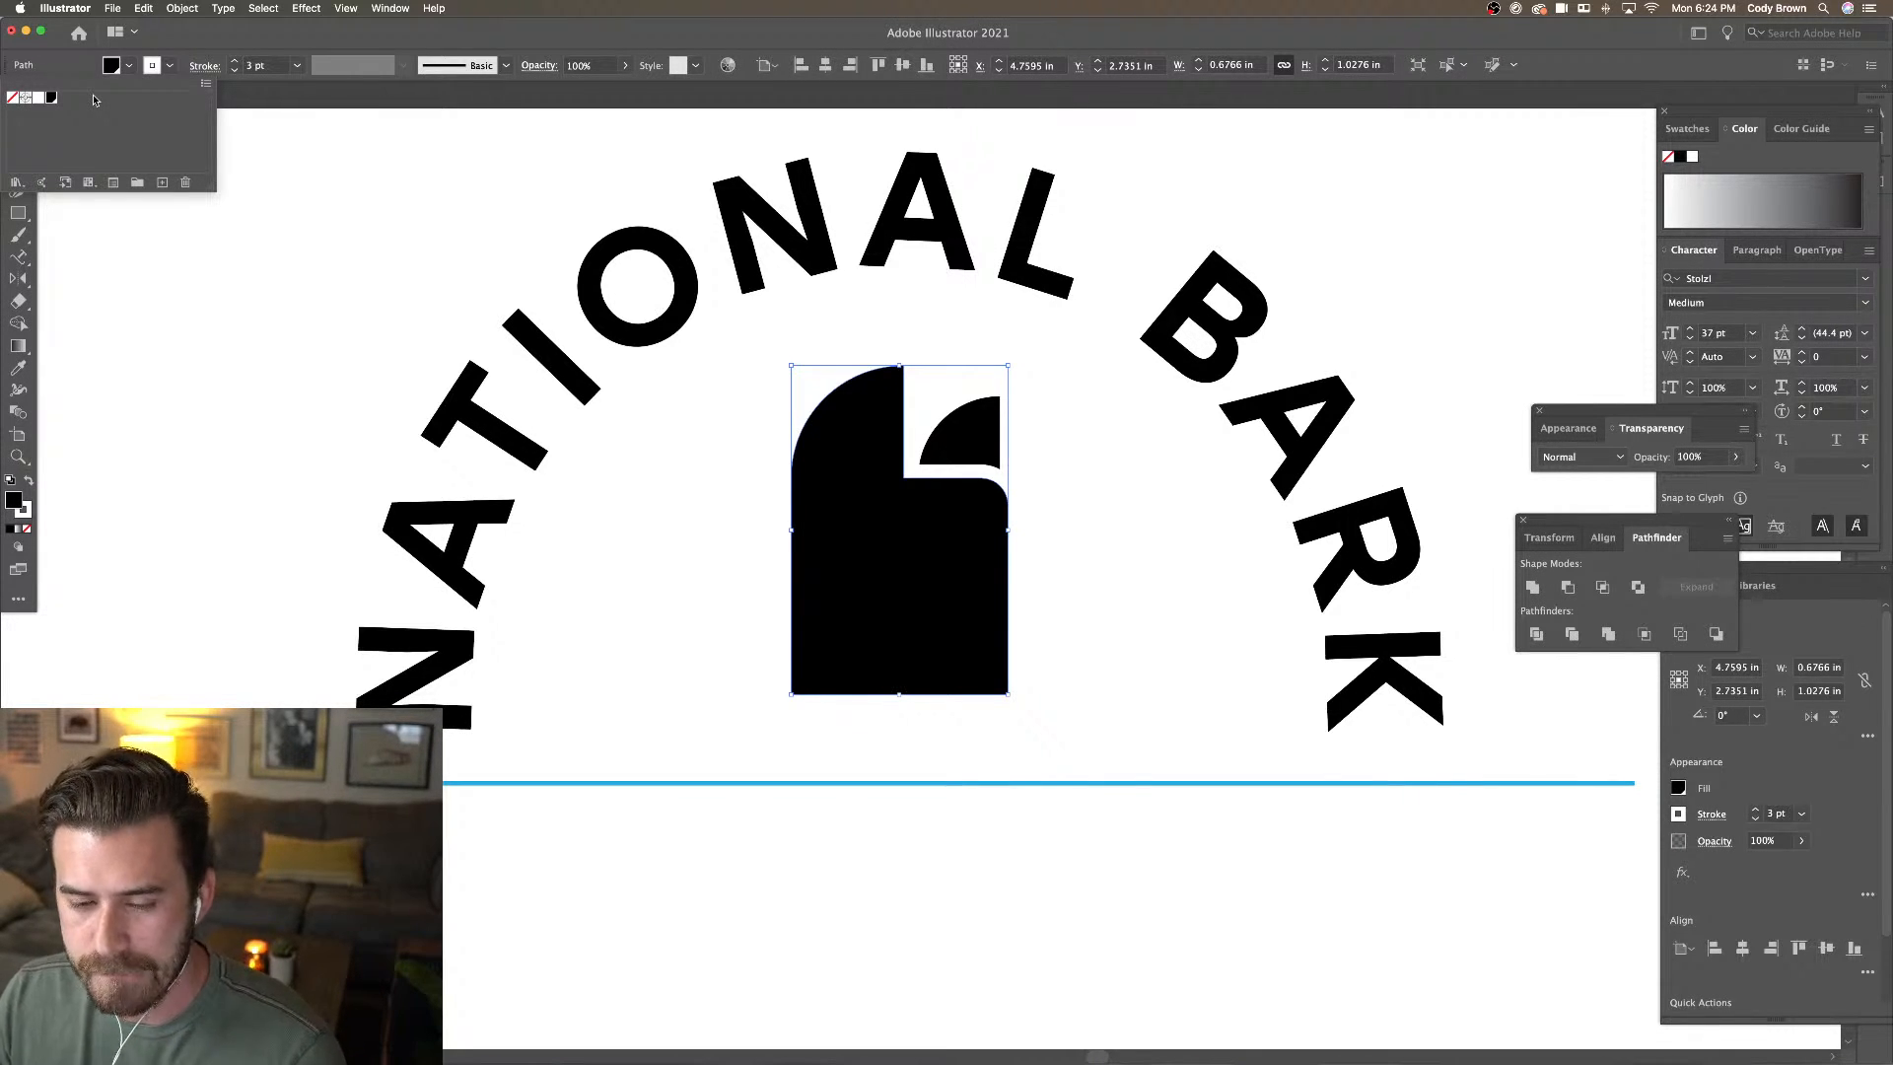
pyautogui.click(1188, 517)
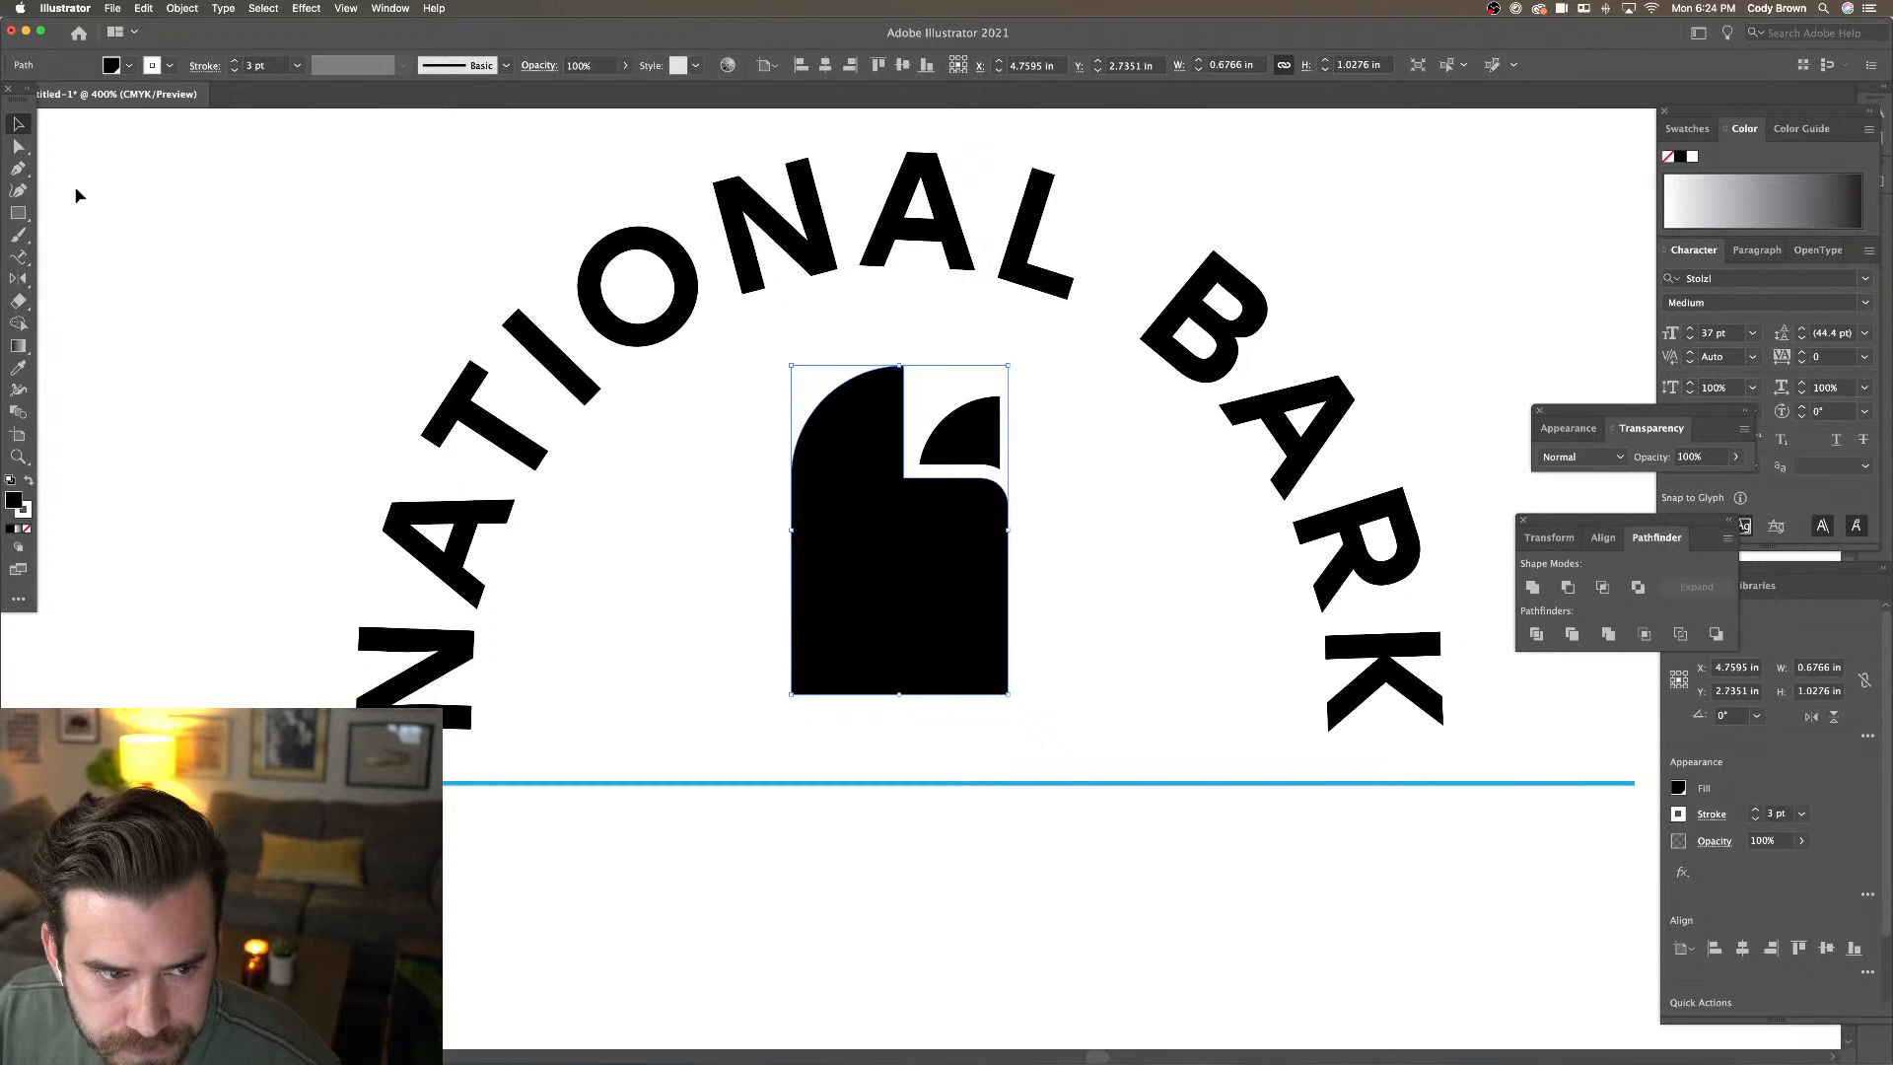
pyautogui.click(18, 146)
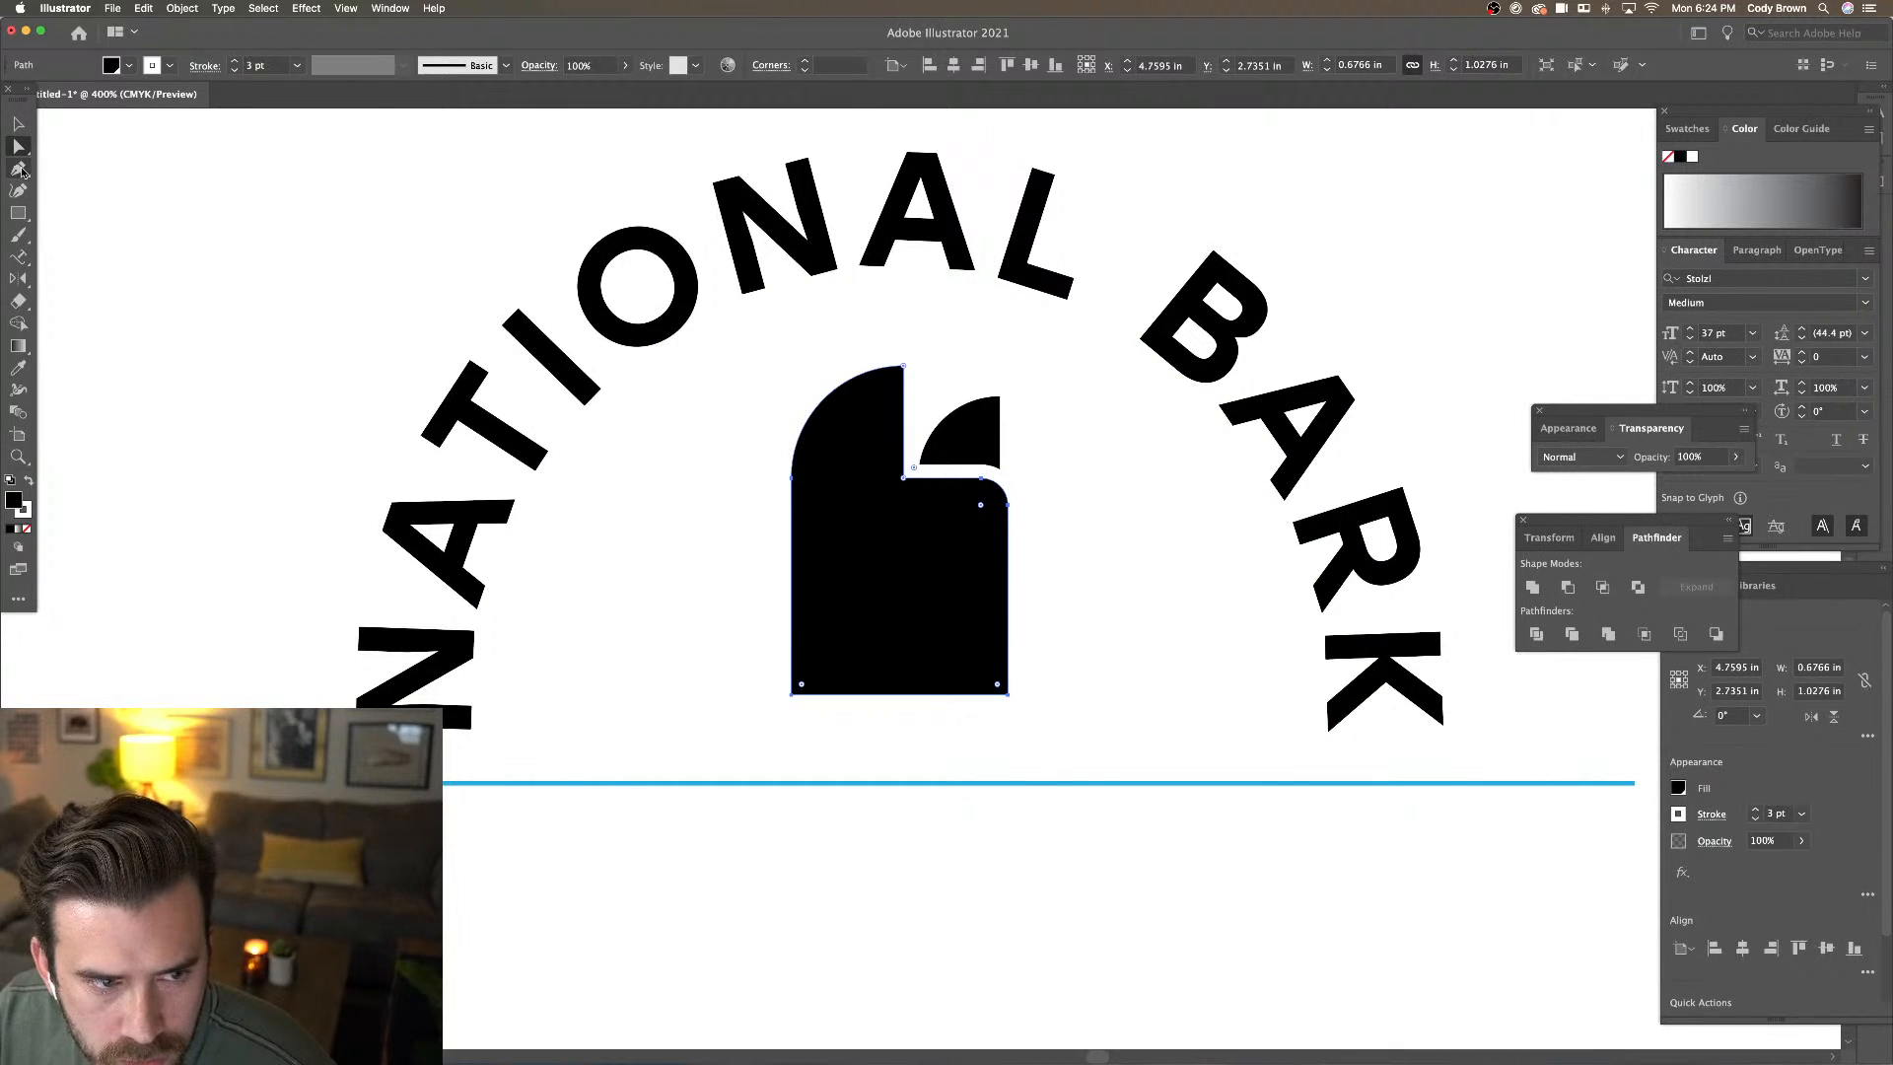
# Drag the block's right-edge anchor outward and down into a pointed snout
pyautogui.click(19, 168)
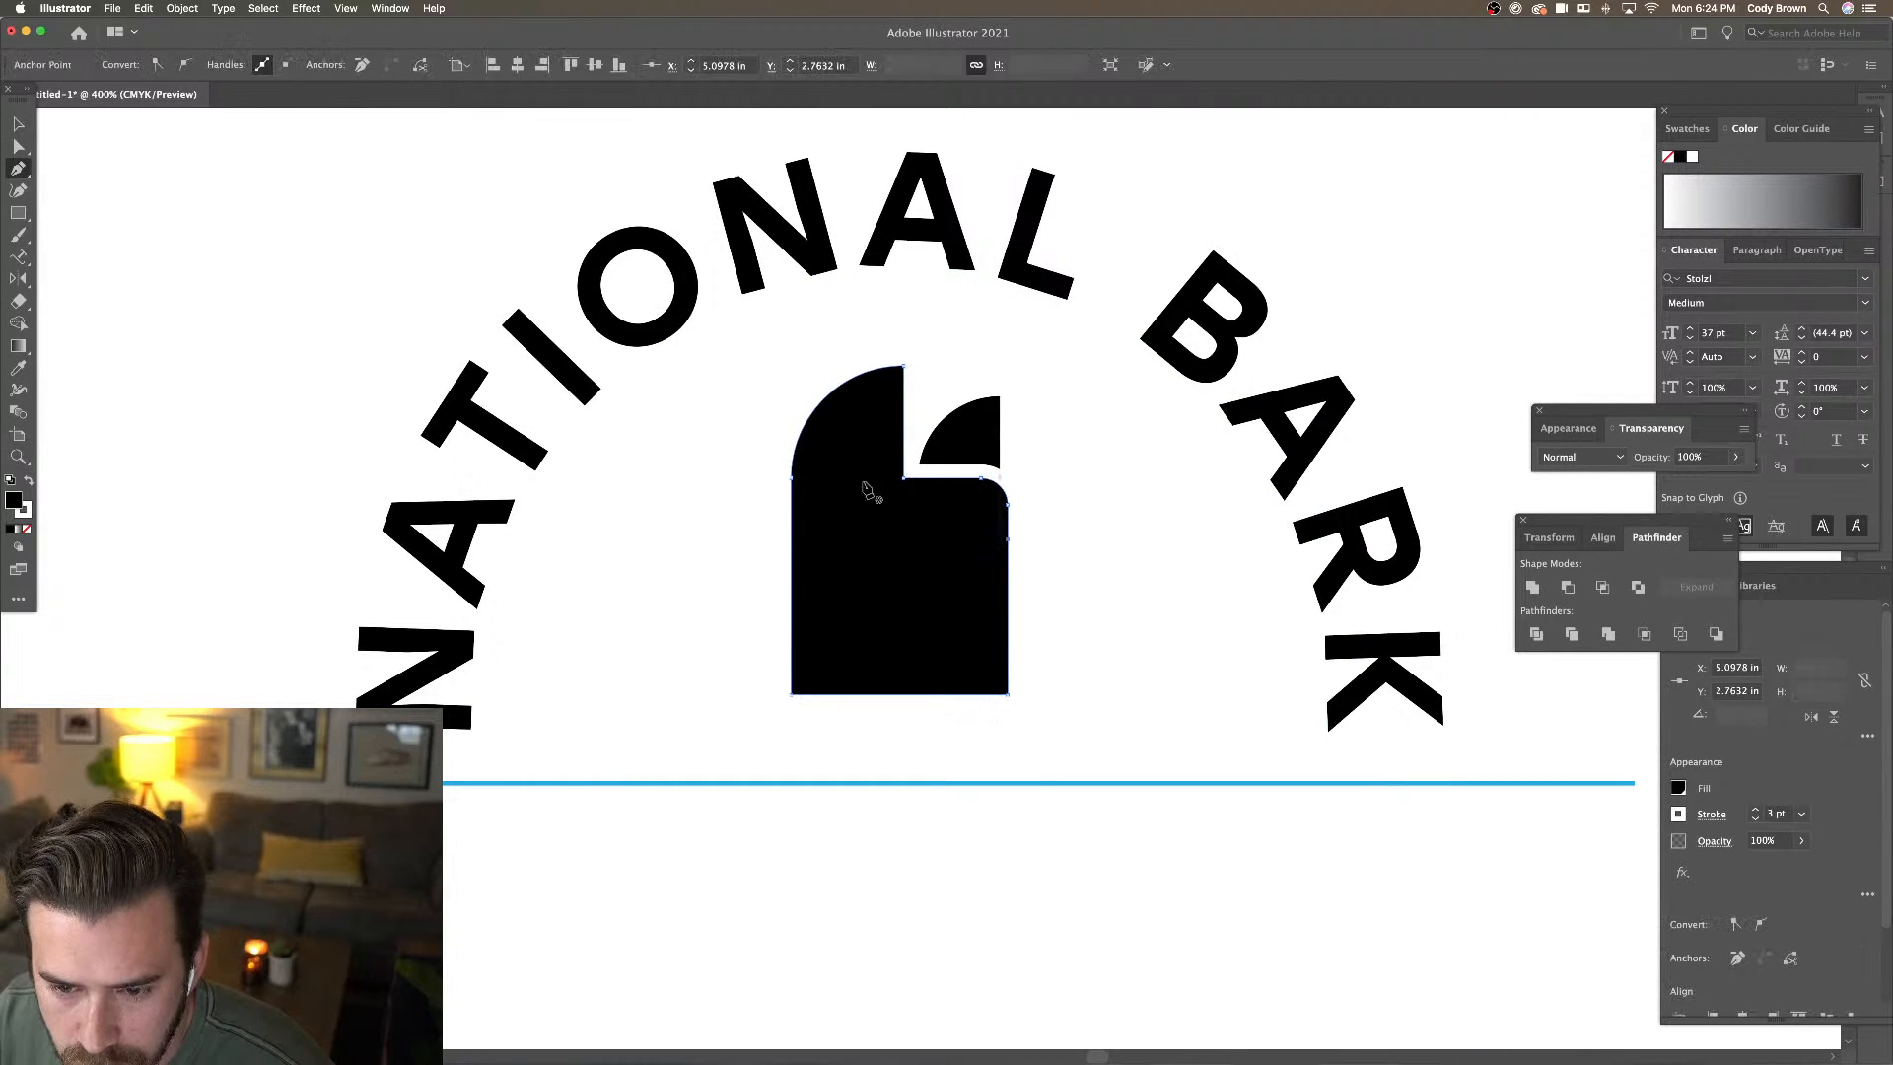
pyautogui.click(19, 146)
pyautogui.moveTo(1007, 536); pyautogui.dragTo(1107, 564)
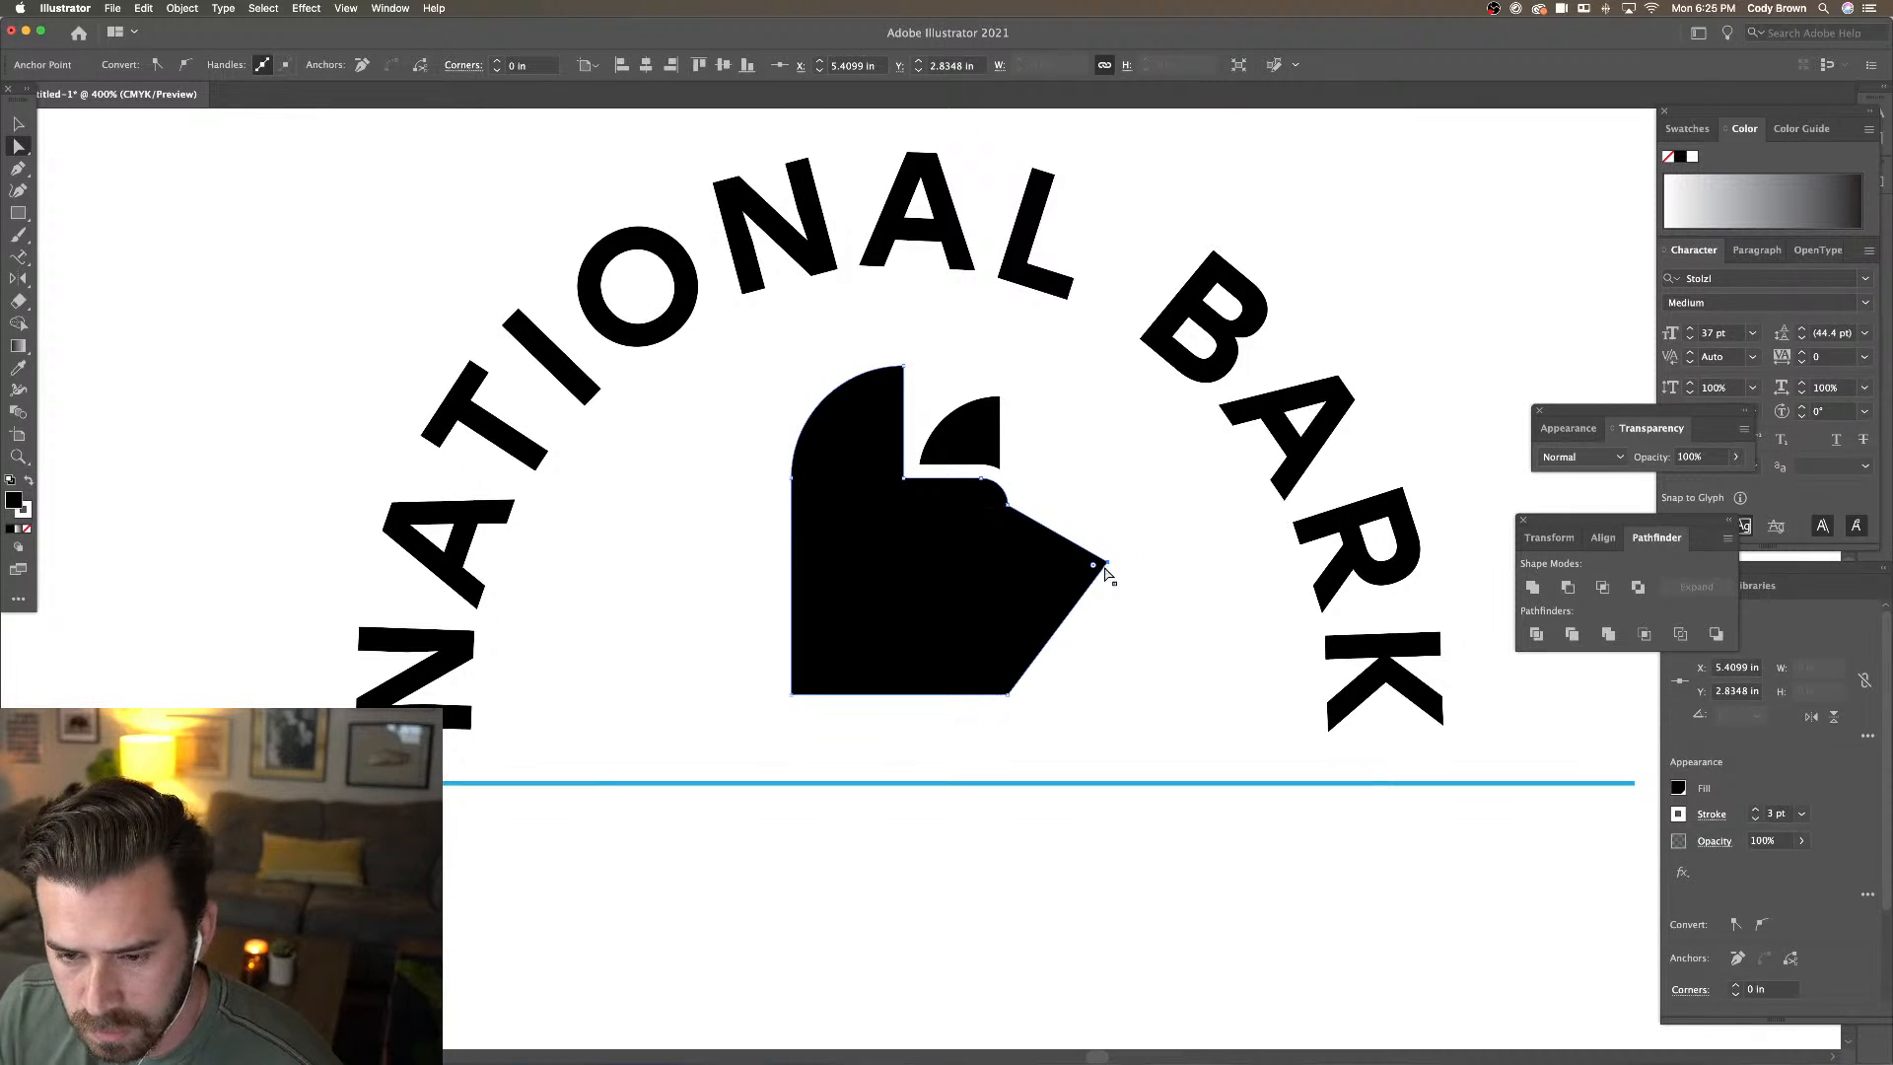
pyautogui.moveTo(1104, 568); pyautogui.dragTo(1133, 569)
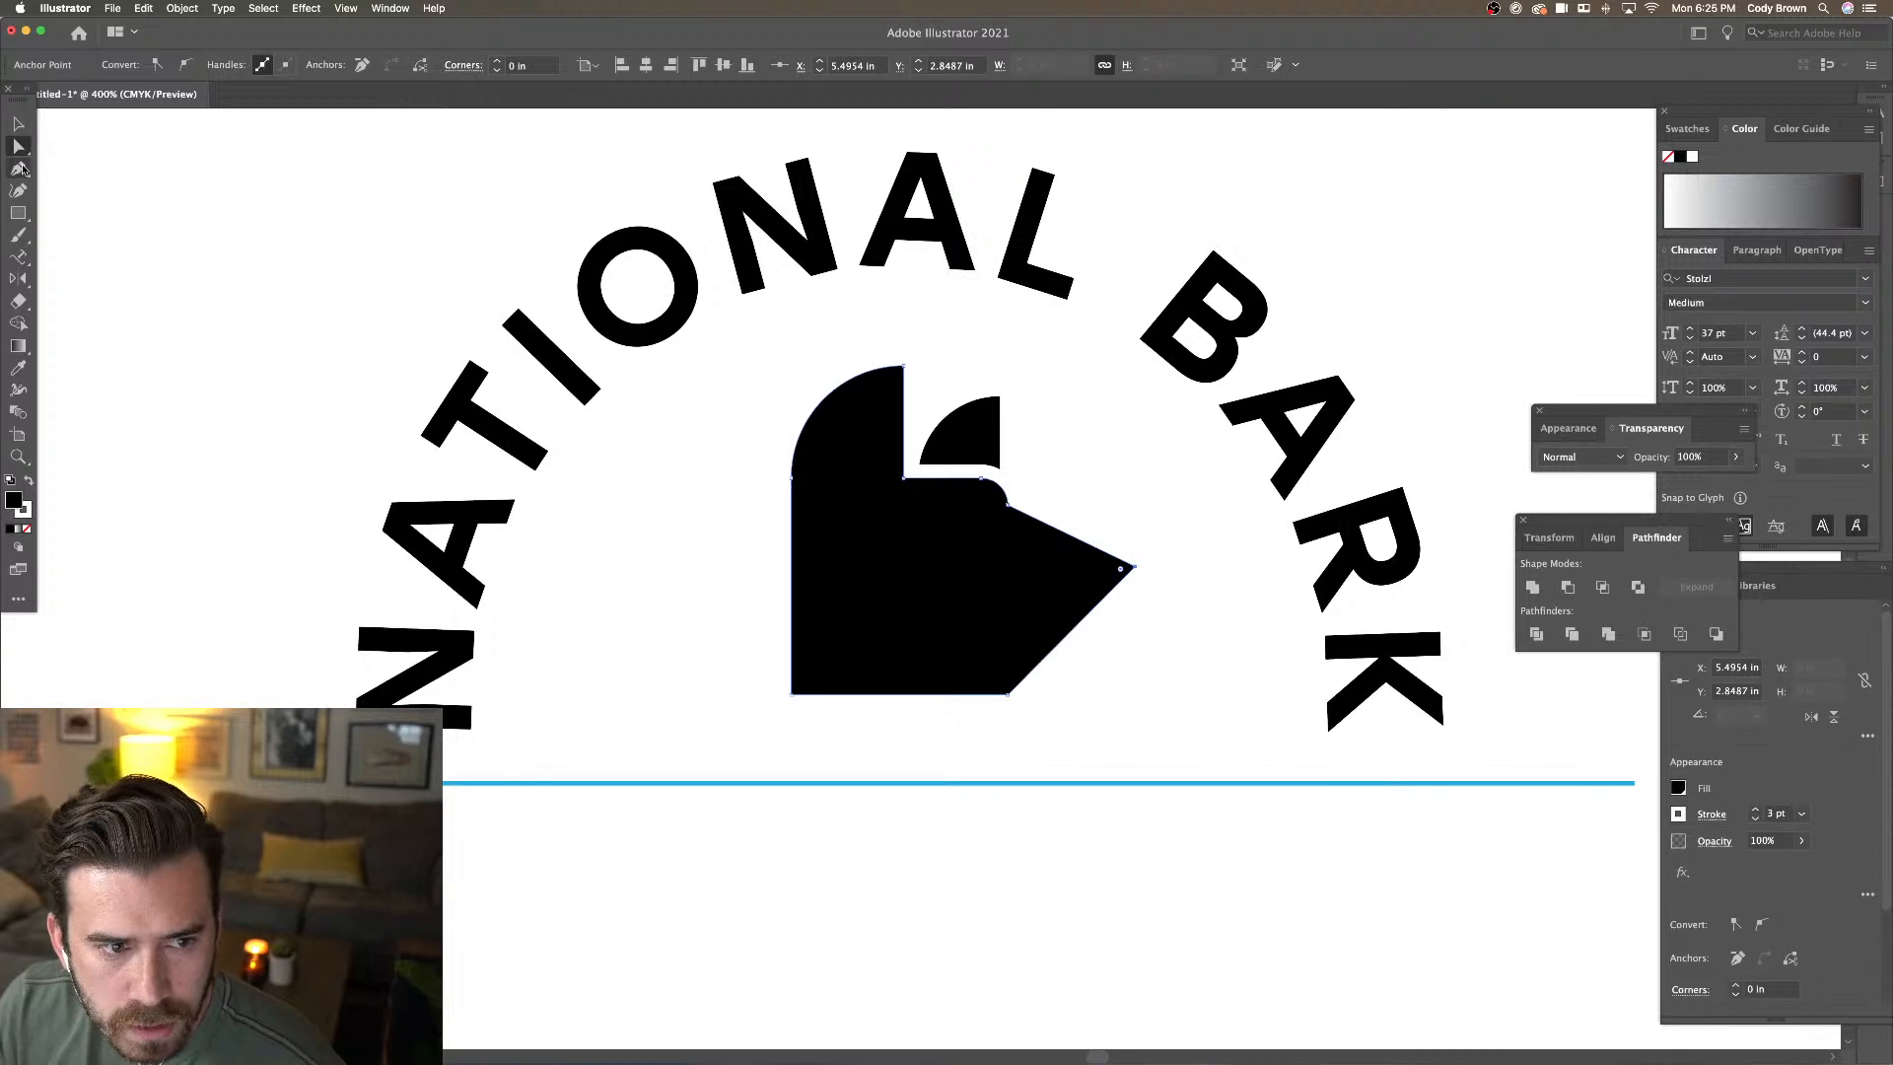
# Add two anchors on the lower edge and push the lower one inward to form the jaw notch
pyautogui.click(20, 171)
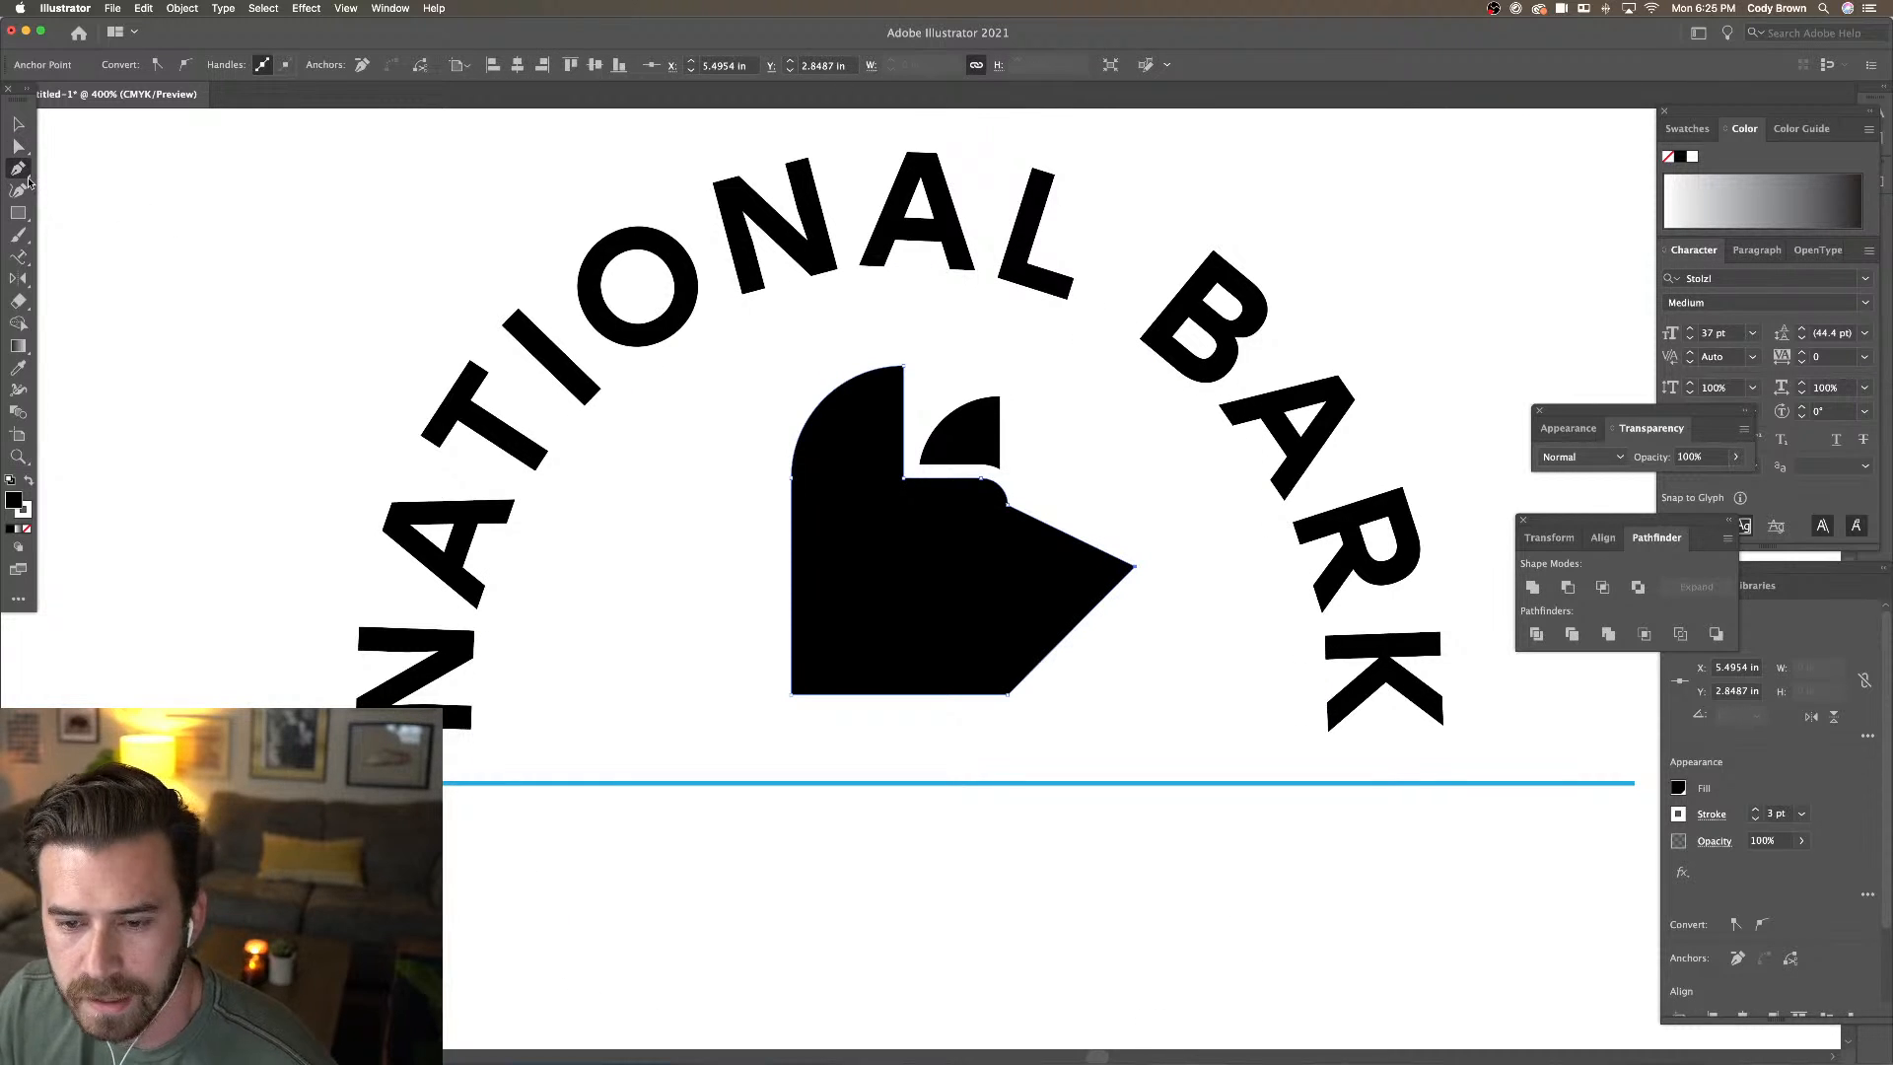
pyautogui.click(1086, 620)
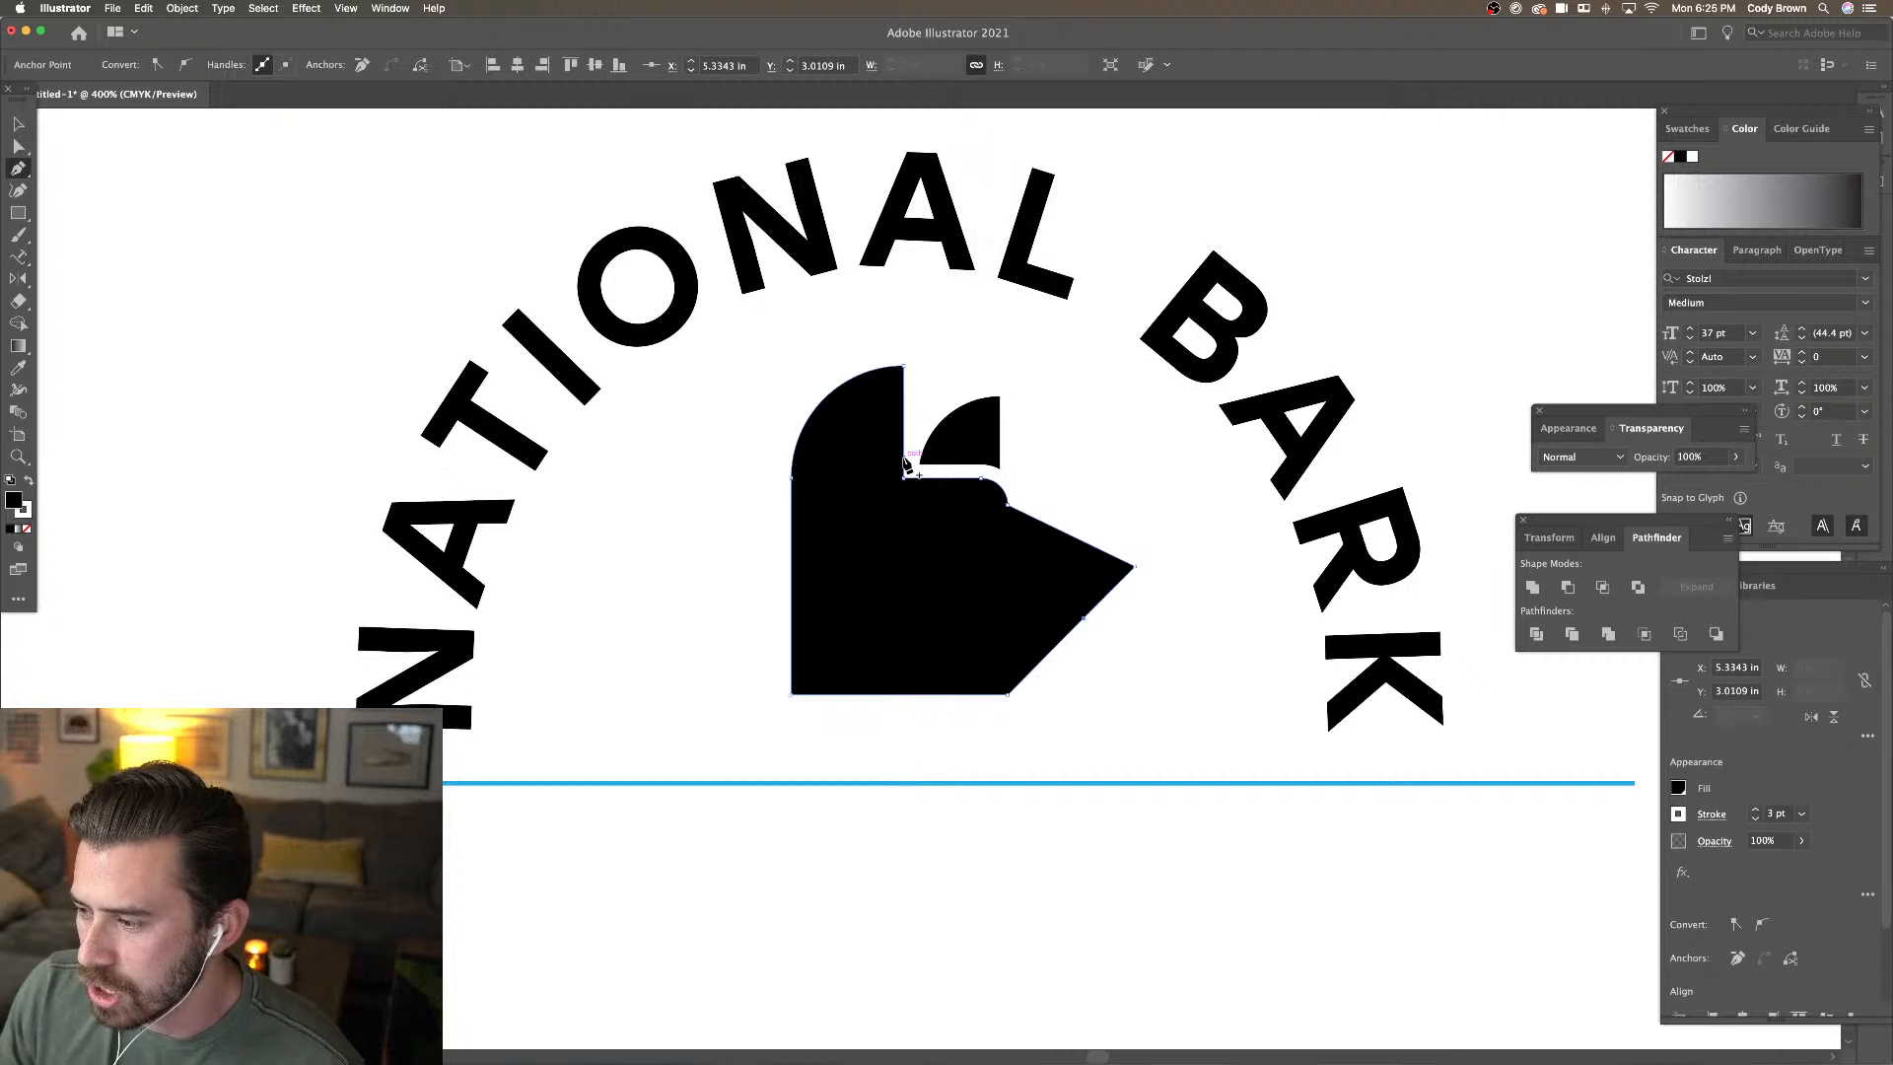
pyautogui.click(20, 146)
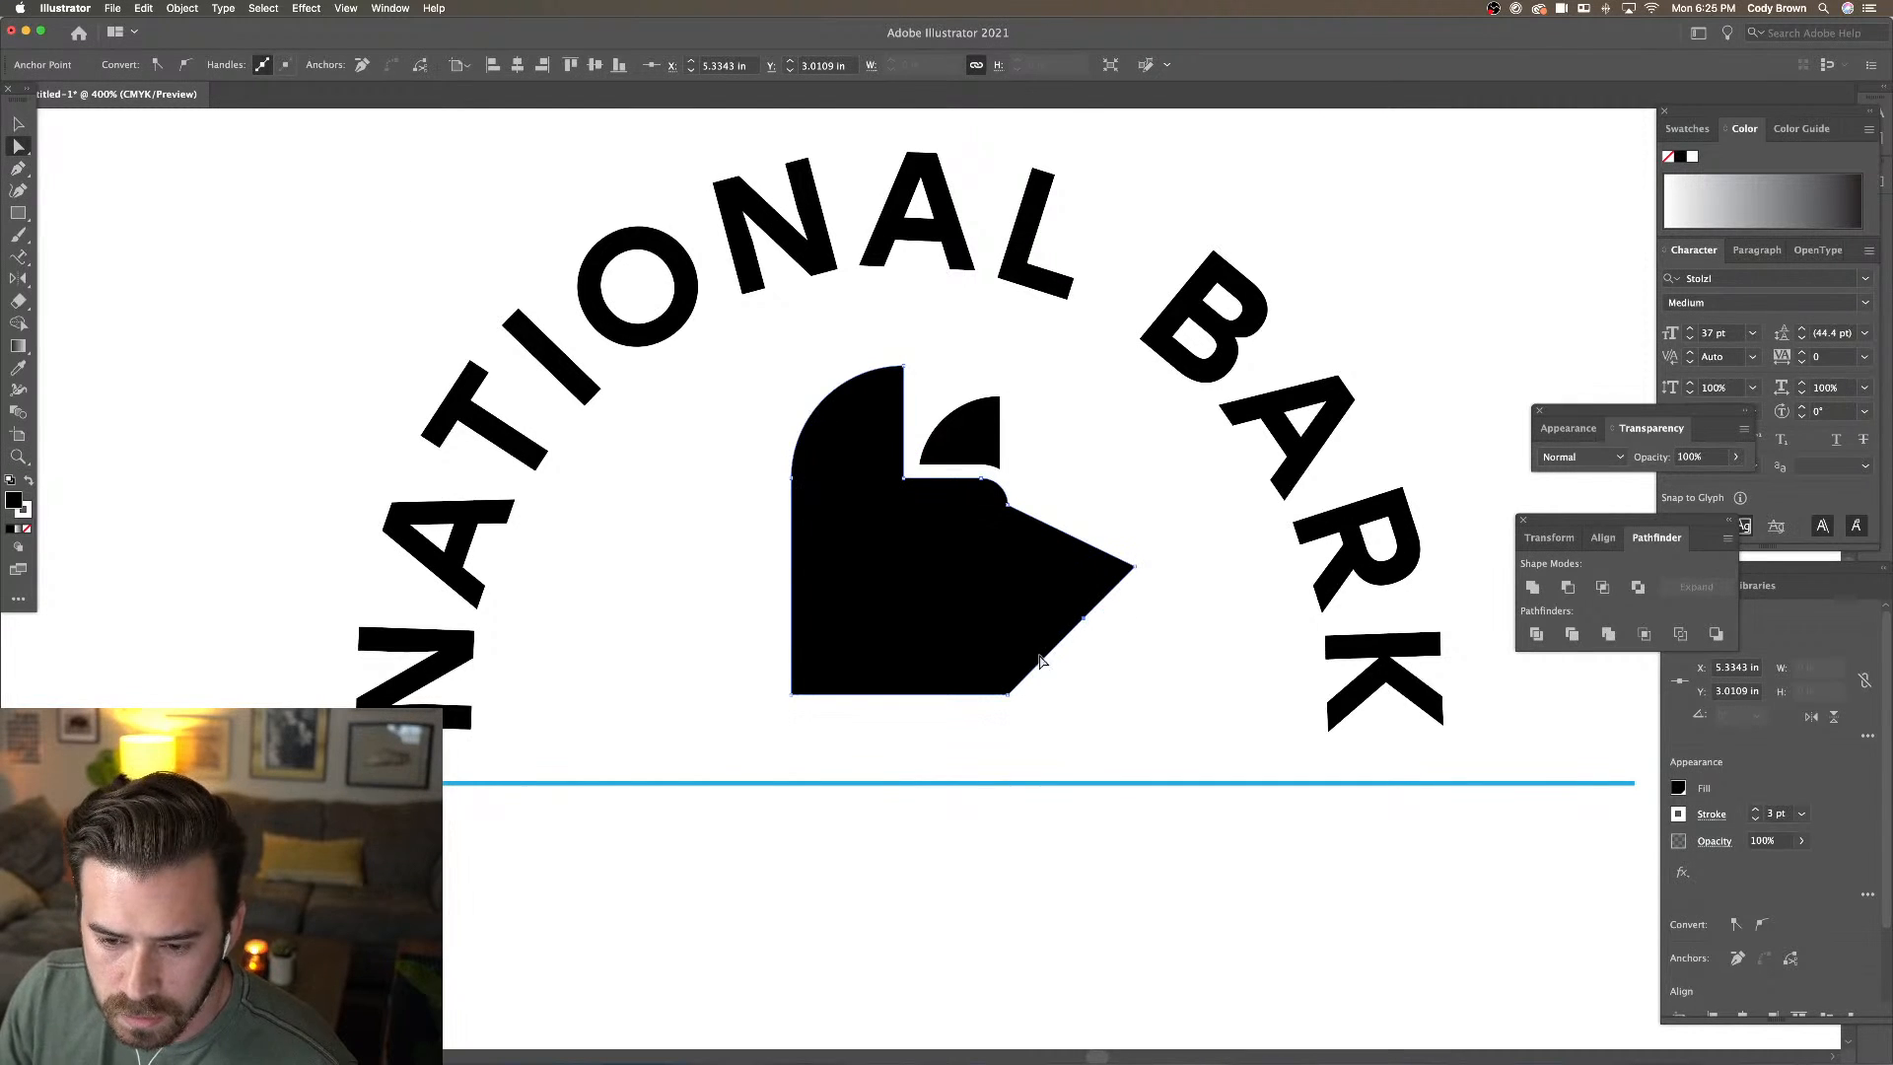
pyautogui.click(19, 168)
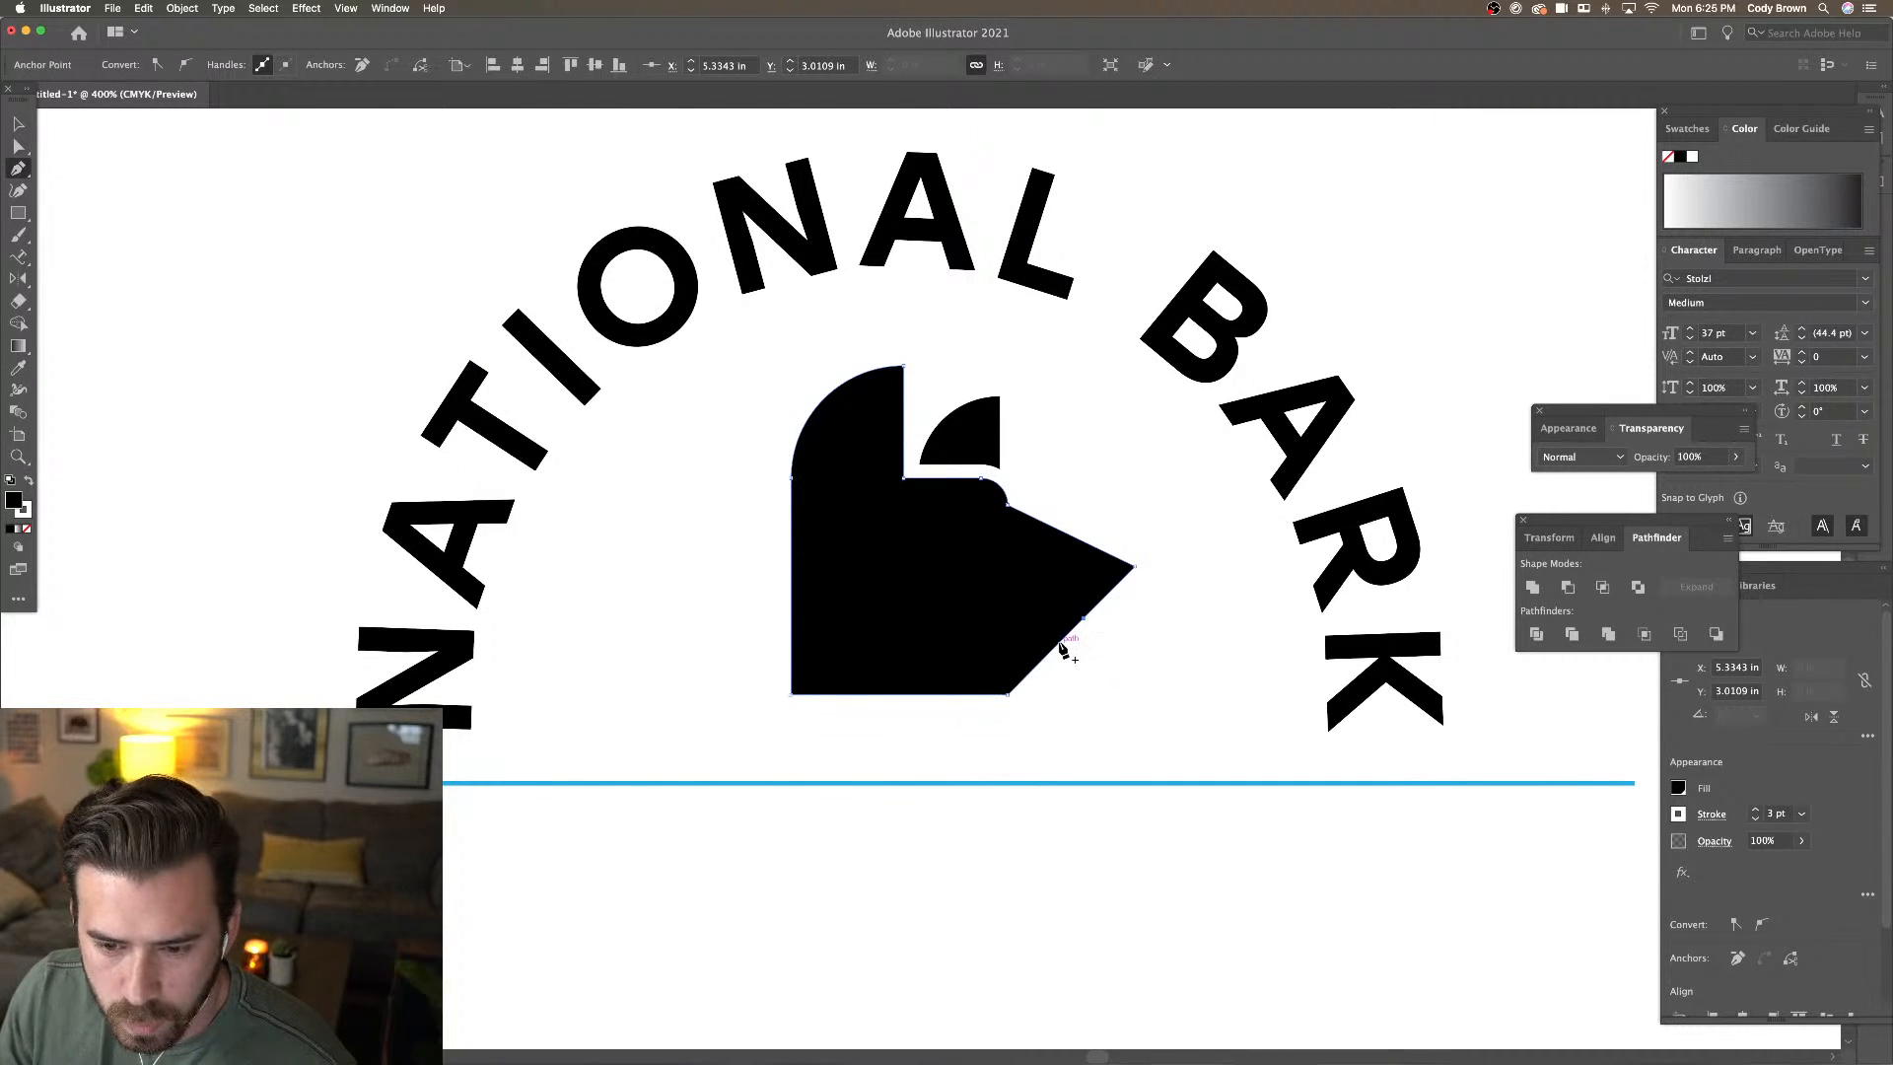
pyautogui.click(1061, 643)
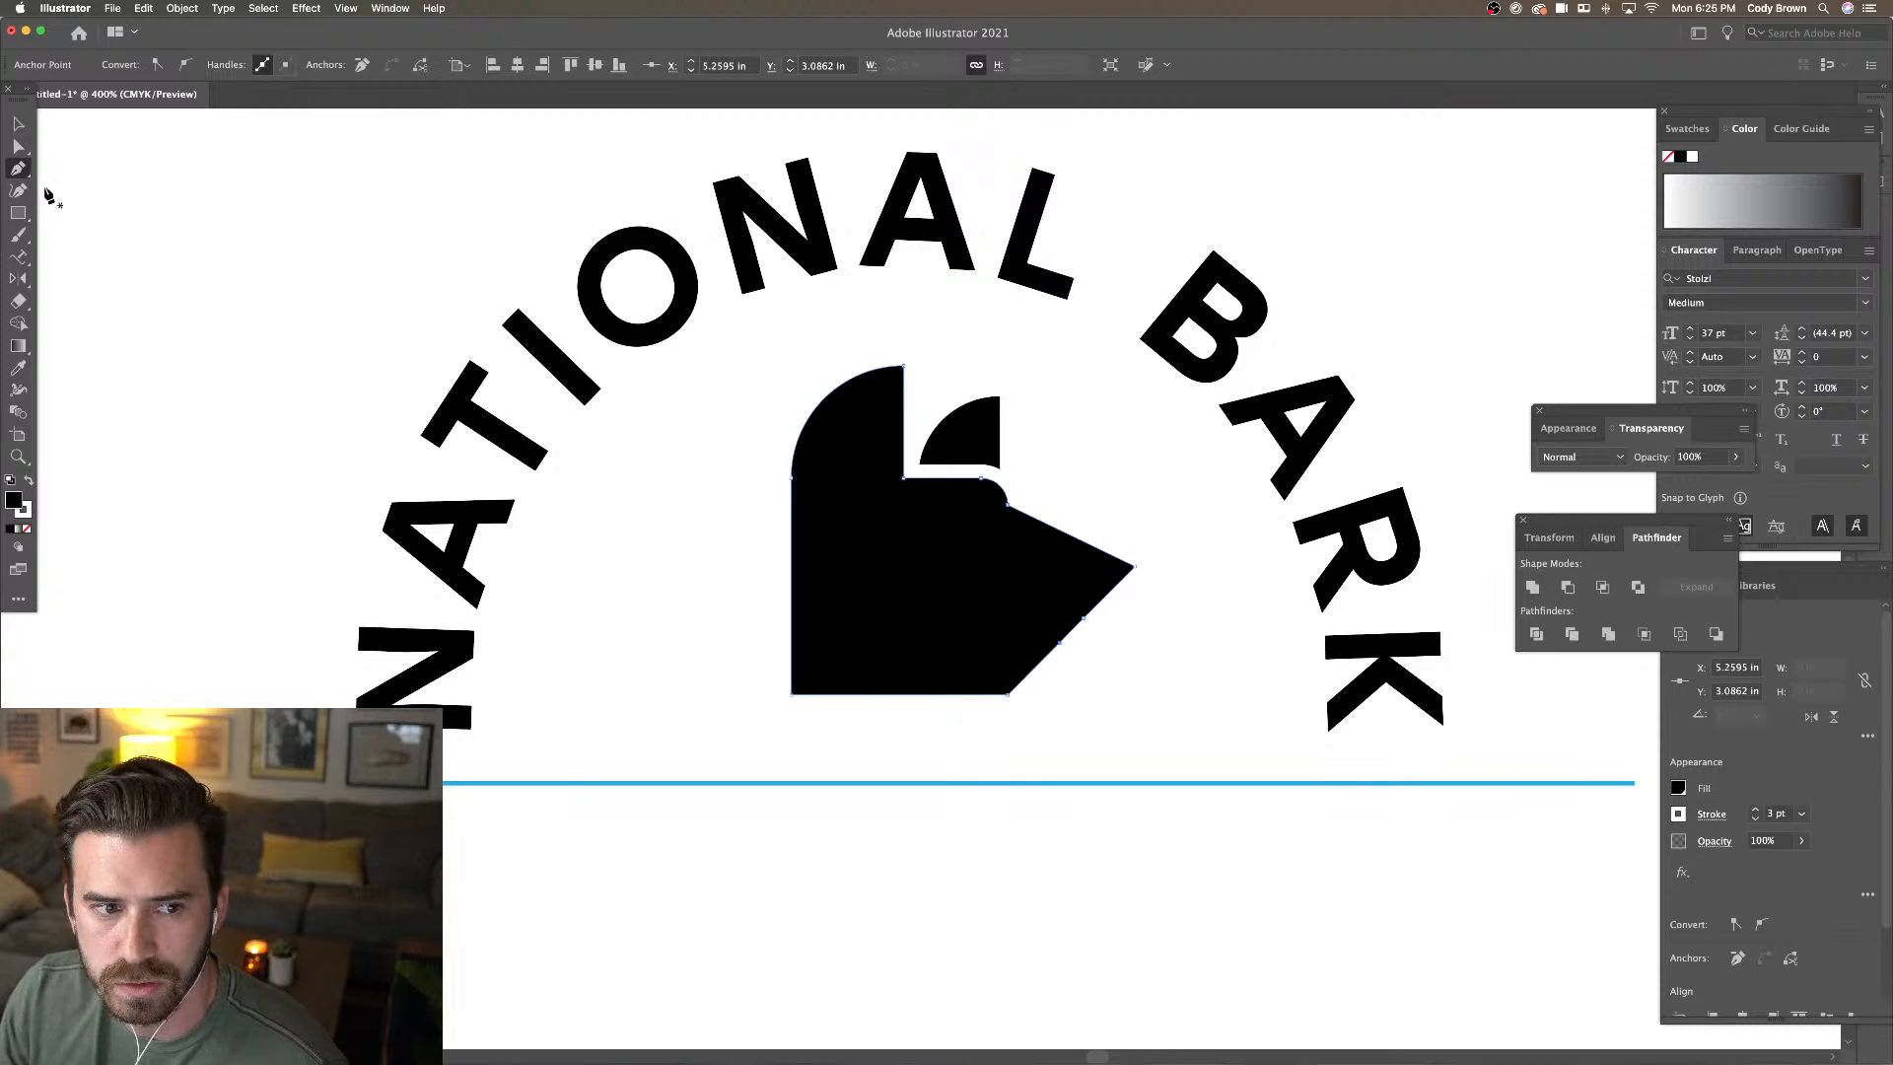
pyautogui.click(19, 146)
pyautogui.moveTo(1061, 643); pyautogui.dragTo(1015, 627)
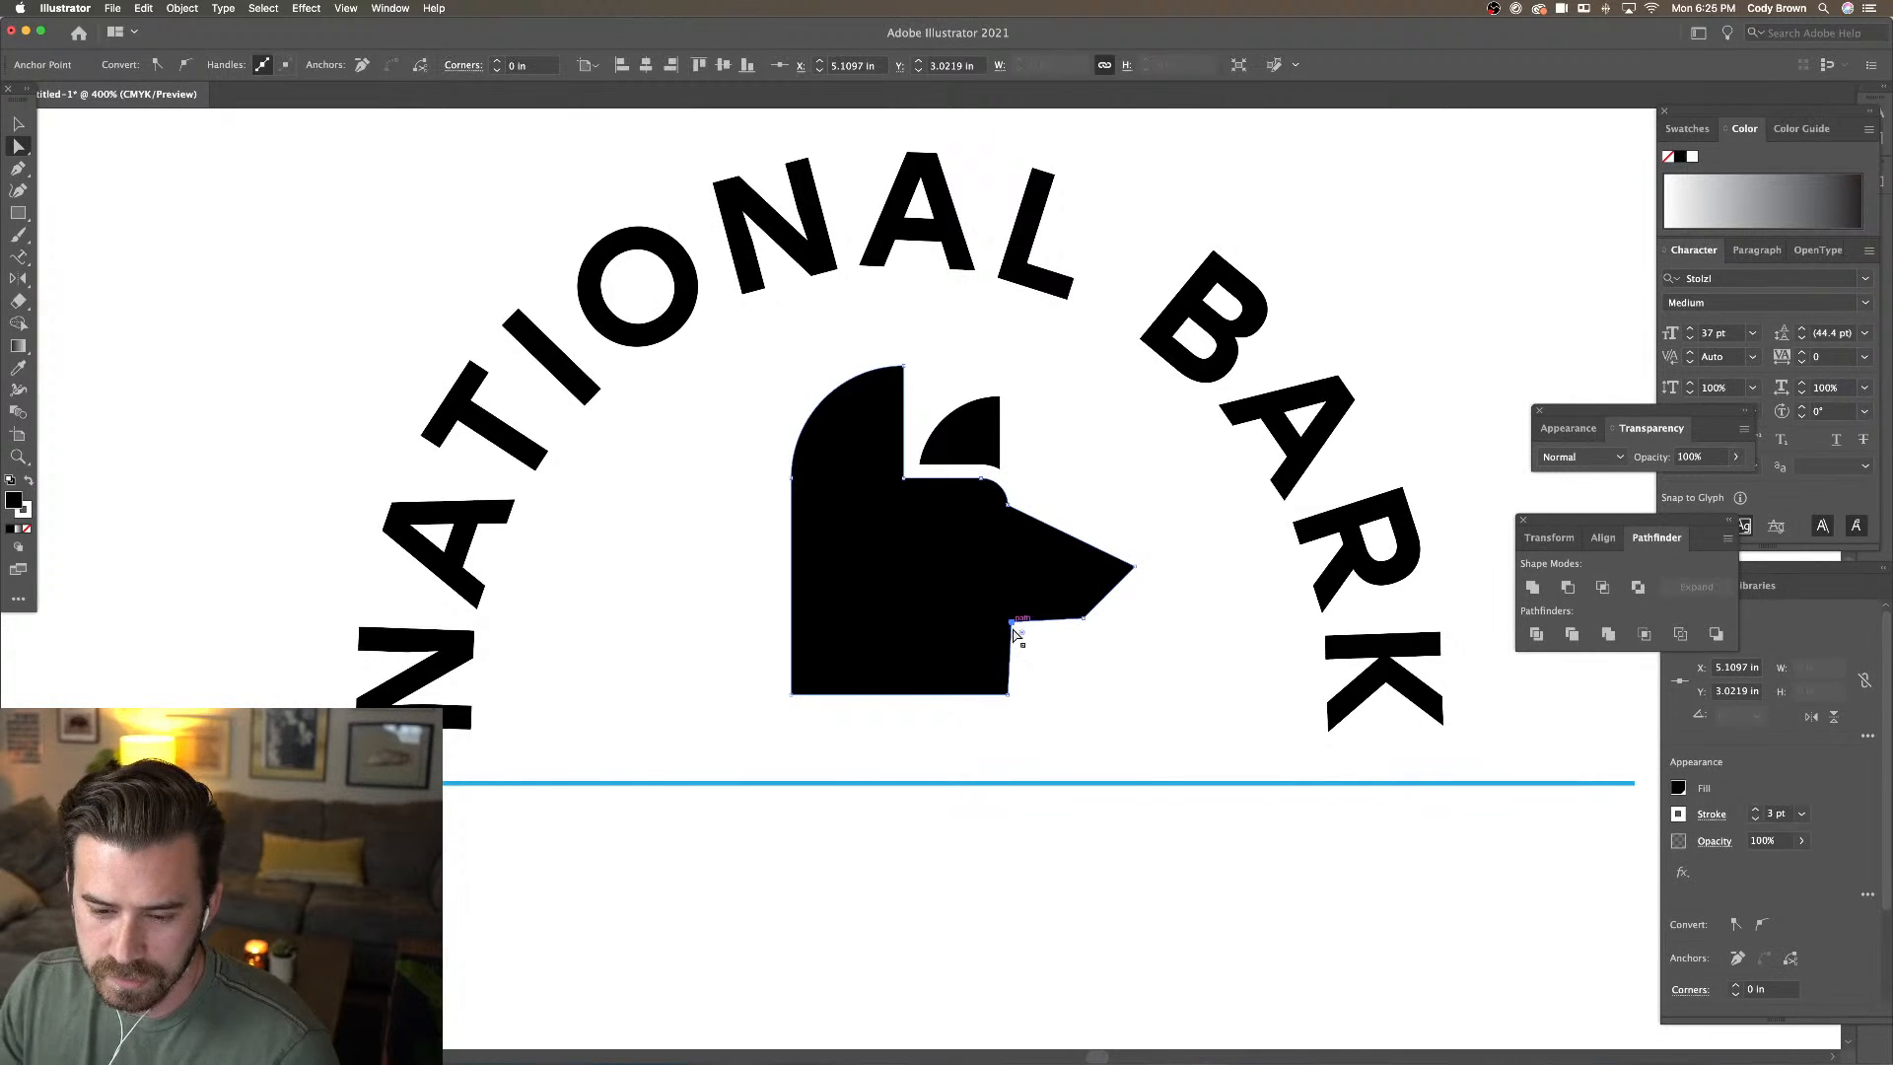
# Nudge the jaw anchors, then round the nose tip and the lower jaw corner with live corners
pyautogui.moveTo(1012, 627); pyautogui.dragTo(1009, 643)
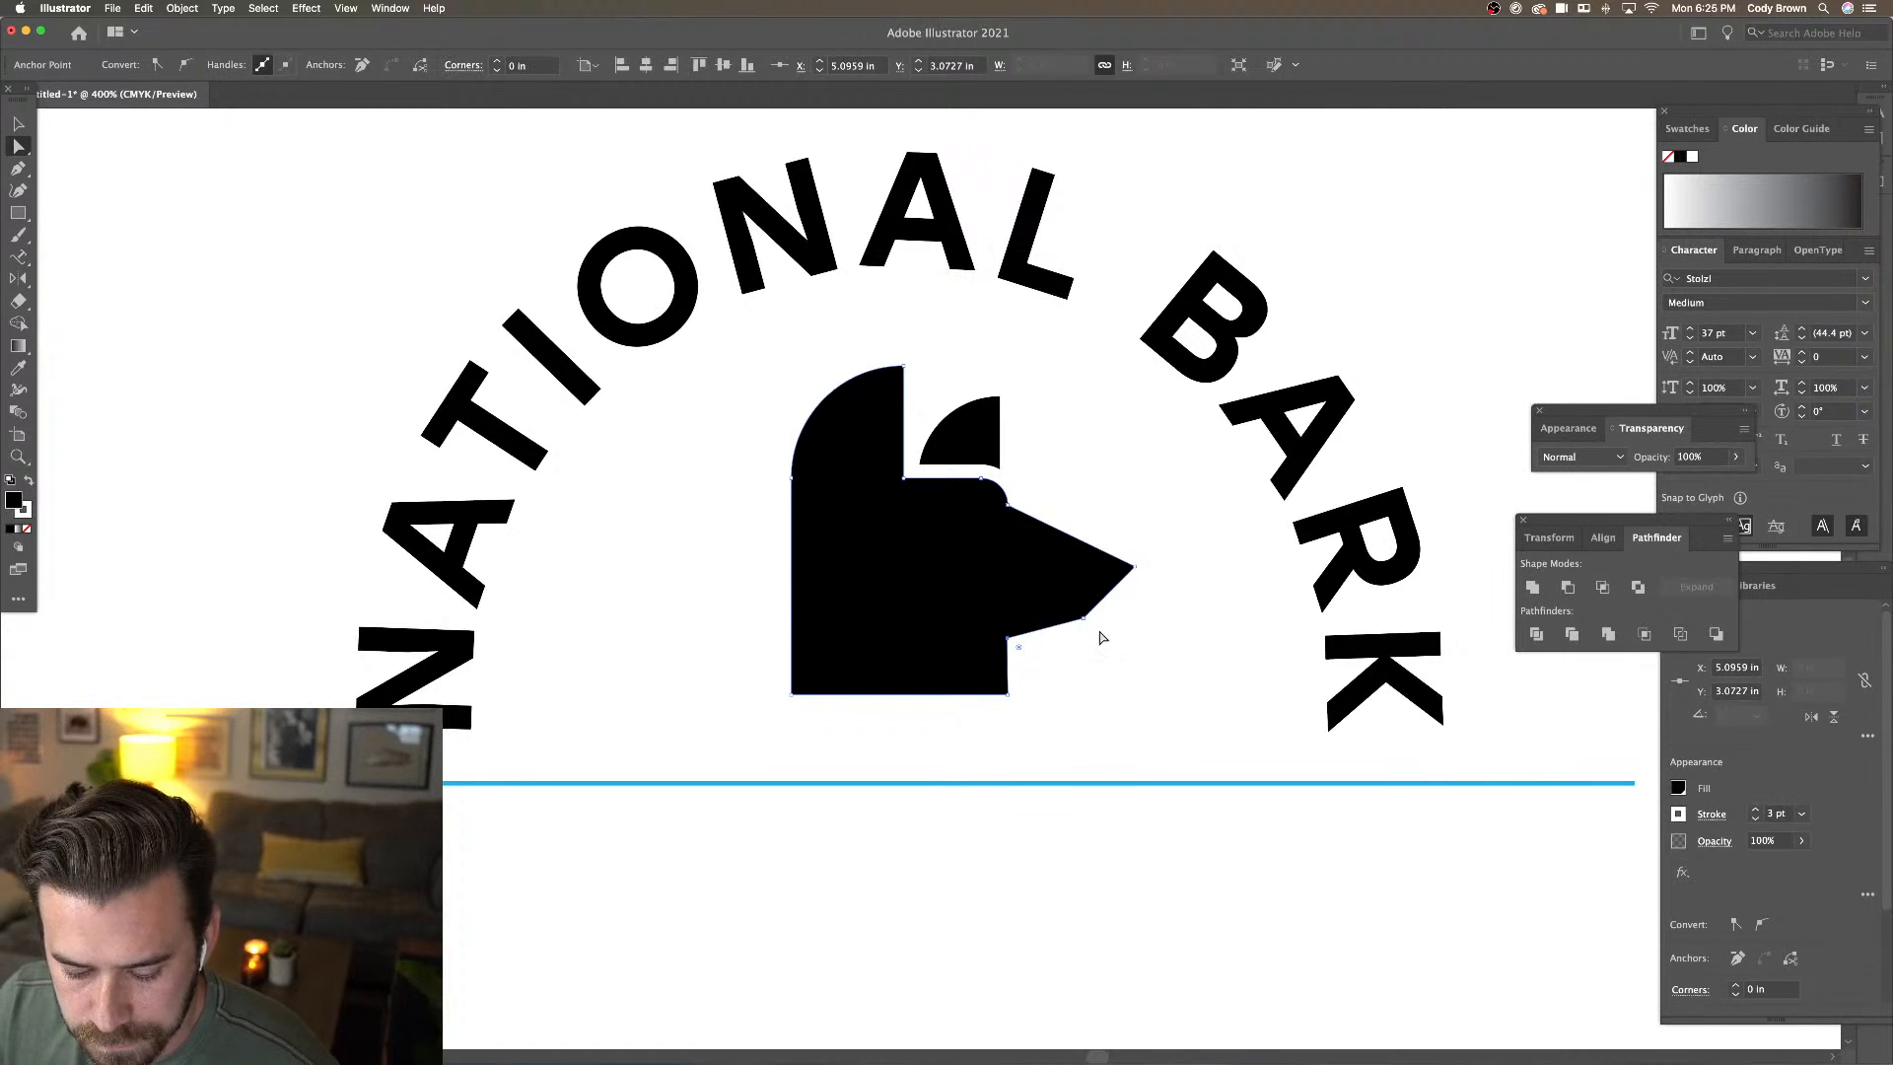
pyautogui.moveTo(1082, 618); pyautogui.dragTo(1081, 626)
pyautogui.click(1134, 567)
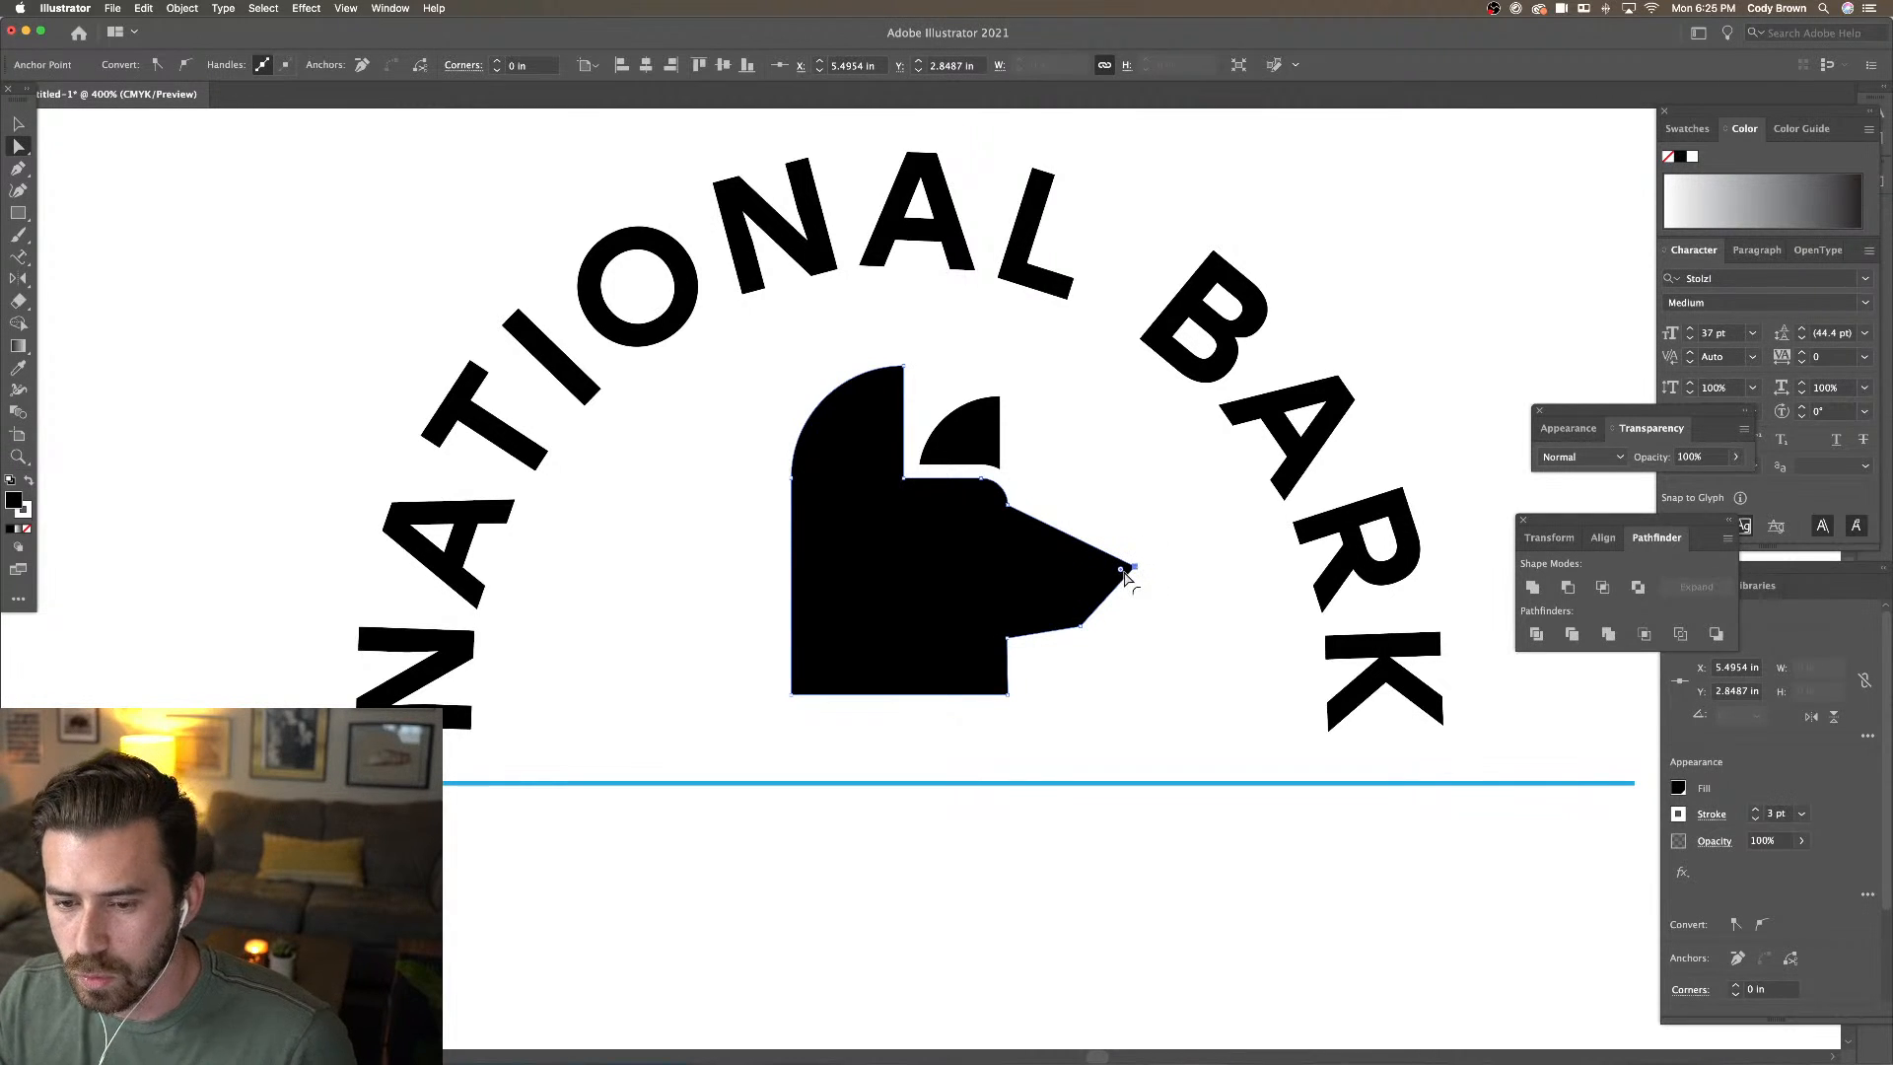
pyautogui.moveTo(1126, 576)
pyautogui.mouseDown()
pyautogui.moveTo(1112, 564)
pyautogui.moveTo(1109, 582)
pyautogui.mouseUp()
pyautogui.click(1078, 625)
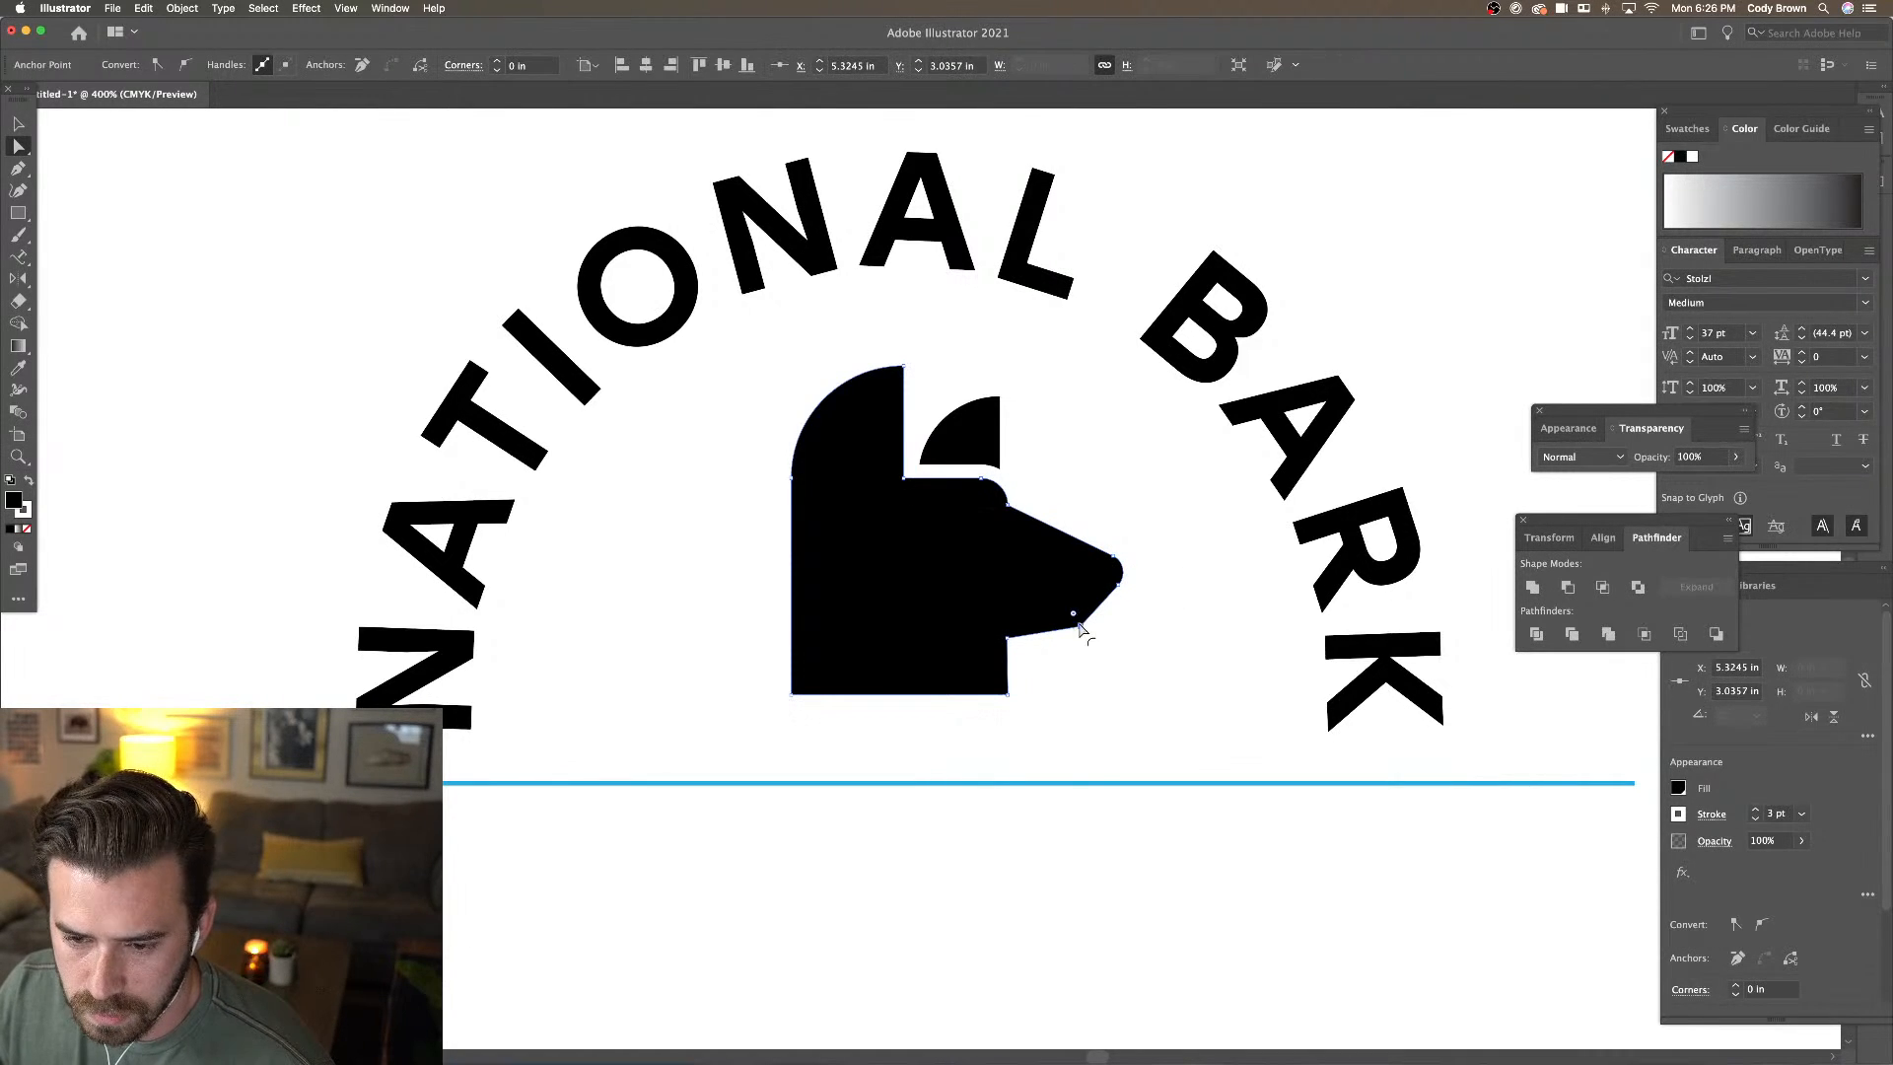
pyautogui.moveTo(1074, 614); pyautogui.dragTo(1069, 604)
pyautogui.click(1065, 732)
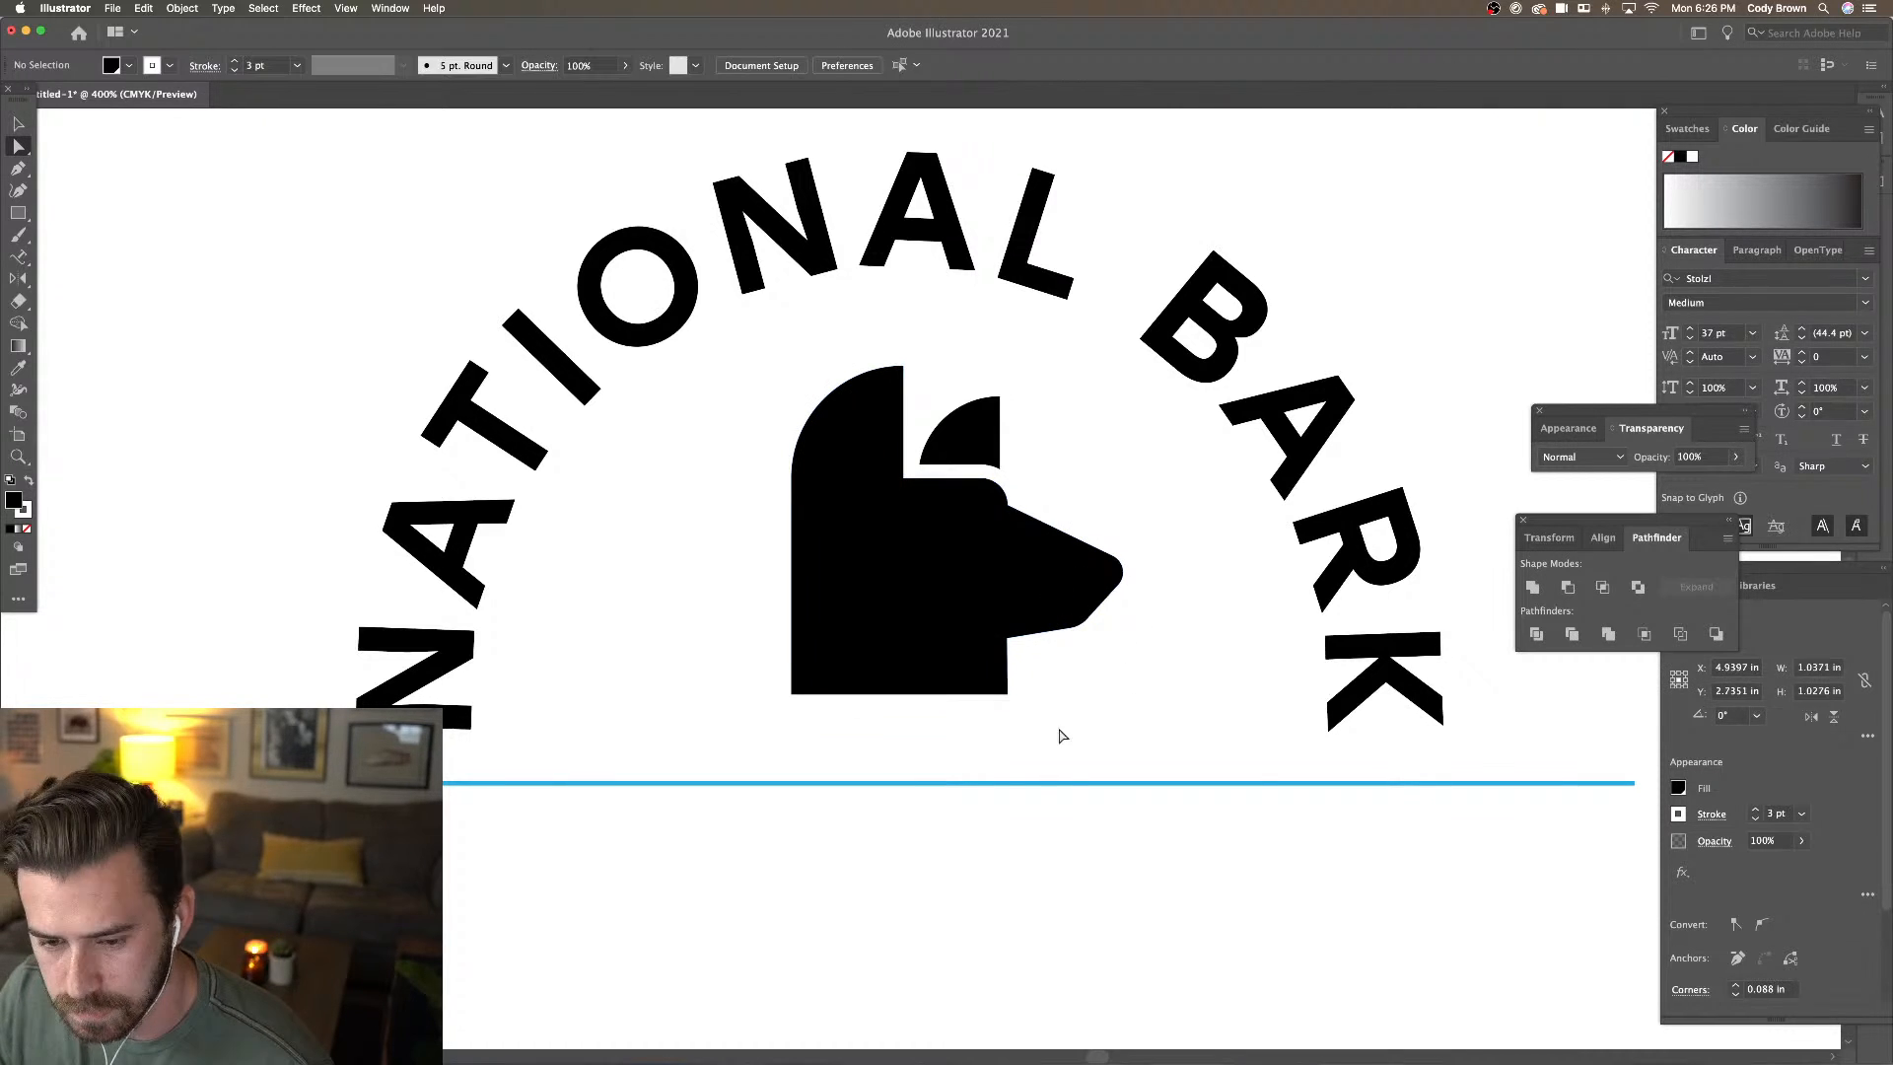
# Round the corner where the jaw meets the neck
pyautogui.click(1001, 688)
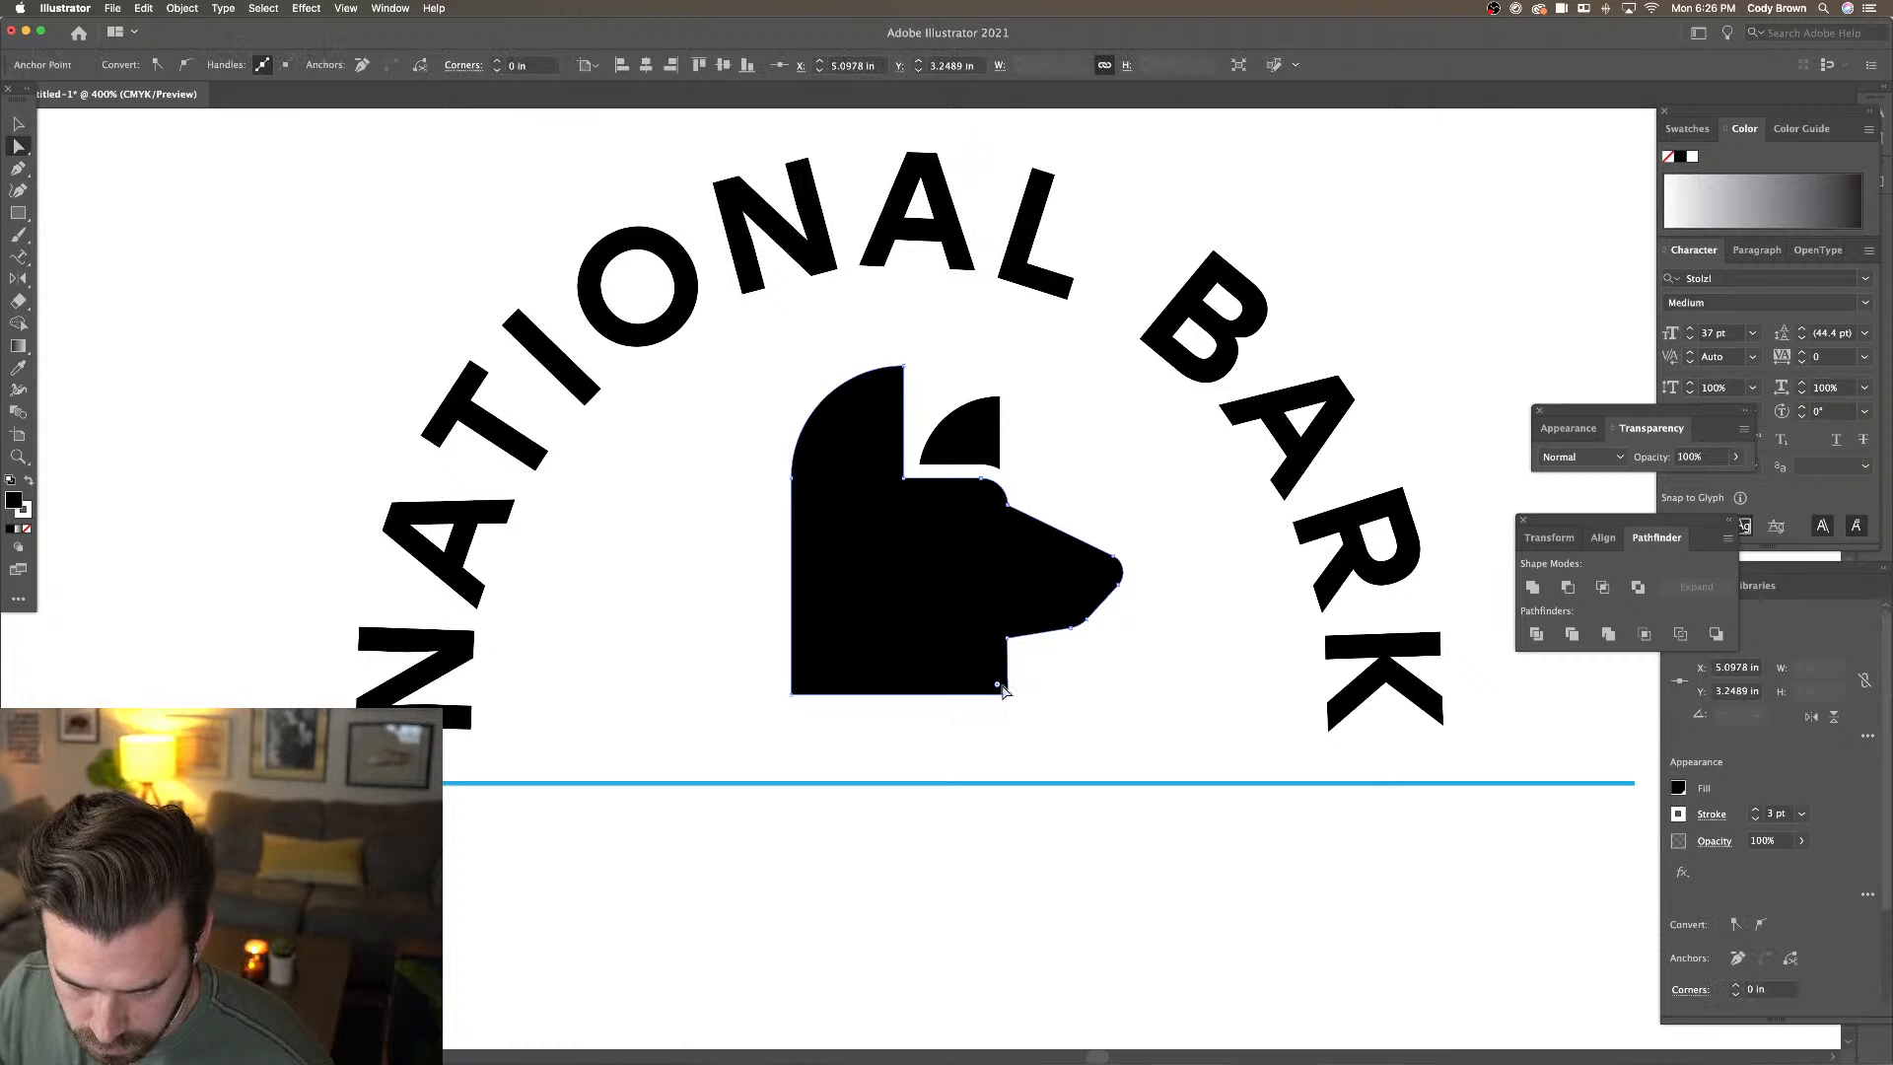
pyautogui.click(1010, 641)
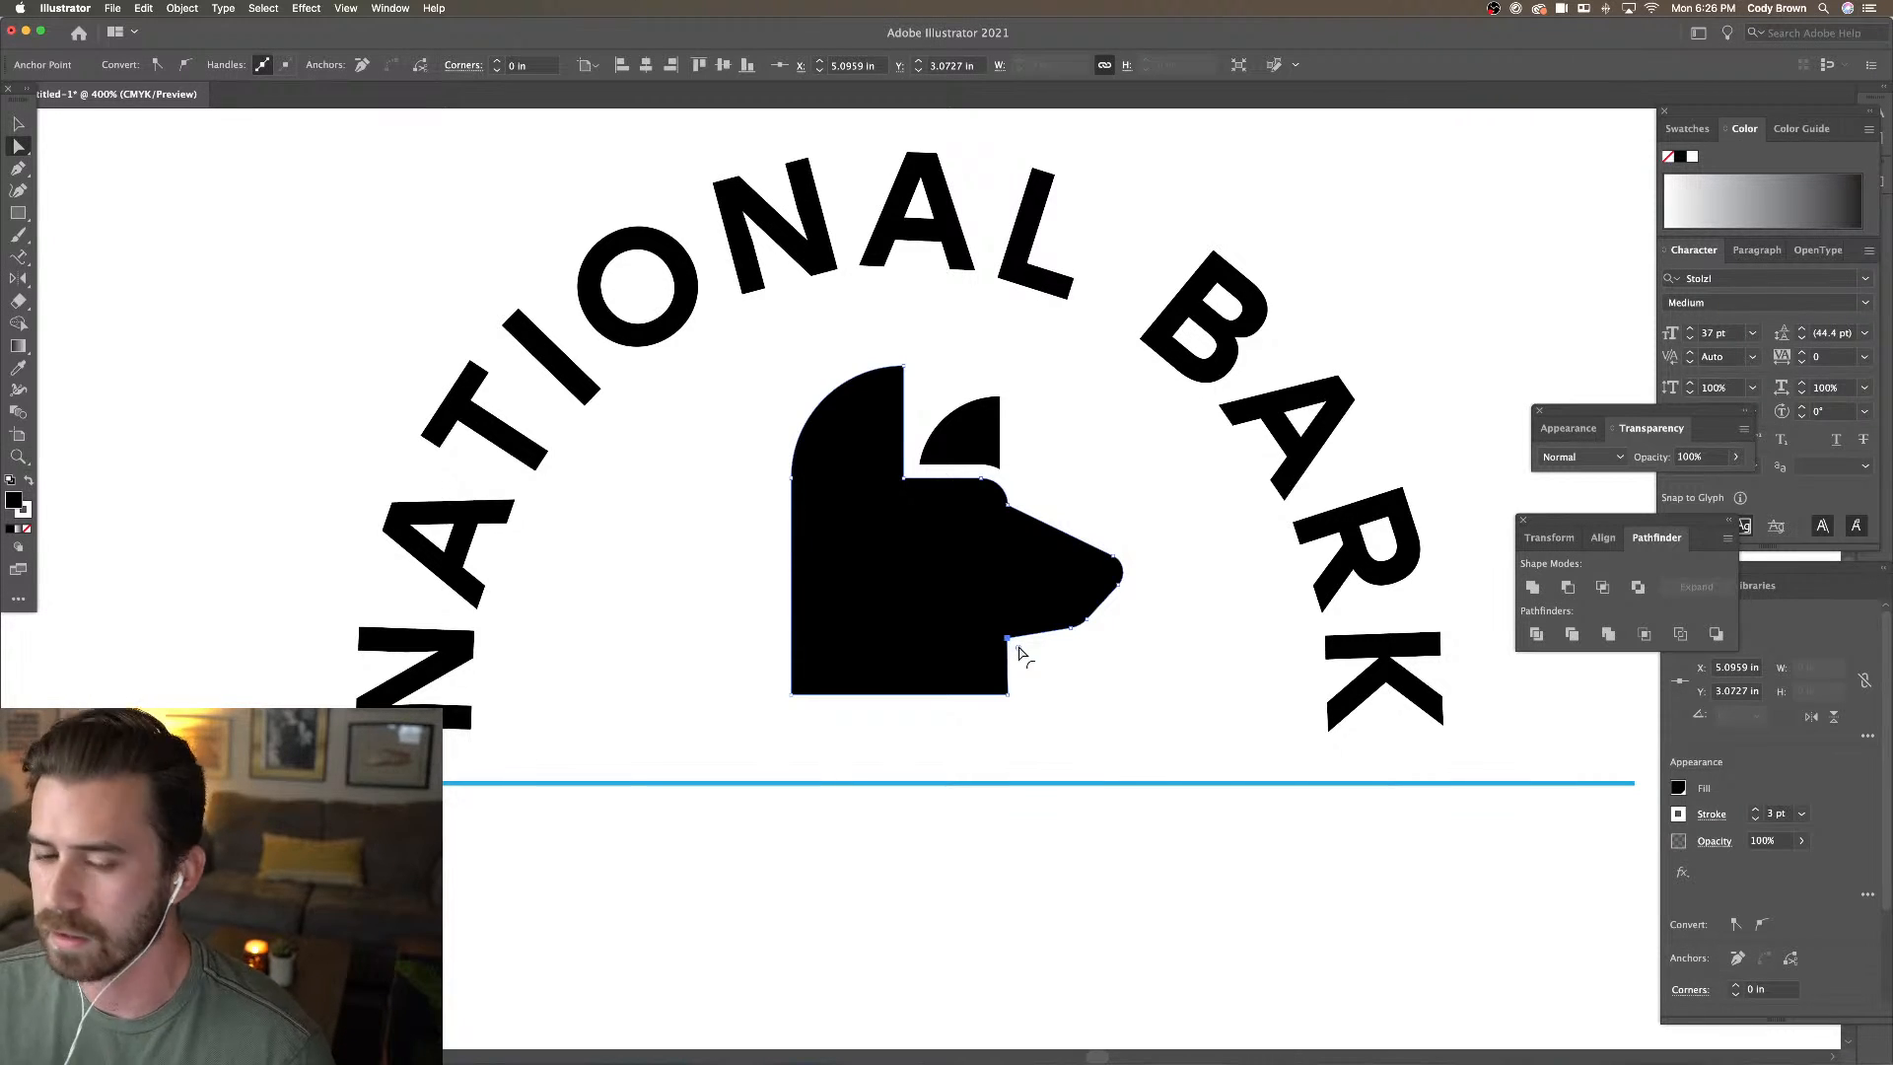
pyautogui.moveTo(1013, 643)
pyautogui.mouseDown()
pyautogui.moveTo(1036, 659)
pyautogui.moveTo(1015, 700)
pyautogui.moveTo(982, 696)
pyautogui.moveTo(994, 668)
pyautogui.mouseUp()
pyautogui.click(1016, 700)
pyautogui.click(1006, 661)
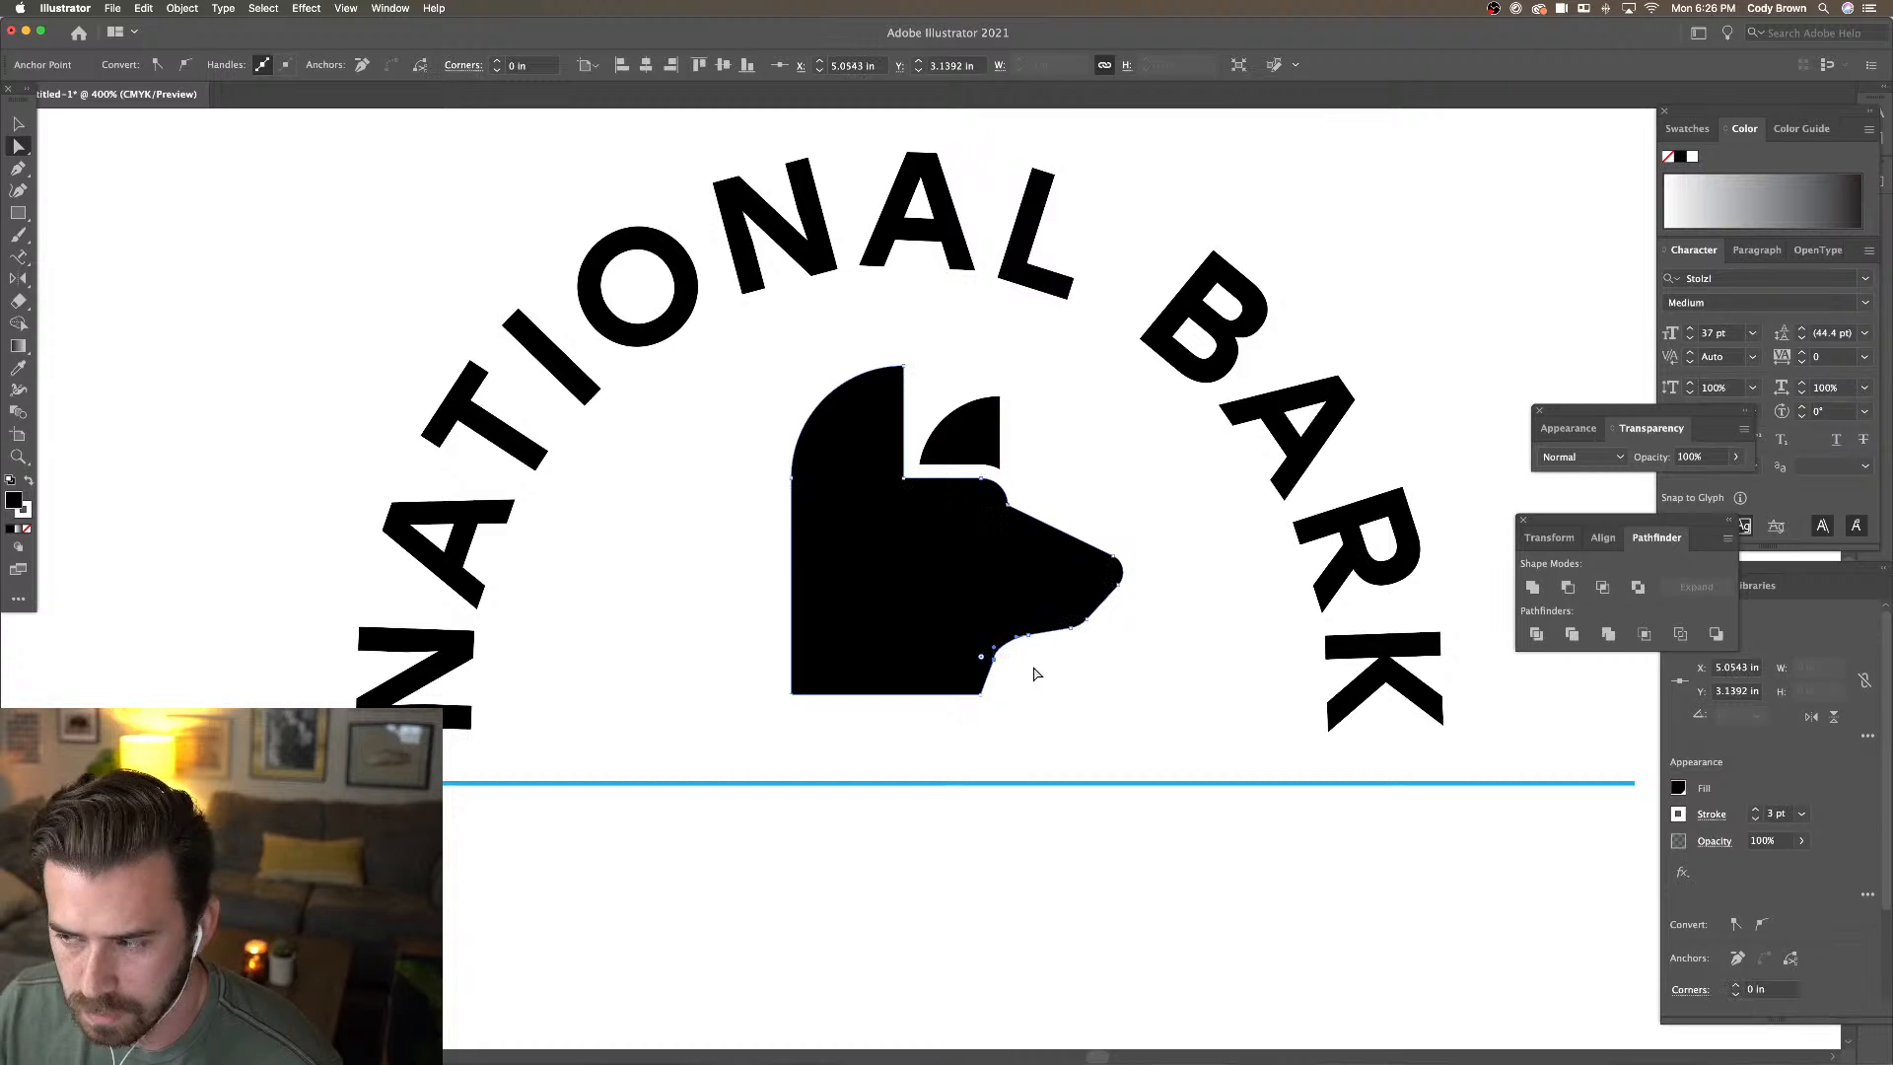
pyautogui.click(1065, 678)
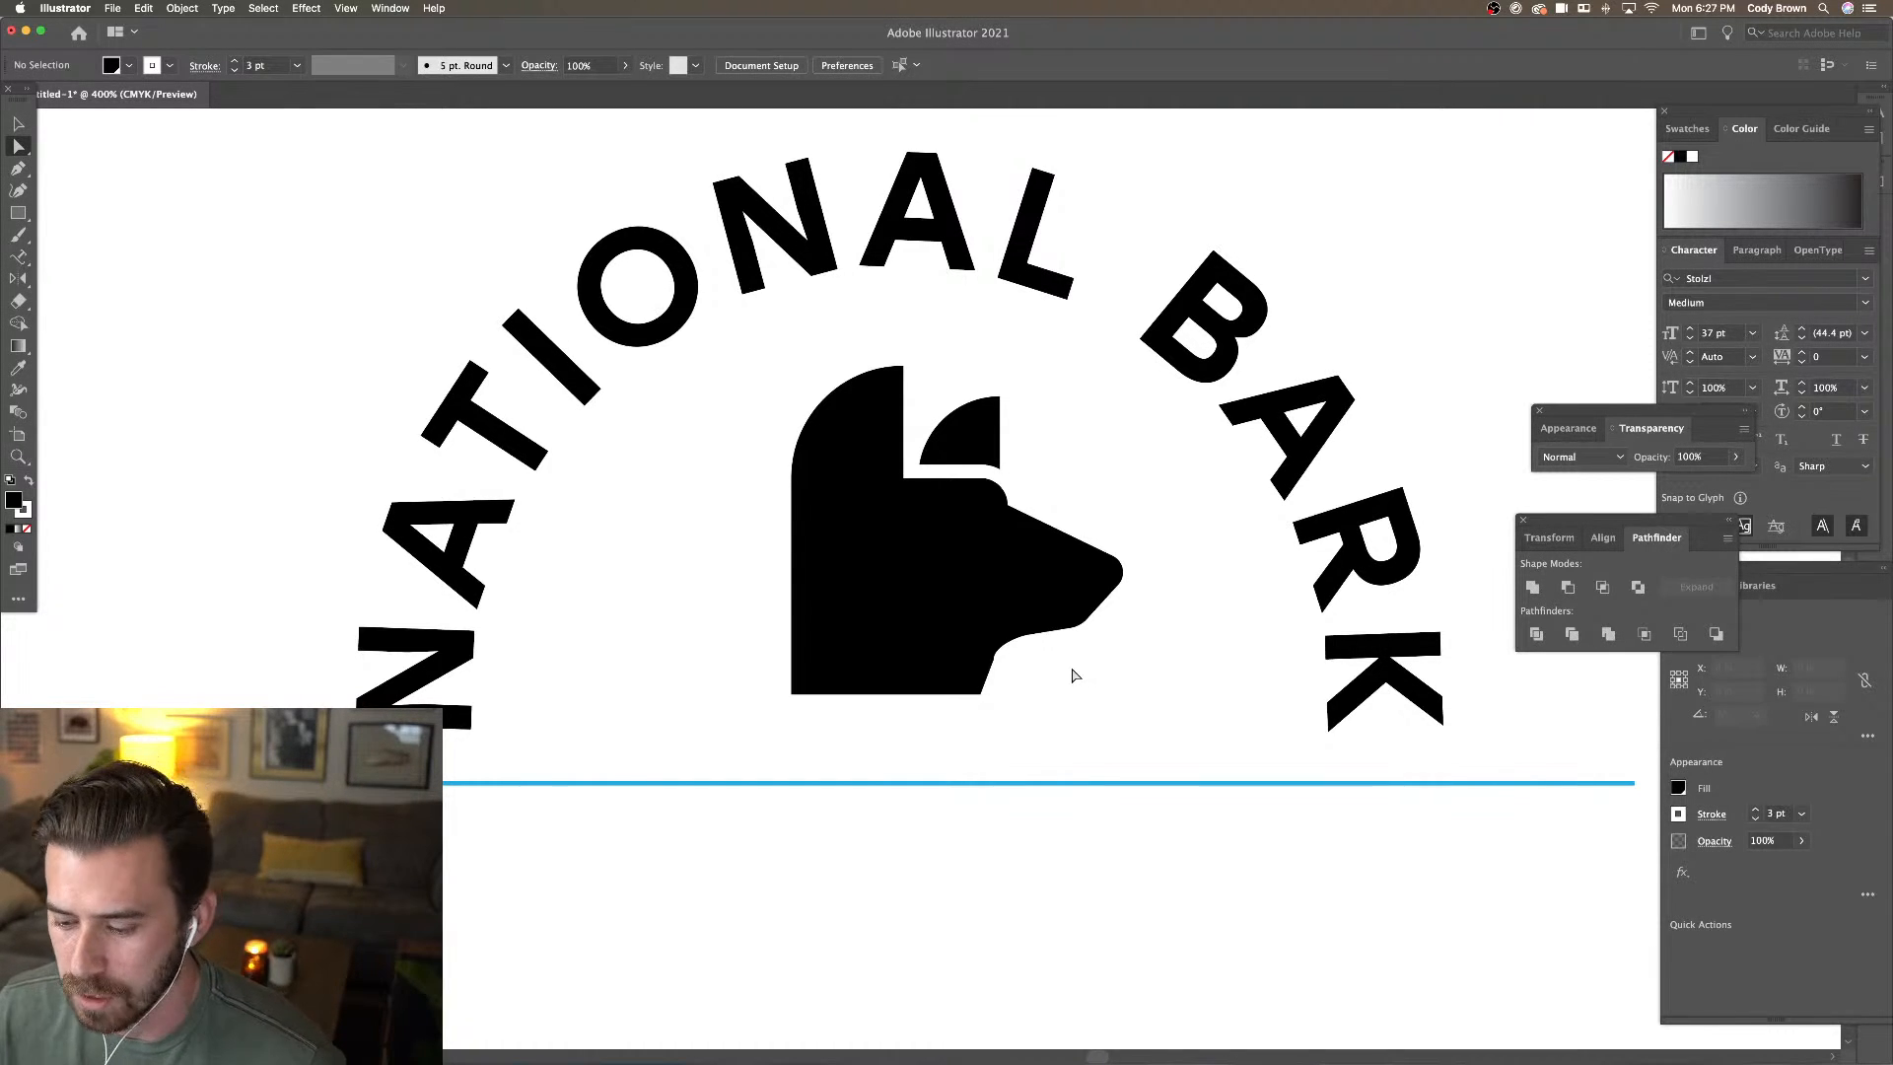
# Drag a direction handle to smooth the curve of the jaw's inner corner
pyautogui.press('super+minus')
pyautogui.press('super+minus')
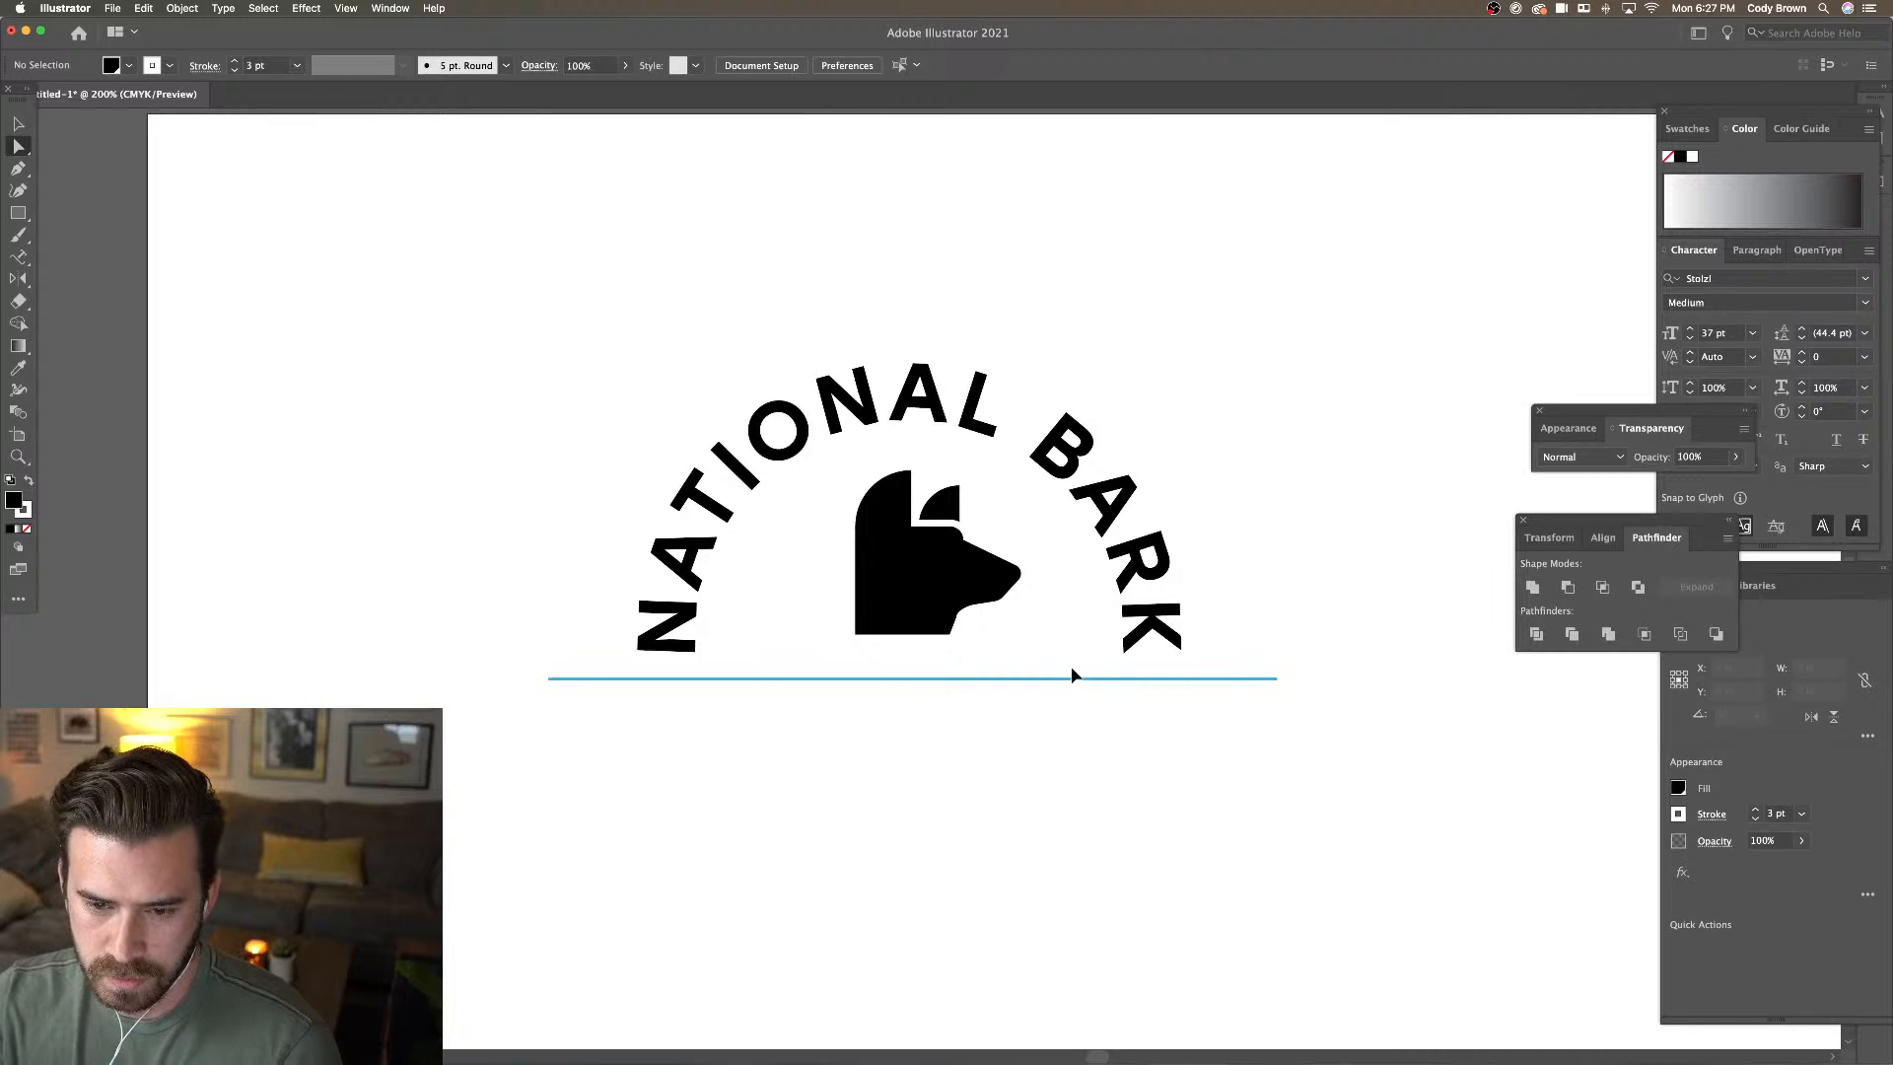
pyautogui.press('super+equal')
pyautogui.press('super+equal')
pyautogui.click(990, 655)
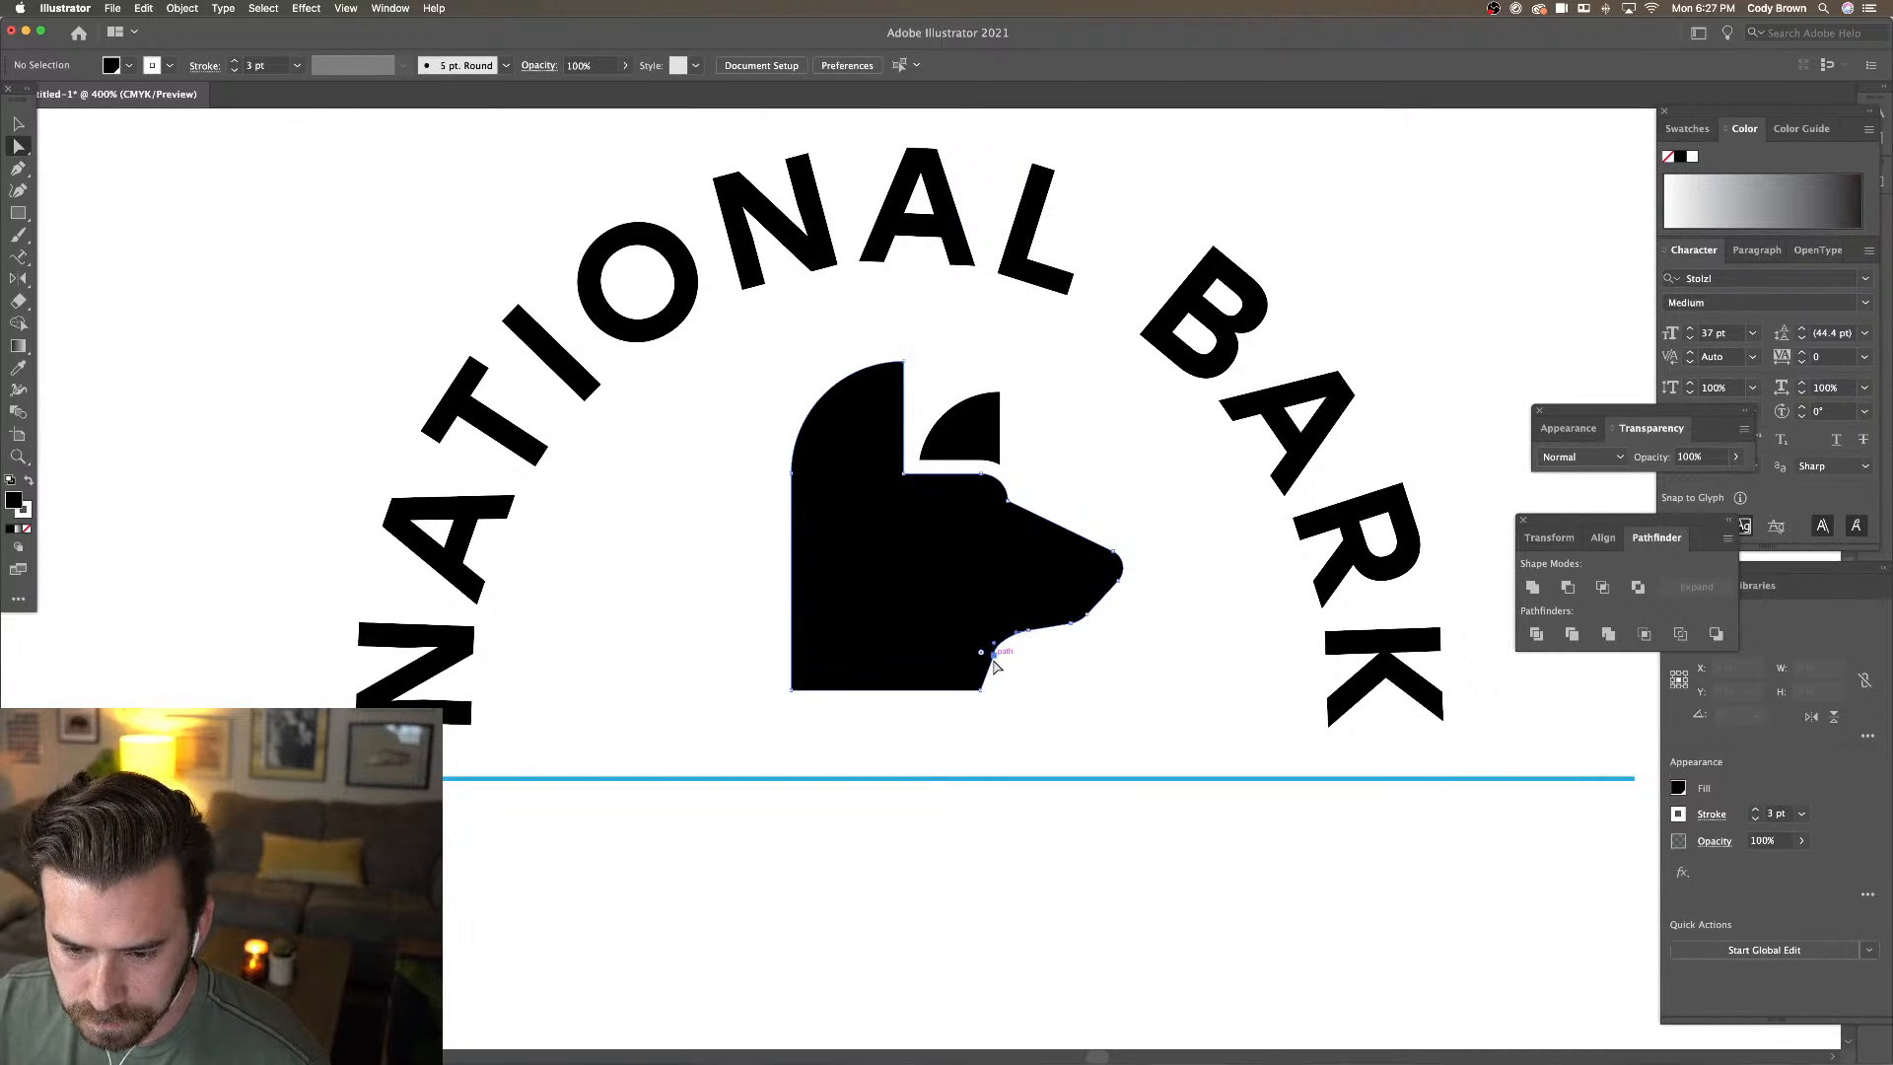
pyautogui.press('super+equal')
pyautogui.press('super+equal')
pyautogui.press('super+equal')
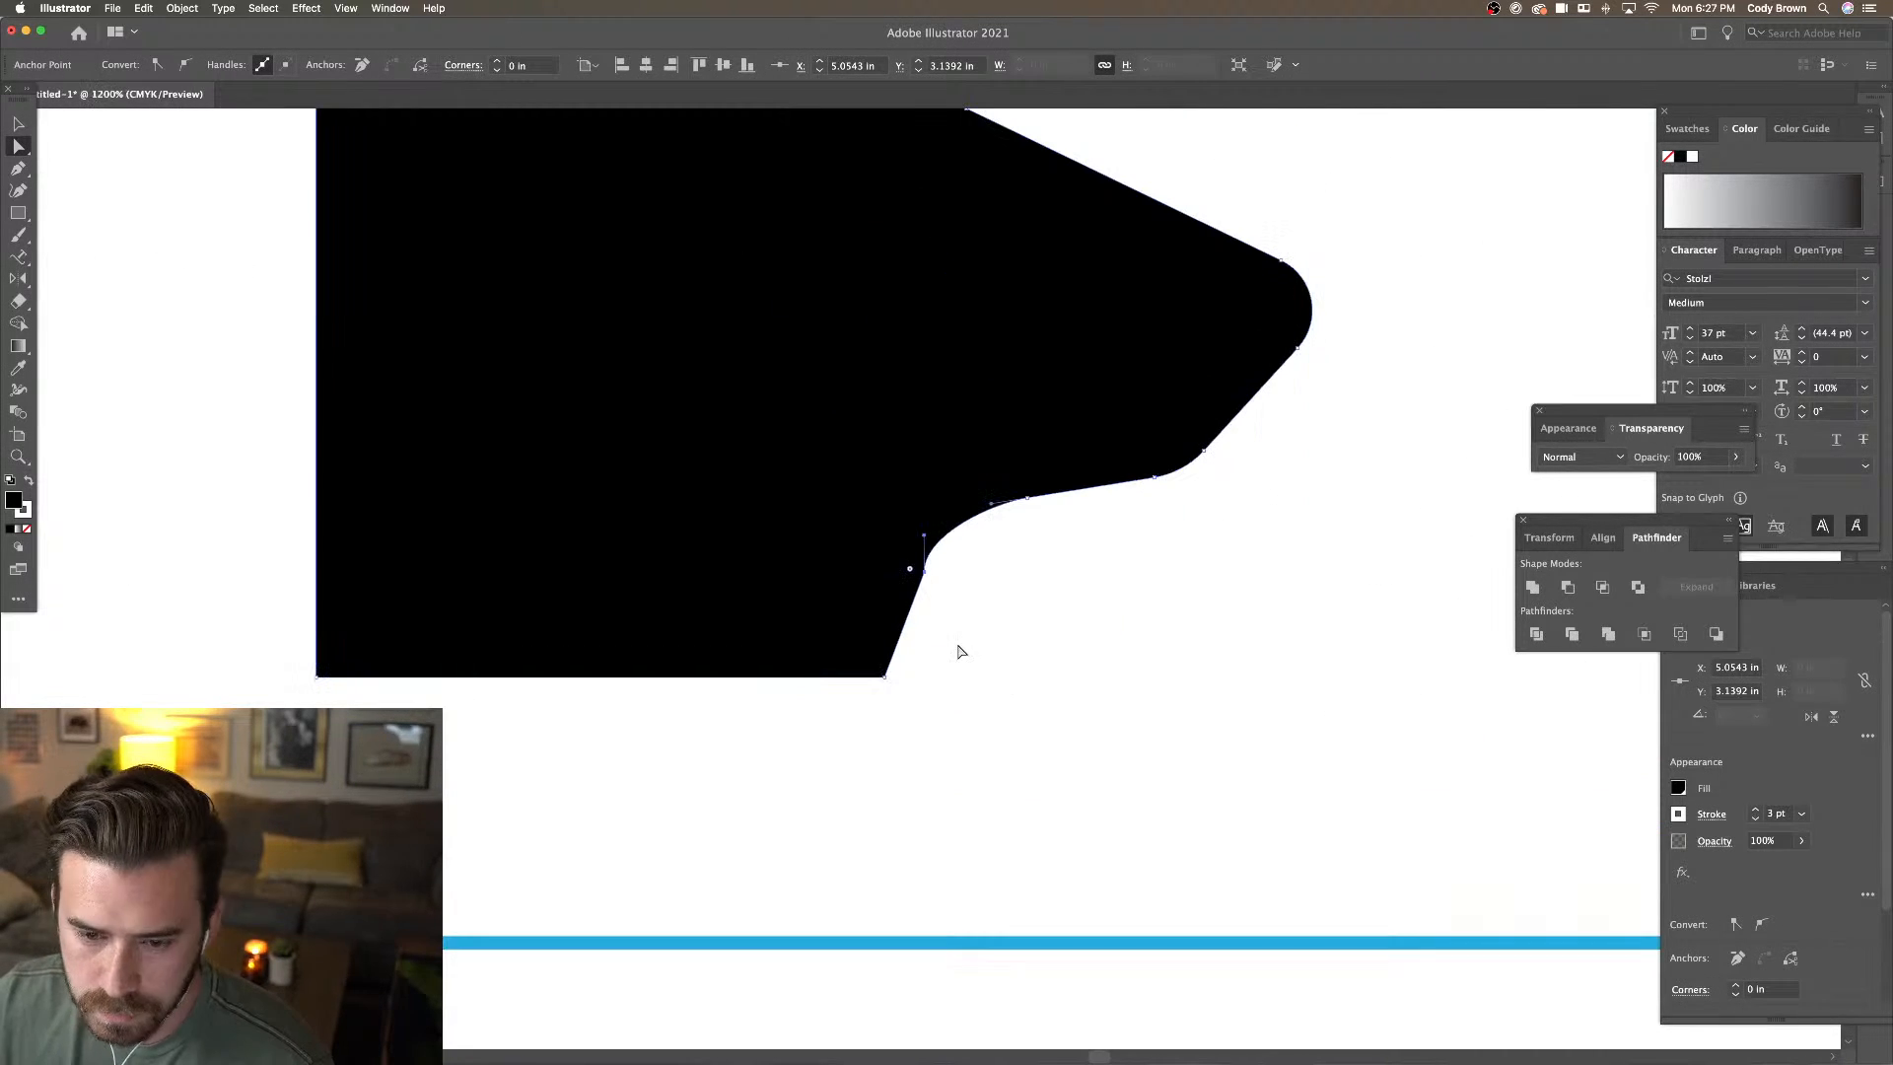
pyautogui.moveTo(923, 536); pyautogui.dragTo(942, 540)
pyautogui.click(967, 558)
pyautogui.press('super+minus')
pyautogui.press('super+minus')
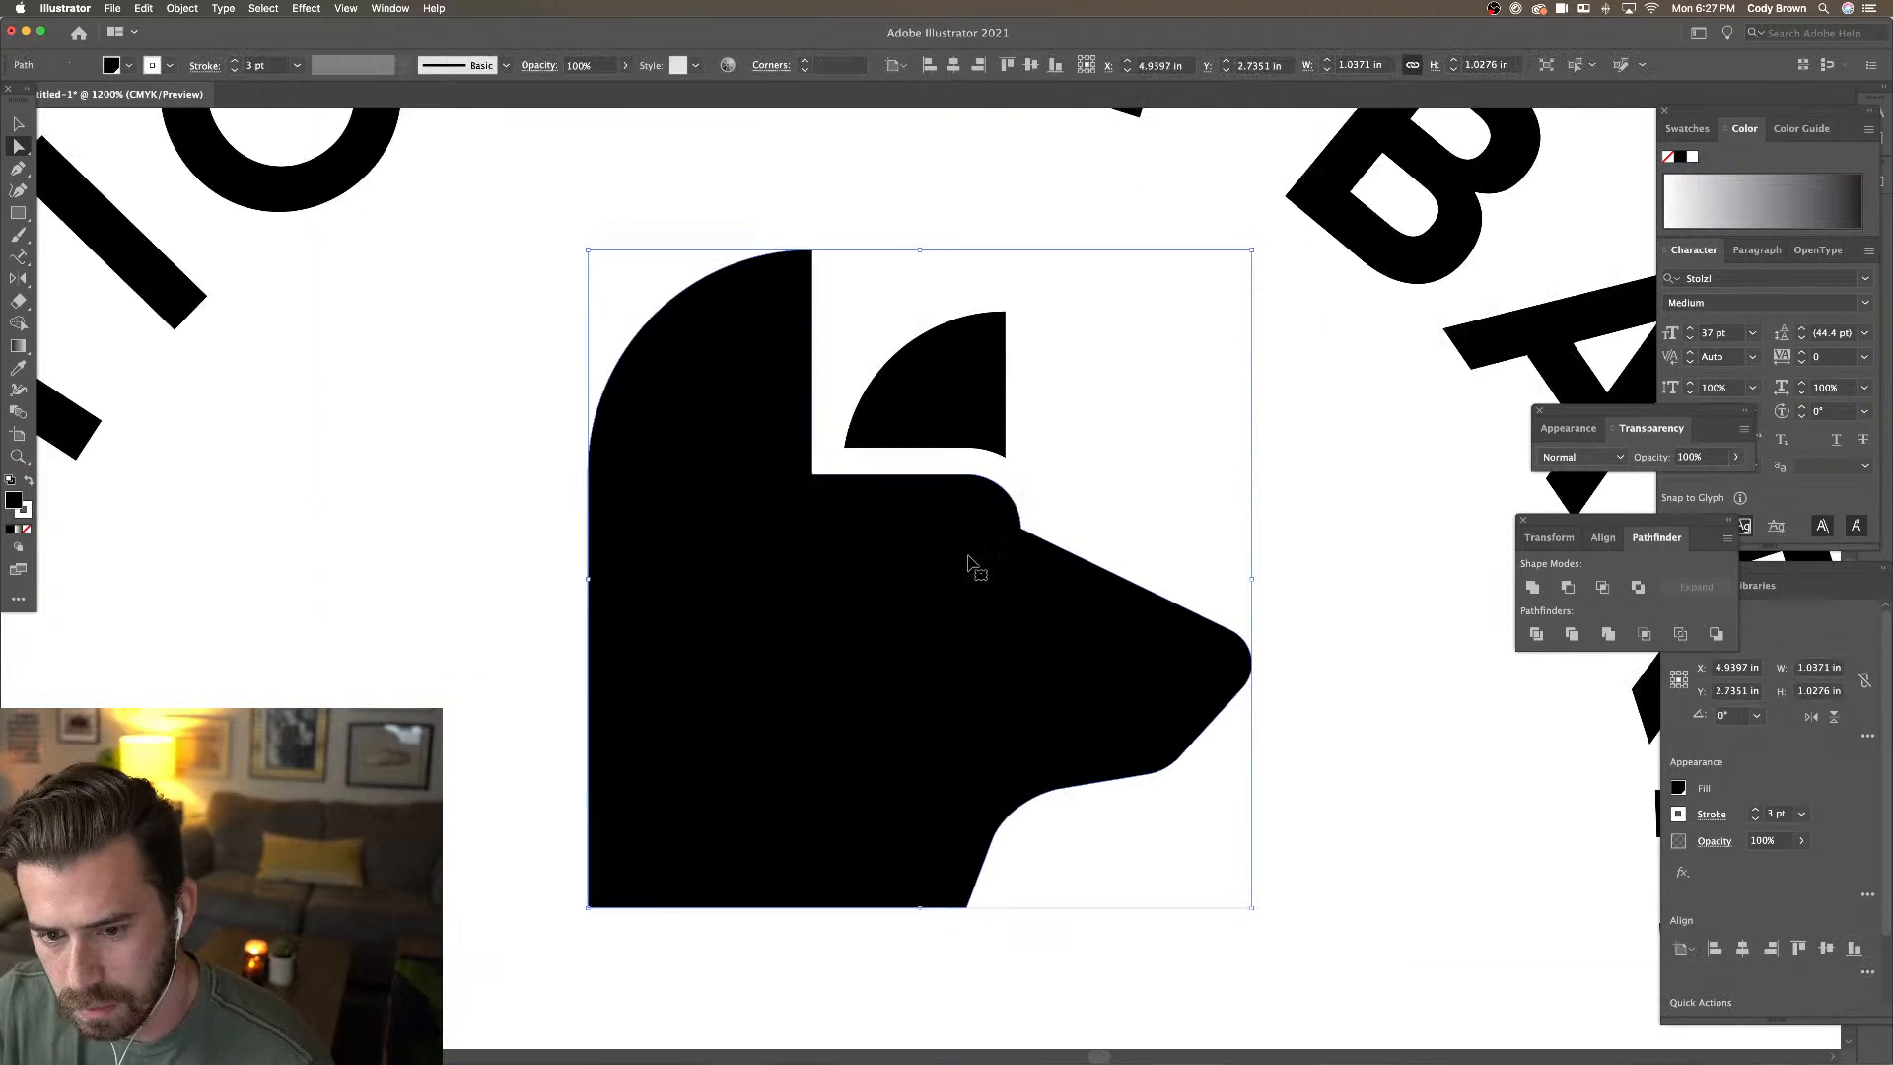
pyautogui.click(1192, 602)
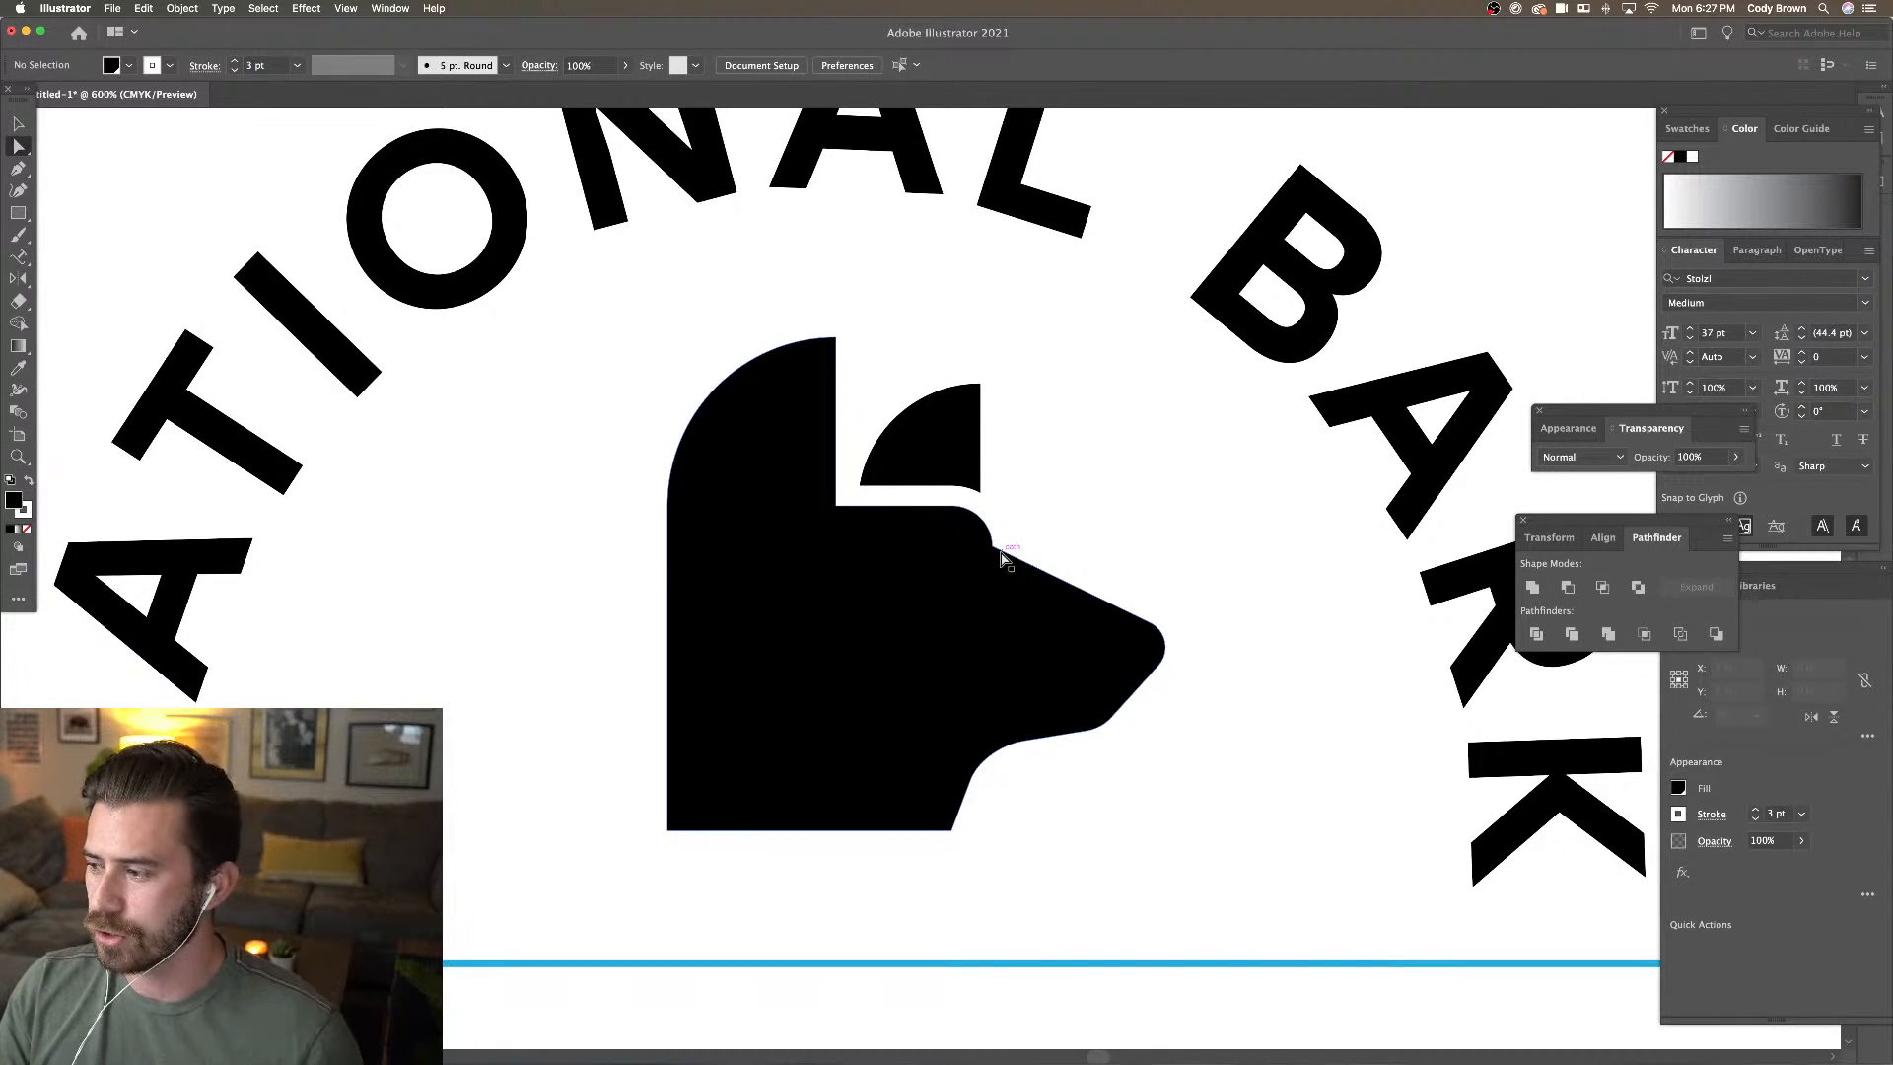
# Round the corner where the forehead meets the snout
pyautogui.click(1003, 551)
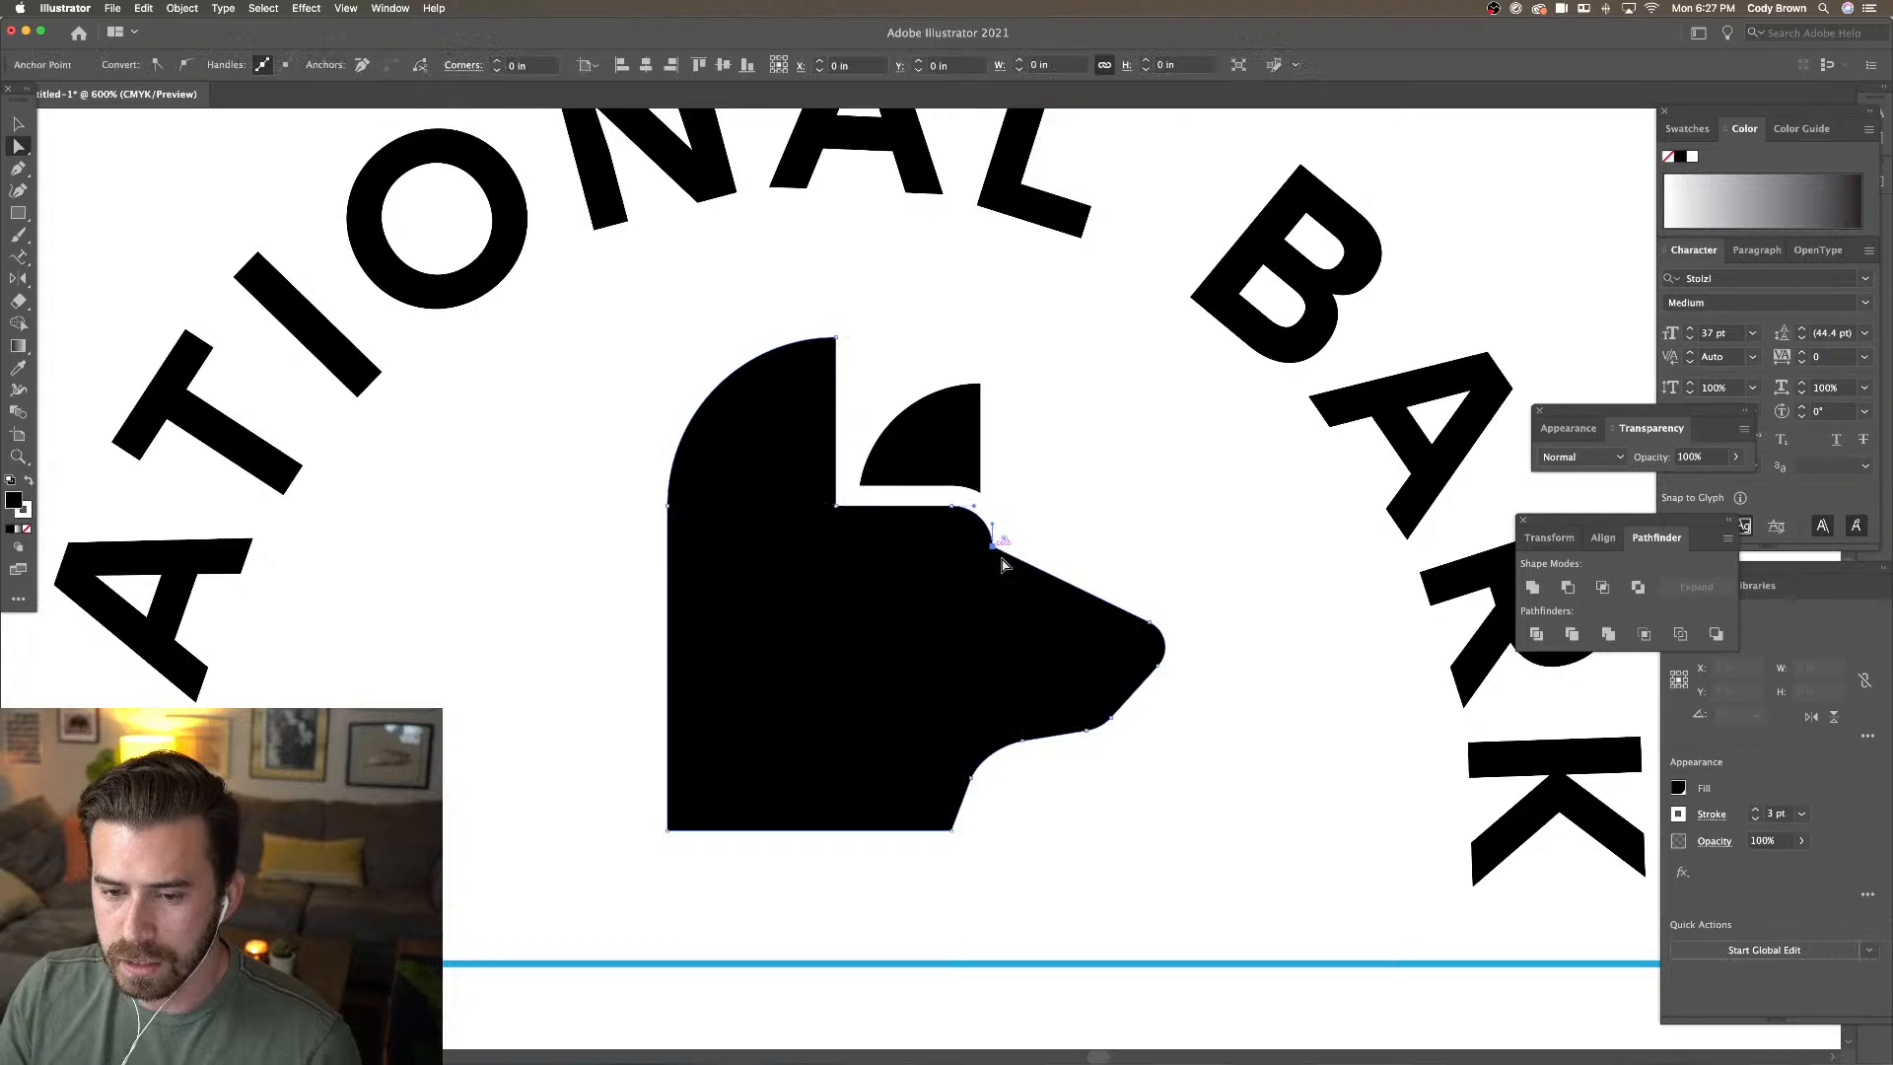
pyautogui.moveTo(1005, 539); pyautogui.dragTo(1018, 536)
pyautogui.click(1161, 542)
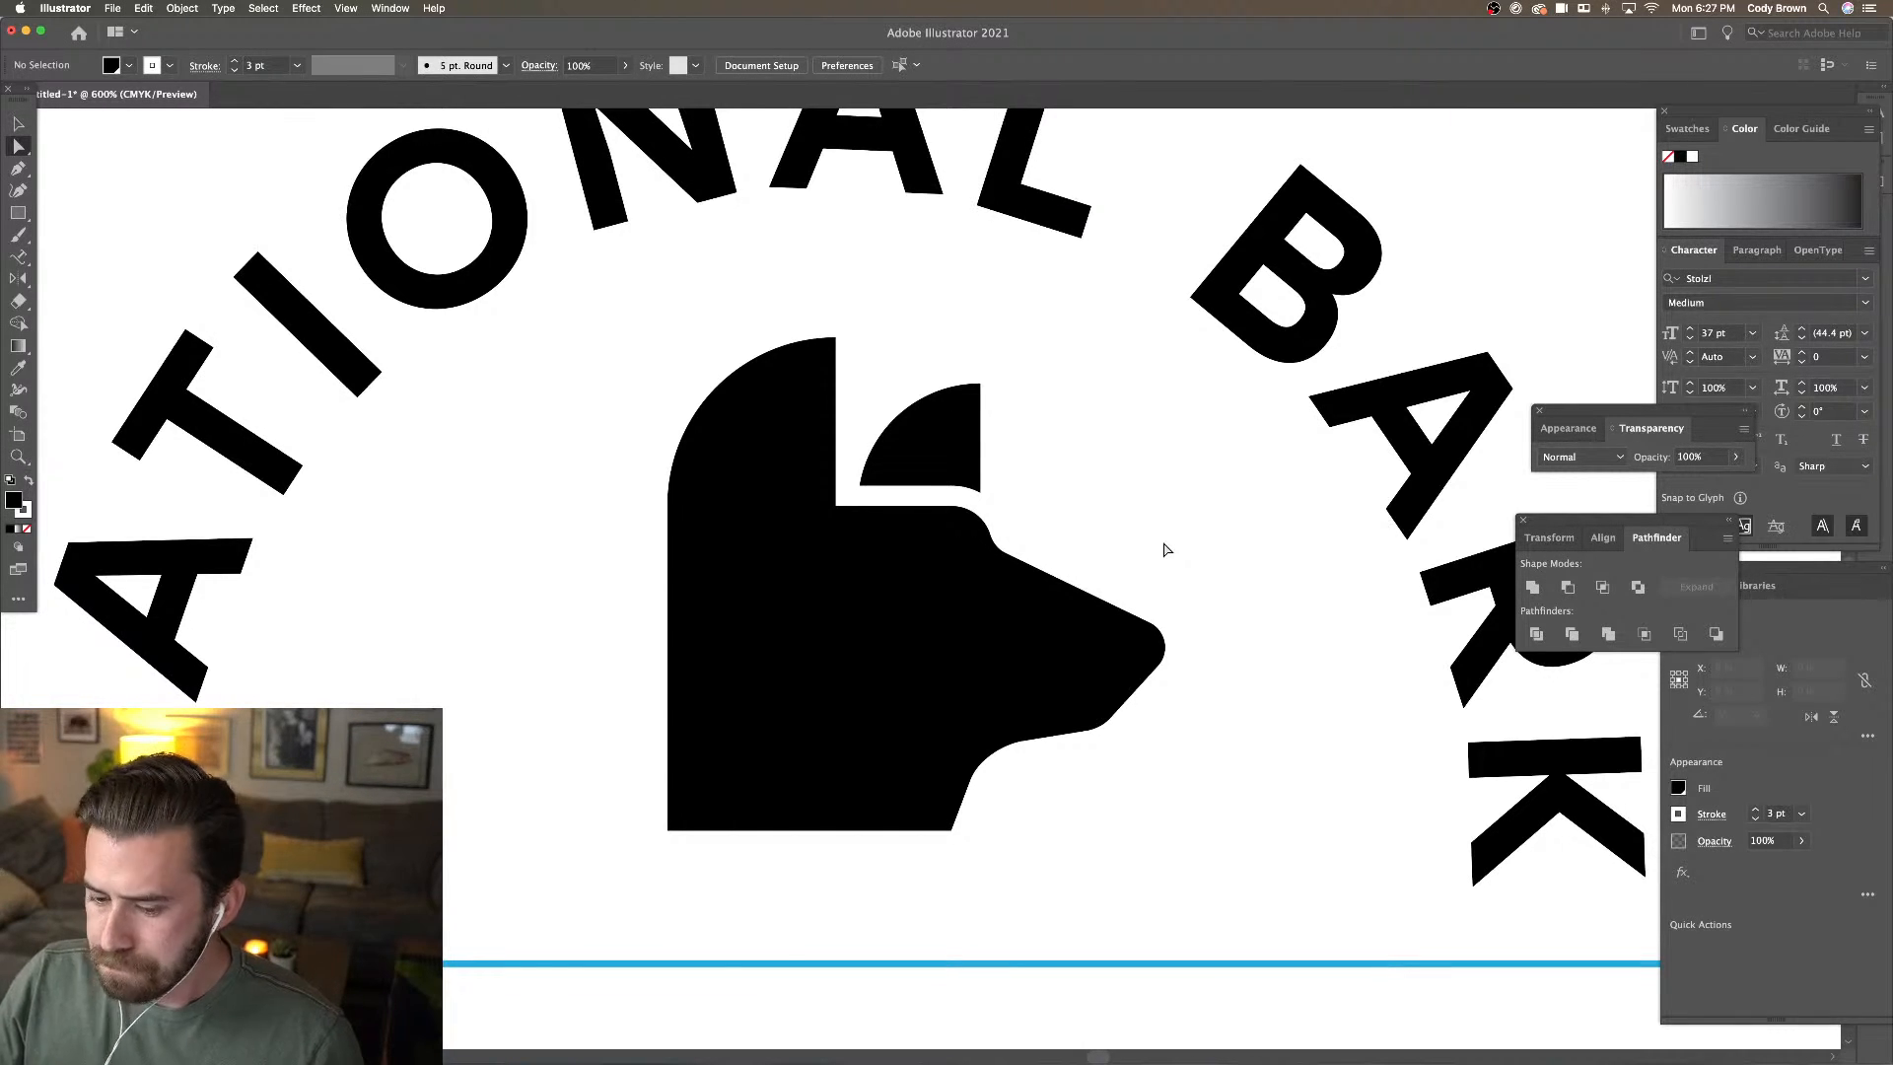
# Raise the head's bottom-left anchor so the base slants diagonally upward
pyautogui.click(948, 820)
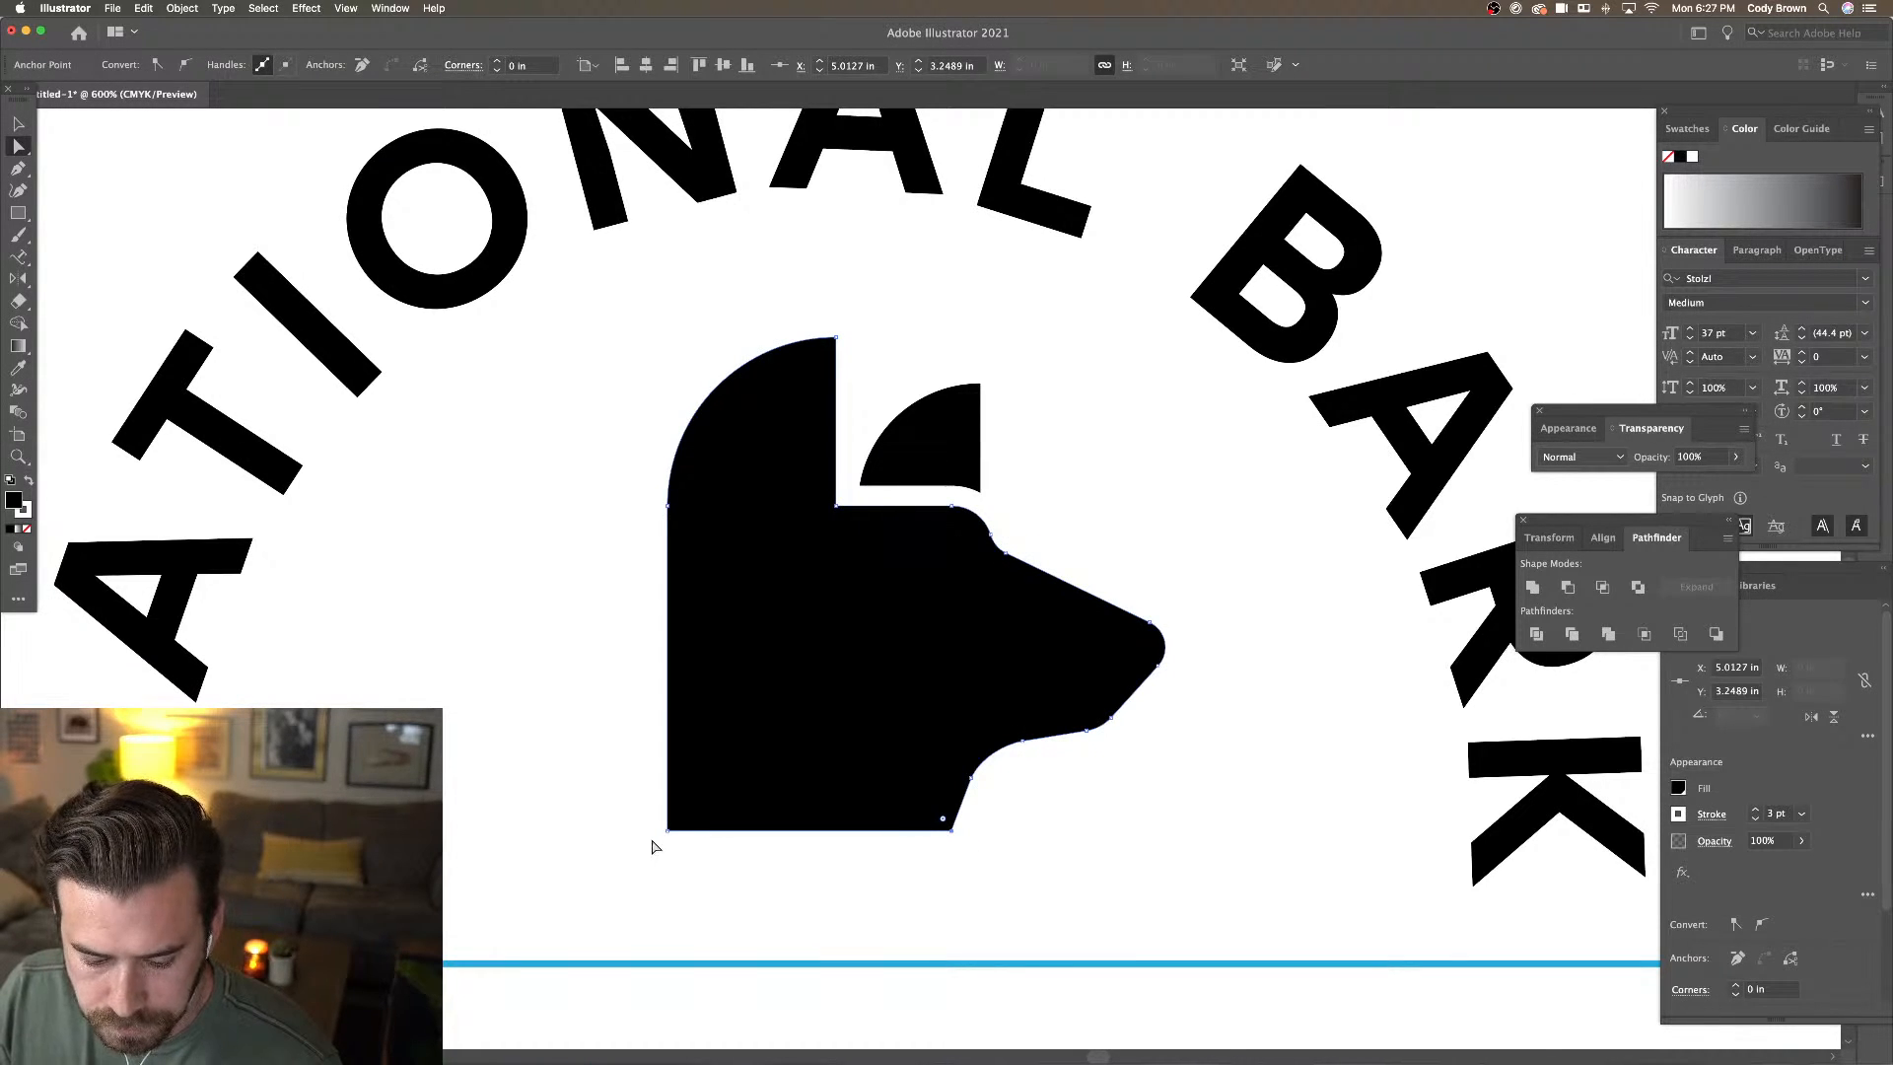
pyautogui.moveTo(670, 832); pyautogui.dragTo(672, 717)
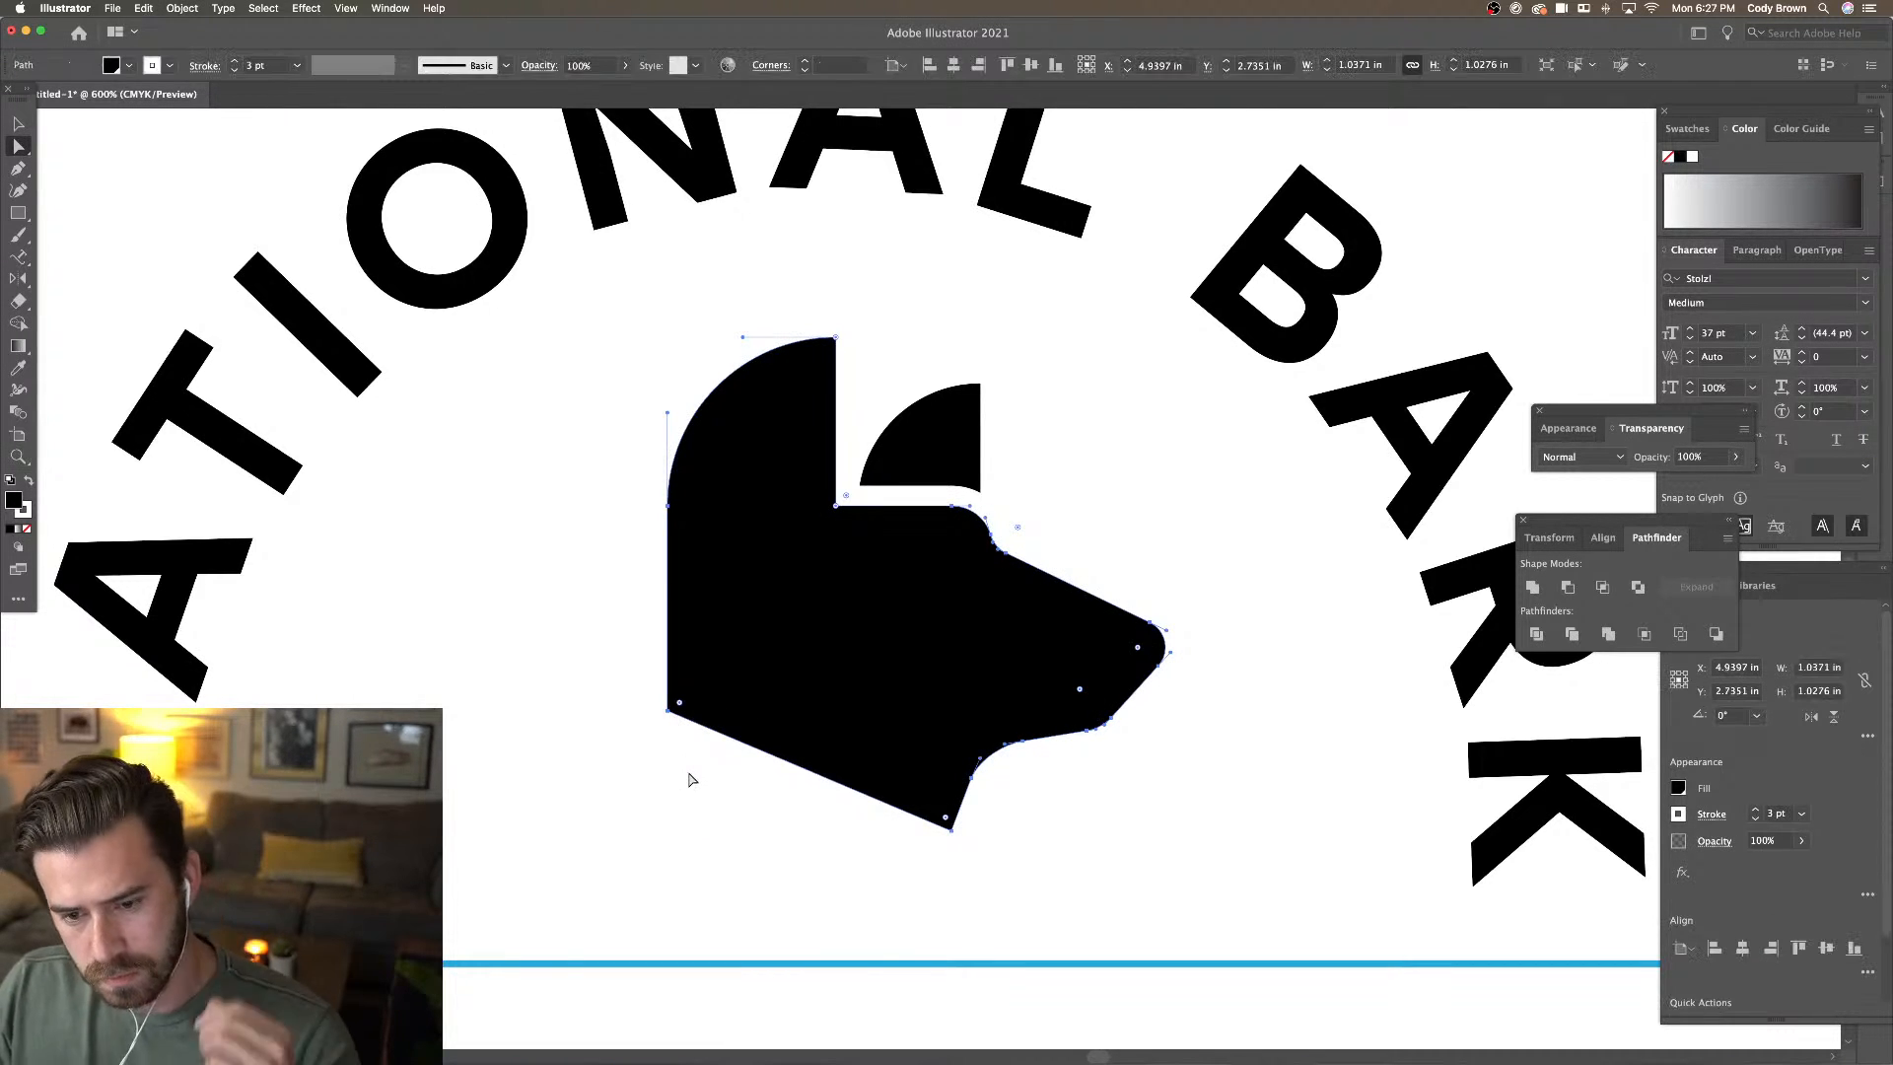
pyautogui.press('super+minus')
pyautogui.press('super+minus')
pyautogui.click(665, 443)
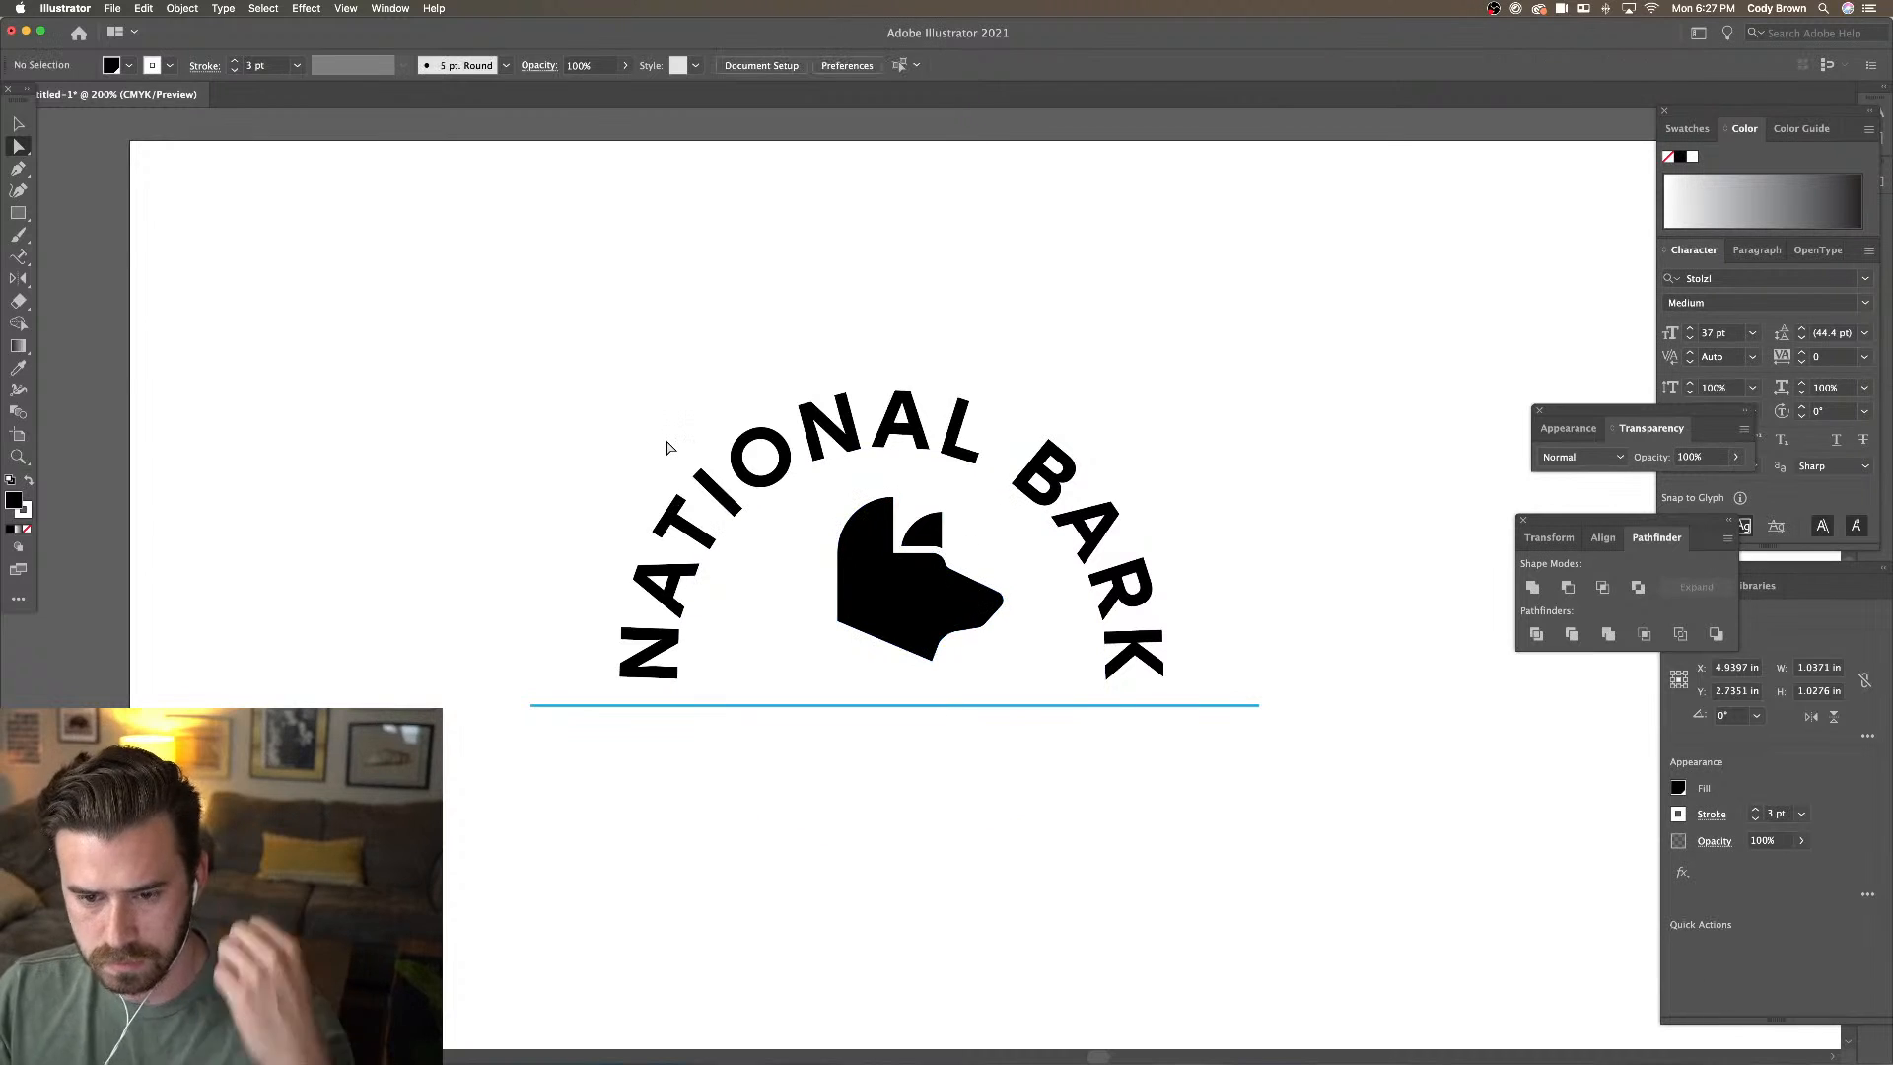
# Lock the curved NATIONAL BARK text with Object > Lock > Selection
pyautogui.press('super+plus')
pyautogui.press('super+plus')
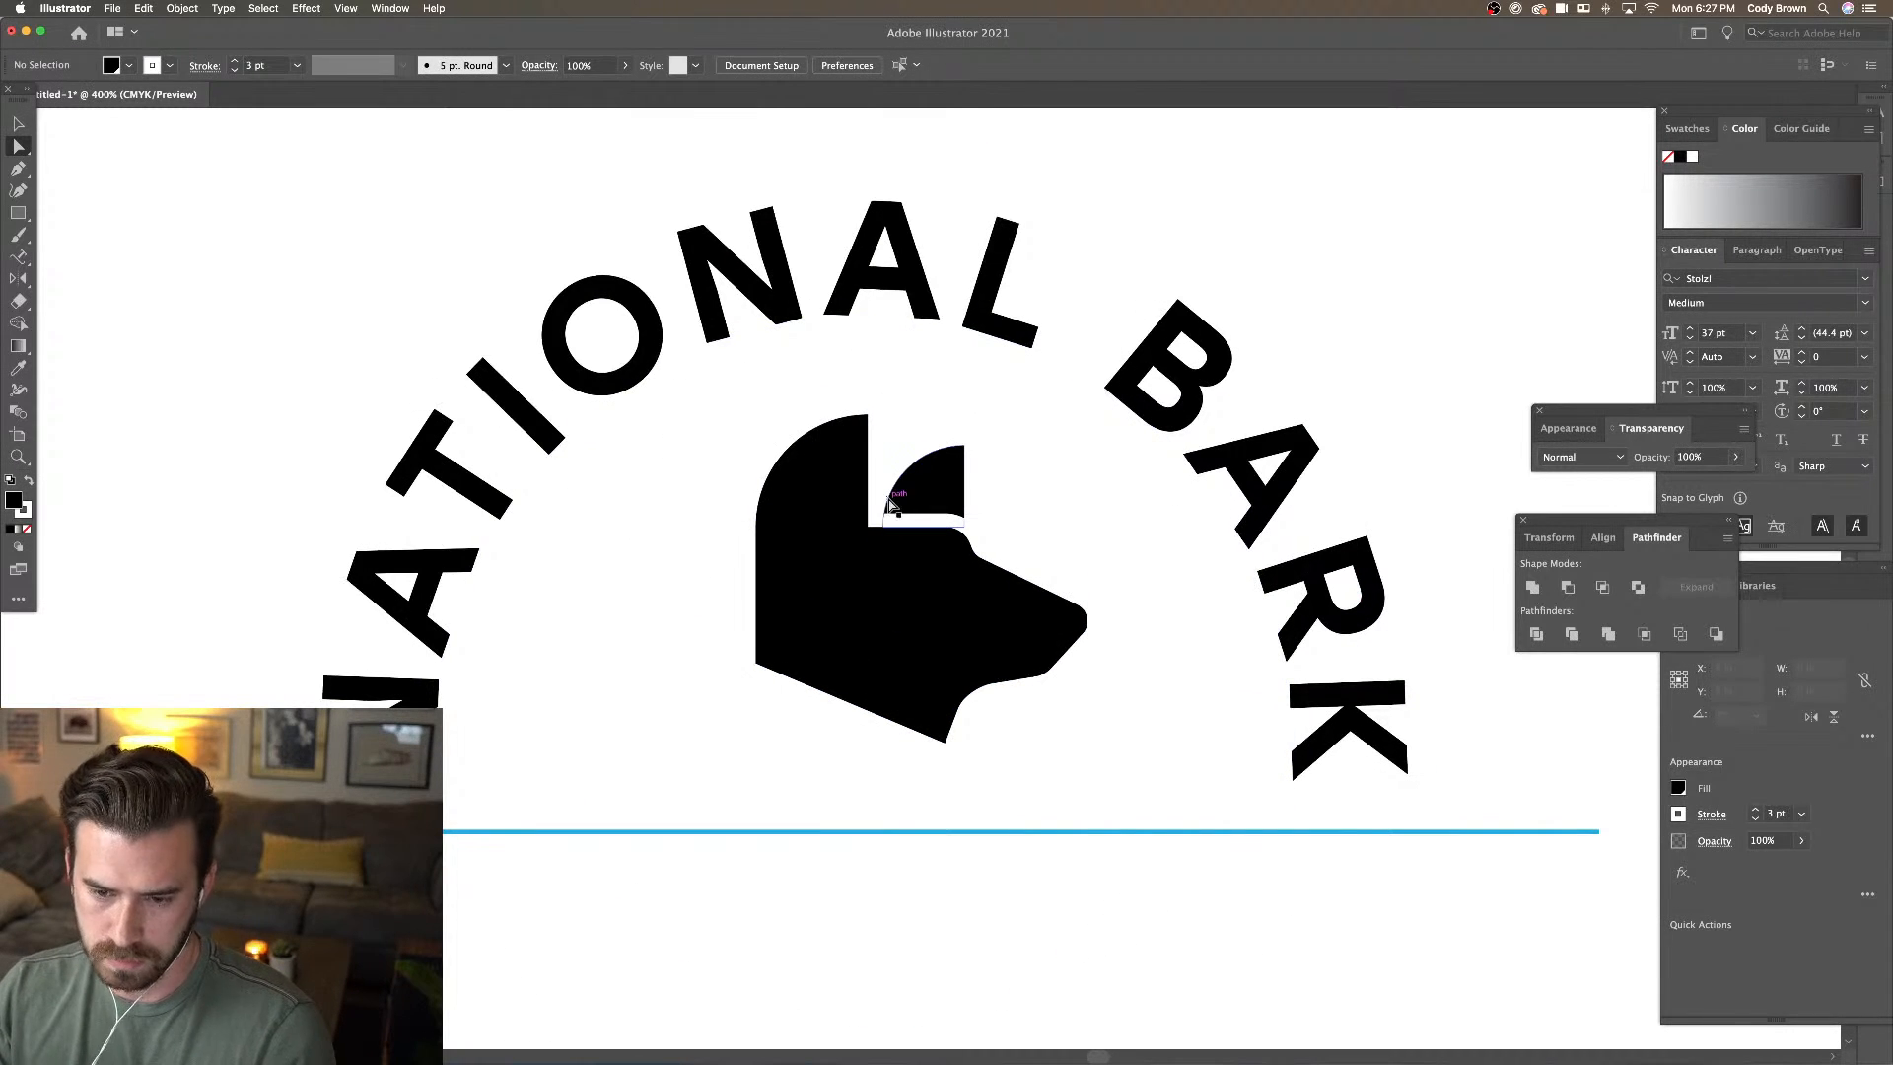
pyautogui.press('super+a')
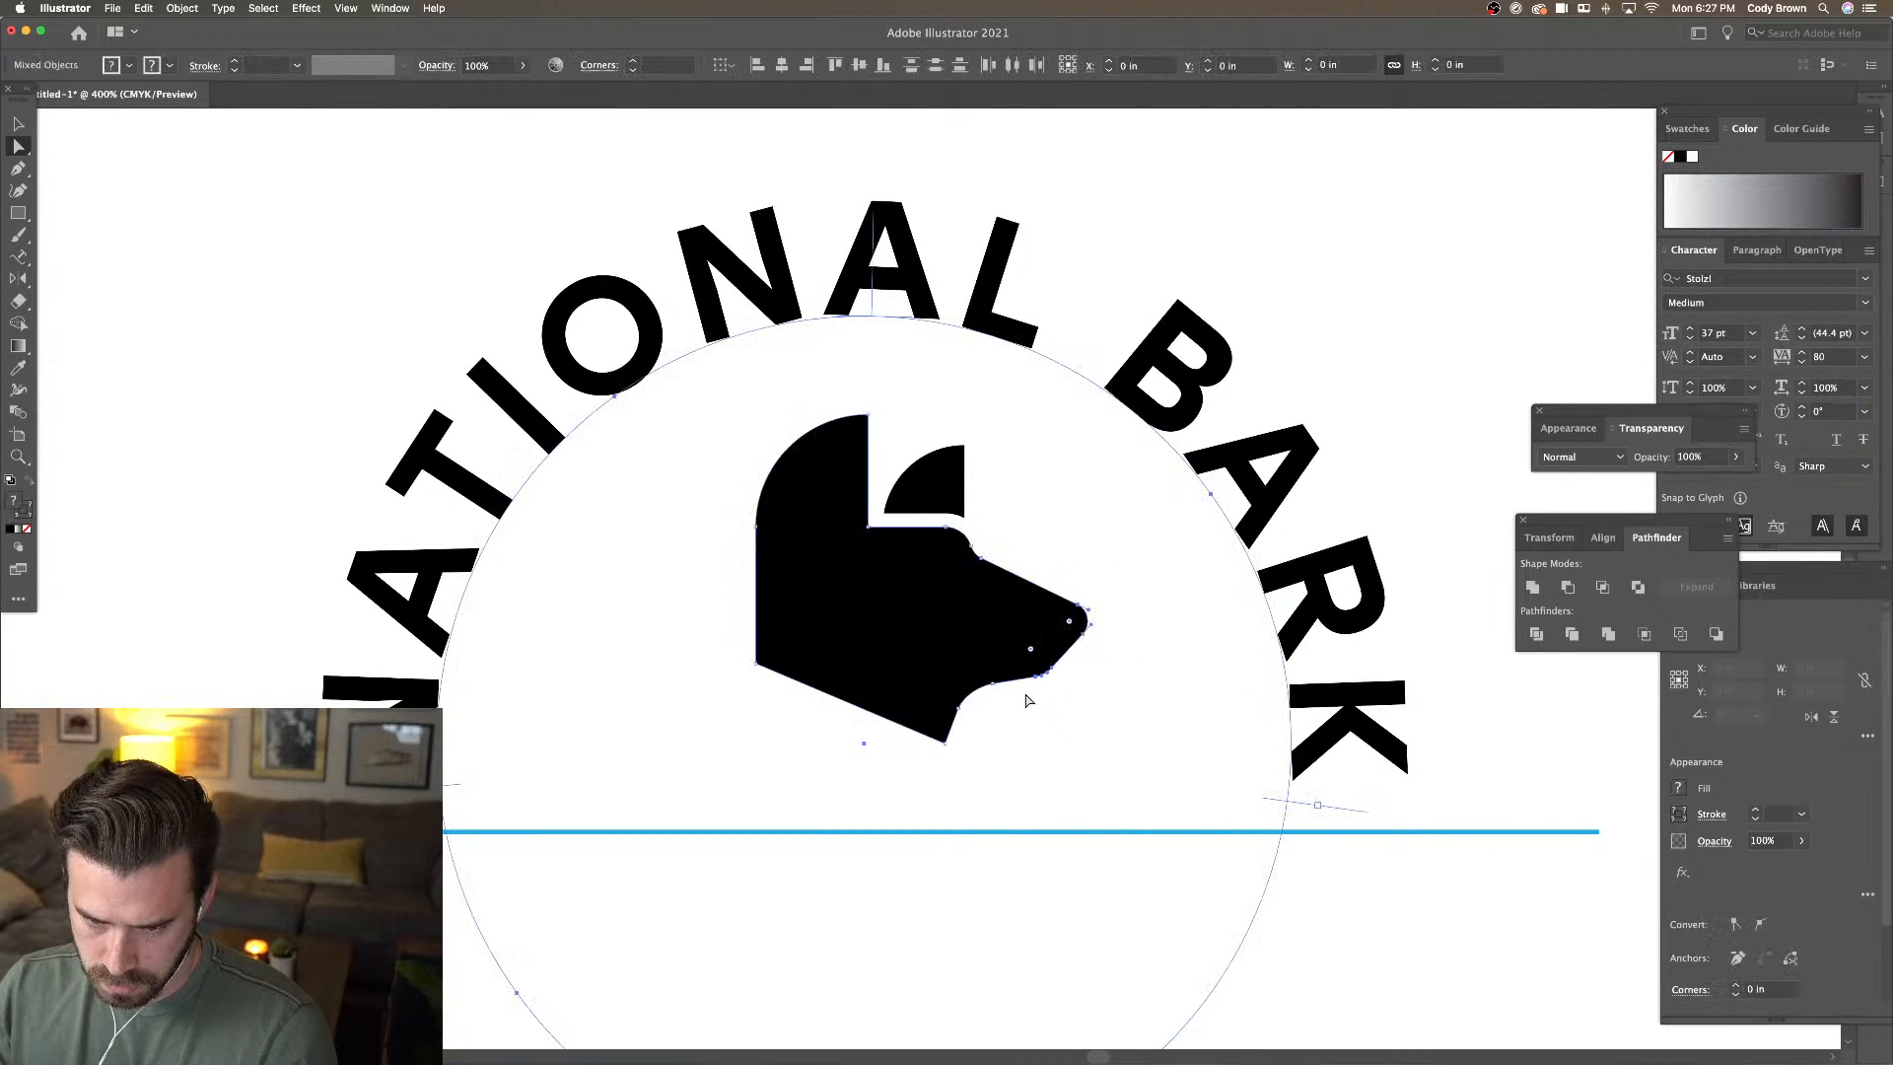
pyautogui.keyDown('shift'); pyautogui.click(1278, 578); pyautogui.keyUp('shift')
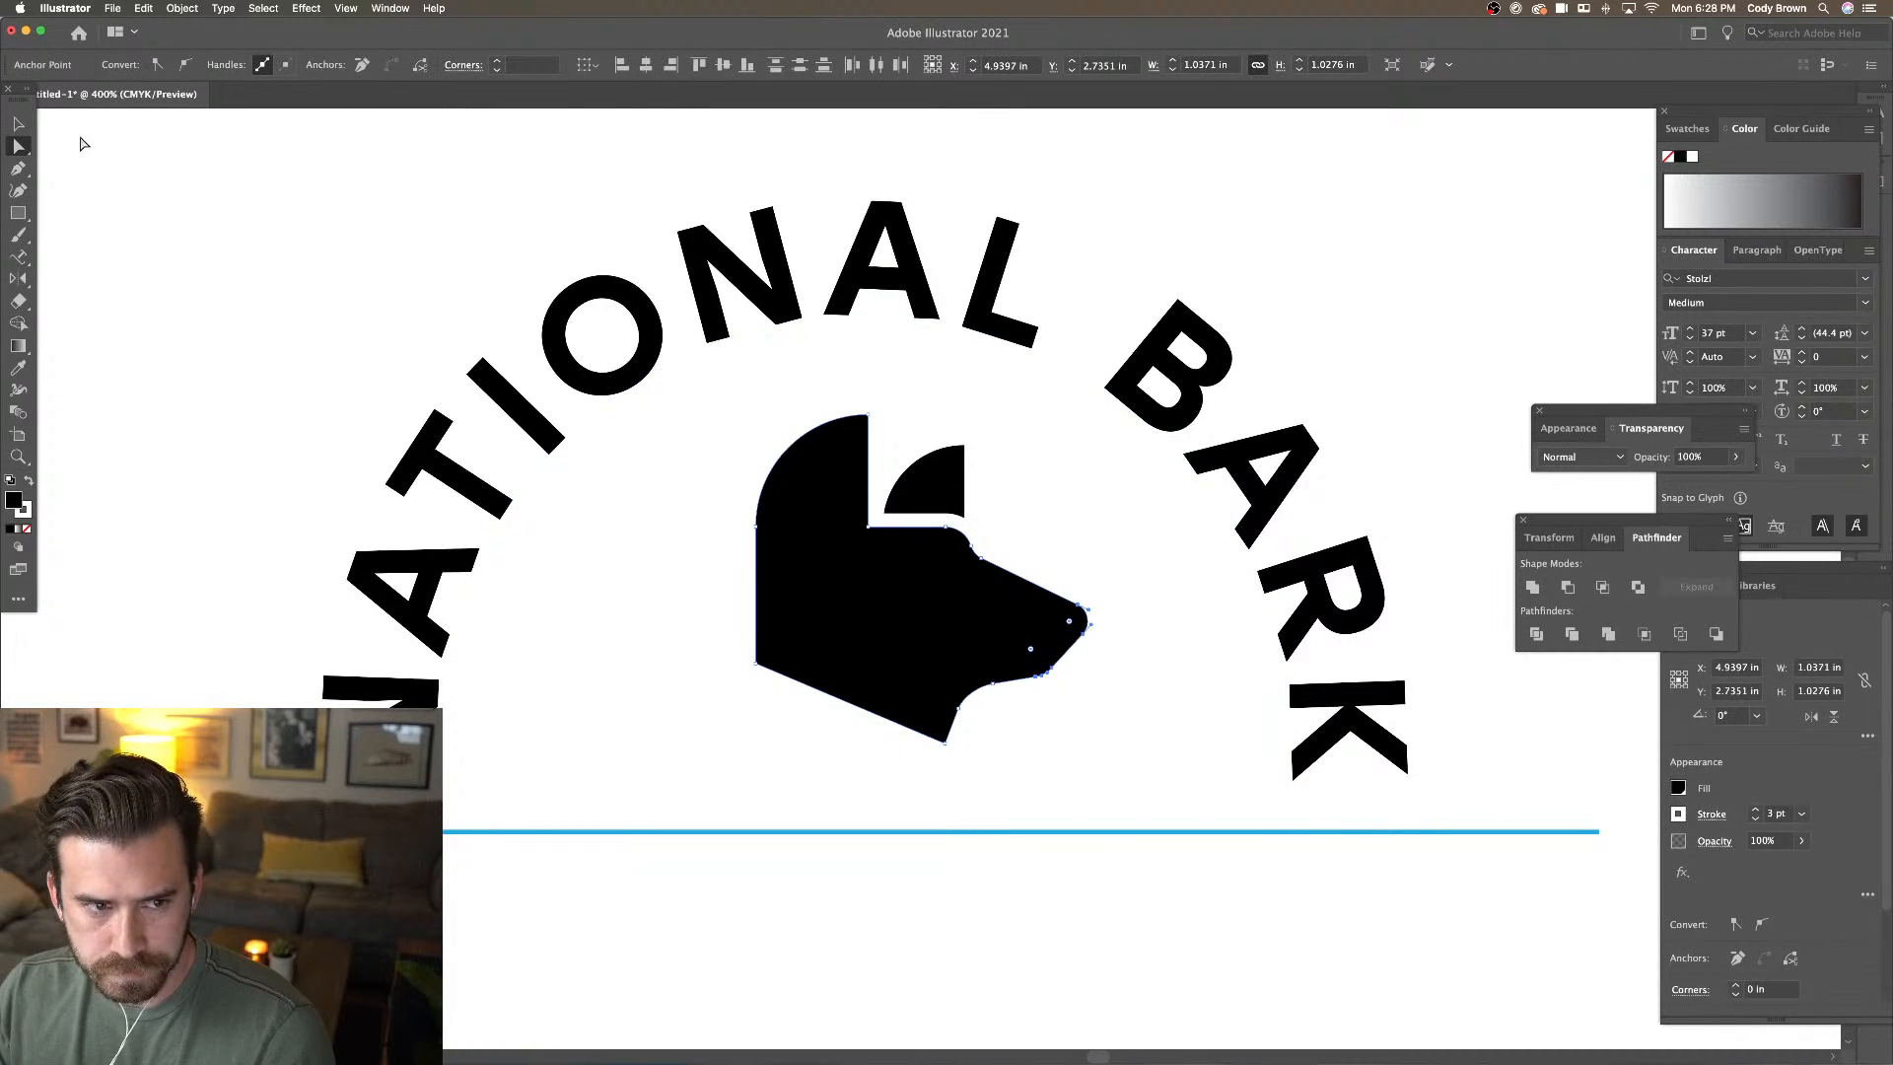
pyautogui.click(18, 123)
pyautogui.click(762, 293)
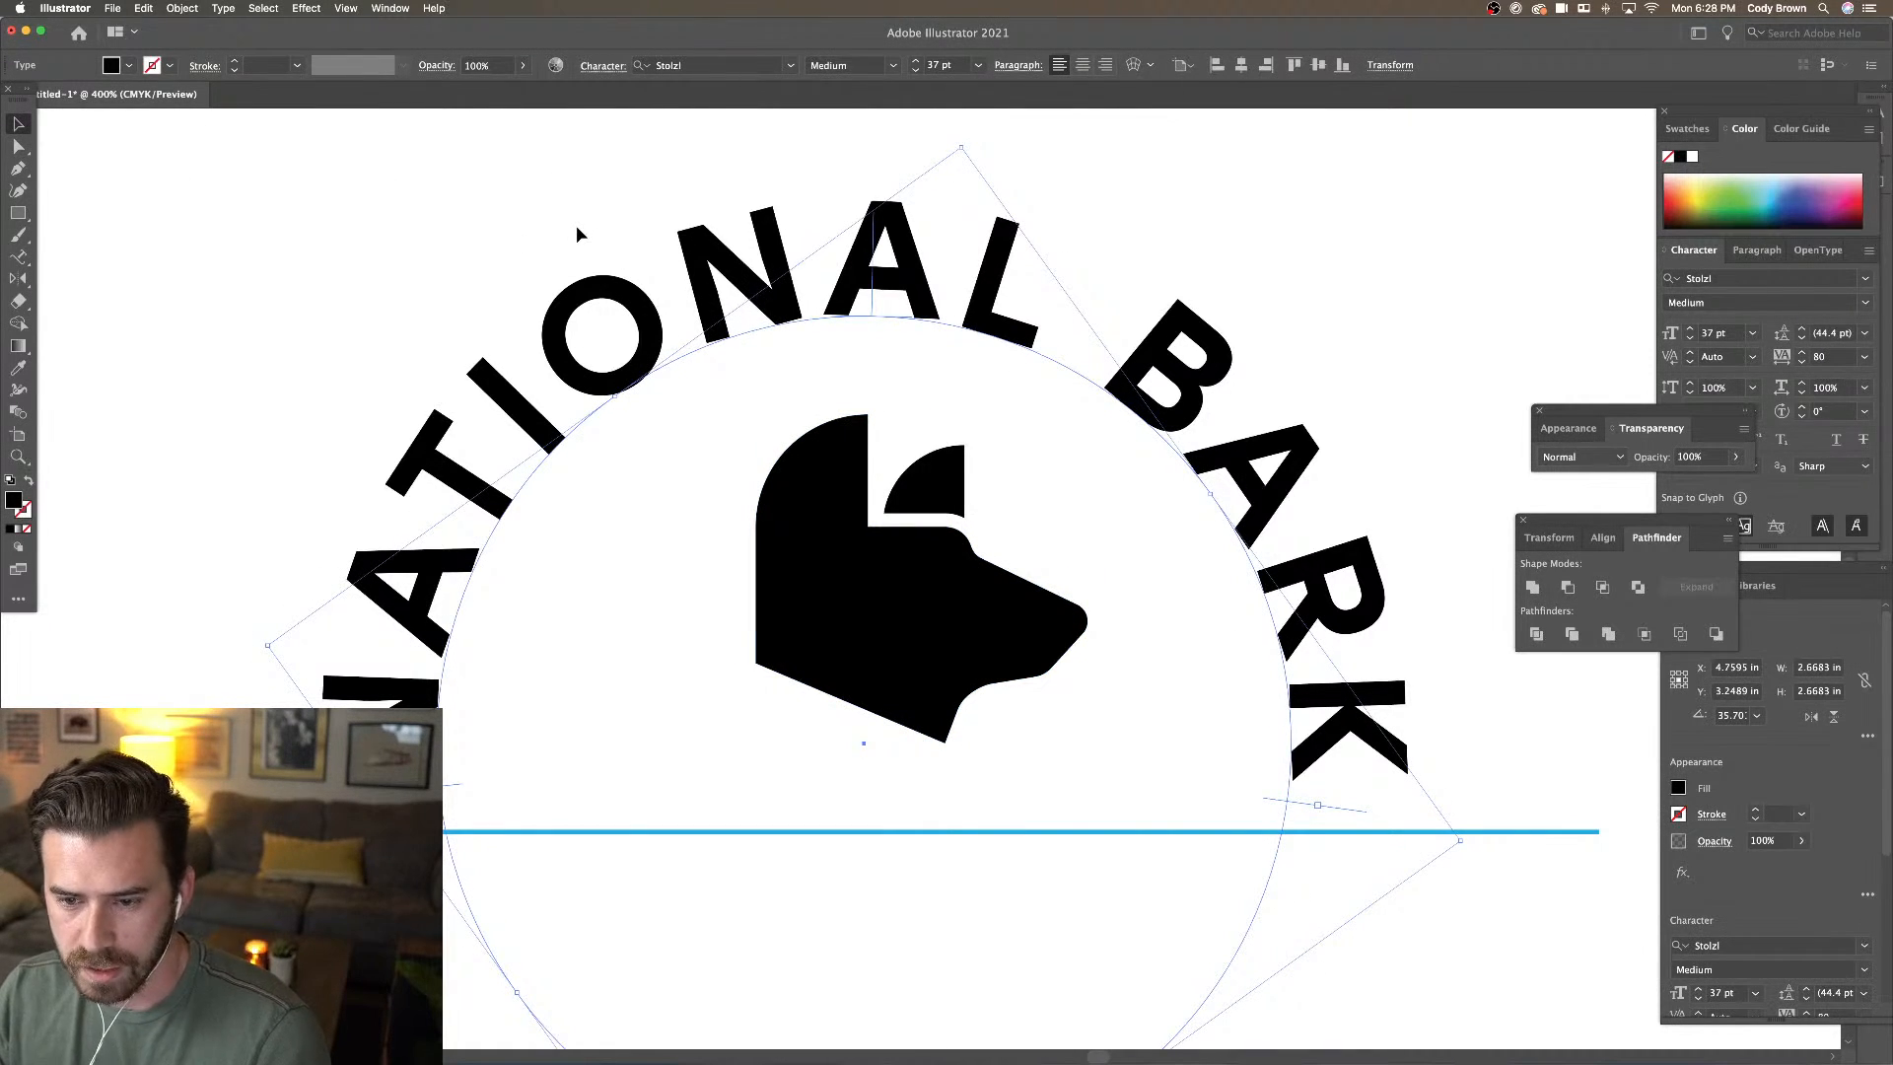
pyautogui.click(182, 8)
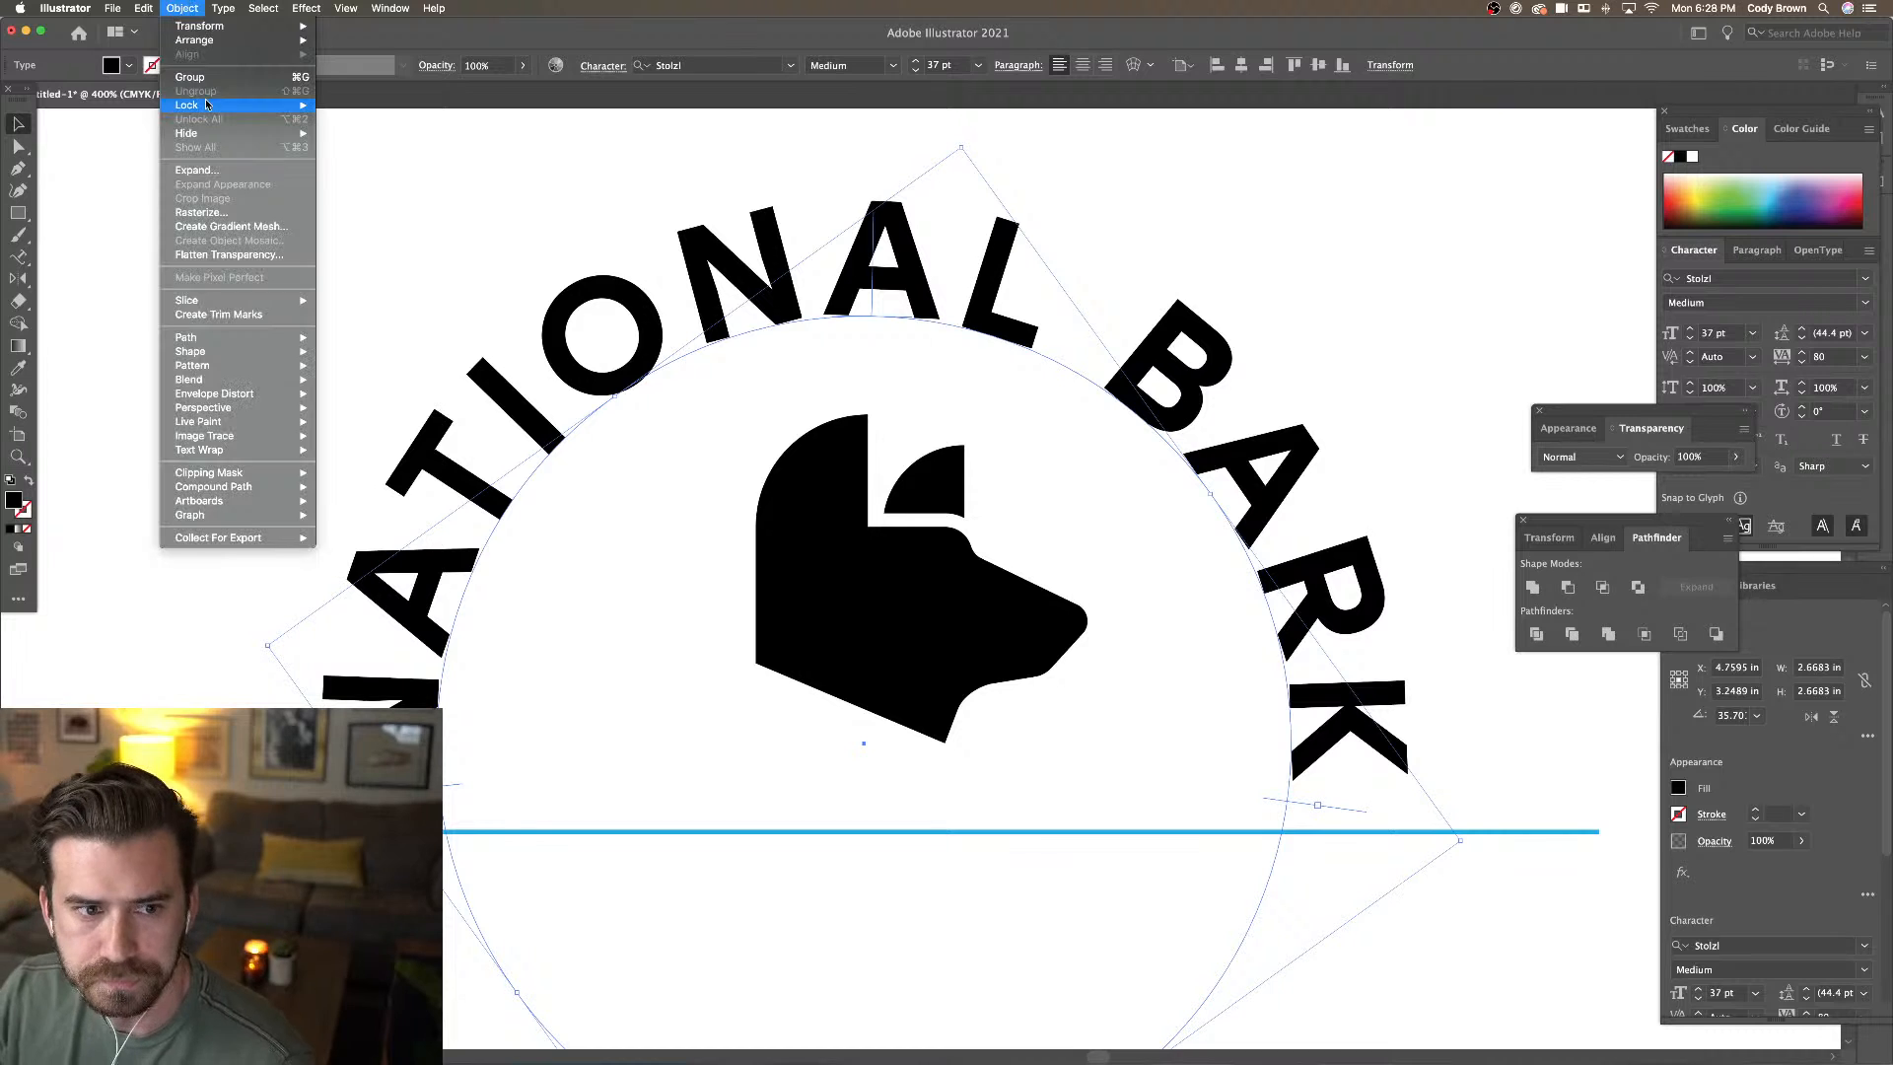
pyautogui.click(326, 106)
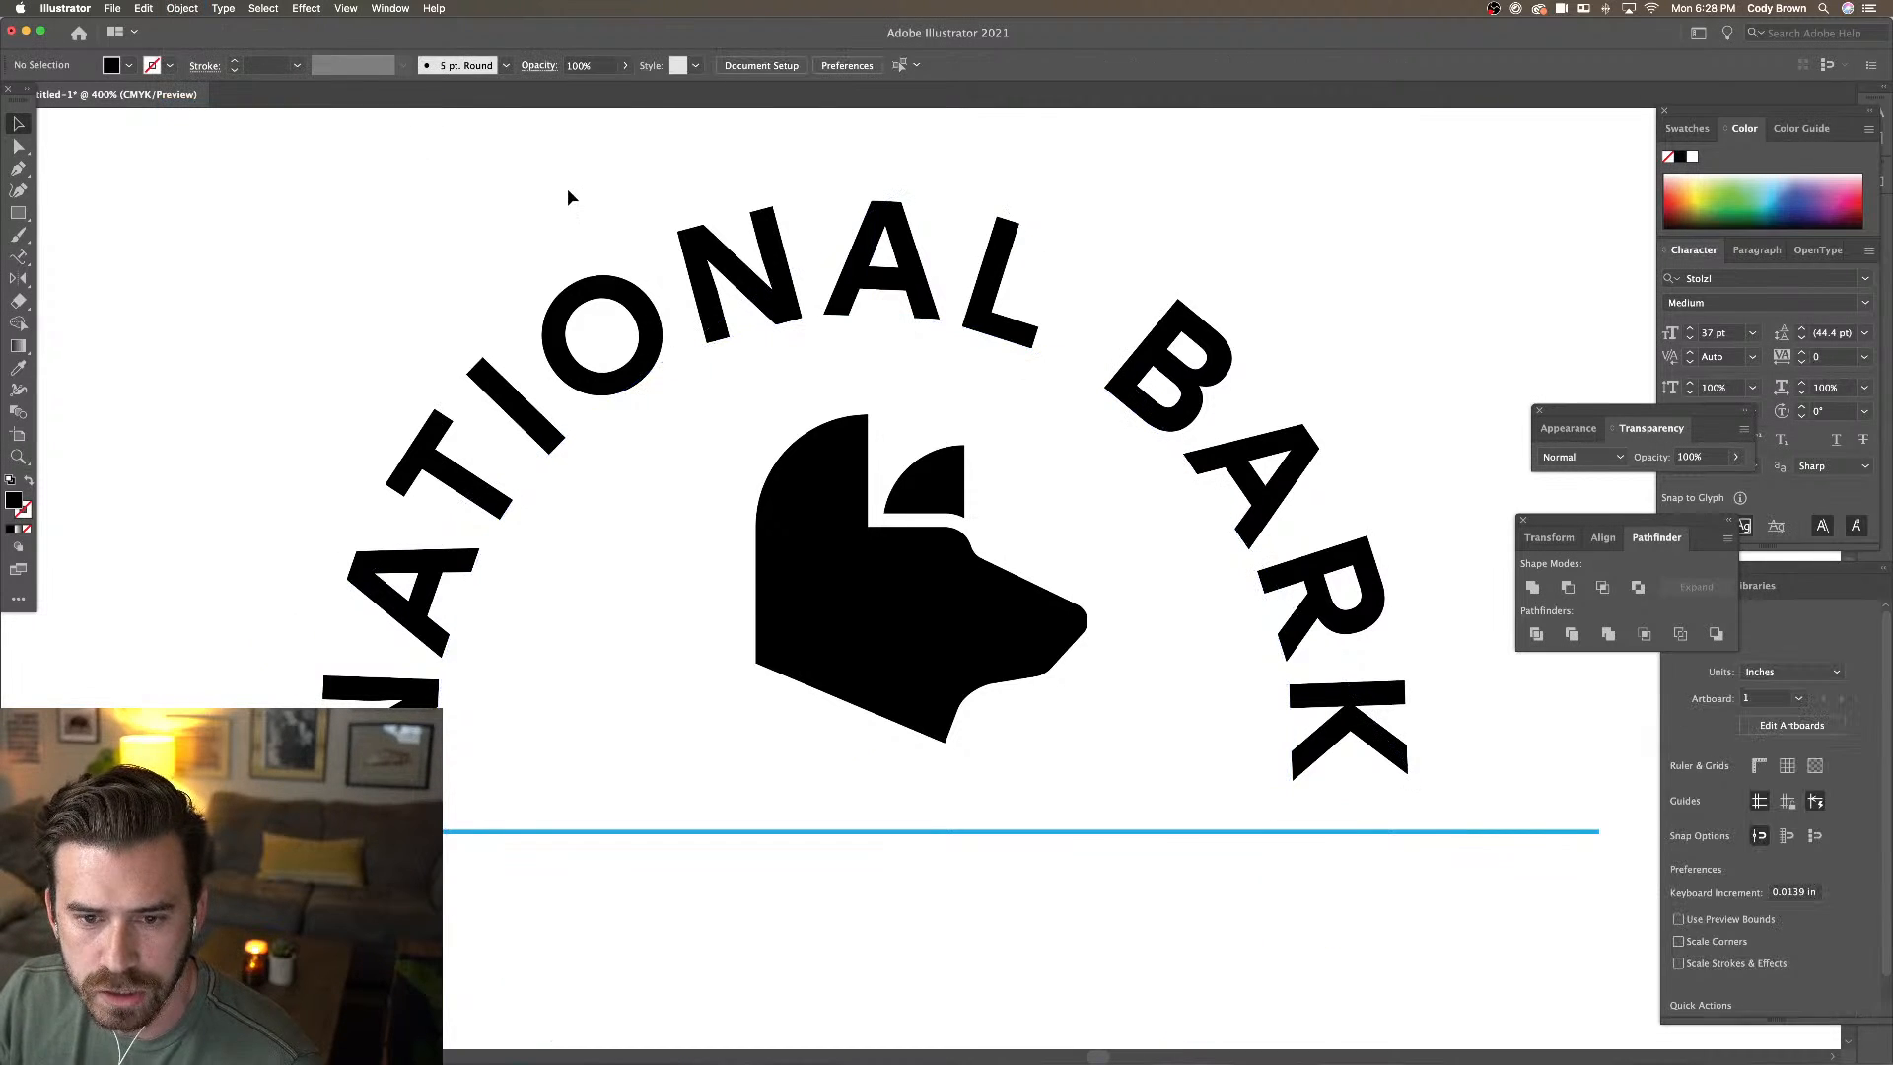
# Move the dog head slightly left to X 4.8681 in, centred under the arch
pyautogui.press('super+a')
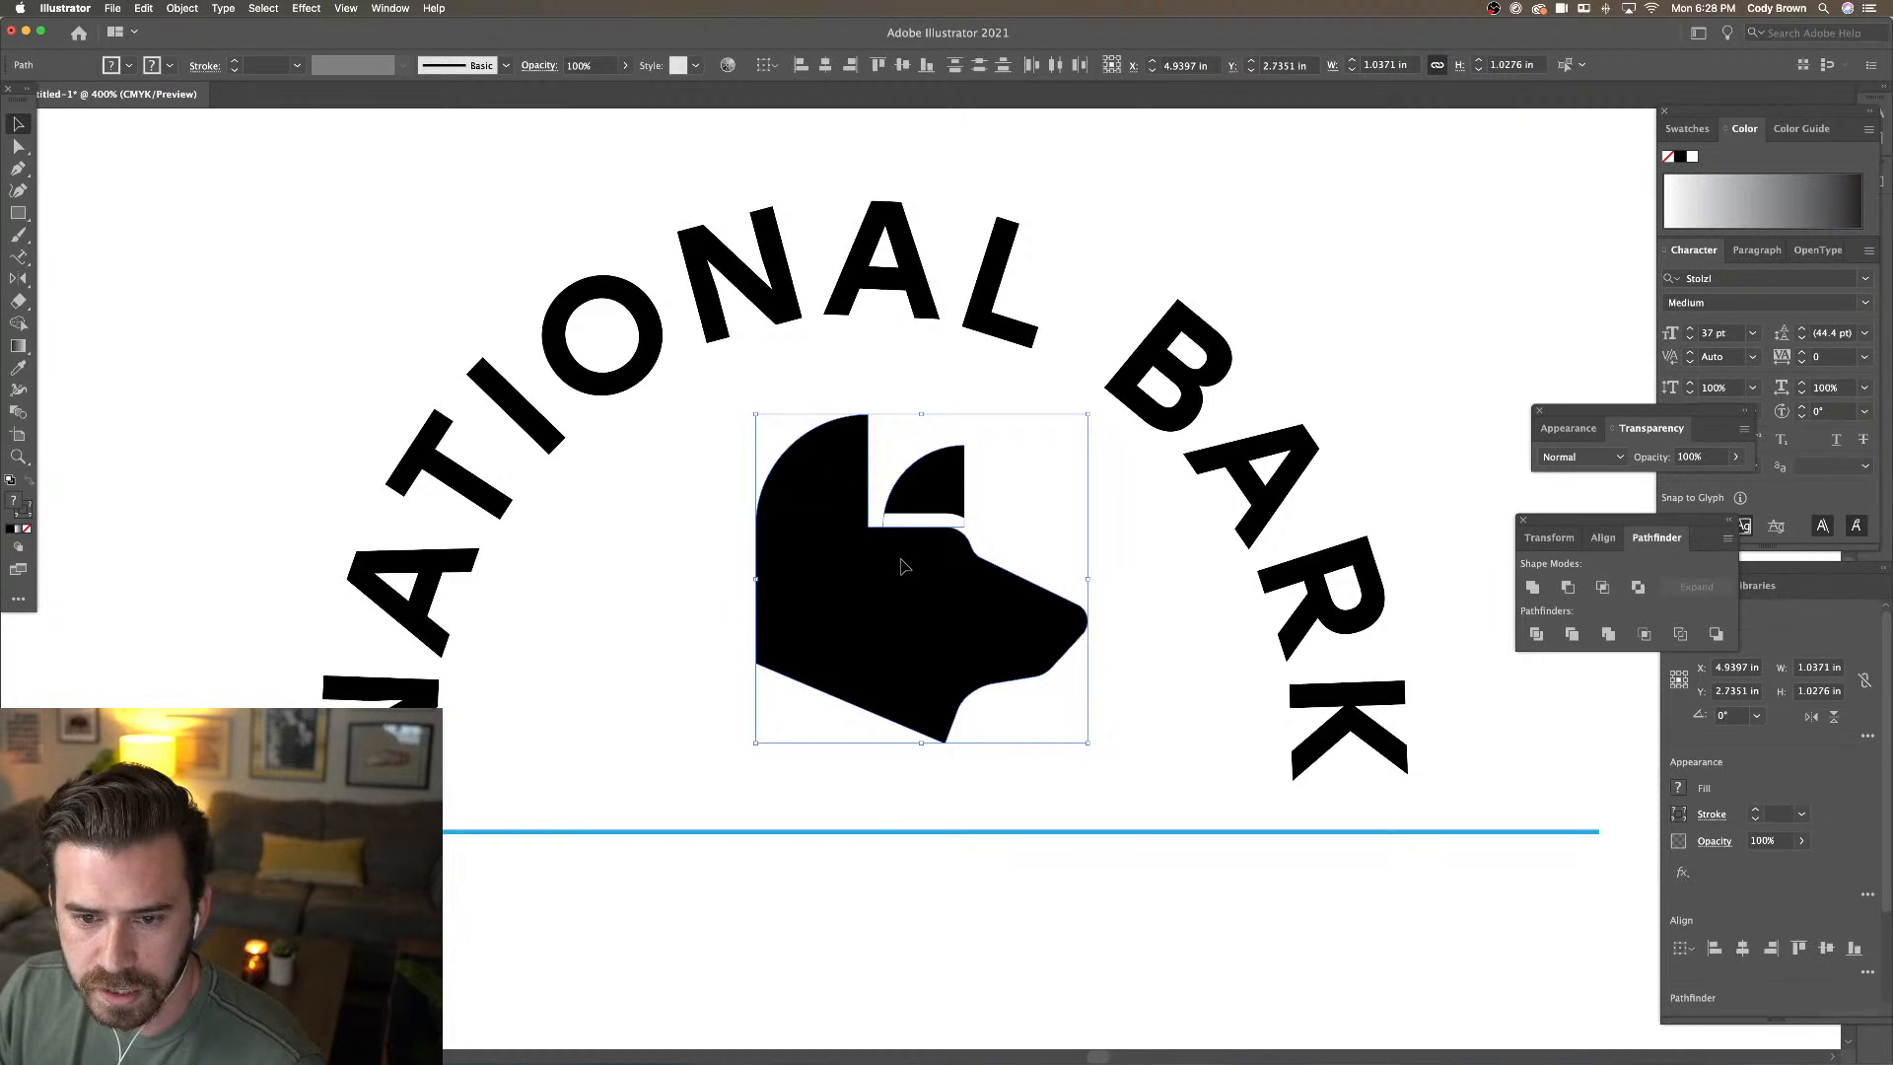
pyautogui.click(1213, 555)
pyautogui.moveTo(978, 674); pyautogui.dragTo(954, 668)
pyautogui.press('super+minus')
pyautogui.press('super+minus')
pyautogui.press('super+minus')
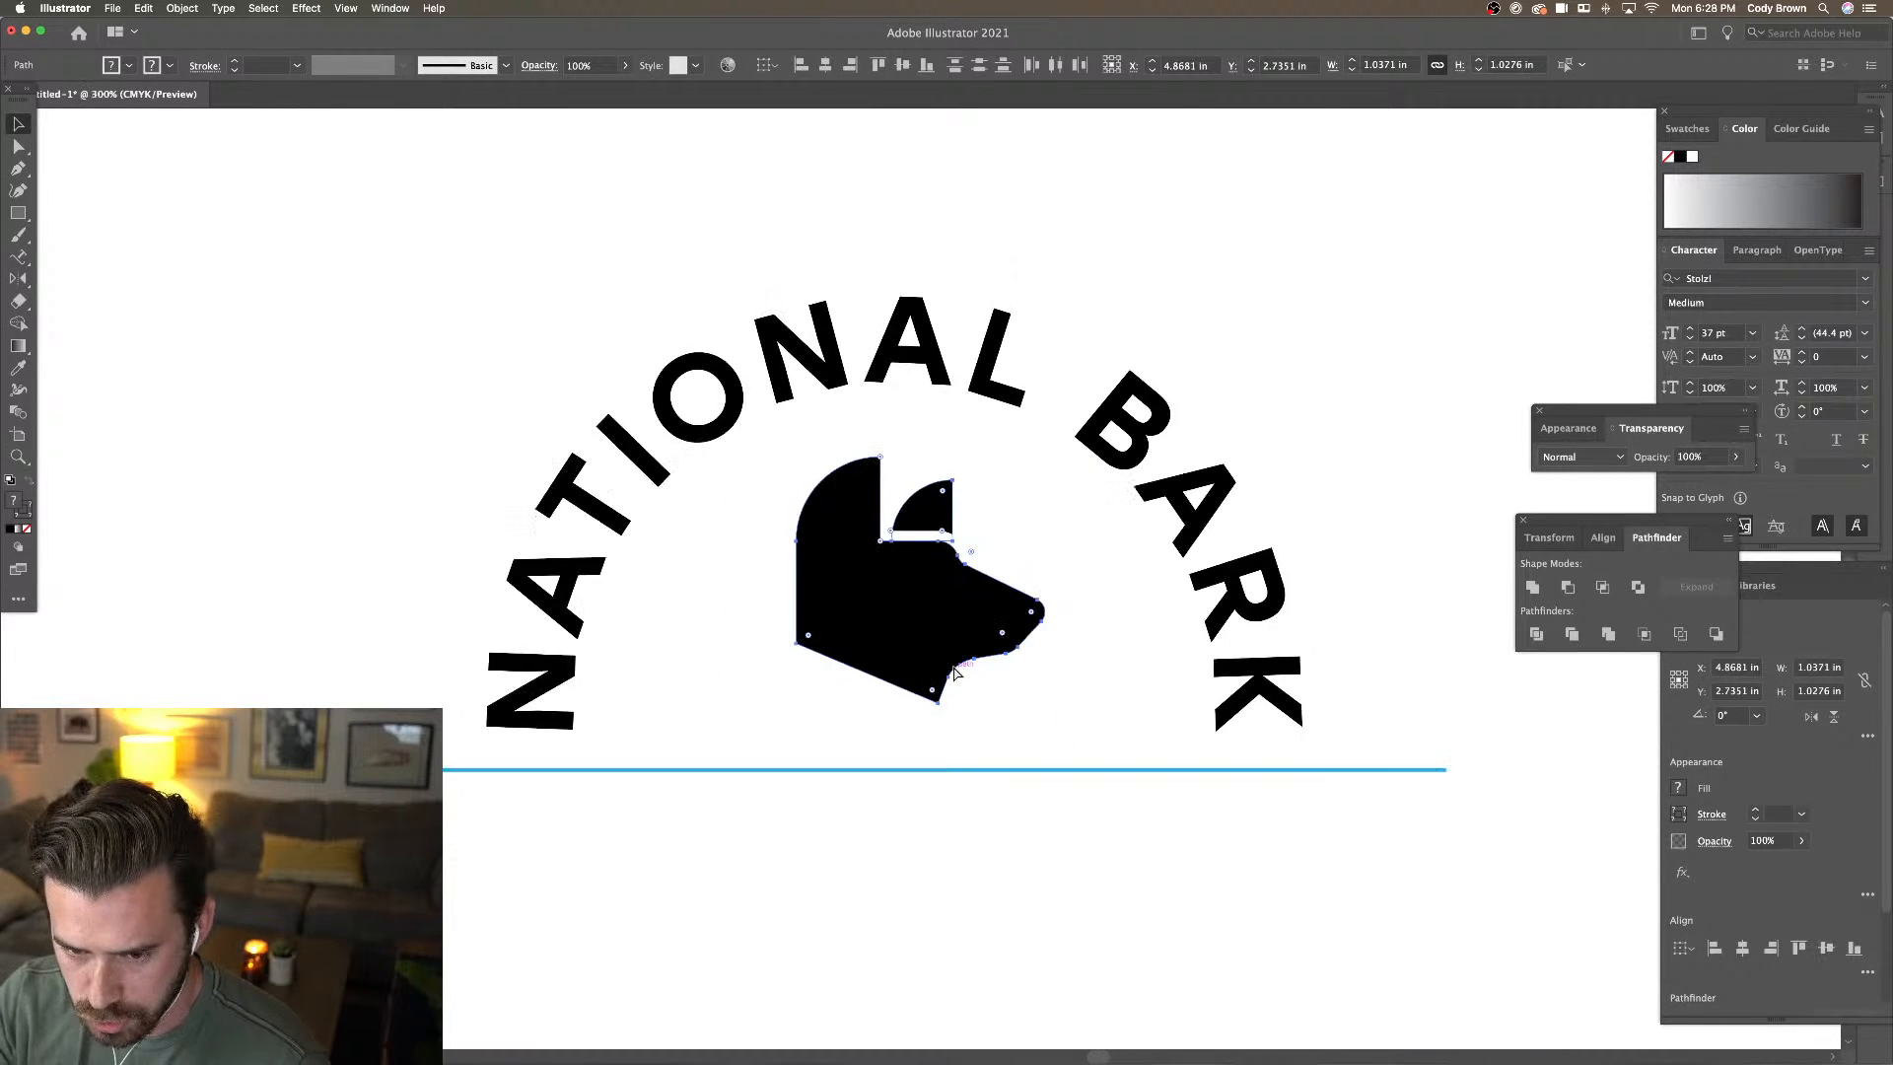
pyautogui.click(1135, 425)
pyautogui.press('super+minus')
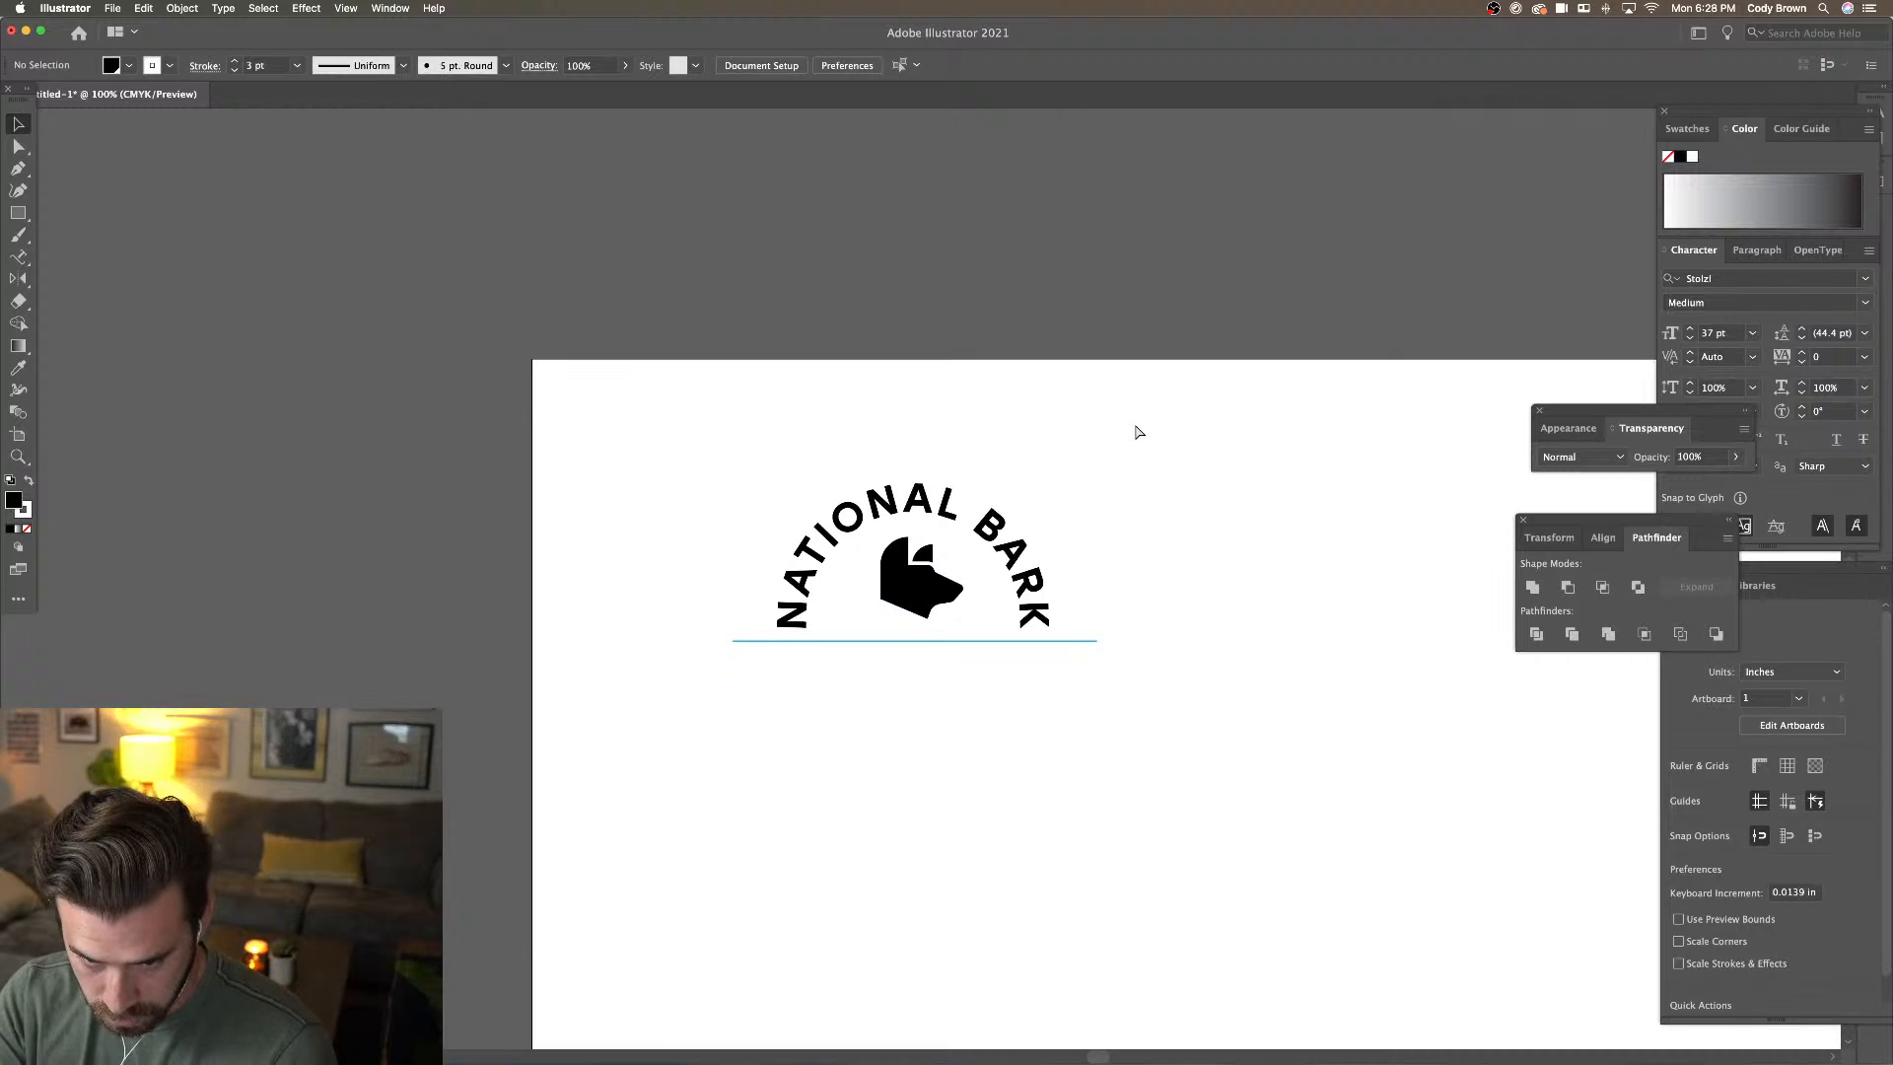
pyautogui.press('super+equal')
pyautogui.press('super+equal')
pyautogui.press('super+equal')
pyautogui.press('super+equal')
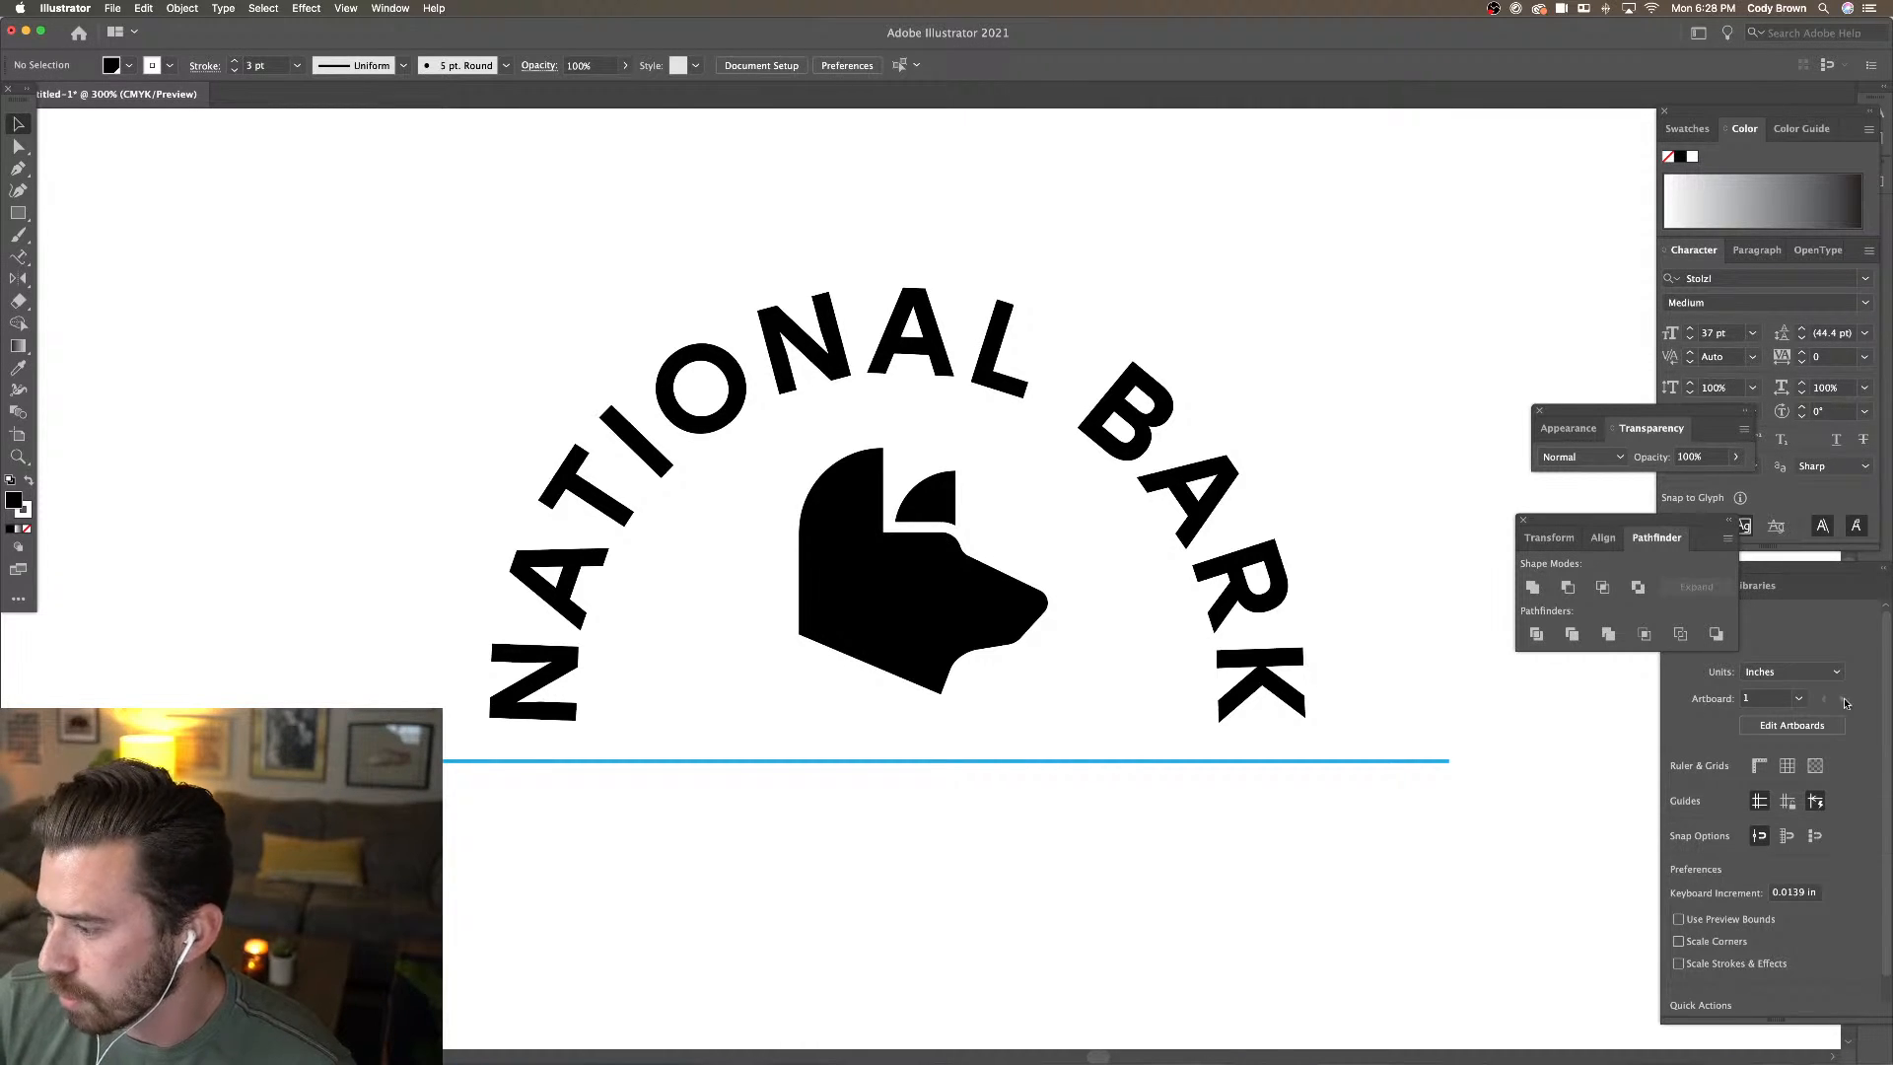
pyautogui.press('Tab')
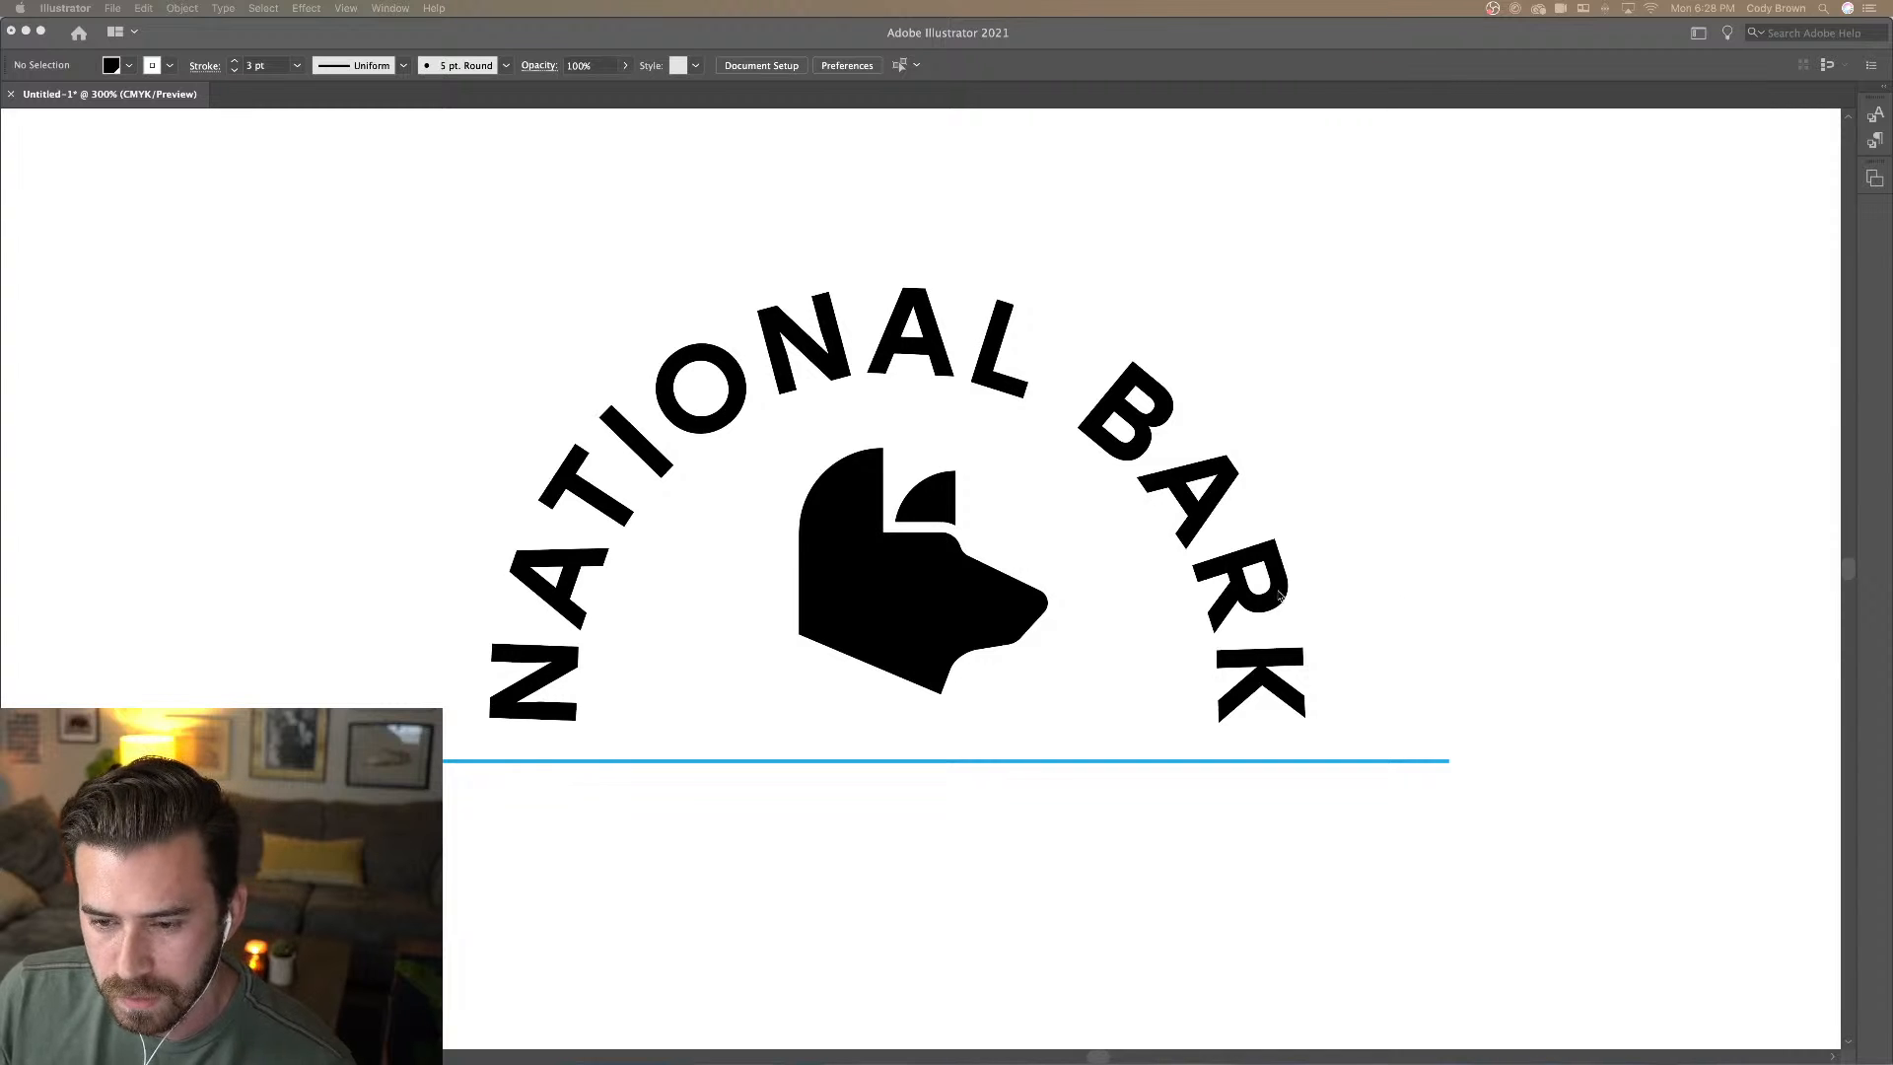
pyautogui.press('Tab')
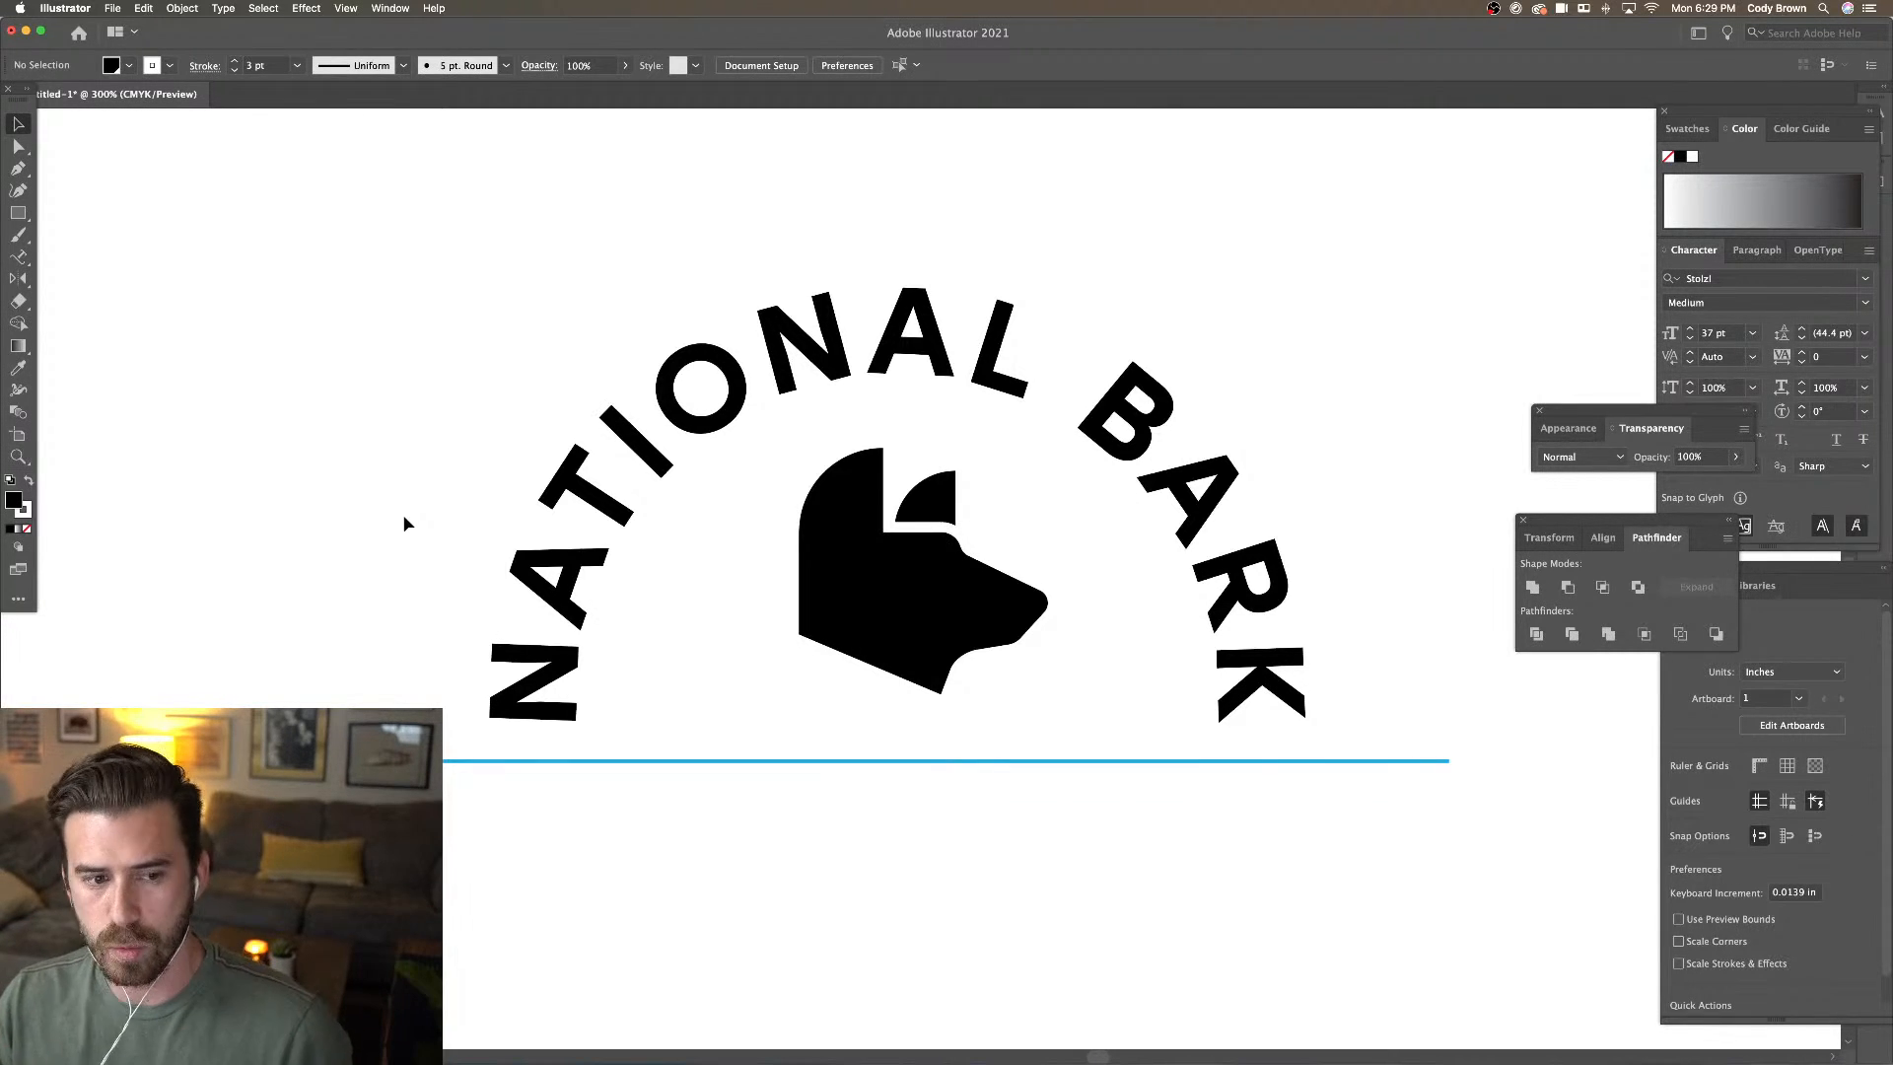
pyautogui.click(18, 168)
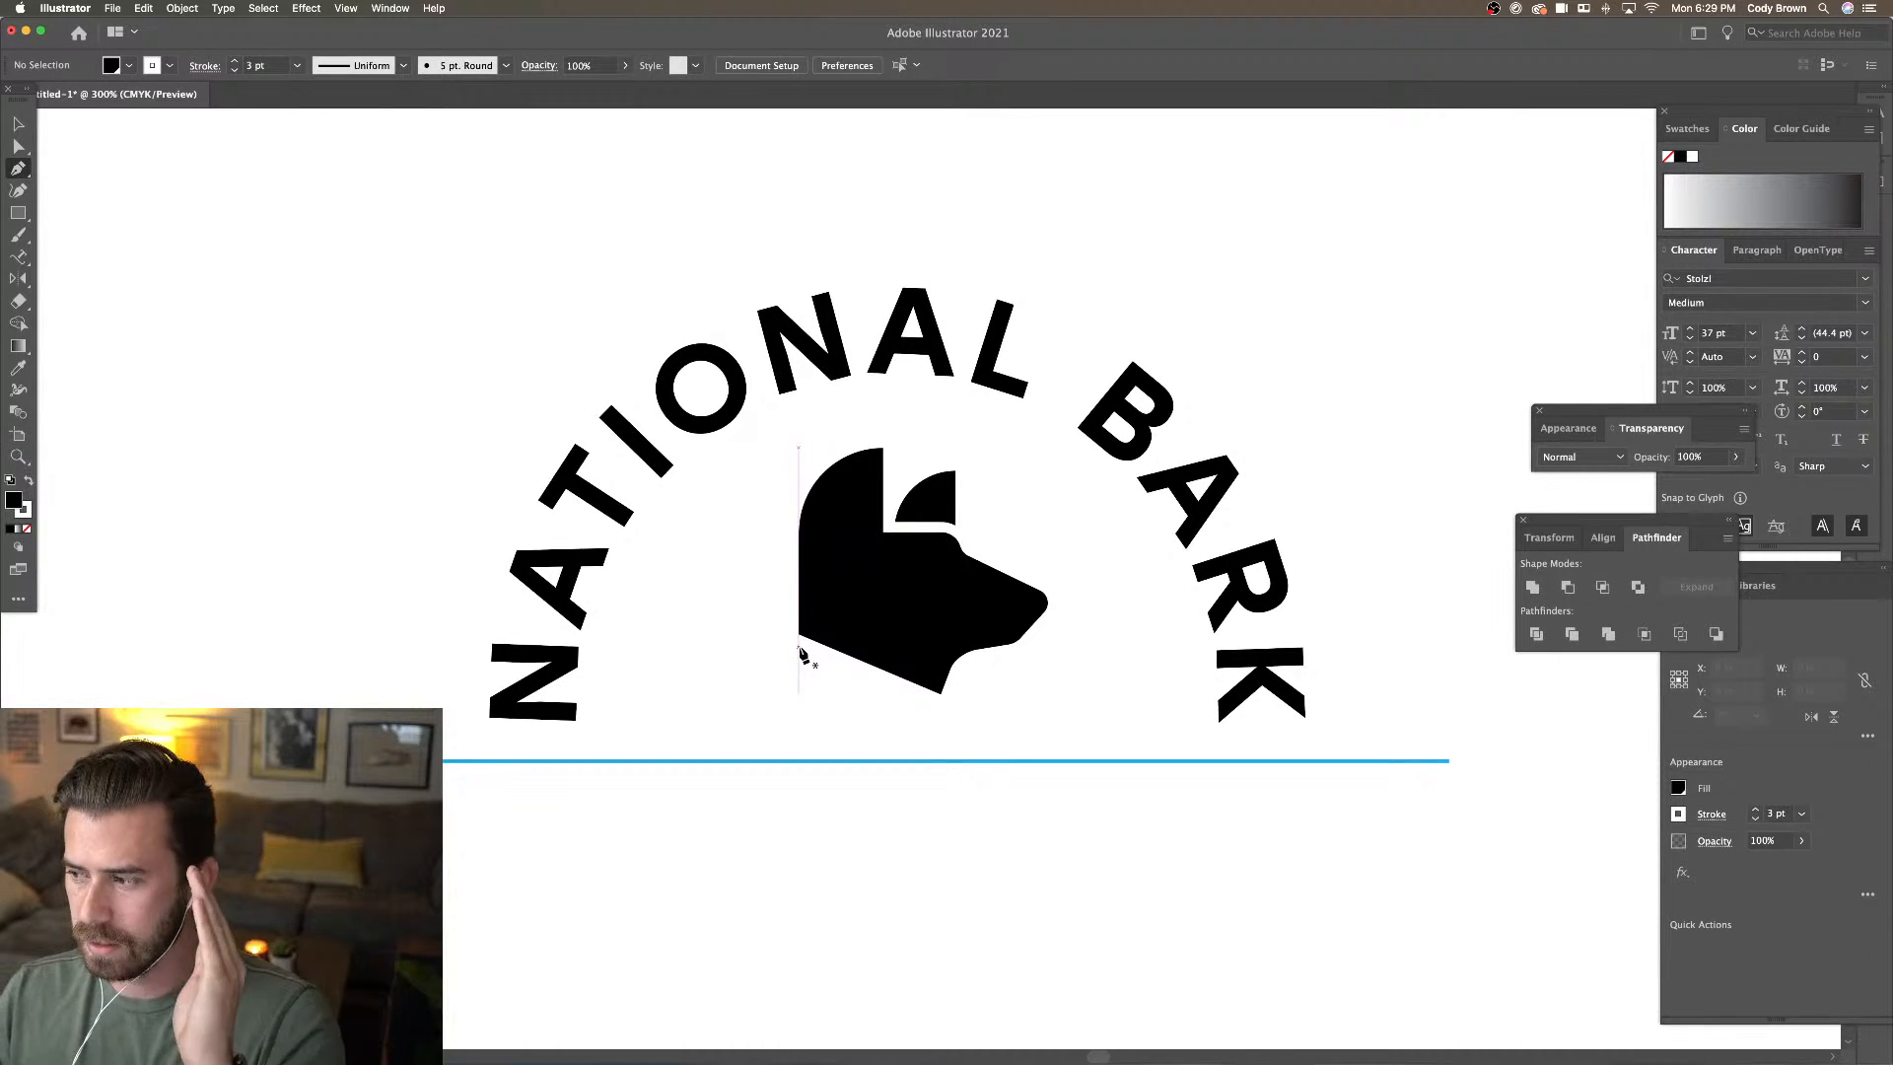
# Draw a closed four-corner chest shape with the Pen tool beneath the dog's neck
pyautogui.click(799, 652)
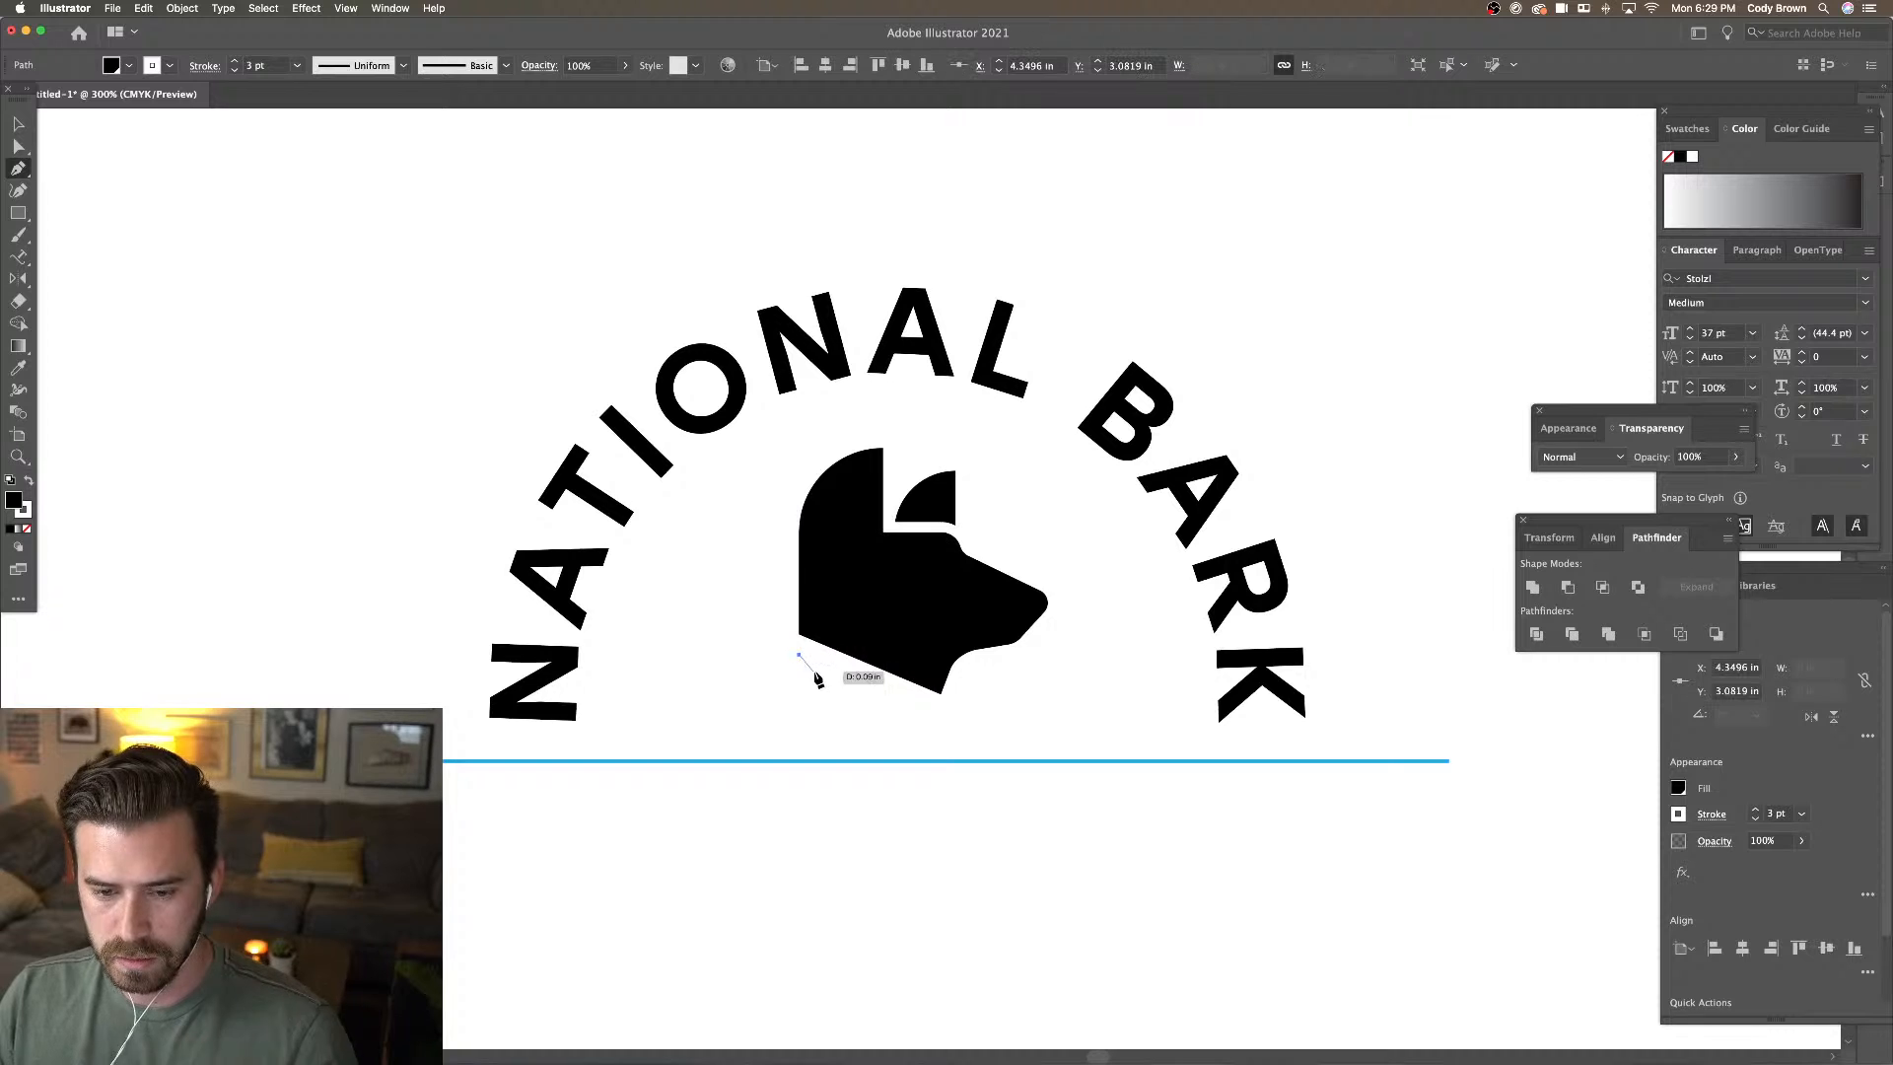
pyautogui.click(939, 712)
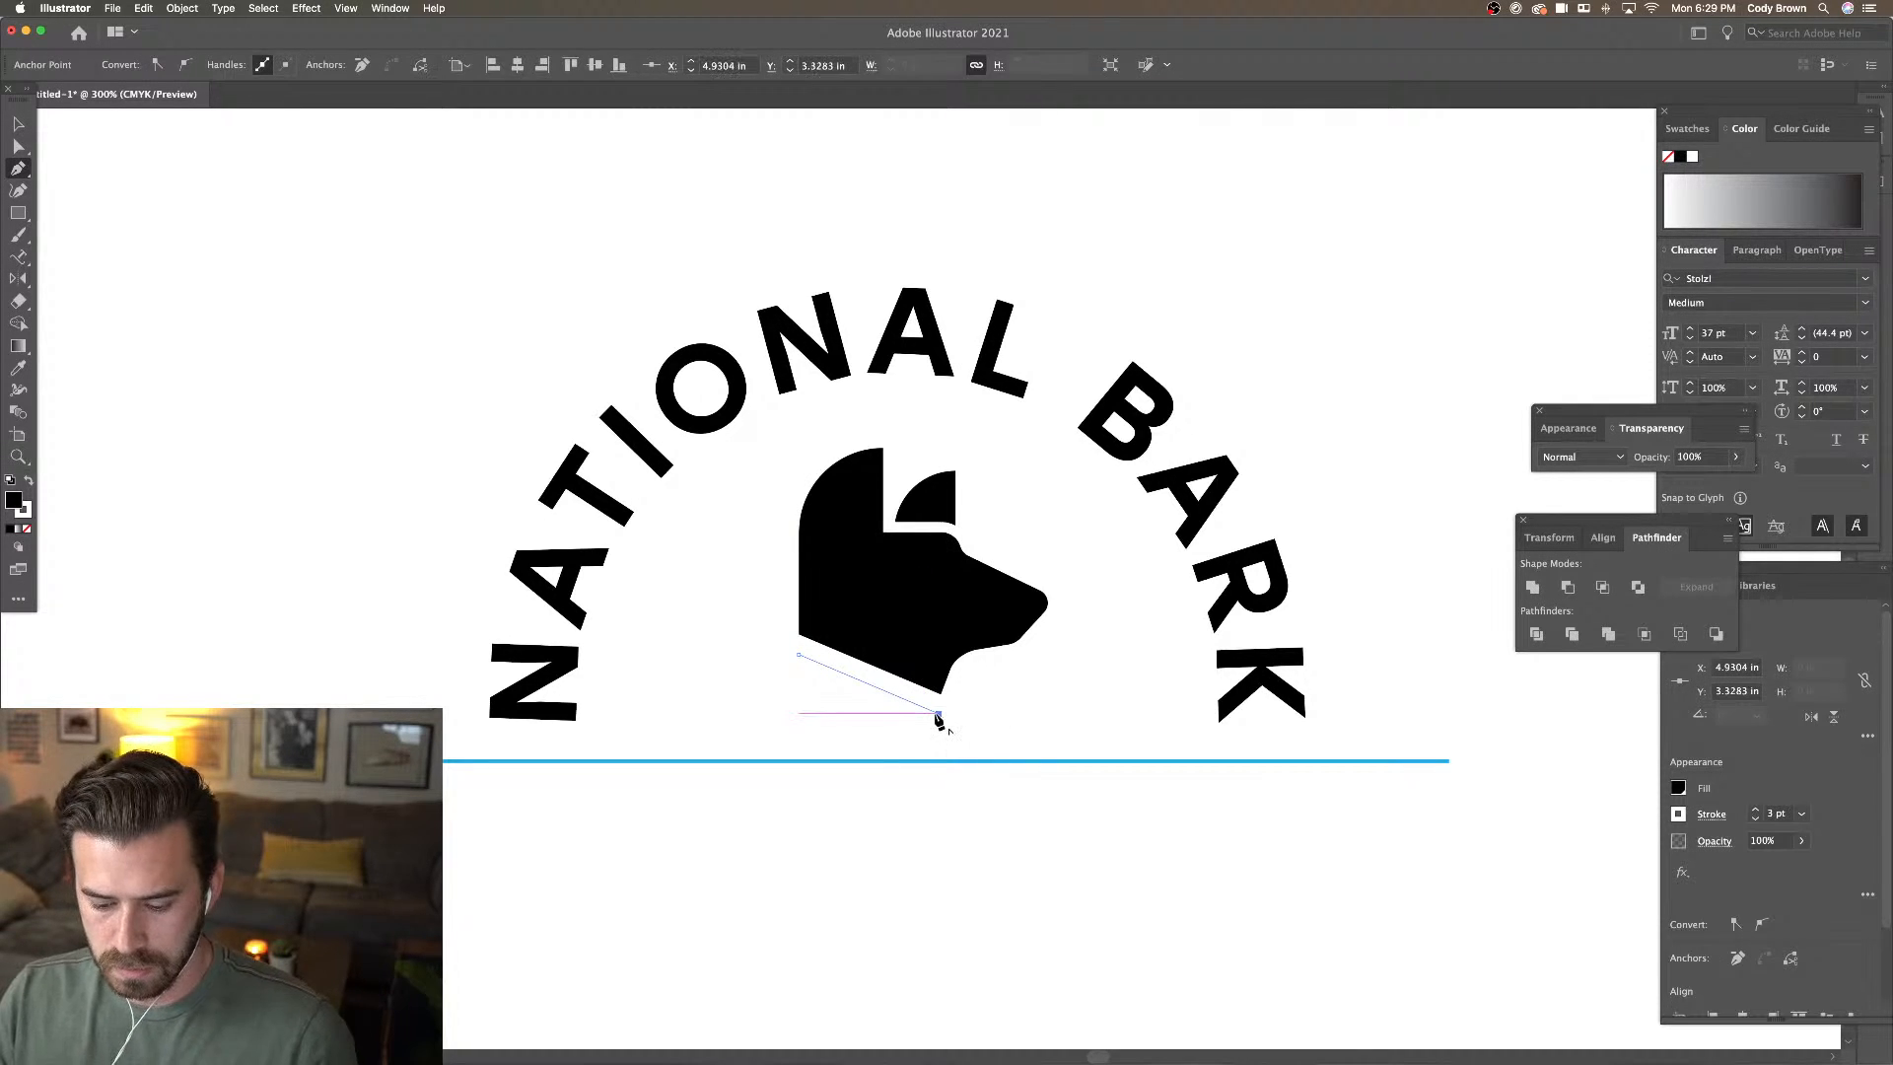
pyautogui.moveTo(939, 719)
pyautogui.mouseDown()
pyautogui.moveTo(773, 731)
pyautogui.moveTo(806, 717)
pyautogui.moveTo(934, 746)
pyautogui.mouseUp()
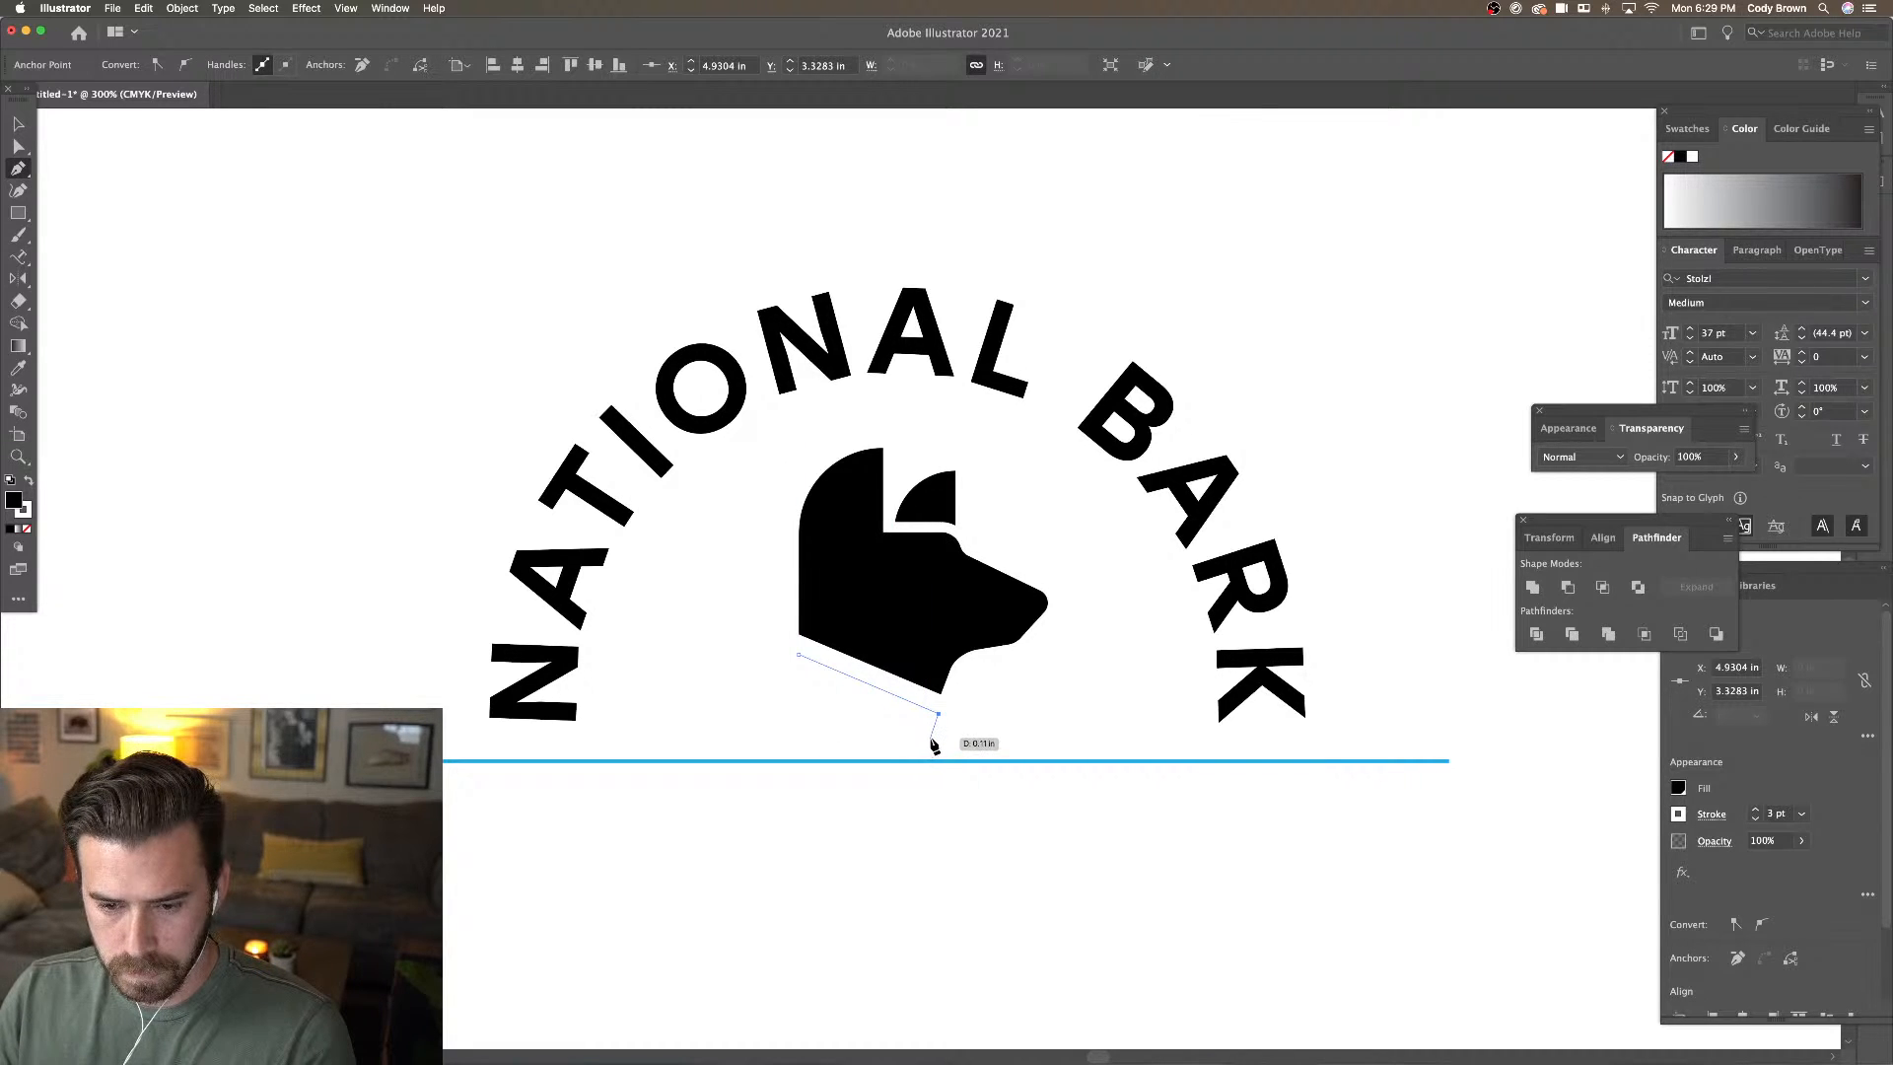
pyautogui.click(930, 738)
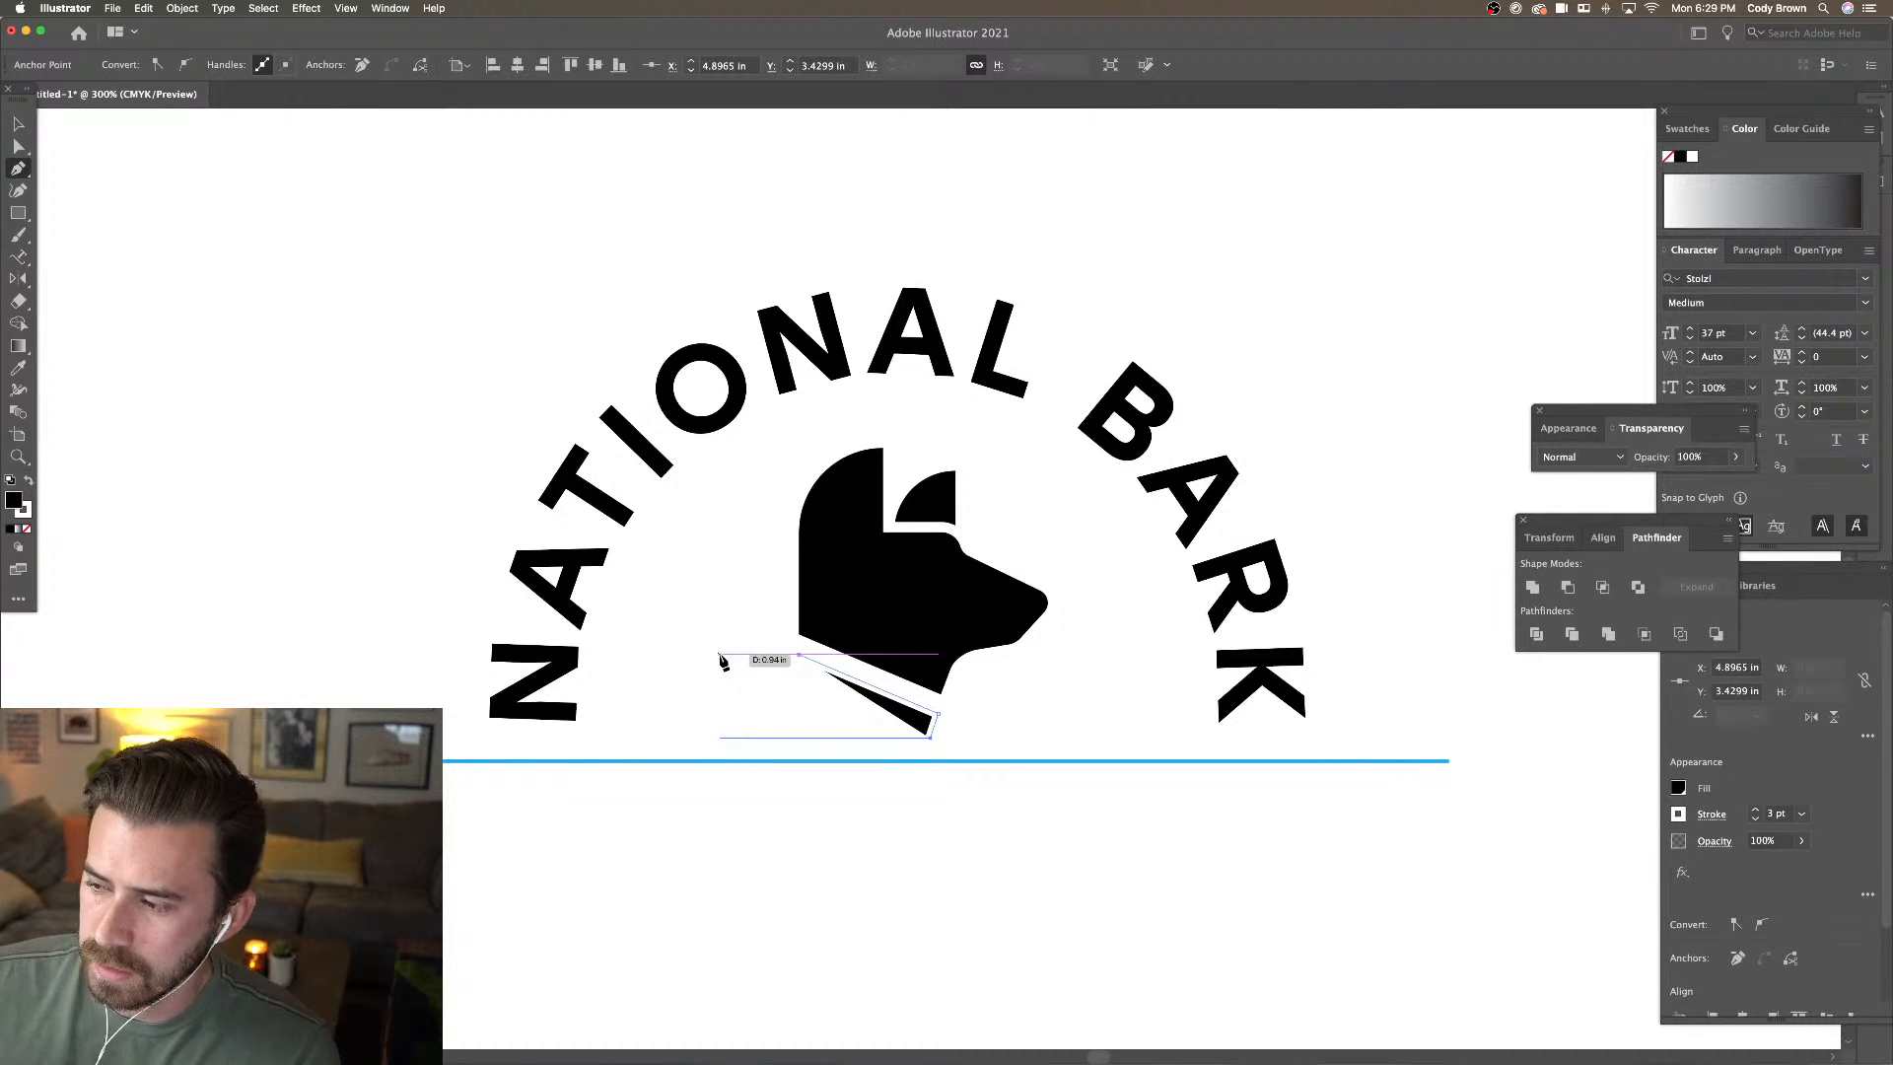
pyautogui.click(741, 736)
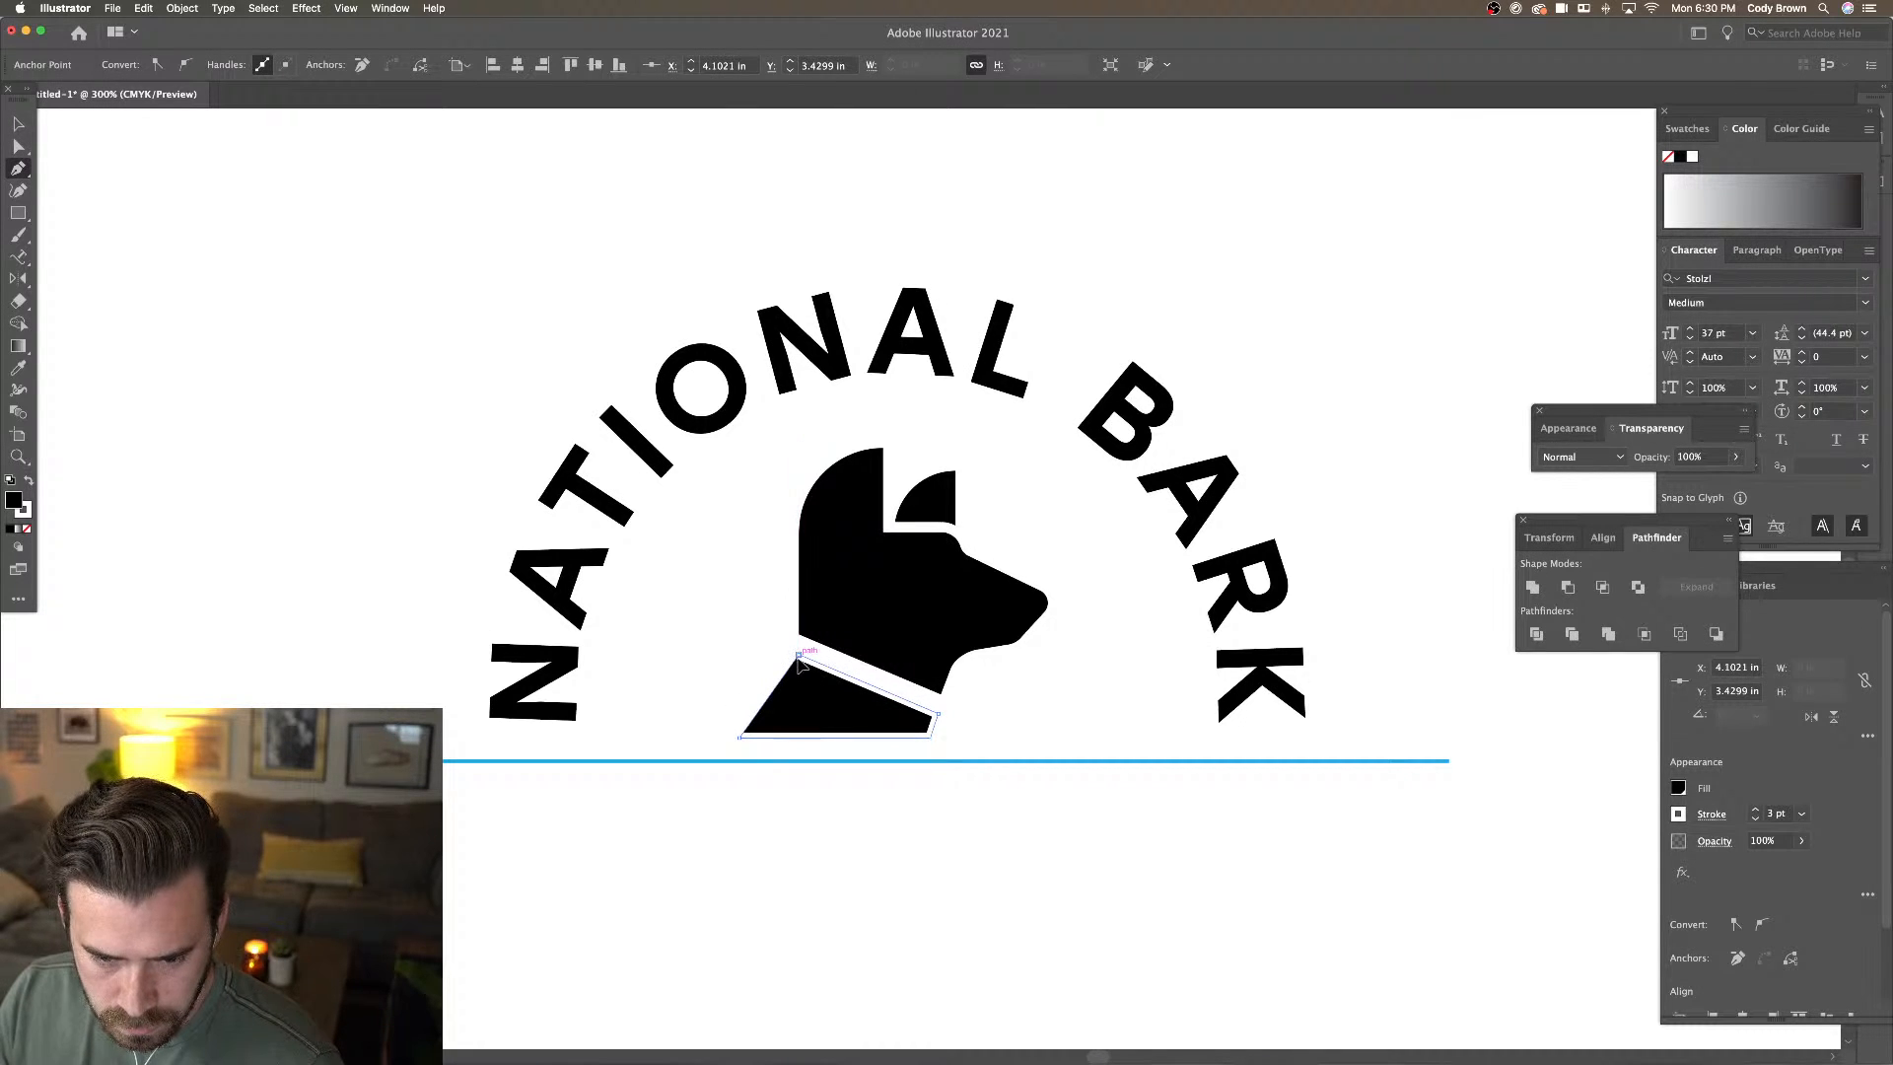
pyautogui.click(799, 655)
# Set the chest shape's stroke to None
pyautogui.click(18, 124)
pyautogui.click(549, 427)
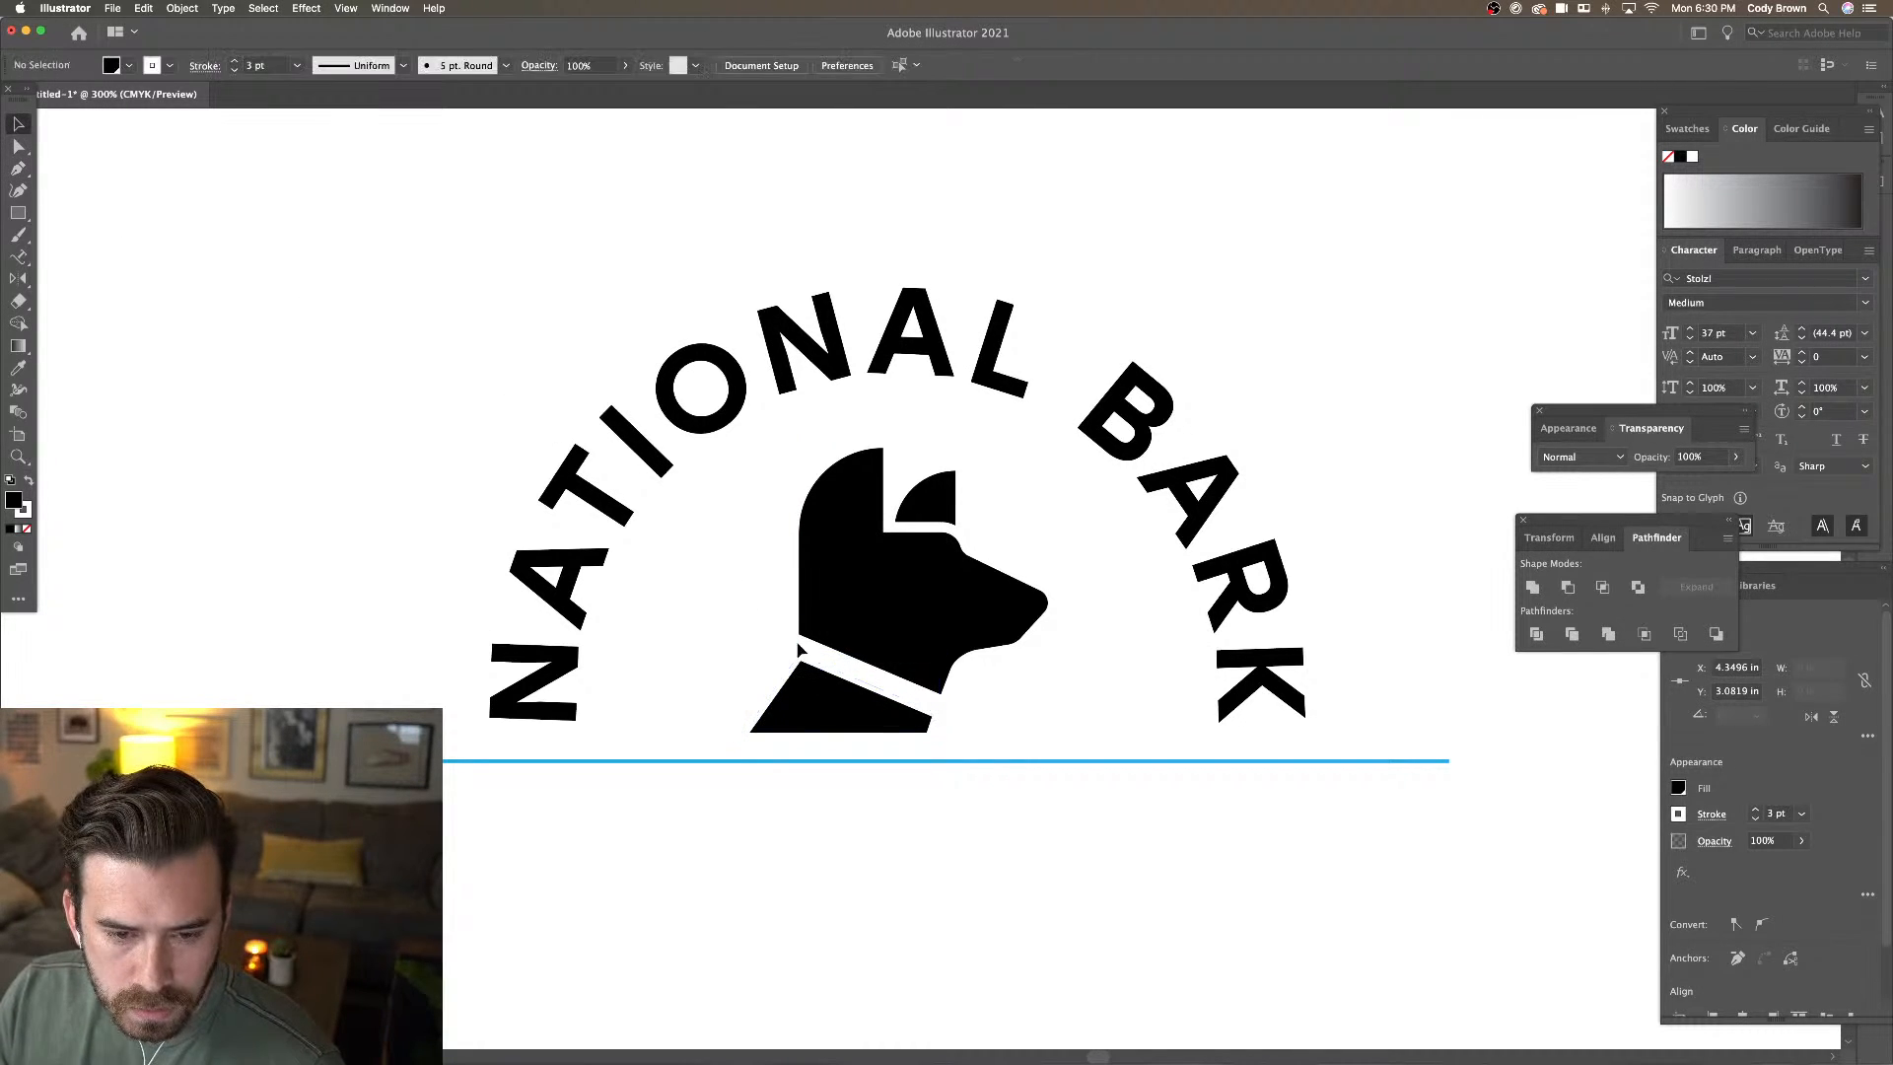
pyautogui.click(800, 653)
pyautogui.click(169, 66)
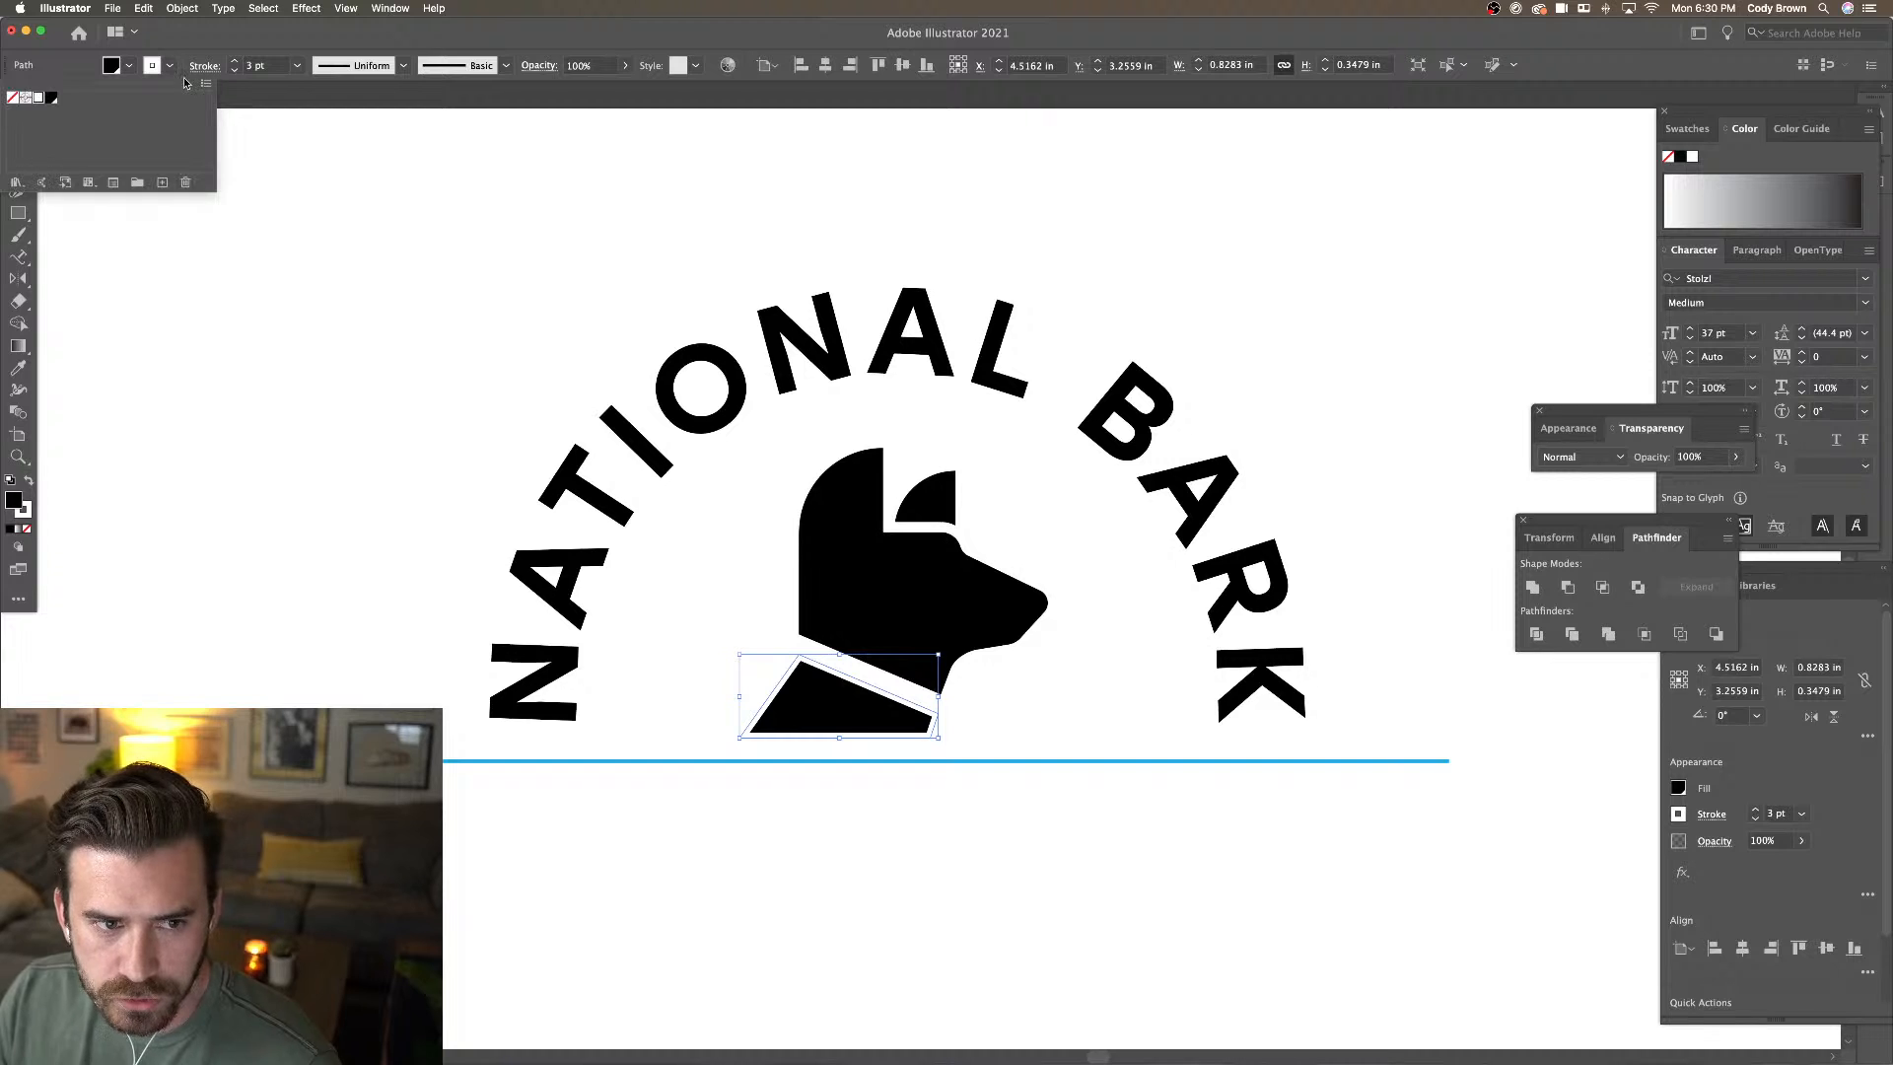
pyautogui.click(14, 101)
pyautogui.click(502, 247)
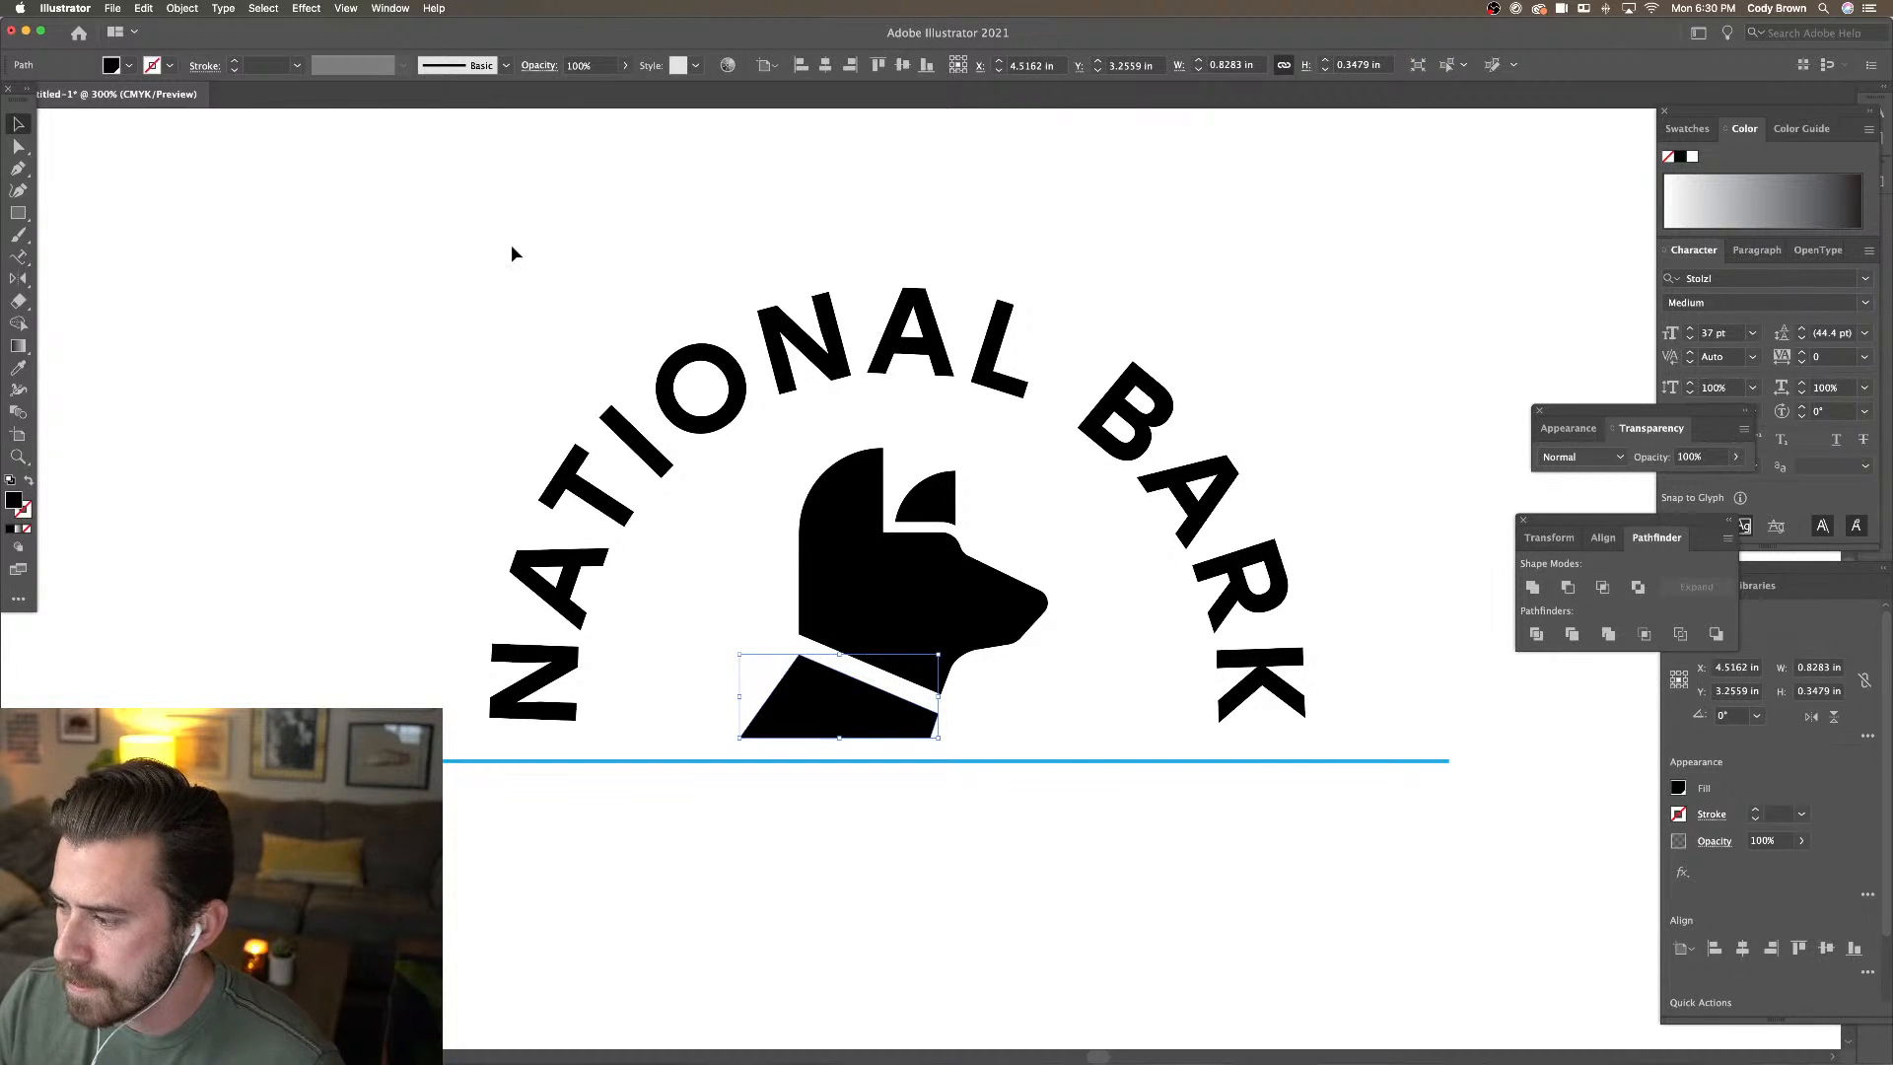
pyautogui.click(417, 273)
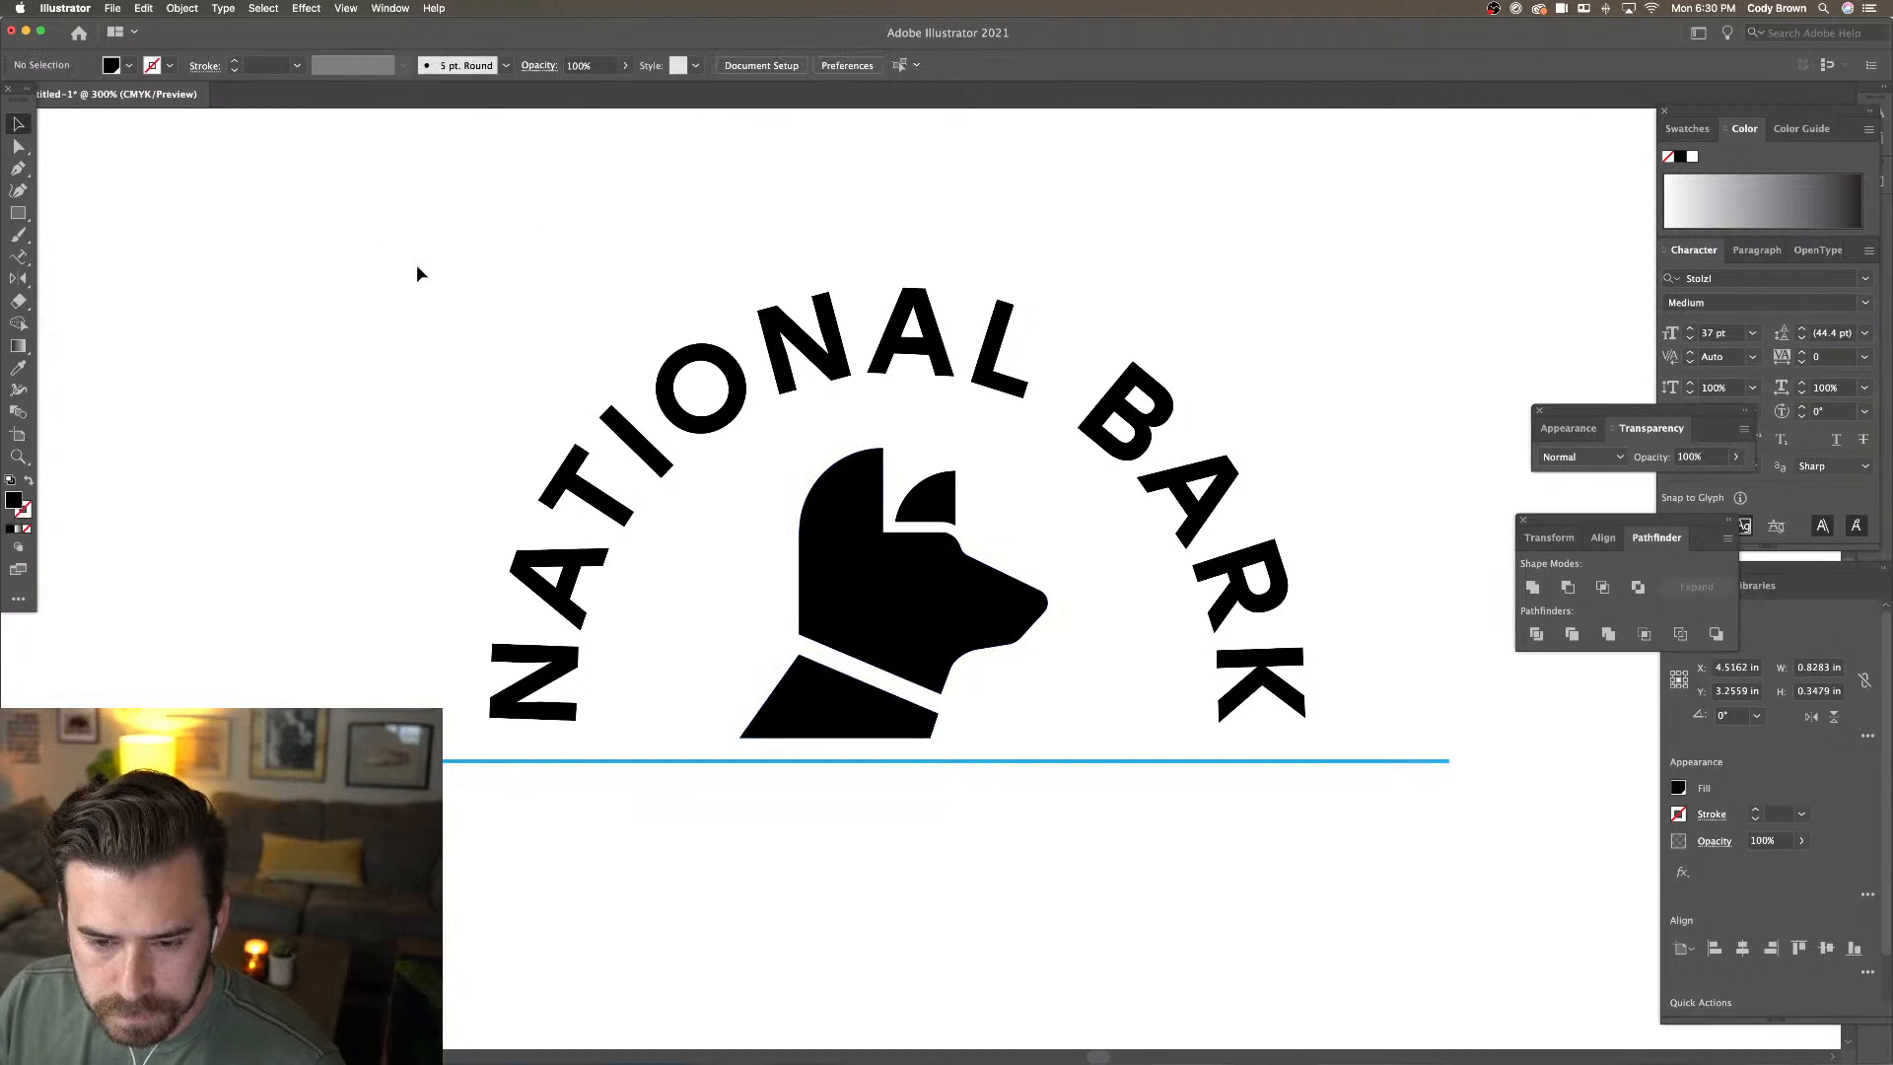
# Nudge the chest's top-left corner right, raise its right corner, and lift both bottom corners
pyautogui.press('a')
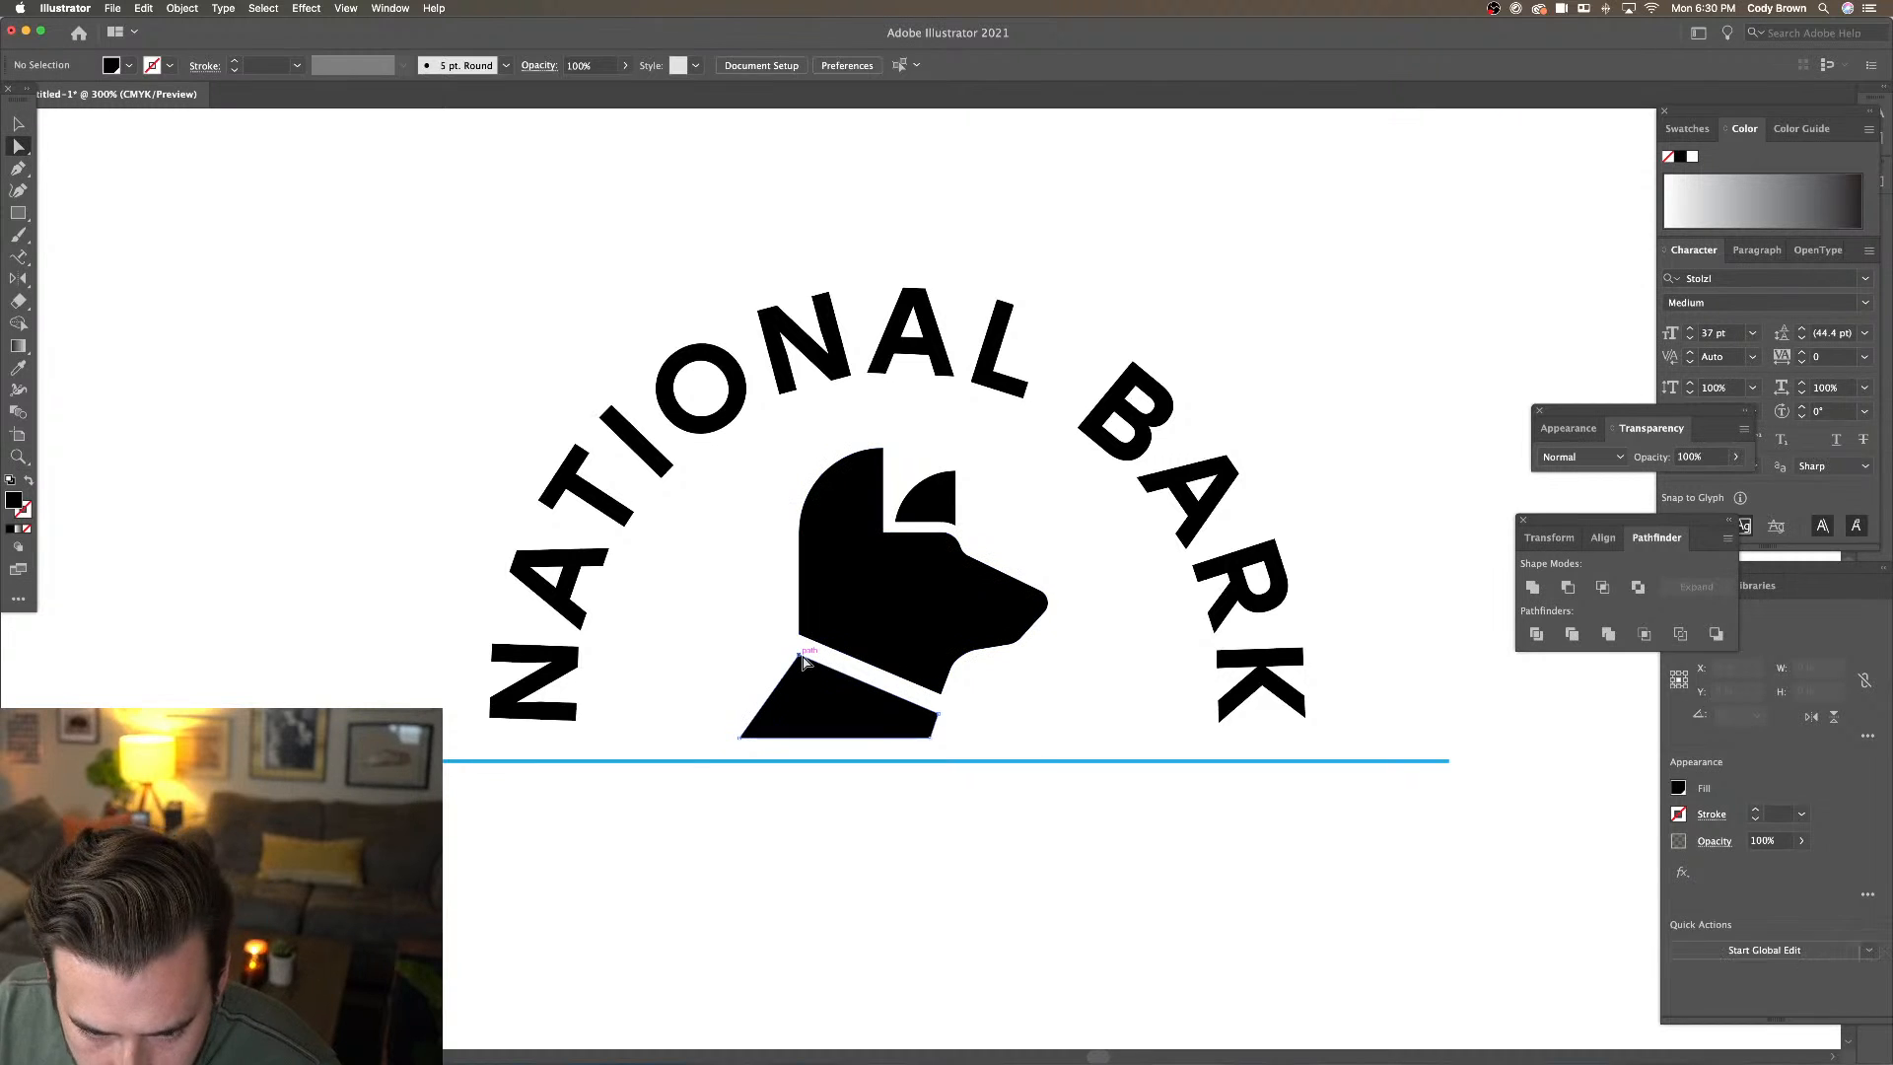
pyautogui.click(802, 656)
pyautogui.moveTo(801, 656); pyautogui.dragTo(801, 650)
pyautogui.press('Right')
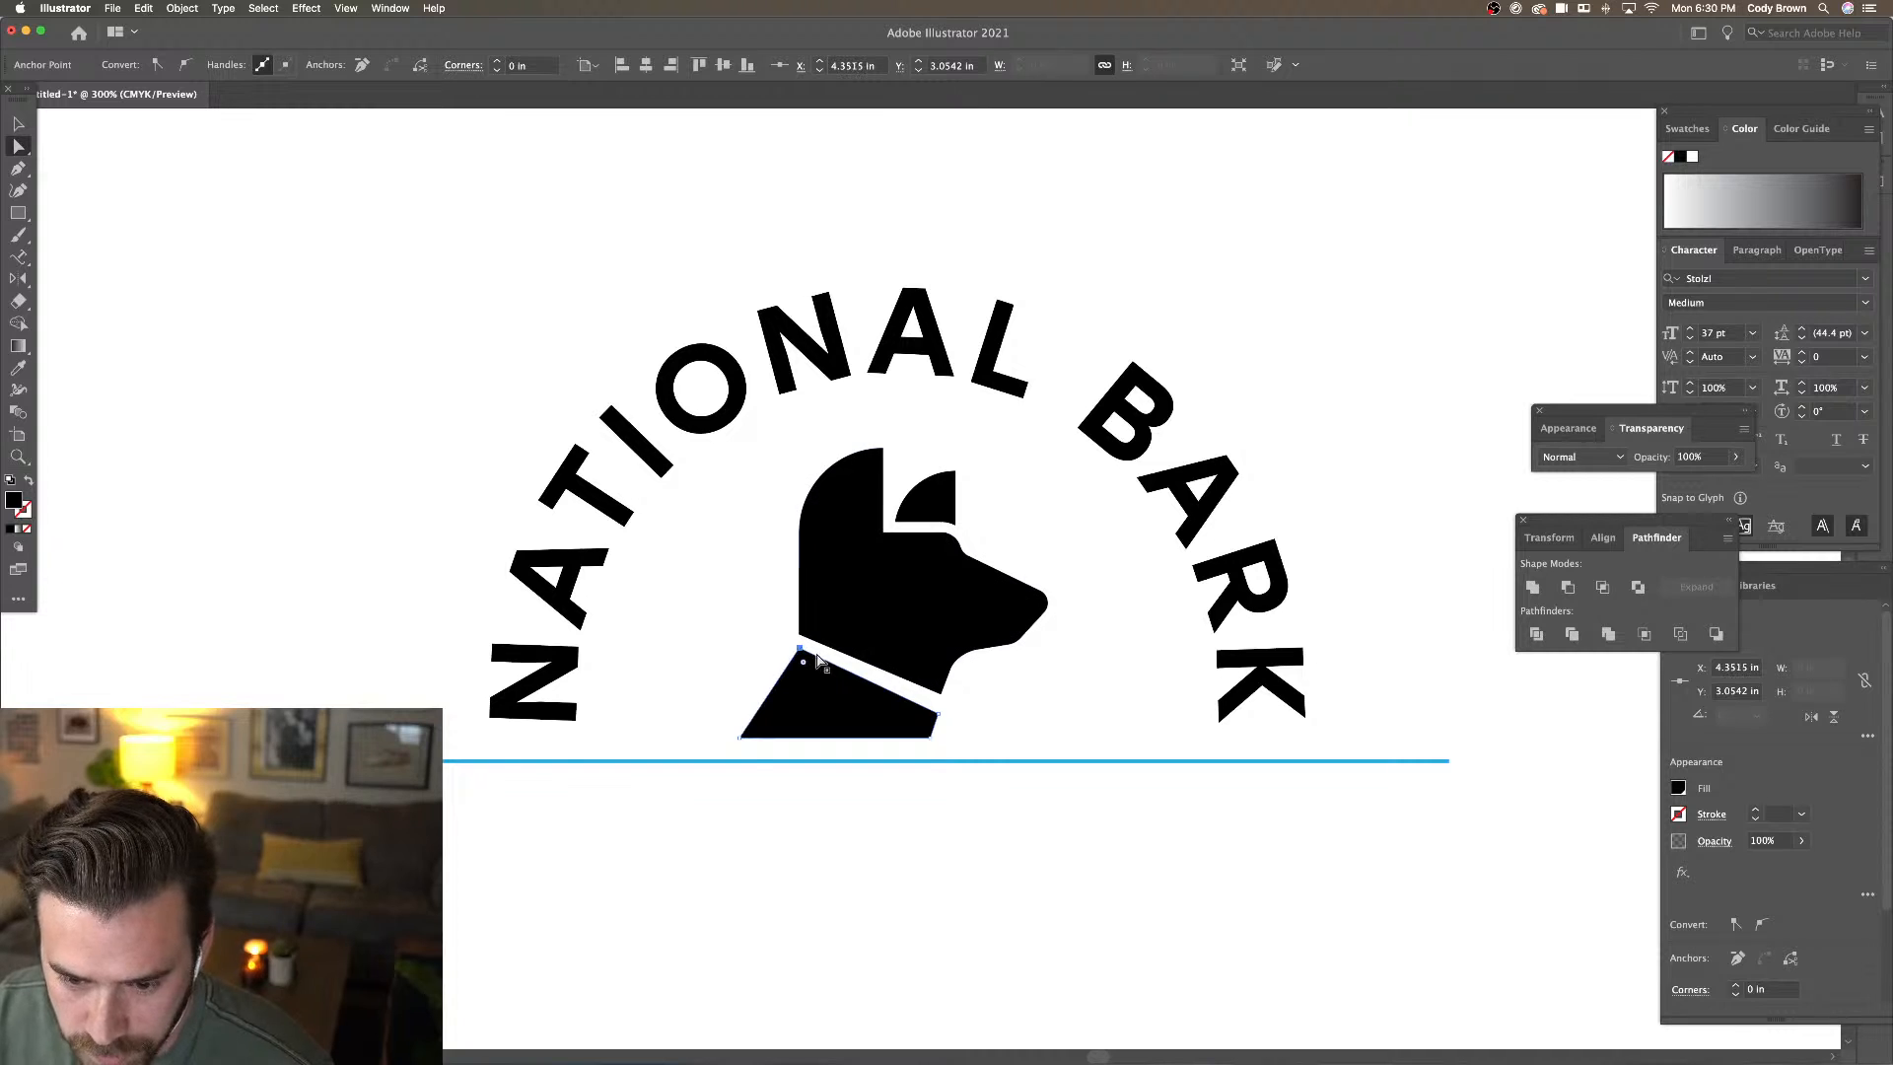
pyautogui.moveTo(939, 716); pyautogui.dragTo(940, 714)
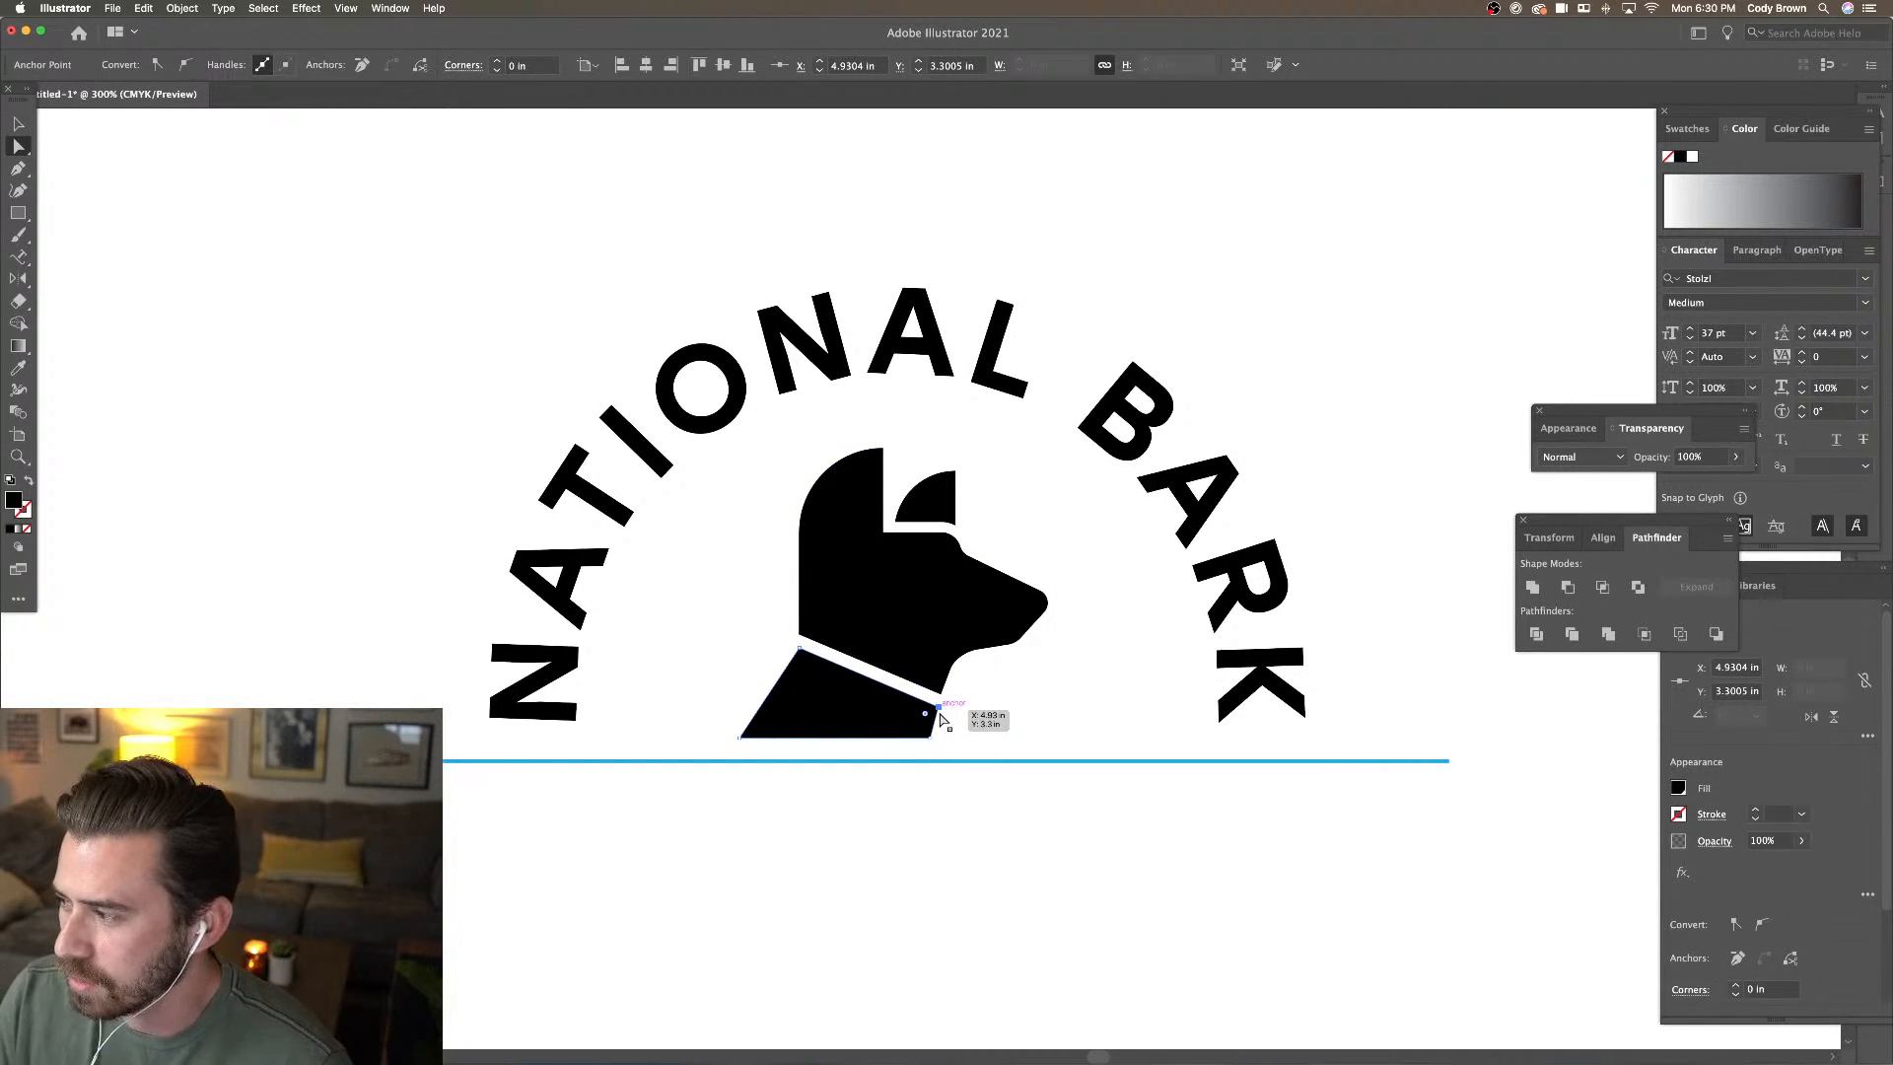
pyautogui.click(740, 737)
pyautogui.keyDown('shift'); pyautogui.click(930, 739); pyautogui.keyUp('shift')
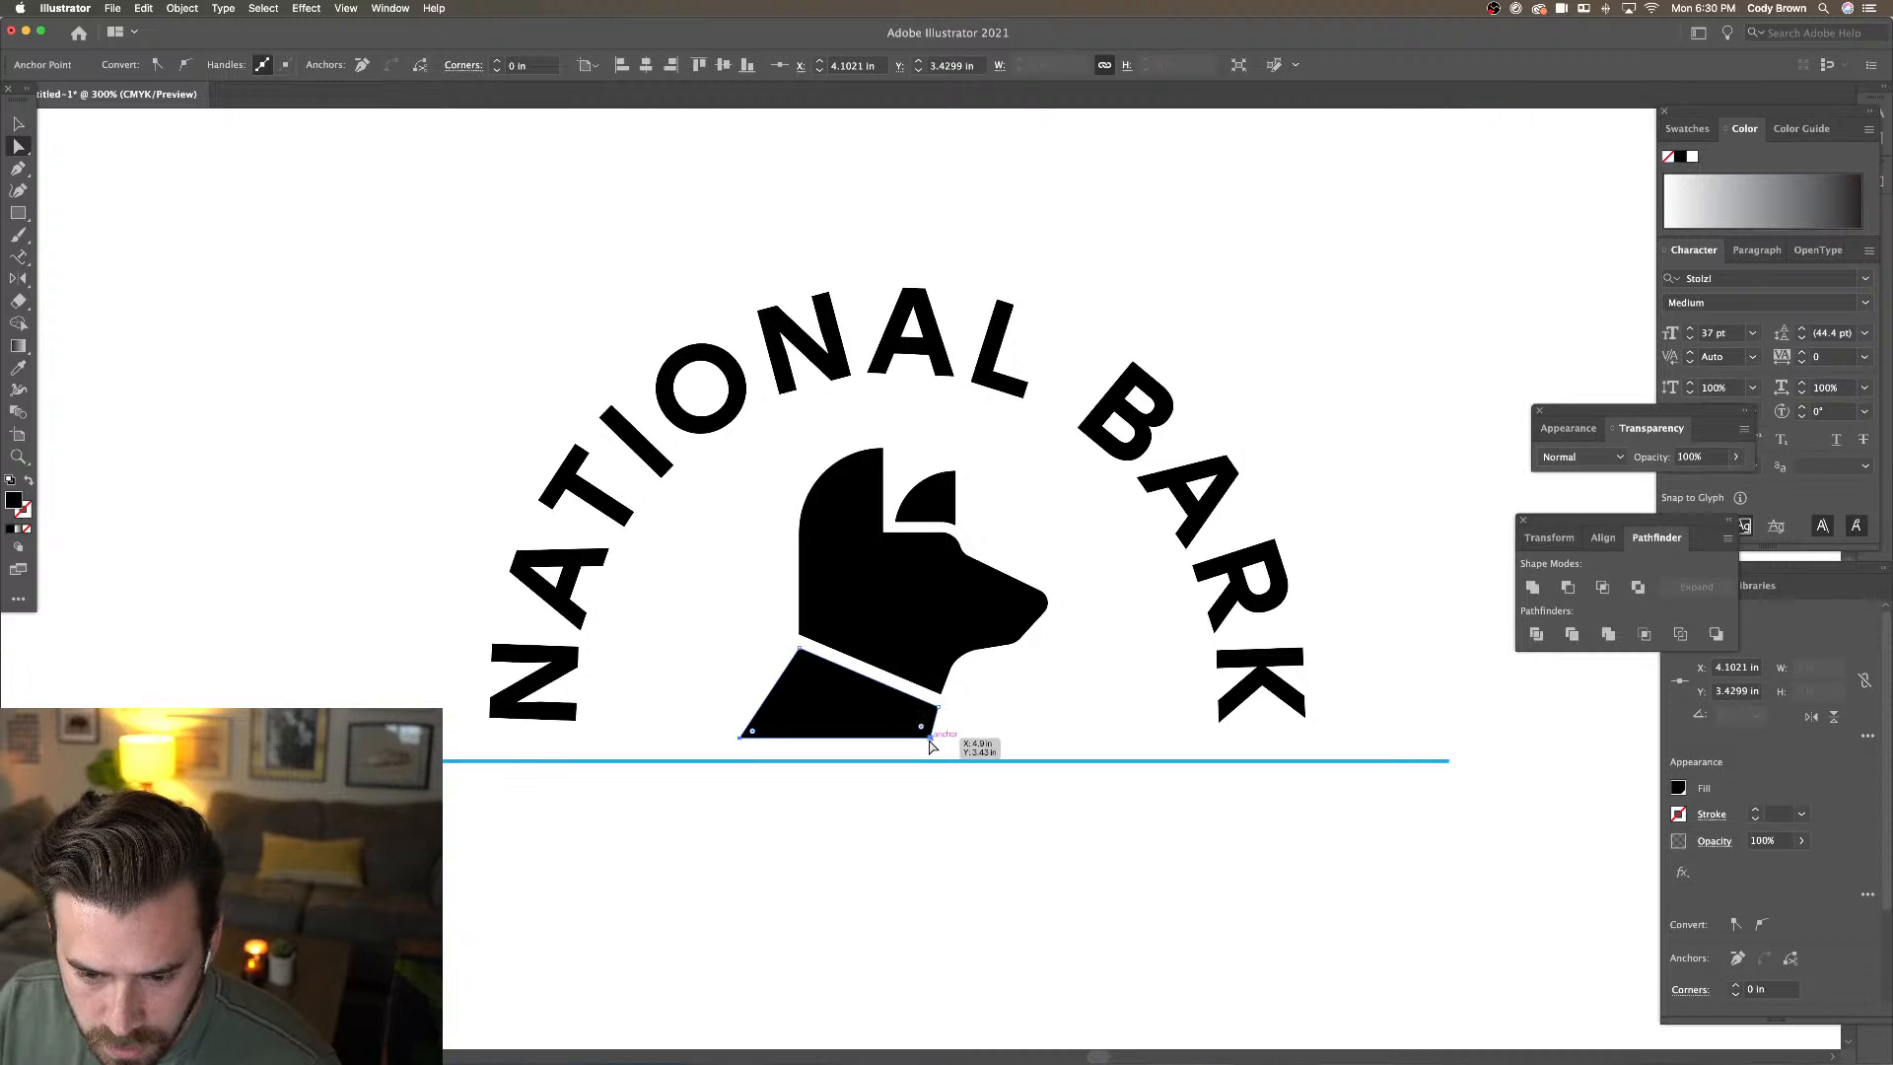
pyautogui.press('Up')
pyautogui.press('Up')
pyautogui.press('Up')
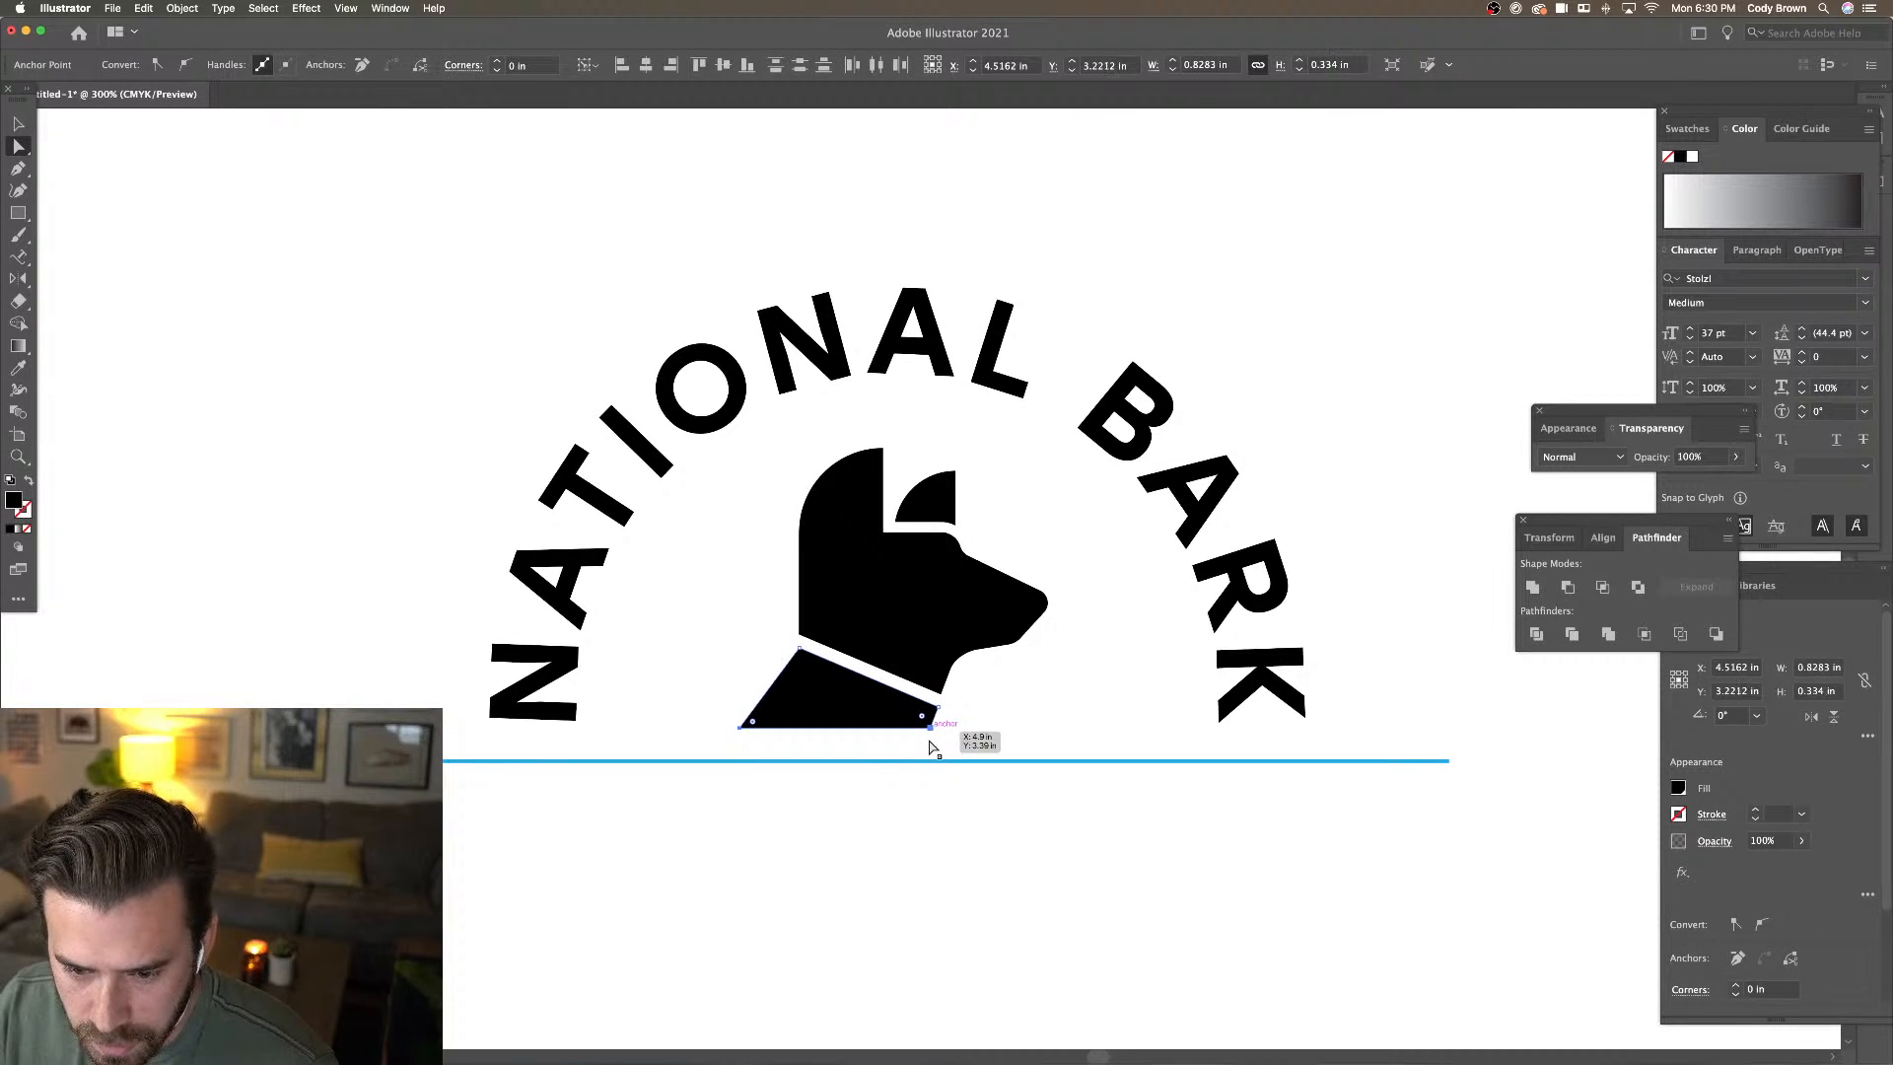
pyautogui.click(976, 738)
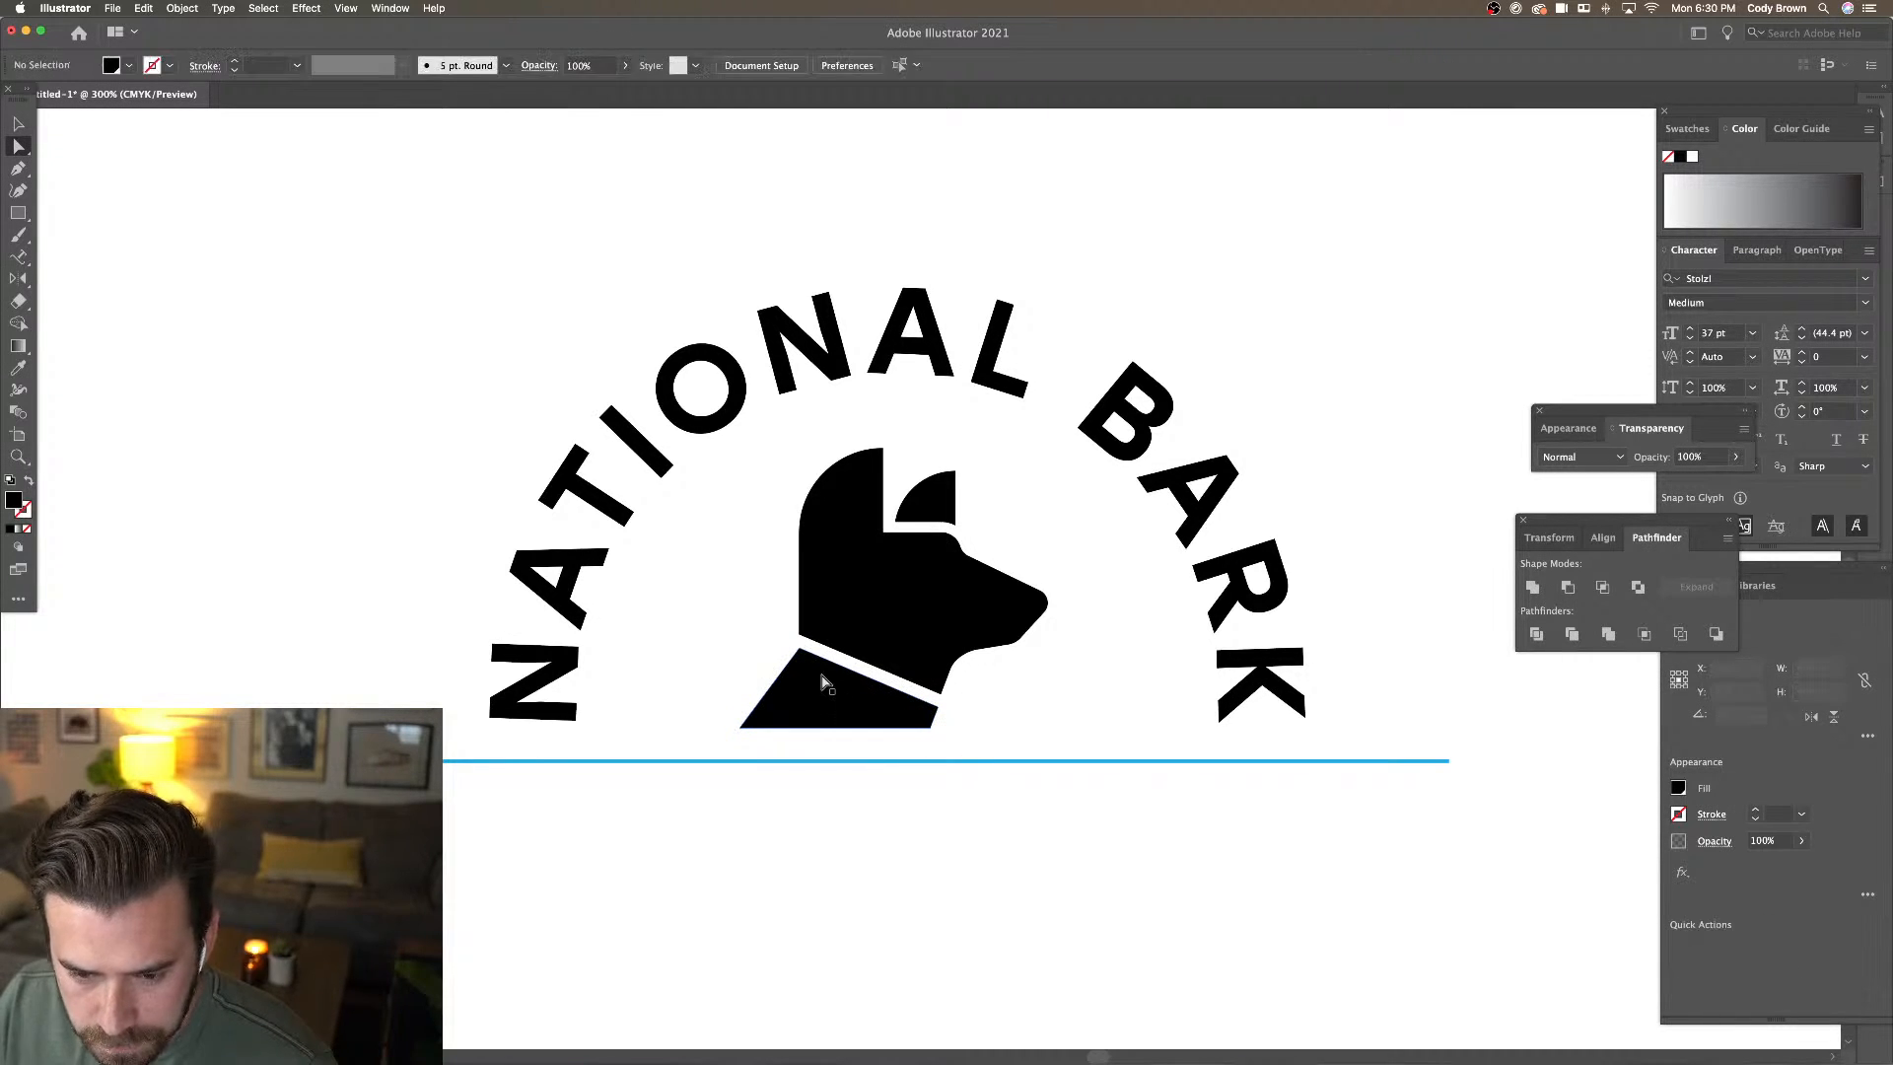
# Move the top-left corner up and left along the collar and extend the bottom-left corner left
pyautogui.click(800, 649)
pyautogui.press('super+equal')
pyautogui.press('super+equal')
pyautogui.press('super+equal')
pyautogui.press('super+equal')
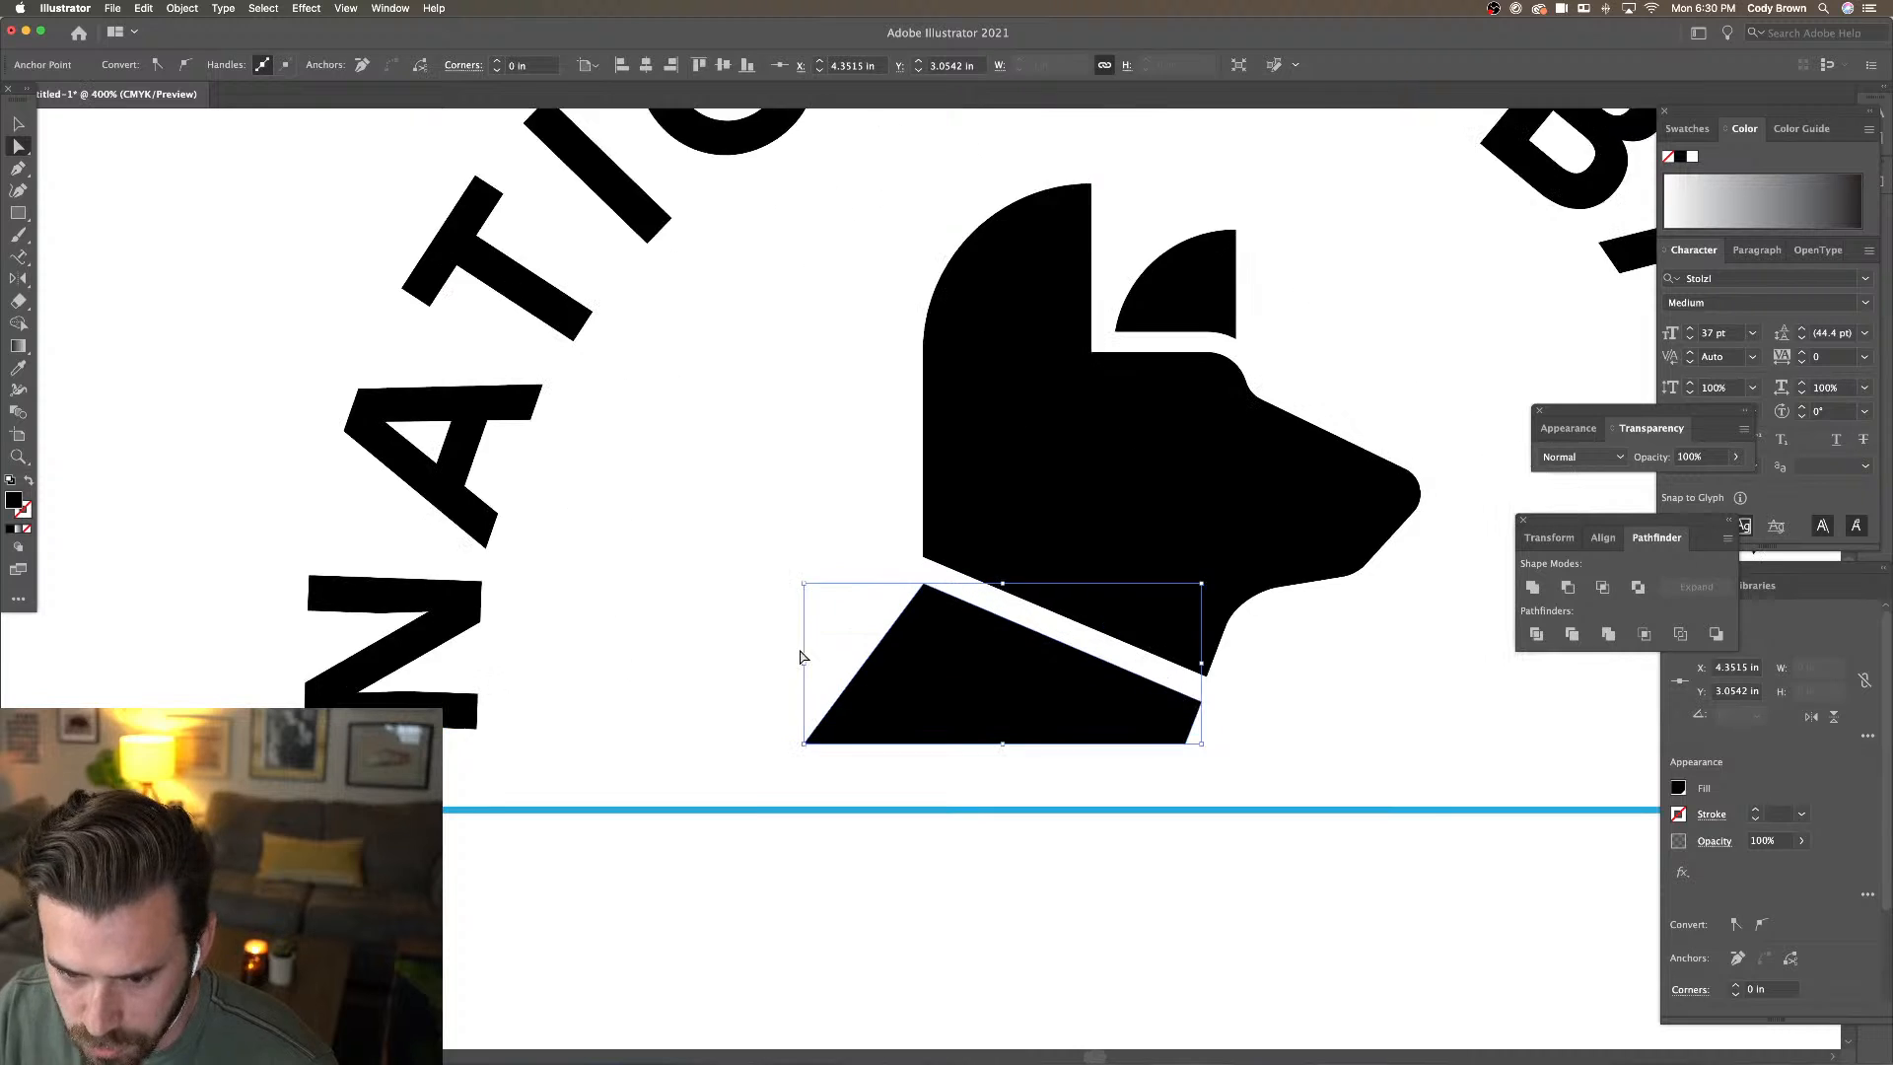
pyautogui.moveTo(916, 581); pyautogui.dragTo(917, 598)
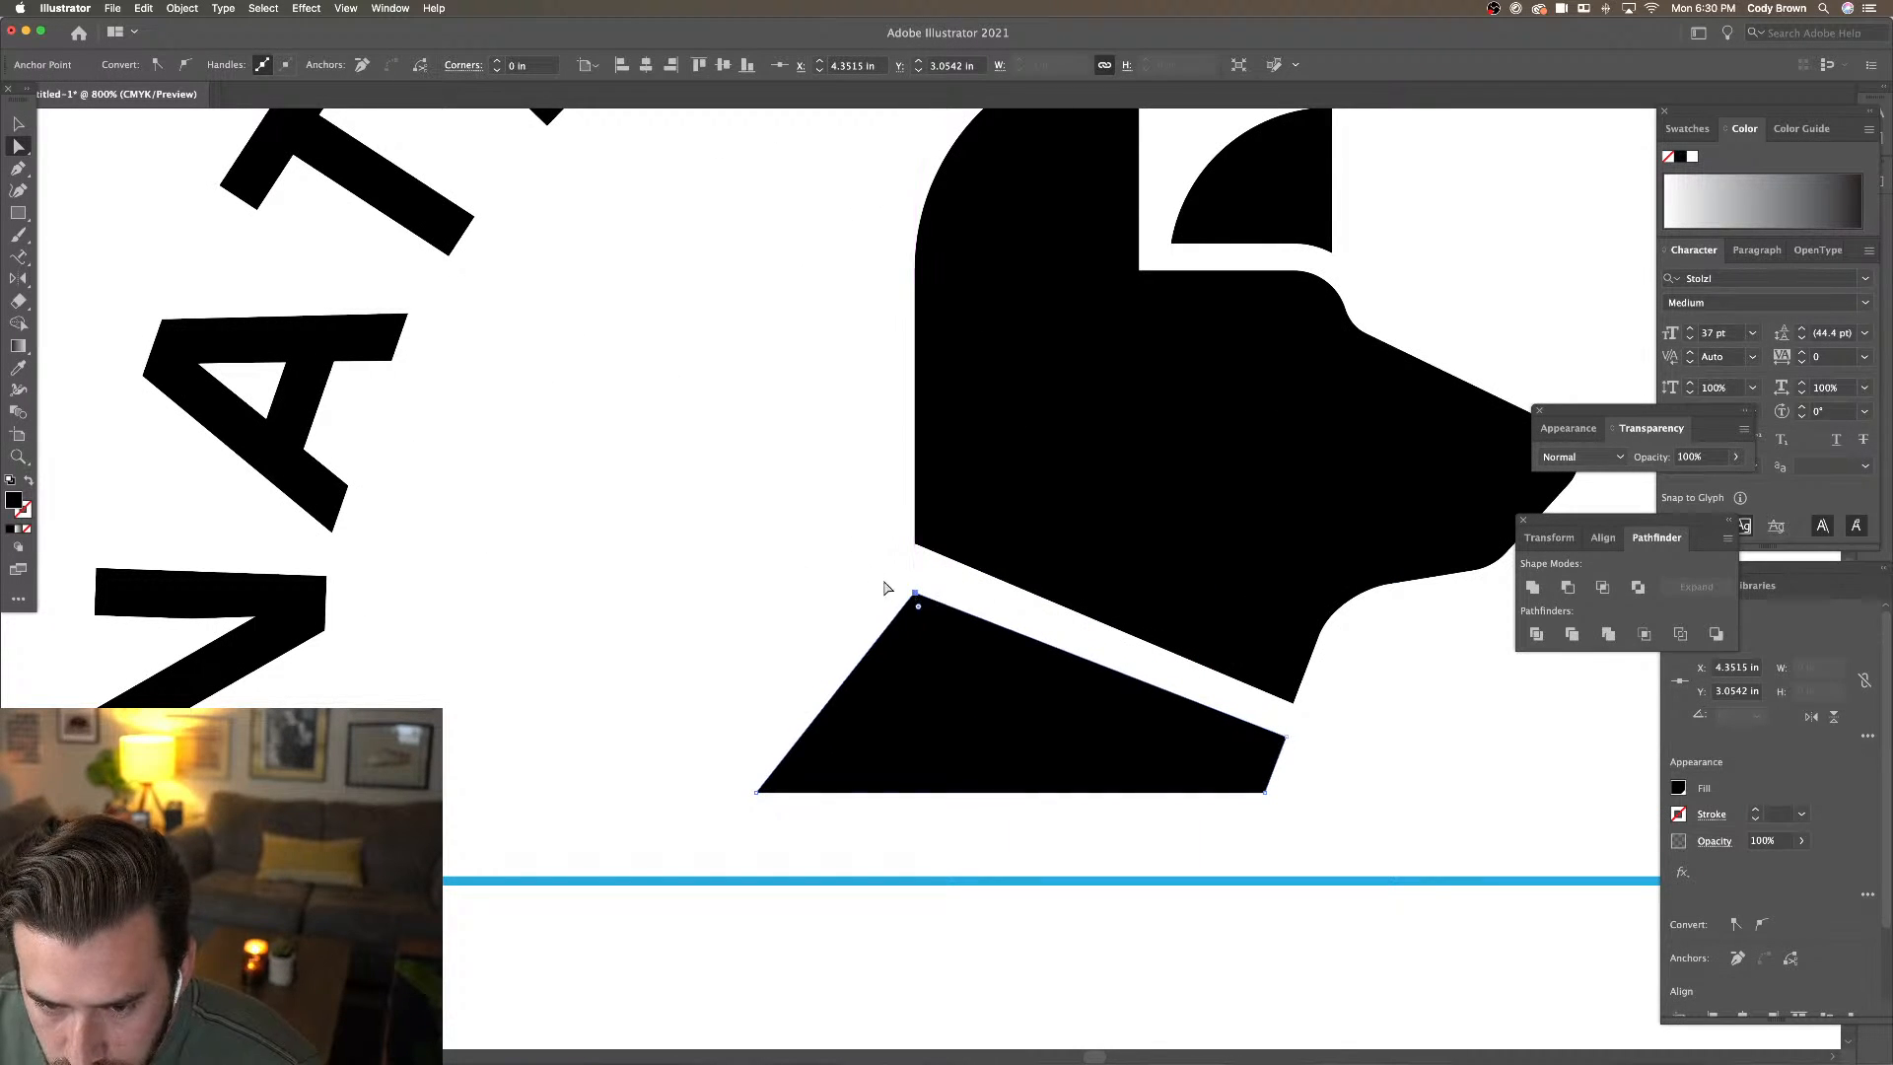
pyautogui.click(887, 588)
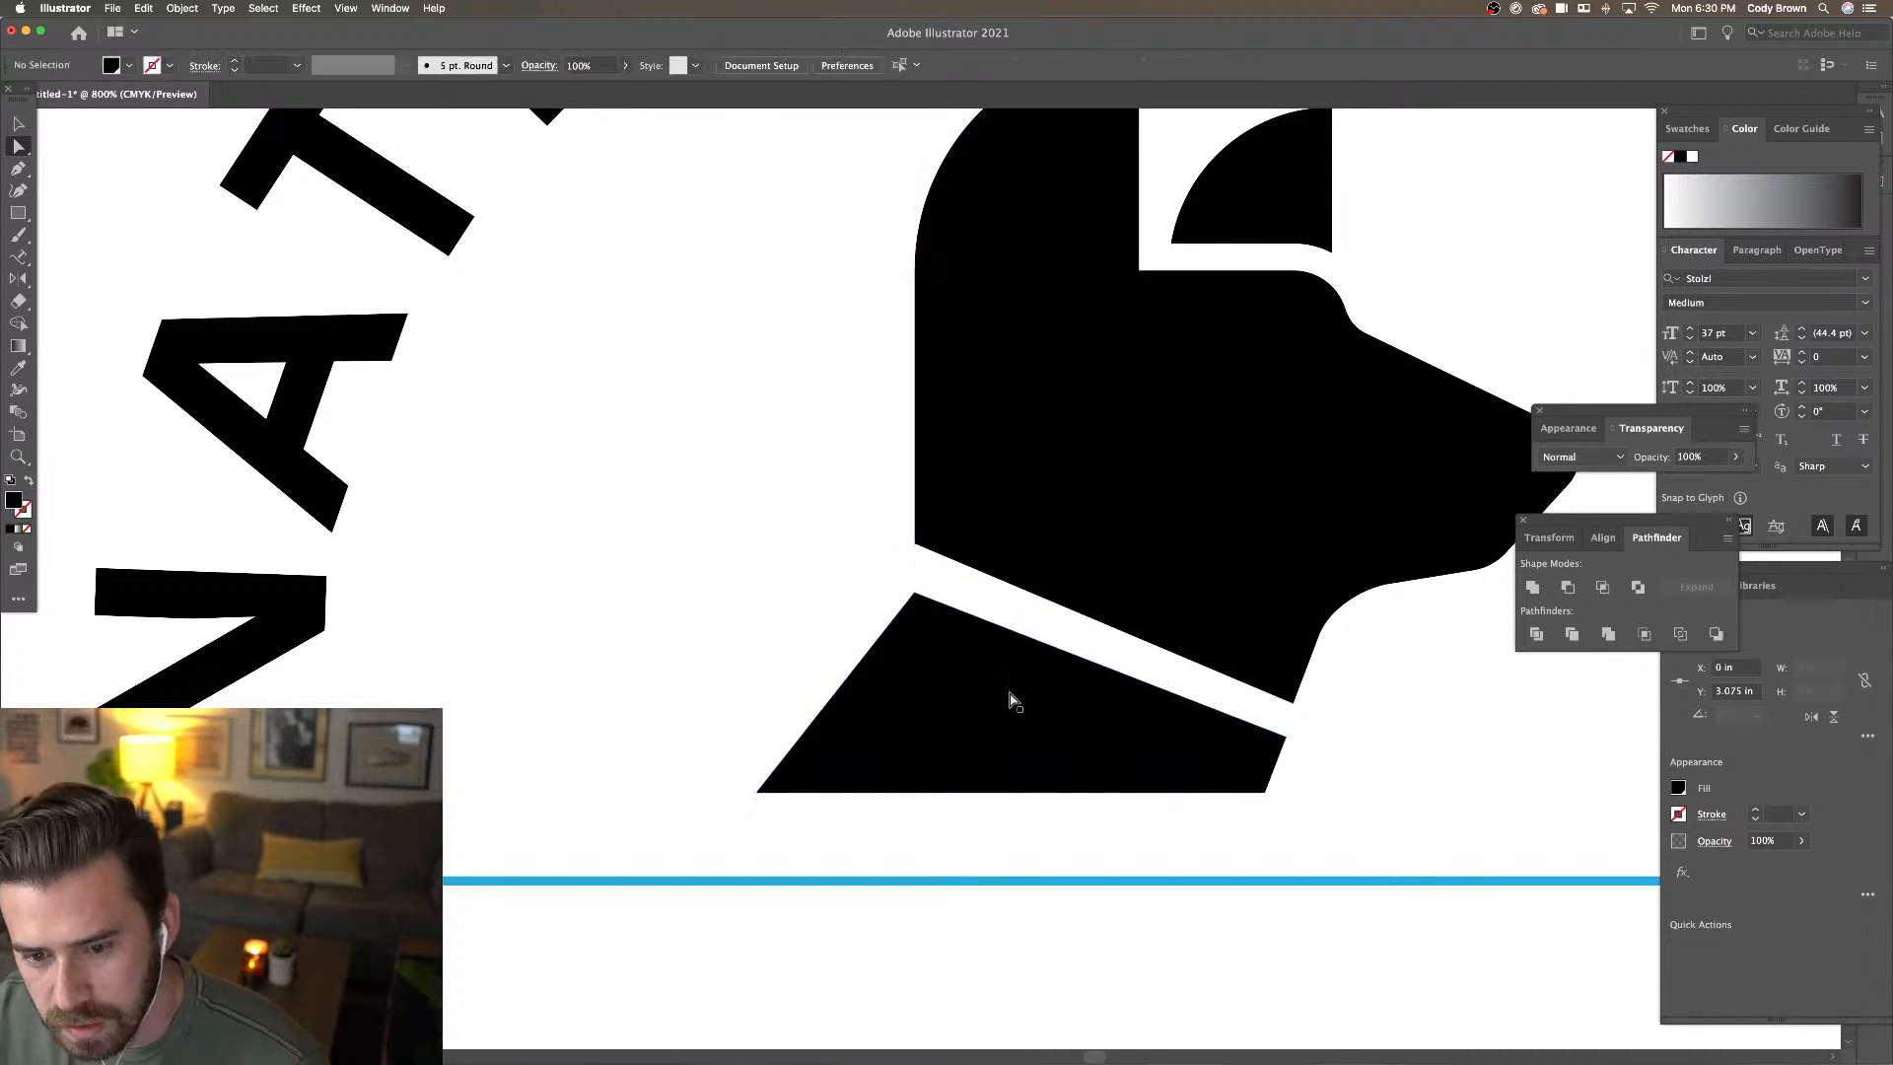
pyautogui.click(916, 596)
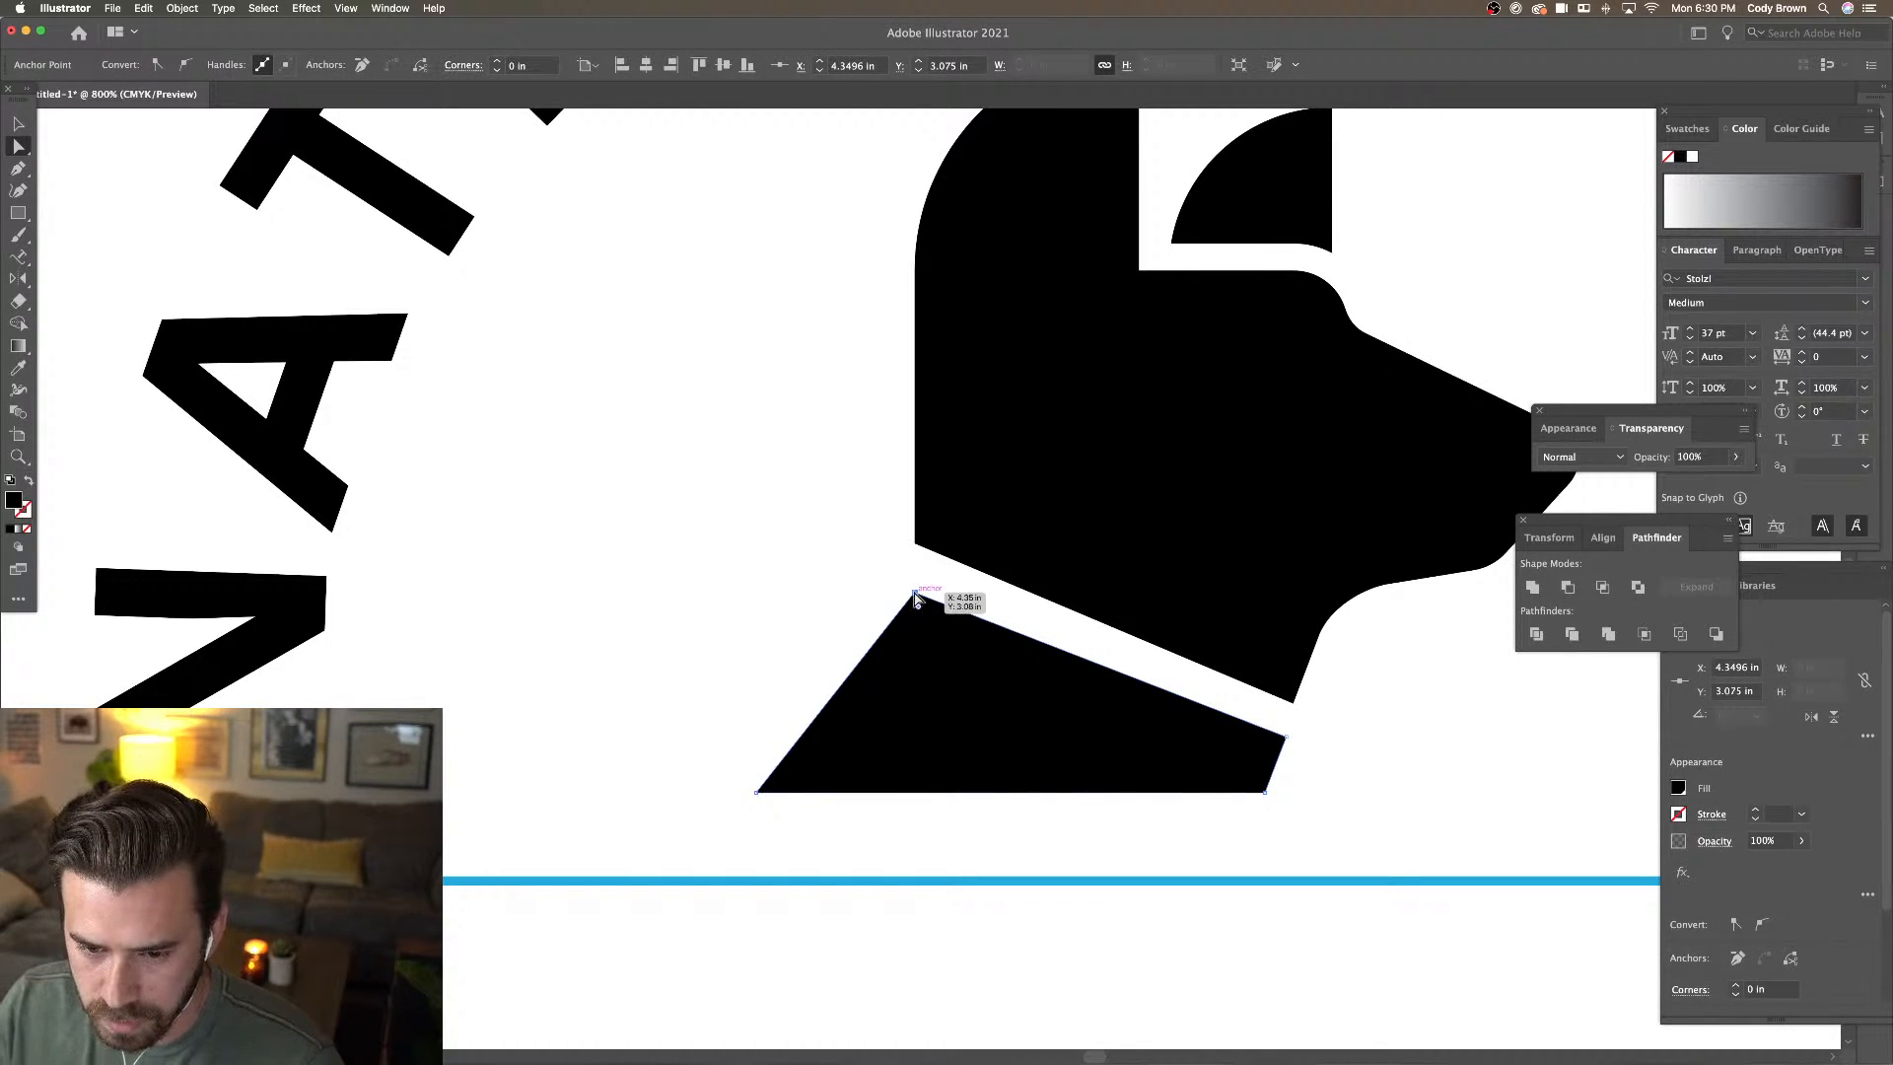
pyautogui.moveTo(916, 598); pyautogui.dragTo(888, 577)
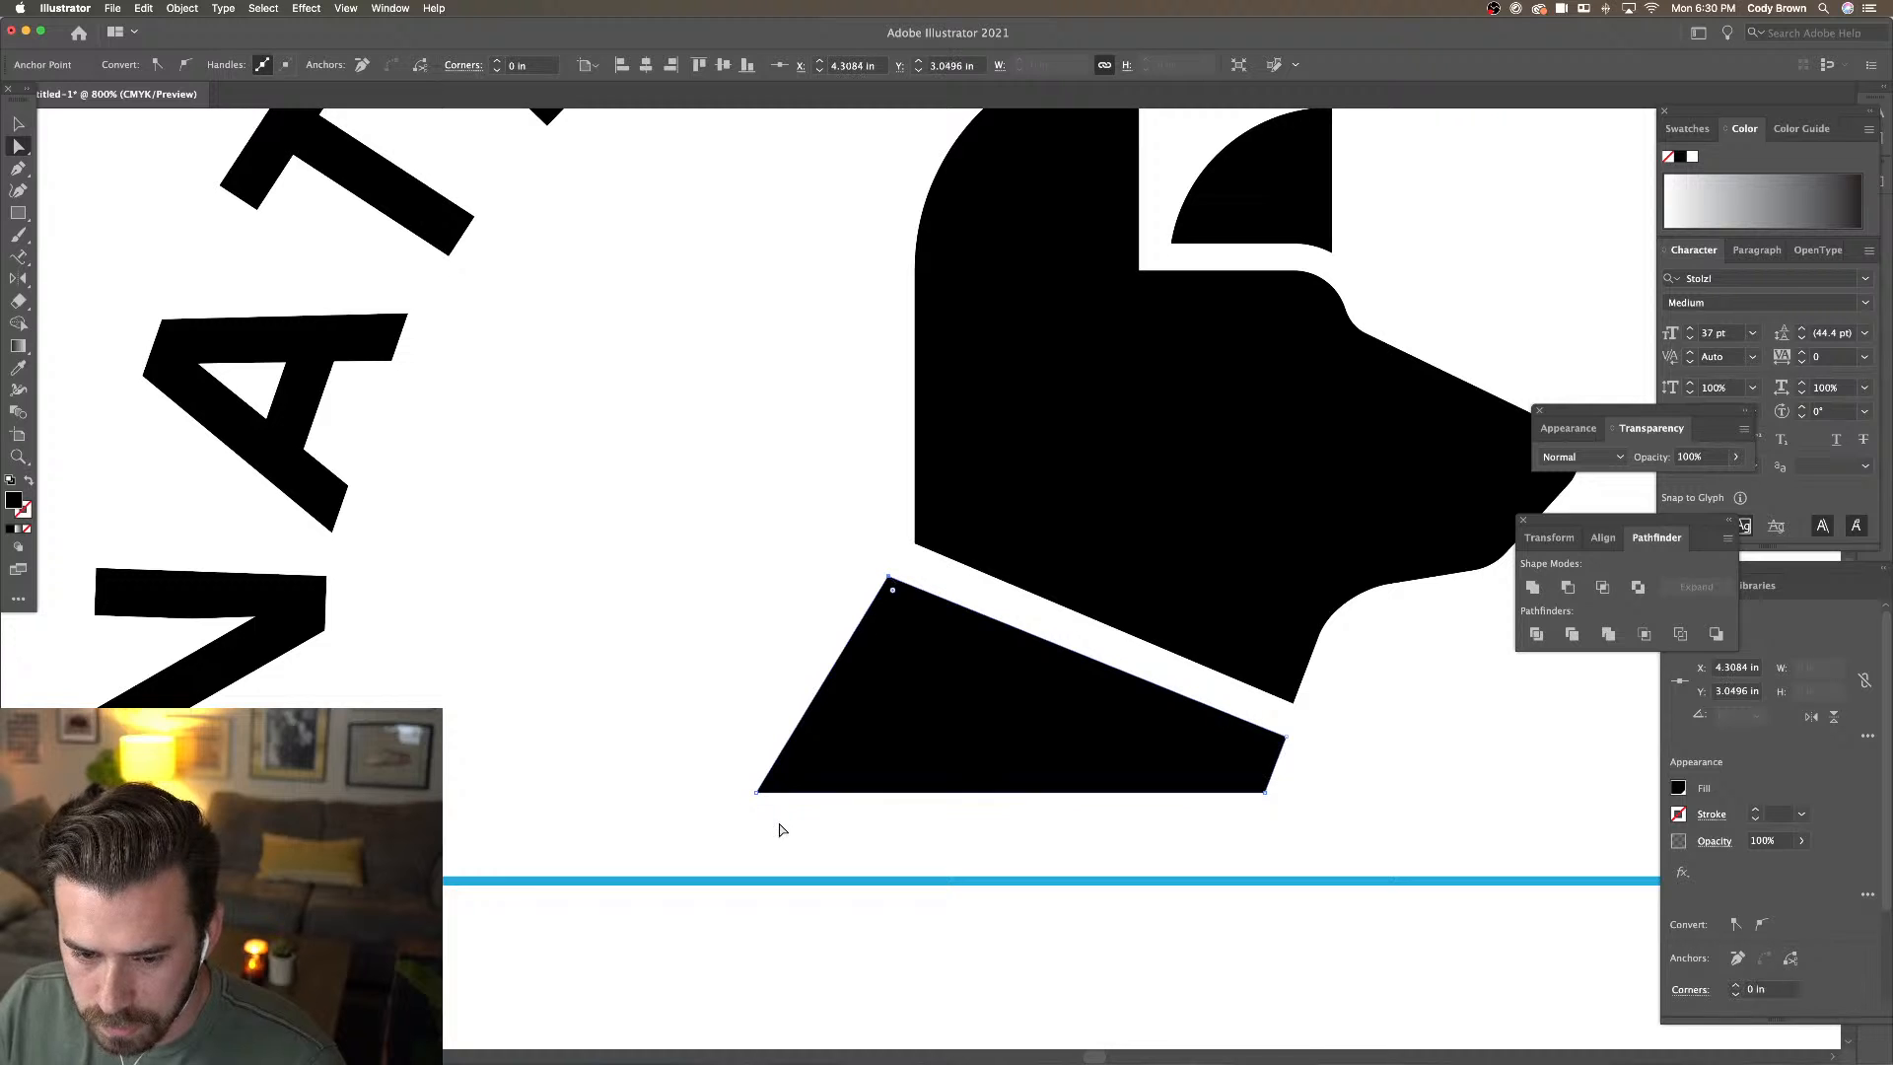
pyautogui.moveTo(757, 792); pyautogui.dragTo(707, 792)
pyautogui.moveTo(889, 579); pyautogui.dragTo(899, 580)
pyautogui.click(837, 558)
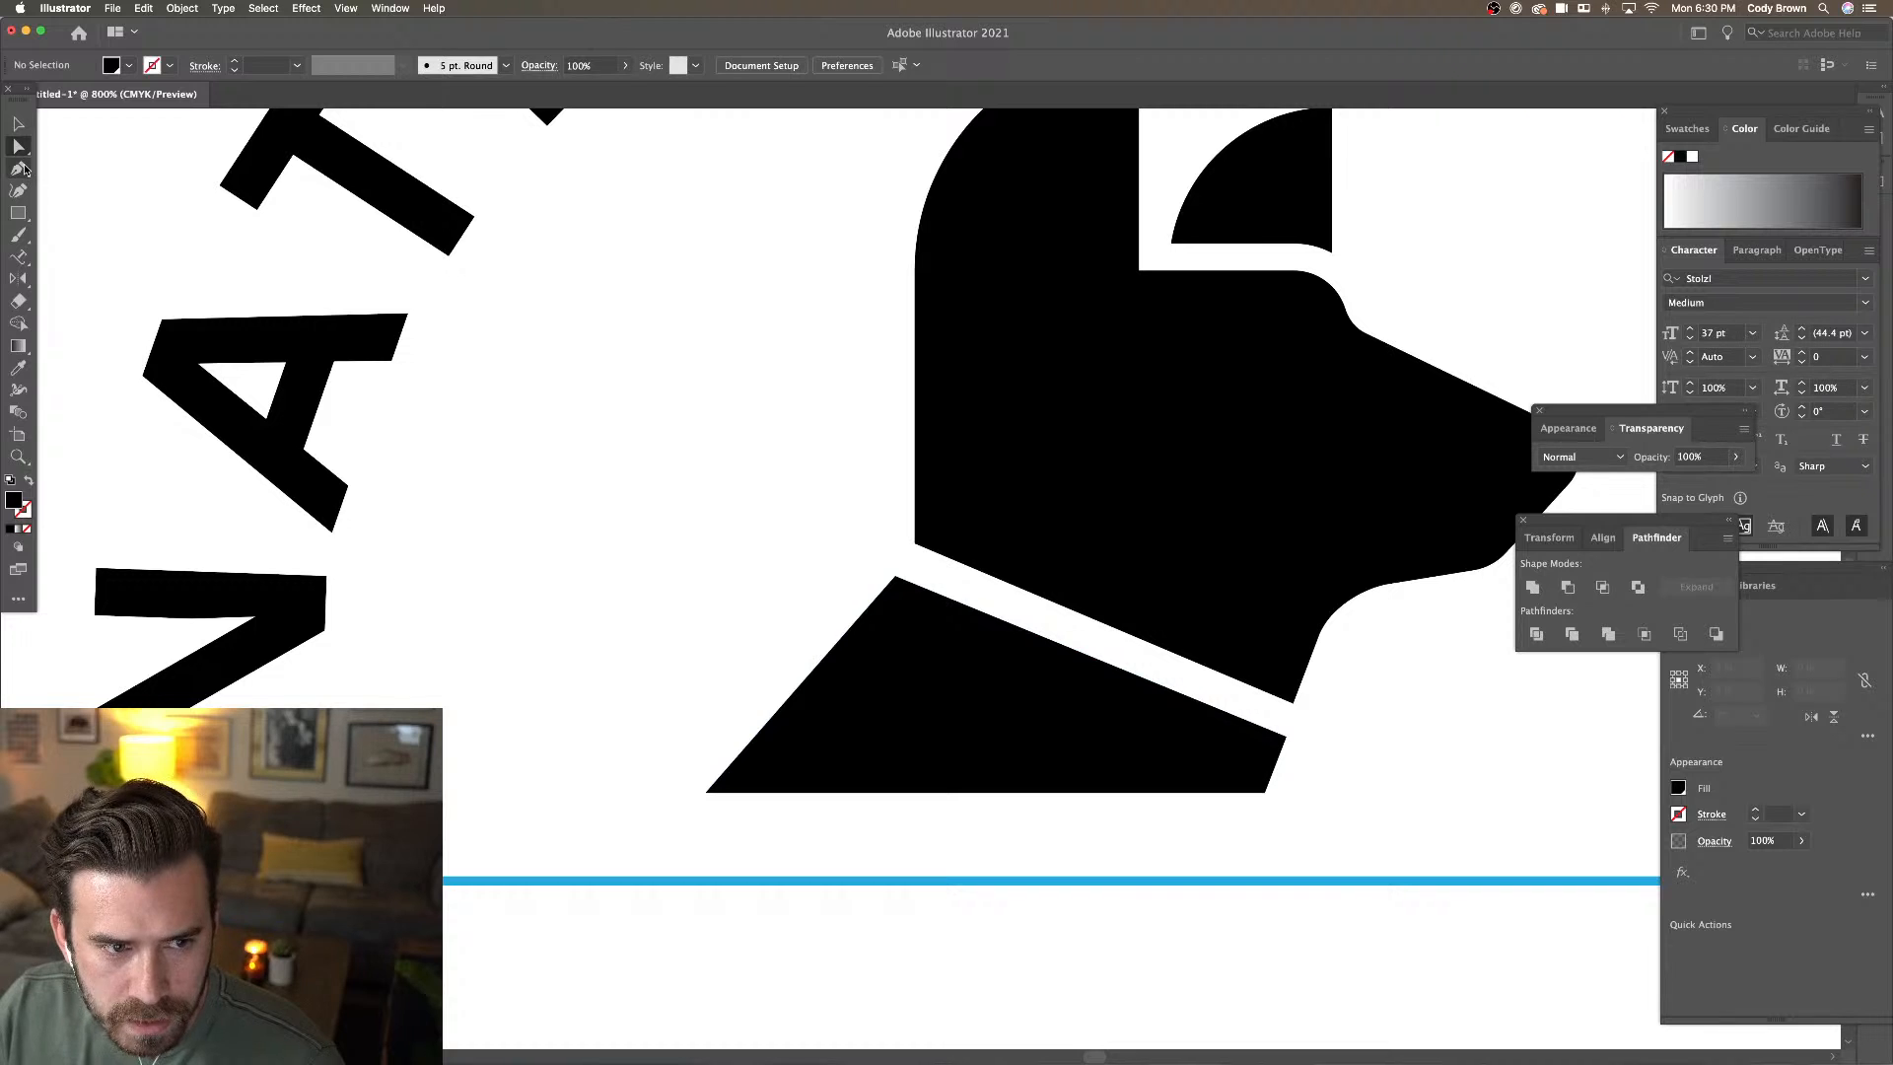
# Add an anchor on the chest's left edge and pull it inward to bend the edge
pyautogui.click(23, 168)
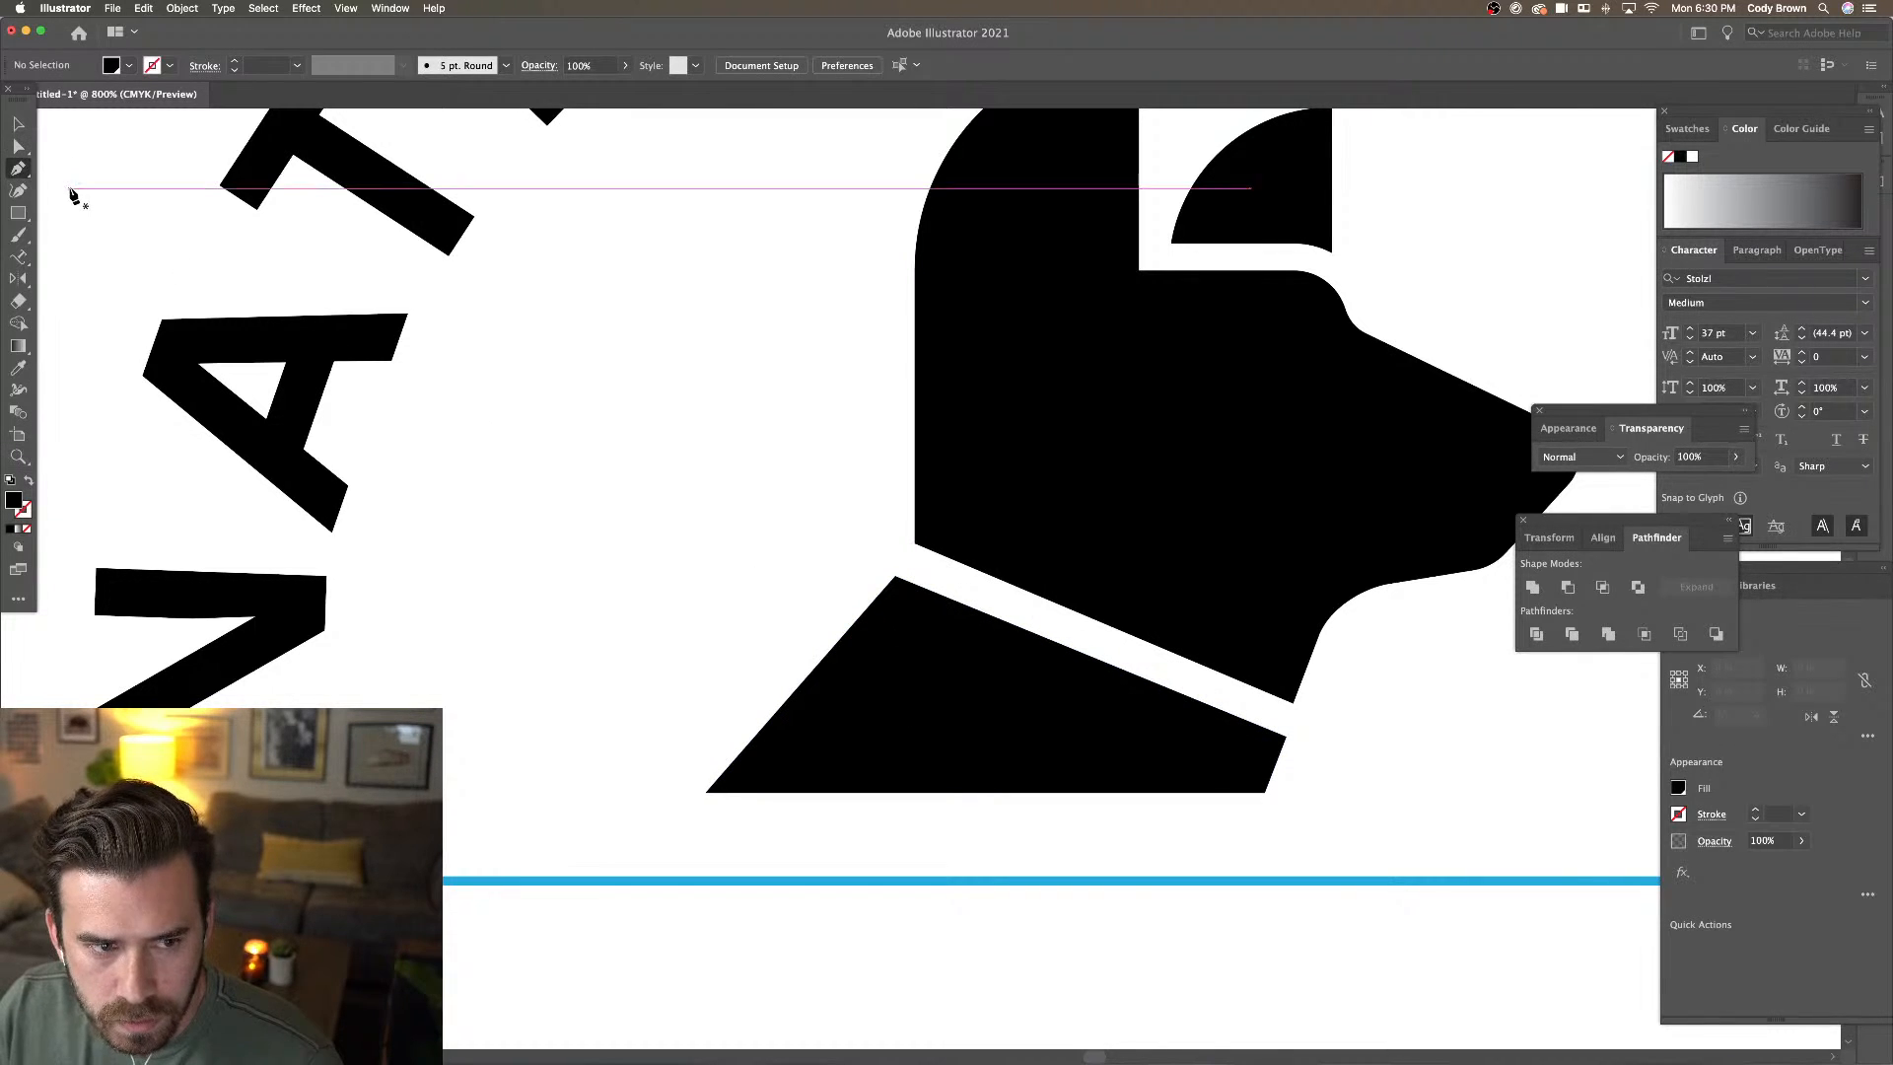
pyautogui.press('v')
pyautogui.click(884, 621)
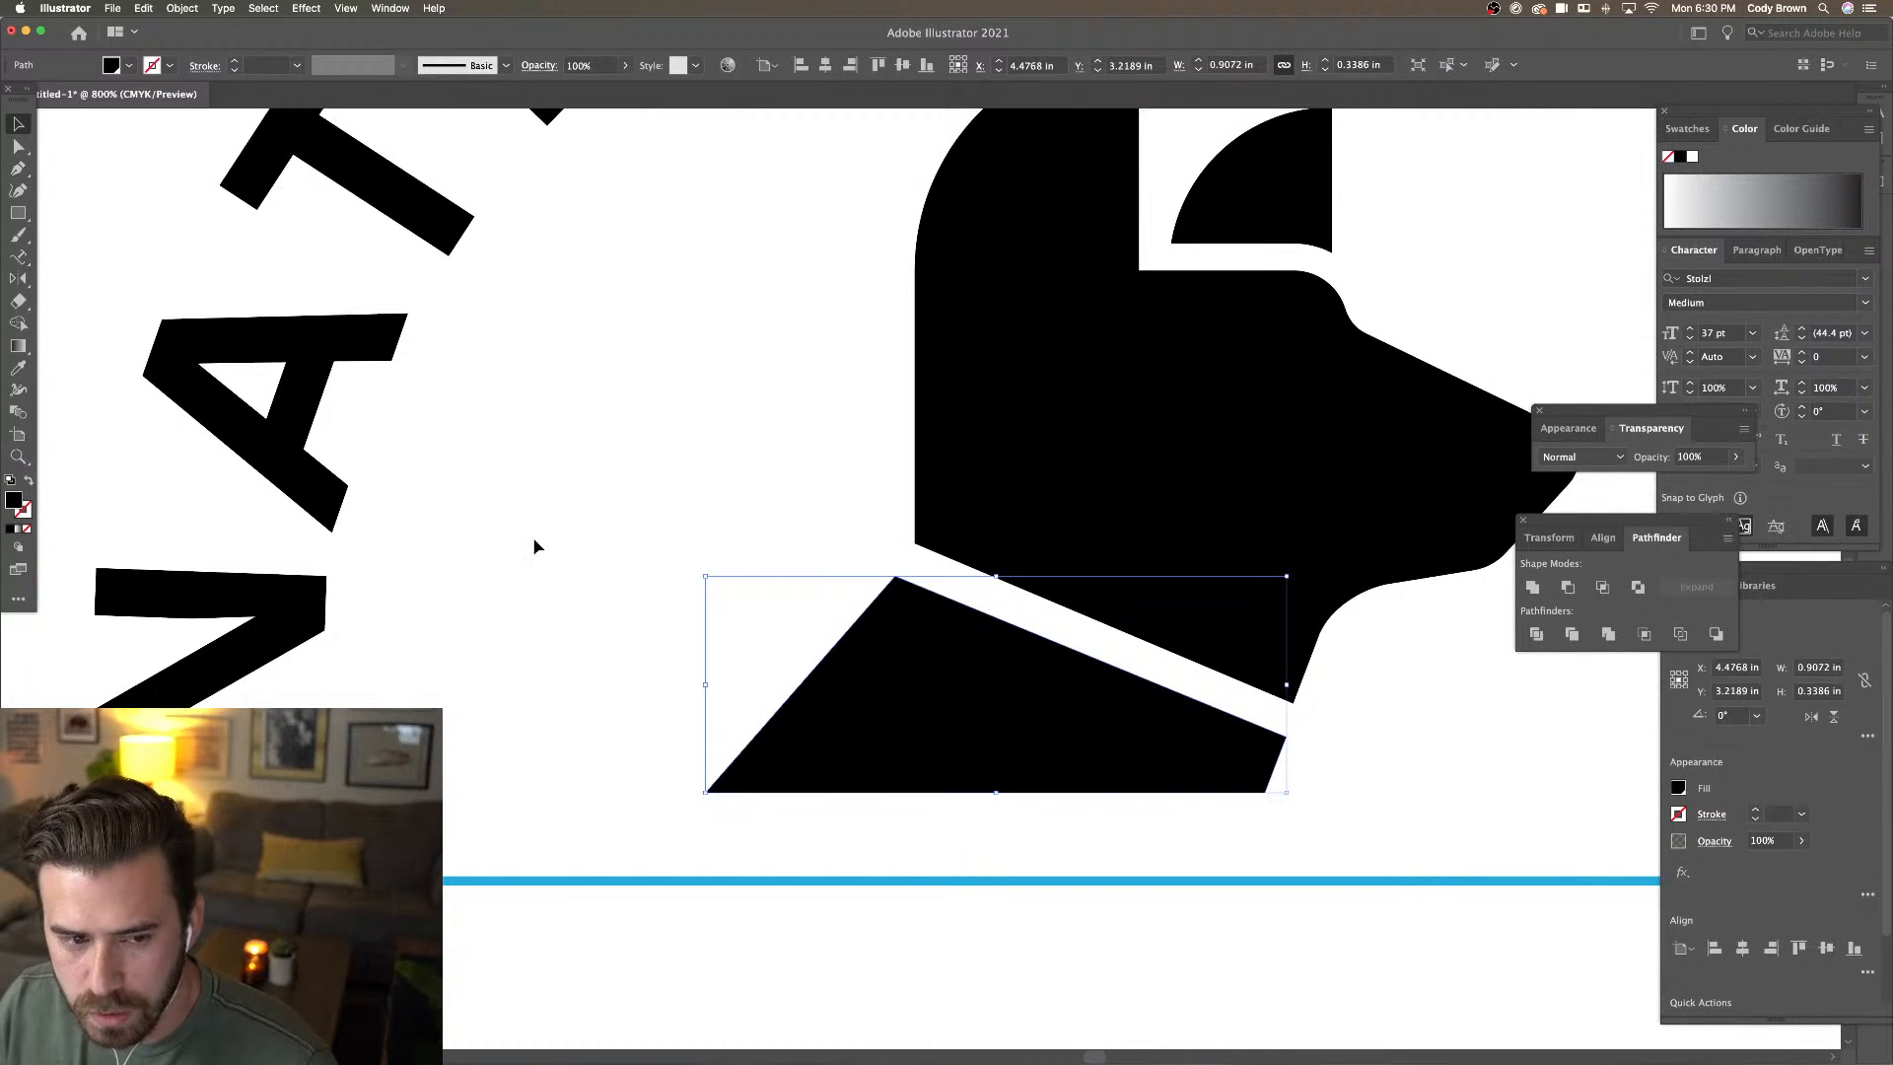
pyautogui.click(20, 170)
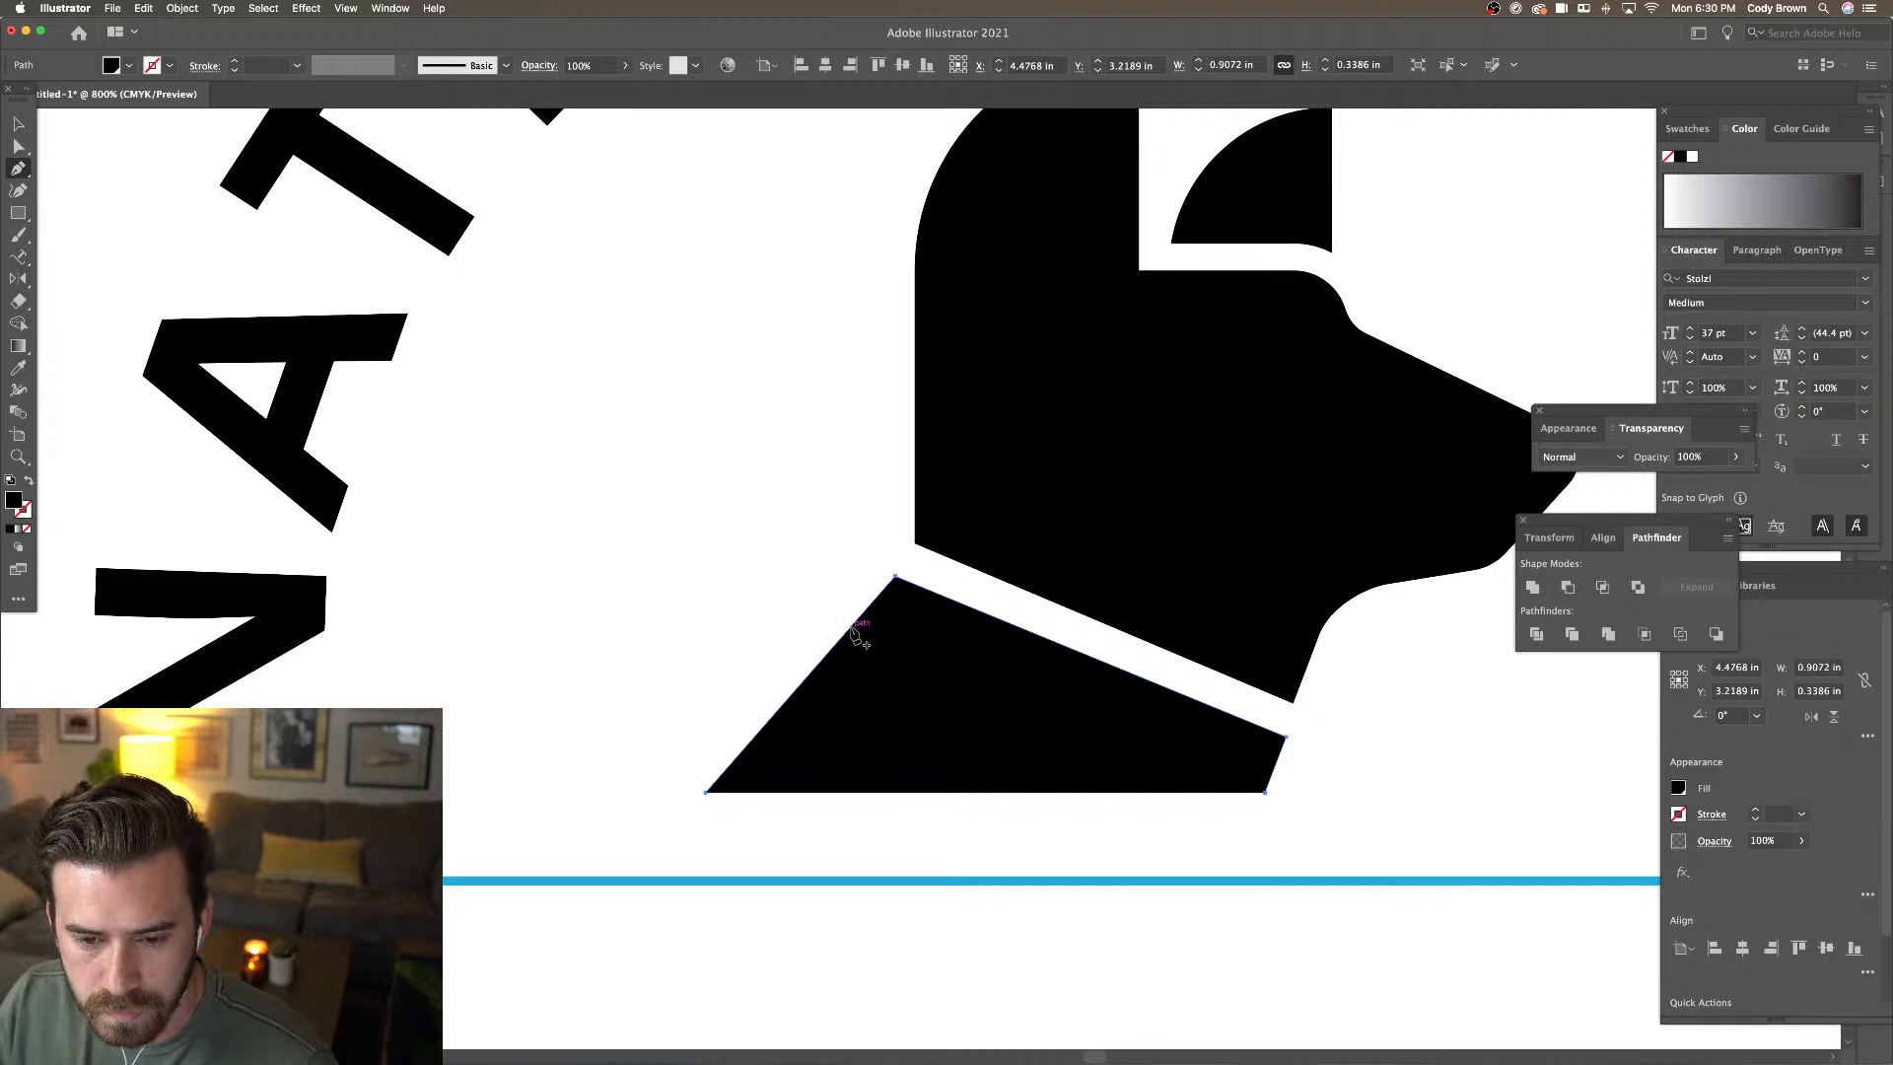
pyautogui.click(834, 643)
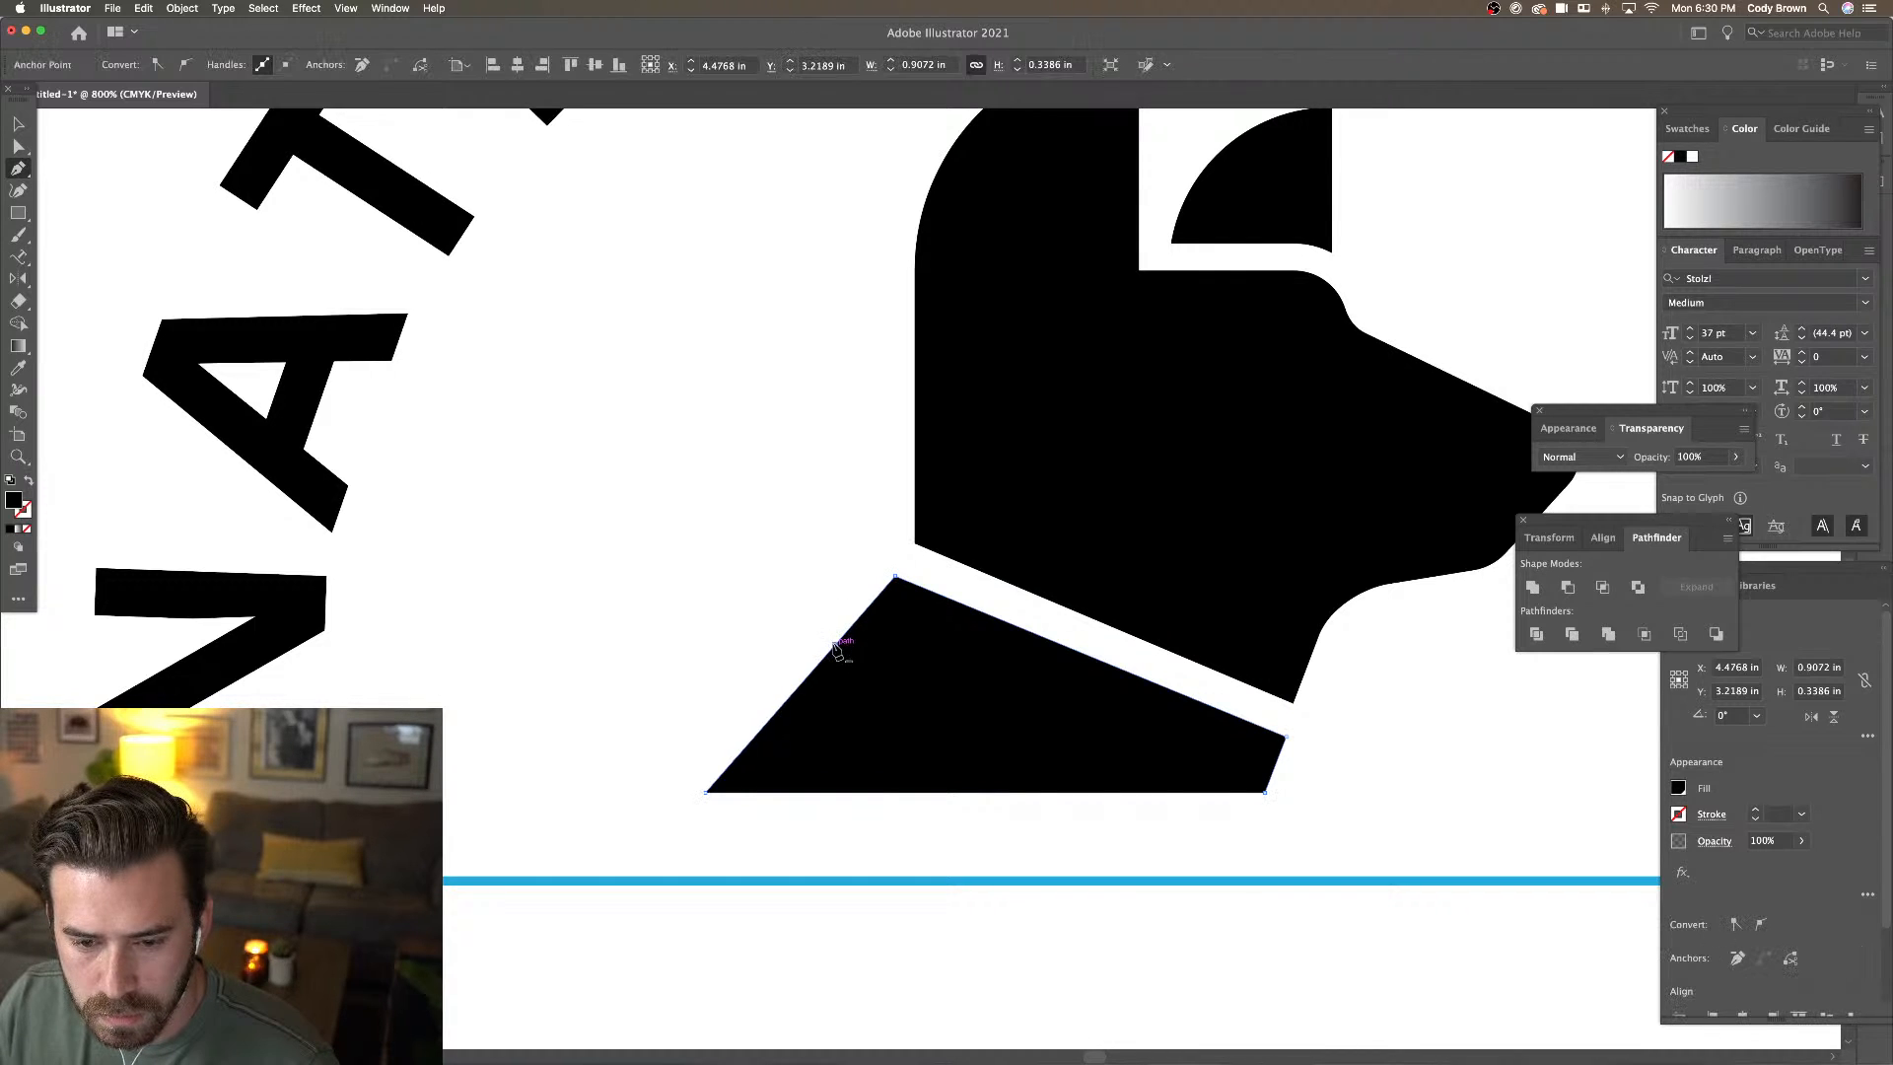
pyautogui.click(19, 145)
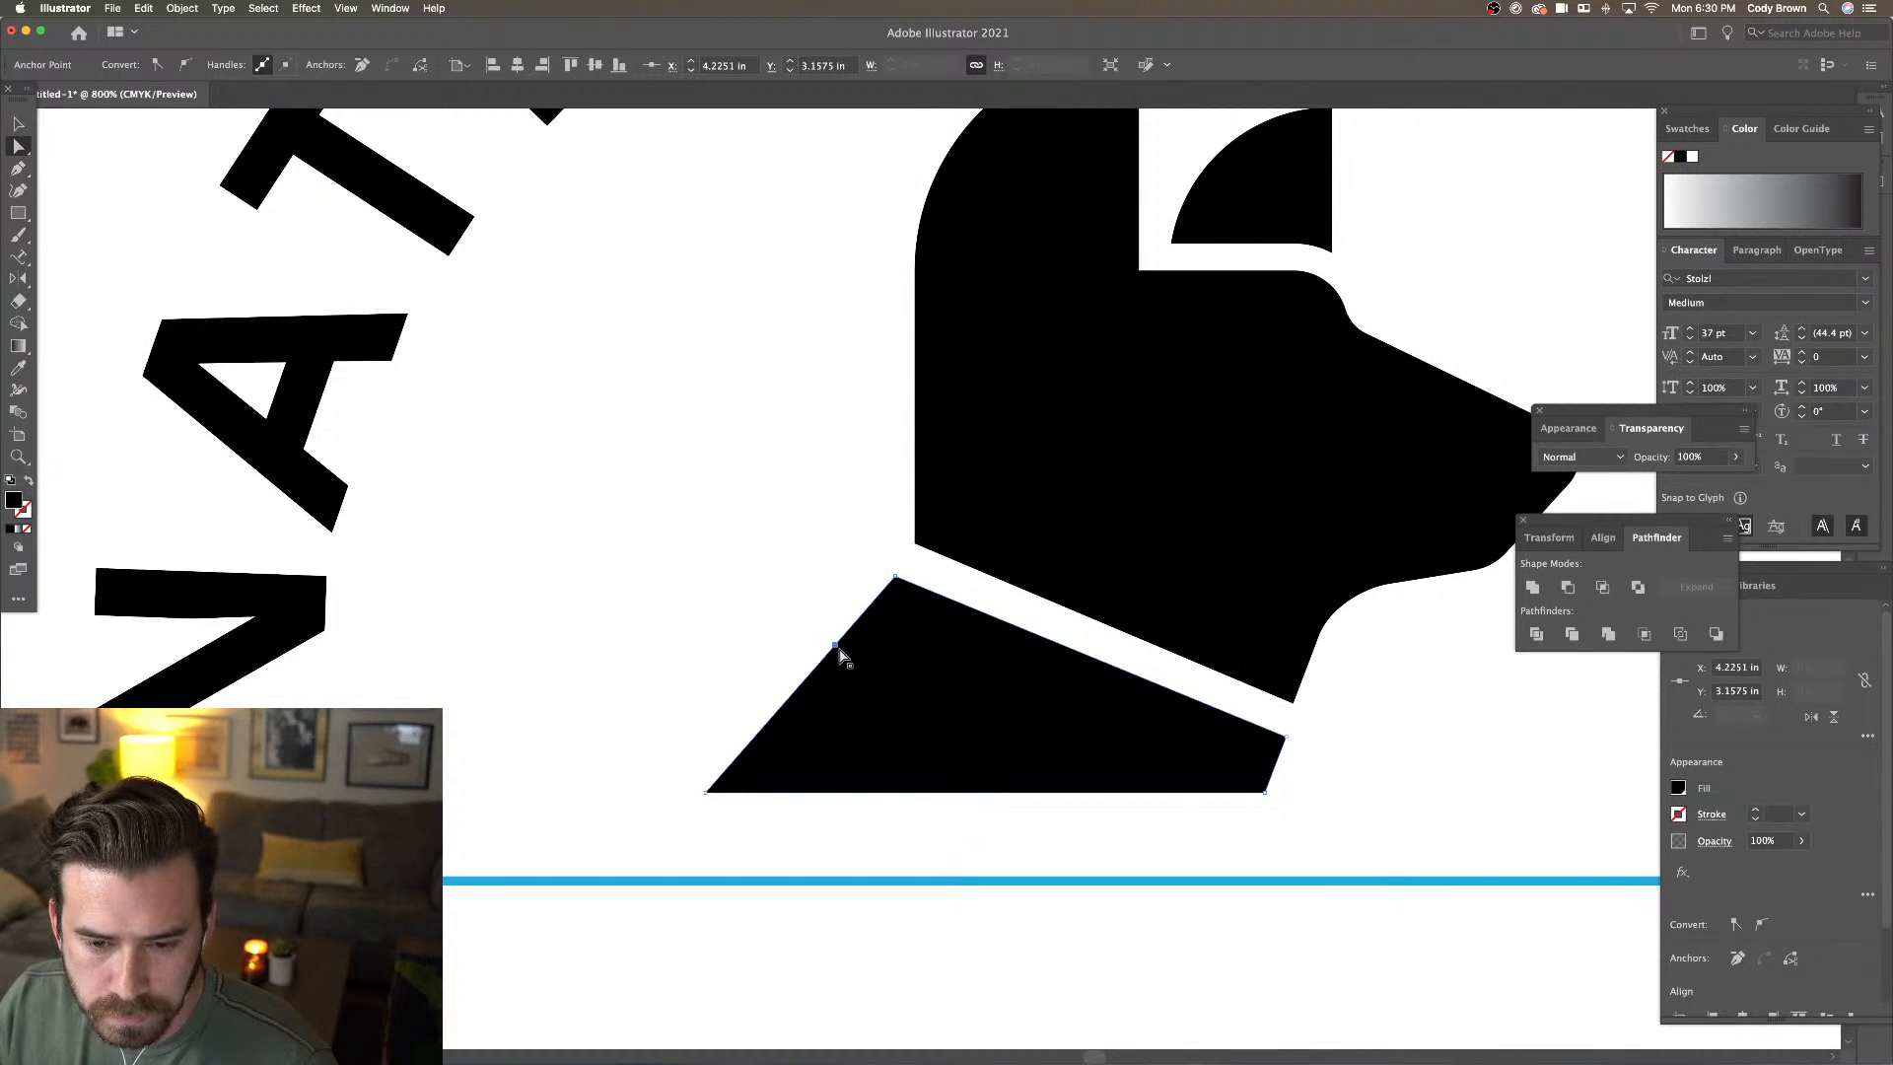
pyautogui.moveTo(839, 650); pyautogui.dragTo(864, 663)
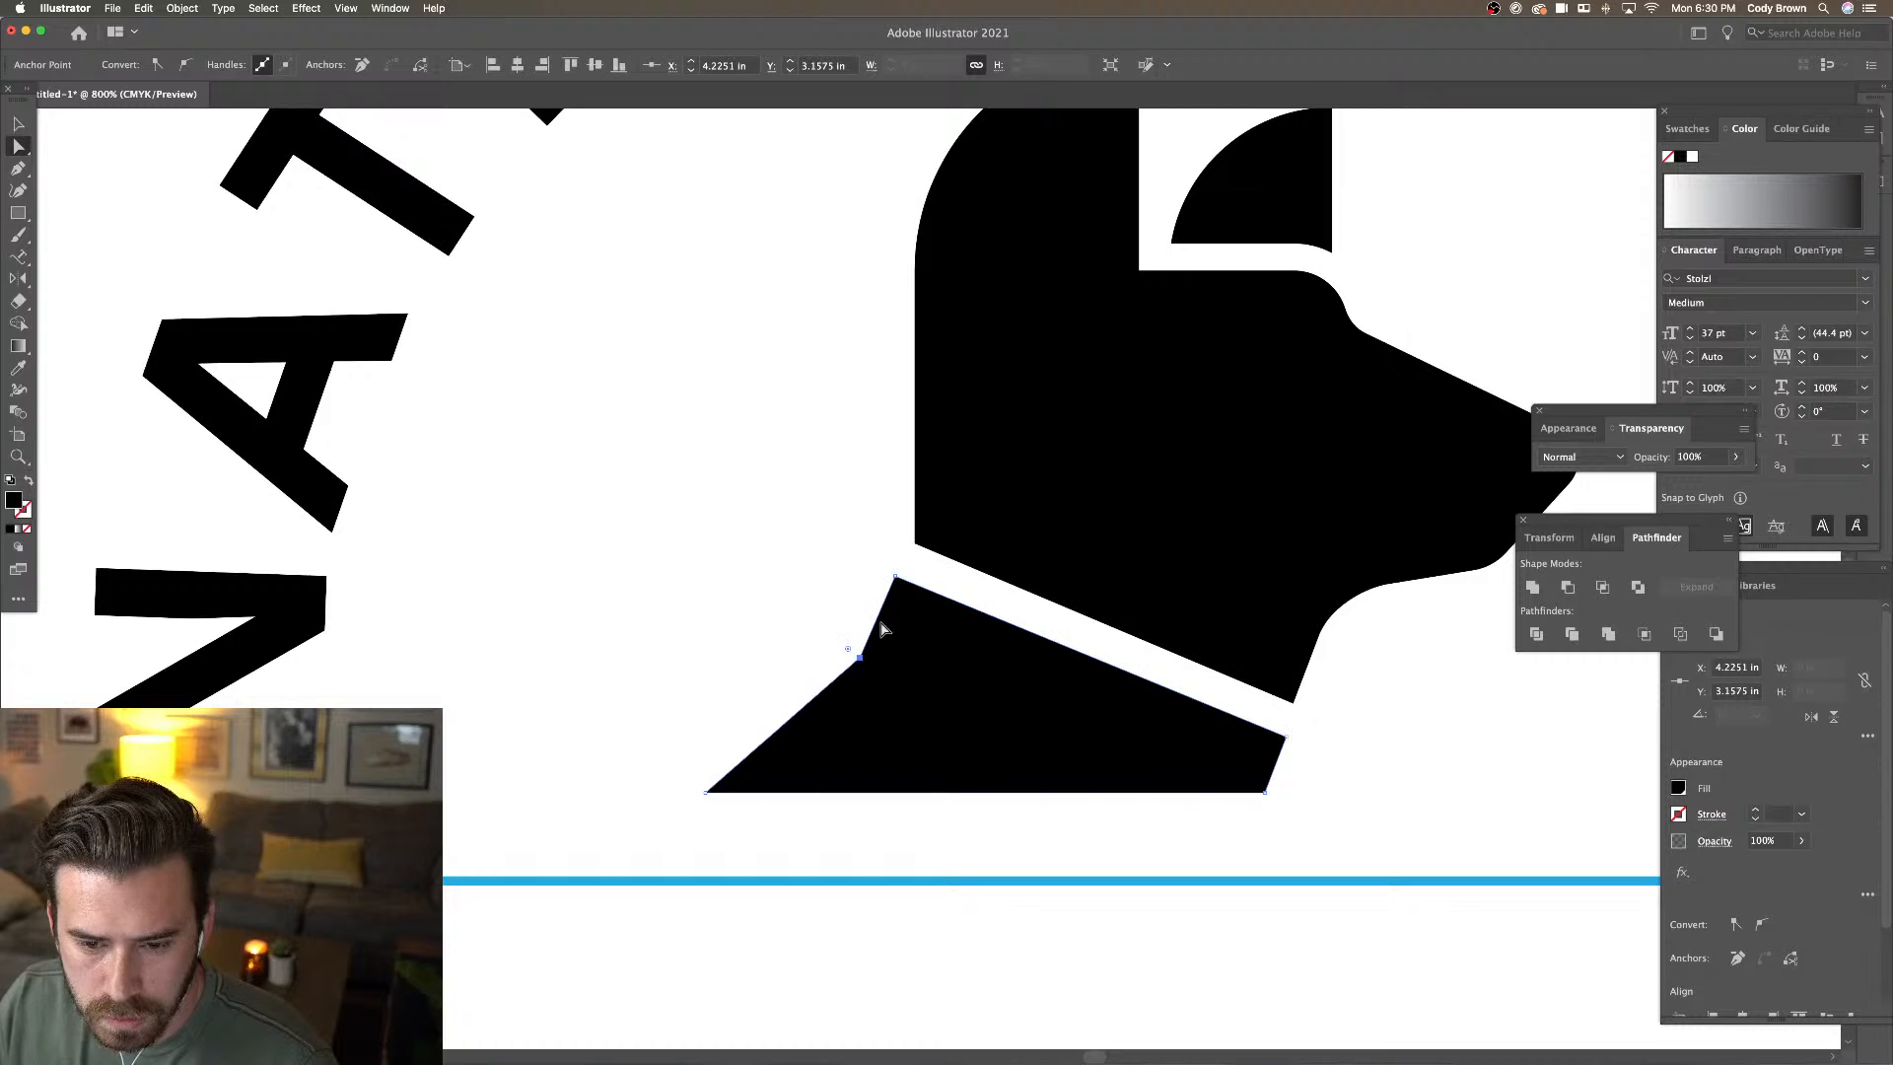
pyautogui.moveTo(895, 577); pyautogui.dragTo(906, 577)
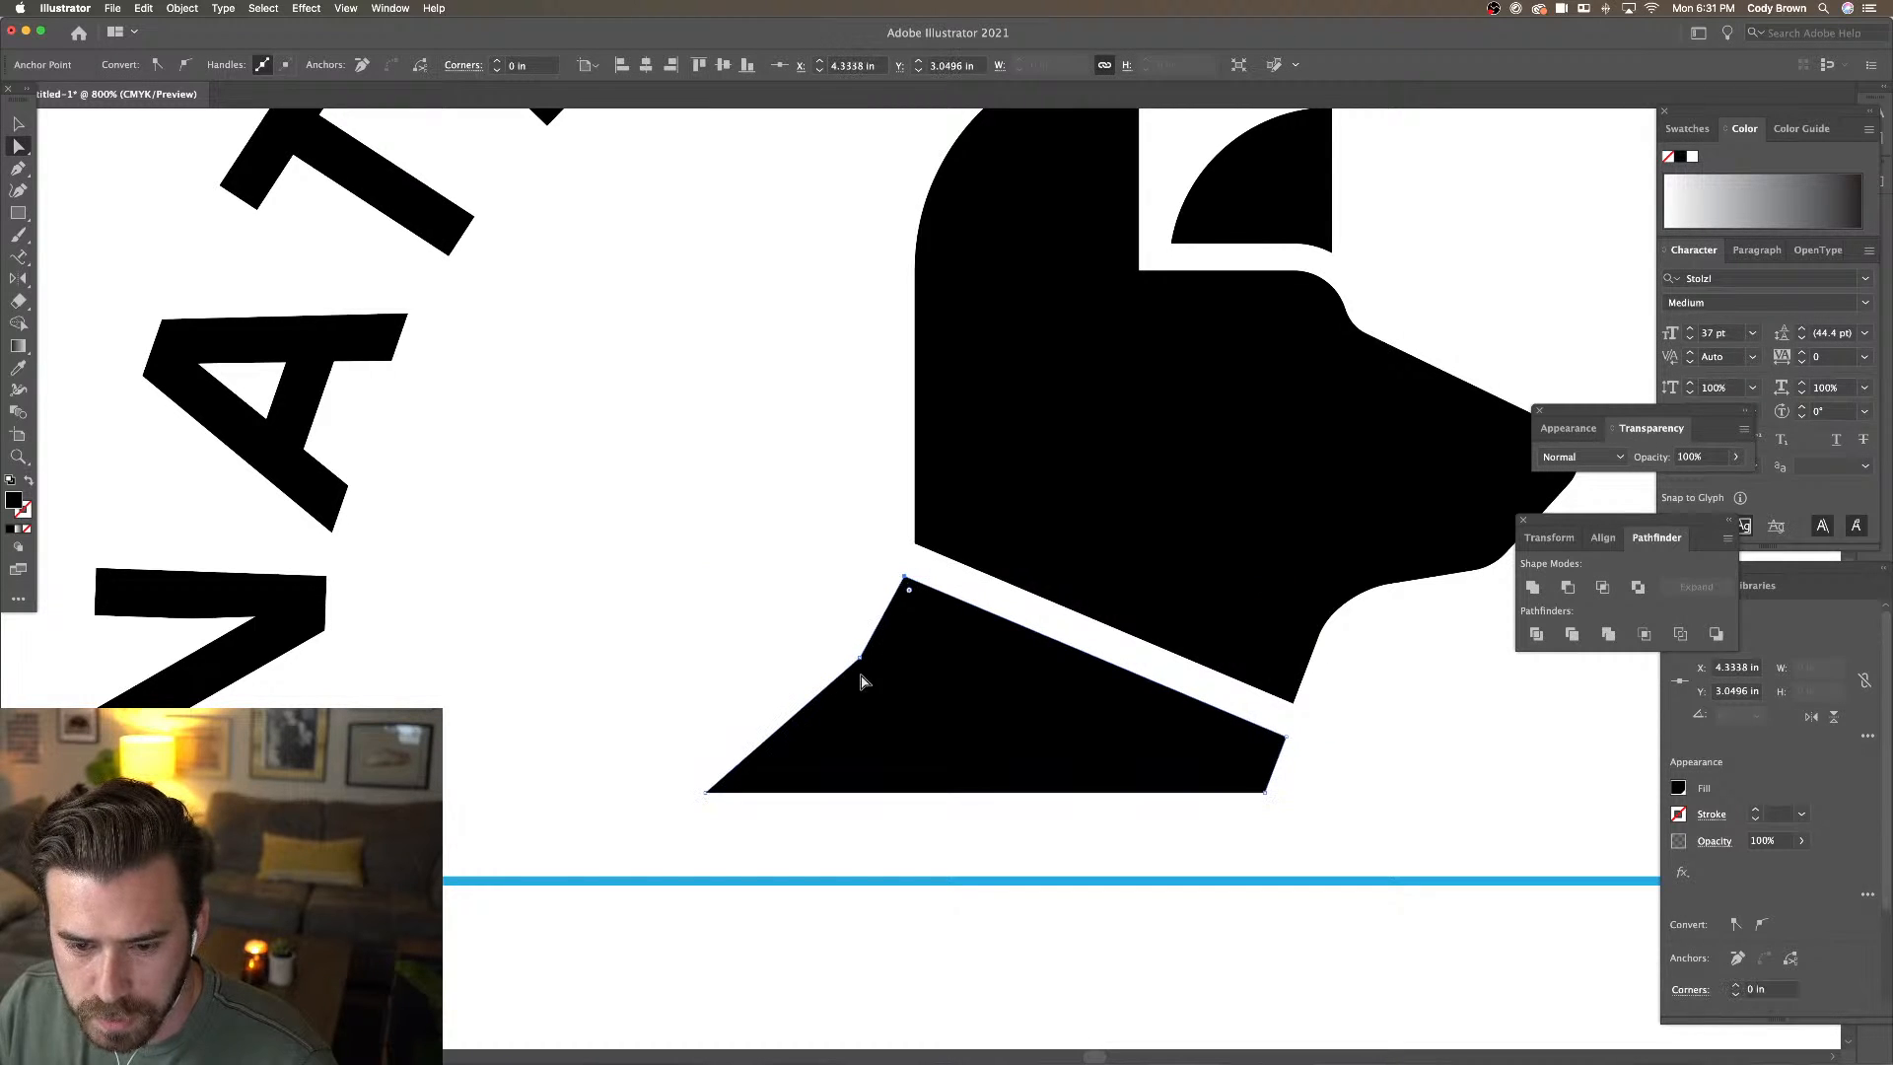
pyautogui.moveTo(847, 648); pyautogui.dragTo(700, 465)
pyautogui.press('super+z')
# Round the left-edge anchor slightly; an attempt to round the top-left corner is undone
pyautogui.click(845, 633)
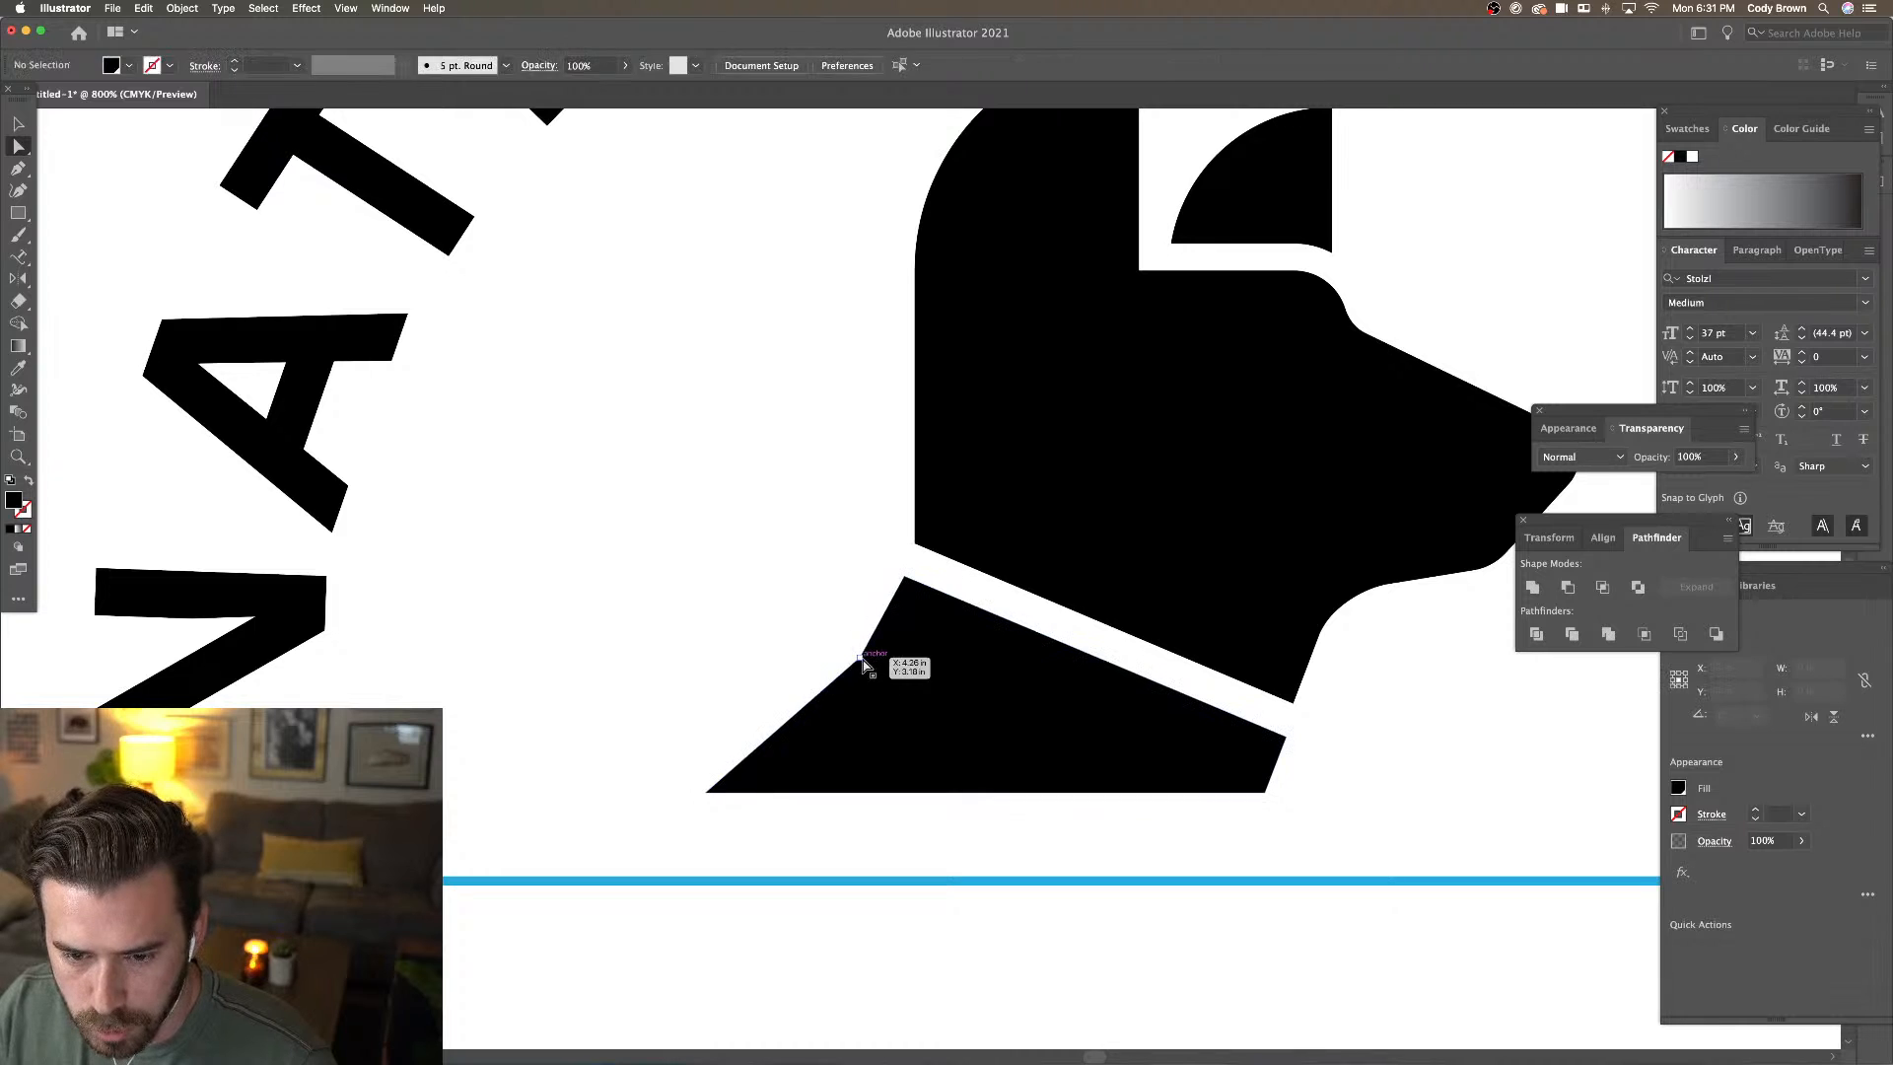
pyautogui.click(861, 659)
pyautogui.moveTo(848, 648); pyautogui.dragTo(635, 554)
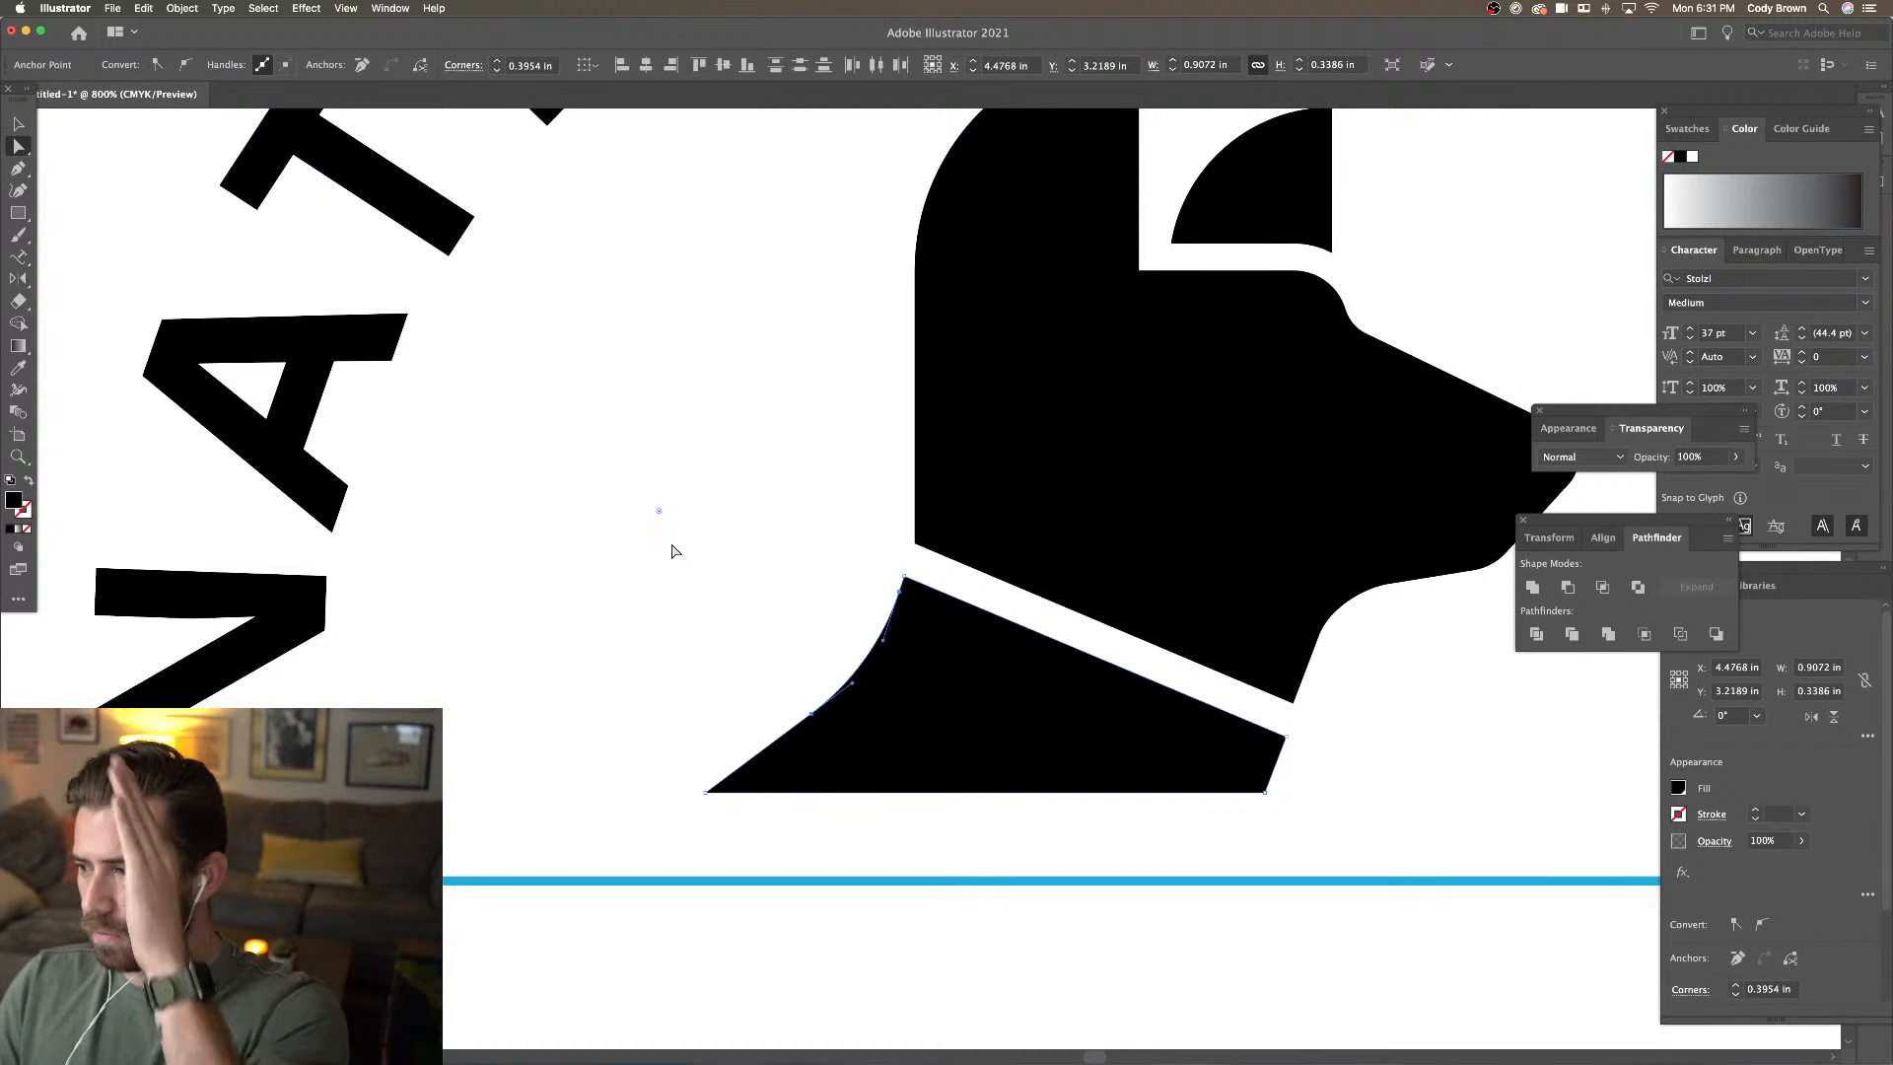
pyautogui.scroll(3, 698, 516)
pyautogui.click(716, 503)
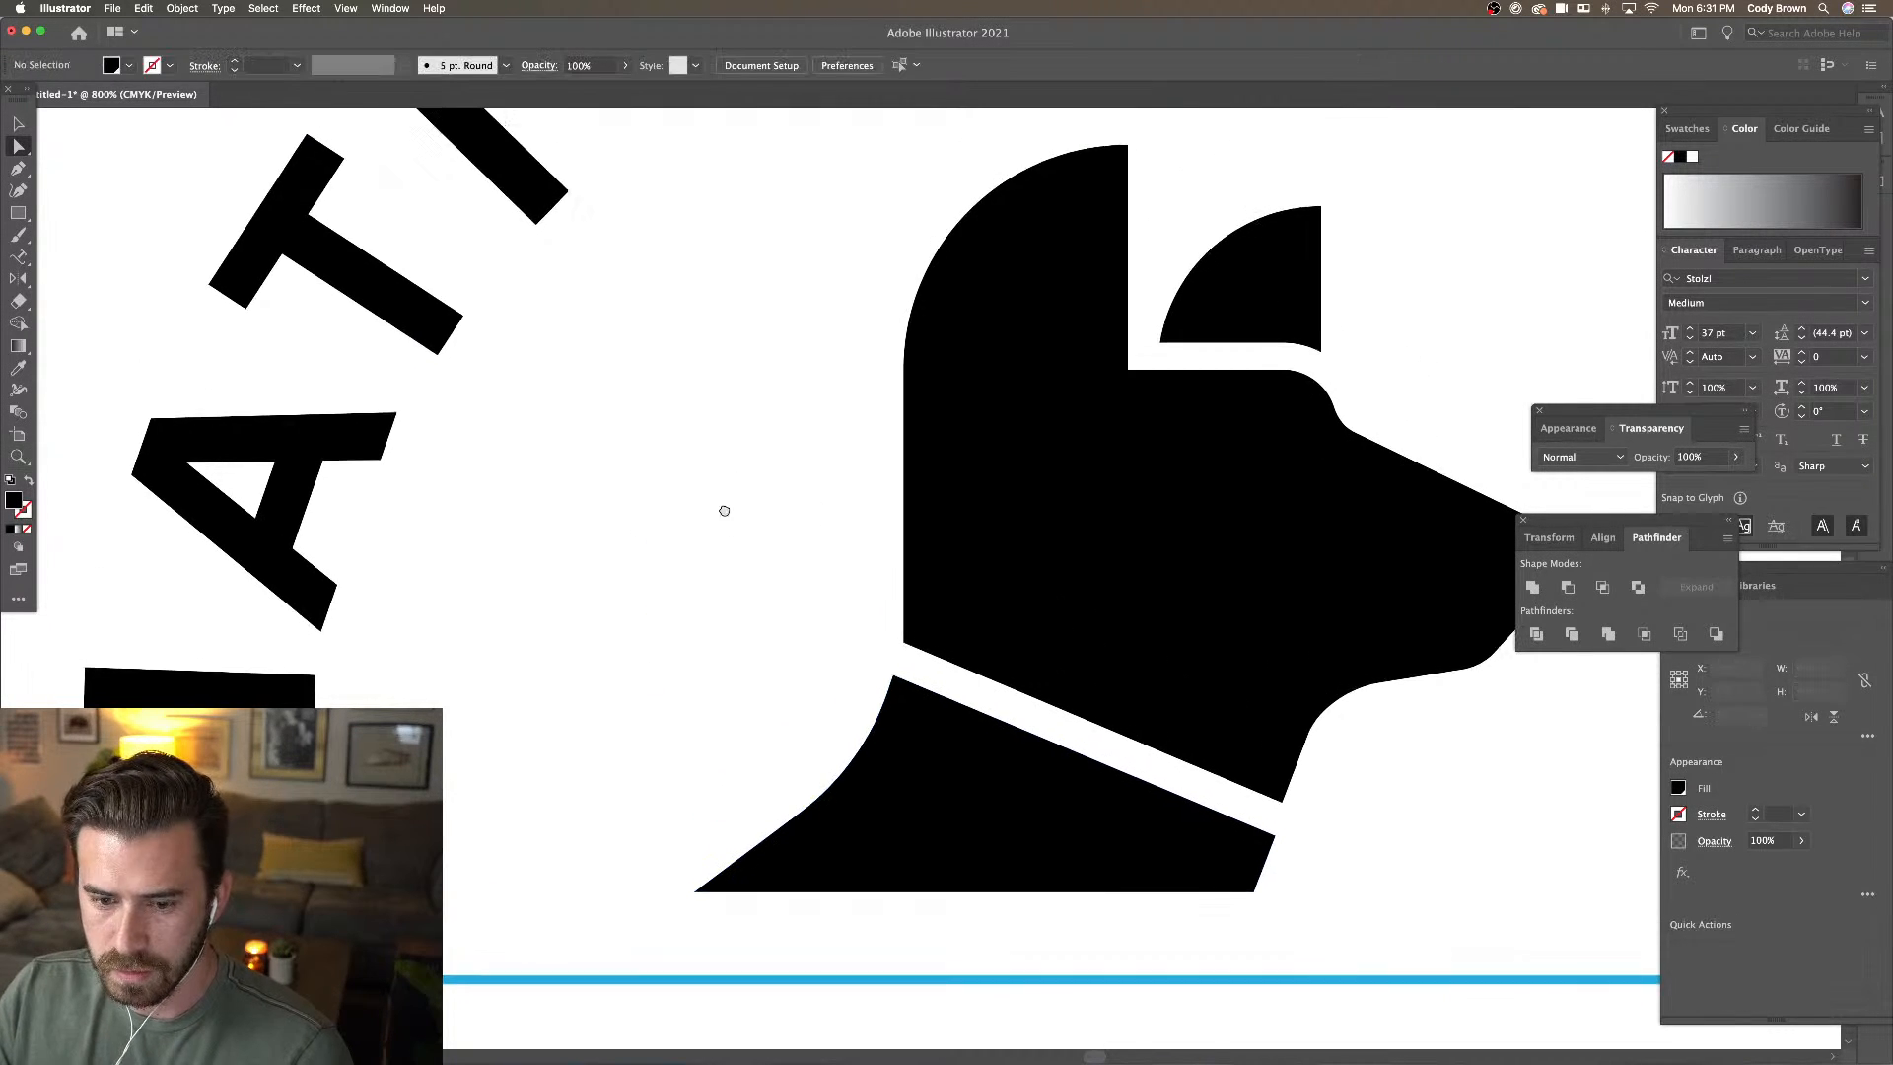
pyautogui.hscroll(3, 719, 511)
pyautogui.scroll(1, 719, 510)
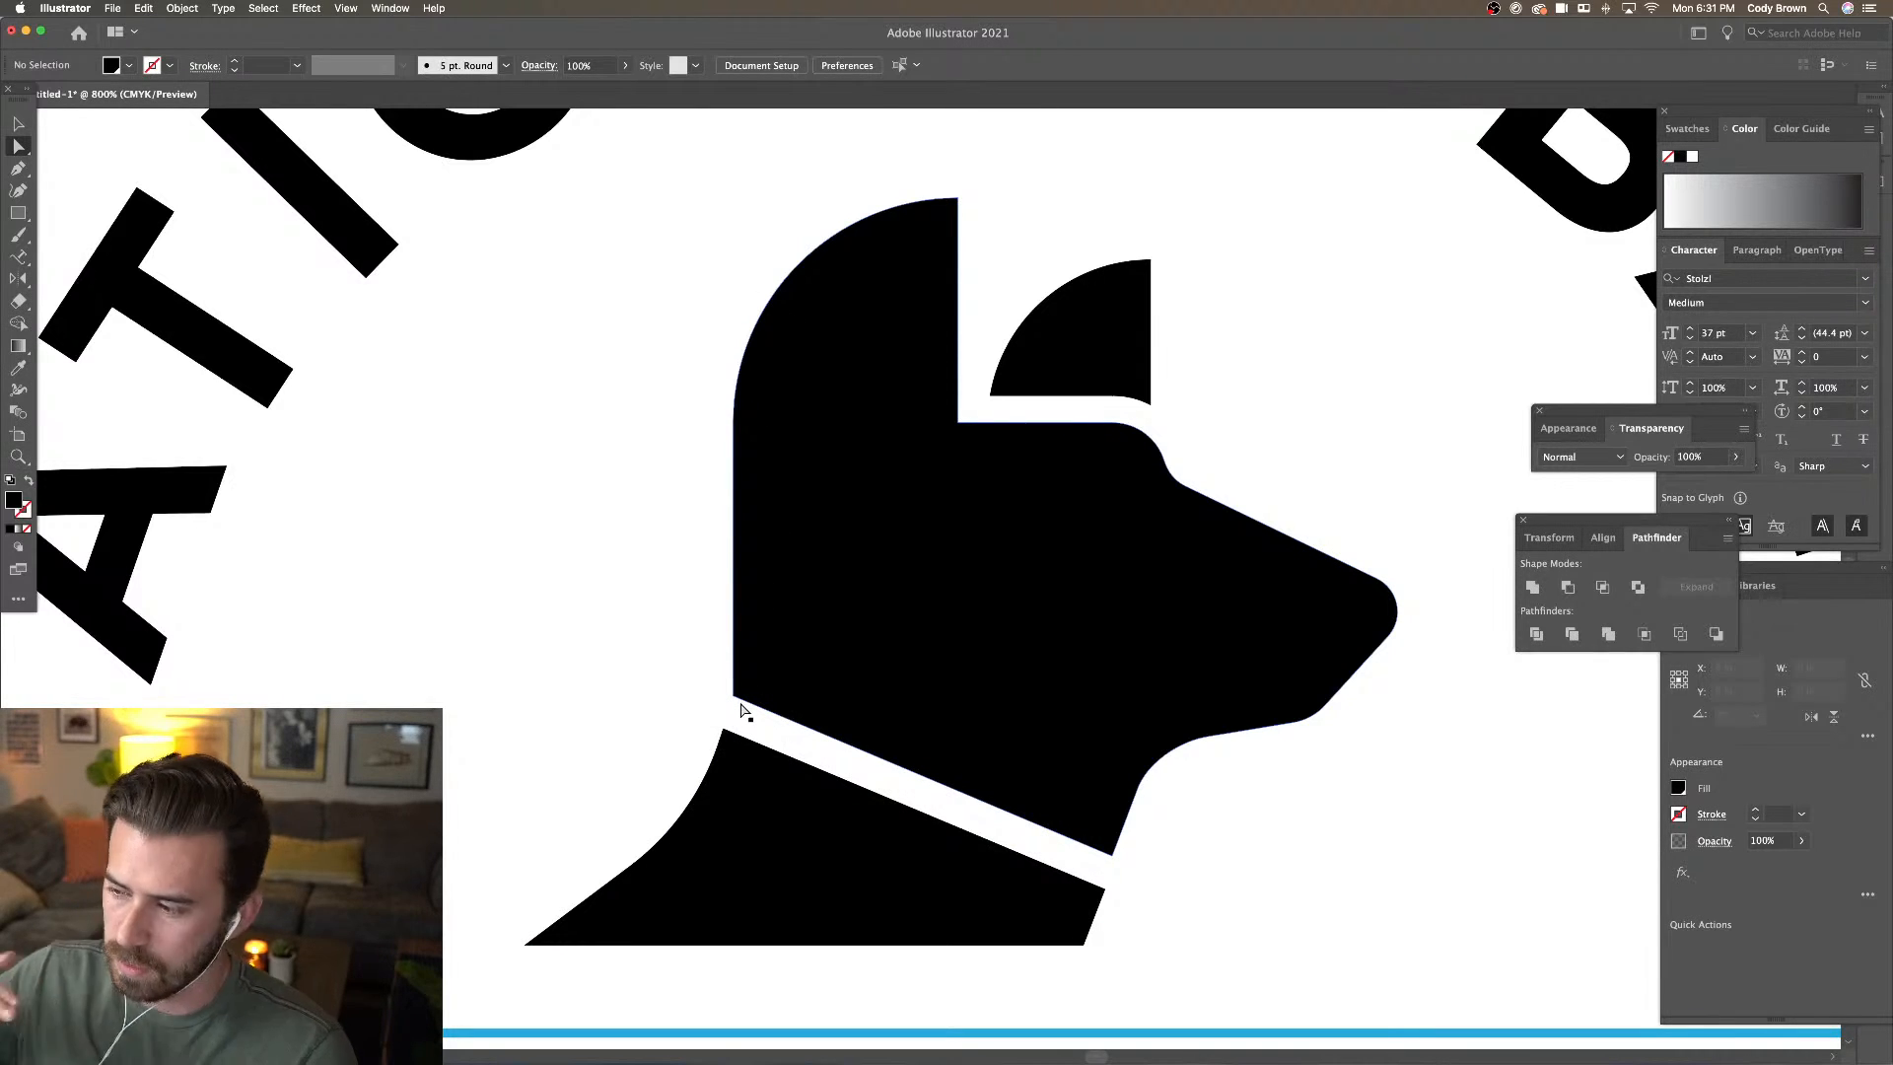
pyautogui.scroll(-2, 749, 705)
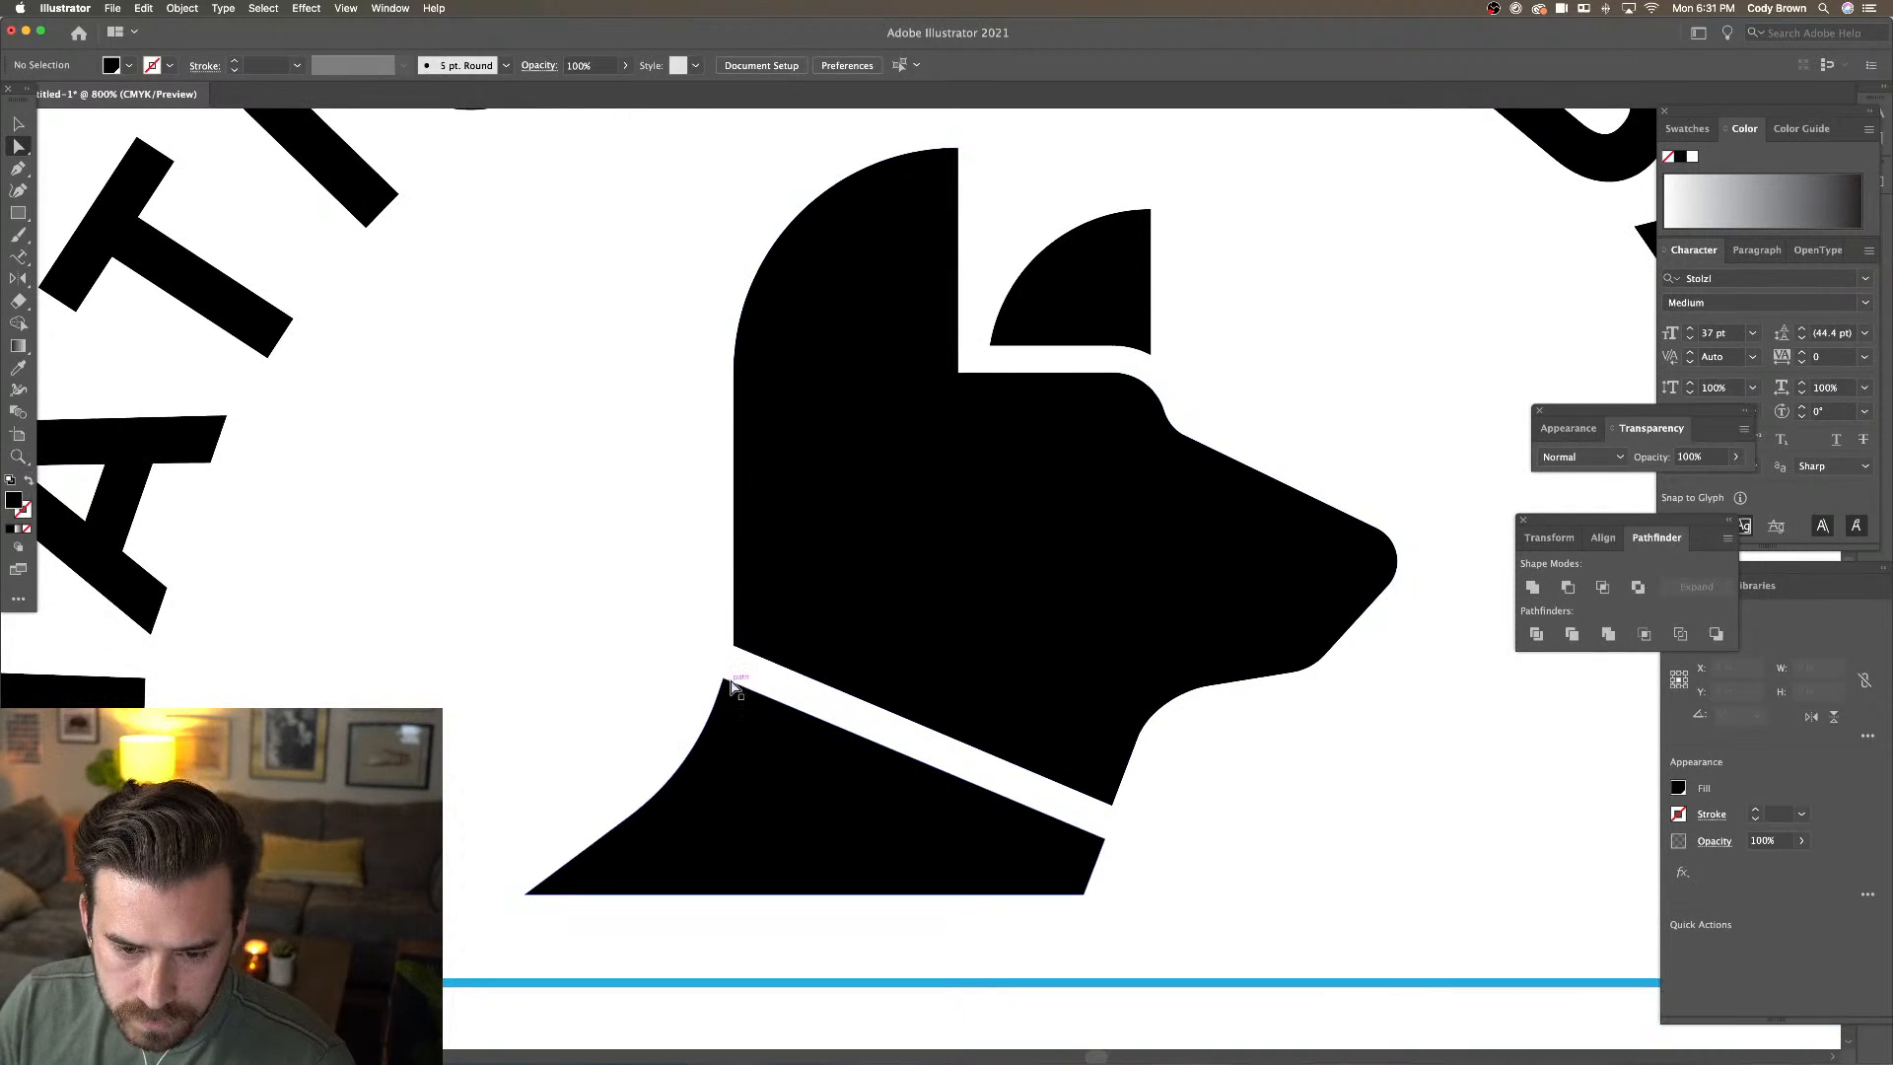
pyautogui.click(724, 682)
pyautogui.moveTo(731, 694); pyautogui.dragTo(752, 718)
pyautogui.press('super+z')
pyautogui.click(683, 650)
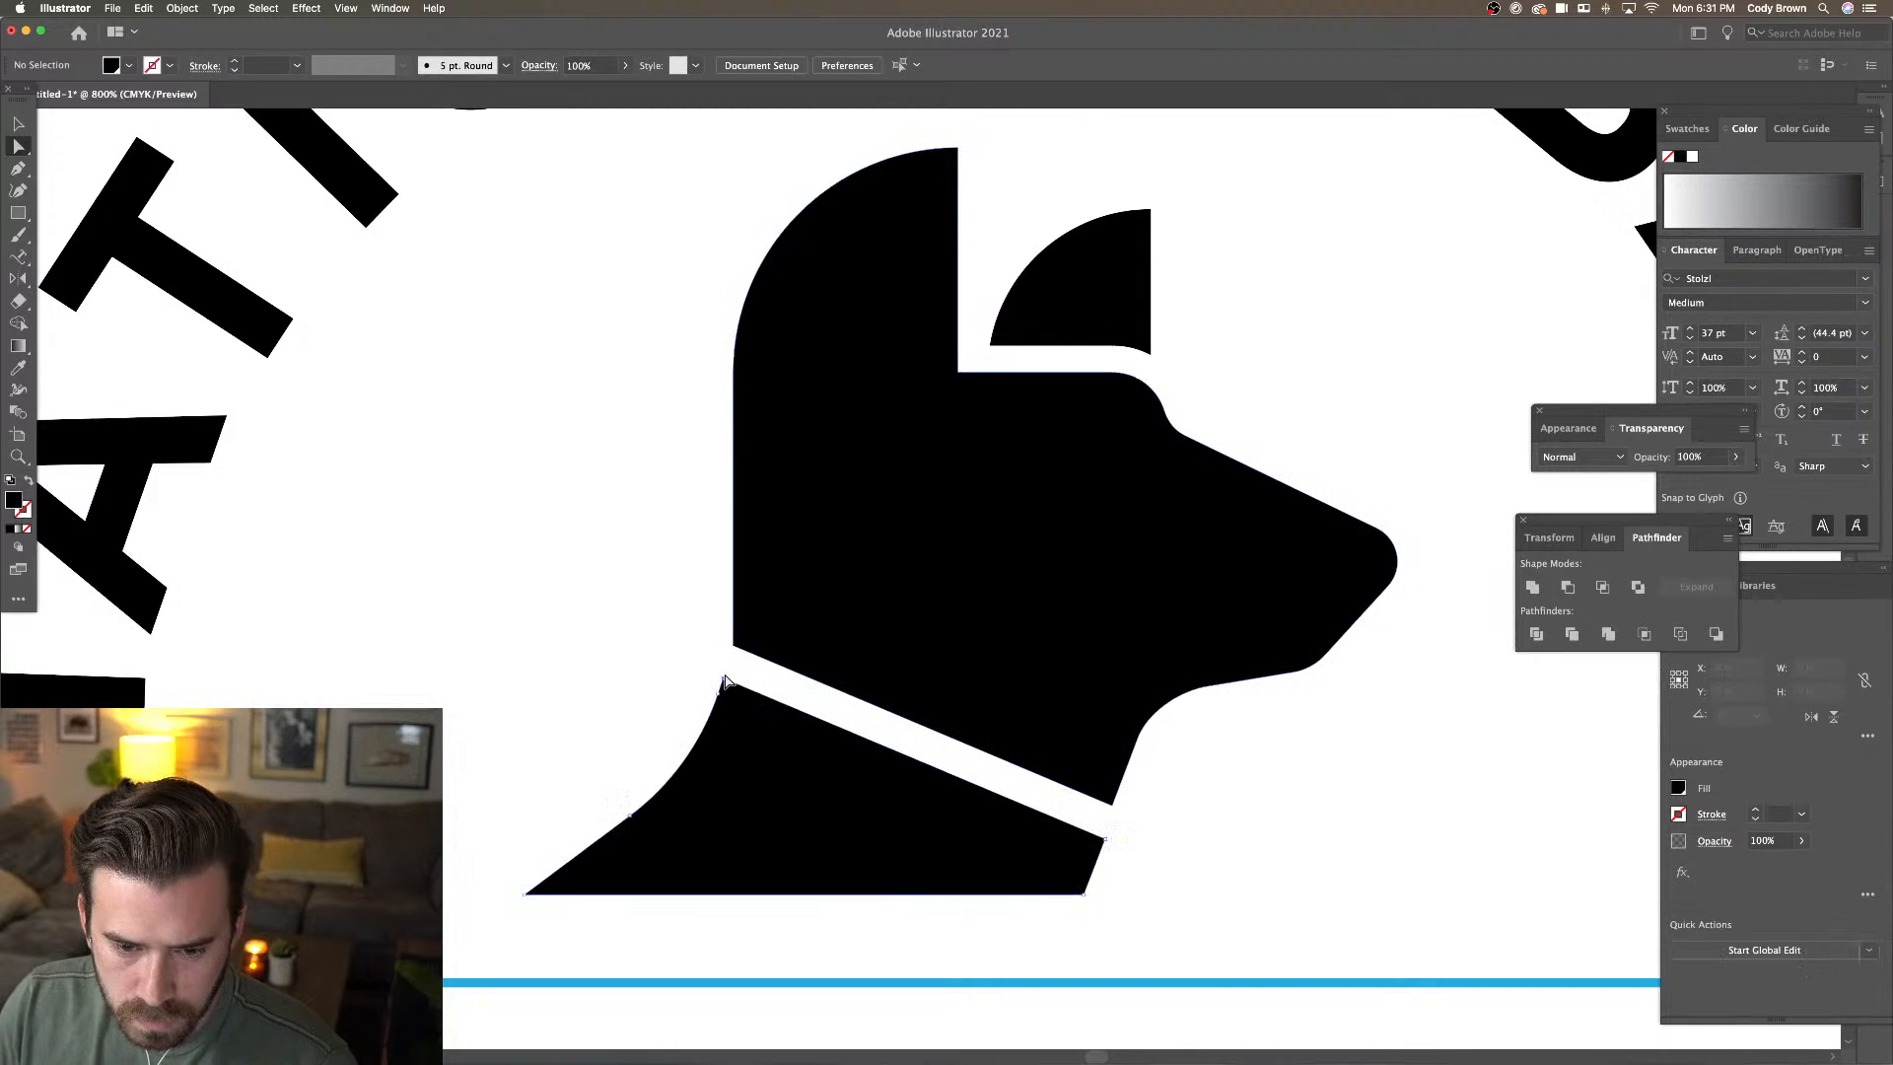
# Adjust the curve's lower anchor handle to smooth the chest's left edge
pyautogui.click(638, 811)
pyautogui.click(725, 759)
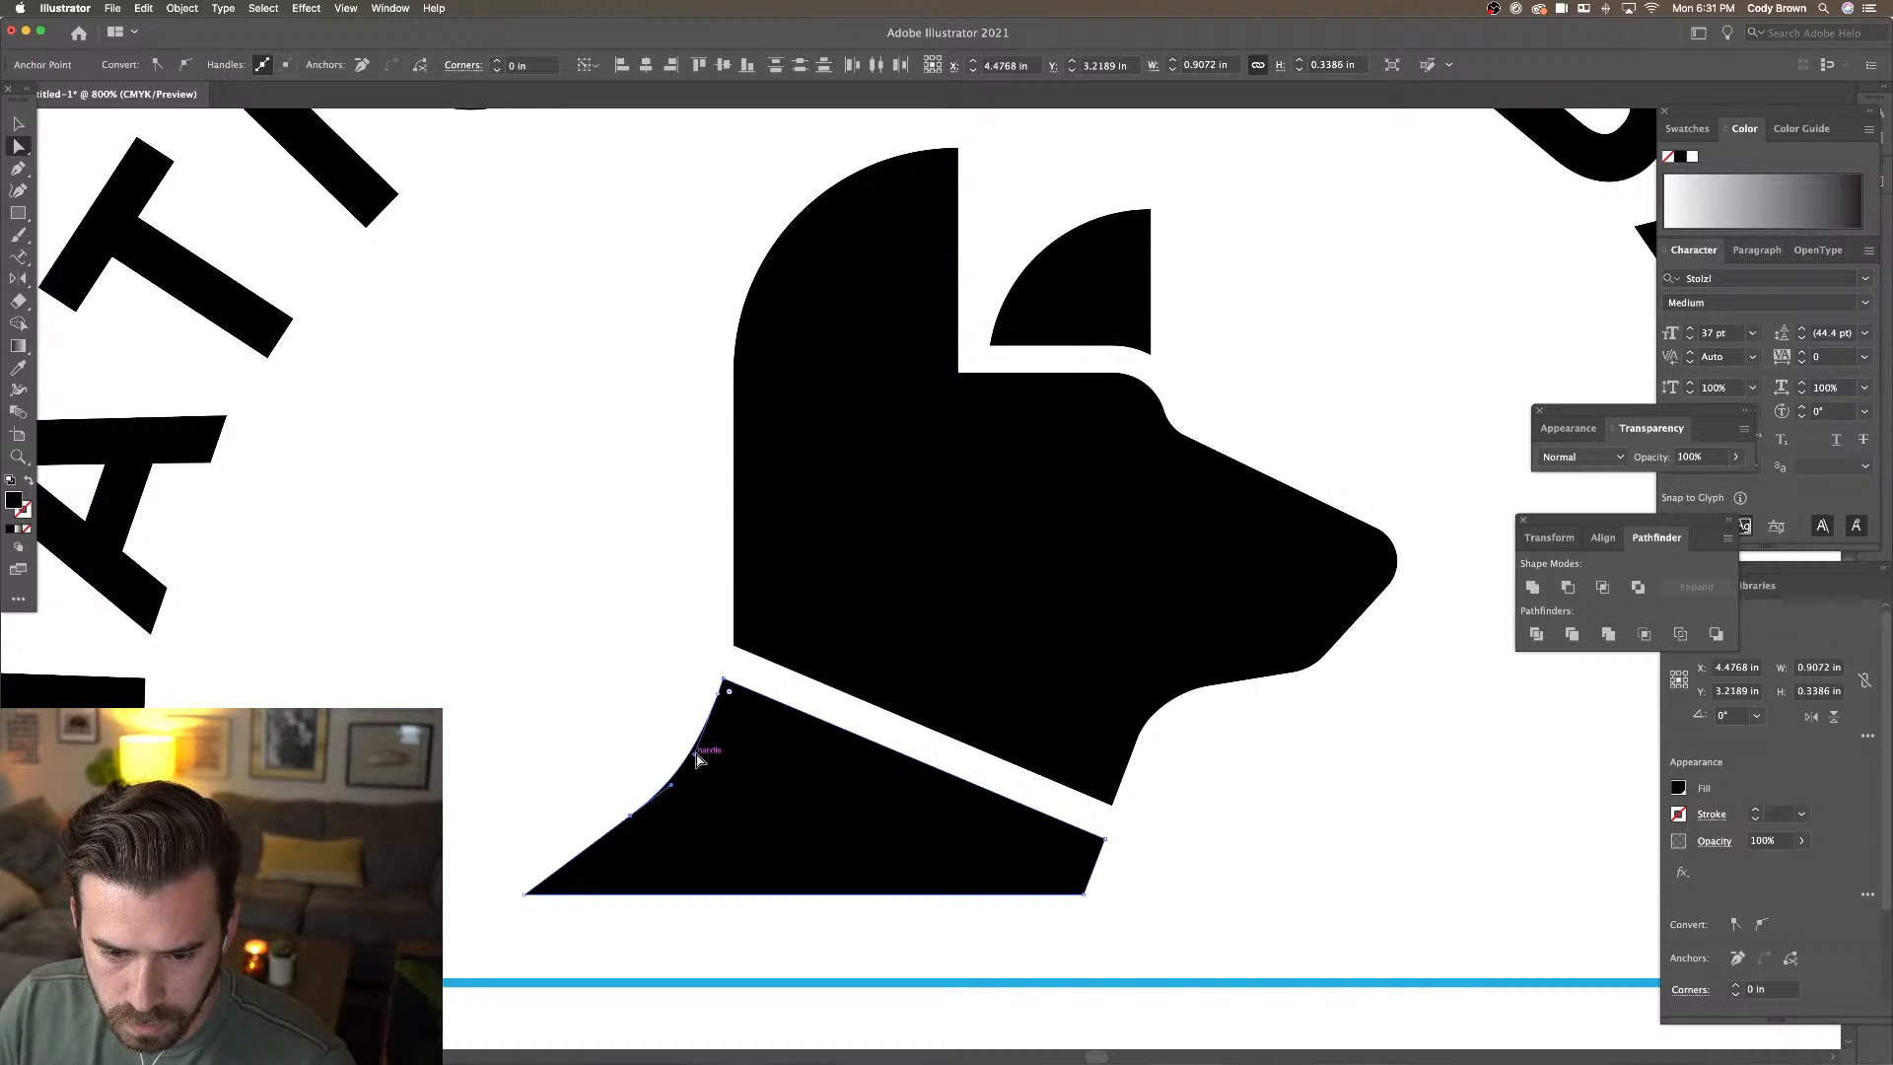
pyautogui.moveTo(671, 785); pyautogui.dragTo(680, 777)
pyautogui.click(649, 732)
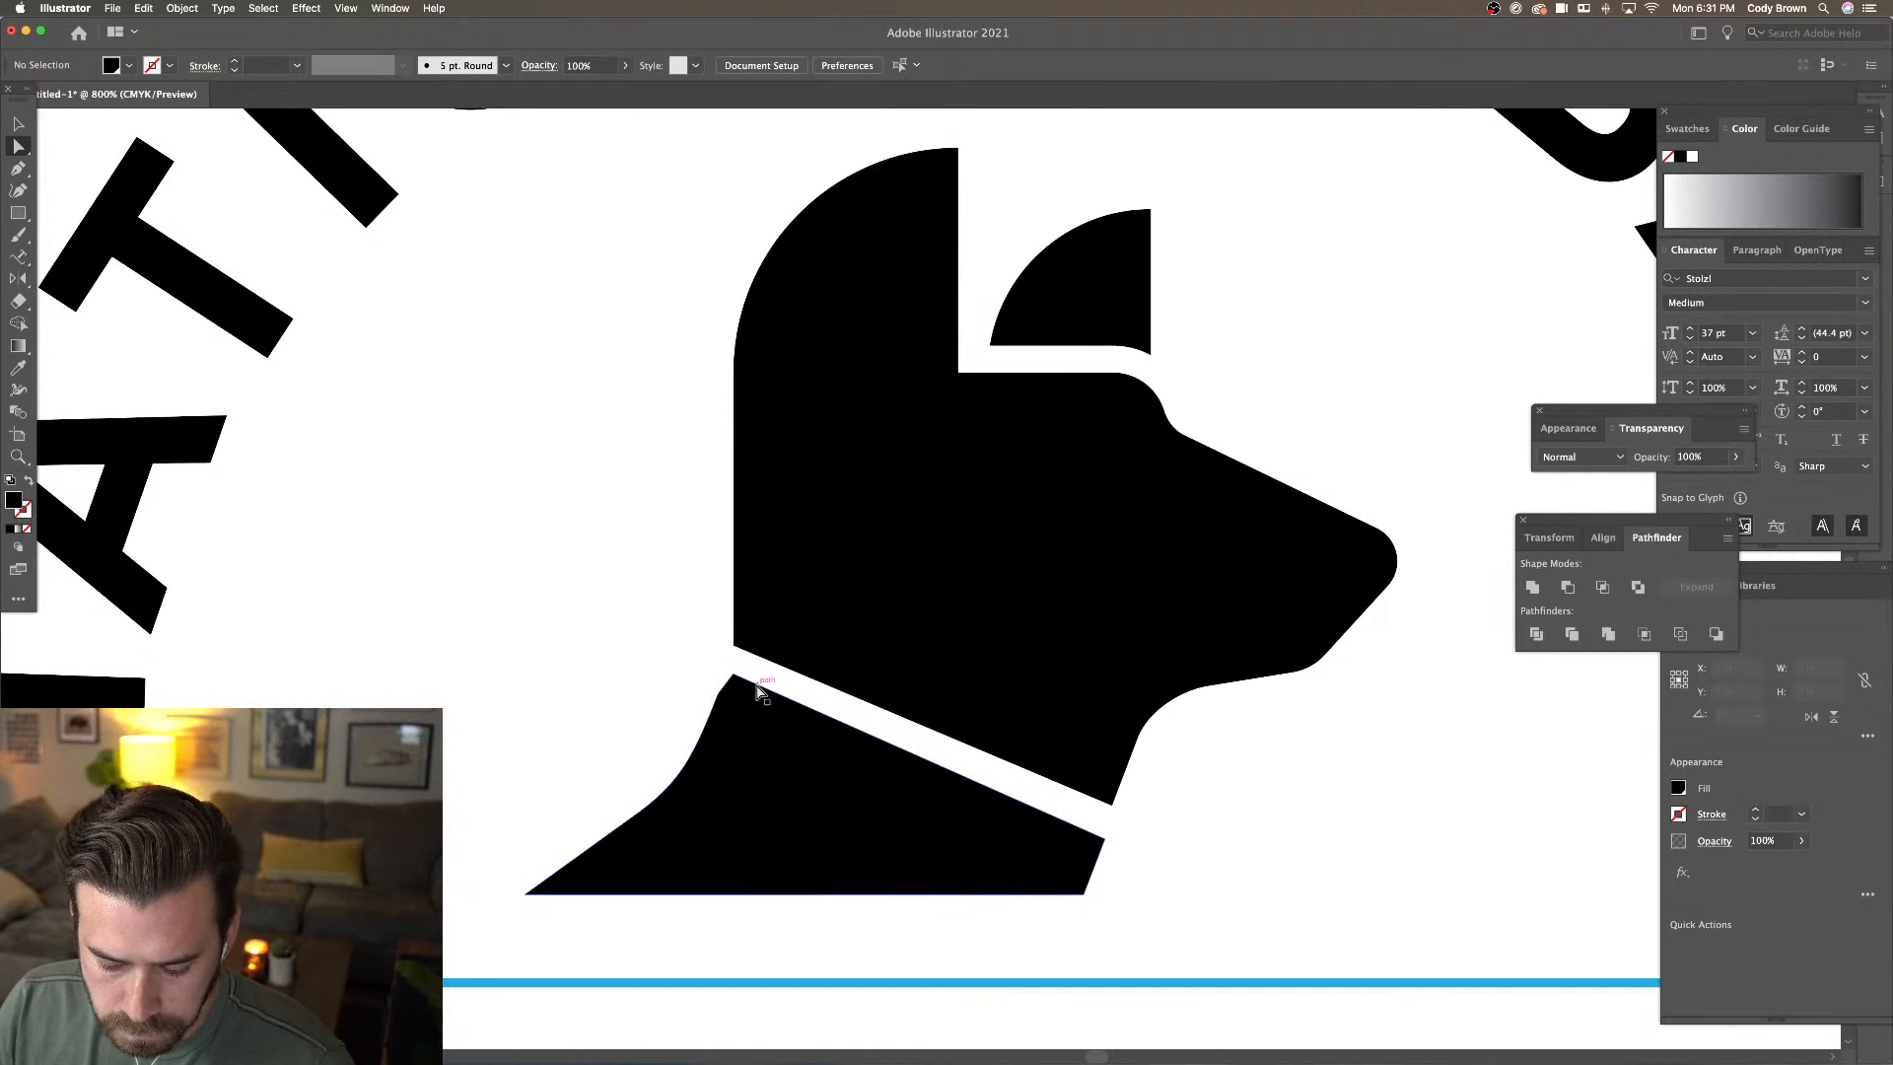
pyautogui.press('super+z')
pyautogui.click(684, 674)
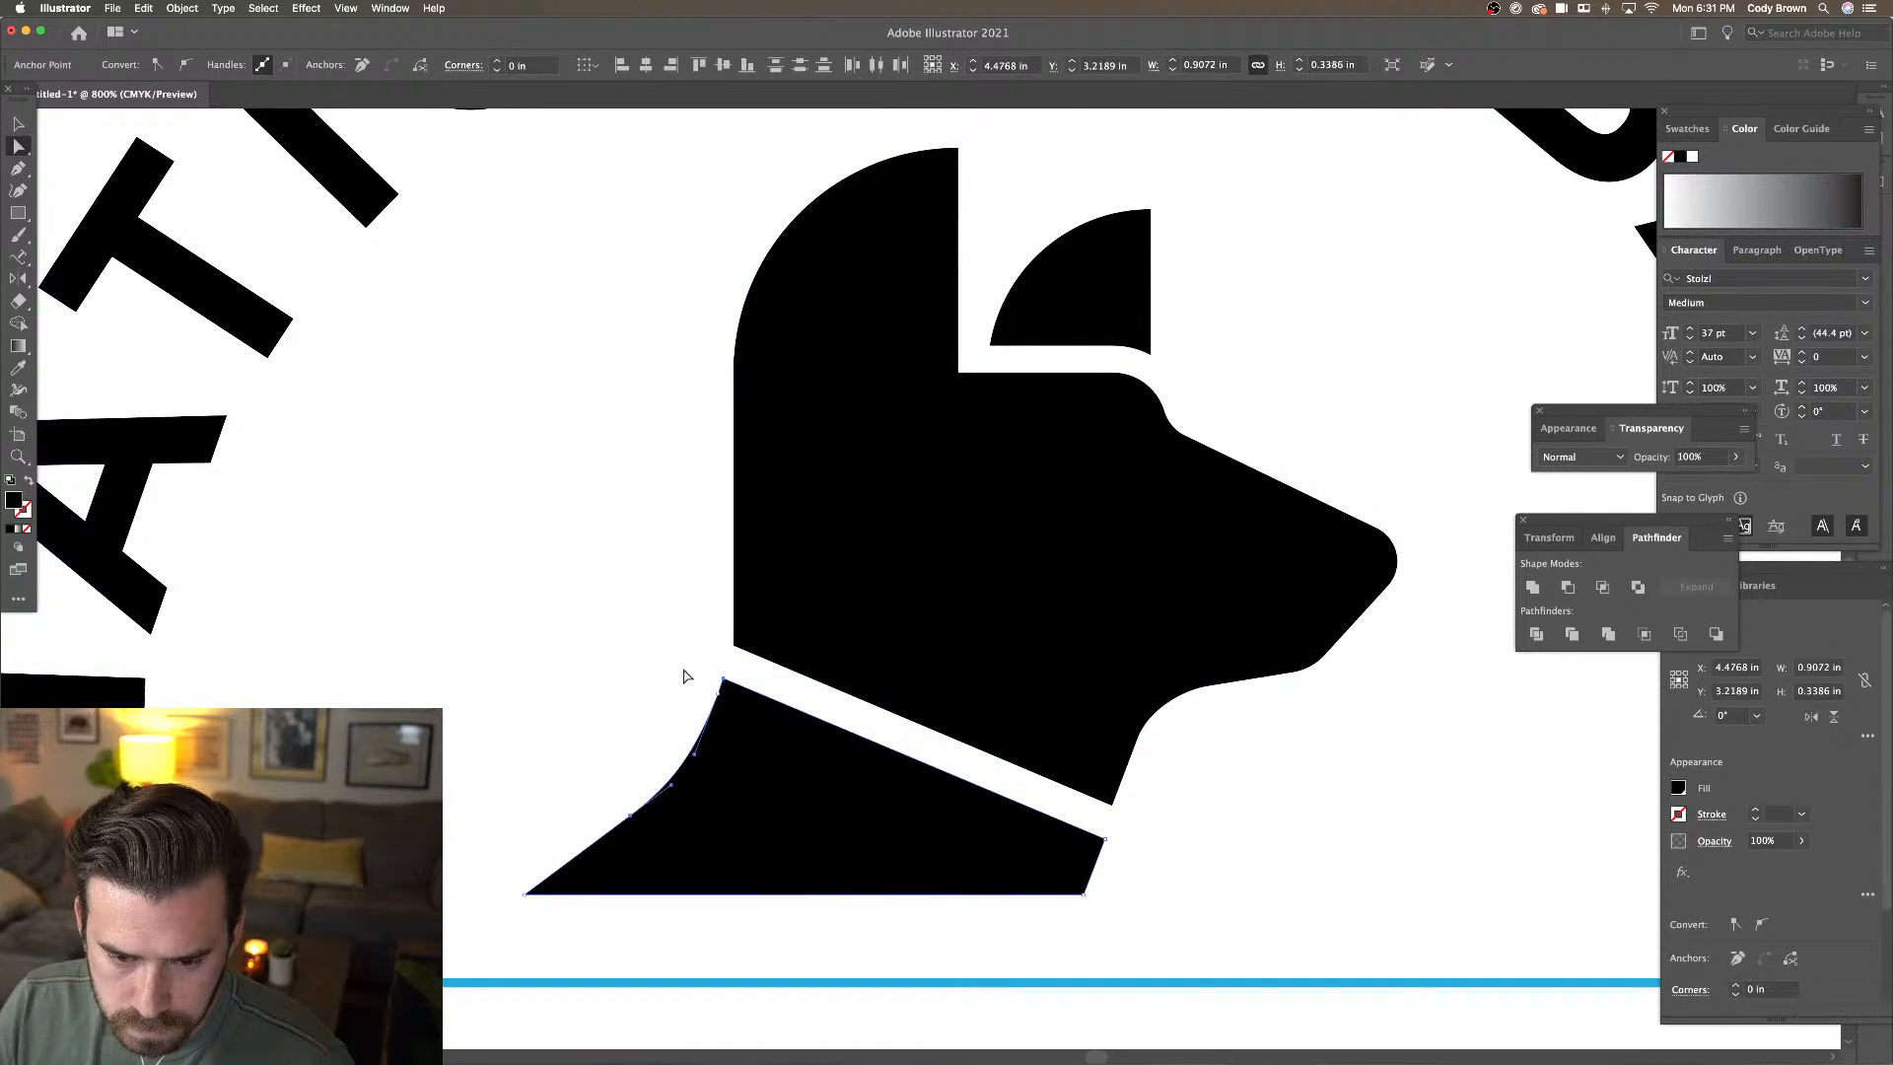
pyautogui.click(695, 749)
pyautogui.click(673, 788)
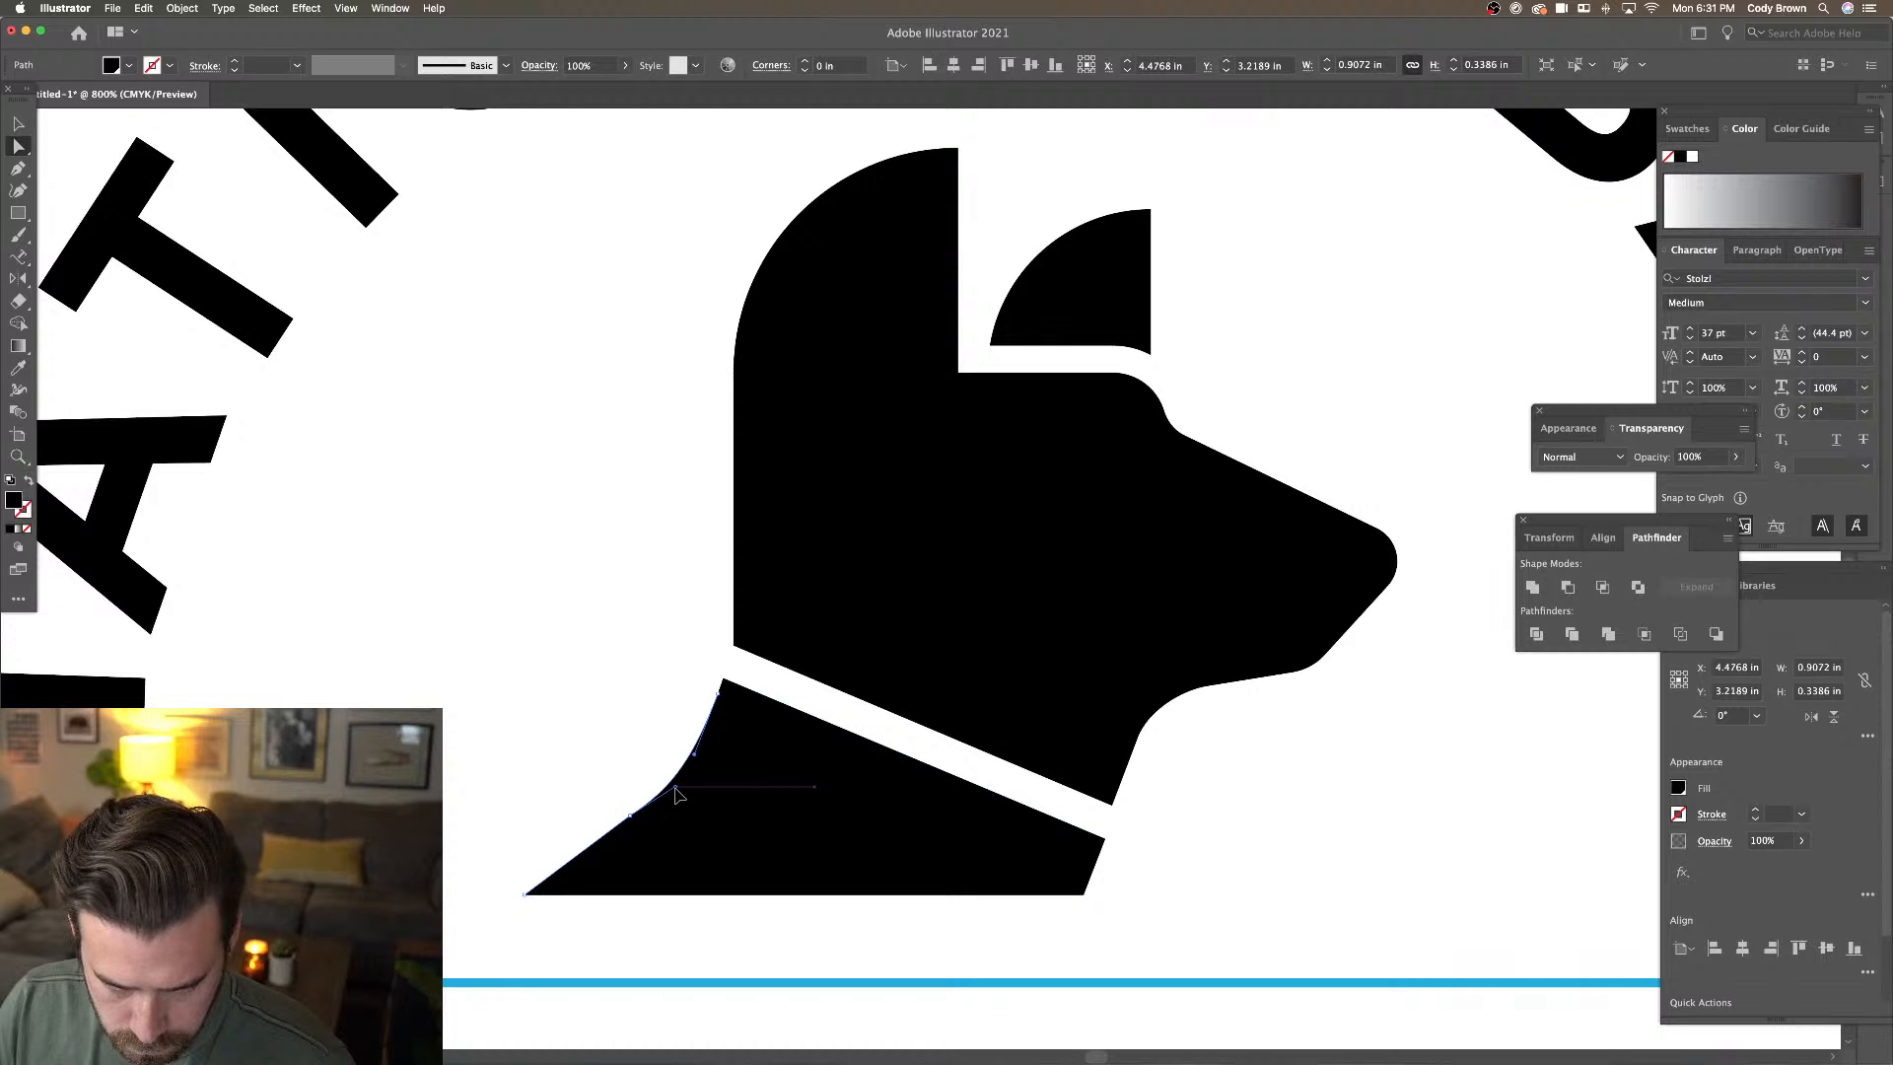
pyautogui.moveTo(675, 788); pyautogui.dragTo(680, 781)
pyautogui.click(661, 757)
pyautogui.press('super+minus')
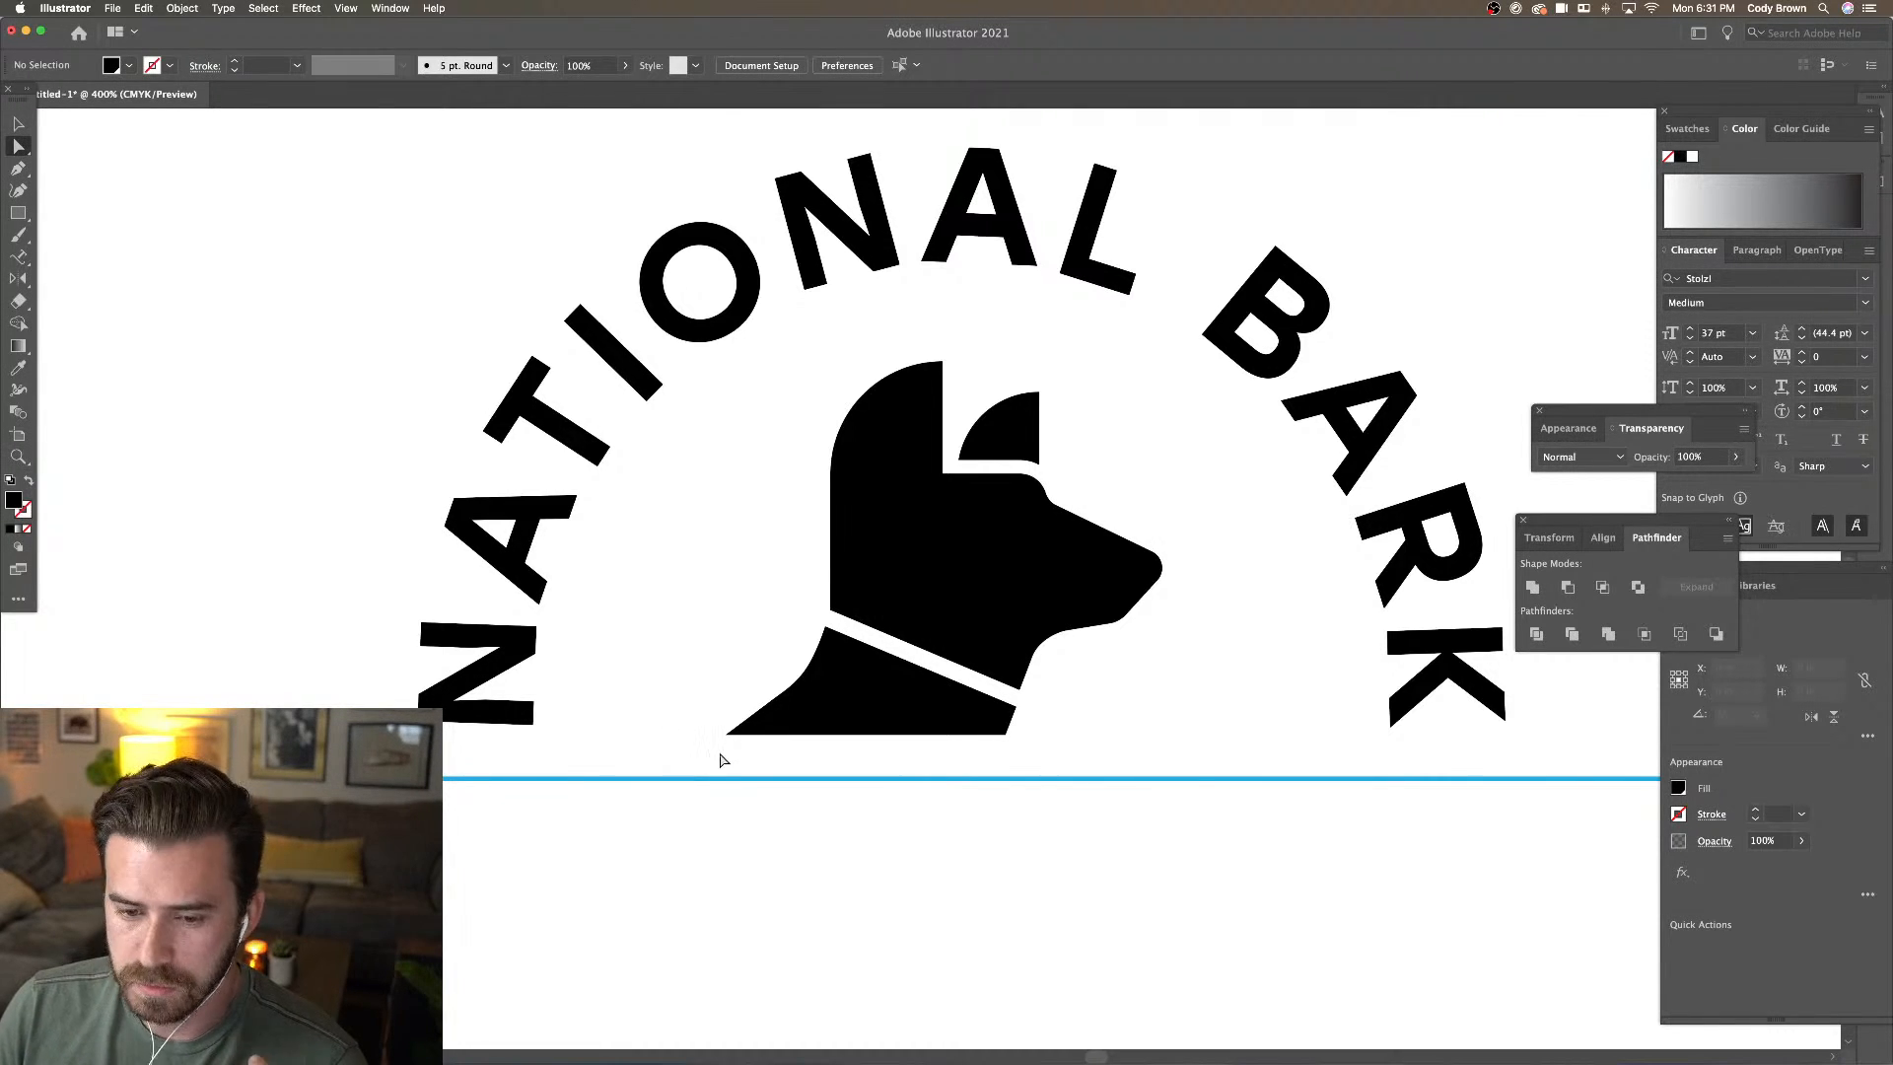
pyautogui.click(801, 698)
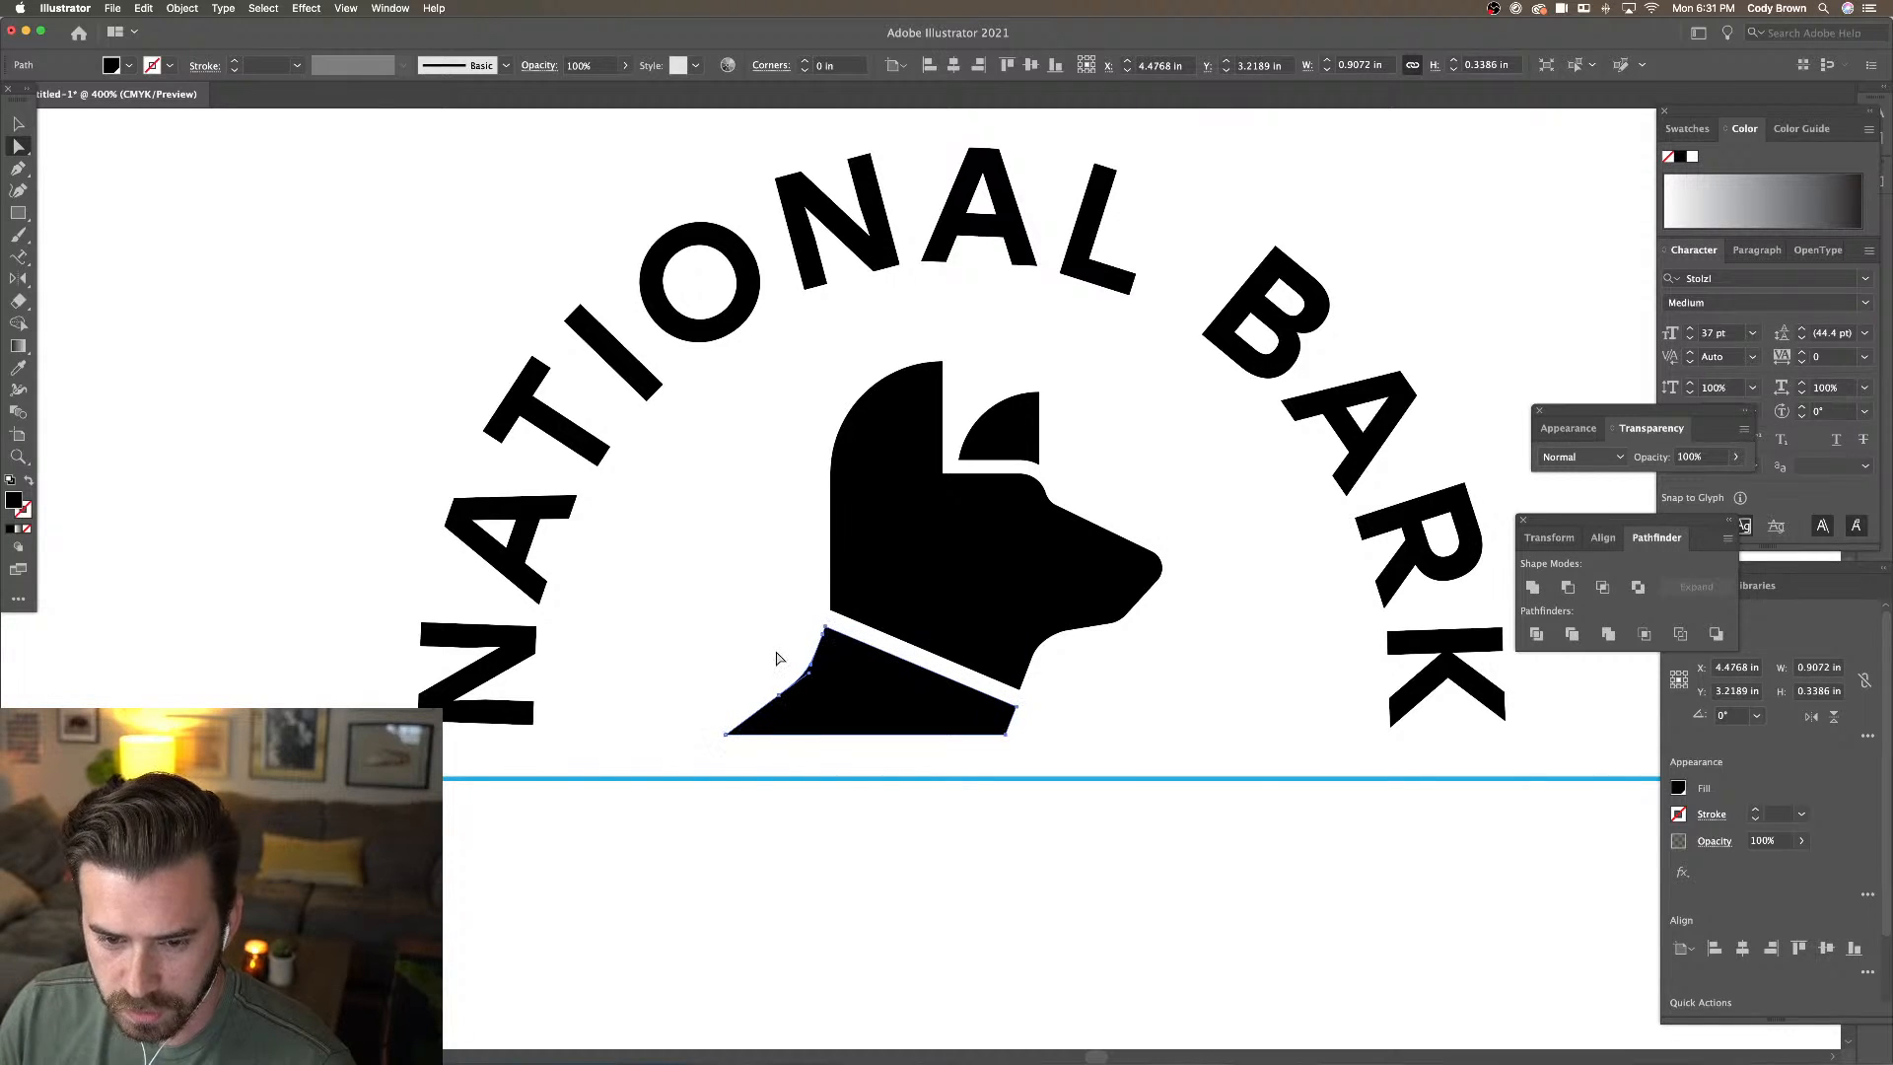
pyautogui.click(776, 657)
pyautogui.press('super+equal')
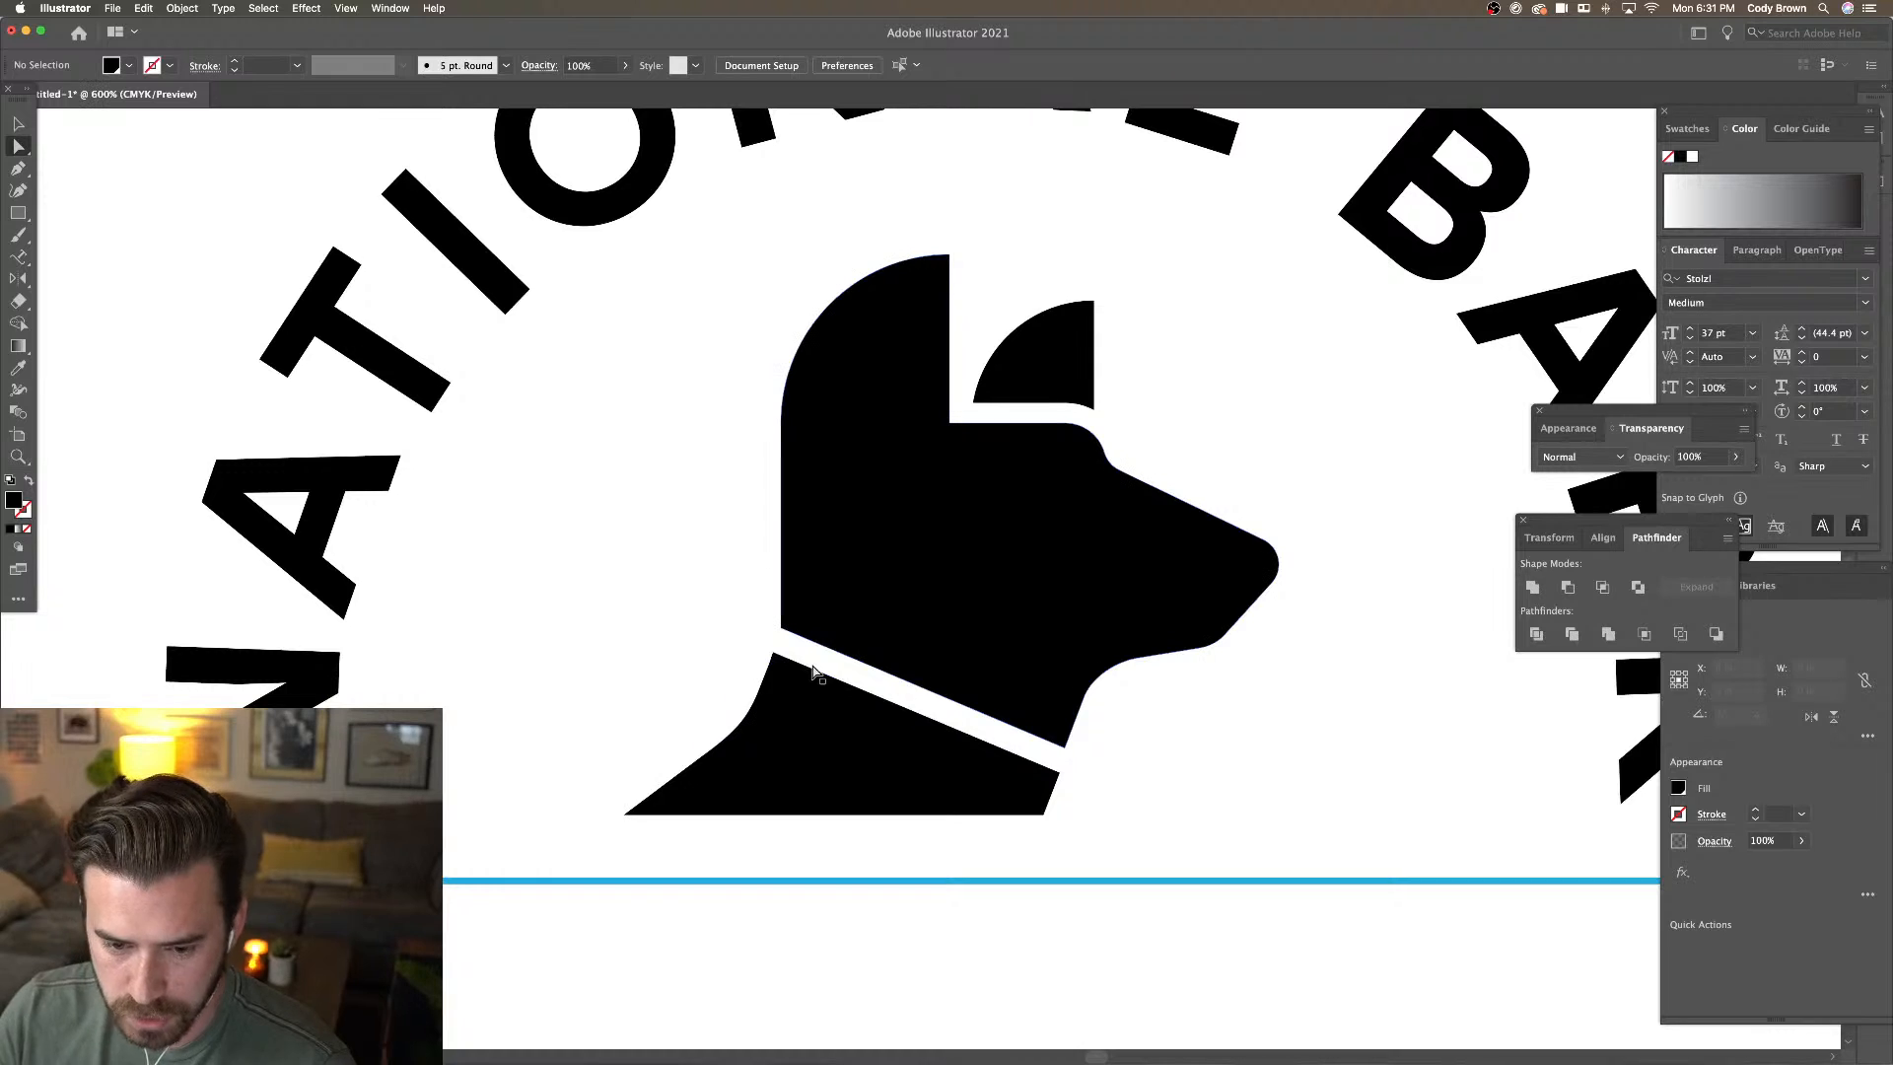
pyautogui.click(1061, 771)
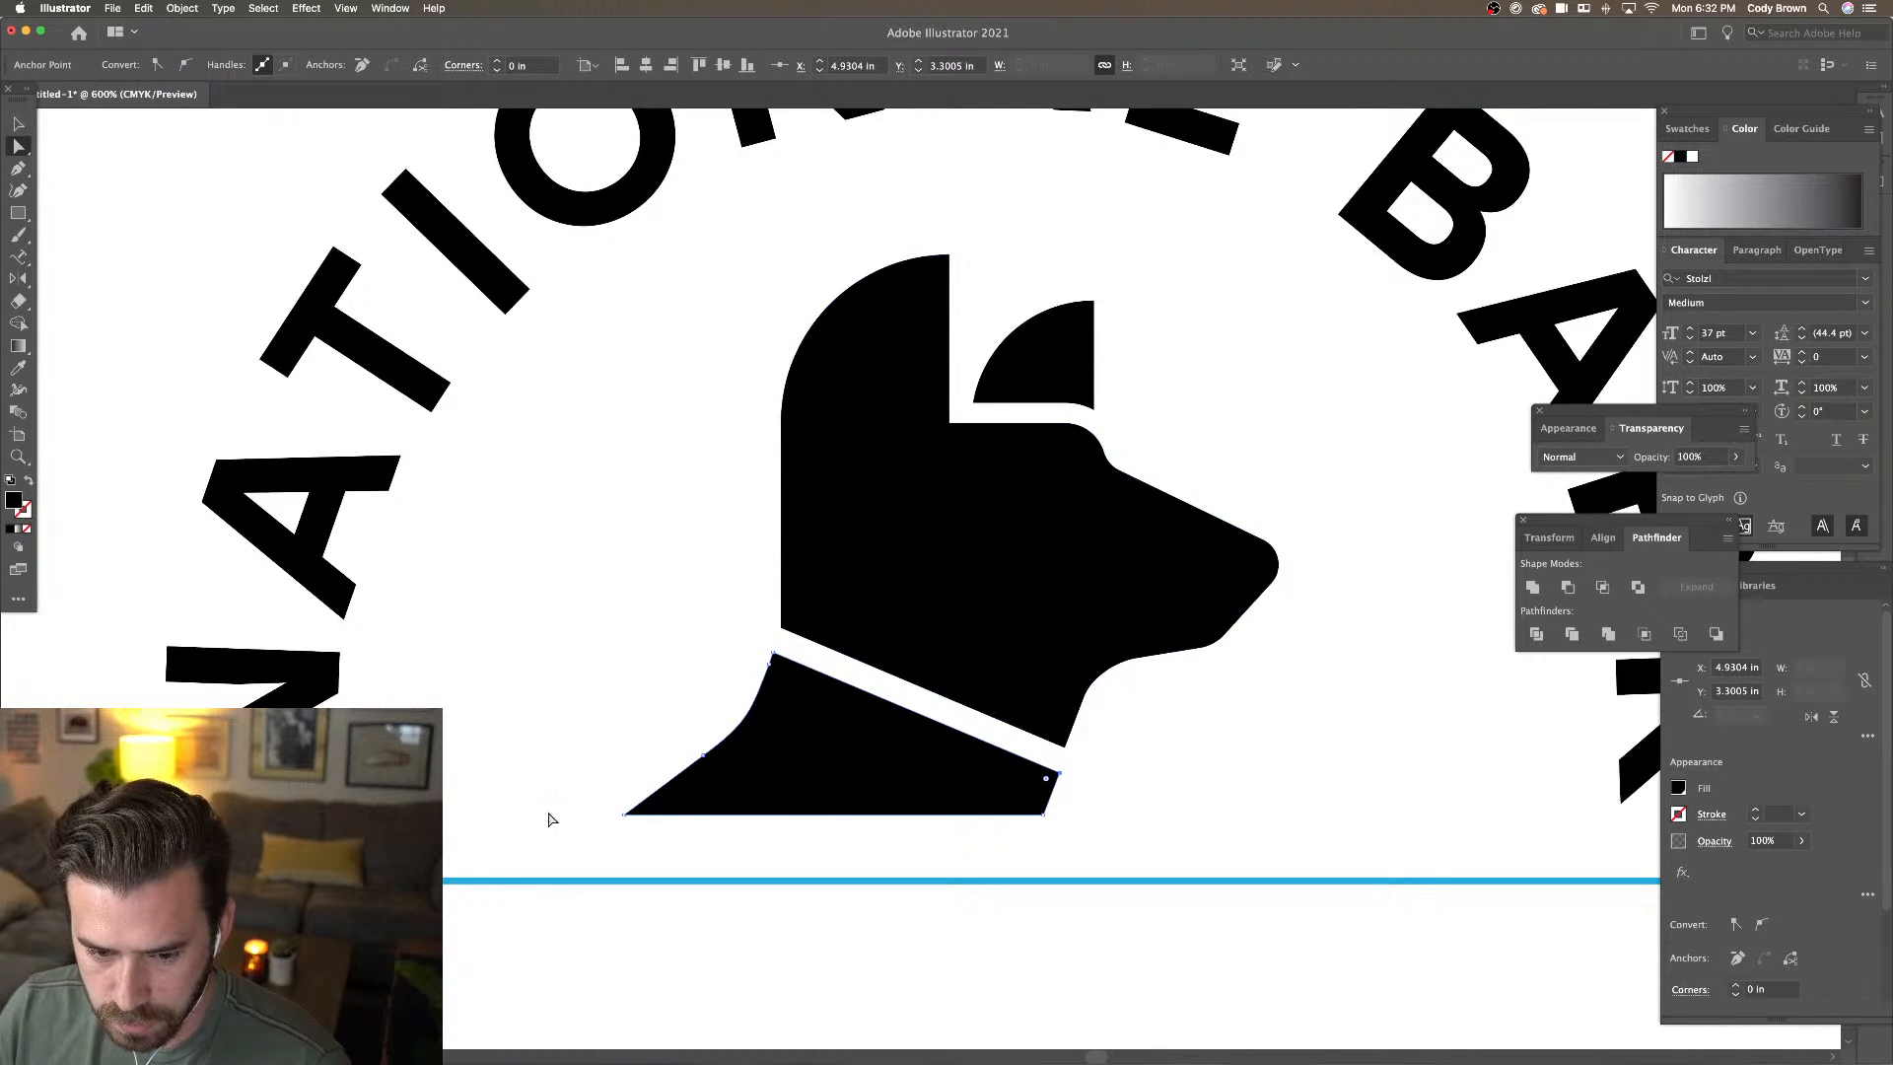
pyautogui.click(625, 816)
pyautogui.keyDown('shift'); pyautogui.click(1044, 815); pyautogui.keyUp('shift')
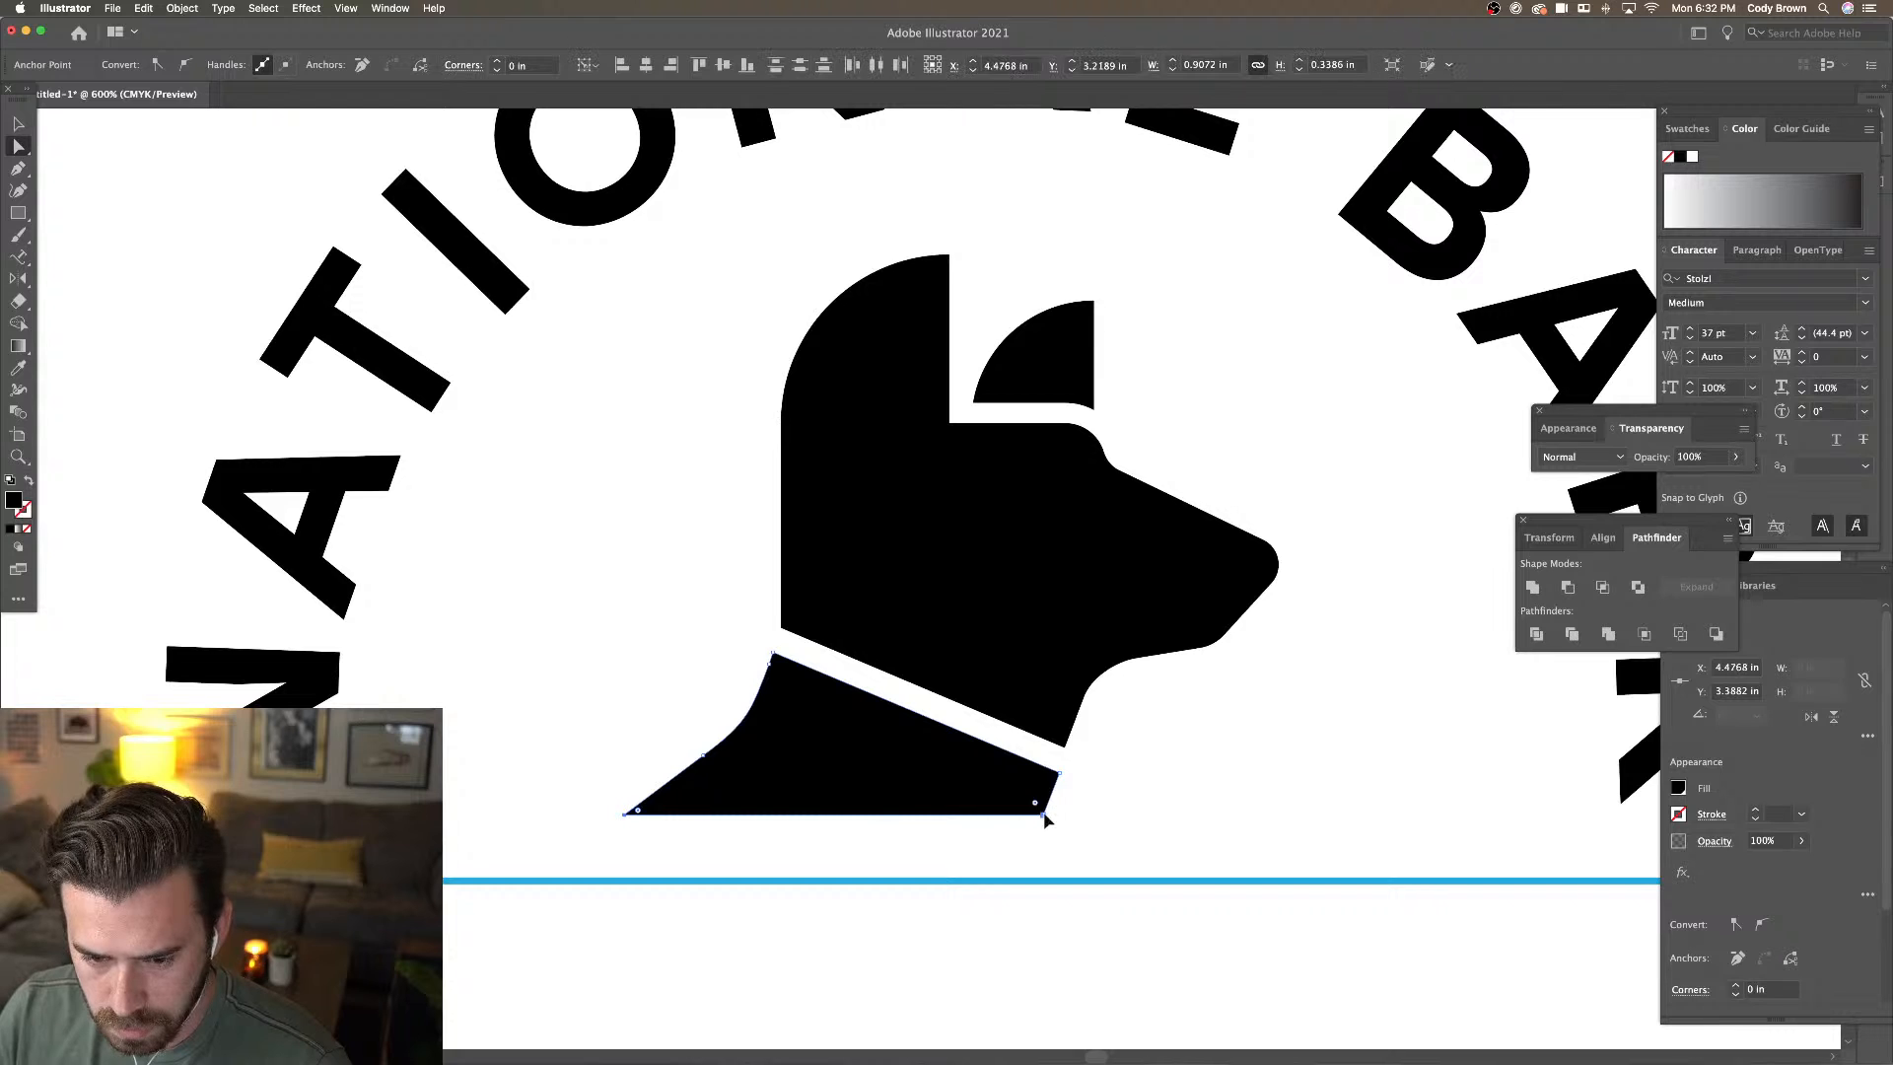
pyautogui.moveTo(1044, 814); pyautogui.dragTo(1047, 806)
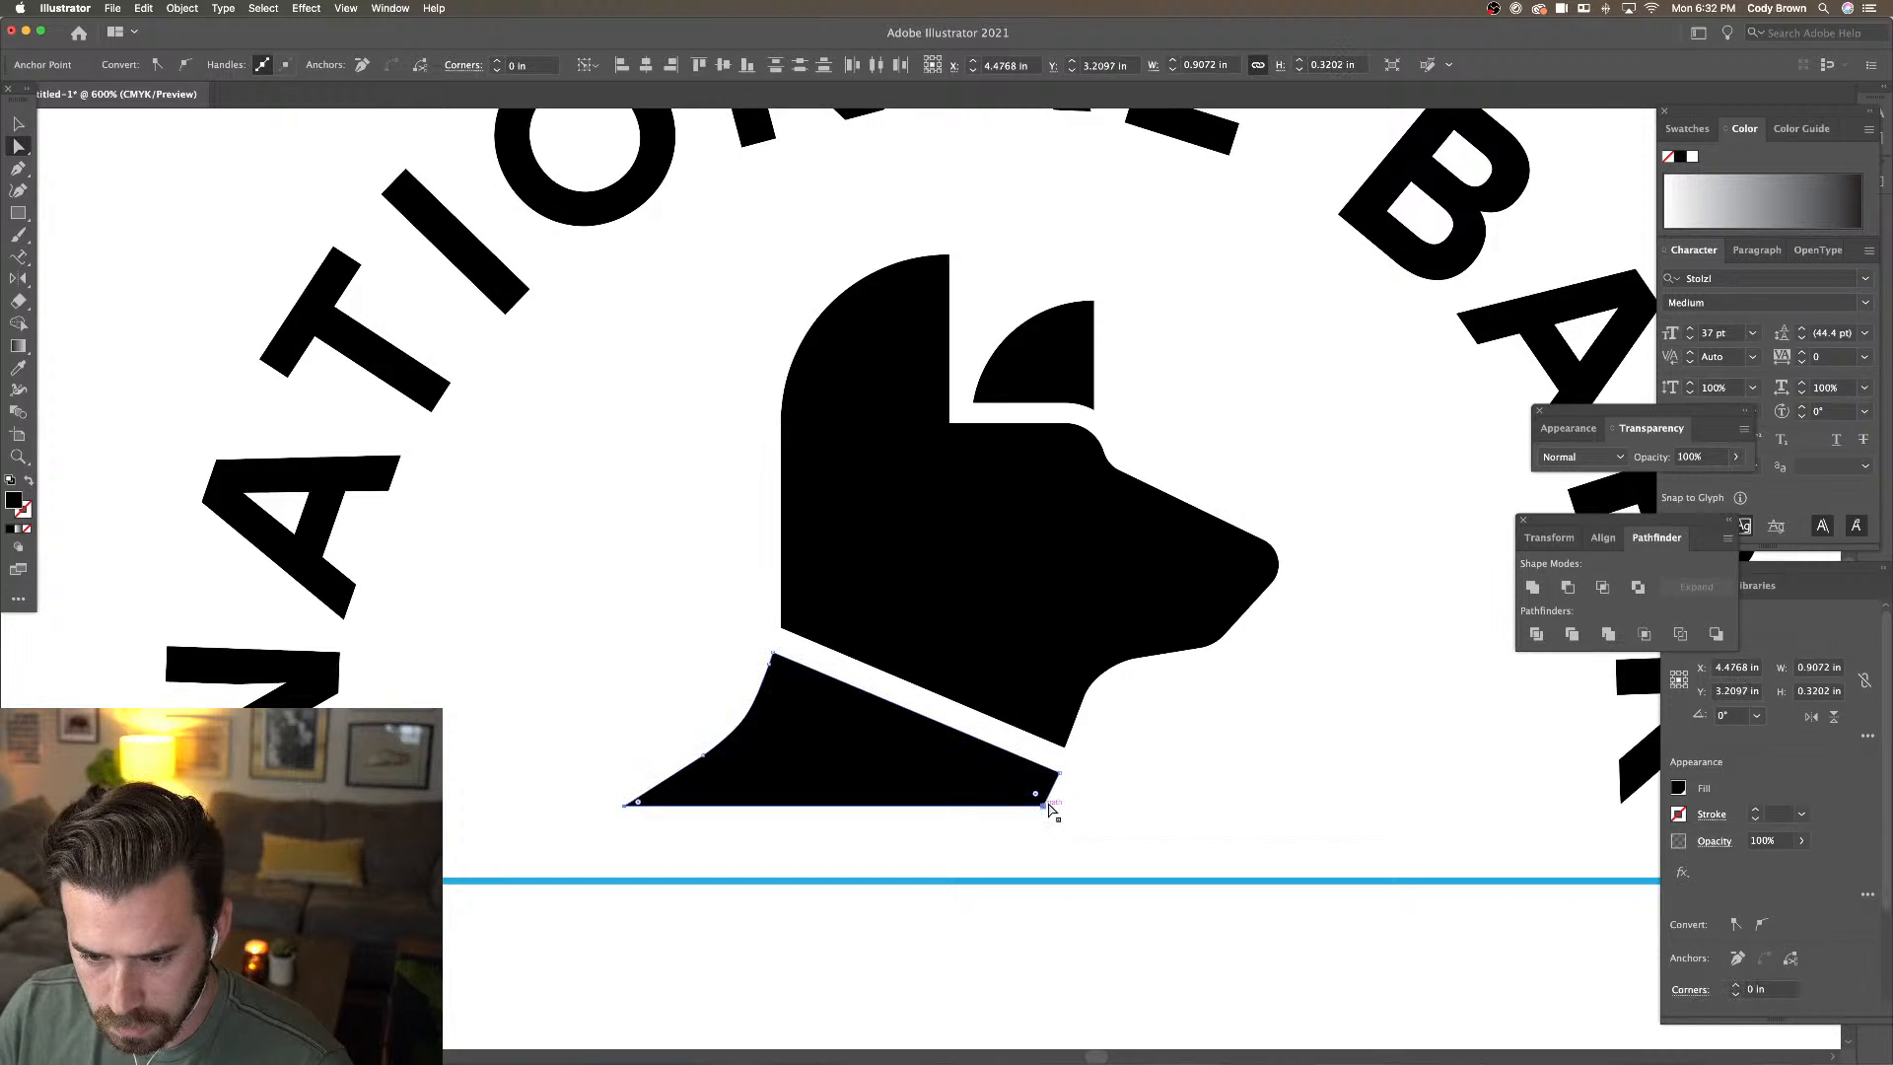
pyautogui.click(1063, 771)
pyautogui.click(1060, 773)
pyautogui.click(1047, 807)
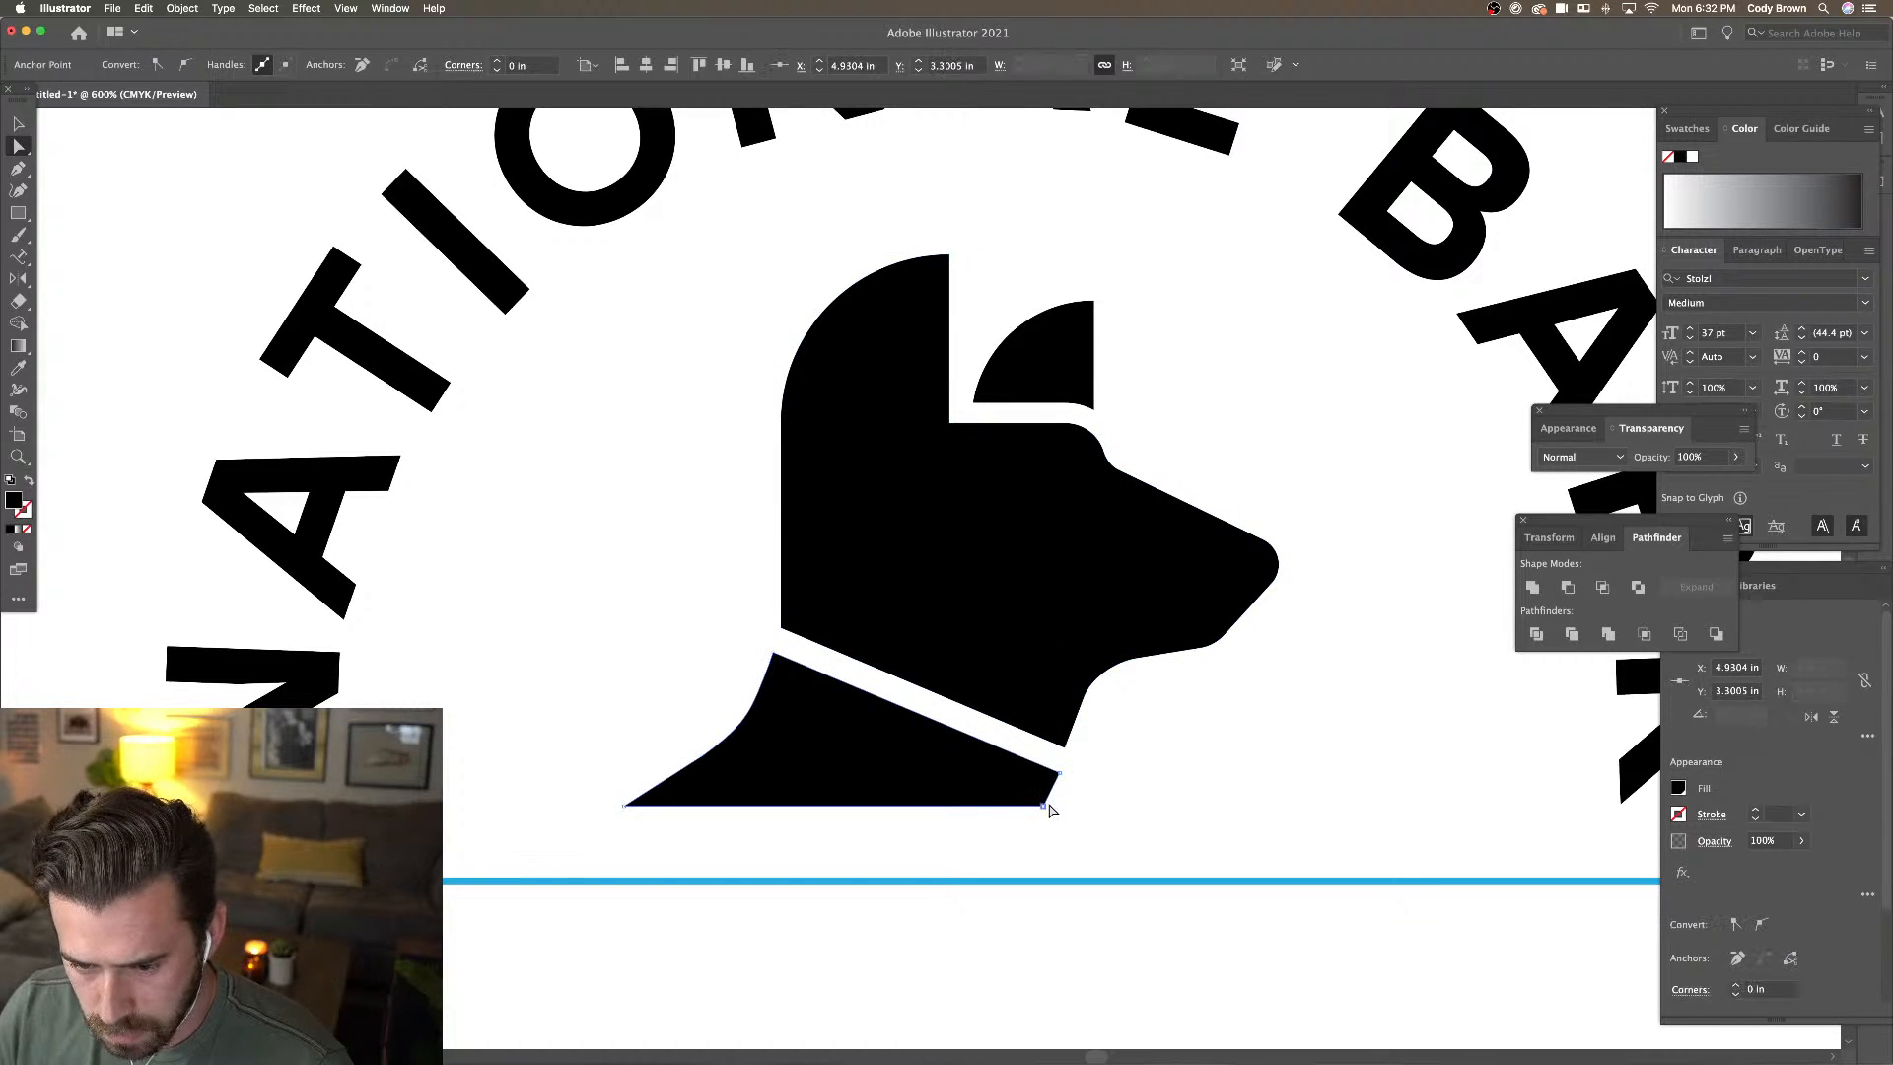
pyautogui.moveTo(1049, 807); pyautogui.dragTo(1051, 806)
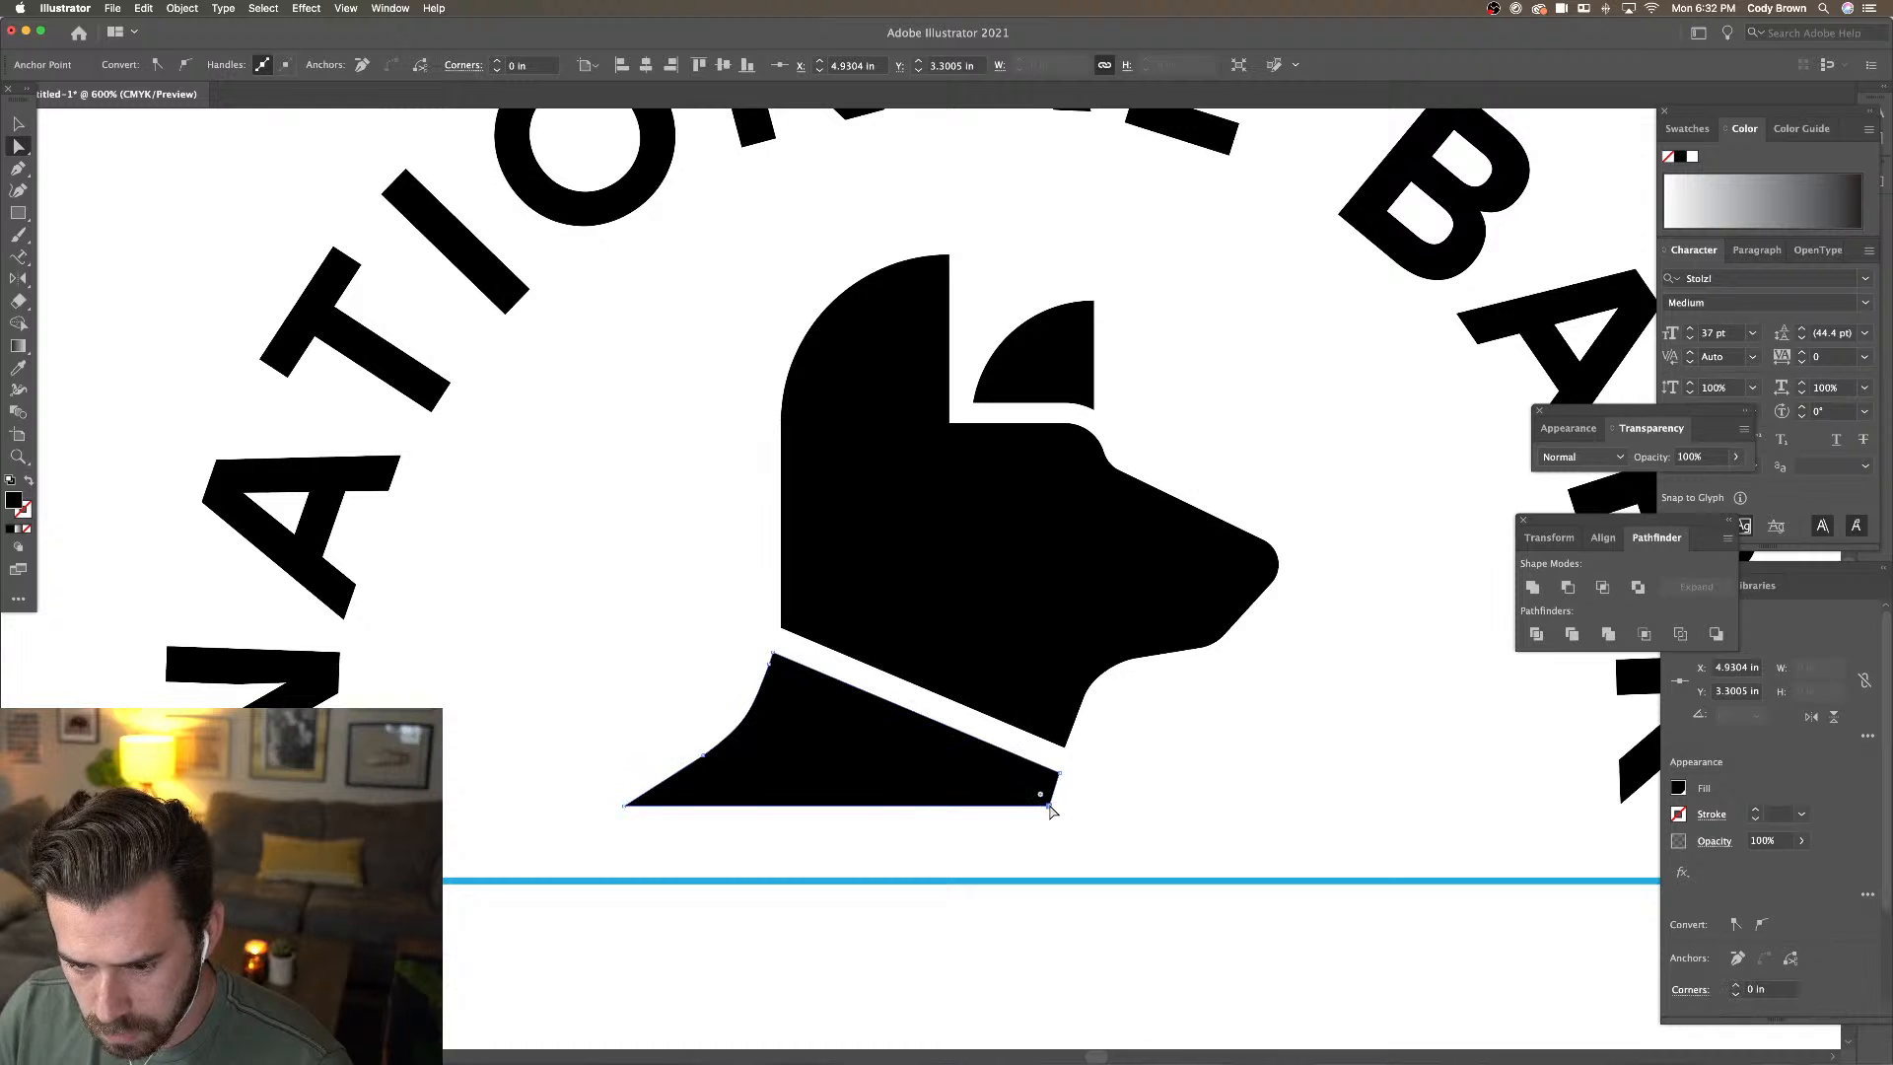
pyautogui.press('super+=')
pyautogui.press('super+=')
pyautogui.press('super+=')
pyautogui.press('super+=')
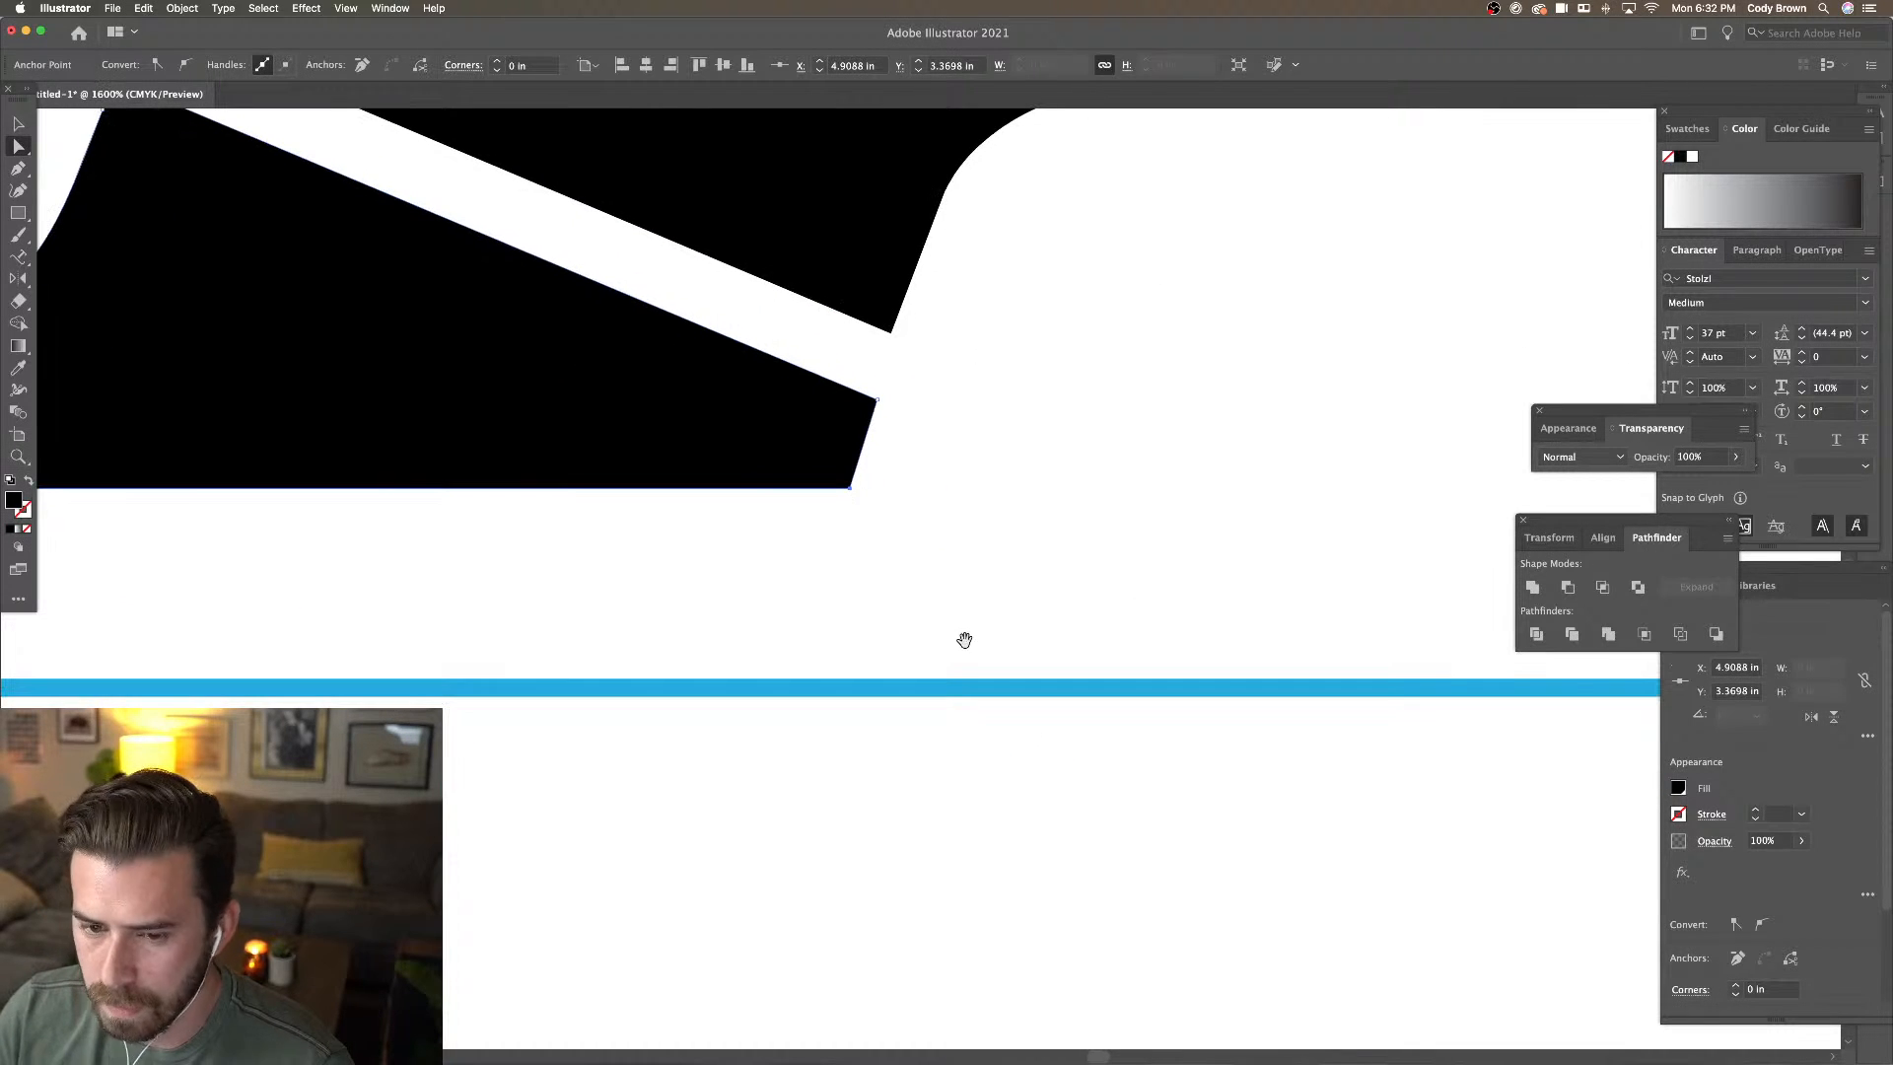
pyautogui.moveTo(875, 410); pyautogui.dragTo(877, 395)
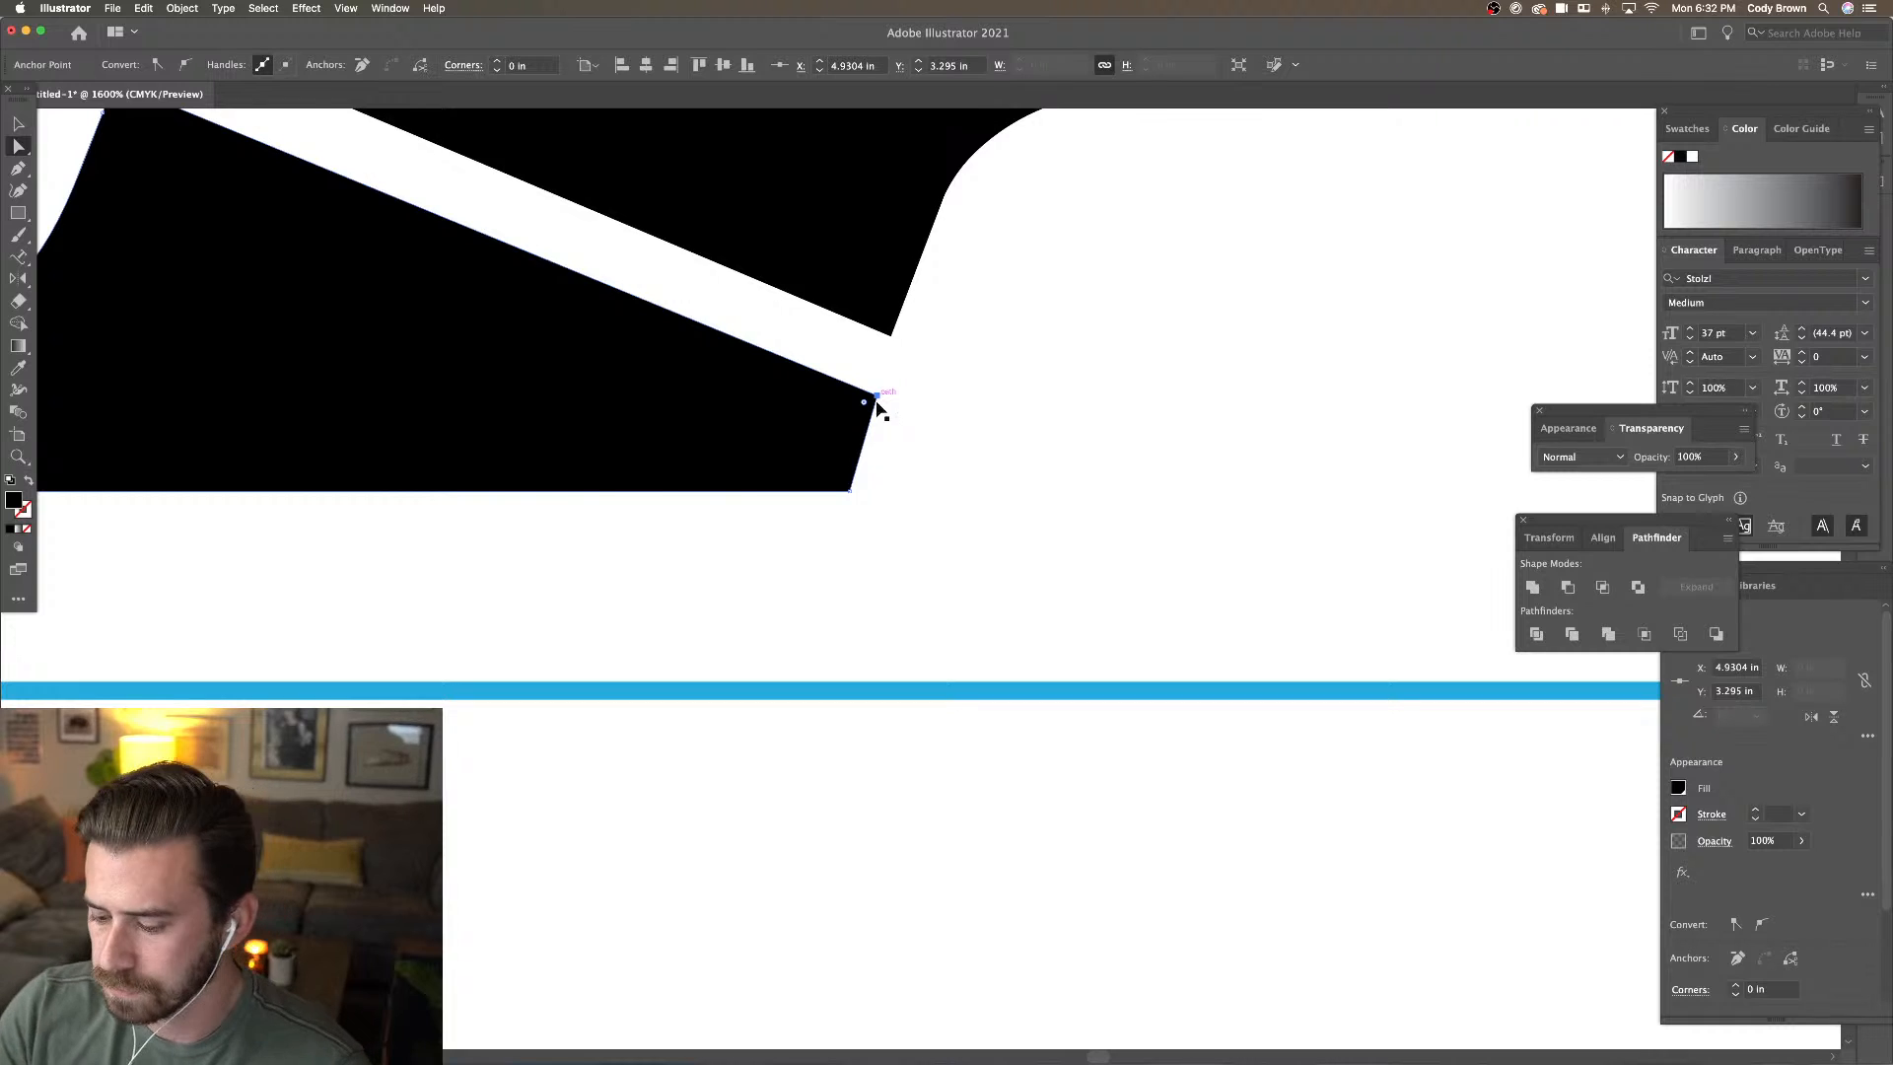
pyautogui.press('super+minus')
pyautogui.press('super+minus')
pyautogui.press('super+minus')
pyautogui.click(1109, 564)
pyautogui.scroll(5, 1082, 562)
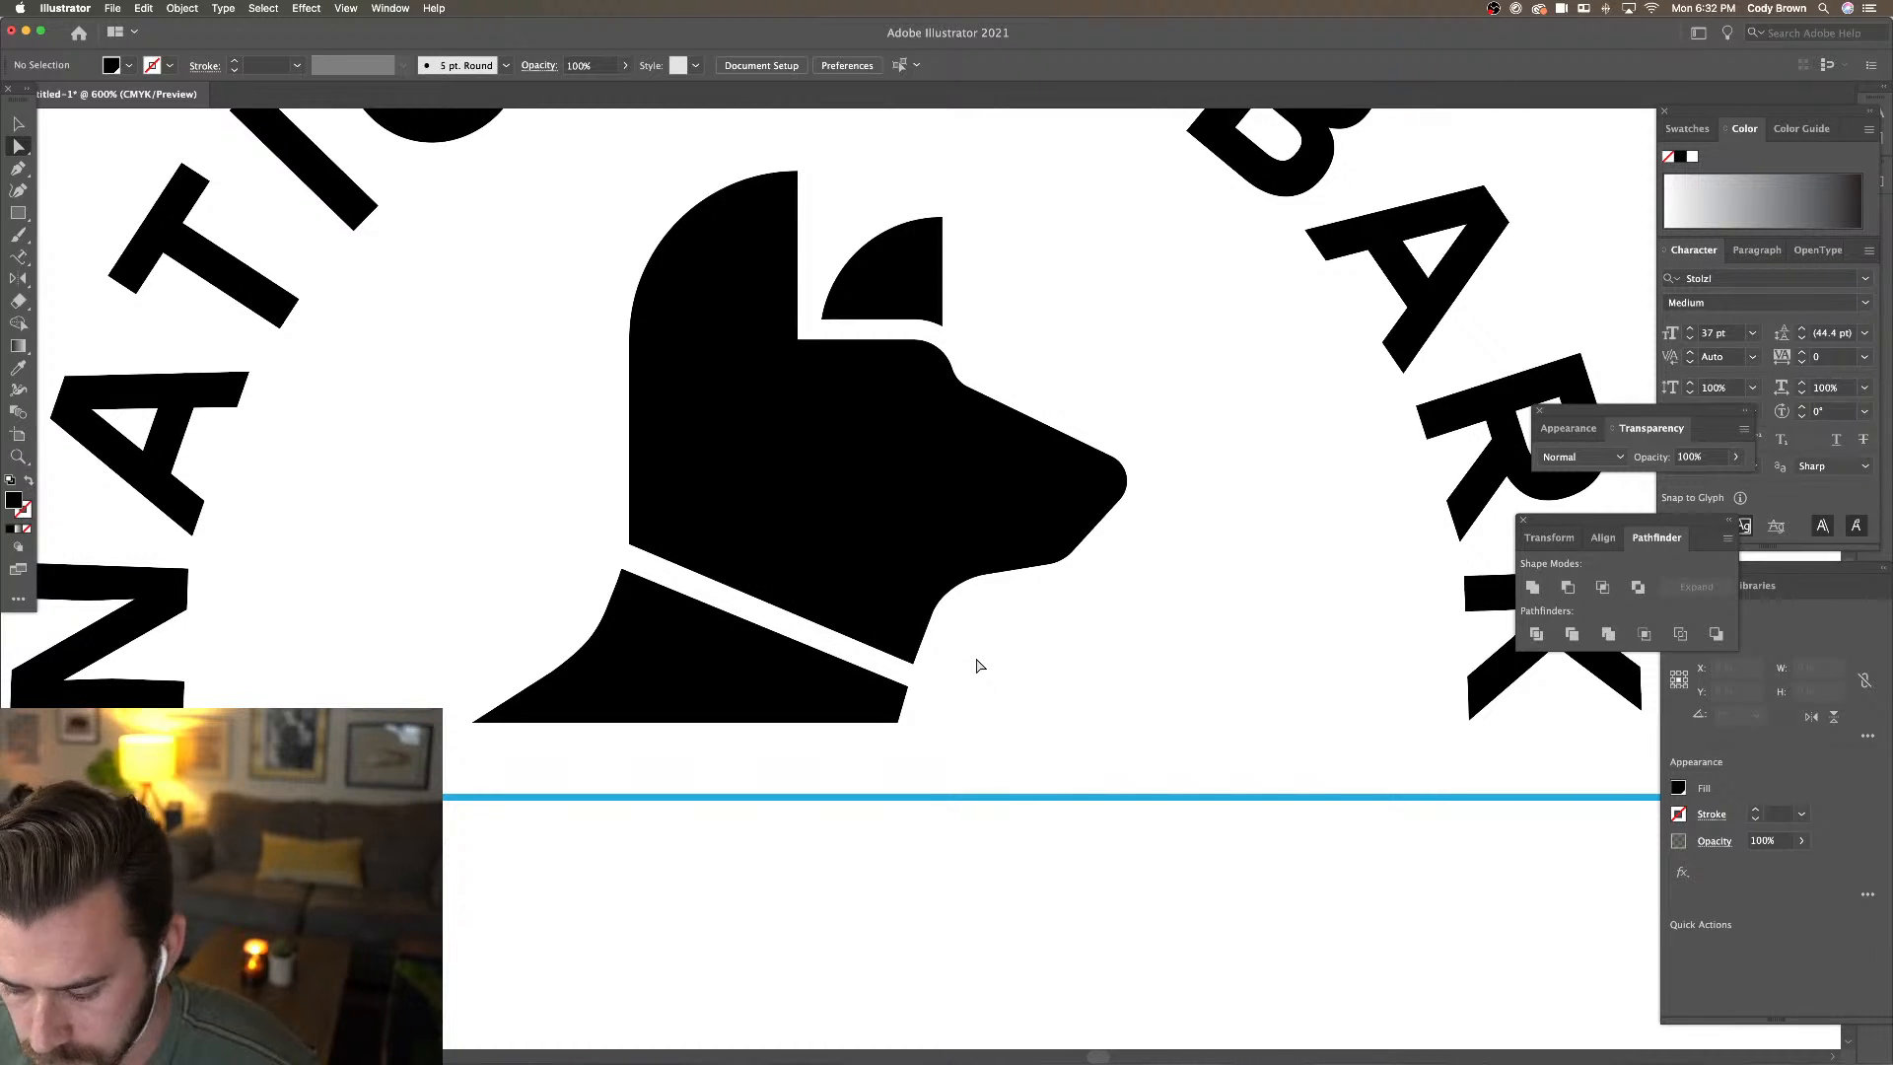
pyautogui.press('super+minus')
pyautogui.press('super+minus')
pyautogui.press('super+minus')
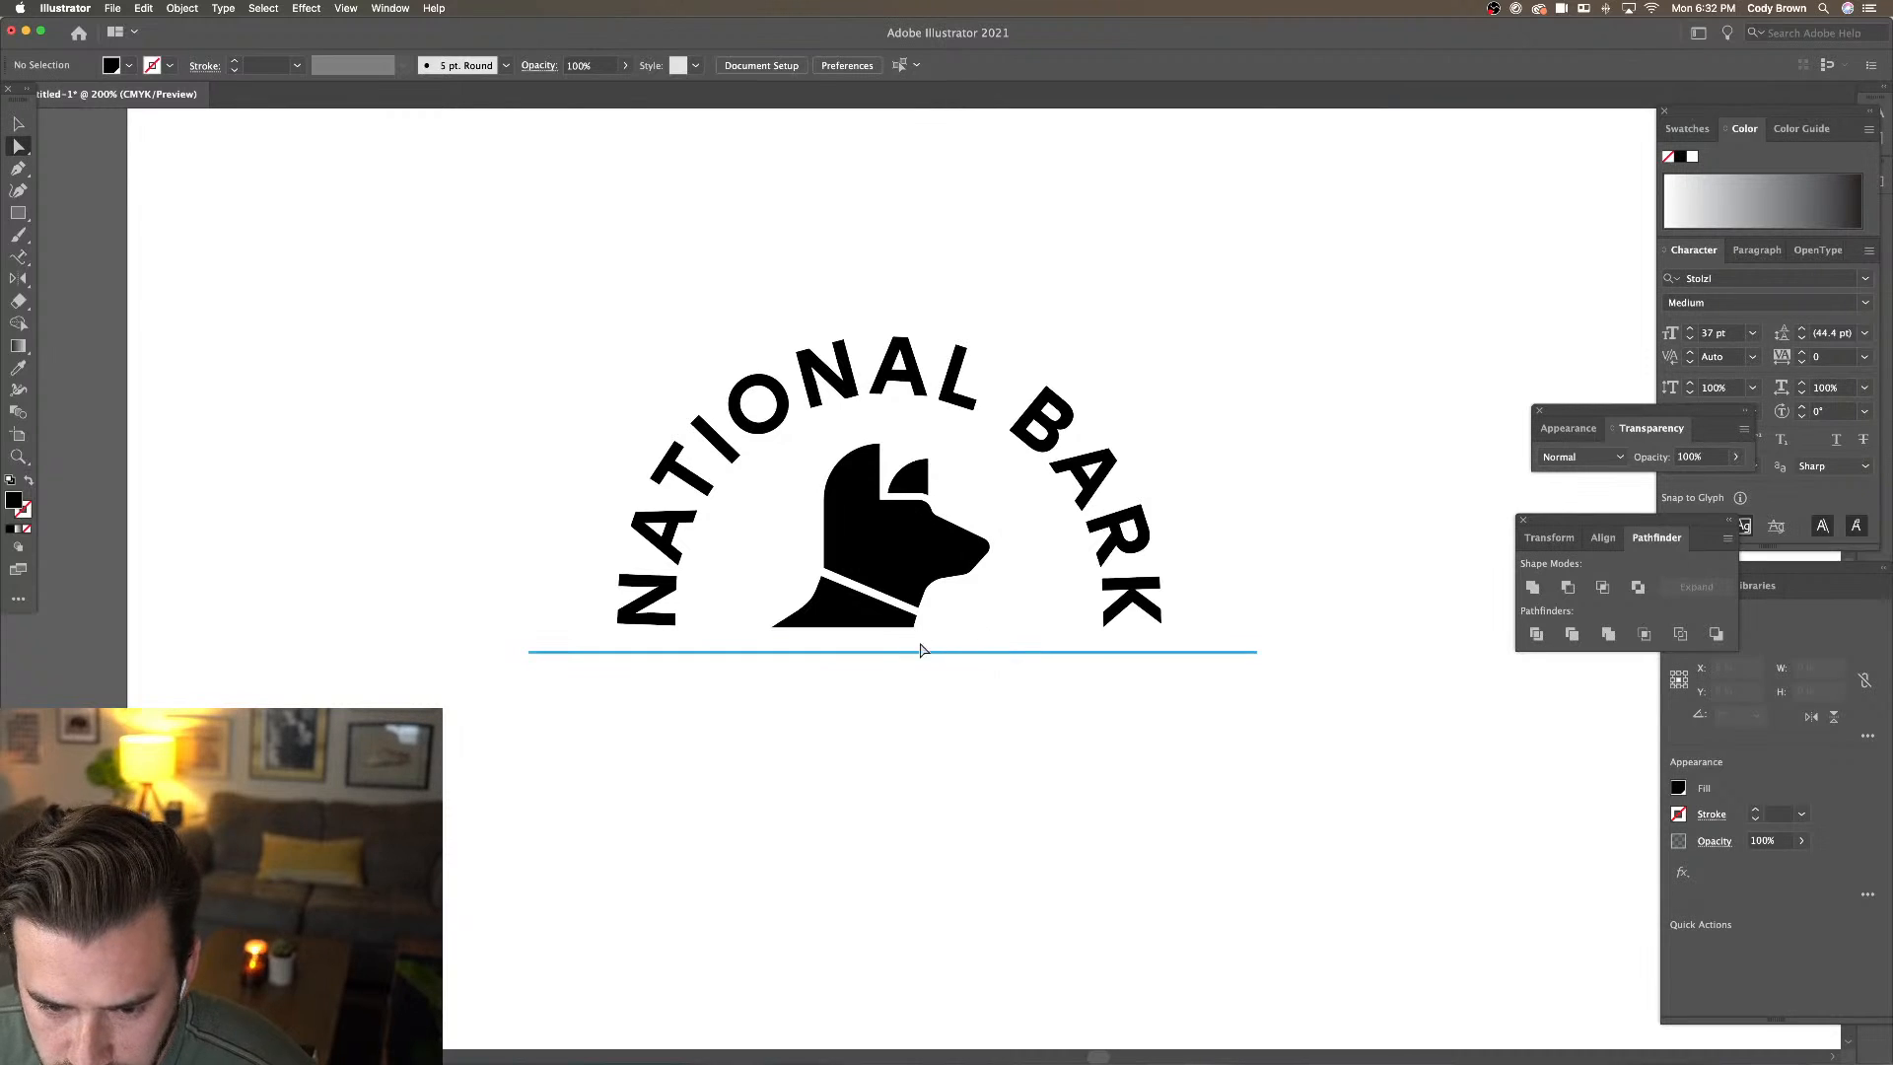
pyautogui.click(777, 637)
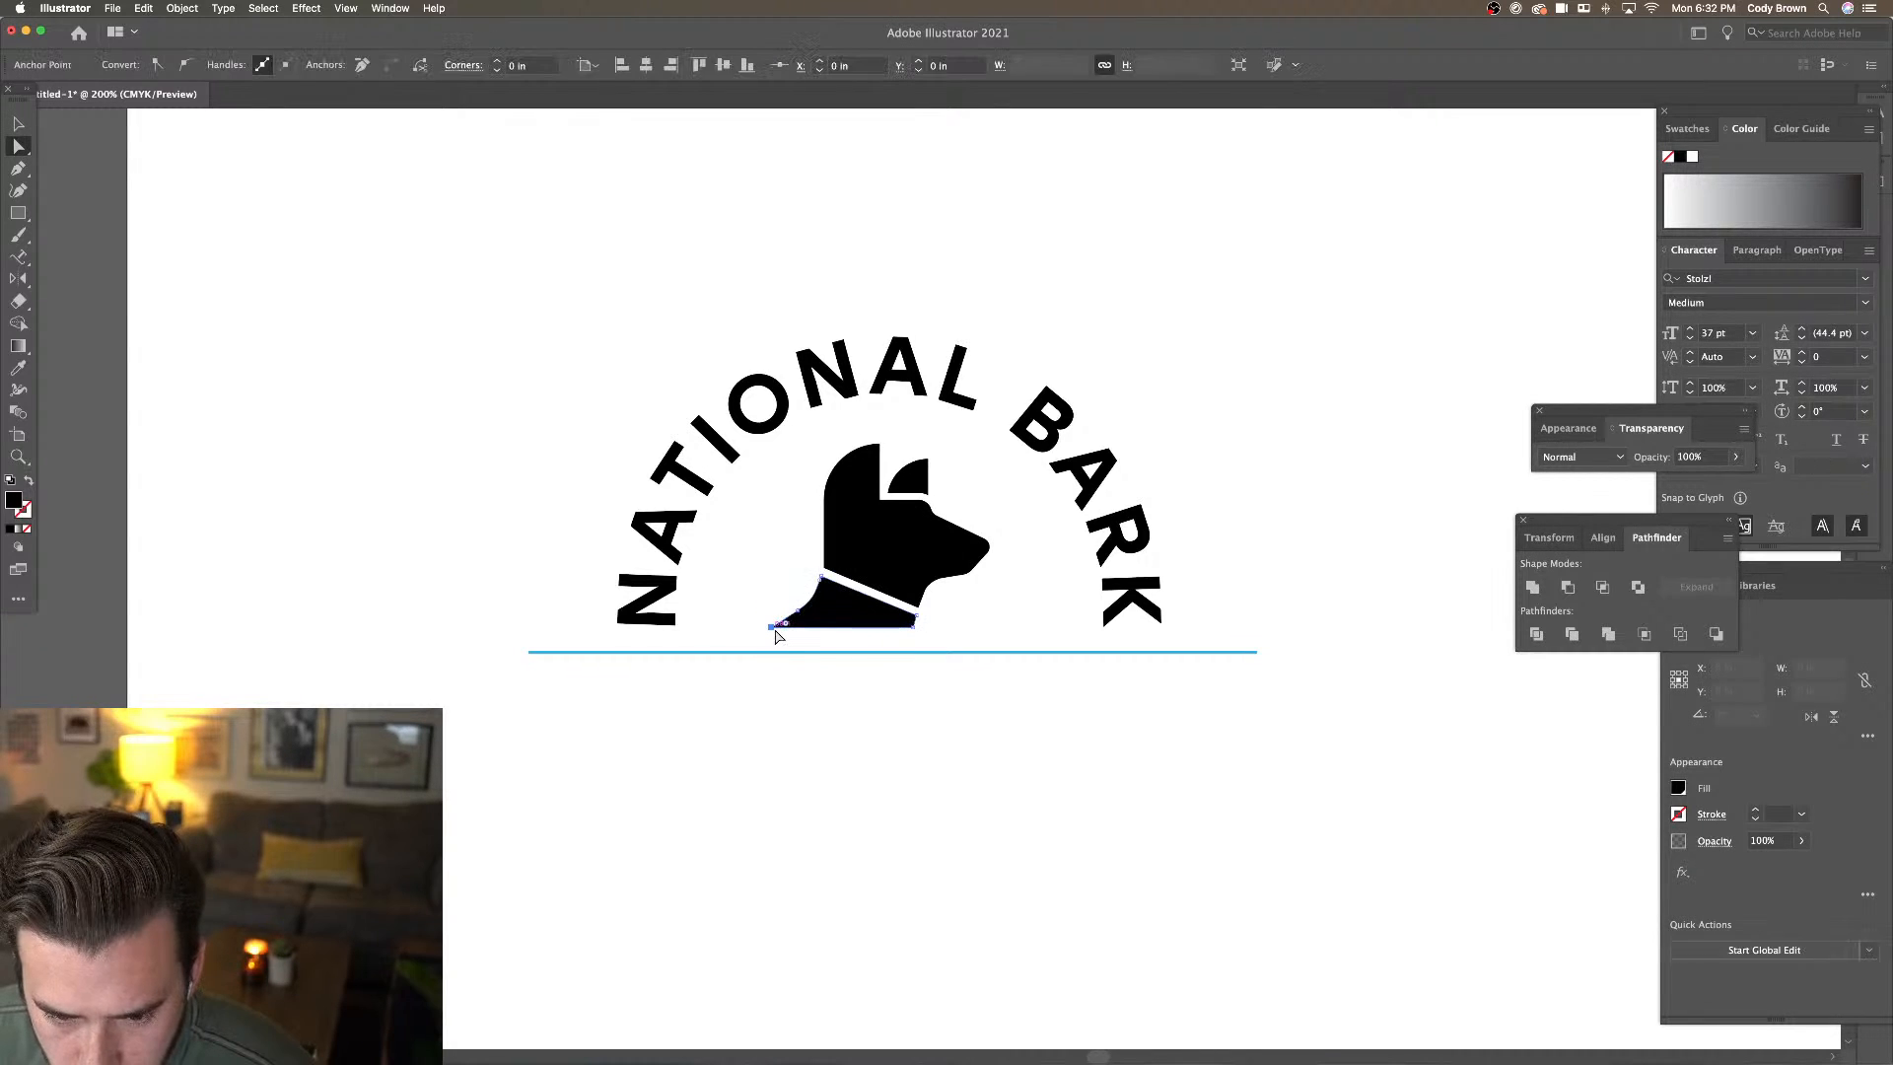
pyautogui.click(592, 477)
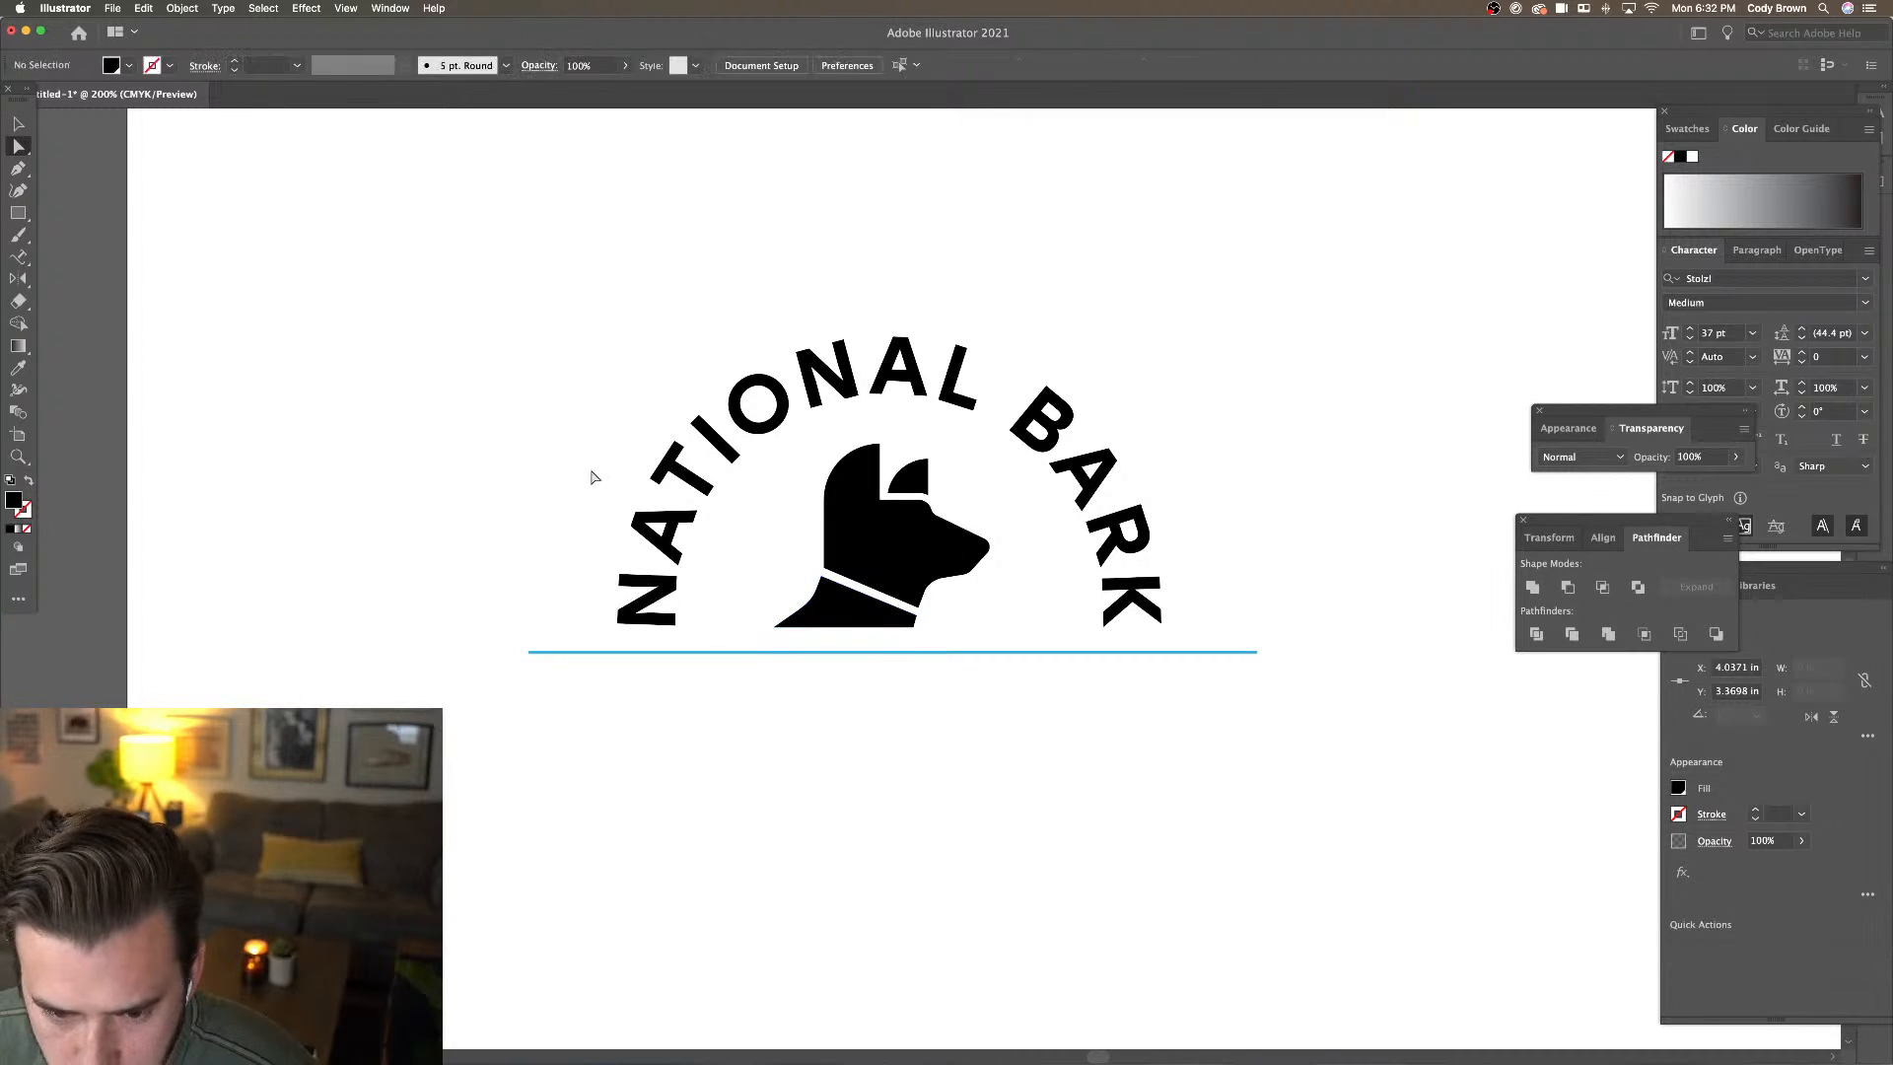
pyautogui.click(19, 124)
pyautogui.click(840, 623)
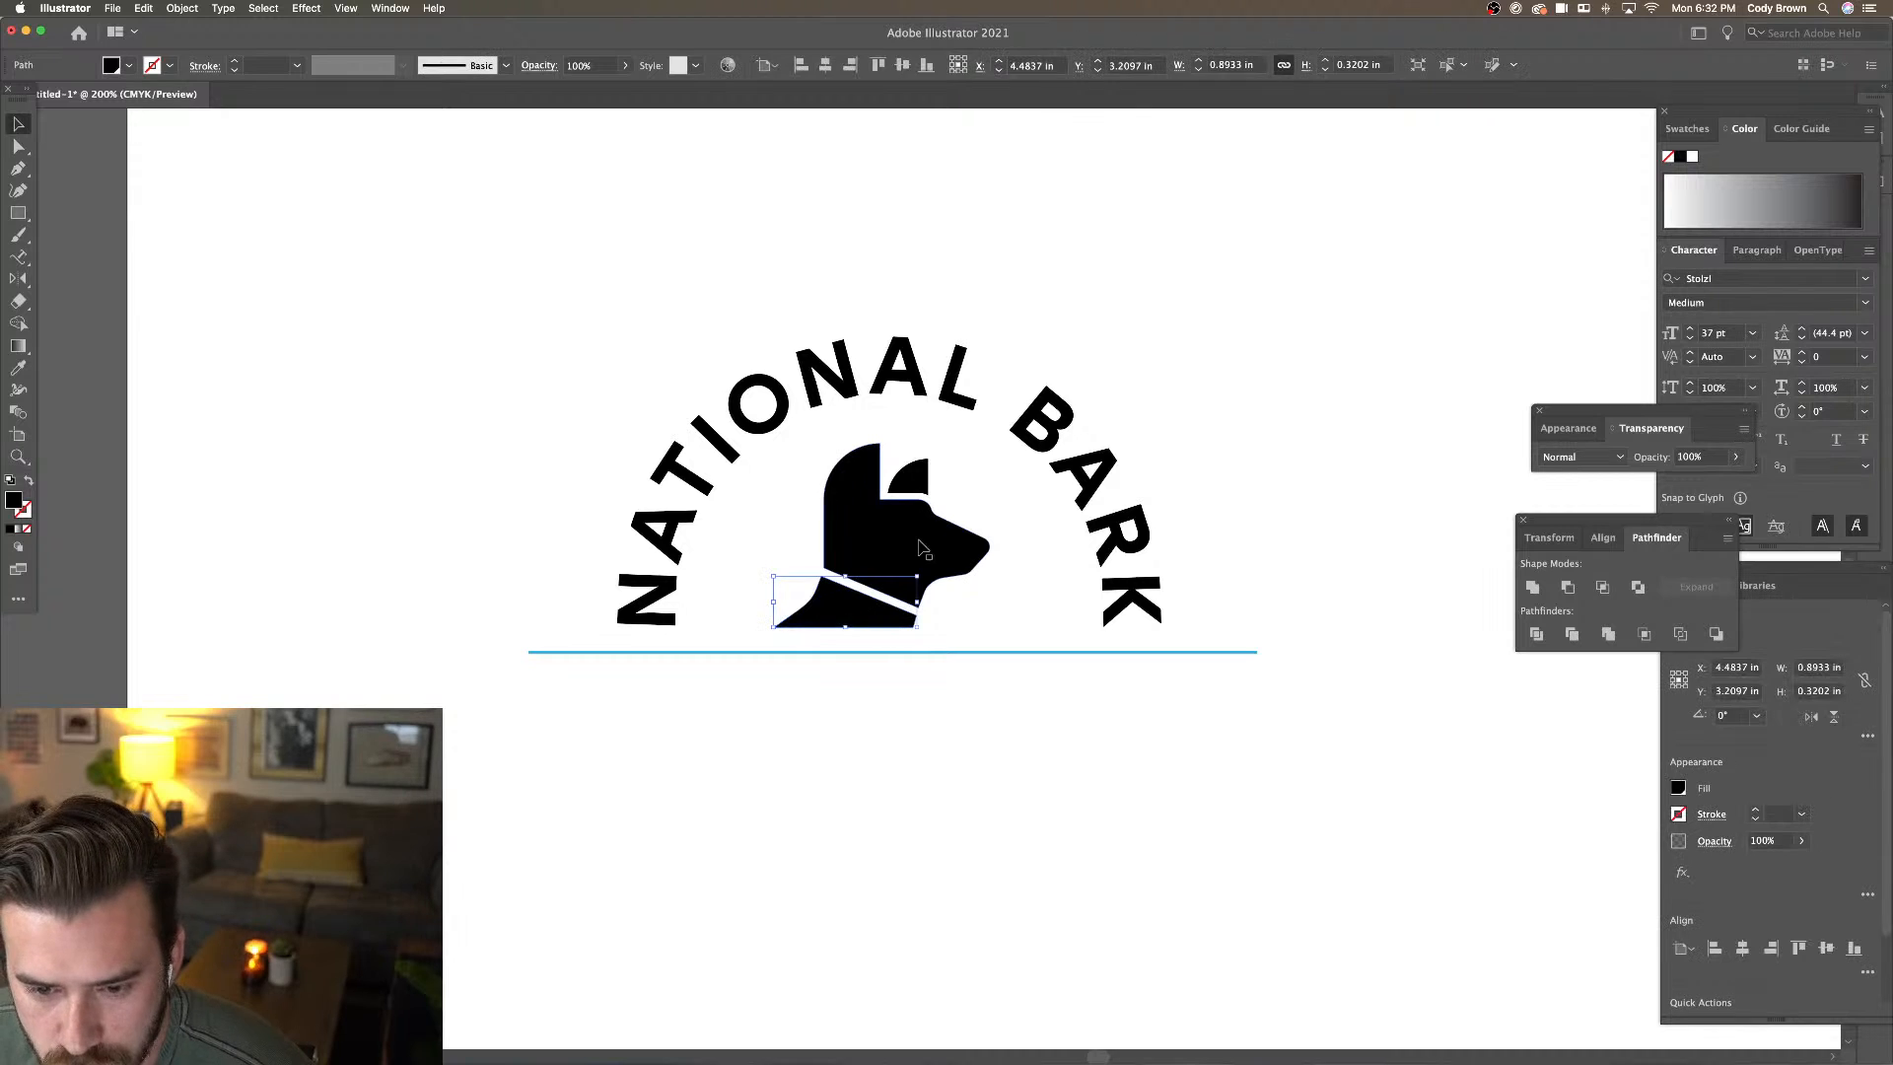
pyautogui.keyDown('shift'); pyautogui.click(921, 545); pyautogui.keyUp('shift')
pyautogui.keyDown('shift'); pyautogui.click(919, 480); pyautogui.keyUp('shift')
pyautogui.click(971, 499)
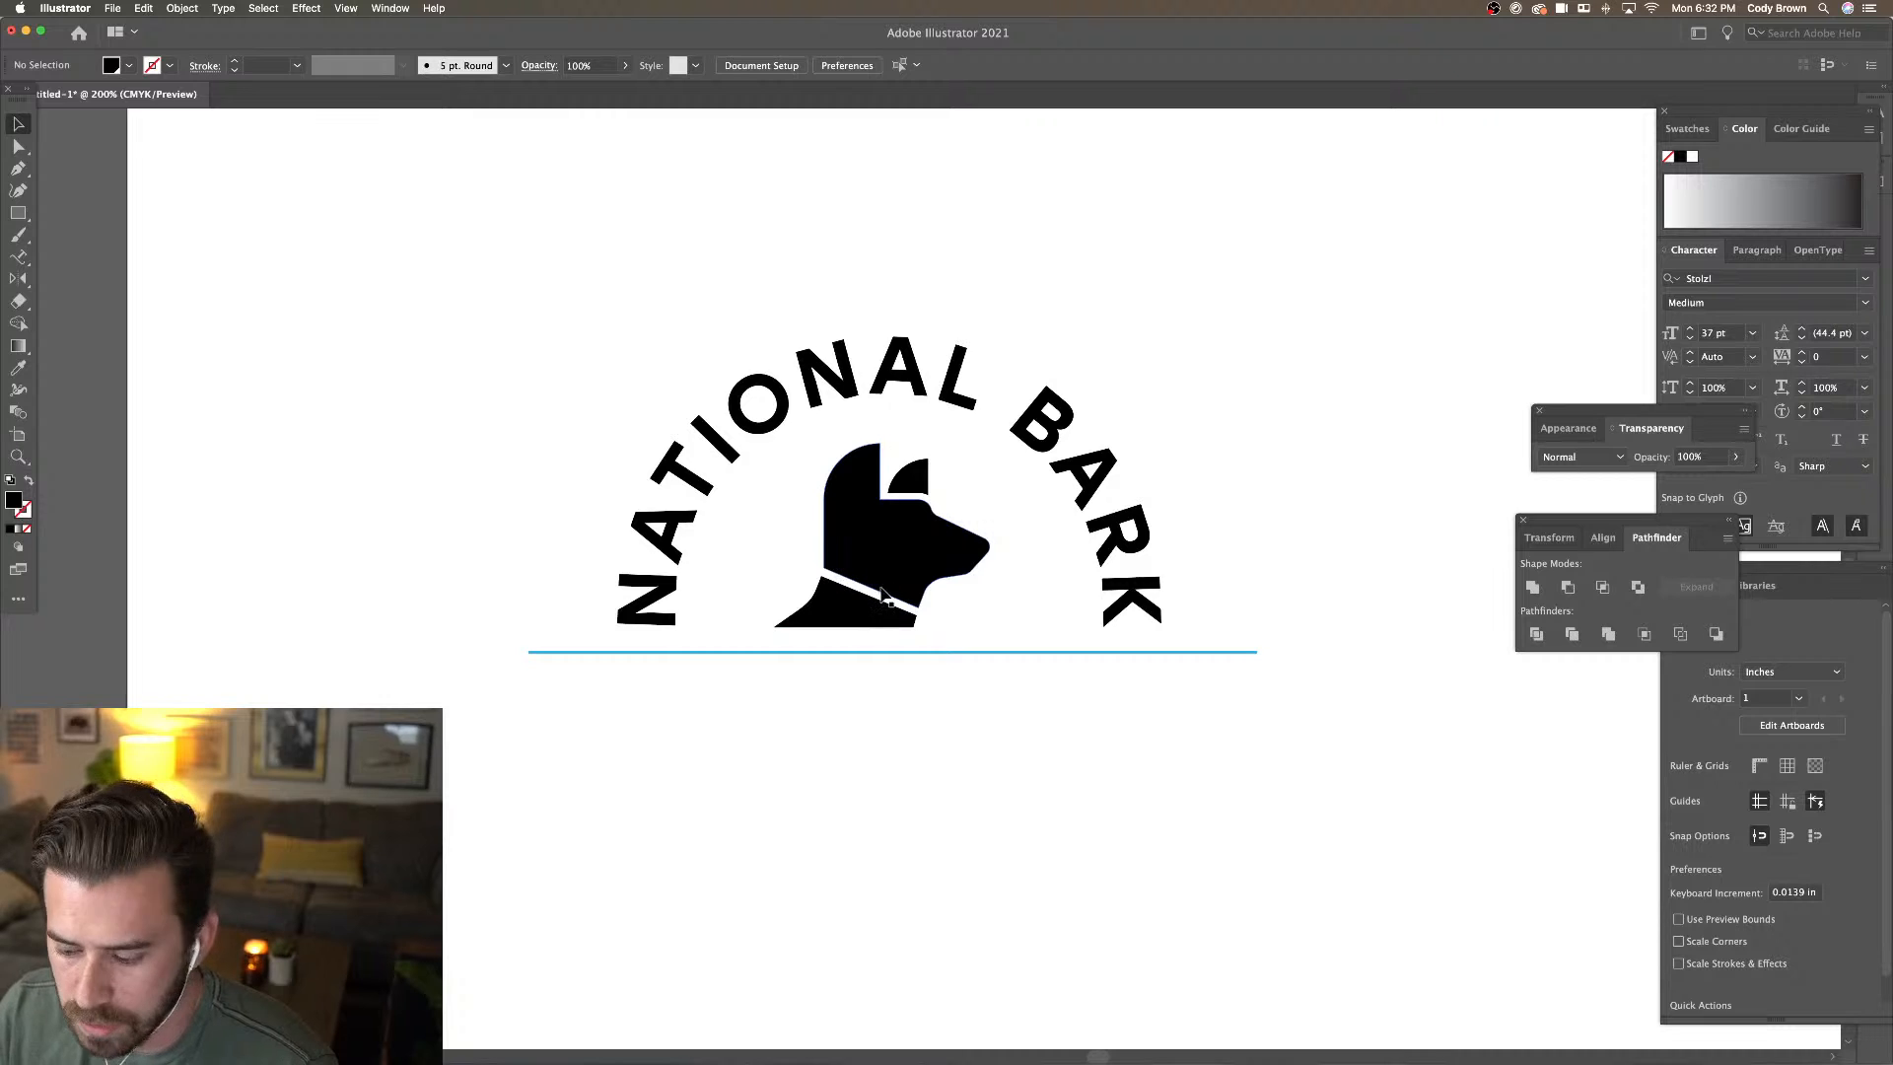
pyautogui.press('super+equal')
pyautogui.press('super+equal')
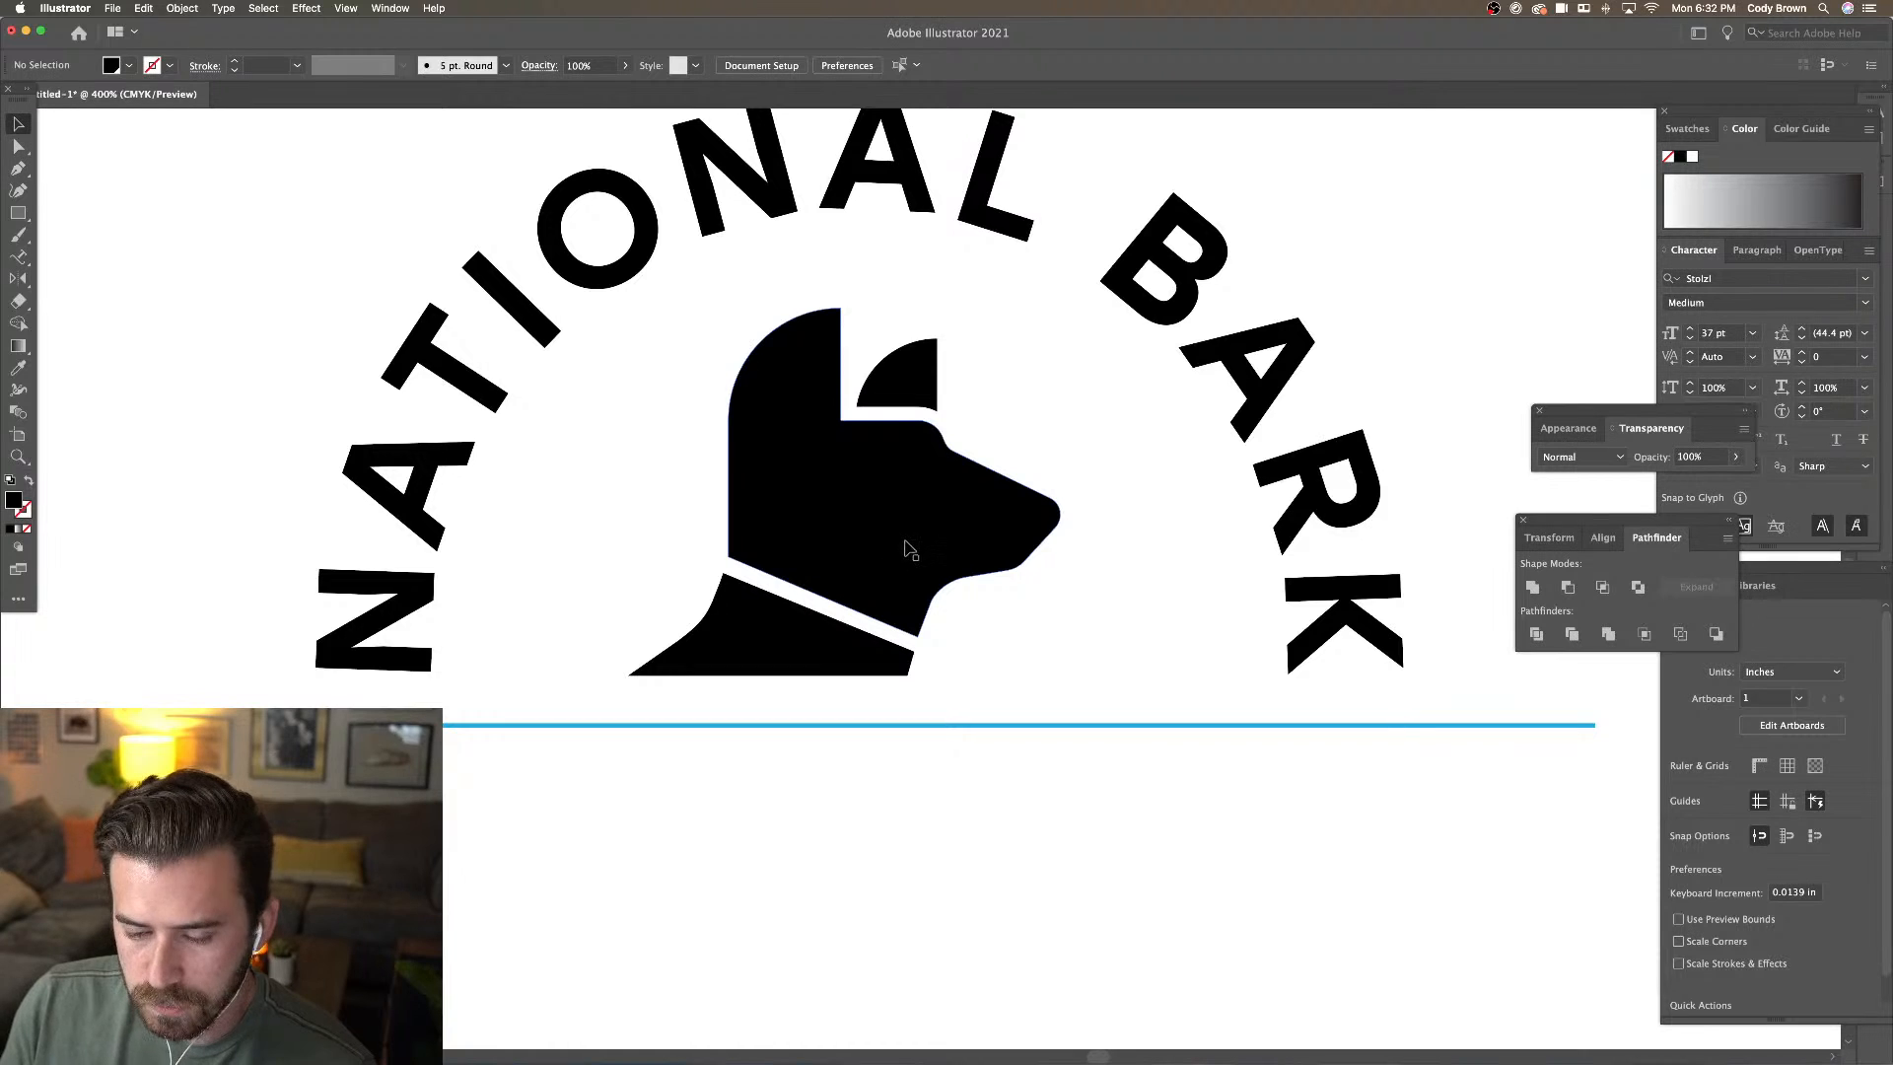
pyautogui.scroll(-2, 907, 543)
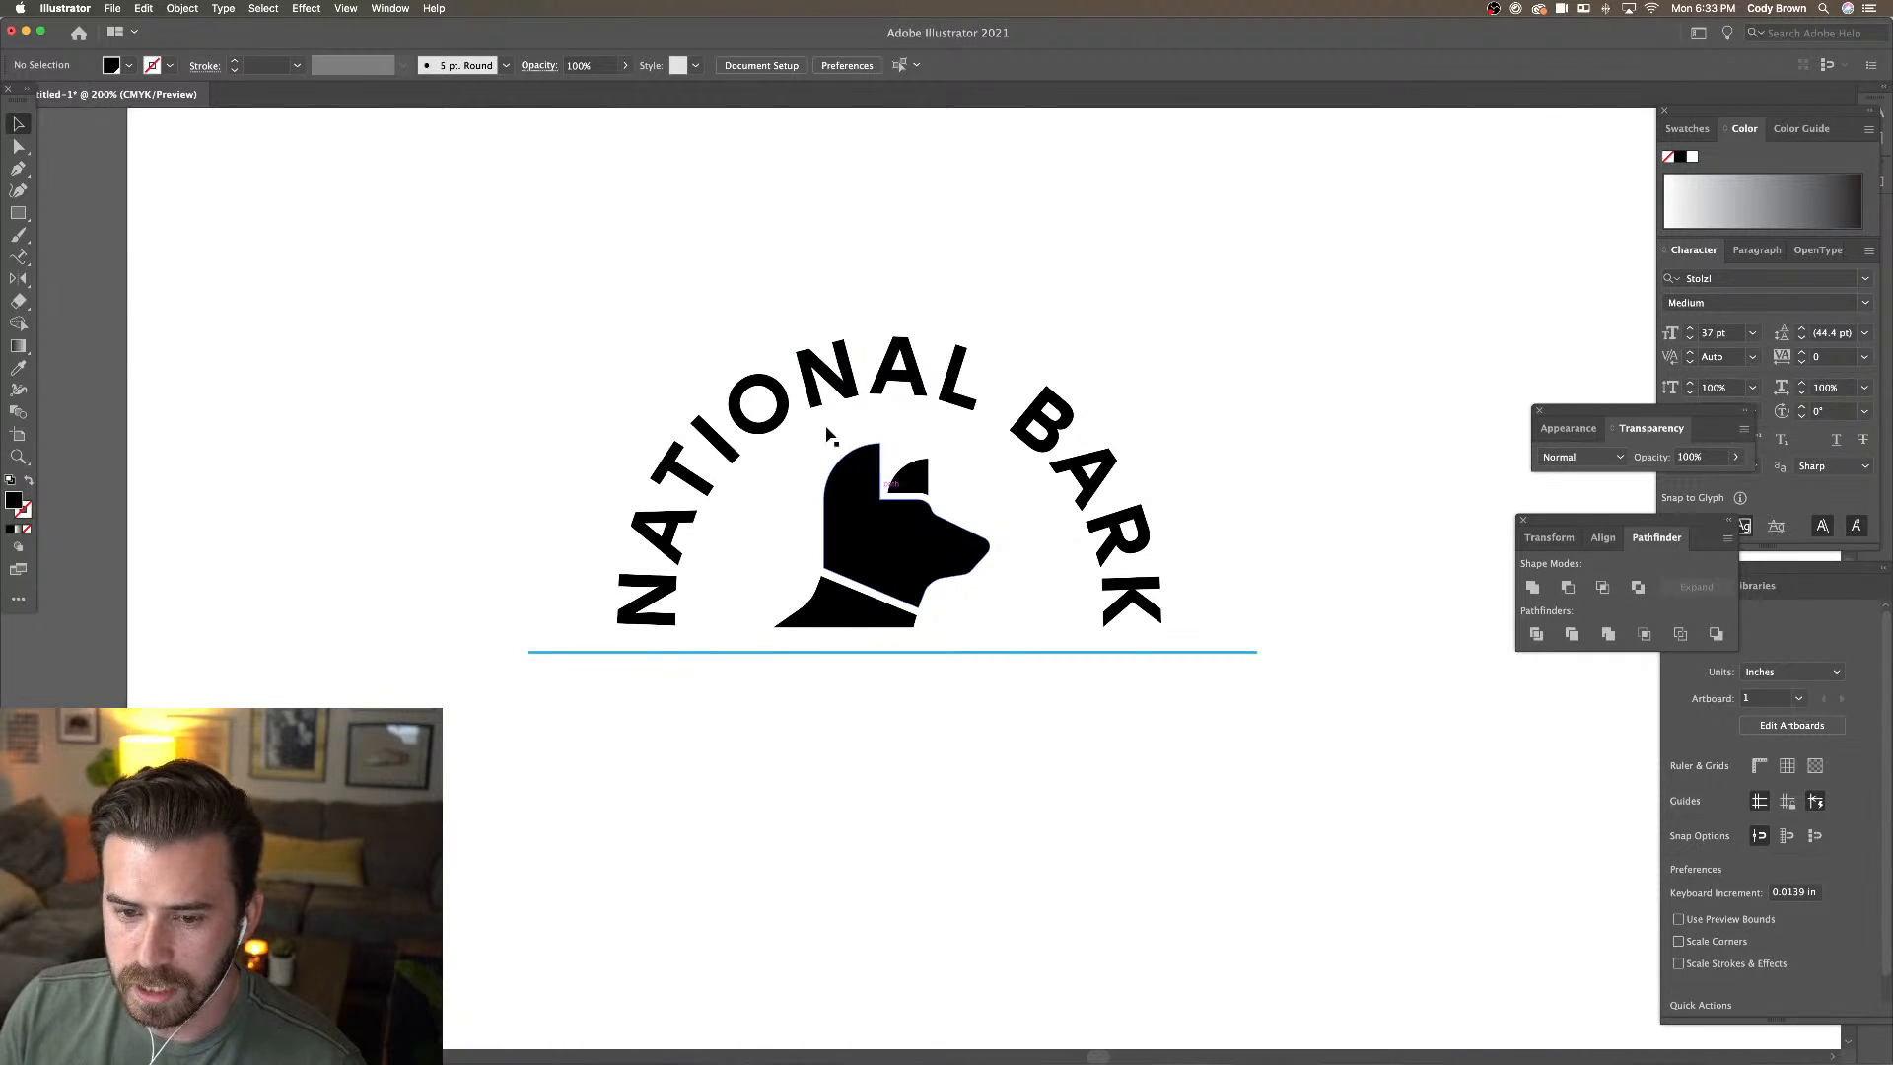
# Group the dog head and neck shapes and nudge the group slightly right
pyautogui.click(897, 548)
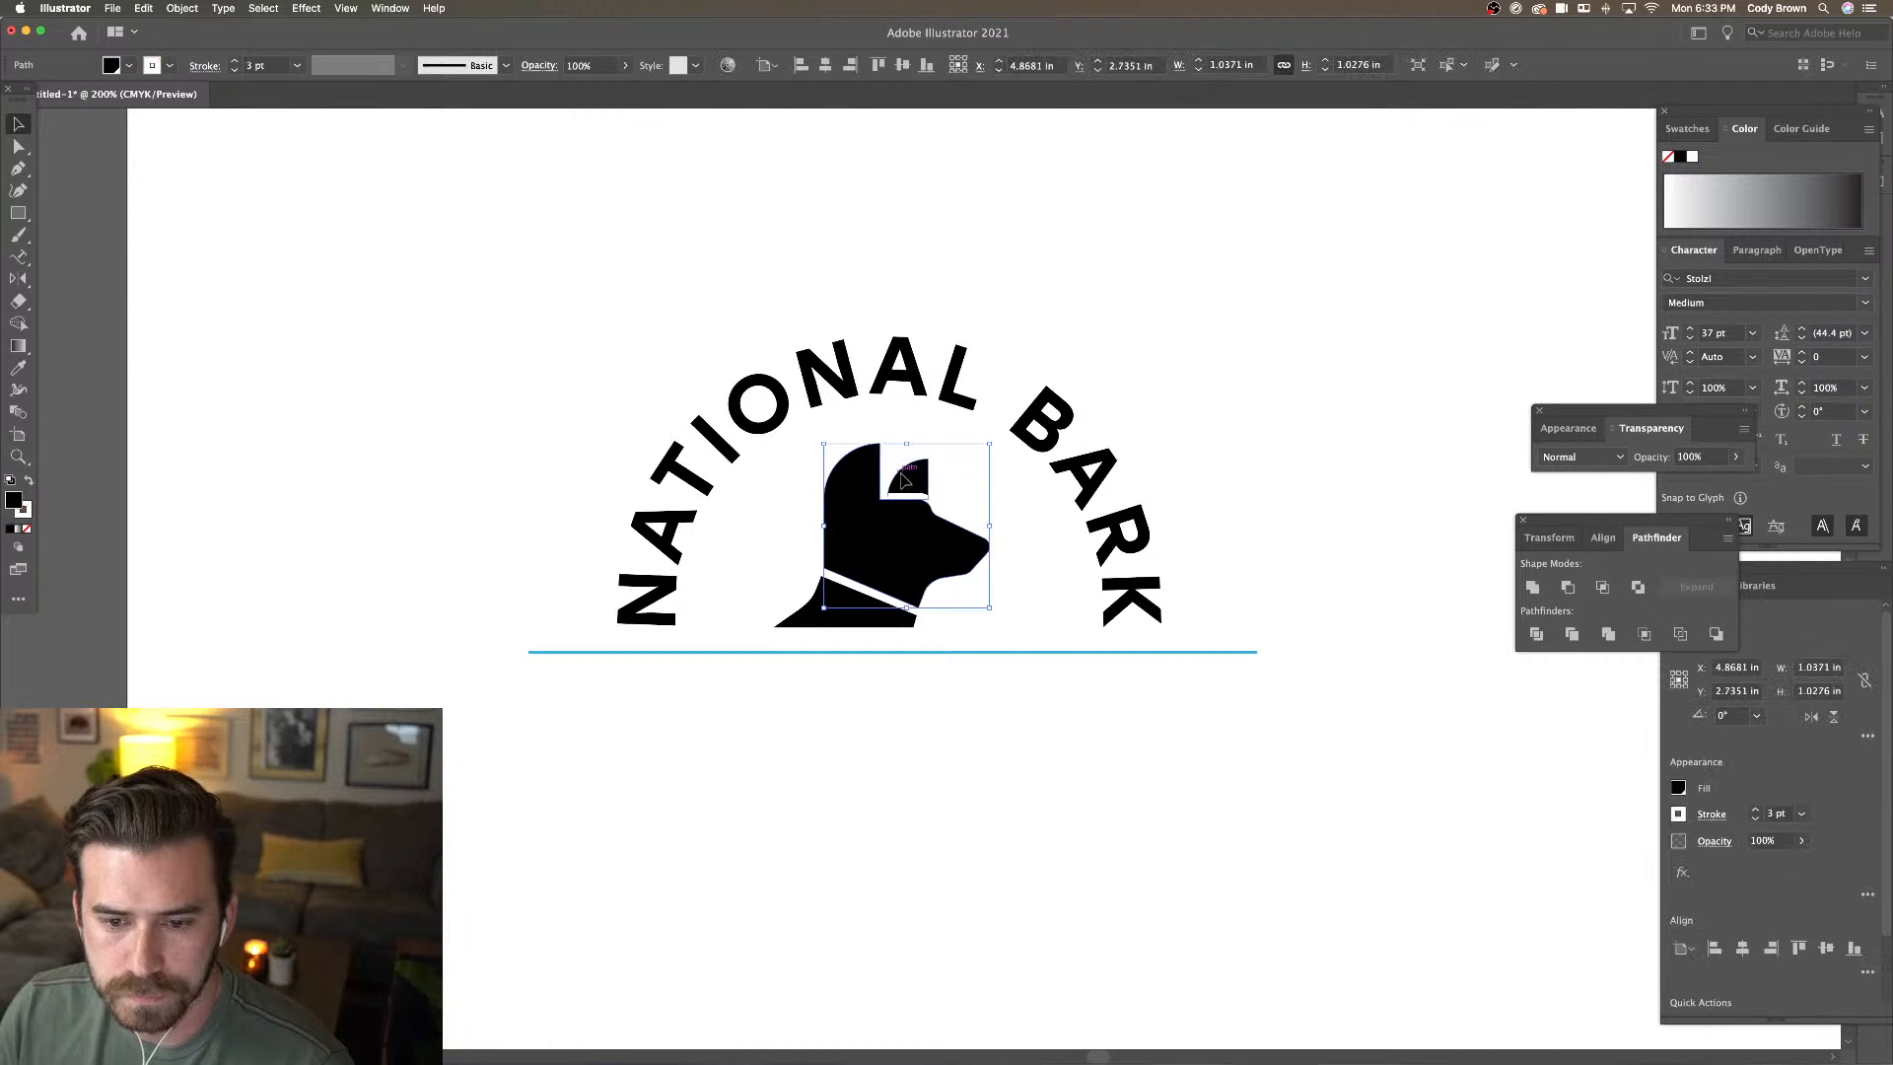
pyautogui.keyDown('shift'); pyautogui.click(831, 603); pyautogui.keyUp('shift')
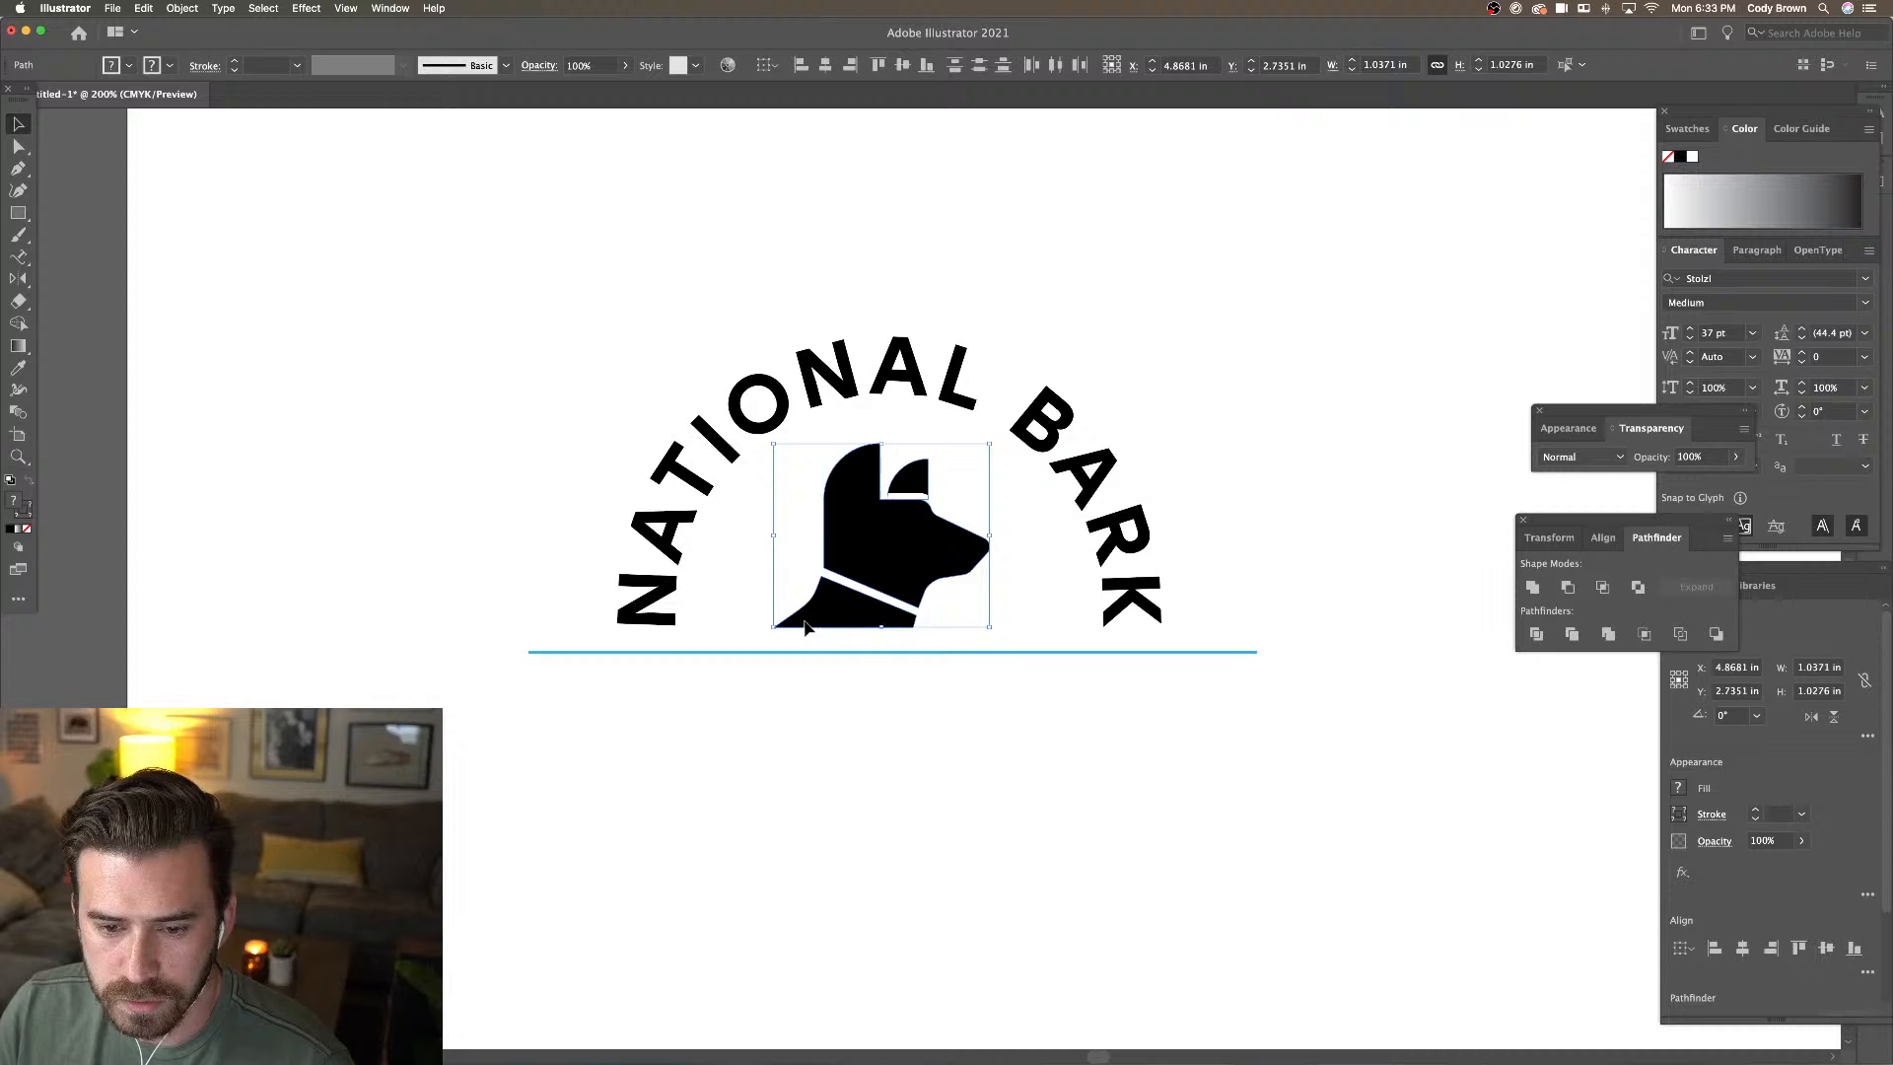
pyautogui.rightClick(866, 569)
pyautogui.click(899, 683)
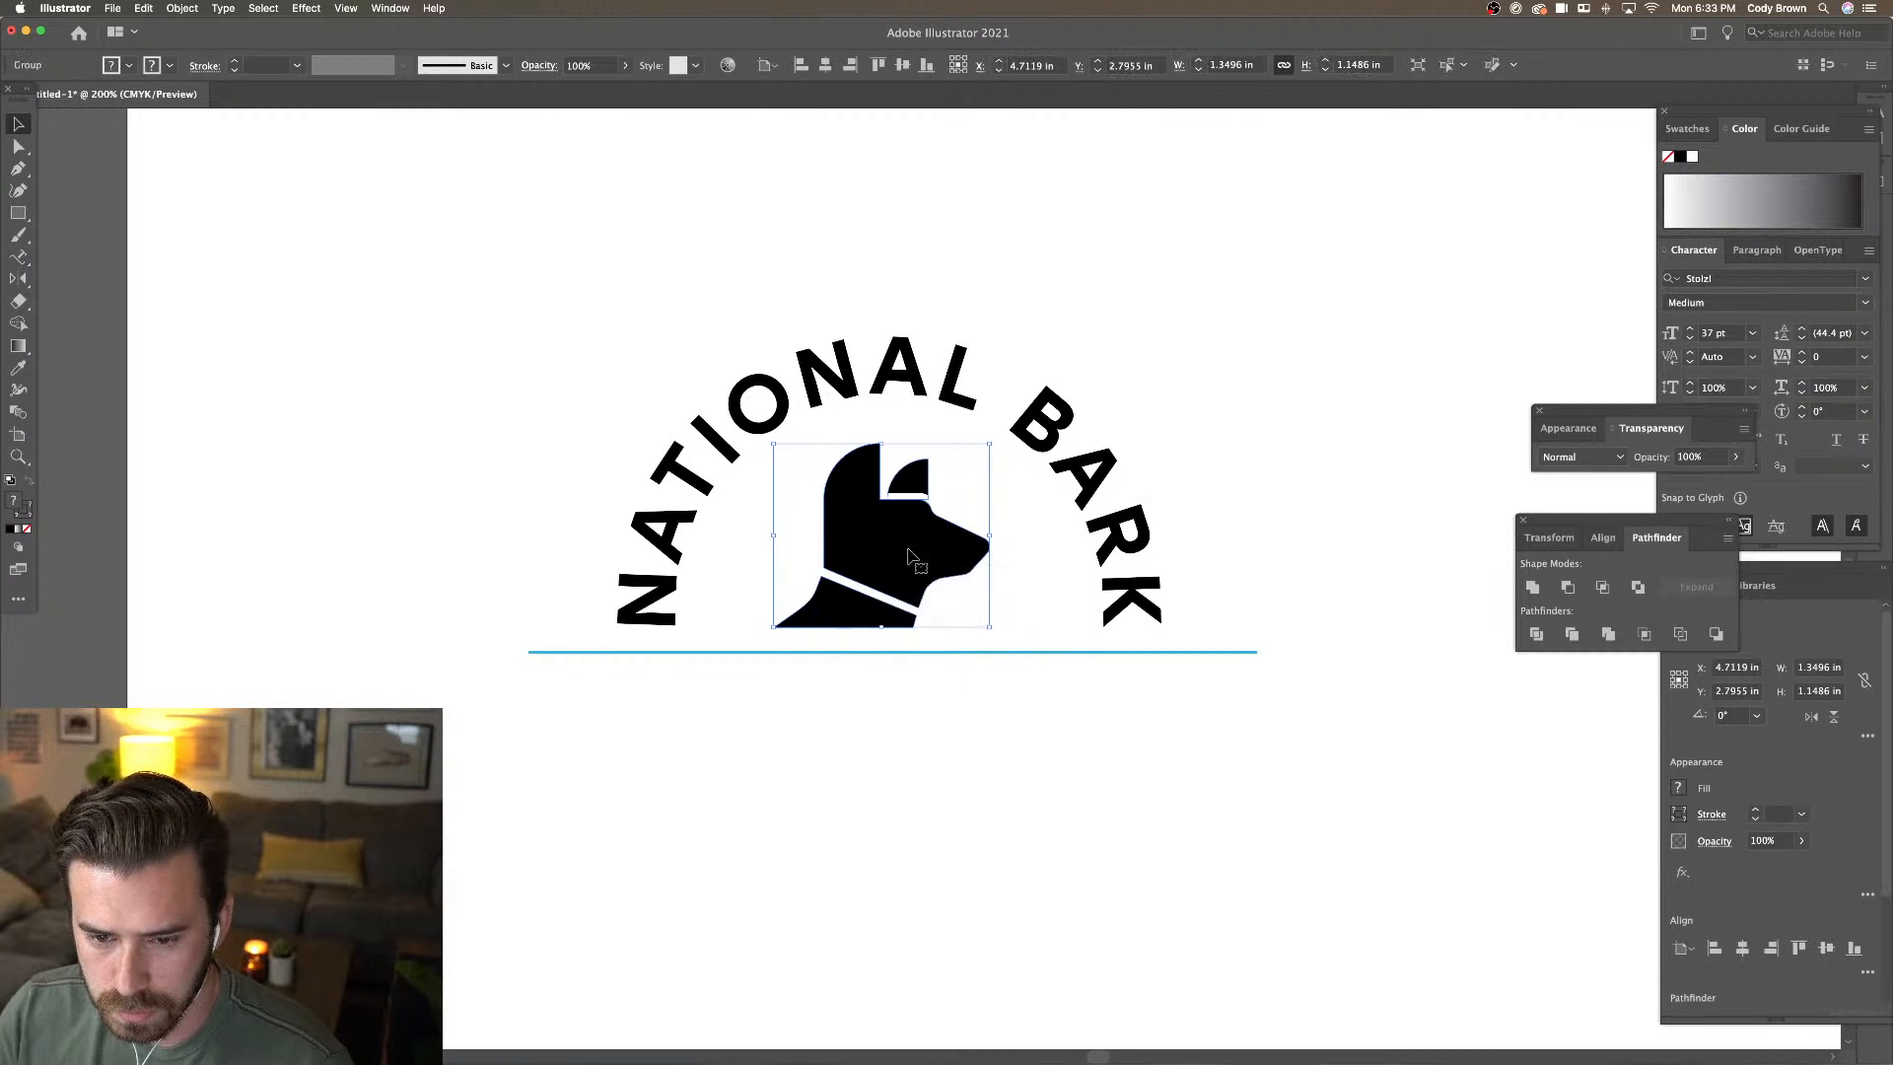
pyautogui.press('Right')
pyautogui.press('Right')
pyautogui.press('Right')
pyautogui.press('super+minus')
pyautogui.press('super+minus')
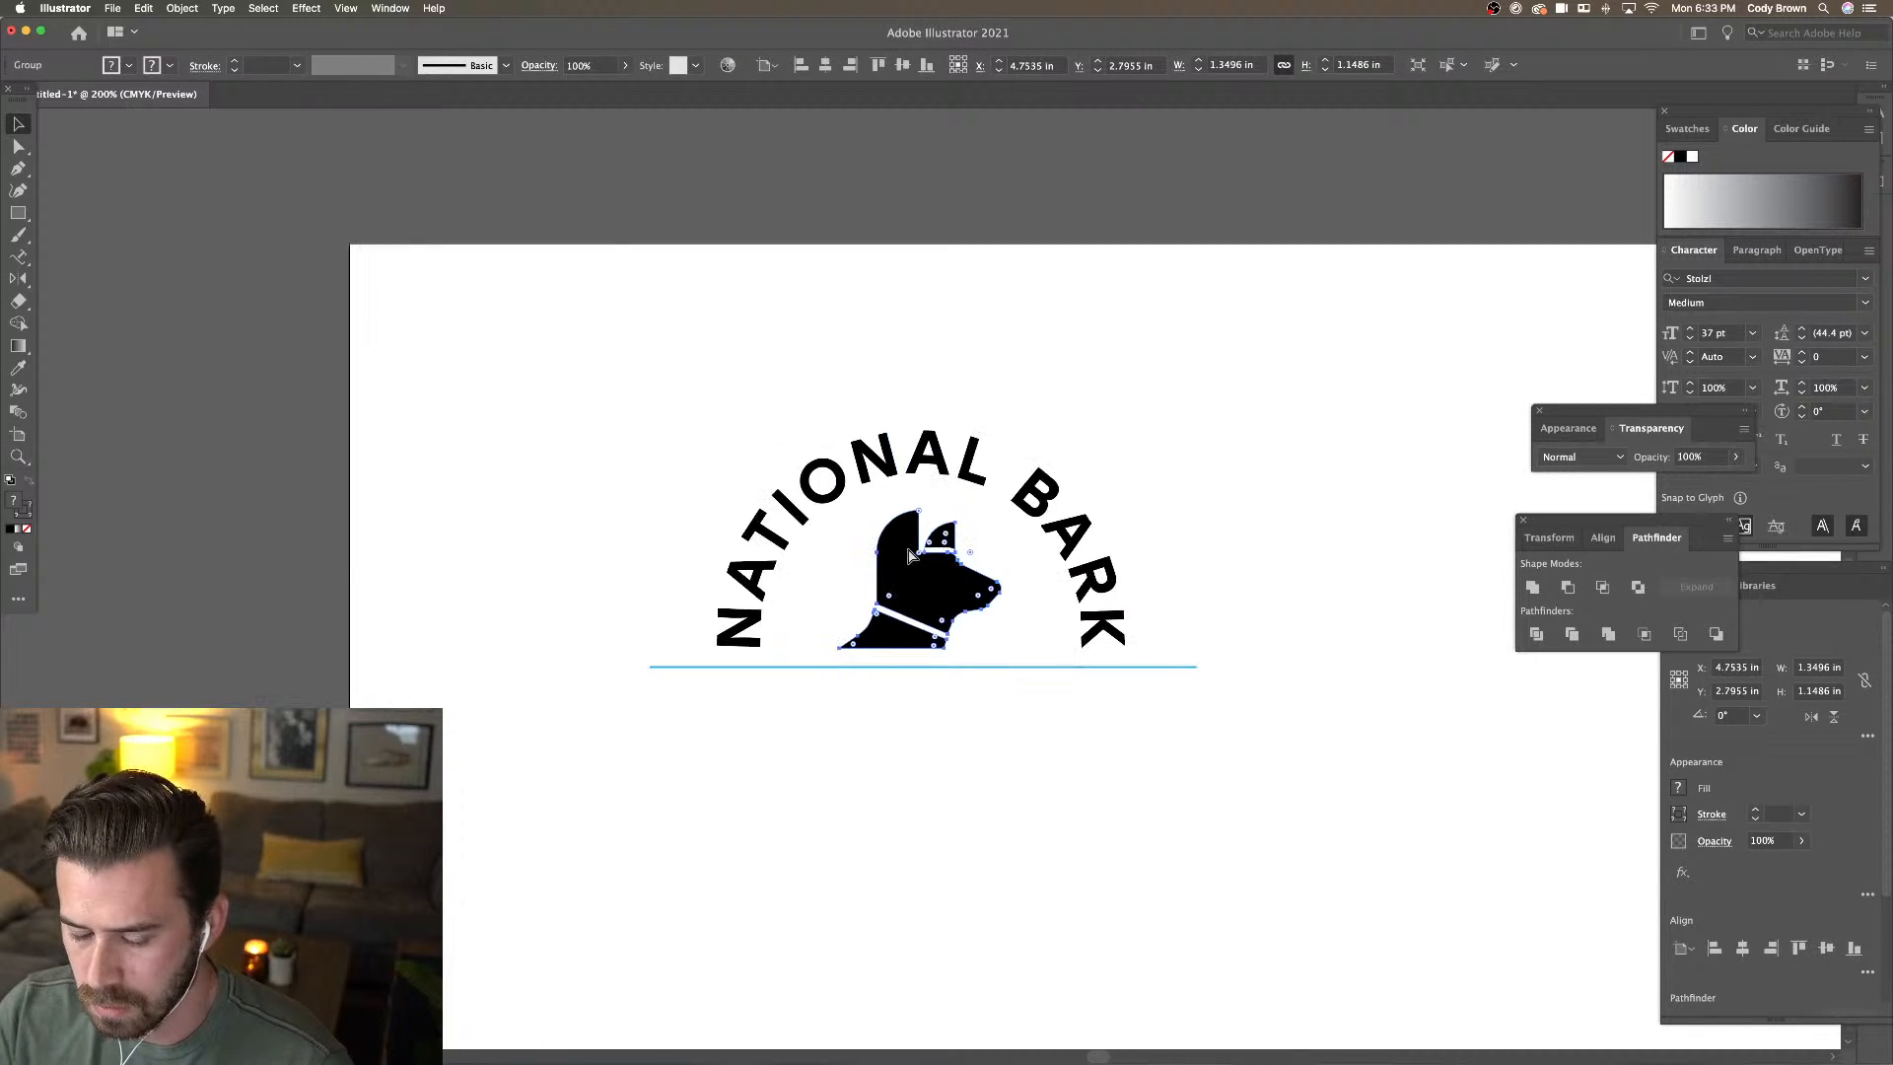
pyautogui.moveTo(1061, 479); pyautogui.dragTo(907, 438)
pyautogui.click(931, 435)
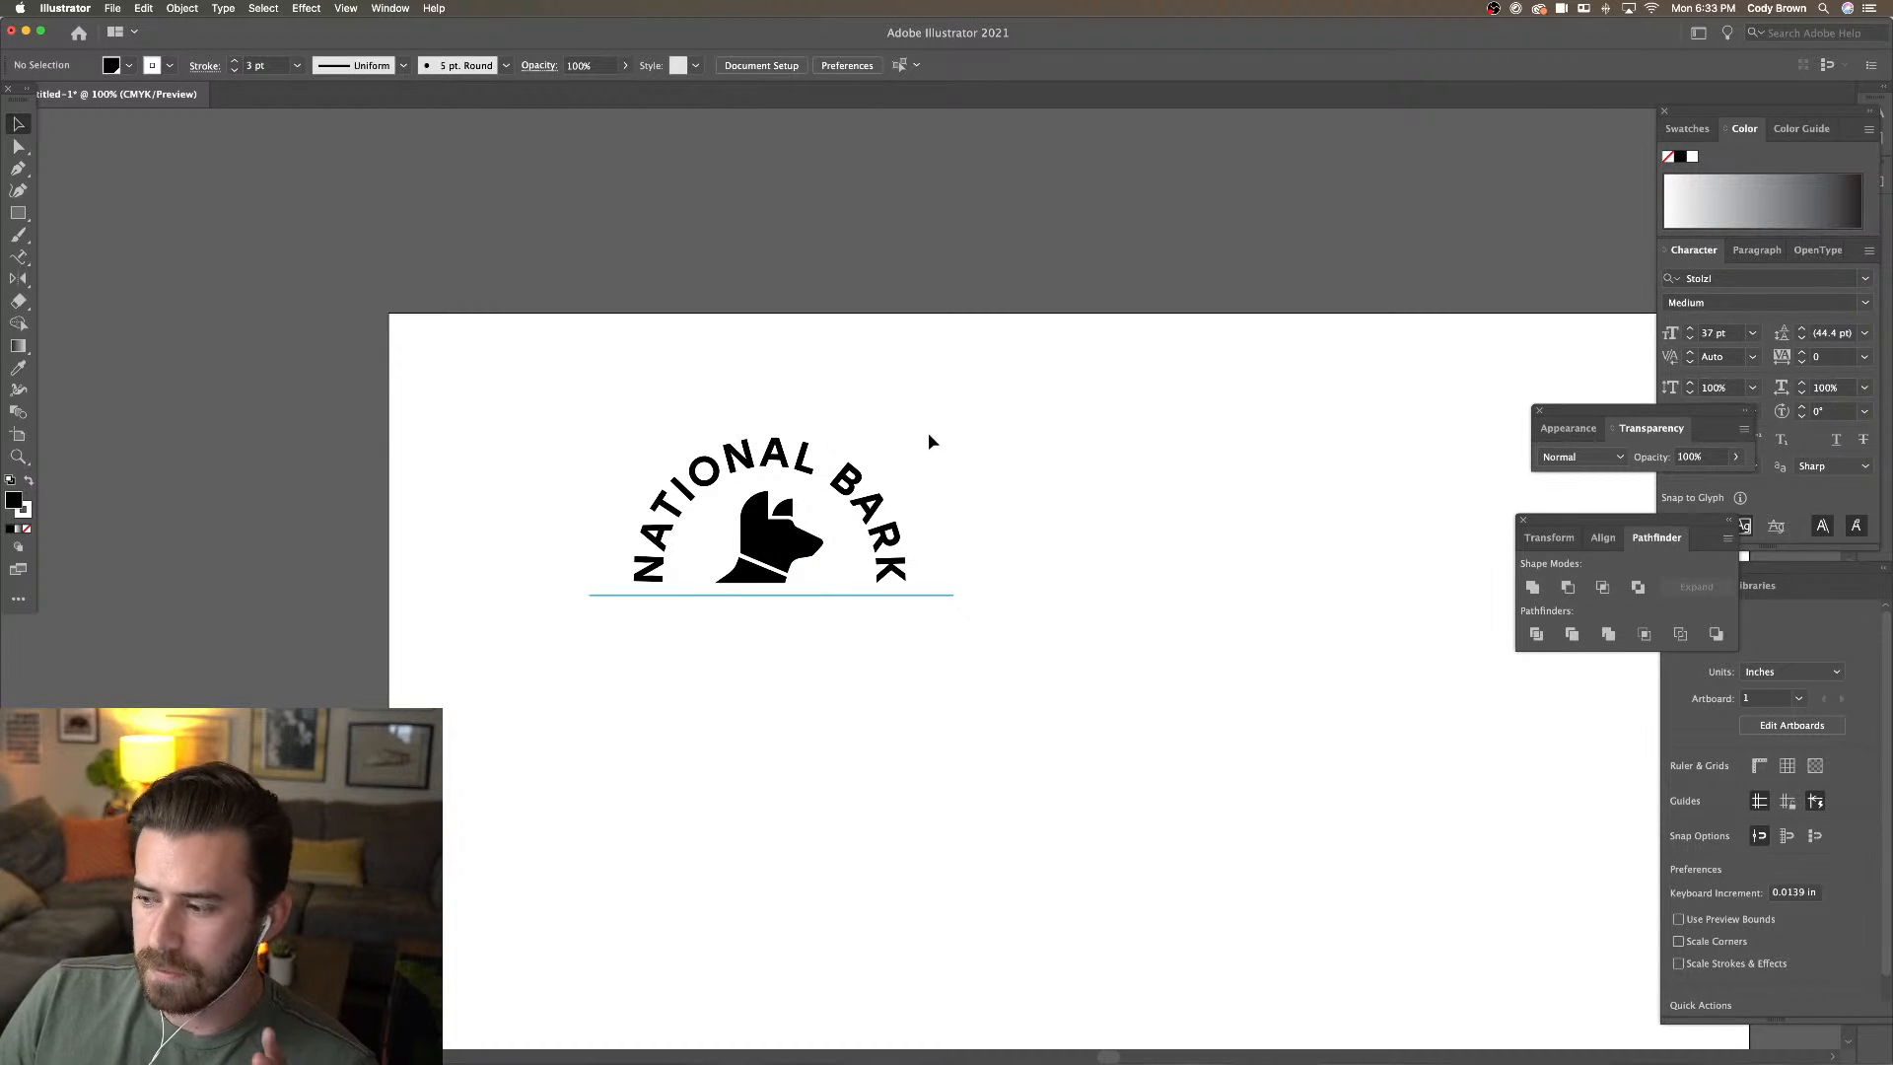
# Unlock all artwork with Object > Unlock All
pyautogui.moveTo(650, 583); pyautogui.dragTo(655, 582)
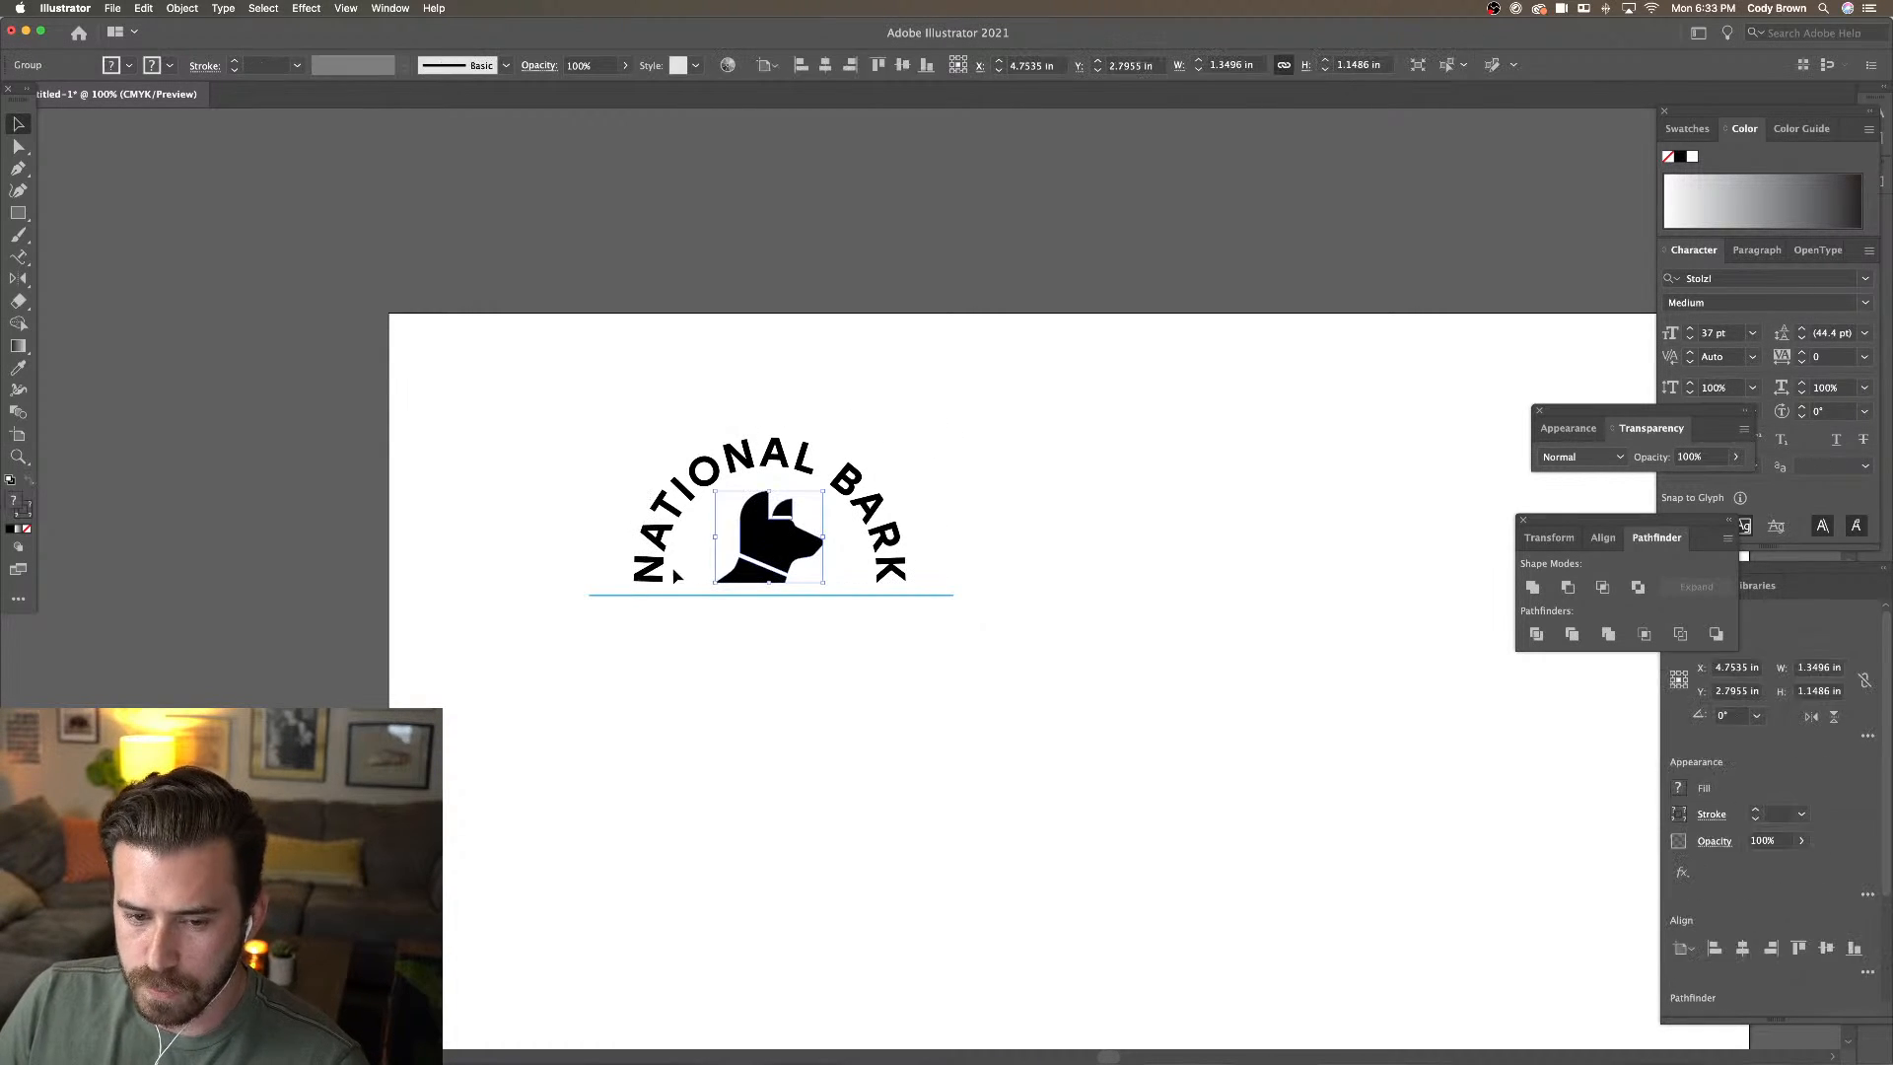
pyautogui.click(603, 459)
pyautogui.click(181, 9)
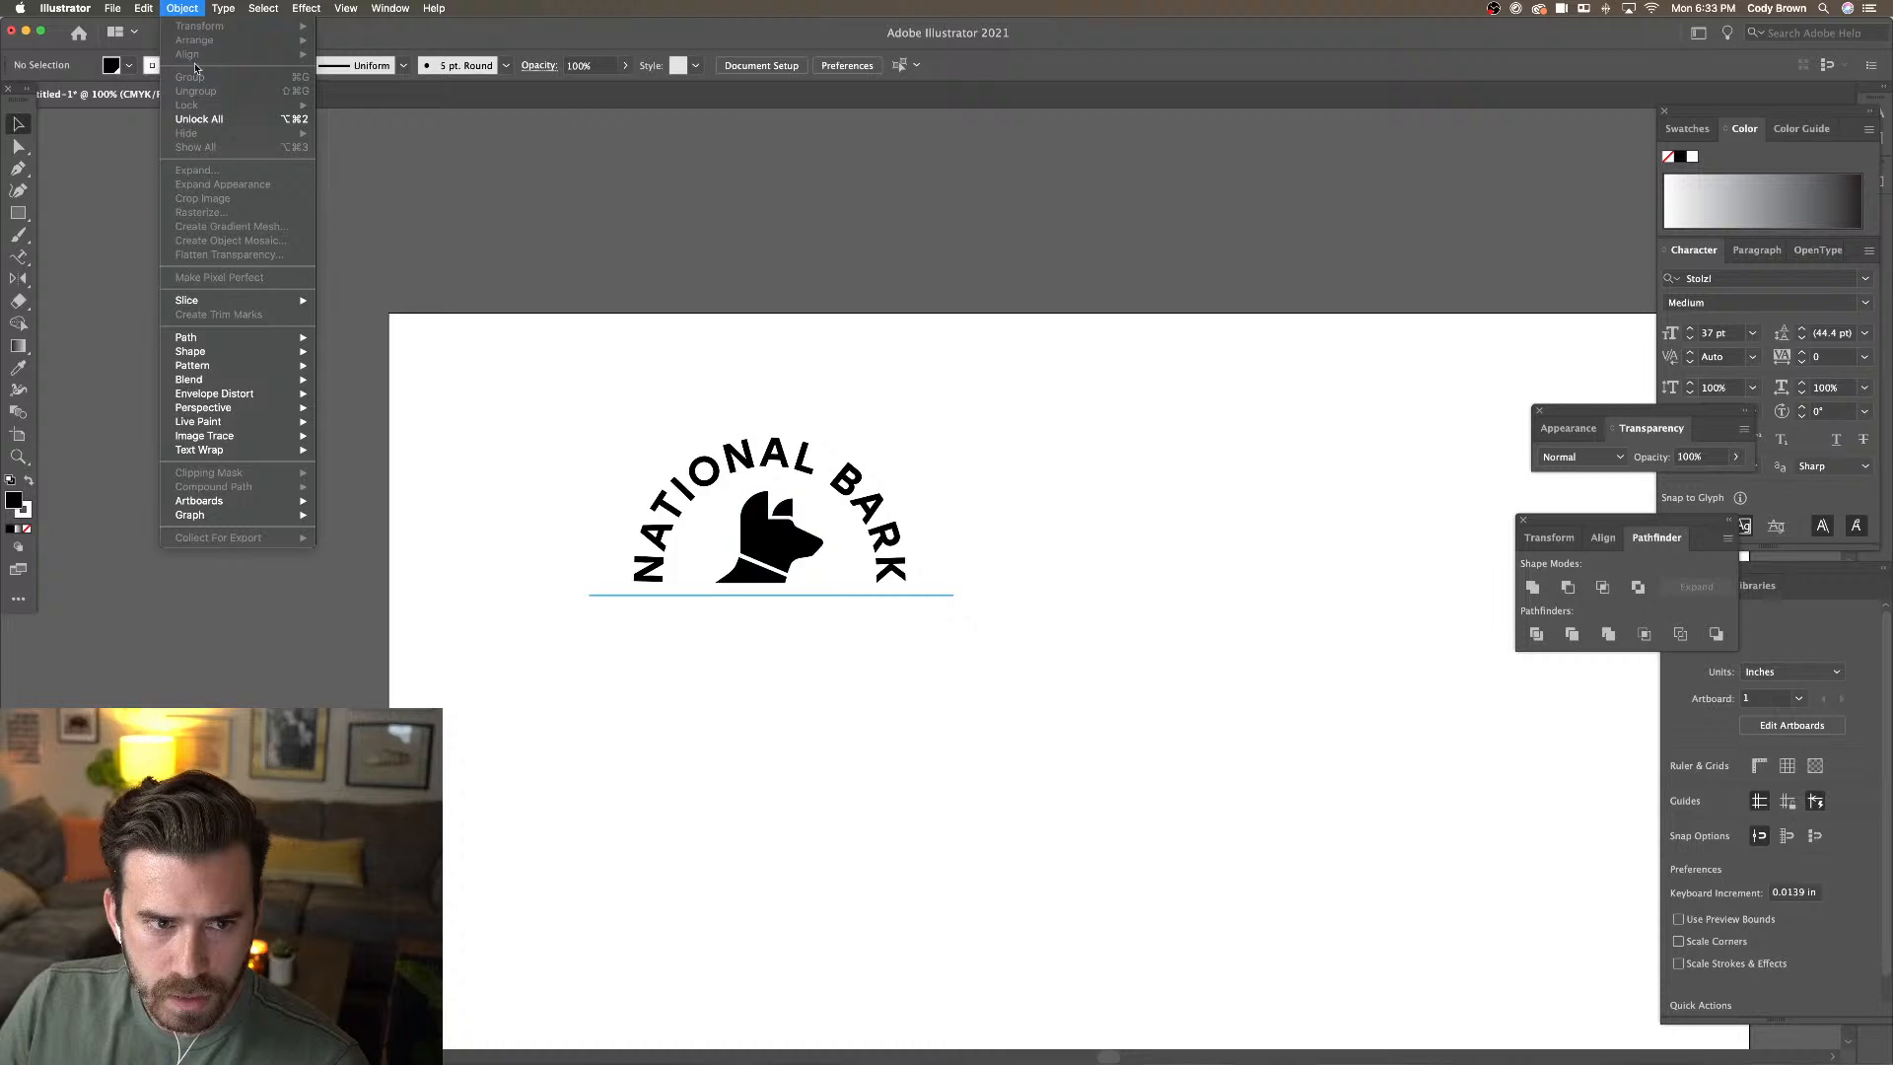
pyautogui.click(210, 117)
# Select the whole logo with its arched text and drag a duplicate to the right
pyautogui.moveTo(539, 382); pyautogui.dragTo(1267, 554)
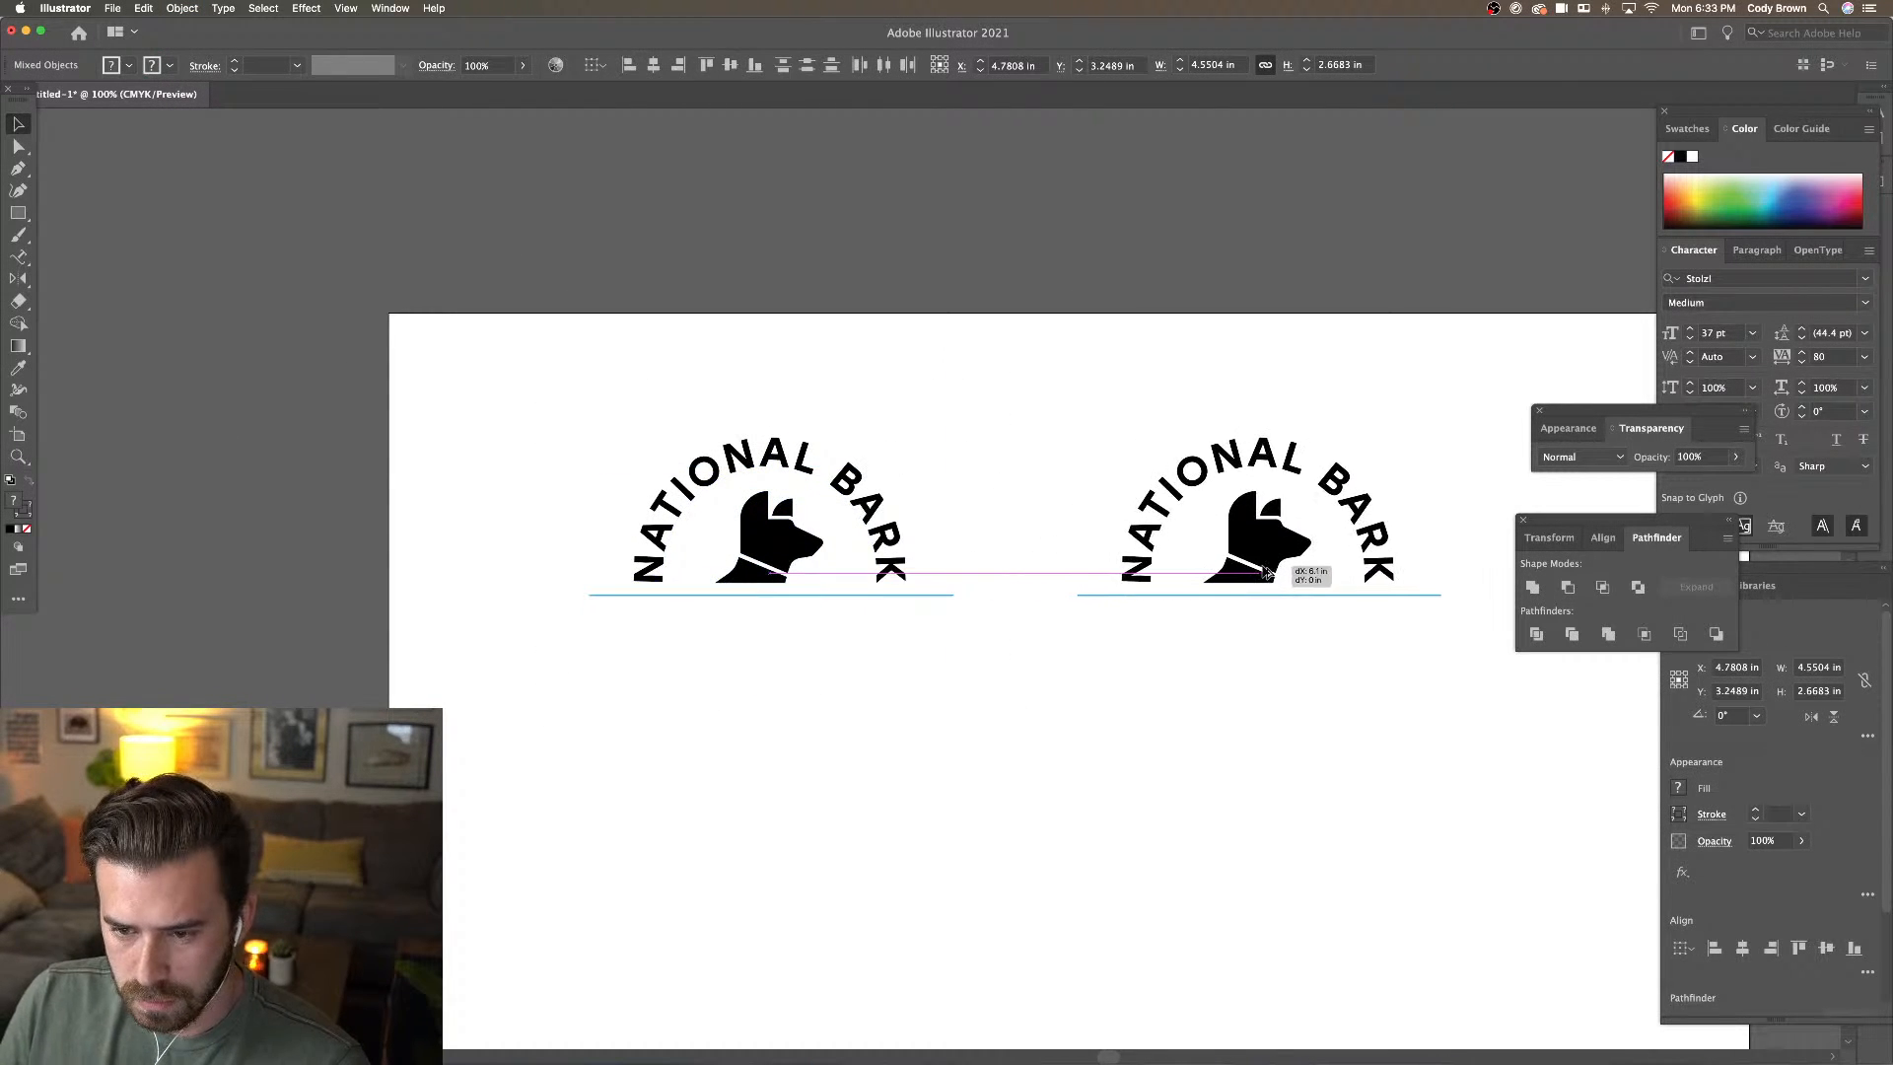
pyautogui.moveTo(1056, 427); pyautogui.dragTo(991, 423)
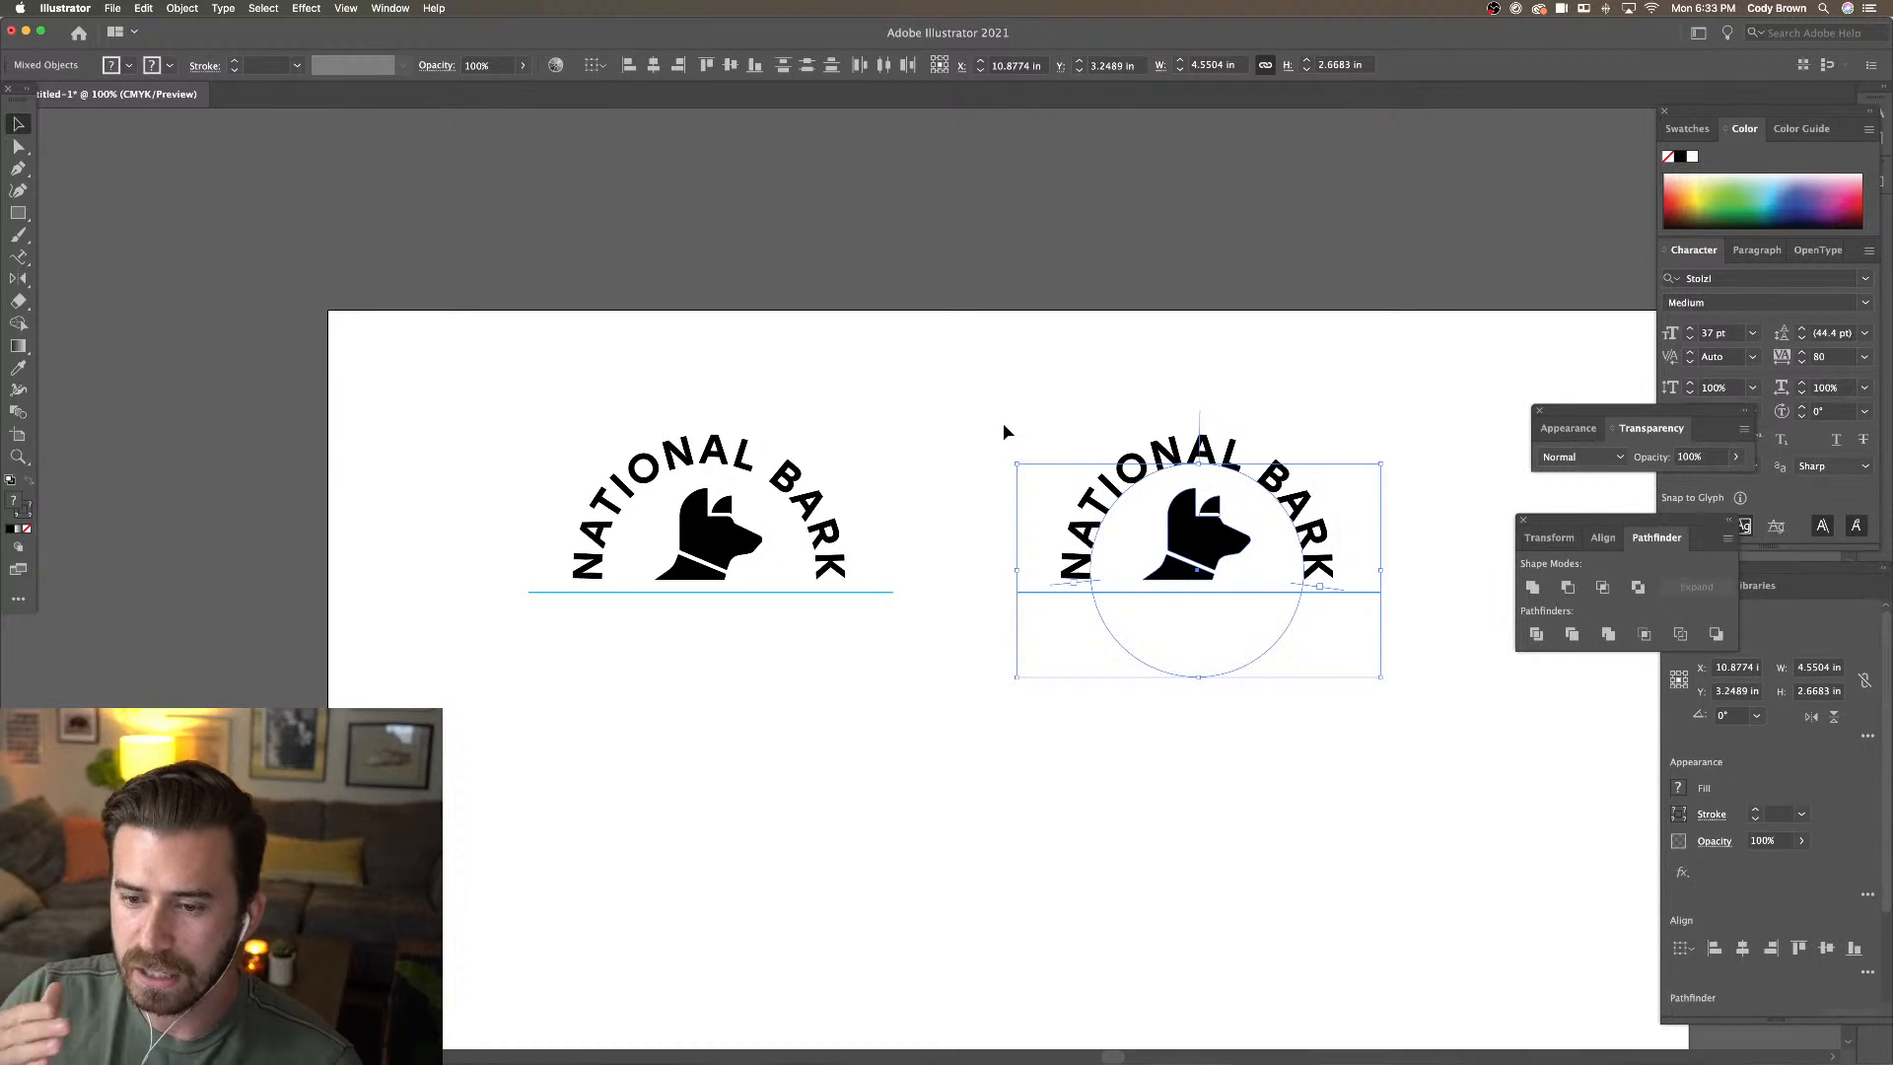
pyautogui.click(993, 423)
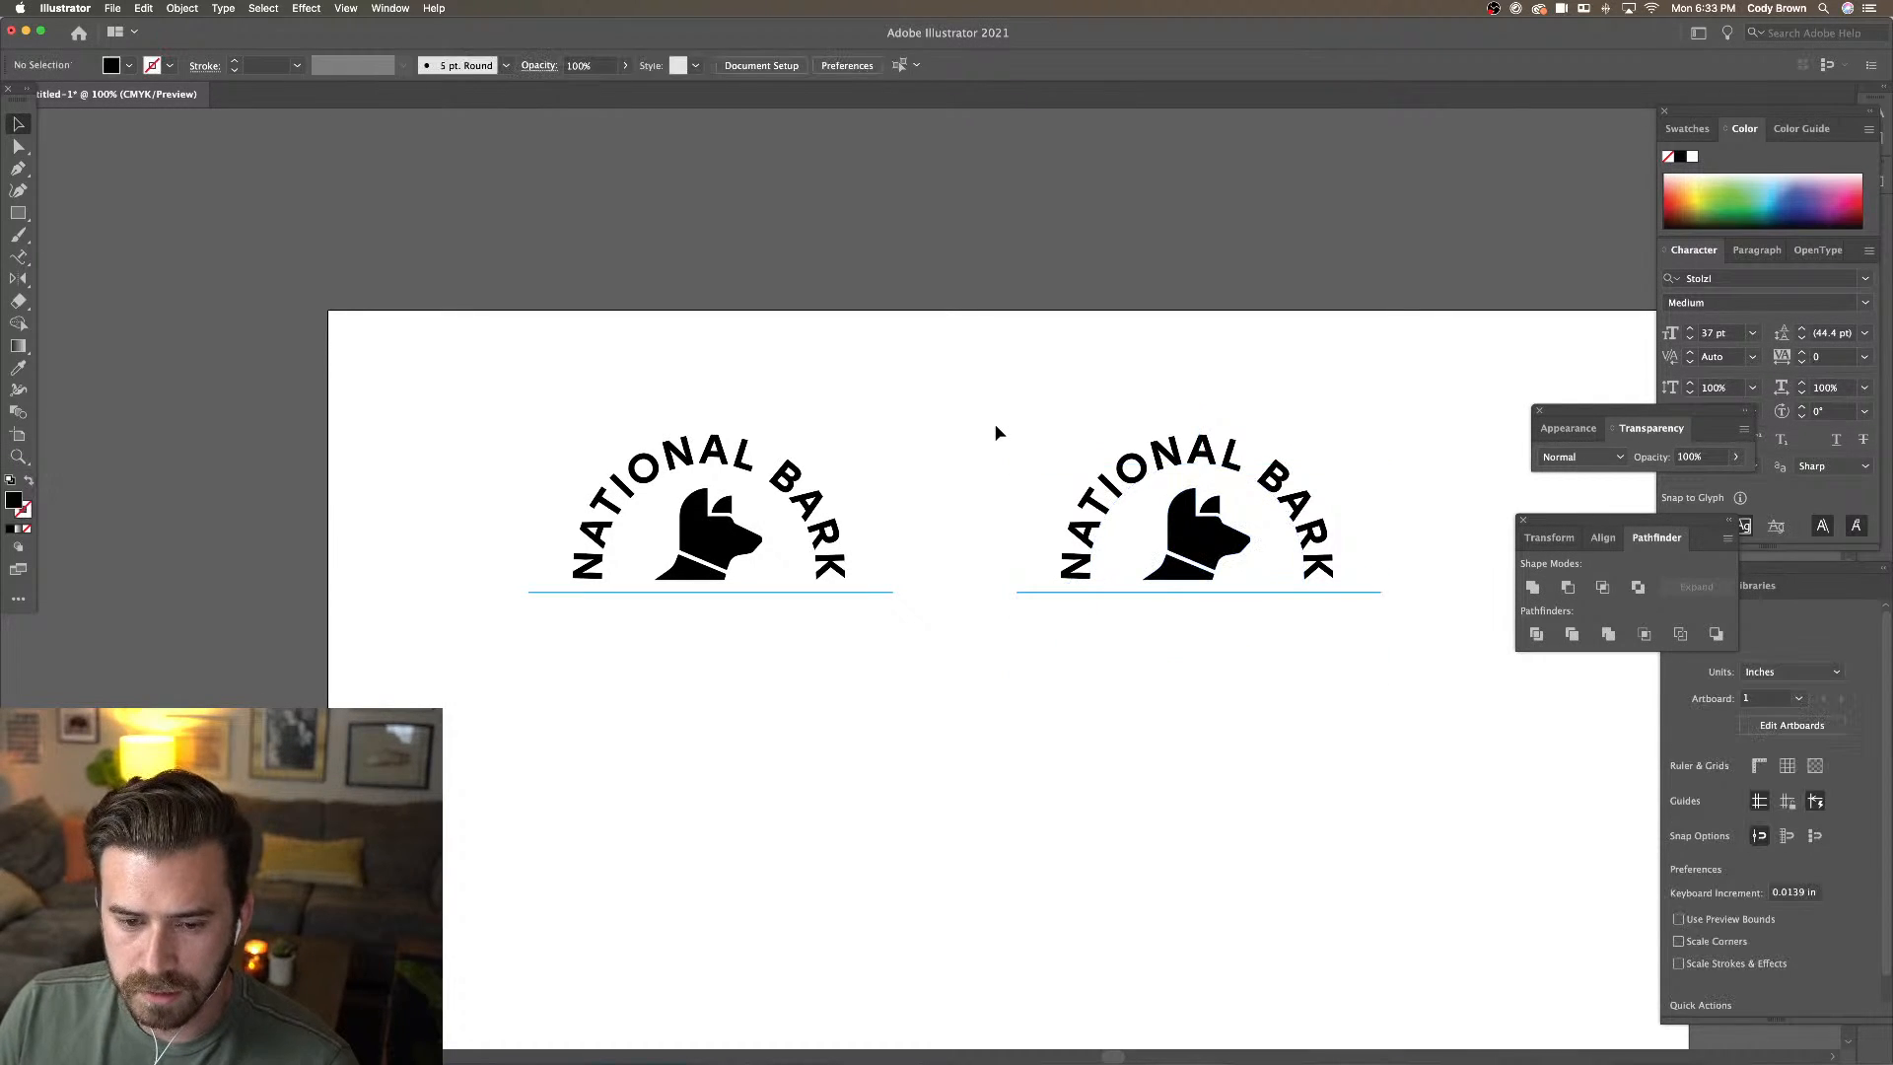
pyautogui.hscroll(-3, 994, 423)
pyautogui.press('super+equal')
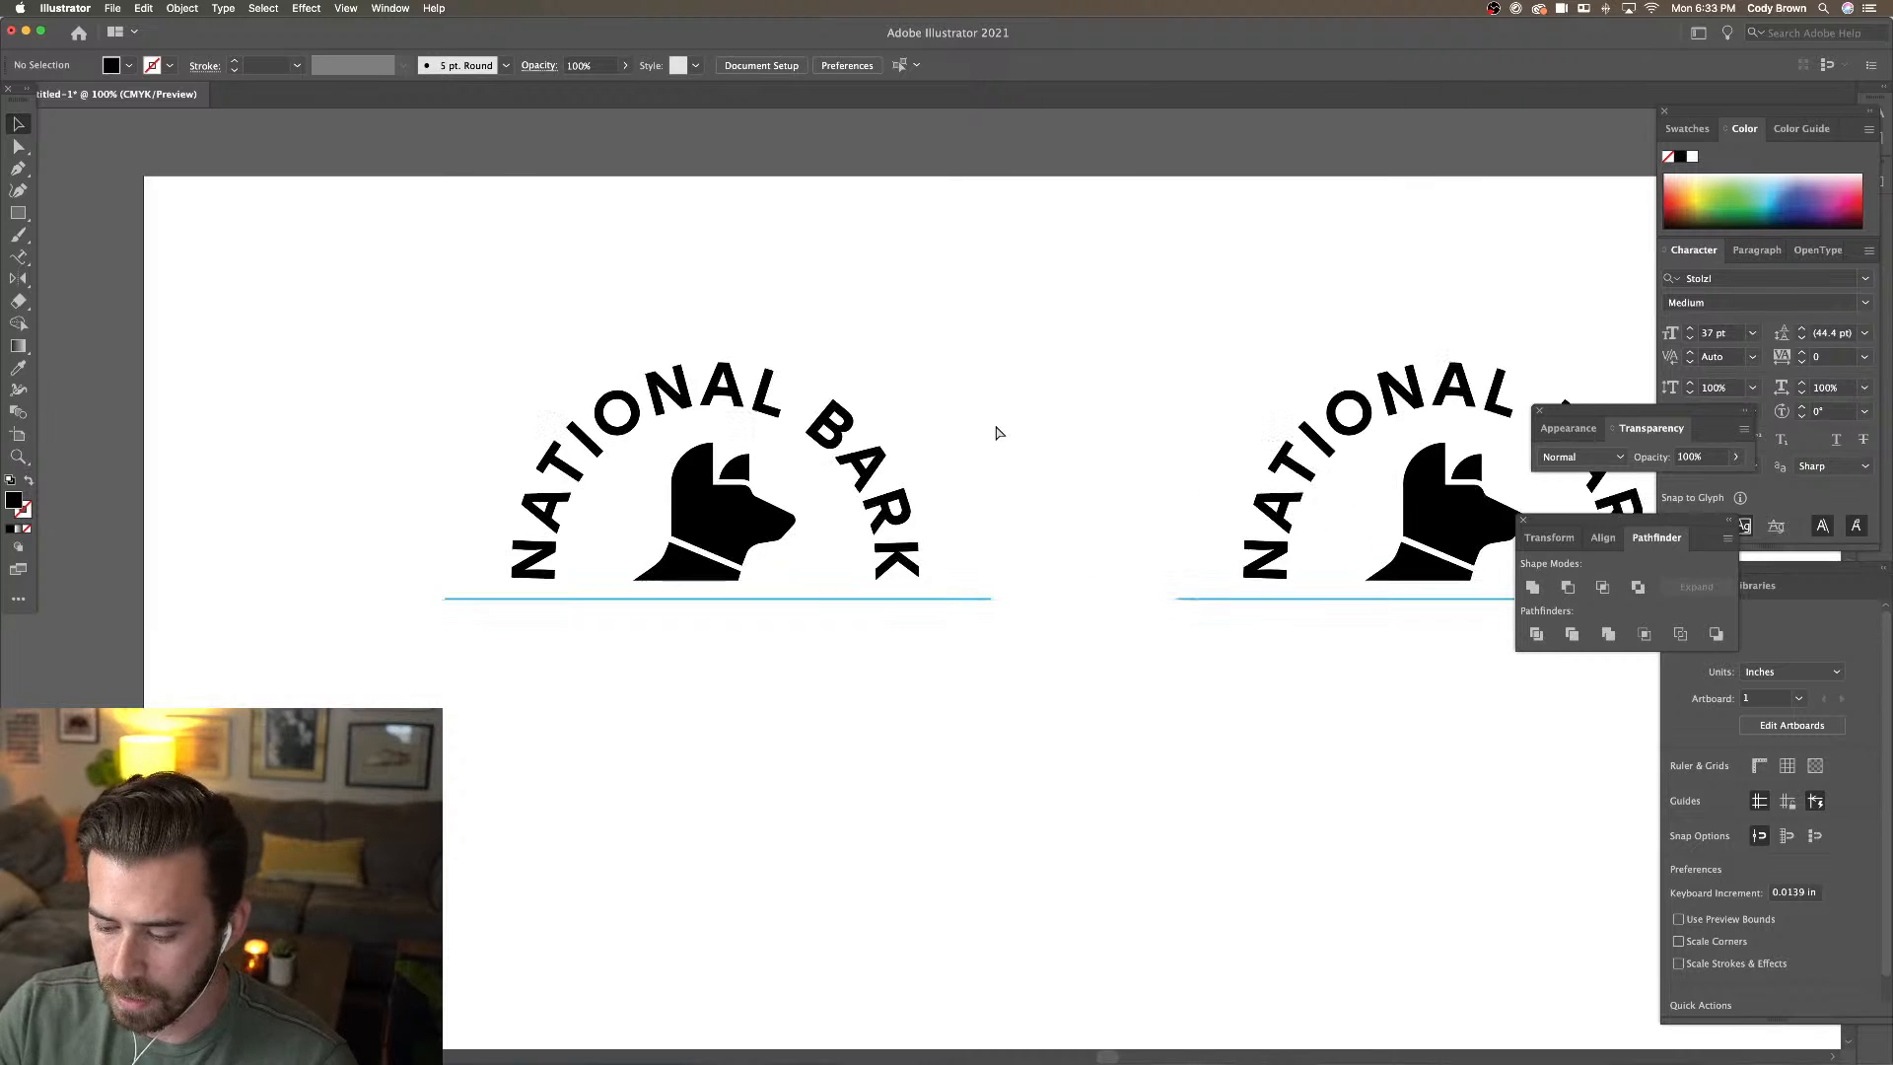
pyautogui.moveTo(1013, 425); pyautogui.dragTo(753, 400)
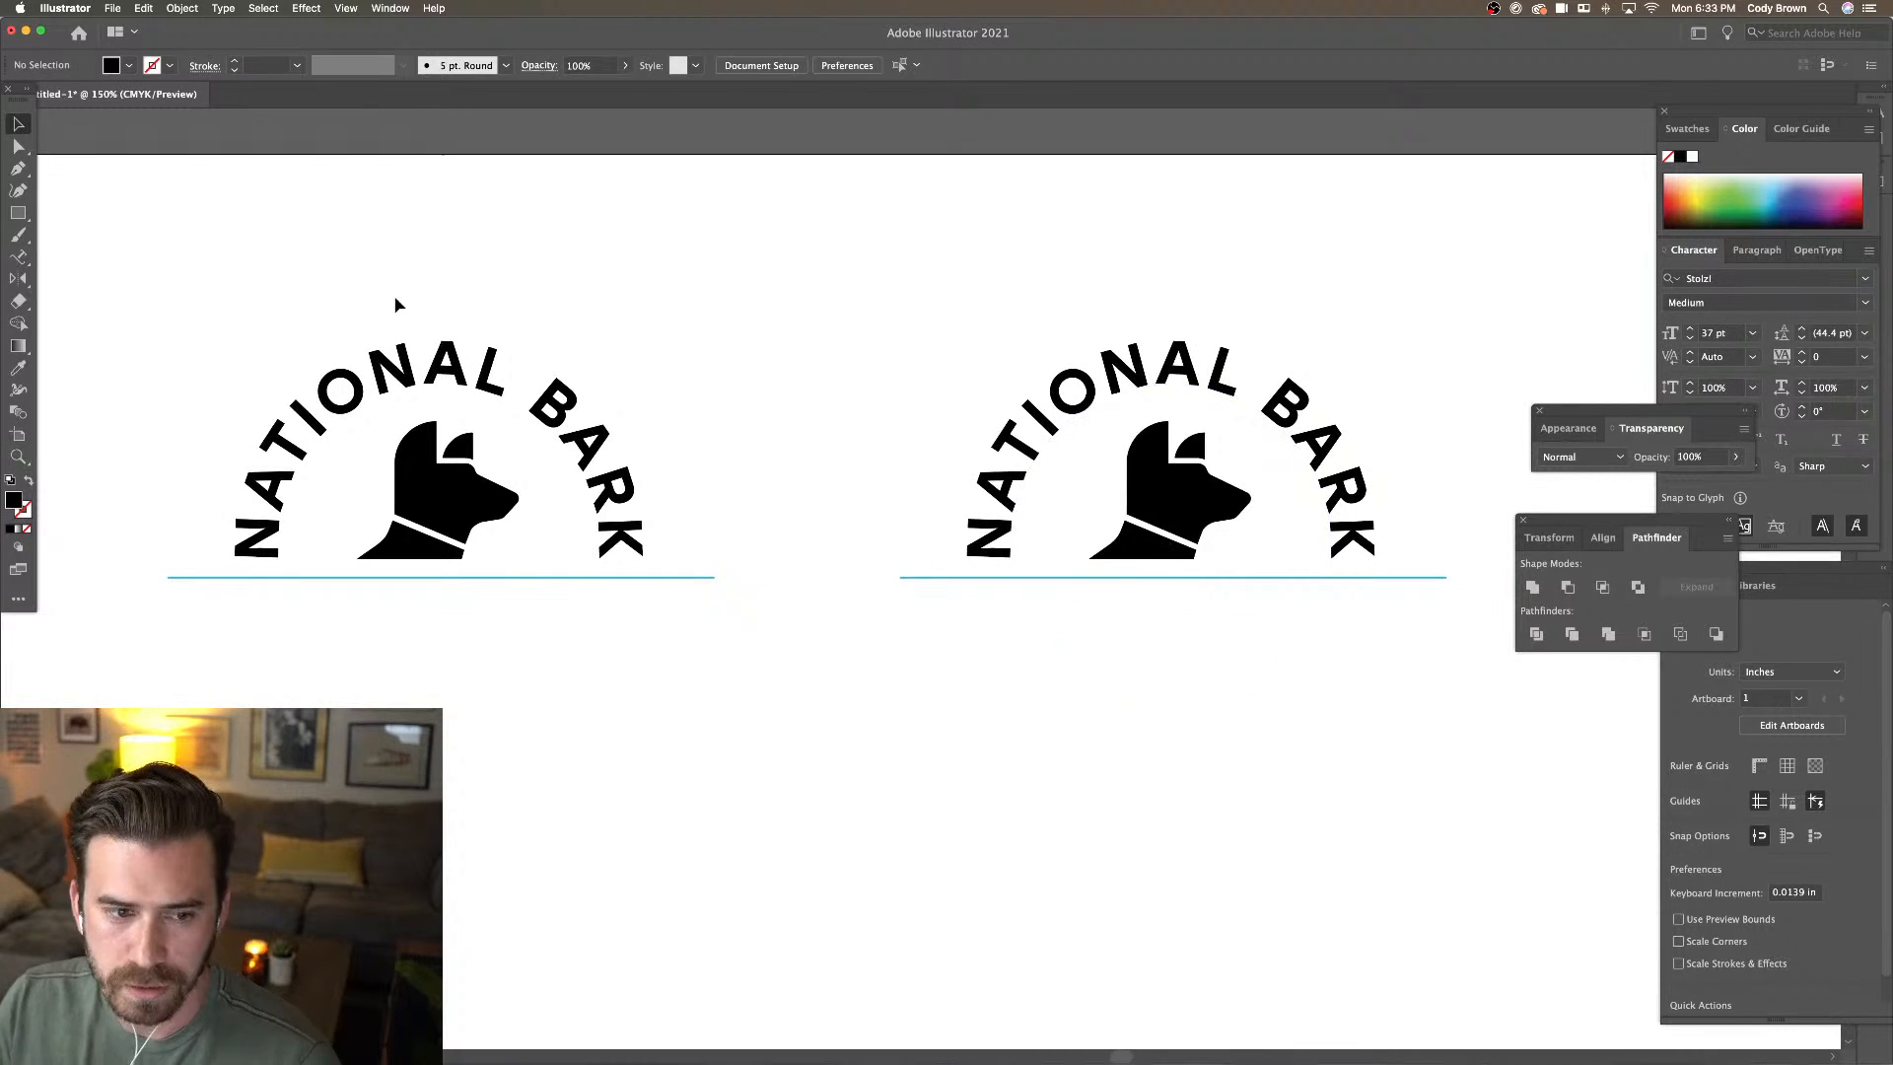
pyautogui.hscroll(3, 589, 282)
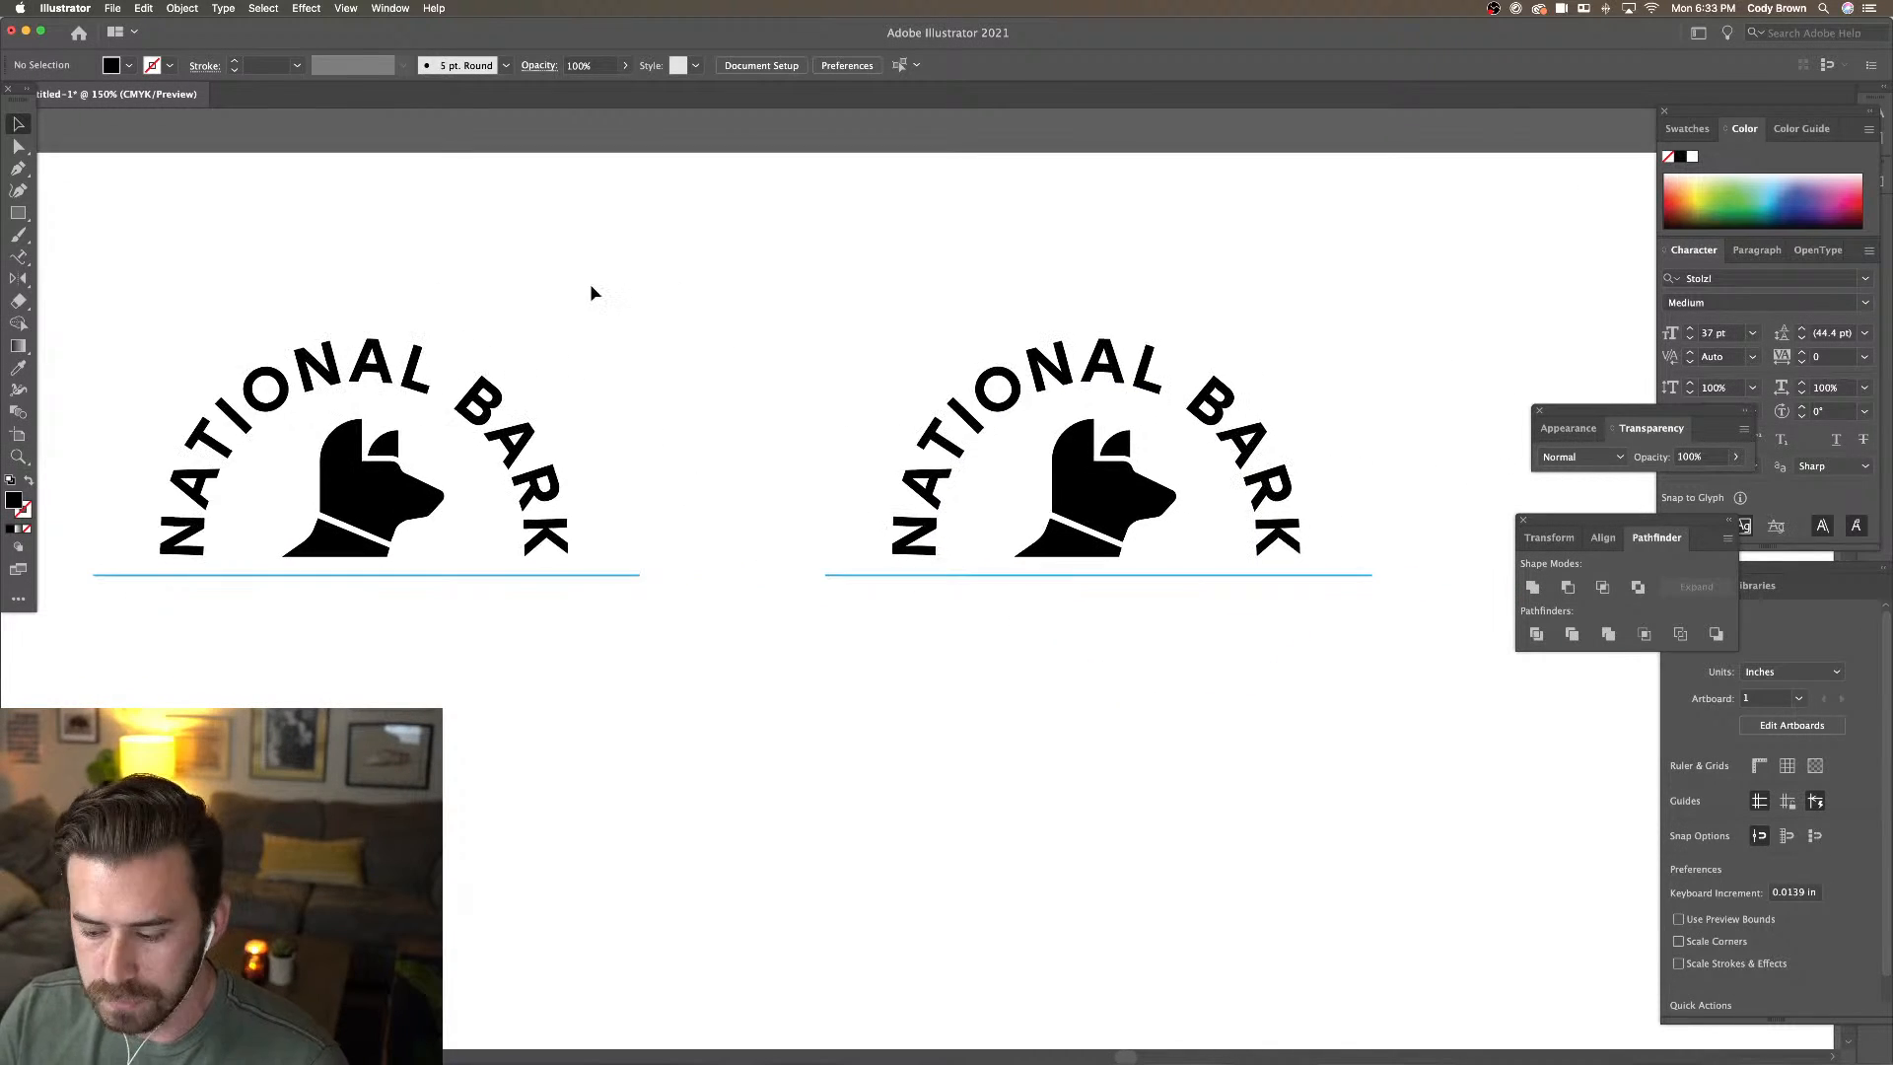
pyautogui.press('super+equal')
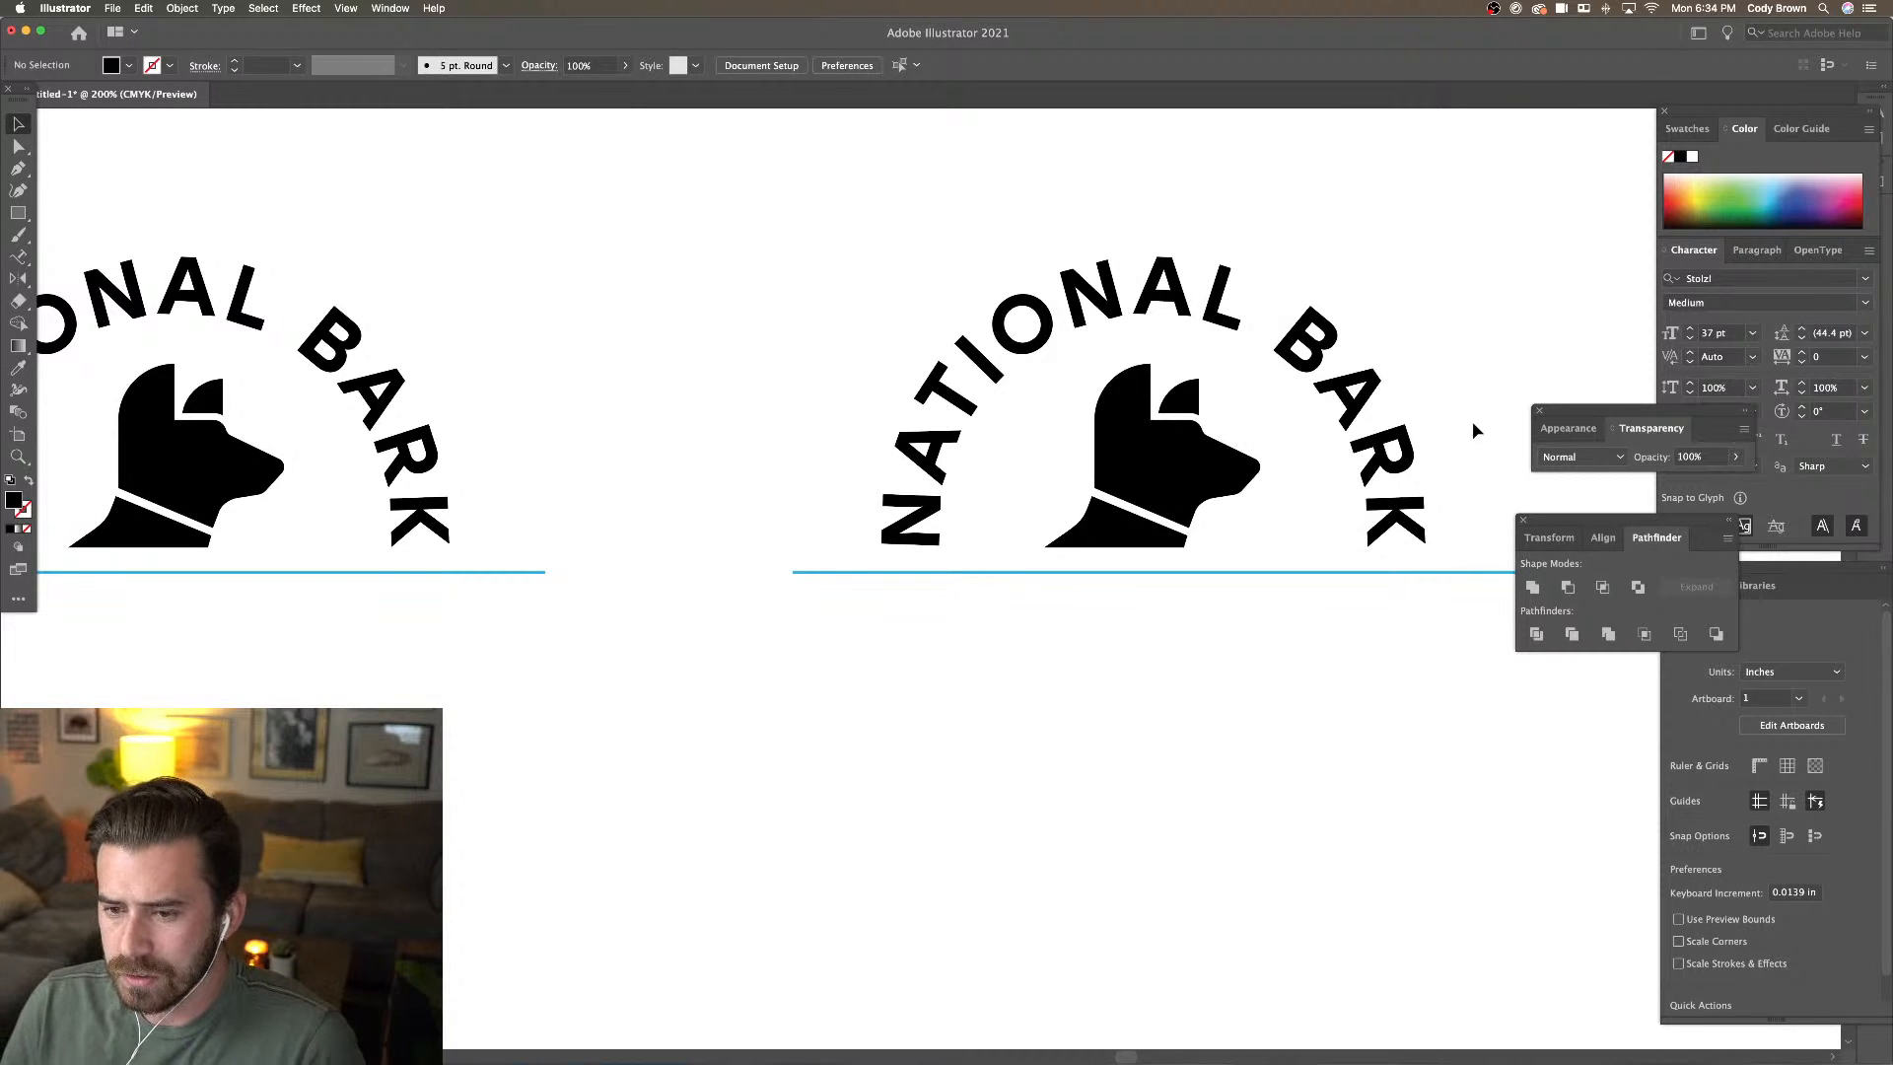
pyautogui.press('super+minus')
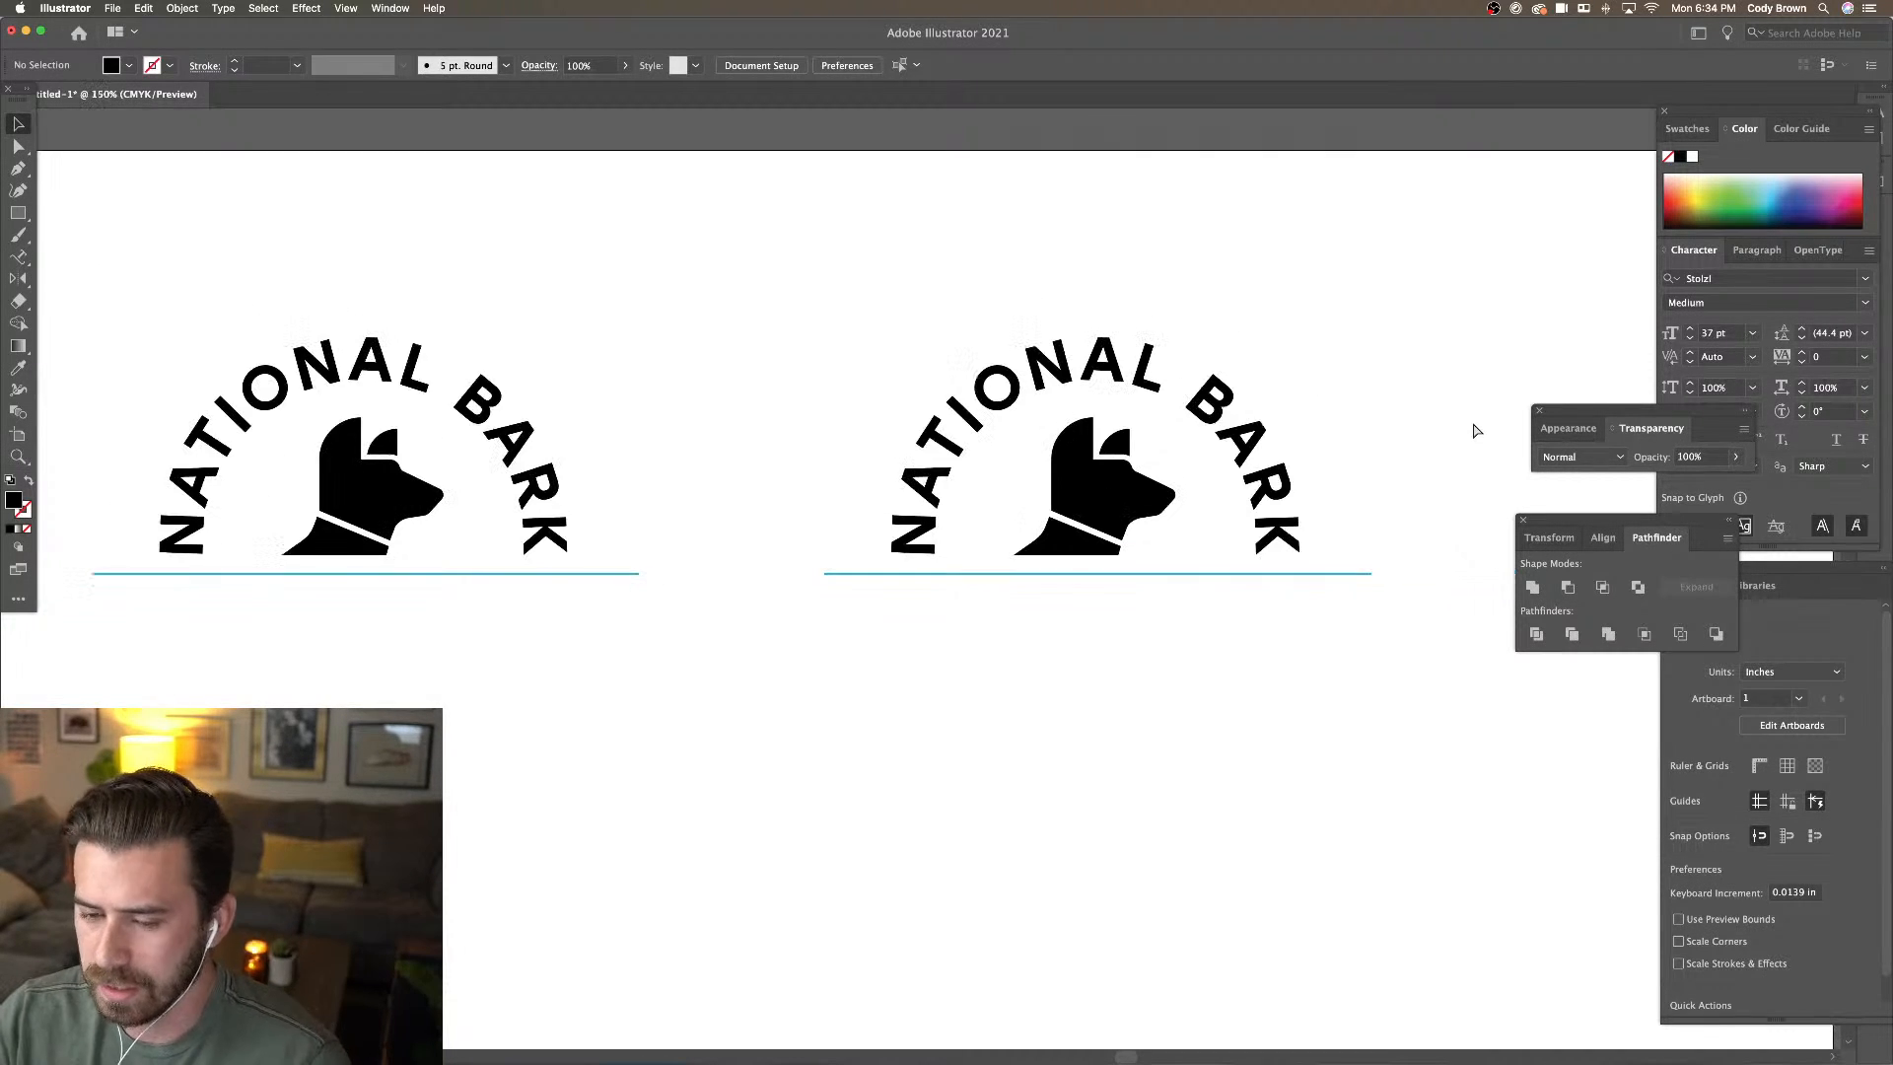
pyautogui.moveTo(1375, 423); pyautogui.dragTo(1444, 412)
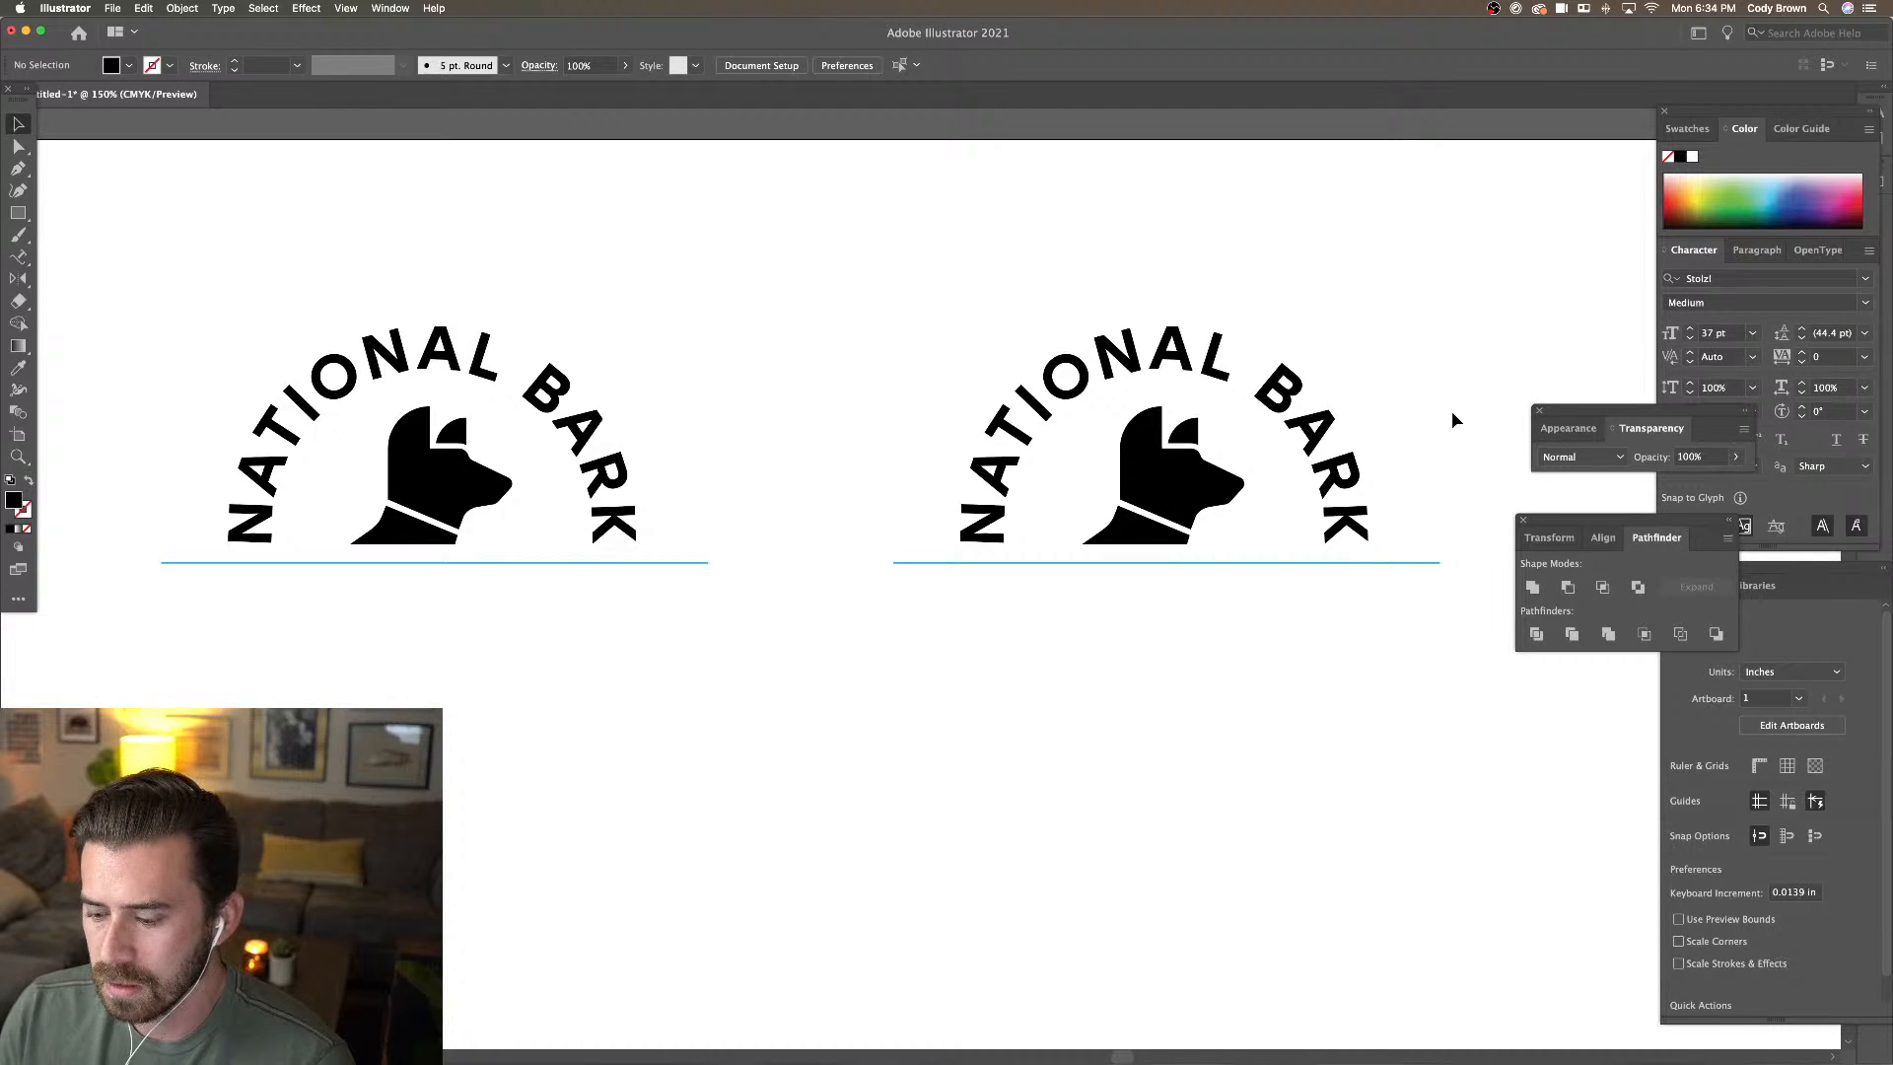
pyautogui.press('super+minus')
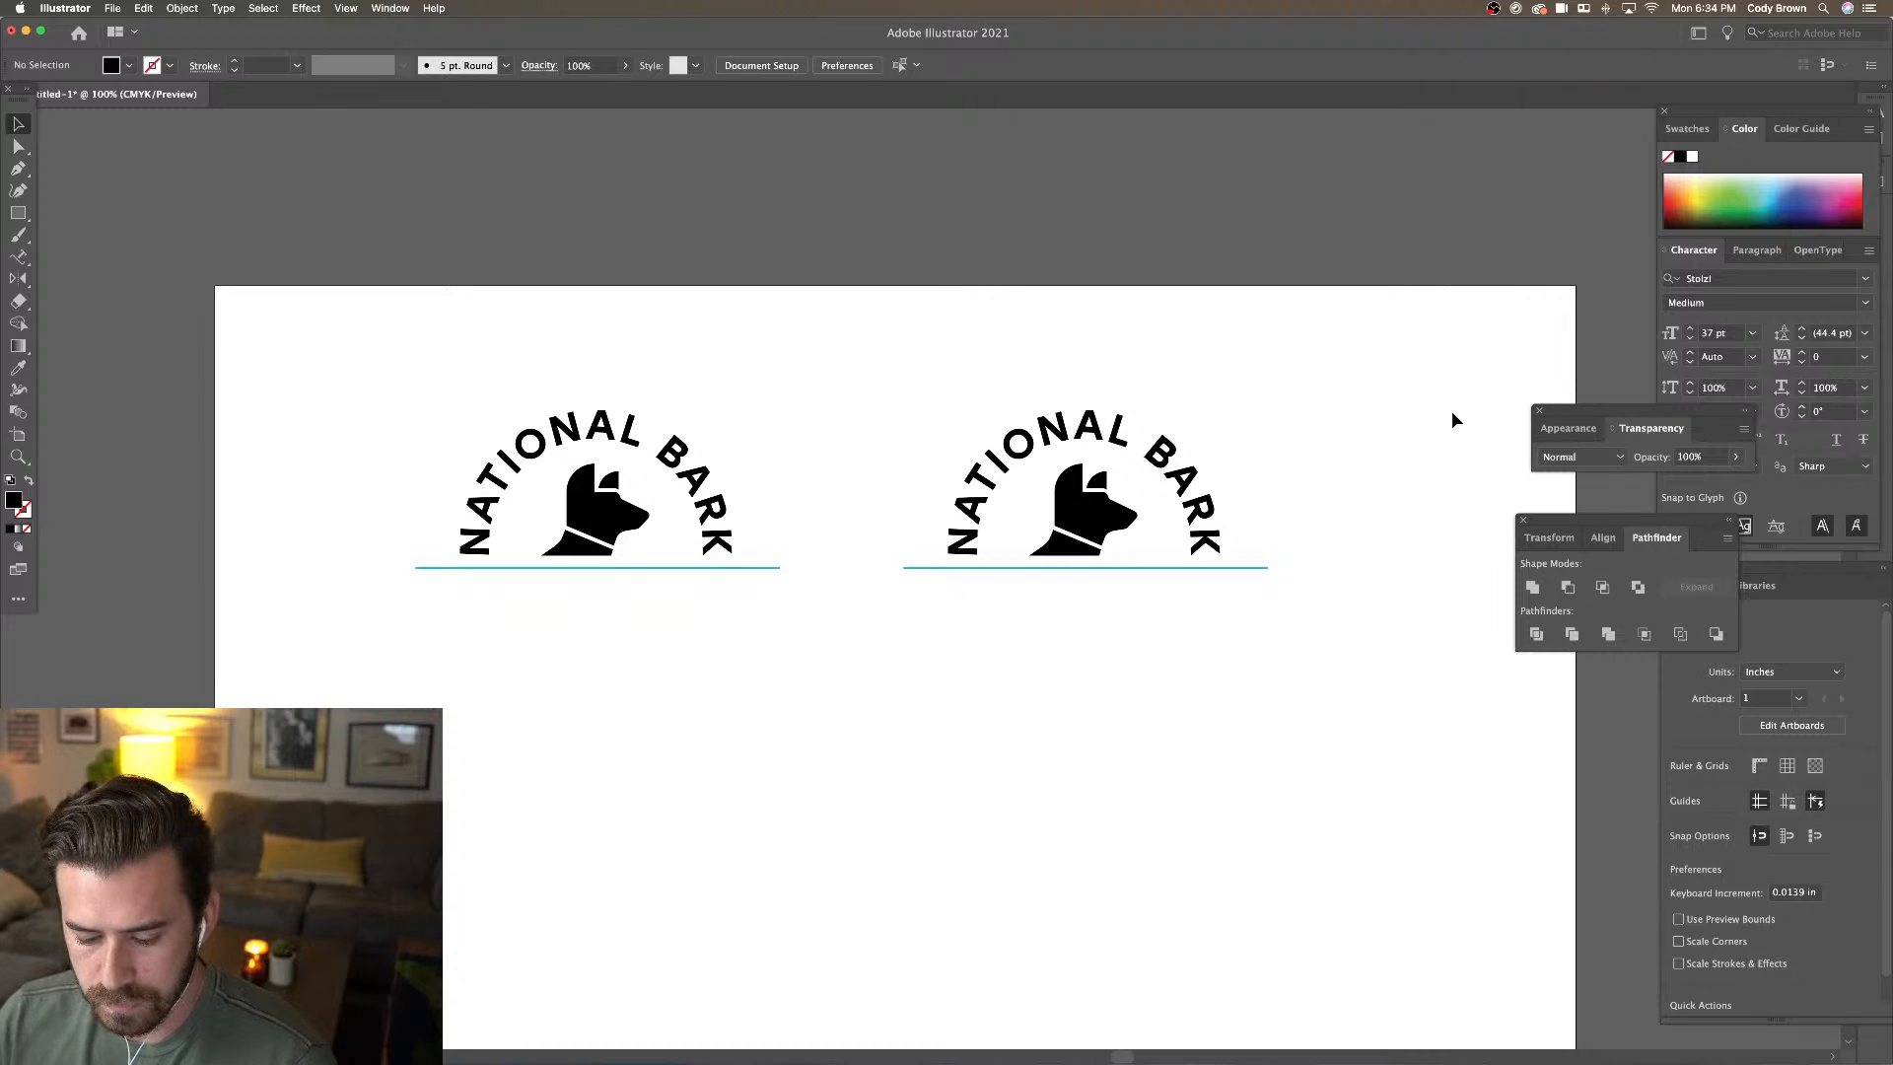
pyautogui.press('super+plus')
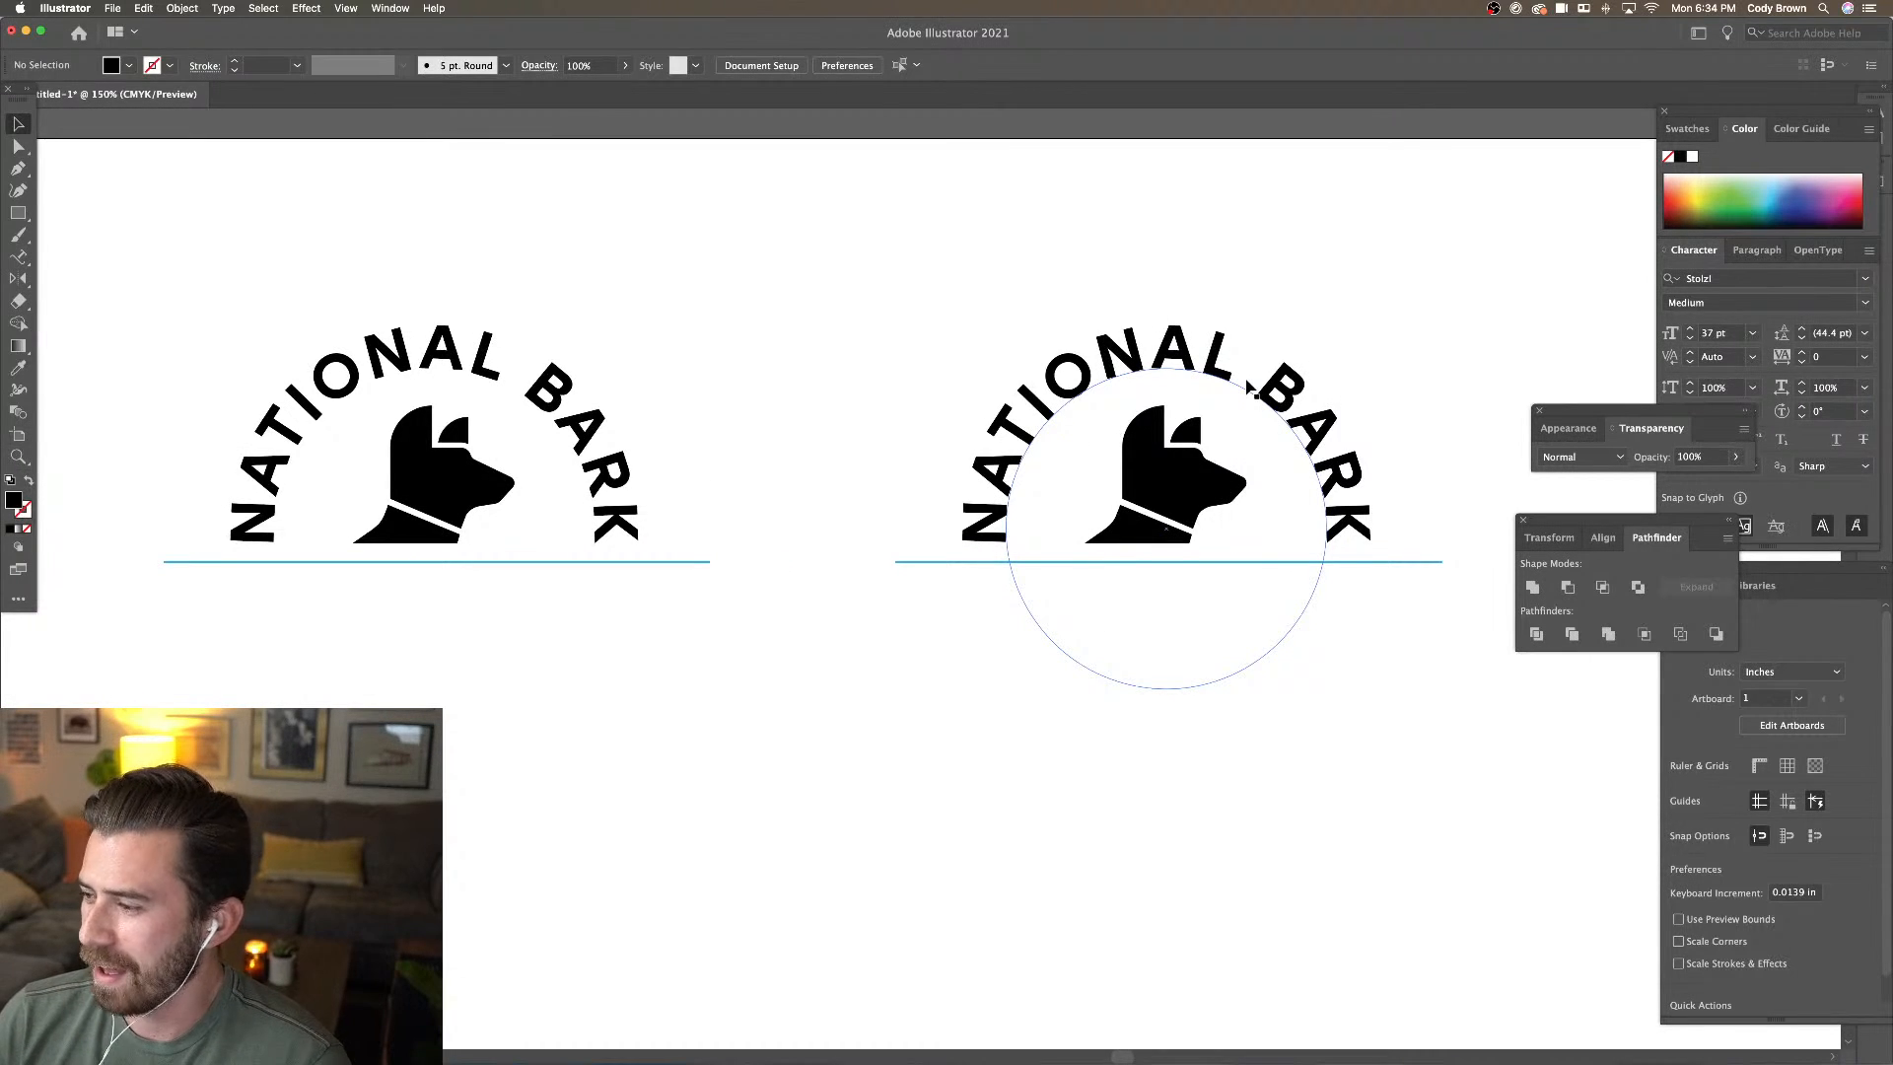
pyautogui.hscroll(-2, 1095, 331)
pyautogui.hscroll(-2, 1095, 331)
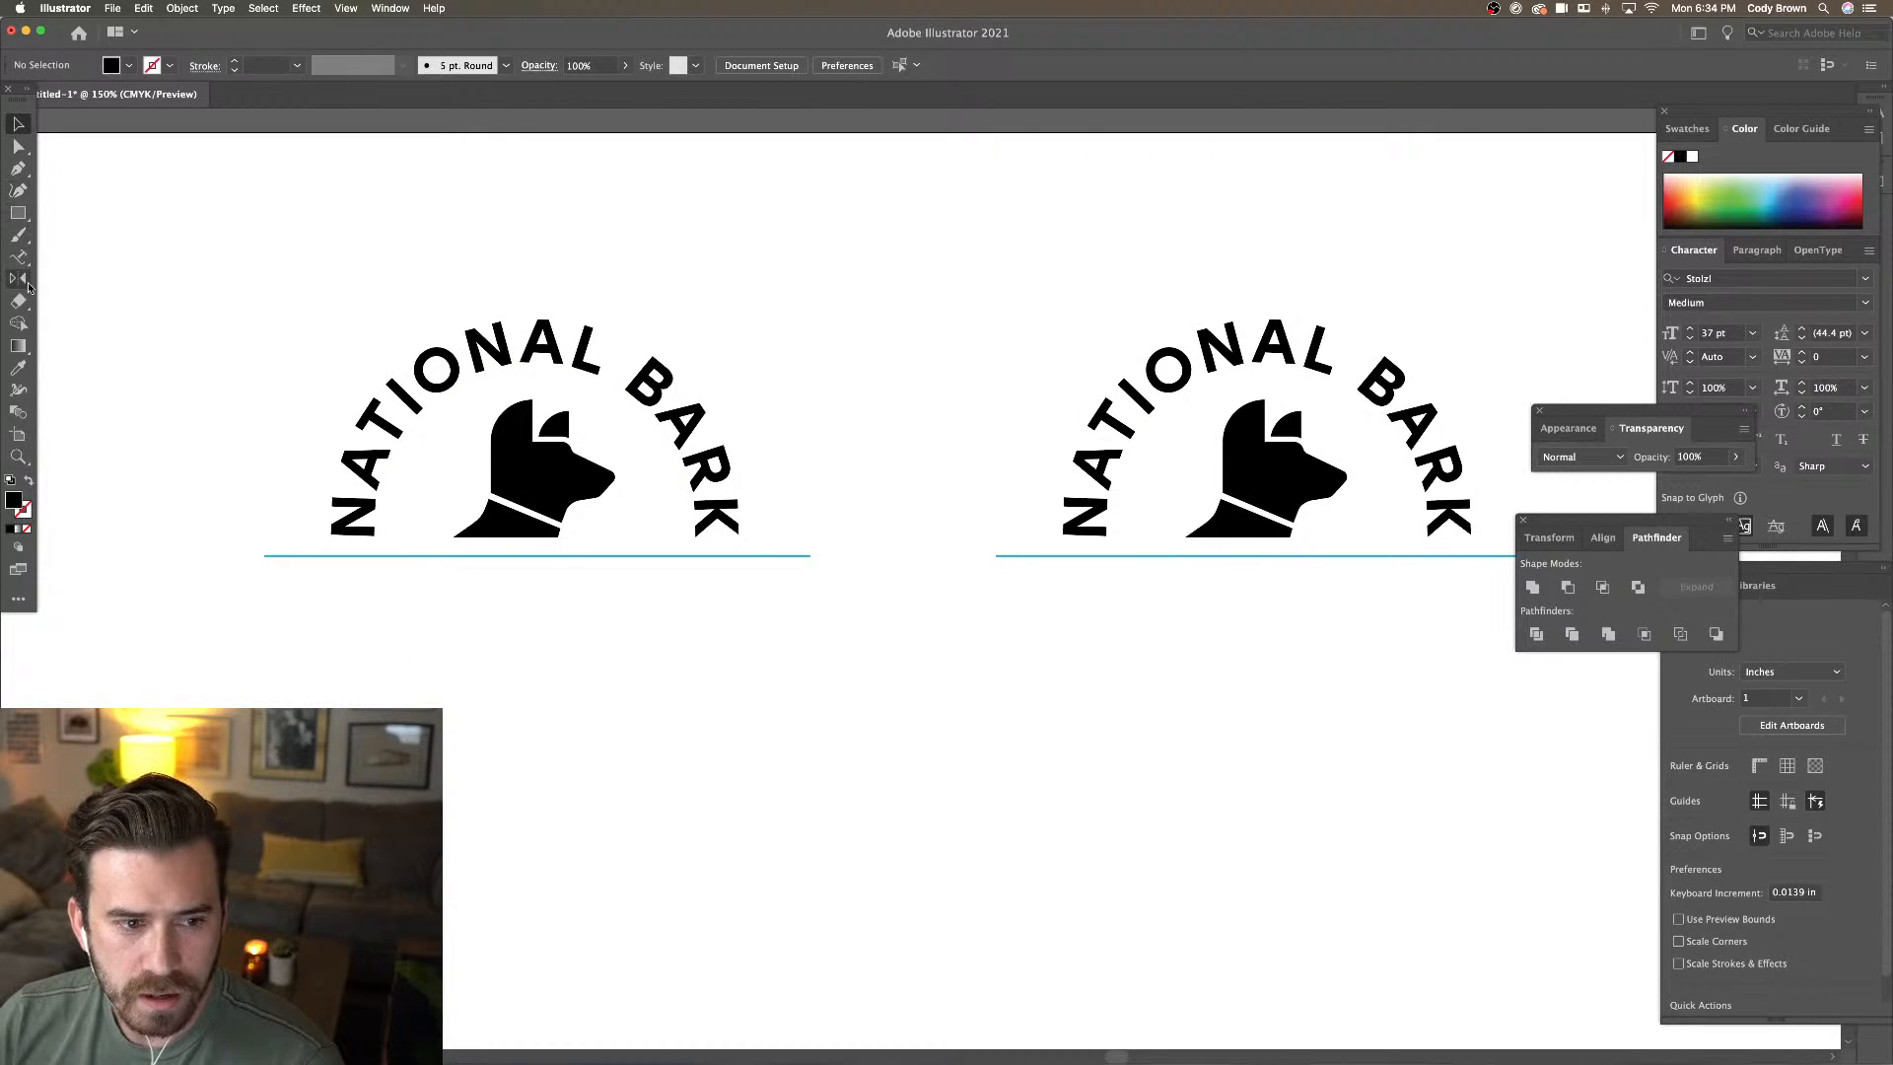
pyautogui.click(18, 256)
# Create a point text object reading 'Live vector' on the artboard
pyautogui.click(54, 258)
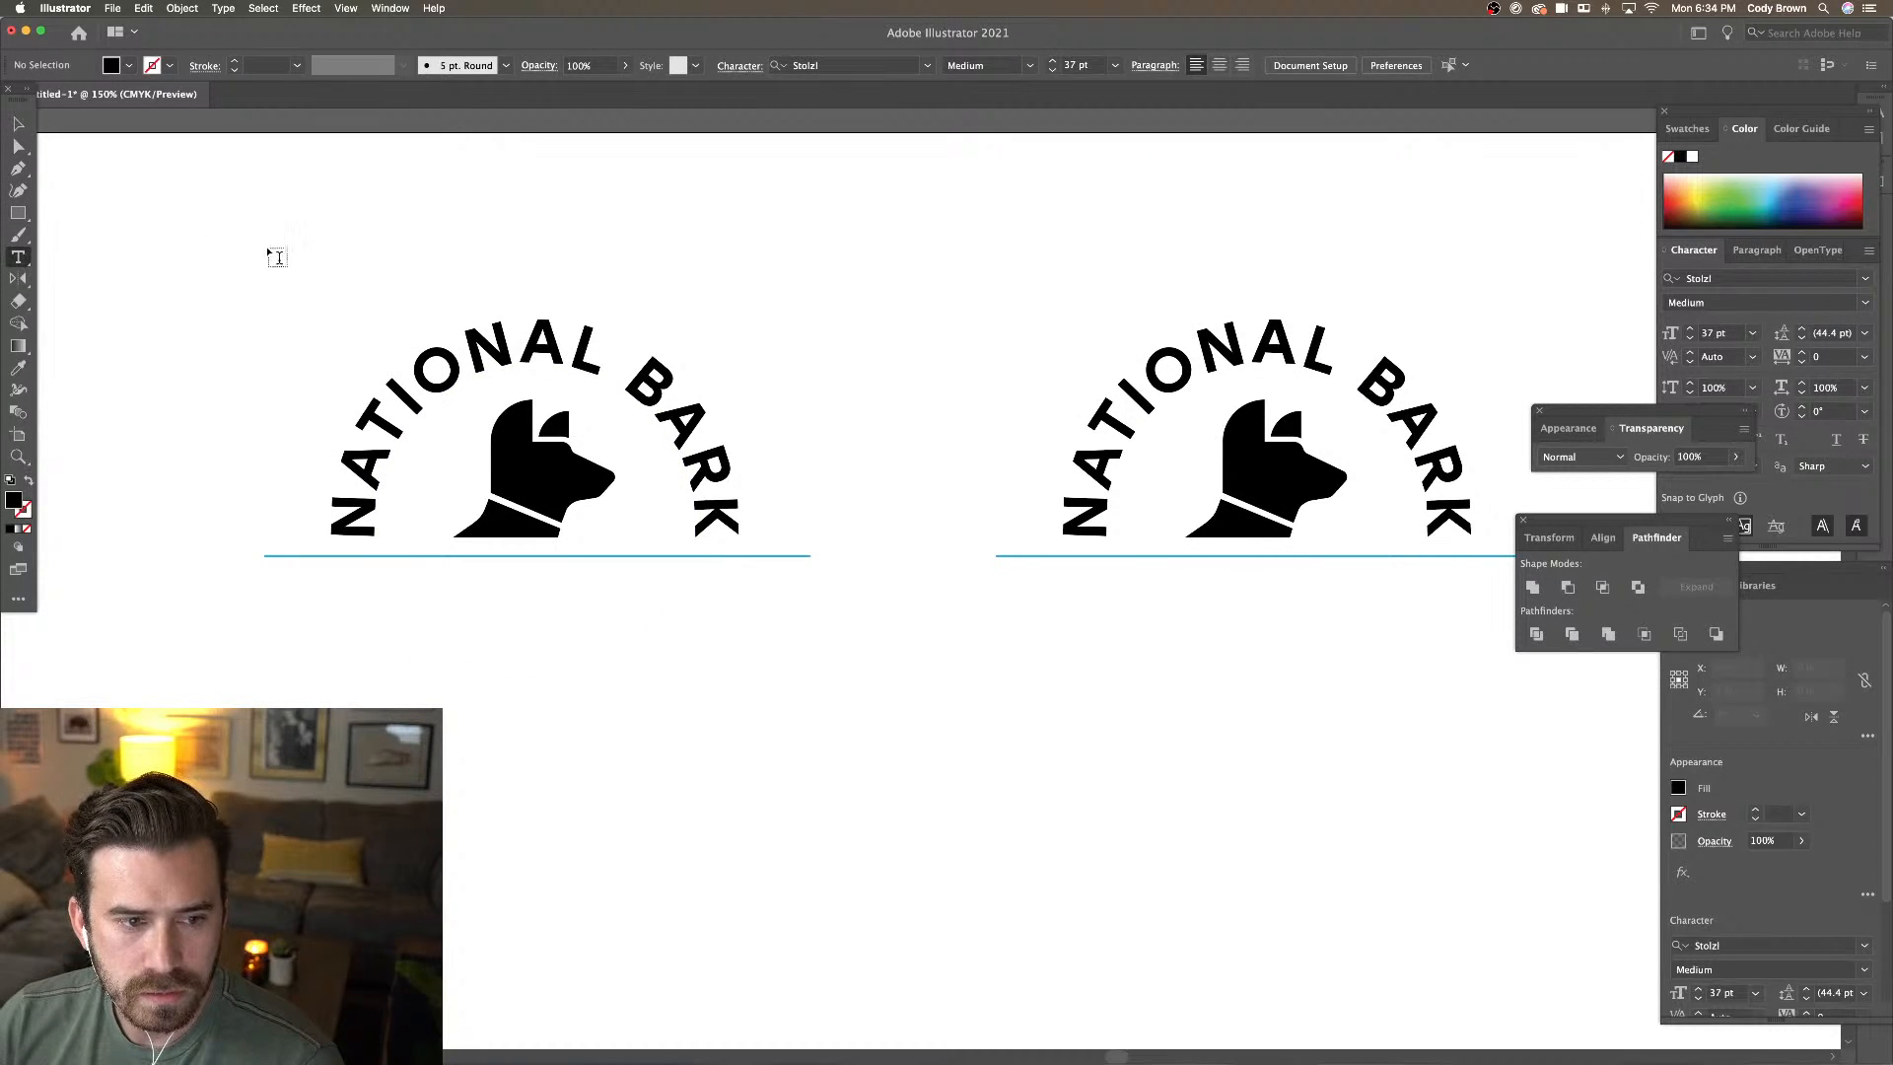
pyautogui.click(268, 247)
pyautogui.write('L')
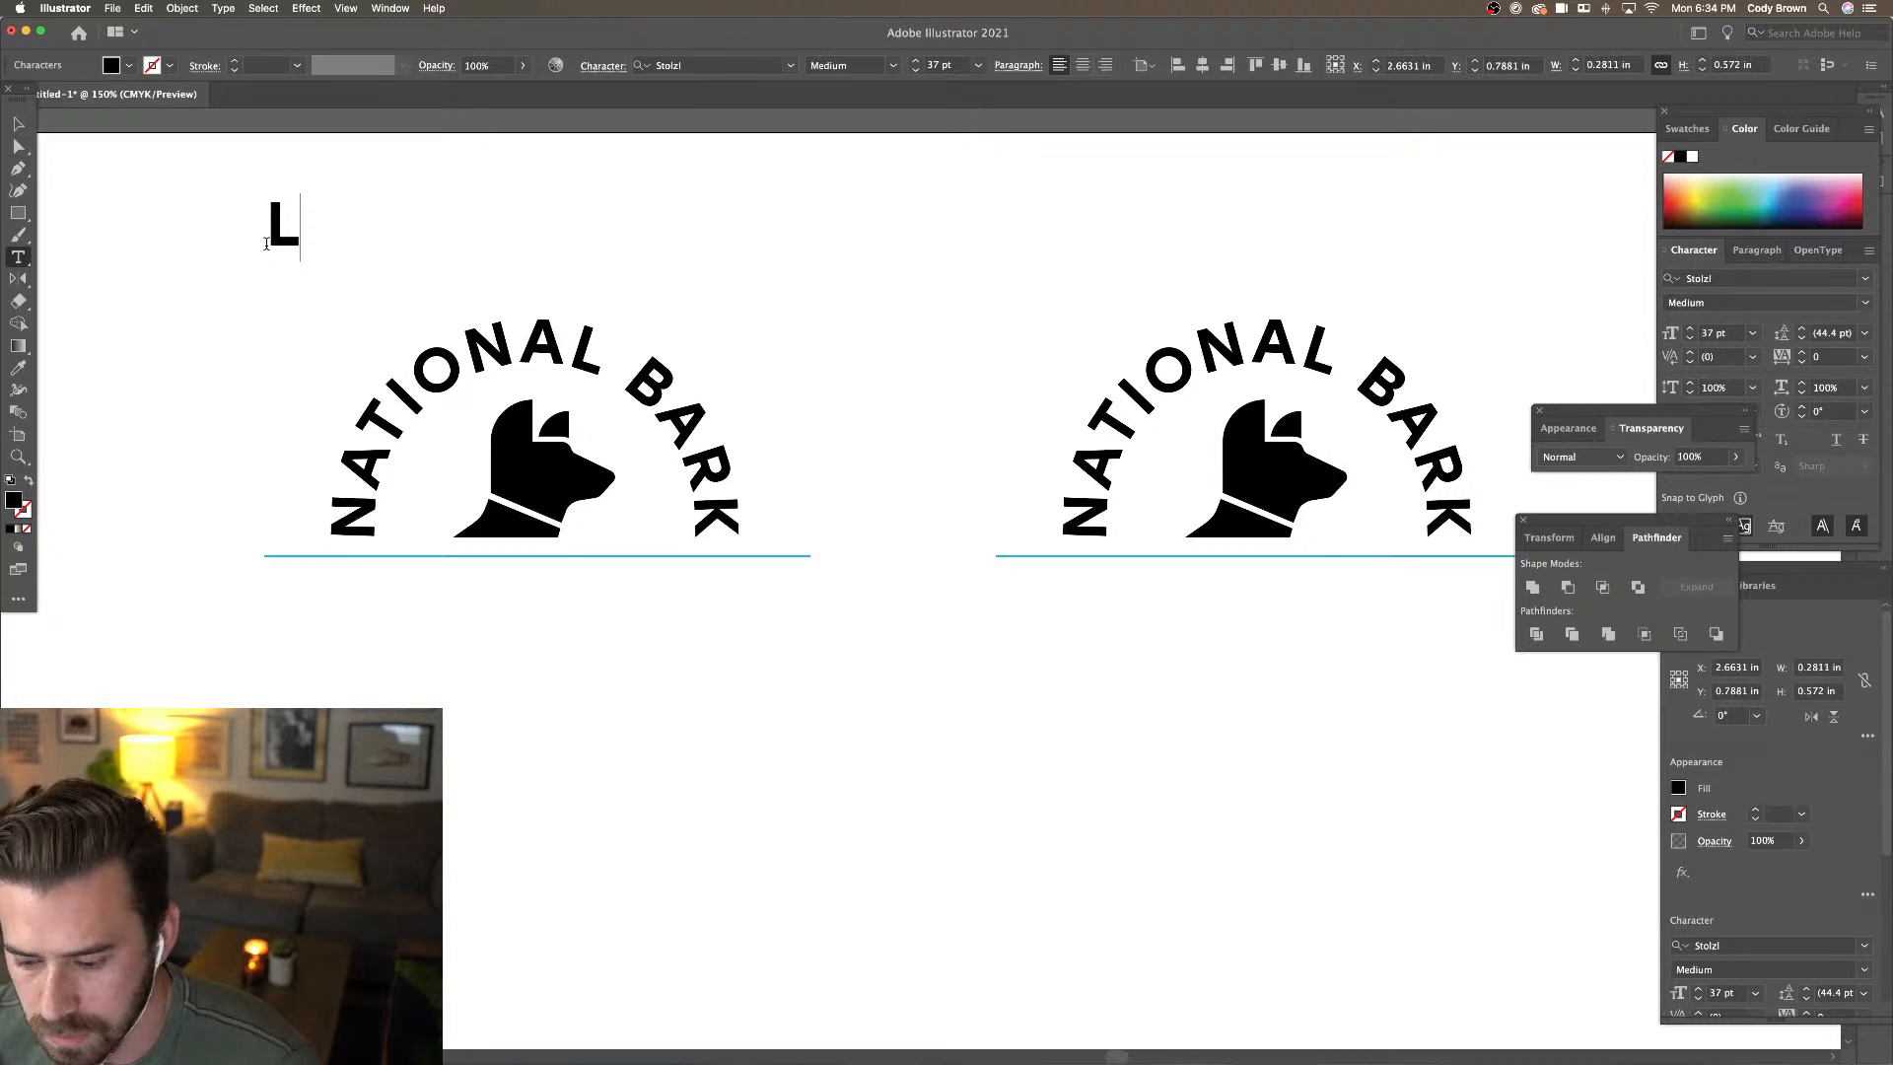
pyautogui.write('ivw')
pyautogui.press('BackSpace')
pyautogui.press('BackSpace')
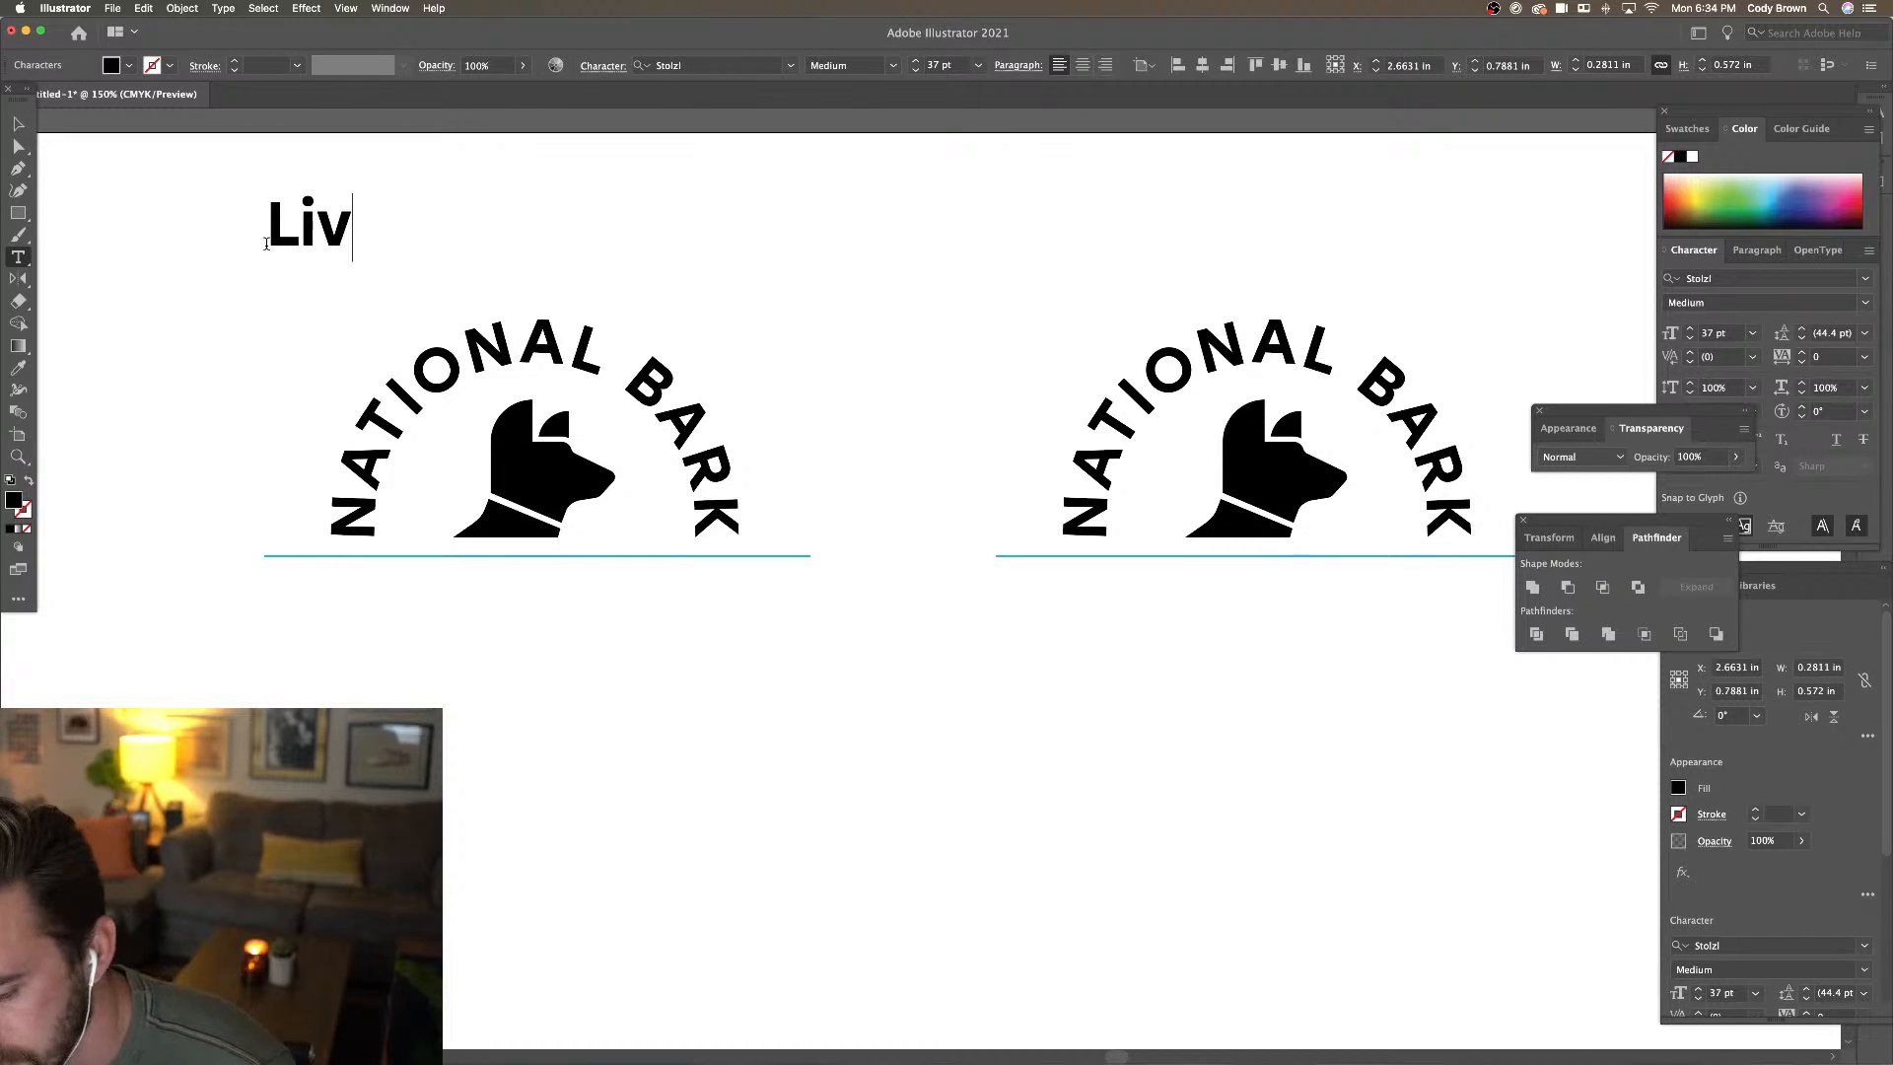
pyautogui.write('ve c')
pyautogui.press('BackSpace')
pyautogui.write('vectir')
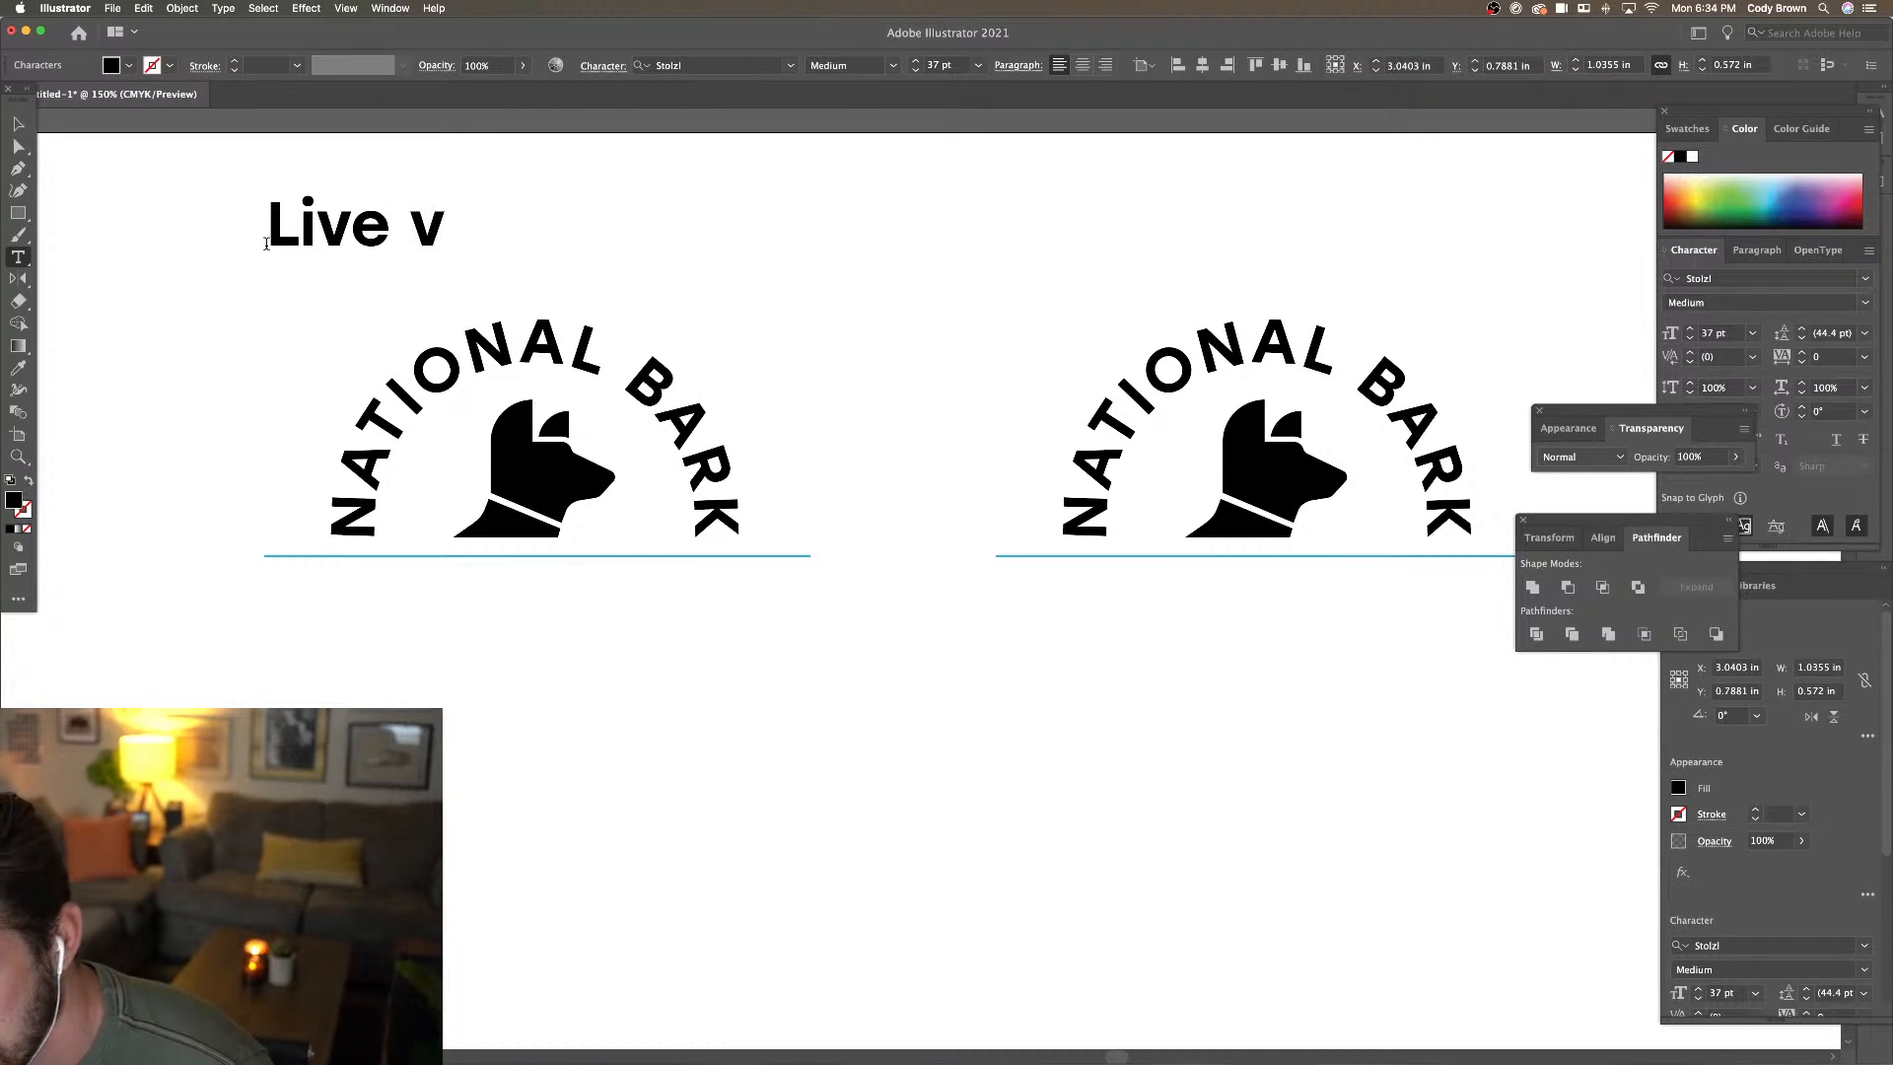
pyautogui.press('BackSpace')
pyautogui.press('BackSpace')
pyautogui.write('or')
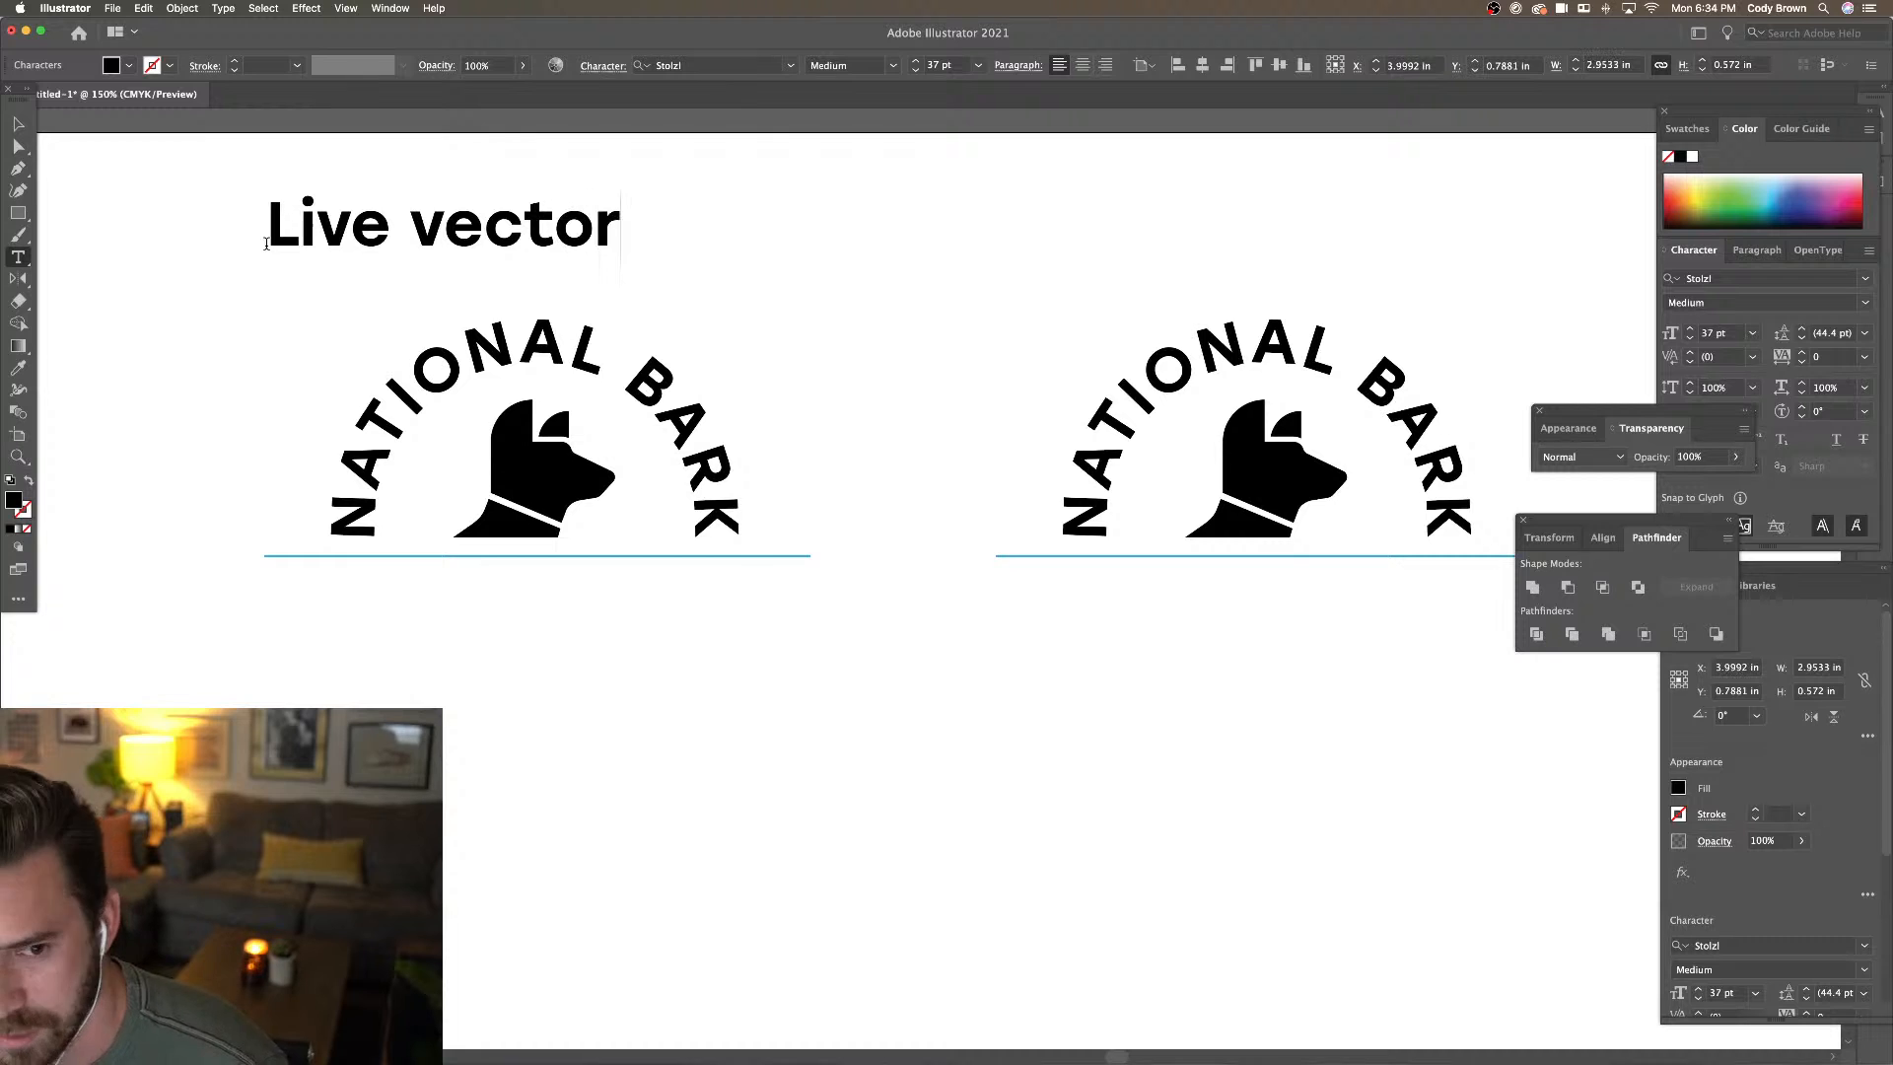
pyautogui.click(17, 123)
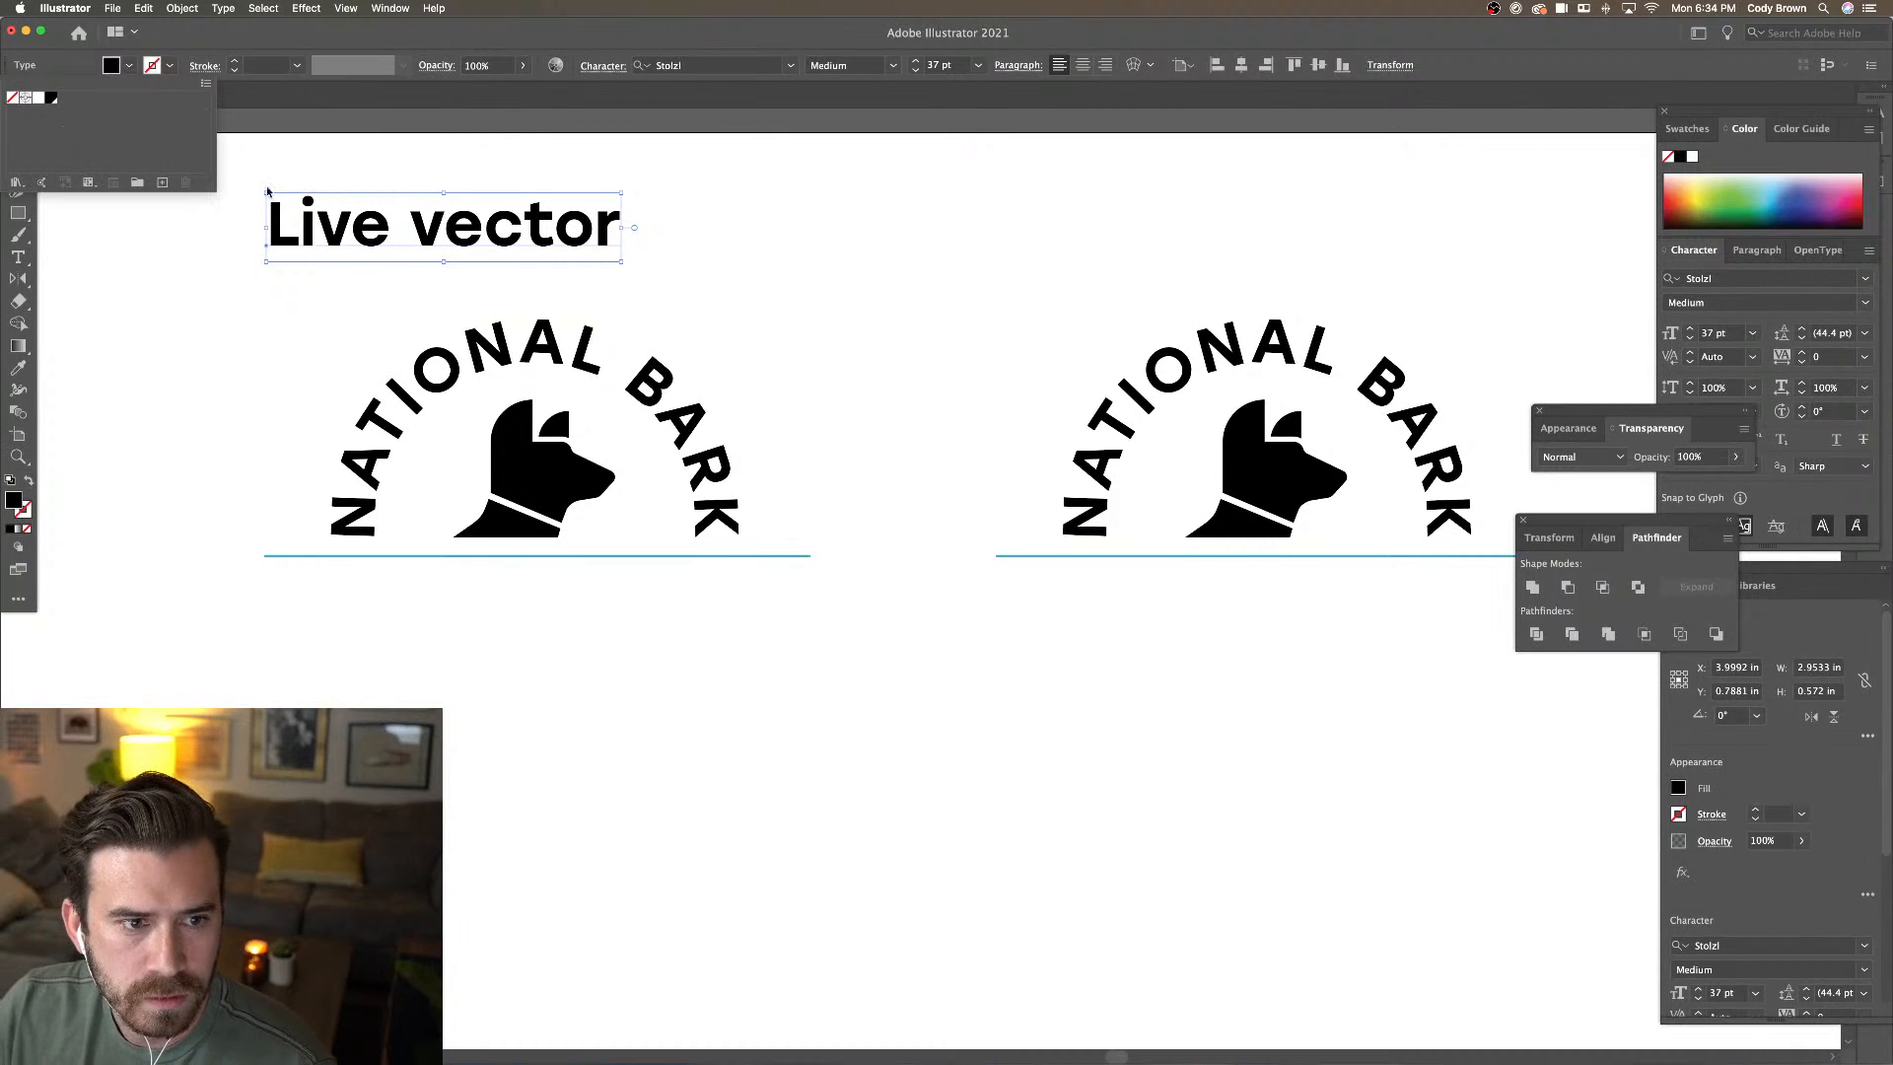
# Give the Live vector text a bright cyan fill in the Color Picker
pyautogui.doubleClick(20, 504)
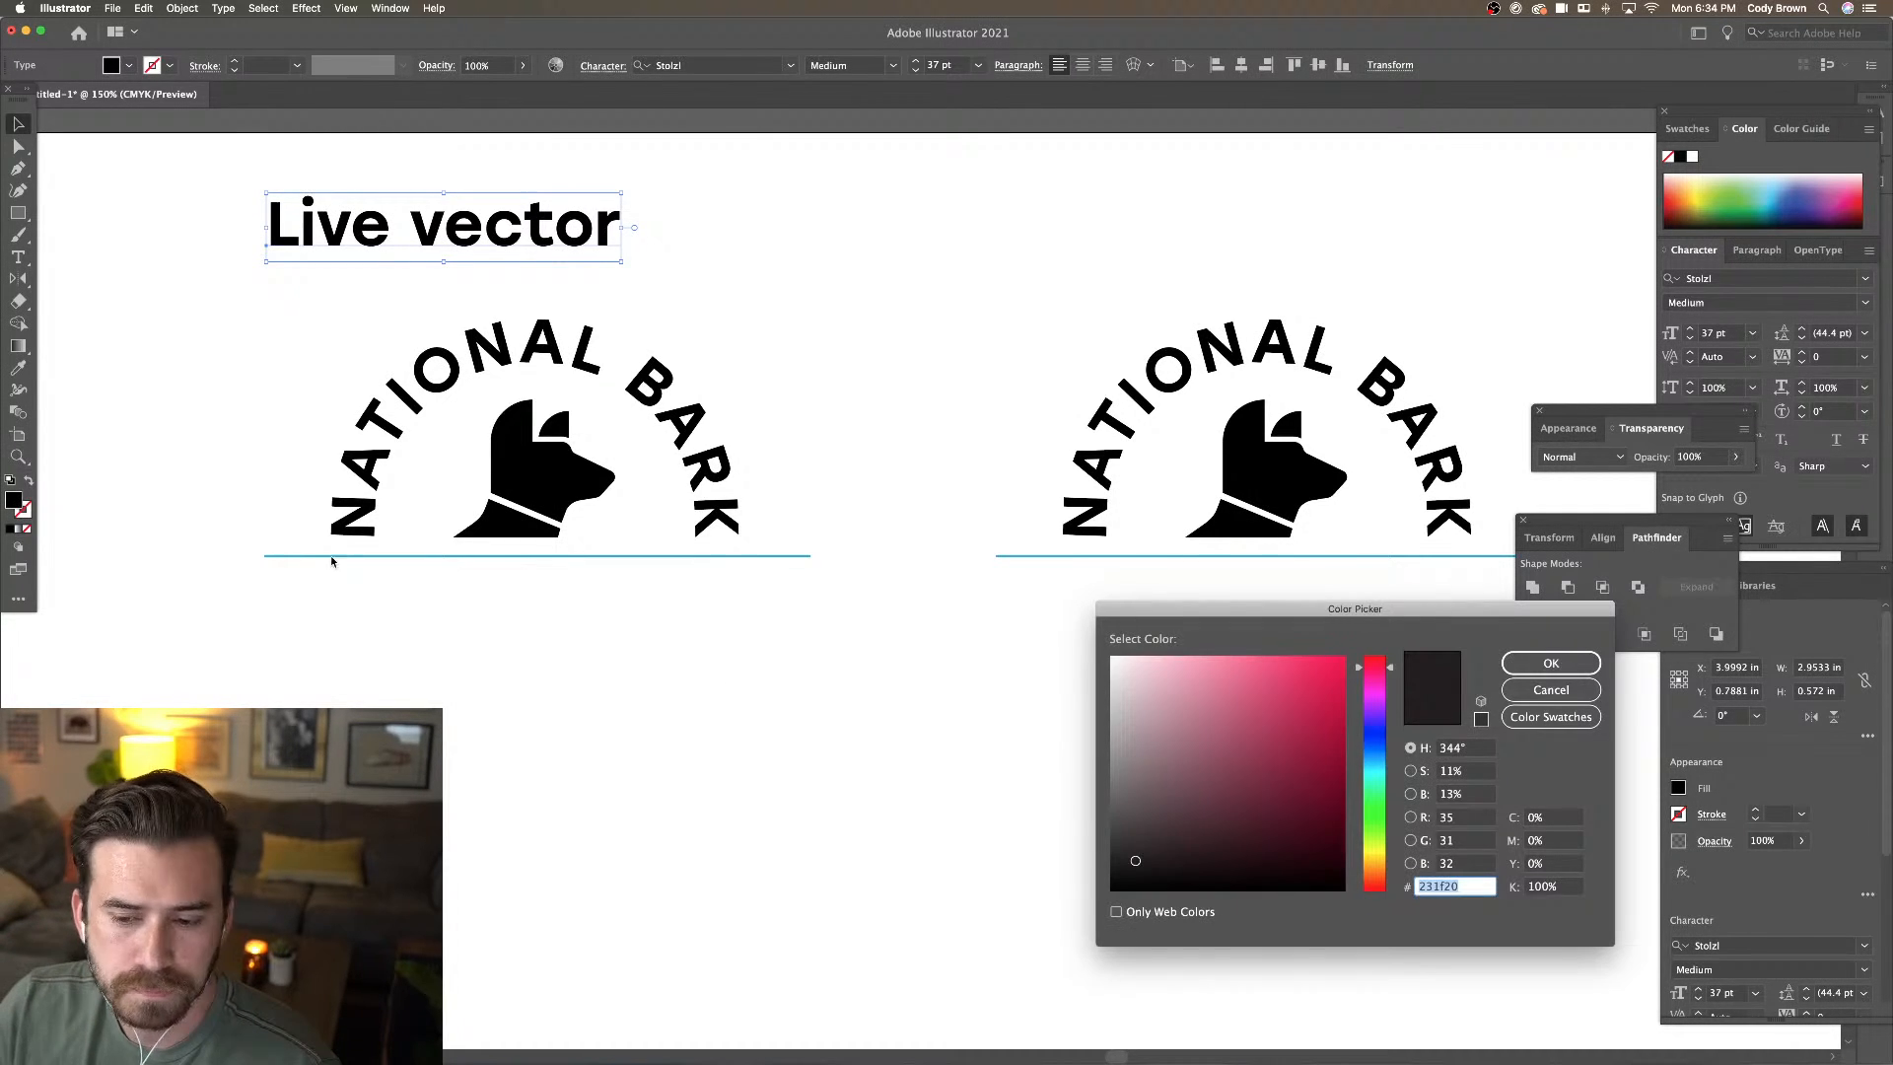
pyautogui.click(1374, 746)
pyautogui.click(1331, 675)
pyautogui.click(1551, 662)
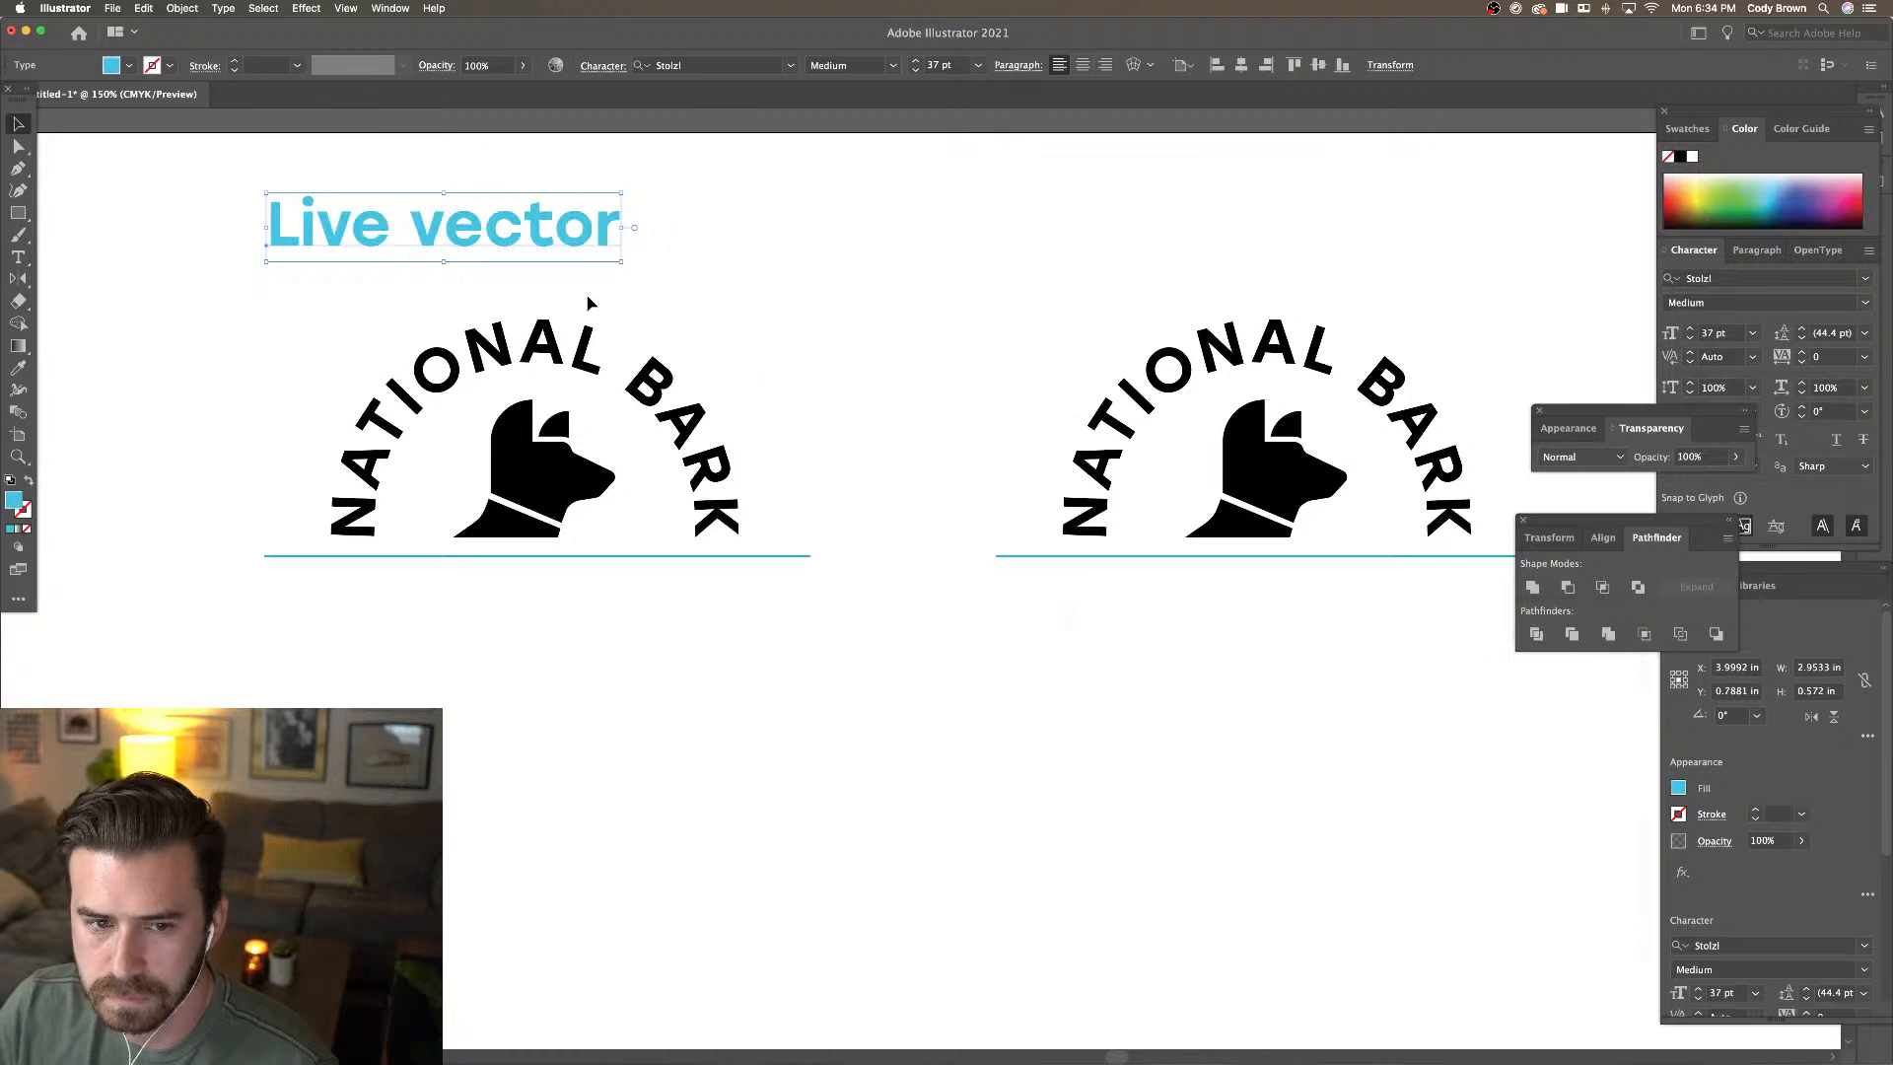
# Move the label below the left logo's baseline and shrink it to about 13 pt
pyautogui.moveTo(526, 221); pyautogui.dragTo(527, 598)
pyautogui.moveTo(619, 651); pyautogui.dragTo(334, 585)
pyautogui.click(514, 444)
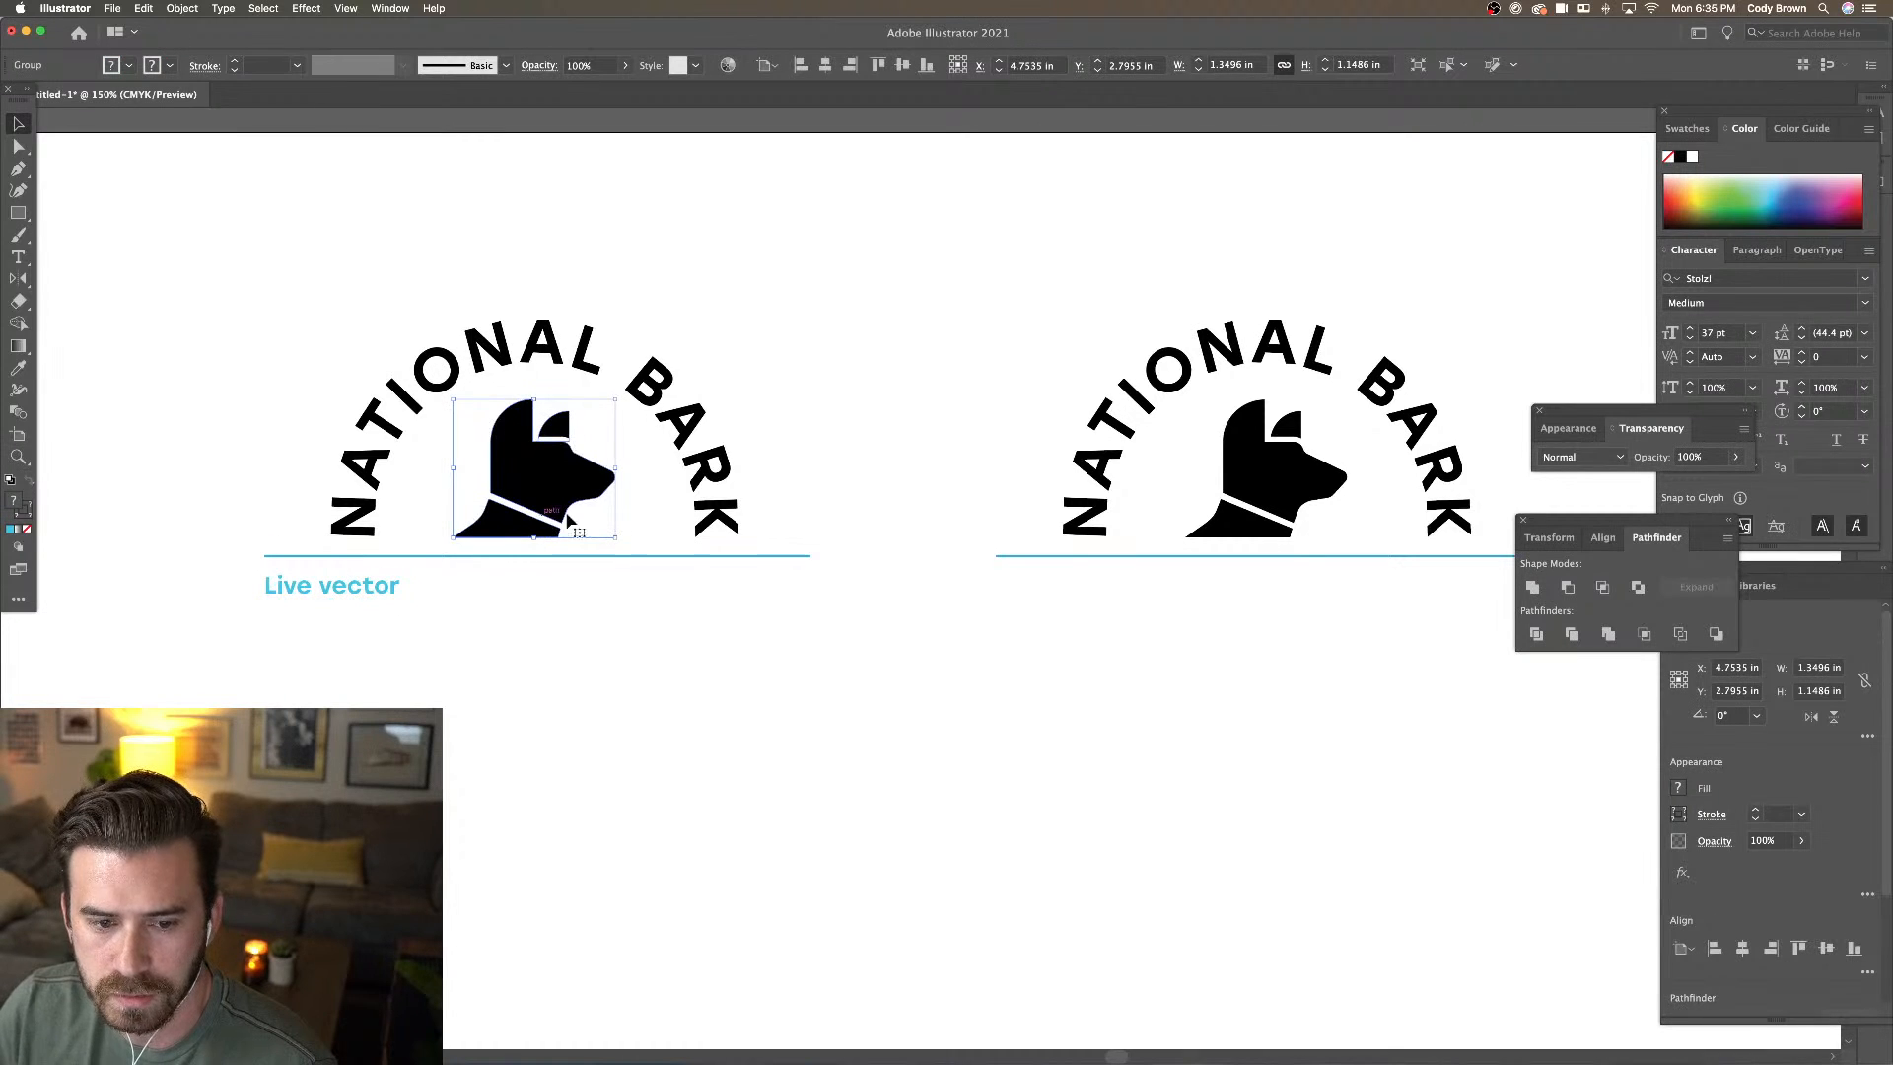
# Apply Pathfinder Divide to the right dog icon, then try Minus Front and undo it
pyautogui.hscroll(2, 749, 611)
pyautogui.hscroll(3, 804, 627)
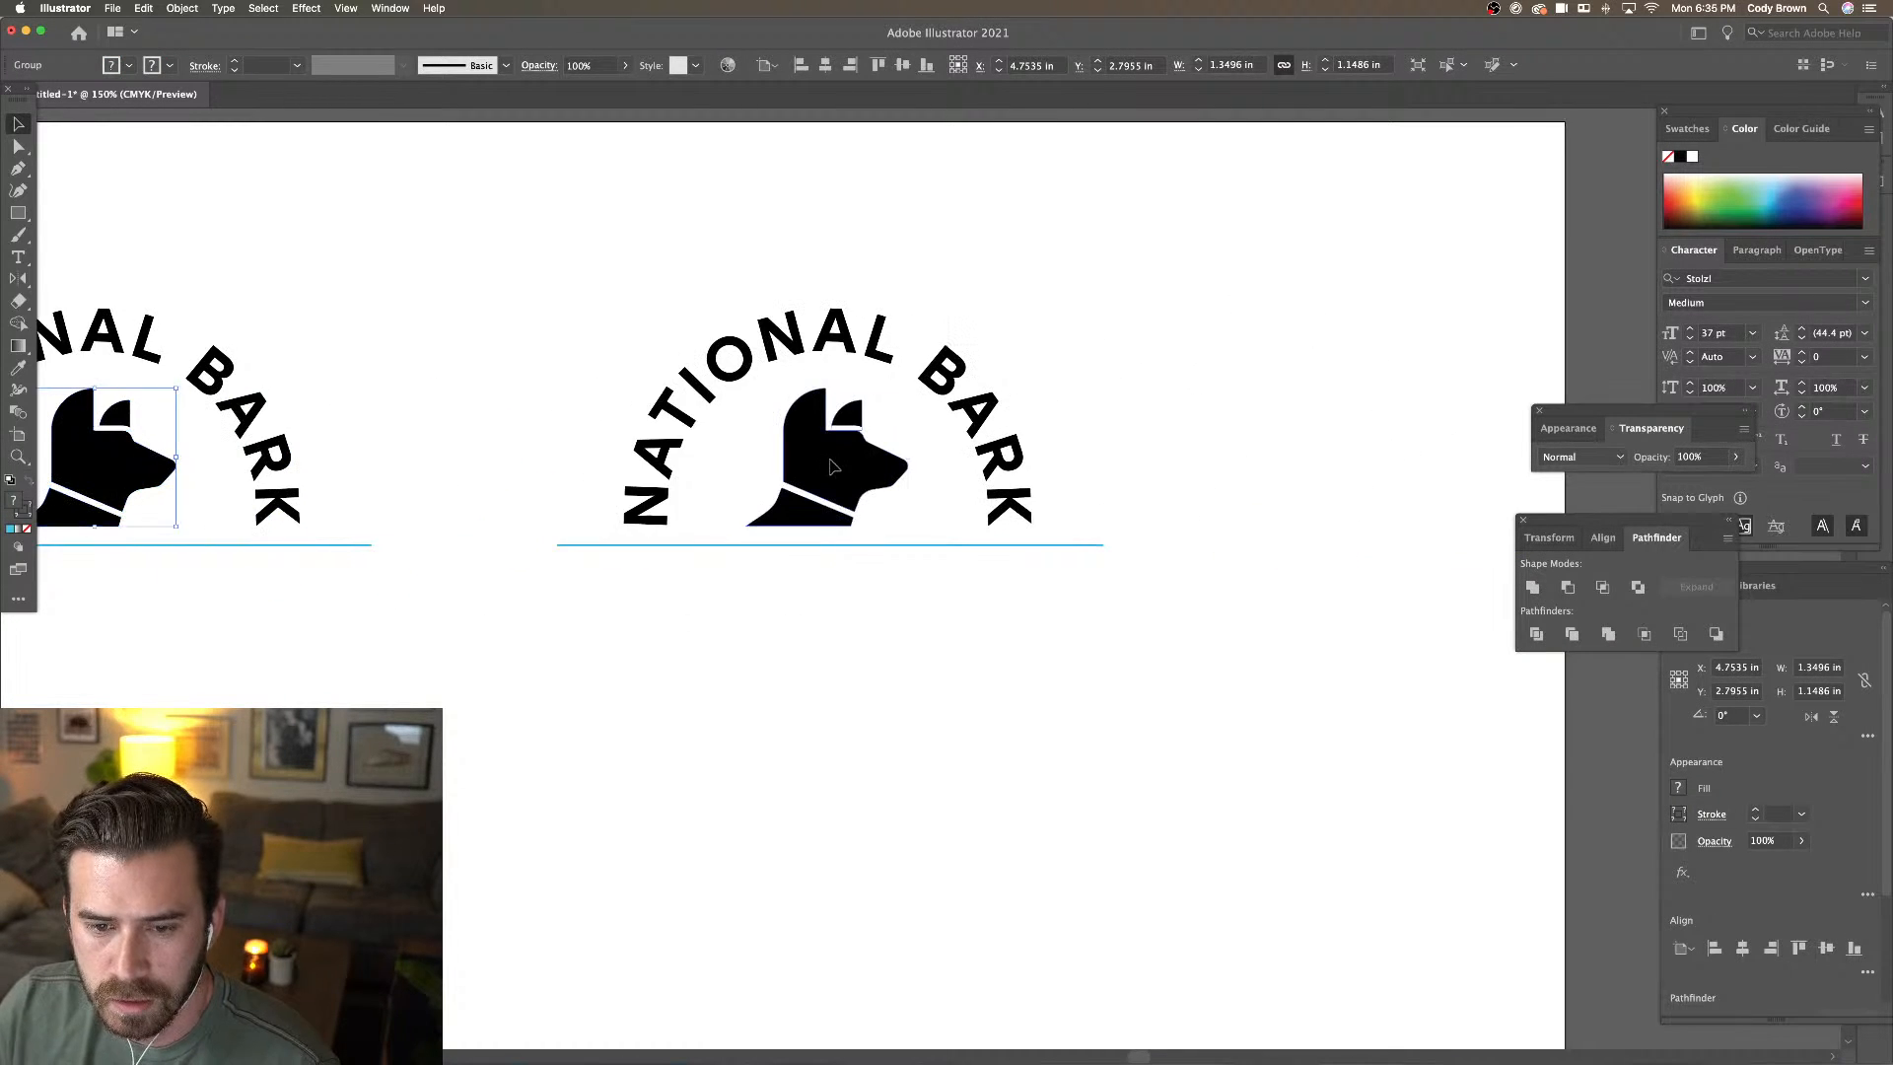
pyautogui.click(838, 474)
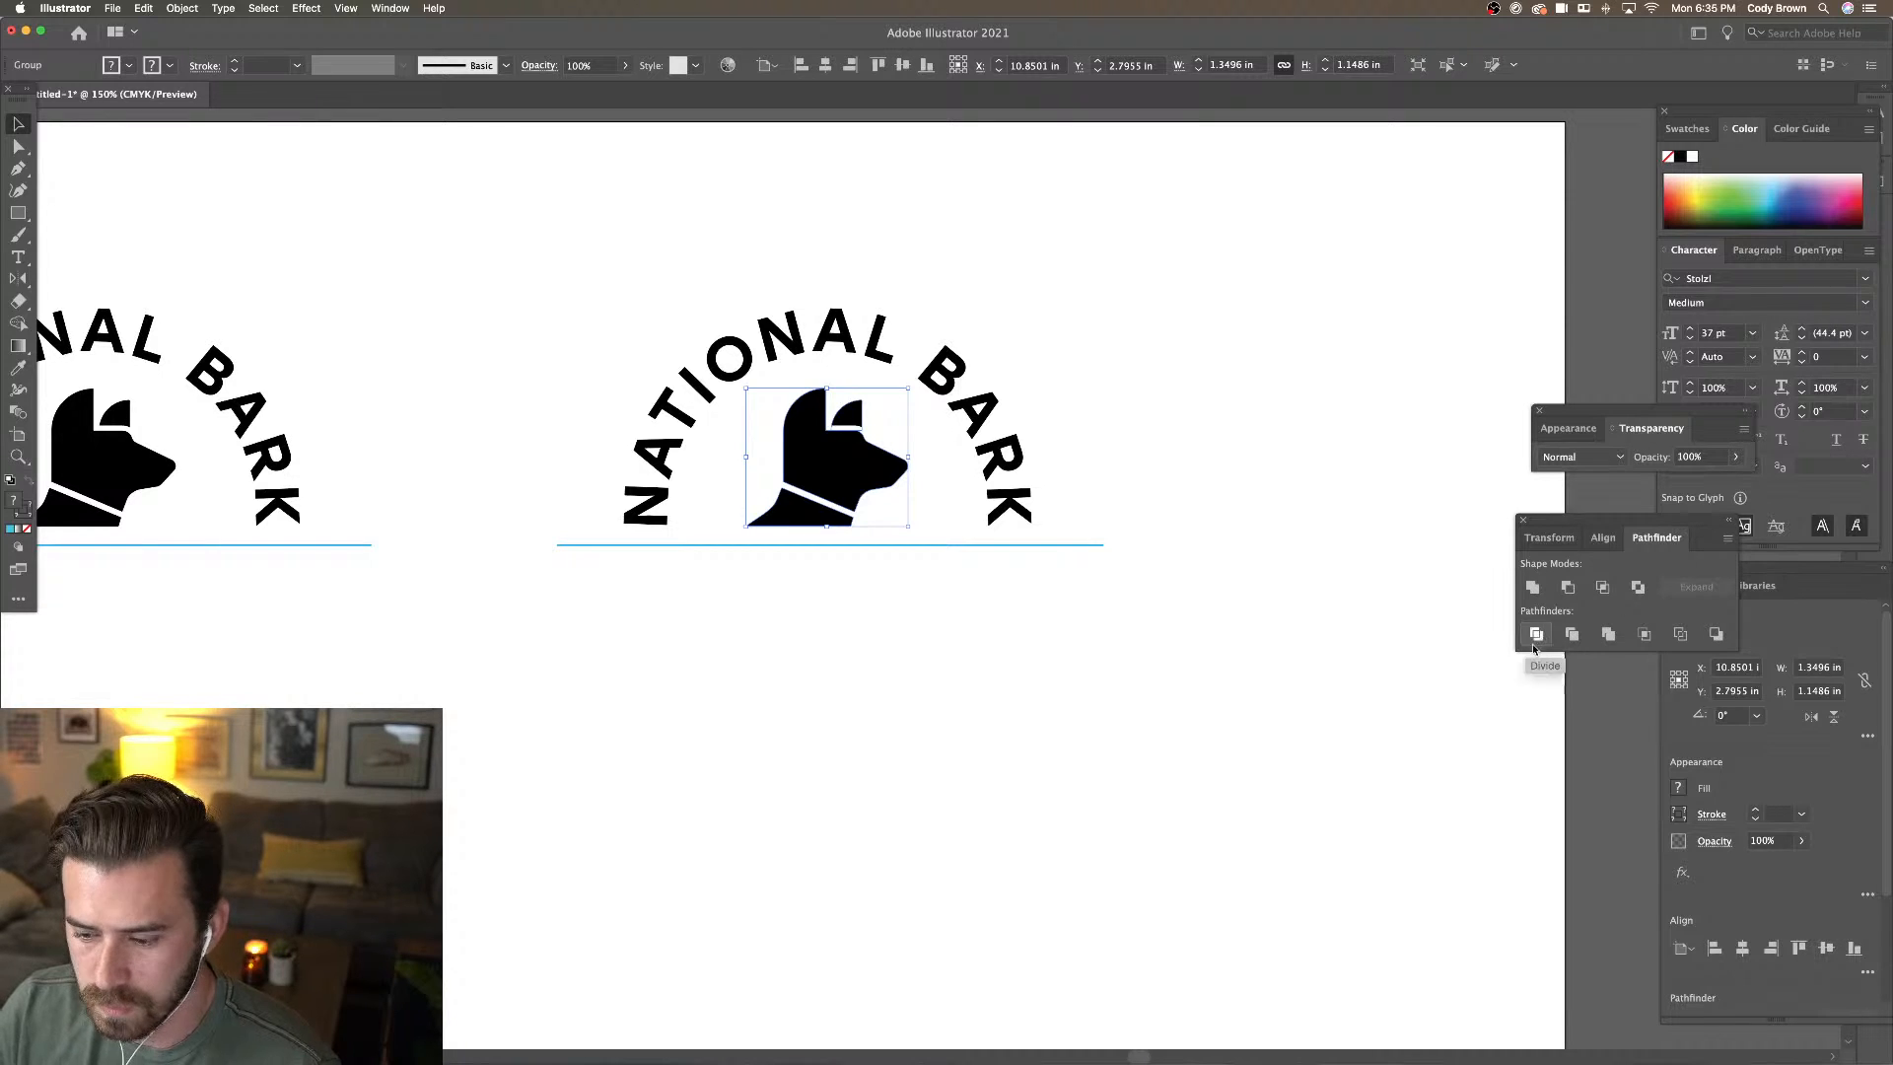
pyautogui.click(1536, 635)
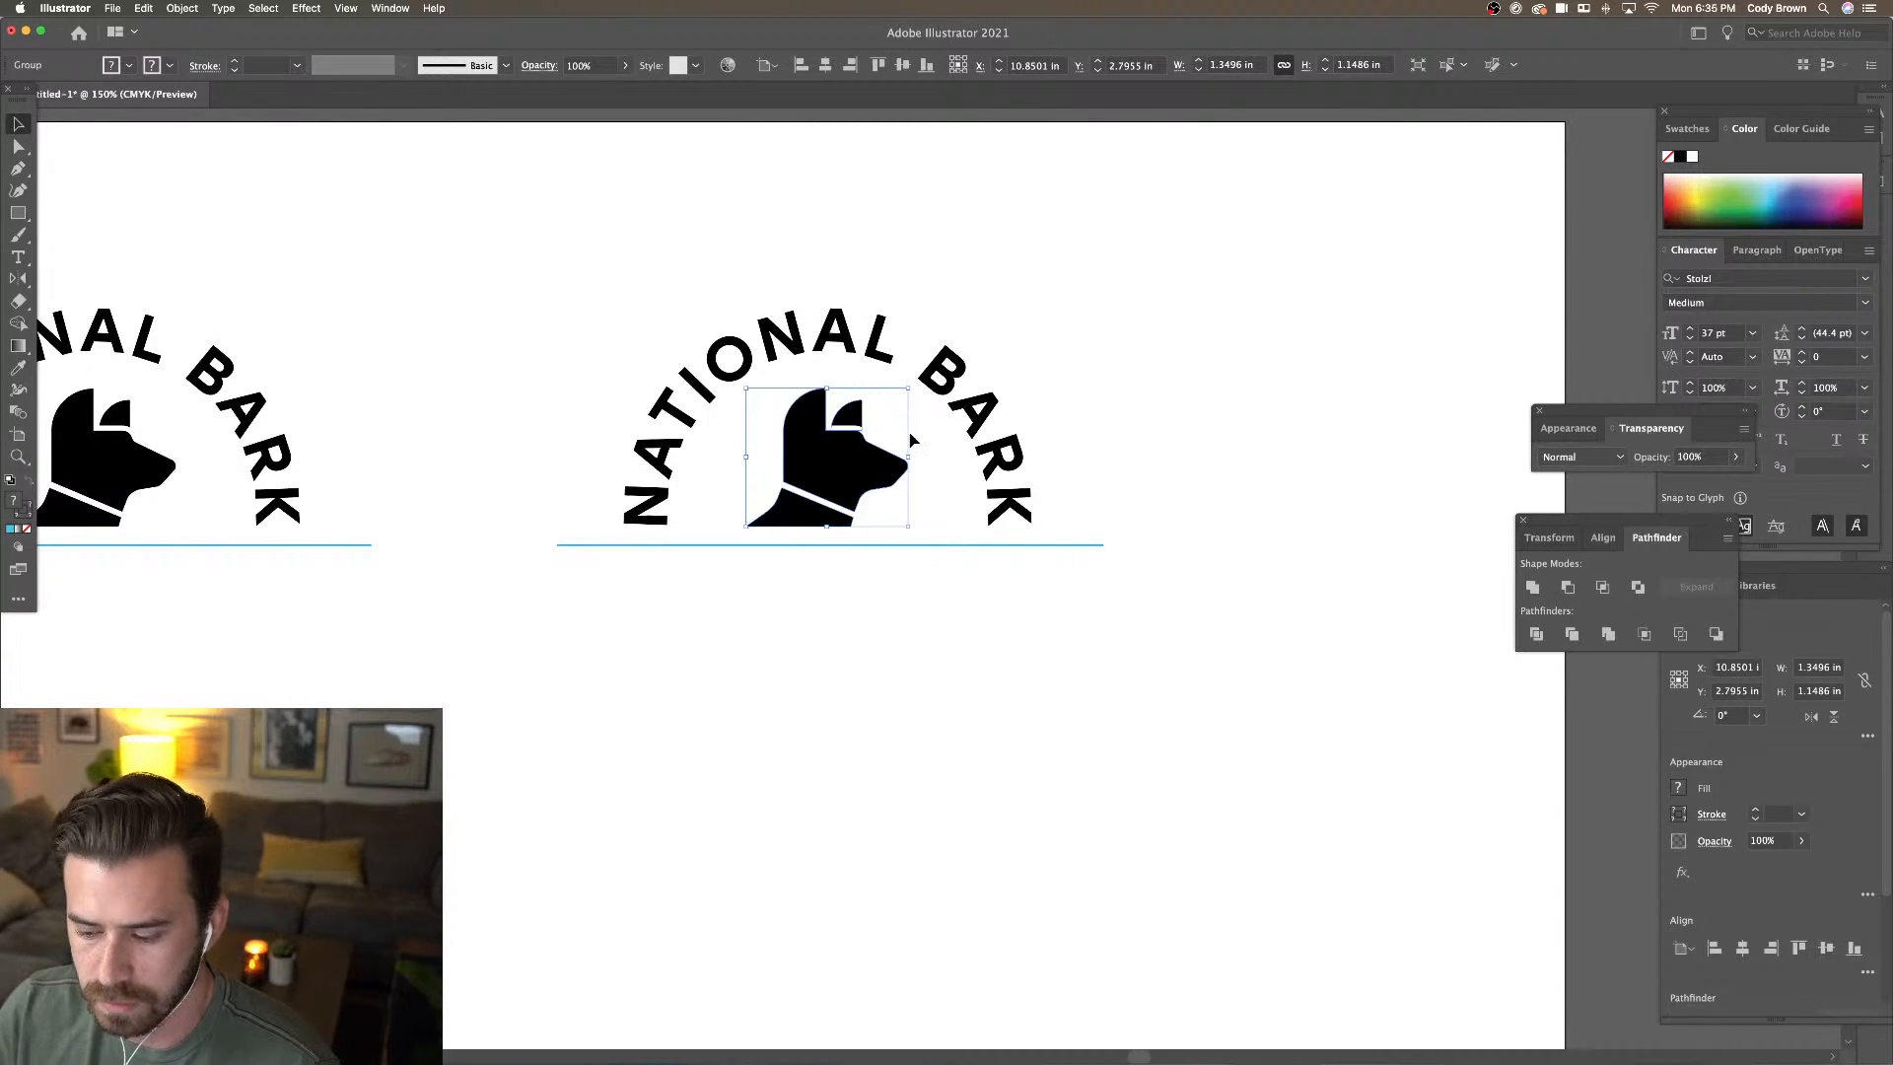
pyautogui.press('super+plus')
pyautogui.press('super+plus')
pyautogui.press('super+plus')
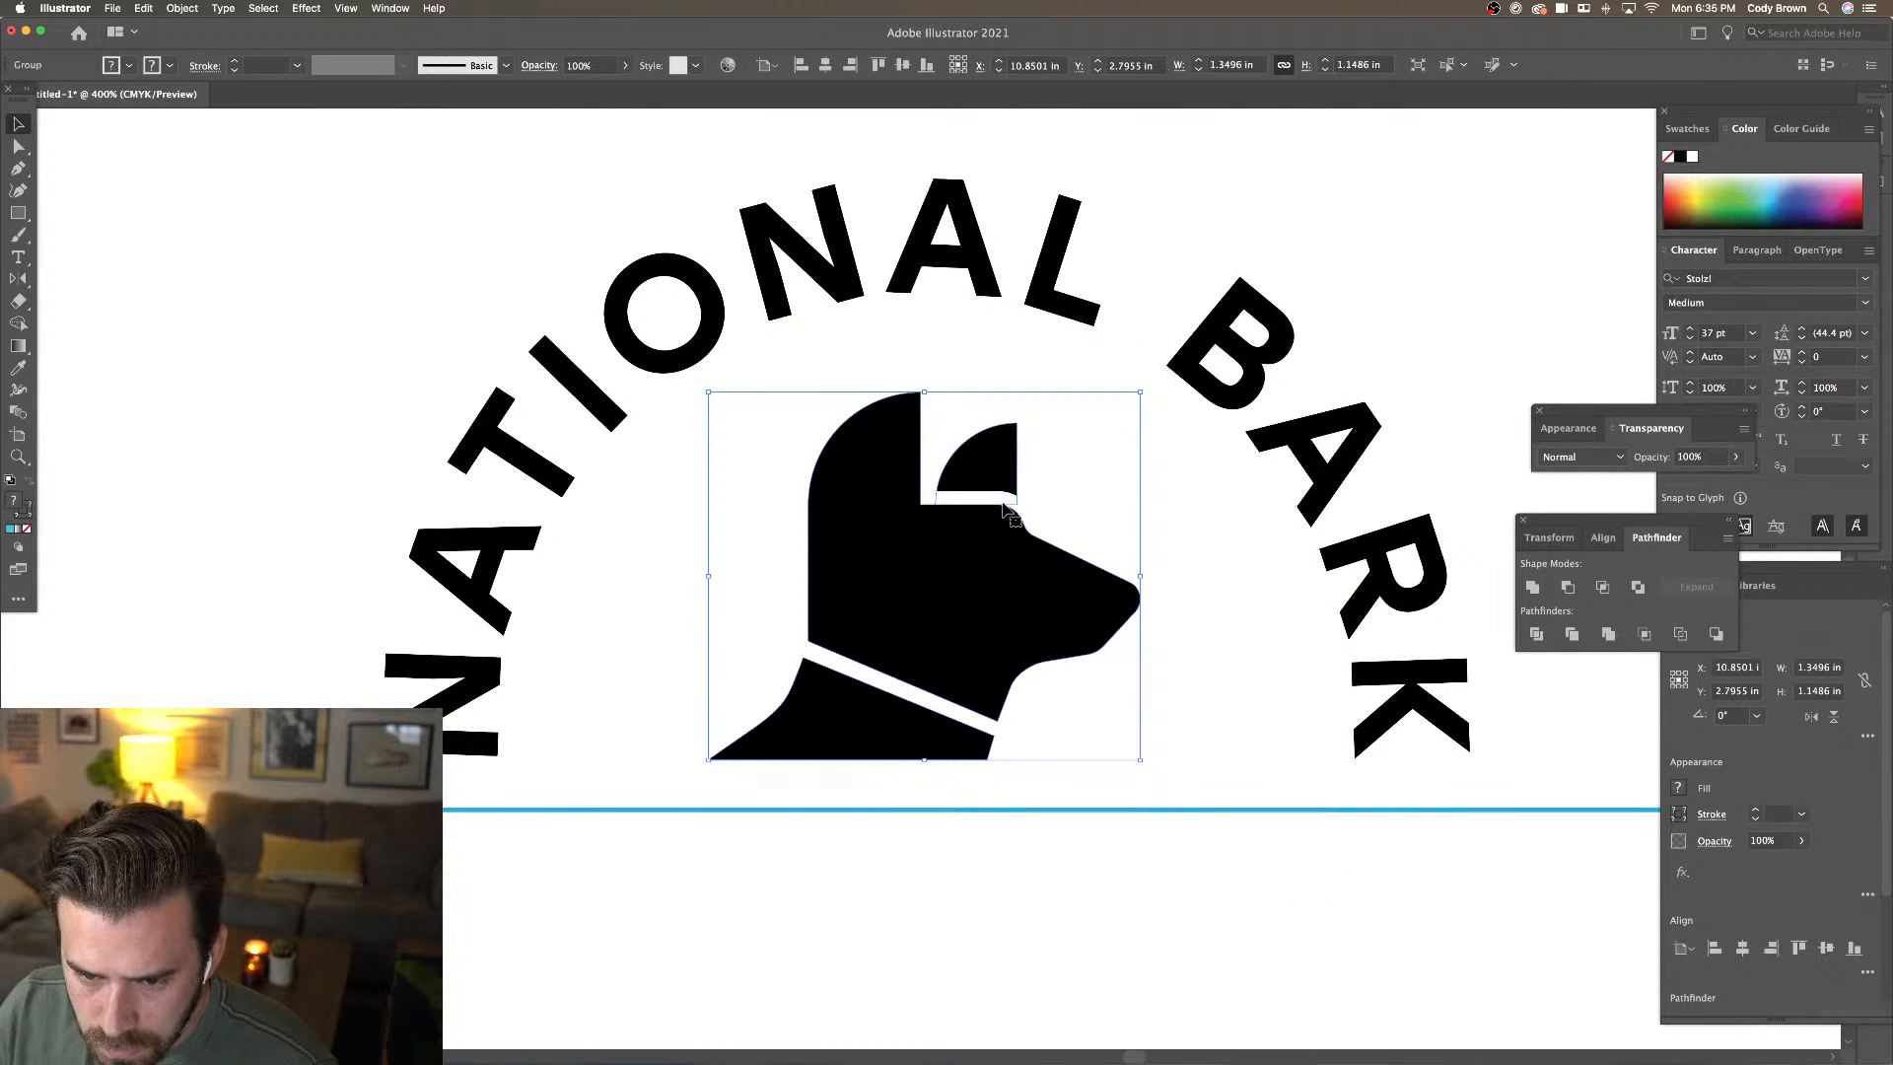
pyautogui.click(1571, 594)
pyautogui.press('super+z')
# Lock the curved NATIONAL BARK text with Object > Lock > Selection
pyautogui.click(1106, 462)
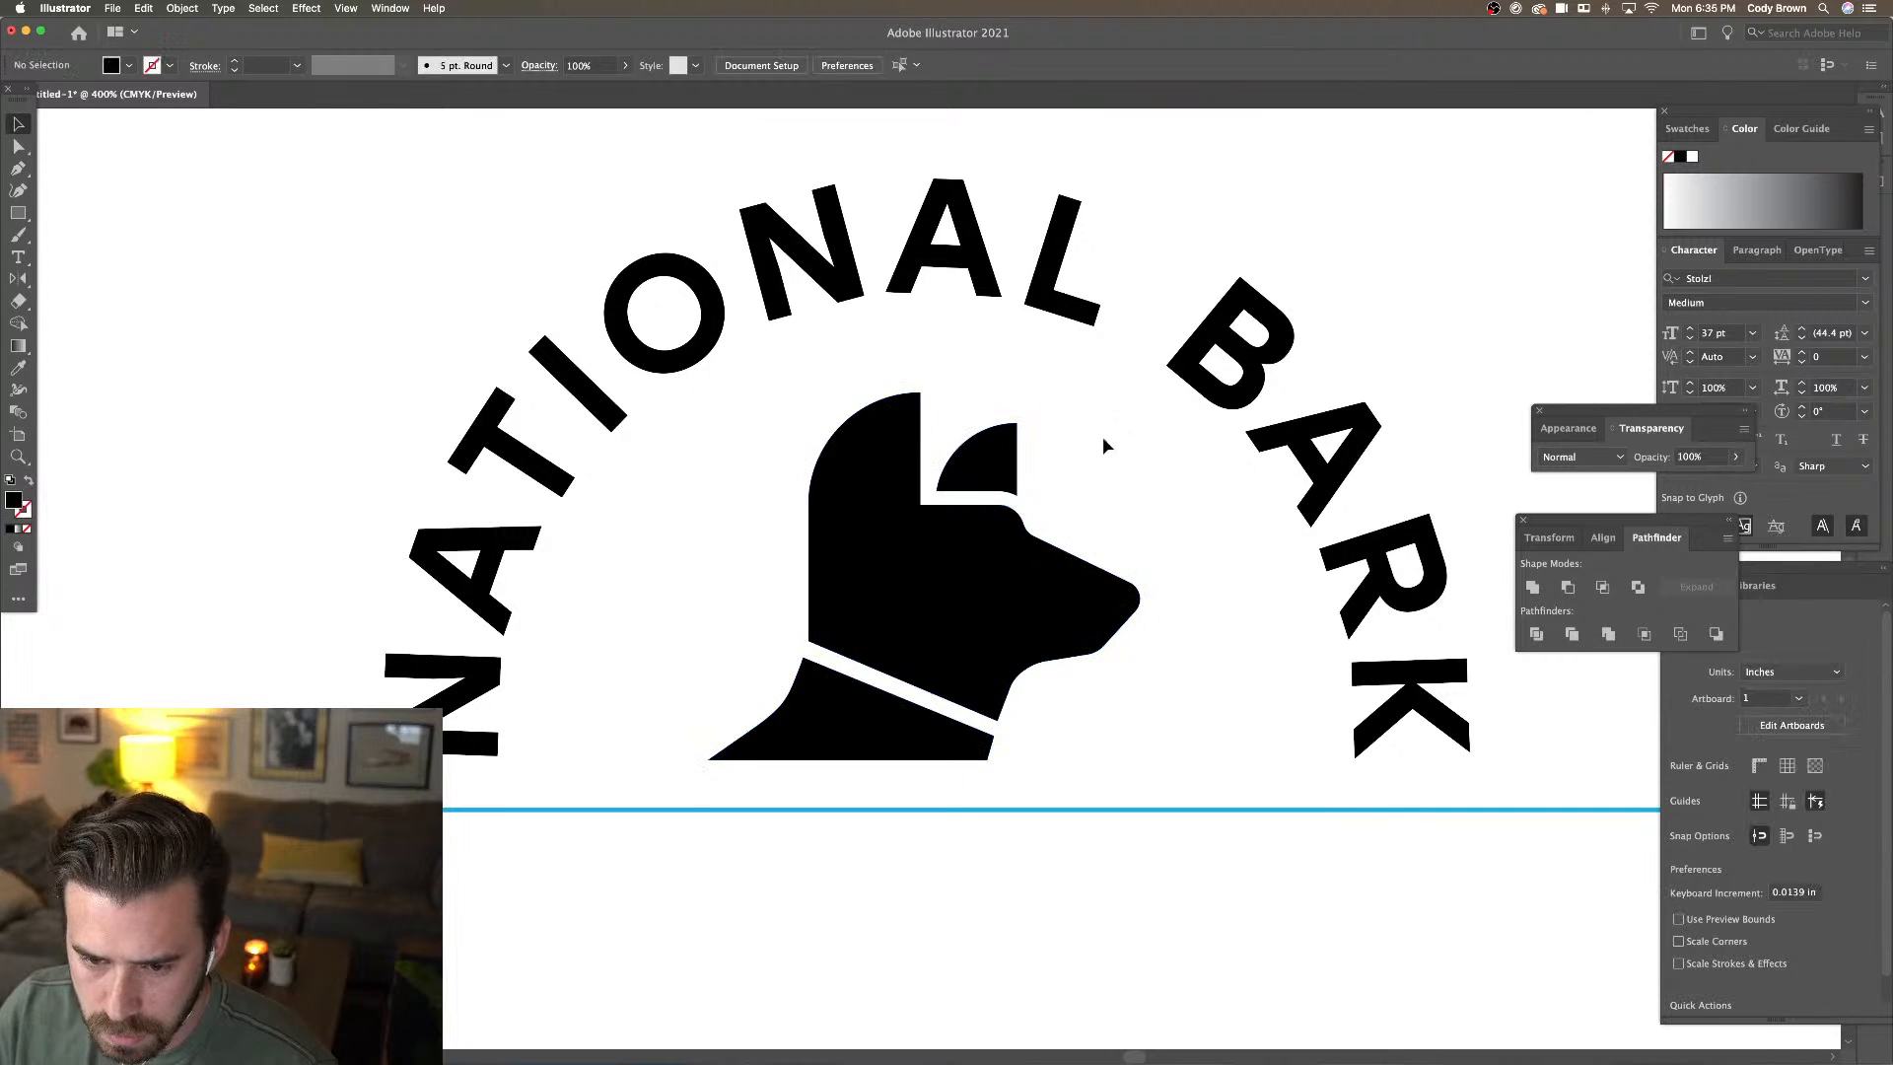
pyautogui.click(1427, 598)
pyautogui.click(1482, 470)
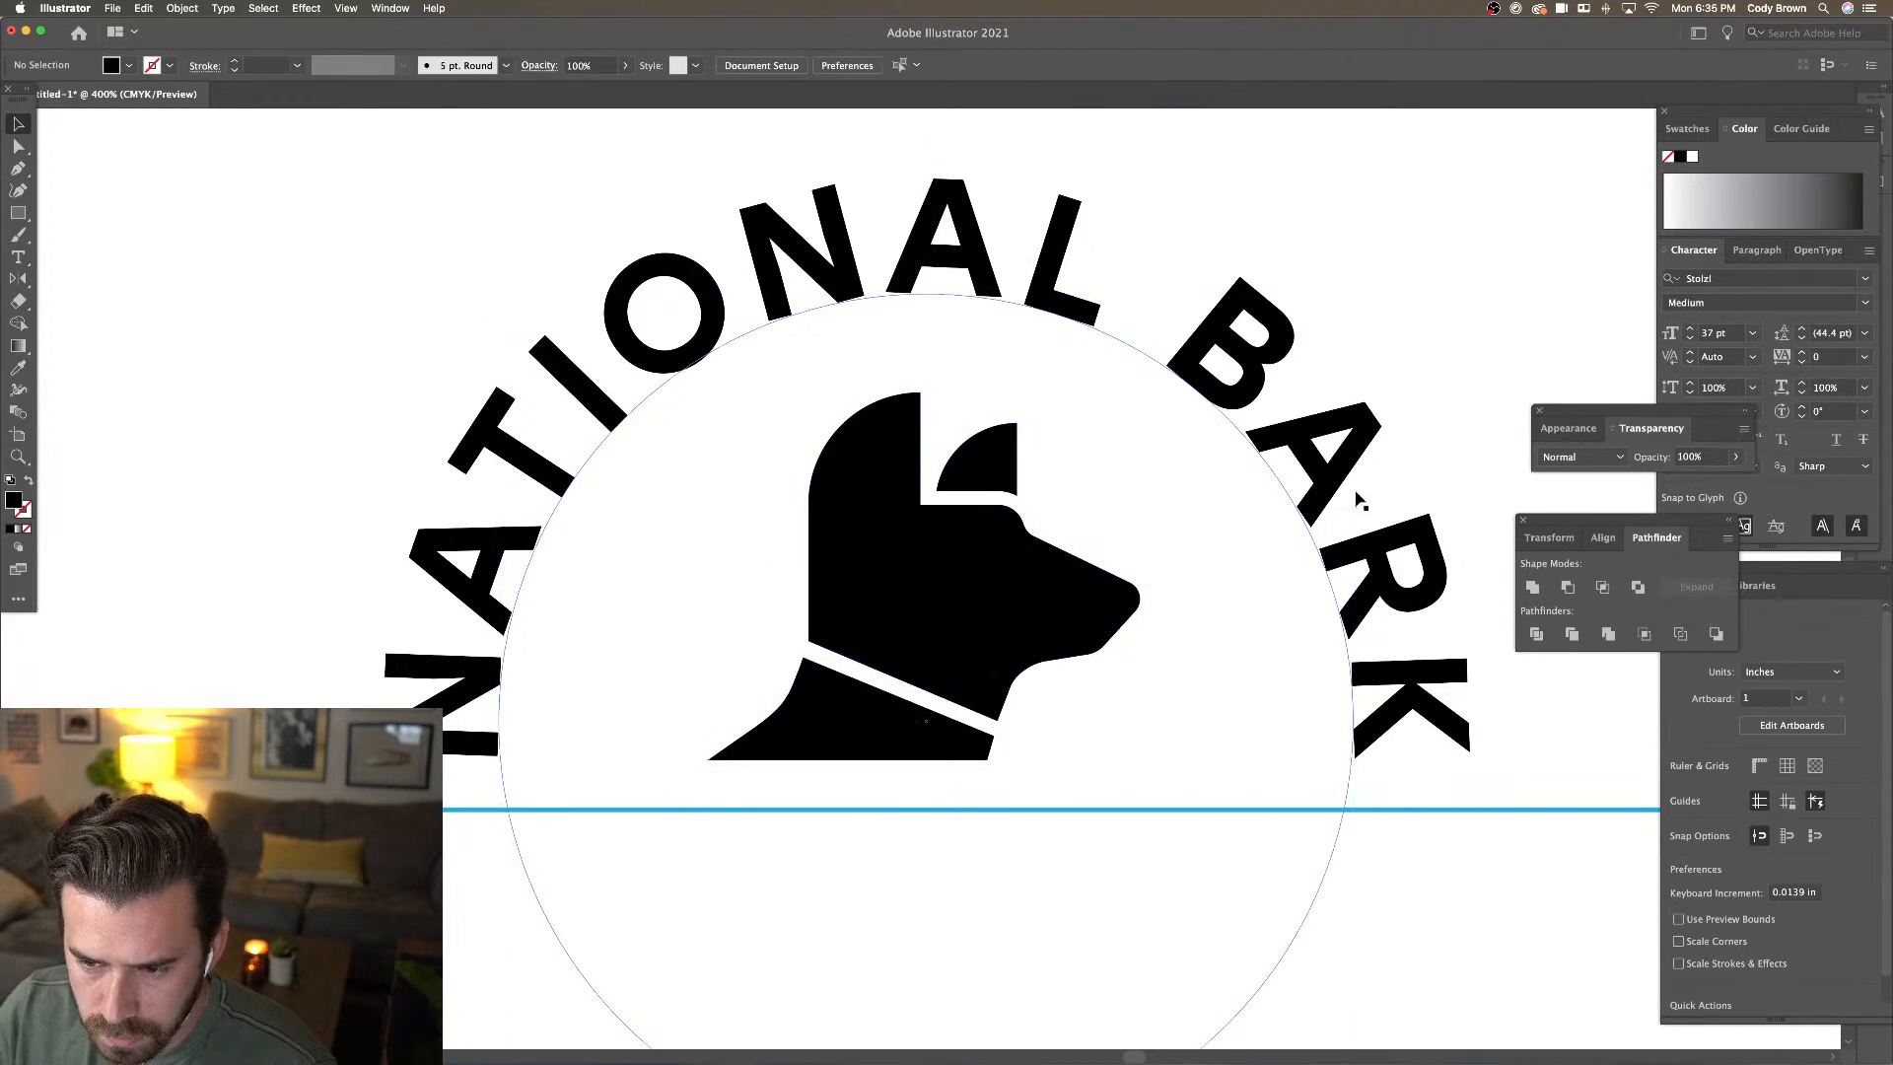
pyautogui.click(1358, 500)
pyautogui.click(182, 8)
pyautogui.moveTo(236, 104)
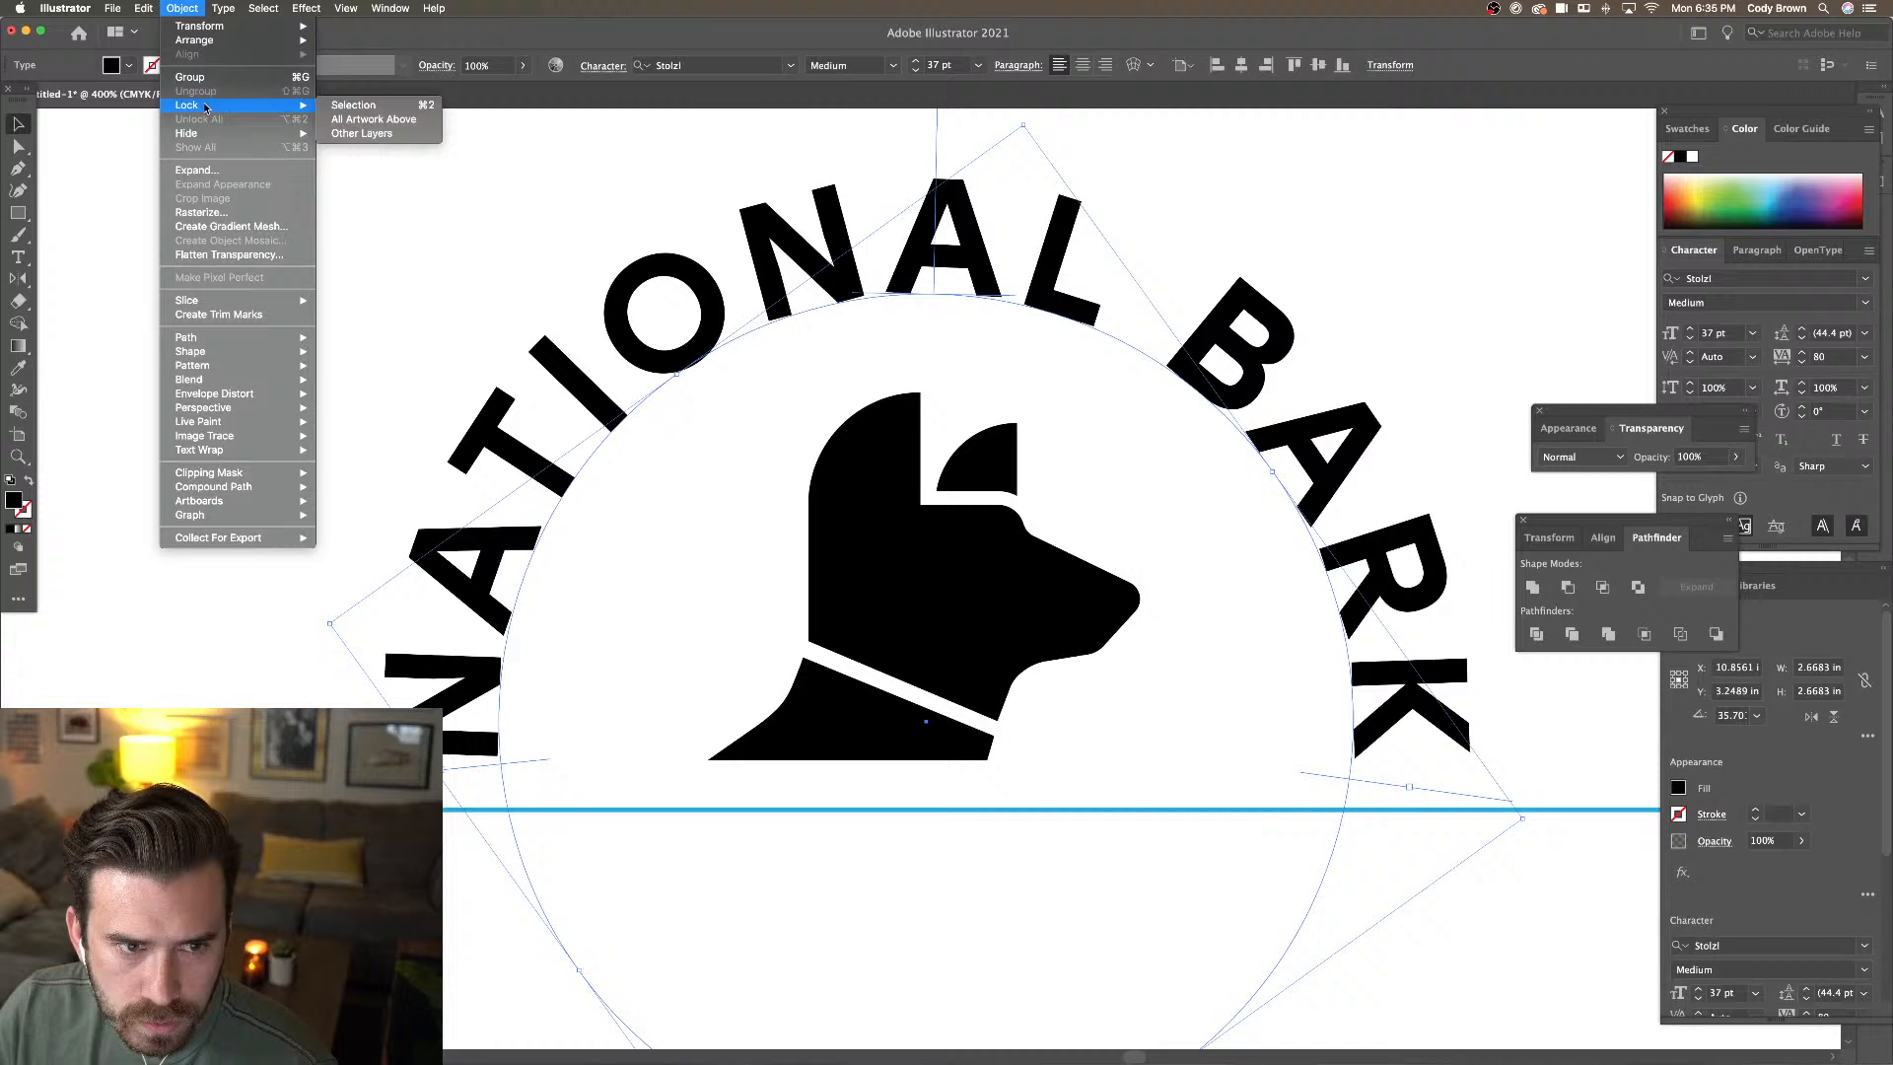
pyautogui.click(354, 105)
# Zoom in on the dog head and inspect the dog group's parts in isolation mode
pyautogui.click(996, 505)
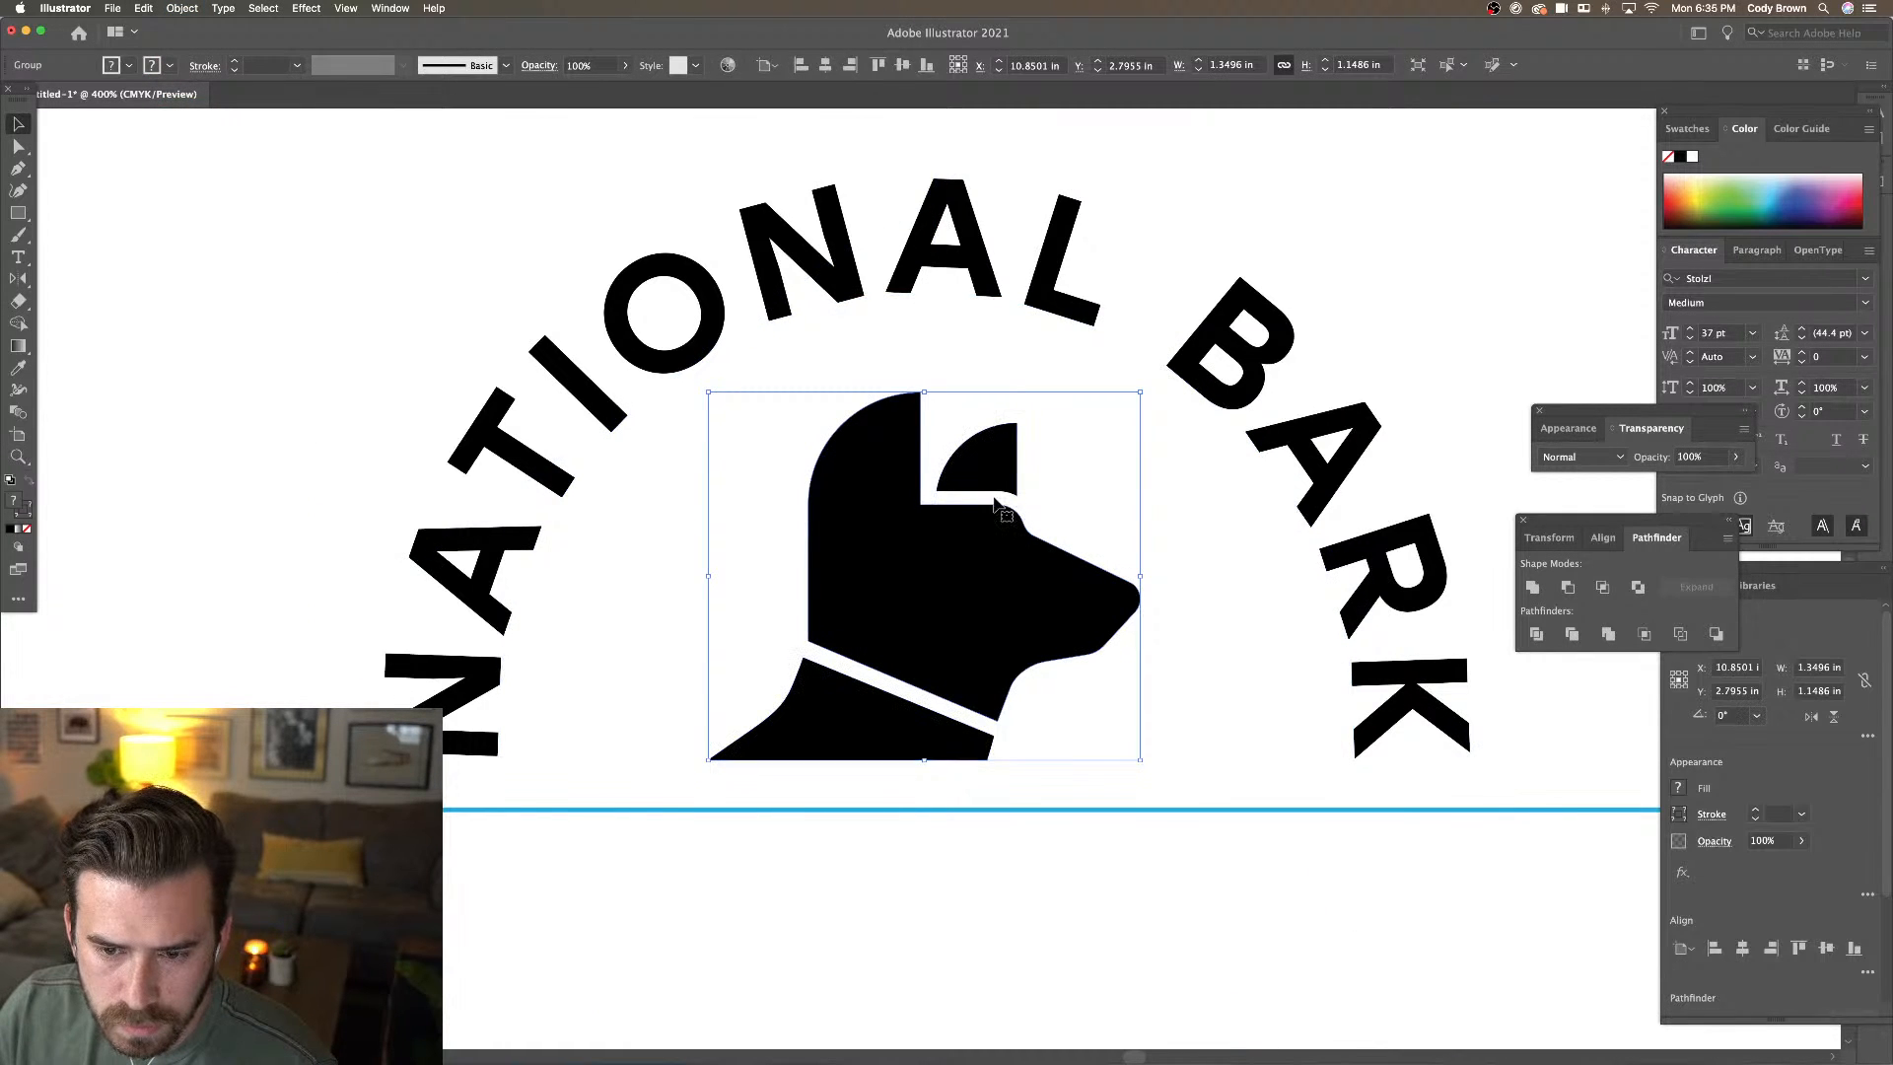
pyautogui.click(1120, 499)
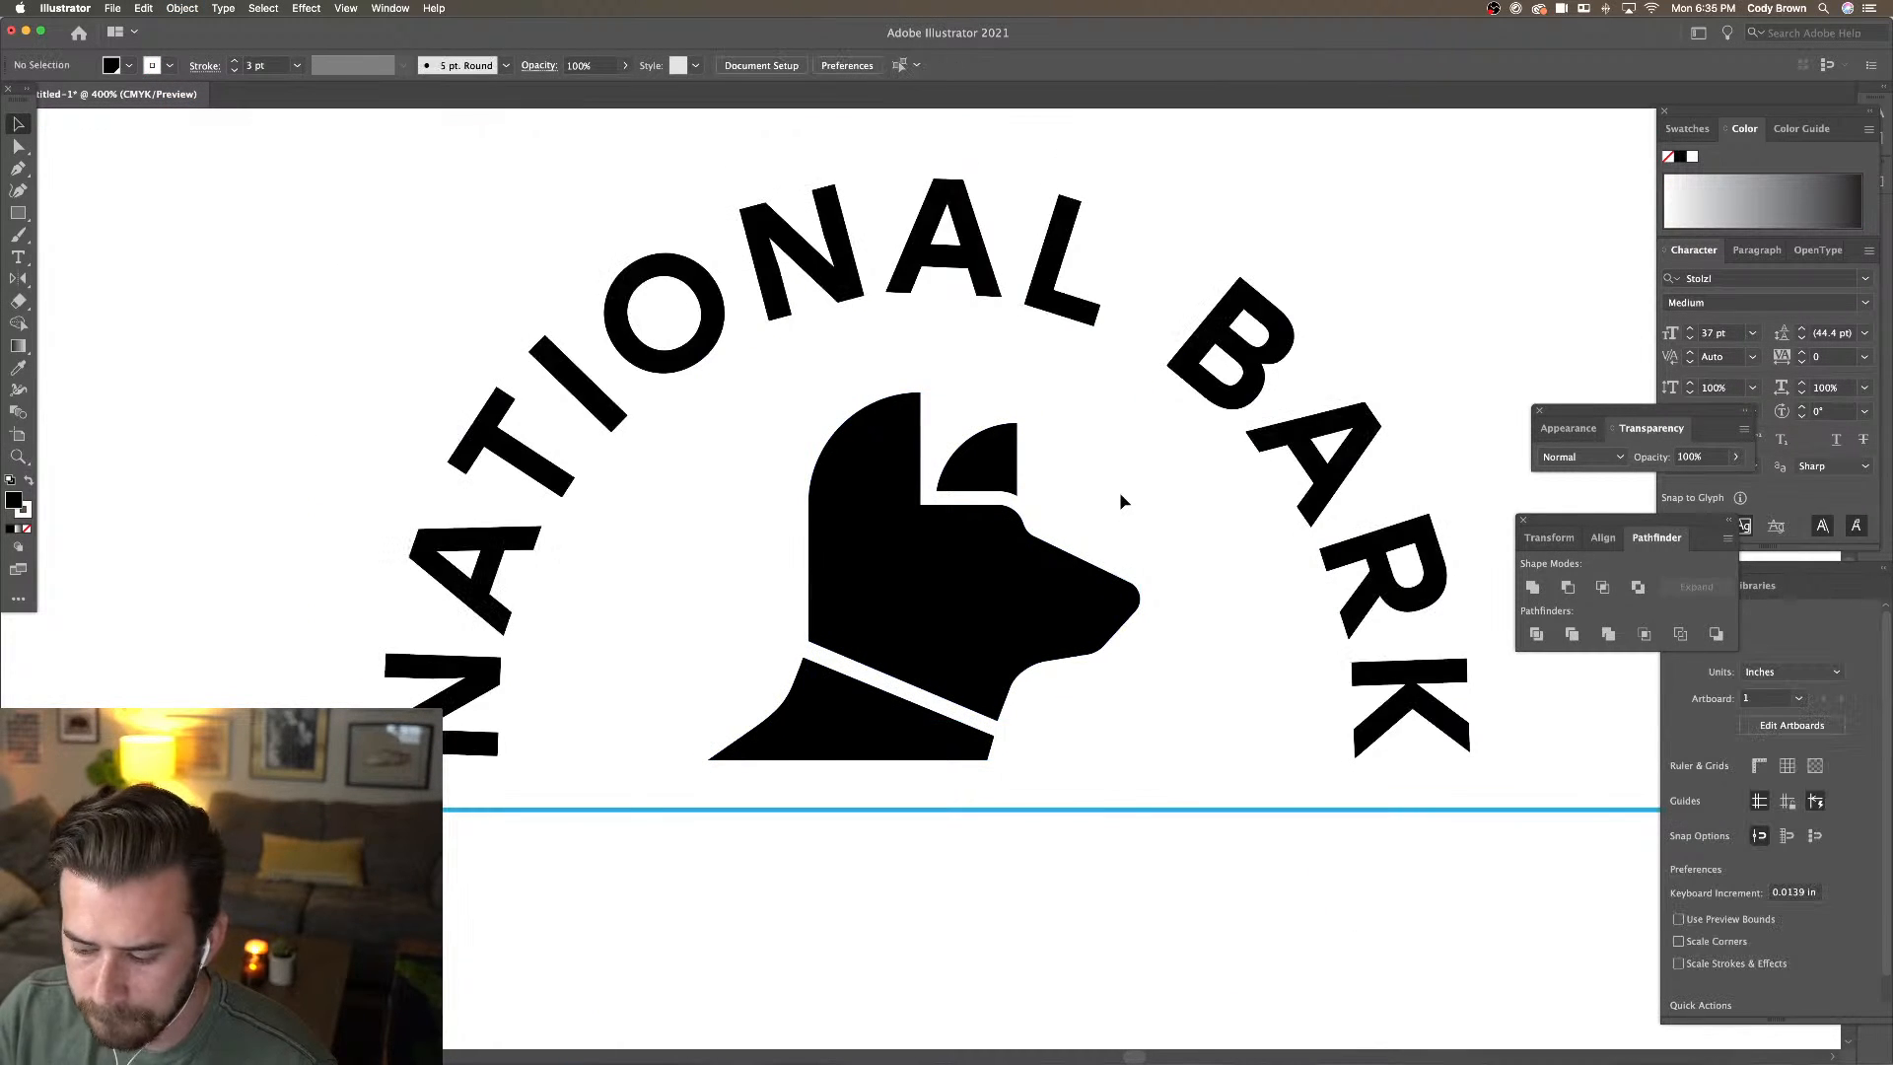
pyautogui.press('super+equal')
pyautogui.press('super+equal')
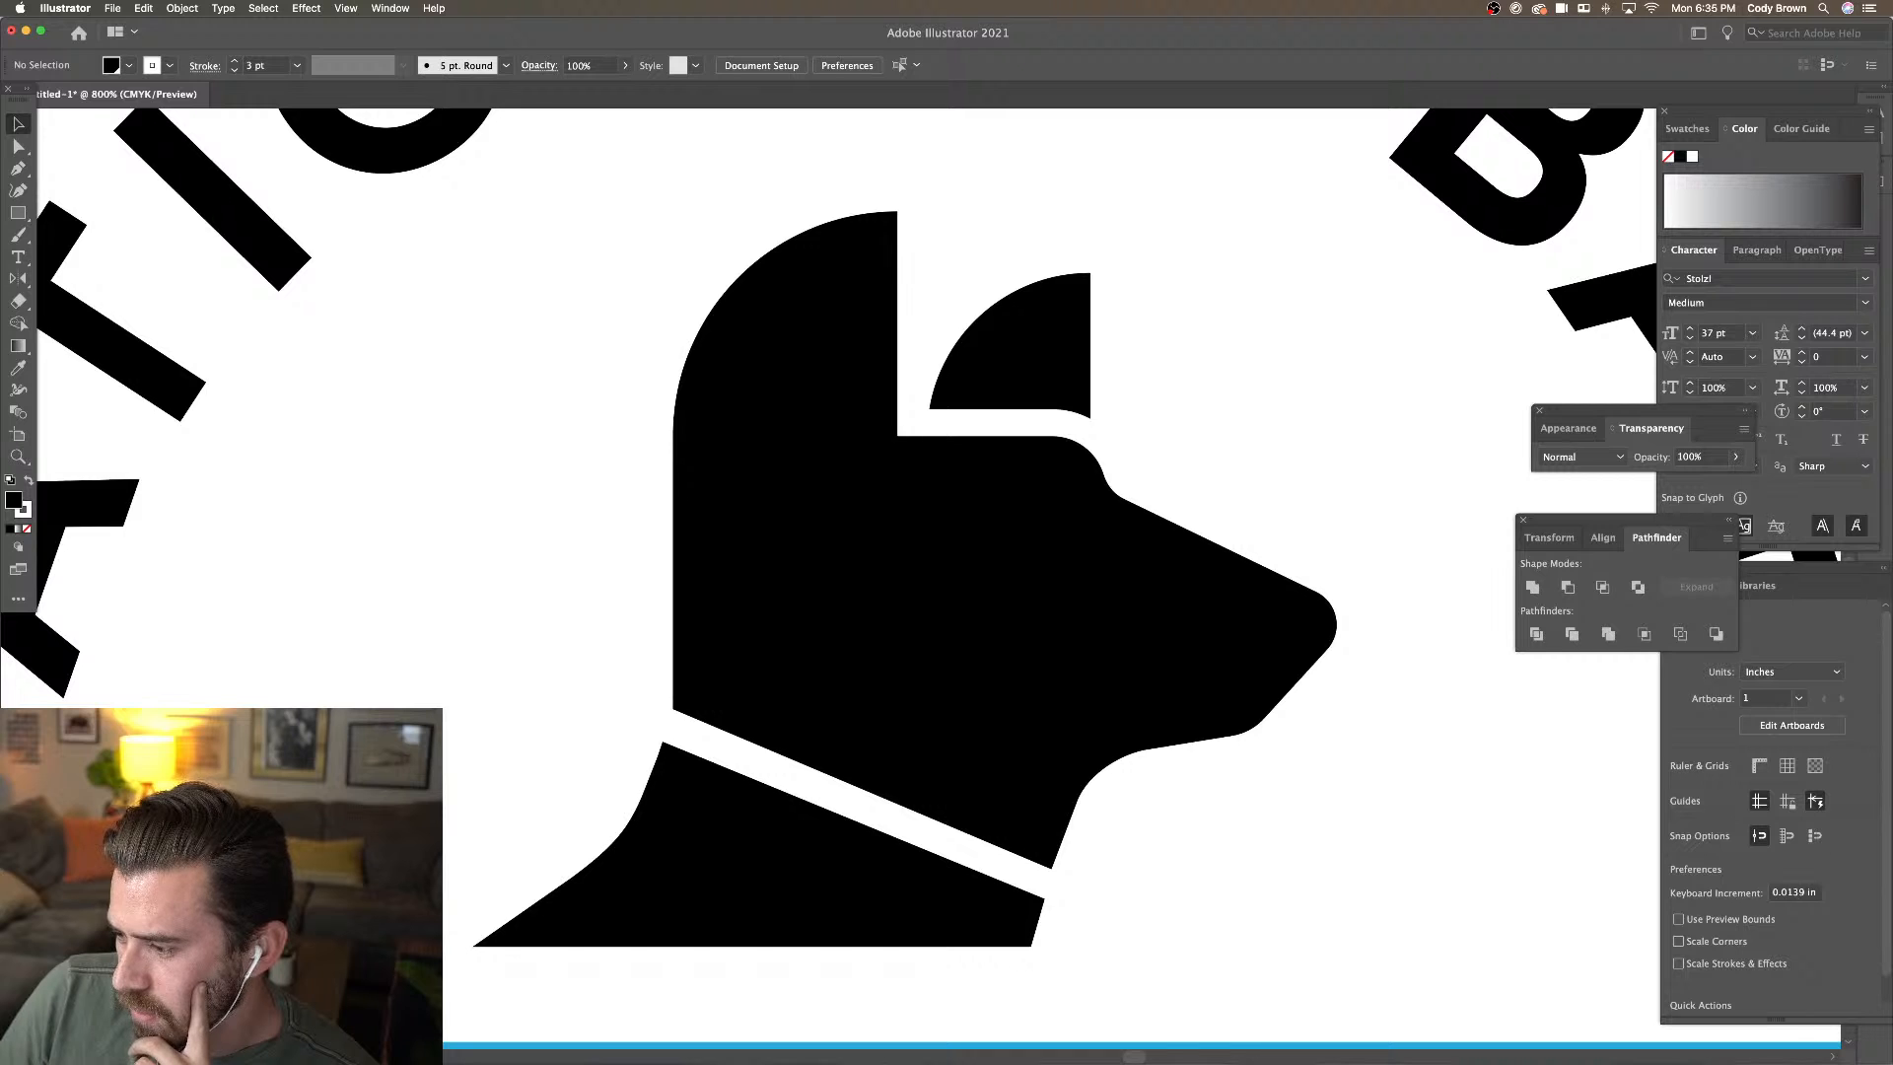
pyautogui.click(993, 393)
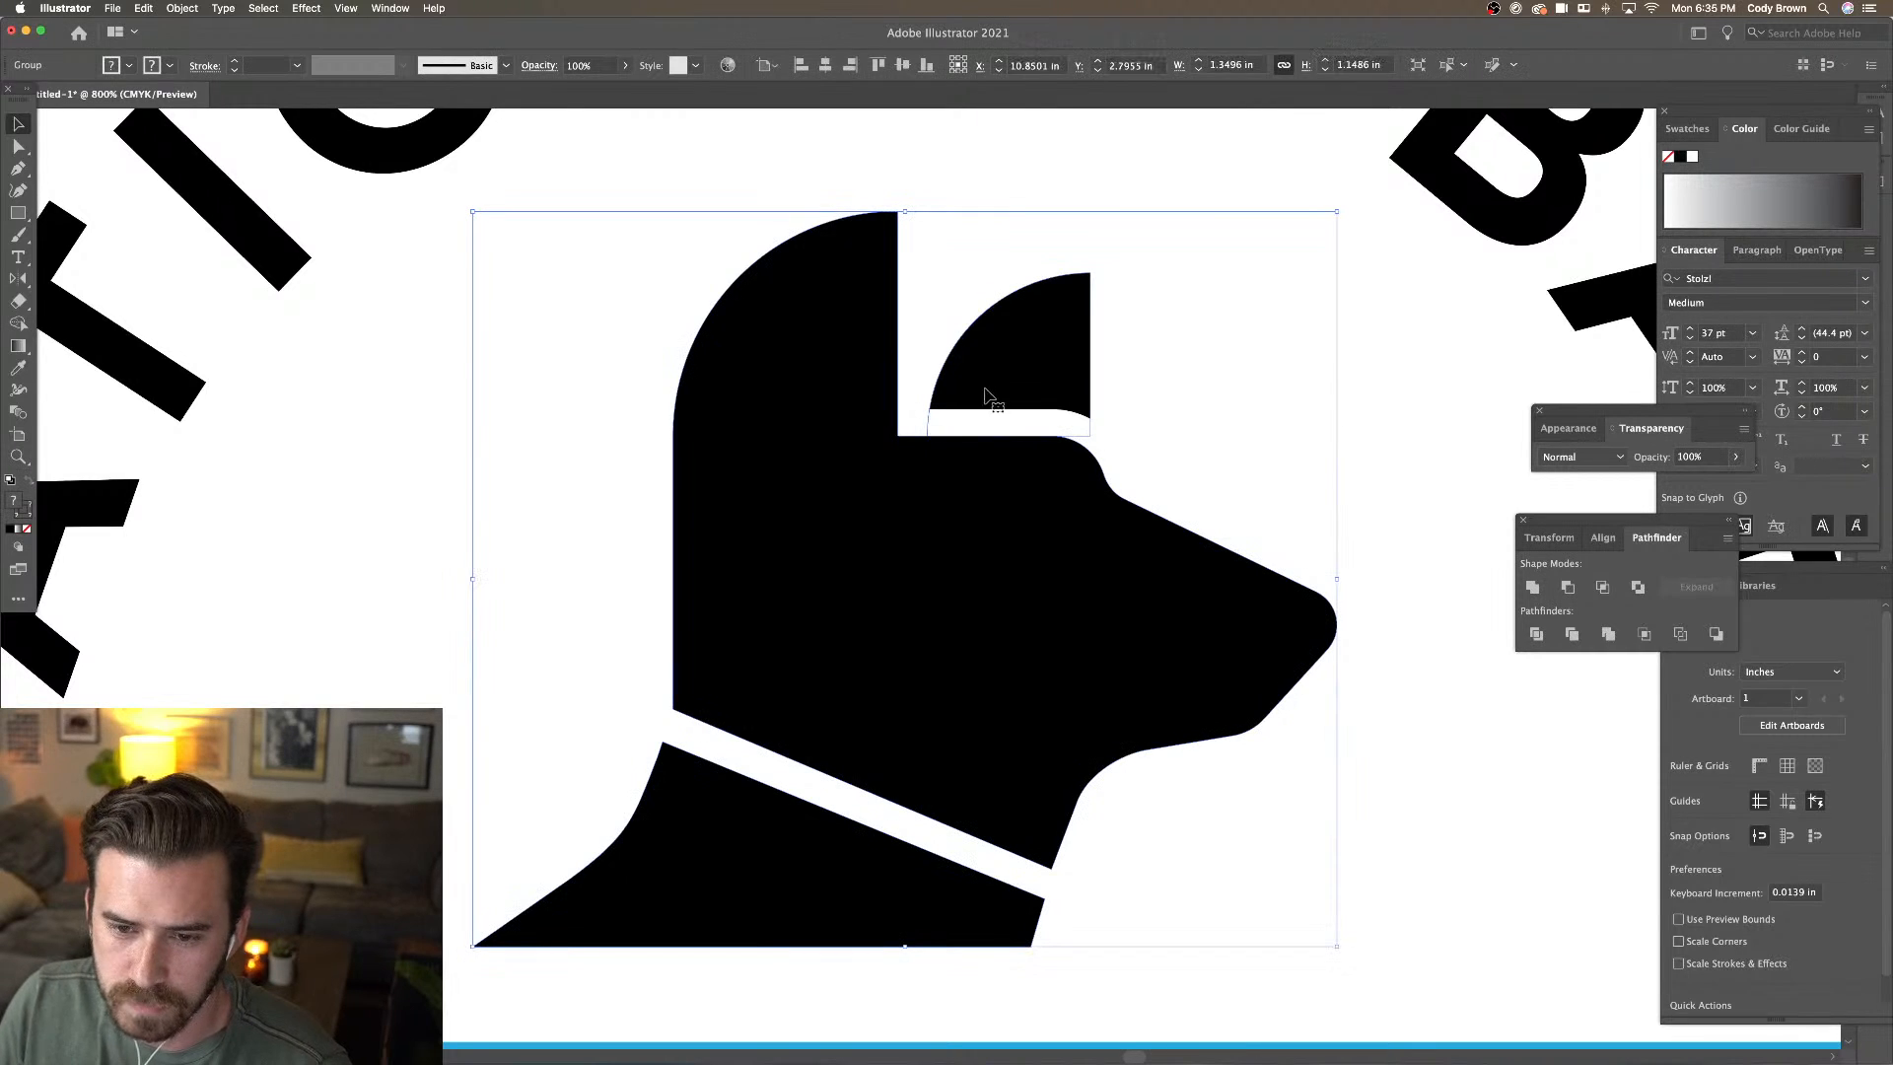
pyautogui.doubleClick(1003, 426)
pyautogui.doubleClick(1009, 428)
pyautogui.doubleClick(1299, 414)
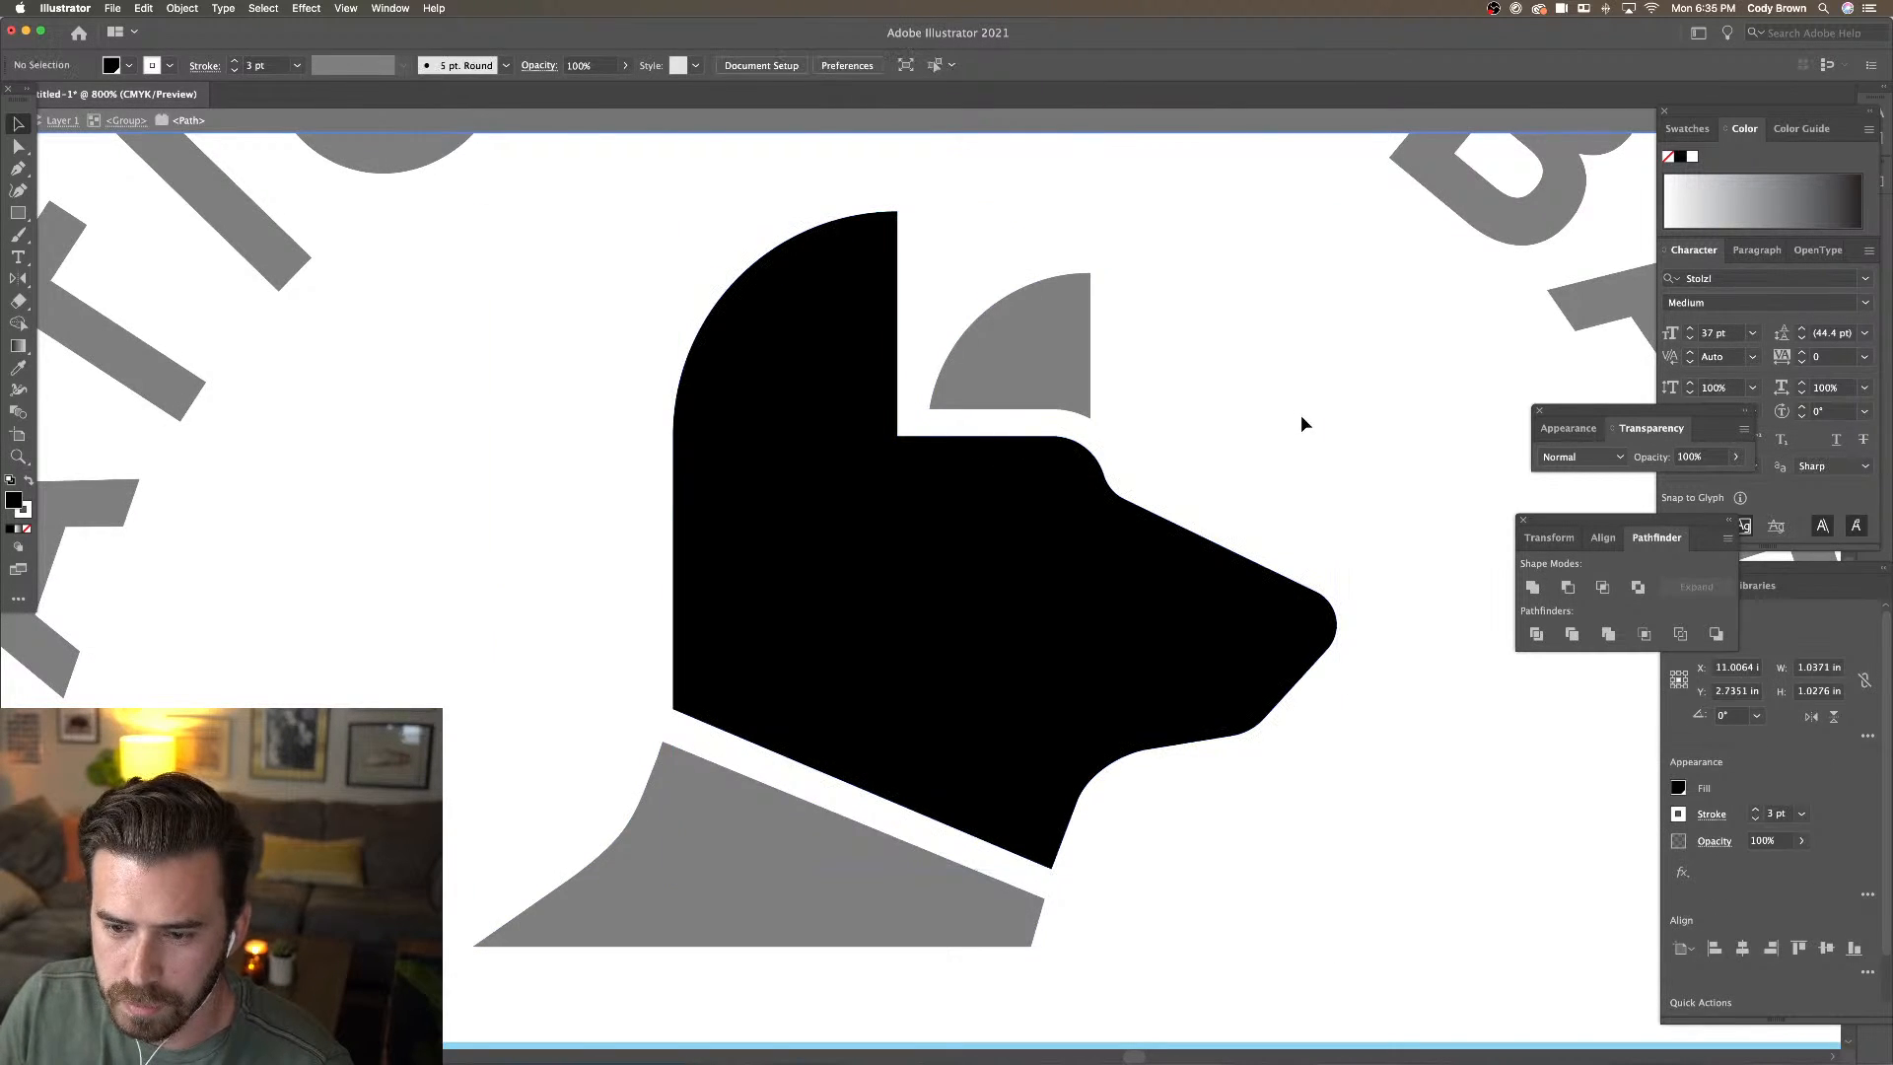
pyautogui.click(1024, 377)
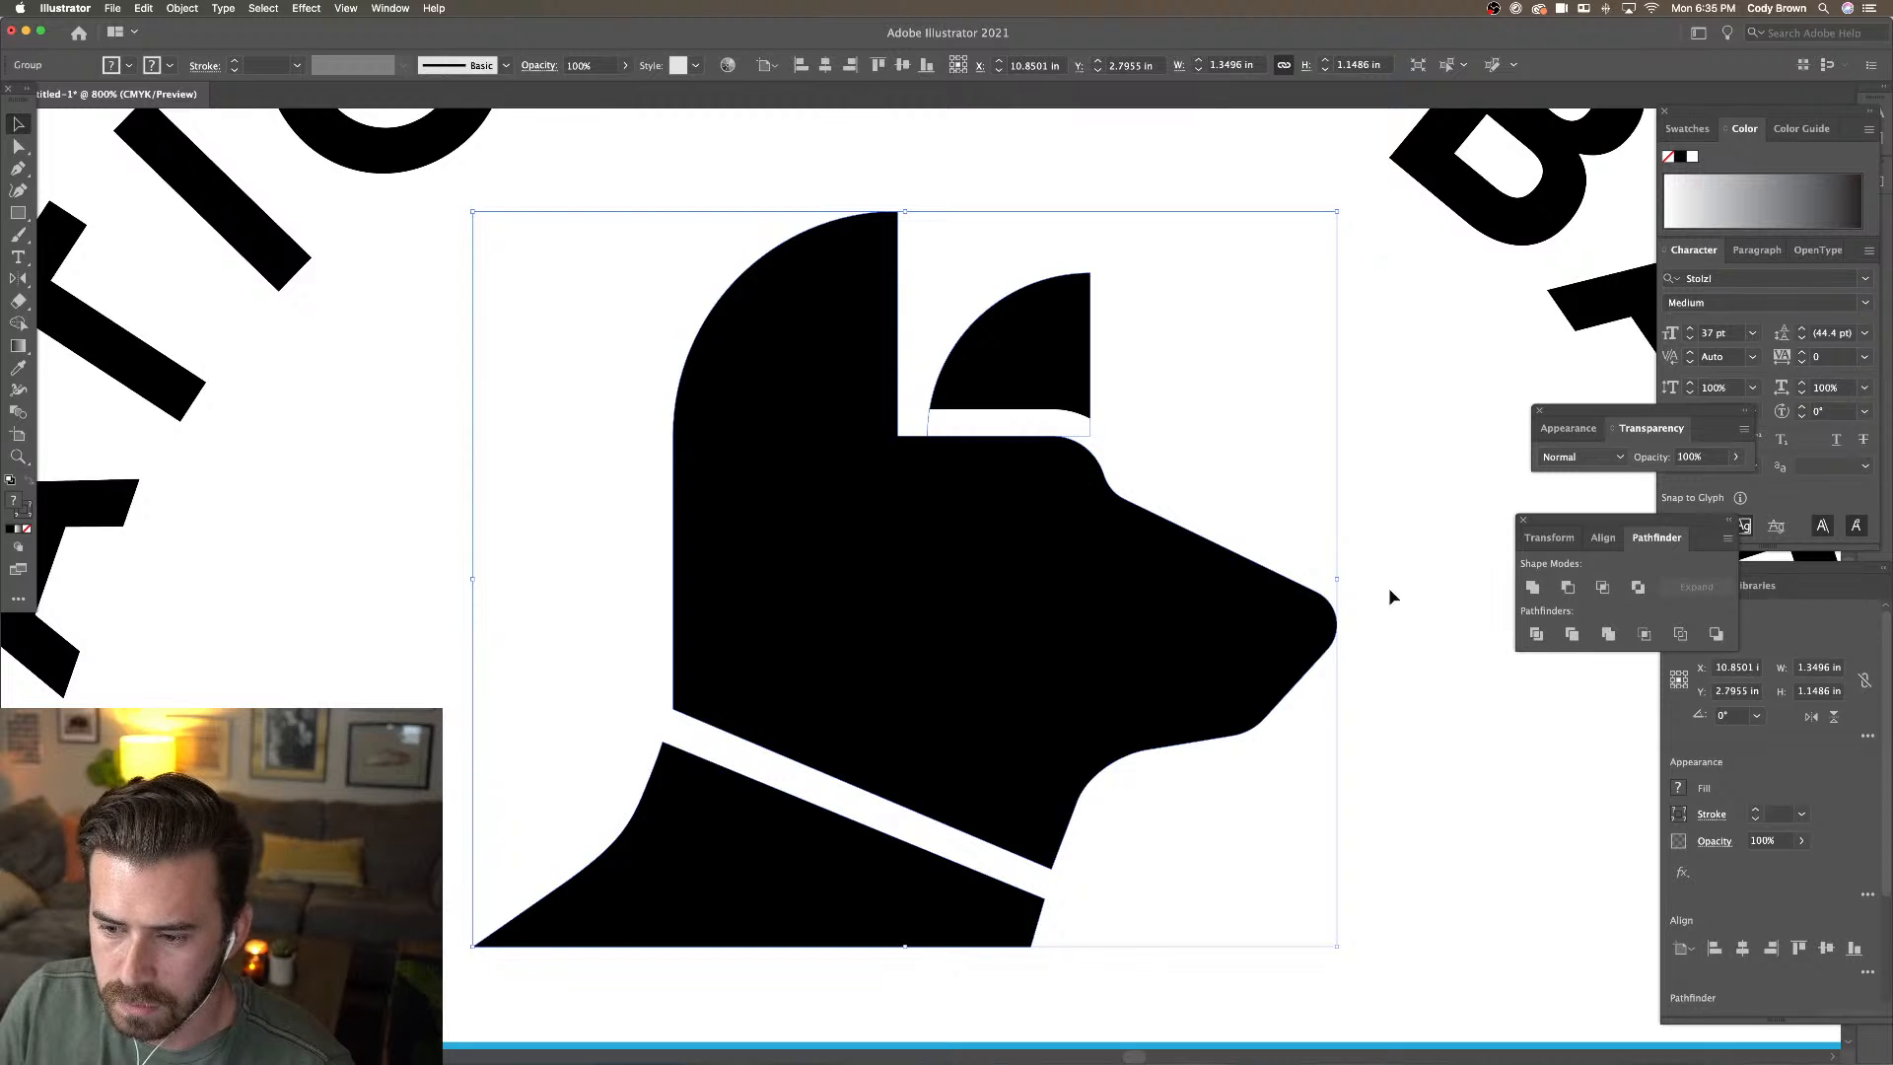
pyautogui.doubleClick(1033, 422)
pyautogui.press('super+minus')
pyautogui.press('super+minus')
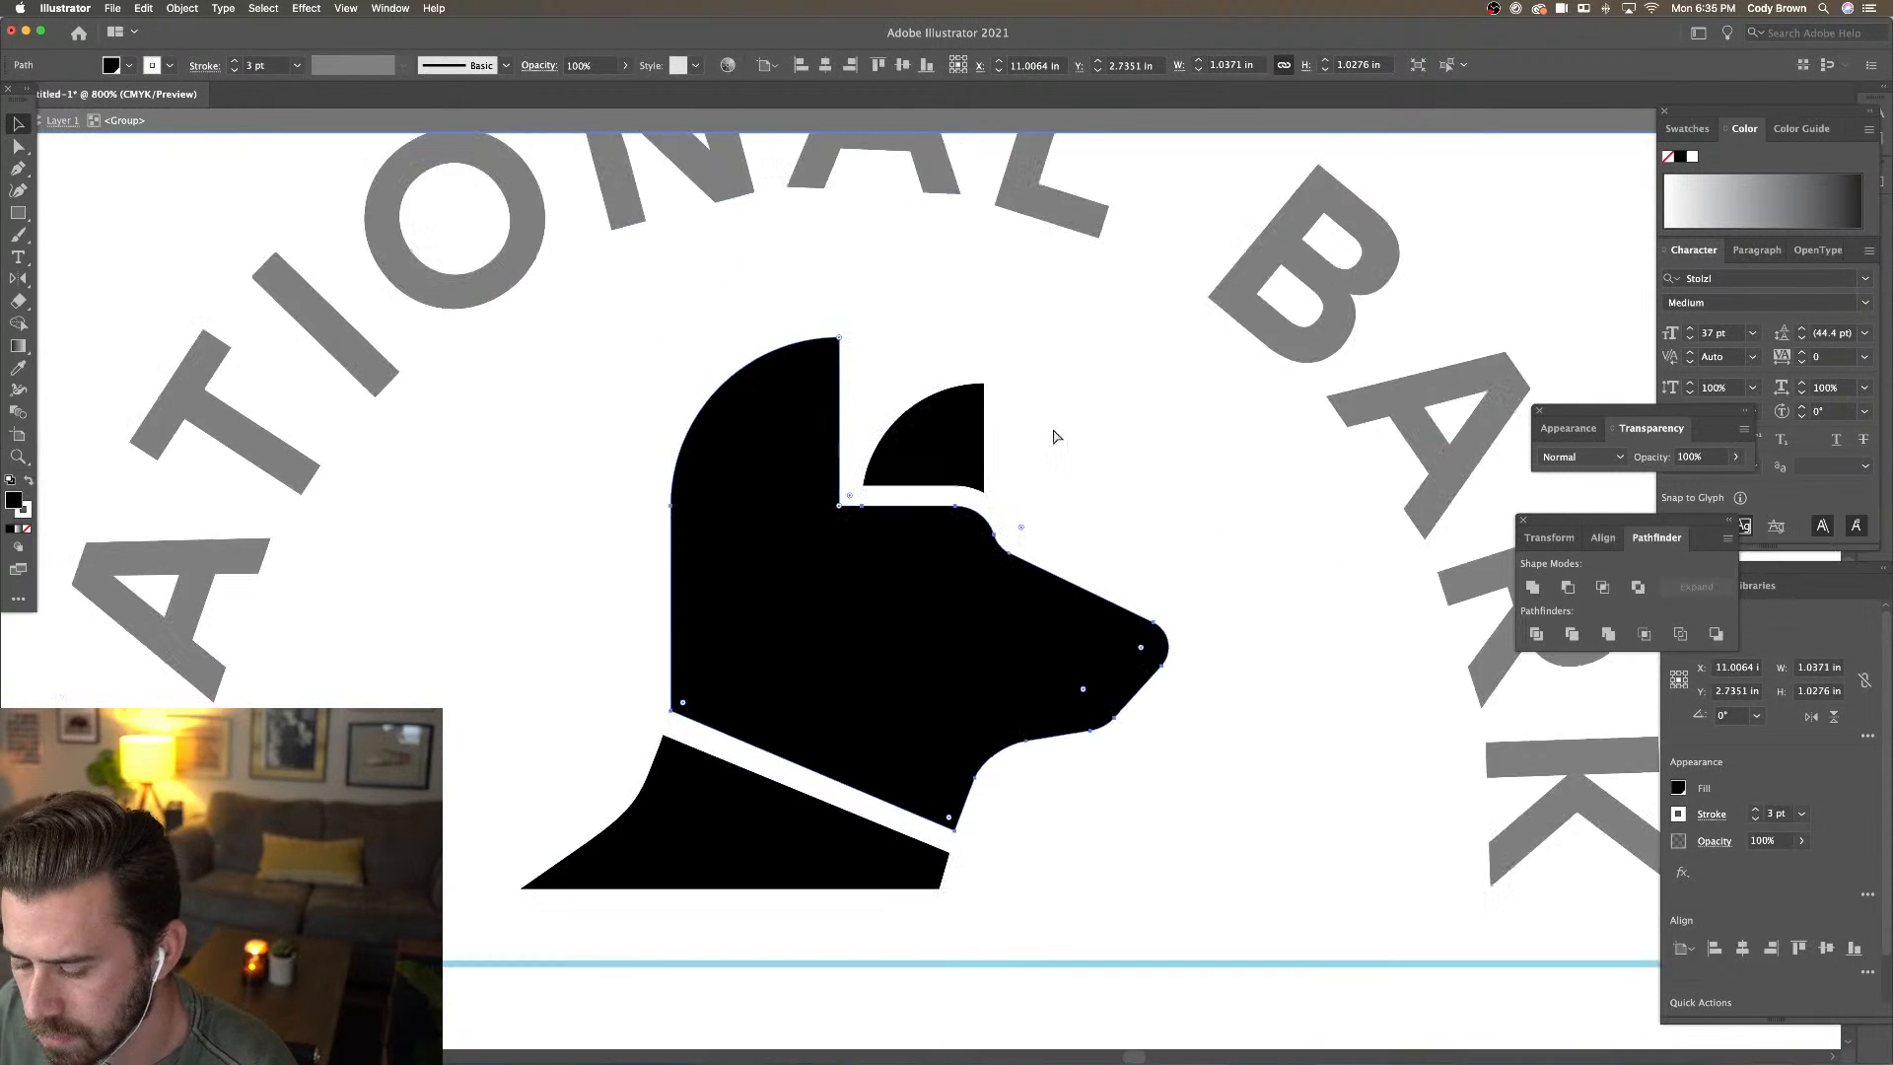
pyautogui.doubleClick(1124, 476)
# Ungroup the dog shapes with Object > Ungroup
pyautogui.click(952, 481)
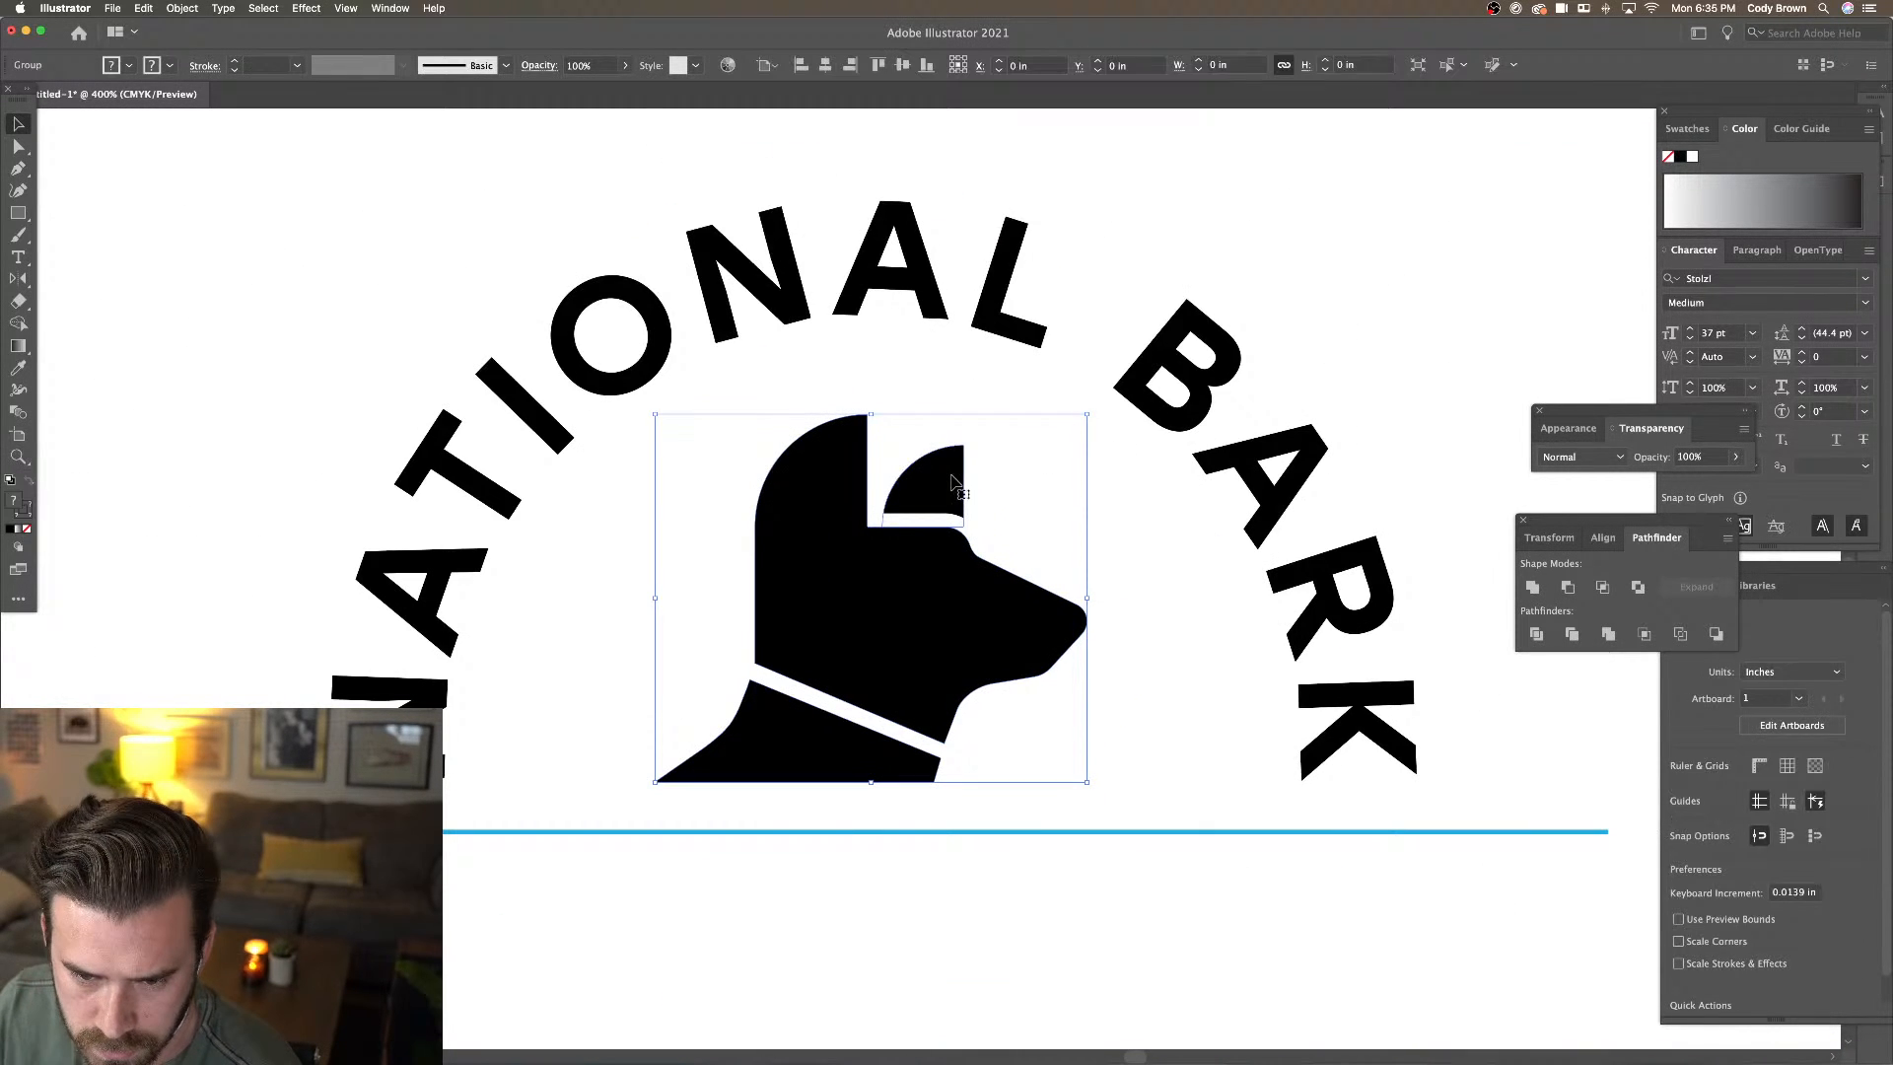
pyautogui.click(183, 8)
pyautogui.click(212, 91)
# Expand the head's 3 pt white stroke into outline shapes with Object > Expand Appearance
pyautogui.click(1062, 420)
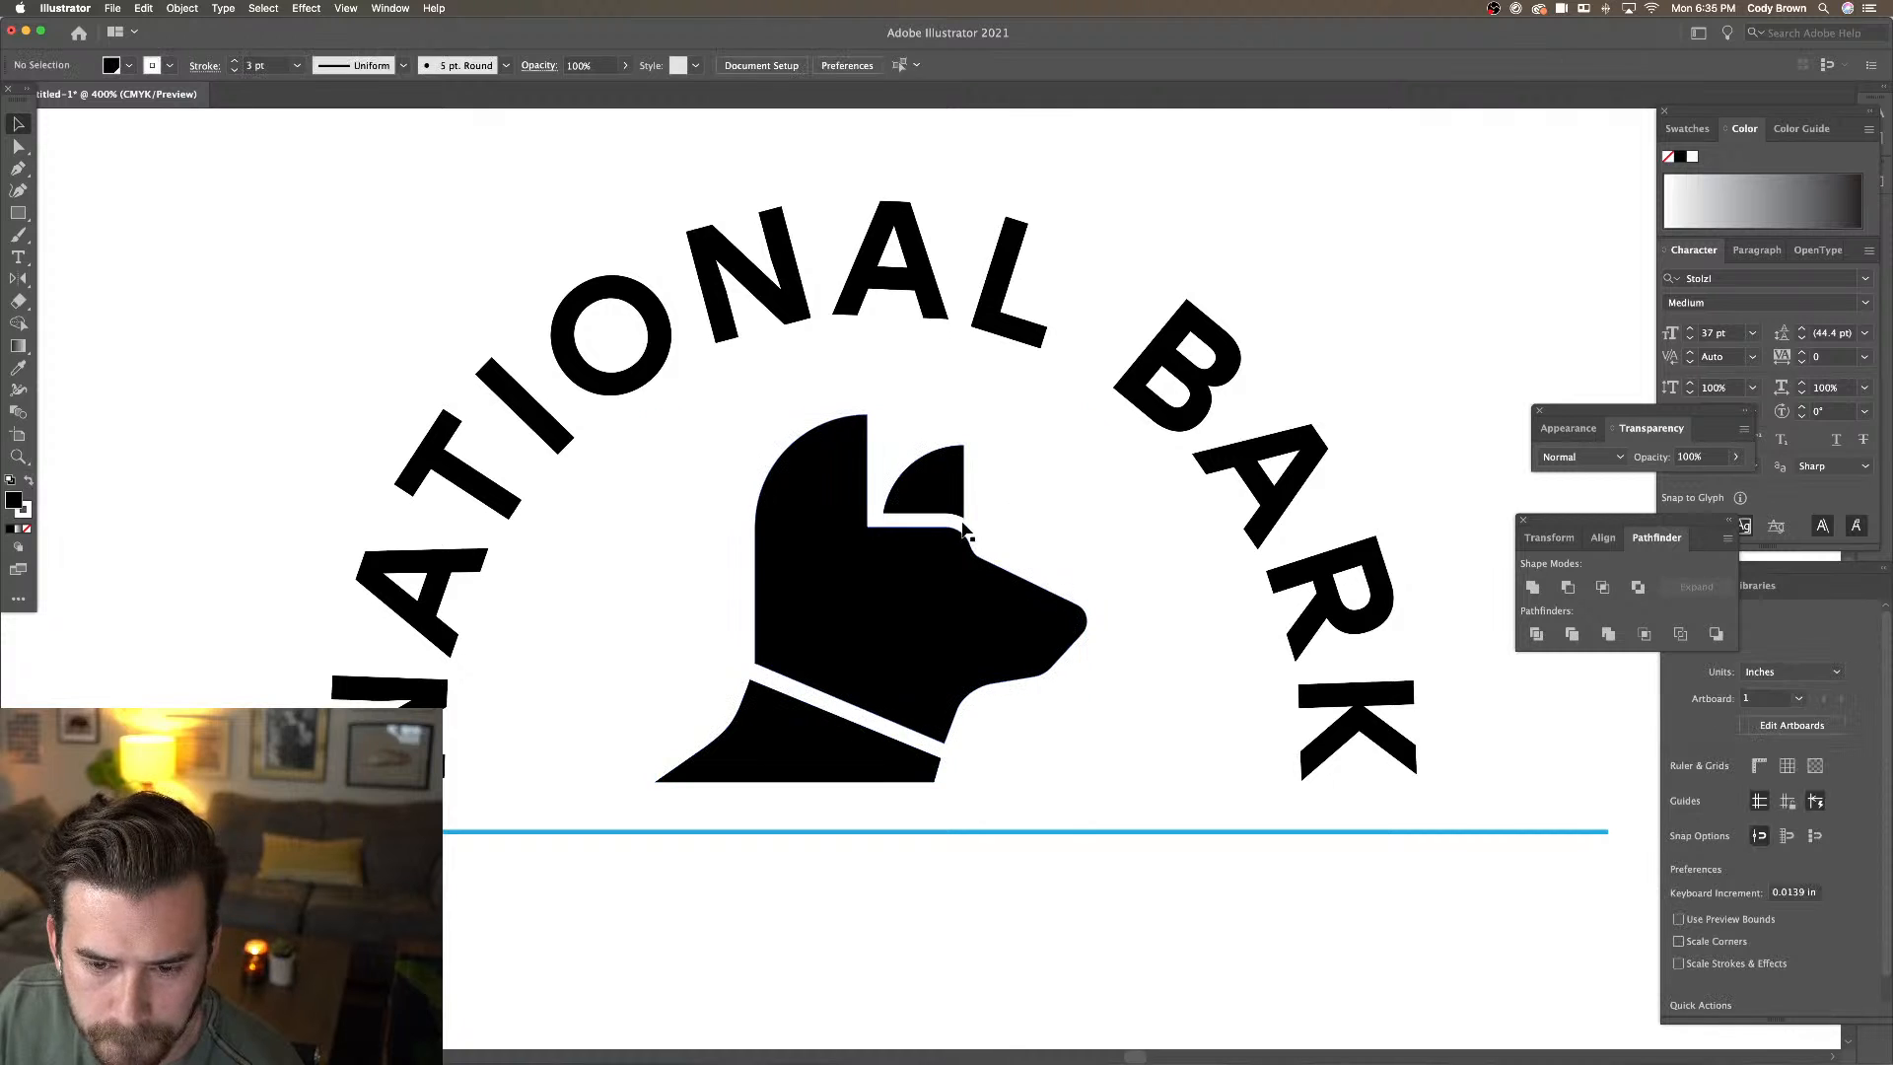
pyautogui.click(961, 534)
pyautogui.moveTo(884, 550); pyautogui.dragTo(925, 567)
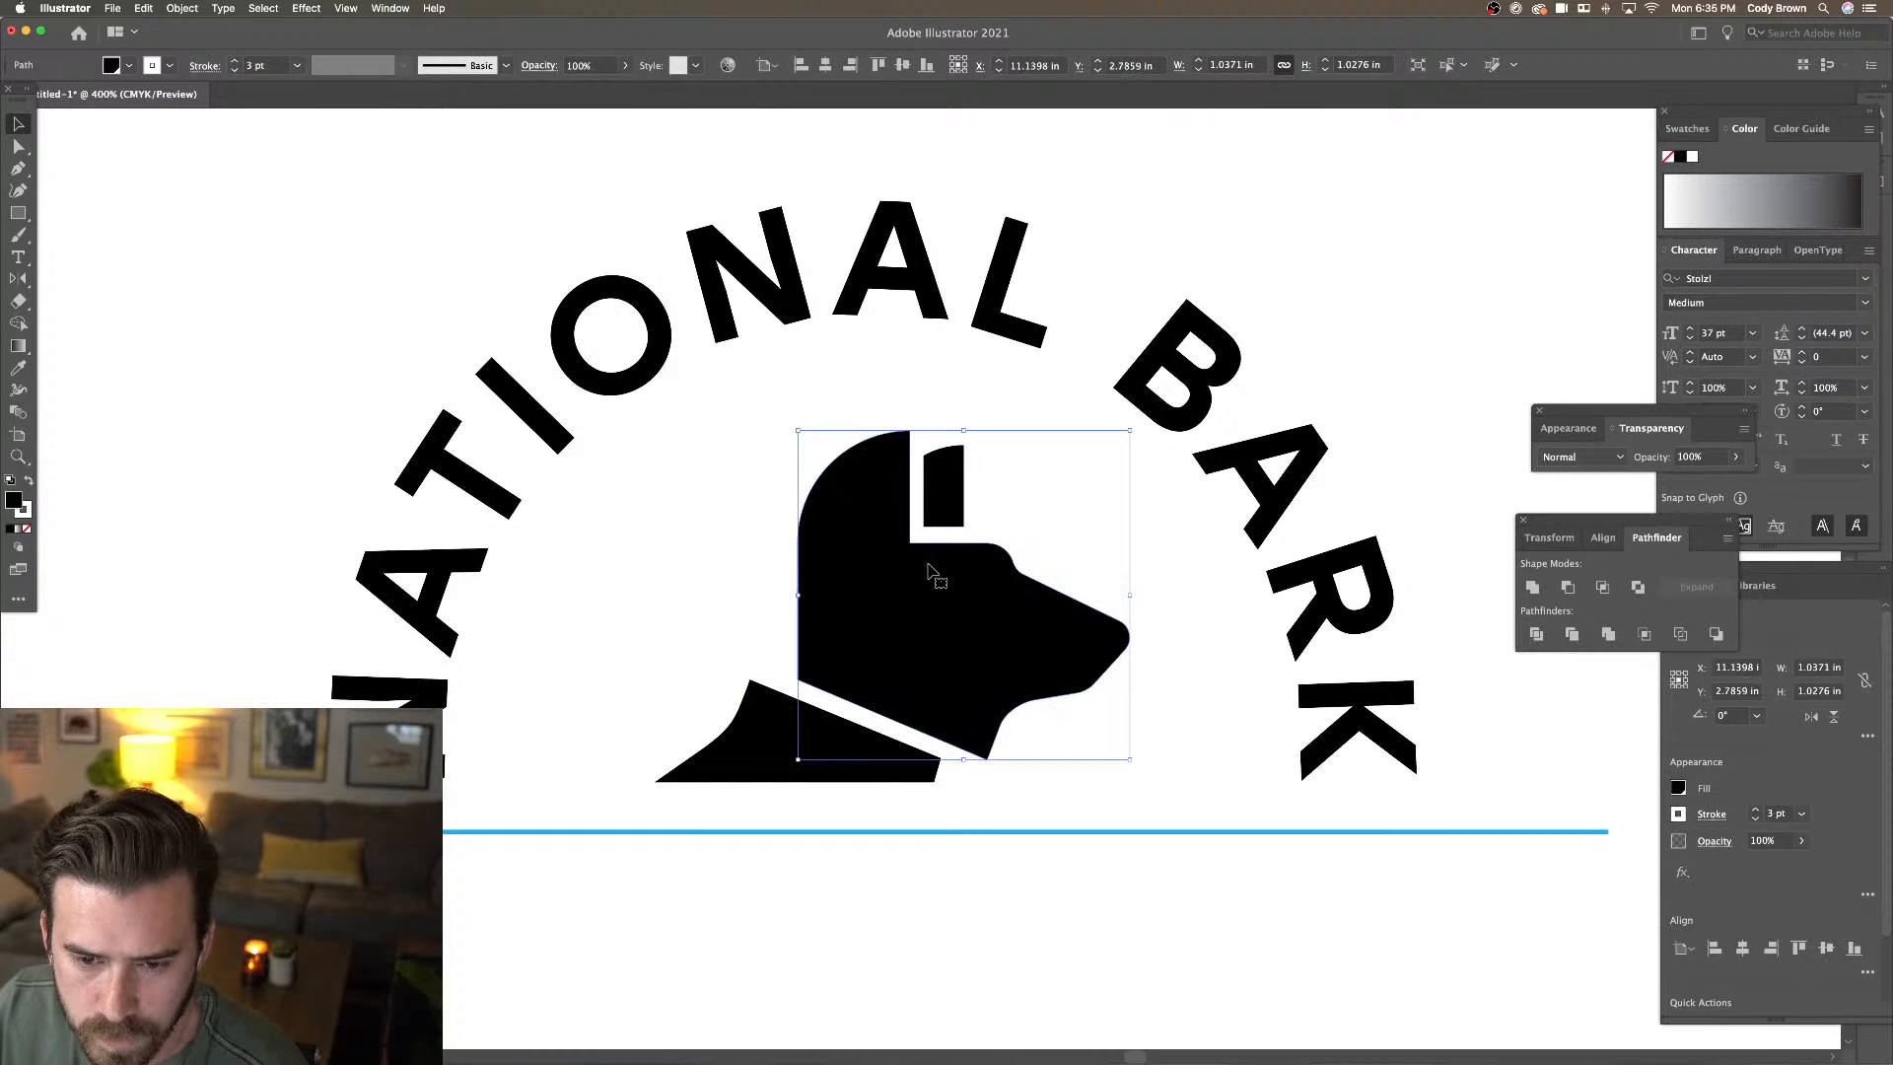
pyautogui.press('super+z')
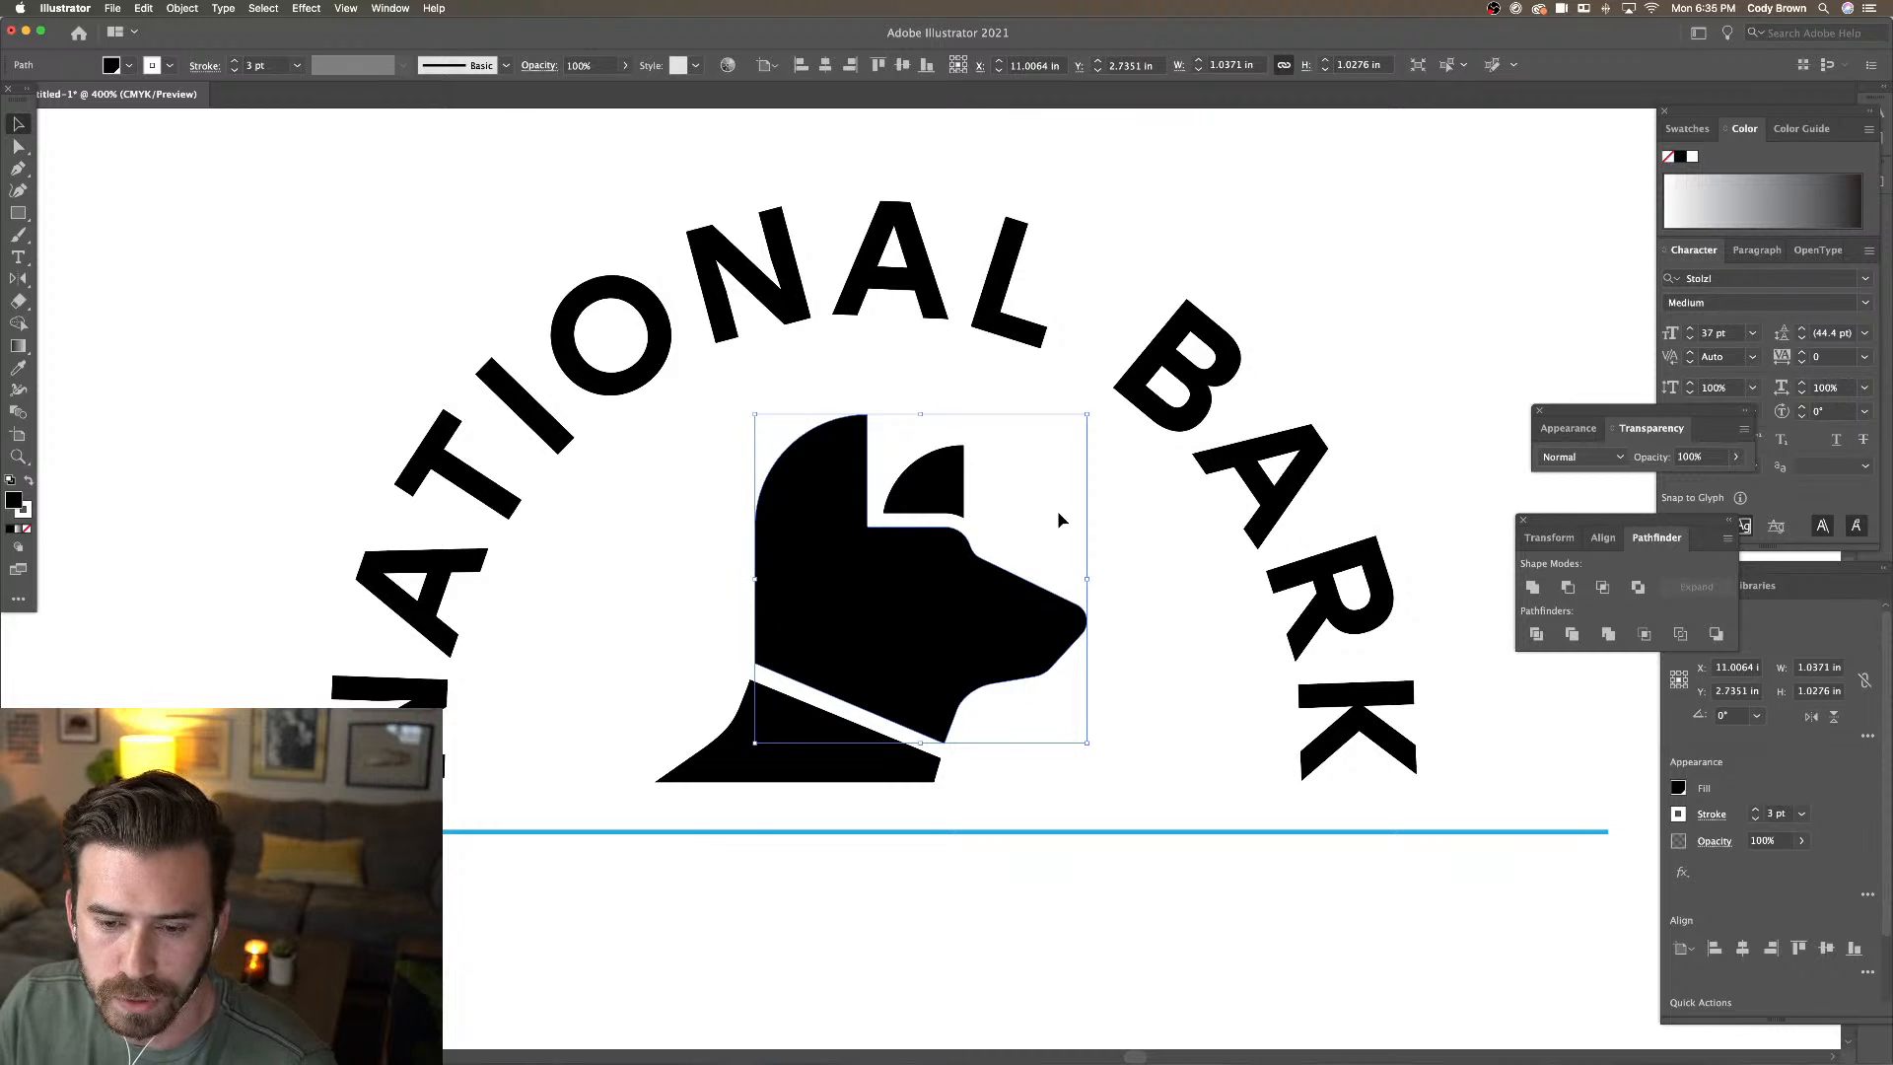
pyautogui.click(176, 8)
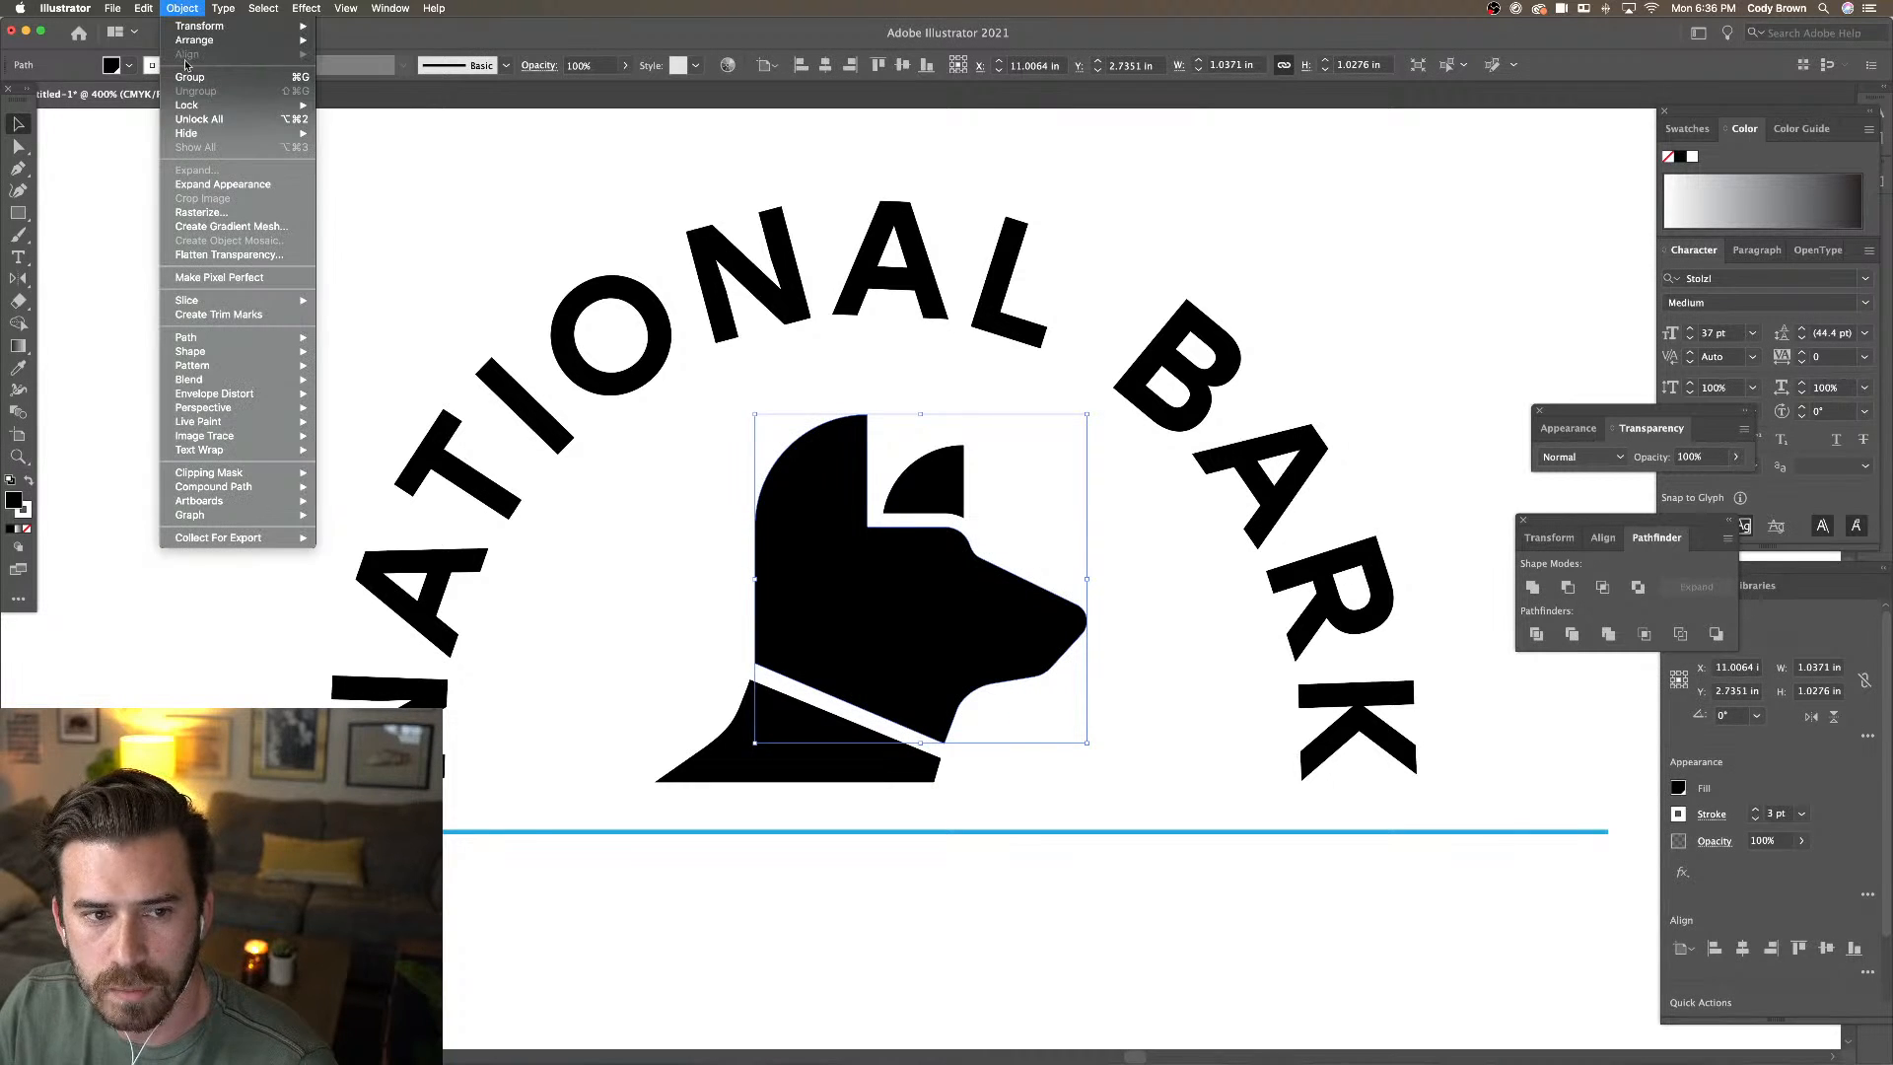
pyautogui.click(229, 185)
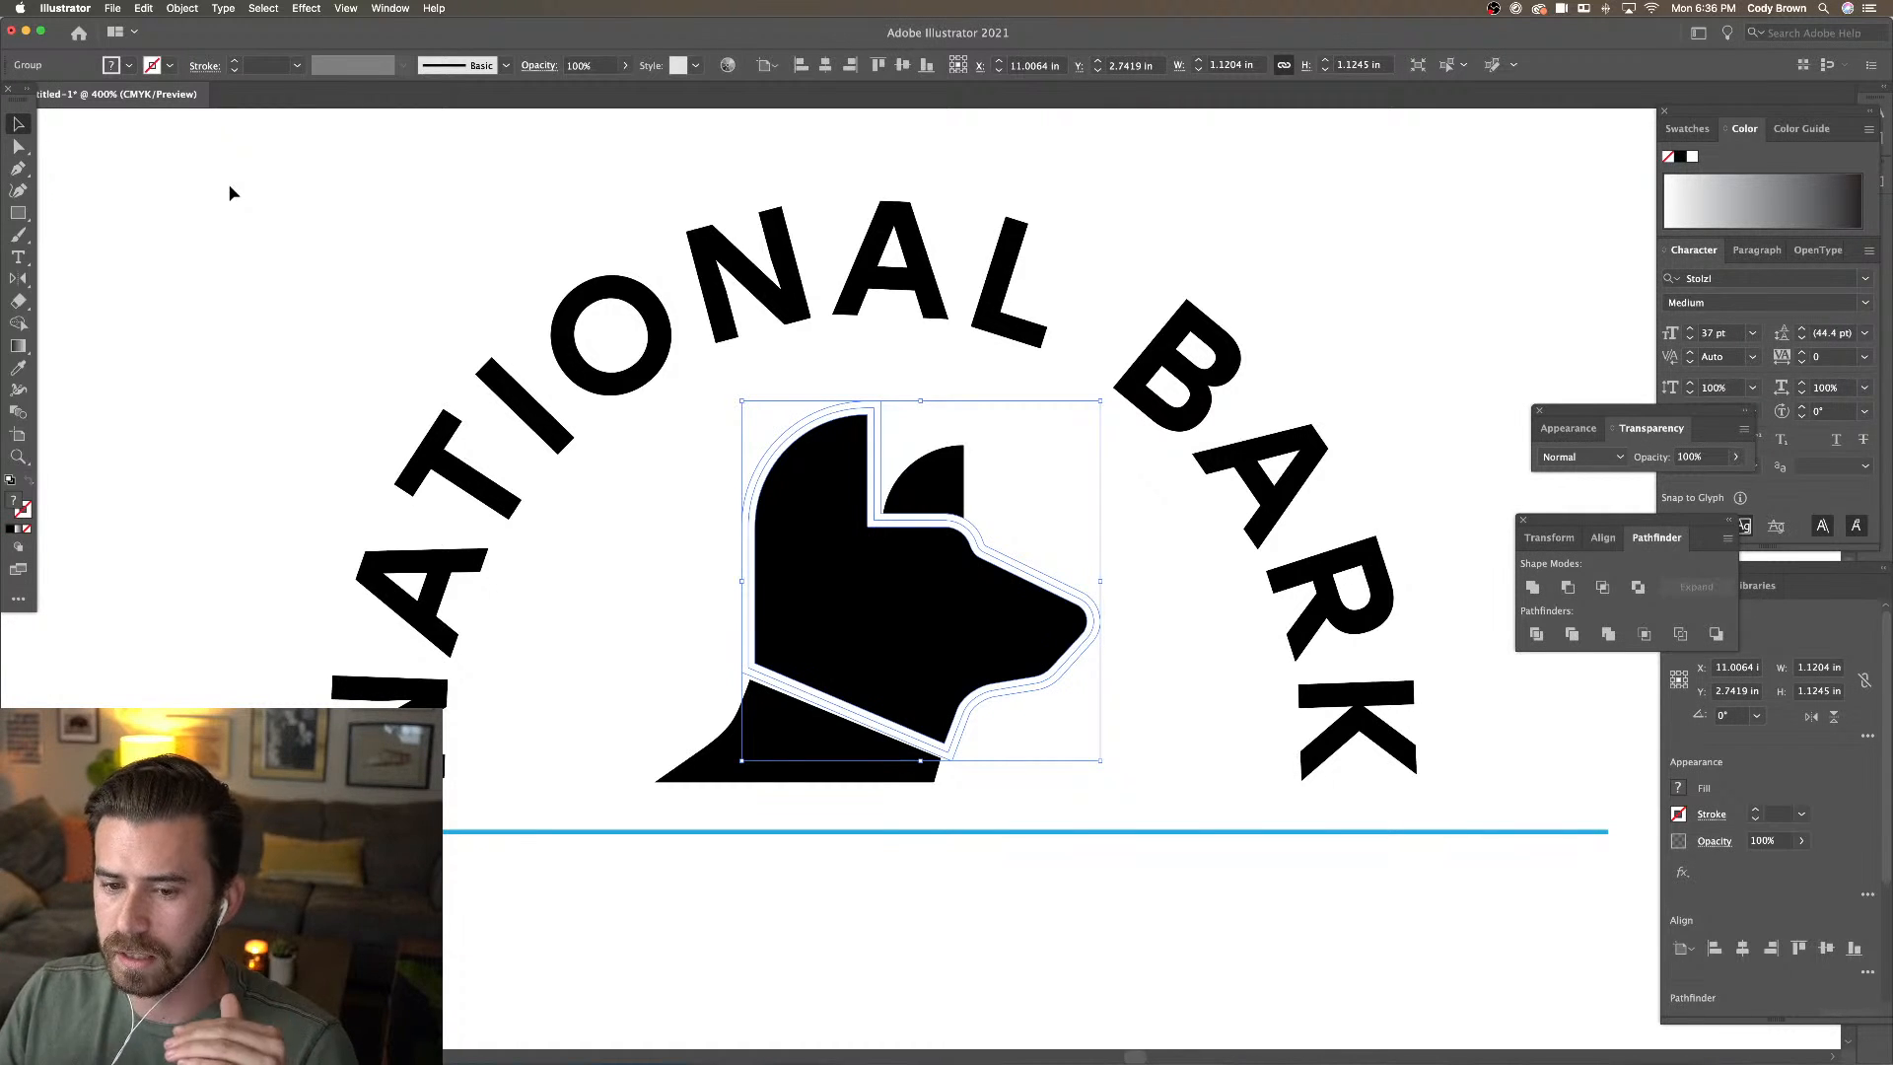
# Select the ear and the expanded head and apply Pathfinder Divide
pyautogui.click(980, 424)
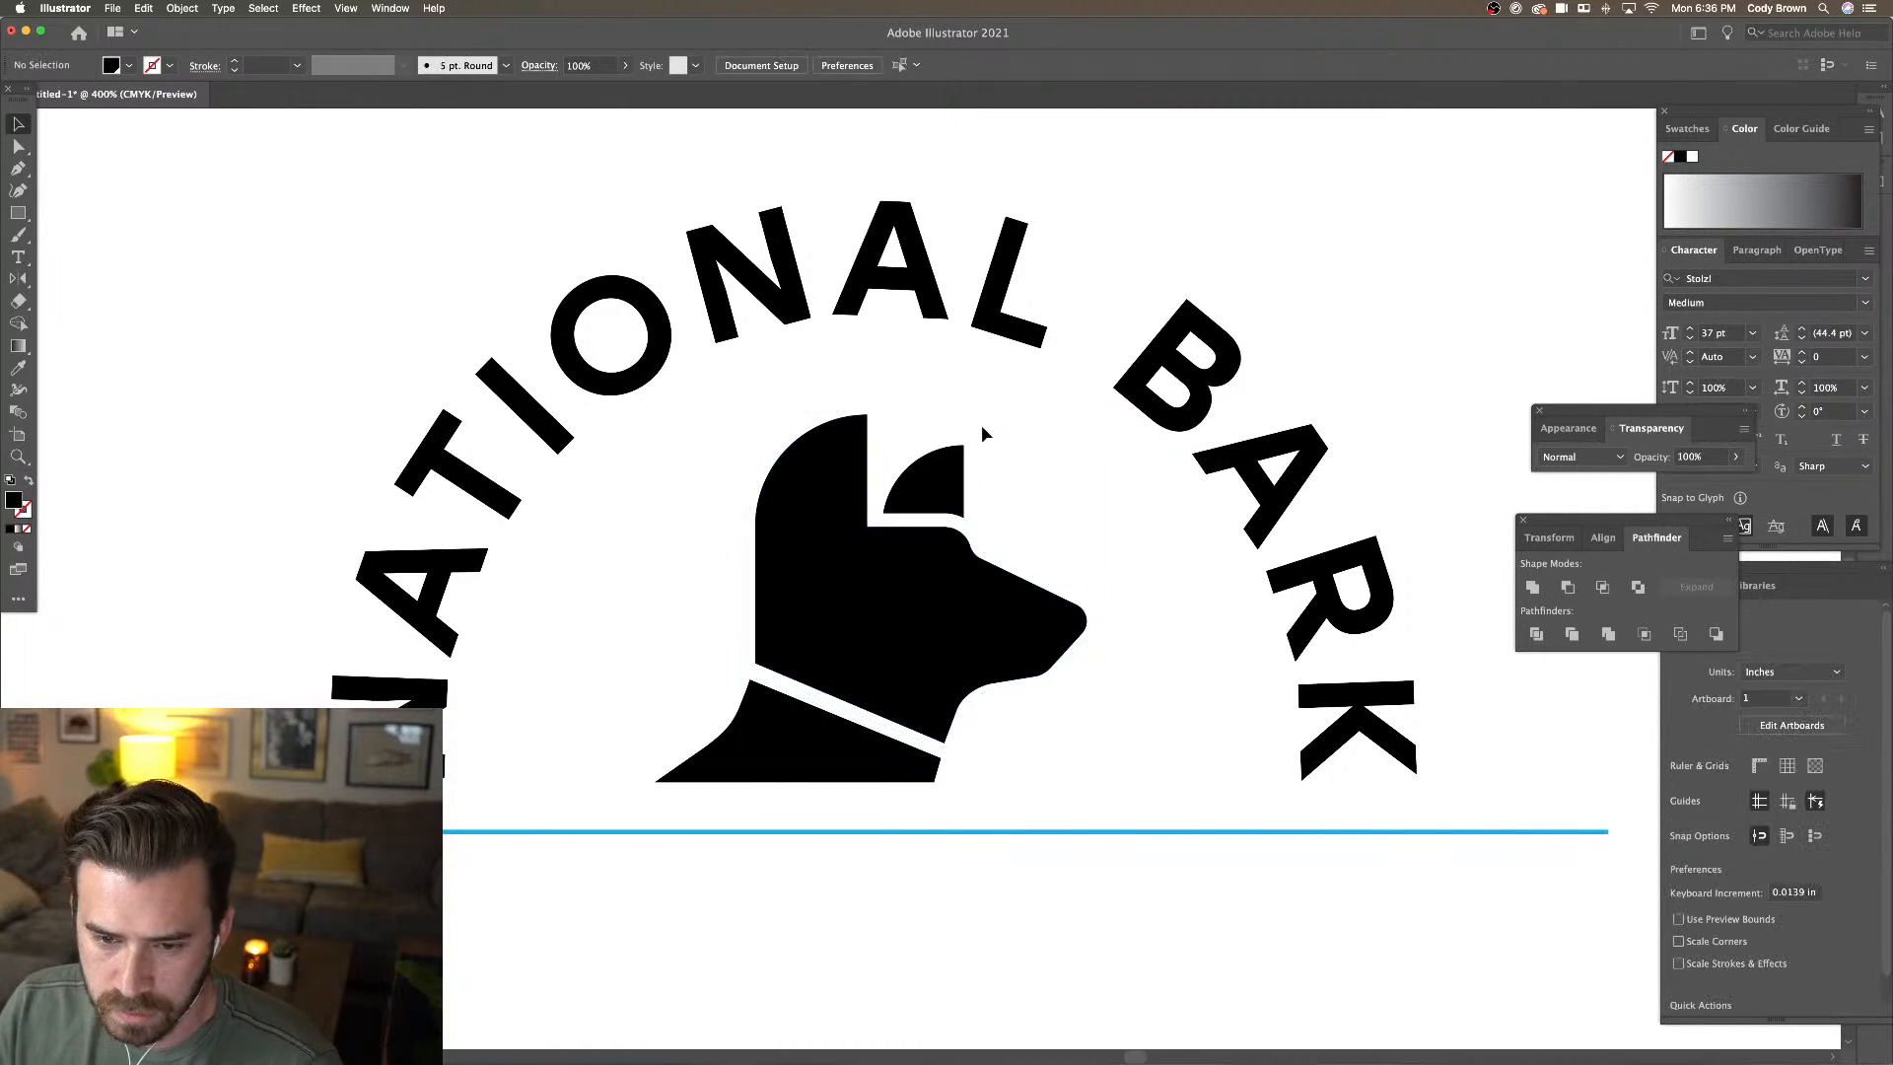
pyautogui.click(937, 484)
pyautogui.keyDown('shift'); pyautogui.click(871, 580); pyautogui.keyUp('shift')
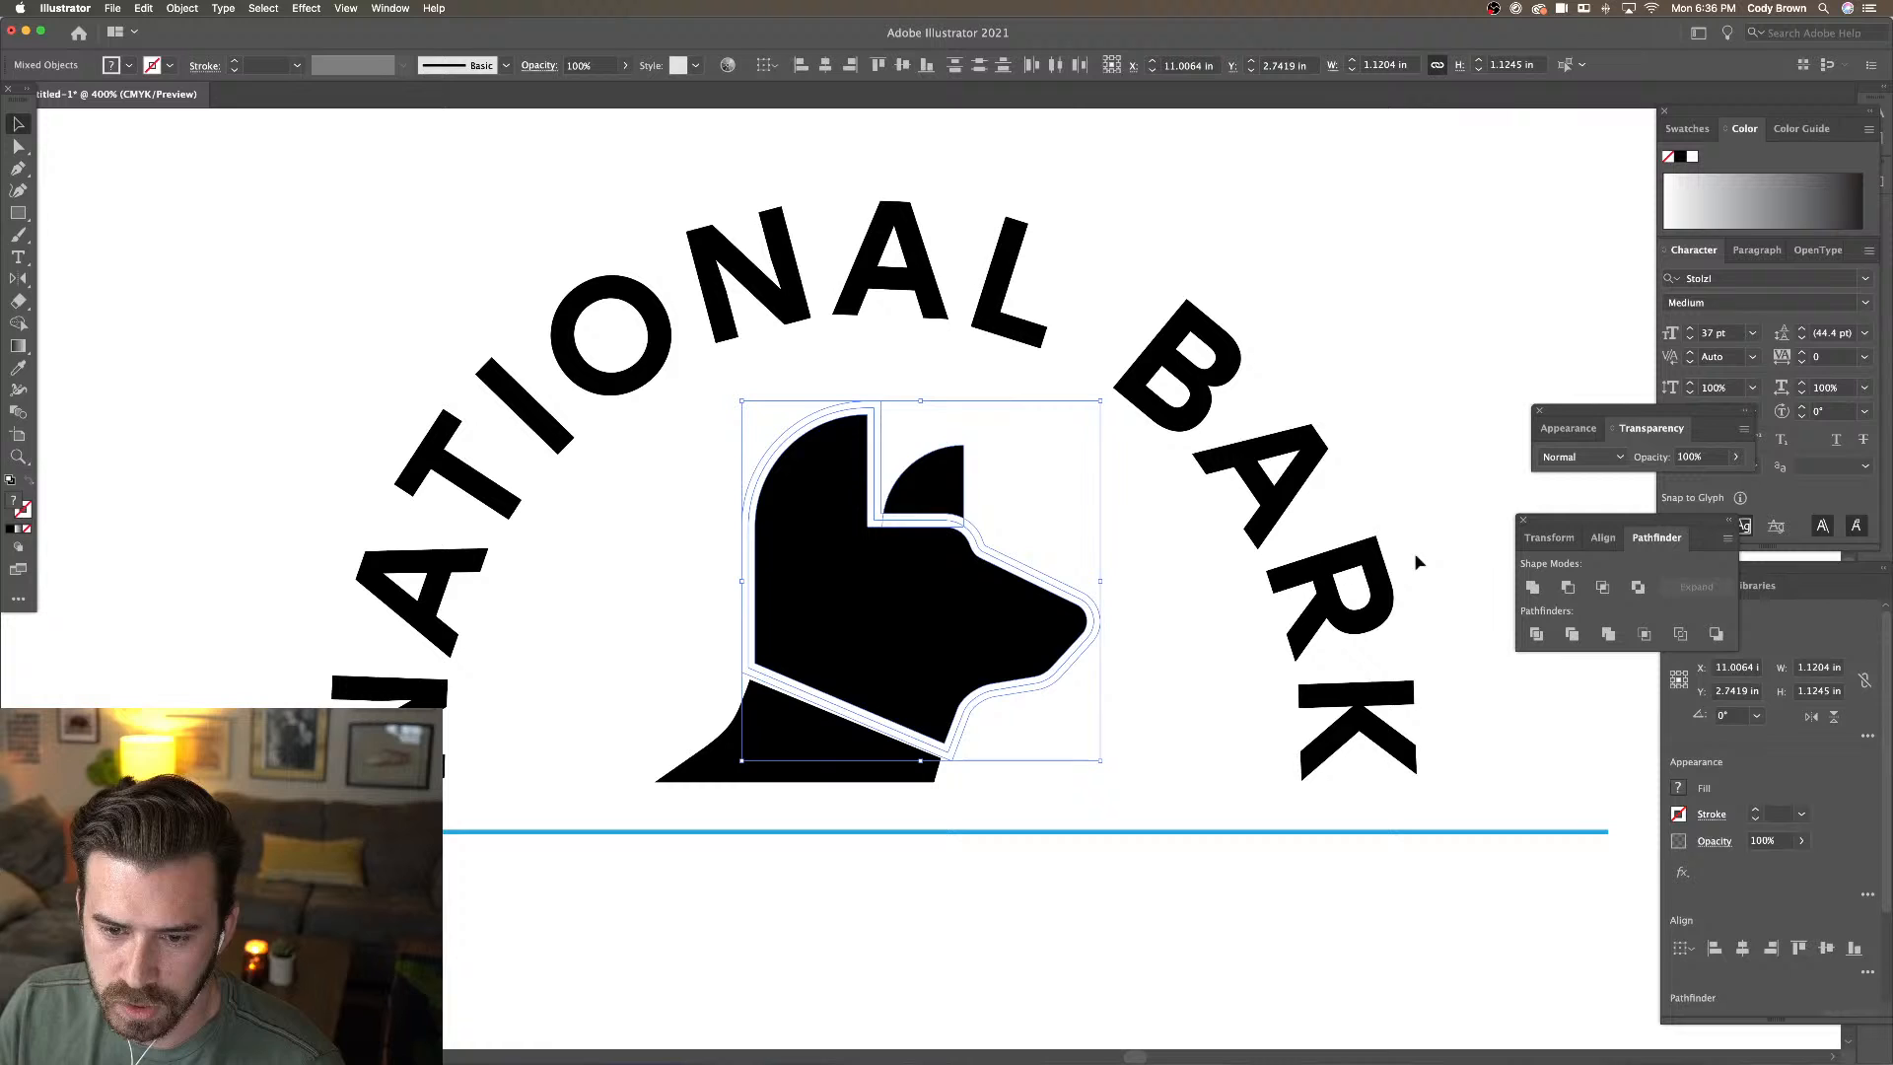
pyautogui.click(1535, 634)
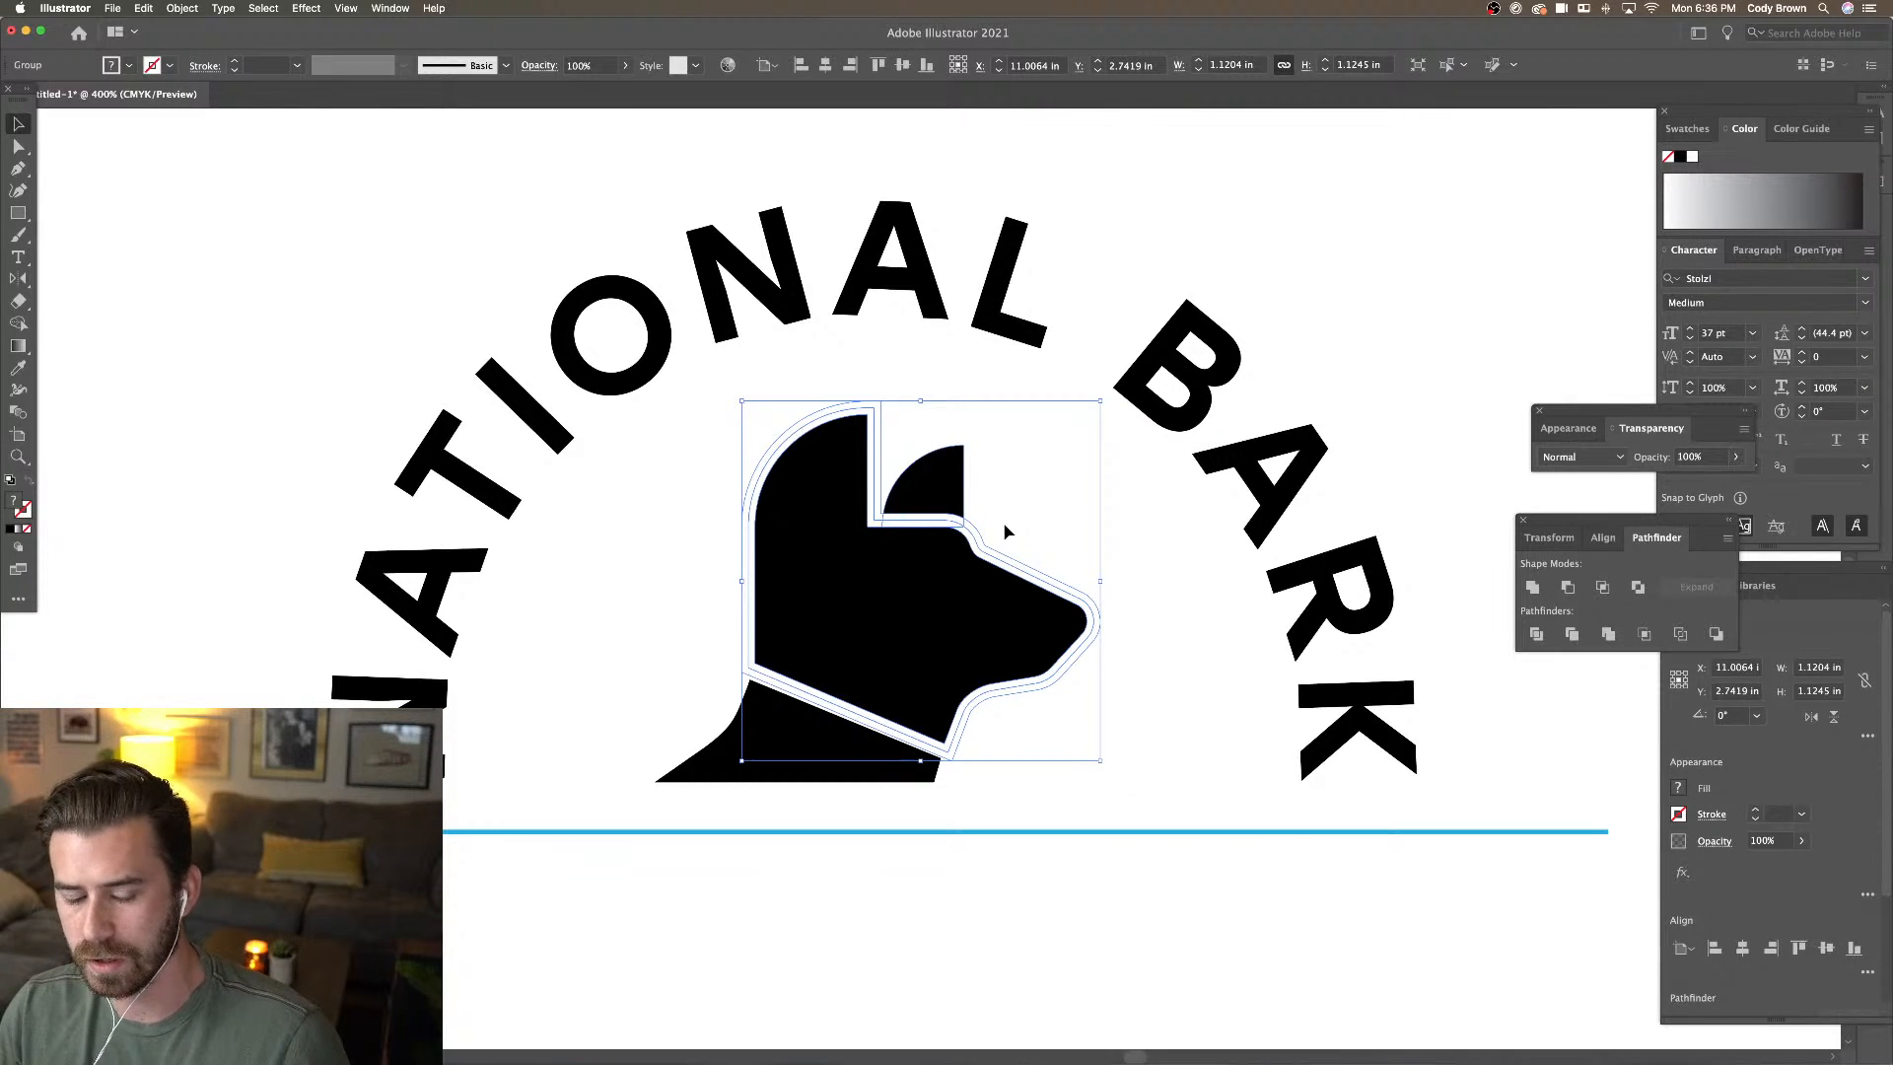
# Delete the three leftover outline strips inside the divided group
pyautogui.doubleClick(969, 523)
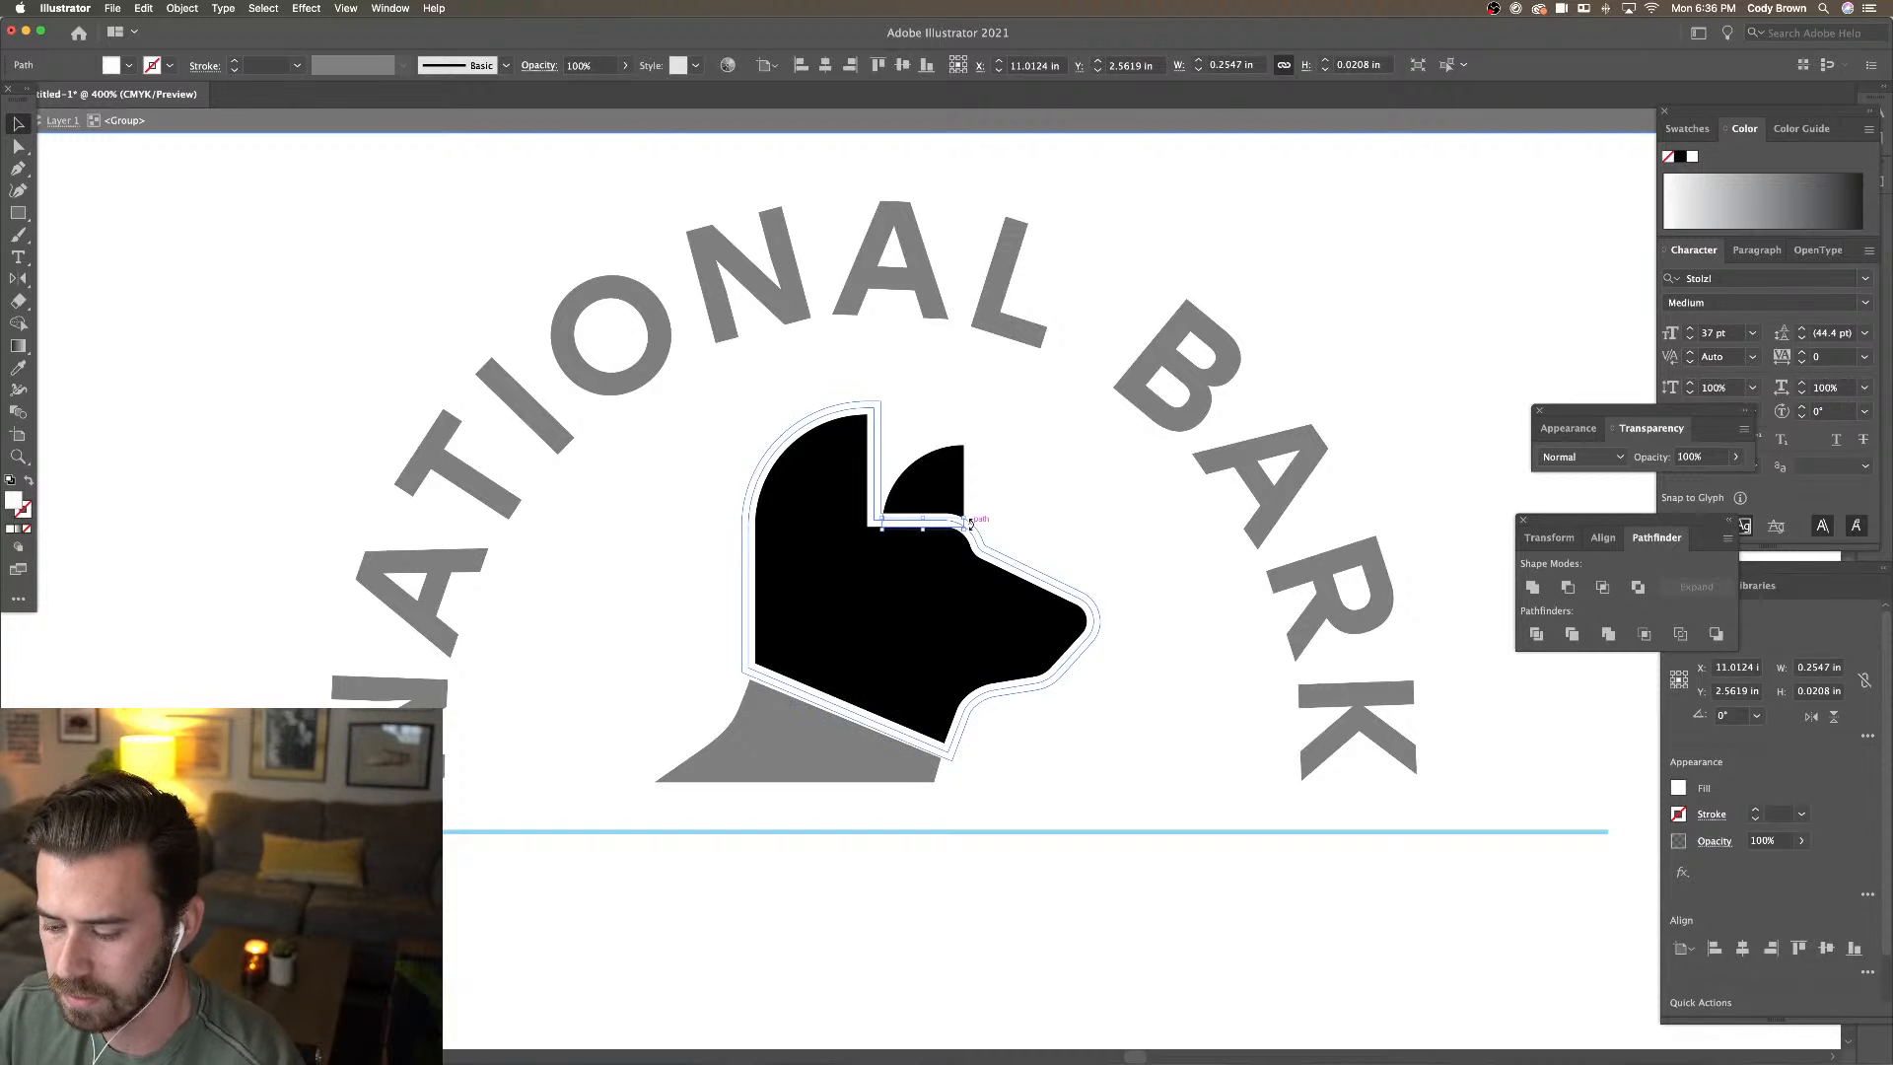
pyautogui.press('Delete')
pyautogui.click(974, 539)
pyautogui.press('Delete')
pyautogui.click(981, 546)
pyautogui.press('Delete')
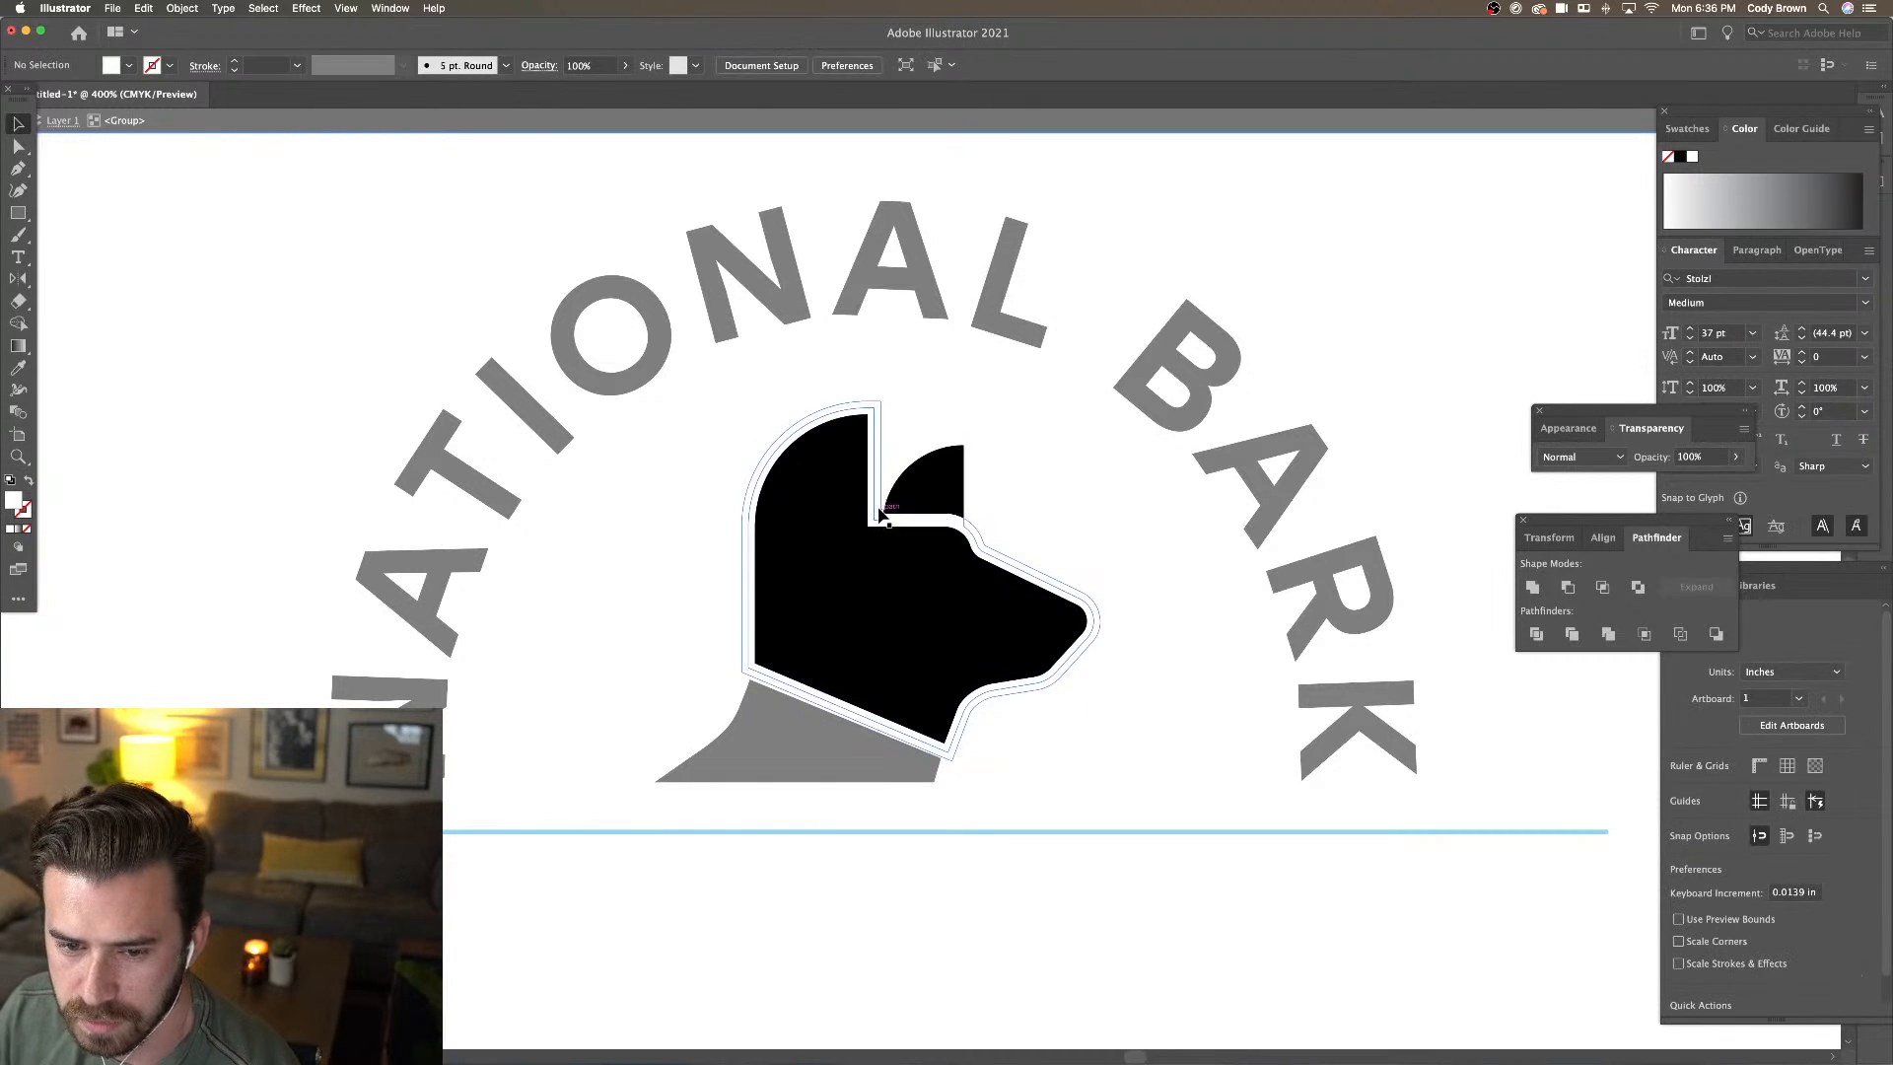
pyautogui.doubleClick(1069, 549)
# Try moving the ear piece inside the group, then undo the move
pyautogui.click(943, 556)
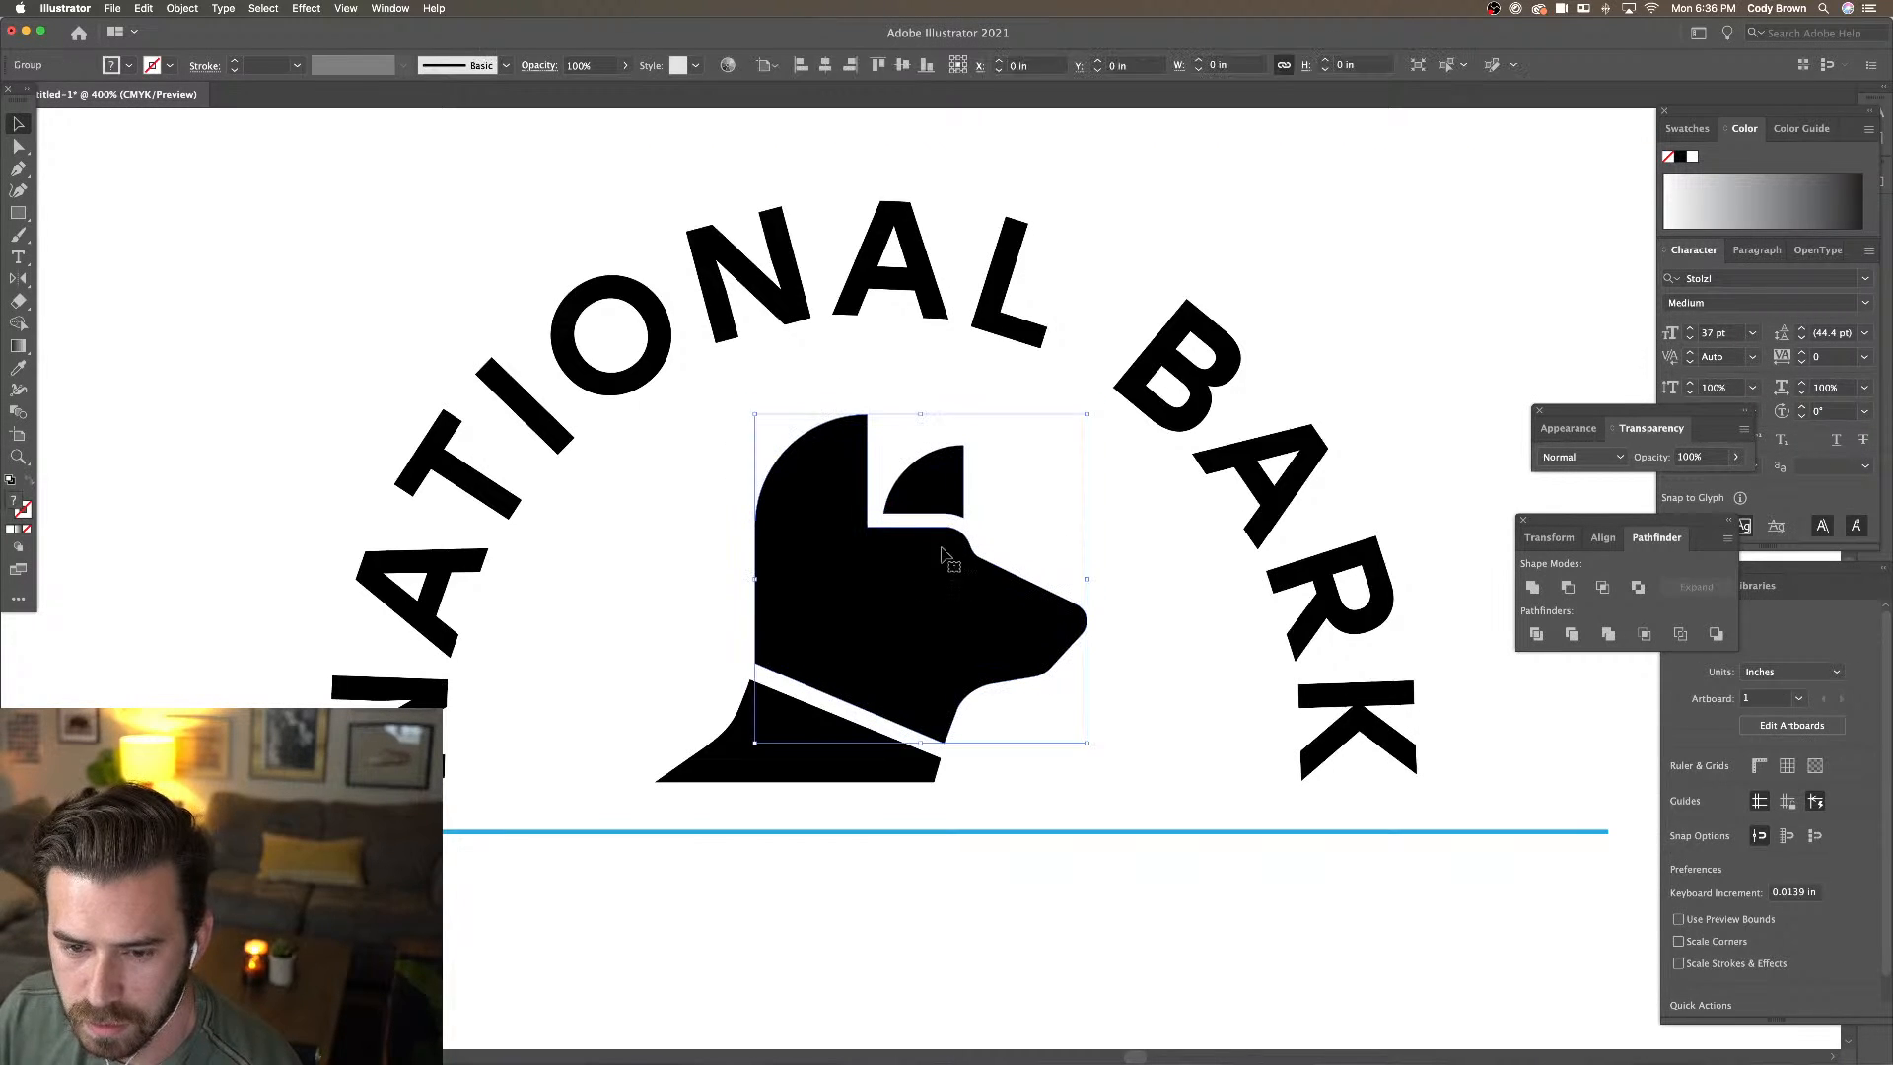
pyautogui.doubleClick(926, 502)
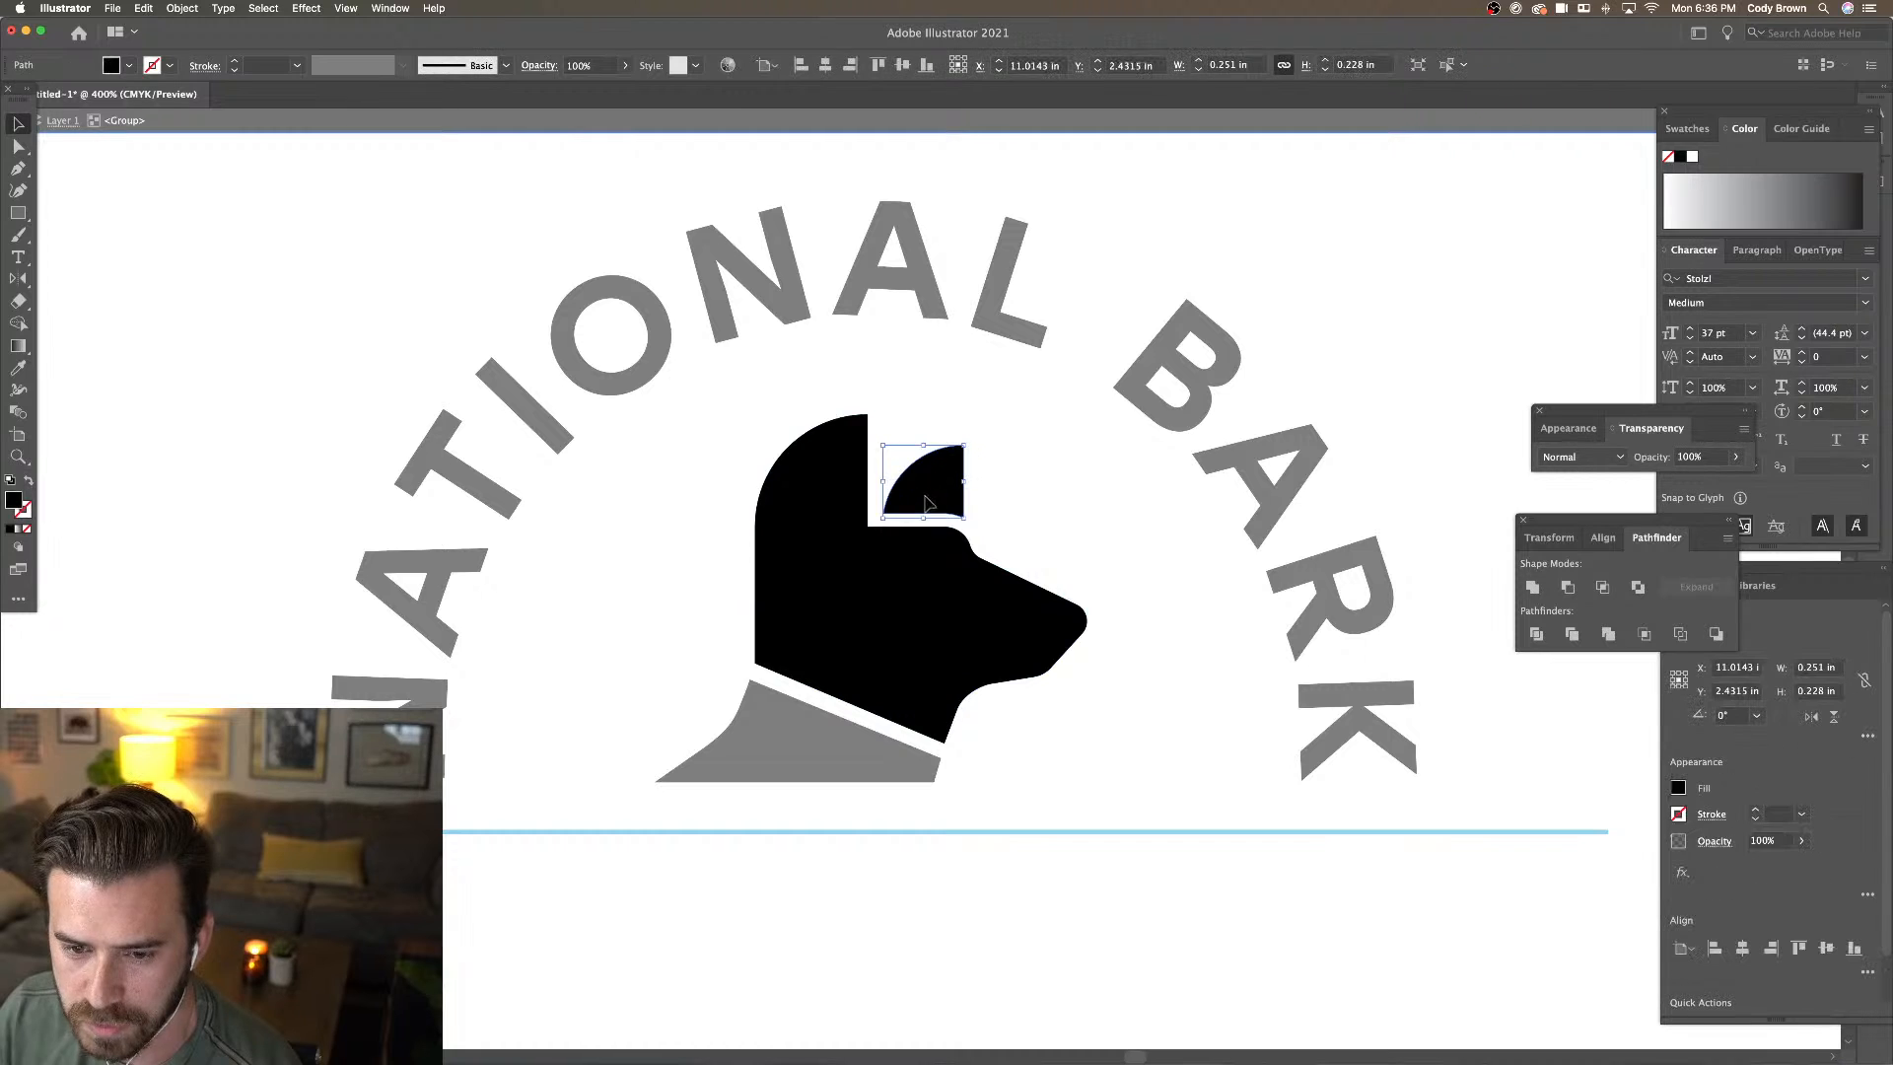
pyautogui.moveTo(926, 502); pyautogui.dragTo(991, 462)
pyautogui.press('super+z')
pyautogui.doubleClick(1033, 493)
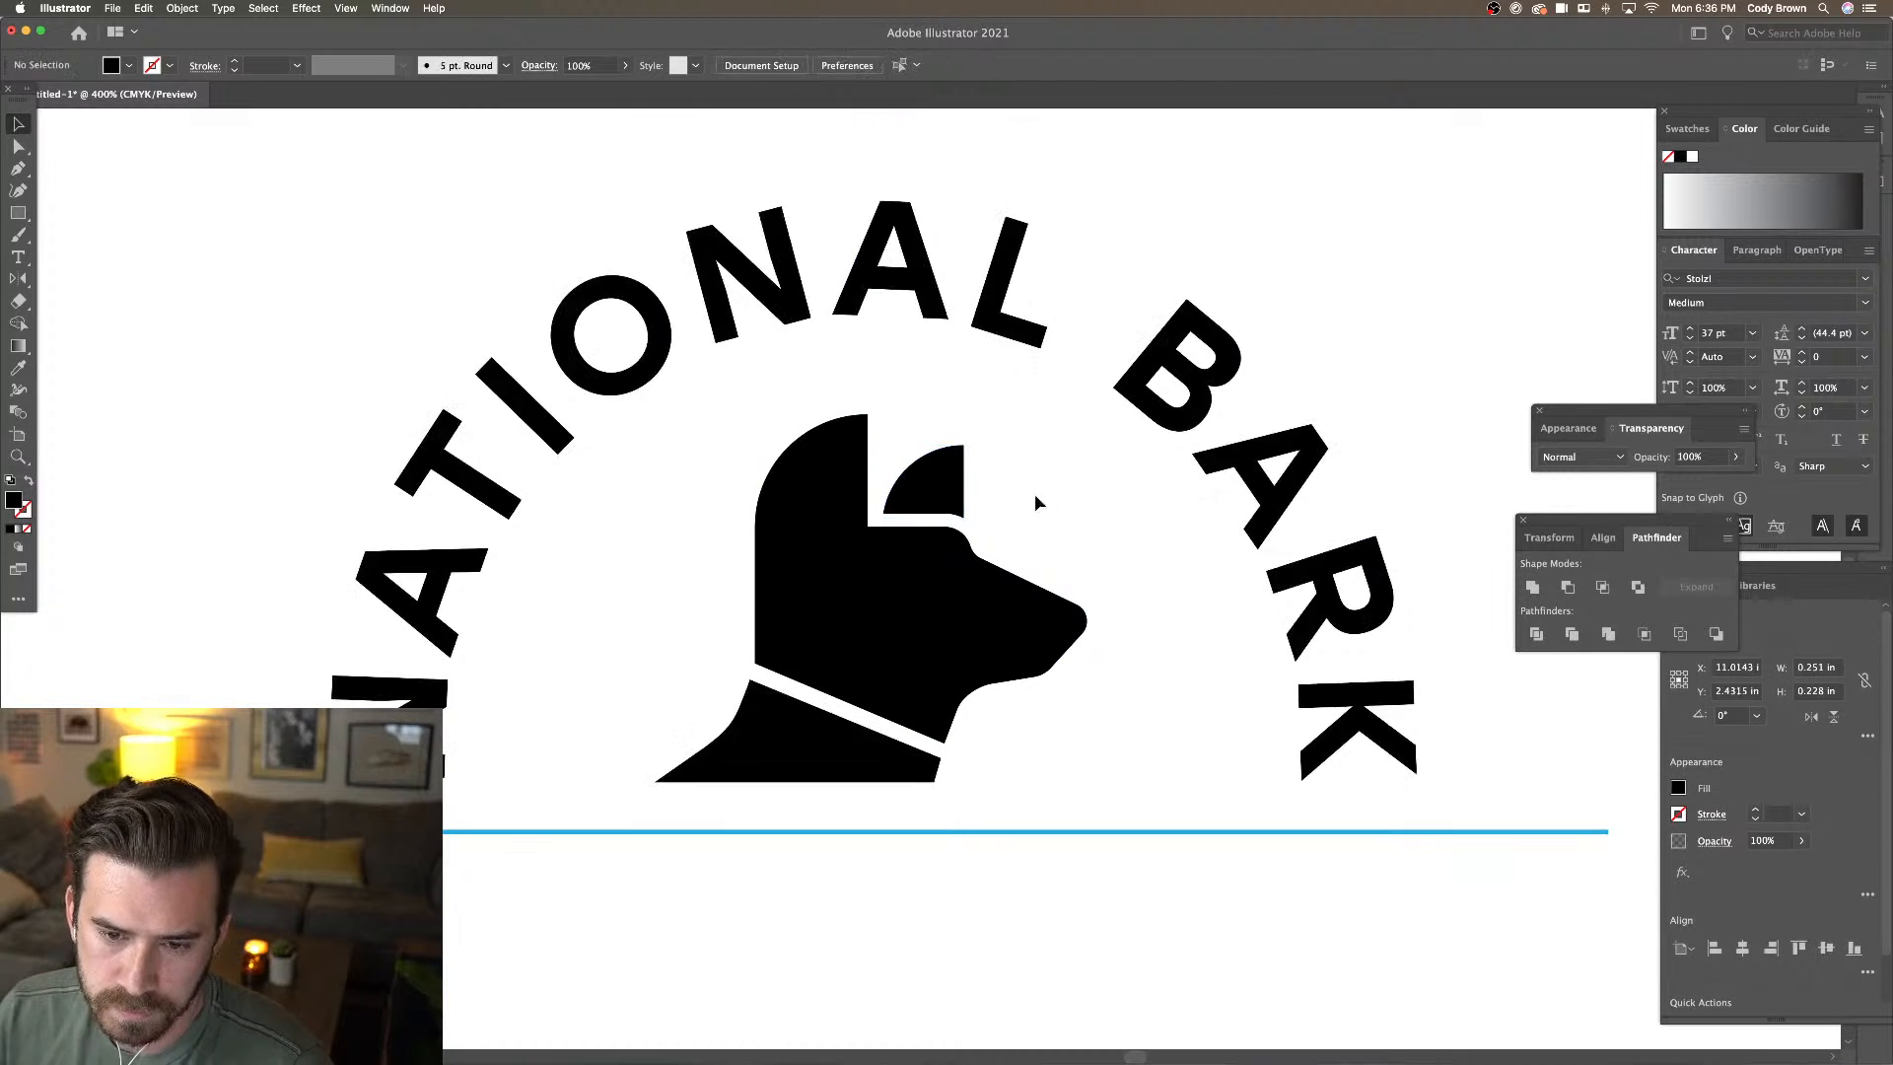
# Select the neck together with the head-and-ear group and bring up their context menu
pyautogui.click(836, 730)
pyautogui.click(940, 596)
pyautogui.press('shift+super+a')
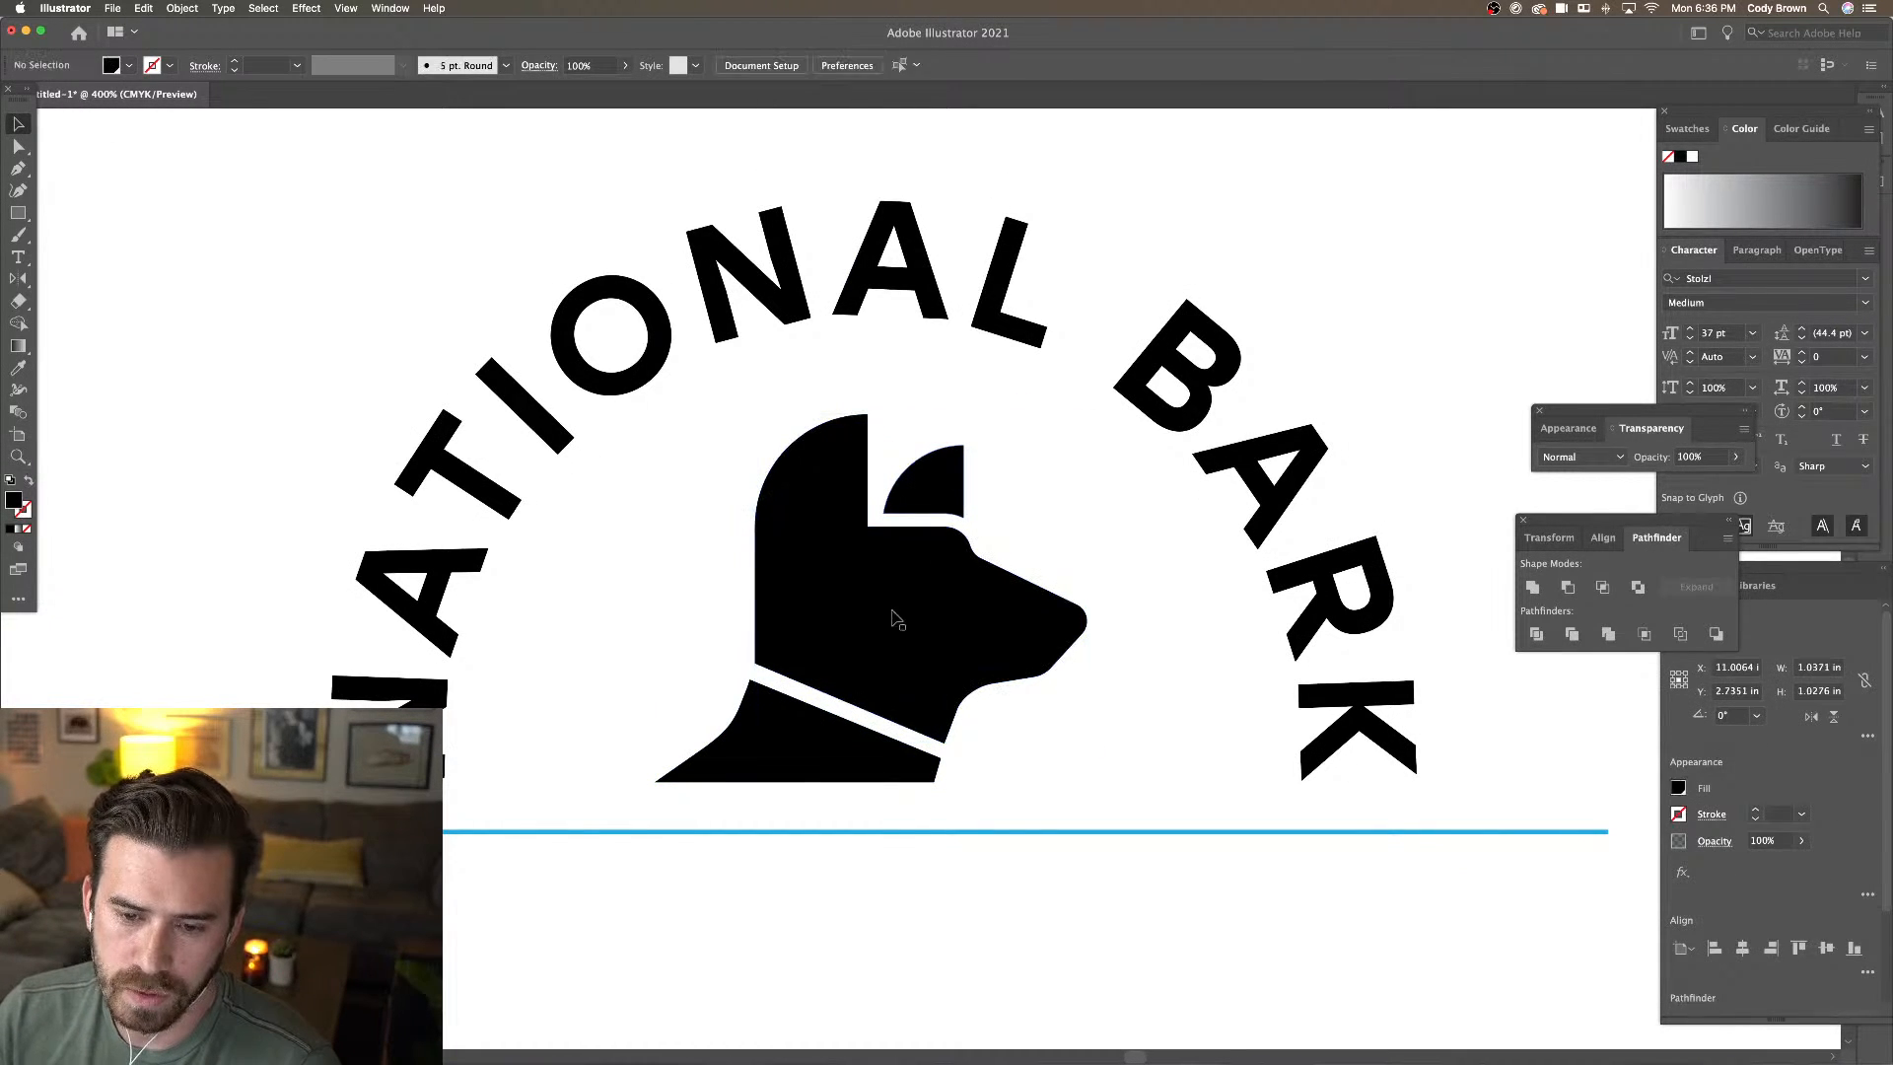
pyautogui.click(848, 750)
pyautogui.keyDown('shift'); pyautogui.click(908, 679); pyautogui.keyUp('shift')
pyautogui.keyDown('shift'); pyautogui.click(936, 487); pyautogui.keyUp('shift')
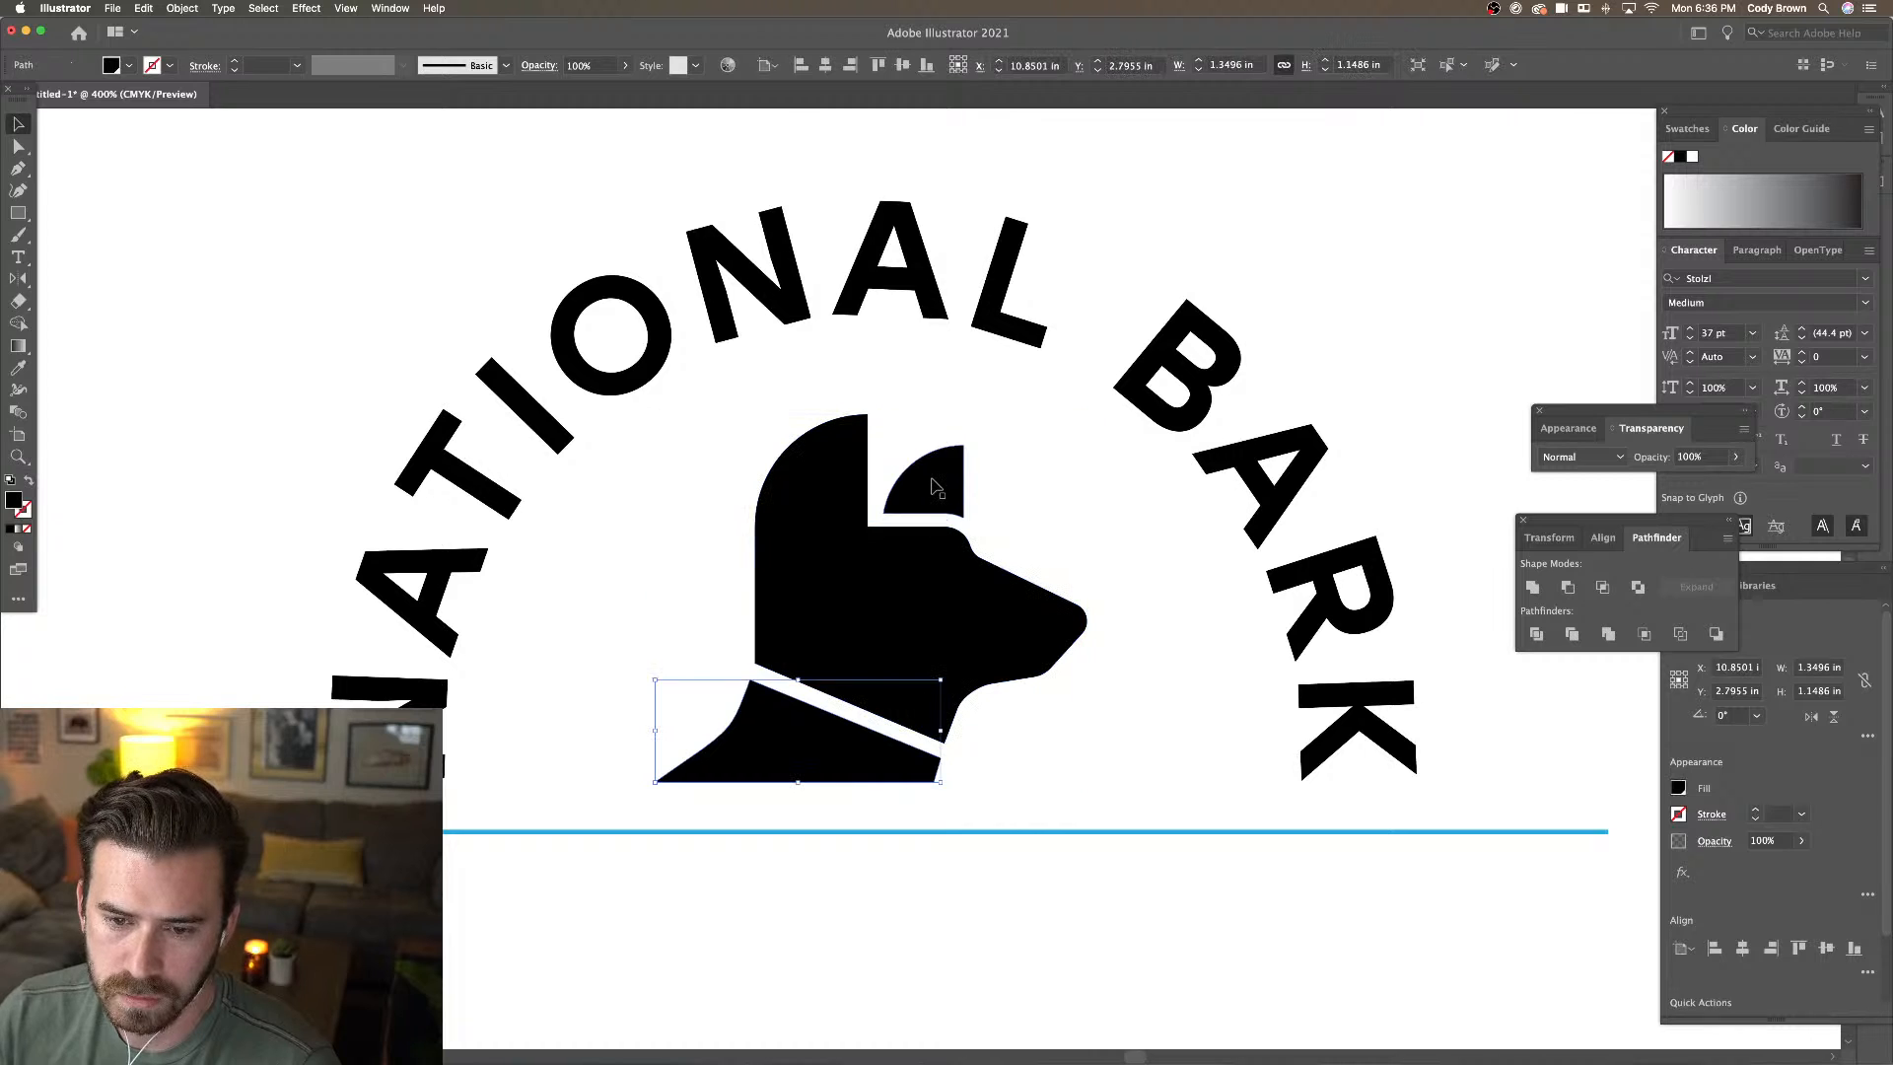
pyautogui.keyDown('shift'); pyautogui.click(878, 597); pyautogui.keyUp('shift')
pyautogui.keyDown('shift'); pyautogui.click(877, 597); pyautogui.keyUp('shift')
pyautogui.keyDown('shift'); pyautogui.click(927, 490); pyautogui.keyUp('shift')
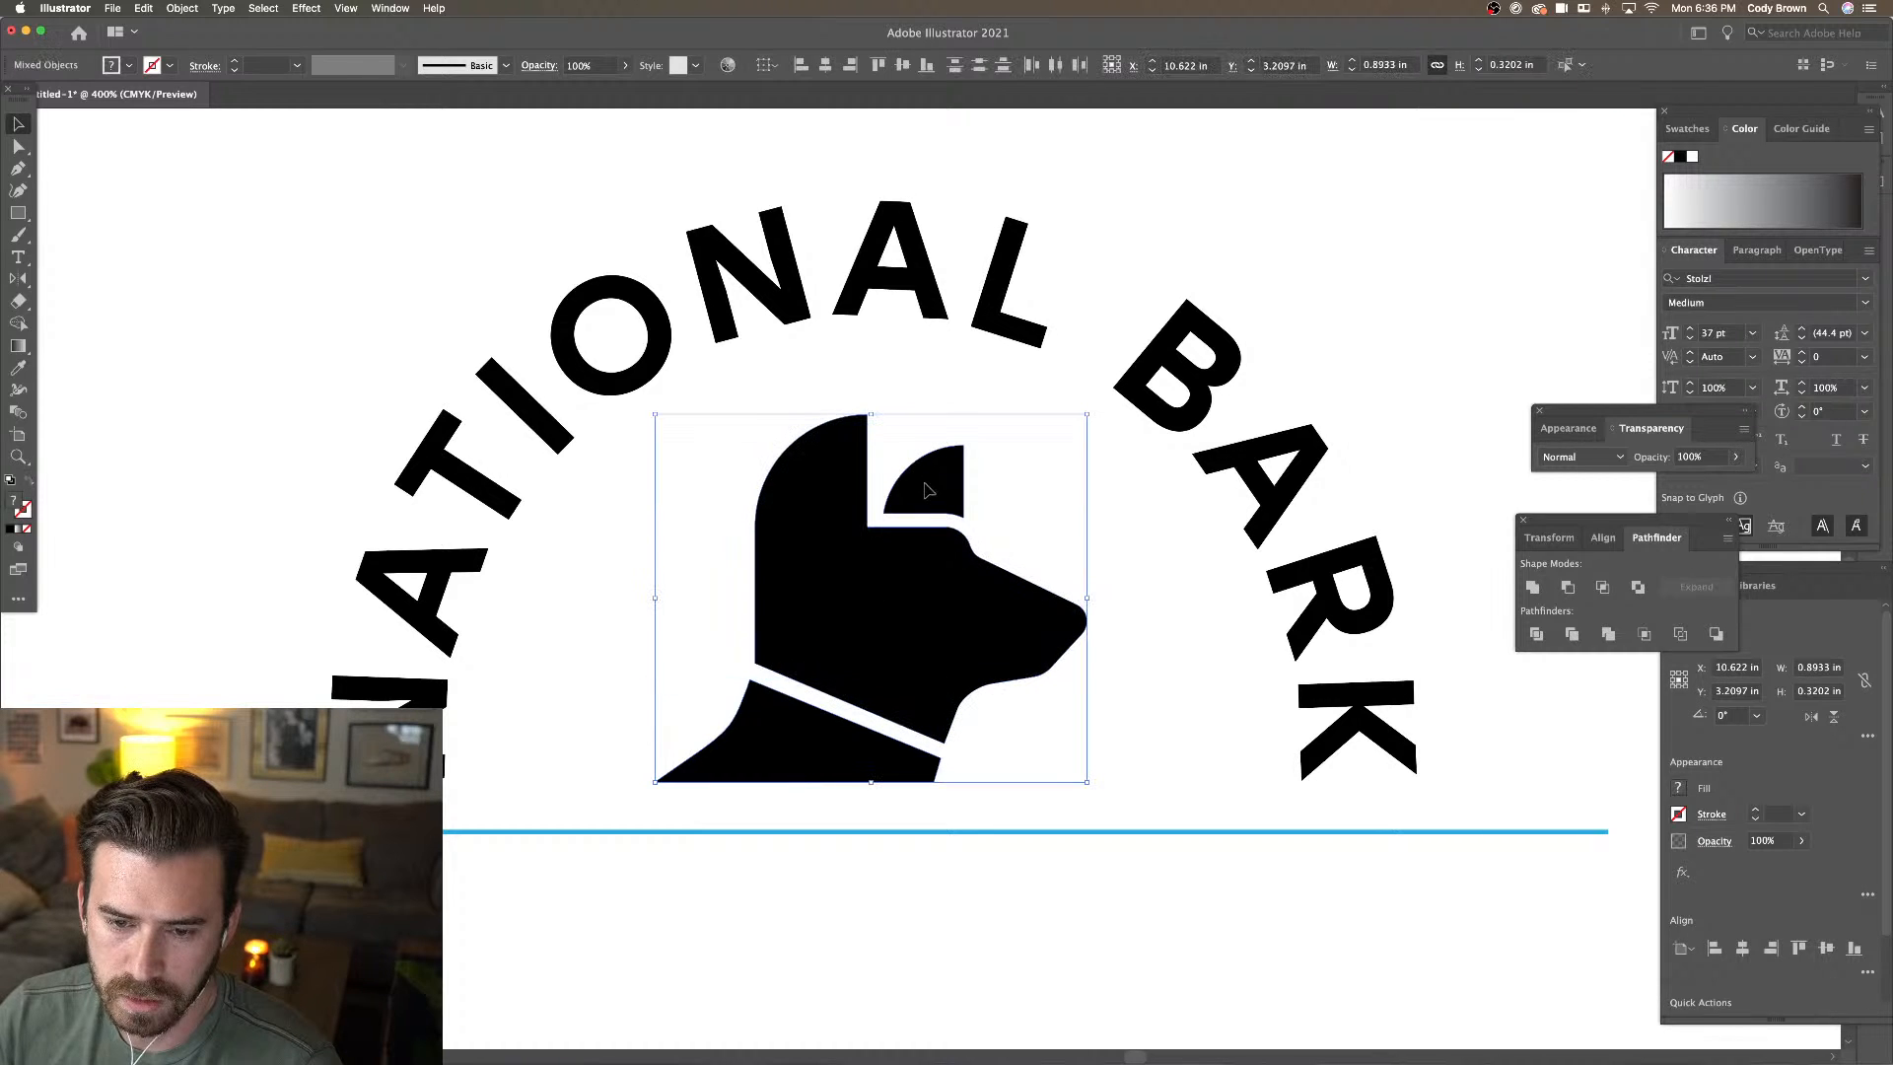
pyautogui.rightClick(927, 490)
pyautogui.click(1158, 539)
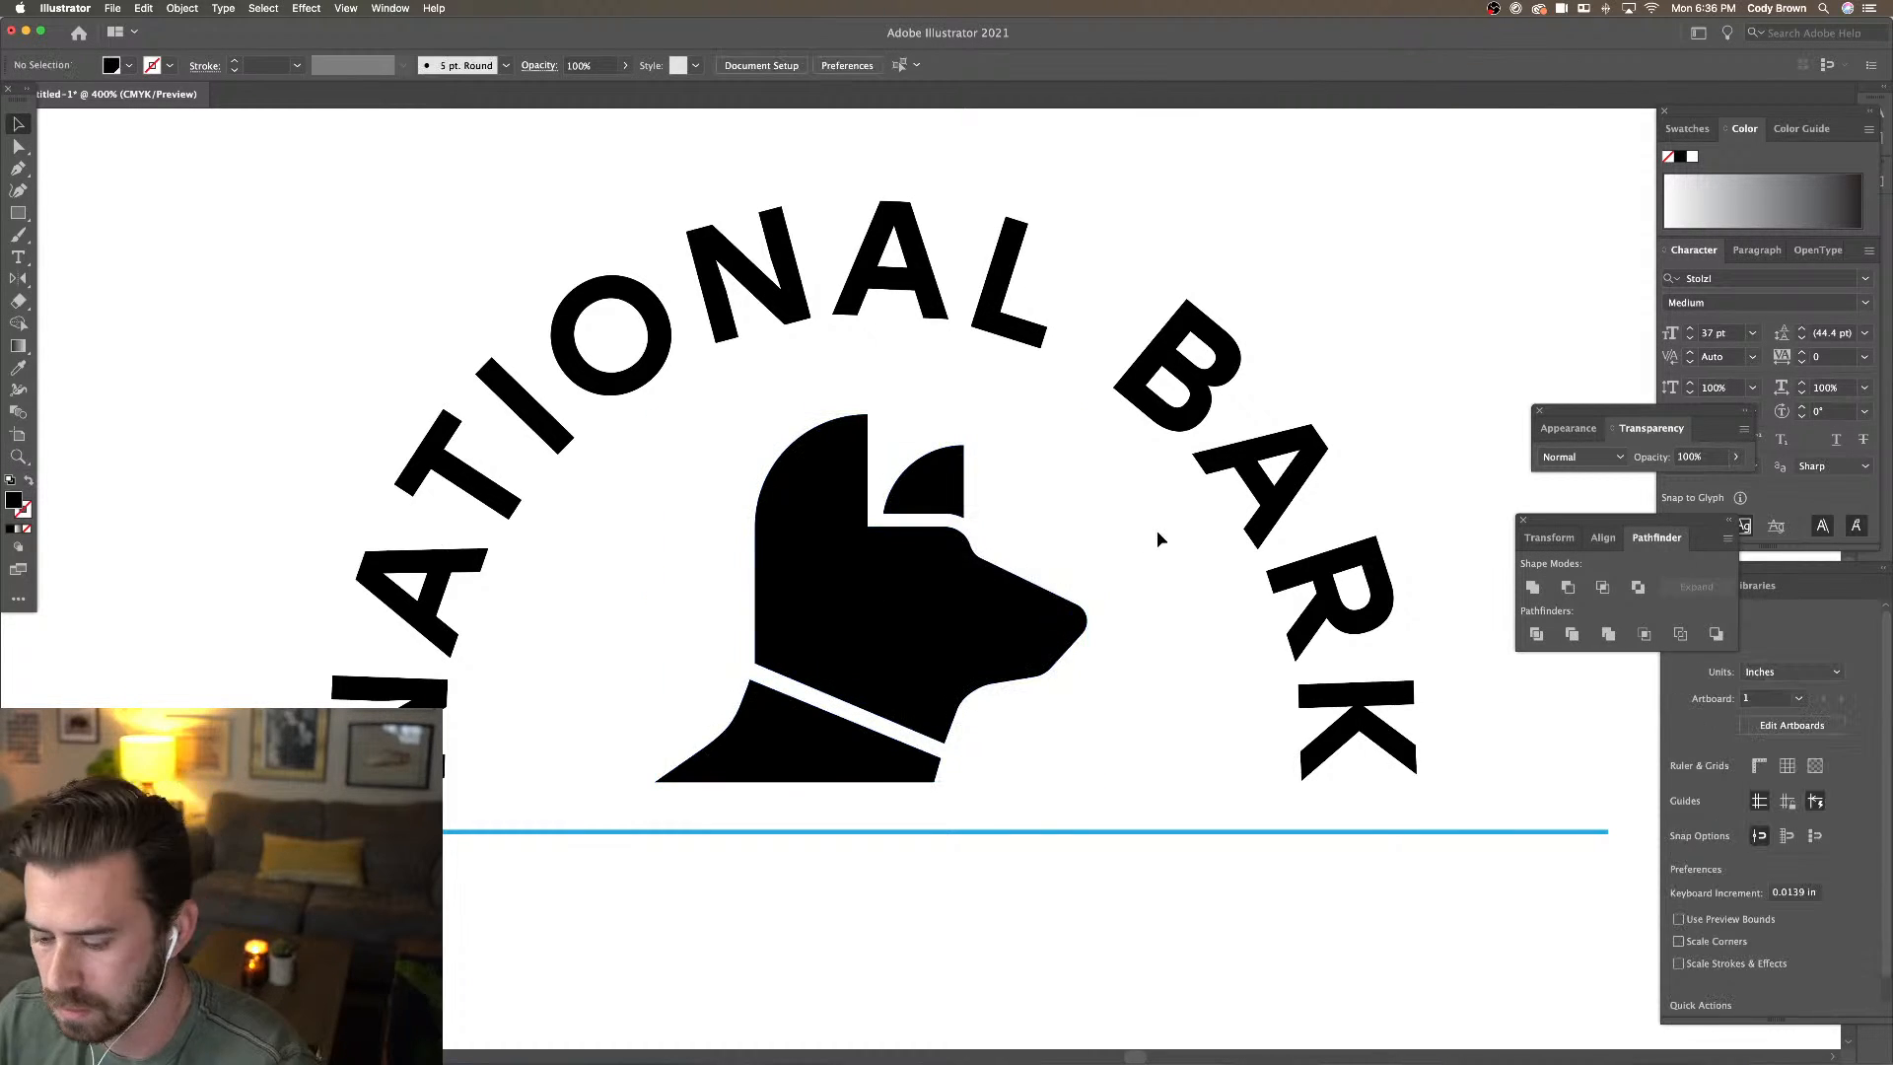
pyautogui.press('super+minus')
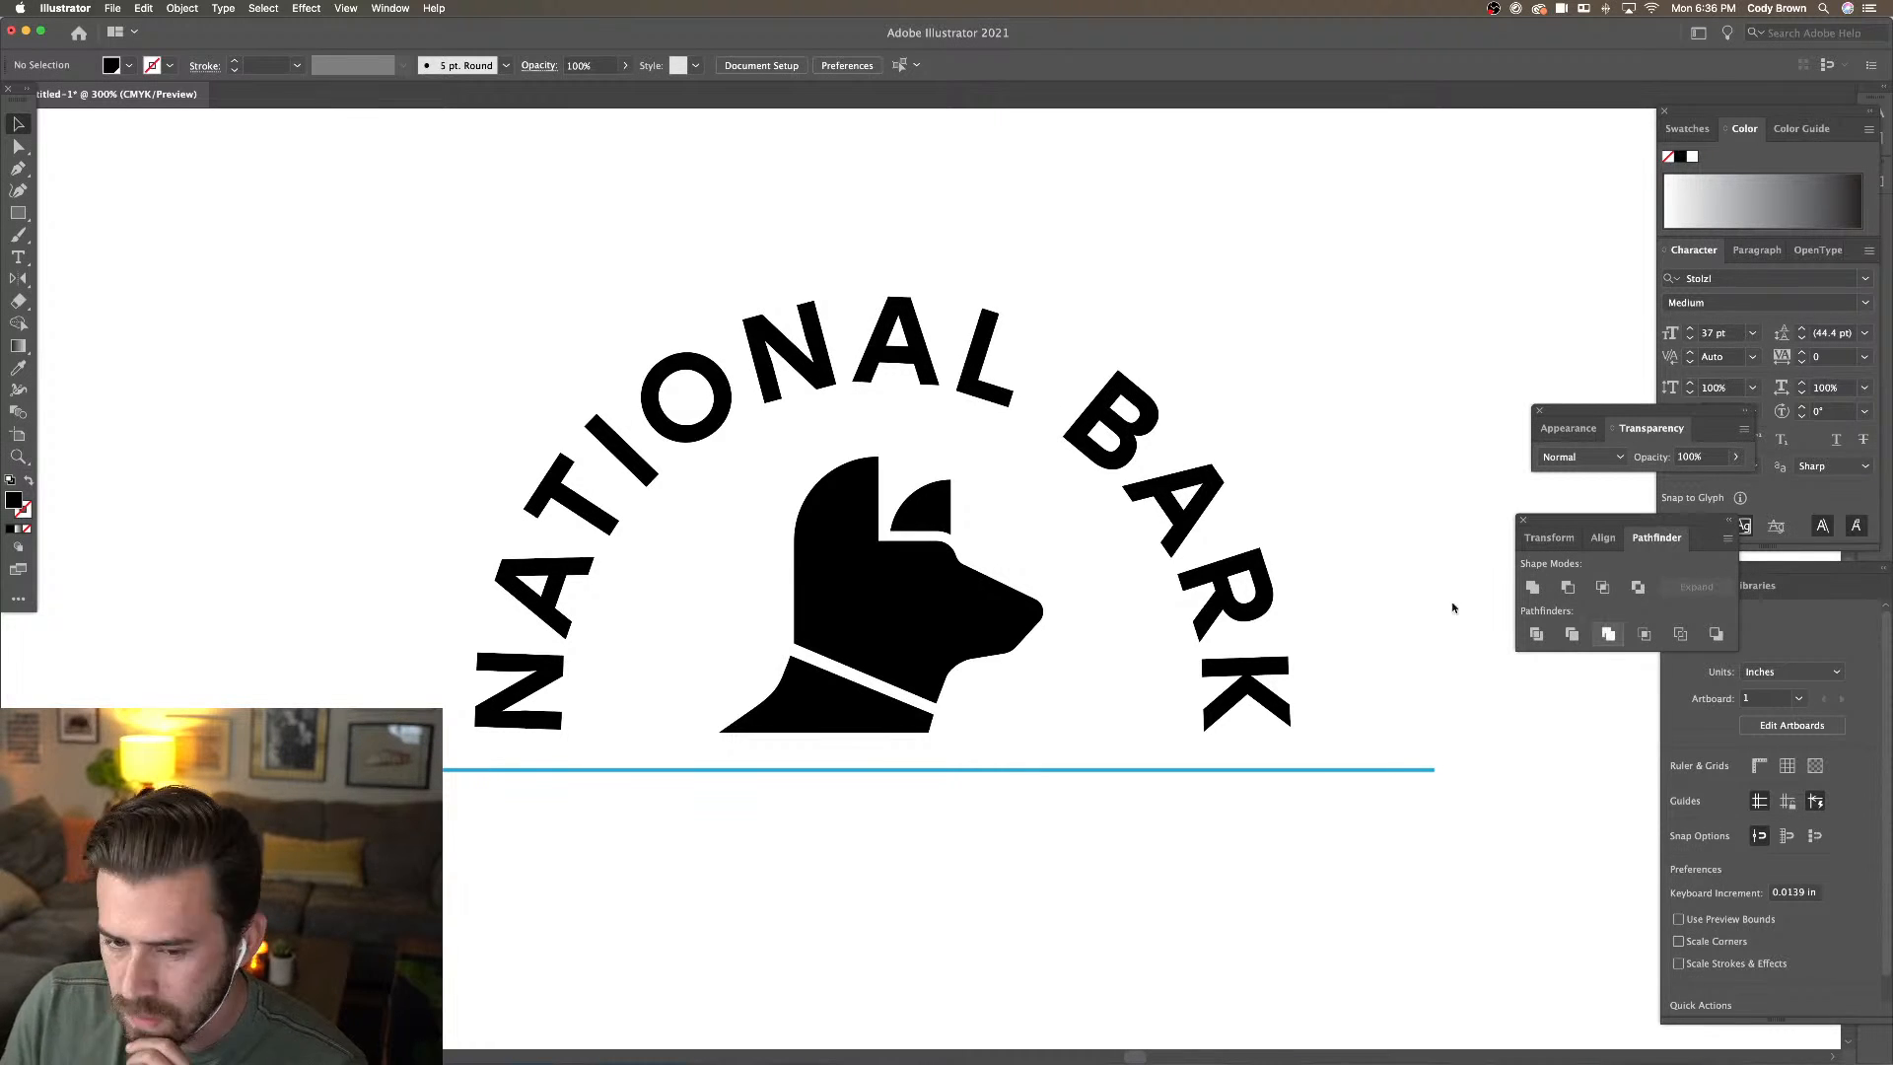
pyautogui.press('super+minus')
pyautogui.press('super+minus')
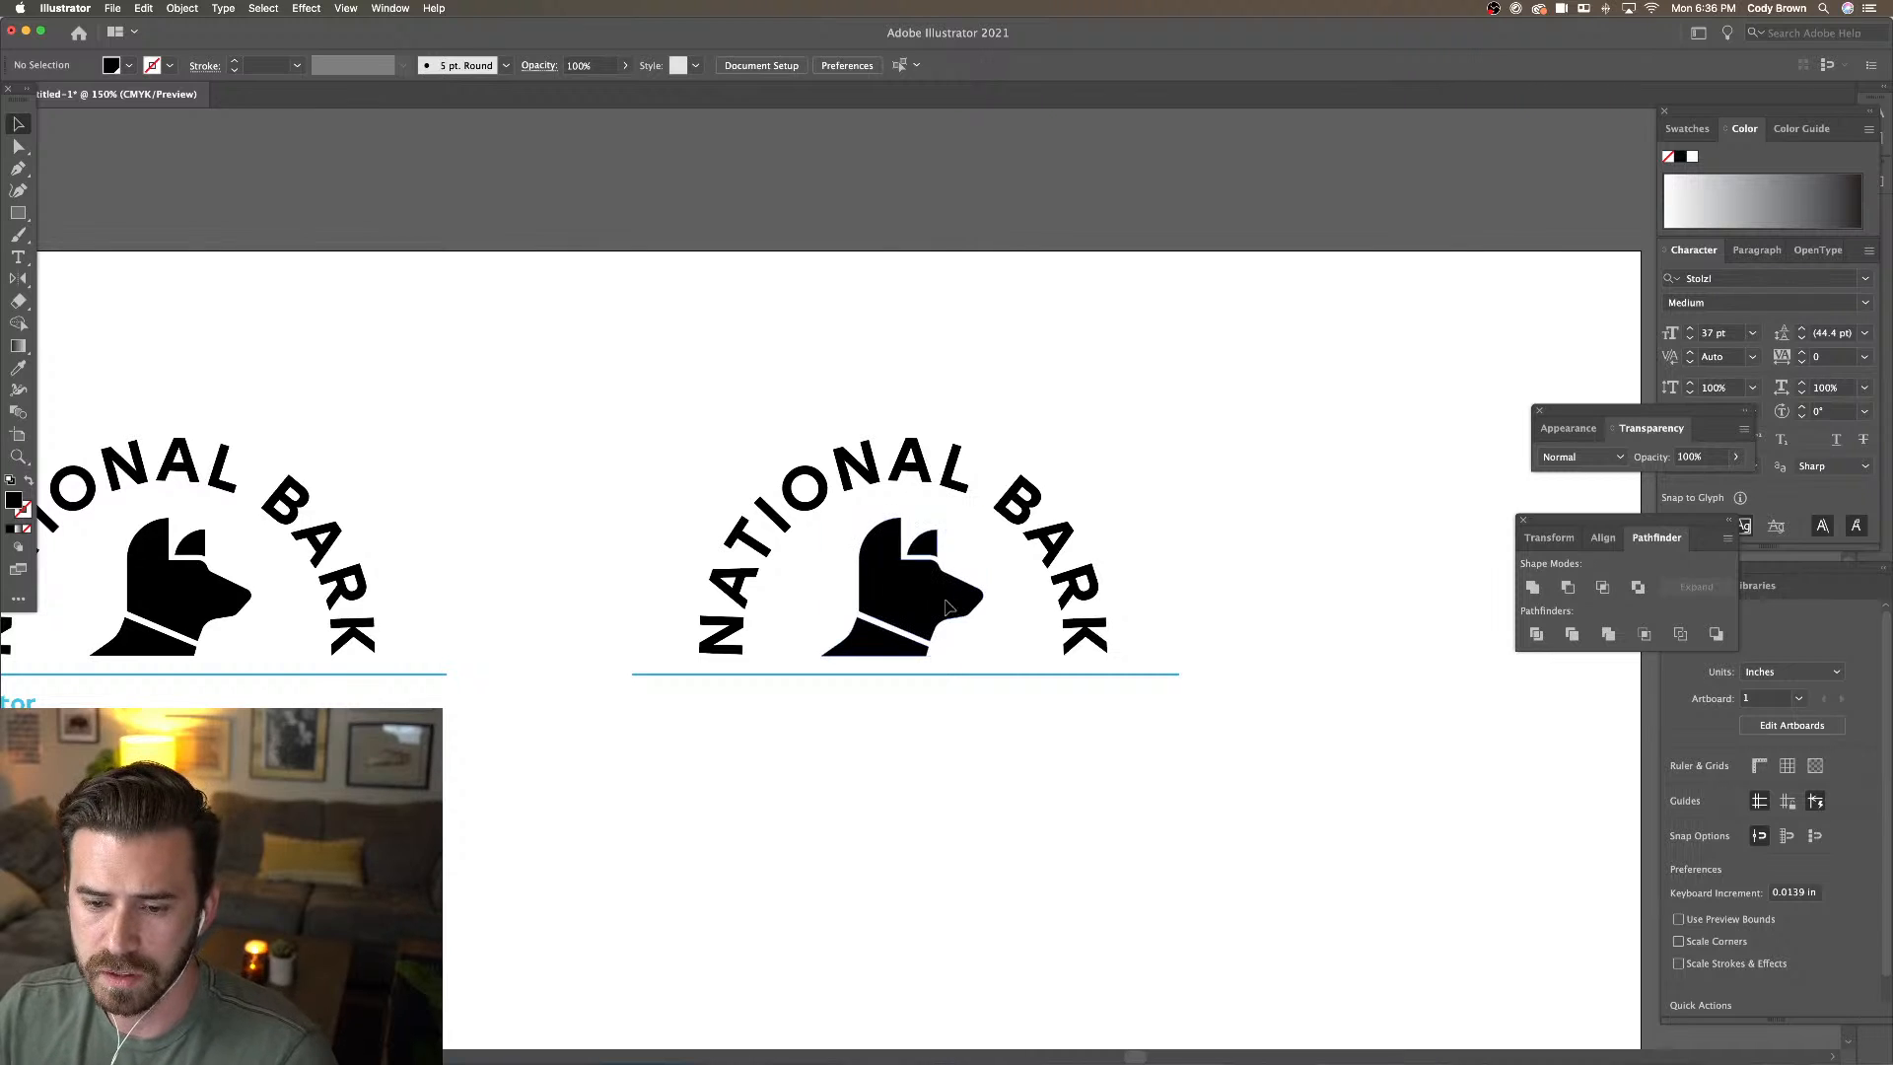
pyautogui.click(983, 584)
pyautogui.moveTo(985, 520); pyautogui.dragTo(1388, 331)
pyautogui.press('super+z')
pyautogui.moveTo(685, 446); pyautogui.dragTo(914, 420)
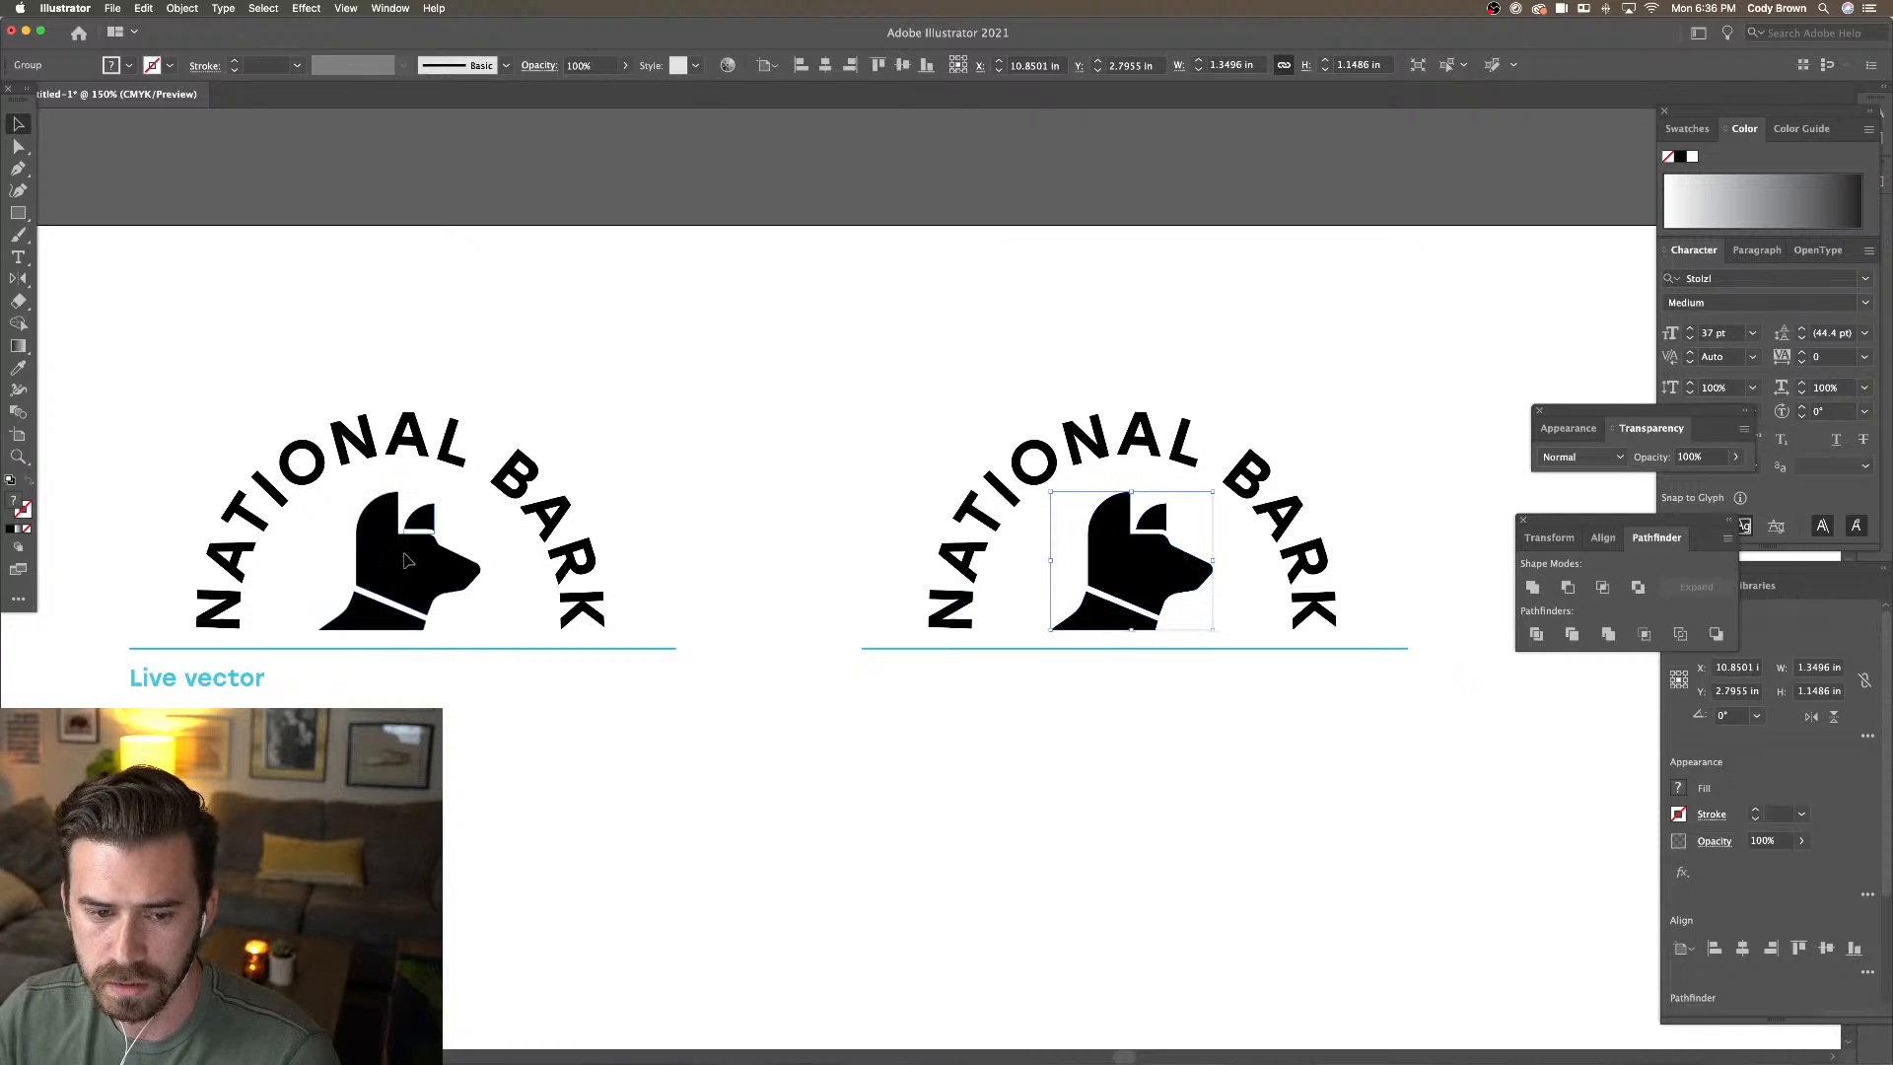
pyautogui.click(406, 558)
pyautogui.moveTo(483, 490); pyautogui.dragTo(982, 393)
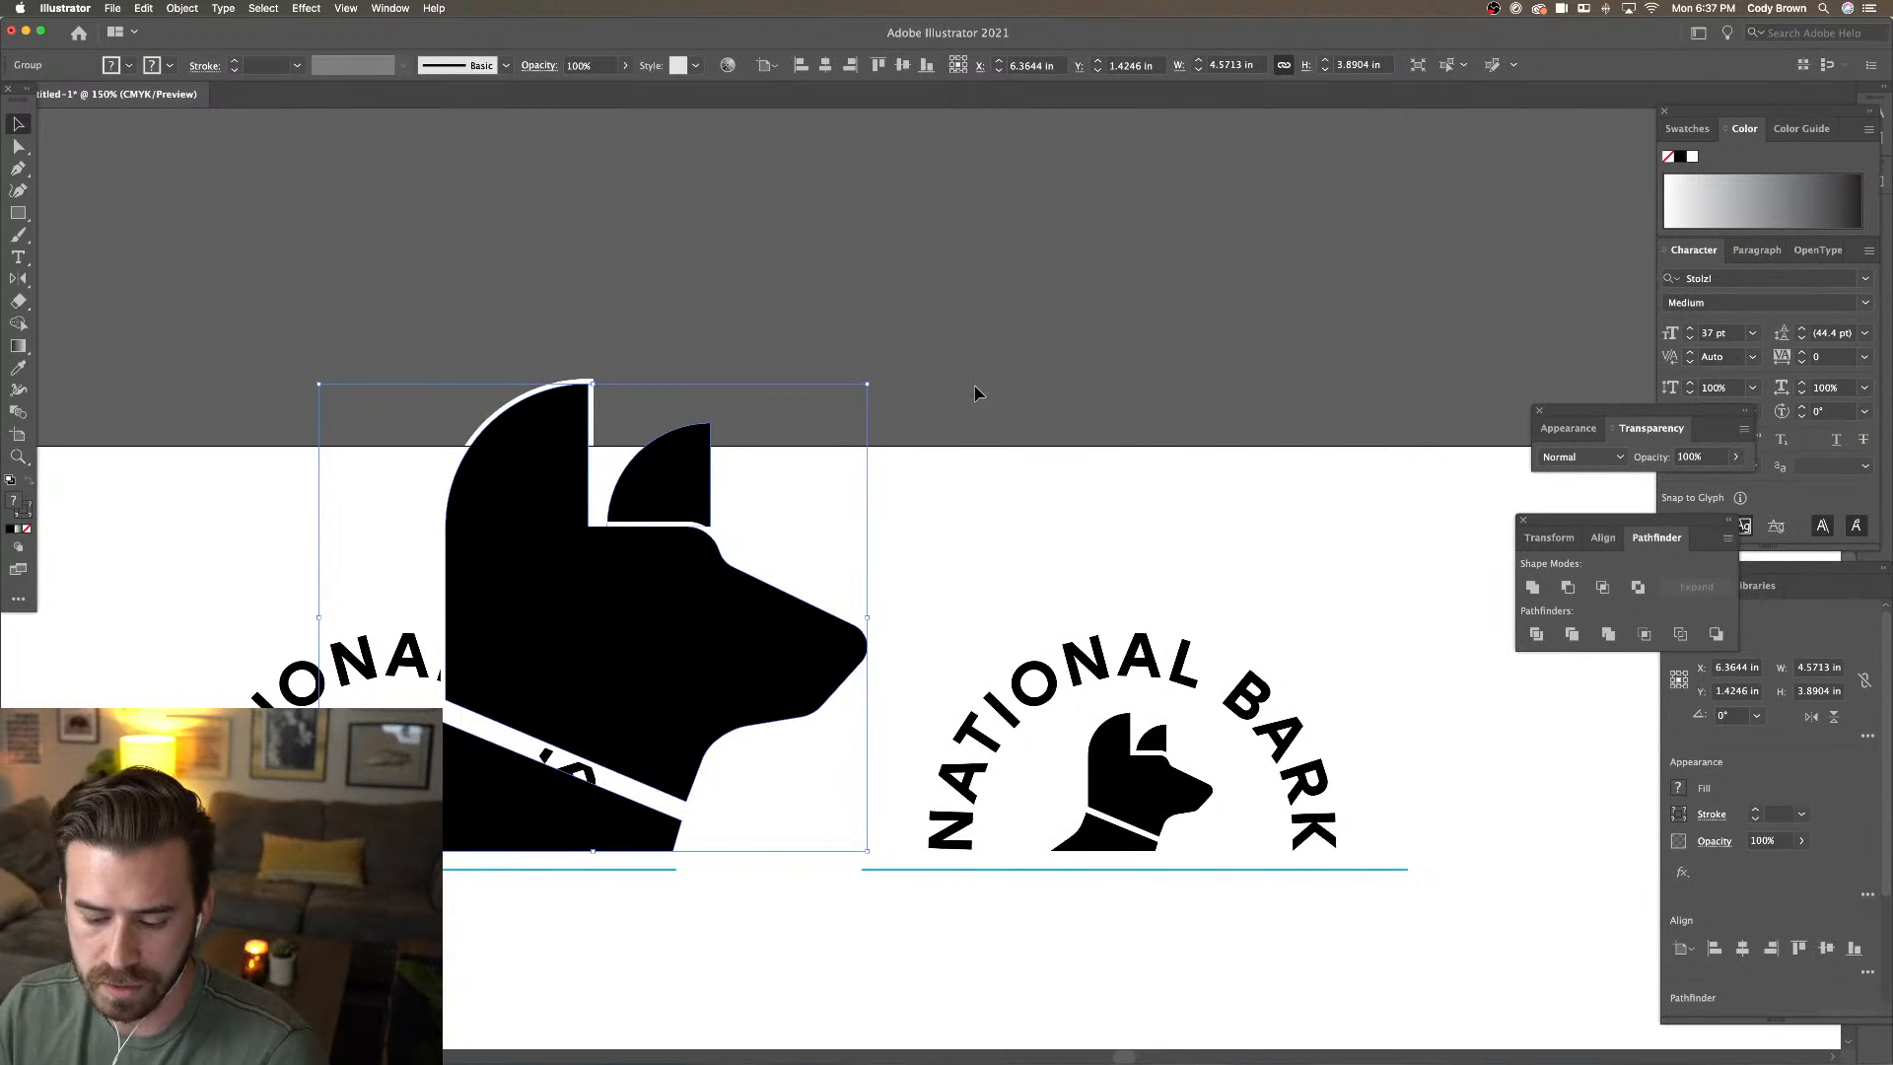
pyautogui.press('super+z')
pyautogui.press('super+z')
pyautogui.click(1009, 490)
pyautogui.moveTo(1063, 519); pyautogui.dragTo(884, 302)
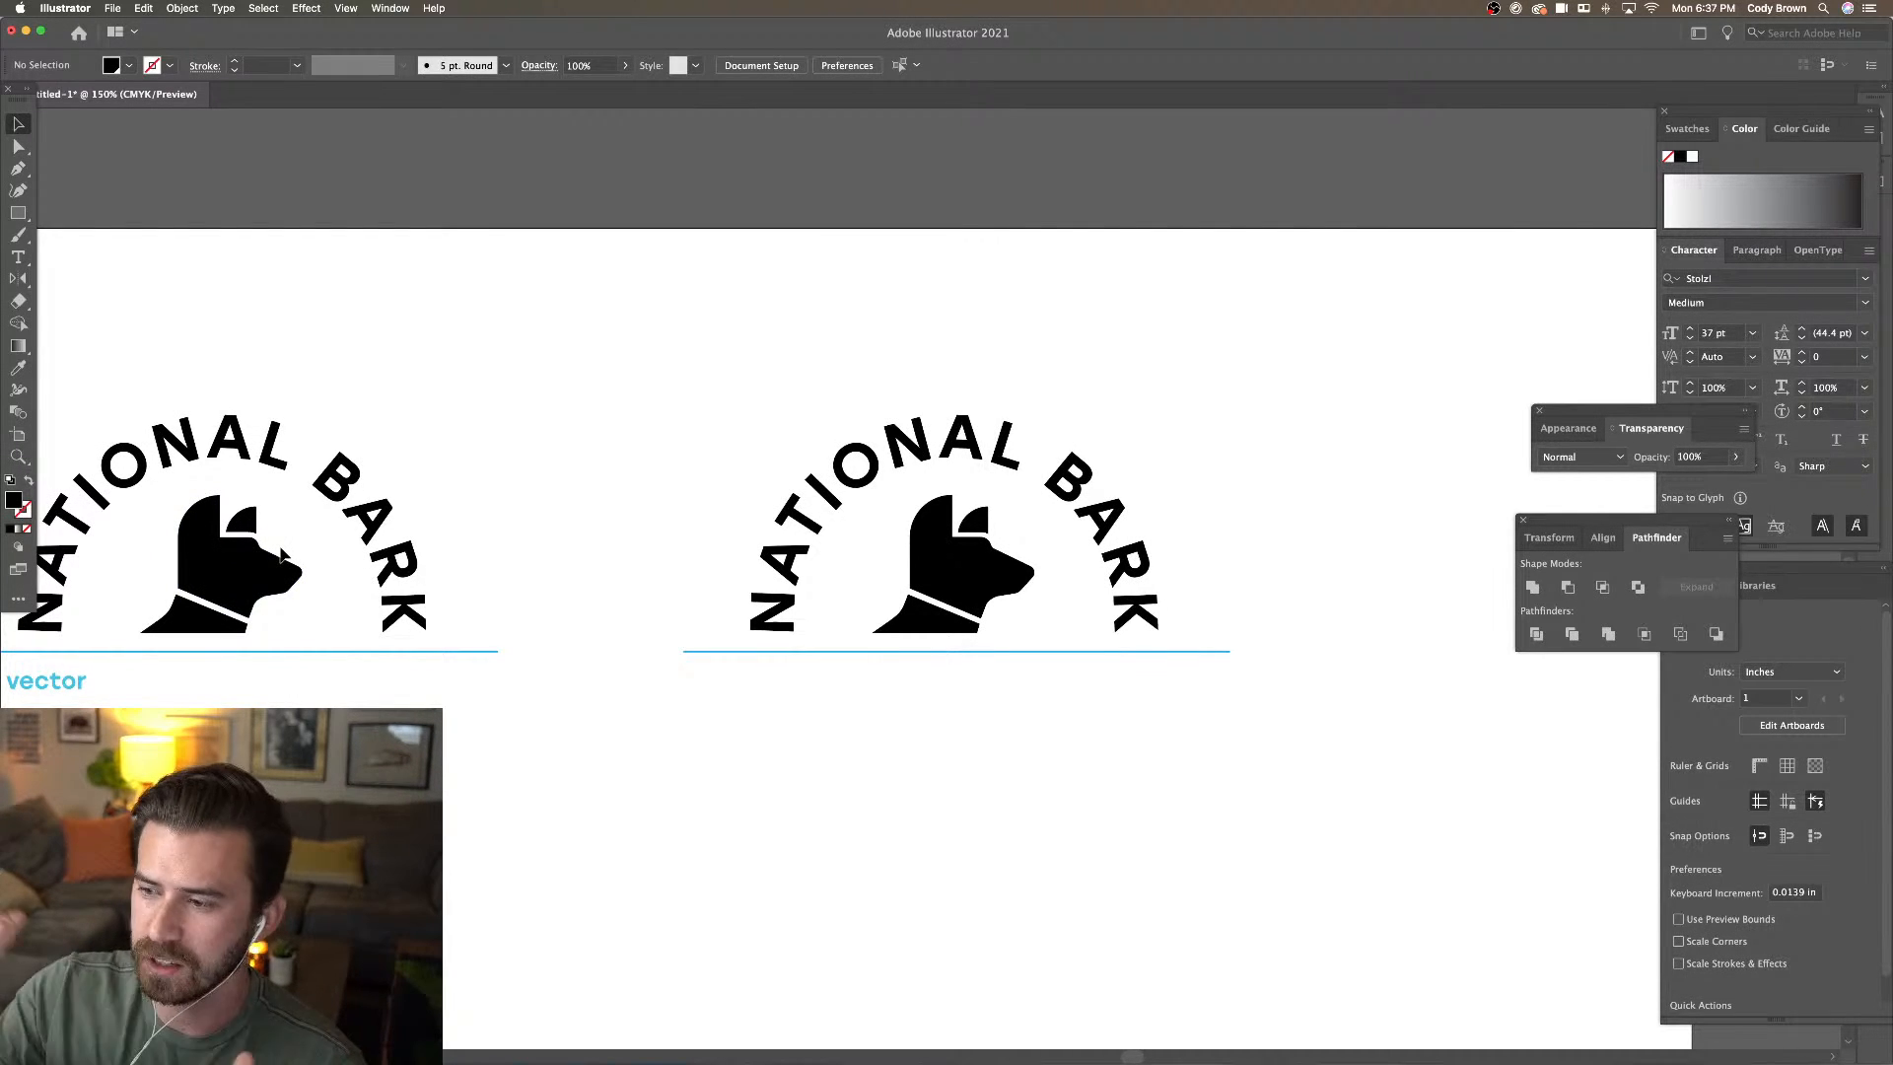
pyautogui.click(956, 560)
pyautogui.press('super+equal')
pyautogui.press('super+equal')
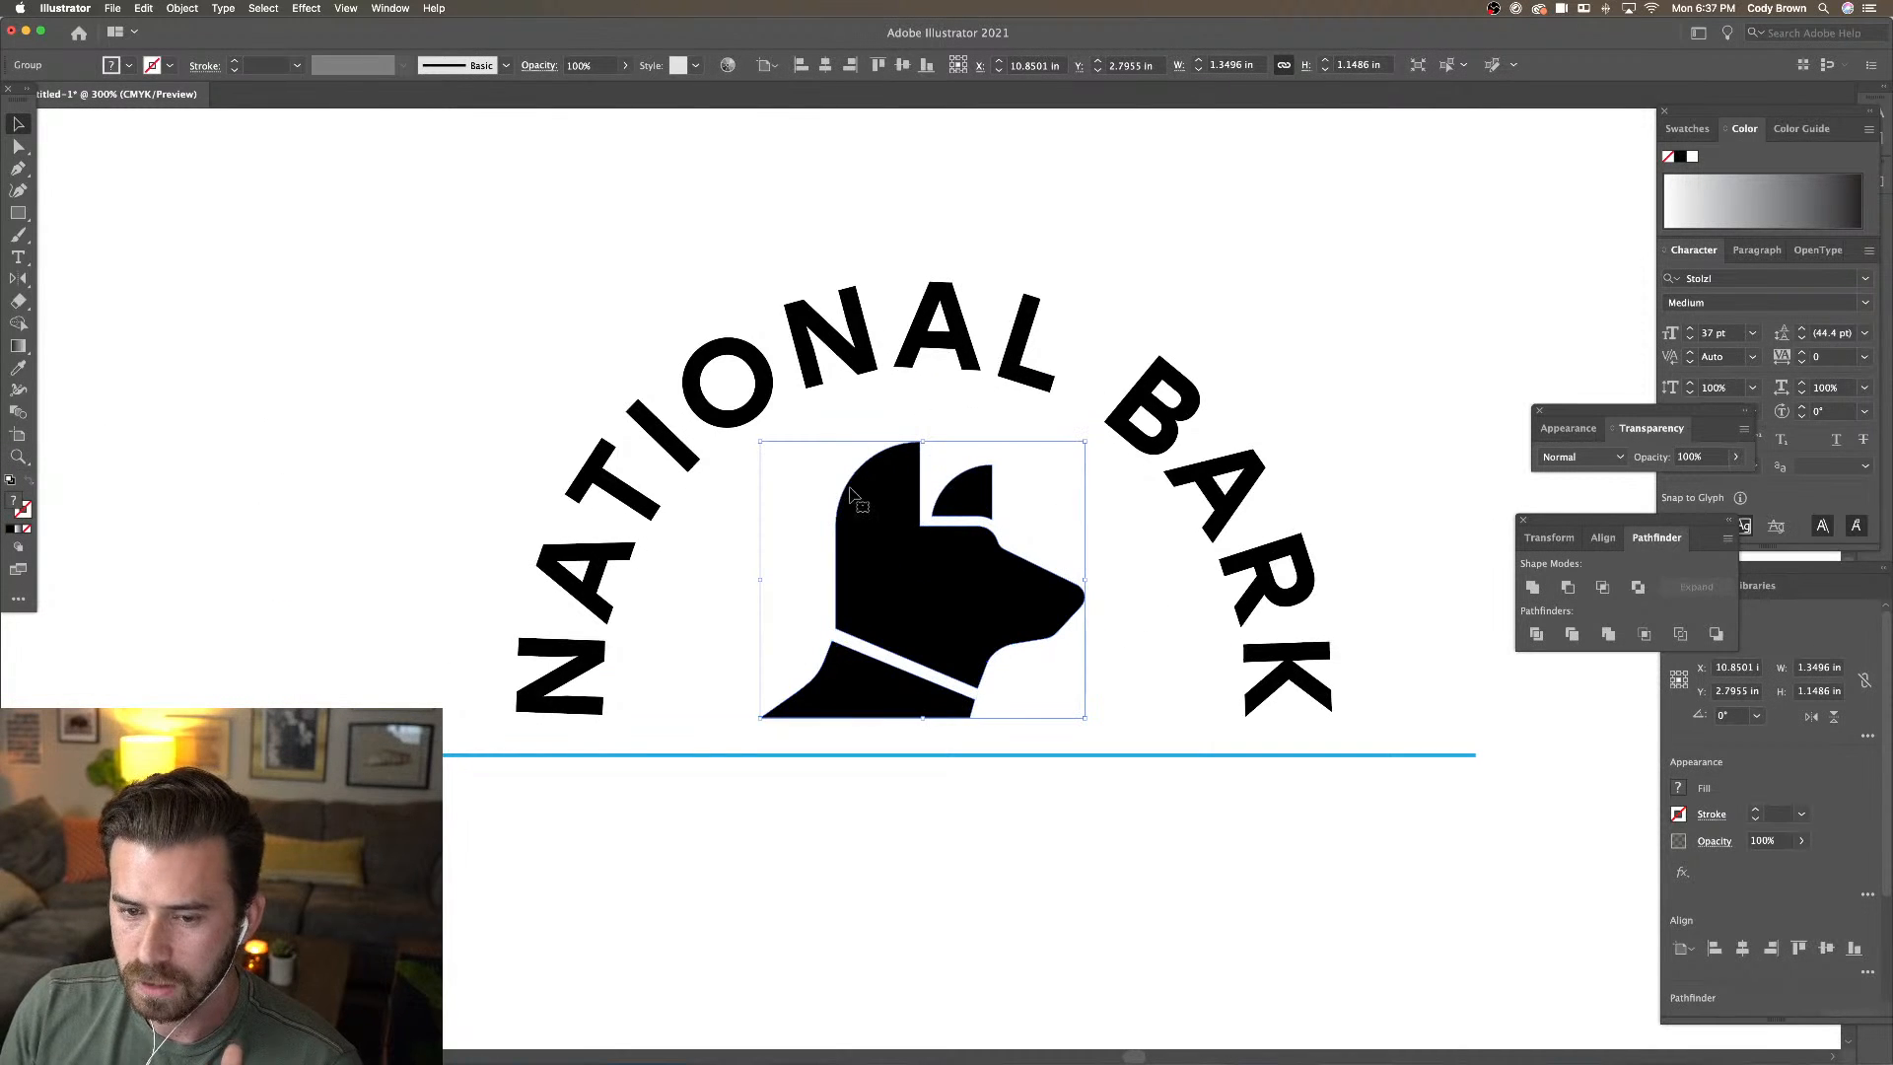
pyautogui.press('super+minus')
pyautogui.press('super+minus')
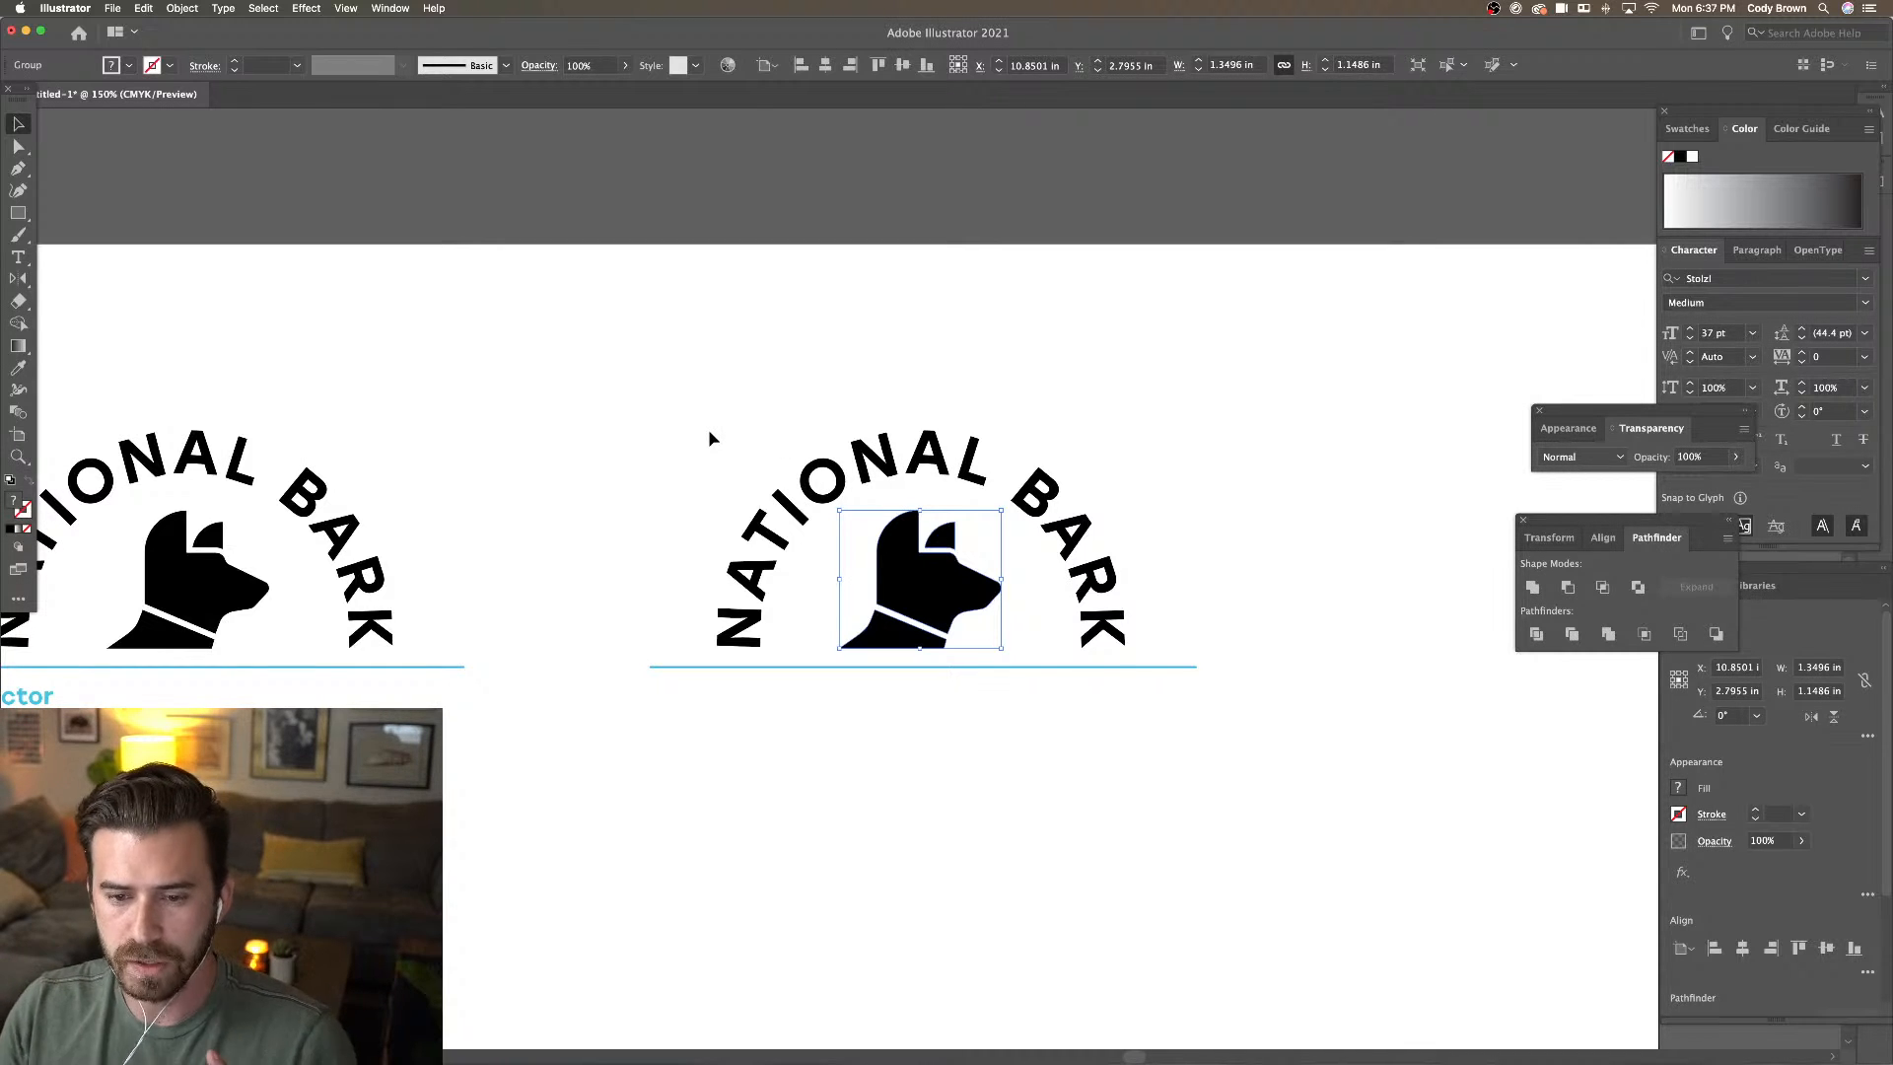
pyautogui.click(20, 213)
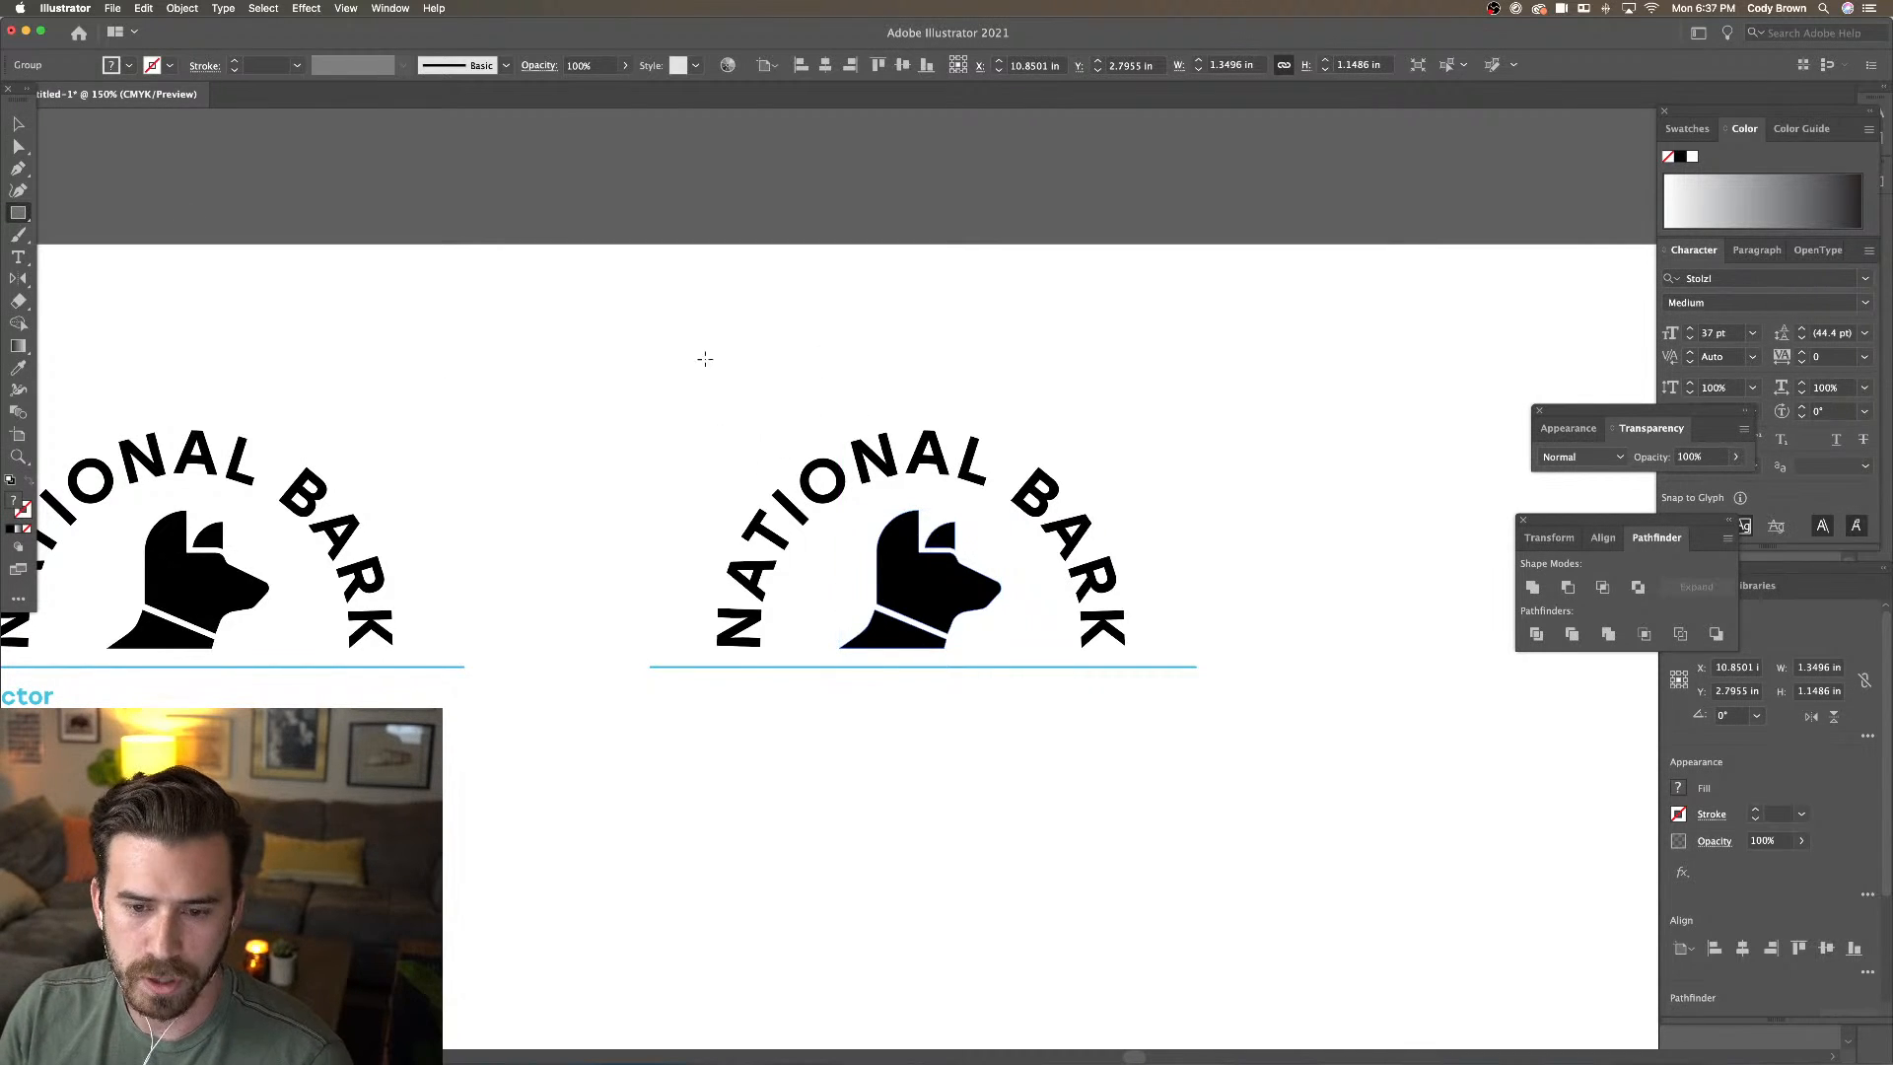
# Draw a large square over the right-hand logo
pyautogui.moveTo(646, 356); pyautogui.dragTo(1244, 795)
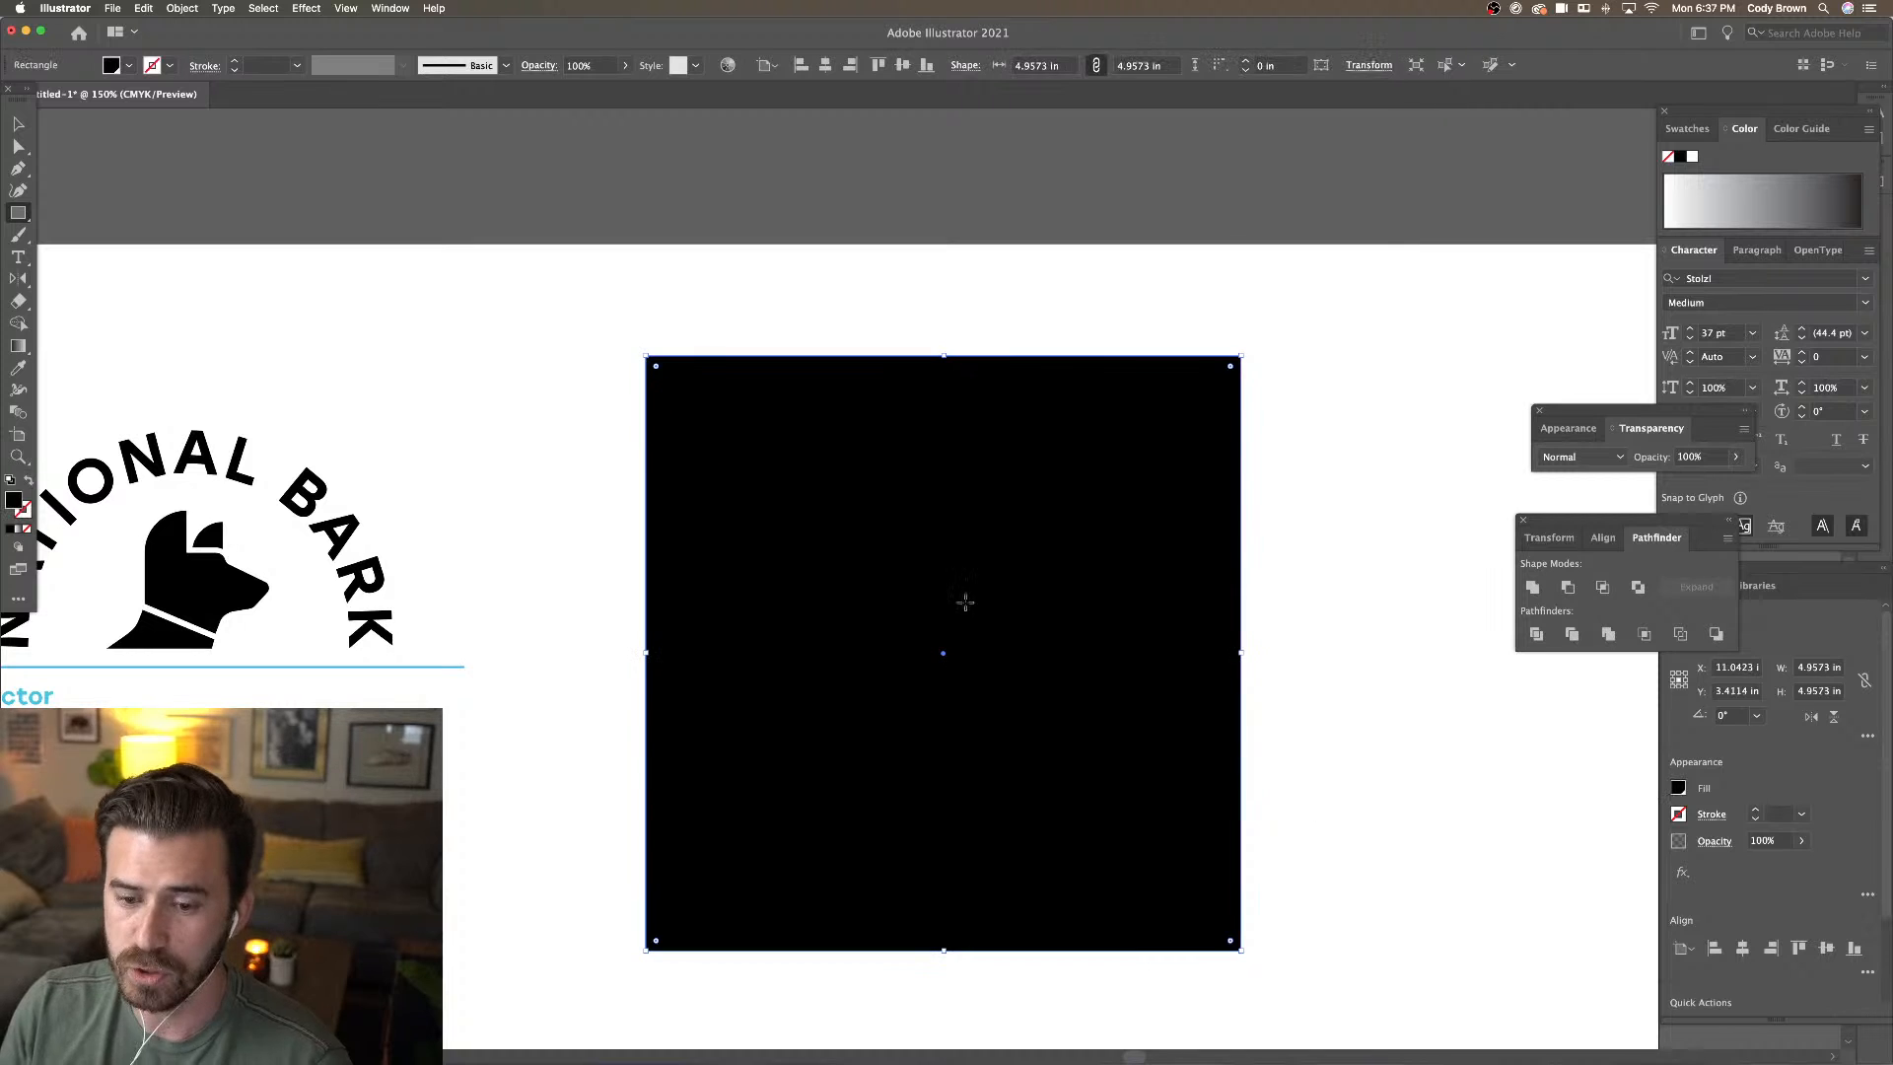
pyautogui.click(129, 65)
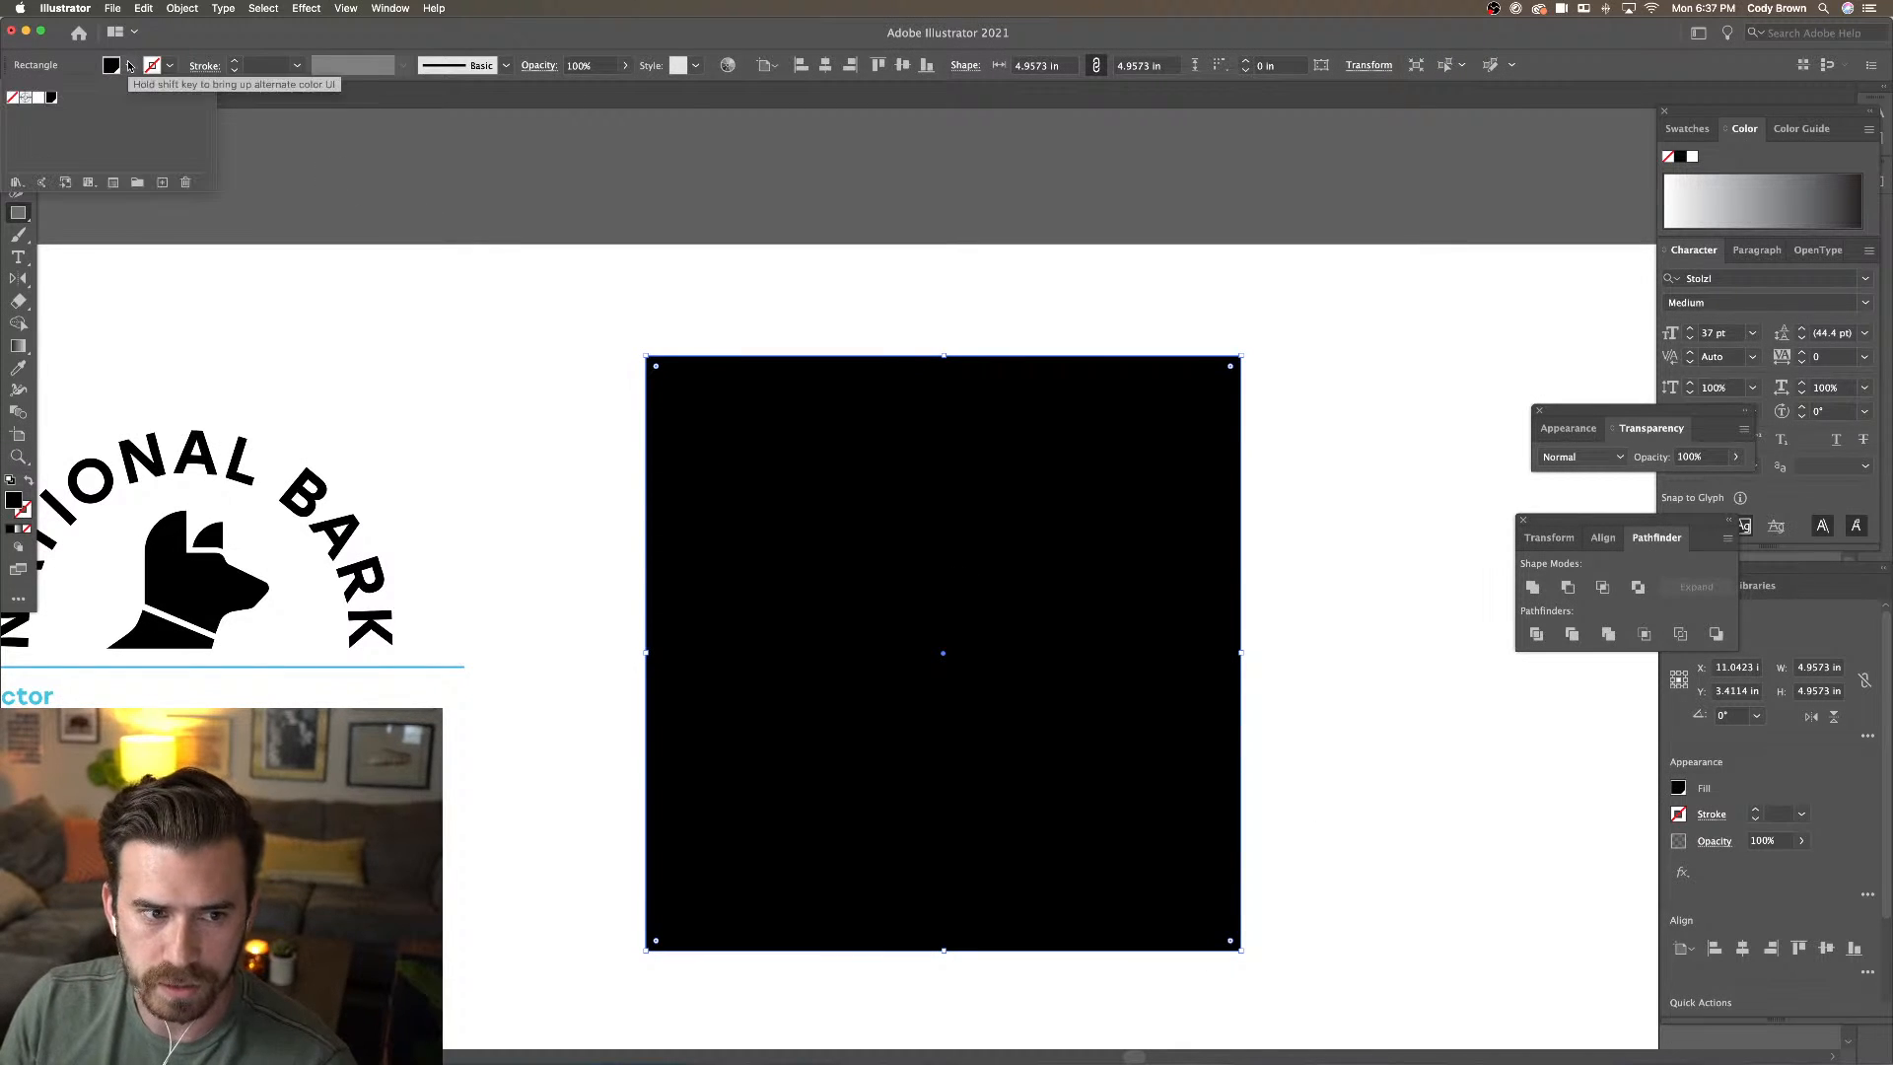
pyautogui.click(129, 65)
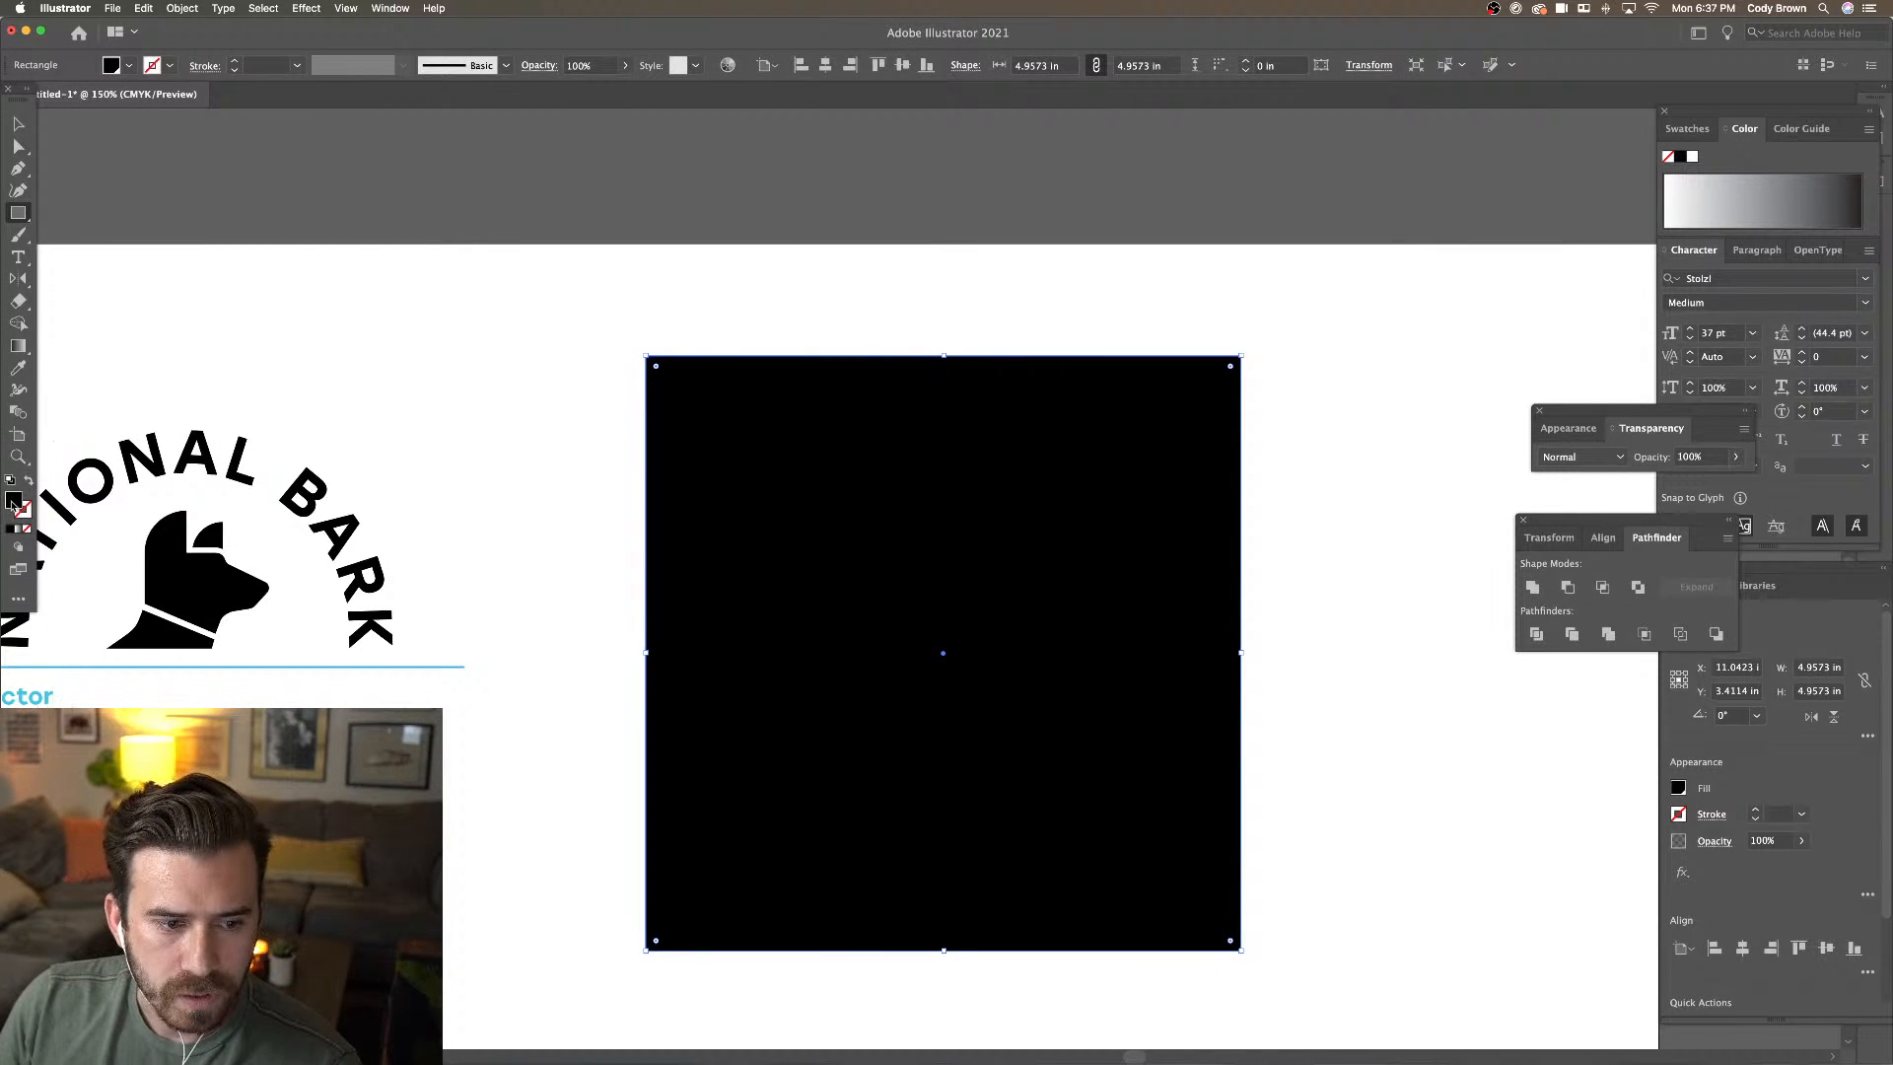
# Try an orange-red fill in the Color Picker, then cancel without applying
pyautogui.doubleClick(14, 501)
pyautogui.click(1370, 876)
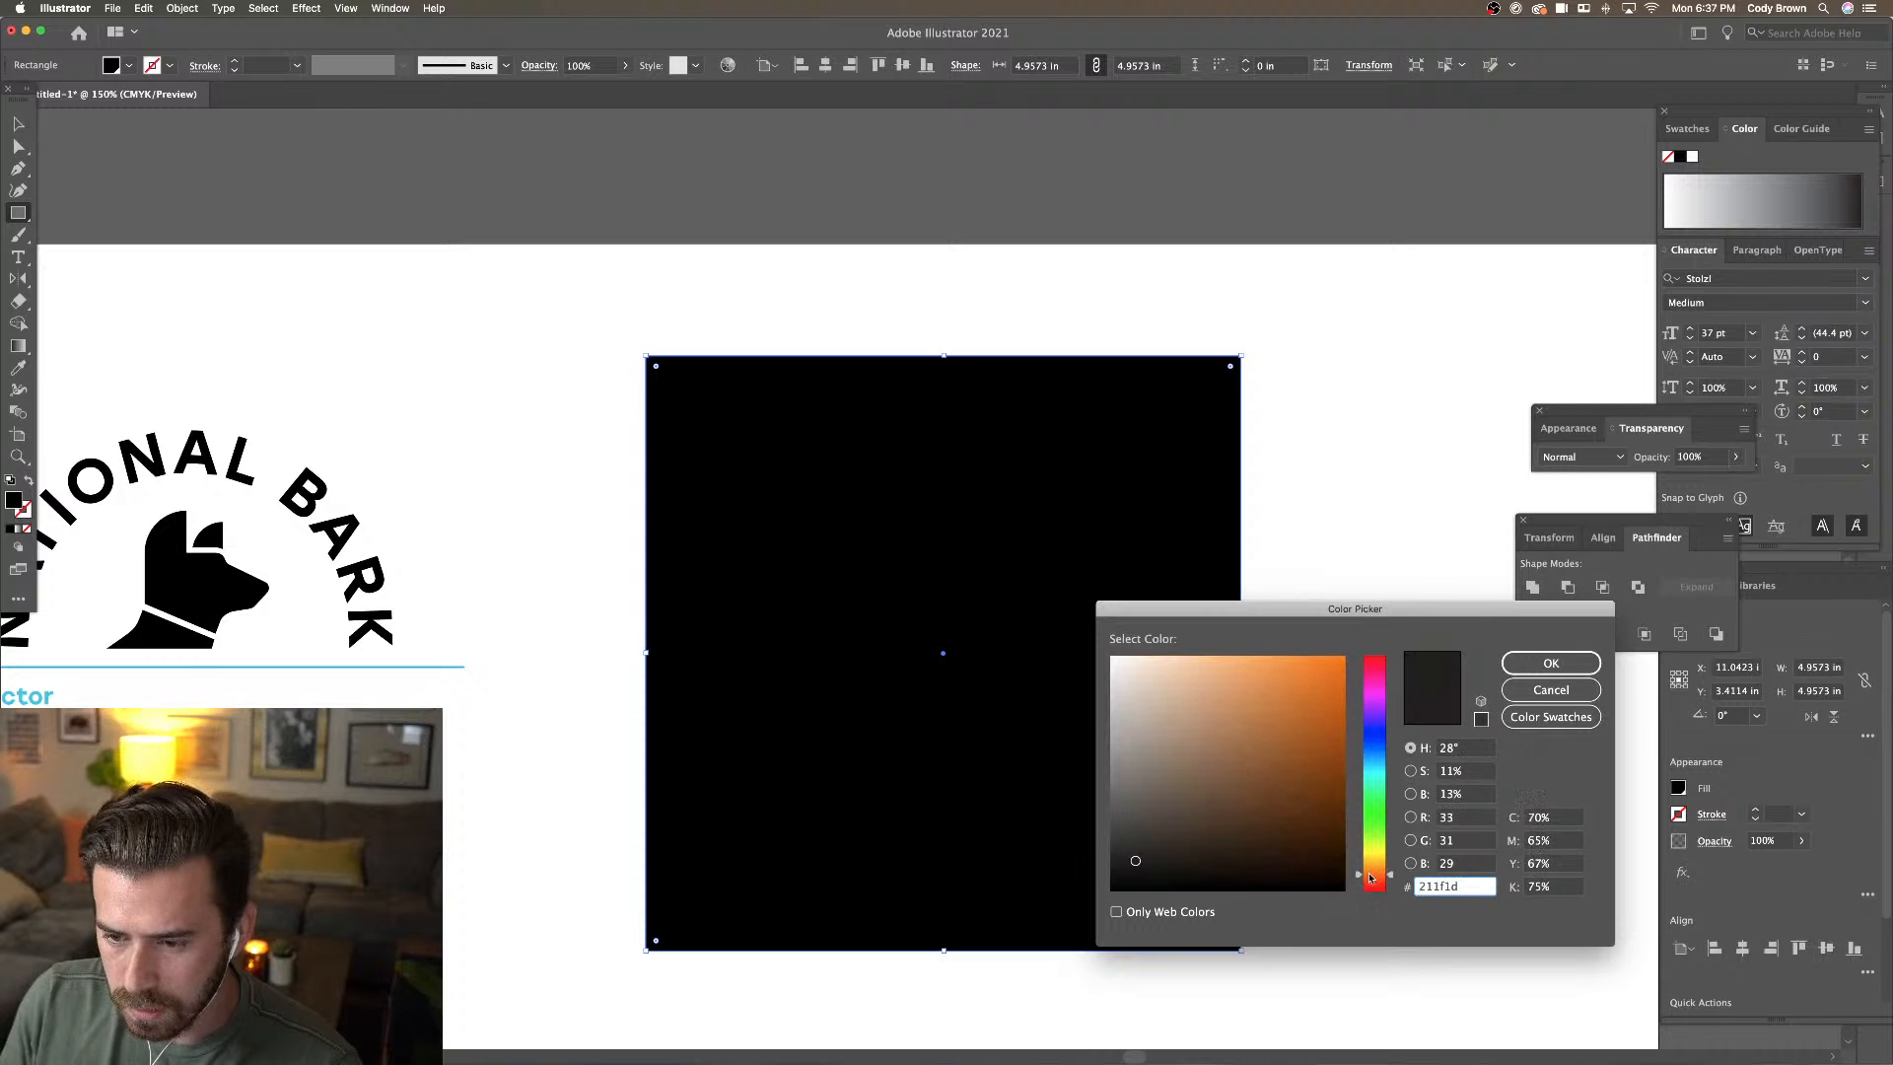
pyautogui.click(1380, 885)
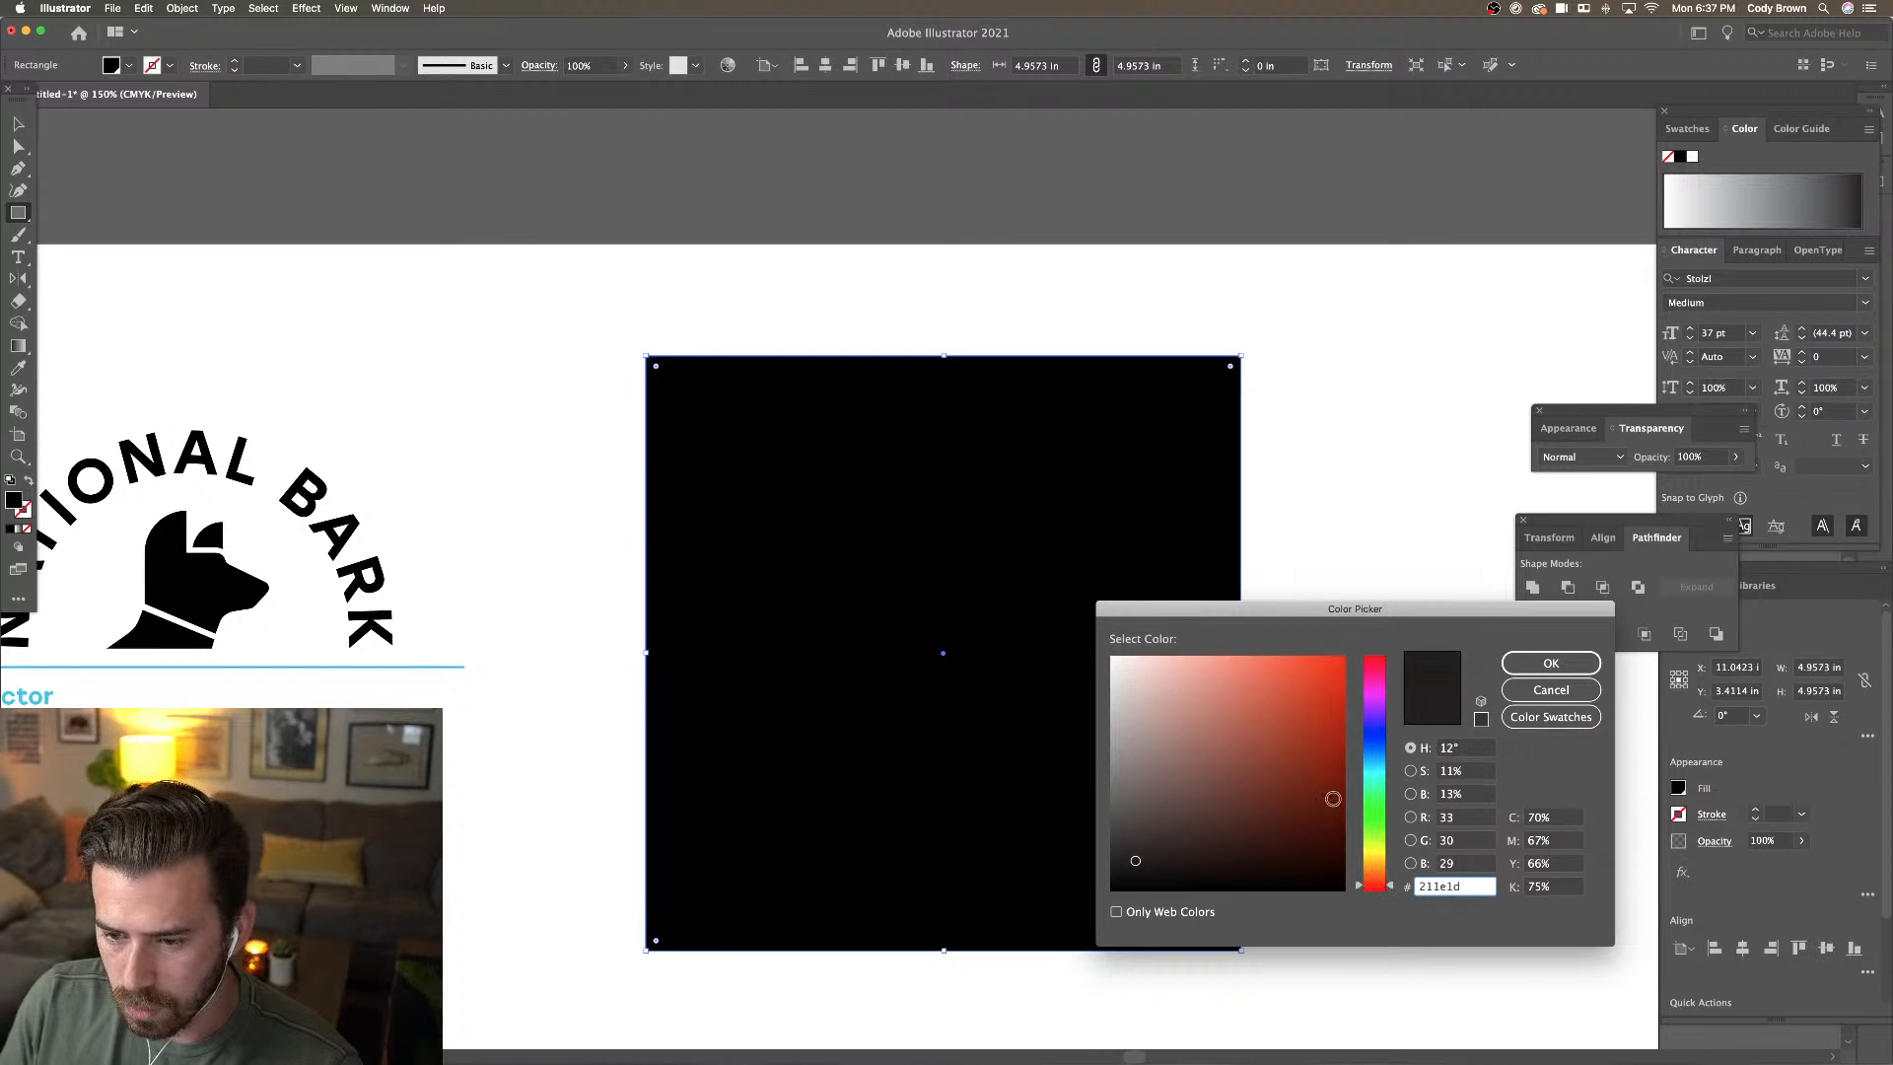
pyautogui.moveTo(1318, 790); pyautogui.dragTo(1307, 713)
pyautogui.moveTo(1390, 879); pyautogui.dragTo(1392, 879)
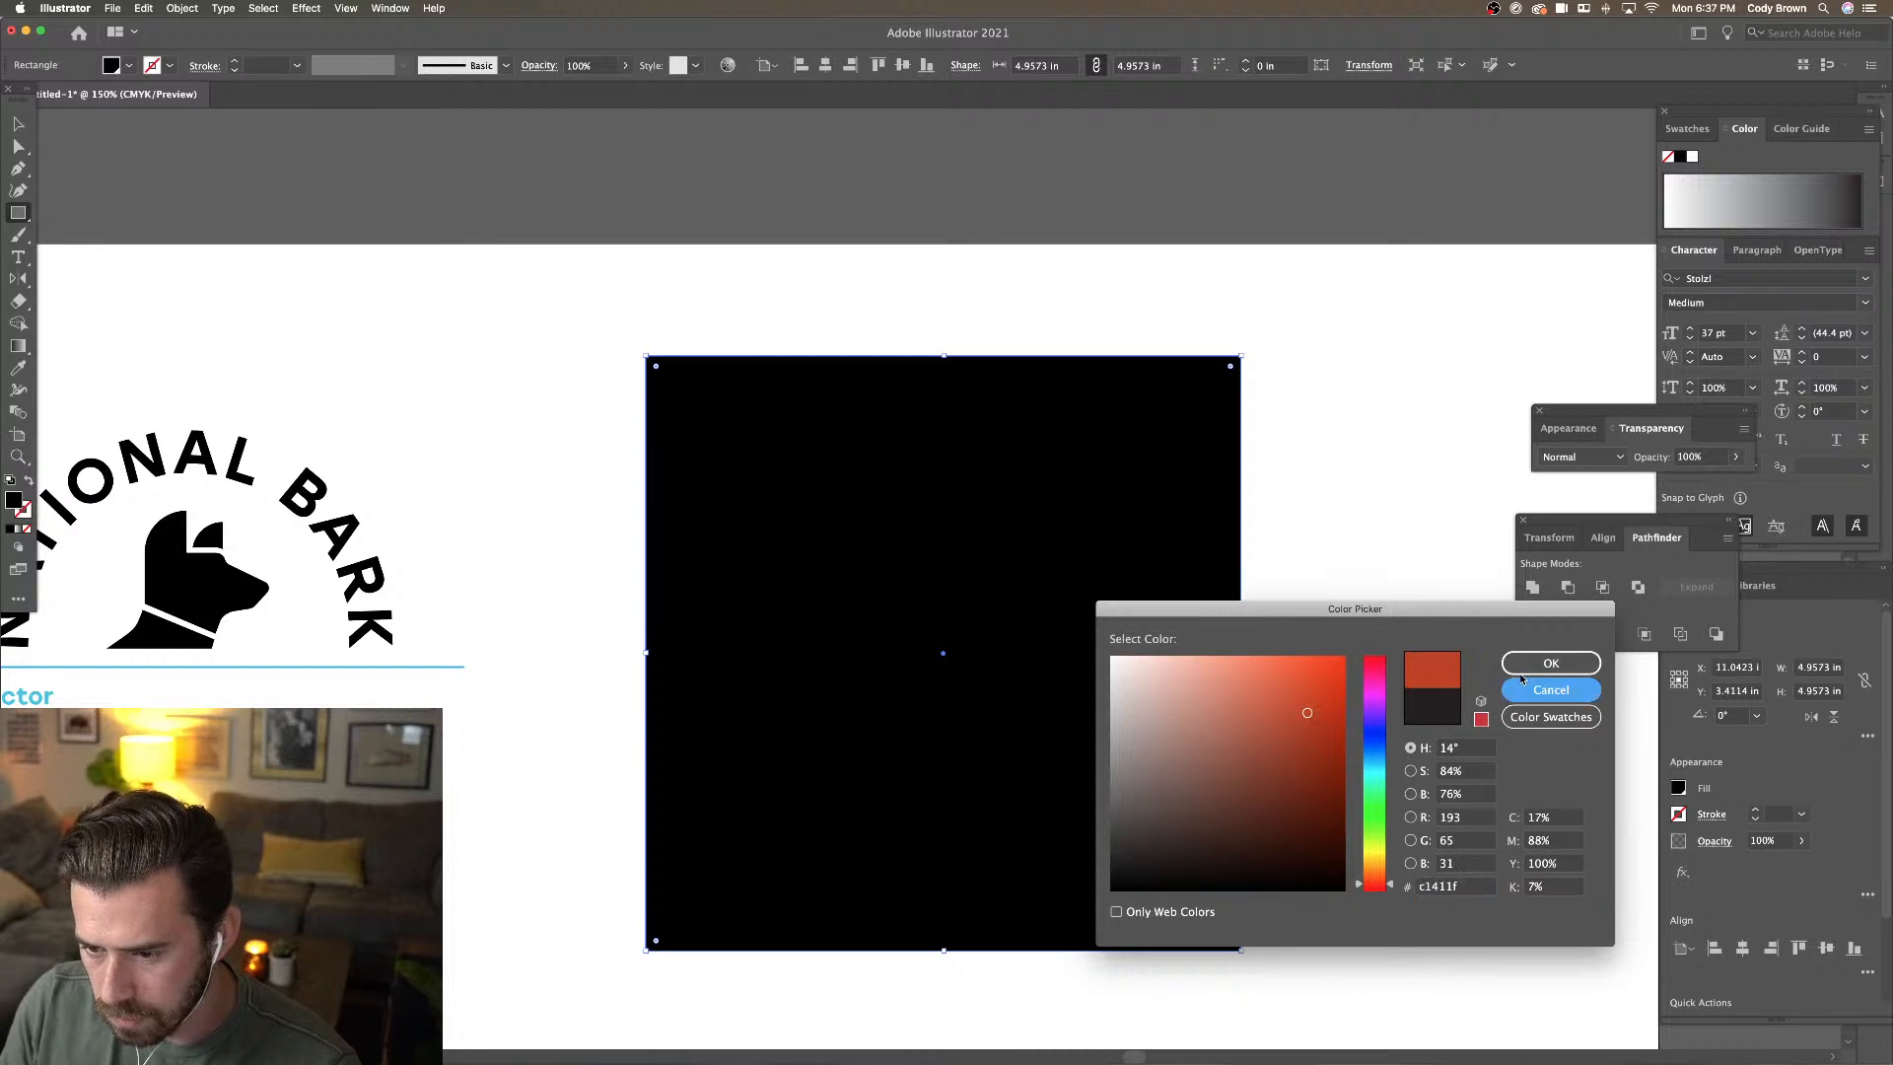
pyautogui.click(1550, 689)
pyautogui.click(1509, 664)
pyautogui.click(1065, 599)
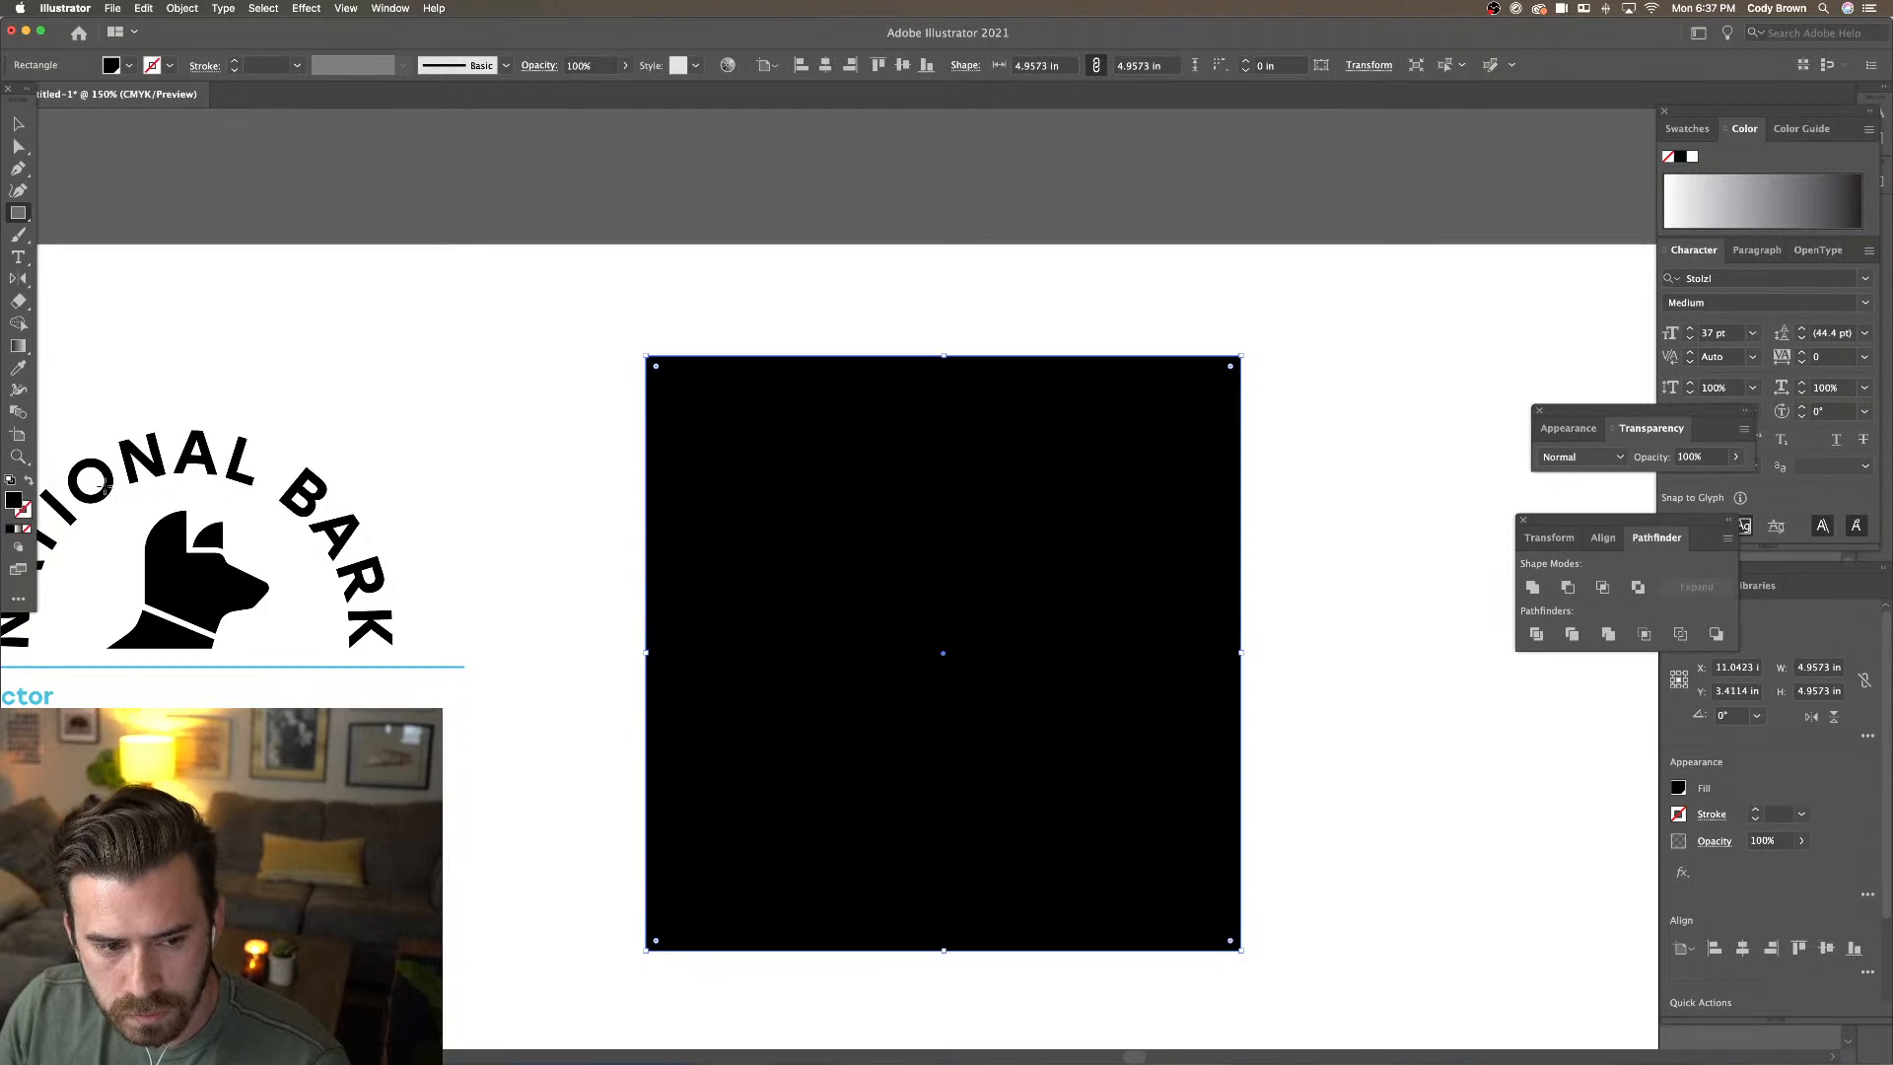
# Fill the square with the rust orange-red colour #b74513
pyautogui.doubleClick(14, 500)
pyautogui.moveTo(1379, 888); pyautogui.dragTo(1377, 883)
pyautogui.moveTo(1301, 778); pyautogui.dragTo(1330, 749)
pyautogui.moveTo(1390, 891); pyautogui.dragTo(1393, 879)
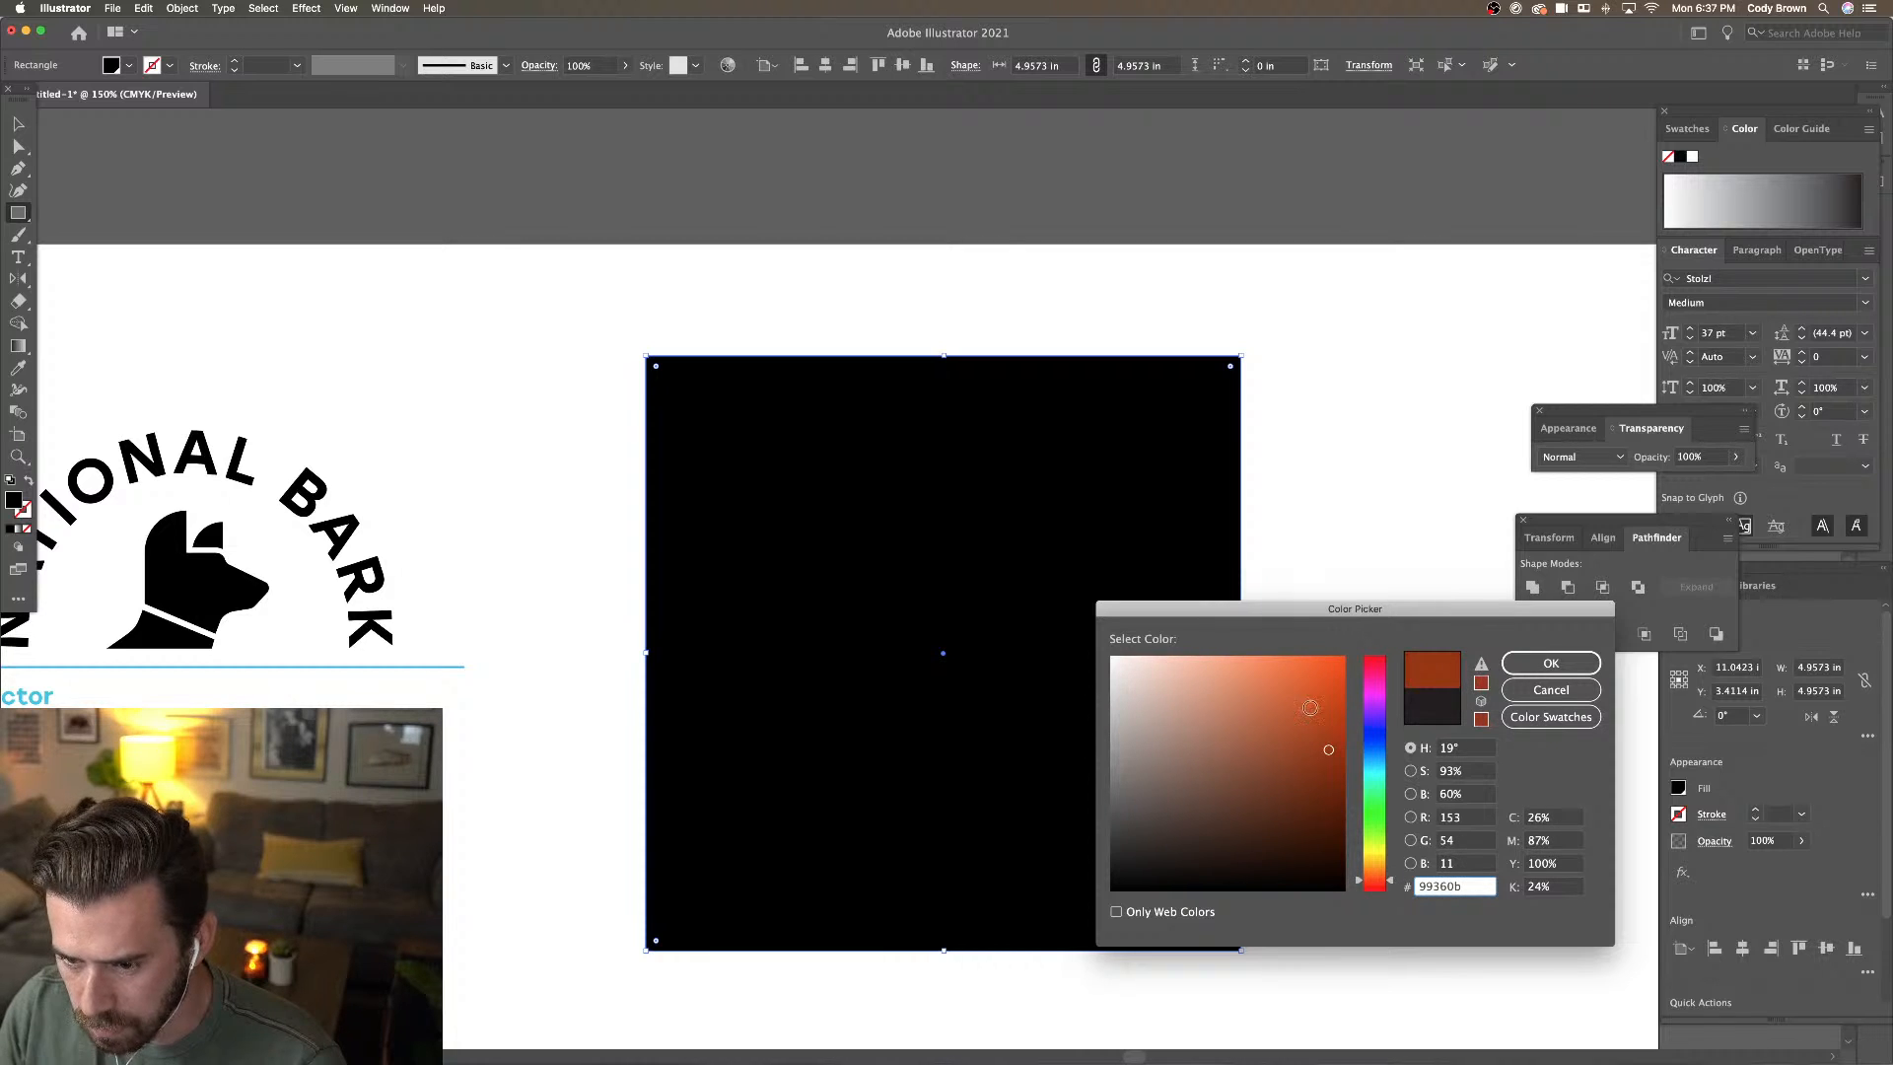
pyautogui.click(1320, 719)
pyautogui.click(1550, 662)
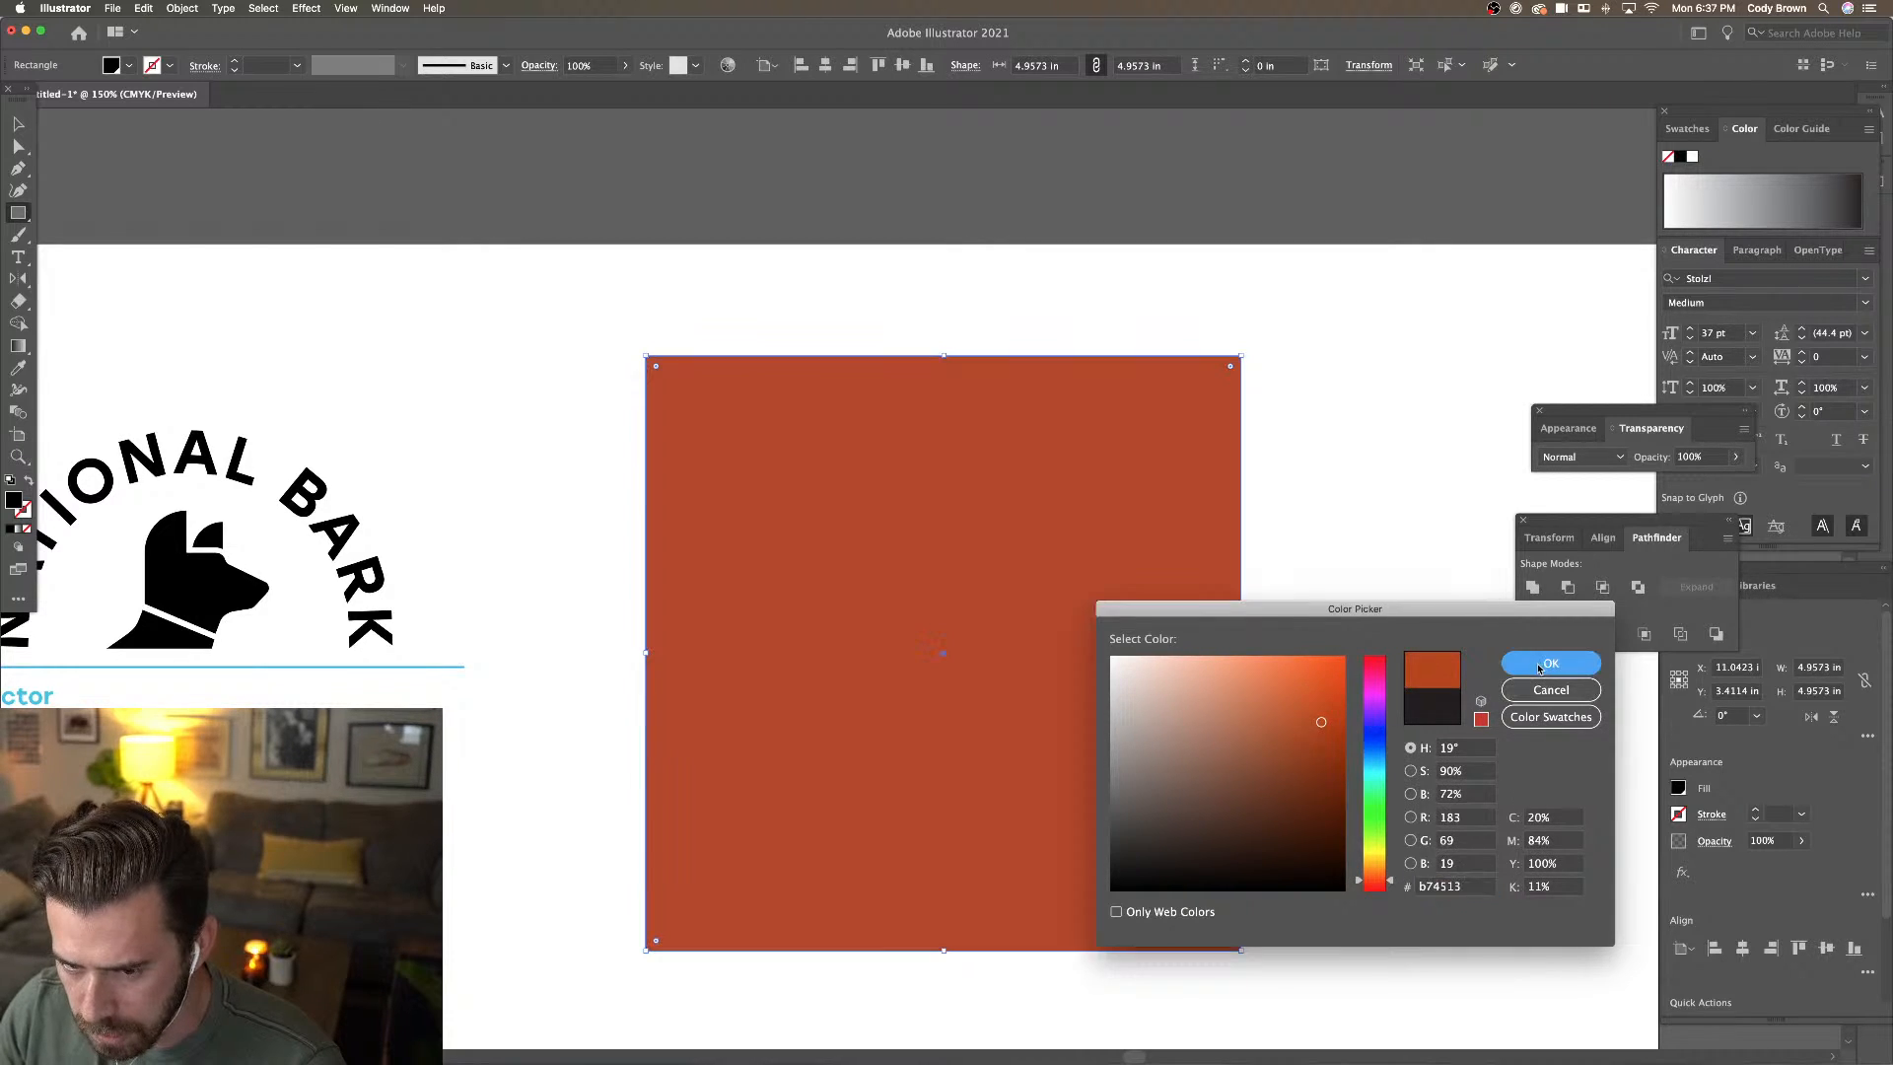
pyautogui.click(18, 124)
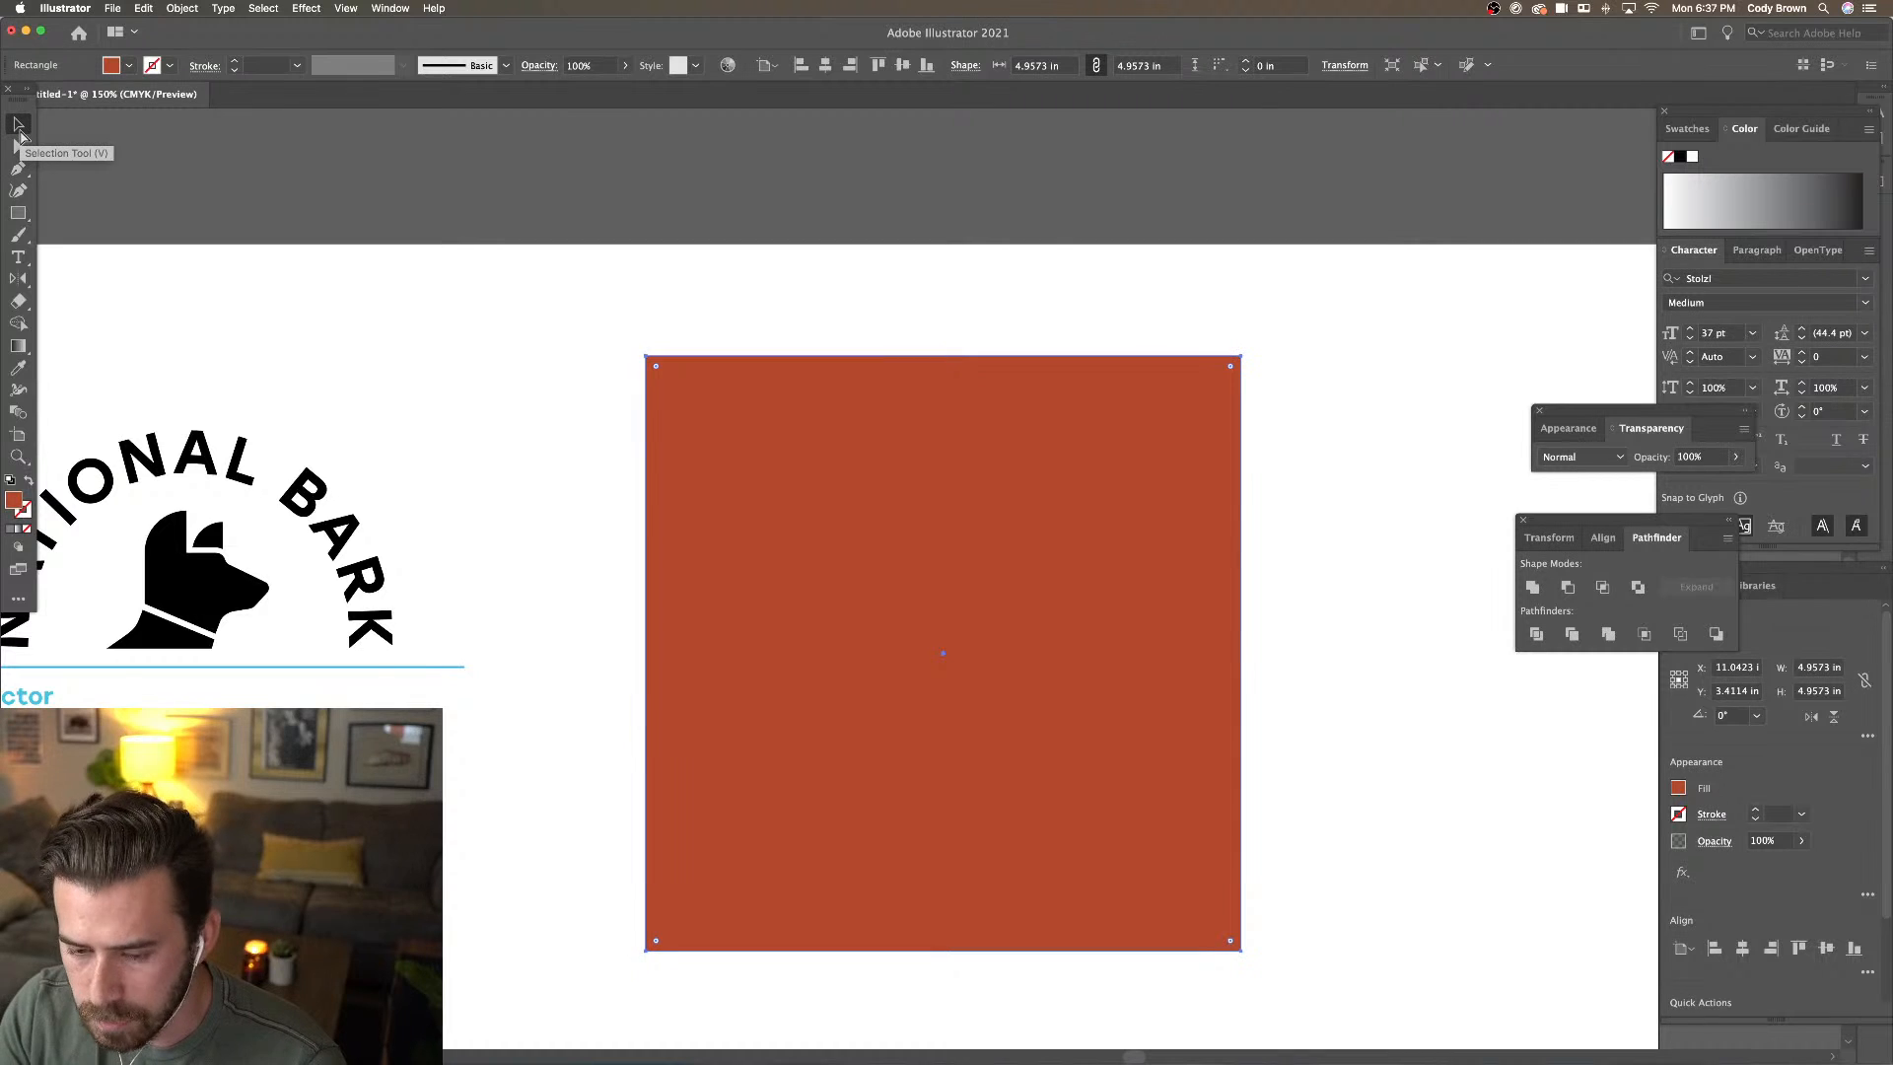
# Send the orange square to the back behind the right-hand logo
pyautogui.press('super+shift+bracketleft')
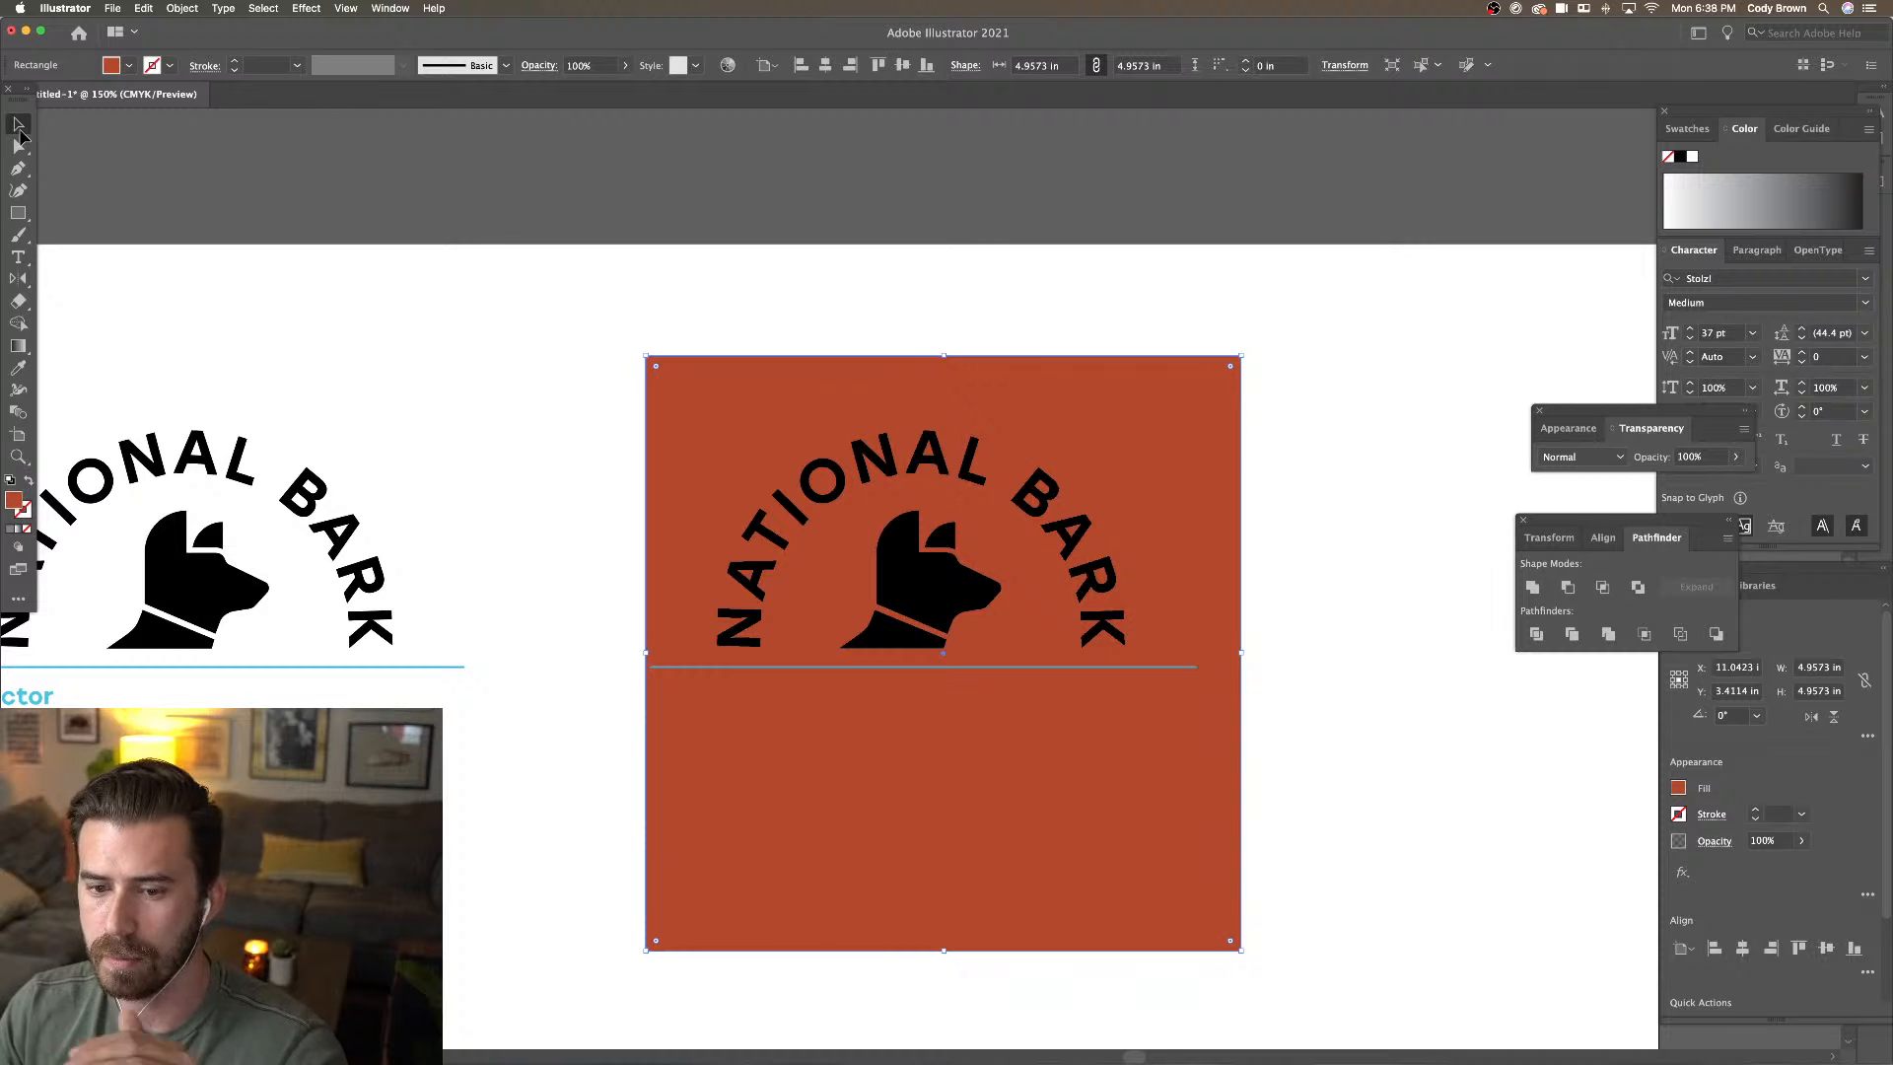
pyautogui.hscroll(-5, 601, 364)
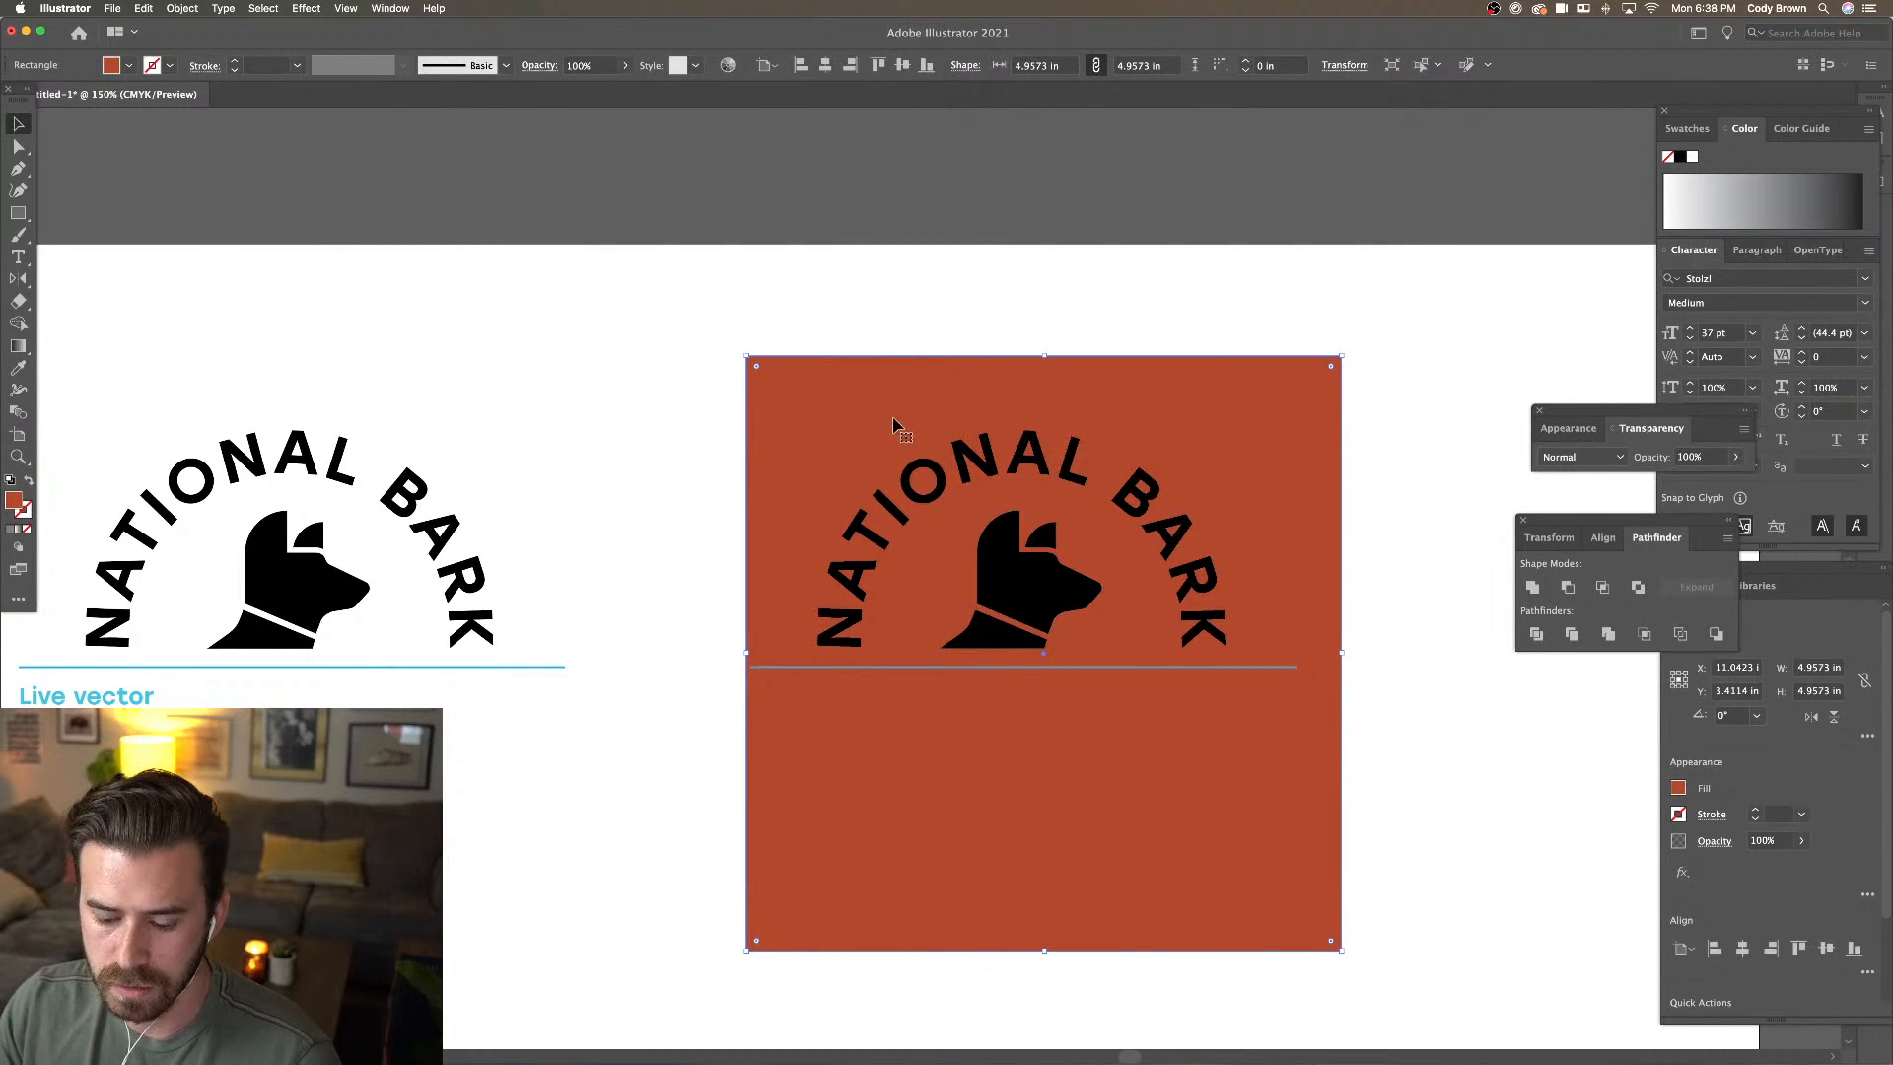
pyautogui.moveTo(904, 414); pyautogui.dragTo(198, 394)
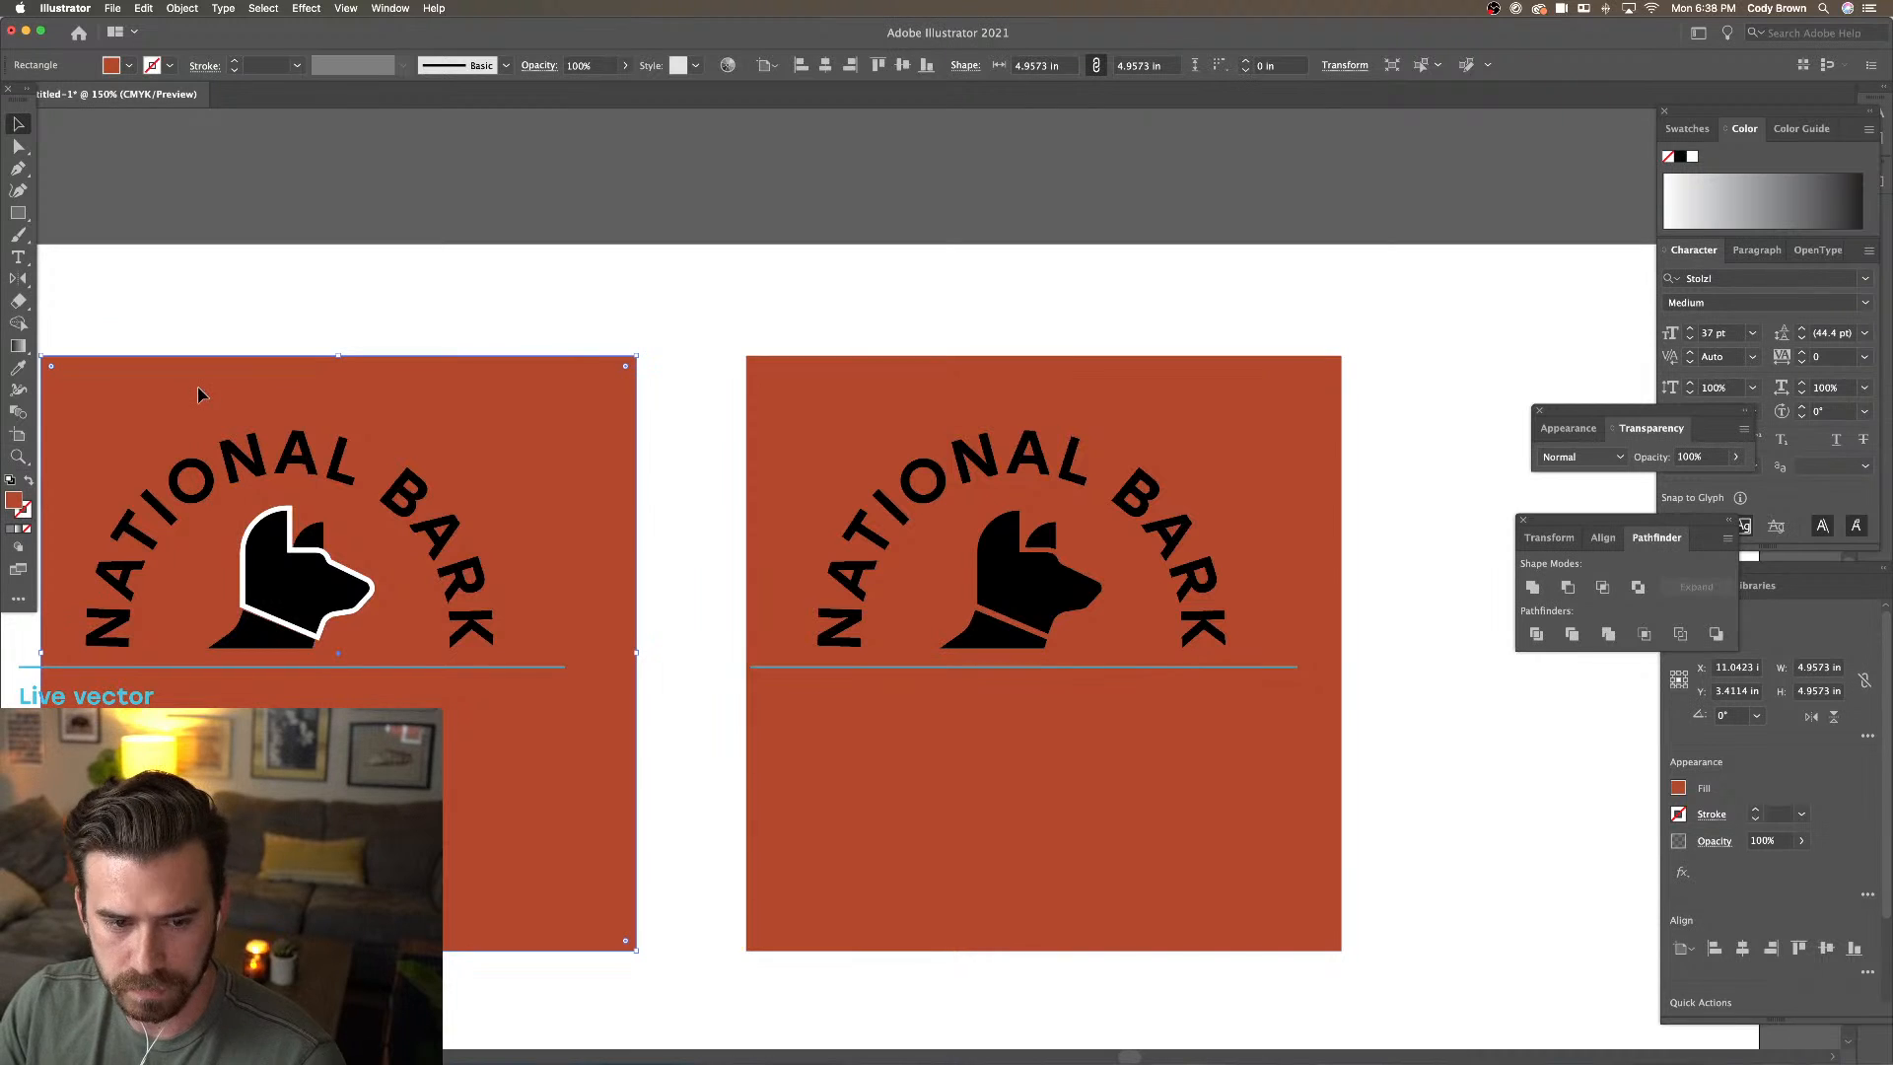
pyautogui.press('Delete')
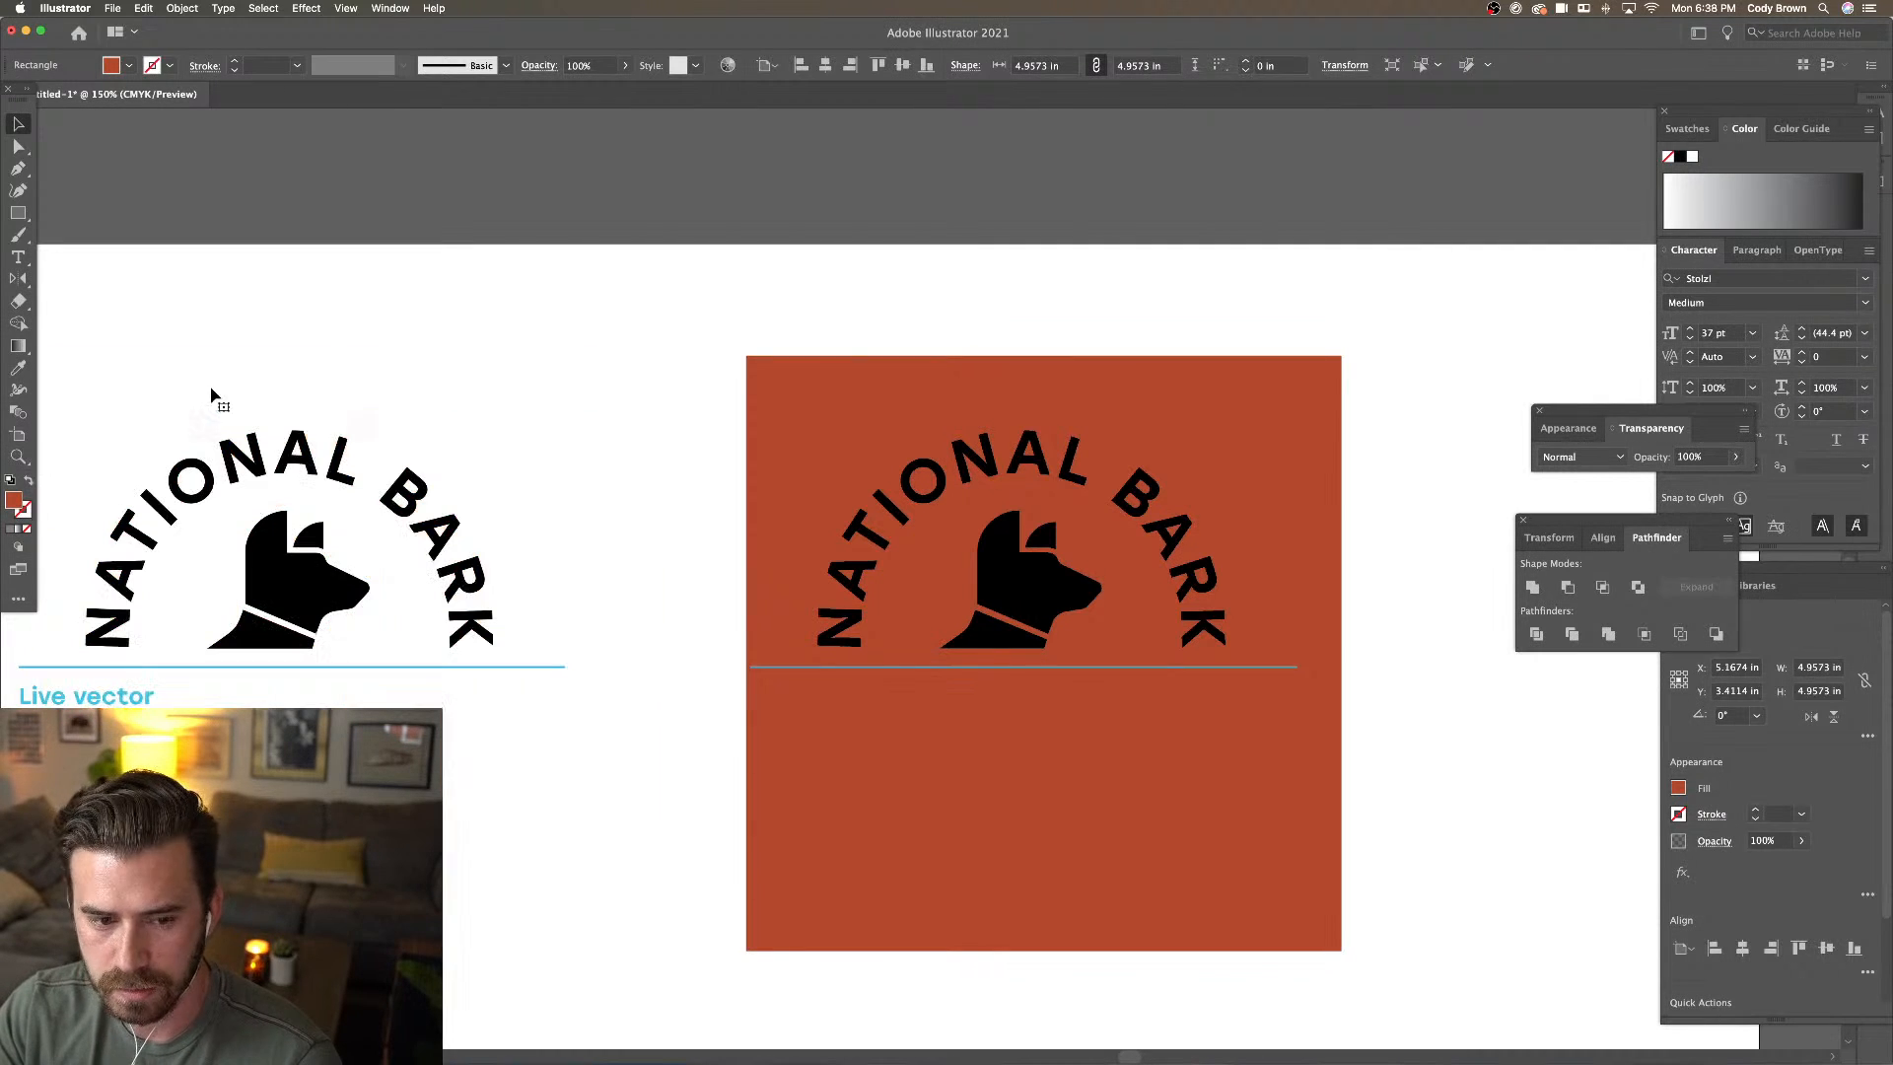
pyautogui.moveTo(532, 414); pyautogui.dragTo(459, 400)
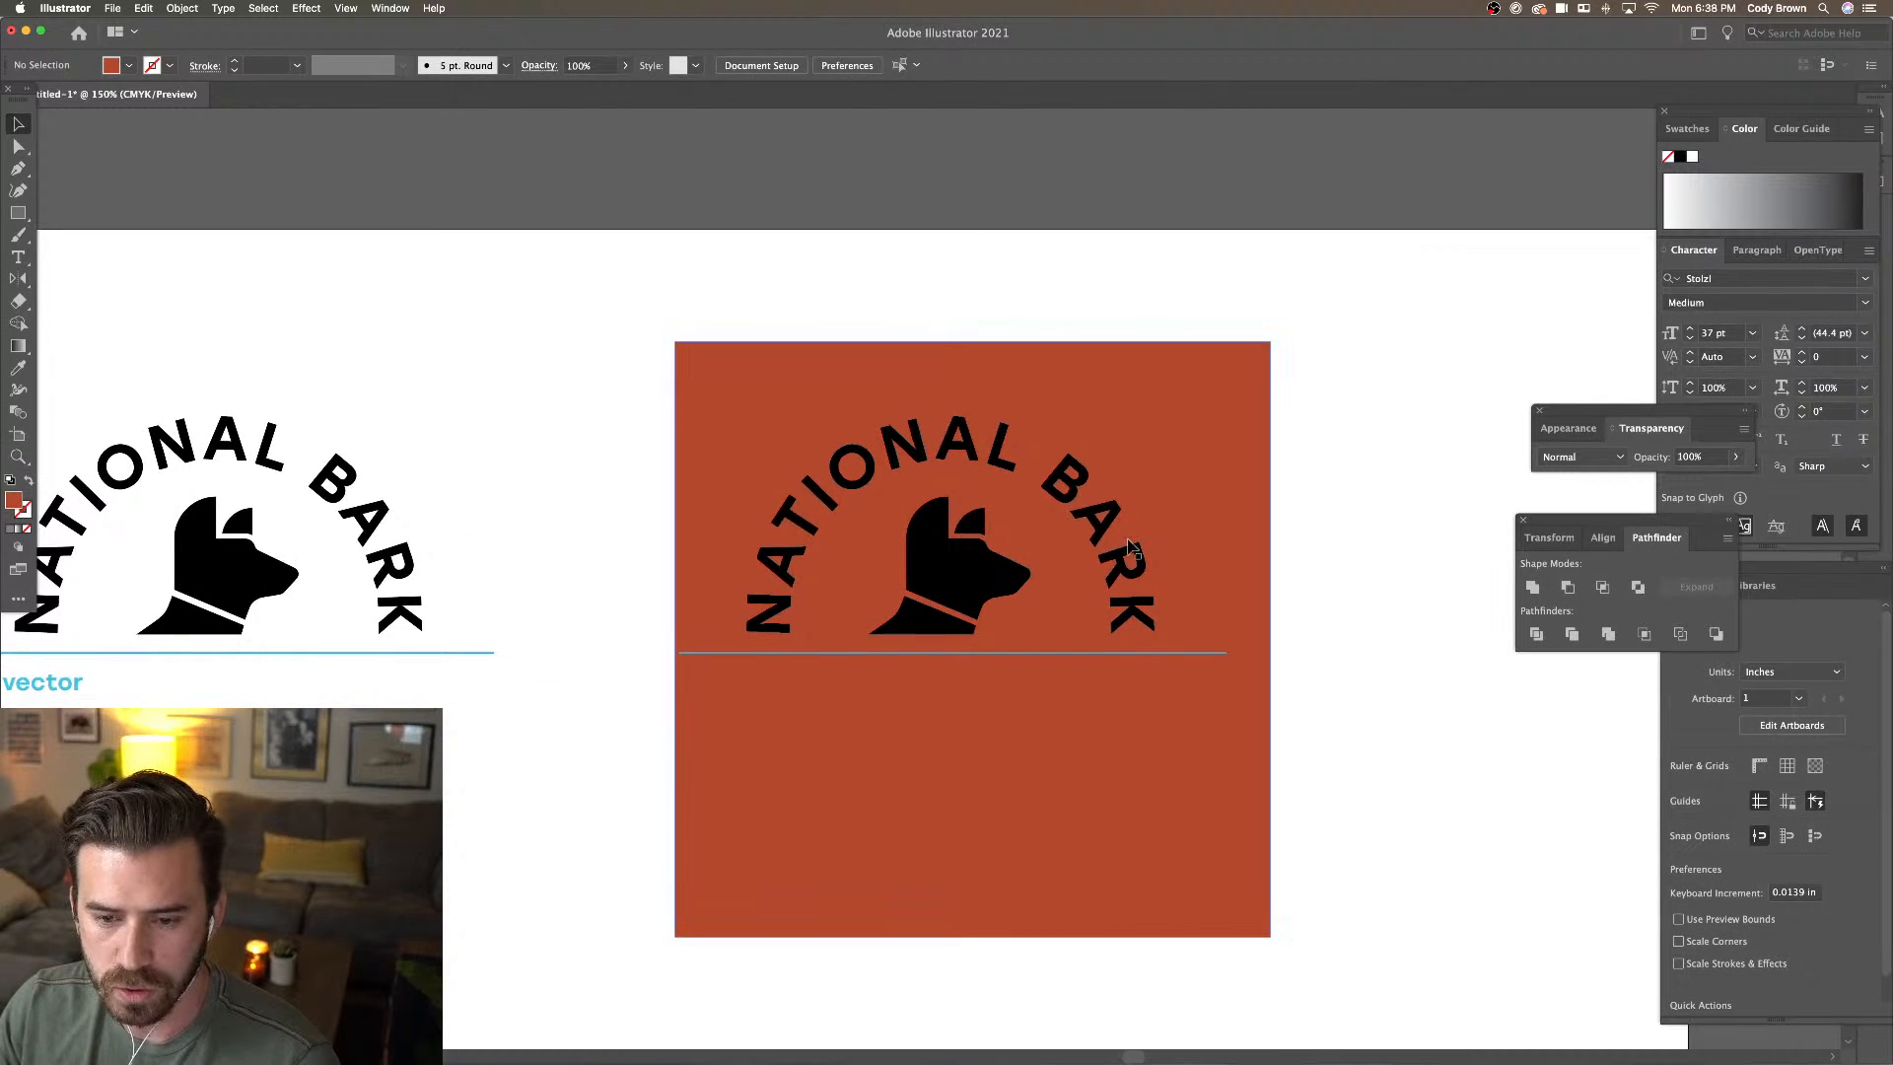
pyautogui.click(1184, 512)
pyautogui.press('super+shift+a')
pyautogui.press('super+minus')
pyautogui.press('super+minus')
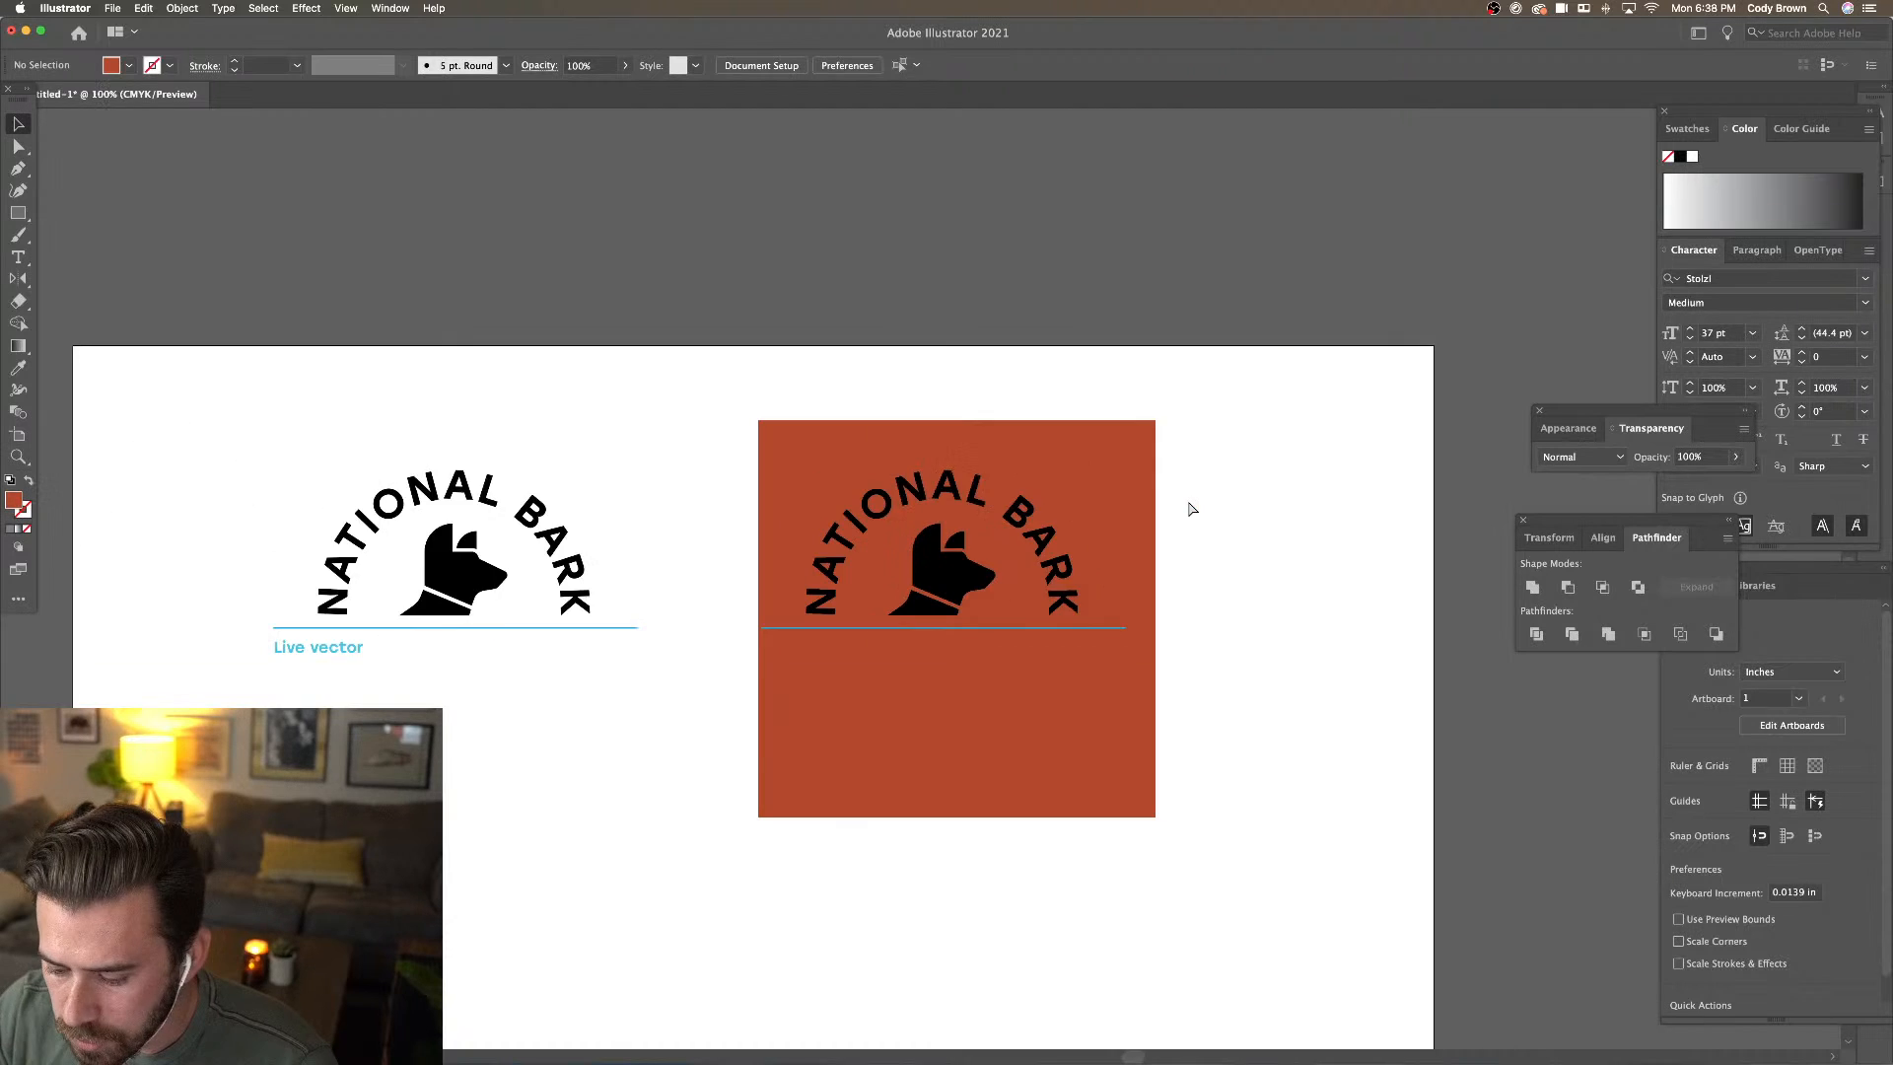
pyautogui.press('super+equal')
pyautogui.press('super+equal')
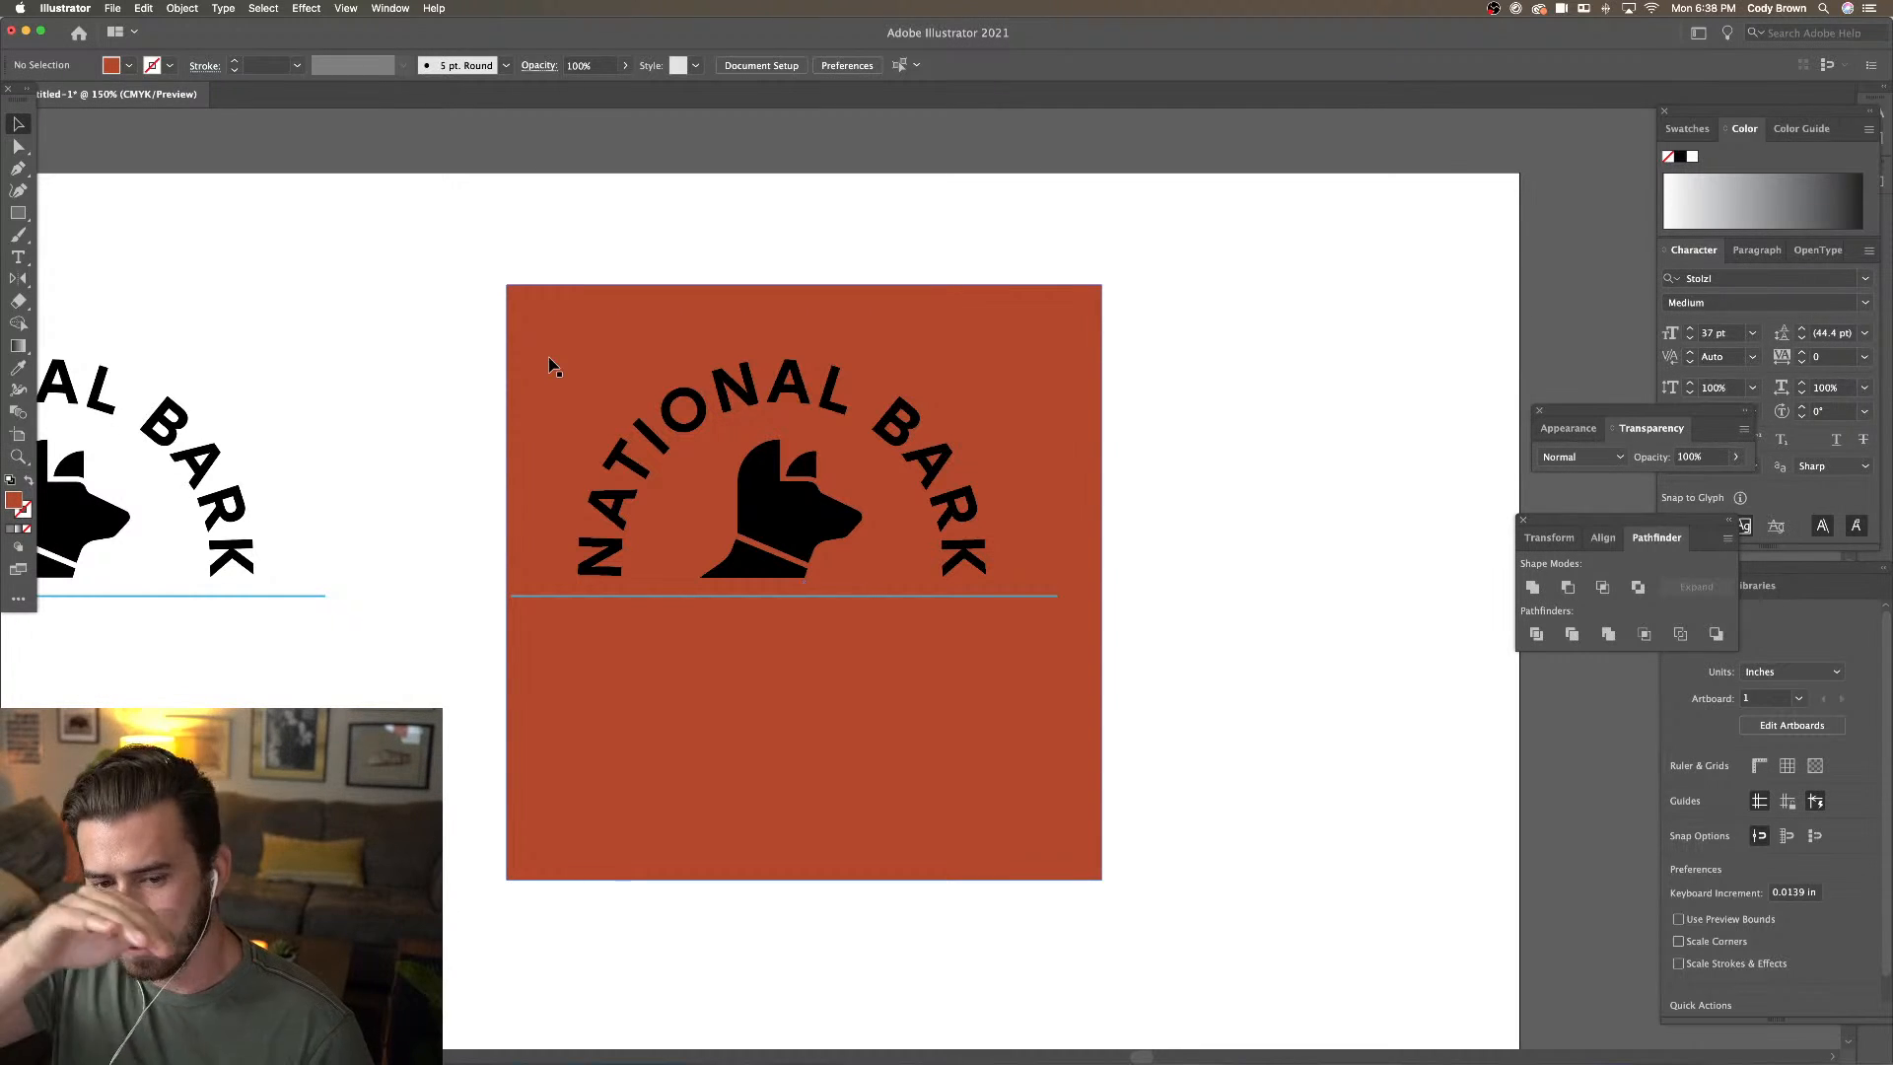
# Lock the orange square with Object > Lock > Selection
pyautogui.click(648, 353)
pyautogui.click(182, 8)
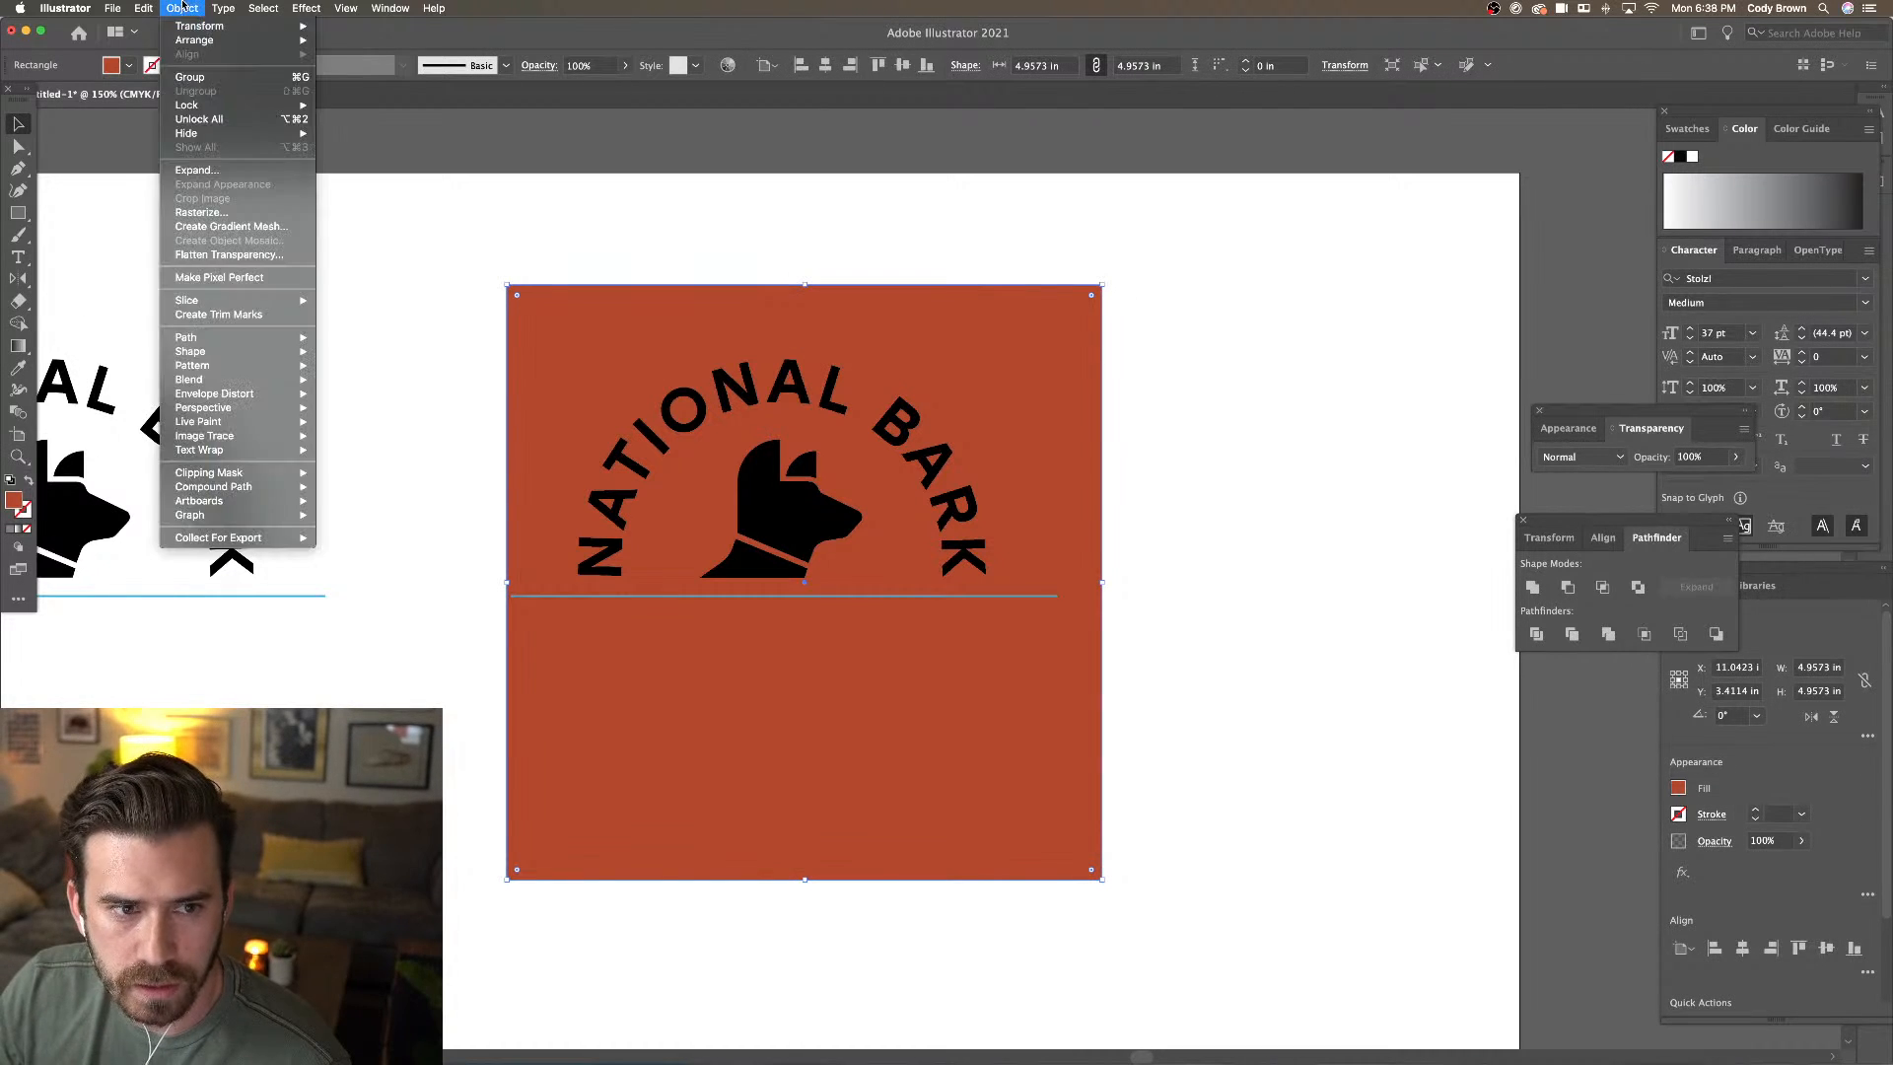
pyautogui.moveTo(223, 109)
pyautogui.click(353, 106)
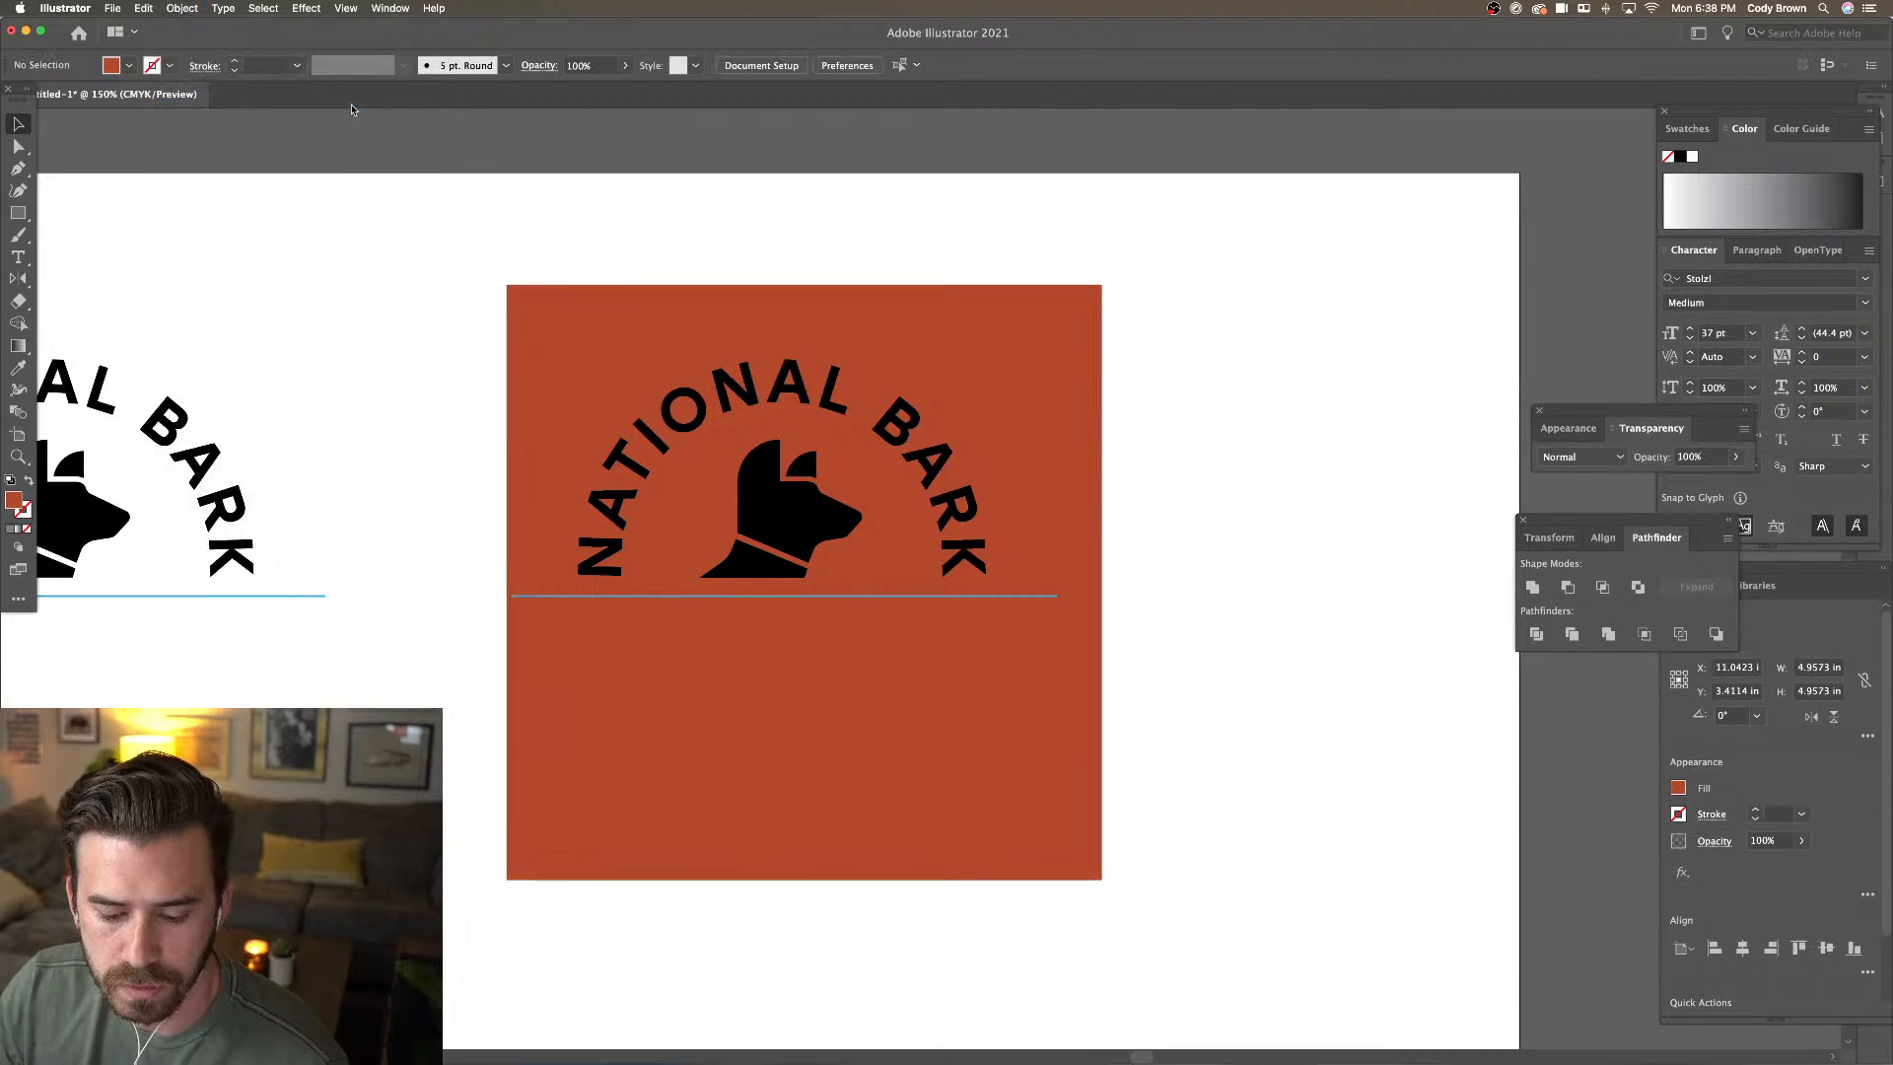
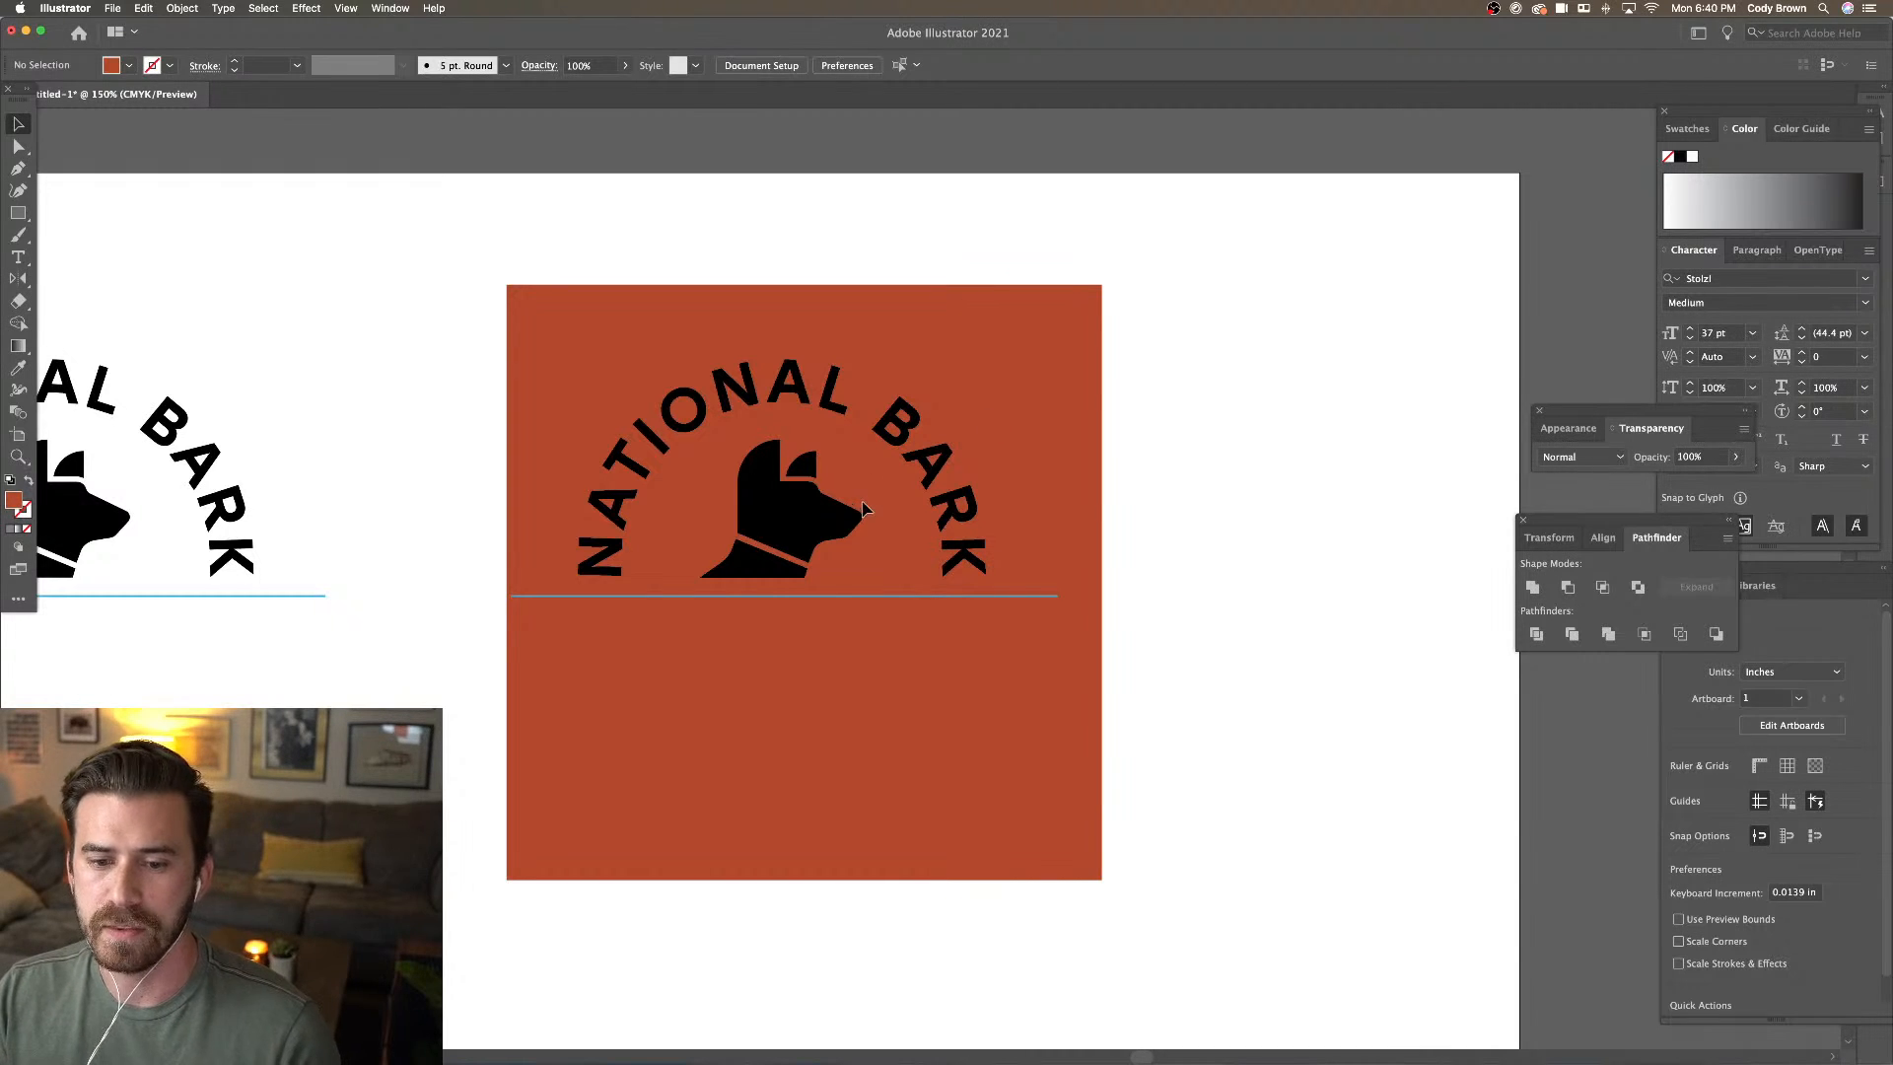
# Zoom to 200% so the red NATIONAL BARK square fills the window
pyautogui.click(808, 515)
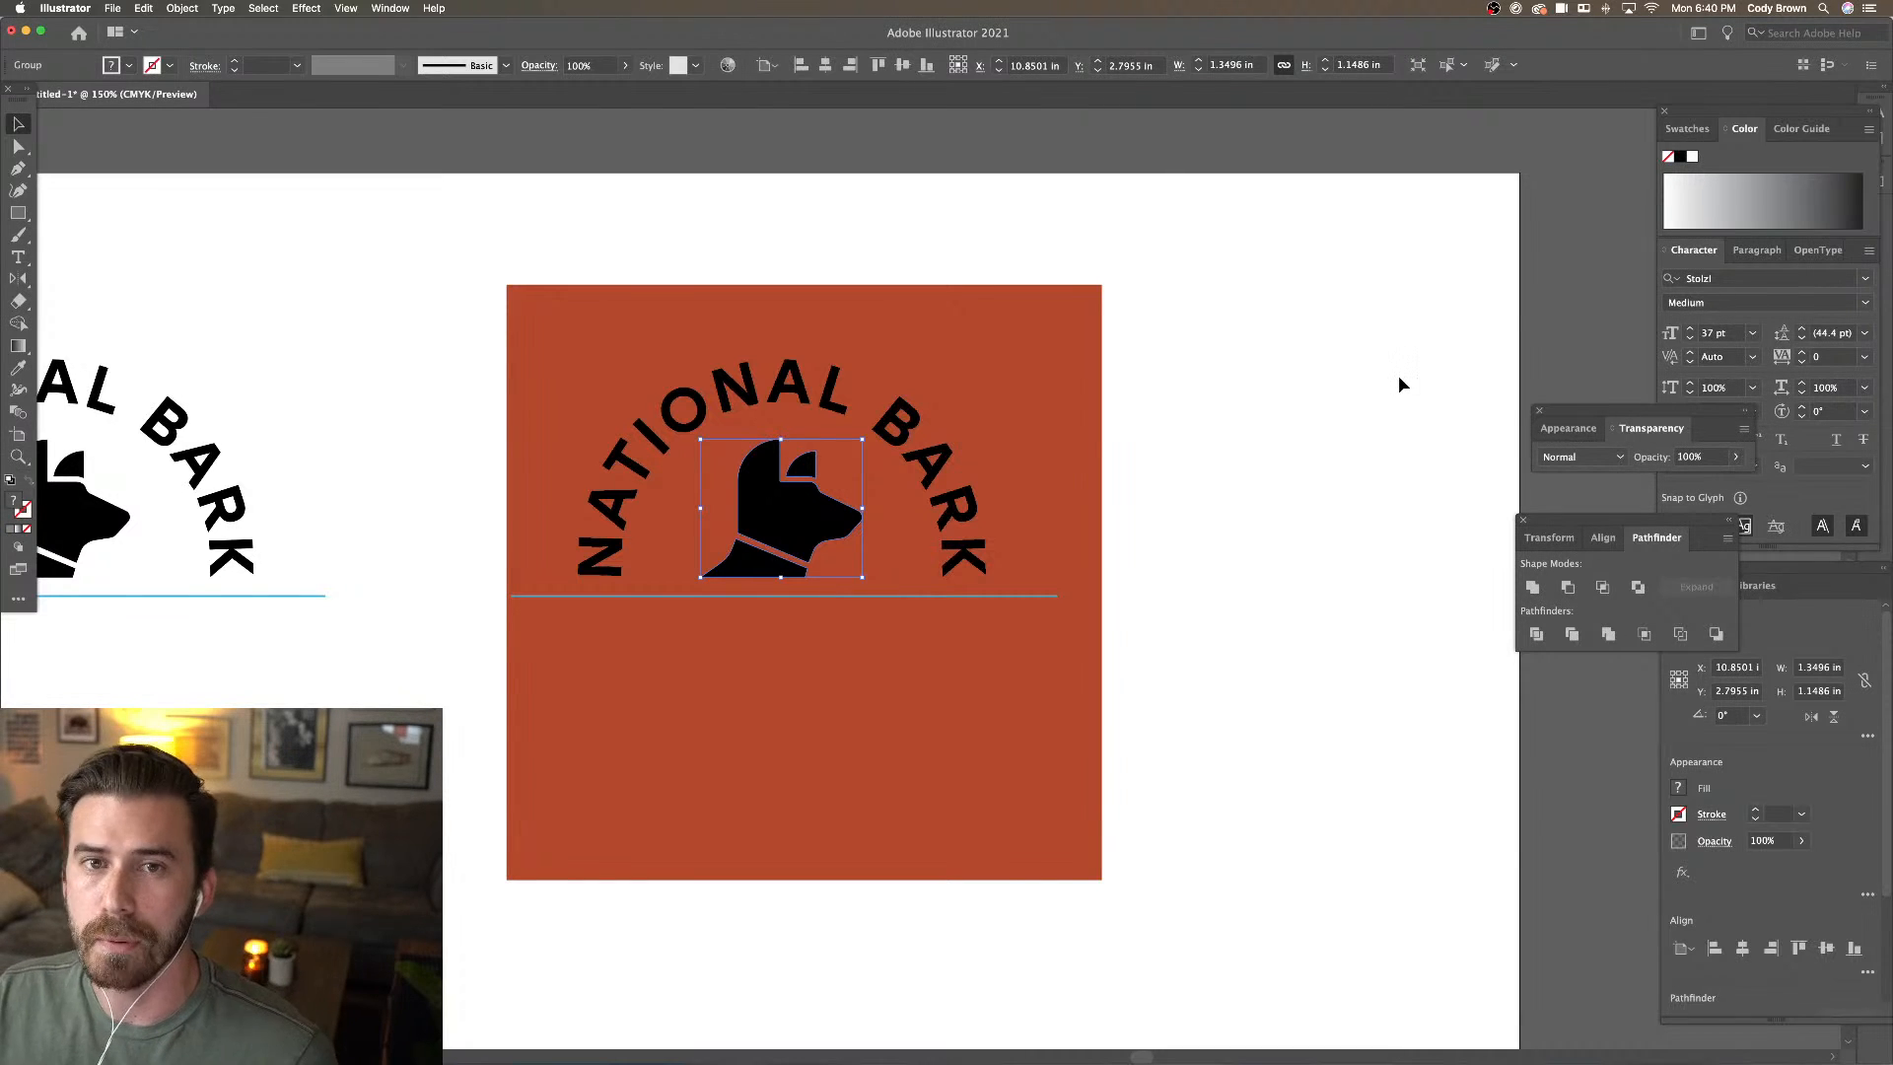
pyautogui.click(1397, 349)
pyautogui.press('super+minus')
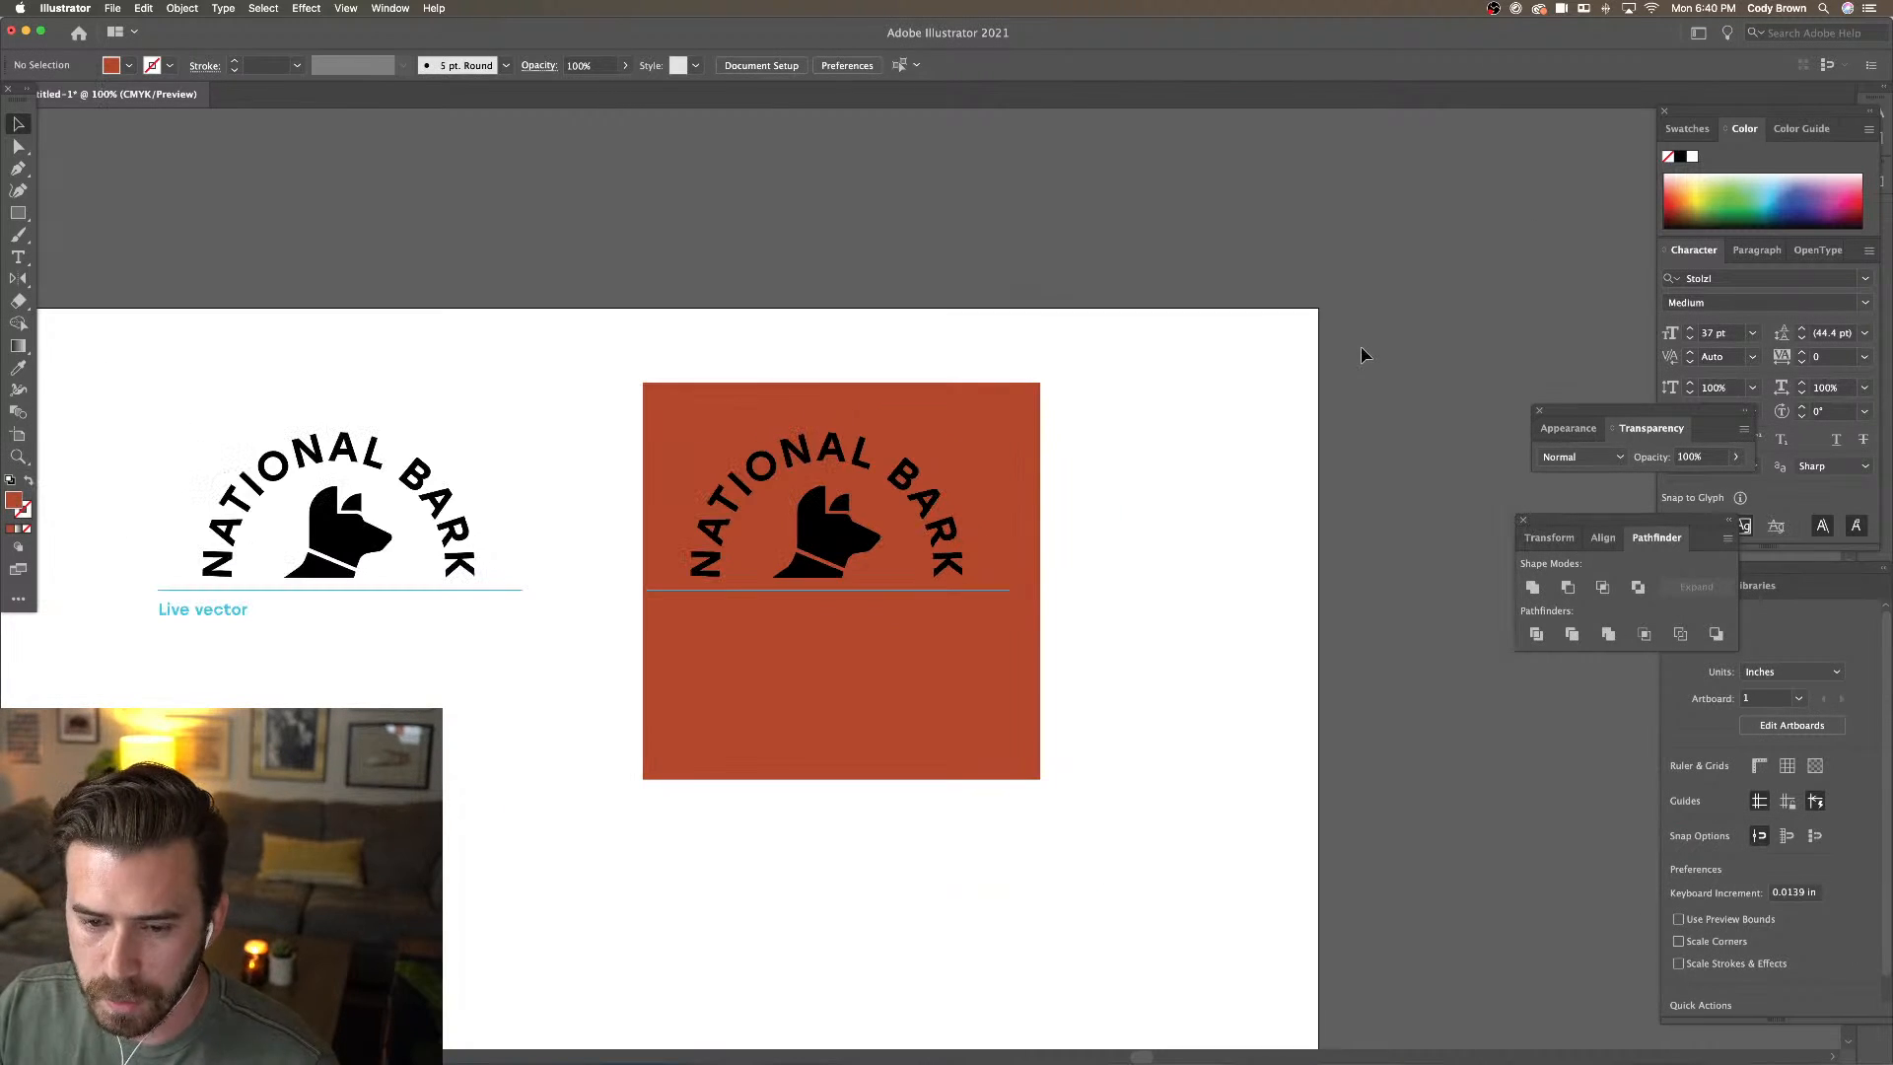
pyautogui.press('super+equal')
pyautogui.press('super+equal')
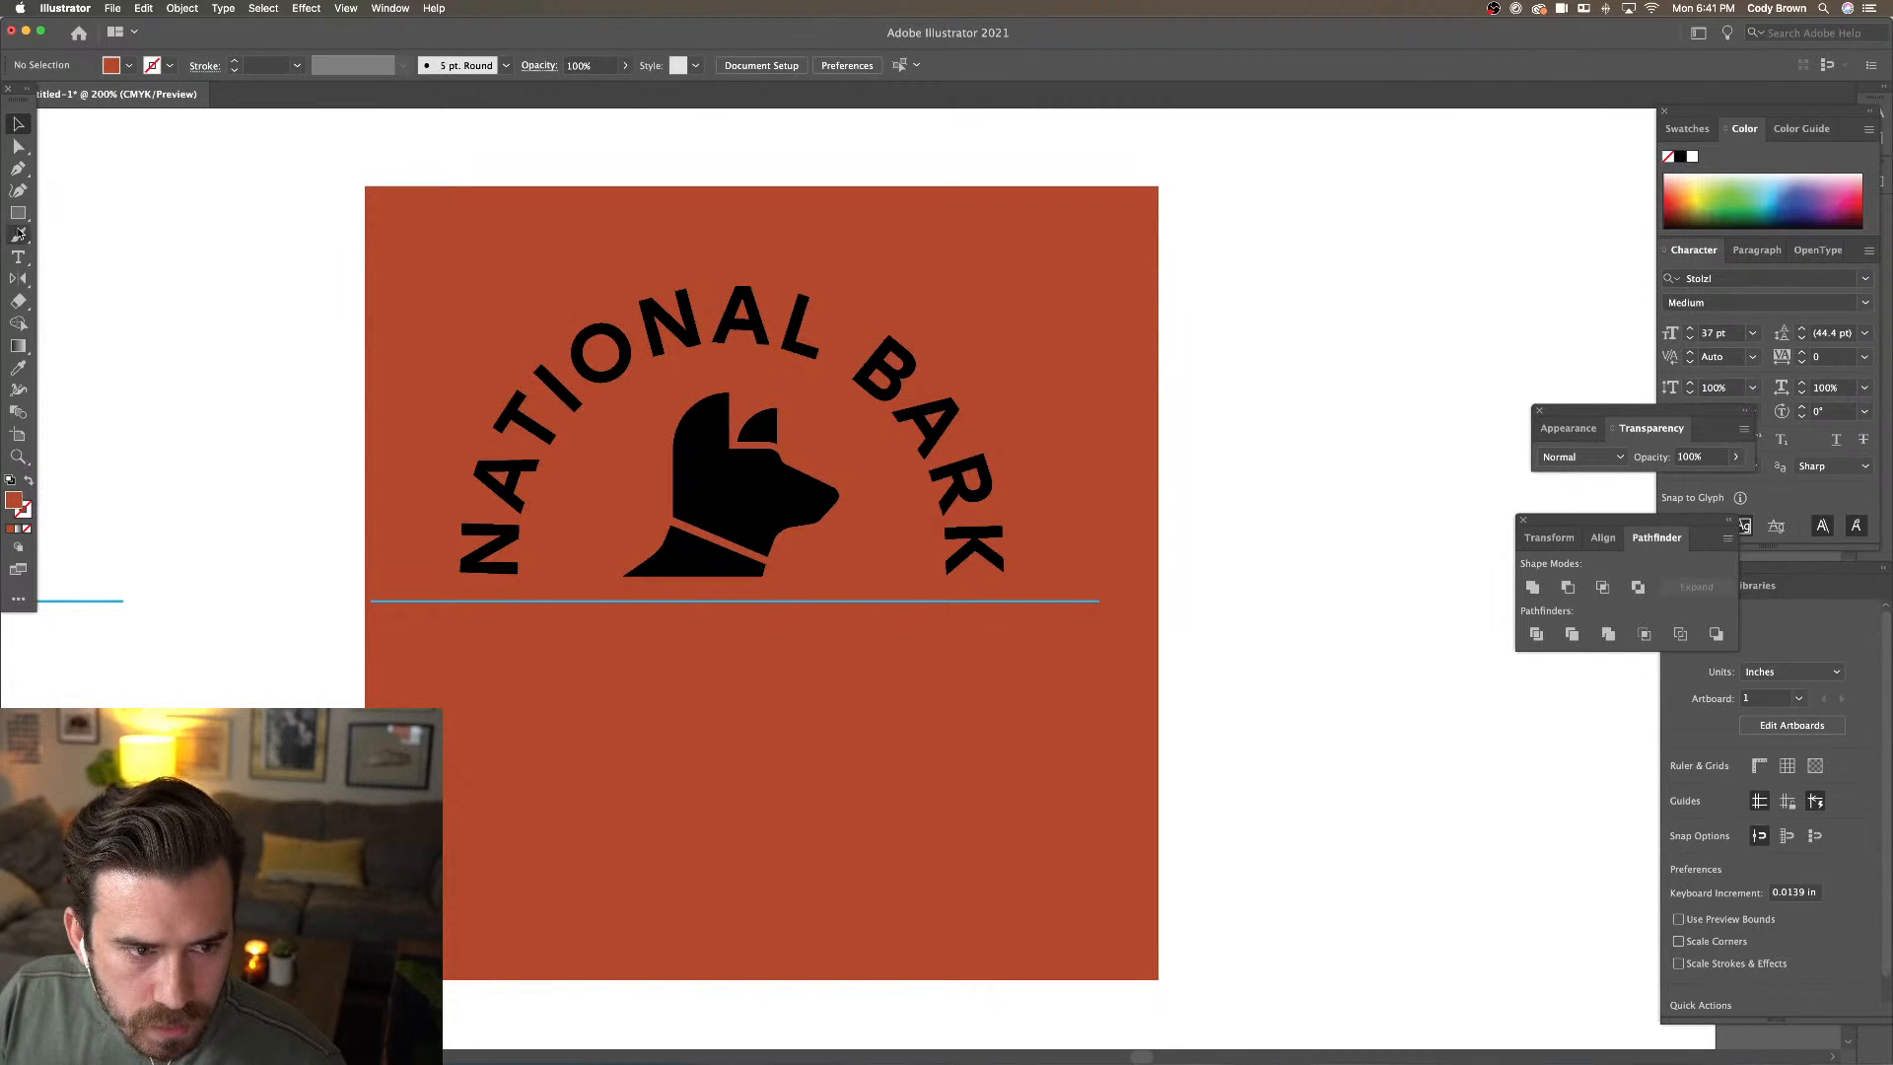
pyautogui.click(19, 258)
# Draw an area-type box below the line and set its font size to 21 pt
pyautogui.moveTo(490, 667); pyautogui.dragTo(995, 776)
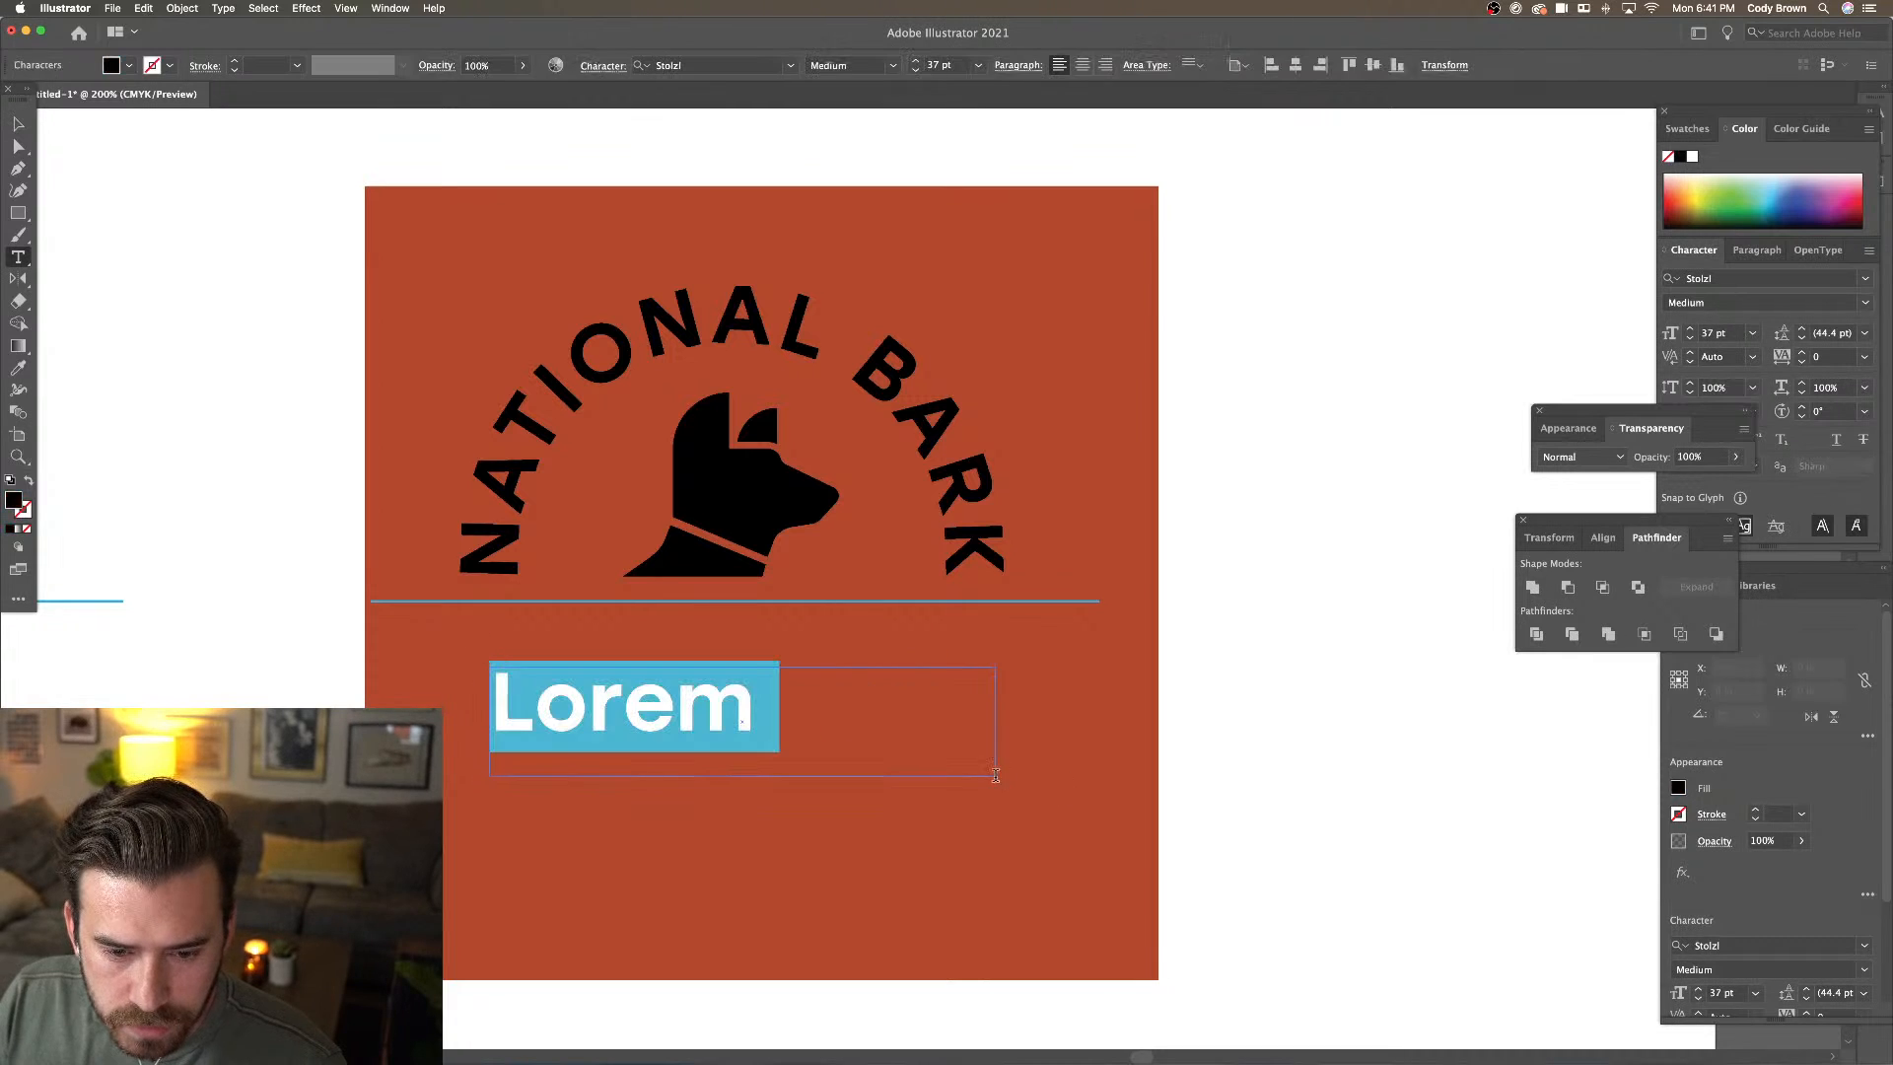
pyautogui.click(916, 70)
pyautogui.click(916, 70)
pyautogui.click(916, 70)
pyautogui.click(916, 70)
pyautogui.click(916, 70)
pyautogui.click(916, 70)
pyautogui.click(916, 70)
pyautogui.click(916, 70)
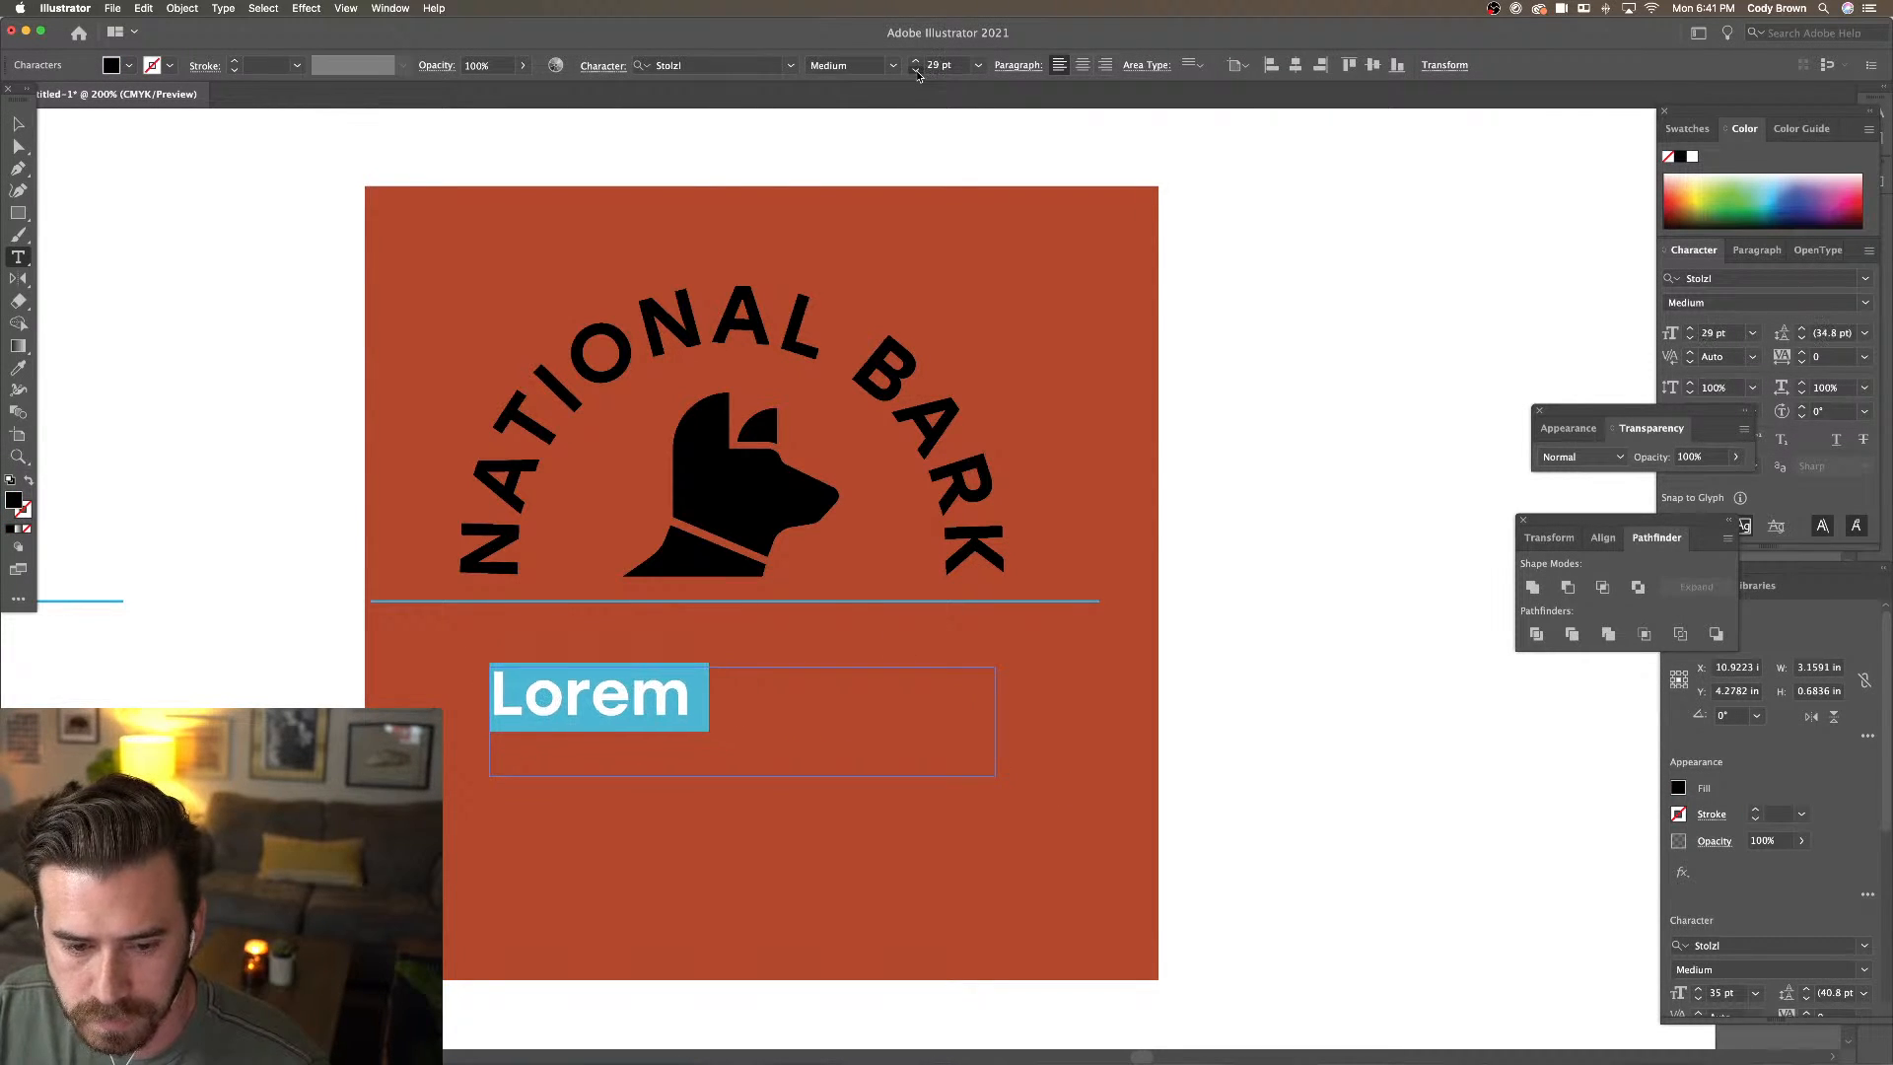
pyautogui.click(915, 70)
pyautogui.click(916, 70)
pyautogui.click(916, 70)
pyautogui.click(916, 70)
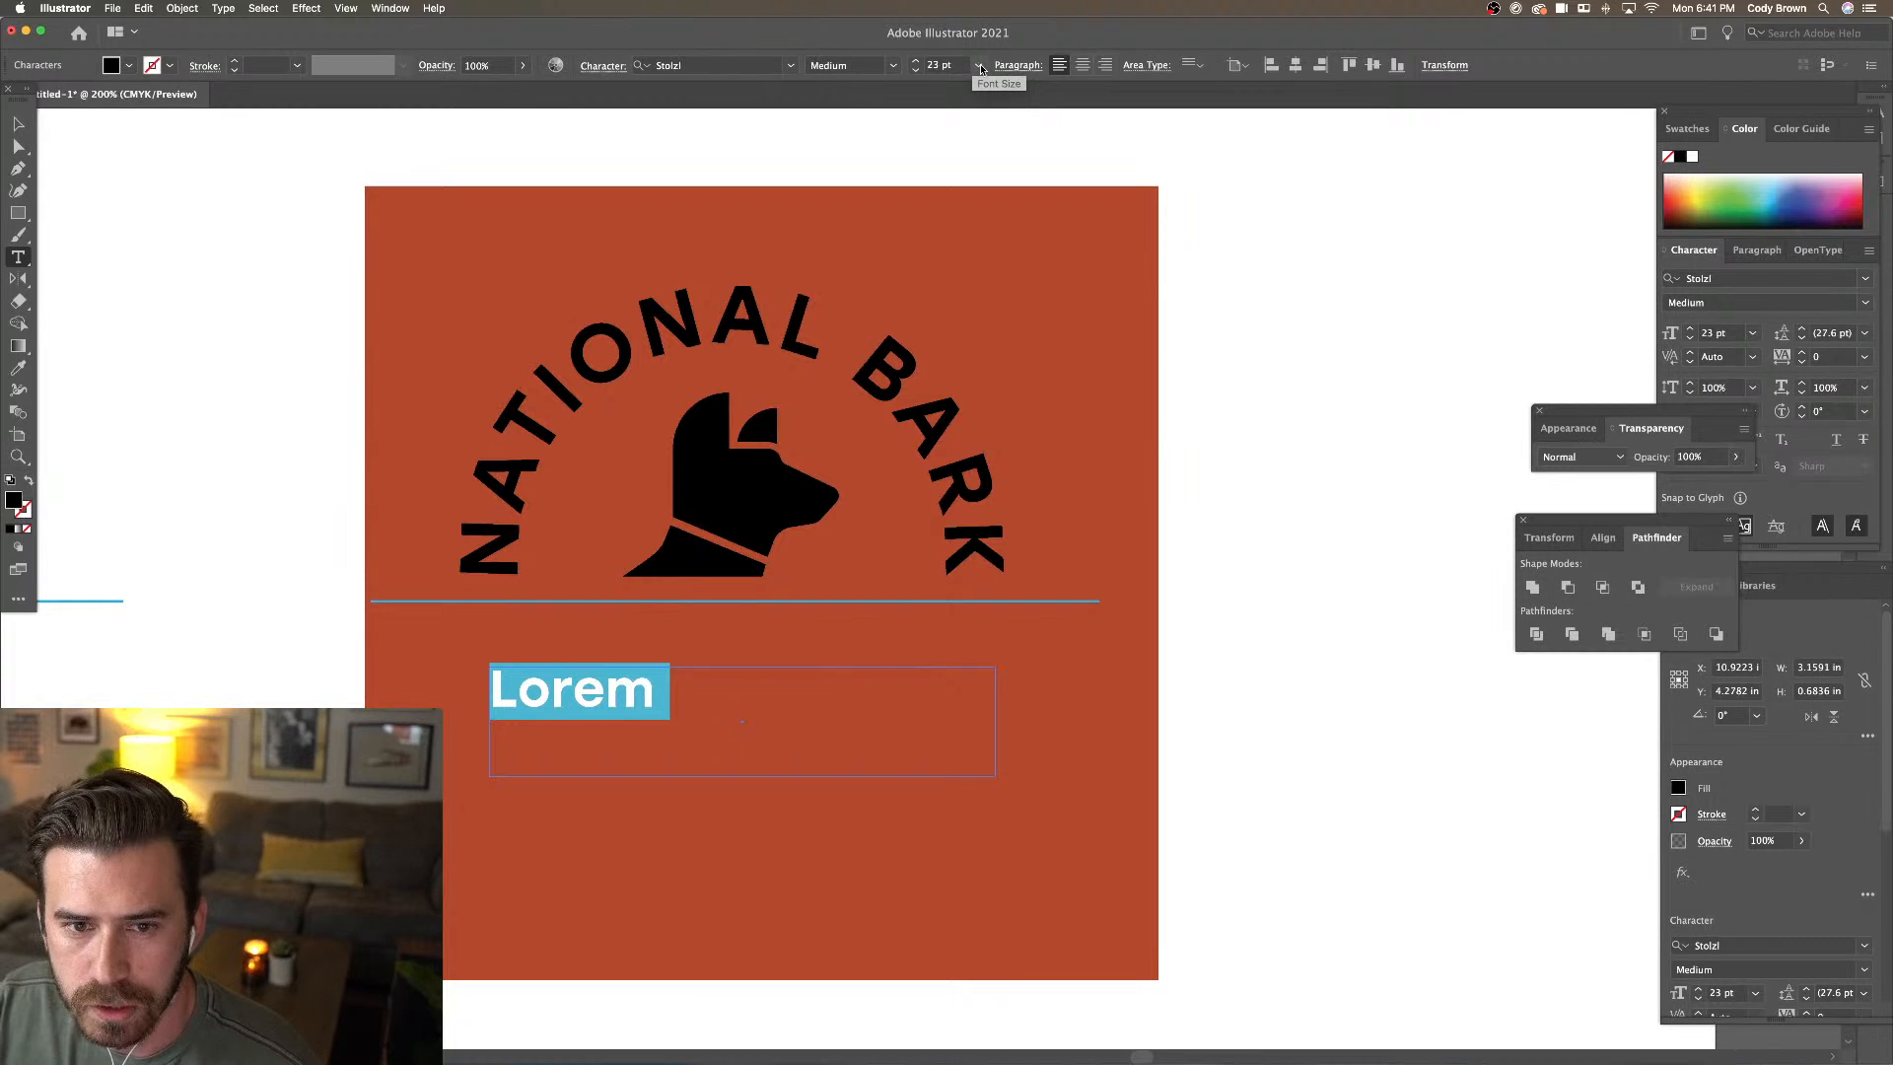
pyautogui.click(980, 66)
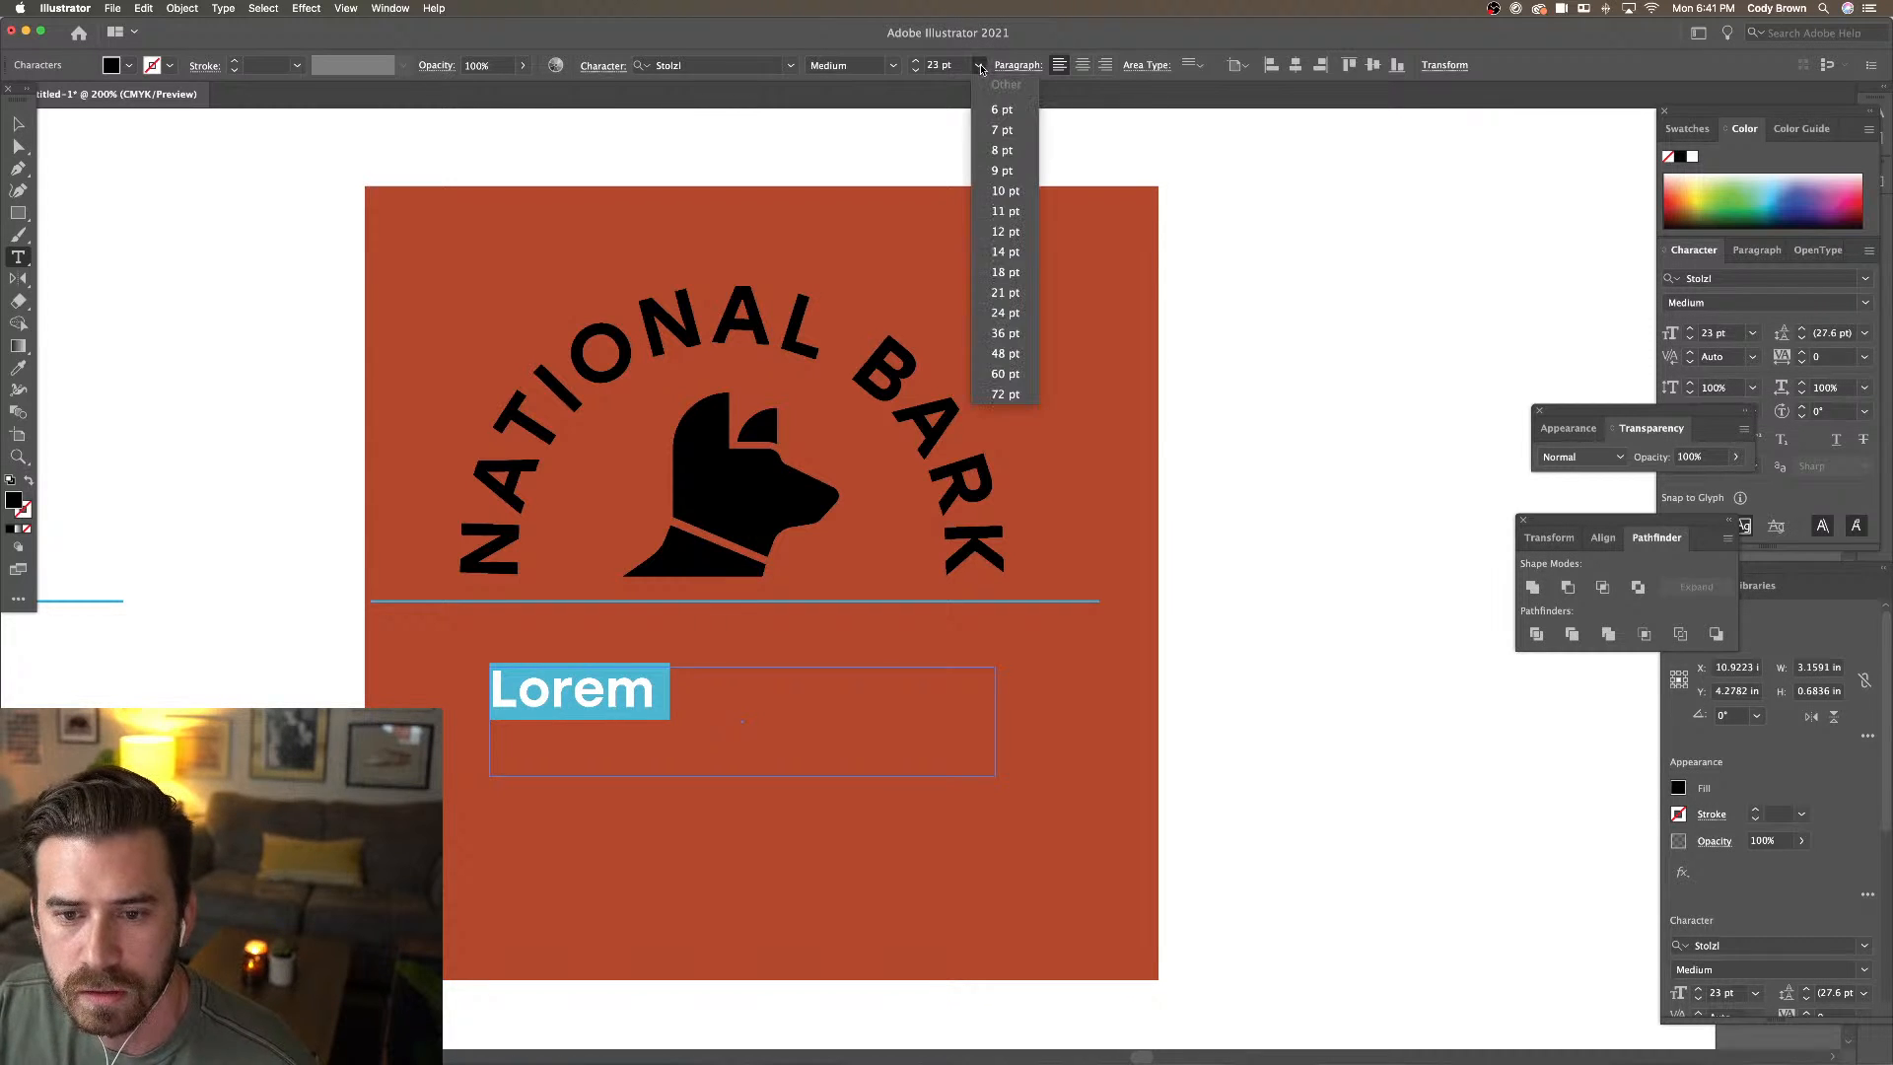
pyautogui.click(1016, 292)
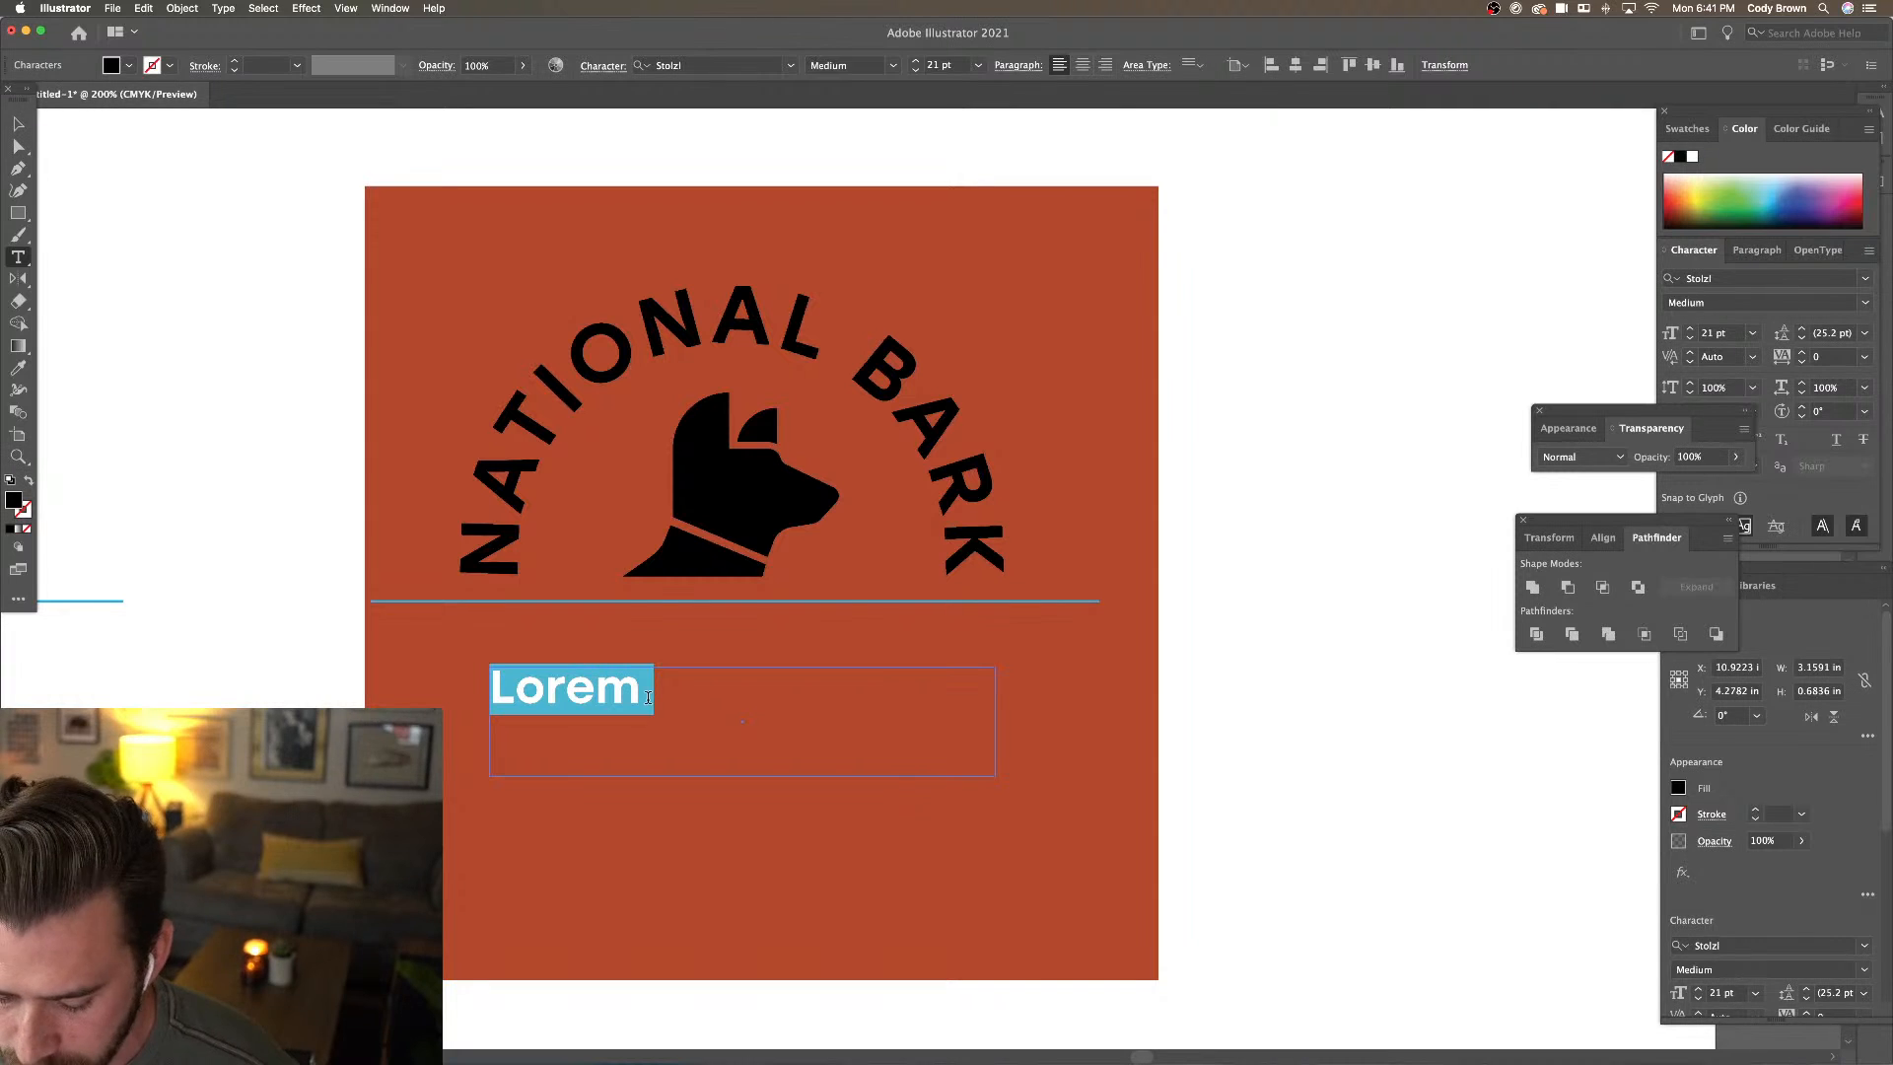
# Type 'Adventure Dog Park' and nudge the text up slightly
pyautogui.write('A')
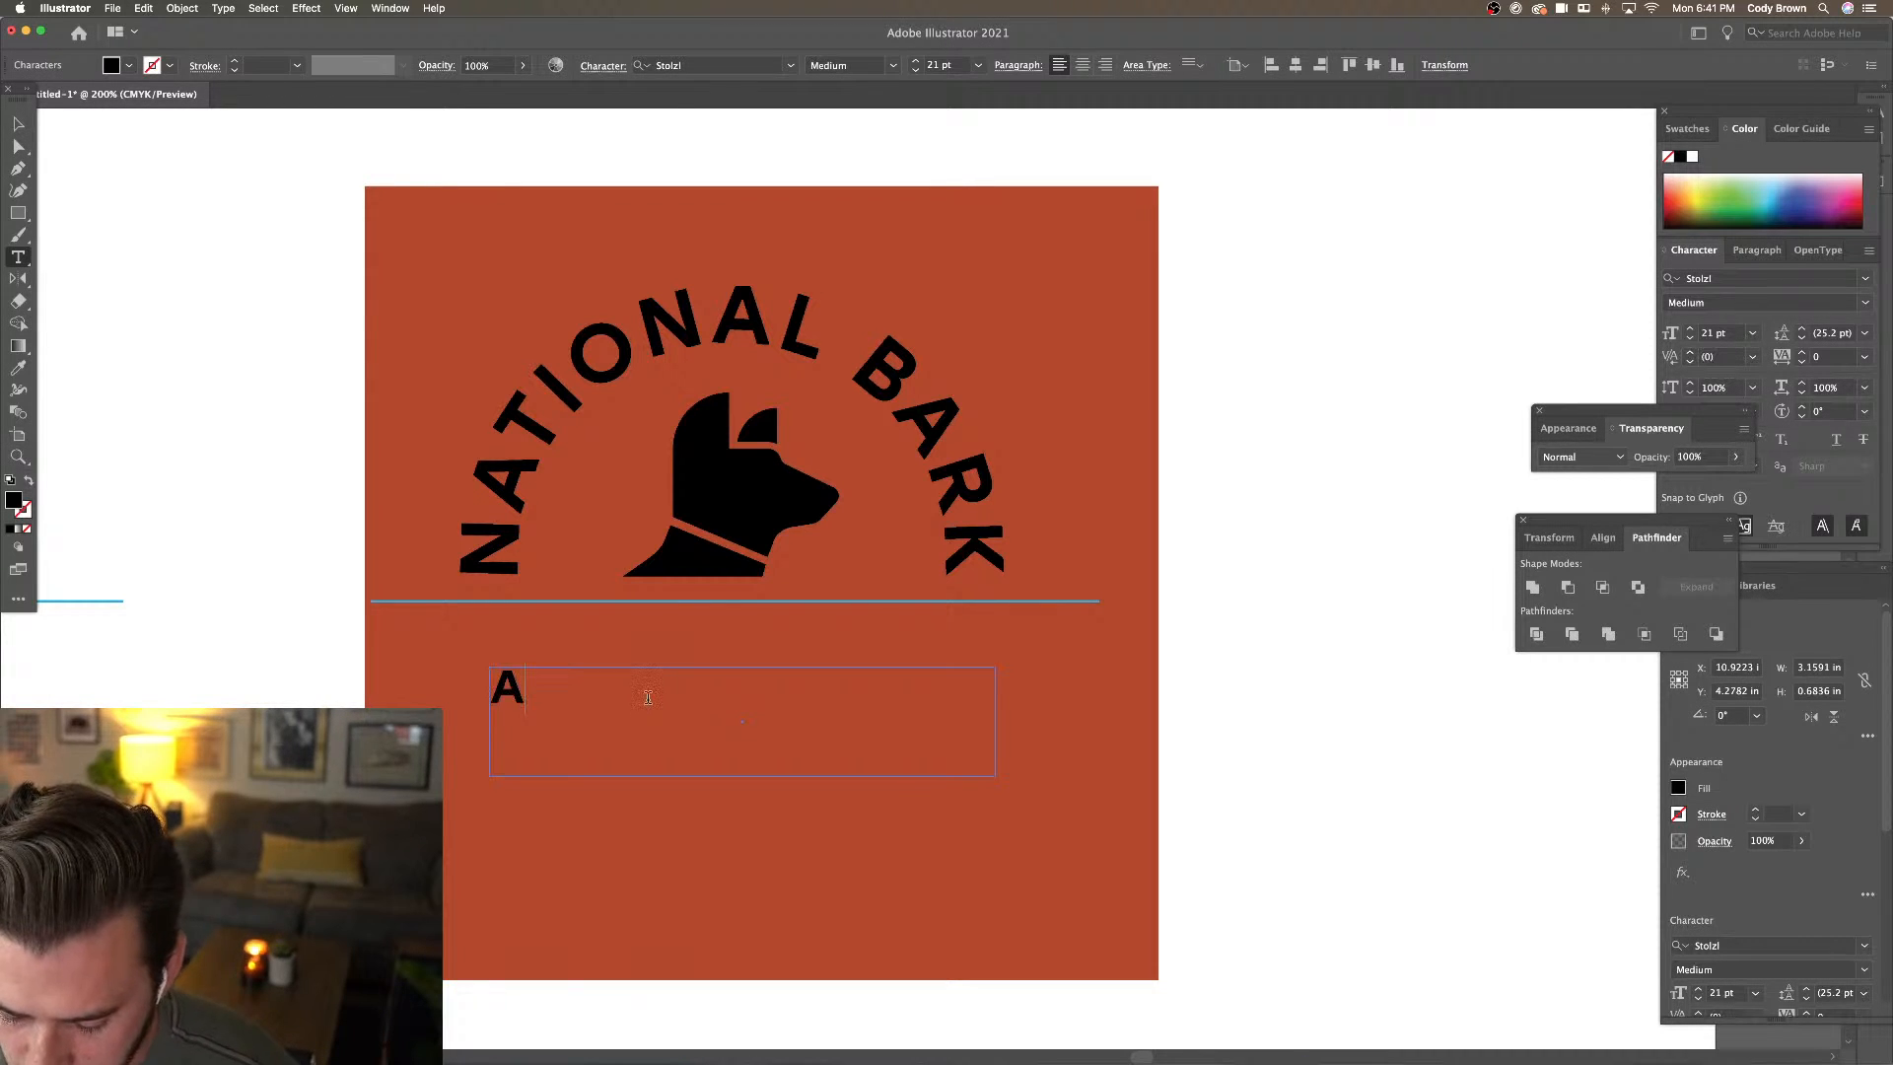
pyautogui.write('dvent')
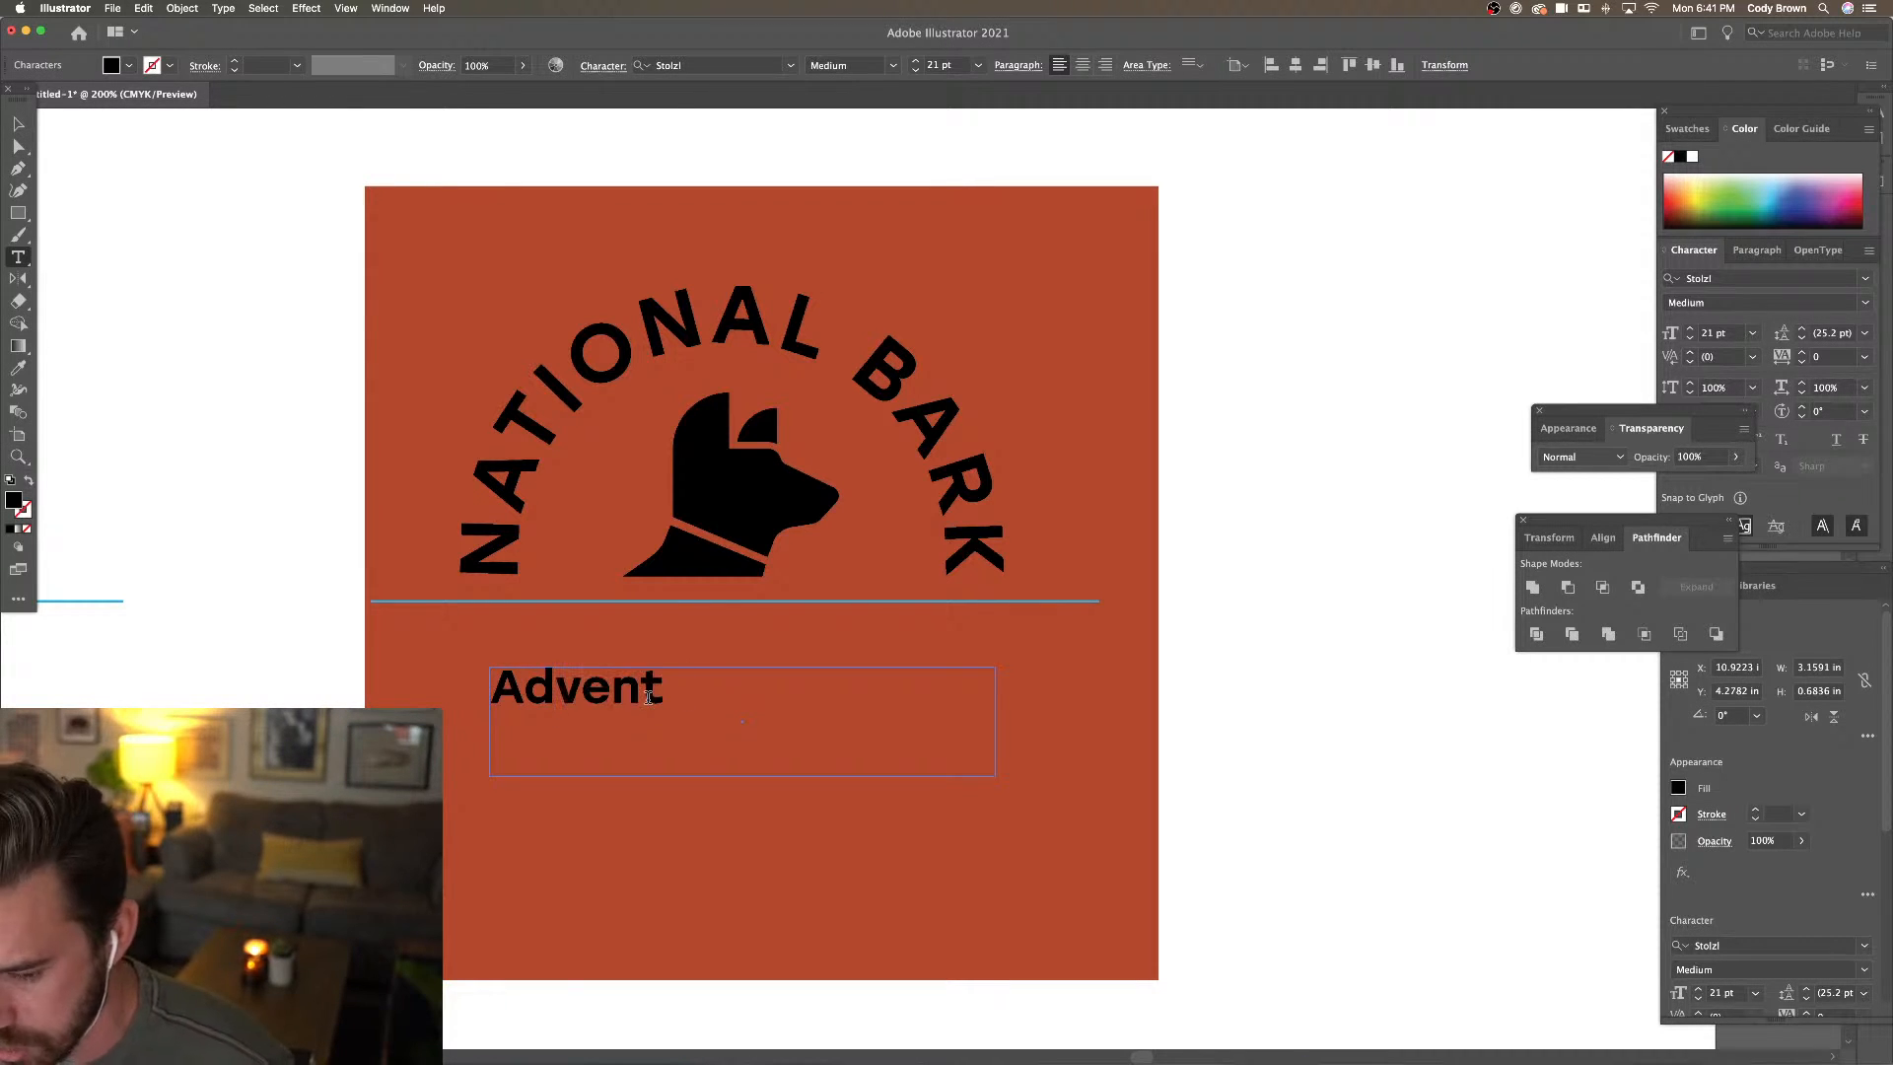
pyautogui.write('ure Dog')
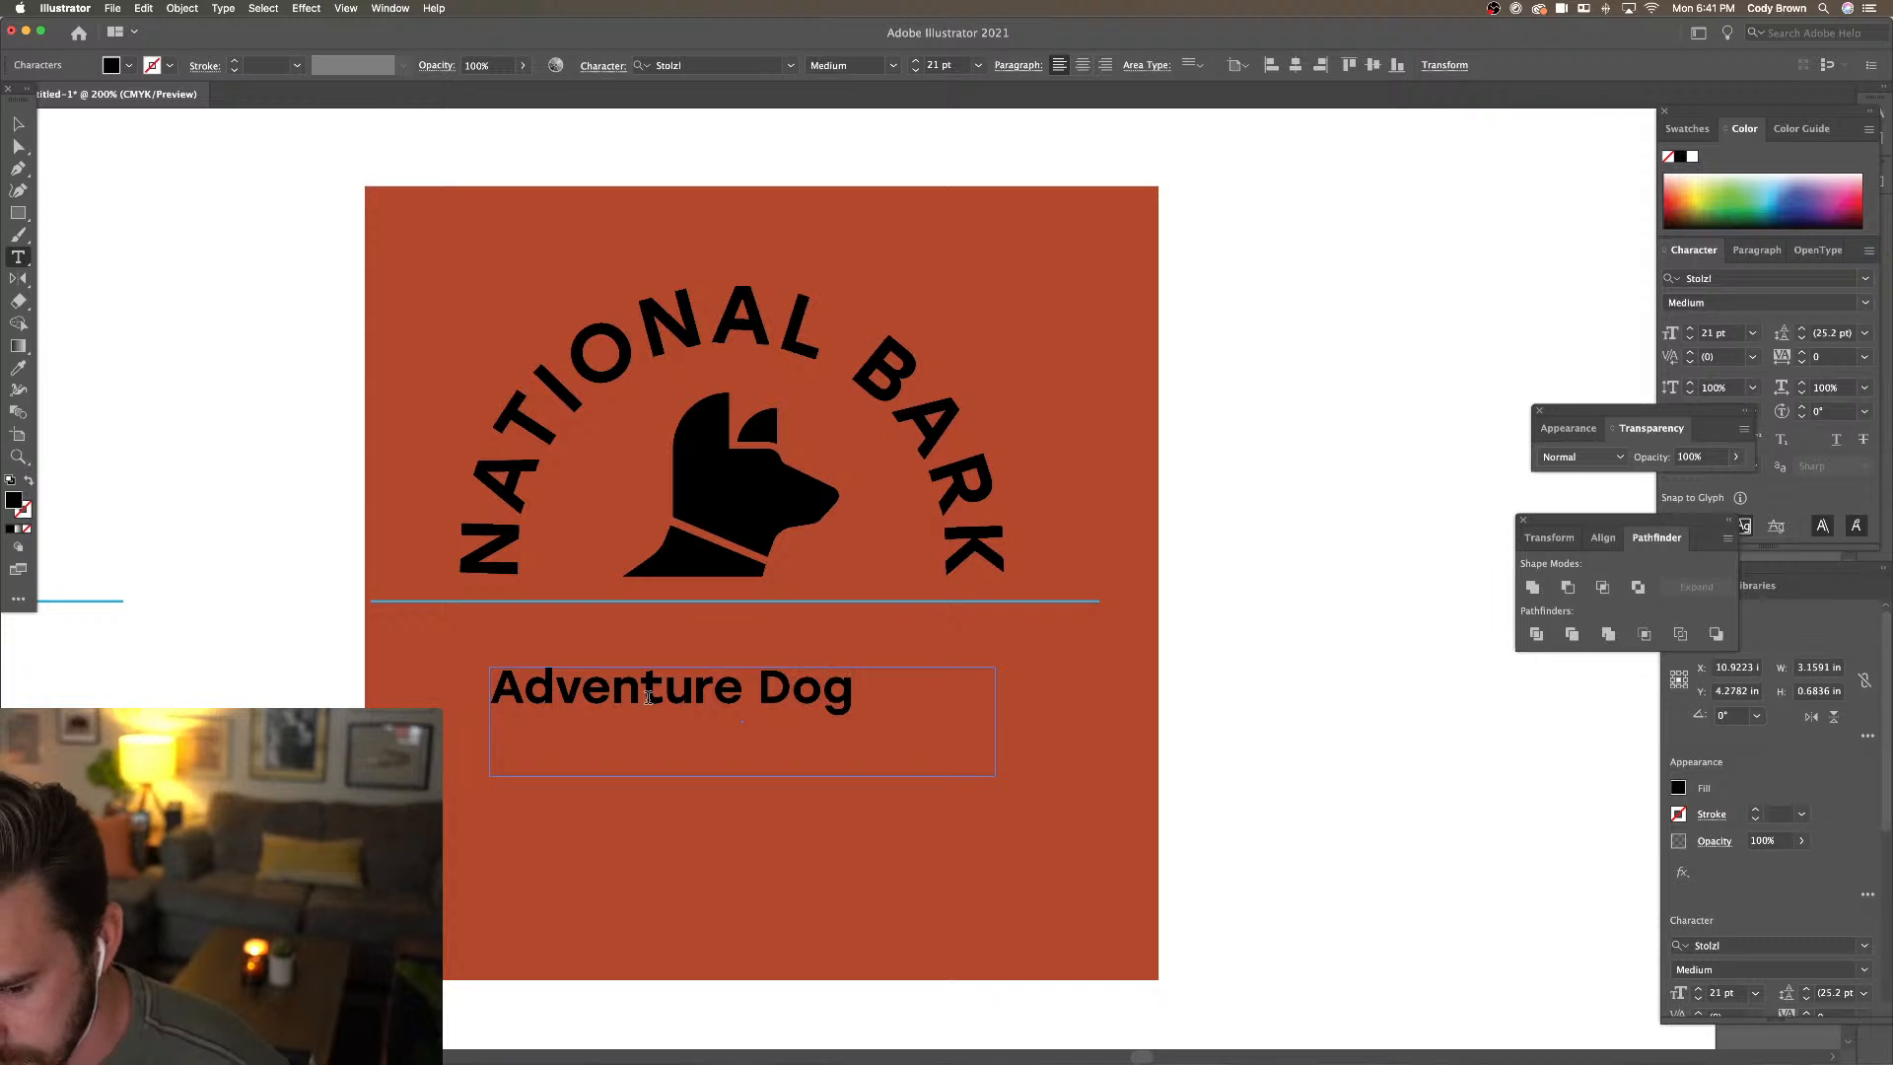
pyautogui.write(' Park')
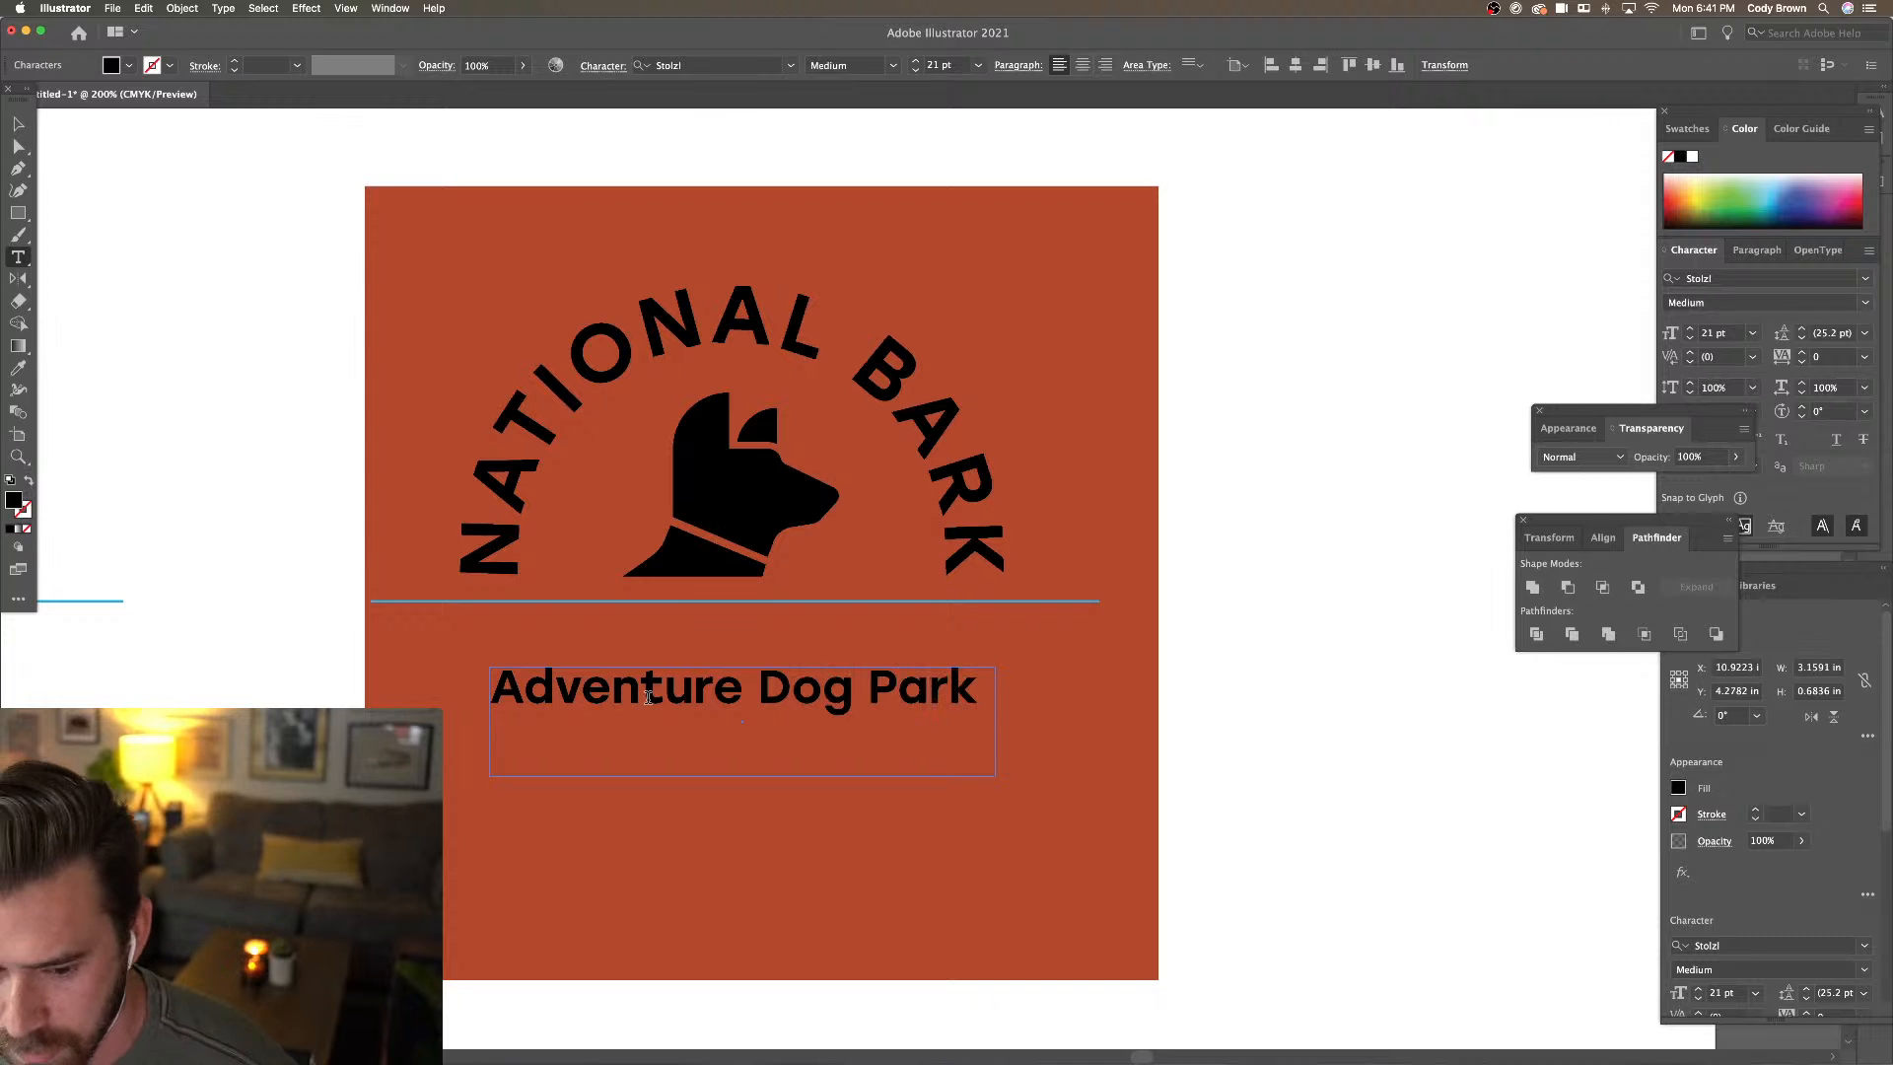
pyautogui.click(18, 123)
pyautogui.moveTo(867, 697); pyautogui.dragTo(875, 680)
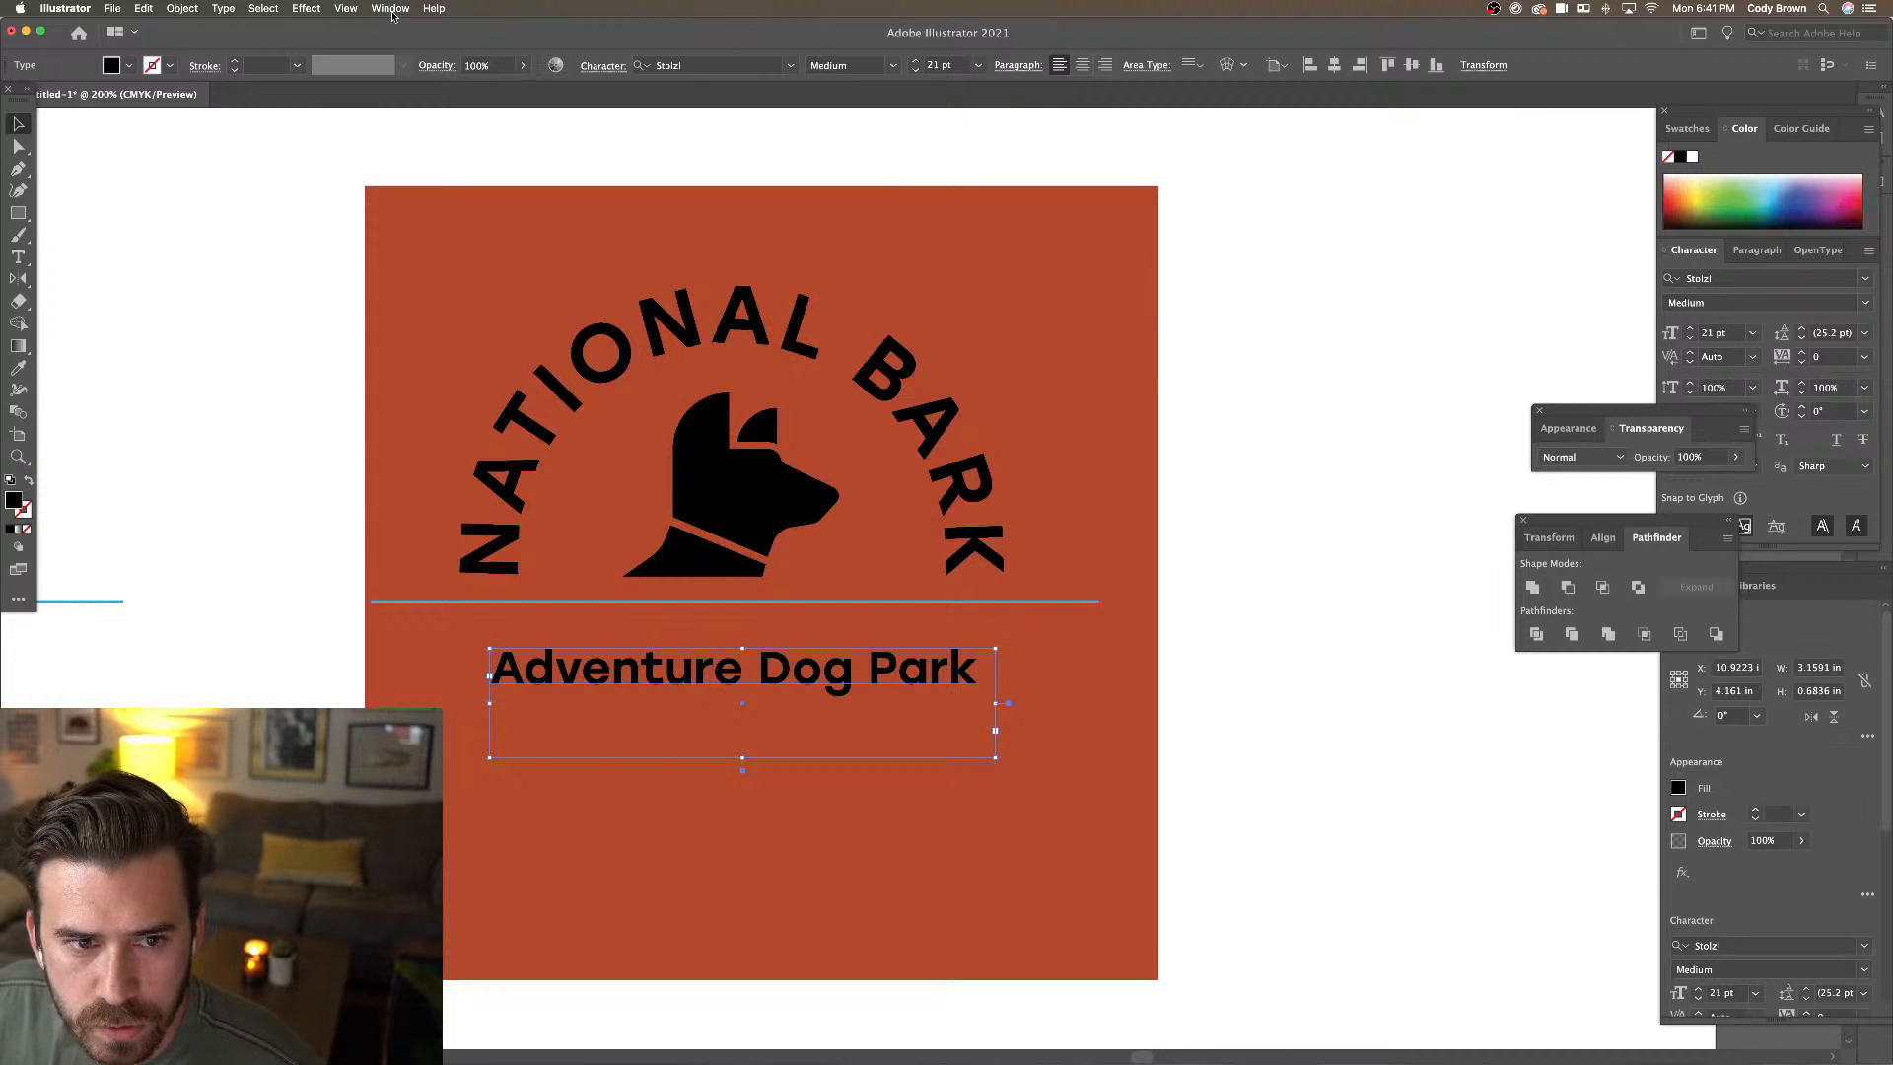
# Make the park text All Caps and centre-aligned, and fit its box beneath the line
pyautogui.click(610, 71)
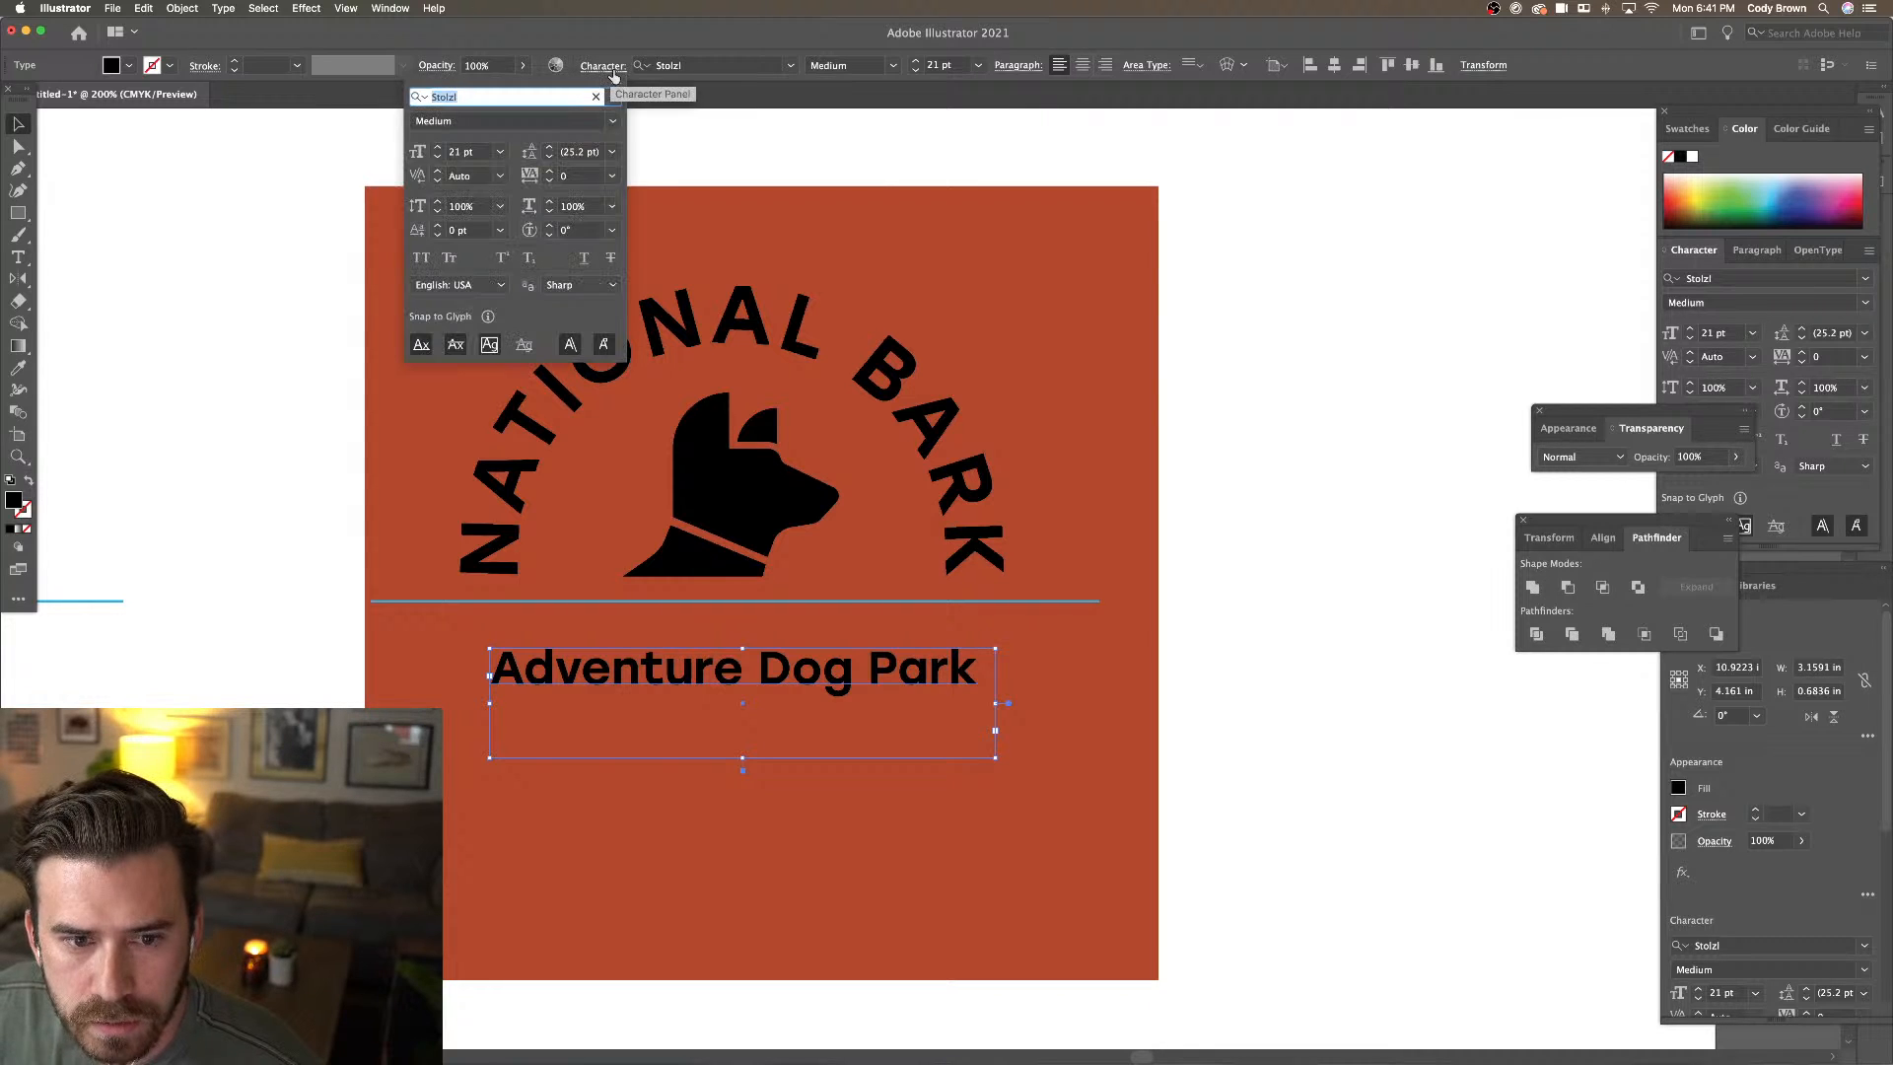
pyautogui.click(424, 260)
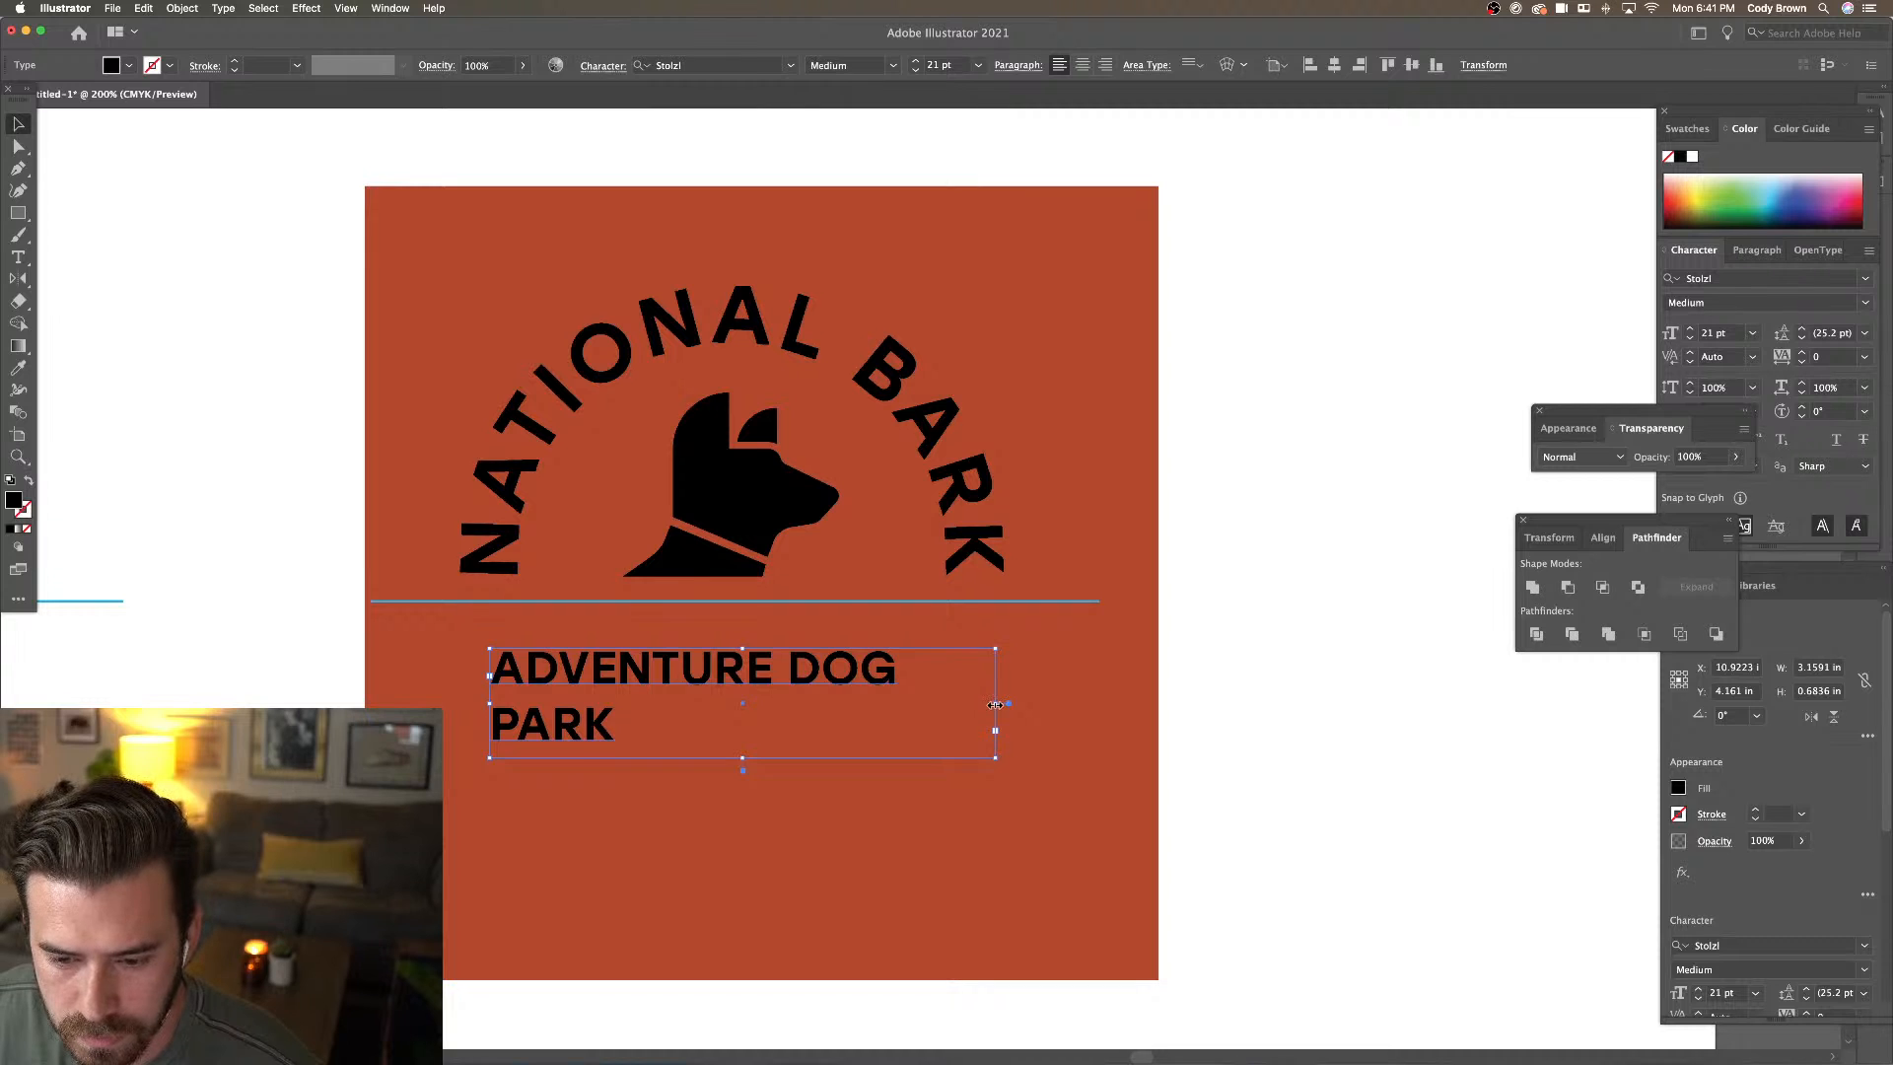
pyautogui.moveTo(995, 705); pyautogui.dragTo(1082, 704)
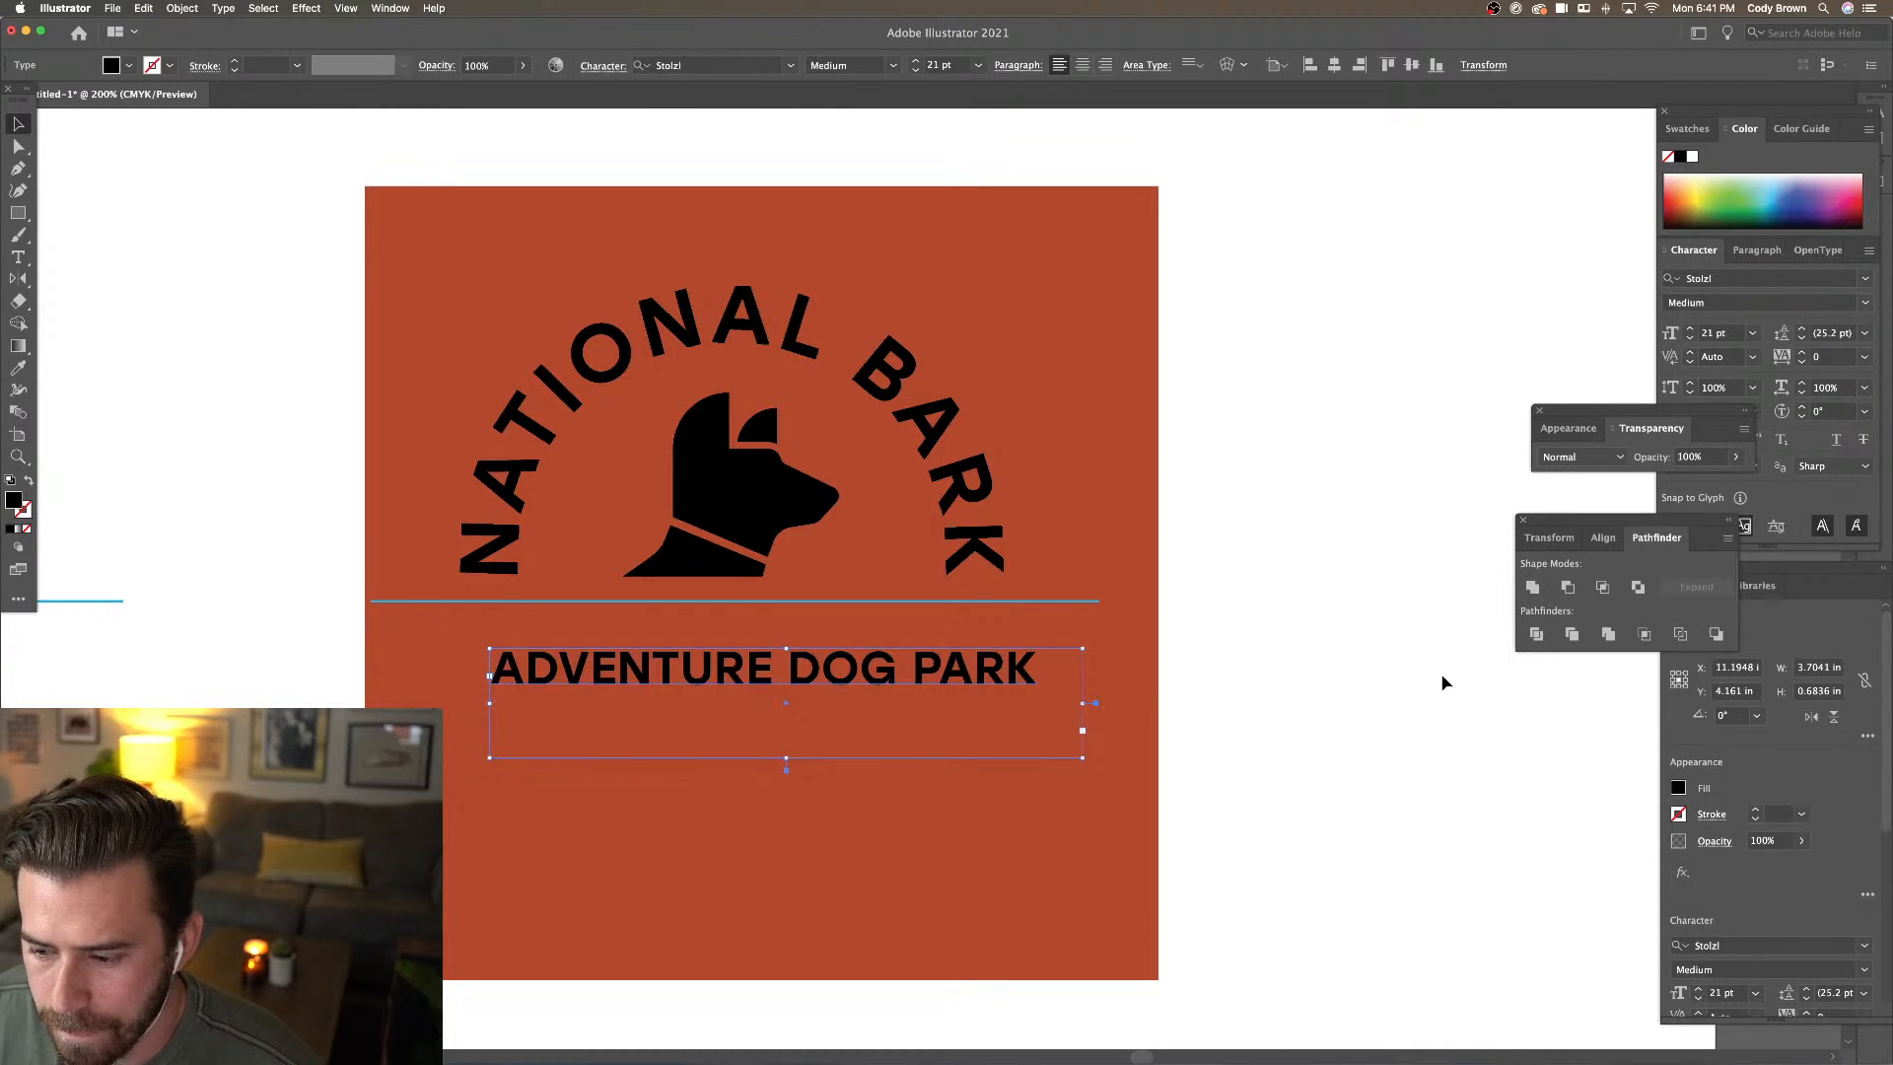
pyautogui.moveTo(1691, 417); pyautogui.dragTo(1561, 404)
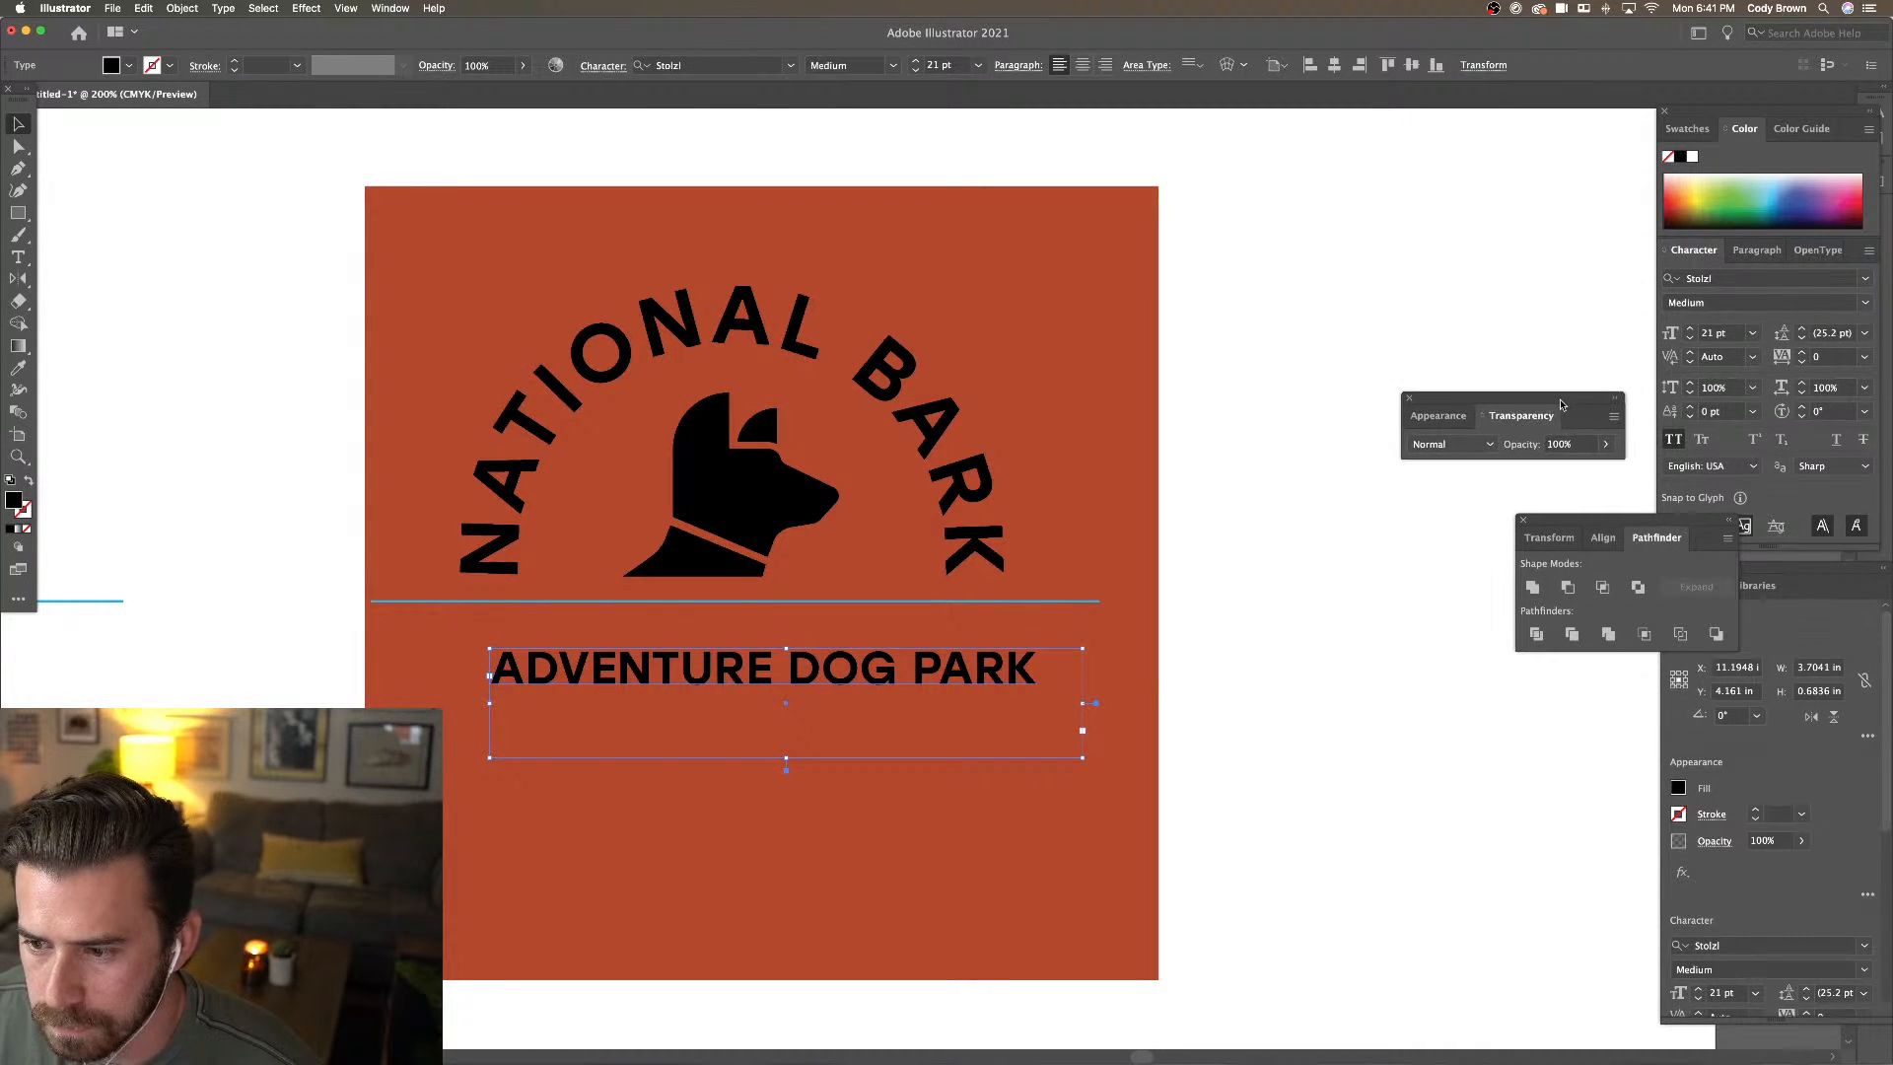
pyautogui.click(1083, 65)
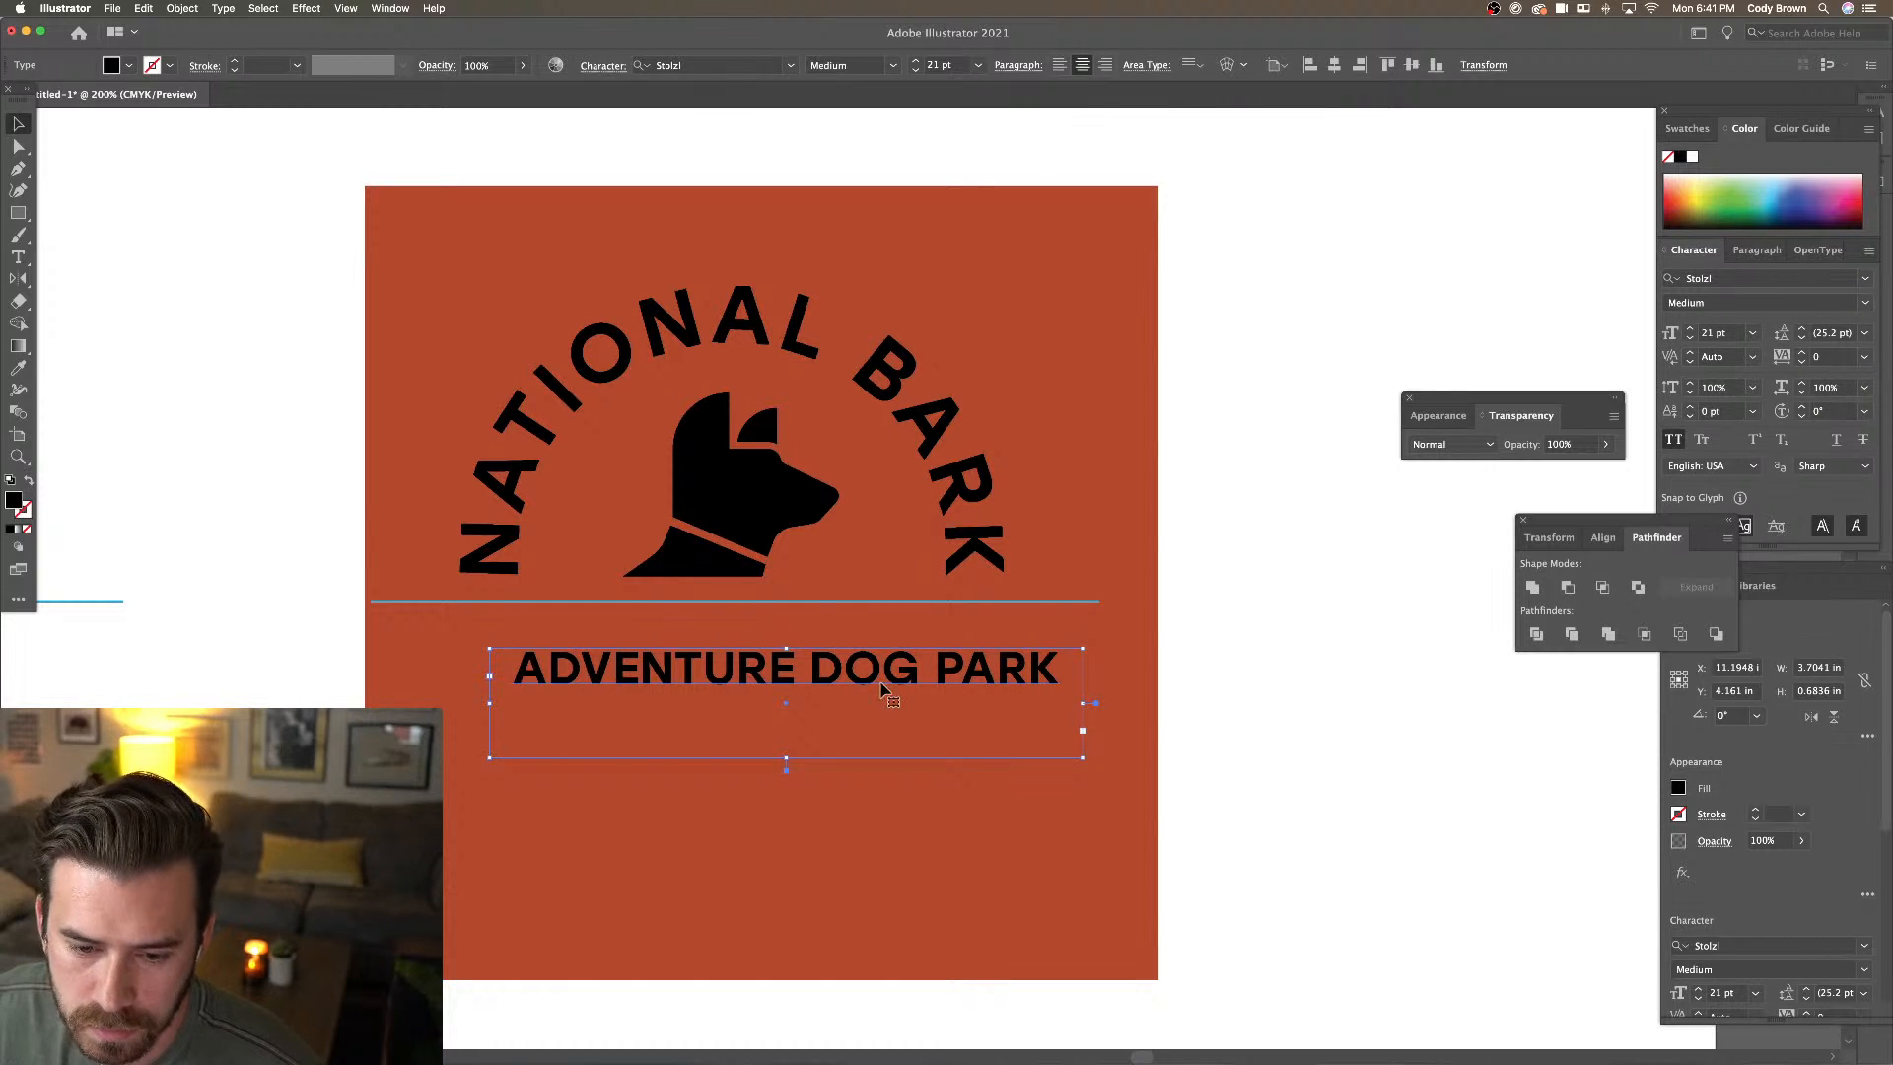
pyautogui.moveTo(899, 682); pyautogui.dragTo(871, 680)
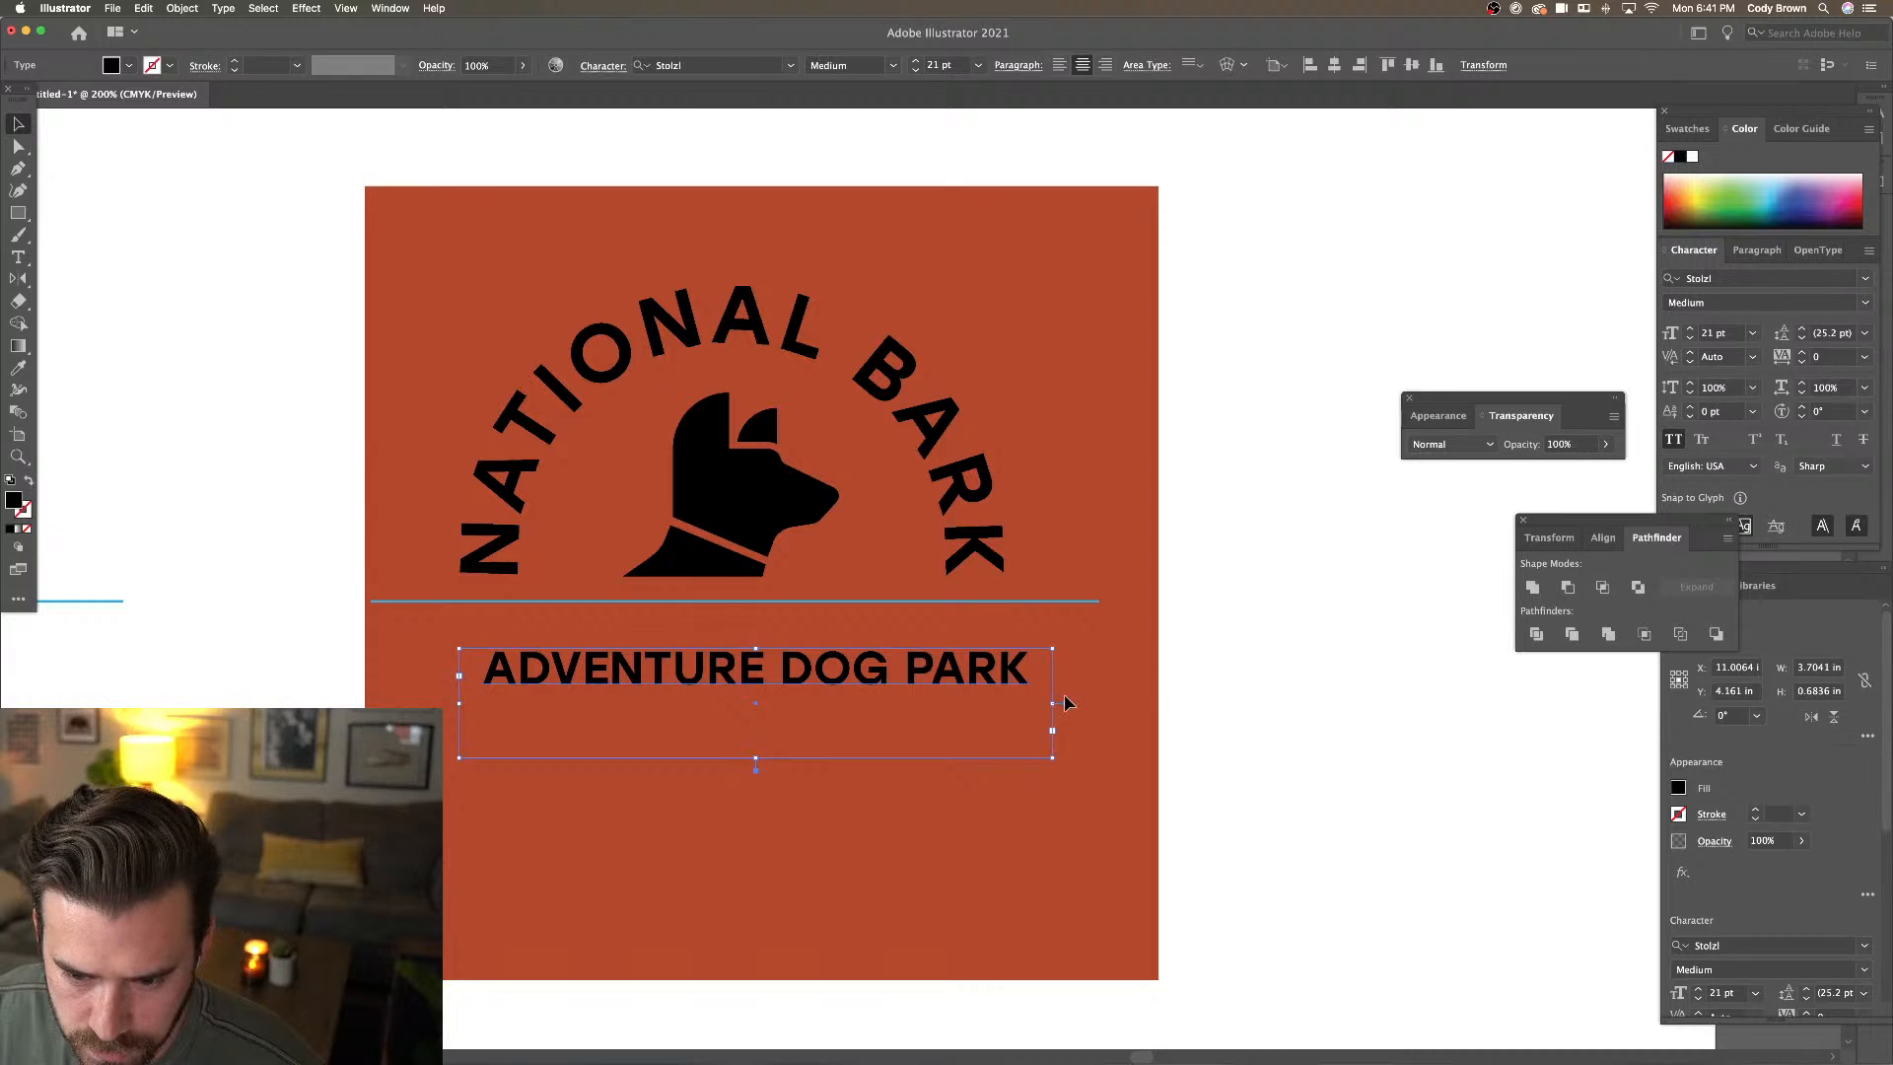
pyautogui.moveTo(1053, 703); pyautogui.dragTo(1010, 699)
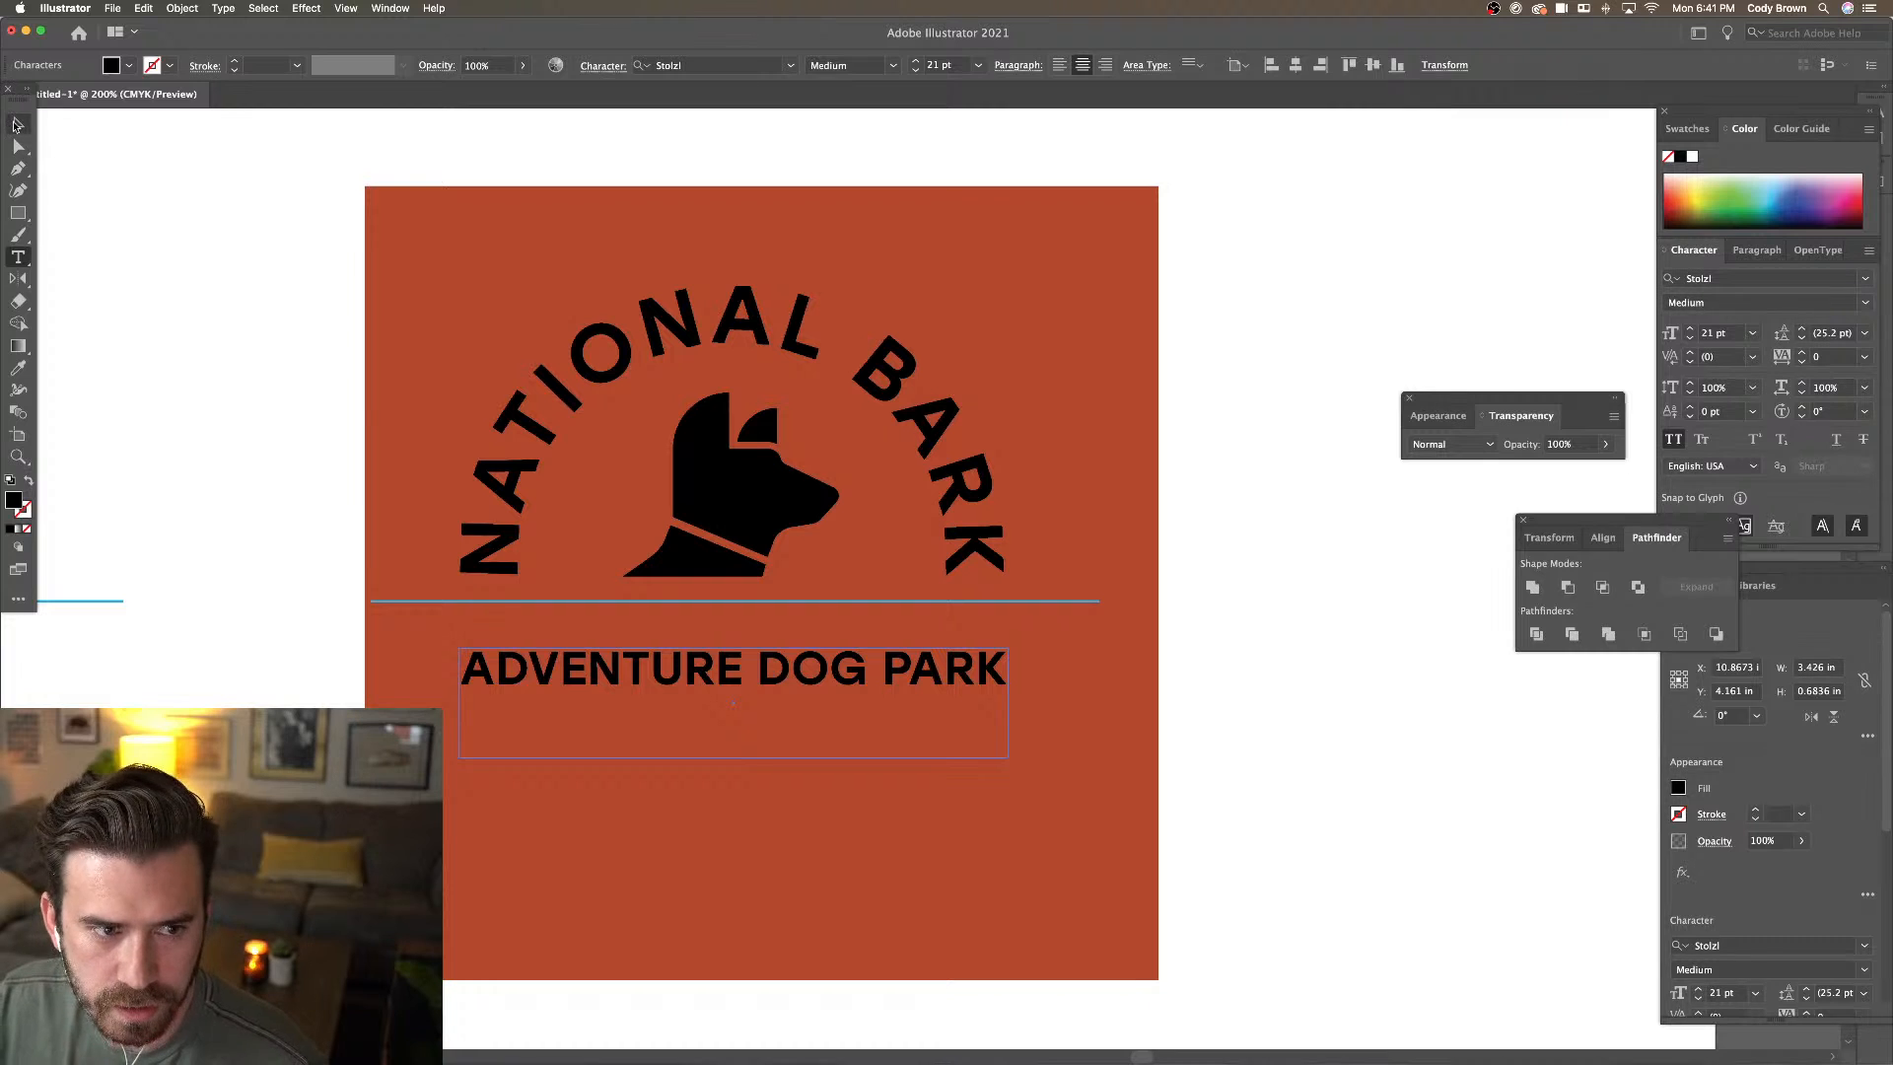
pyautogui.click(18, 125)
pyautogui.moveTo(714, 692); pyautogui.dragTo(714, 670)
# Set tracking to 80 and break the text into ADVENTURE over DOG PARK
pyautogui.hotkey('alt', 'Right')
pyautogui.hotkey('alt', 'Right')
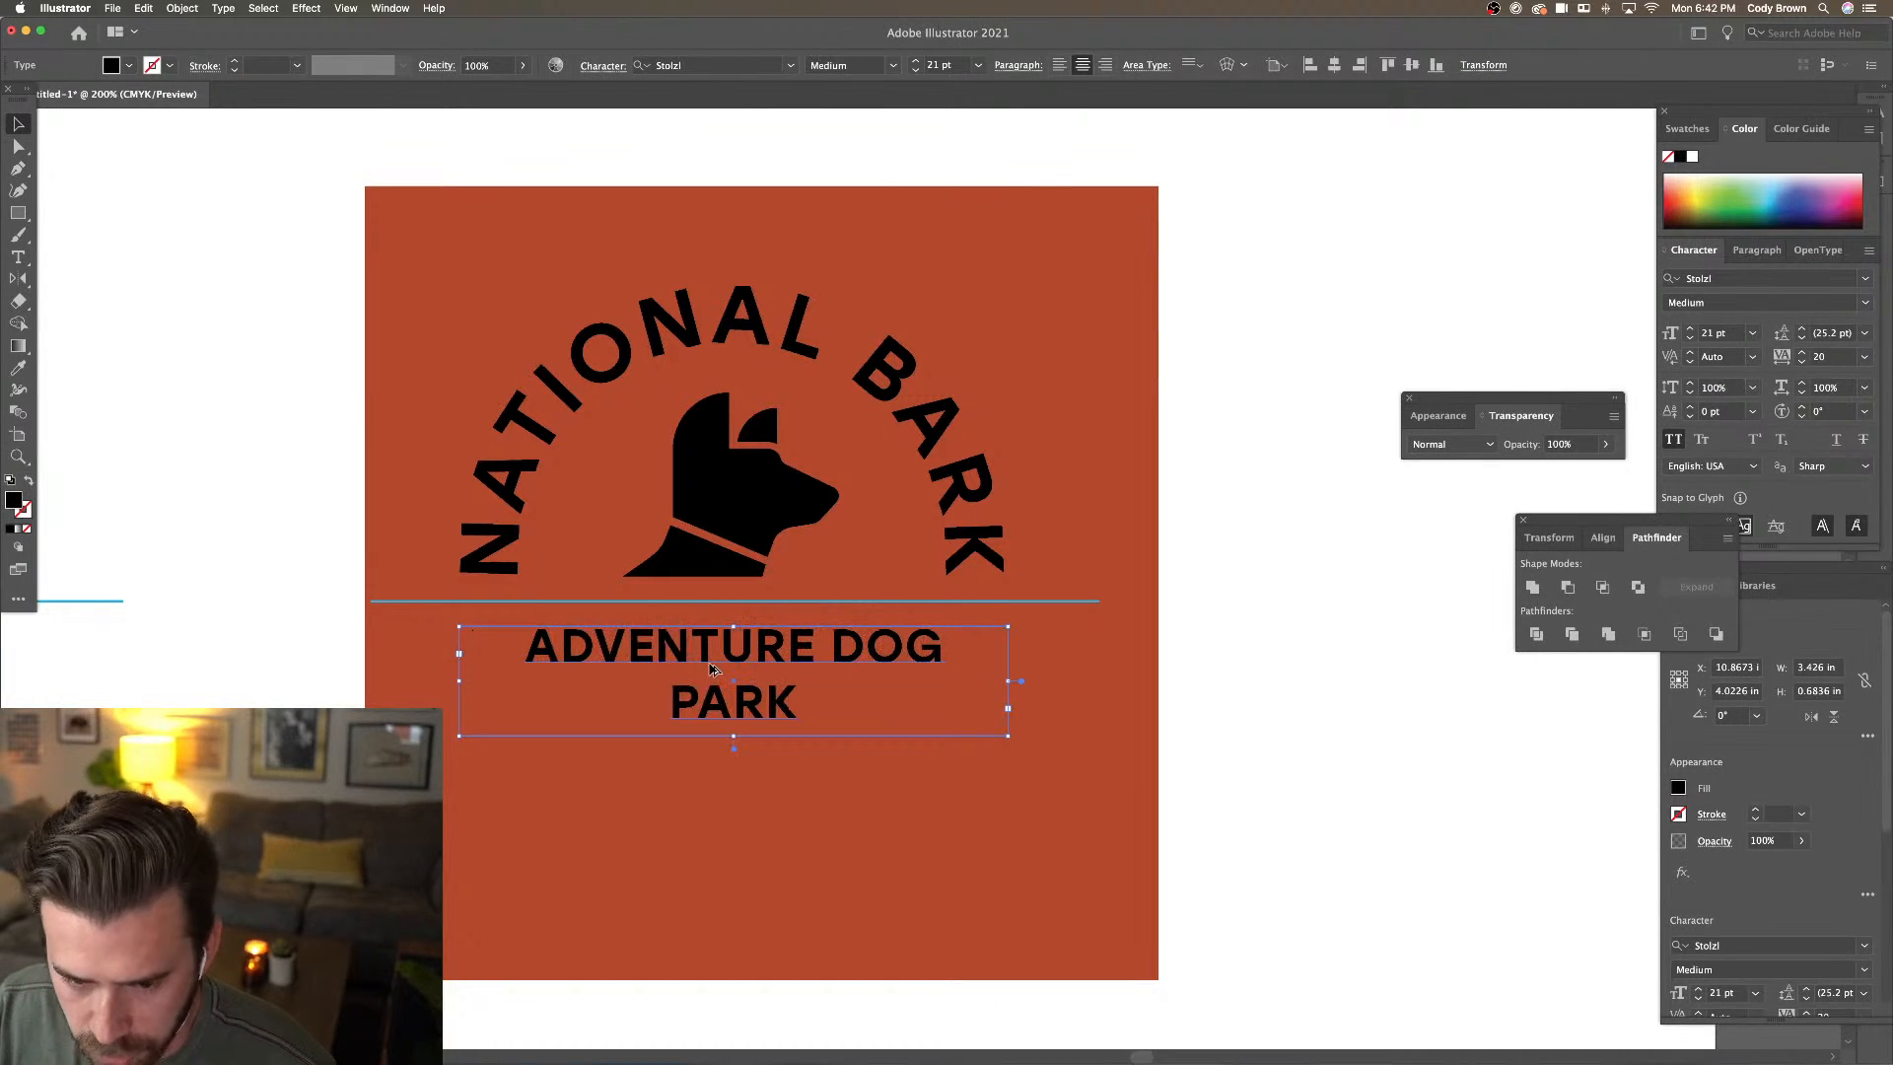
pyautogui.hotkey('alt', 'Right')
pyautogui.hotkey('alt', 'Right')
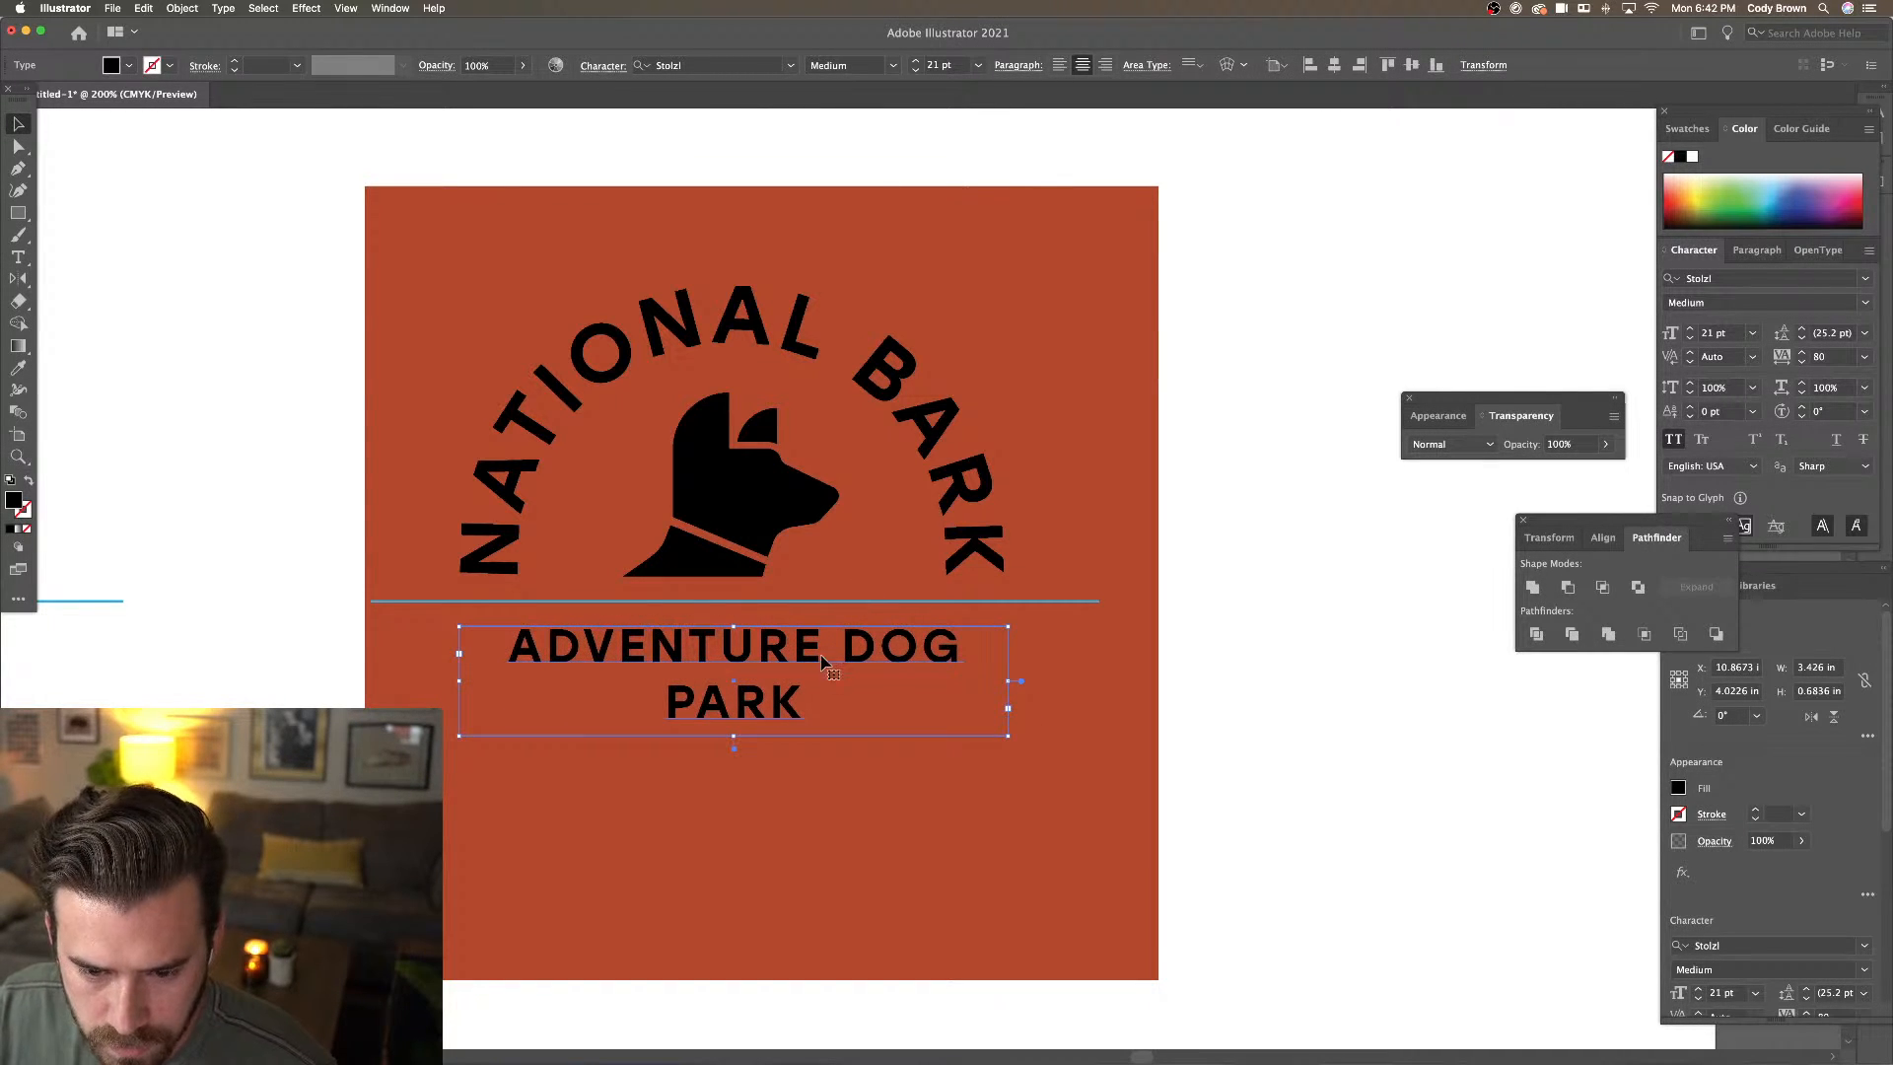
pyautogui.doubleClick(843, 647)
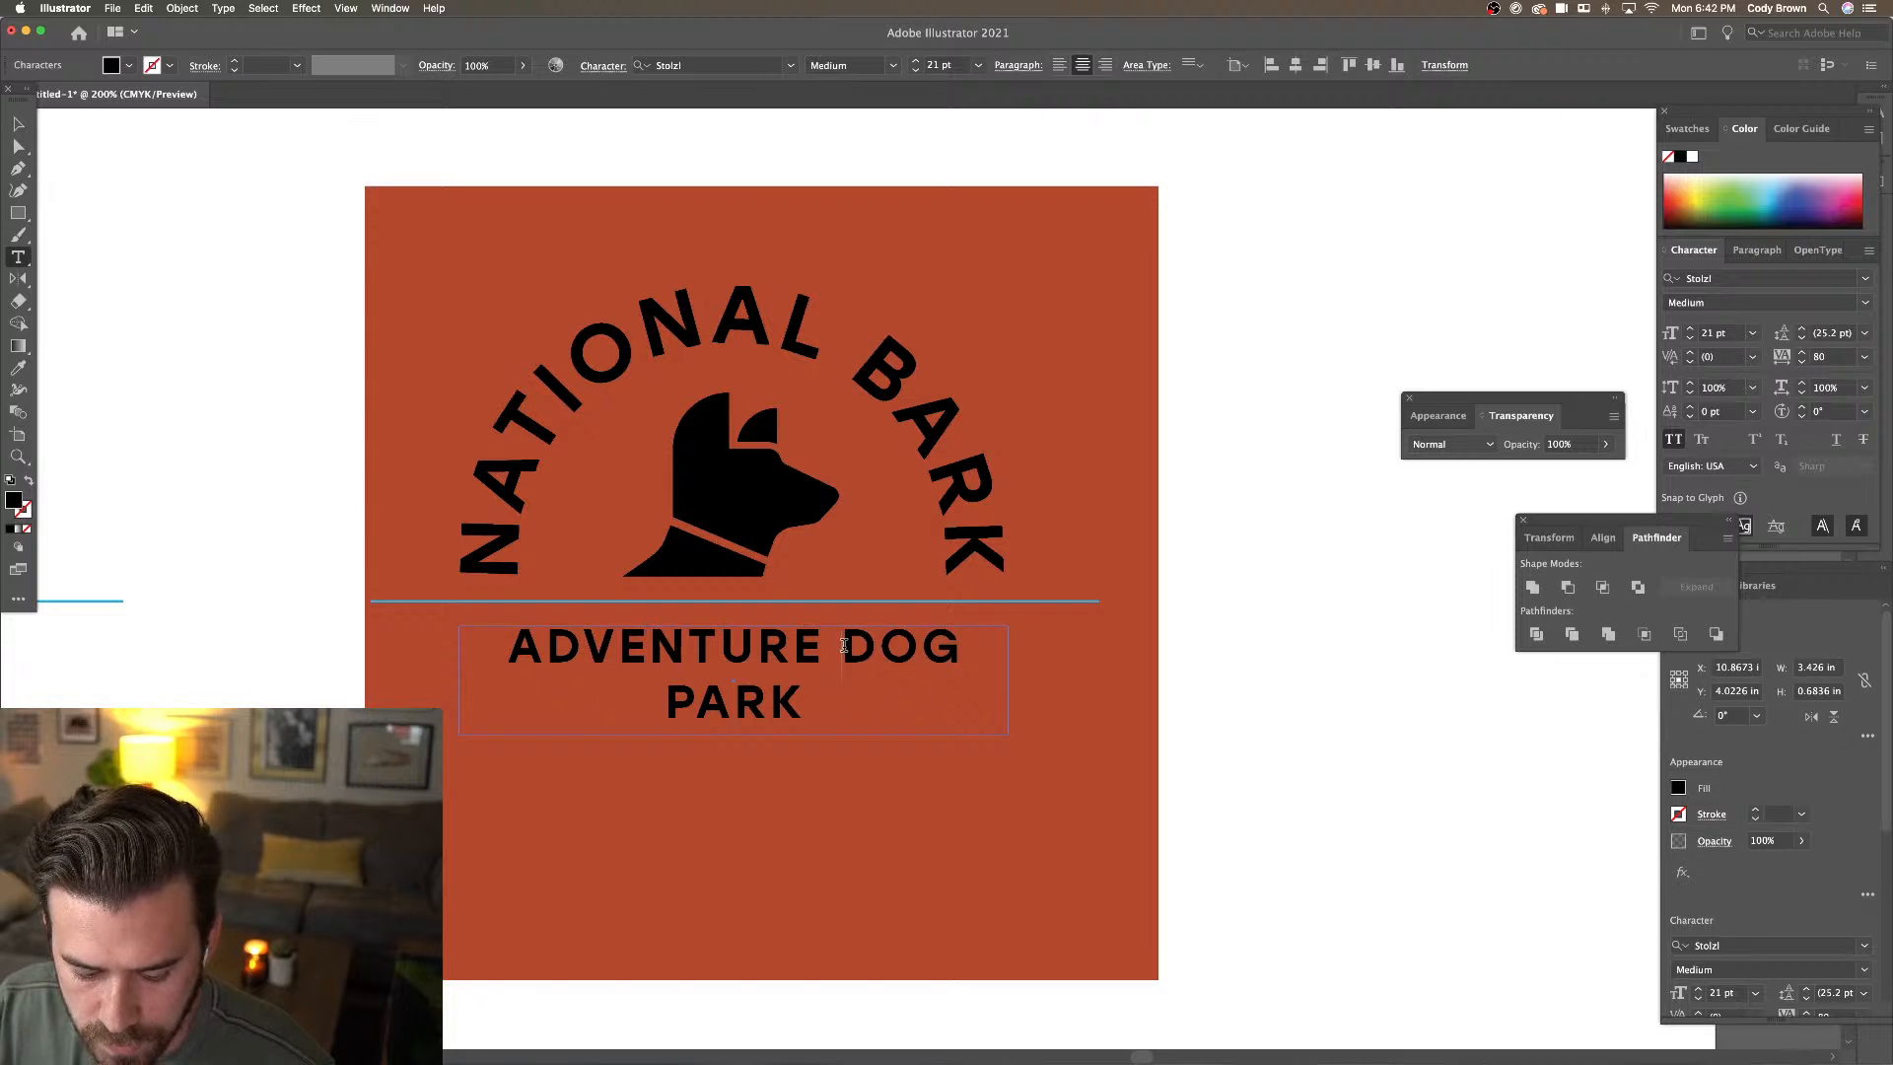
pyautogui.press('BackSpace')
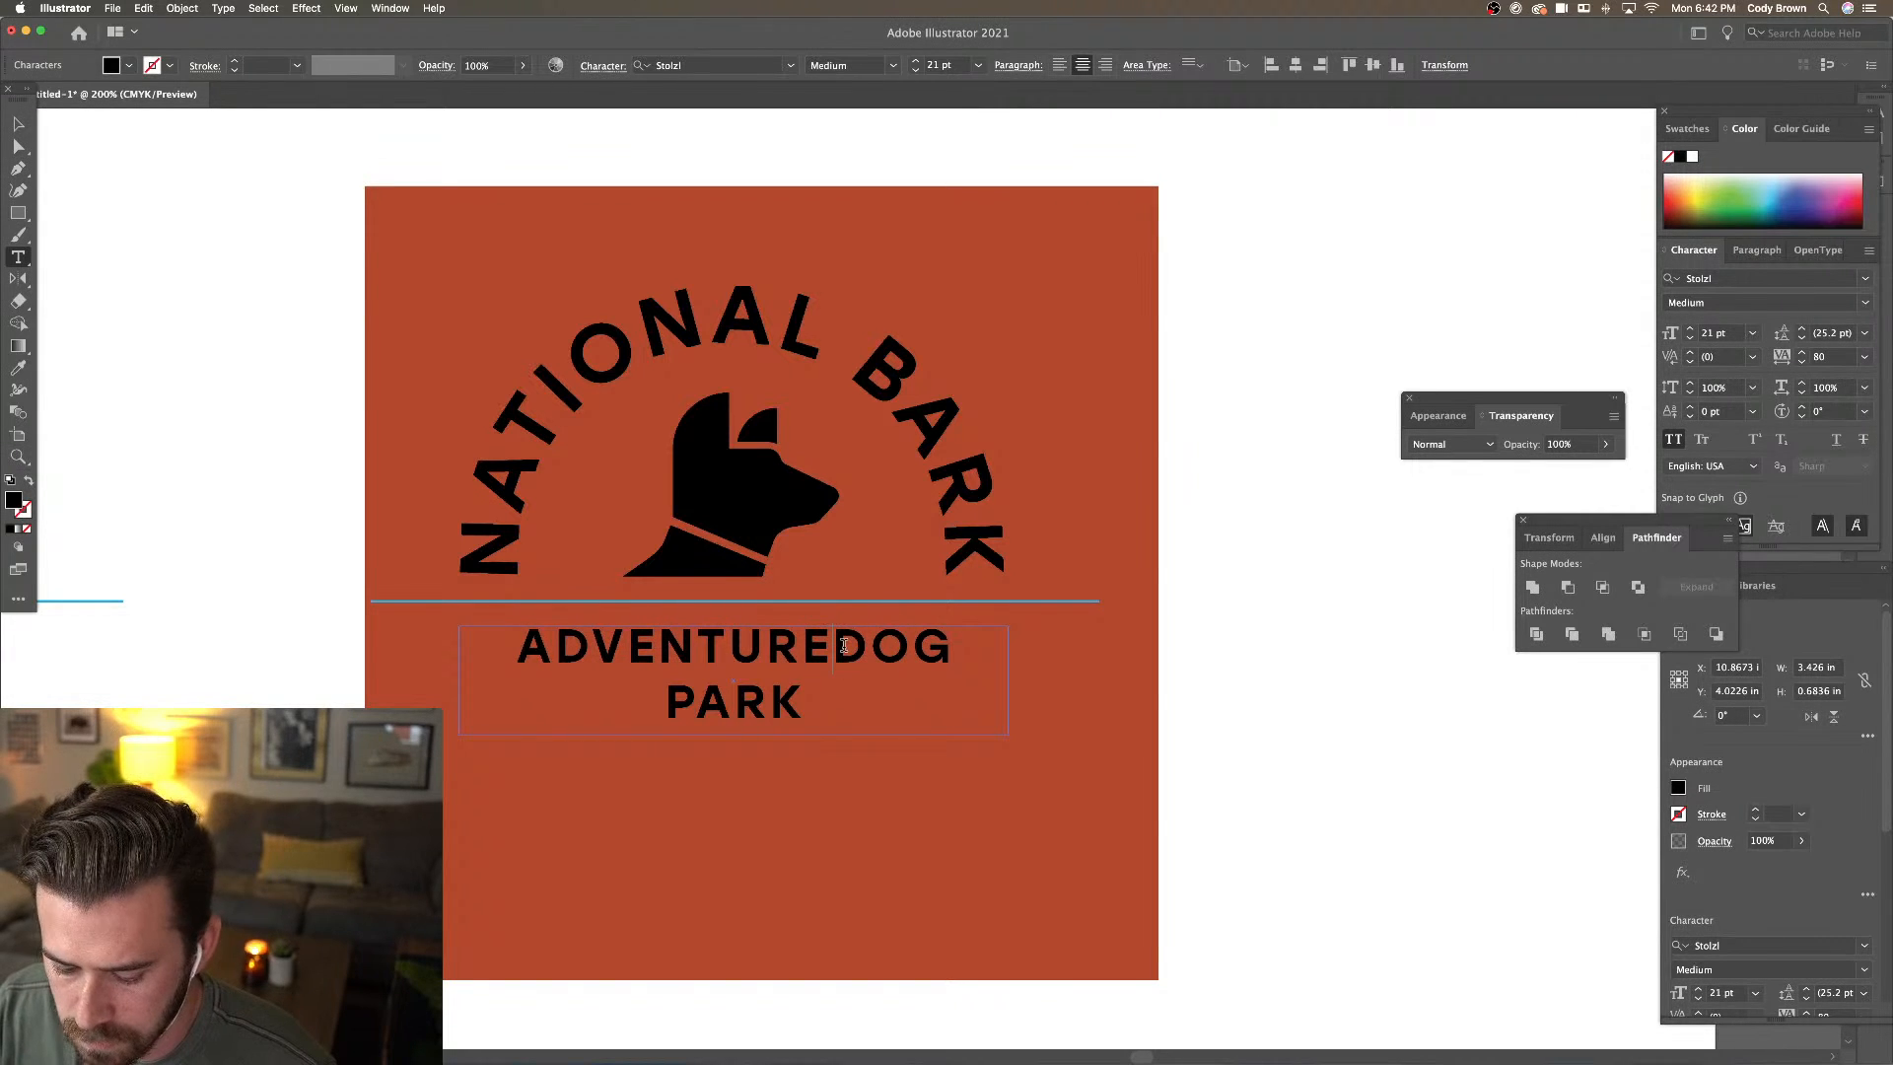
pyautogui.press('Return')
pyautogui.click(20, 125)
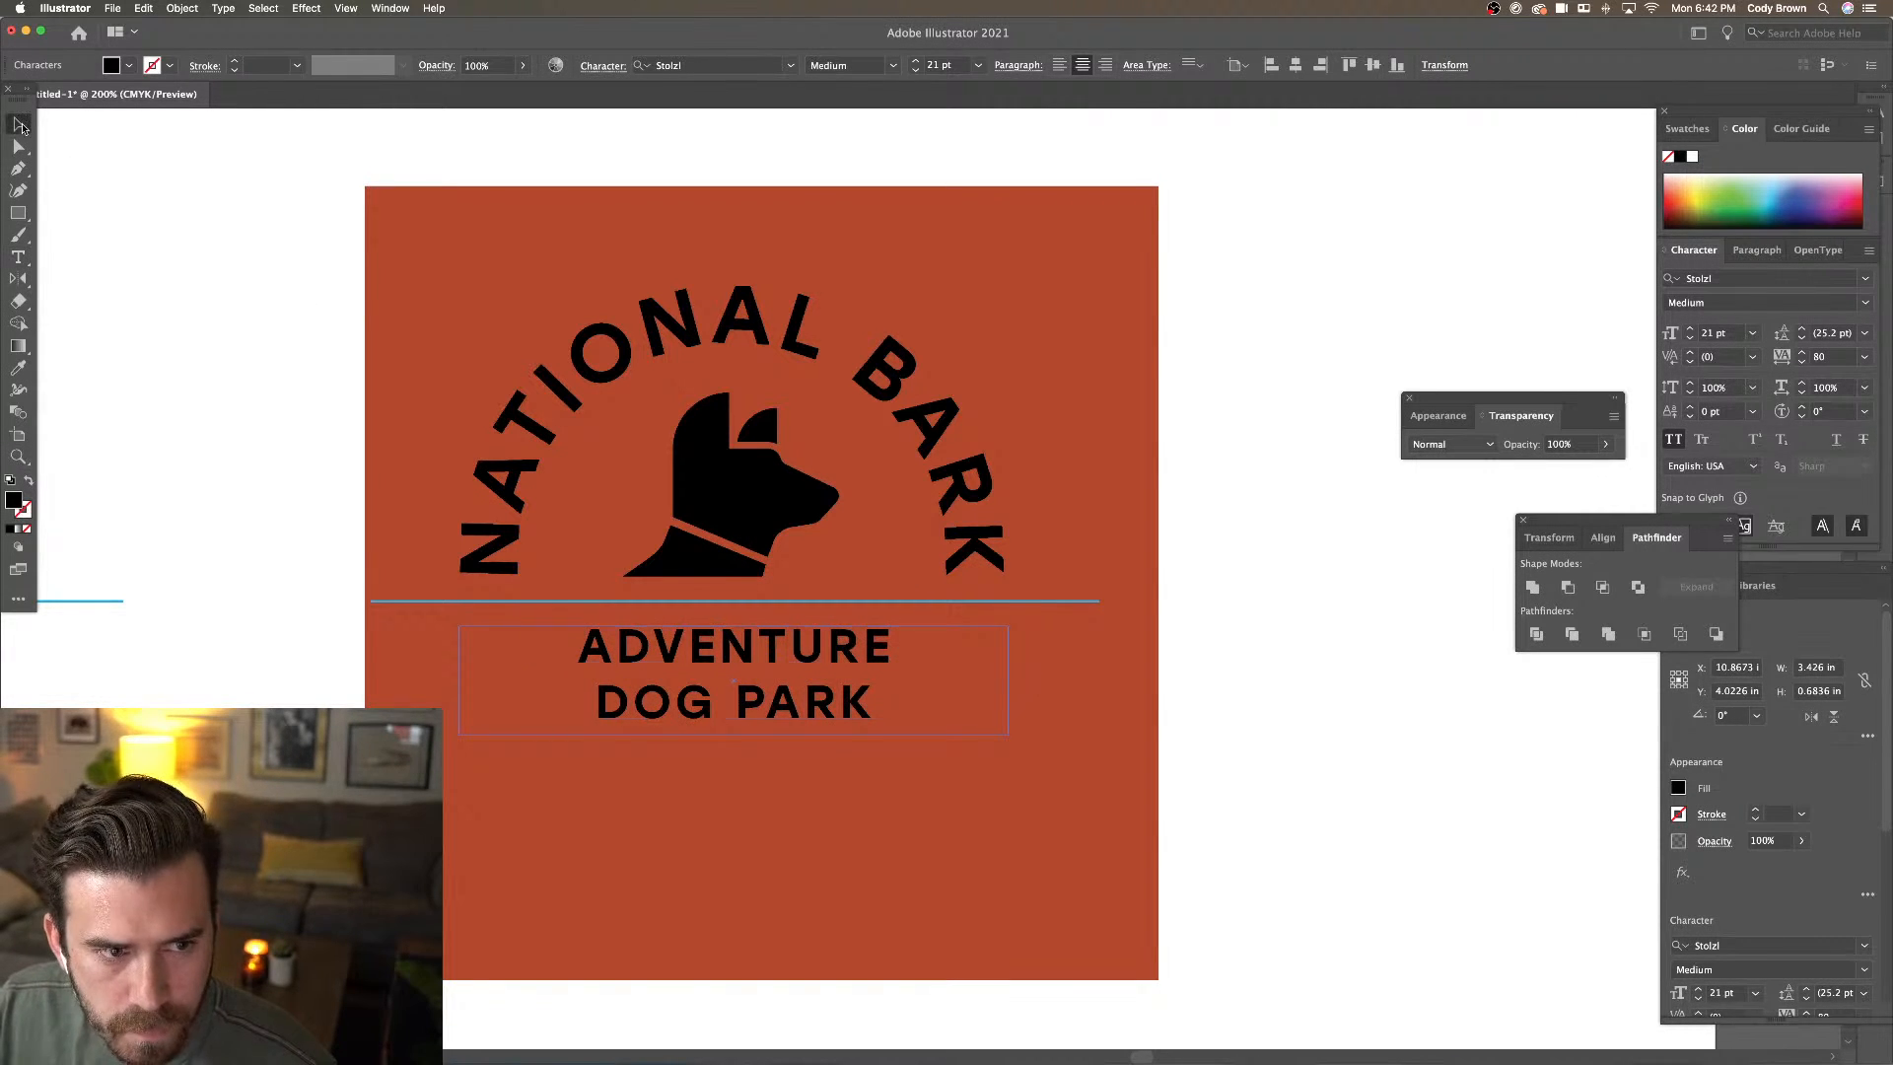
pyautogui.click(163, 232)
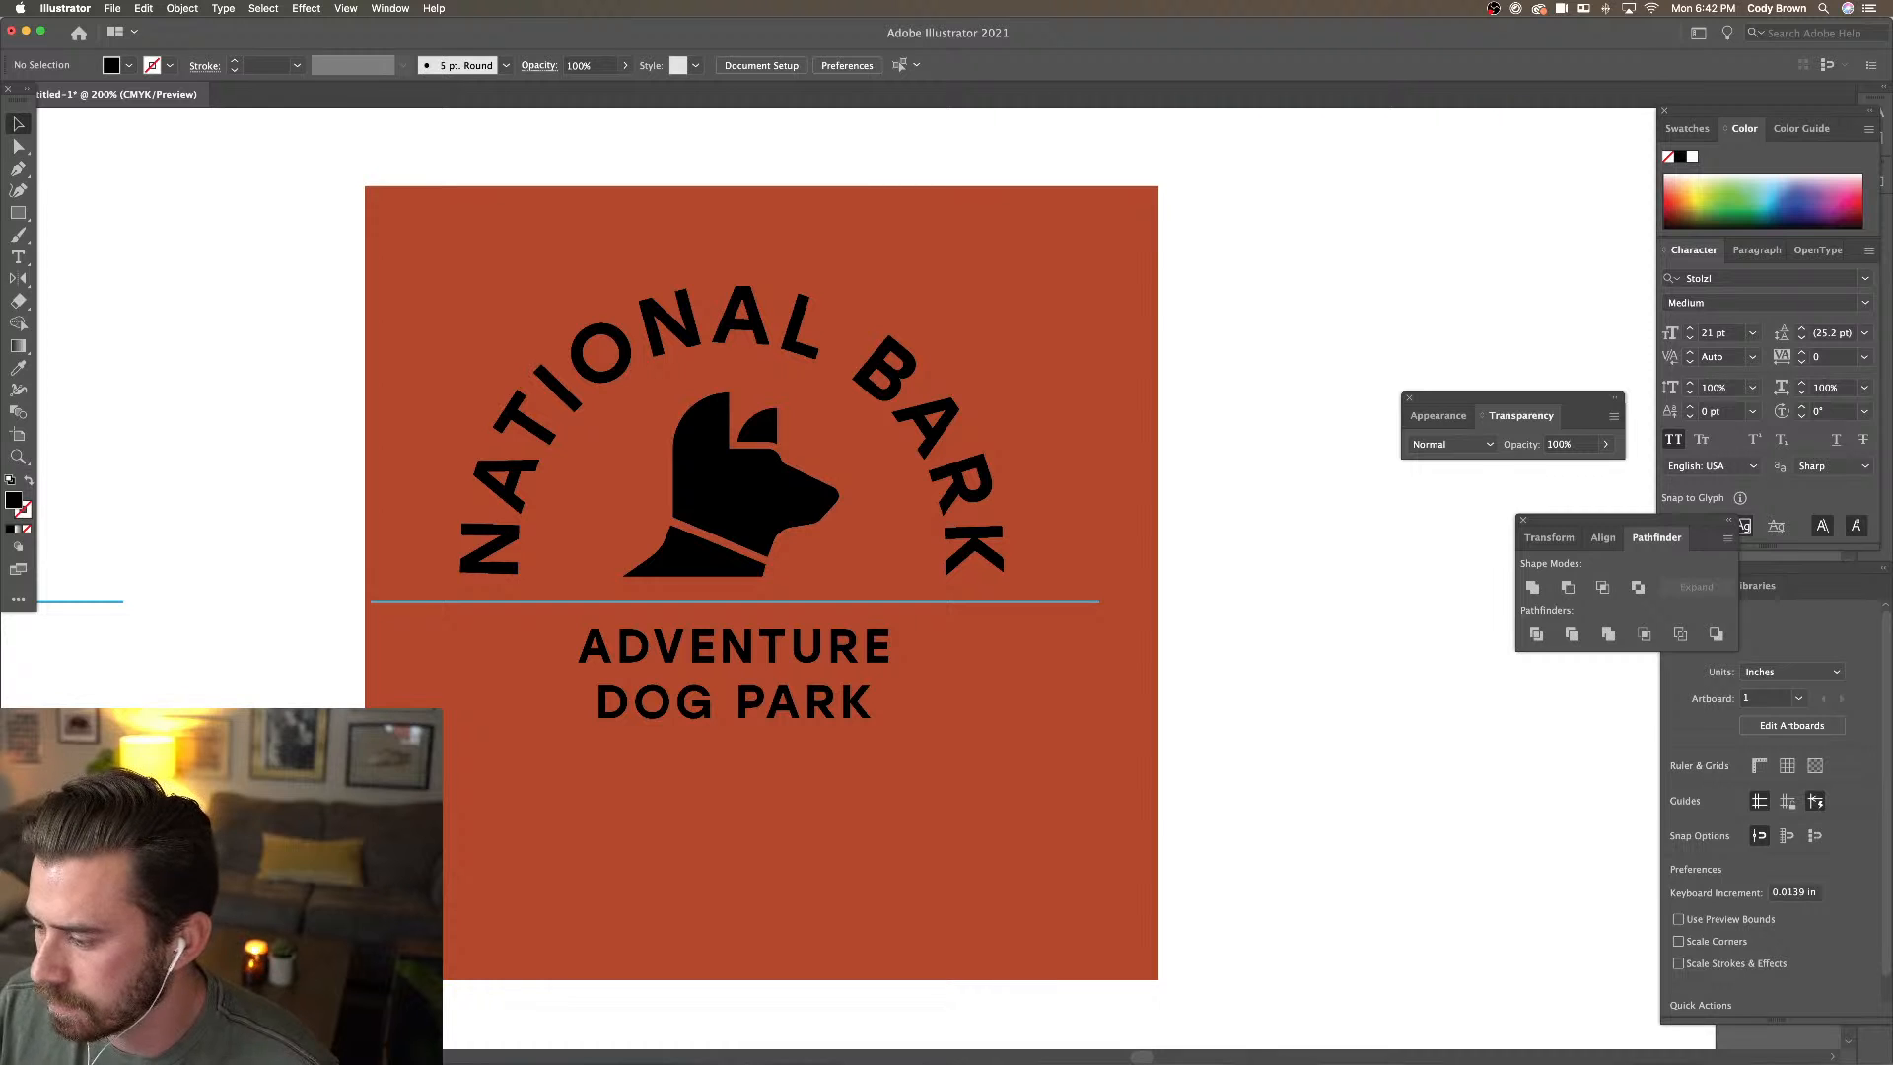
# Preview the badge without the interface, then set the tagline leading to 25.2 pt
pyautogui.press('Tab')
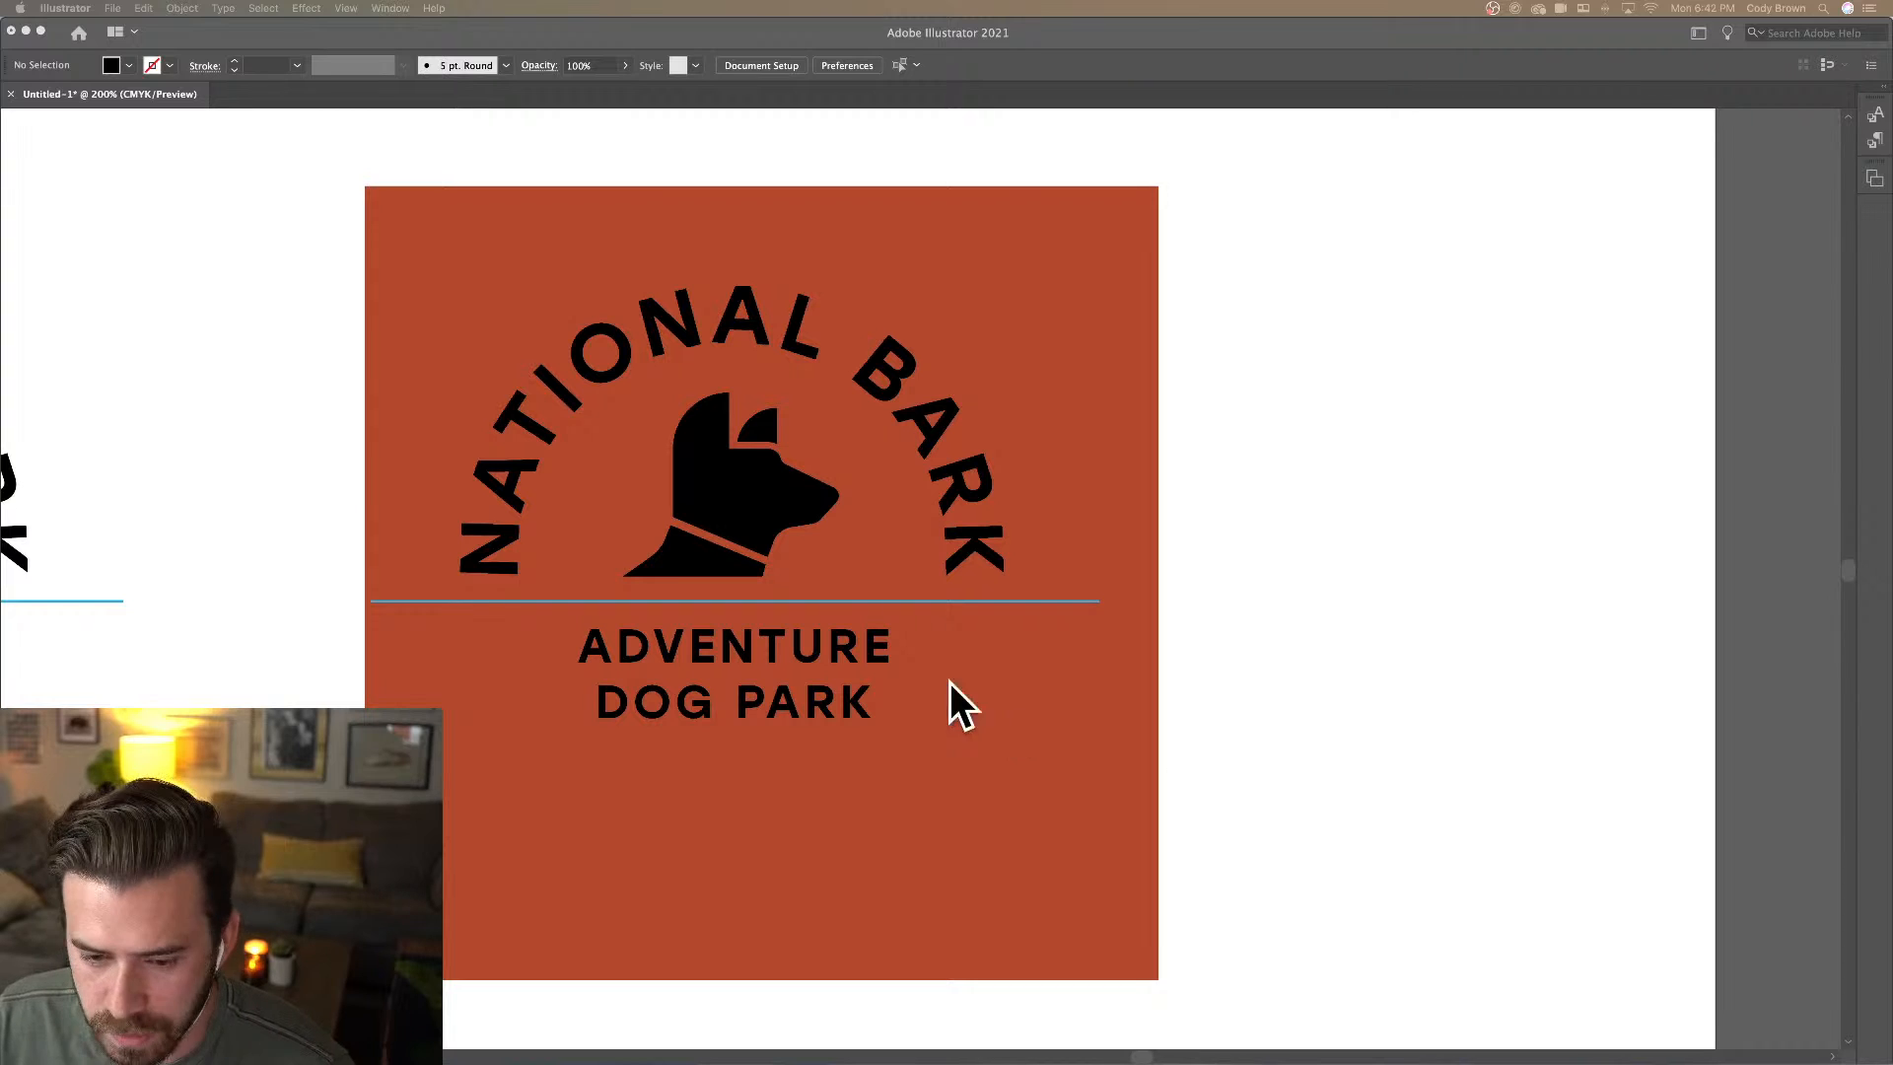
pyautogui.press('Tab')
pyautogui.click(844, 666)
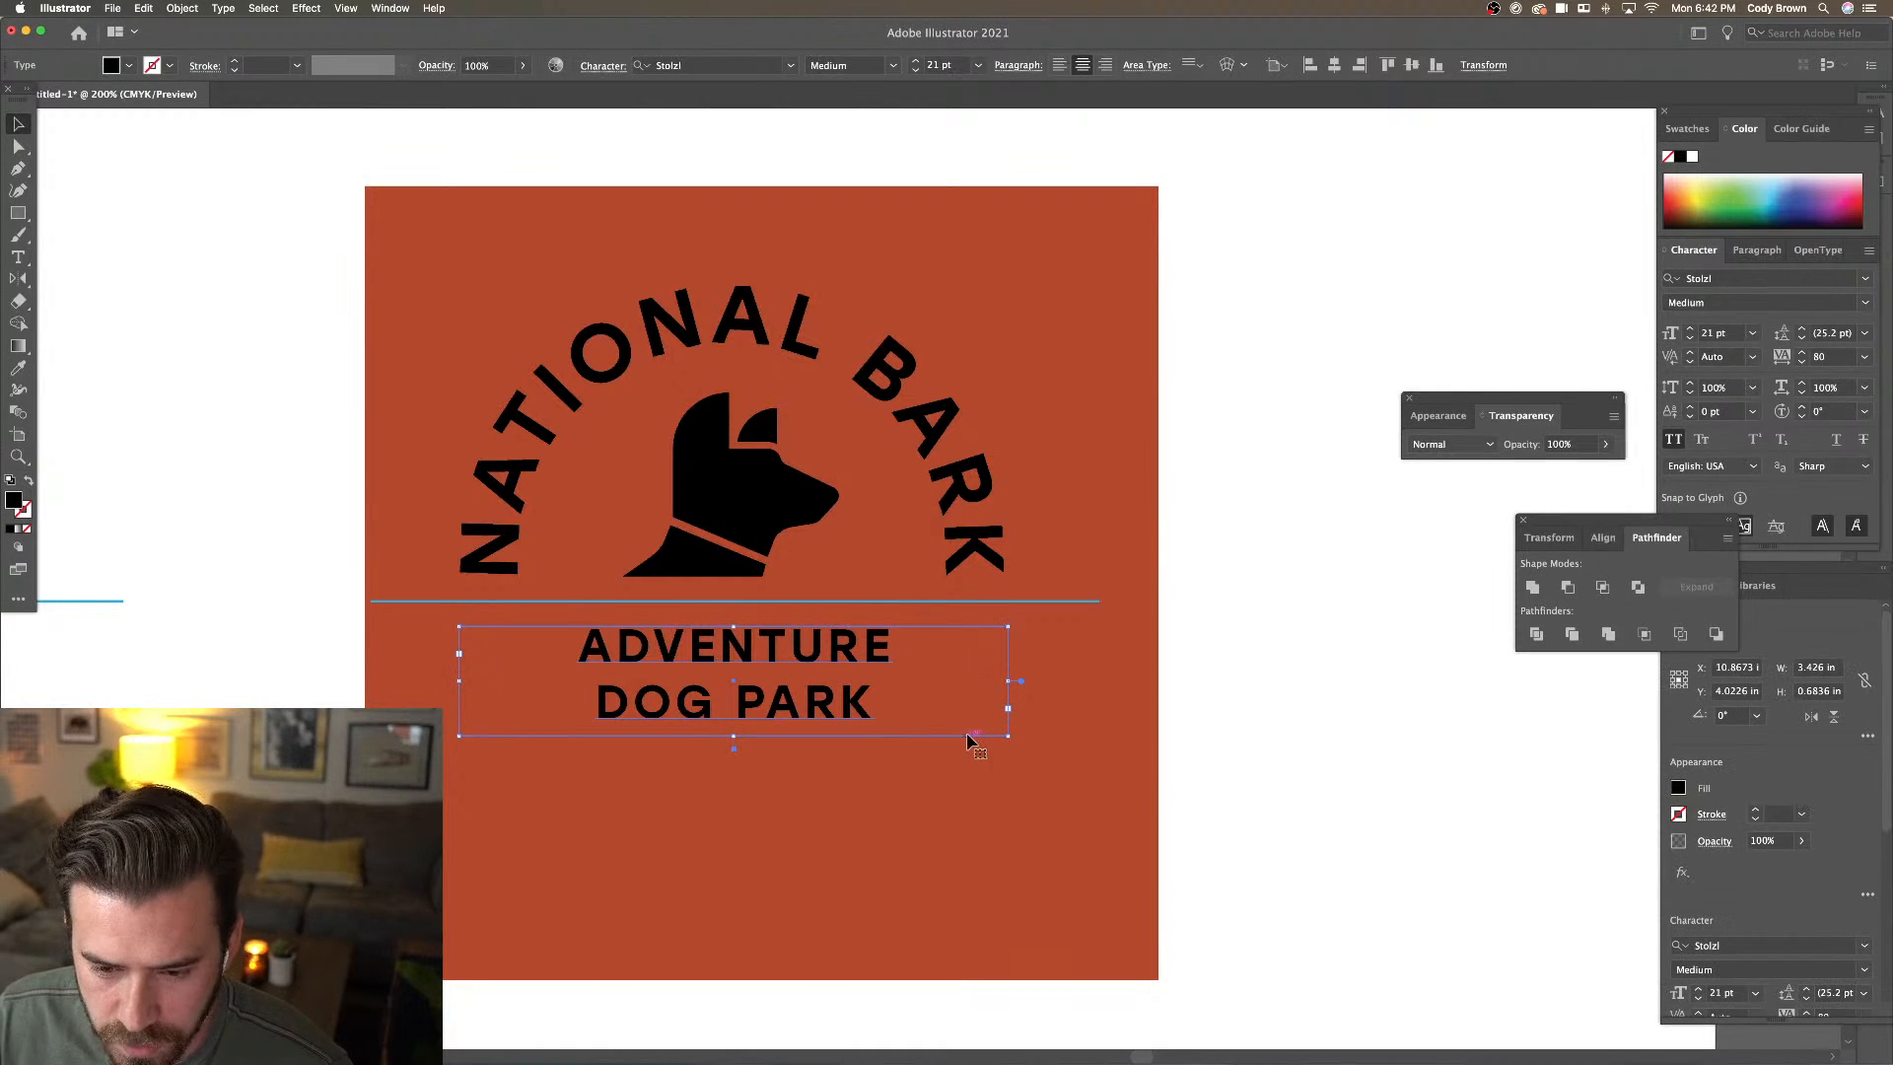
pyautogui.moveTo(1007, 682); pyautogui.dragTo(1008, 684)
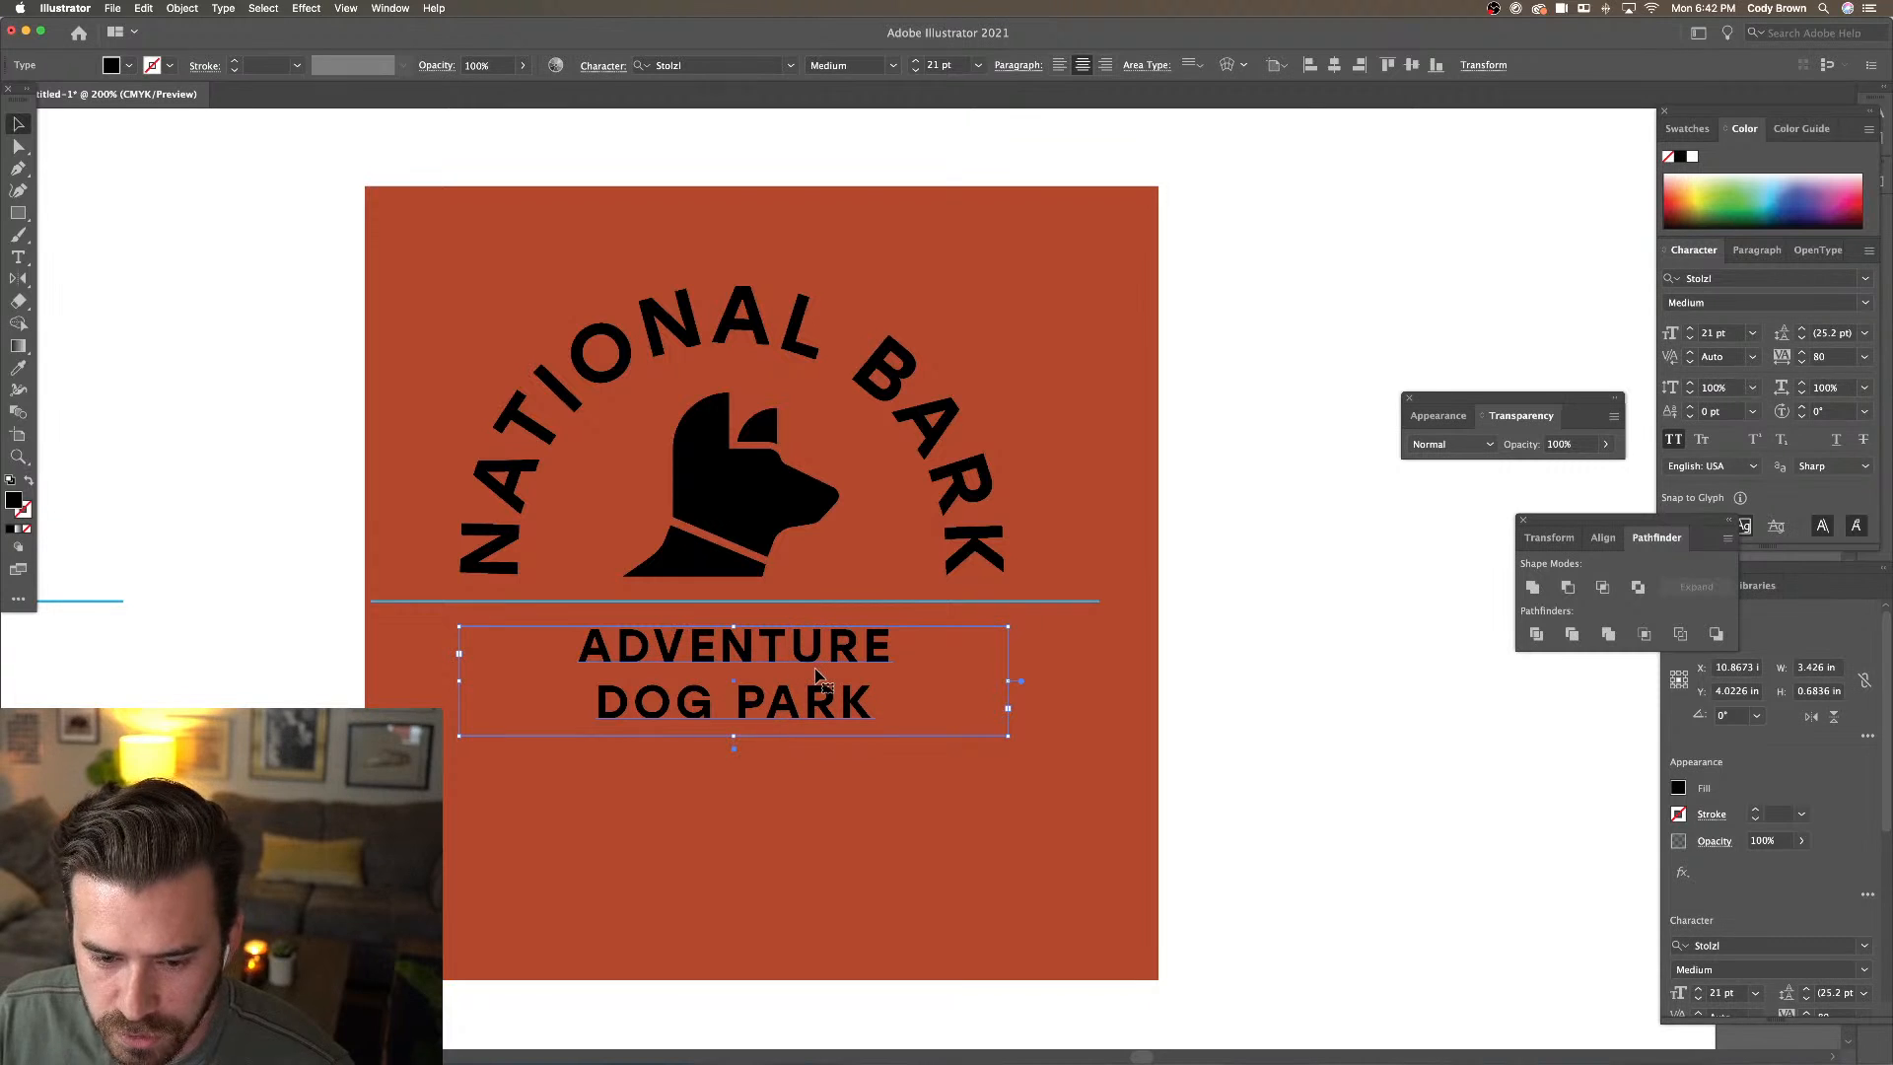
pyautogui.hotkey('alt', 'Up')
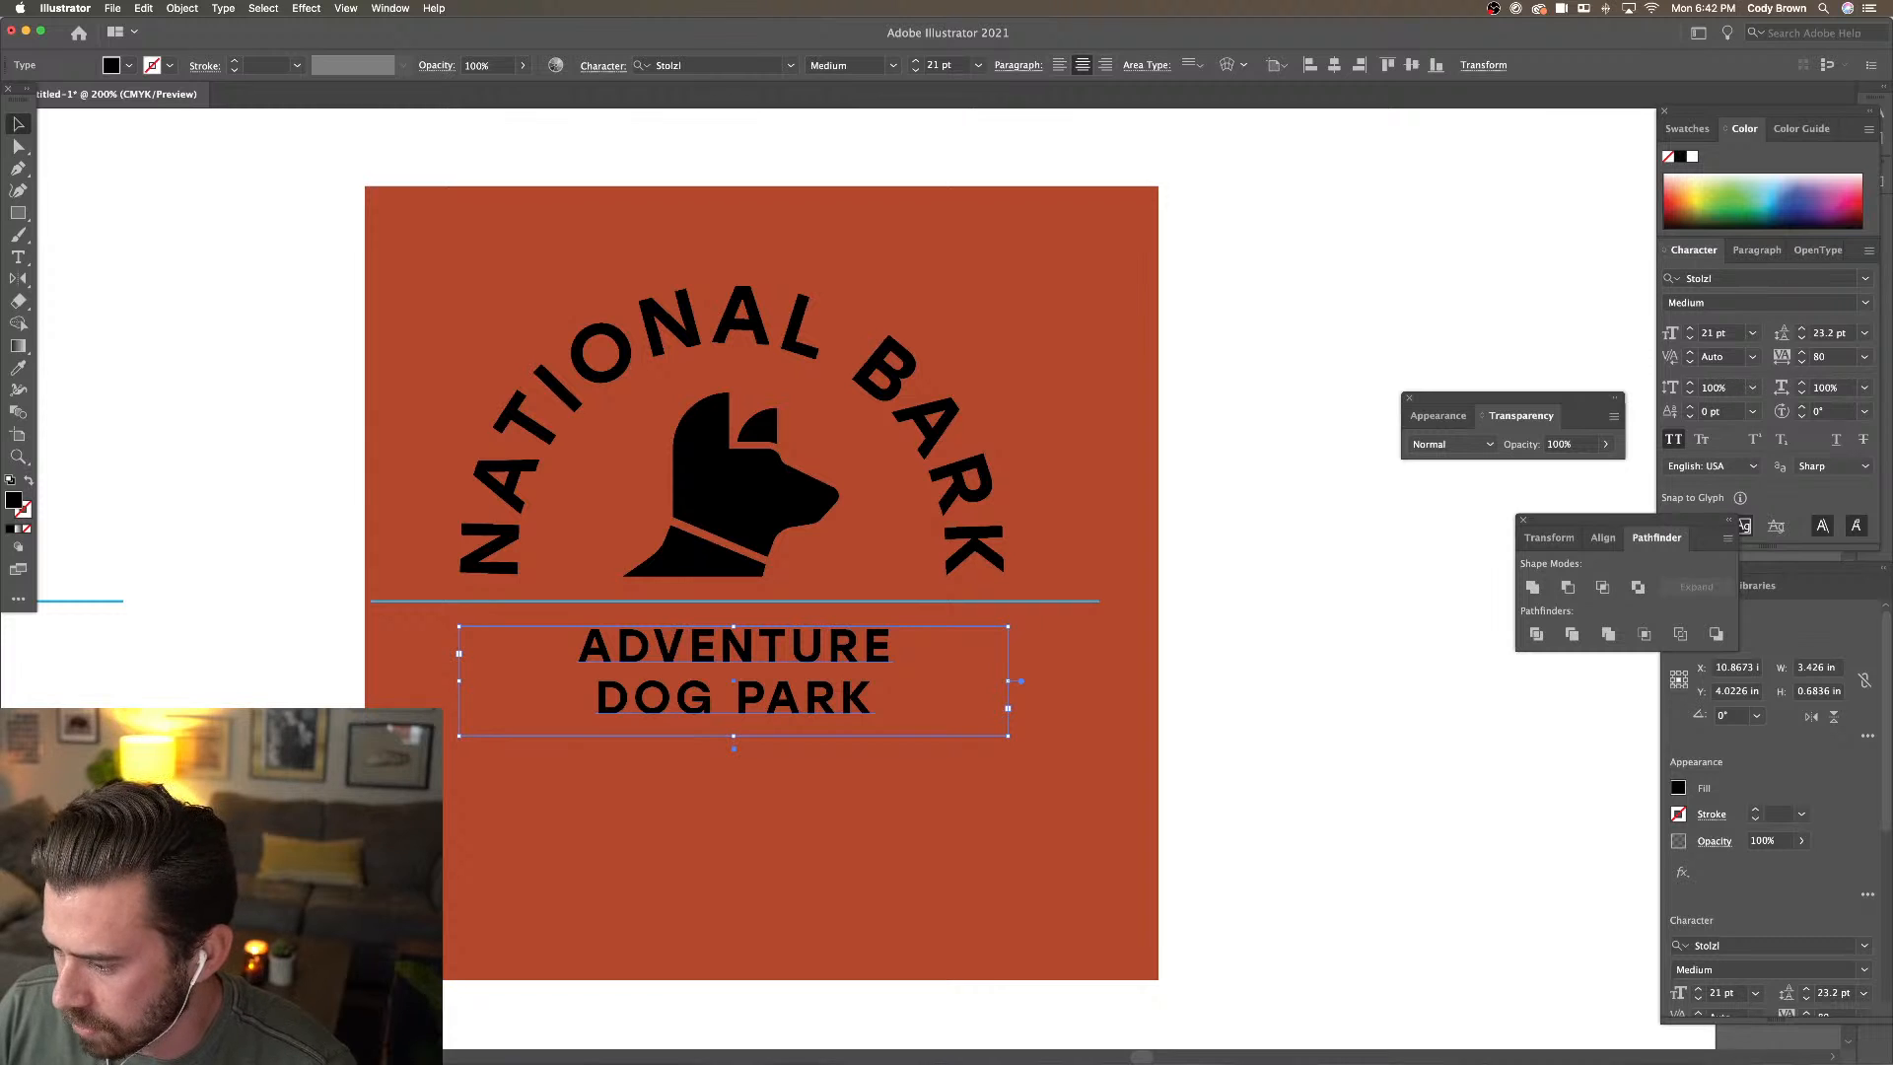
pyautogui.click(296, 410)
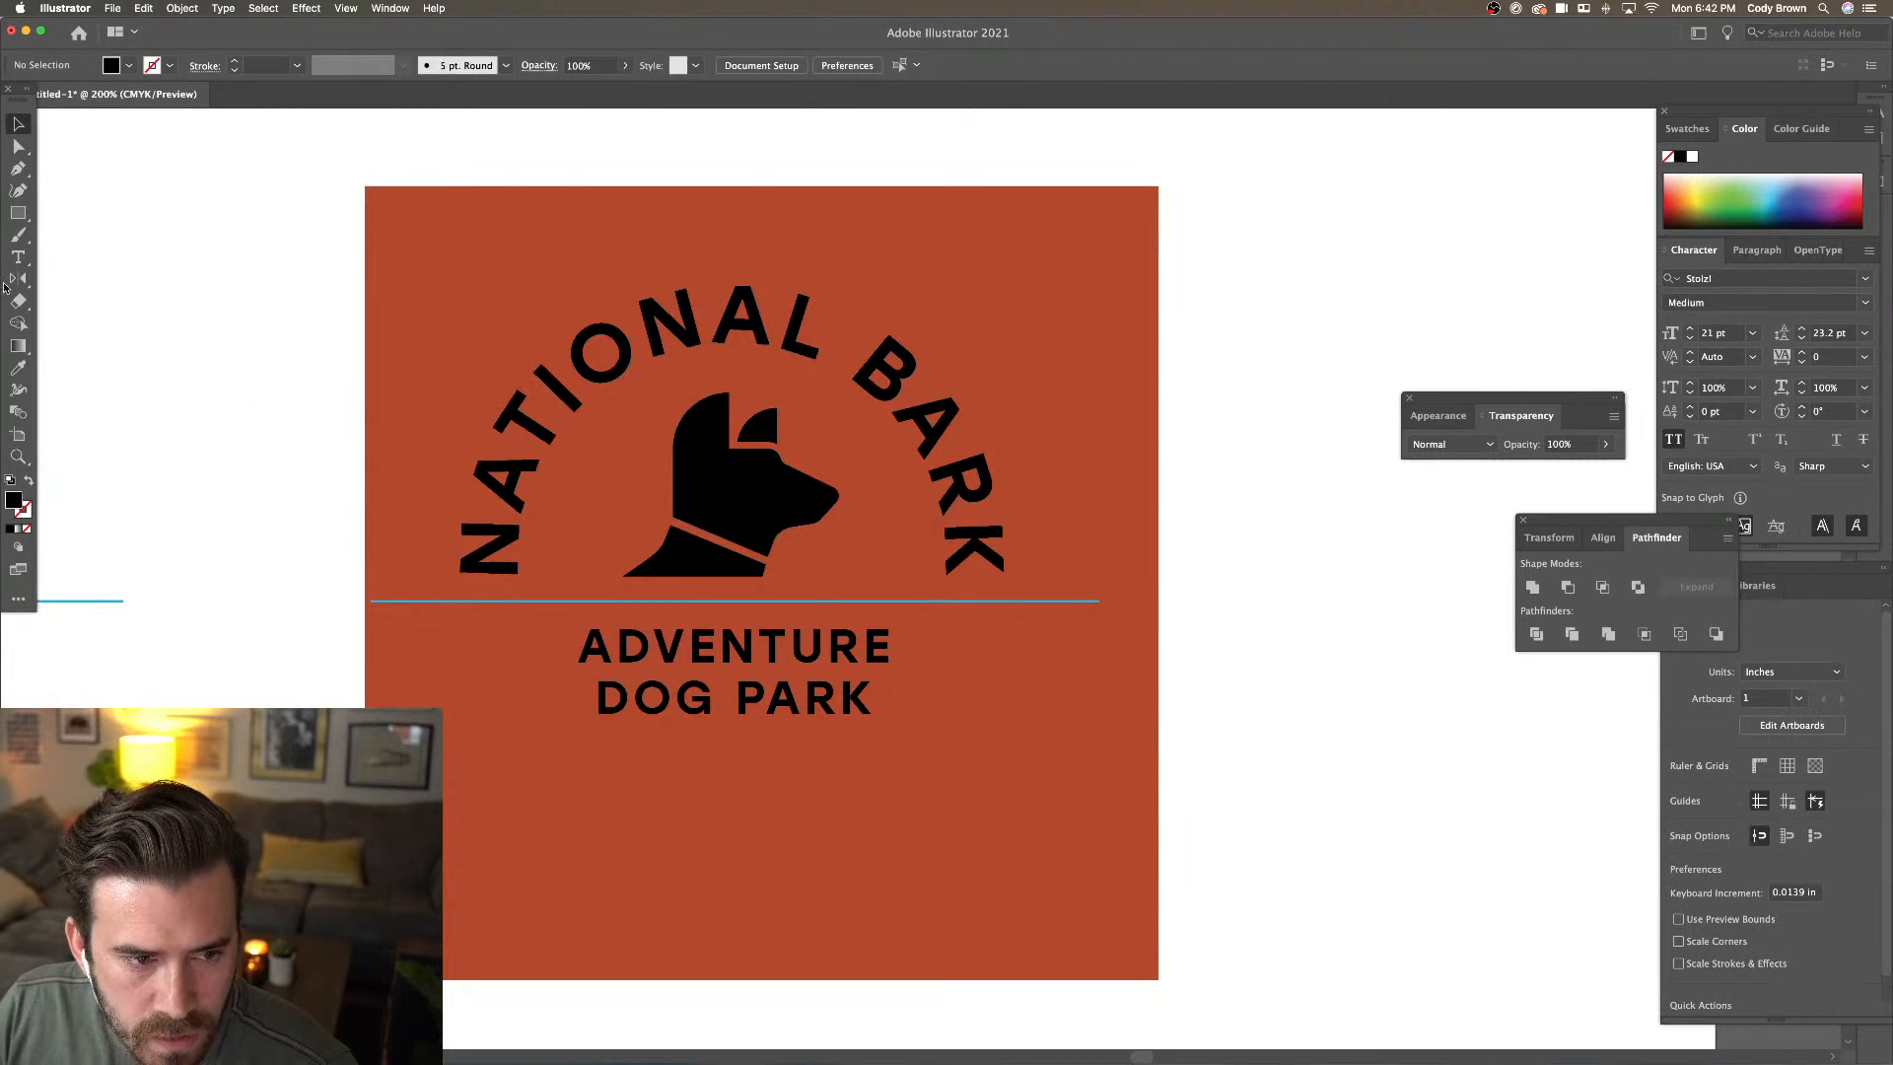
pyautogui.click(833, 669)
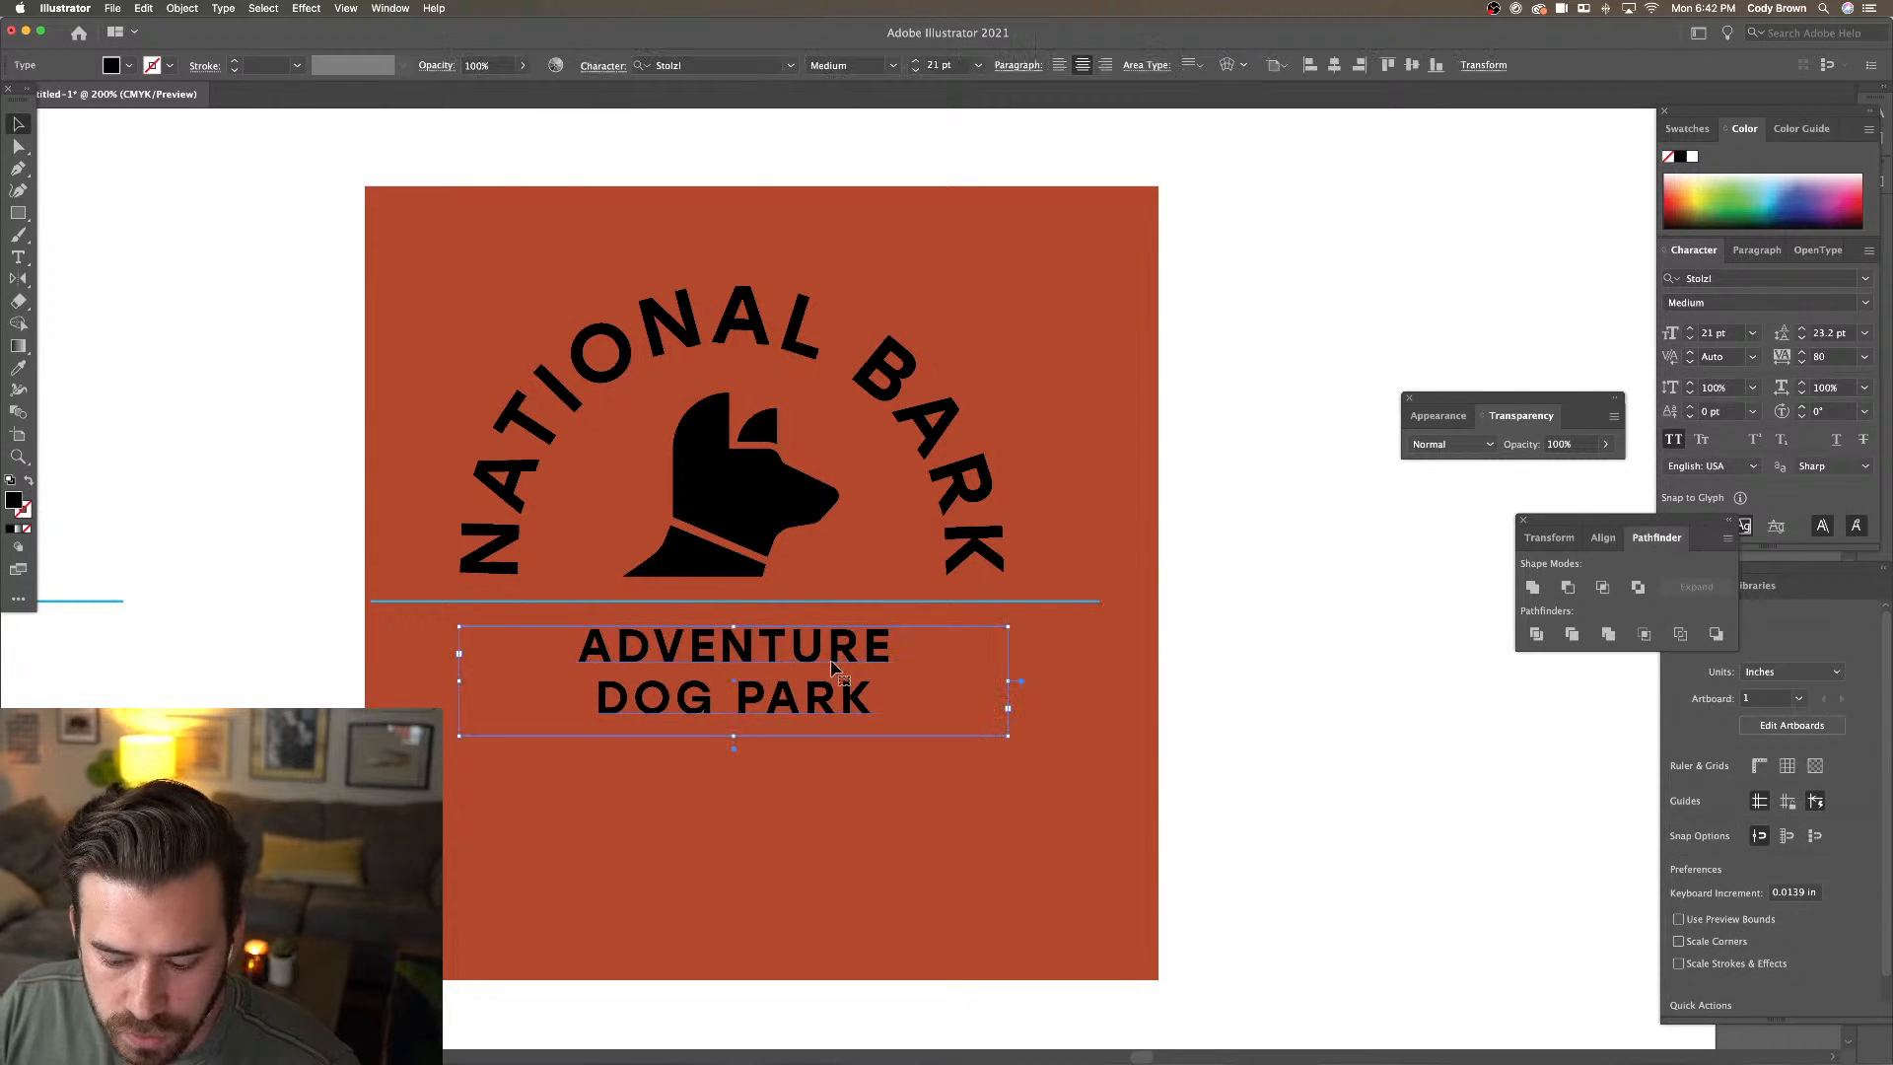
pyautogui.press('super+minus')
pyautogui.press('super+minus')
pyautogui.press('super+minus')
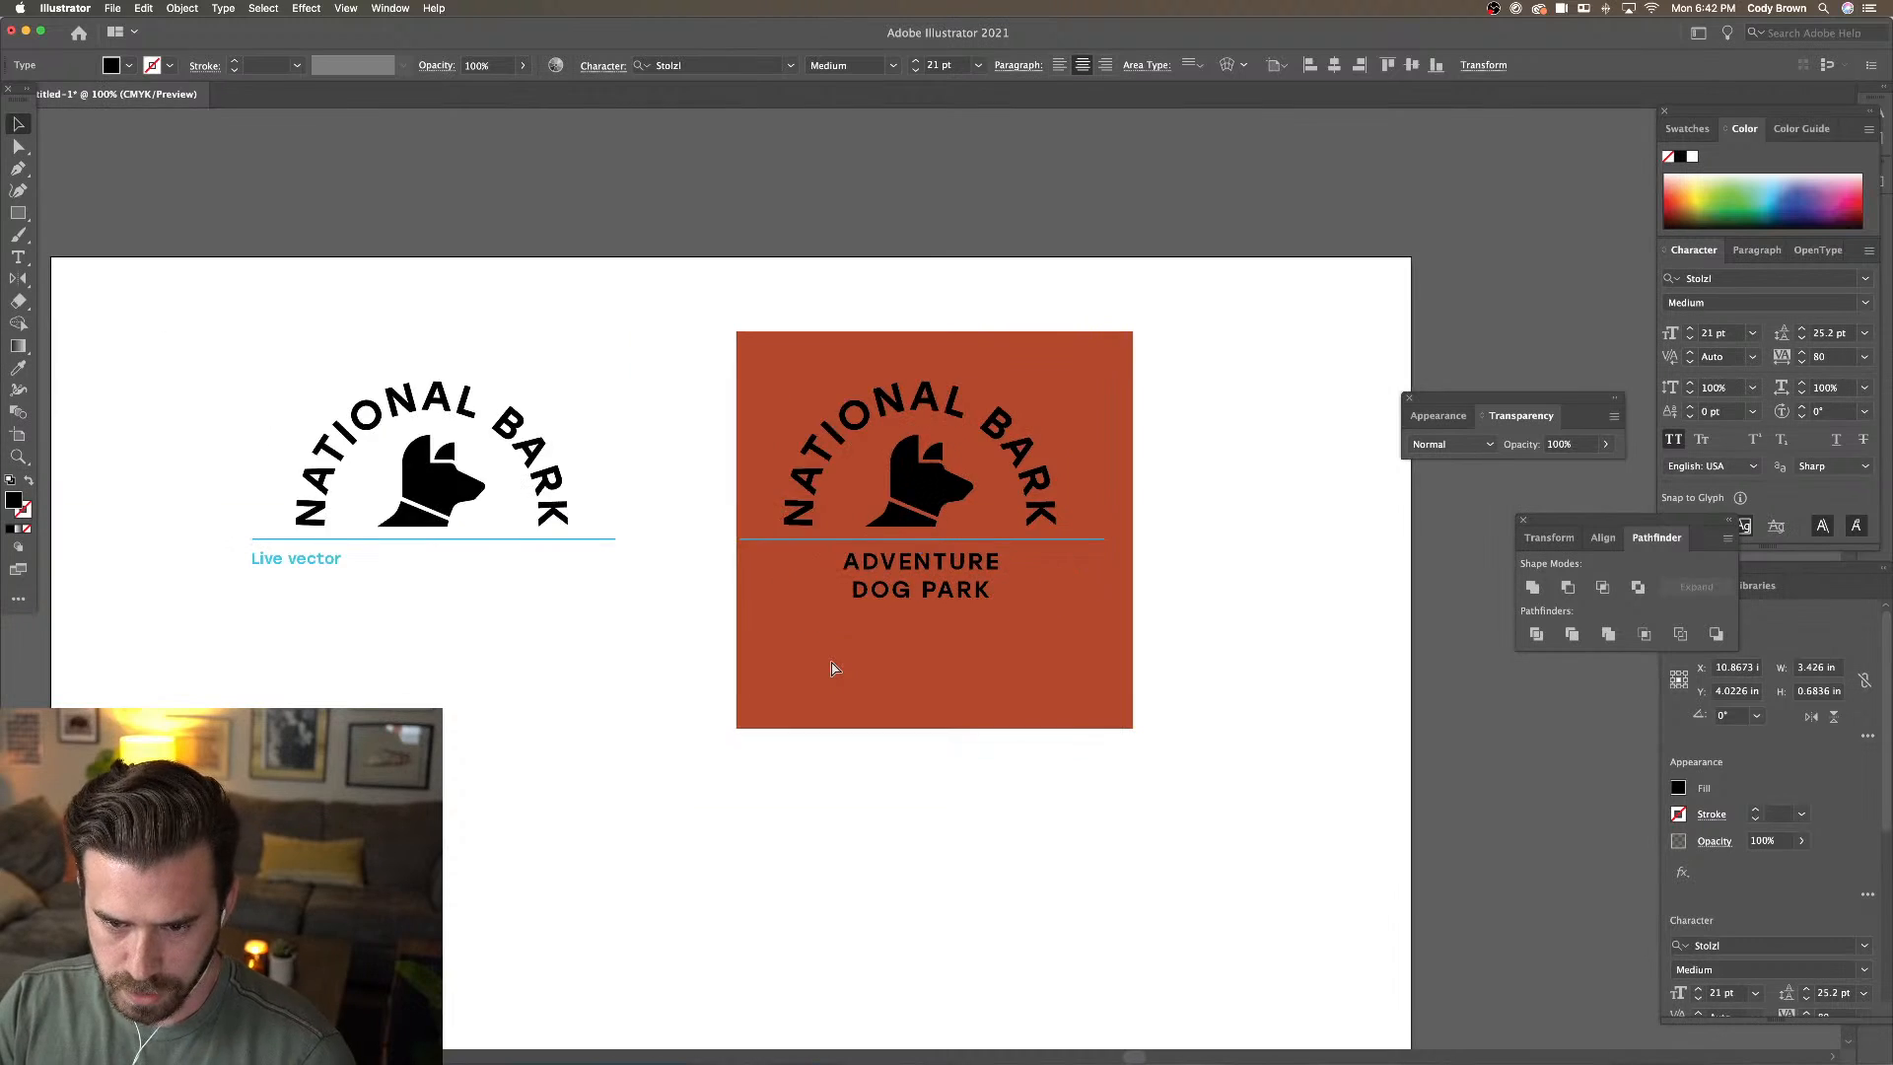
pyautogui.click(710, 367)
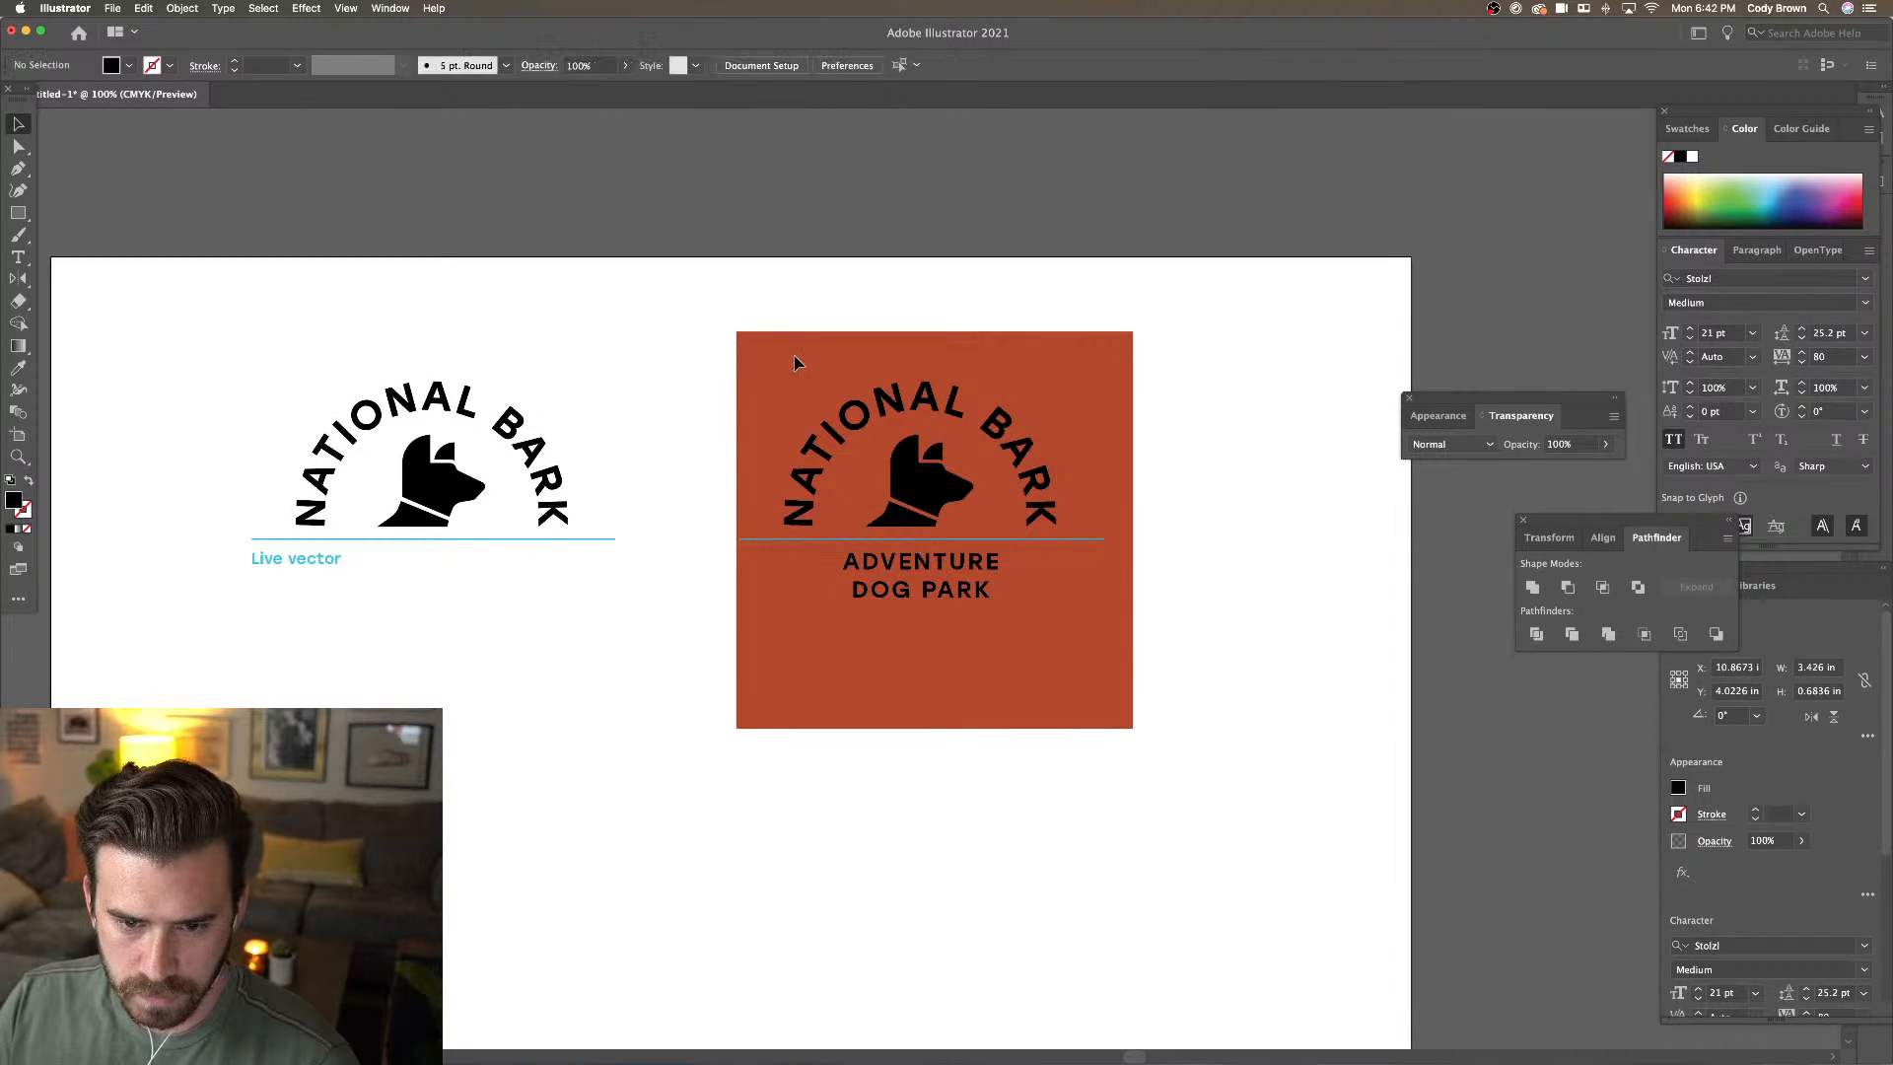
# Unlock all artwork and widen the rust background rectangle to the left
pyautogui.click(184, 6)
pyautogui.click(204, 120)
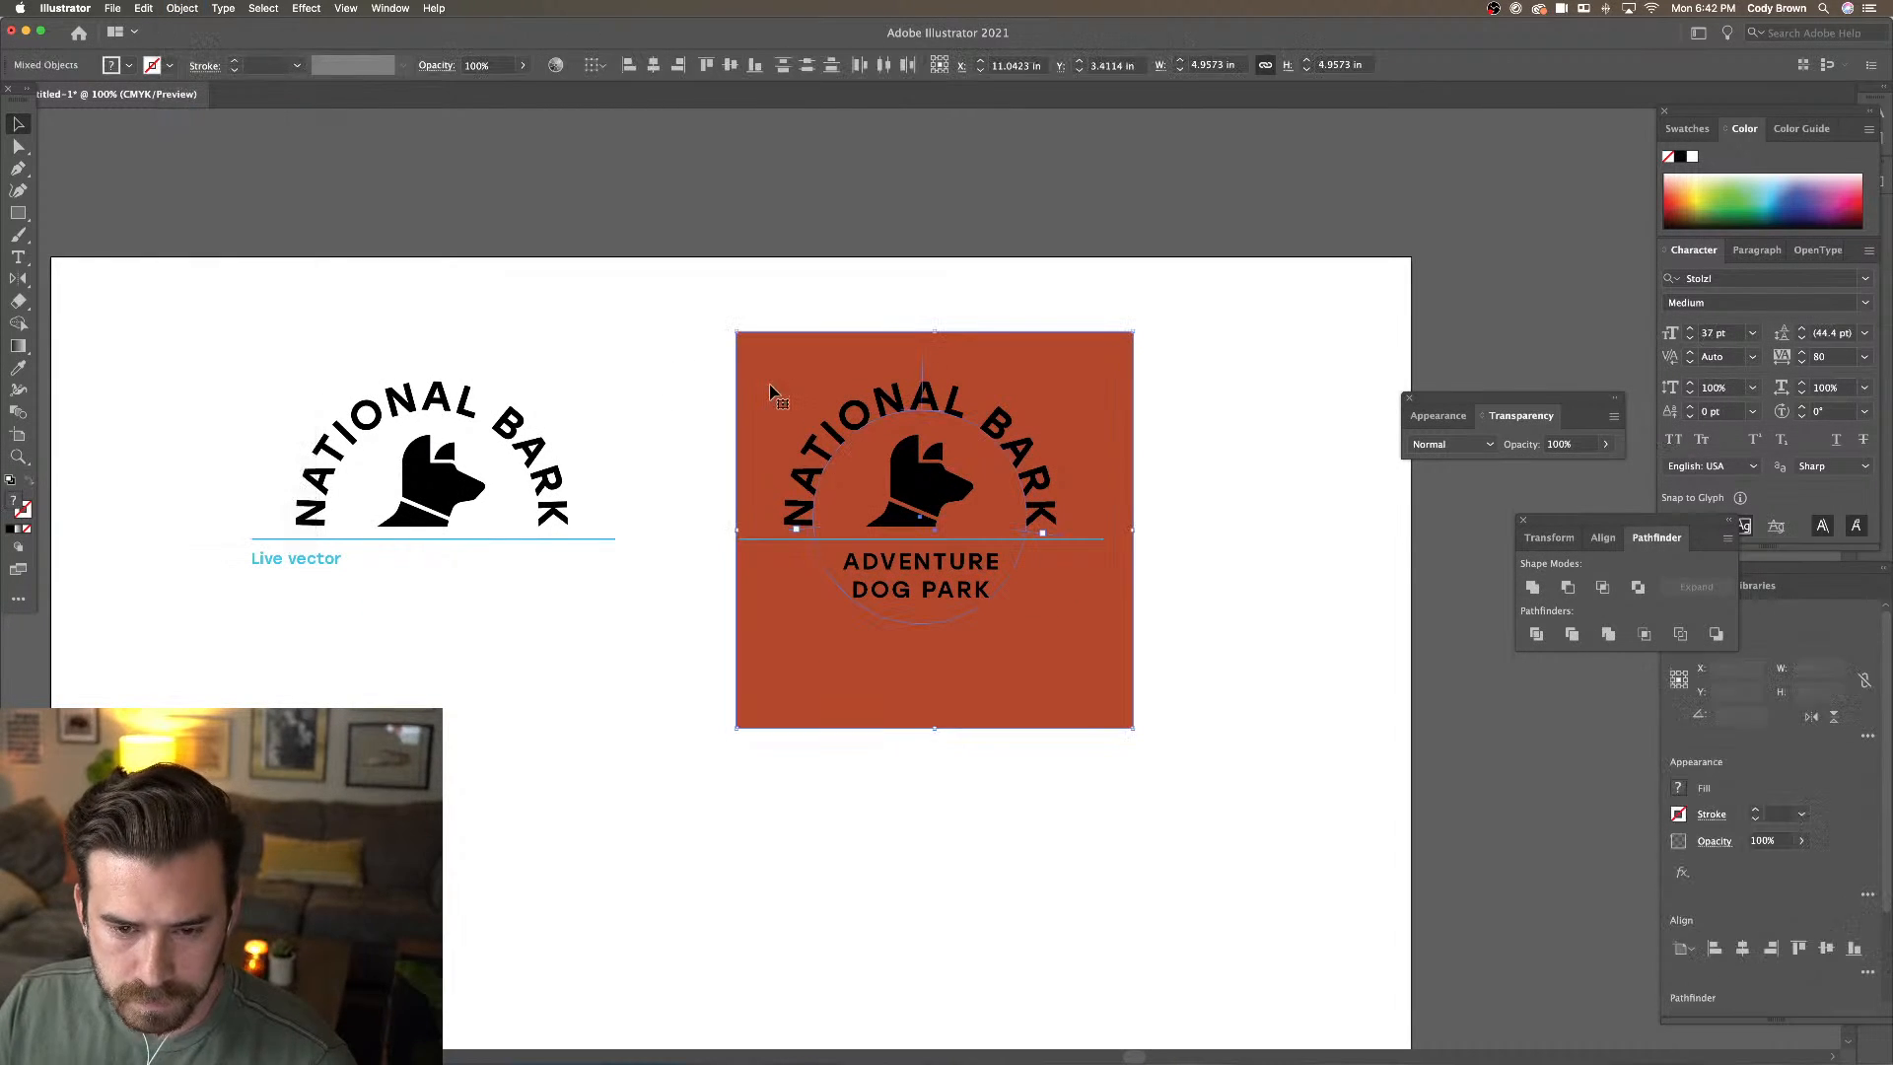
pyautogui.click(655, 425)
pyautogui.click(734, 529)
pyautogui.moveTo(736, 529); pyautogui.dragTo(710, 531)
# Nudge the ADVENTURE DOG PARK text up slightly
pyautogui.click(790, 539)
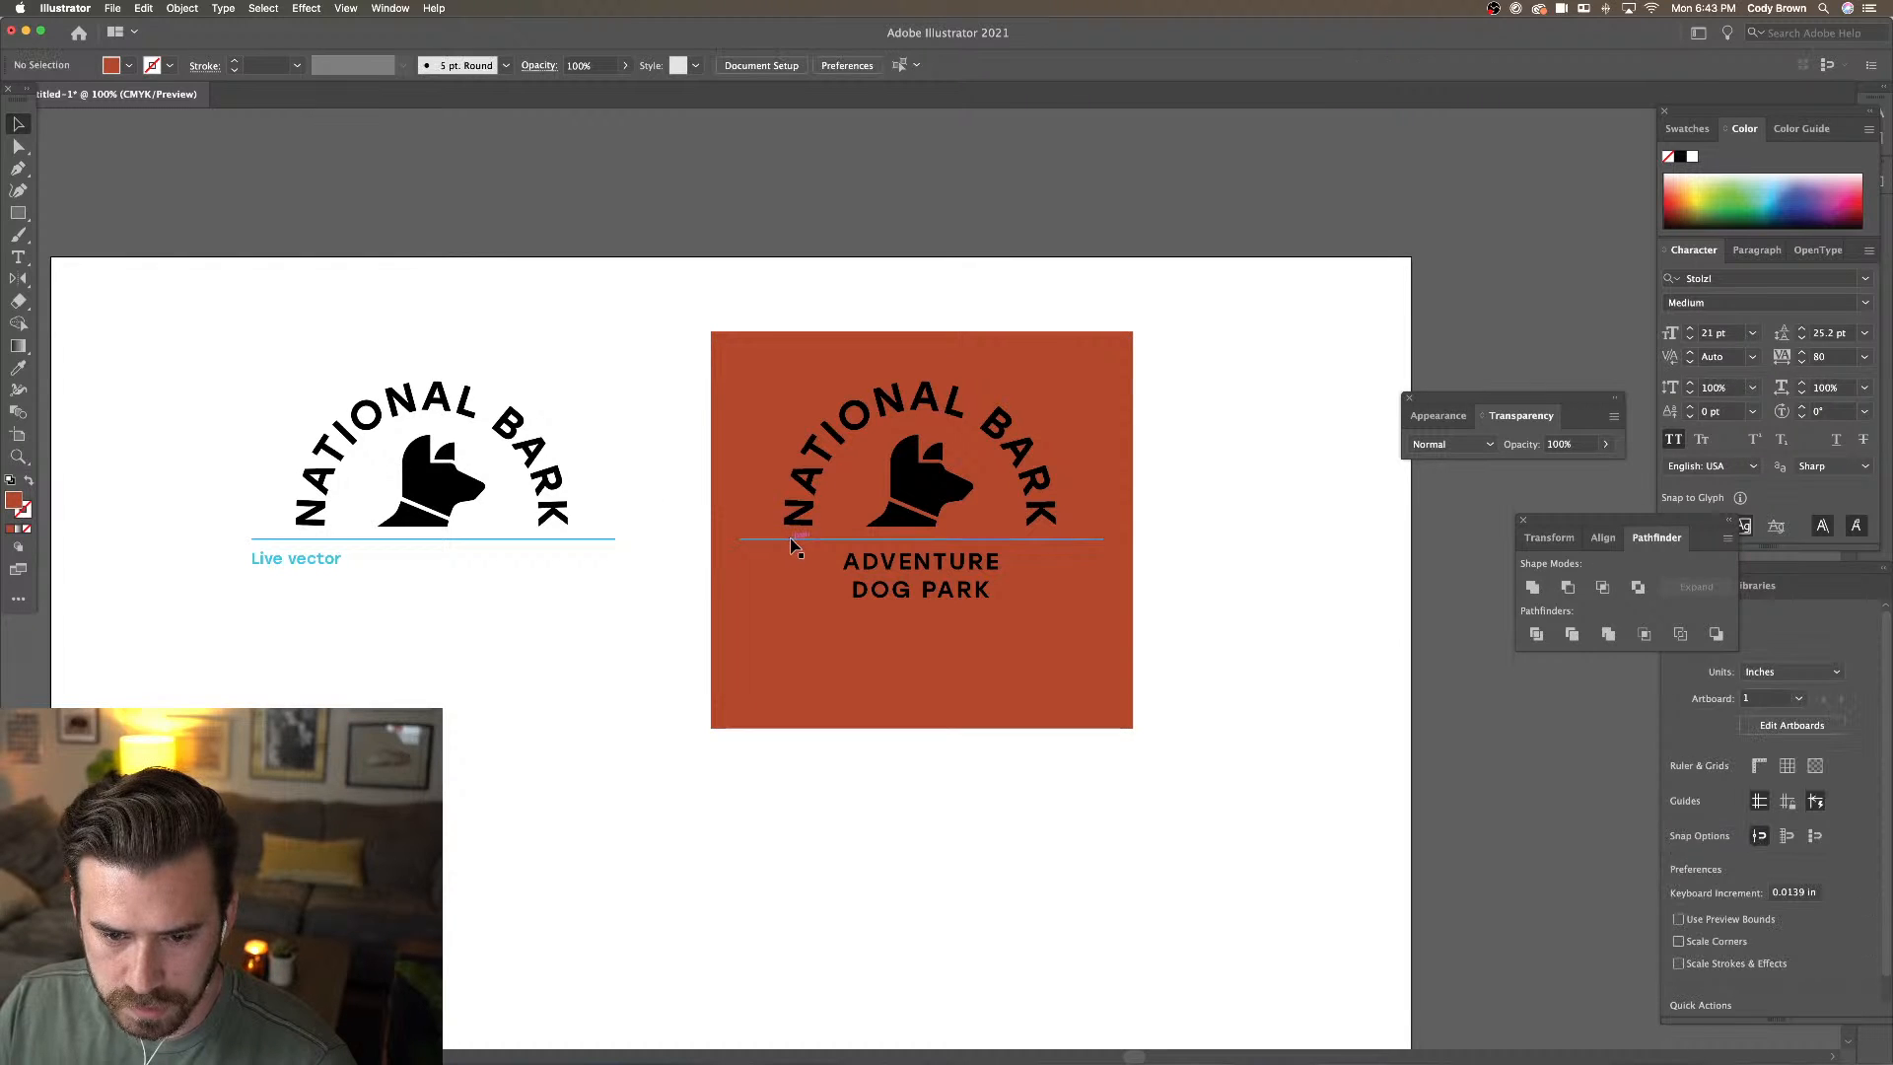
pyautogui.click(915, 578)
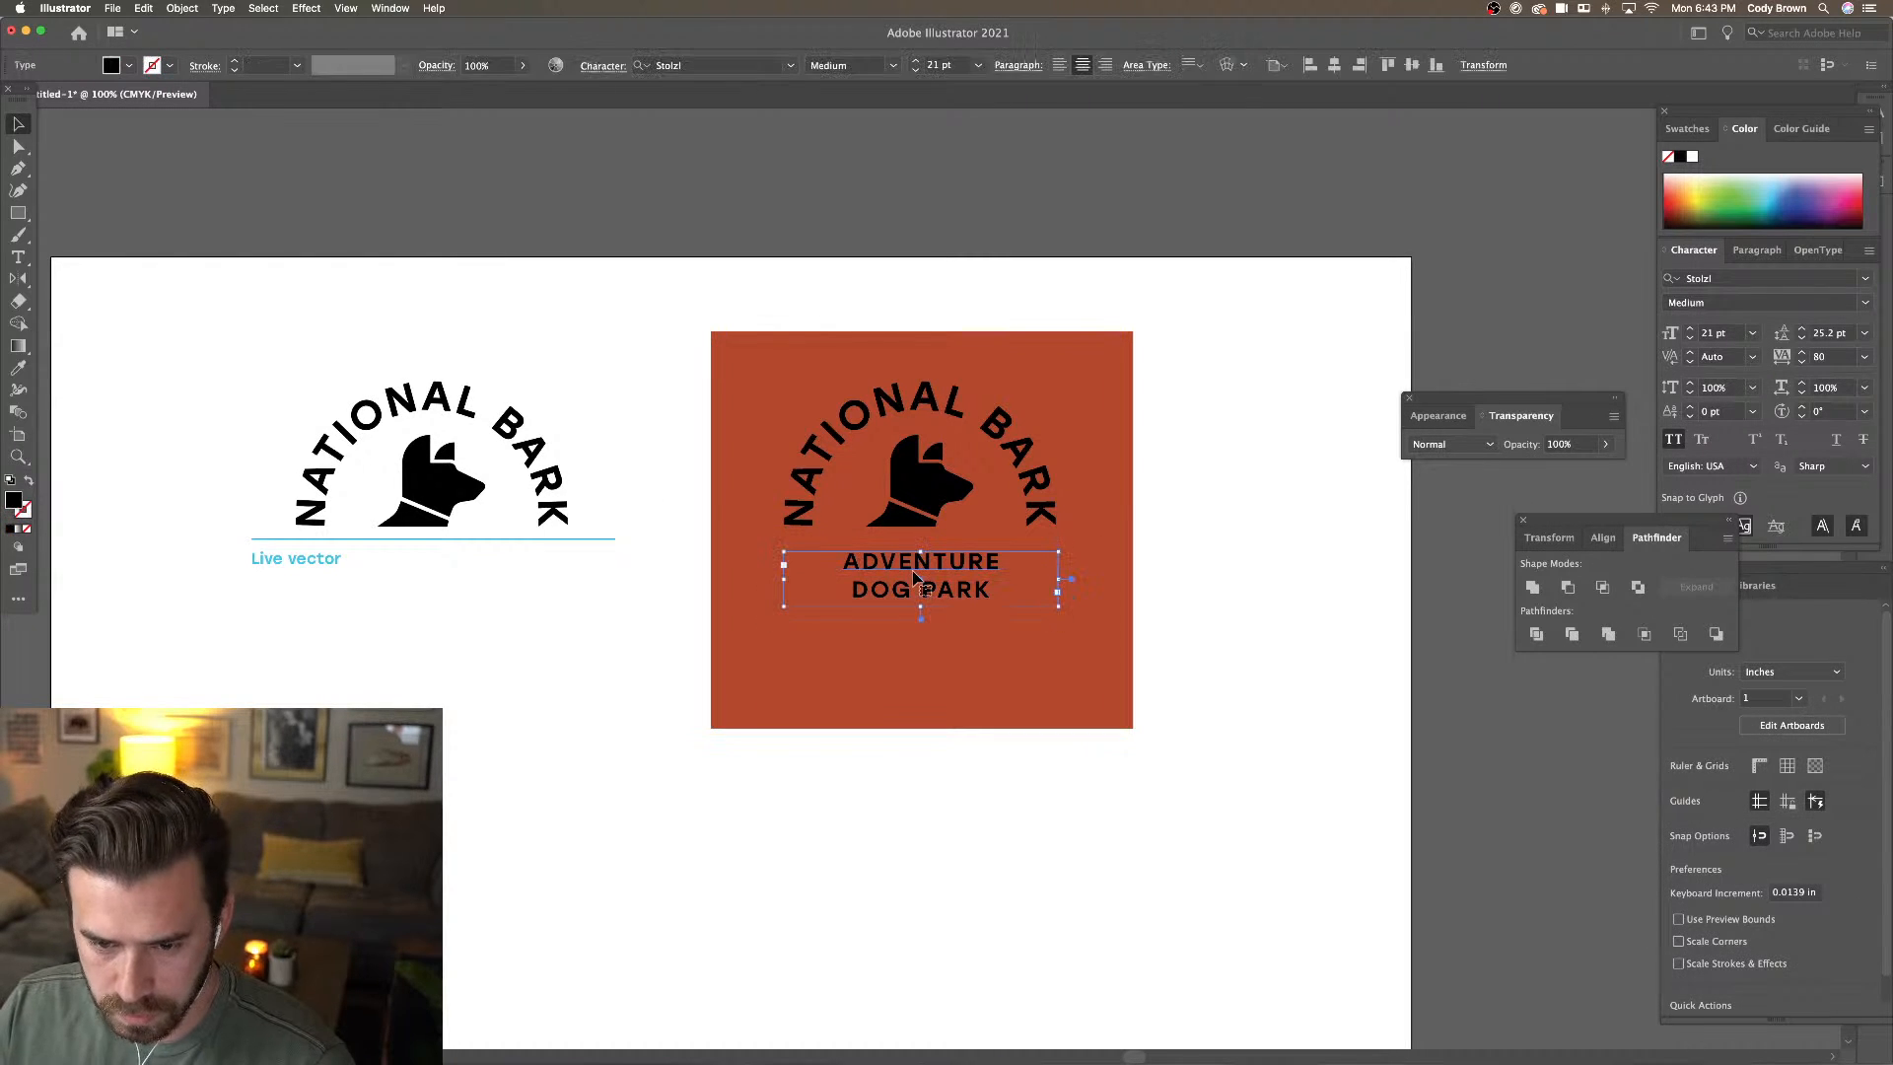
pyautogui.moveTo(915, 579); pyautogui.dragTo(915, 577)
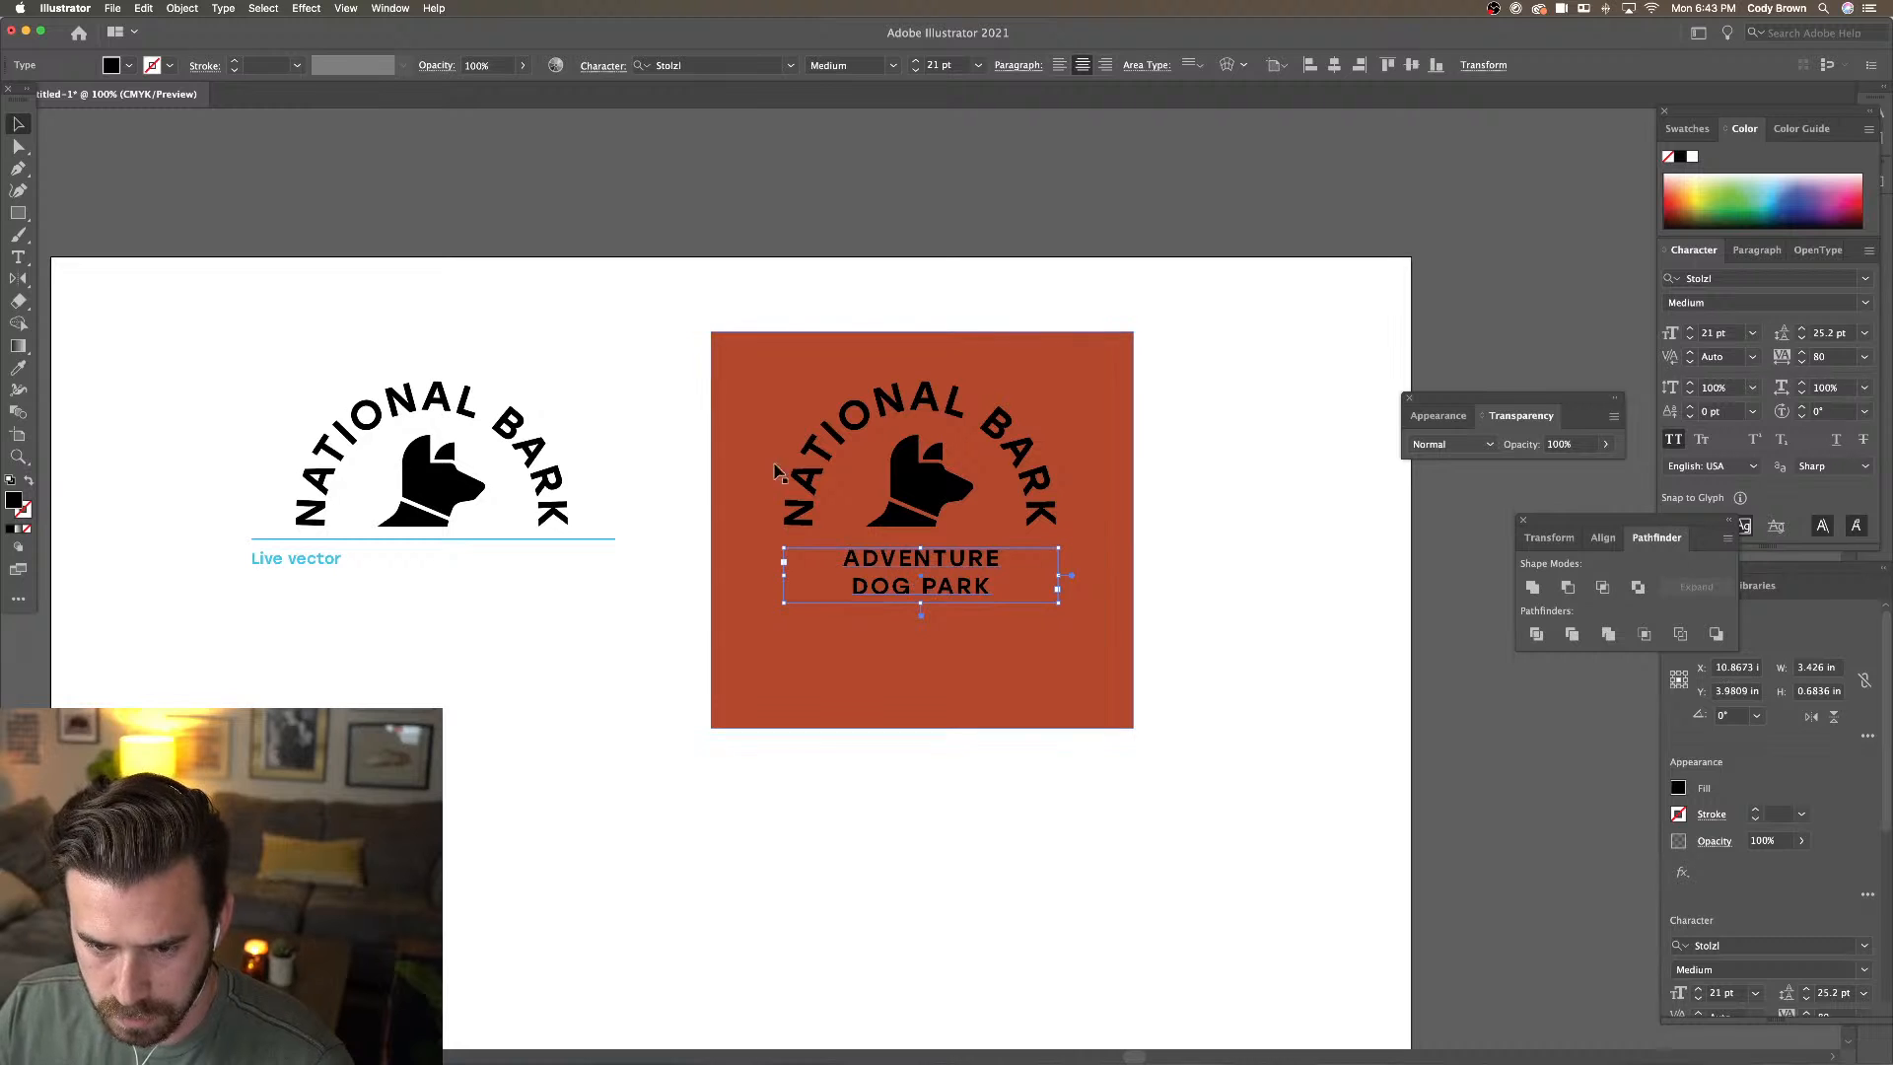
pyautogui.click(606, 362)
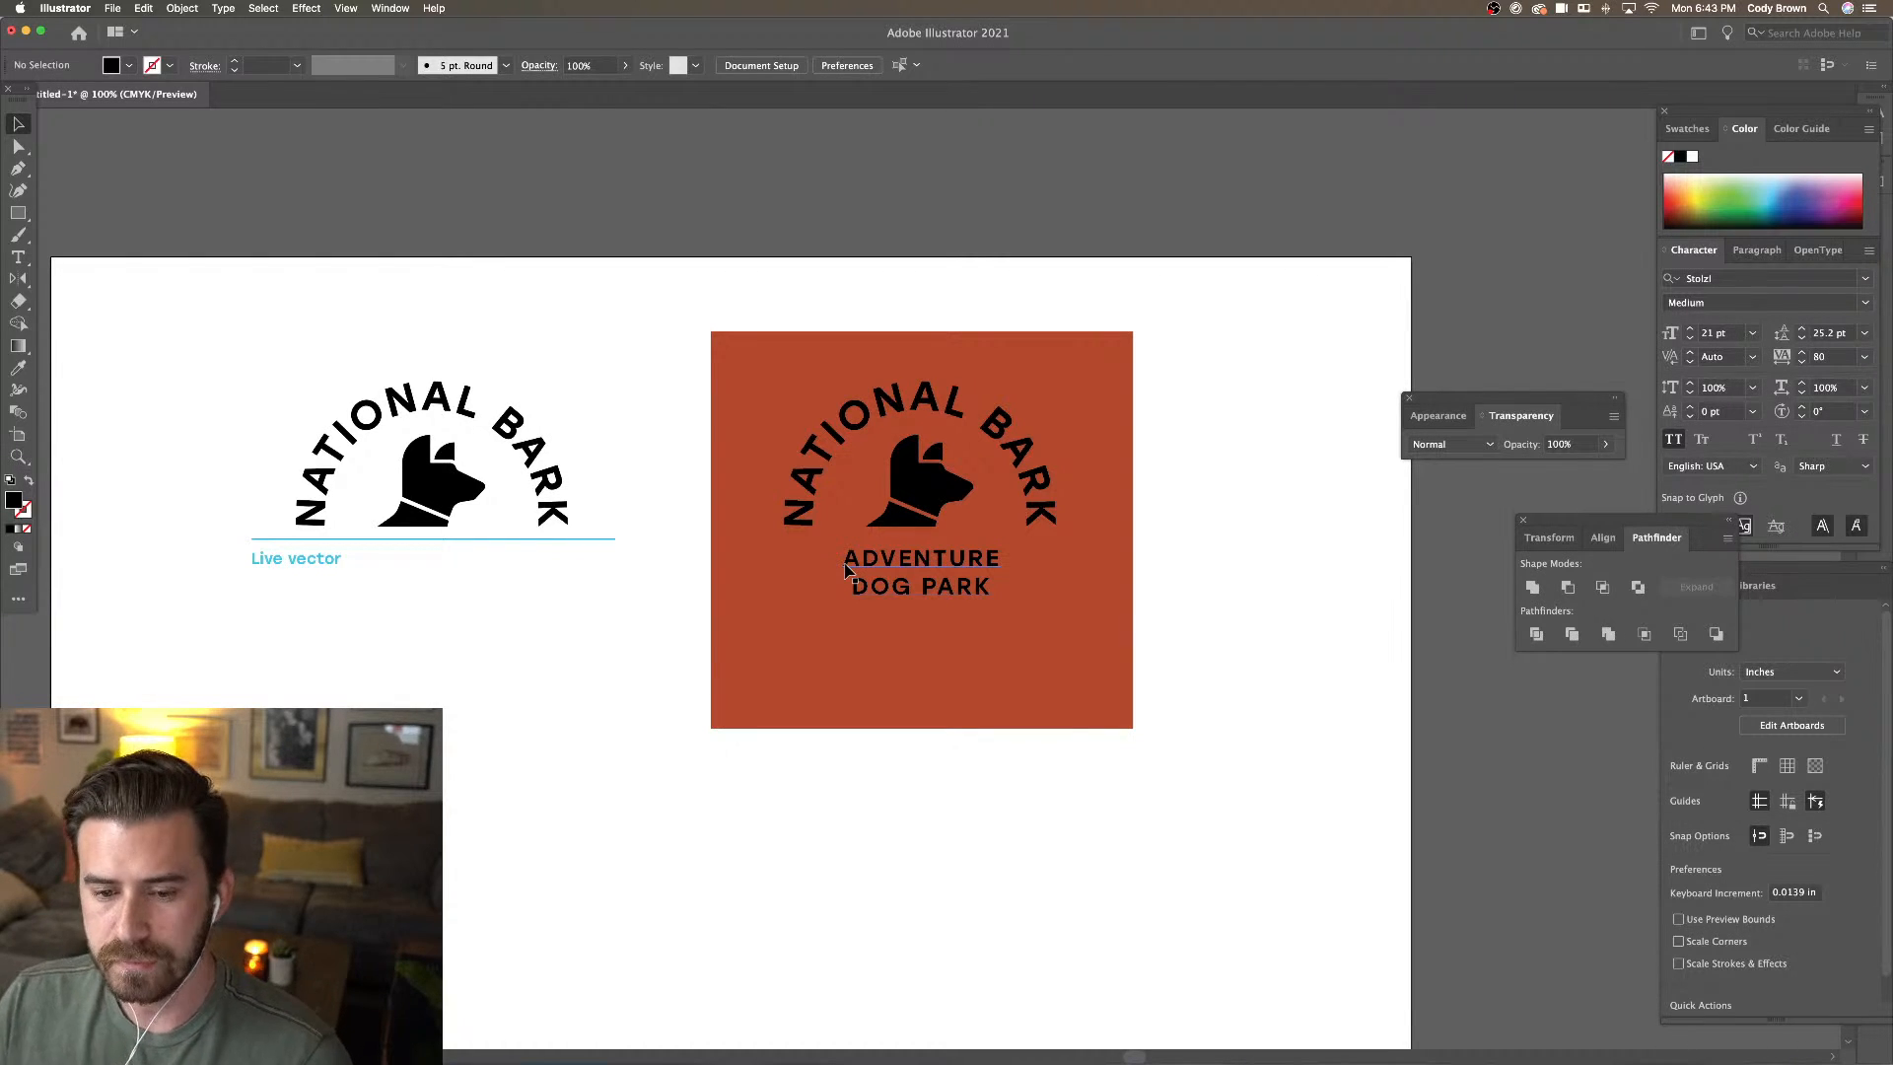
pyautogui.moveTo(18, 217); pyautogui.dragTo(91, 214)
pyautogui.press('super+equal')
pyautogui.press('super+equal')
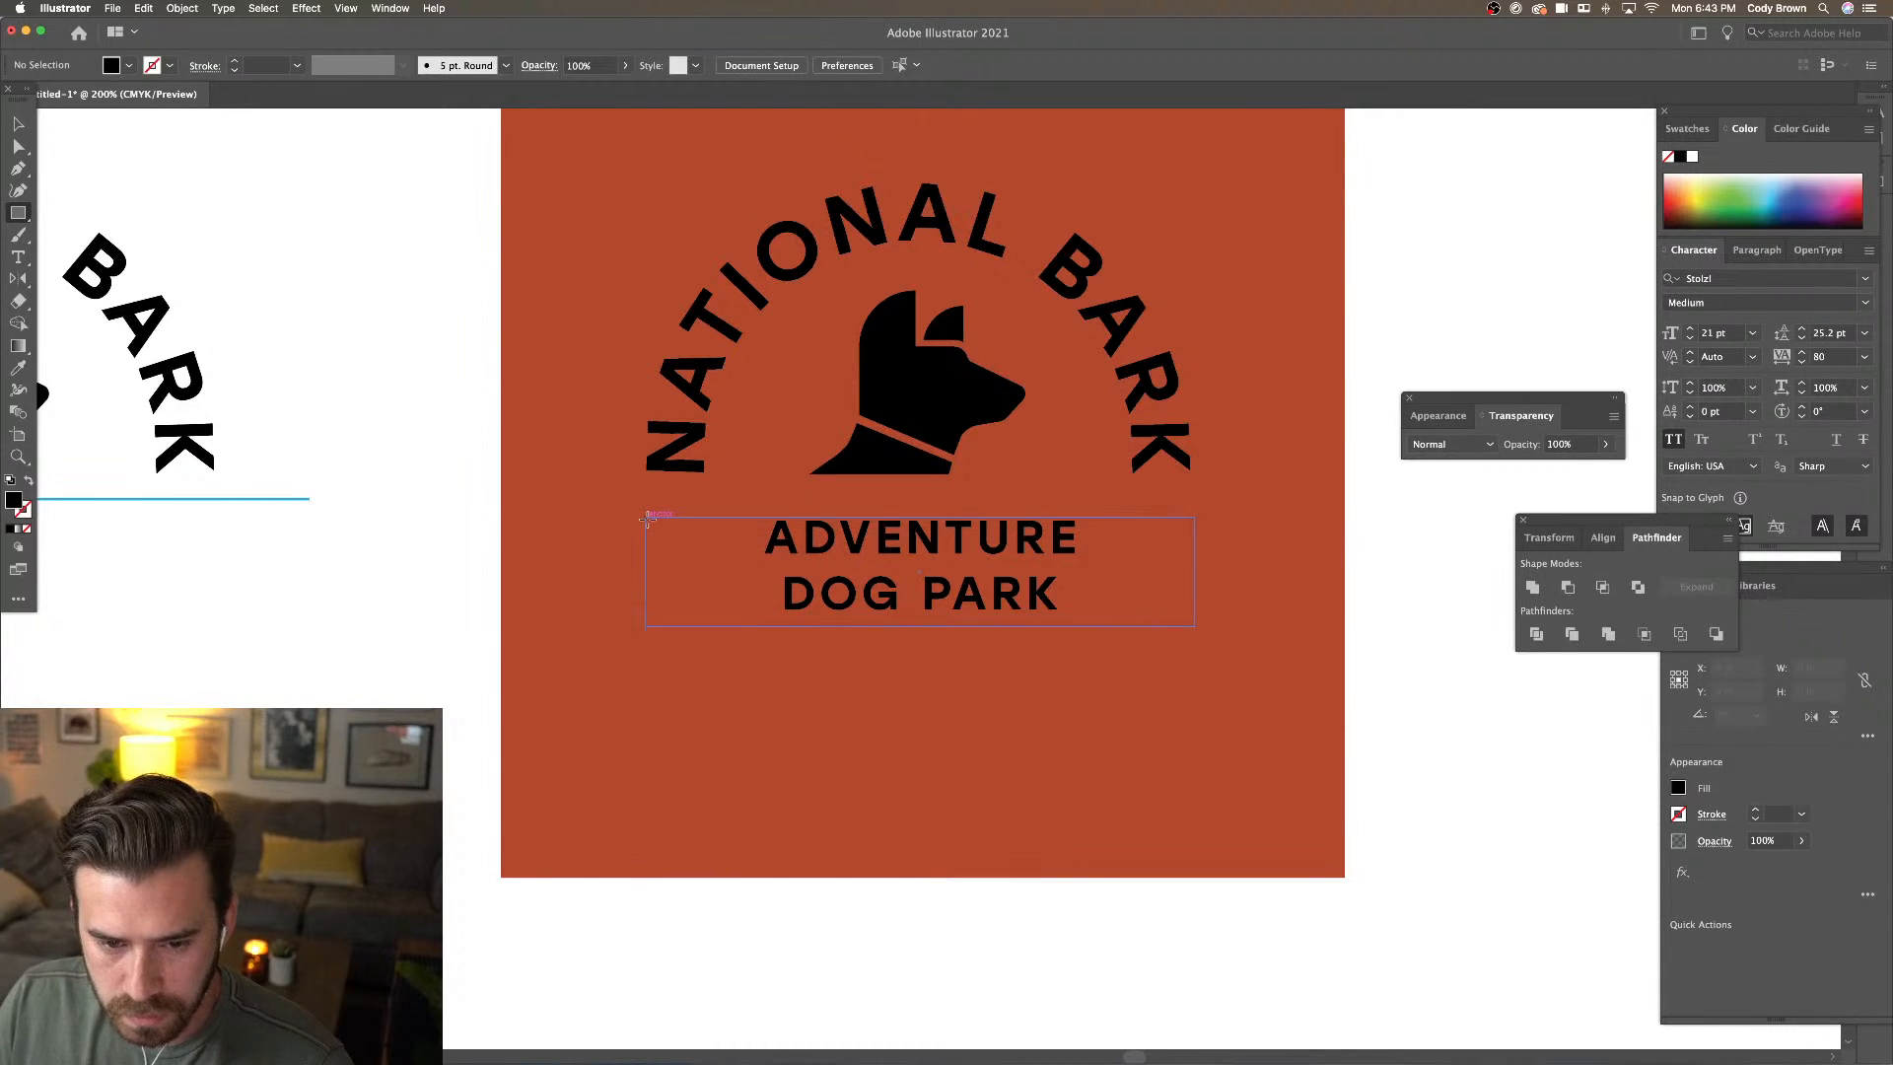
# Draw a small black bar left of ADVENTURE and unite it with a 90°-rotated copy into a plus
pyautogui.moveTo(646, 517); pyautogui.dragTo(707, 530)
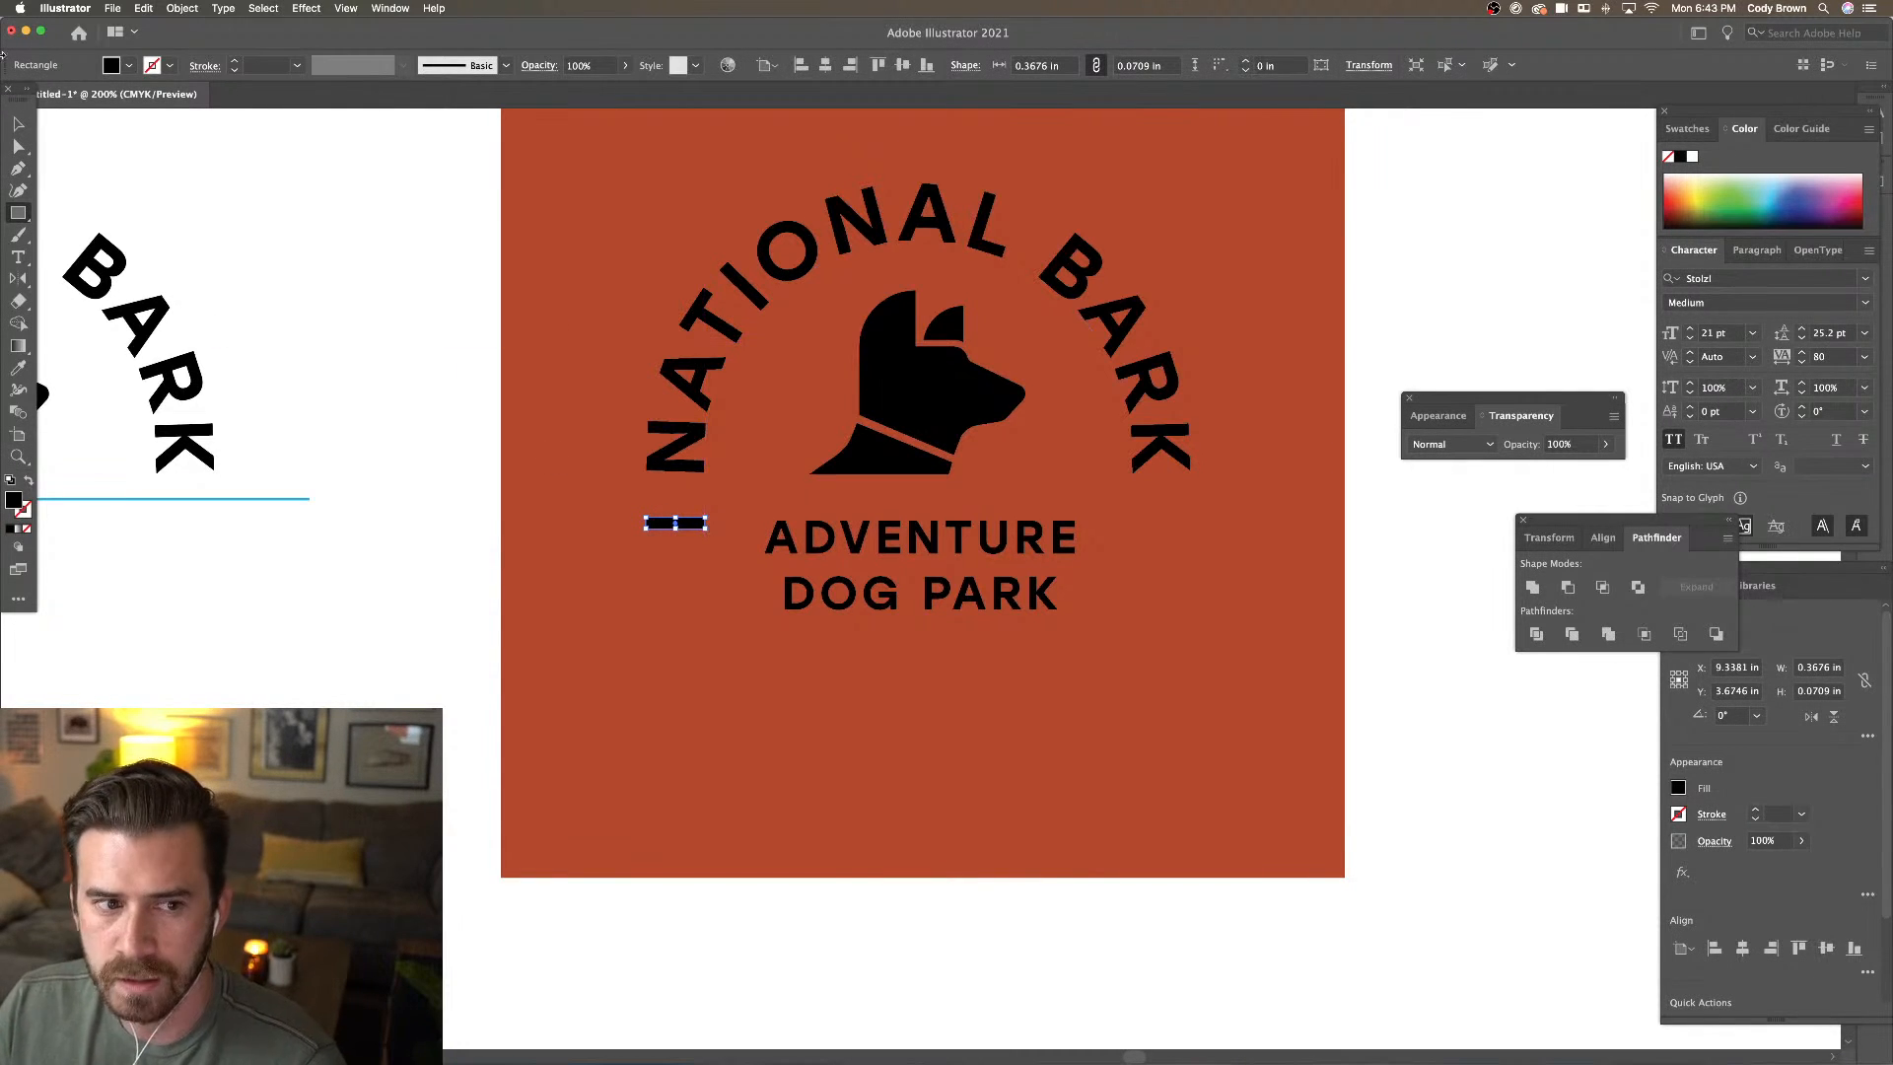
pyautogui.press('v')
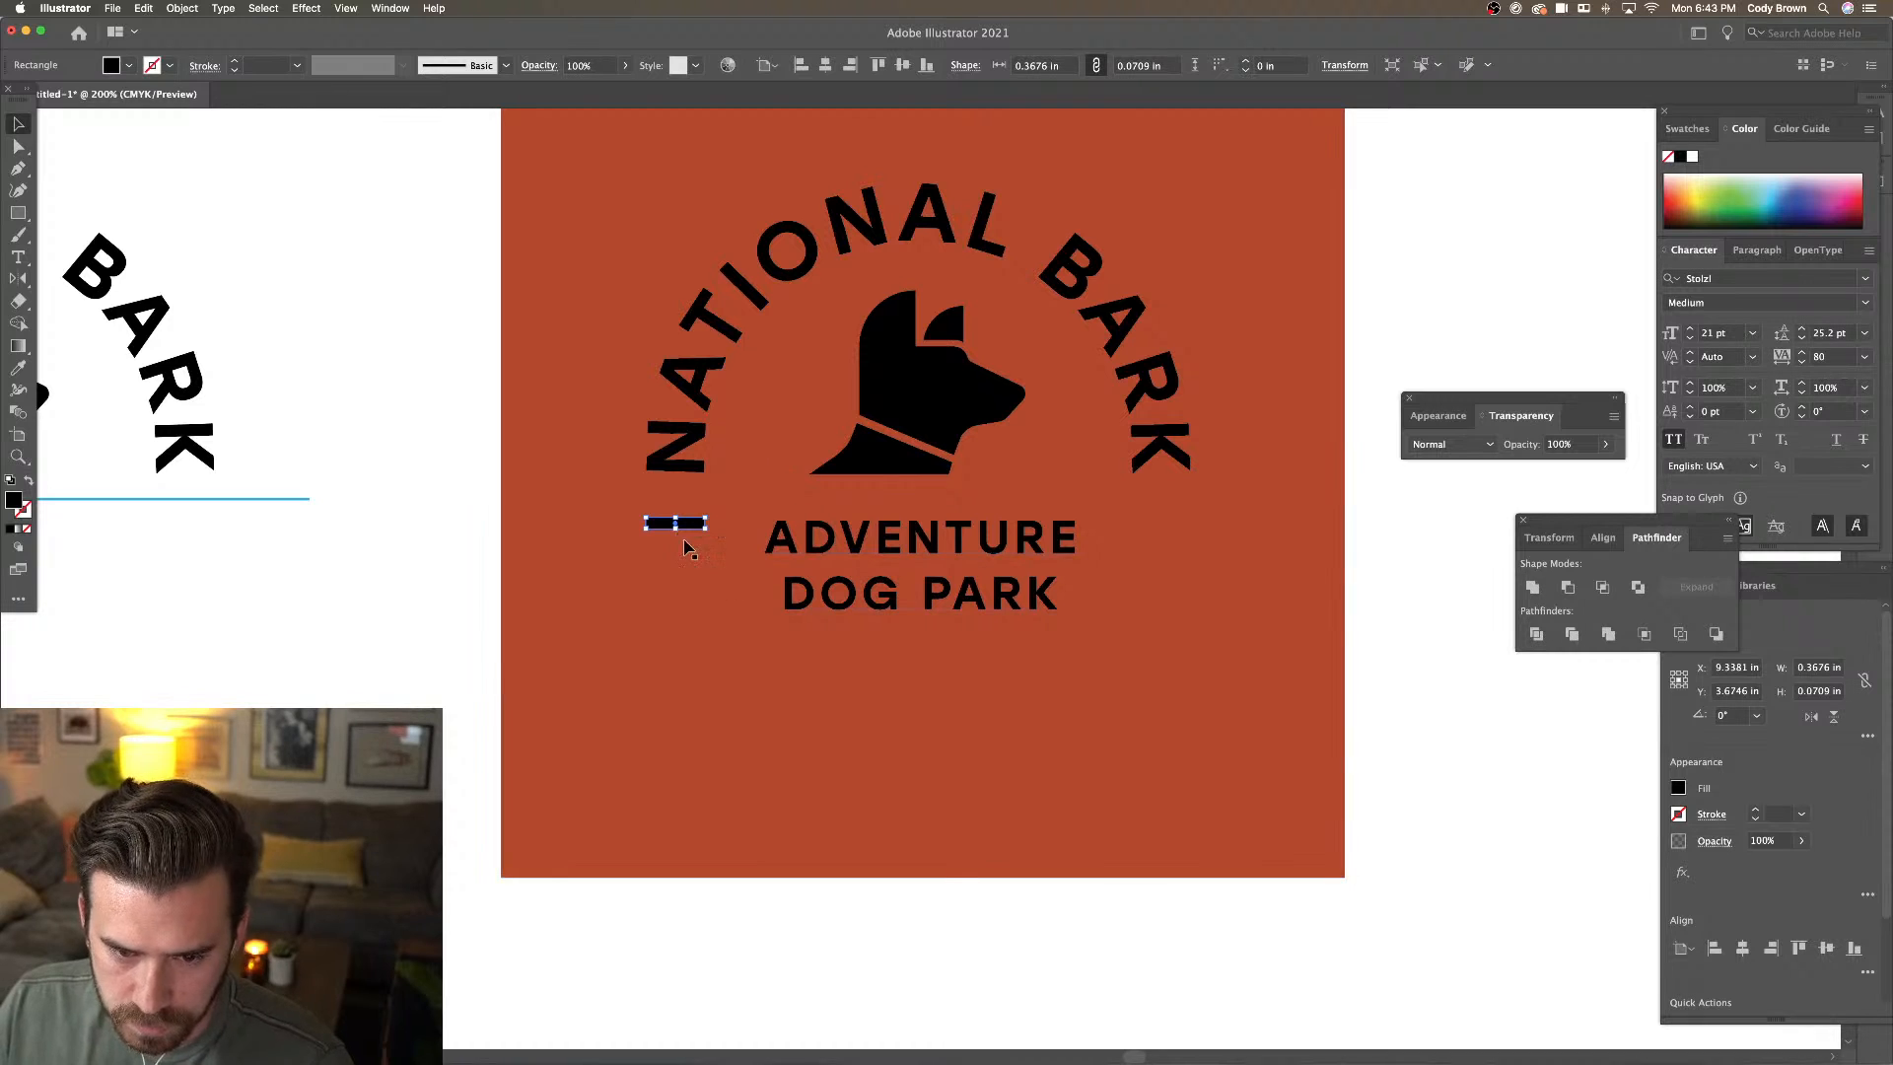
pyautogui.click(430, 493)
pyautogui.click(681, 523)
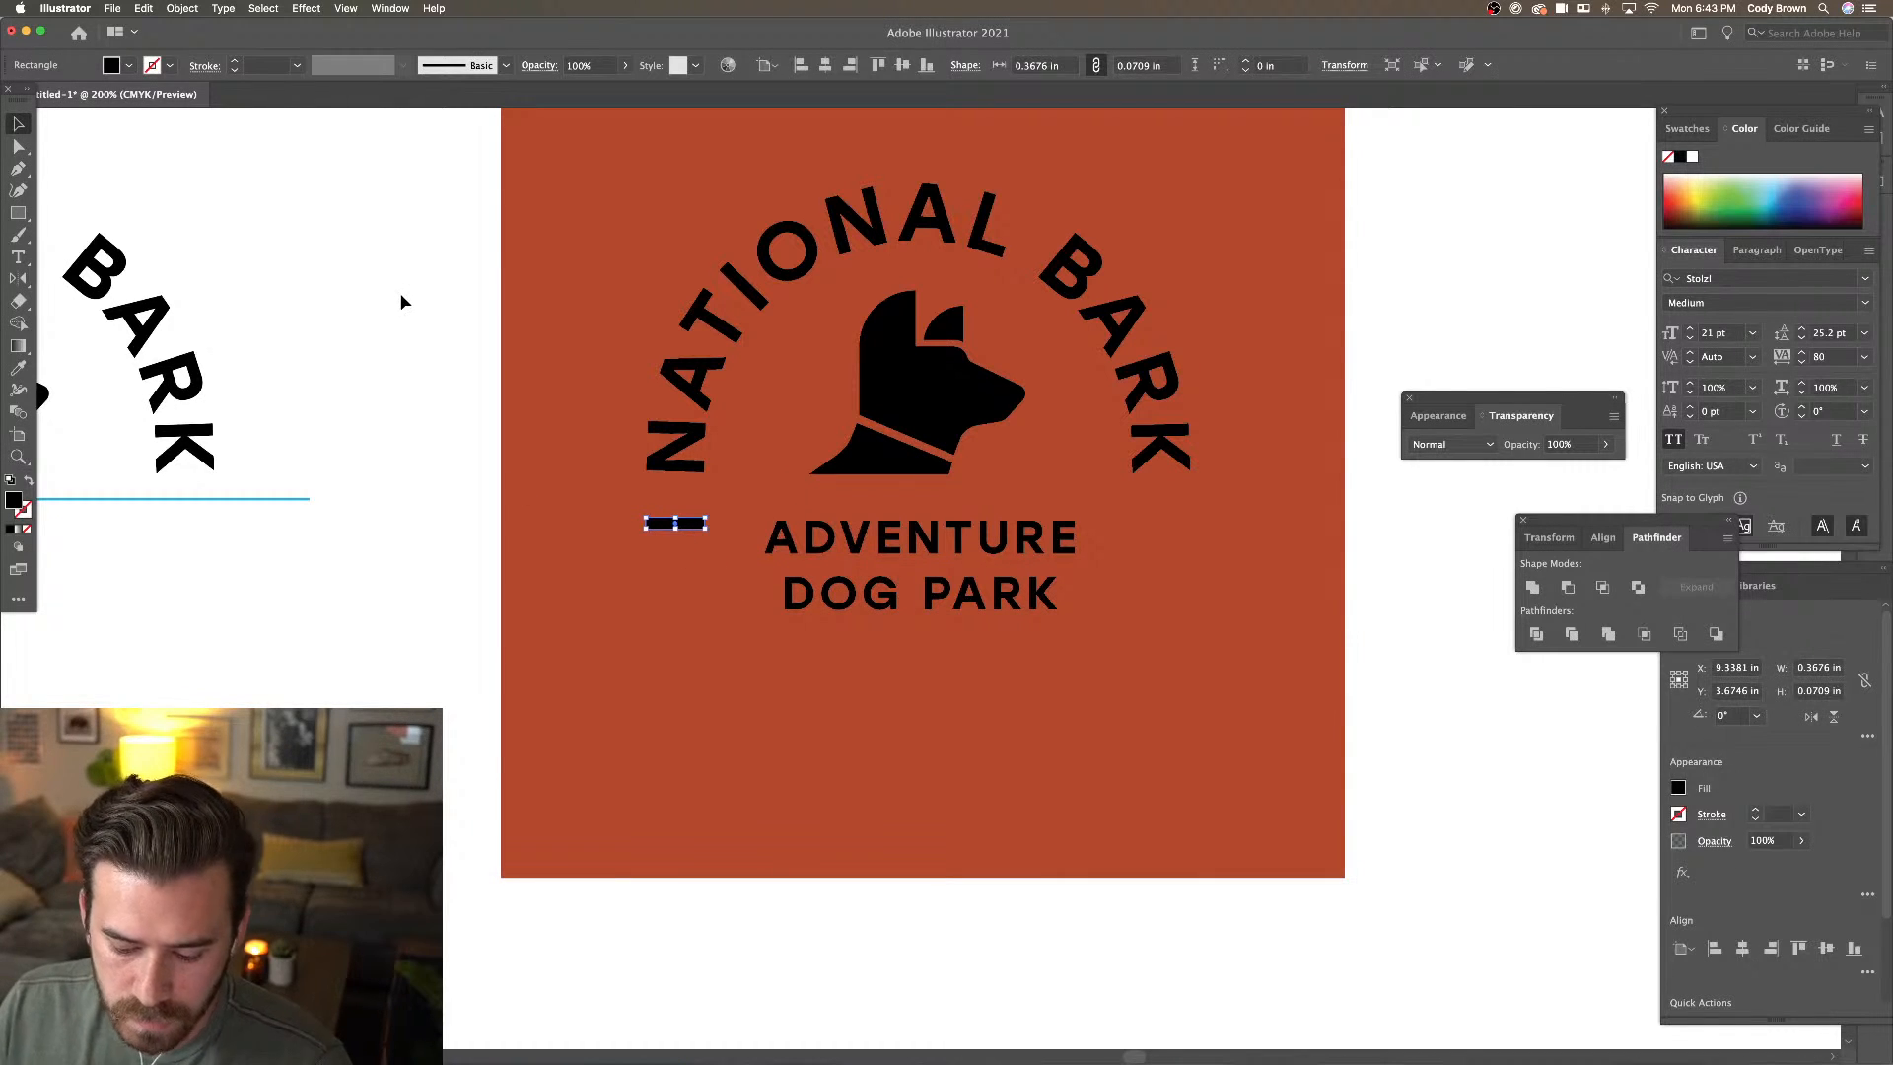
pyautogui.click(145, 9)
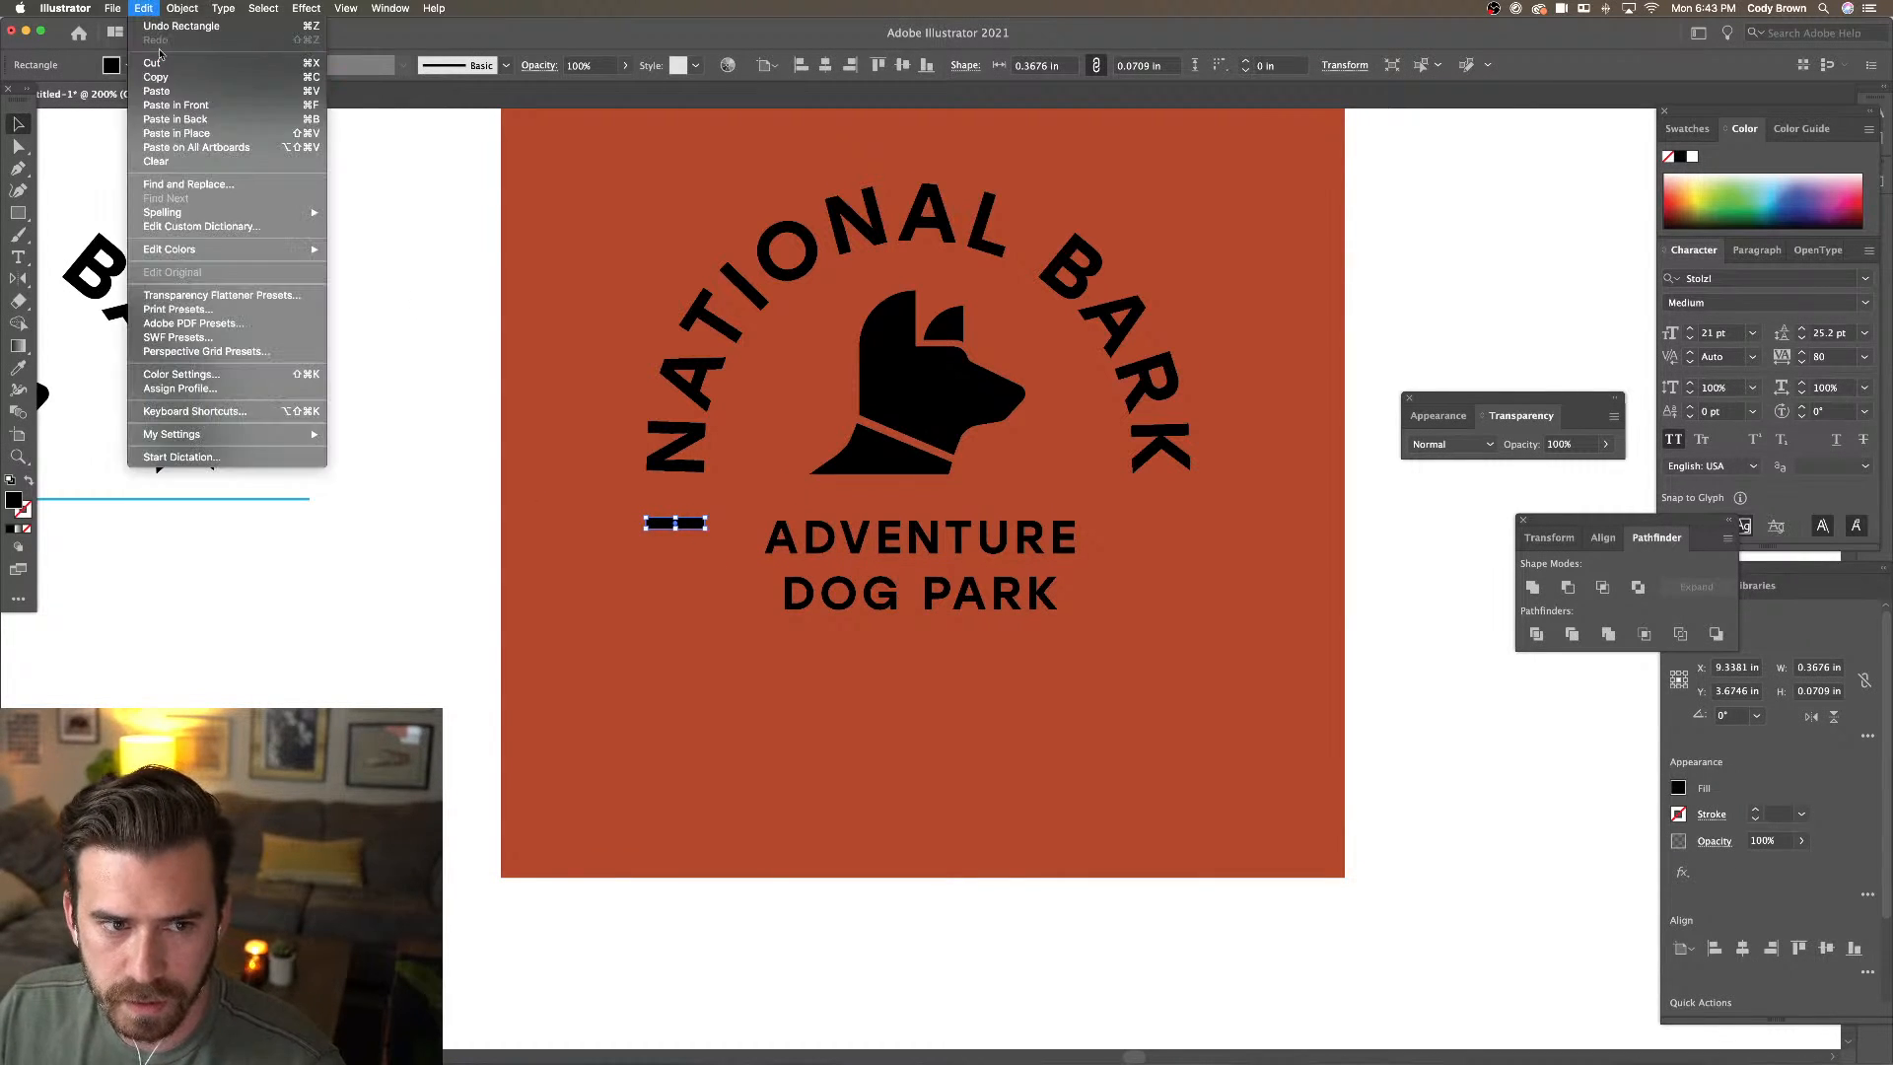
pyautogui.click(206, 134)
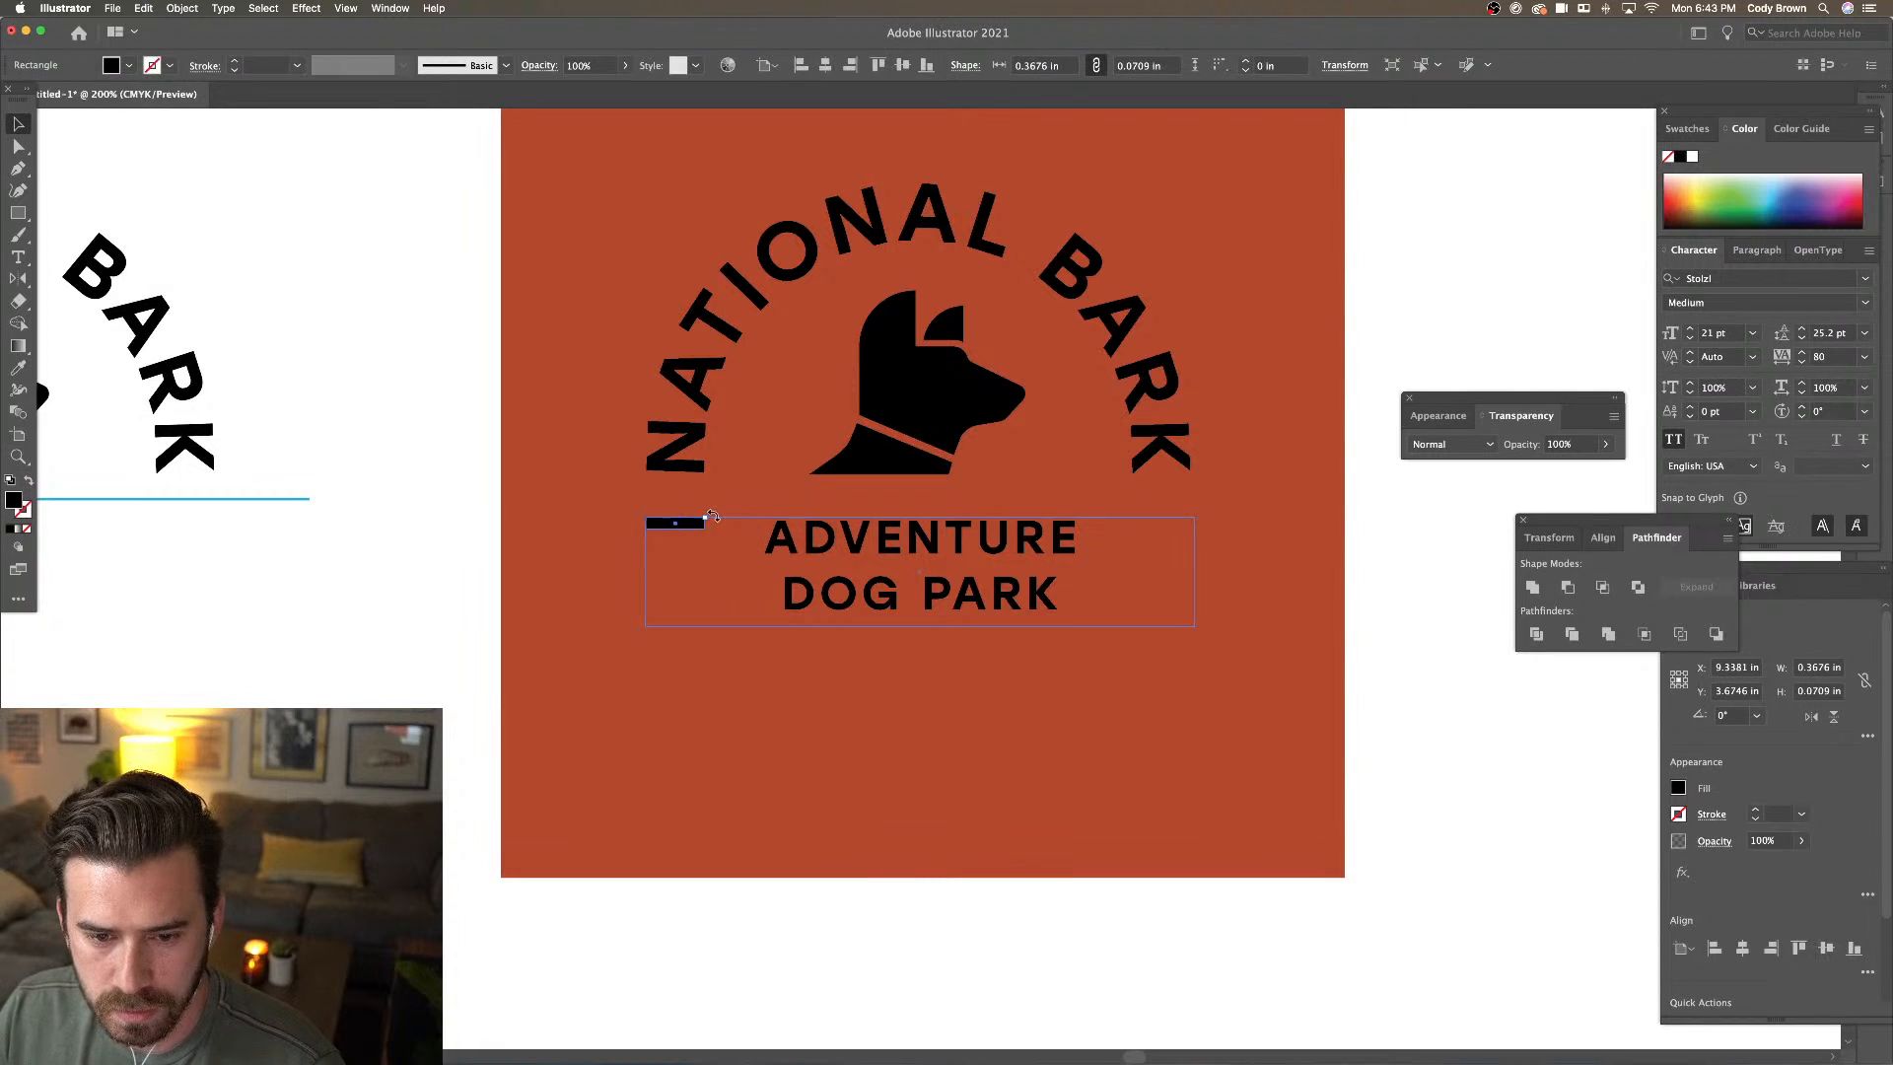
pyautogui.moveTo(726, 523); pyautogui.dragTo(679, 484)
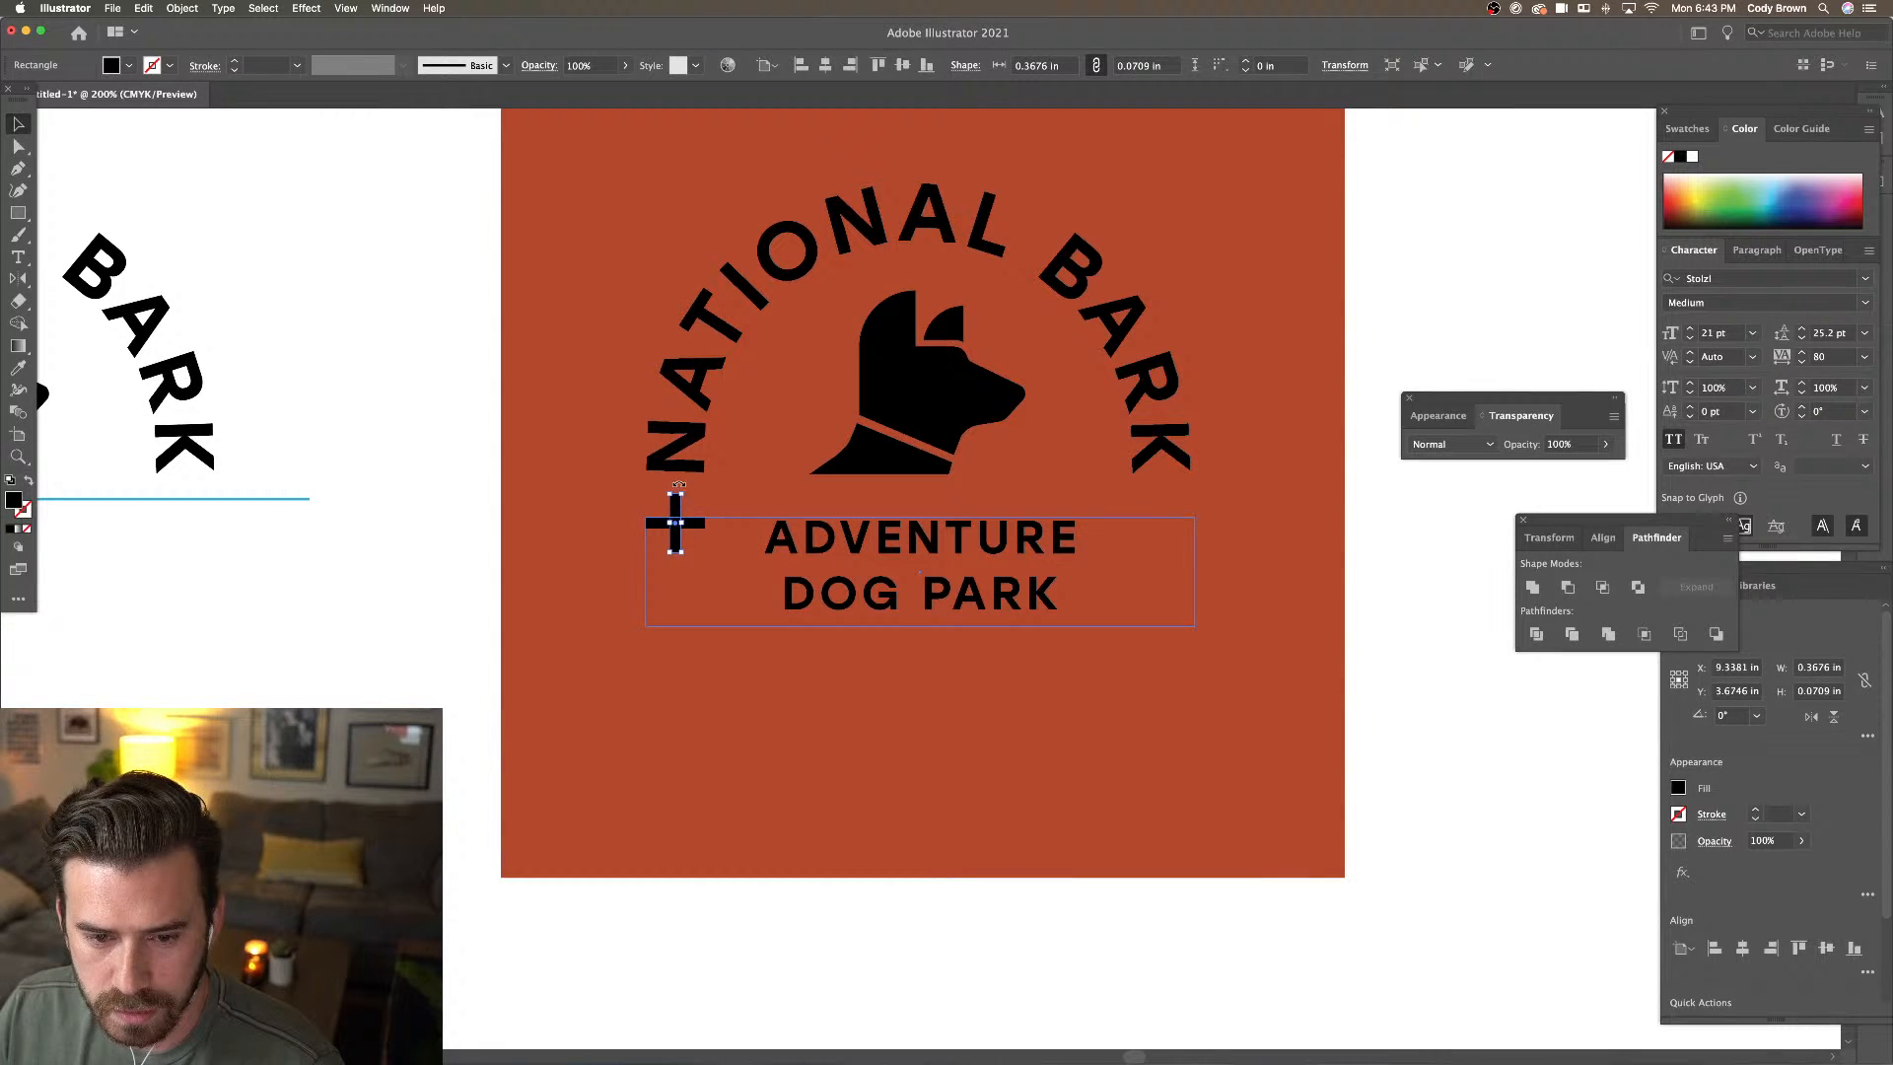
pyautogui.click(443, 427)
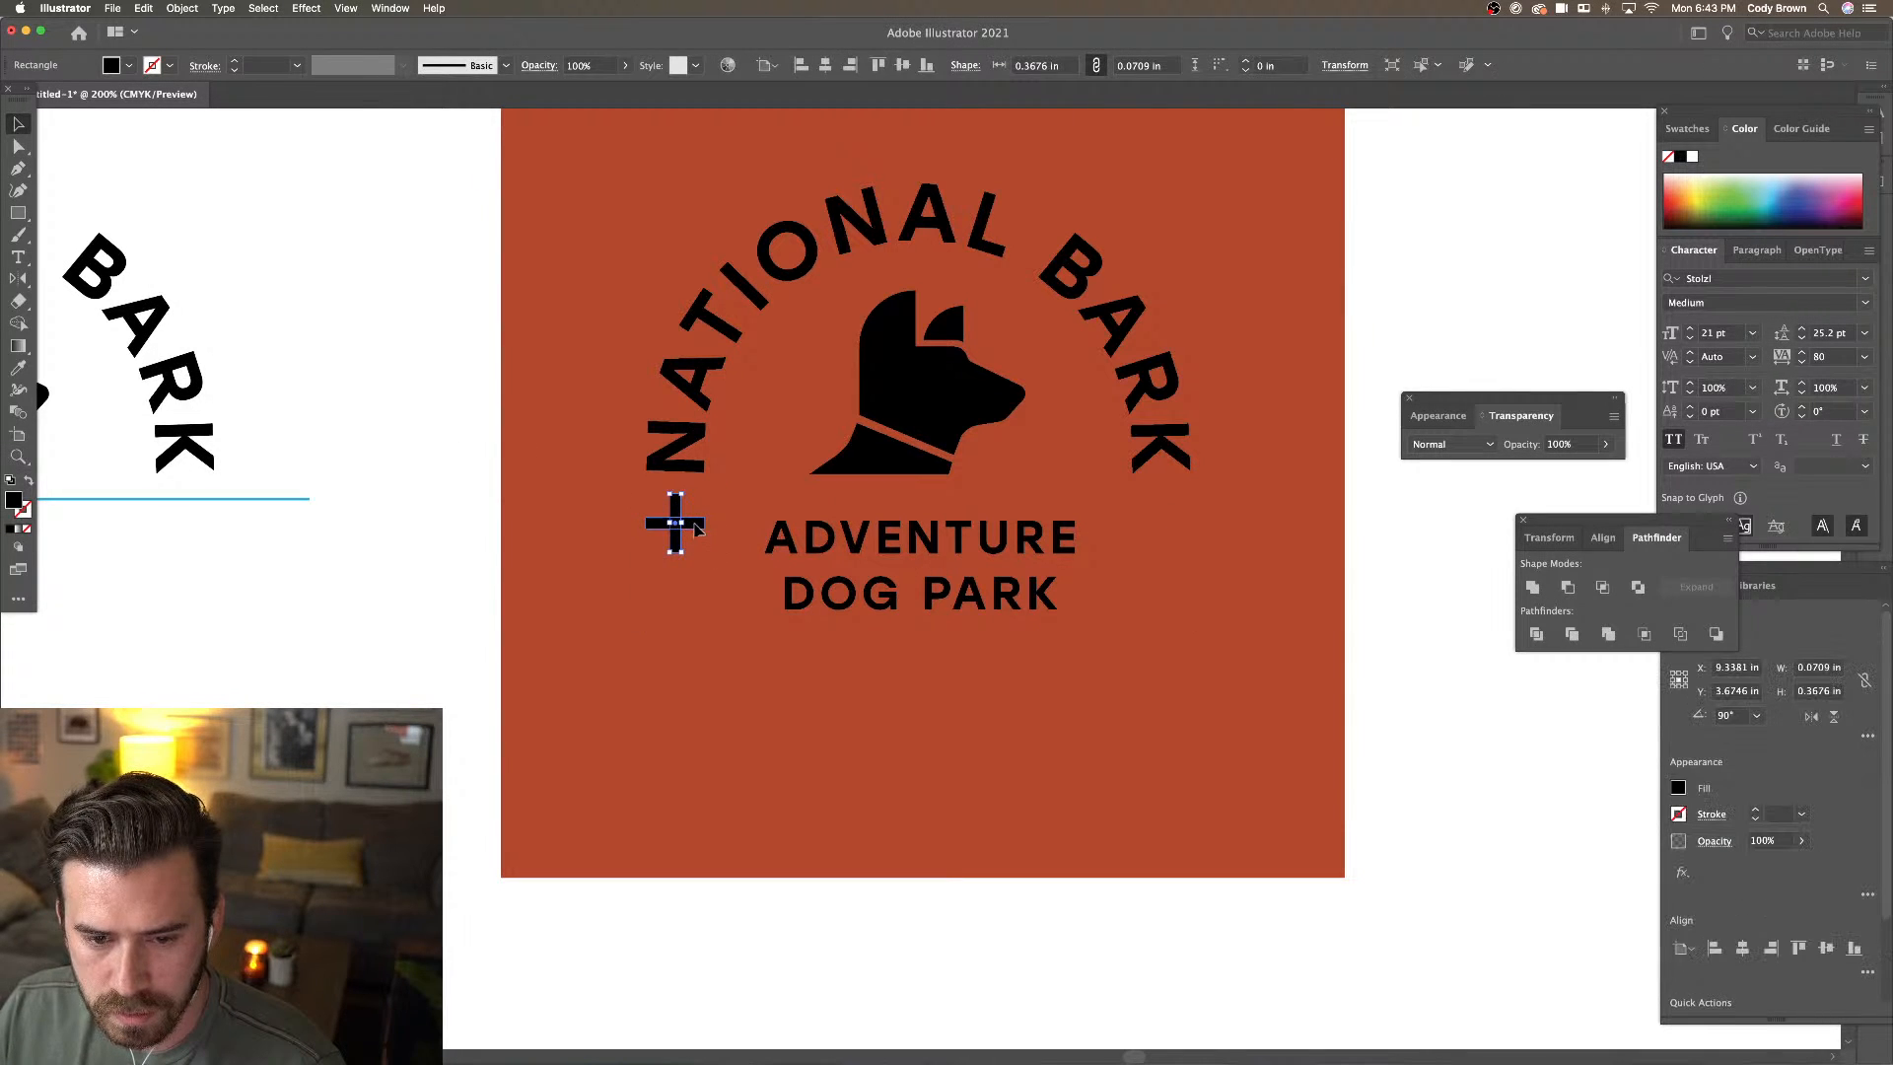
pyautogui.keyDown('shift'); pyautogui.click(695, 526); pyautogui.keyUp('shift')
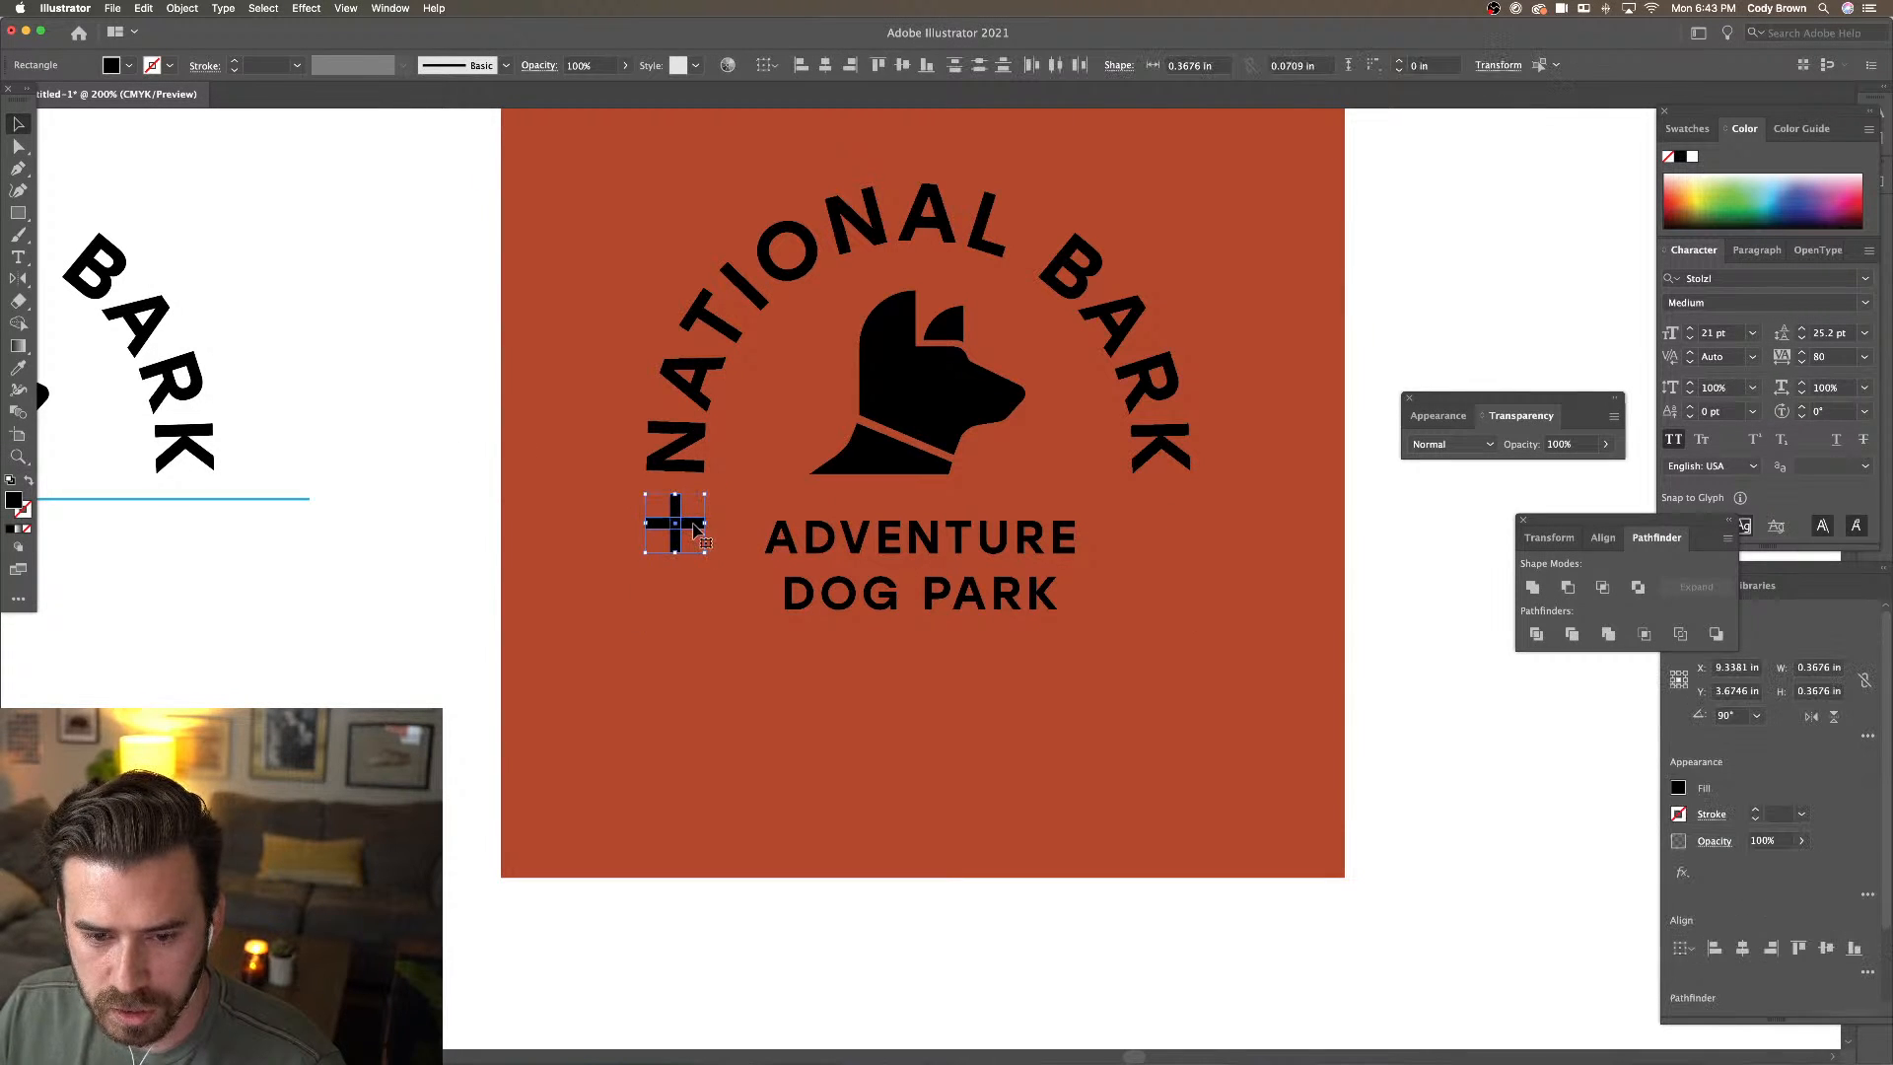
pyautogui.click(1534, 588)
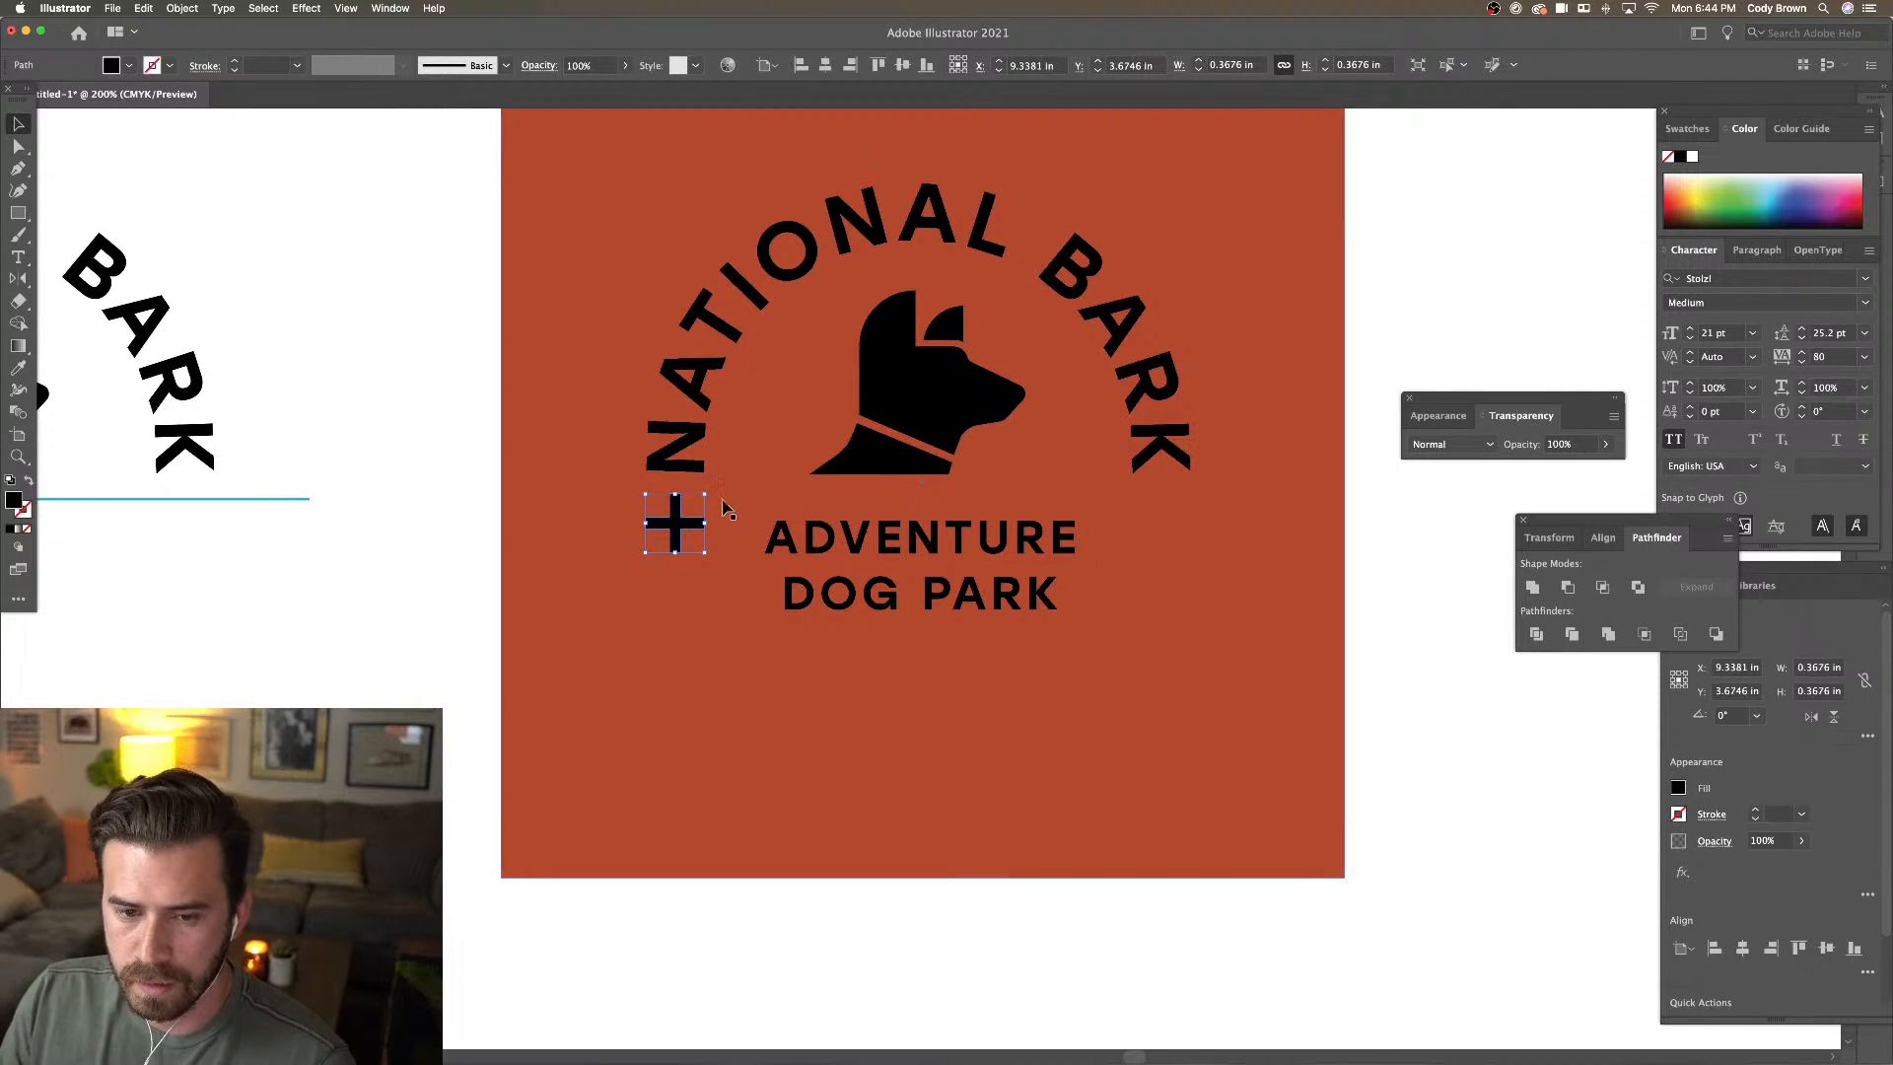
# Rotate the plus 45° into an X and duplicate it to the right of the tagline
pyautogui.moveTo(713, 490); pyautogui.dragTo(677, 564)
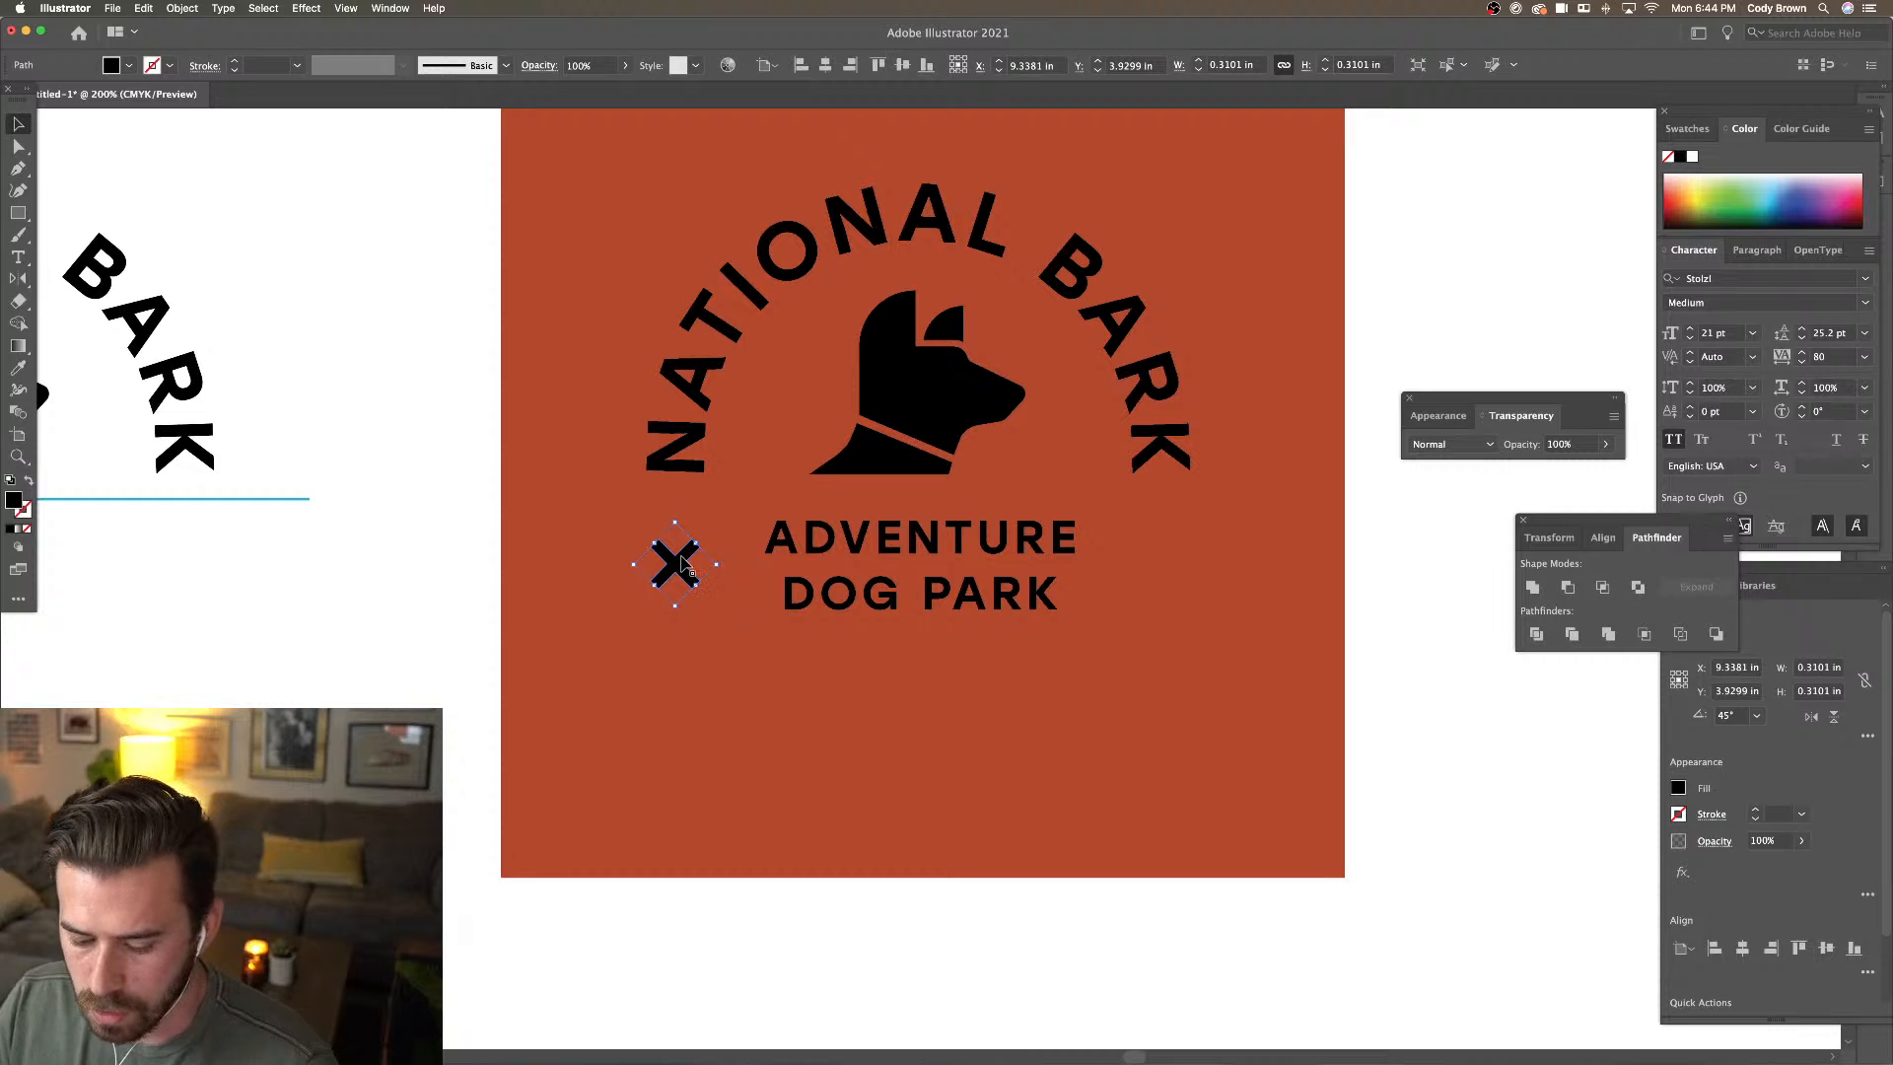
pyautogui.moveTo(677, 564); pyautogui.dragTo(1163, 588)
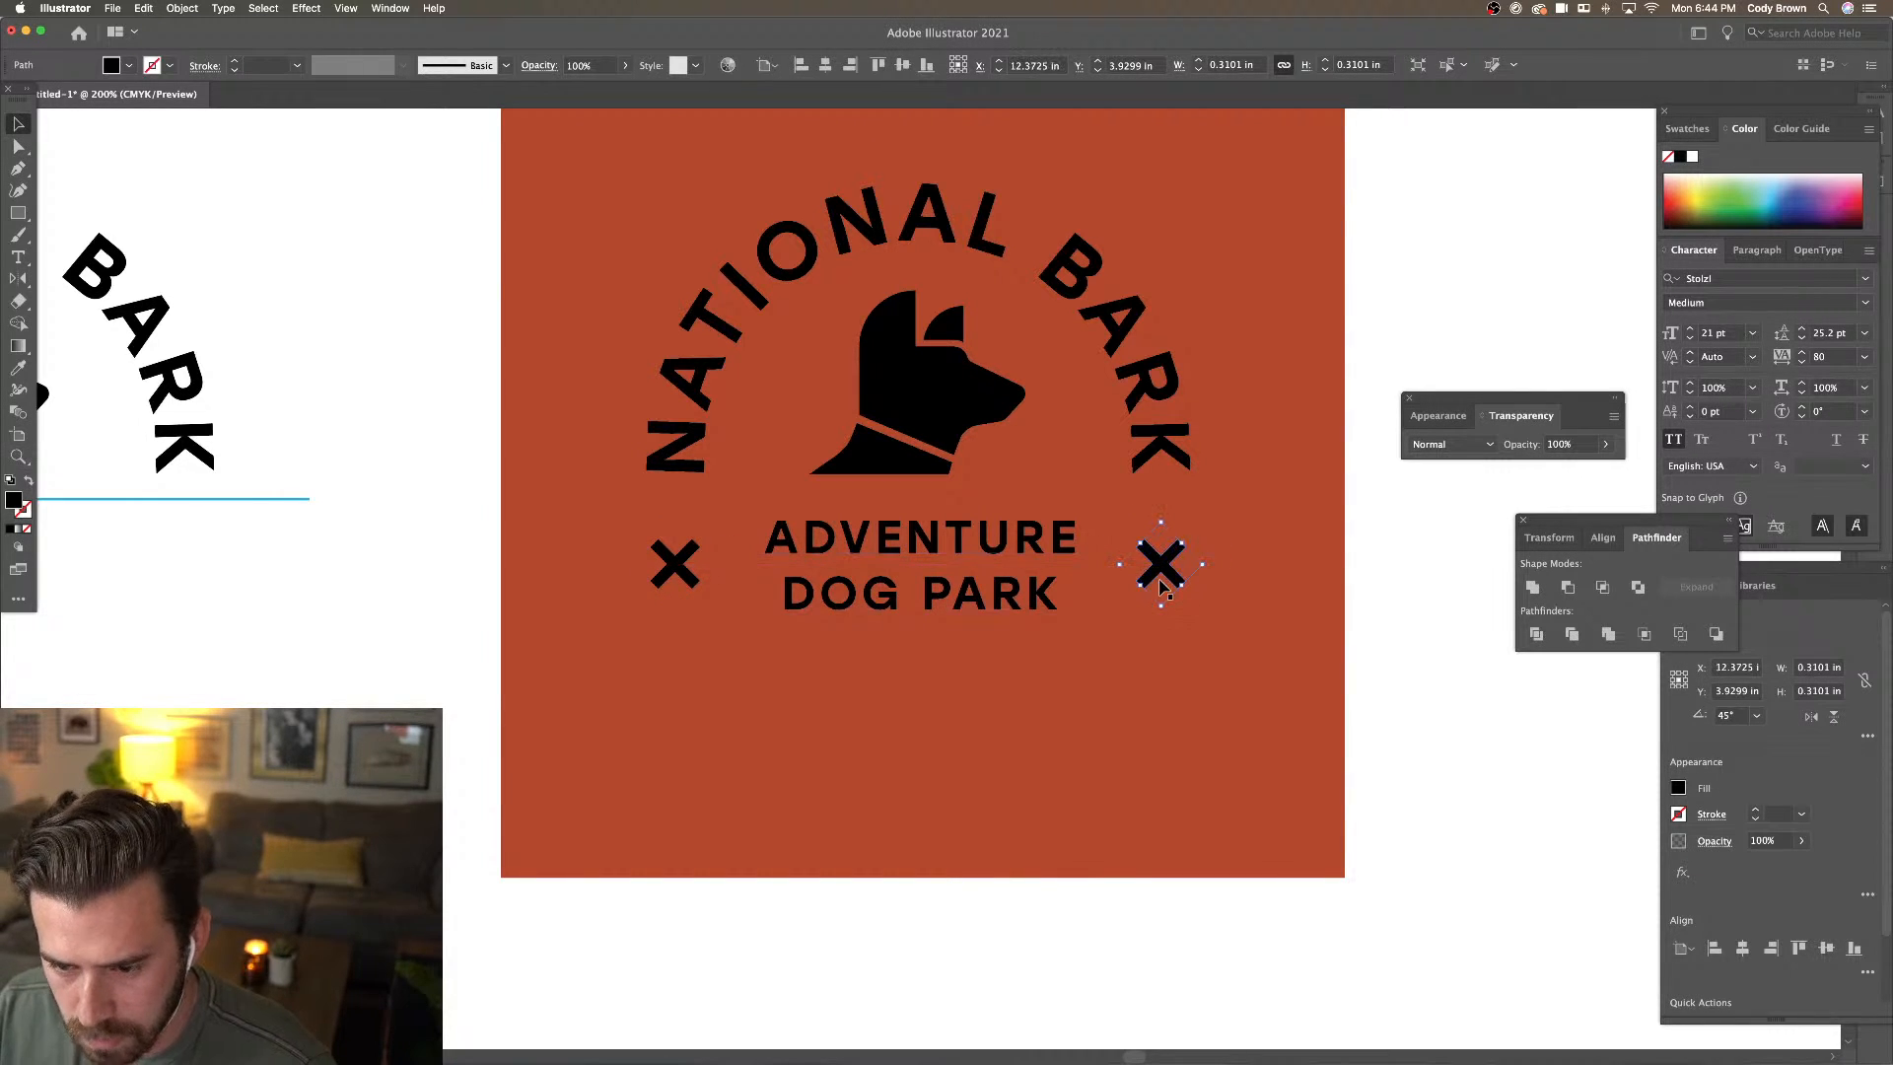
pyautogui.press('super+minus')
pyautogui.click(1052, 372)
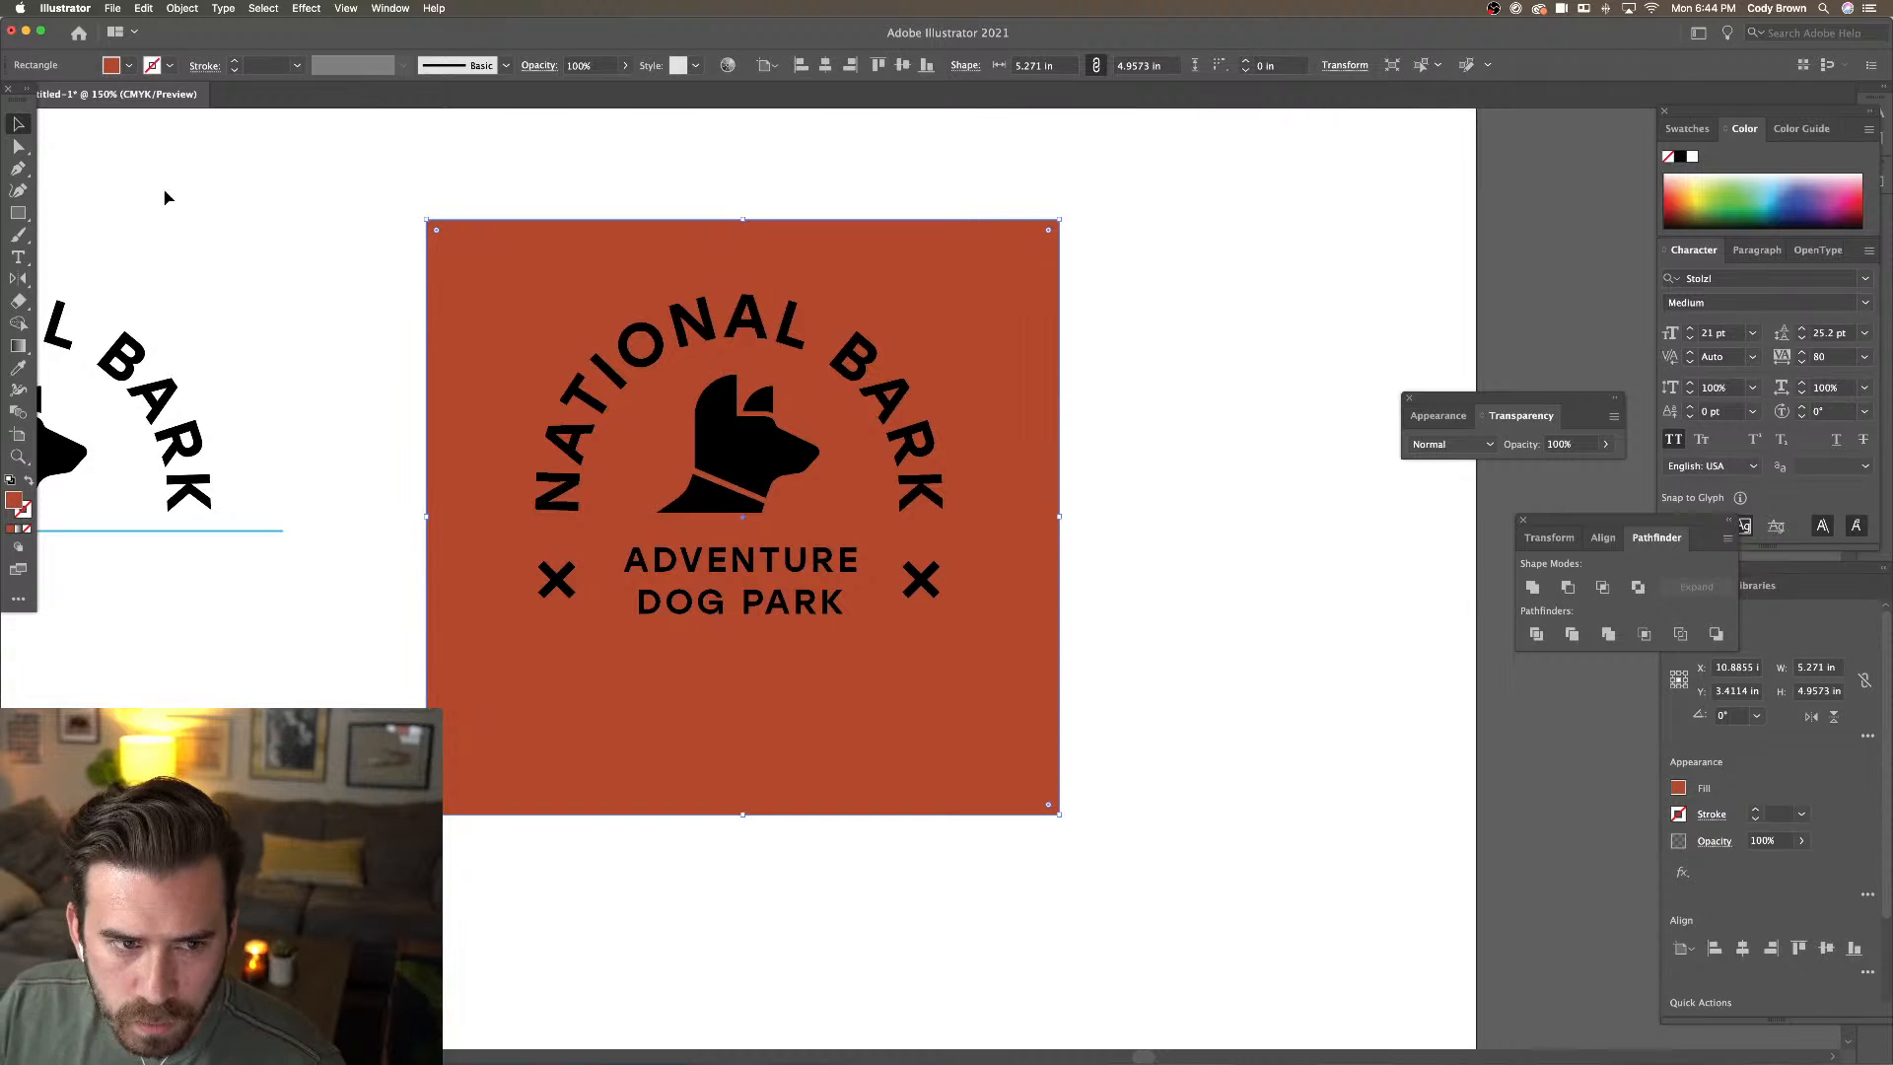
# Change the background fill to the brighter orange e05a00
pyautogui.doubleClick(14, 500)
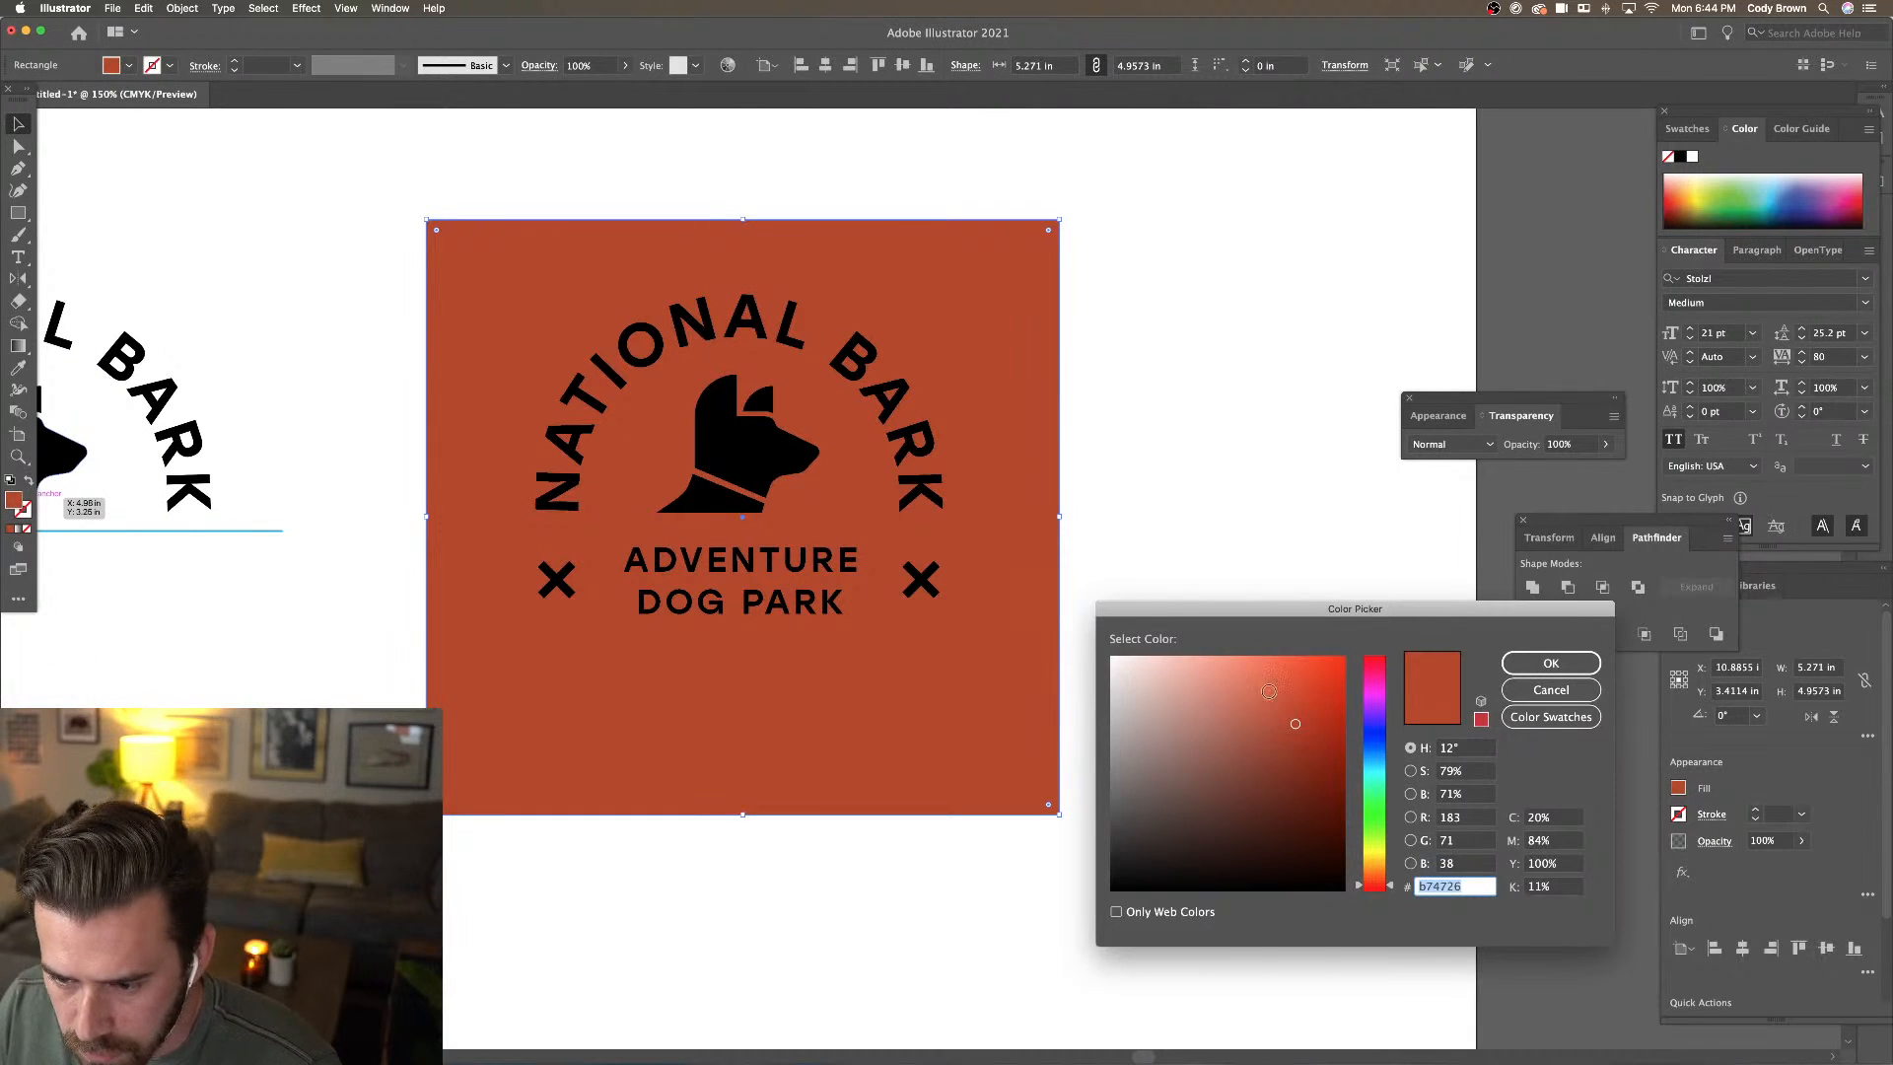
pyautogui.click(1392, 888)
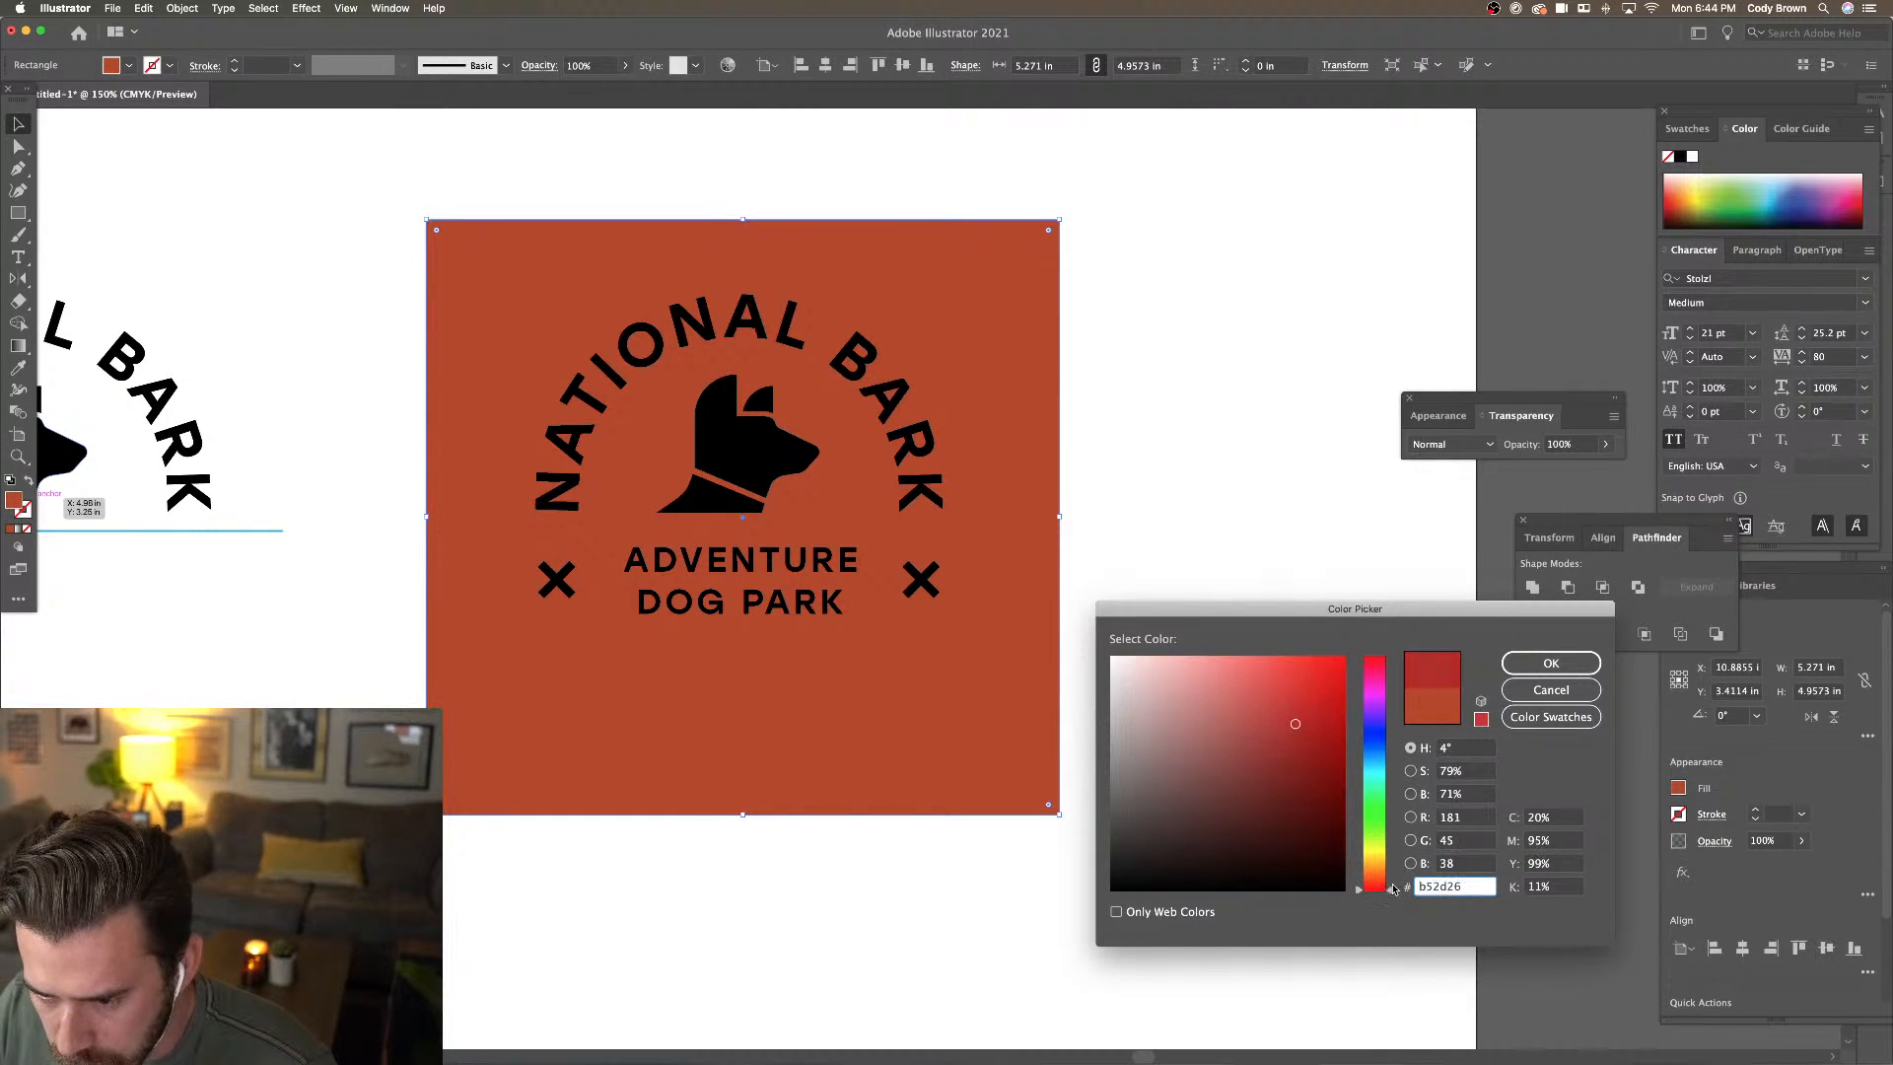
pyautogui.moveTo(1387, 884); pyautogui.dragTo(1386, 876)
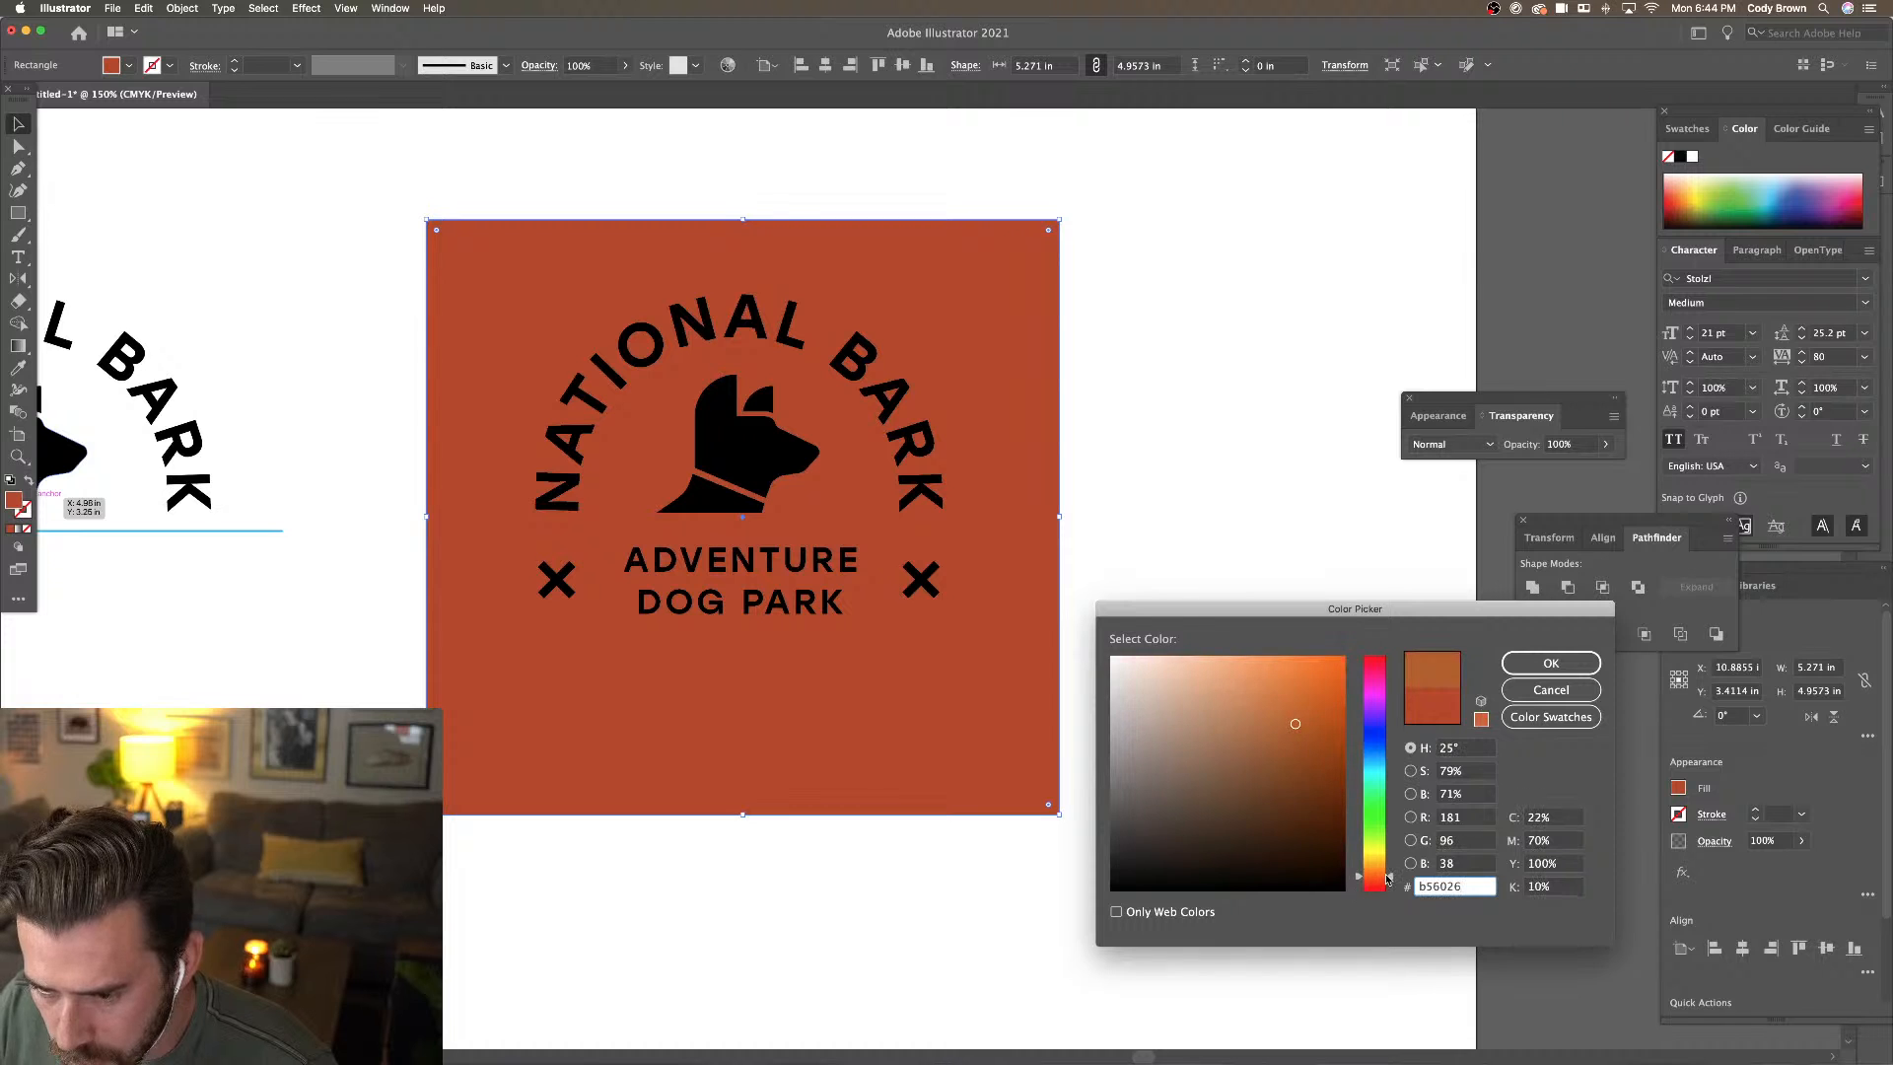
pyautogui.moveTo(1313, 702); pyautogui.dragTo(1345, 683)
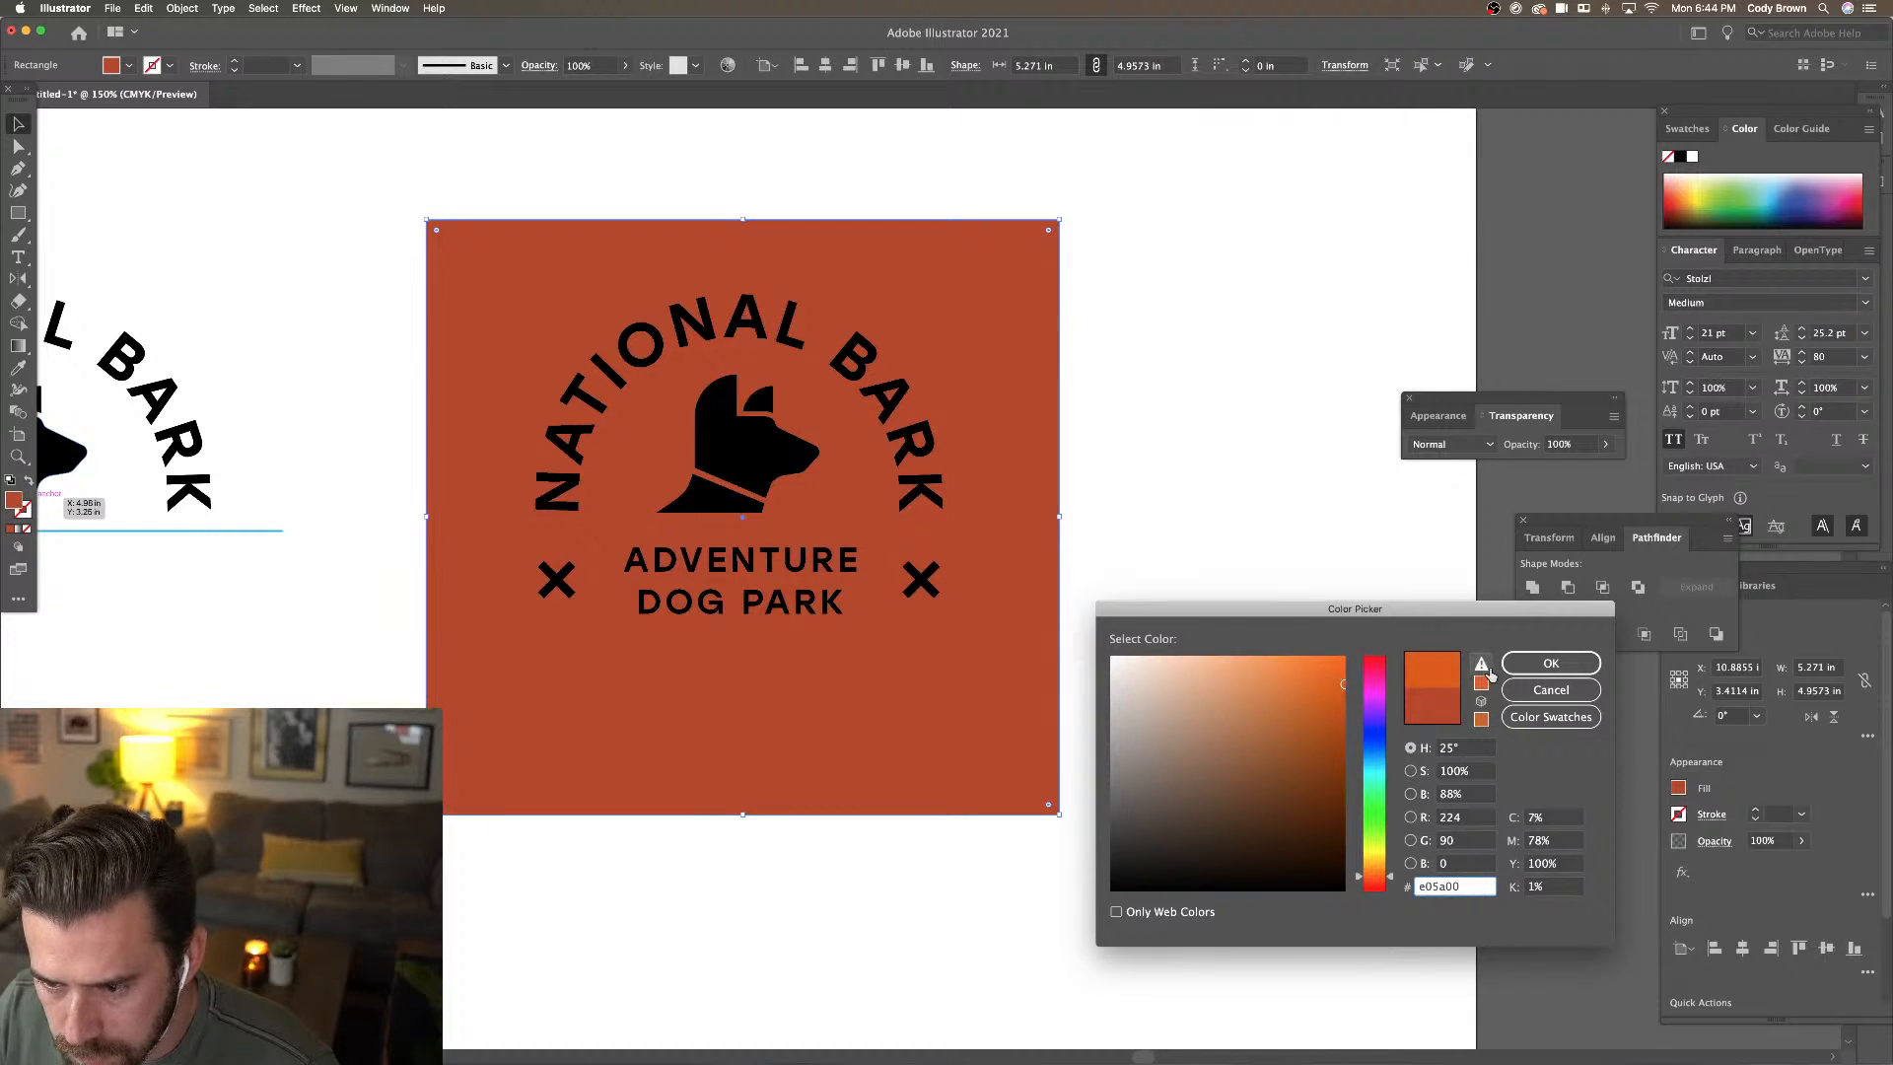
pyautogui.click(1551, 662)
# Move the orange background rectangle up slightly
pyautogui.click(1186, 605)
pyautogui.press('super+minus')
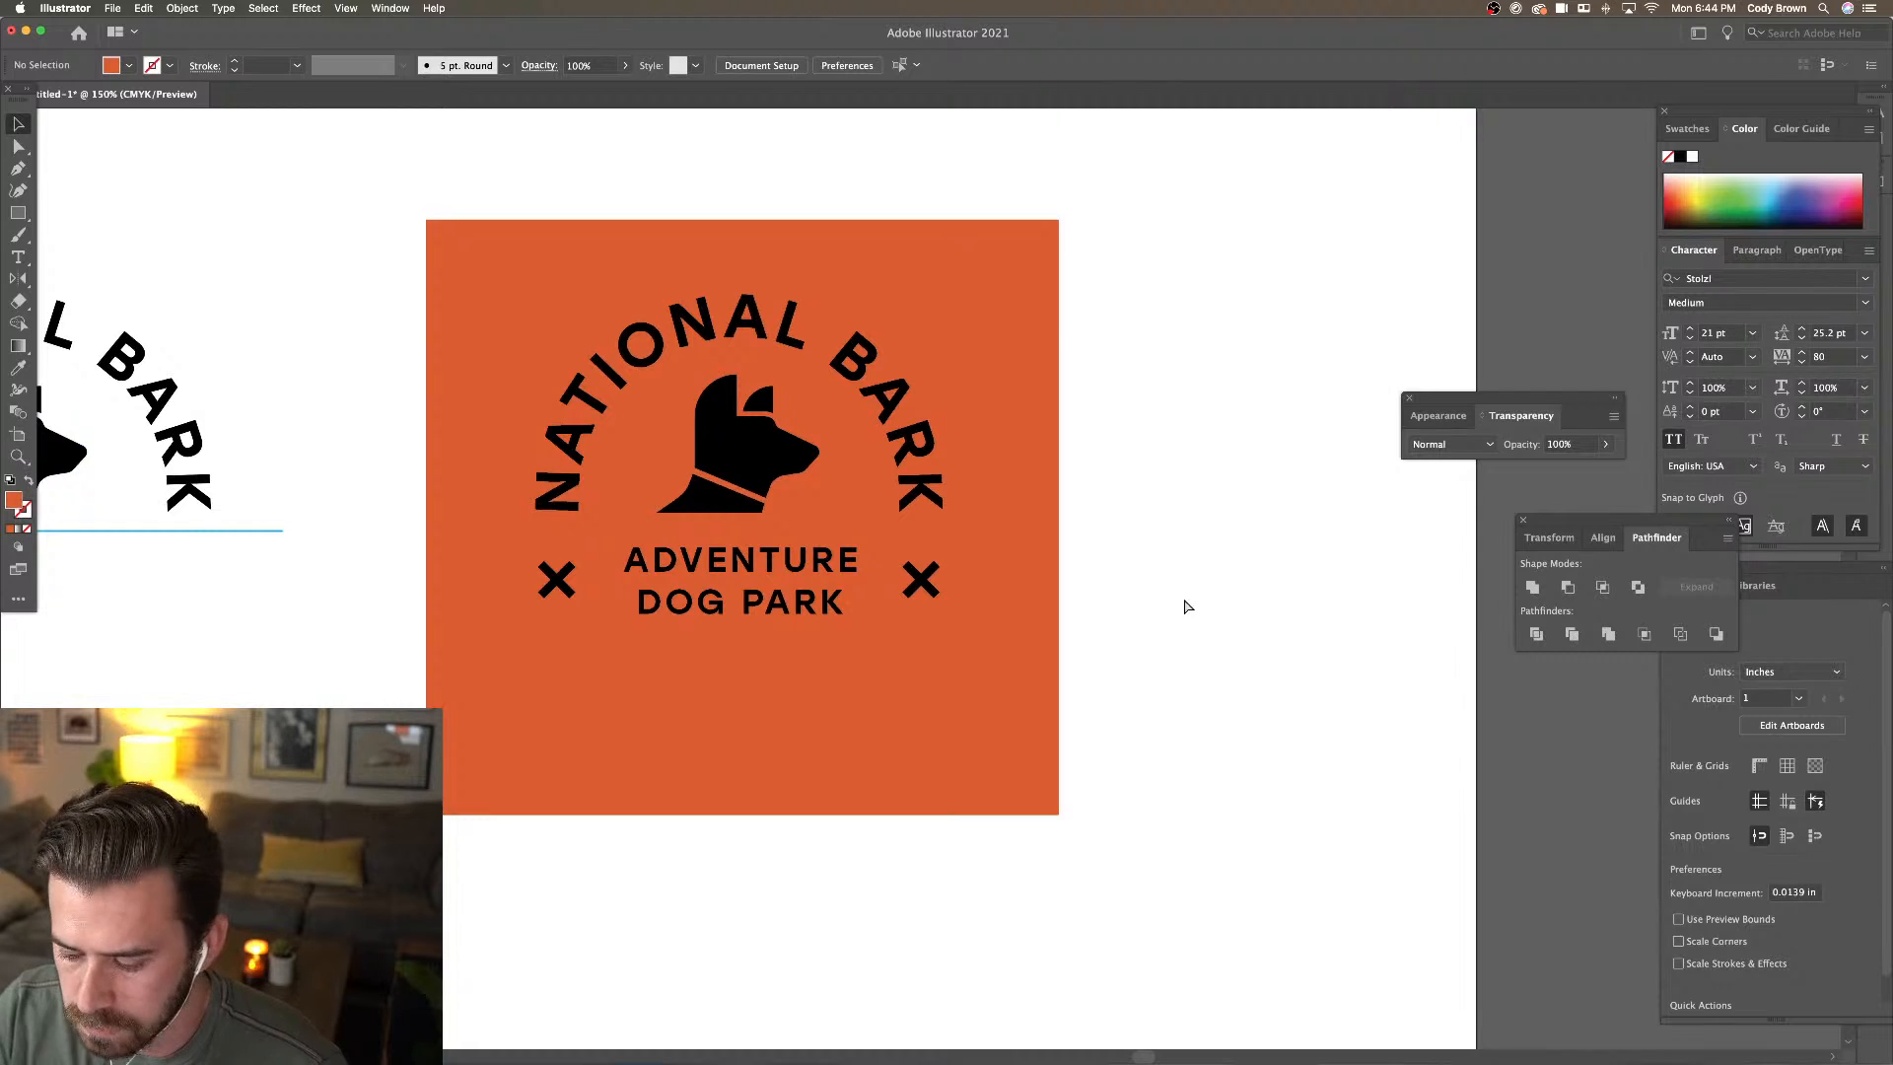
pyautogui.click(1008, 597)
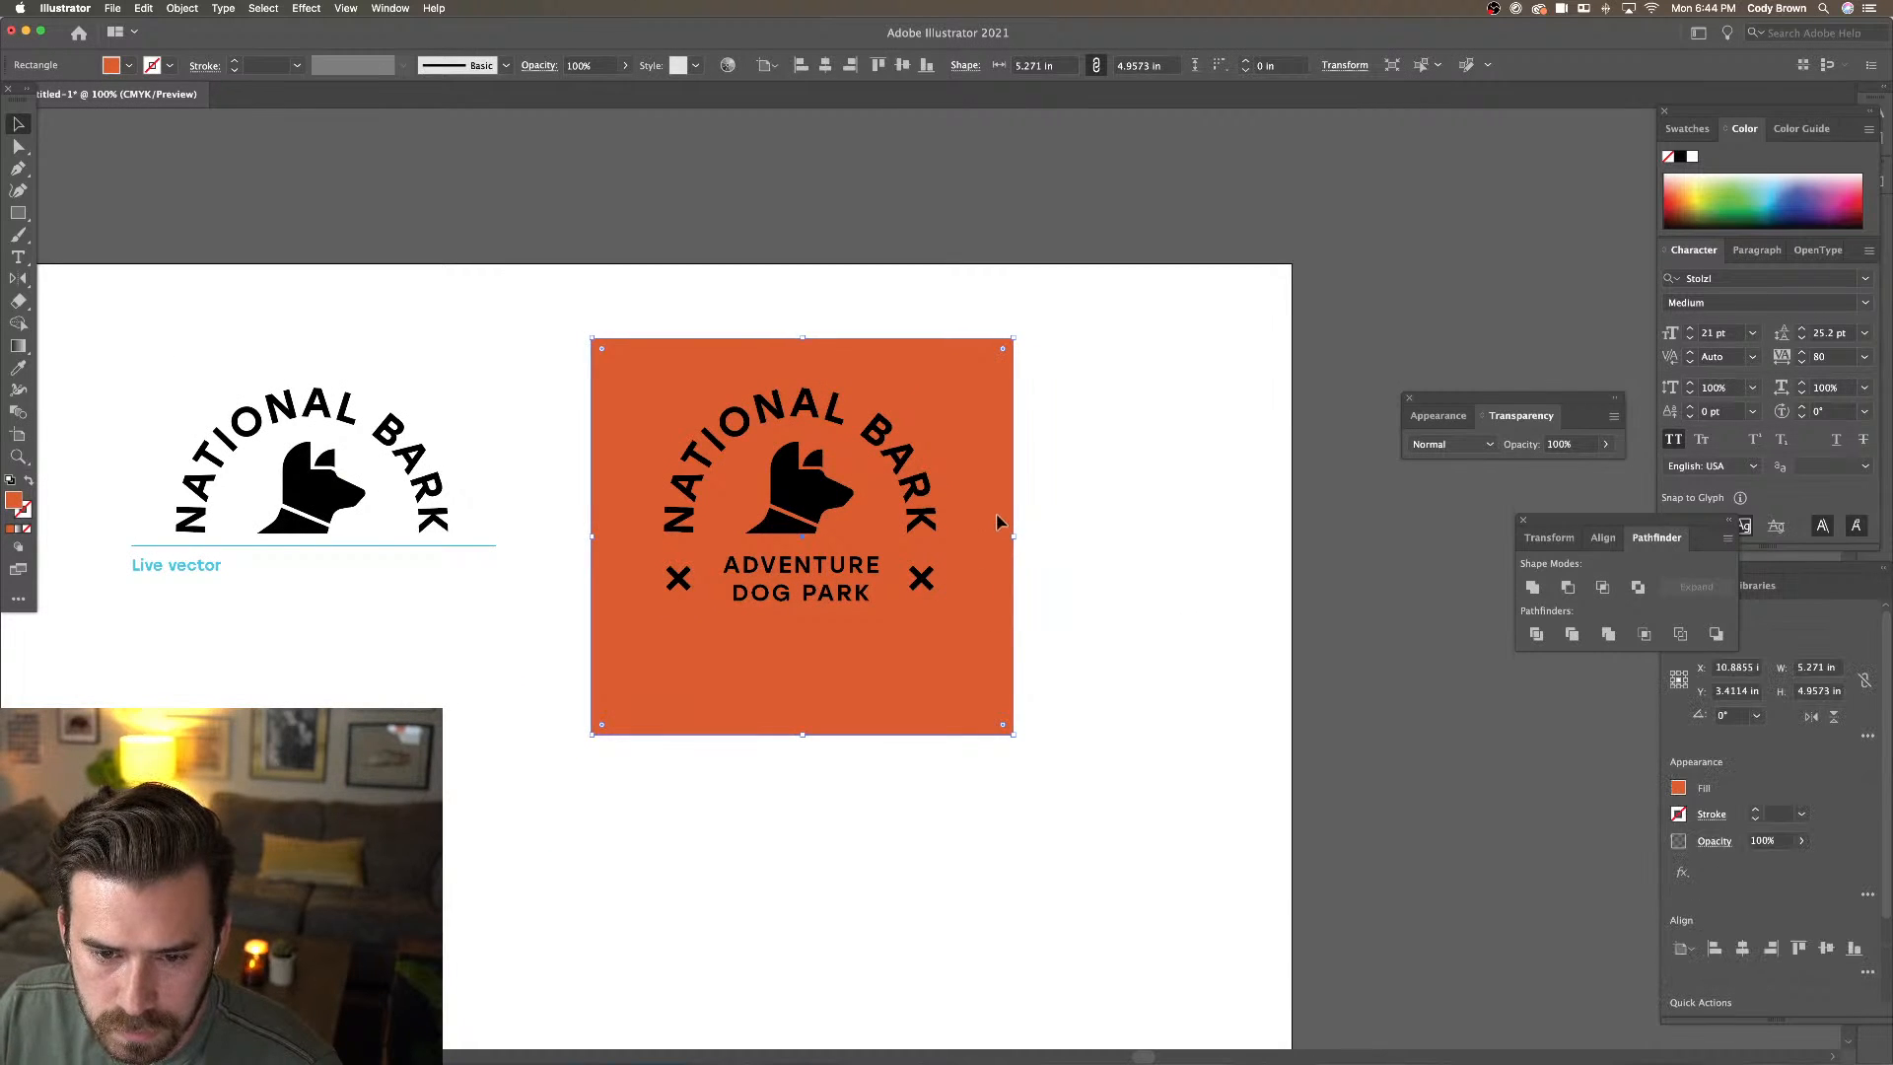
pyautogui.moveTo(996, 512); pyautogui.dragTo(996, 501)
pyautogui.click(1074, 527)
pyautogui.press('super+minus')
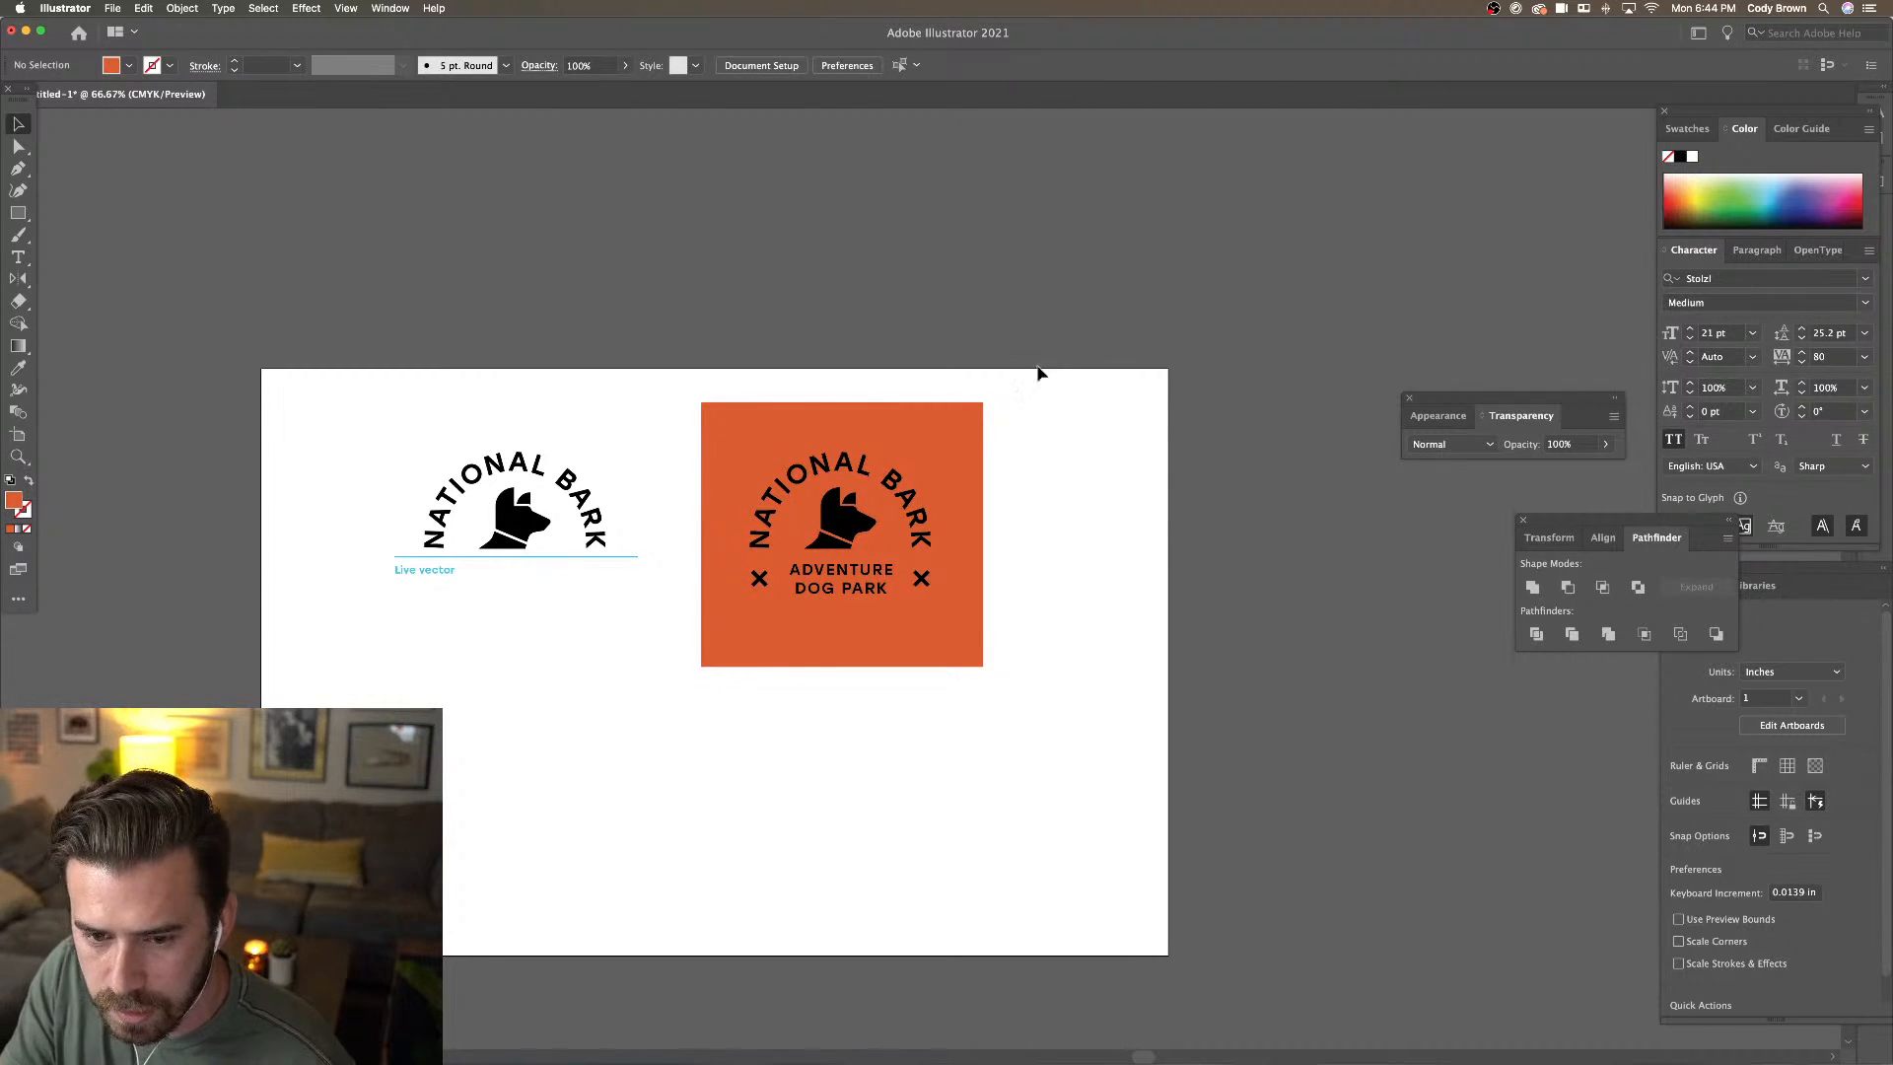
pyautogui.press('super+minus')
pyautogui.press('super+equal')
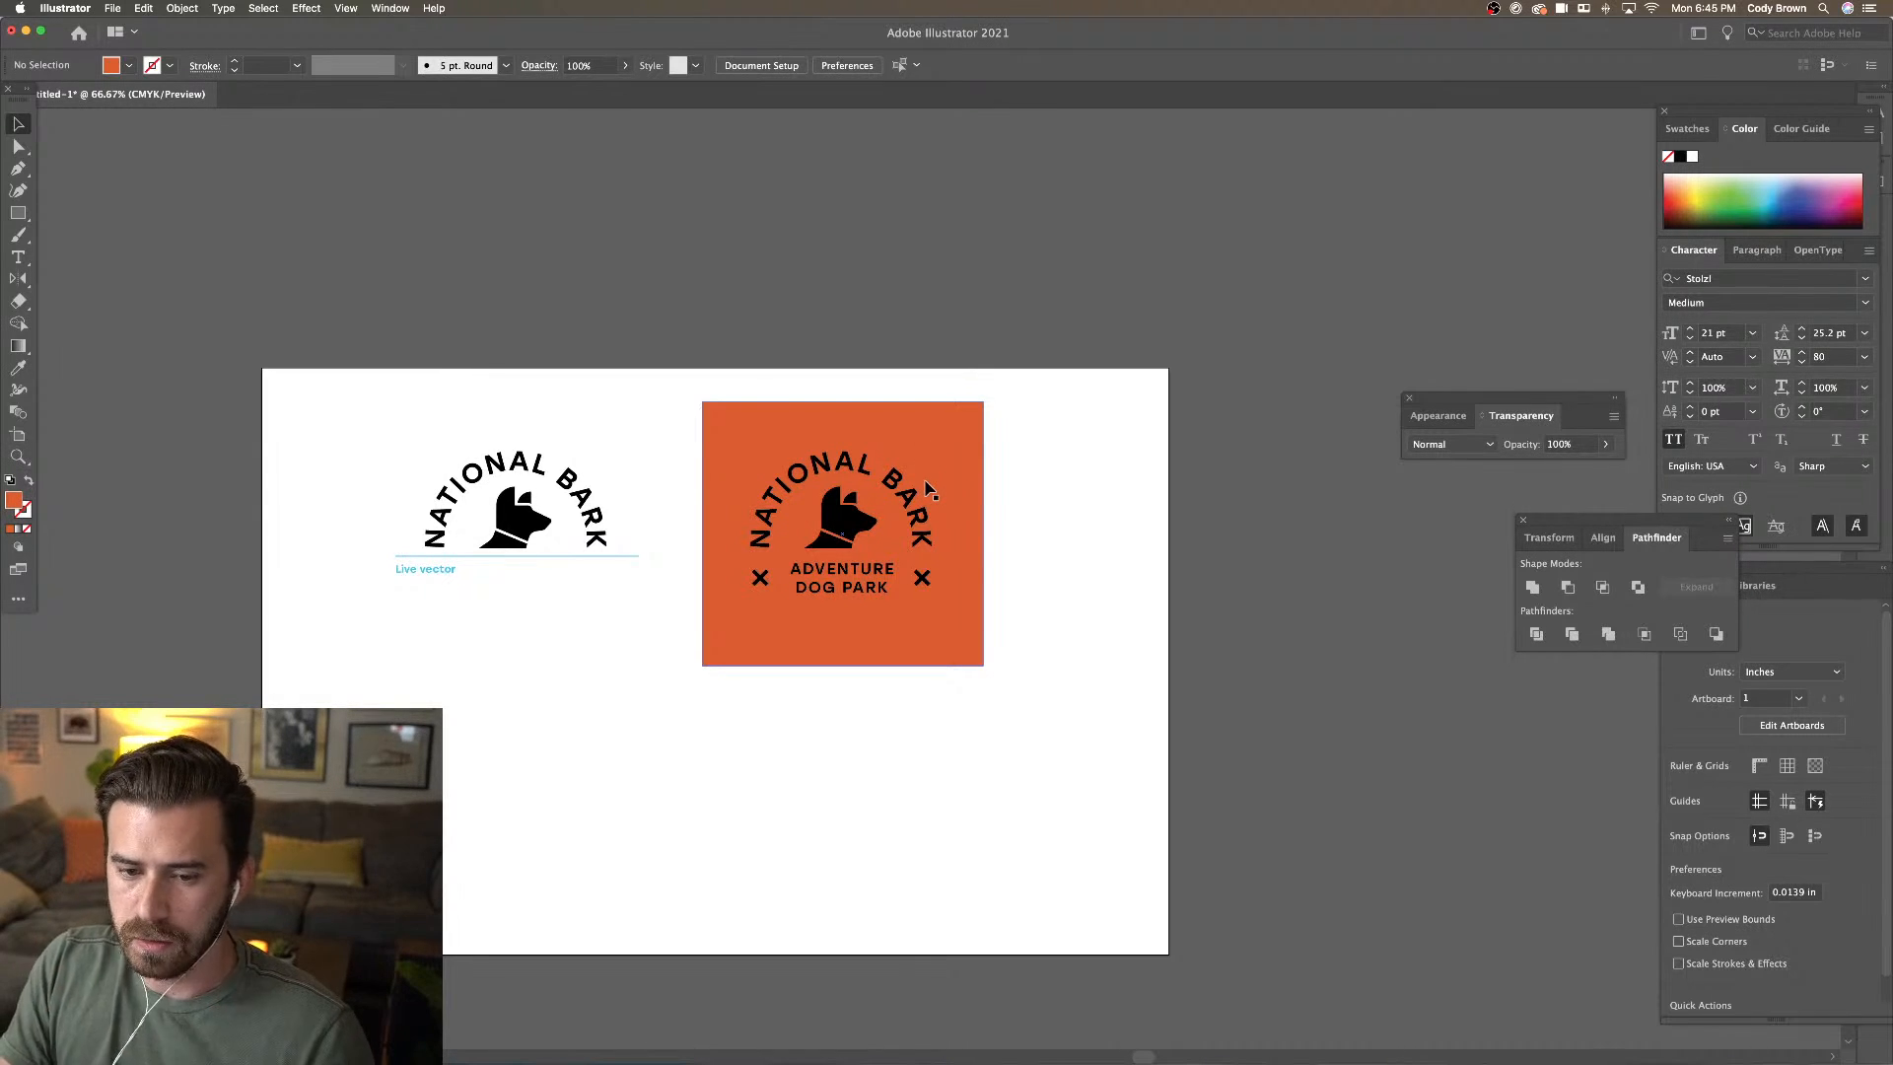
pyautogui.moveTo(1026, 468); pyautogui.dragTo(712, 660)
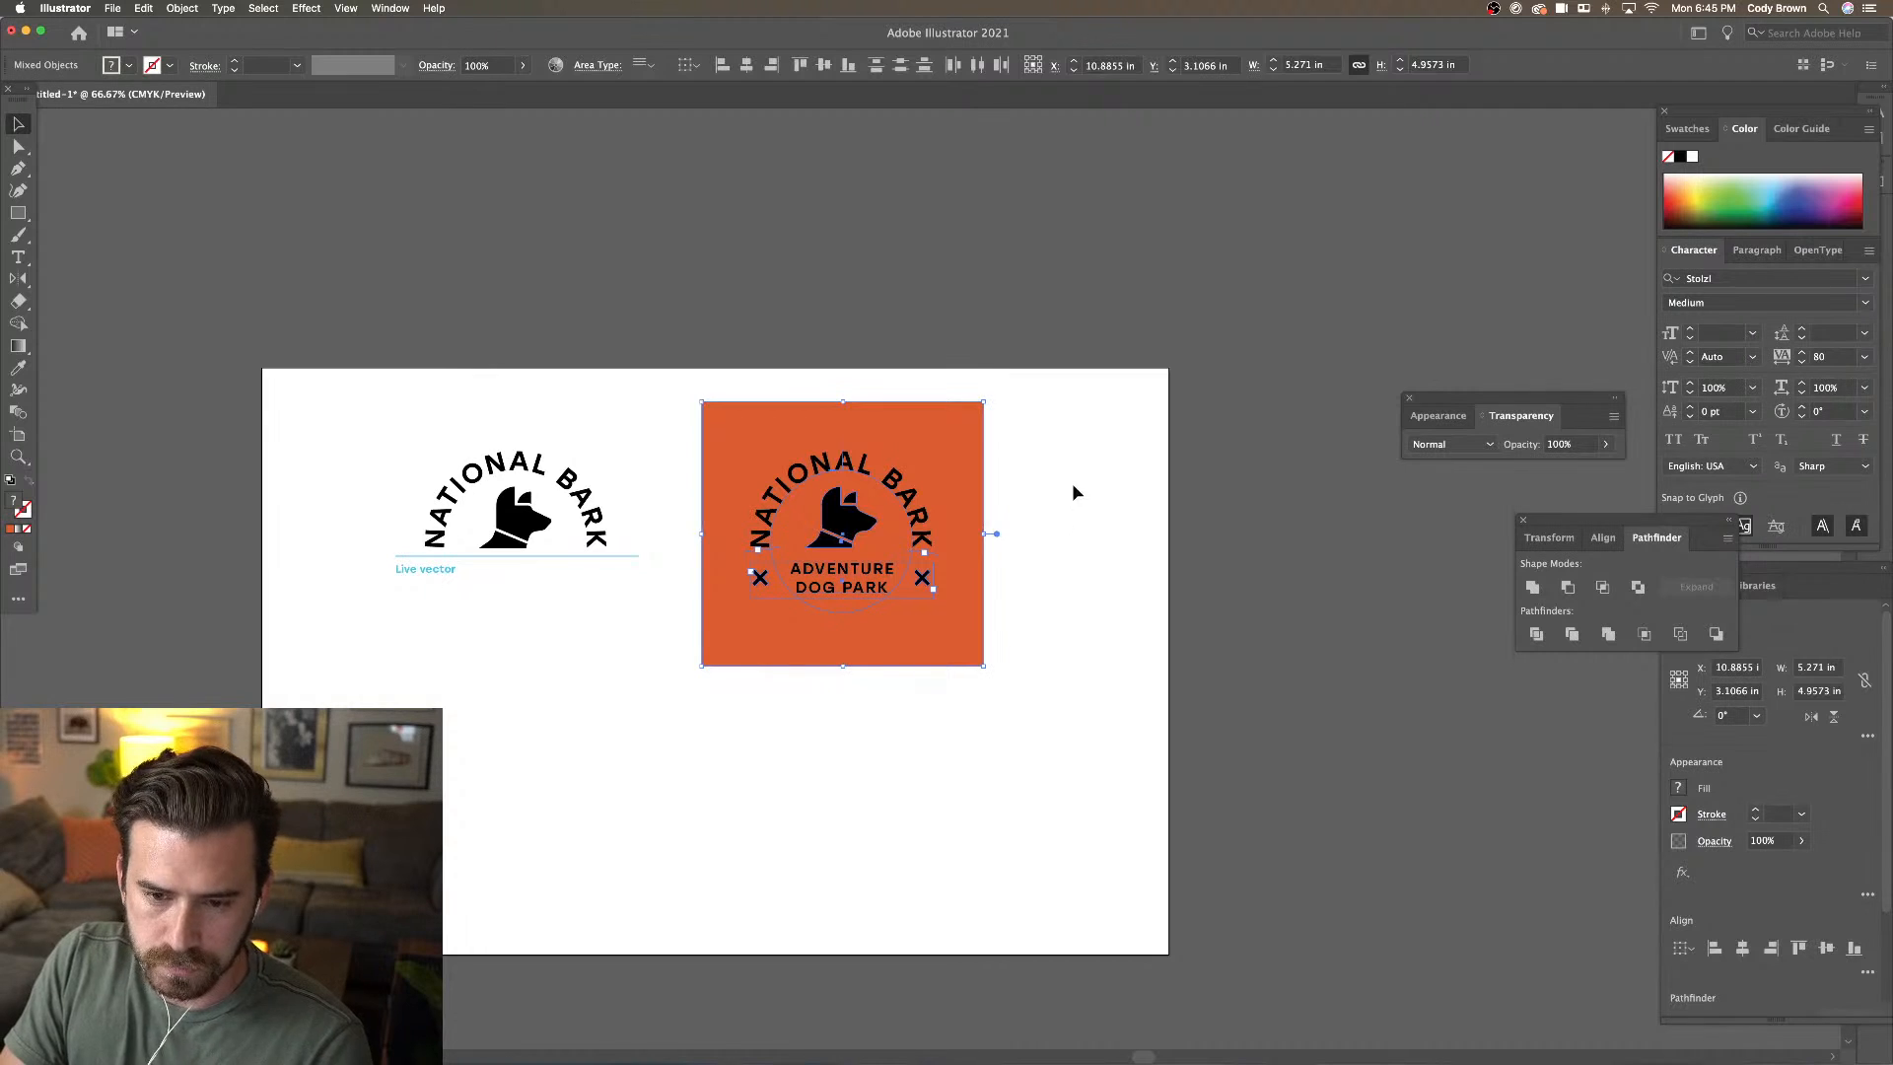
# Duplicate the orange badge and slide the copy into the artboard's bottom-right corner
pyautogui.moveTo(947, 498); pyautogui.dragTo(426, 794)
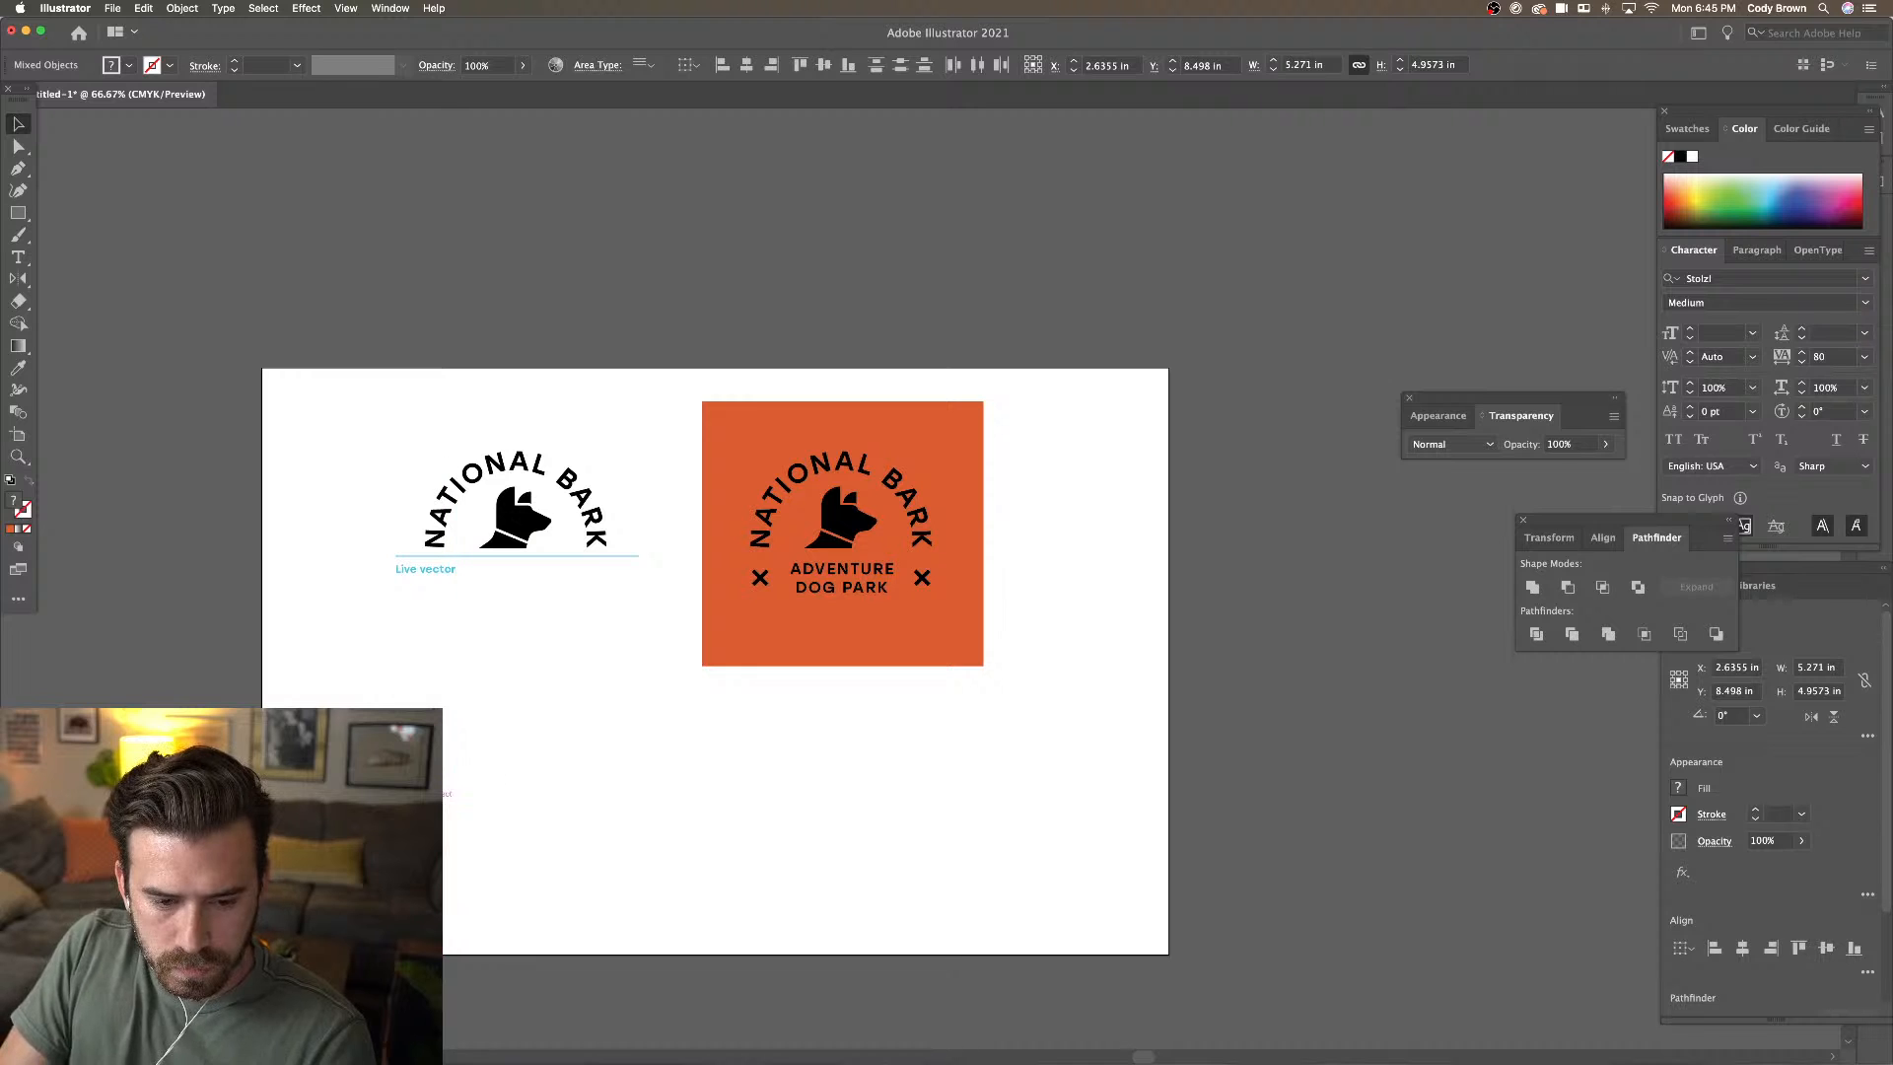
pyautogui.click(456, 752)
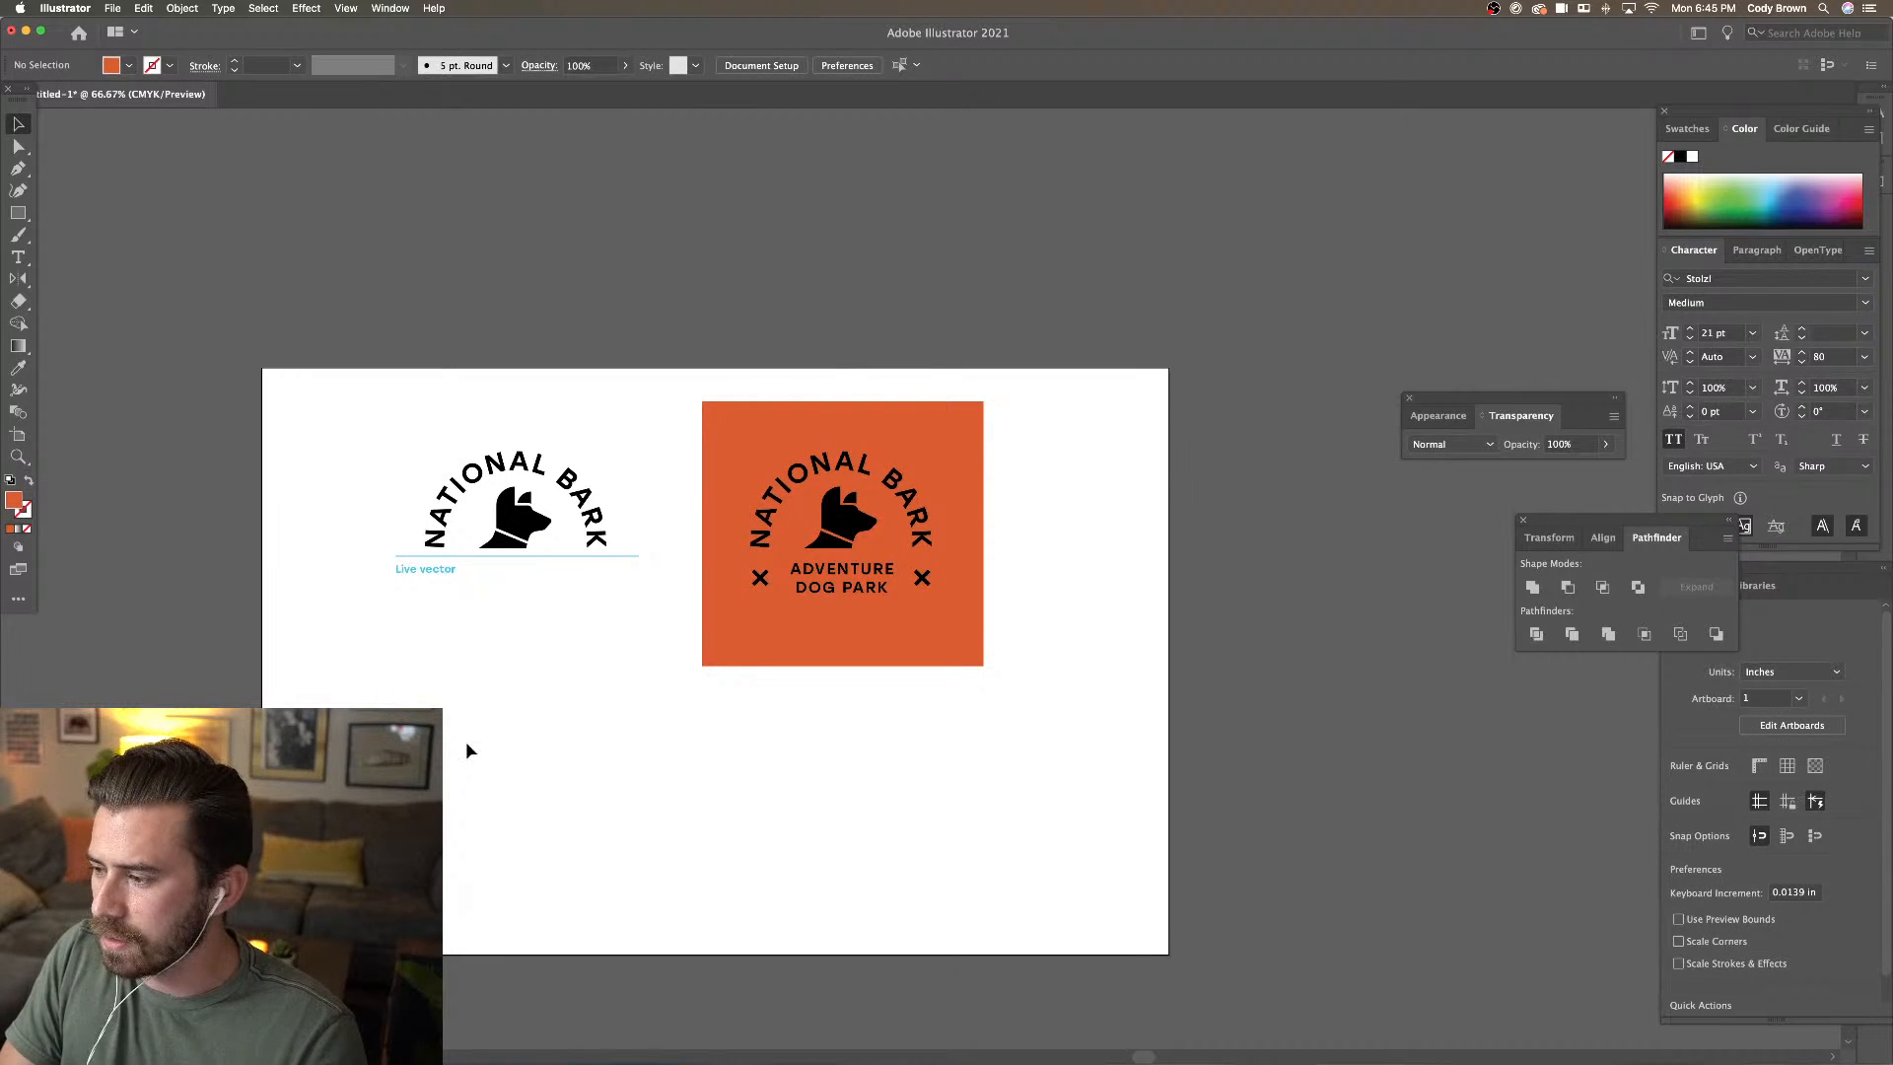
pyautogui.moveTo(438, 953); pyautogui.dragTo(1111, 953)
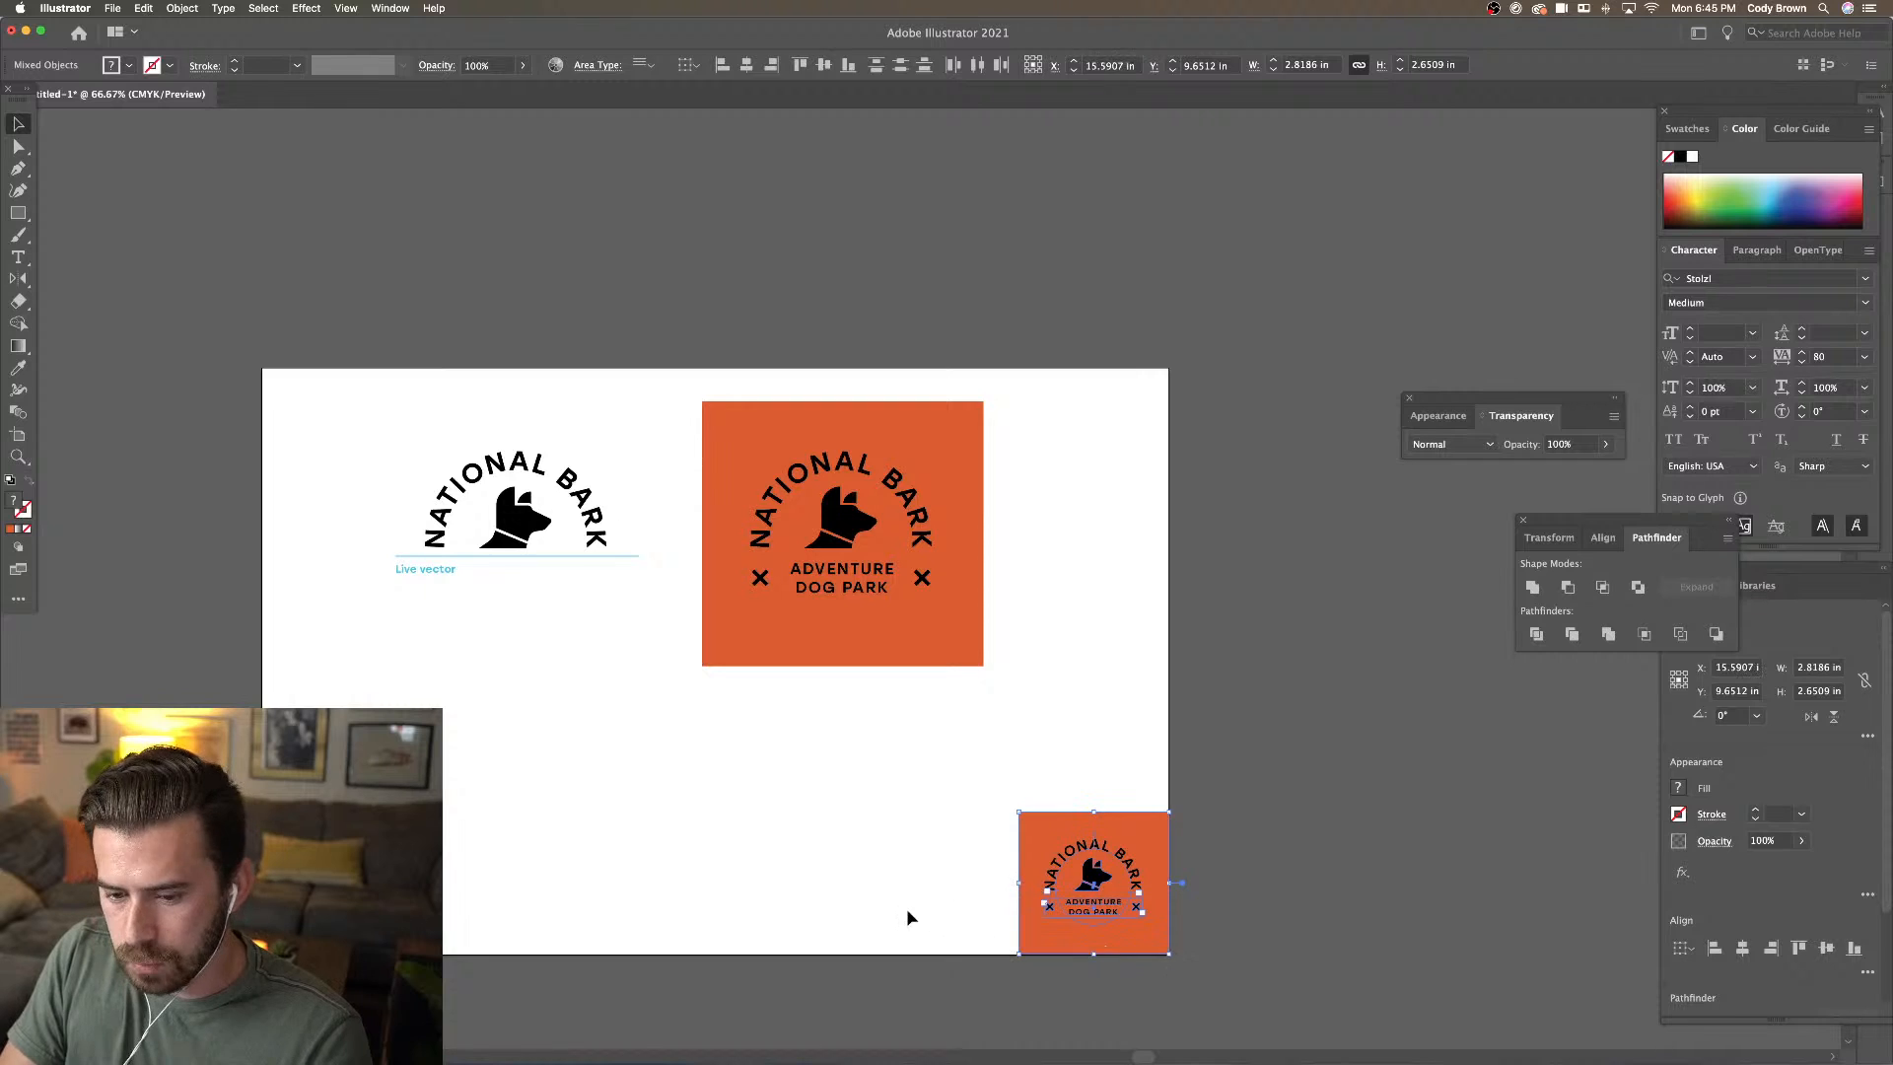
pyautogui.click(907, 908)
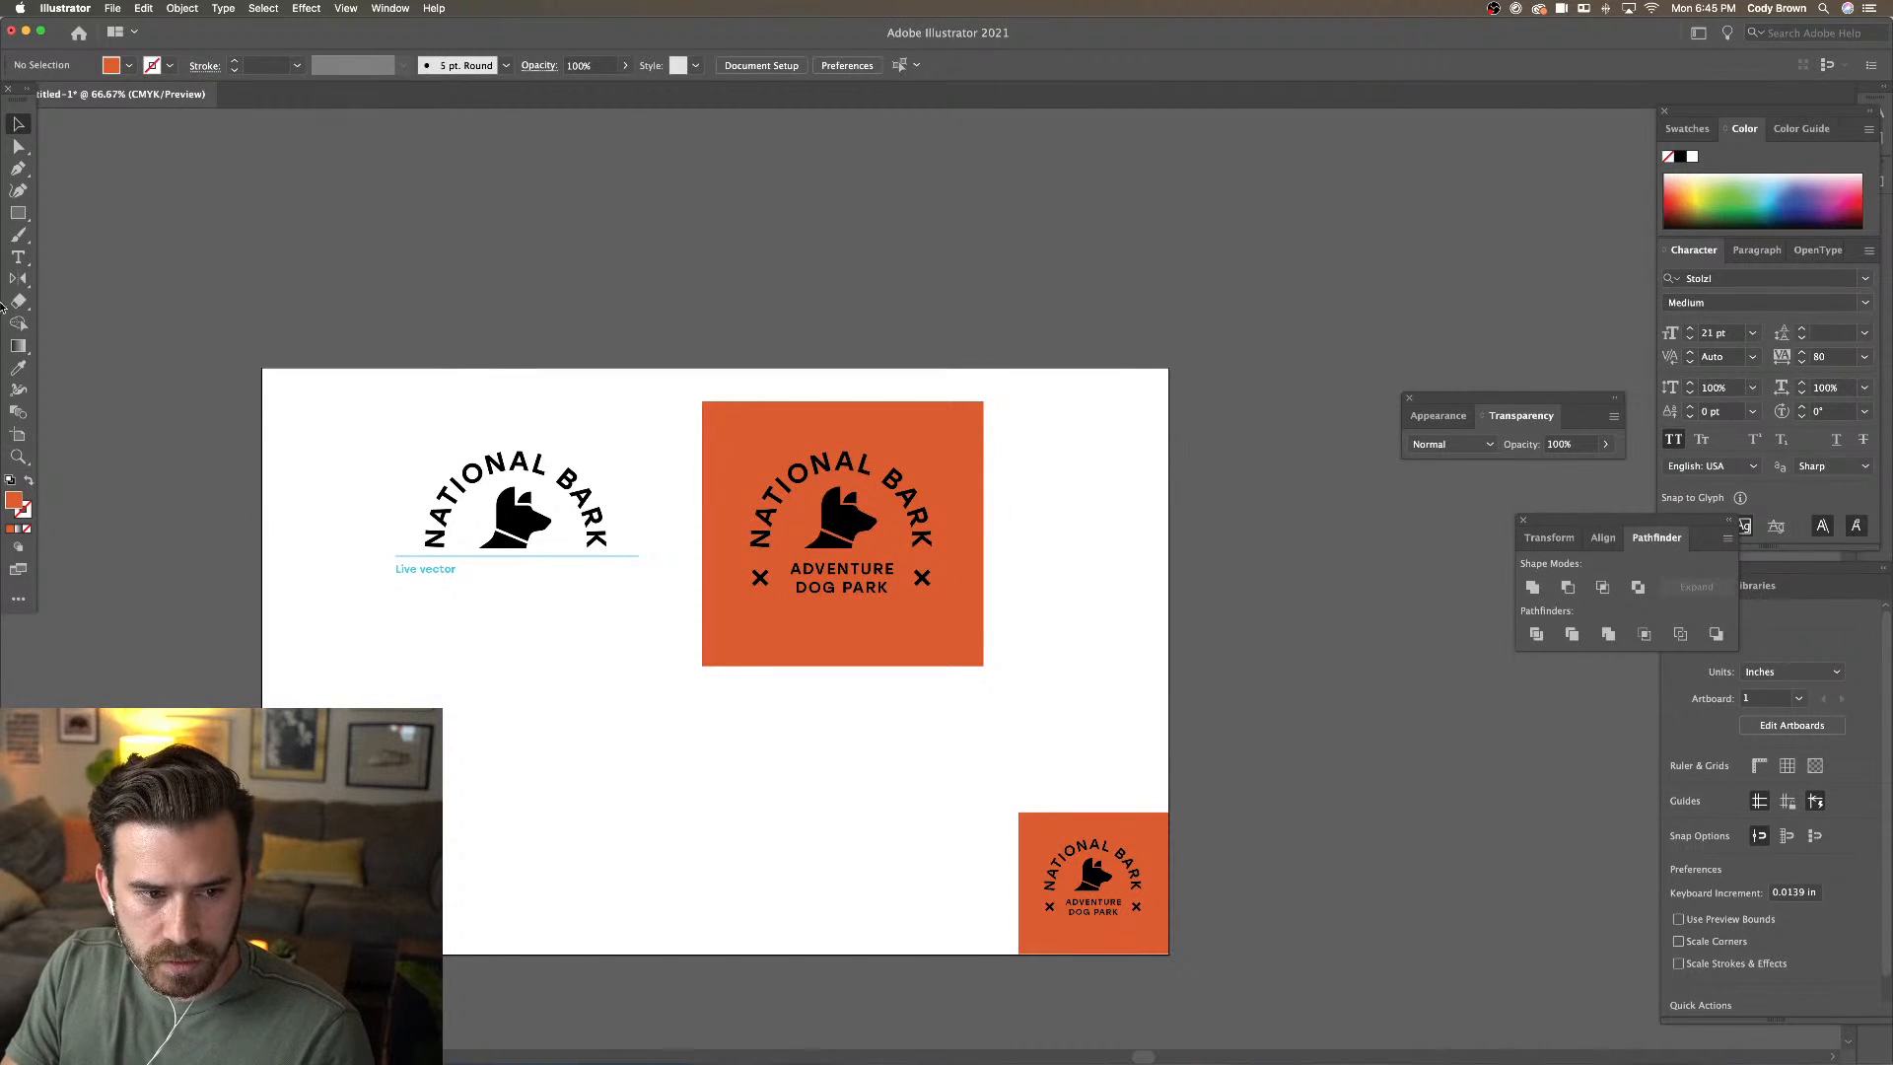
pyautogui.click(18, 257)
pyautogui.click(542, 759)
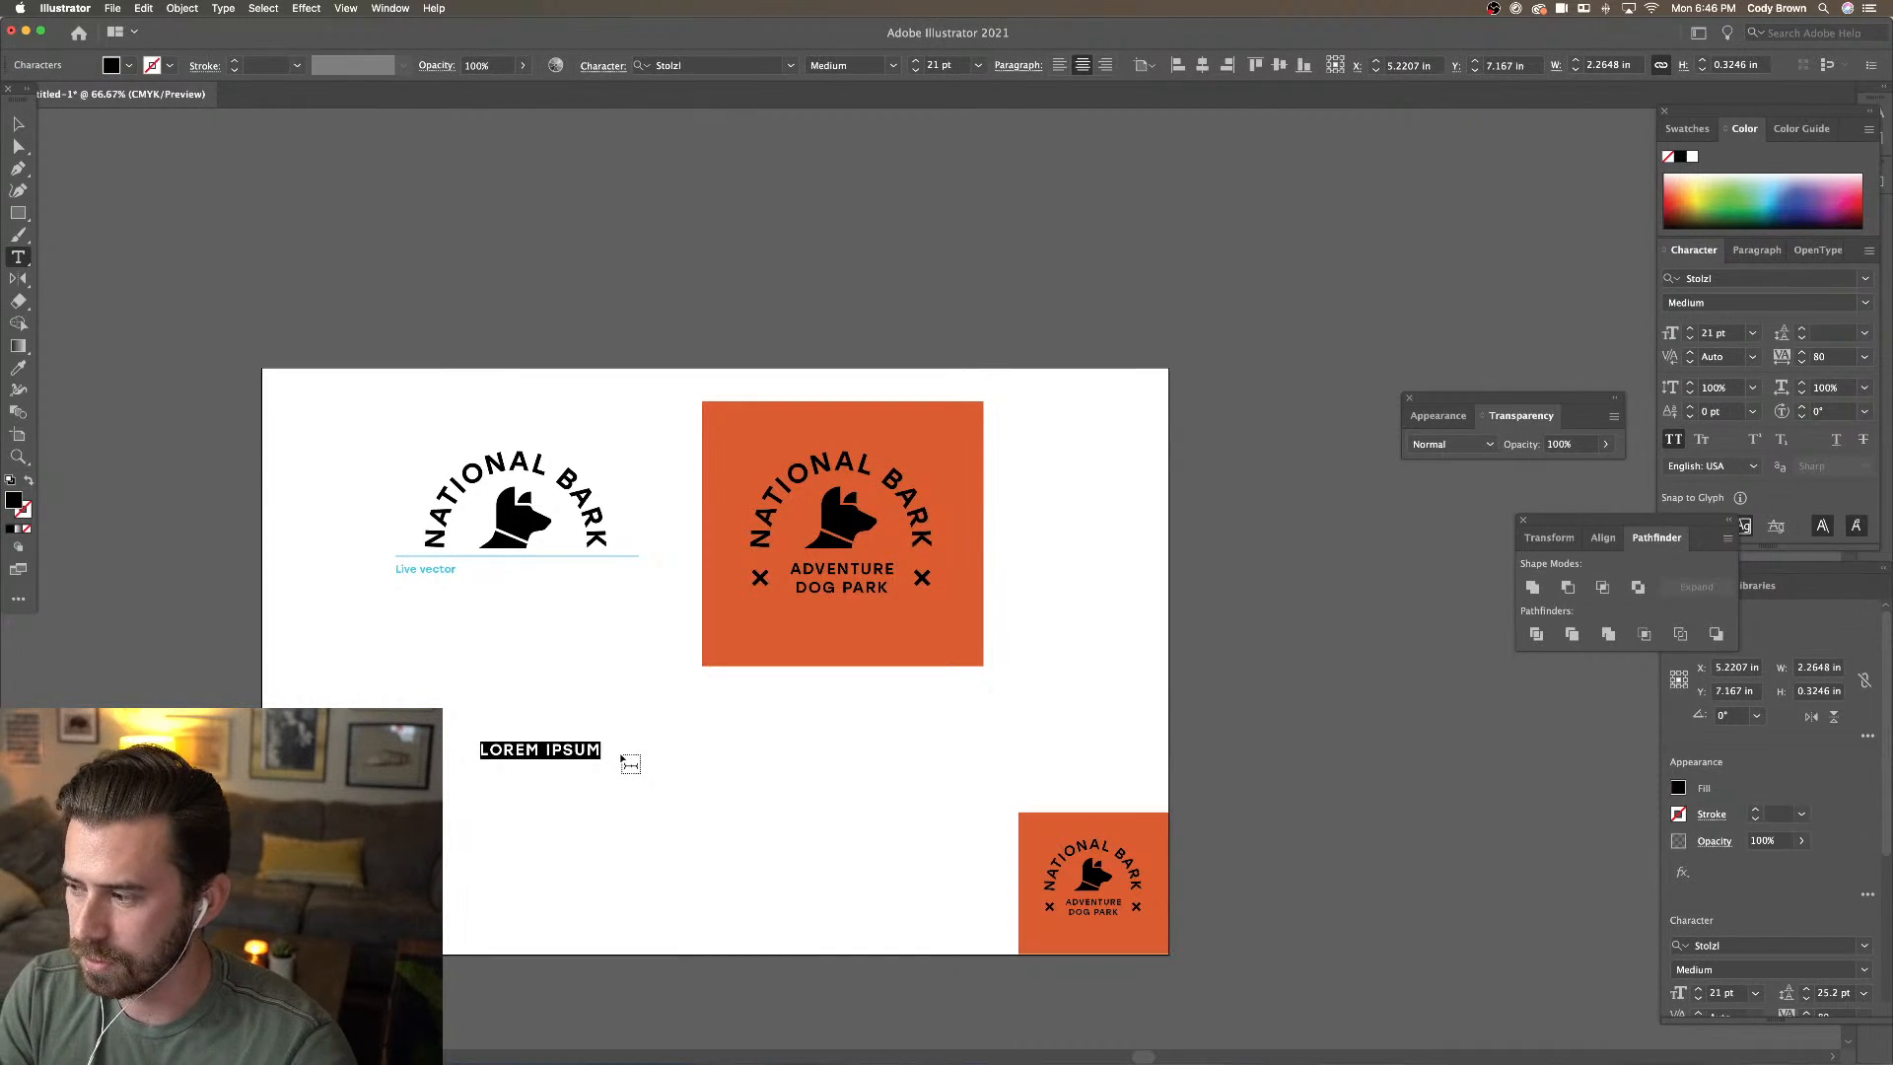
# Type NATL. and scale it much larger with slightly tighter letter spacing
pyautogui.write('NT')
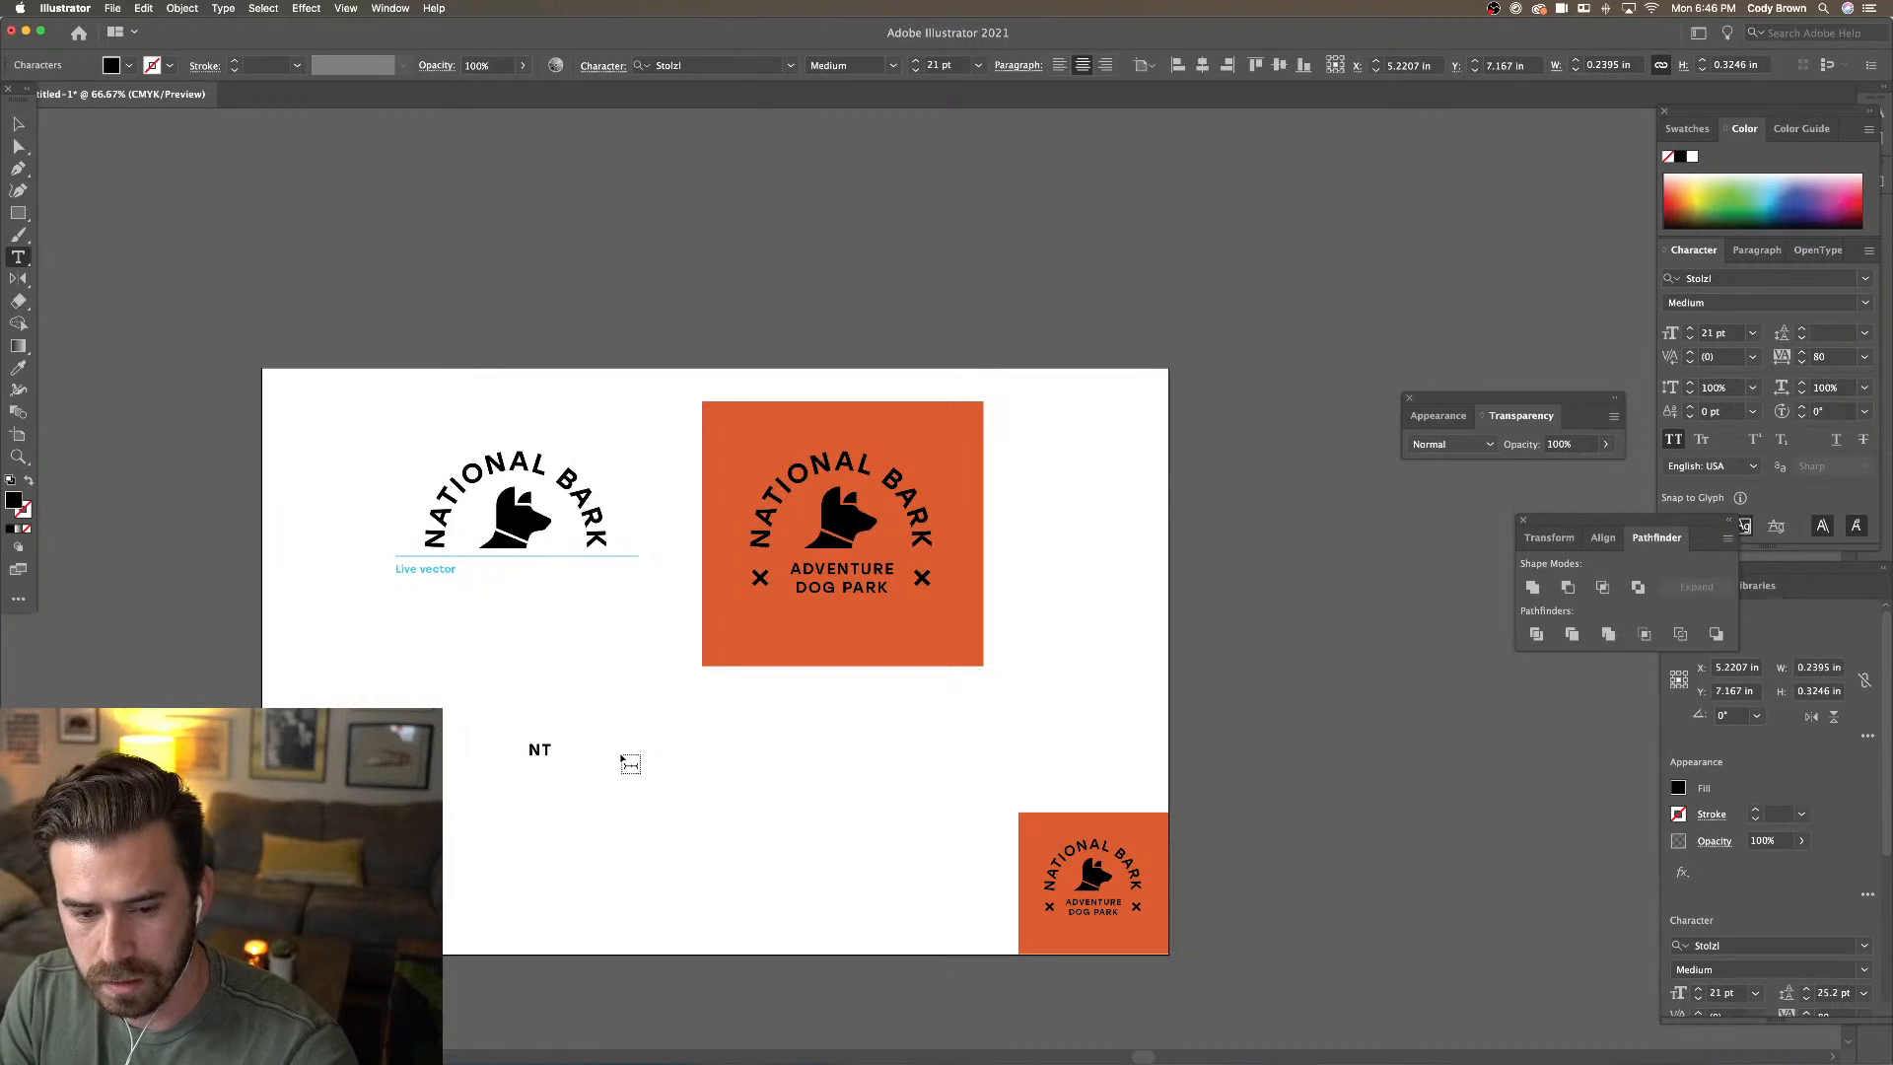
pyautogui.write('L')
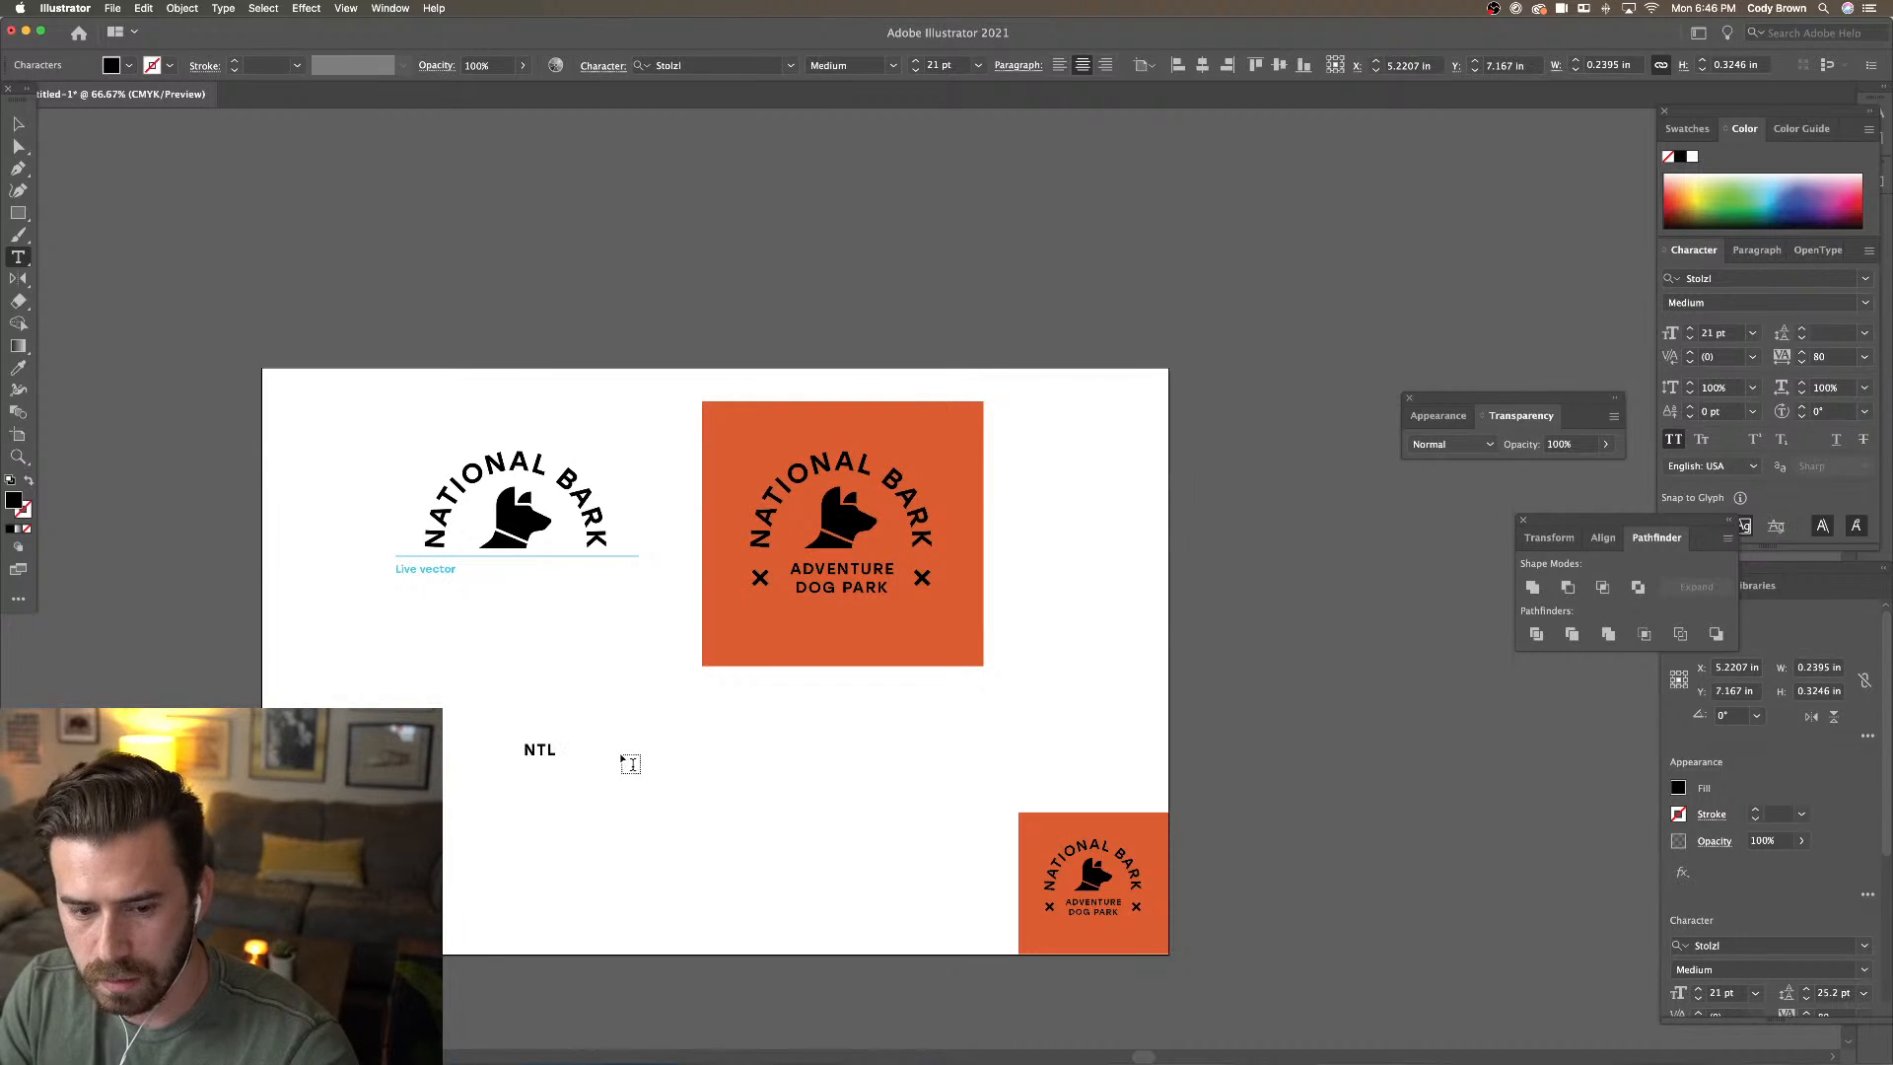
pyautogui.press('BackSpace')
pyautogui.press('BackSpace')
pyautogui.write('A')
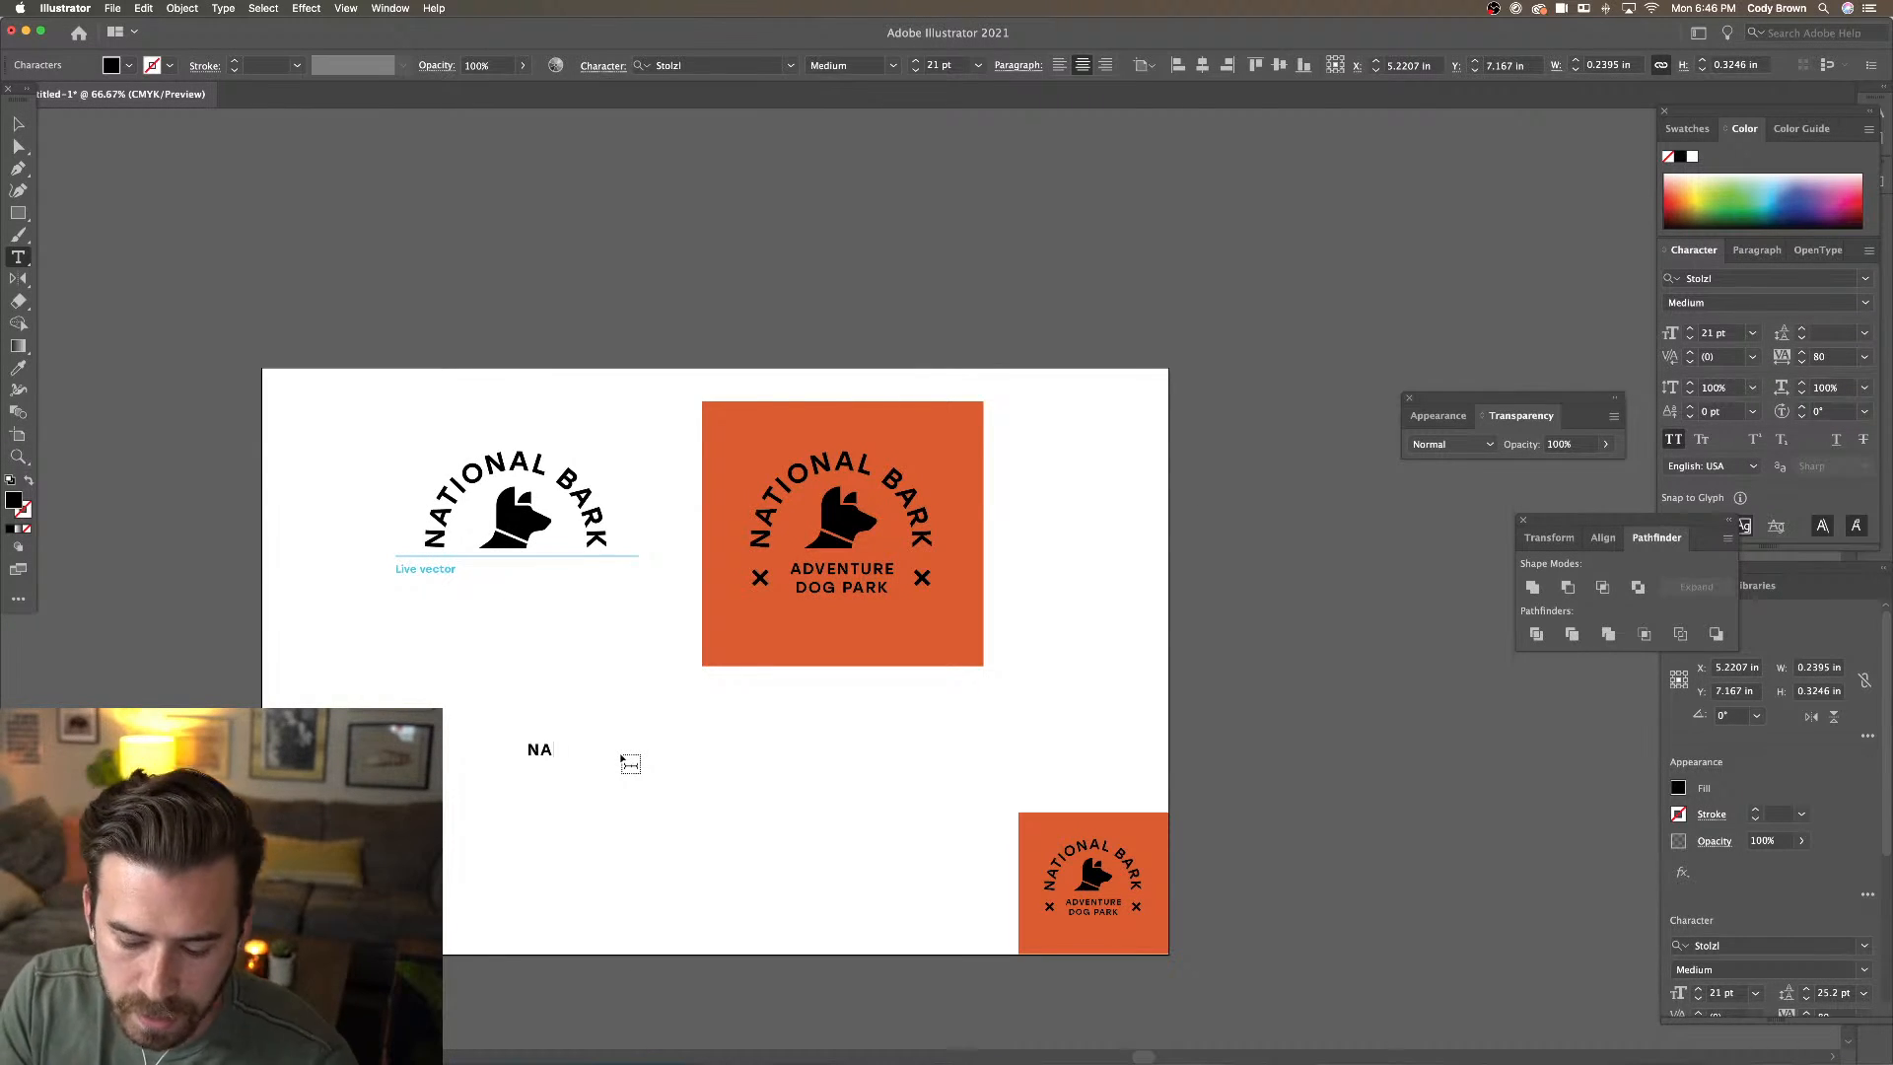
pyautogui.write('TL.')
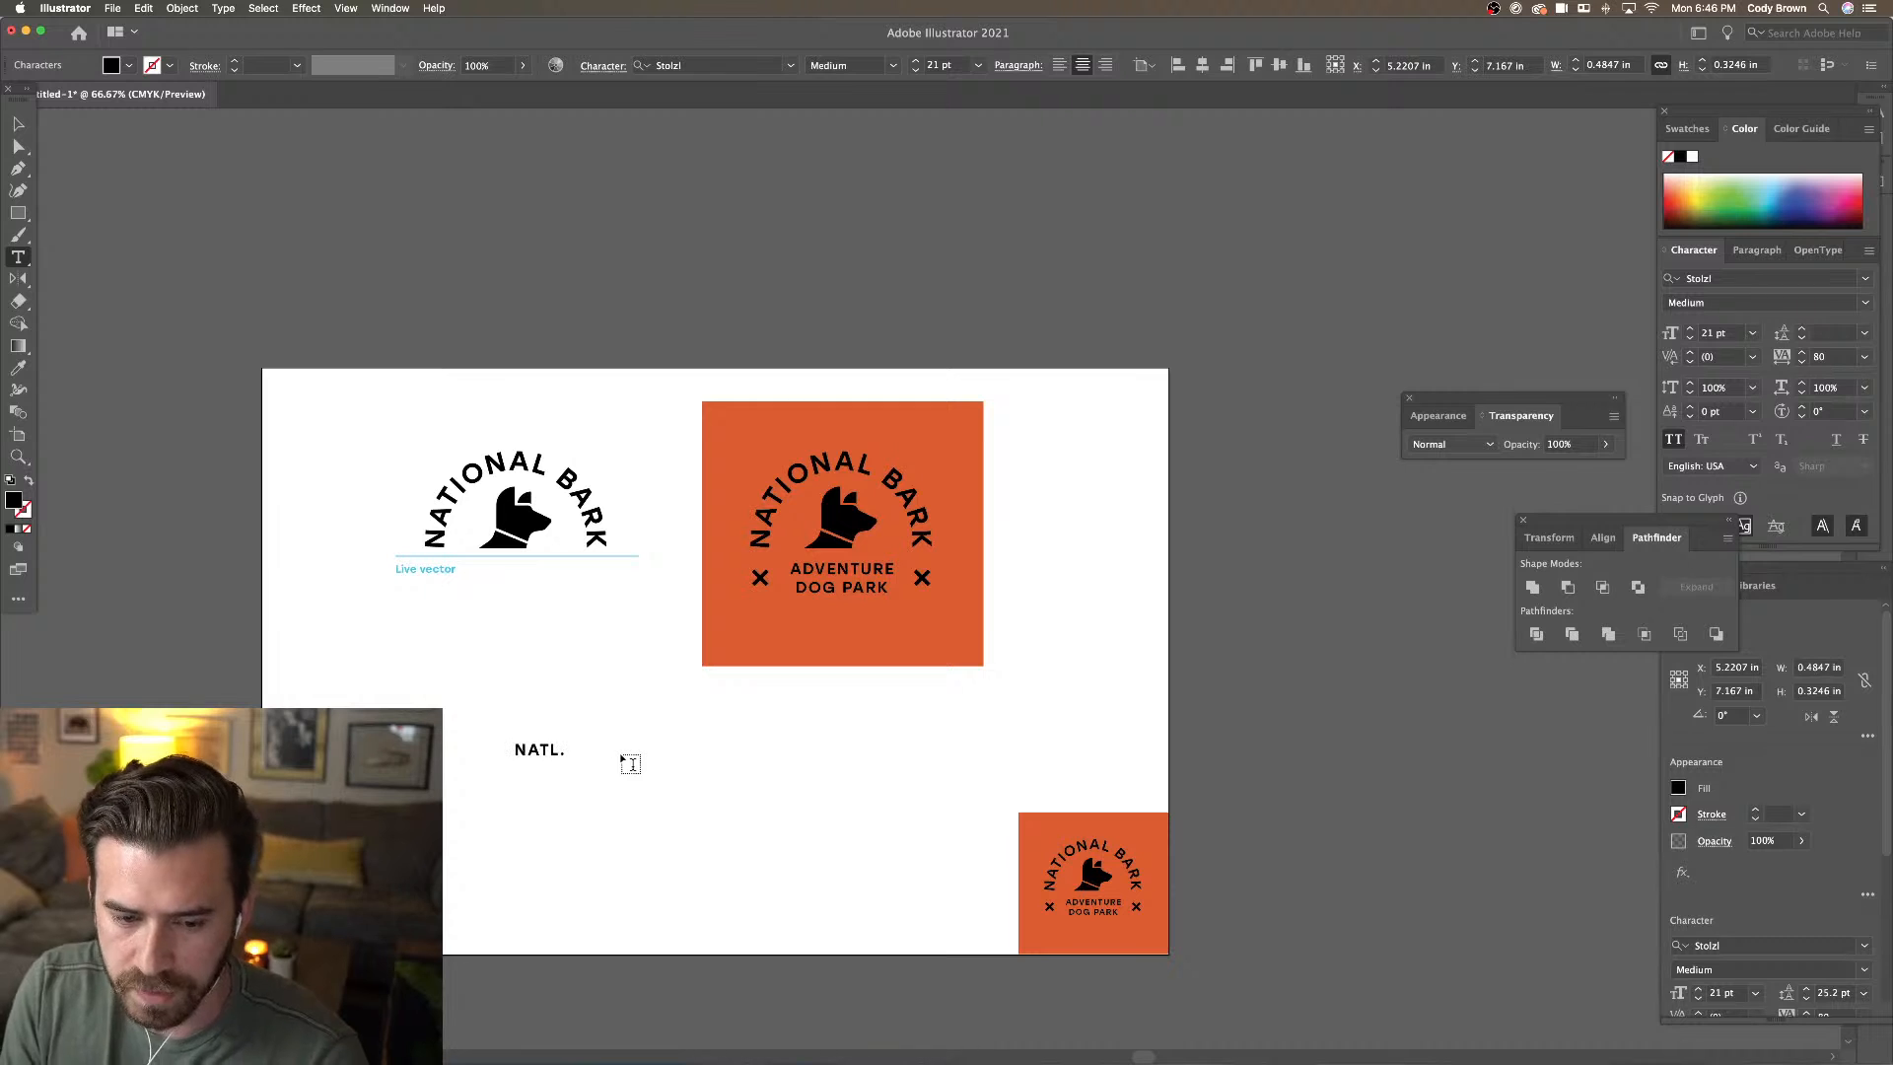
pyautogui.click(17, 123)
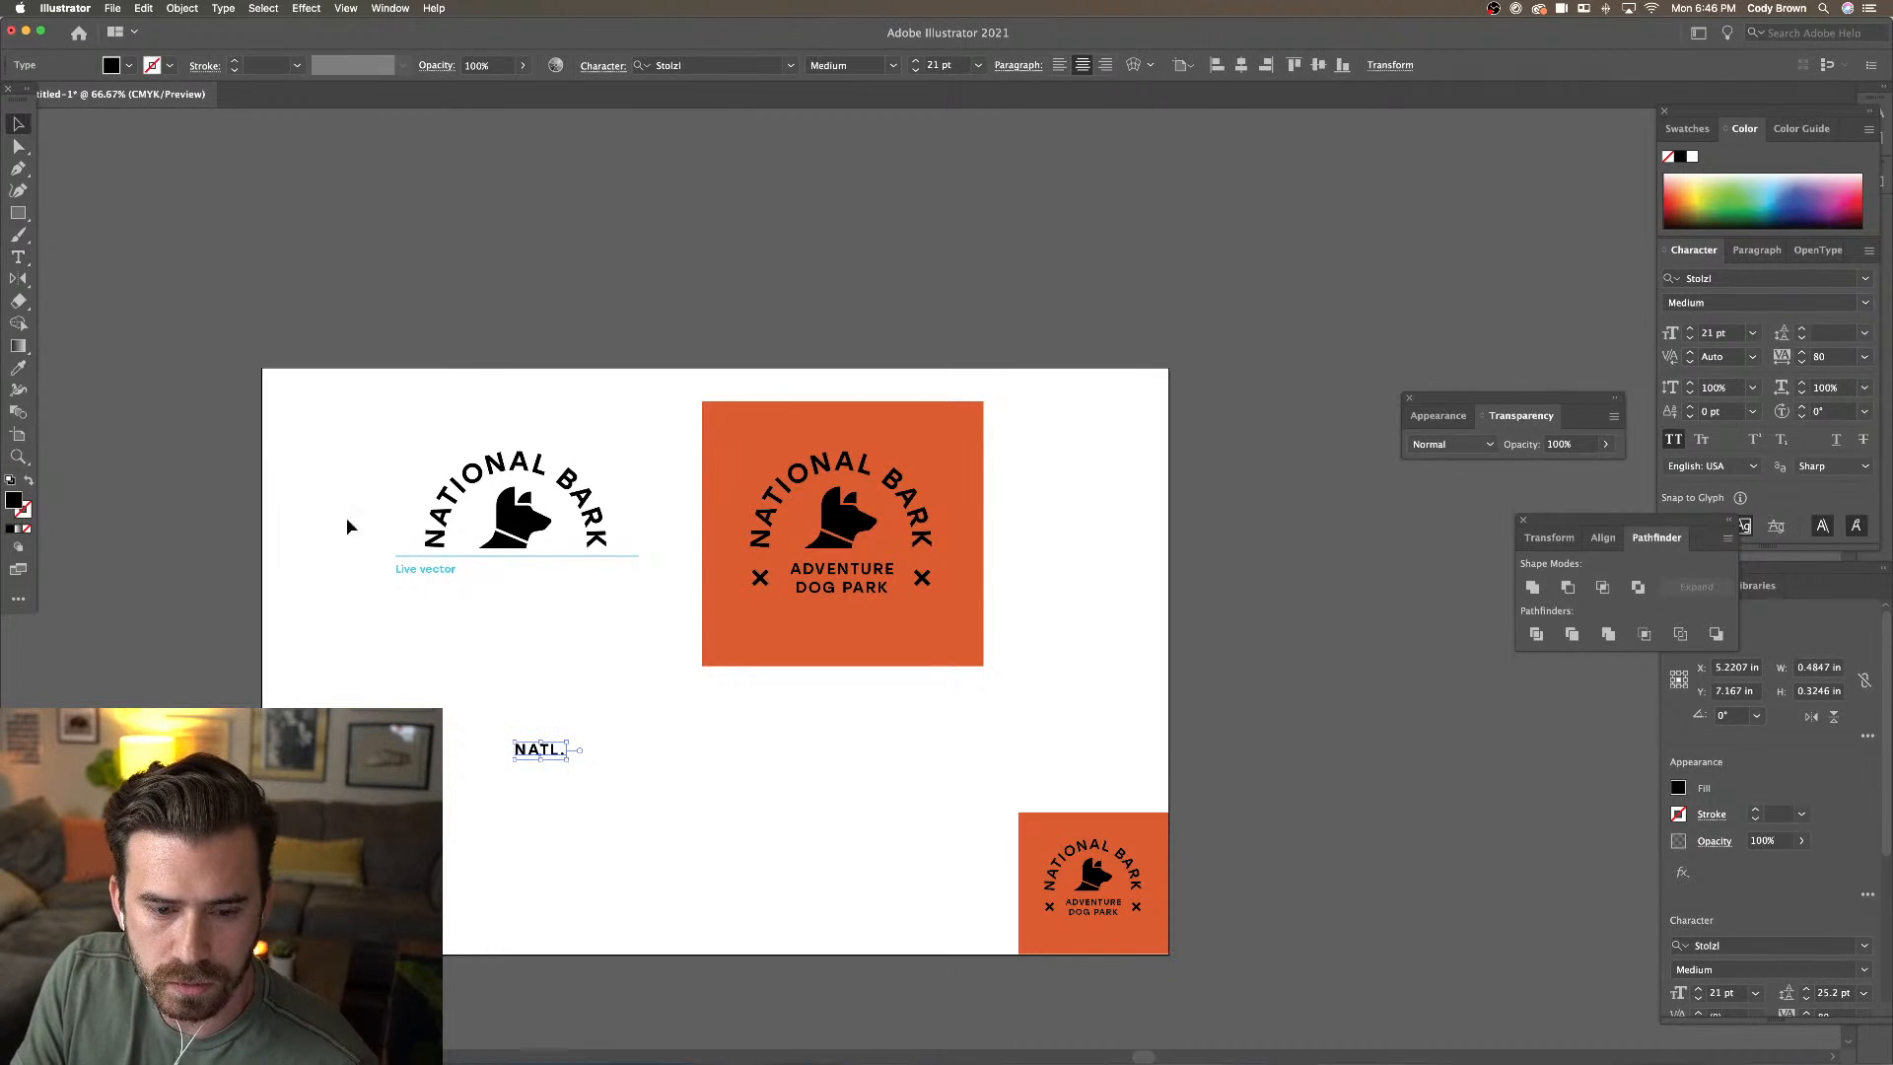
pyautogui.moveTo(566, 760); pyautogui.dragTo(697, 853)
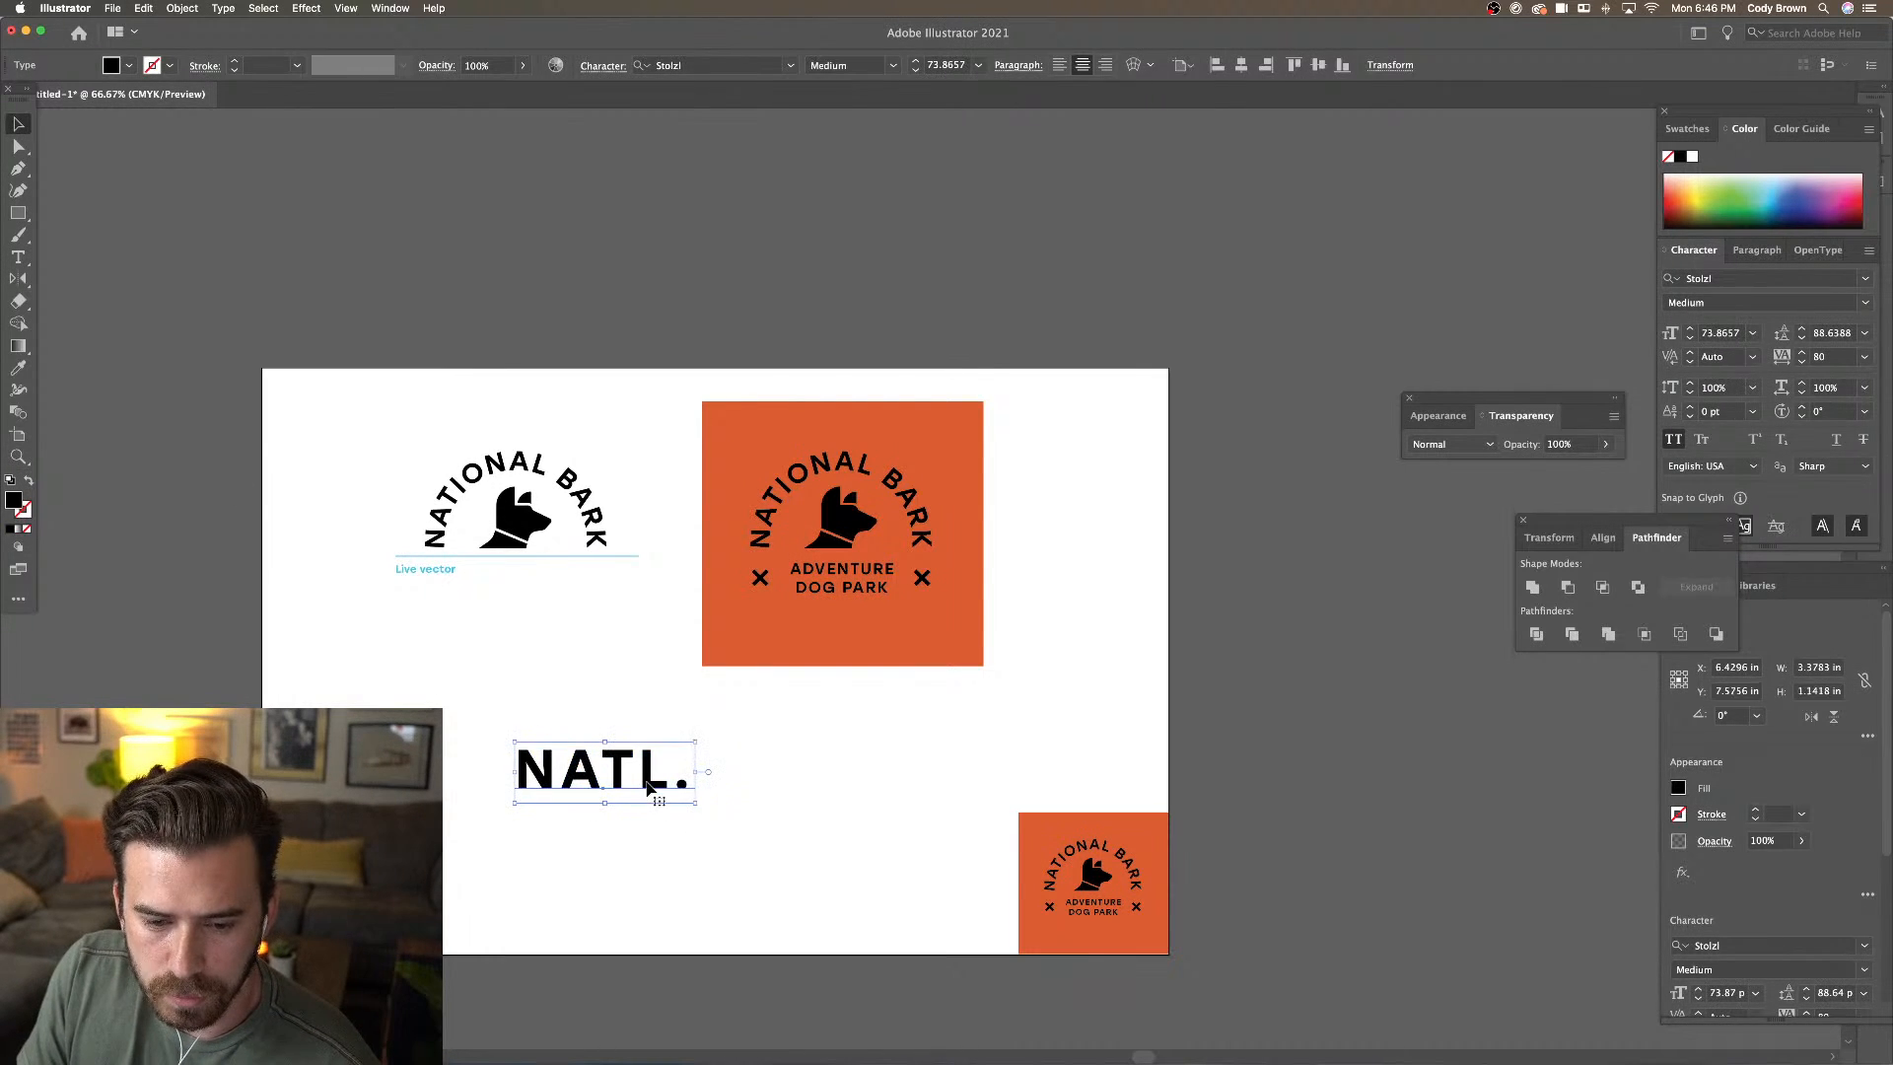
pyautogui.hotkey('alt', 'Left')
pyautogui.hotkey('alt', 'Left')
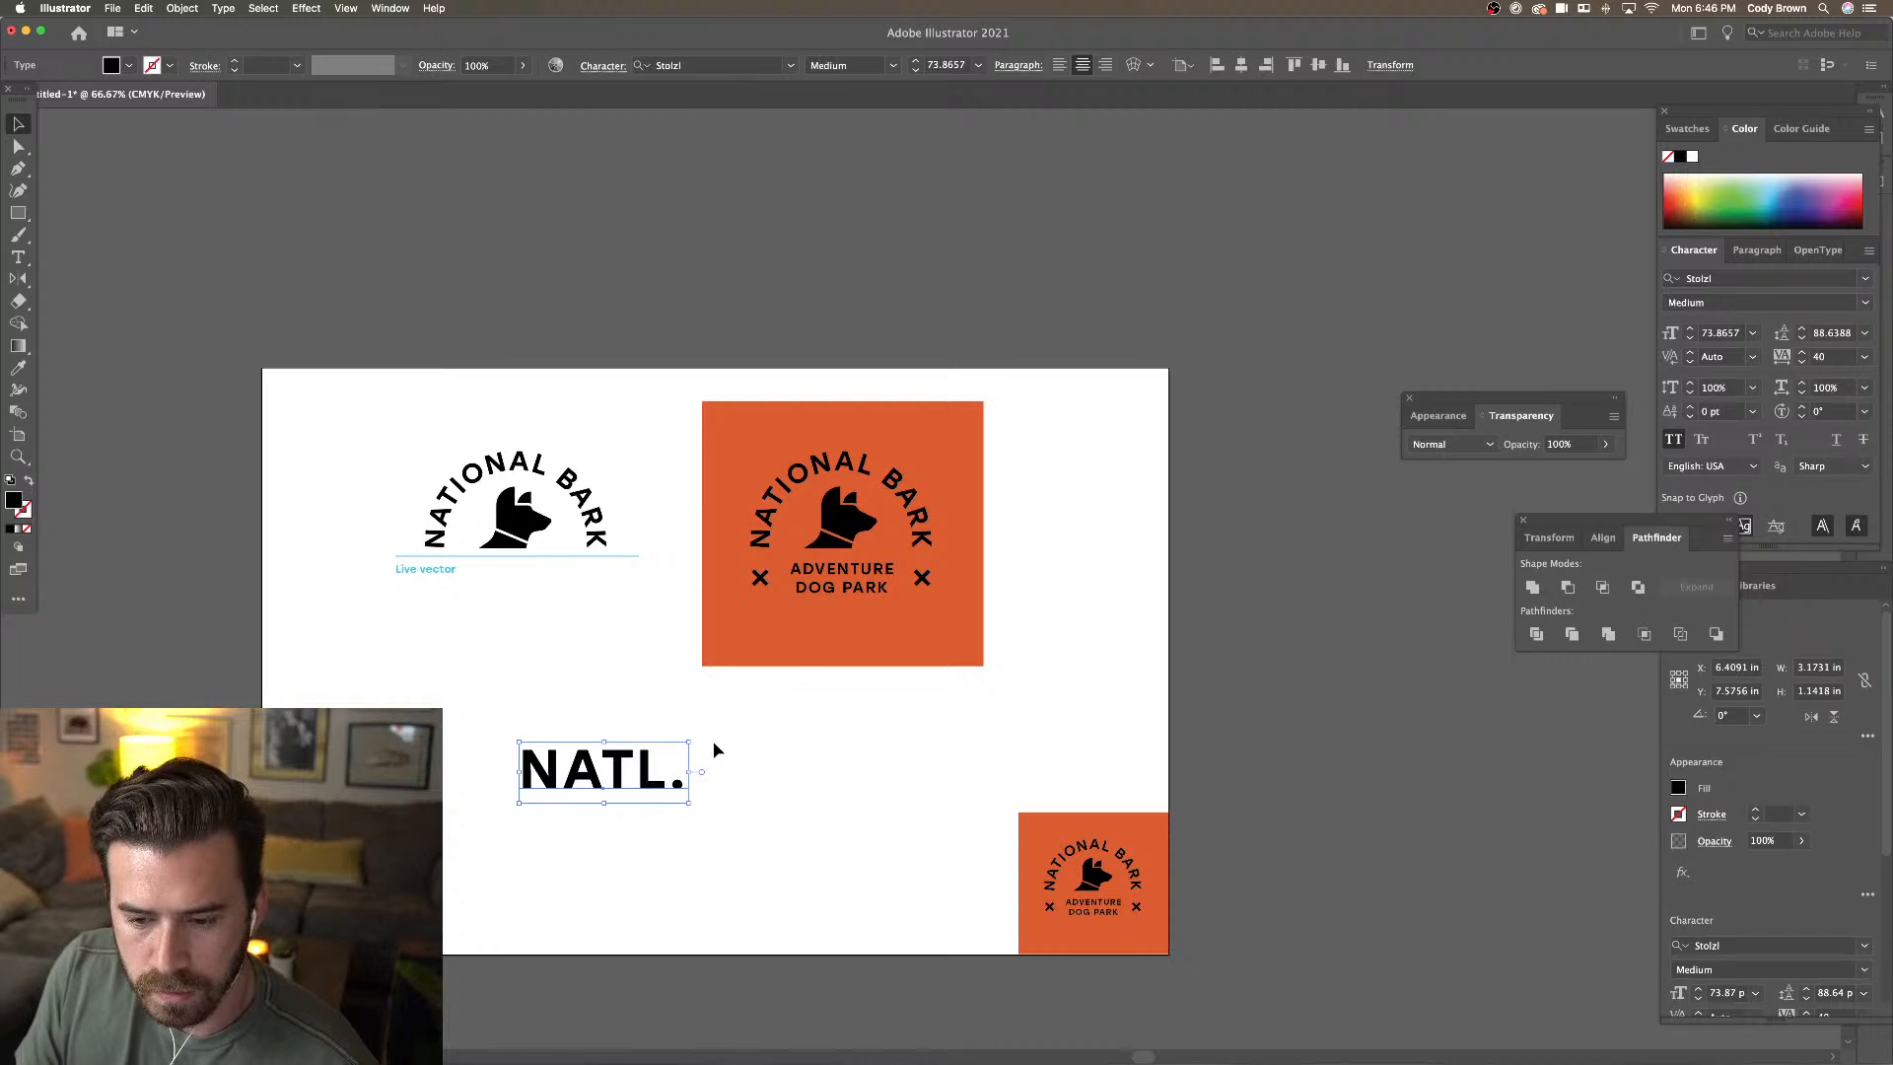
pyautogui.click(760, 710)
# Place a copy of the badge's dog head just left of NATL
pyautogui.click(848, 533)
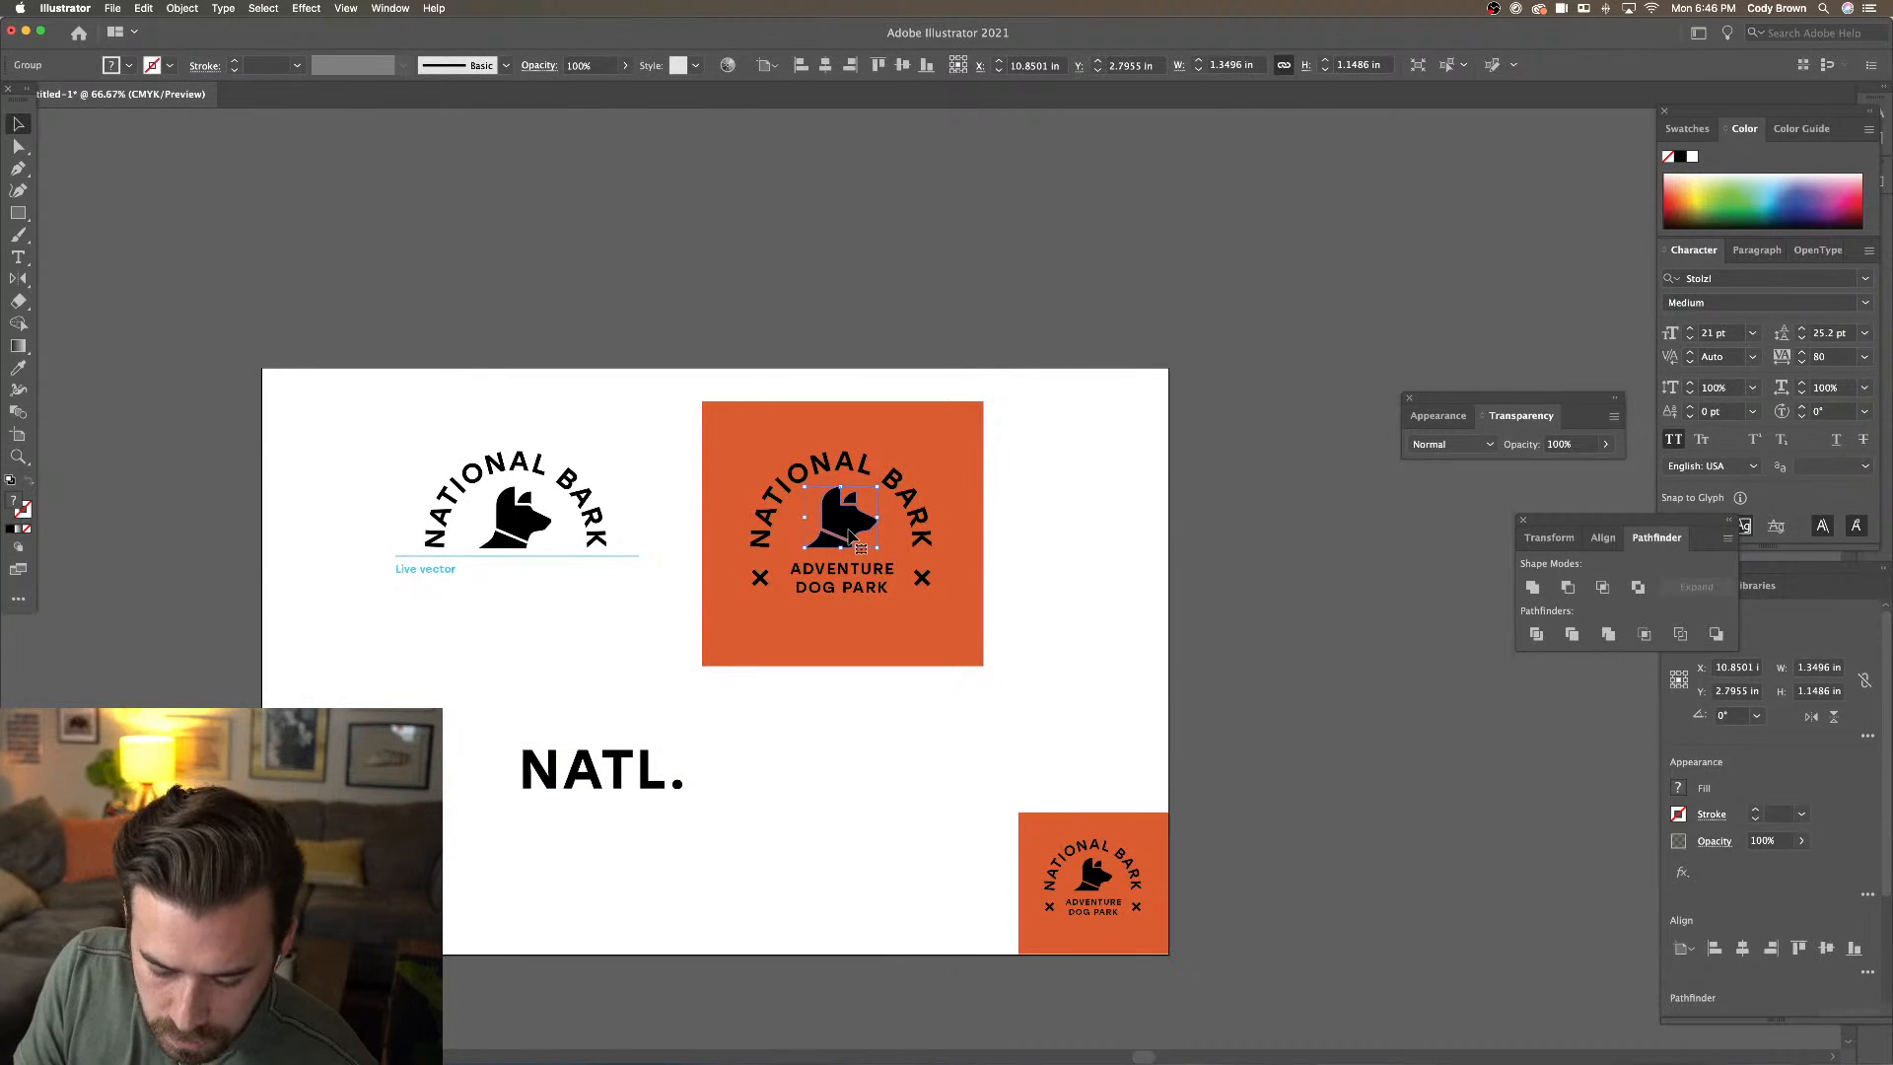
pyautogui.moveTo(848, 533); pyautogui.dragTo(501, 784)
pyautogui.press('super+equal')
pyautogui.press('super+equal')
pyautogui.hscroll(1, 871, 603)
pyautogui.moveTo(912, 539); pyautogui.dragTo(746, 540)
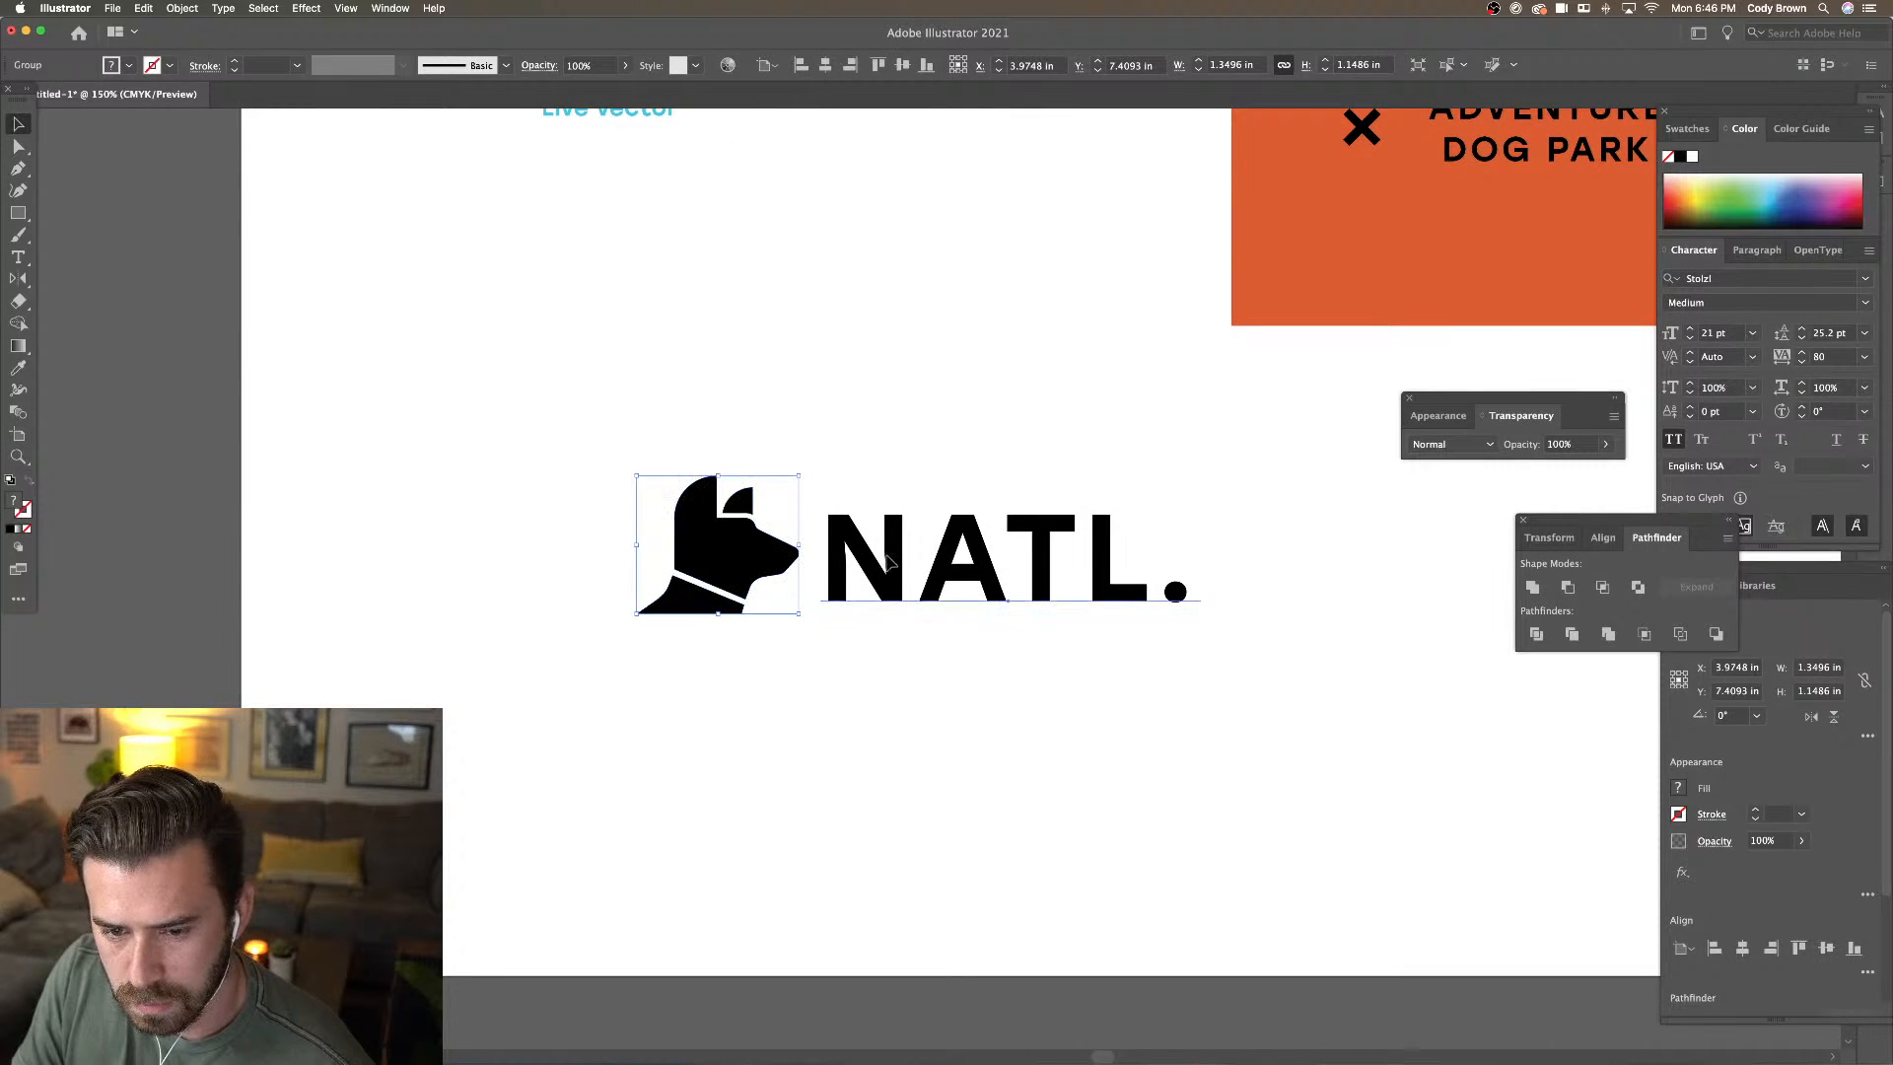
# Set NATL. to Stolzi Bold with tracking 20 and reposition the dog beside it
pyautogui.click(846, 538)
pyautogui.click(897, 71)
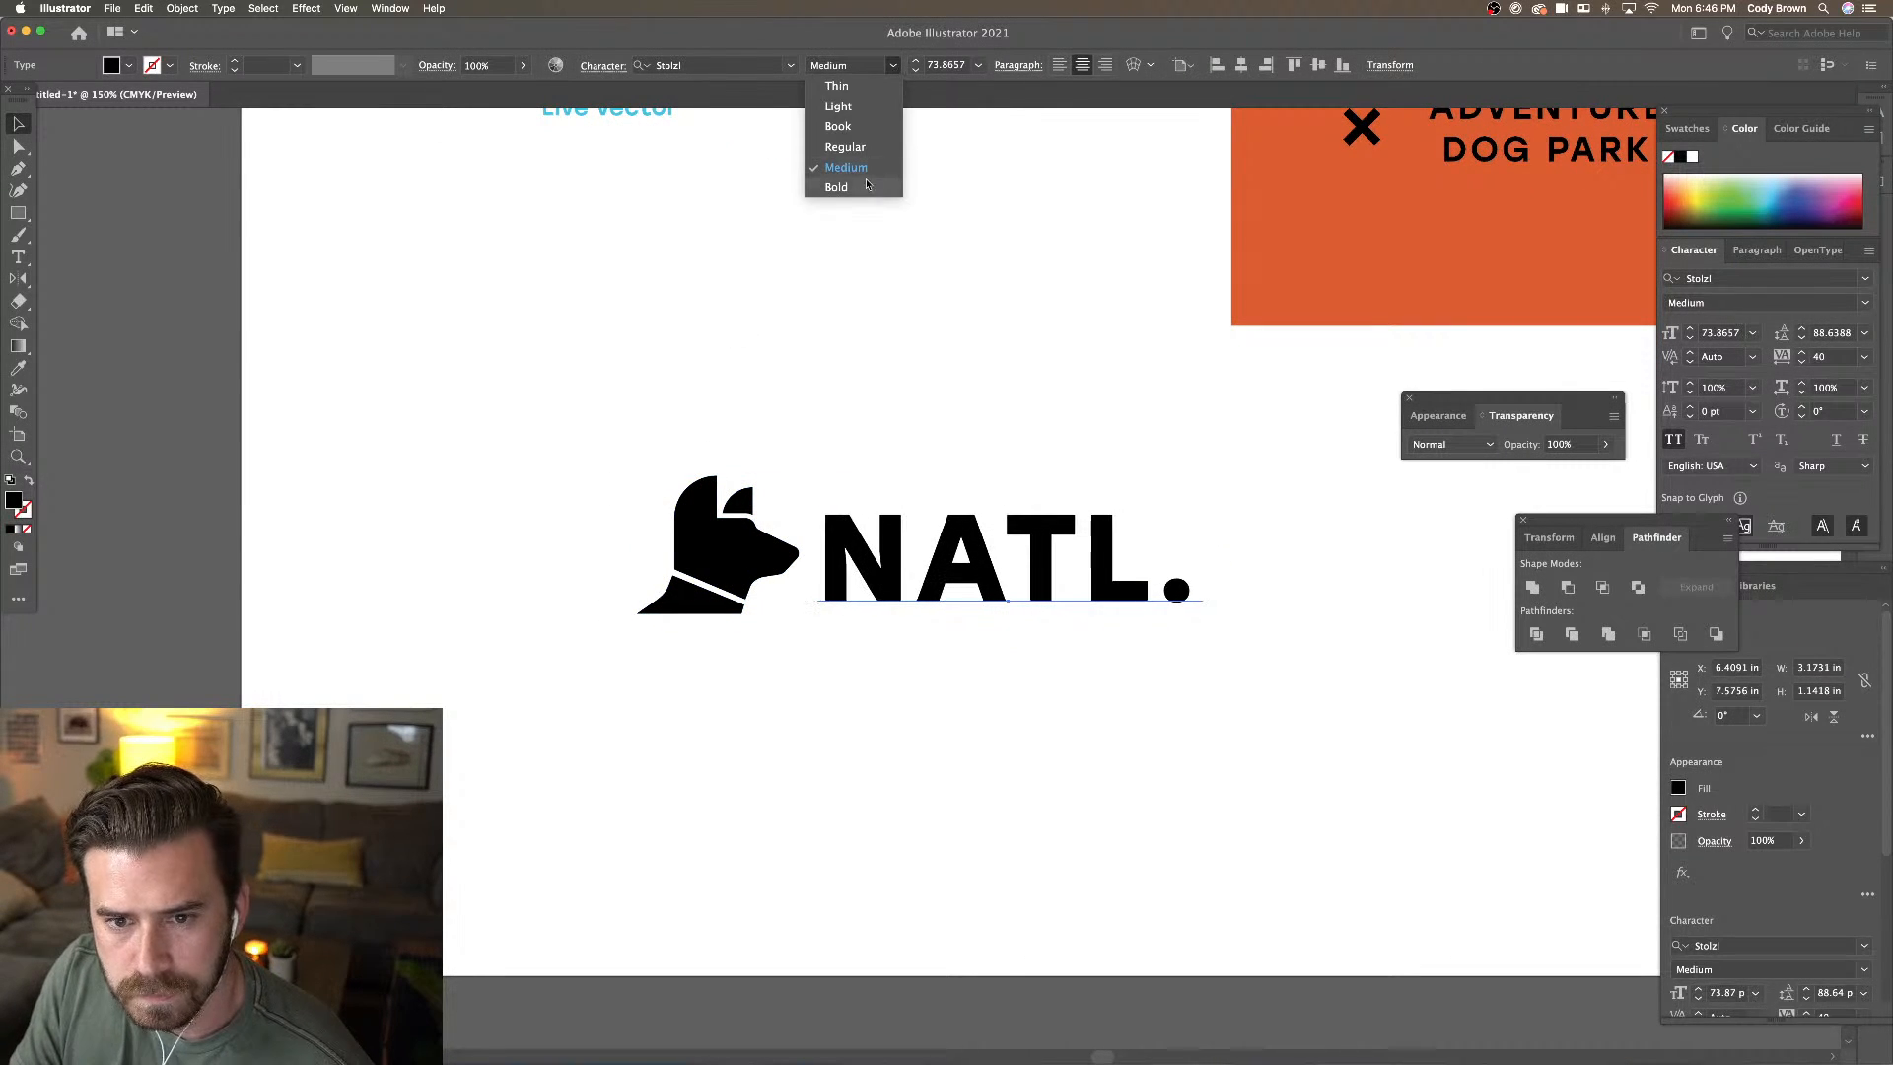
pyautogui.click(861, 187)
pyautogui.click(959, 235)
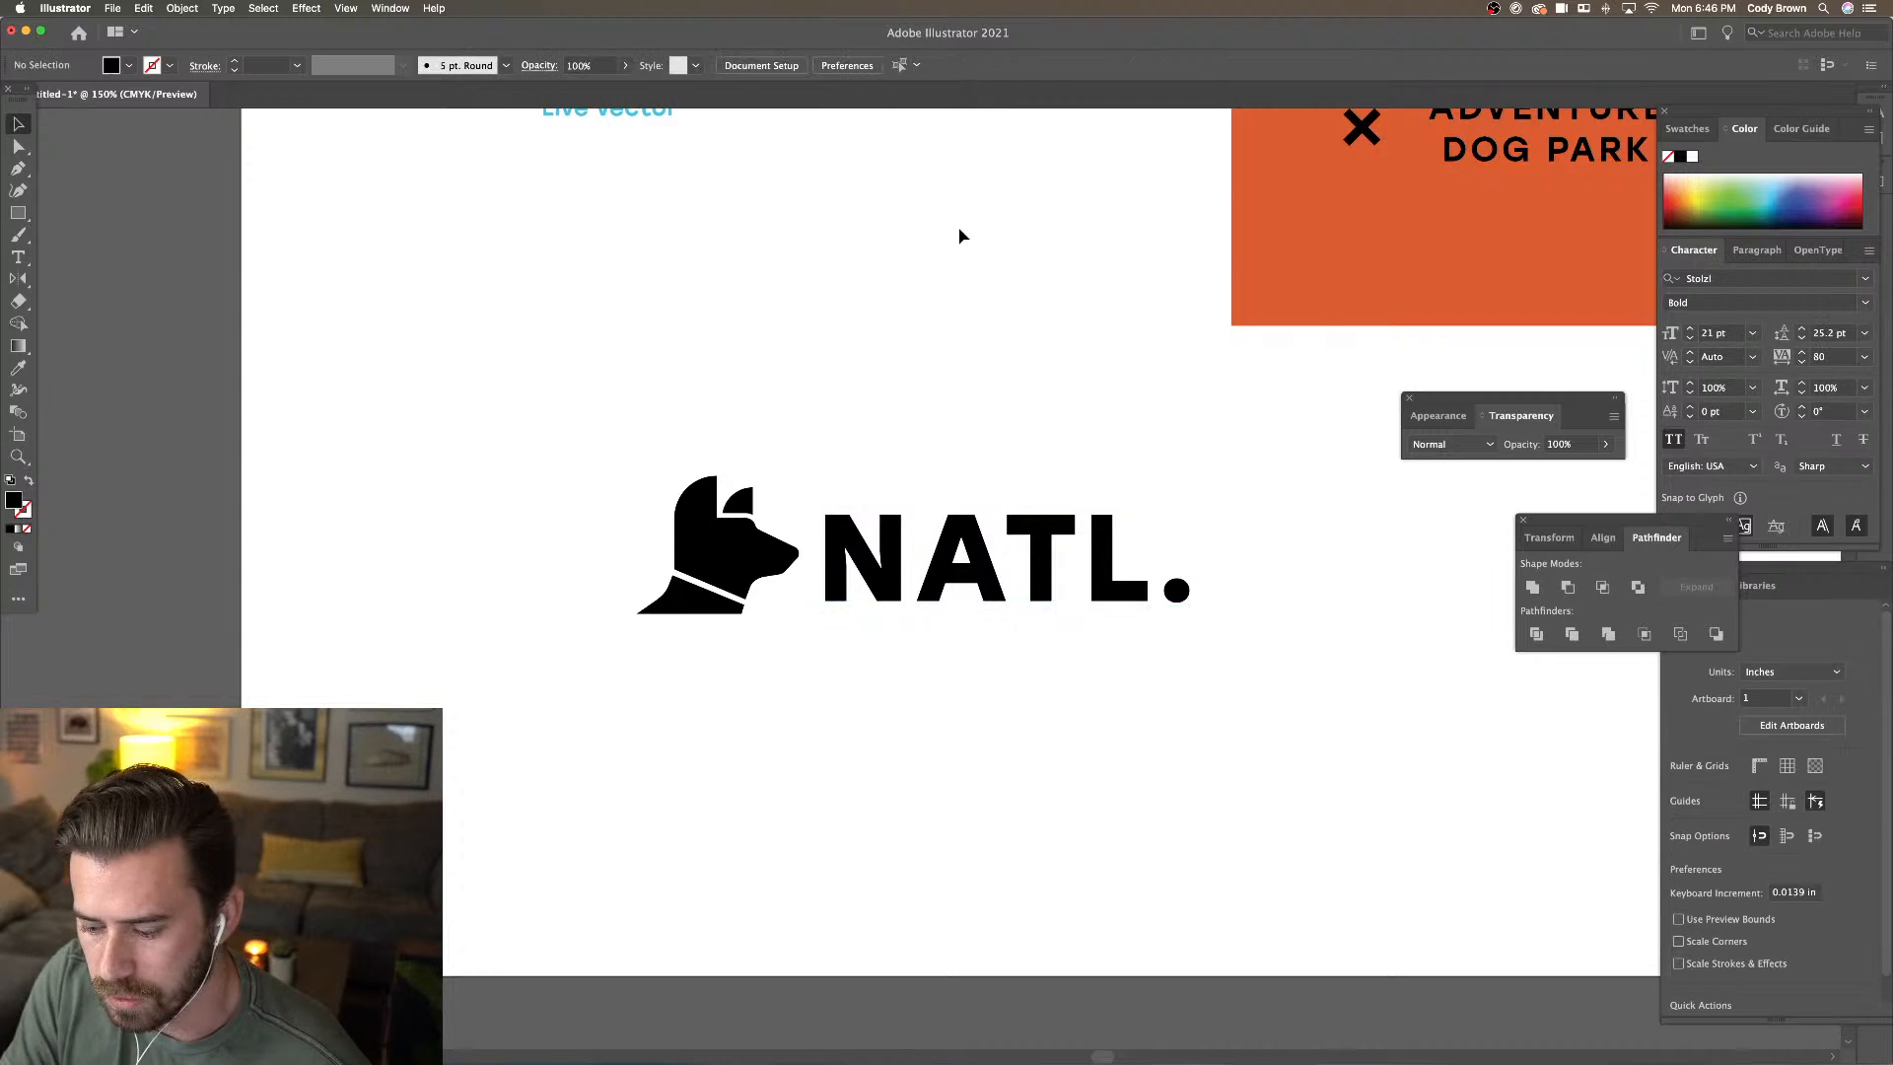
pyautogui.press('super+minus')
pyautogui.press('super+minus')
pyautogui.press('super+minus')
pyautogui.moveTo(1160, 548); pyautogui.dragTo(1070, 538)
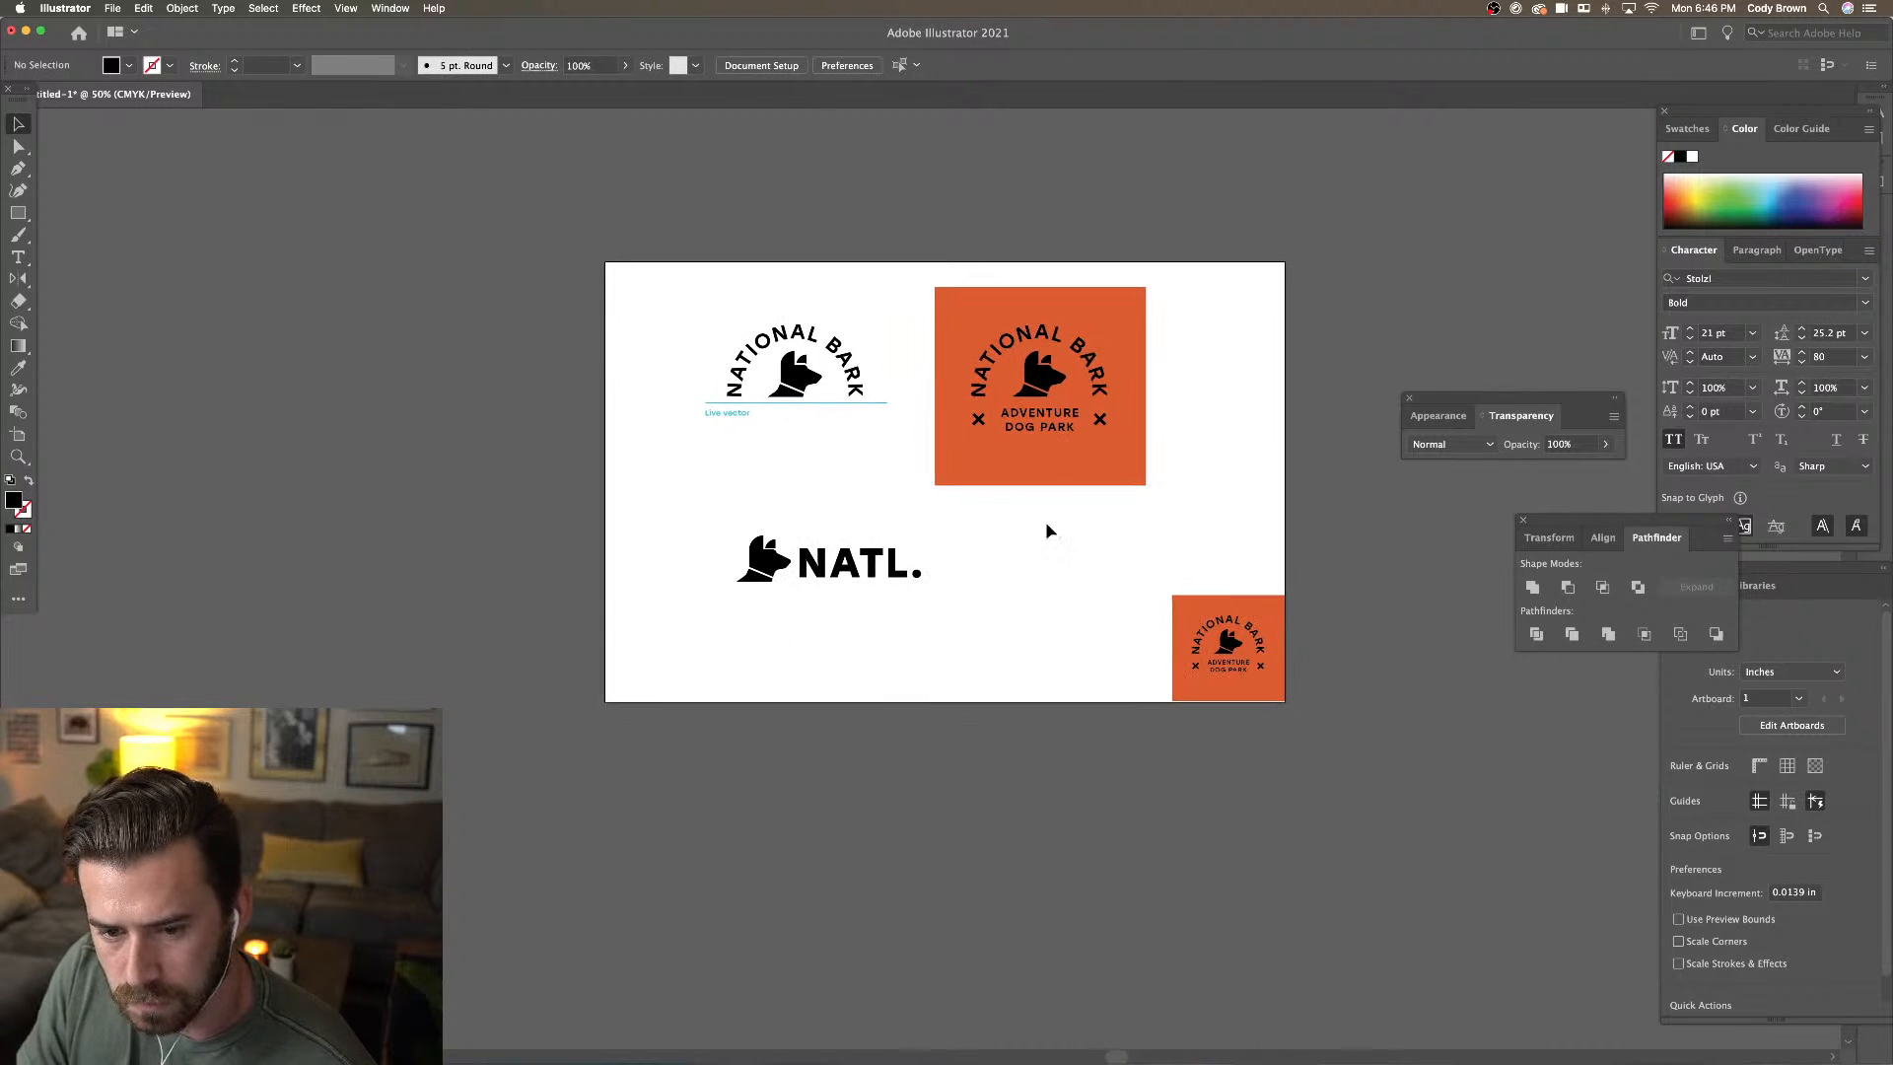
pyautogui.click(893, 573)
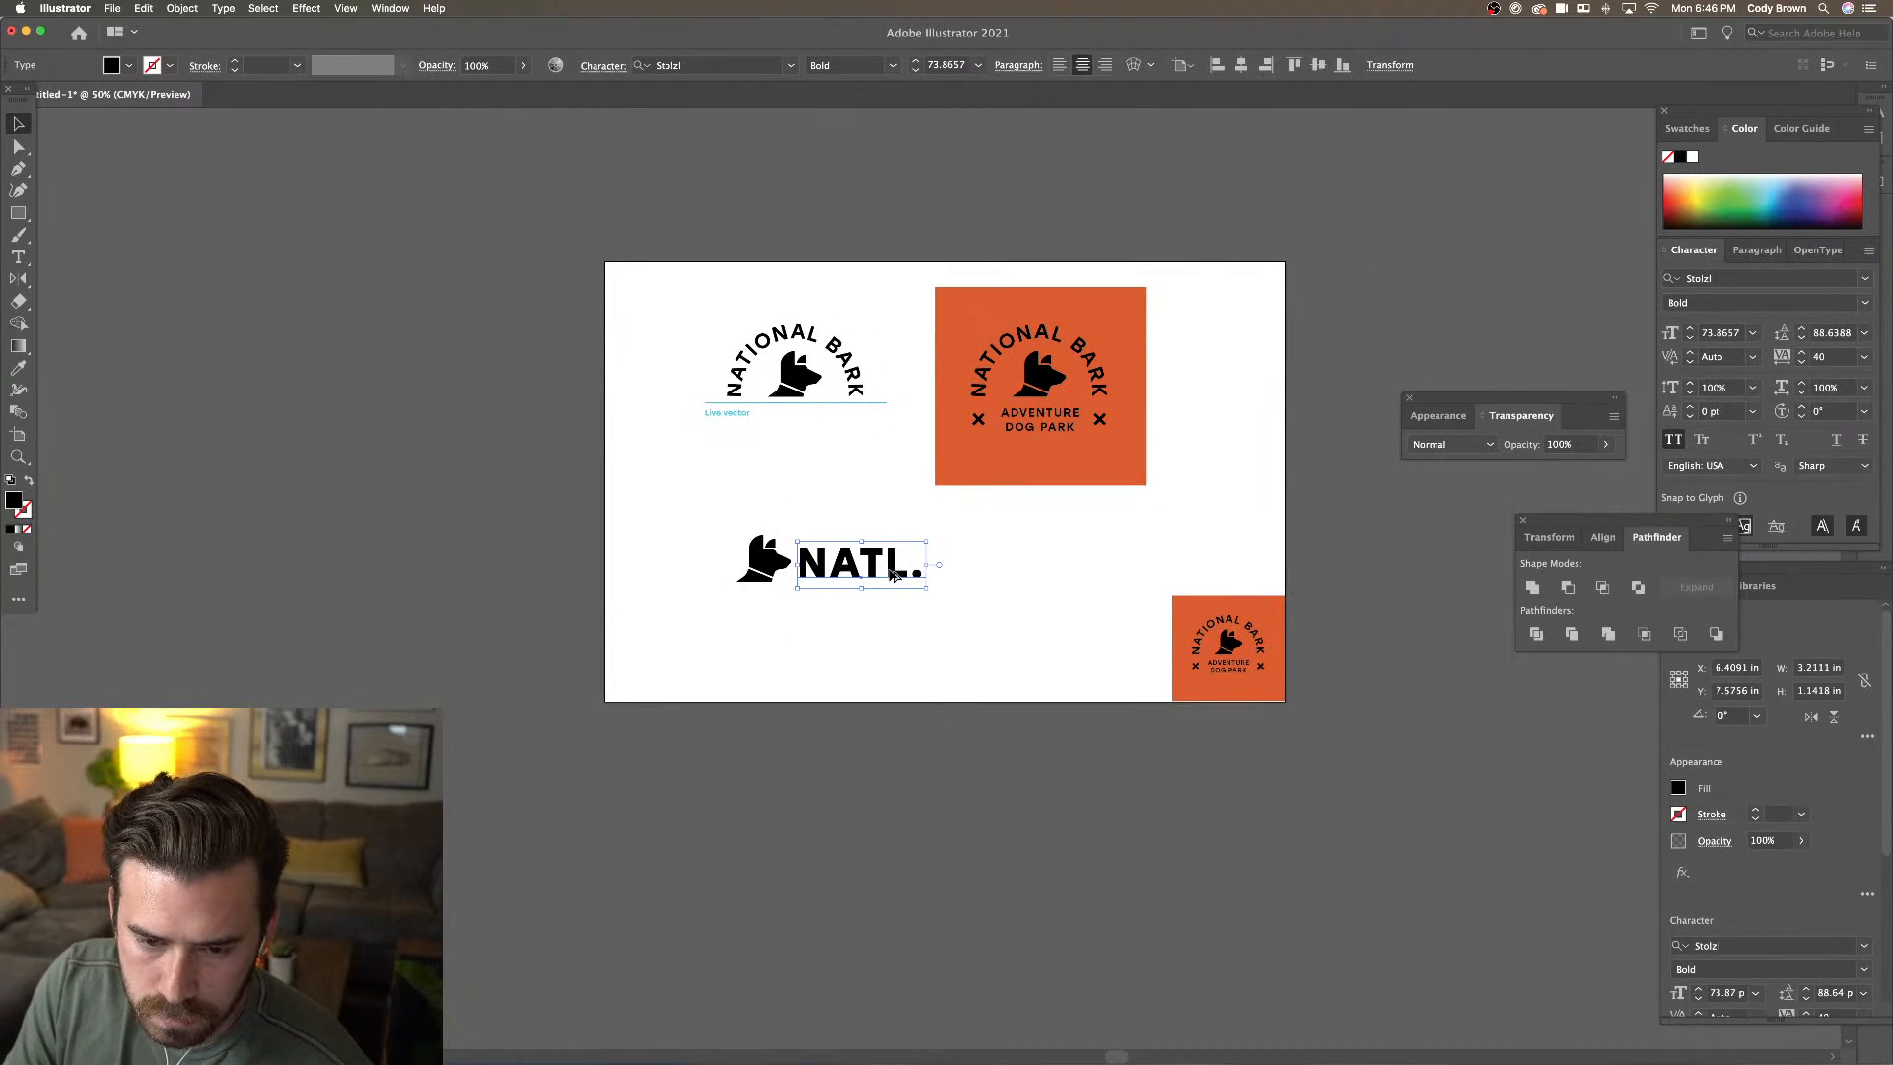
pyautogui.hotkey('alt', 'Right')
pyautogui.hotkey('alt', 'Left')
pyautogui.hotkey('alt', 'Left')
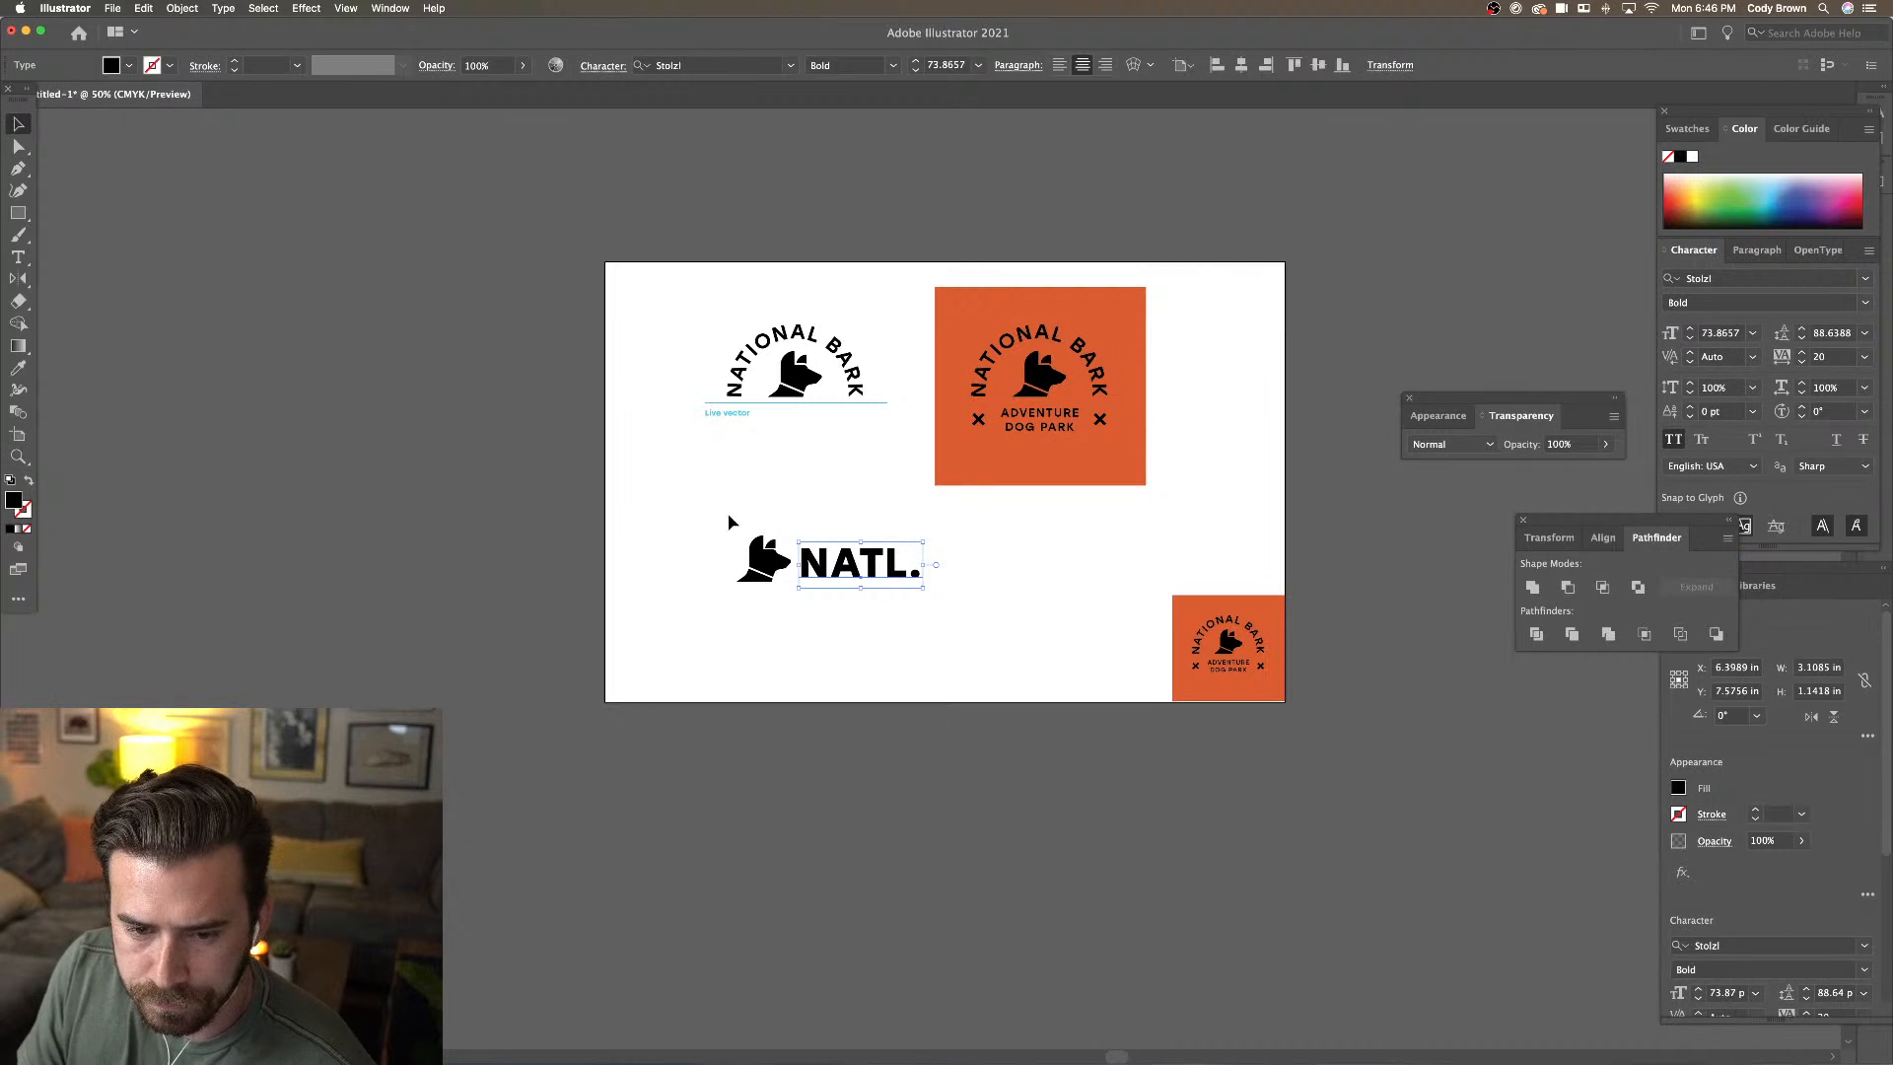
pyautogui.moveTo(735, 522); pyautogui.dragTo(796, 585)
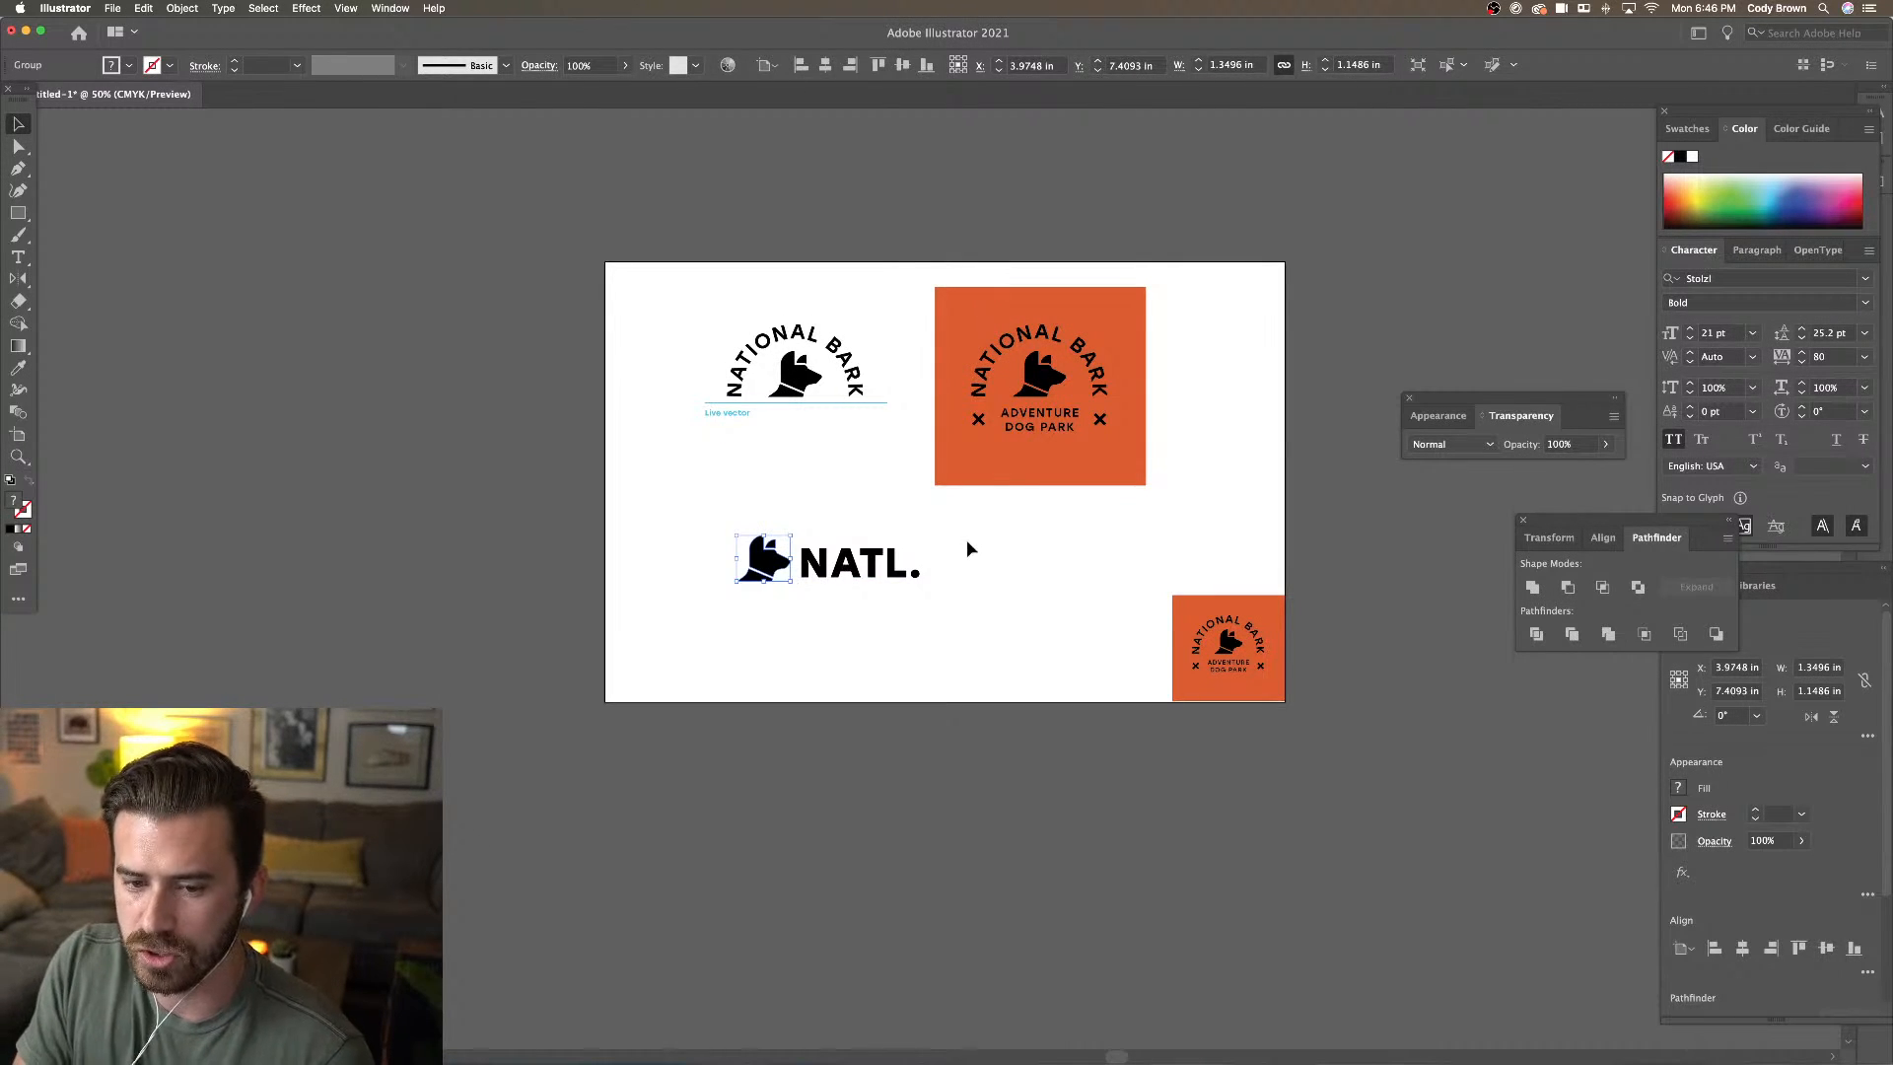
# Add BARK as a second line under NATL., left-aligned with tighter leading
pyautogui.click(971, 537)
pyautogui.click(899, 572)
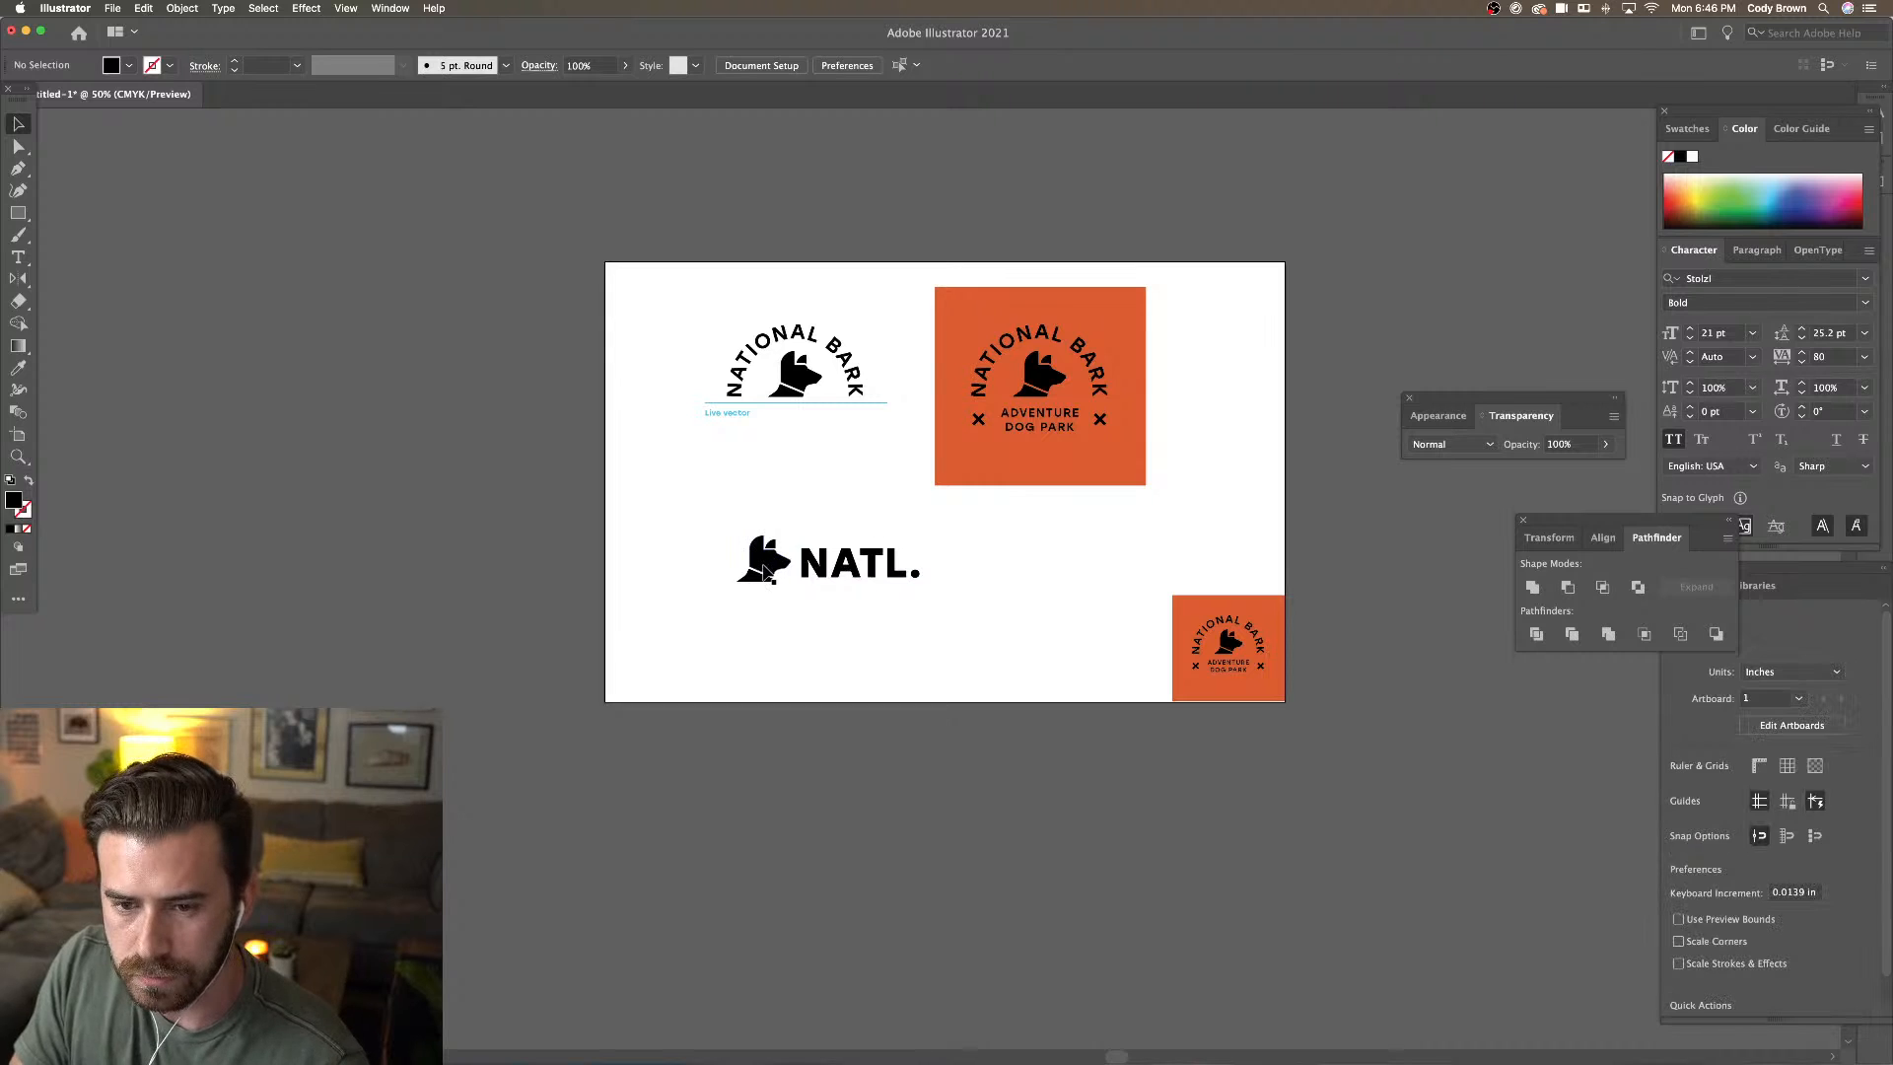
pyautogui.click(896, 568)
pyautogui.doubleClick(899, 572)
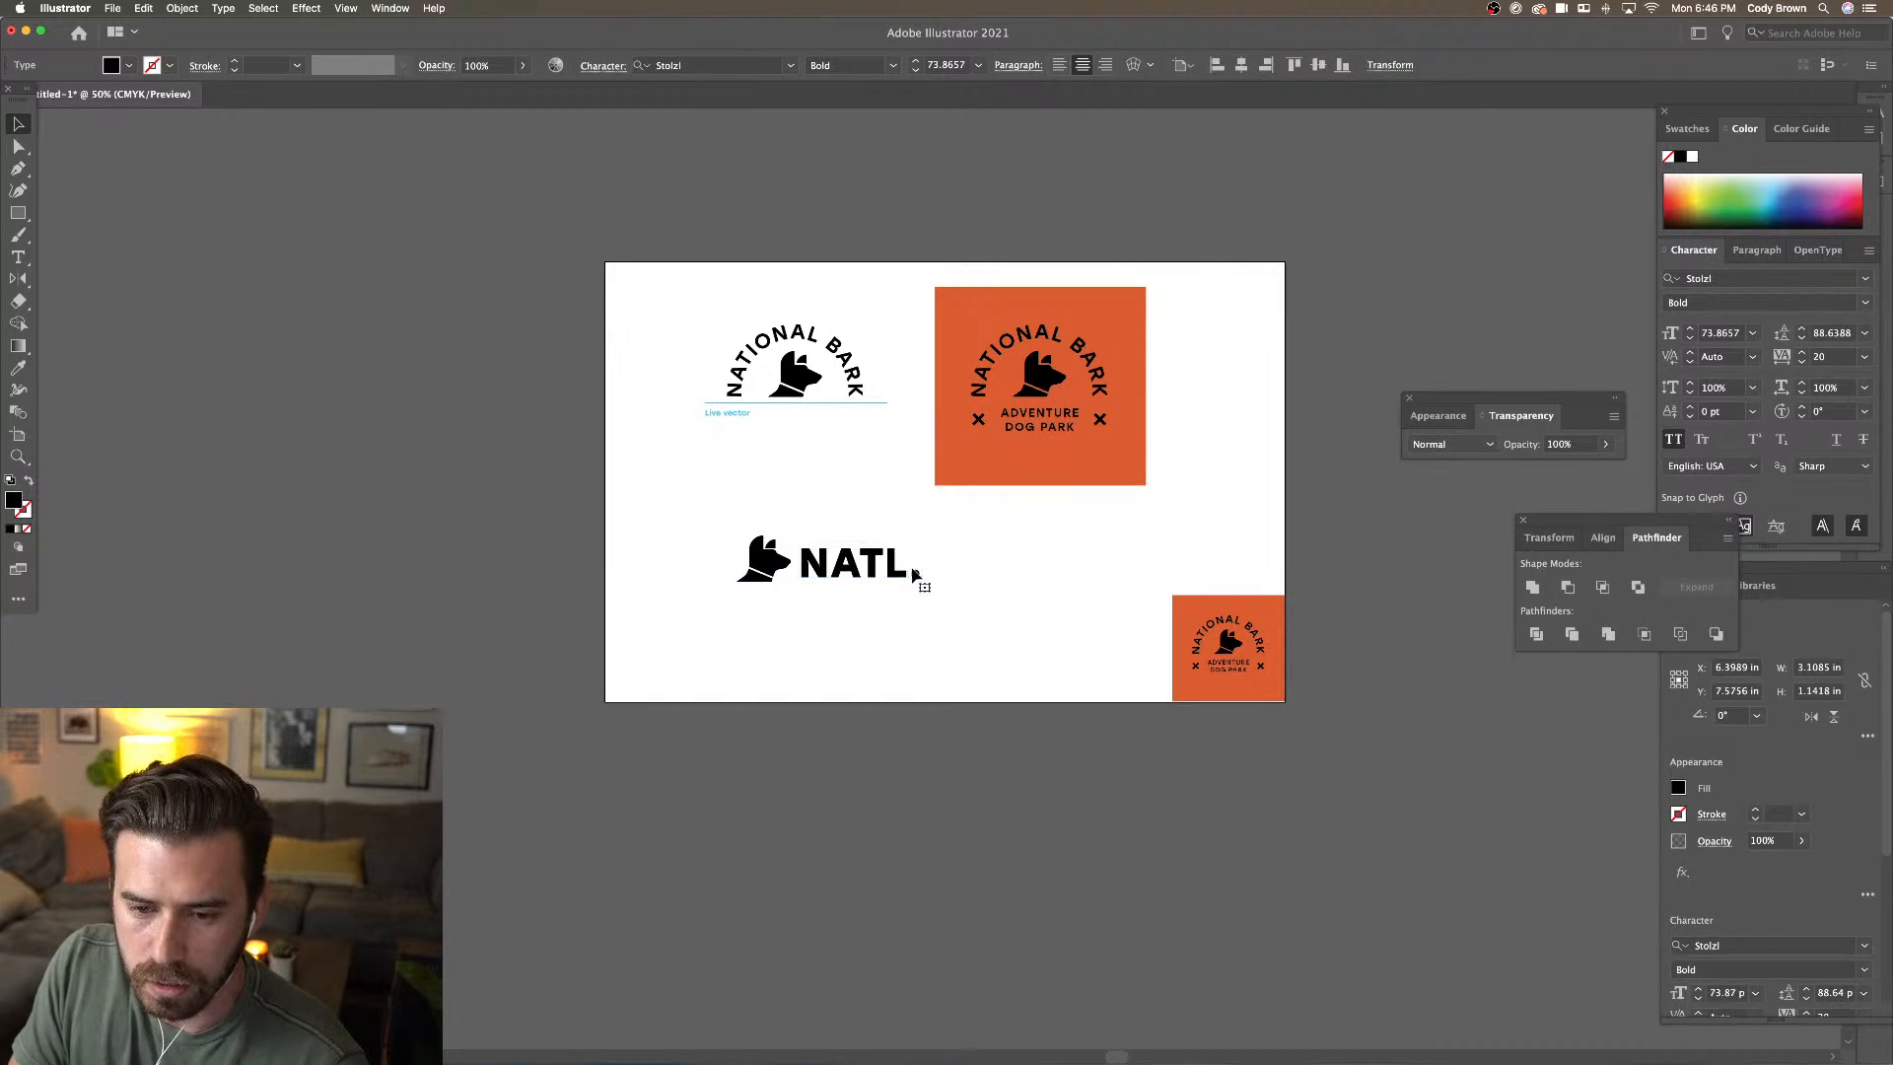
pyautogui.press('Return')
pyautogui.write('B')
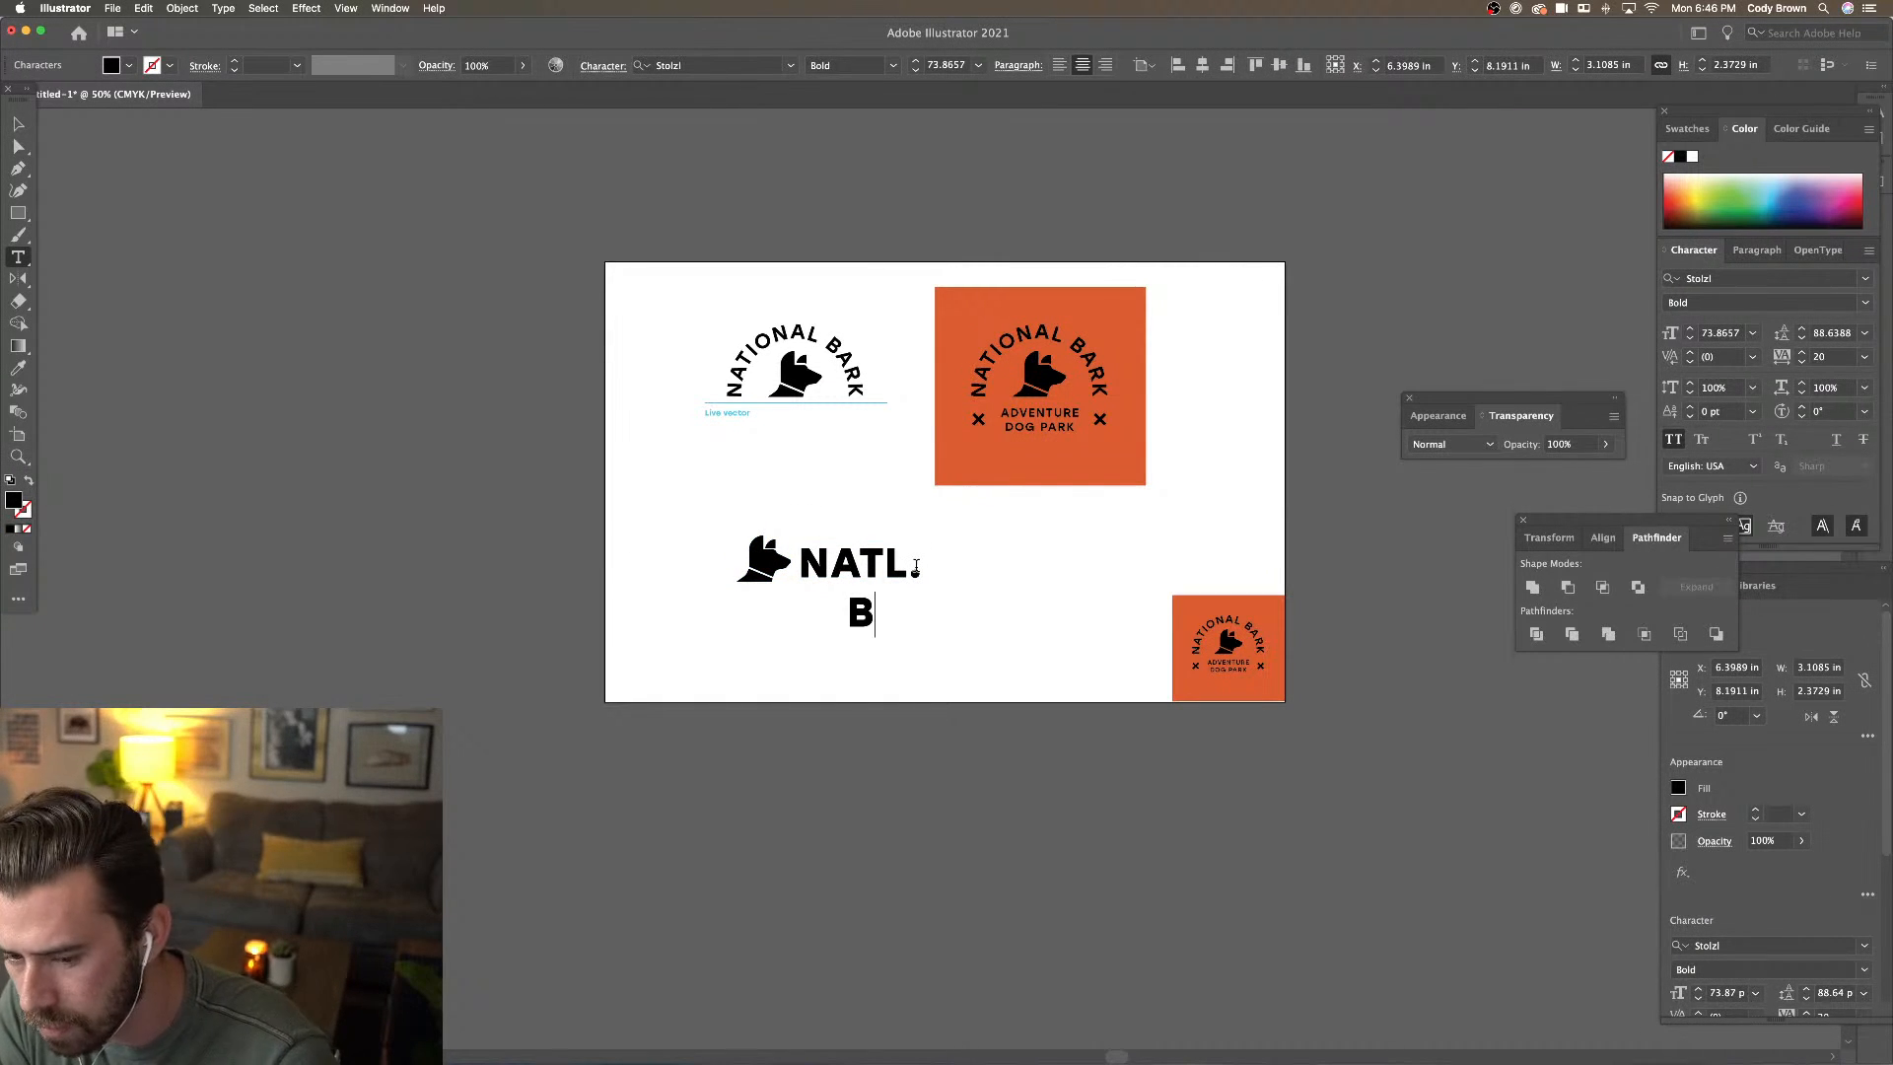
pyautogui.write('ARK')
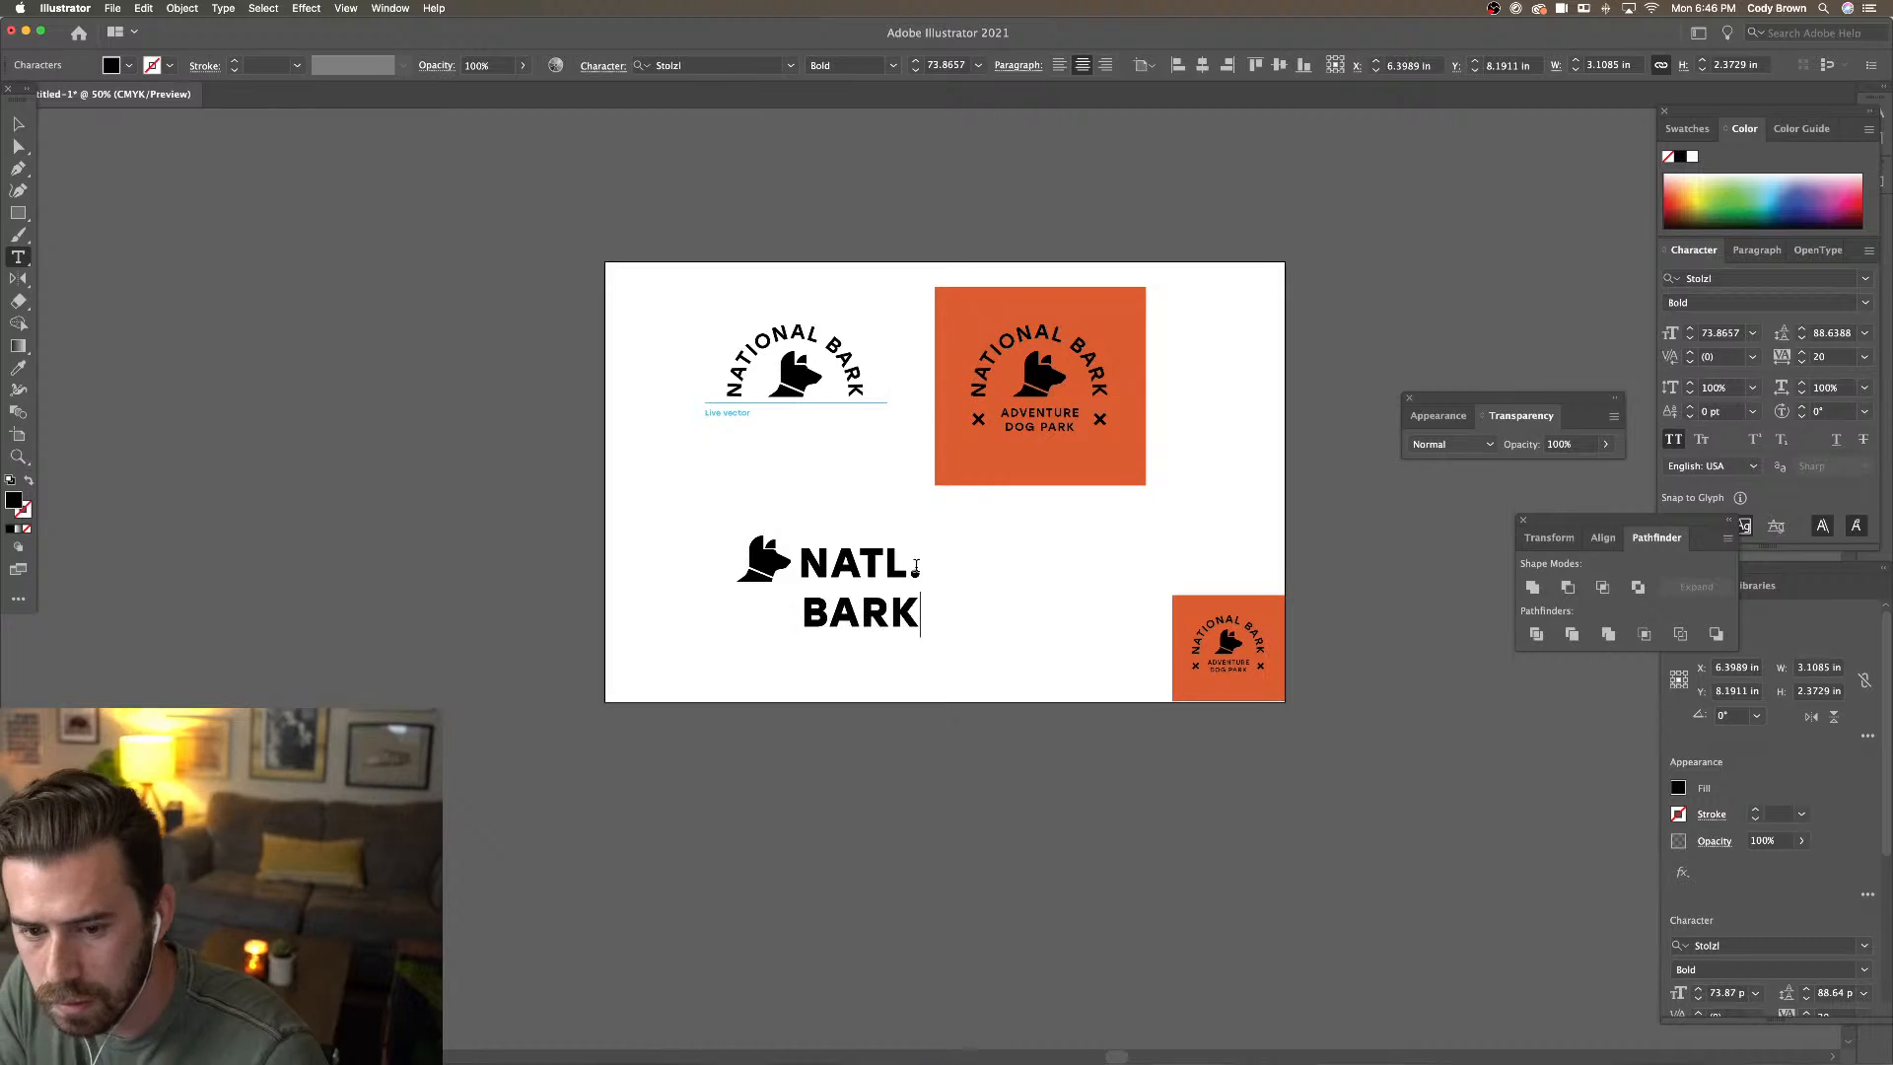
pyautogui.moveTo(939, 619); pyautogui.dragTo(747, 525)
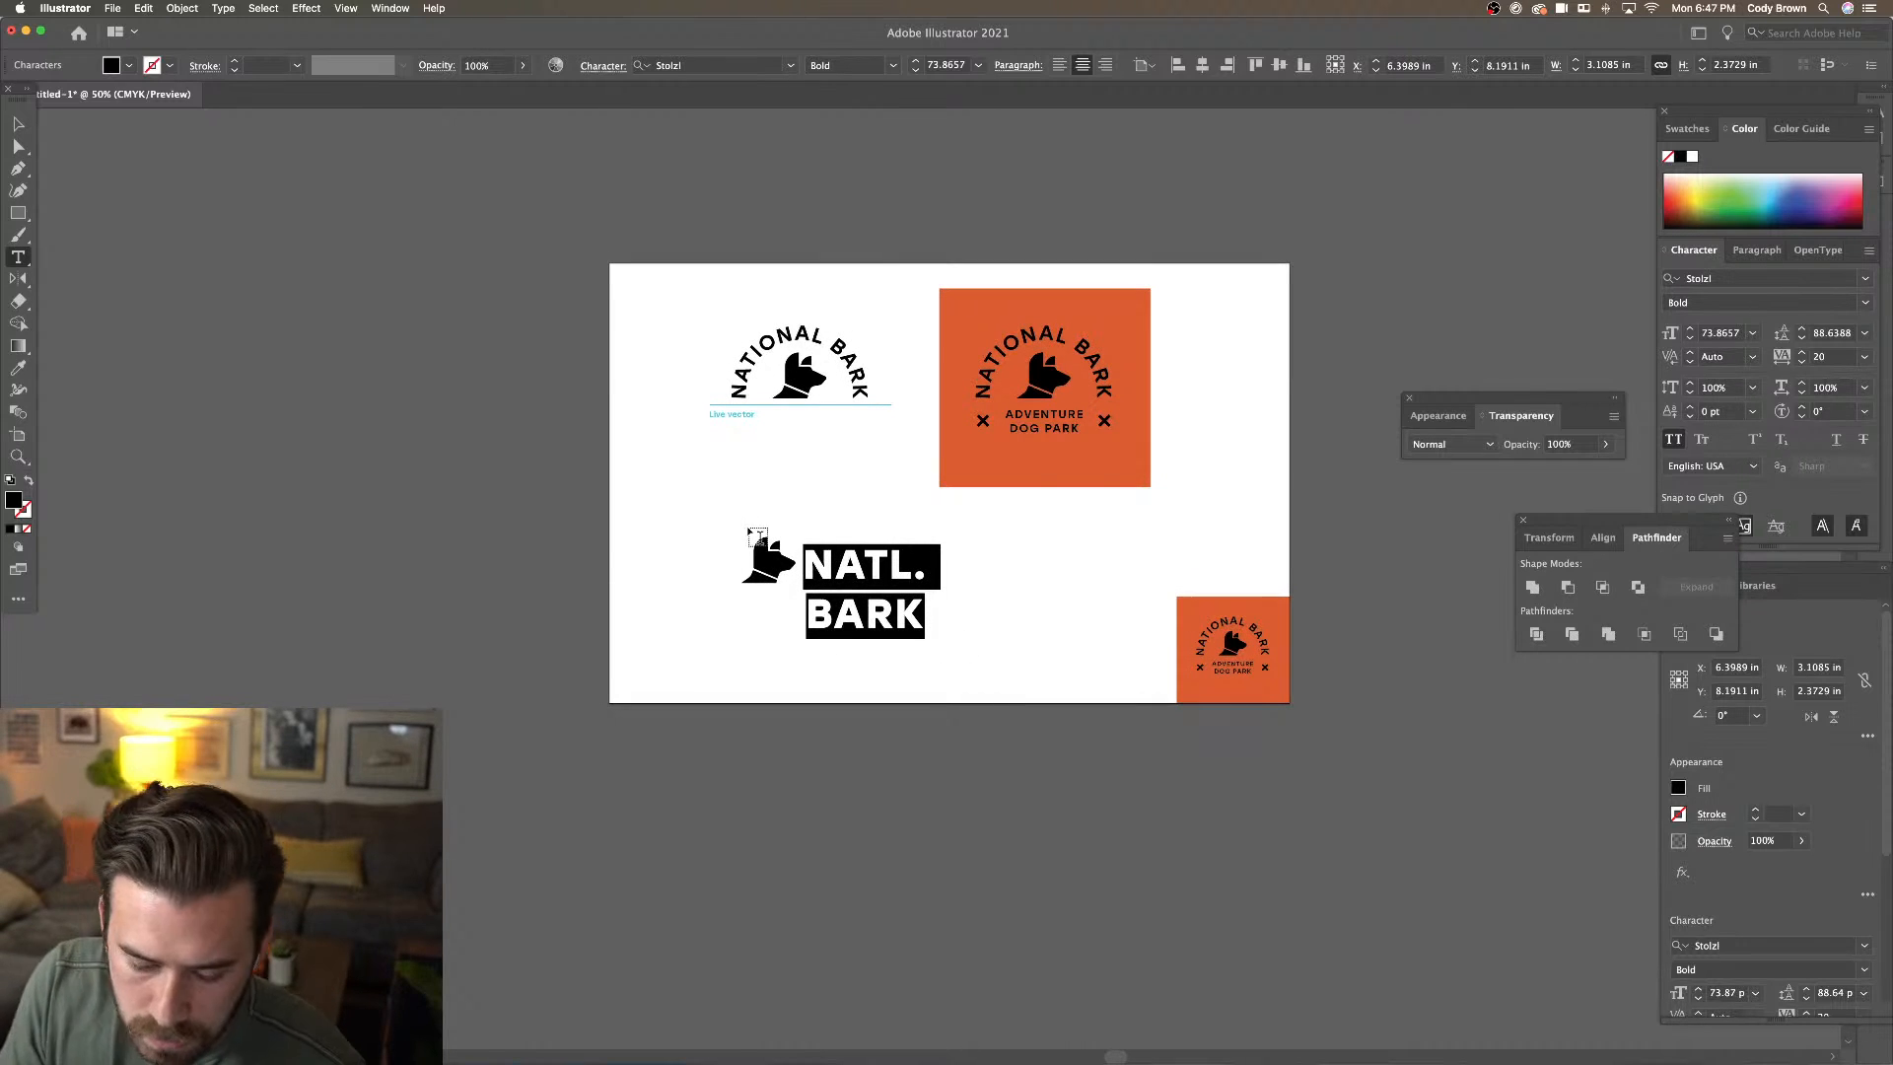
pyautogui.click(1061, 68)
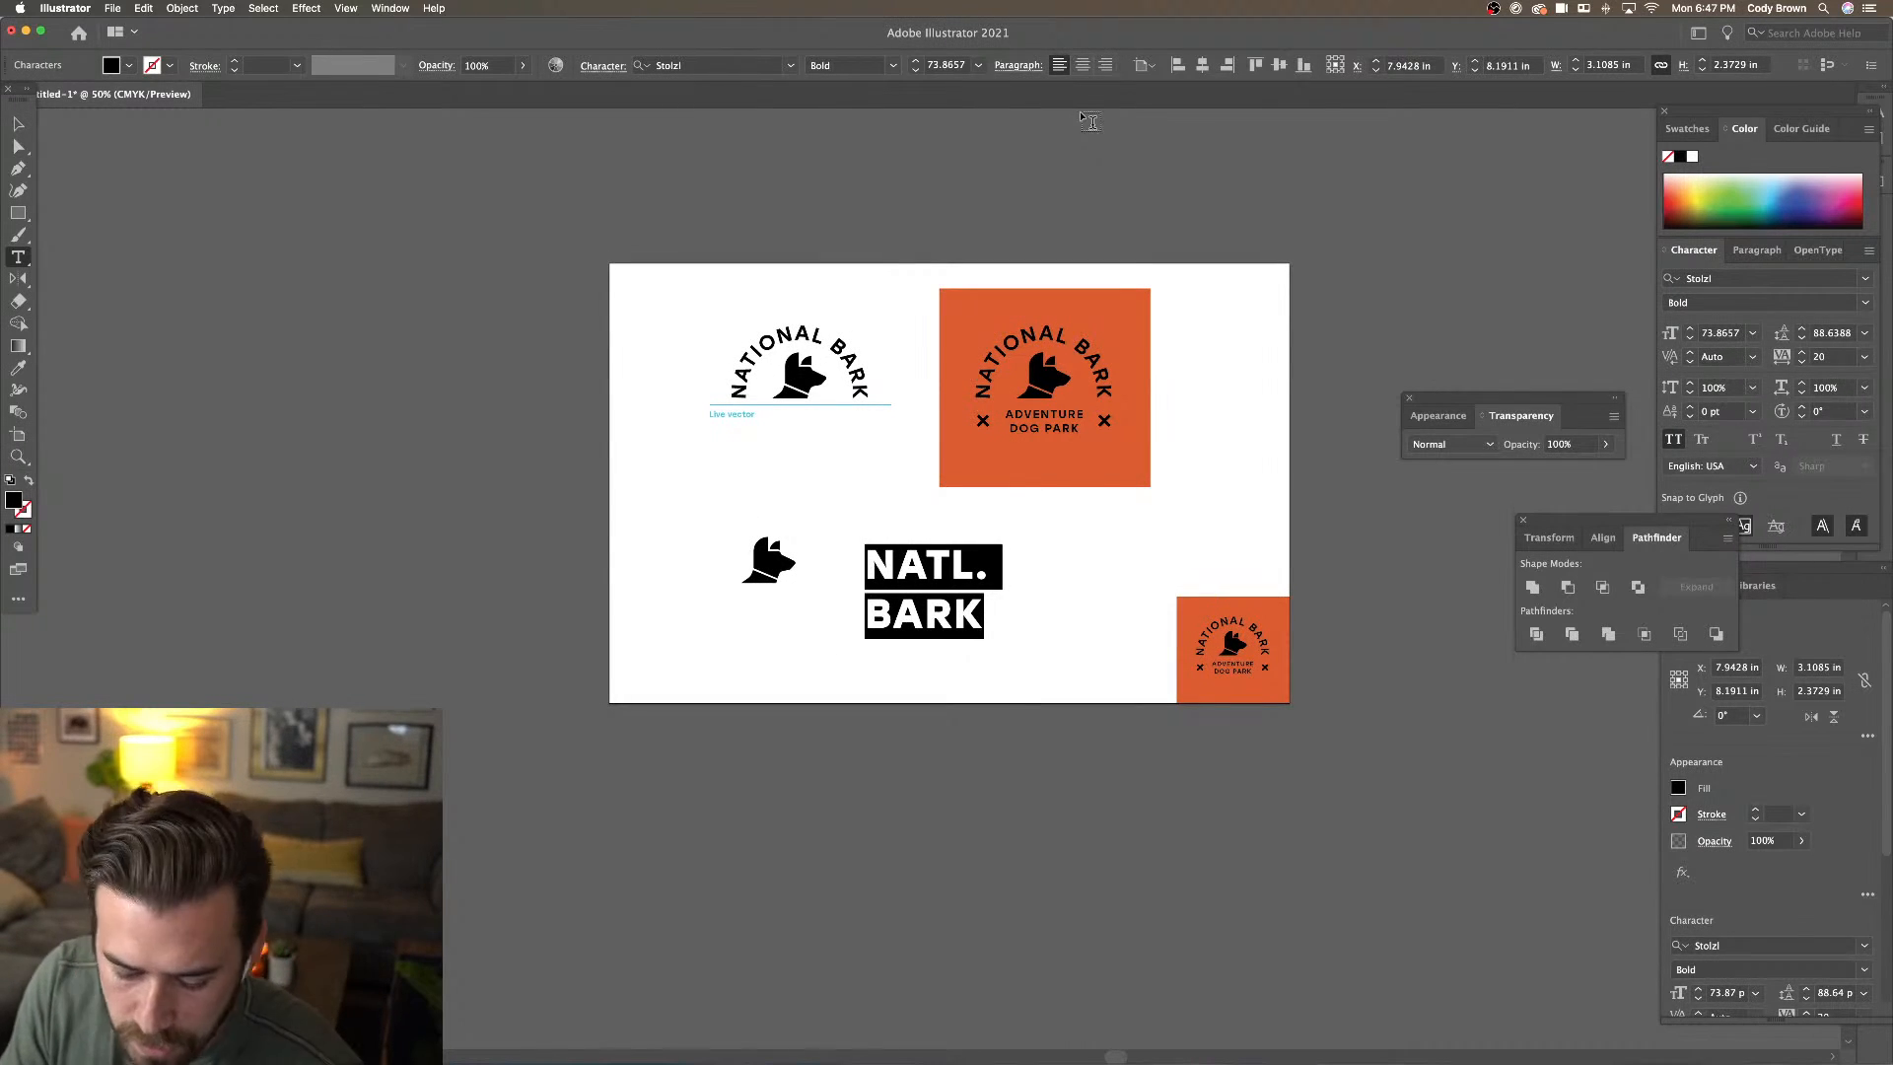
pyautogui.hotkey('alt', 'Up')
pyautogui.hotkey('alt', 'Up')
pyautogui.hotkey('alt', 'Up')
pyautogui.hotkey('alt', 'Up')
pyautogui.hotkey('alt', 'Up')
pyautogui.hotkey('alt', 'Up')
pyautogui.hotkey('alt', 'Up')
pyautogui.hotkey('alt', 'Up')
pyautogui.hotkey('alt', 'Up')
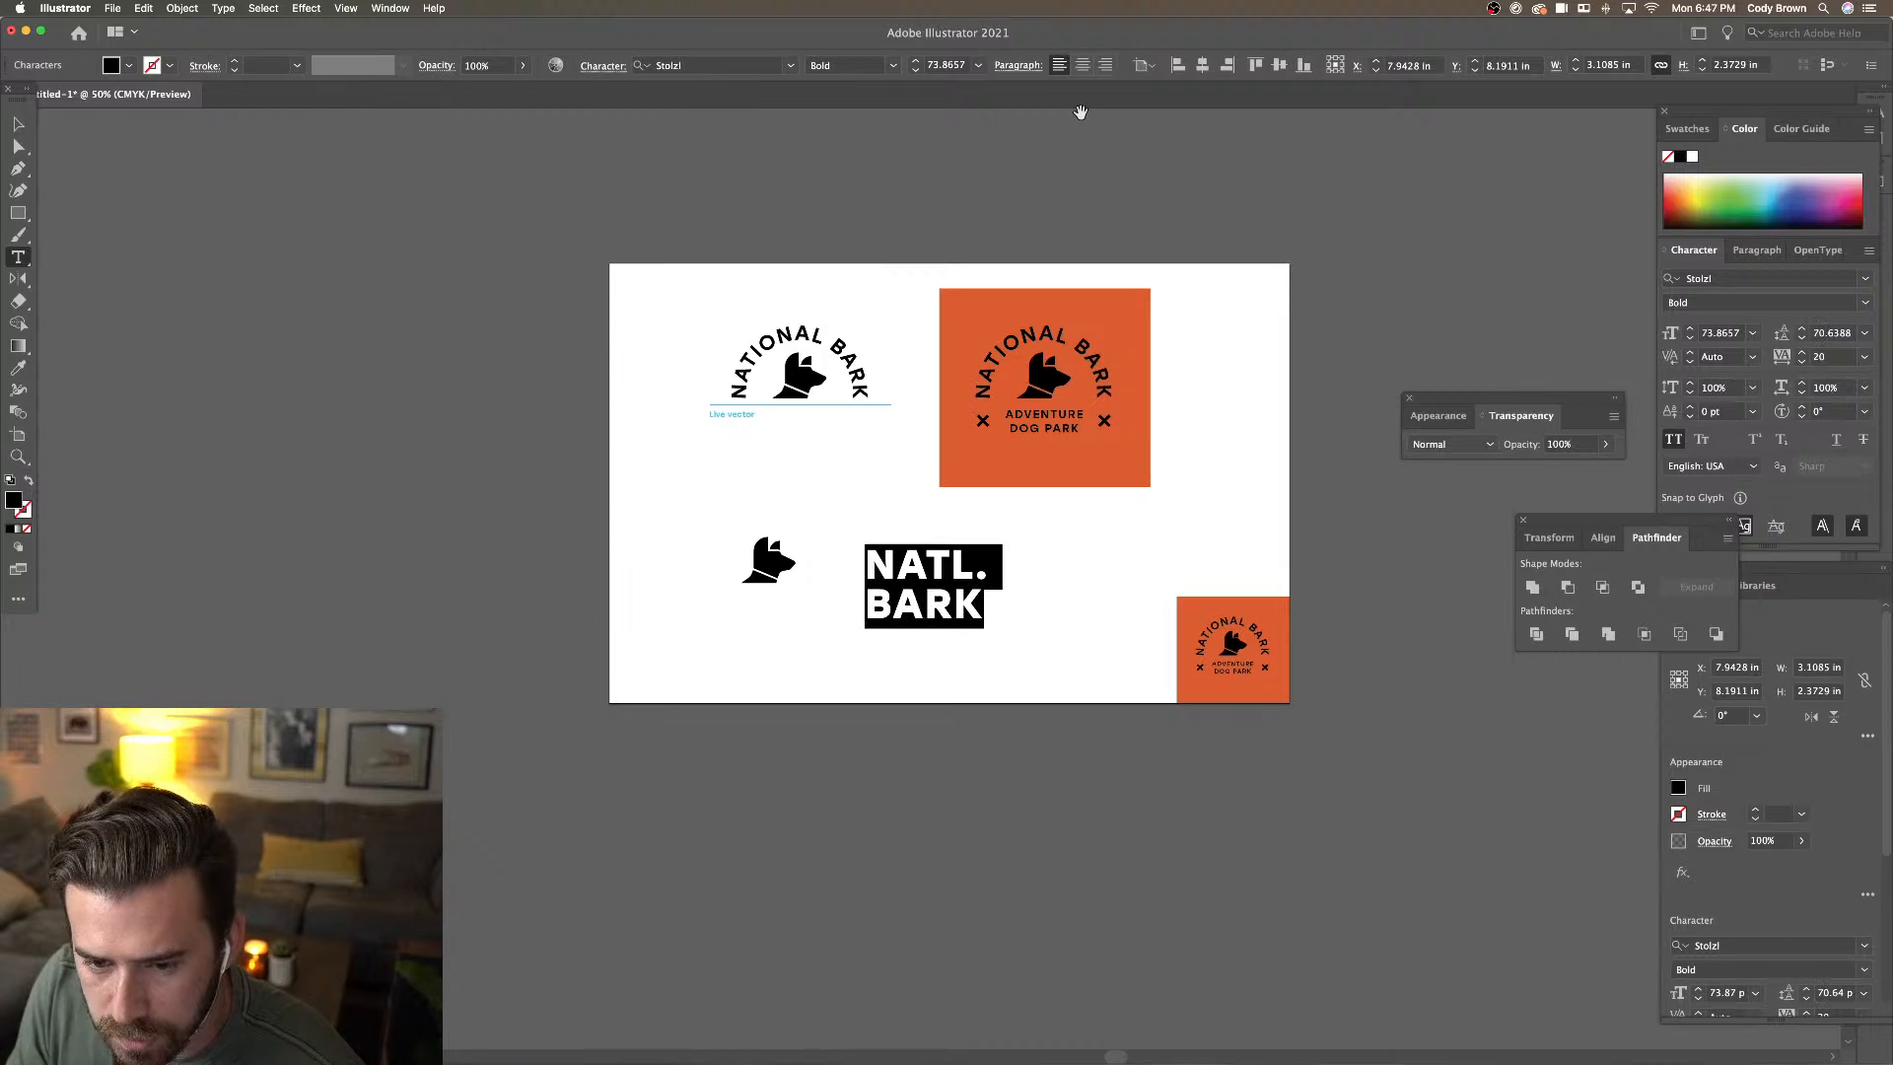
# Move the dog head next to the NATL. BARK text
pyautogui.click(17, 126)
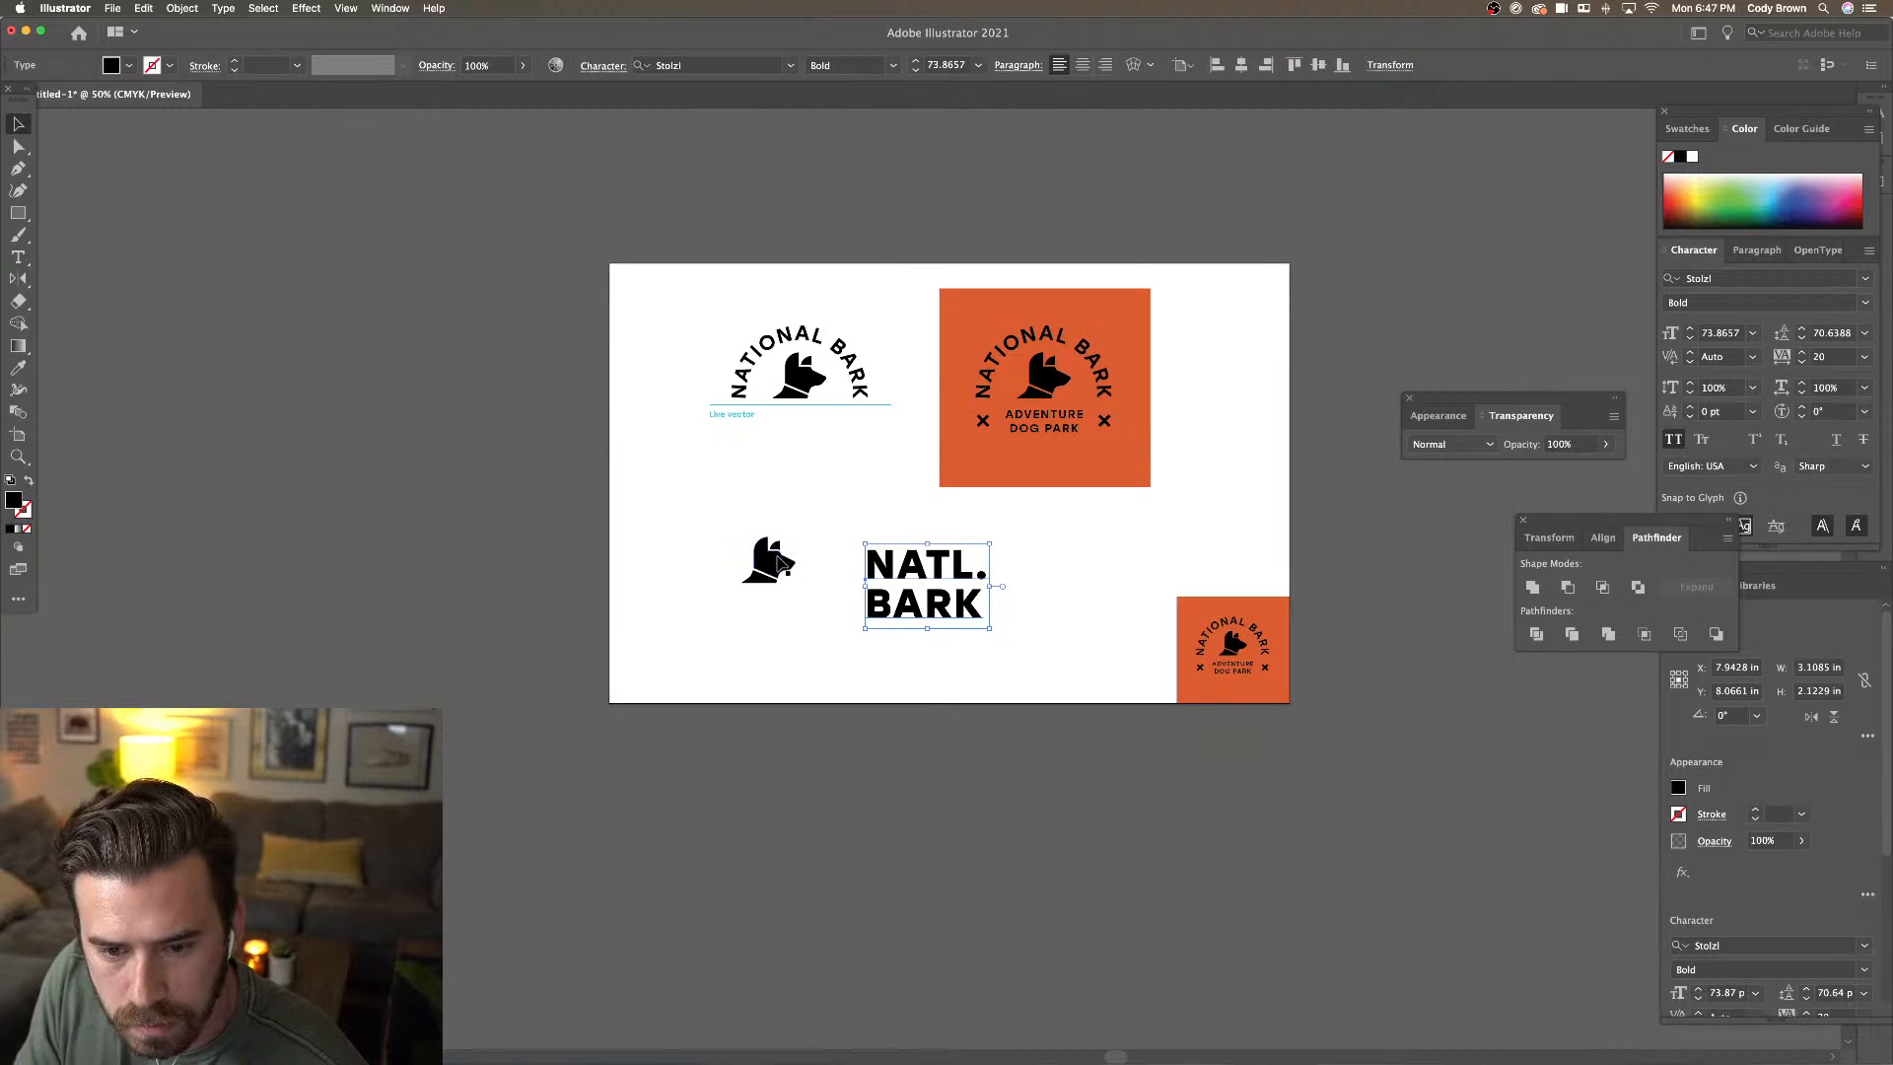
pyautogui.moveTo(779, 568); pyautogui.dragTo(829, 588)
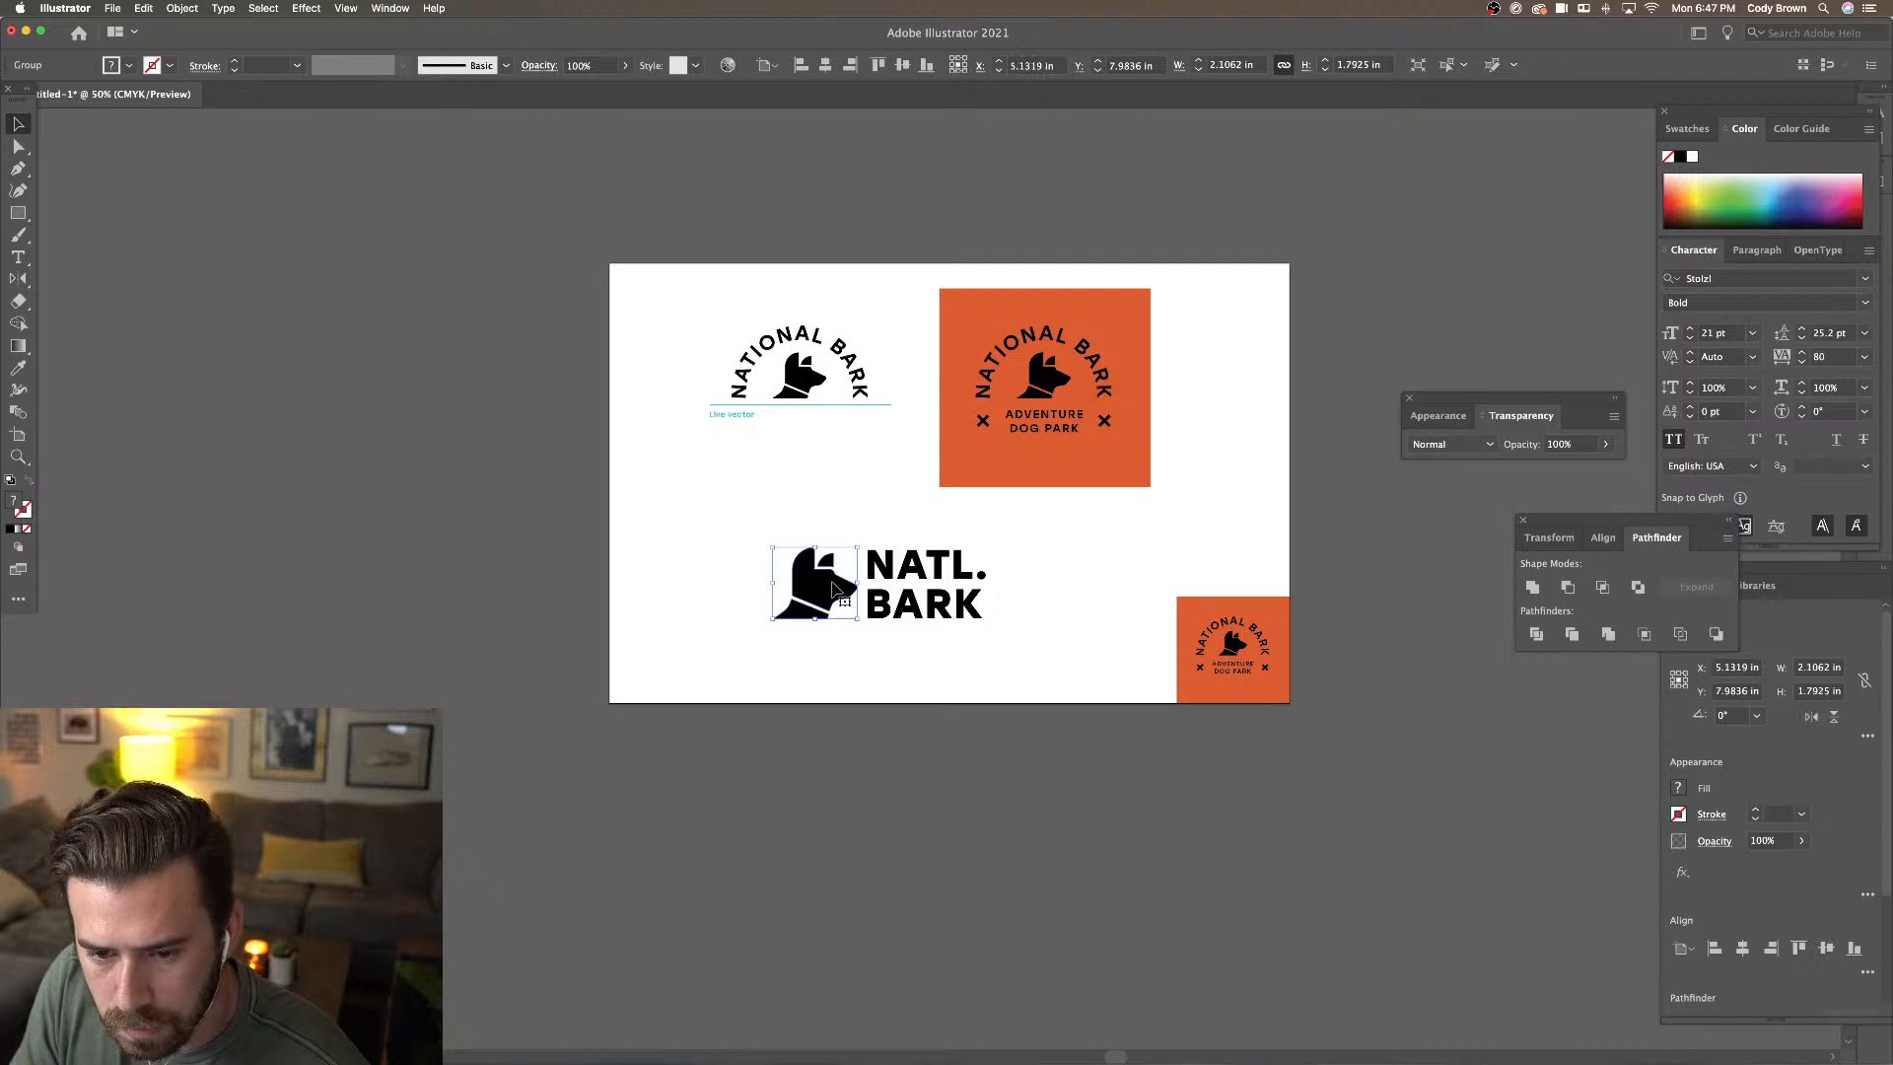
pyautogui.click(790, 584)
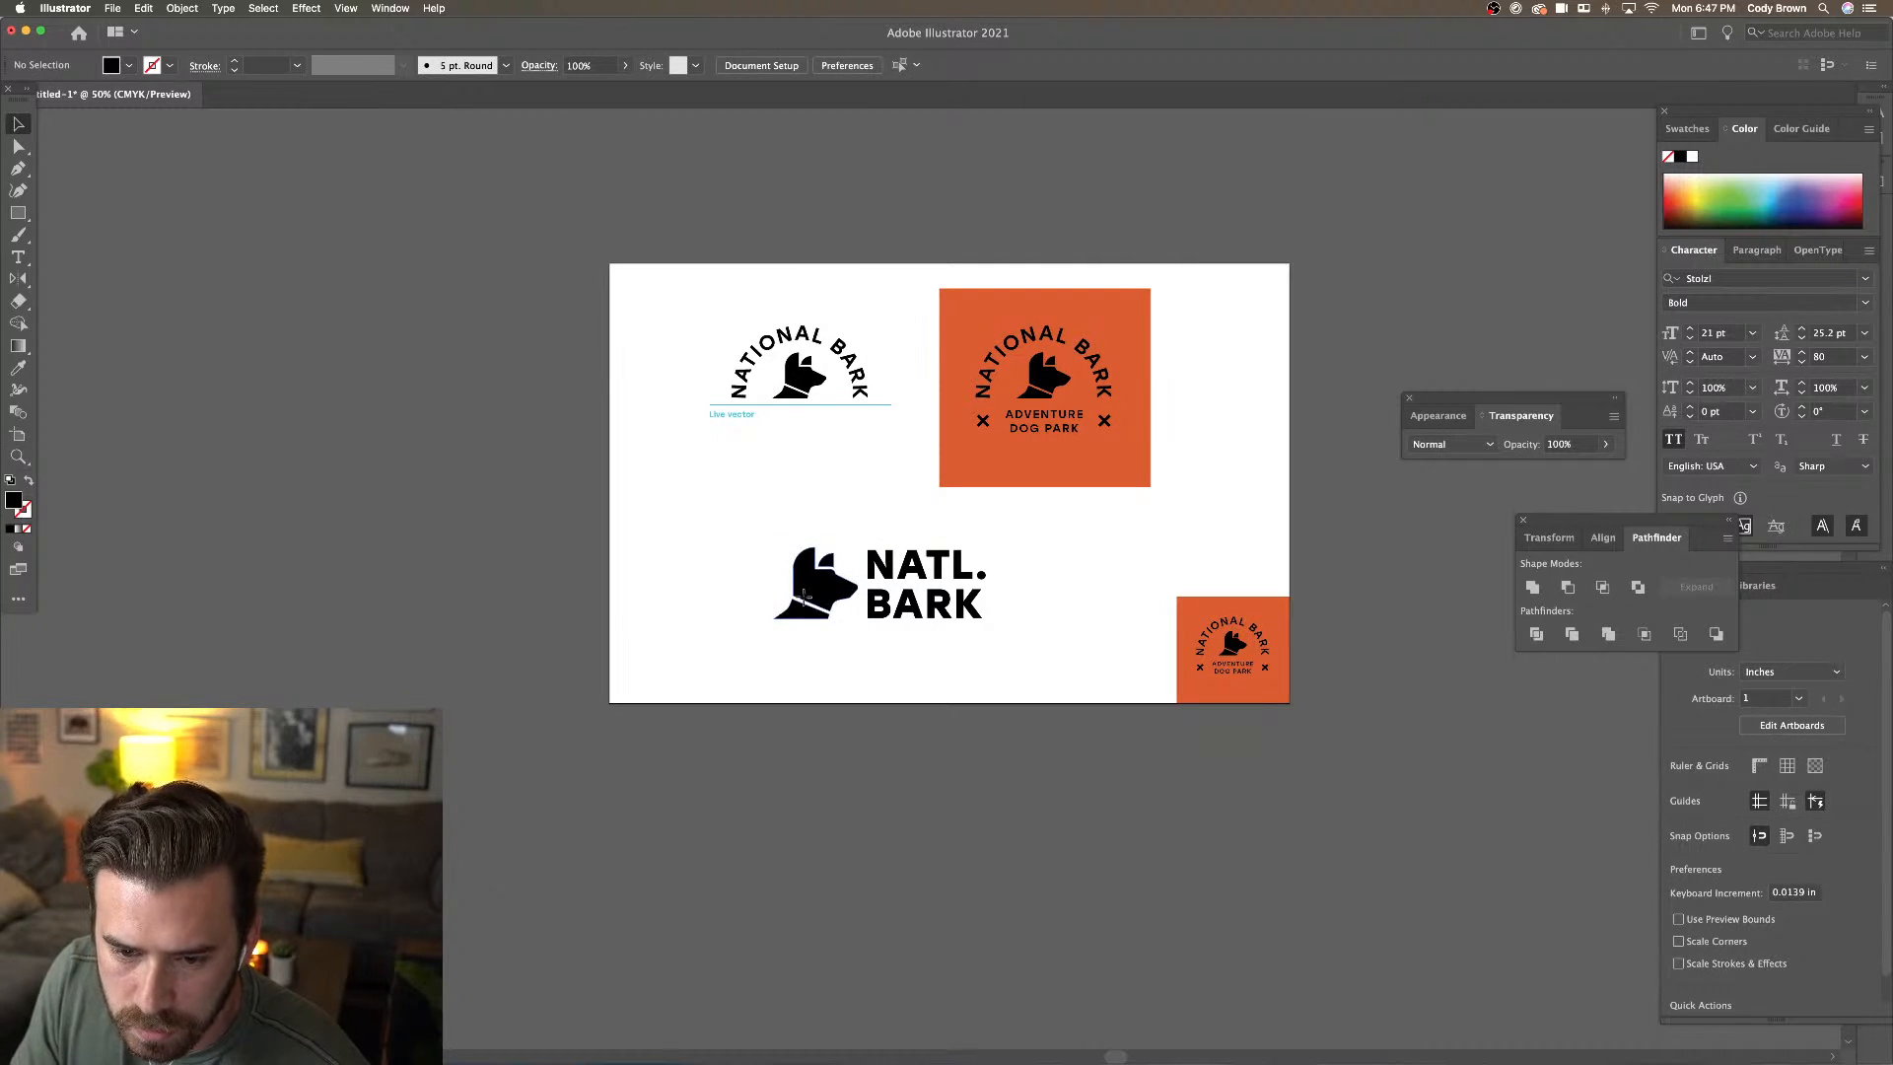
pyautogui.click(796, 587)
pyautogui.click(842, 501)
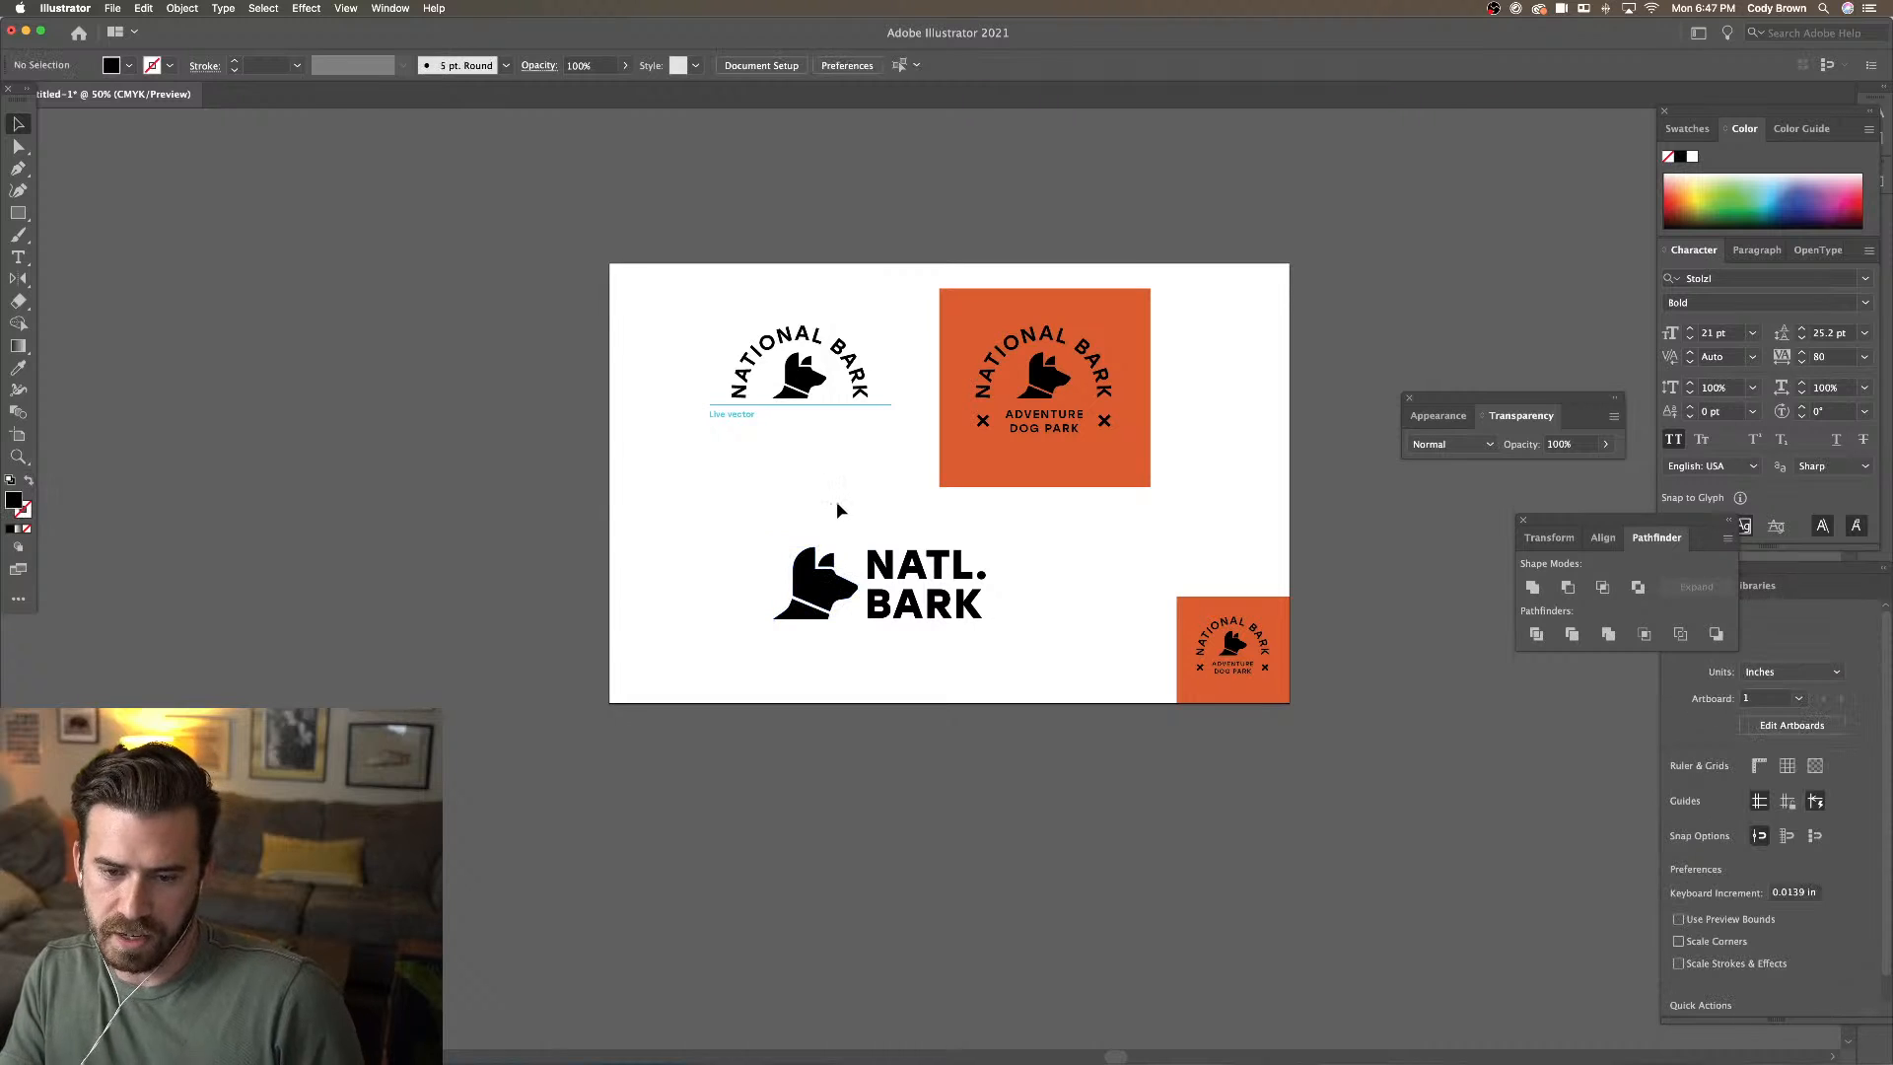
# Tighten and enlarge NATL. BARK, then shrink it with the dog head beneath the logo
pyautogui.press('t')
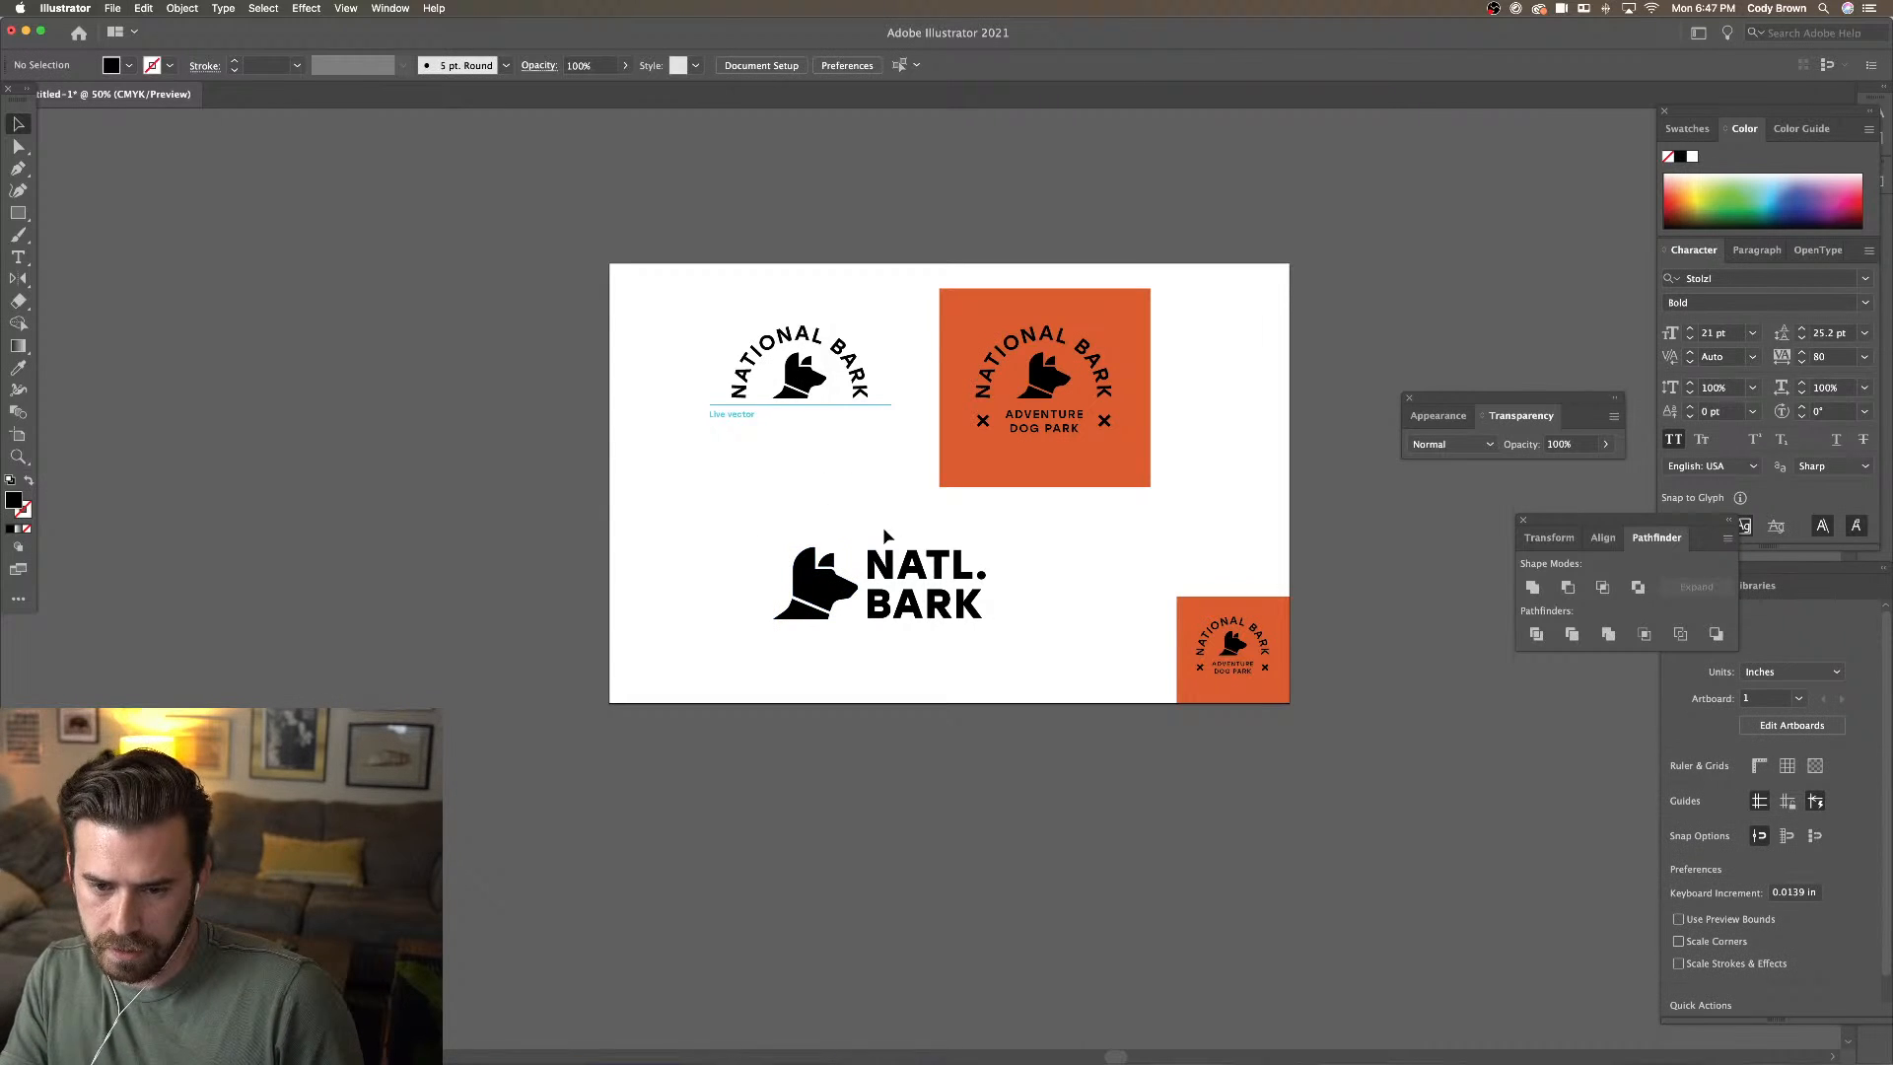
pyautogui.click(981, 580)
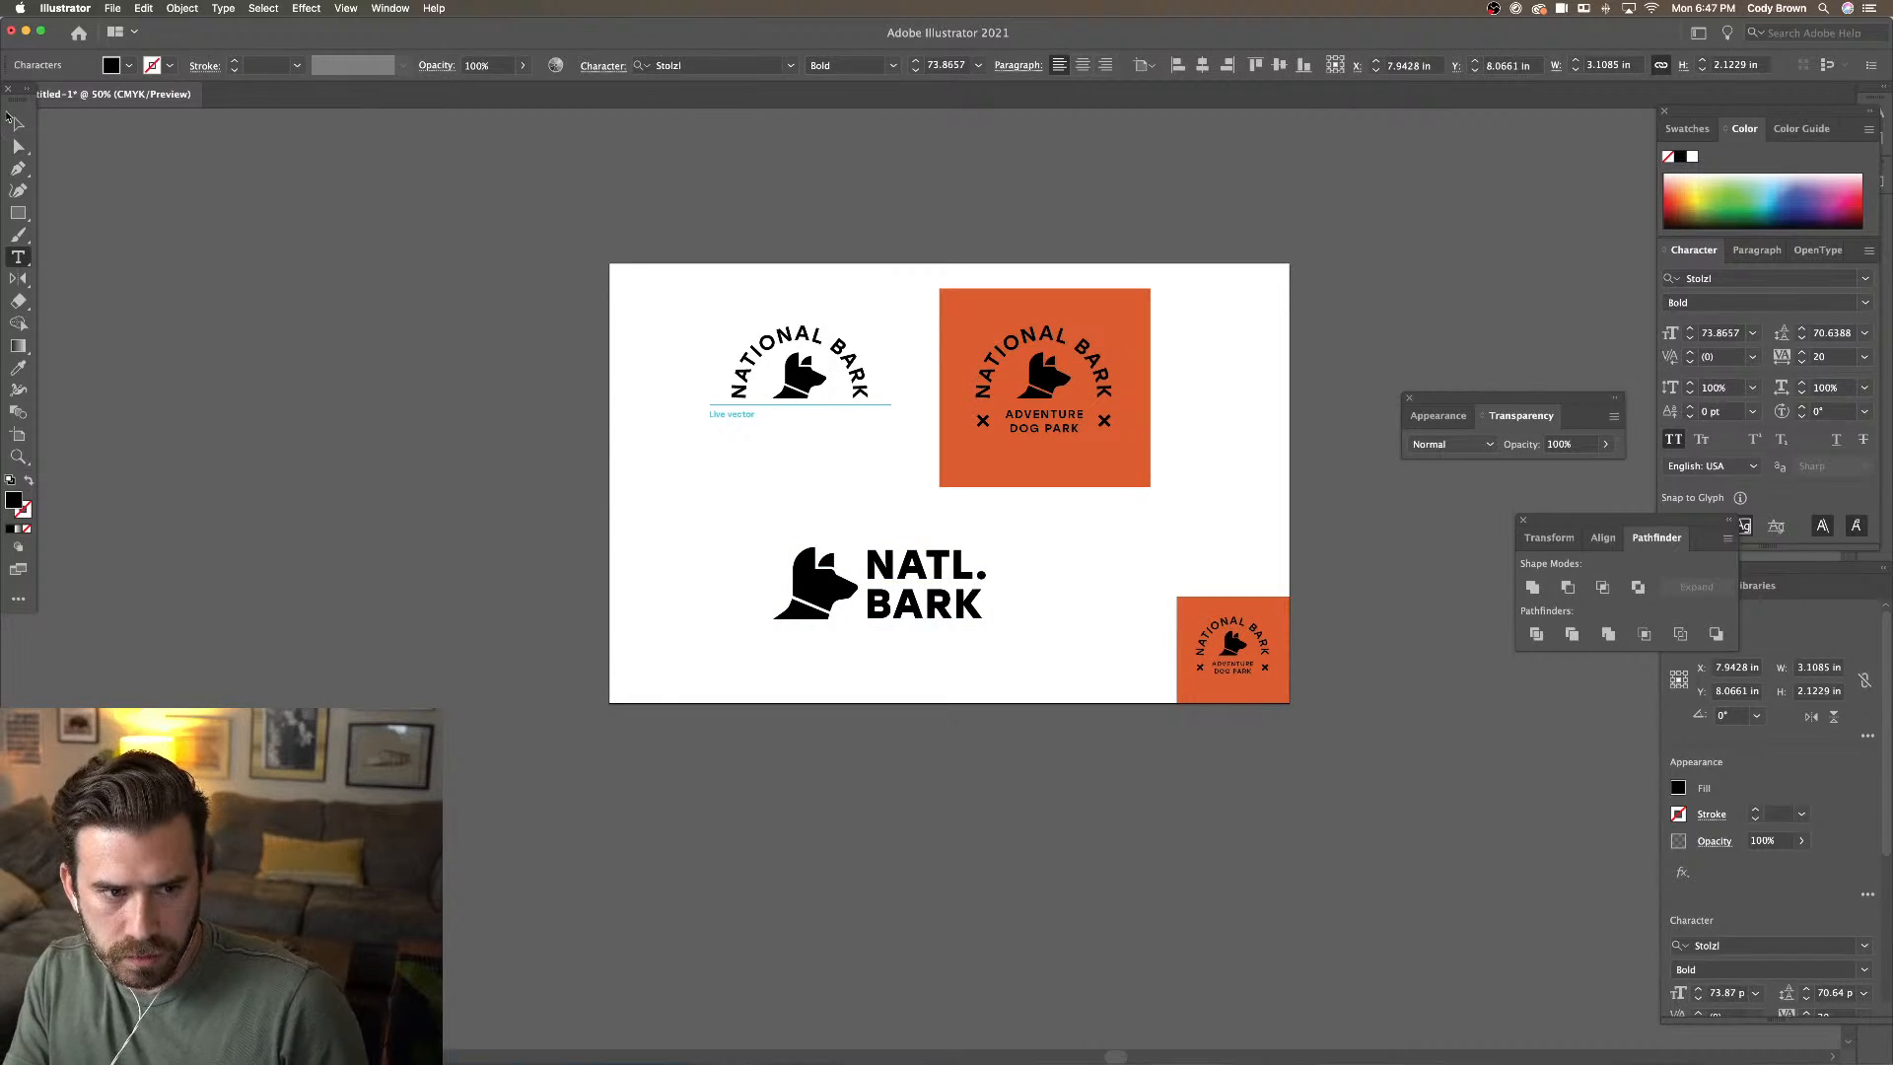
pyautogui.click(18, 124)
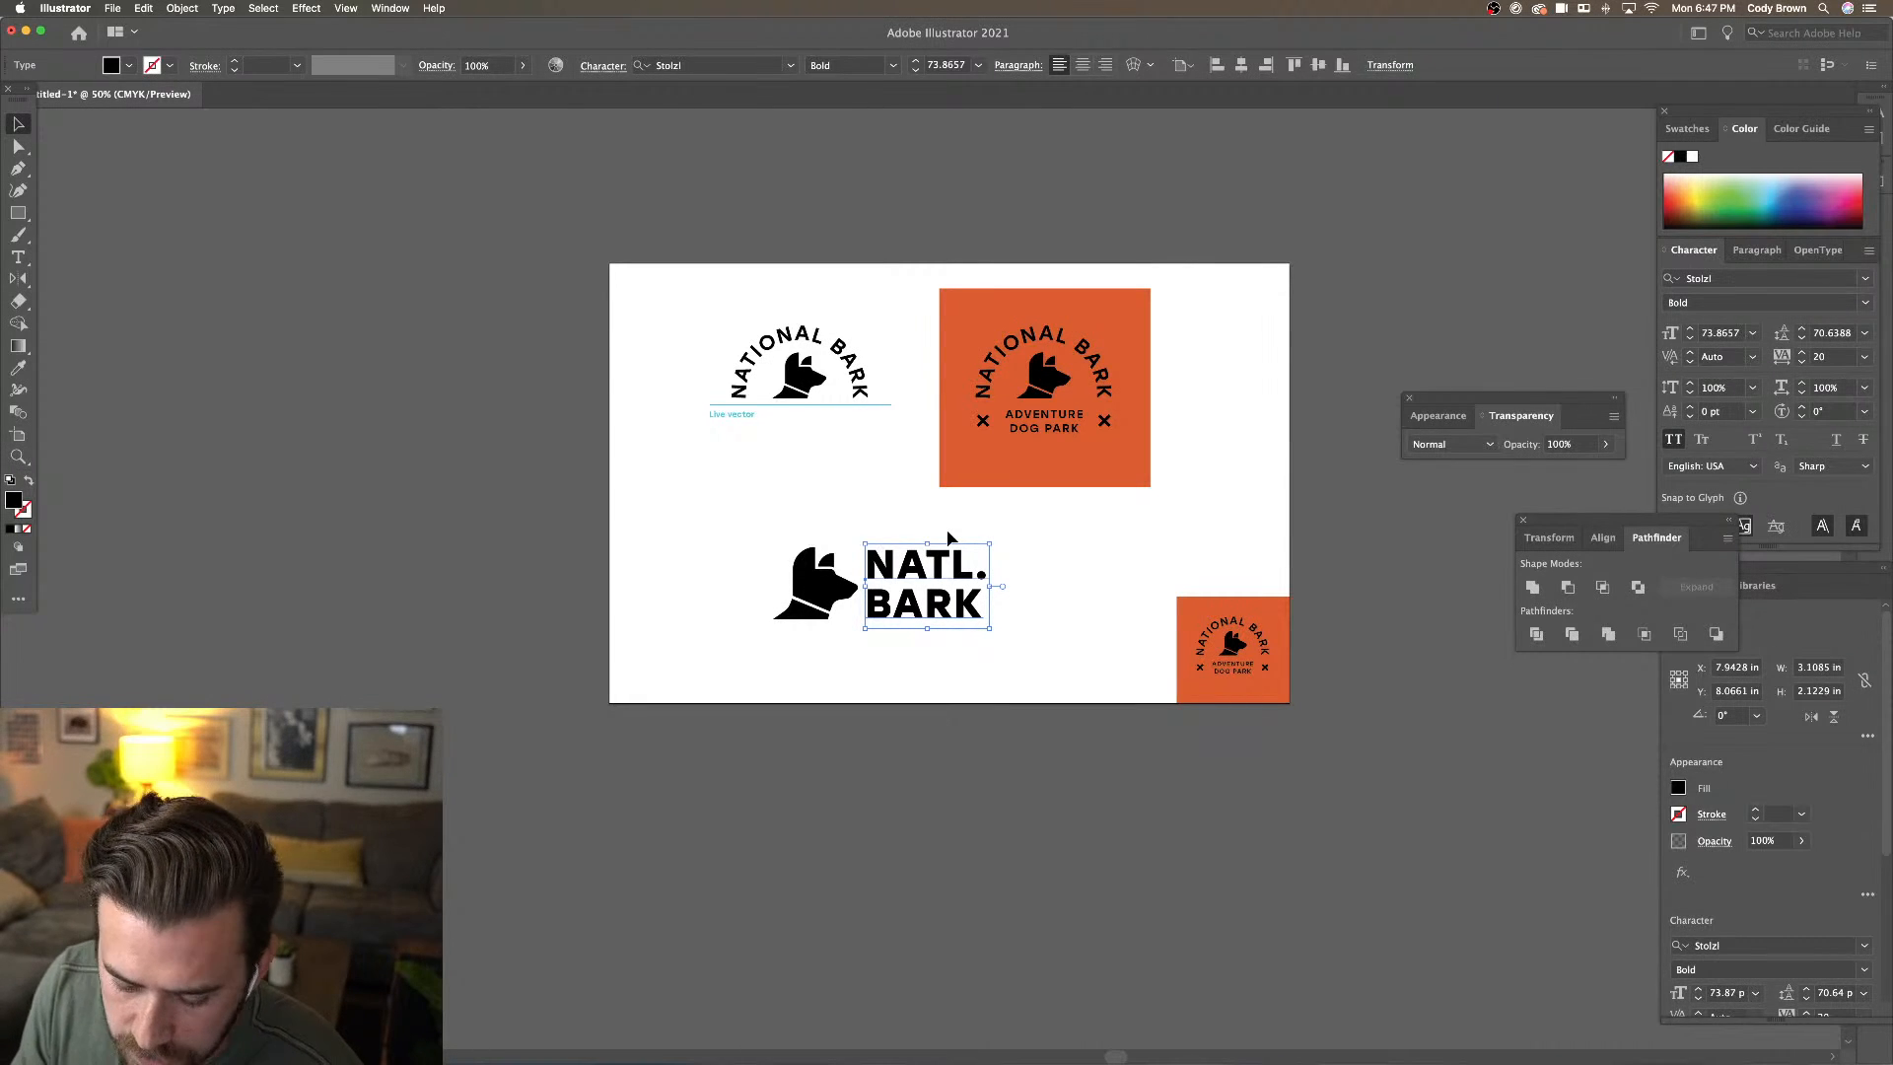
pyautogui.hotkey('alt', 'Up')
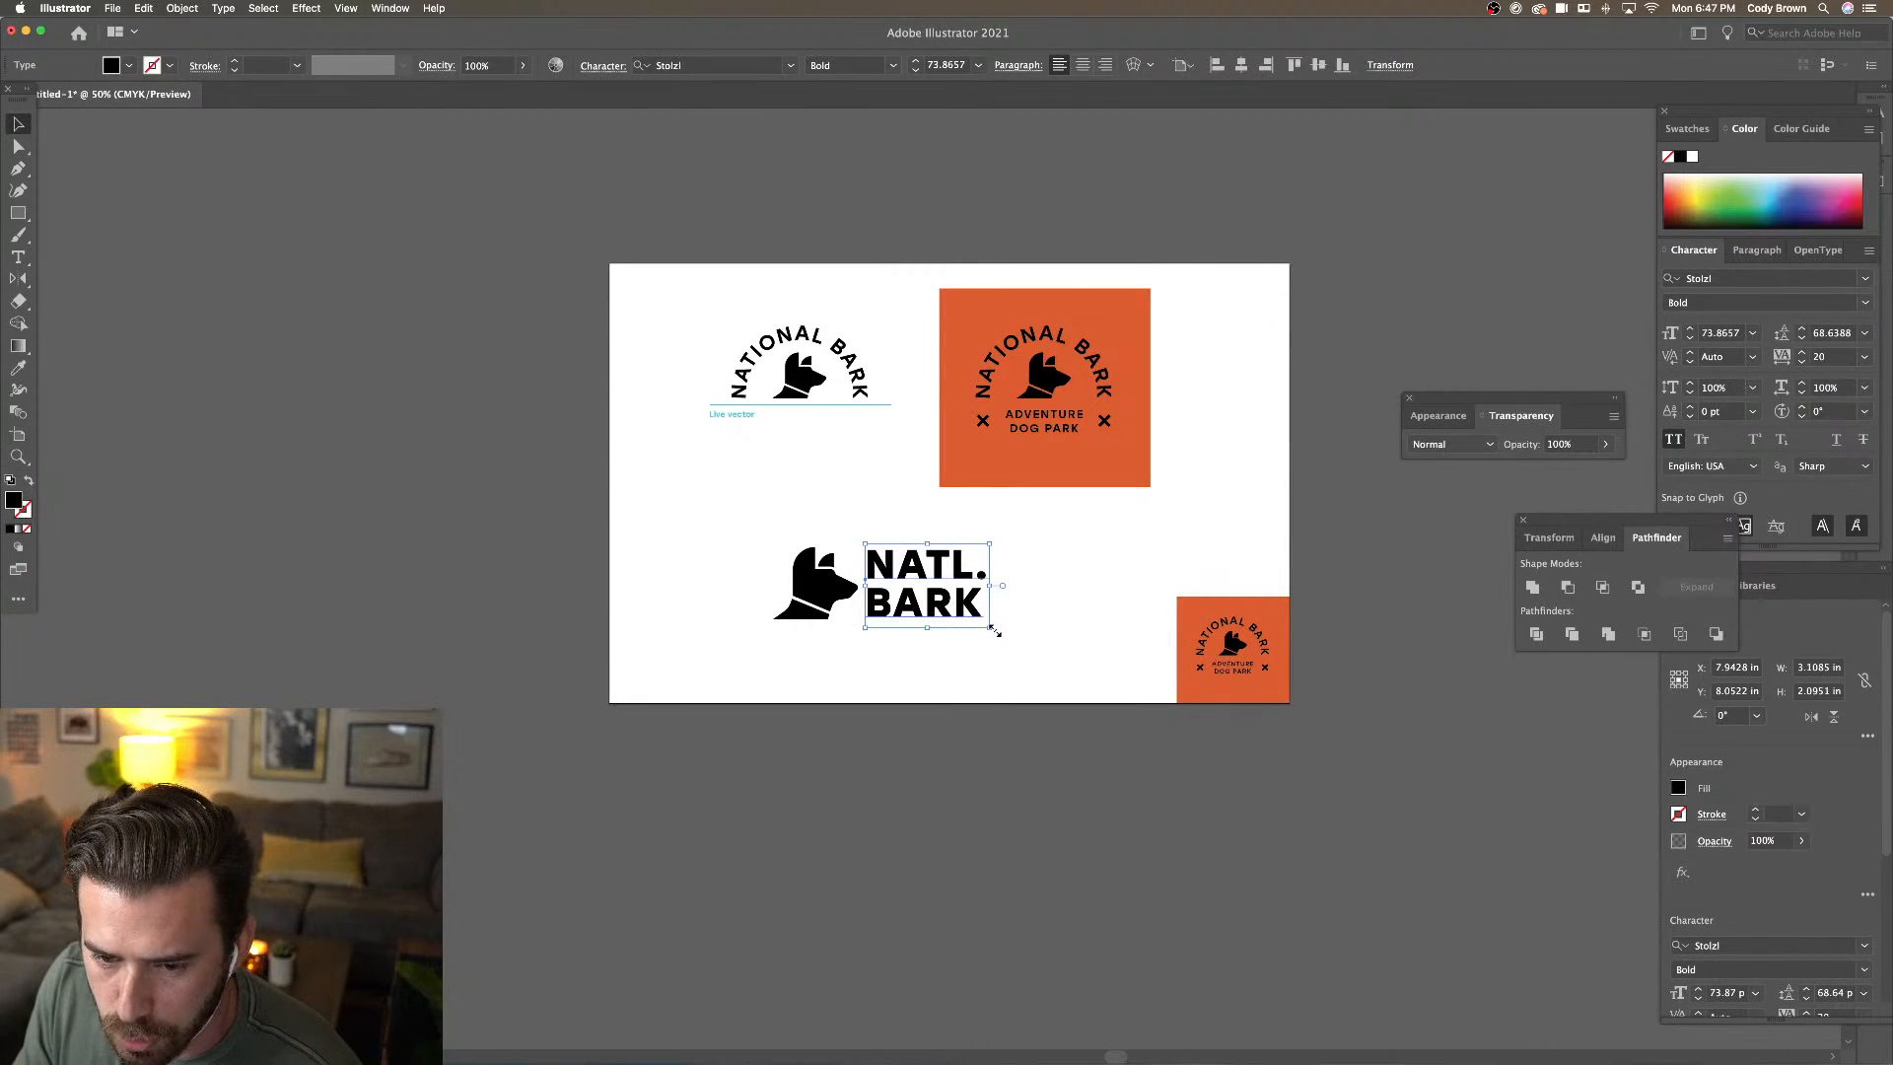
pyautogui.moveTo(994, 629); pyautogui.dragTo(1002, 635)
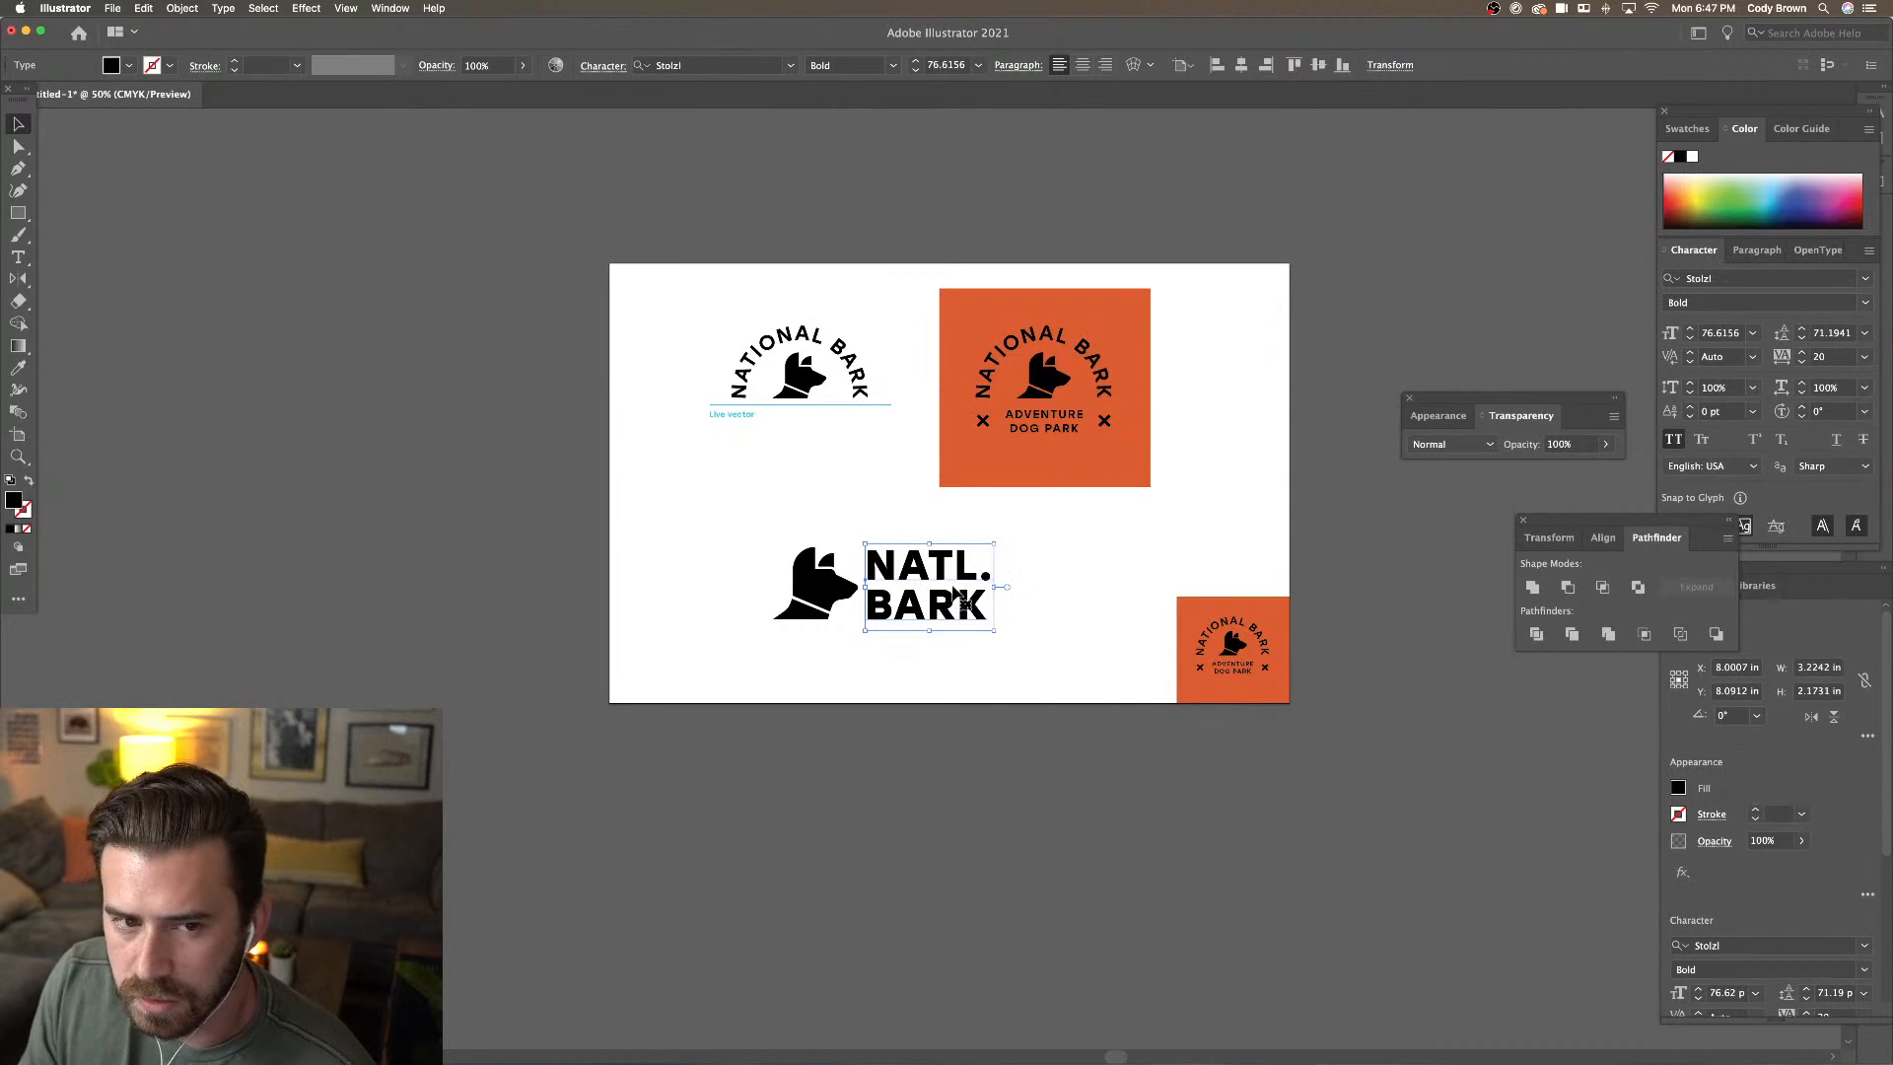
pyautogui.keyDown('shift'); pyautogui.click(818, 580); pyautogui.keyUp('shift')
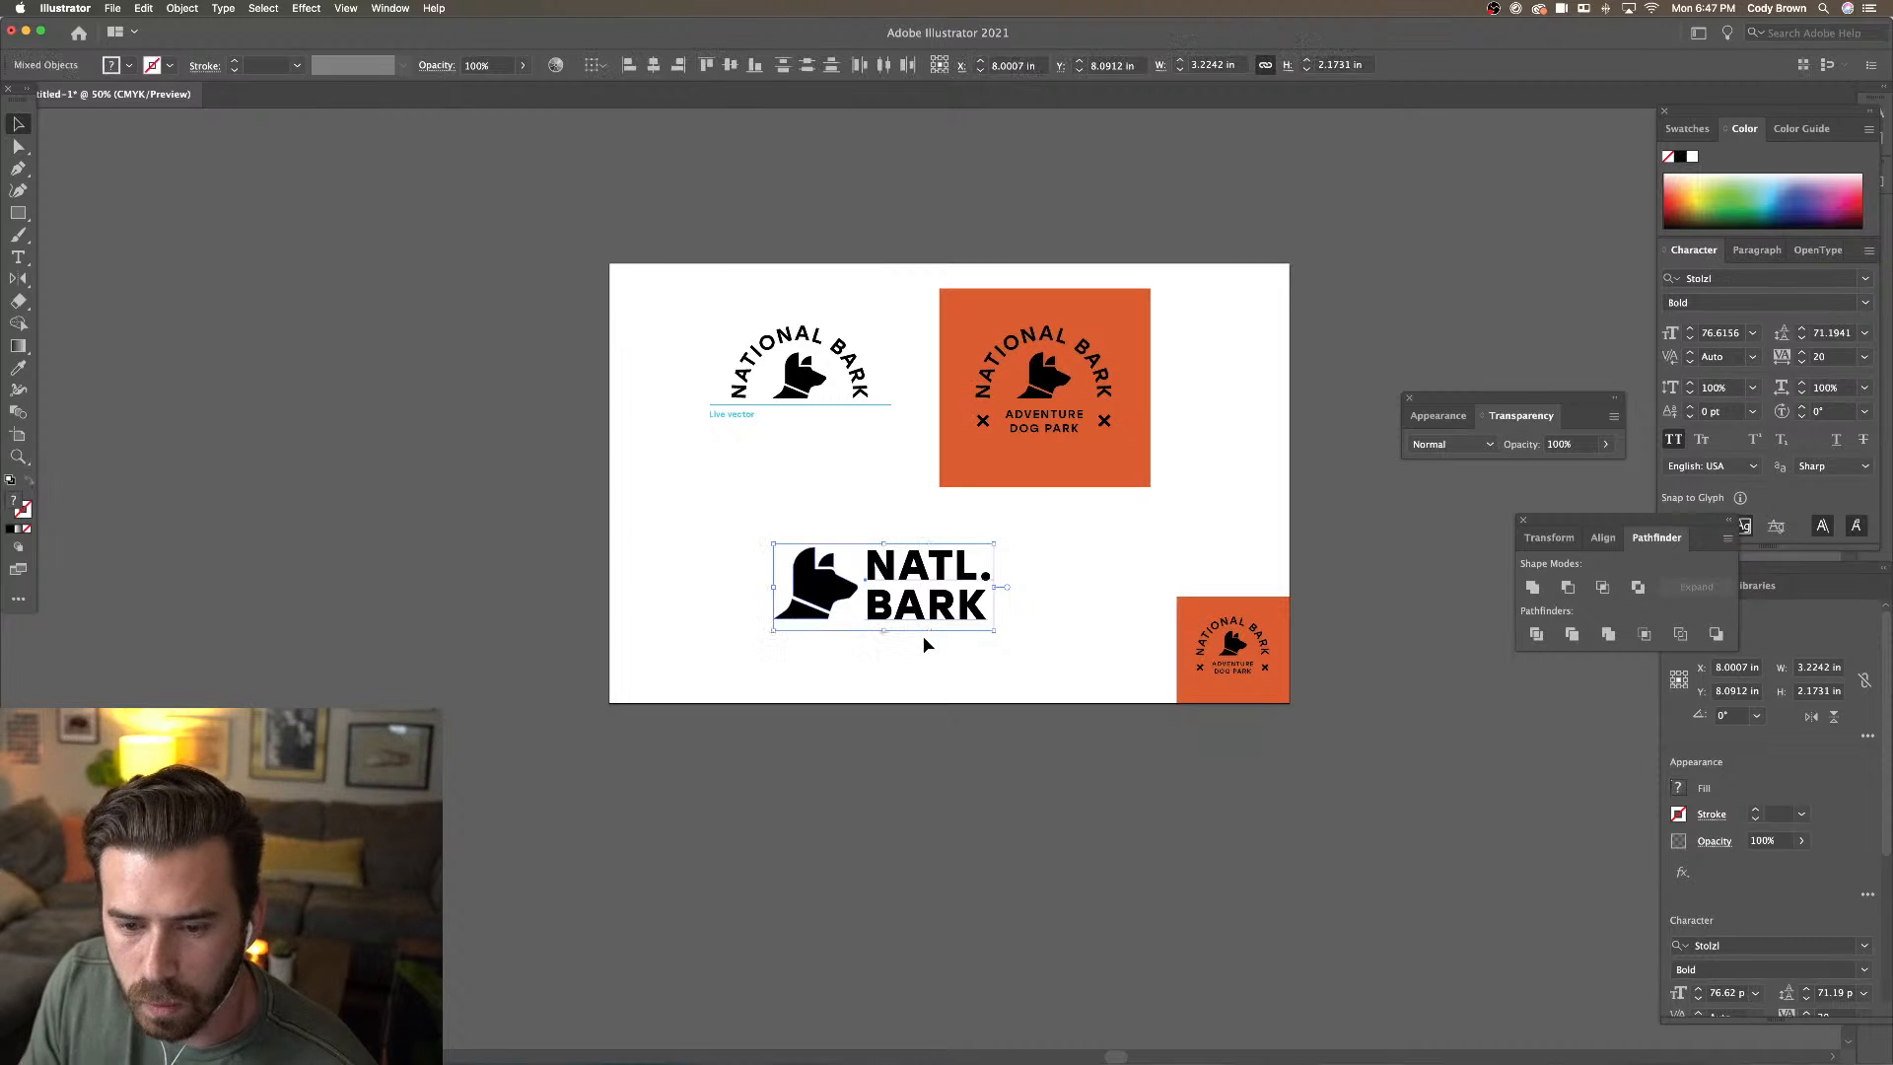
pyautogui.moveTo(990, 625); pyautogui.dragTo(817, 514)
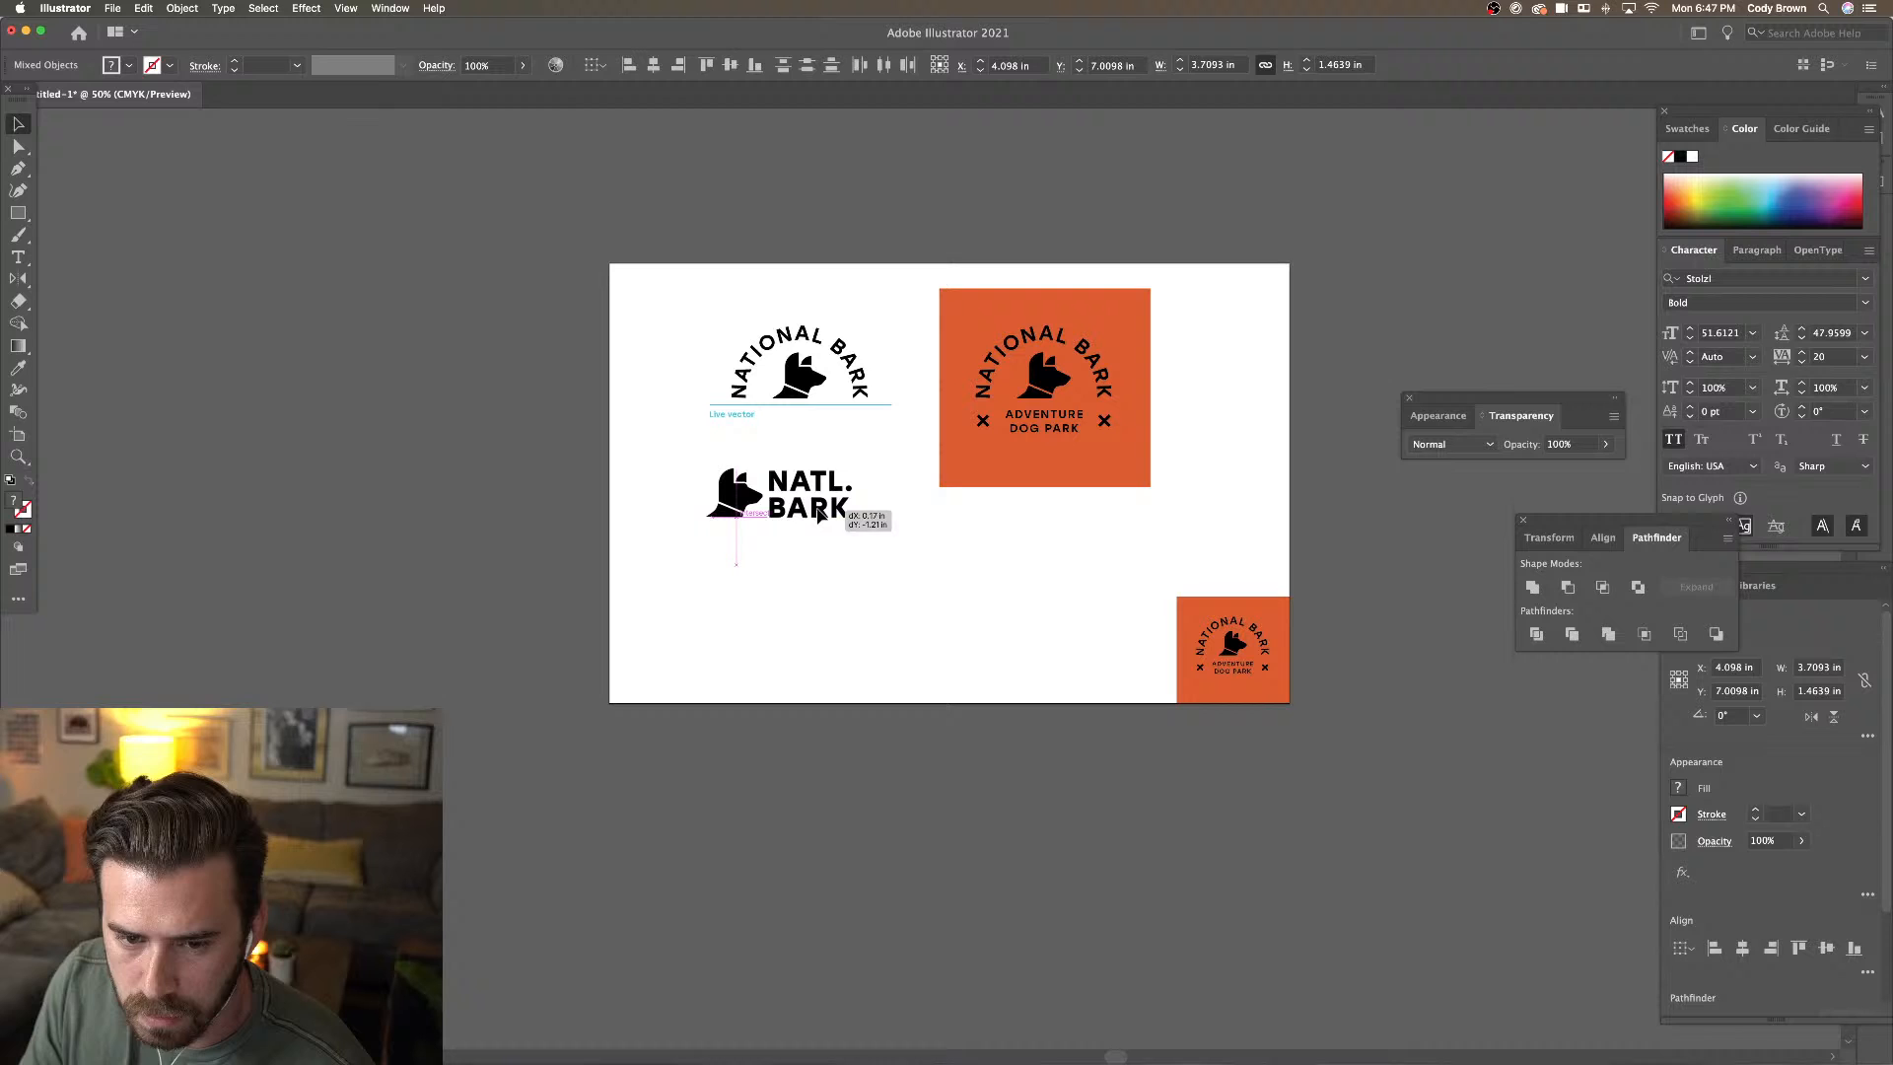
# Duplicate the Live vector label and its underline below the small NATL. BARK logo
pyautogui.click(731, 412)
pyautogui.keyDown('shift'); pyautogui.click(745, 404); pyautogui.keyUp('shift')
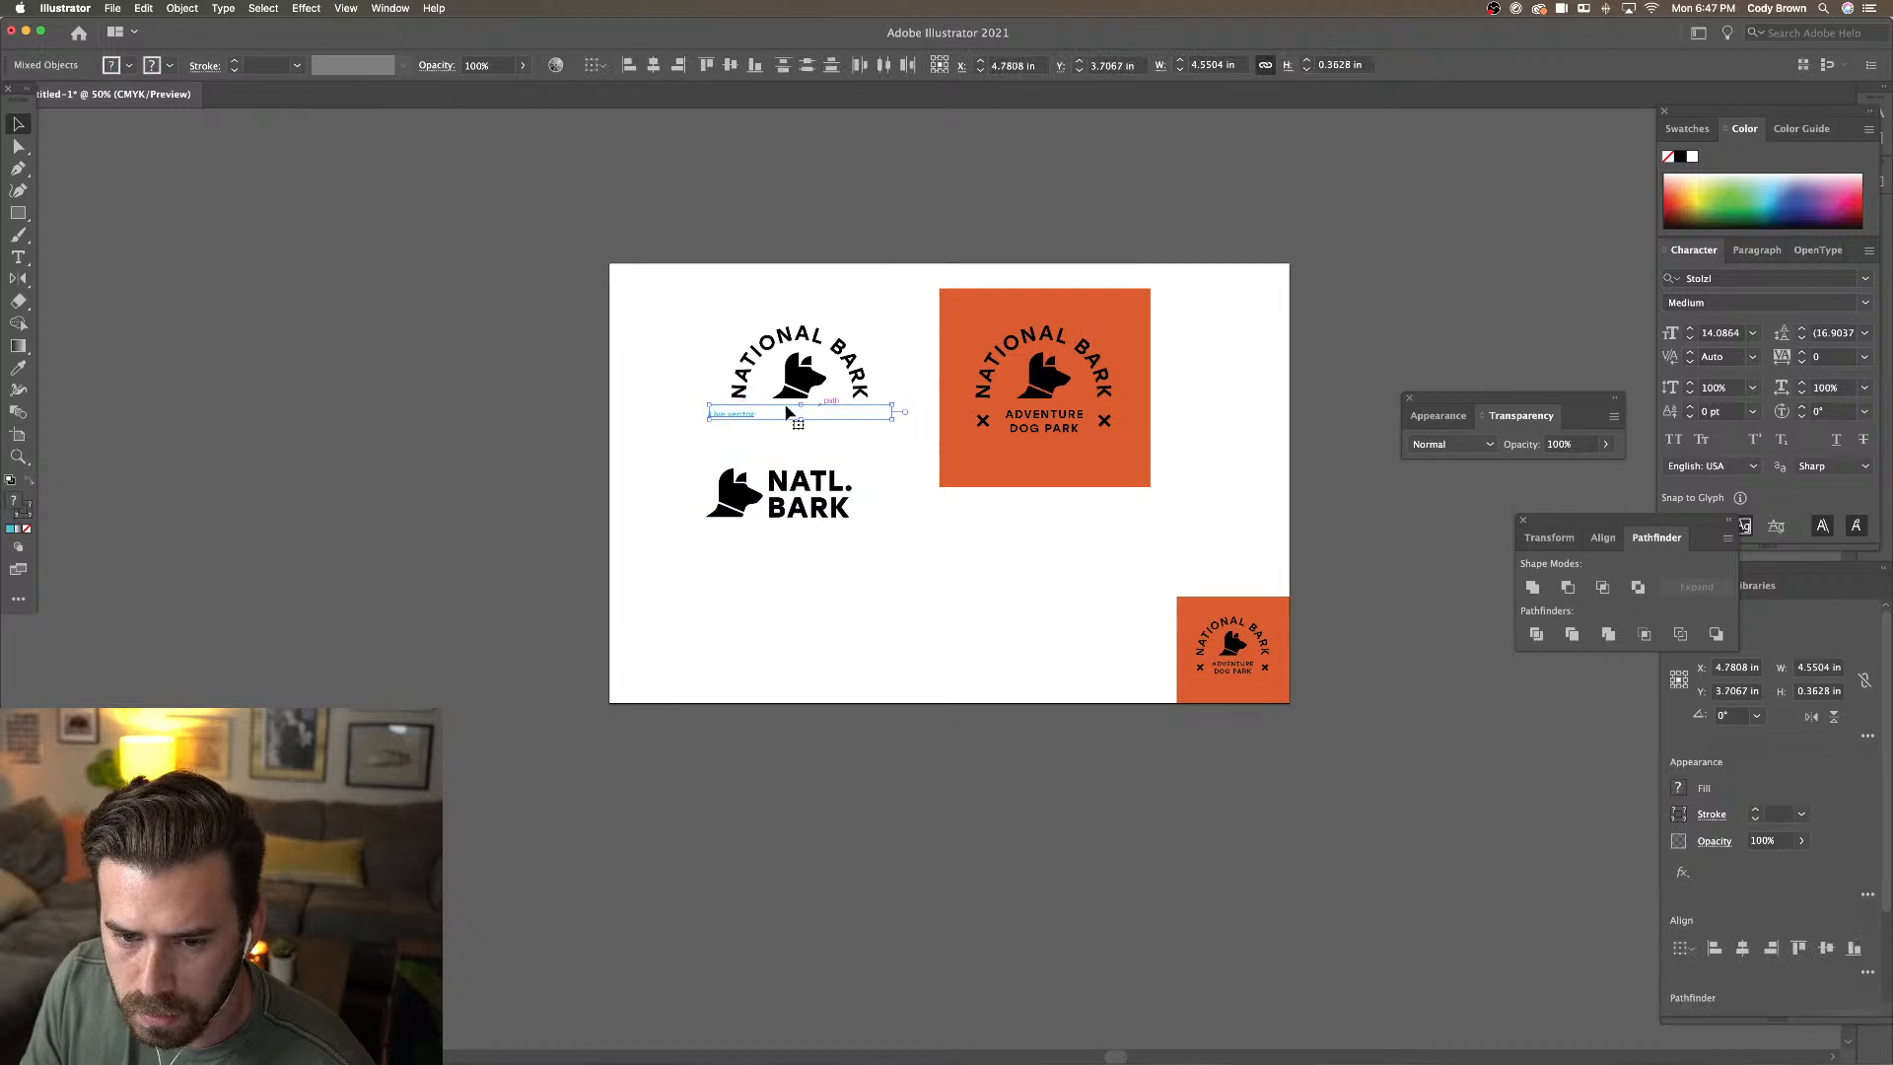
pyautogui.moveTo(746, 412); pyautogui.dragTo(747, 534)
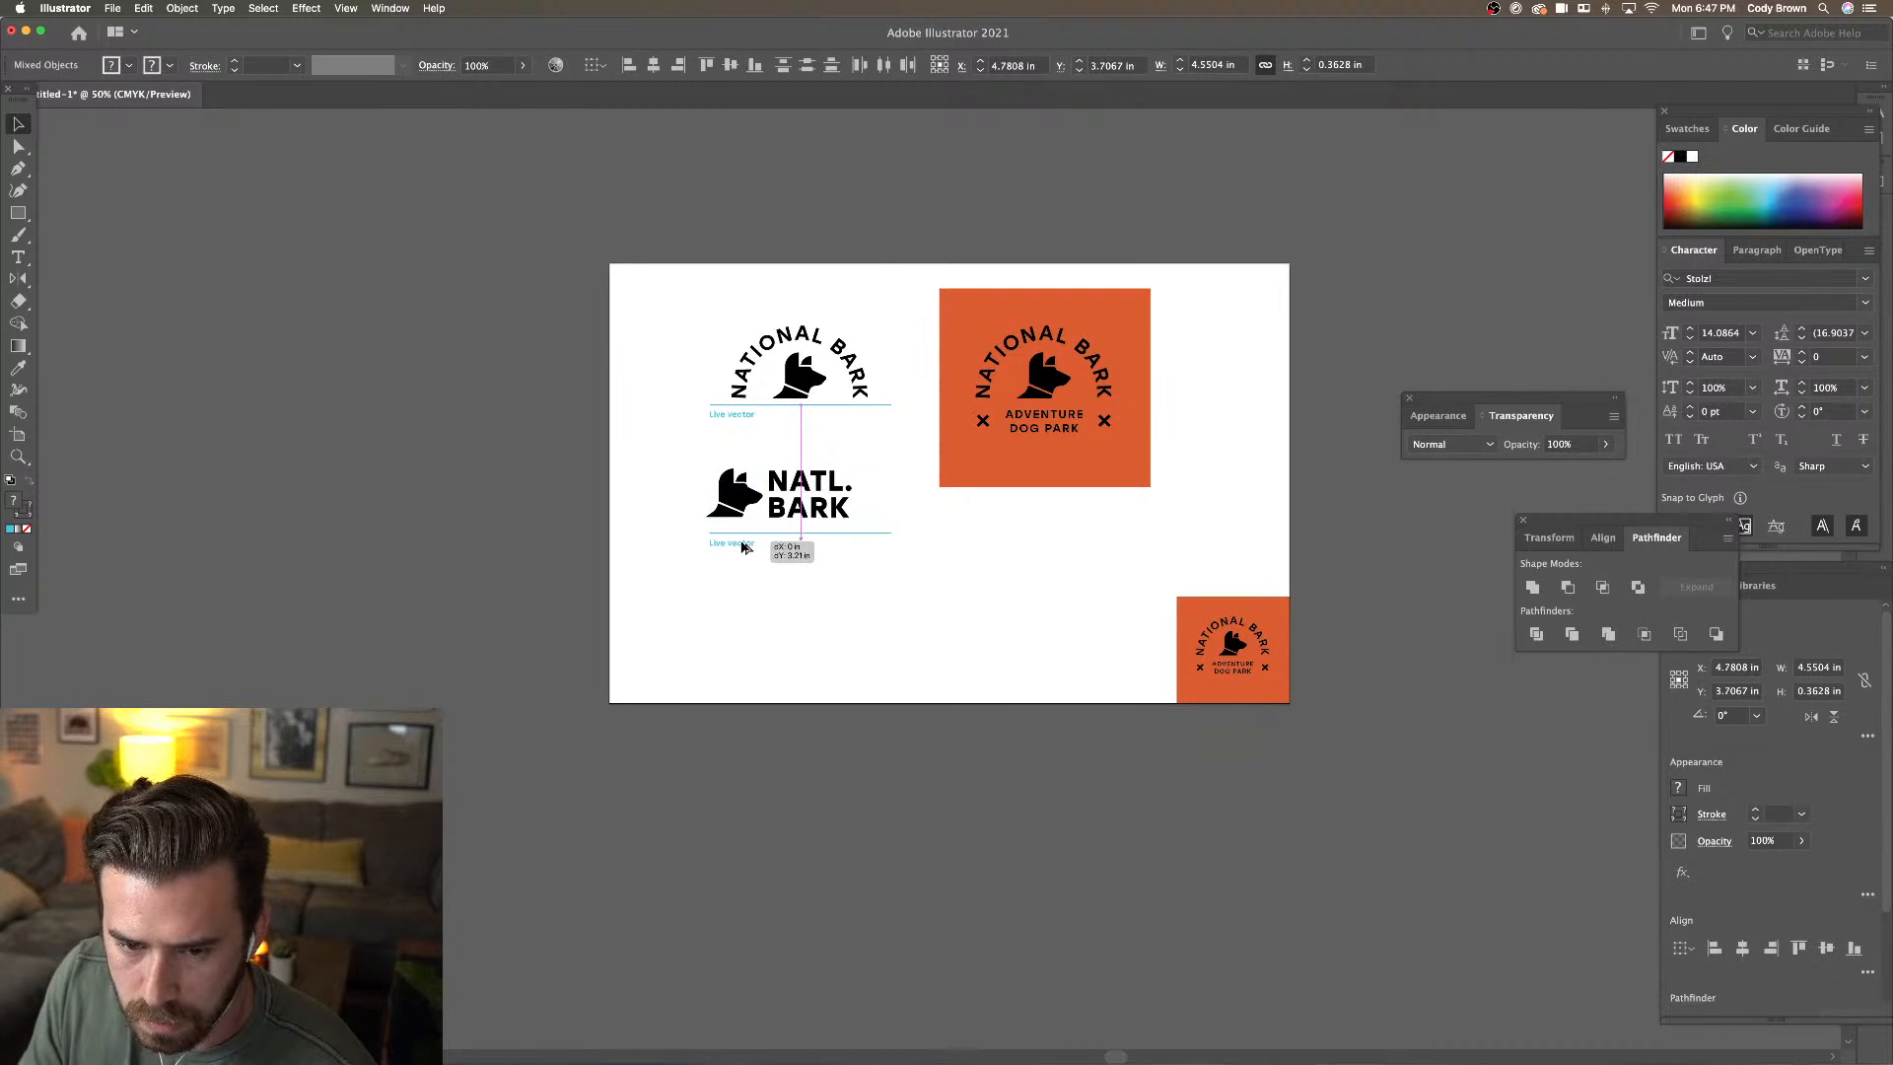
pyautogui.moveTo(660, 459); pyautogui.dragTo(801, 503)
# Copy the NATL. BARK logo to the bottom centre and expand it with Object > Expand
pyautogui.hscroll(3, 749, 474)
pyautogui.scroll(-1, 750, 473)
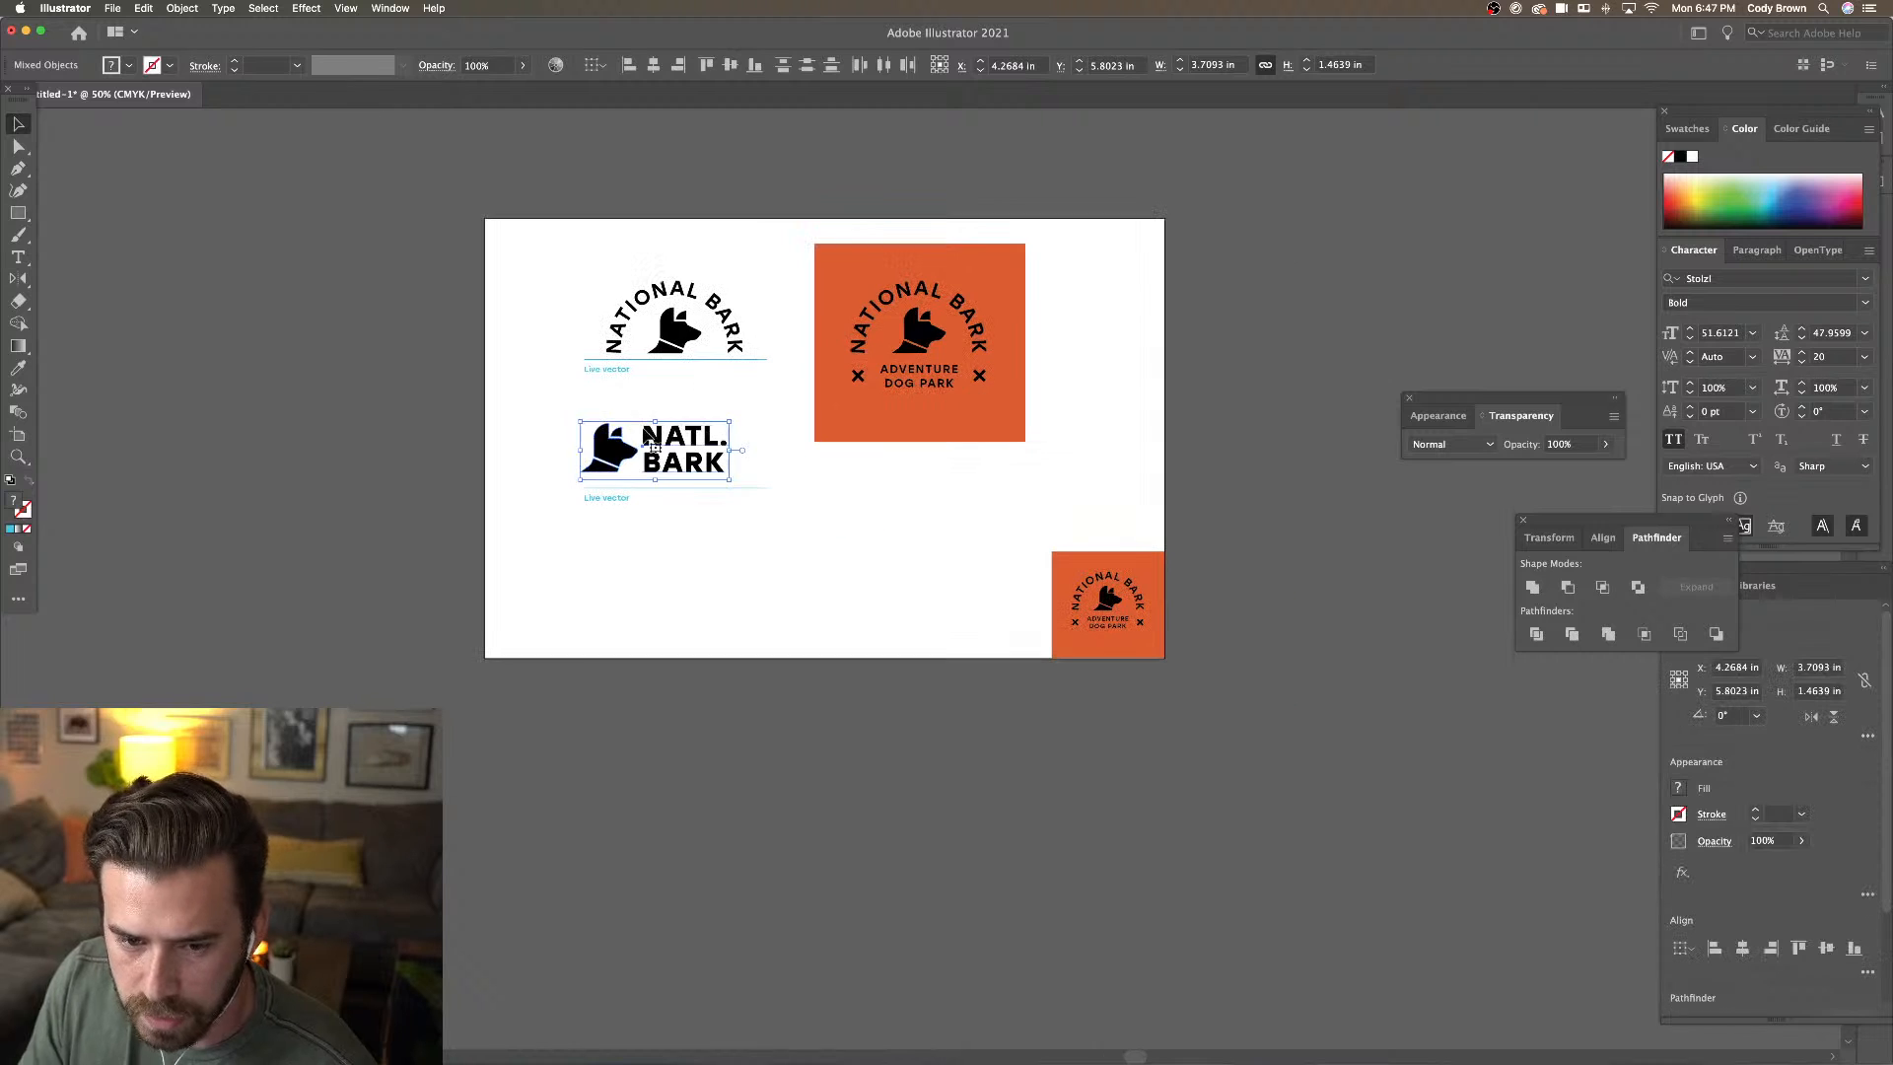
pyautogui.moveTo(611, 445); pyautogui.dragTo(741, 576)
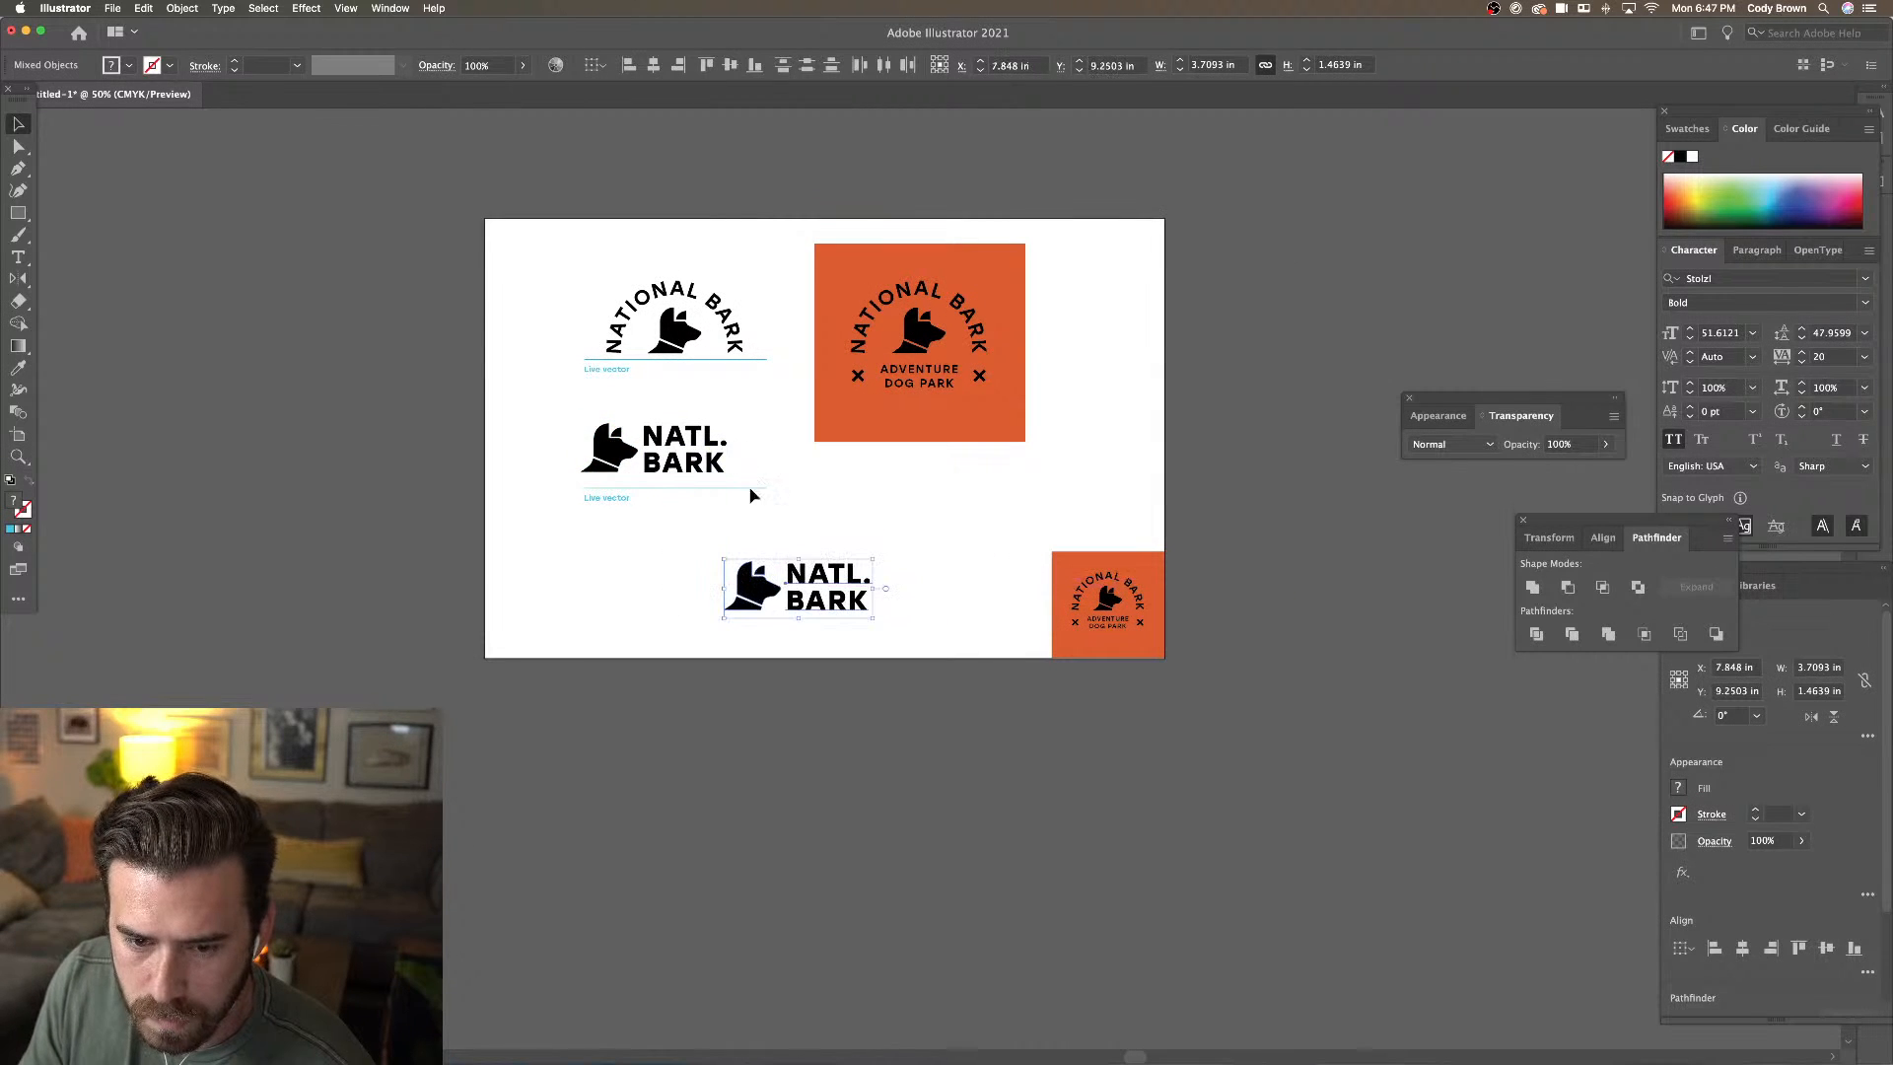
pyautogui.press('super+equal')
pyautogui.hscroll(3, 749, 464)
pyautogui.scroll(-1, 749, 464)
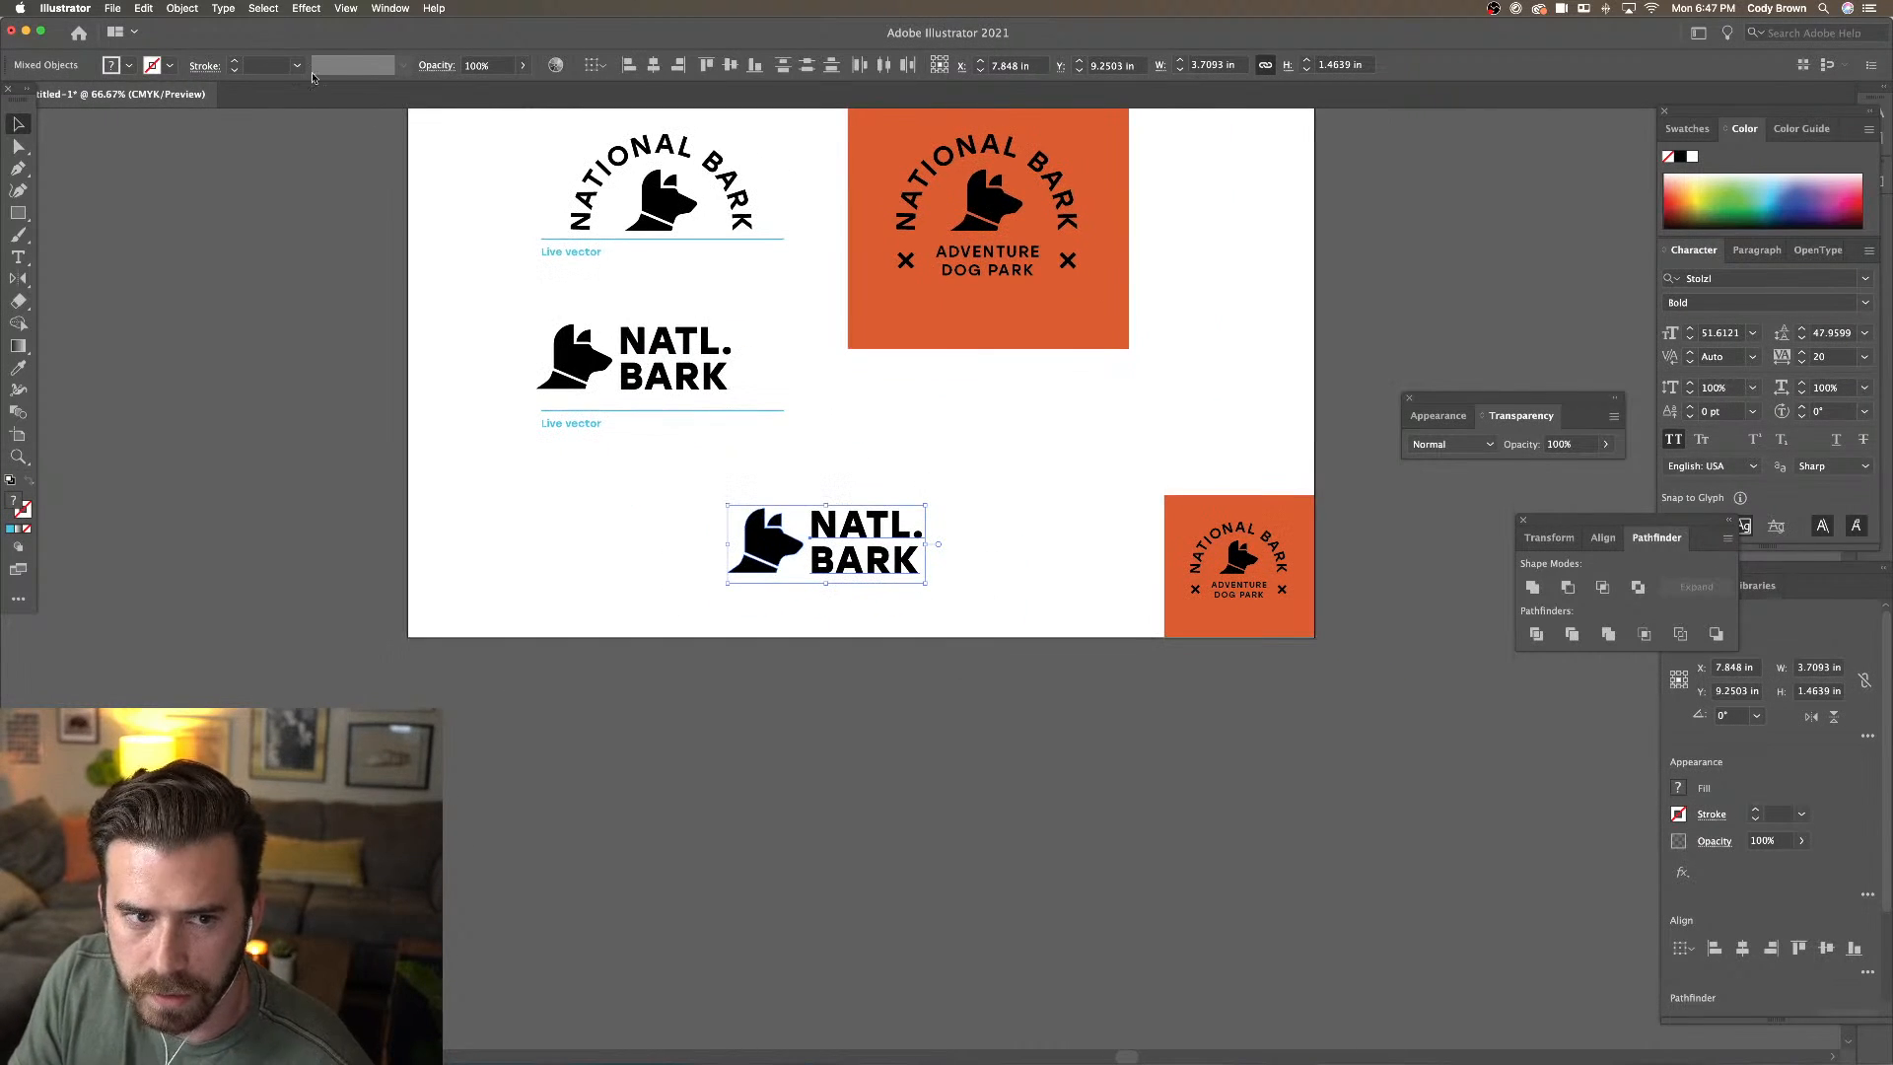
pyautogui.click(183, 8)
pyautogui.click(212, 170)
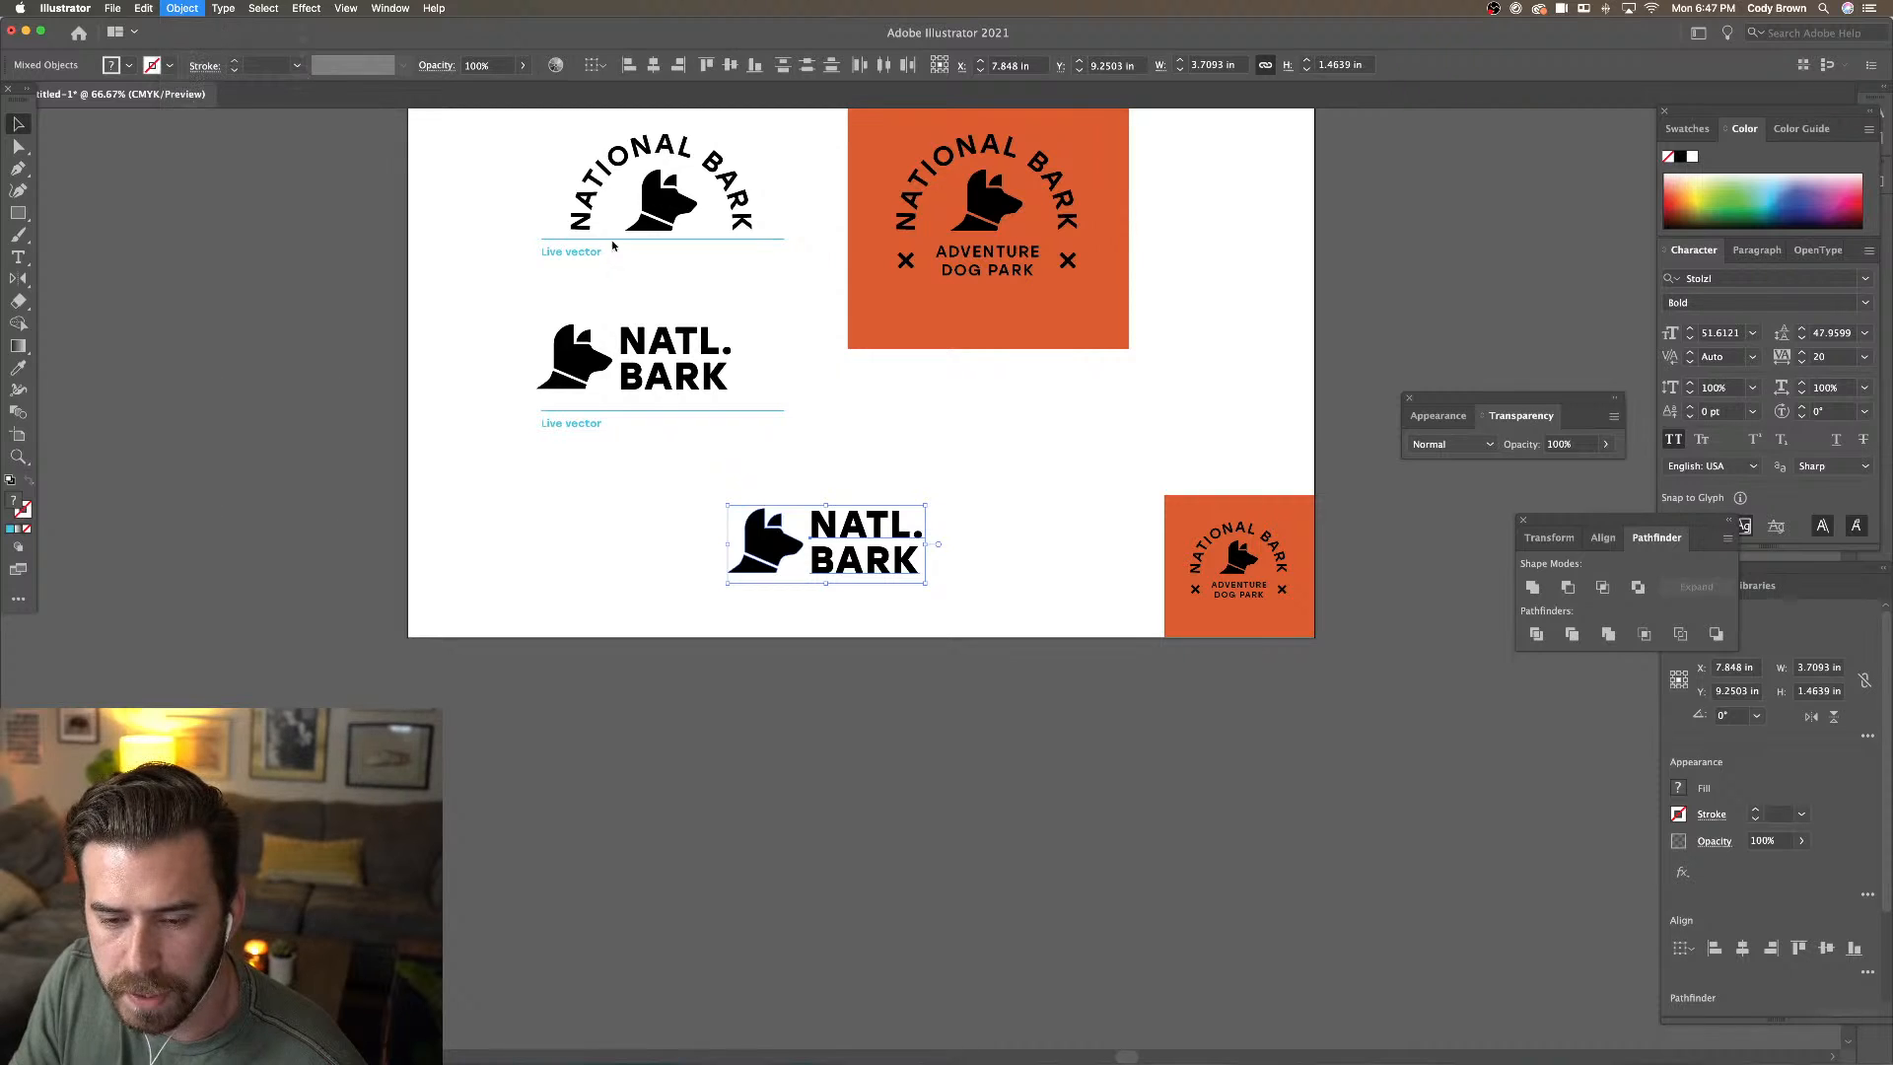
pyautogui.click(1567, 787)
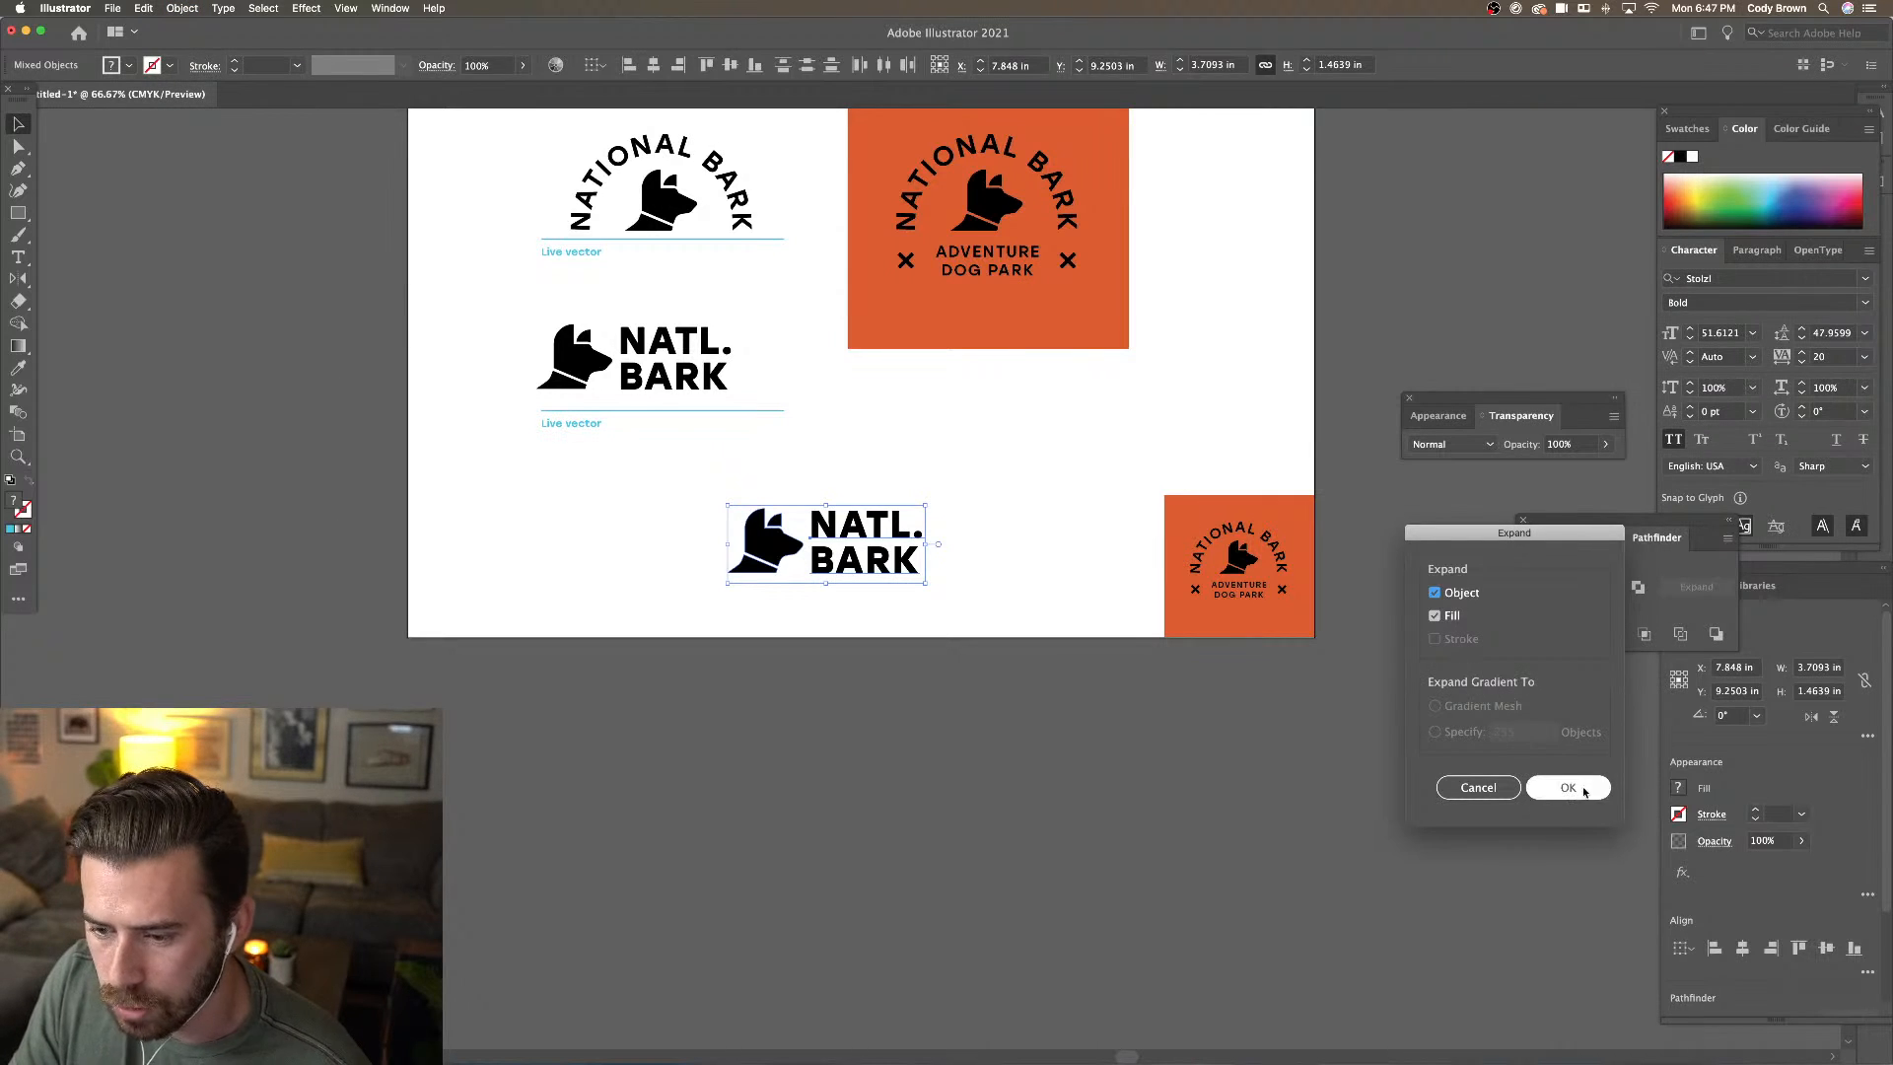
# Scale the expanded NATL. BARK copy up near the artboard bottom
pyautogui.moveTo(921, 572); pyautogui.dragTo(976, 613)
pyautogui.press('super+minus')
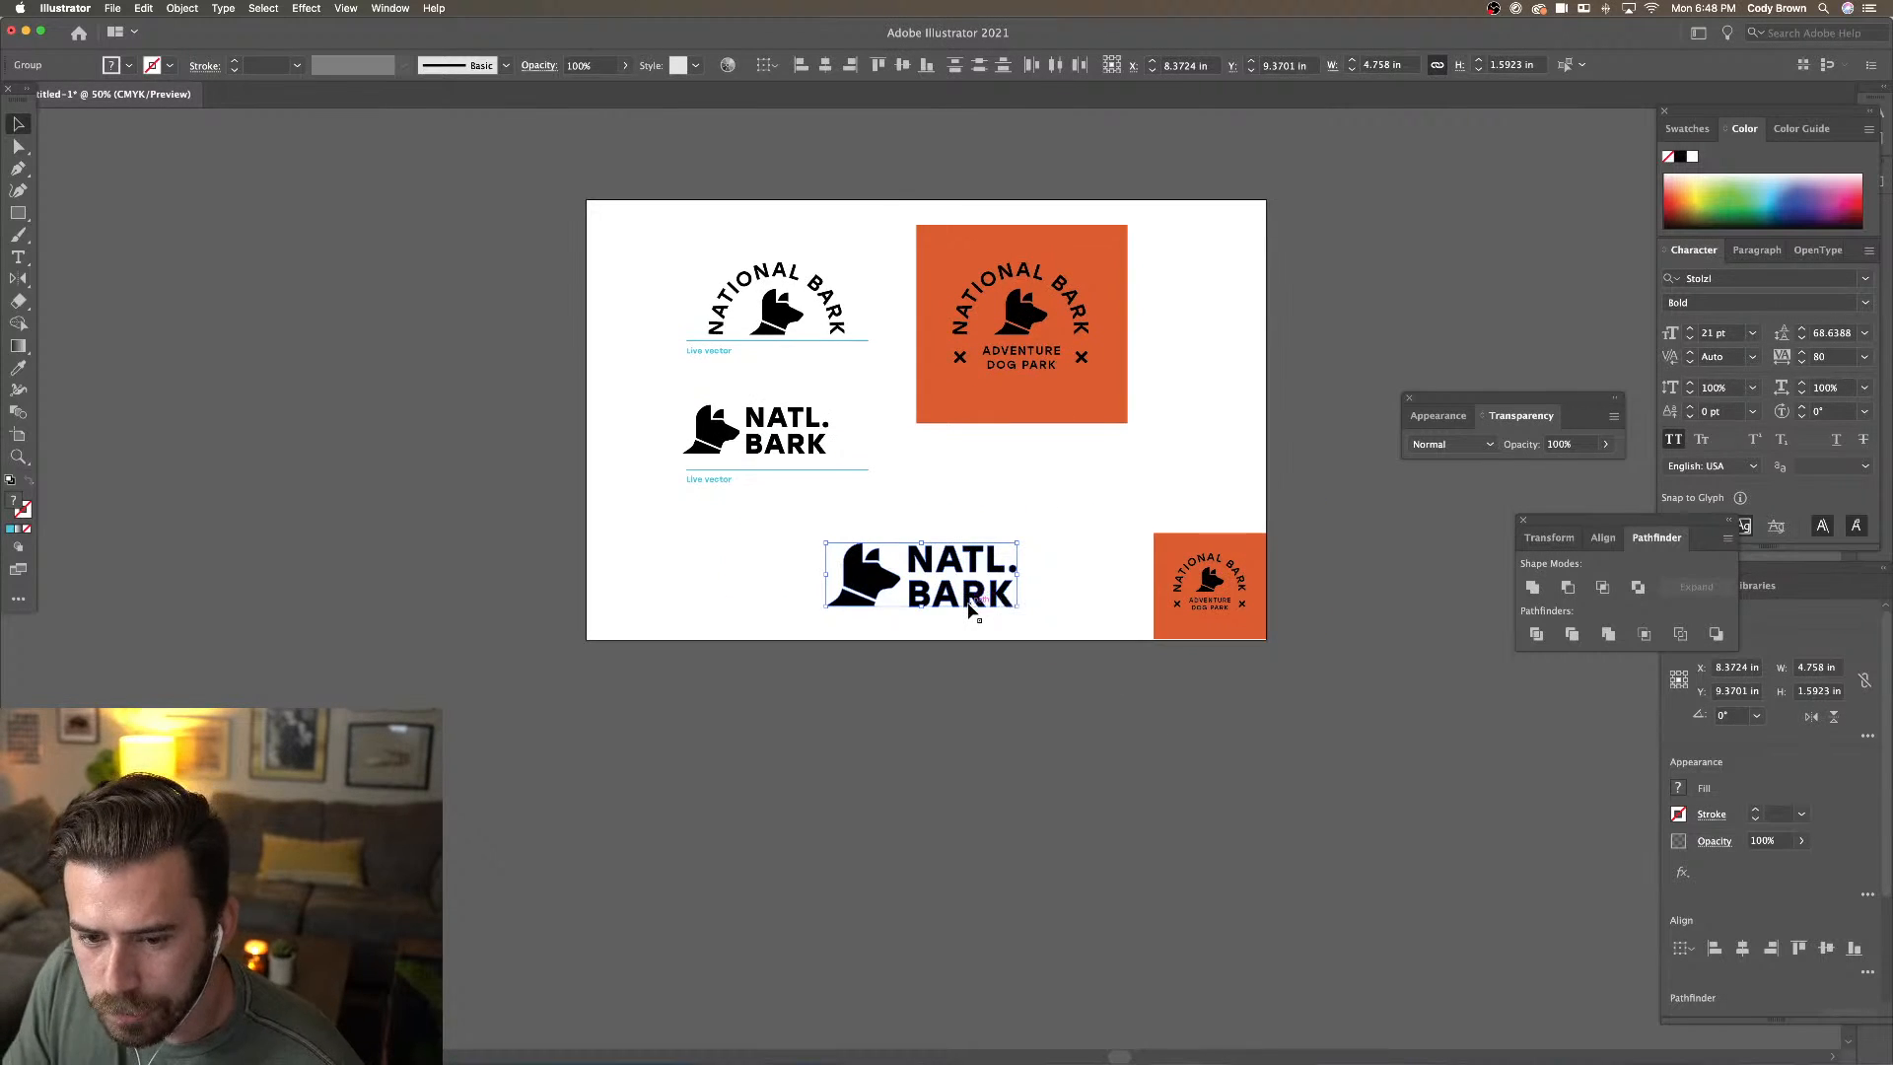
pyautogui.moveTo(1023, 542); pyautogui.dragTo(1070, 516)
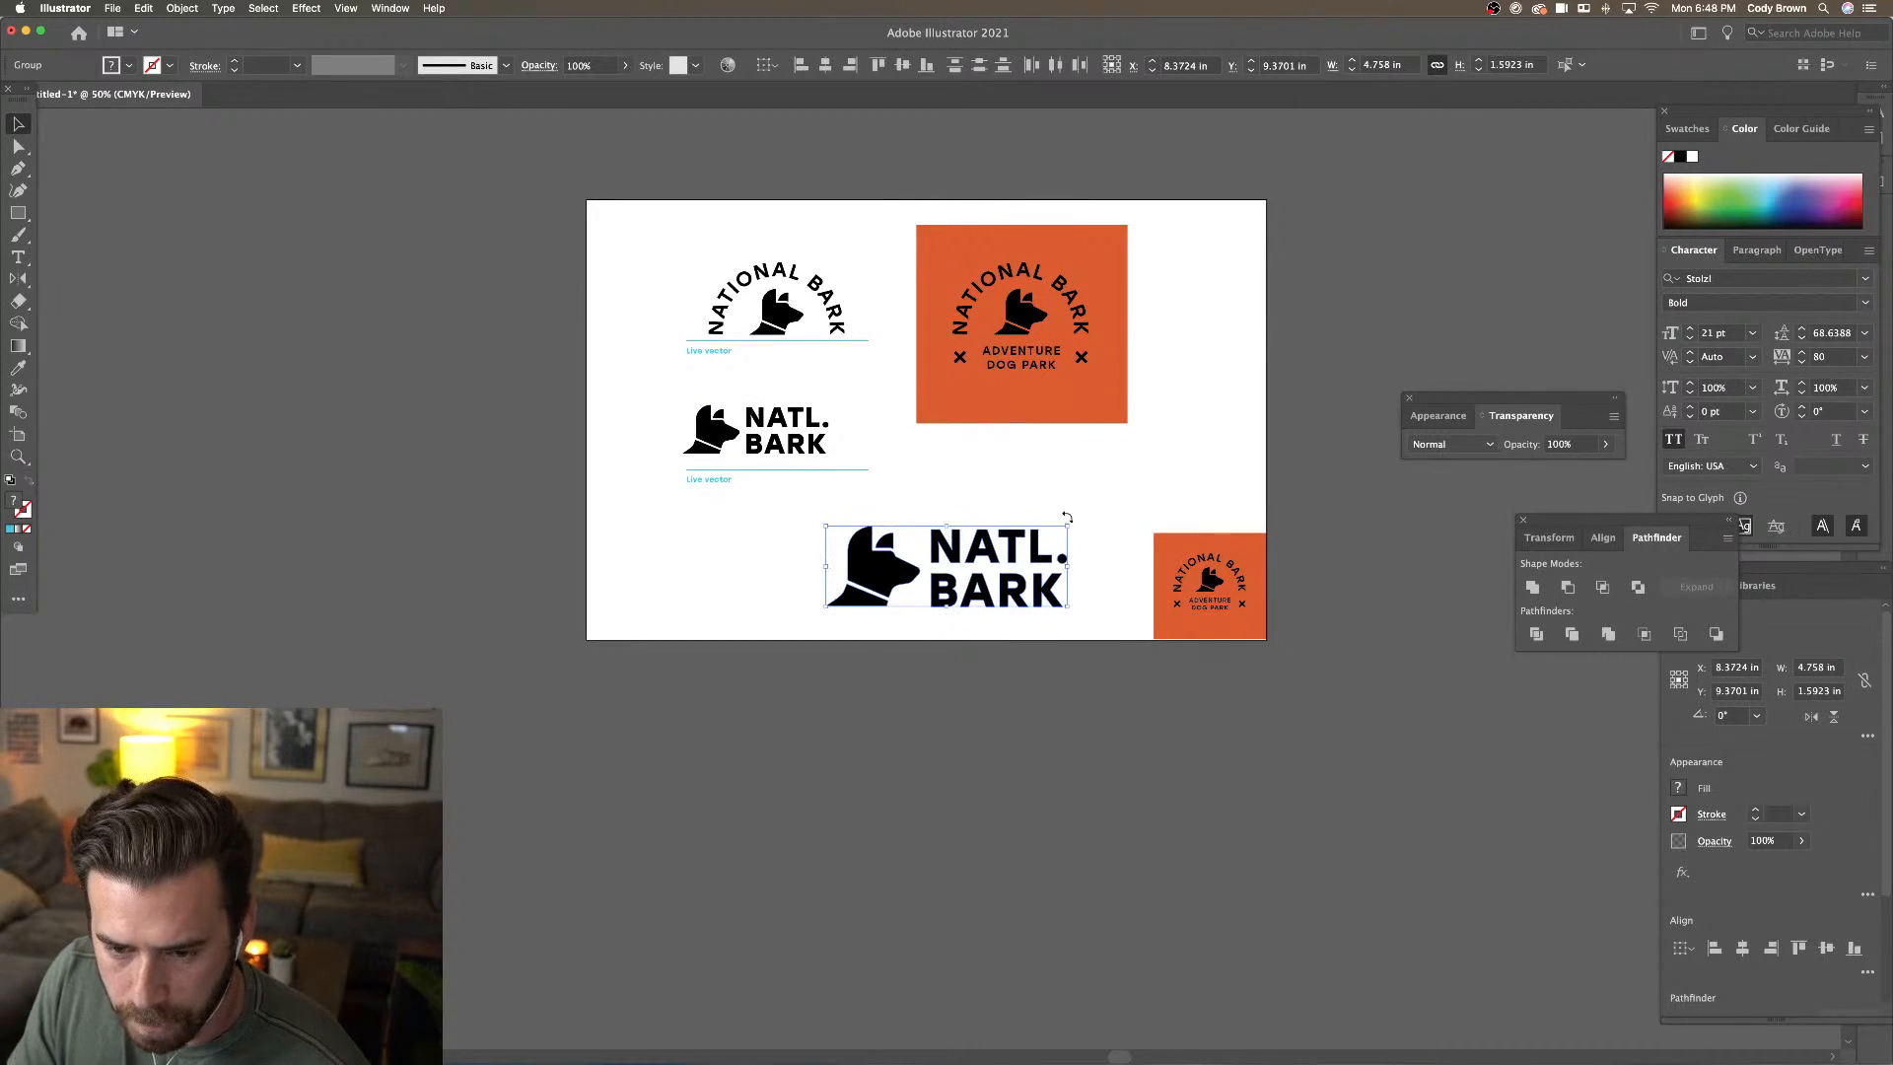
pyautogui.click(1101, 524)
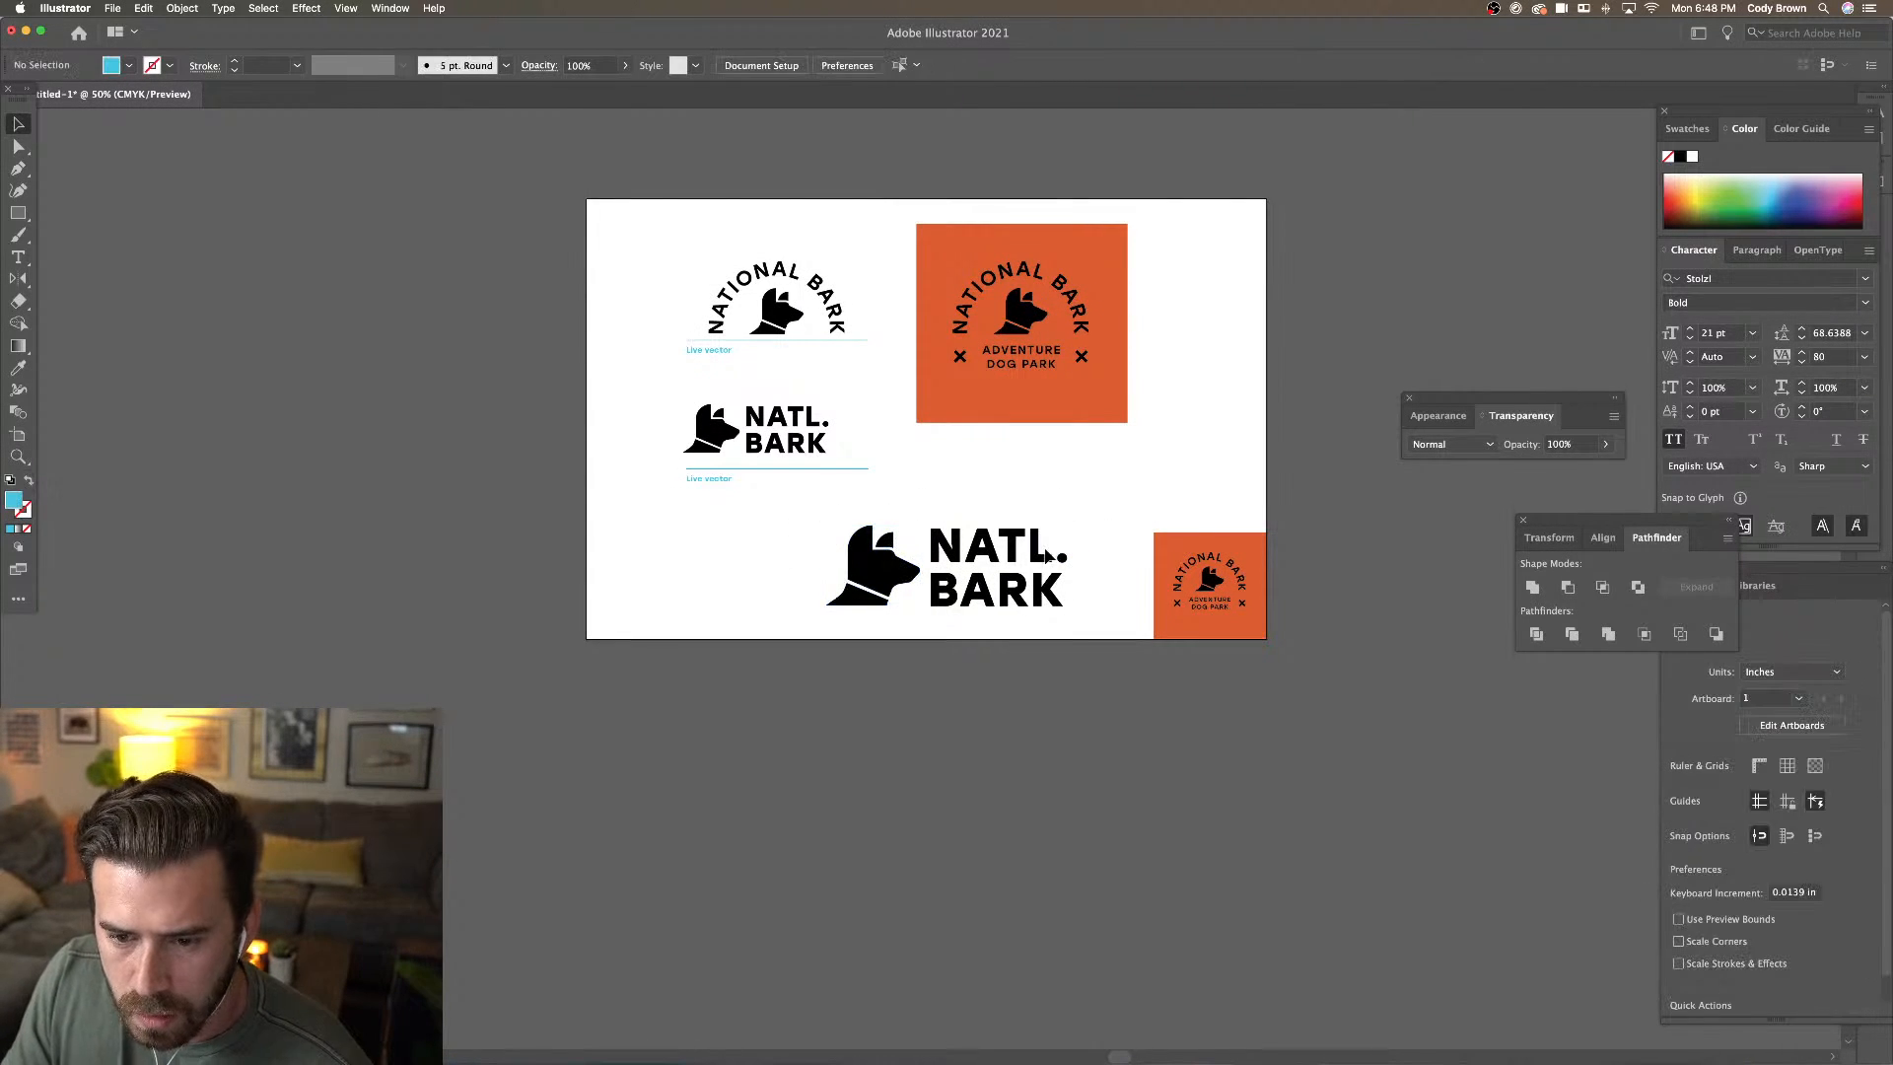
# Isolate the large logo group and eyedrop the badge orange onto the period after NATL
pyautogui.press('super+equal')
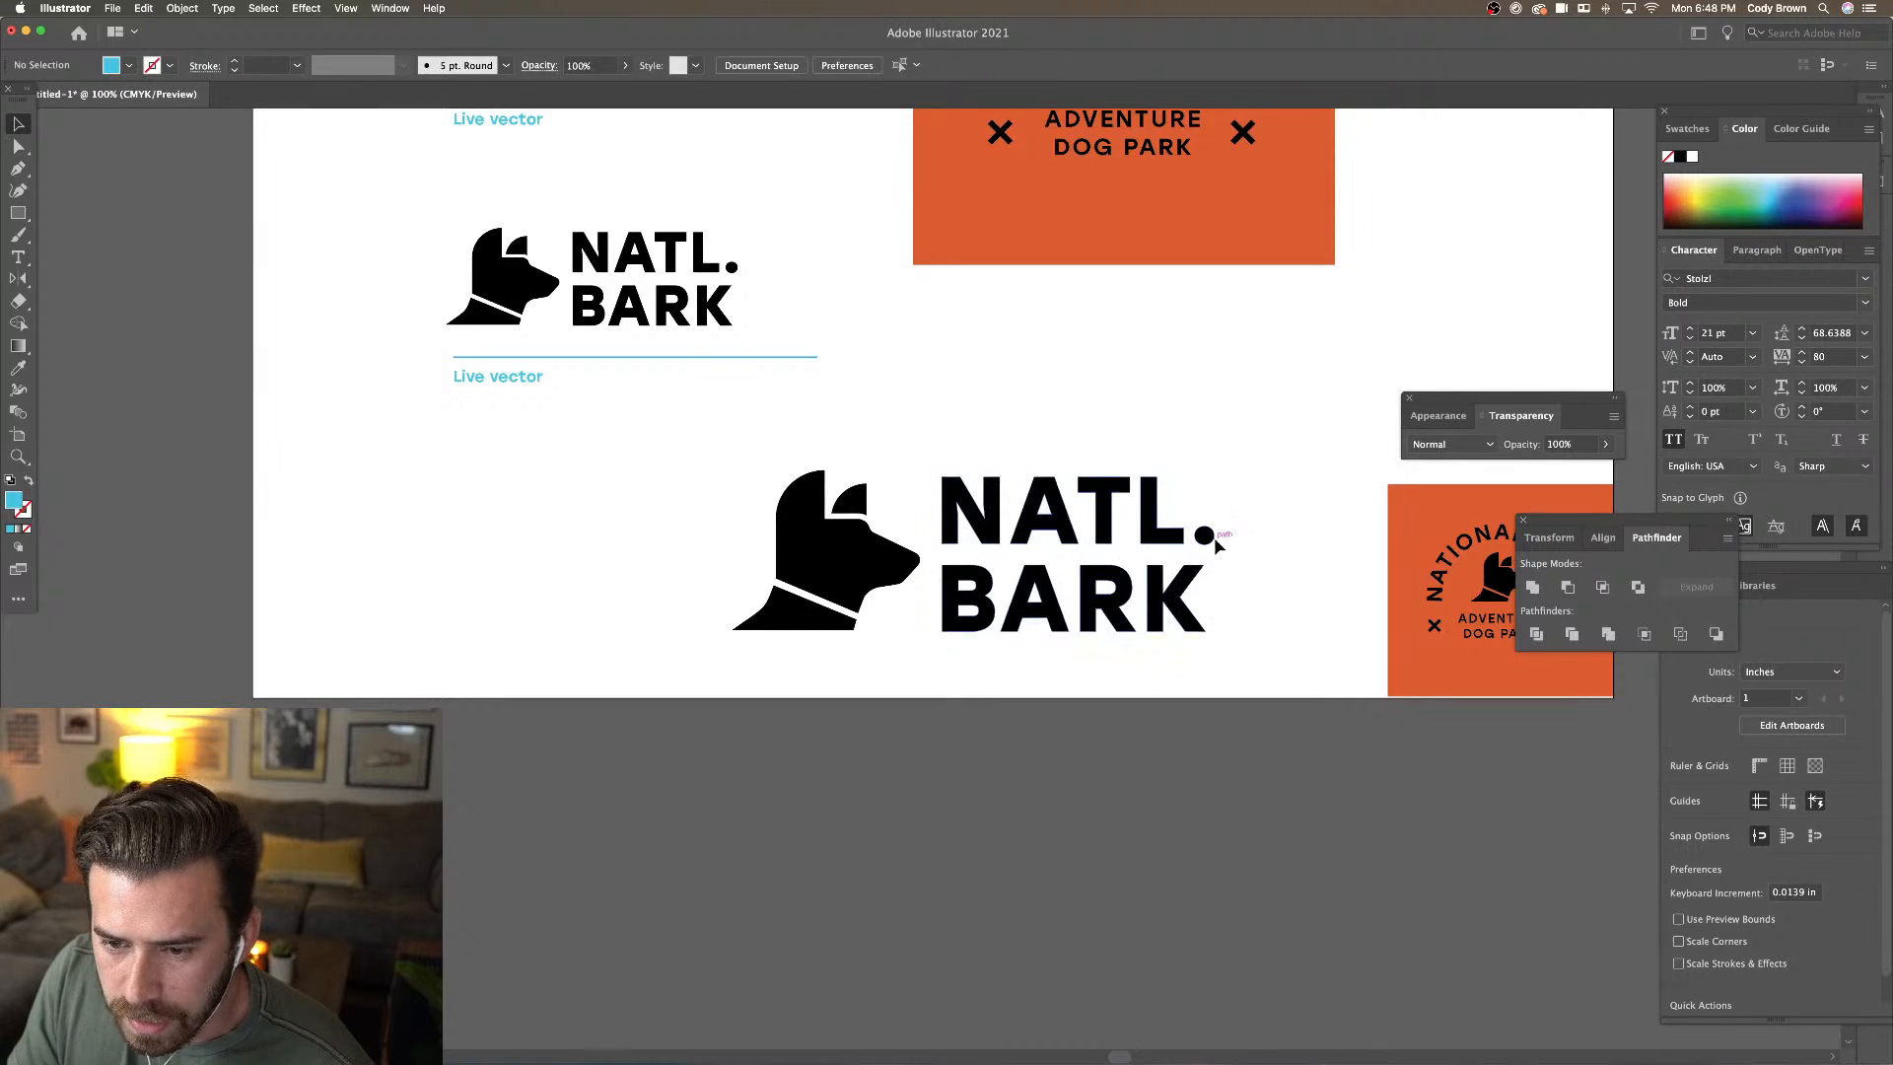
pyautogui.doubleClick(1222, 544)
pyautogui.click(1222, 545)
pyautogui.click(18, 367)
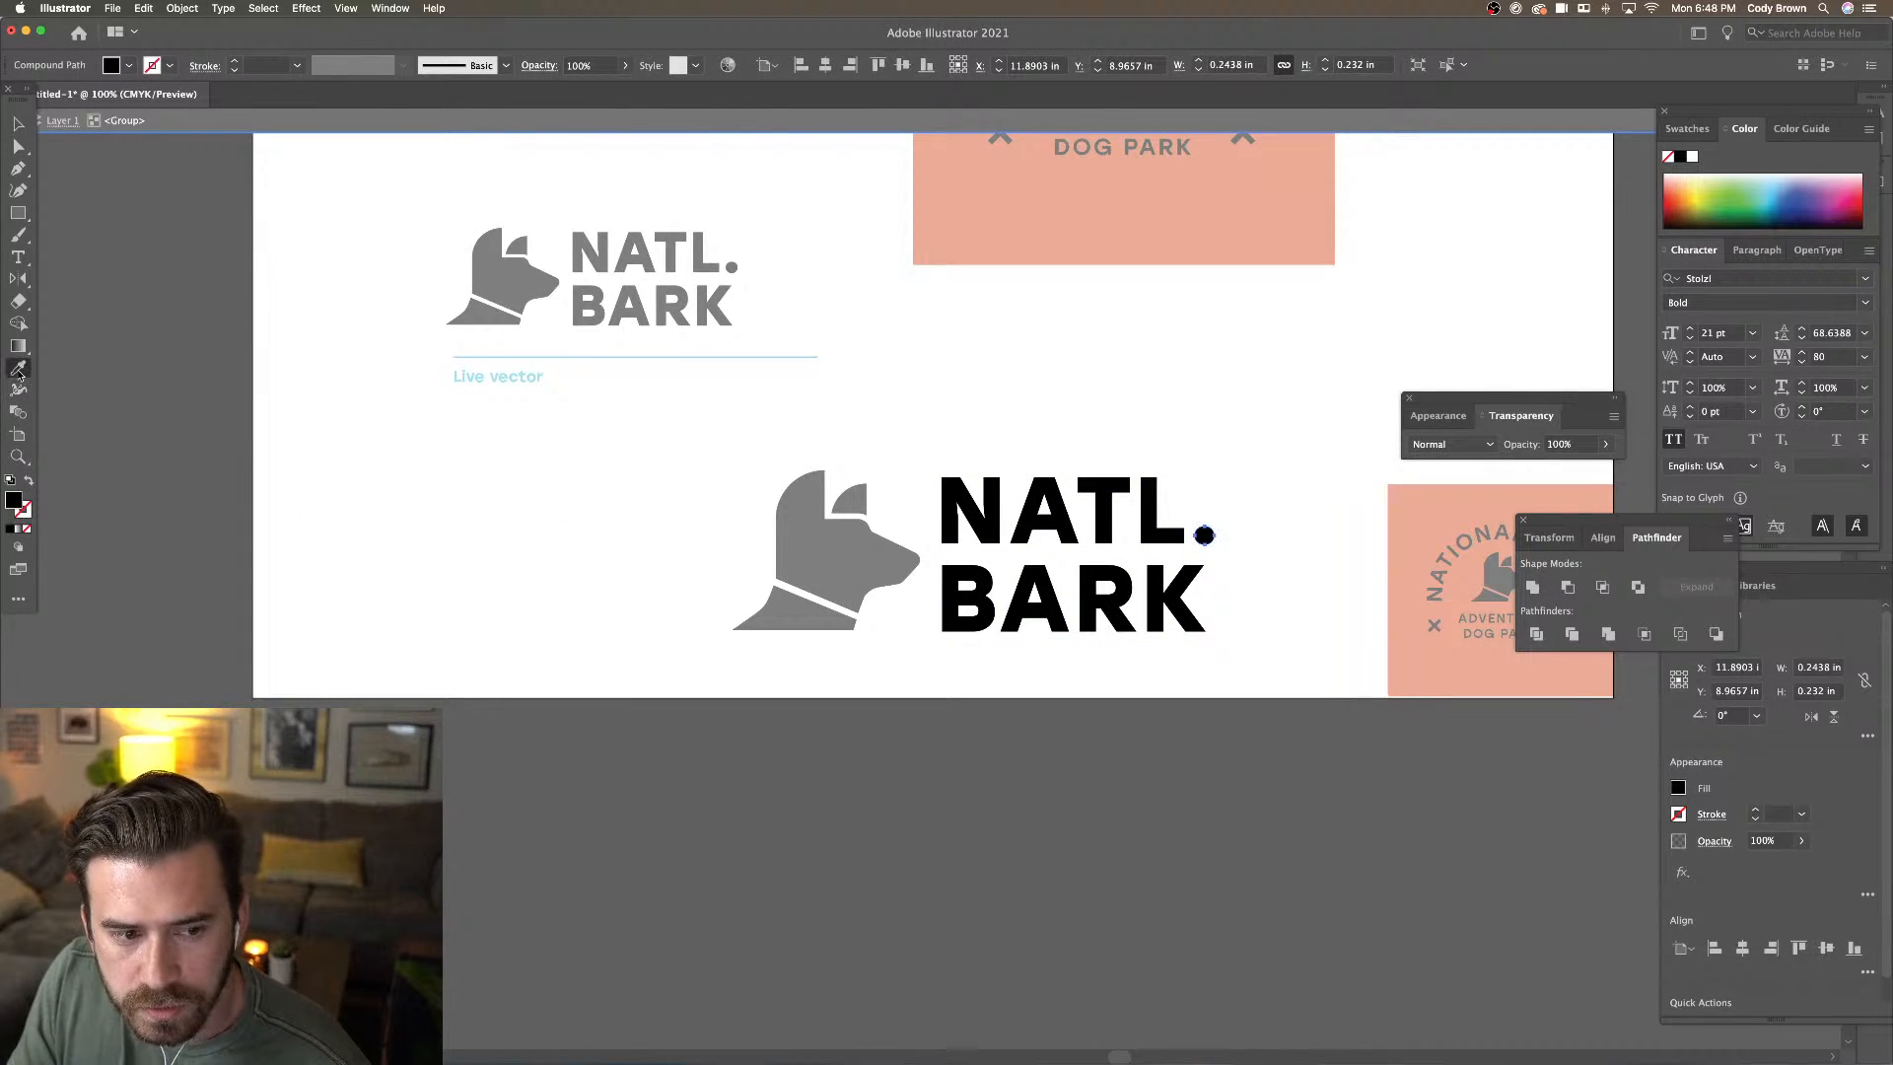
pyautogui.click(1093, 241)
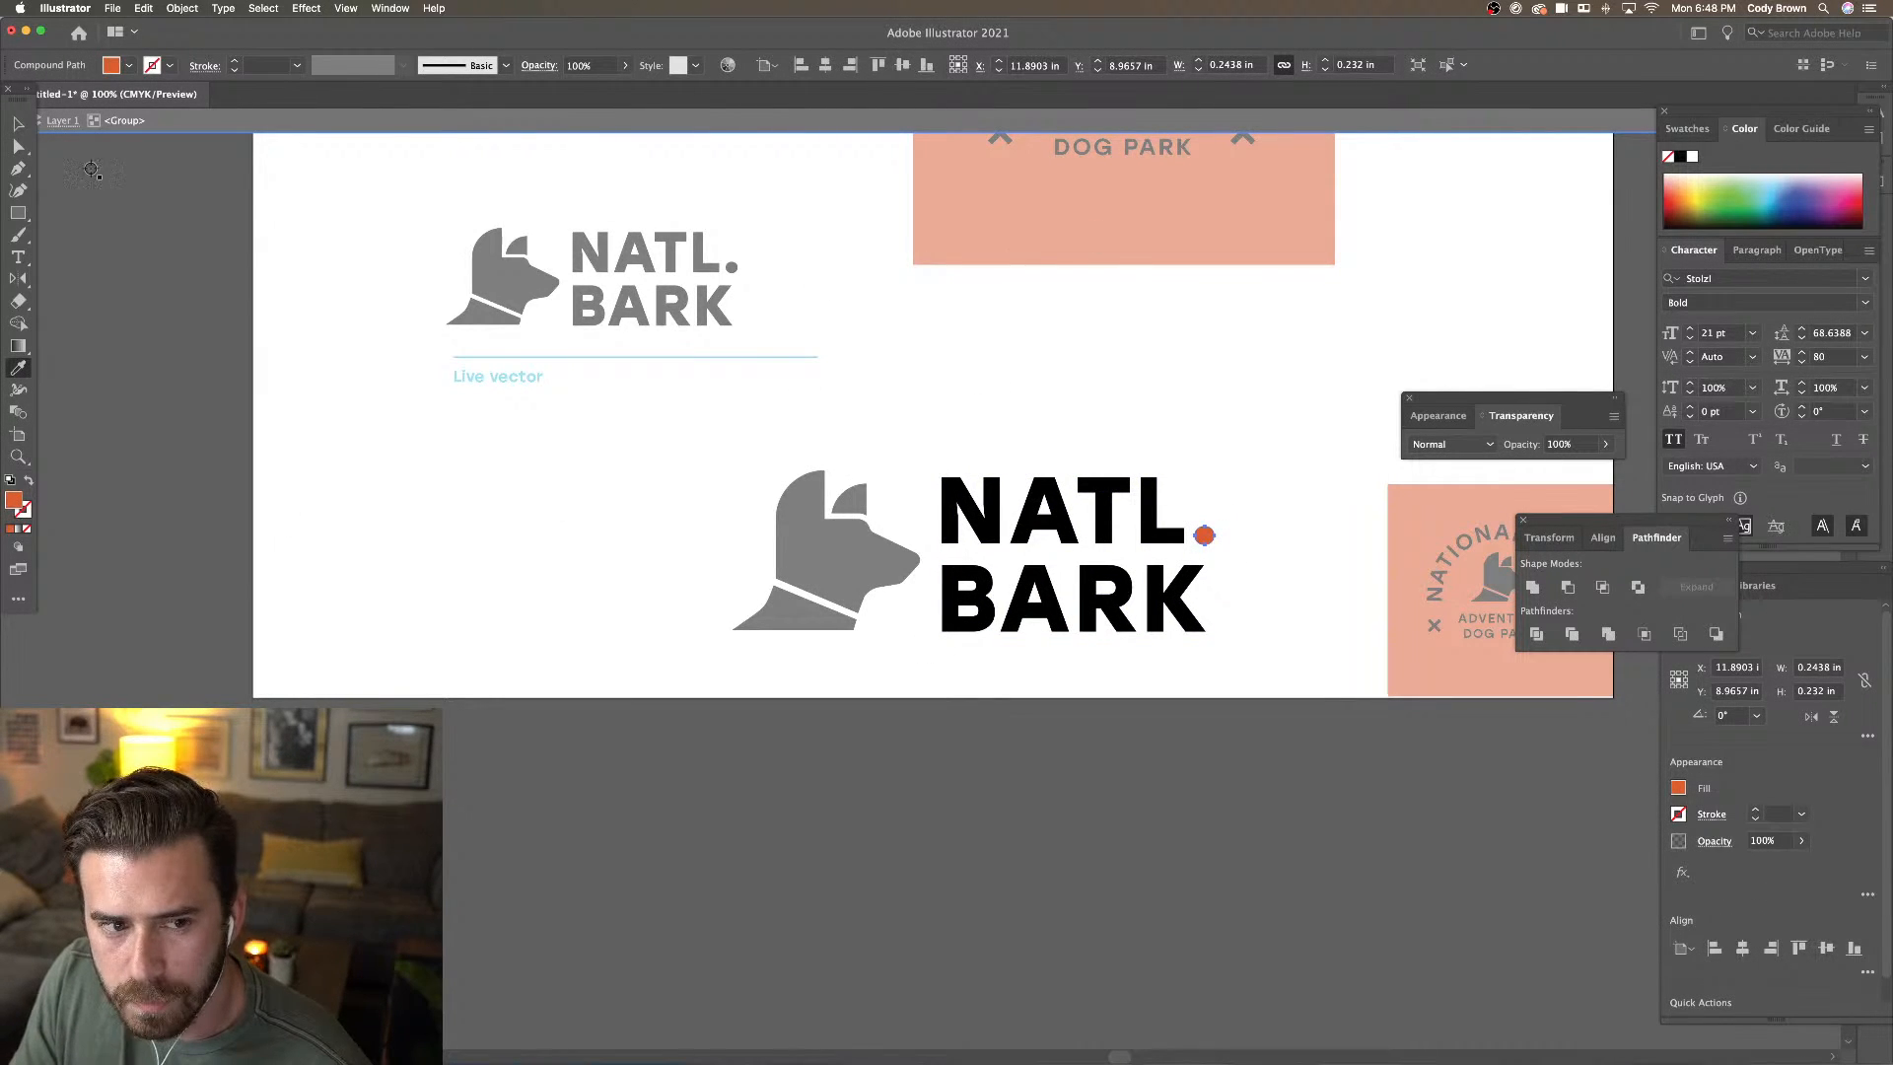
pyautogui.click(18, 124)
pyautogui.doubleClick(317, 334)
pyautogui.press('super+minus')
pyautogui.press('super+minus')
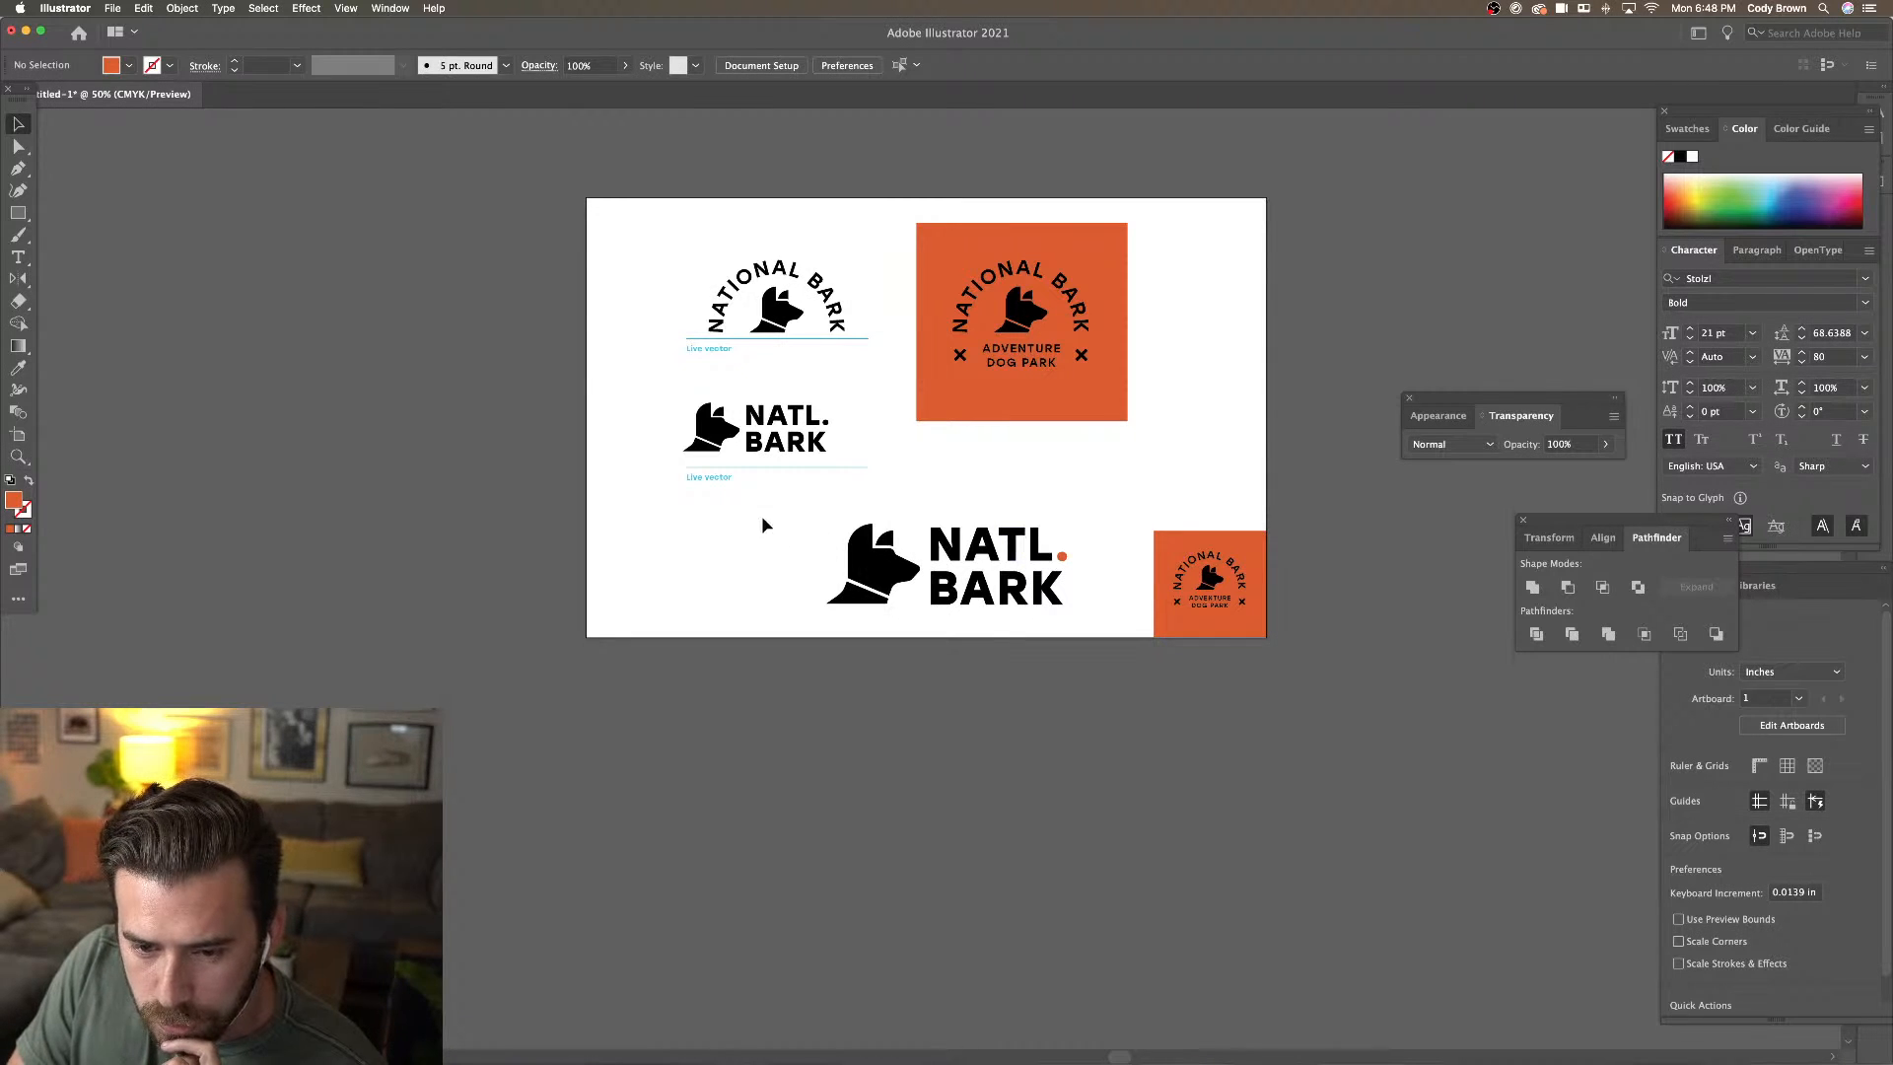
# Drag the large NATL. BARK logo left under the other logos
pyautogui.moveTo(762, 522); pyautogui.dragTo(984, 600)
pyautogui.press('super+minus')
pyautogui.press('super+minus')
pyautogui.press('super+minus')
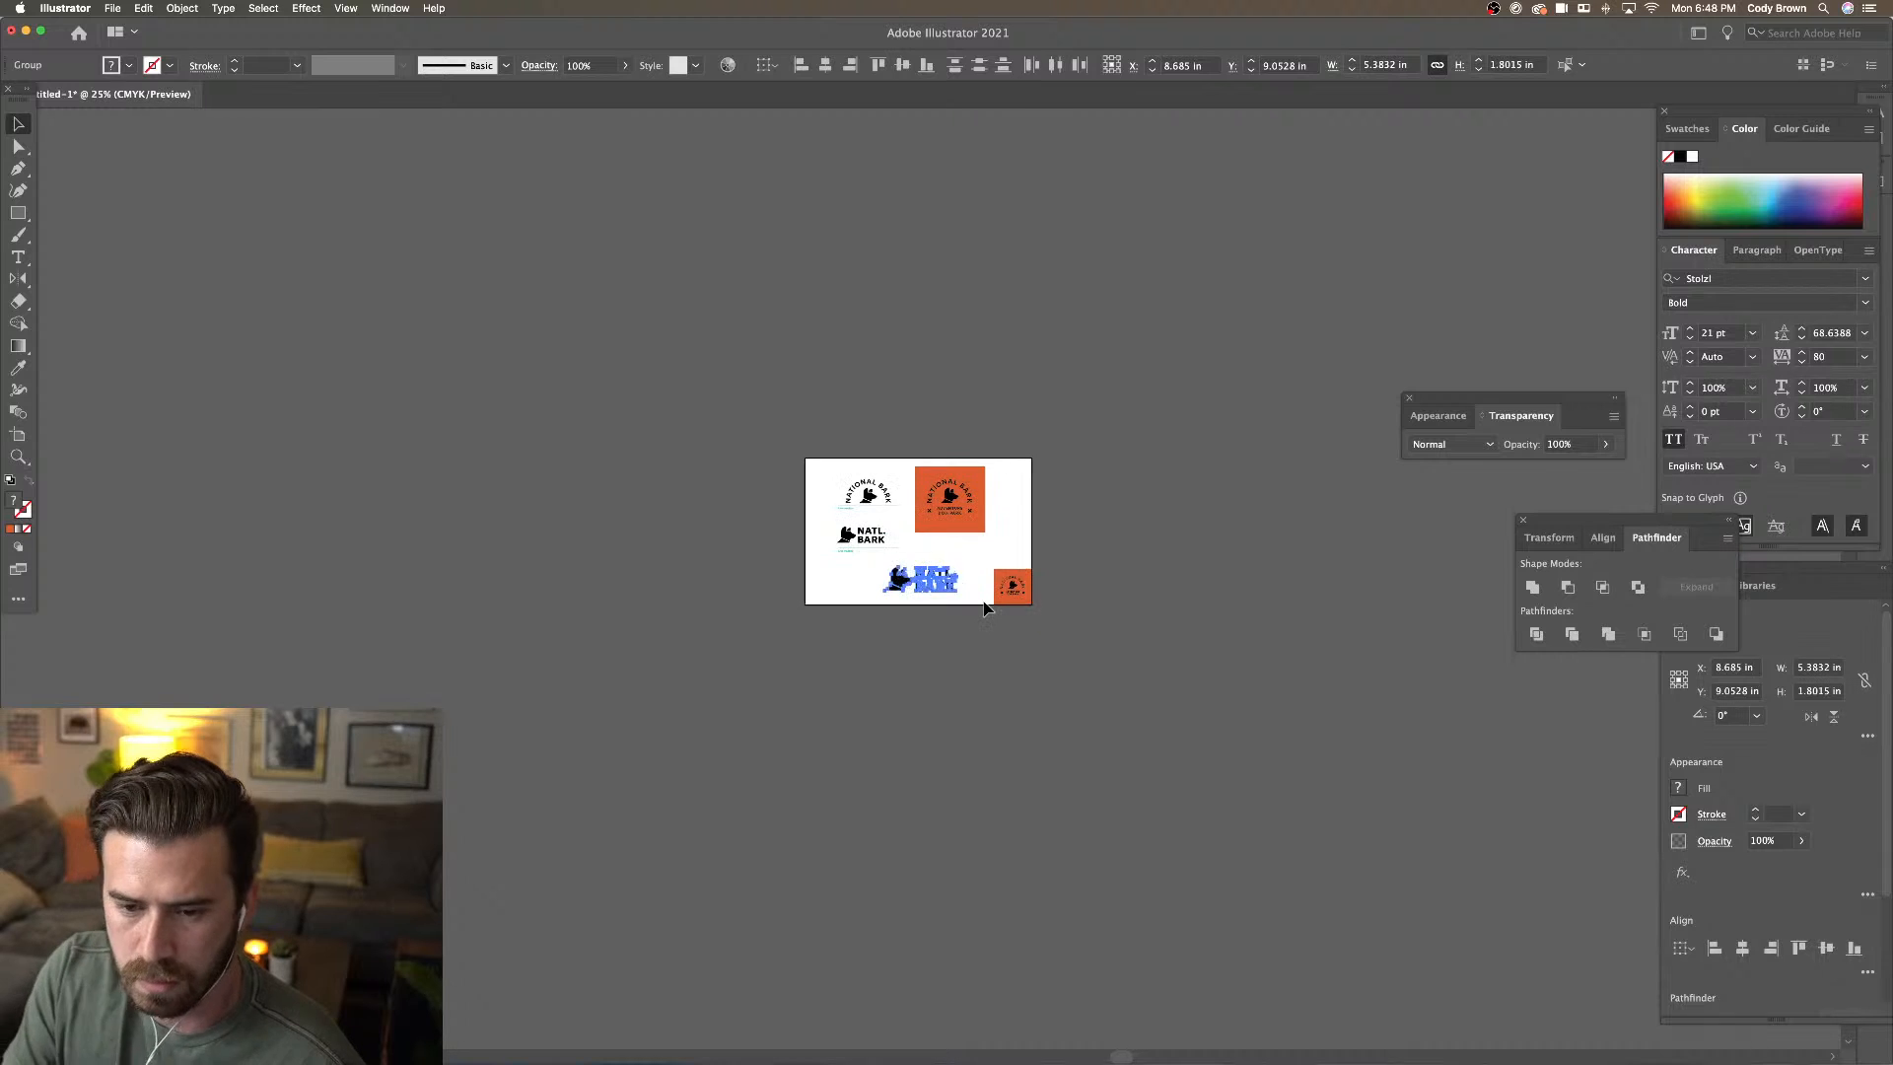
pyautogui.press('super+plus')
pyautogui.press('super+plus')
pyautogui.press('super+plus')
pyautogui.click(1063, 464)
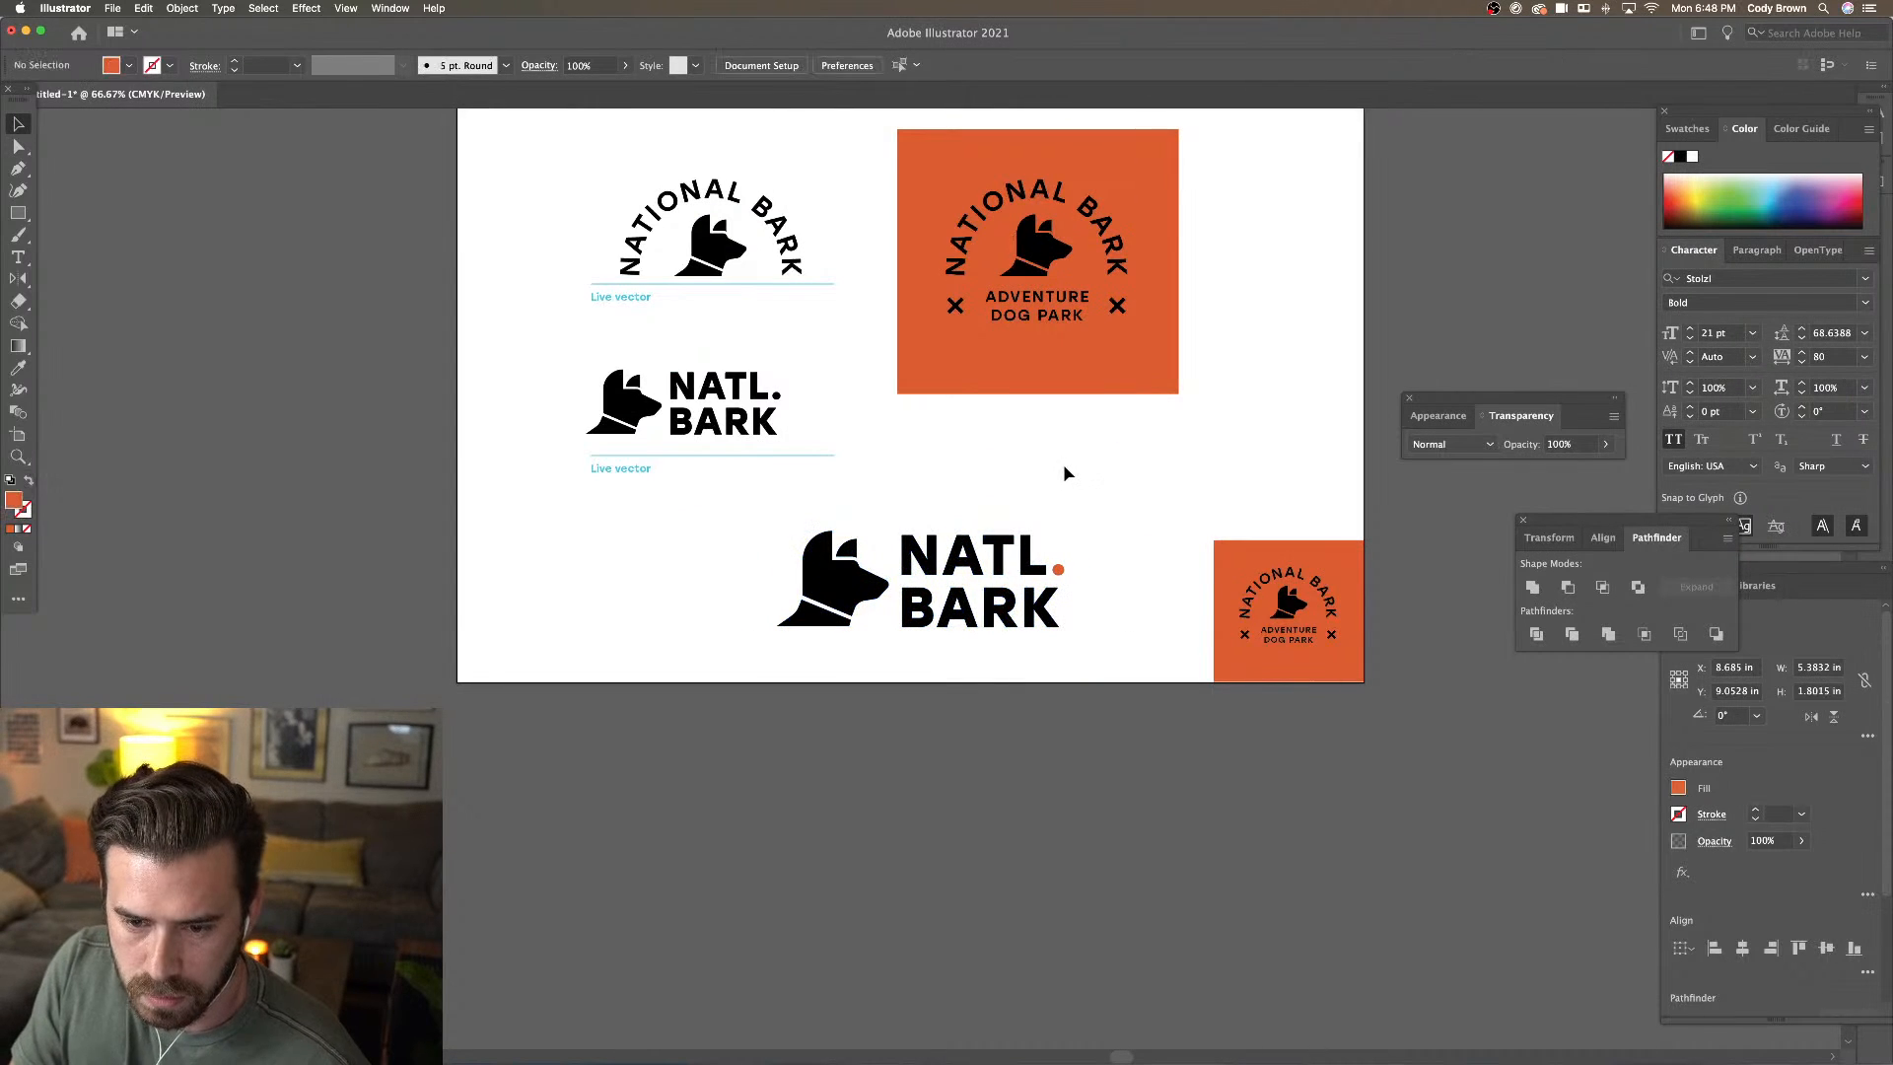
pyautogui.hscroll(3, 951, 512)
pyautogui.moveTo(648, 636); pyautogui.dragTo(439, 640)
# Dismiss the accidental Scissors tool warning and return to the Selection tool
pyautogui.press('c')
pyautogui.press('super+minus')
pyautogui.press('super+minus')
pyautogui.press('super+minus')
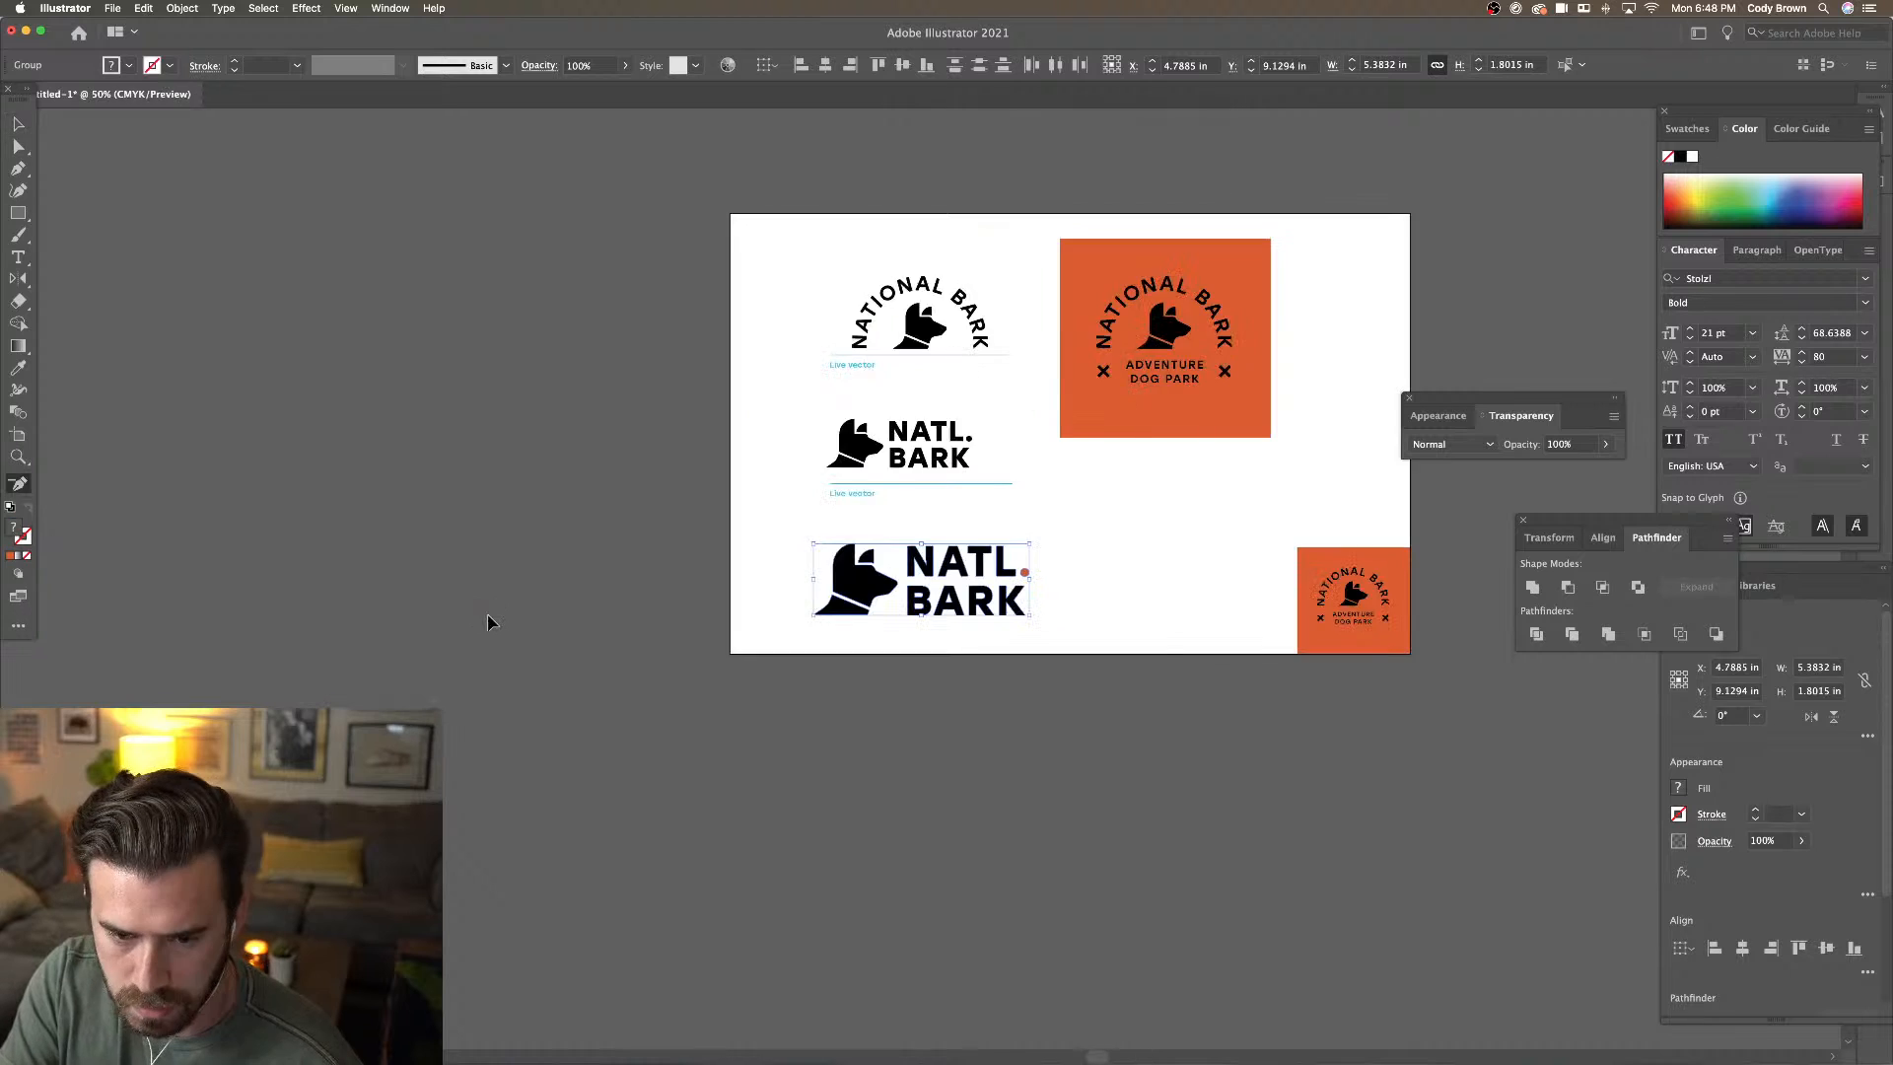
pyautogui.click(698, 610)
pyautogui.press('Return')
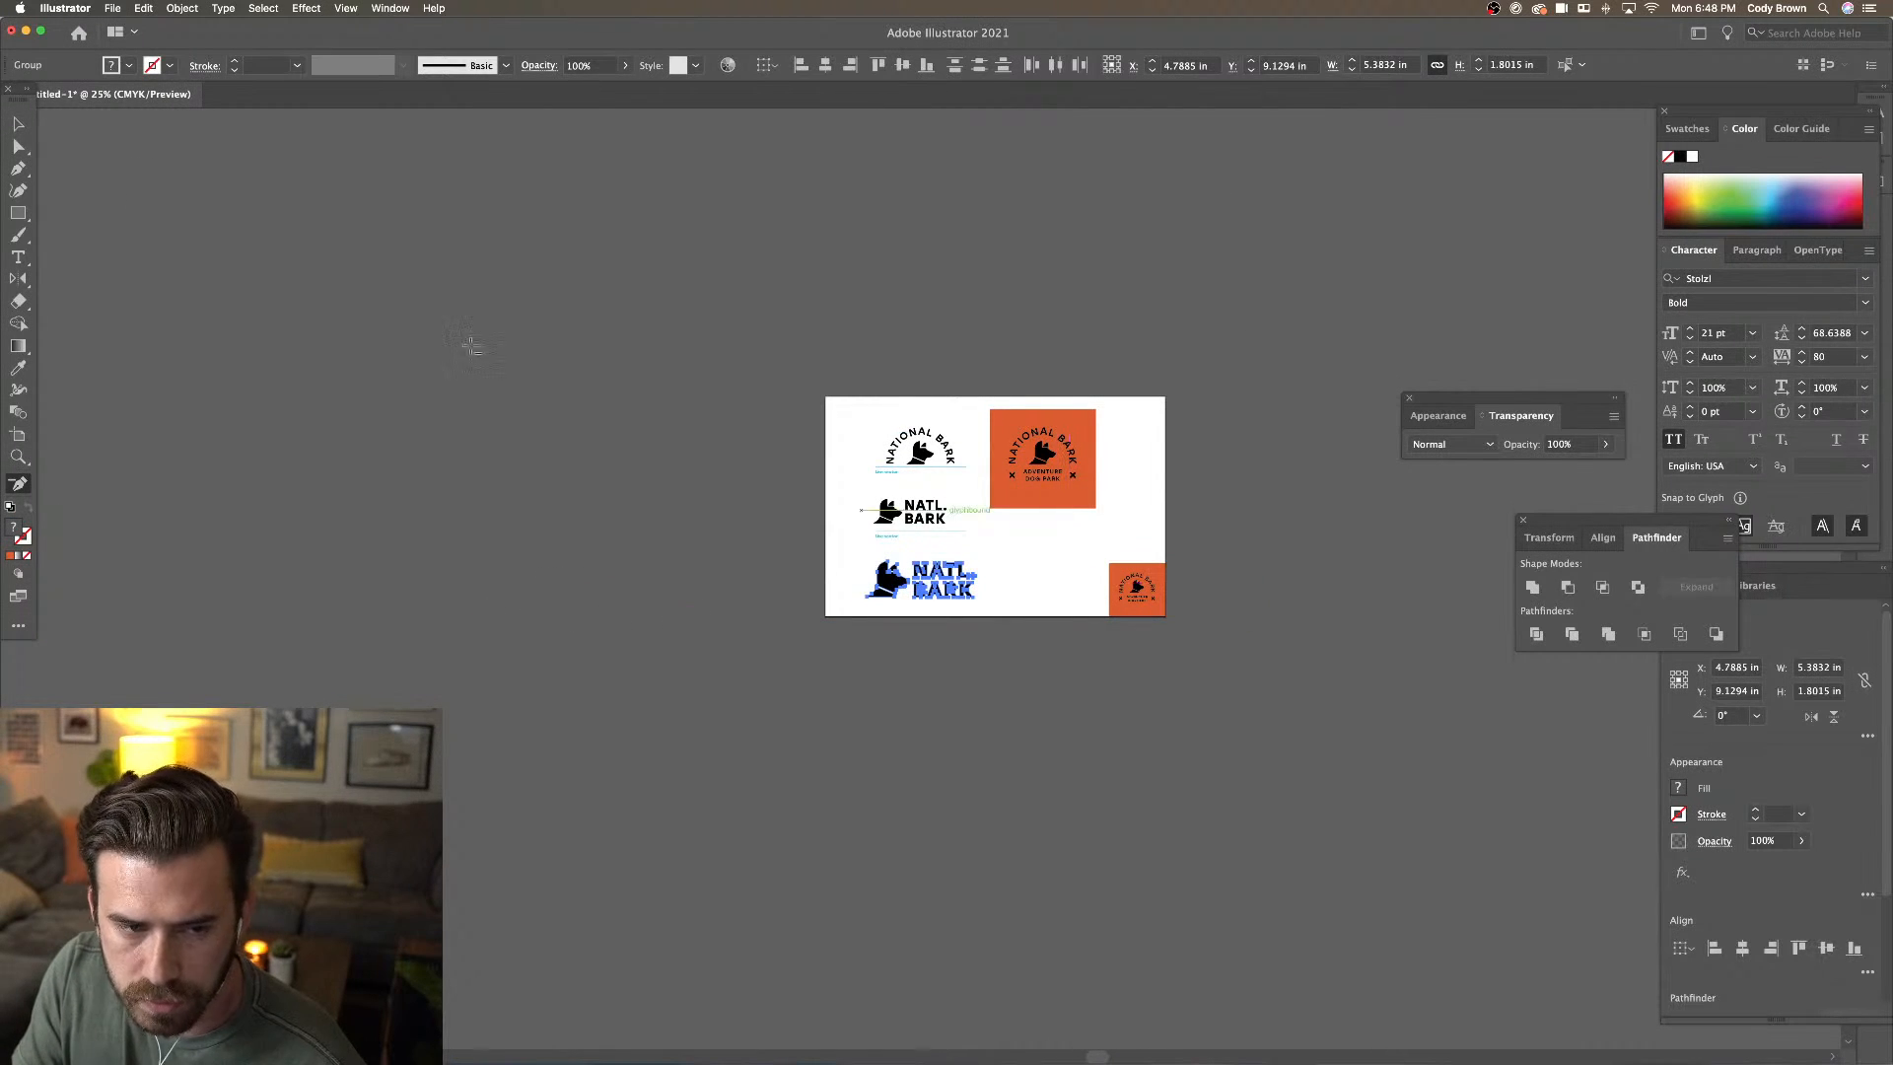
pyautogui.click(19, 126)
# Zoom back in on the artboard and select the two upper-left logos
pyautogui.hscroll(1, 427, 293)
pyautogui.press('super+minus')
pyautogui.press('super+minus')
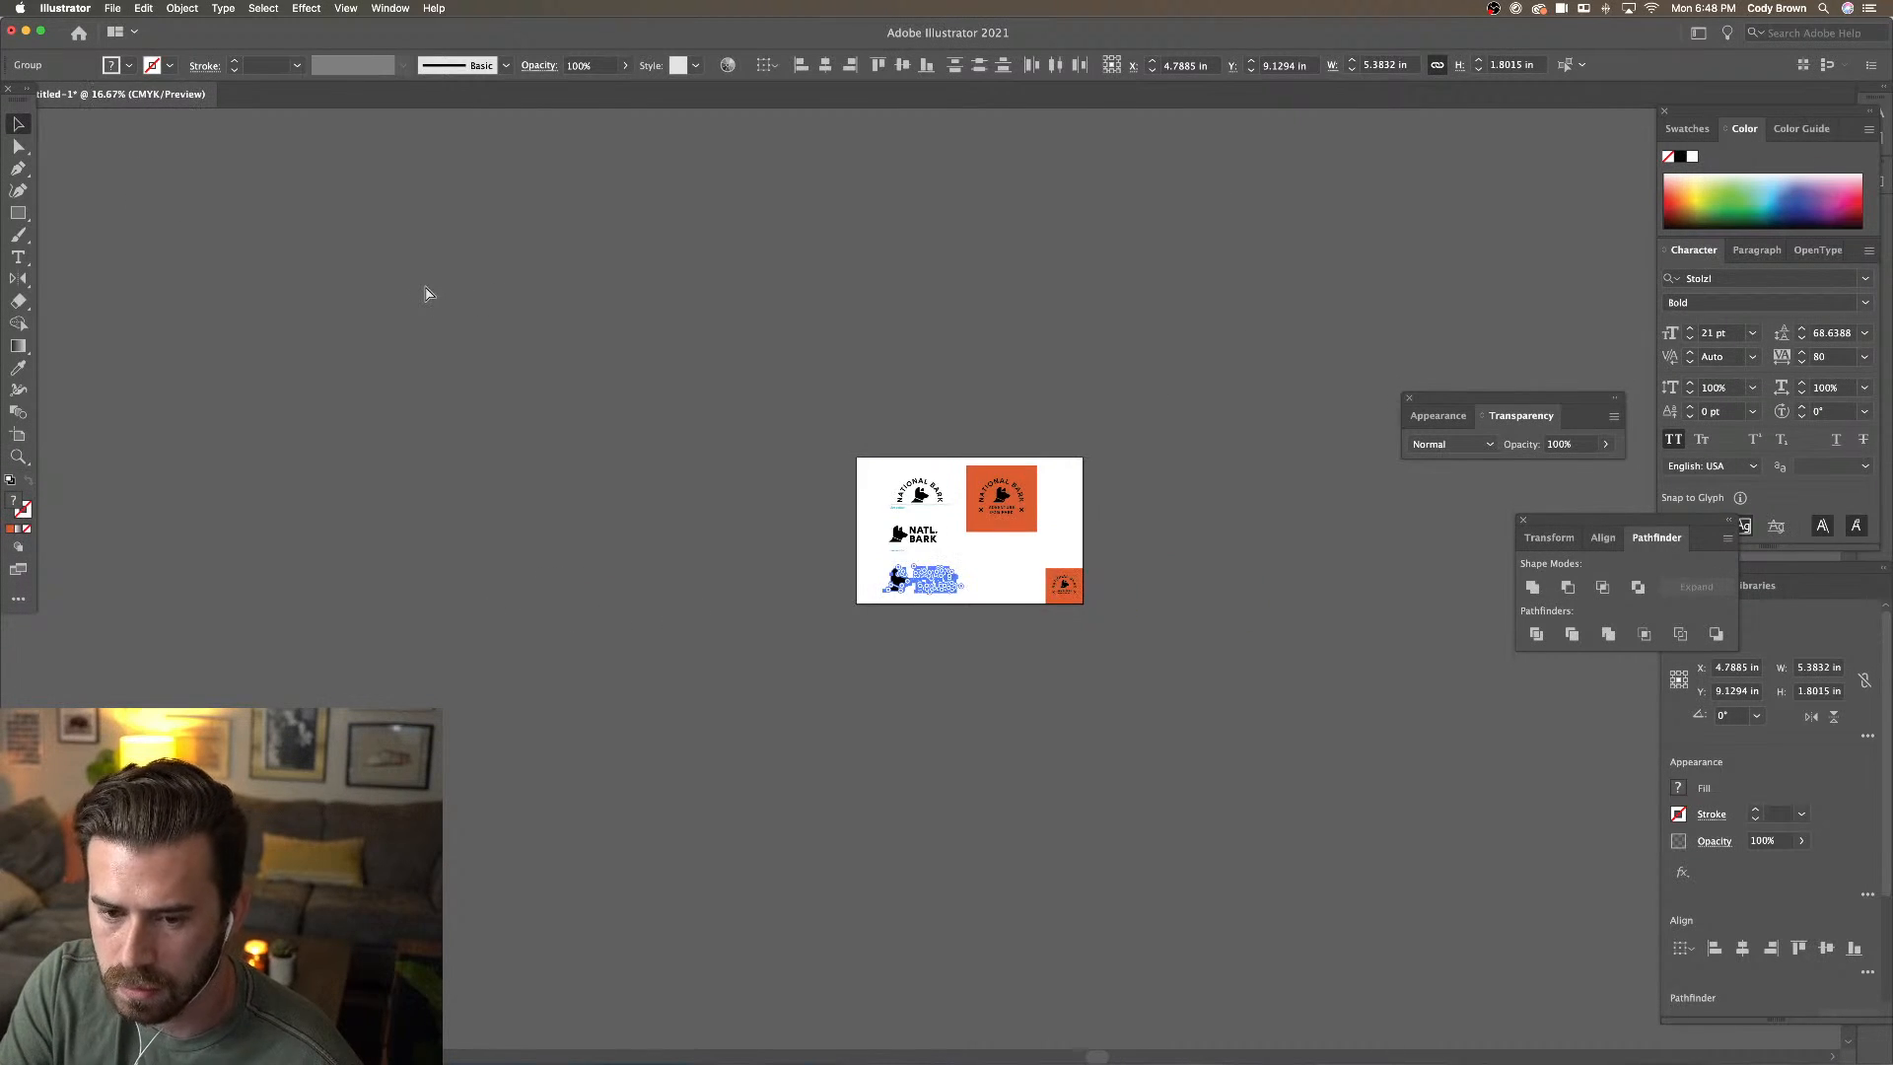
pyautogui.click(464, 286)
pyautogui.press('super+equal')
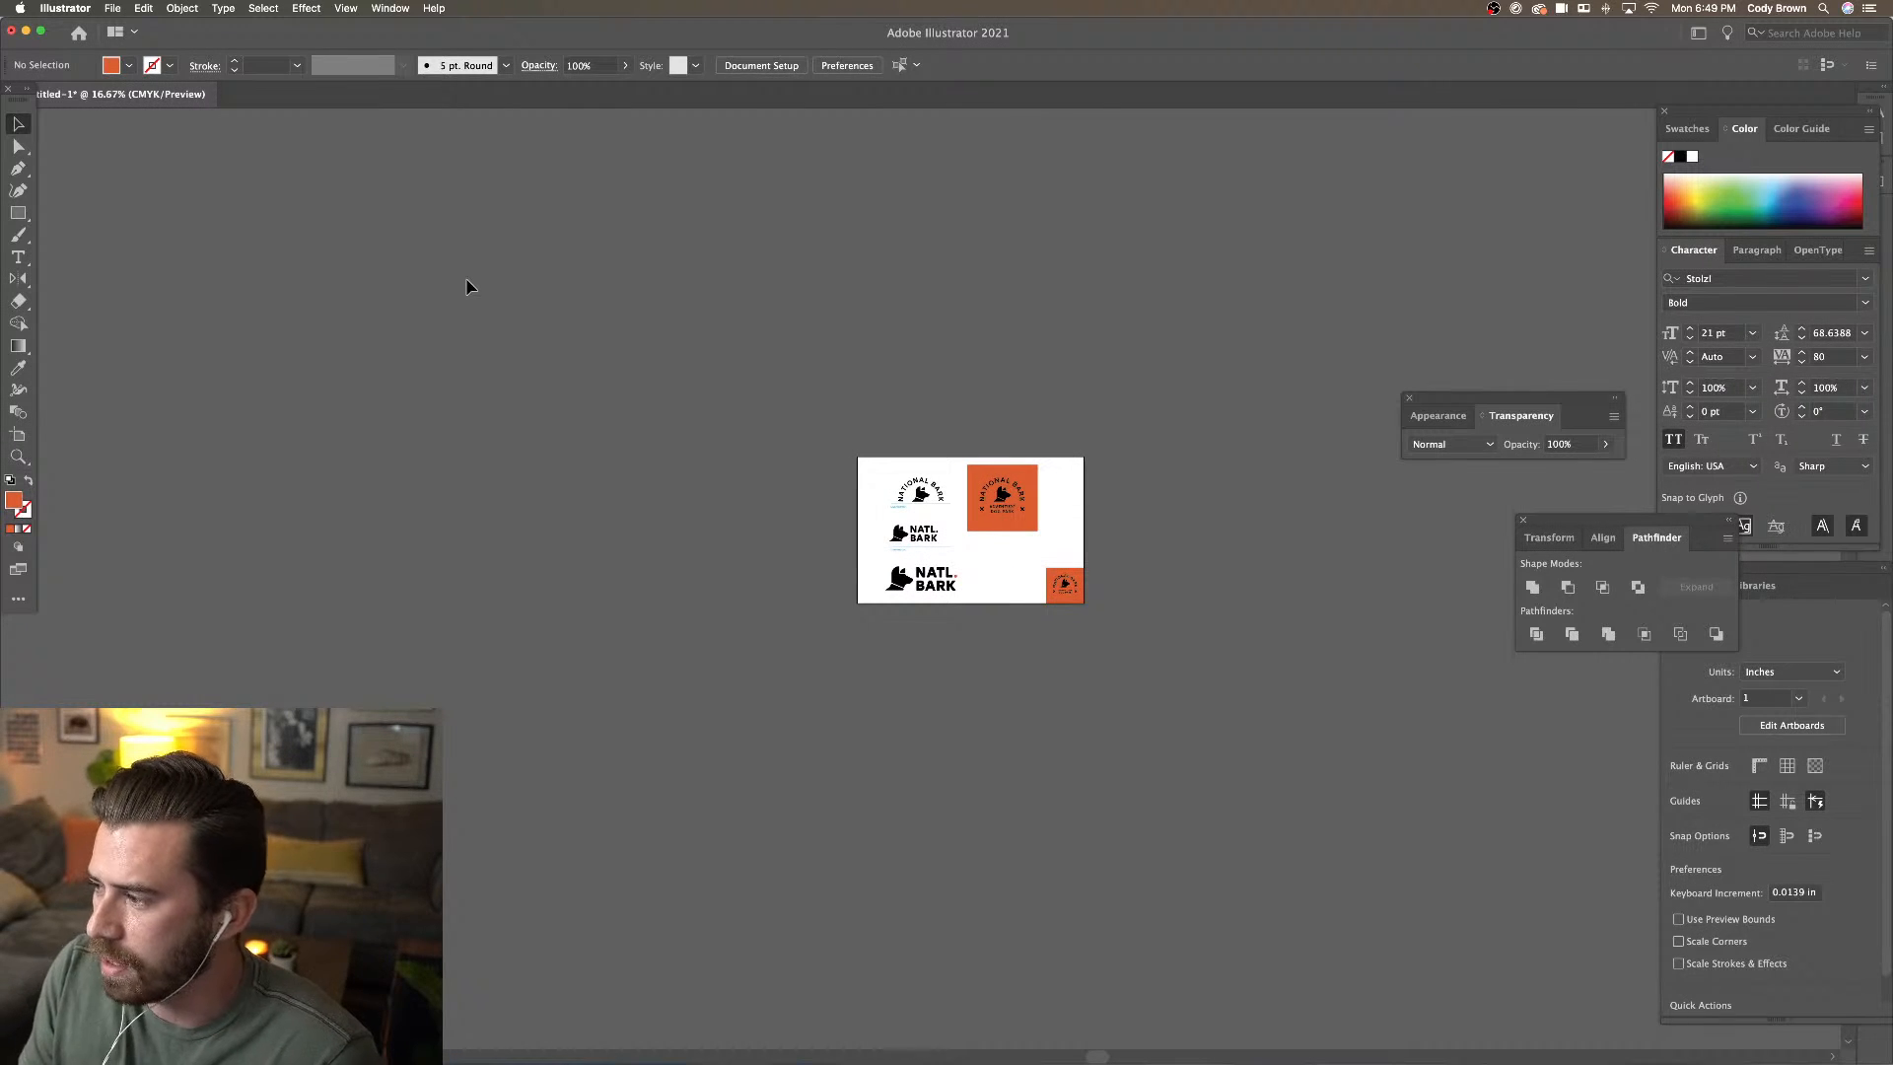
pyautogui.press('super+equal')
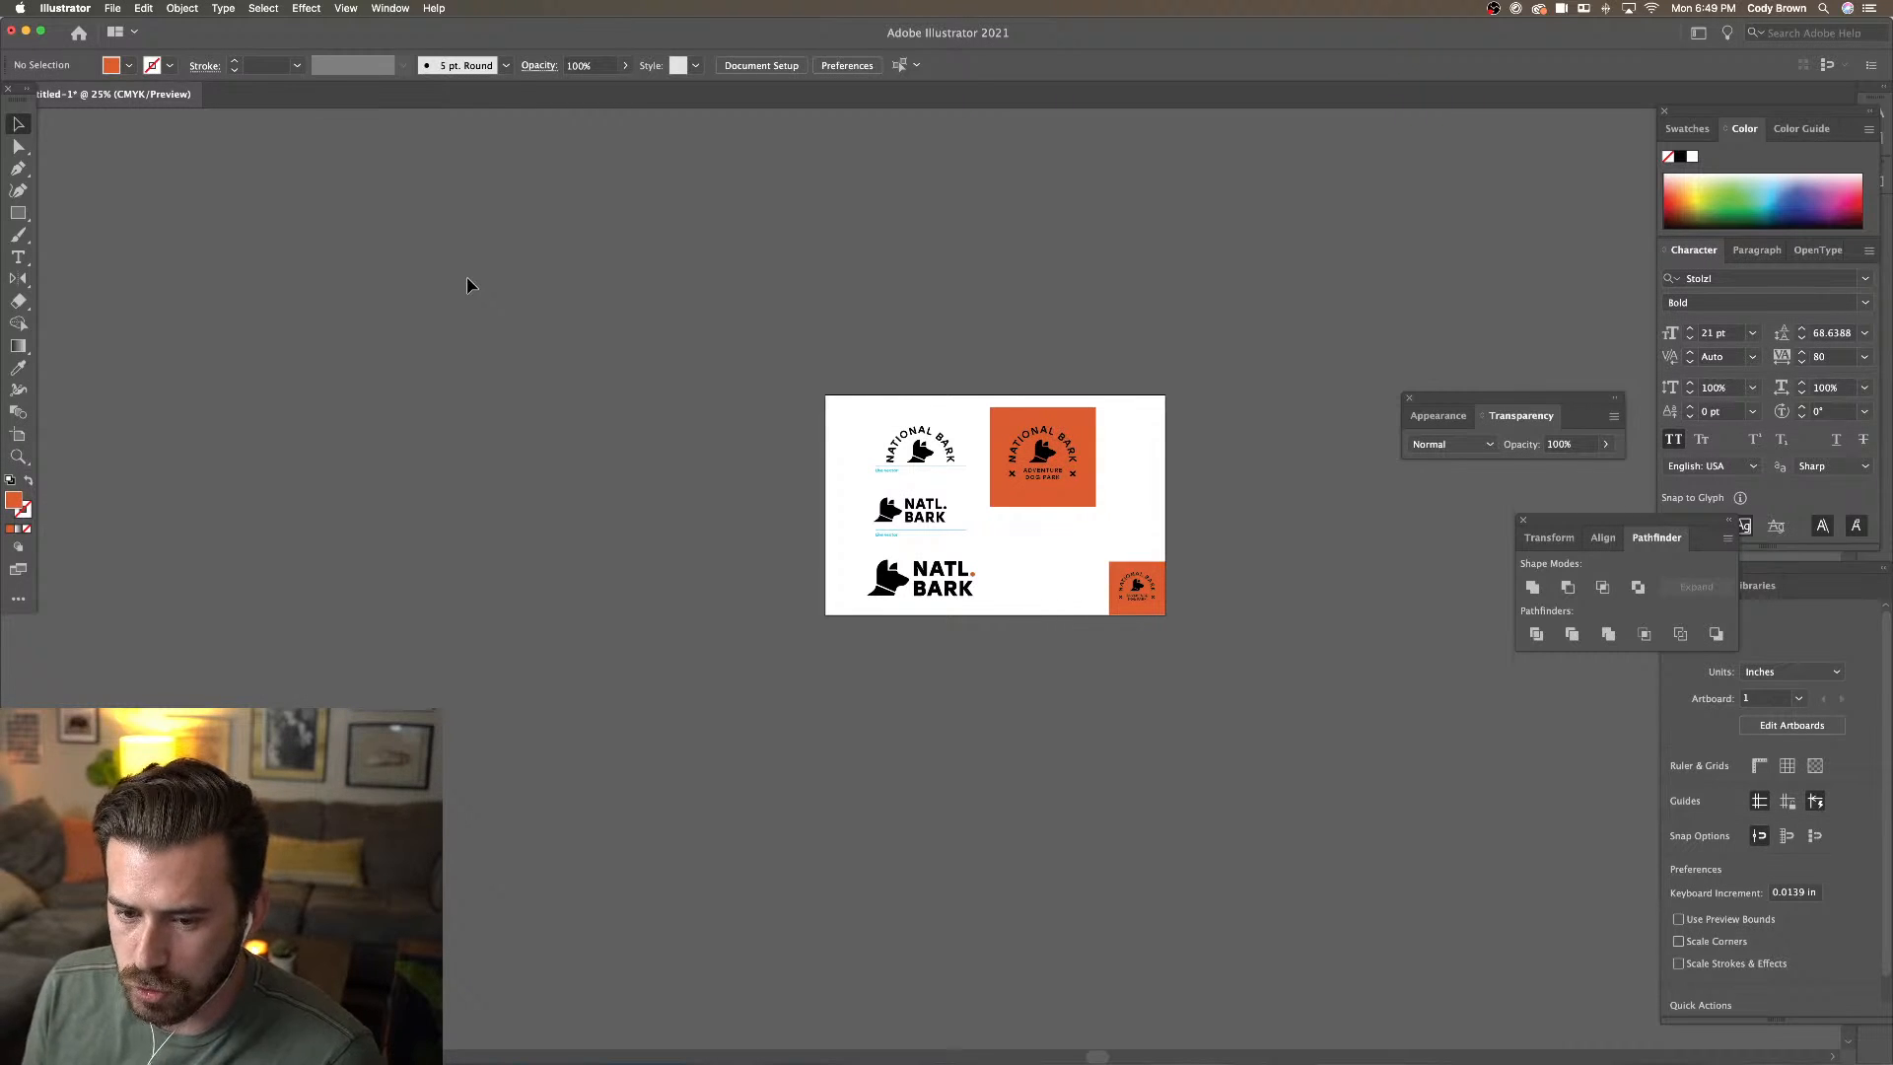
pyautogui.press('super+equal')
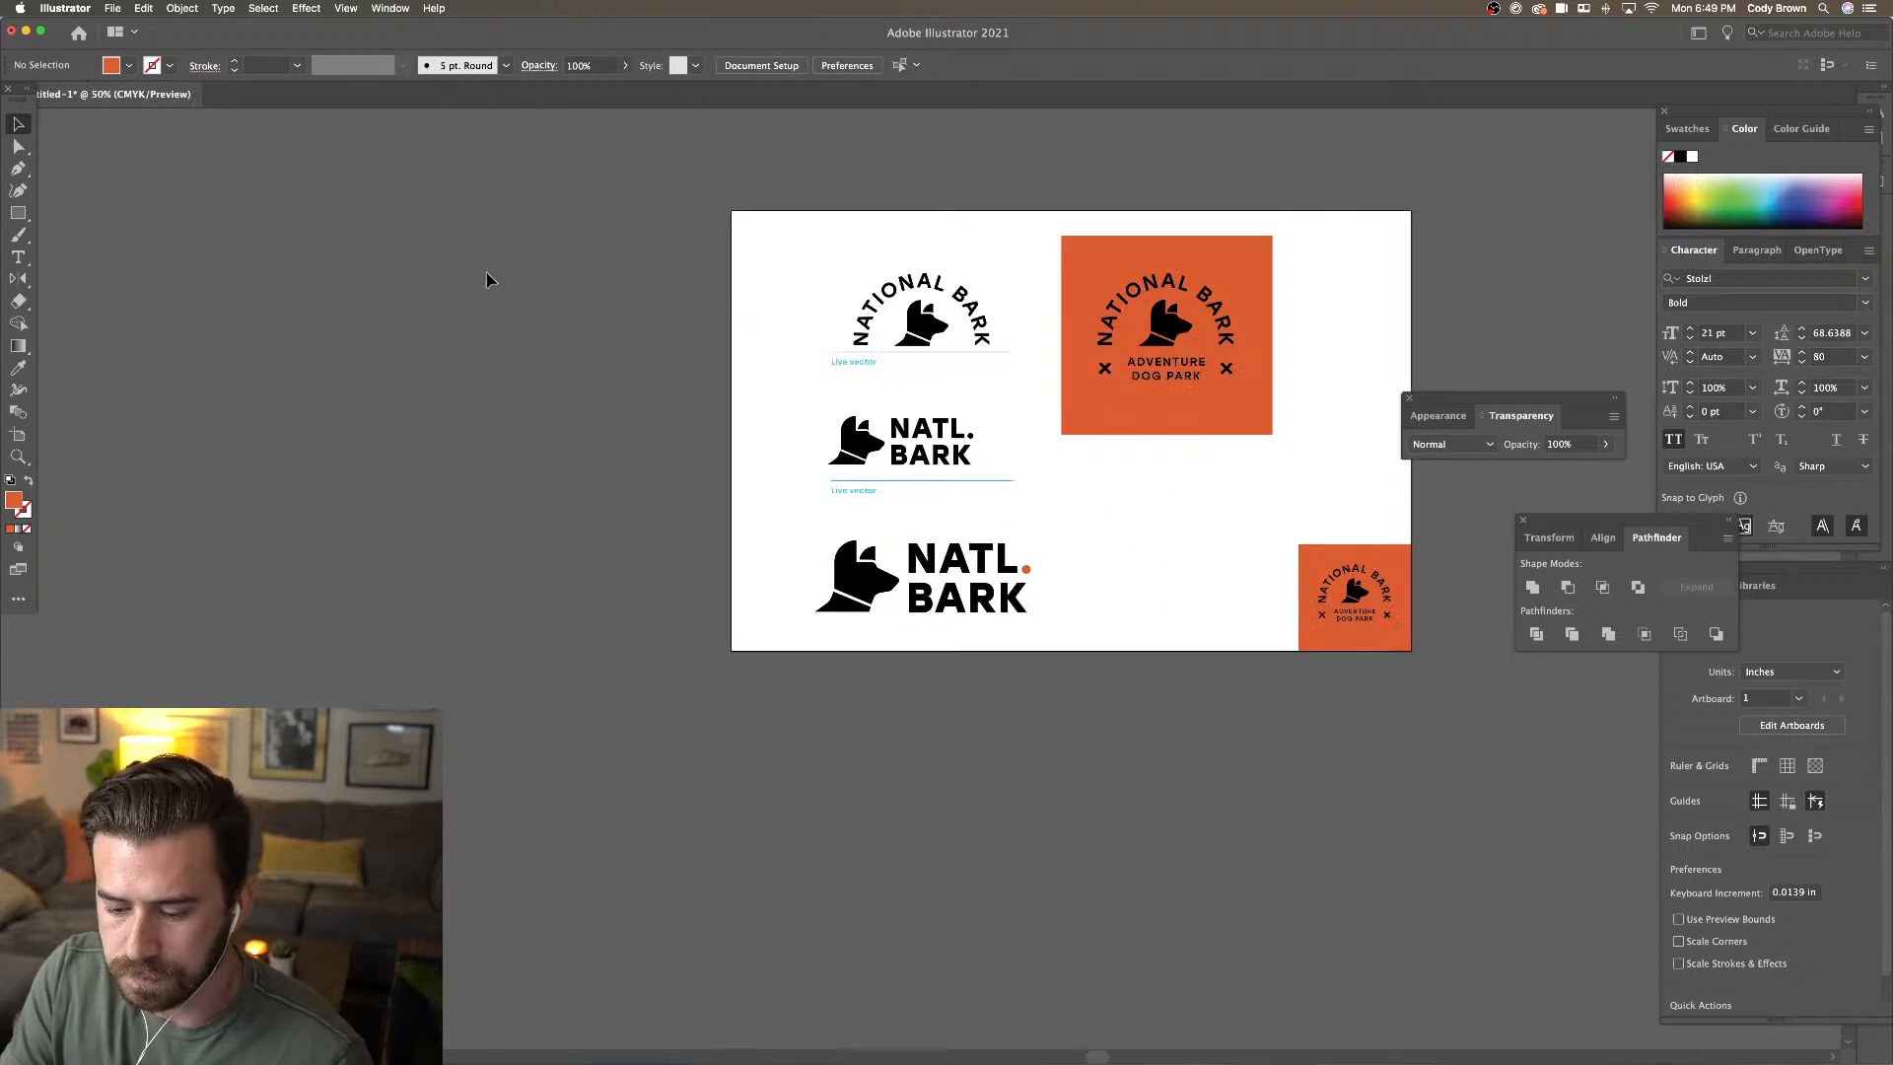
pyautogui.hscroll(5, 382, 292)
pyautogui.hscroll(1, 381, 292)
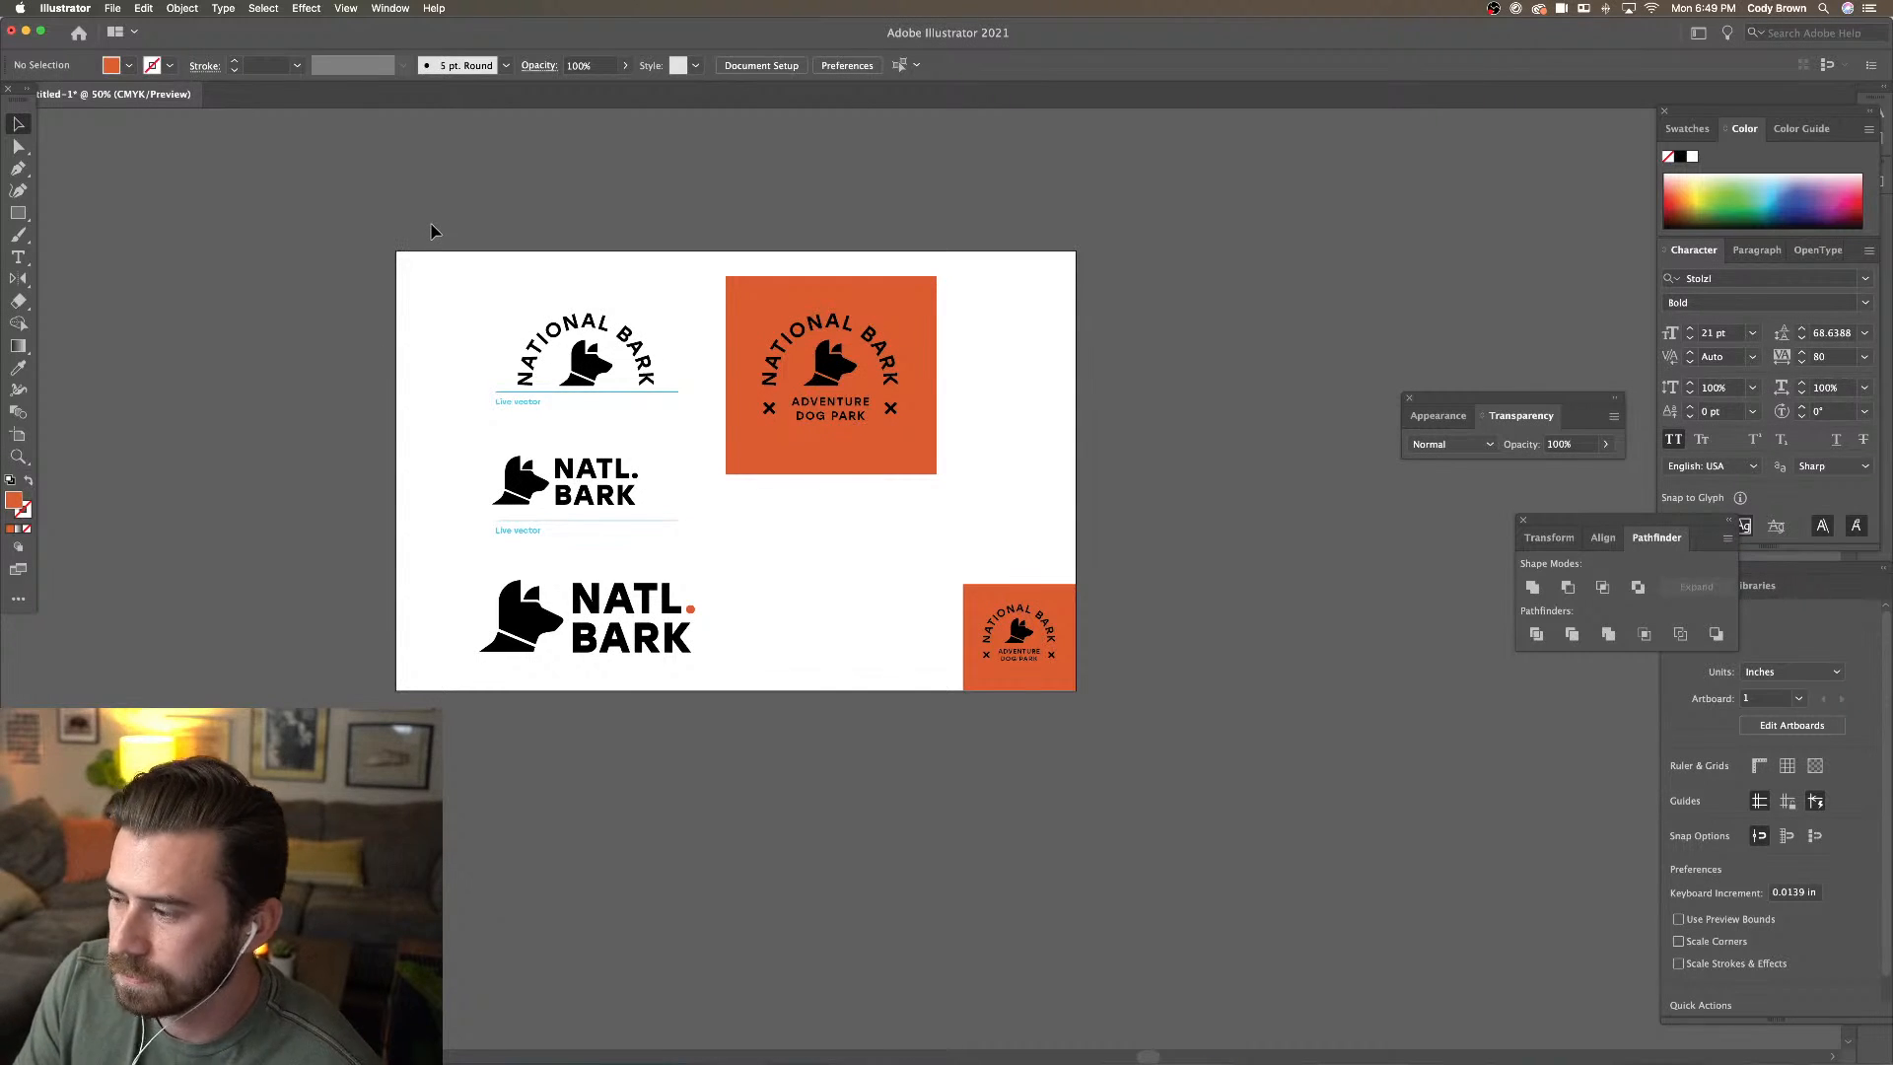
pyautogui.moveTo(661, 533); pyautogui.dragTo(662, 545)
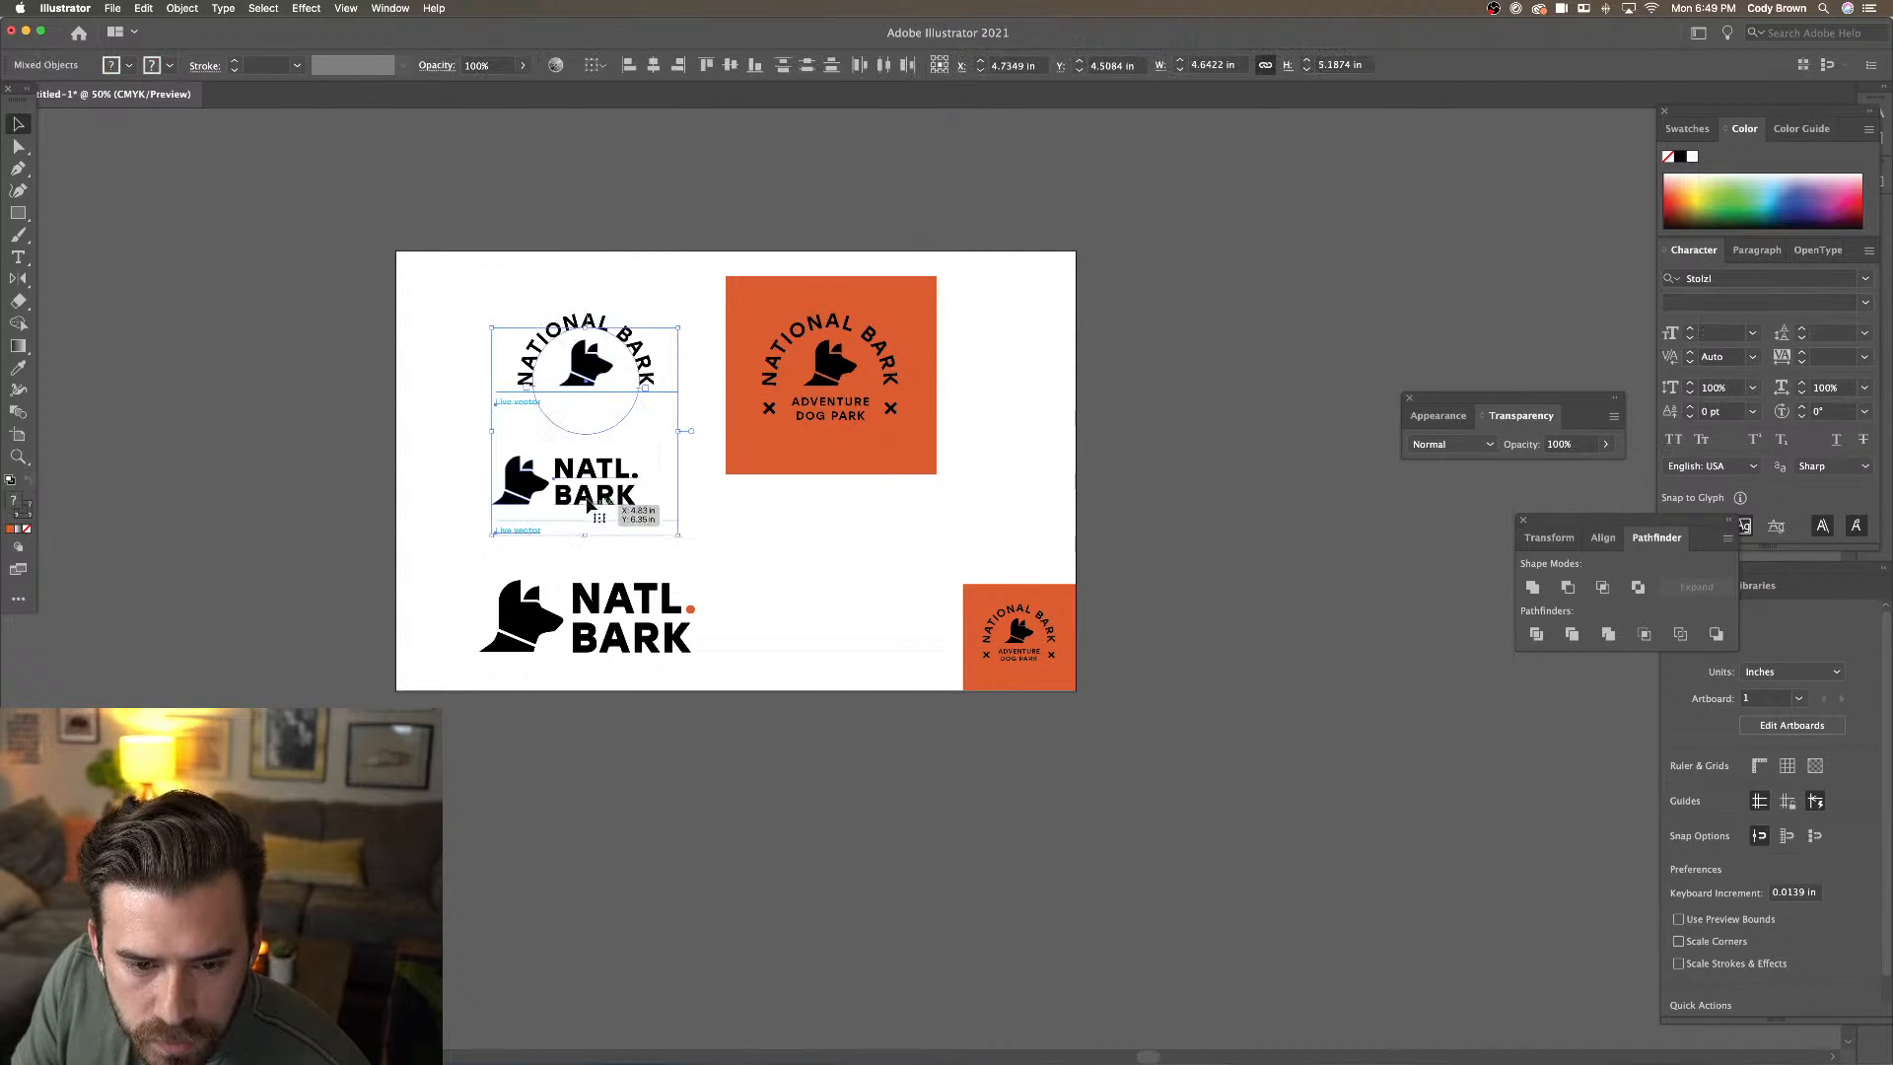
# Move the two upper logos up and left, and shift the orange badge right and down
pyautogui.moveTo(590, 469); pyautogui.dragTo(544, 452)
pyautogui.moveTo(691, 258); pyautogui.dragTo(858, 463)
pyautogui.moveTo(839, 452); pyautogui.dragTo(934, 479)
pyautogui.click(766, 478)
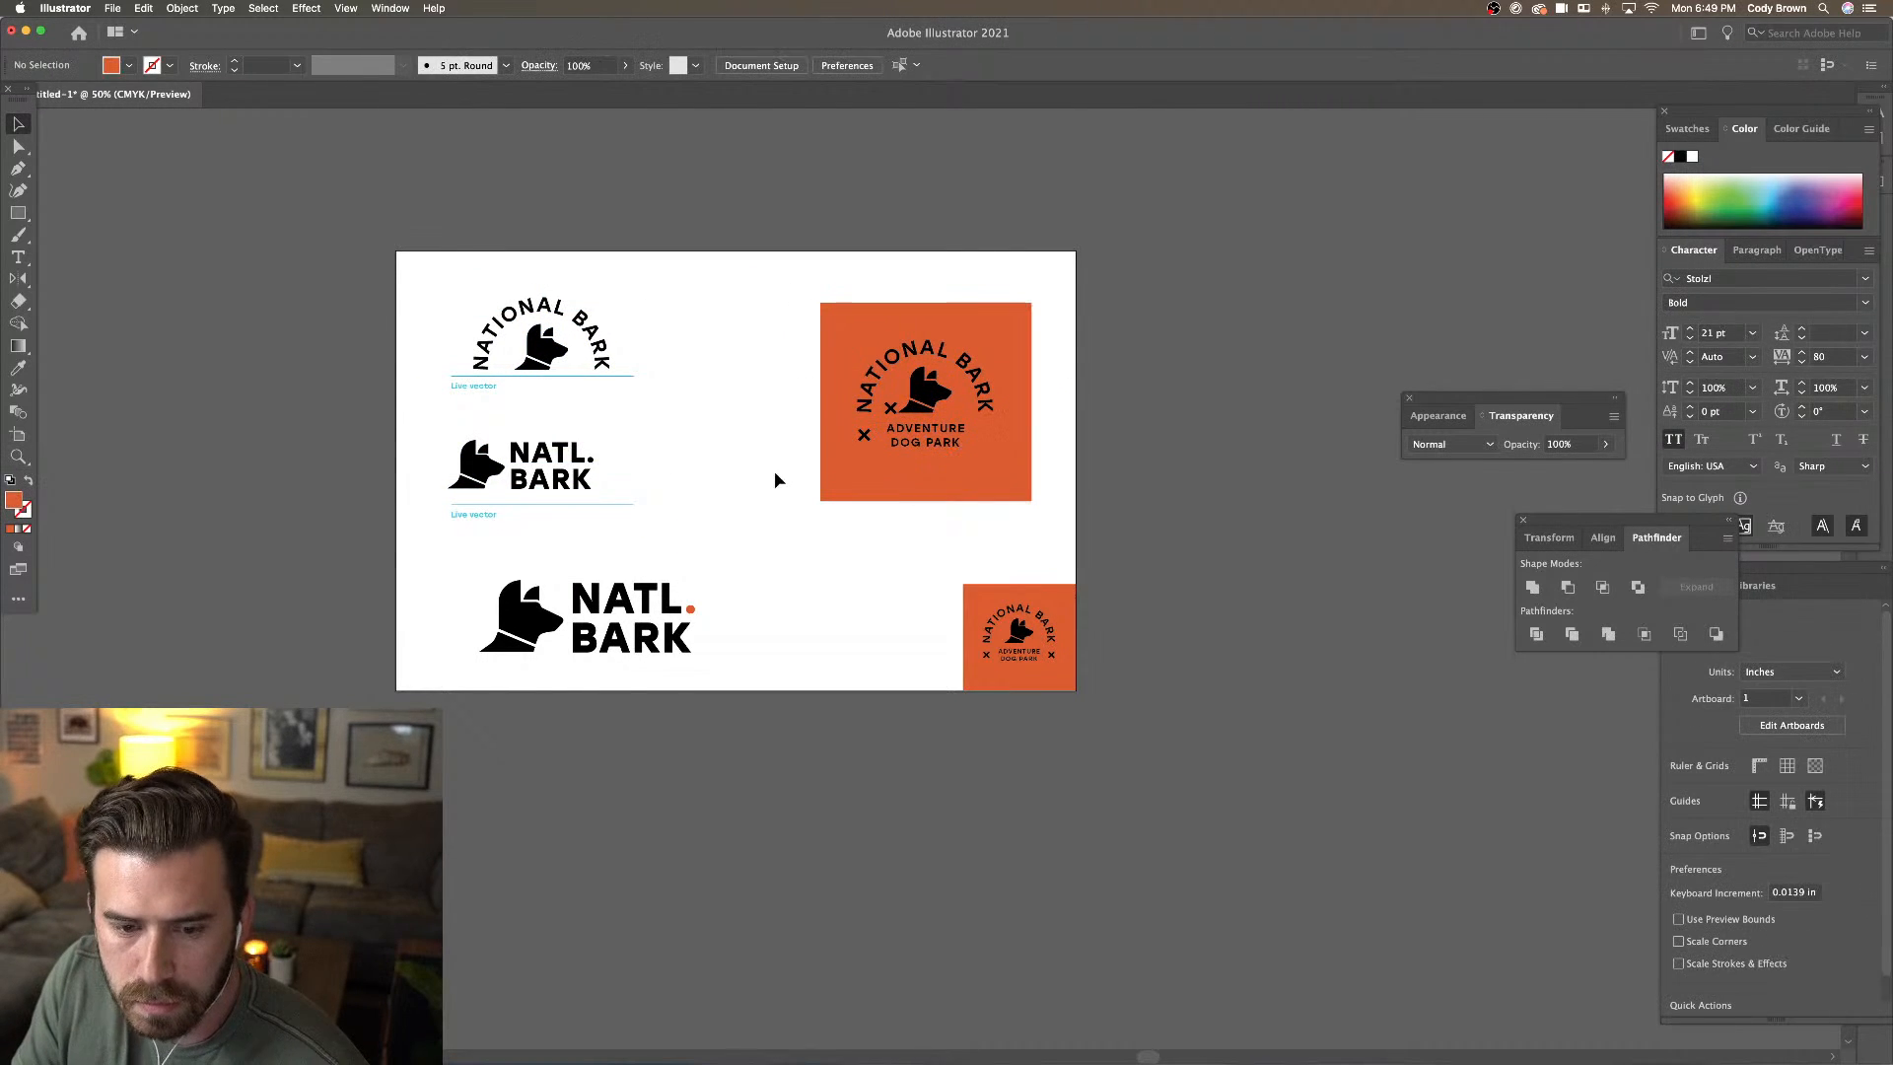
# Shift the bottom NATL. BARK logo left and shrink it, then select the badge's X mark
pyautogui.hscroll(2, 689, 591)
pyautogui.scroll(-1, 689, 591)
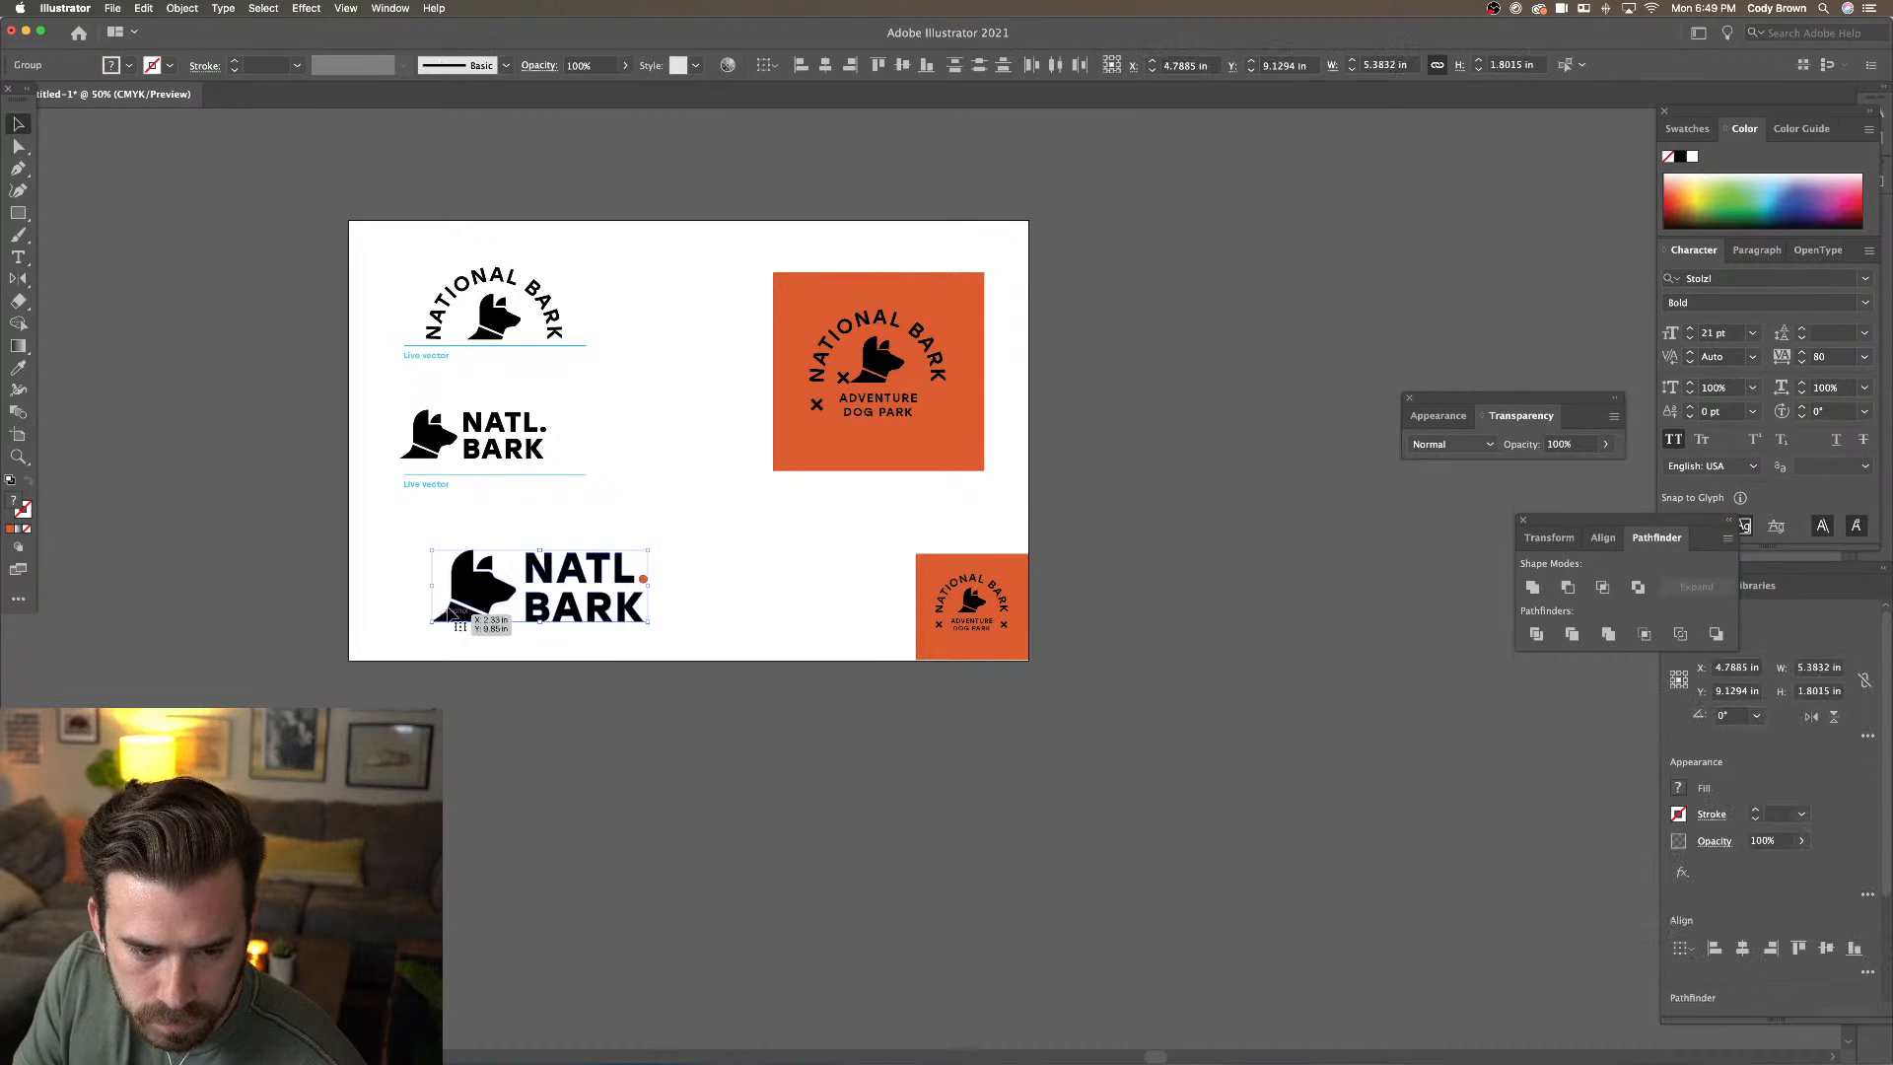
pyautogui.moveTo(524, 617); pyautogui.dragTo(490, 617)
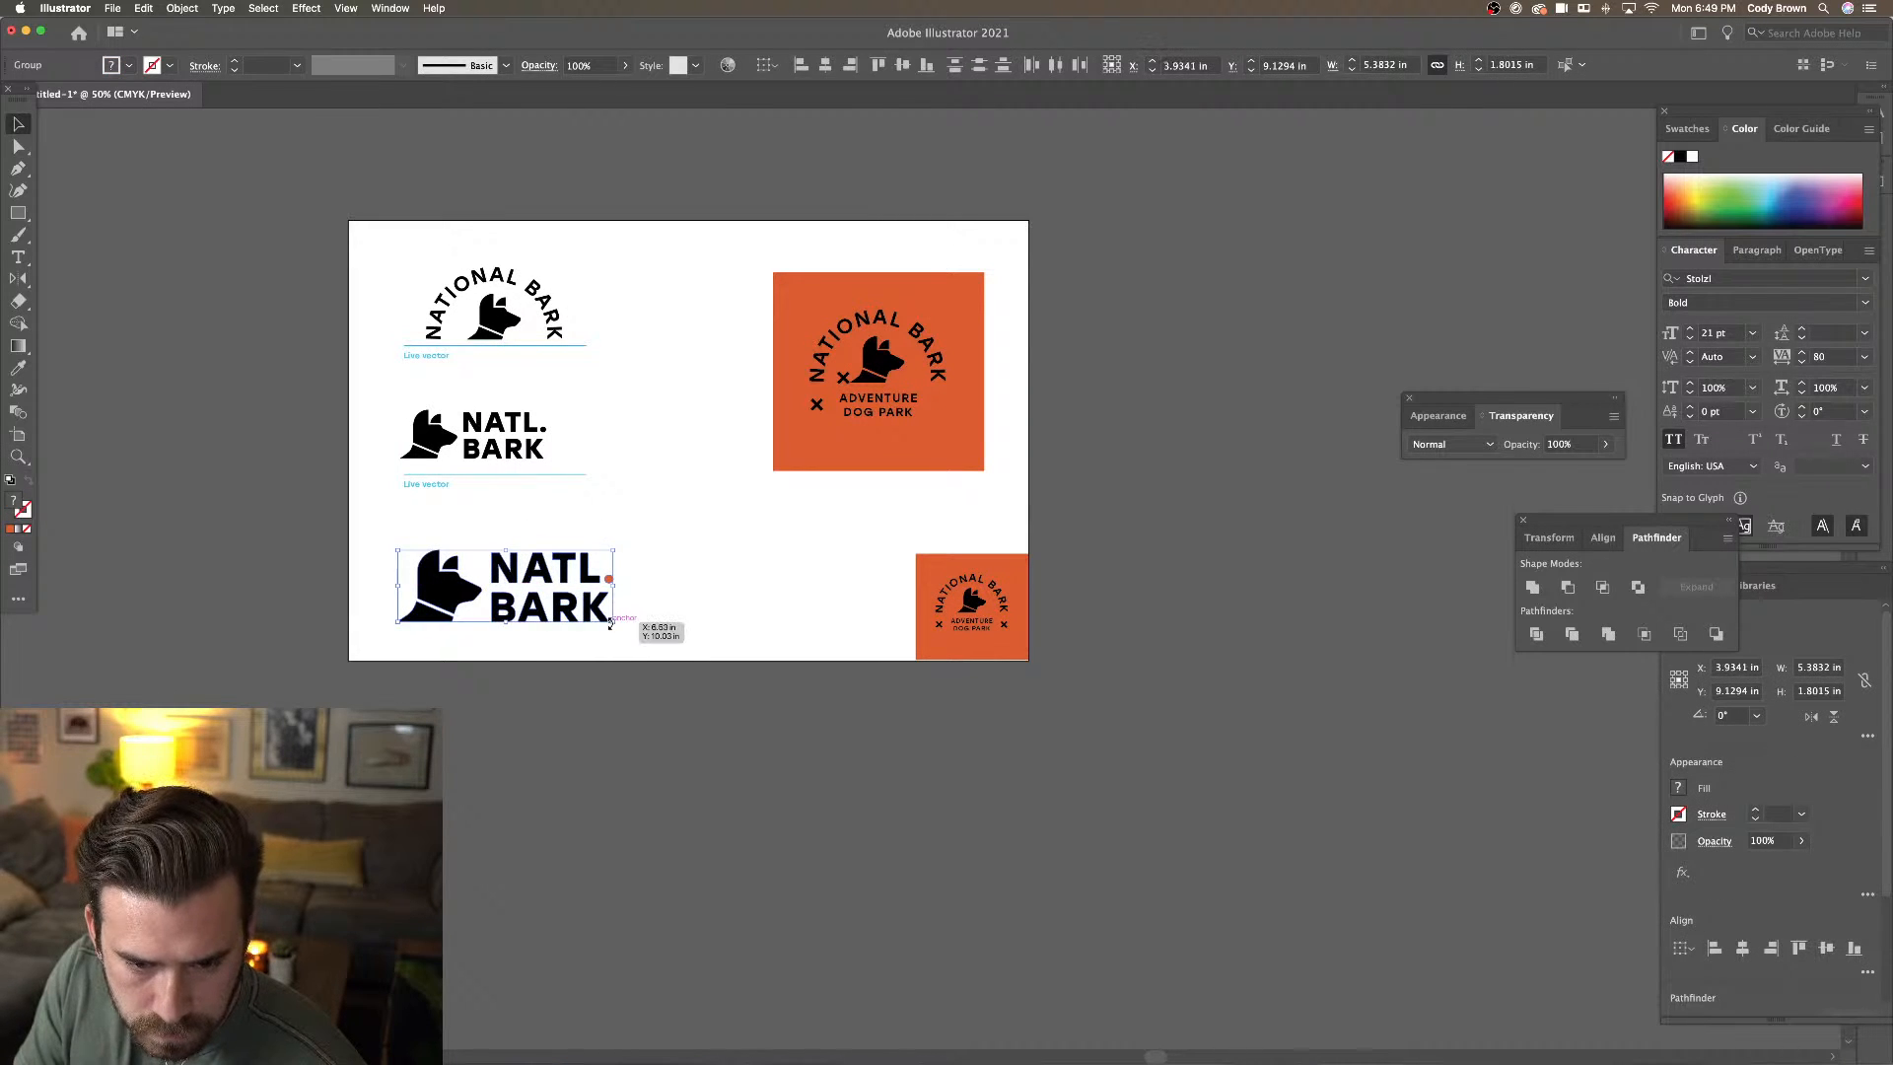
pyautogui.moveTo(615, 624); pyautogui.dragTo(577, 617)
pyautogui.click(672, 613)
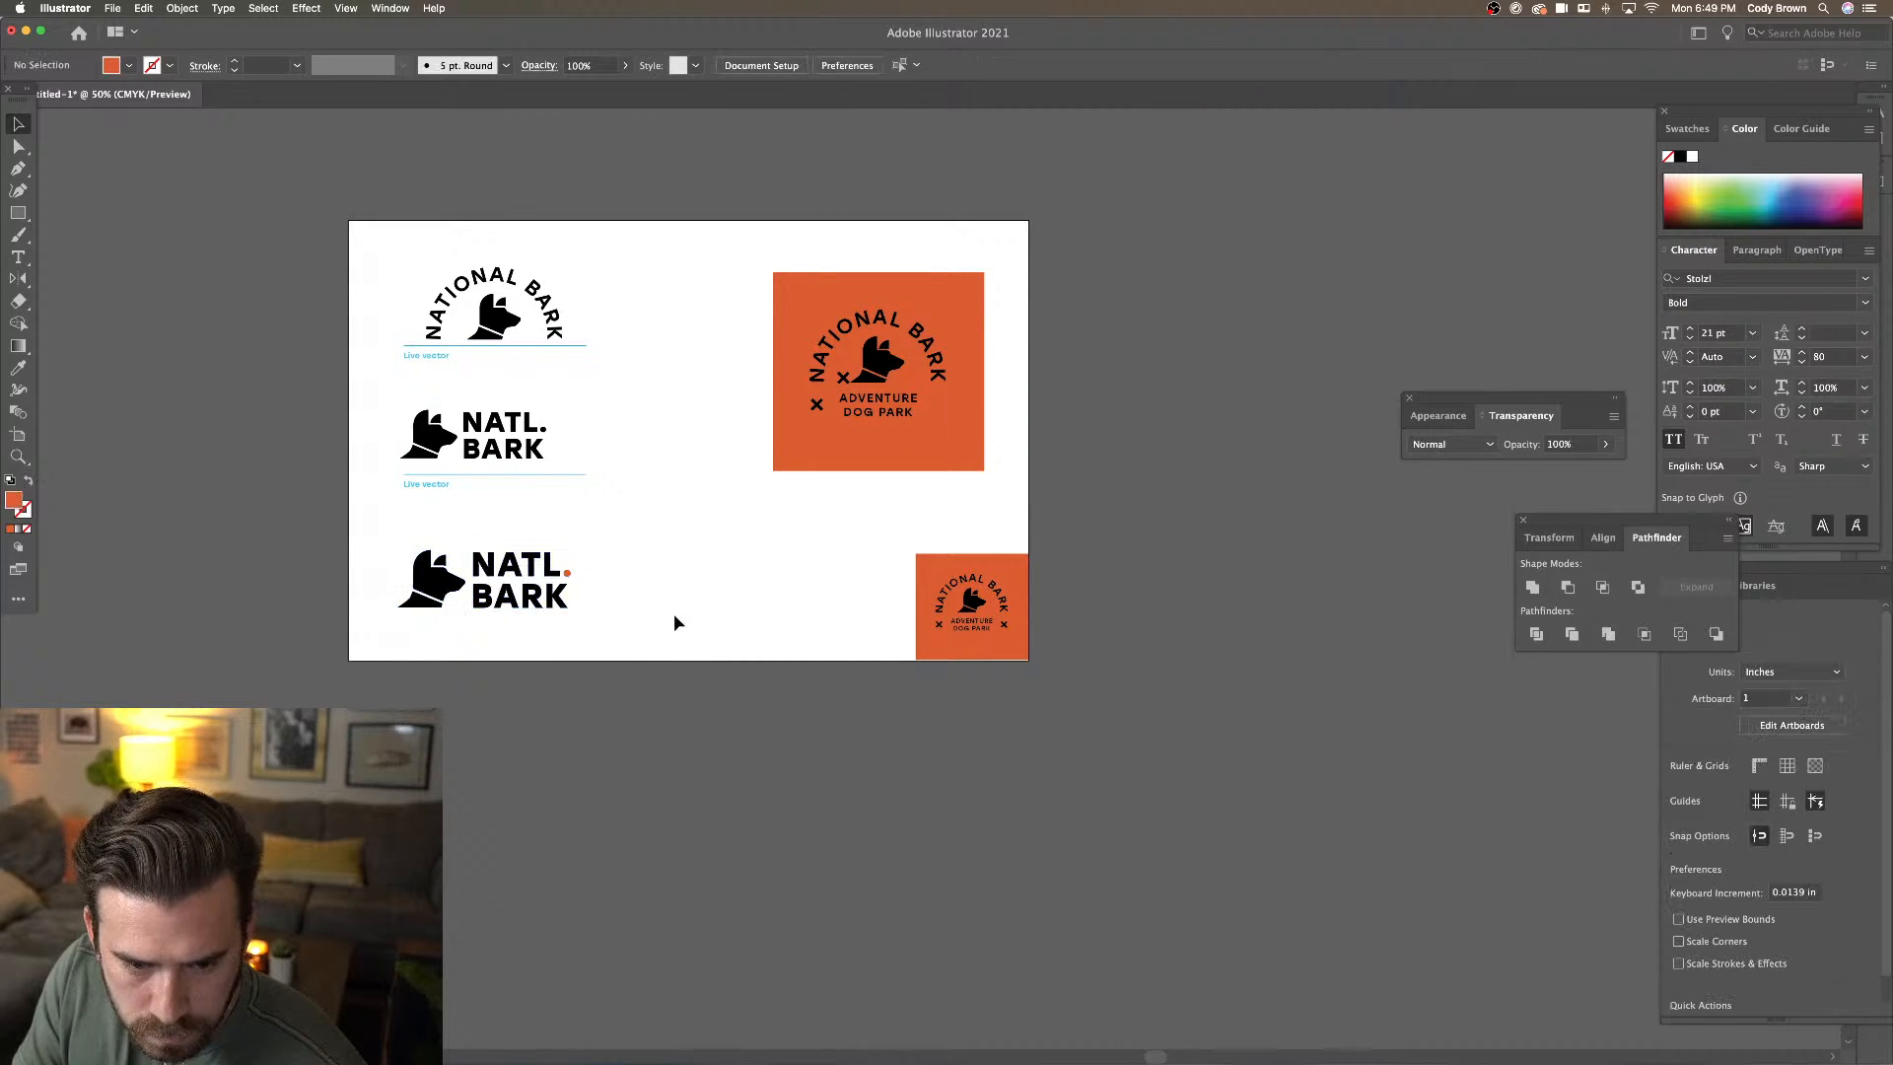
pyautogui.hscroll(2, 654, 609)
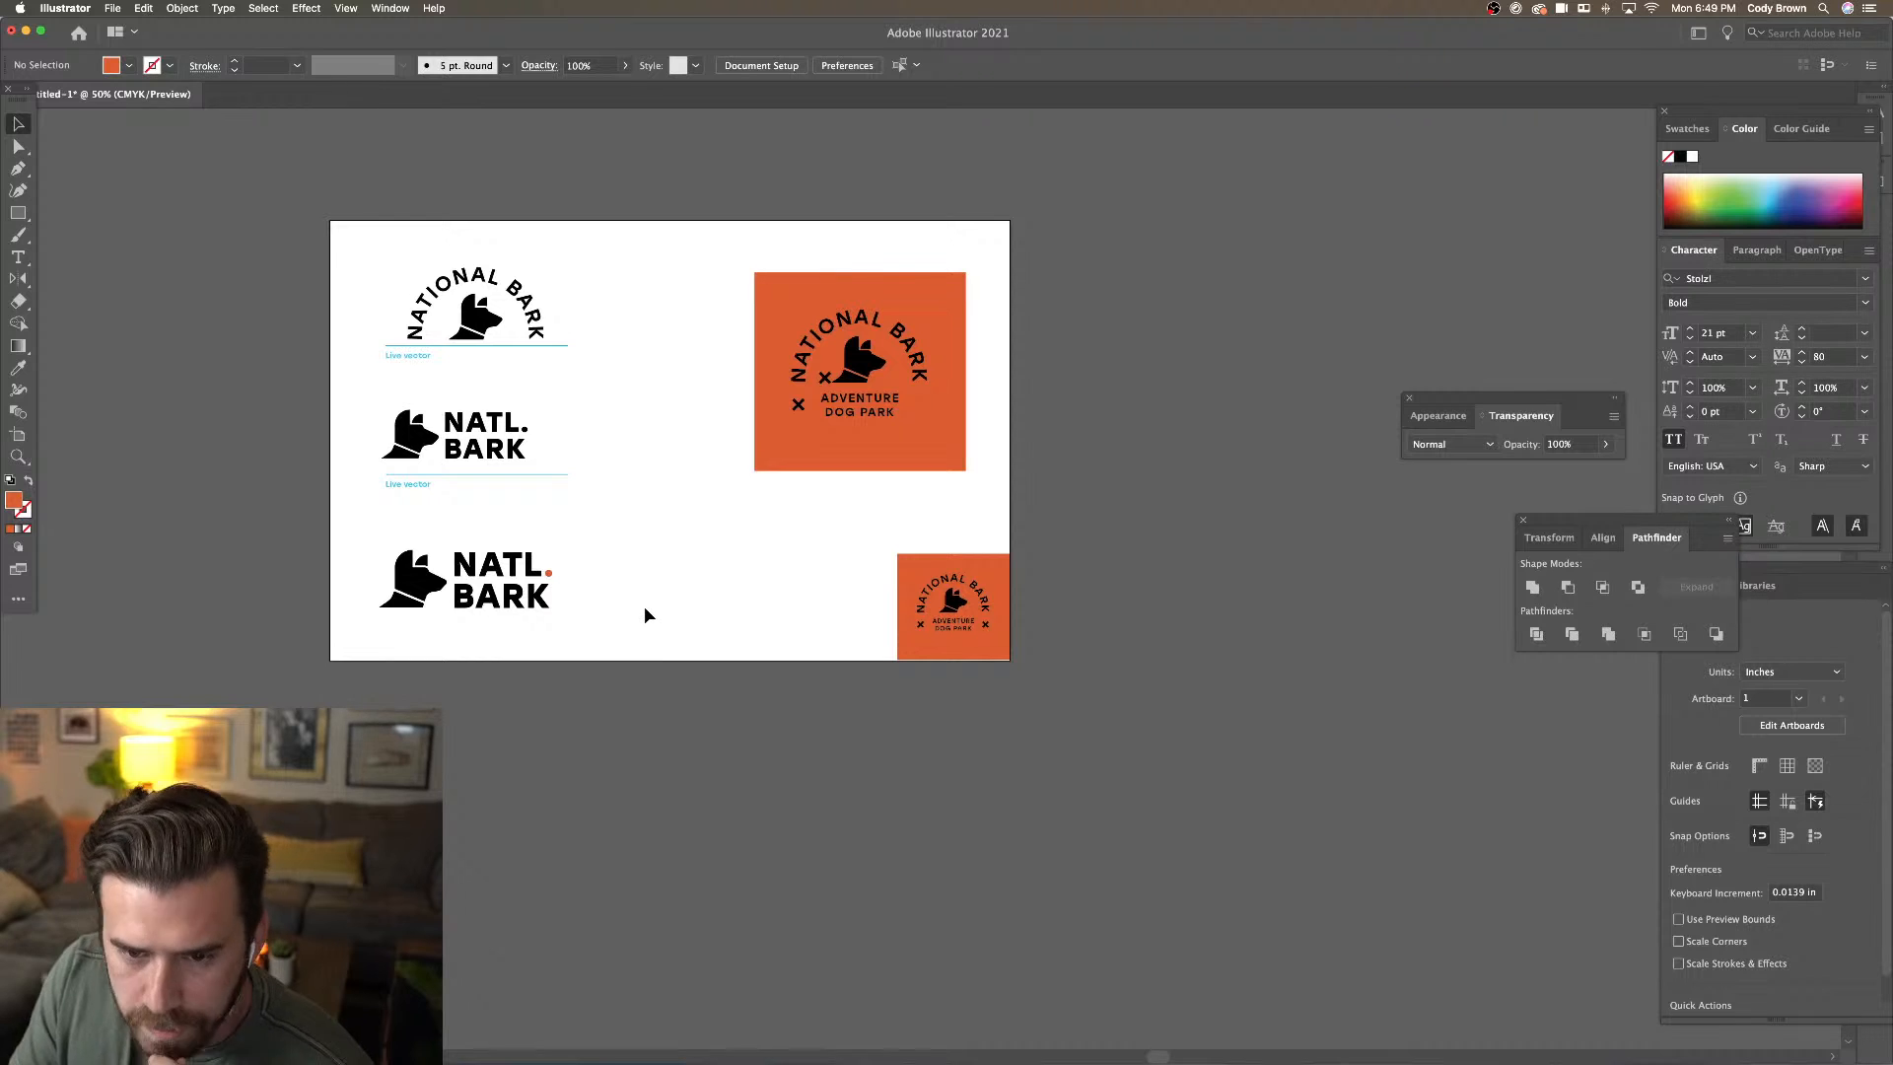
pyautogui.click(824, 376)
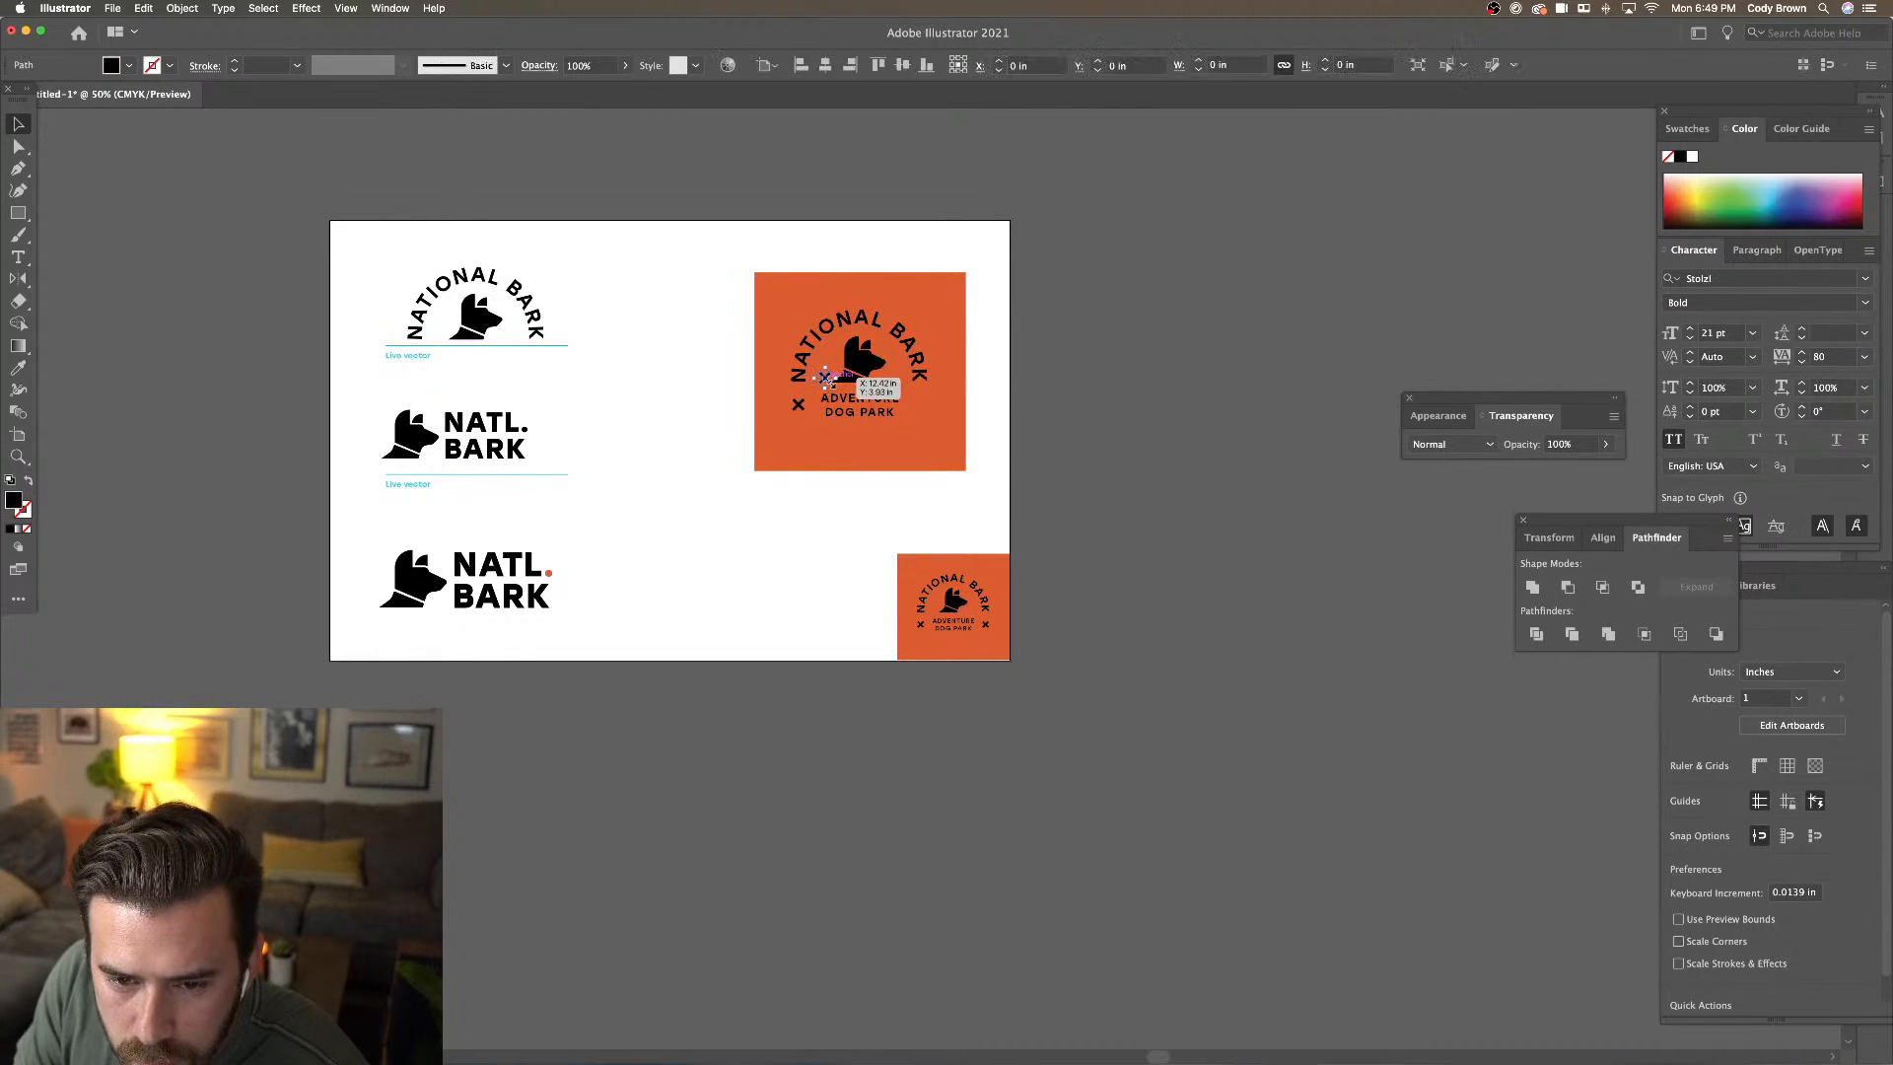
# Place a copy of the X mark to the right of DOG PARK
pyautogui.press('super+equal')
pyautogui.press('super+equal')
pyautogui.press('super+equal')
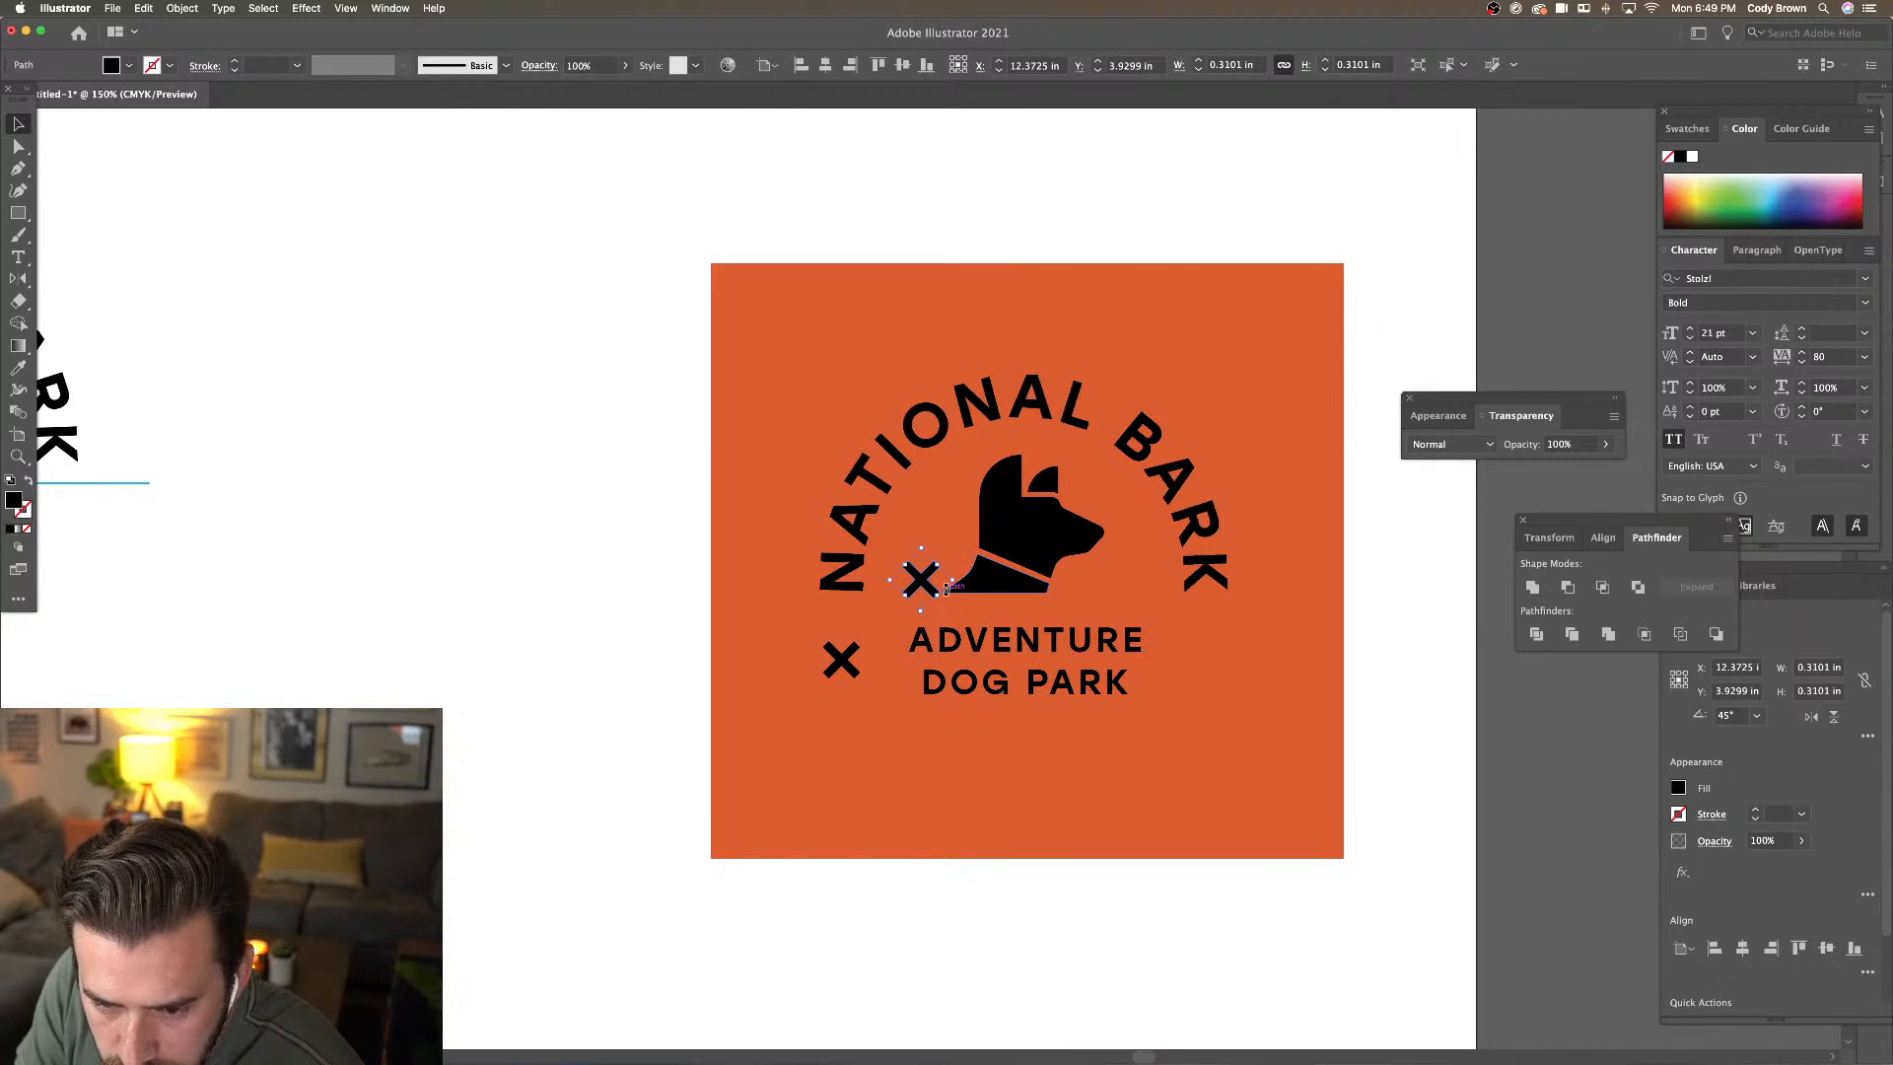
pyautogui.press('Delete')
pyautogui.moveTo(848, 690); pyautogui.dragTo(1211, 690)
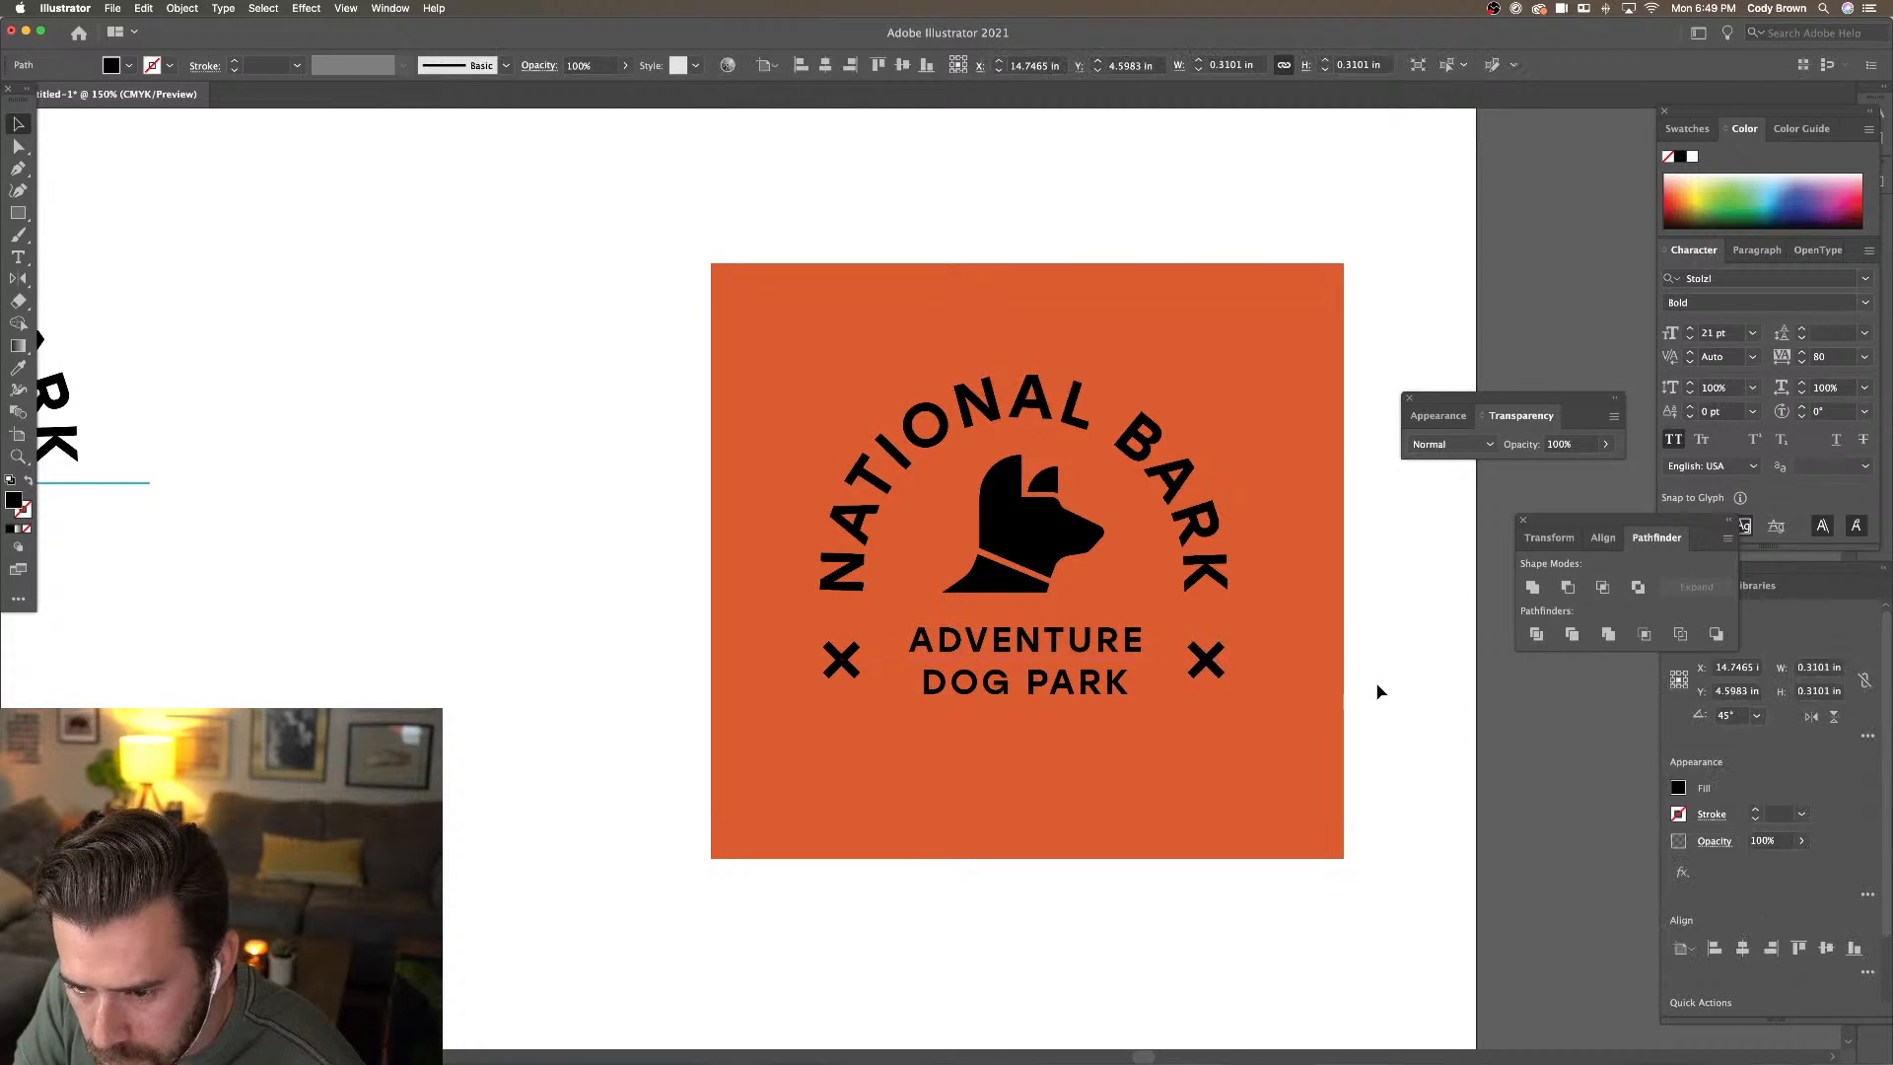
pyautogui.click(1377, 690)
pyautogui.press('super+minus')
pyautogui.press('super+minus')
# Nudge the whole orange badge slightly and duplicate its orange square to the left
pyautogui.moveTo(772, 440); pyautogui.dragTo(1028, 678)
pyautogui.moveTo(1014, 658); pyautogui.dragTo(1046, 610)
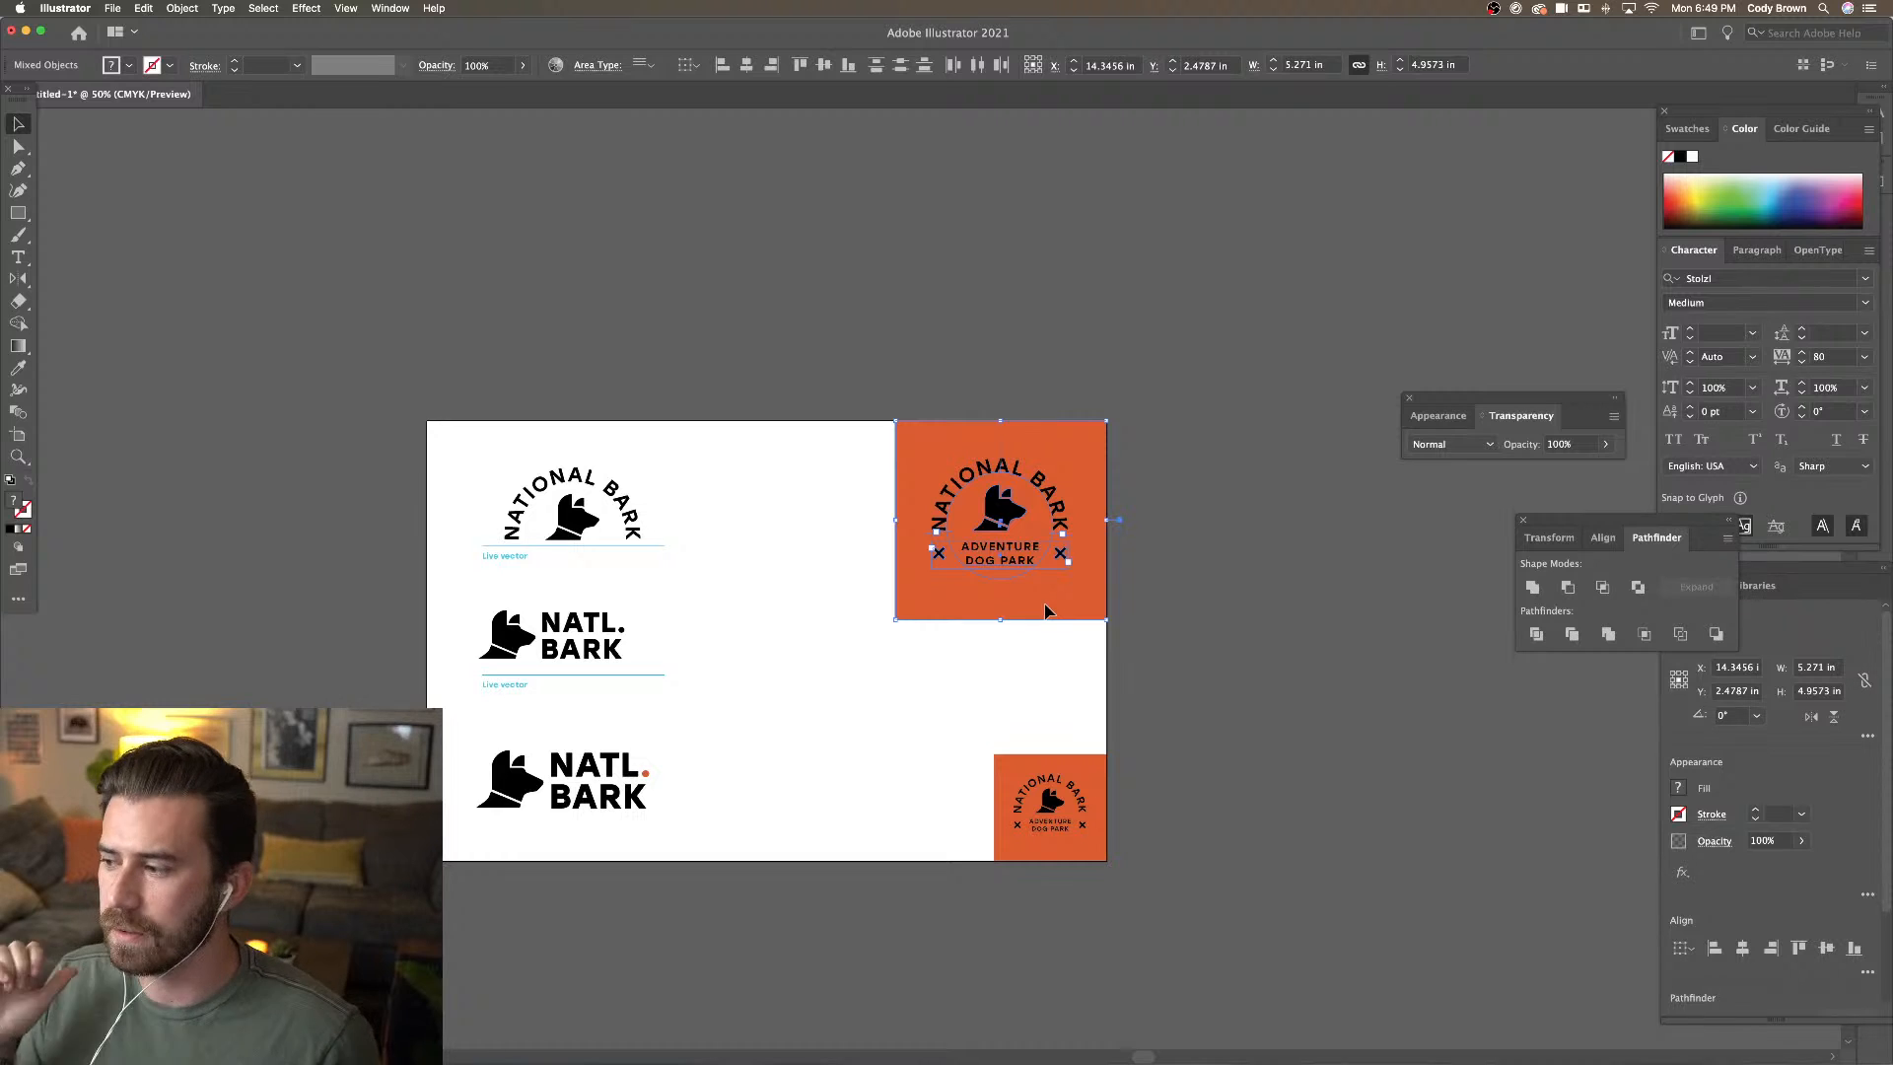
pyautogui.click(832, 555)
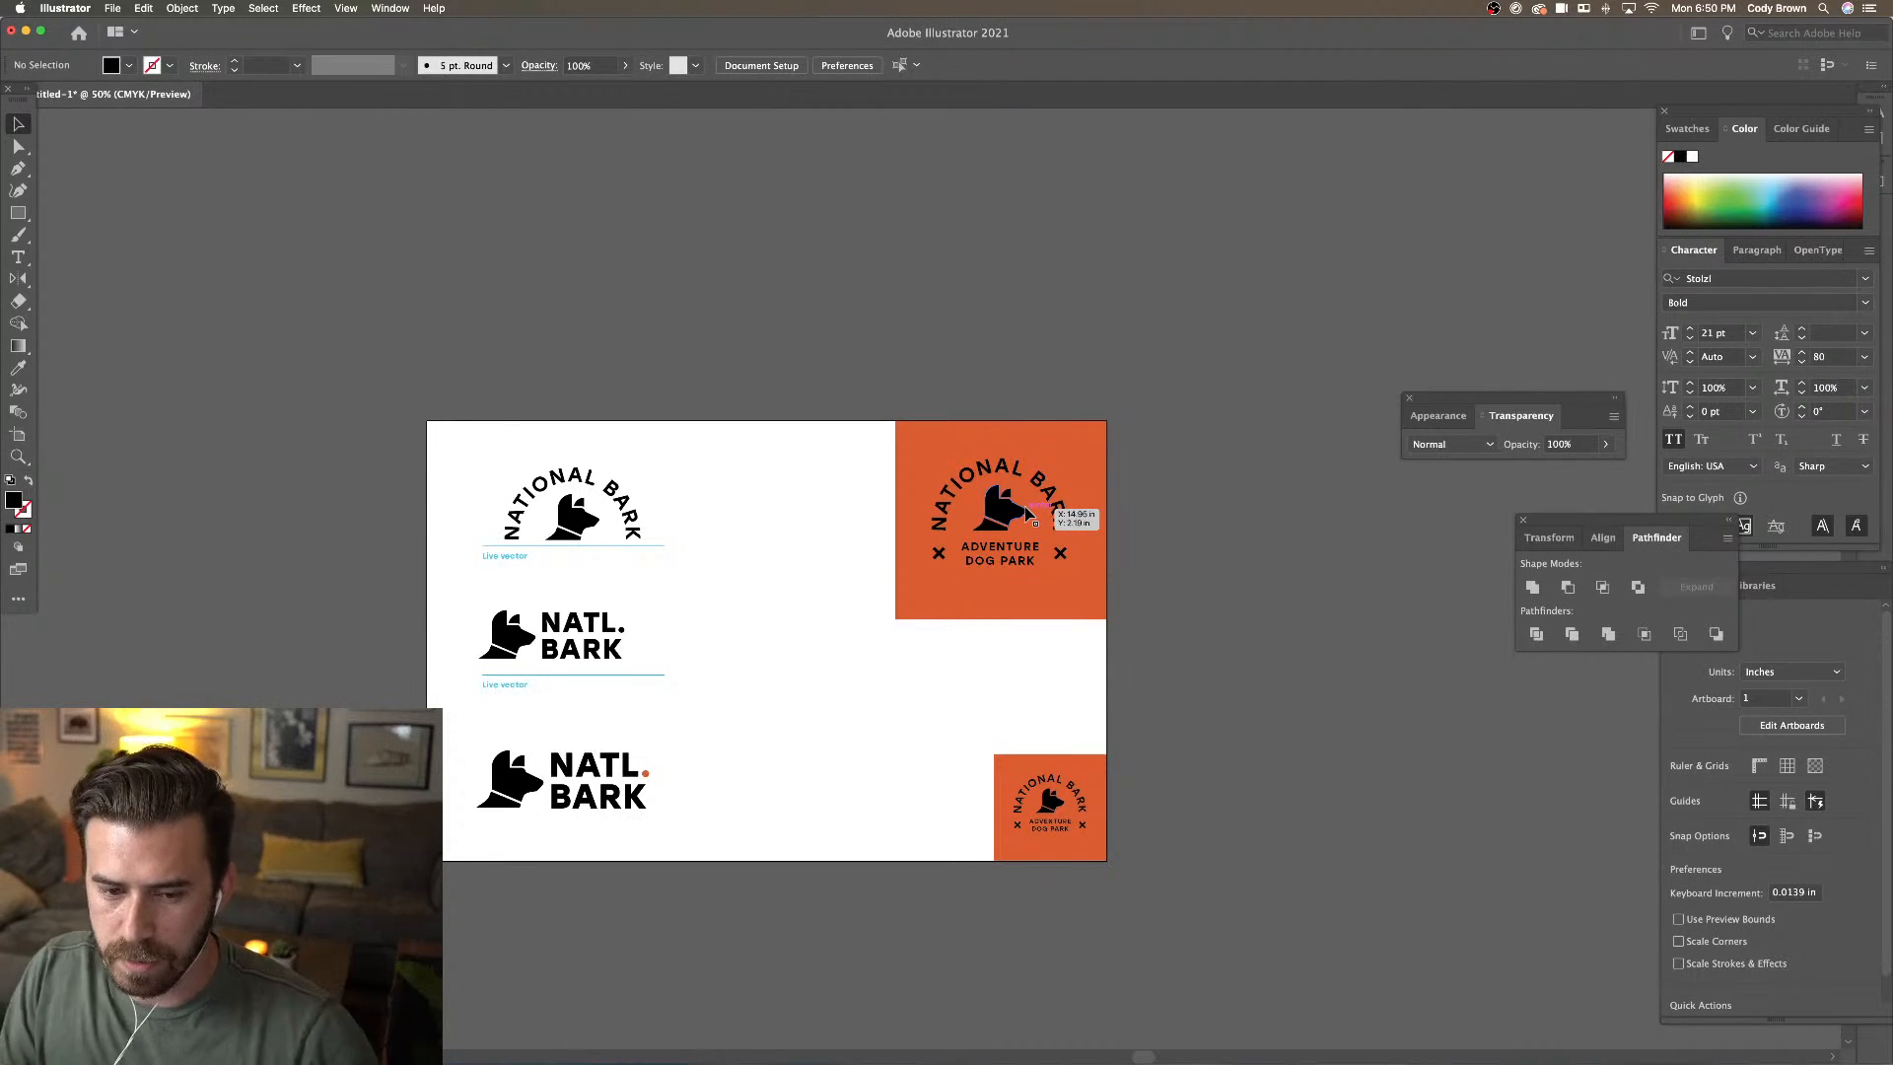
pyautogui.hscroll(2, 788, 450)
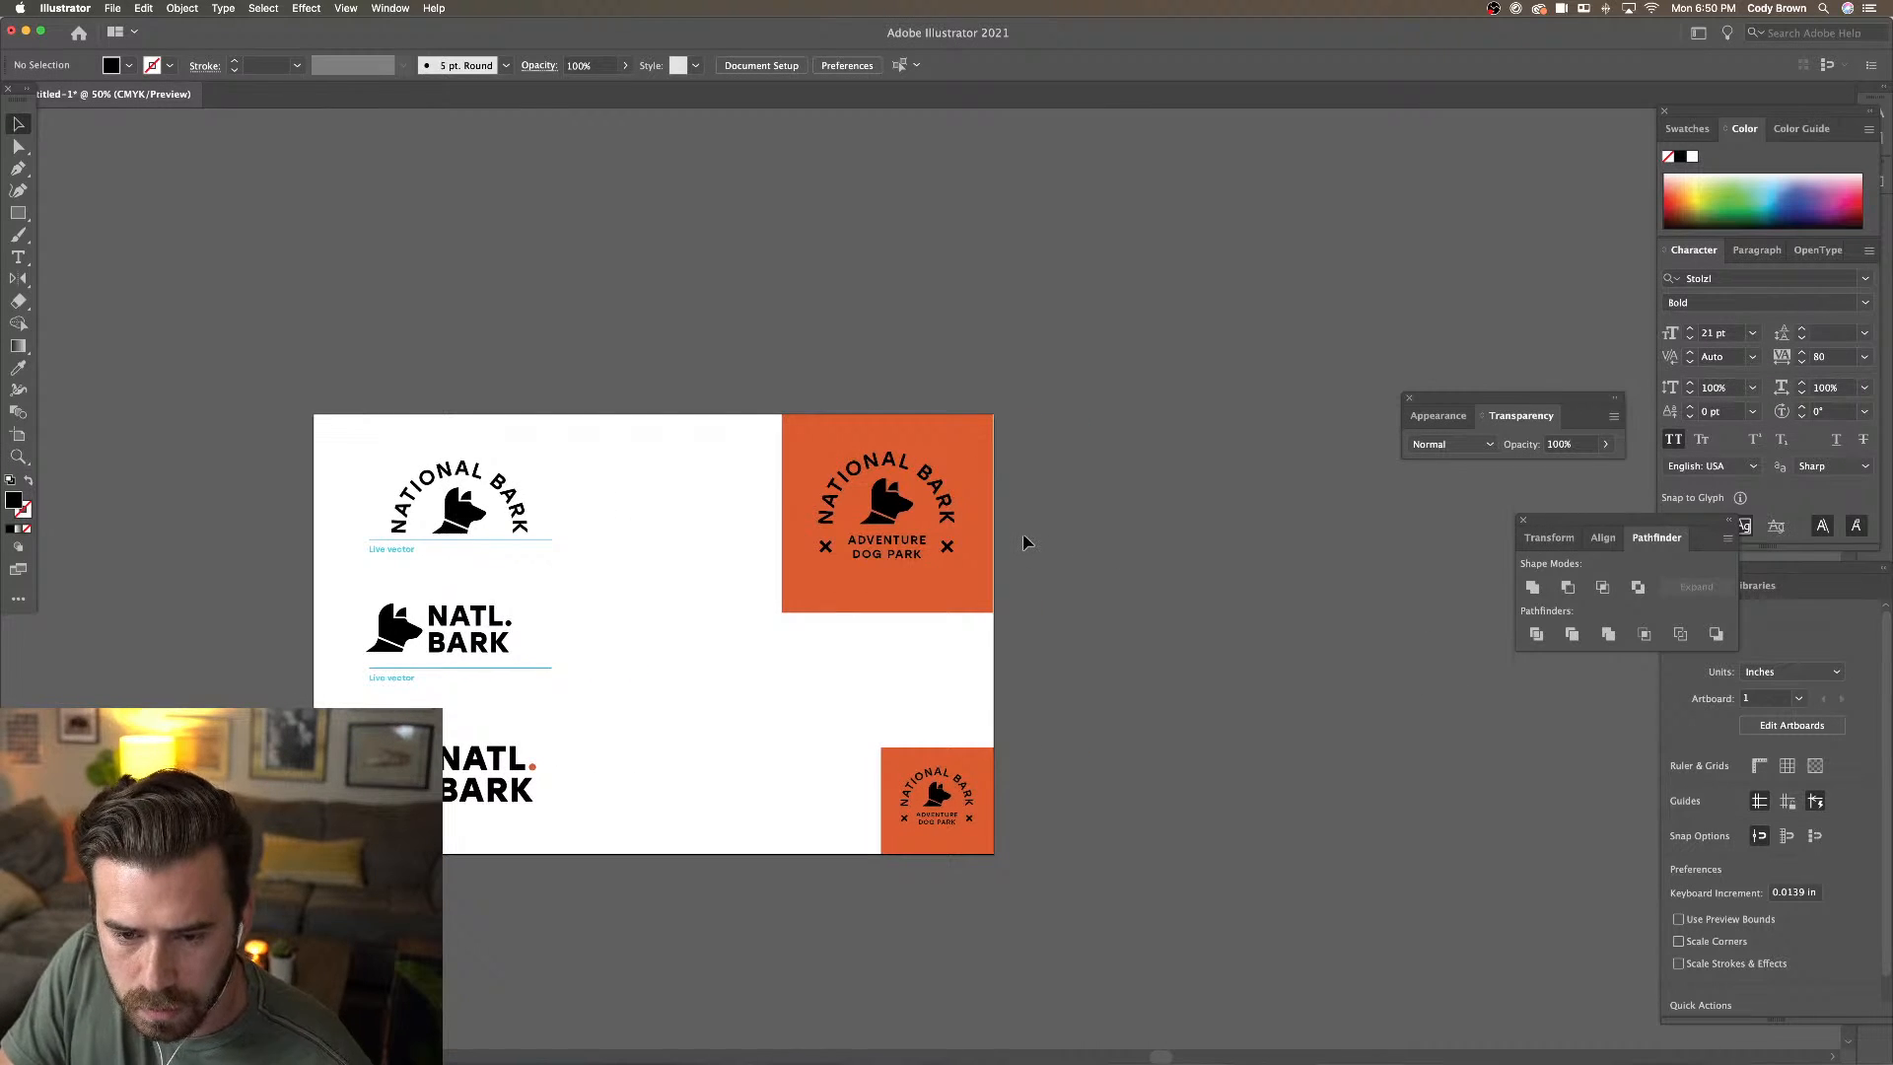
pyautogui.moveTo(867, 444); pyautogui.dragTo(655, 434)
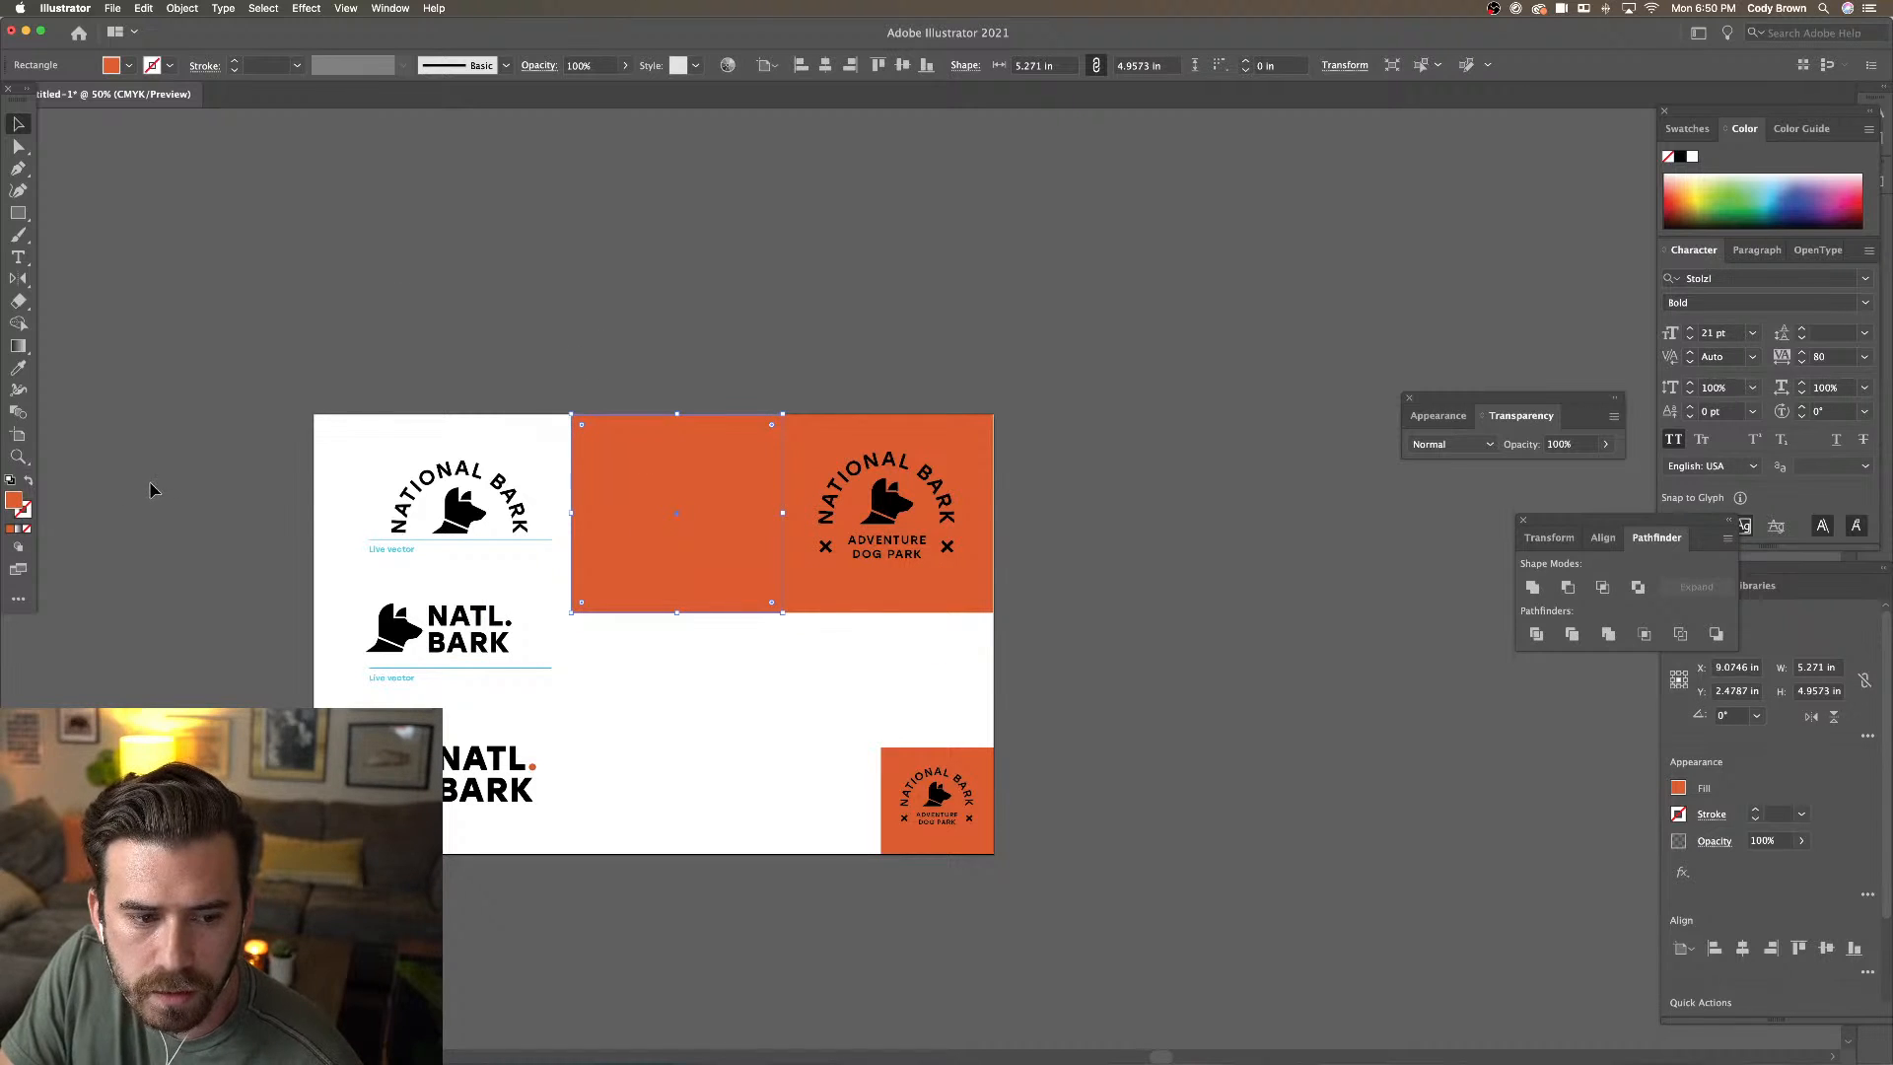
# Fill the duplicated square with dark forest green (2c492f)
pyautogui.doubleClick(14, 500)
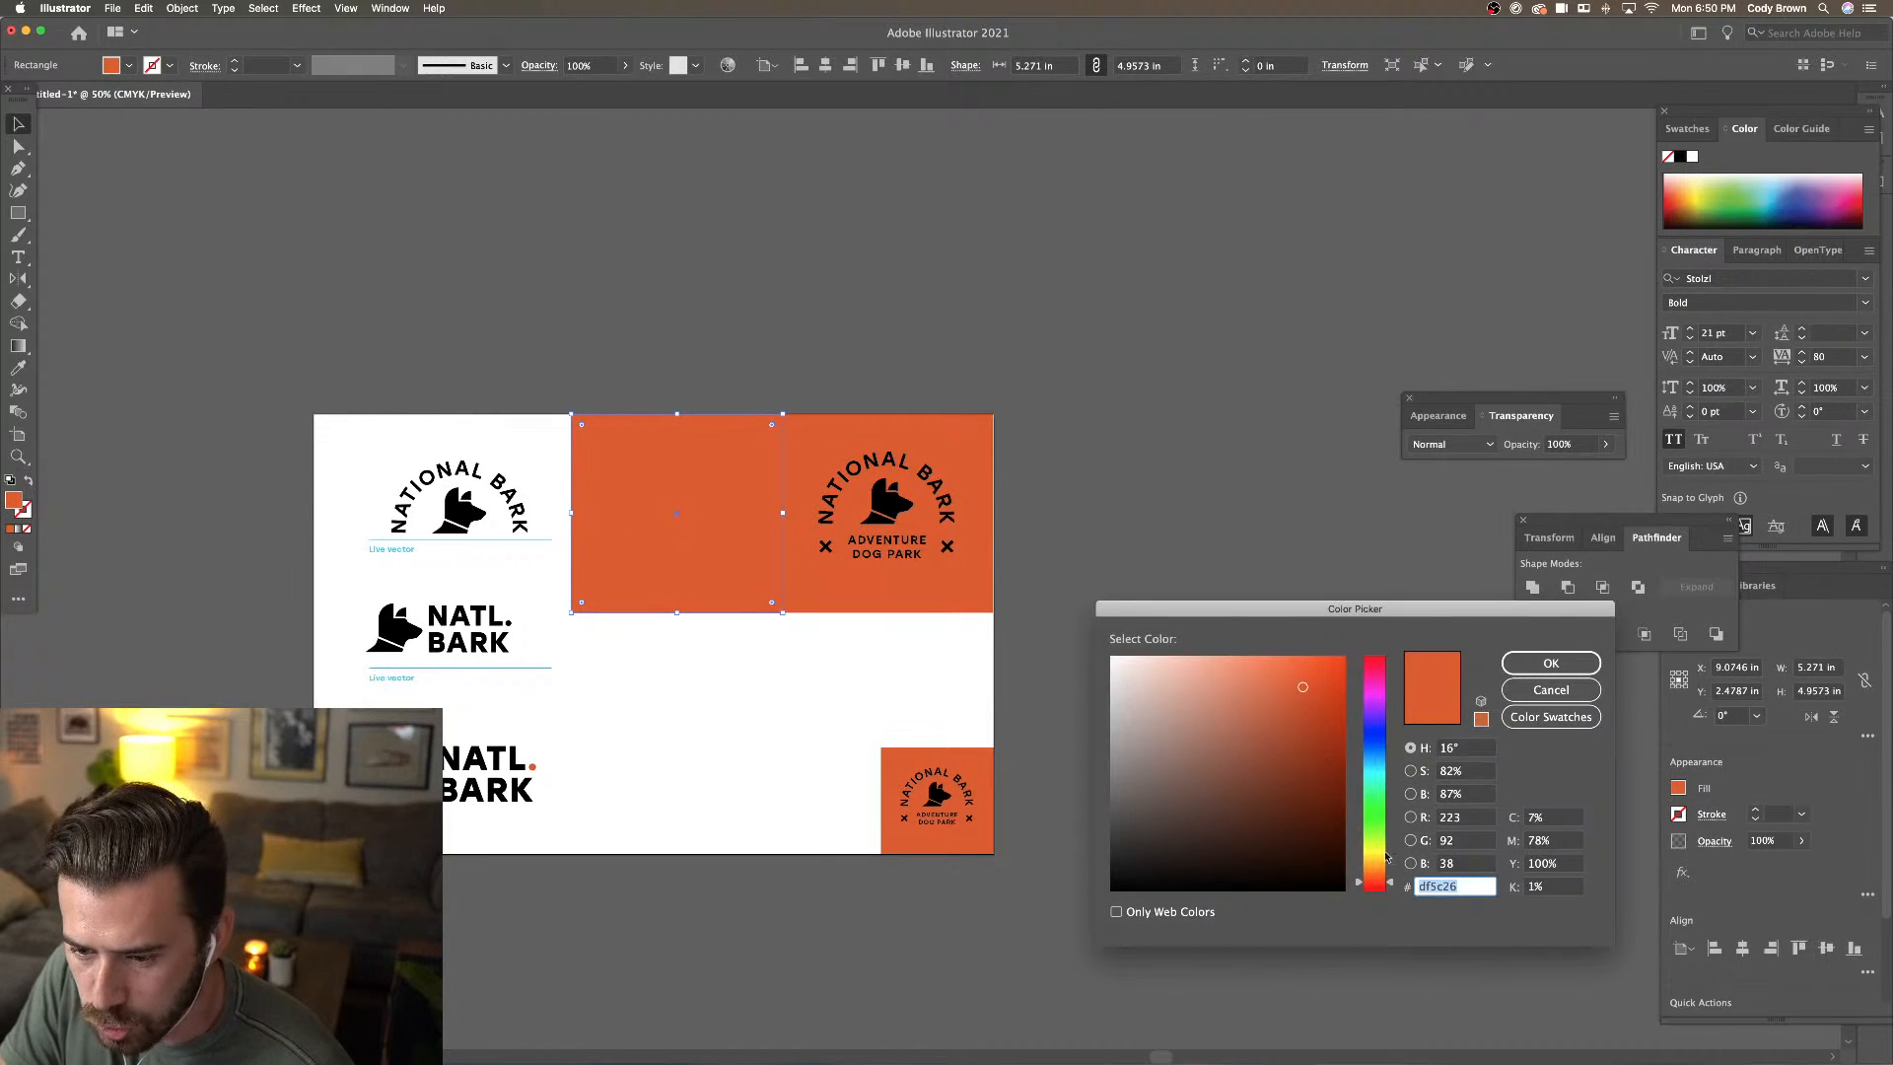
pyautogui.moveTo(1374, 883); pyautogui.dragTo(1374, 860)
pyautogui.moveTo(1374, 792); pyautogui.dragTo(1204, 823)
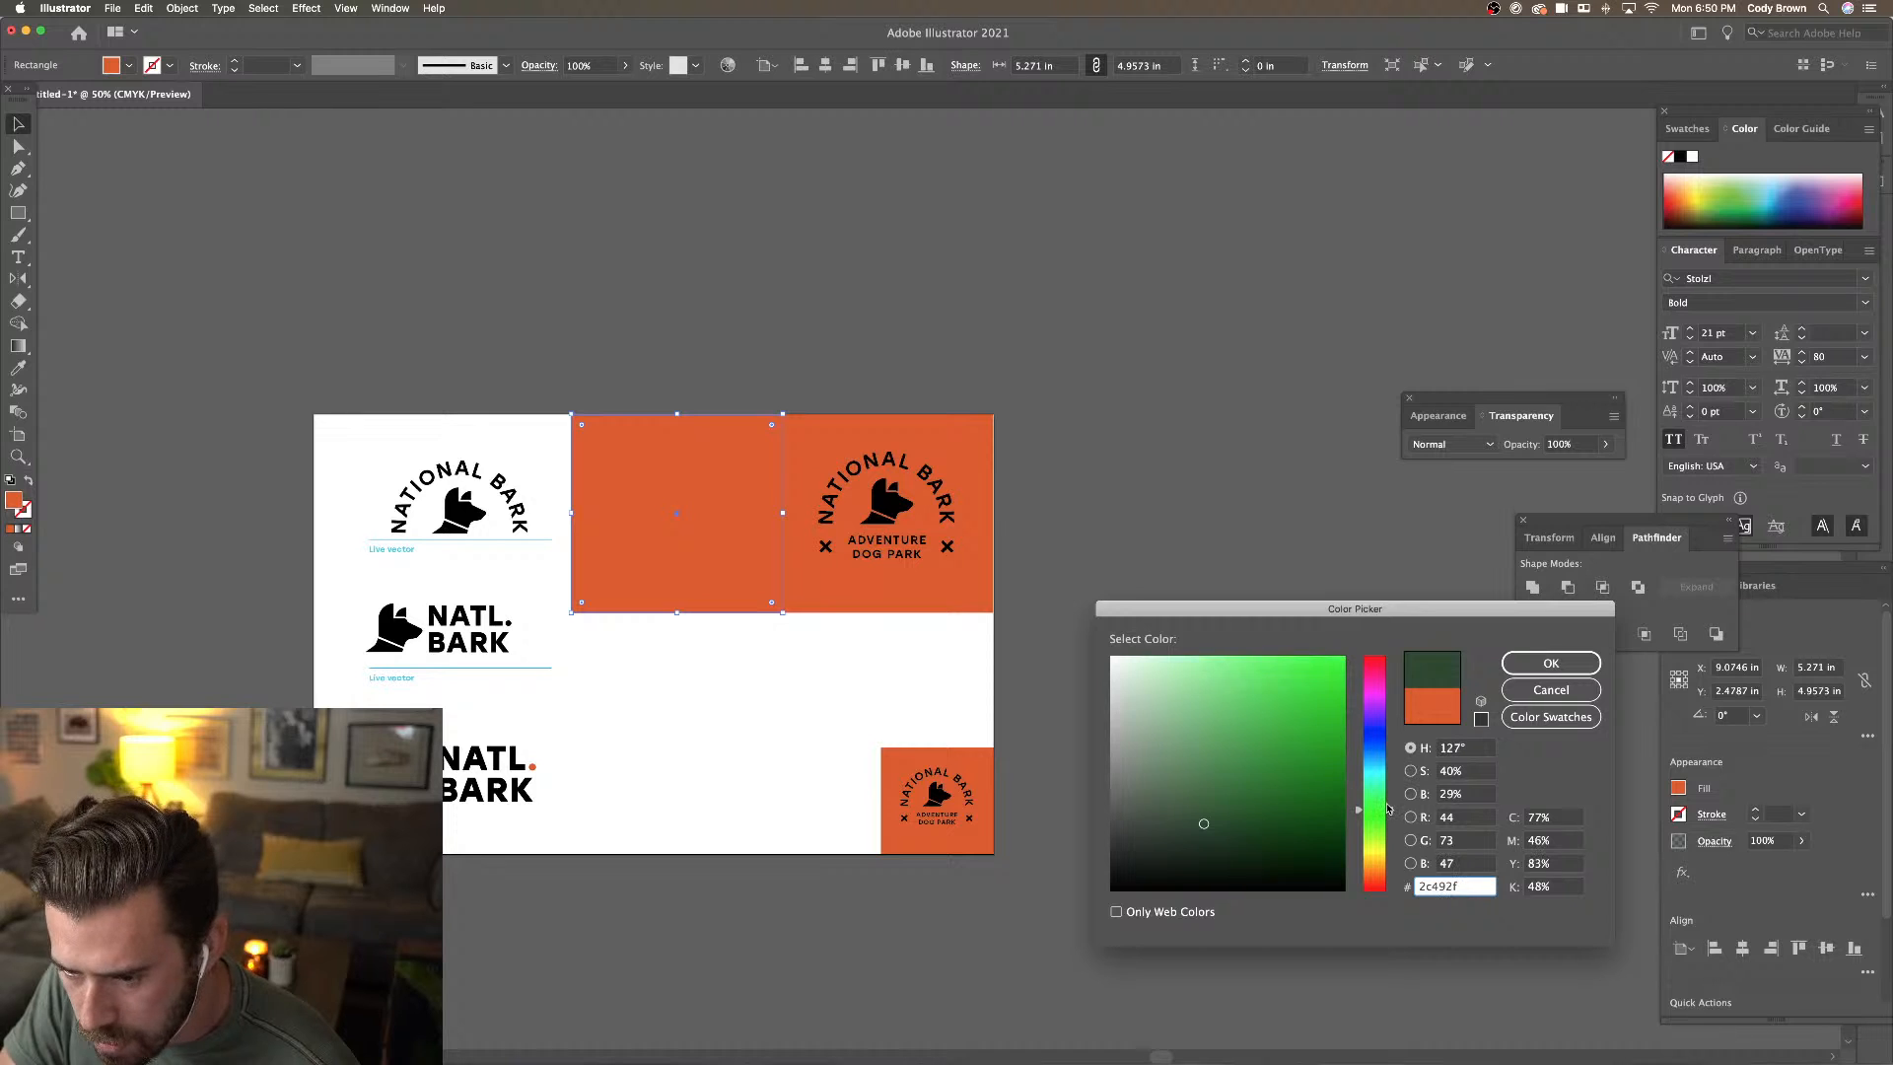
pyautogui.click(1550, 662)
pyautogui.click(757, 314)
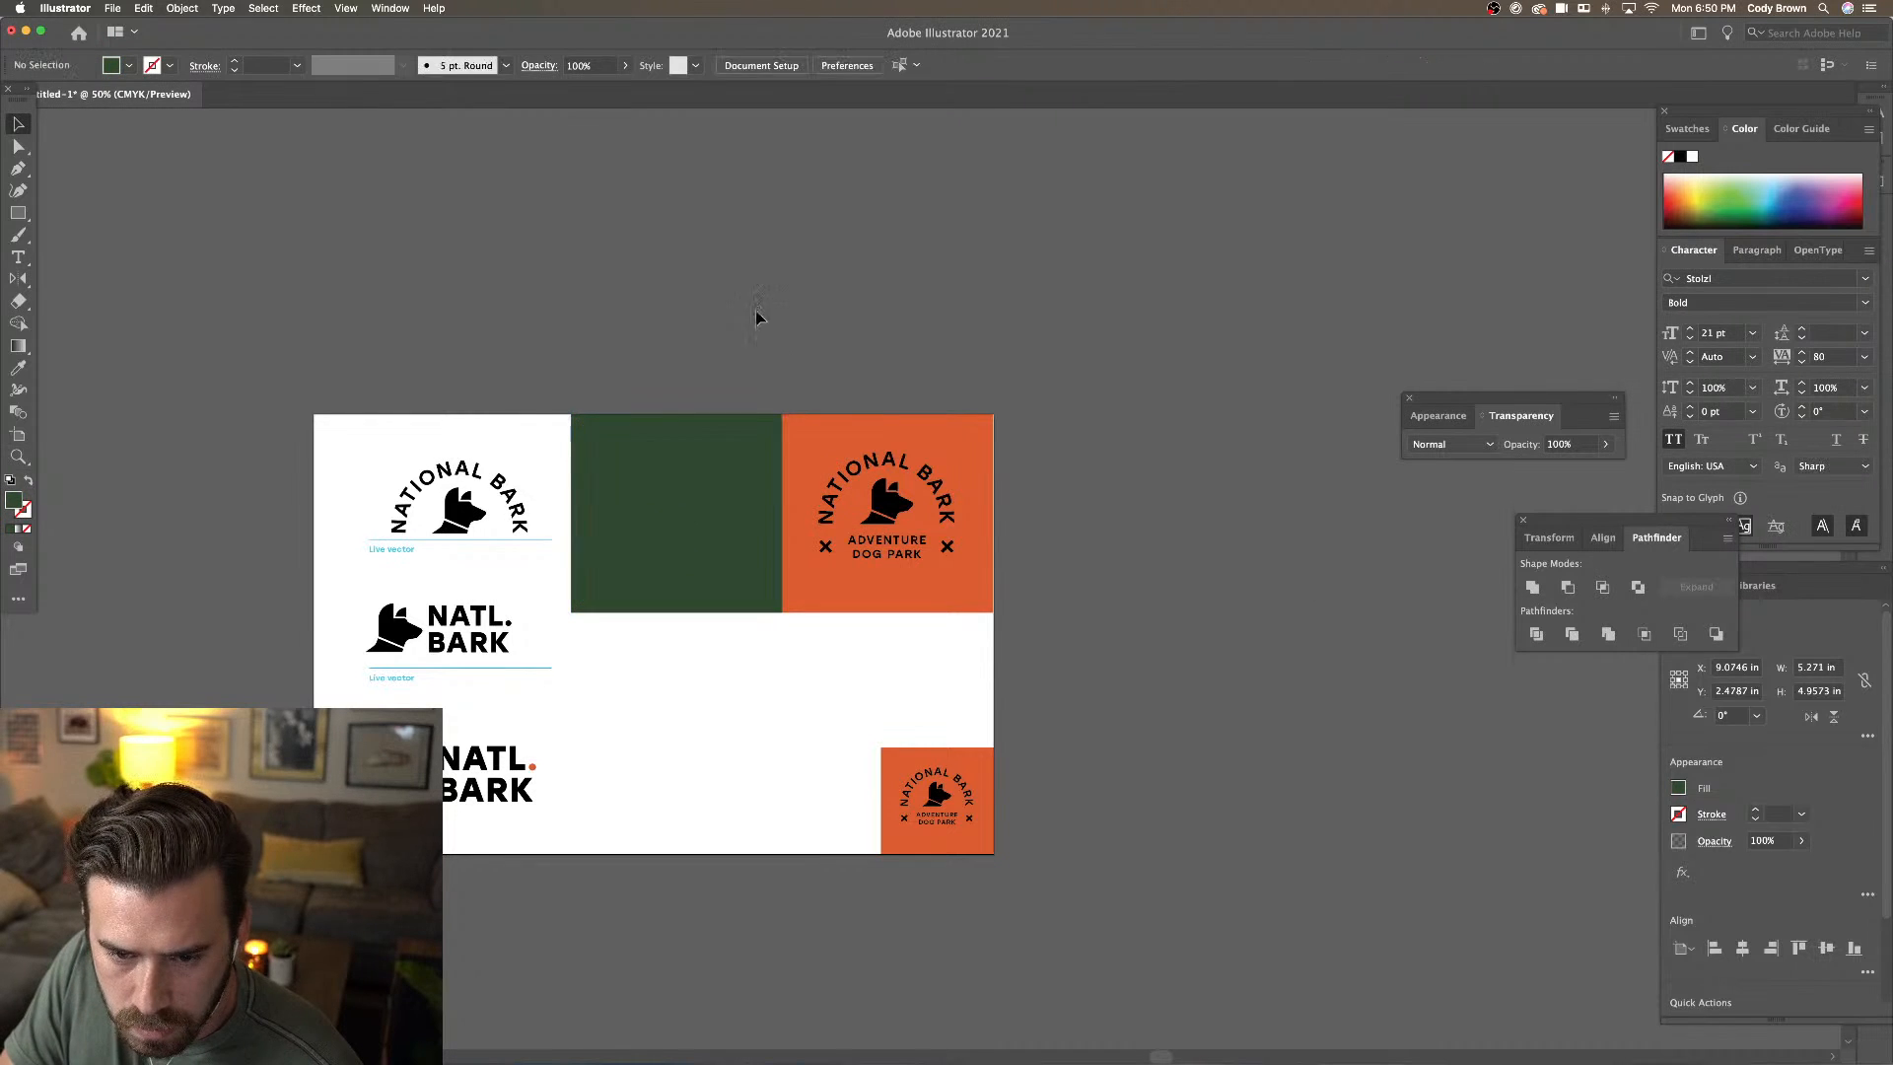
# Select the orange square and pick a darker orange shade for its fill
pyautogui.click(861, 451)
pyautogui.click(727, 359)
pyautogui.click(823, 462)
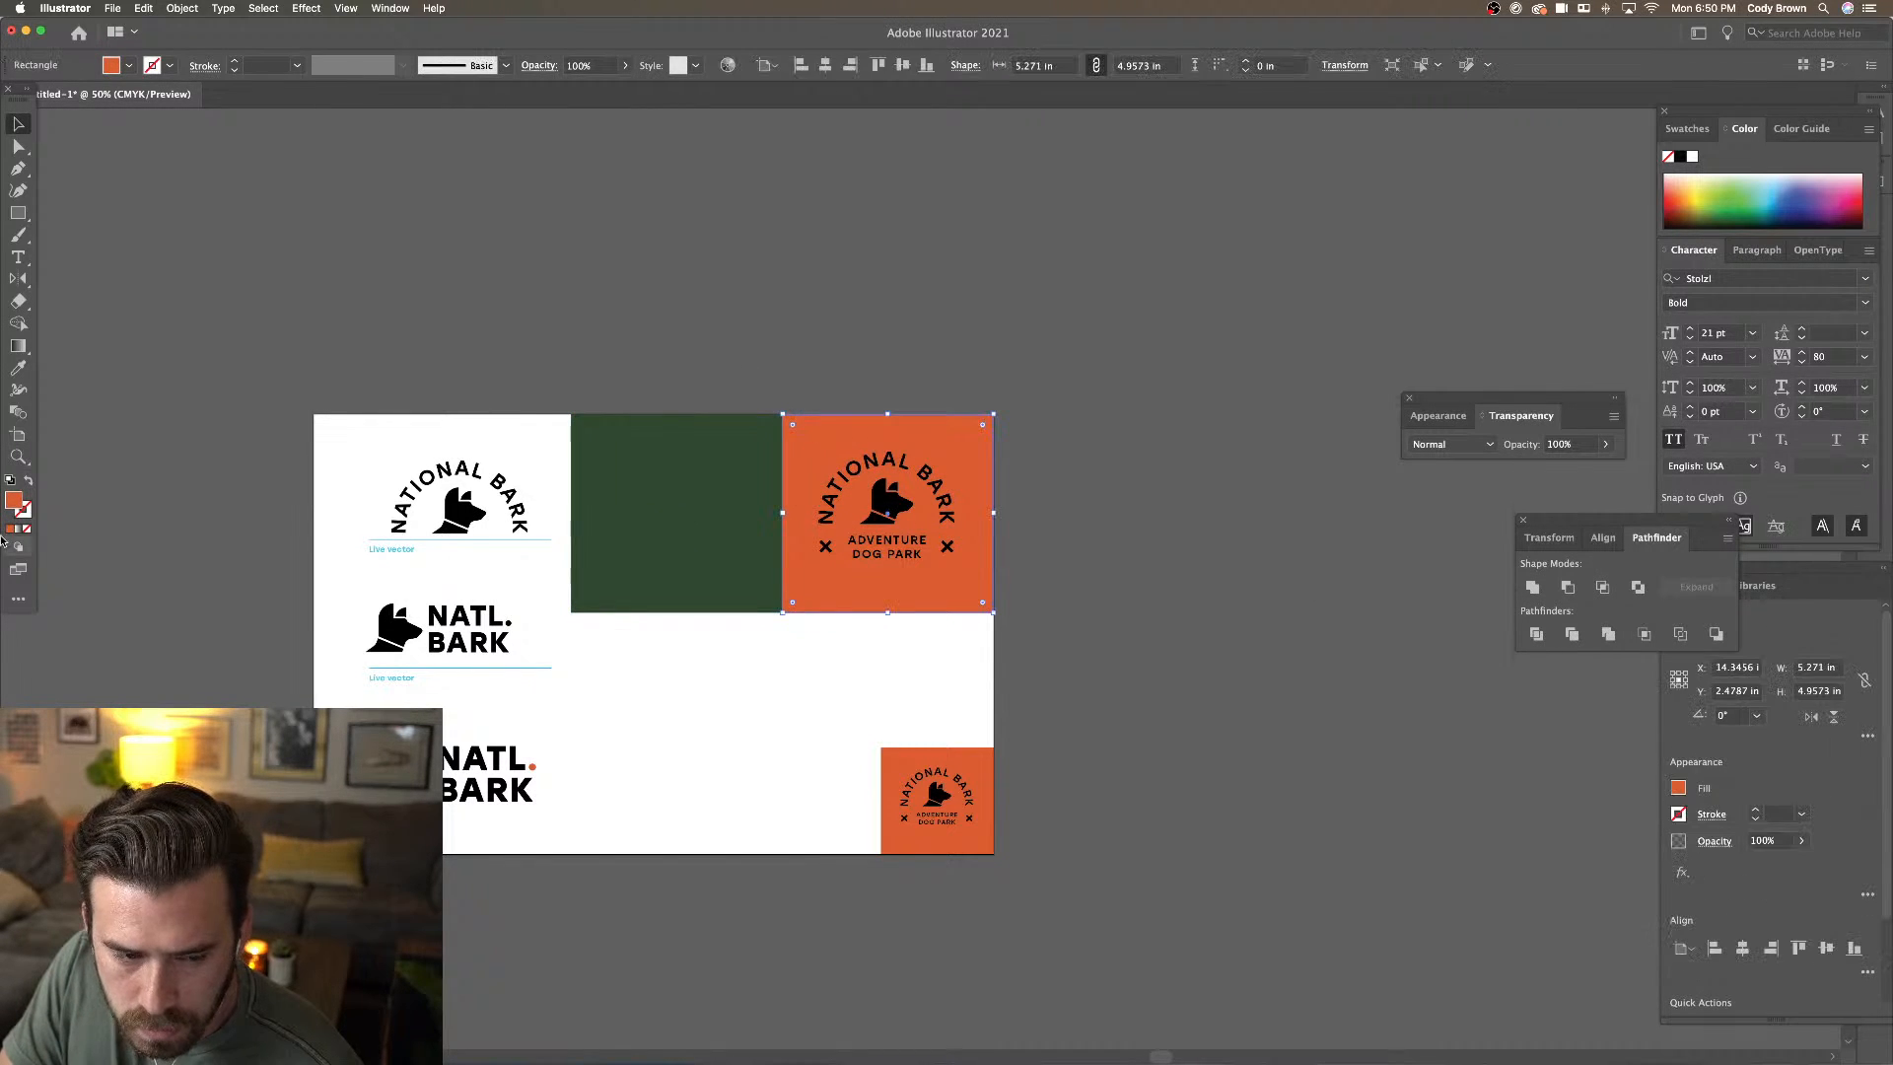
pyautogui.doubleClick(14, 501)
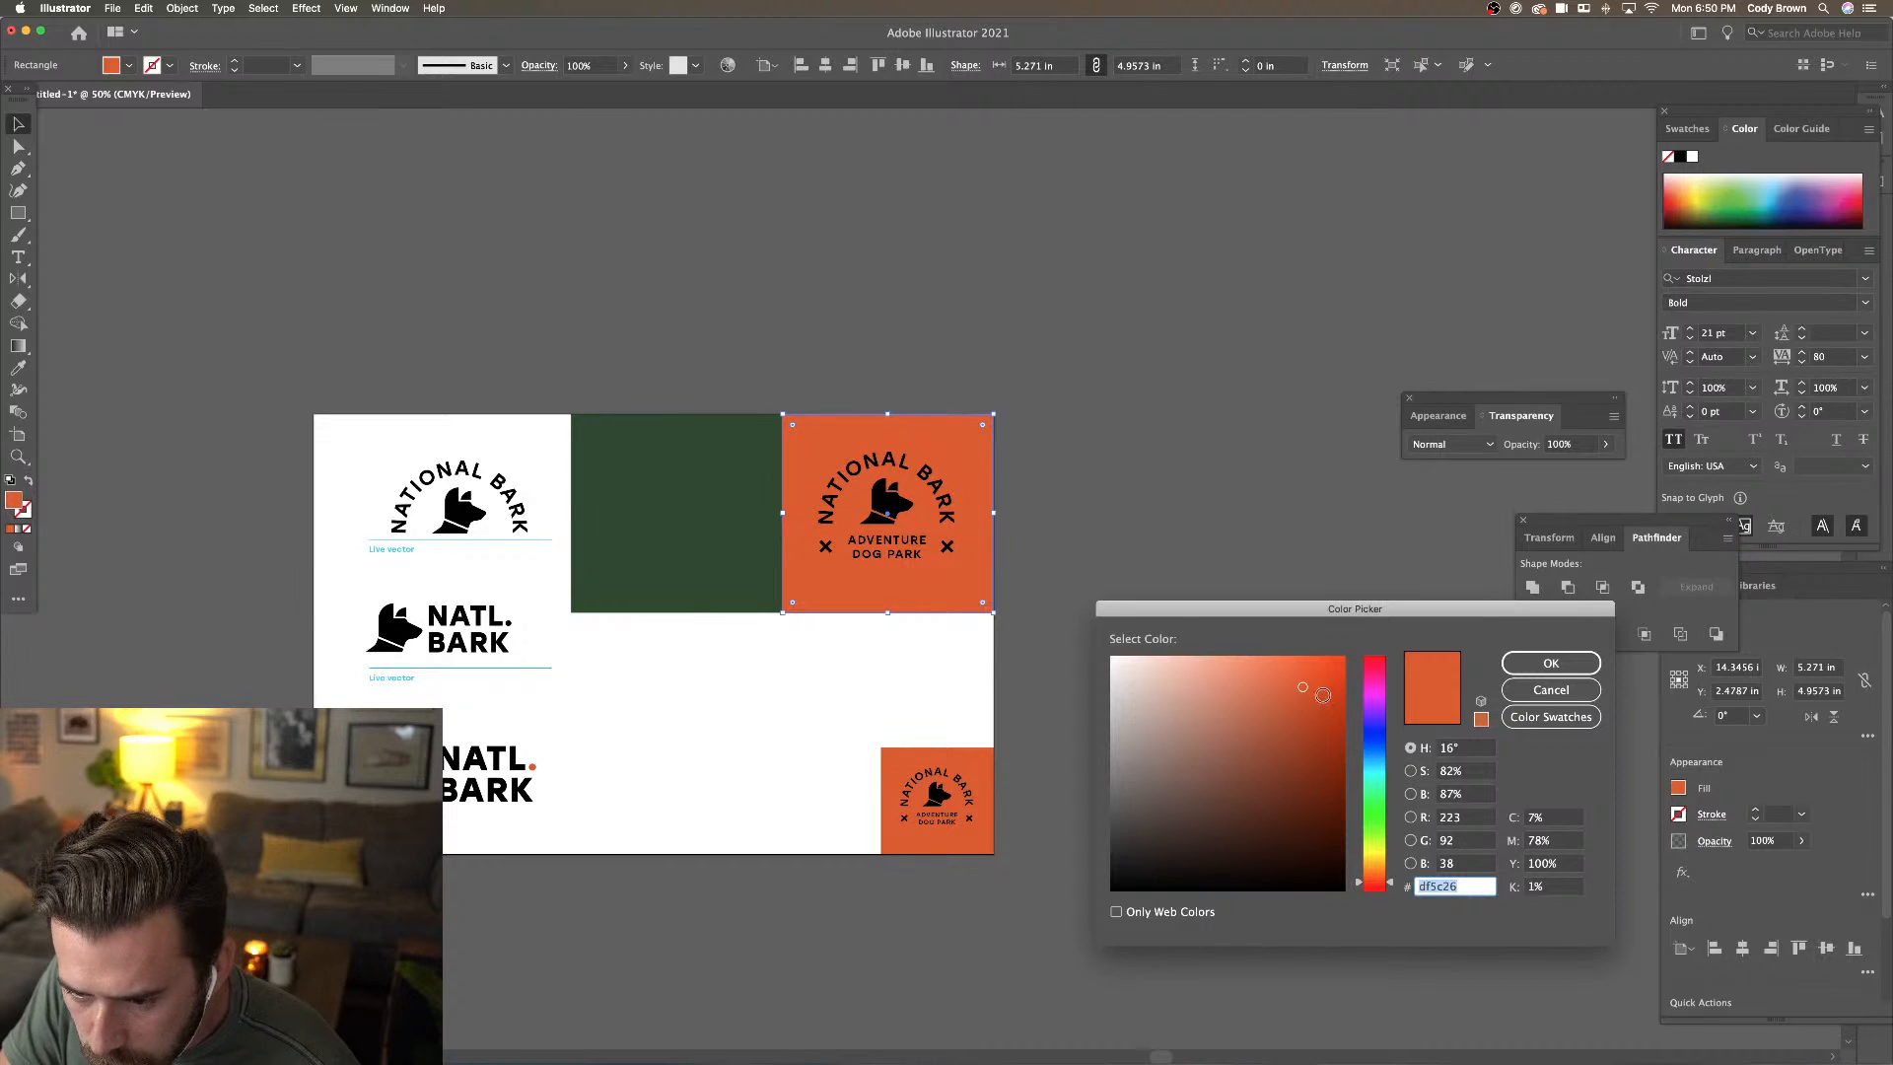
pyautogui.moveTo(1319, 695); pyautogui.dragTo(1324, 701)
# Apply the darker orange fill to the orange square
pyautogui.click(1542, 663)
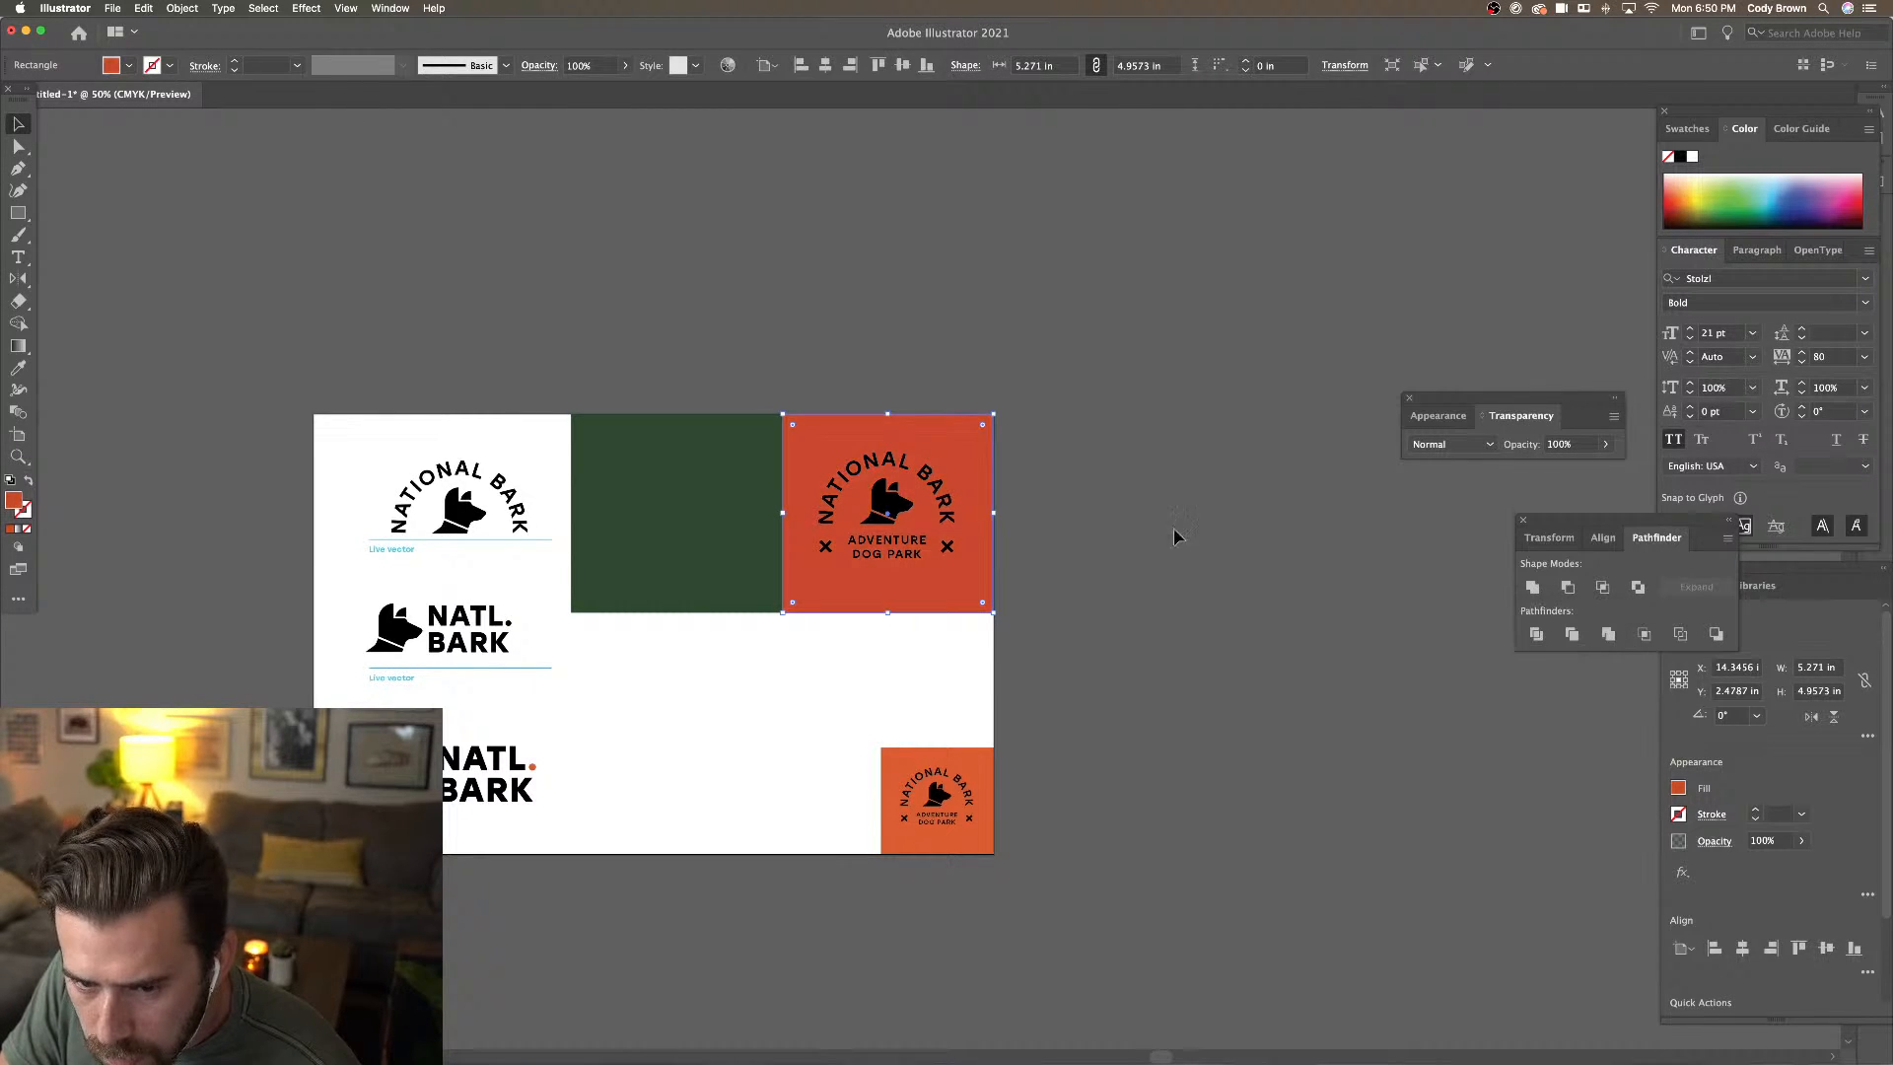
pyautogui.moveTo(905, 355); pyautogui.dragTo(959, 572)
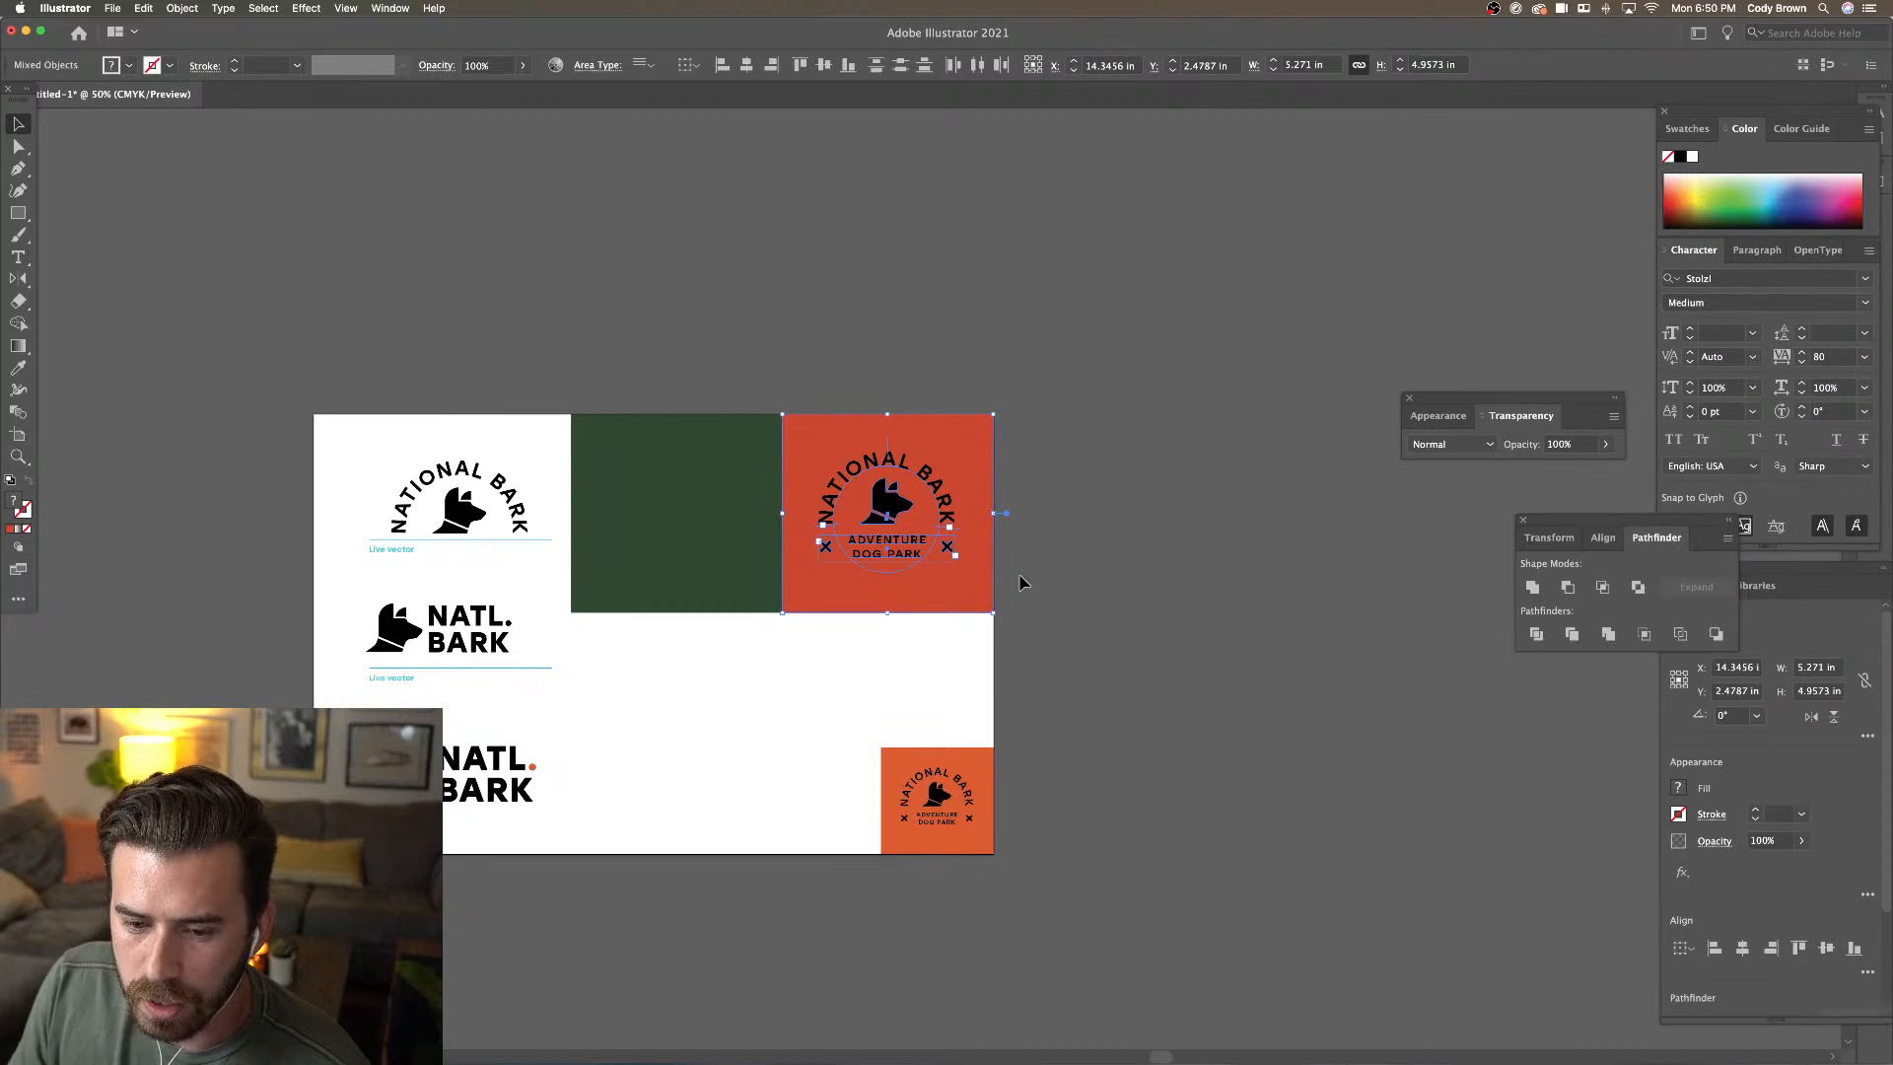
pyautogui.click(1082, 583)
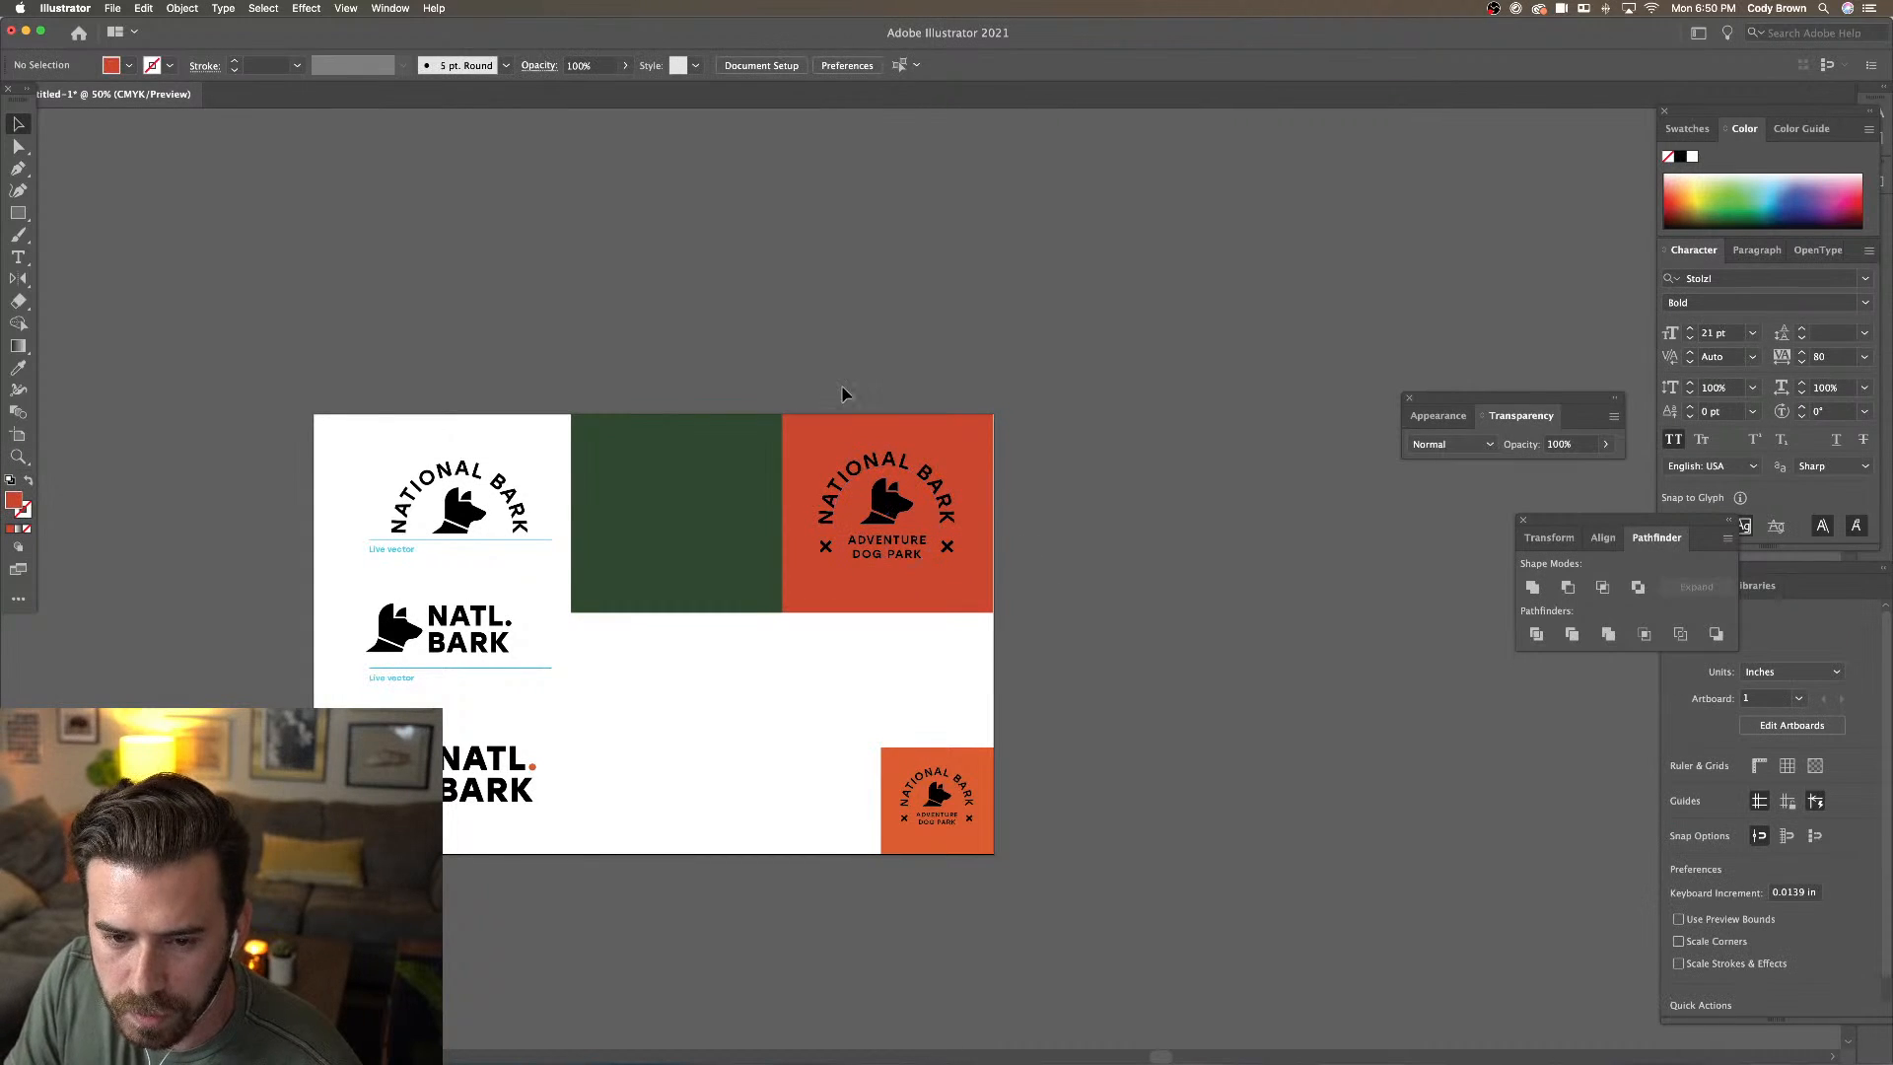
# Copy the badge artwork onto the green square and expand it into outlines
pyautogui.moveTo(804, 385); pyautogui.dragTo(952, 603)
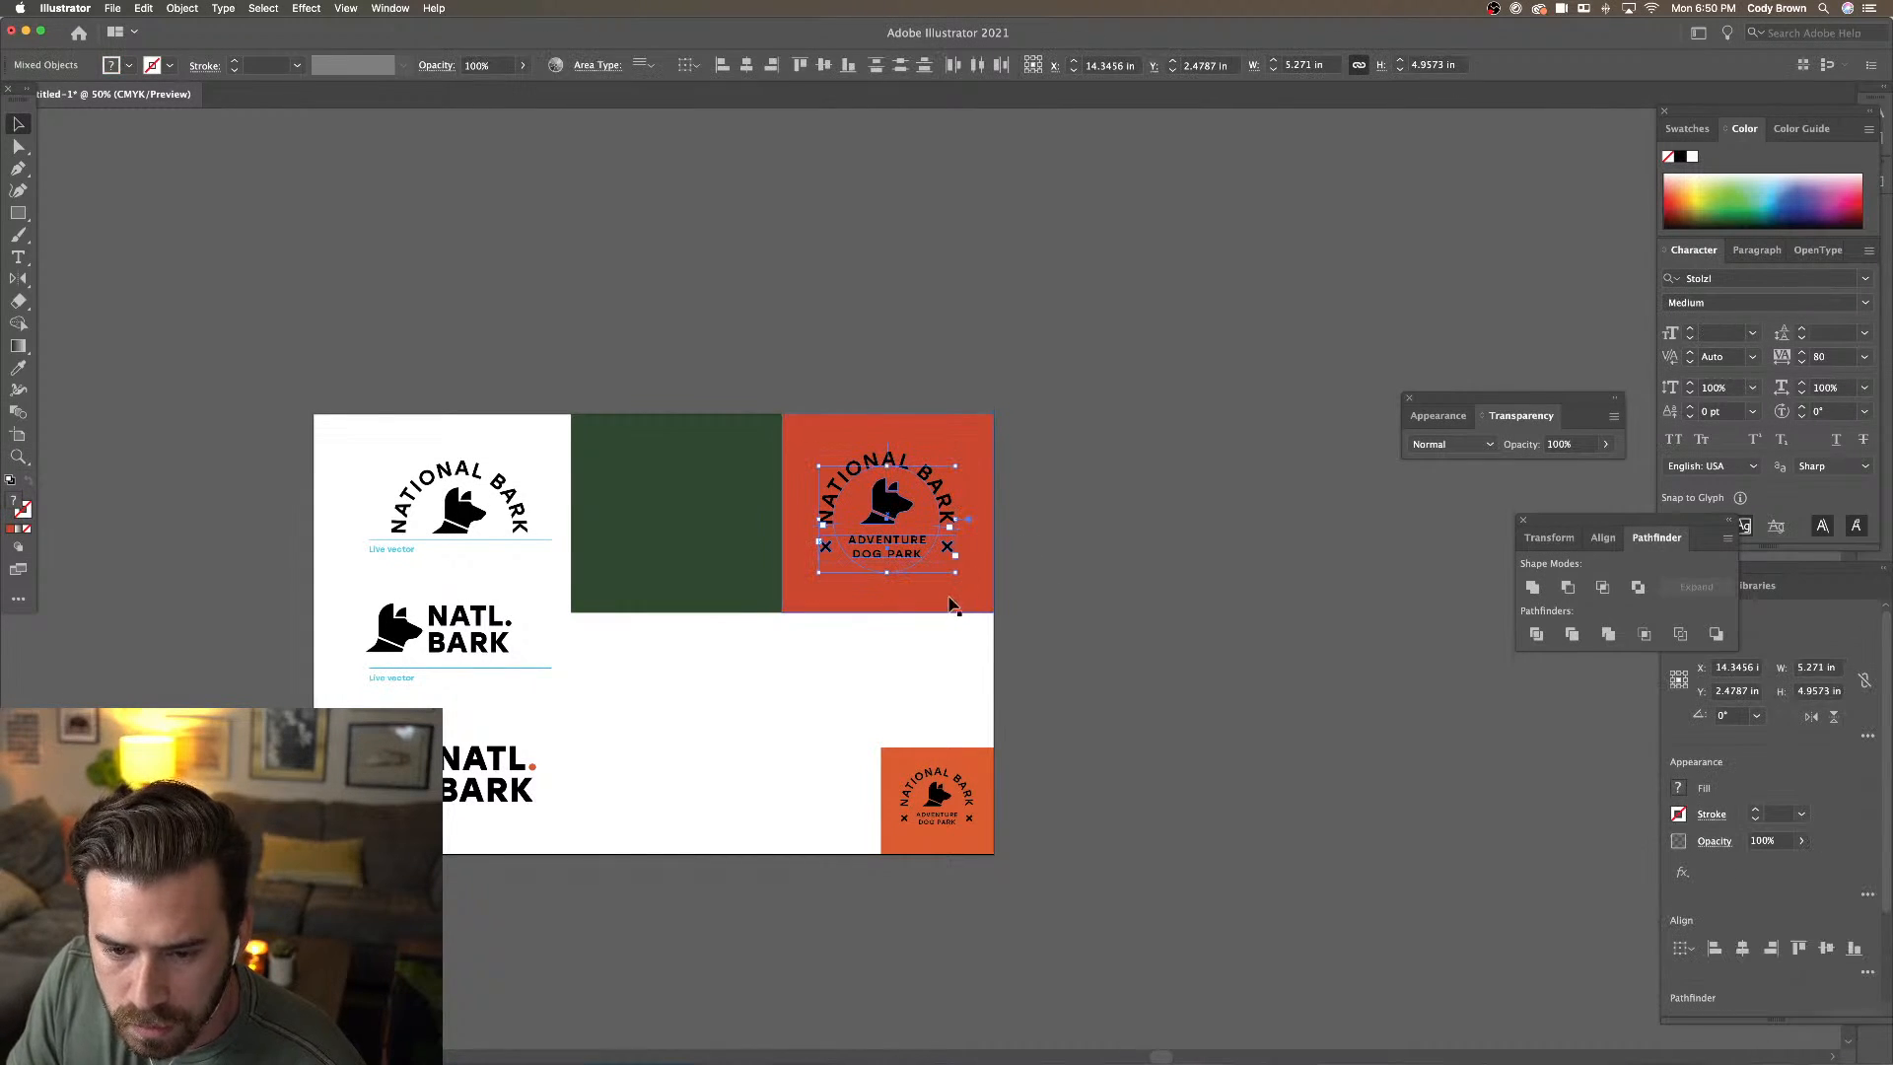
pyautogui.keyDown('shift'); pyautogui.click(914, 572); pyautogui.keyUp('shift')
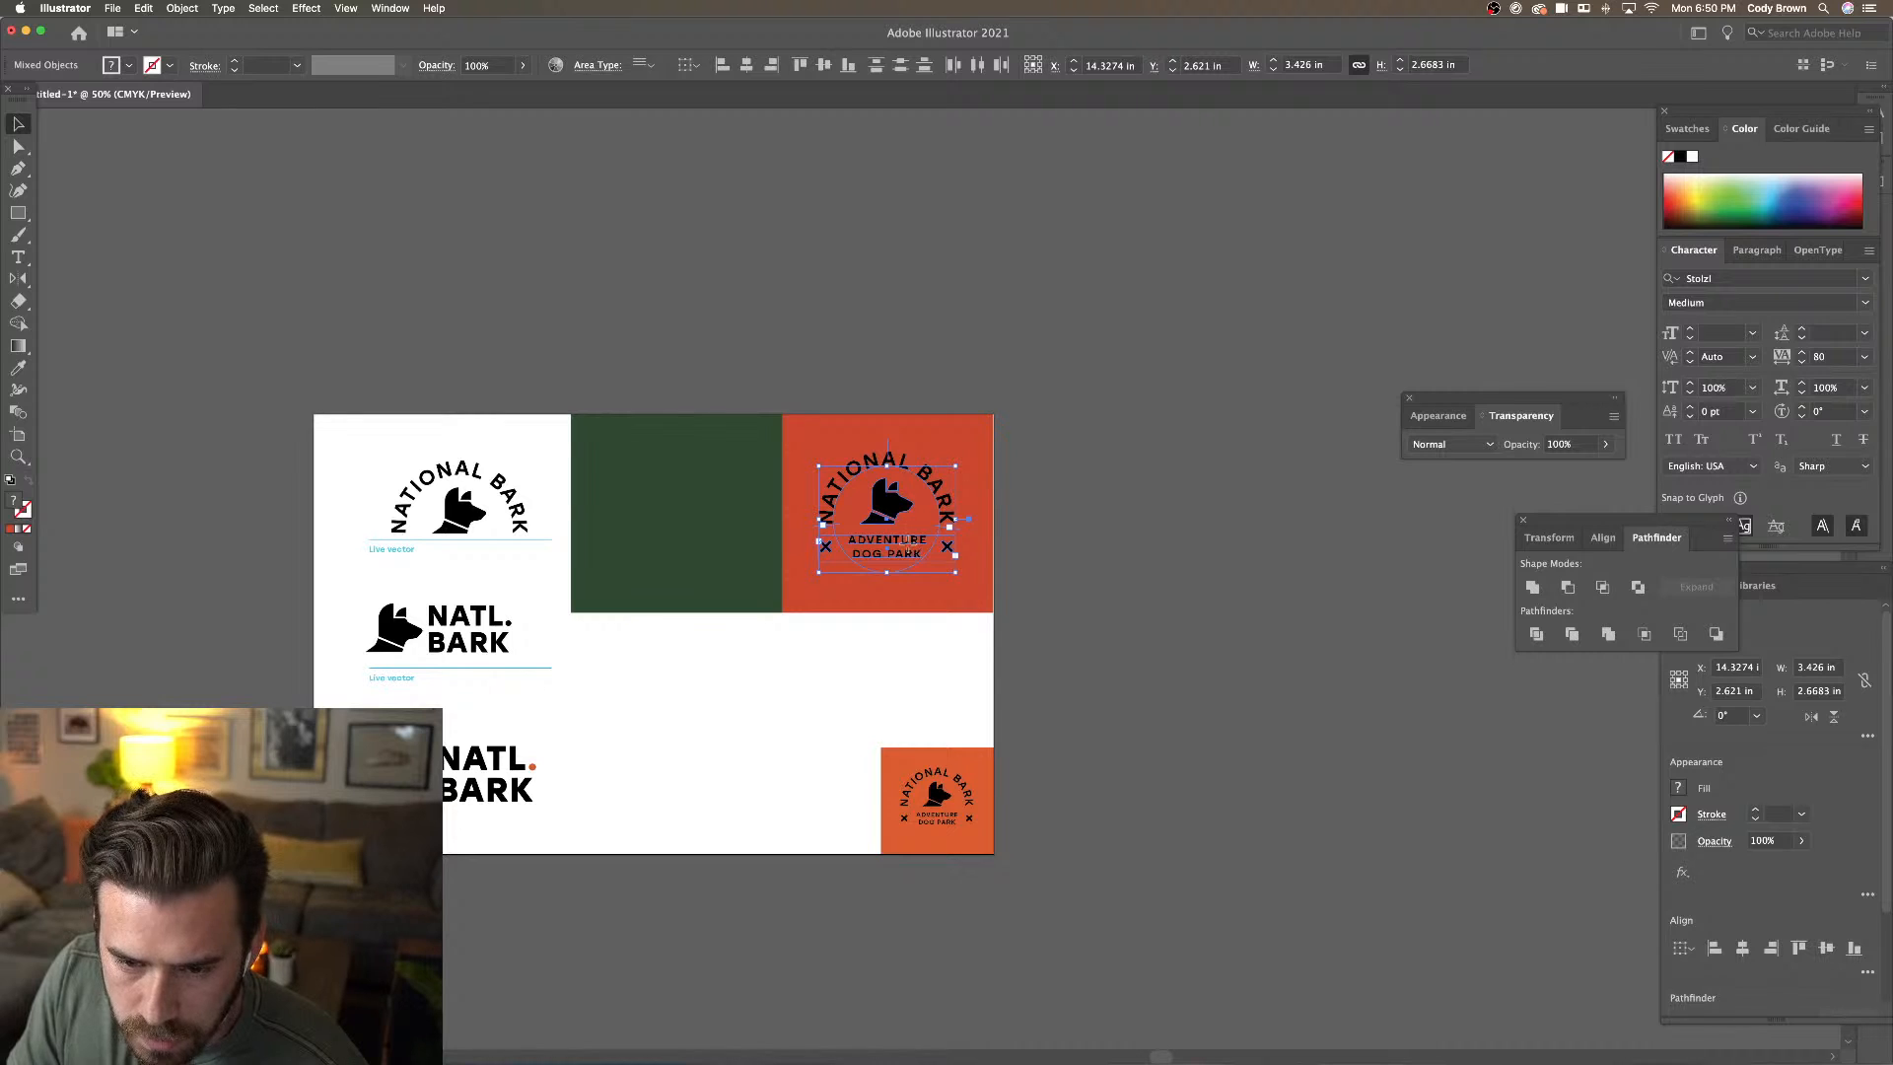
pyautogui.moveTo(904, 540); pyautogui.dragTo(698, 554)
pyautogui.click(182, 8)
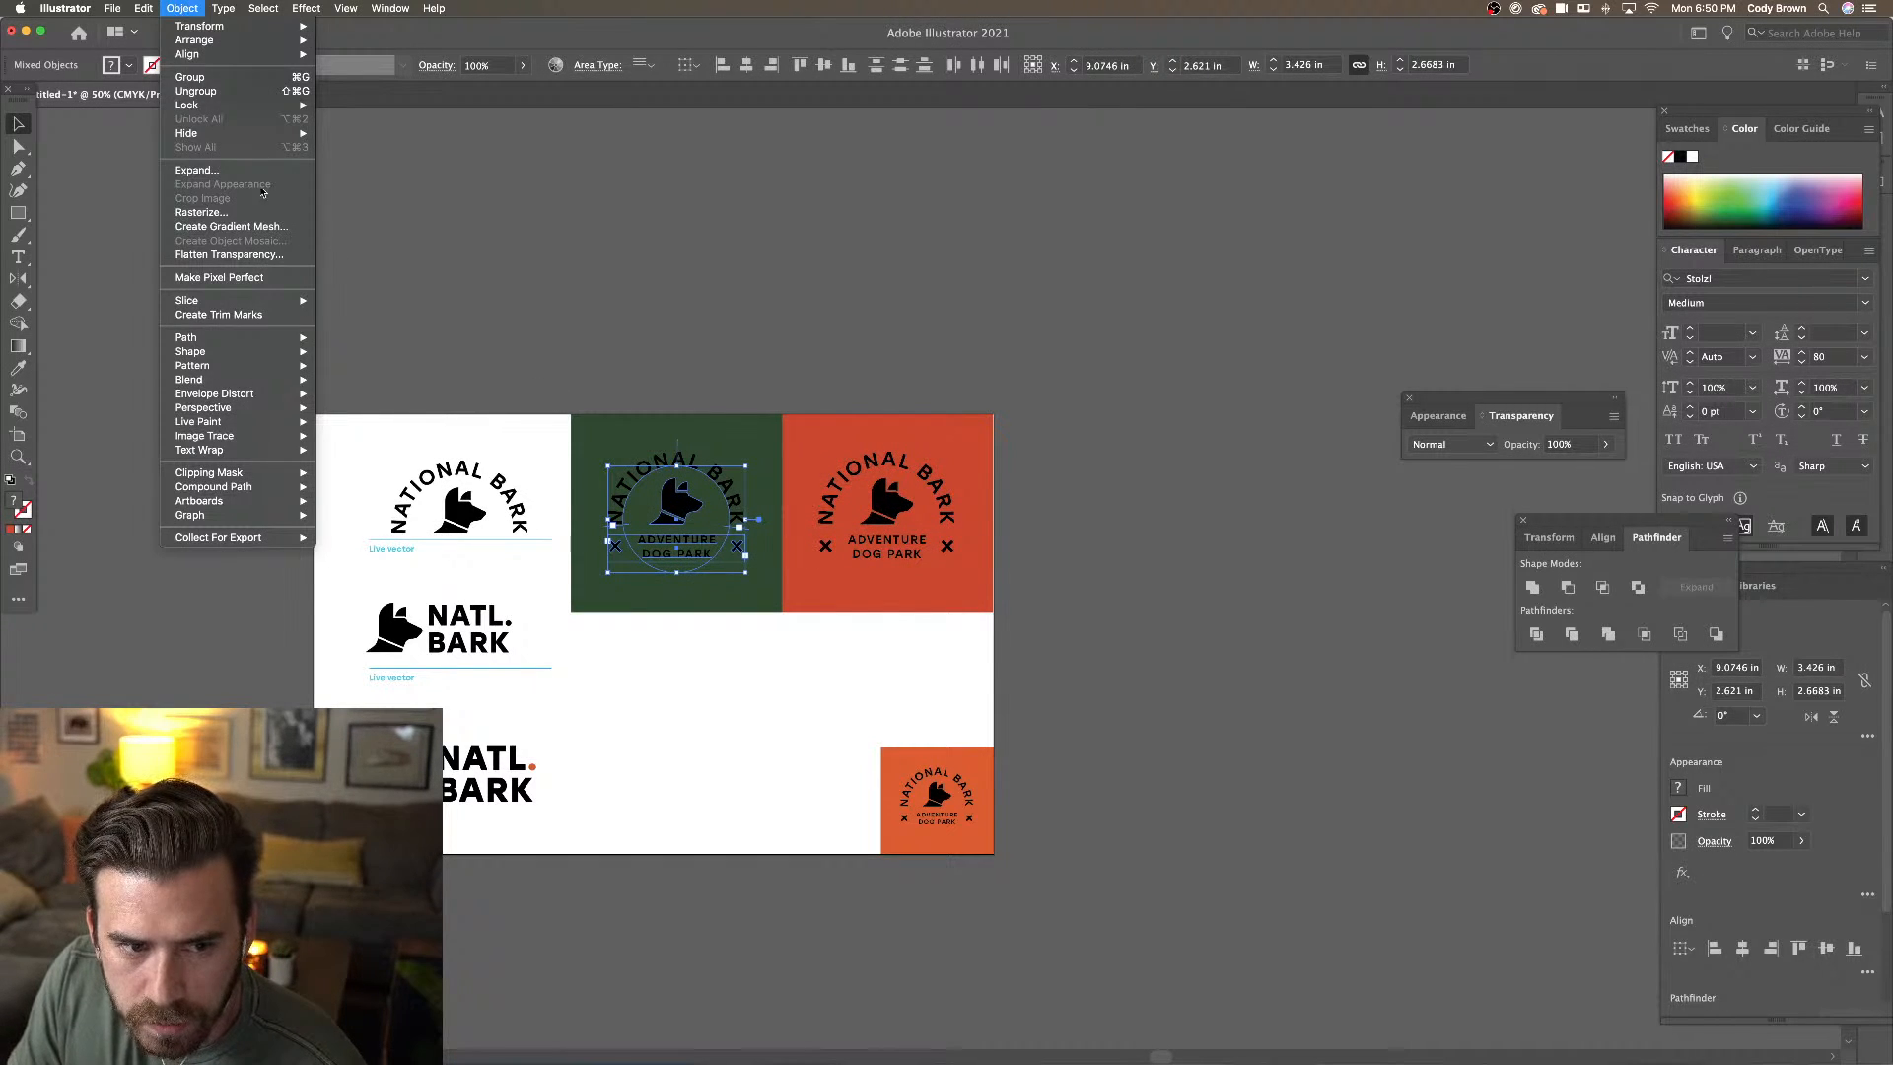
pyautogui.click(236, 170)
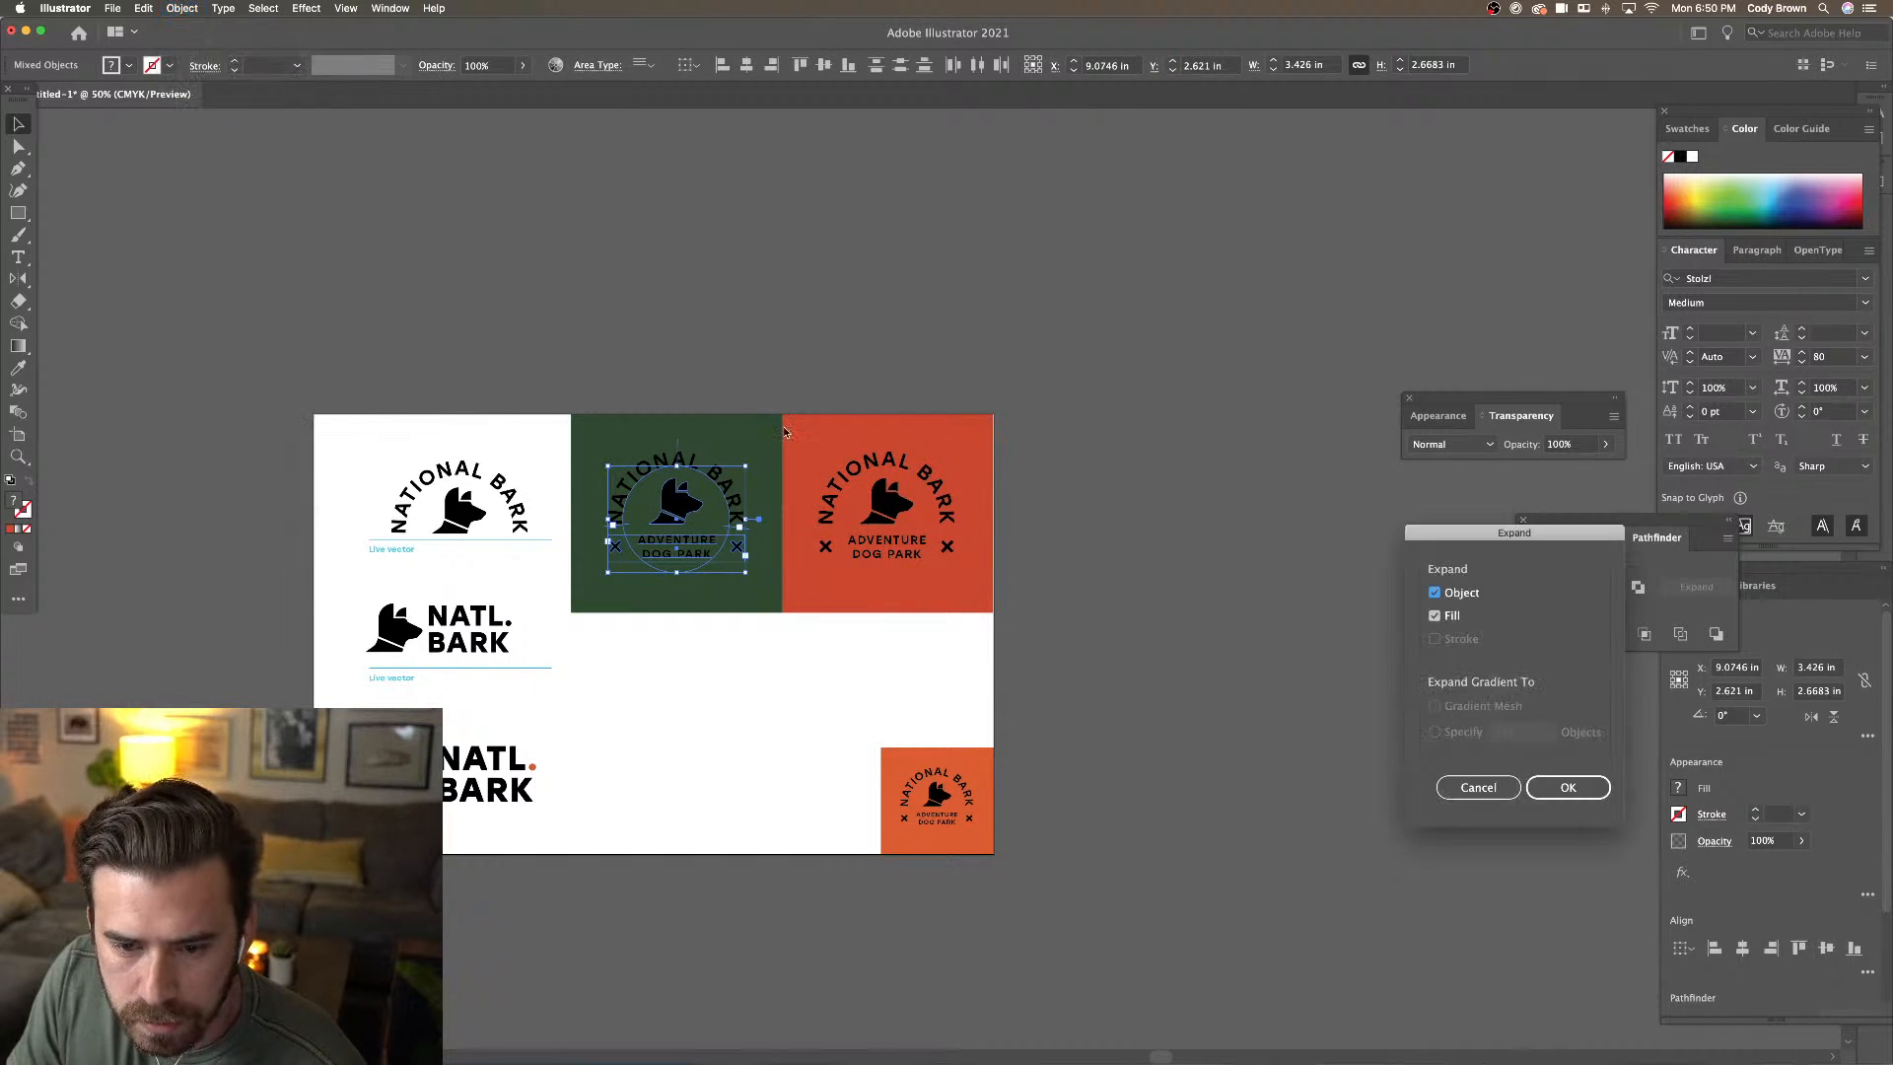
pyautogui.click(1568, 786)
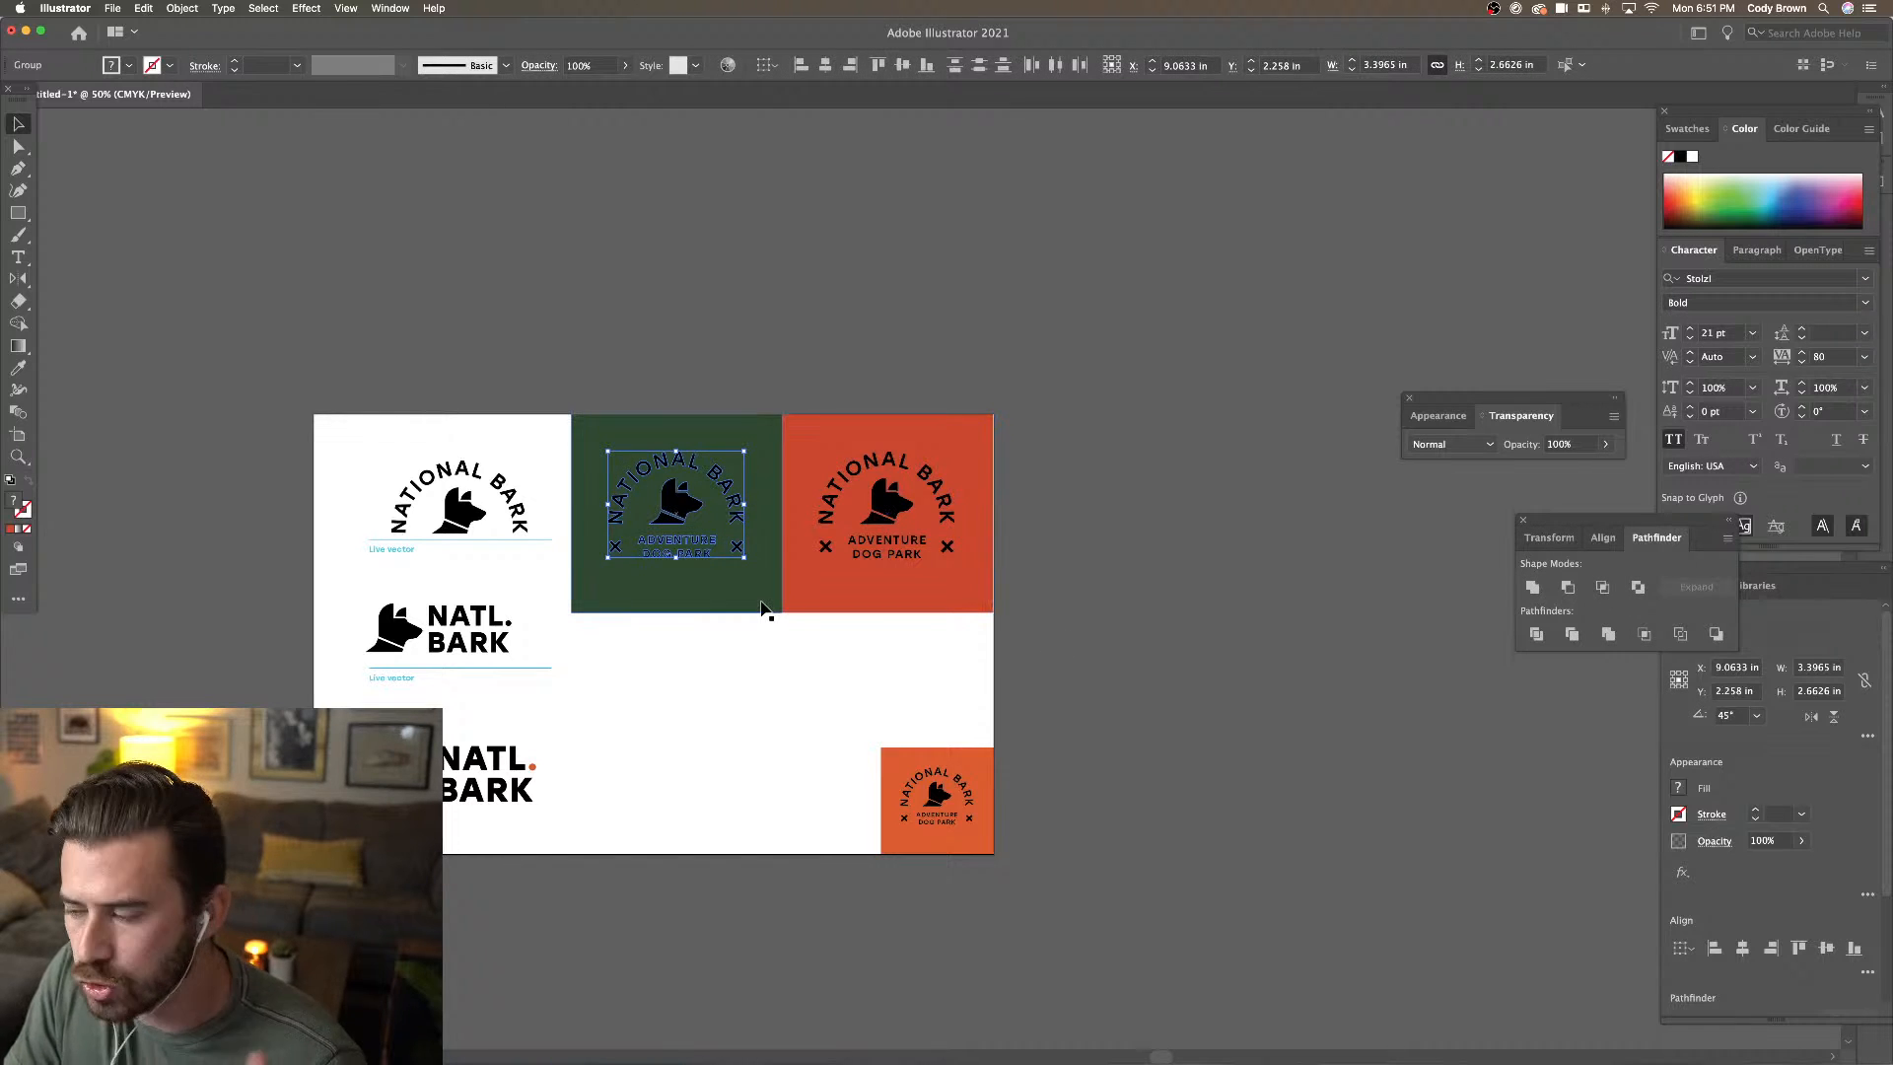
pyautogui.click(866, 547)
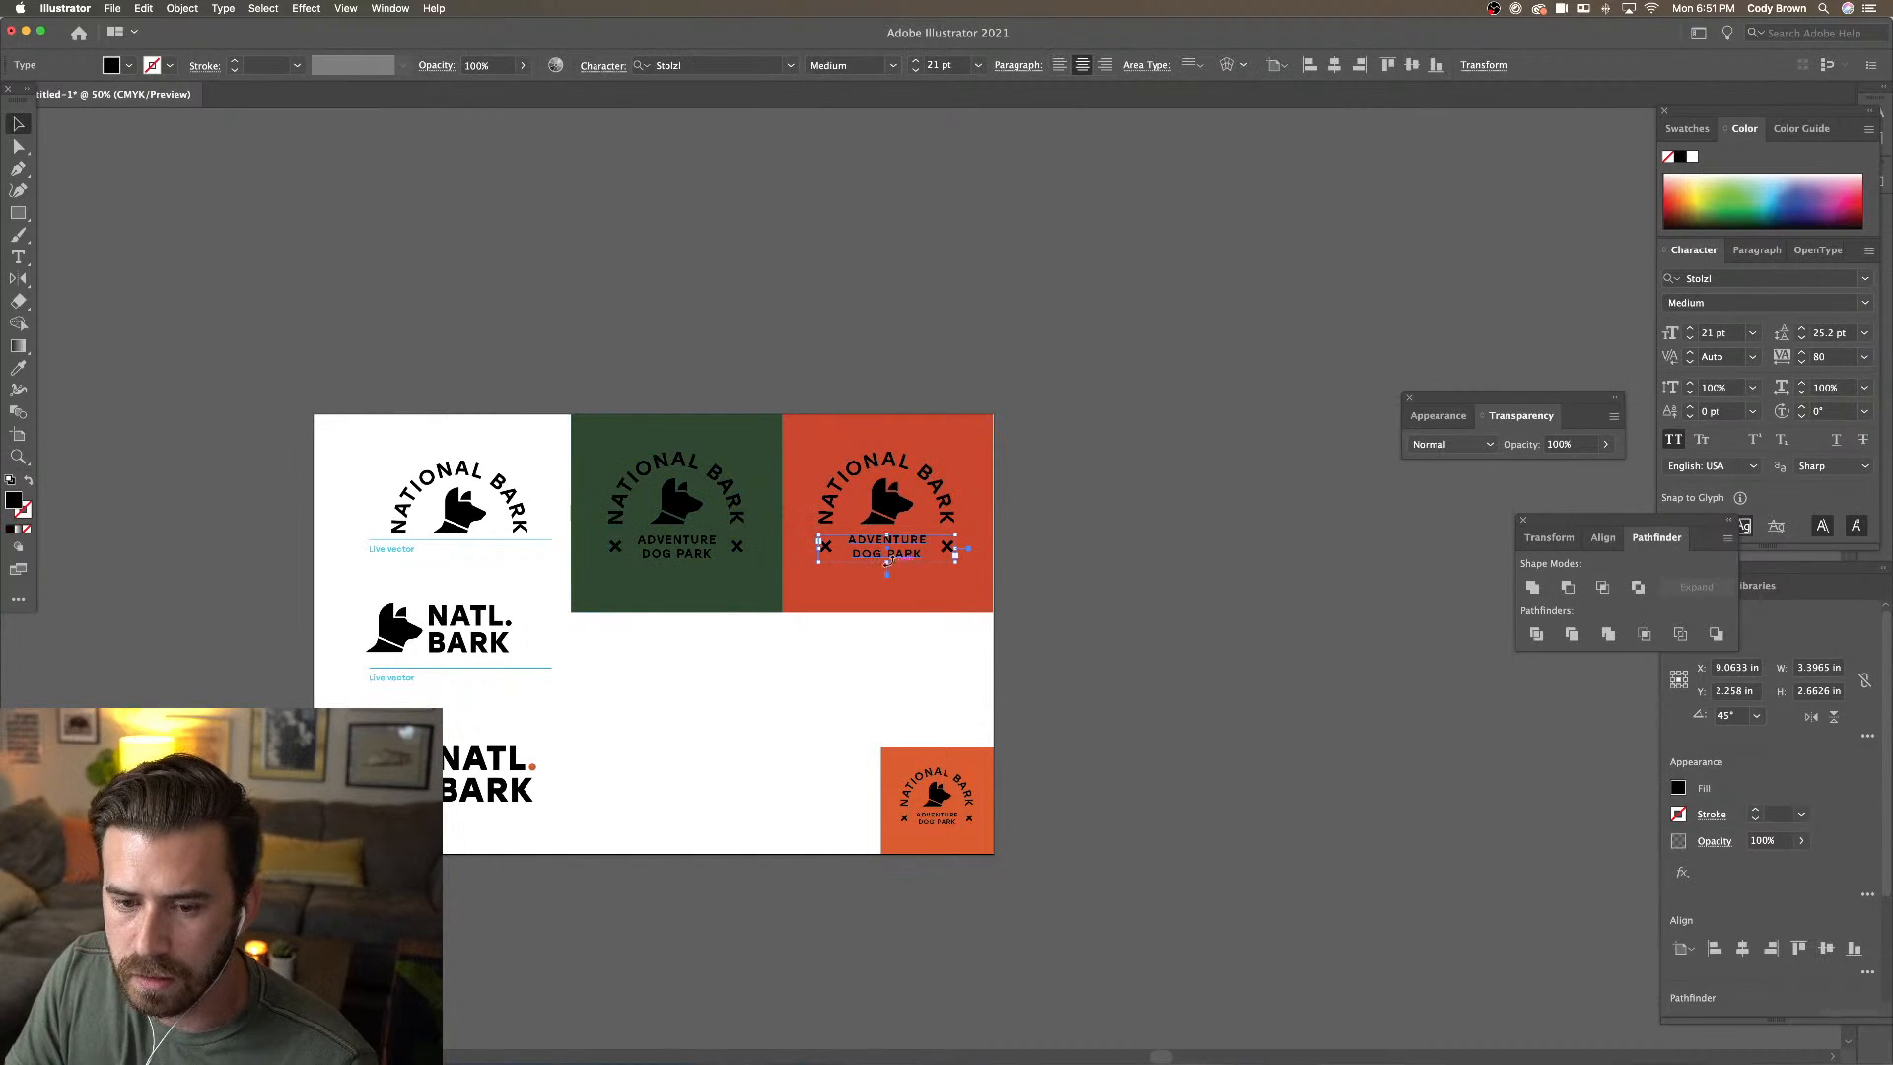
# Select the green square's badge artwork and recolour it white with the Eyedropper
pyautogui.click(872, 466)
pyautogui.click(1036, 505)
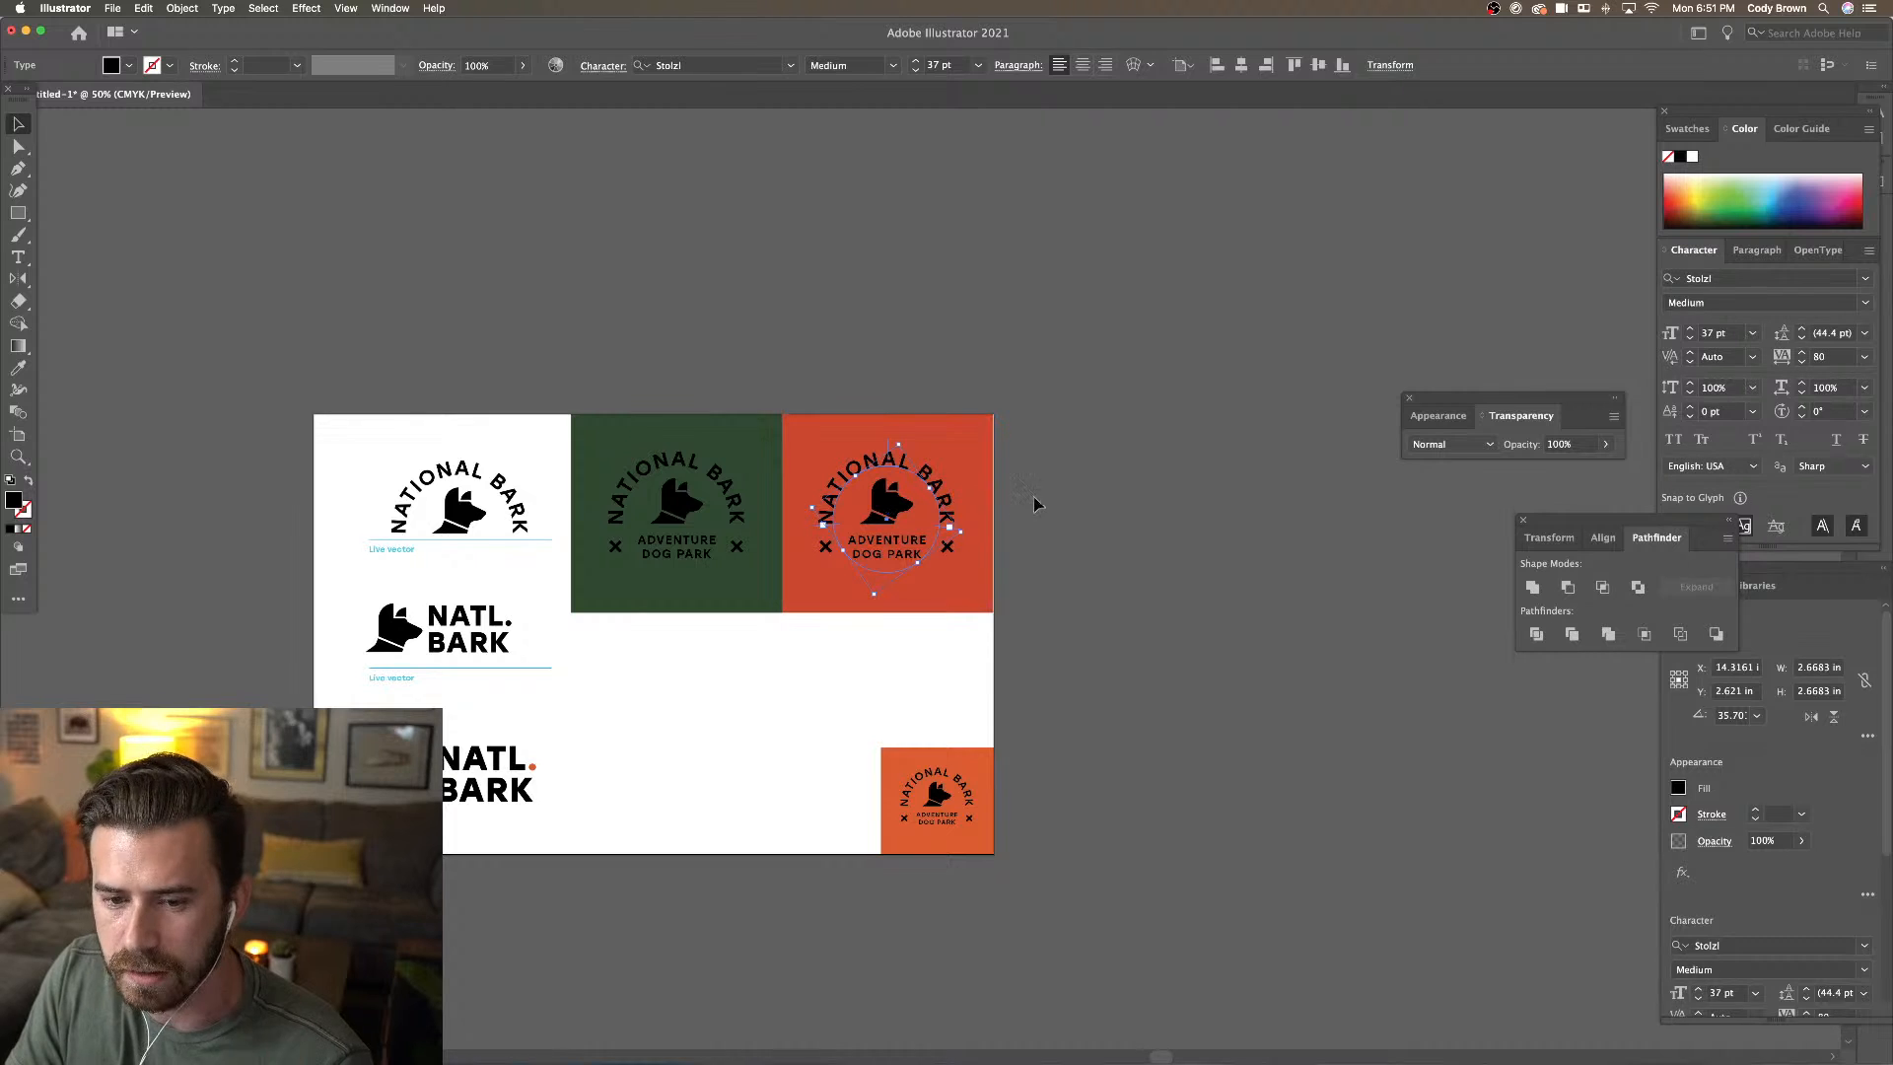
pyautogui.press('super+equal')
pyautogui.press('super+equal')
pyautogui.hscroll(-5, 1086, 621)
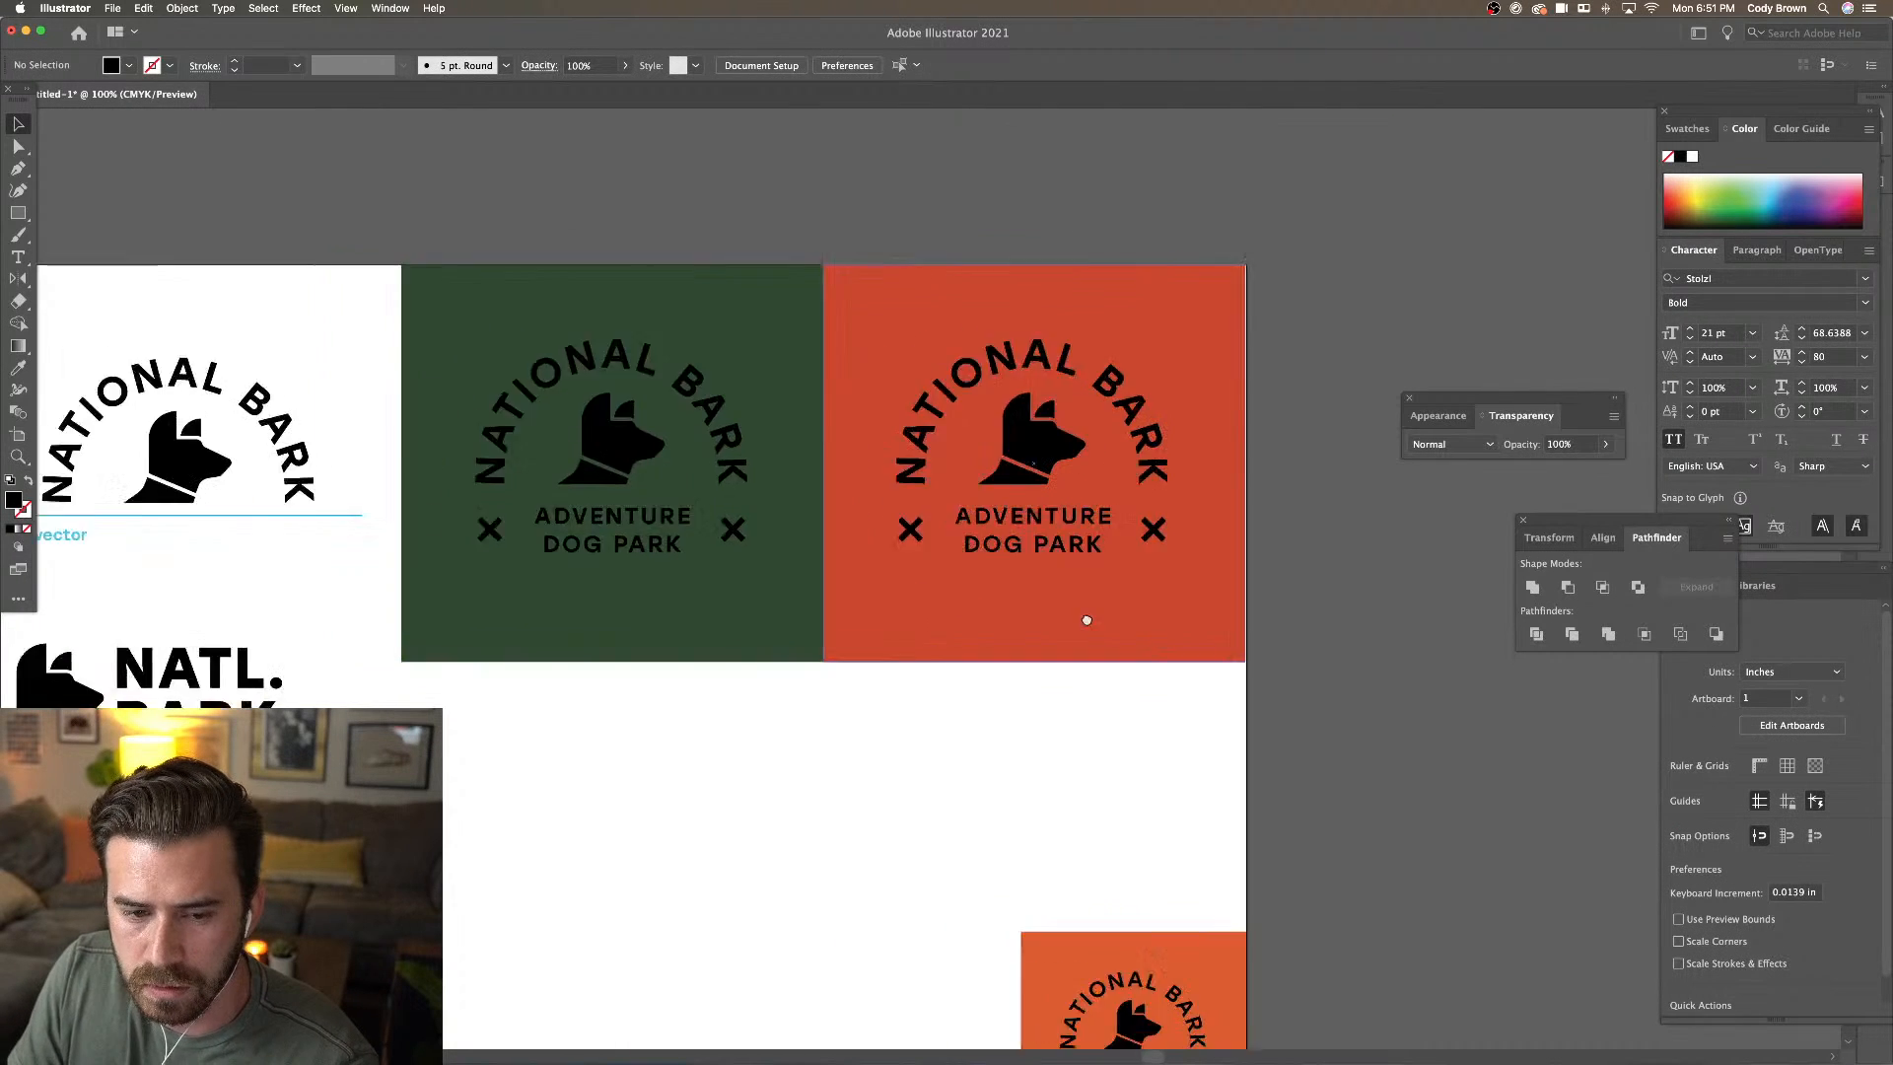
pyautogui.click(717, 555)
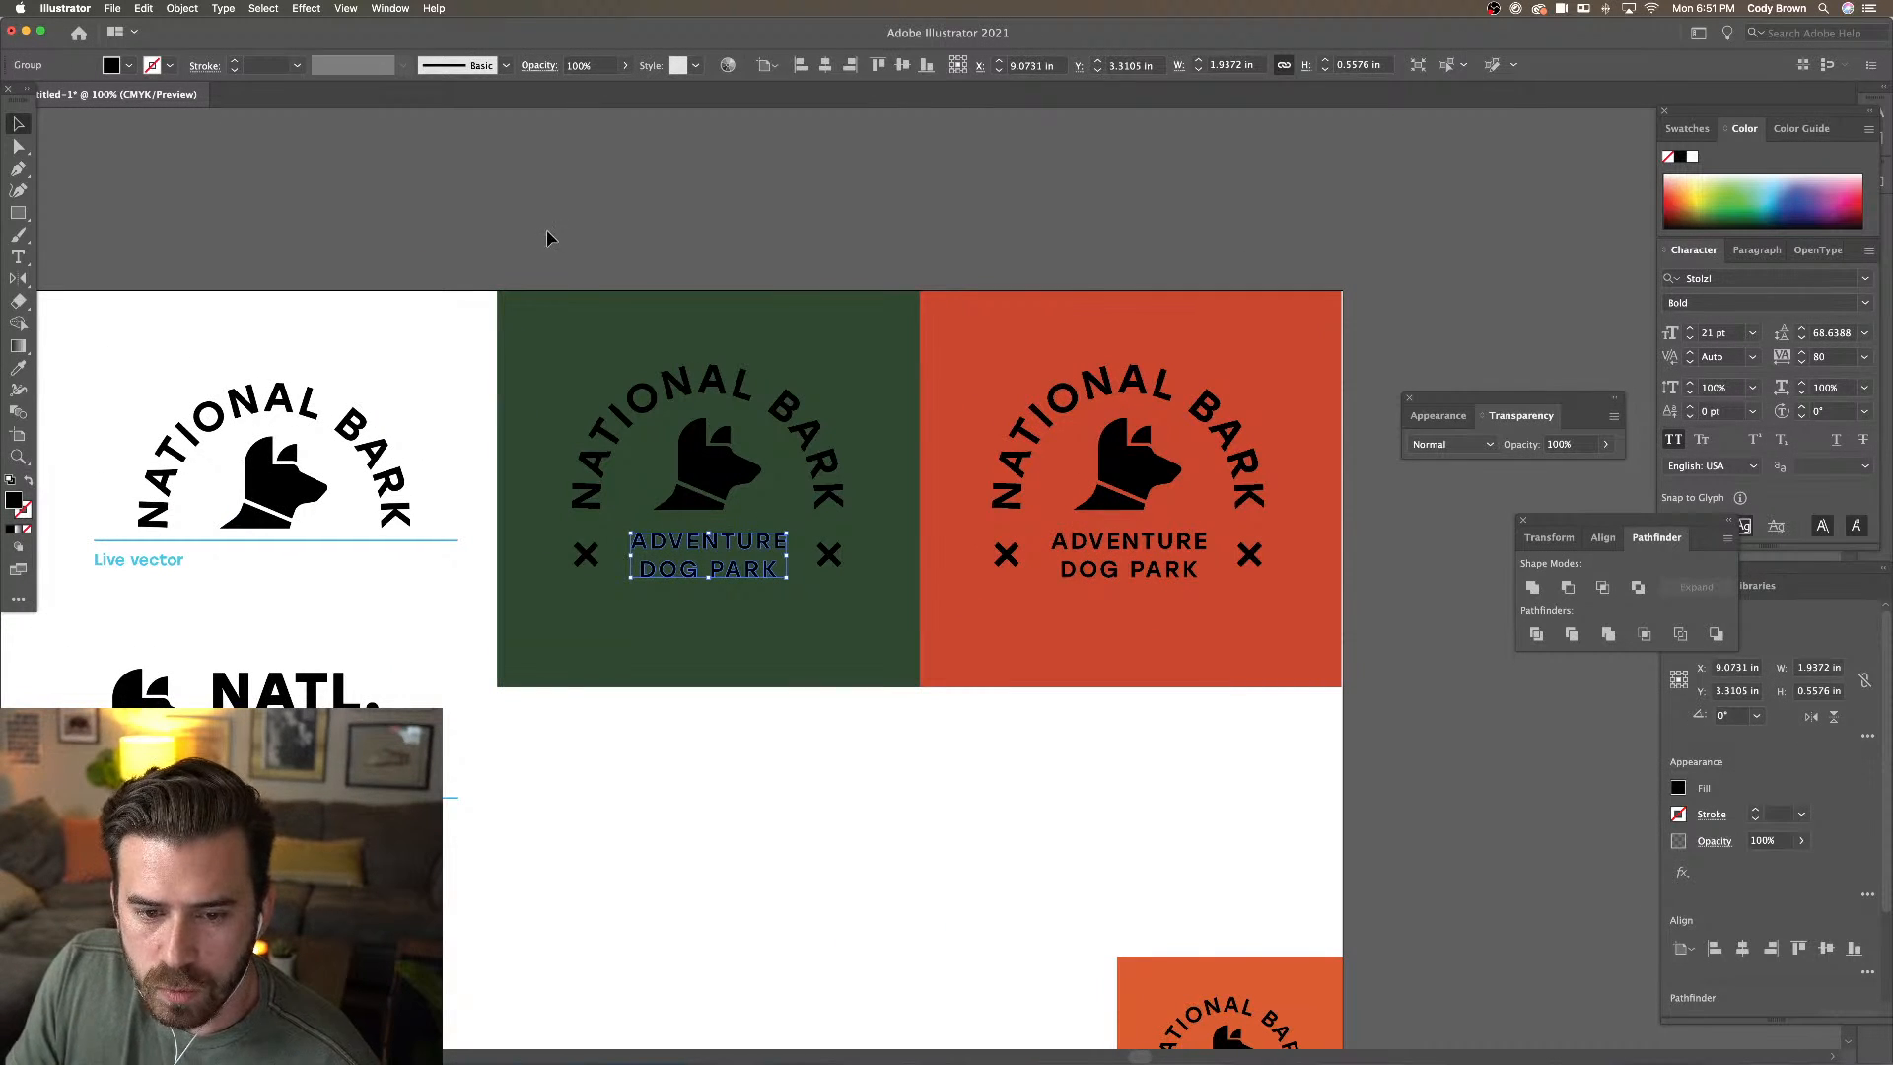
pyautogui.keyDown('shift'); pyautogui.click(846, 619); pyautogui.keyUp('shift')
pyautogui.keyDown('shift'); pyautogui.click(846, 628); pyautogui.keyUp('shift')
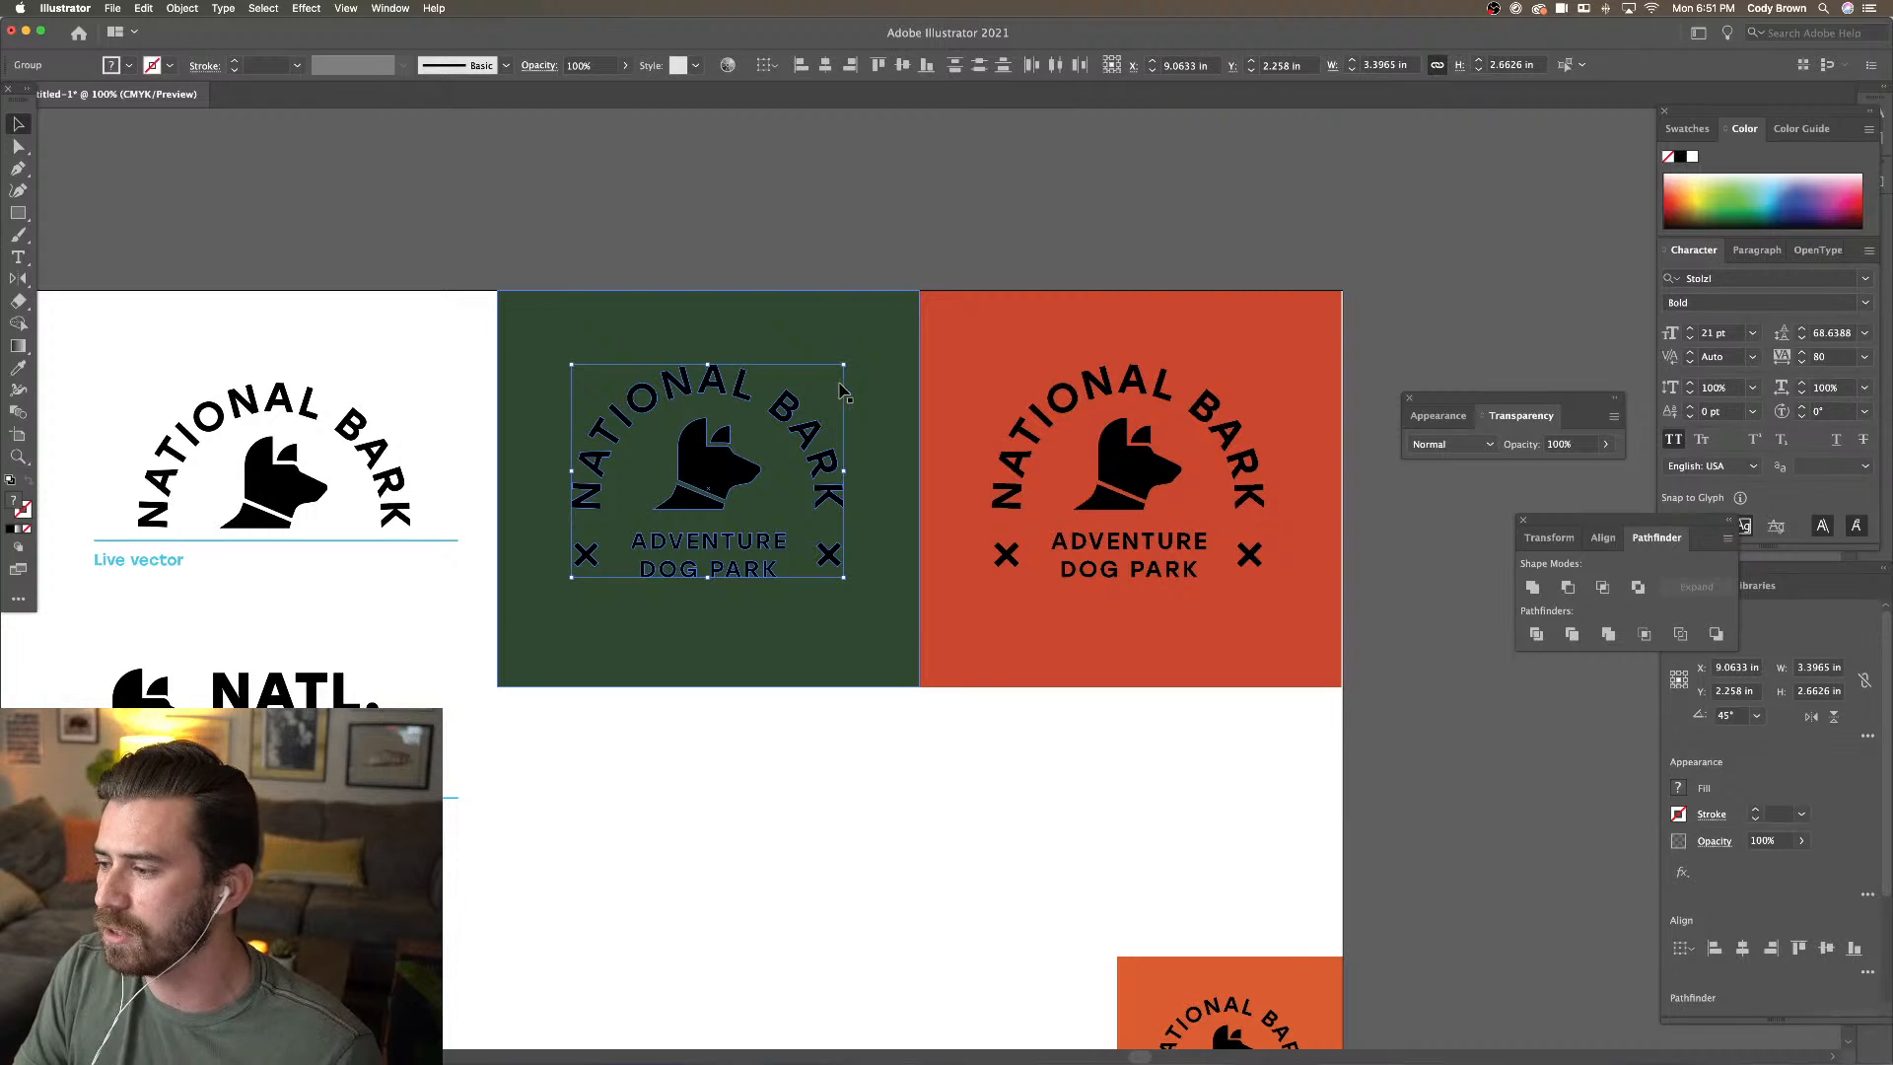
pyautogui.click(18, 368)
pyautogui.click(238, 358)
pyautogui.click(18, 125)
pyautogui.click(295, 171)
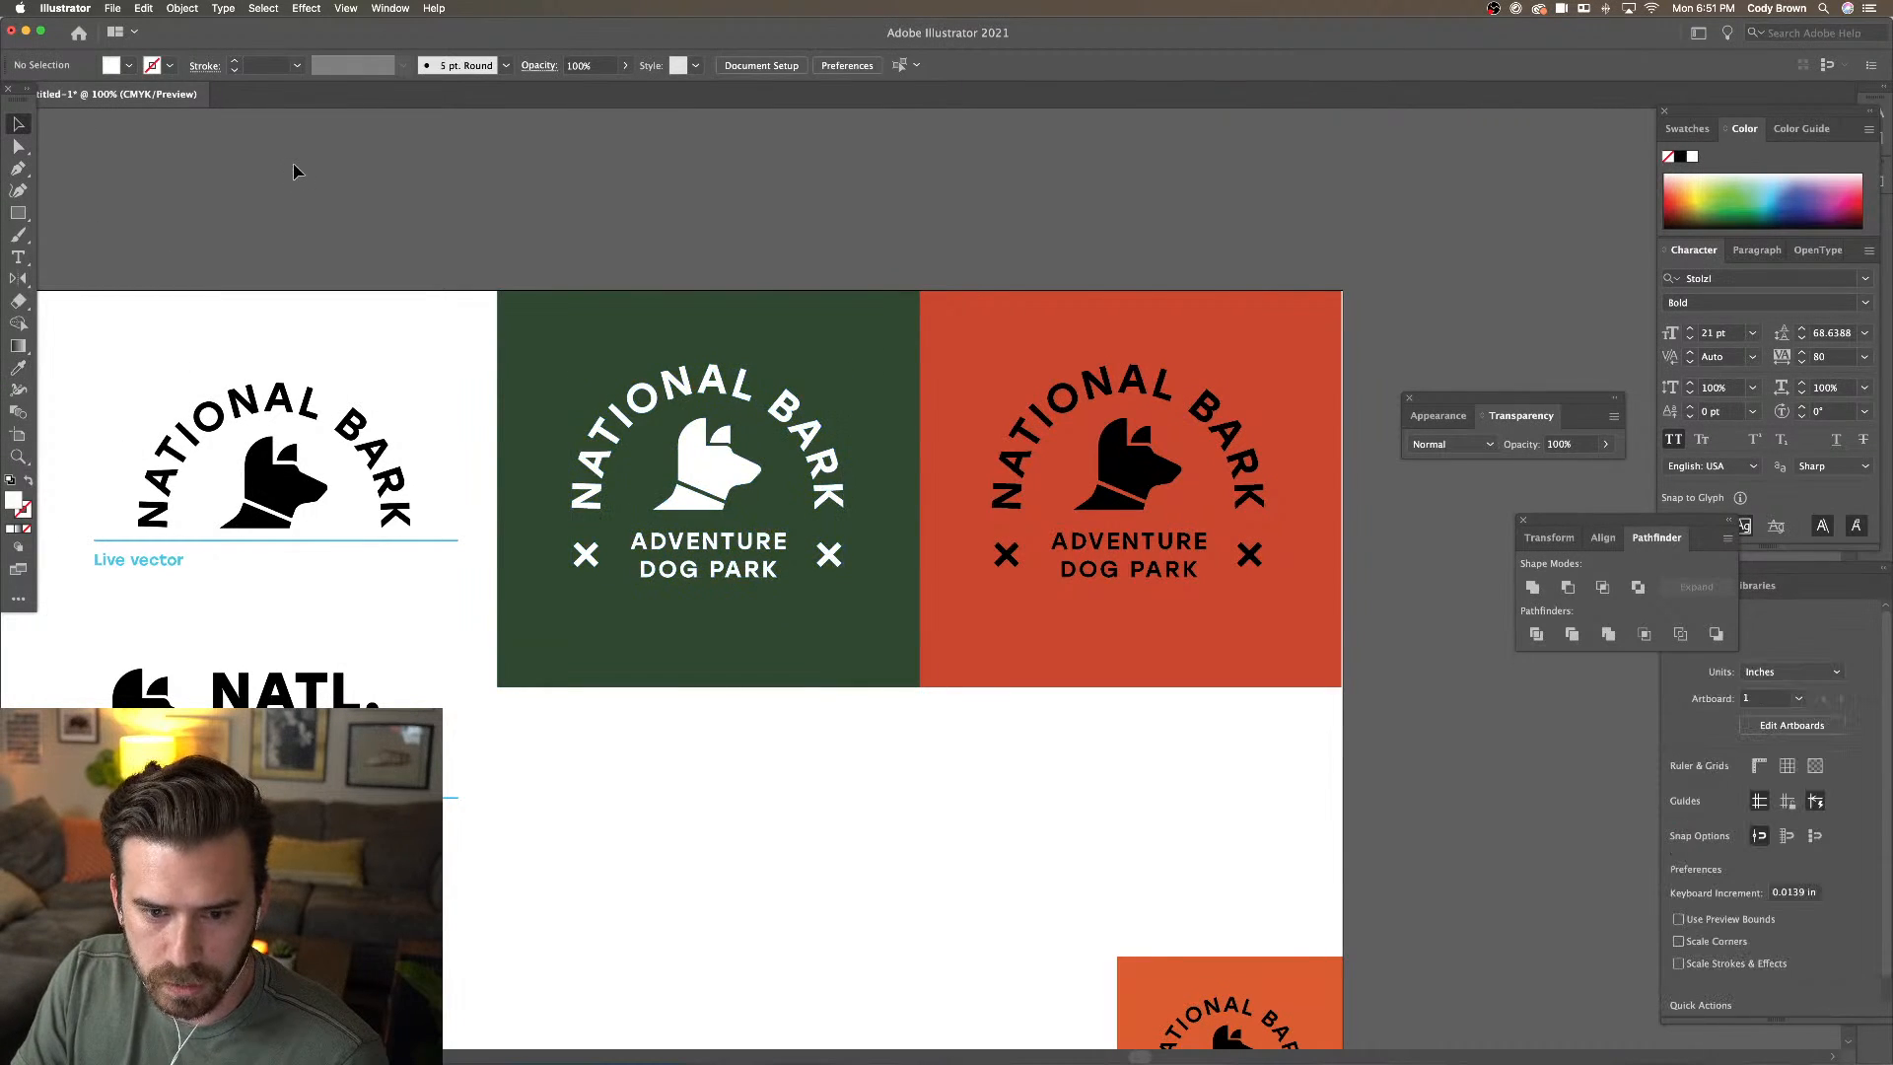
pyautogui.press('super+minus')
pyautogui.press('super+minus')
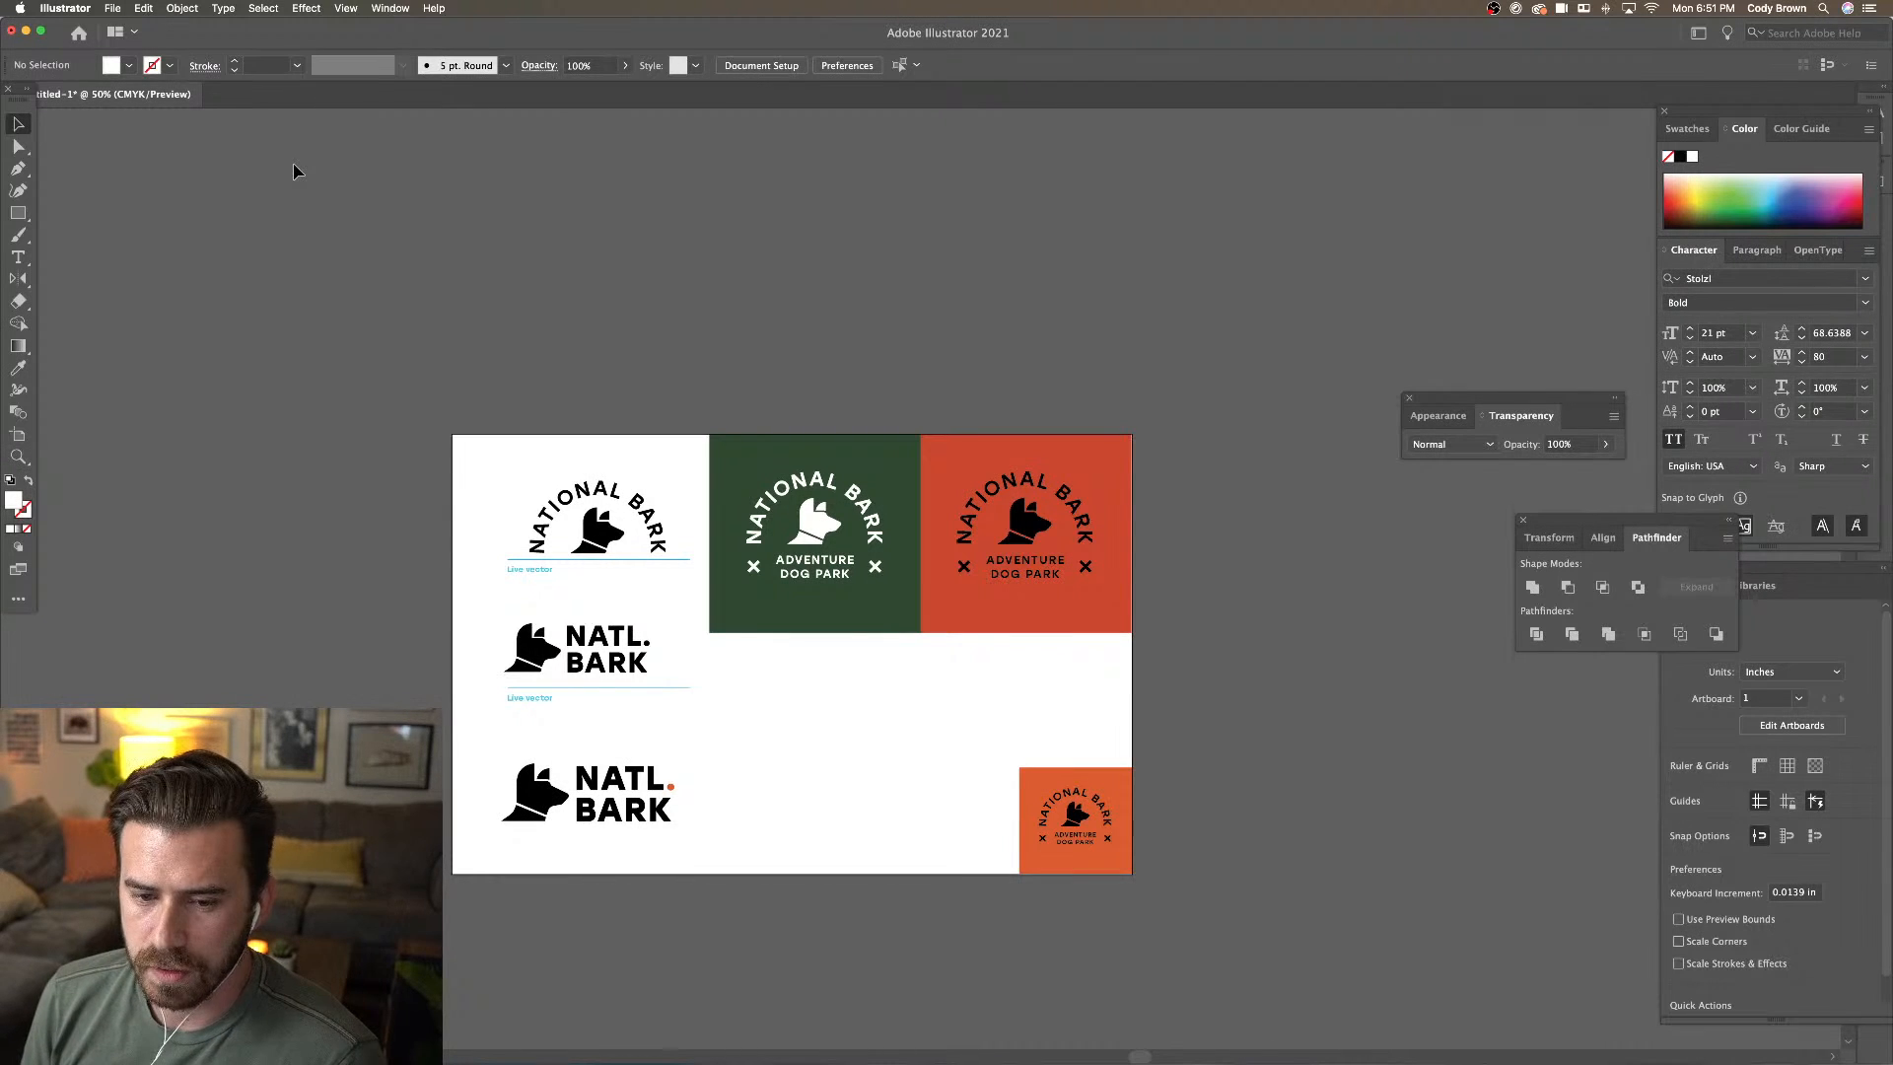
# Zoom in on the white dog head and pull a collar corner point slightly down
pyautogui.press('super+equal')
pyautogui.press('super+equal')
pyautogui.press('super+equal')
pyautogui.press('super+equal')
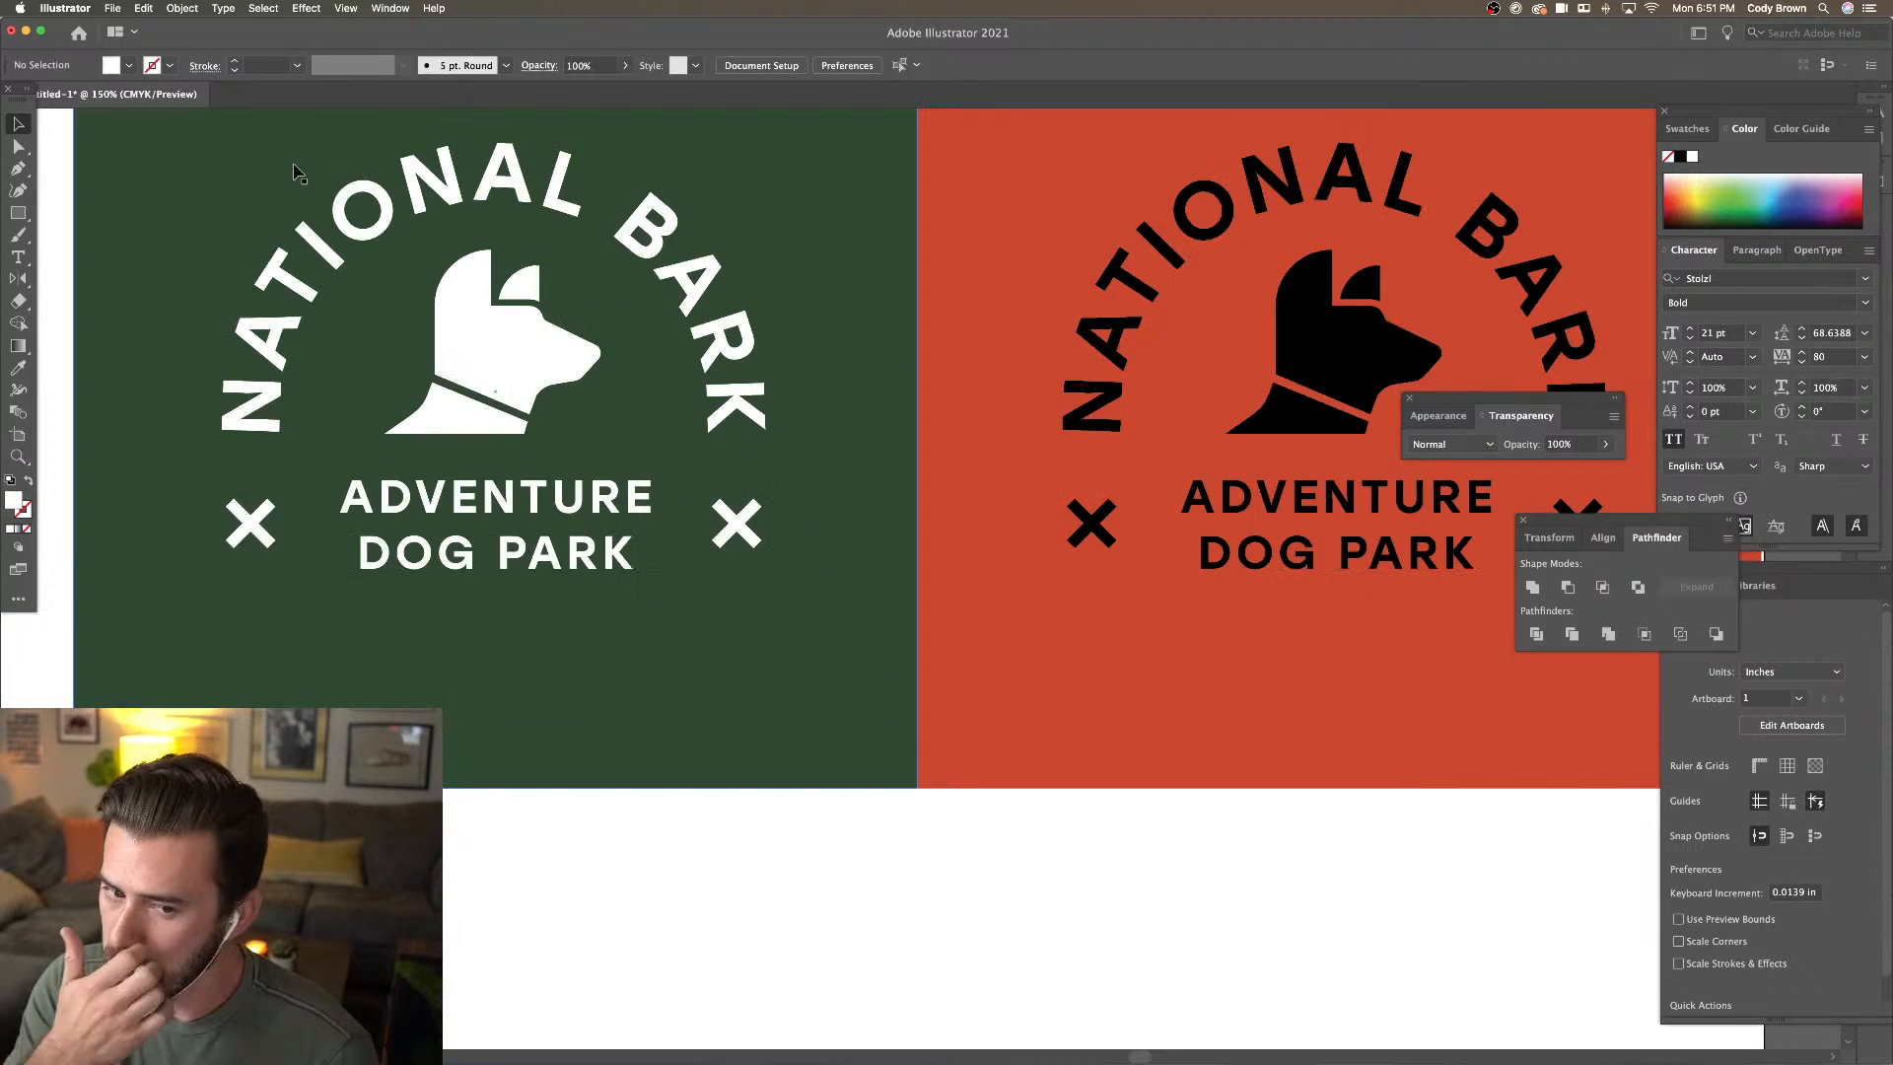
pyautogui.moveTo(332, 172); pyautogui.dragTo(684, 279)
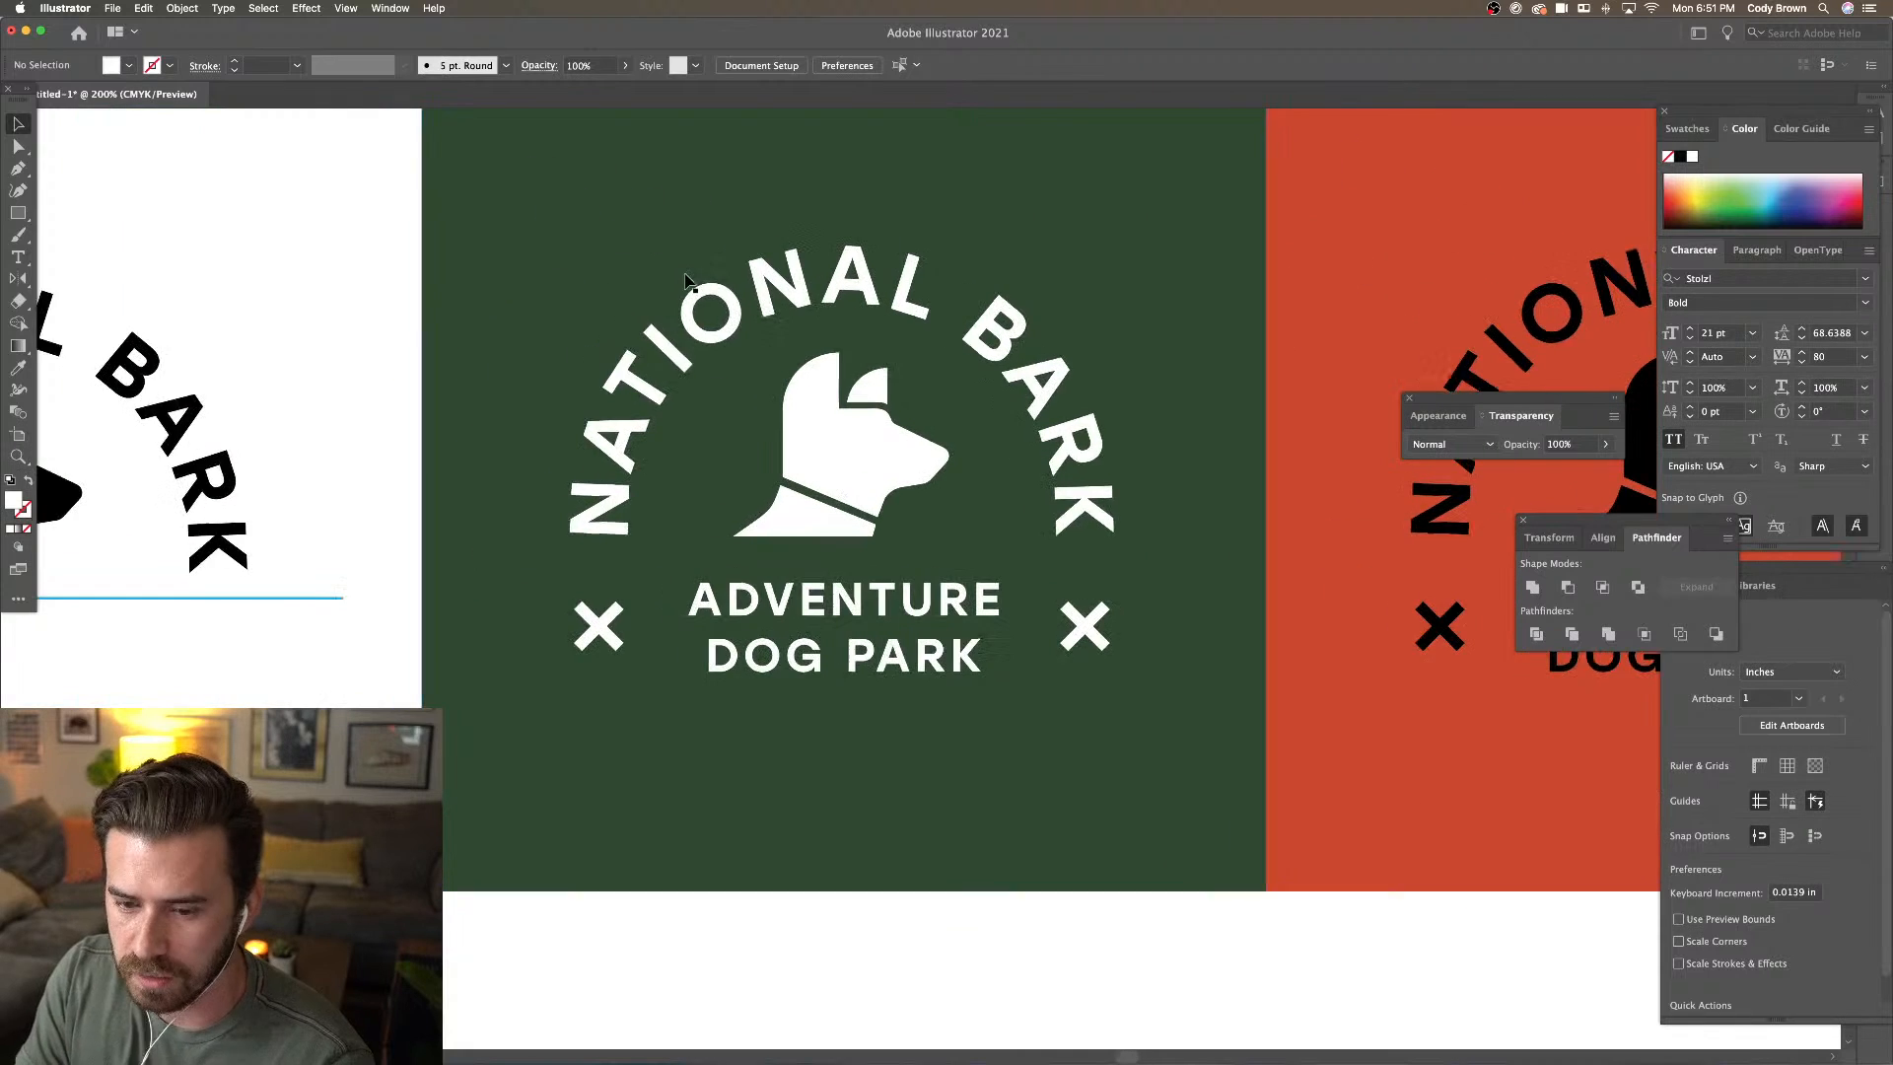
pyautogui.press('super+equal')
pyautogui.press('super+equal')
pyautogui.press('a')
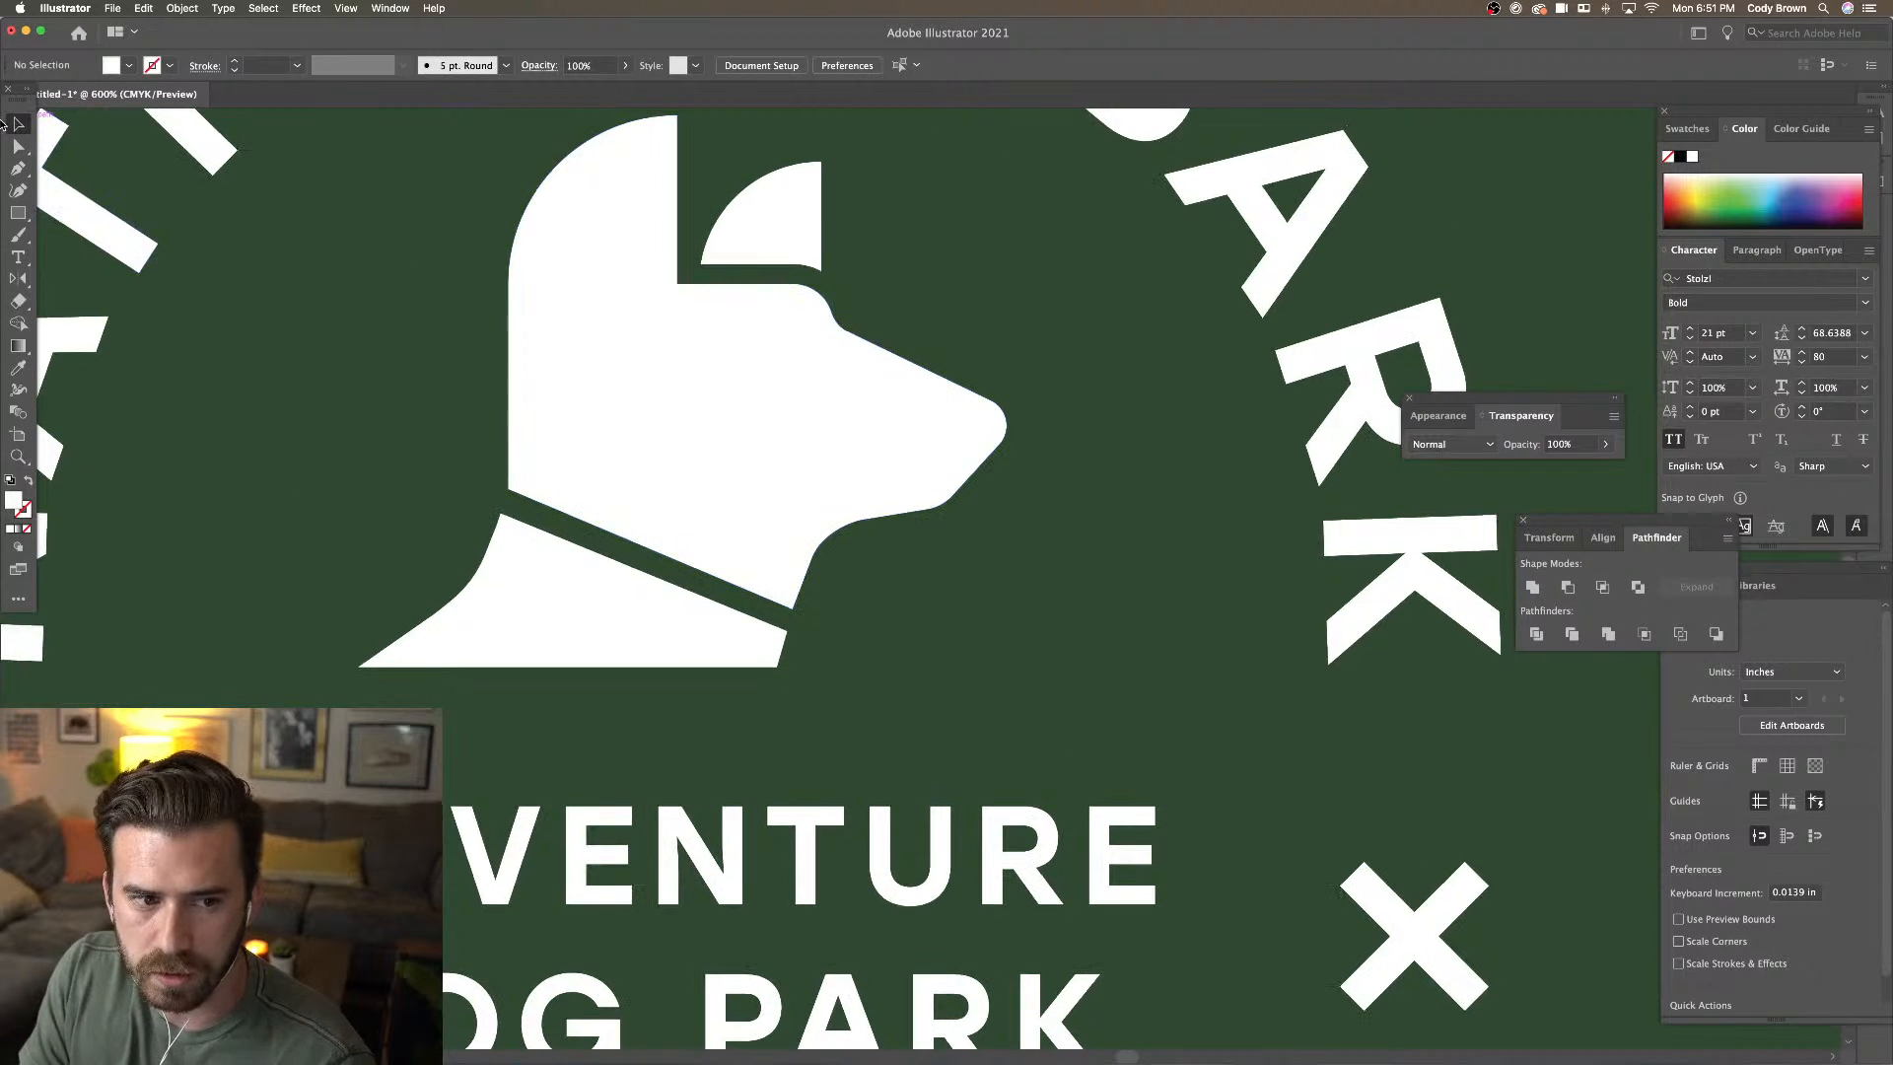
pyautogui.click(537, 526)
pyautogui.moveTo(791, 636); pyautogui.dragTo(789, 652)
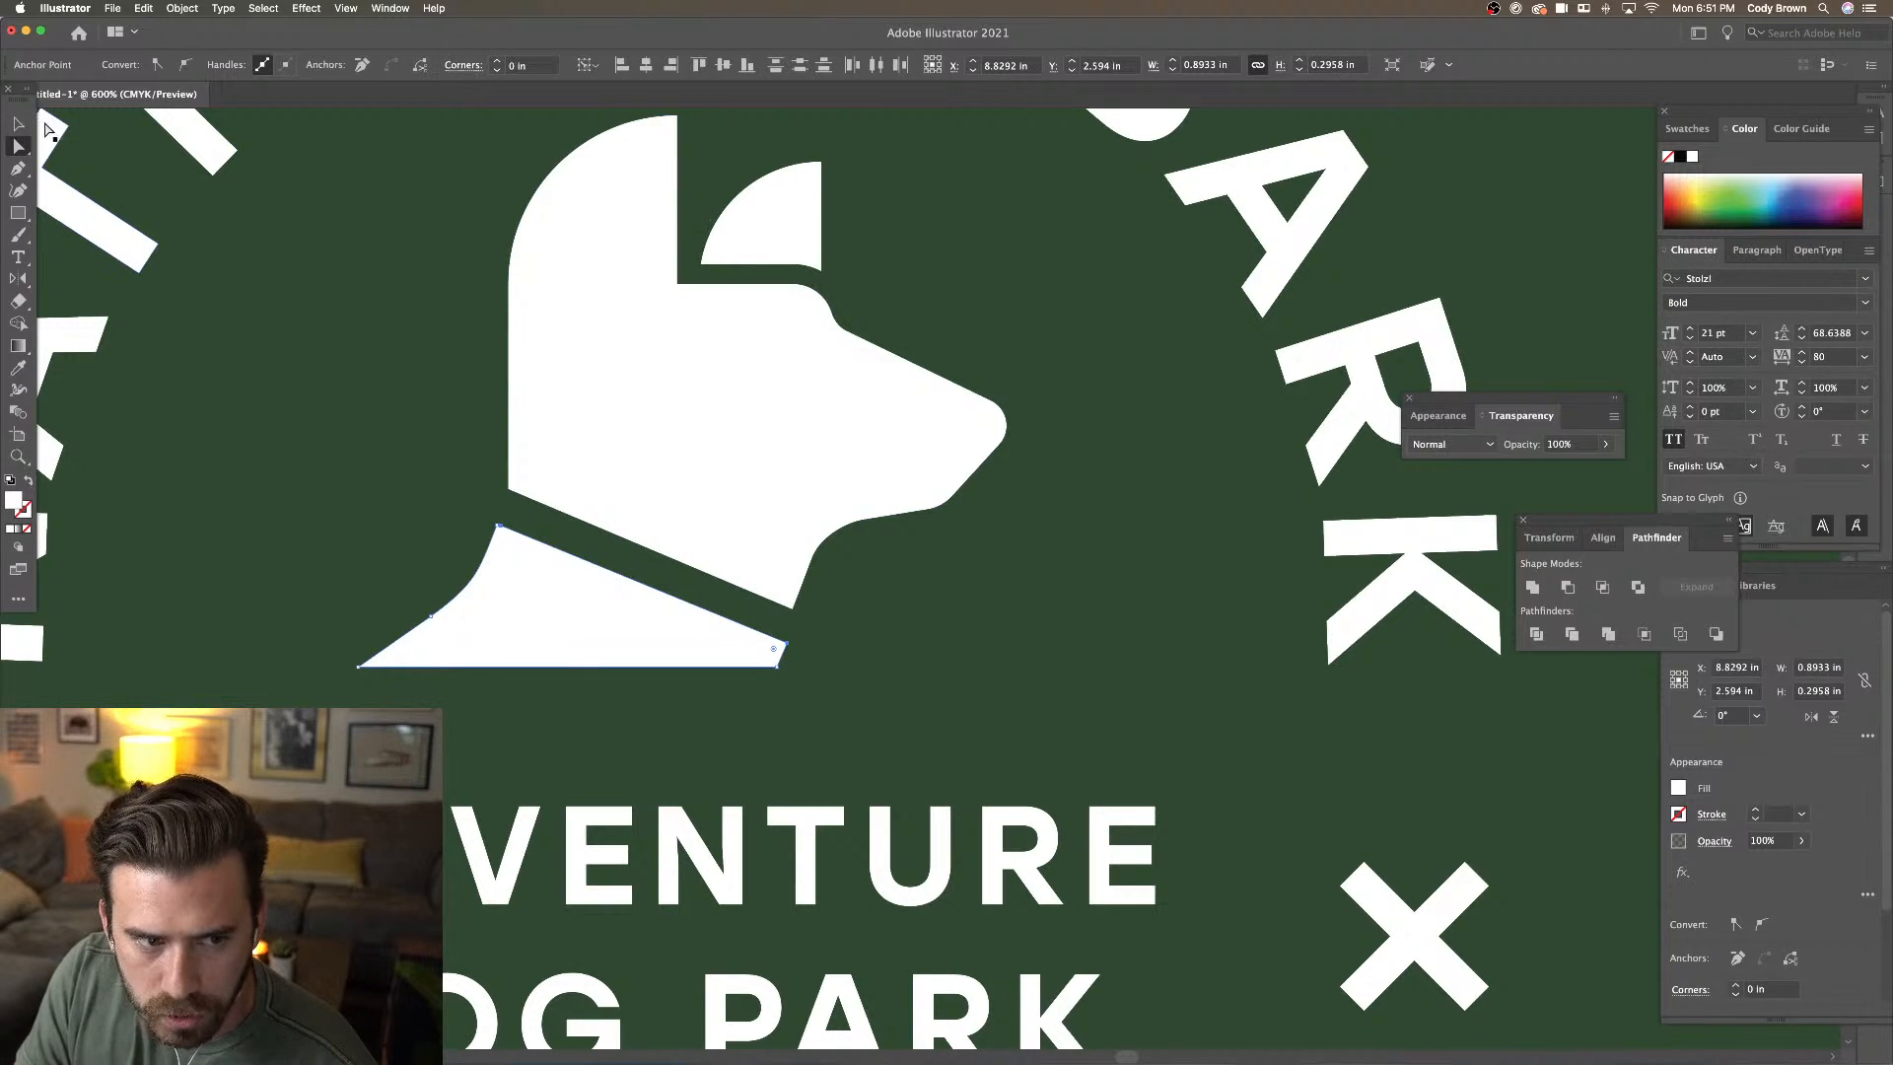
pyautogui.press('v')
# Enter the dog head group and scale the ear shape down slightly
pyautogui.click(762, 238)
pyautogui.doubleClick(762, 239)
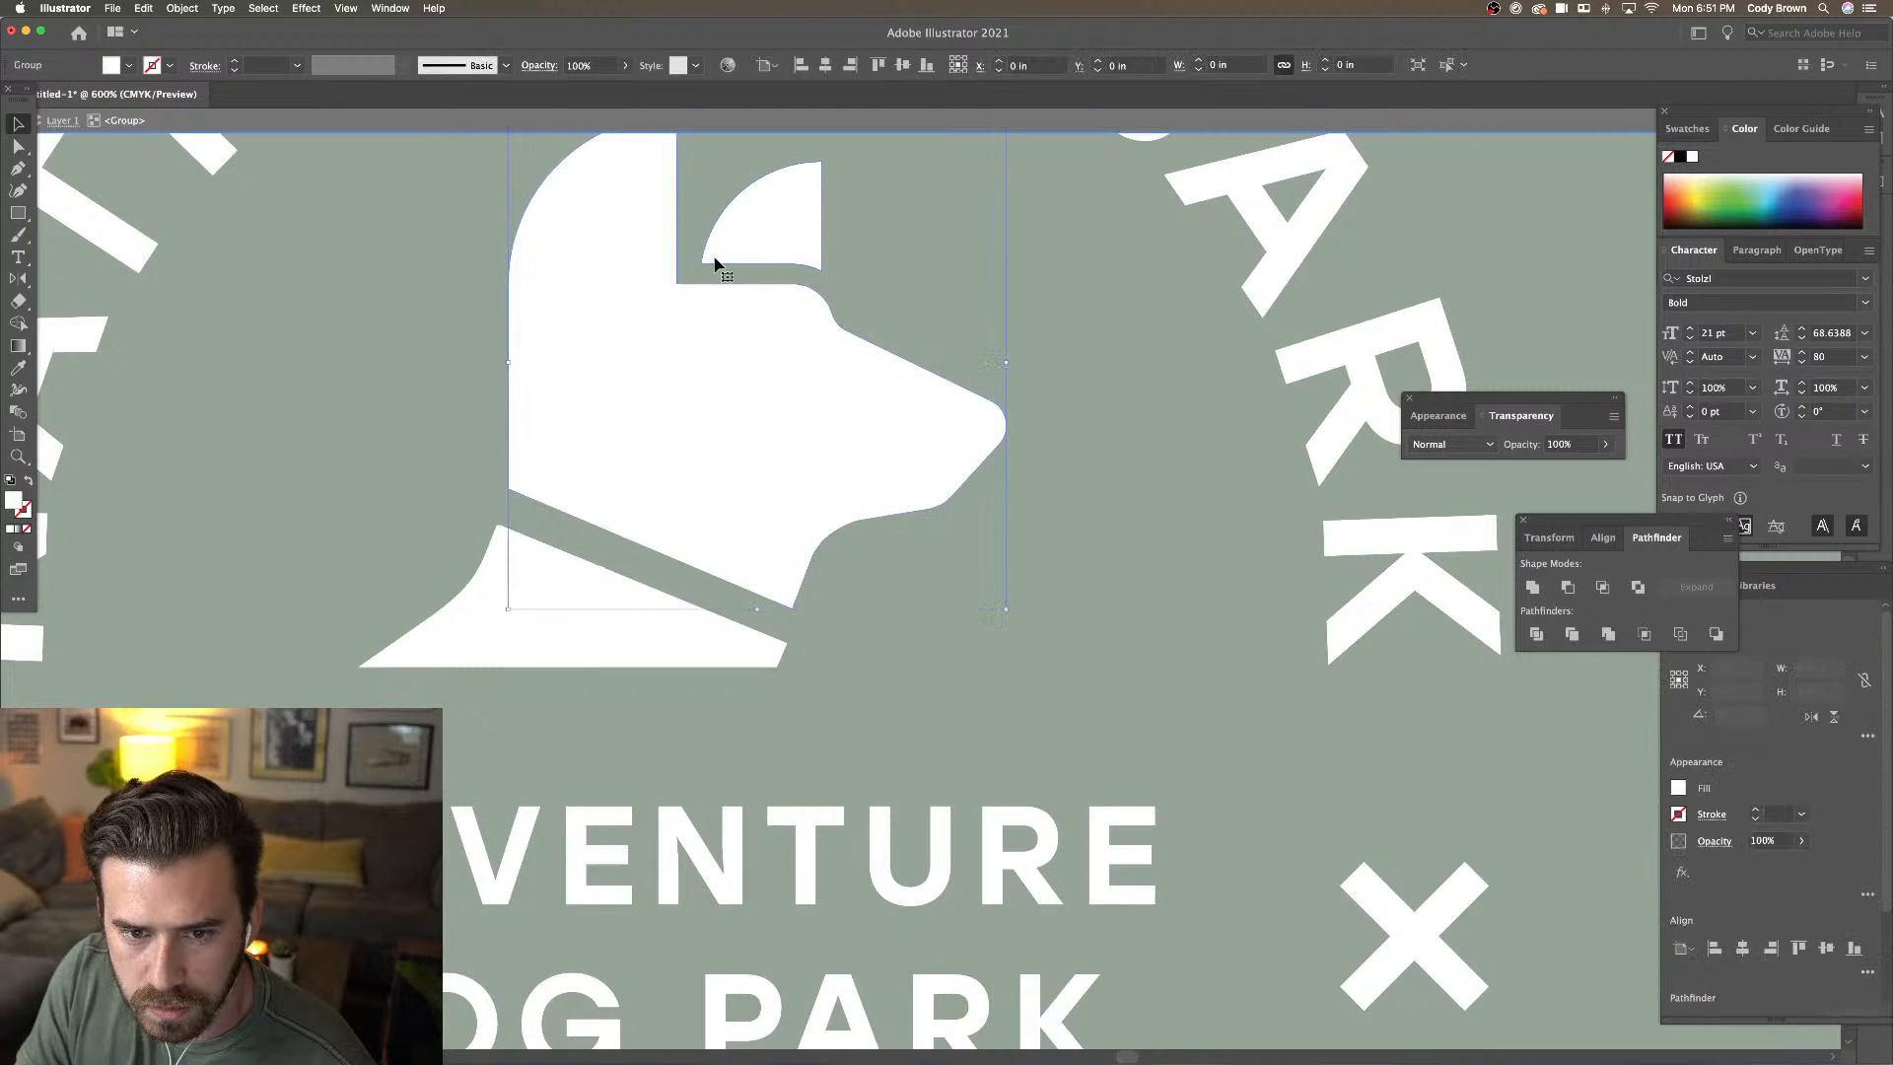
pyautogui.click(729, 257)
pyautogui.scroll(3, 700, 296)
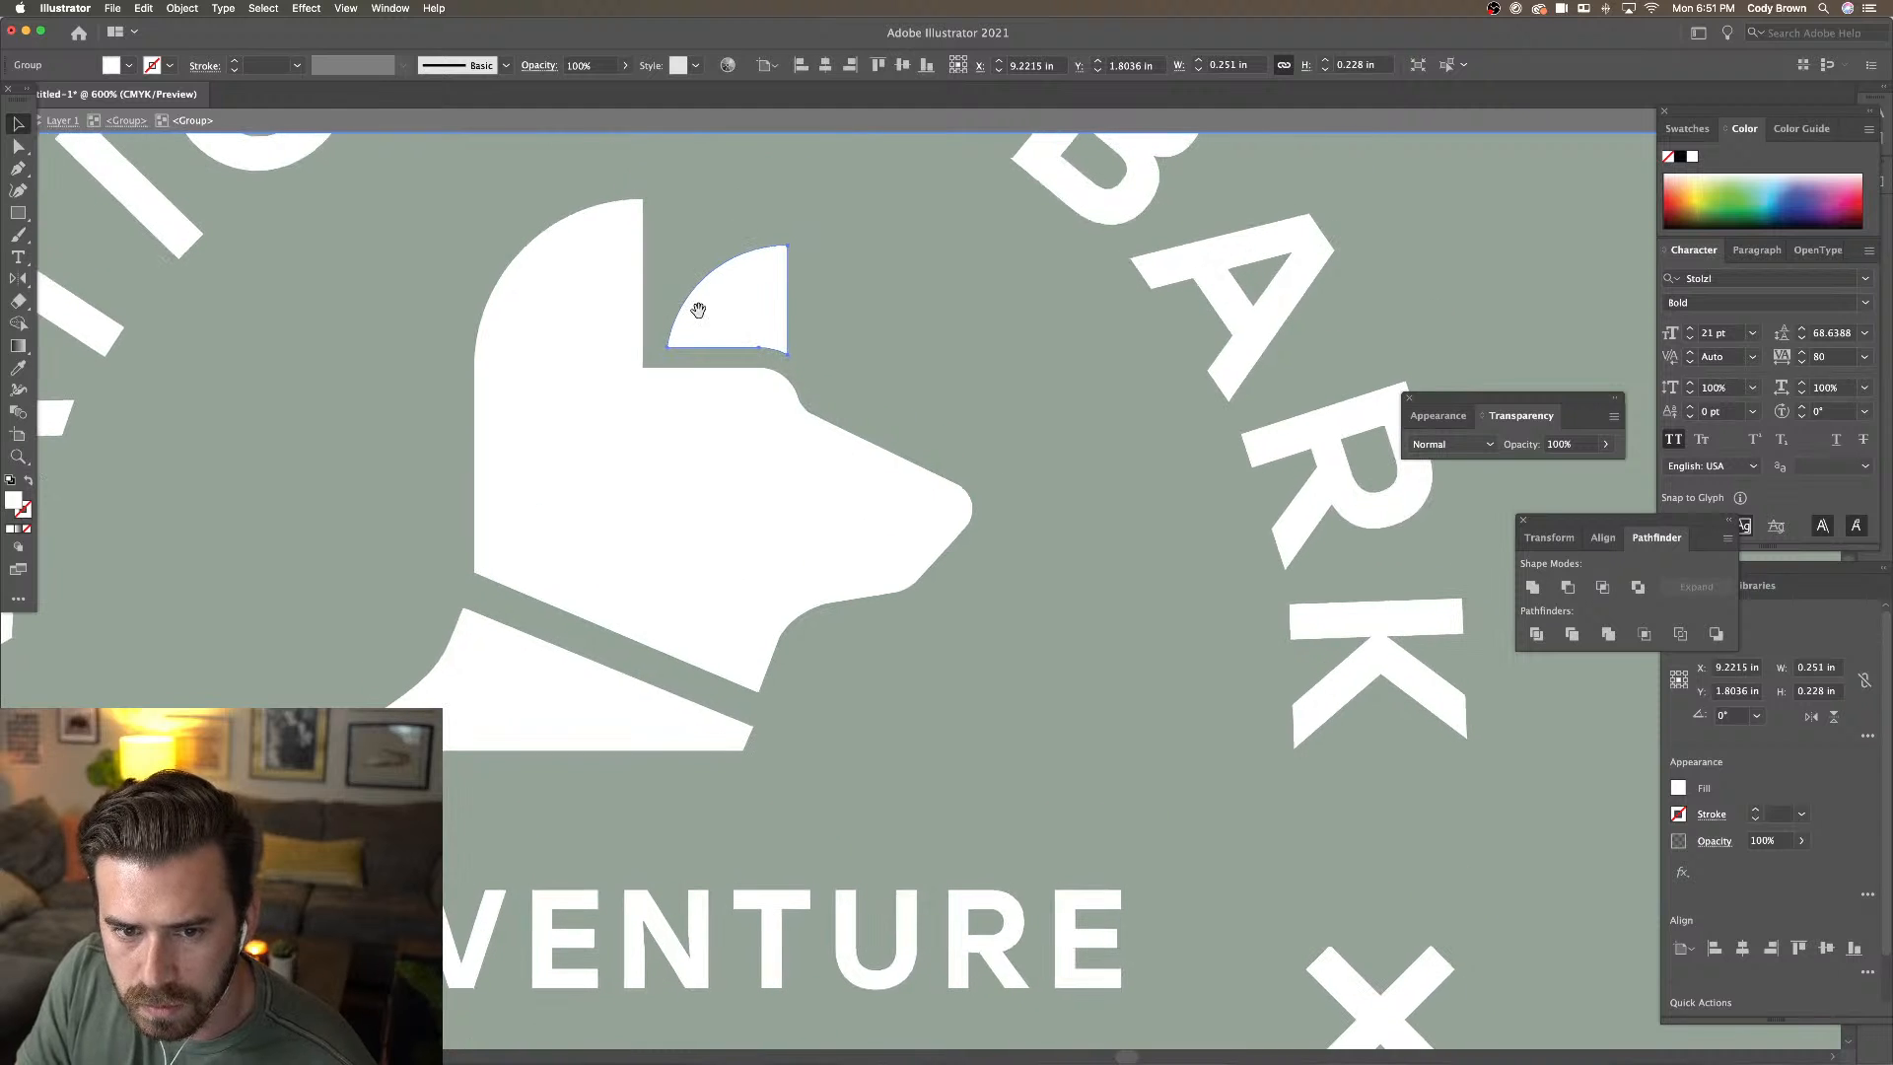
pyautogui.moveTo(670, 357); pyautogui.dragTo(679, 349)
pyautogui.click(830, 345)
pyautogui.press('Escape')
pyautogui.press('super+minus')
pyautogui.press('super+minus')
pyautogui.press('super+minus')
pyautogui.press('super+minus')
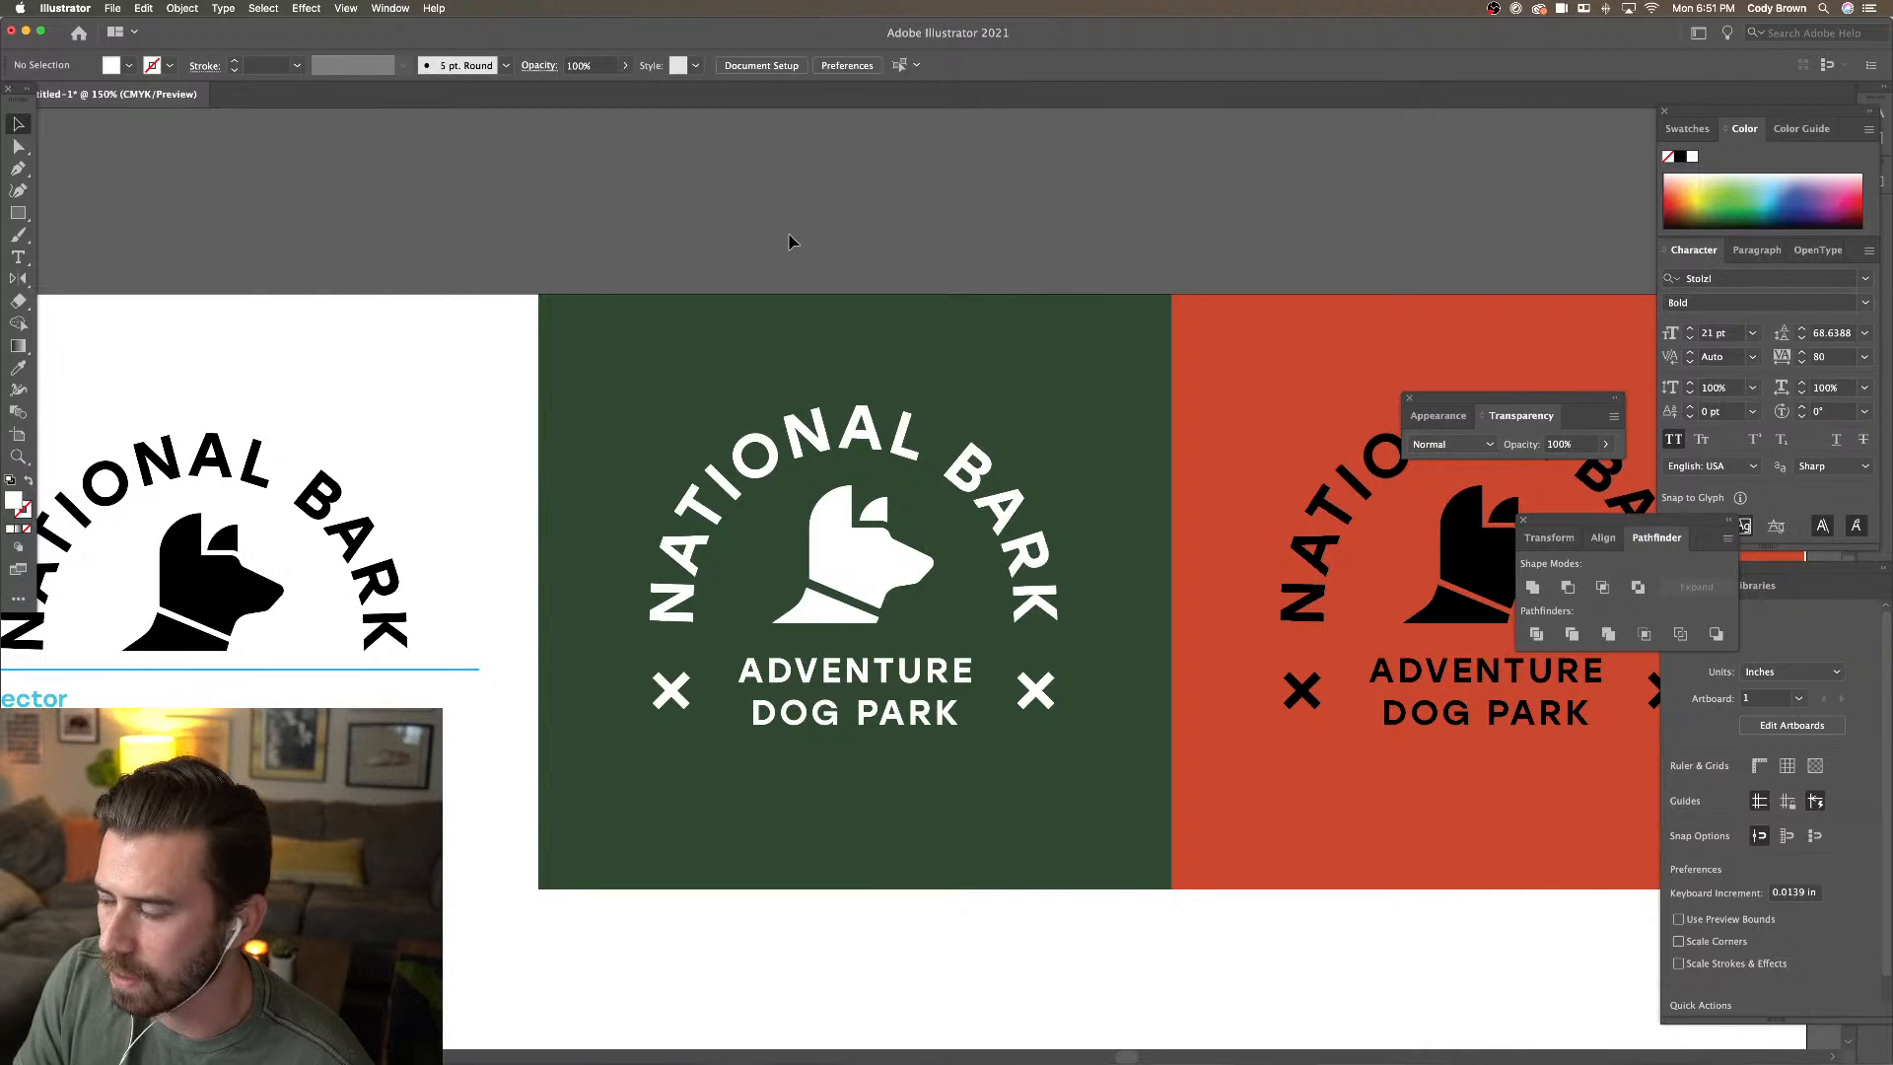
pyautogui.hscroll(2, 786, 239)
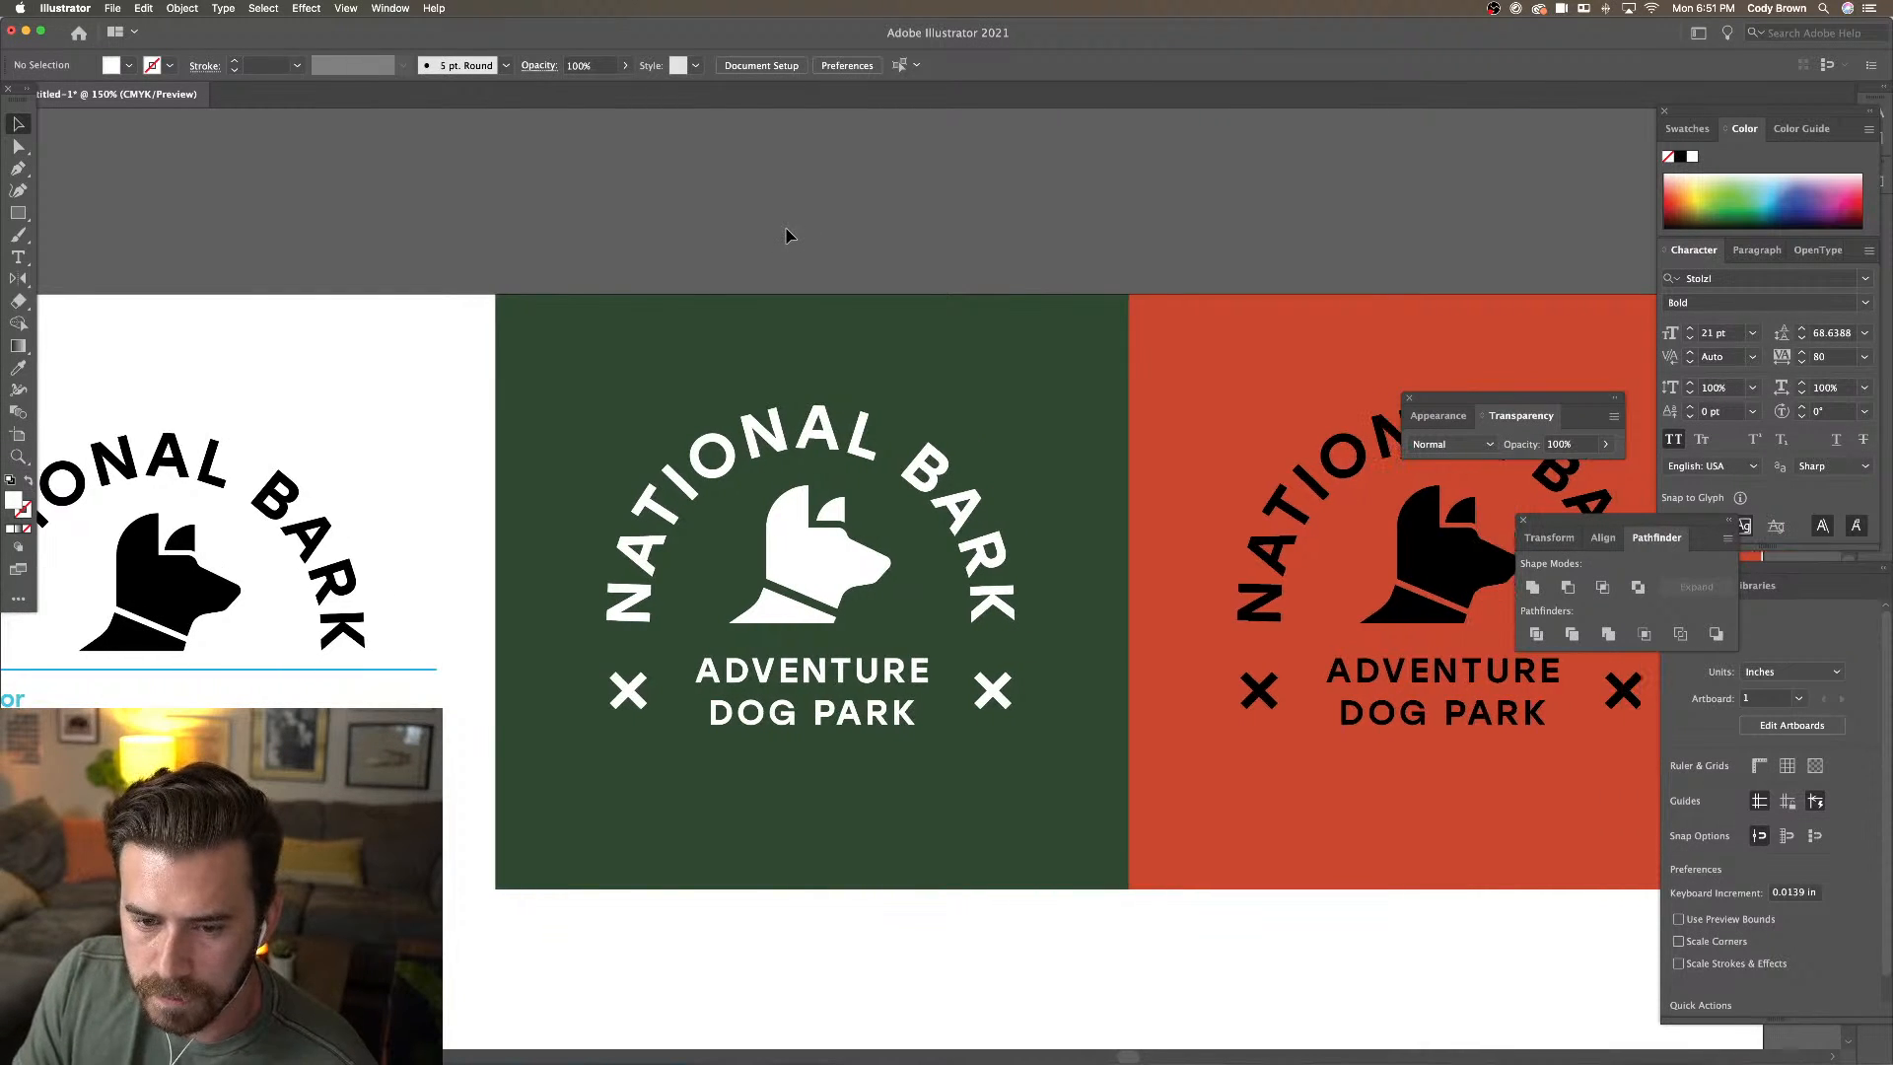
# Marquee-select the green and orange badges and scale both down from the bottom-left handle
pyautogui.hscroll(1, 787, 237)
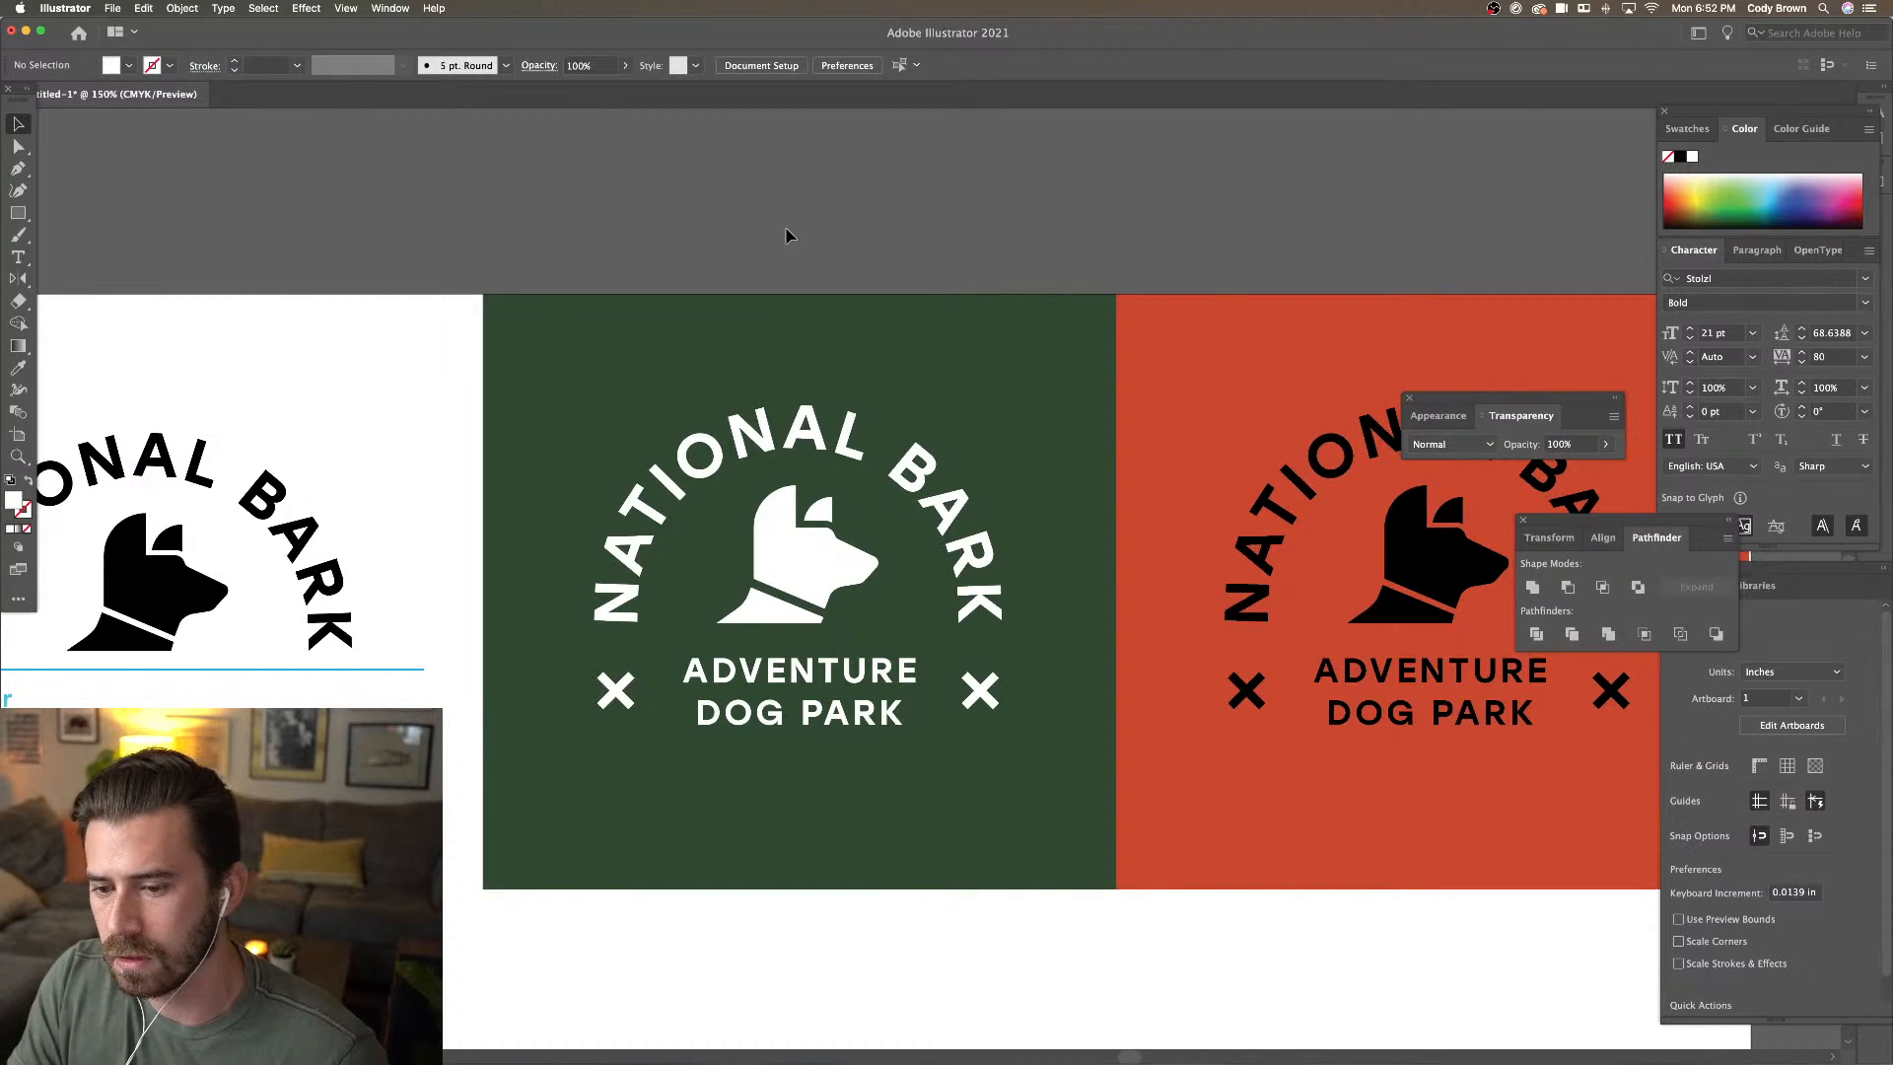
pyautogui.press('super+minus')
pyautogui.press('super+minus')
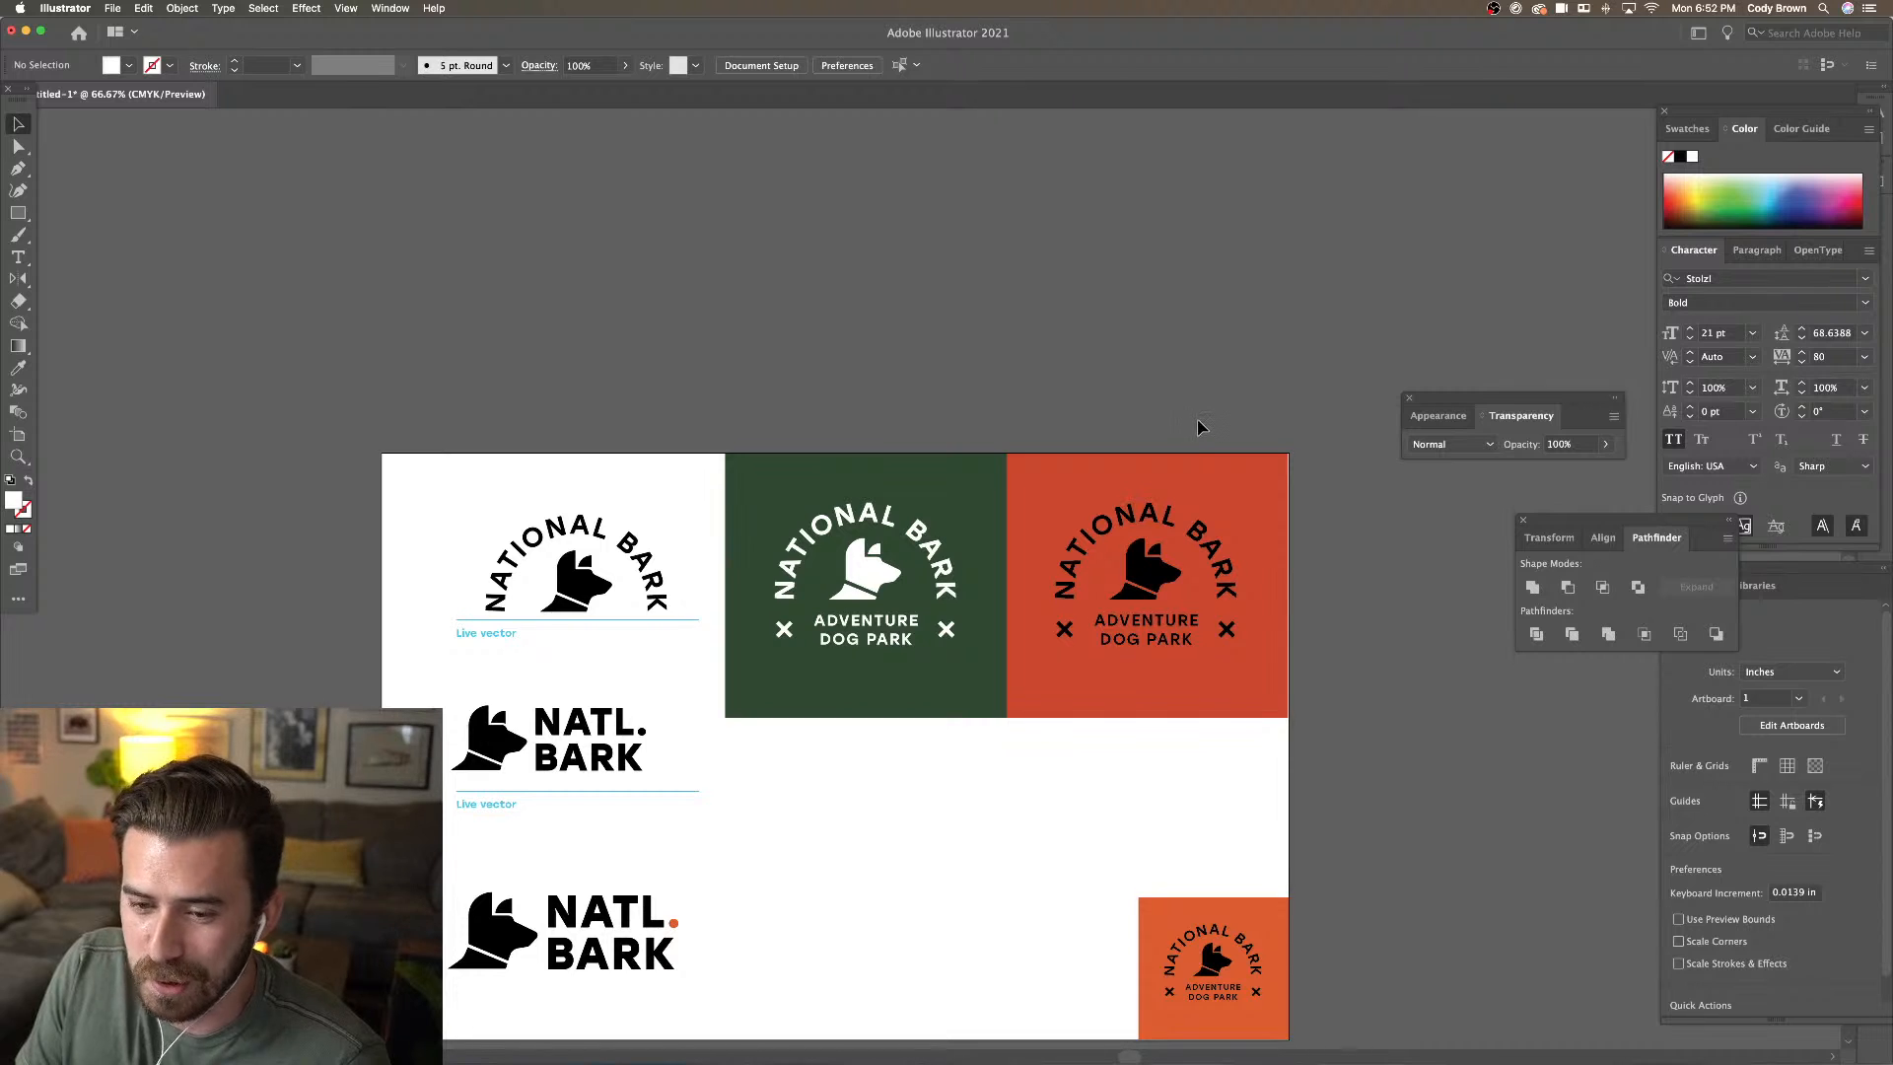
pyautogui.scroll(-3, 1200, 426)
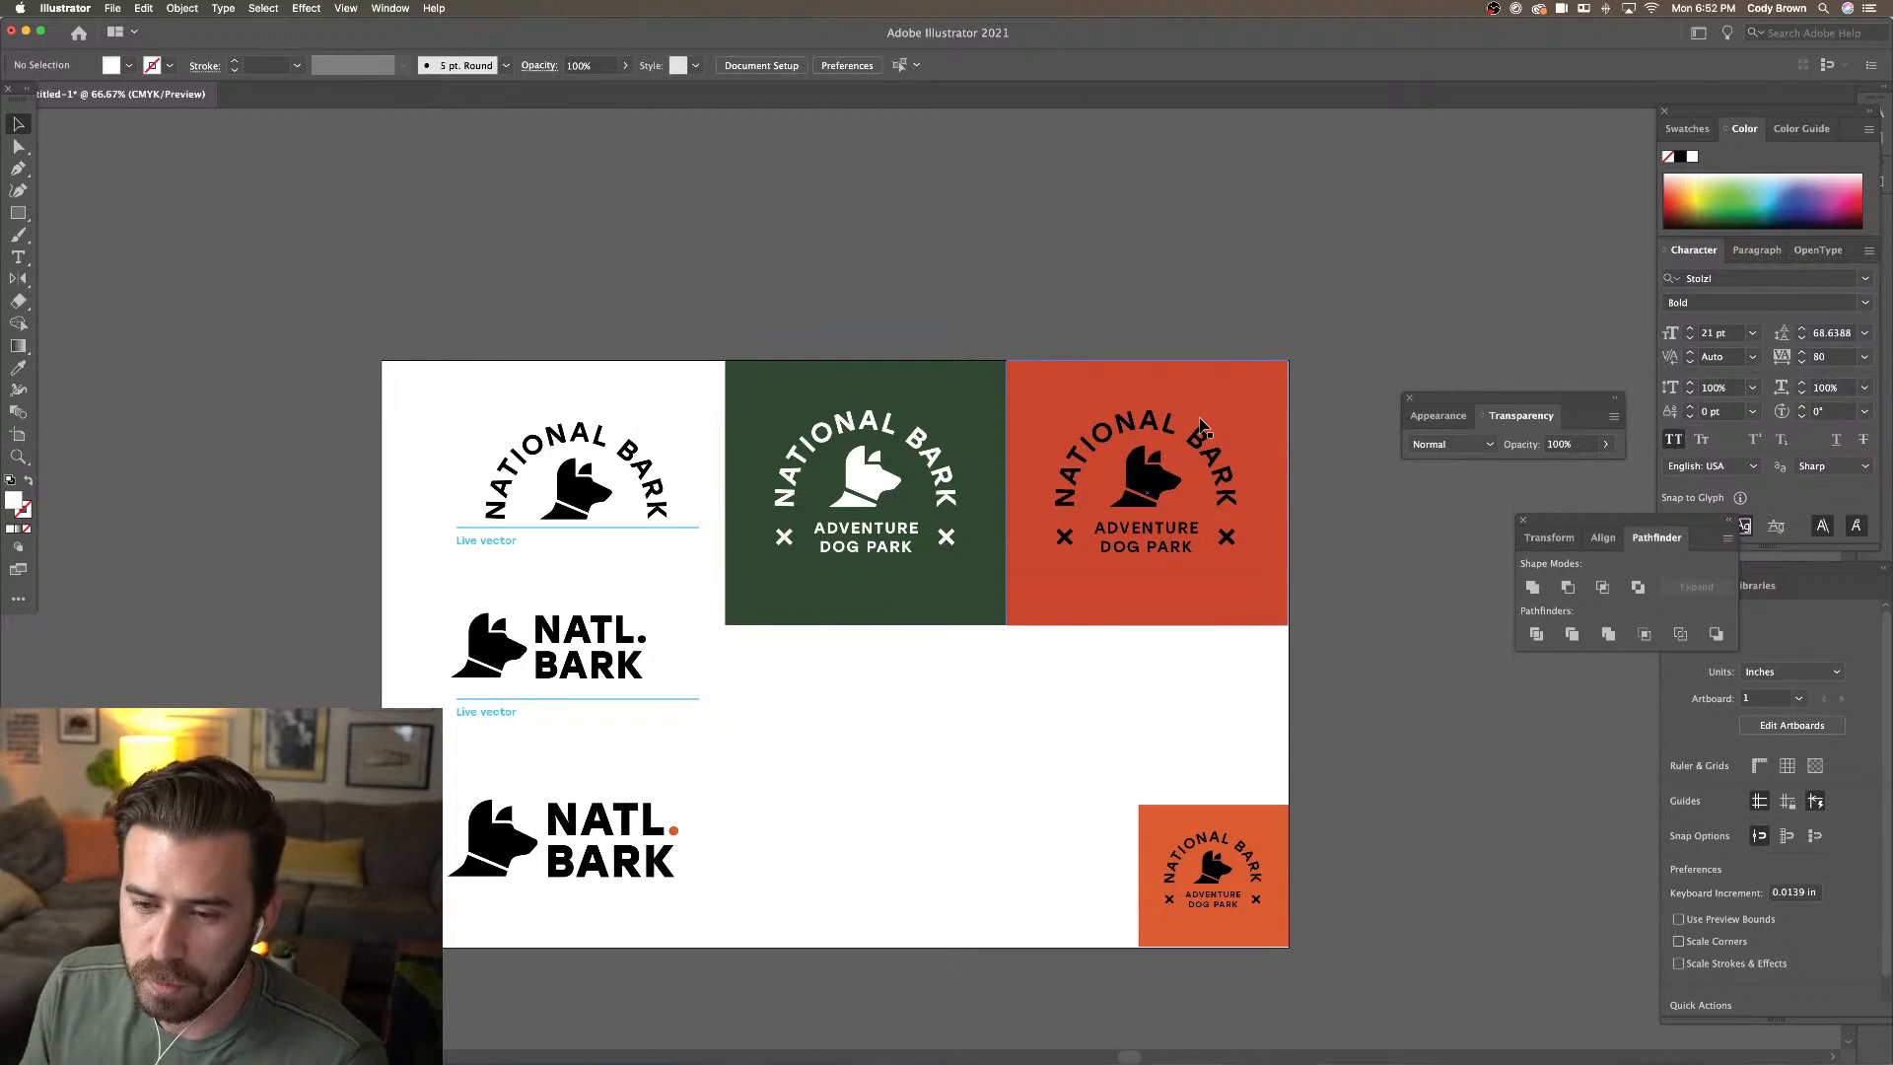
pyautogui.hscroll(2, 1188, 345)
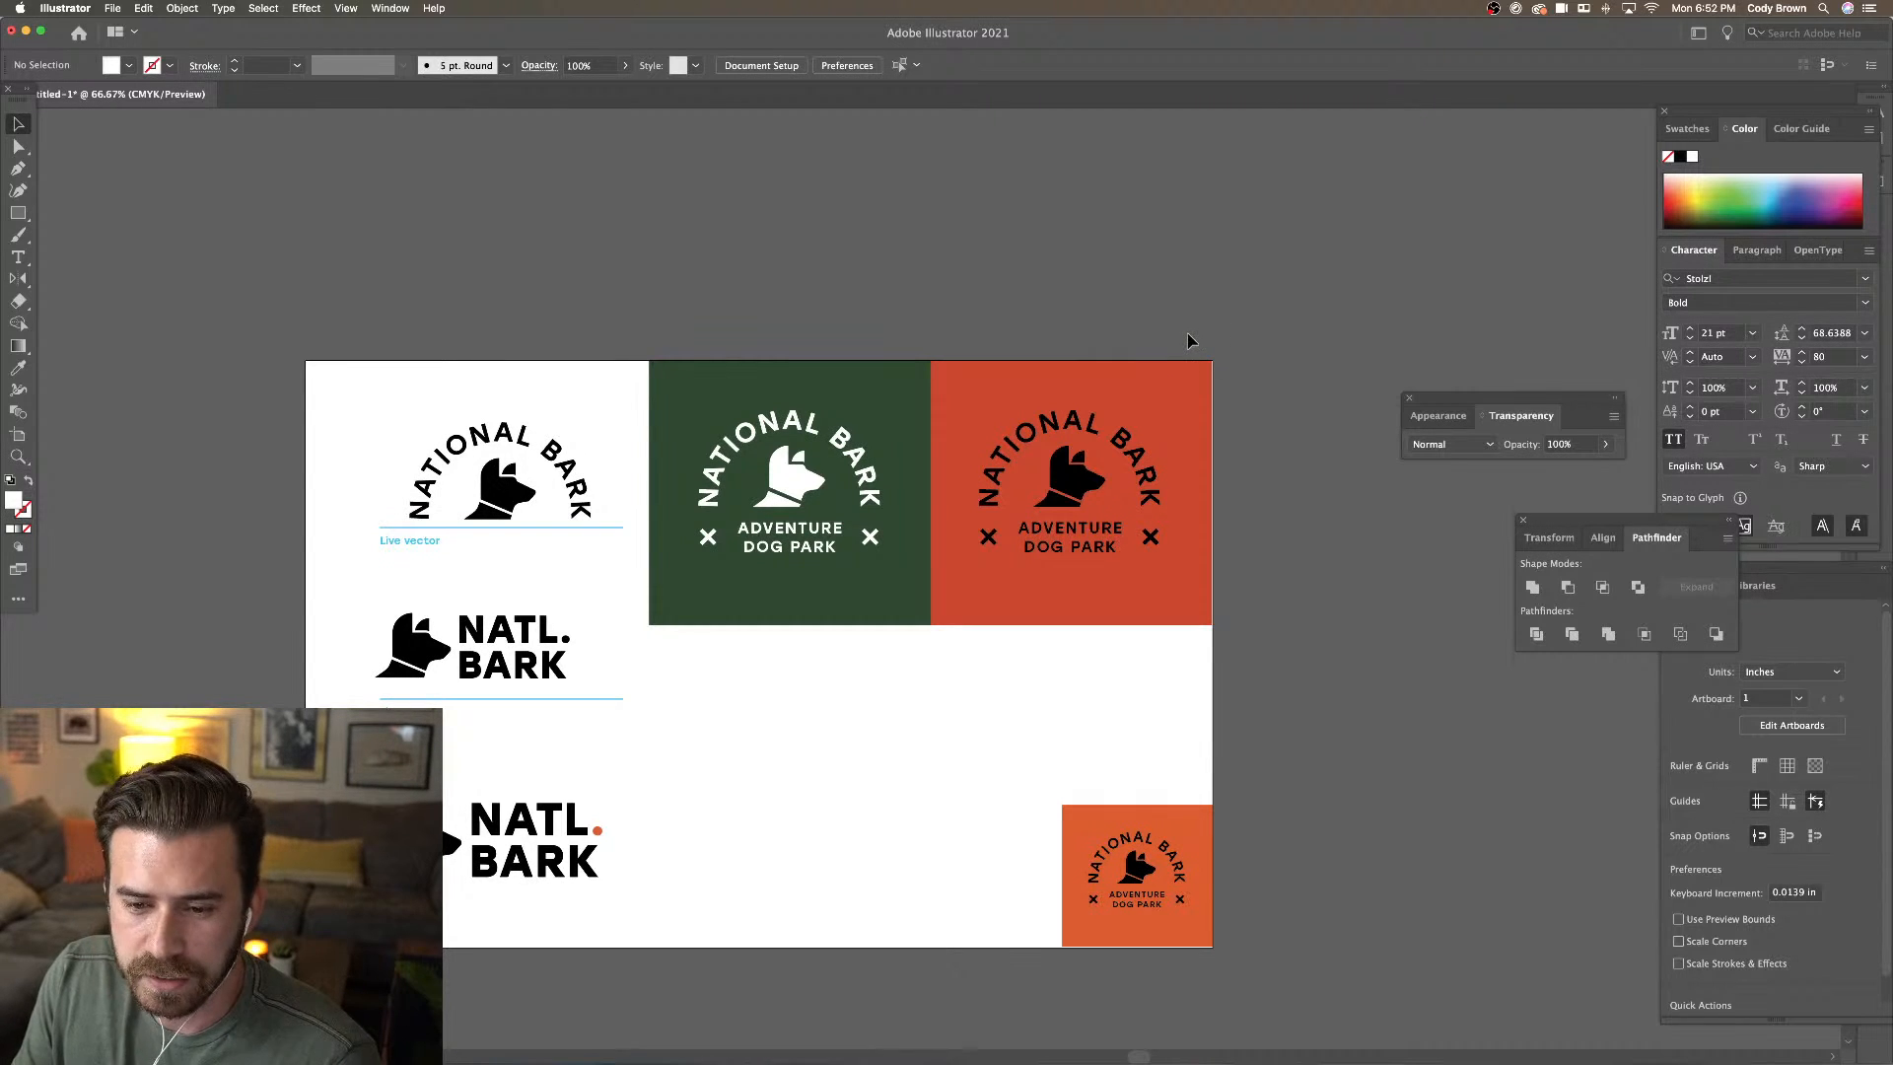
pyautogui.press('super+minus')
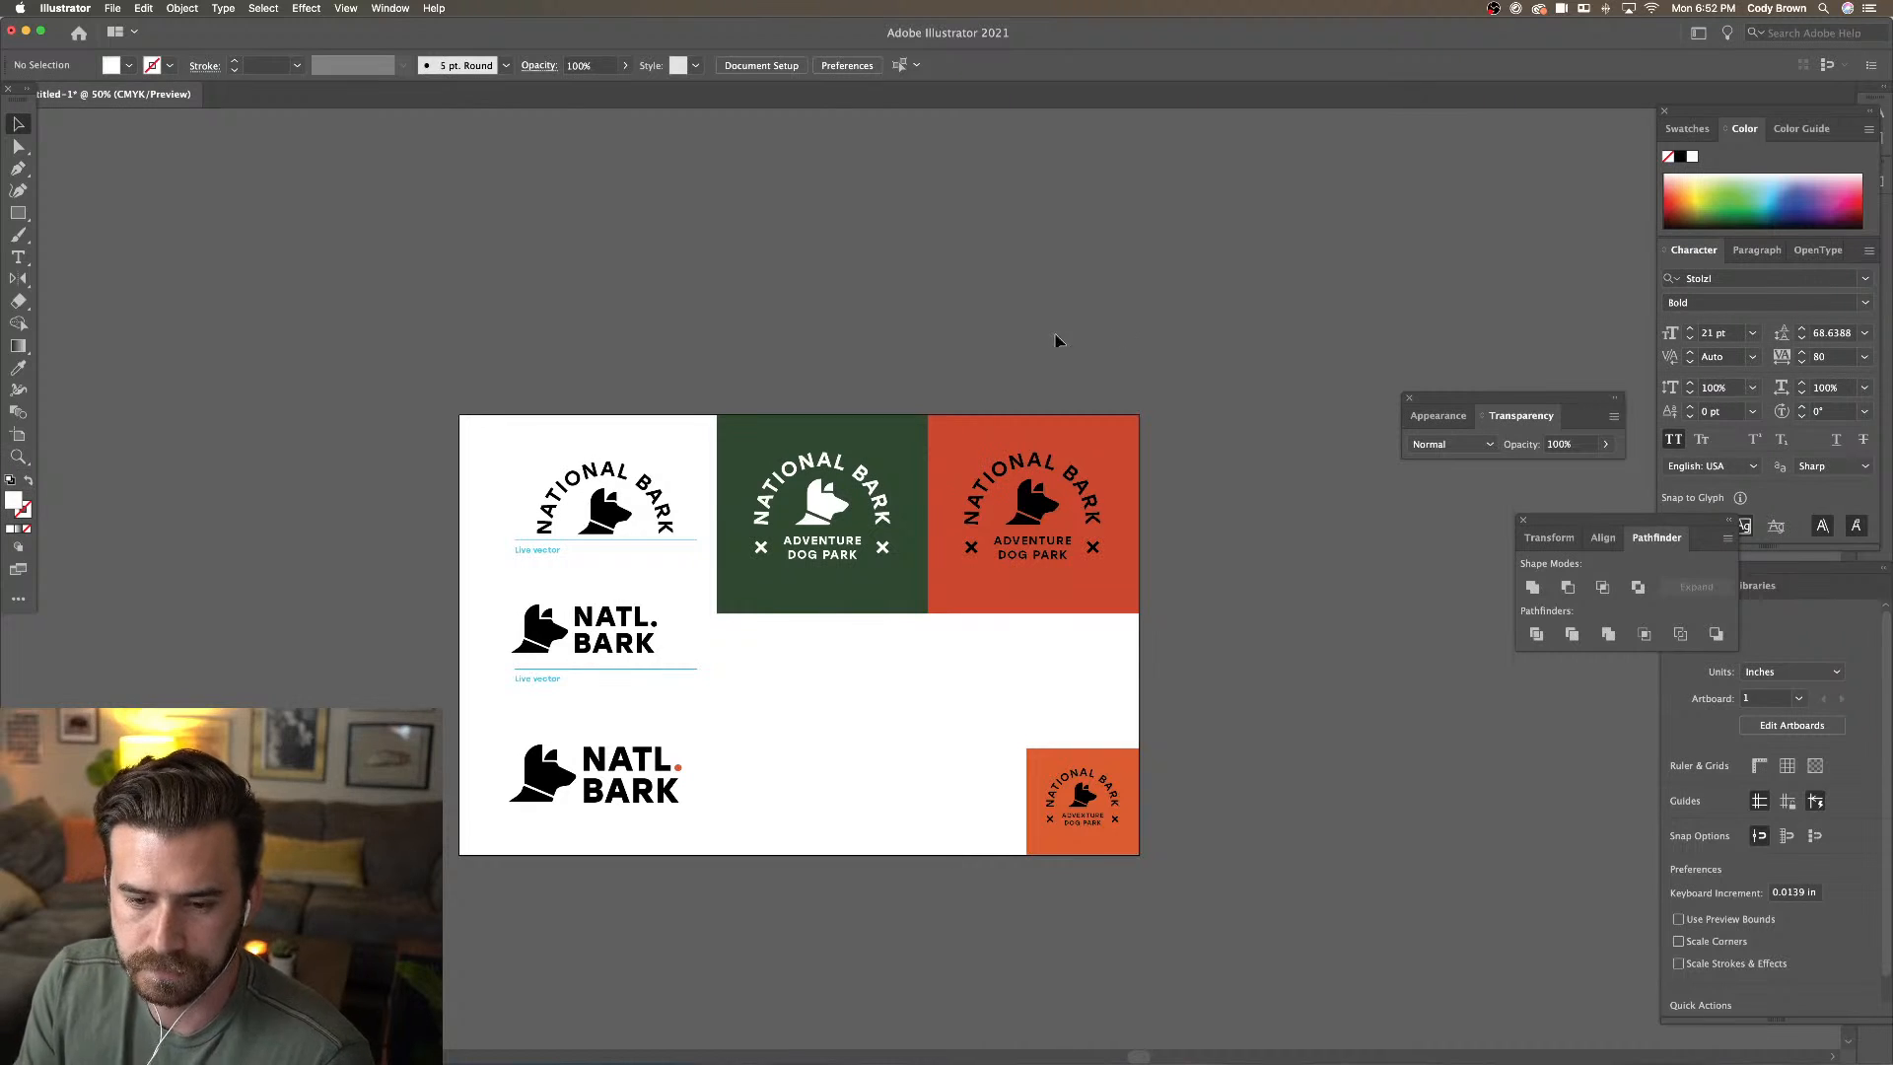
pyautogui.hscroll(5, 913, 274)
pyautogui.moveTo(668, 357); pyautogui.dragTo(1109, 635)
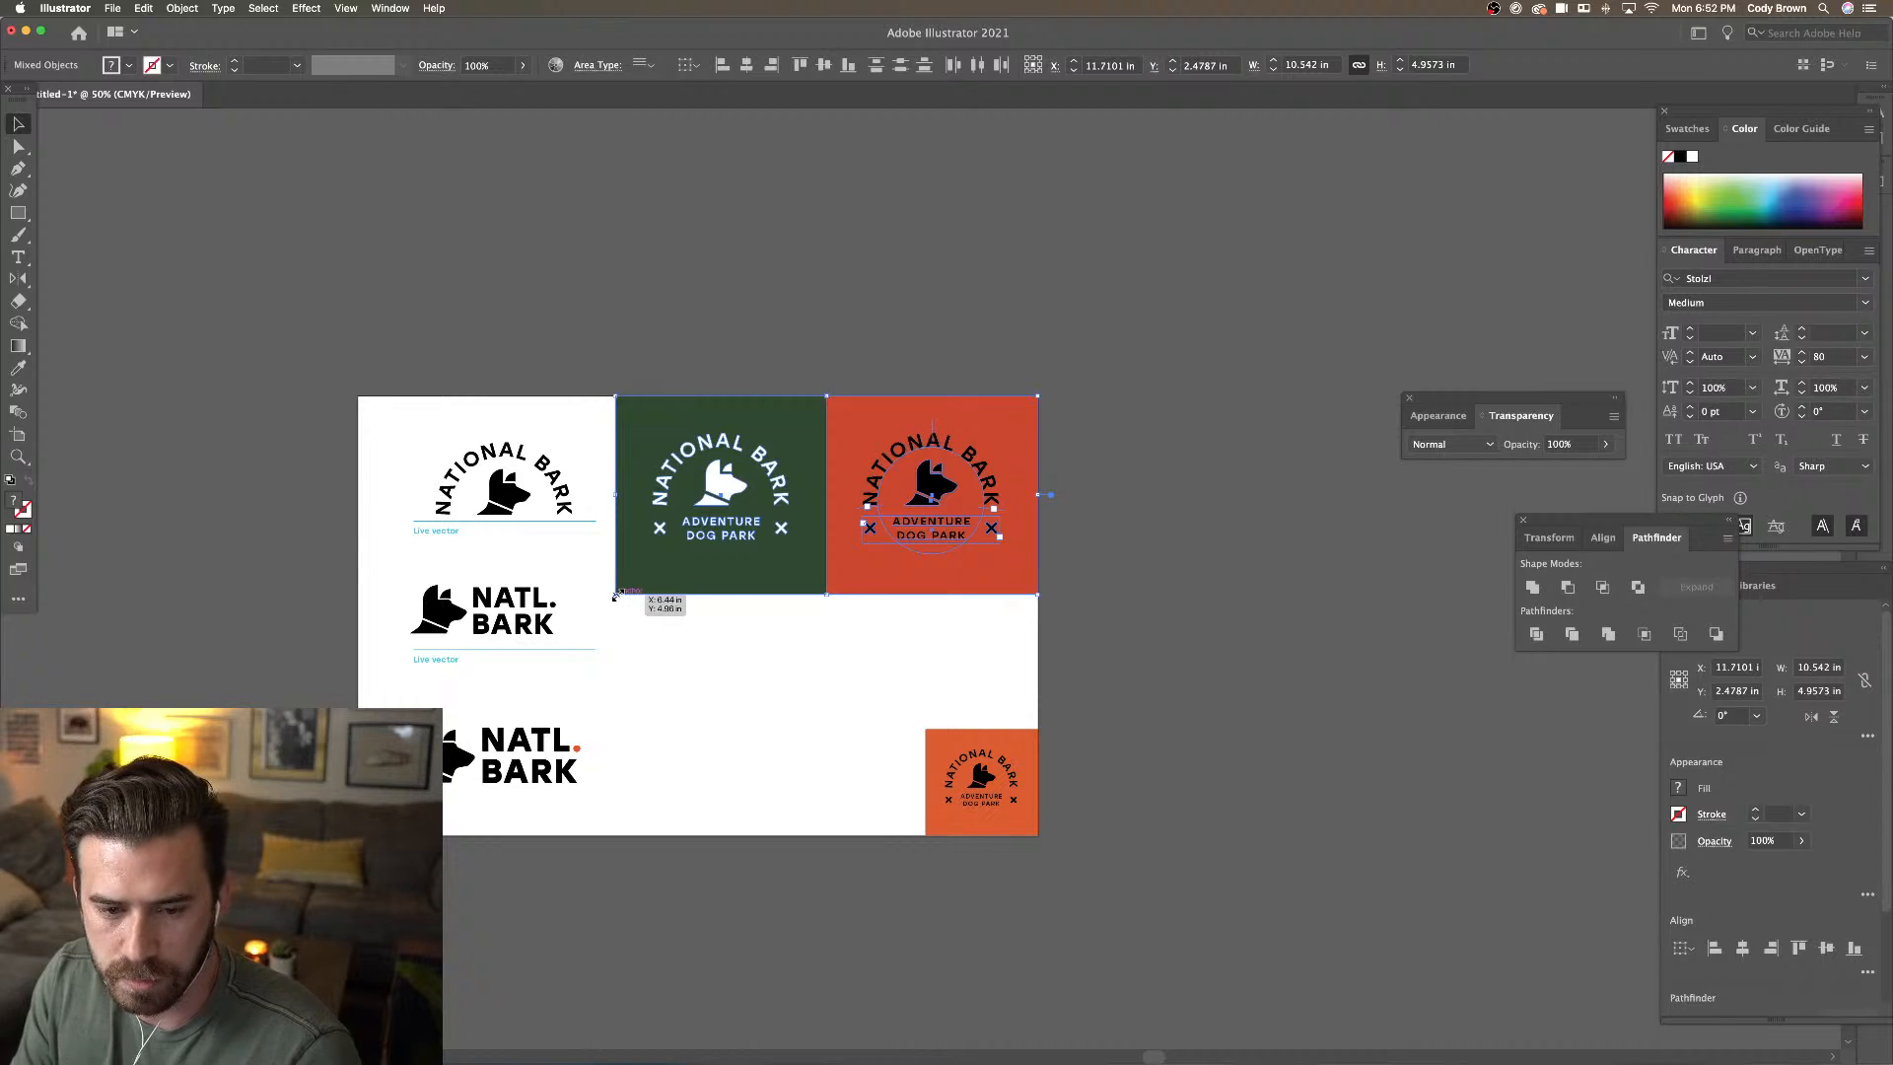
pyautogui.moveTo(617, 595); pyautogui.dragTo(646, 579)
pyautogui.click(751, 655)
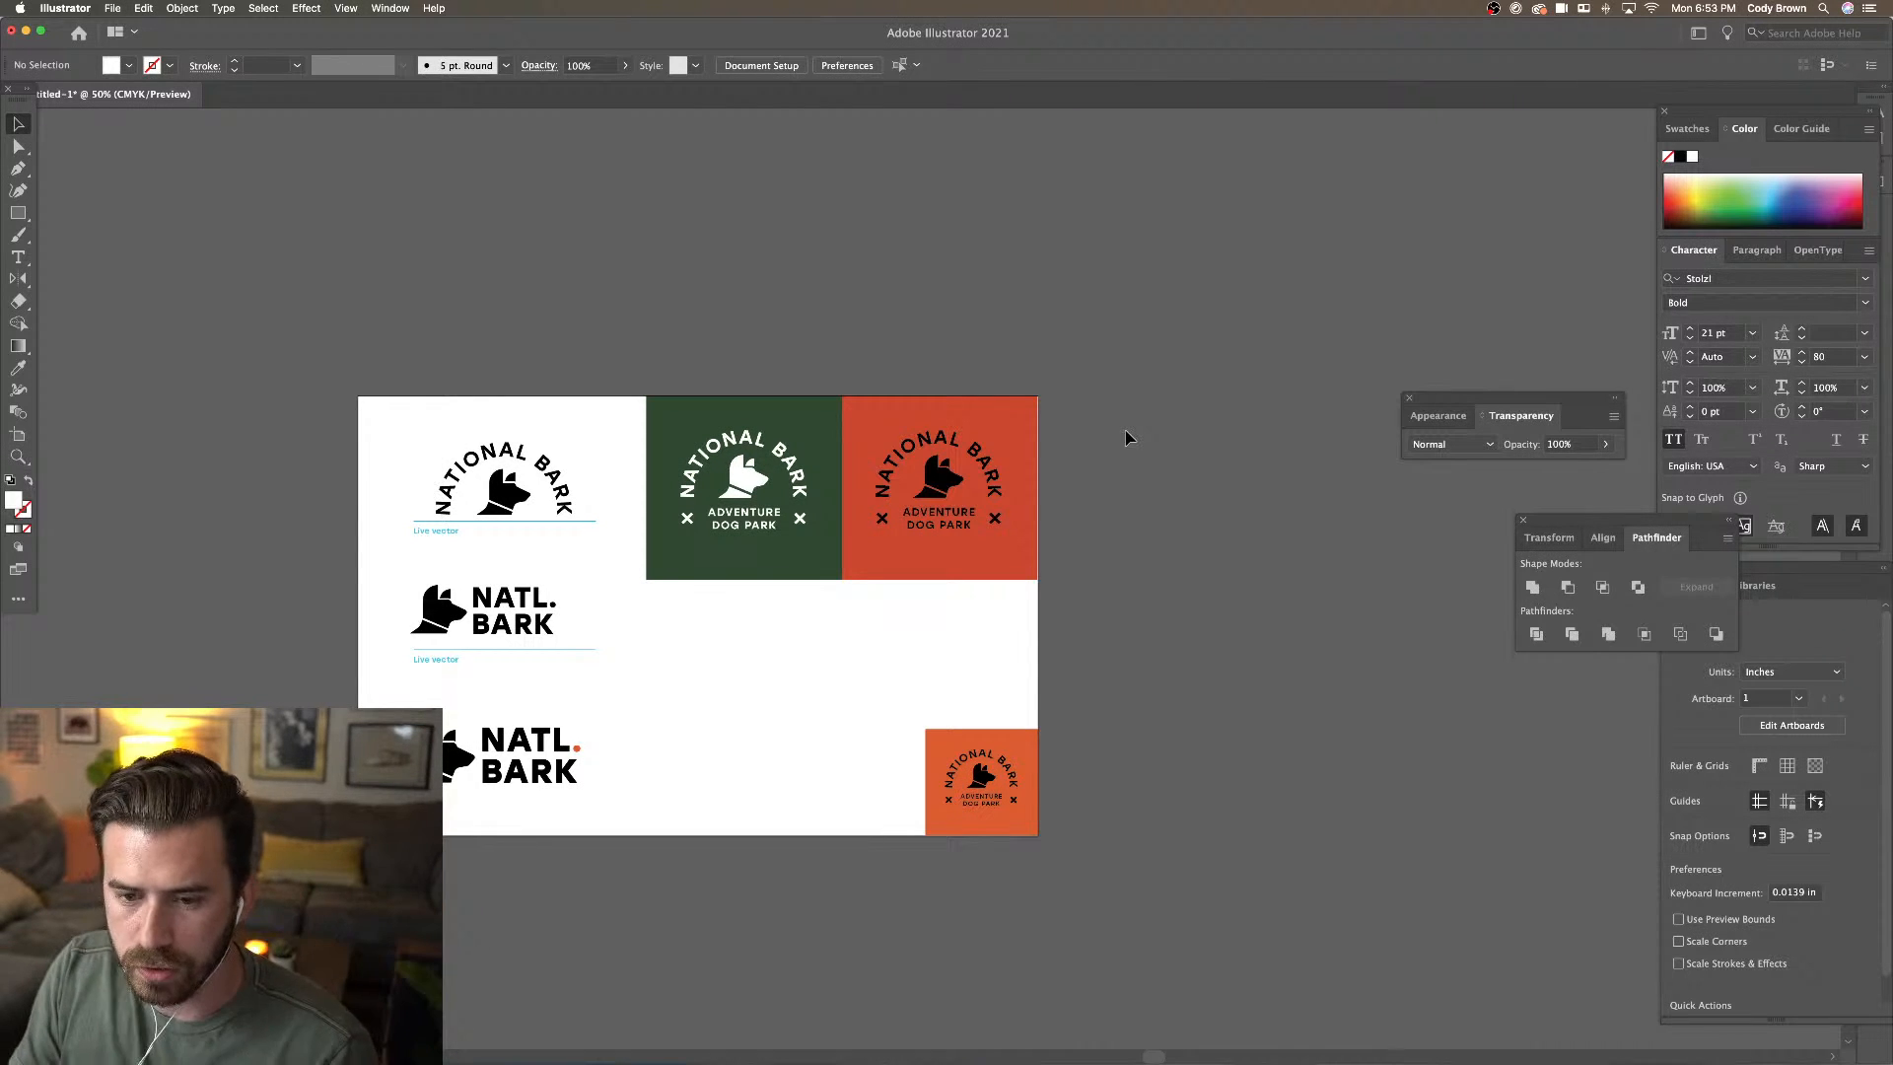
pyautogui.hscroll(3, 1129, 437)
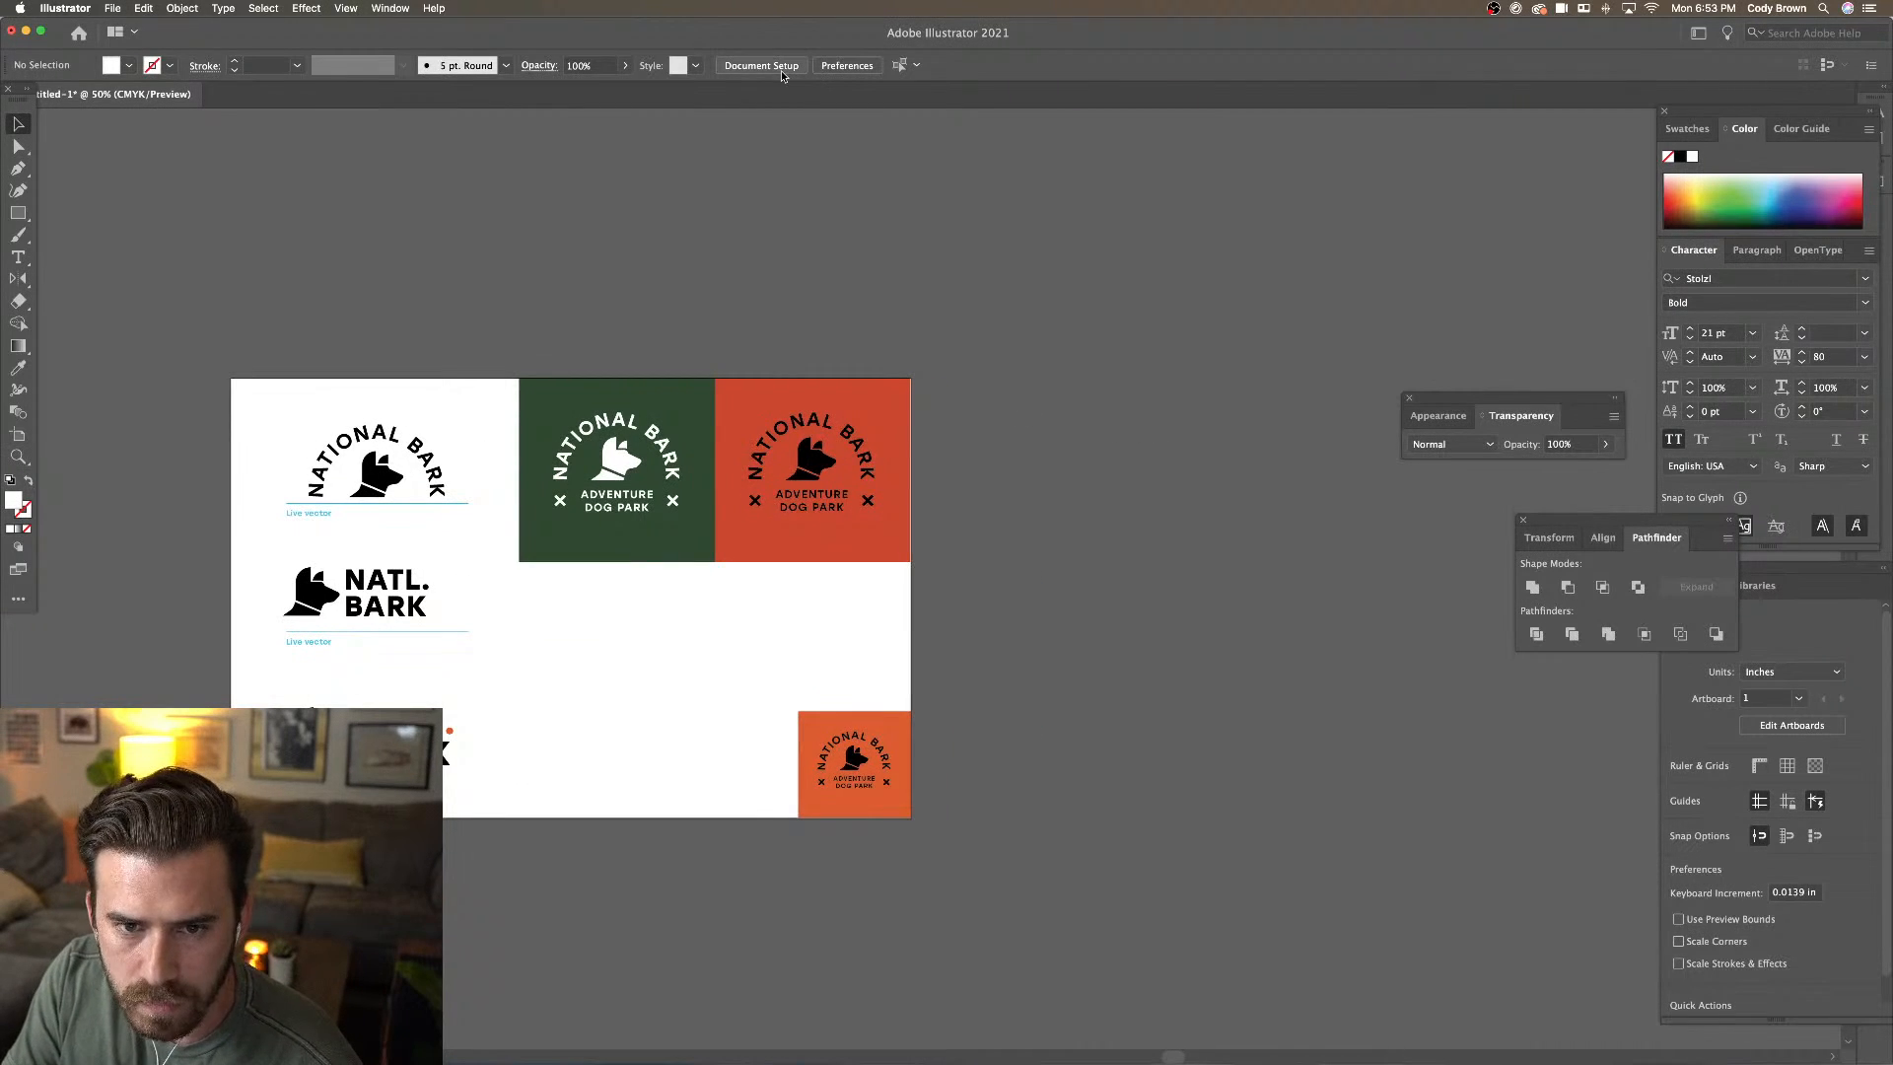
# In Edit Artboards, Alt-drag Artboard 1 to the right to create 'Artboard 1 copy' with all its artwork
pyautogui.click(761, 65)
pyautogui.click(1155, 437)
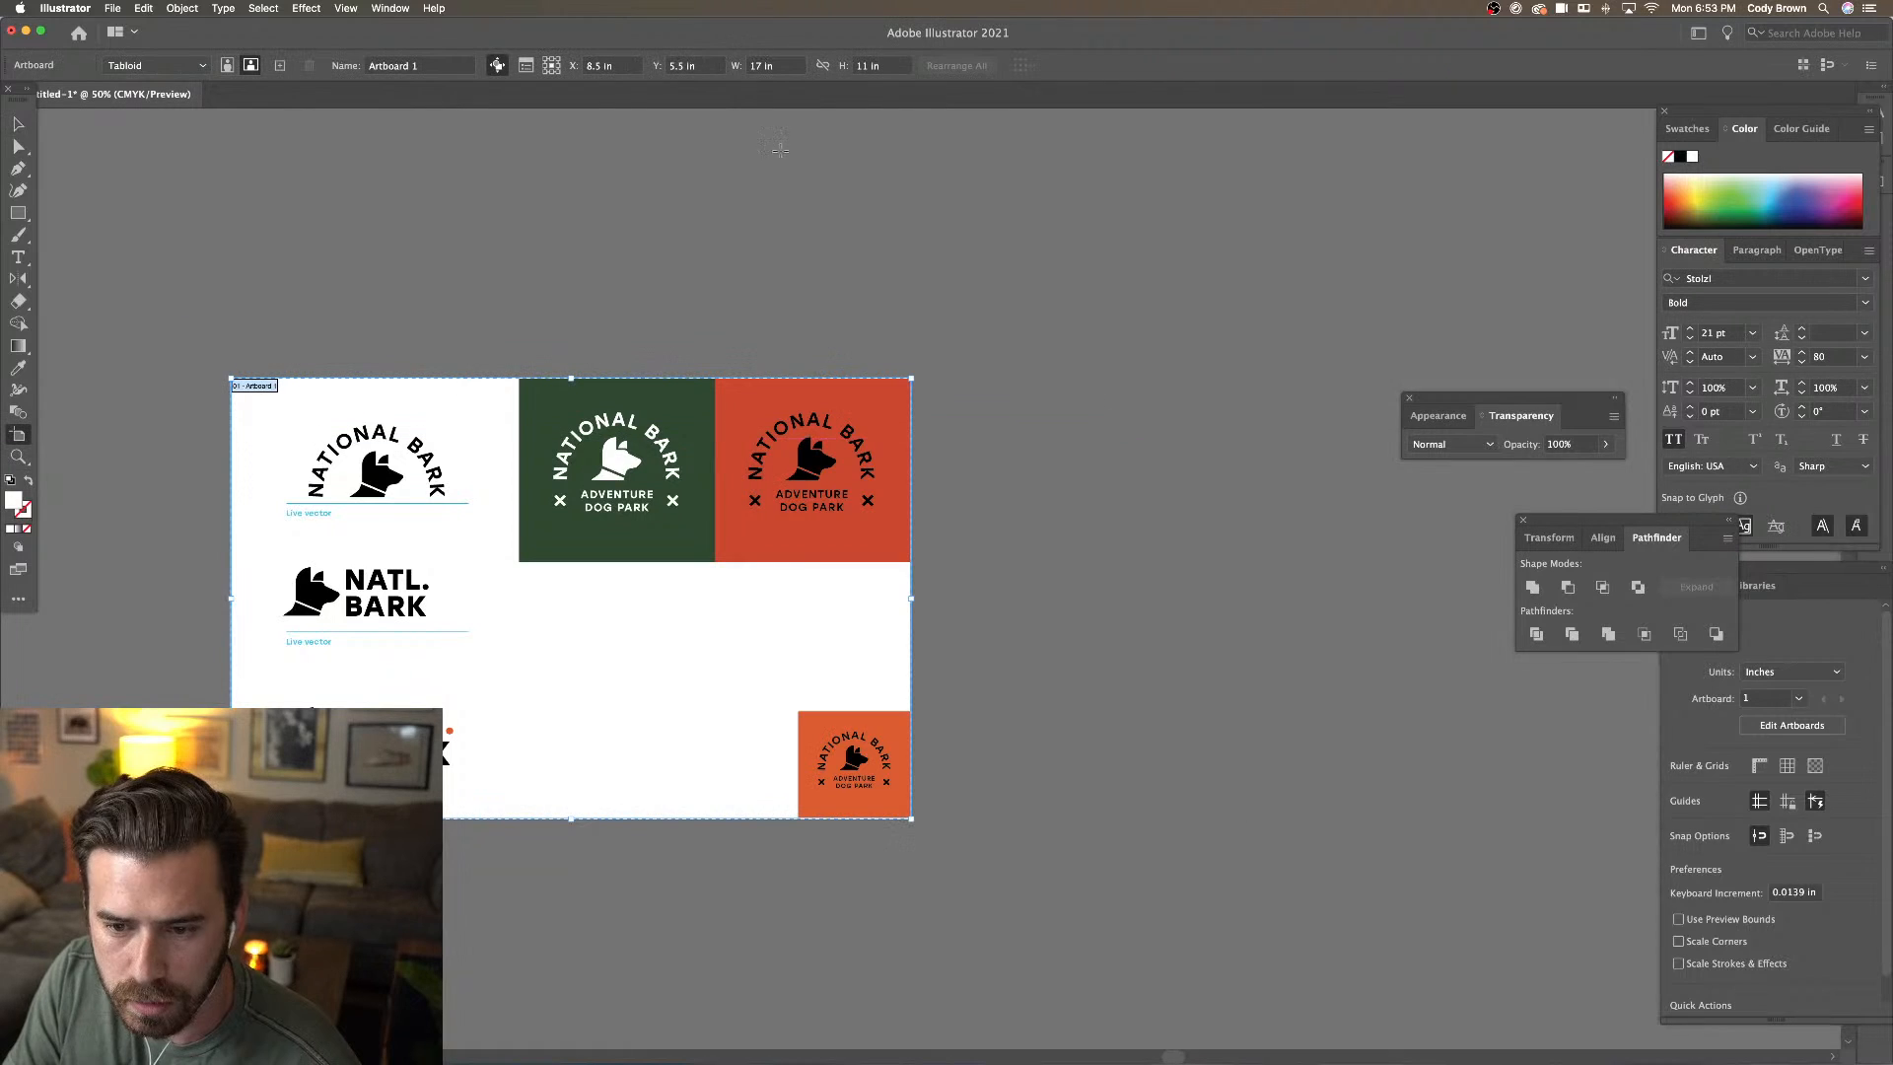
pyautogui.click(18, 124)
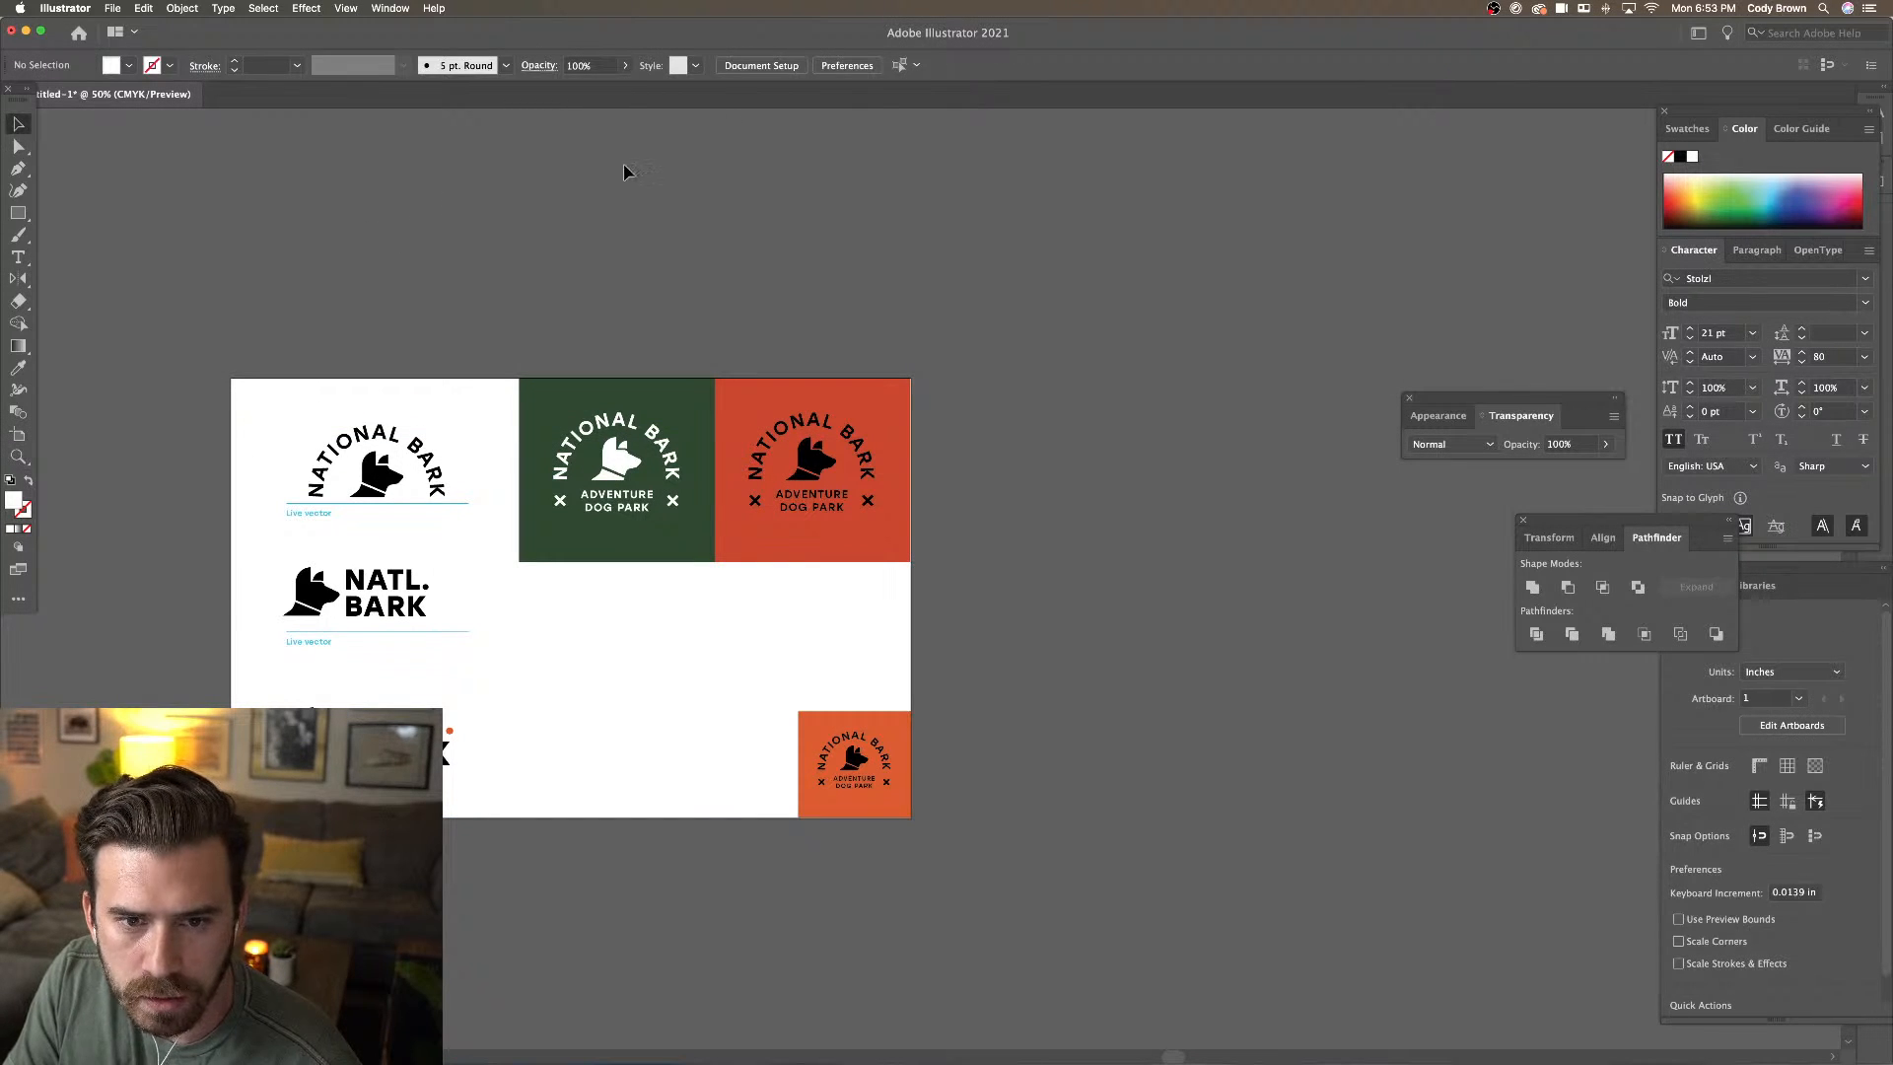
pyautogui.click(789, 71)
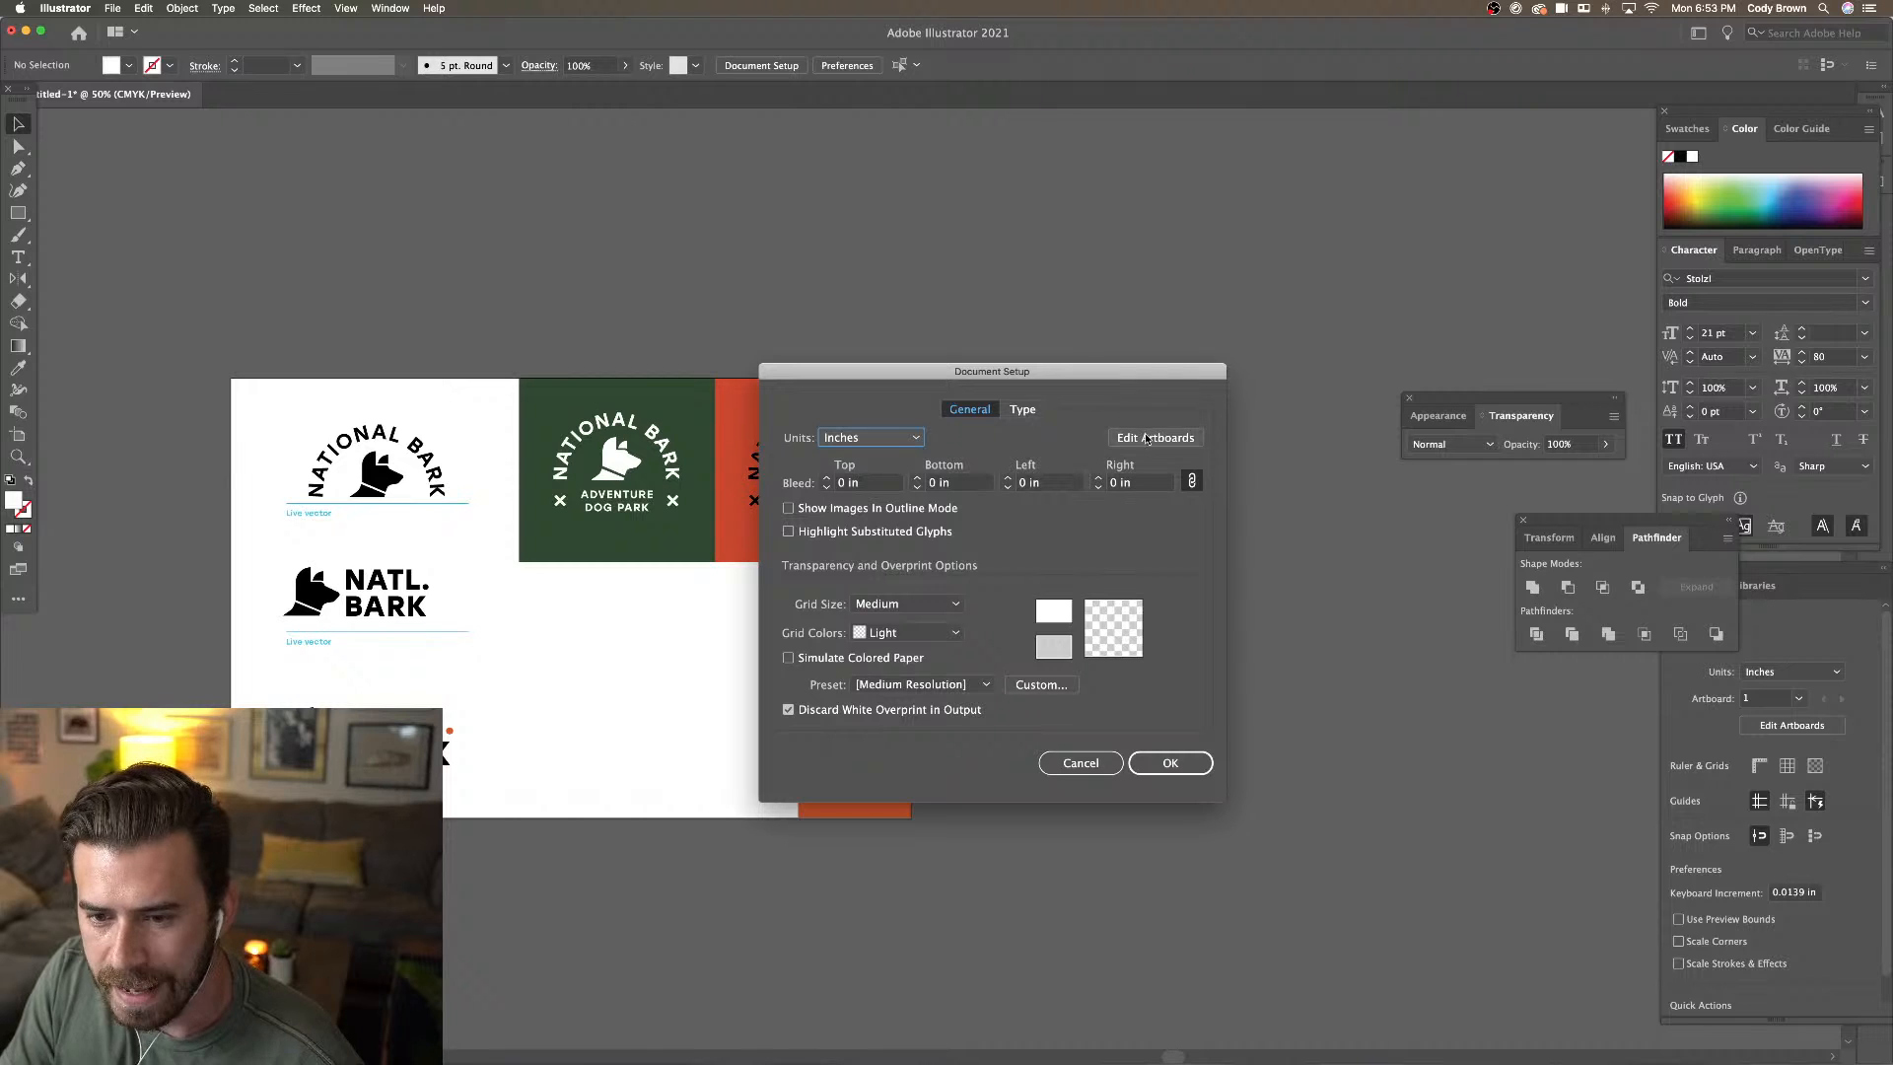
pyautogui.click(1141, 438)
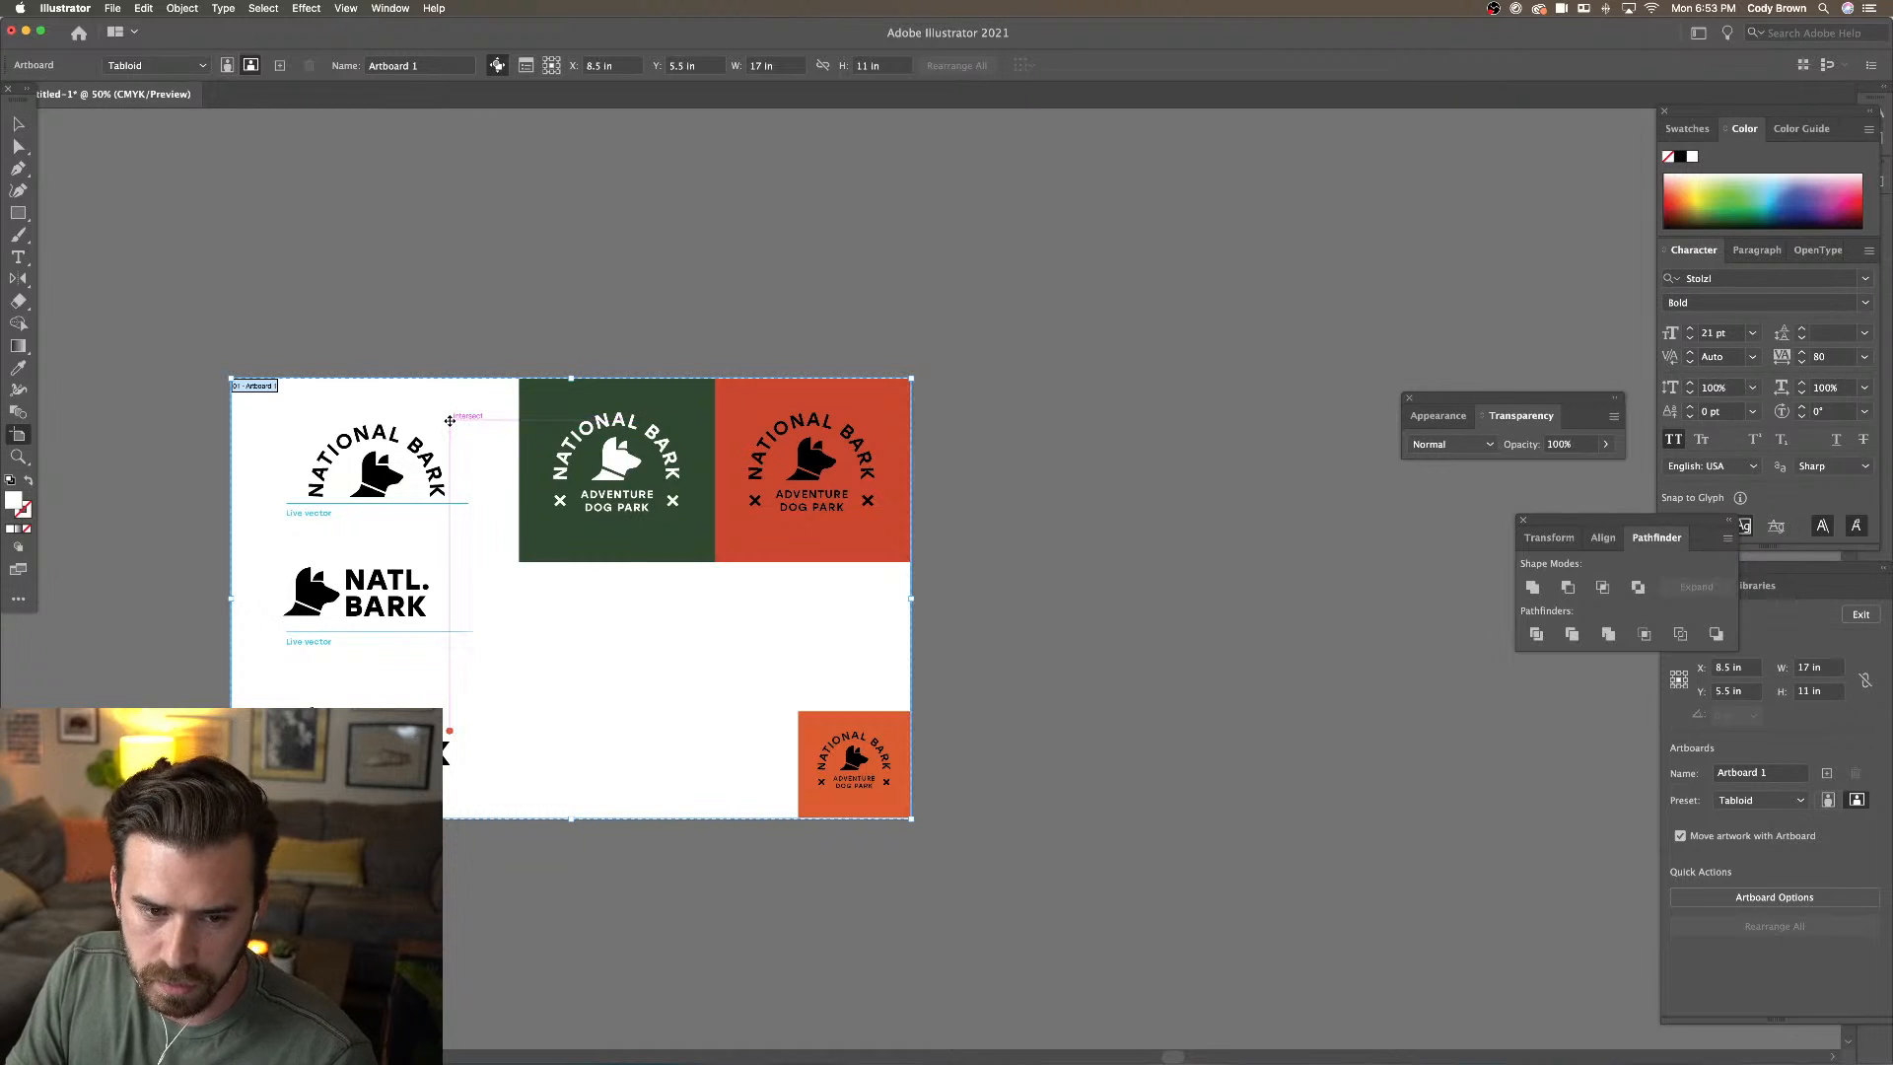
pyautogui.moveTo(450, 421); pyautogui.dragTo(1179, 499)
pyautogui.press('super+z')
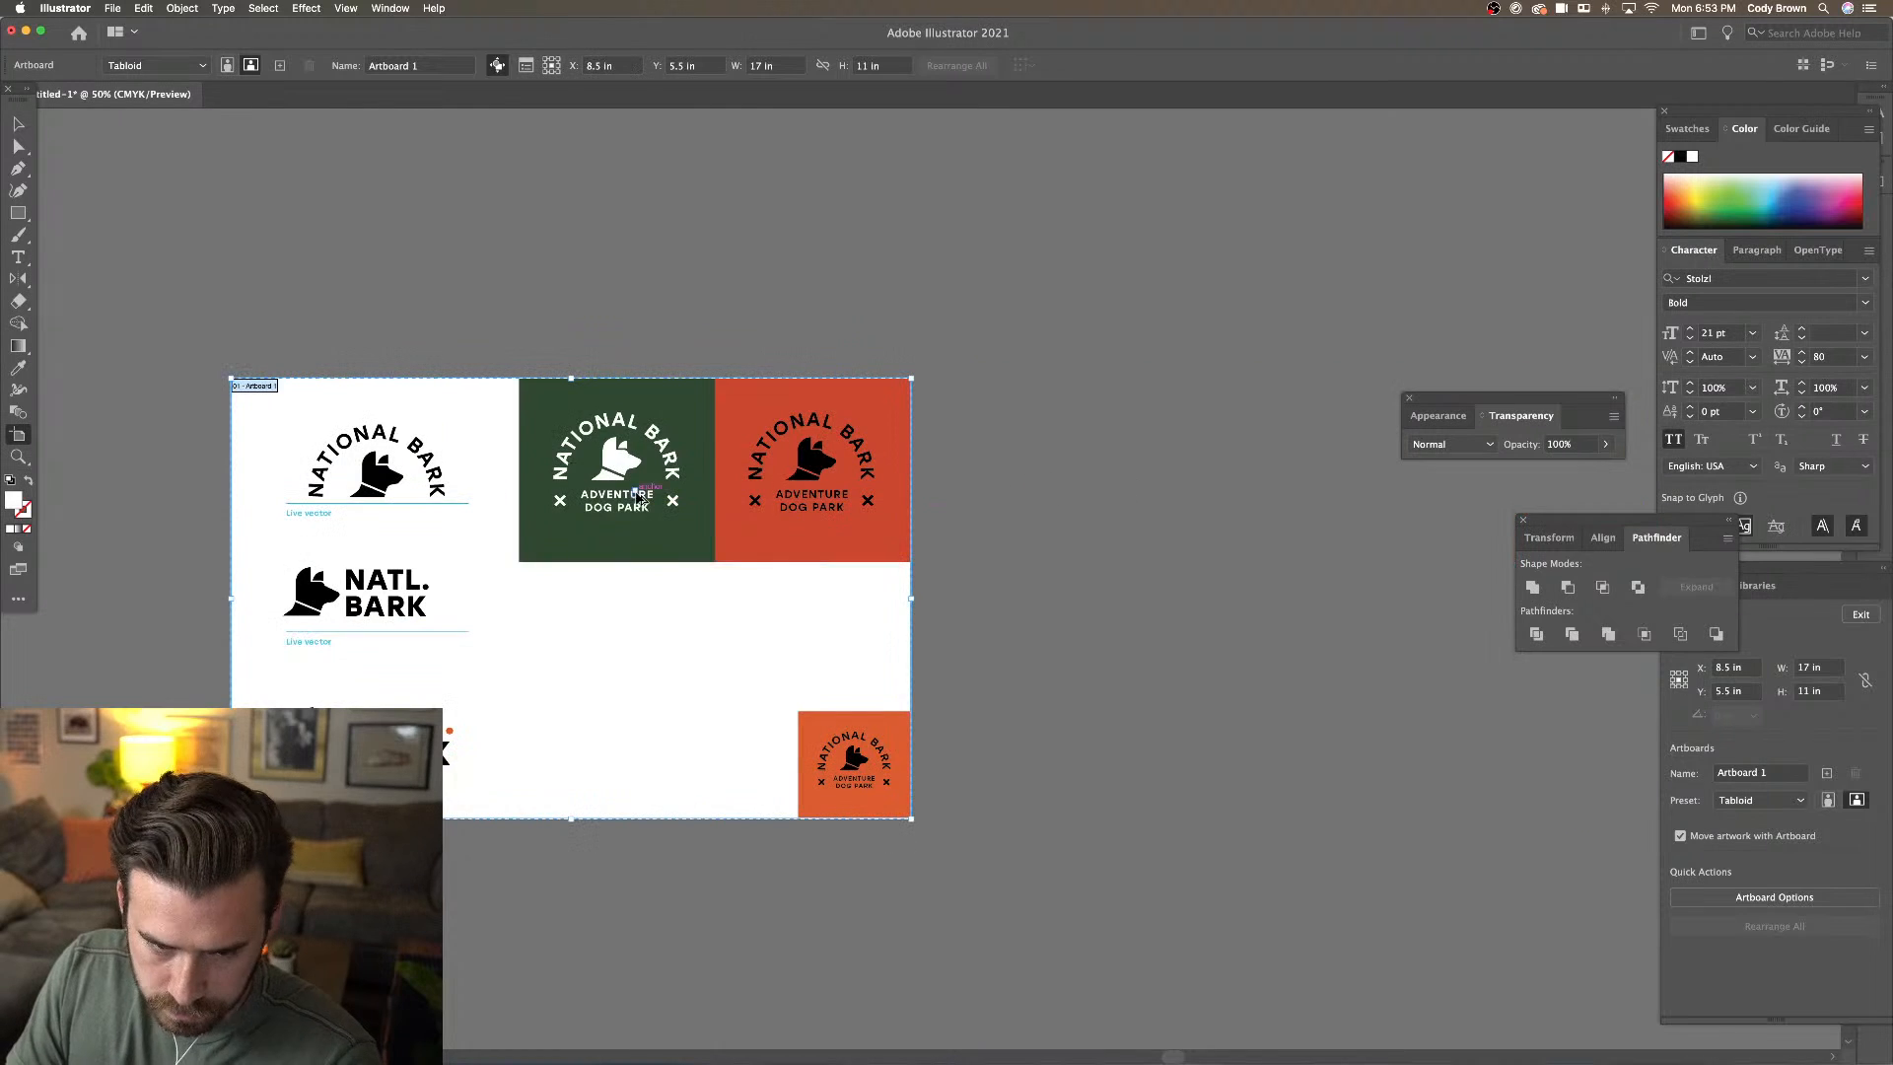
pyautogui.moveTo(577, 522); pyautogui.dragTo(1279, 539)
pyautogui.moveTo(1278, 540); pyautogui.dragTo(1278, 540)
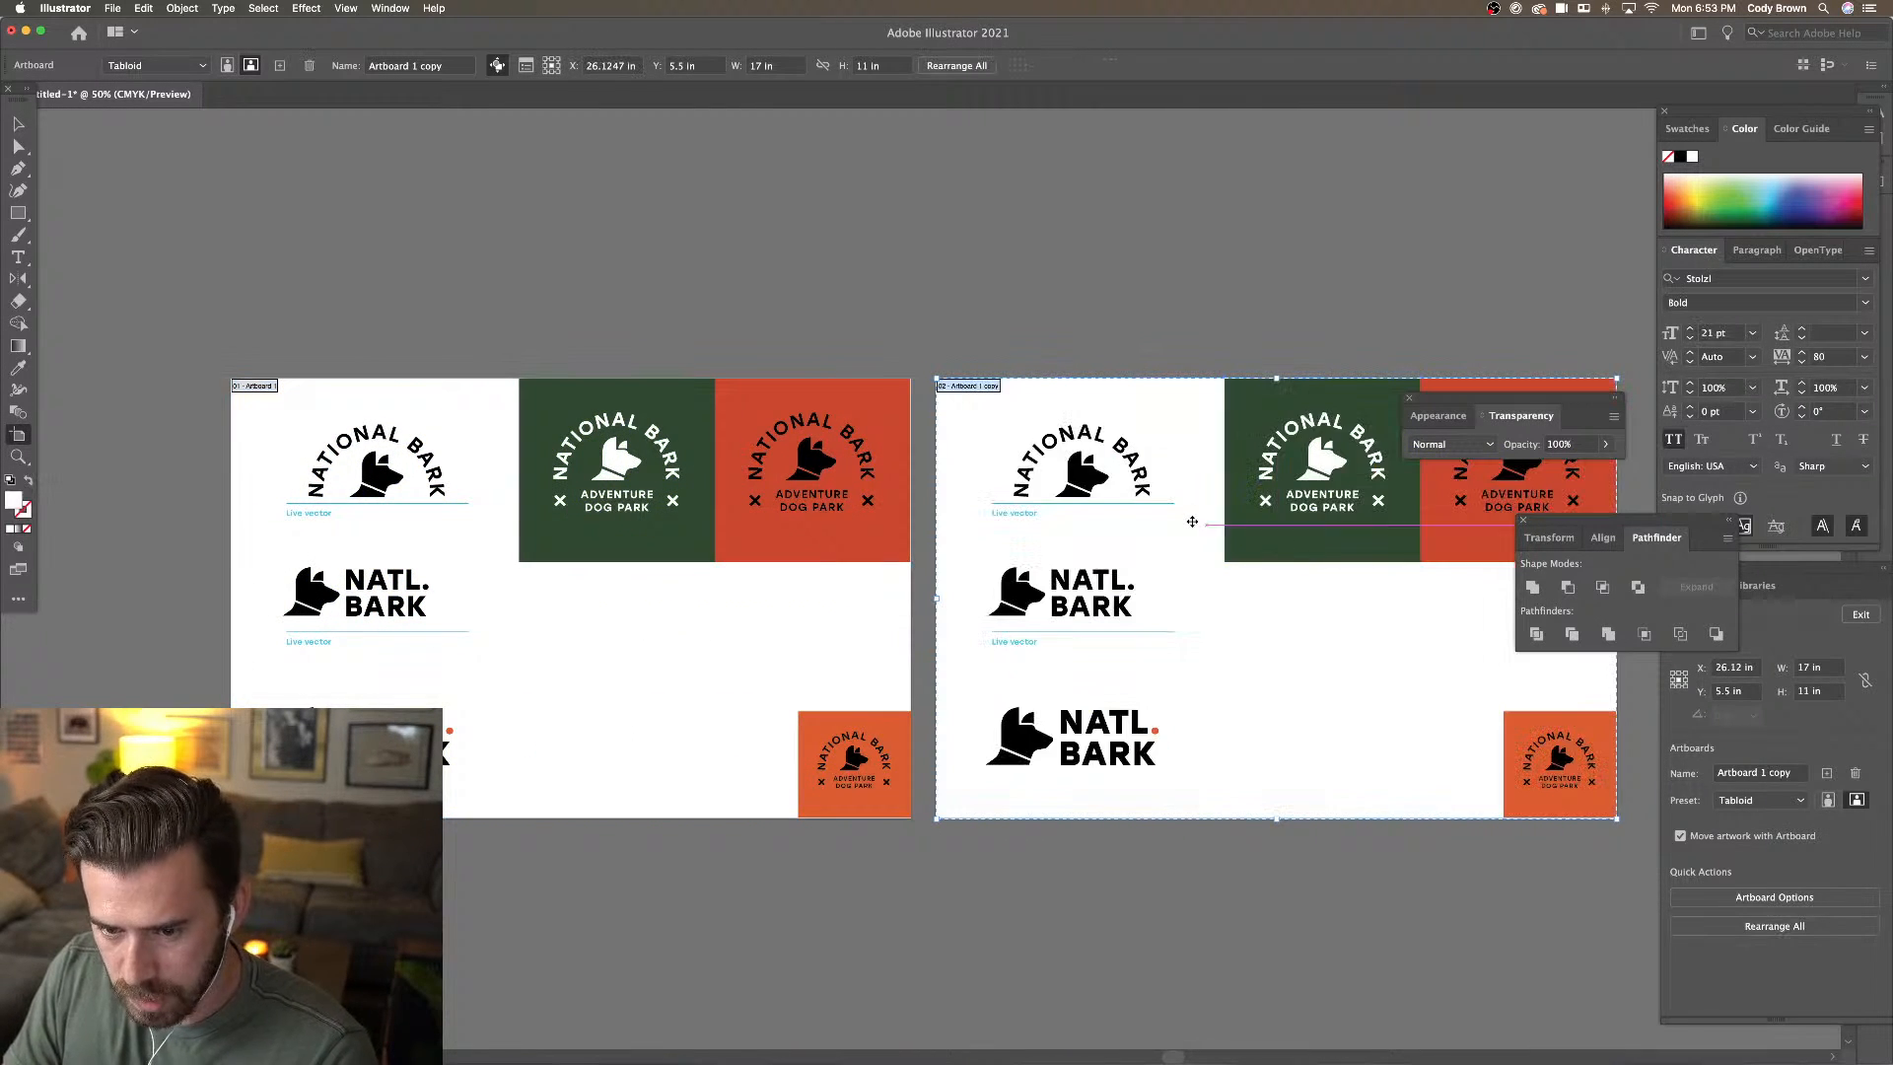
pyautogui.hscroll(10, 1188, 520)
pyautogui.click(17, 126)
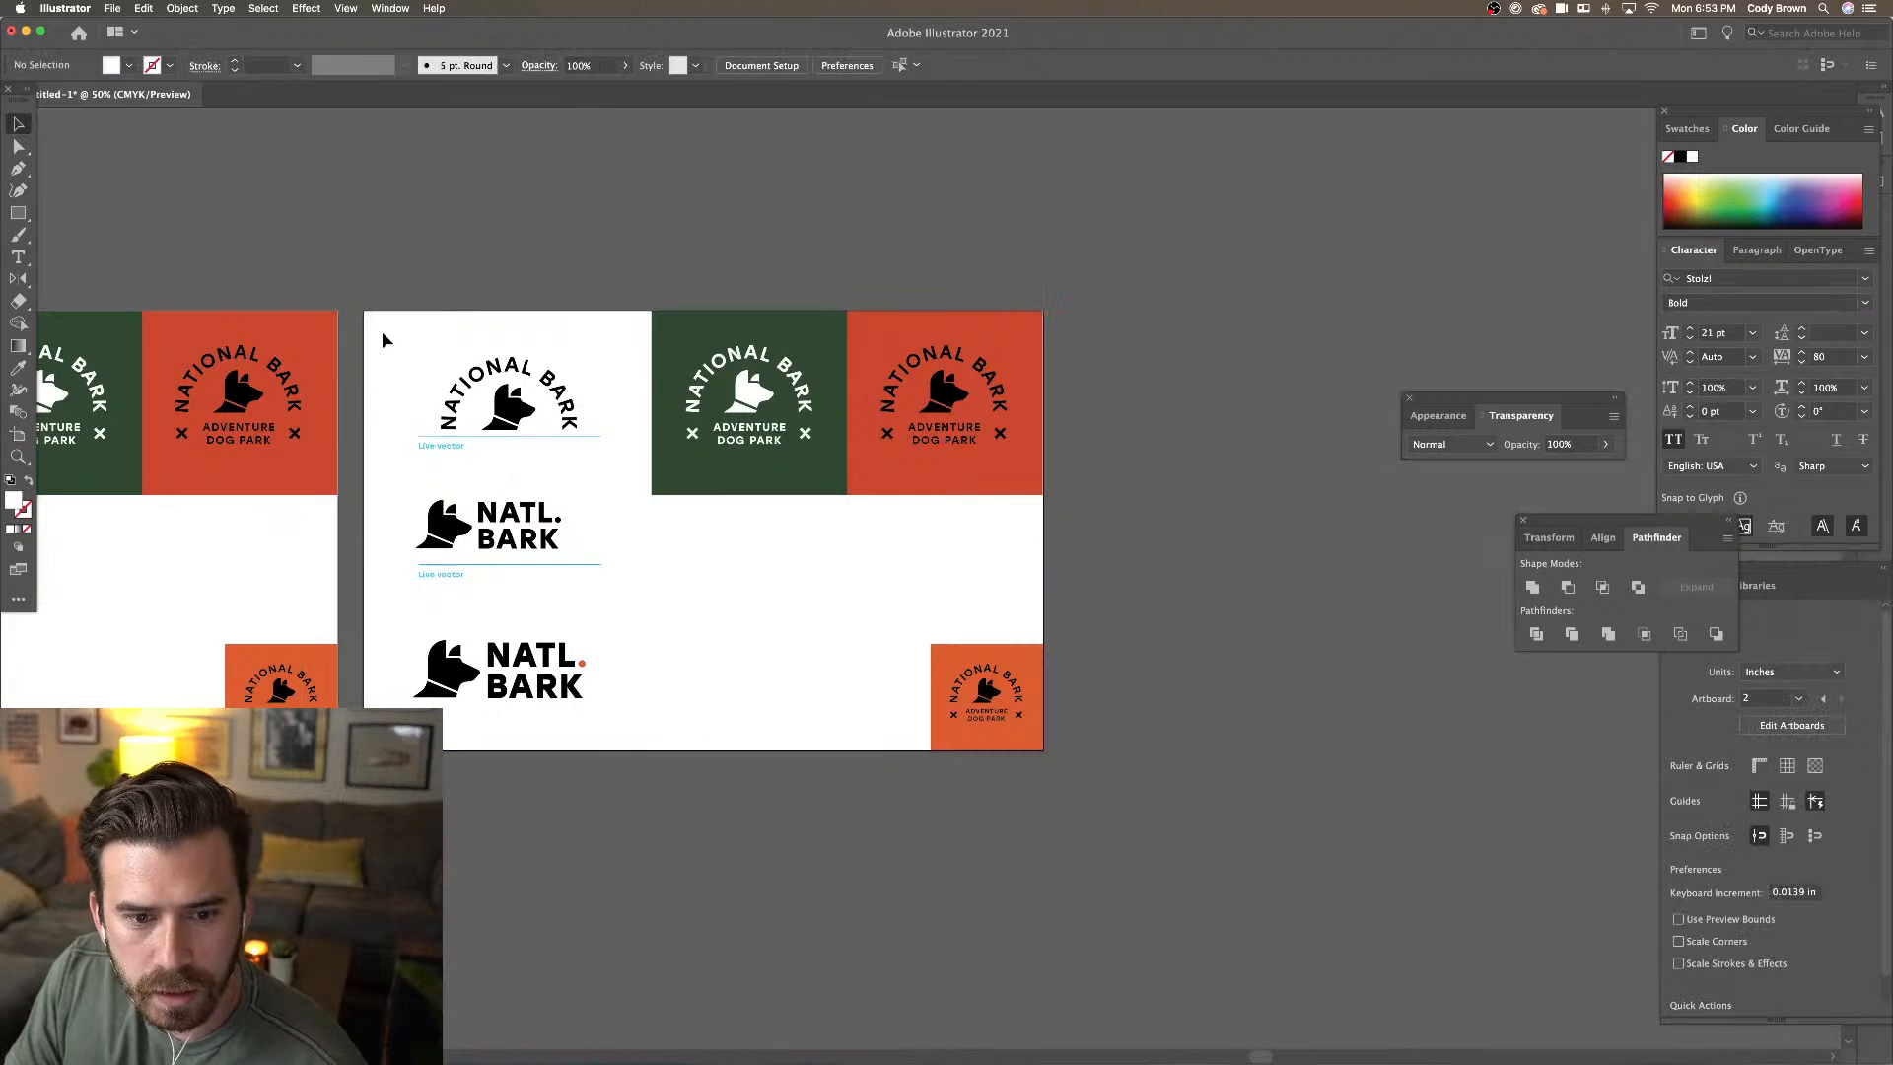
# Delete the NATL. BARK logo and the green and orange badges from Artboard 1 copy
pyautogui.click(618, 723)
pyautogui.press('Delete')
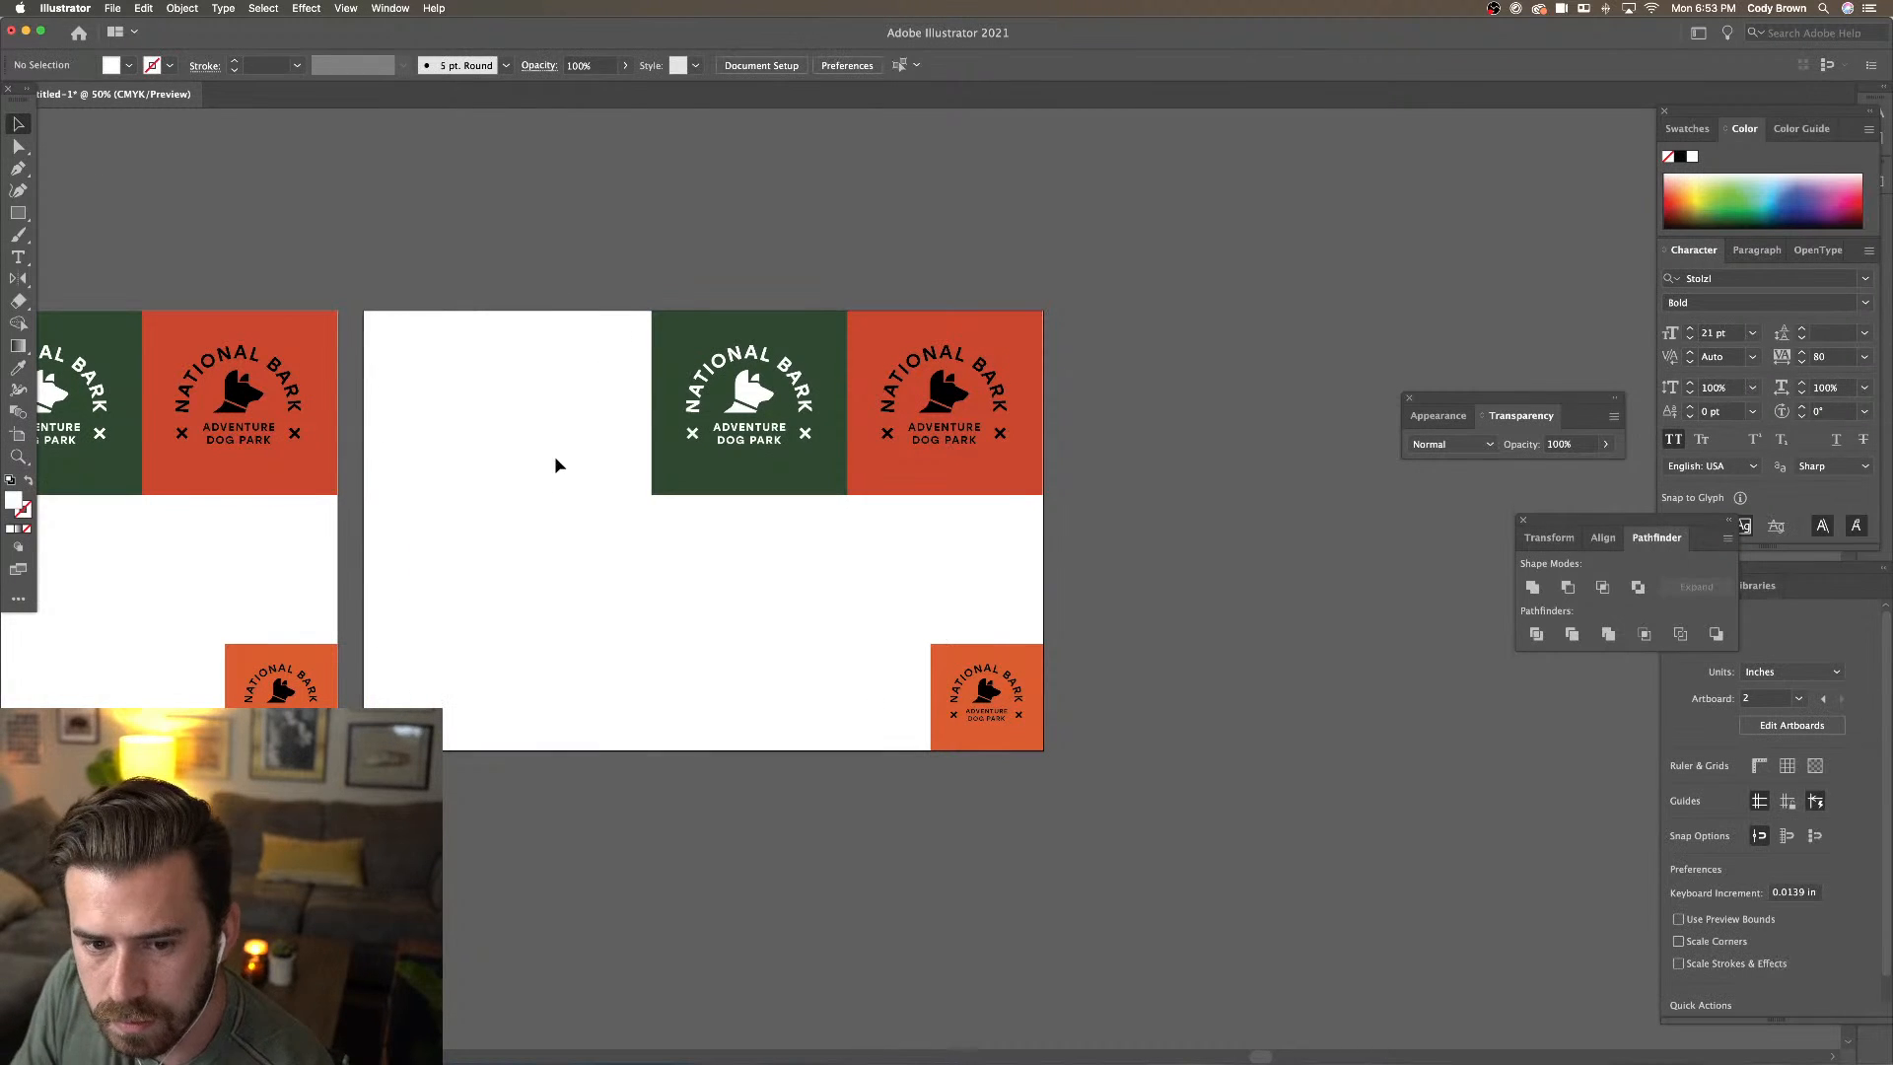
pyautogui.moveTo(548, 374); pyautogui.dragTo(1045, 521)
pyautogui.press('Delete')
pyautogui.press('Delete')
pyautogui.moveTo(862, 572); pyautogui.dragTo(1016, 604)
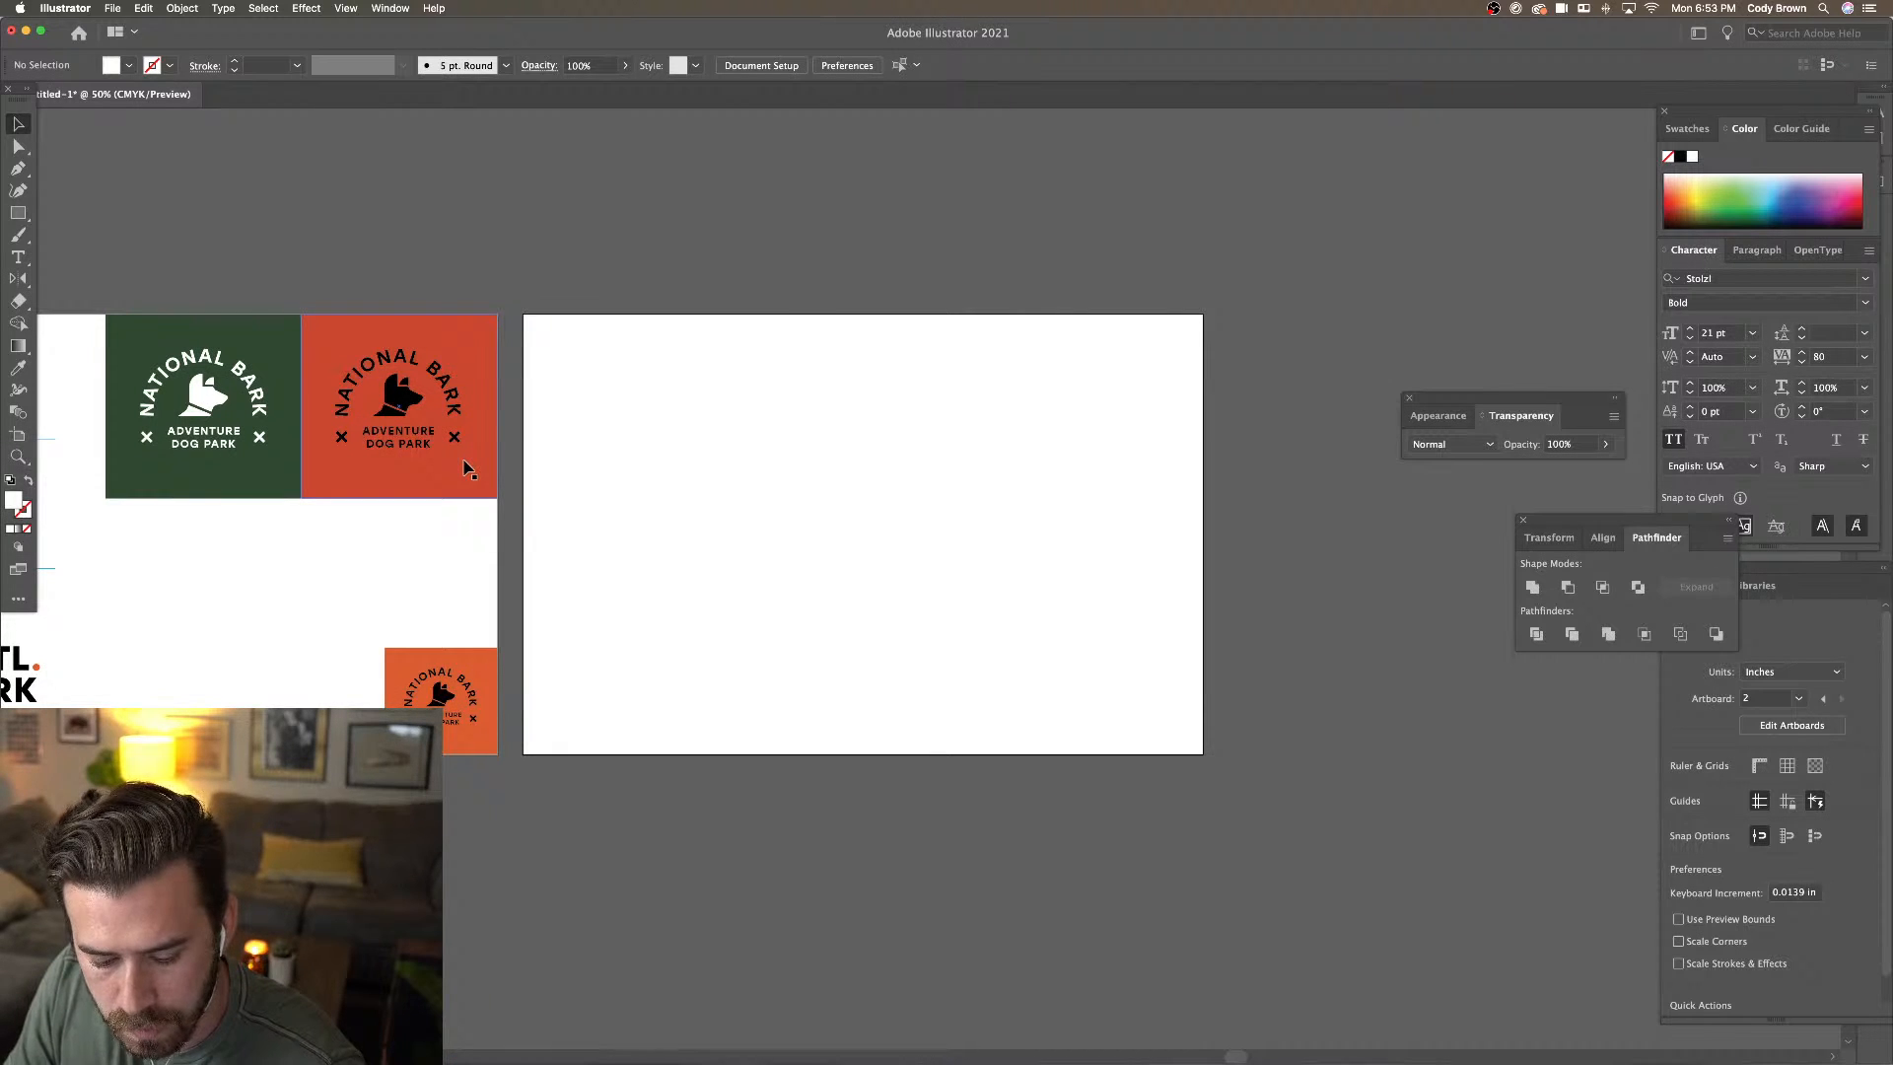
pyautogui.hscroll(-2, 467, 469)
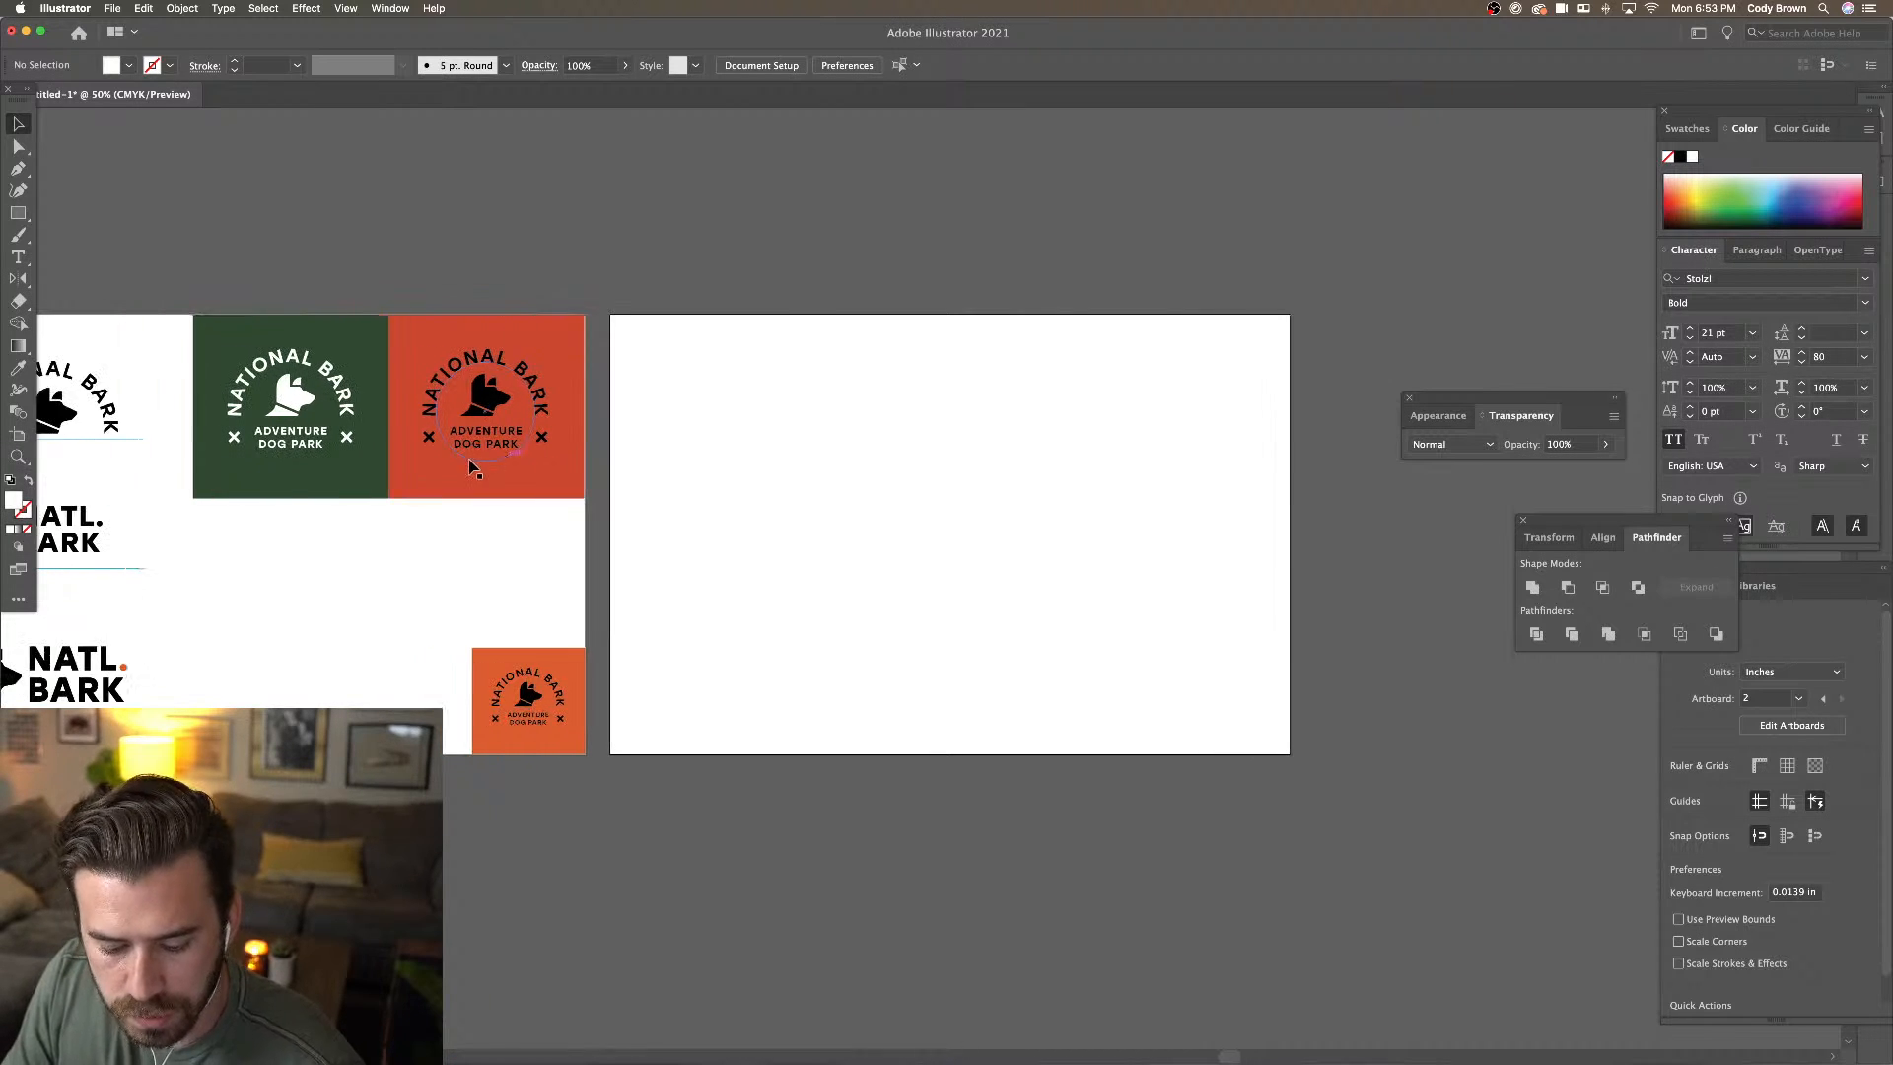
# Alt-drag a copy of the orange badge's black dog head onto the empty second artboard
pyautogui.click(300, 400)
pyautogui.click(488, 392)
pyautogui.rightClick(493, 407)
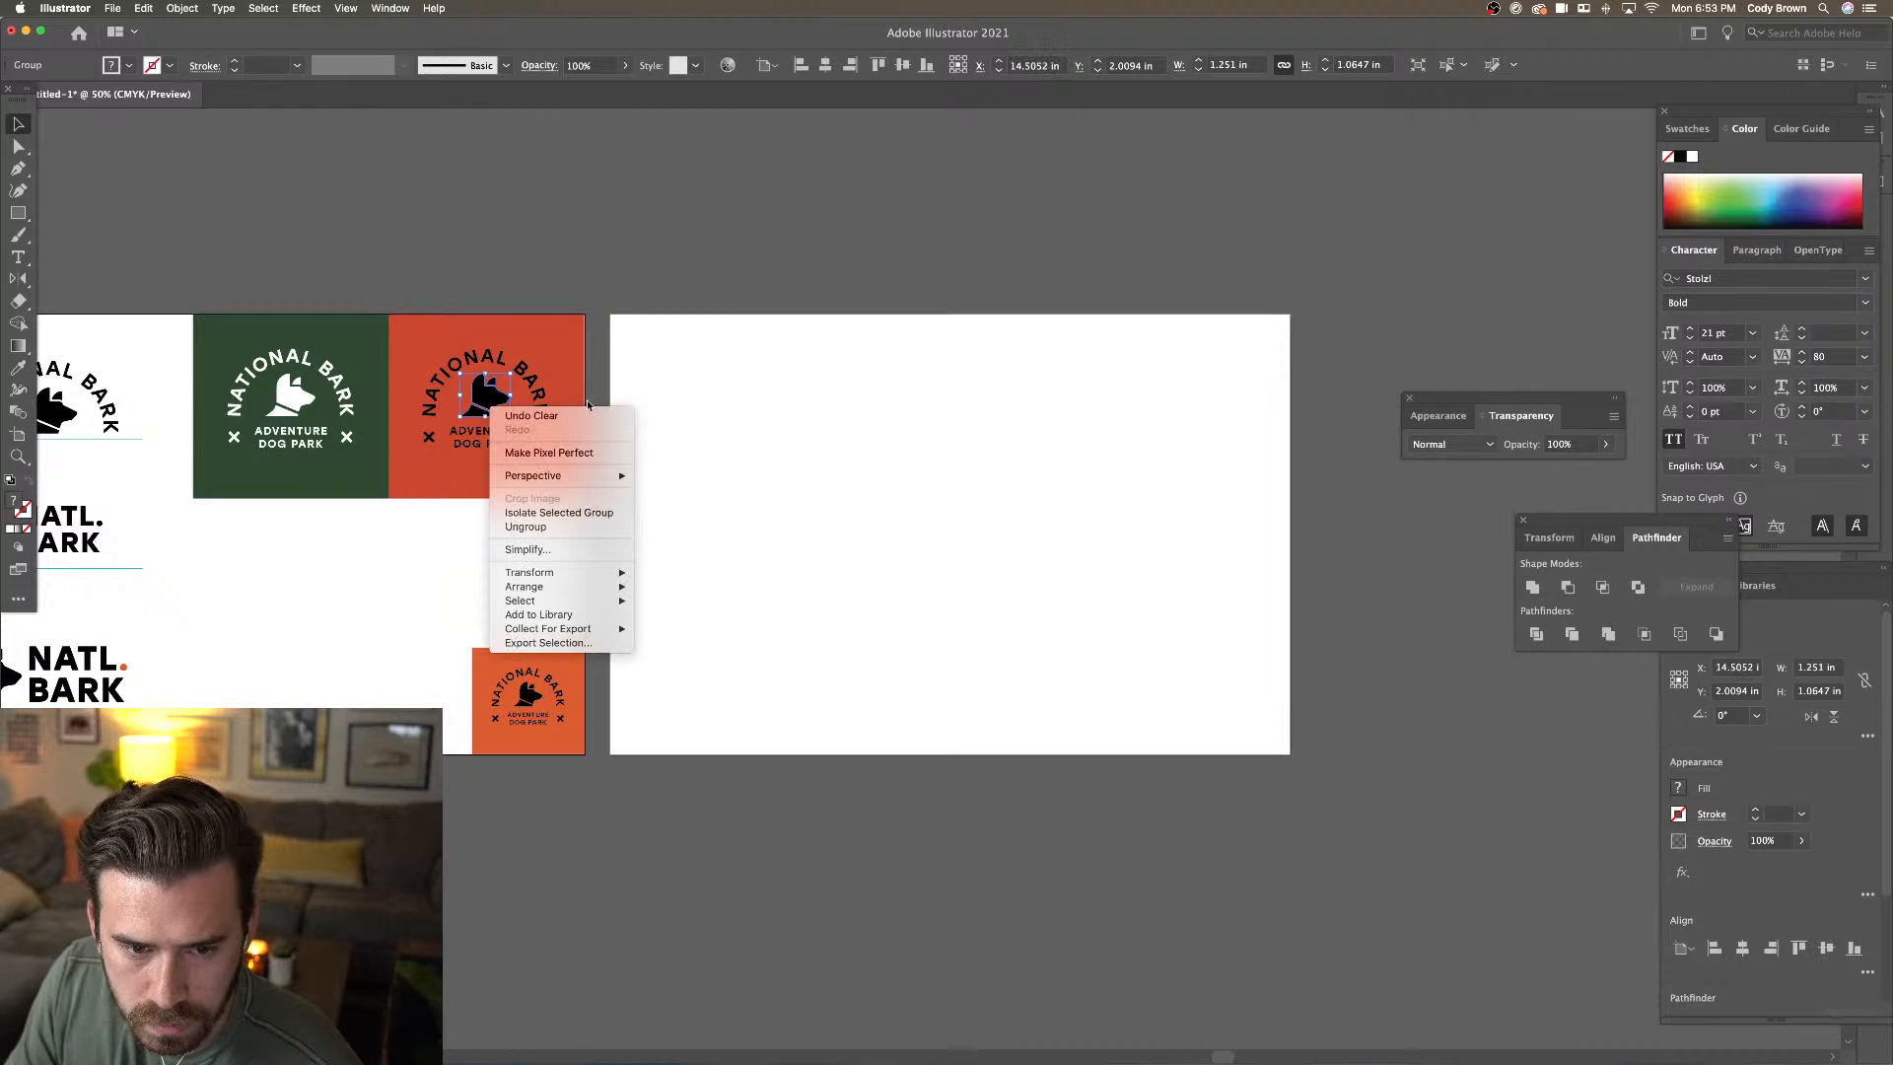
pyautogui.click(971, 456)
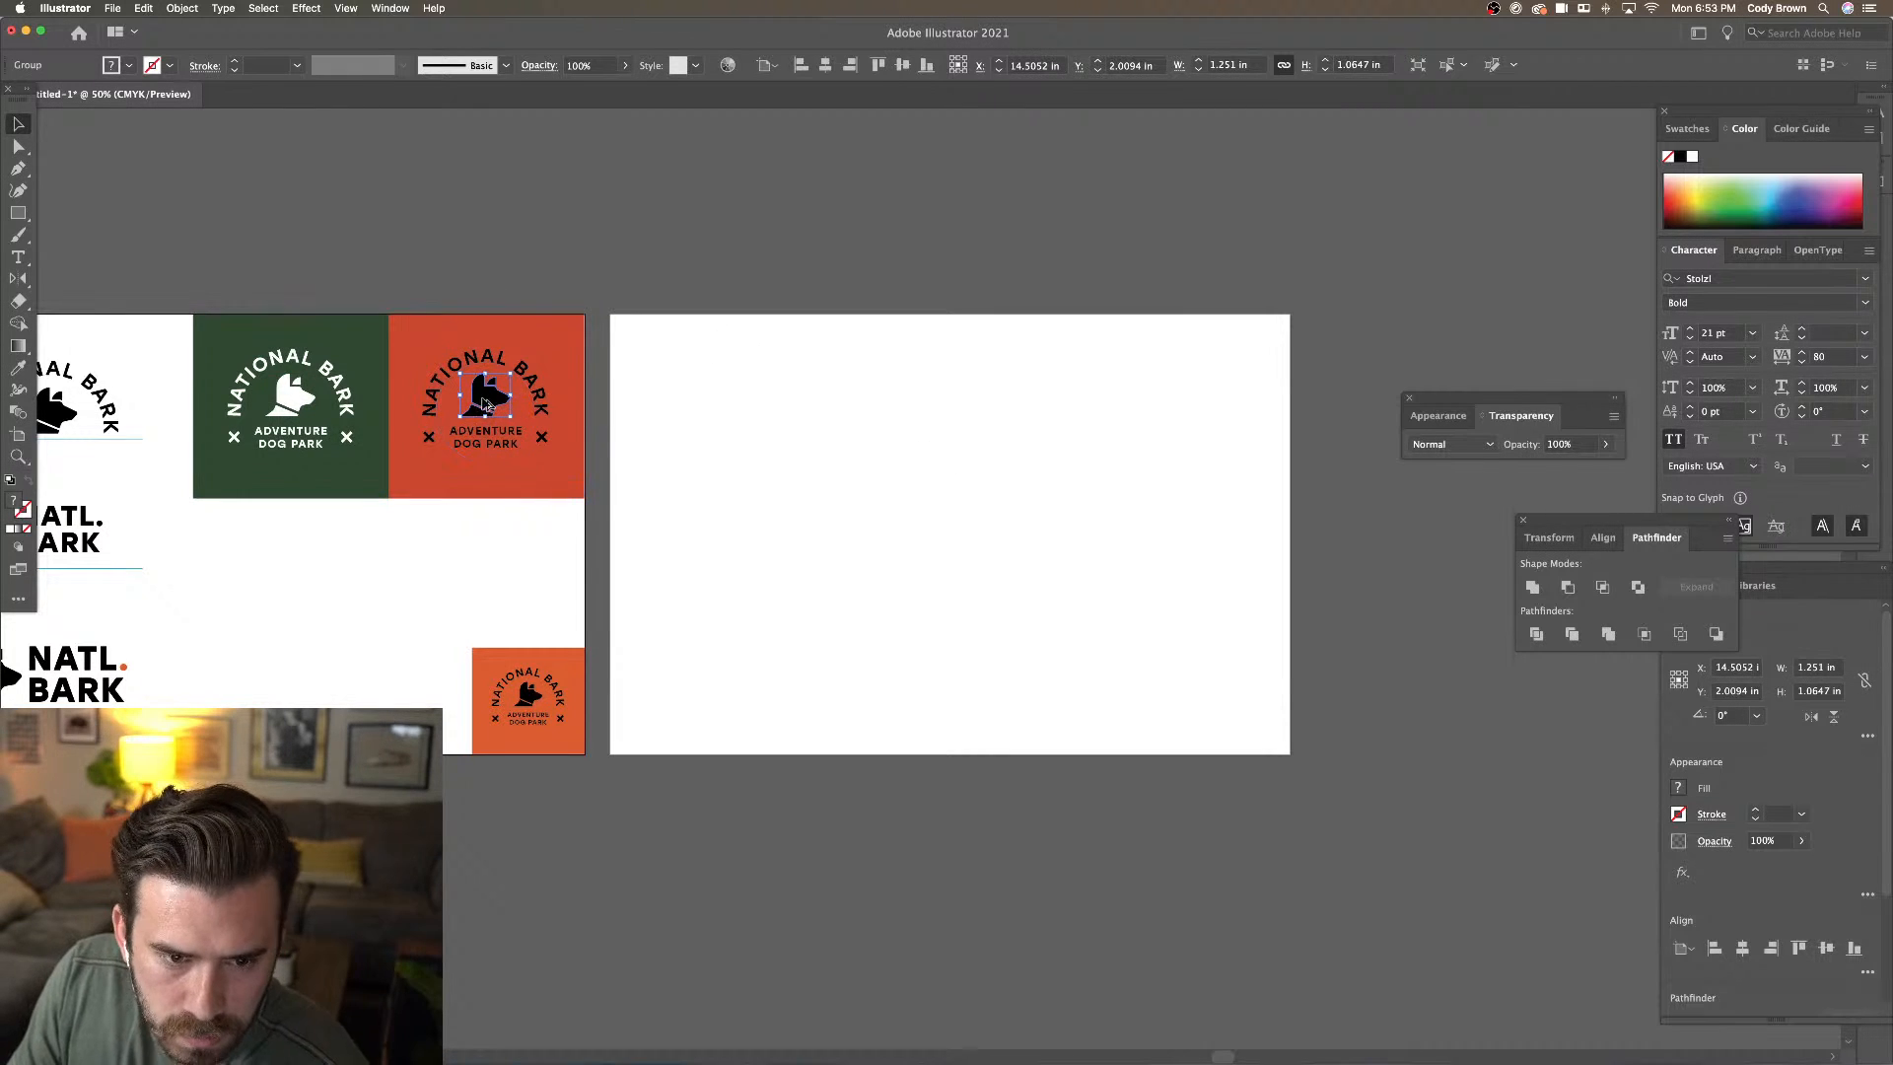
pyautogui.moveTo(512, 417); pyautogui.dragTo(991, 528)
pyautogui.click(1042, 496)
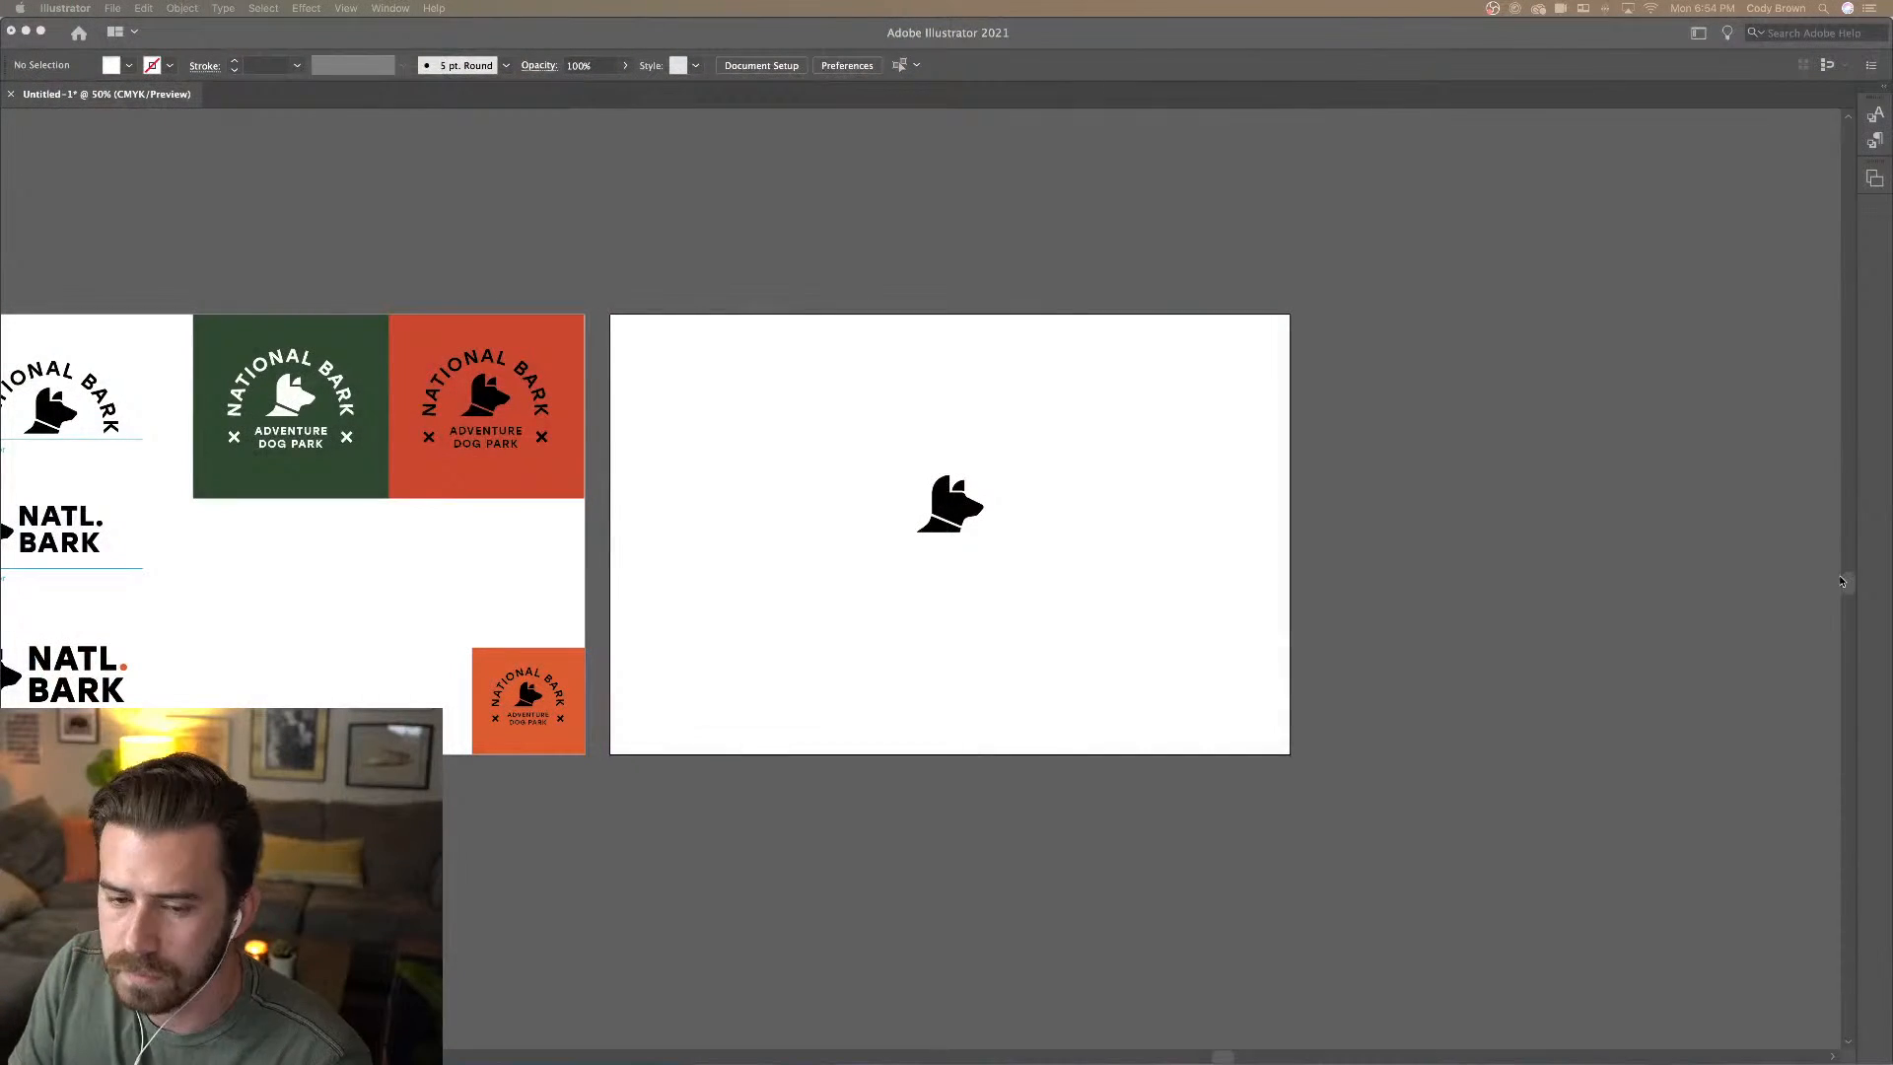
pyautogui.click(1042, 561)
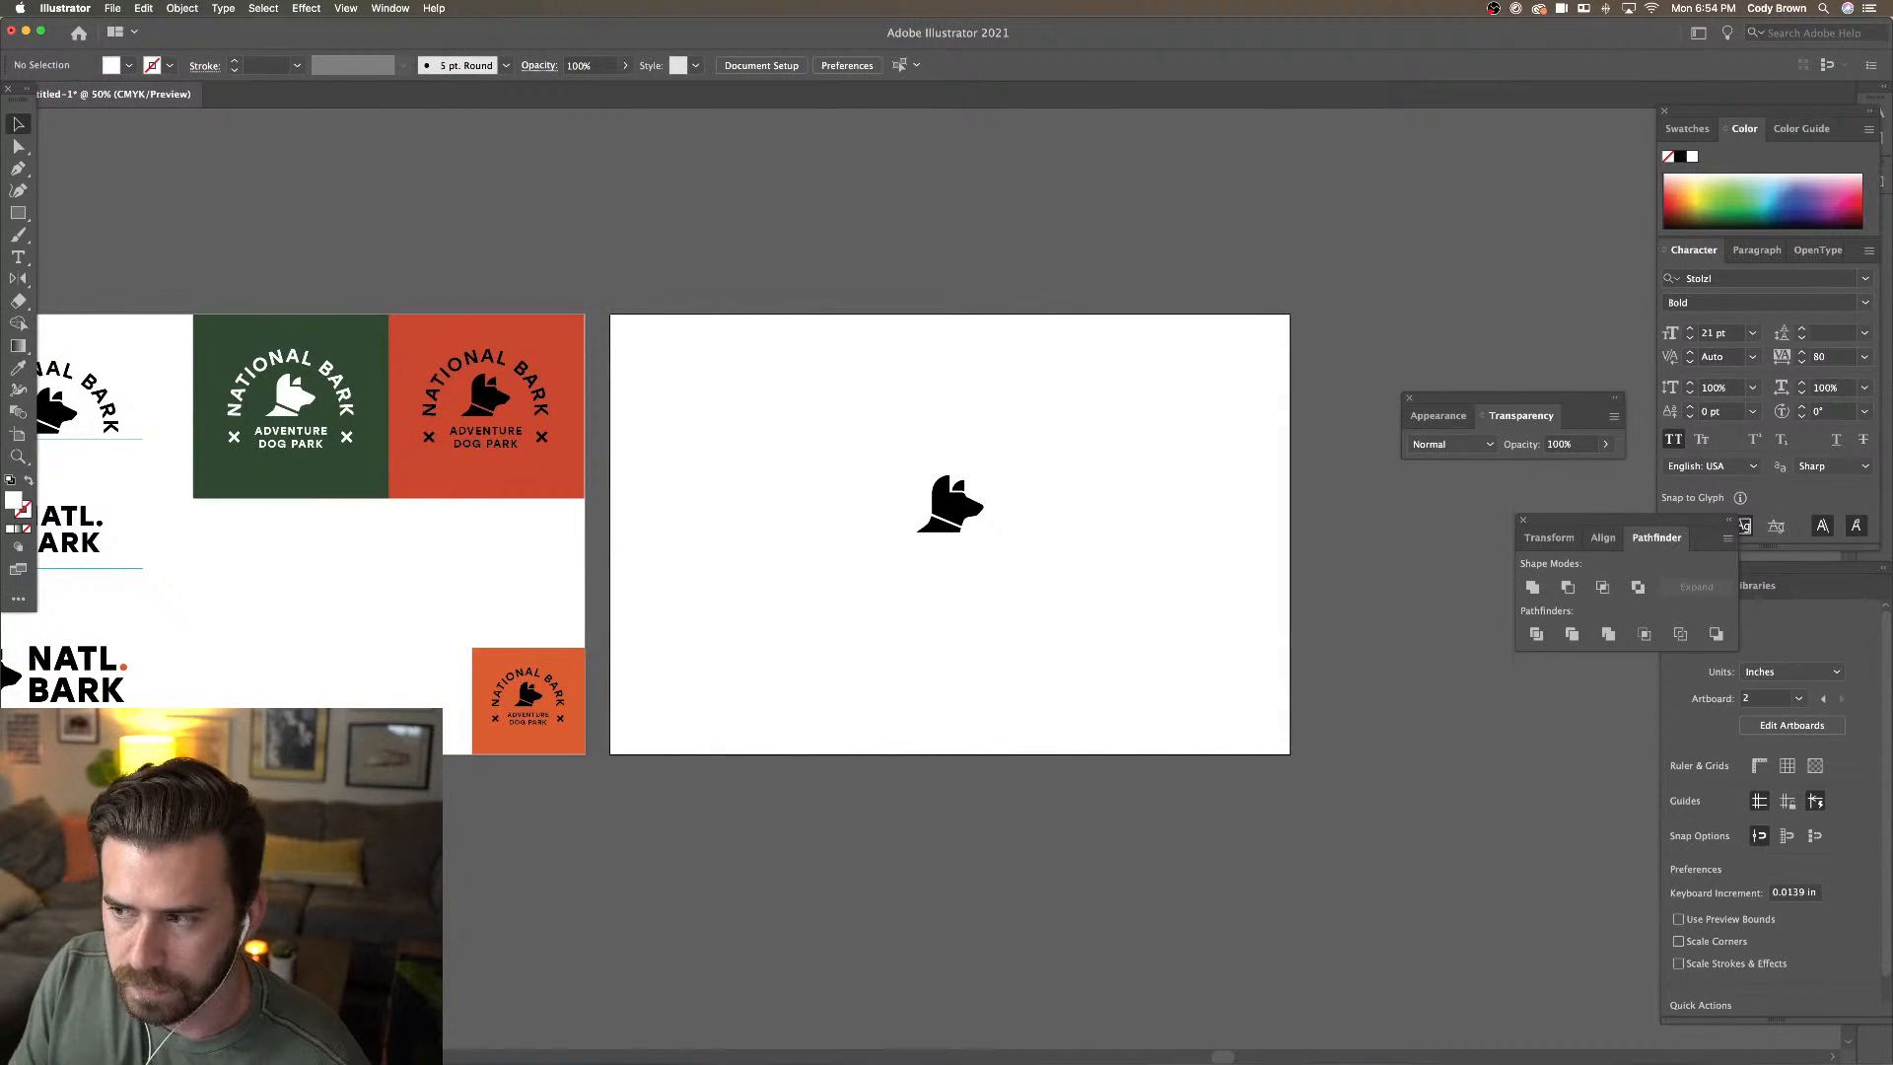
pyautogui.press('Tab')
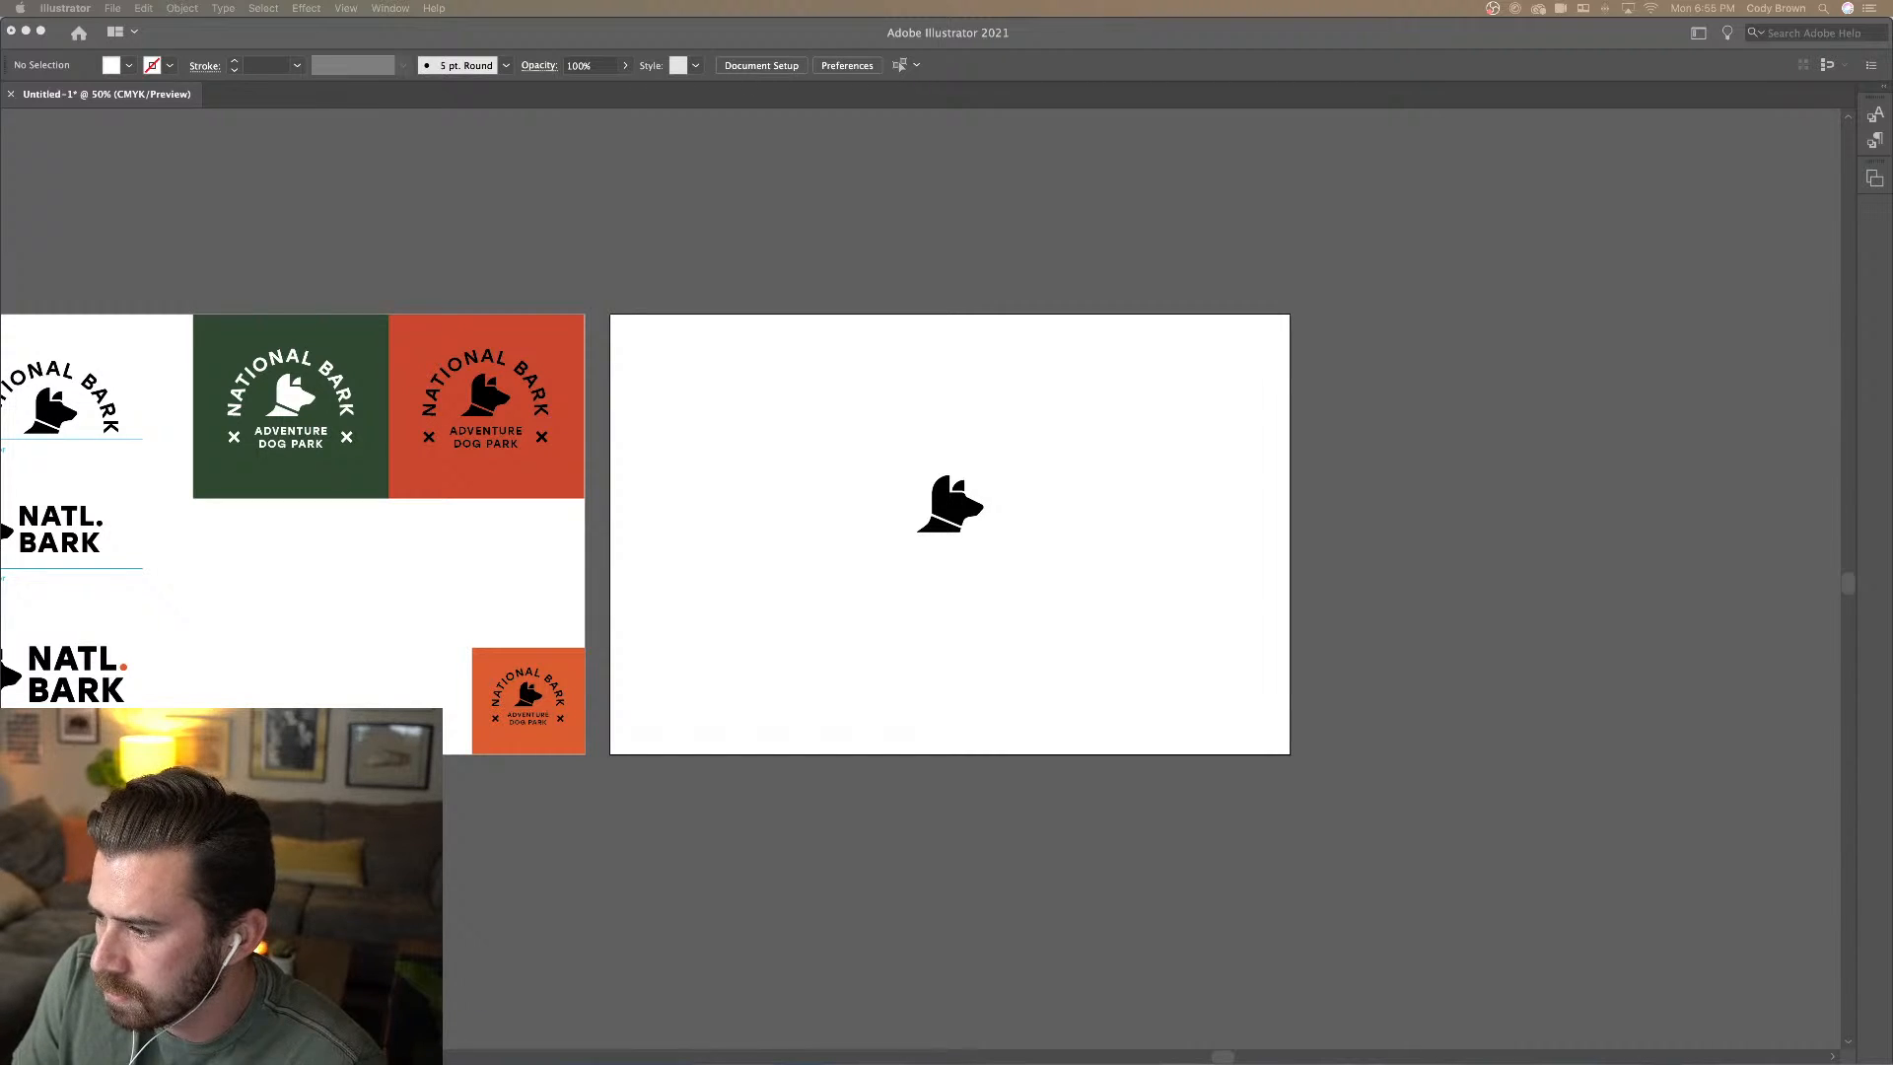
pyautogui.click(933, 252)
pyautogui.rightClick(829, 252)
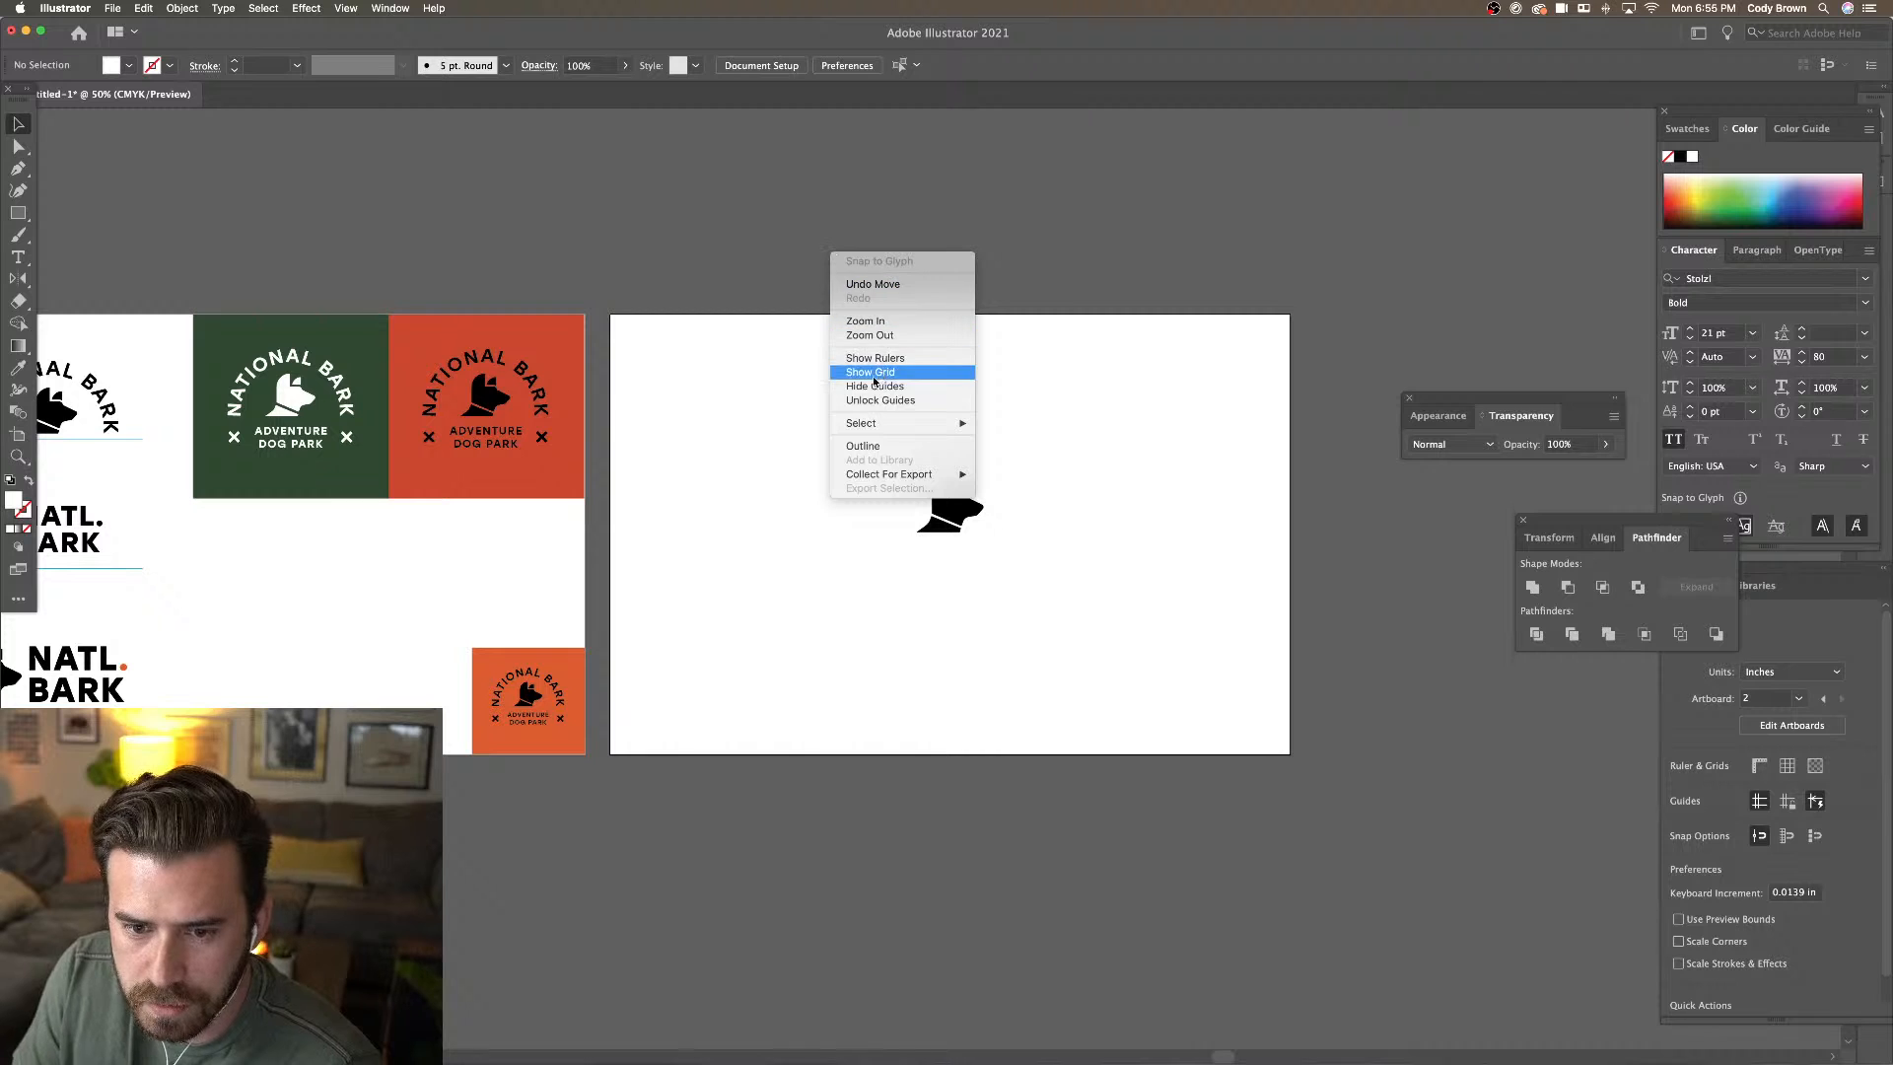
pyautogui.click(741, 273)
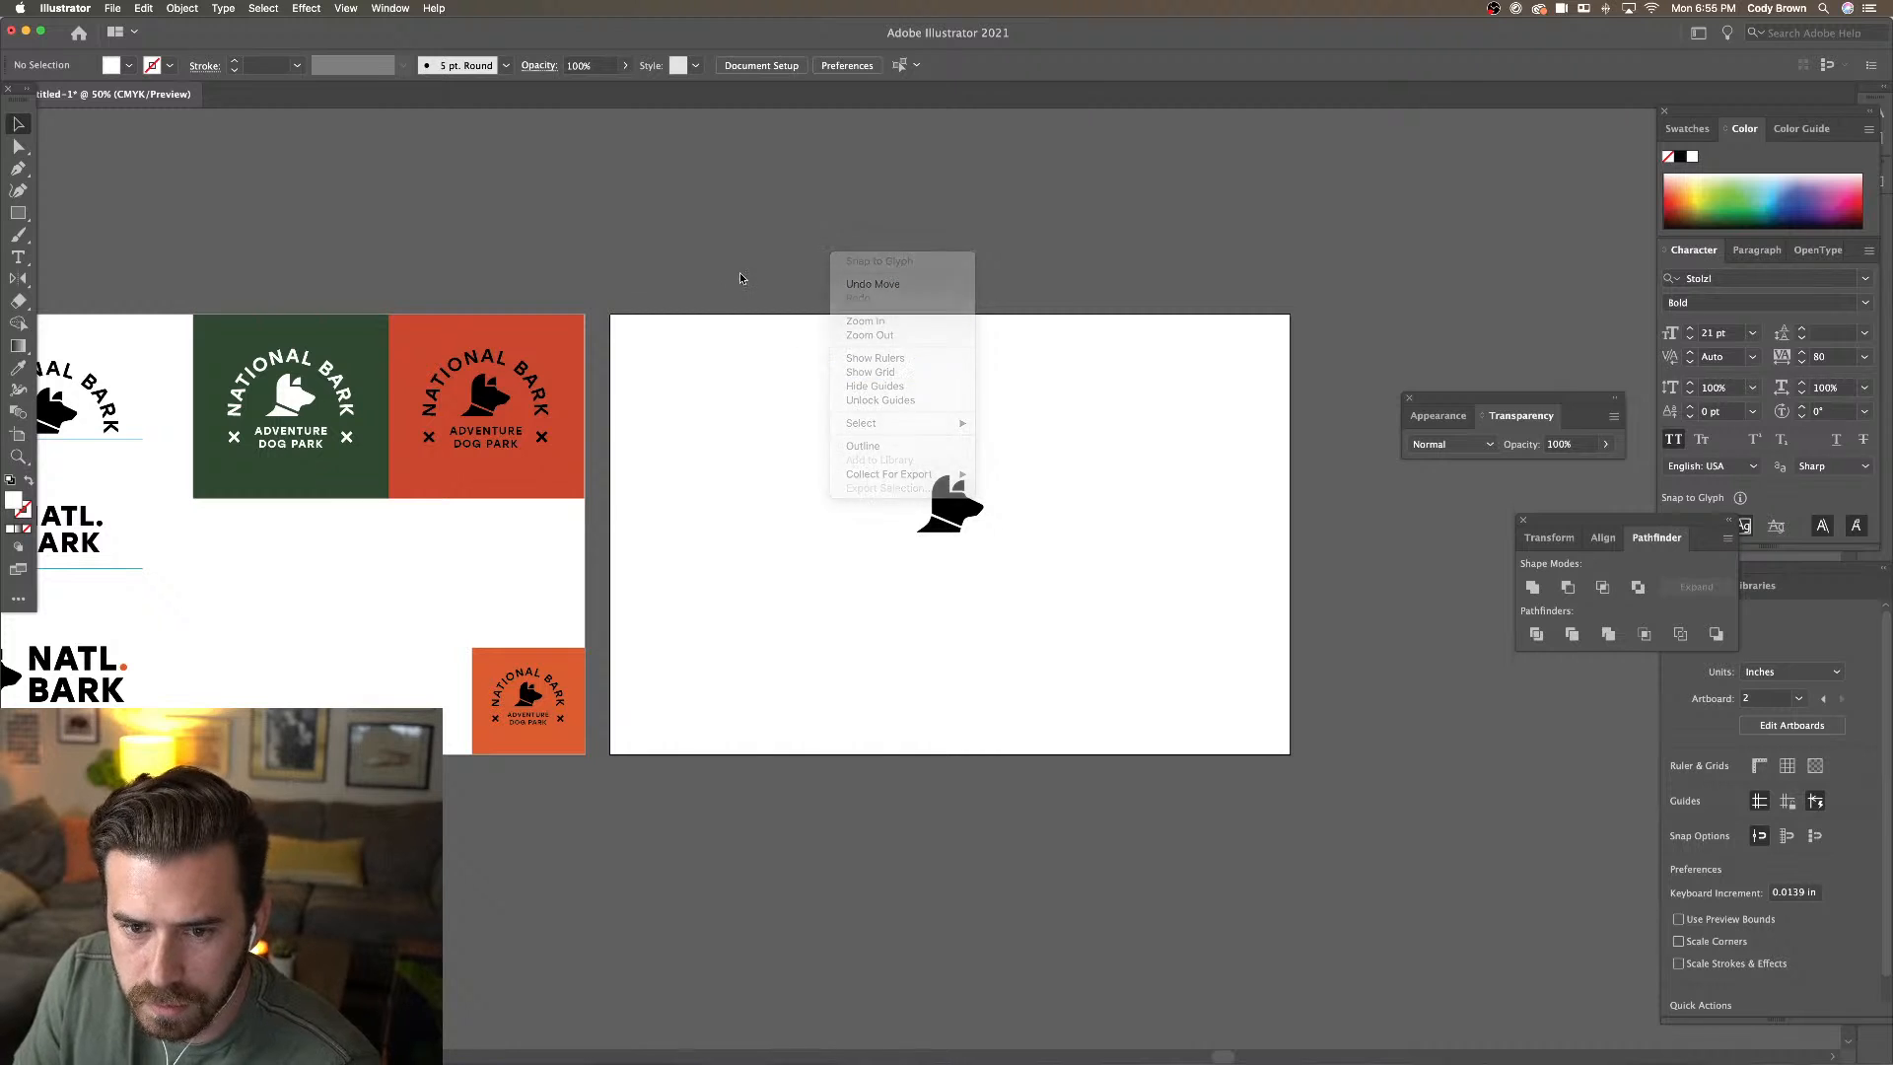
# Paste the bridge reference photo, move it right of the artboard and scale it down
pyautogui.click(144, 8)
pyautogui.click(176, 97)
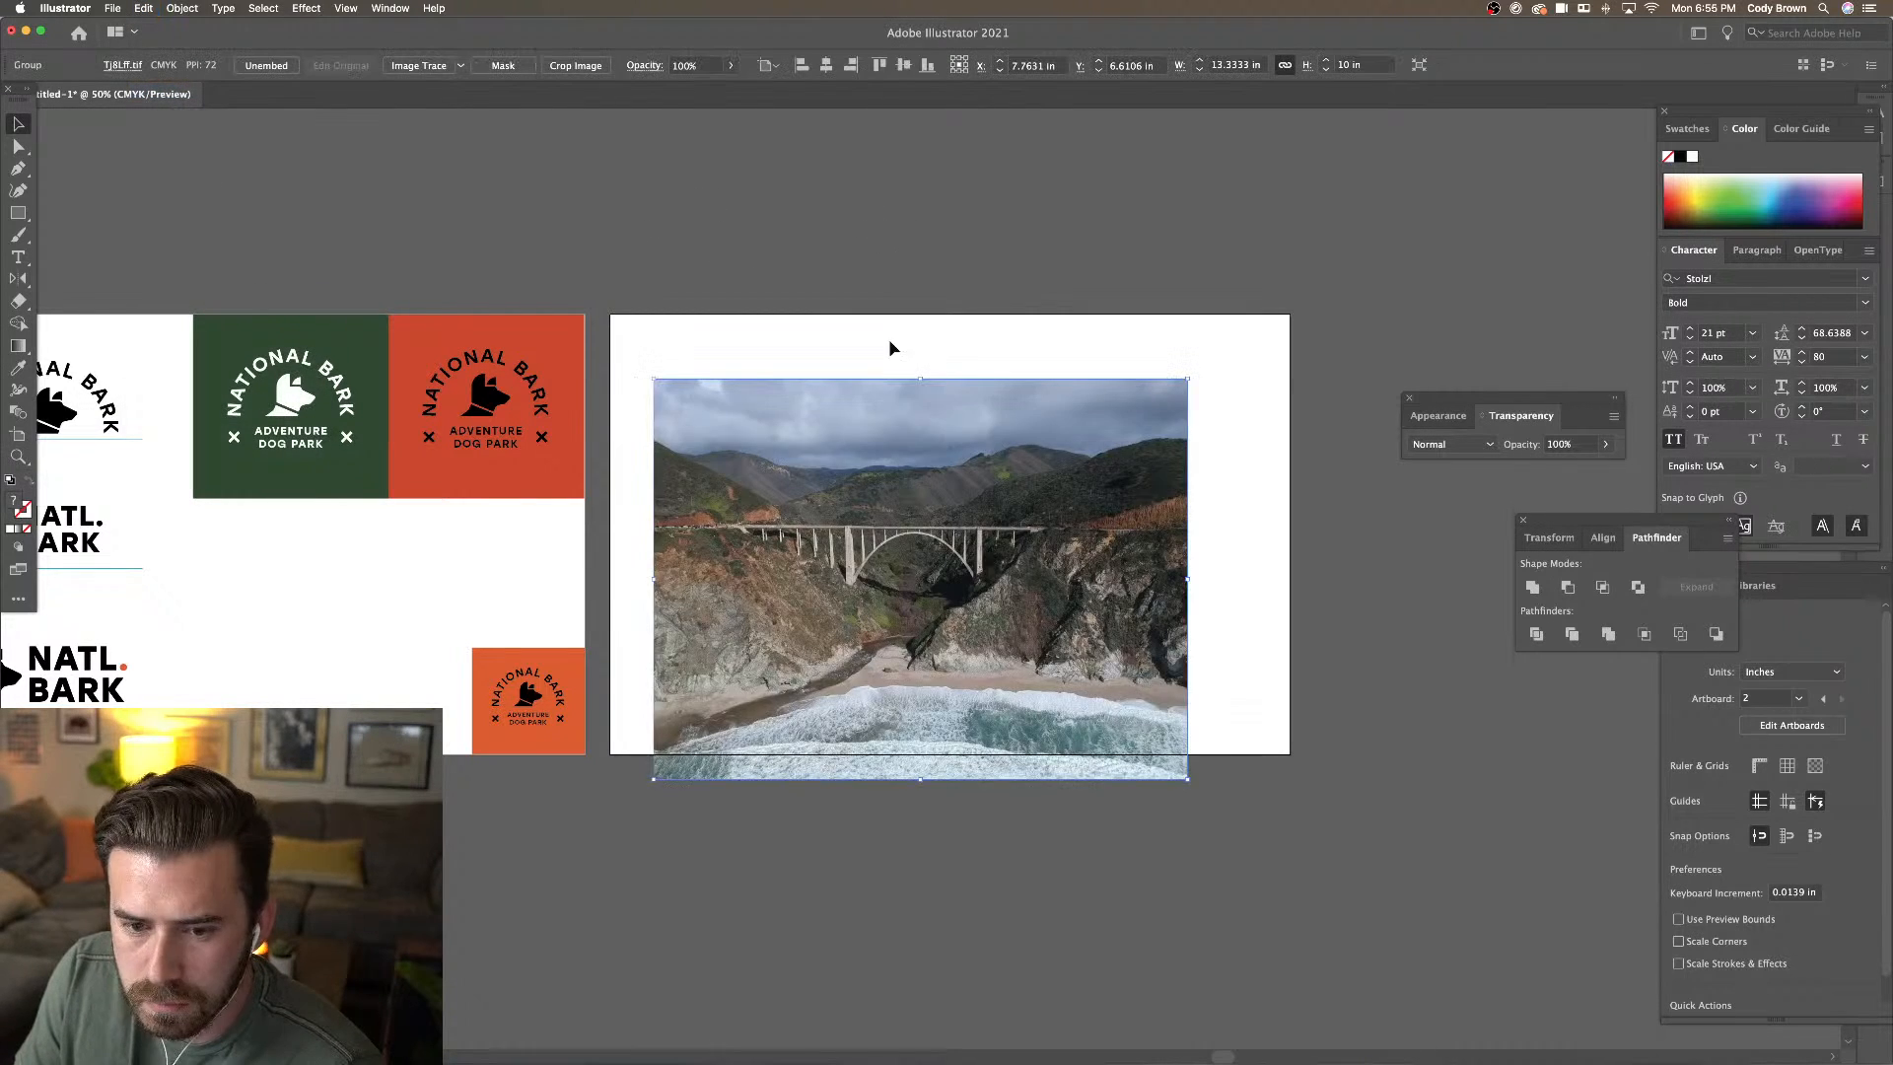
pyautogui.moveTo(852, 441); pyautogui.dragTo(1195, 342)
pyautogui.hscroll(3, 1025, 261)
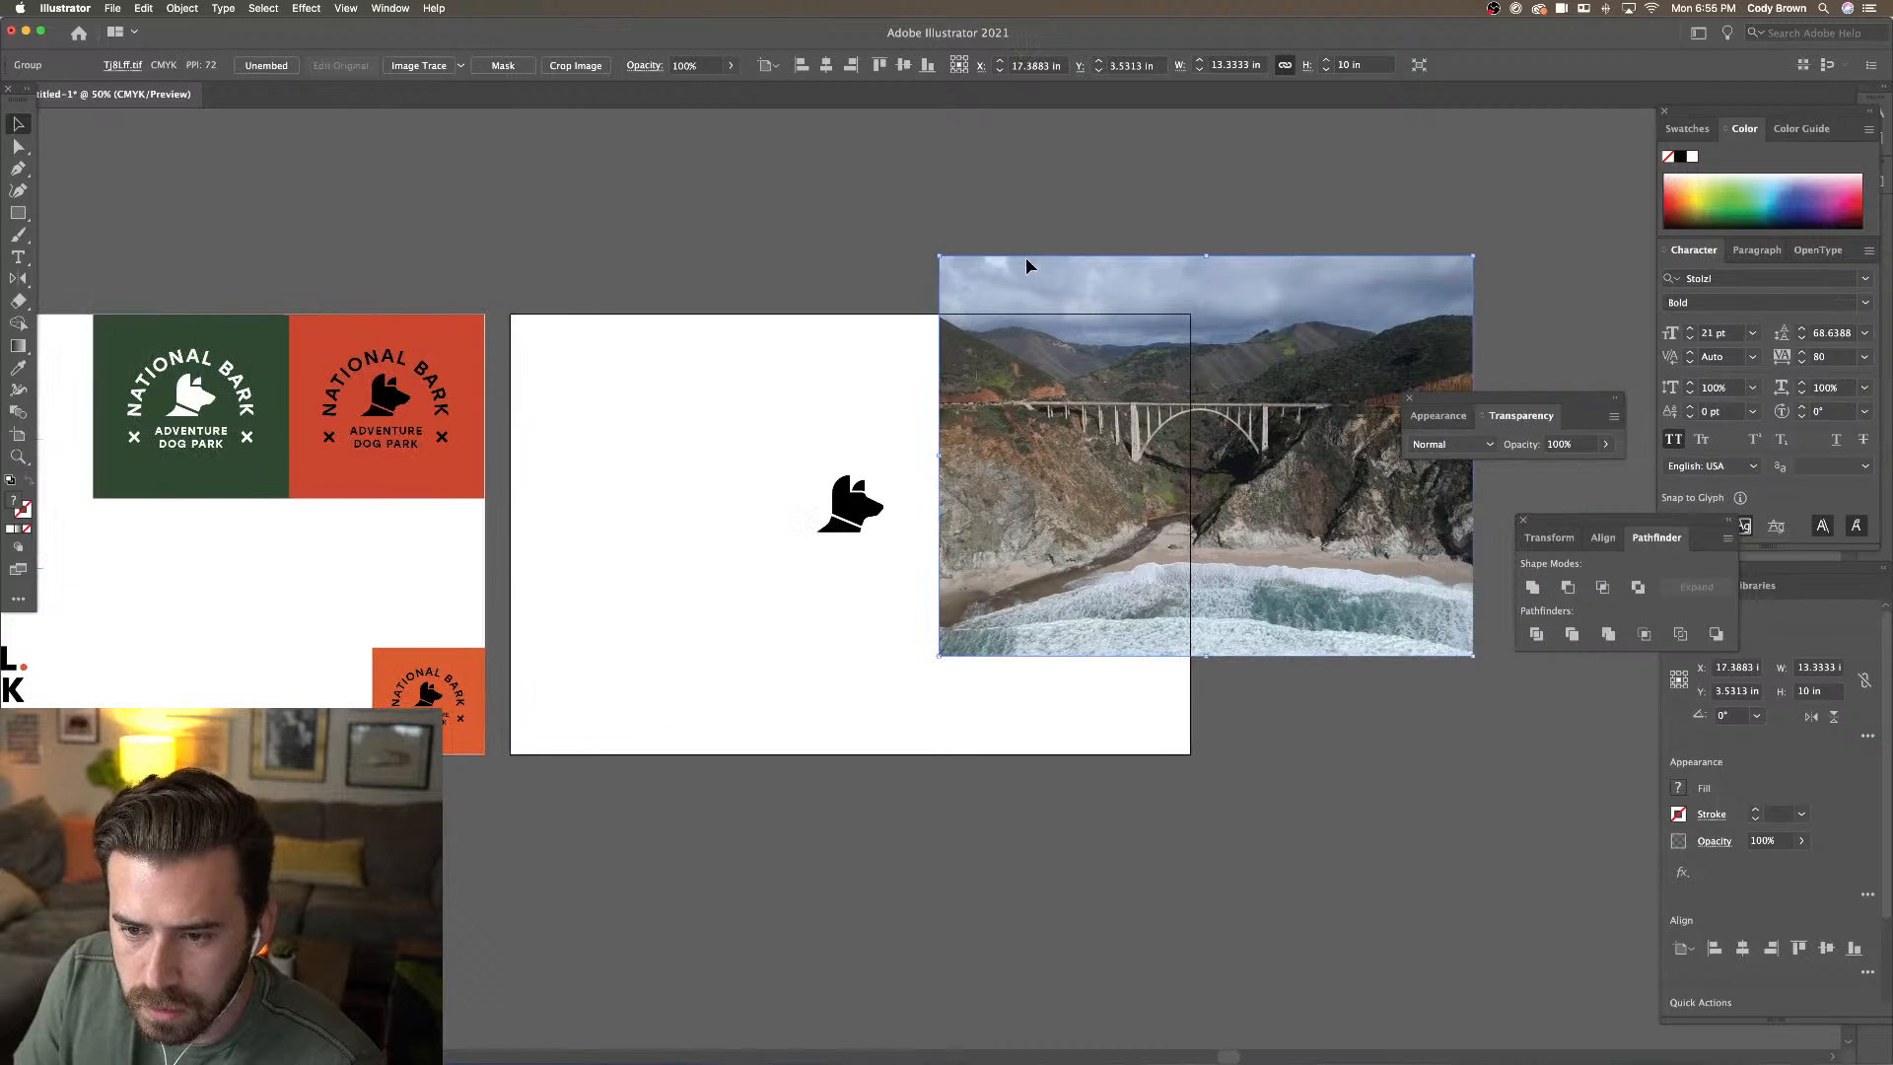
pyautogui.hscroll(2, 1026, 264)
pyautogui.hscroll(1, 1030, 261)
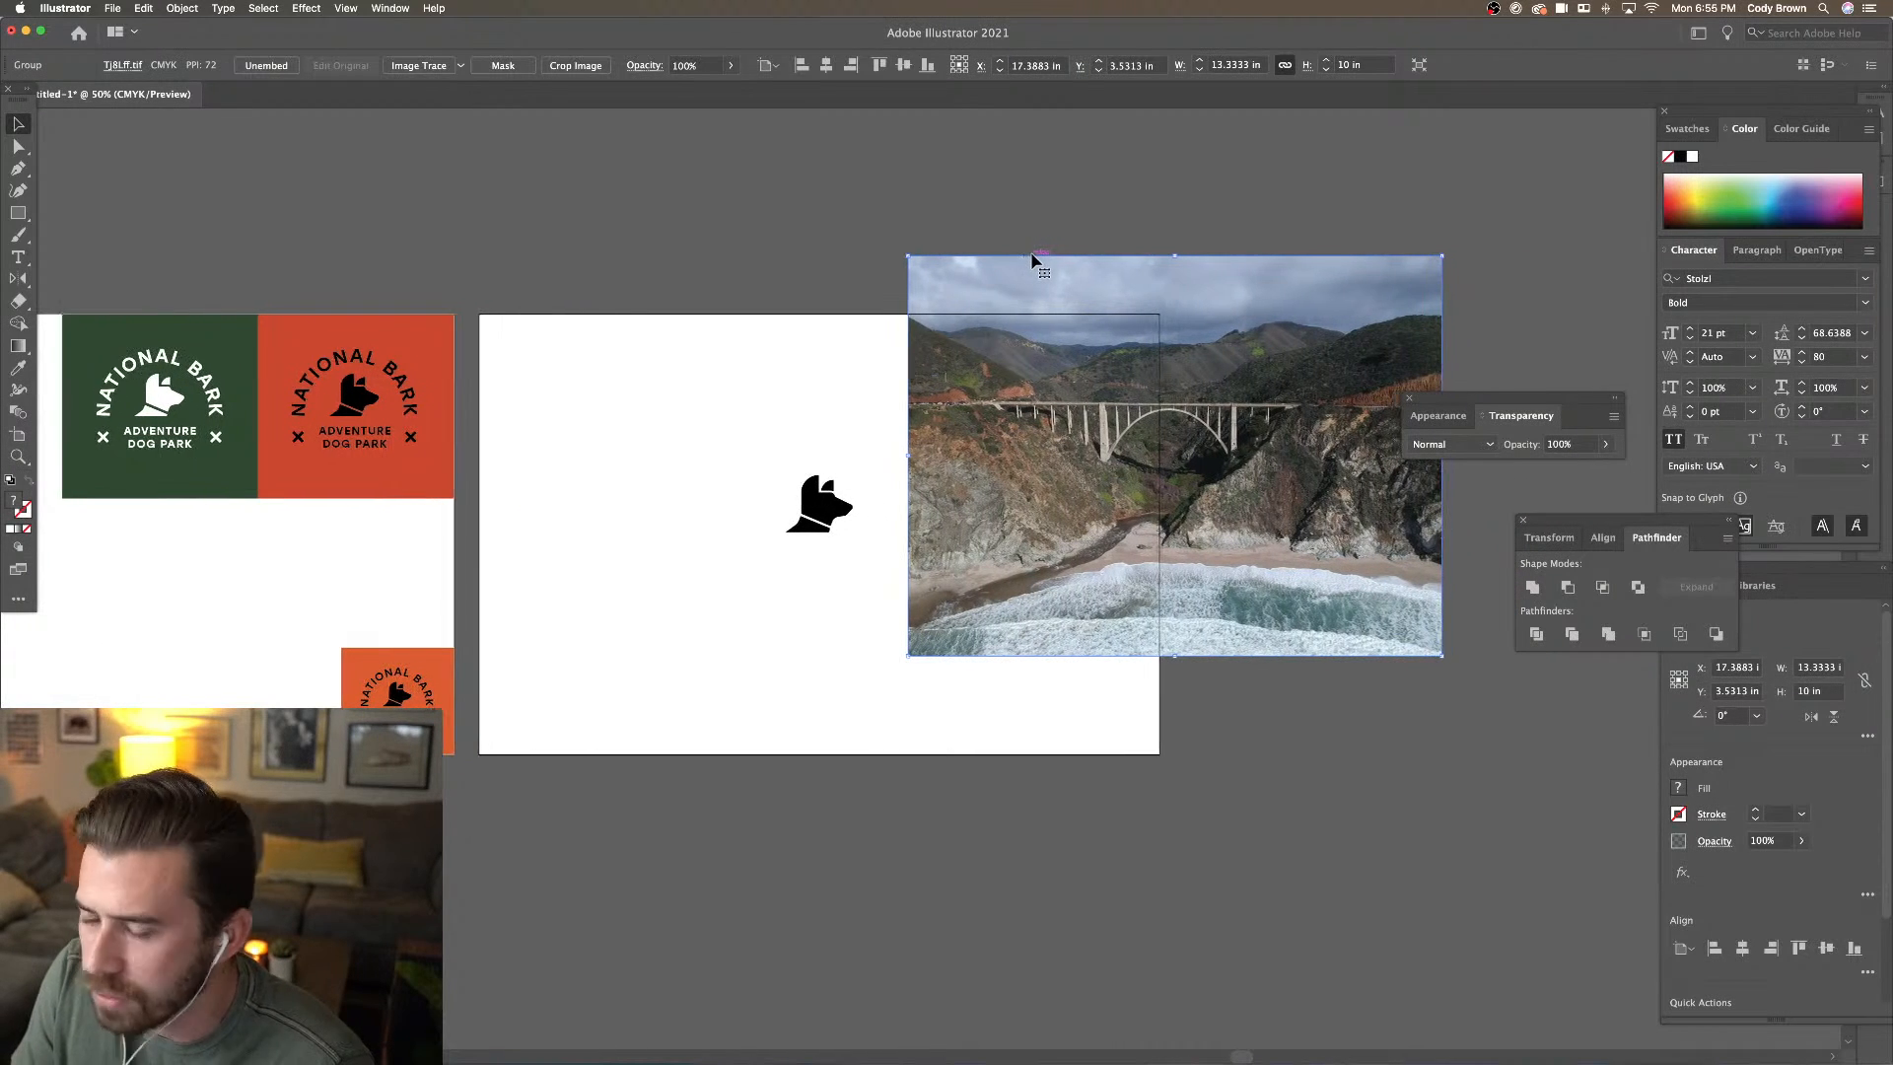
pyautogui.hscroll(3, 1032, 260)
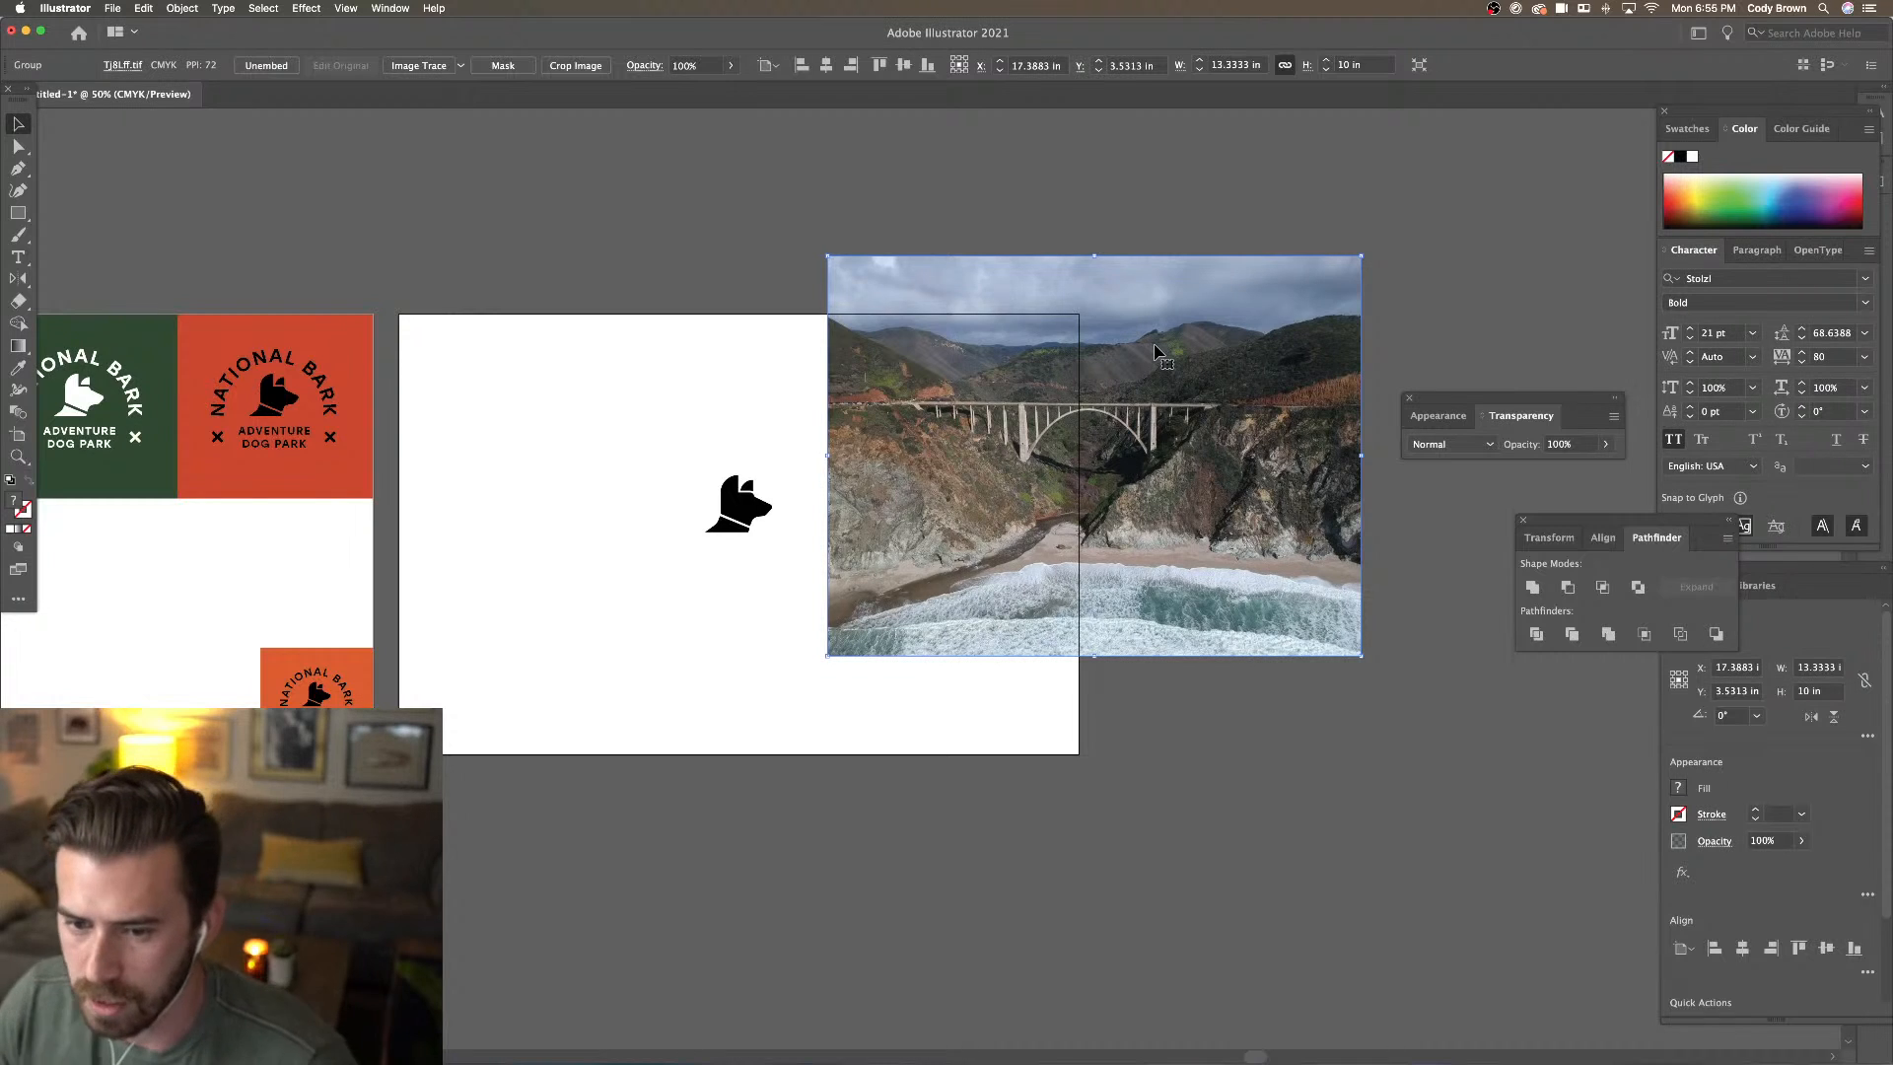
pyautogui.moveTo(1157, 352); pyautogui.dragTo(1262, 289)
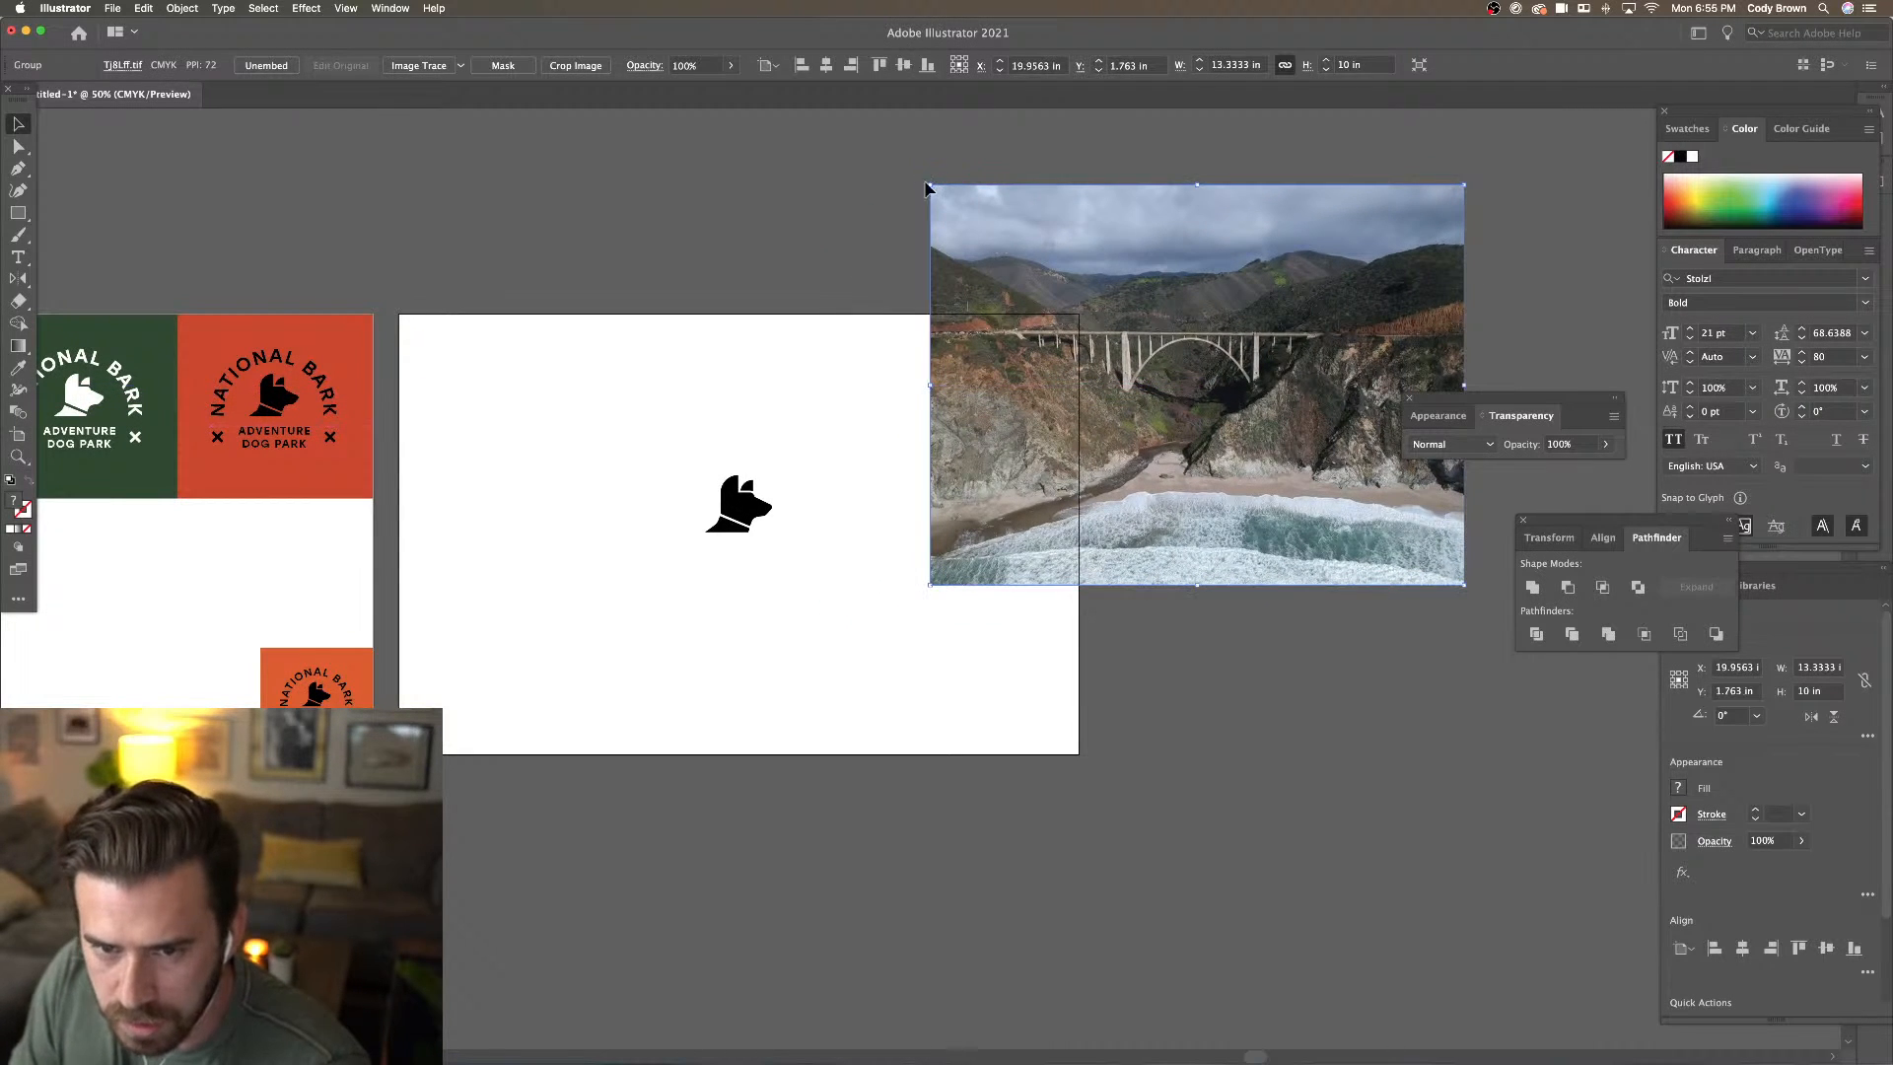
pyautogui.moveTo(929, 184); pyautogui.dragTo(1096, 314)
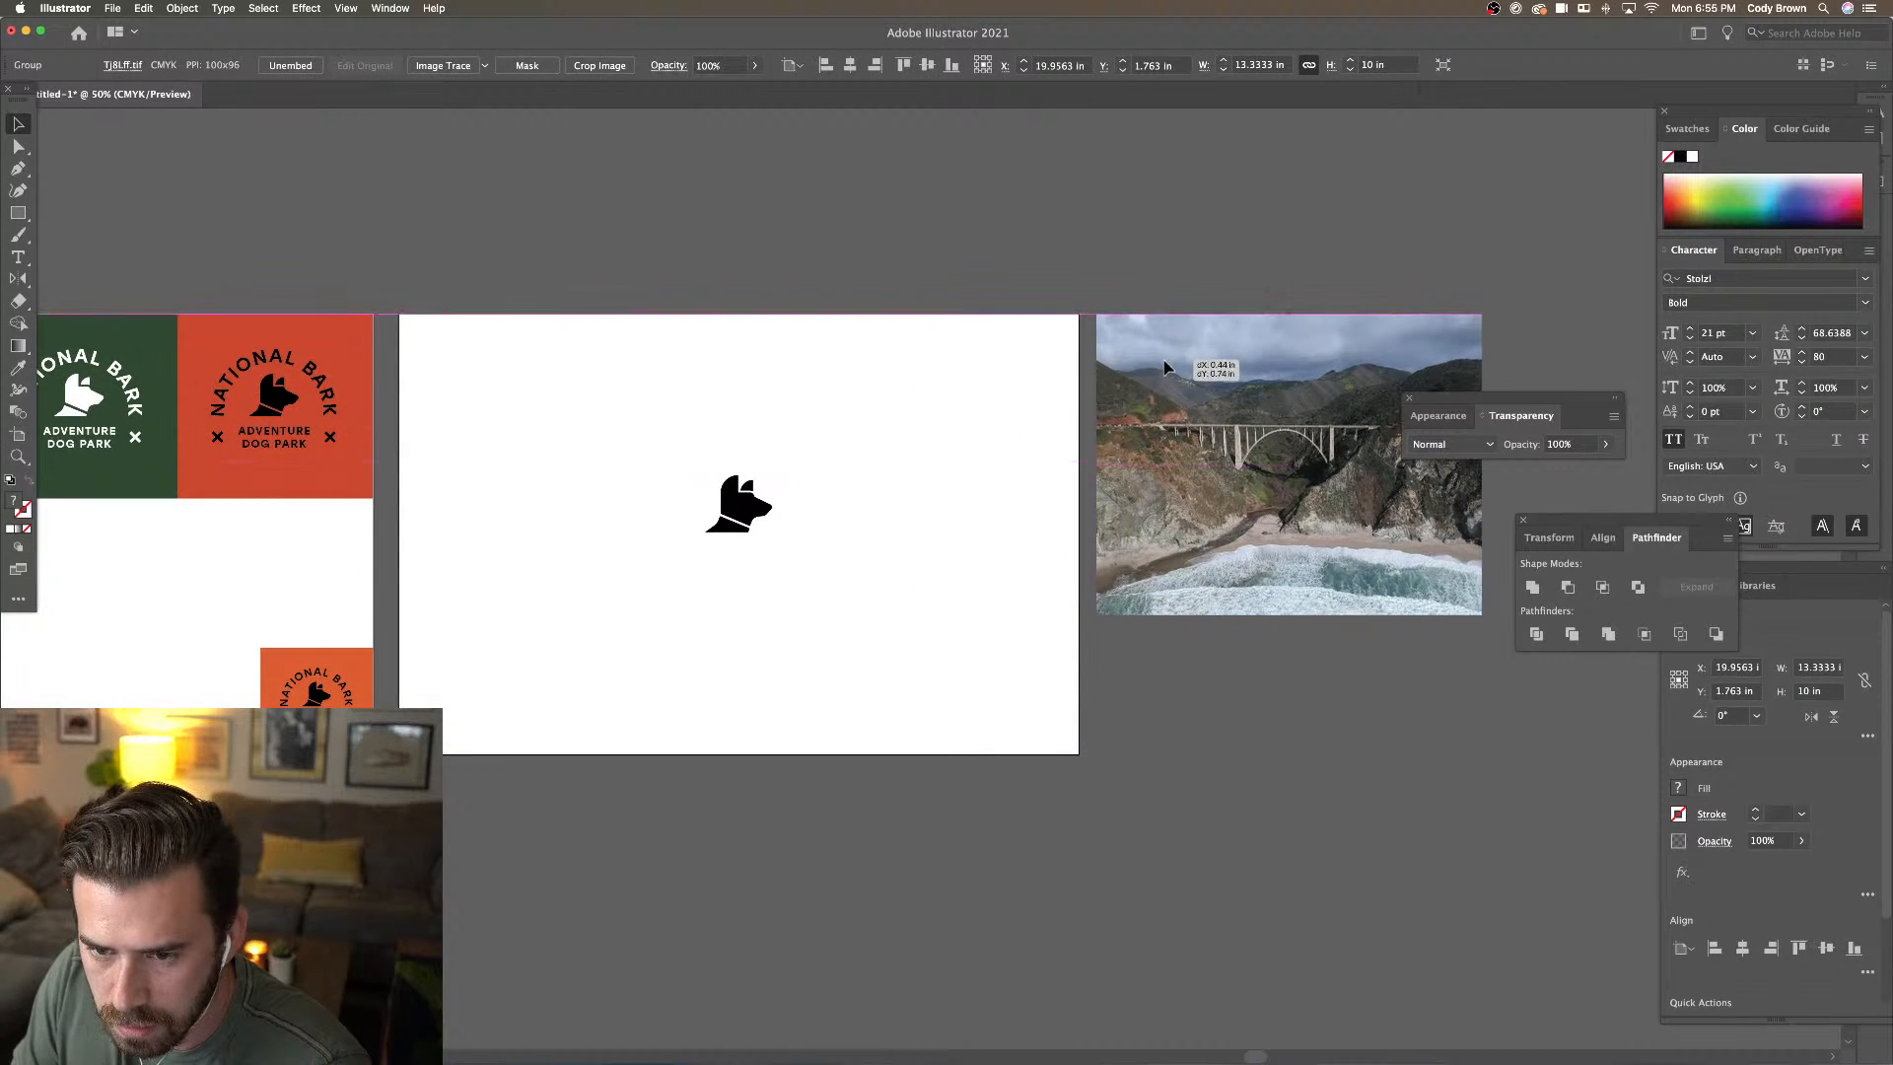
# Deselect, zoom in on the dog head artboard and hide all panels
pyautogui.click(1072, 274)
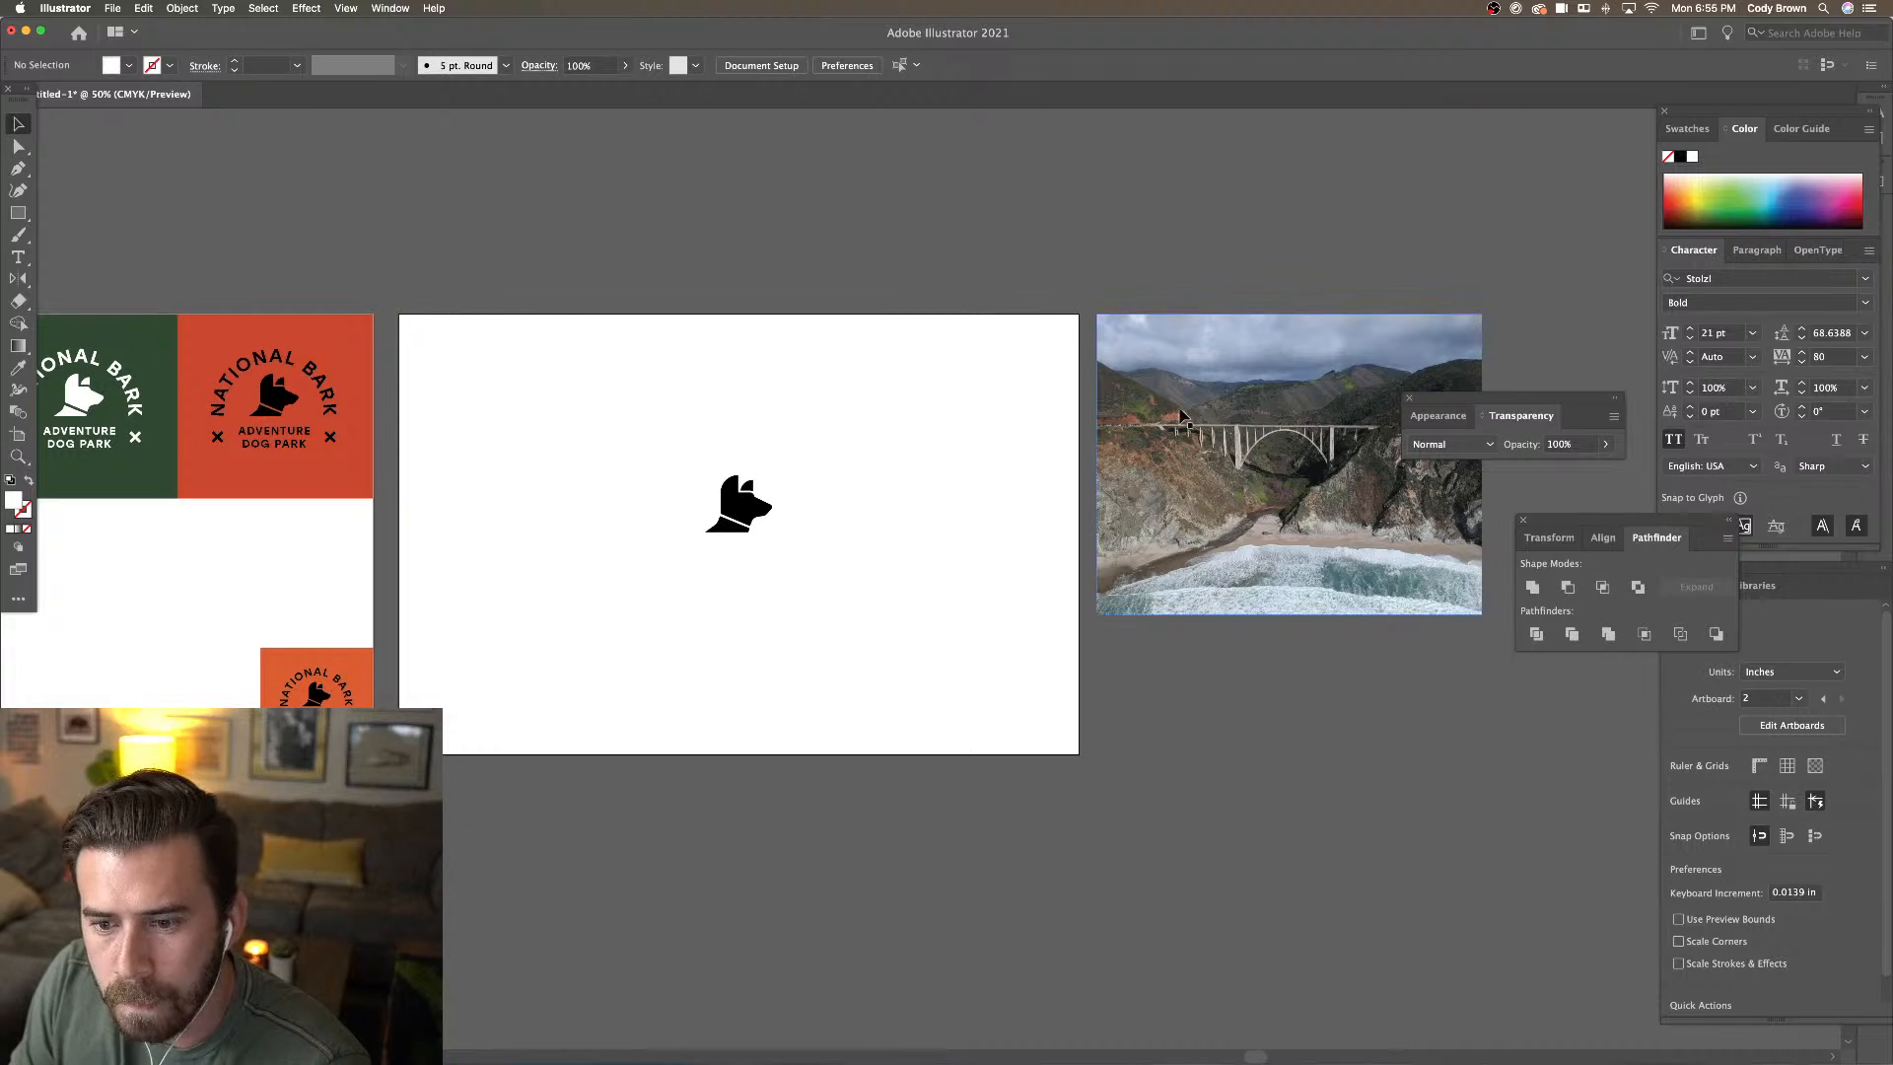
pyautogui.press('super+equal')
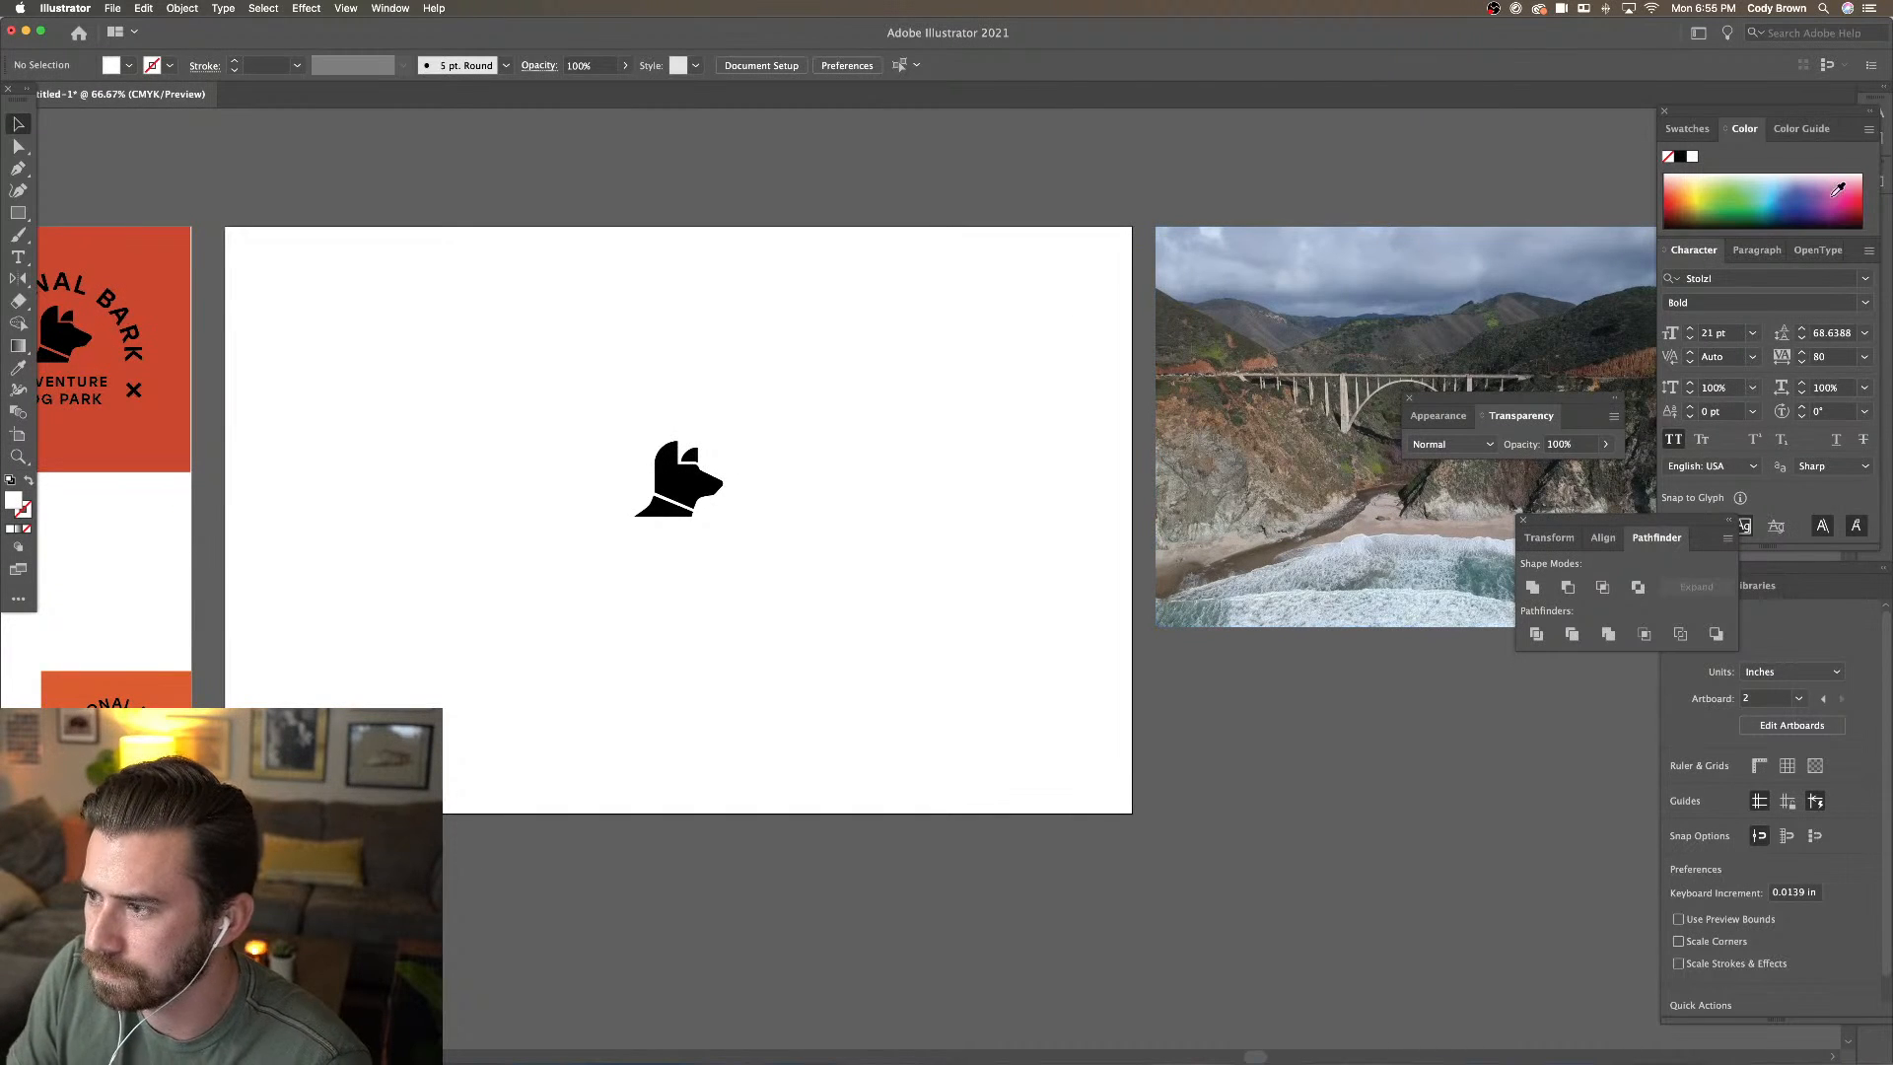
pyautogui.press('Tab')
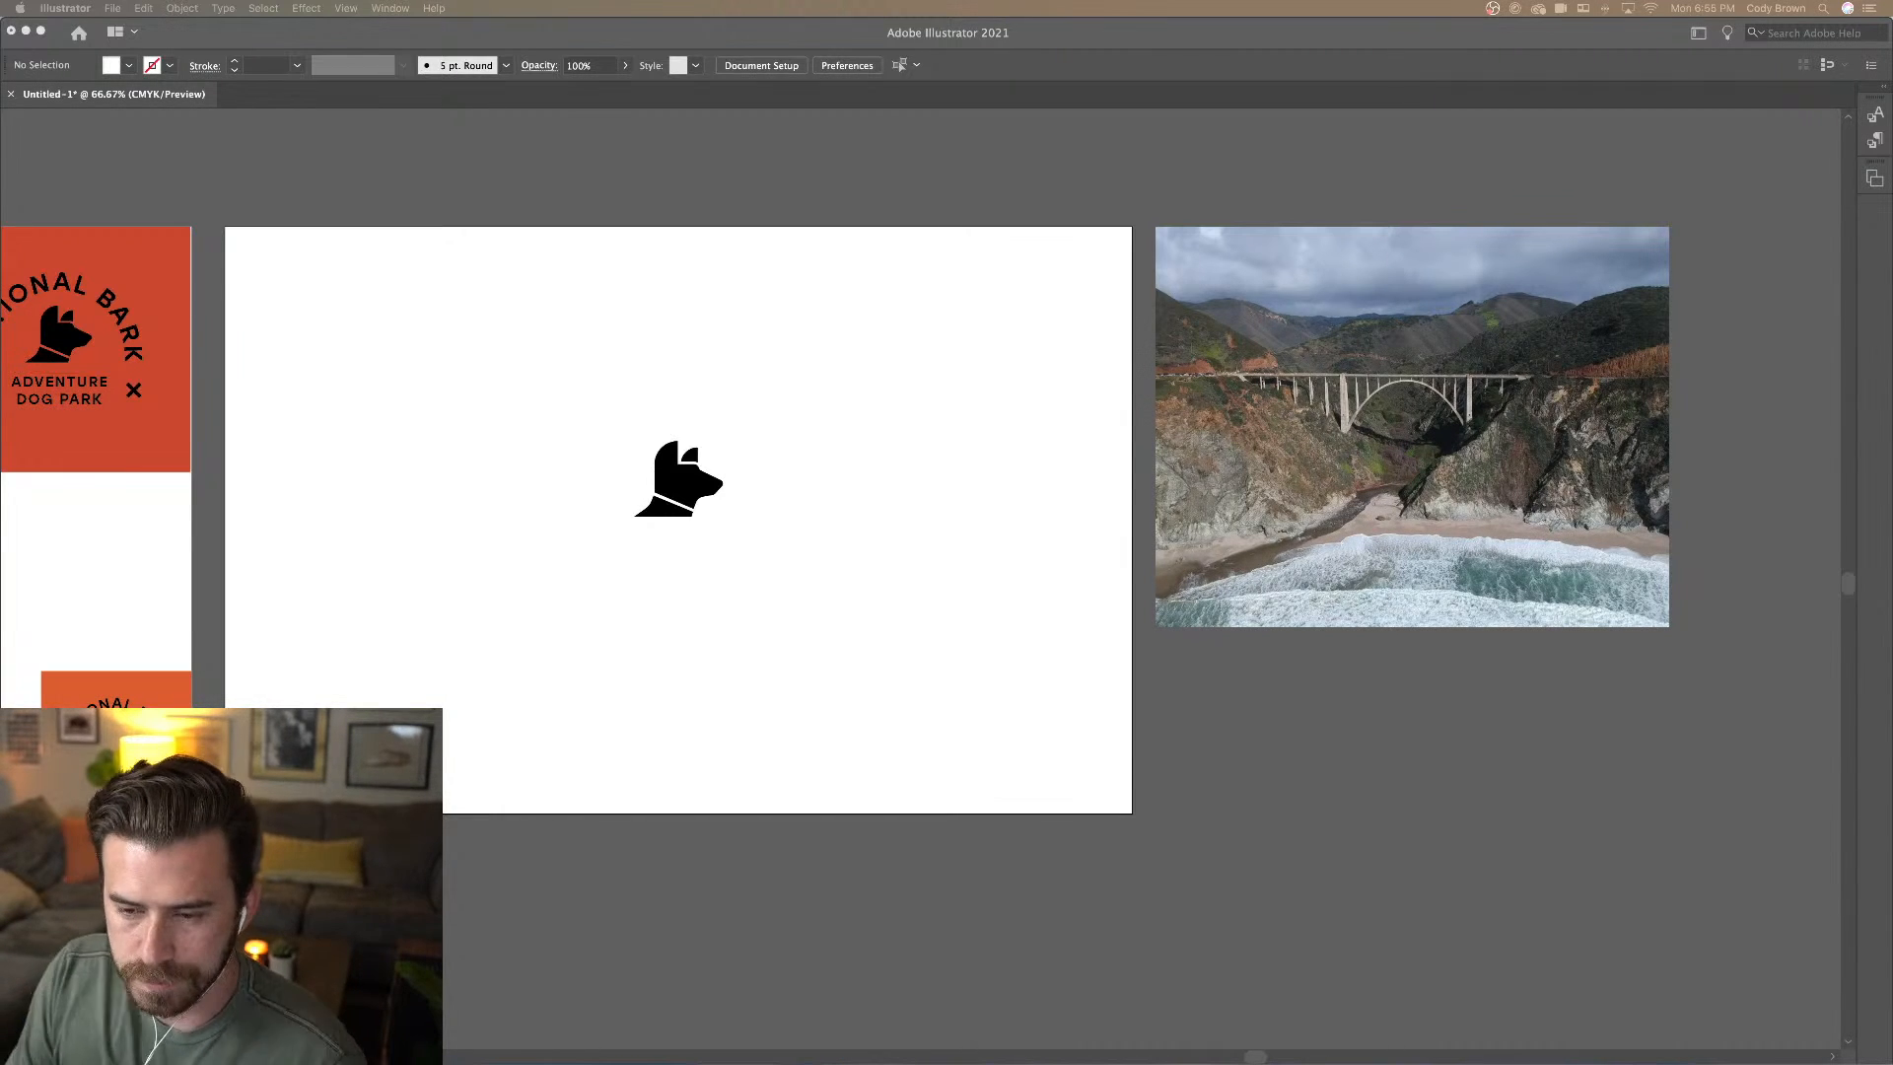
# Draw a 3.2463 in circle centred on the dog head with no fill and a black stroke
pyautogui.click(863, 316)
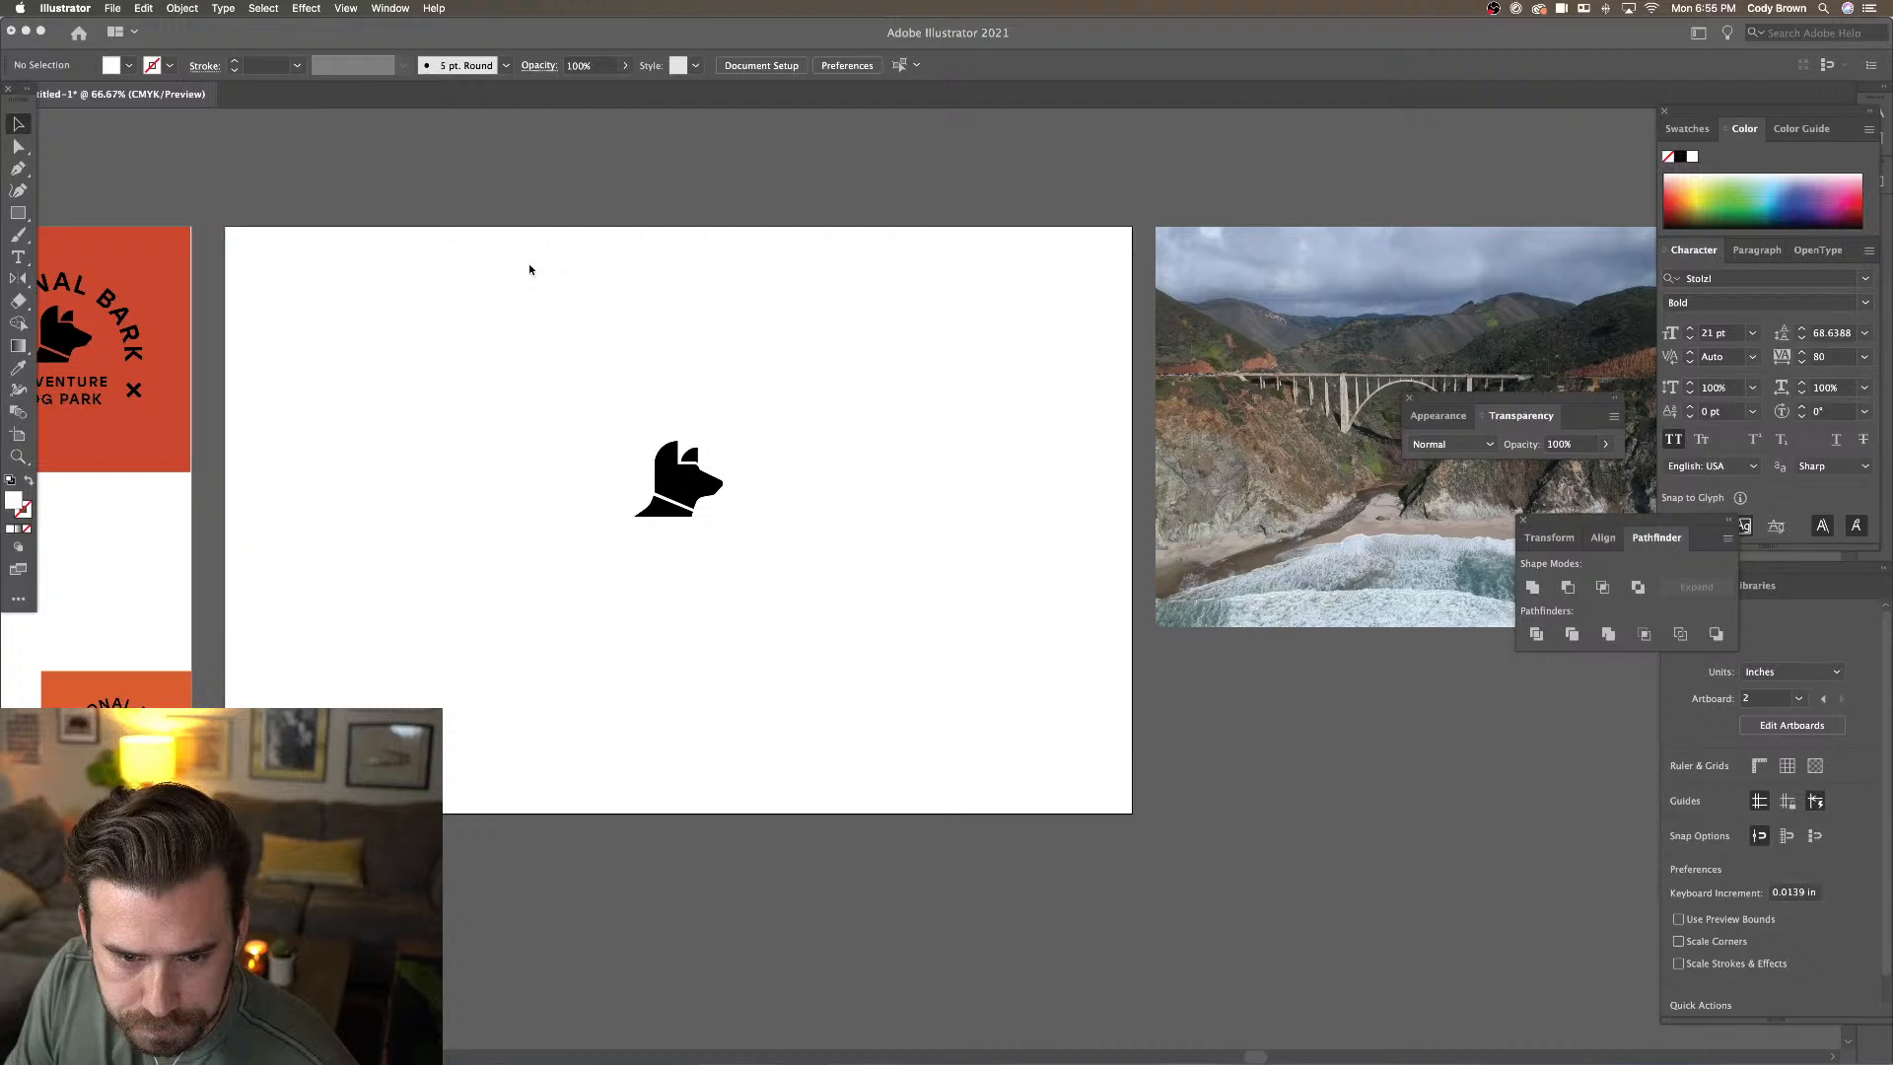
pyautogui.click(27, 219)
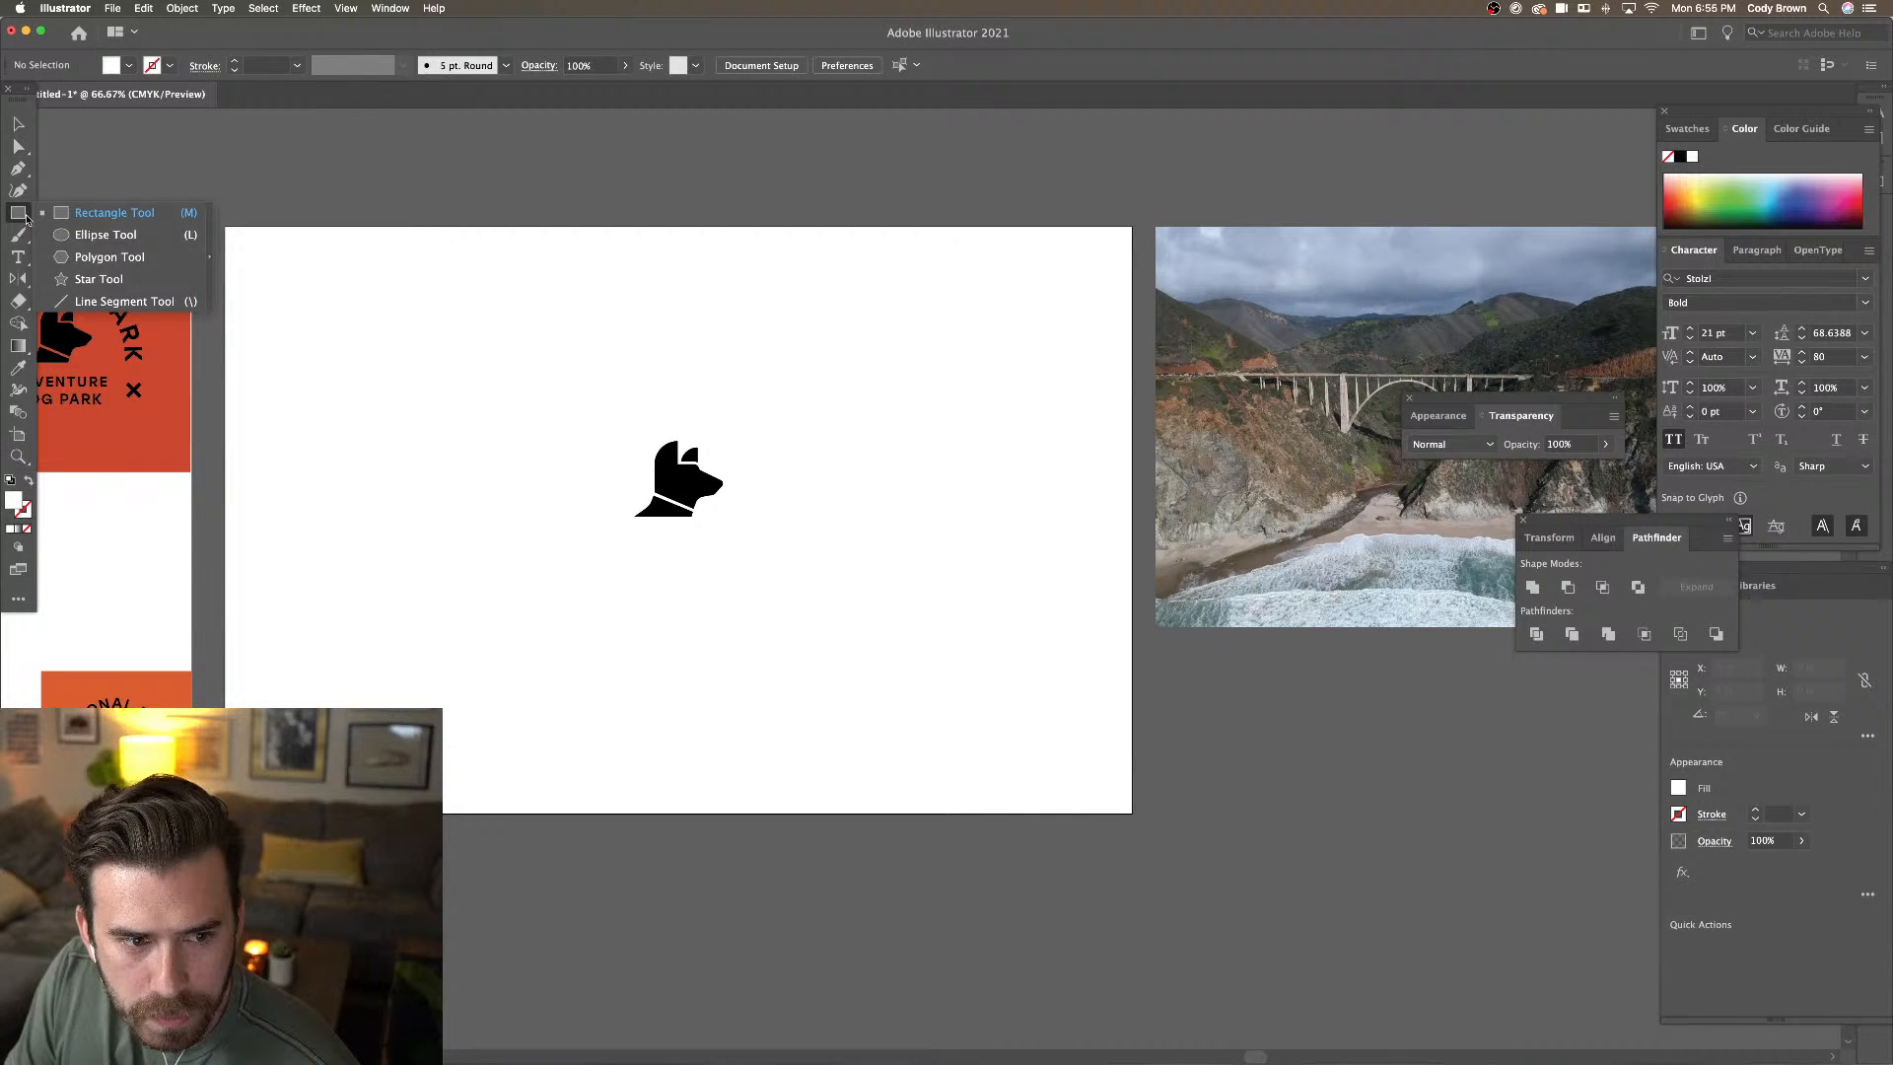
pyautogui.click(91, 238)
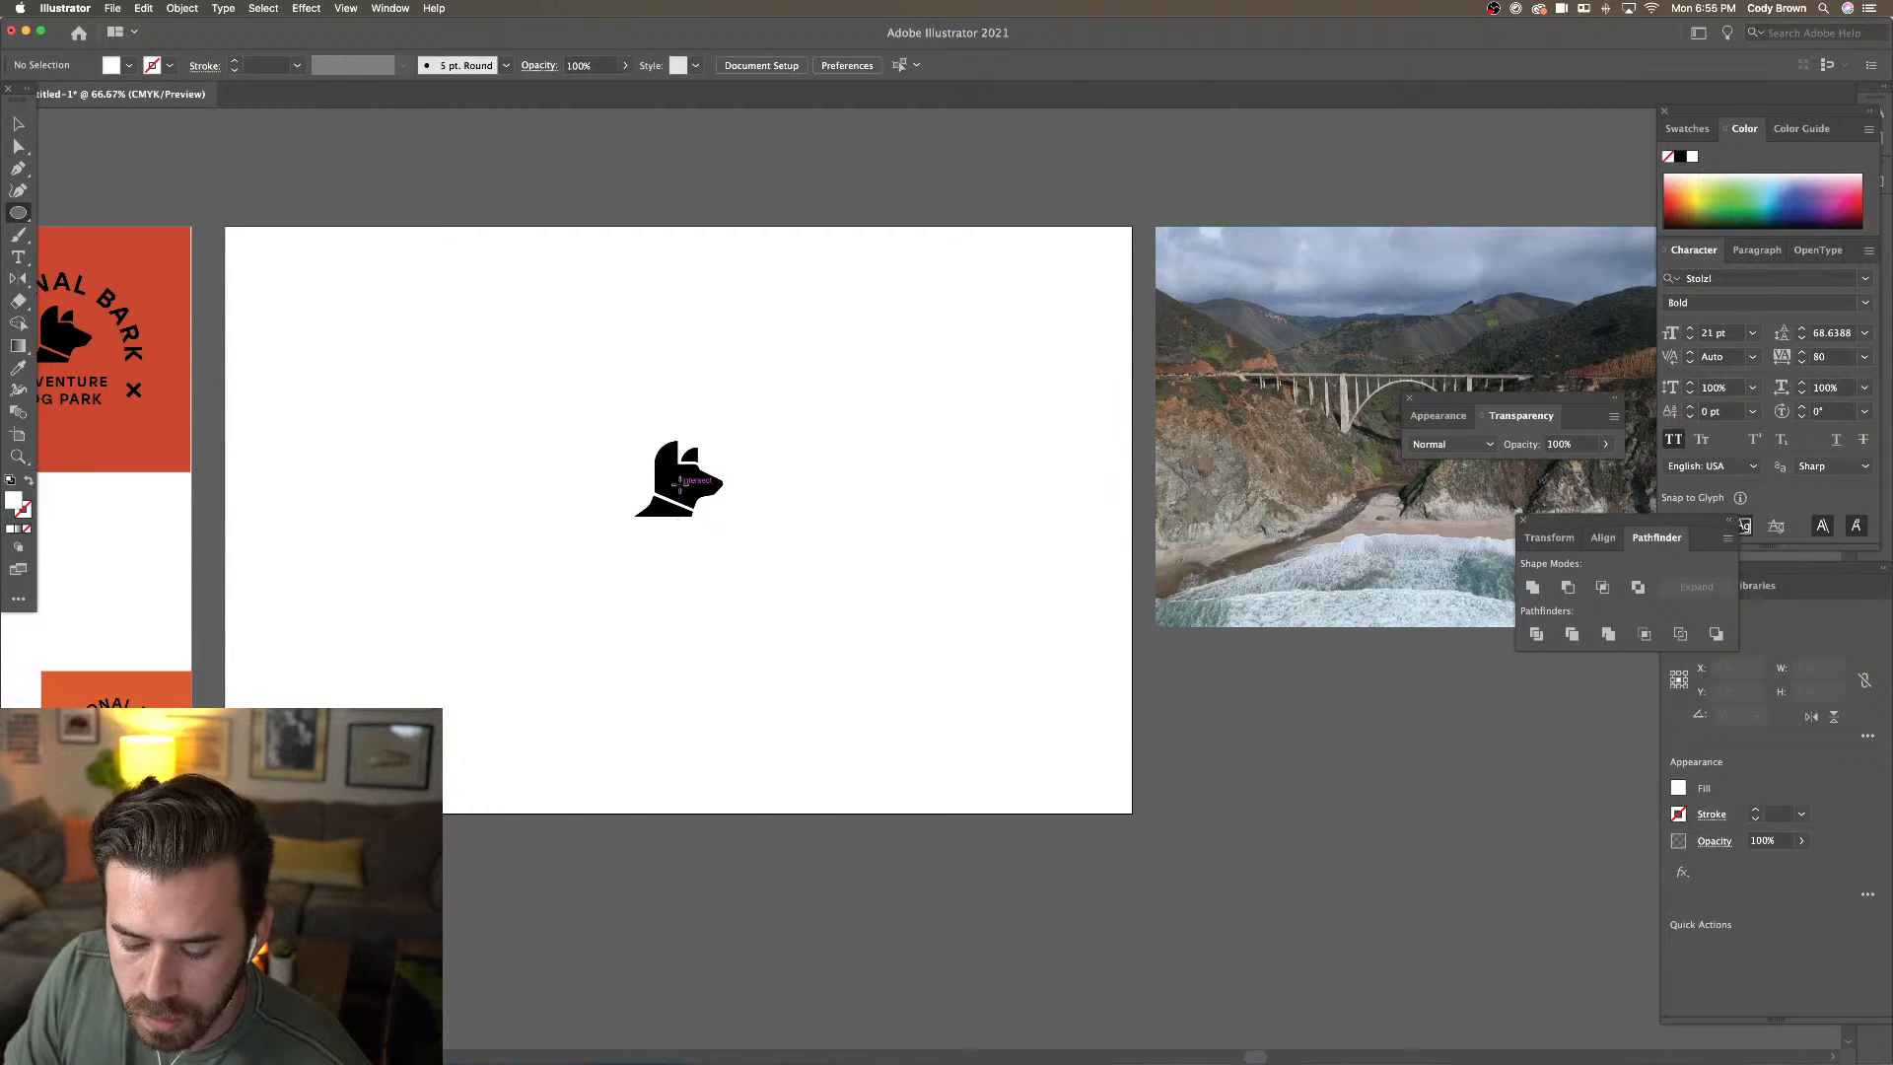
pyautogui.moveTo(679, 484); pyautogui.dragTo(757, 394)
pyautogui.click(128, 65)
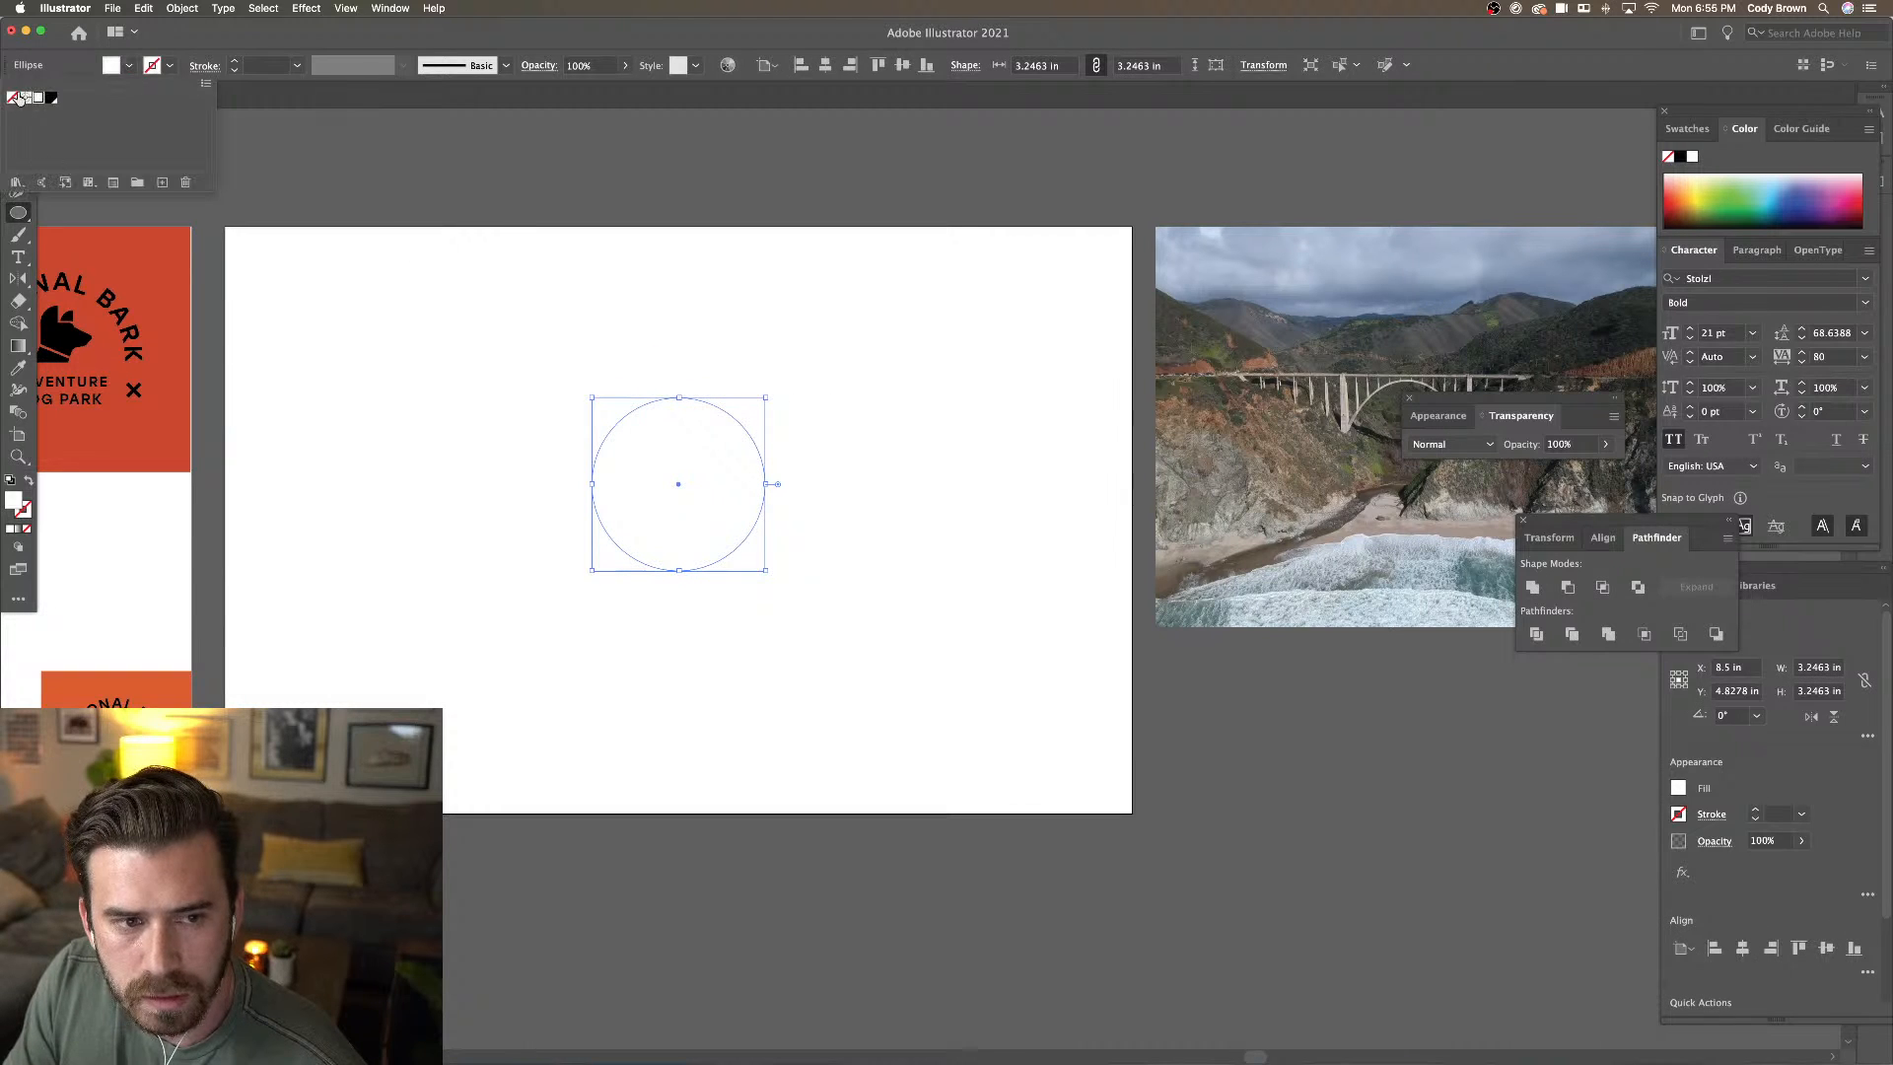
pyautogui.click(14, 97)
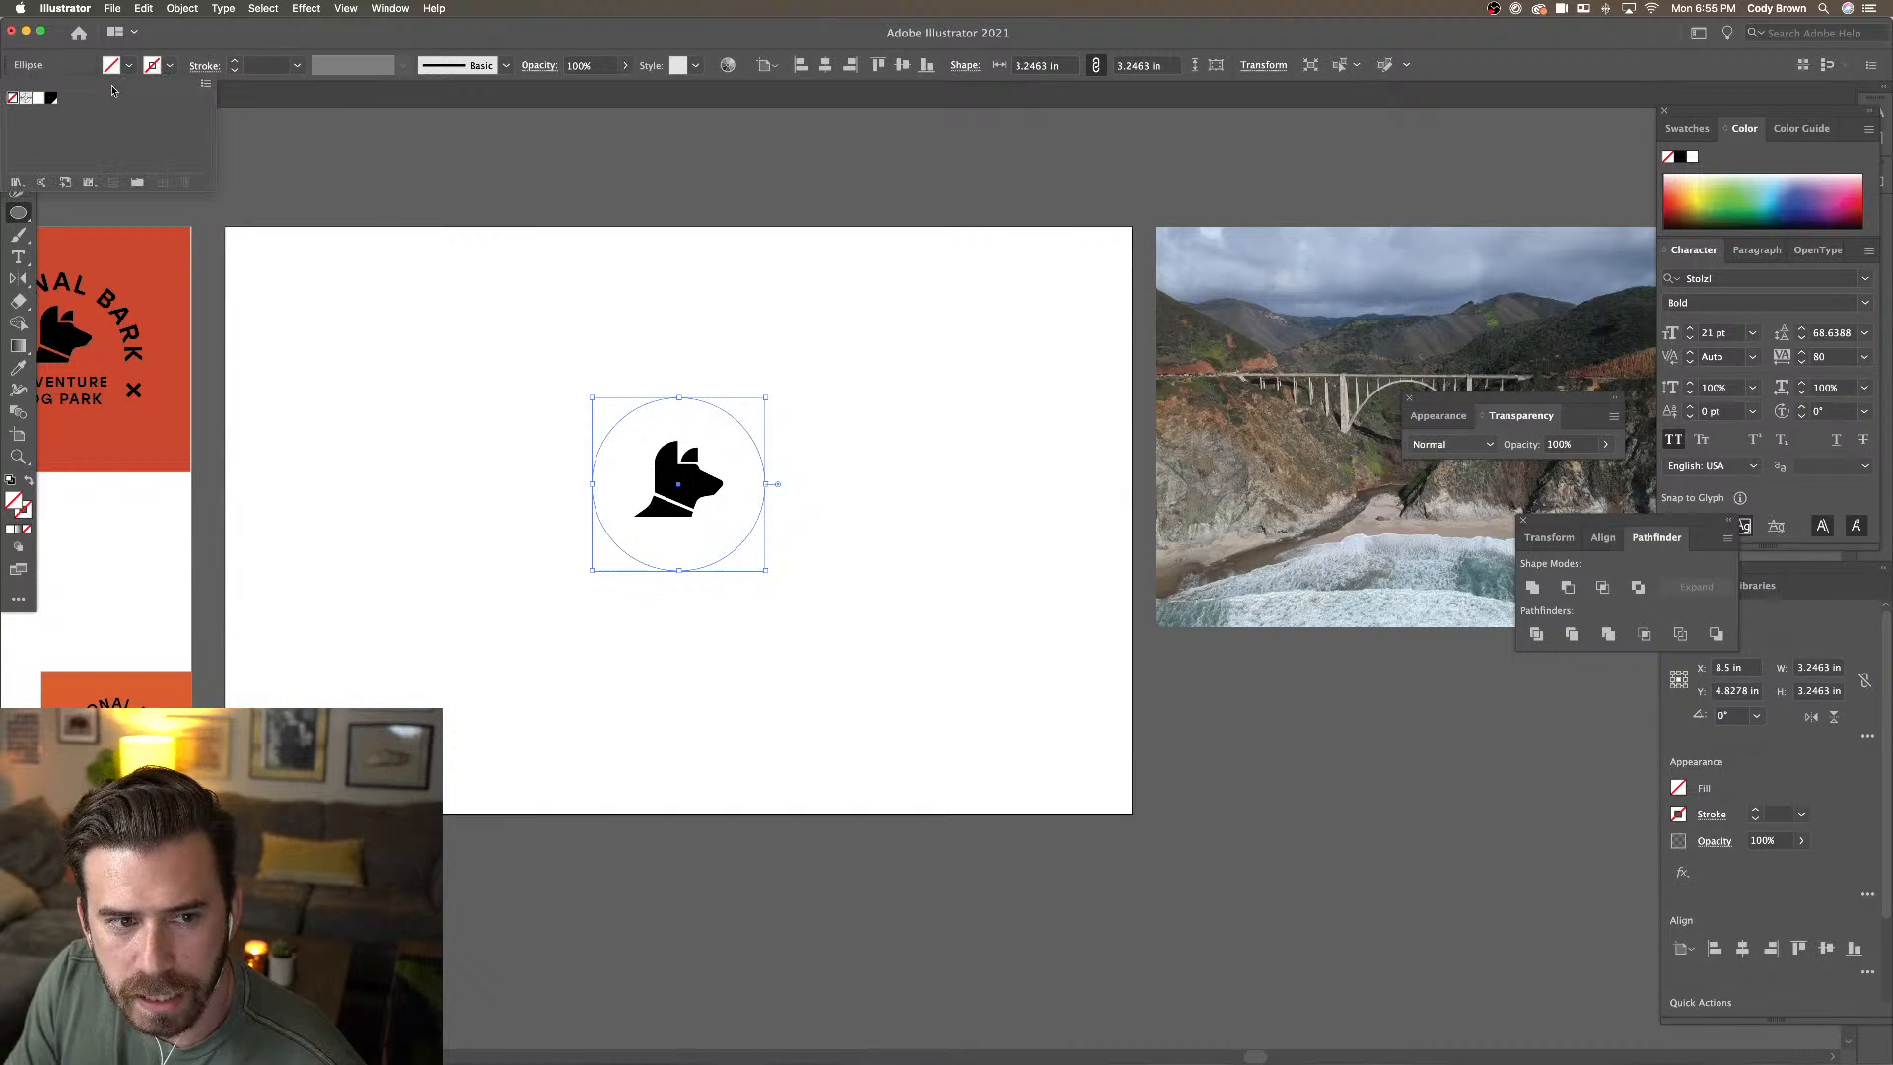
pyautogui.click(51, 96)
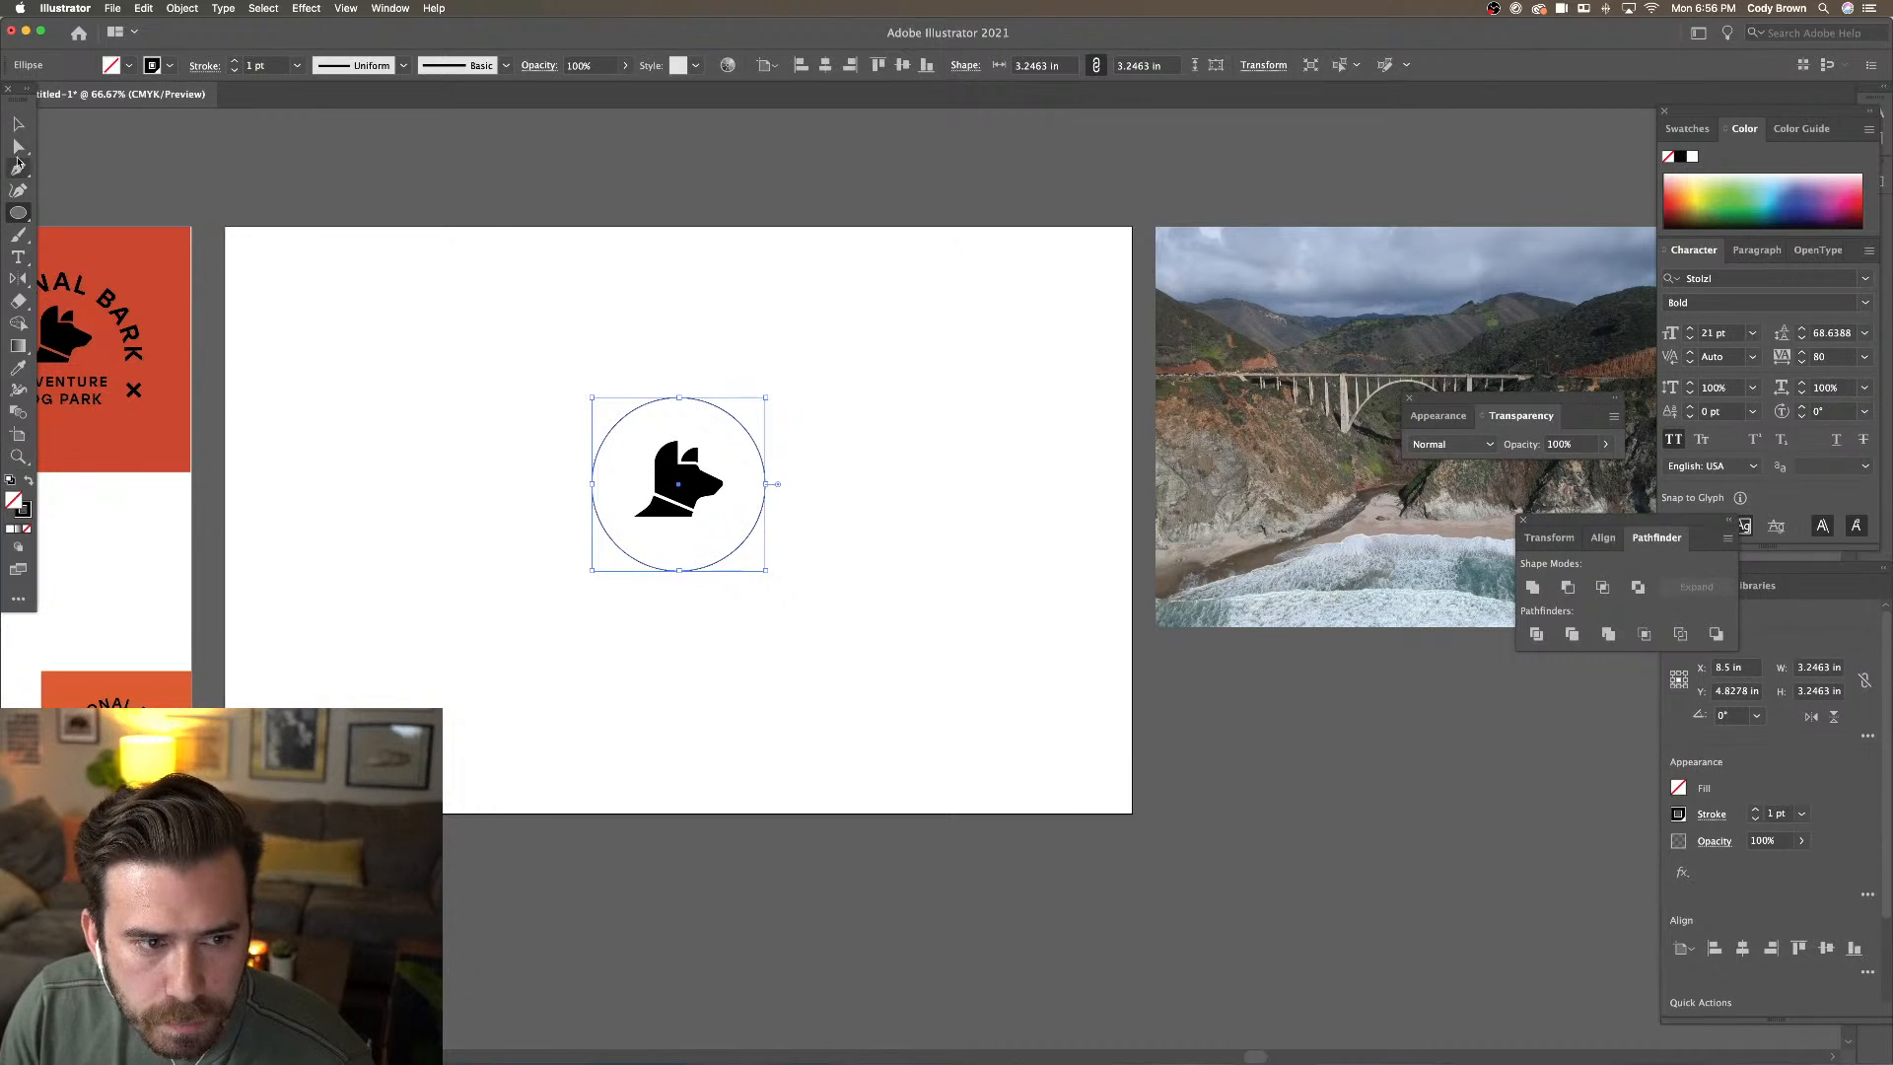
# Delete the circle's bottom anchor point to leave an upper arc
pyautogui.press('a')
pyautogui.click(680, 570)
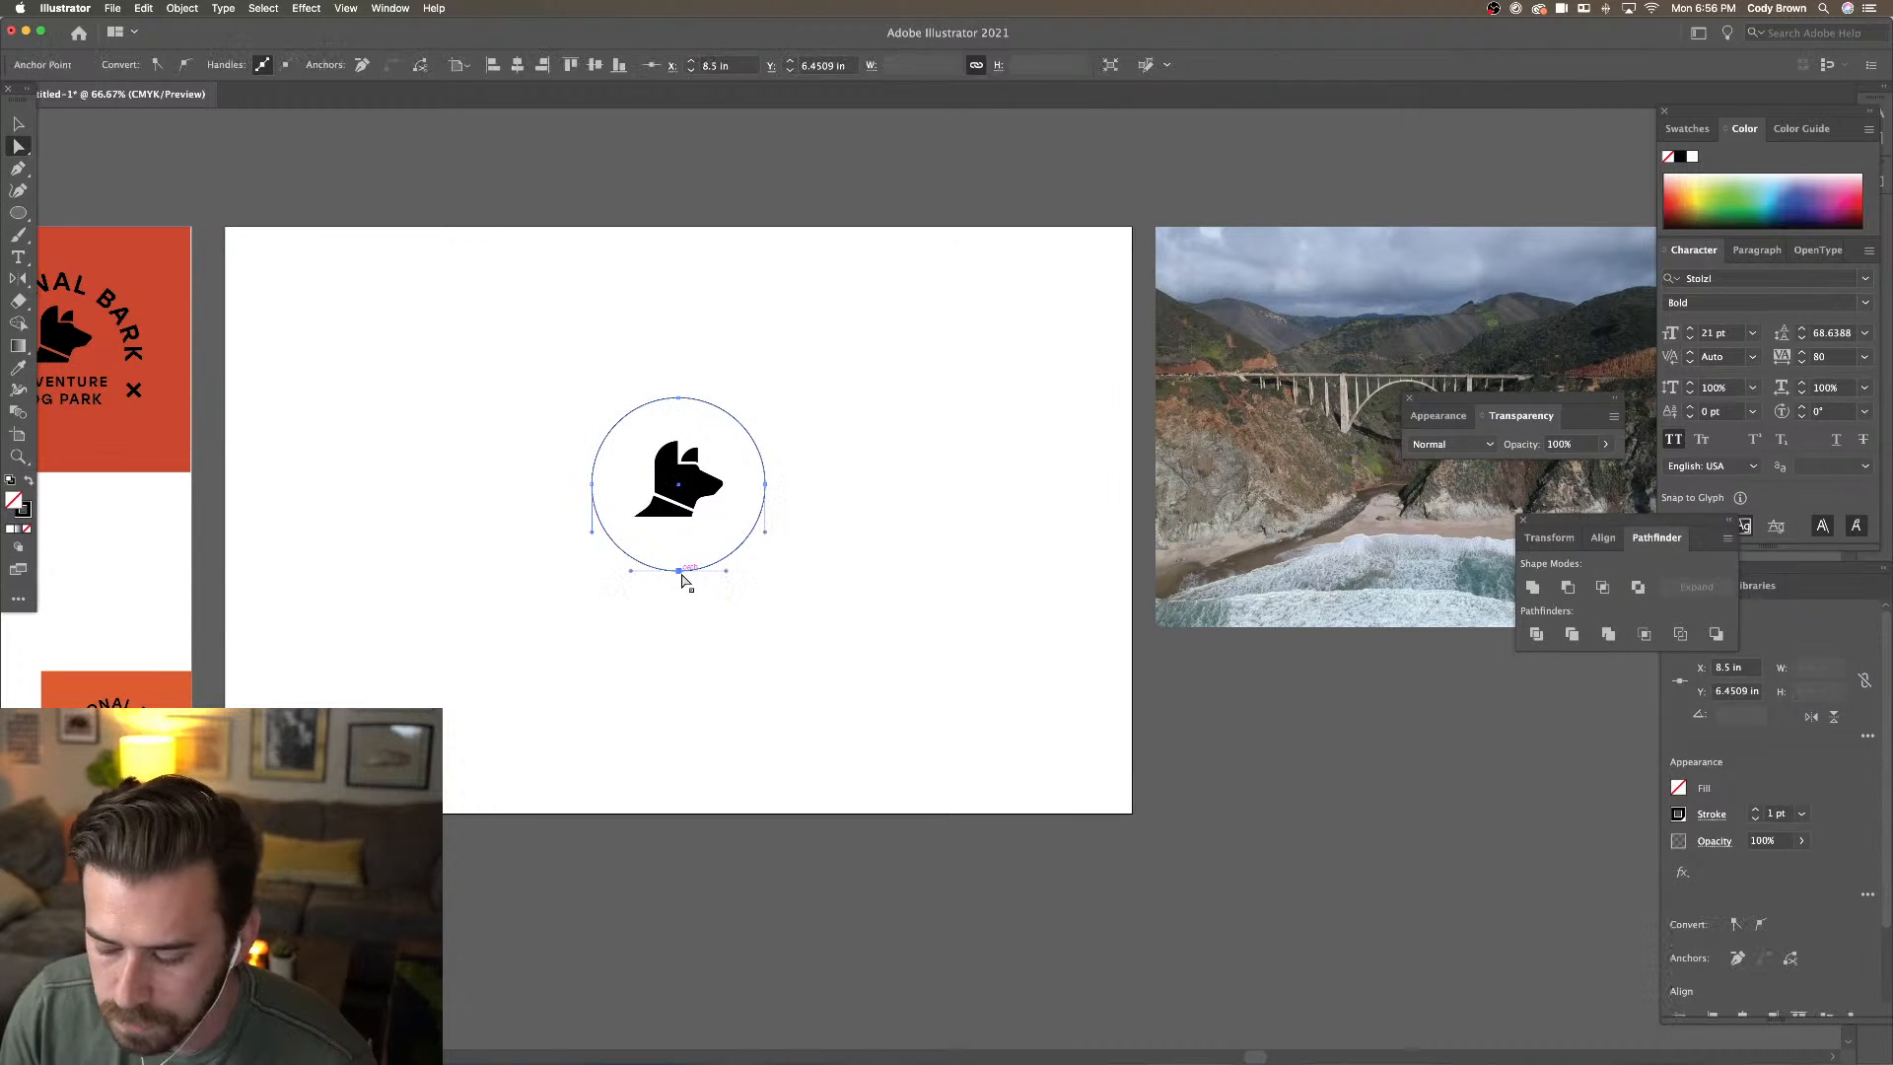
pyautogui.press('Delete')
pyautogui.click(681, 580)
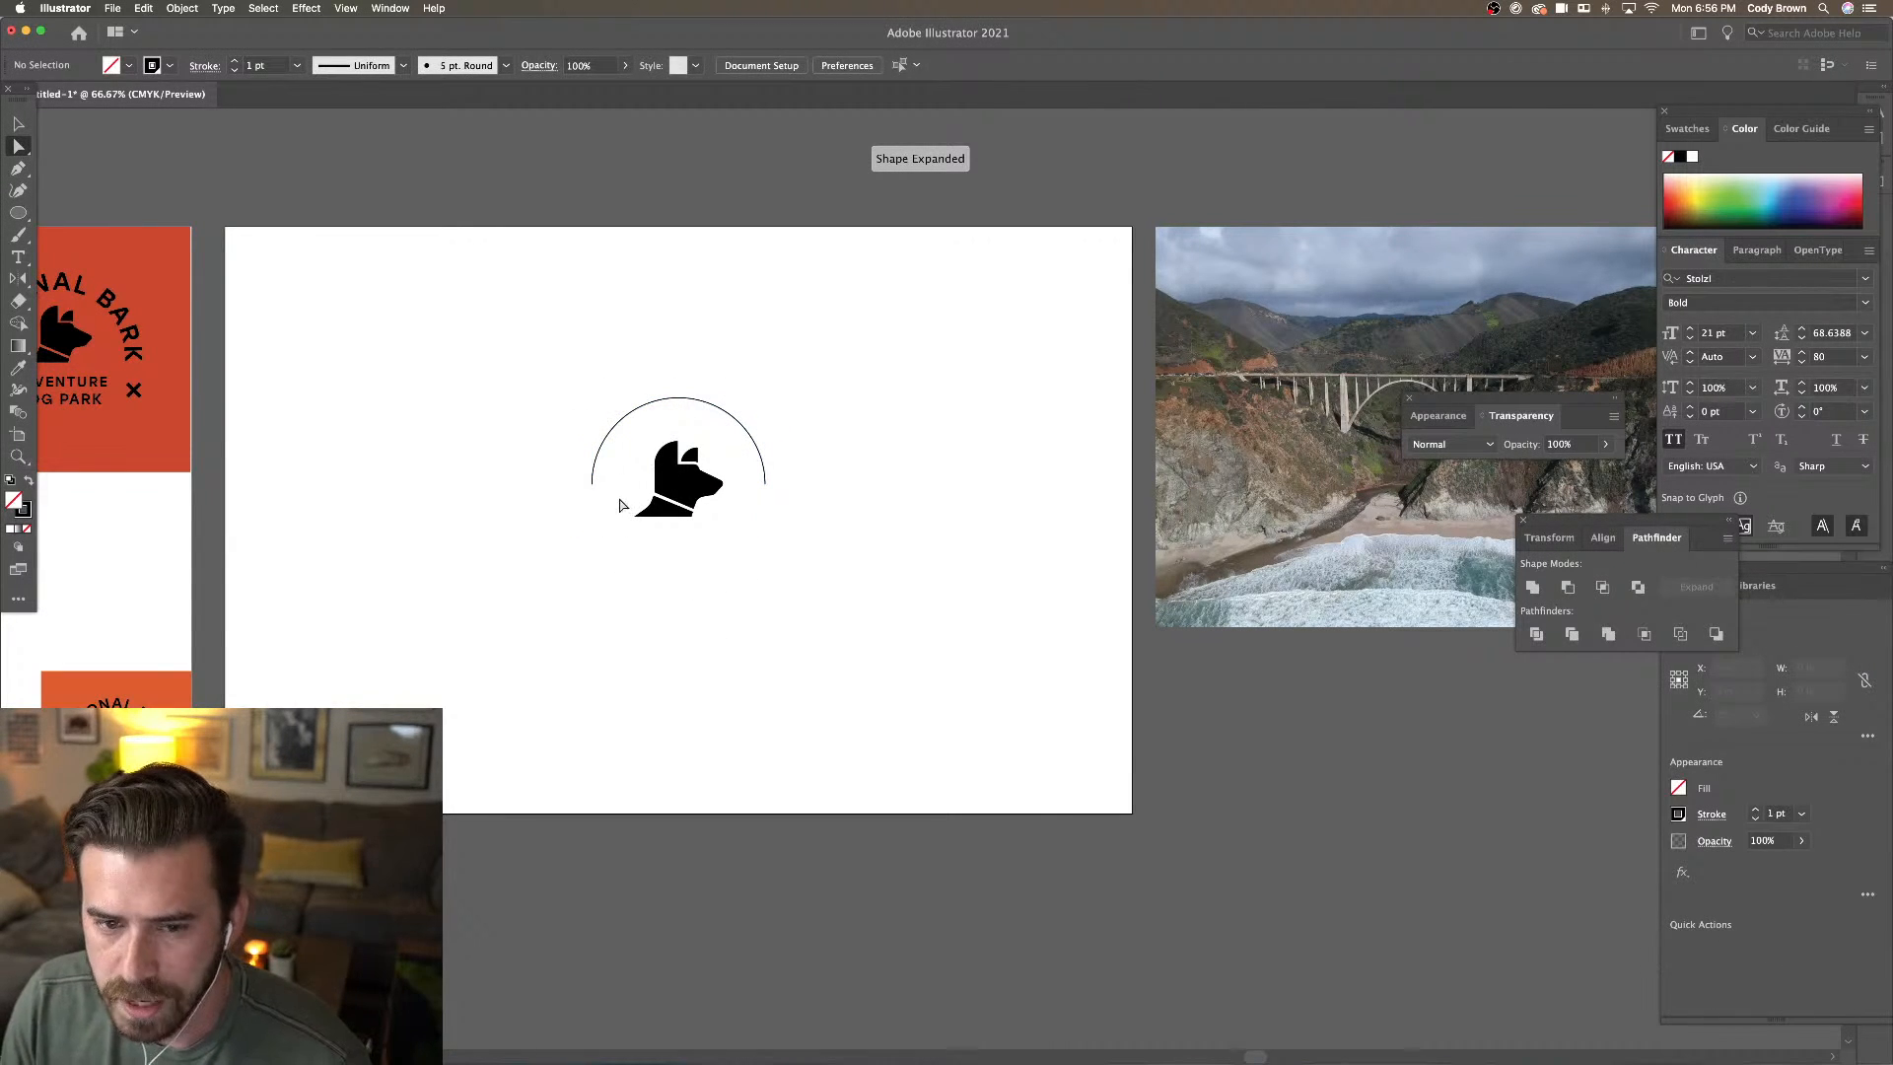
pyautogui.press('v')
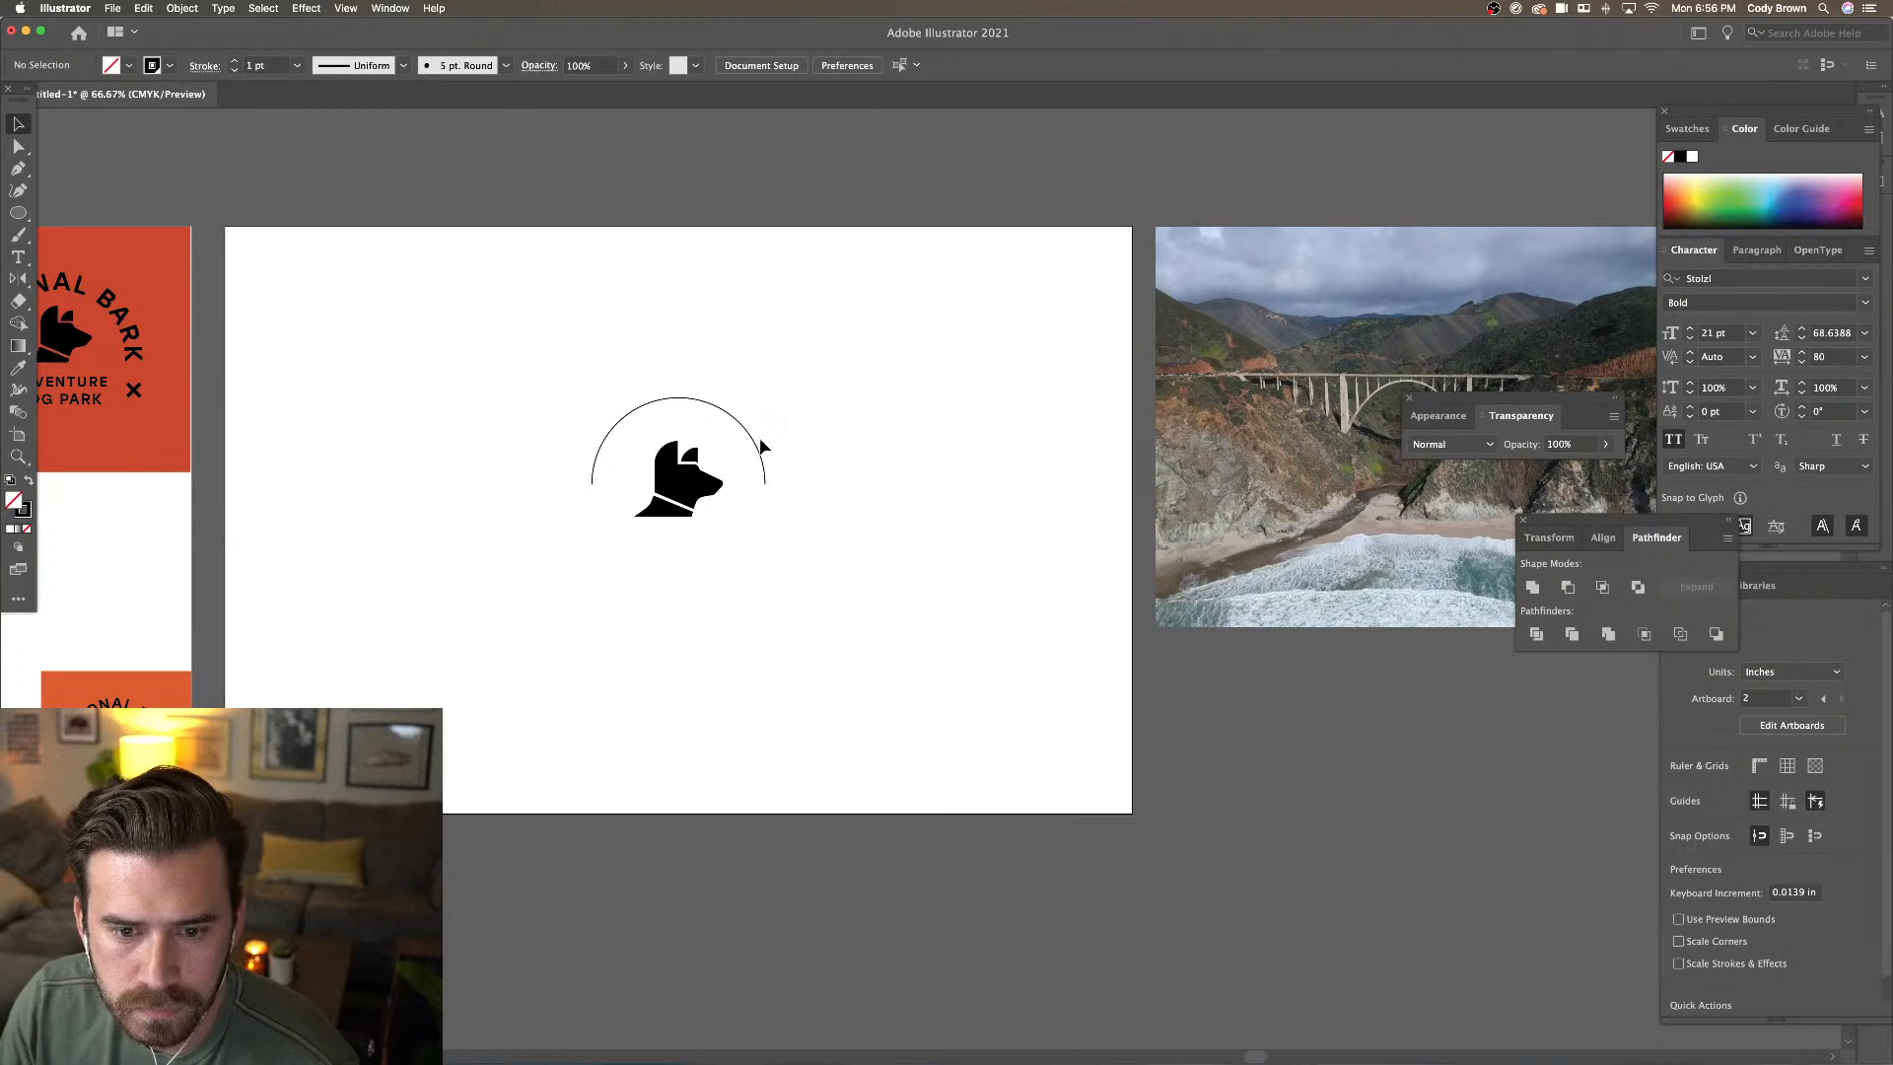
# Enlarge the arc around the dog head and raise its stroke weight to 8 pt
pyautogui.click(764, 446)
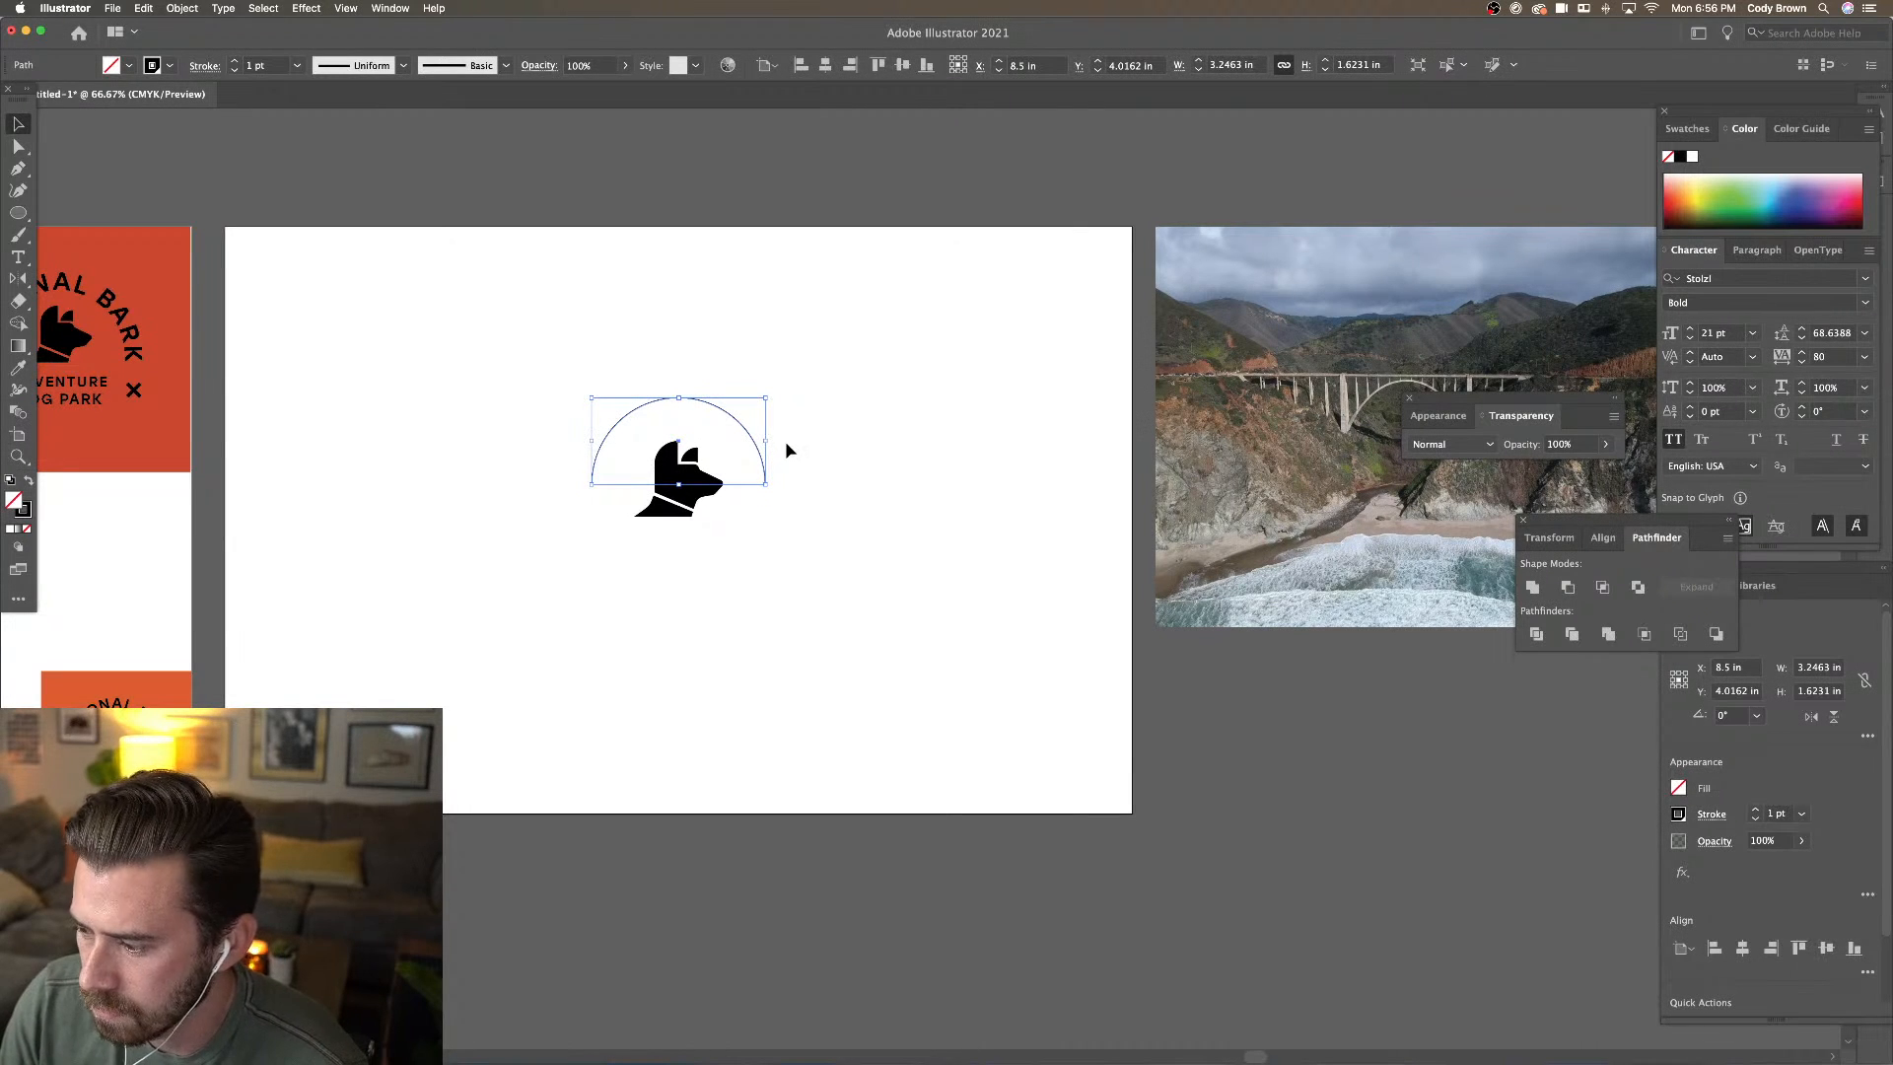
pyautogui.moveTo(765, 484); pyautogui.dragTo(808, 525)
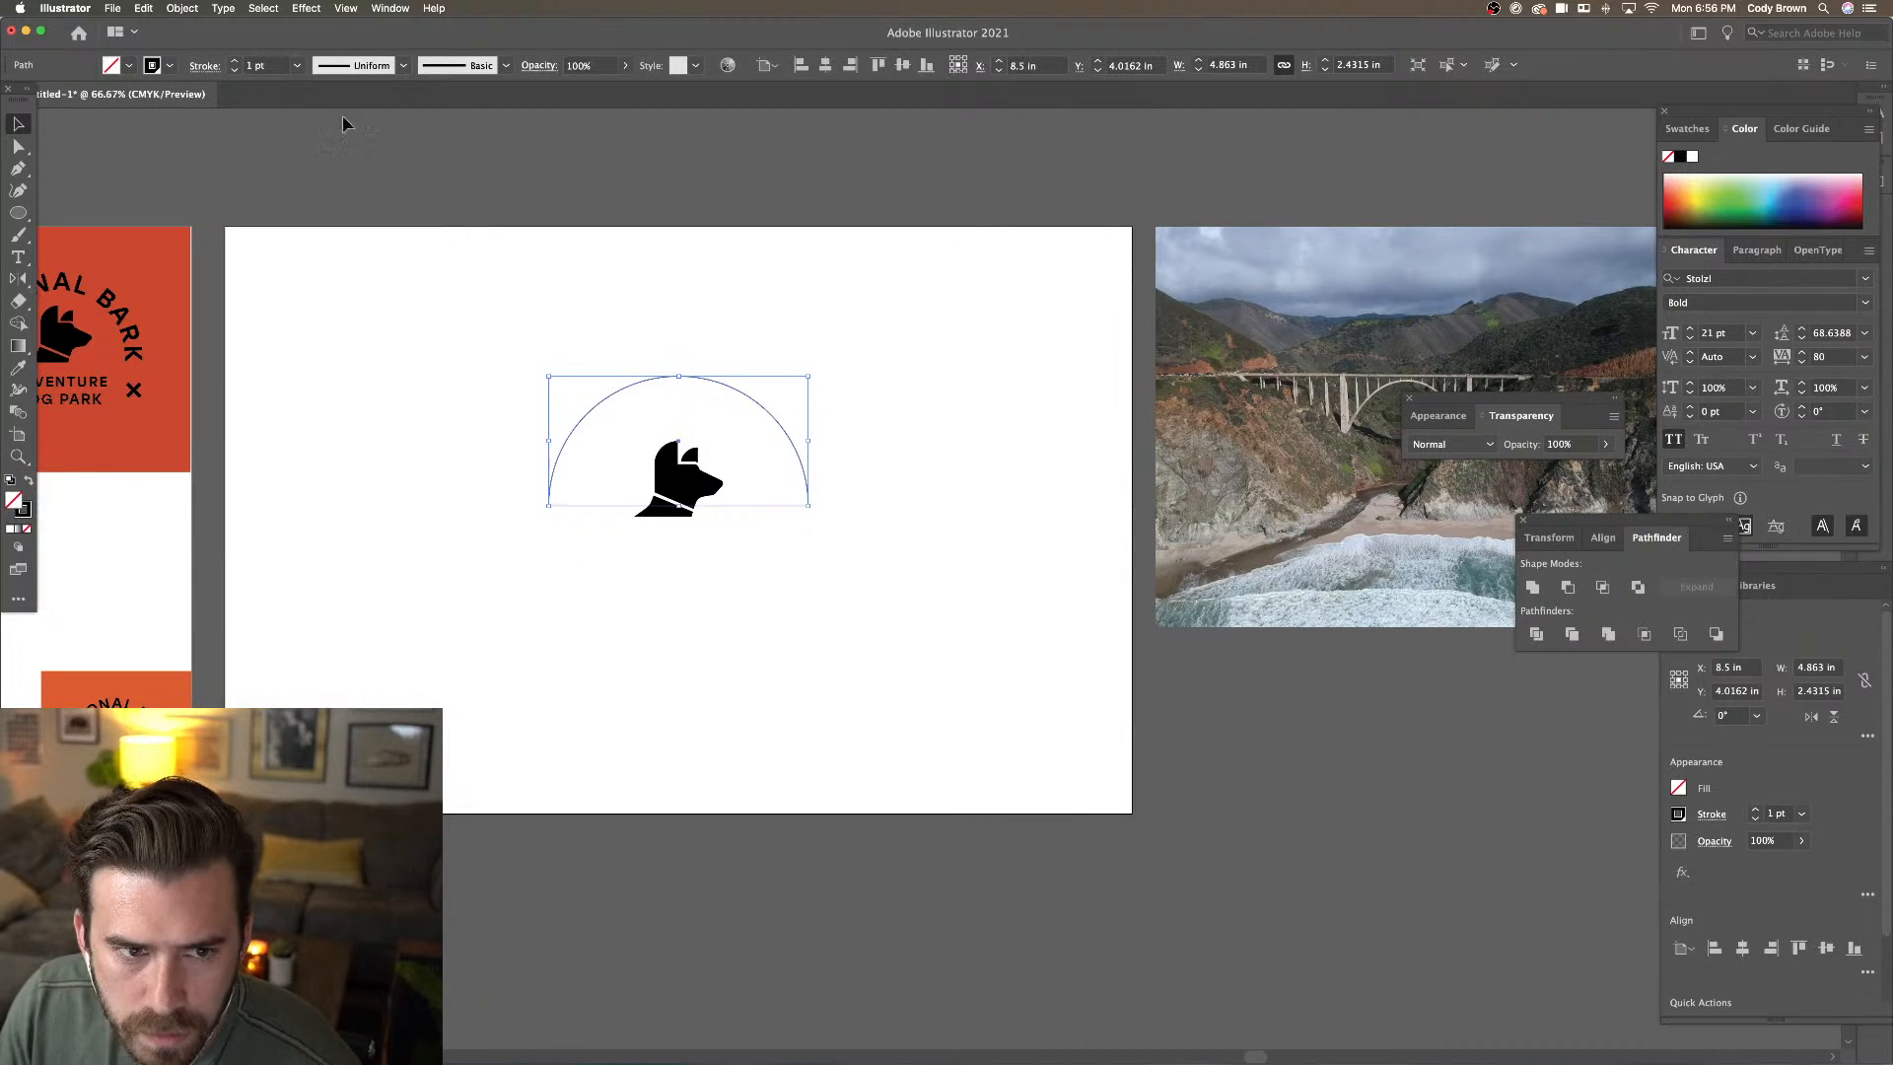
pyautogui.click(236, 62)
pyautogui.click(235, 62)
pyautogui.click(236, 62)
pyautogui.click(236, 62)
pyautogui.click(236, 62)
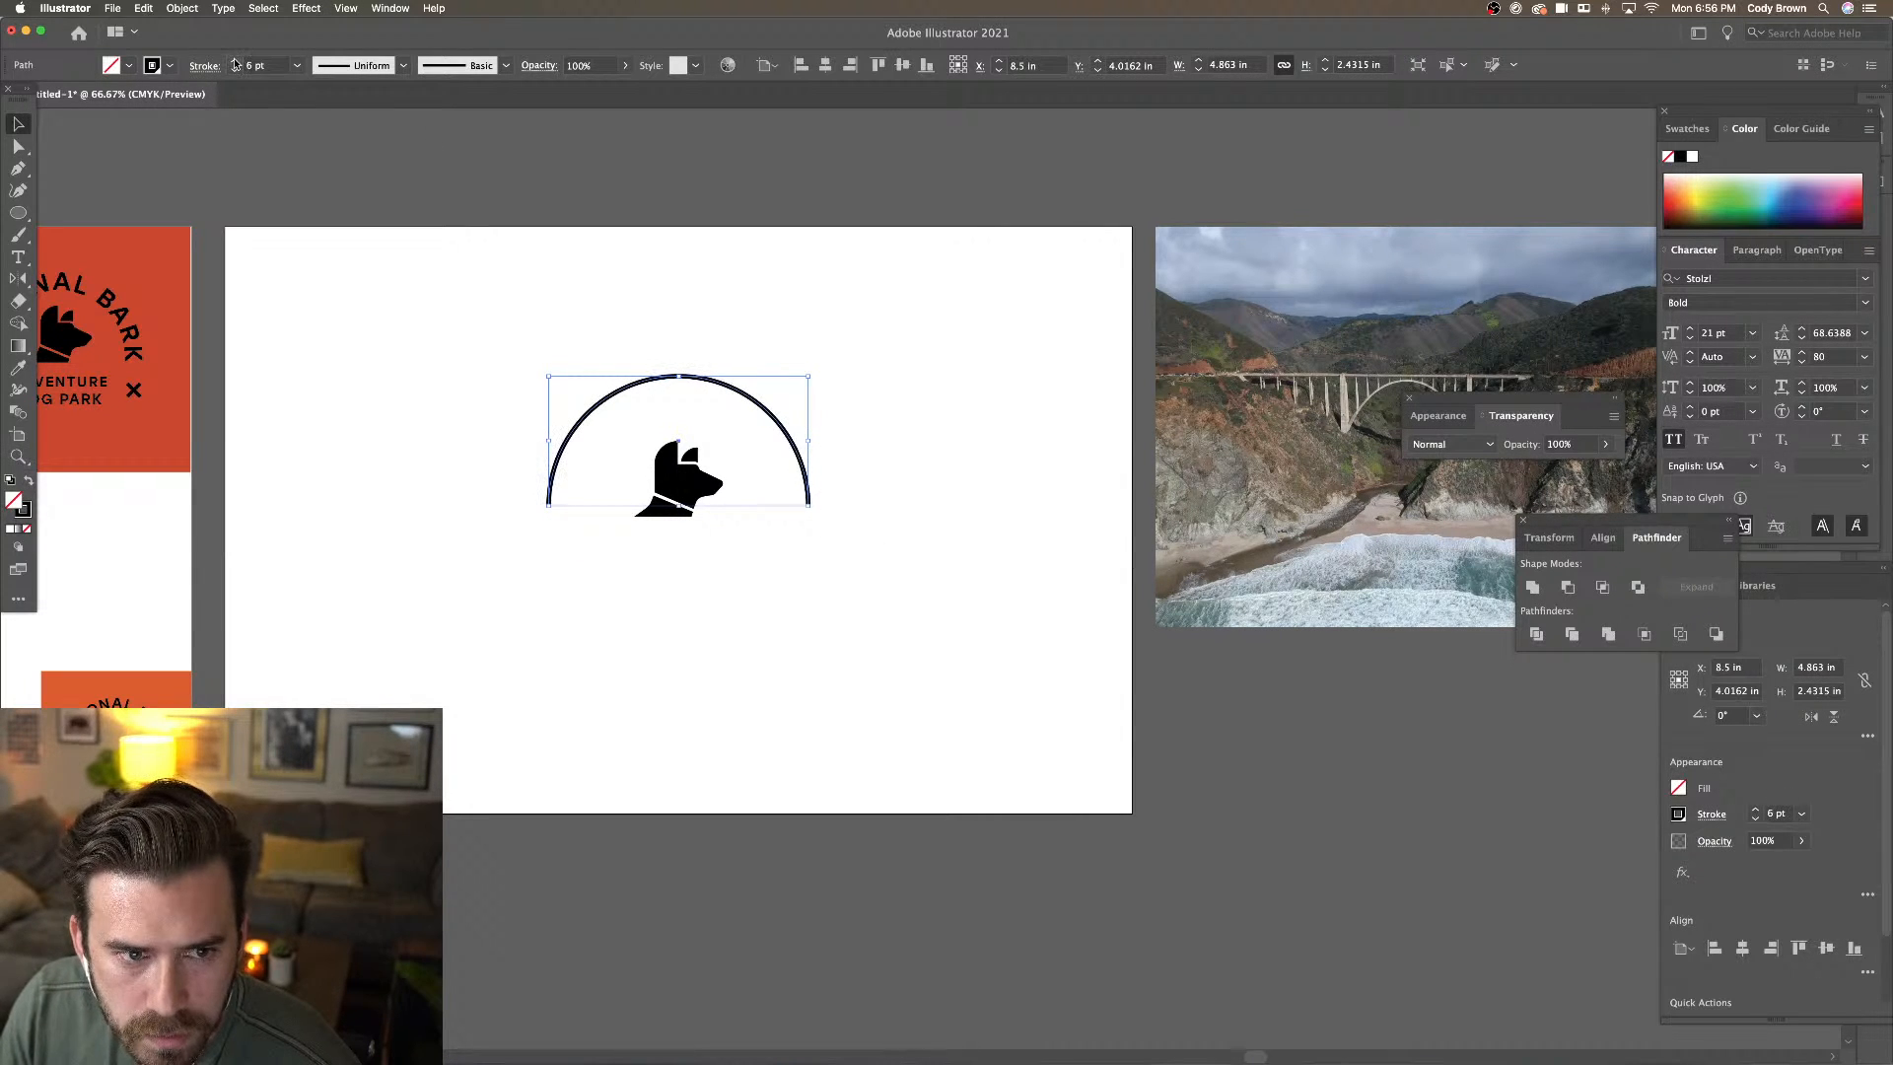
pyautogui.click(235, 62)
pyautogui.click(236, 62)
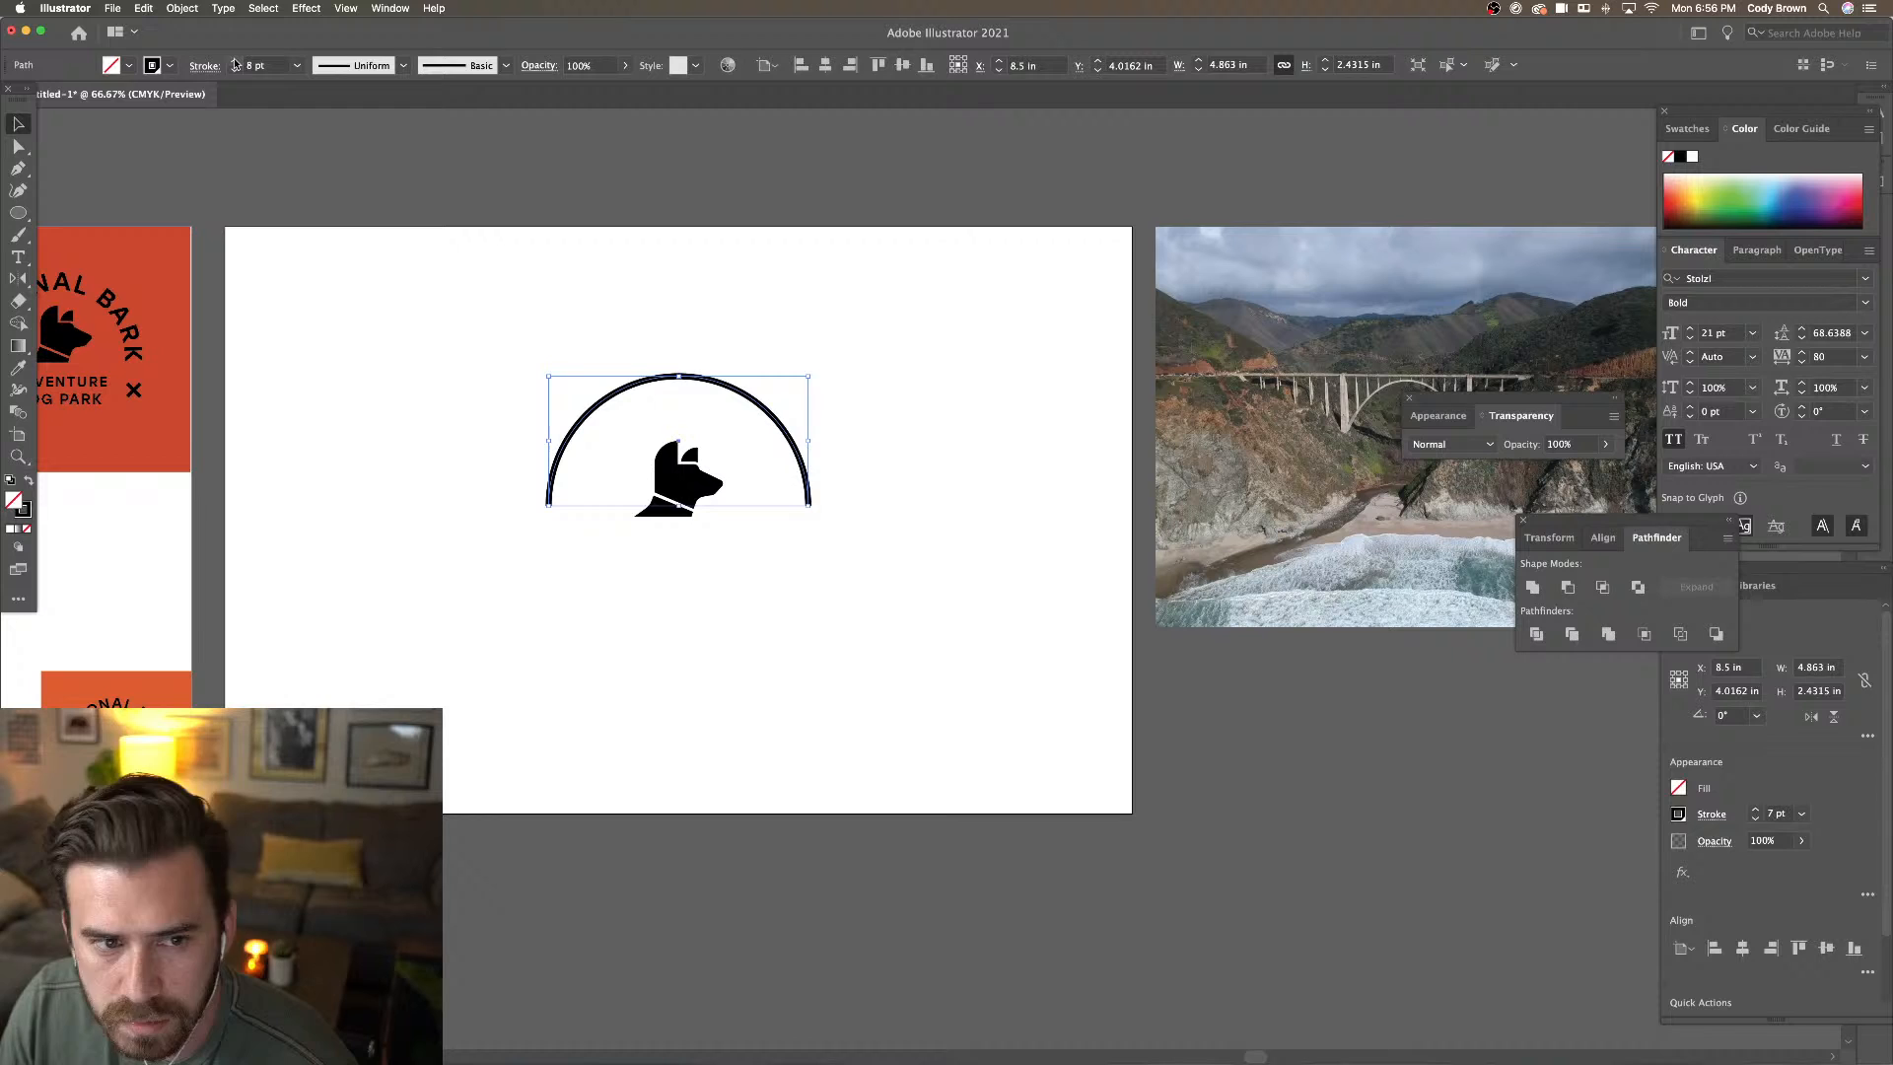
# Enlarge the dog head and move it up beneath the arch
pyautogui.click(700, 245)
pyautogui.click(769, 410)
pyautogui.moveTo(697, 473); pyautogui.dragTo(740, 526)
pyautogui.moveTo(687, 506); pyautogui.dragTo(687, 506)
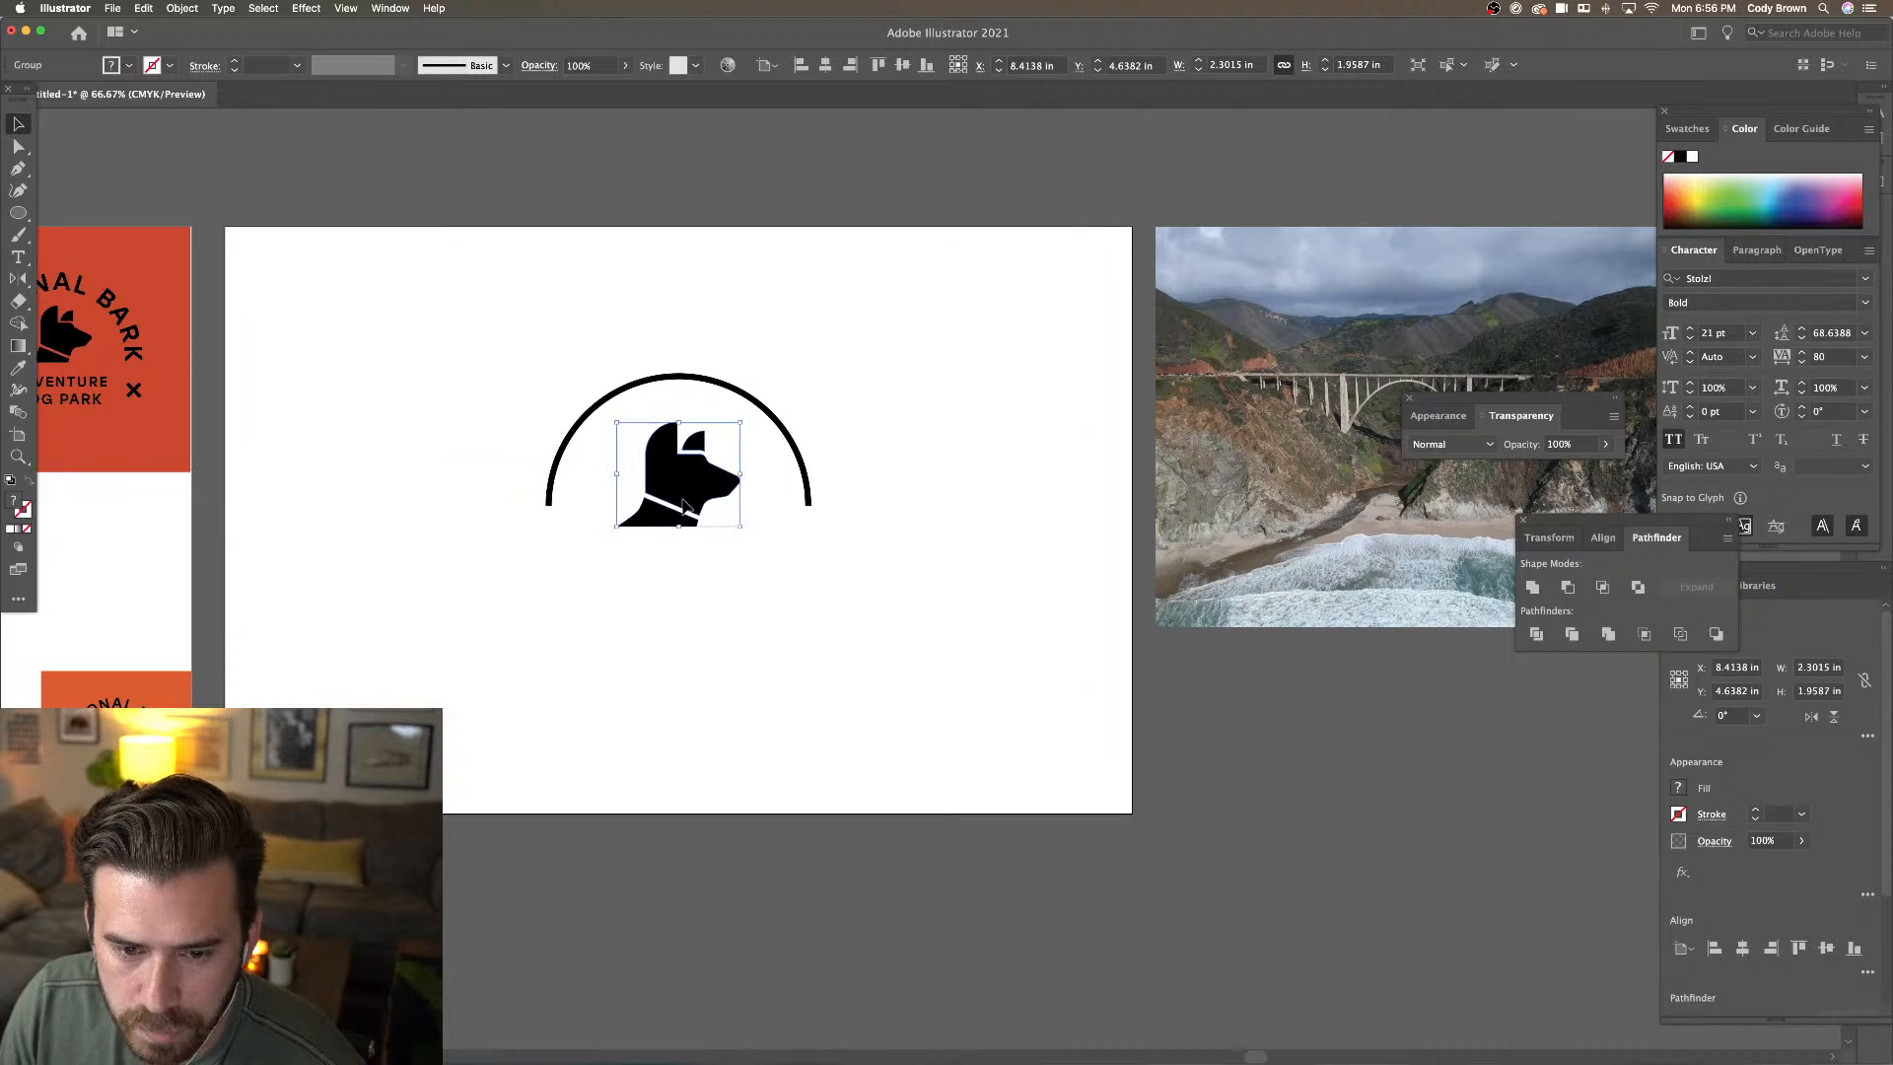
pyautogui.click(962, 444)
pyautogui.hscroll(3, 1281, 484)
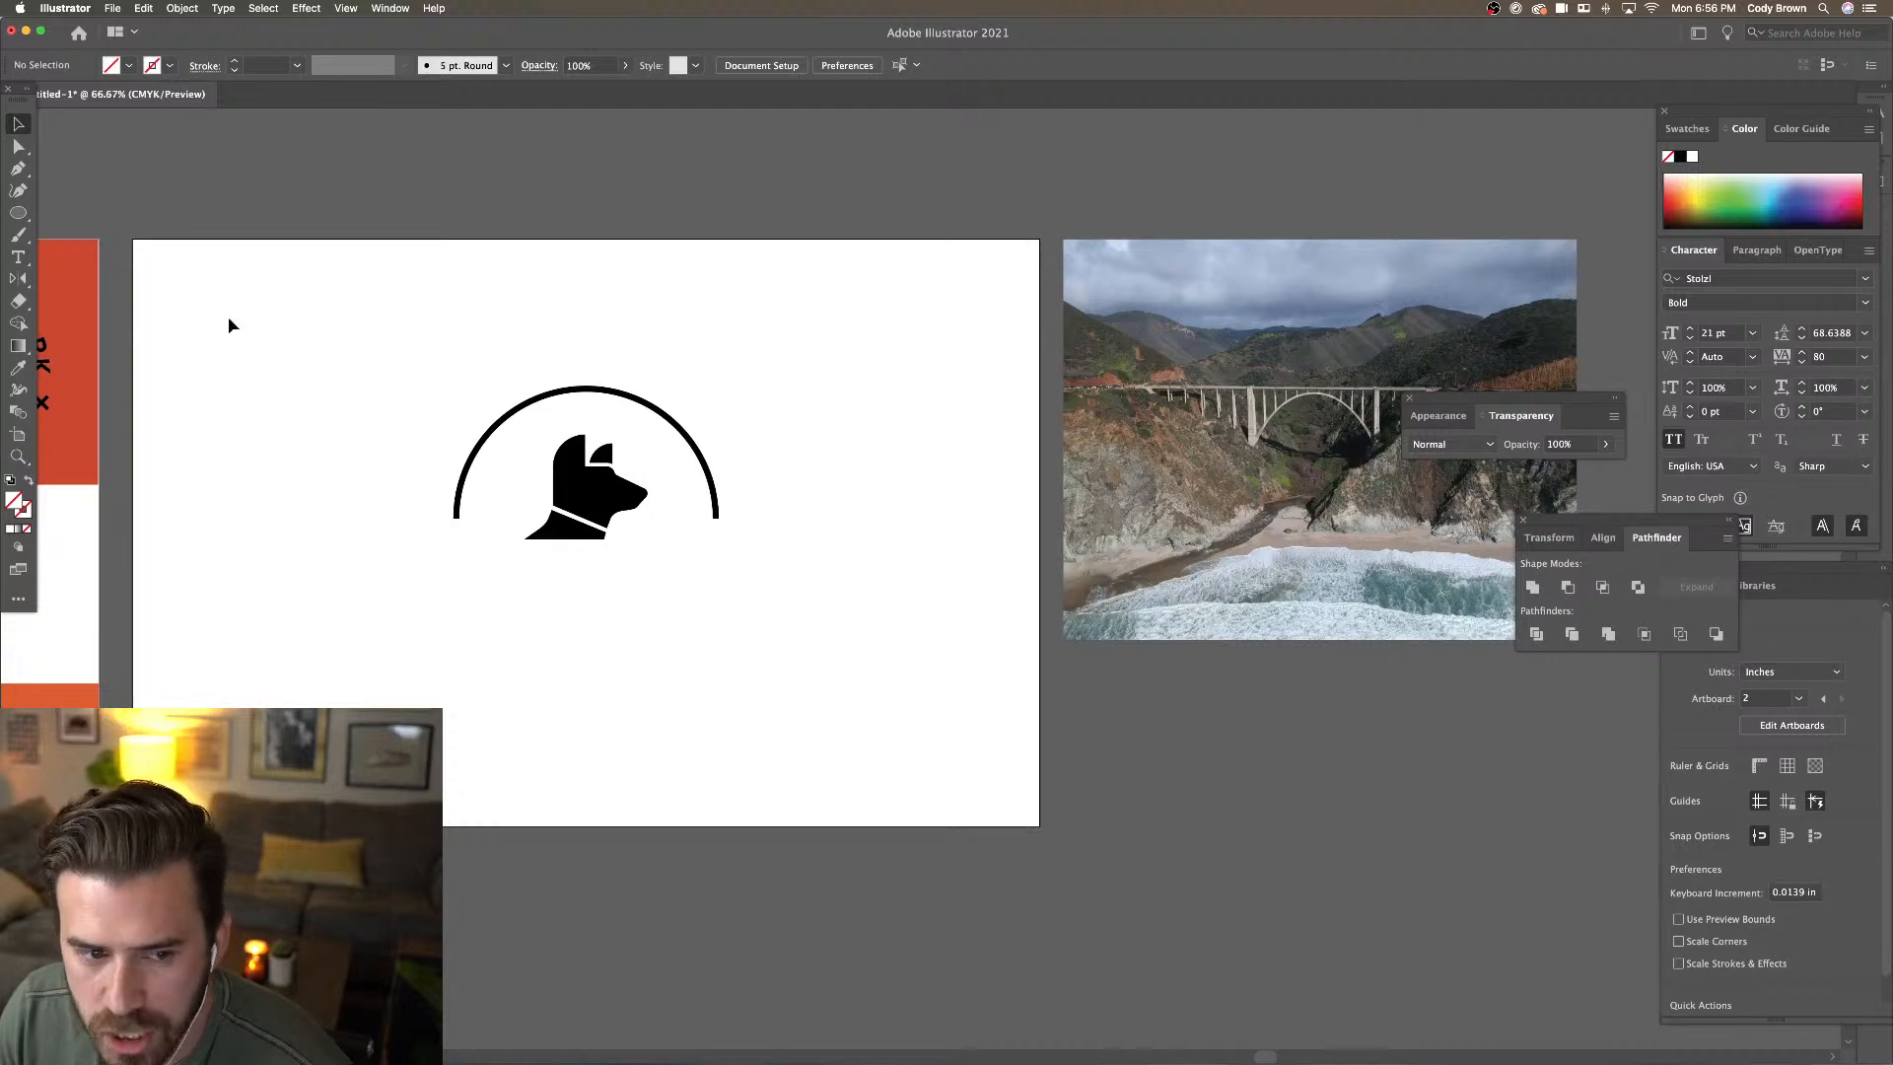
# Draw a line across the arc's ends, copy the arc's 8 pt black stroke to it, and move it above the arch
pyautogui.click(18, 212)
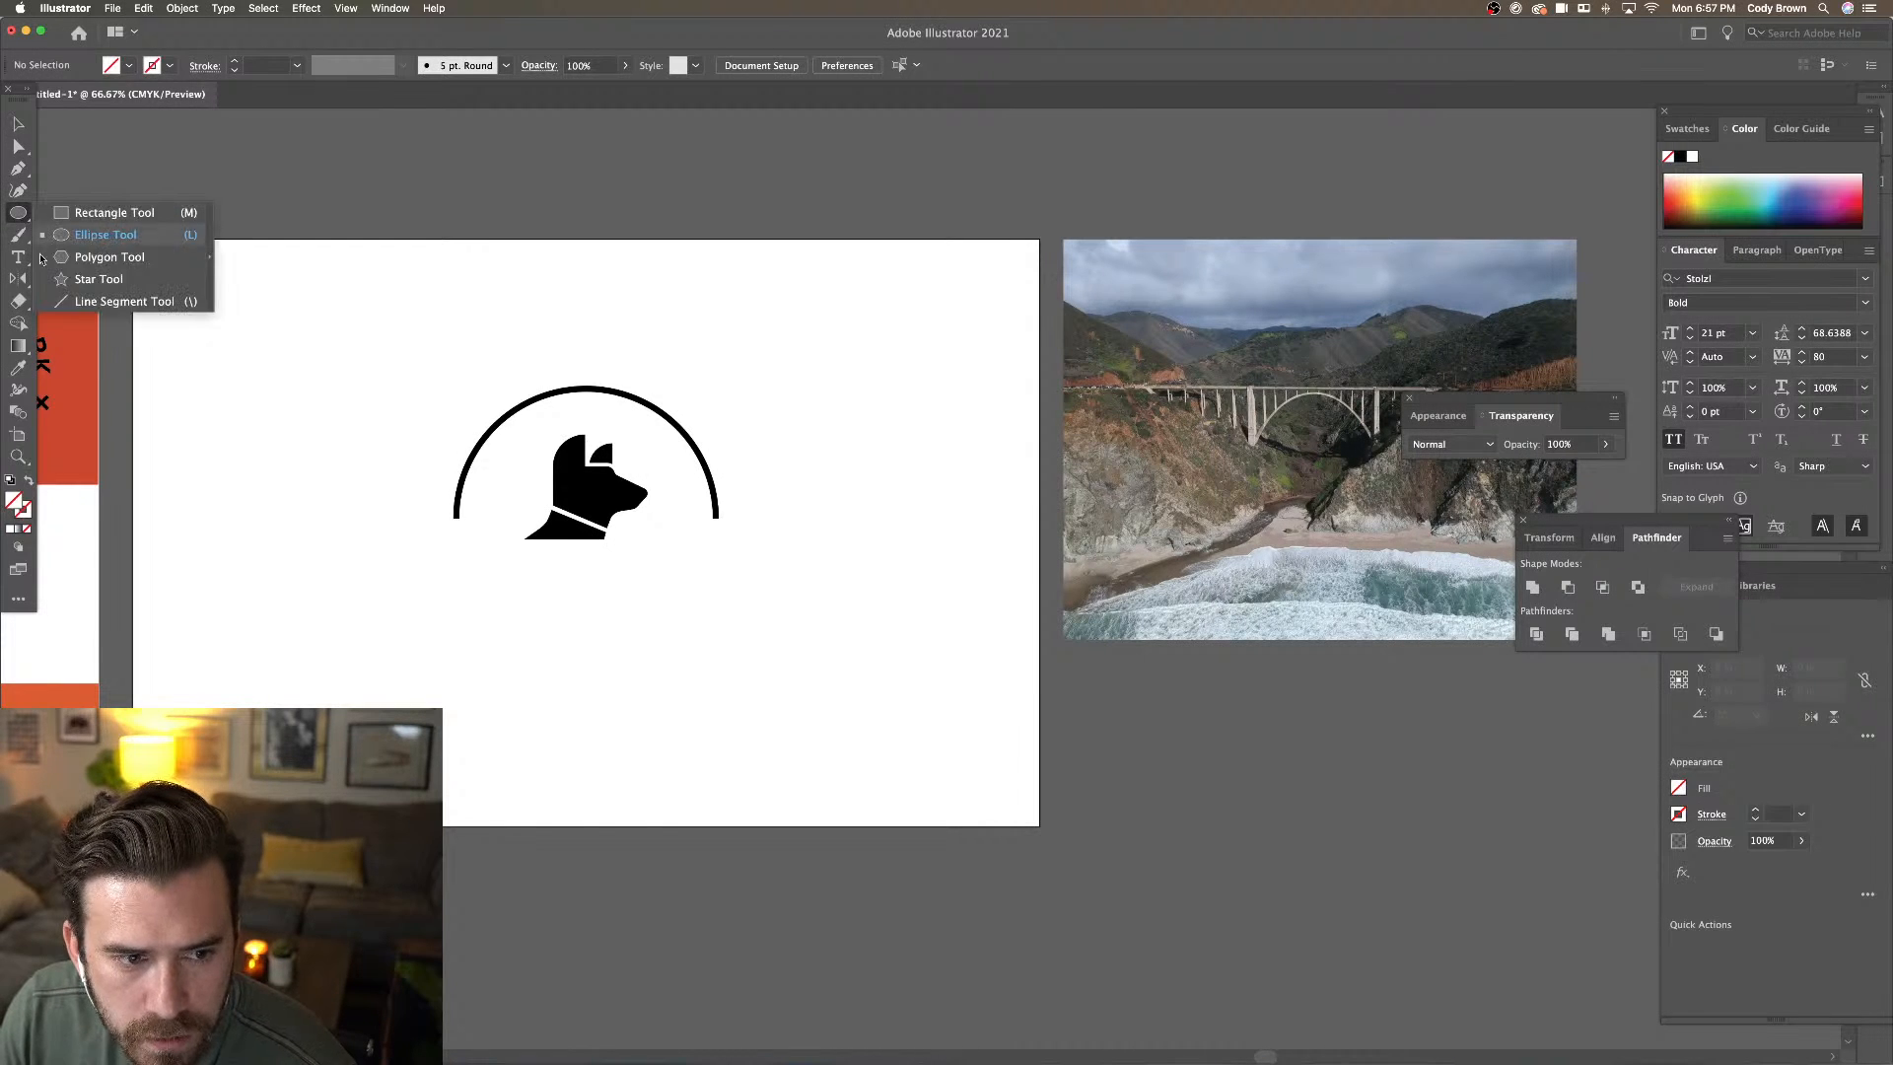
pyautogui.click(99, 301)
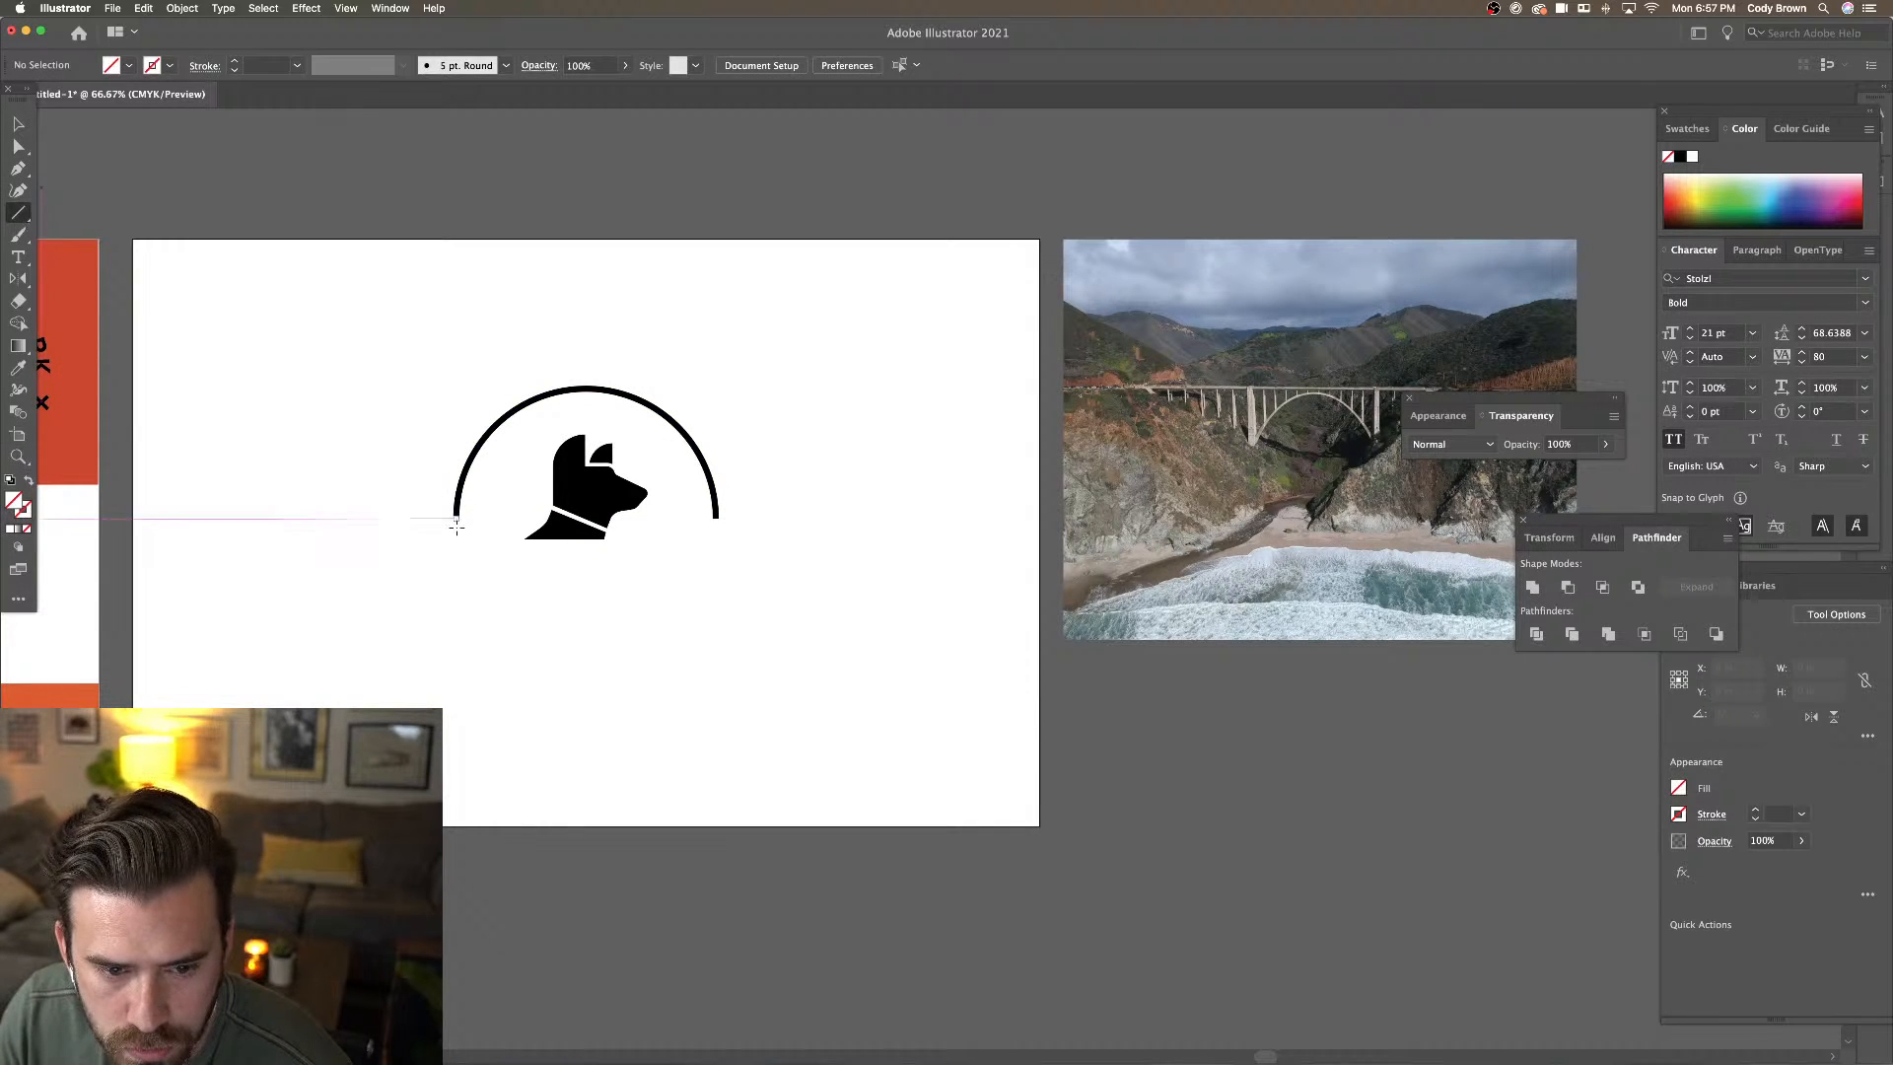
pyautogui.moveTo(456, 541); pyautogui.dragTo(717, 541)
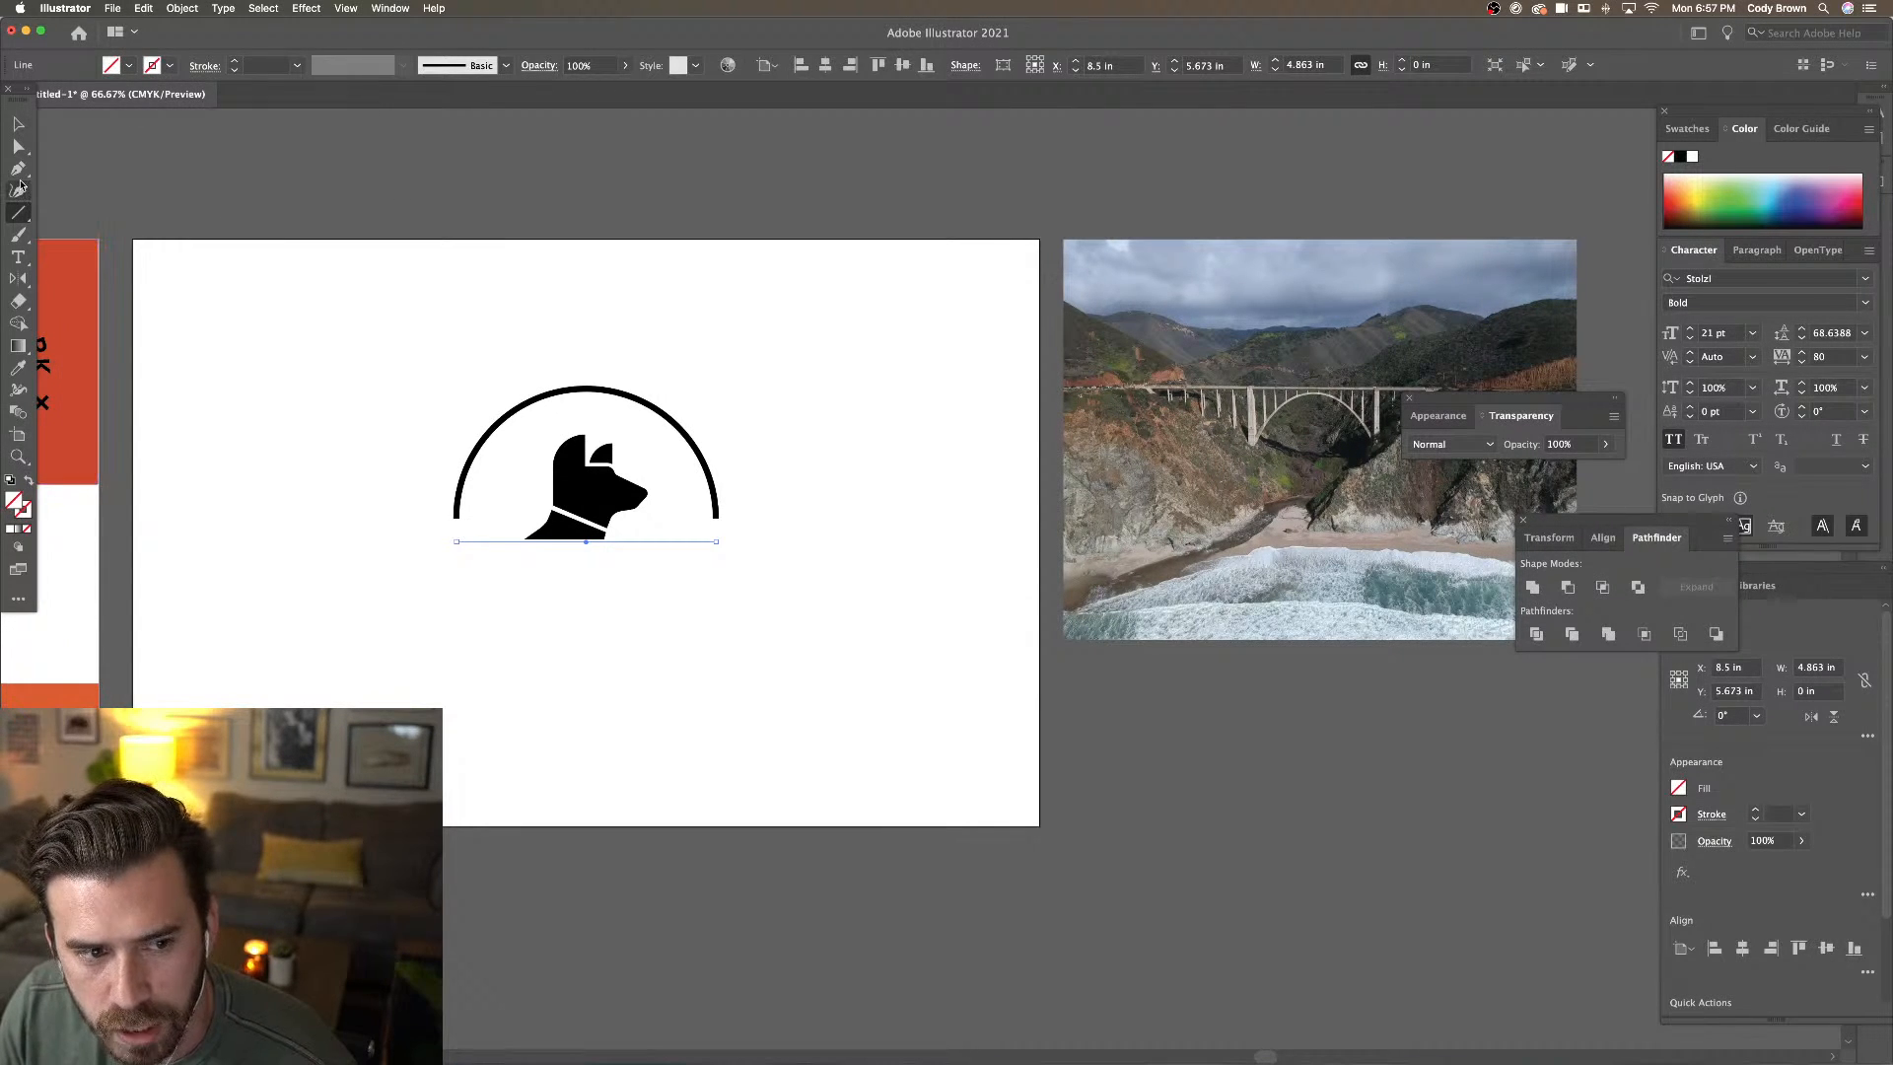
pyautogui.click(18, 368)
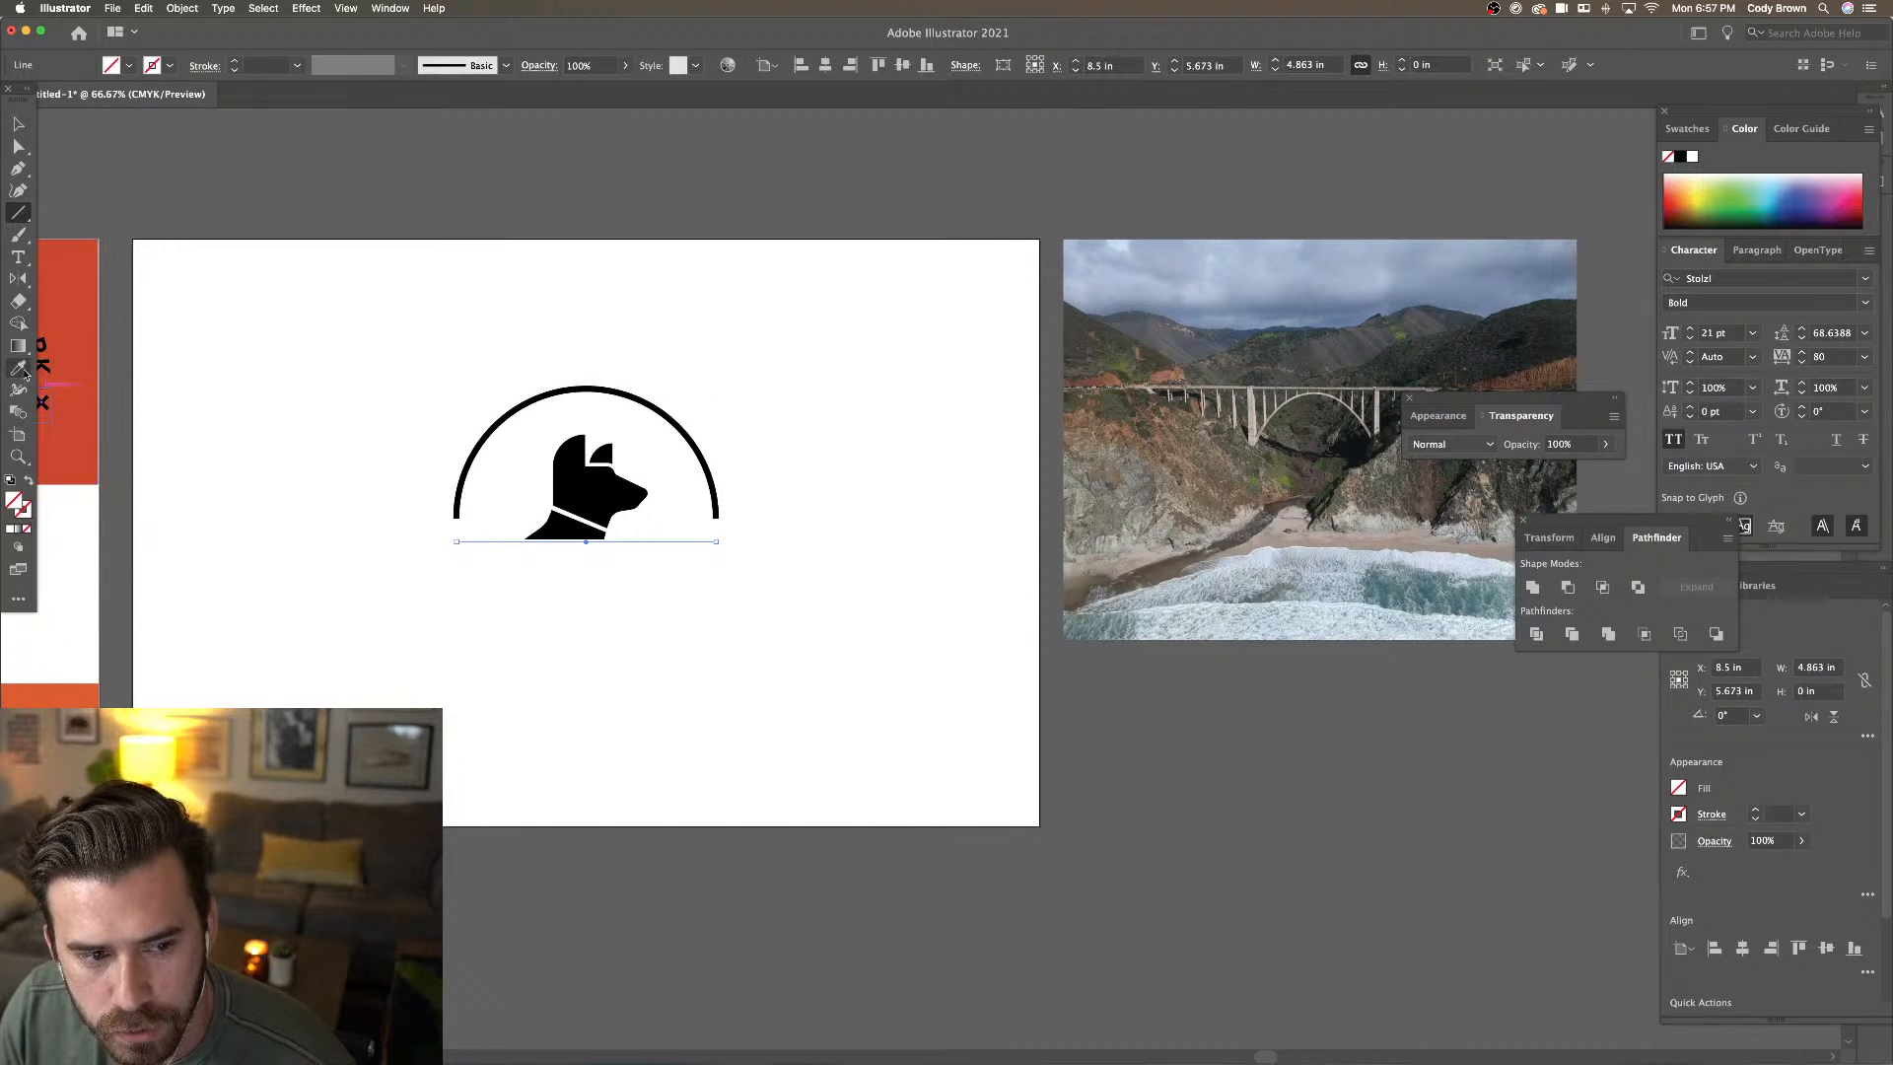
pyautogui.click(696, 431)
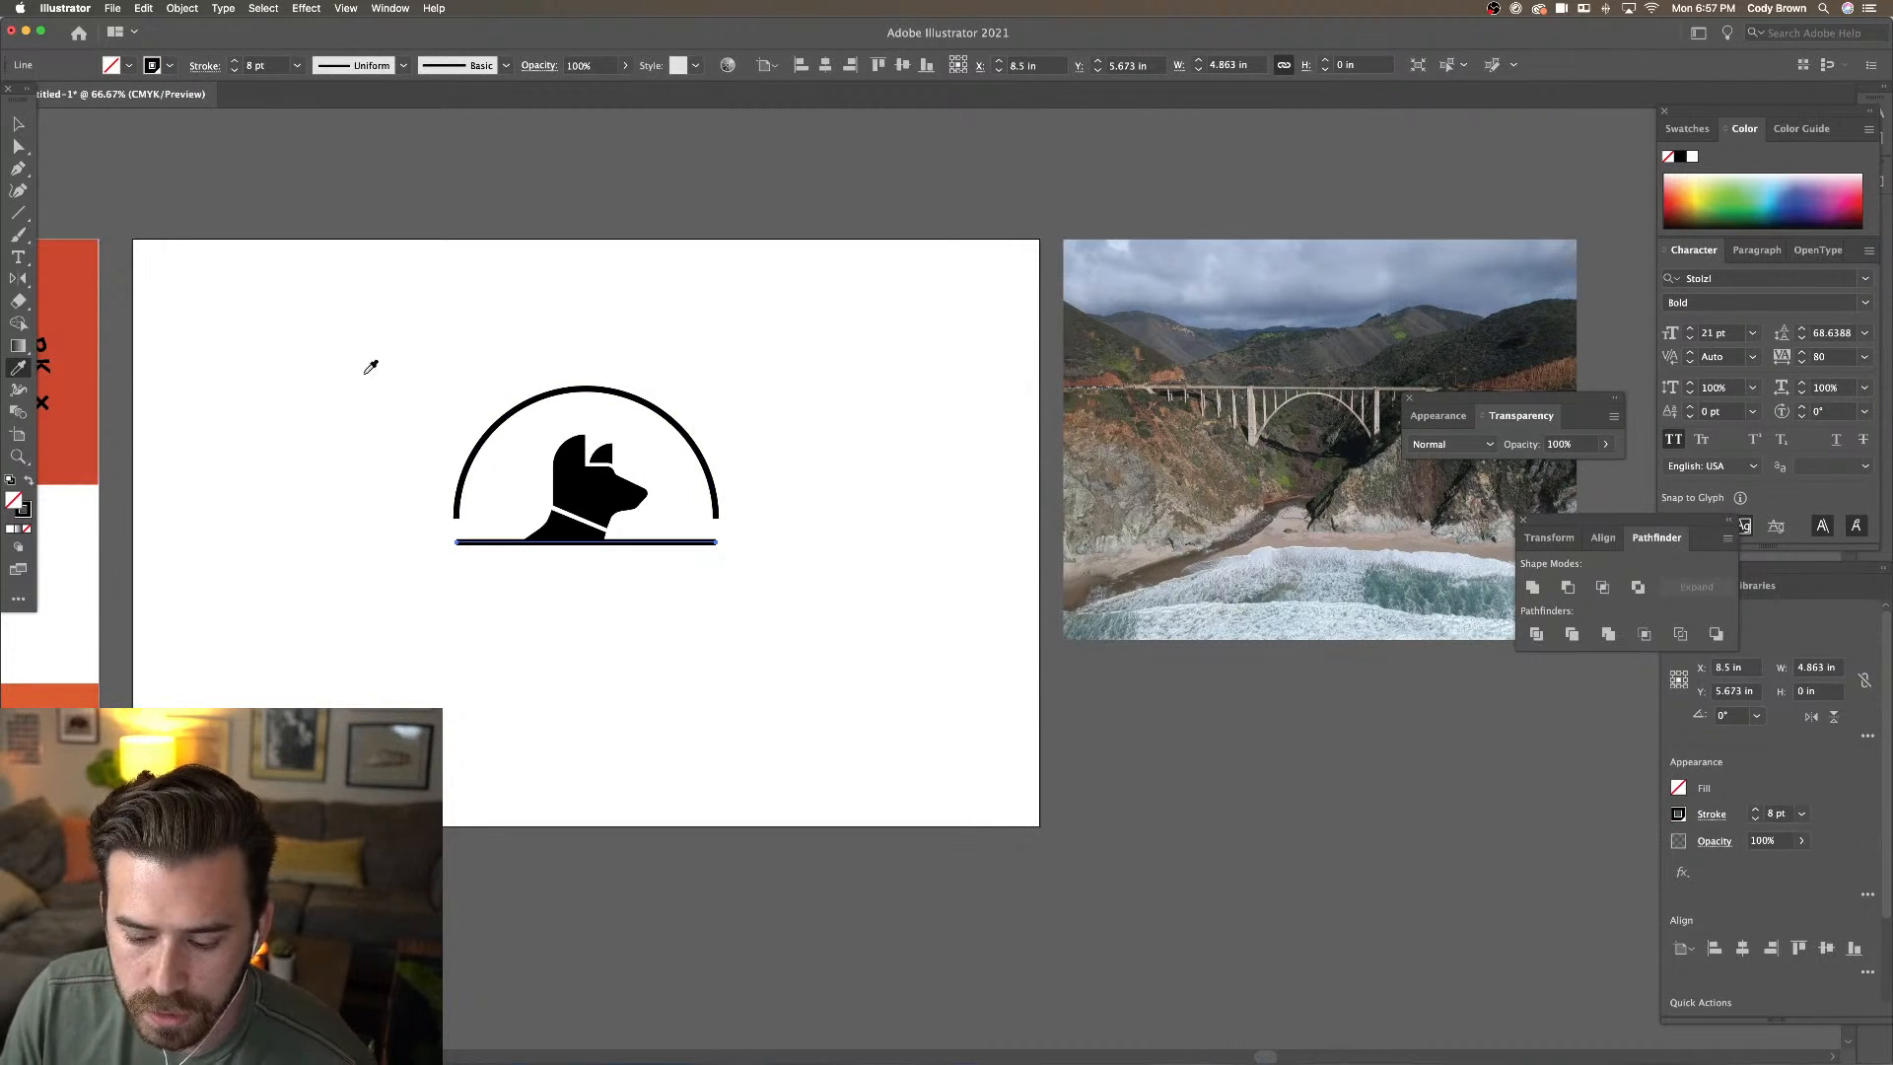
pyautogui.press('v')
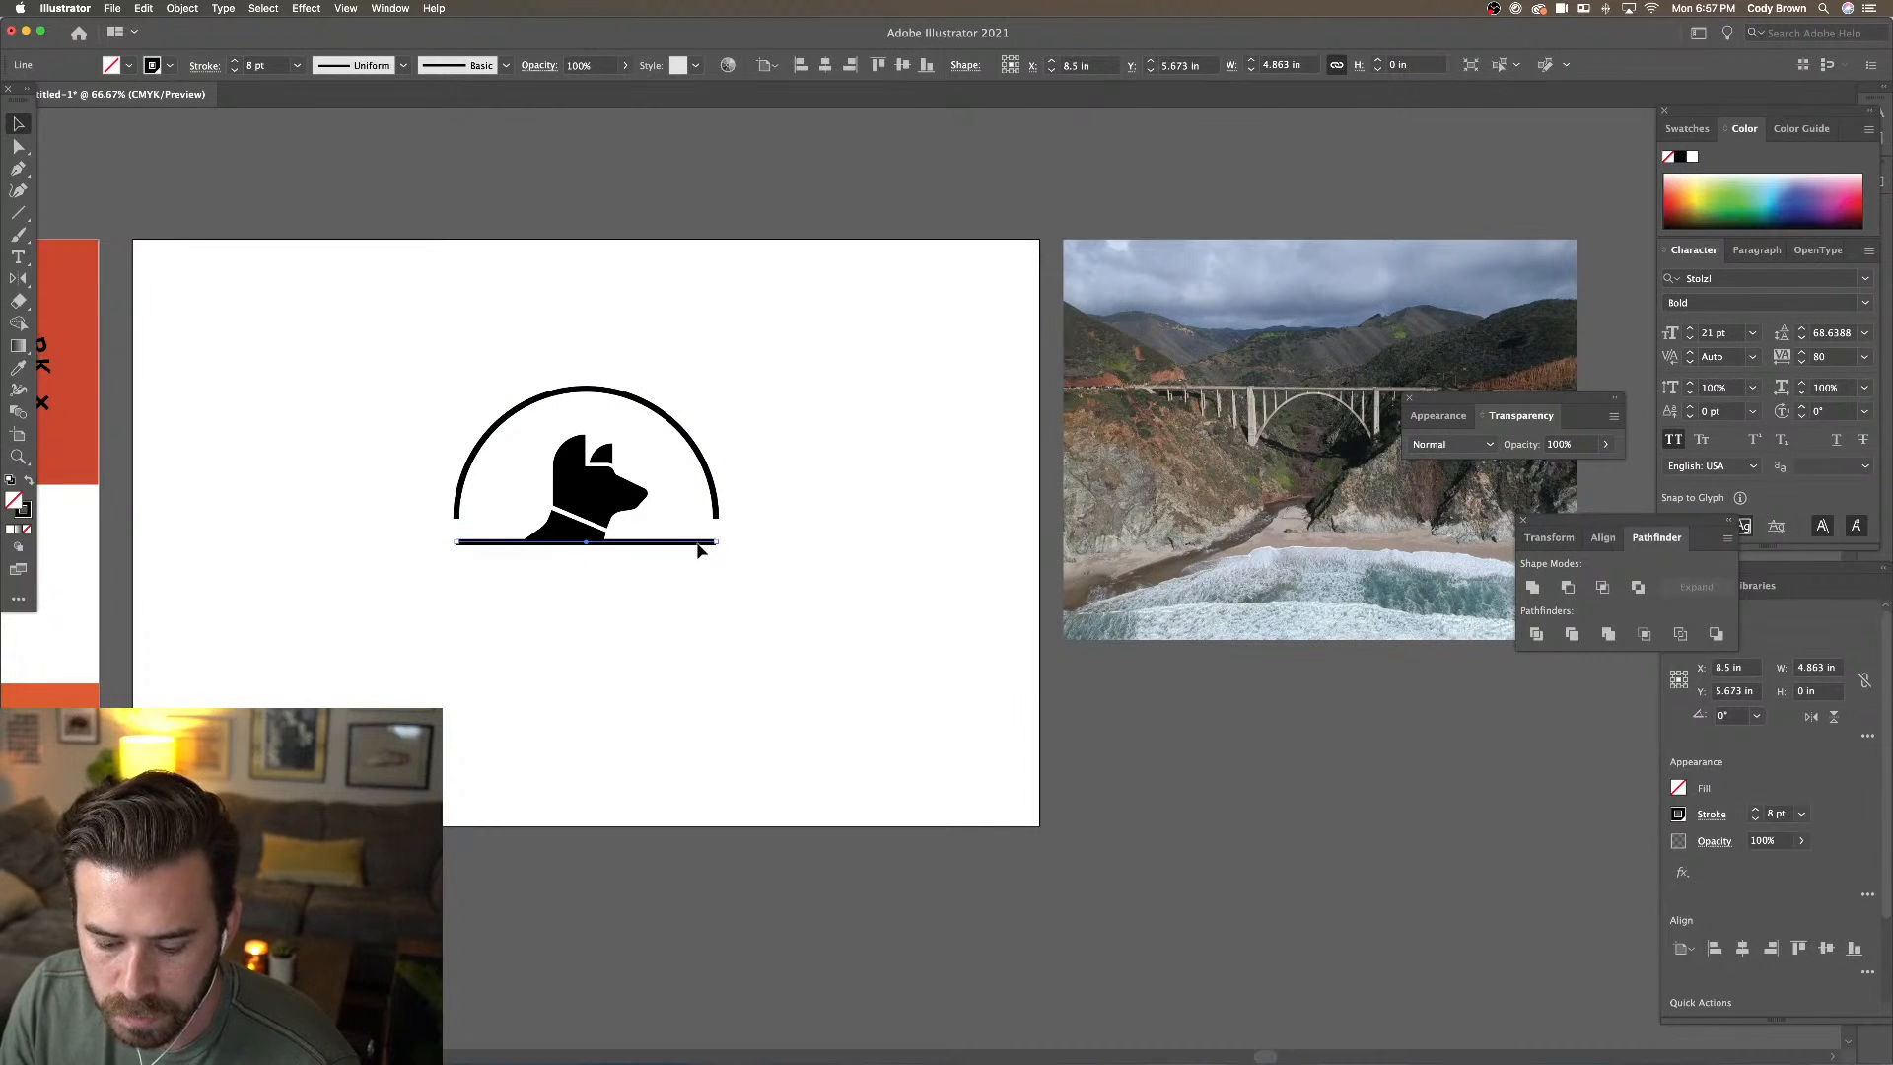
pyautogui.moveTo(698, 549); pyautogui.dragTo(702, 372)
pyautogui.click(766, 392)
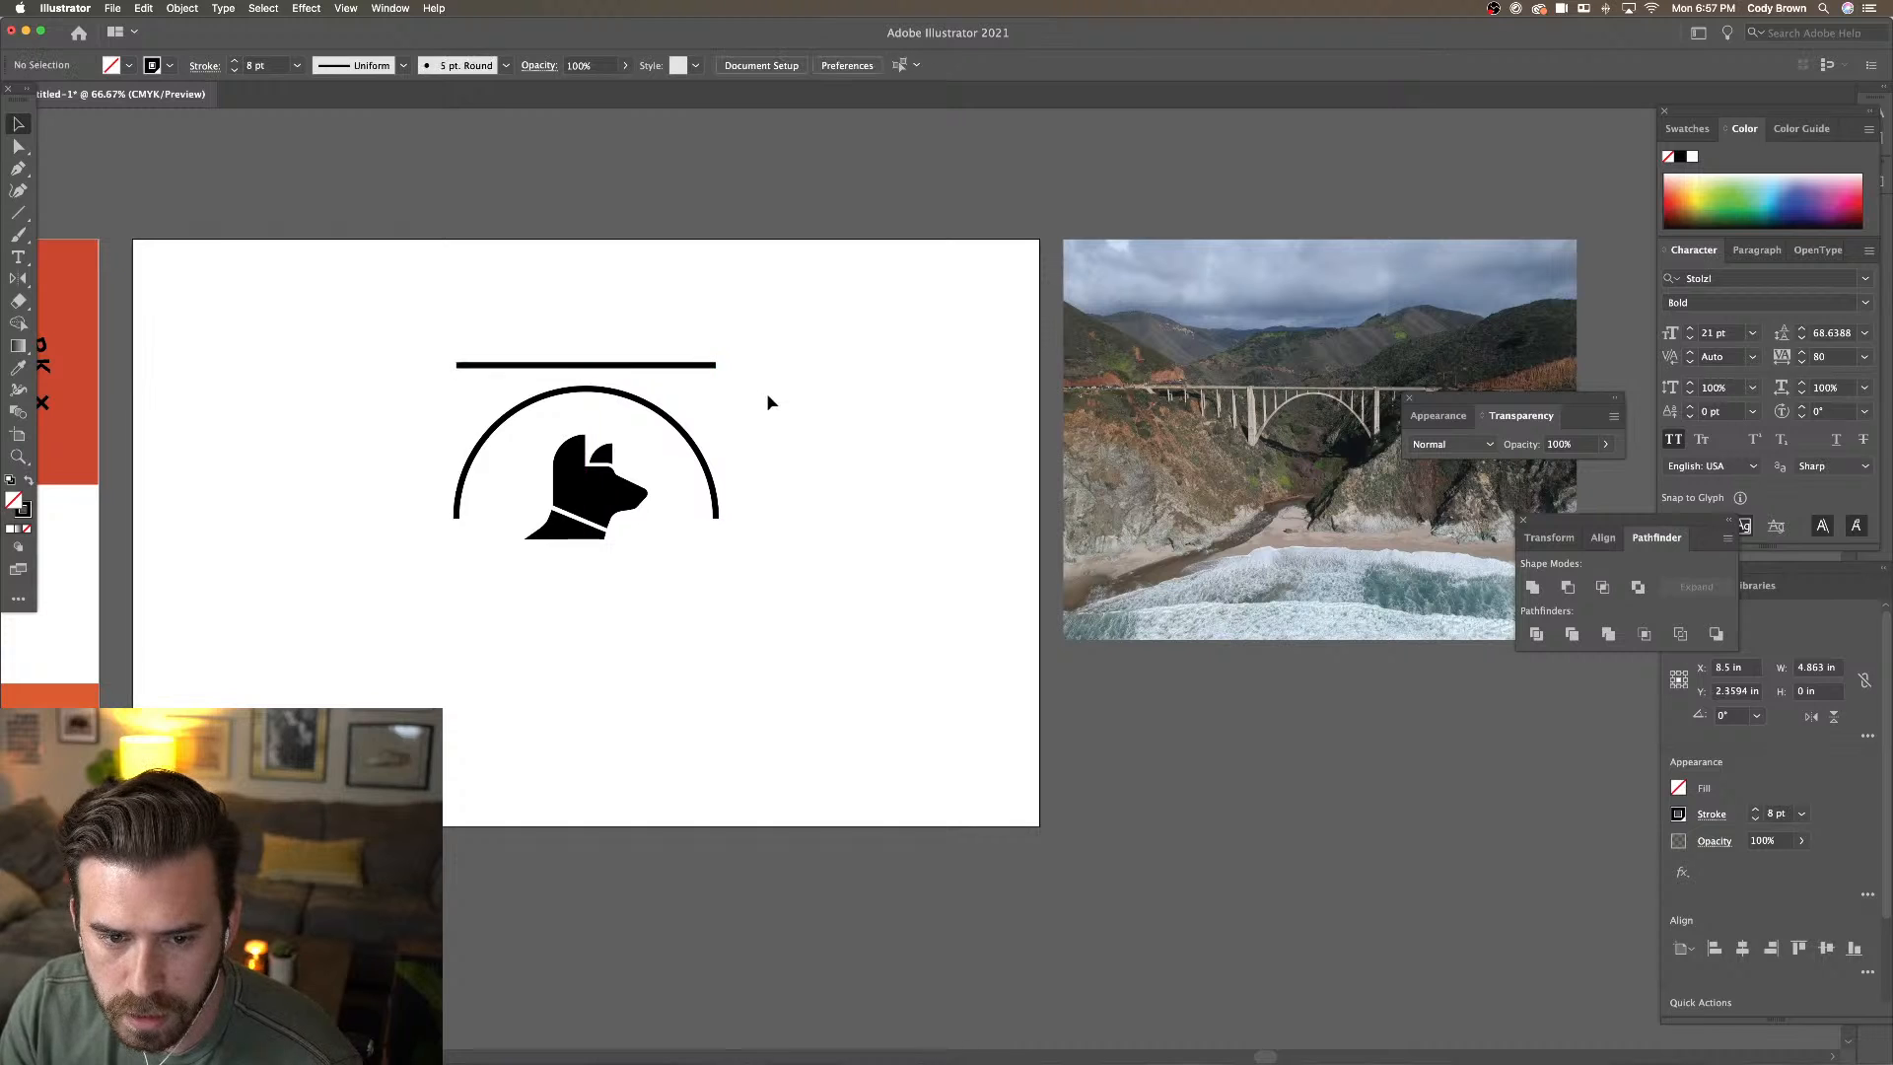
# Extend both ends of the deck line outward past the arch's width
pyautogui.click(17, 148)
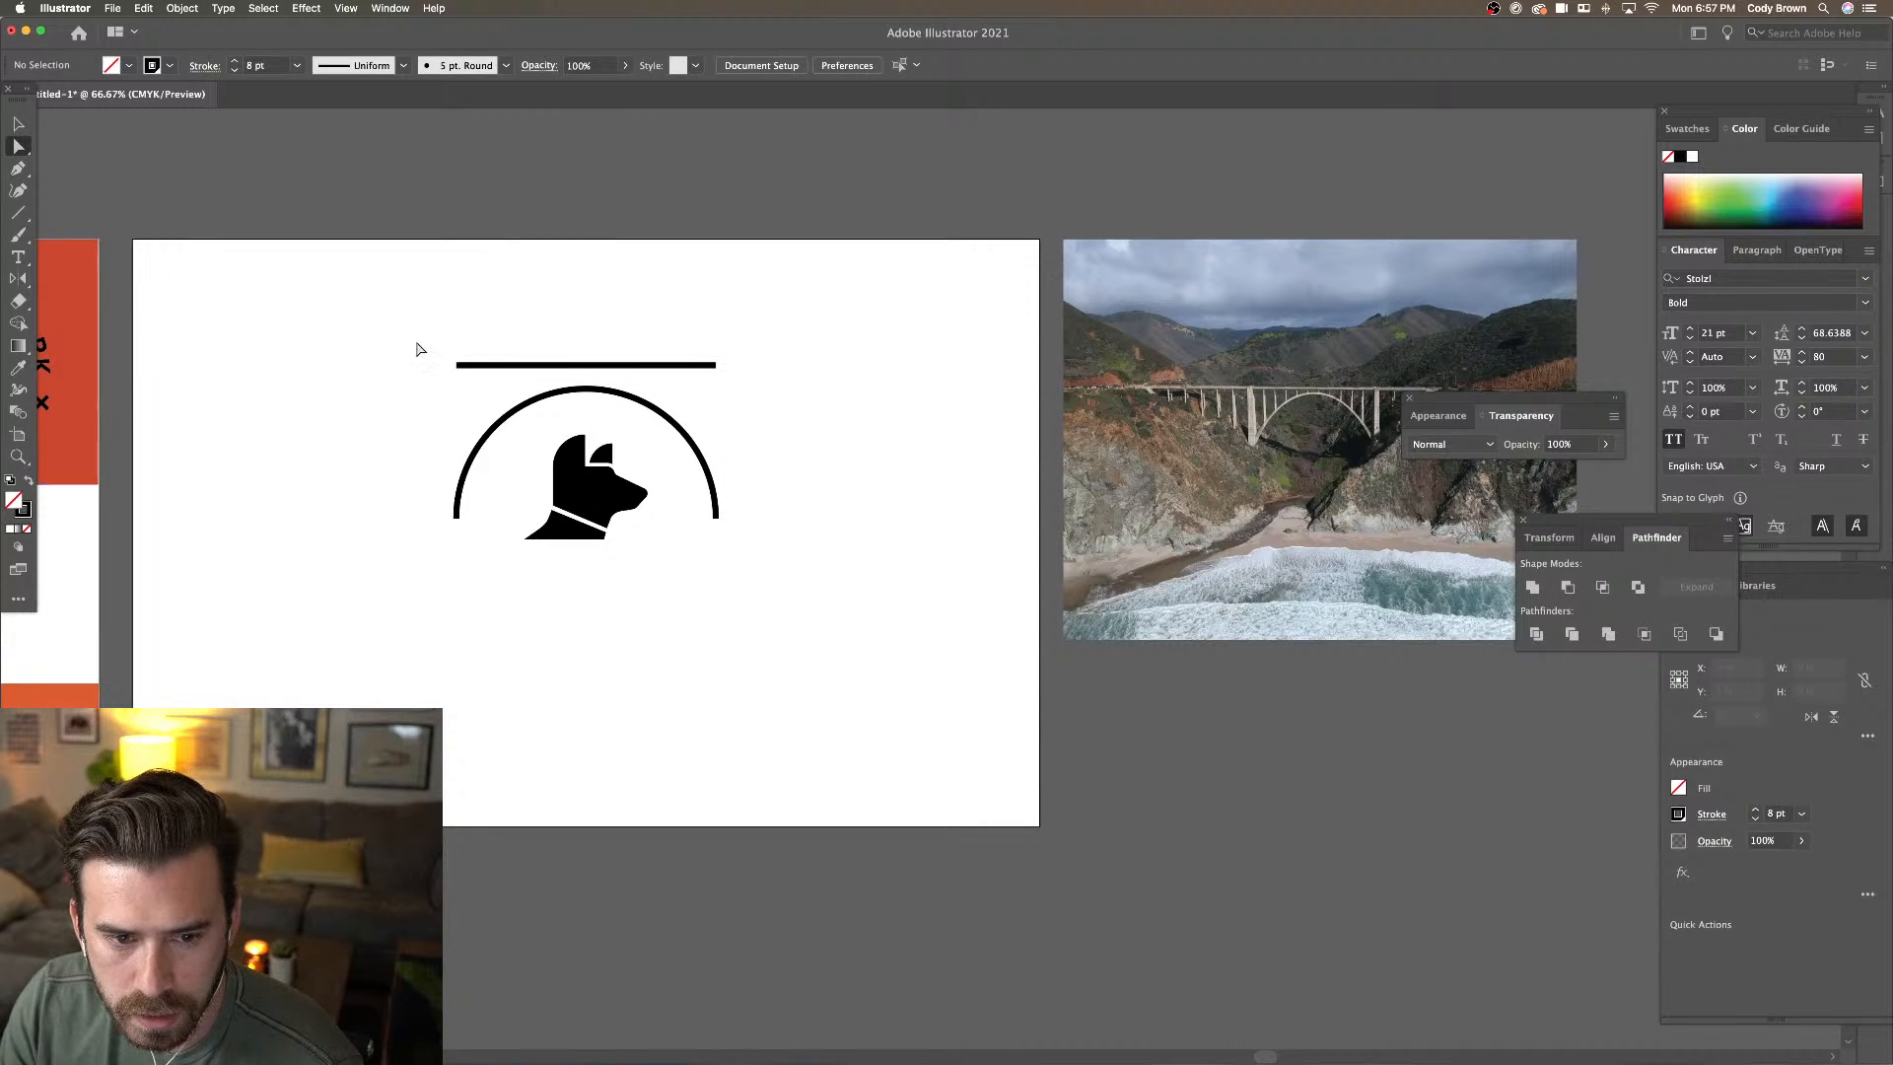
pyautogui.moveTo(411, 325); pyautogui.dragTo(470, 384)
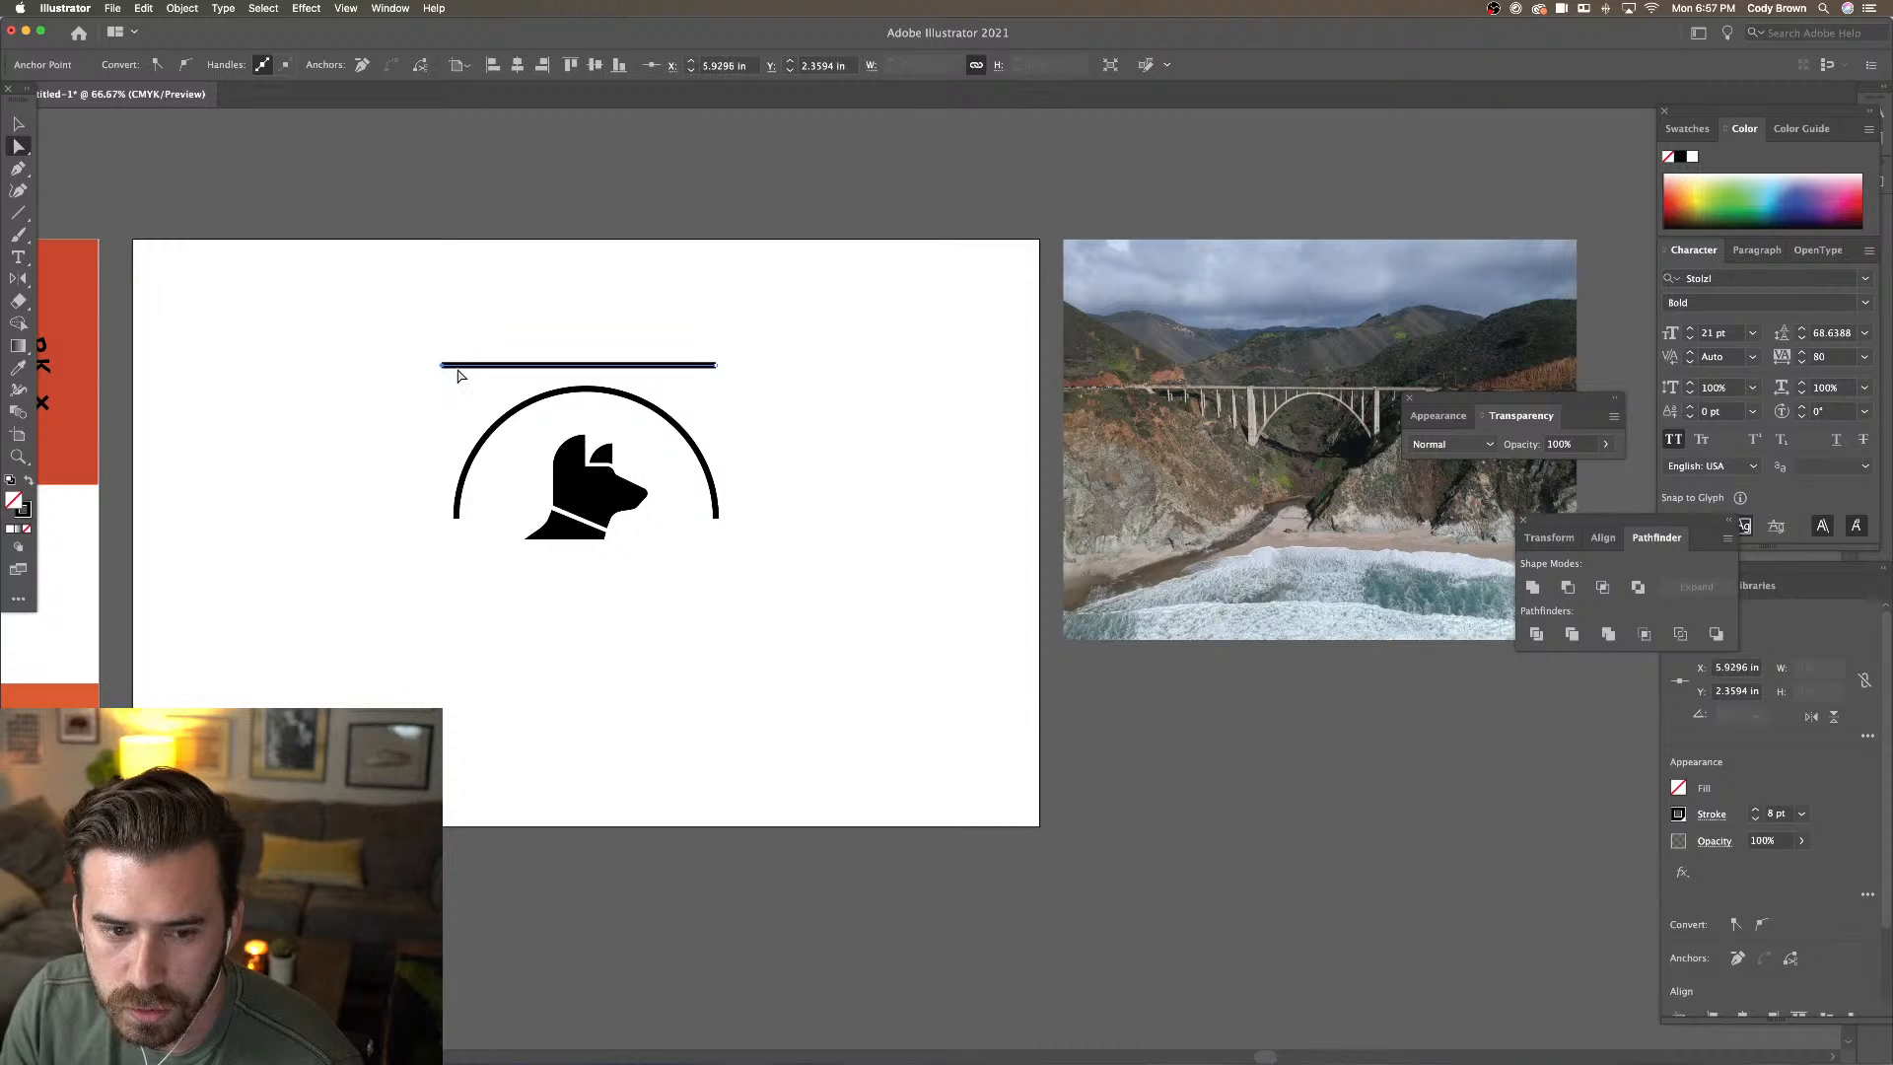
pyautogui.hotkey('shift', 'Left')
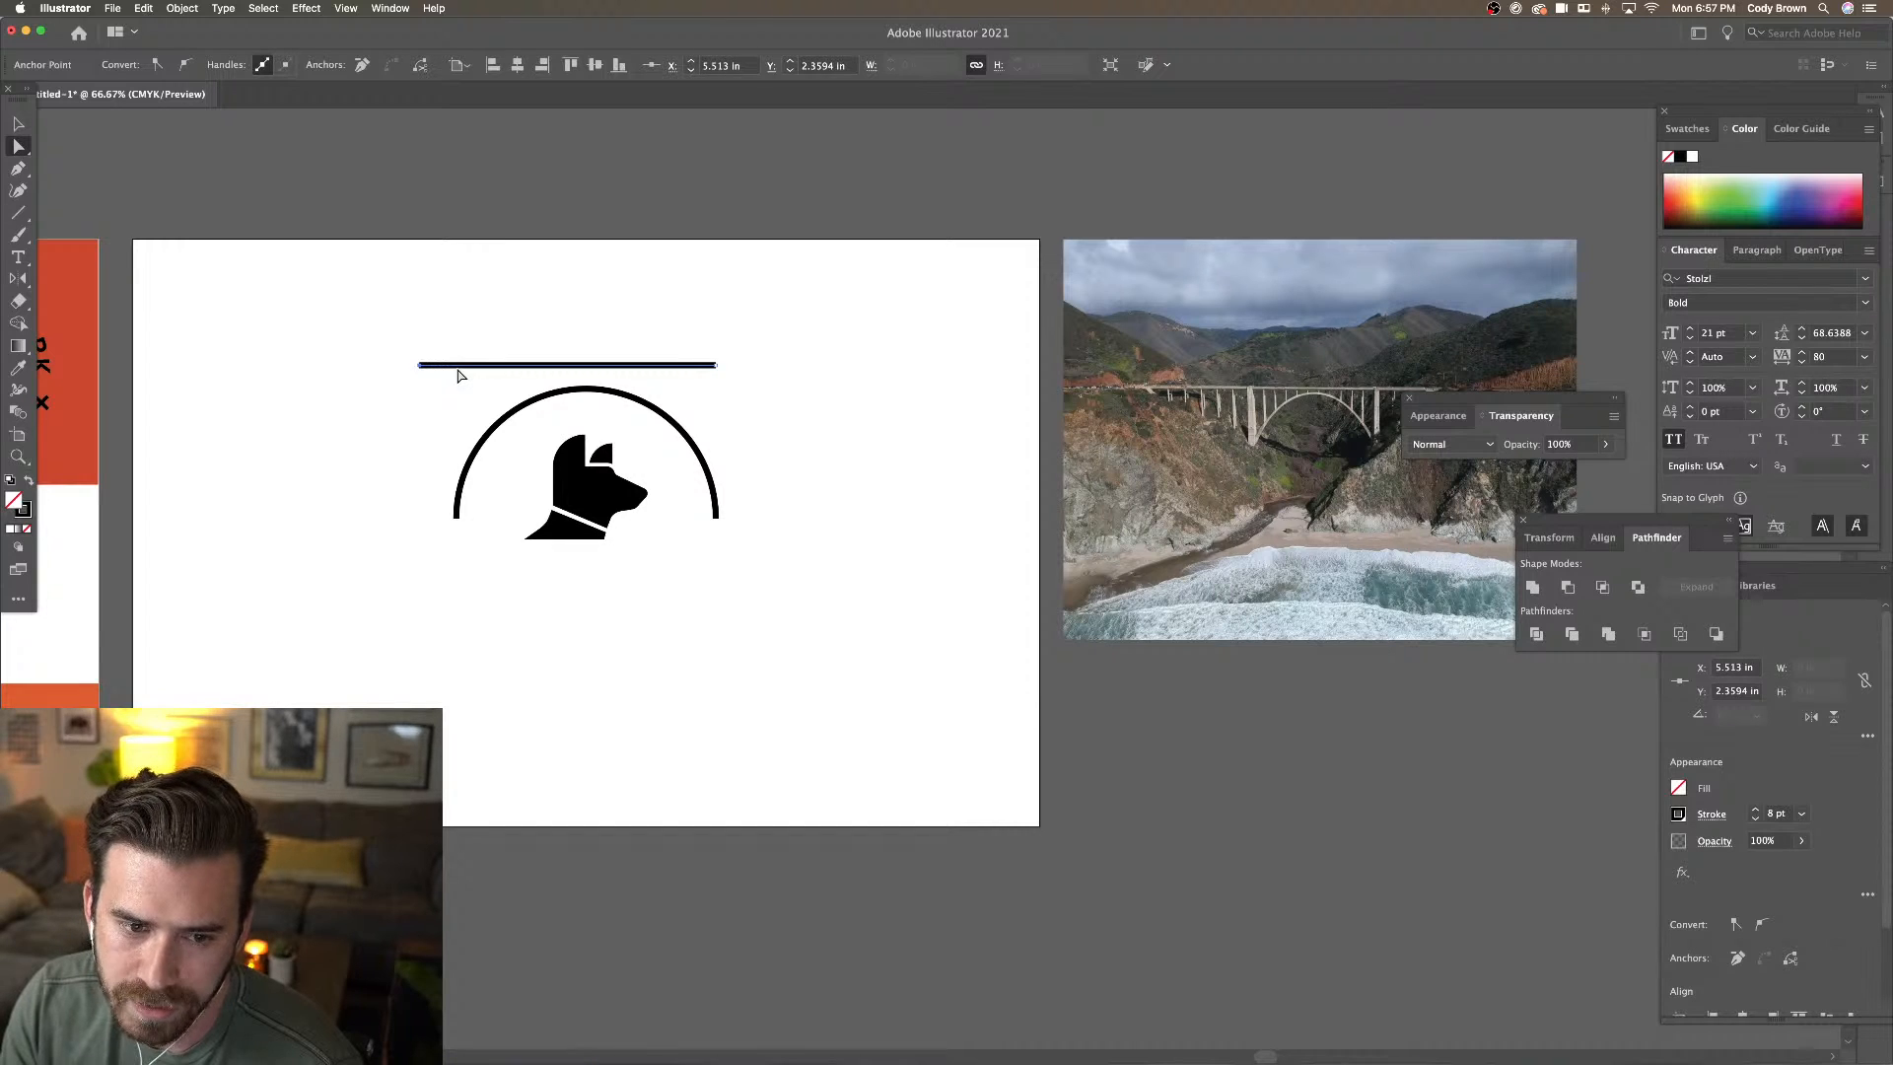
pyautogui.moveTo(695, 333); pyautogui.dragTo(749, 394)
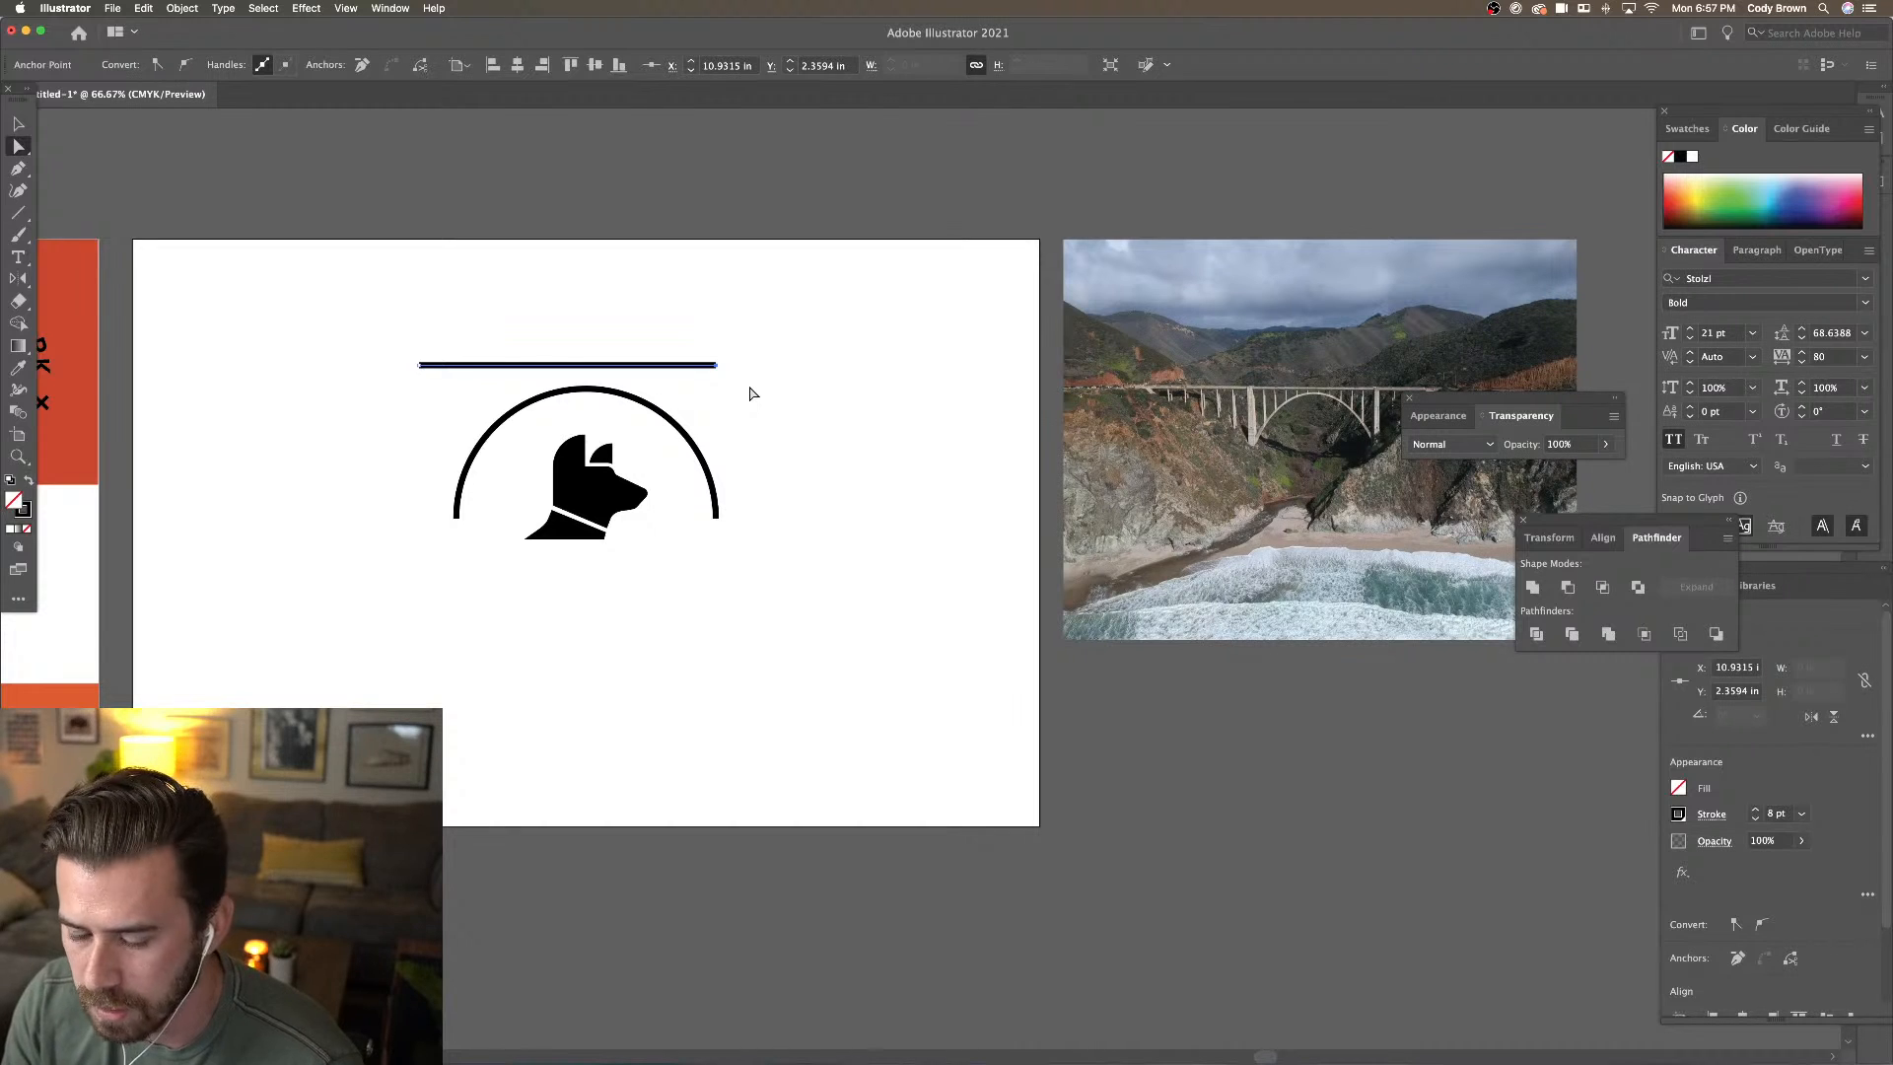
pyautogui.hotkey('shift', 'Right')
pyautogui.hotkey('shift', 'Right')
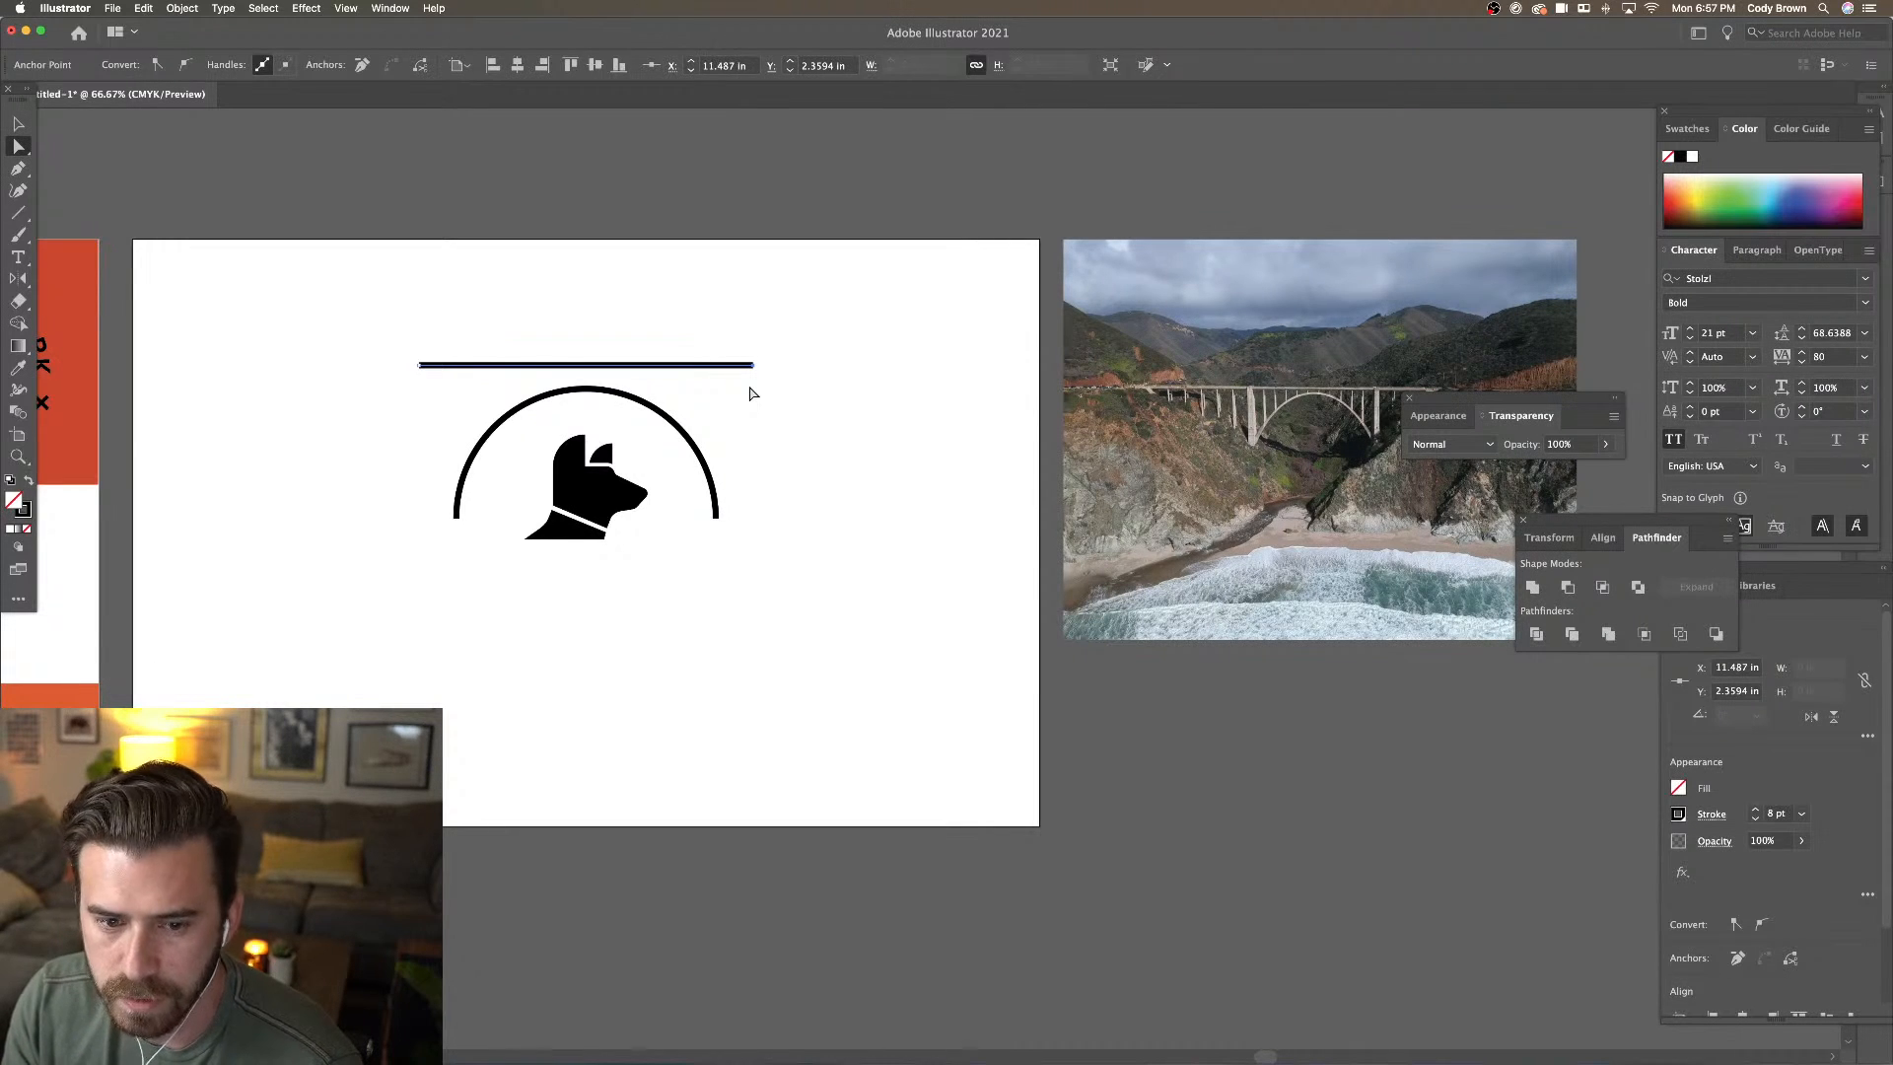
pyautogui.click(676, 270)
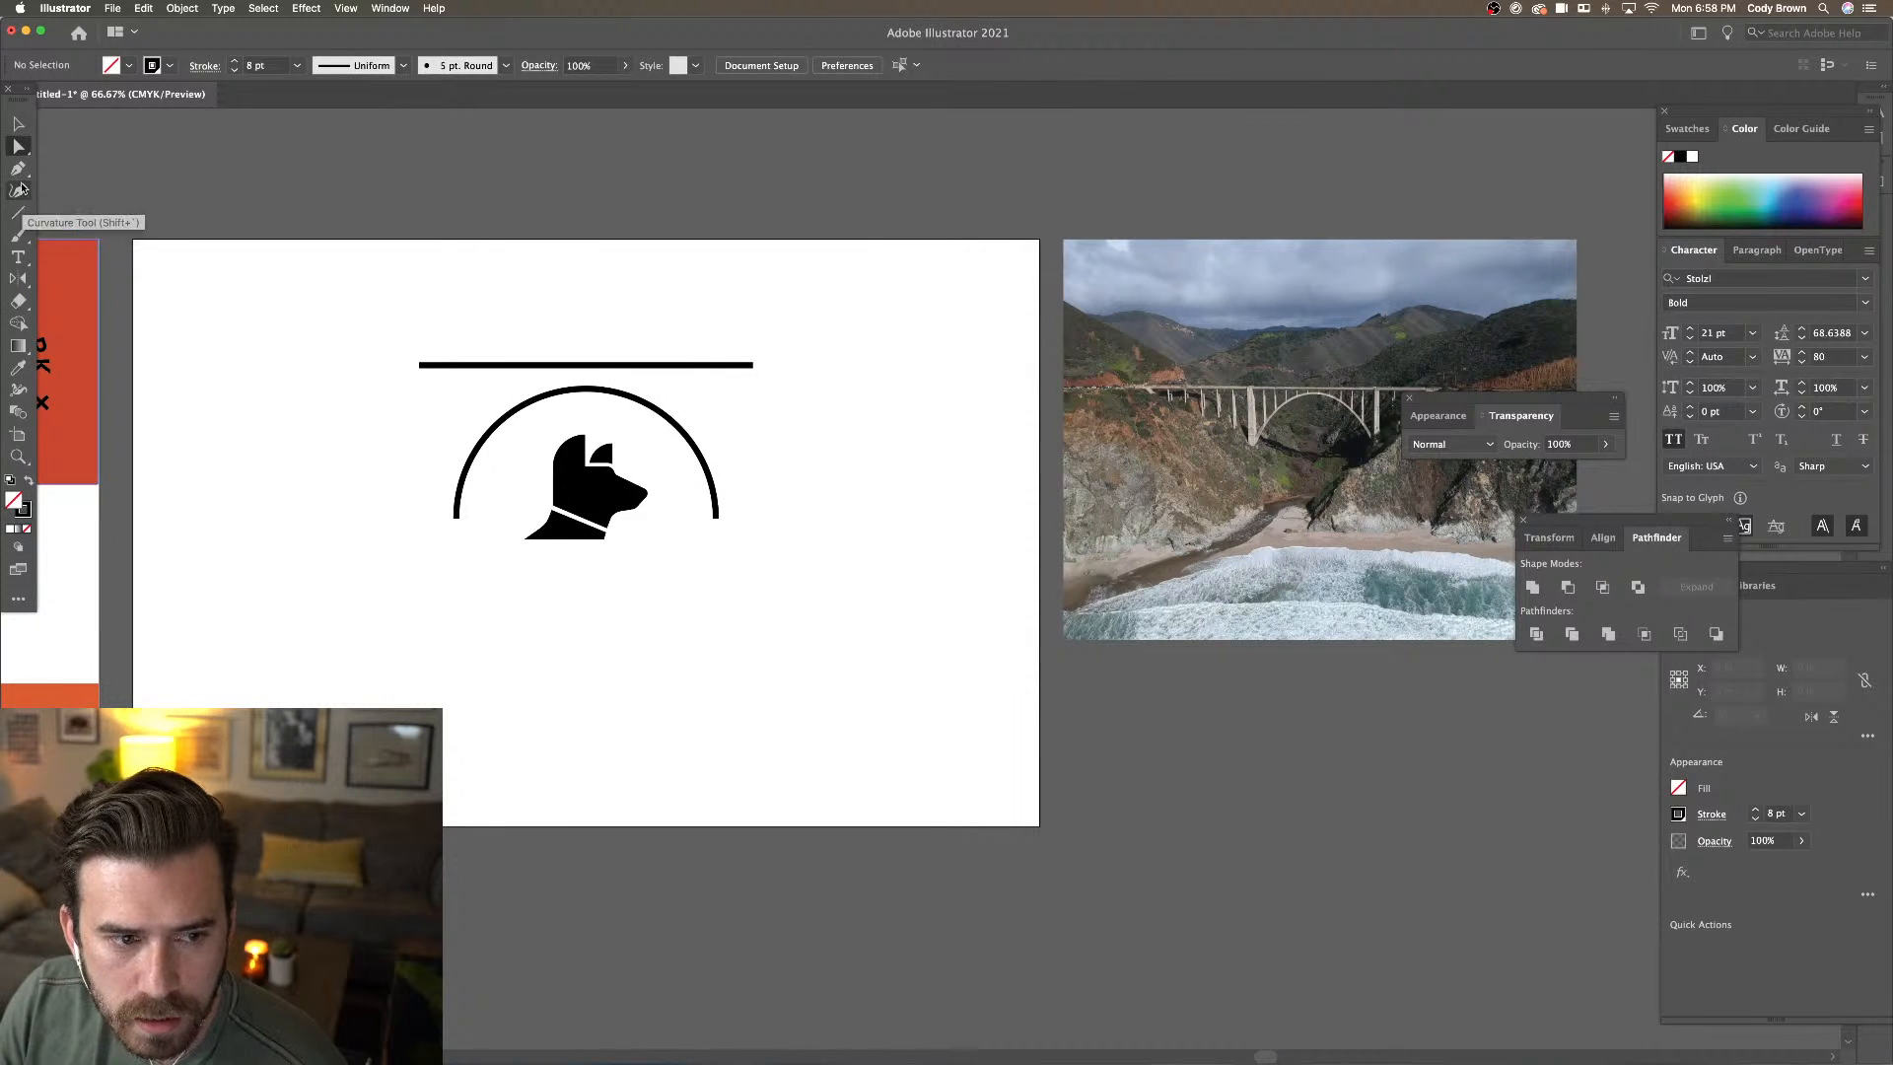
# Draw a vertical post from the arch's left end to the deck and copy it to the right end
pyautogui.click(22, 213)
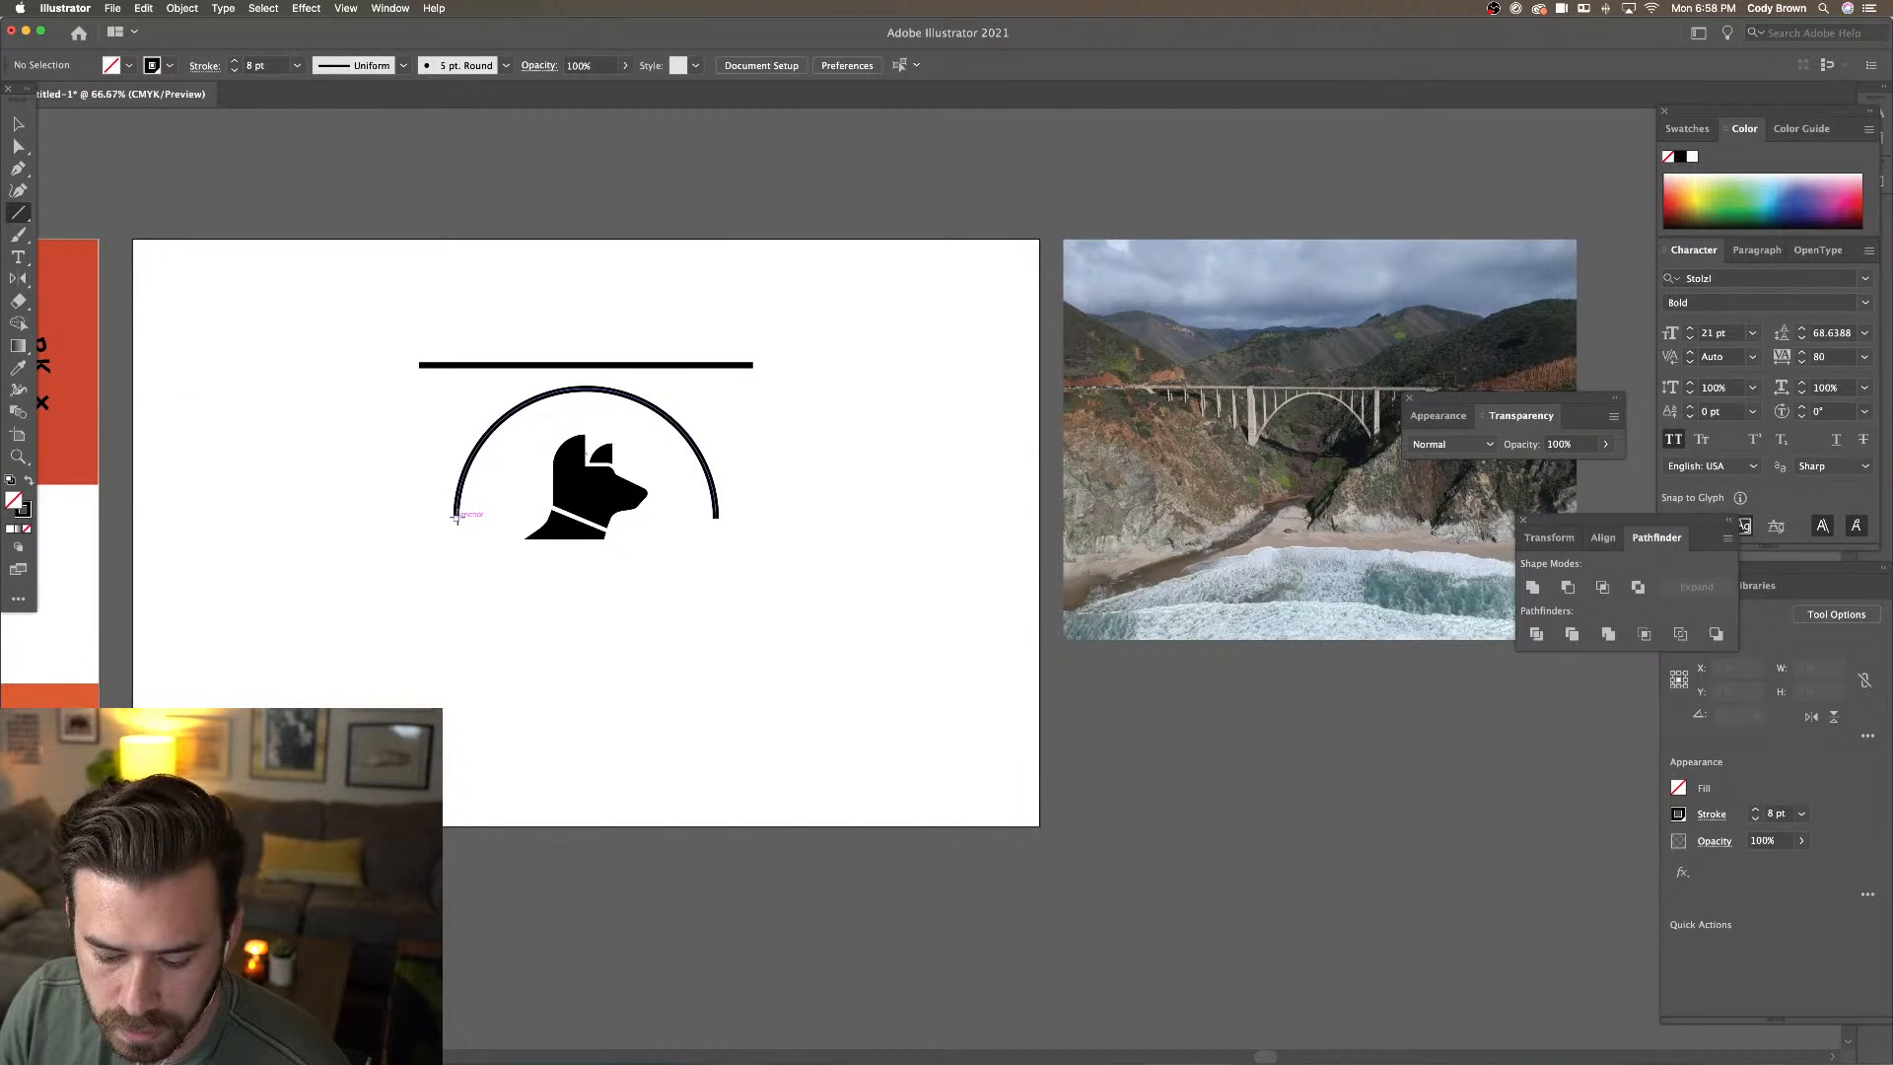
pyautogui.moveTo(455, 517)
pyautogui.mouseDown()
pyautogui.moveTo(504, 388)
pyautogui.moveTo(478, 367)
pyautogui.mouseUp()
pyautogui.press('v')
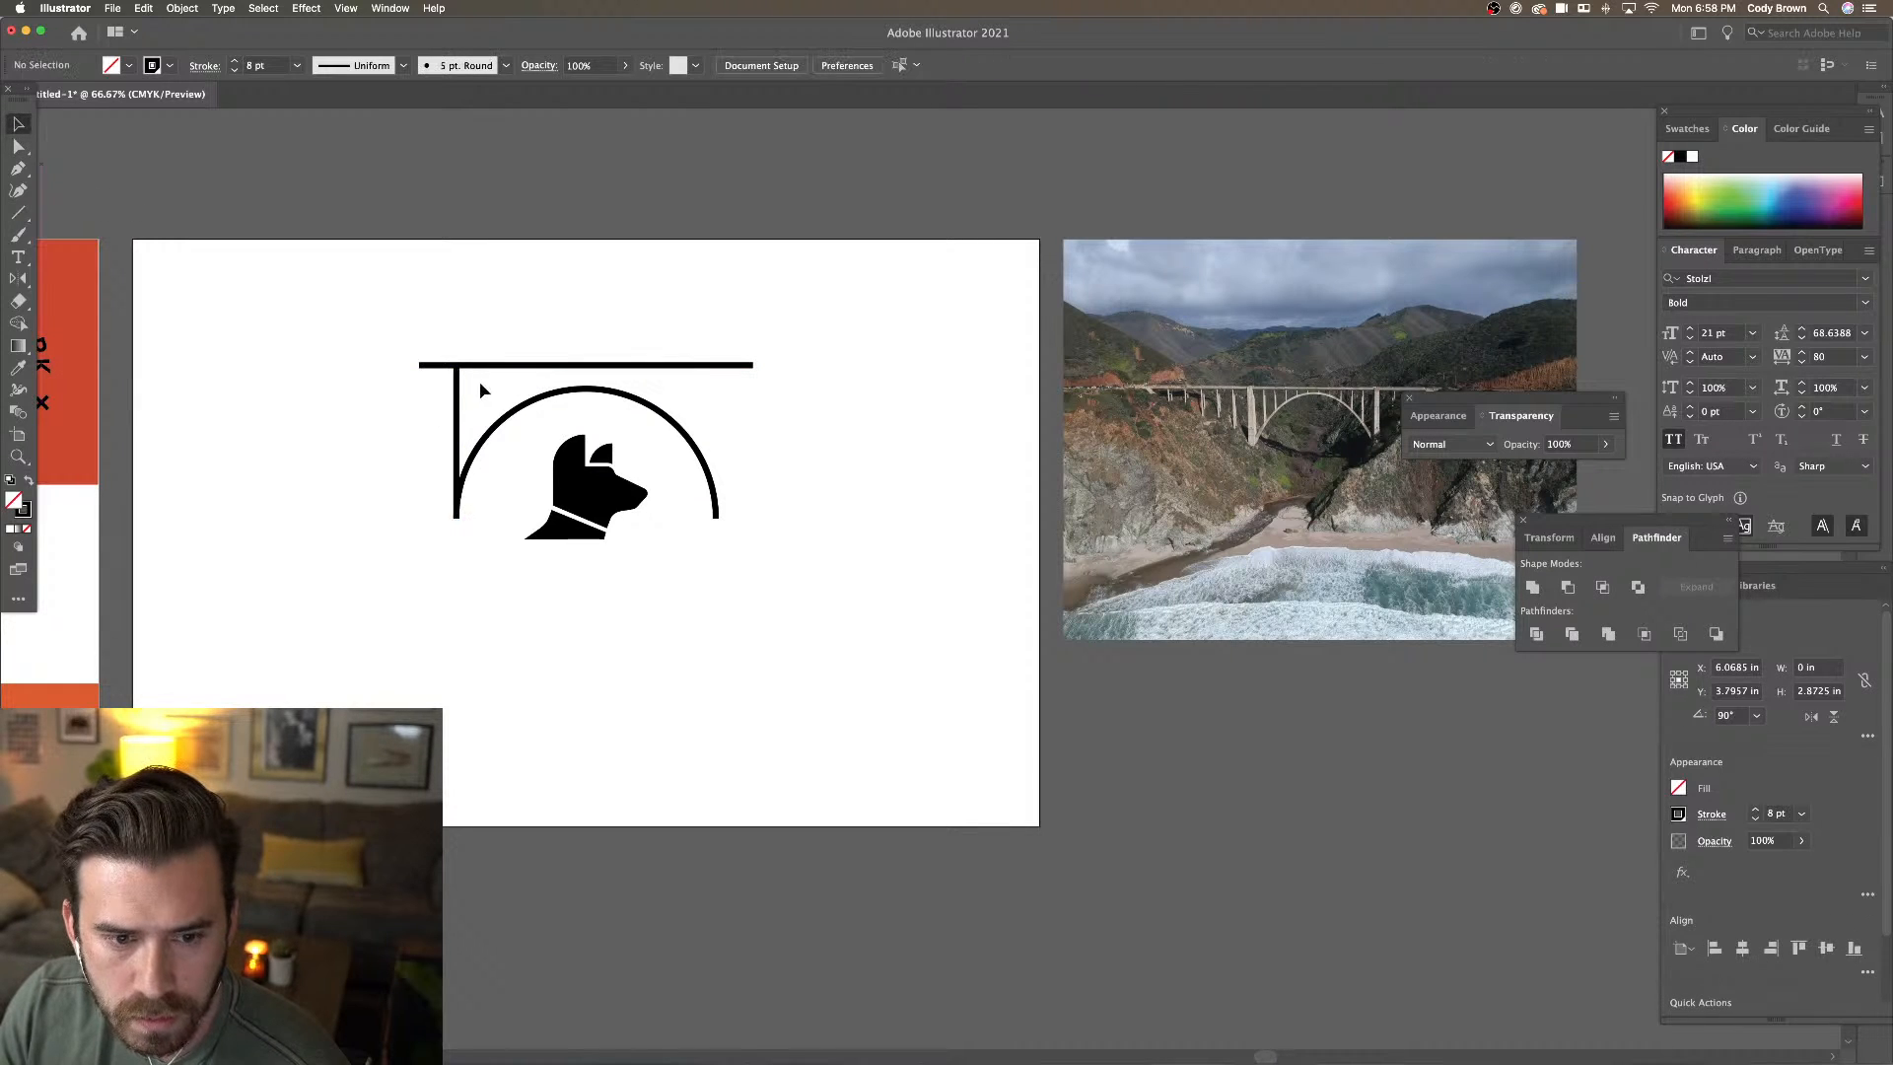
pyautogui.click(457, 392)
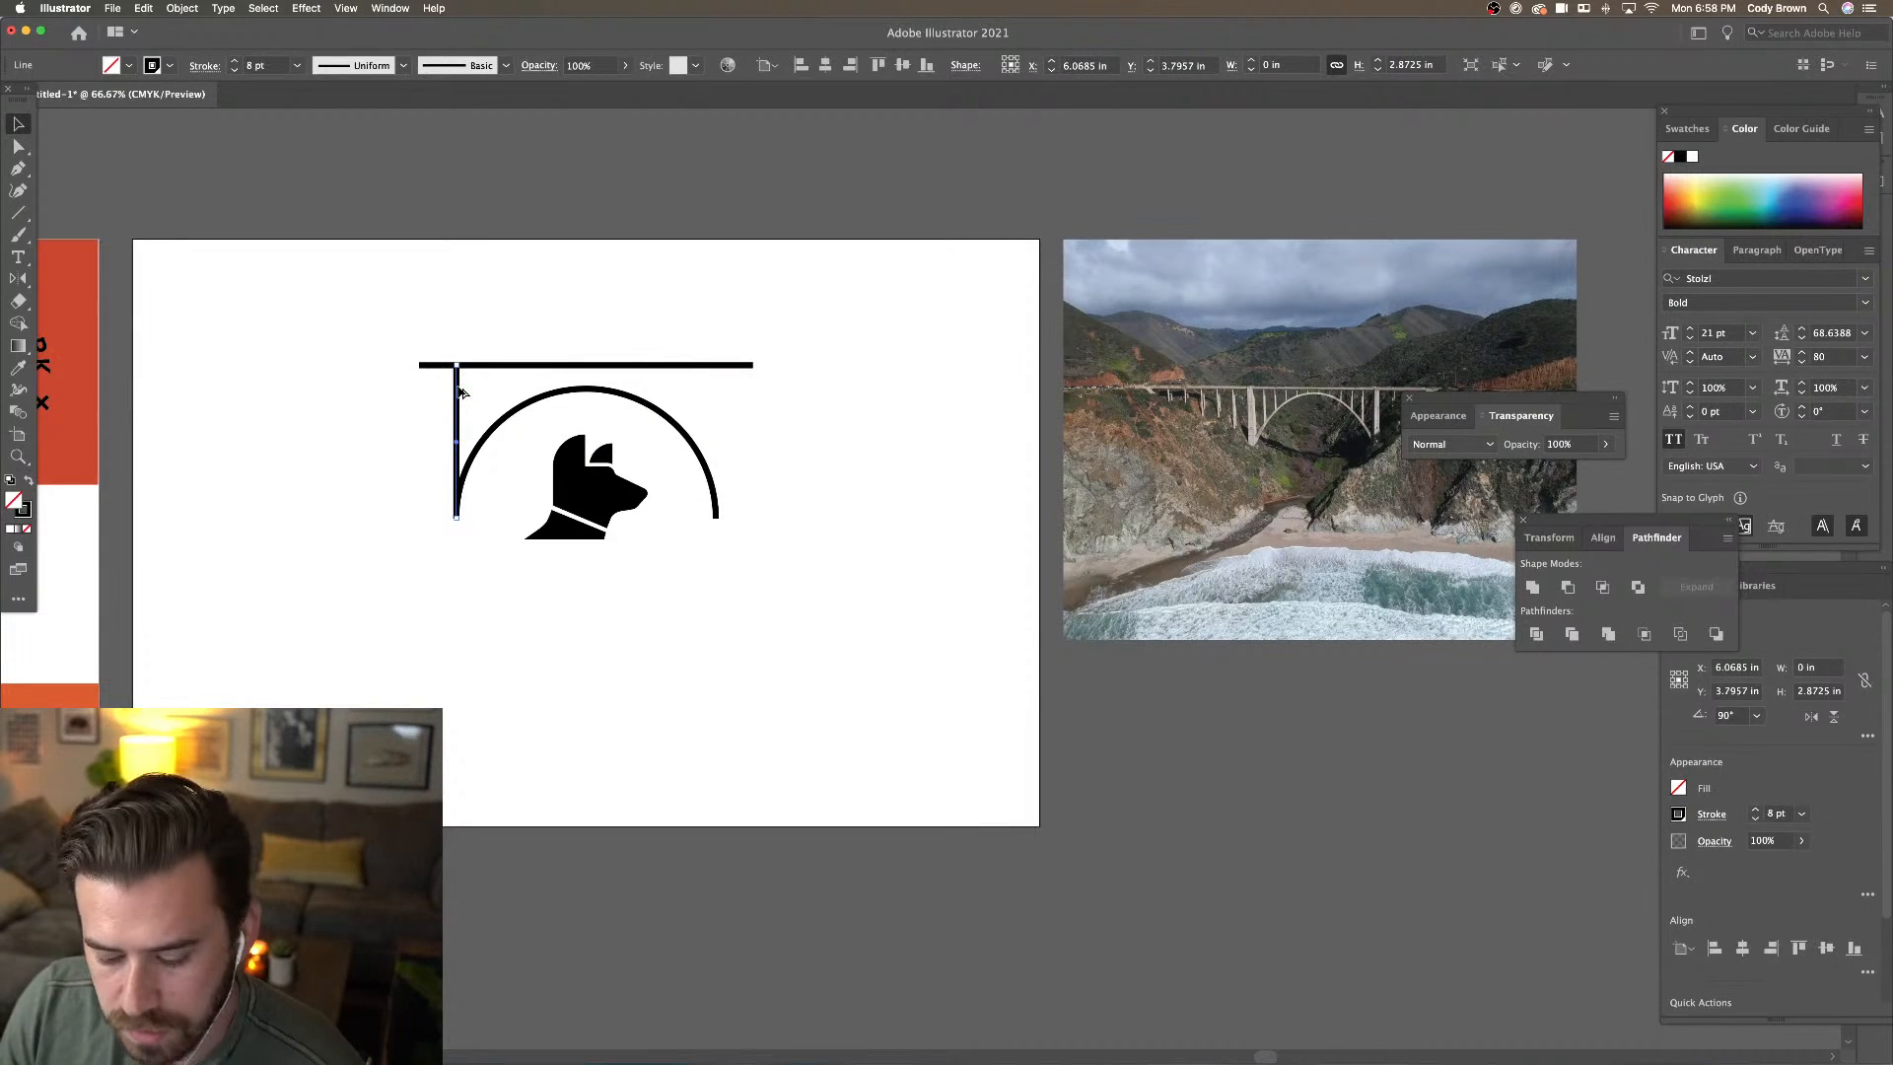
pyautogui.moveTo(462, 395); pyautogui.dragTo(720, 422)
pyautogui.click(771, 450)
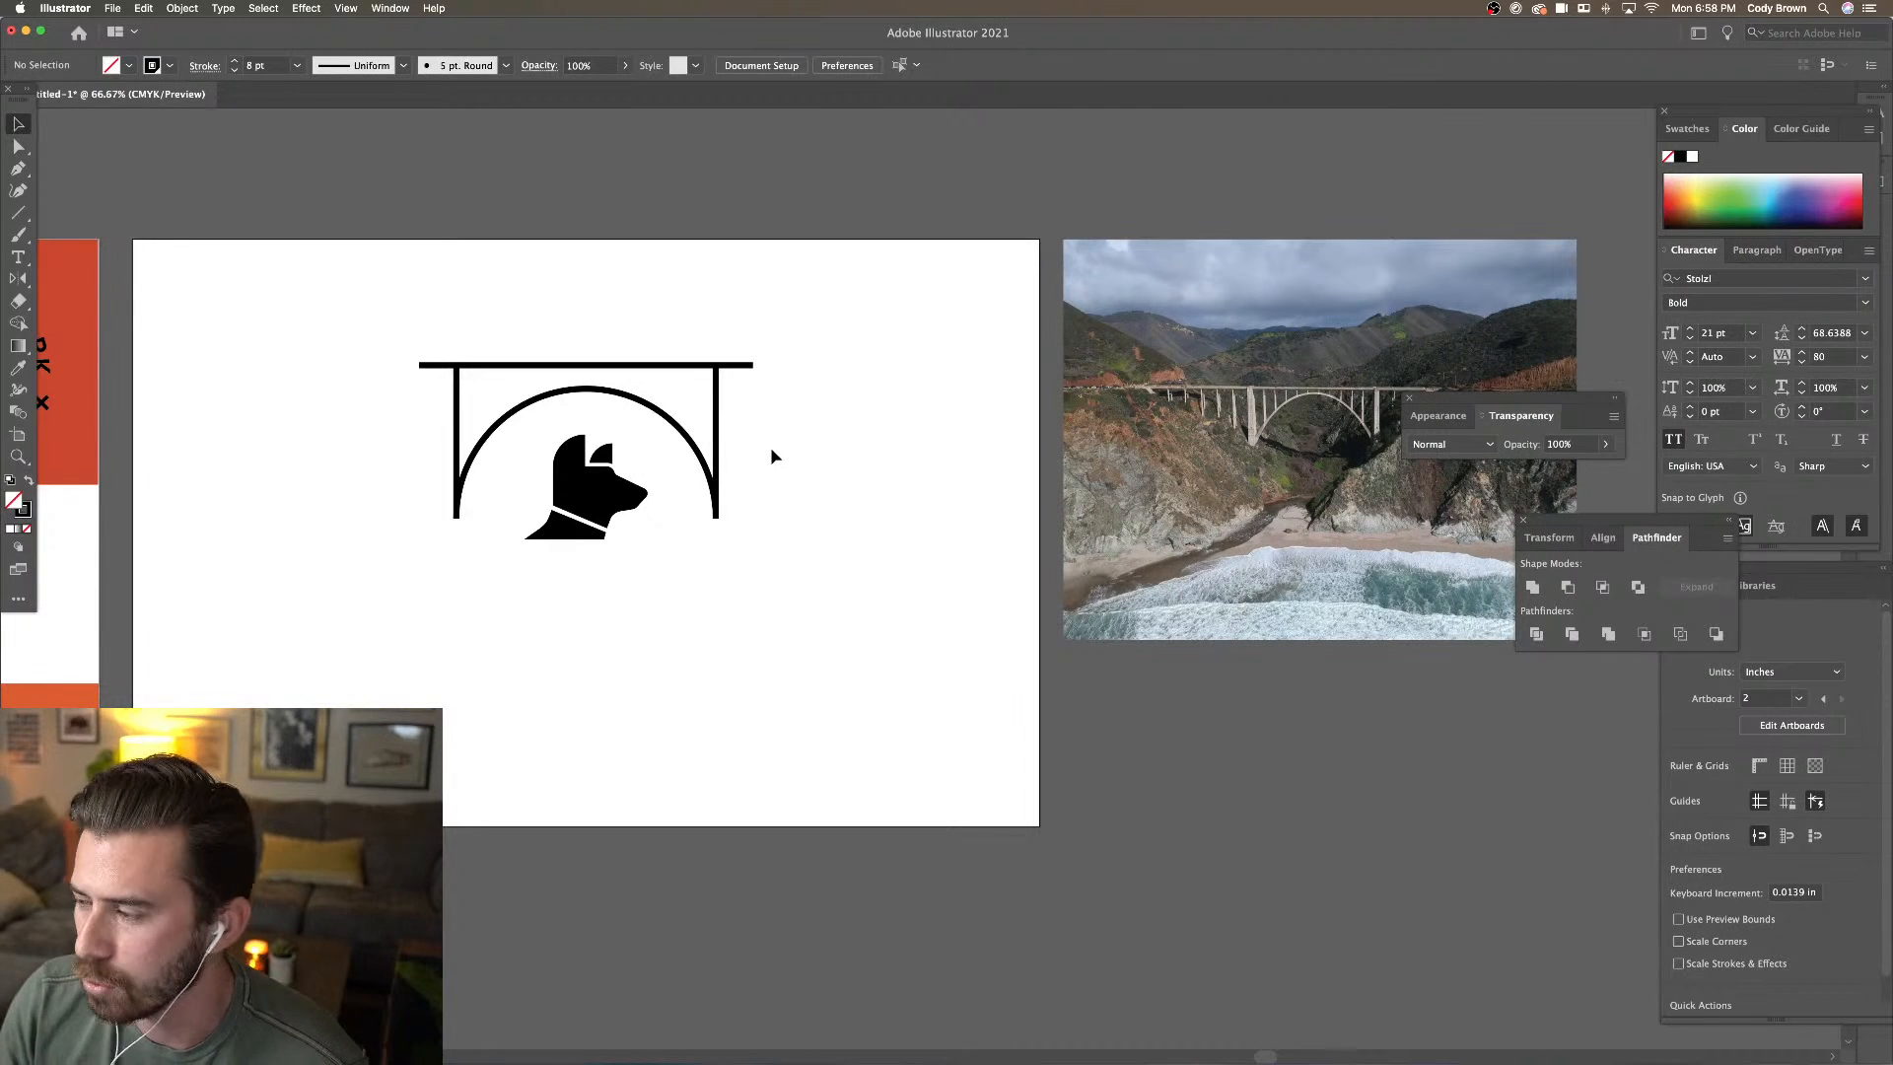
pyautogui.click(720, 435)
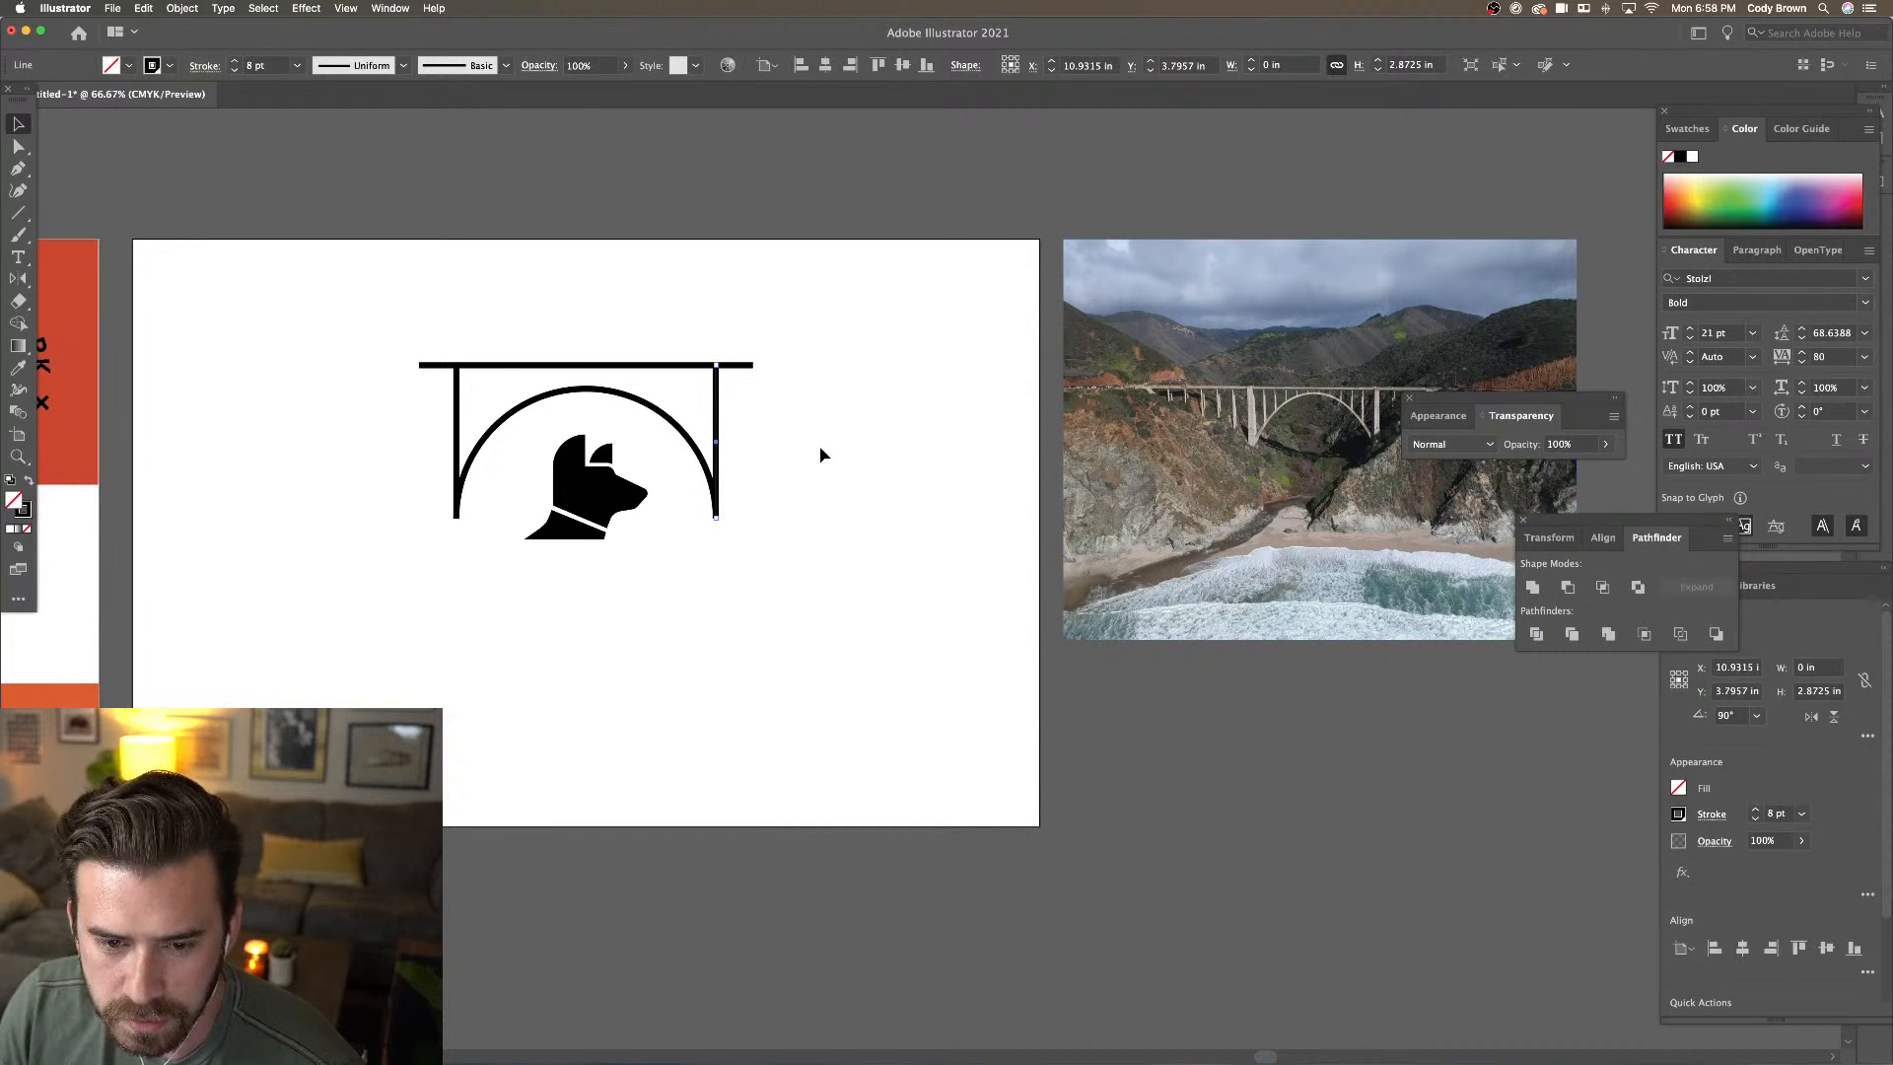
pyautogui.click(767, 427)
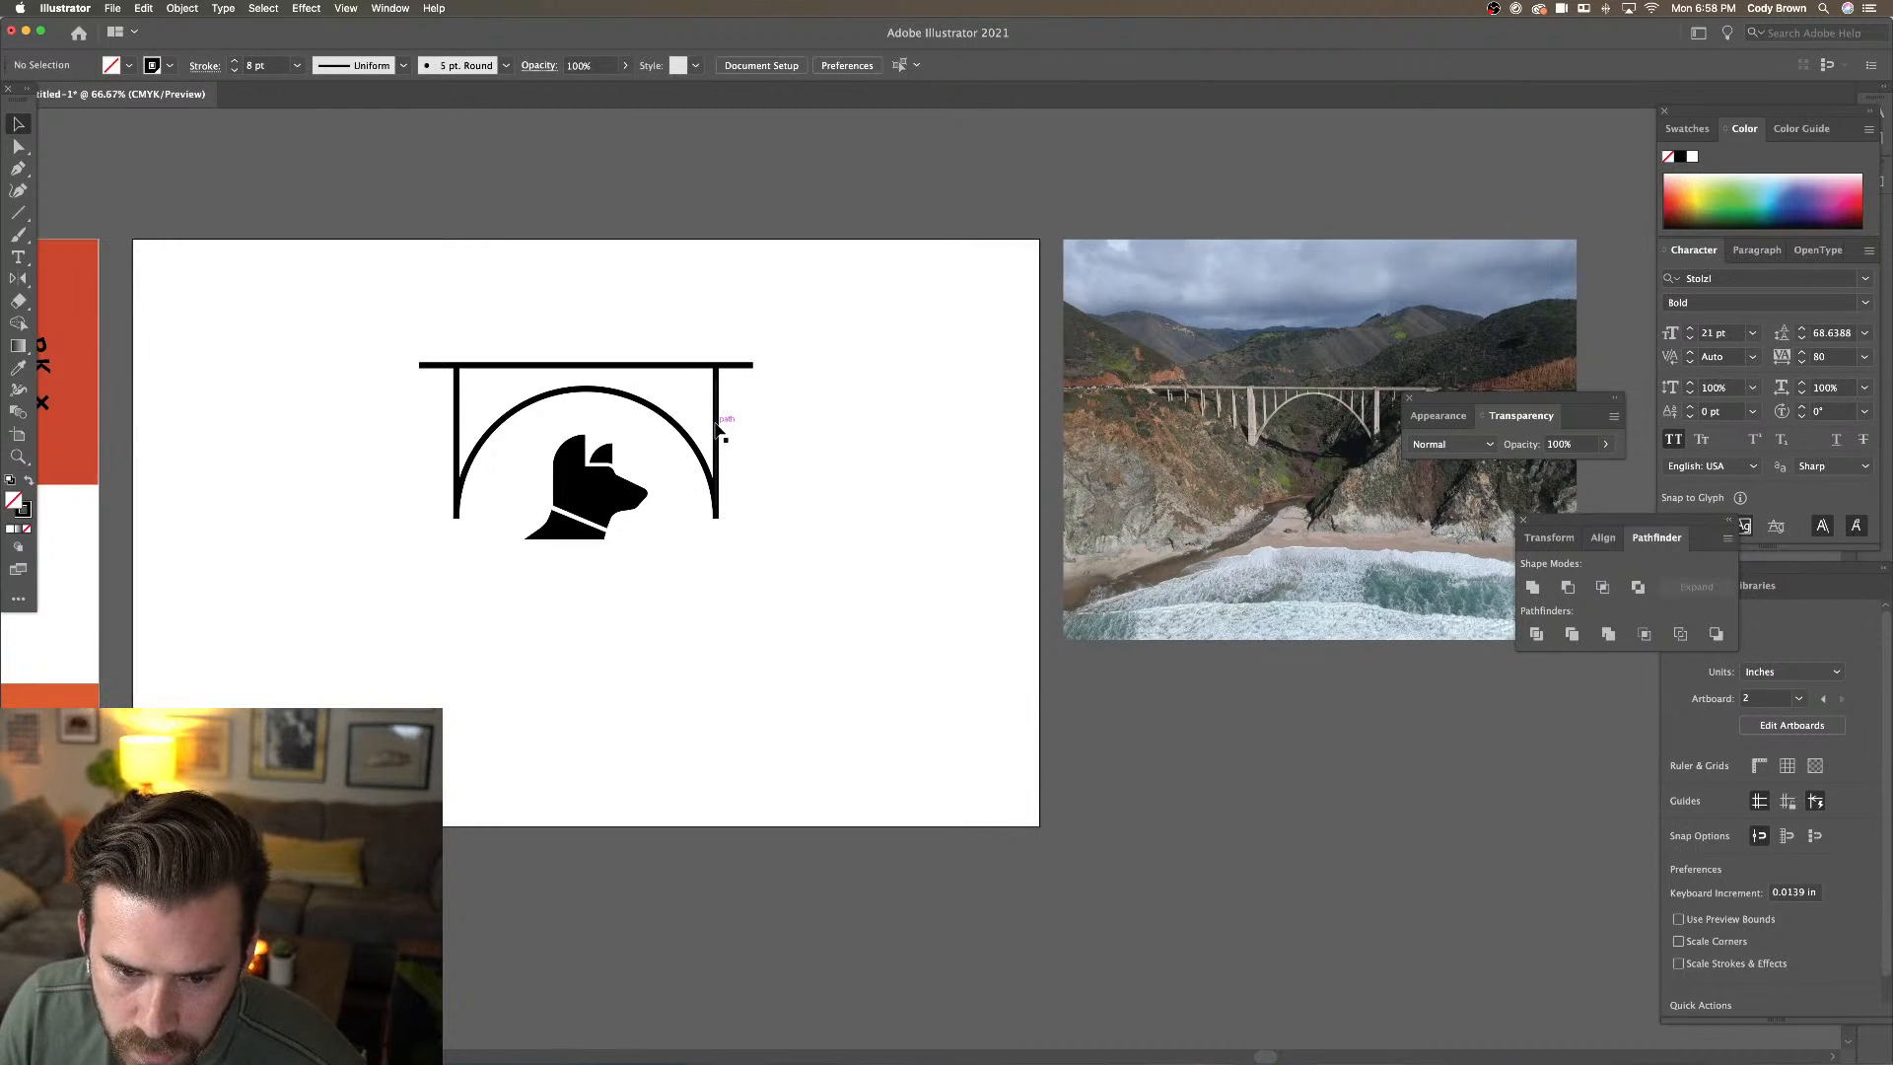
# Add evenly spaced vertical bars between the posts with Option-drag and Cmd+D, and group the four bars
pyautogui.moveTo(717, 431); pyautogui.dragTo(667, 429)
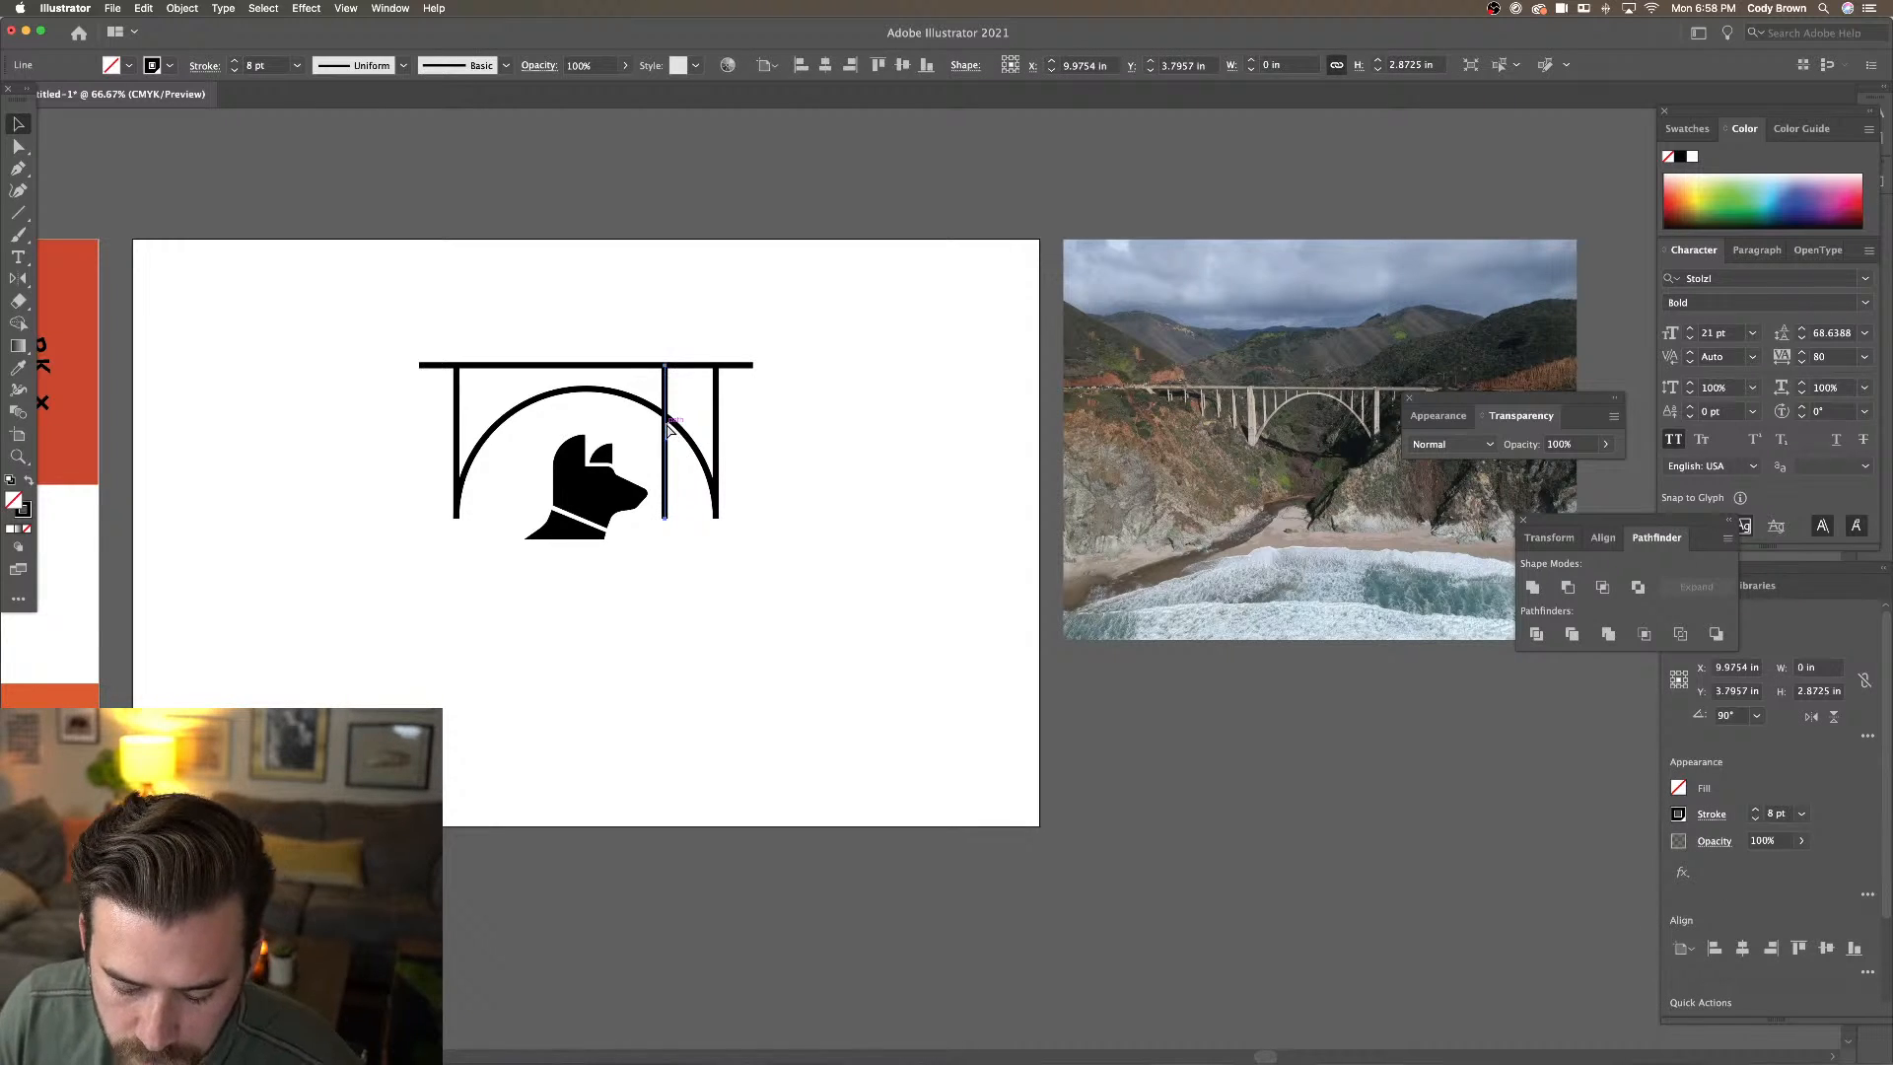
pyautogui.press('super+d')
pyautogui.press('super+d')
pyautogui.press('super+d')
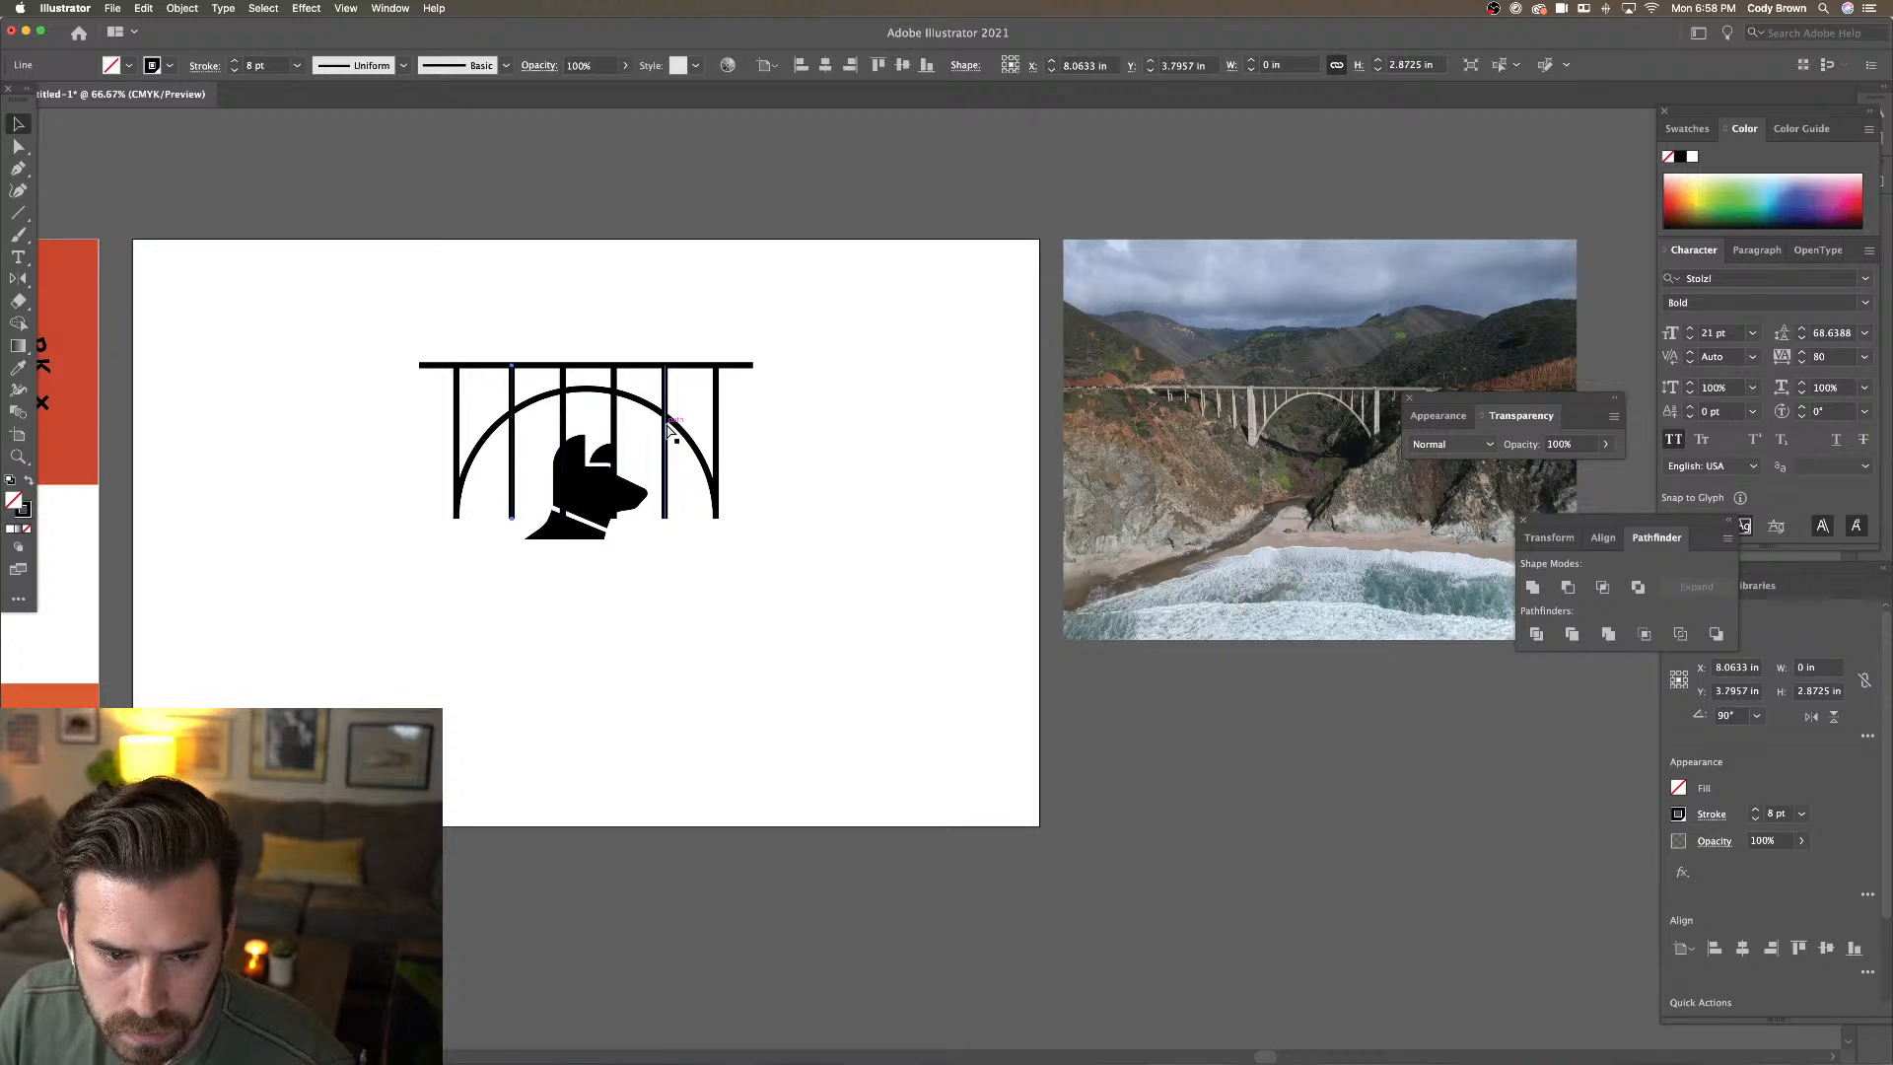
pyautogui.click(665, 348)
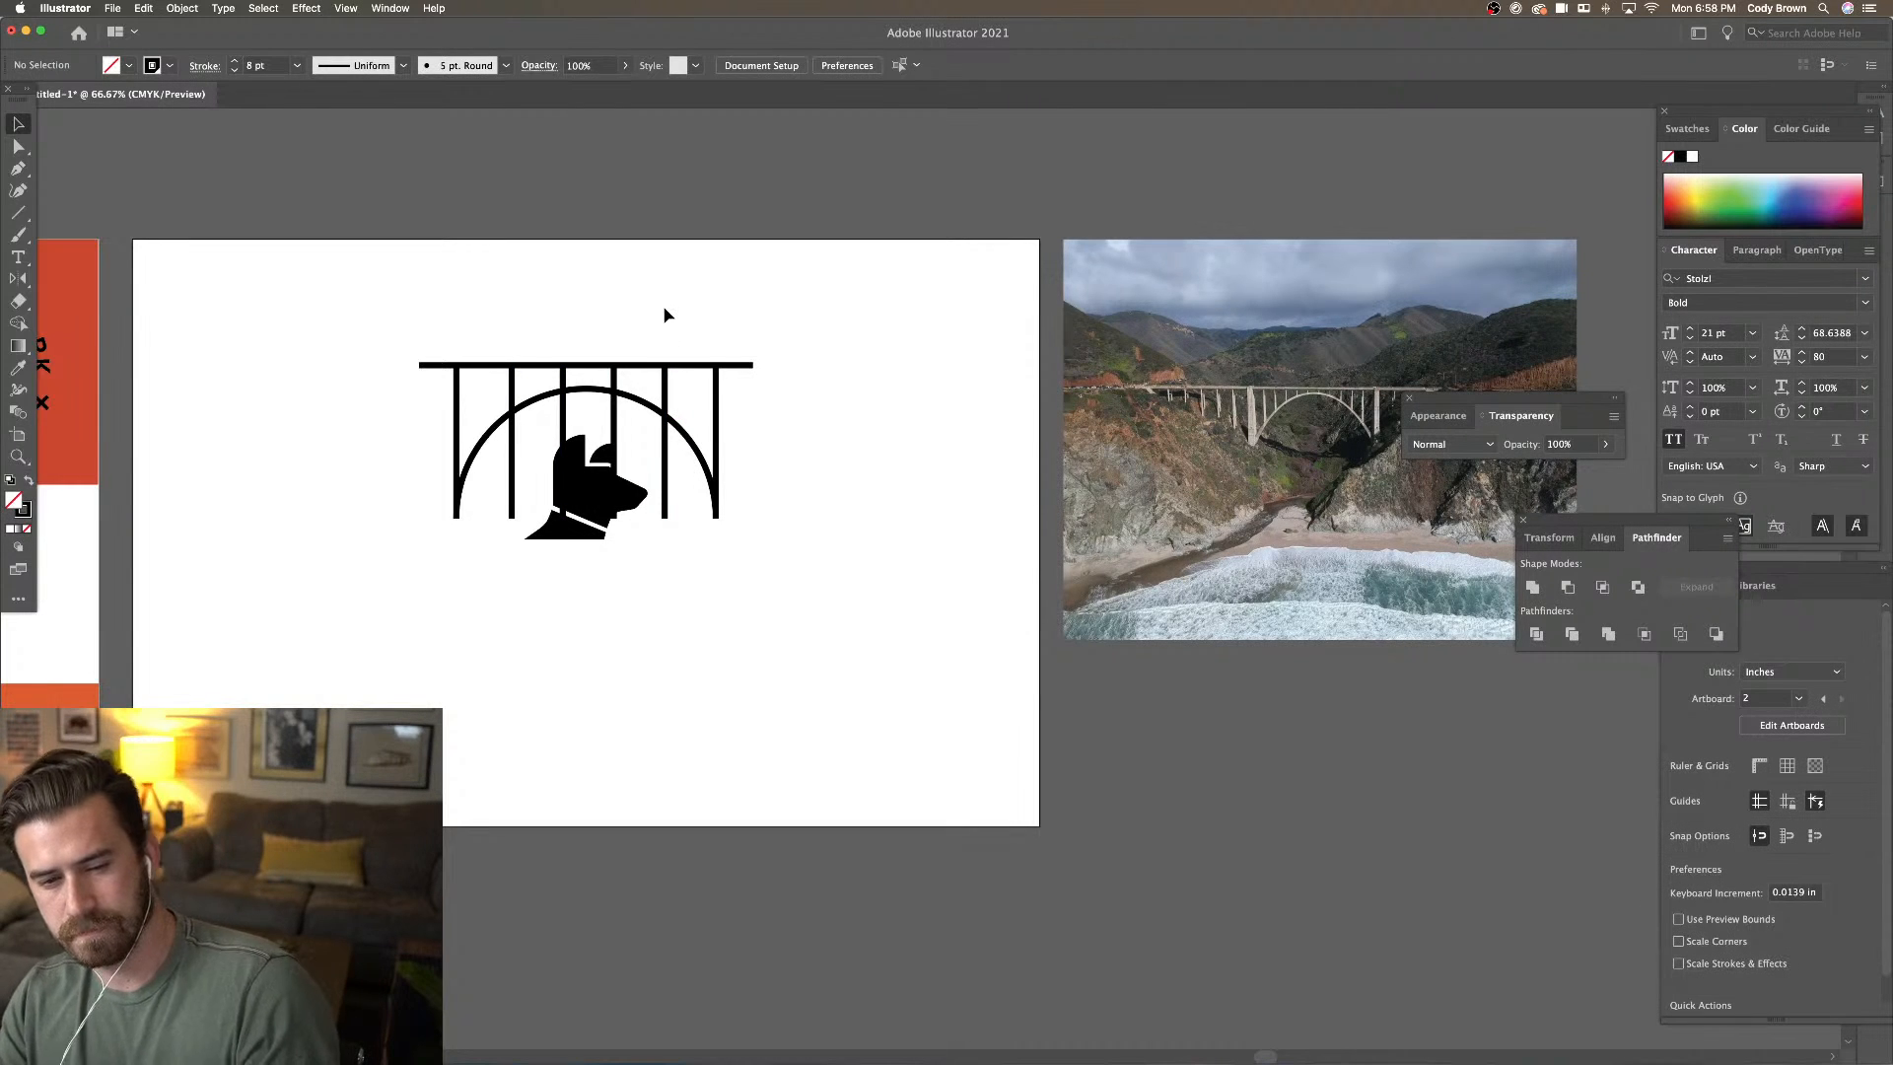
pyautogui.click(512, 434)
pyautogui.keyDown('shift'); pyautogui.click(563, 432); pyautogui.keyUp('shift')
pyautogui.keyDown('shift'); pyautogui.click(615, 431); pyautogui.keyUp('shift')
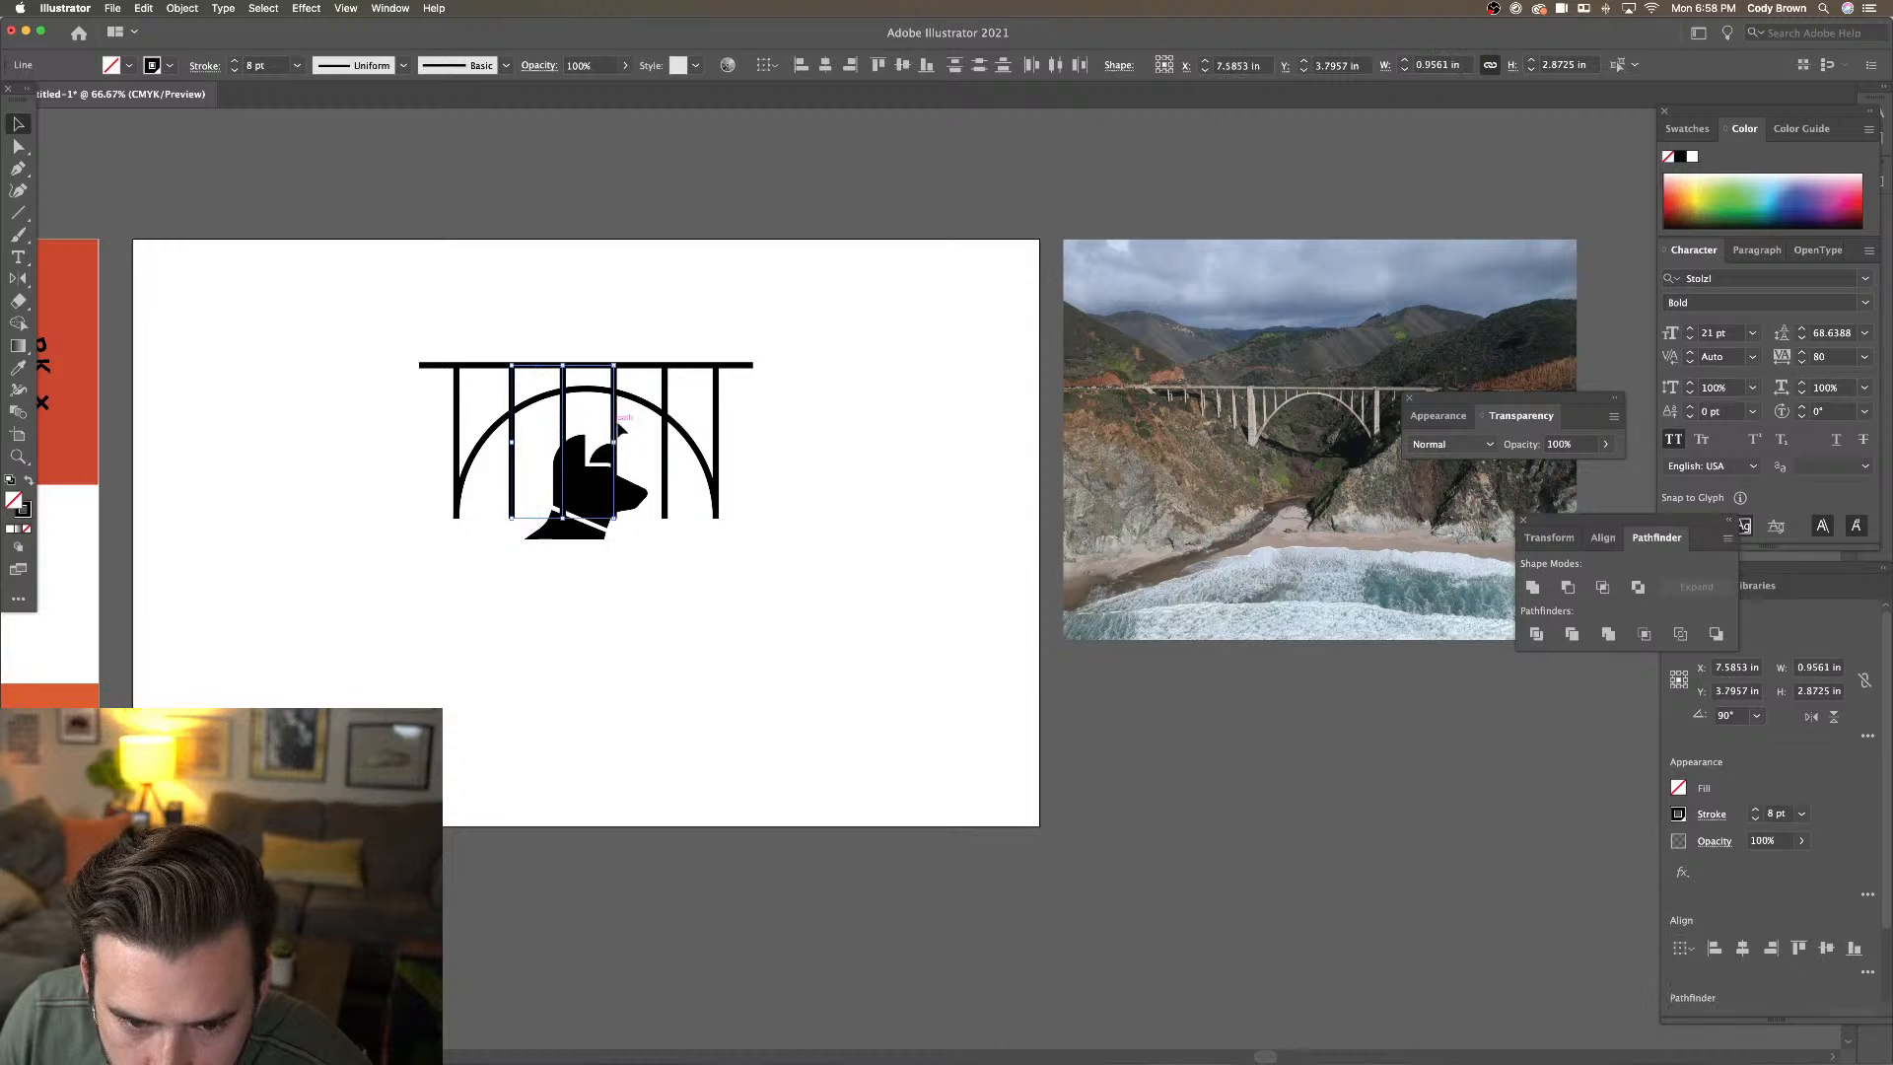
pyautogui.keyDown('shift'); pyautogui.click(666, 431); pyautogui.keyUp('shift')
pyautogui.rightClick(662, 431)
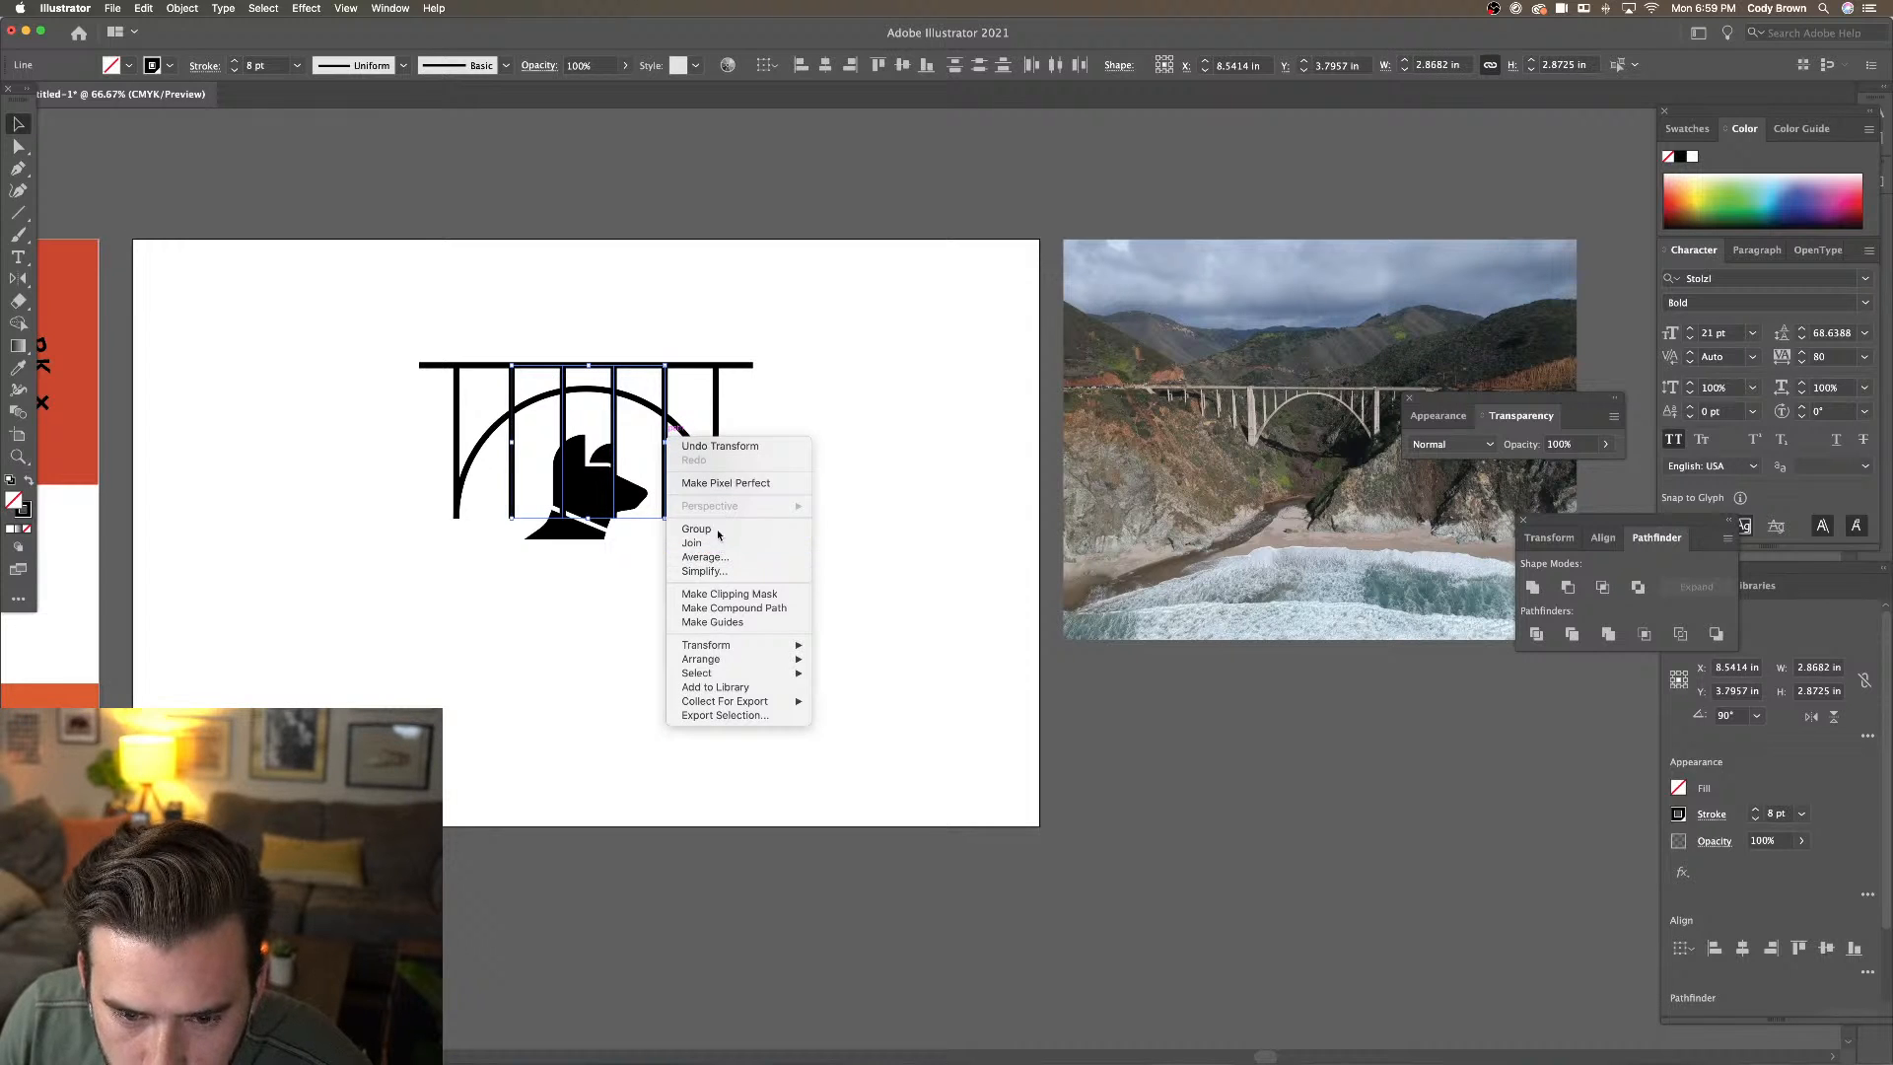
pyautogui.click(695, 532)
pyautogui.moveTo(665, 393); pyautogui.dragTo(661, 399)
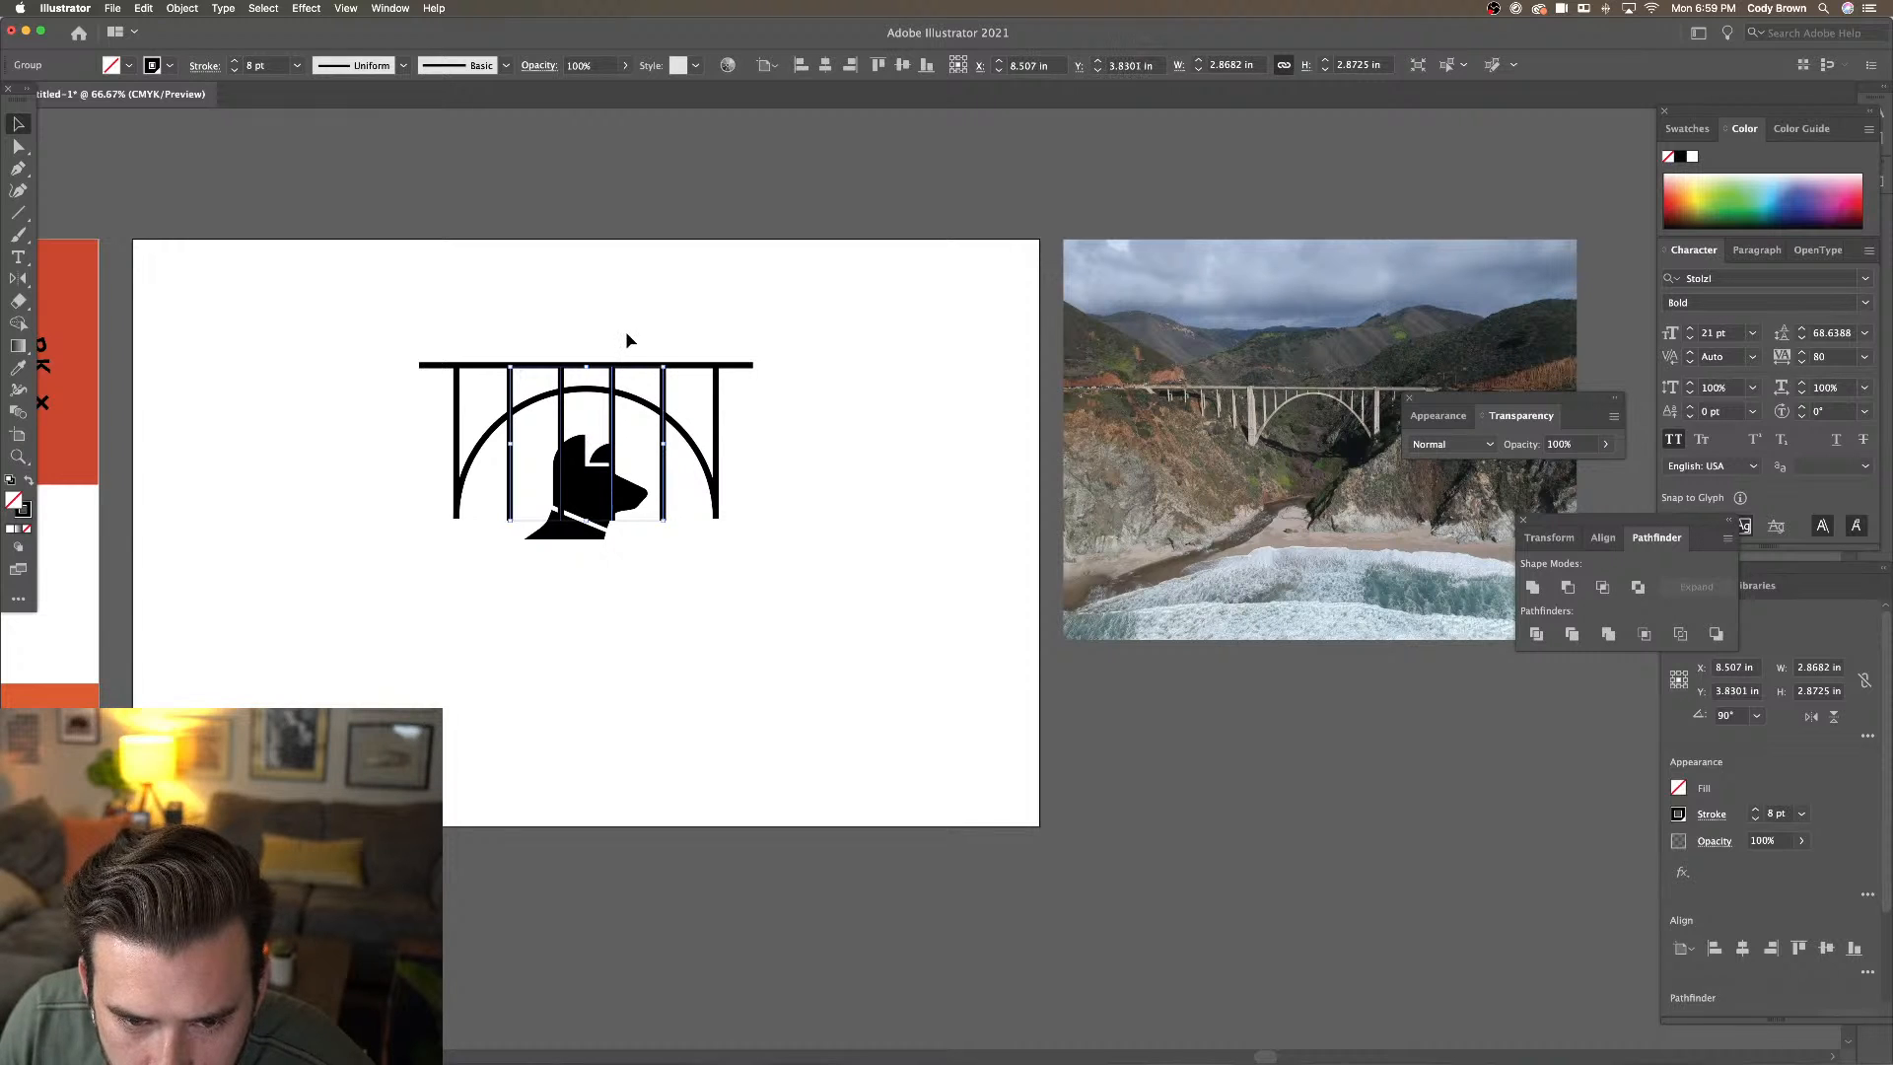
pyautogui.click(652, 356)
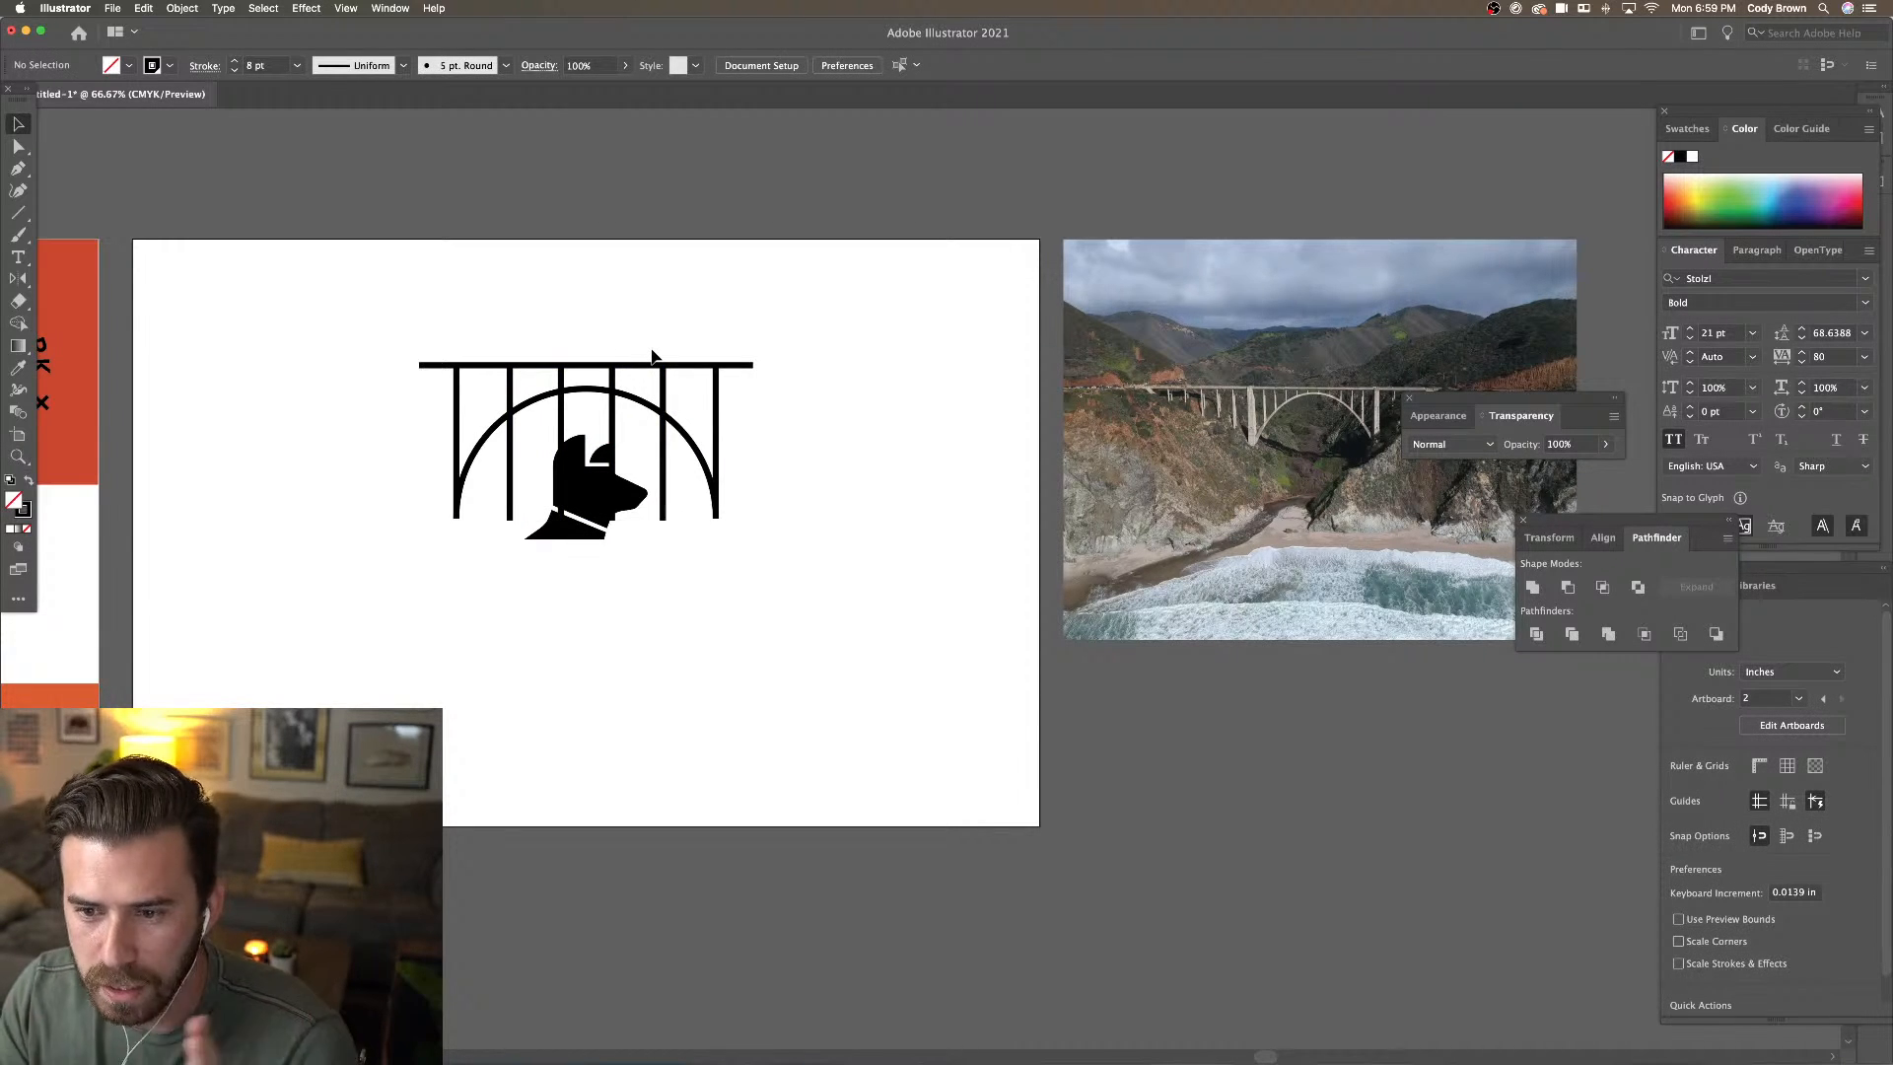
# Raise the bars' bottom points so each bar rests on the arch
pyautogui.press('a')
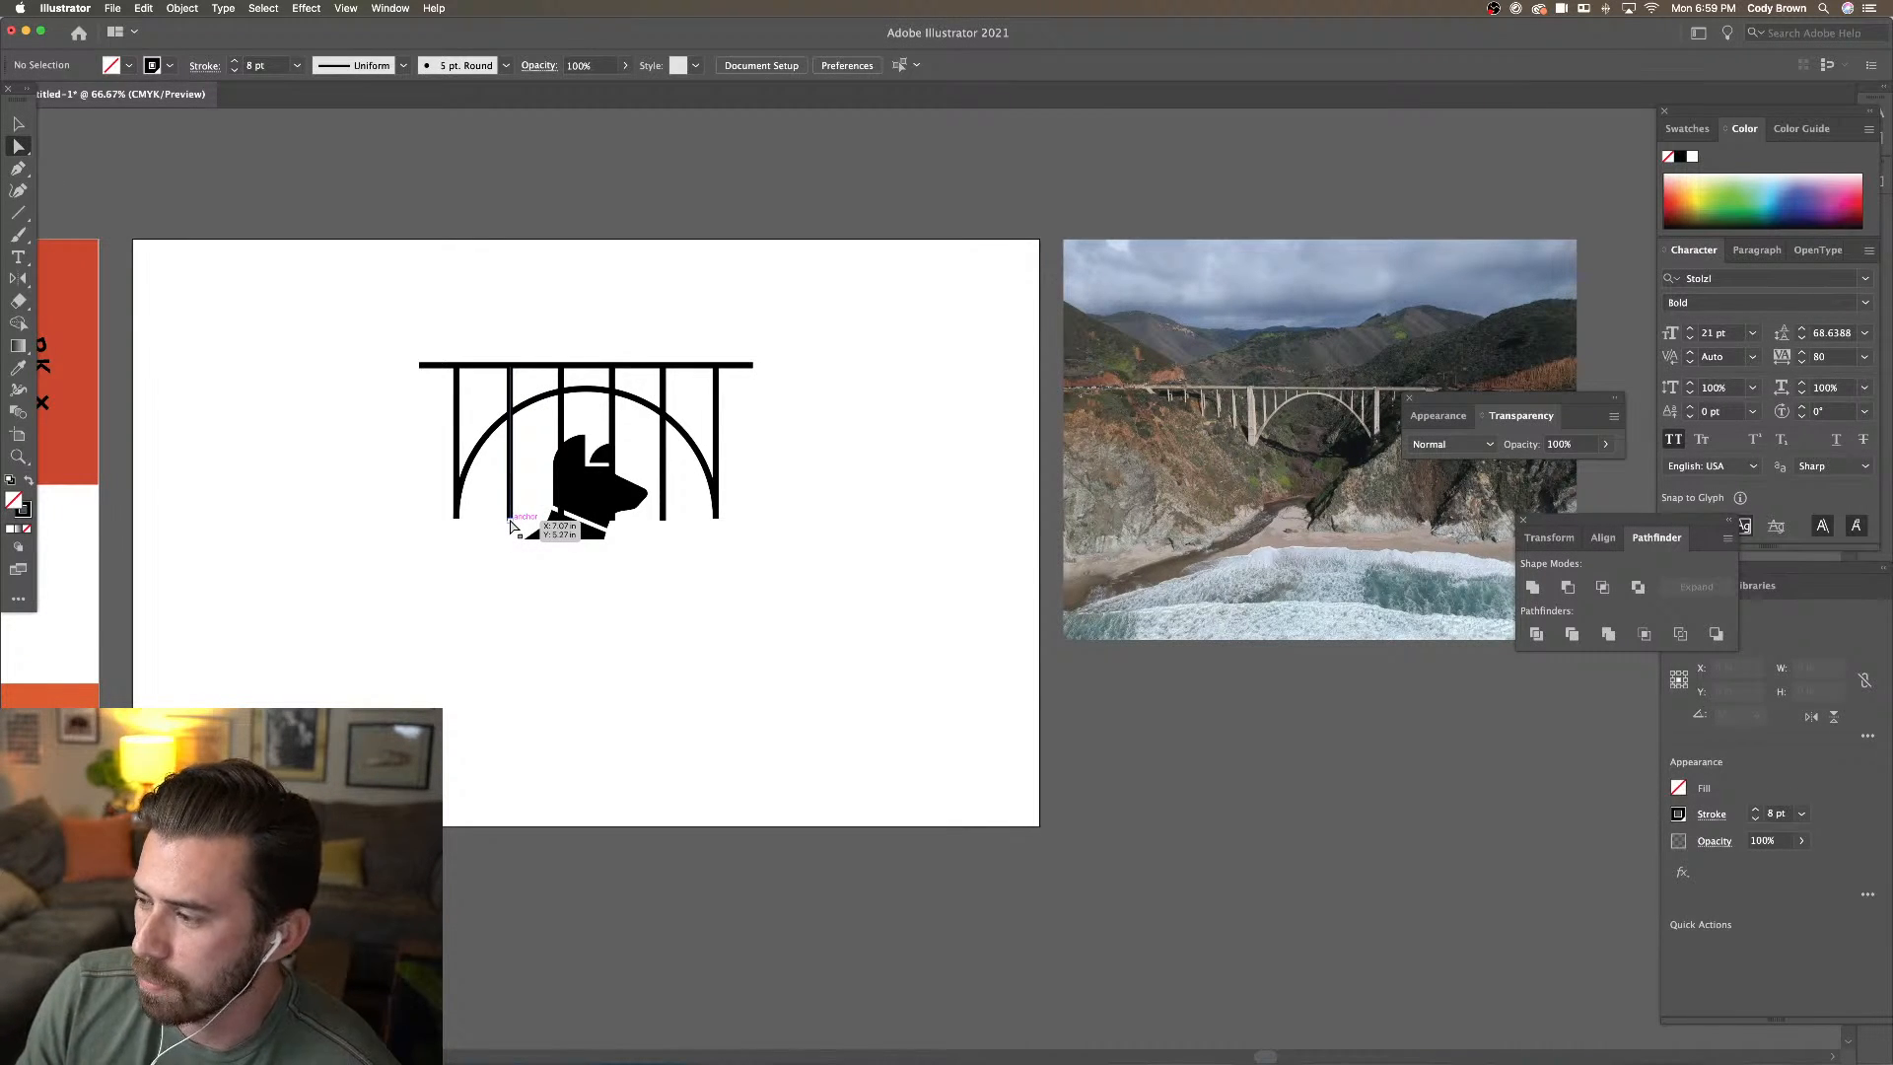
pyautogui.click(510, 522)
pyautogui.click(561, 521)
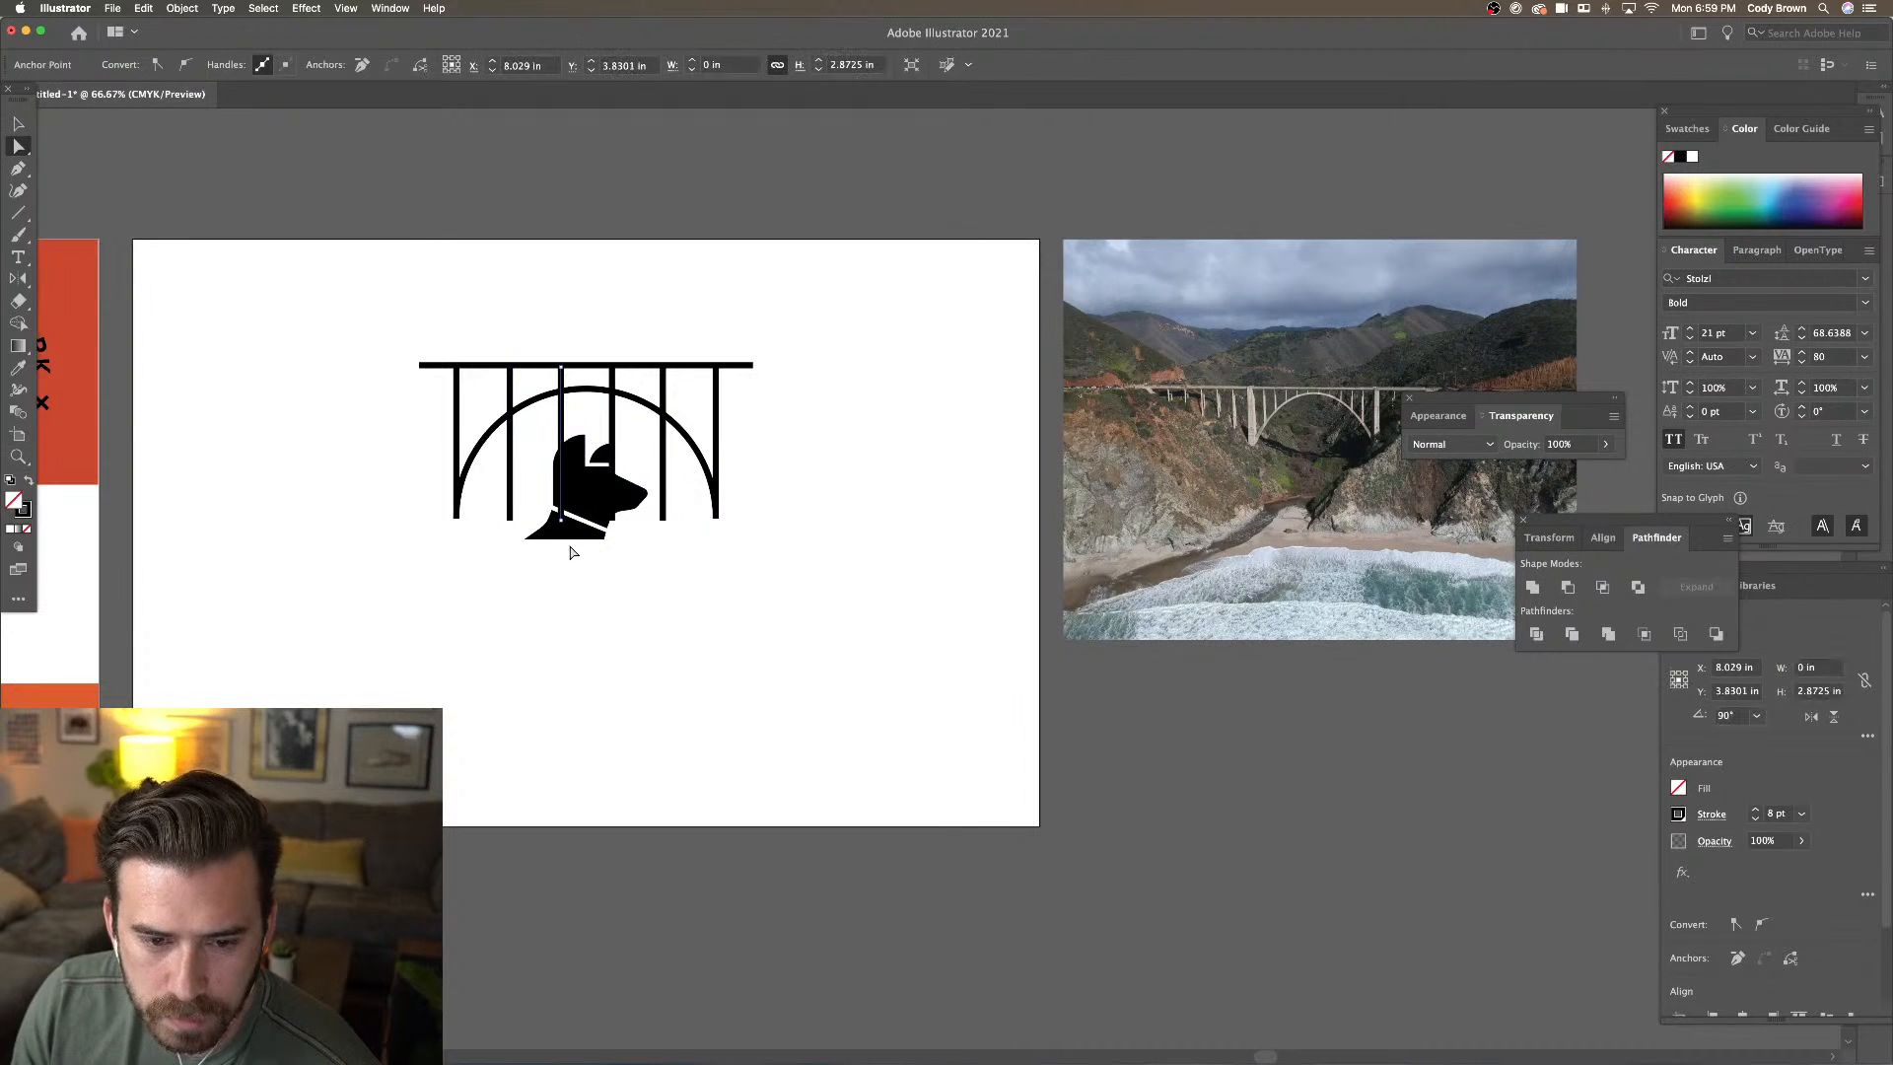
pyautogui.keyDown('shift'); pyautogui.click(510, 521); pyautogui.keyUp('shift')
pyautogui.keyDown('shift'); pyautogui.click(663, 520); pyautogui.keyUp('shift')
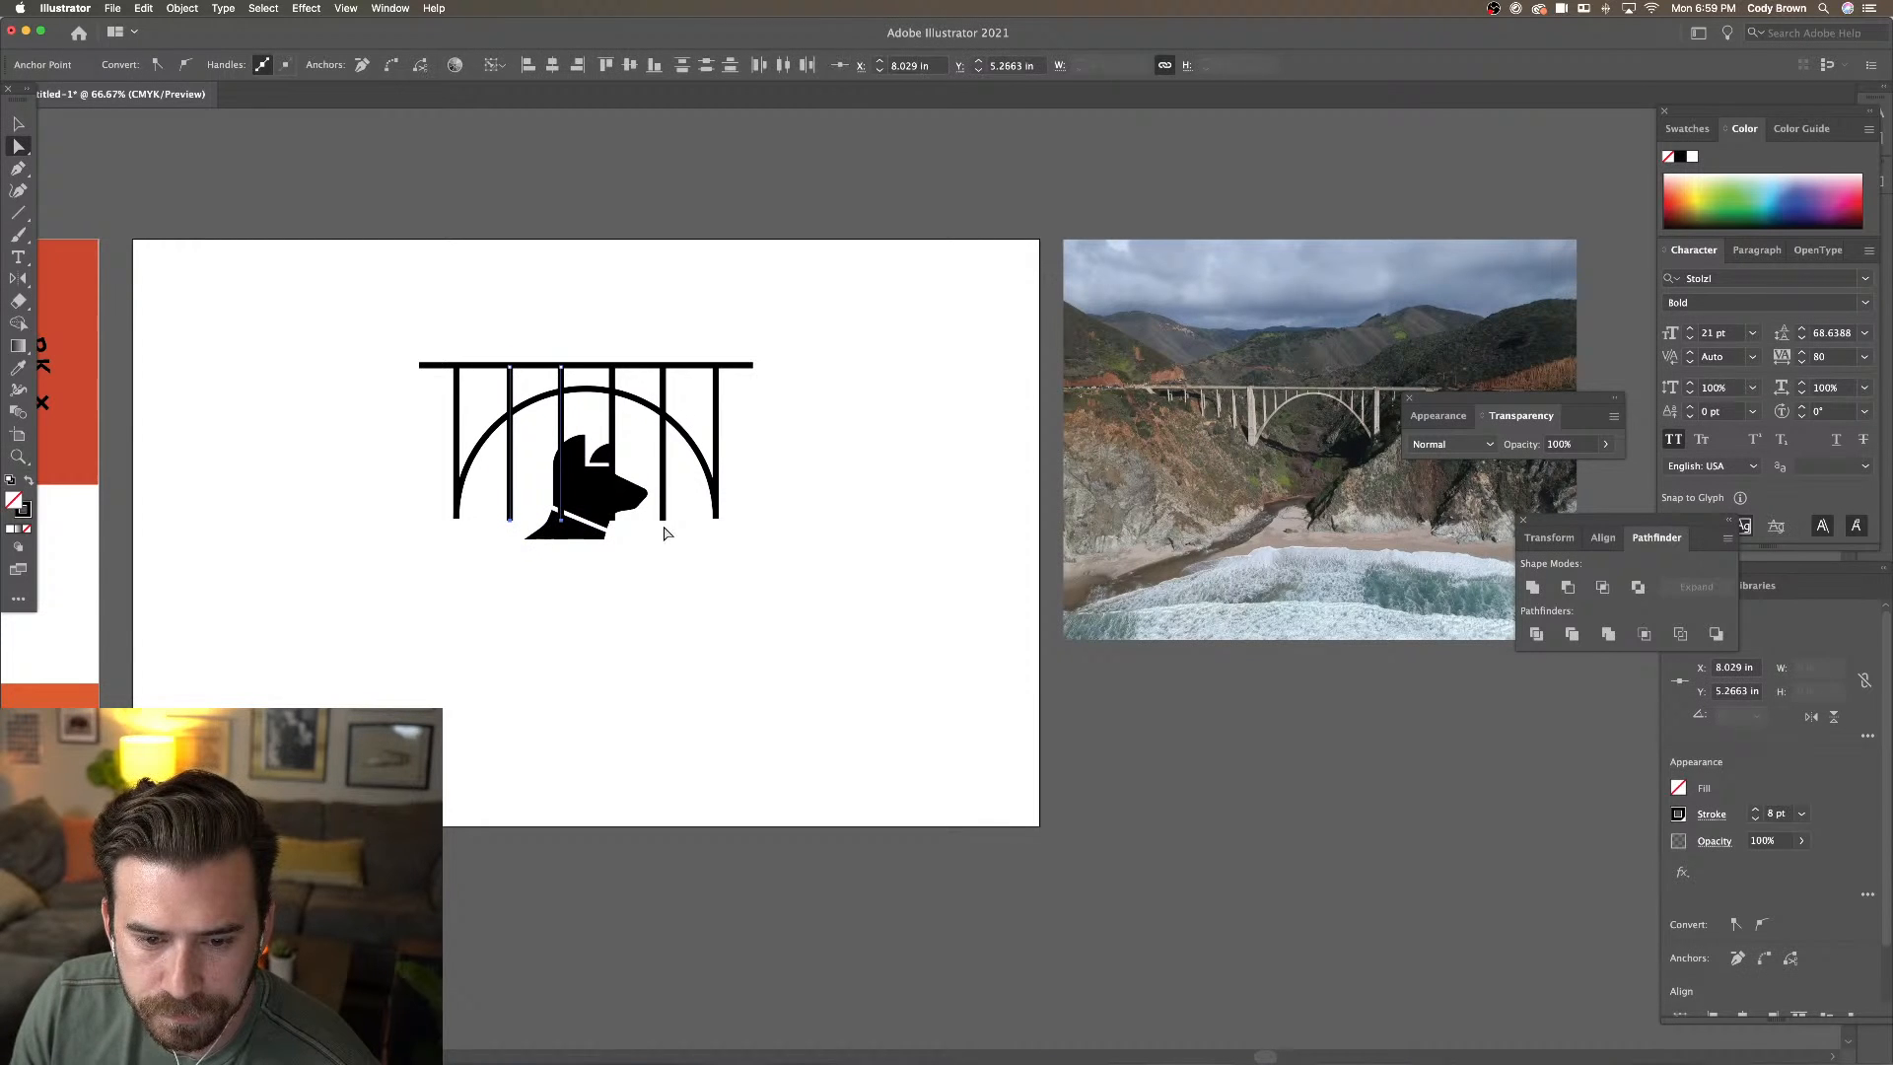
pyautogui.keyDown('shift'); pyautogui.click(612, 521); pyautogui.keyUp('shift')
pyautogui.moveTo(613, 528); pyautogui.dragTo(628, 422)
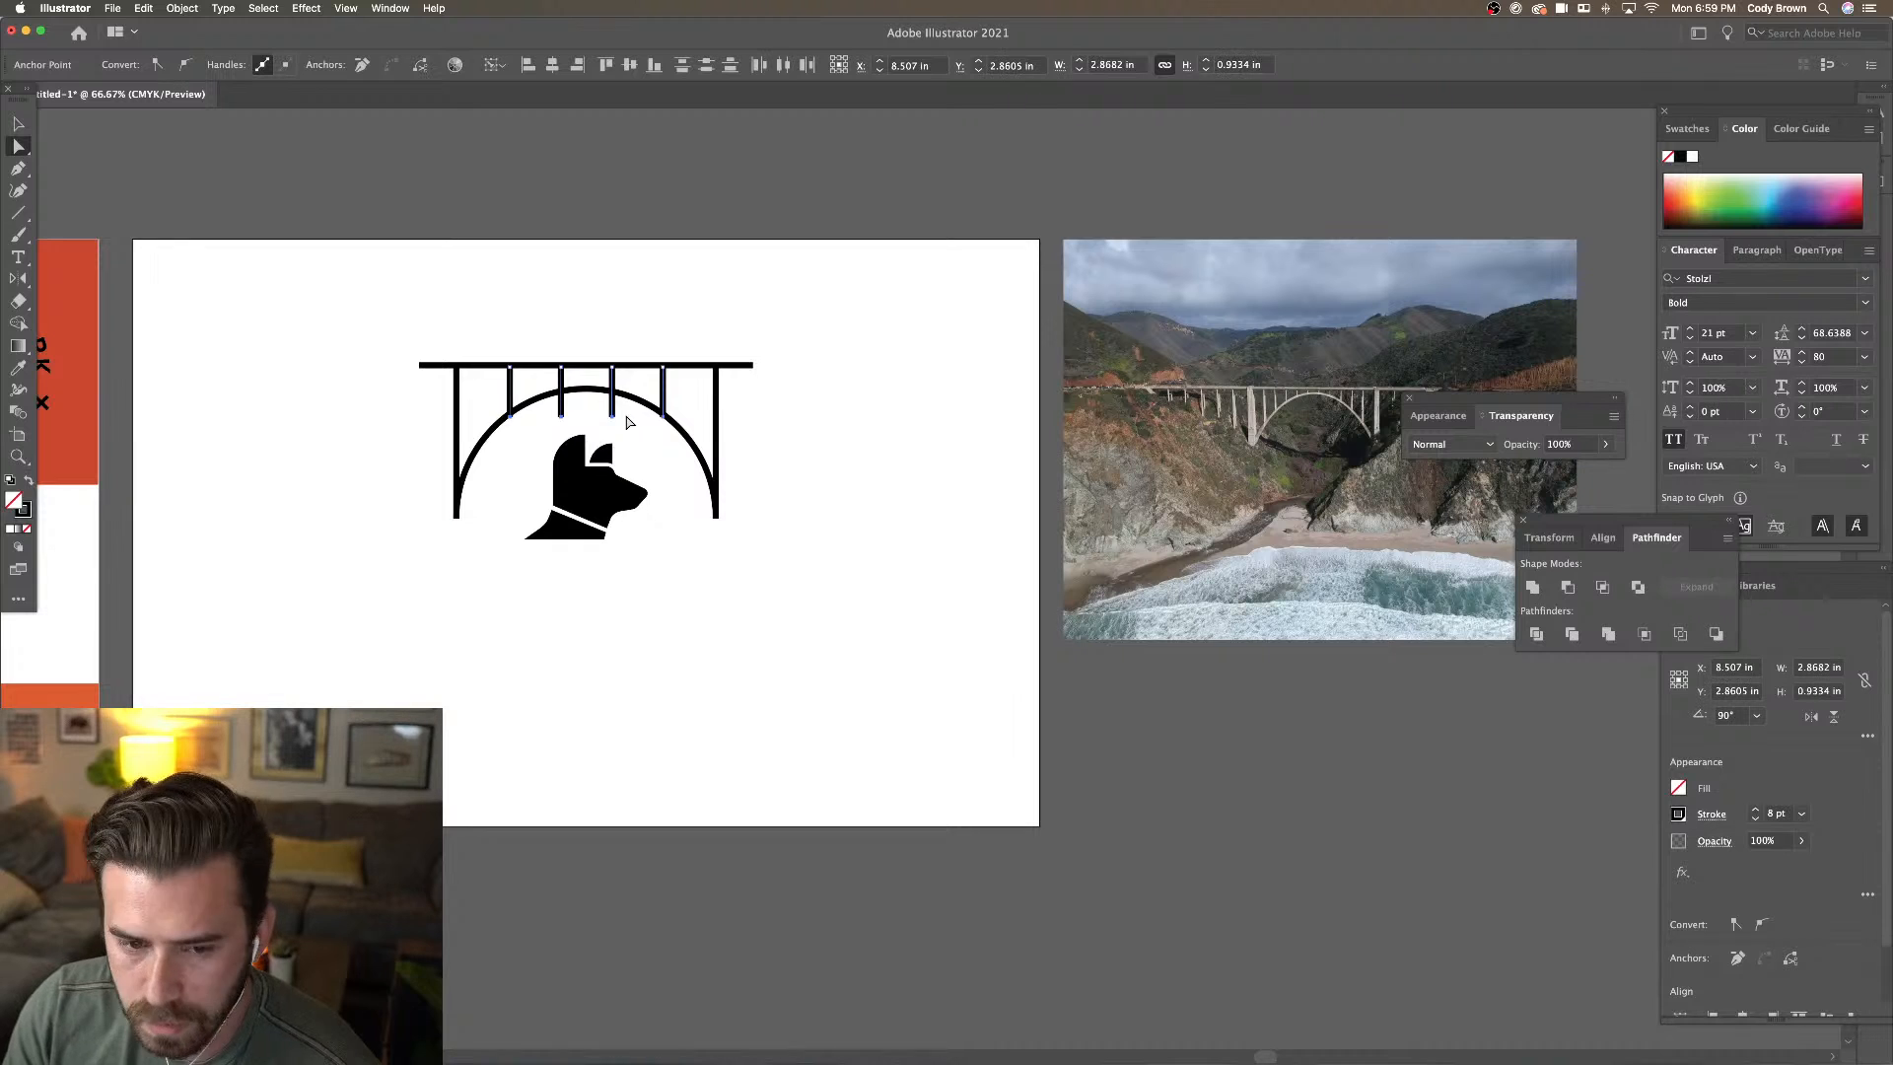
pyautogui.click(629, 421)
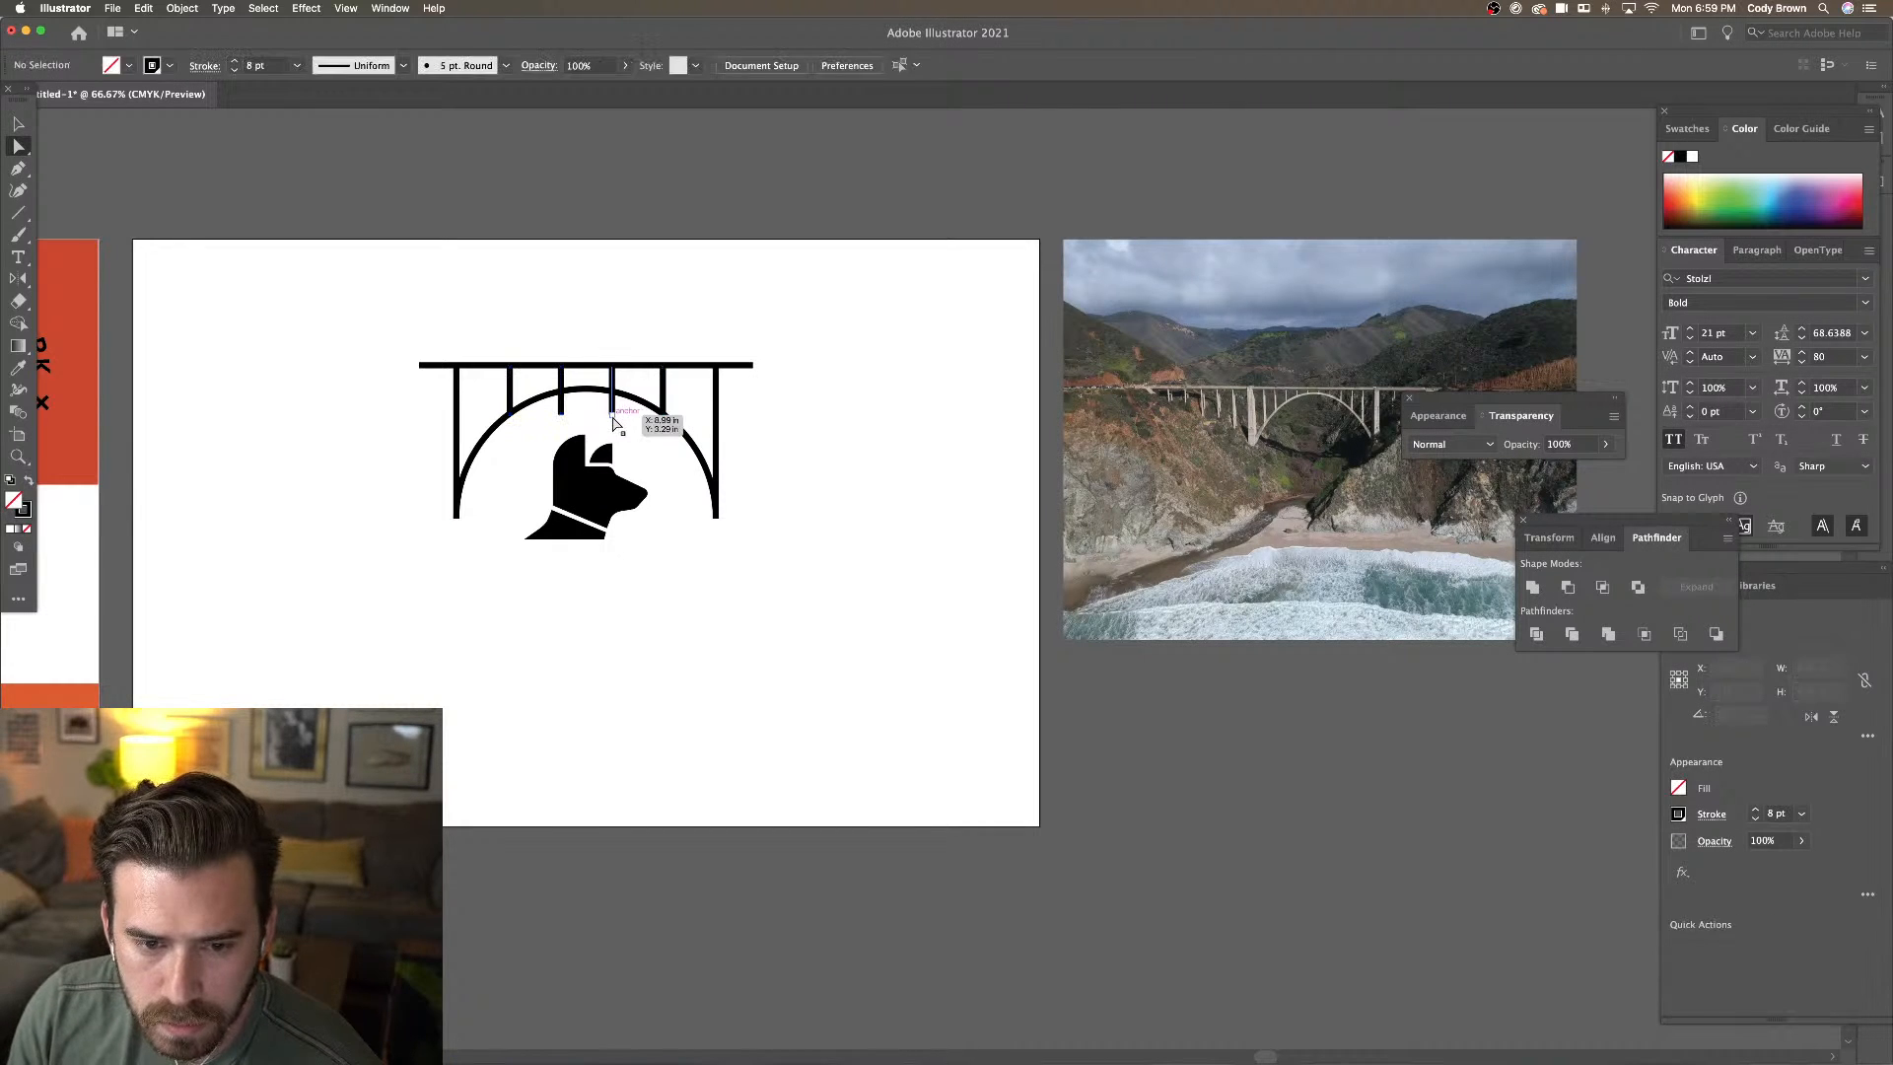
pyautogui.click(612, 414)
pyautogui.keyDown('shift'); pyautogui.click(562, 415); pyautogui.keyUp('shift')
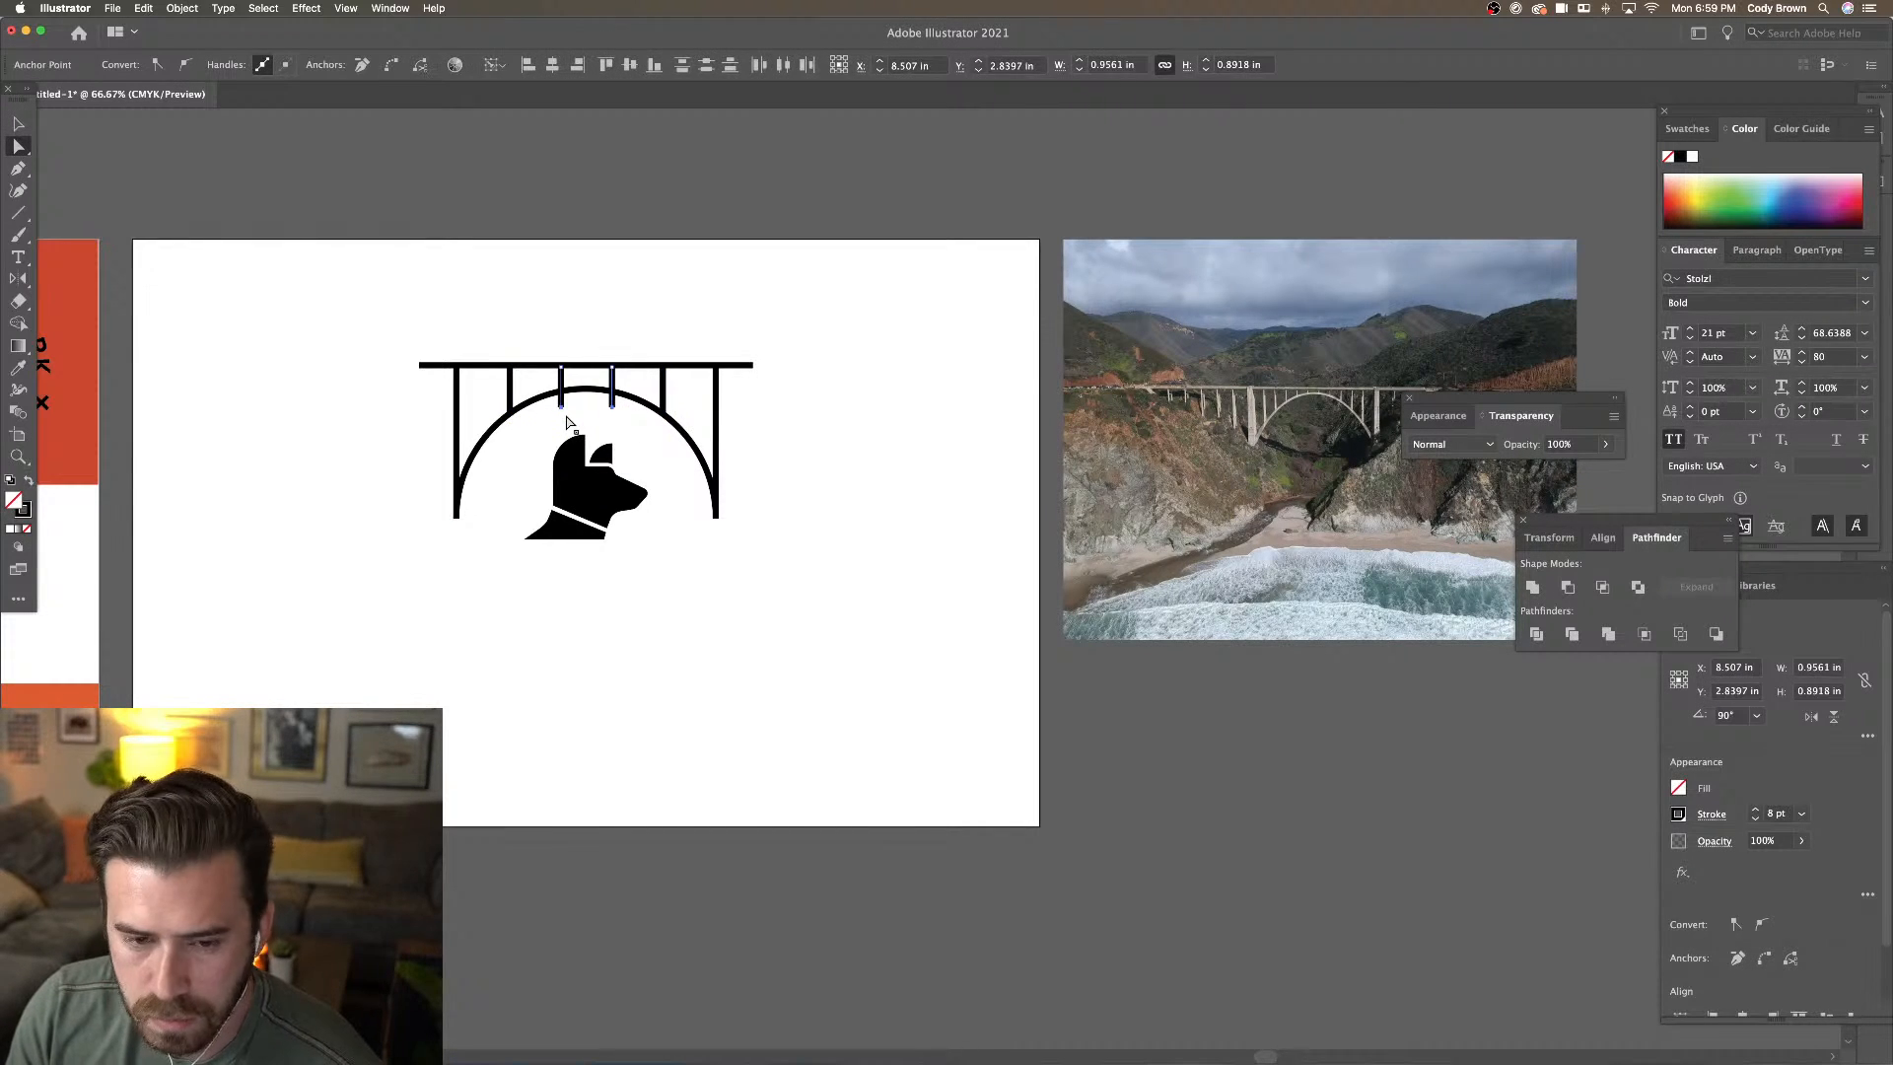
pyautogui.press('Up')
pyautogui.press('Up')
pyautogui.press('Up')
pyautogui.press('Up')
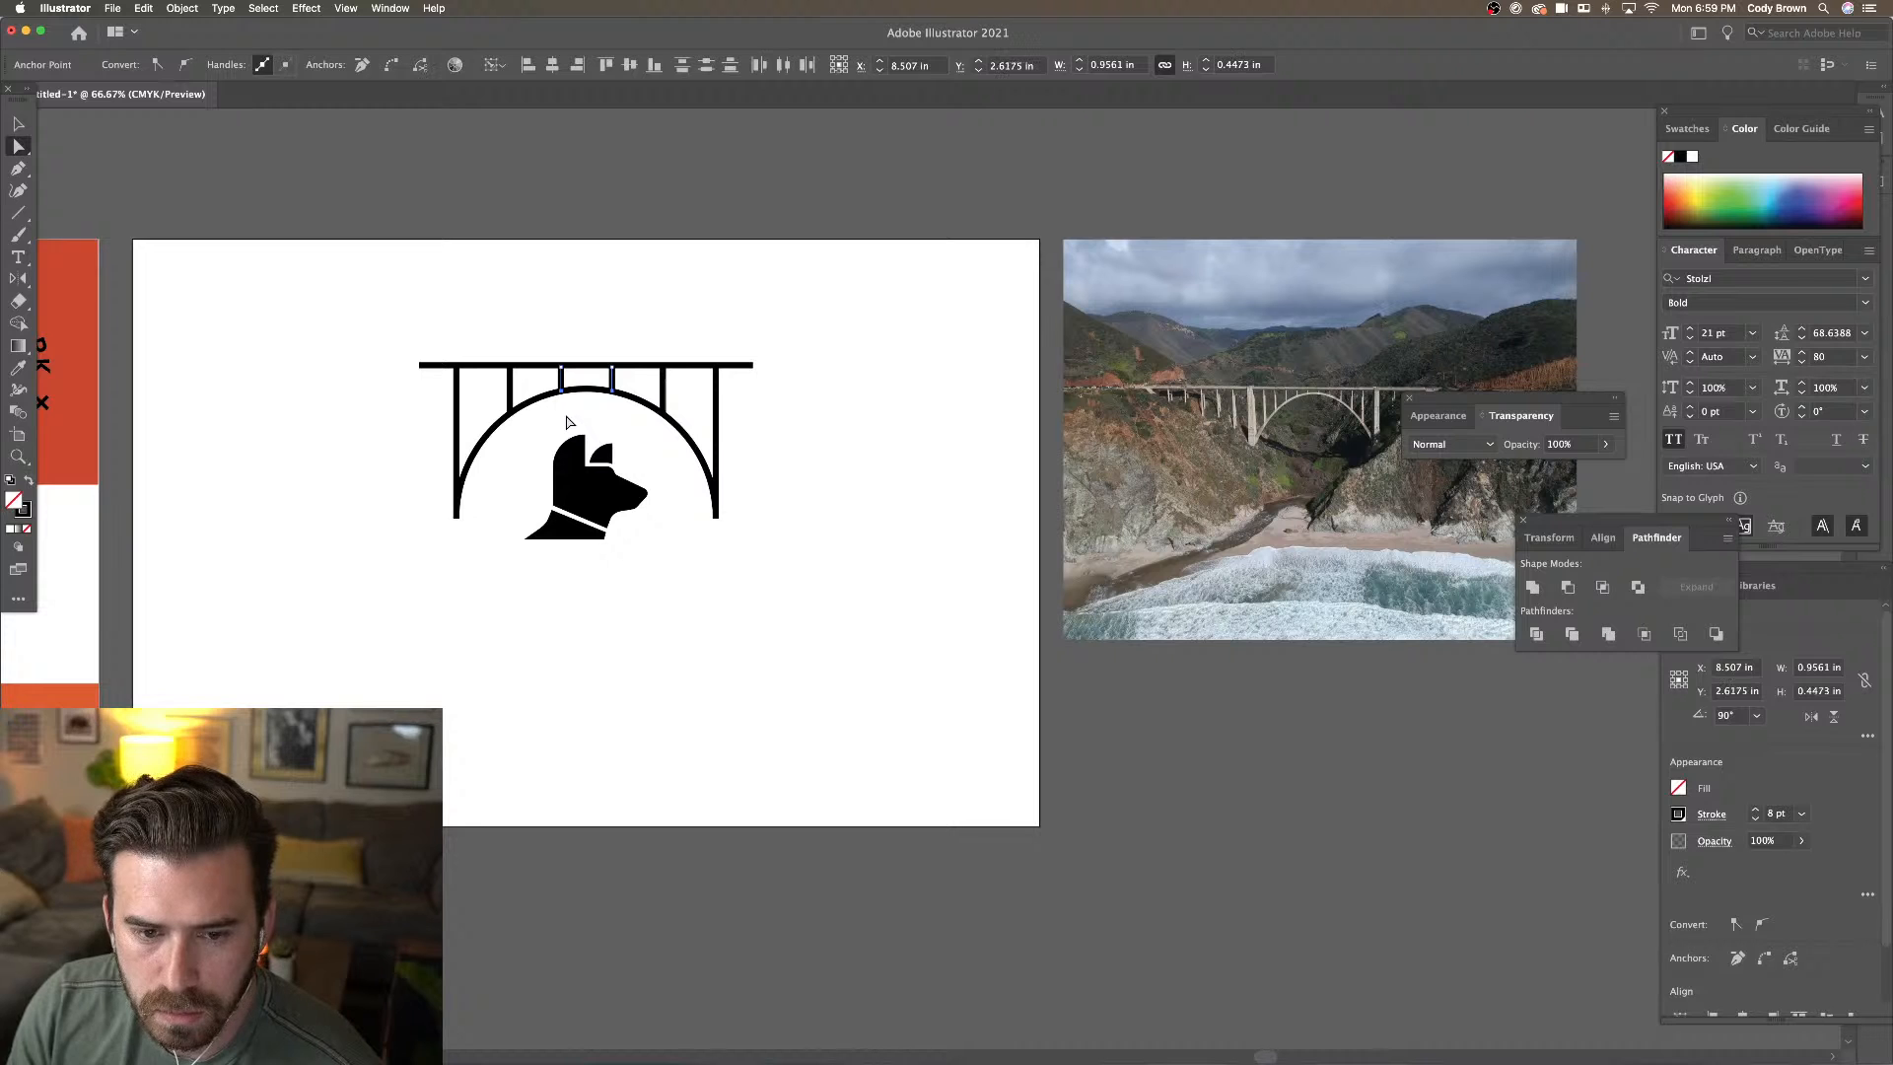
pyautogui.click(634, 325)
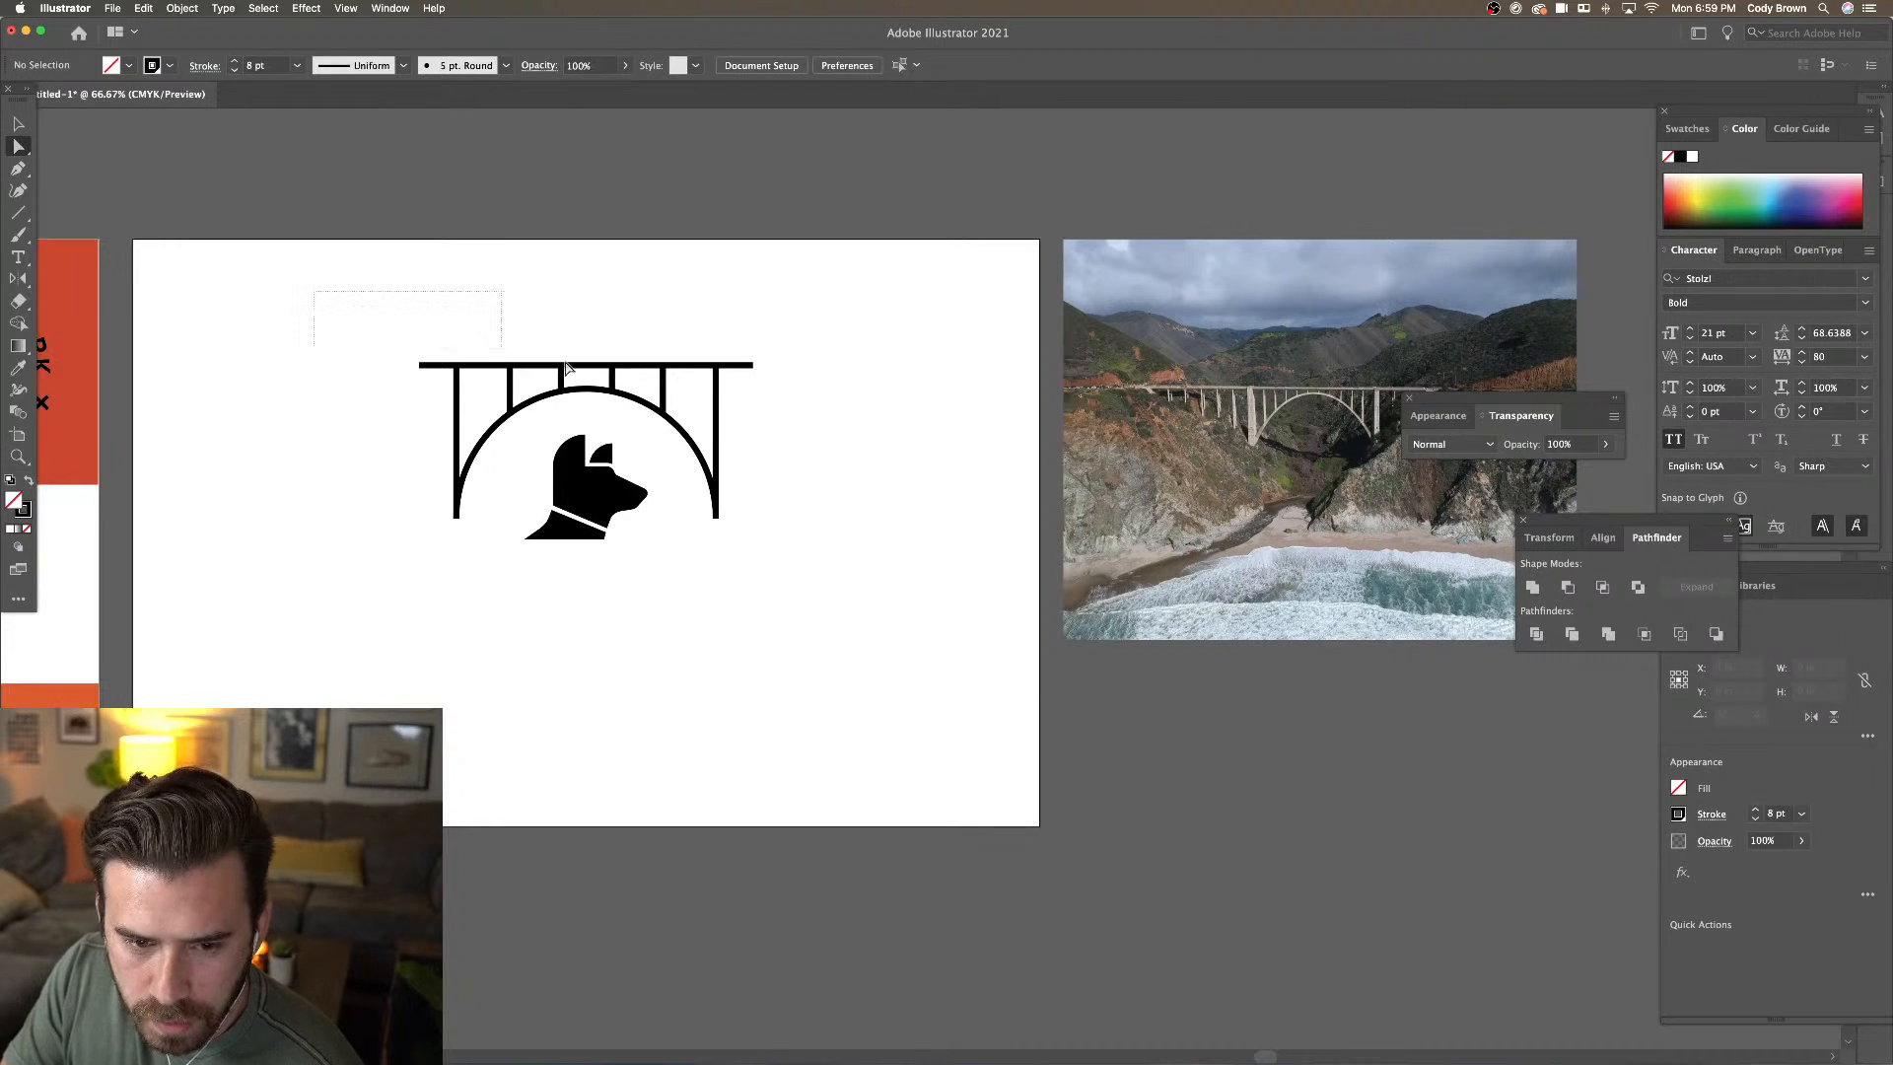
# Set all bridge lines to a 10 pt stroke and nudge the dog head slightly left
pyautogui.moveTo(567, 368); pyautogui.dragTo(761, 415)
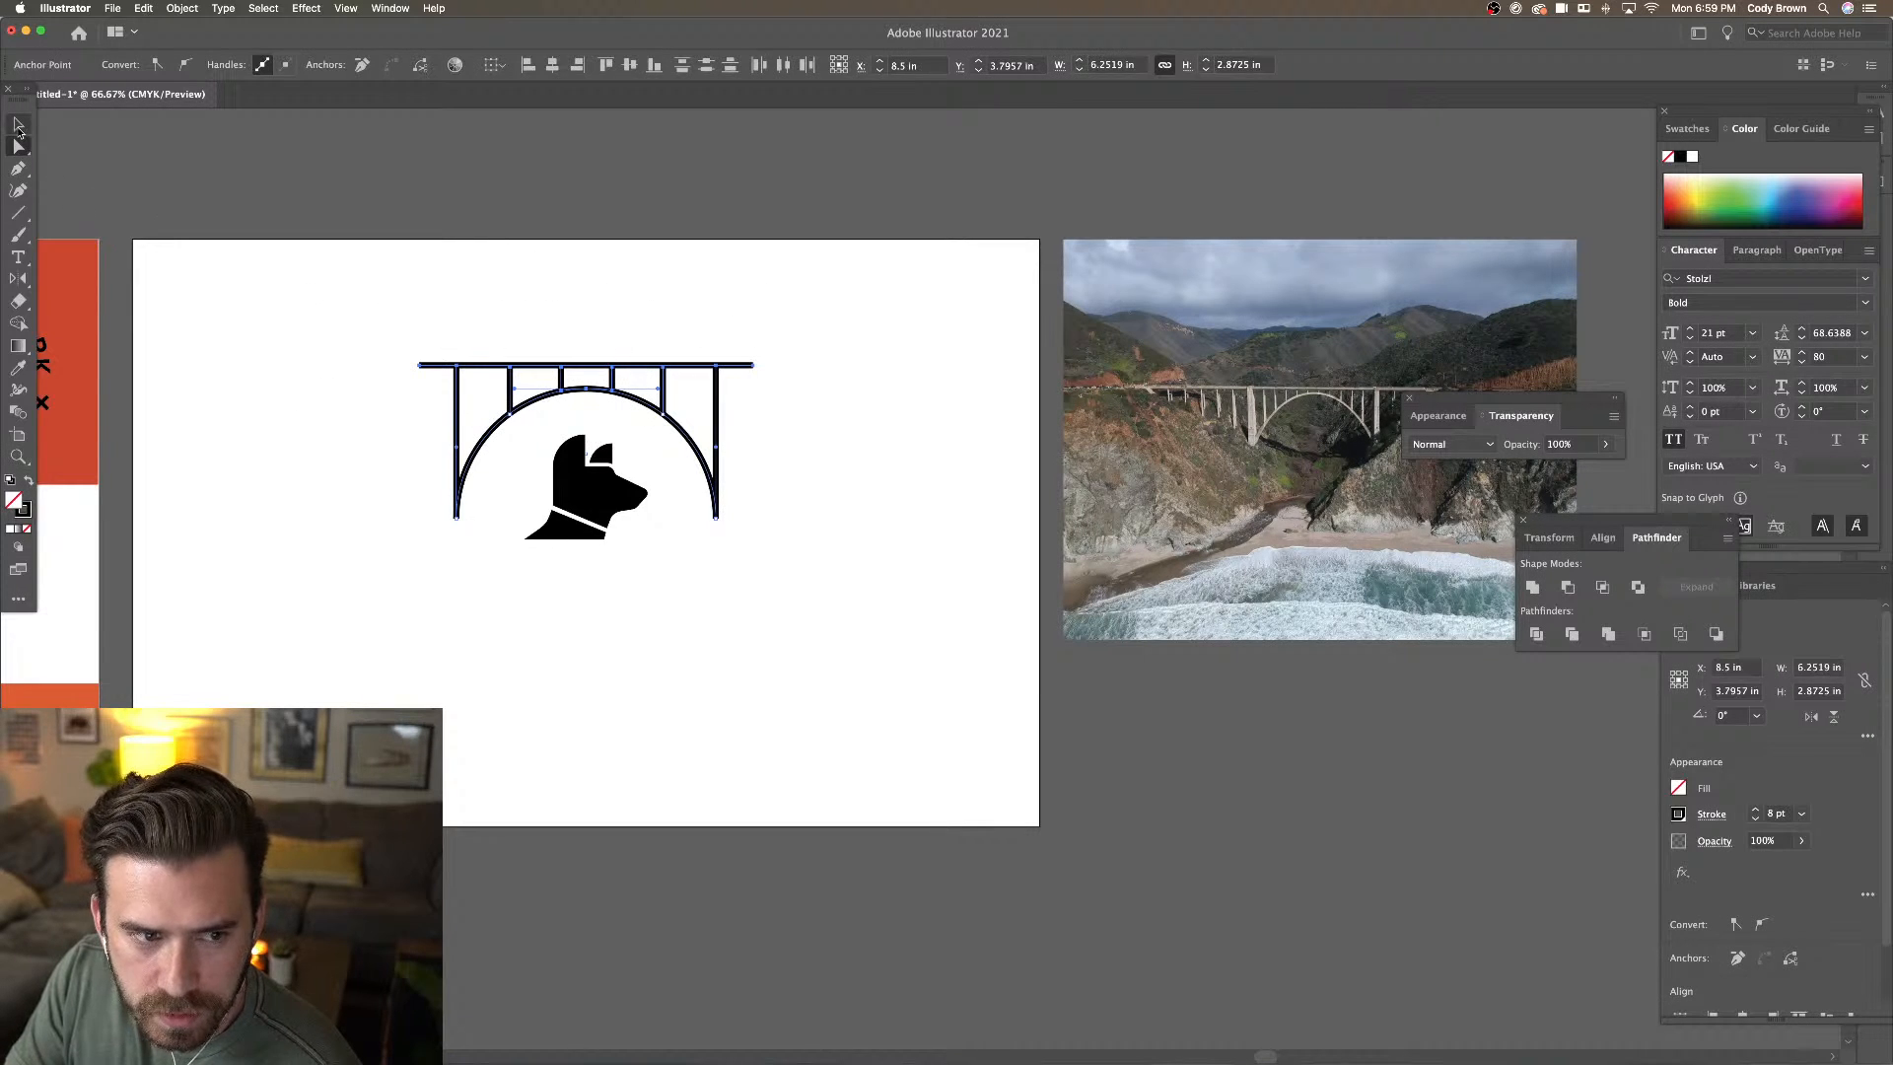
pyautogui.click(18, 128)
pyautogui.moveTo(331, 296); pyautogui.dragTo(763, 423)
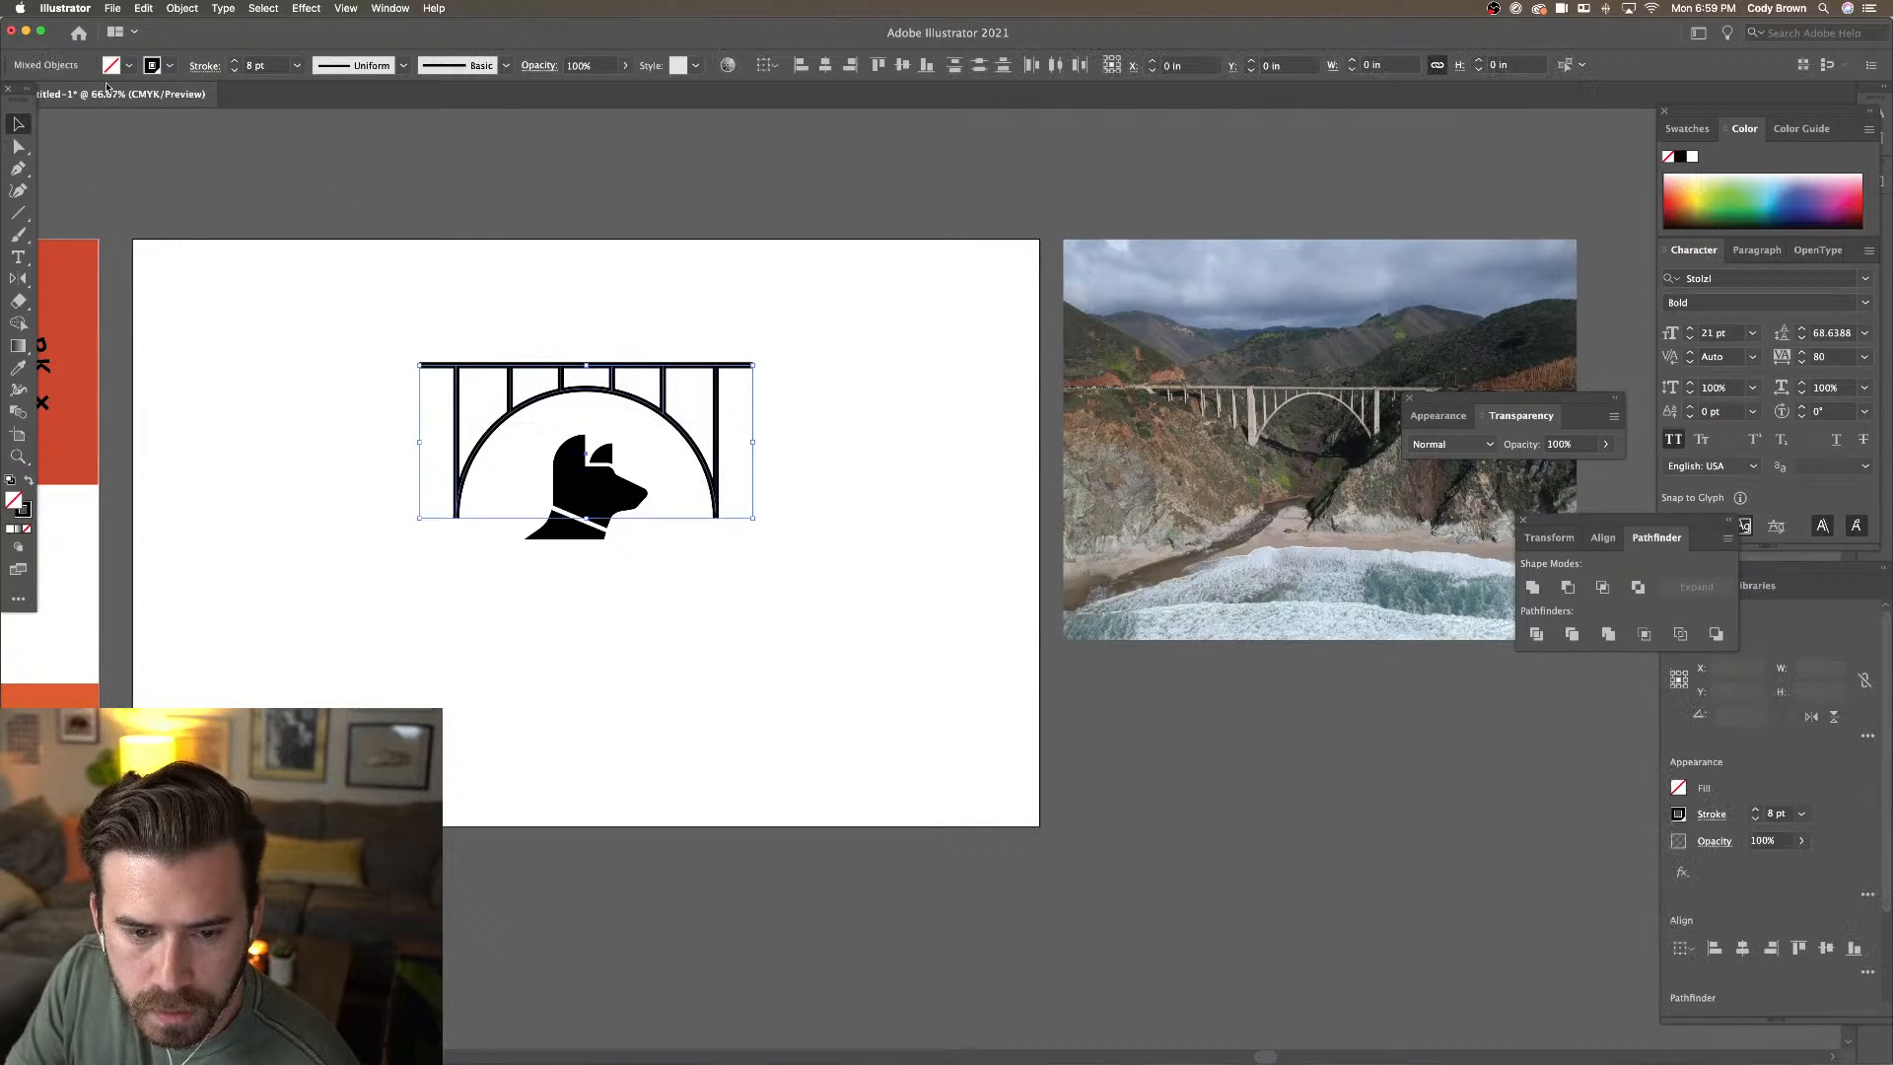
pyautogui.click(237, 62)
pyautogui.click(237, 61)
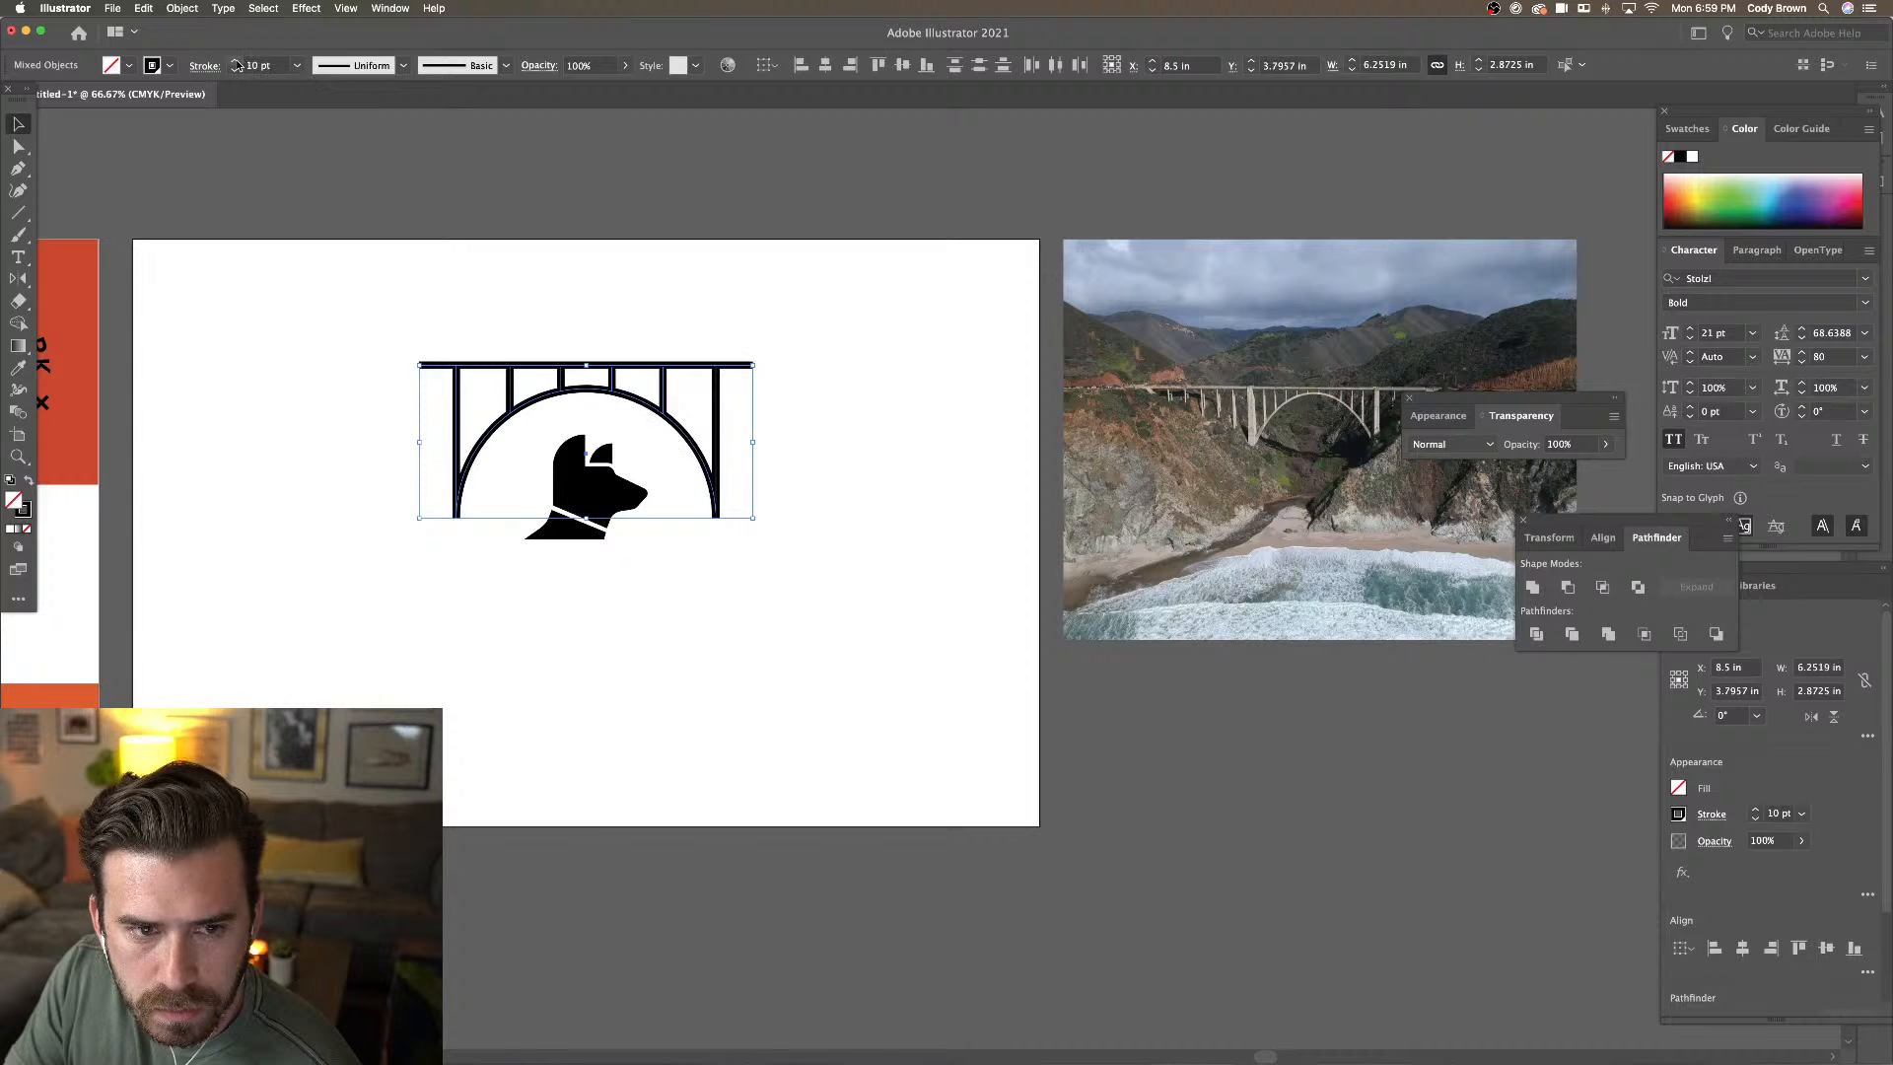
pyautogui.click(339, 261)
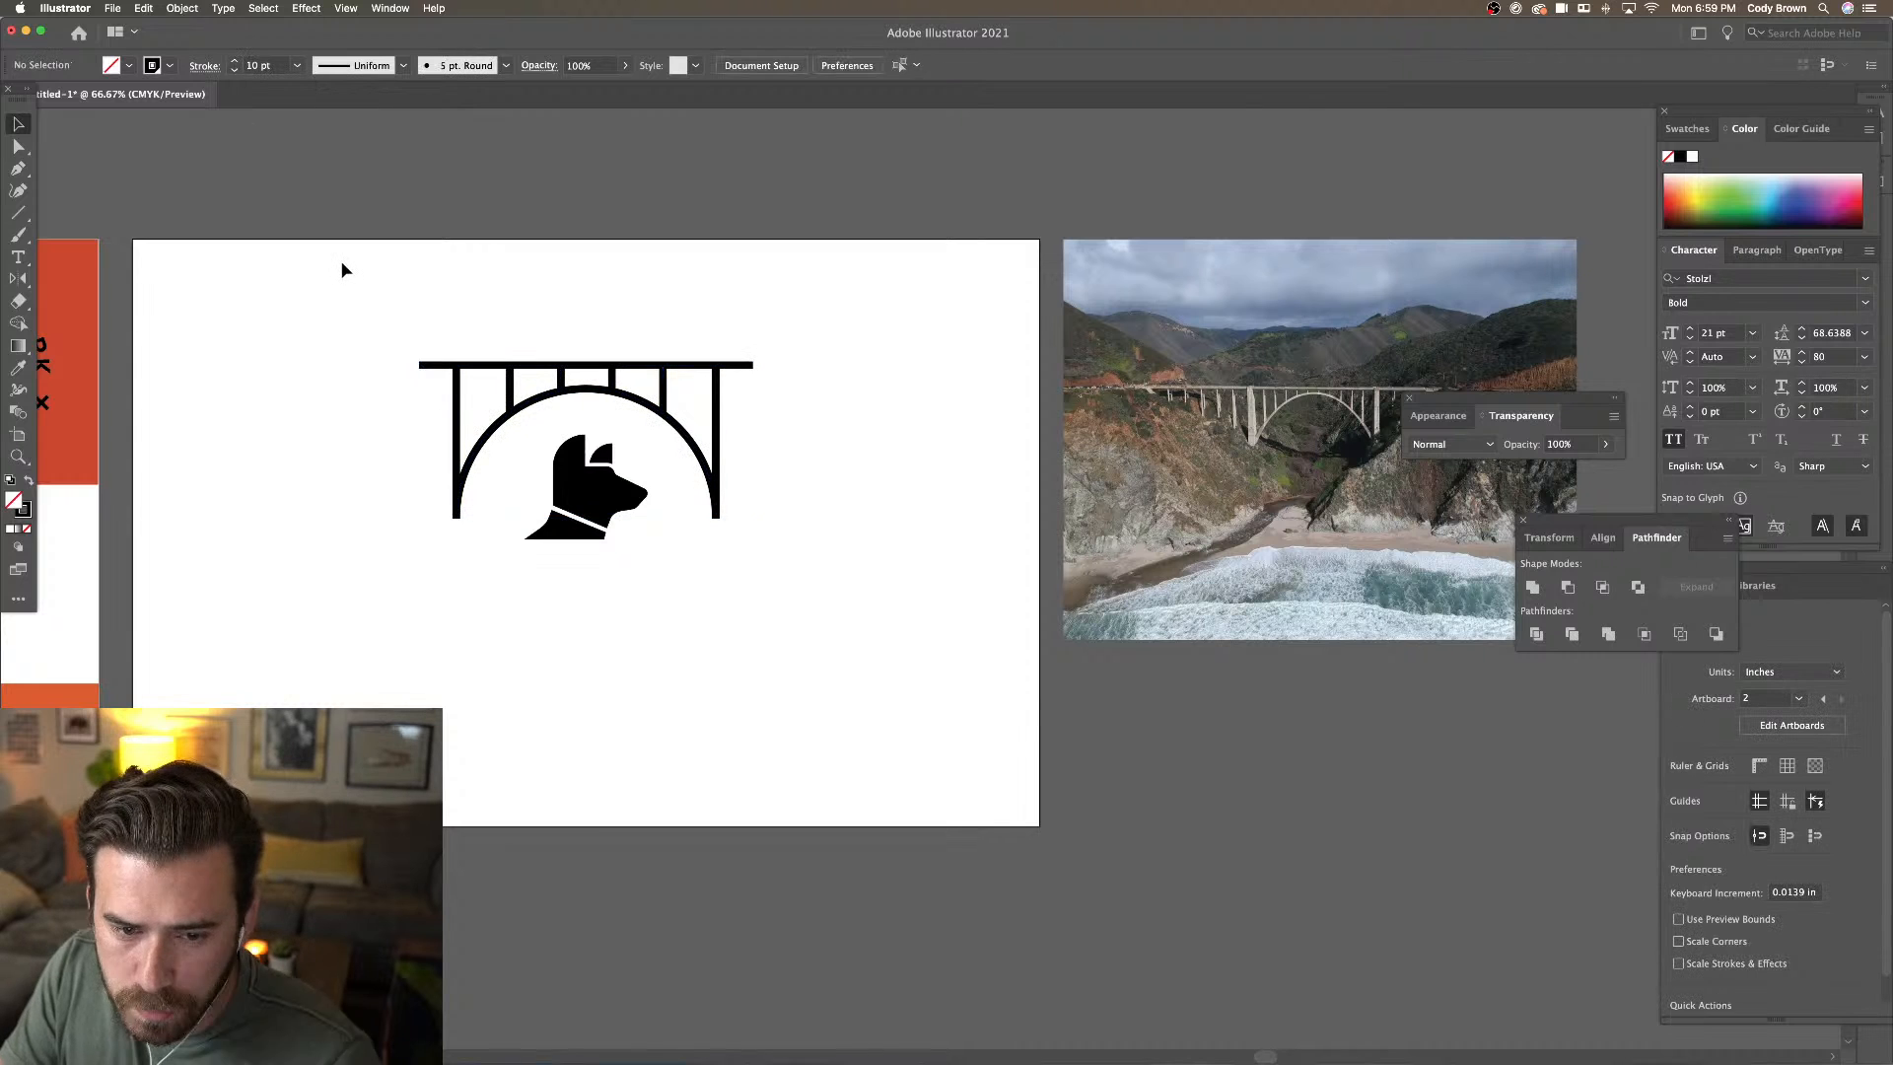
pyautogui.click(615, 520)
pyautogui.press('Left')
pyautogui.press('Left')
pyautogui.press('Left')
pyautogui.press('Left')
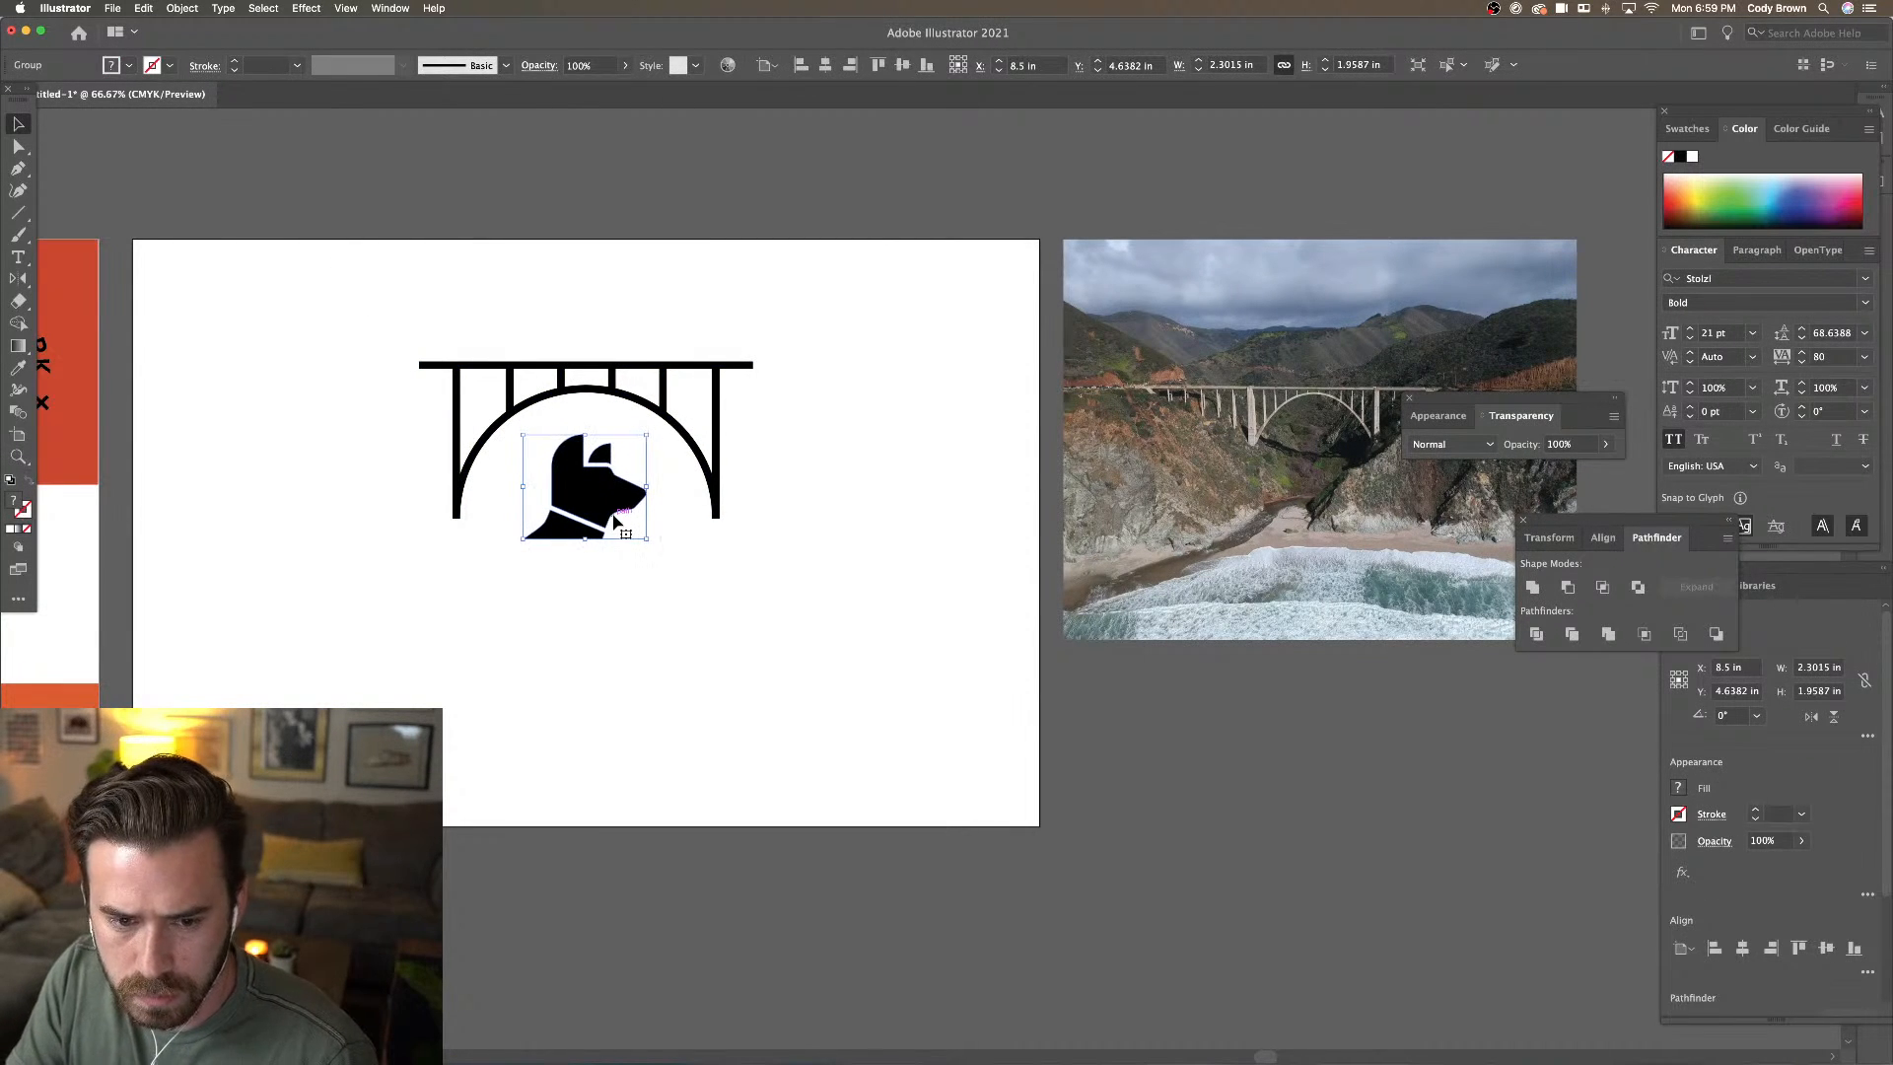
# Copy the curved NATIONAL BARK text from the first artboard and place it above the bridge
pyautogui.press('Right')
pyautogui.click(651, 605)
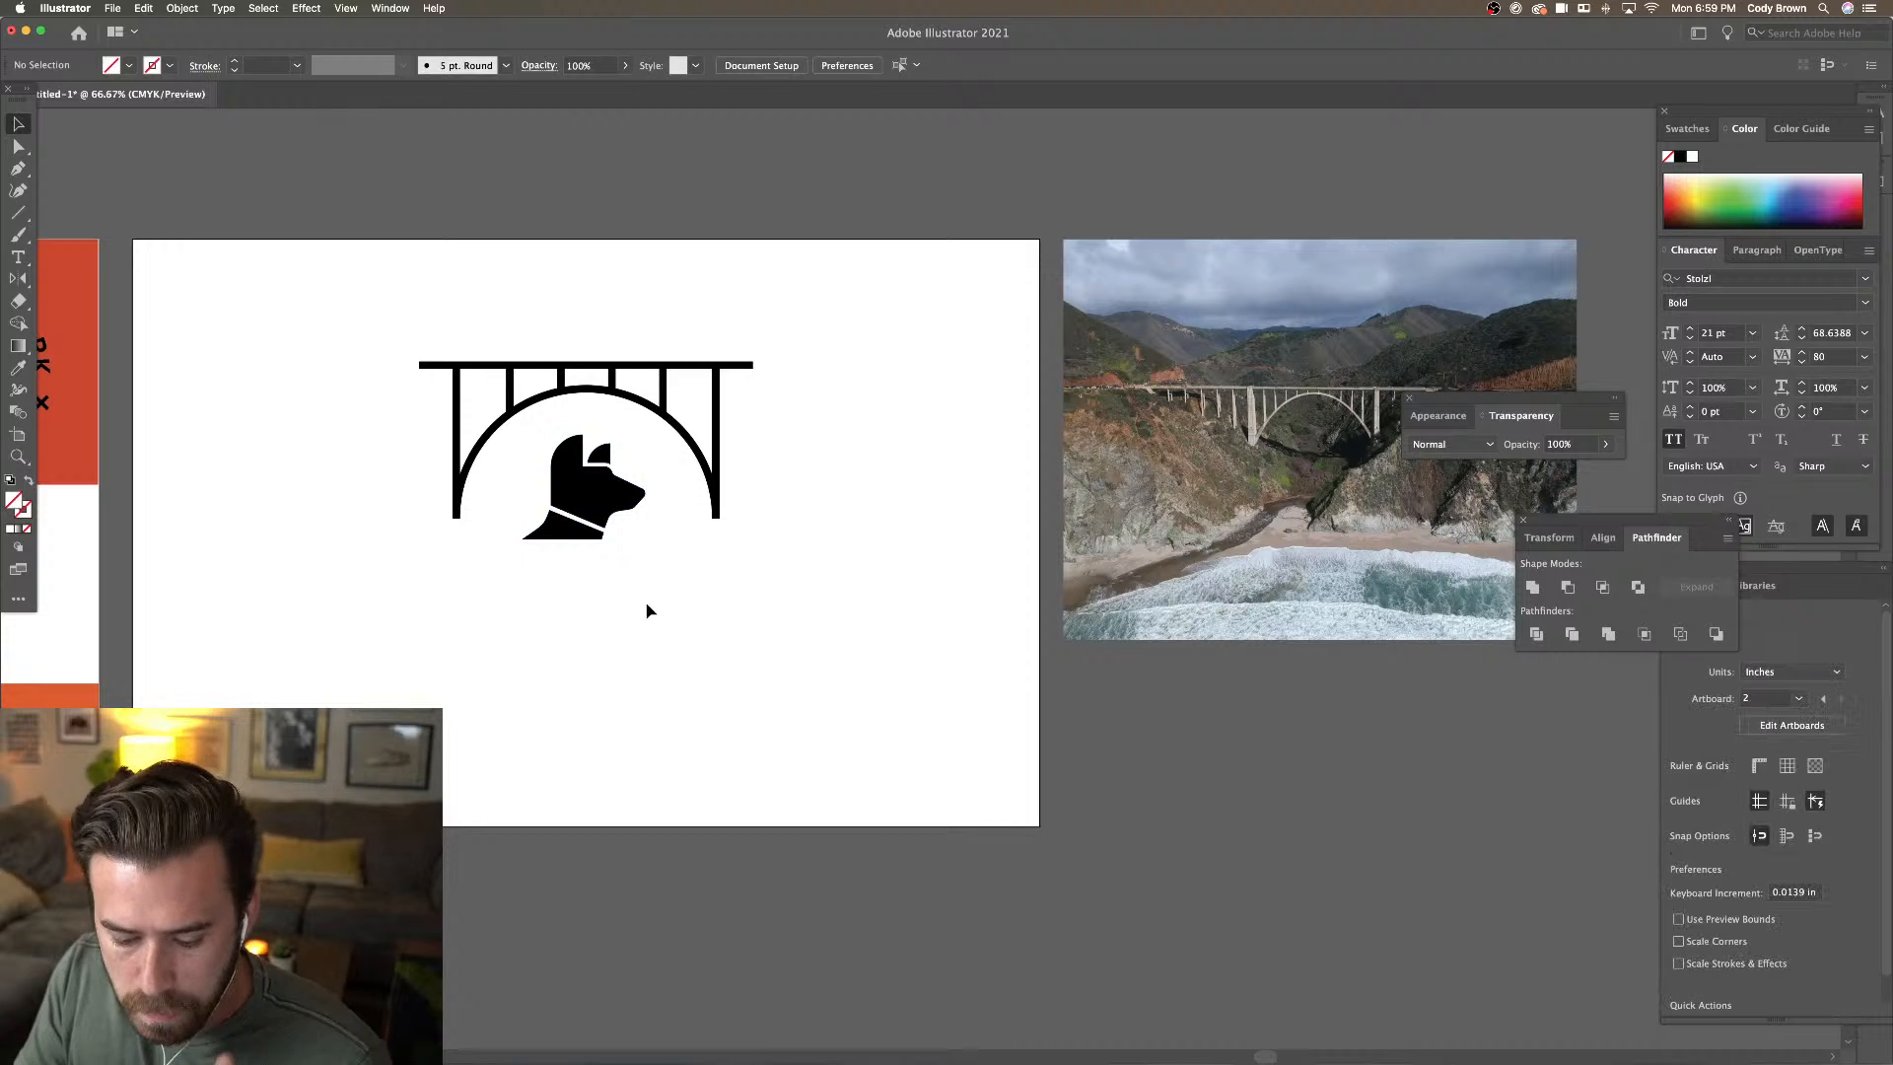
pyautogui.press('super+minus')
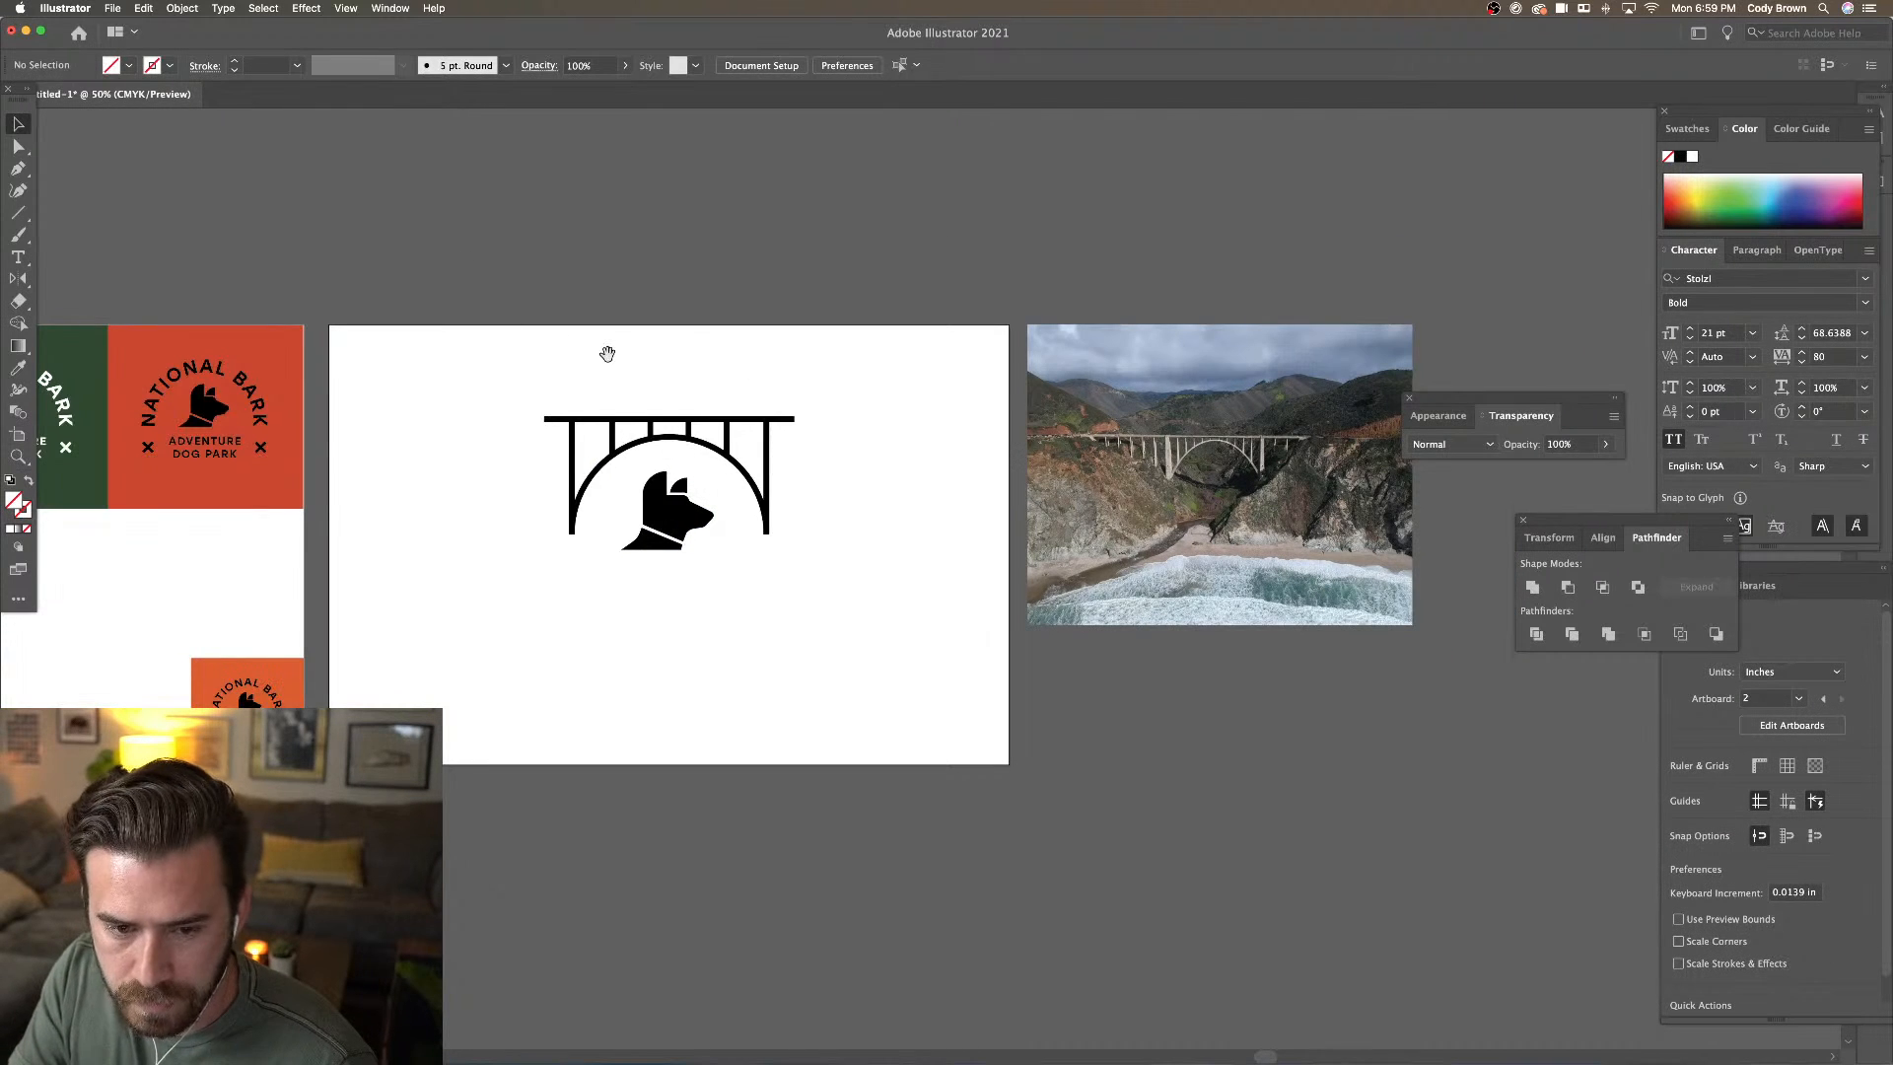
pyautogui.hscroll(2, 590, 348)
pyautogui.click(247, 399)
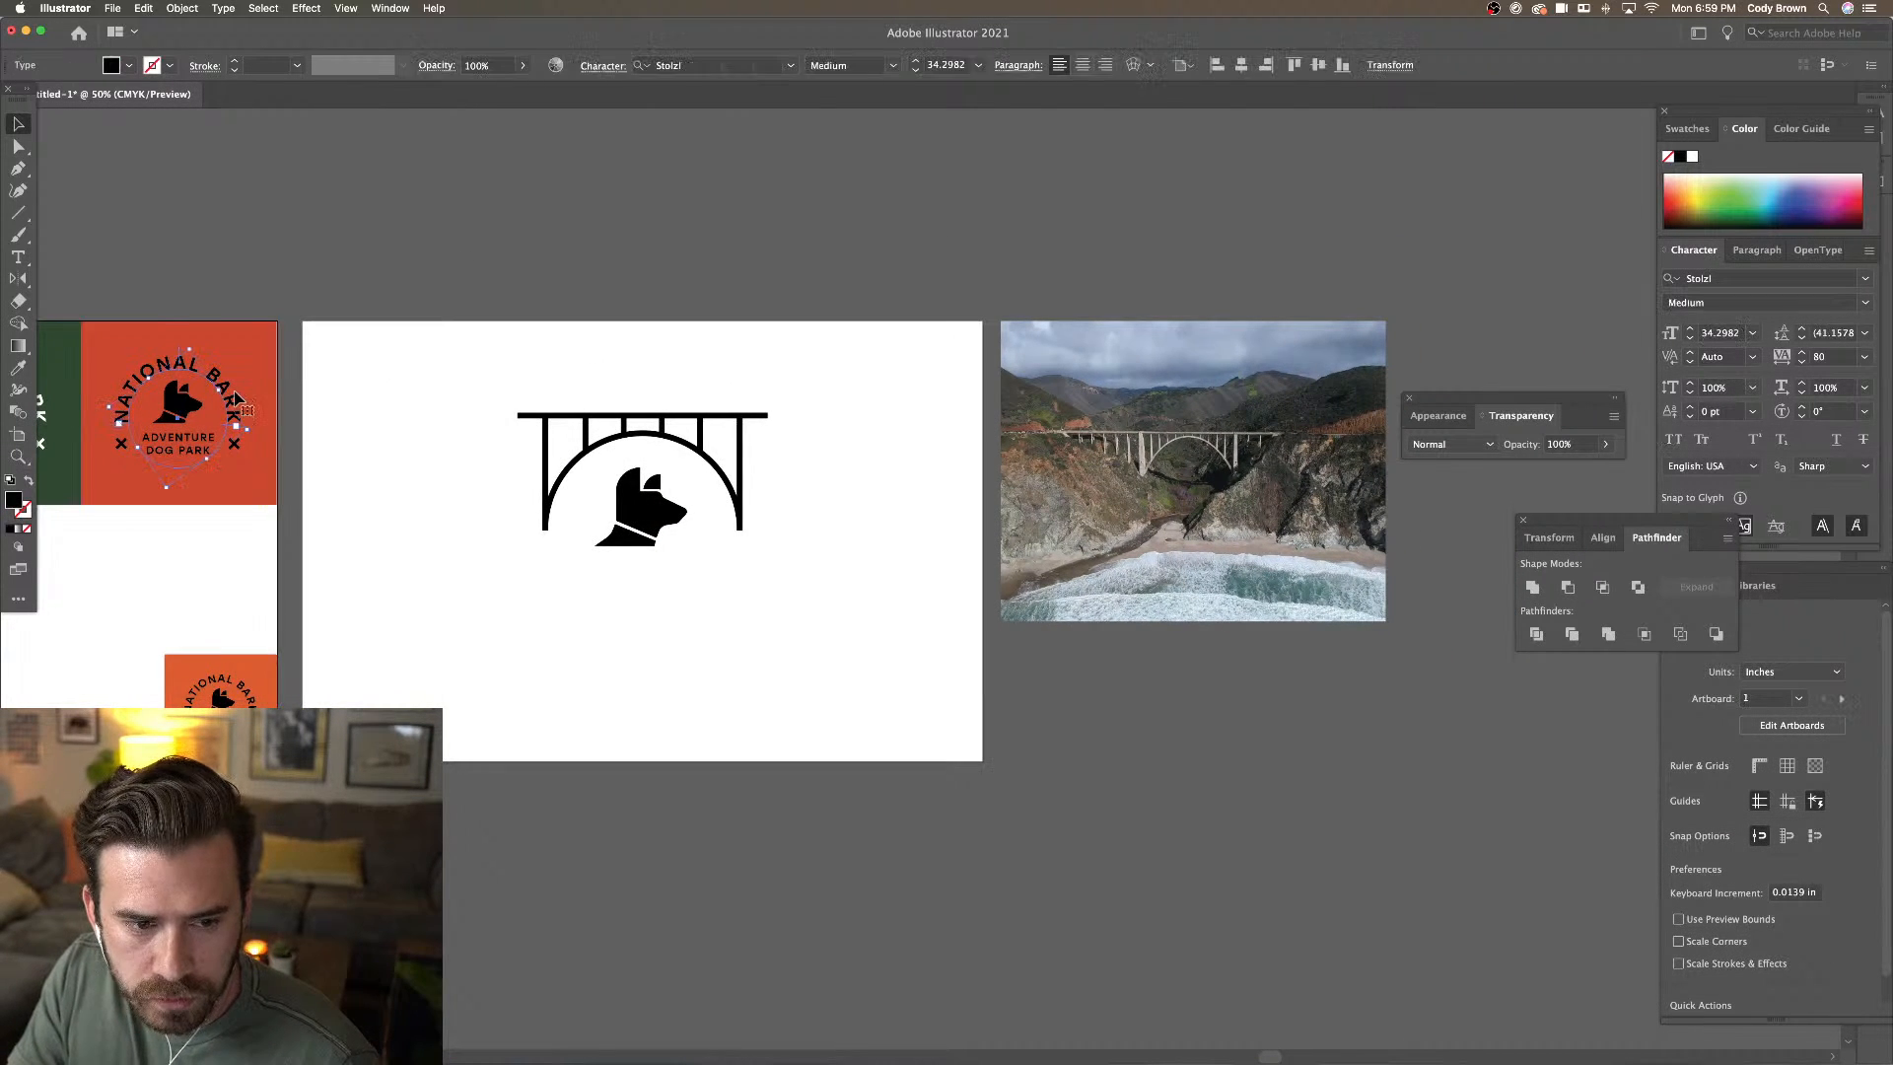
pyautogui.moveTo(237, 396); pyautogui.dragTo(700, 383)
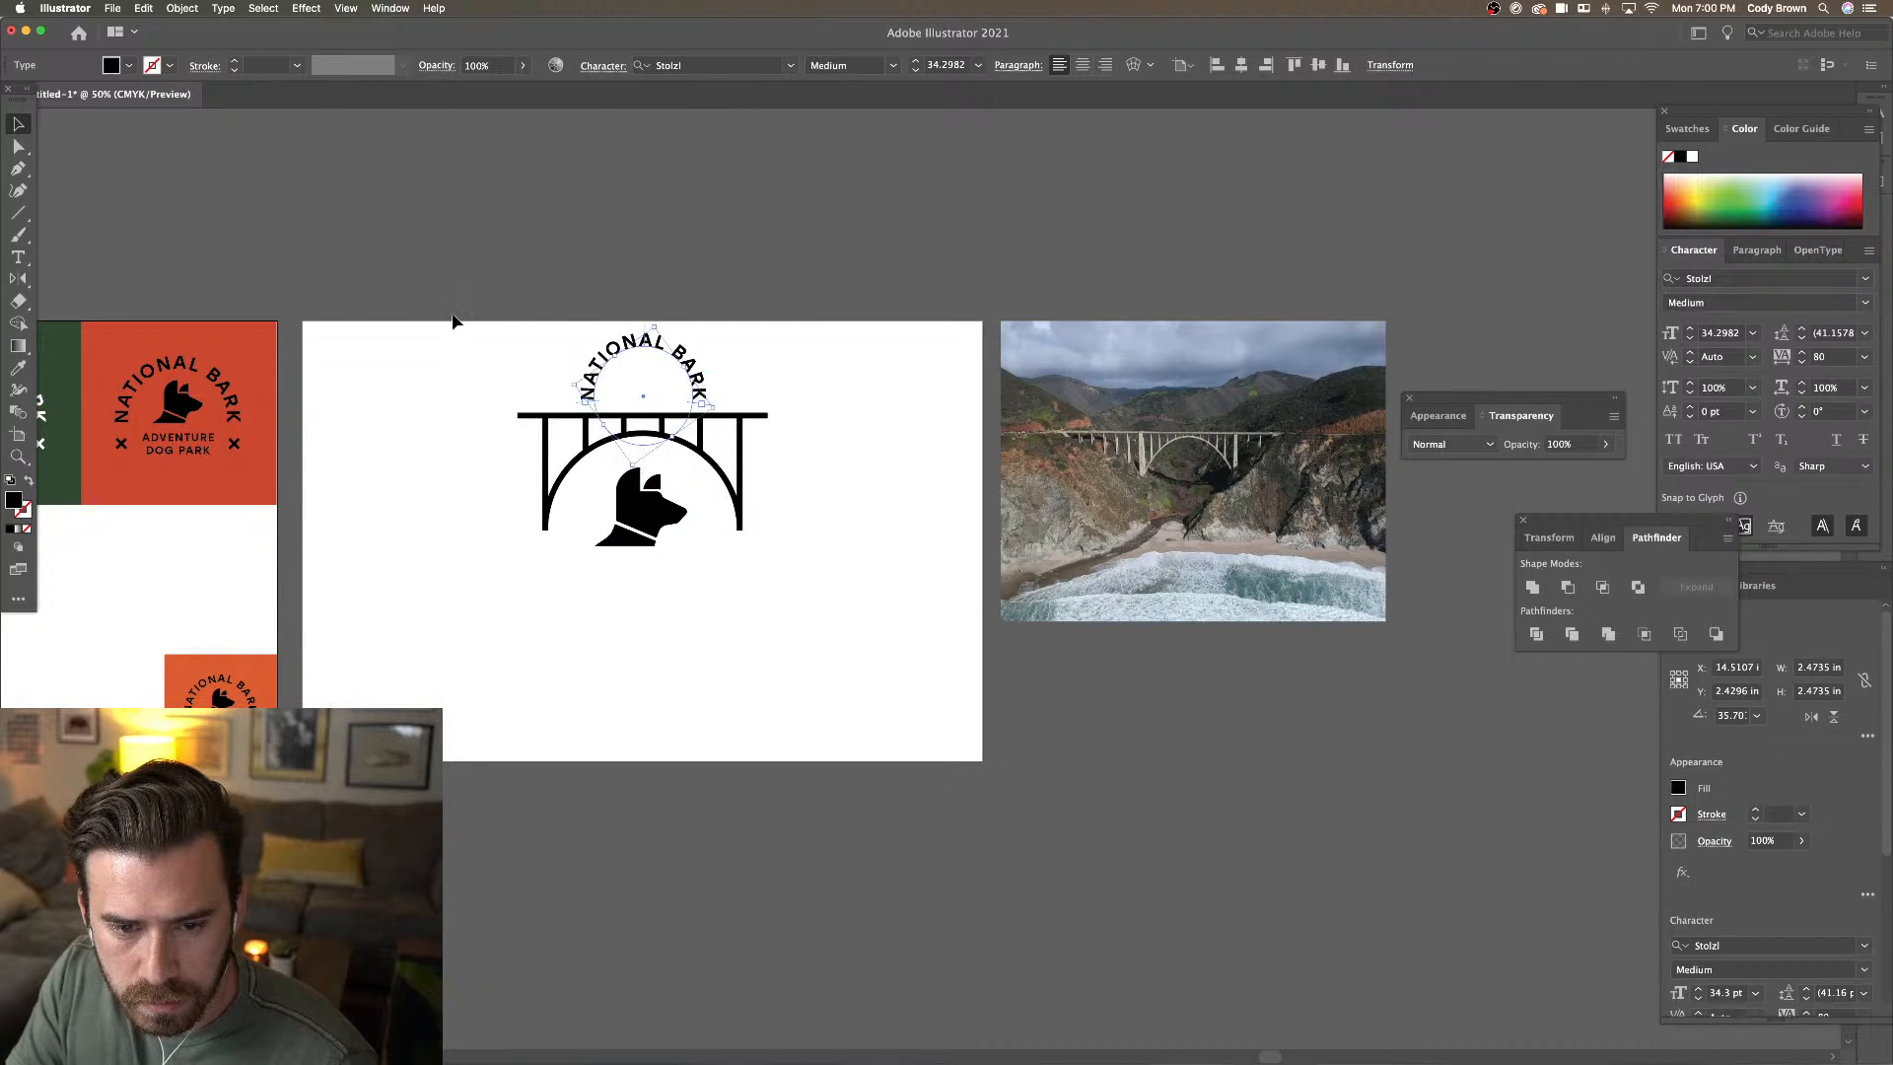
pyautogui.moveTo(456, 317); pyautogui.dragTo(841, 625)
pyautogui.moveTo(654, 505); pyautogui.dragTo(668, 591)
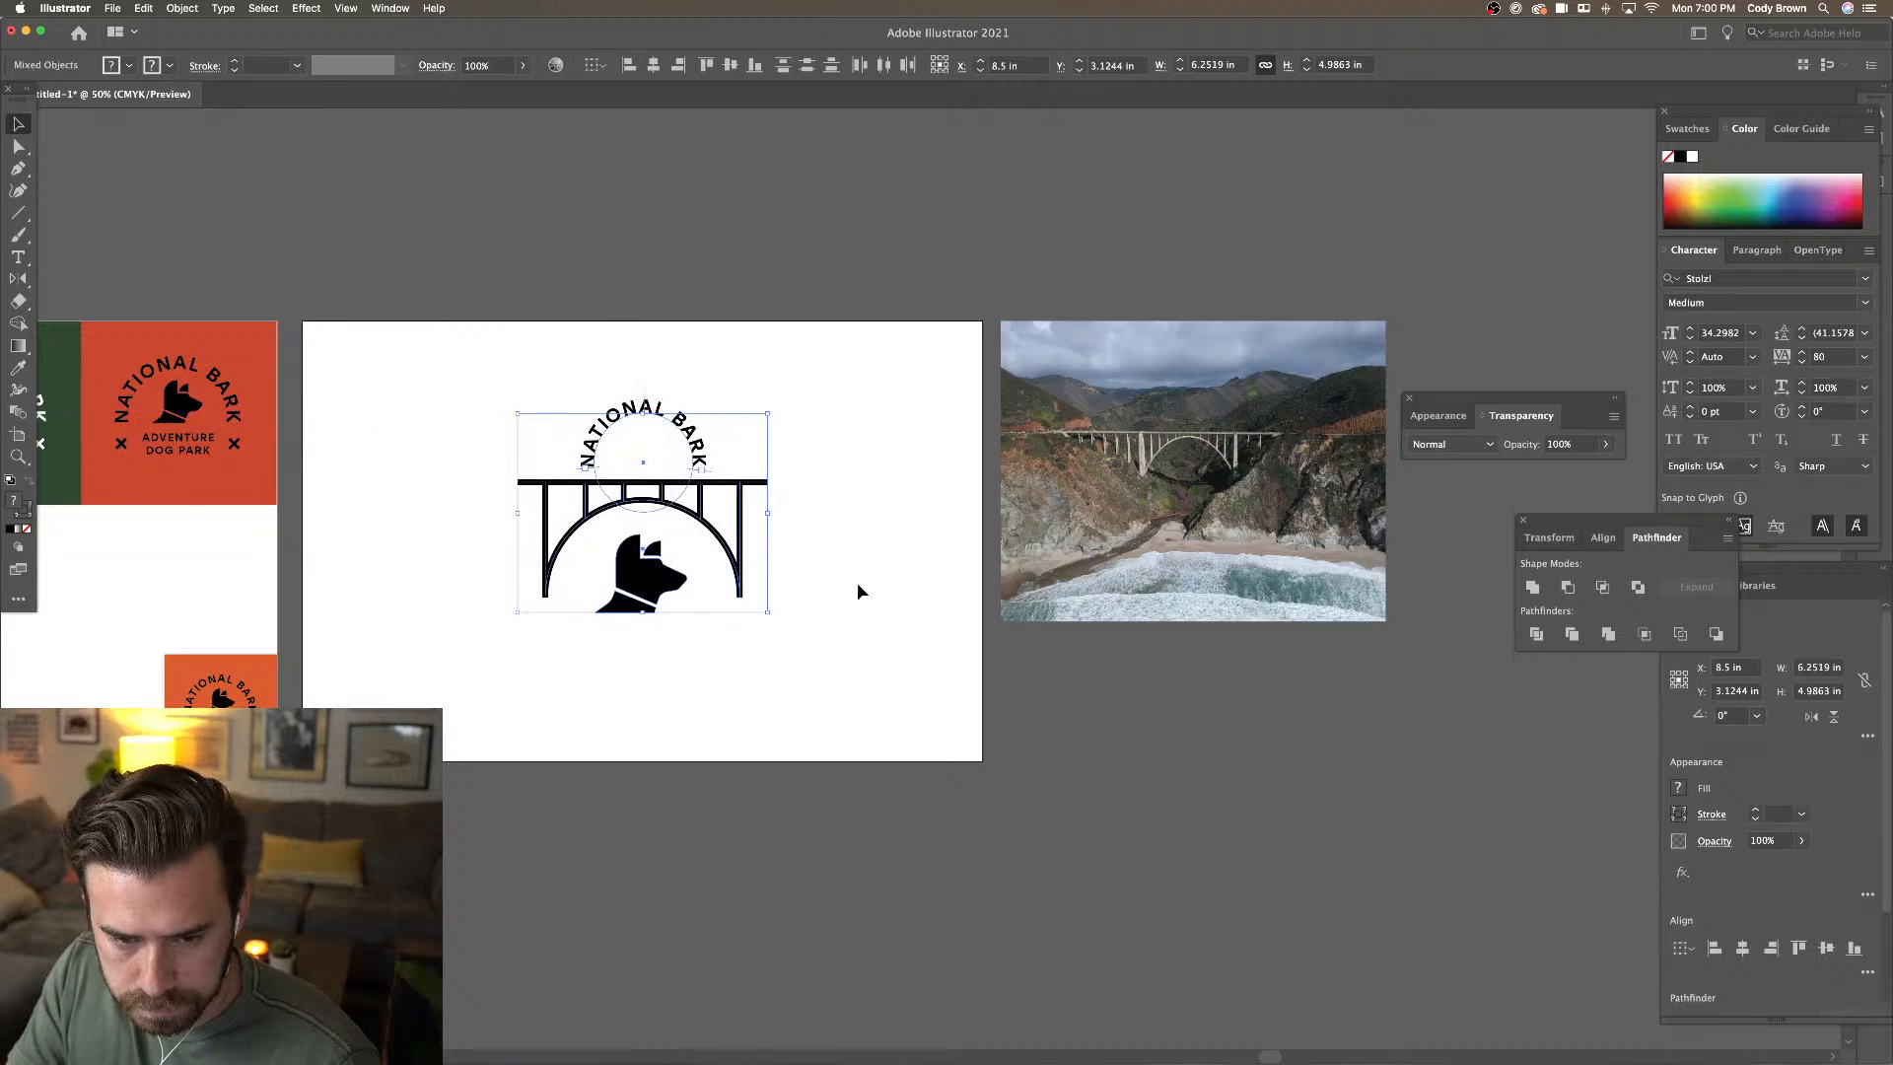
pyautogui.click(857, 538)
# Enlarge the arched text to fit over the bridge, then scale text and bridge down together
pyautogui.click(687, 415)
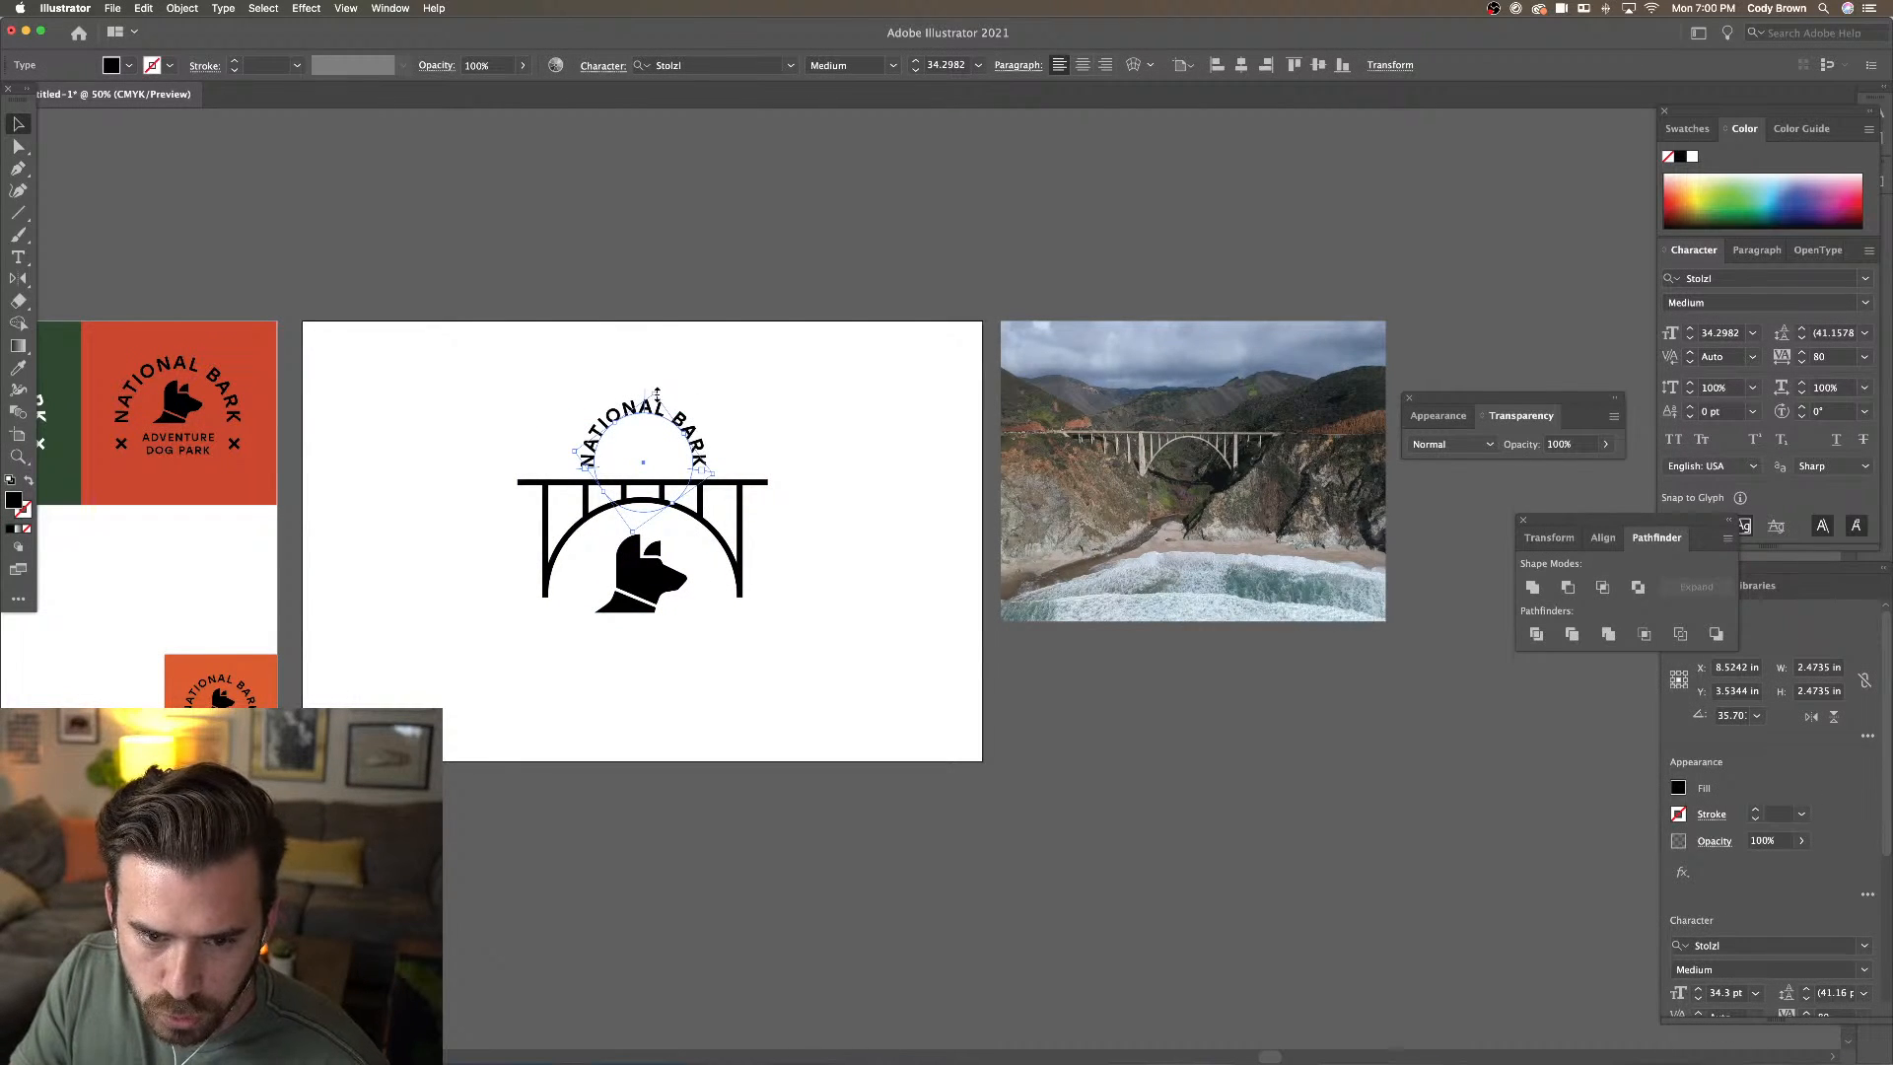
pyautogui.moveTo(657, 393); pyautogui.dragTo(686, 357)
pyautogui.moveTo(705, 344); pyautogui.dragTo(773, 255)
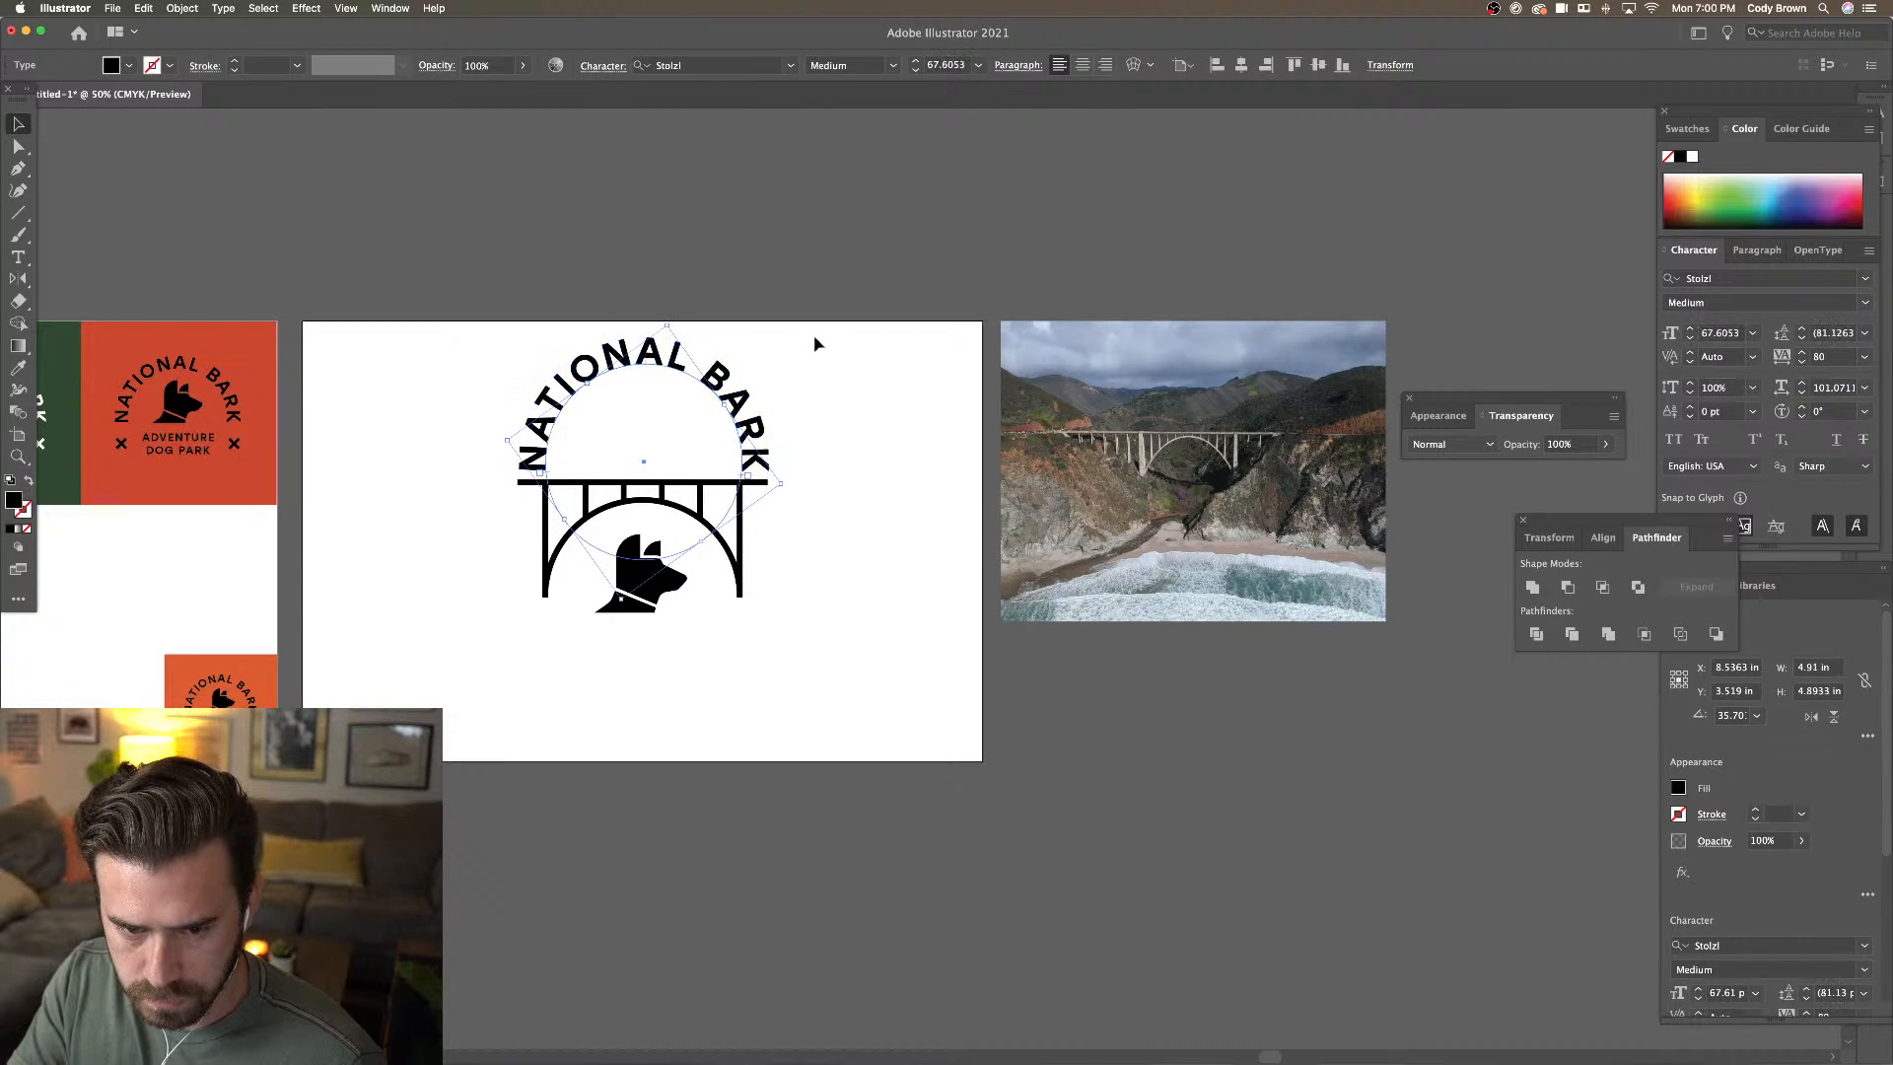
pyautogui.click(815, 340)
pyautogui.moveTo(741, 401); pyautogui.dragTo(741, 394)
pyautogui.moveTo(444, 294); pyautogui.dragTo(765, 645)
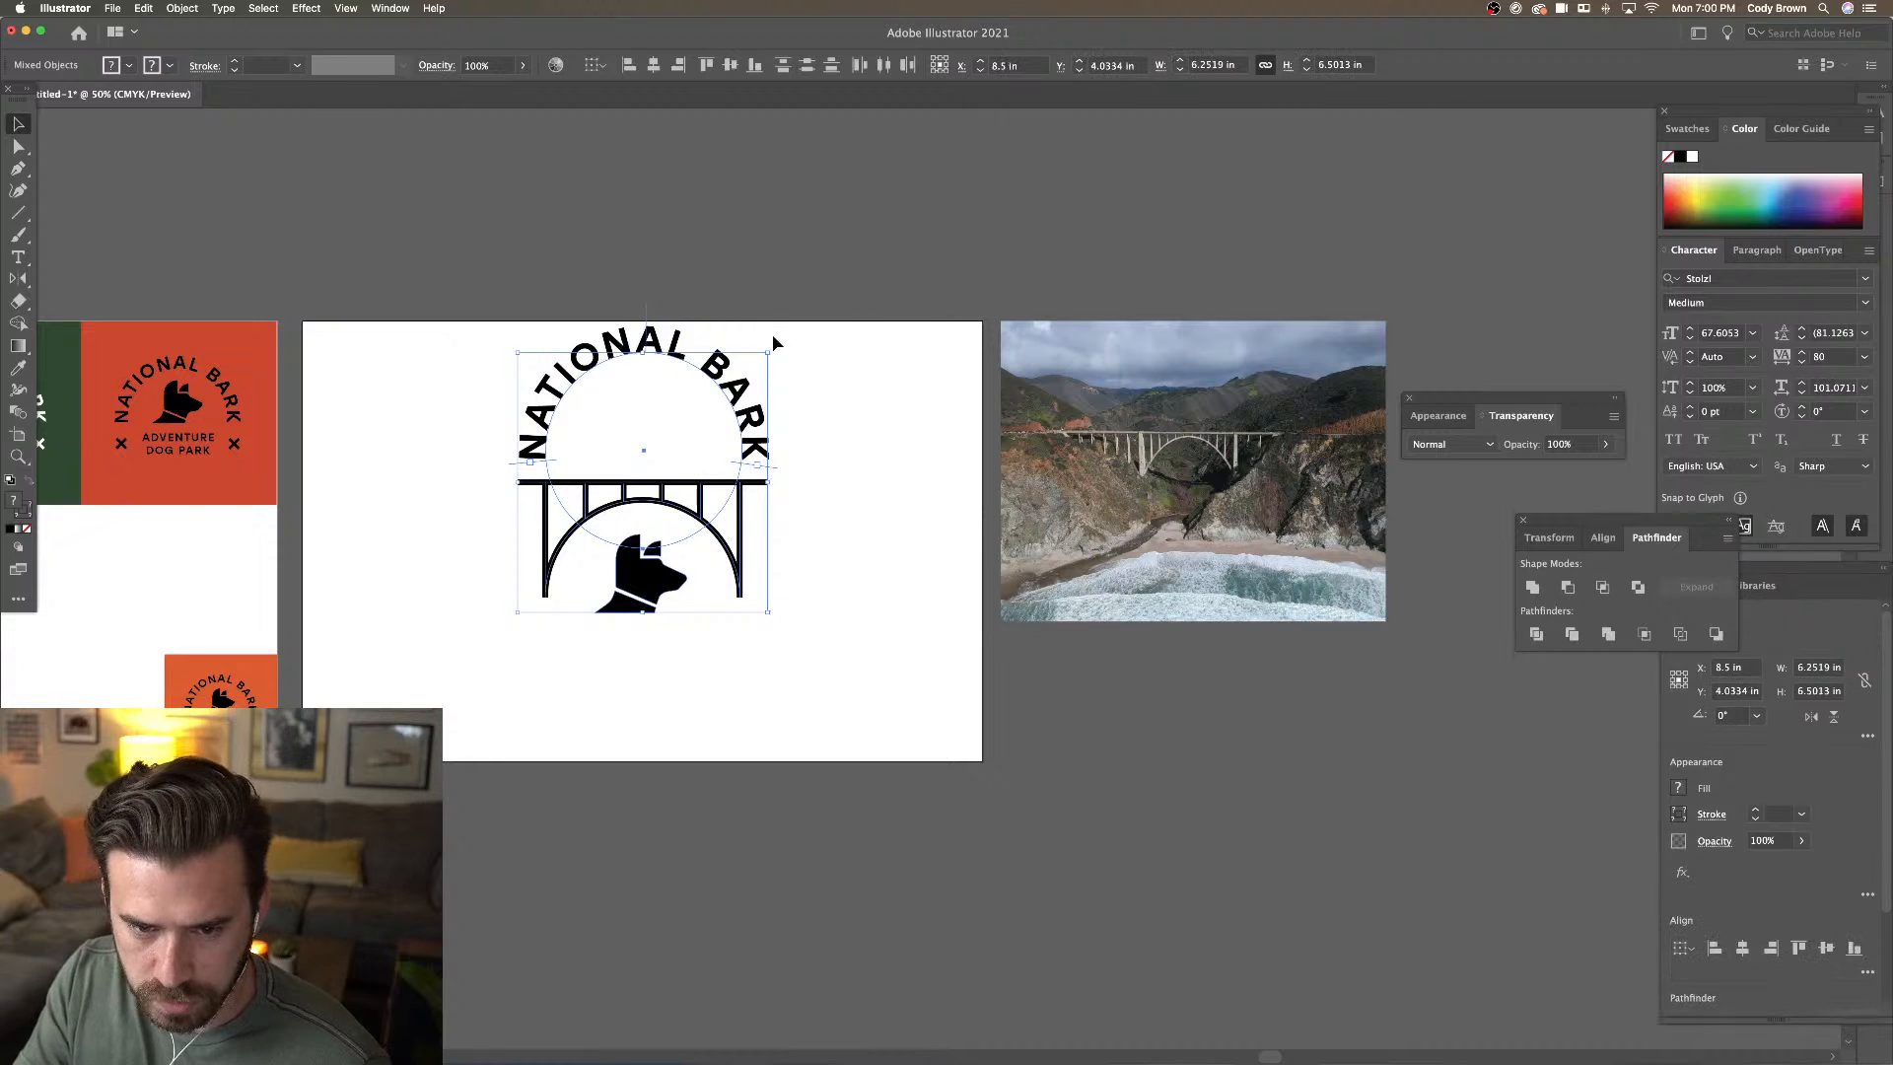
pyautogui.moveTo(770, 354); pyautogui.dragTo(745, 377)
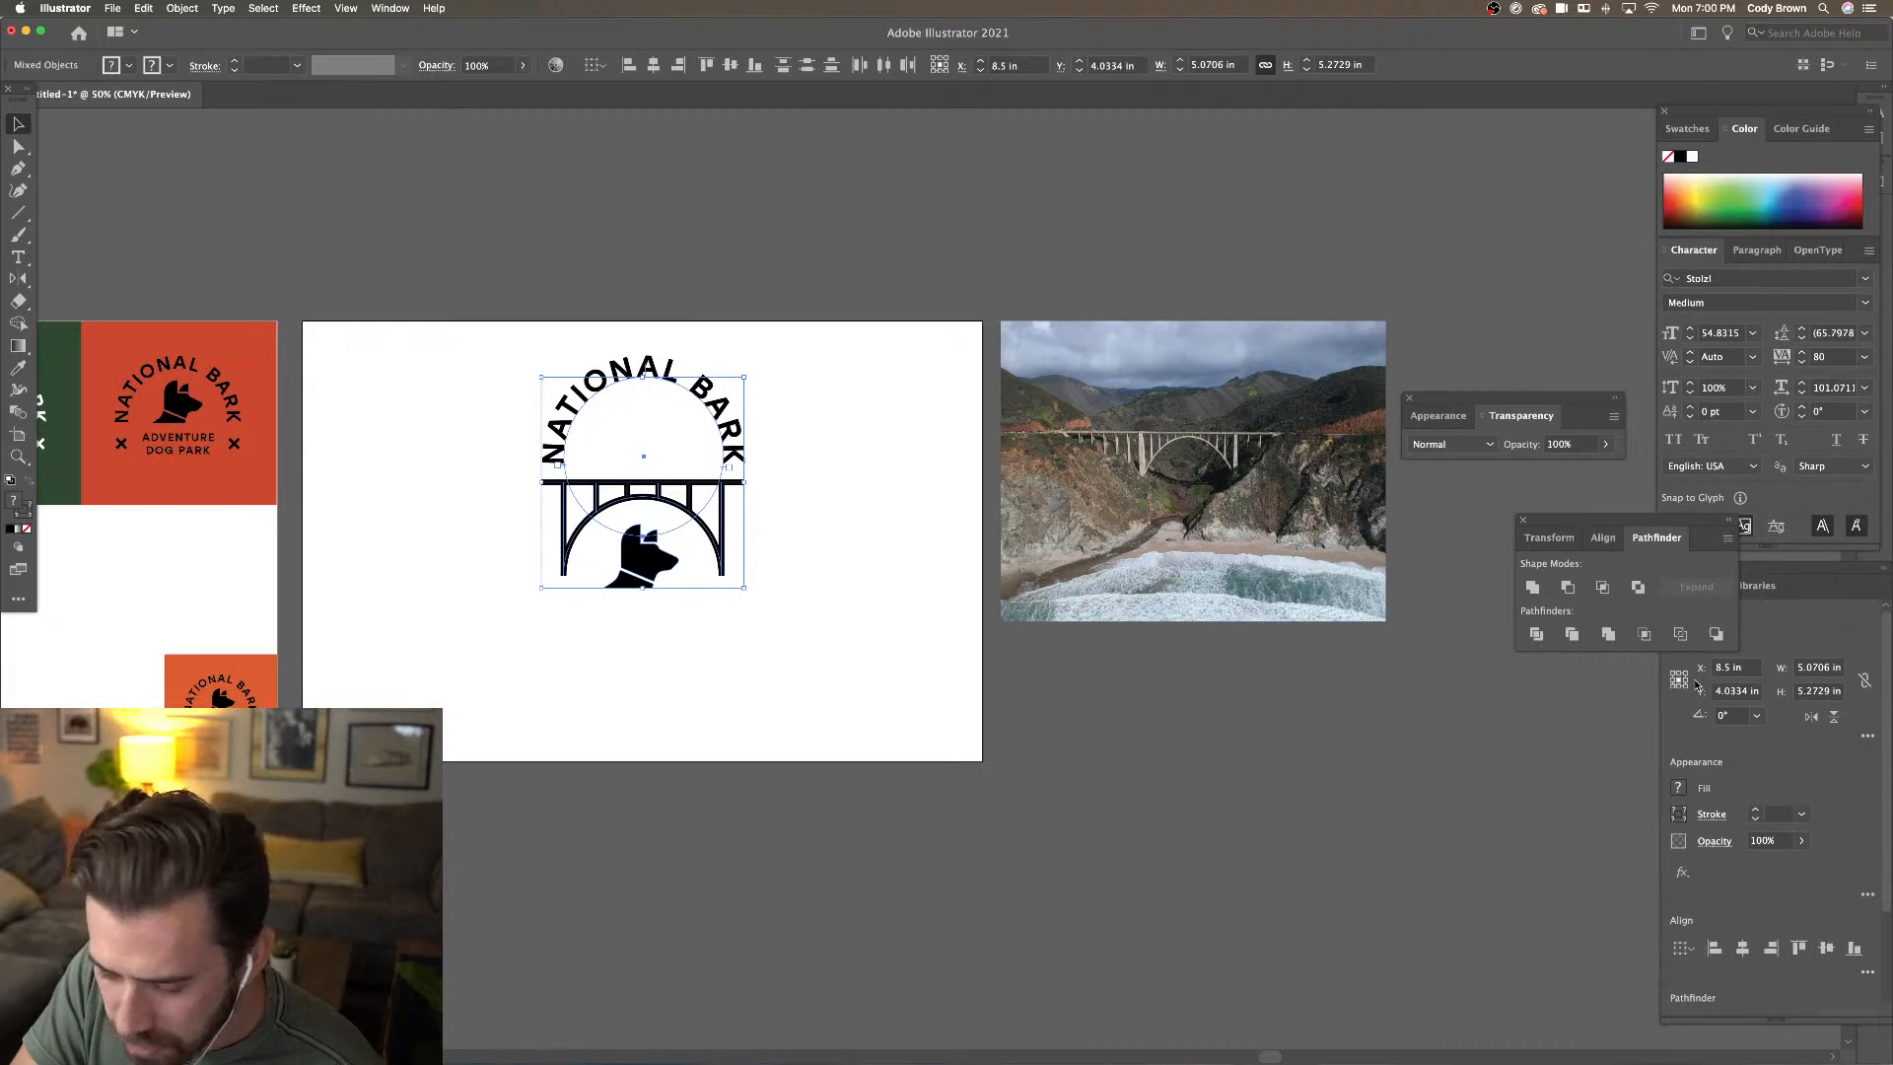
# Select the whole bridge logo and scale it down slightly from a corner handle
pyautogui.moveTo(434, 352); pyautogui.dragTo(698, 565)
pyautogui.click(796, 560)
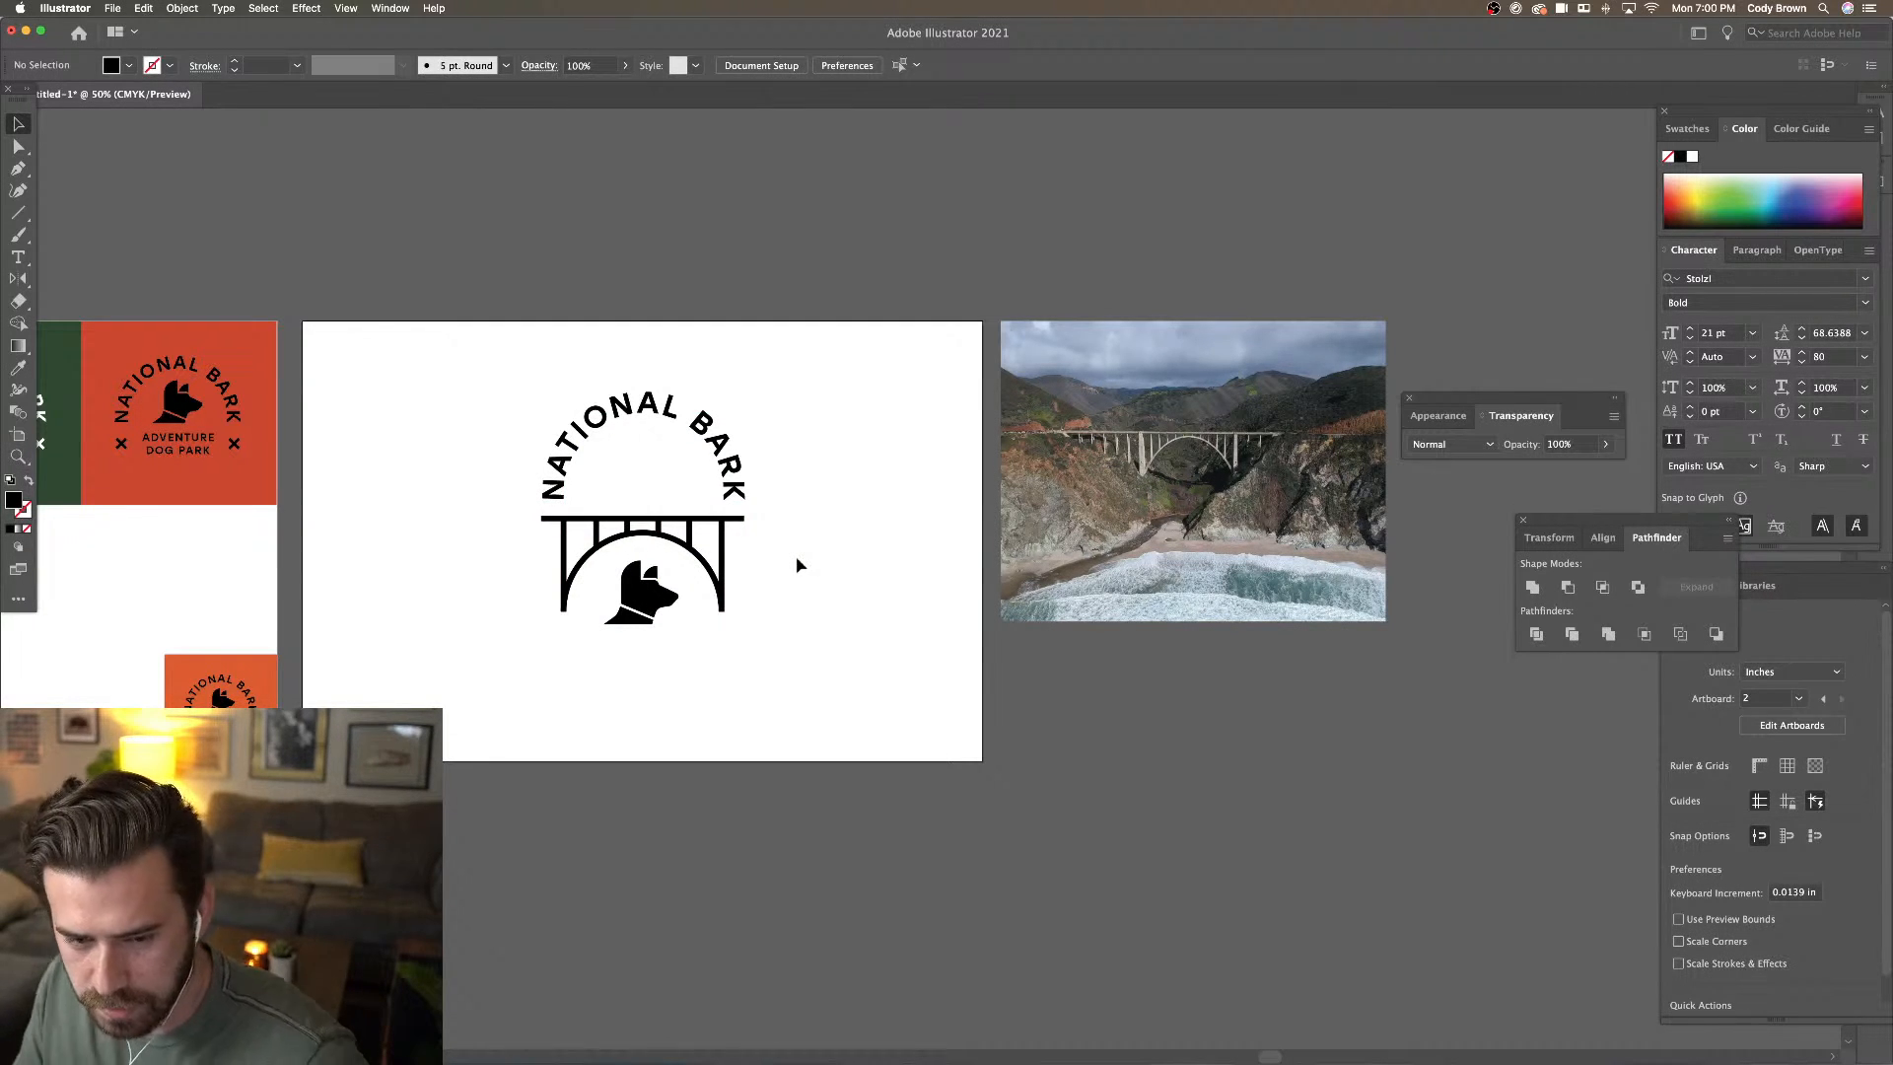
pyautogui.moveTo(778, 356); pyautogui.dragTo(517, 622)
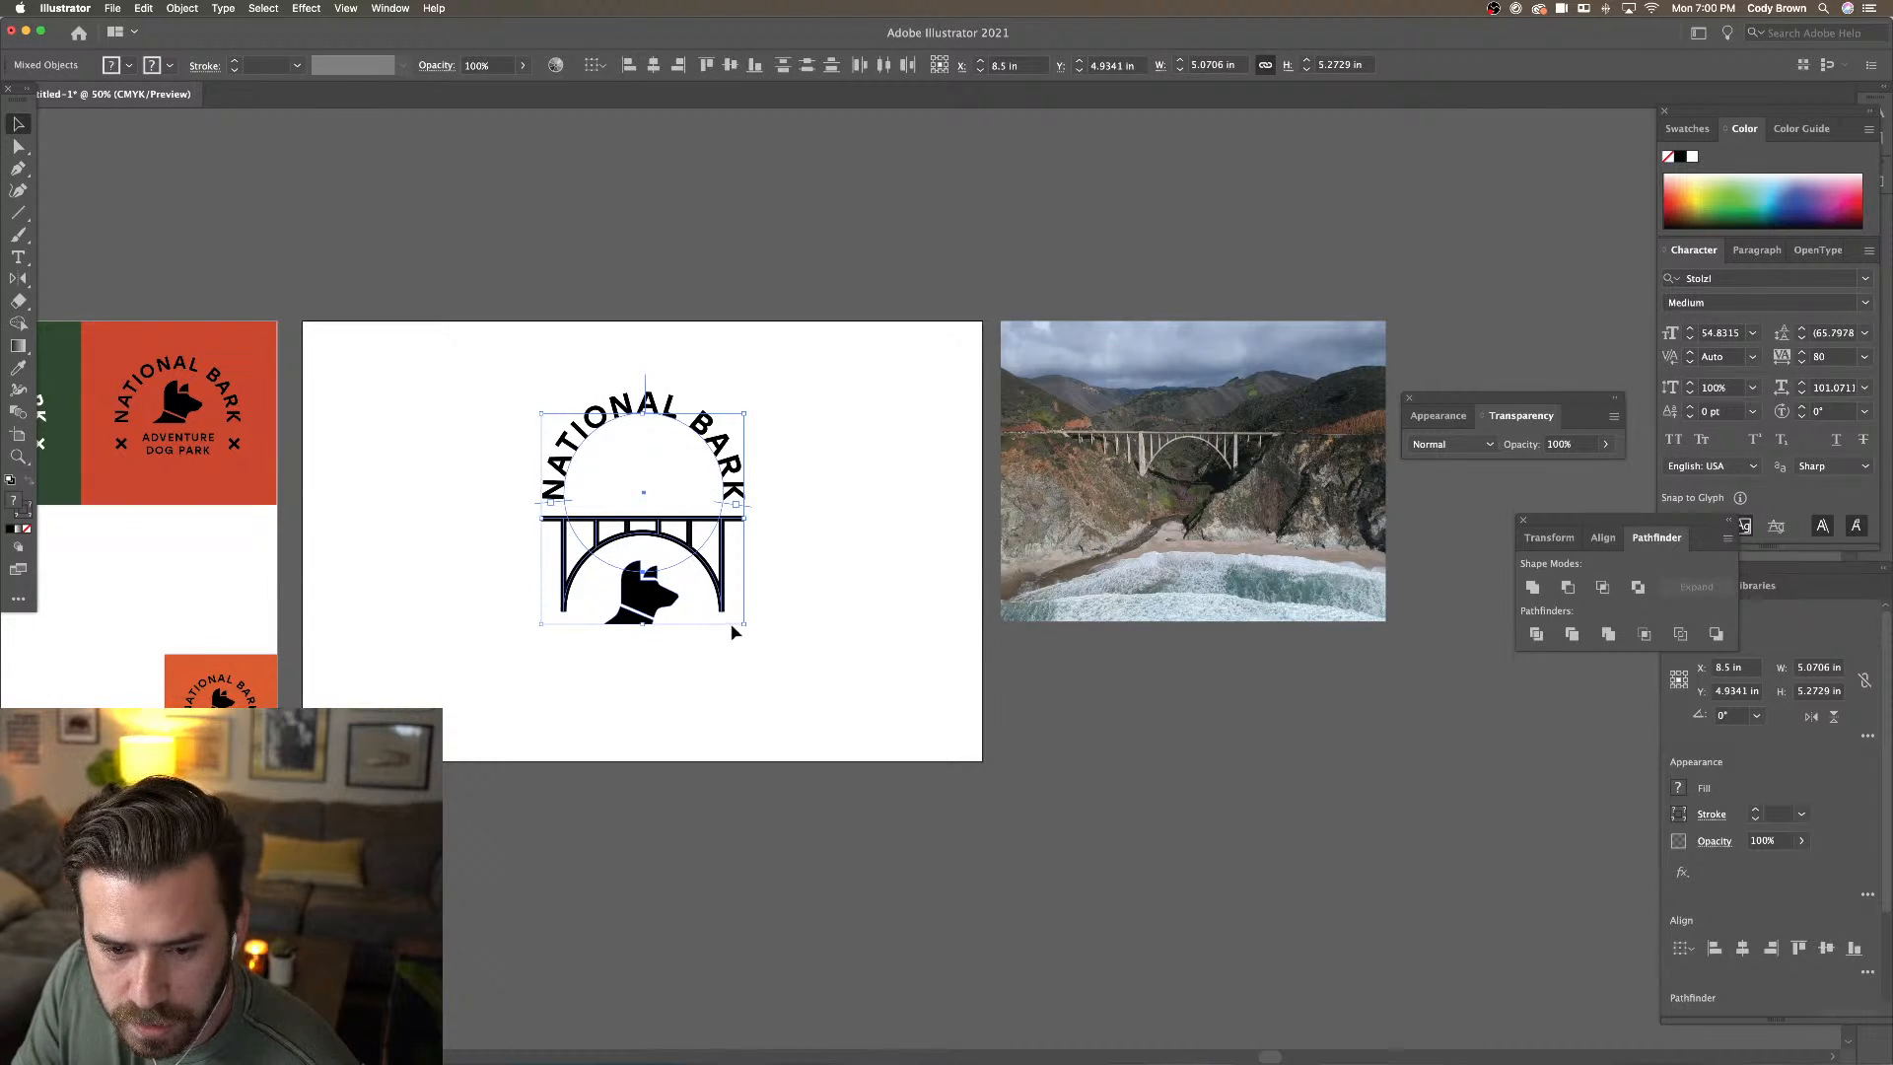
pyautogui.moveTo(741, 625); pyautogui.dragTo(552, 521)
pyautogui.click(752, 638)
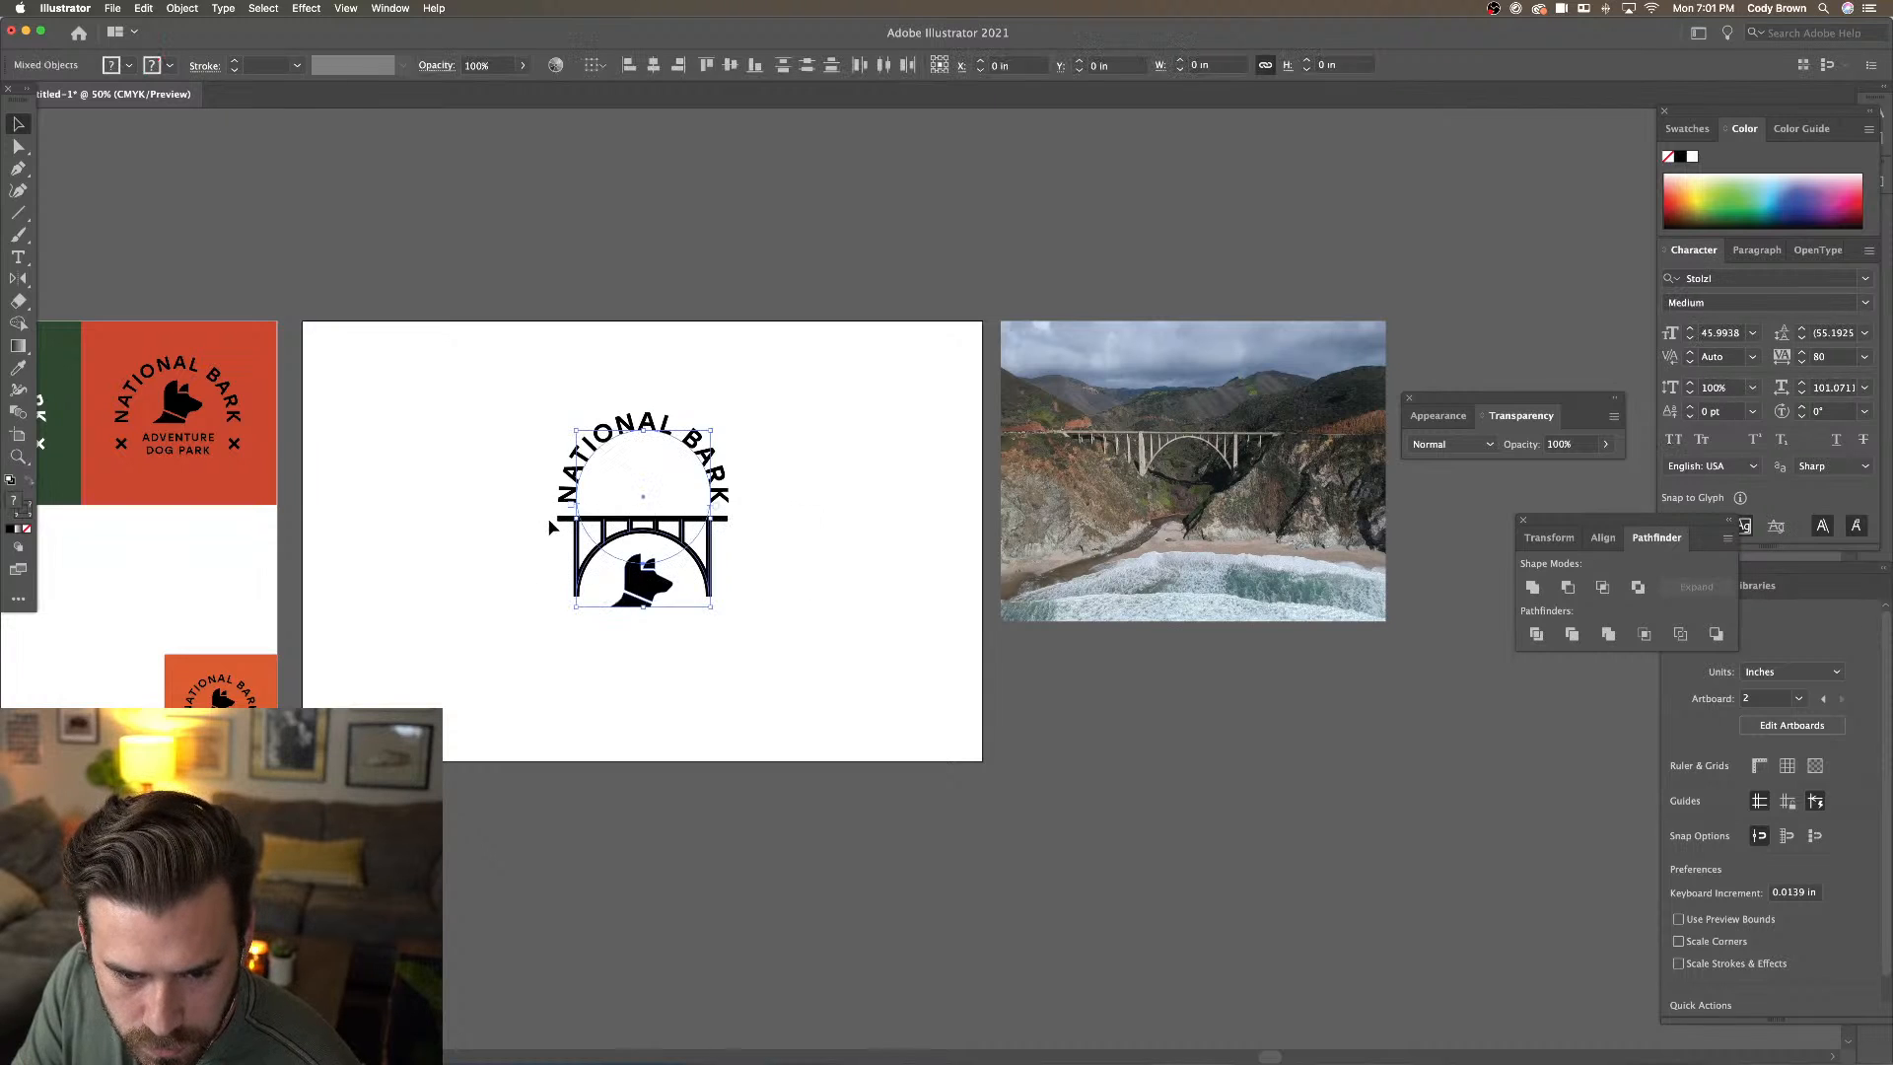
# Select the bridge paths, excluding the guide circle, and lower their stroke weight to 8 pt
pyautogui.keyDown('shift'); pyautogui.click(703, 533); pyautogui.keyUp('shift')
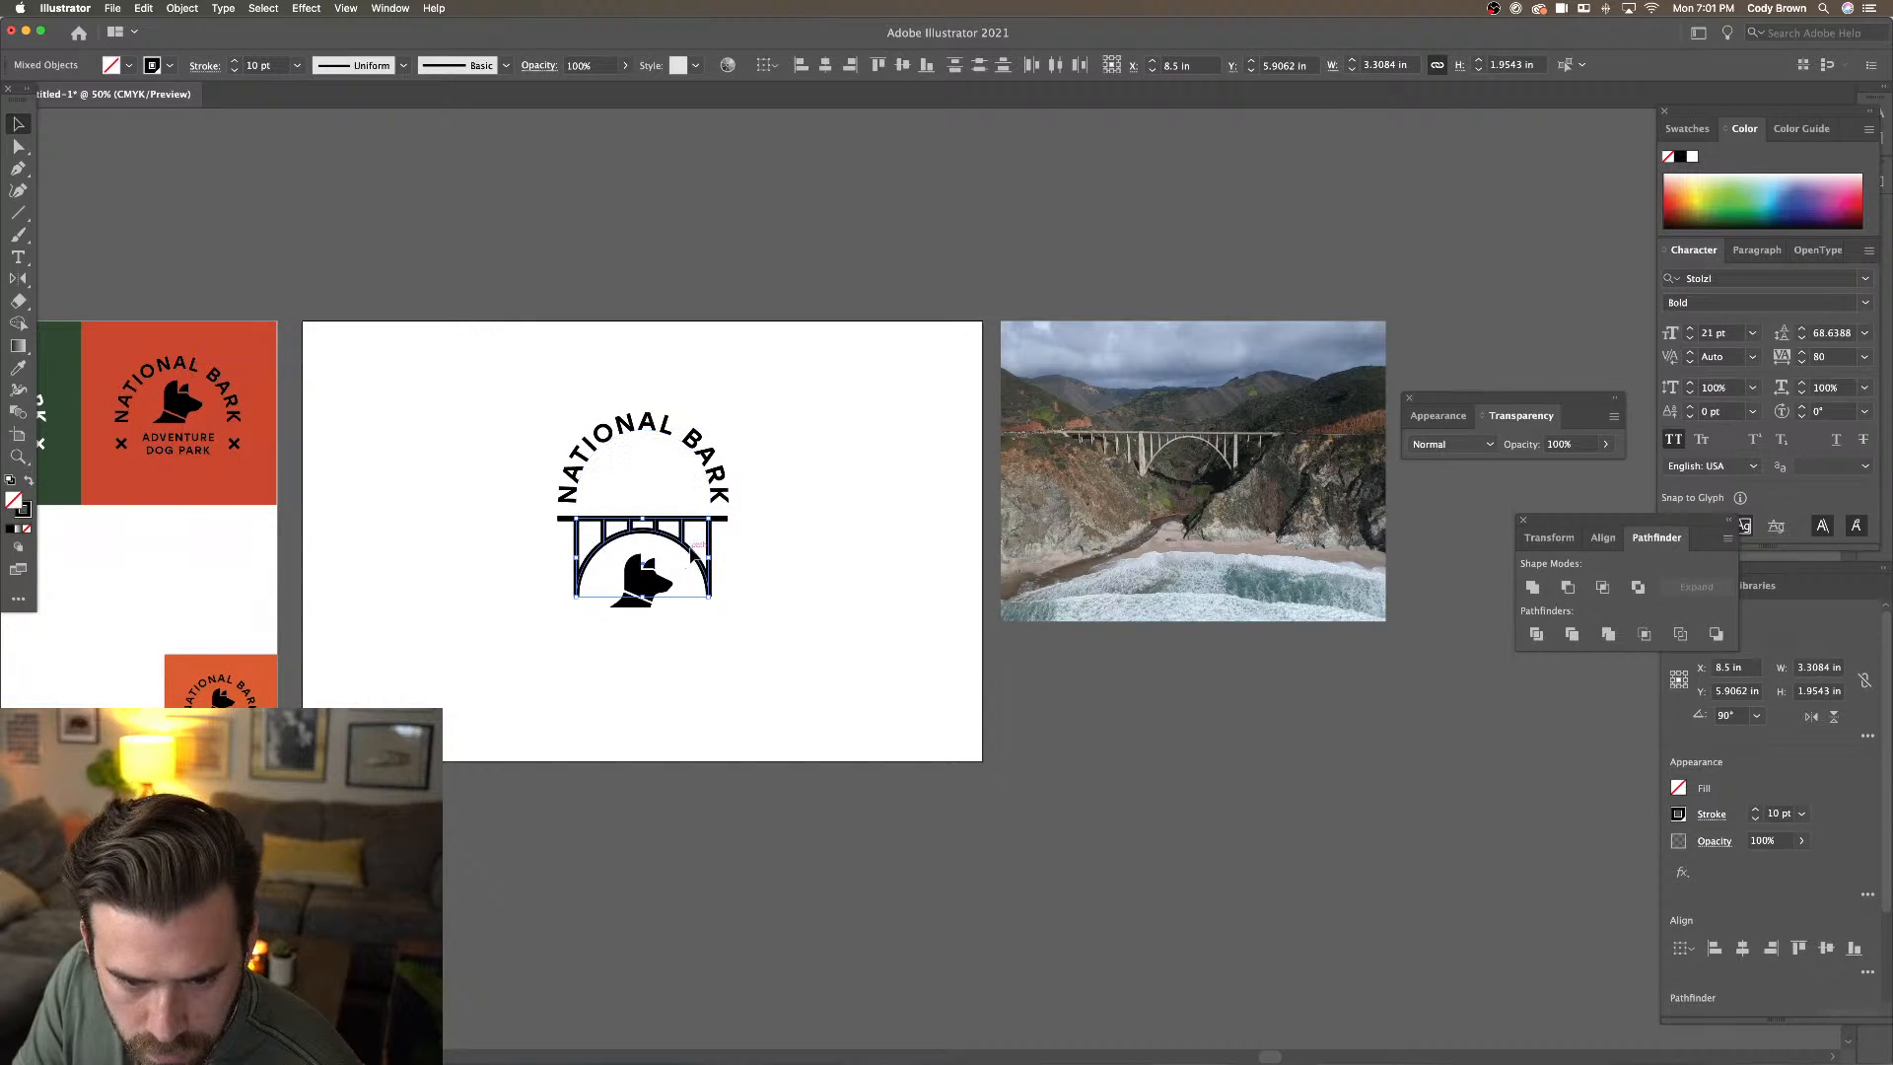
pyautogui.click(234, 70)
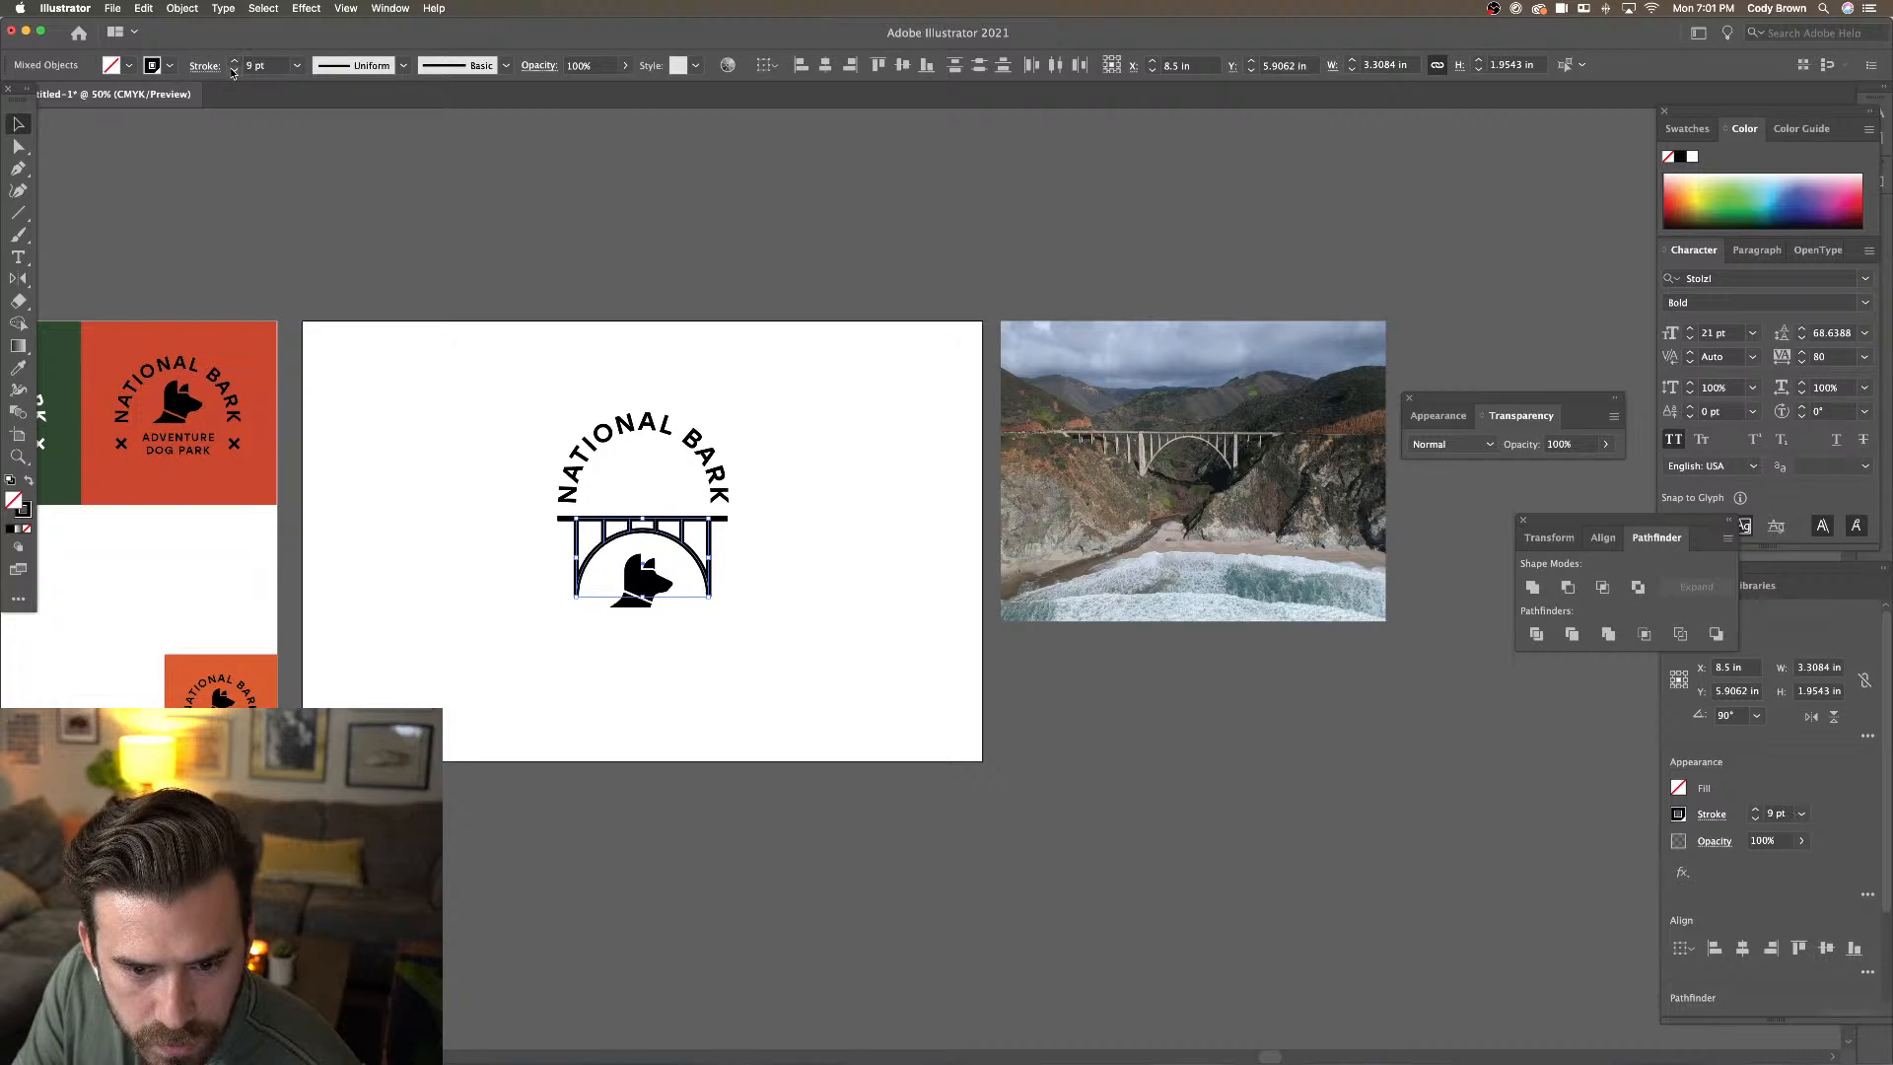
pyautogui.press('super+z')
pyautogui.keyDown('shift'); pyautogui.click(722, 519); pyautogui.keyUp('shift')
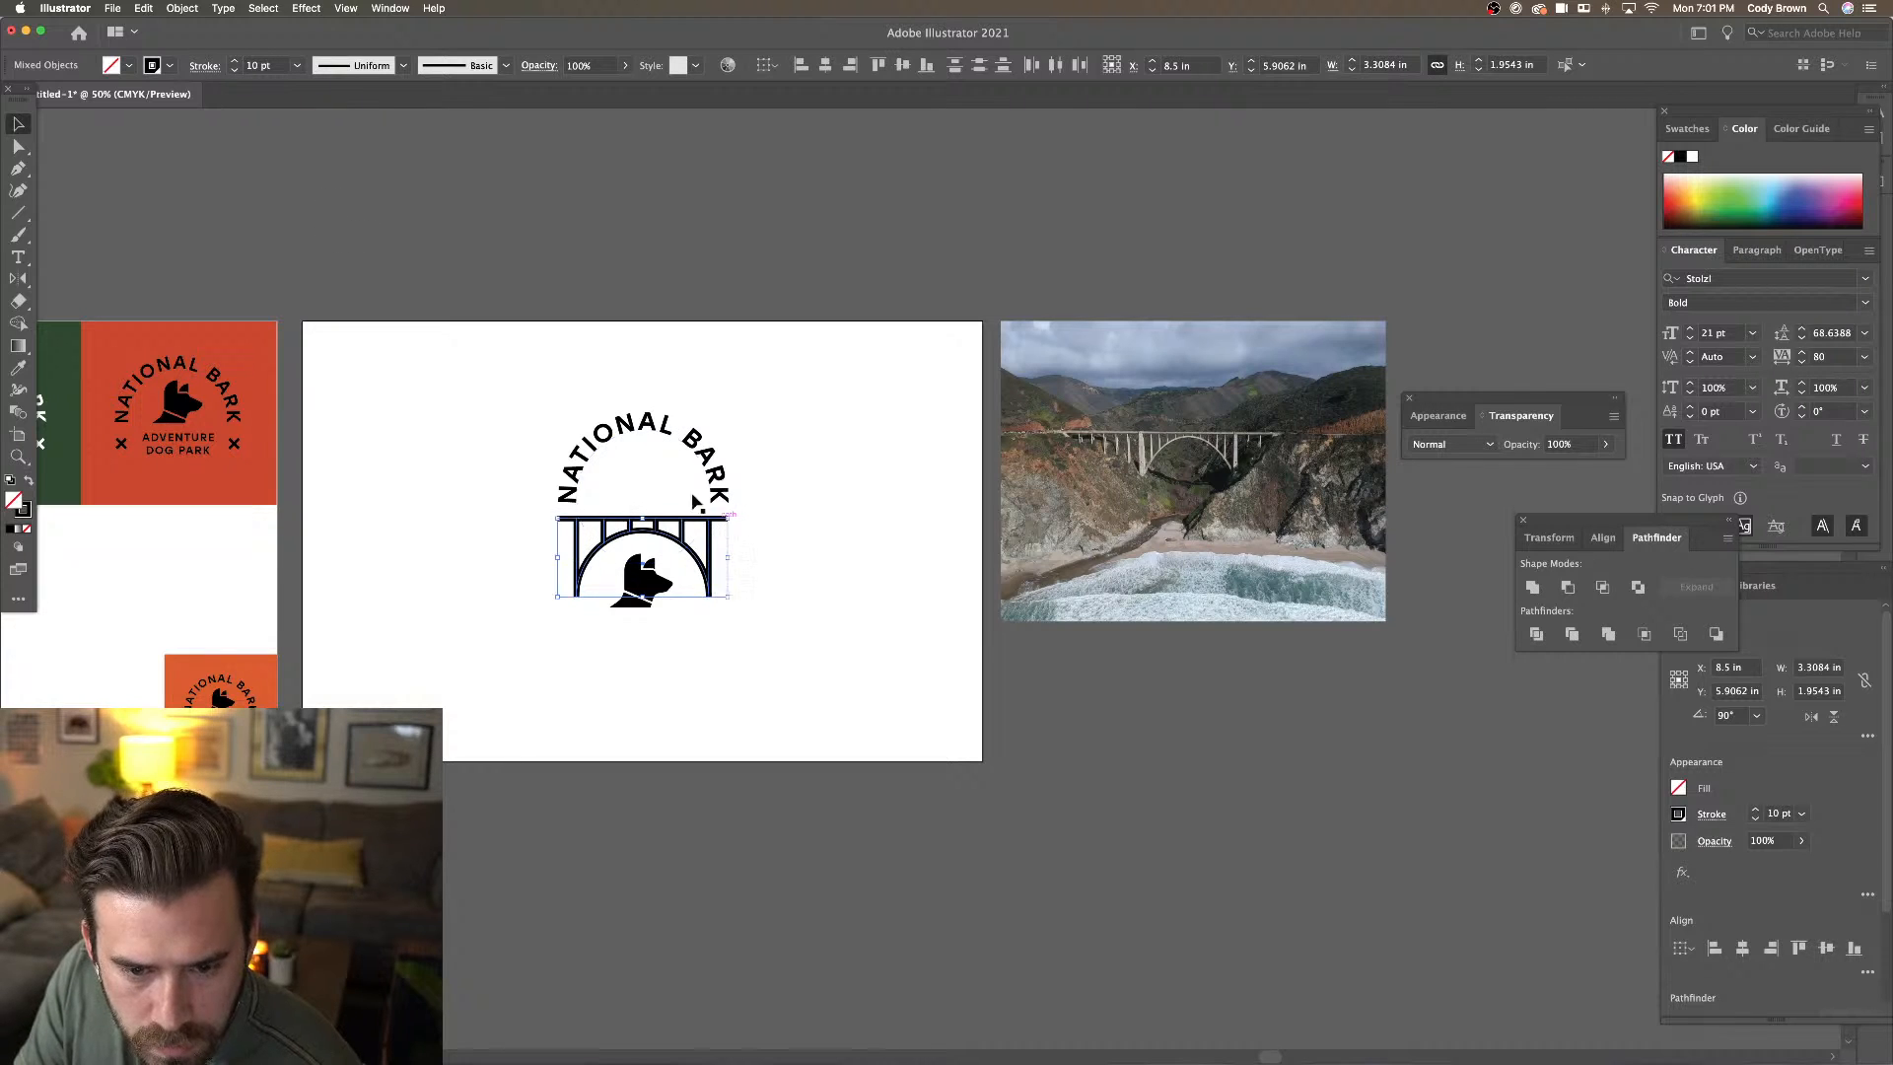
pyautogui.click(235, 71)
pyautogui.click(234, 71)
pyautogui.click(478, 320)
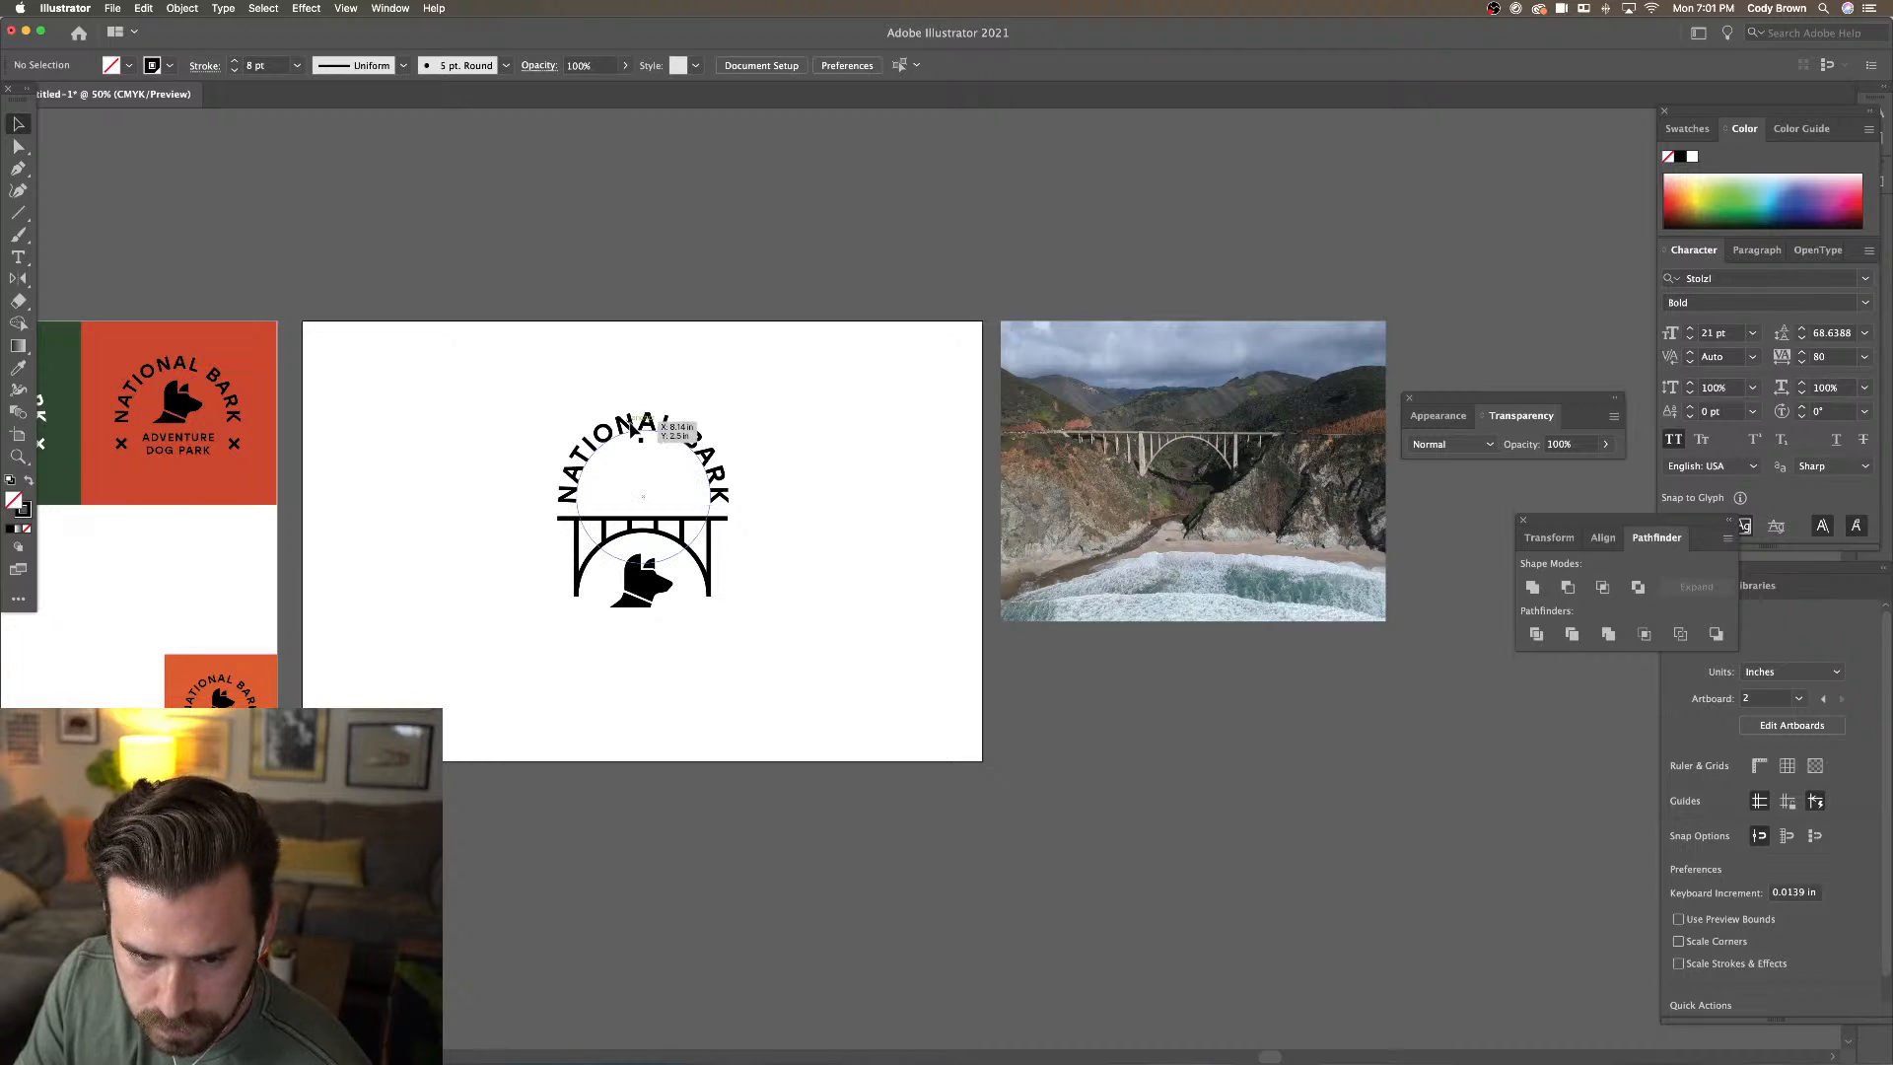
# Inspect the NATIONAL BARK text up close, then zoom out to the neighbouring artboards
pyautogui.click(631, 427)
pyautogui.press('super+equal')
pyautogui.press('super+equal')
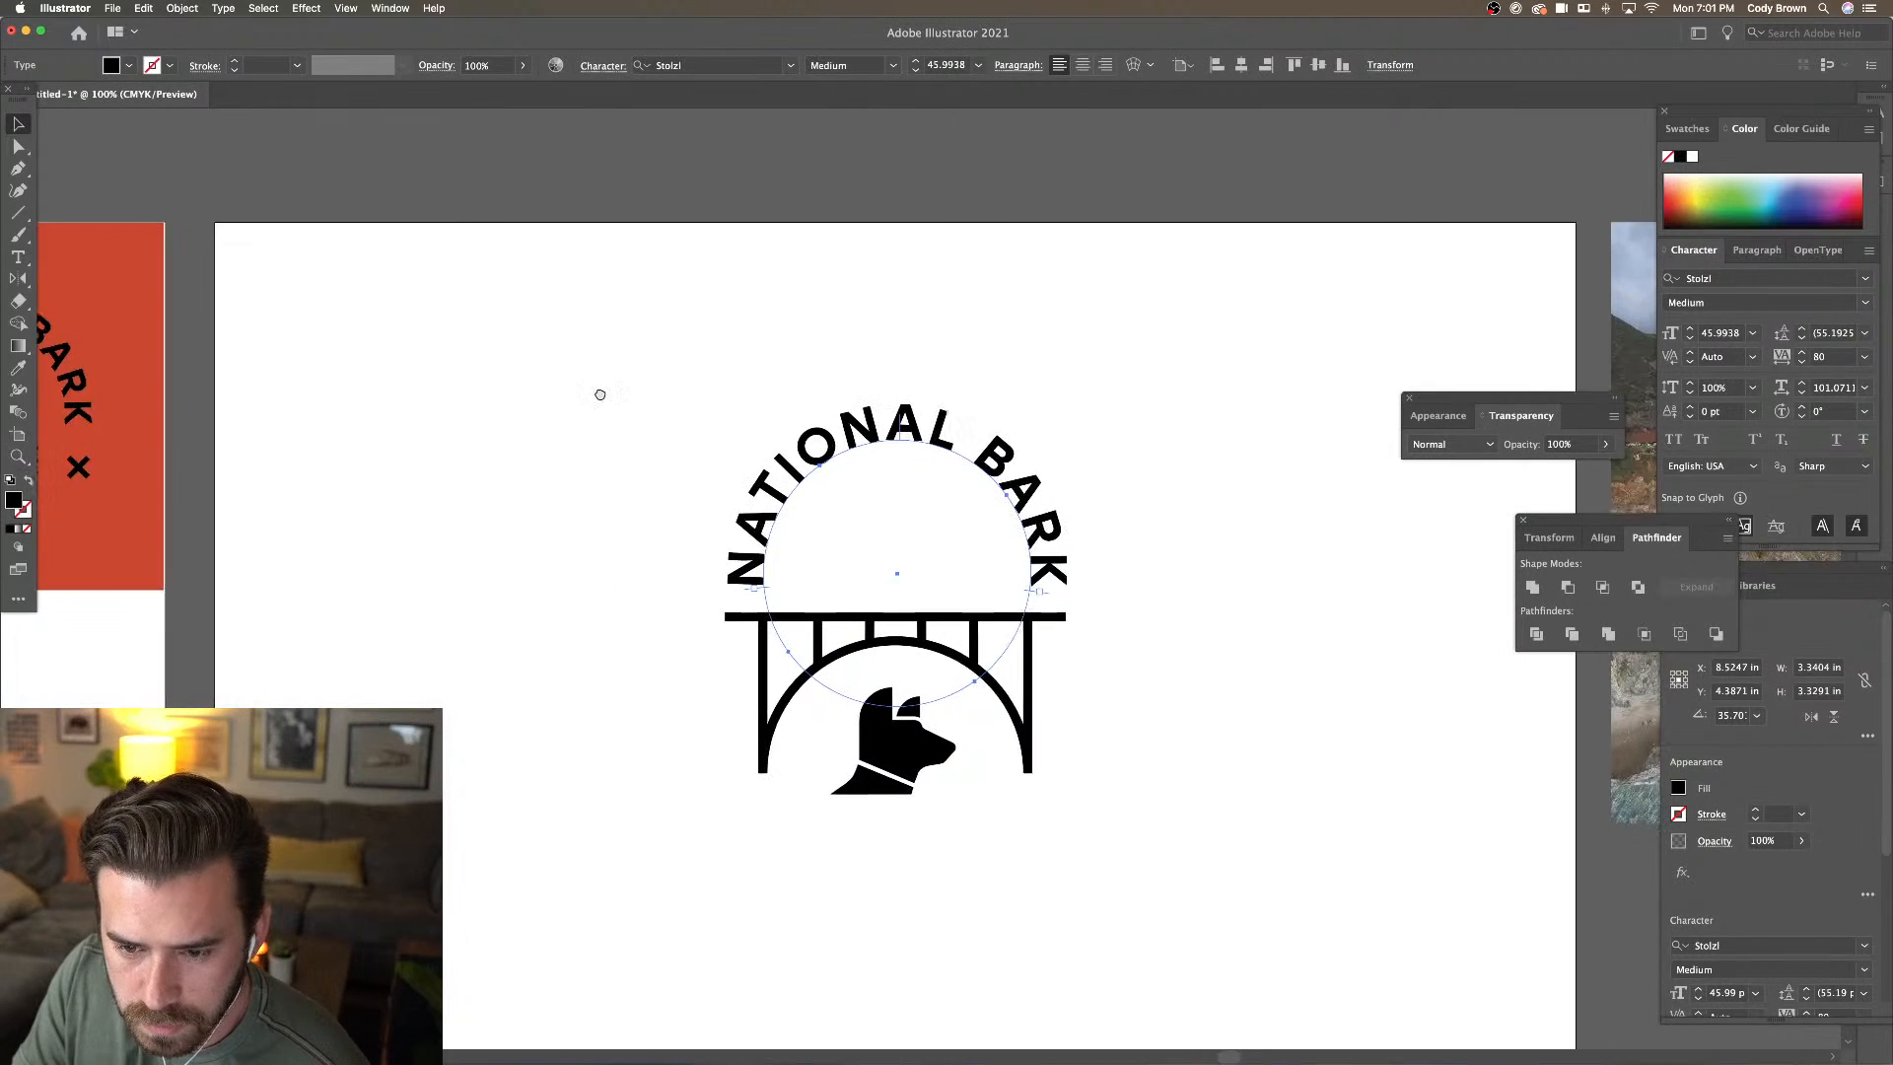
pyautogui.click(535, 334)
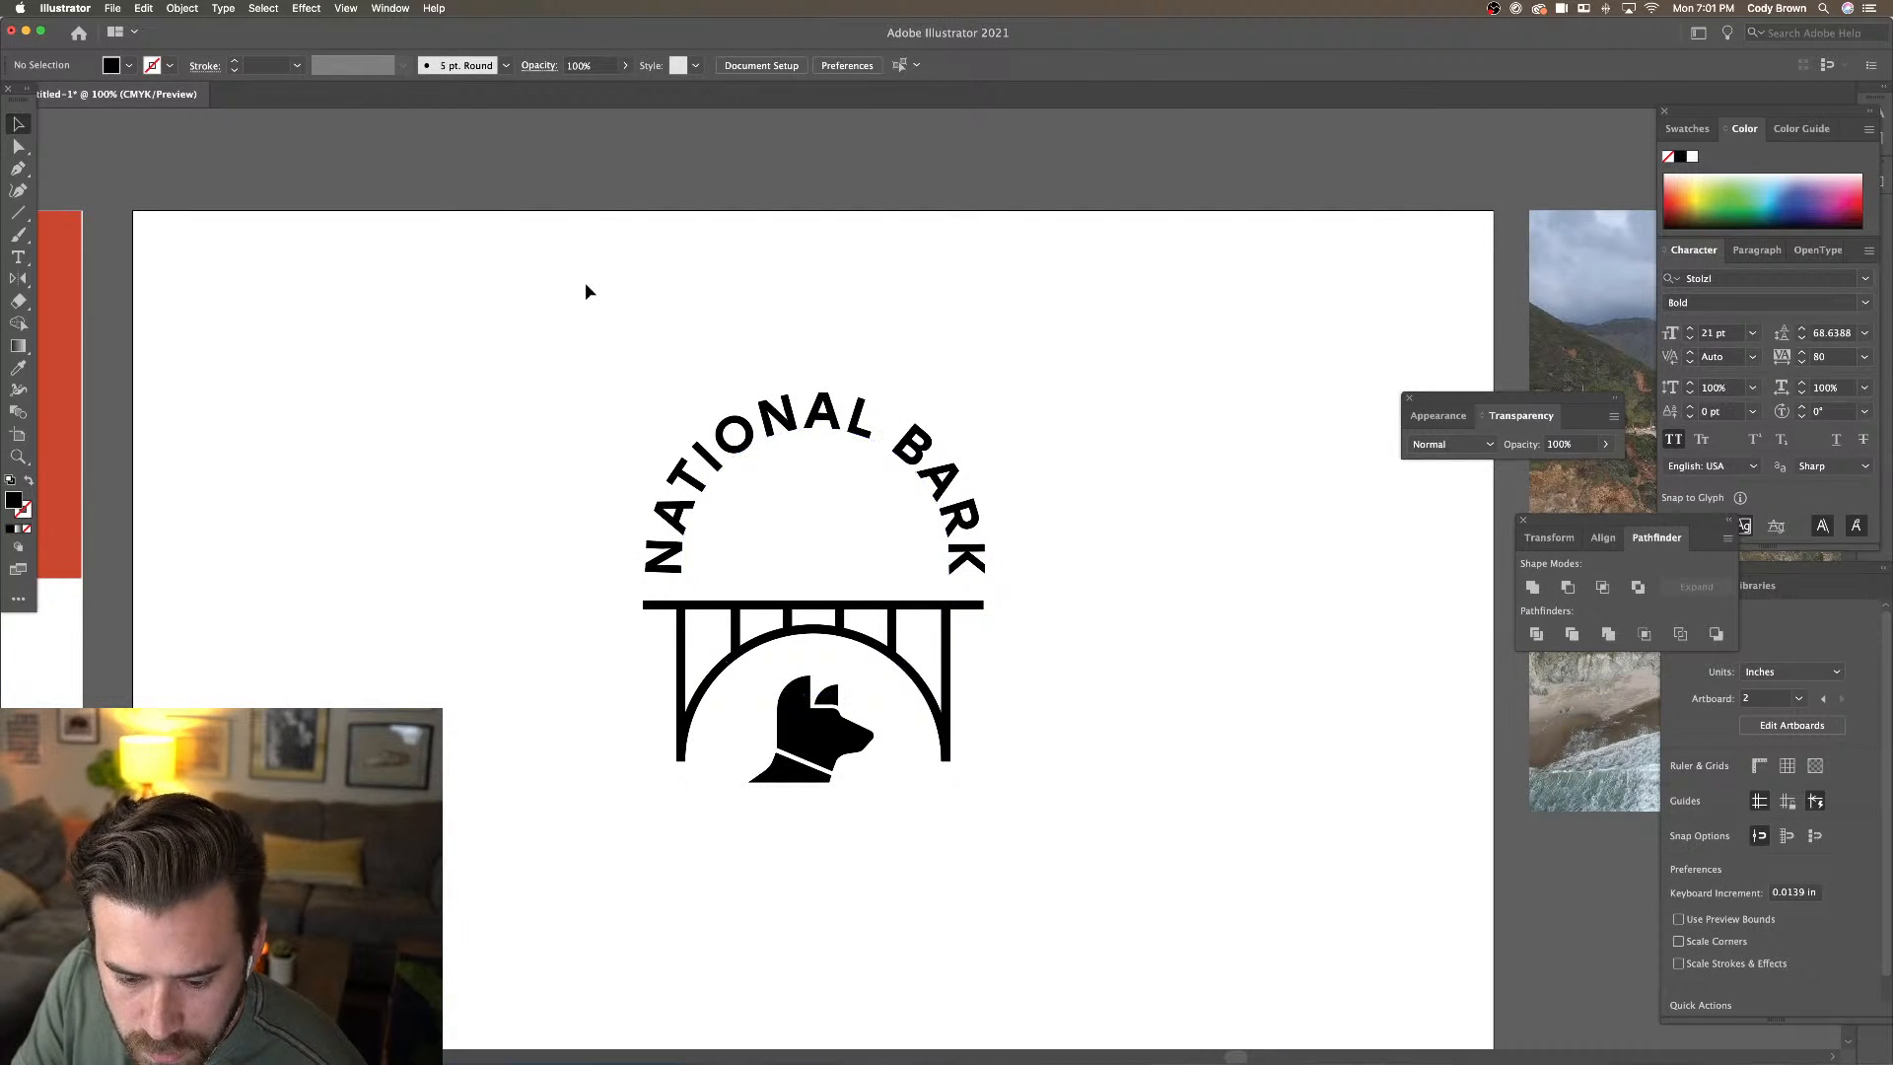
pyautogui.press('super+minus')
pyautogui.press('super+minus')
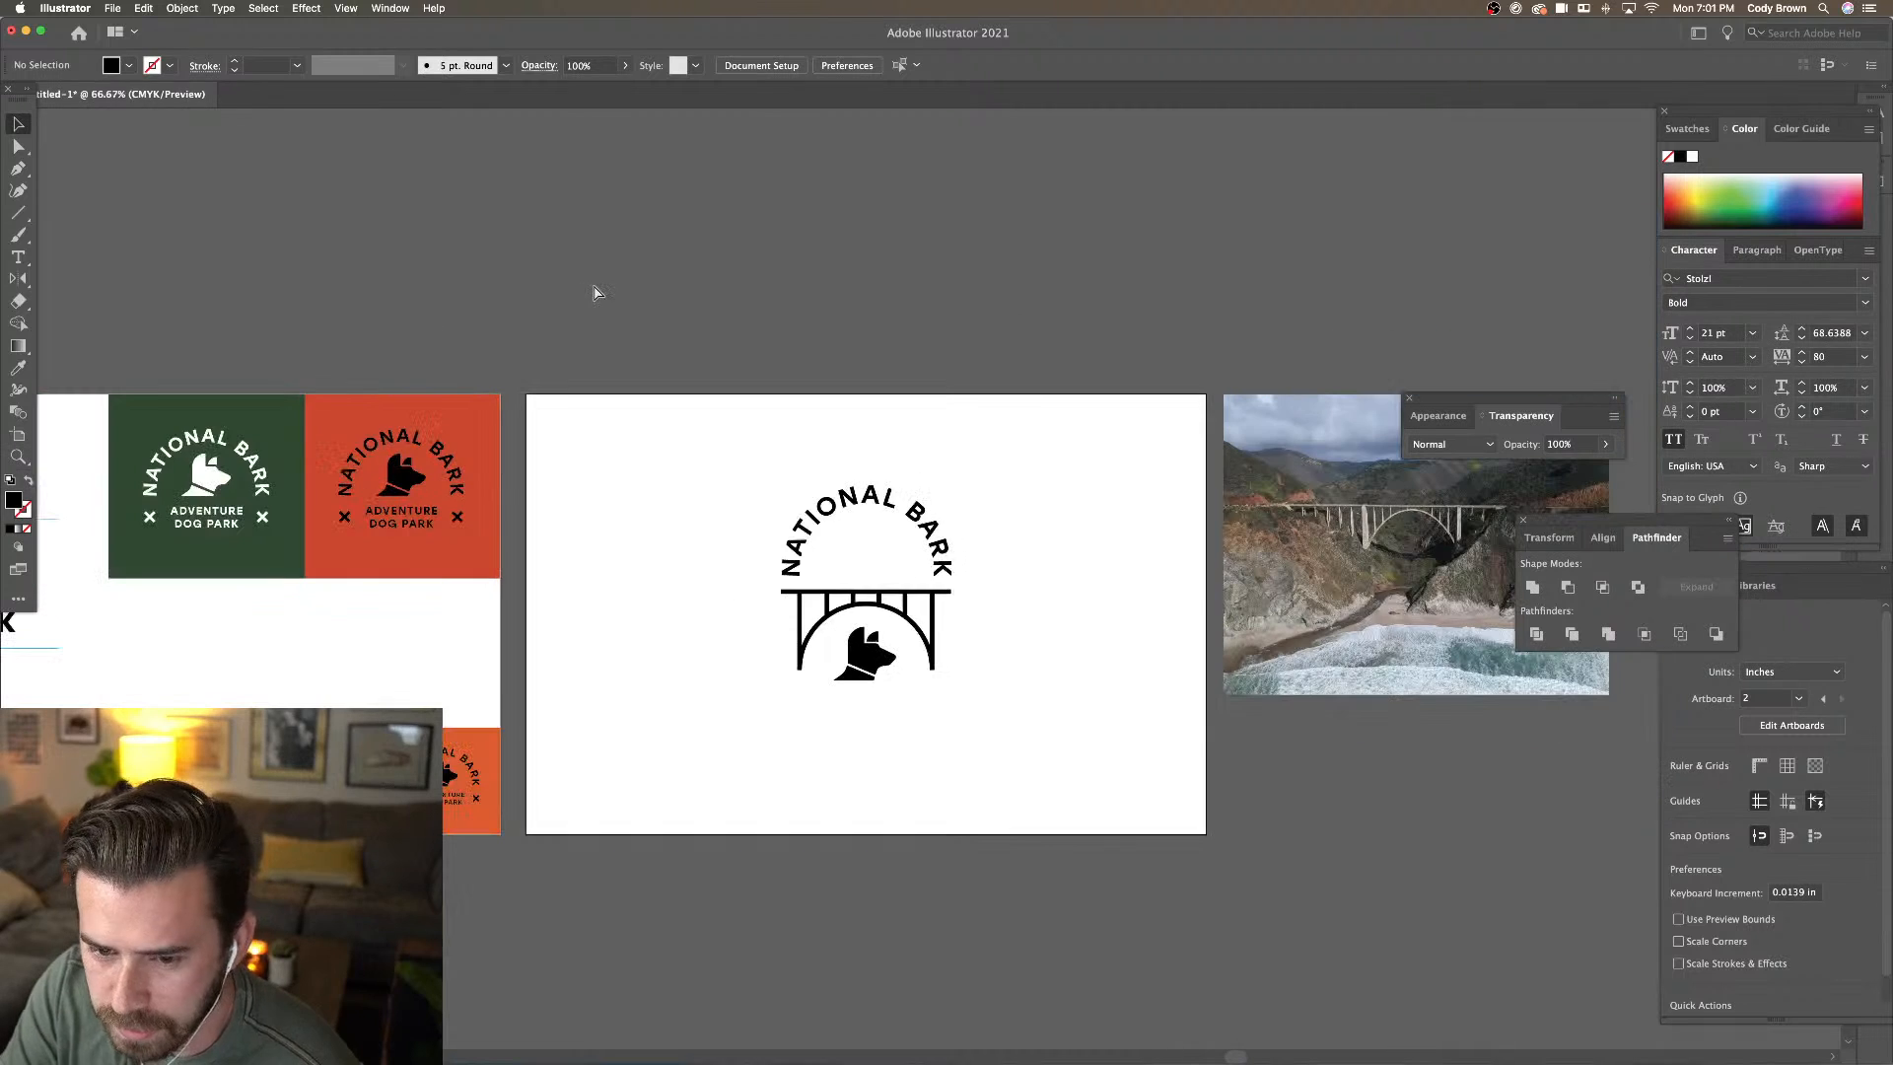
# Copy the ADVENTURE DOG PARK text and the X mark from the red badge onto the centre artboard
pyautogui.moveTo(408, 516); pyautogui.dragTo(877, 552)
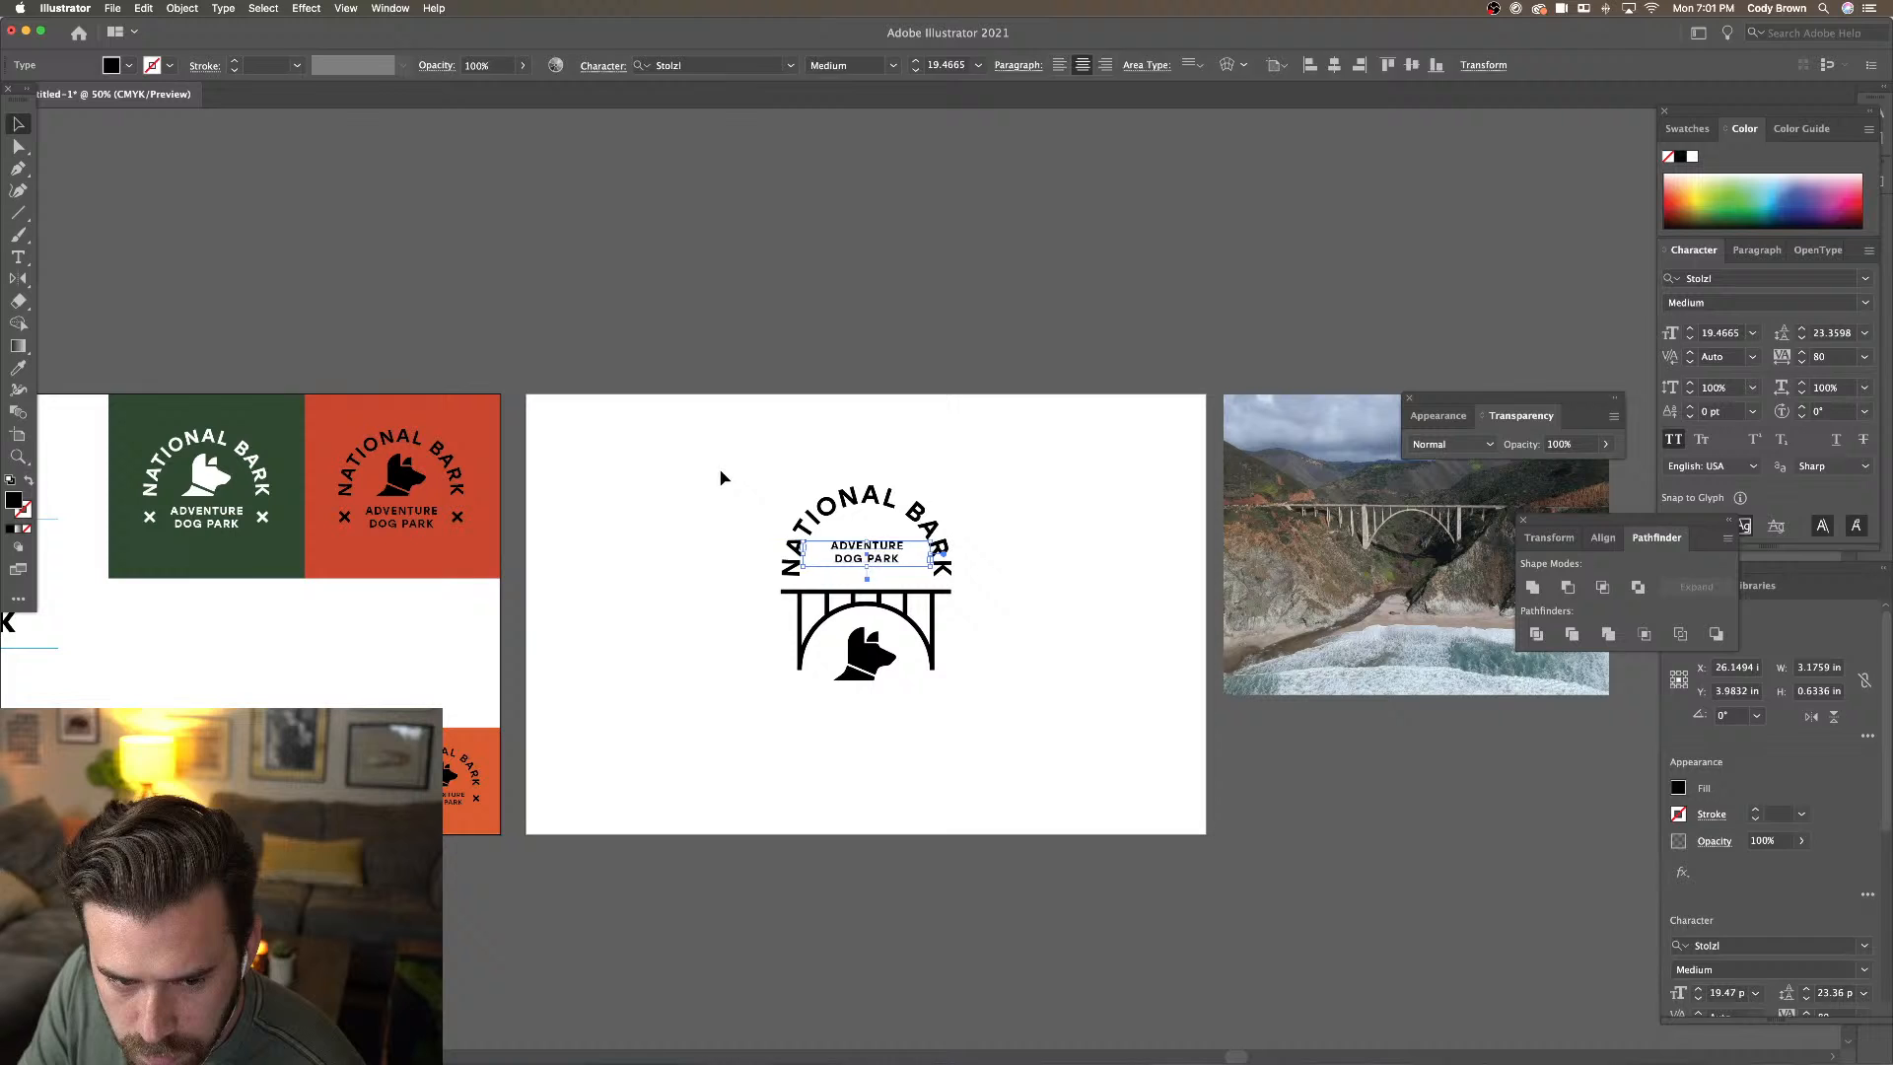
pyautogui.click(456, 517)
pyautogui.moveTo(459, 521); pyautogui.dragTo(838, 518)
pyautogui.press('super+equal')
pyautogui.press('super+equal')
pyautogui.press('super+equal')
pyautogui.press('super+equal')
pyautogui.press('super+minus')
pyautogui.press('super+minus')
pyautogui.click(1030, 476)
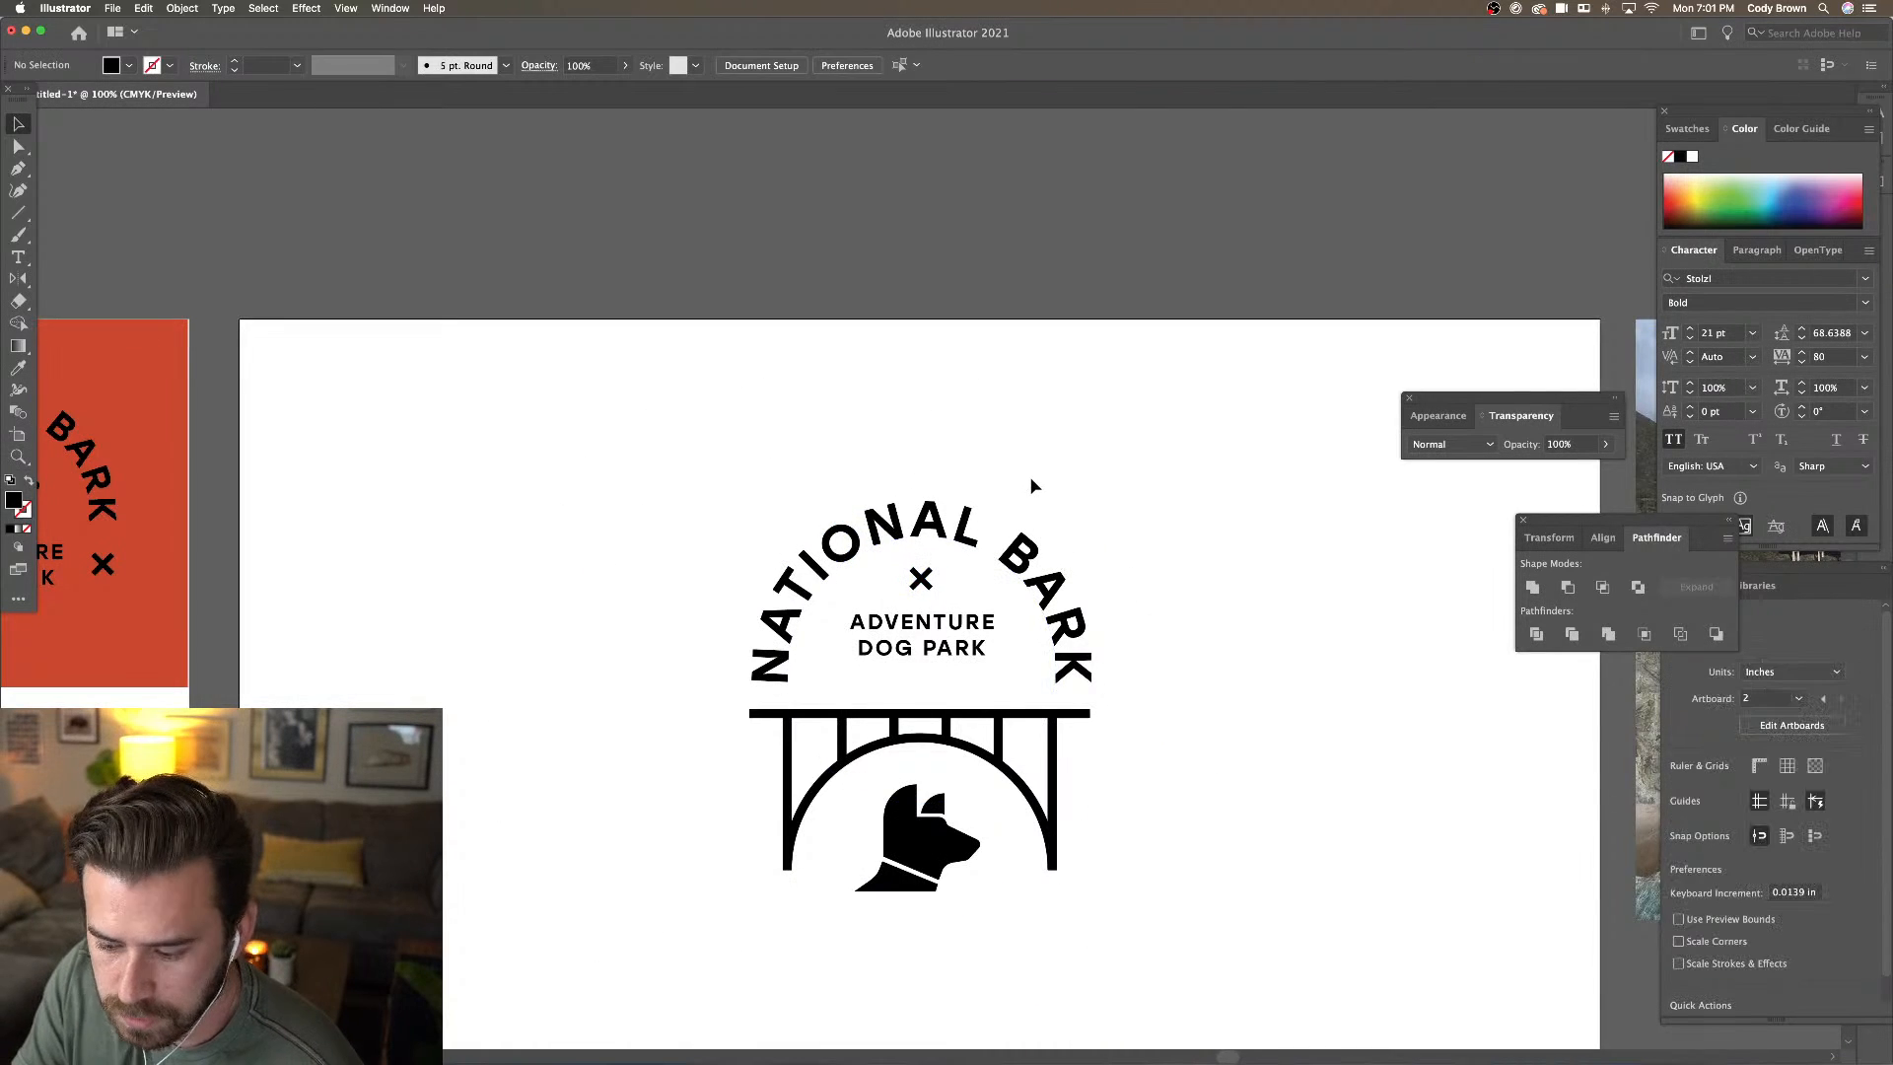
pyautogui.press('super+minus')
pyautogui.press('super+equal')
pyautogui.press('super+equal')
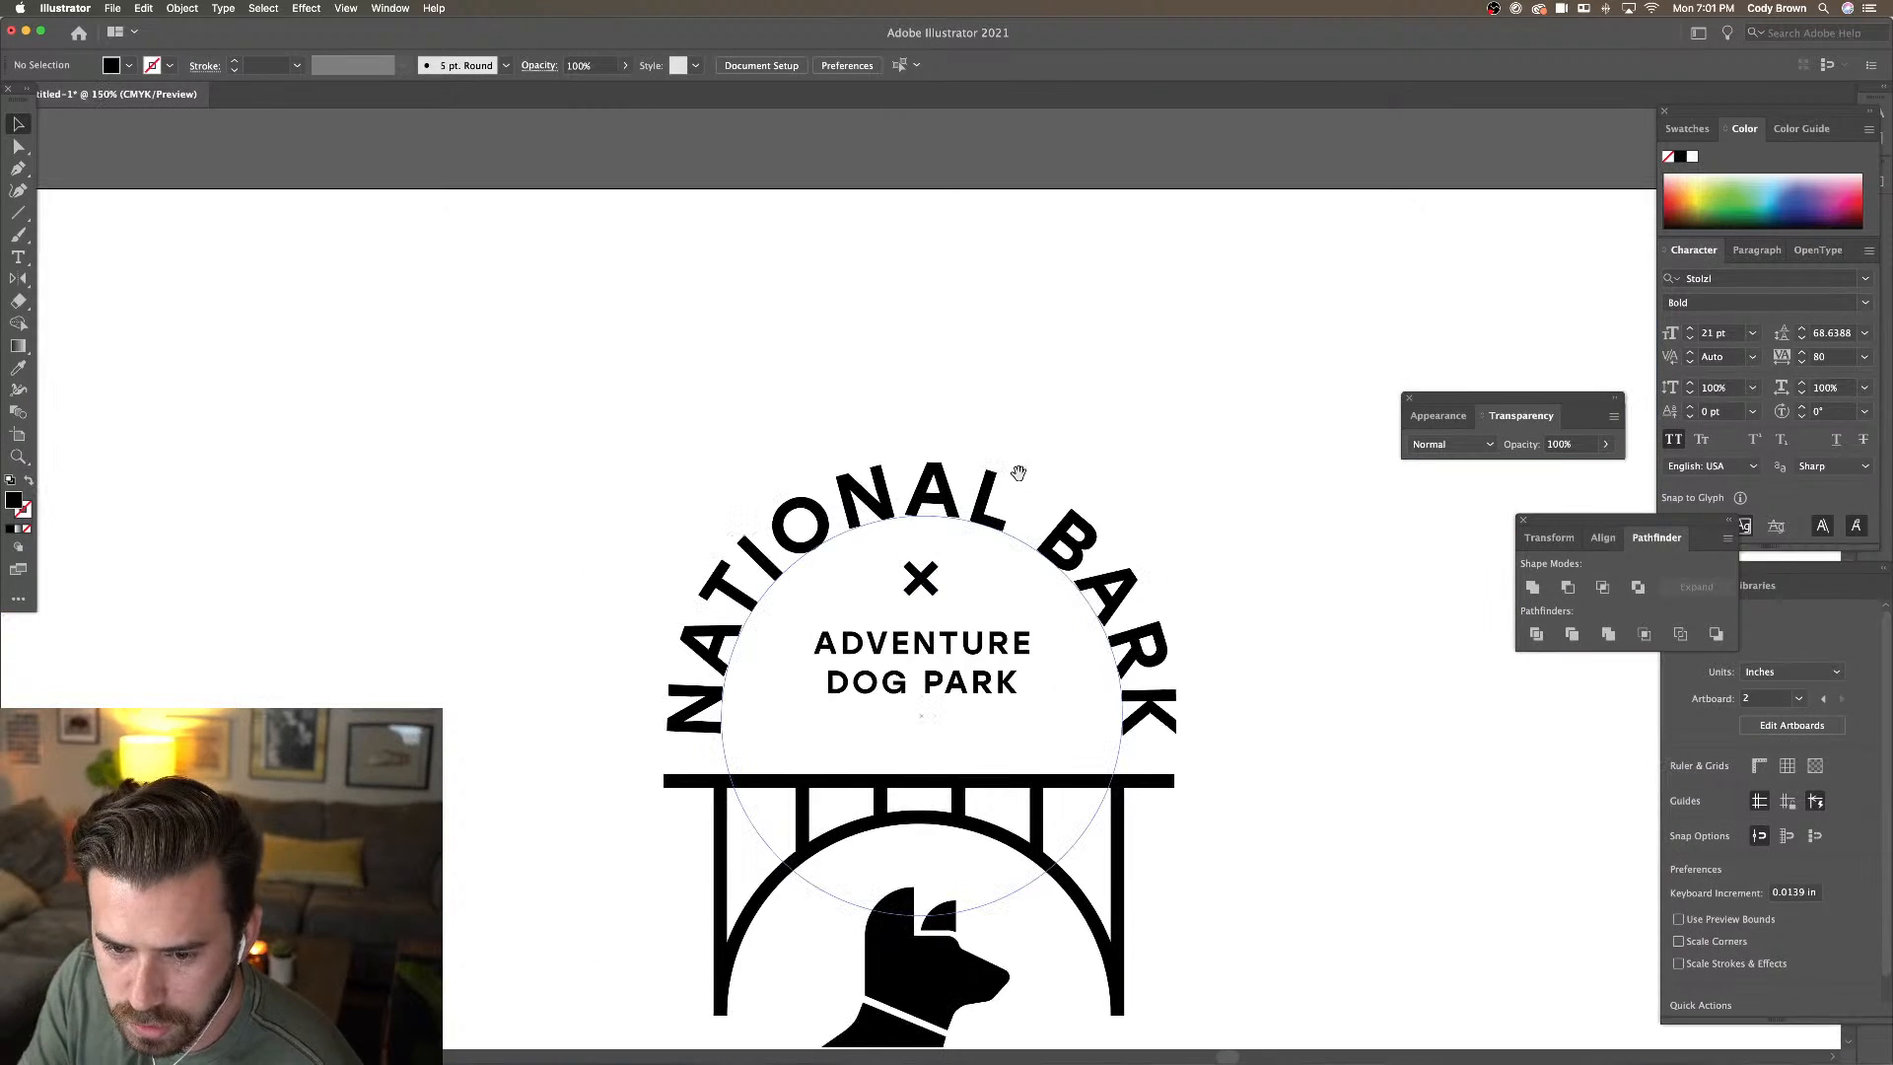
# Nudge the X mark and ADVENTURE DOG PARK down together to sit above the bridge deck
pyautogui.click(937, 586)
pyautogui.keyDown('shift'); pyautogui.click(932, 650); pyautogui.keyUp('shift')
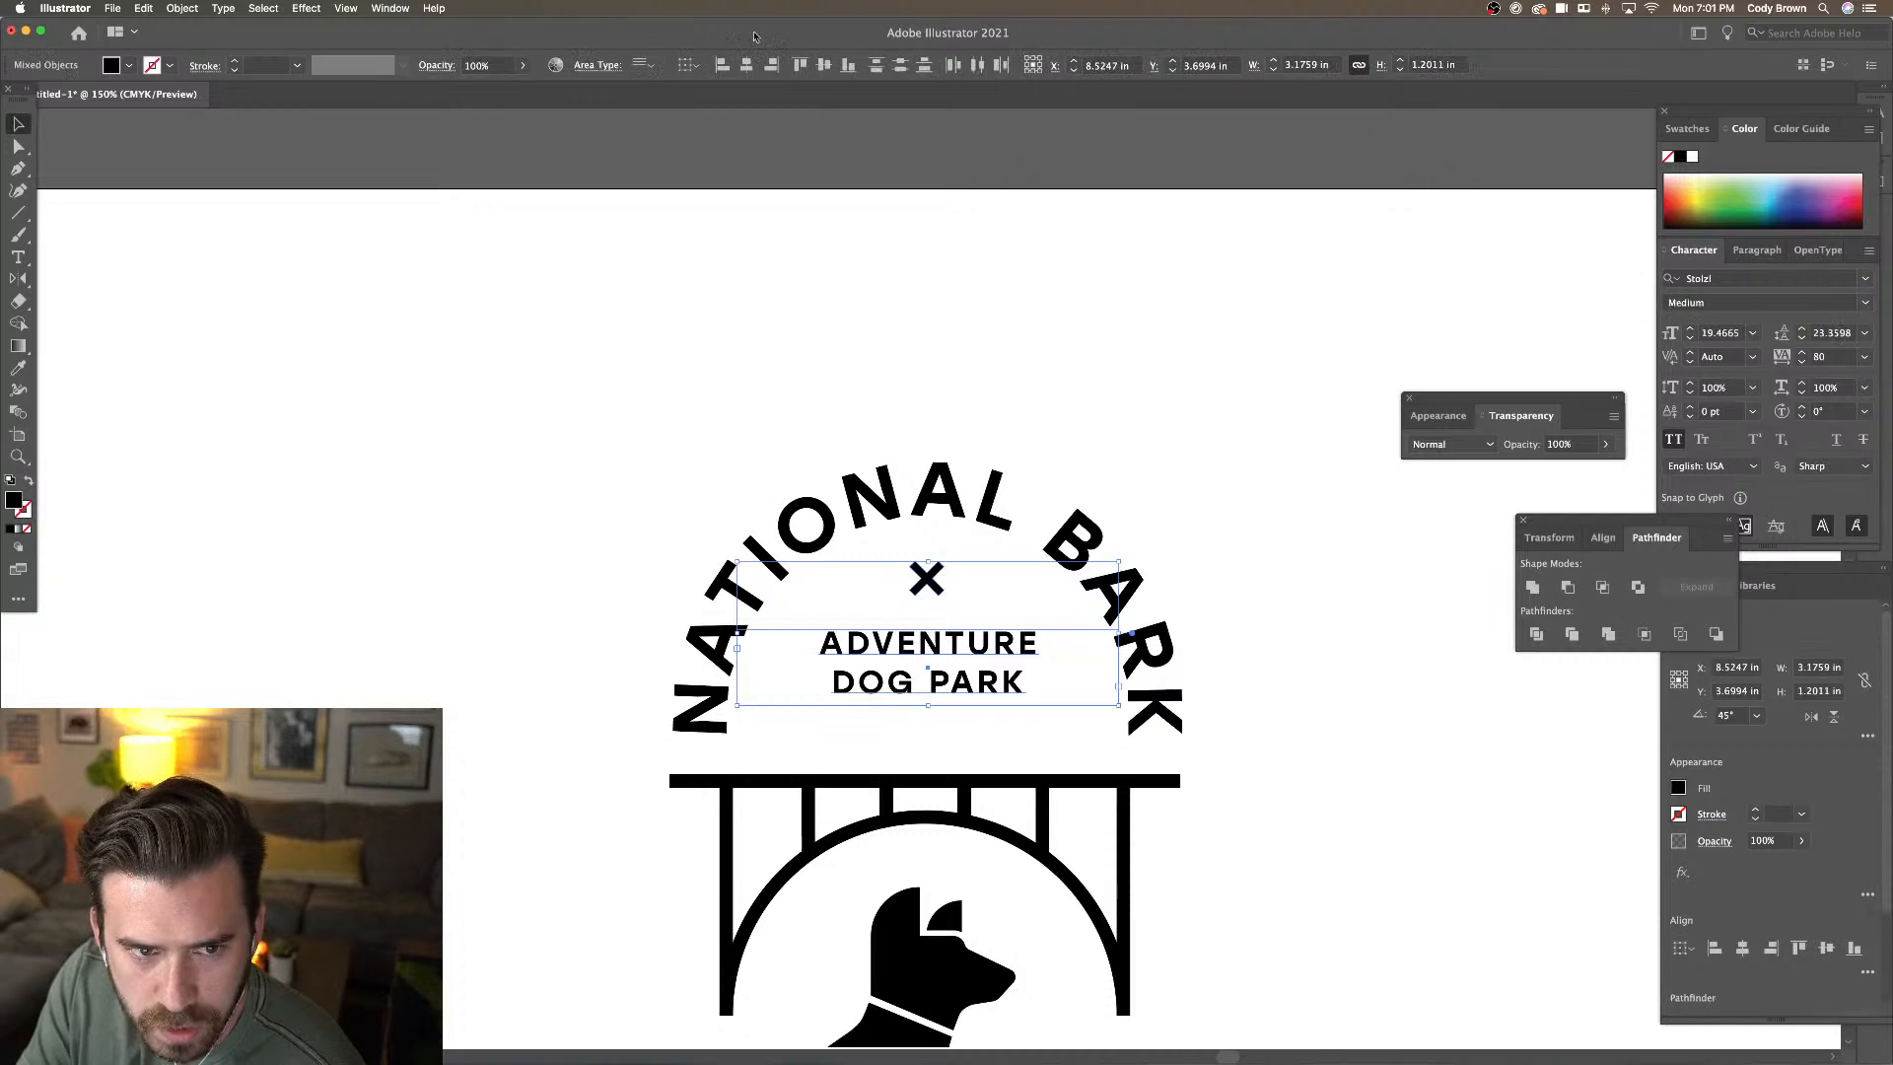
pyautogui.click(747, 66)
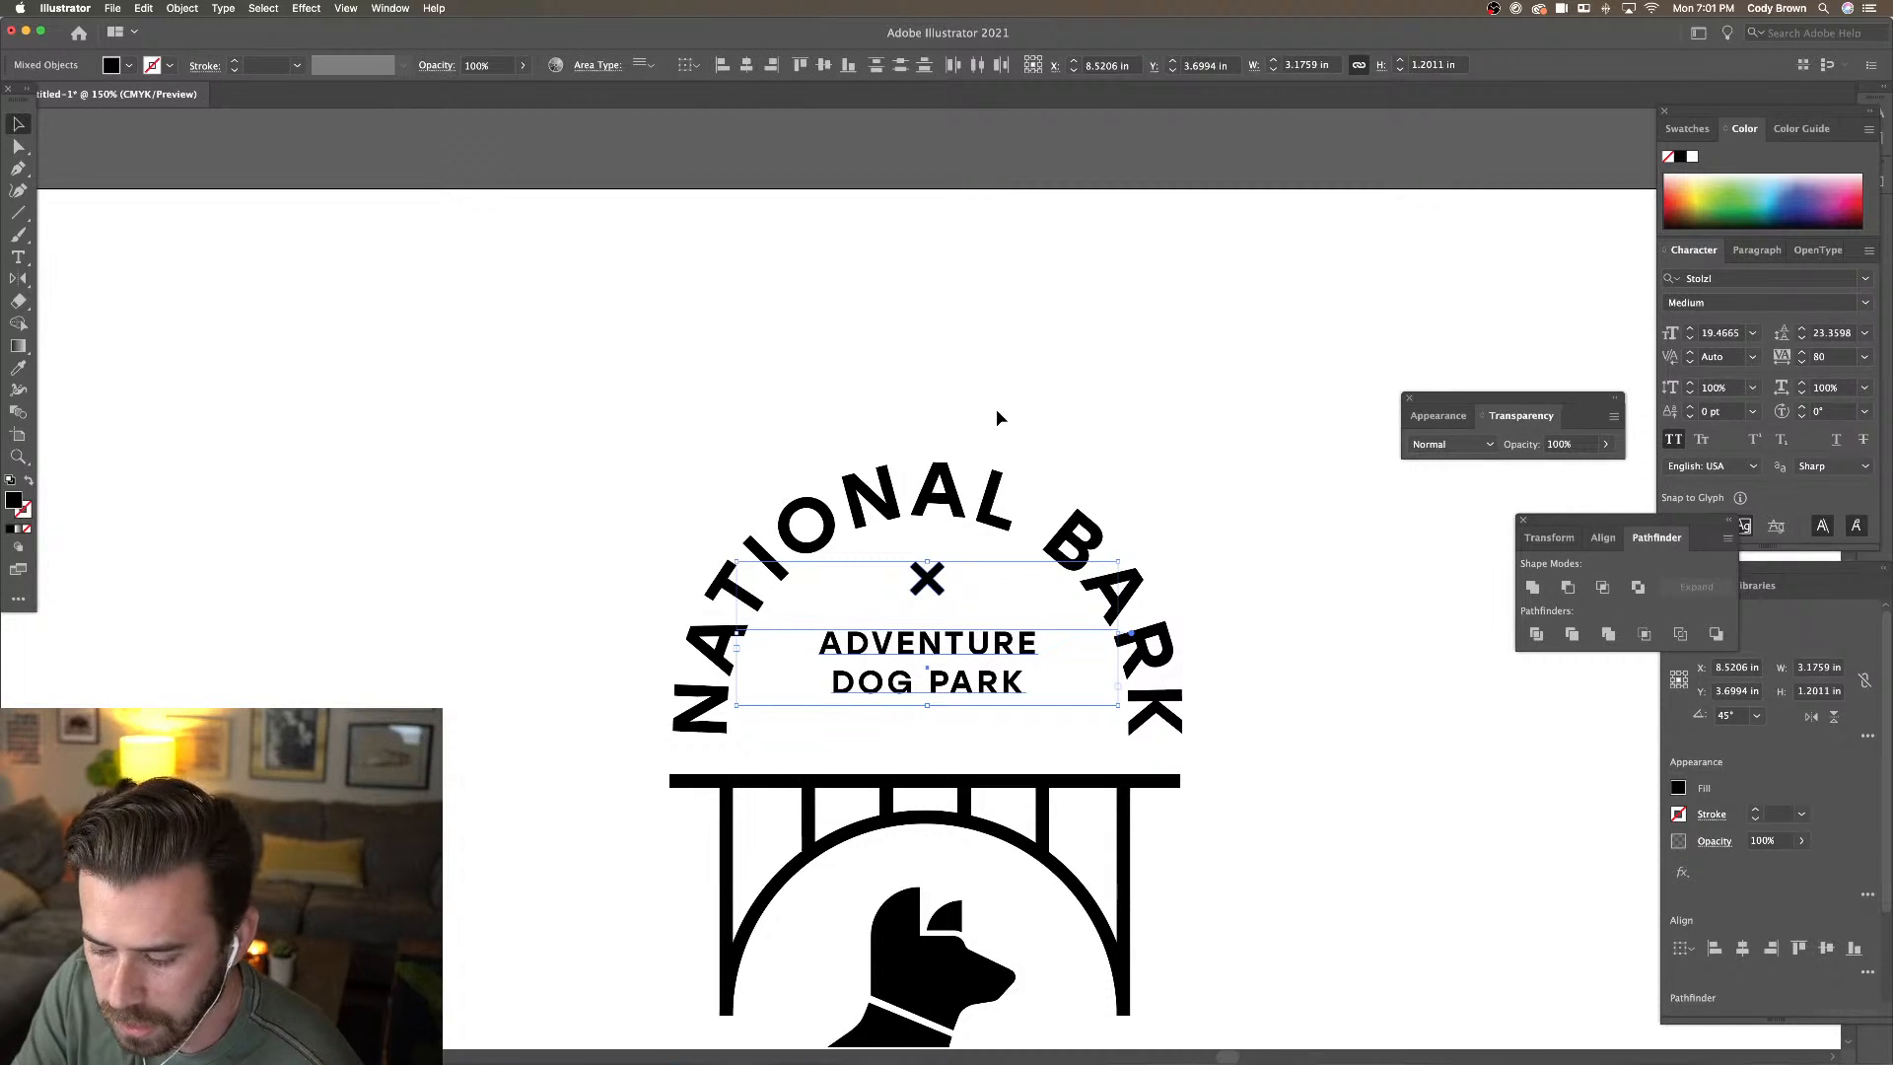
pyautogui.press('super+minus')
pyautogui.moveTo(950, 586); pyautogui.dragTo(949, 595)
pyautogui.click(1036, 450)
pyautogui.press('super+minus')
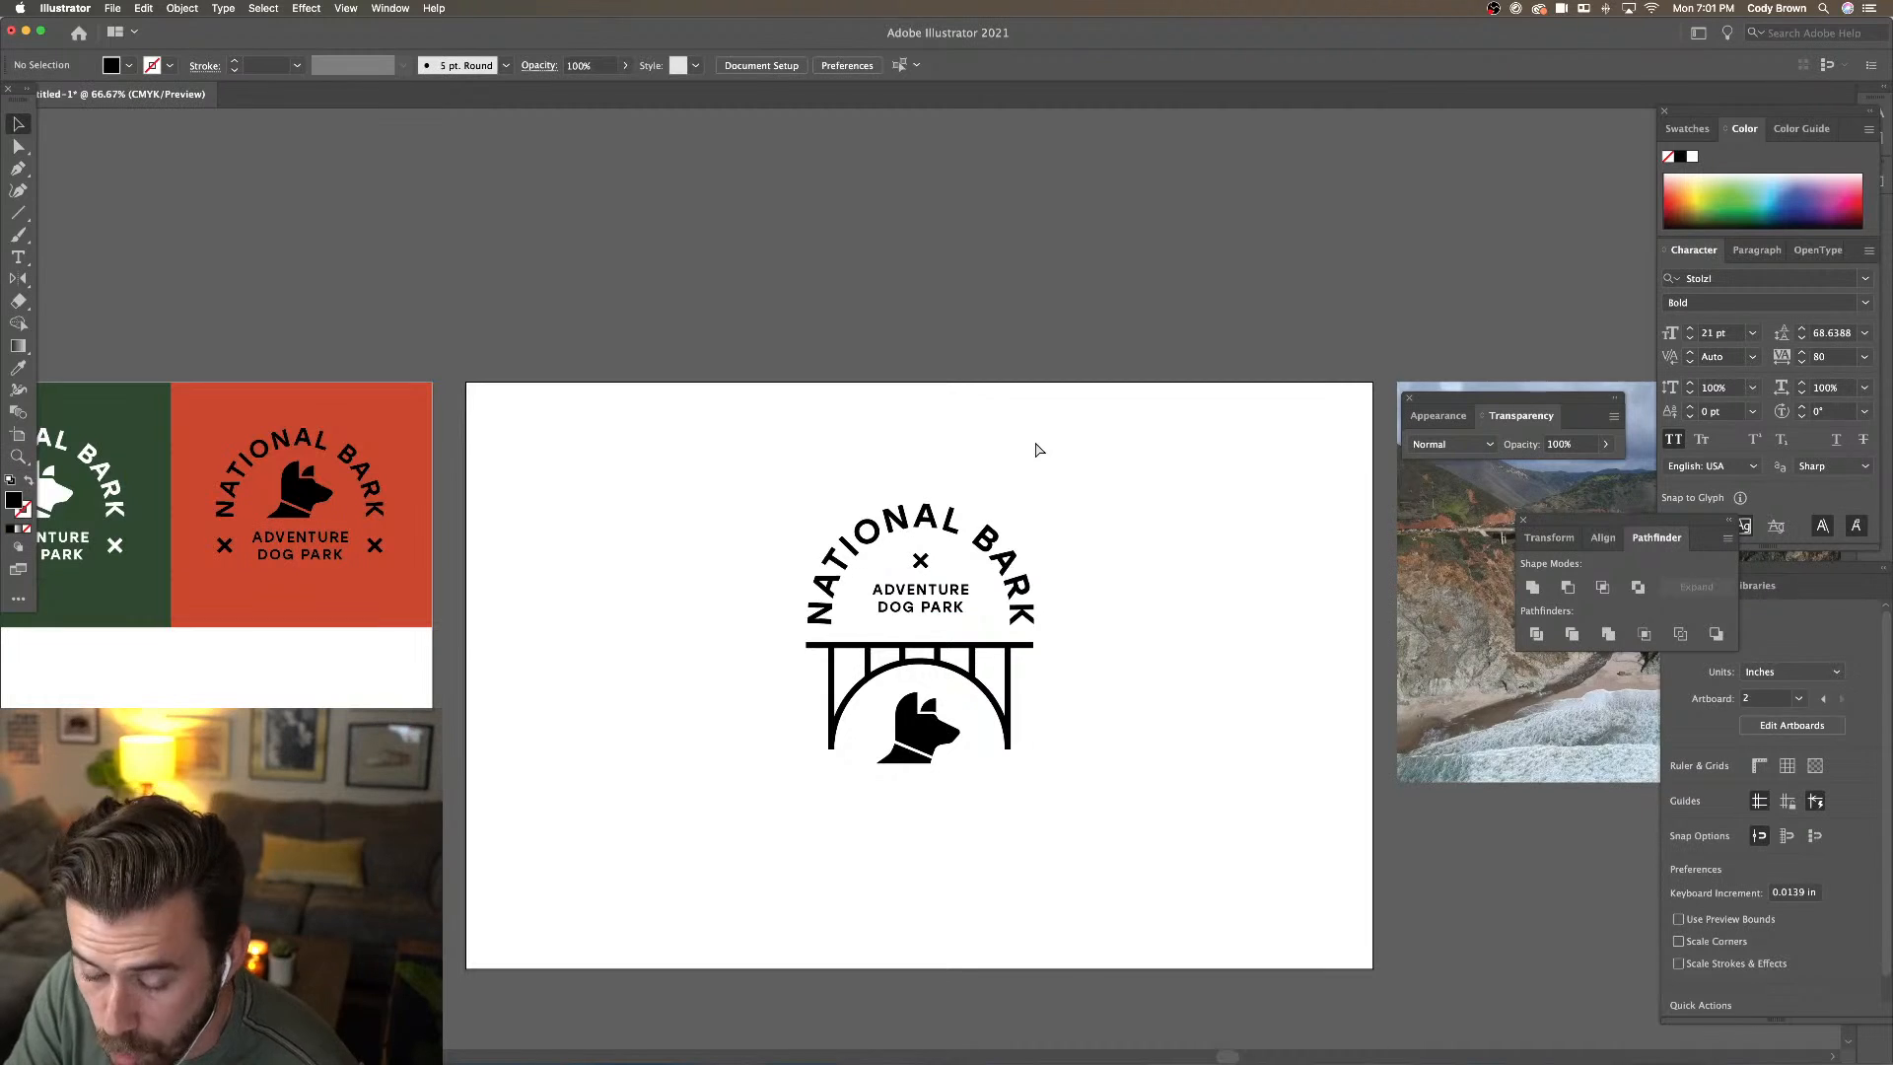
pyautogui.press('super+minus')
pyautogui.press('super+equal')
pyautogui.press('super+equal')
pyautogui.press('super+equal')
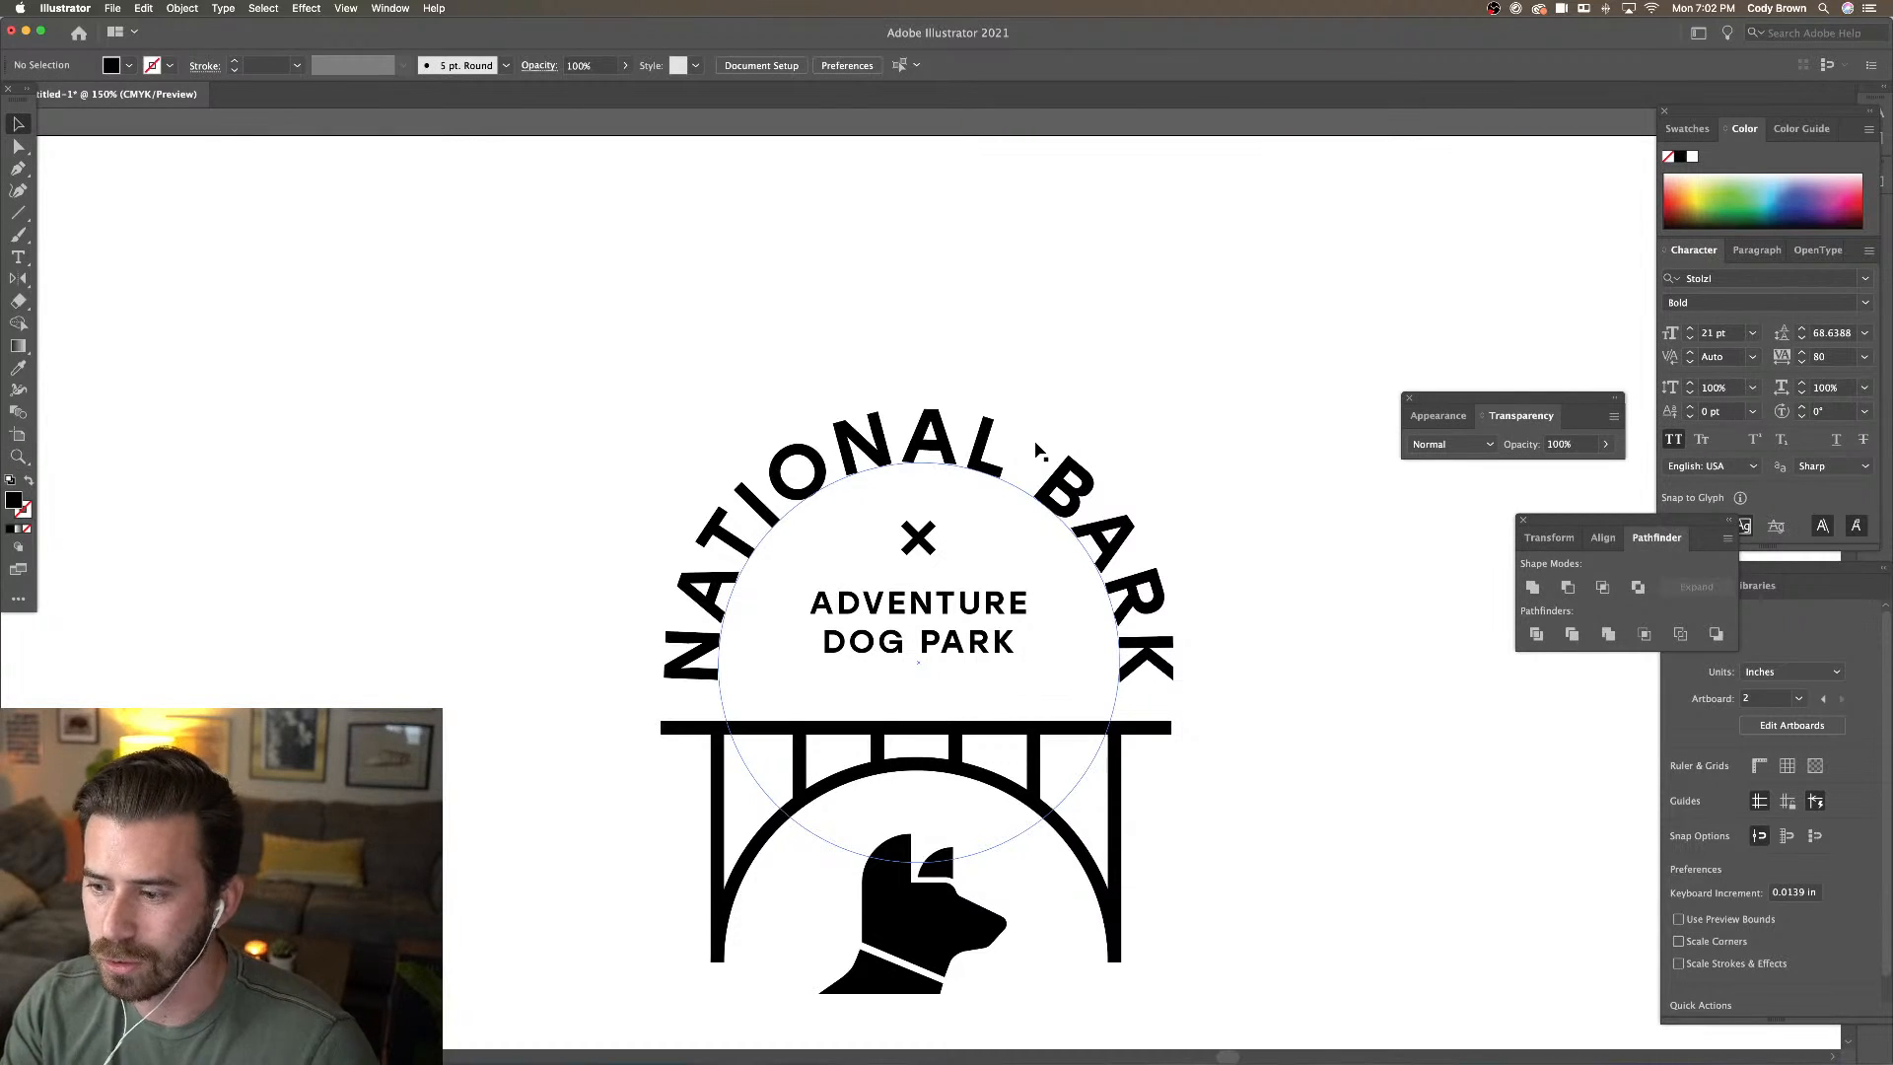
pyautogui.press('super+minus')
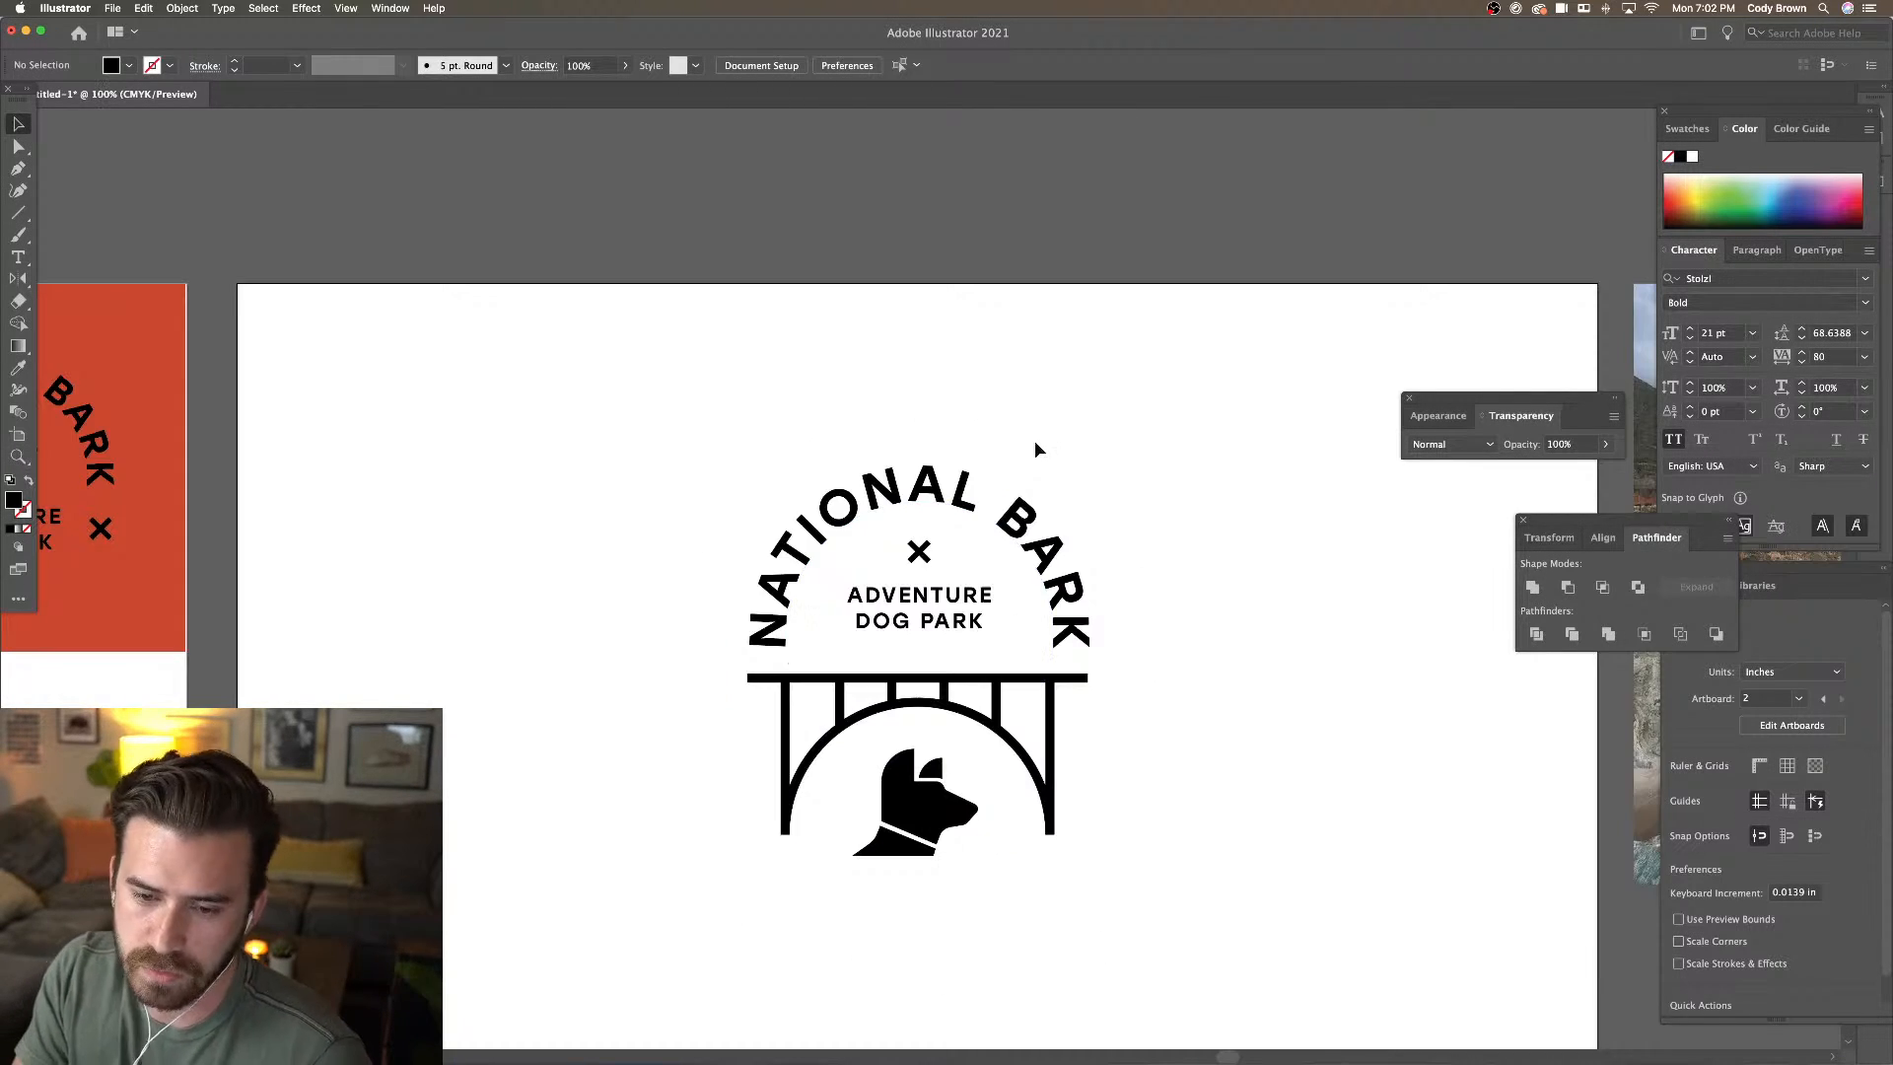
pyautogui.press('super+minus')
pyautogui.scroll(-1, 1049, 412)
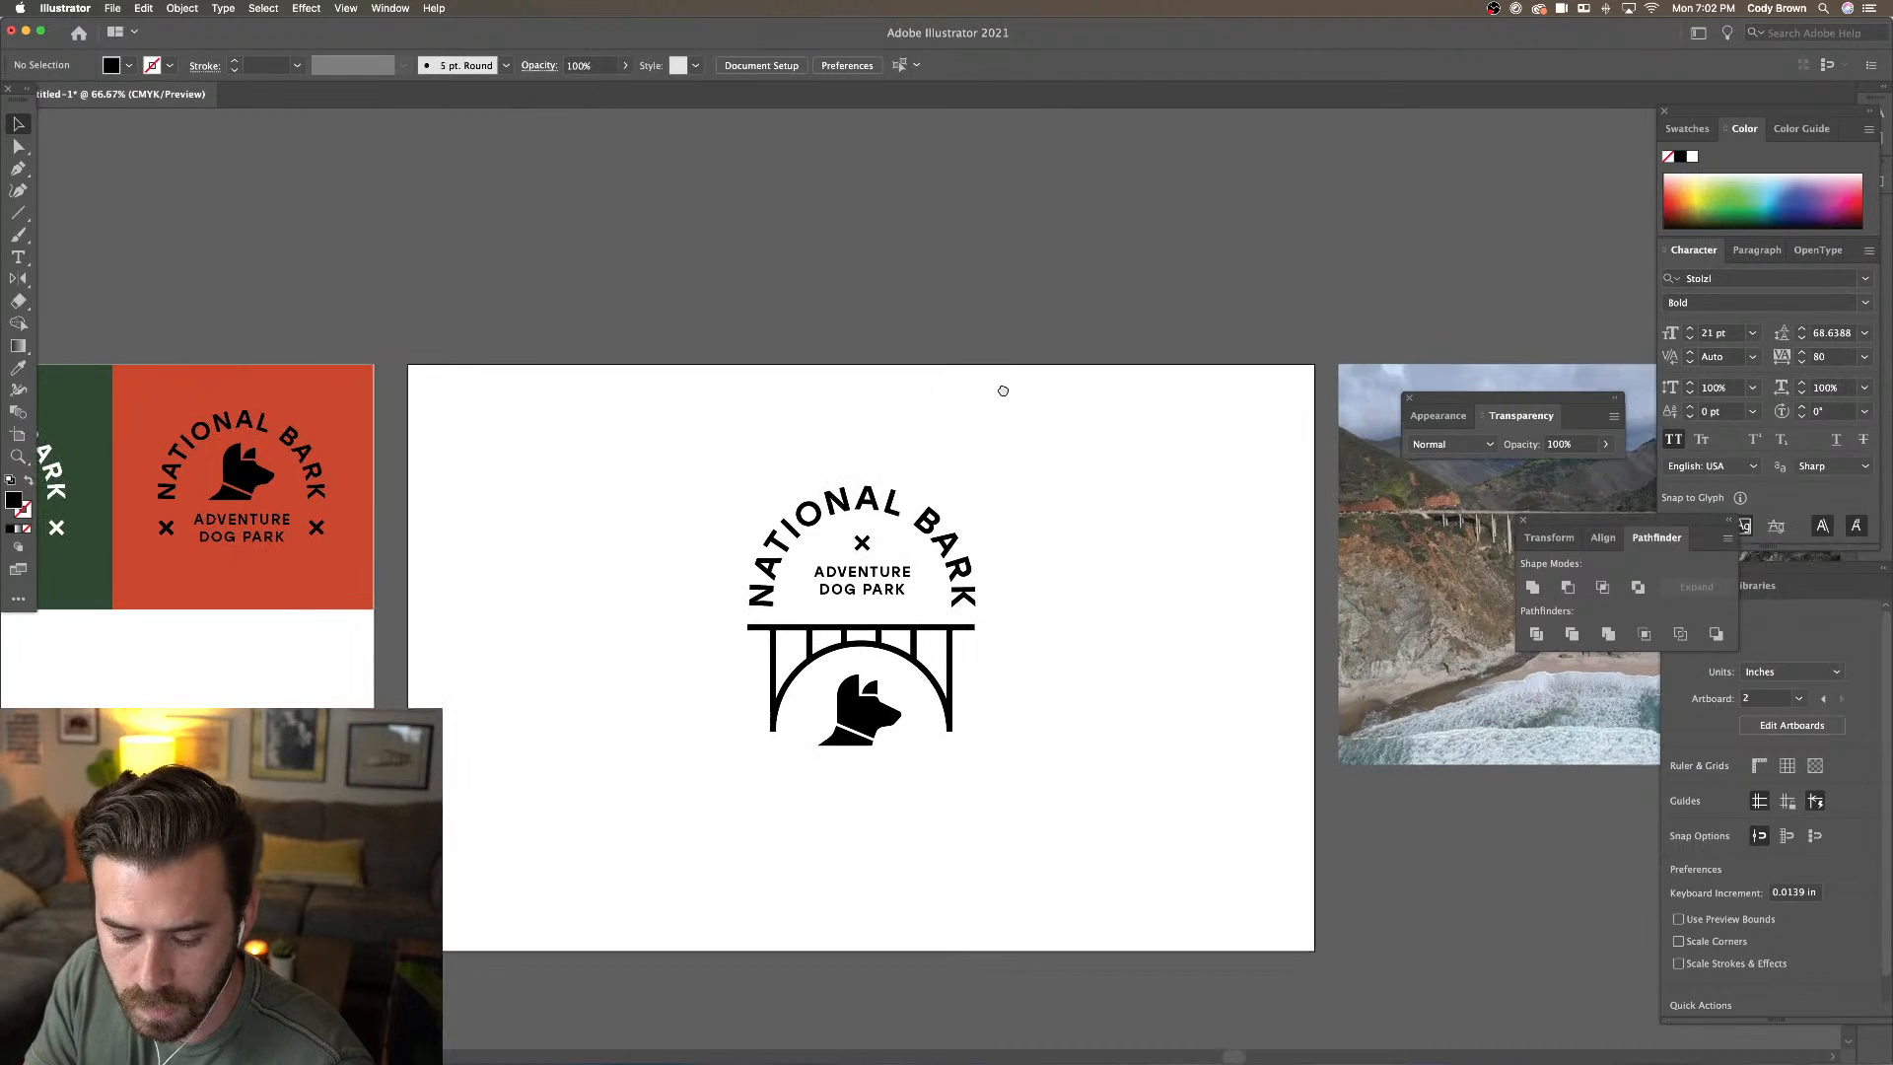
pyautogui.scroll(-1, 993, 384)
pyautogui.hscroll(1, 994, 385)
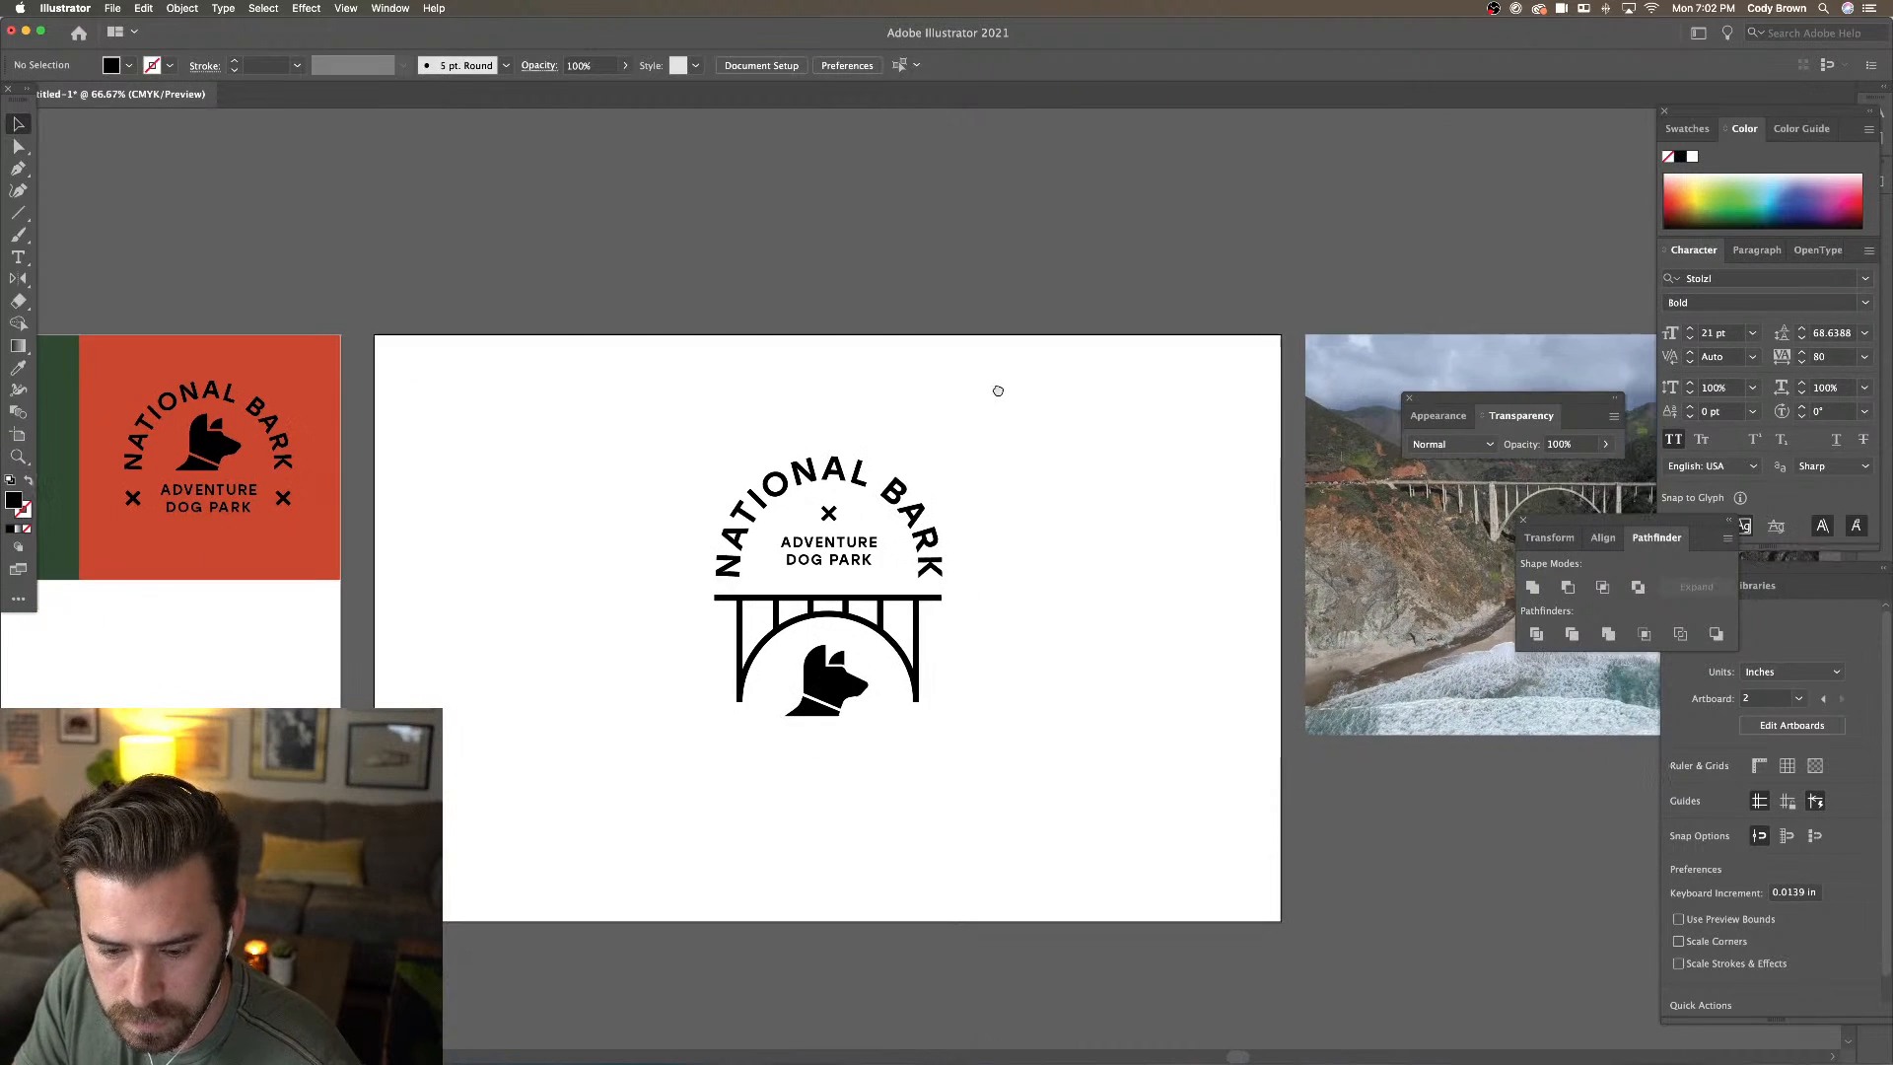
pyautogui.scroll(-2, 985, 410)
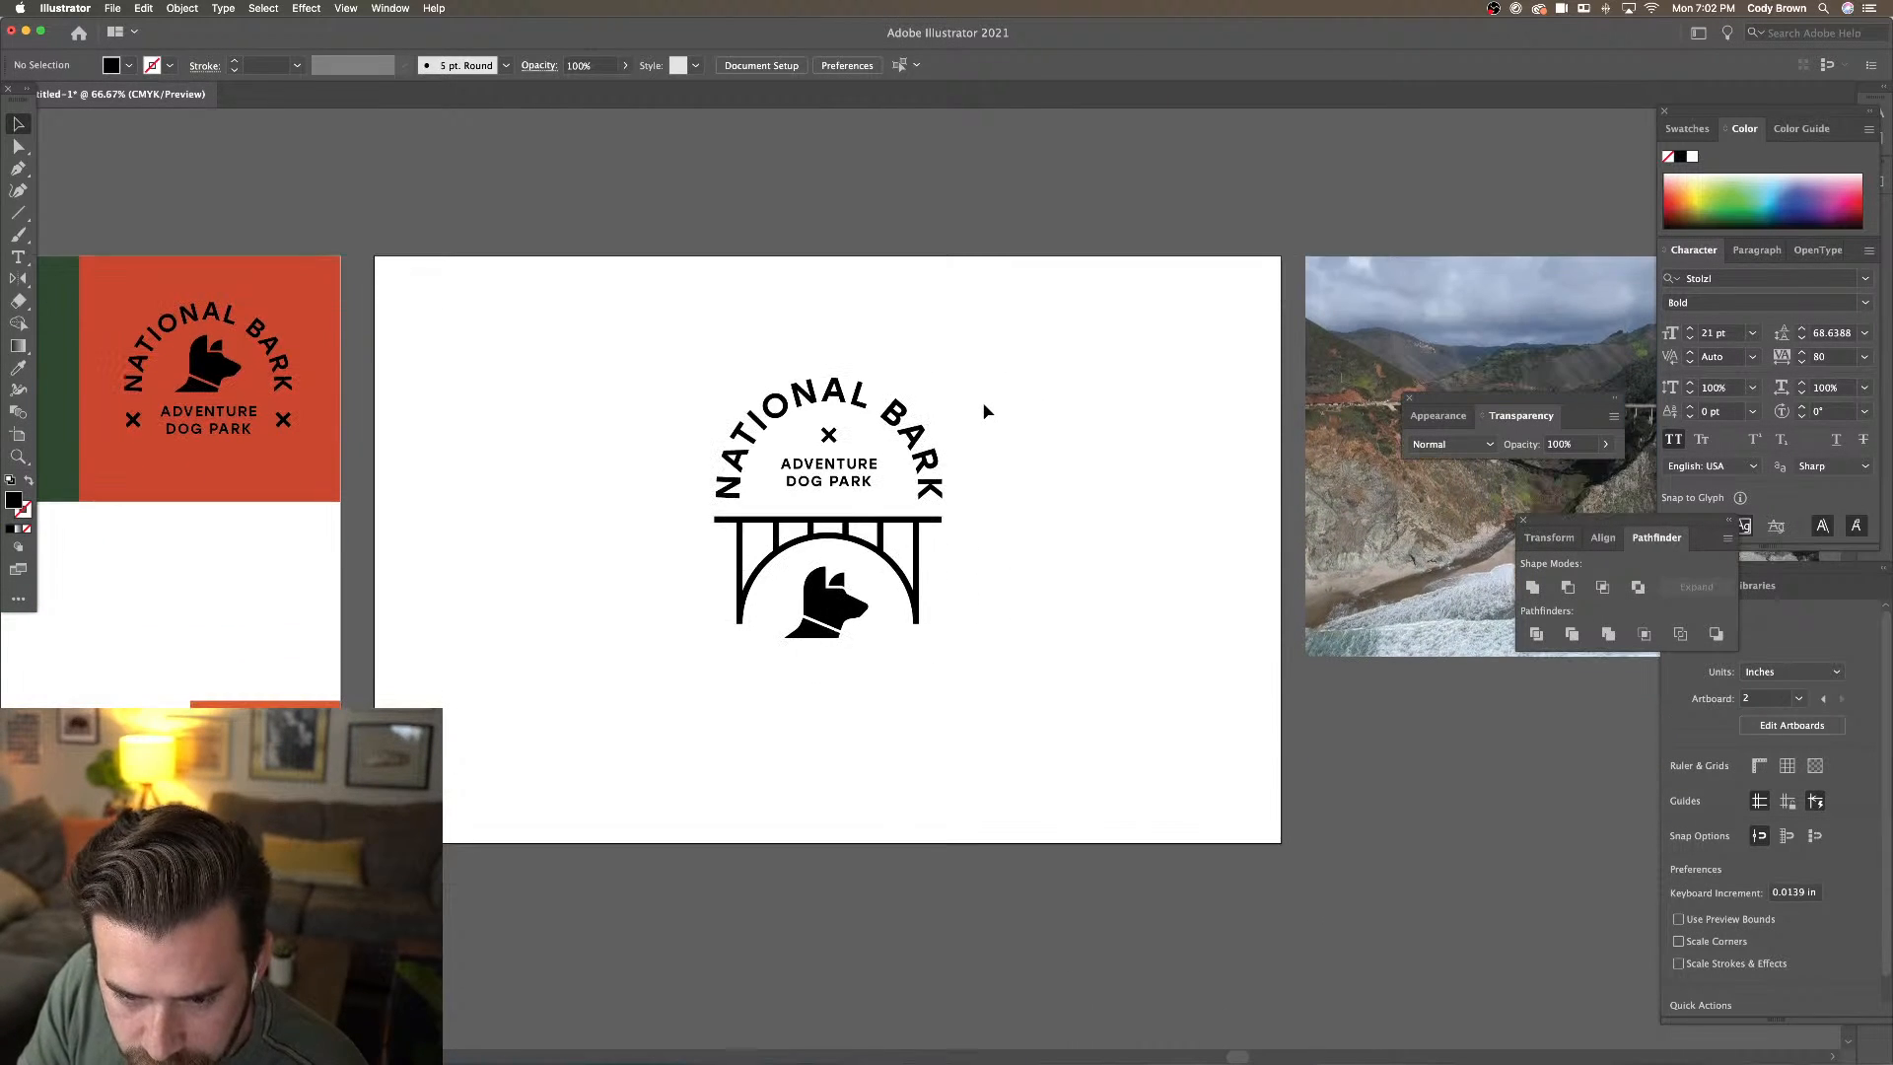
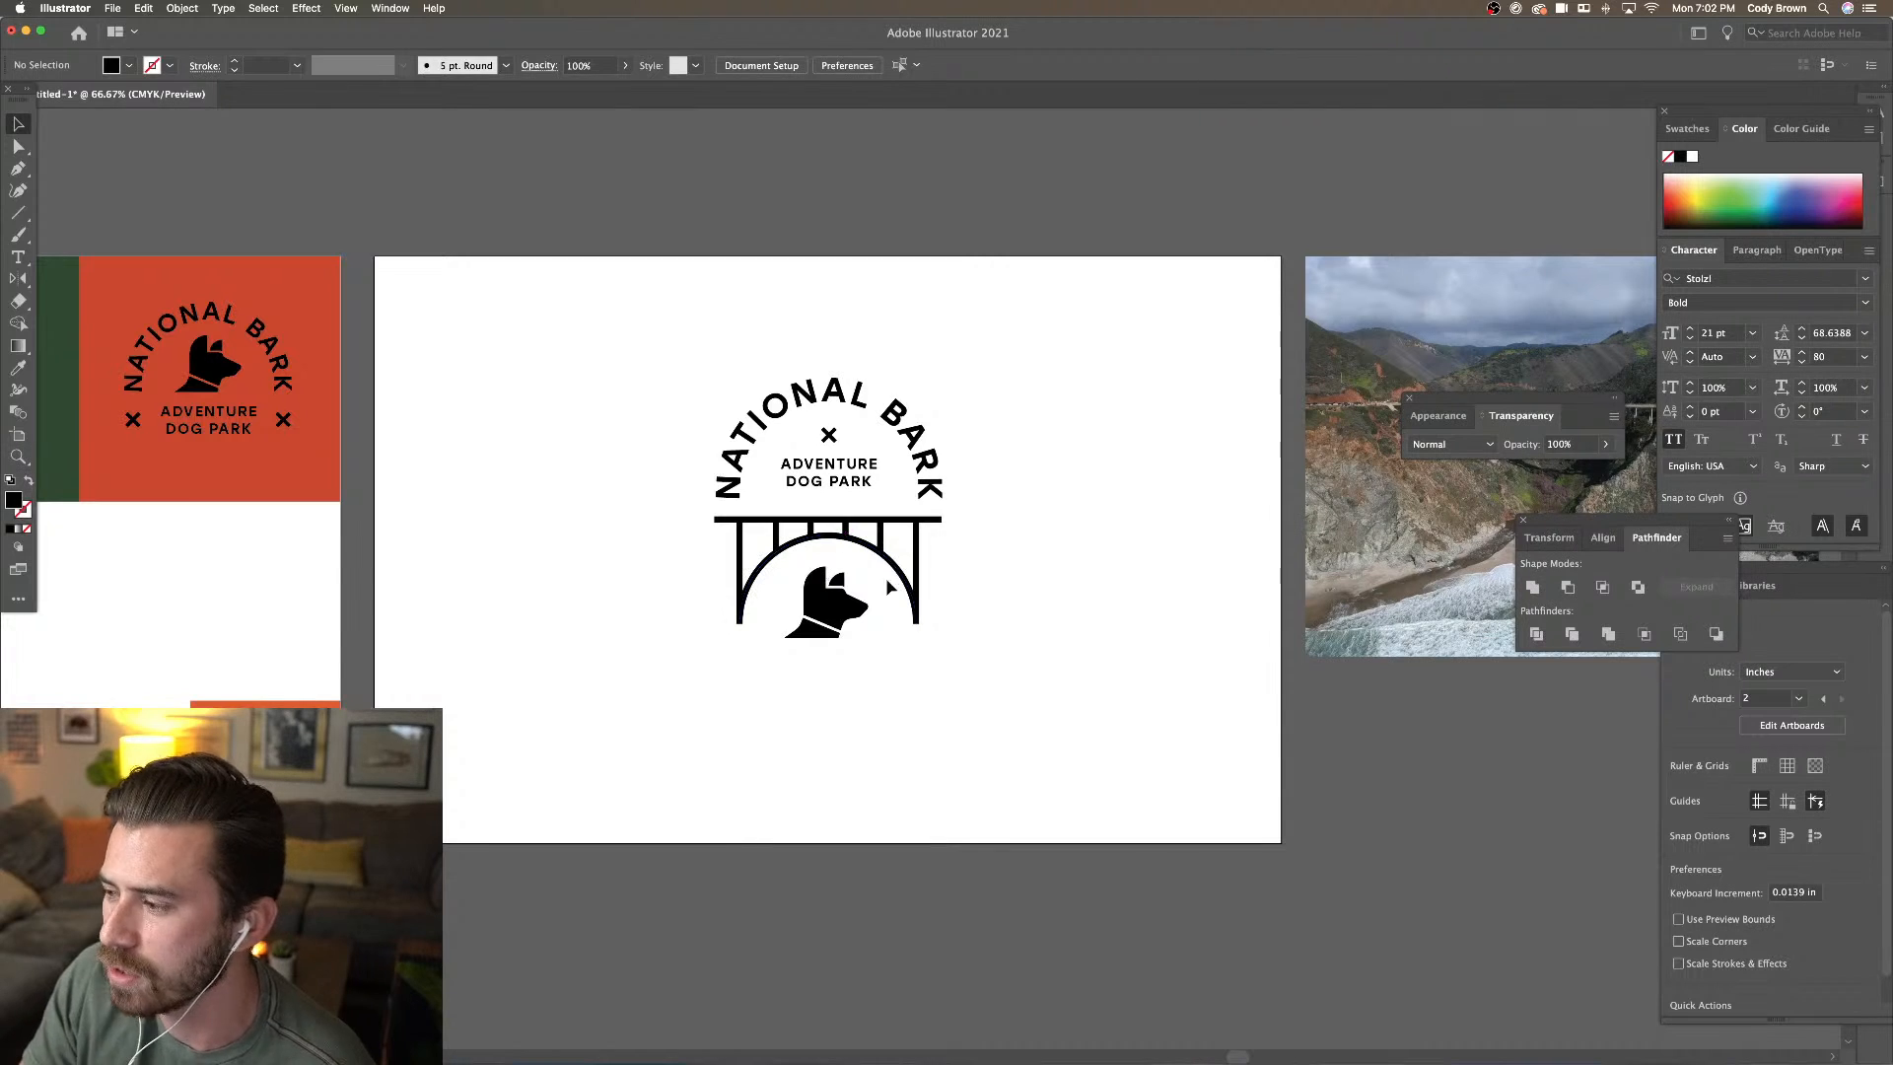
# Select the arched NATIONAL BARK path text above the bridge with the Selection tool
pyautogui.hscroll(3, 690, 473)
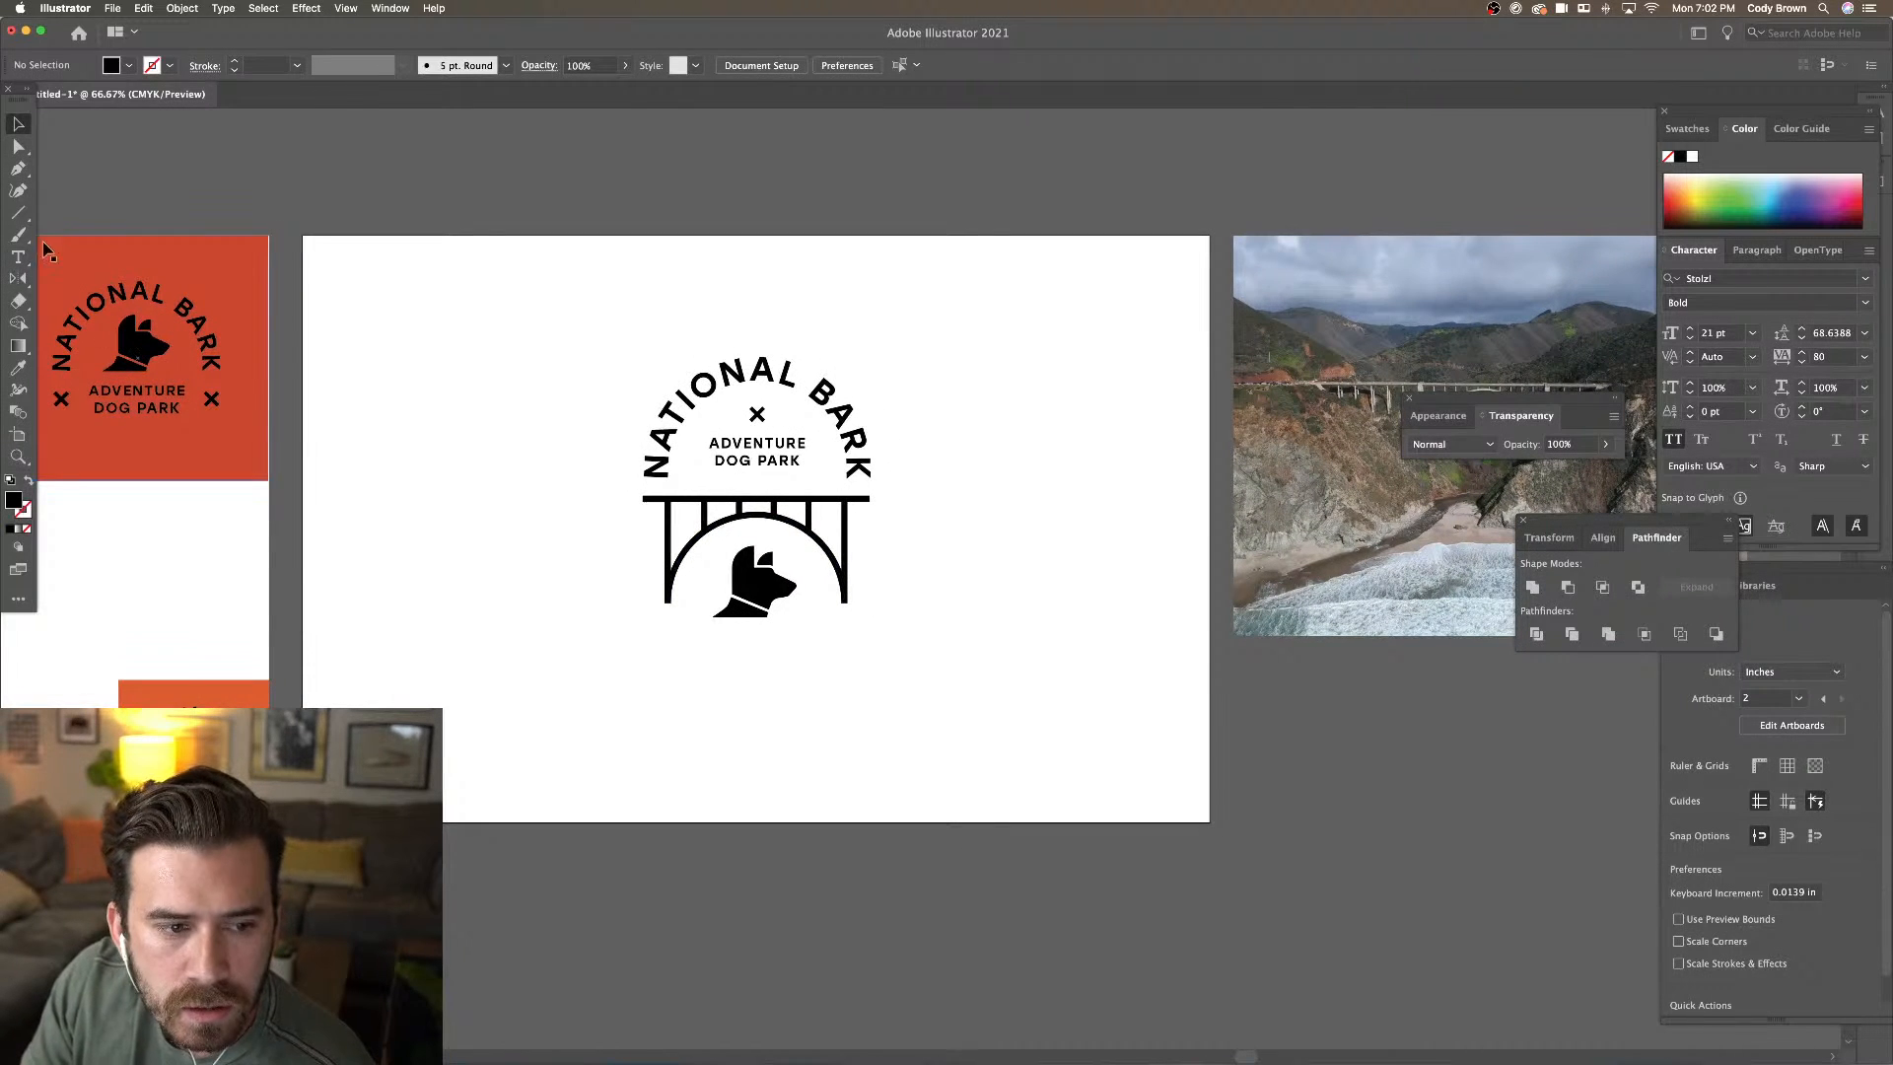
pyautogui.click(775, 372)
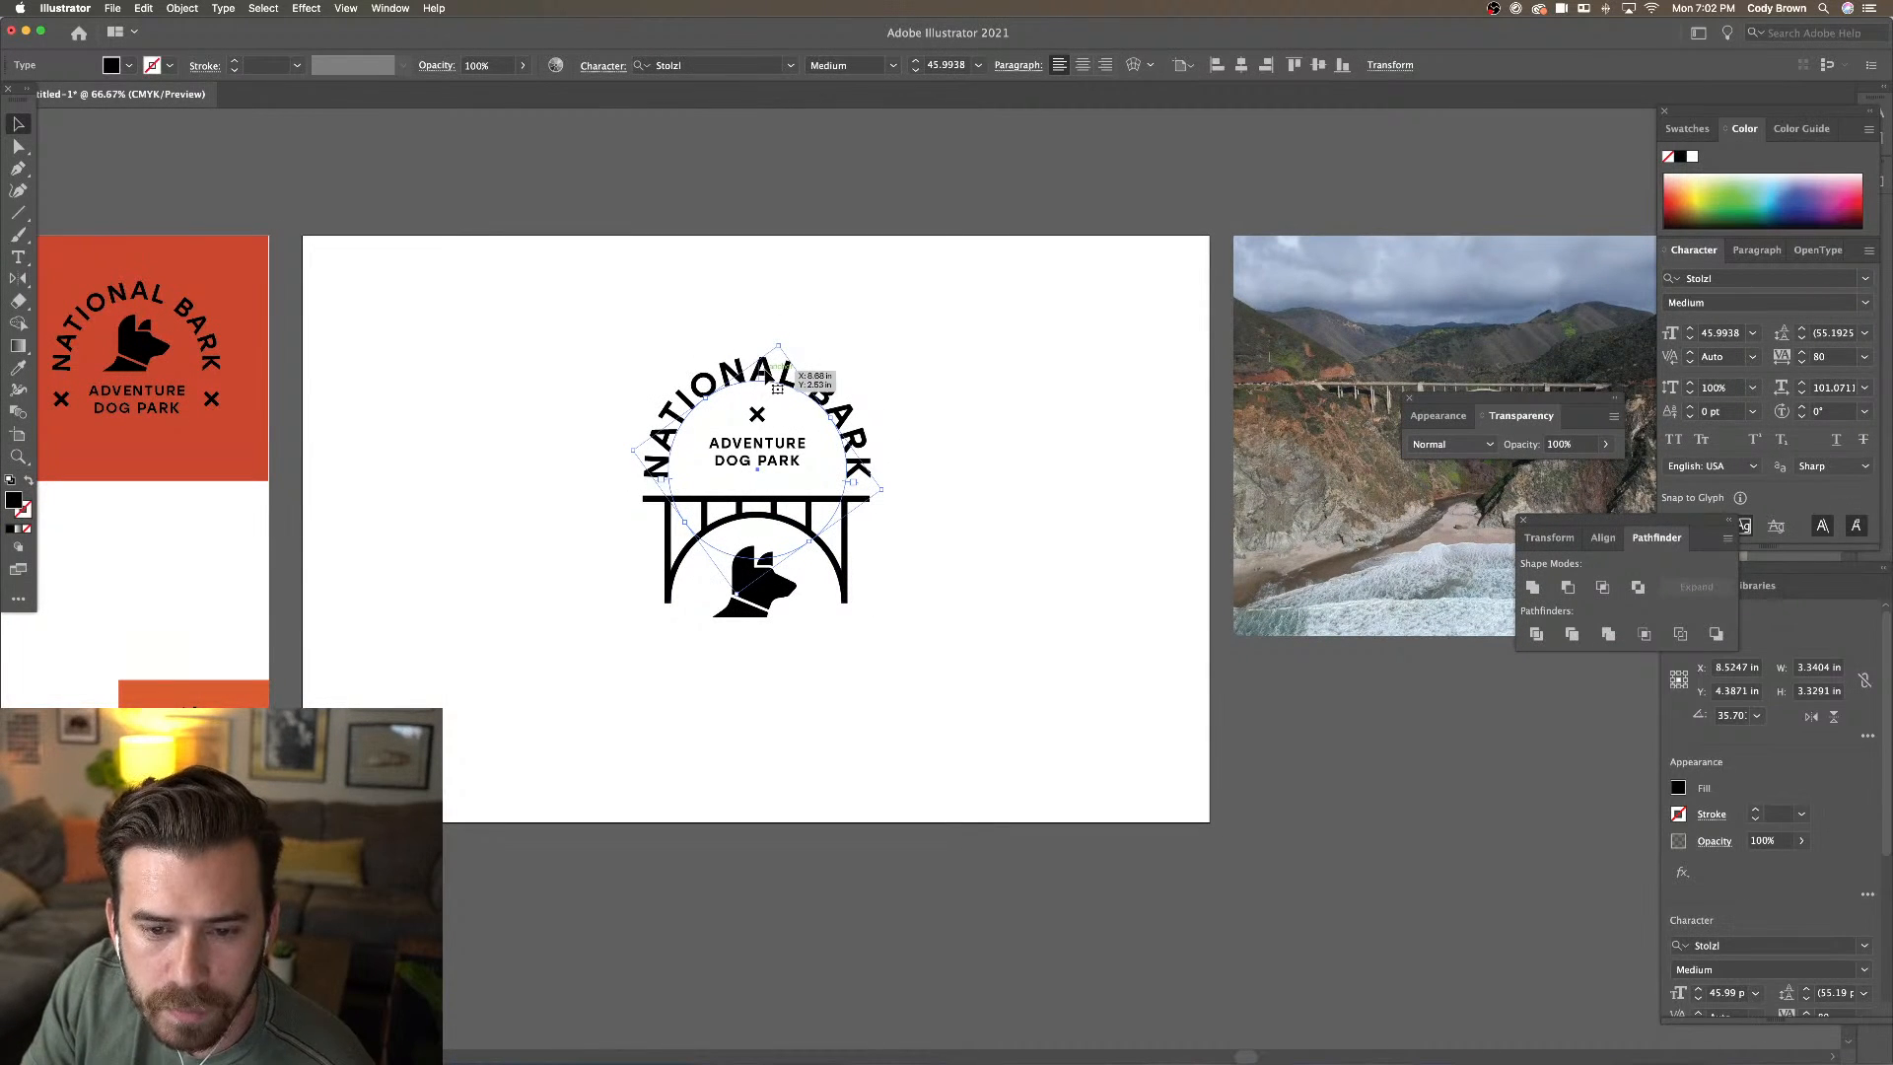
# Alt-drag a copy of NATIONAL BARK below the badge and extend its path to show BARK
pyautogui.moveTo(777, 367); pyautogui.dragTo(734, 858)
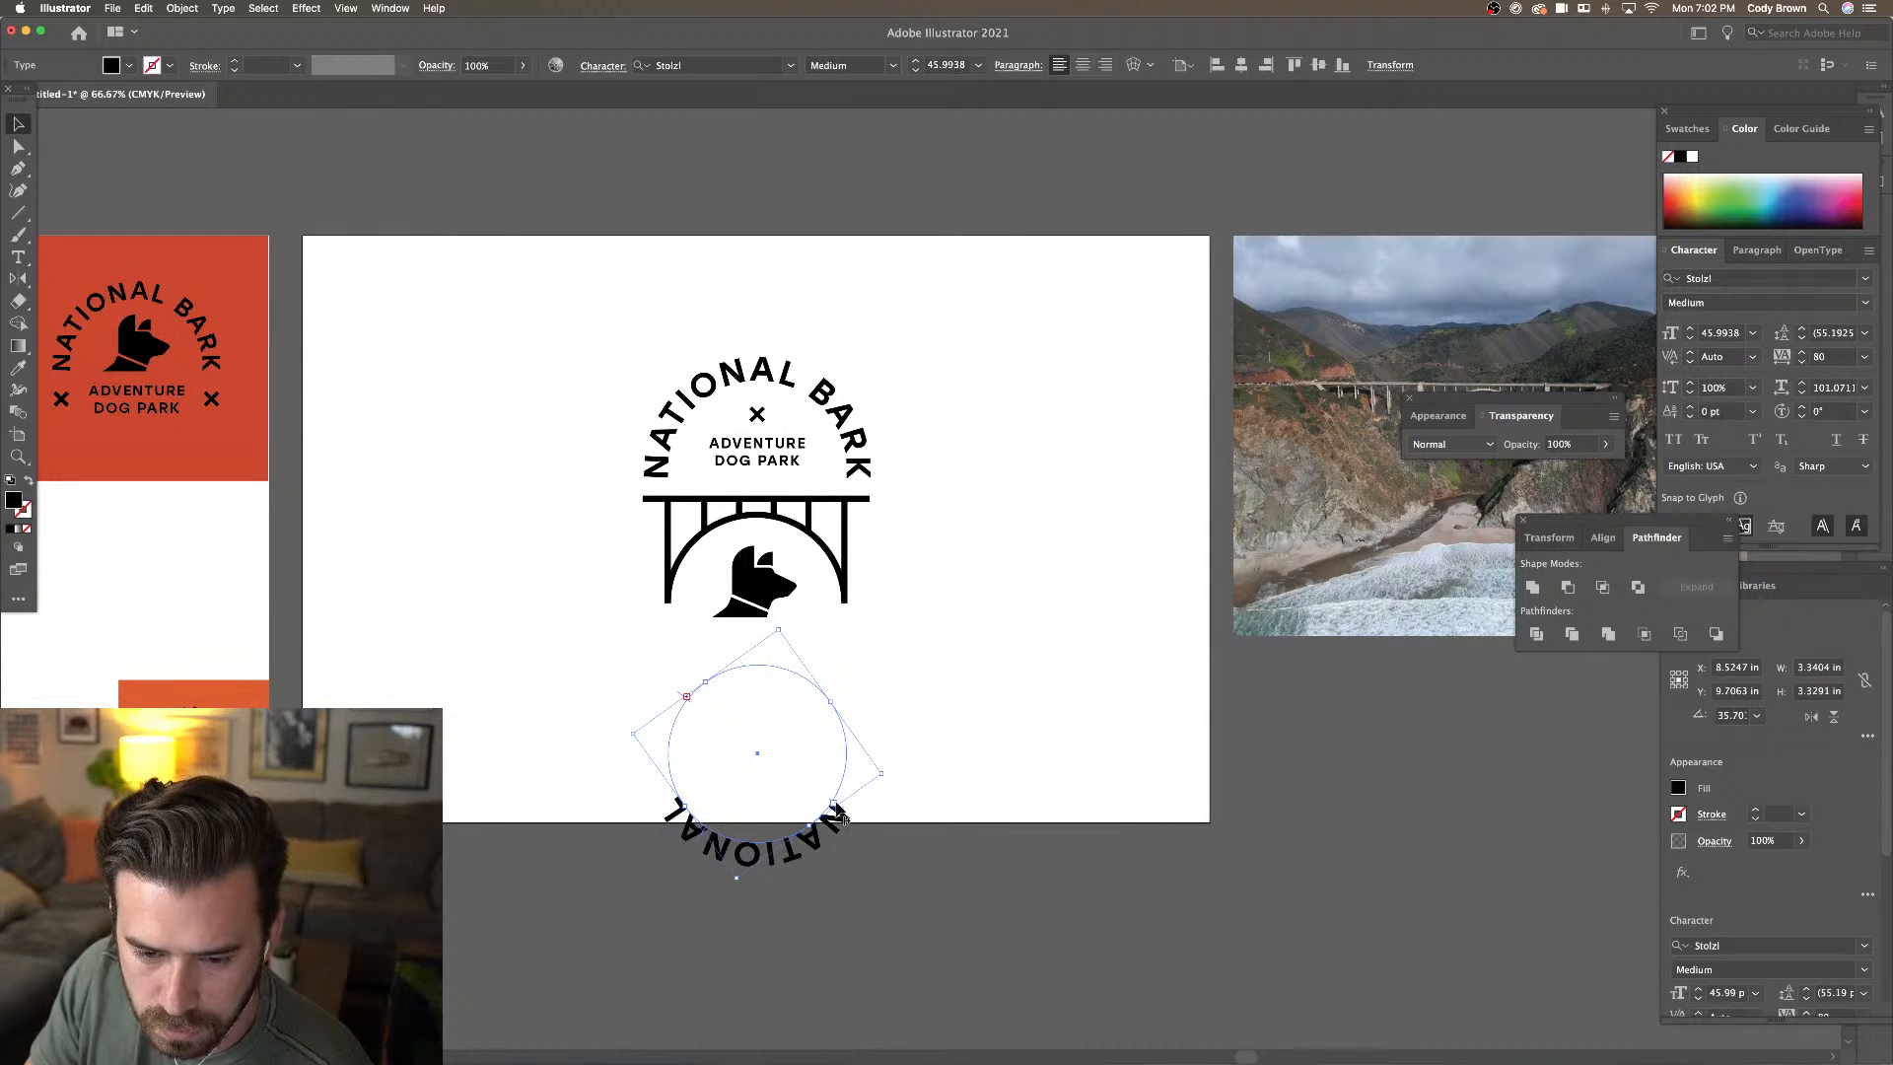
pyautogui.moveTo(836, 806); pyautogui.dragTo(848, 801)
pyautogui.press('super+z')
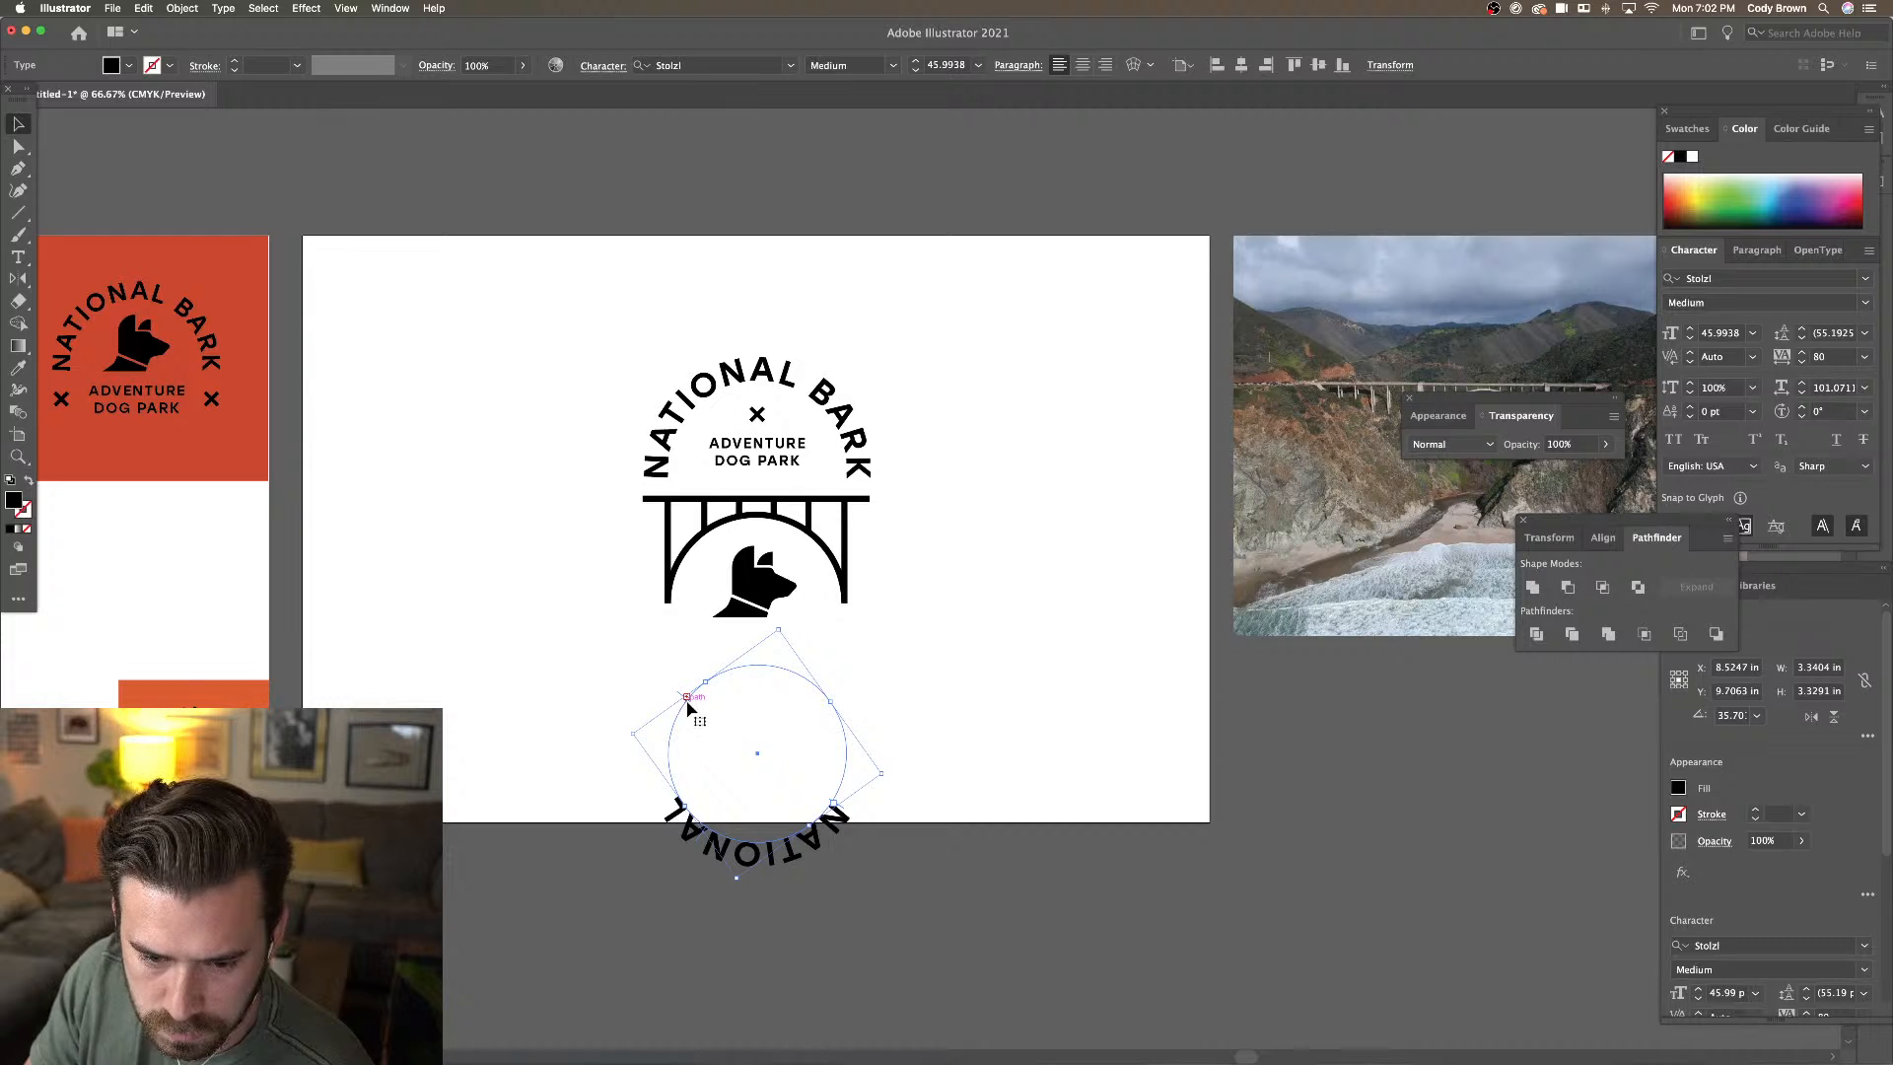
pyautogui.moveTo(690, 702); pyautogui.dragTo(804, 676)
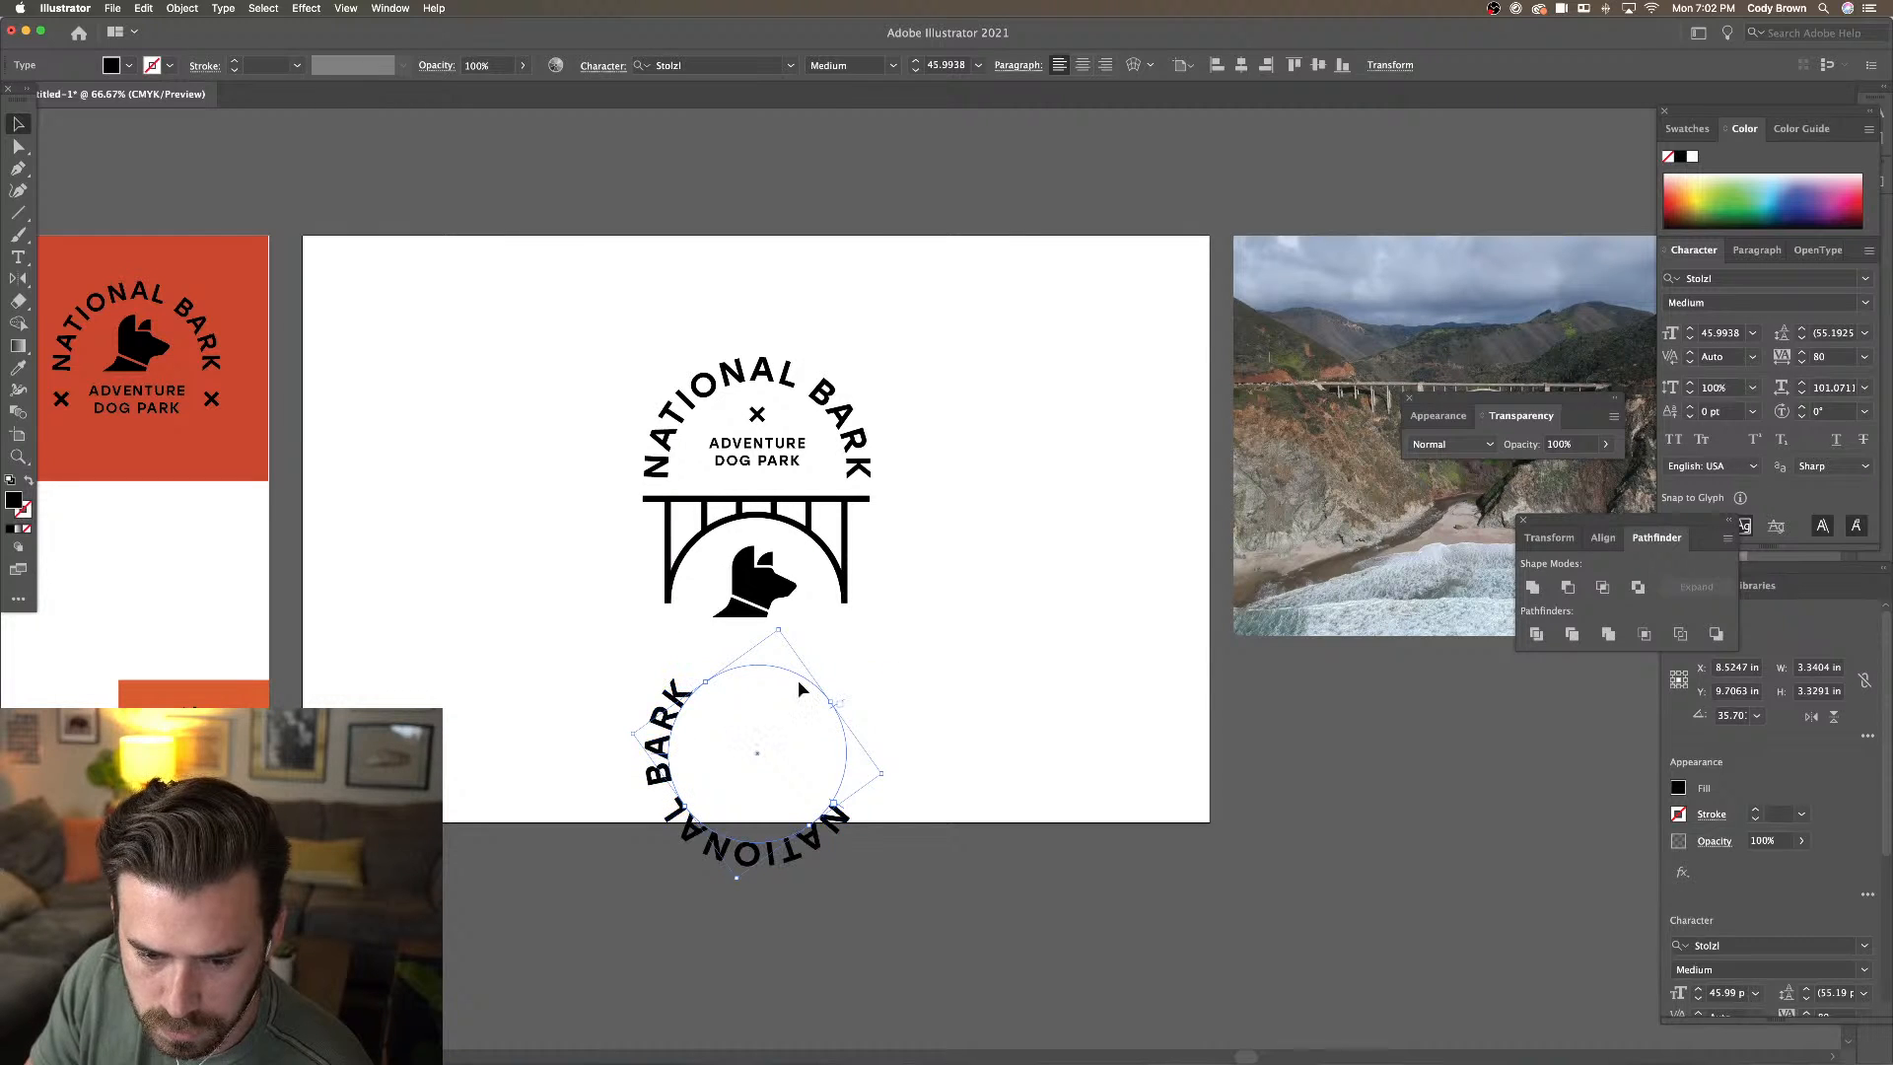
# Reduce the copied circular text's font size to 26 pt
pyautogui.click(916, 71)
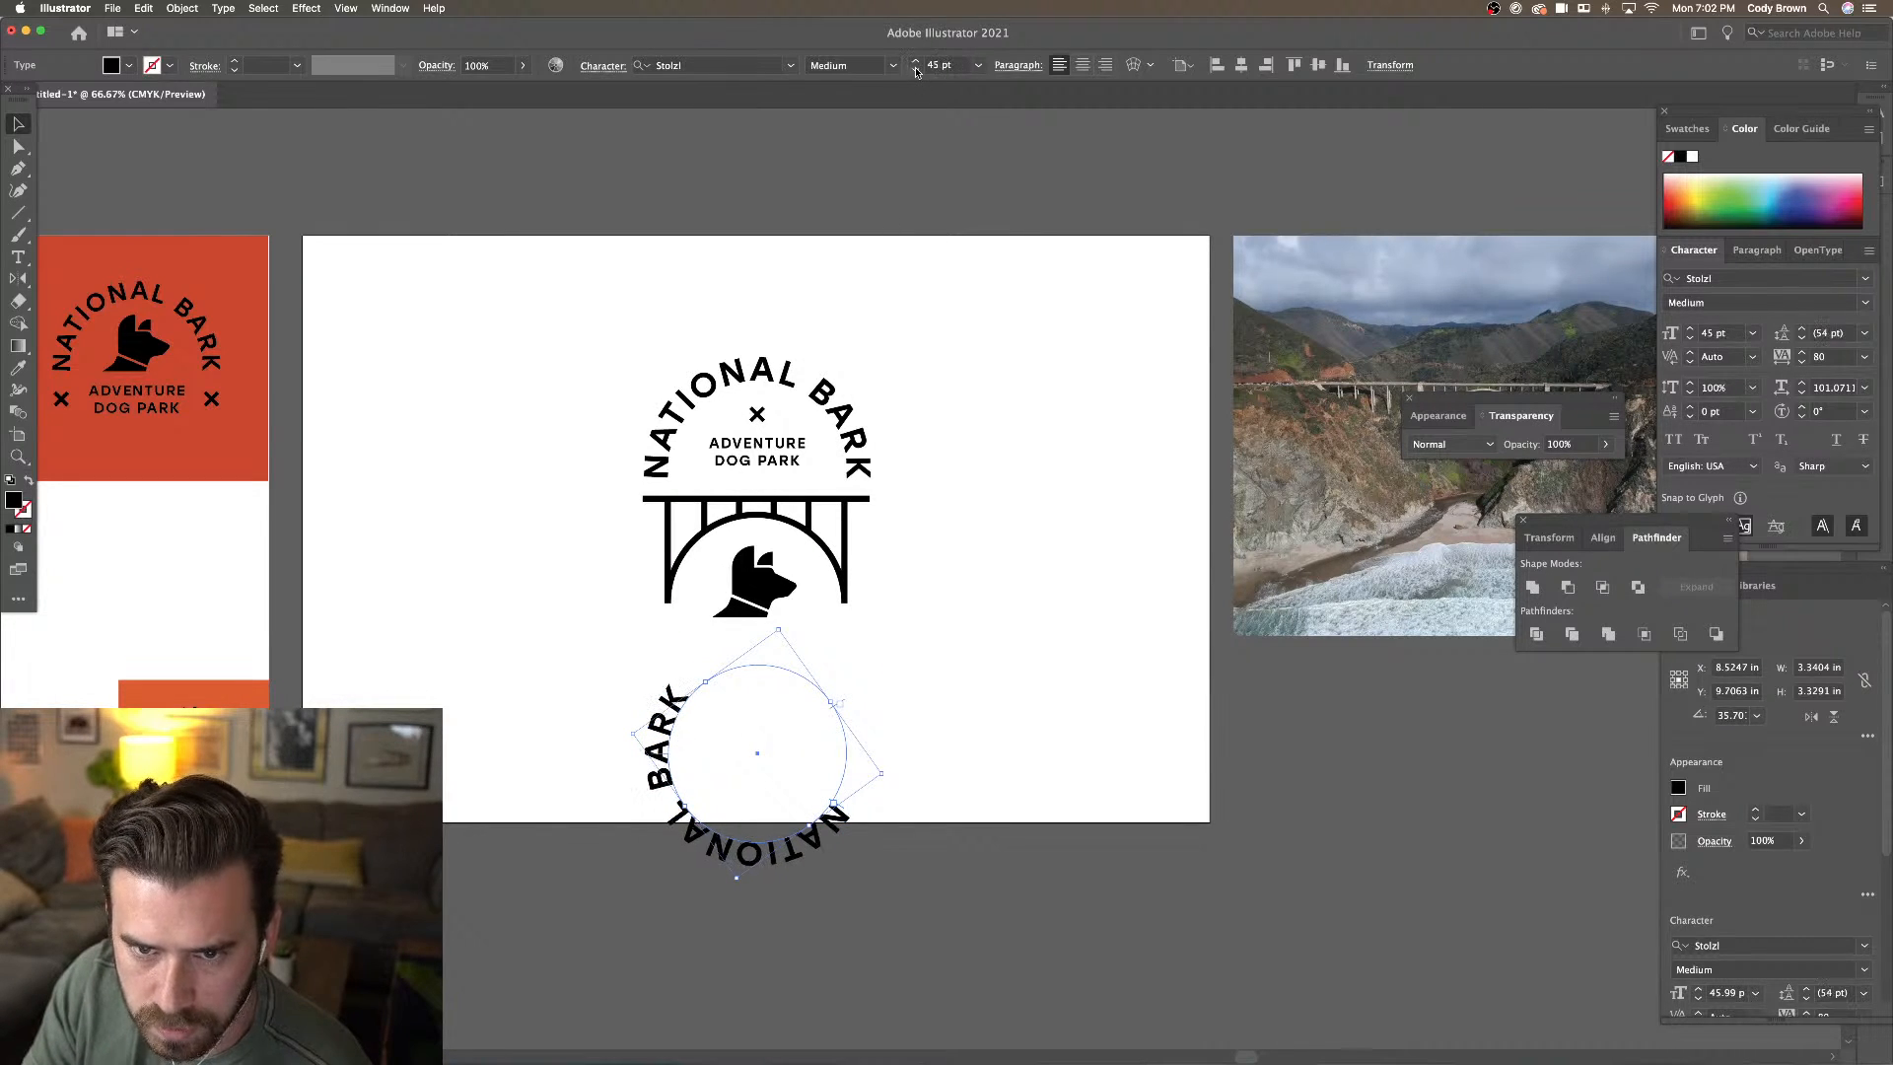
pyautogui.click(916, 71)
pyautogui.click(916, 71)
pyautogui.click(916, 69)
pyautogui.click(916, 69)
pyautogui.click(915, 69)
pyautogui.click(916, 69)
pyautogui.click(916, 69)
pyautogui.click(916, 69)
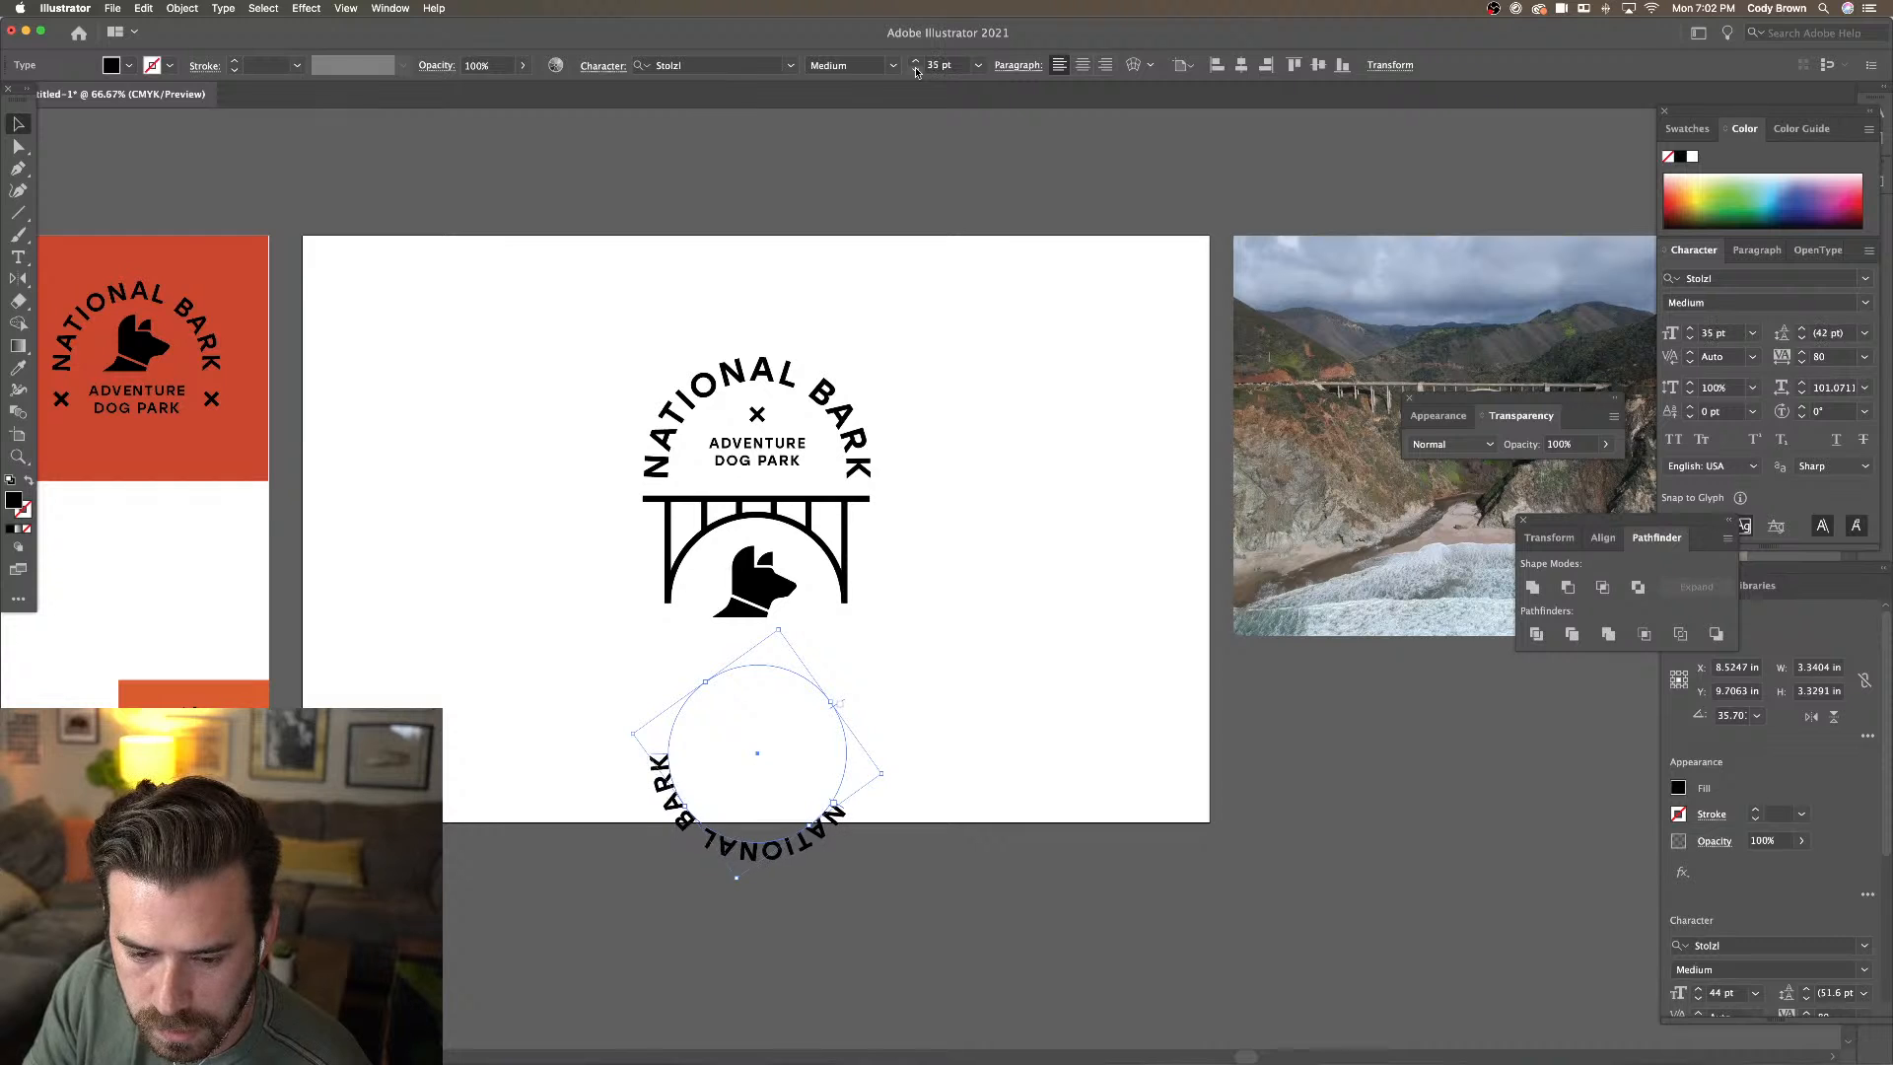
pyautogui.click(916, 69)
pyautogui.click(916, 69)
pyautogui.click(916, 69)
pyautogui.click(916, 69)
pyautogui.click(916, 69)
pyautogui.click(916, 69)
pyautogui.click(916, 69)
pyautogui.click(916, 69)
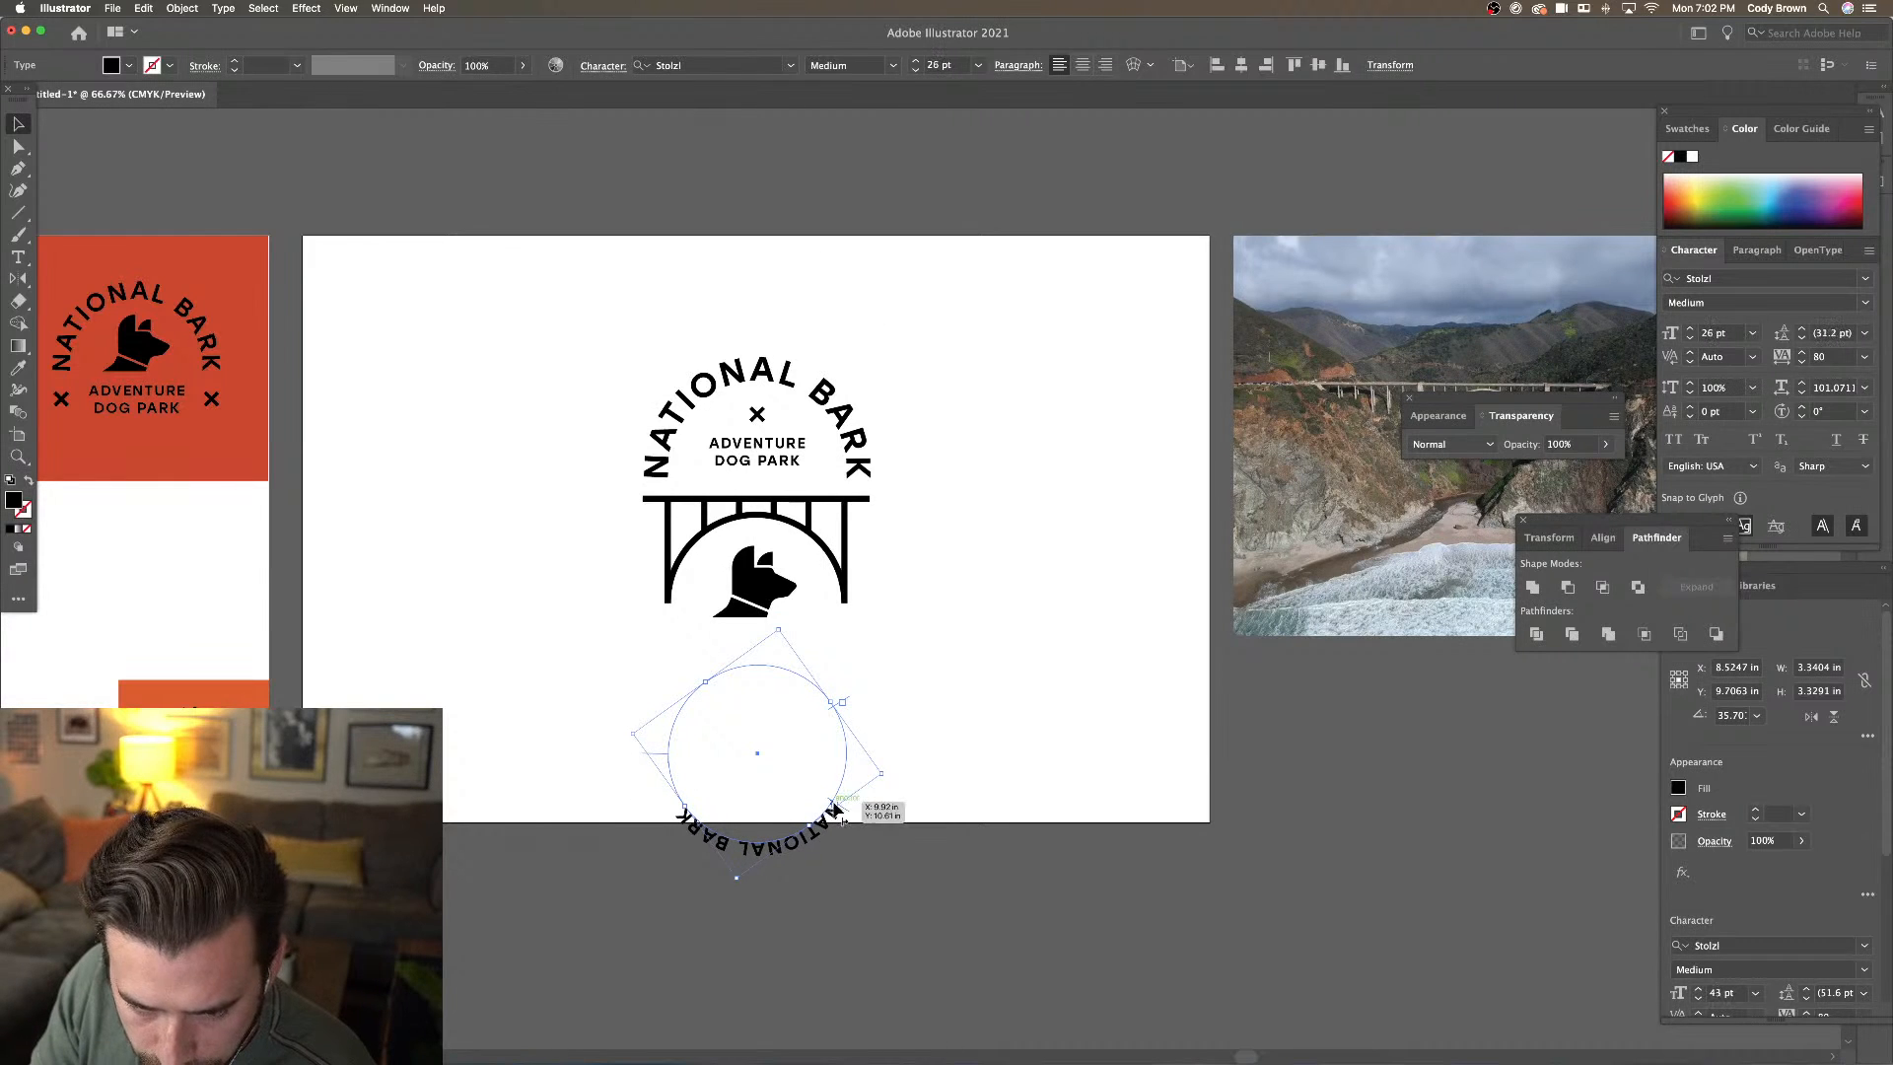
# Slide the copy along its circle and flip it to read upright along the bottom
pyautogui.moveTo(835, 808); pyautogui.dragTo(825, 796)
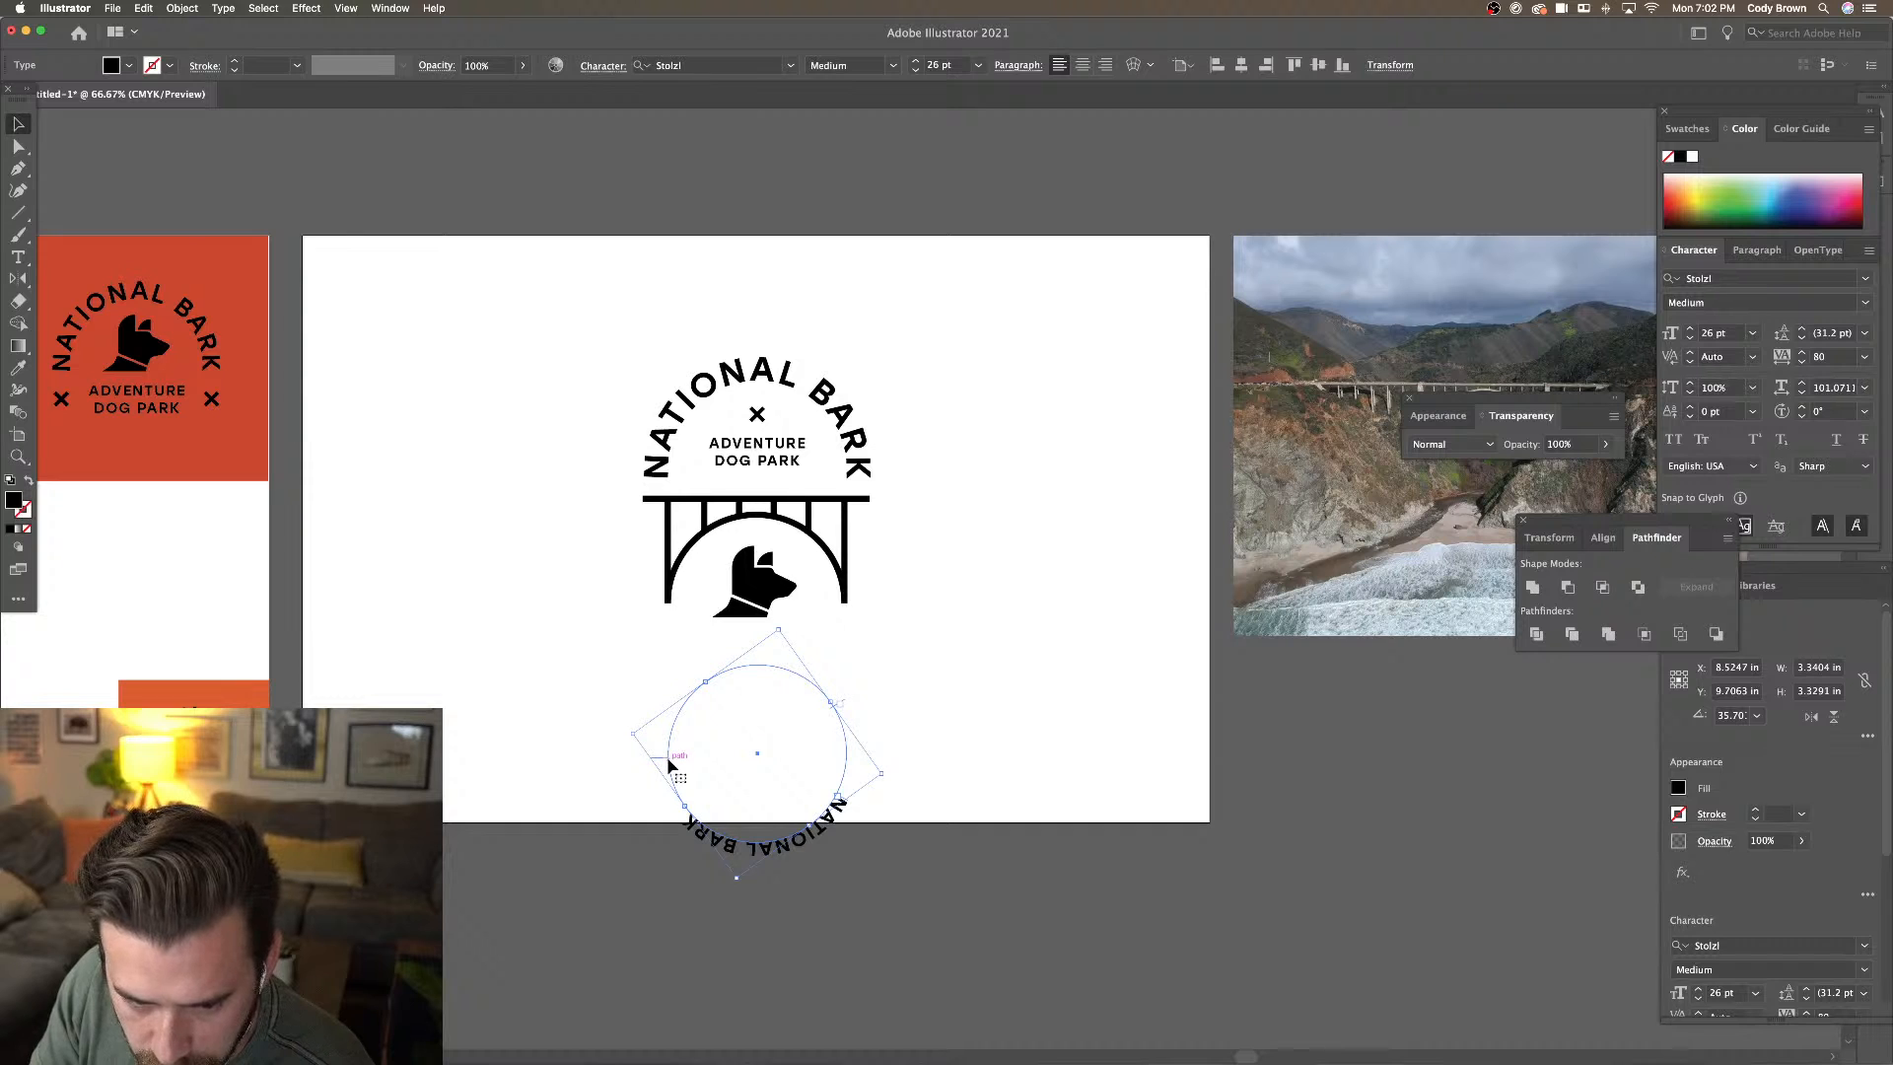
pyautogui.moveTo(667, 755); pyautogui.dragTo(679, 749)
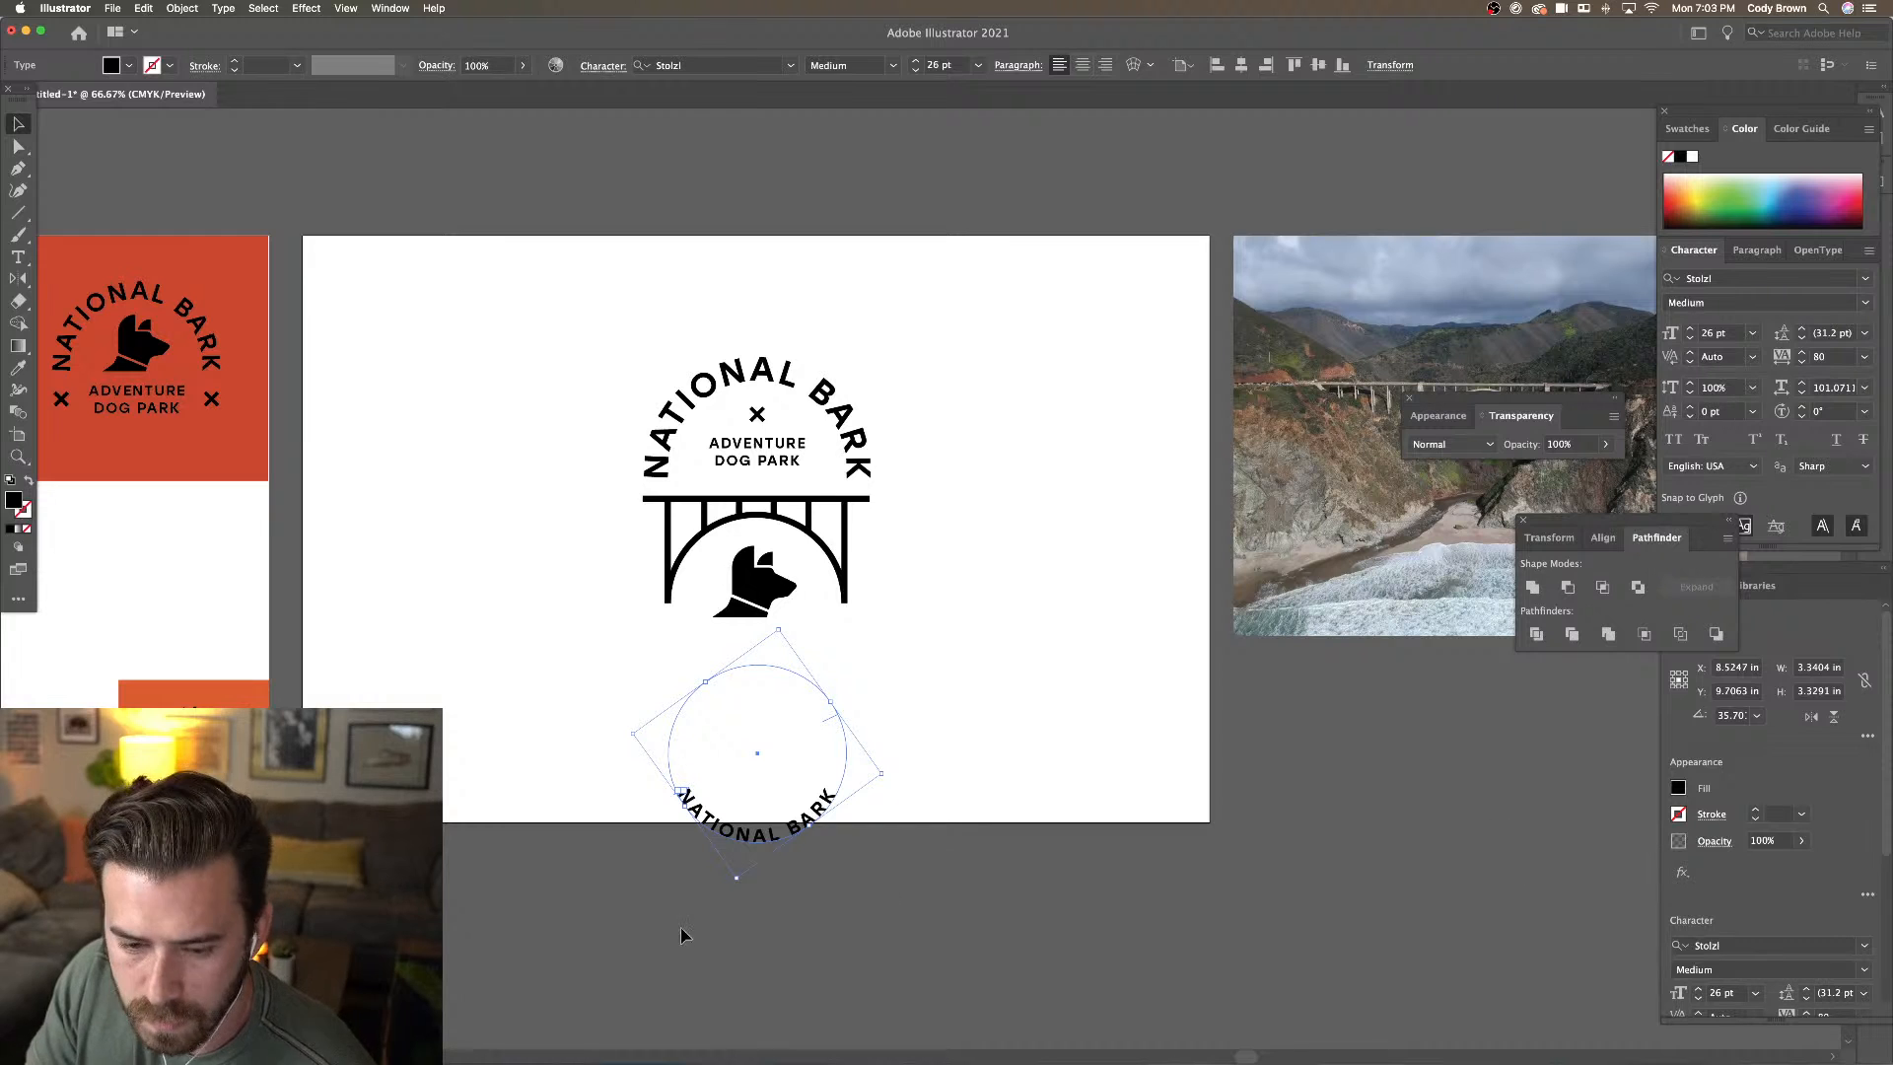
pyautogui.doubleClick(756, 834)
# Replace the copied text with 'BIG SUR | CALIFORNIA' and rotate it back to 0°
pyautogui.press('super+a')
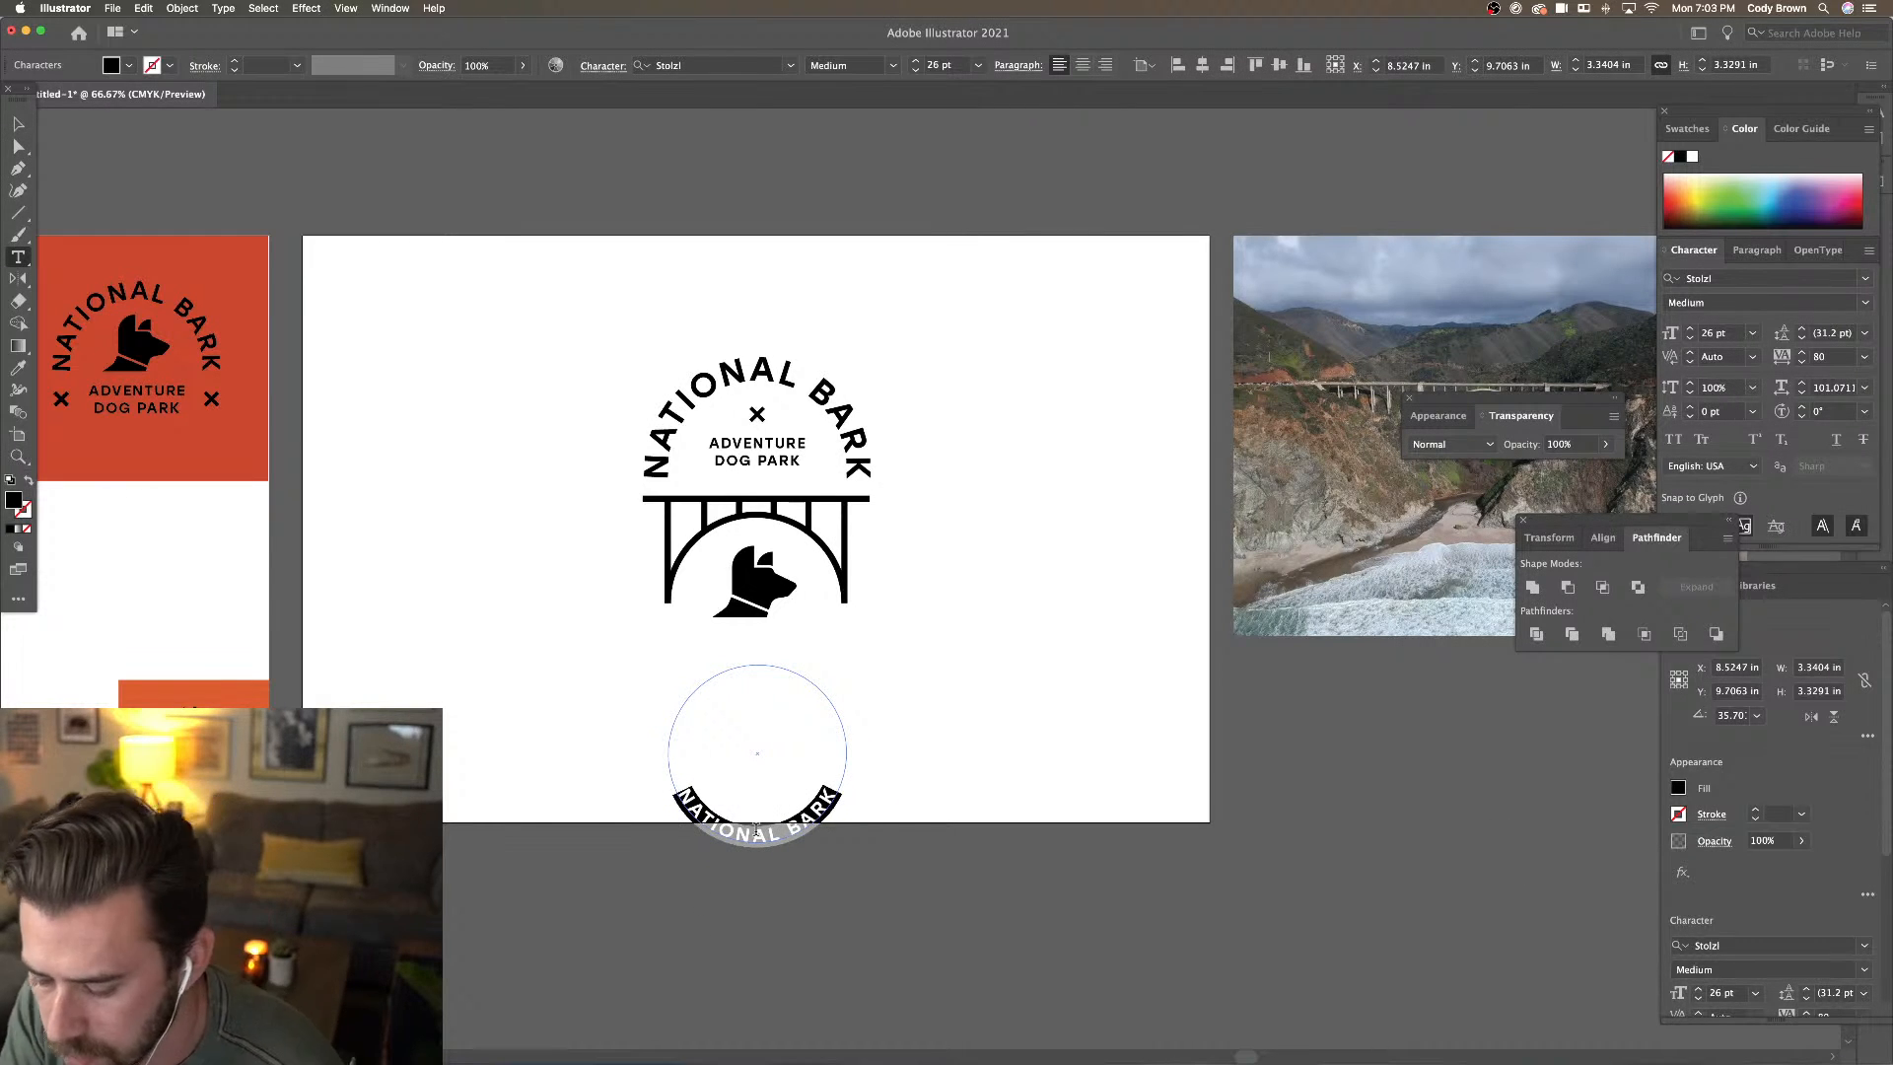
pyautogui.write('BIG SUR')
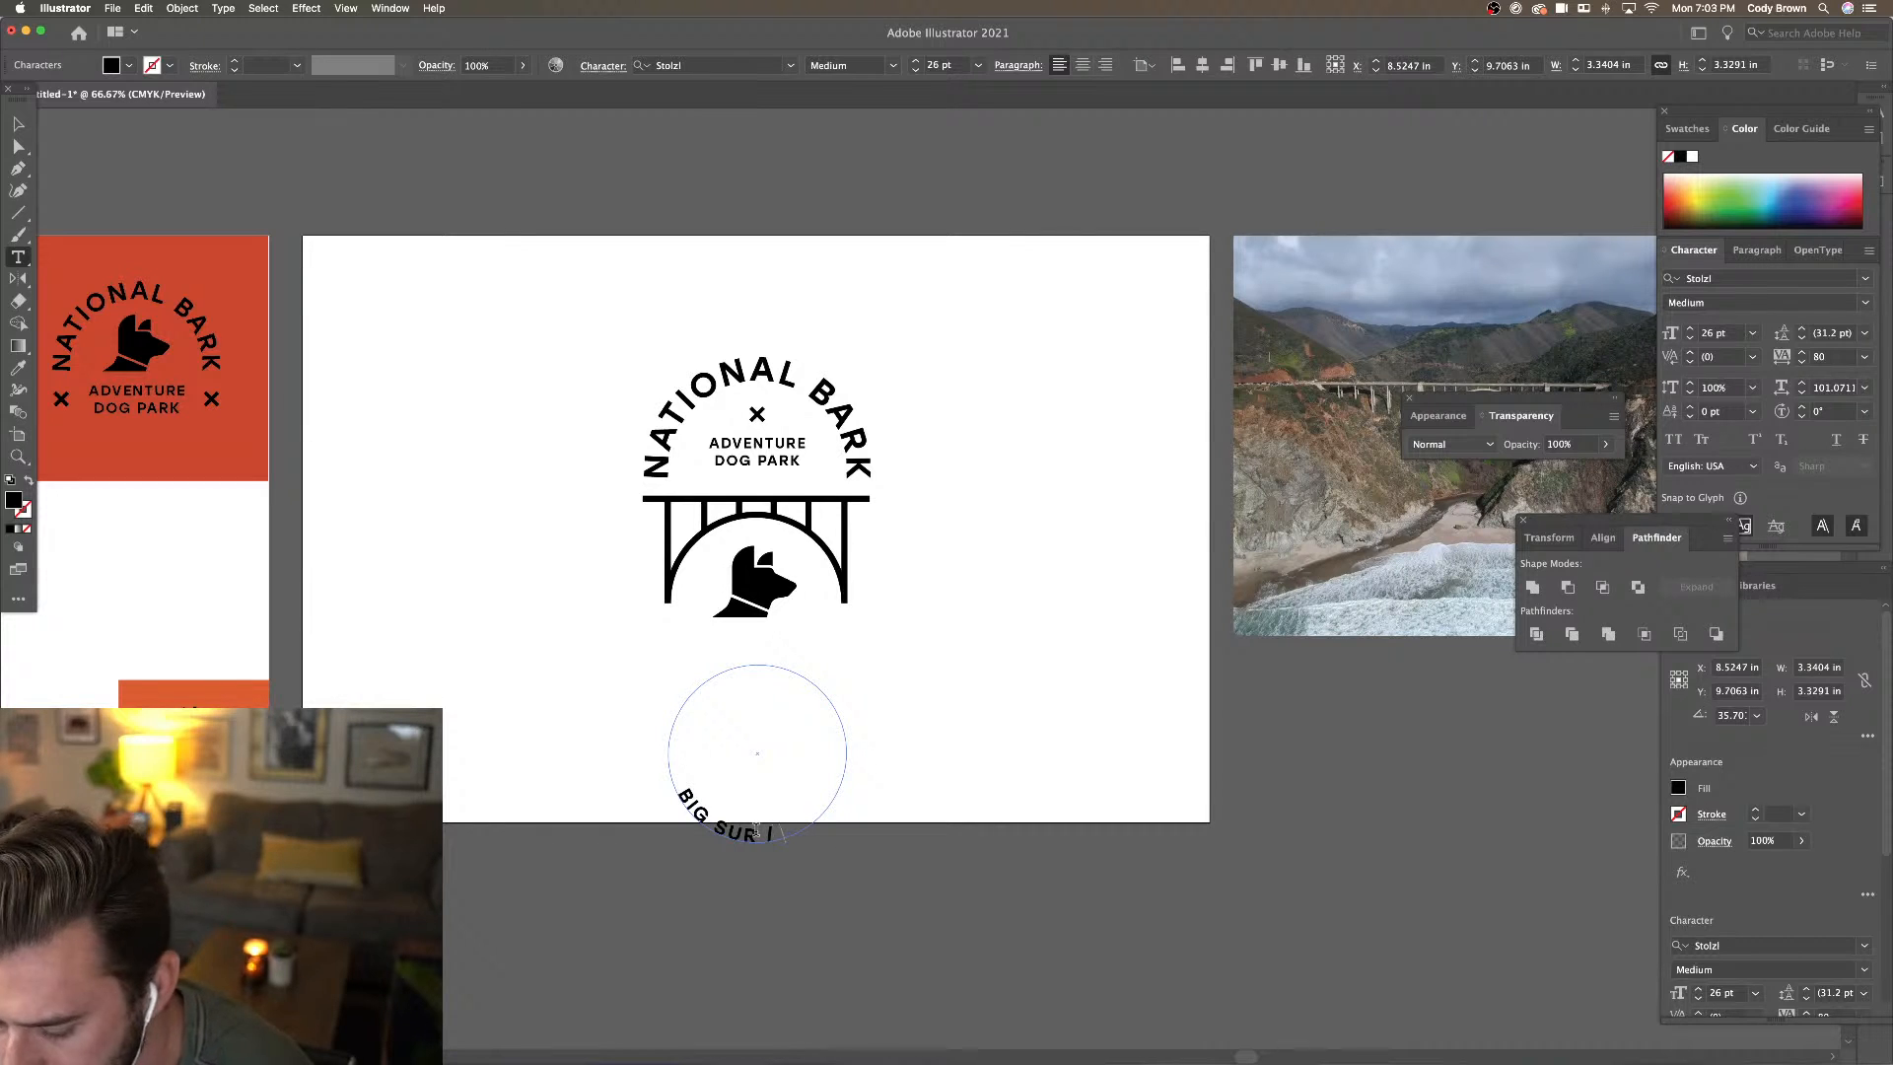
pyautogui.write('| CALIFORNIA')
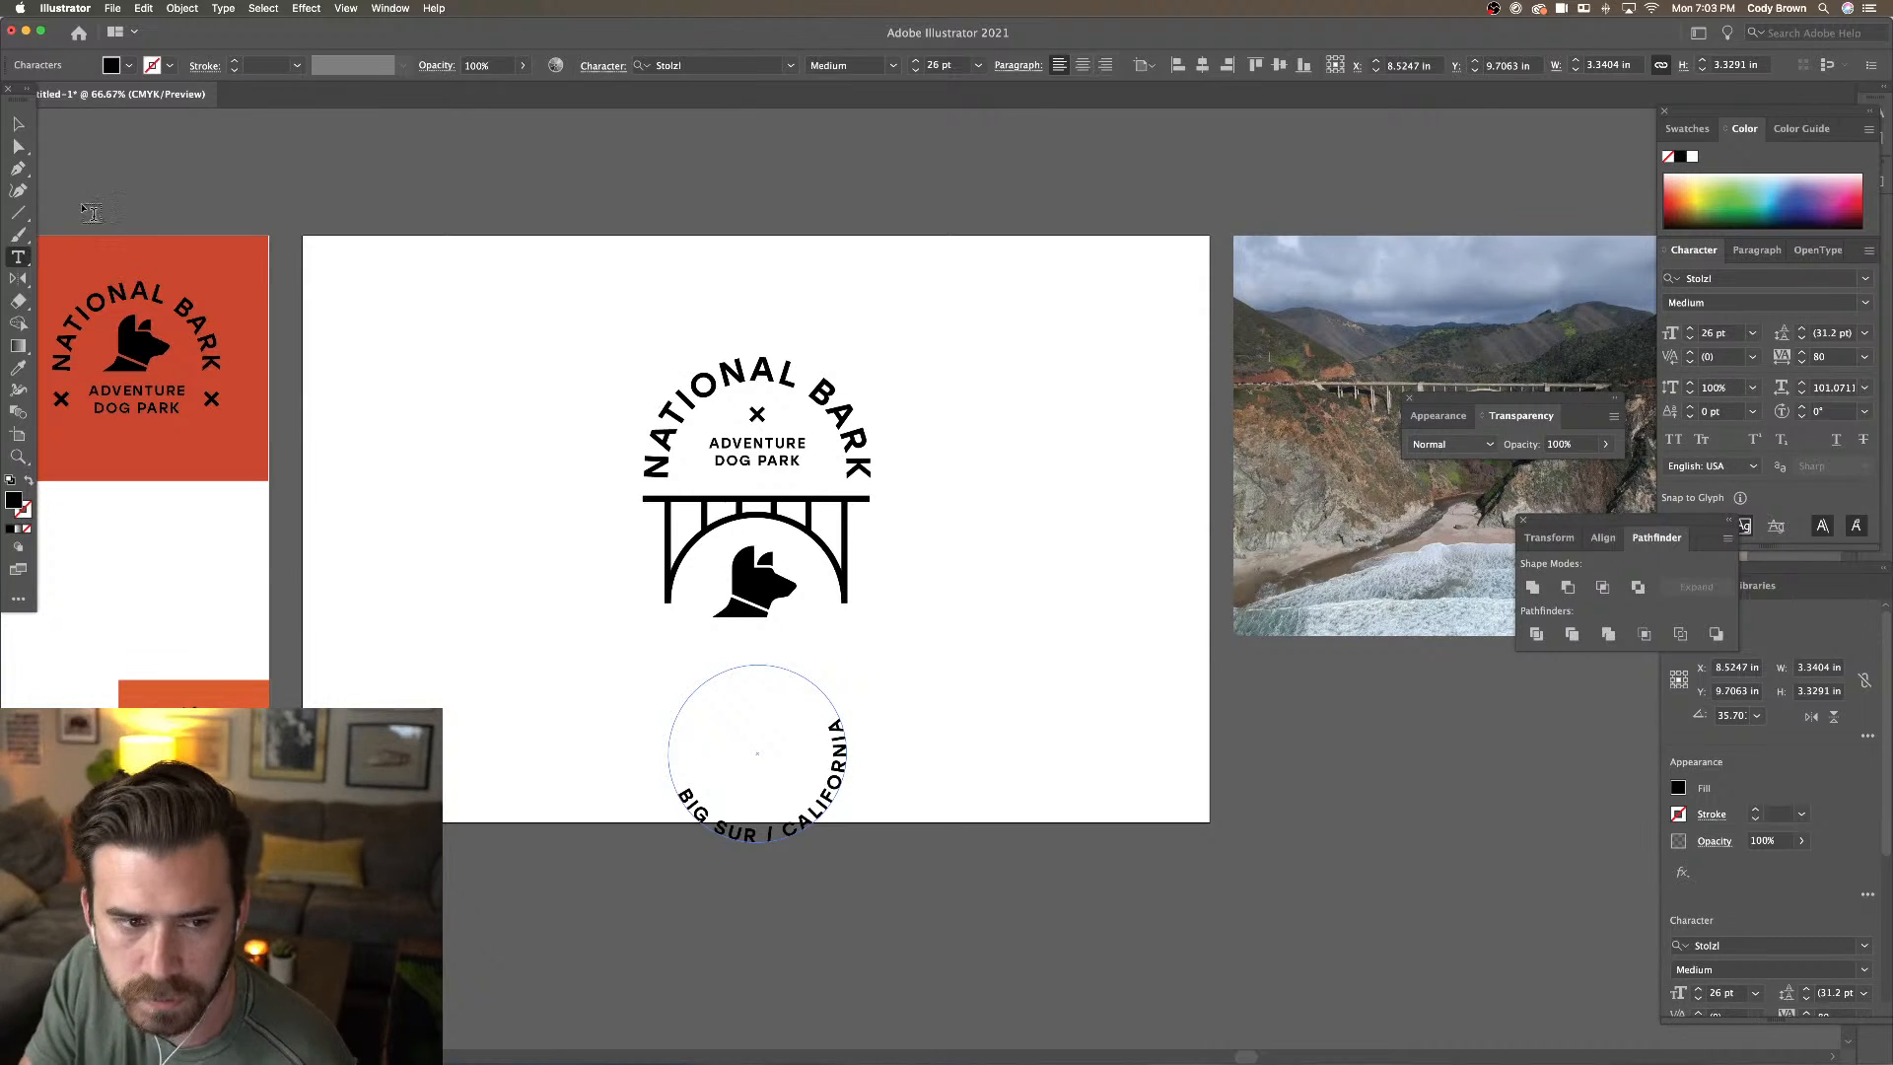
pyautogui.click(18, 123)
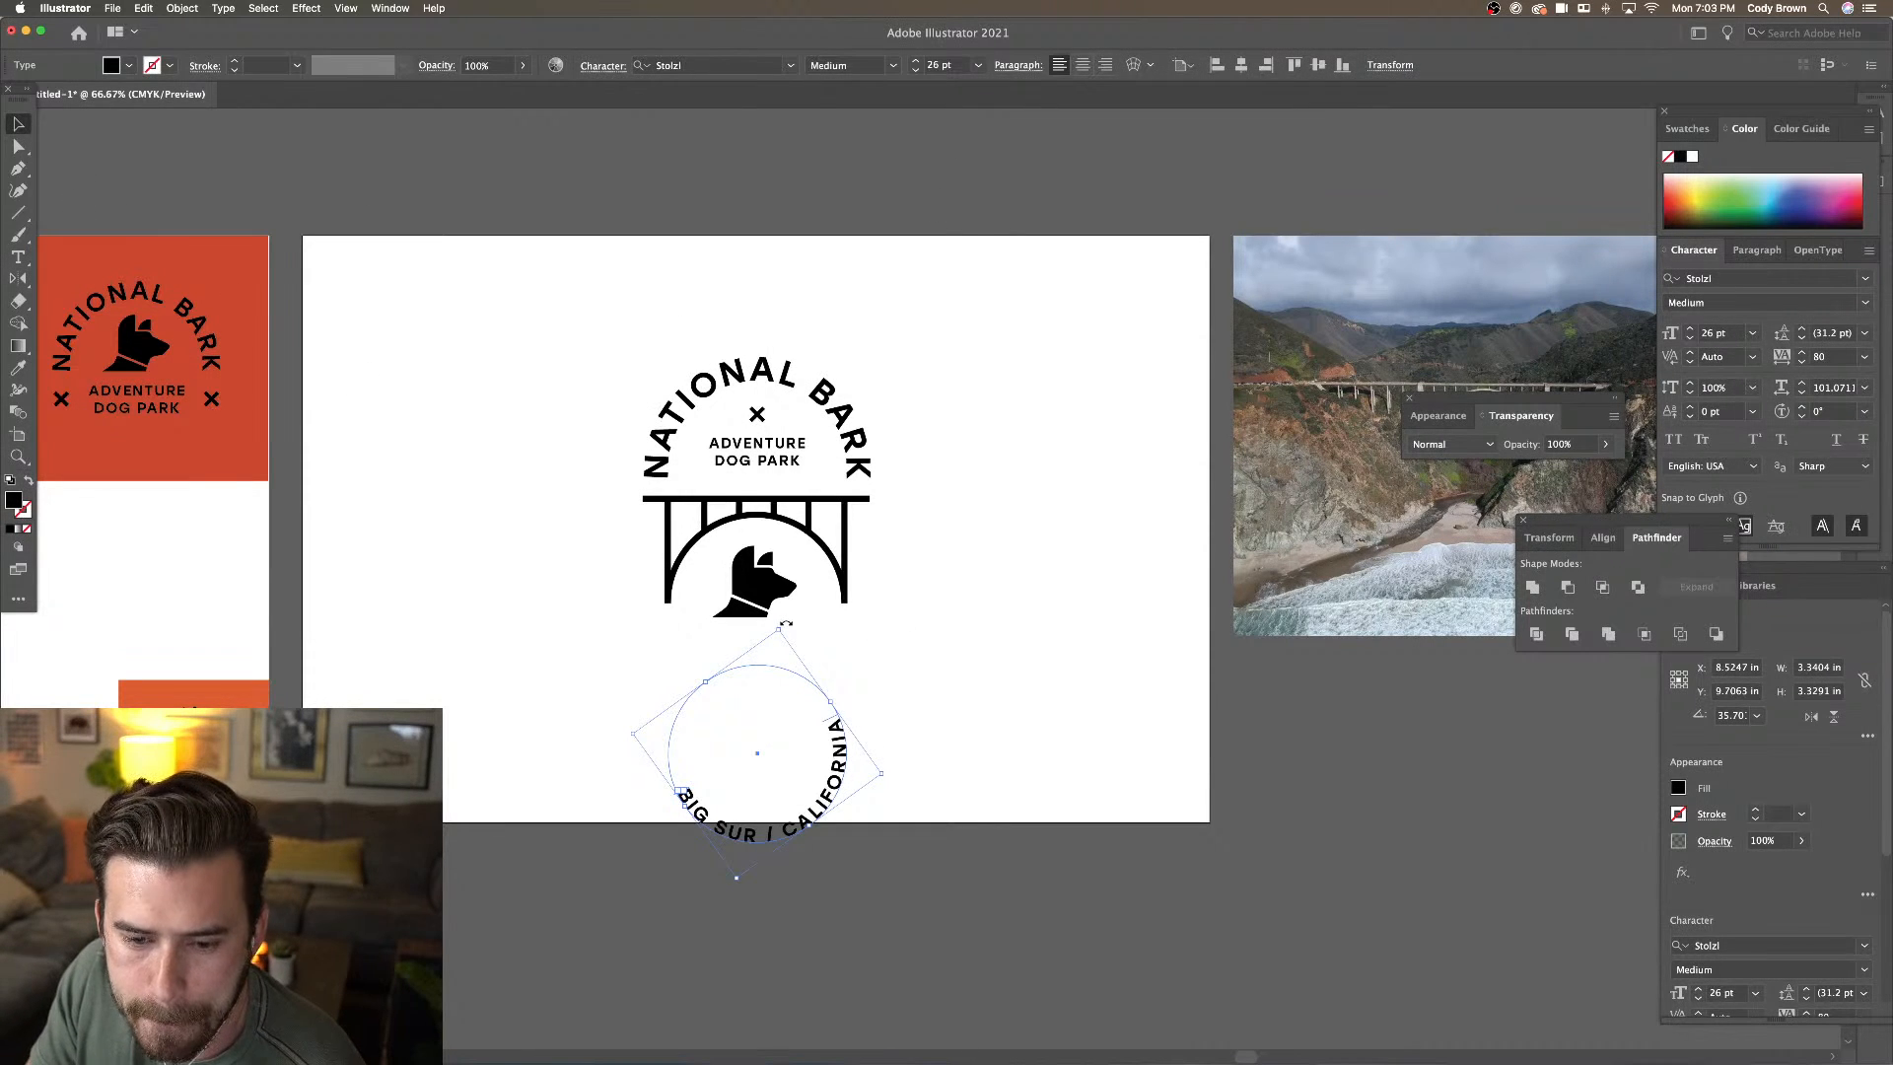
pyautogui.moveTo(849, 702); pyautogui.dragTo(829, 659)
pyautogui.moveTo(824, 655); pyautogui.dragTo(846, 676)
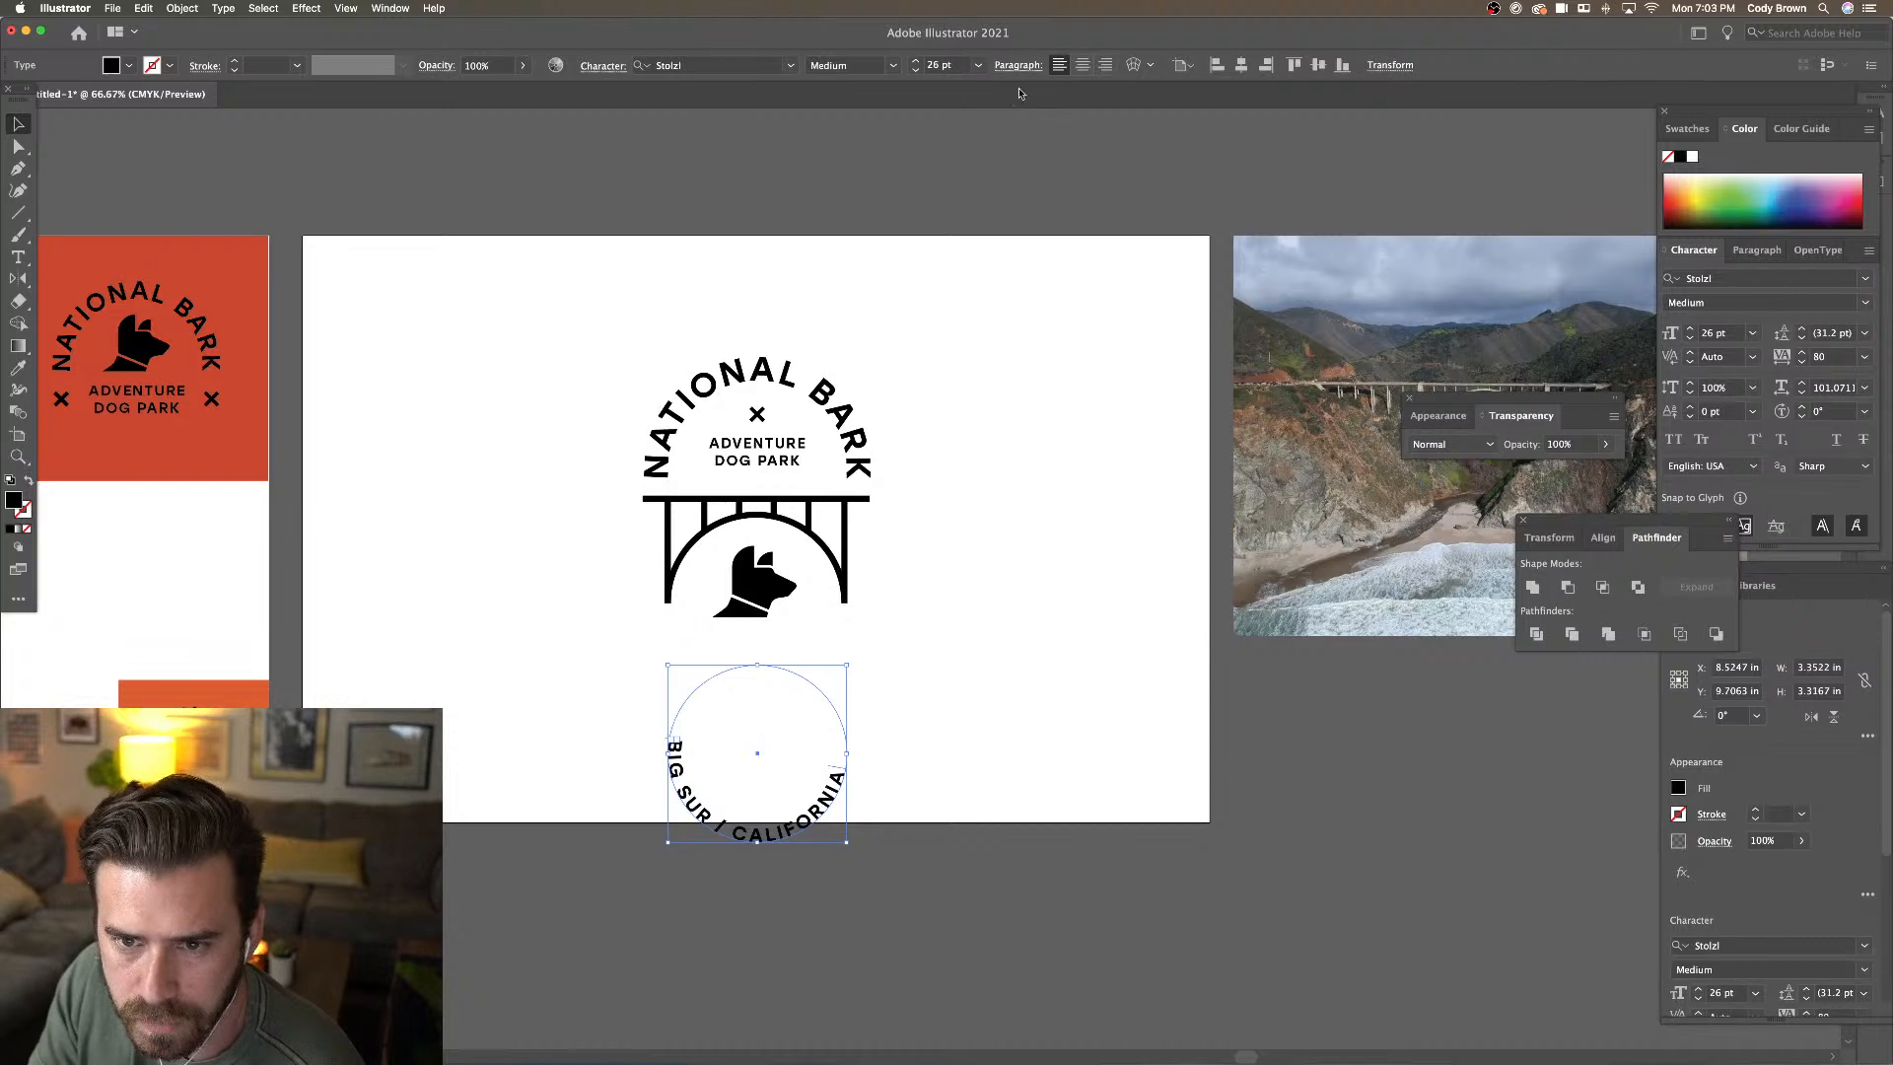
# Set the text to 18 pt, centre it along the circle, and move it onto the bridge arch
pyautogui.click(916, 70)
pyautogui.click(916, 70)
pyautogui.click(916, 70)
pyautogui.click(916, 70)
pyautogui.click(916, 70)
pyautogui.click(916, 70)
pyautogui.click(916, 70)
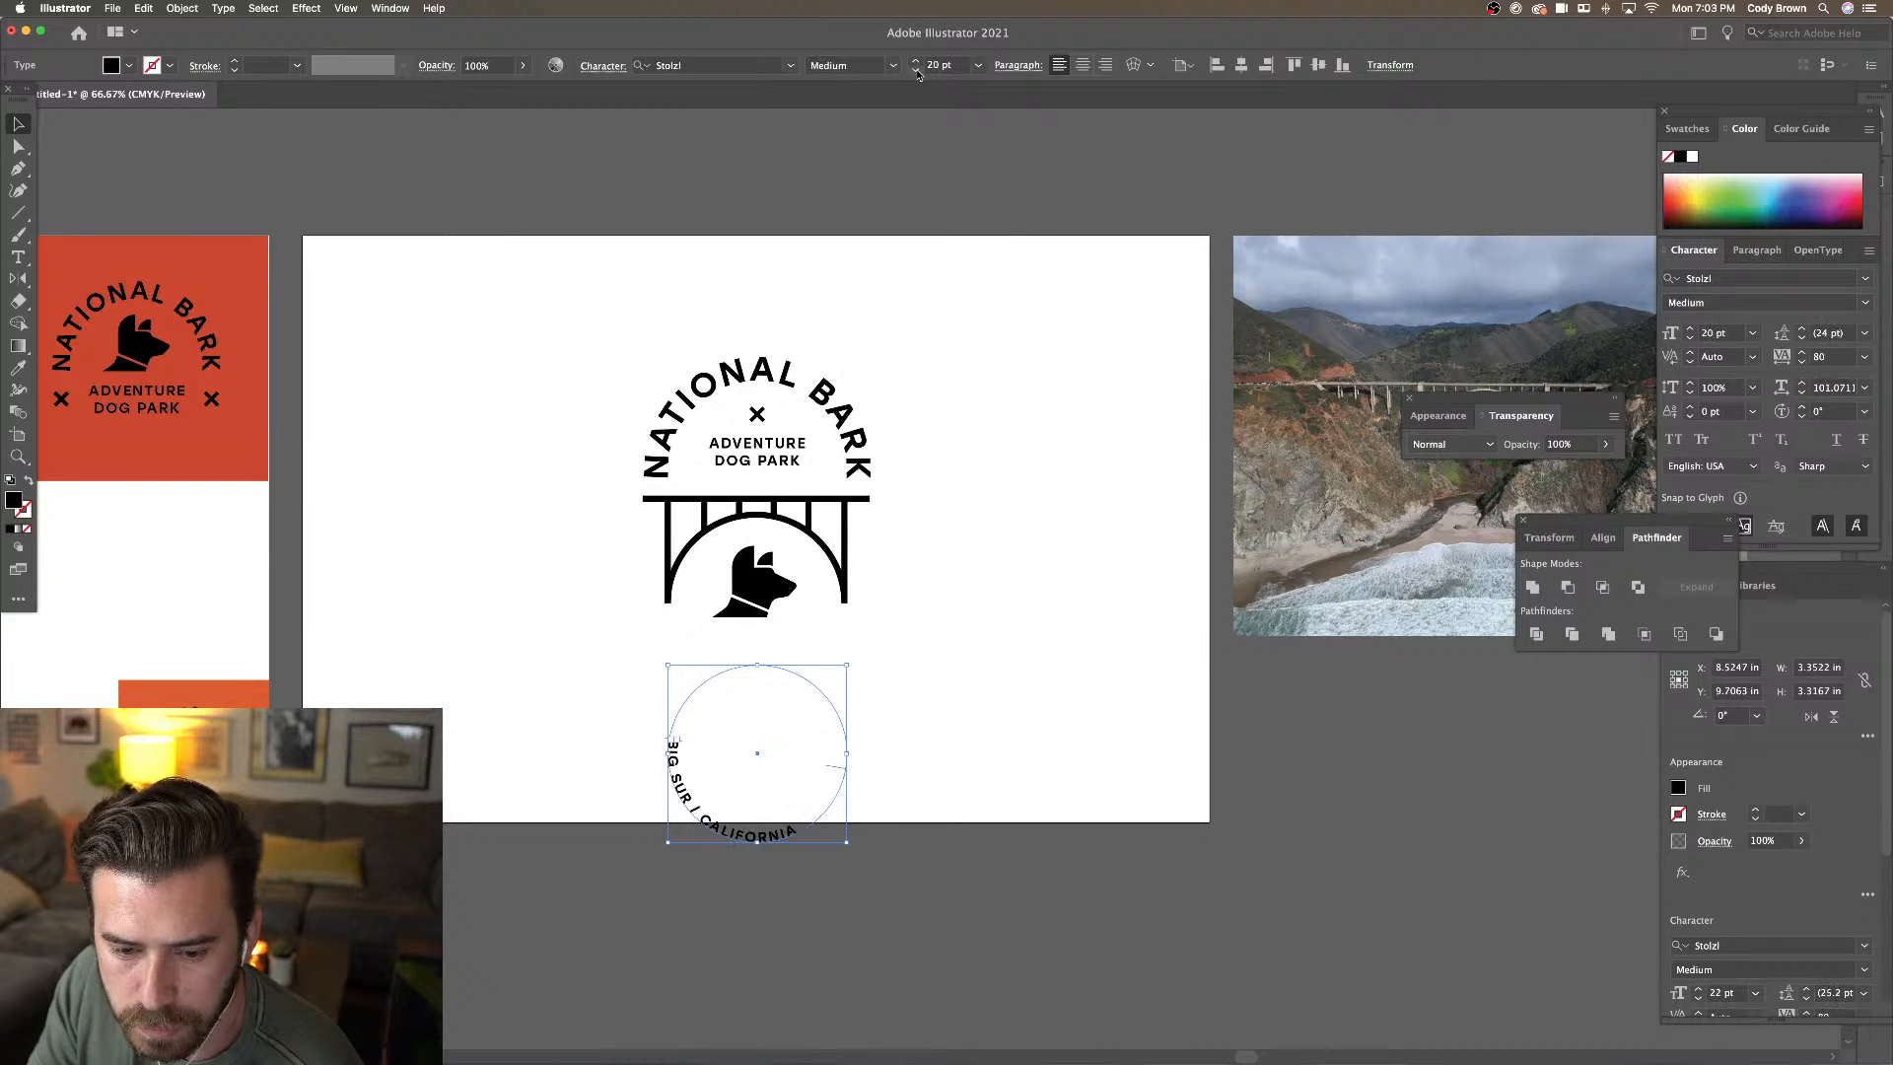
pyautogui.click(916, 70)
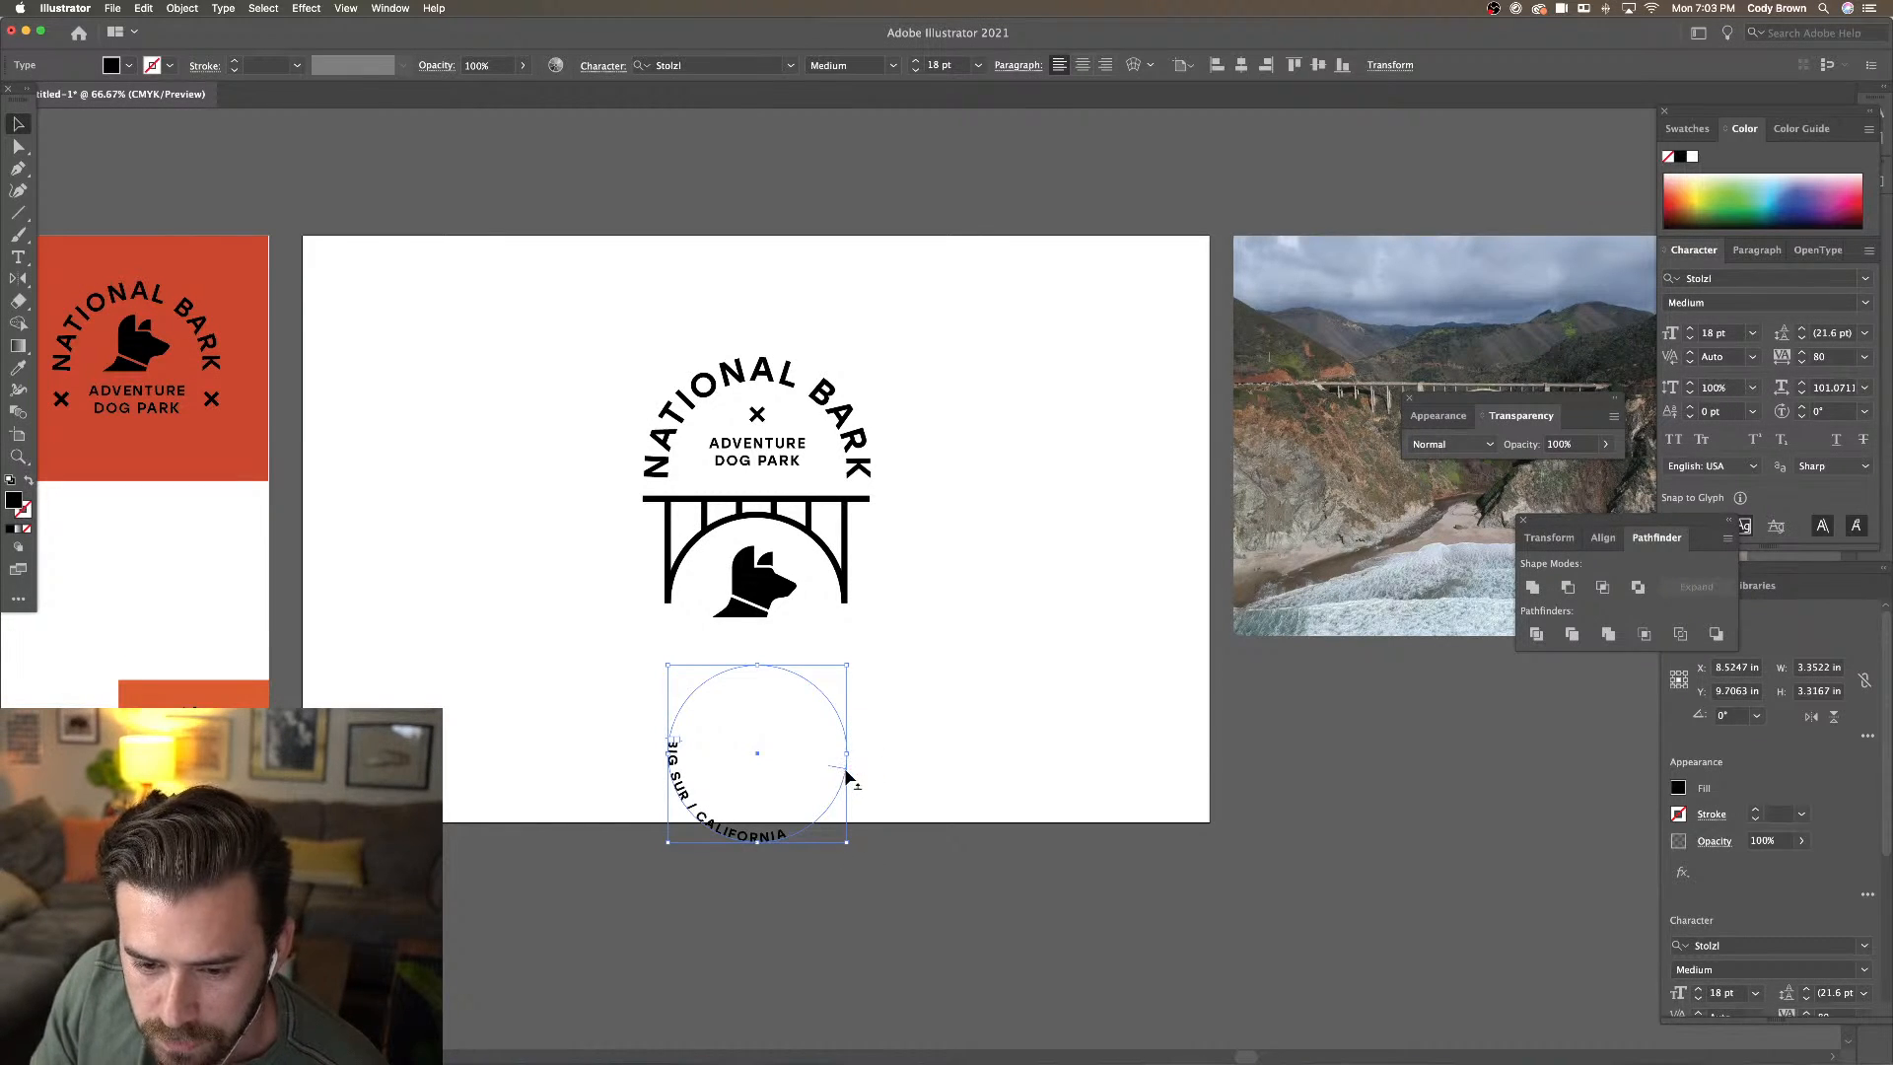
pyautogui.moveTo(846, 775); pyautogui.dragTo(801, 738)
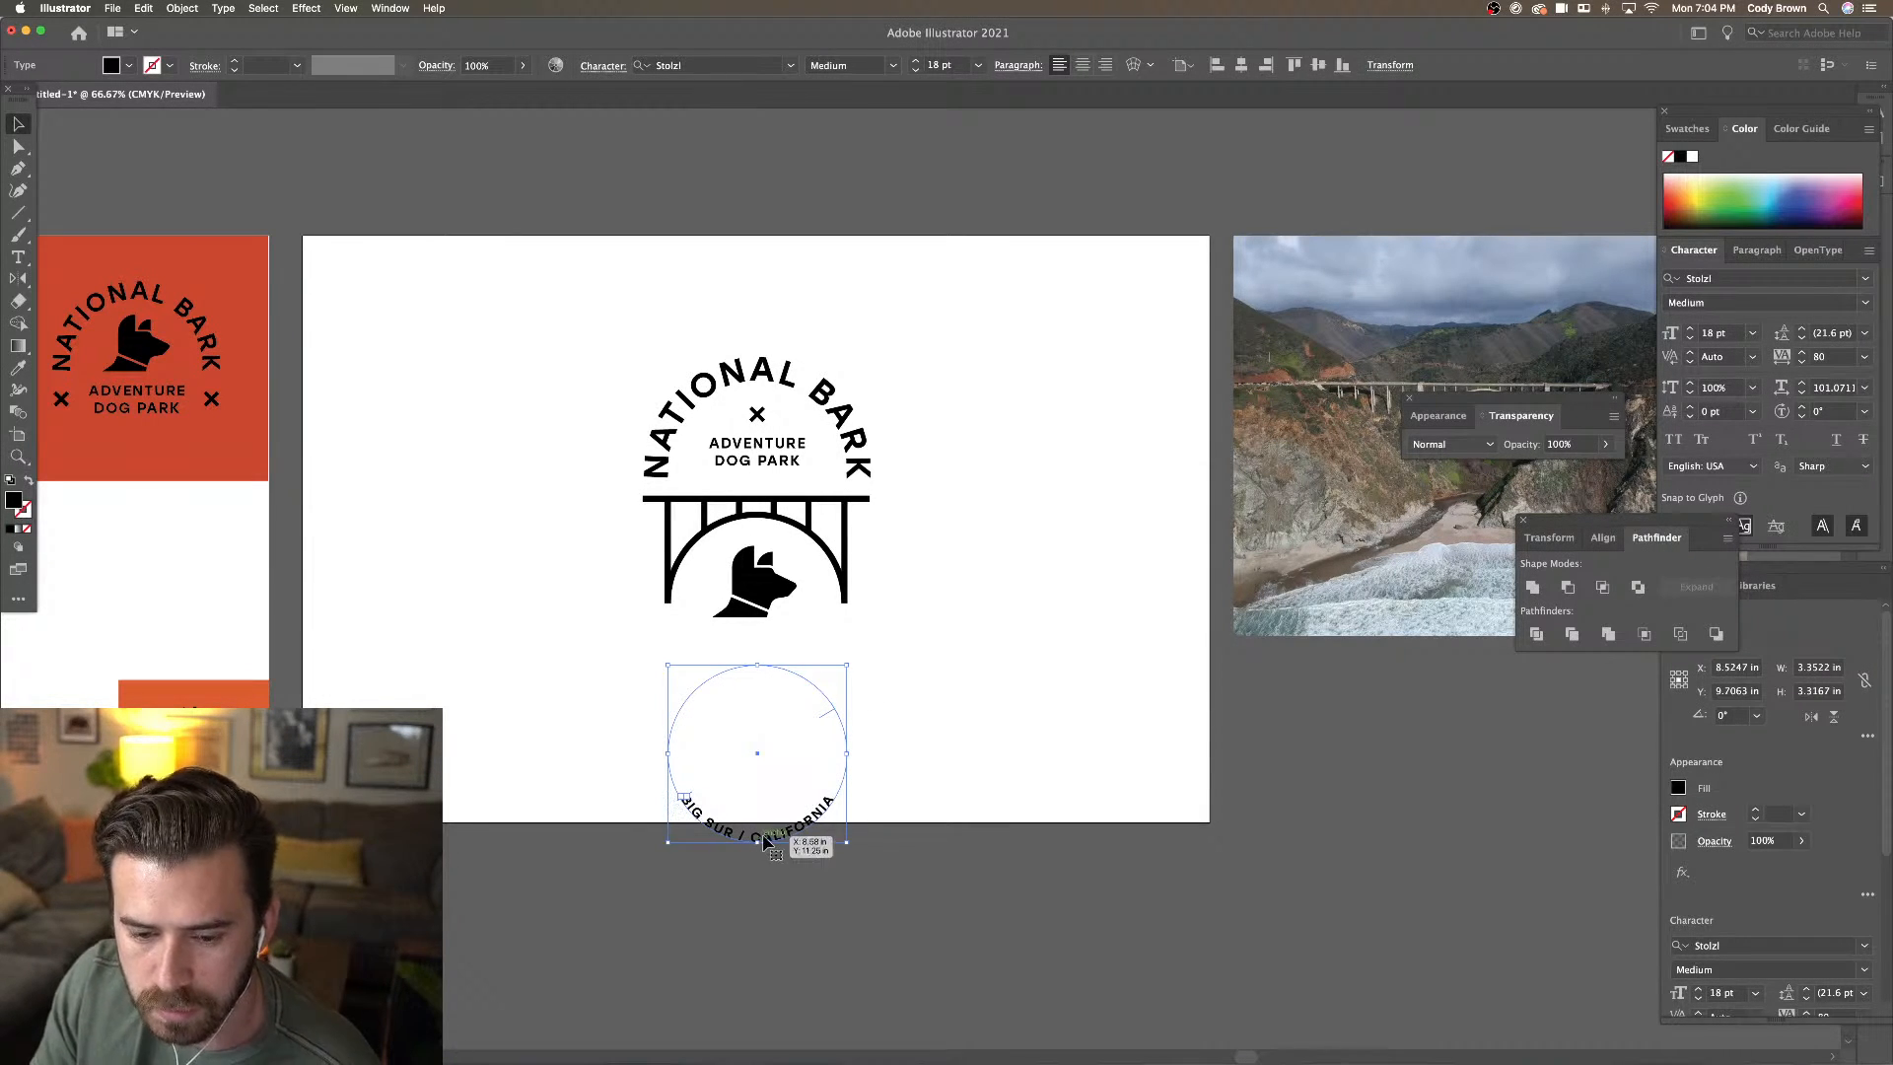
pyautogui.moveTo(770, 833); pyautogui.dragTo(774, 681)
# Enlarge the BIG SUR / CALIFORNIA text circle around the dog arch
pyautogui.press('super+1')
pyautogui.moveTo(1059, 746); pyautogui.dragTo(953, 799)
pyautogui.click(945, 789)
pyautogui.click(843, 766)
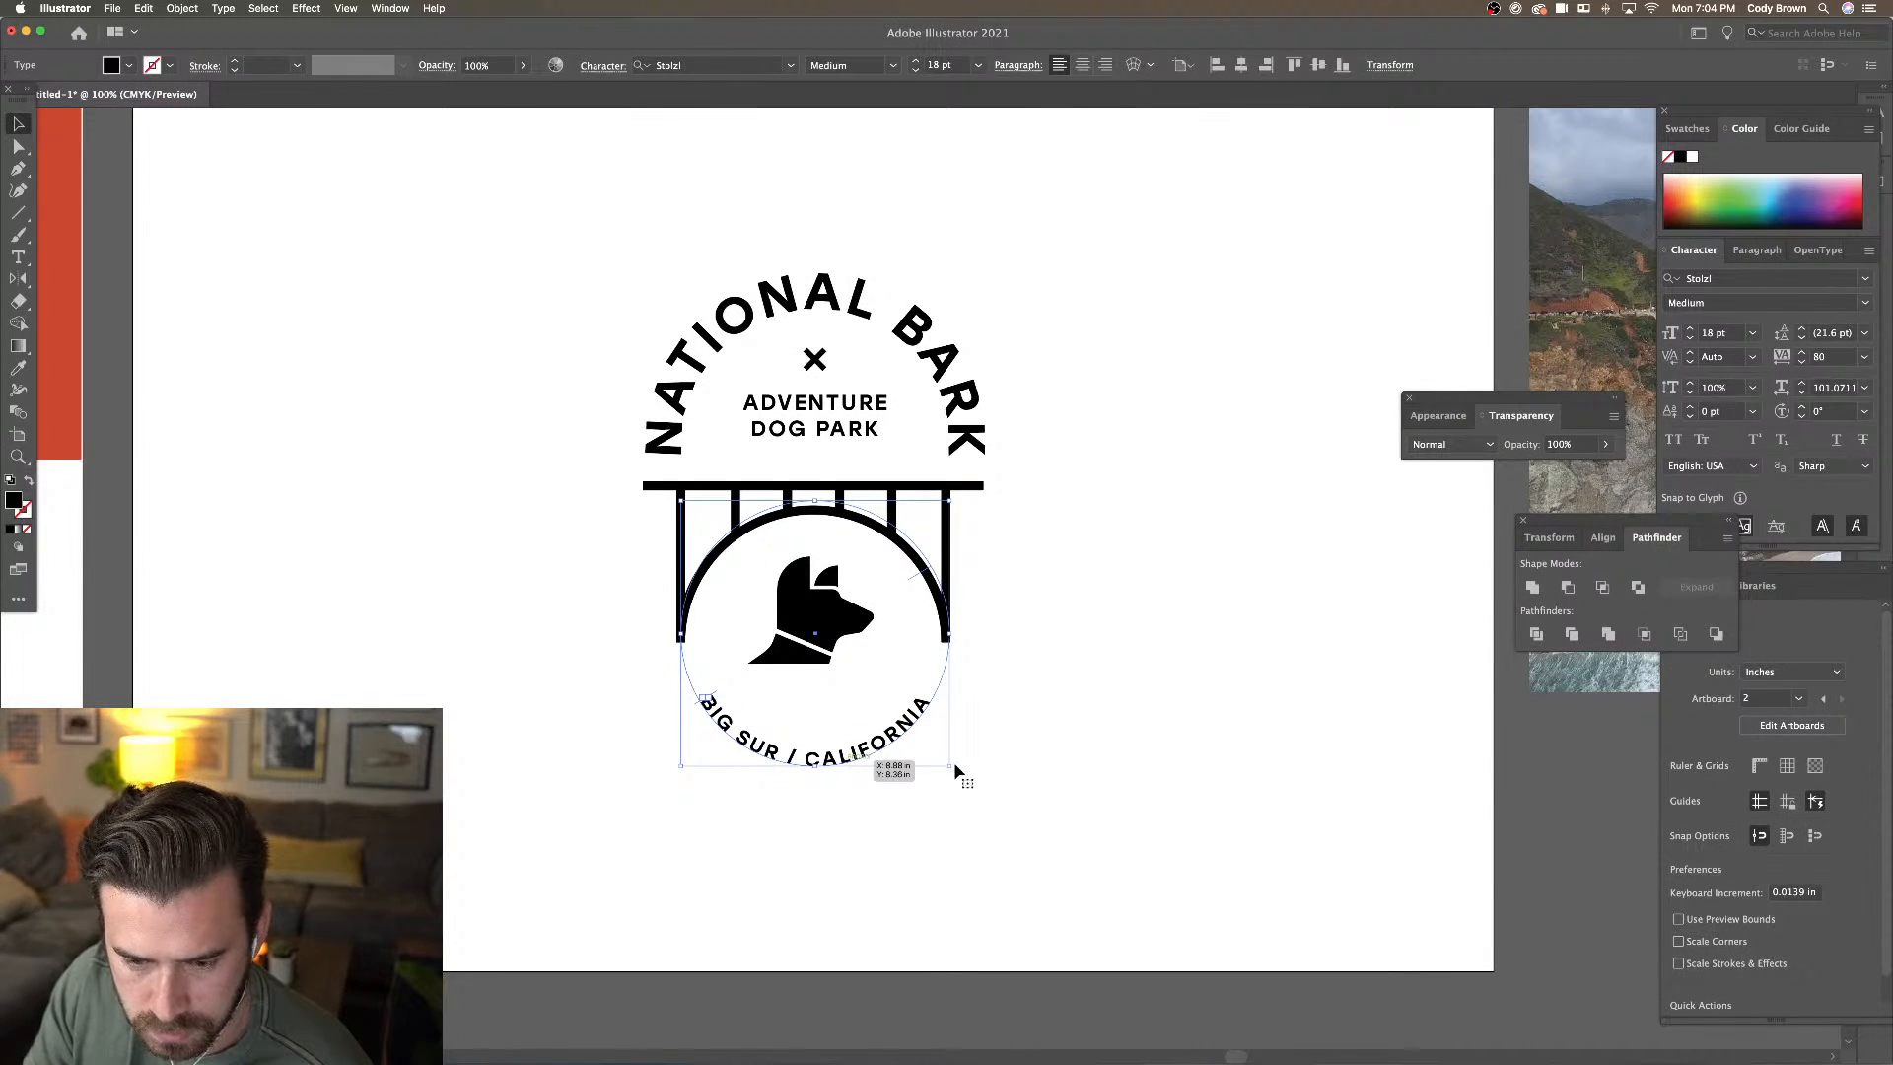
pyautogui.moveTo(963, 777); pyautogui.dragTo(976, 806)
pyautogui.click(1067, 793)
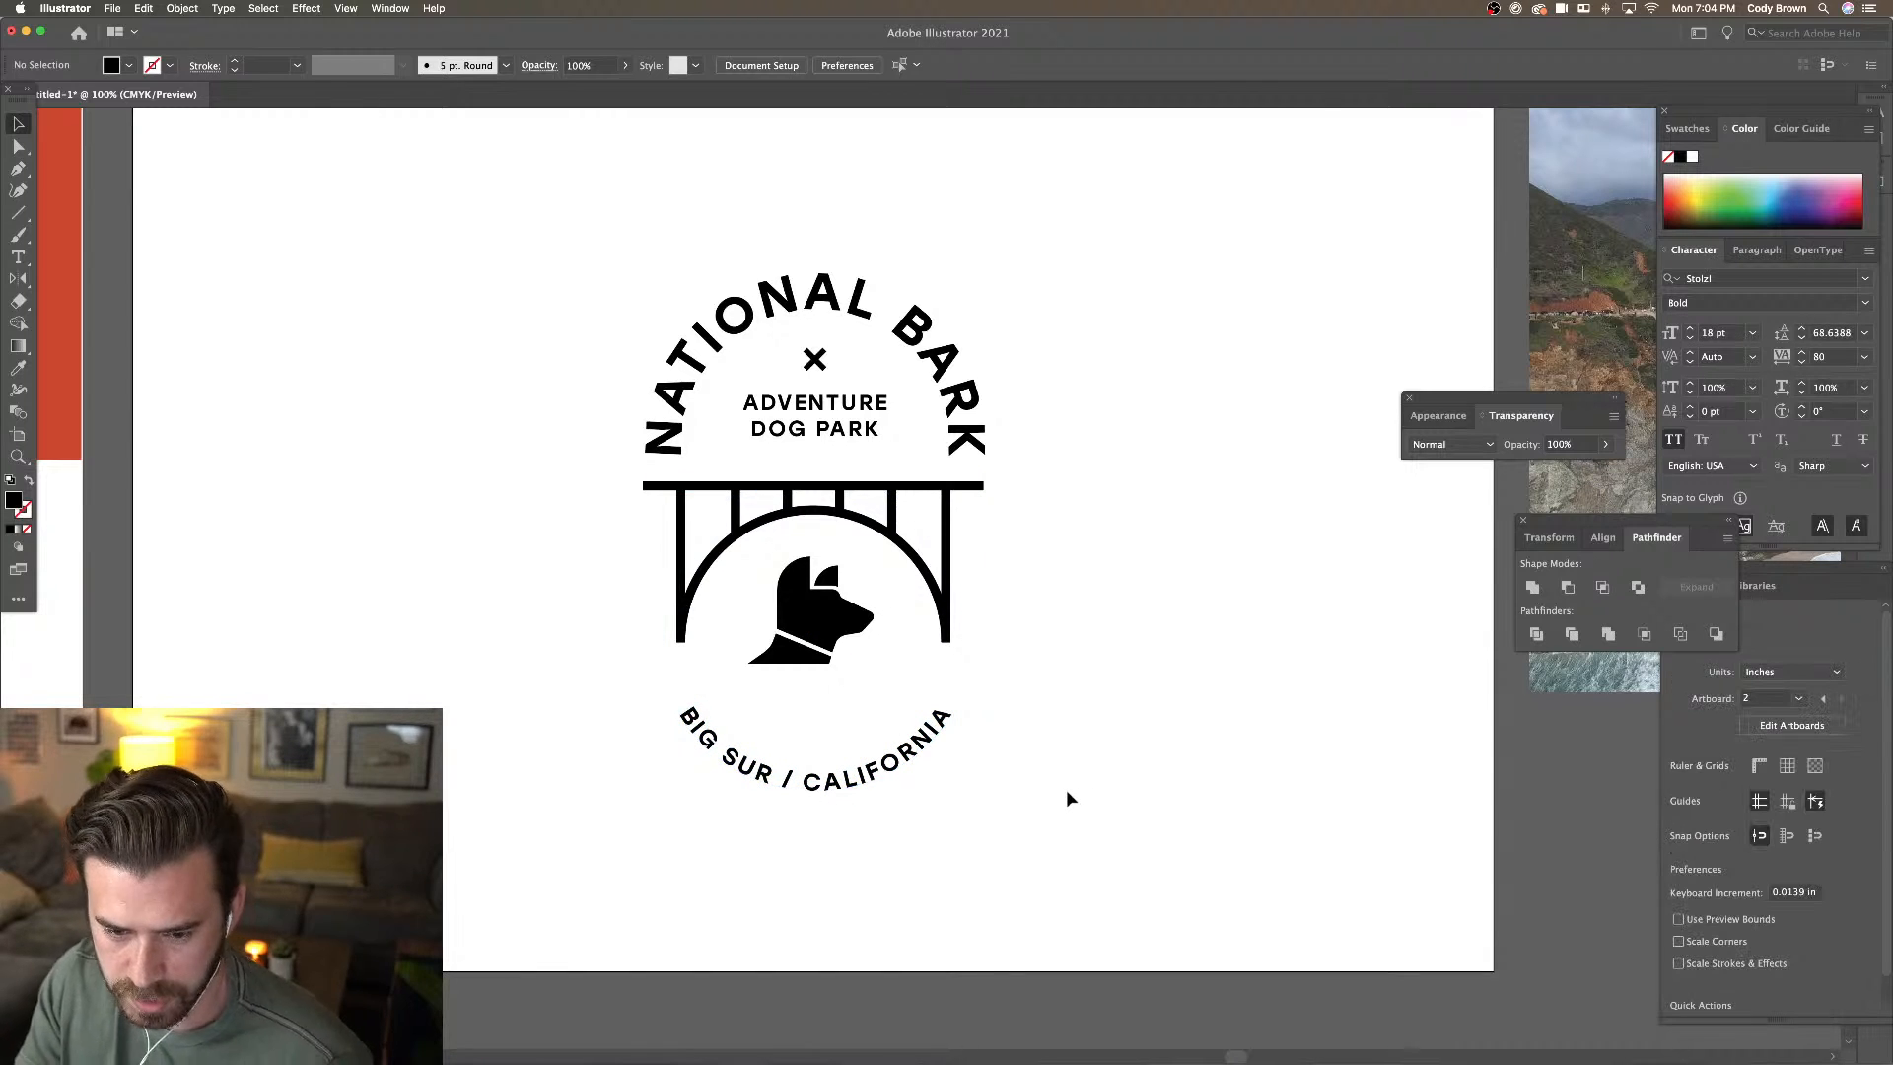
pyautogui.click(905, 767)
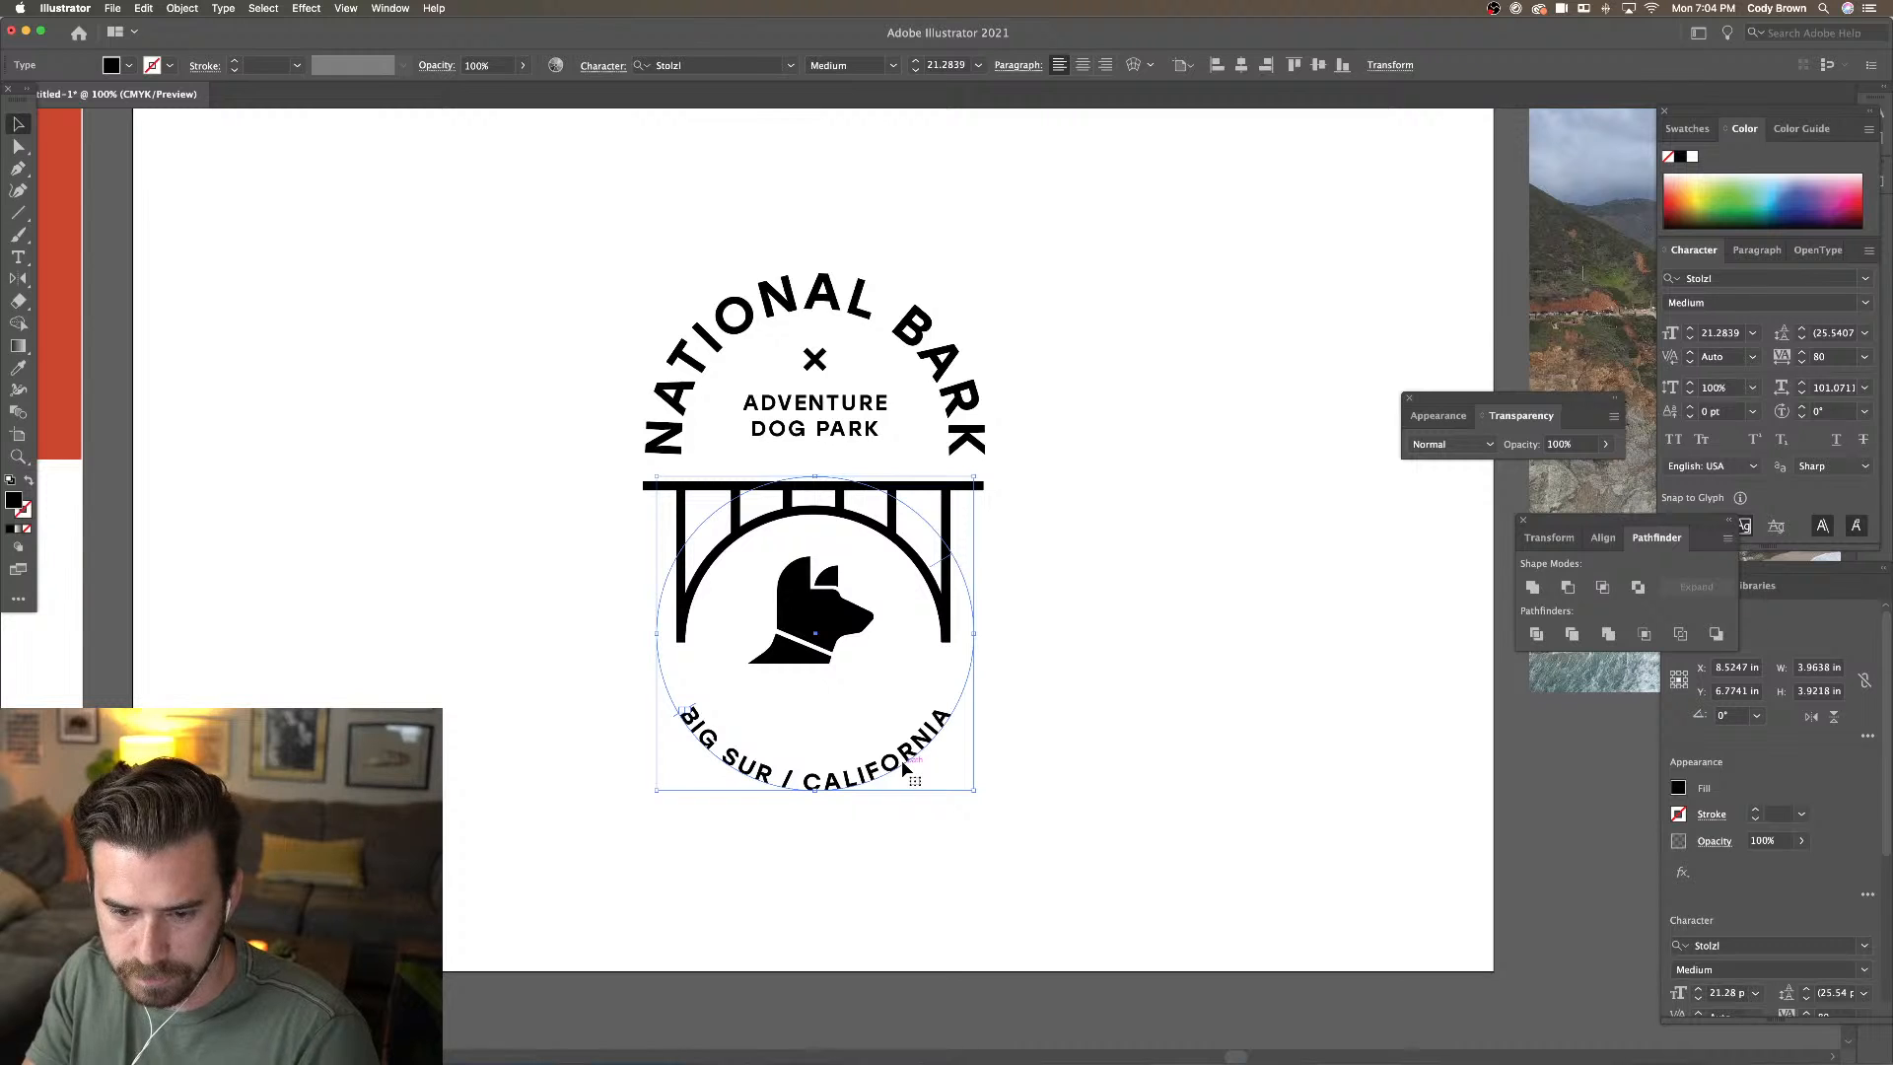
# Set the circular text's tracking to 140 and its font size to 18 pt
pyautogui.doubleClick(906, 761)
pyautogui.press('super+a')
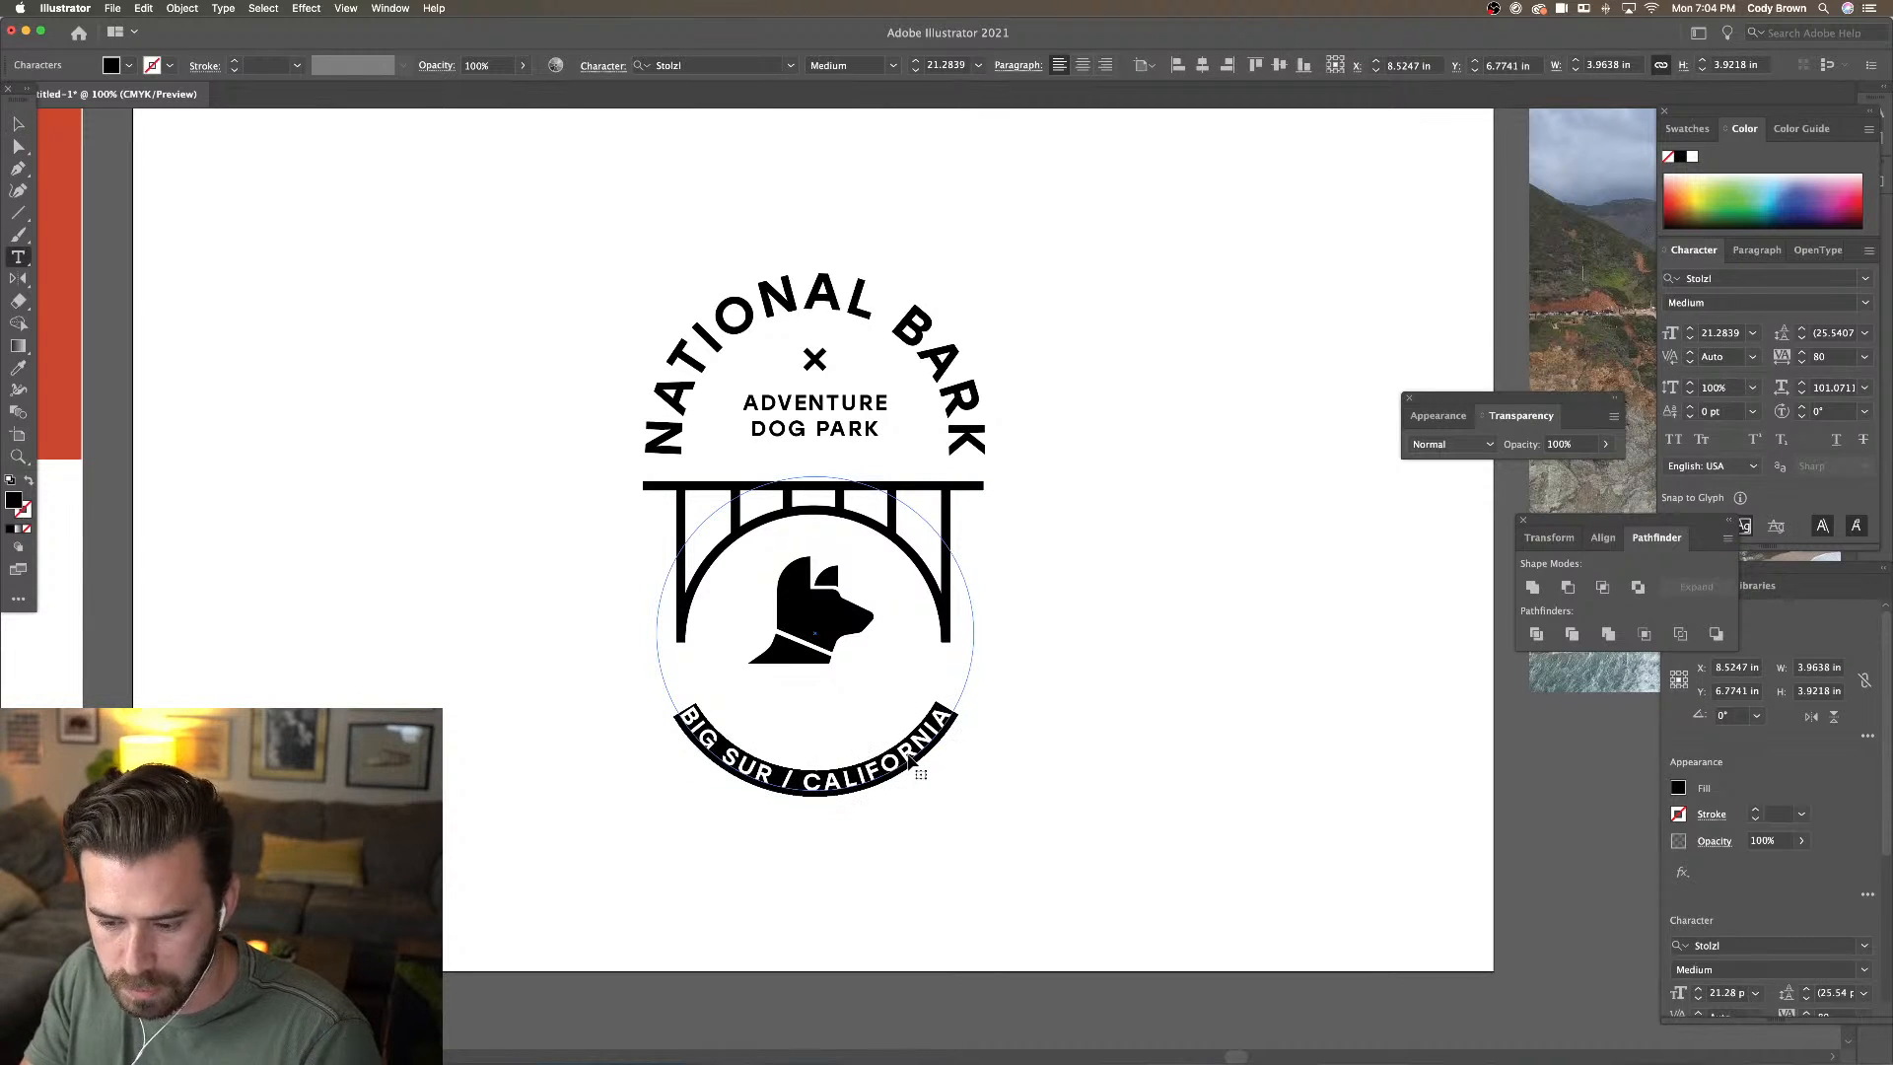
pyautogui.hotkey('alt', 'Right')
pyautogui.hotkey('alt', 'Right')
pyautogui.hotkey('alt', 'Right')
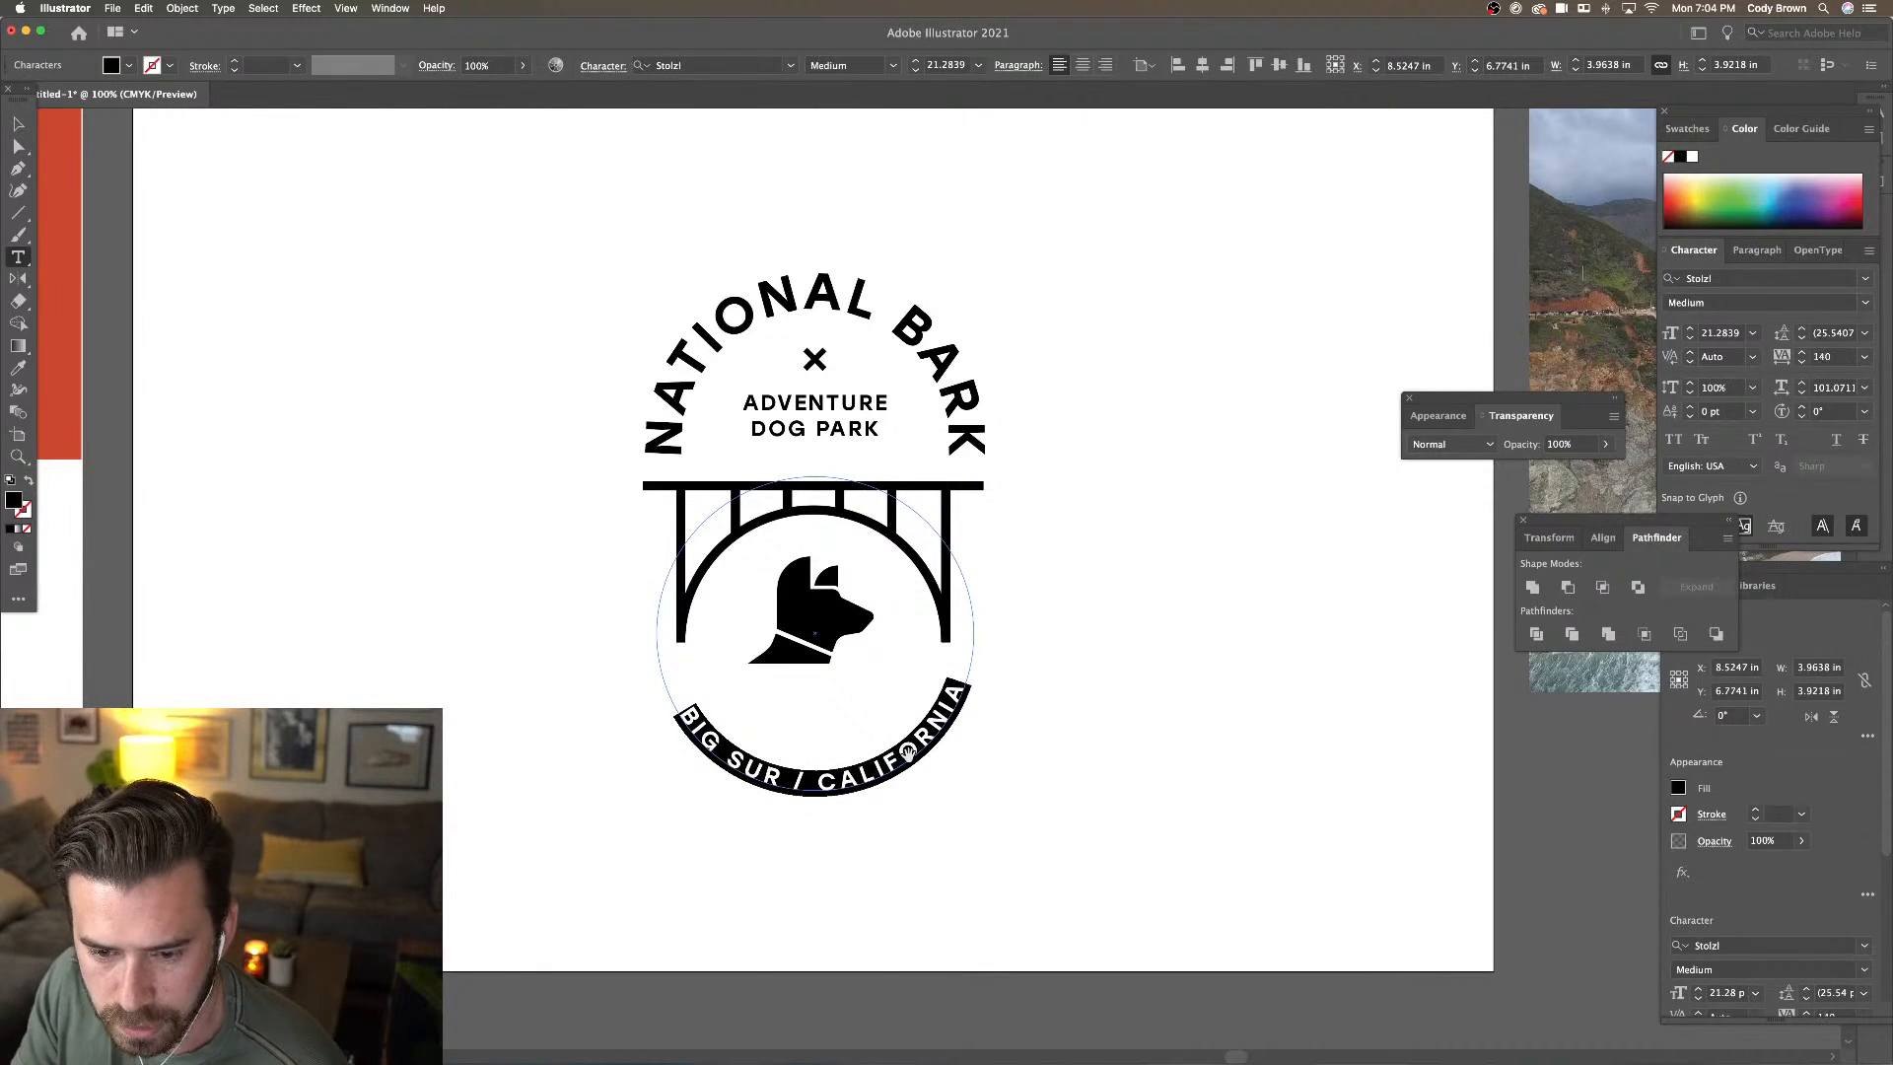
pyautogui.click(915, 71)
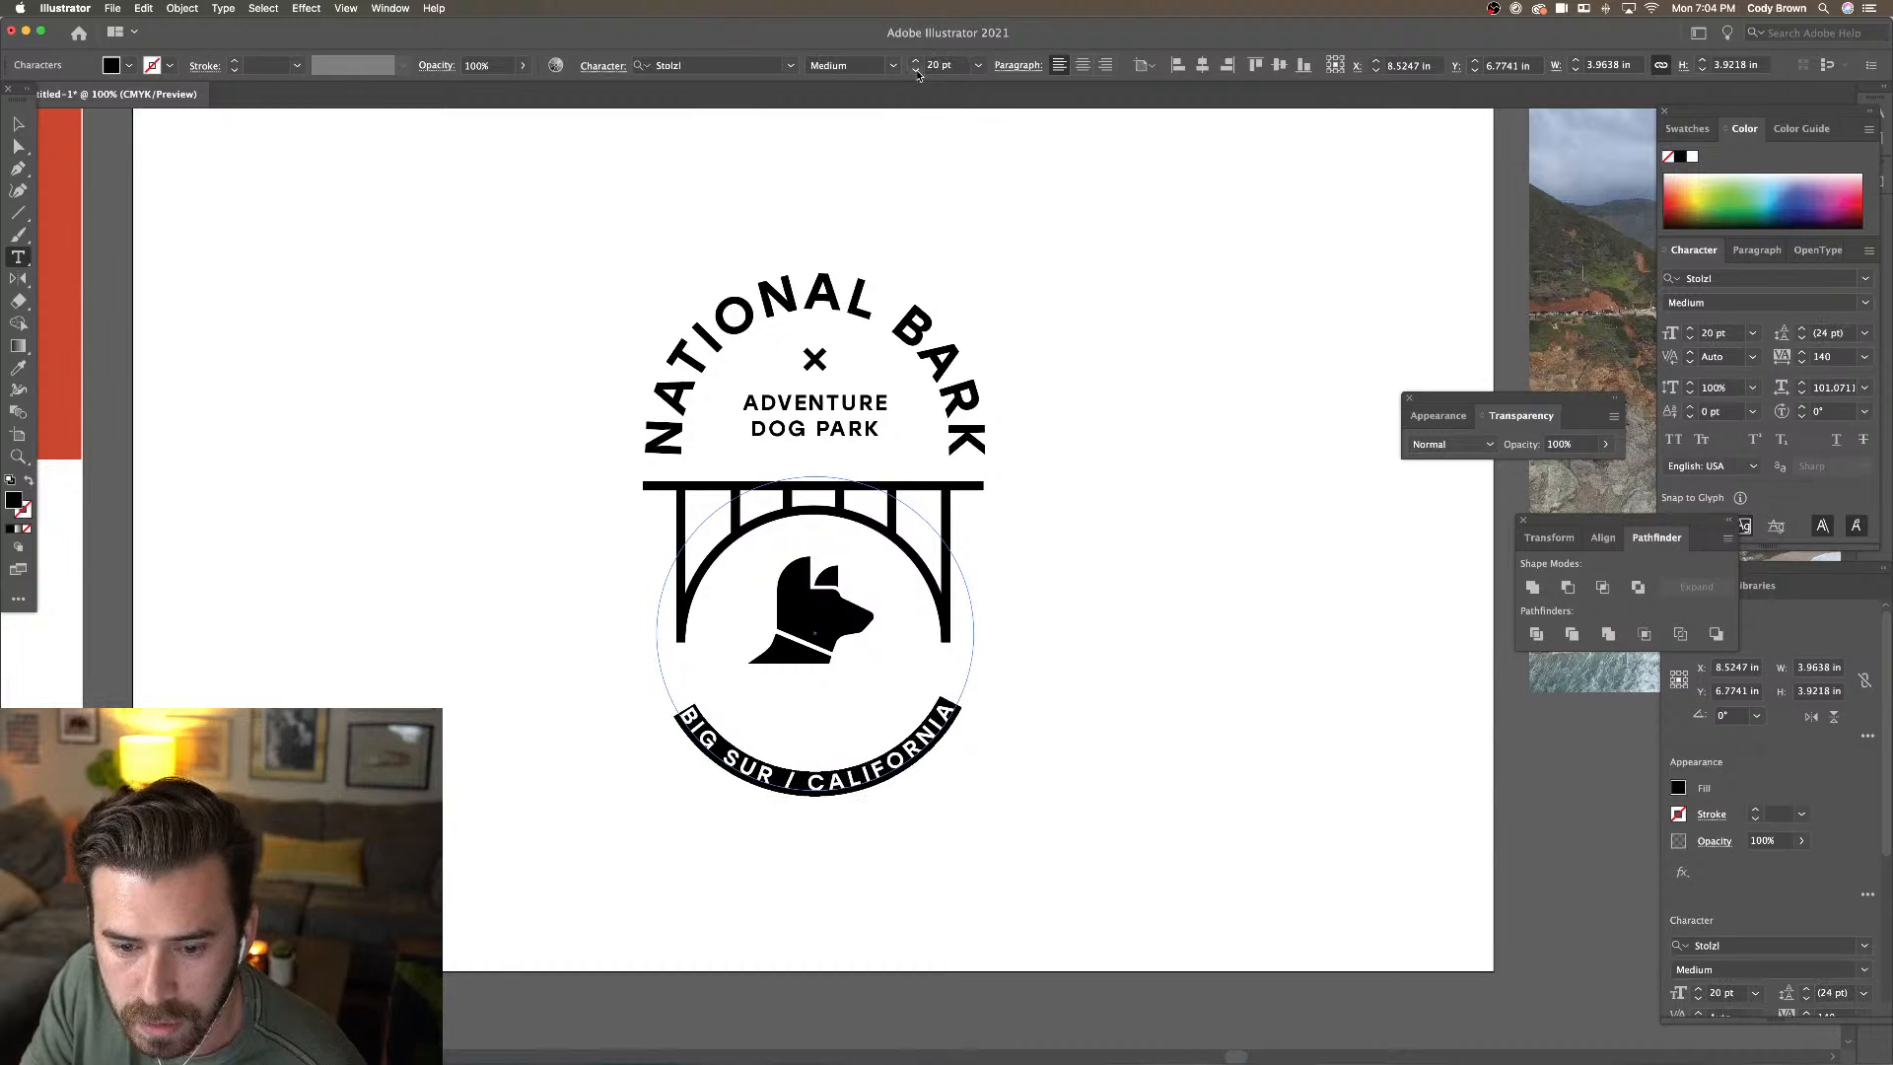
pyautogui.press('Escape')
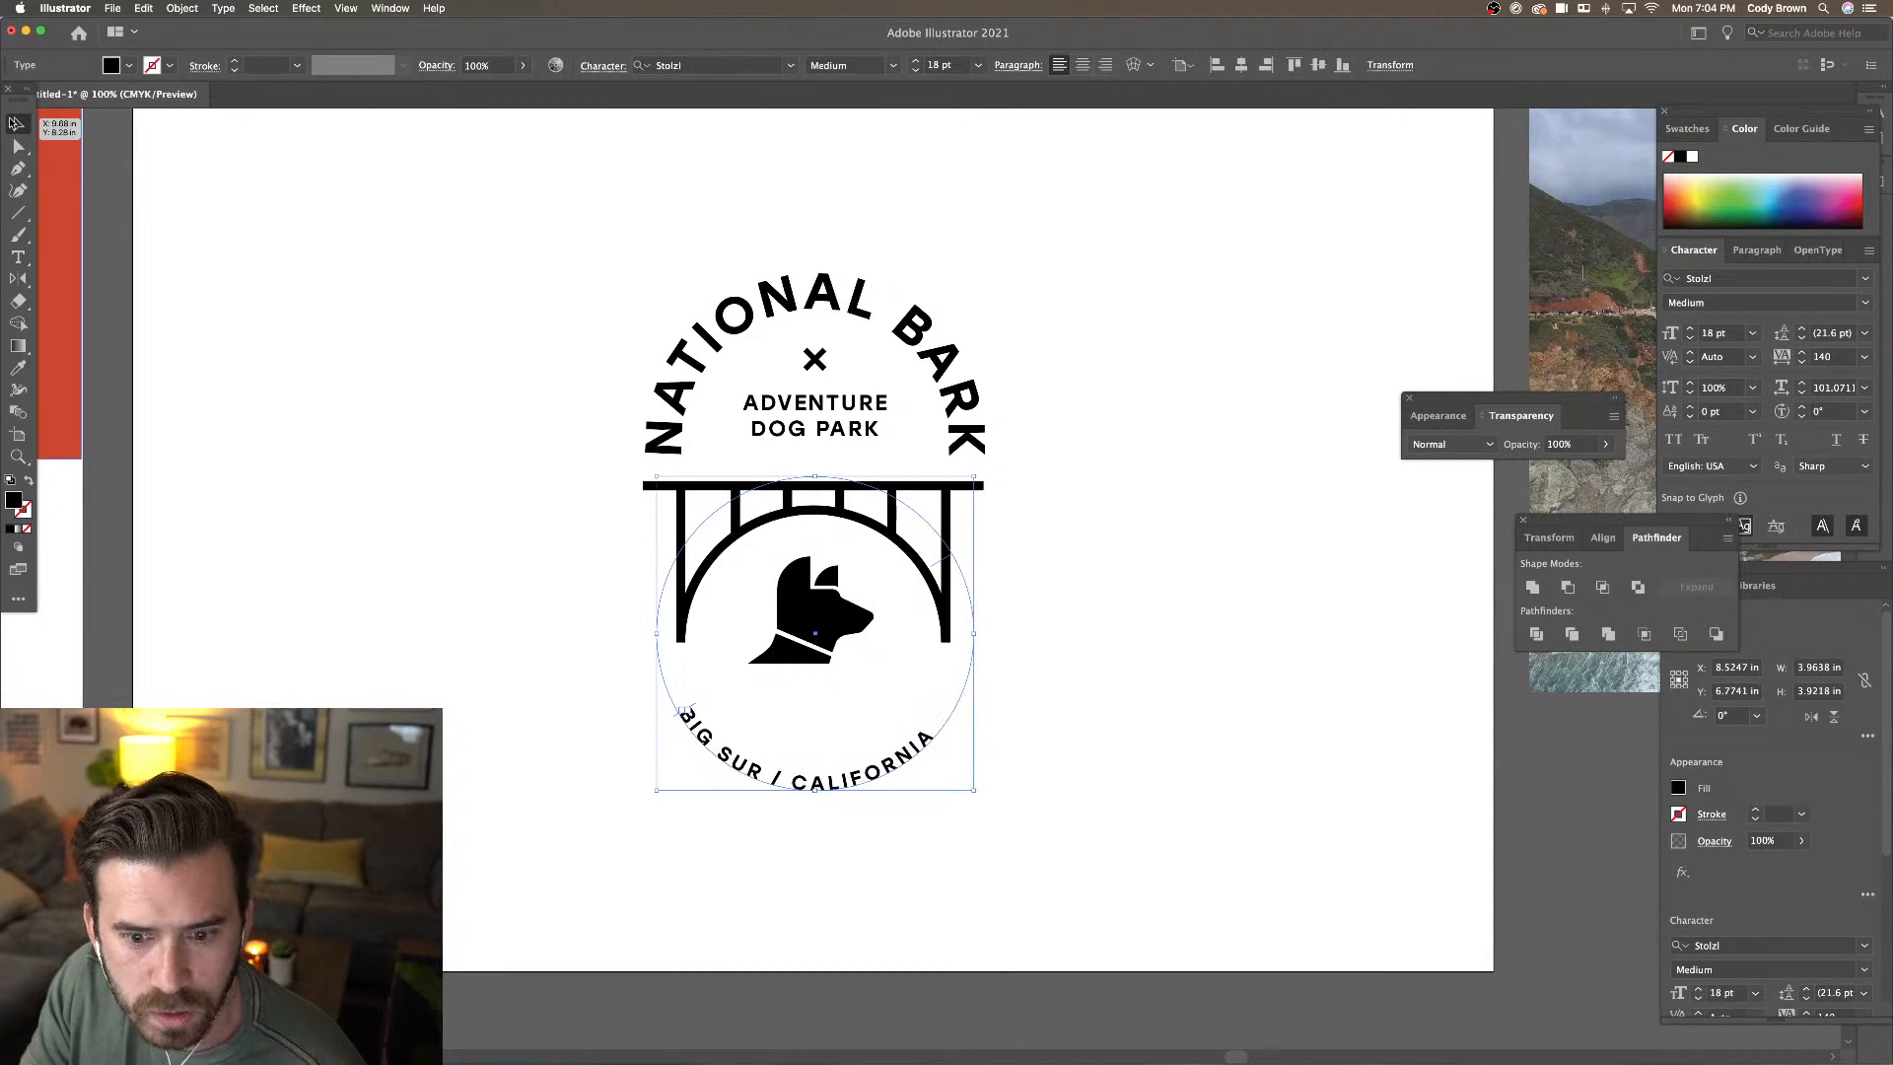
# Widen the BIG SUR / CALIFORNIA tracking further, from 160 up to 200
pyautogui.press('super+minus')
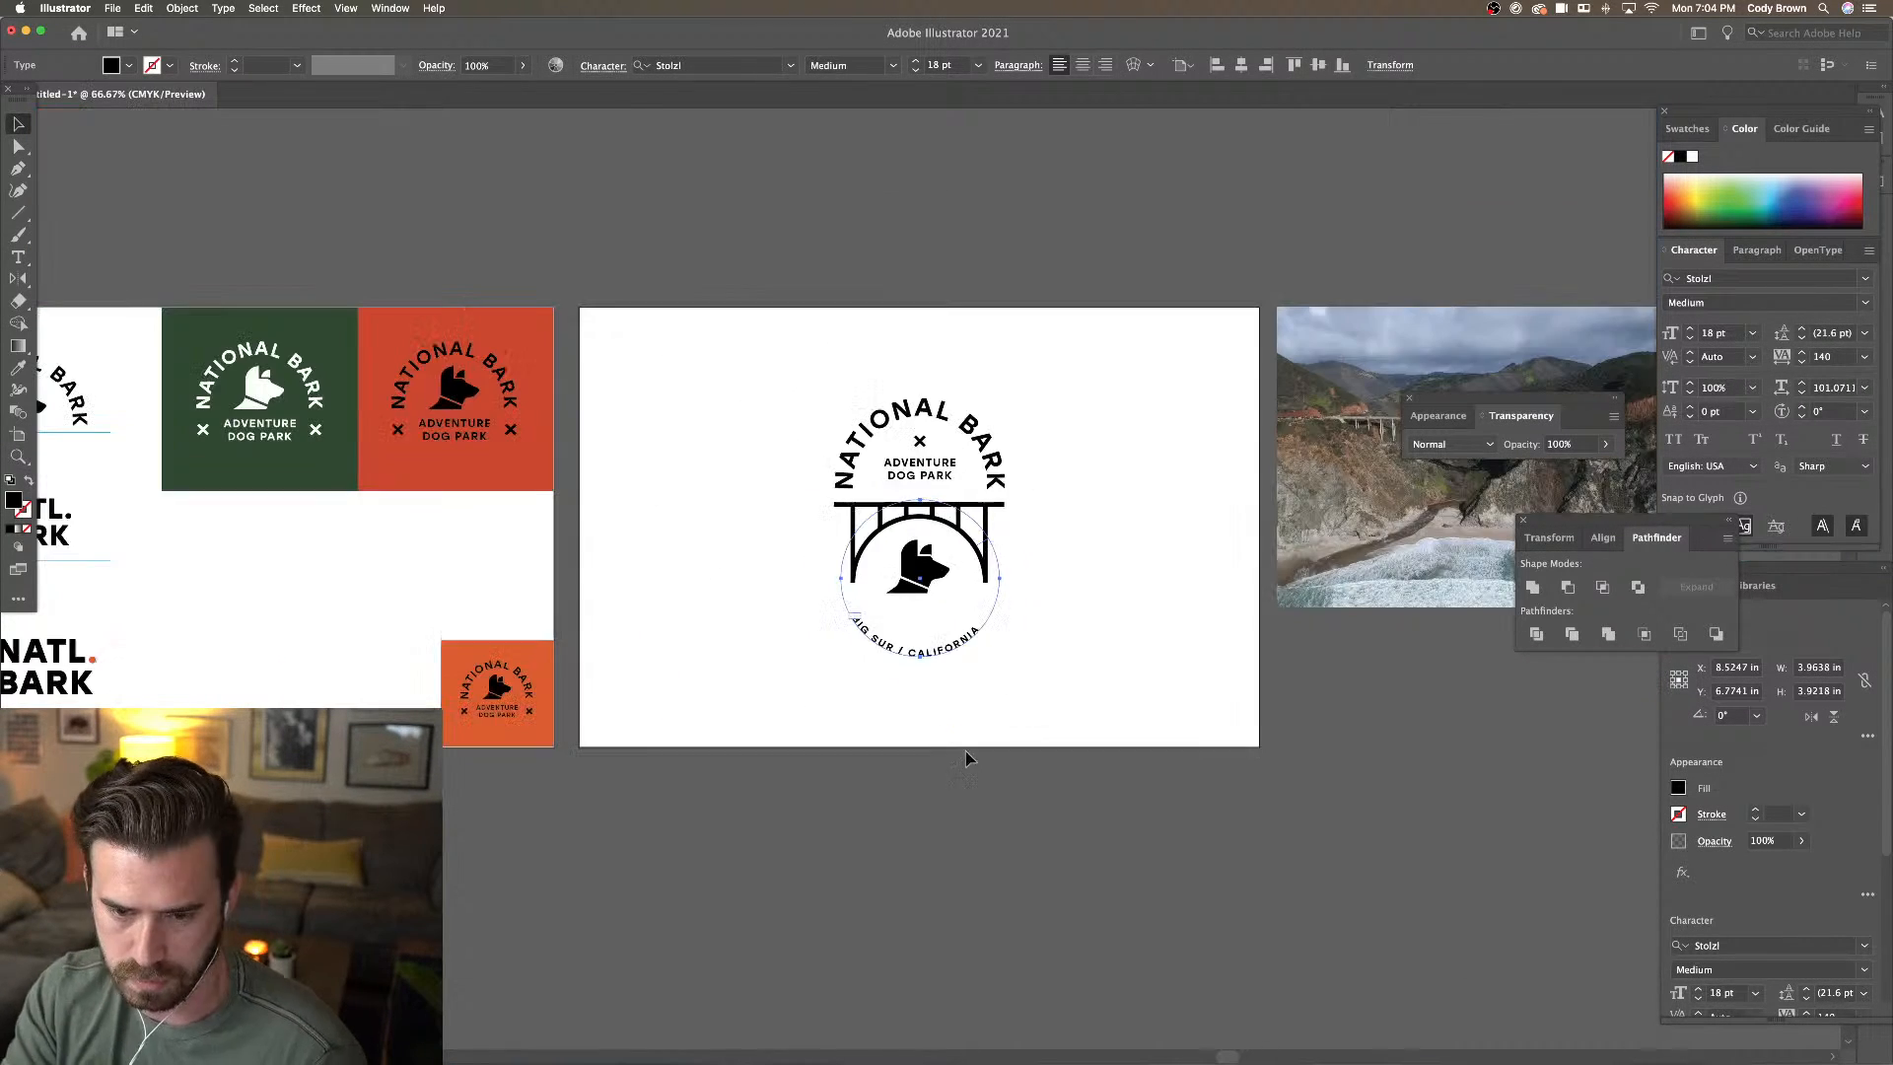
pyautogui.click(950, 774)
pyautogui.press('super+equal')
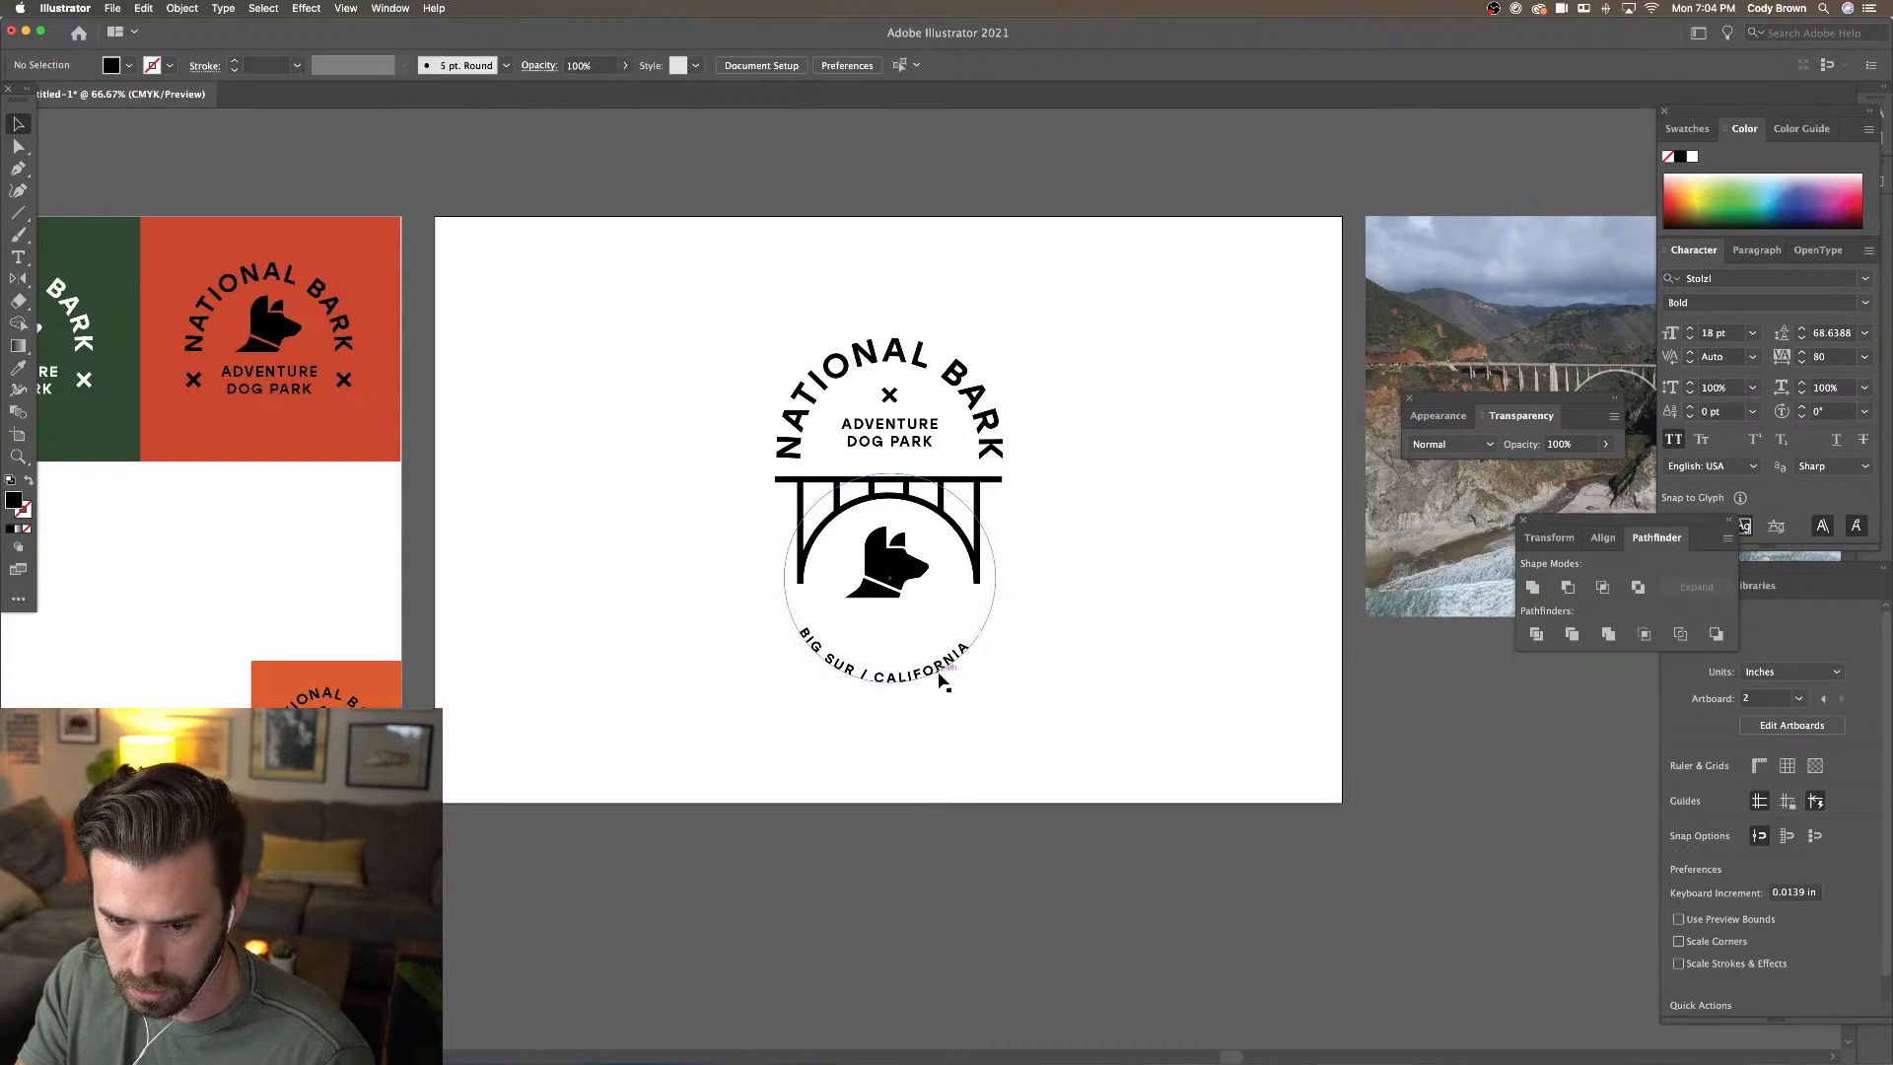
pyautogui.click(938, 654)
pyautogui.scroll(-3, 937, 655)
pyautogui.hotkey('alt', 'Right')
pyautogui.scroll(5, 937, 670)
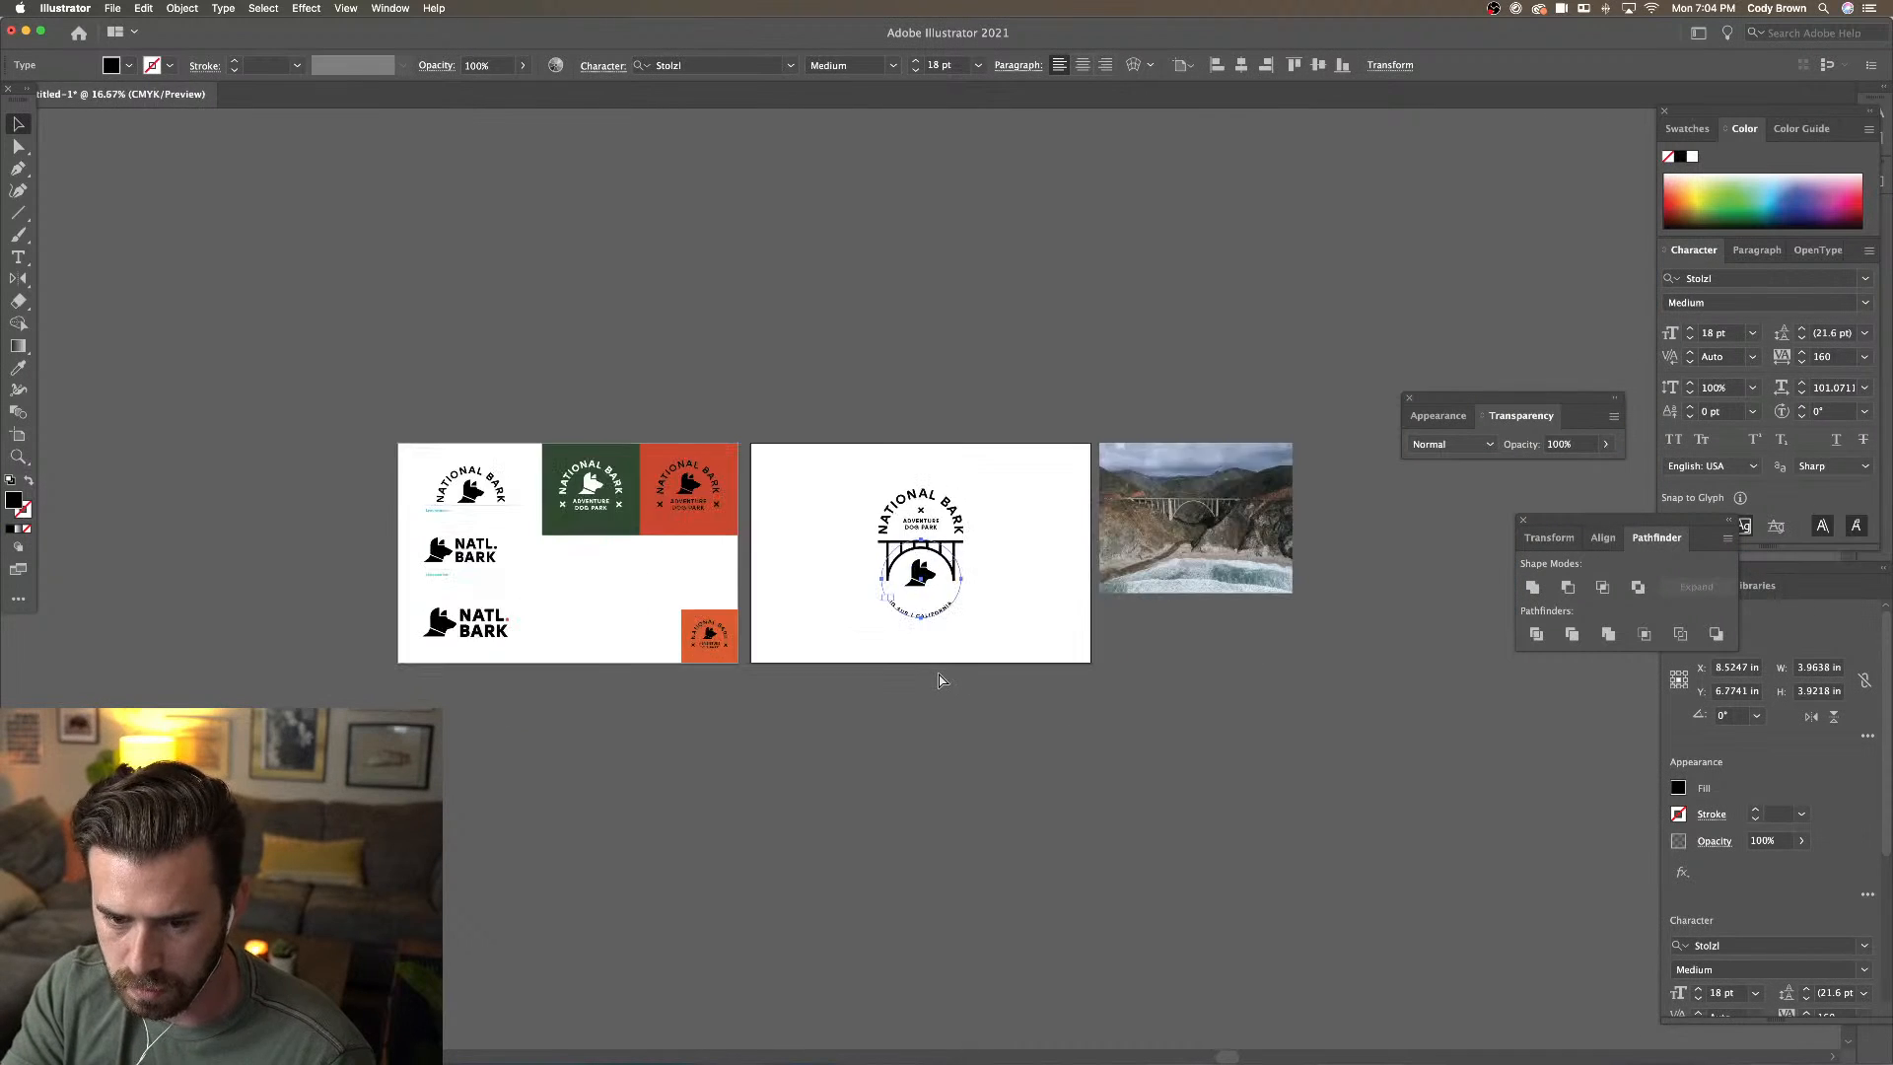
pyautogui.hscroll(2, 1084, 680)
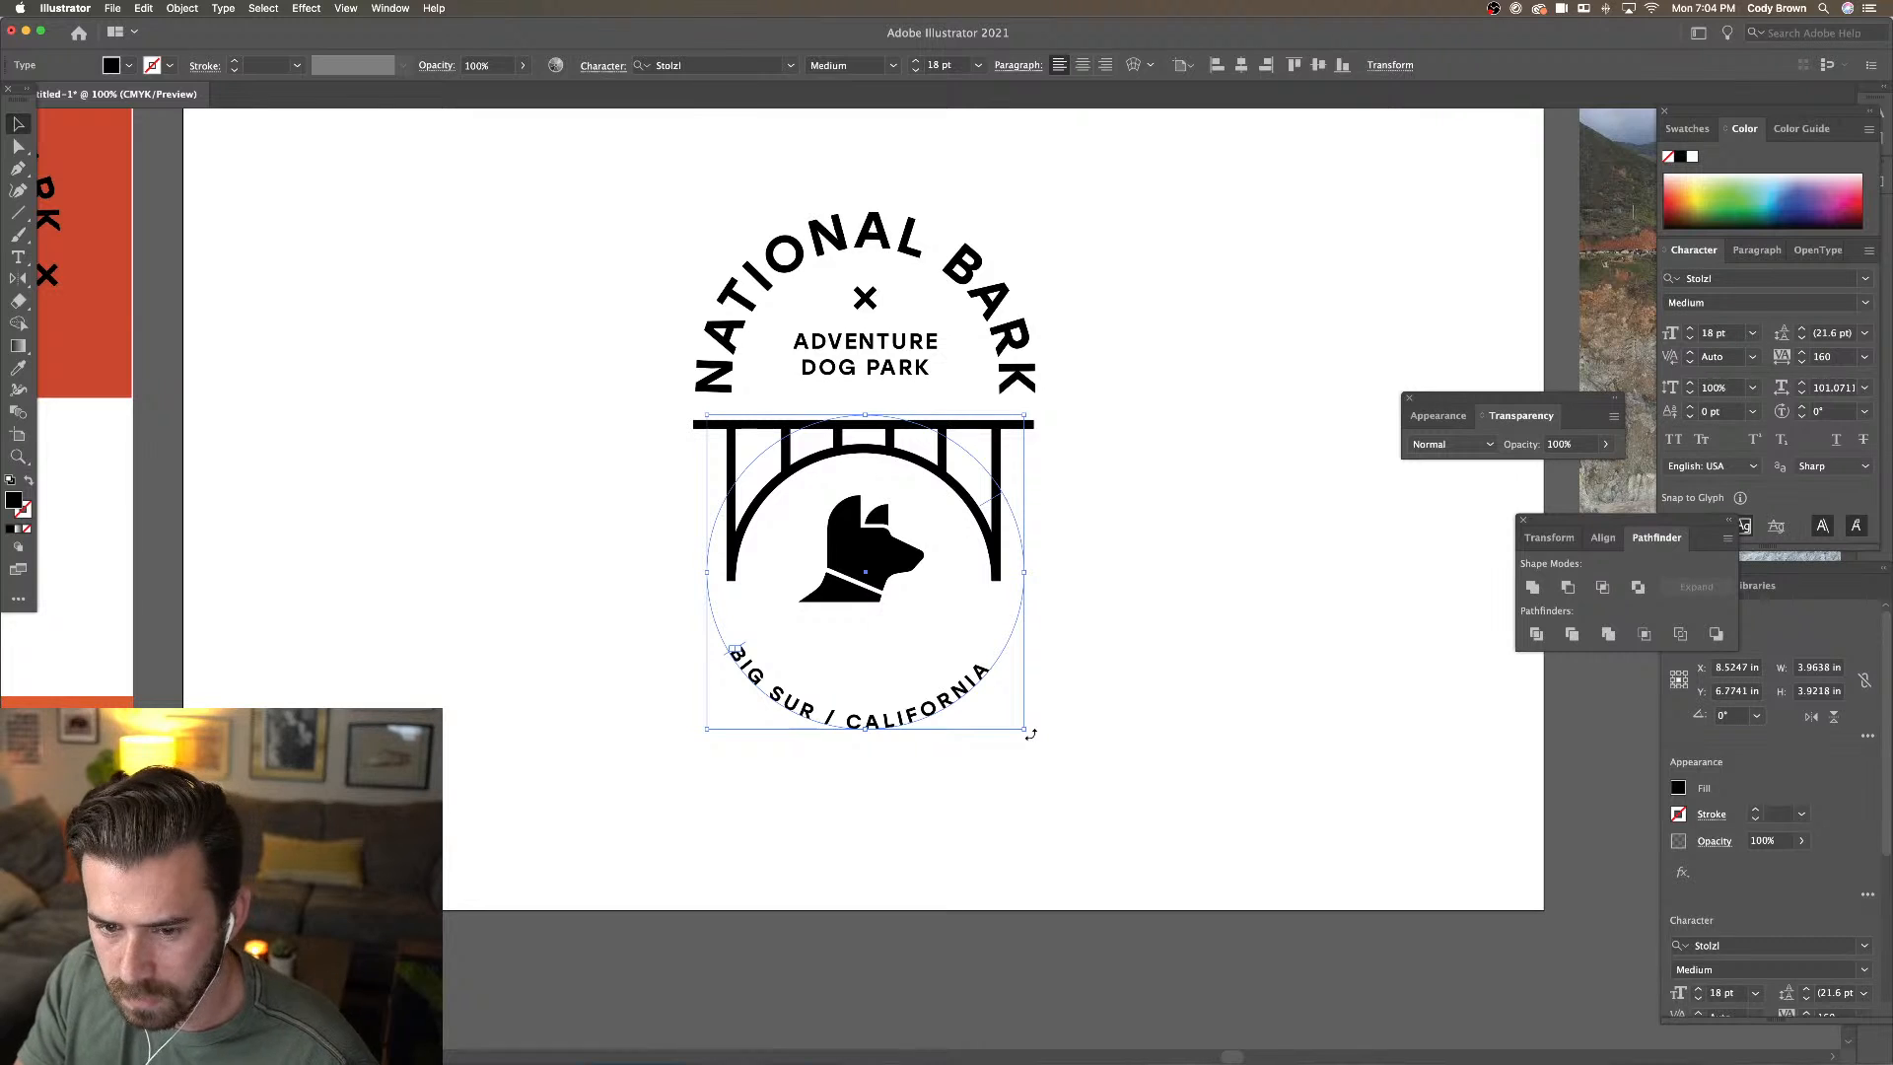
pyautogui.doubleClick(943, 695)
pyautogui.press('super+a')
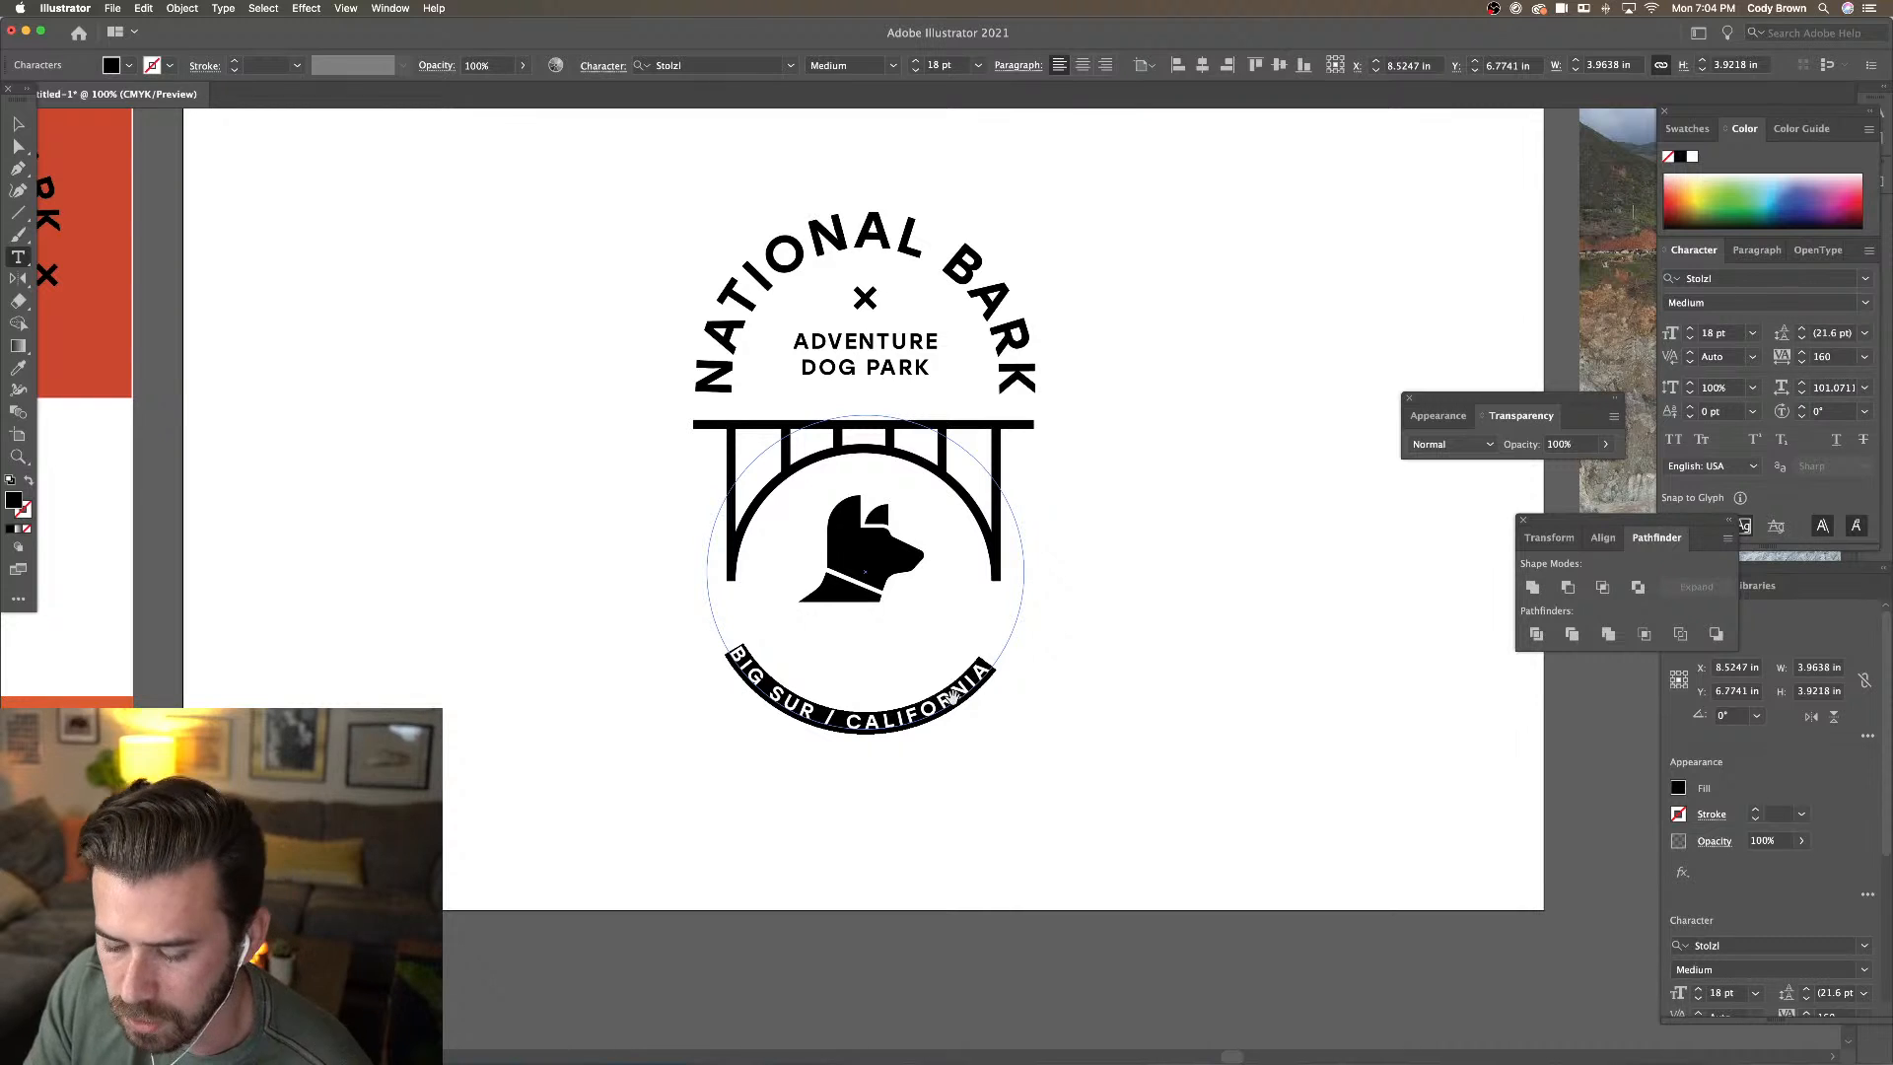
pyautogui.hotkey('alt', 'Right')
pyautogui.hotkey('alt', 'Right')
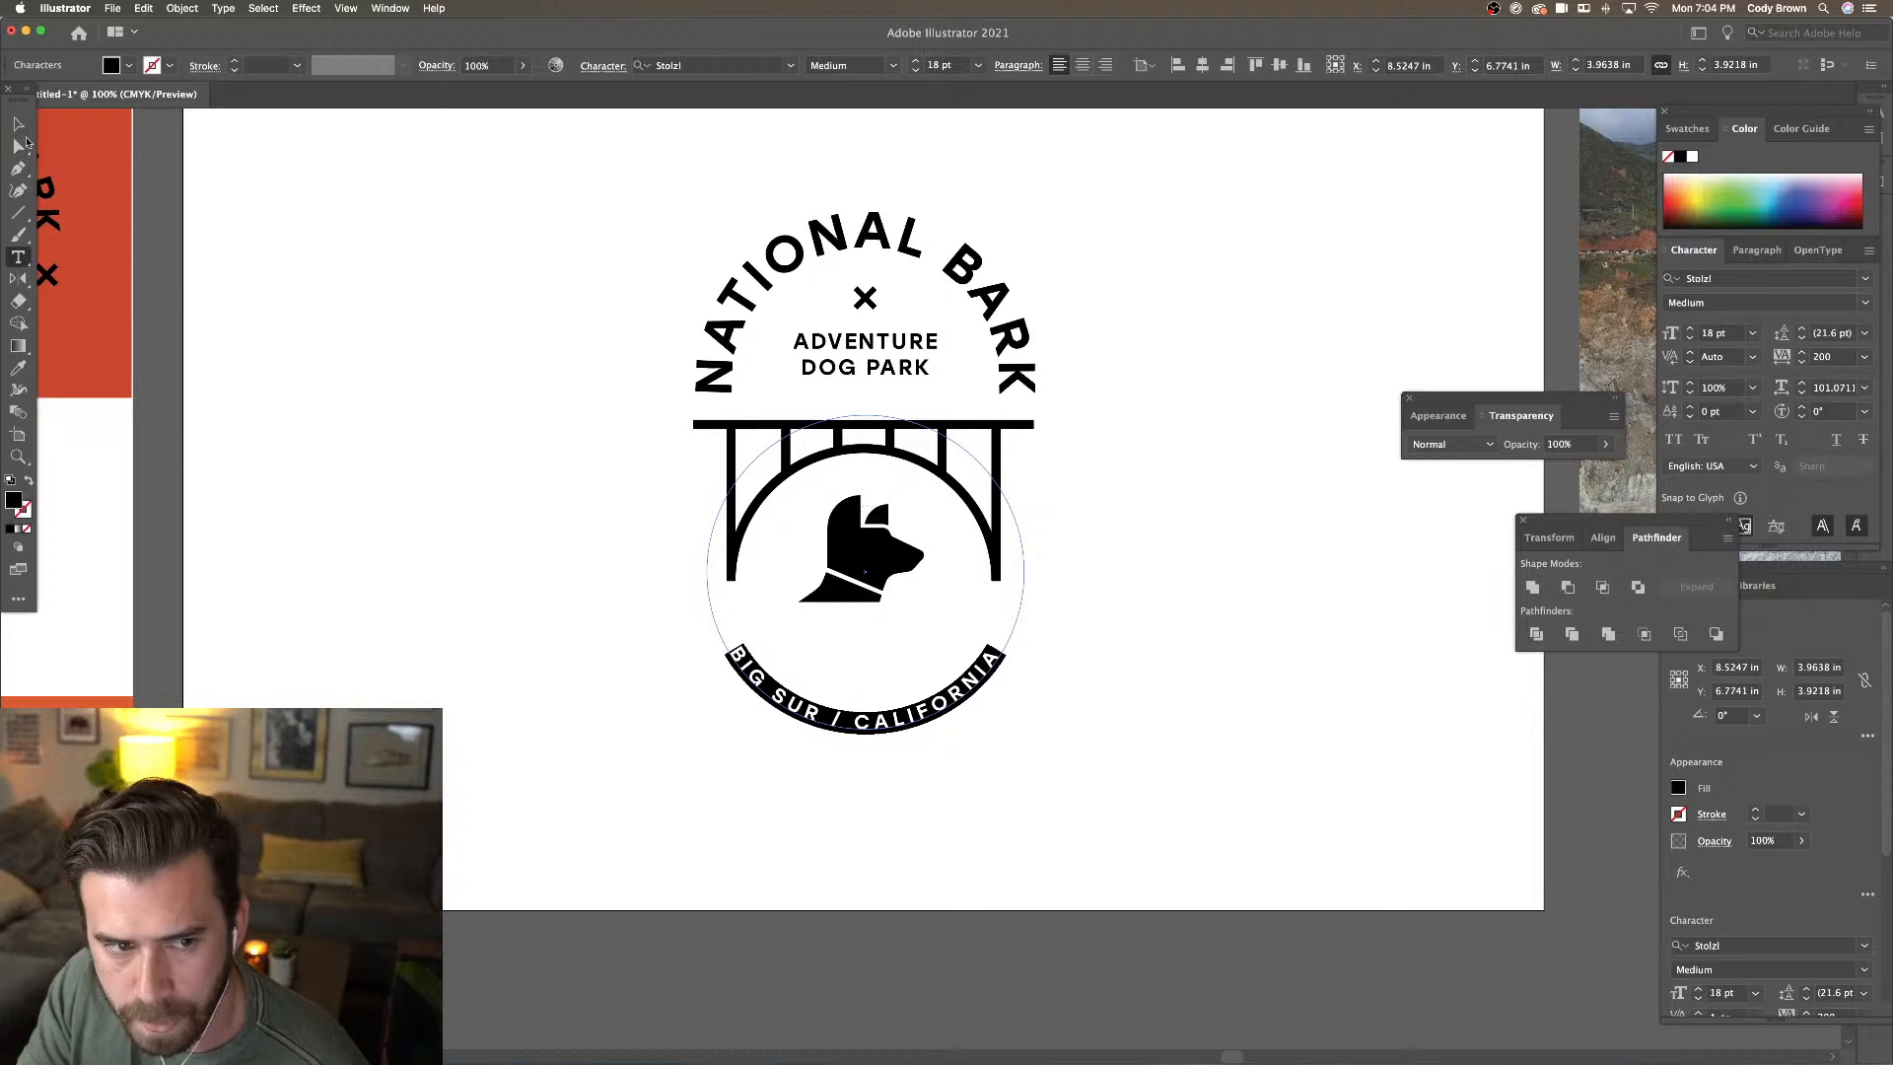
# Rotate the bottom text slightly so it sits centred under the bridge
pyautogui.click(18, 124)
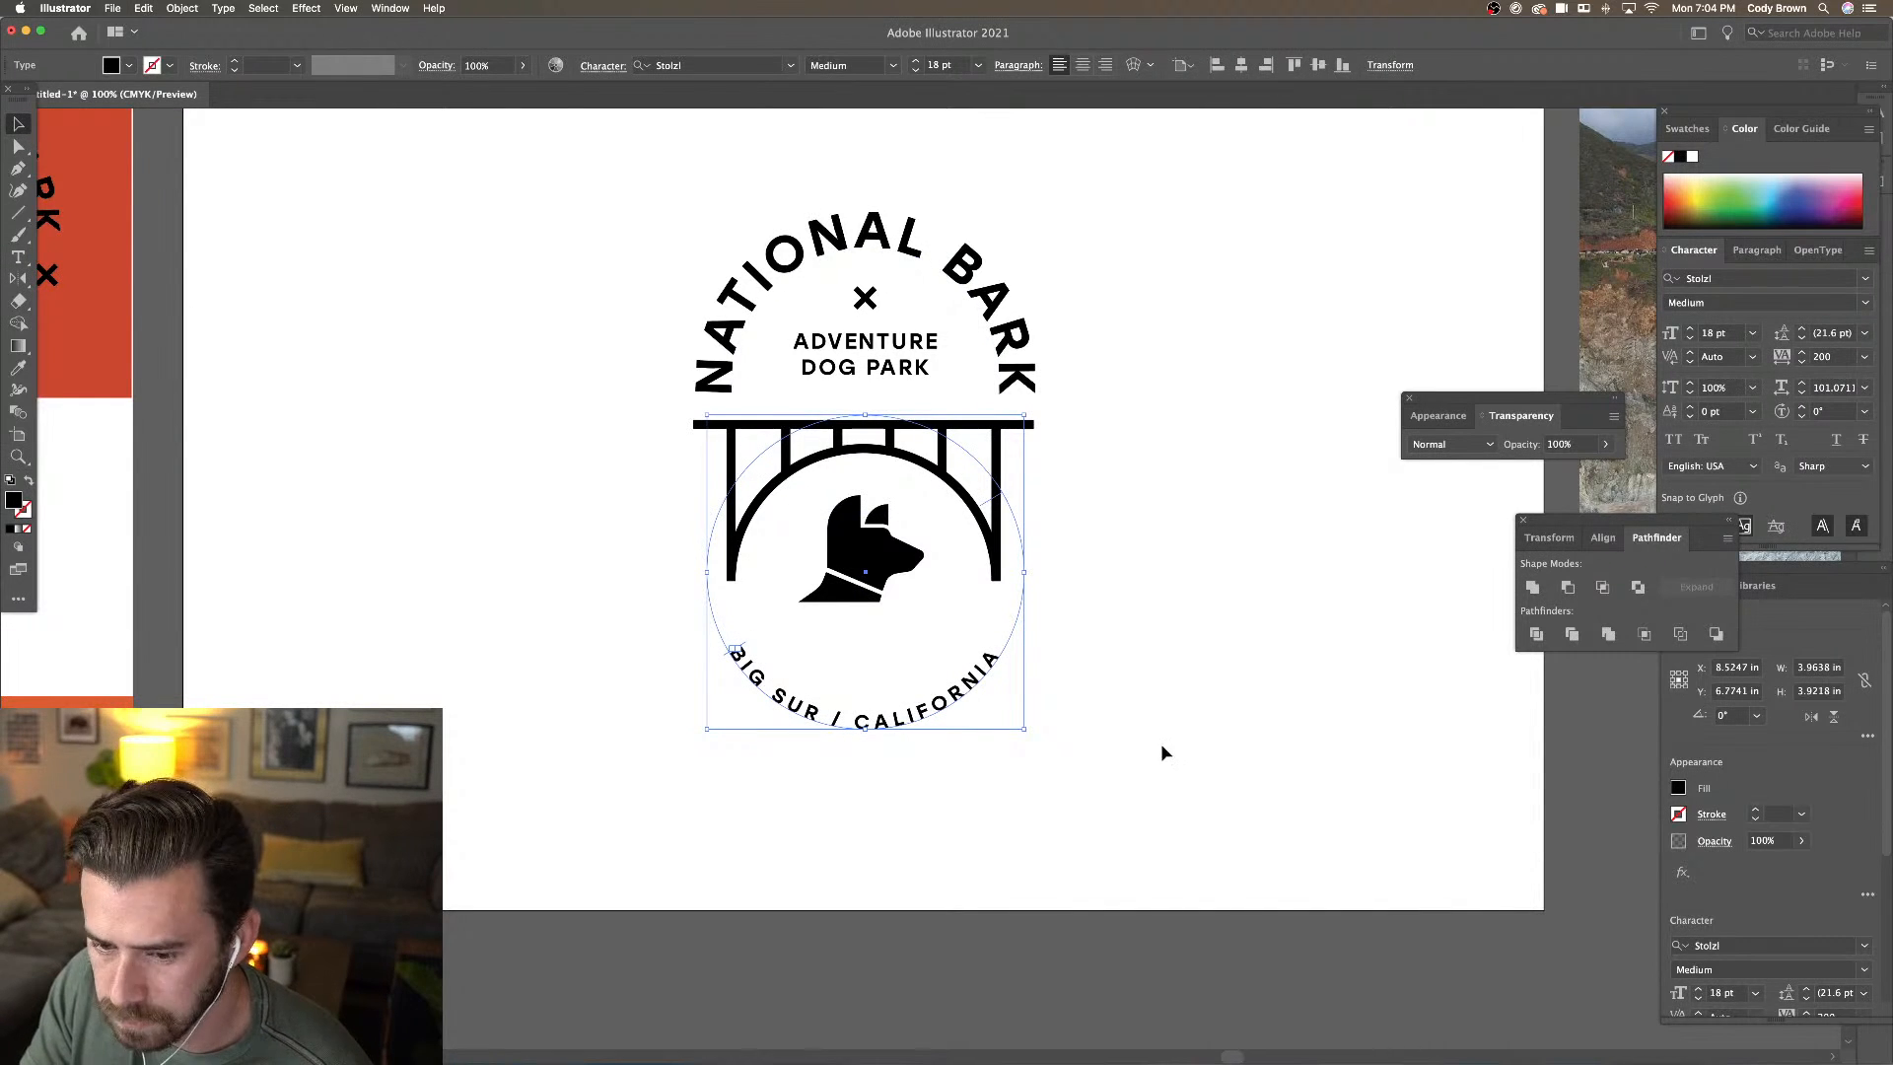
pyautogui.moveTo(1030, 730); pyautogui.dragTo(1027, 734)
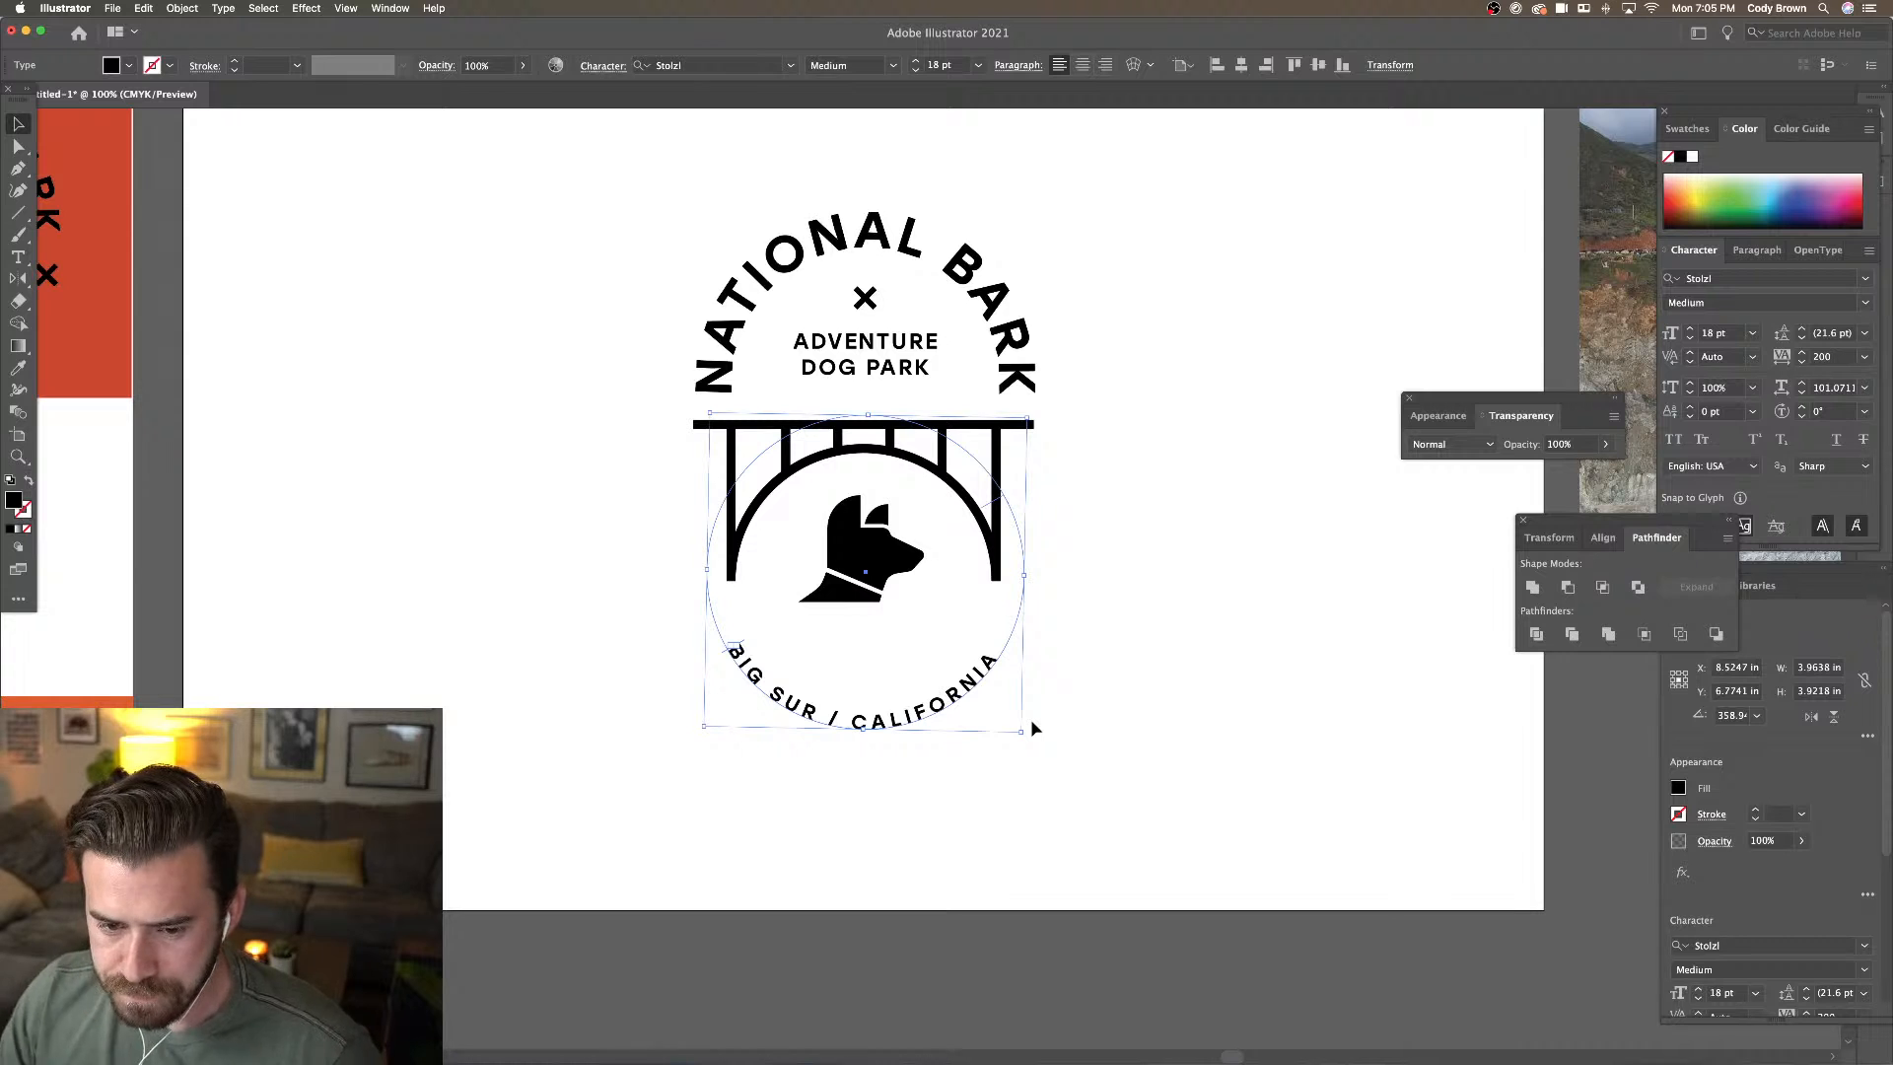
pyautogui.click(1096, 696)
pyautogui.hscroll(3, 1078, 701)
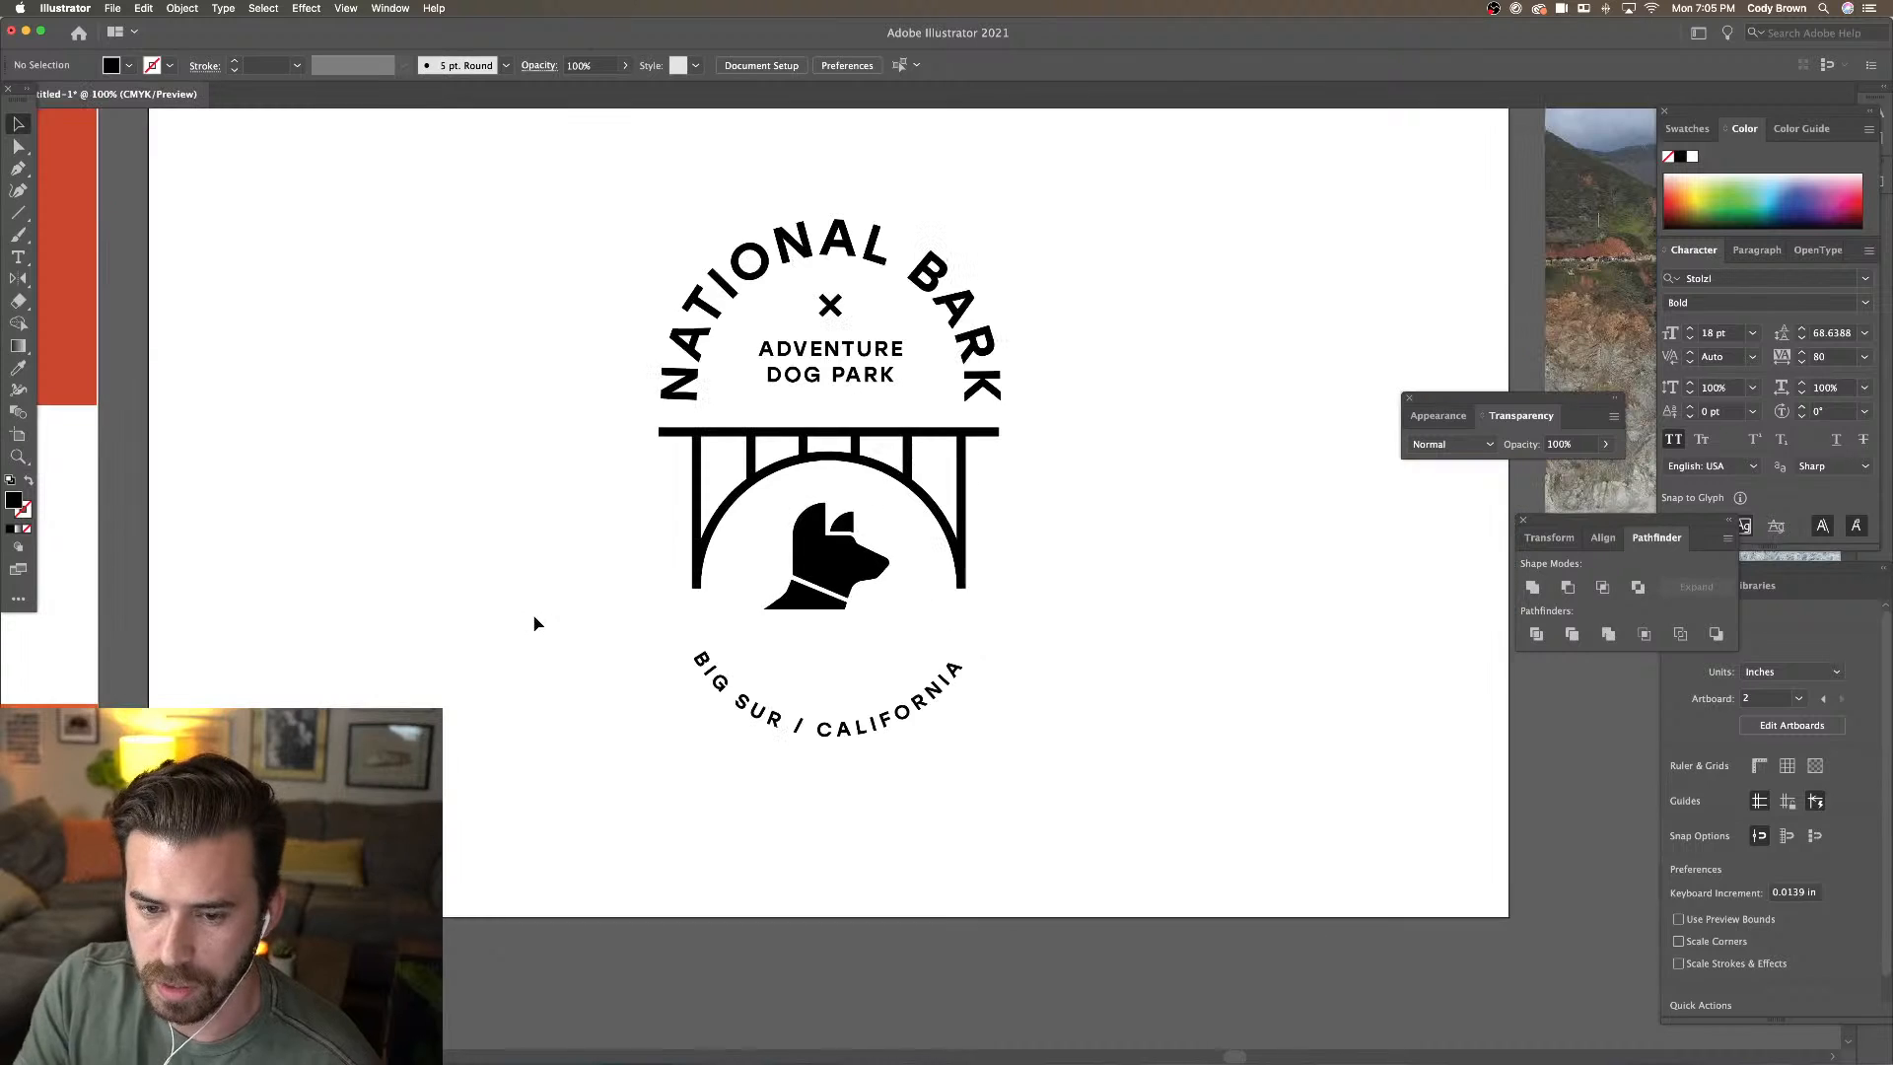
pyautogui.moveTo(460, 427); pyautogui.dragTo(419, 454)
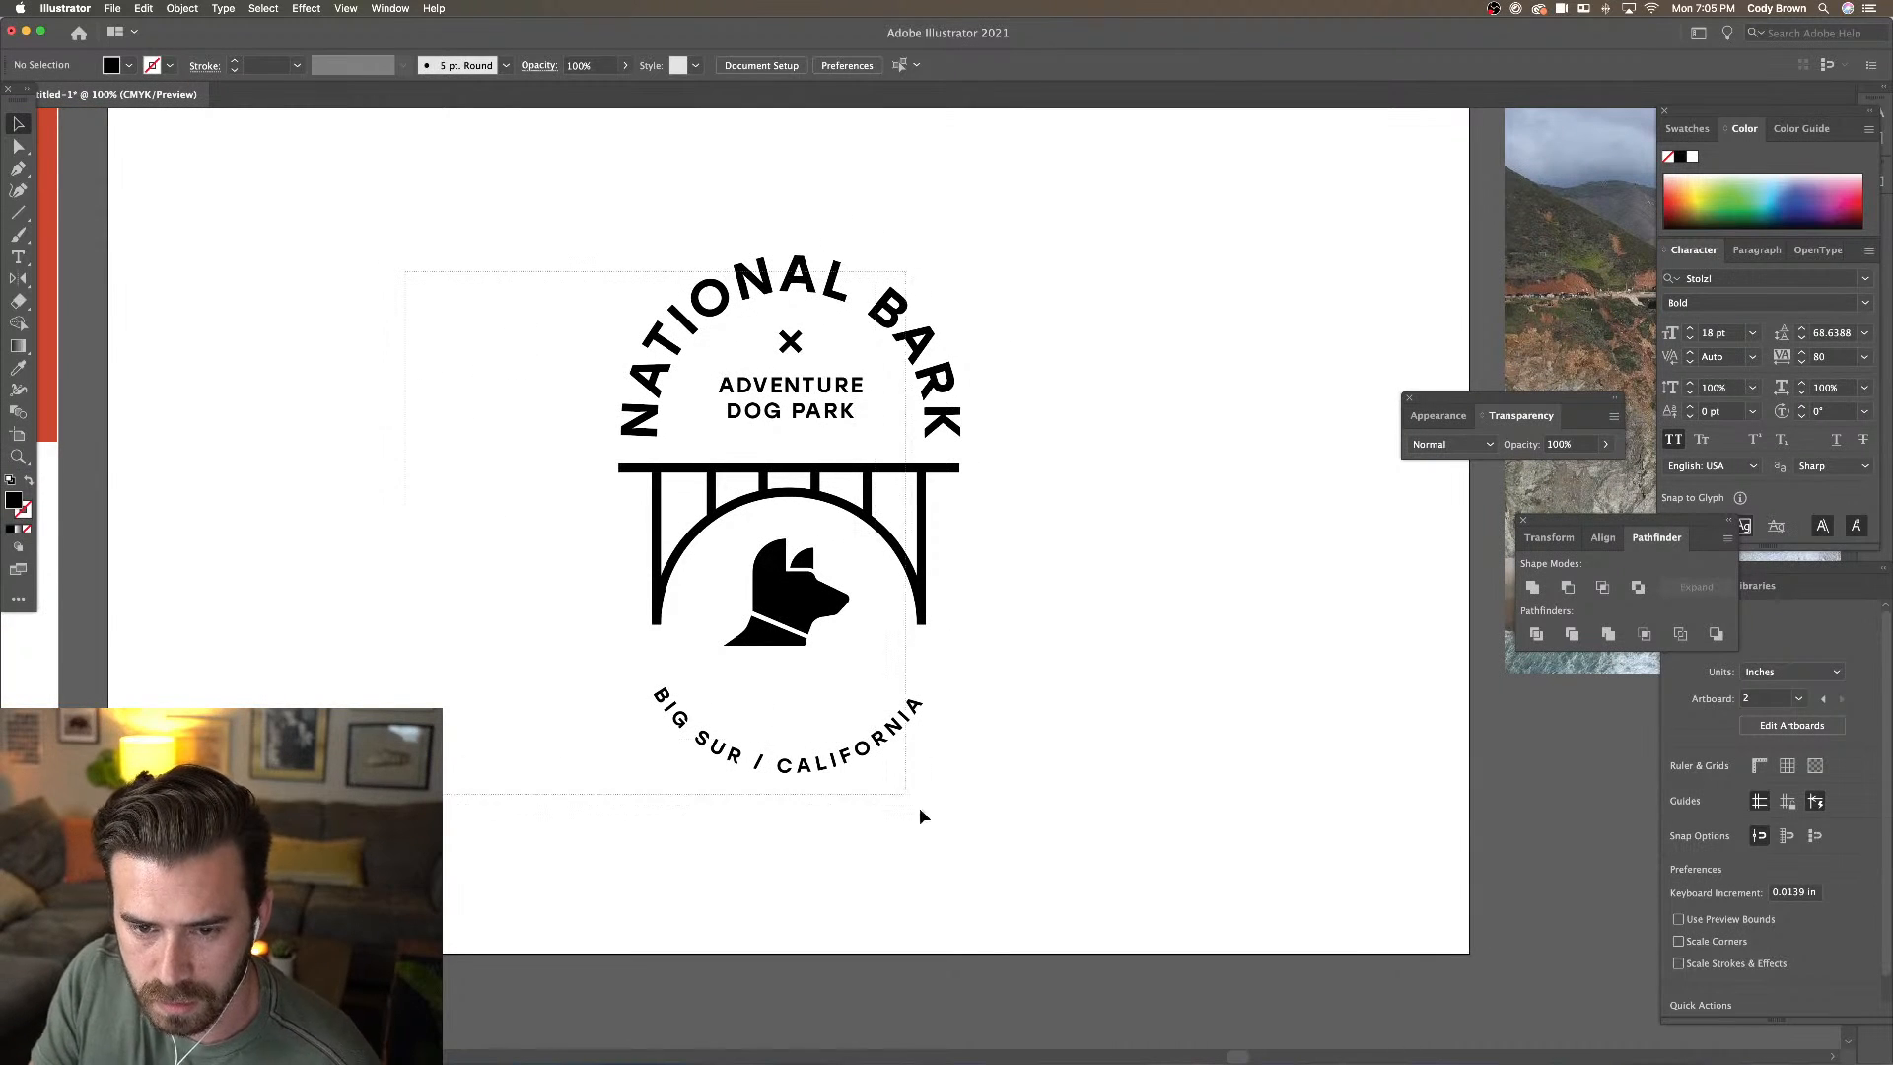
# Move the logo to the artboard's left side and place a copy to its right
pyautogui.press('super+a')
pyautogui.moveTo(867, 483); pyautogui.dragTo(439, 470)
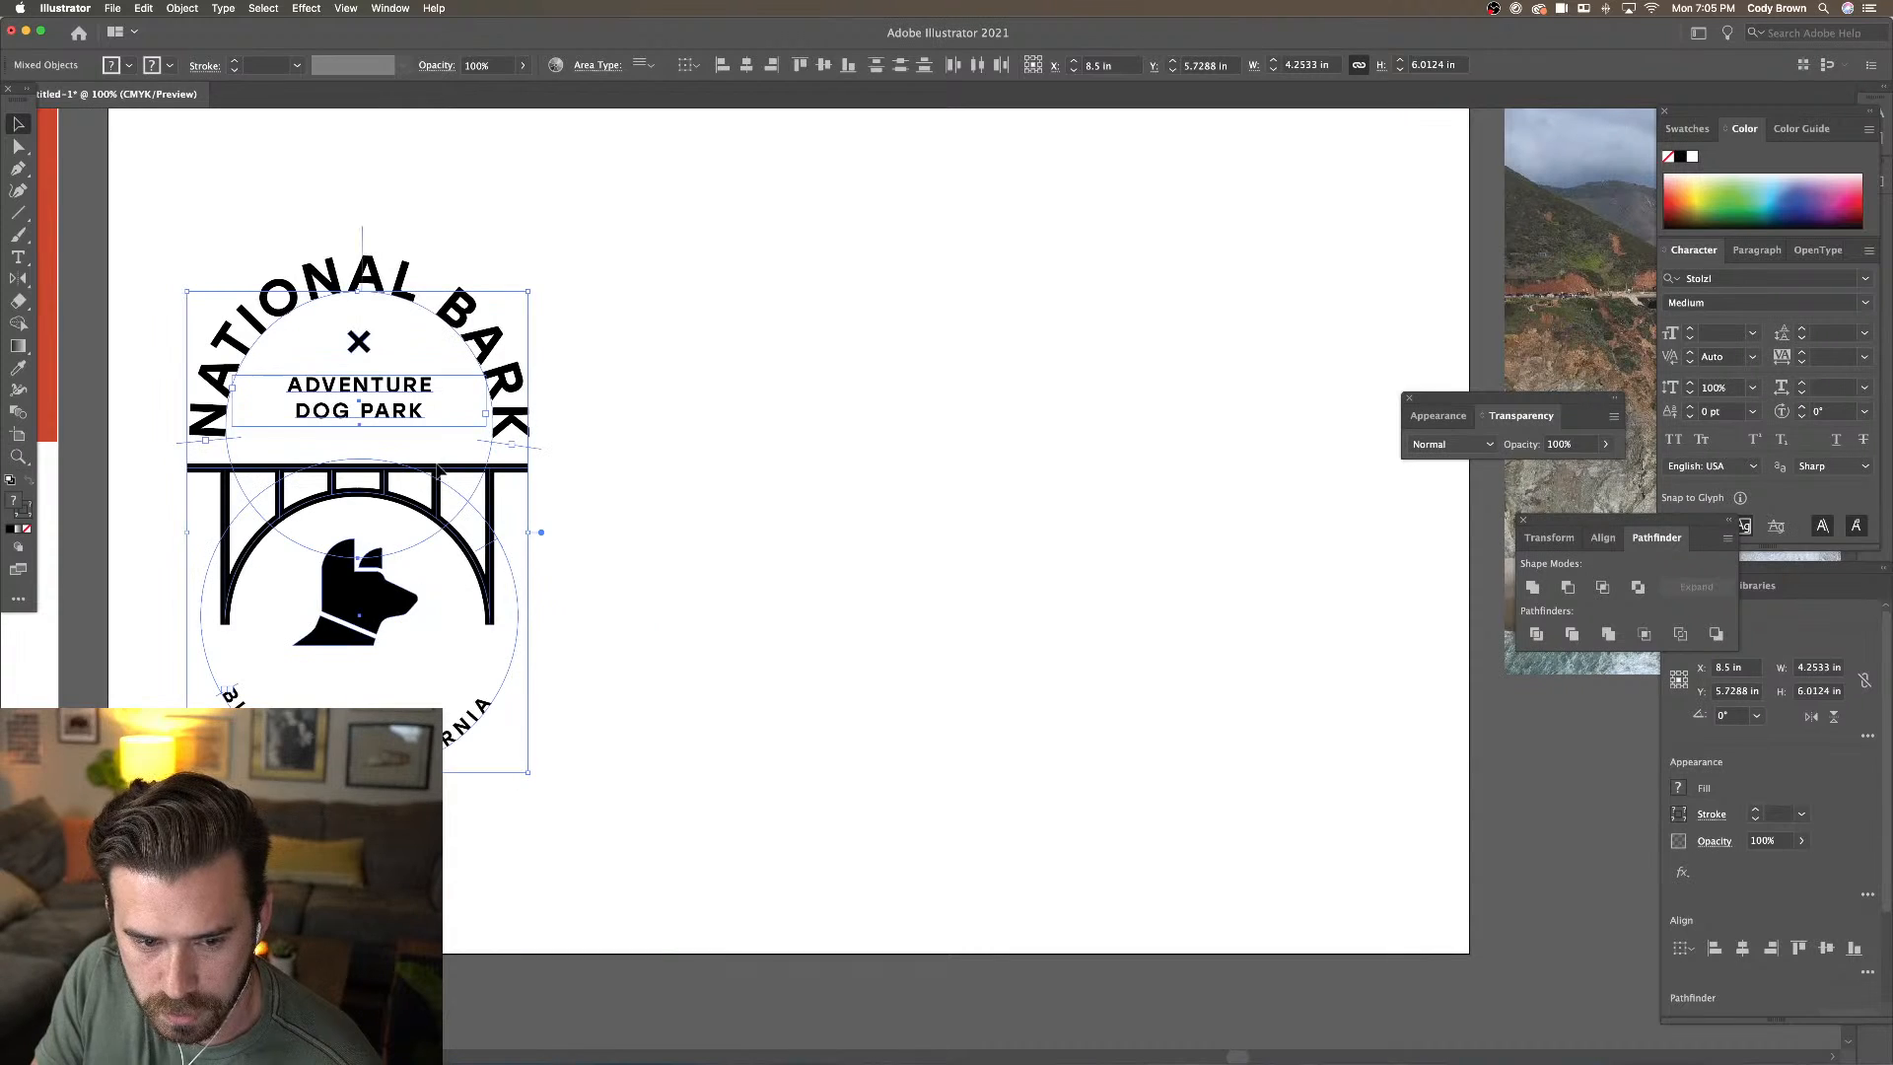
pyautogui.click(616, 481)
pyautogui.click(379, 592)
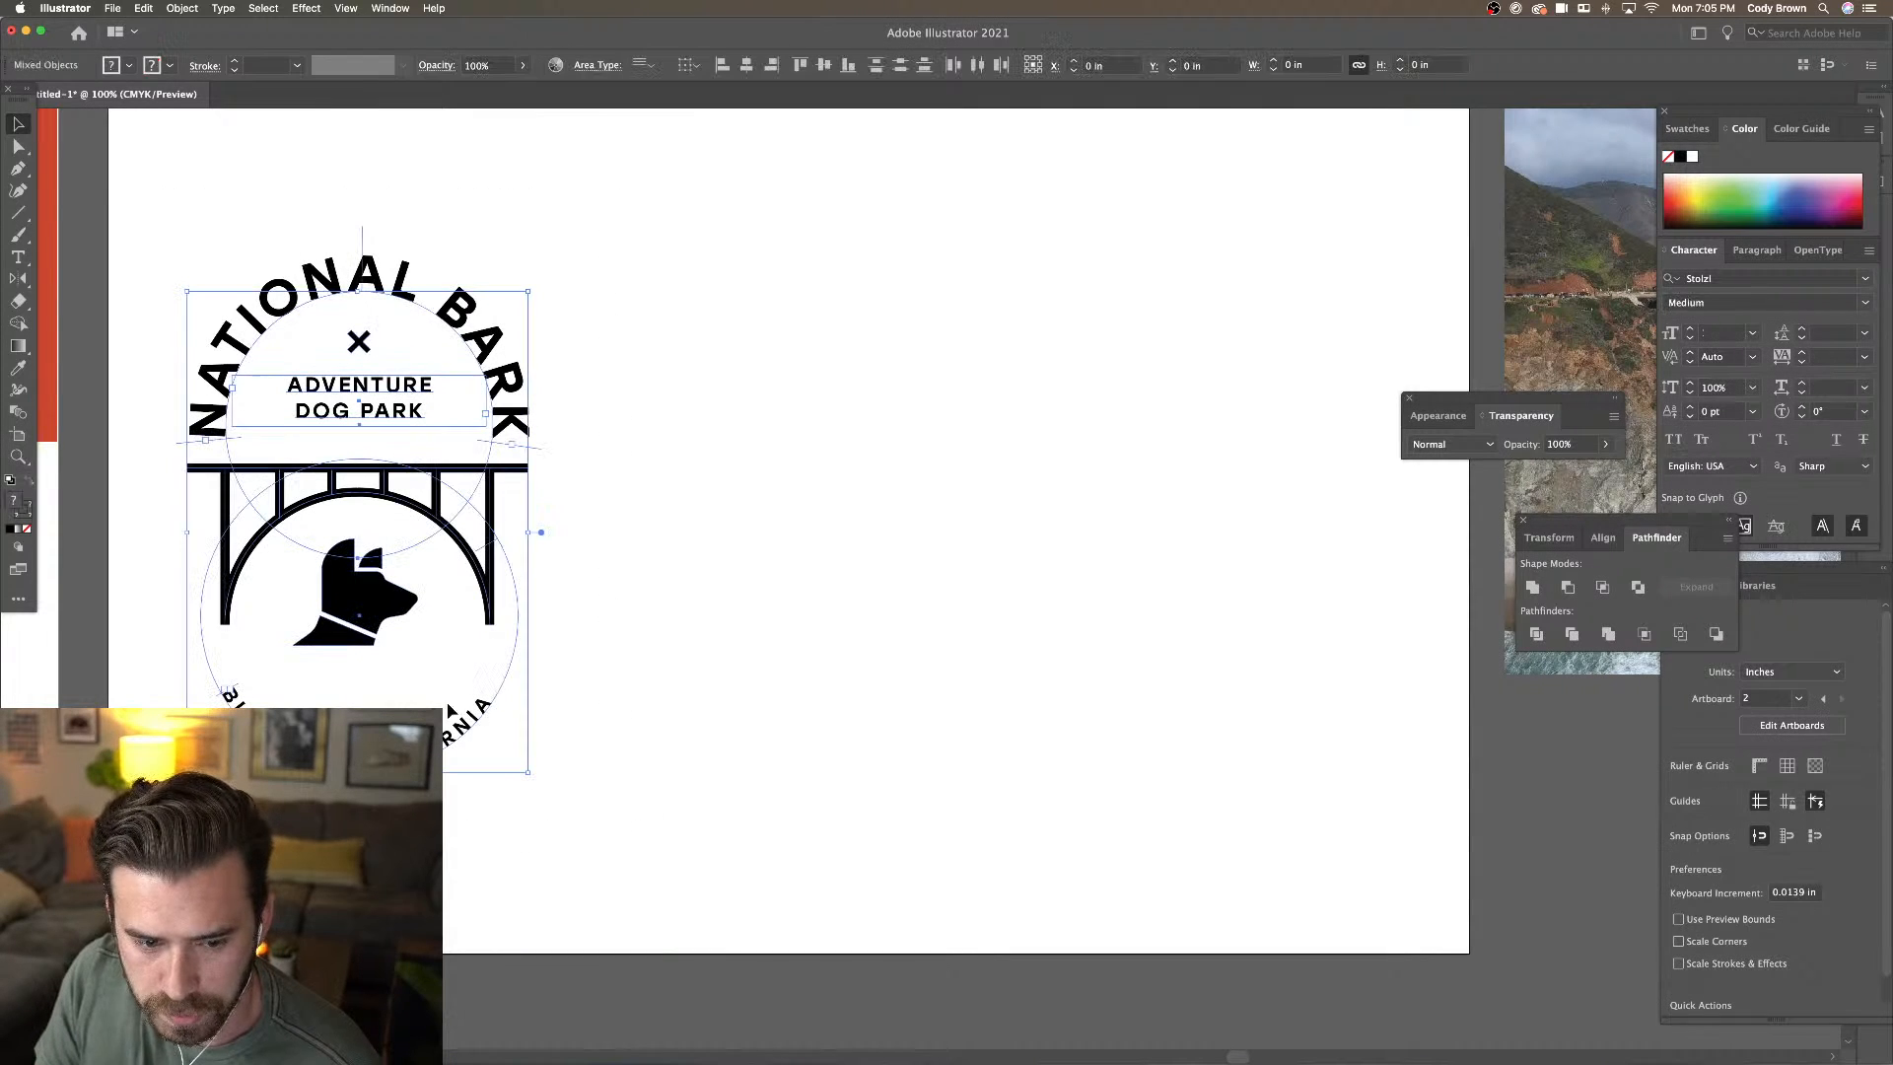
pyautogui.moveTo(380, 591); pyautogui.dragTo(999, 588)
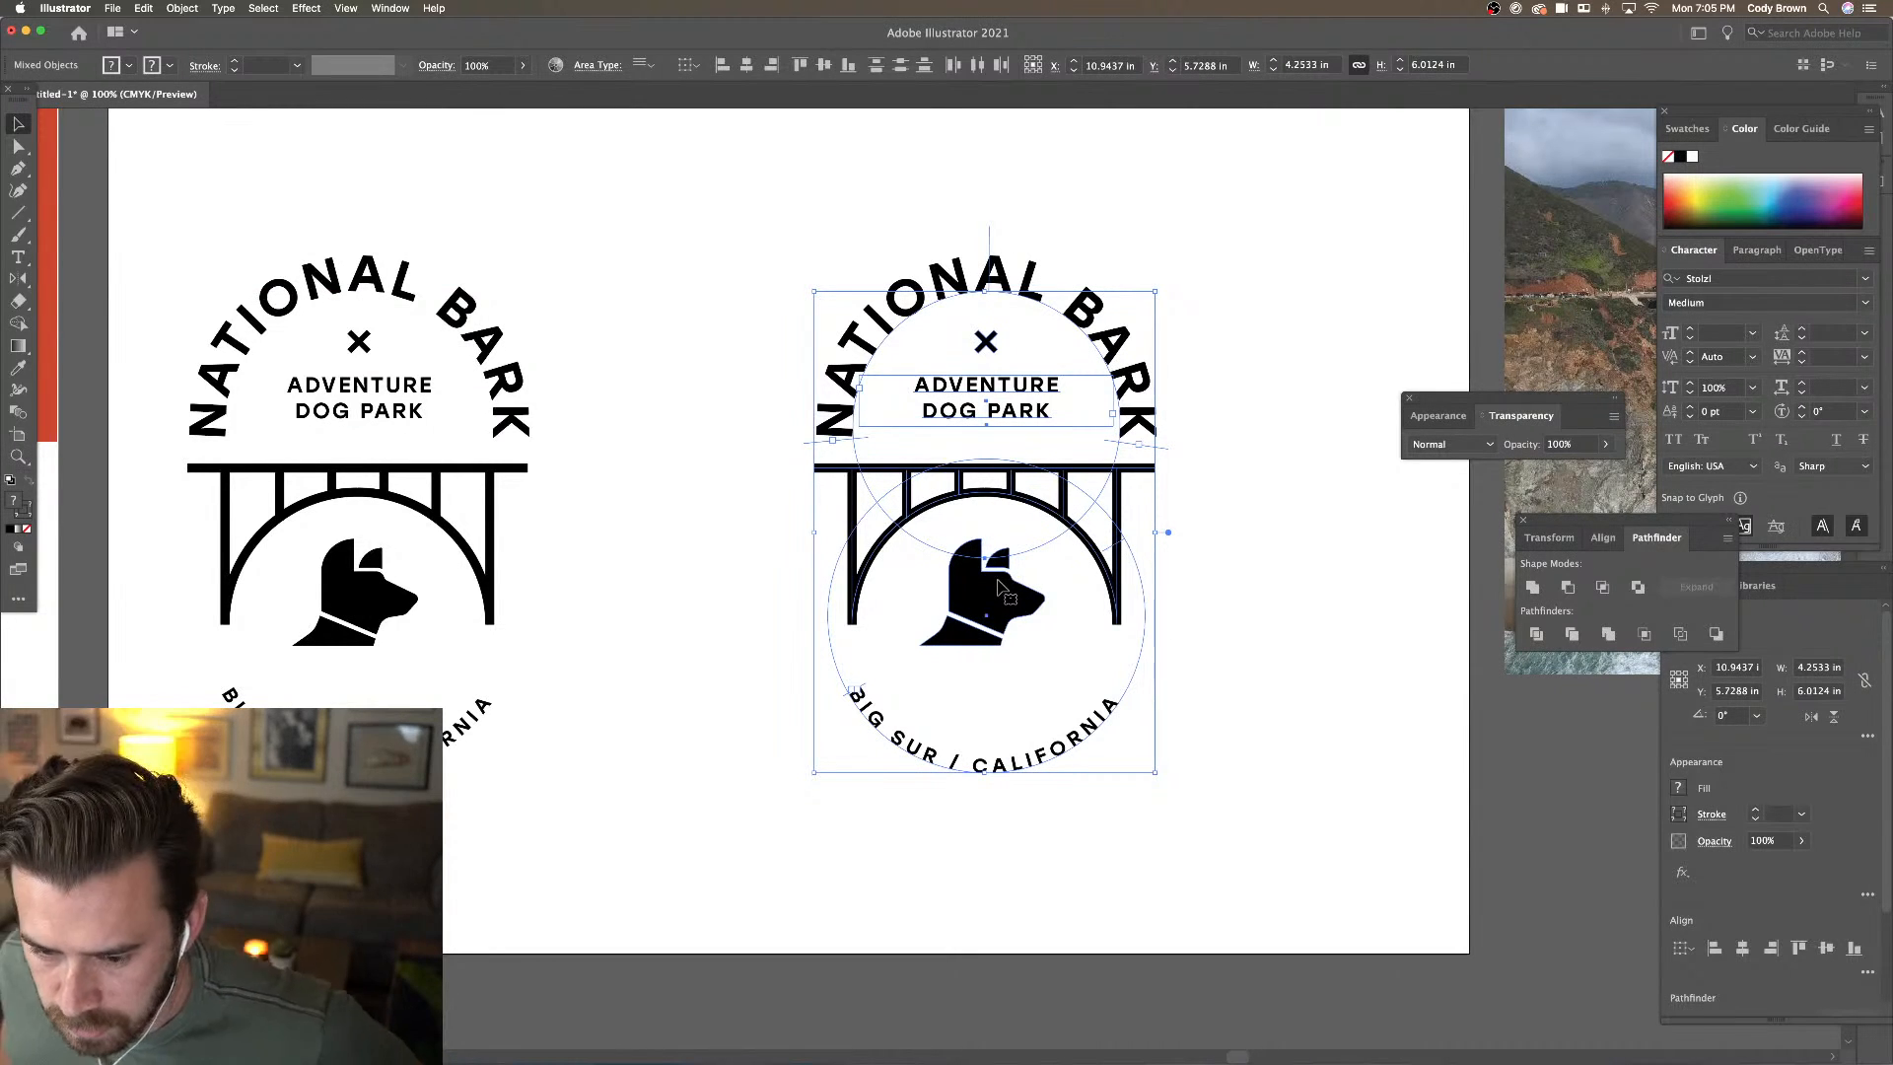
# Draw a circle over the copy's top half with no fill and a black stroke
pyautogui.click(764, 308)
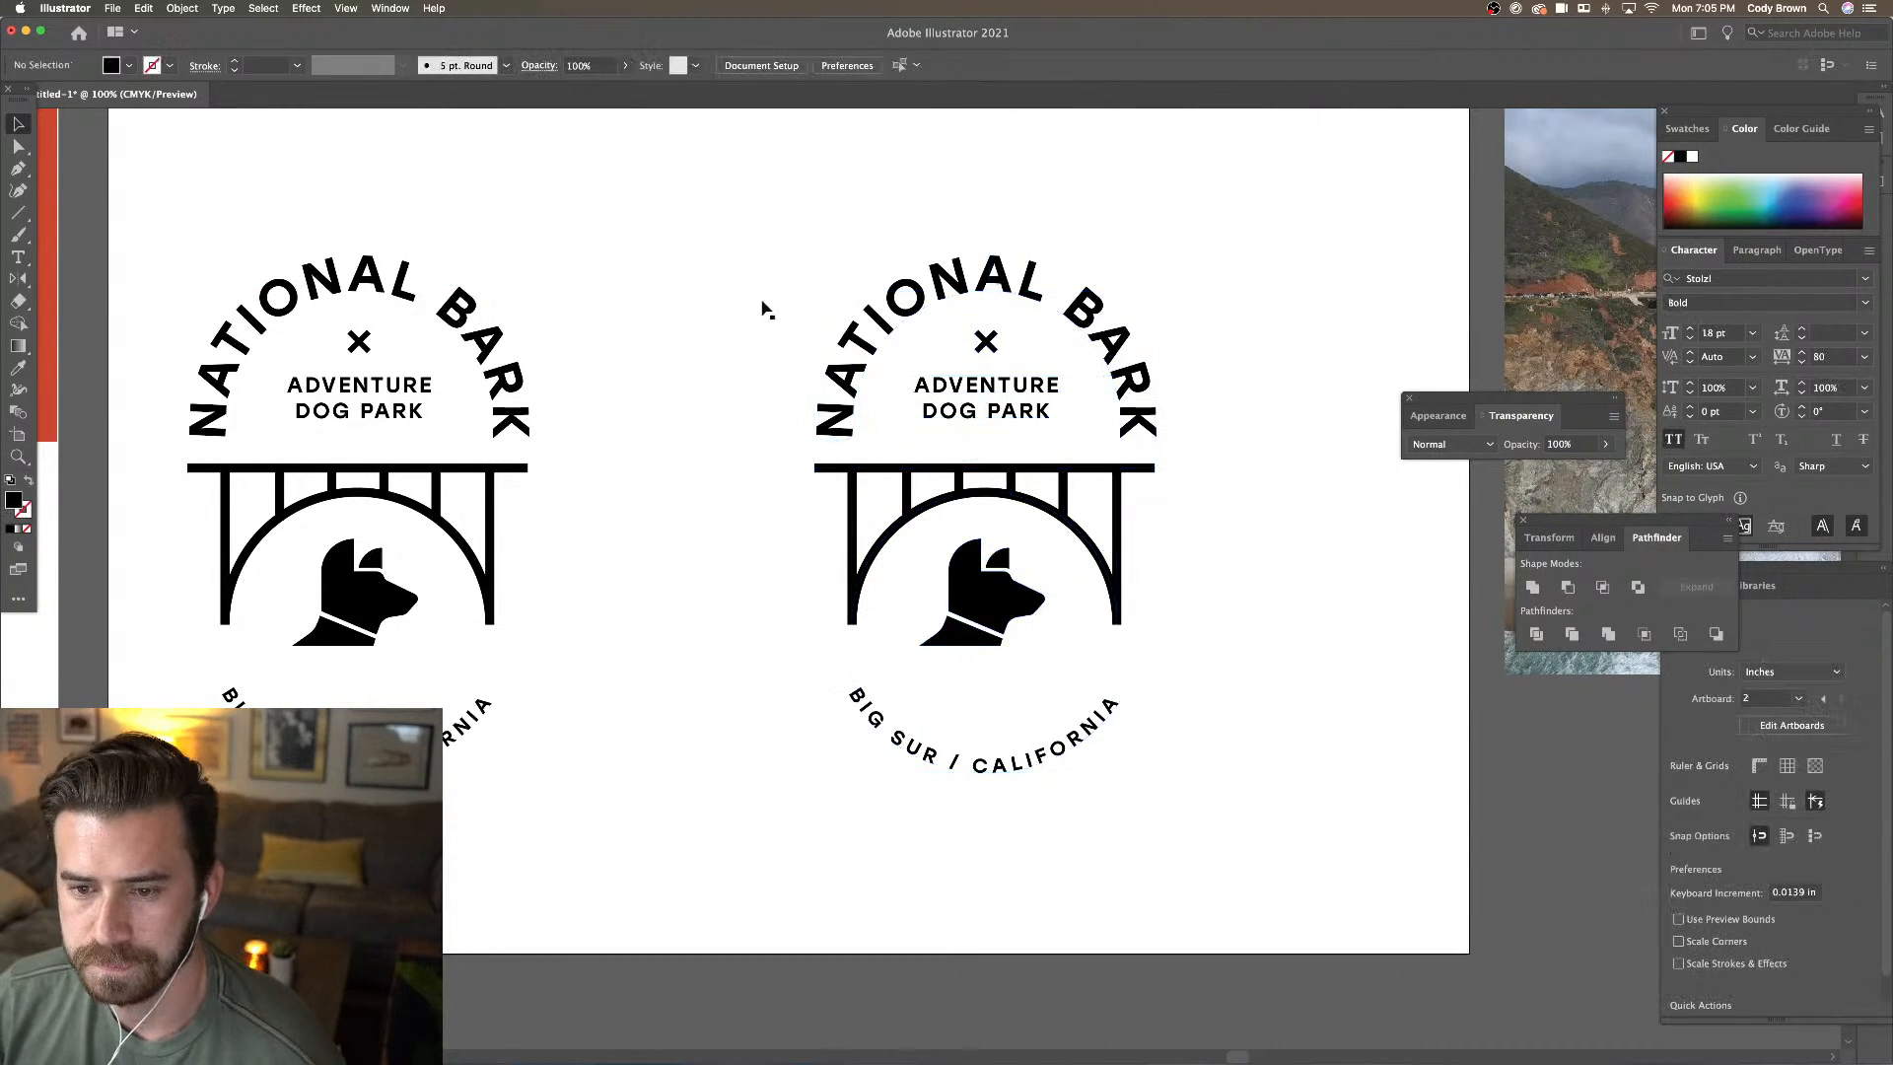
pyautogui.click(989, 285)
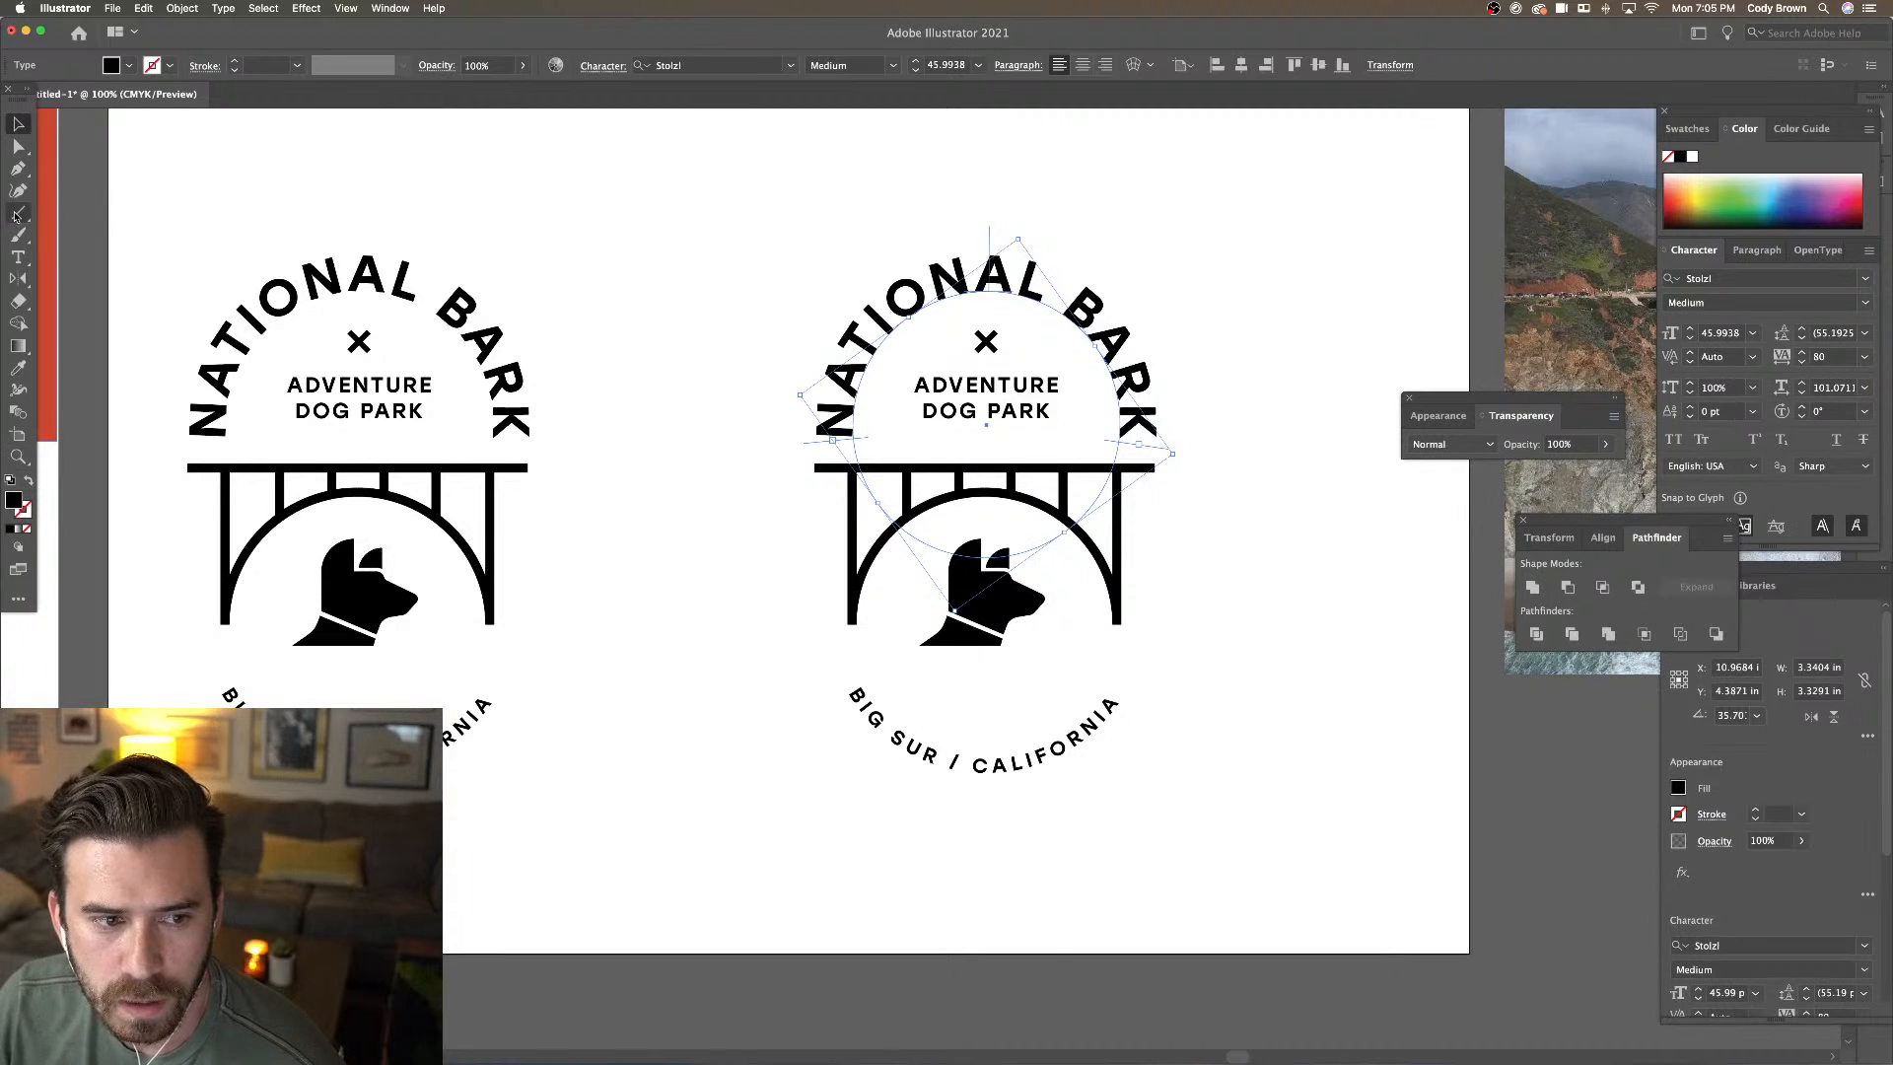
pyautogui.moveTo(18, 214); pyautogui.dragTo(74, 235)
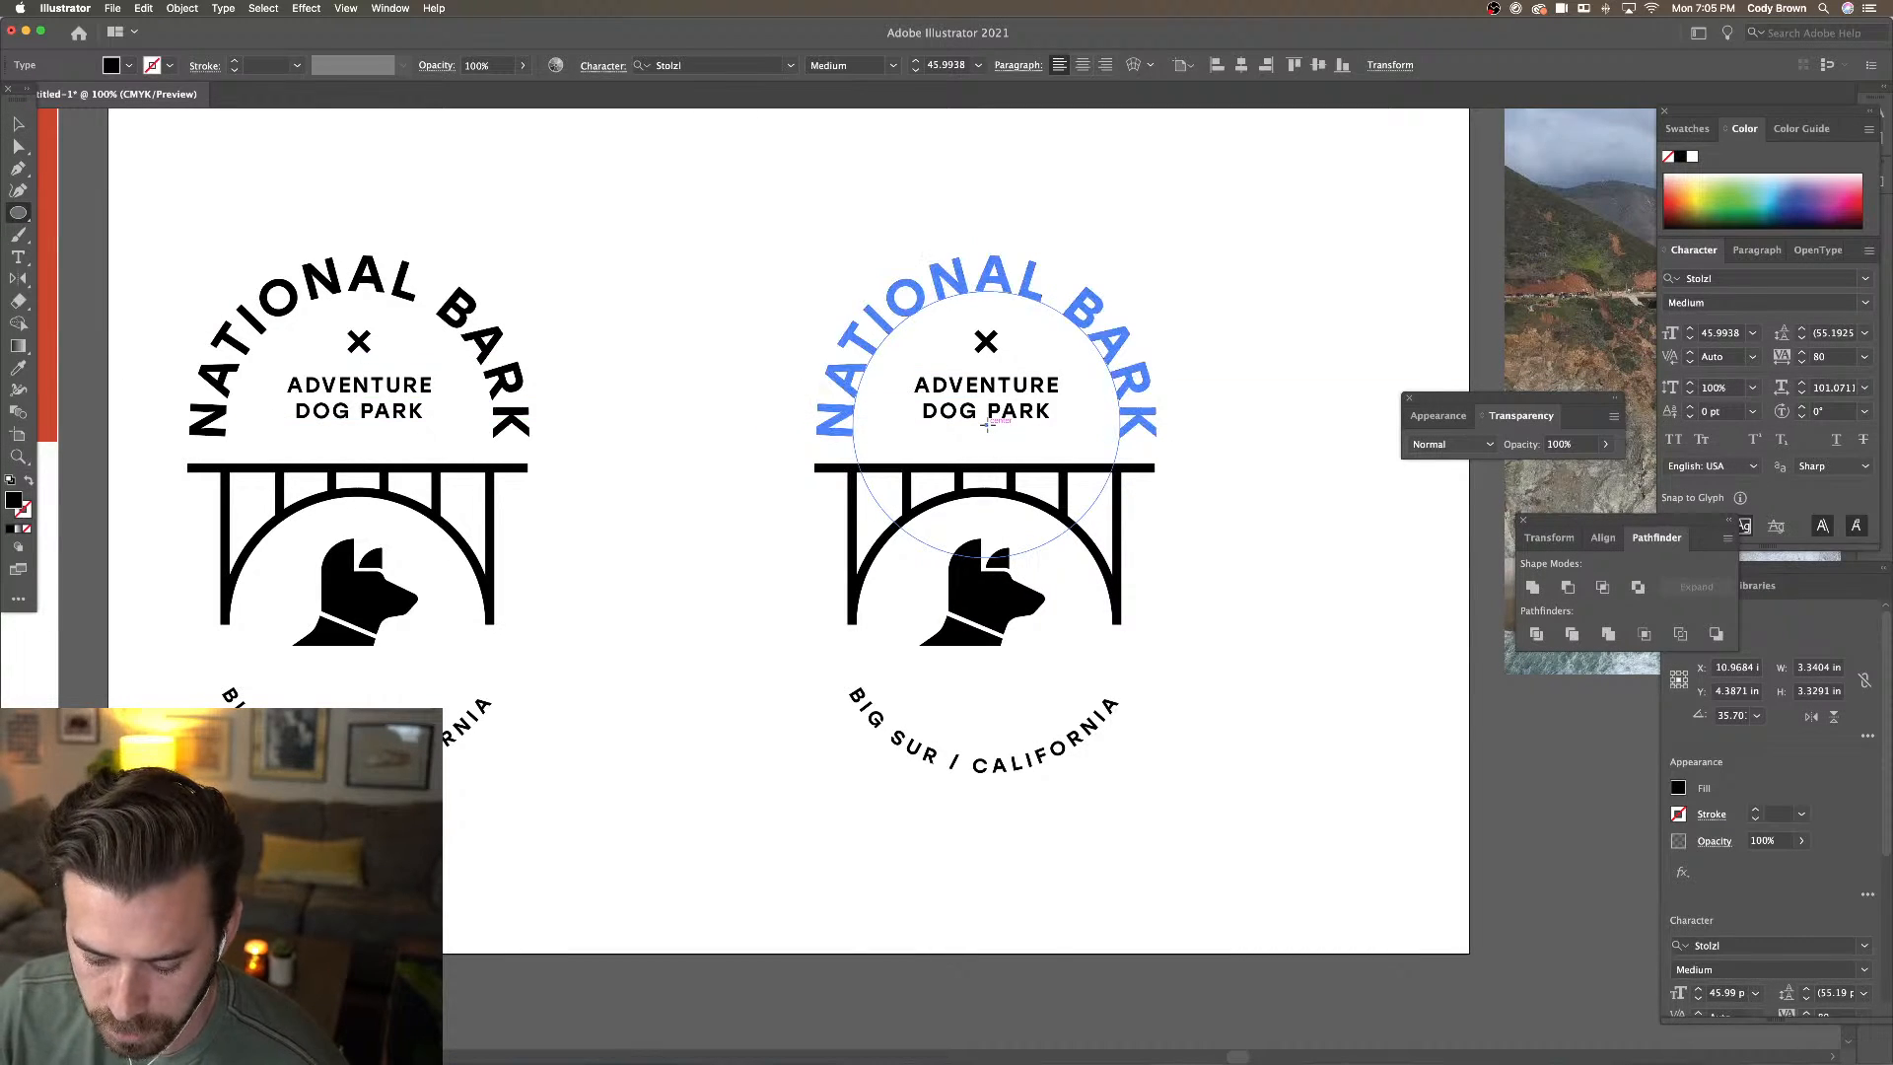
pyautogui.moveTo(987, 424); pyautogui.dragTo(1141, 347)
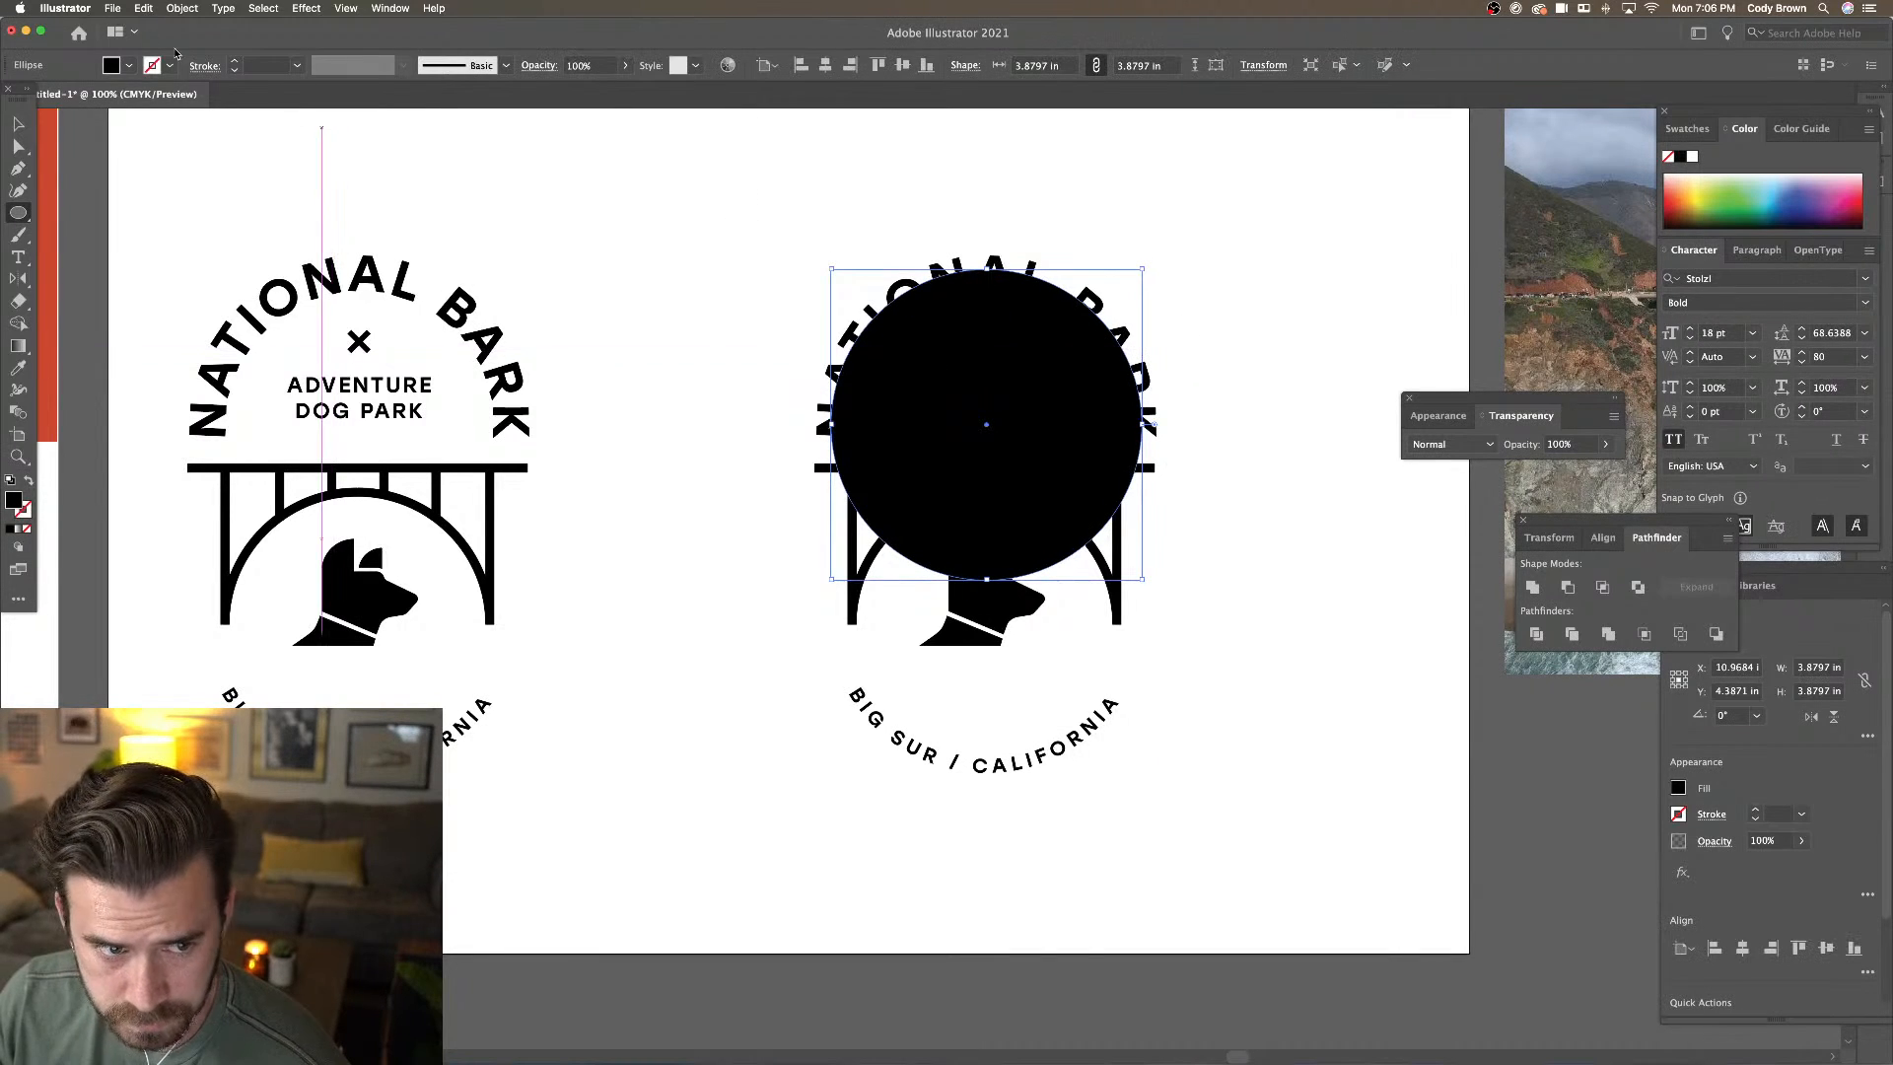
pyautogui.click(111, 65)
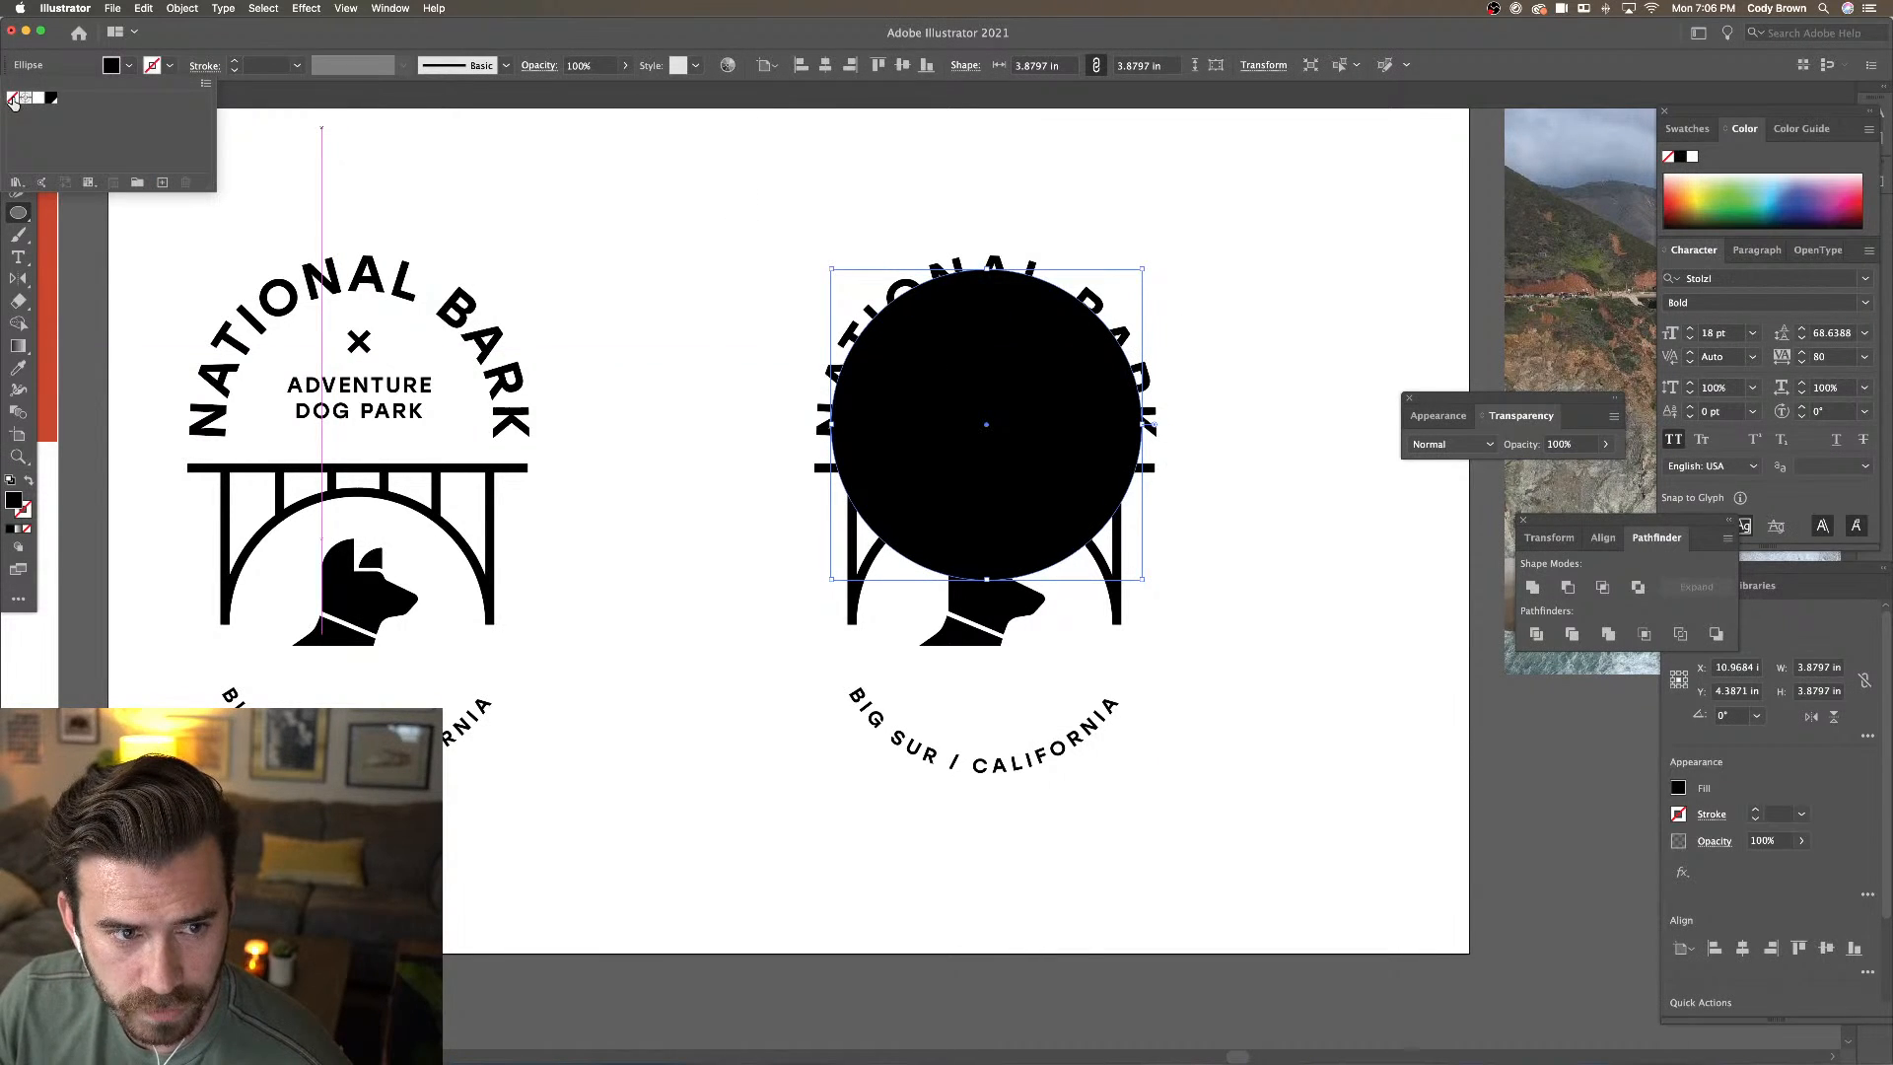
pyautogui.click(12, 100)
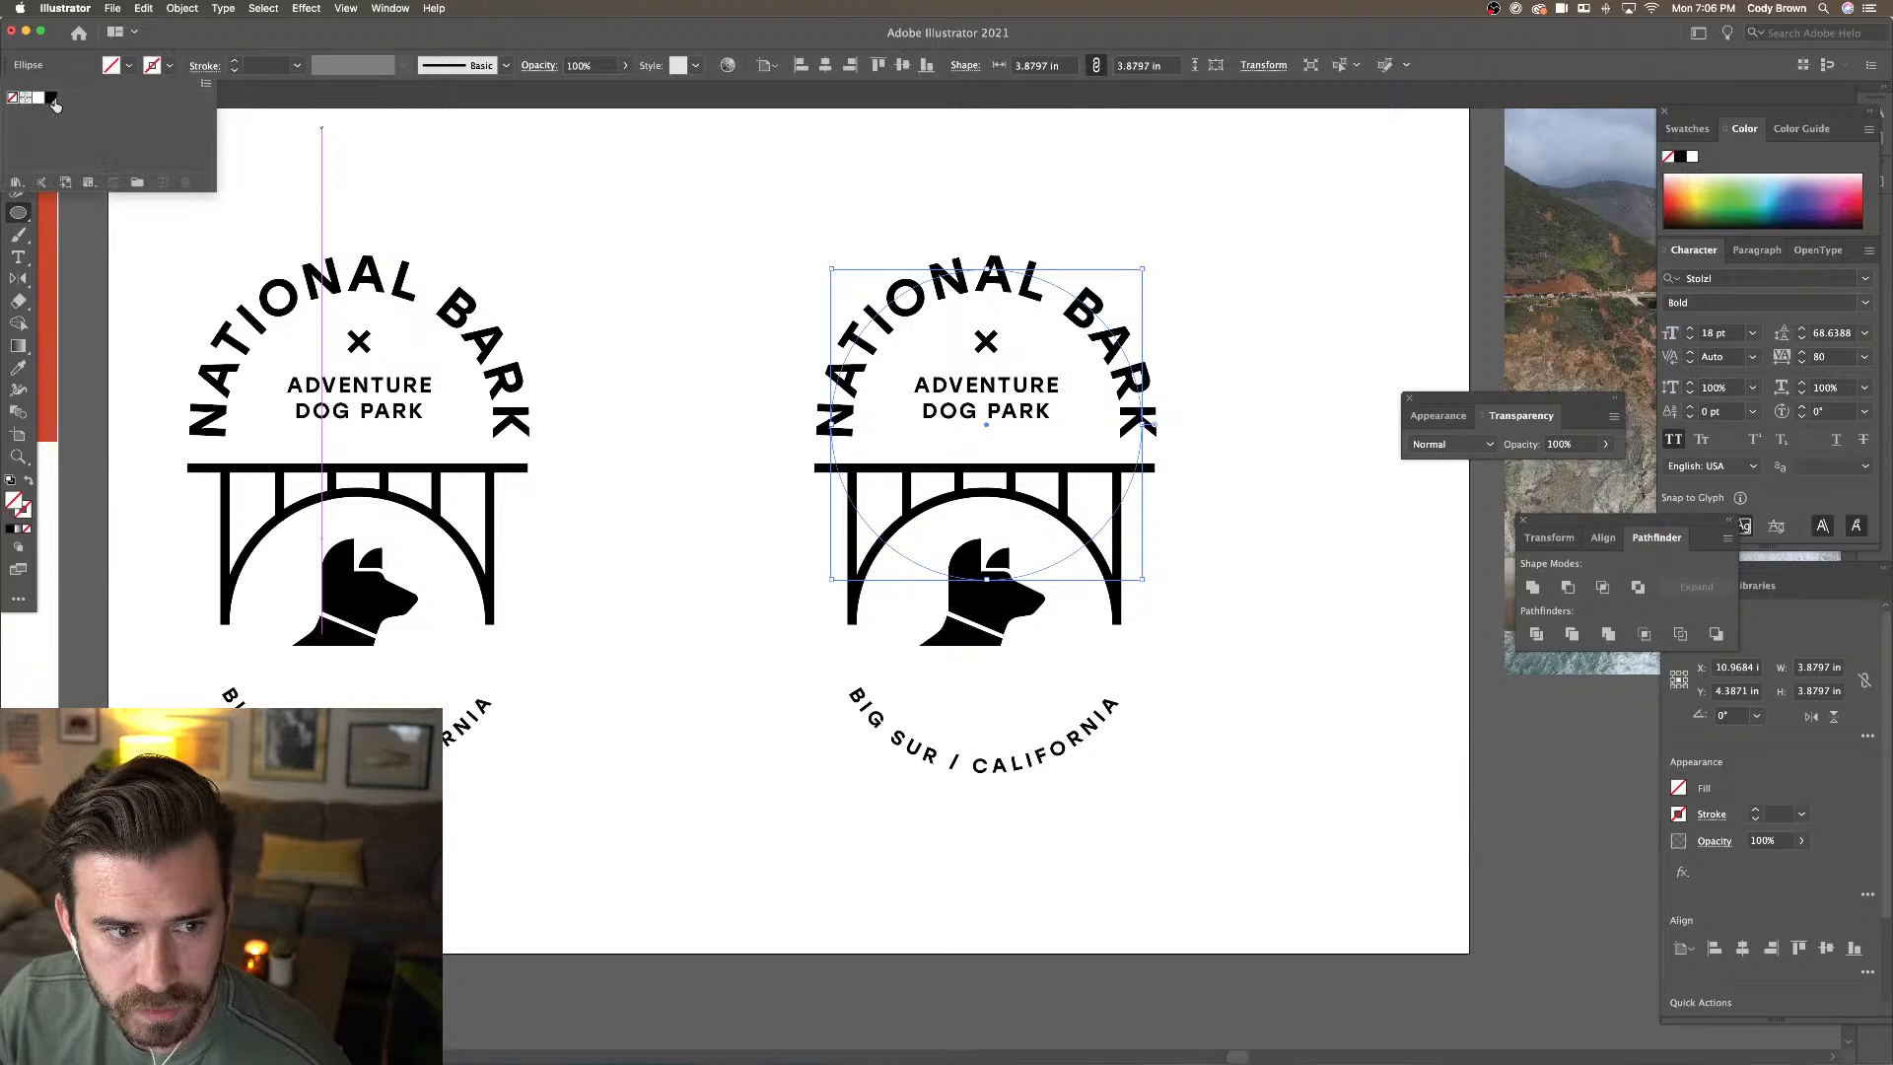
pyautogui.click(52, 99)
# Set the circle's stroke weight to 50 pt
pyautogui.click(234, 63)
pyautogui.click(233, 64)
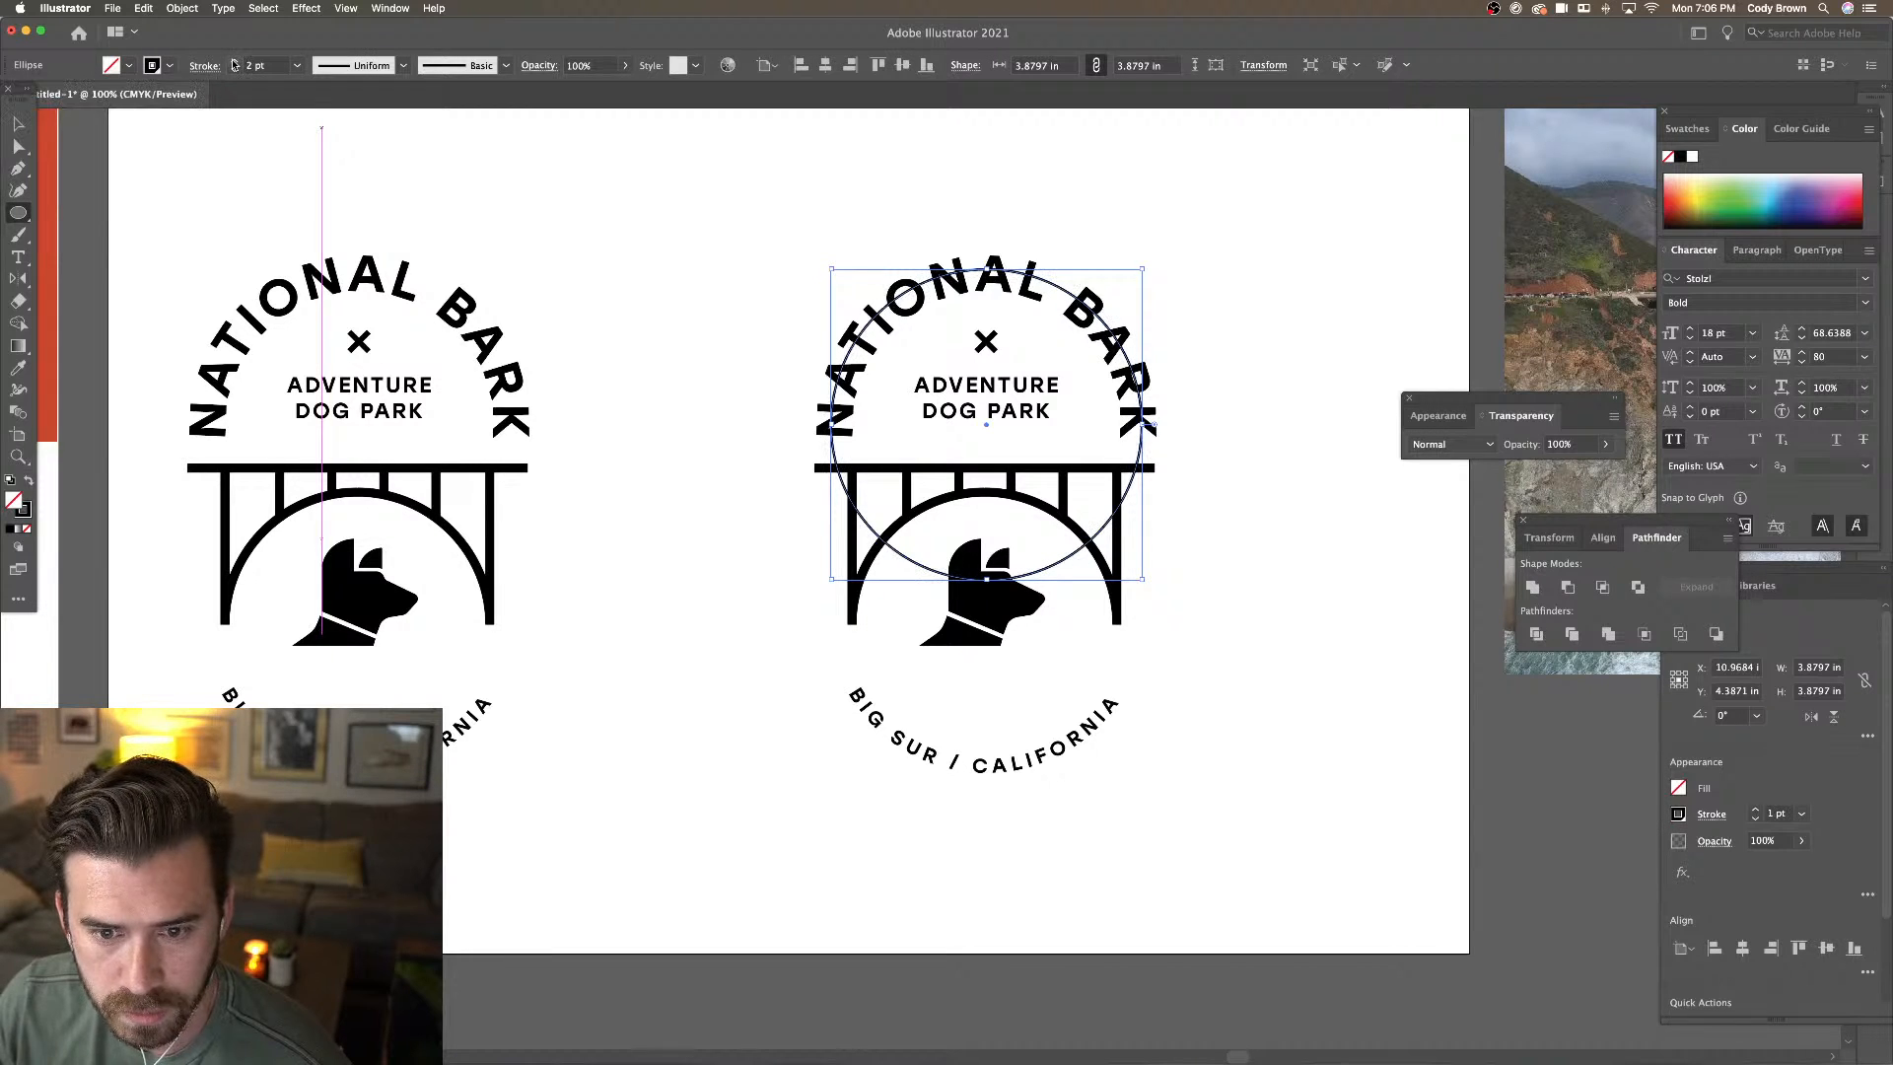
pyautogui.click(234, 64)
pyautogui.click(233, 63)
pyautogui.click(234, 63)
pyautogui.click(234, 63)
pyautogui.click(234, 63)
pyautogui.click(234, 63)
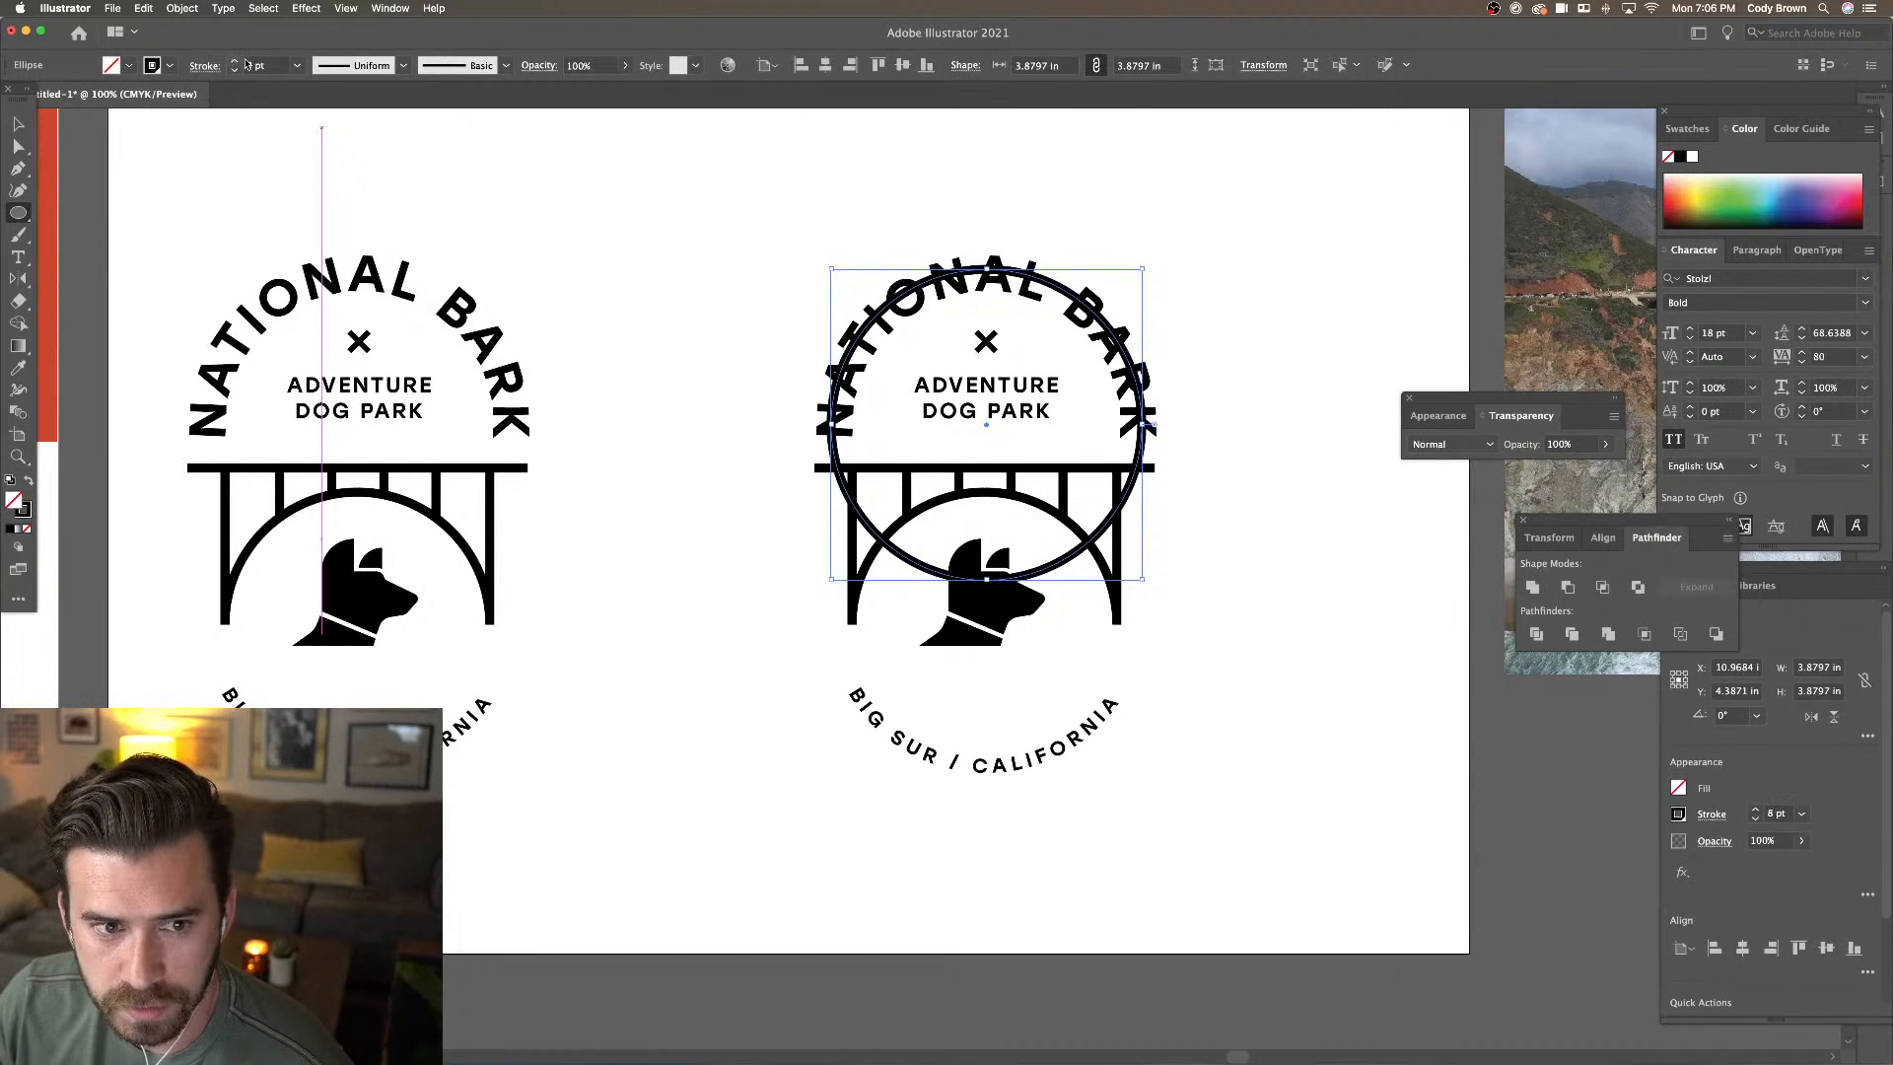
pyautogui.click(234, 63)
pyautogui.click(234, 64)
pyautogui.click(234, 63)
pyautogui.click(234, 63)
pyautogui.click(278, 66)
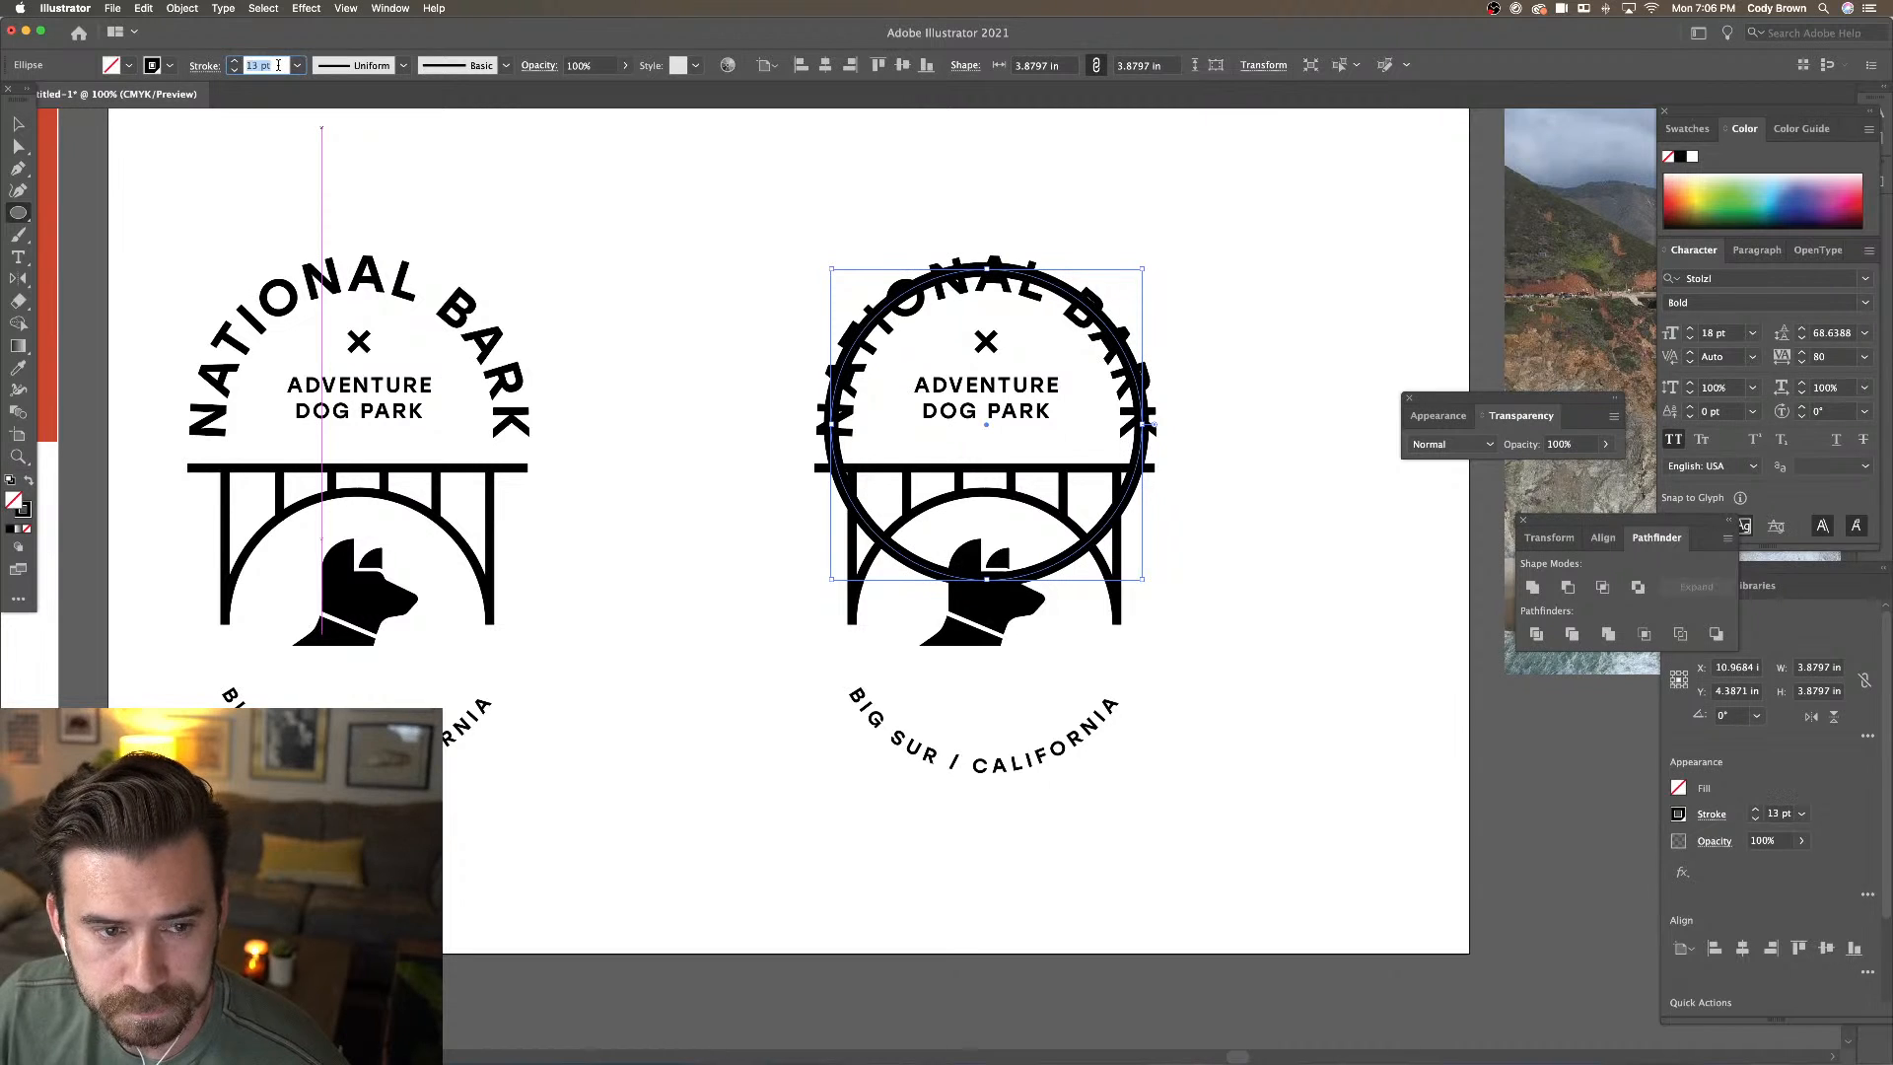
pyautogui.write('30')
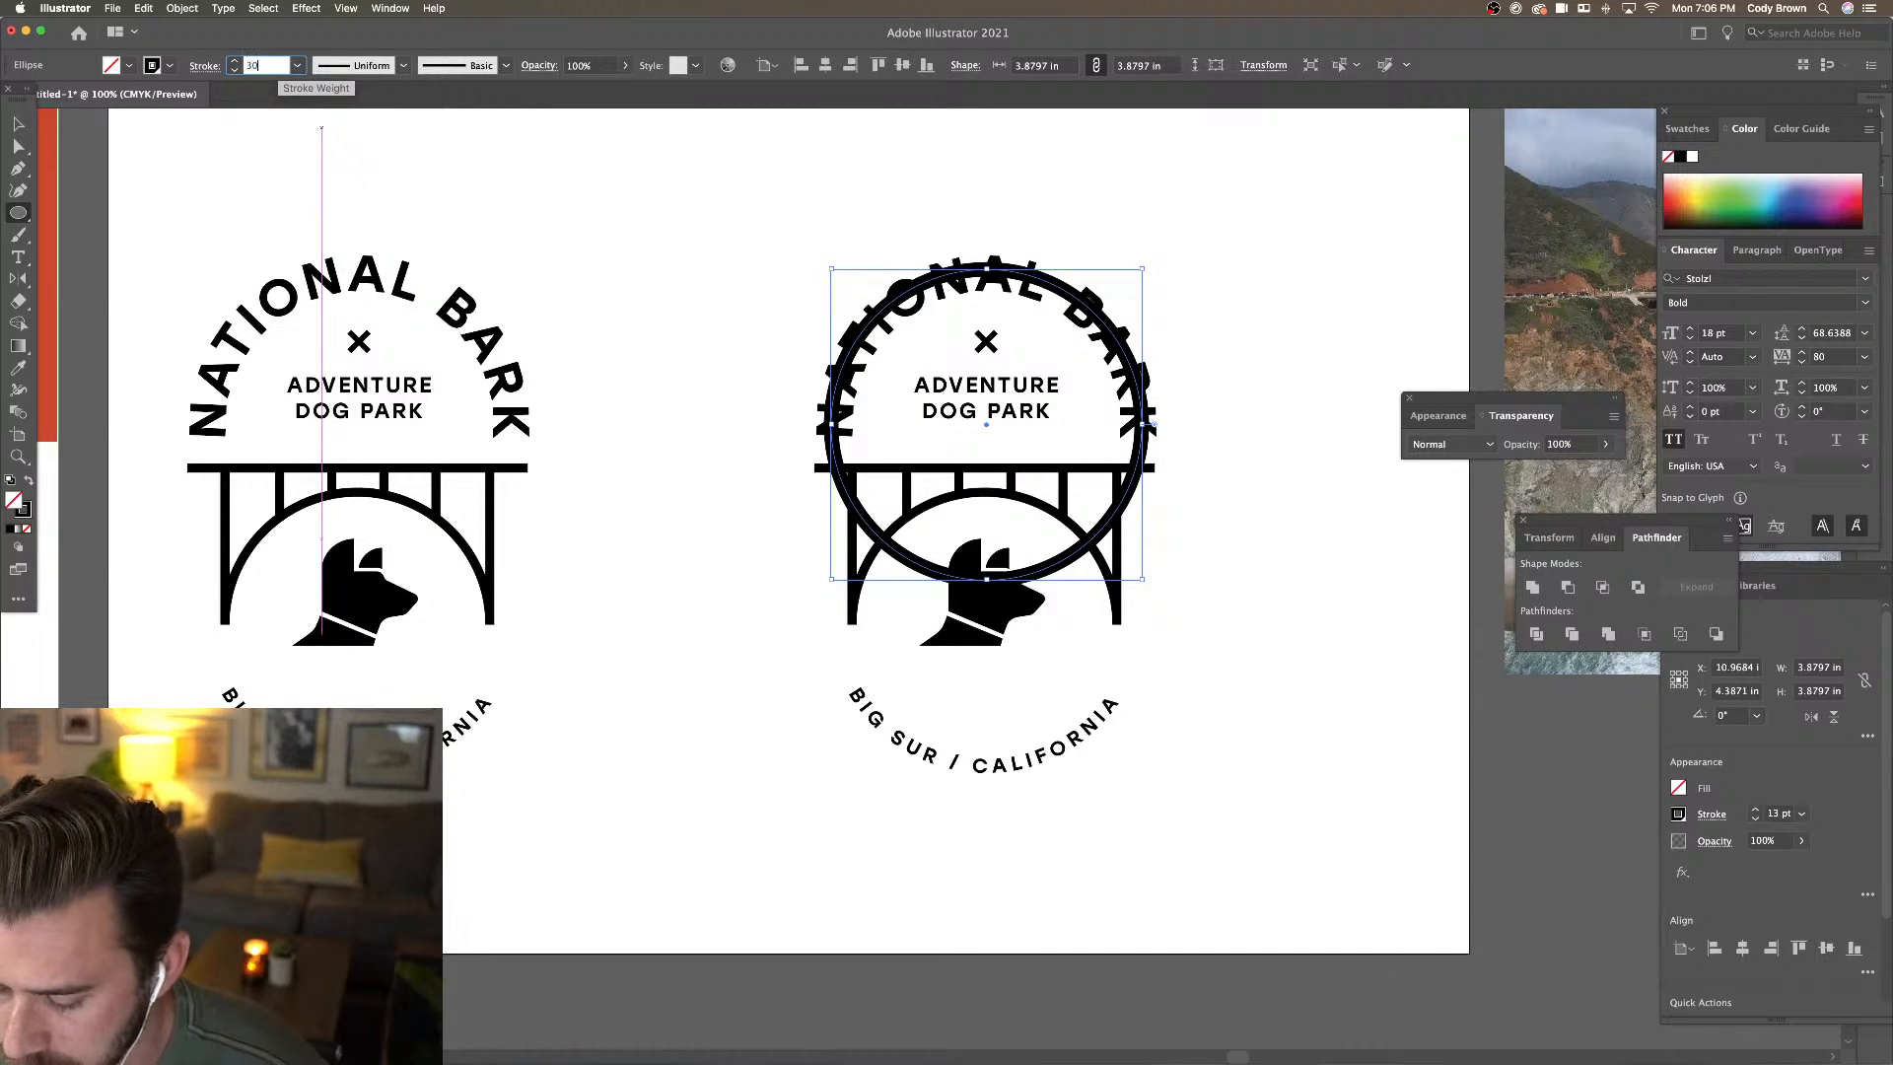
pyautogui.press('Return')
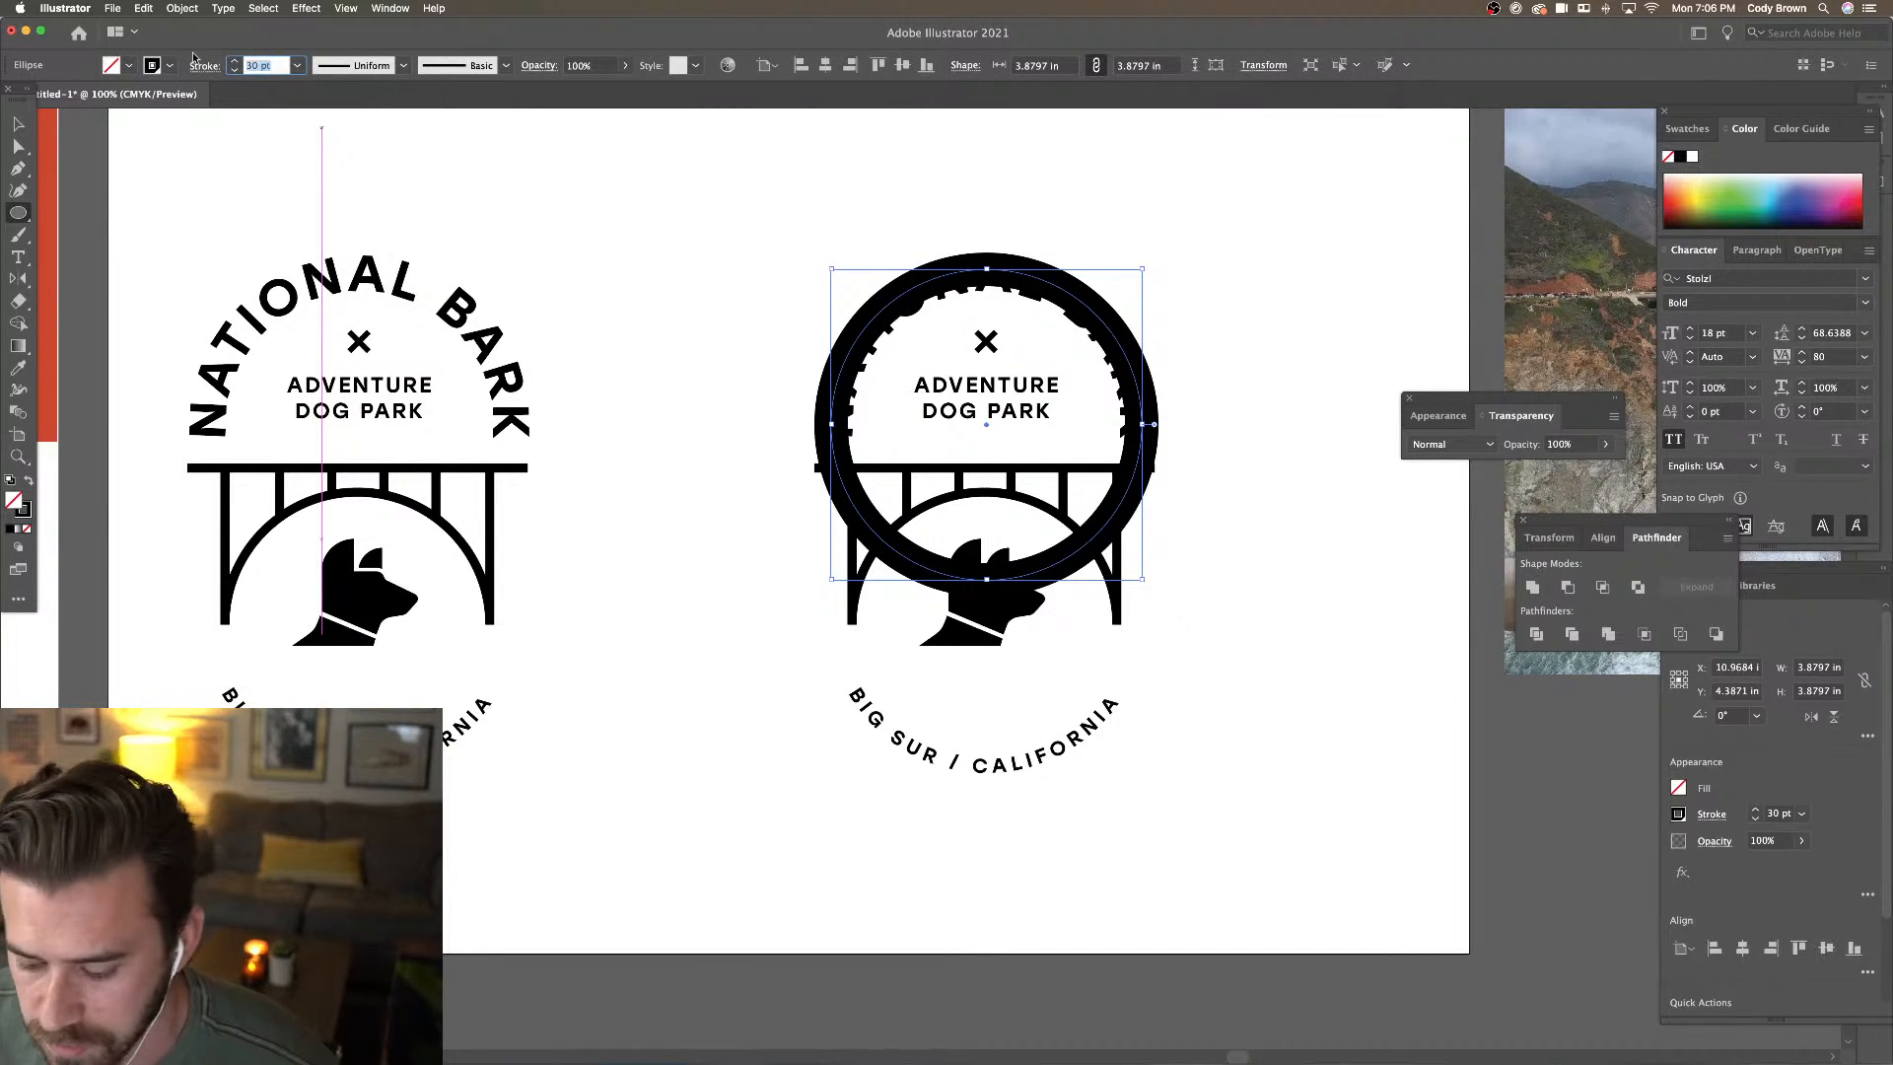
pyautogui.write('60')
pyautogui.press('Return')
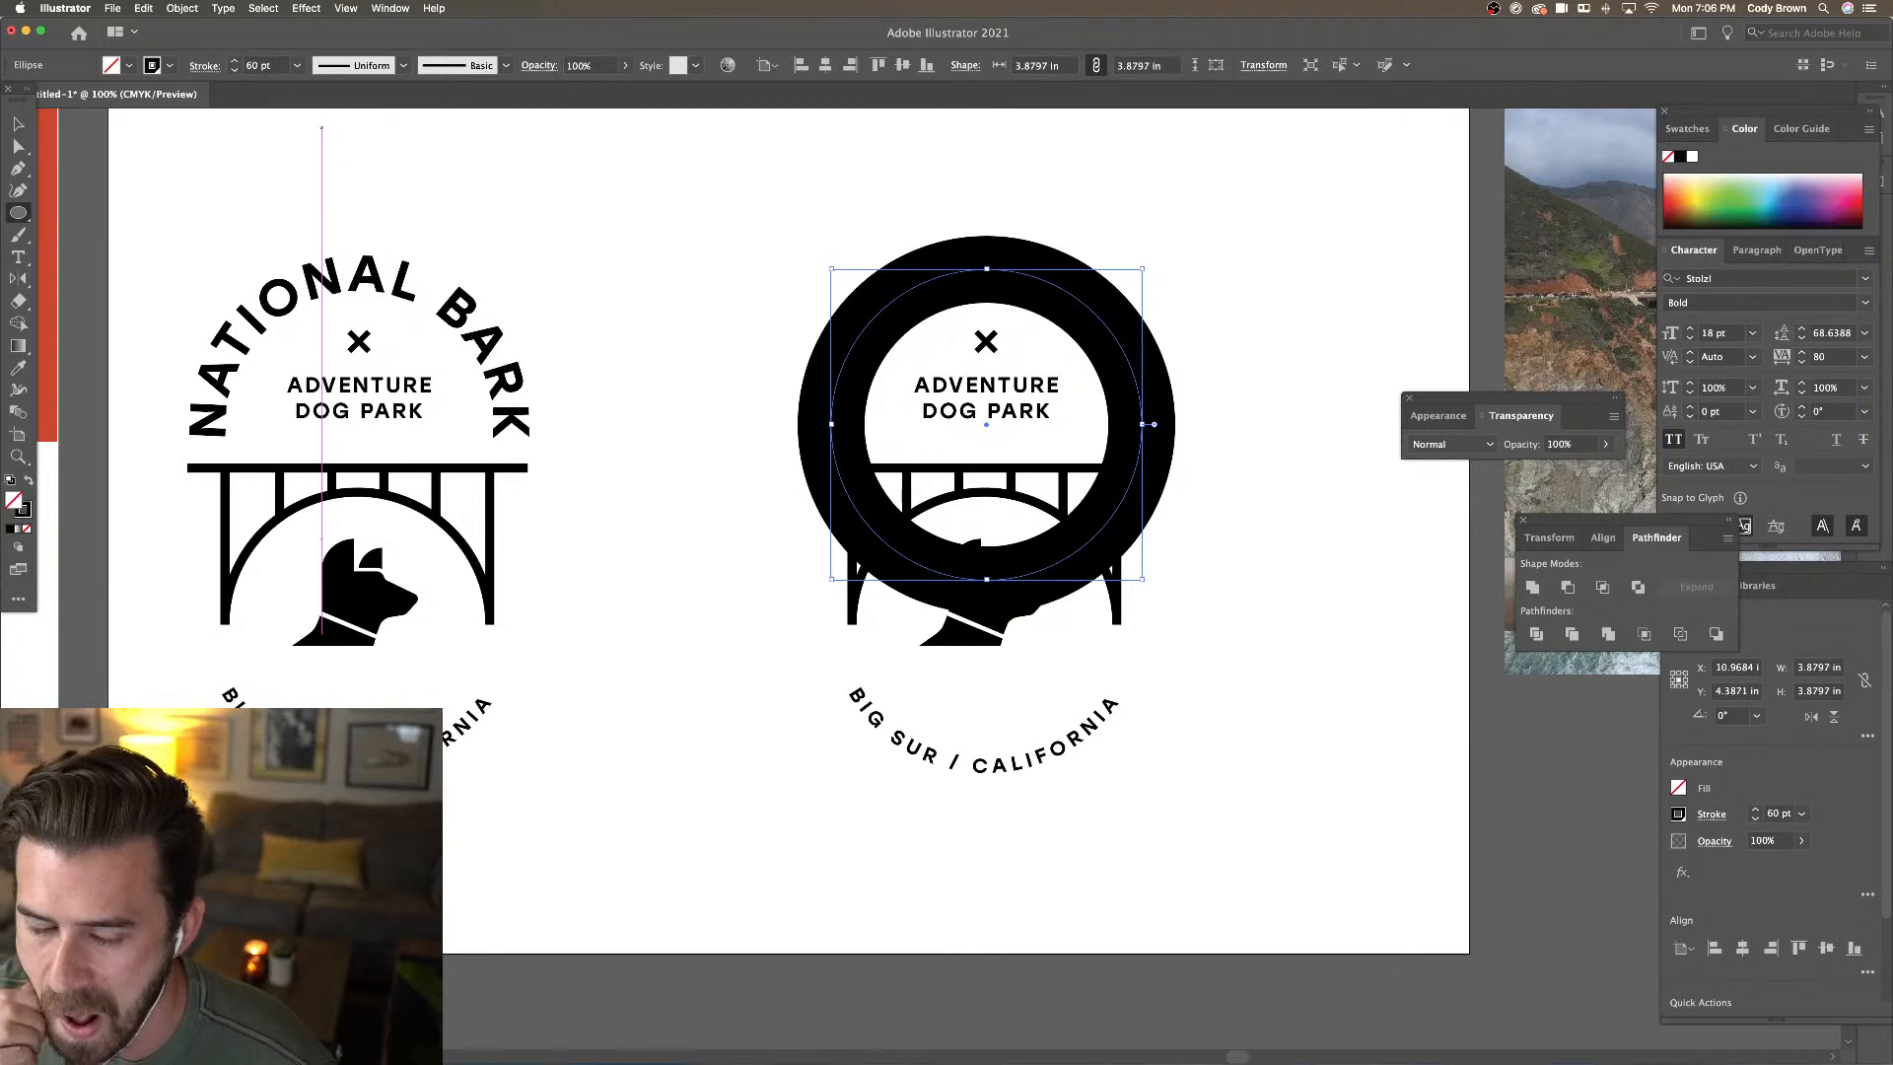
pyautogui.moveTo(254, 66); pyautogui.dragTo(238, 68)
pyautogui.write('5')
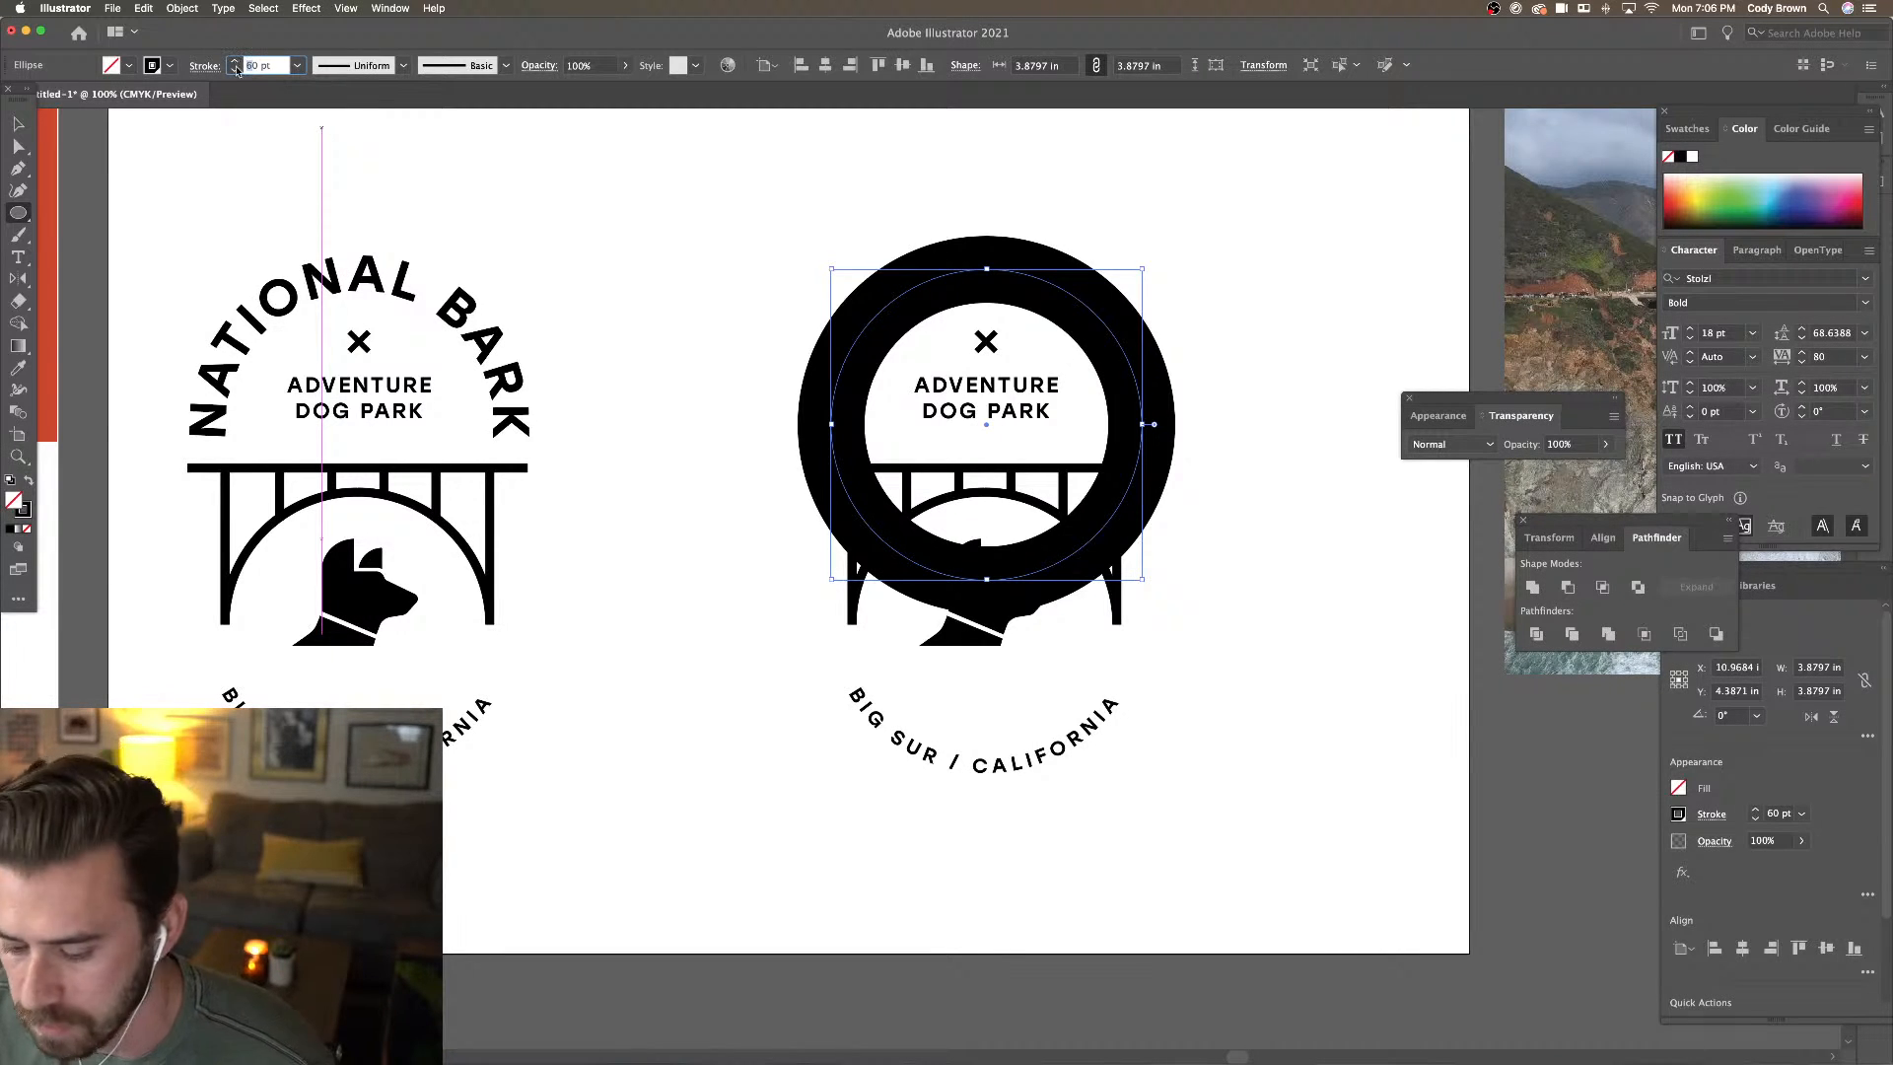
pyautogui.press('Return')
# Delete the ring's bottom anchor point to leave a thick top arch
pyautogui.click(18, 124)
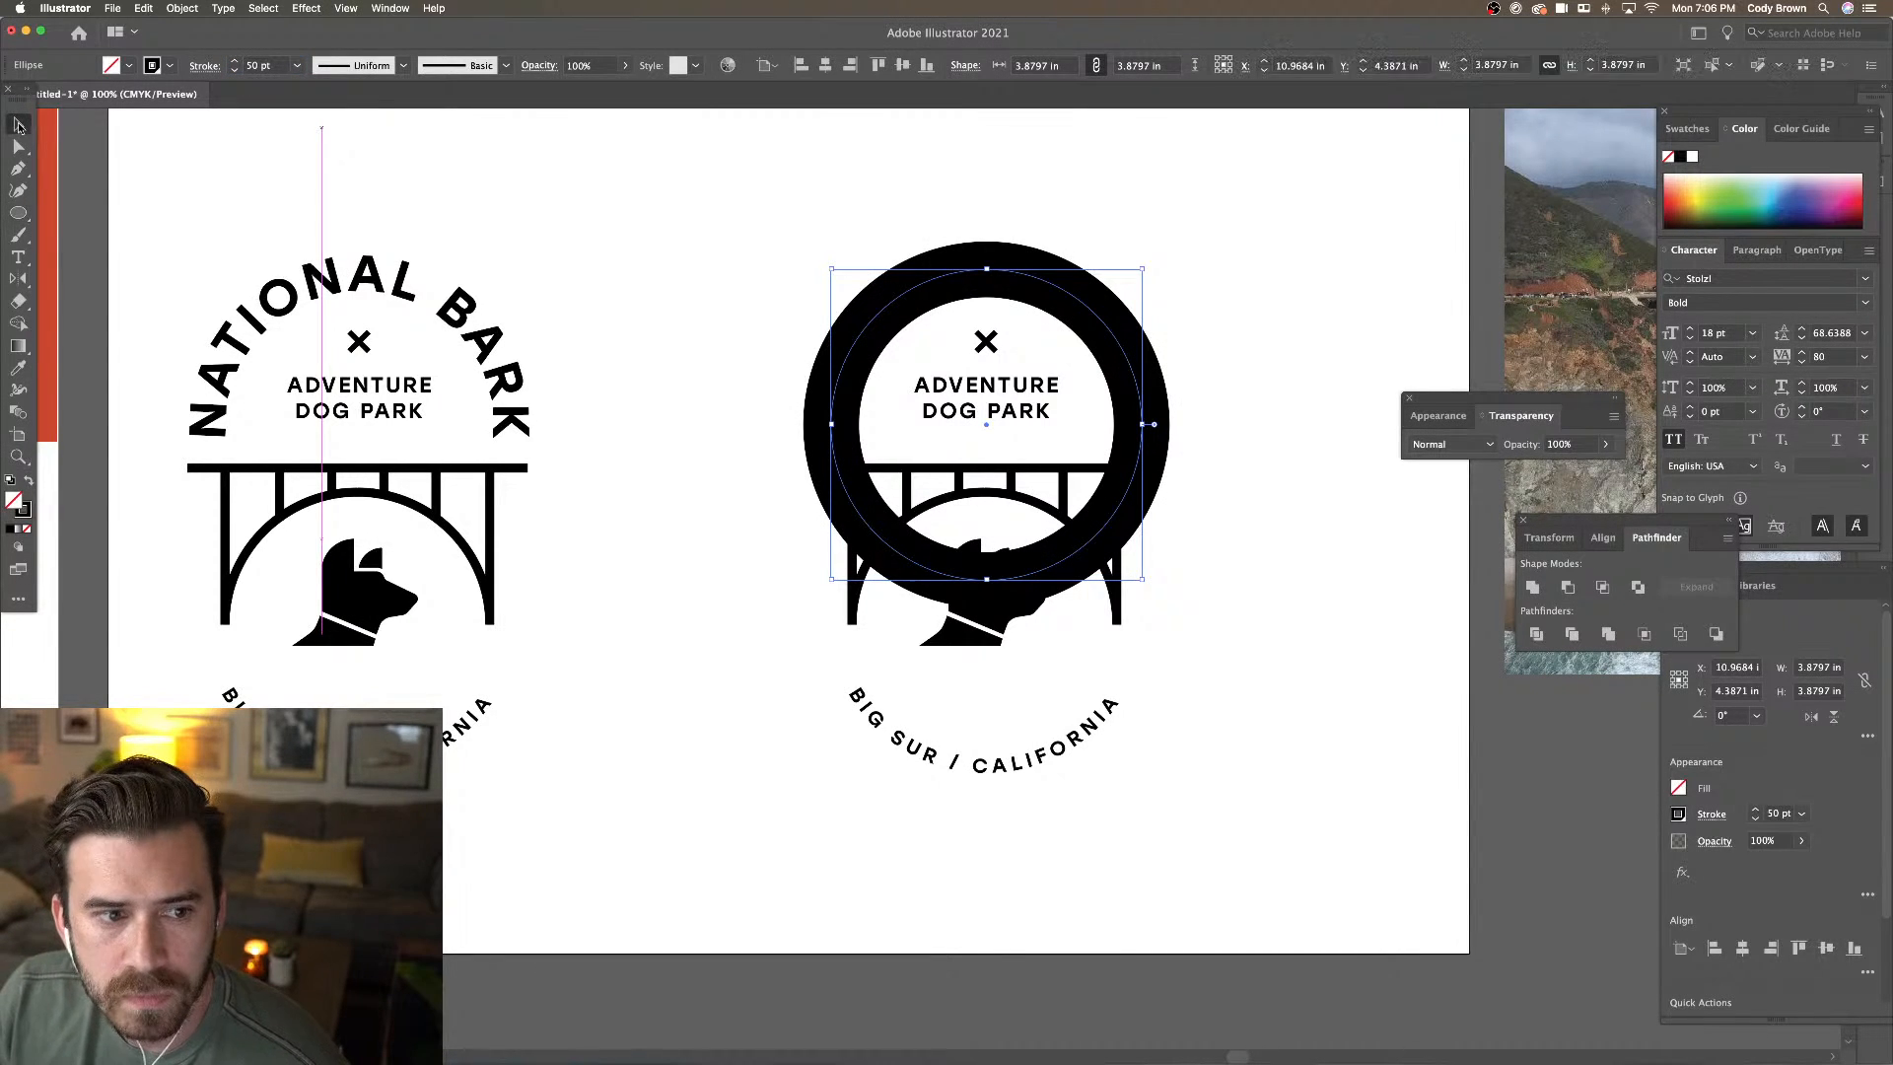
pyautogui.click(18, 146)
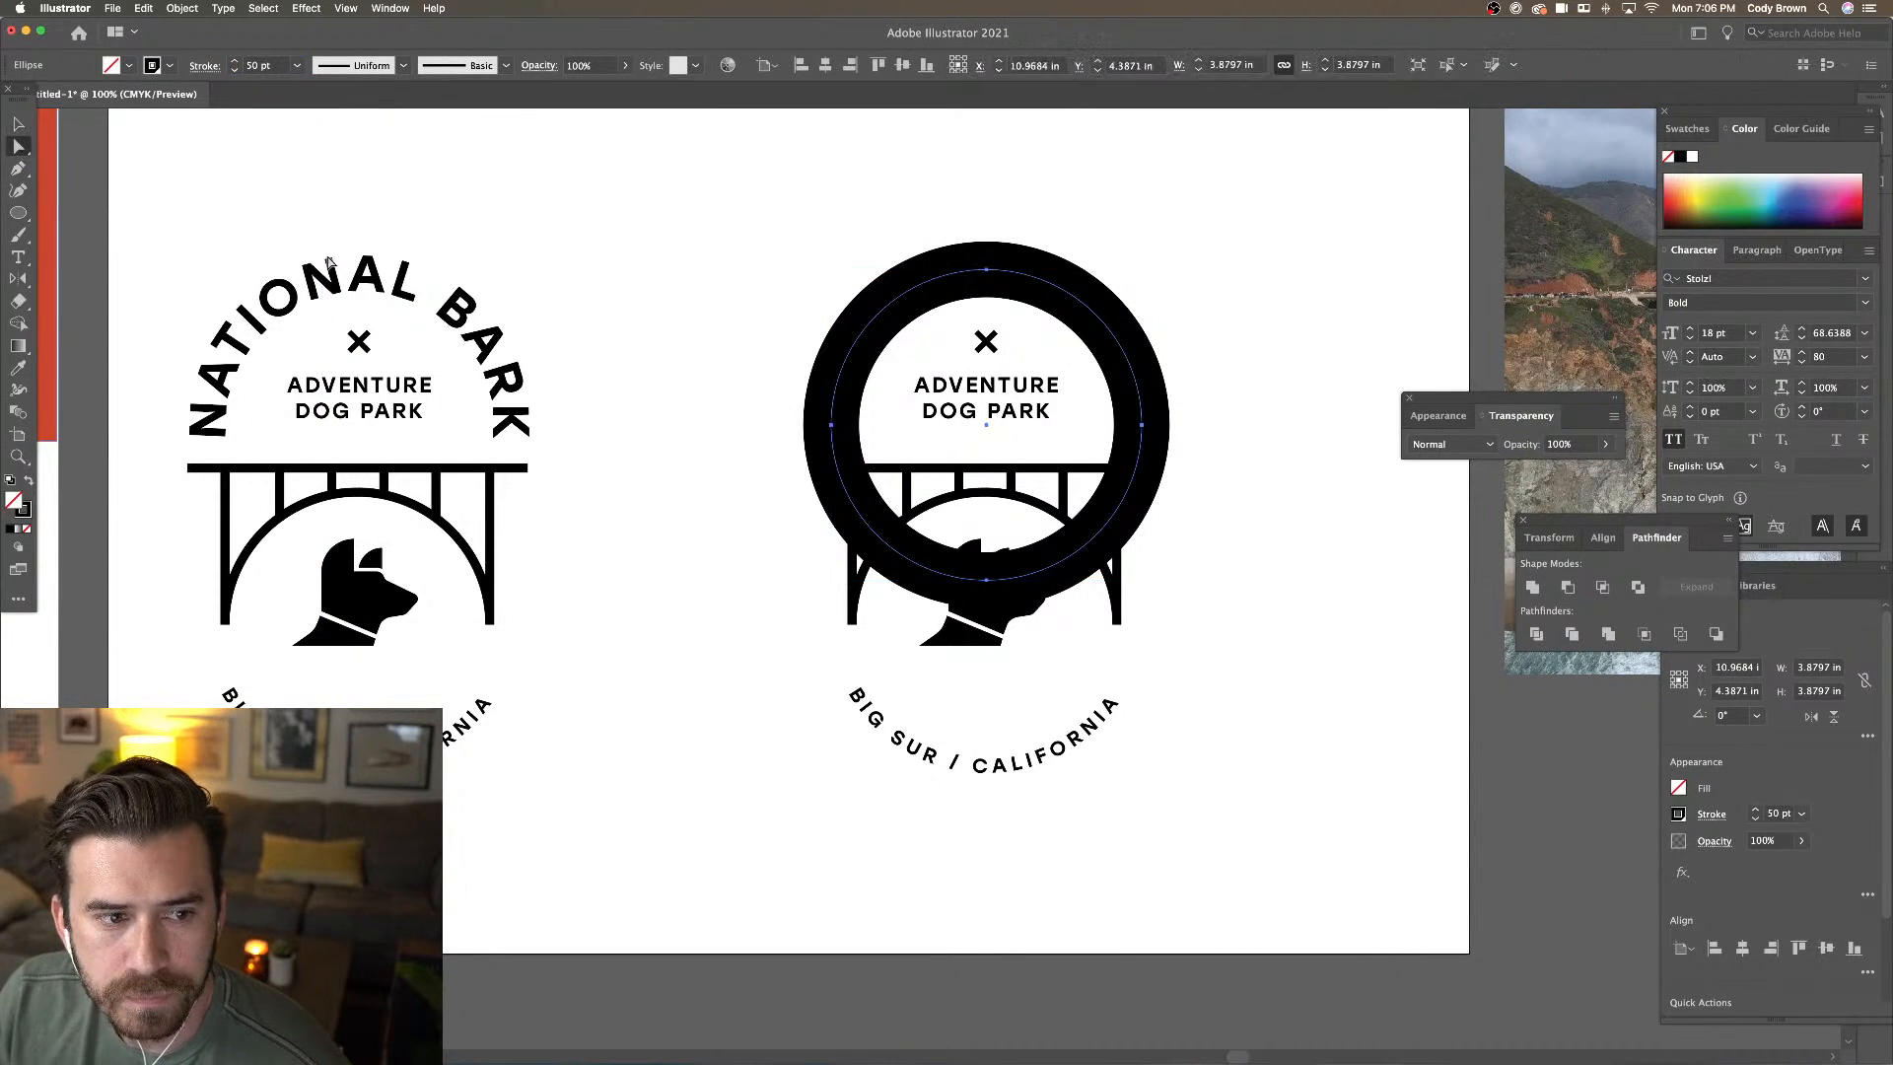
pyautogui.click(986, 581)
pyautogui.press('Delete')
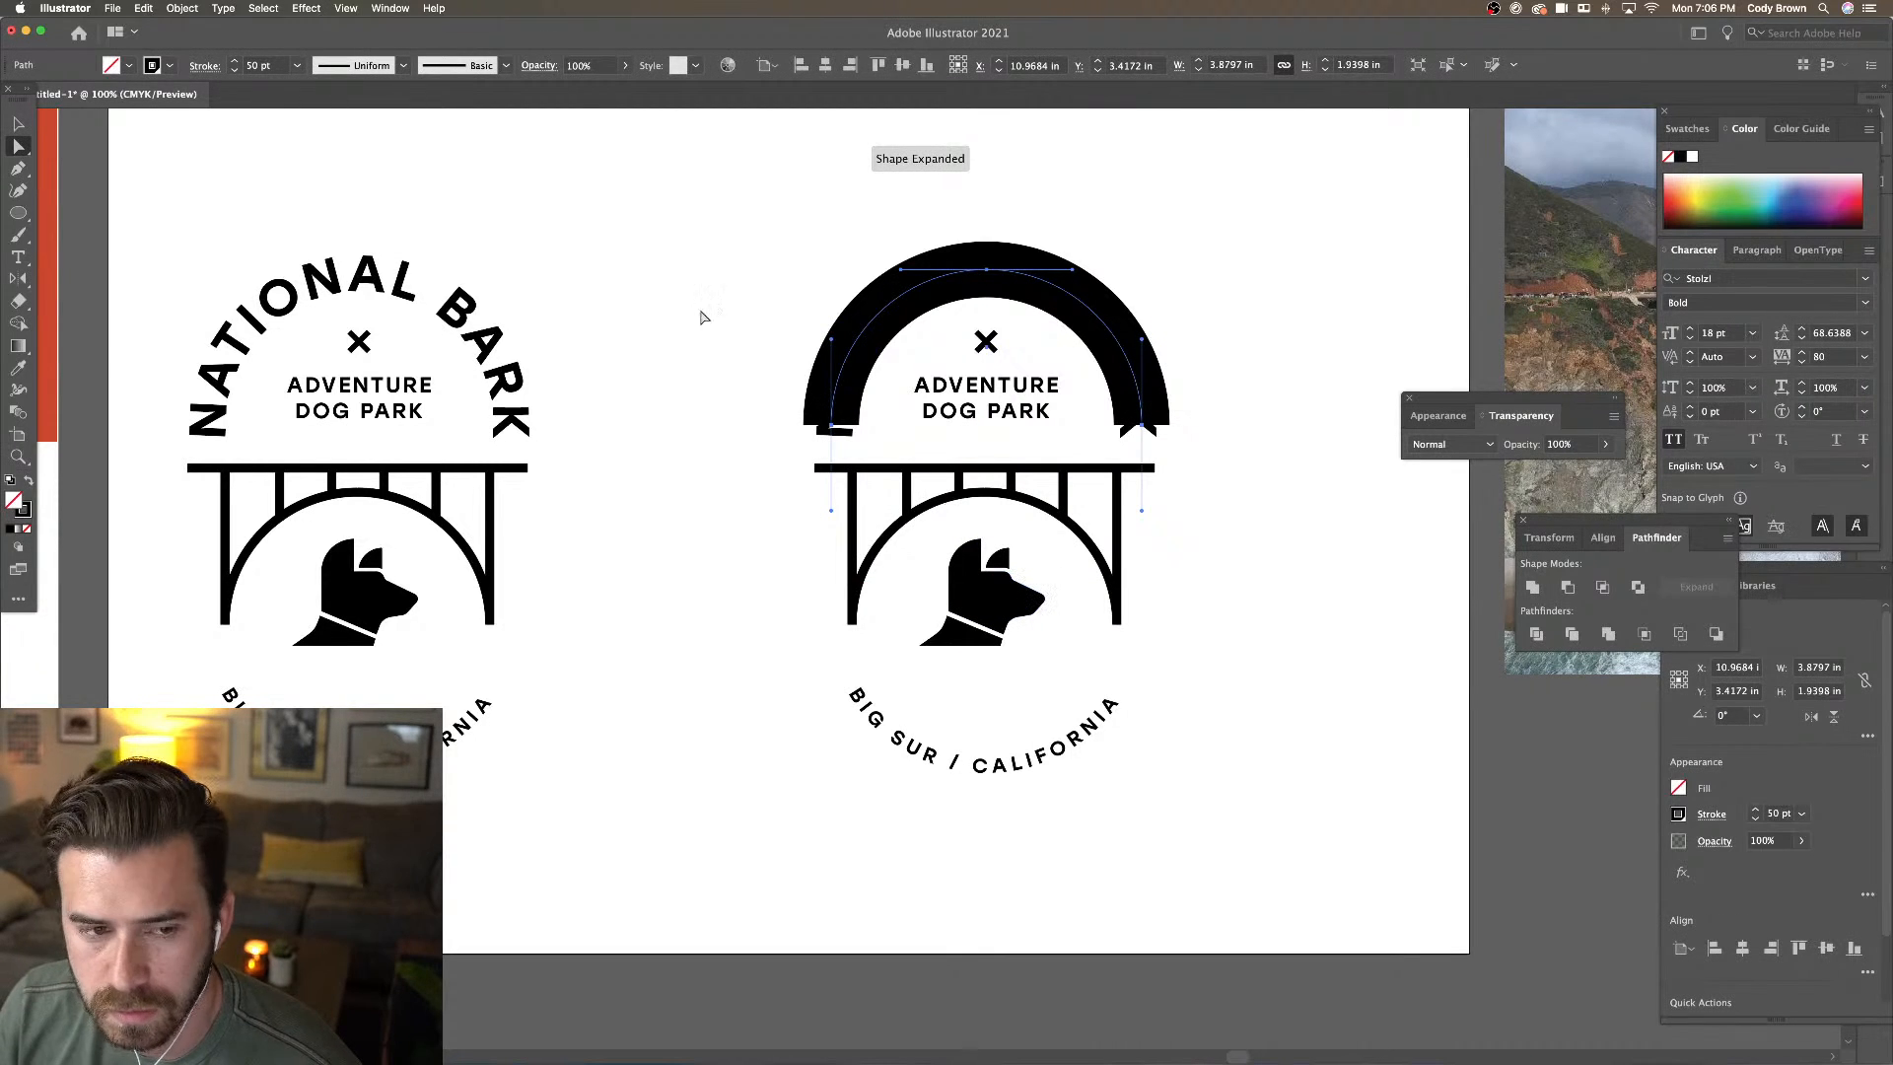
# Extend both ends of the arch path downward with the Pen tool to square them off
pyautogui.press('p')
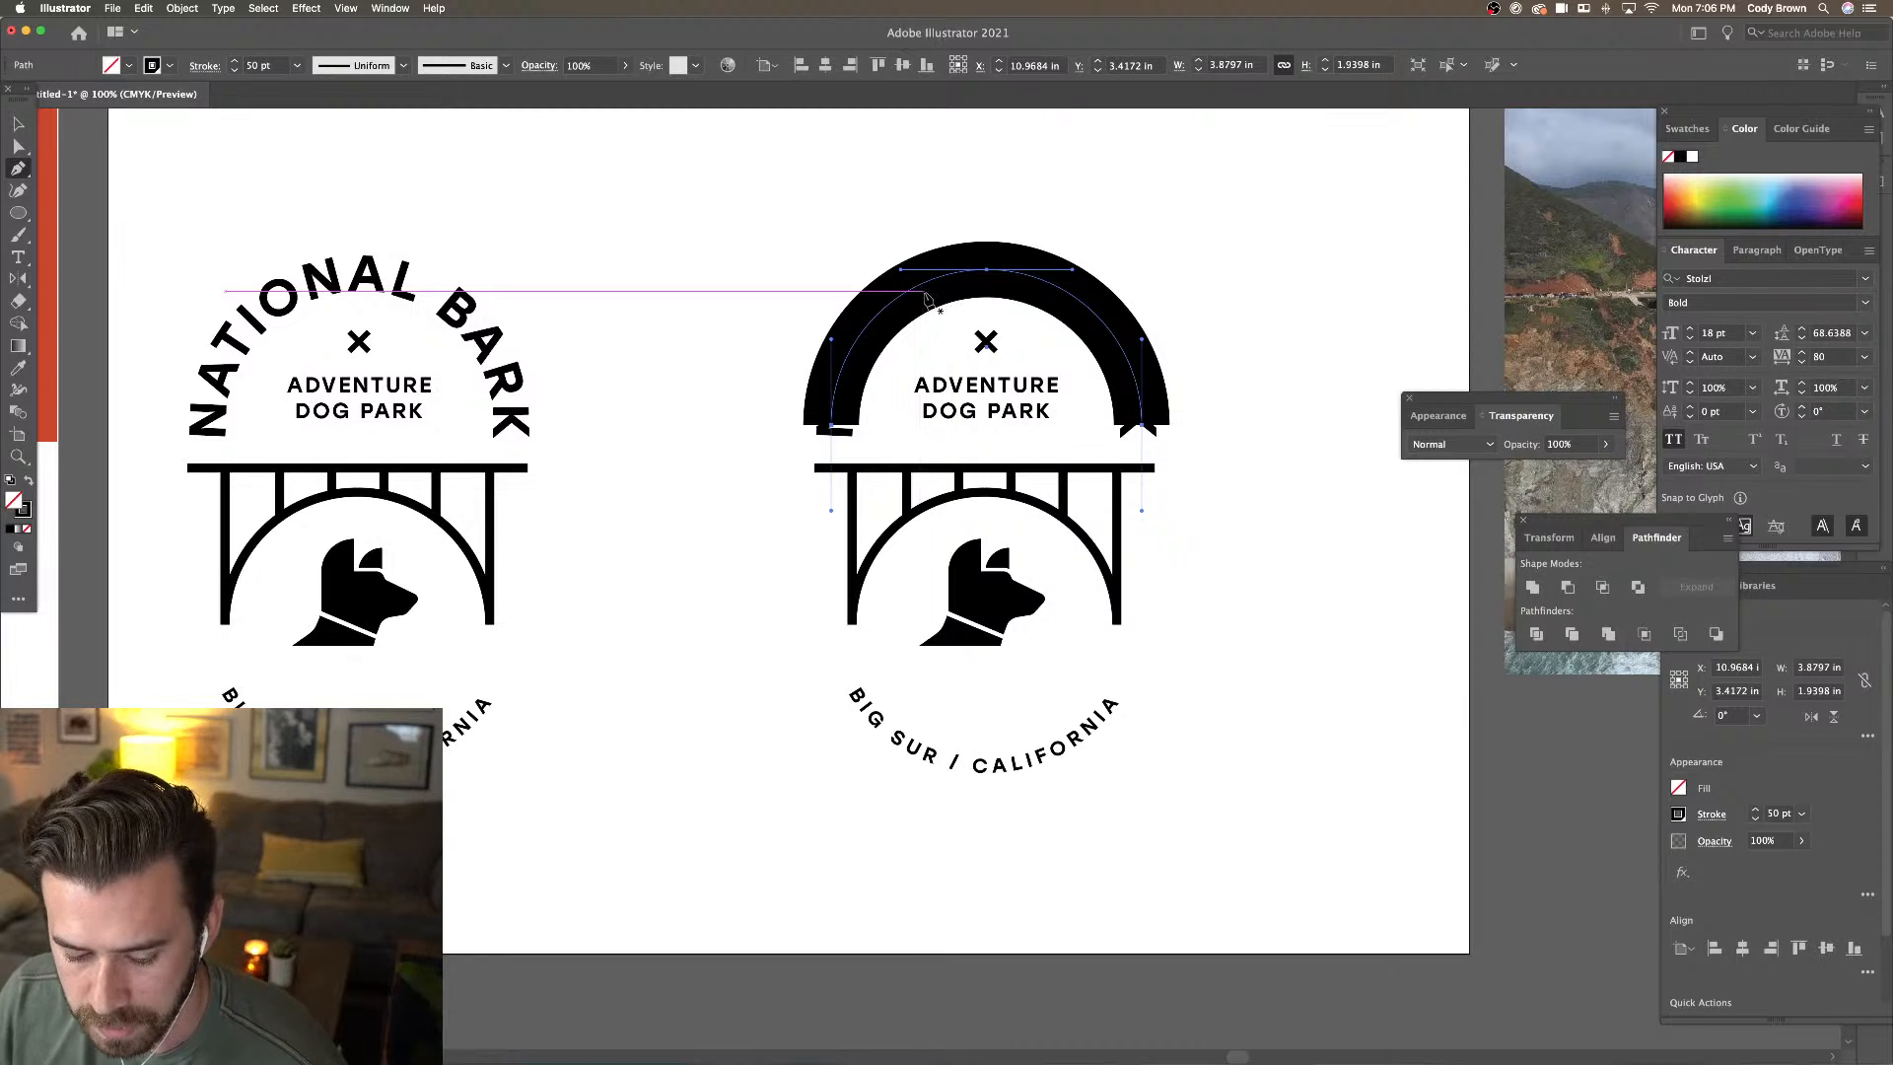
pyautogui.click(834, 434)
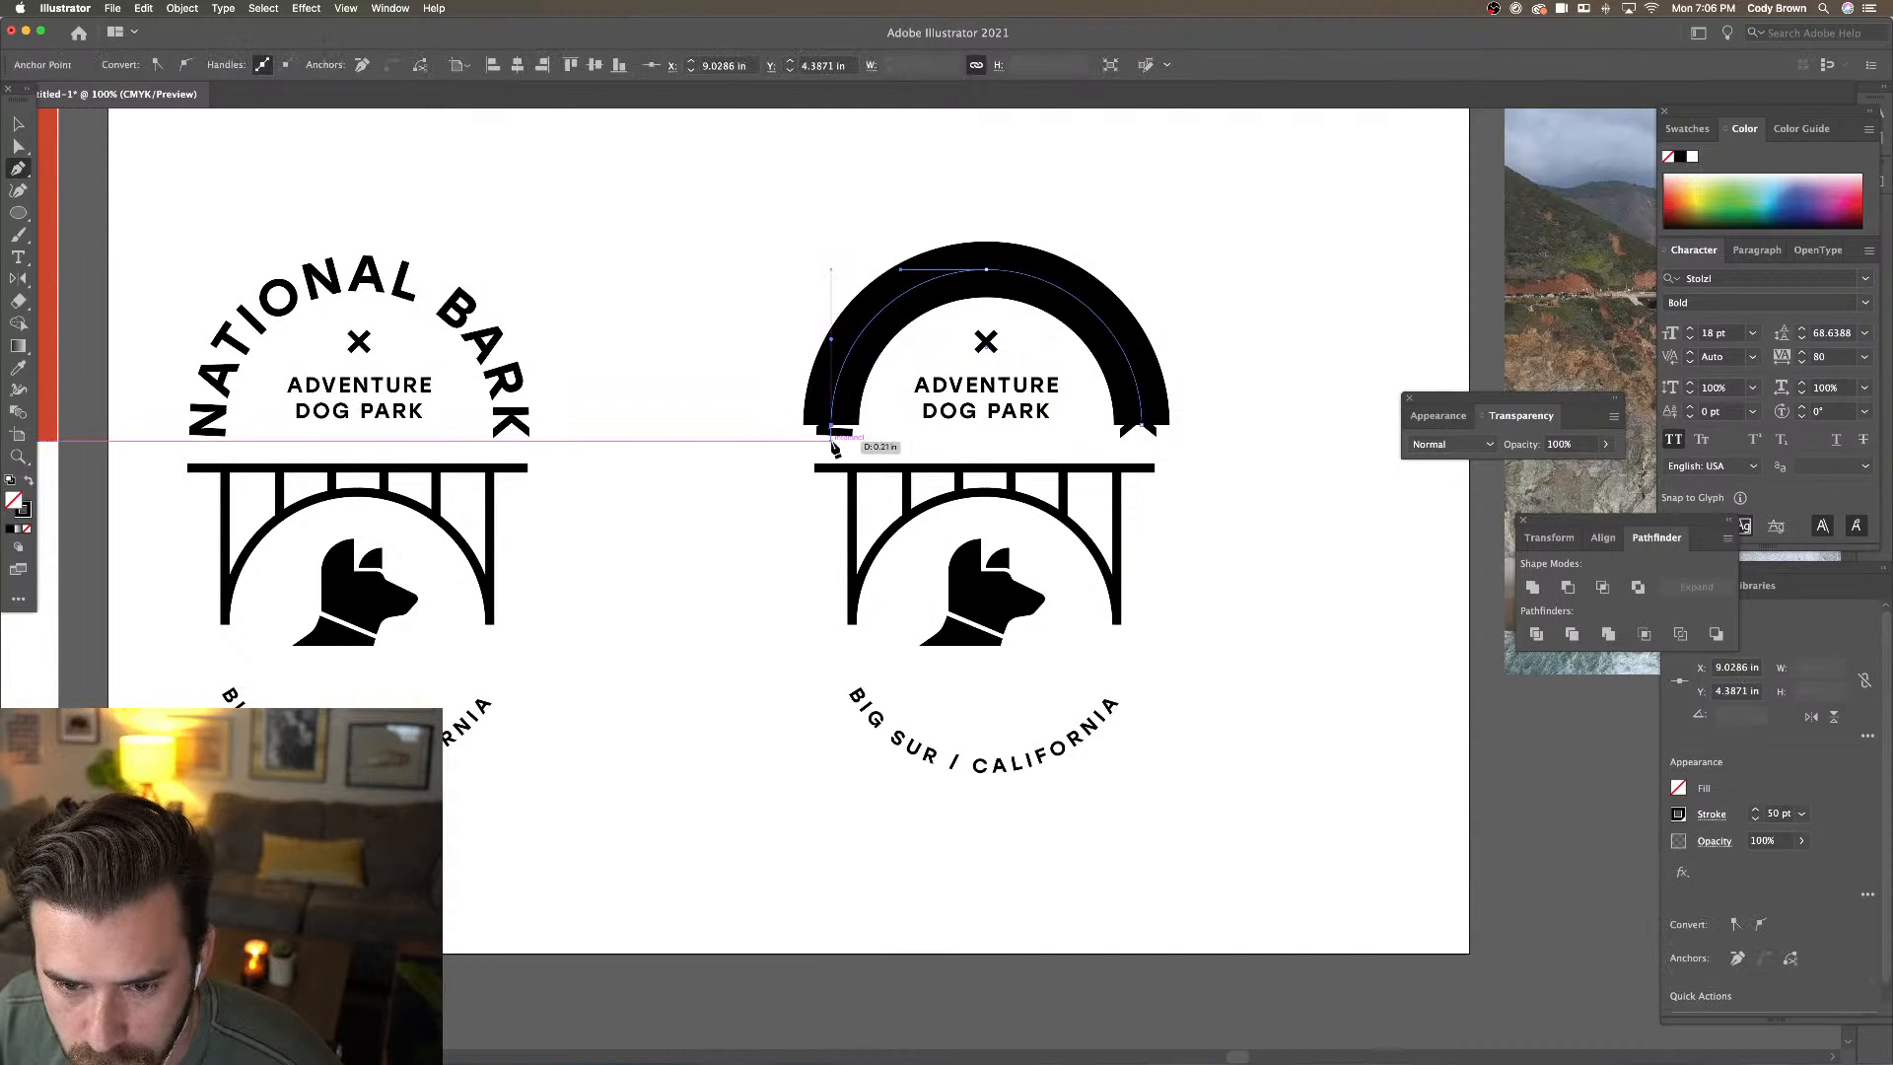
pyautogui.click(834, 447)
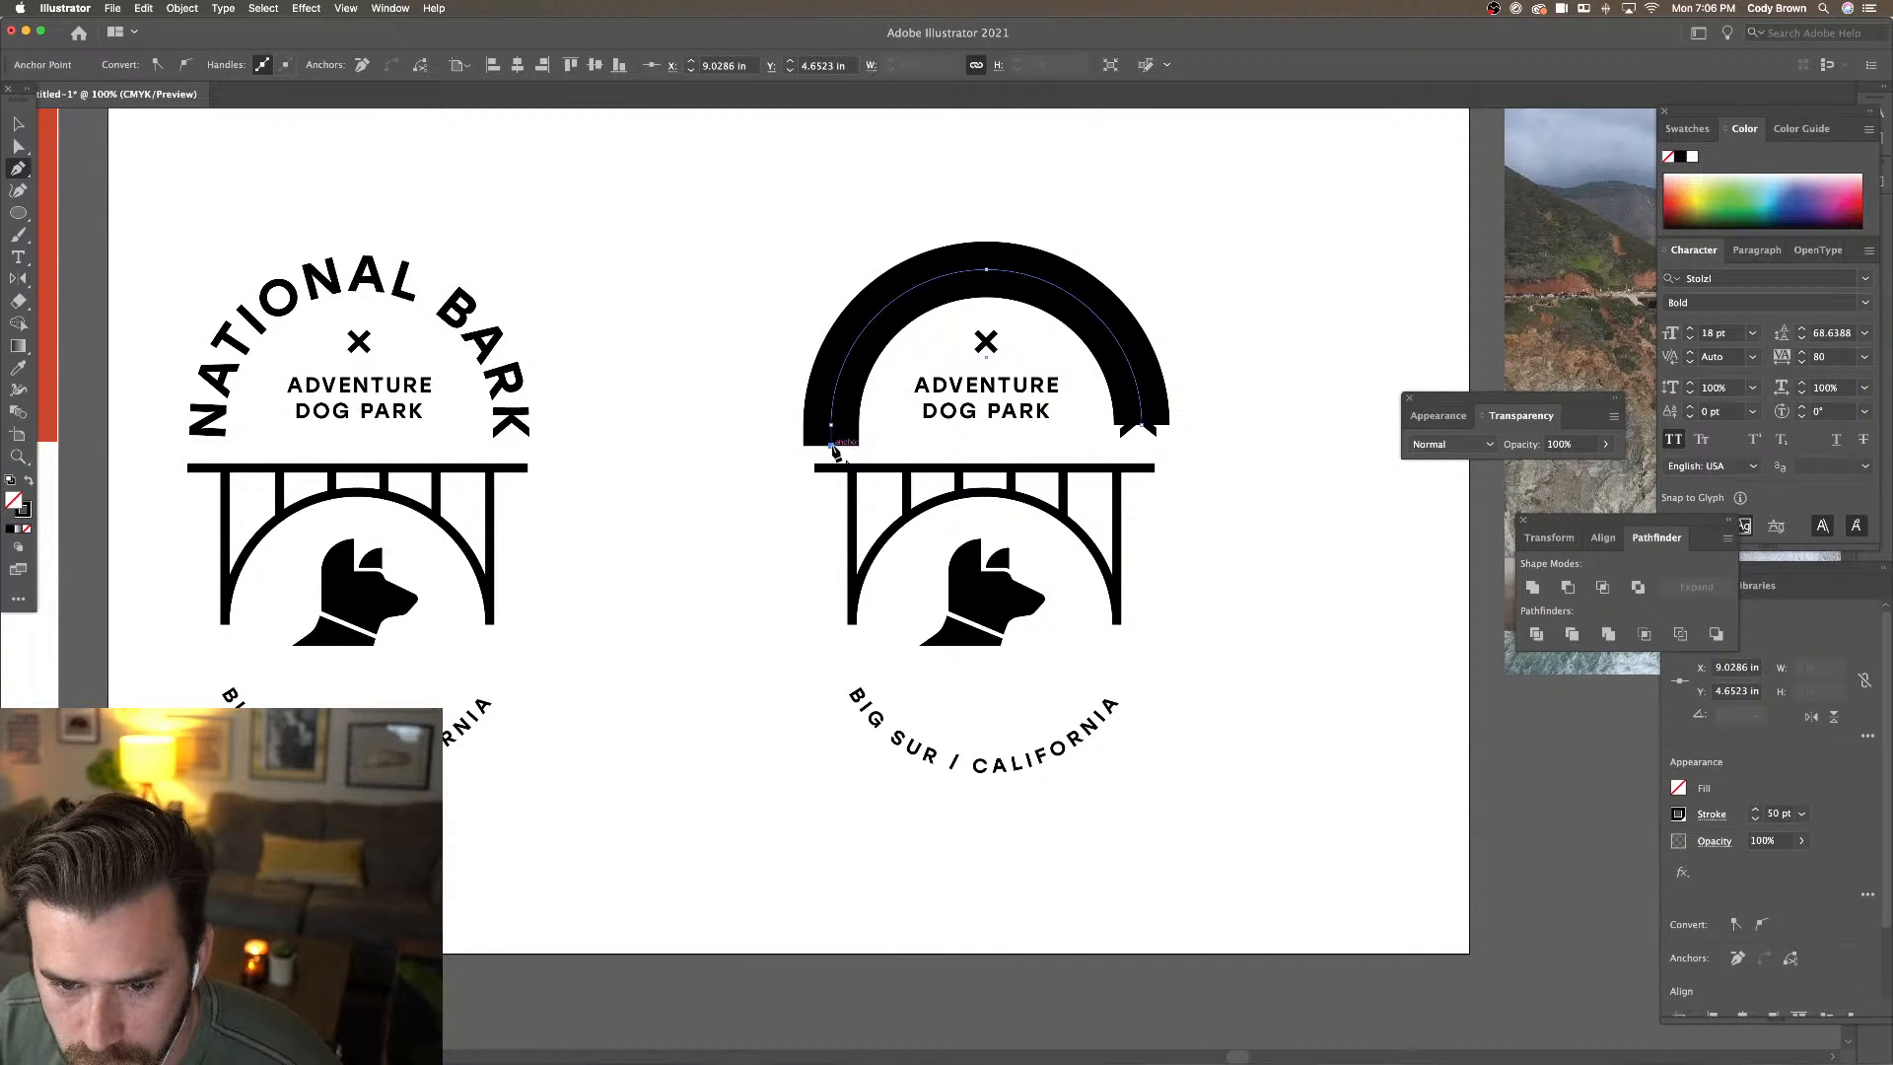
pyautogui.press('v')
pyautogui.click(983, 198)
pyautogui.click(1000, 273)
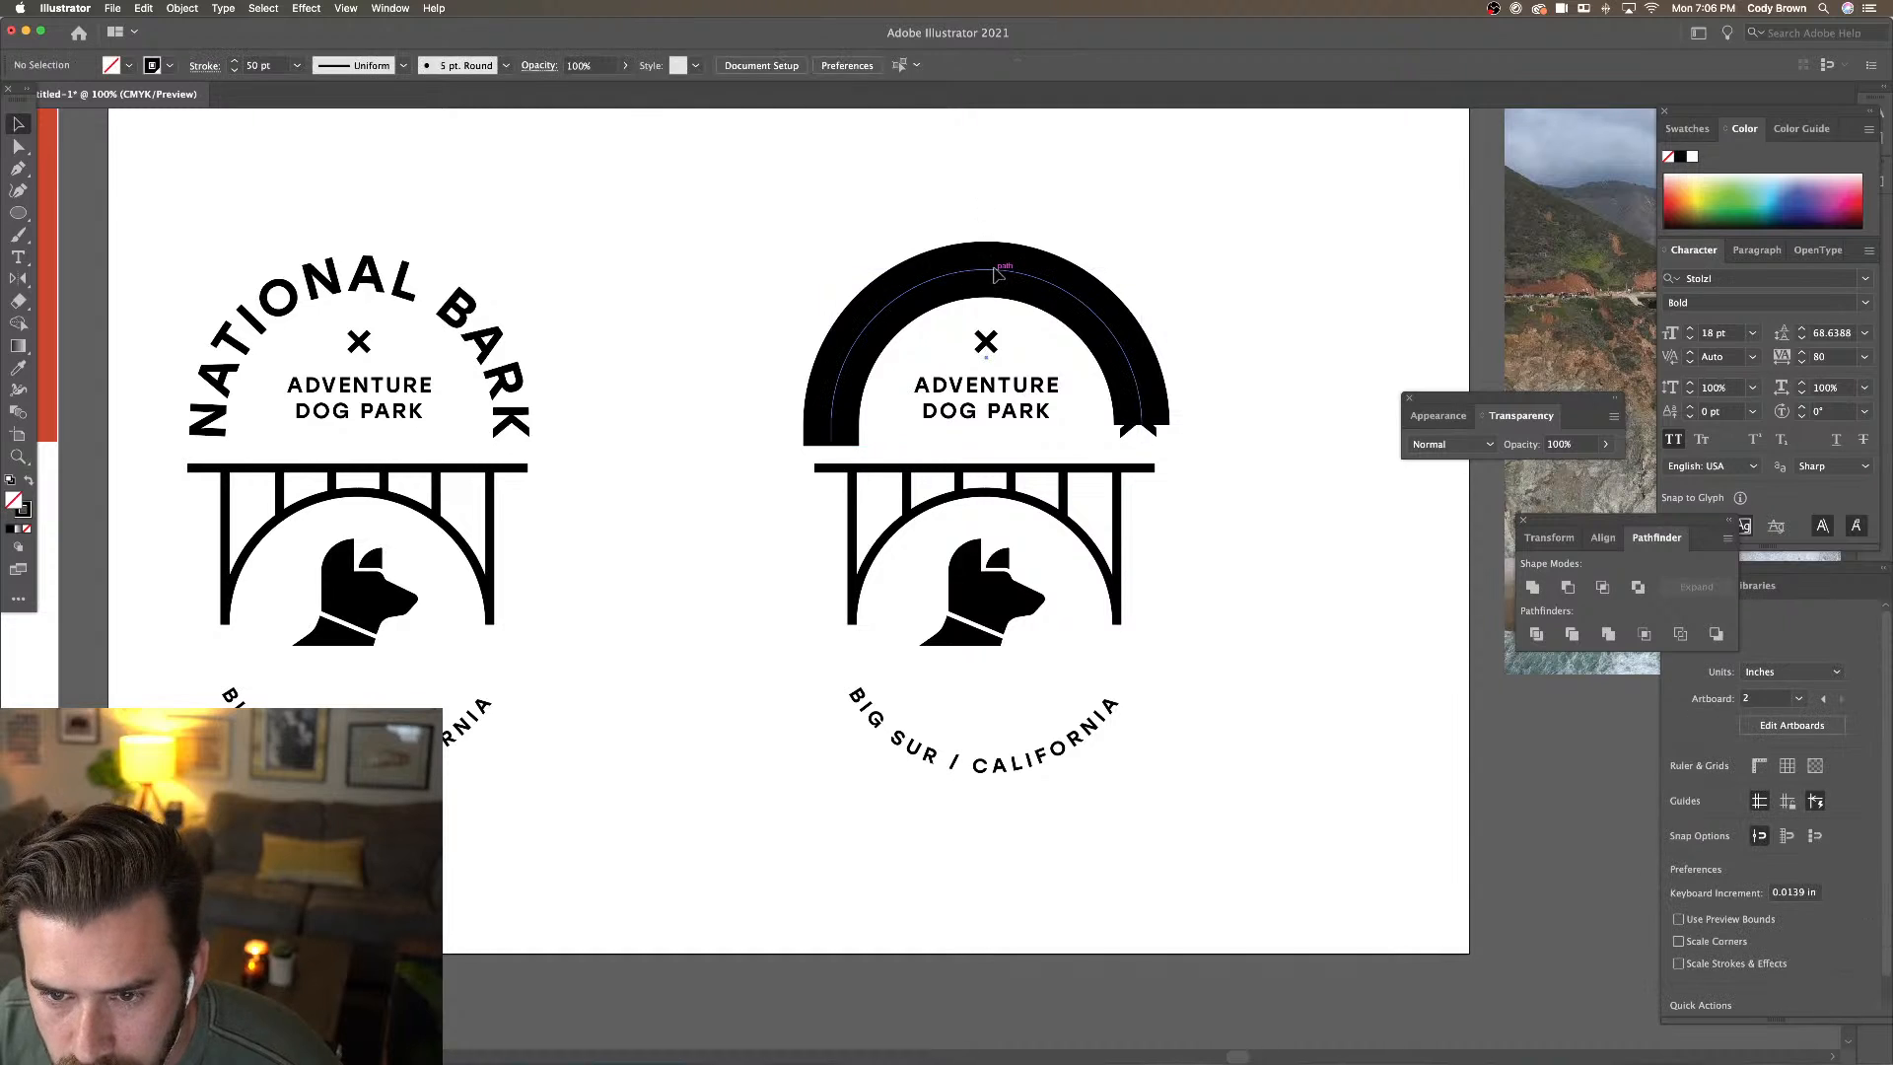
pyautogui.click(18, 168)
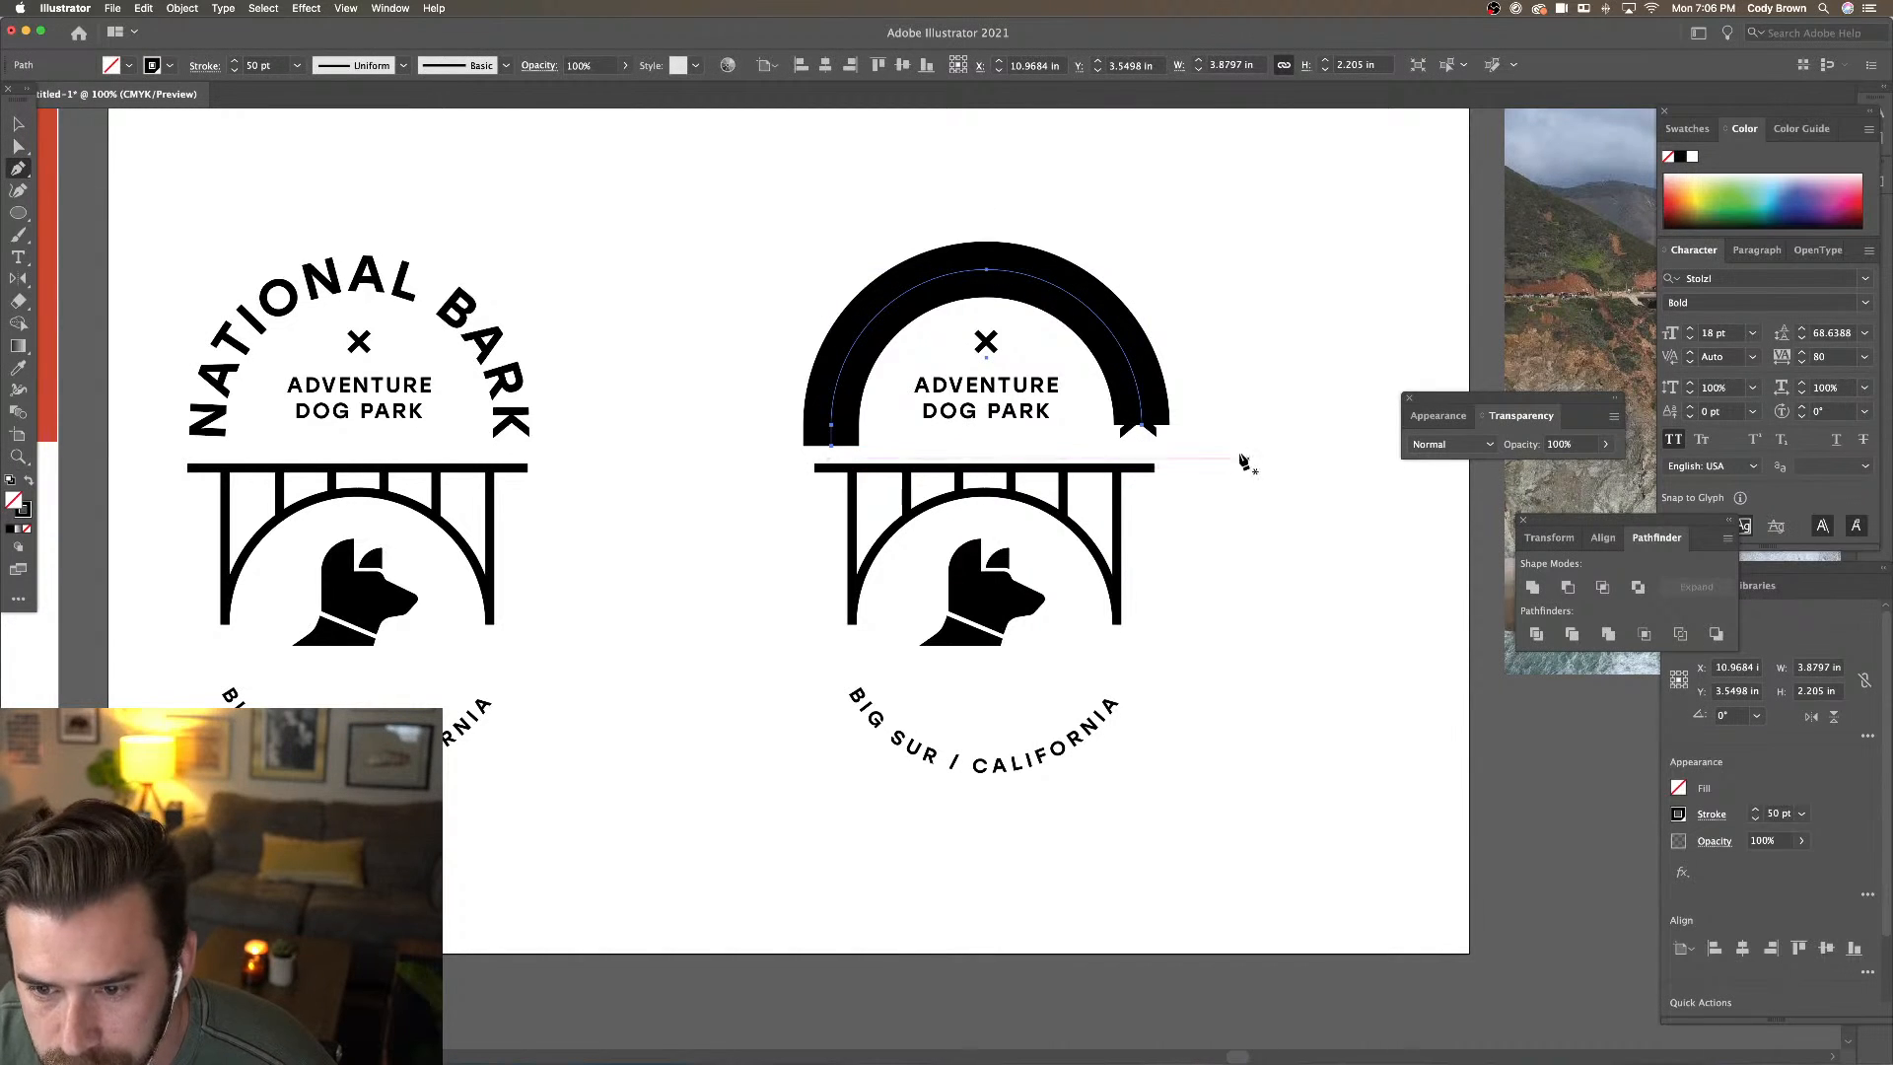
pyautogui.click(1143, 427)
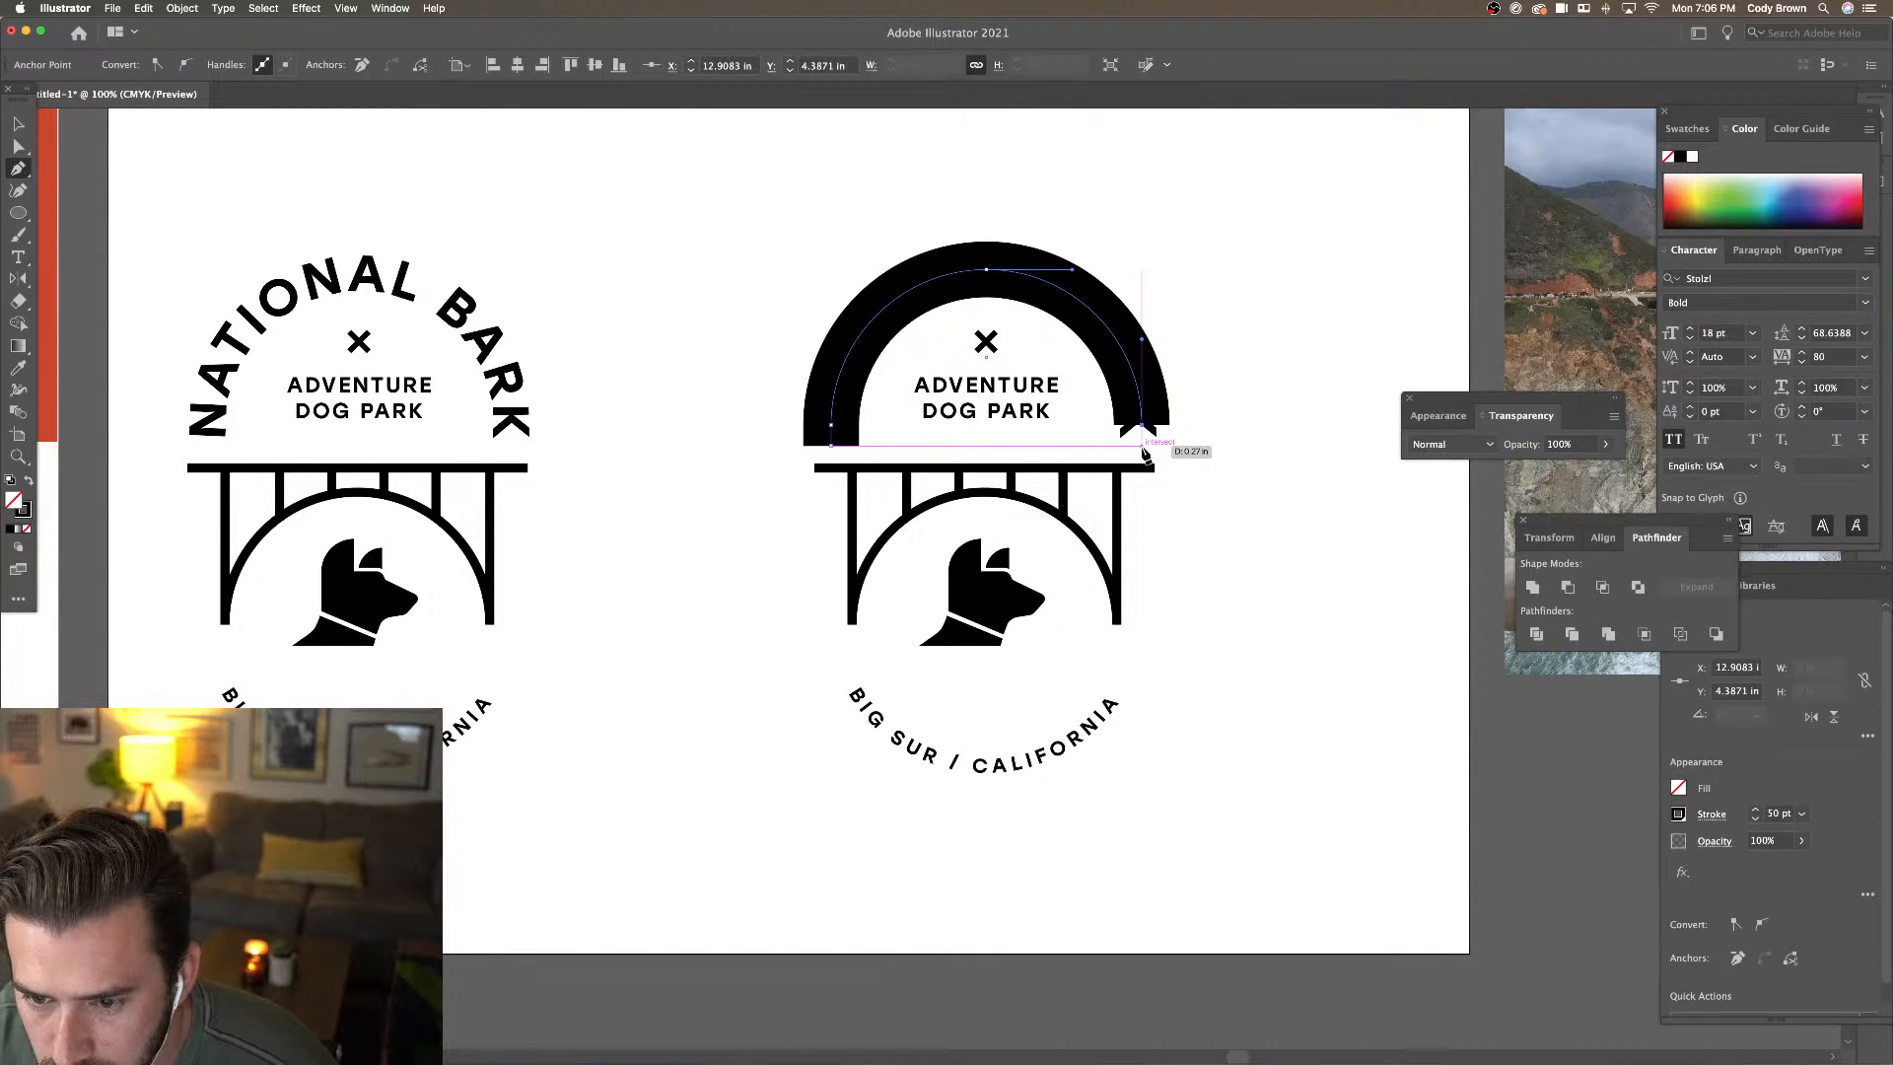
pyautogui.click(1142, 446)
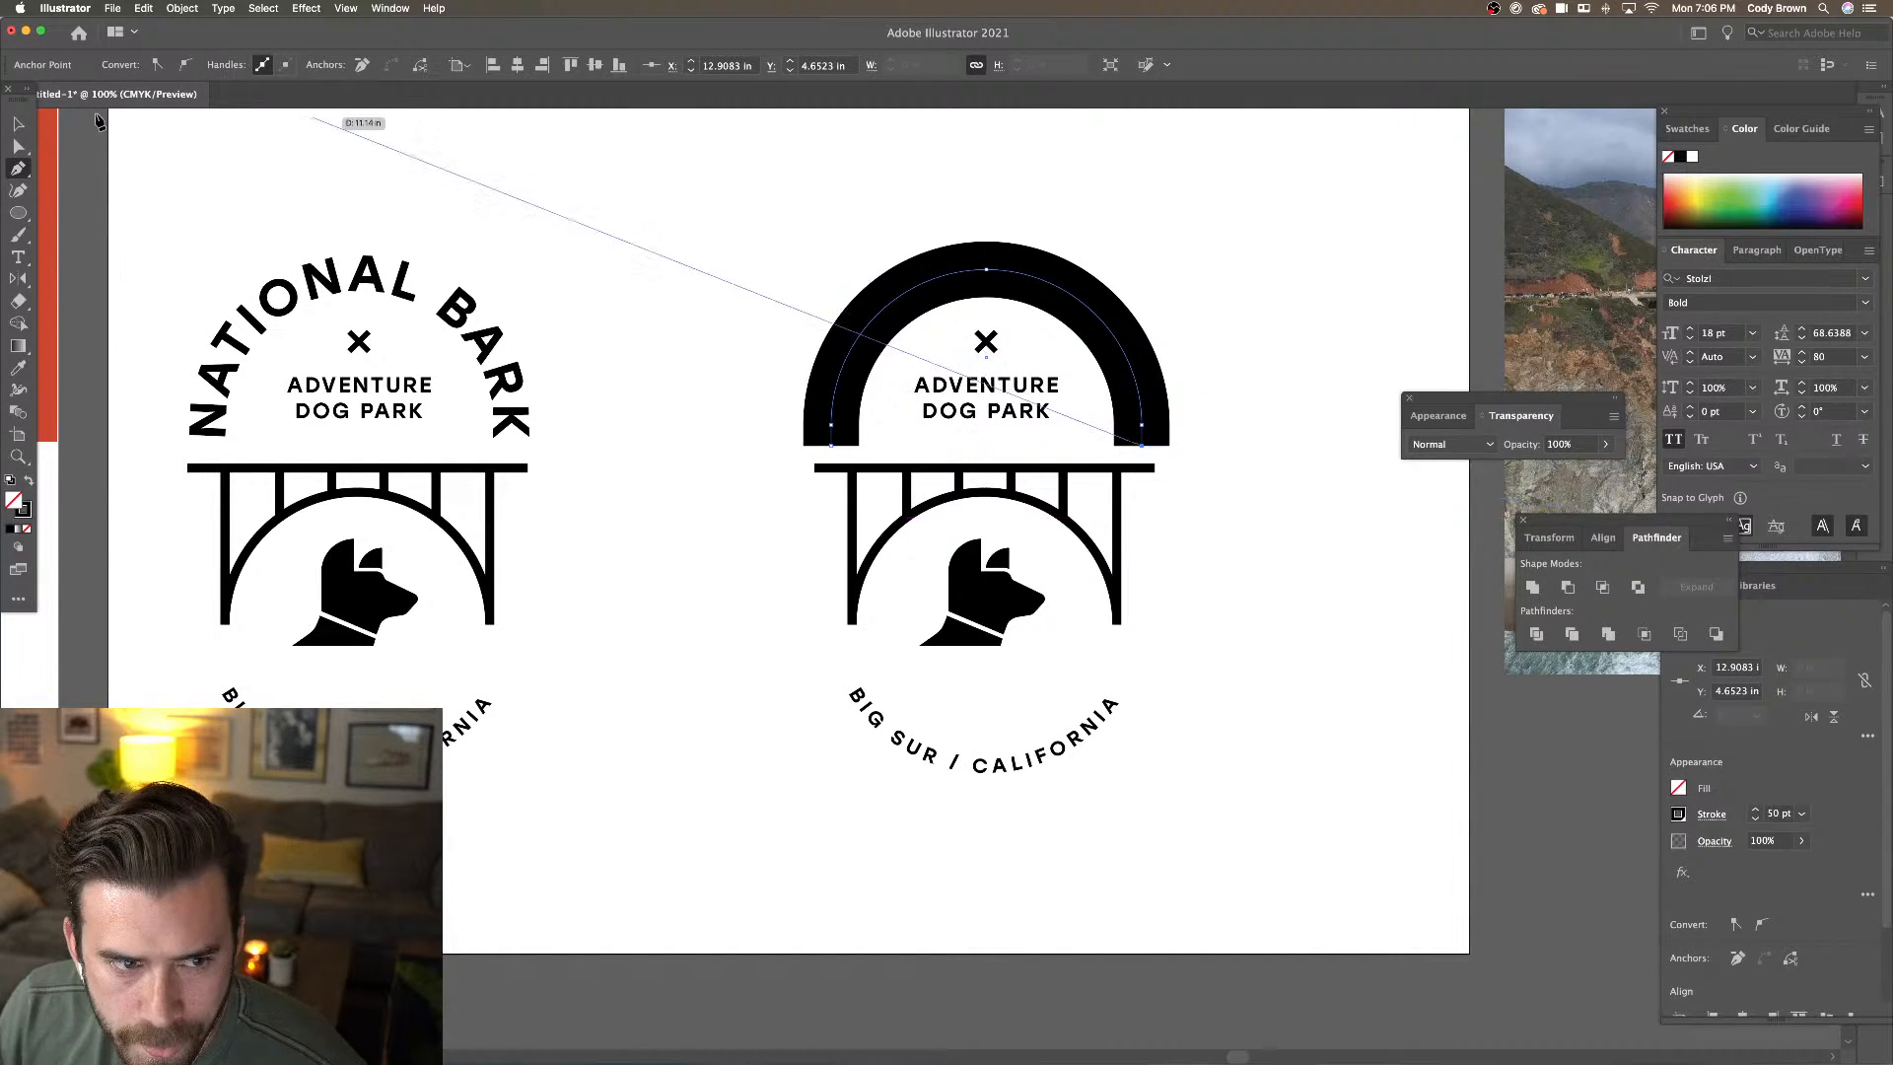
pyautogui.click(16, 126)
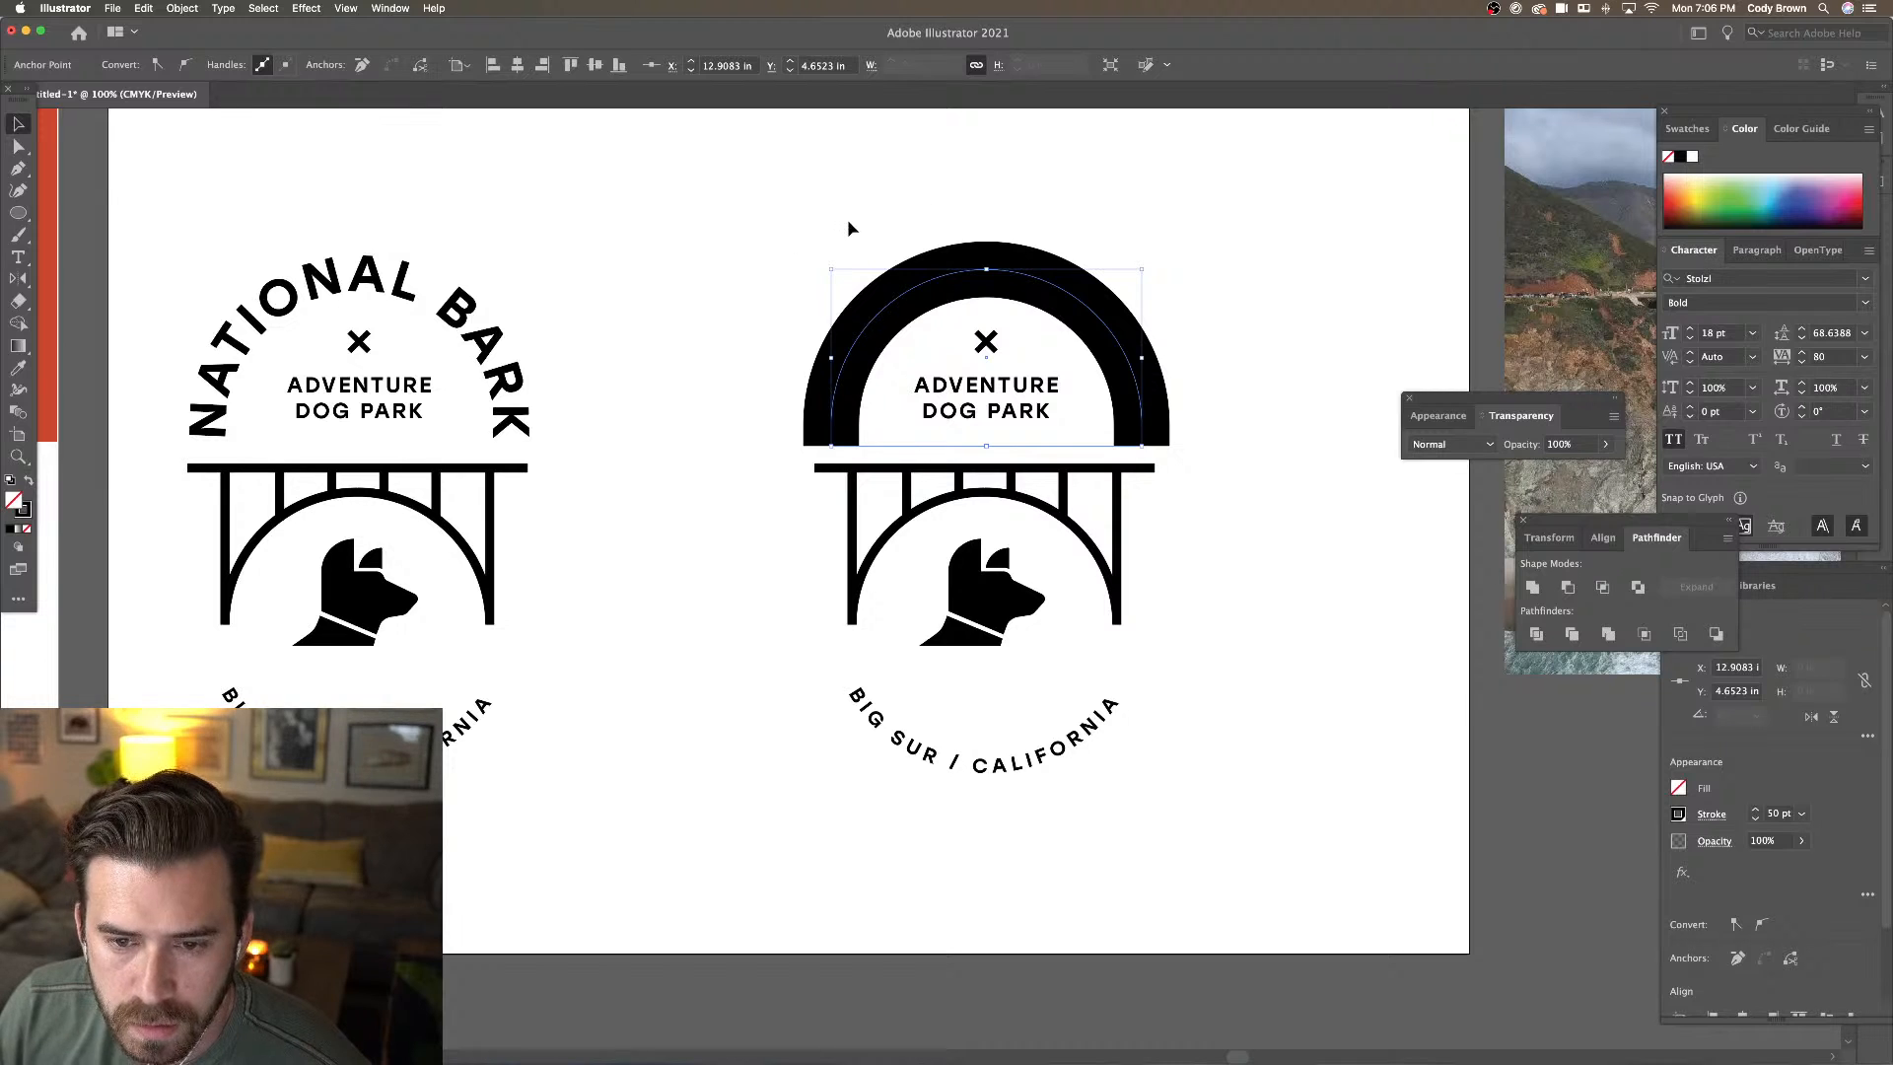
# Send the black arch to the back behind the other badge artwork
pyautogui.rightClick(1005, 287)
pyautogui.click(910, 219)
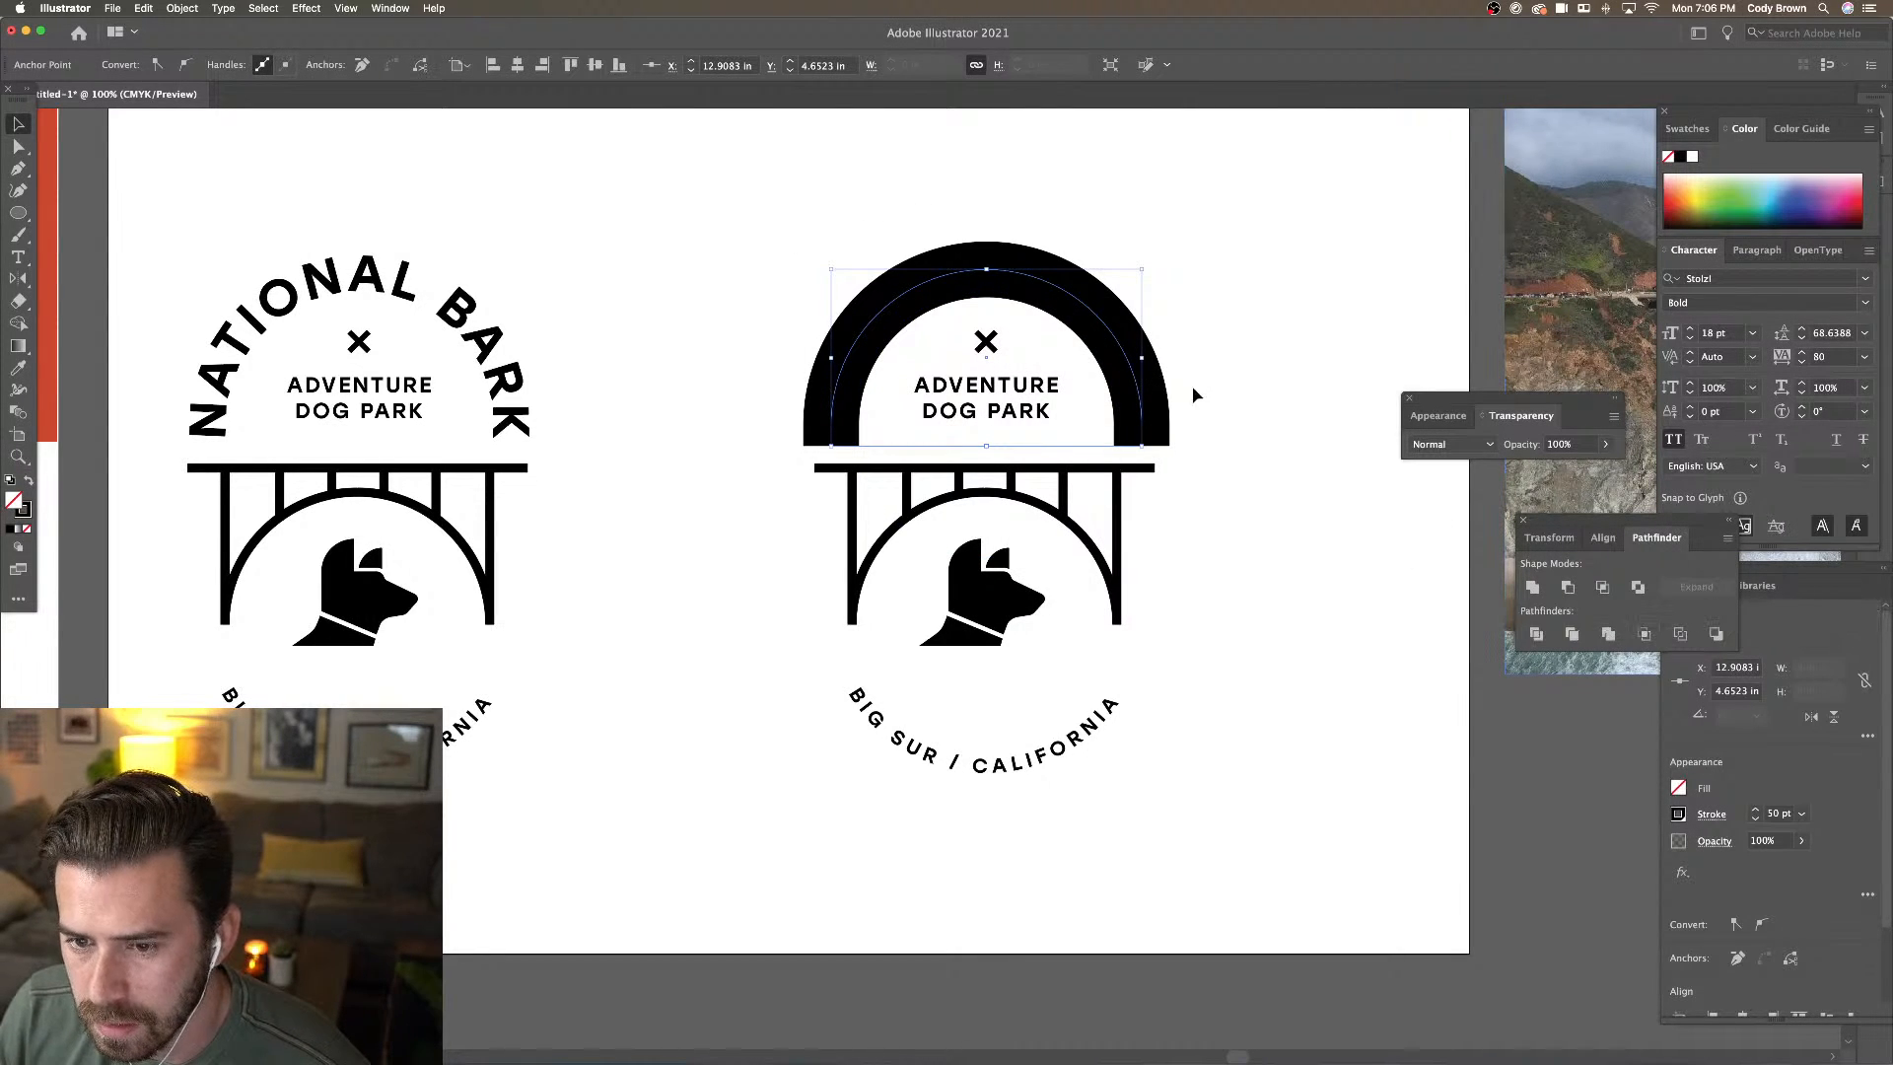
pyautogui.rightClick(1146, 381)
pyautogui.moveTo(1241, 646)
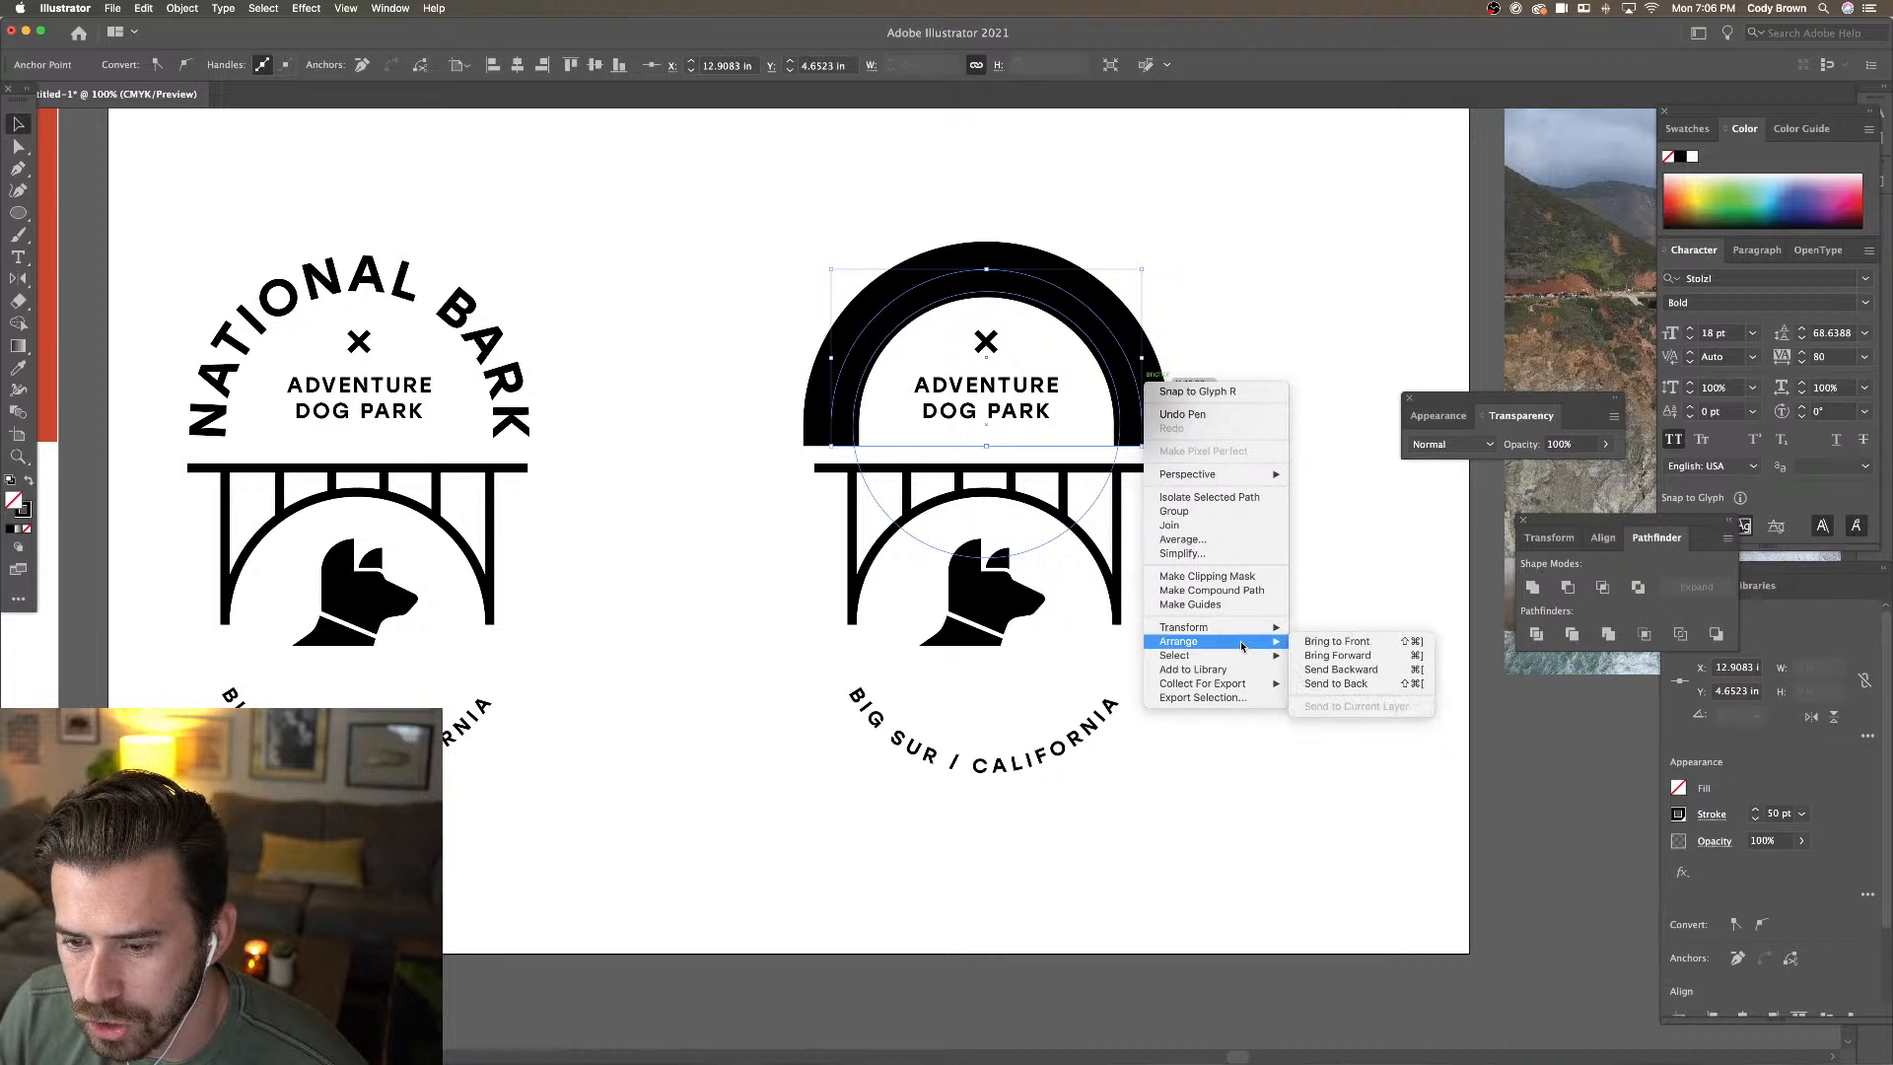
pyautogui.click(1336, 683)
pyautogui.click(1174, 392)
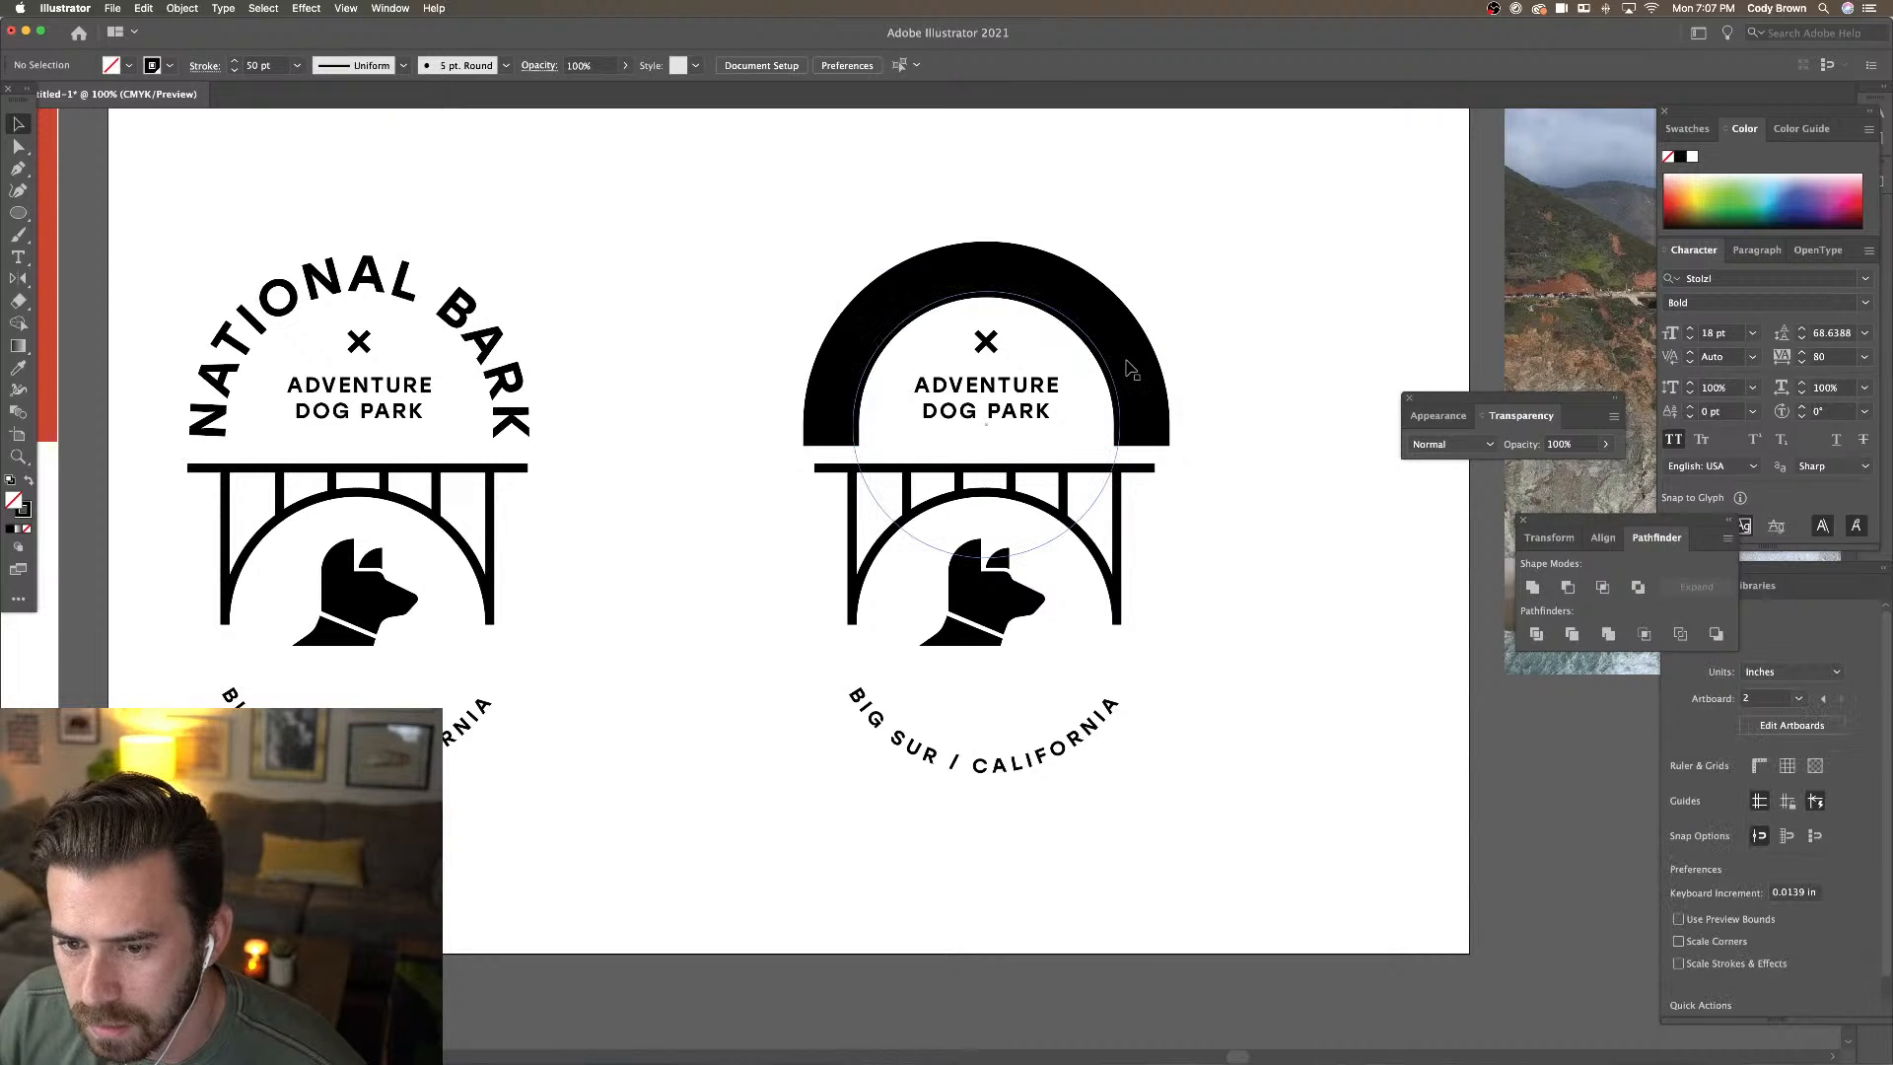
# Make the arched NATIONAL BARK text white
pyautogui.click(1131, 370)
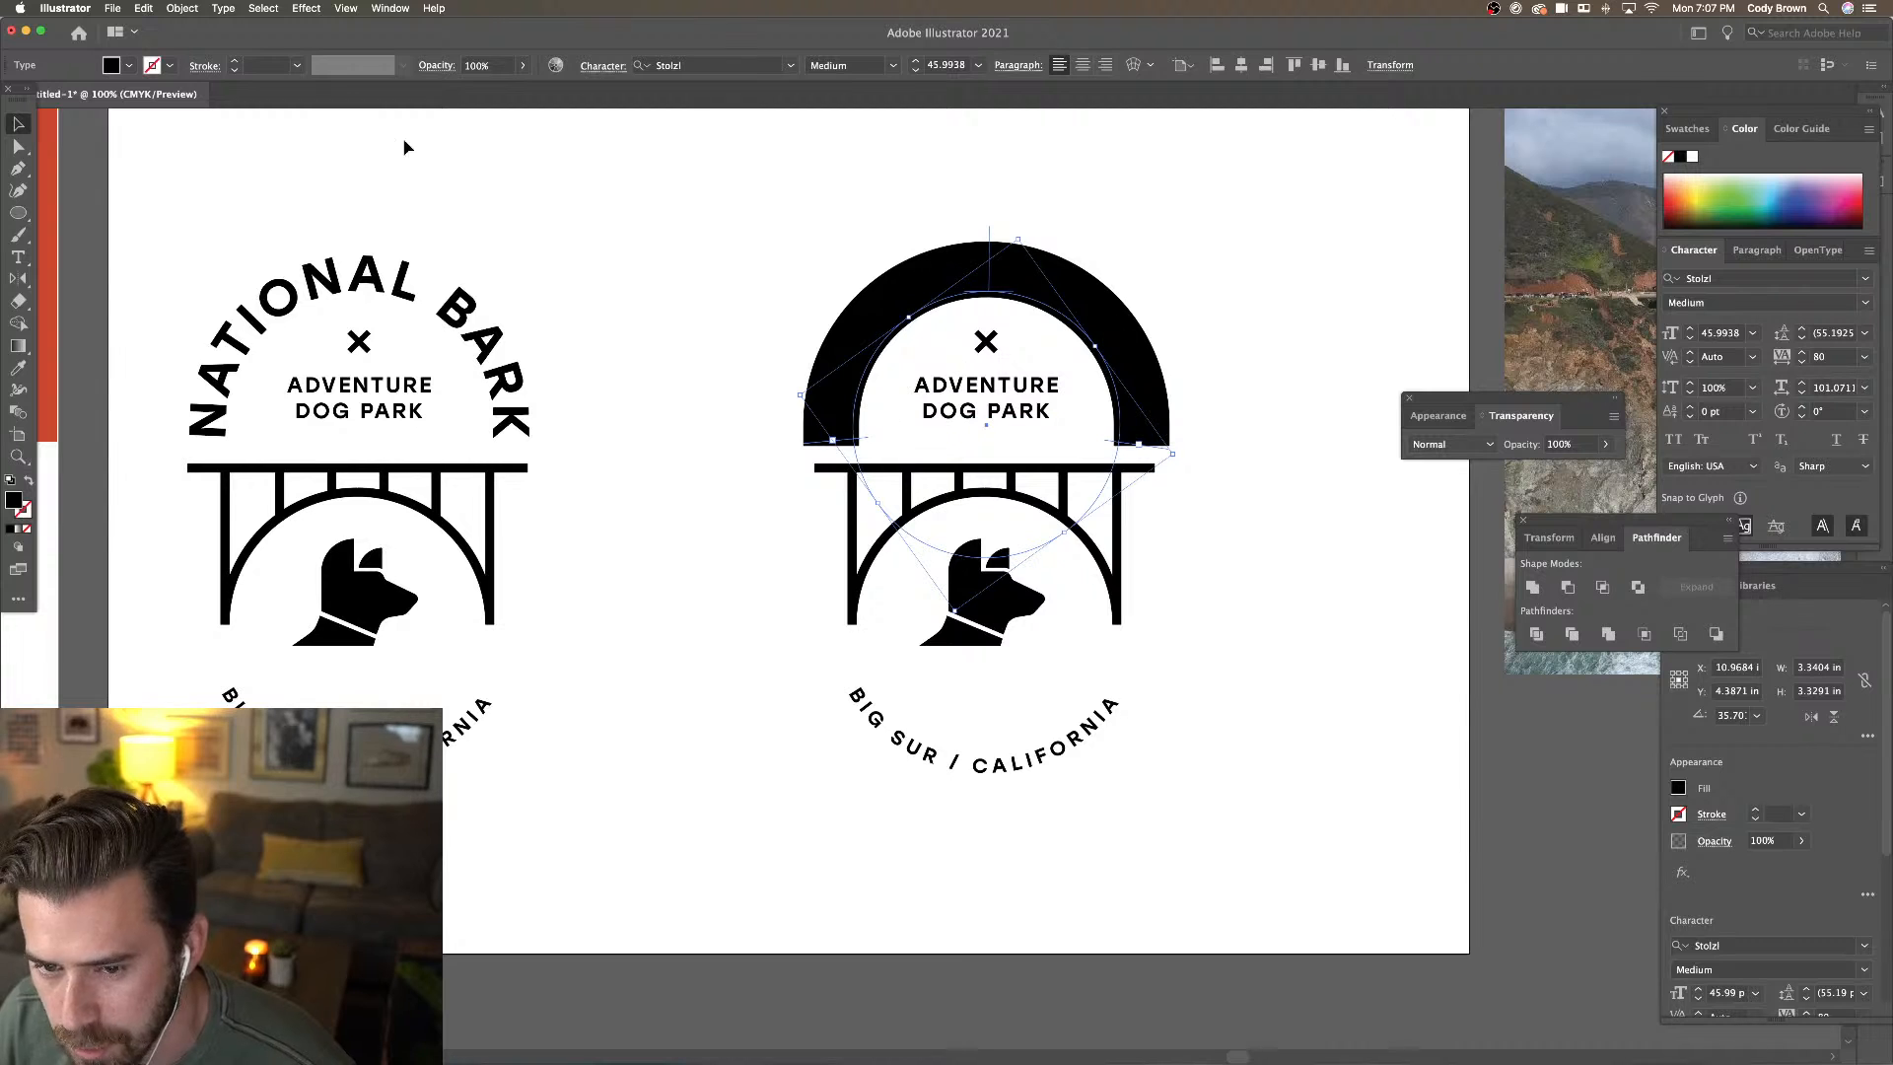
pyautogui.click(133, 66)
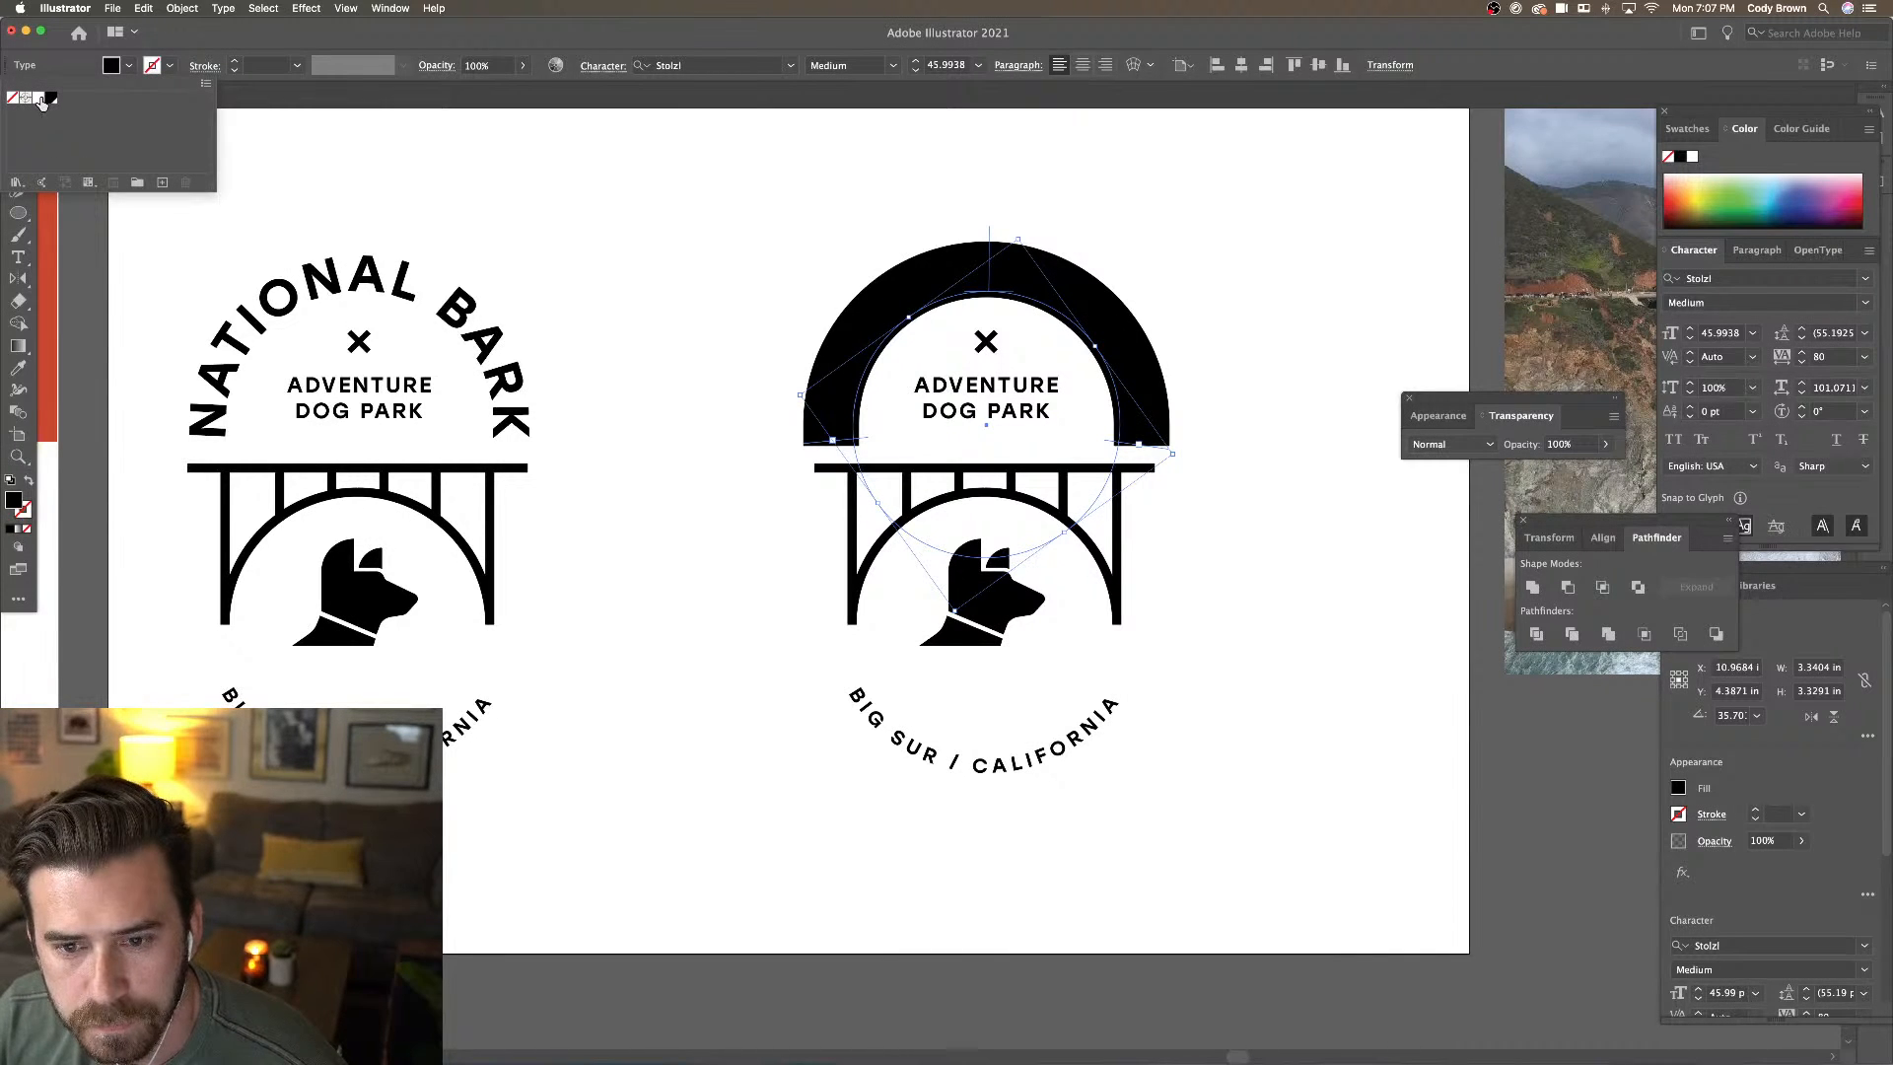
pyautogui.click(39, 98)
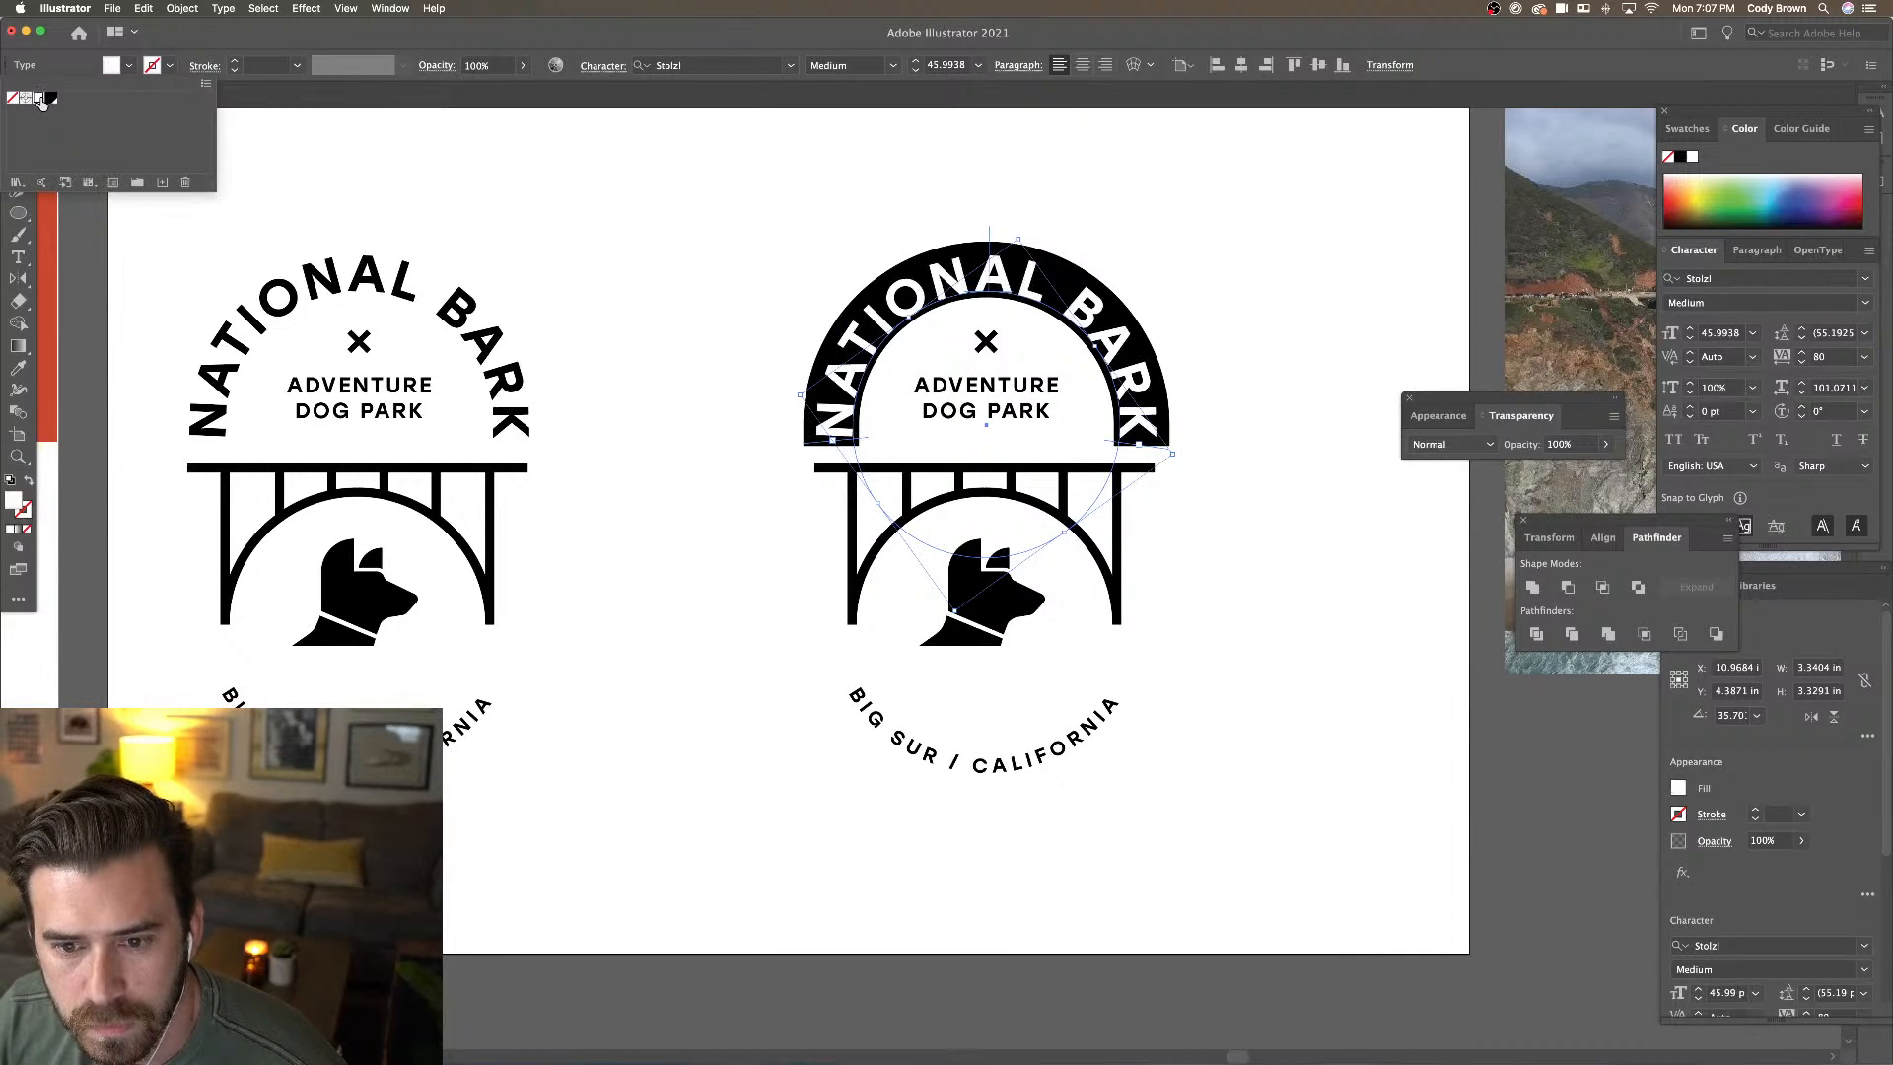
pyautogui.click(830, 173)
pyautogui.click(861, 150)
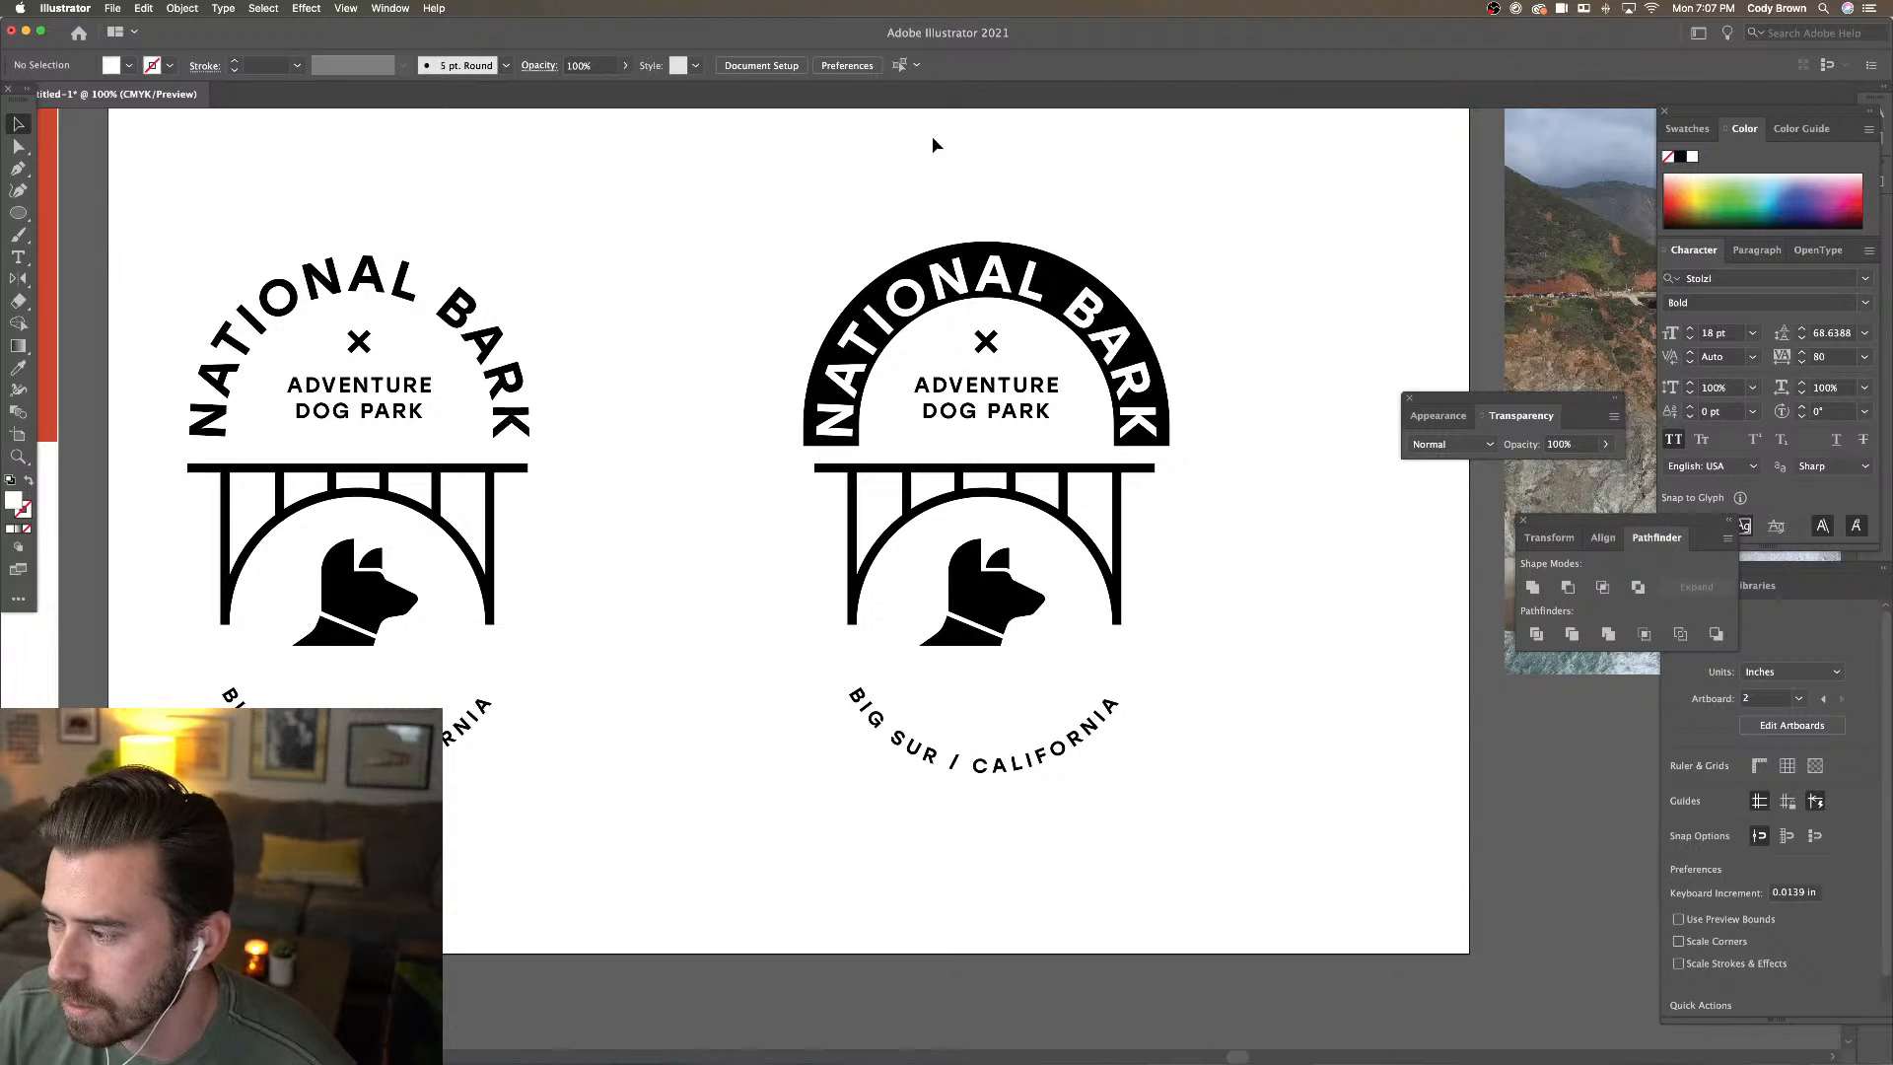
pyautogui.click(1016, 286)
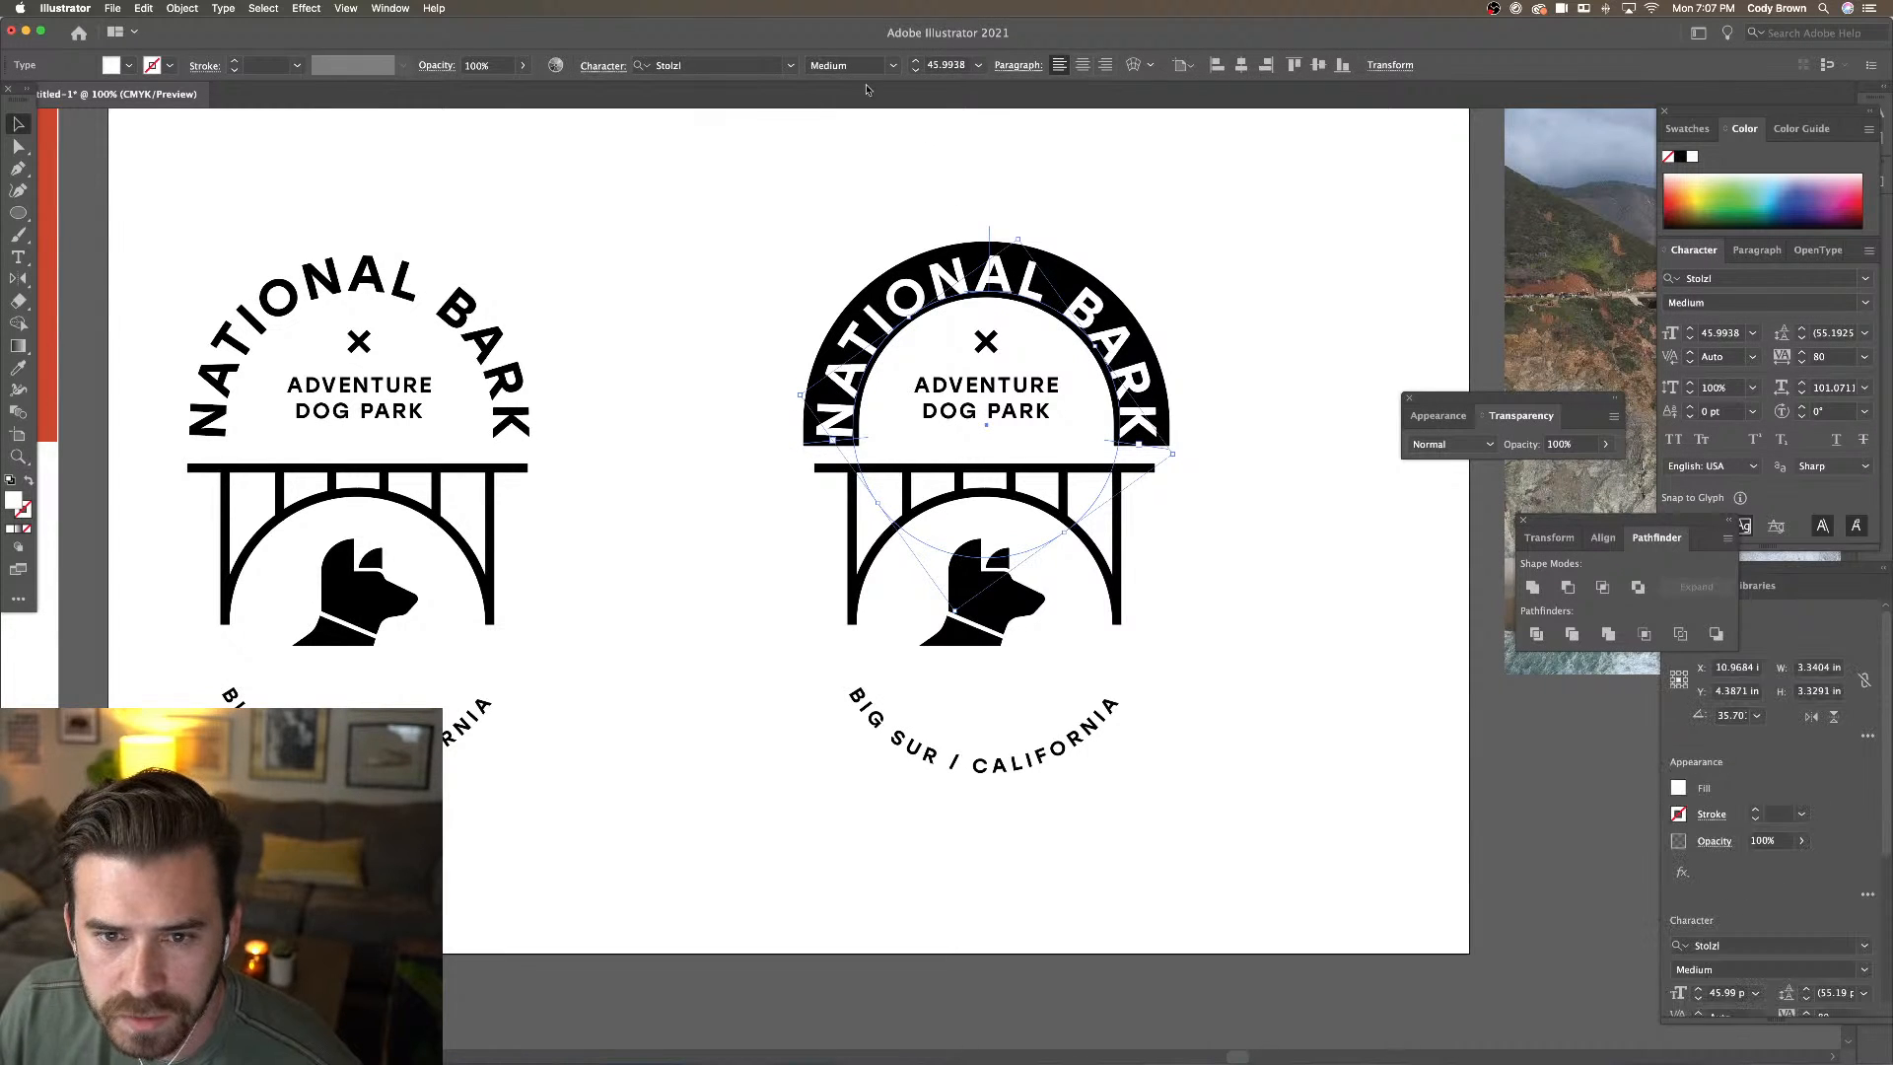
# Reduce NATIONAL BARK to 38 pt and rotate it along the arch
pyautogui.click(917, 71)
pyautogui.click(917, 71)
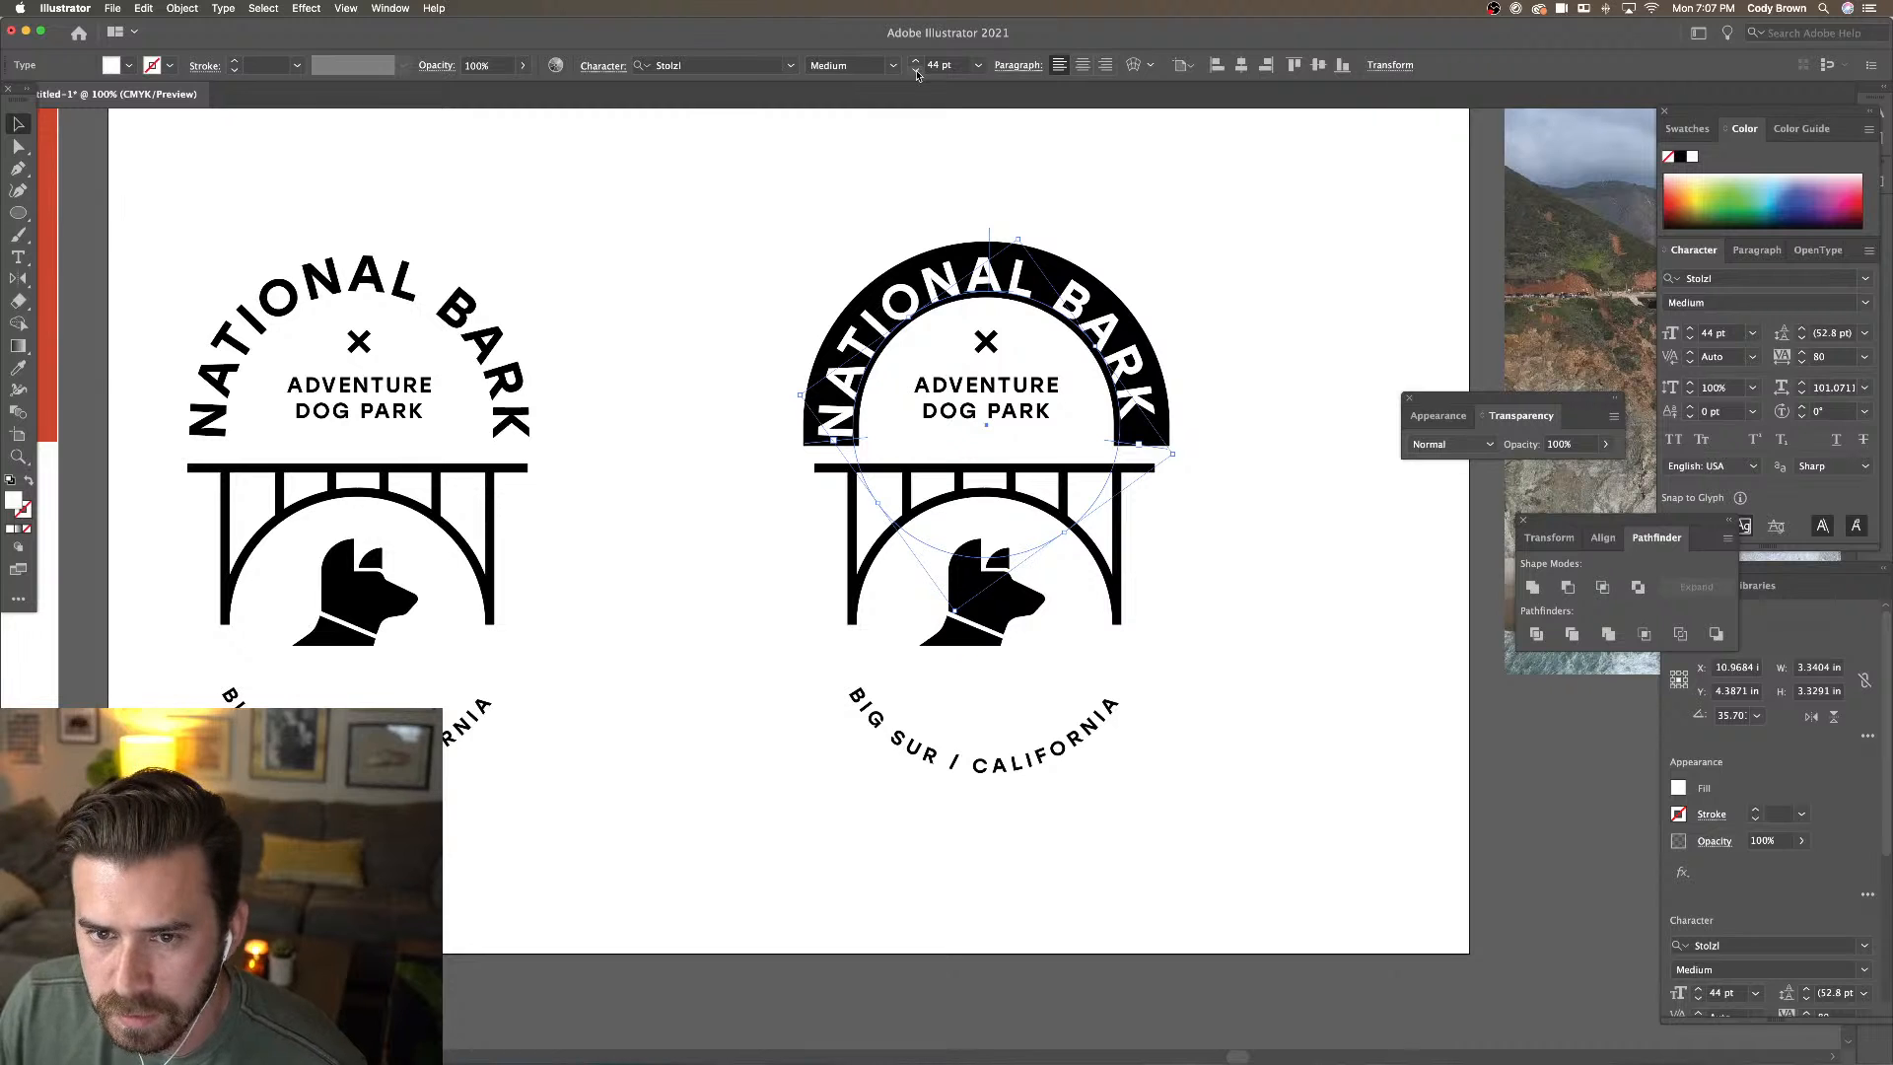
pyautogui.click(917, 71)
pyautogui.click(917, 71)
pyautogui.click(917, 71)
pyautogui.click(917, 71)
pyautogui.click(917, 71)
pyautogui.click(917, 71)
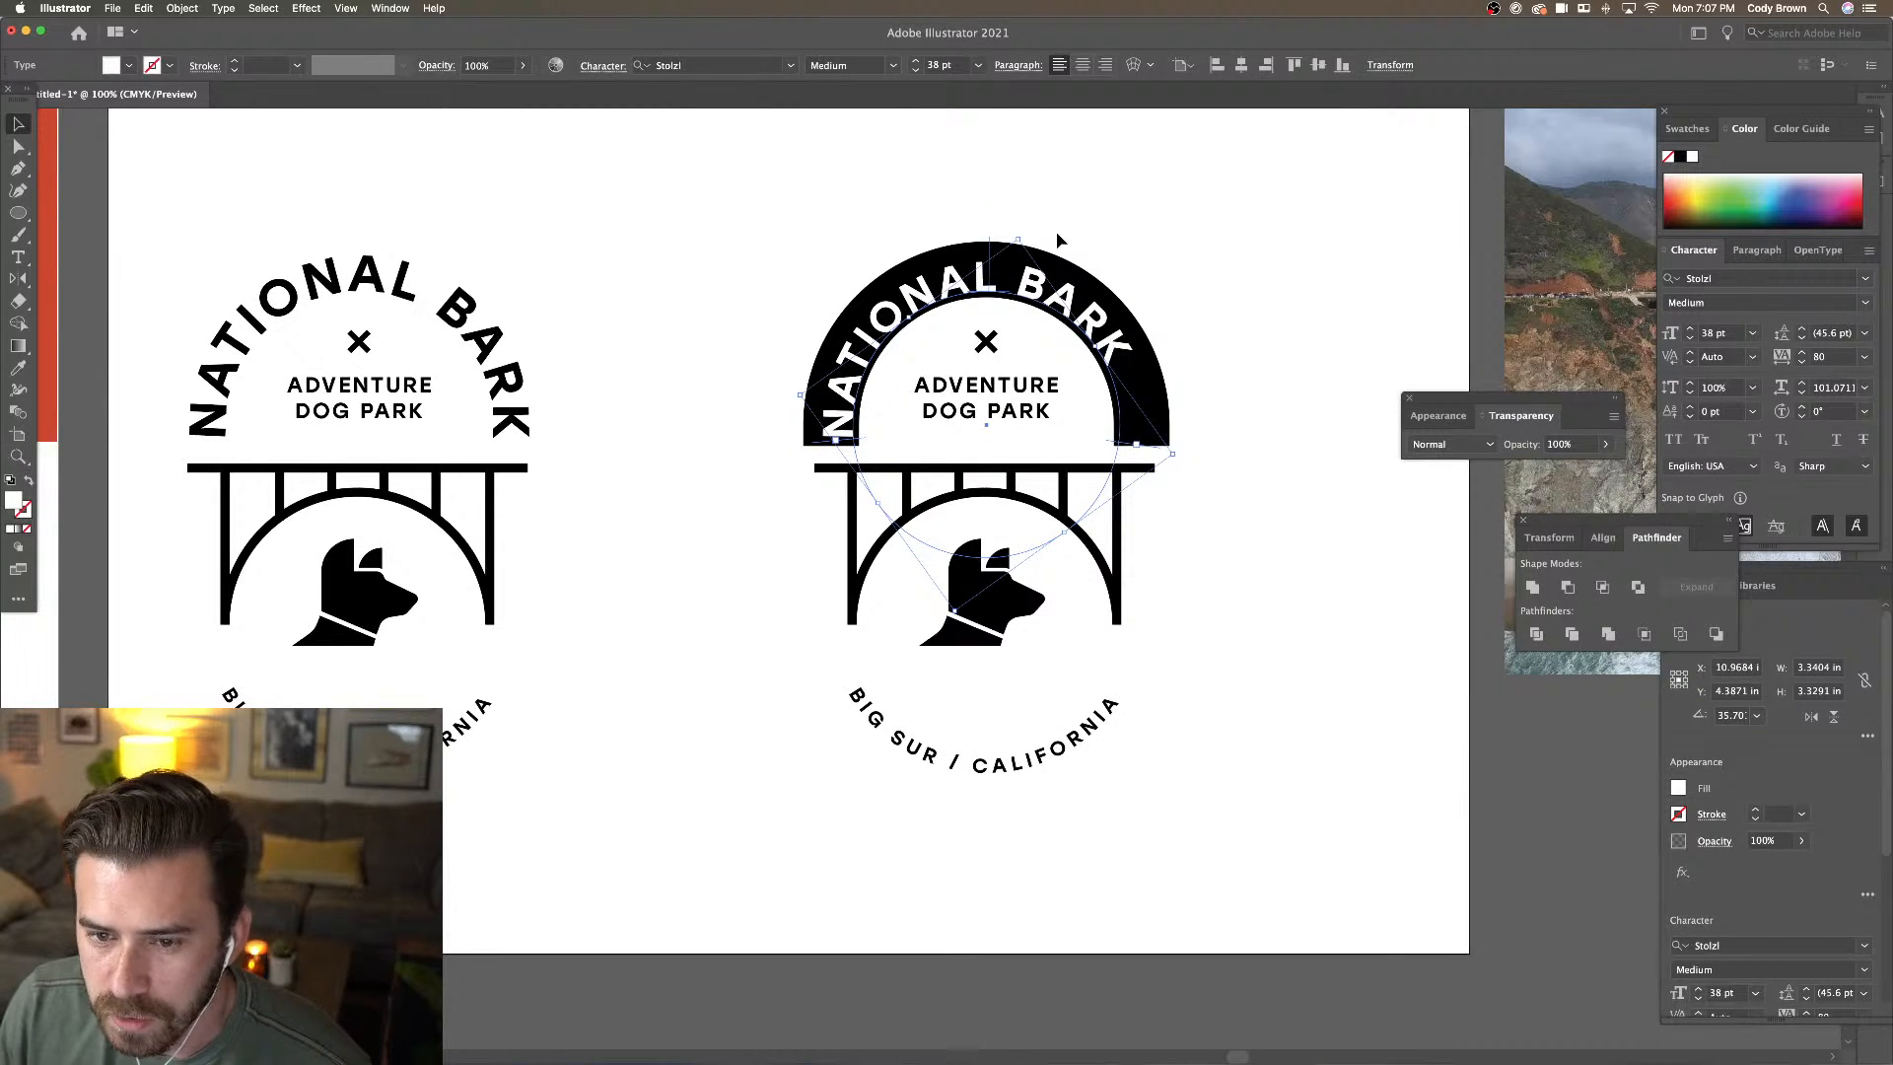
pyautogui.moveTo(1025, 234); pyautogui.dragTo(1065, 279)
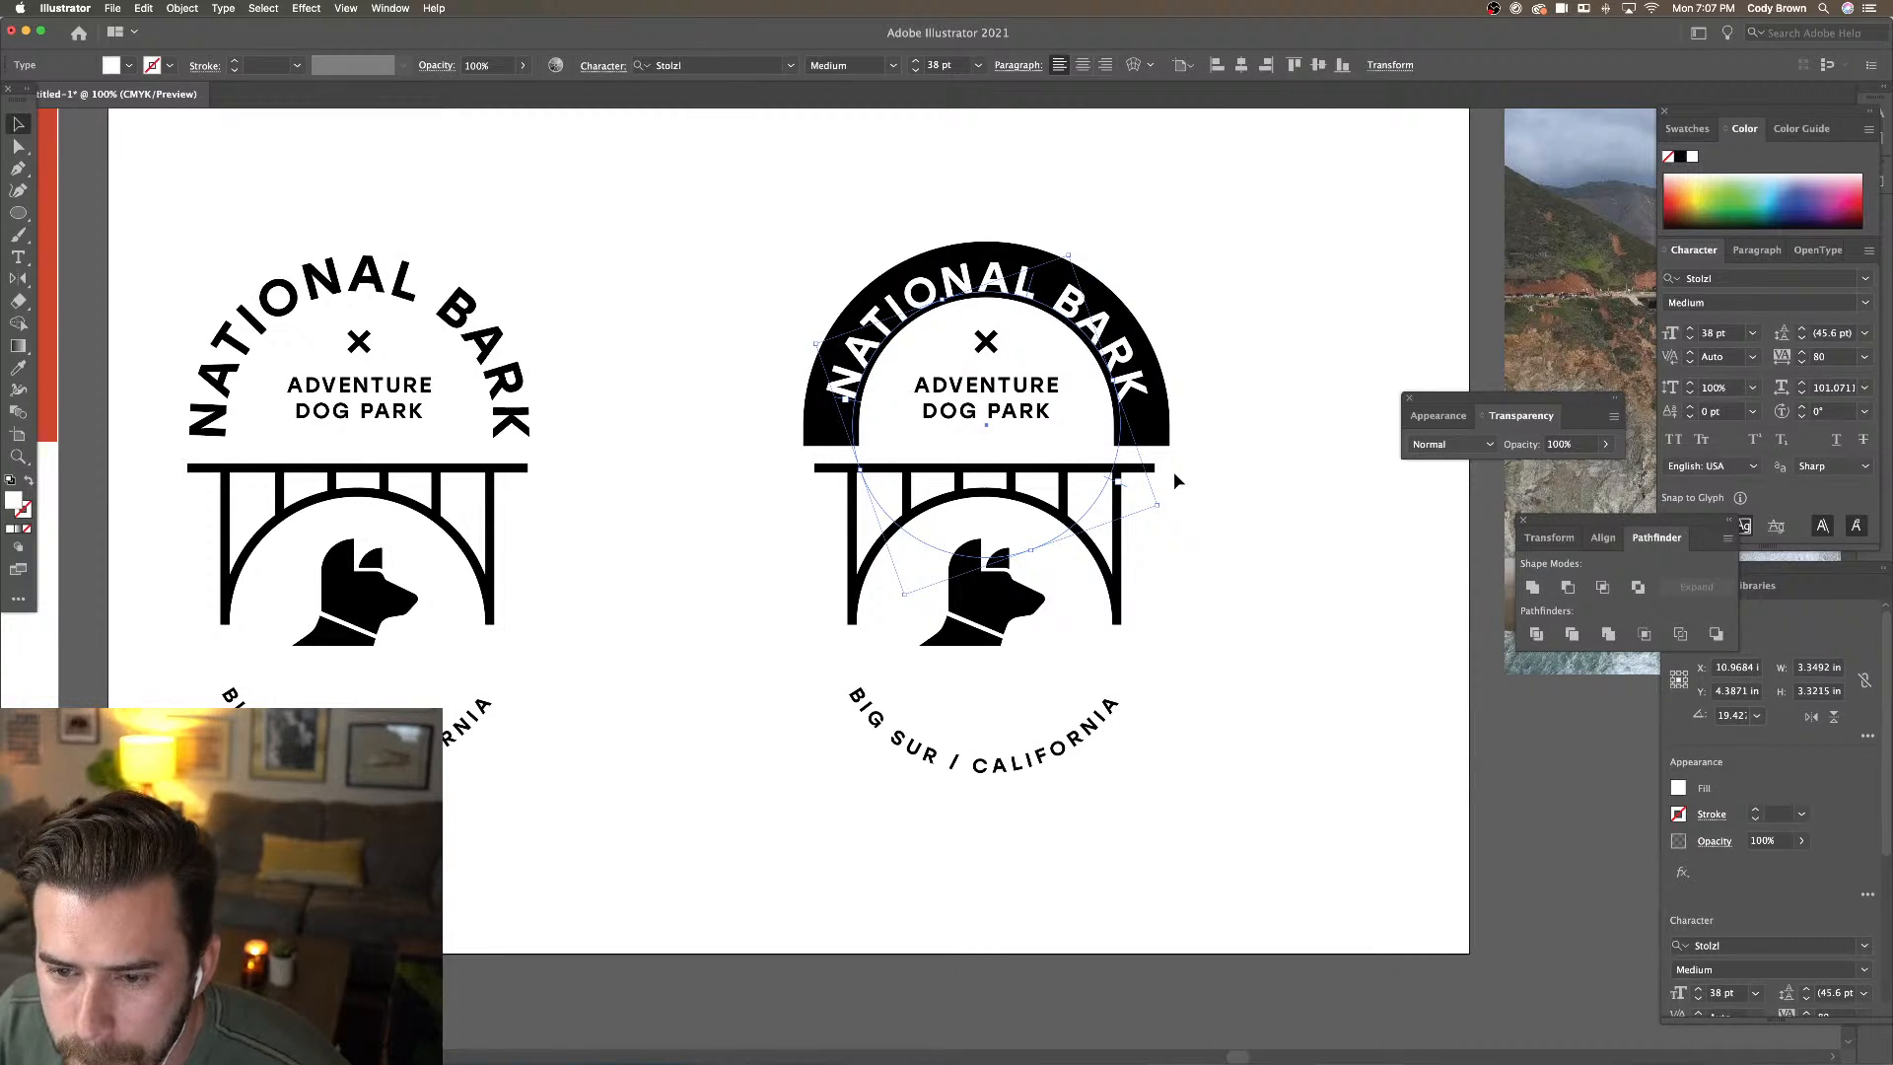
# Widen the letter spacing to 220 and centre the text on the black arch
pyautogui.hotkey('alt', 'Right')
pyautogui.hotkey('alt', 'Right')
pyautogui.hotkey('alt', 'Right')
pyautogui.hotkey('alt', 'Right')
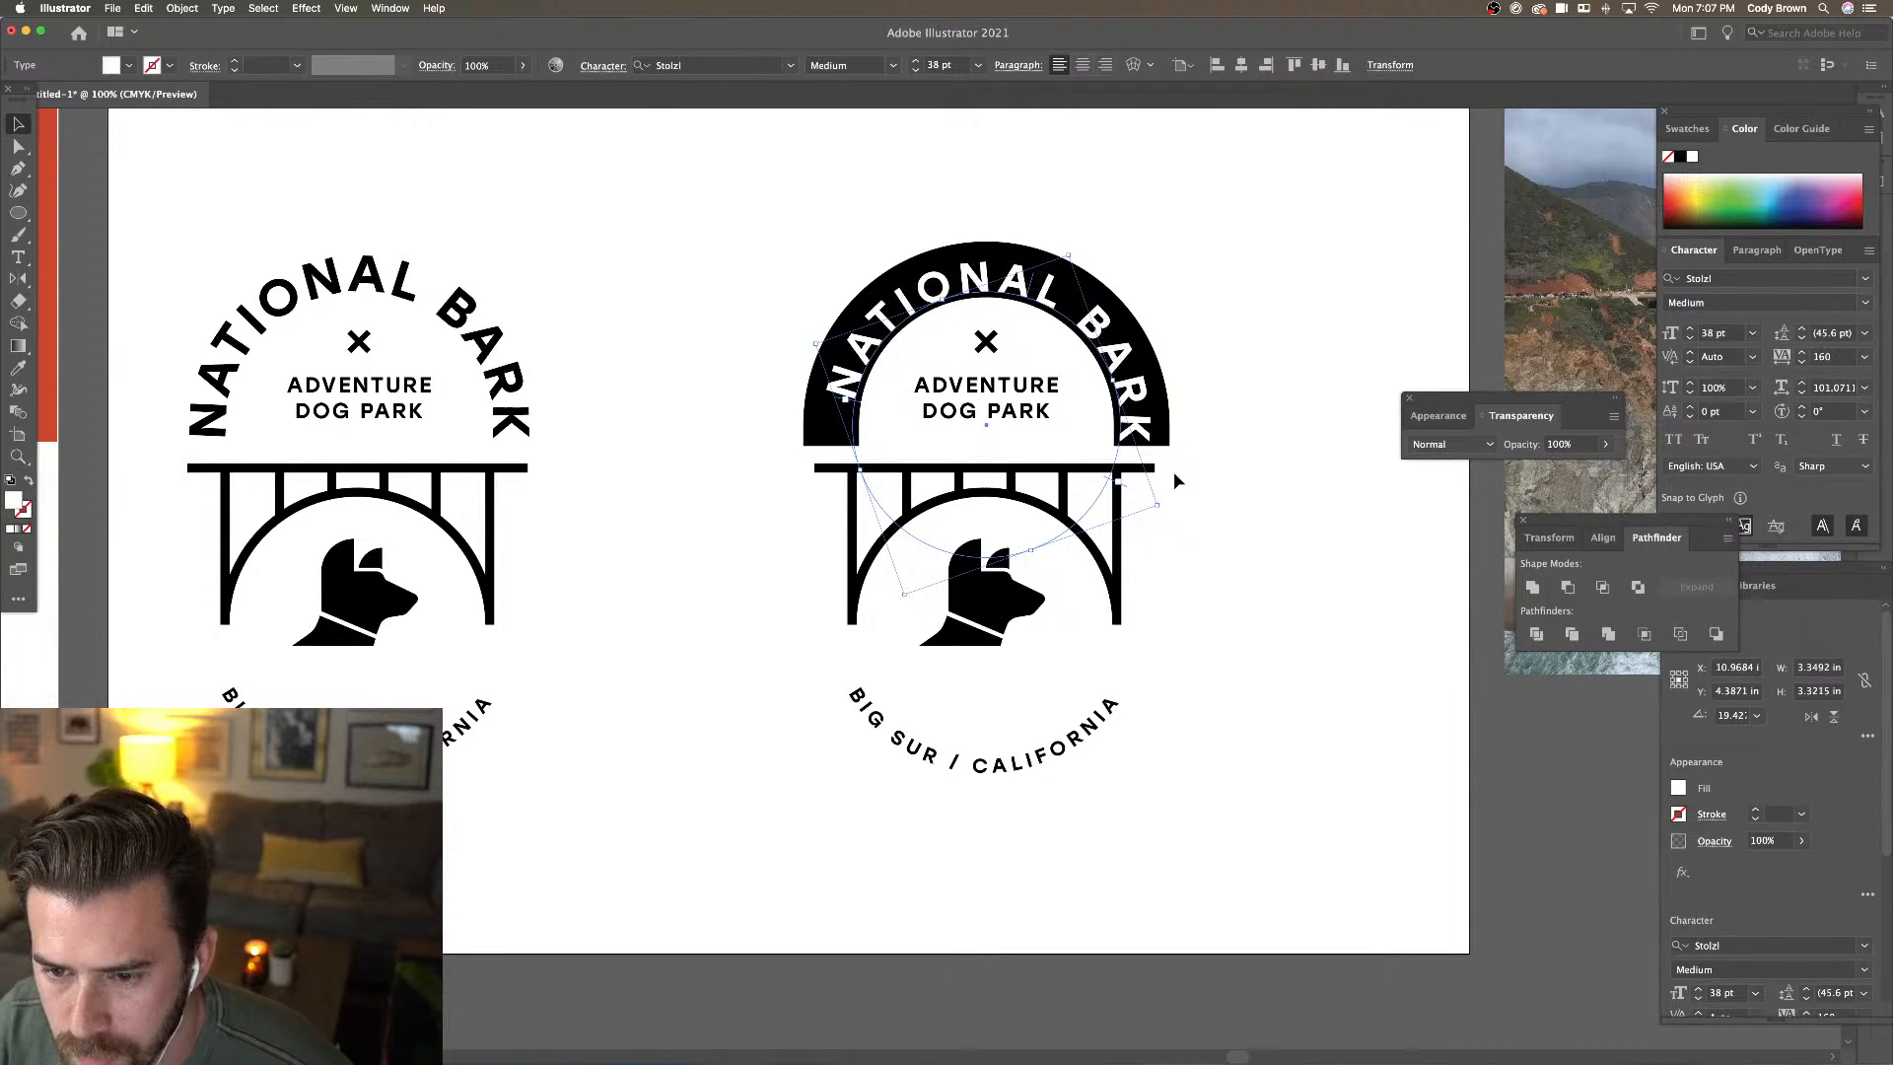
pyautogui.moveTo(858, 414); pyautogui.dragTo(877, 426)
pyautogui.hotkey('alt', 'Right')
pyautogui.hotkey('alt', 'Right')
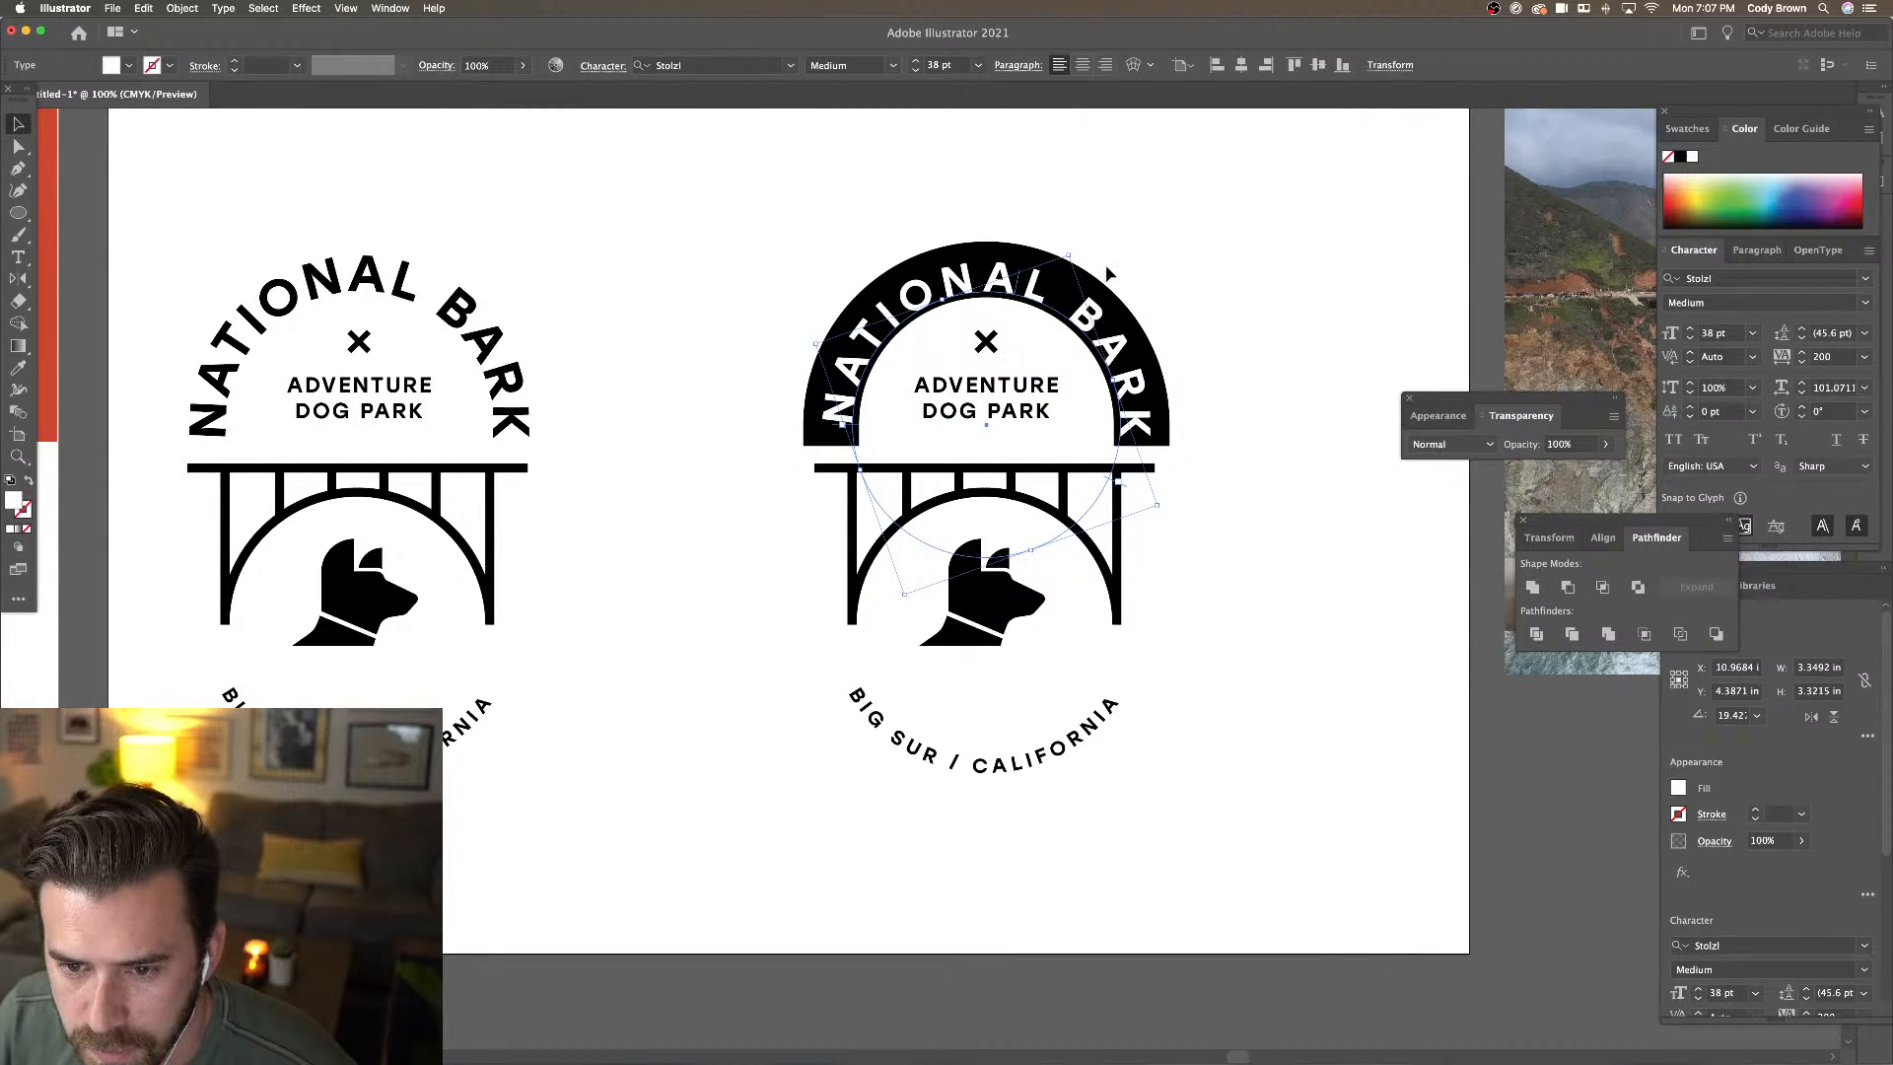
pyautogui.click(1118, 304)
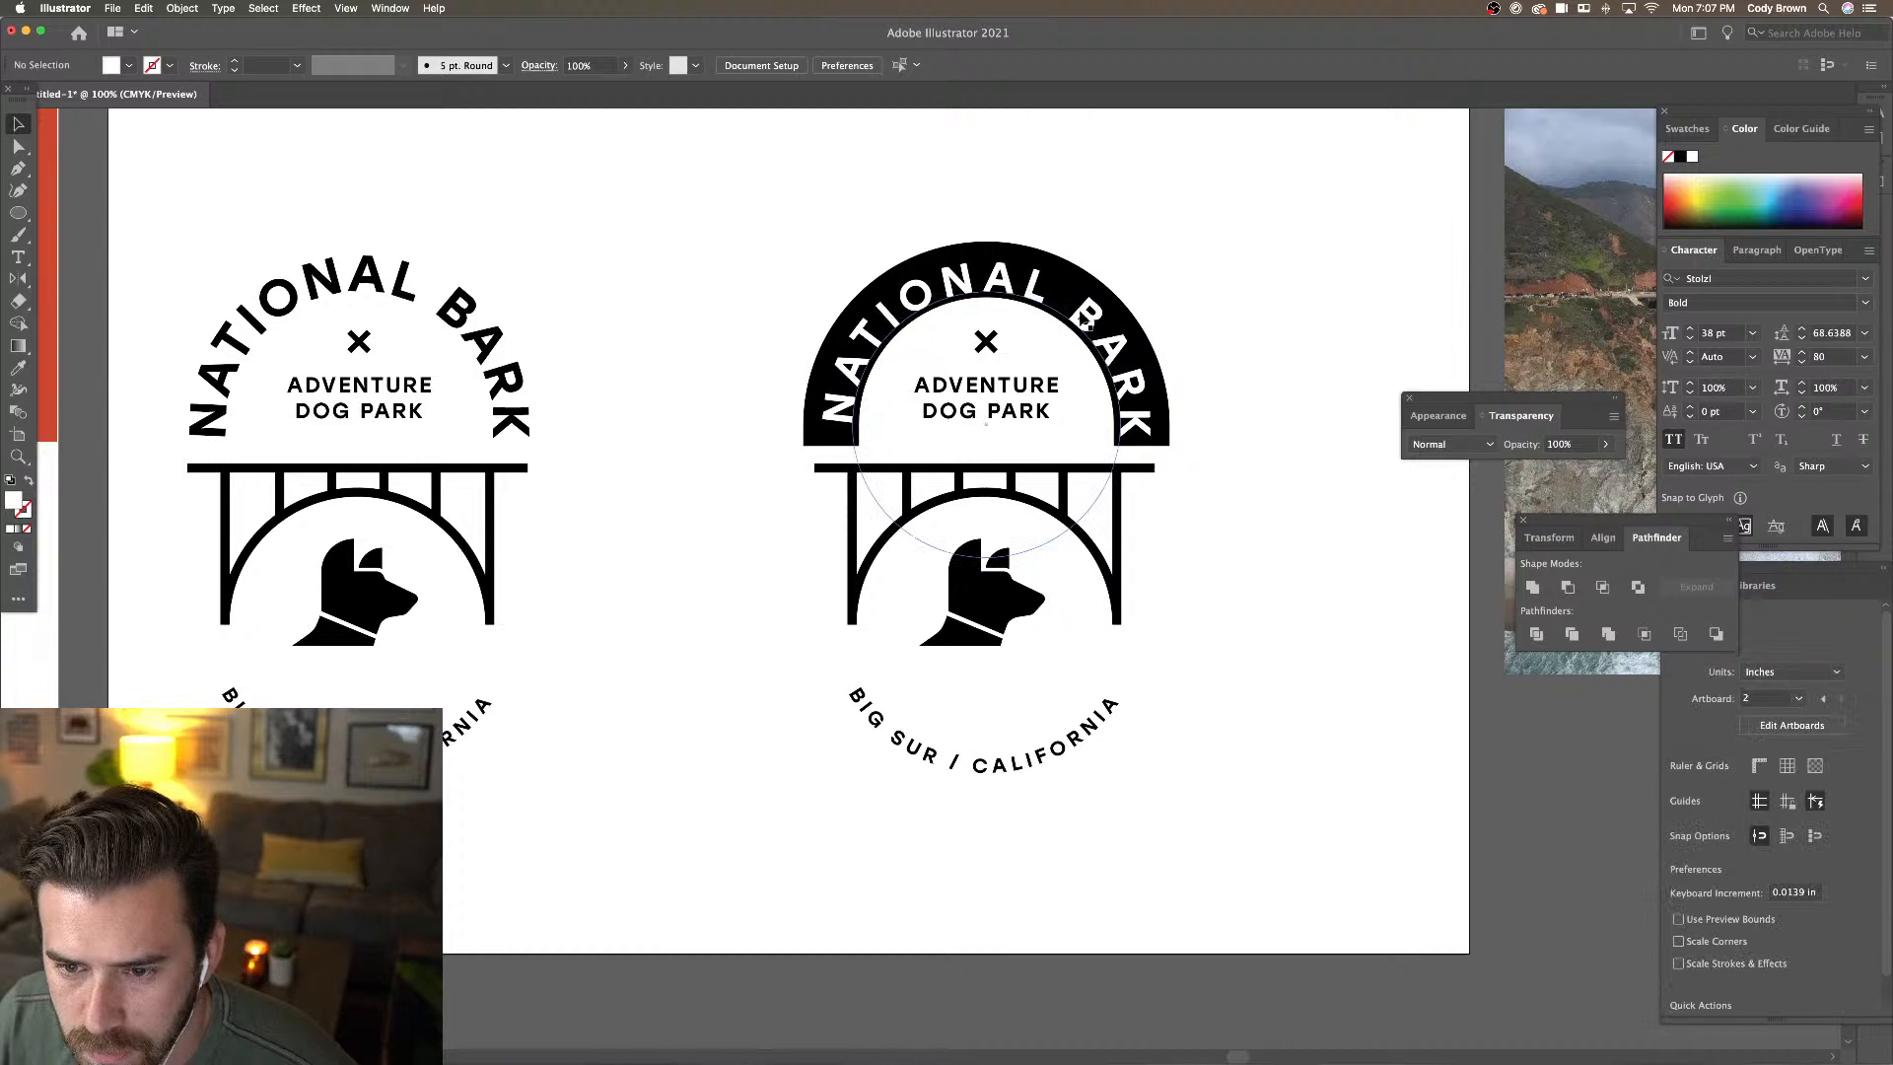
pyautogui.click(1096, 316)
pyautogui.hotkey('alt', 'Right')
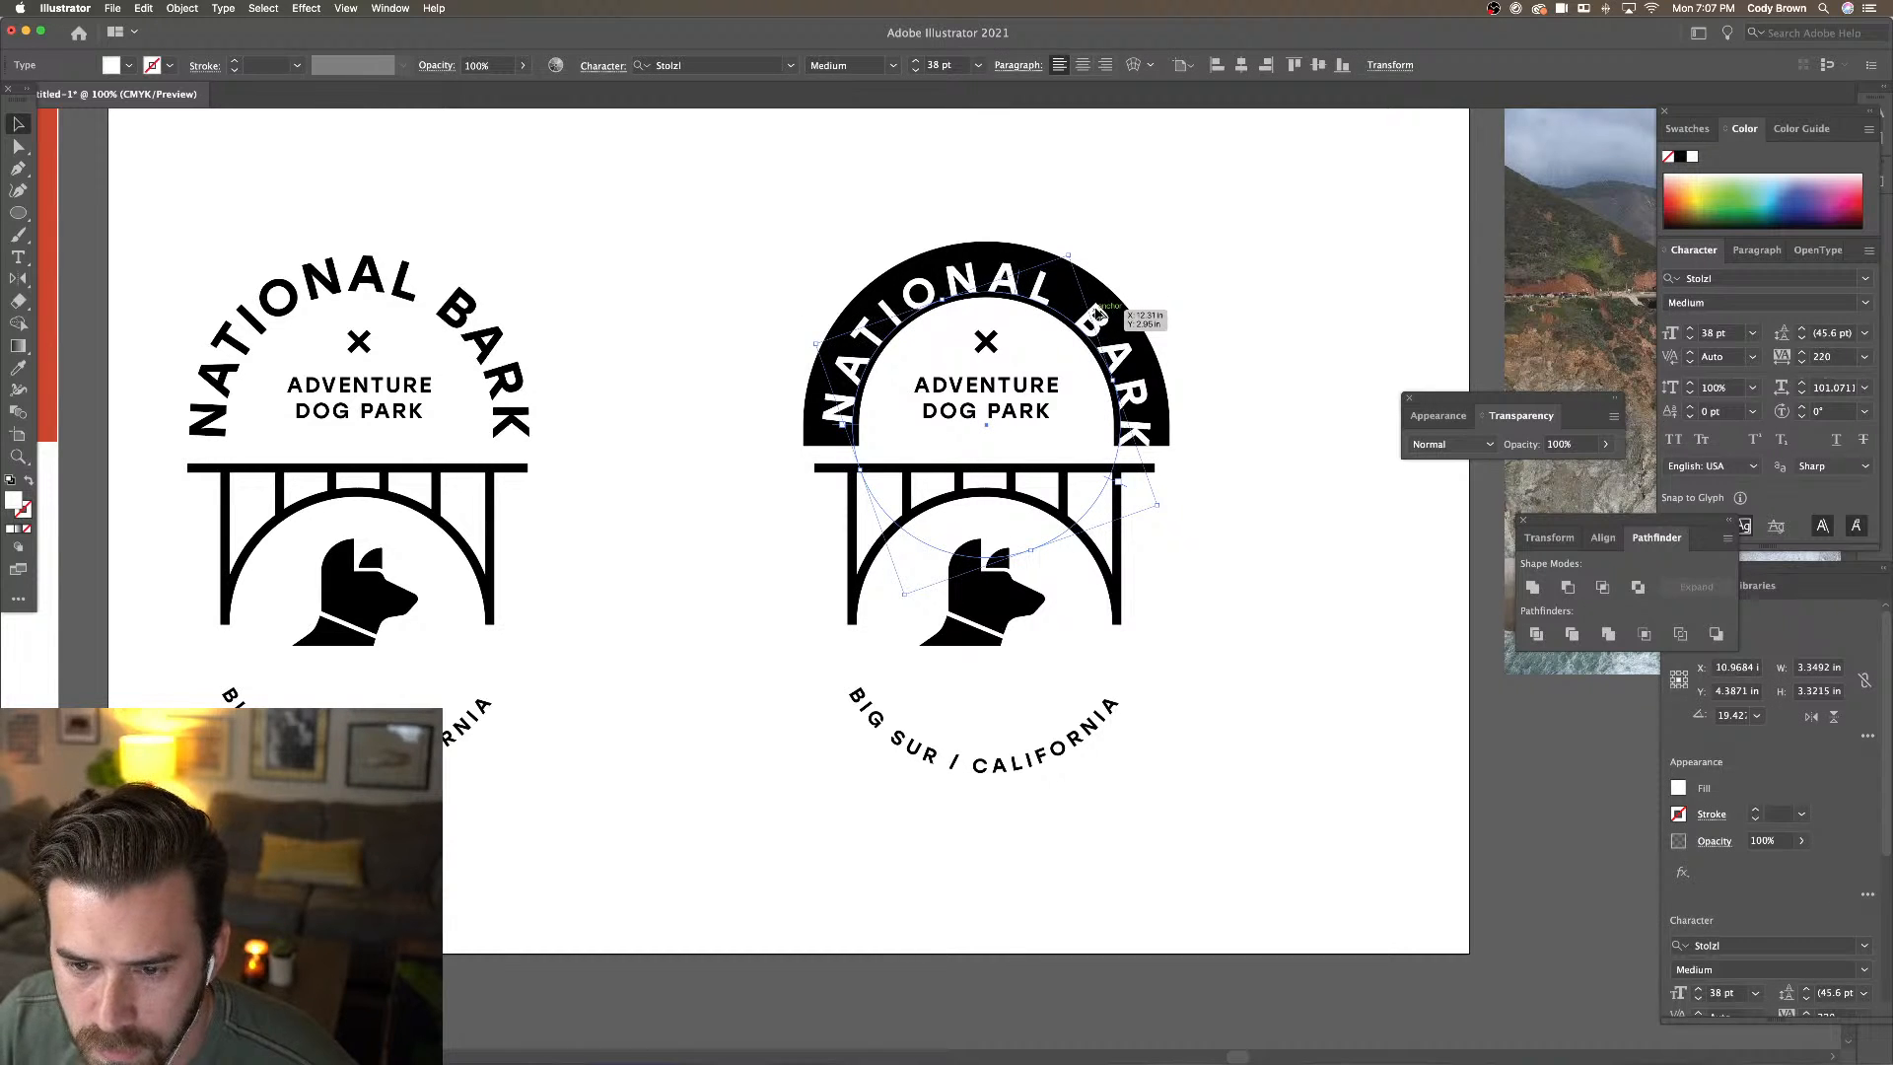
pyautogui.moveTo(1075, 252); pyautogui.dragTo(1067, 248)
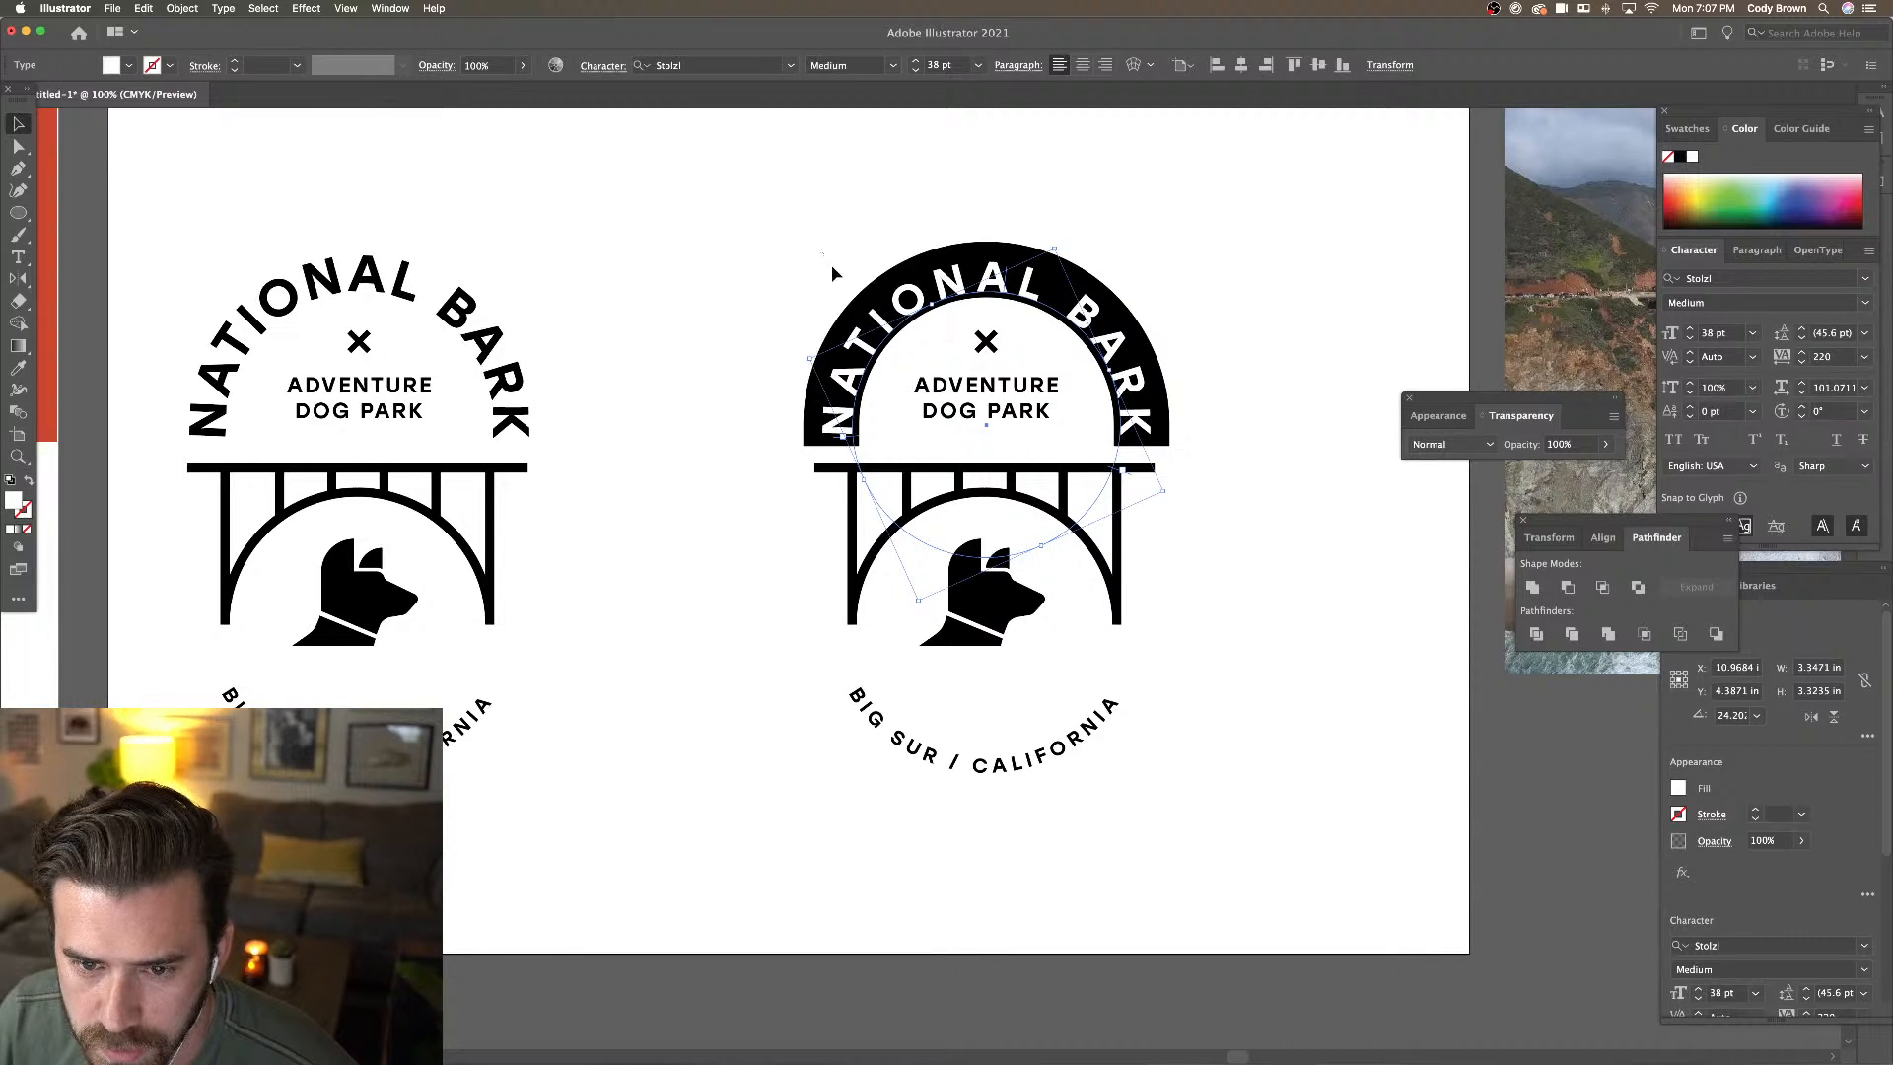
pyautogui.click(902, 337)
# Lock the NATIONAL BARK text in place with Object > Lock > Selection
pyautogui.keyDown('shift'); pyautogui.click(903, 335); pyautogui.keyUp('shift')
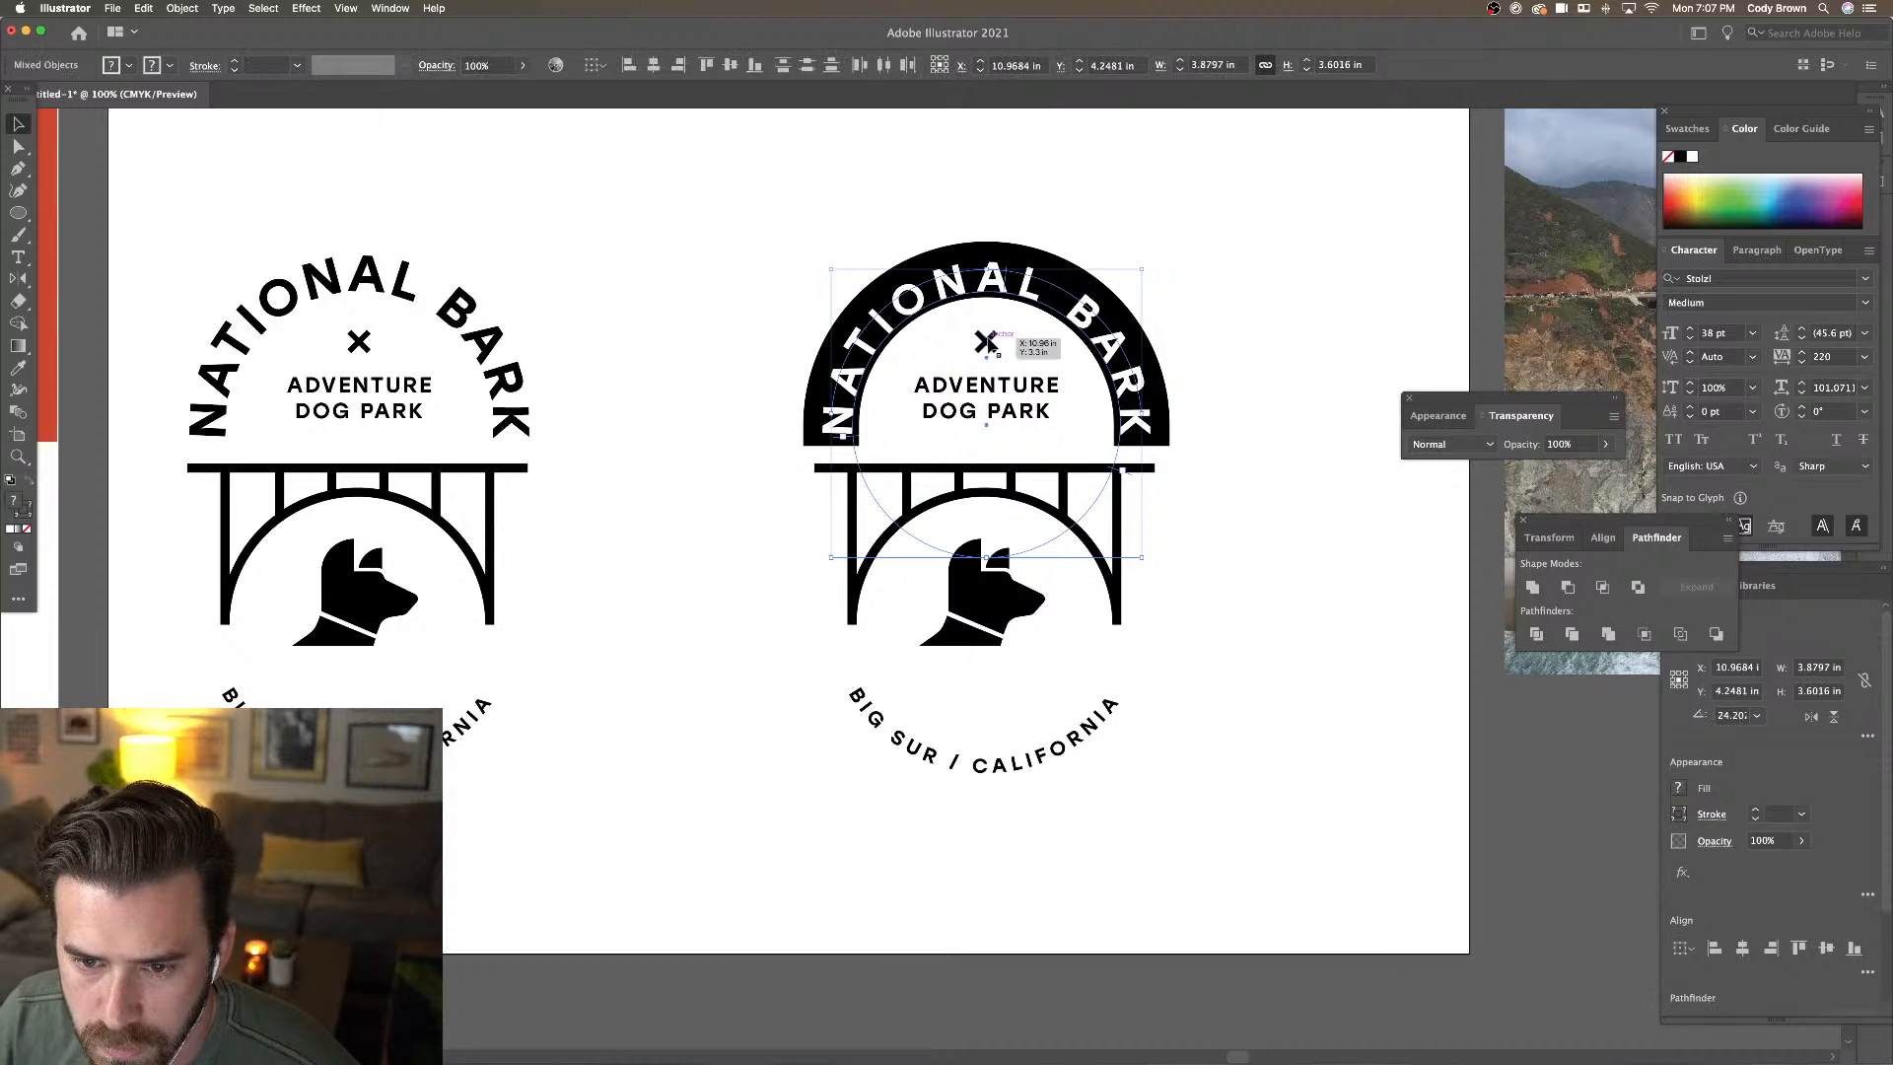
pyautogui.click(938, 302)
pyautogui.click(838, 191)
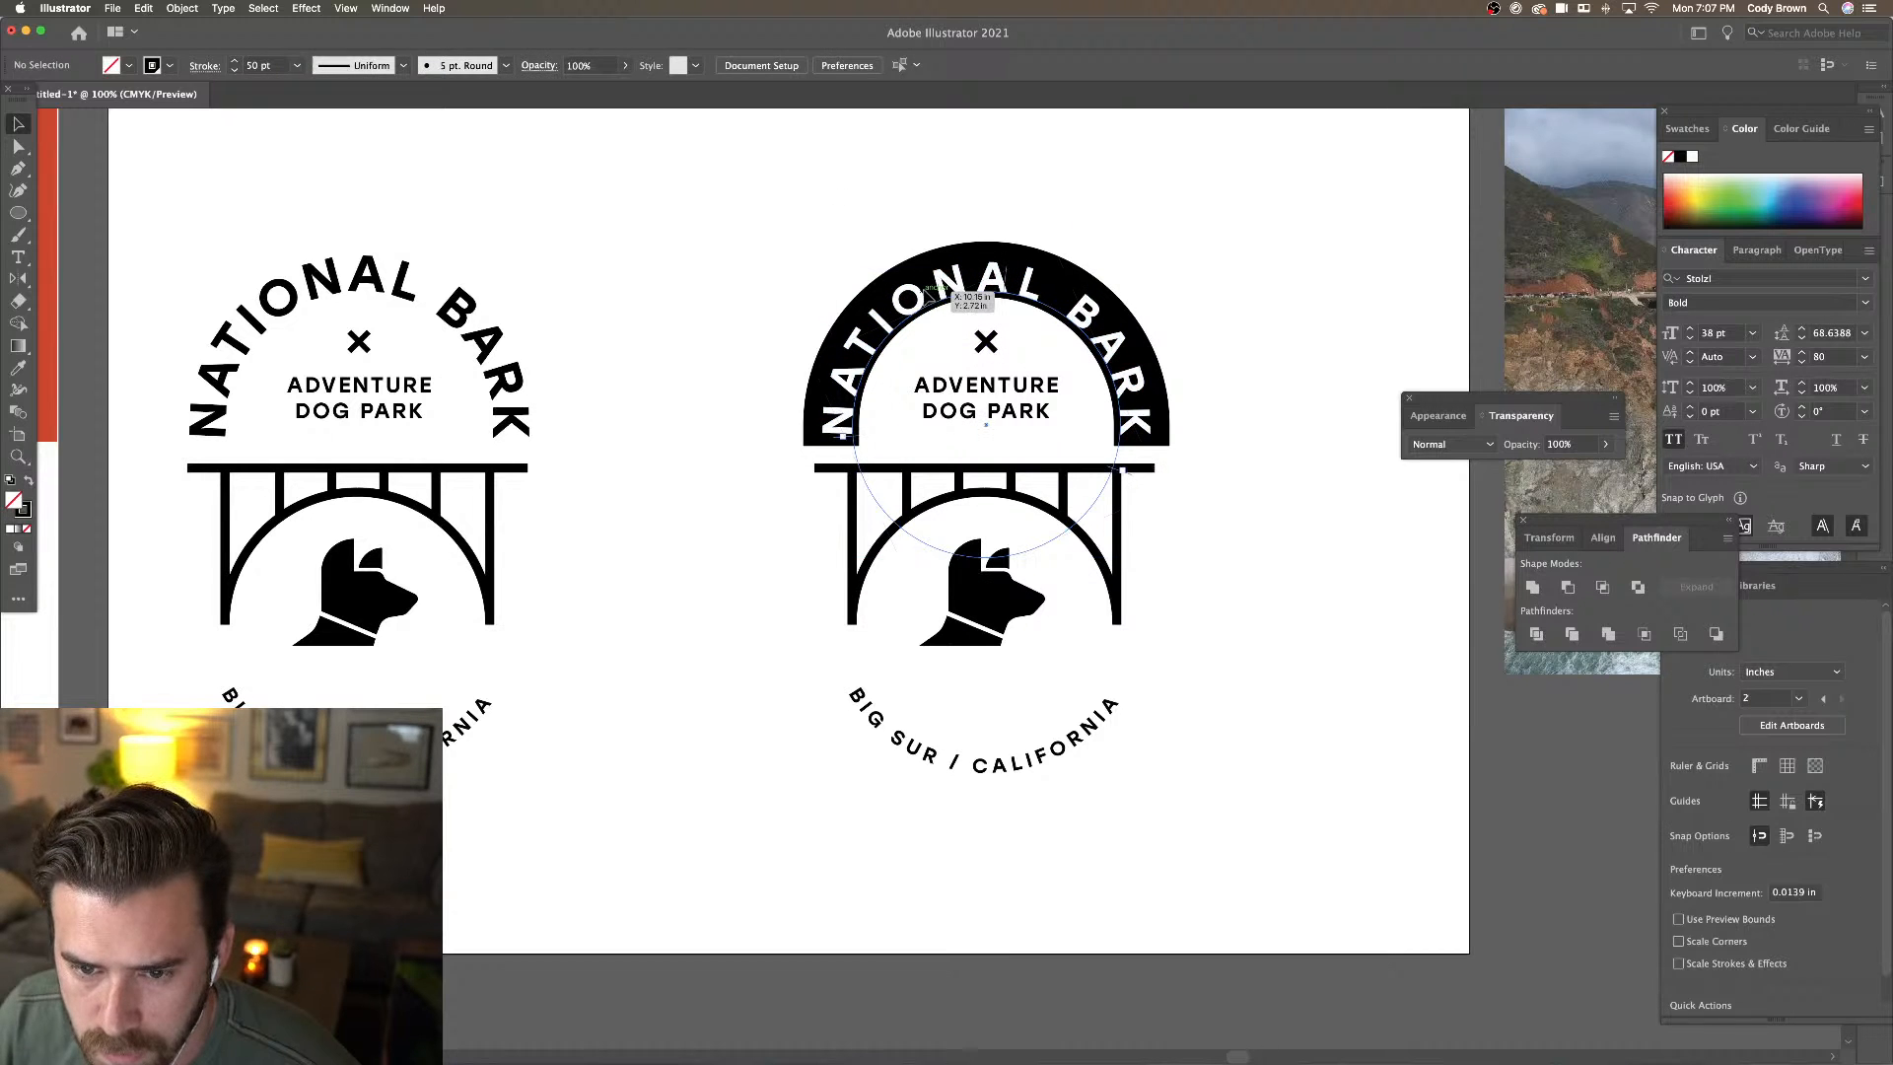
pyautogui.click(934, 301)
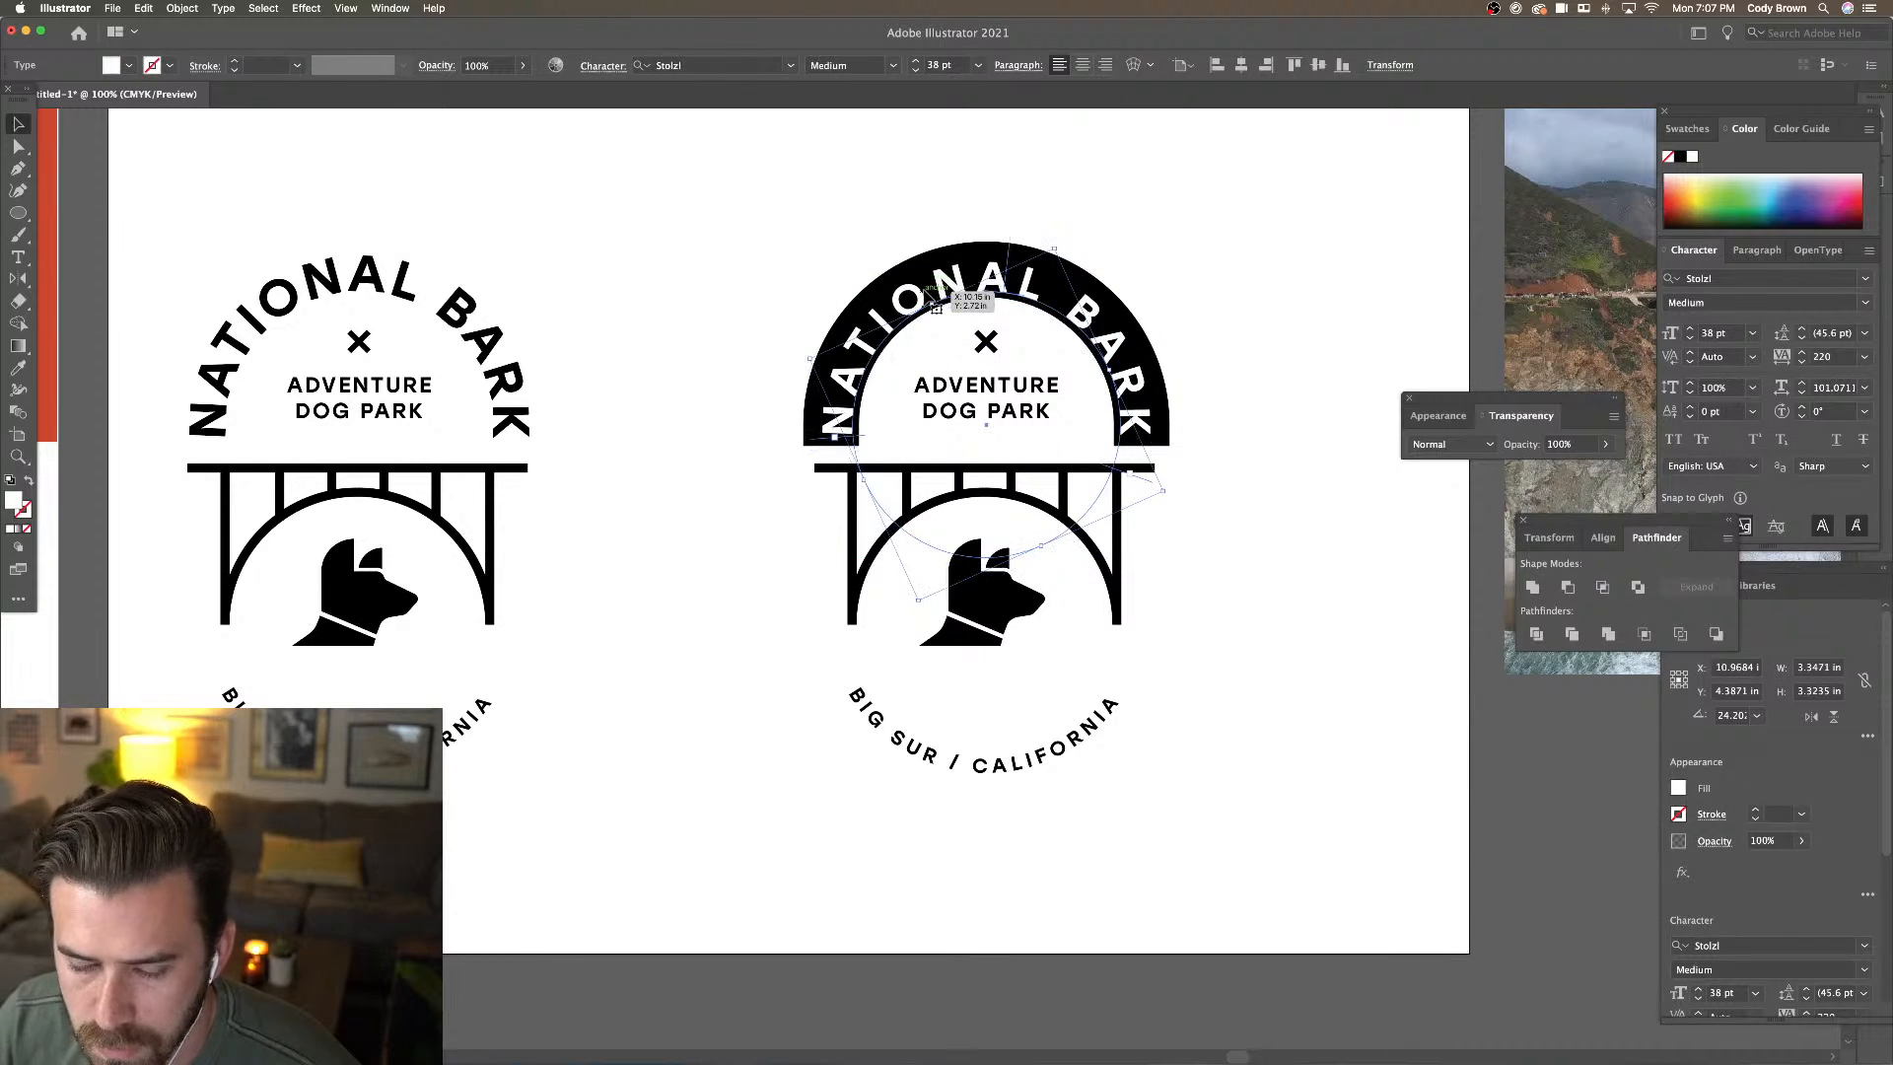
pyautogui.click(182, 8)
pyautogui.moveTo(276, 105)
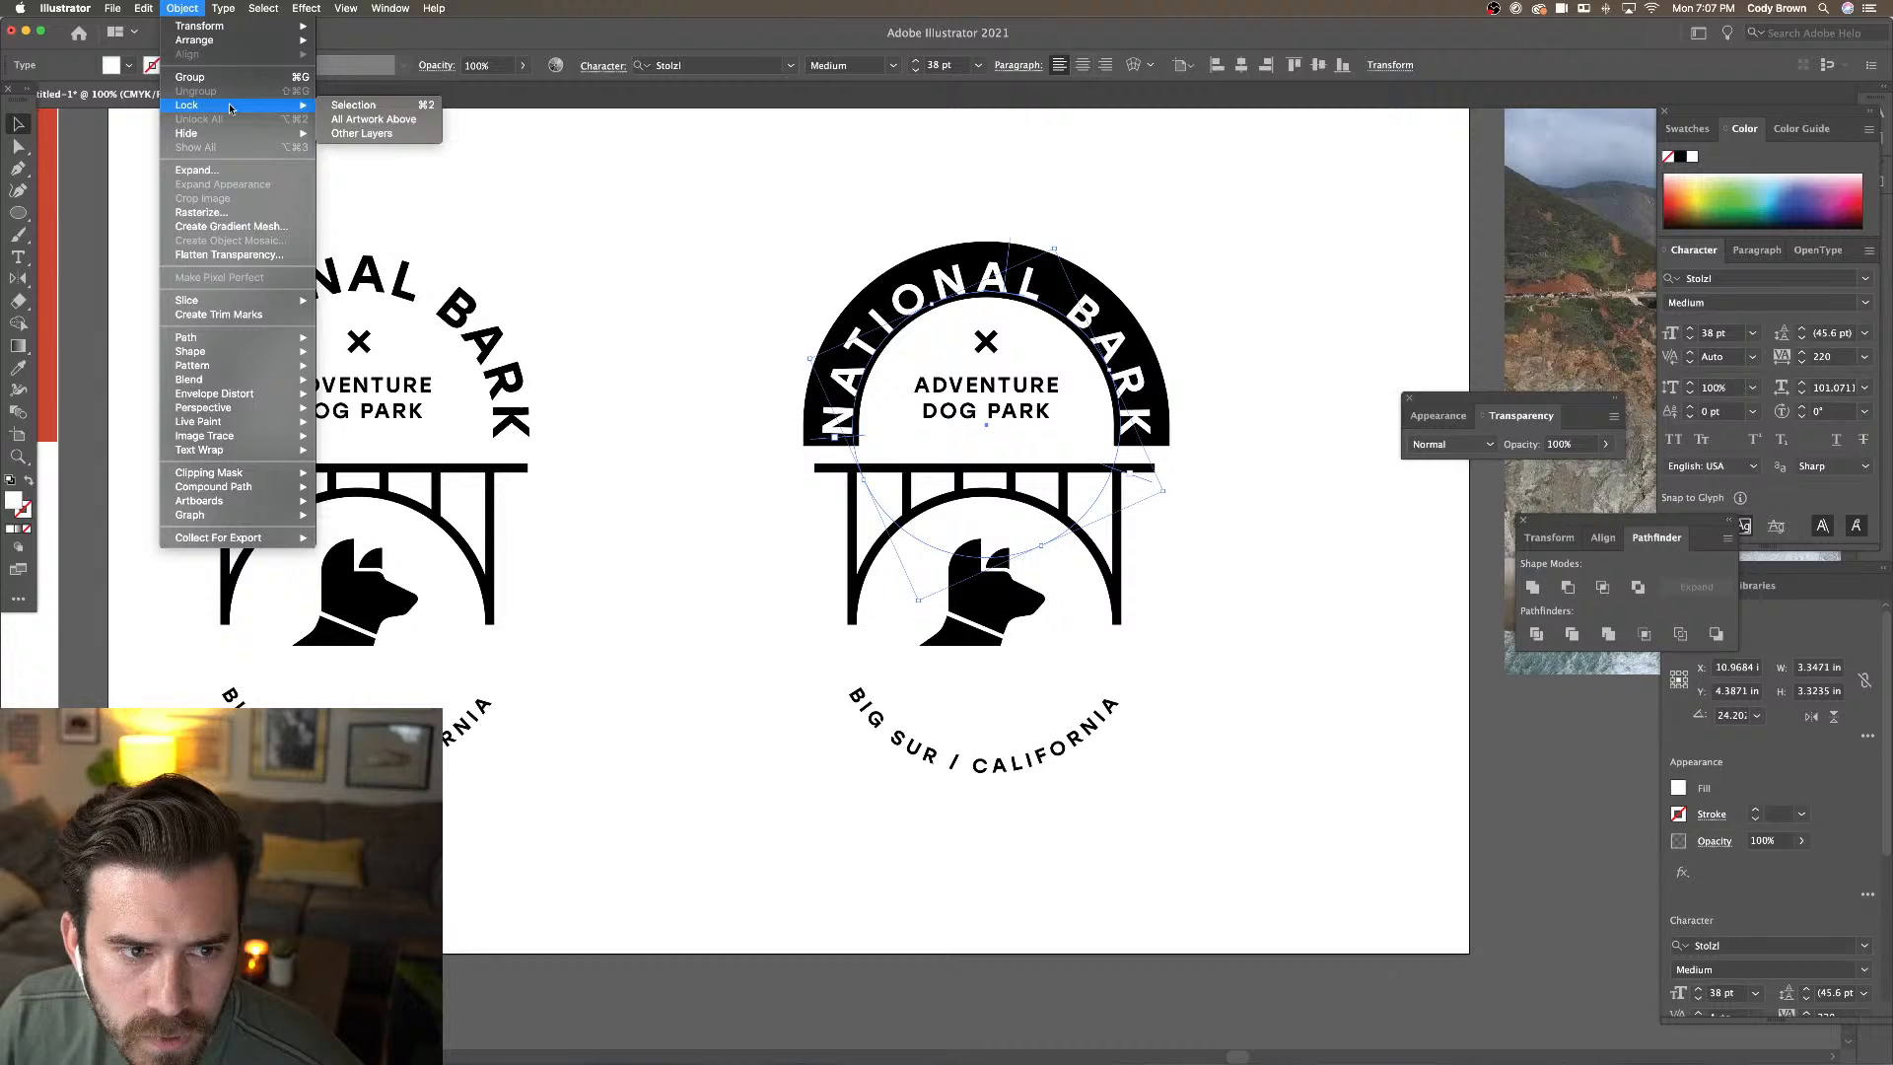
pyautogui.click(347, 105)
# Nudge the black arch down, thicken its stroke to 56 pt, and scale it slightly smaller
pyautogui.click(1007, 304)
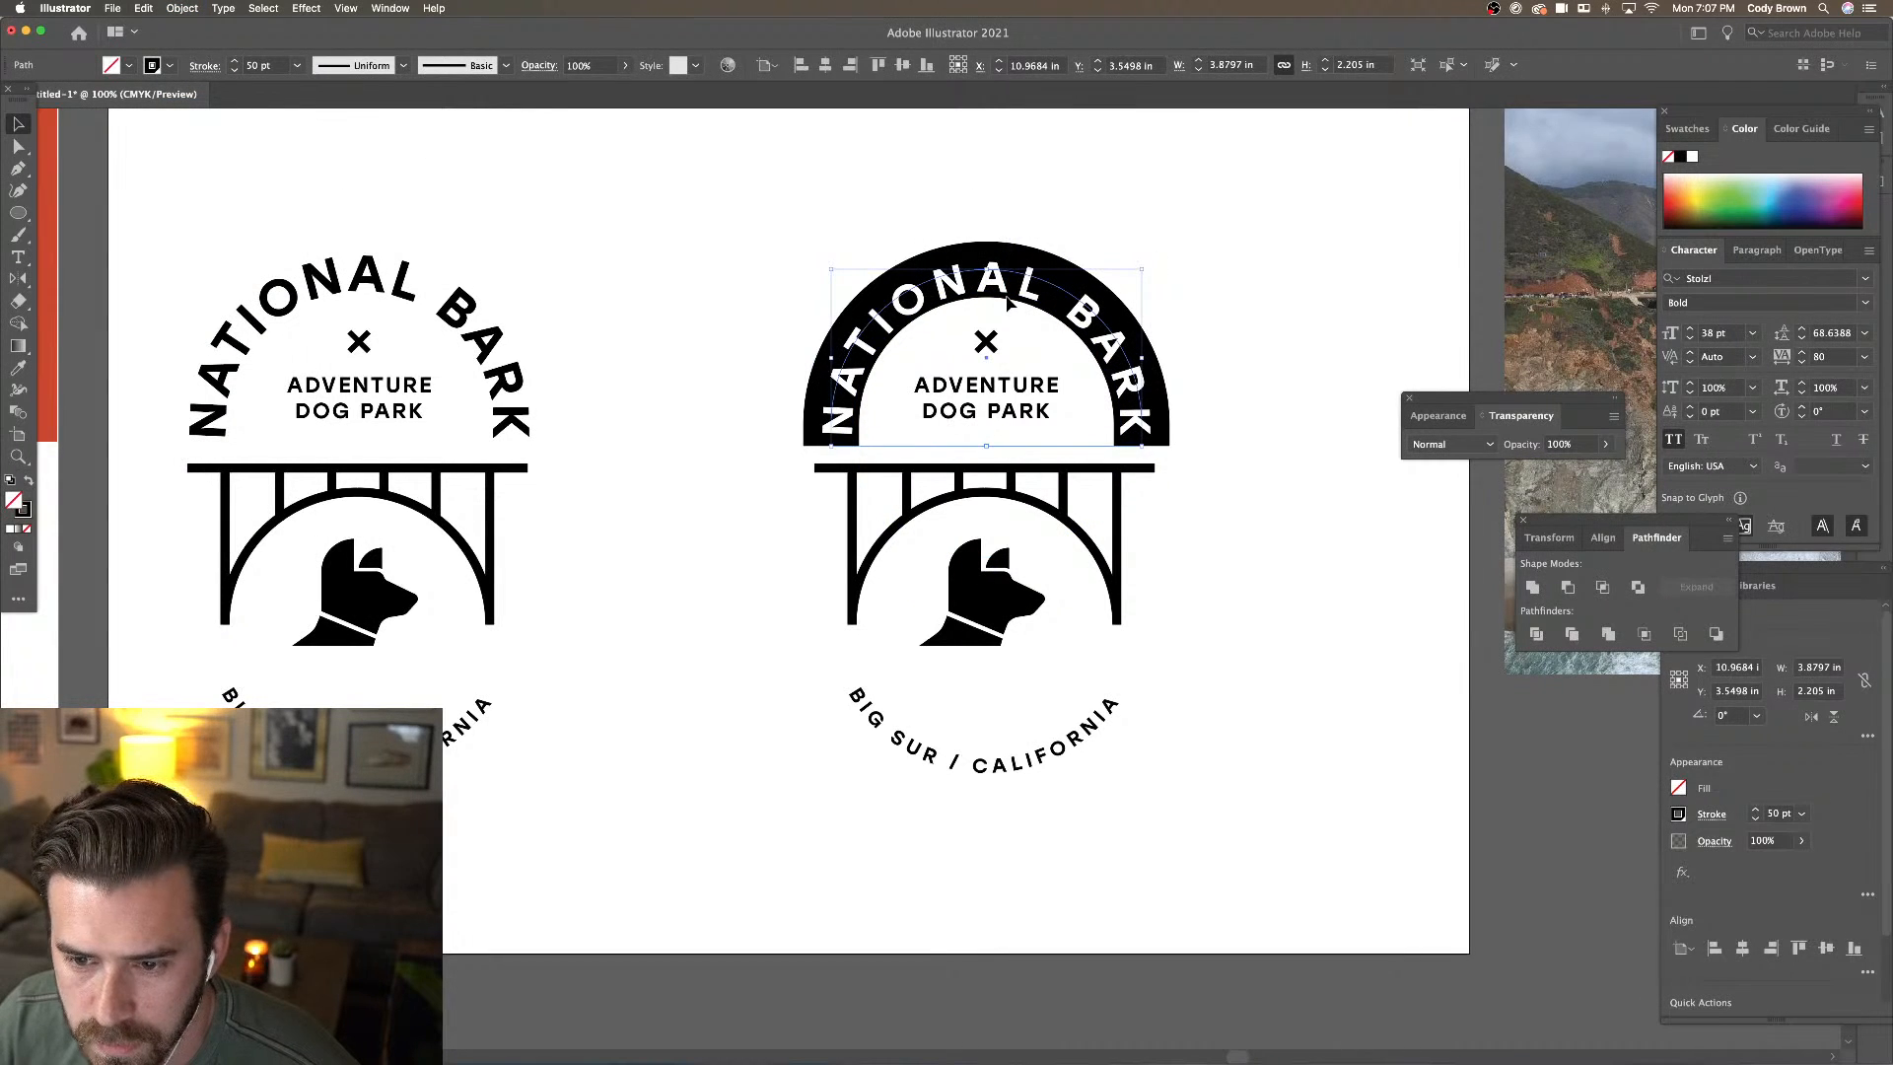
pyautogui.press('Down')
pyautogui.press('Down')
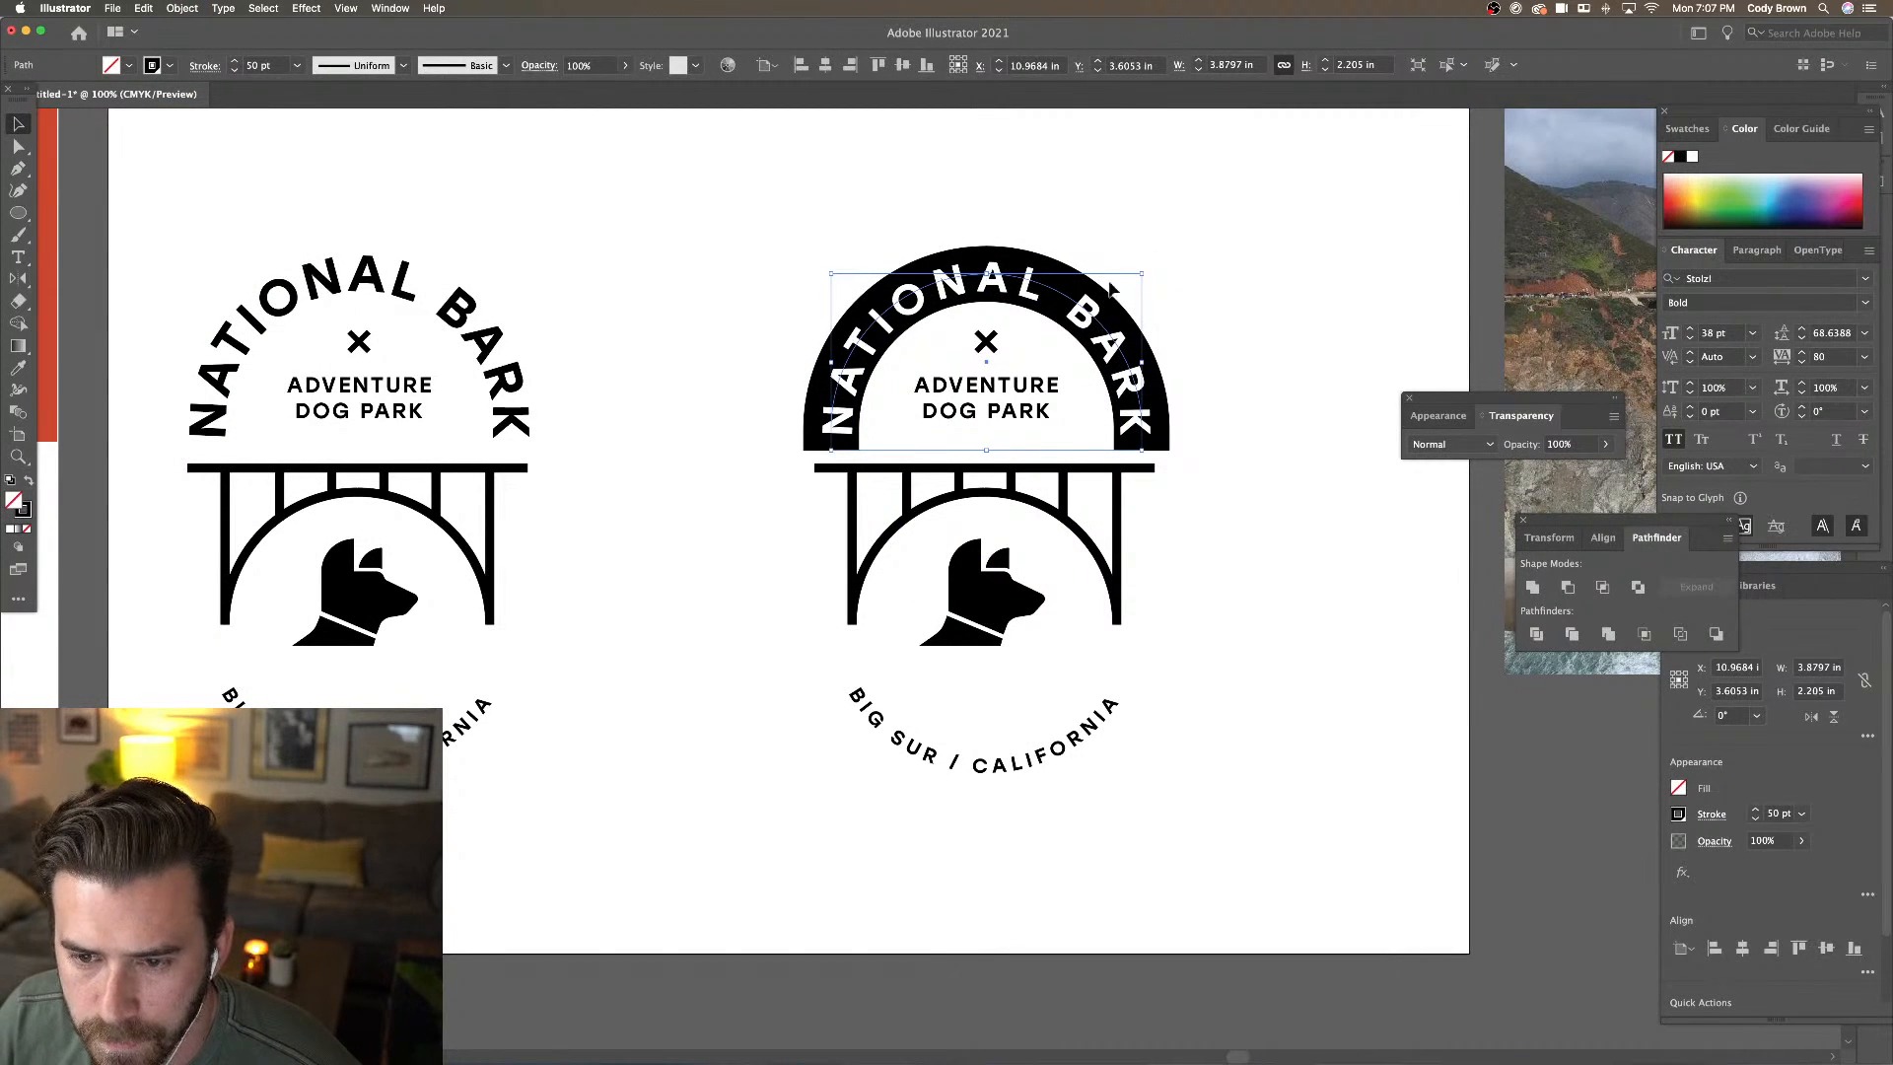
pyautogui.click(233, 62)
pyautogui.click(234, 62)
pyautogui.click(233, 62)
pyautogui.click(233, 62)
pyautogui.click(234, 62)
pyautogui.click(233, 62)
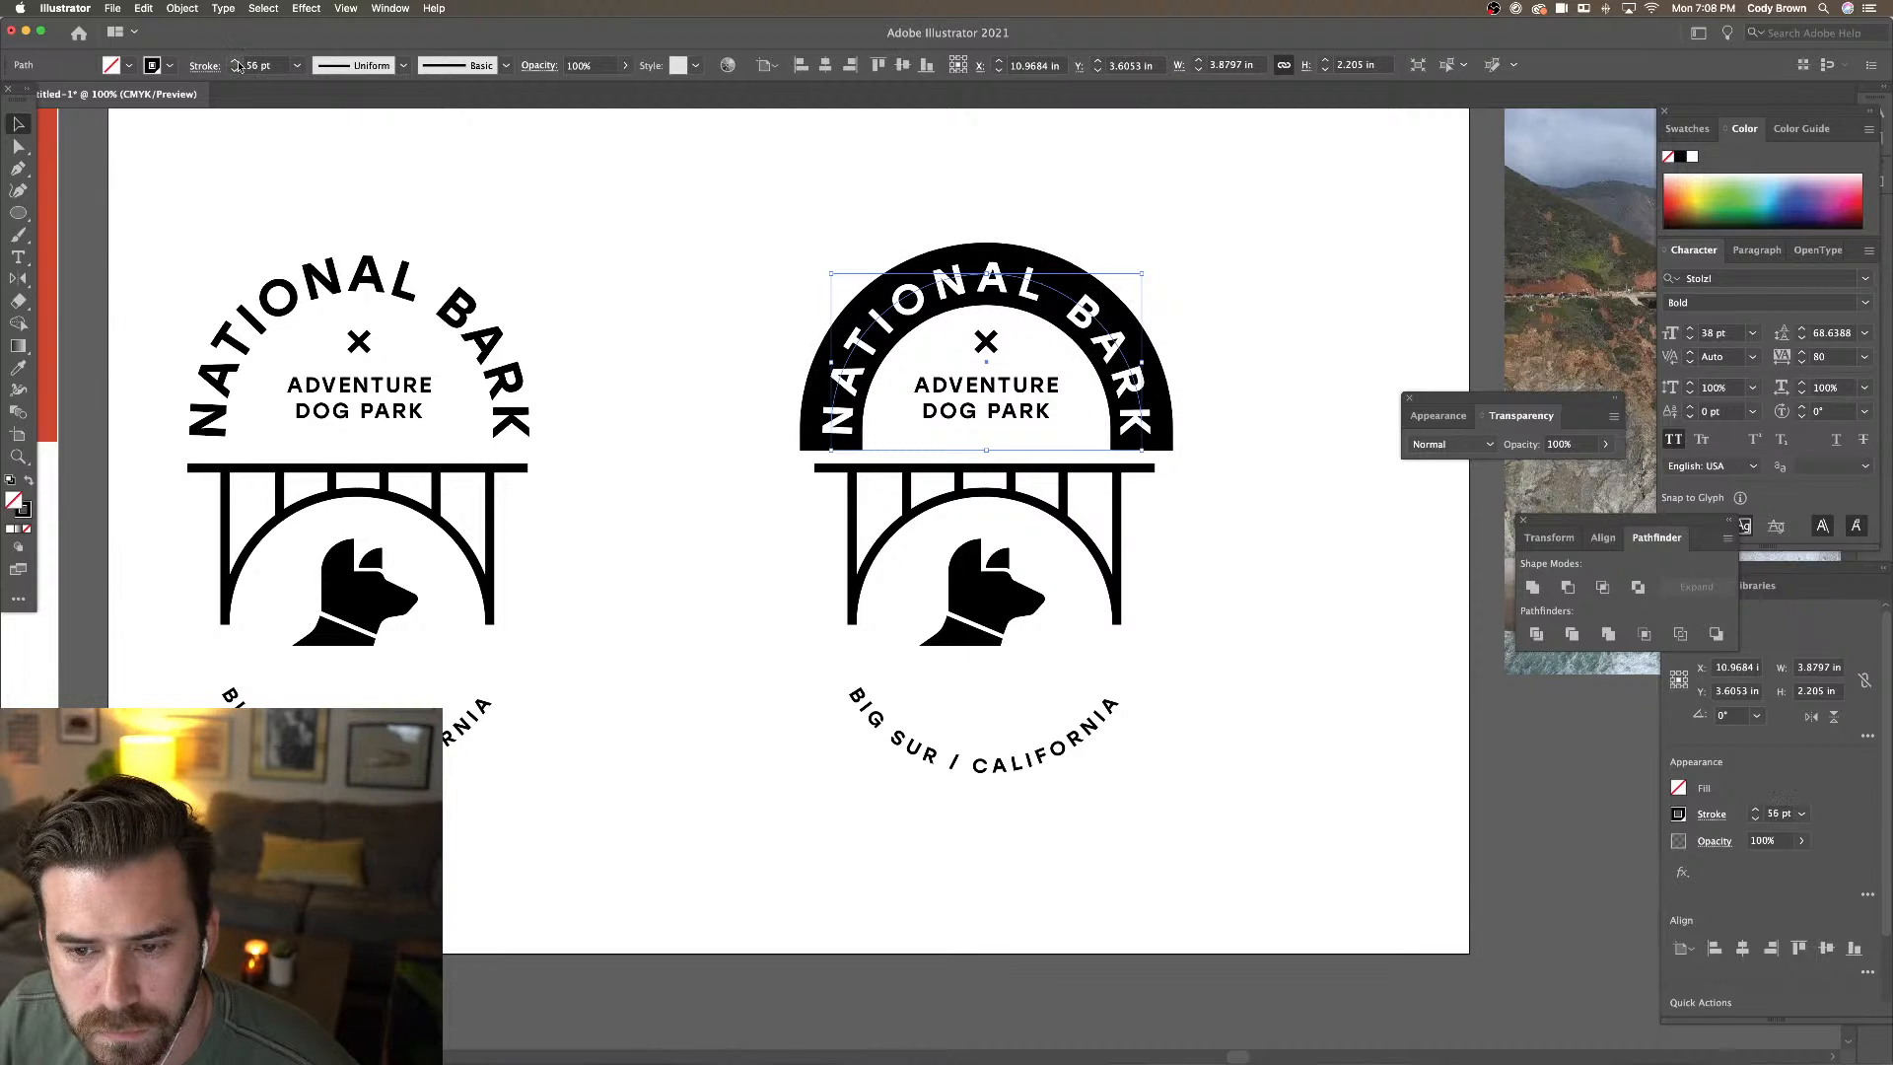
pyautogui.moveTo(1142, 275); pyautogui.dragTo(1137, 280)
pyautogui.click(1227, 263)
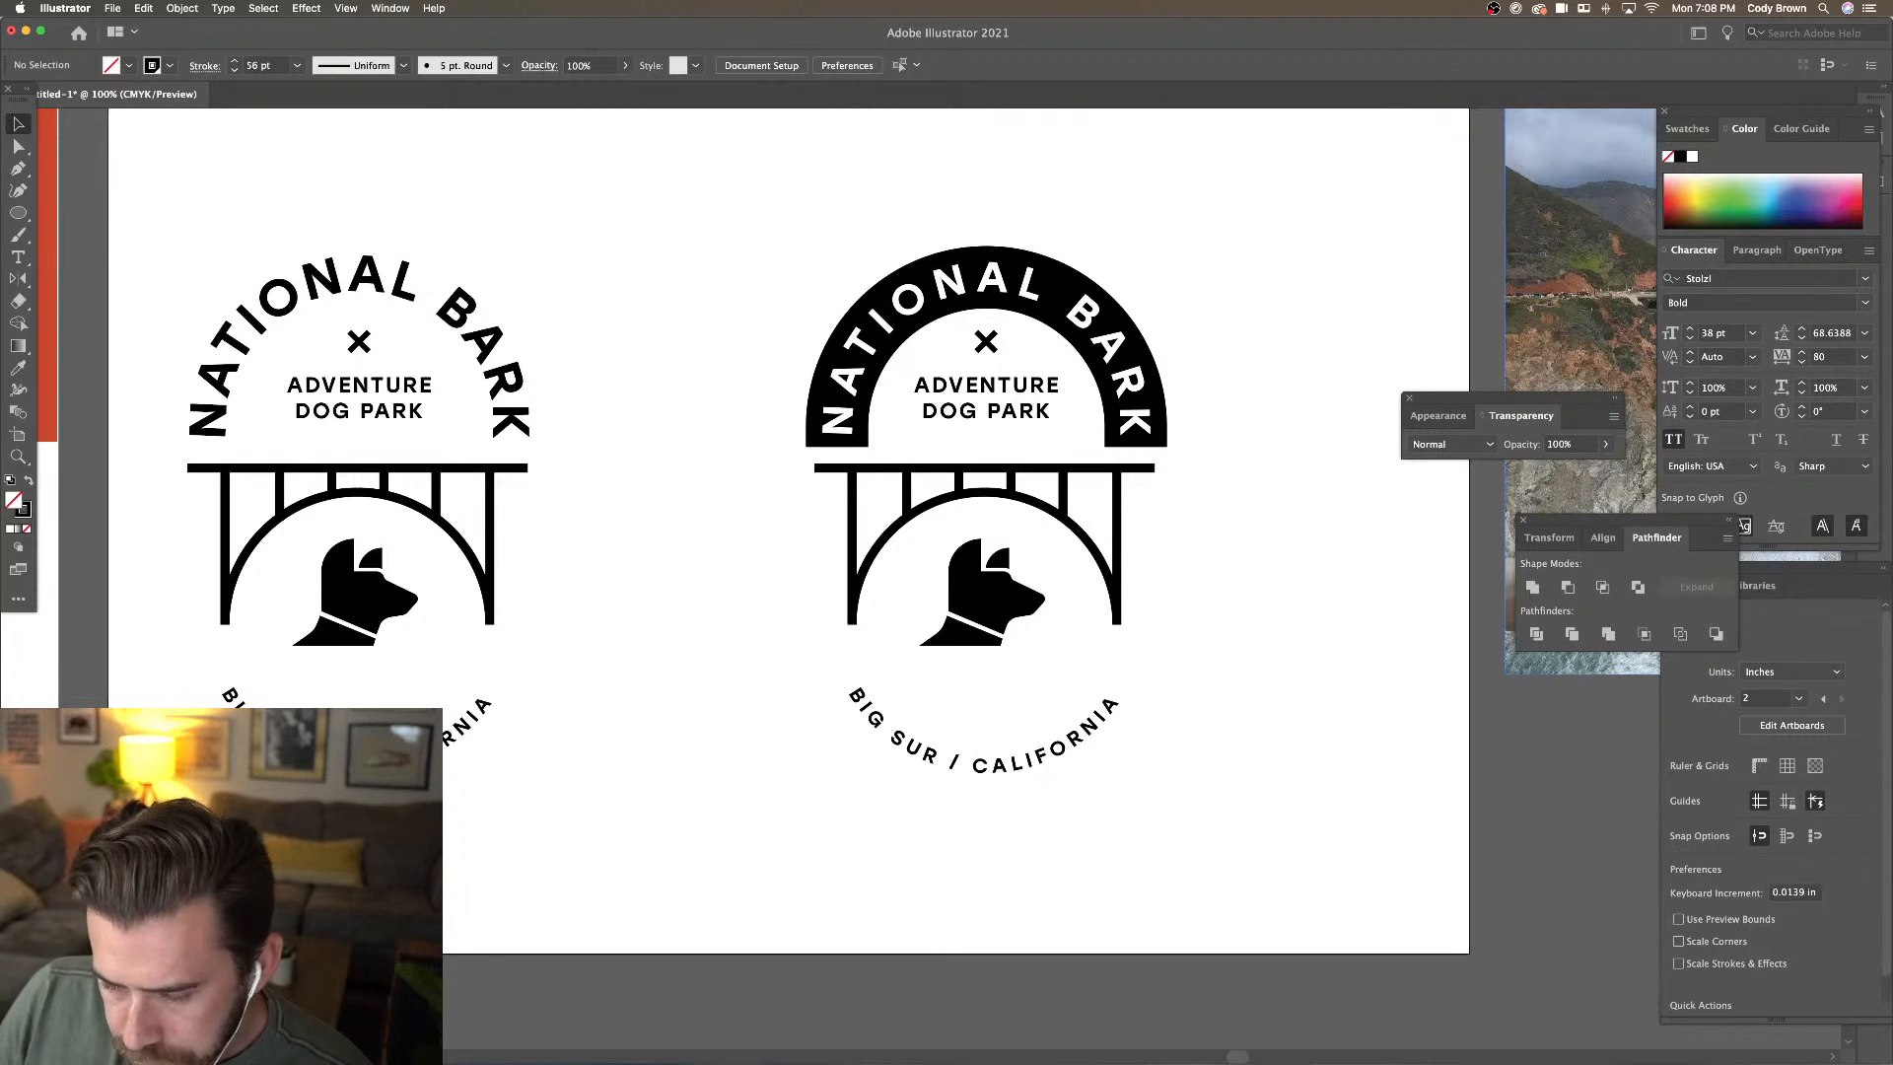
pyautogui.click(1159, 380)
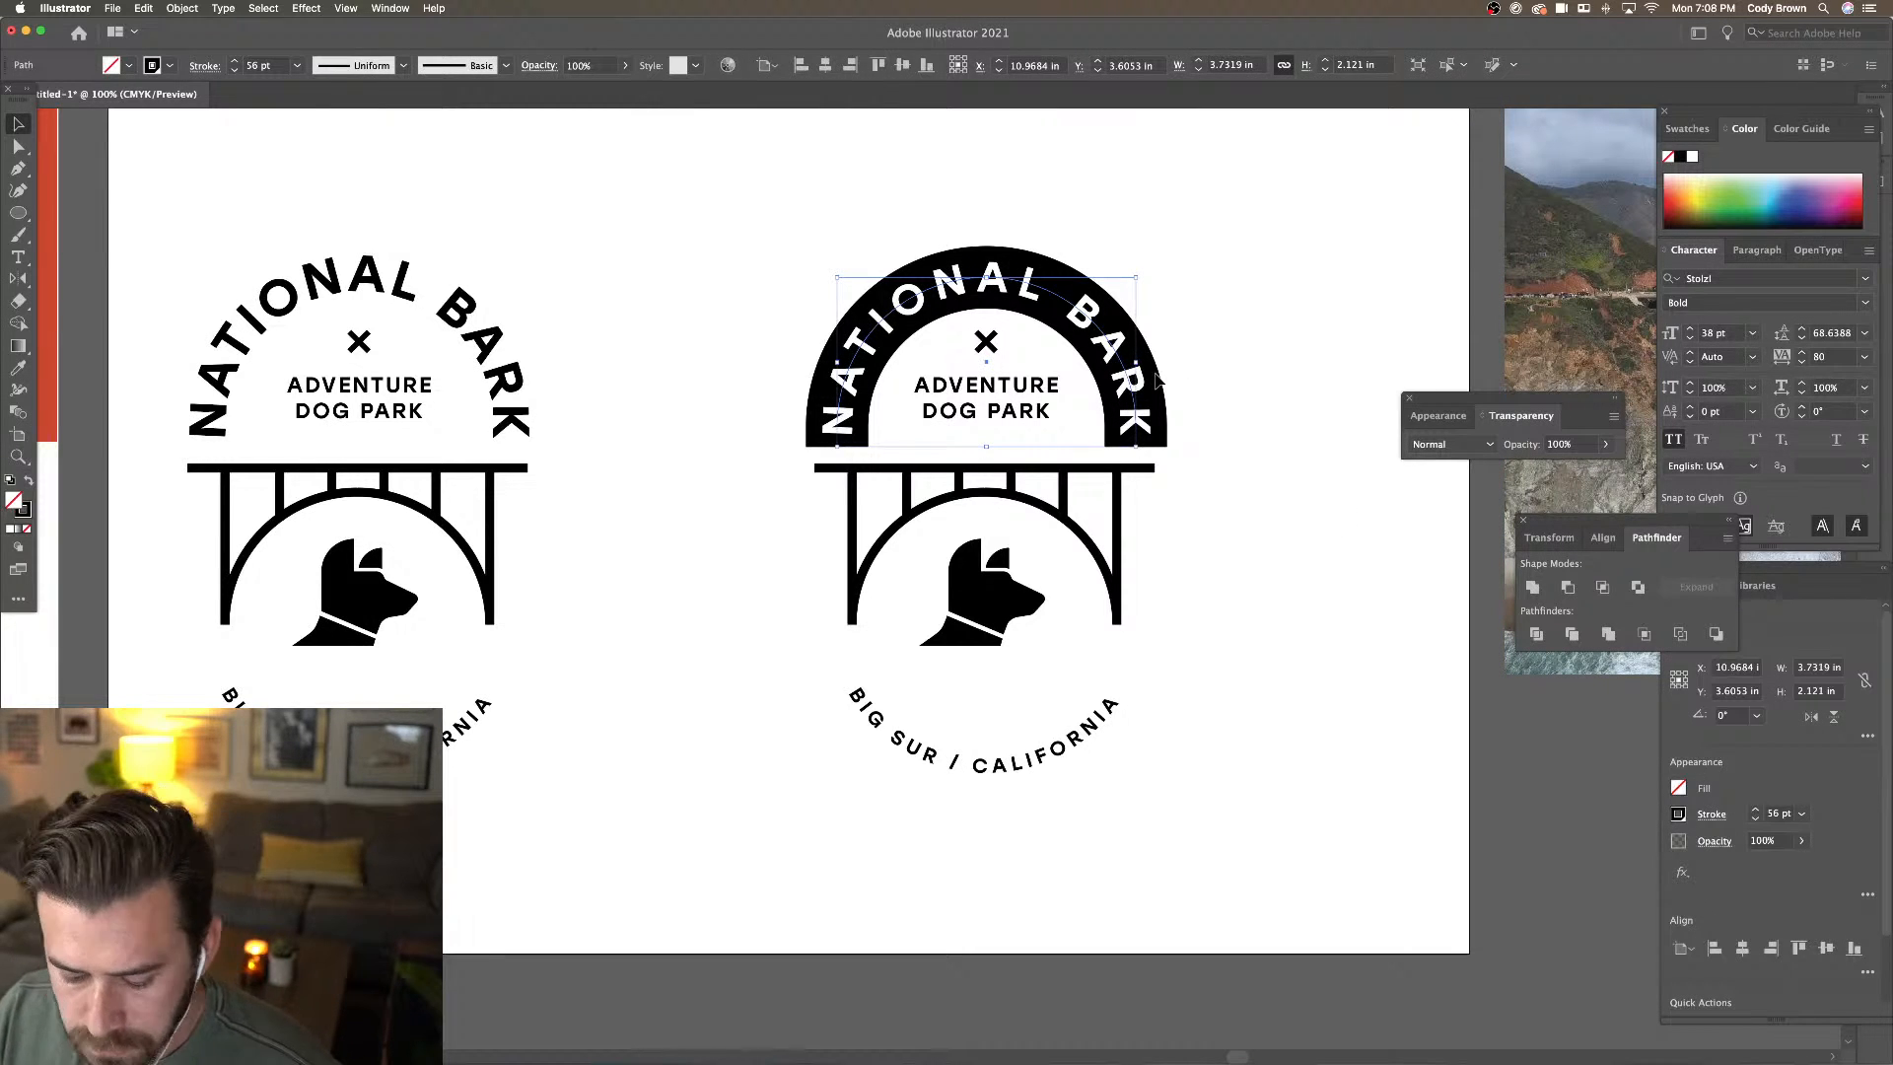
pyautogui.click(1159, 381)
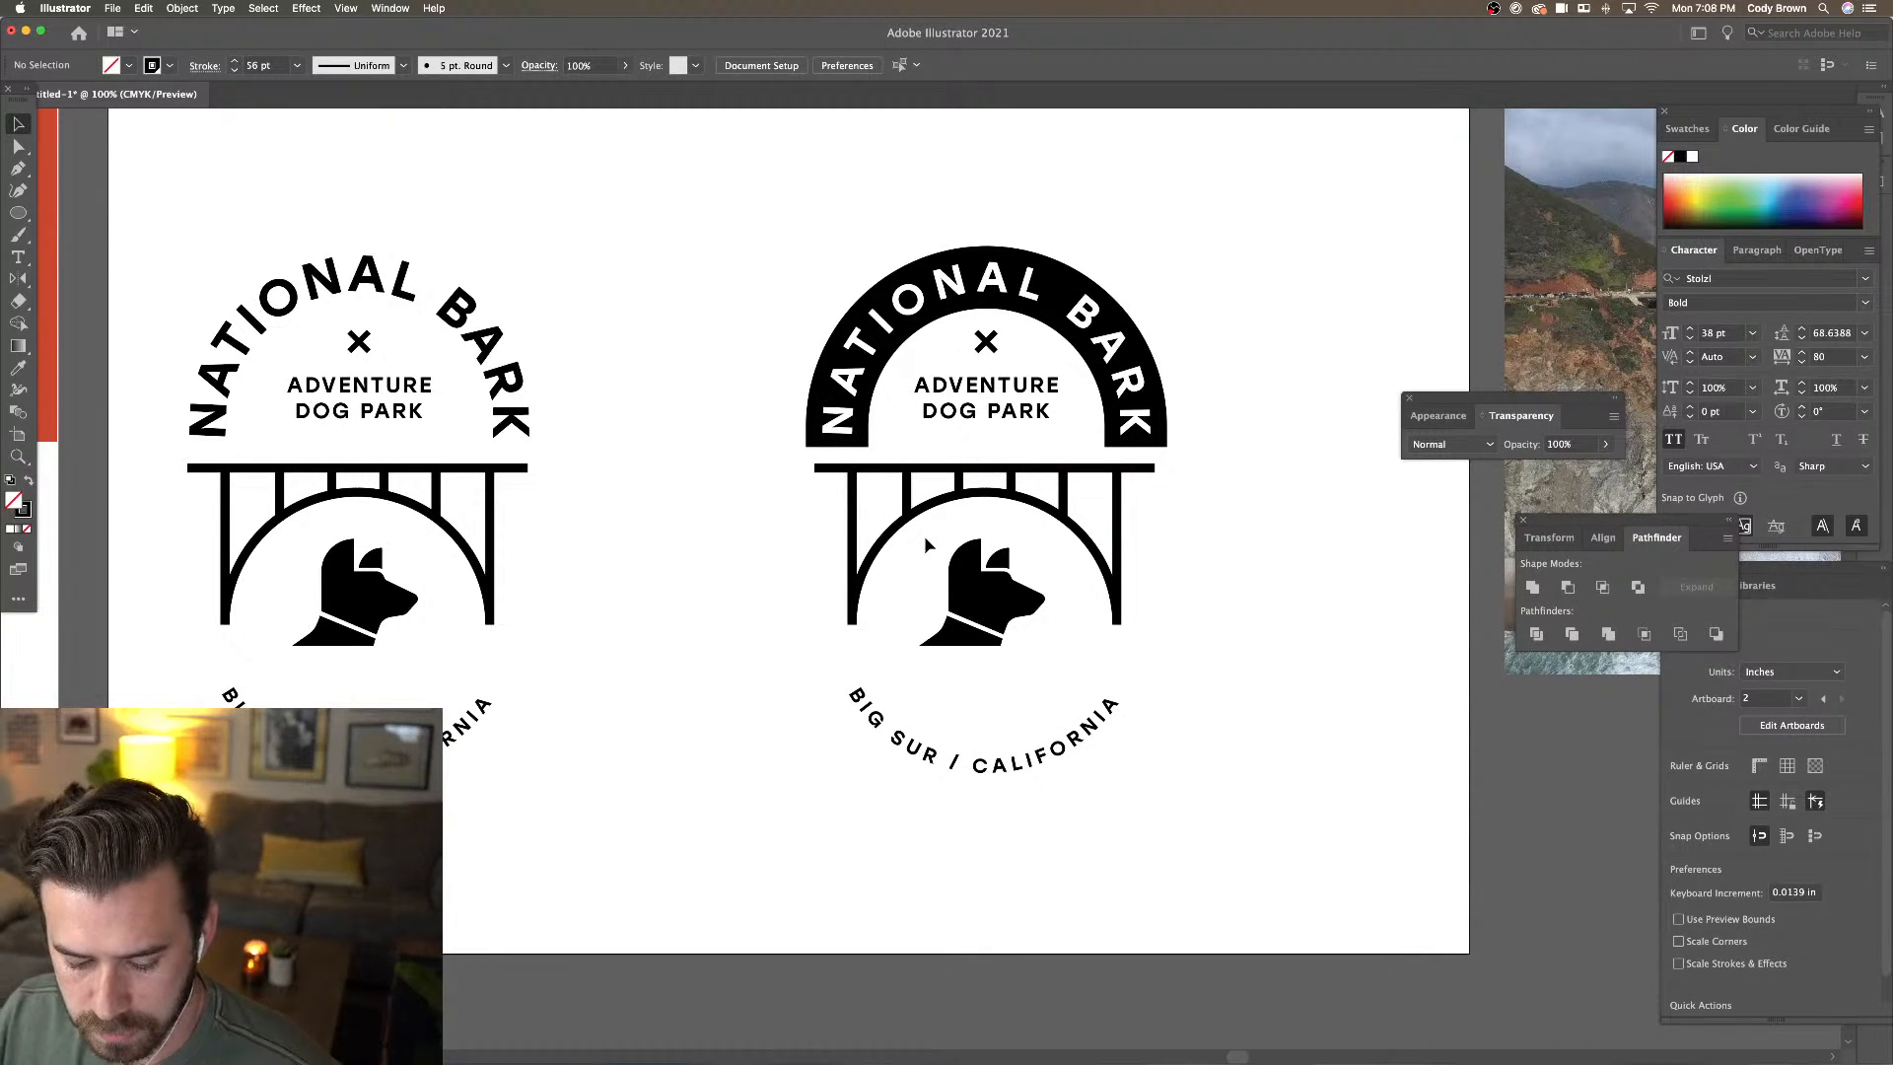
# Group the bridge pieces, scale the bridge down, and shrink and reposition the dog head
pyautogui.moveTo(1160, 639); pyautogui.dragTo(1157, 639)
pyautogui.click(1173, 665)
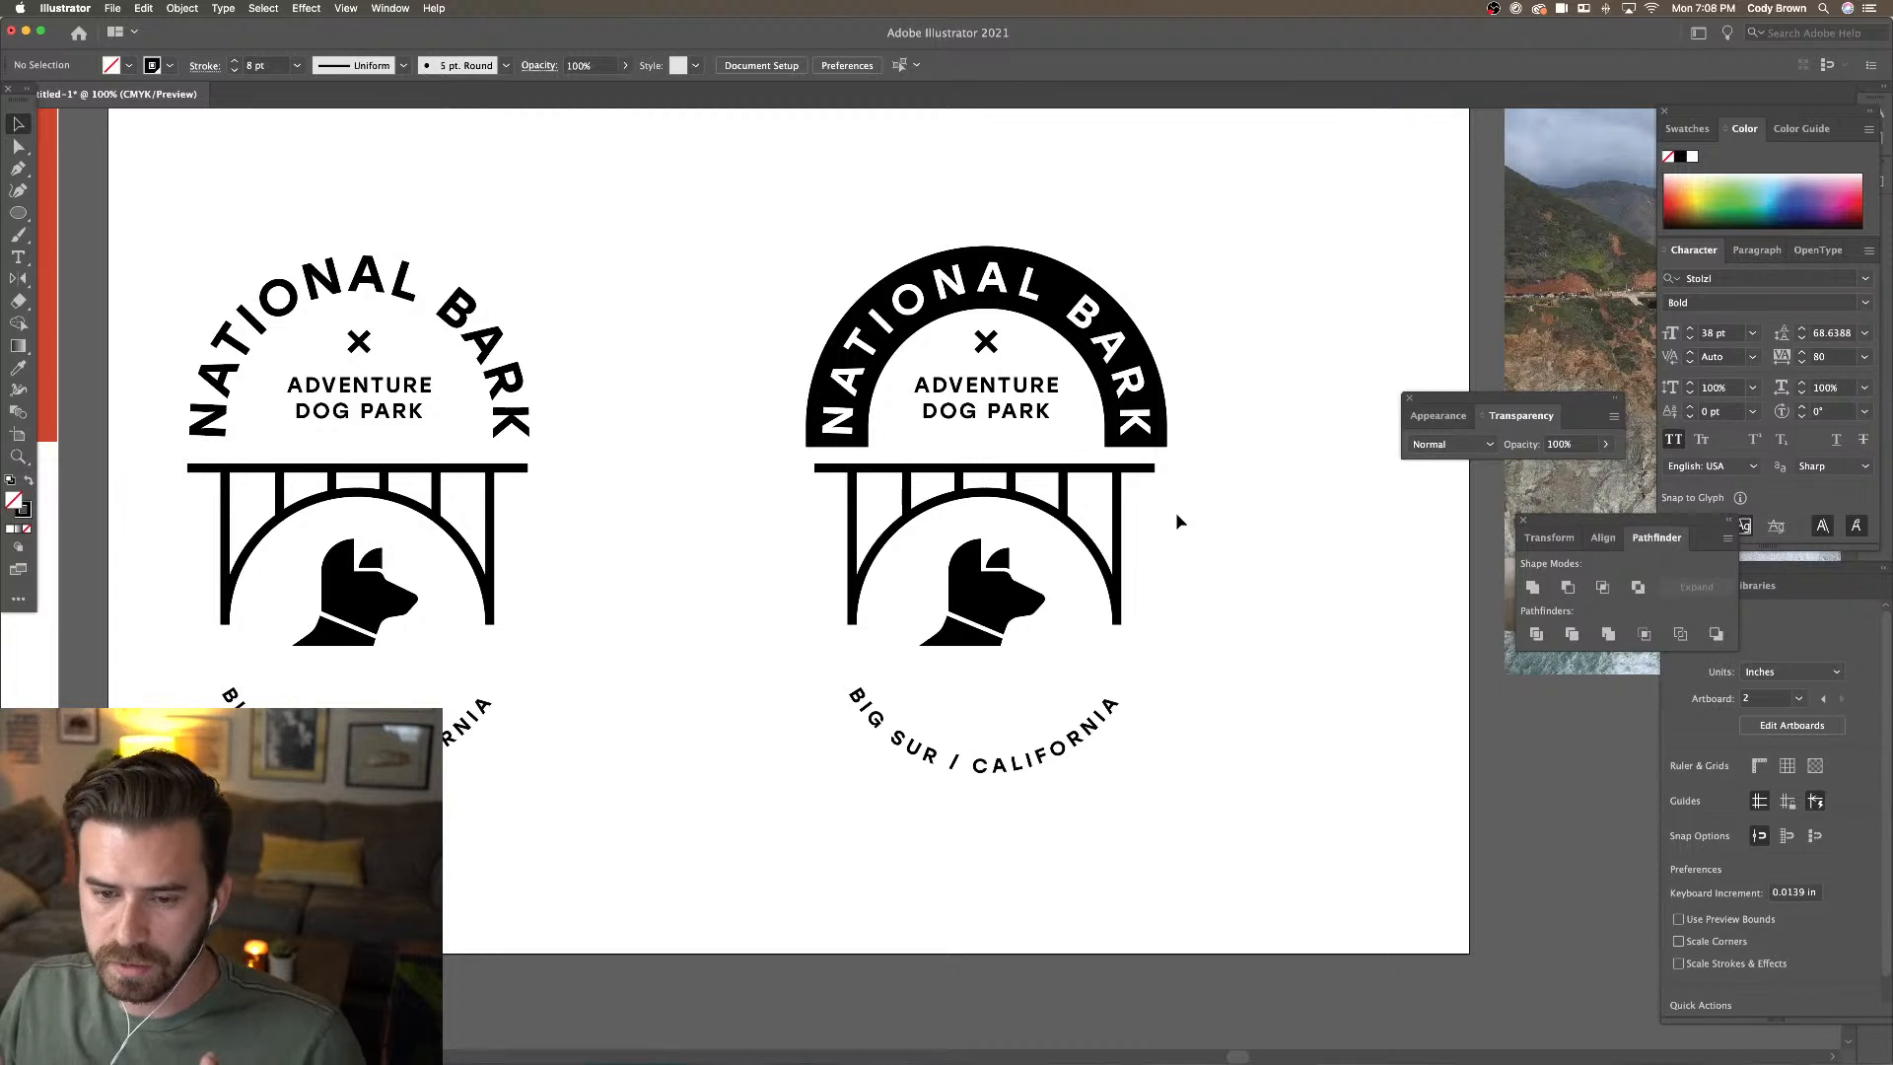
pyautogui.click(1115, 577)
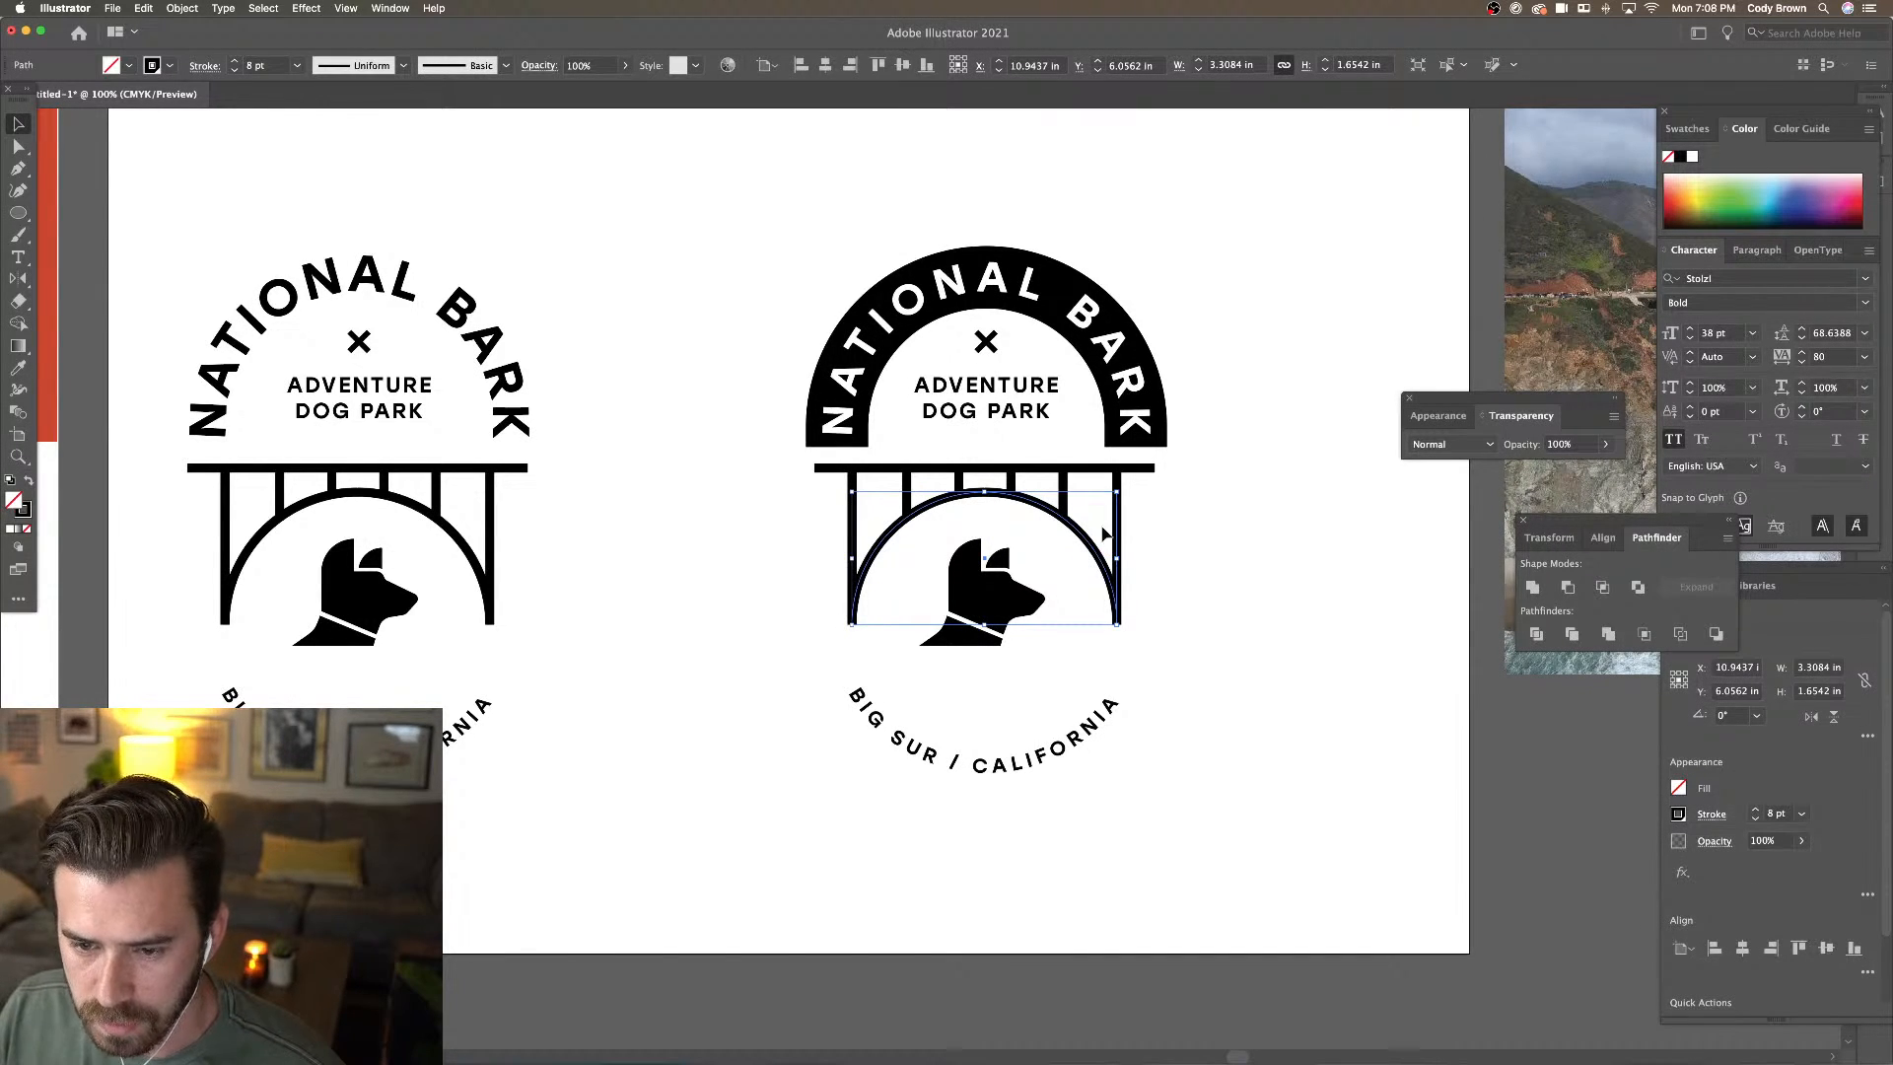
pyautogui.keyDown('shift'); pyautogui.click(909, 485); pyautogui.keyUp('shift')
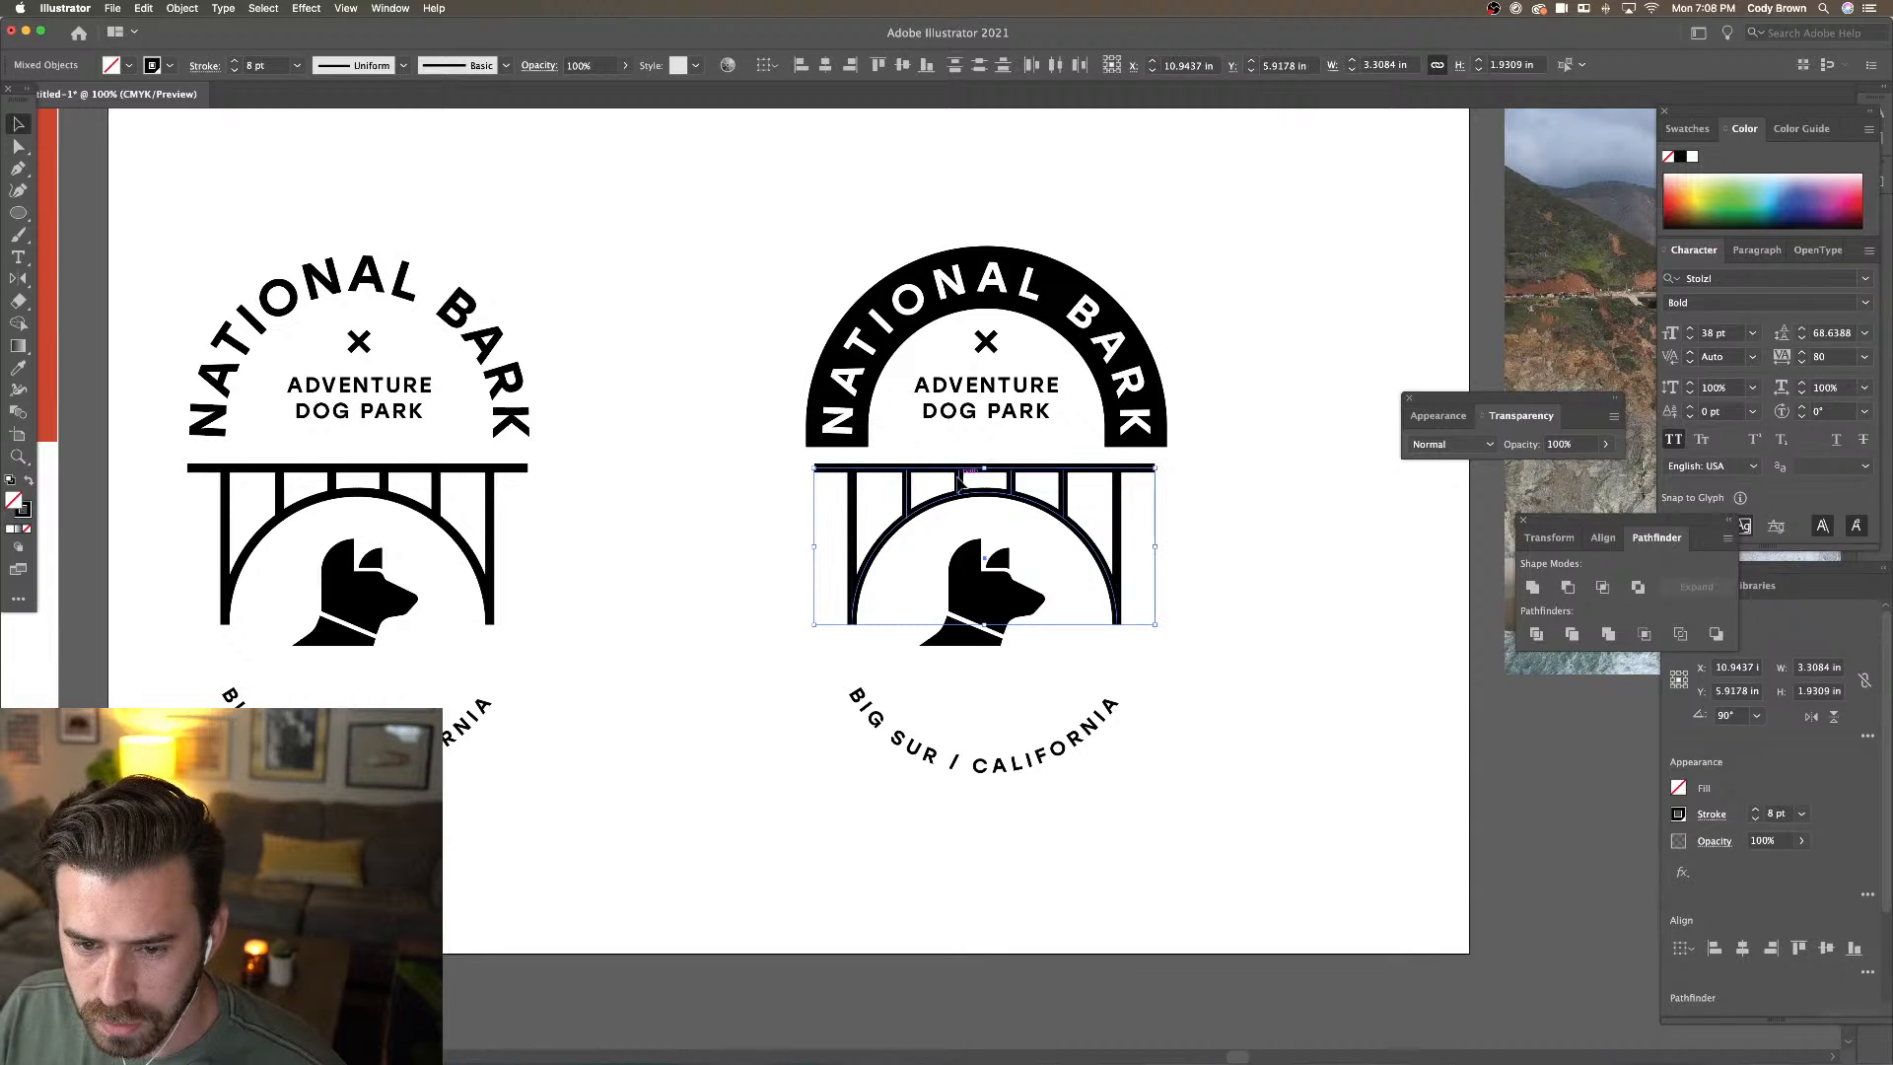
pyautogui.rightClick(1117, 514)
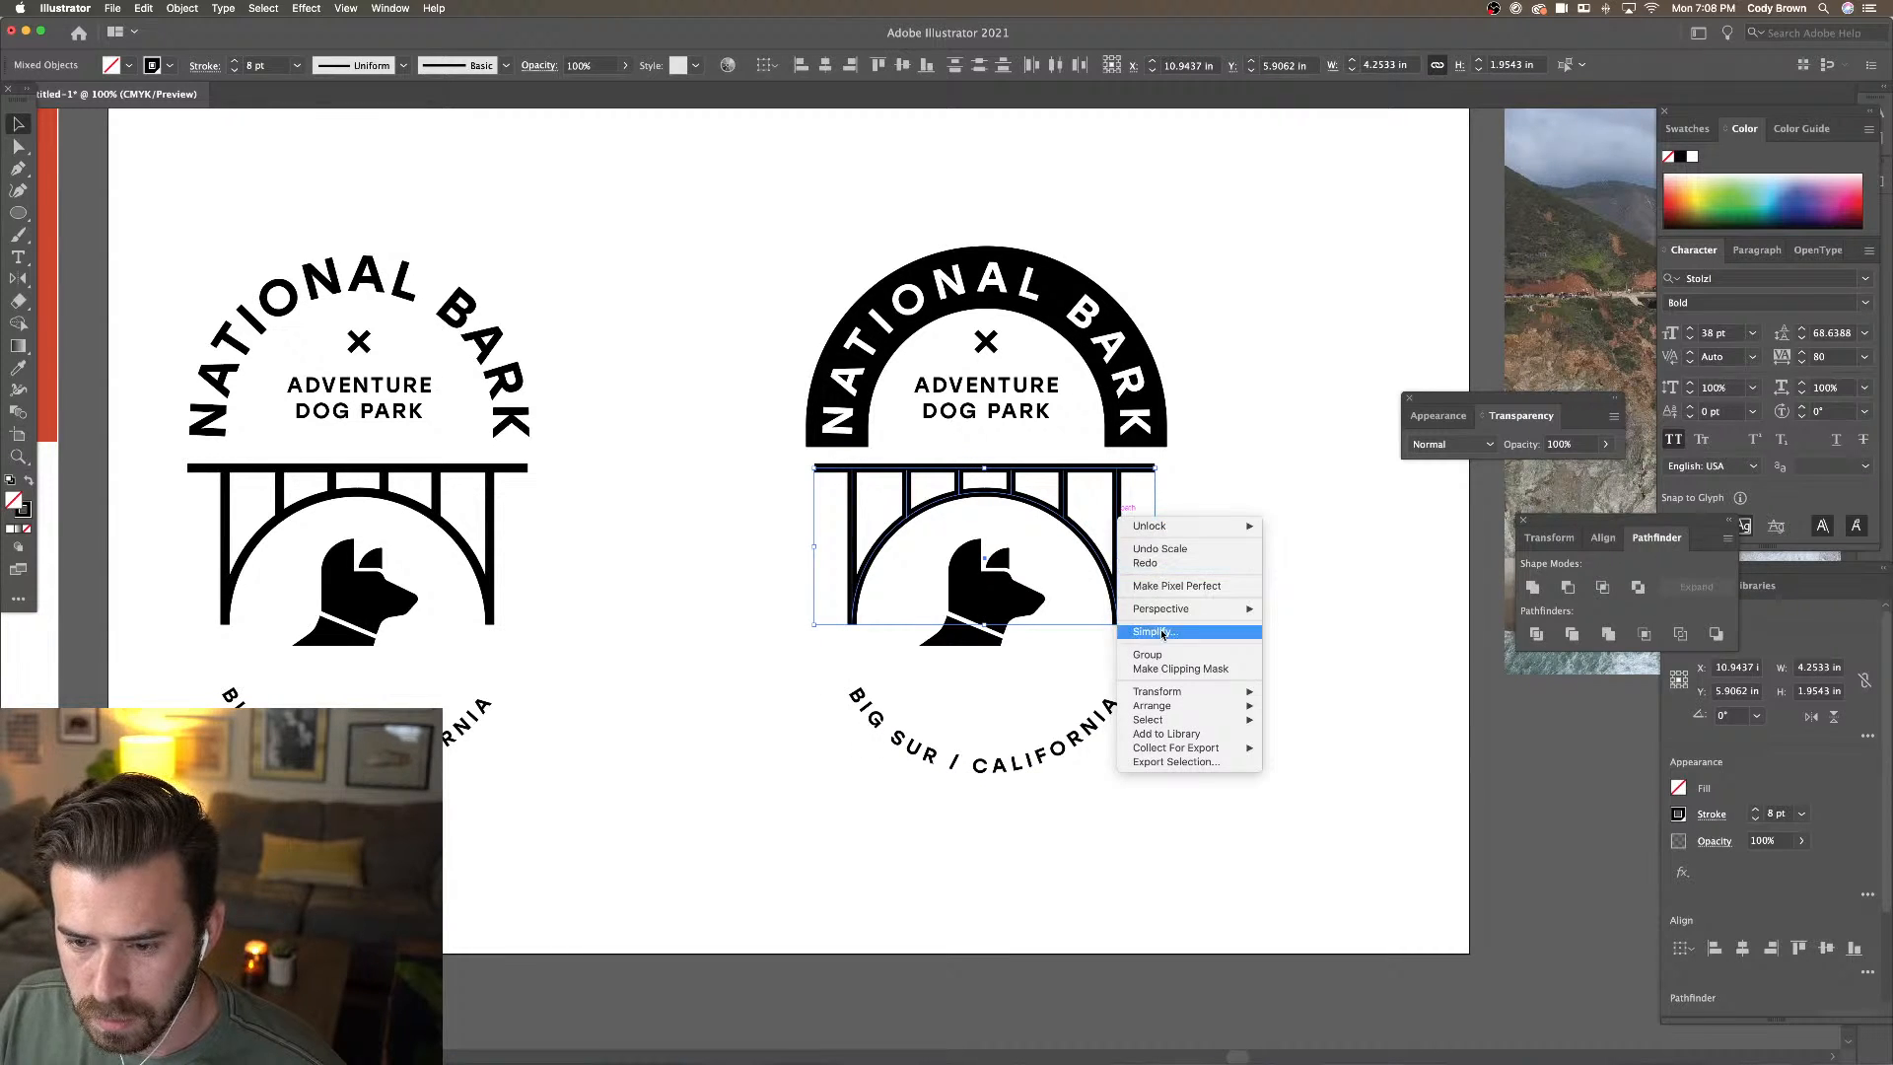
pyautogui.click(1148, 655)
pyautogui.moveTo(1156, 467); pyautogui.dragTo(1010, 475)
pyautogui.moveTo(994, 591); pyautogui.dragTo(1037, 622)
pyautogui.click(1072, 637)
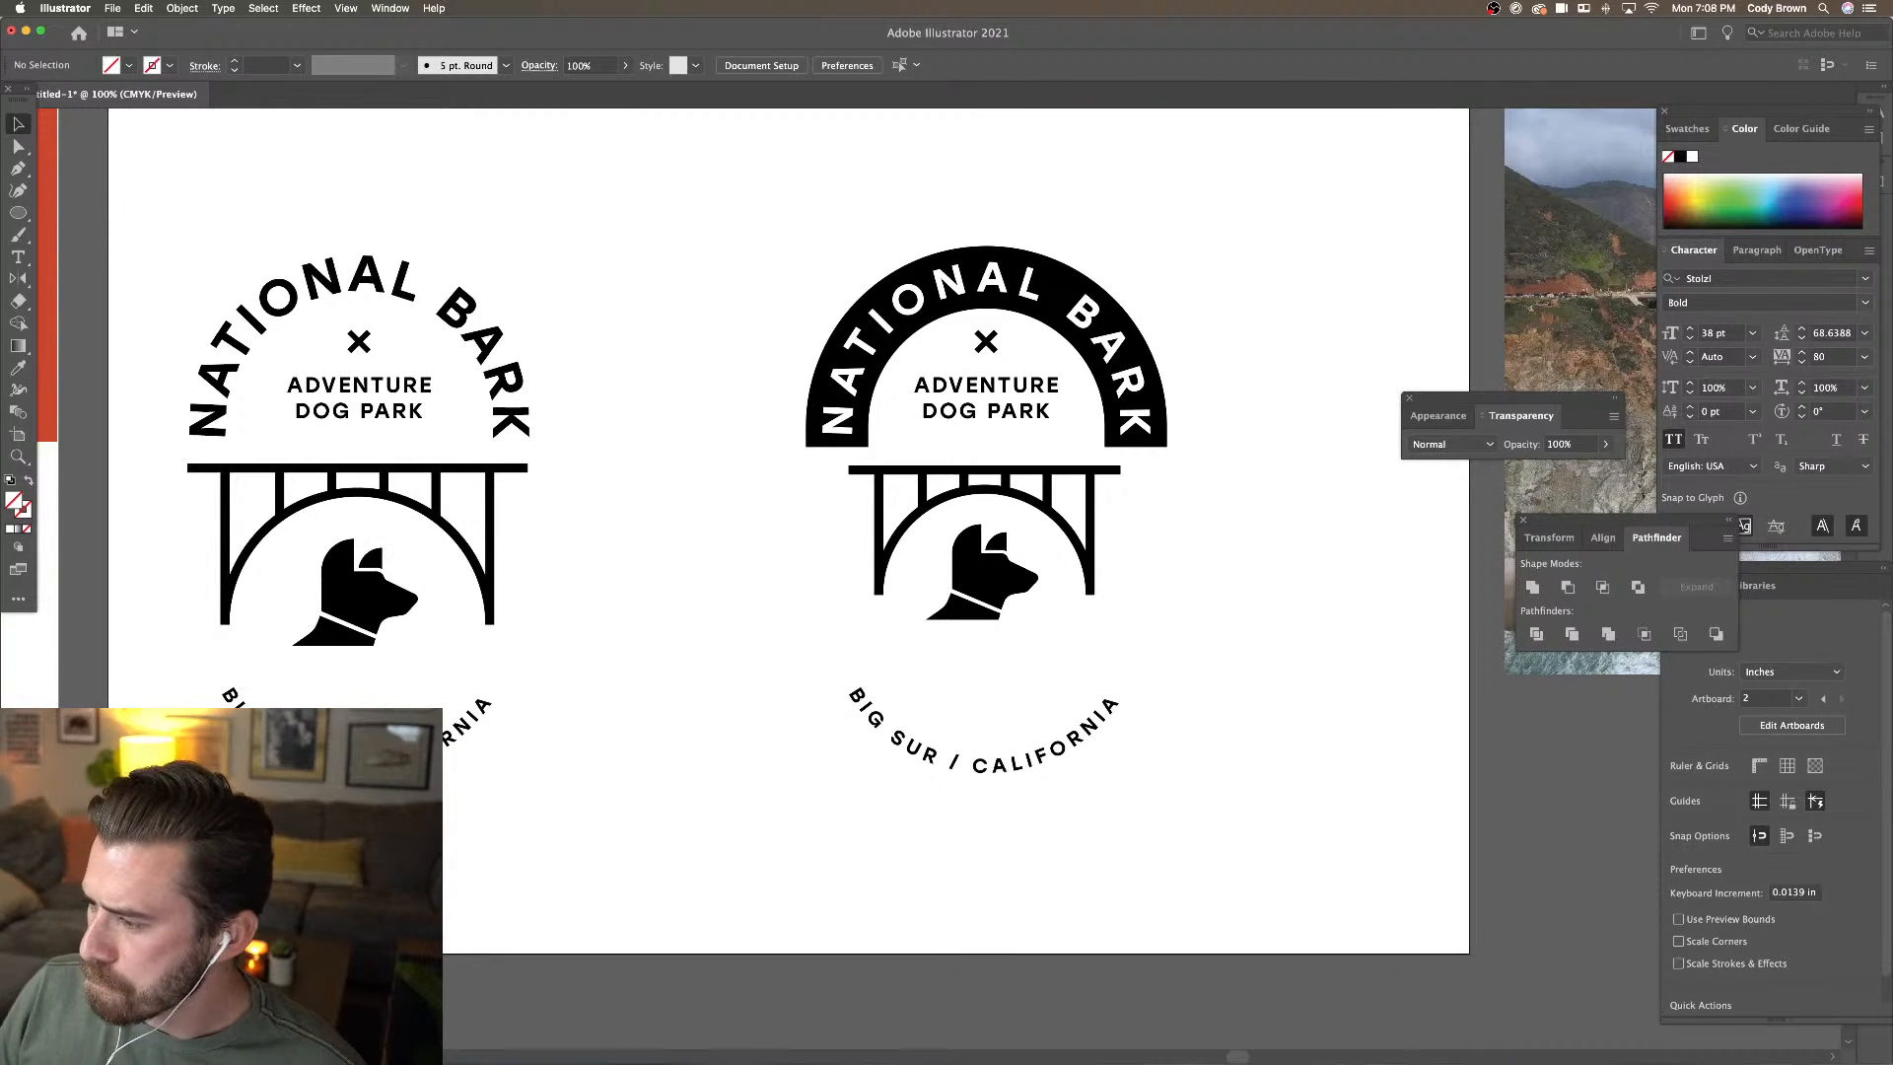
# Move the X mark and ADVENTURE DOG PARK text slightly lower
pyautogui.click(964, 411)
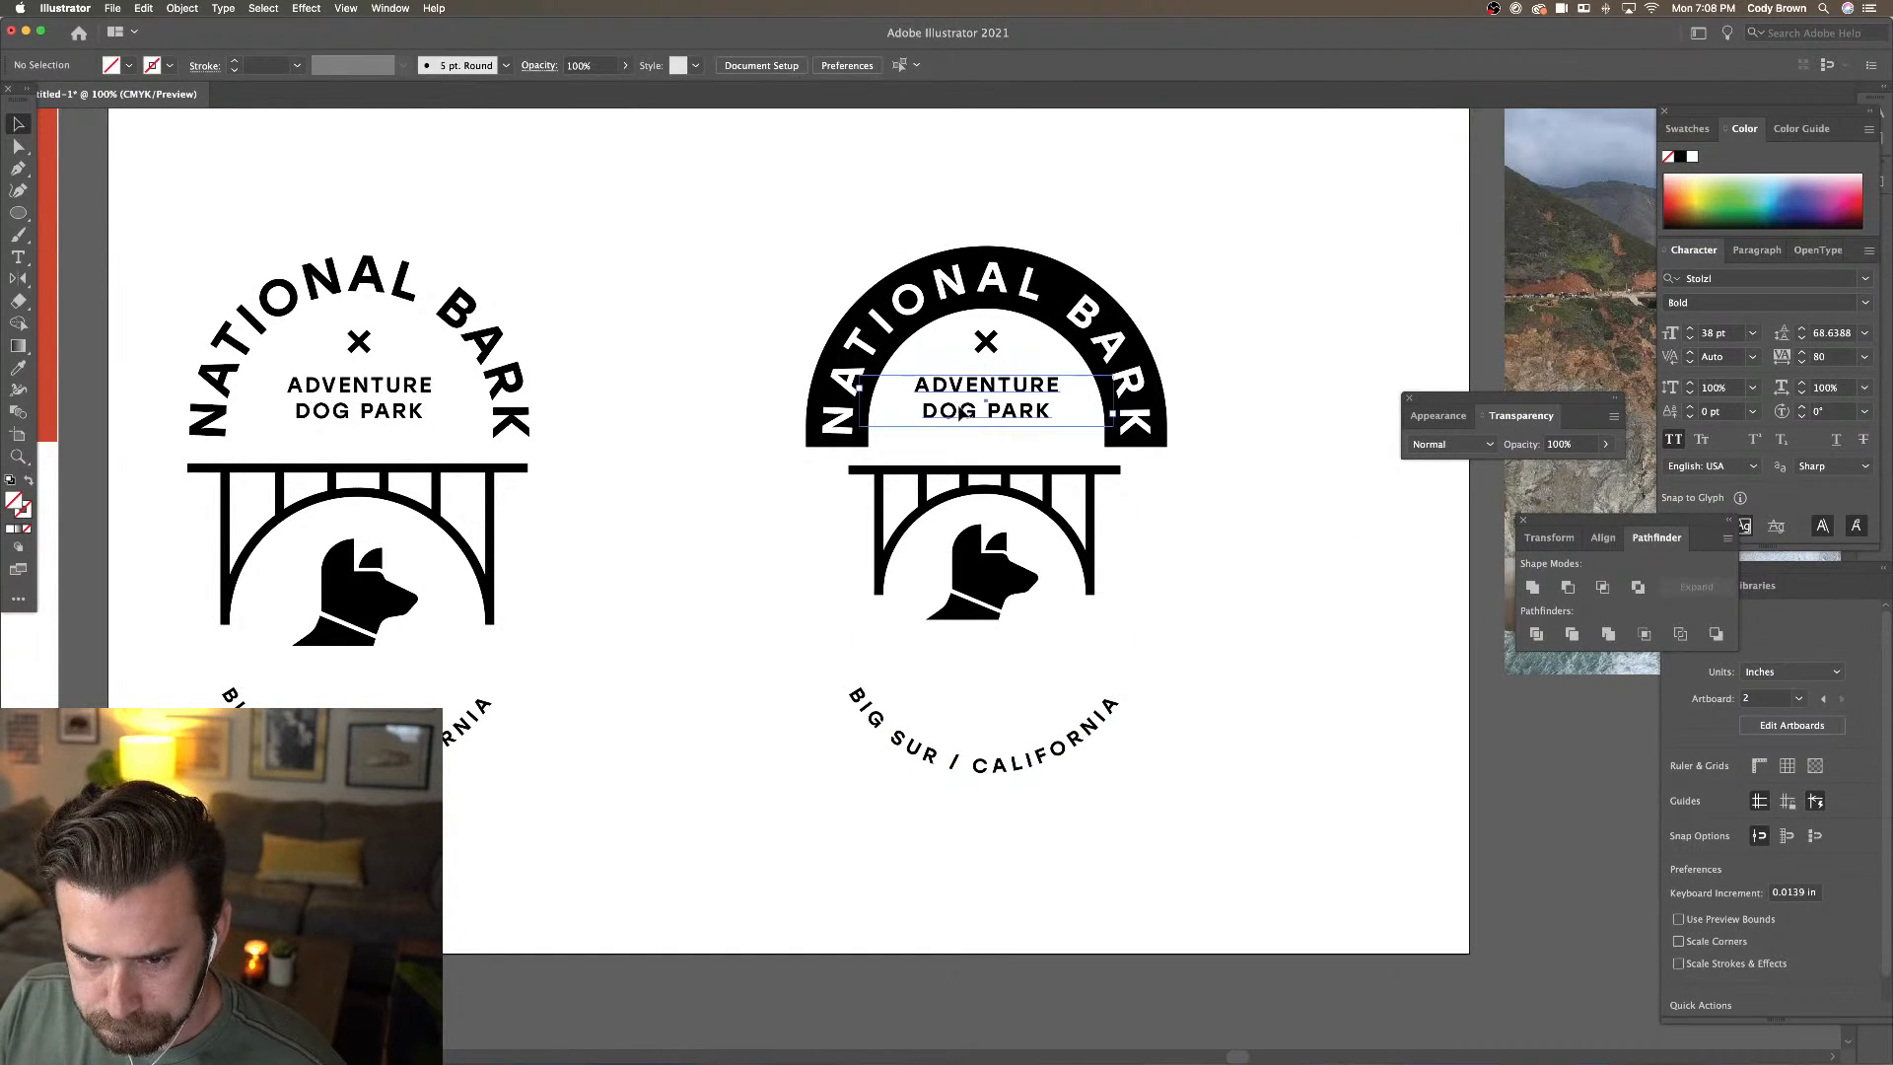
pyautogui.keyDown('shift'); pyautogui.click(986, 342); pyautogui.keyUp('shift')
pyautogui.moveTo(987, 342); pyautogui.dragTo(987, 353)
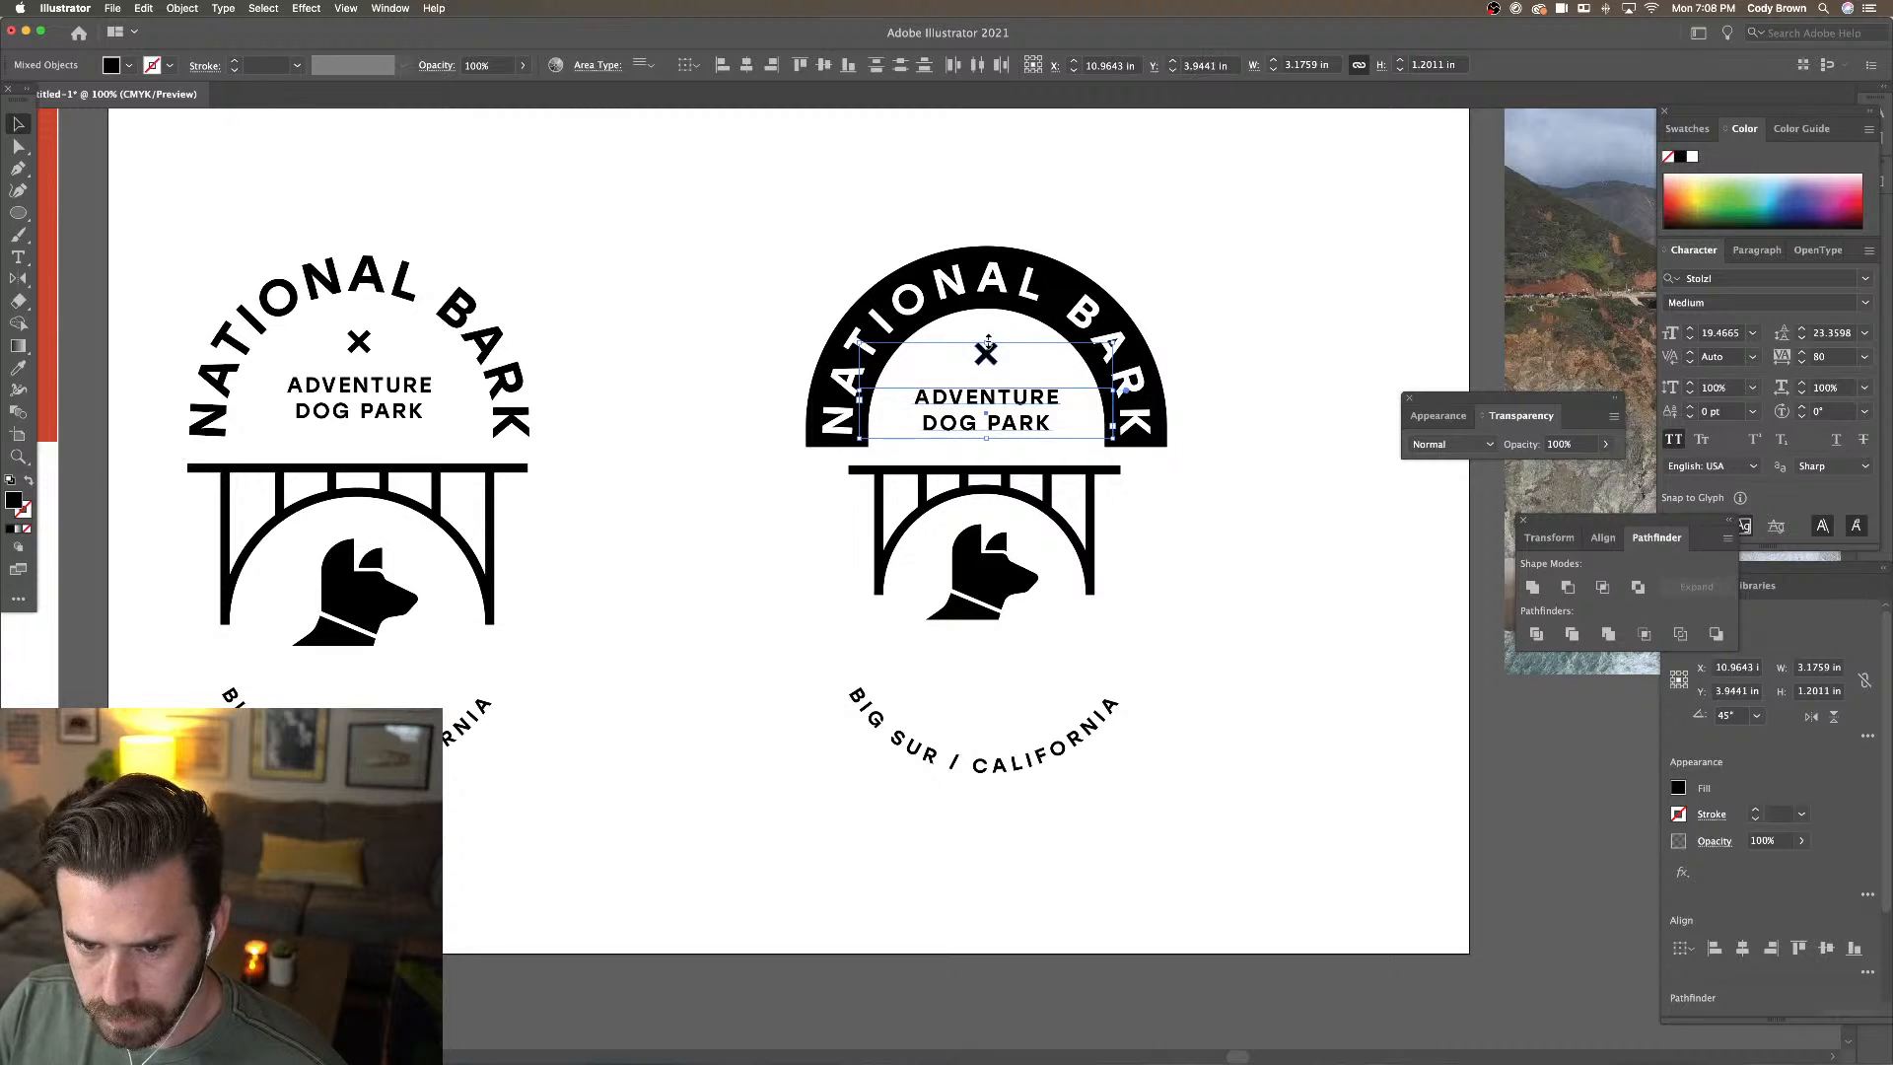
pyautogui.click(846, 258)
pyautogui.hscroll(2, 842, 249)
pyautogui.scroll(-1, 842, 249)
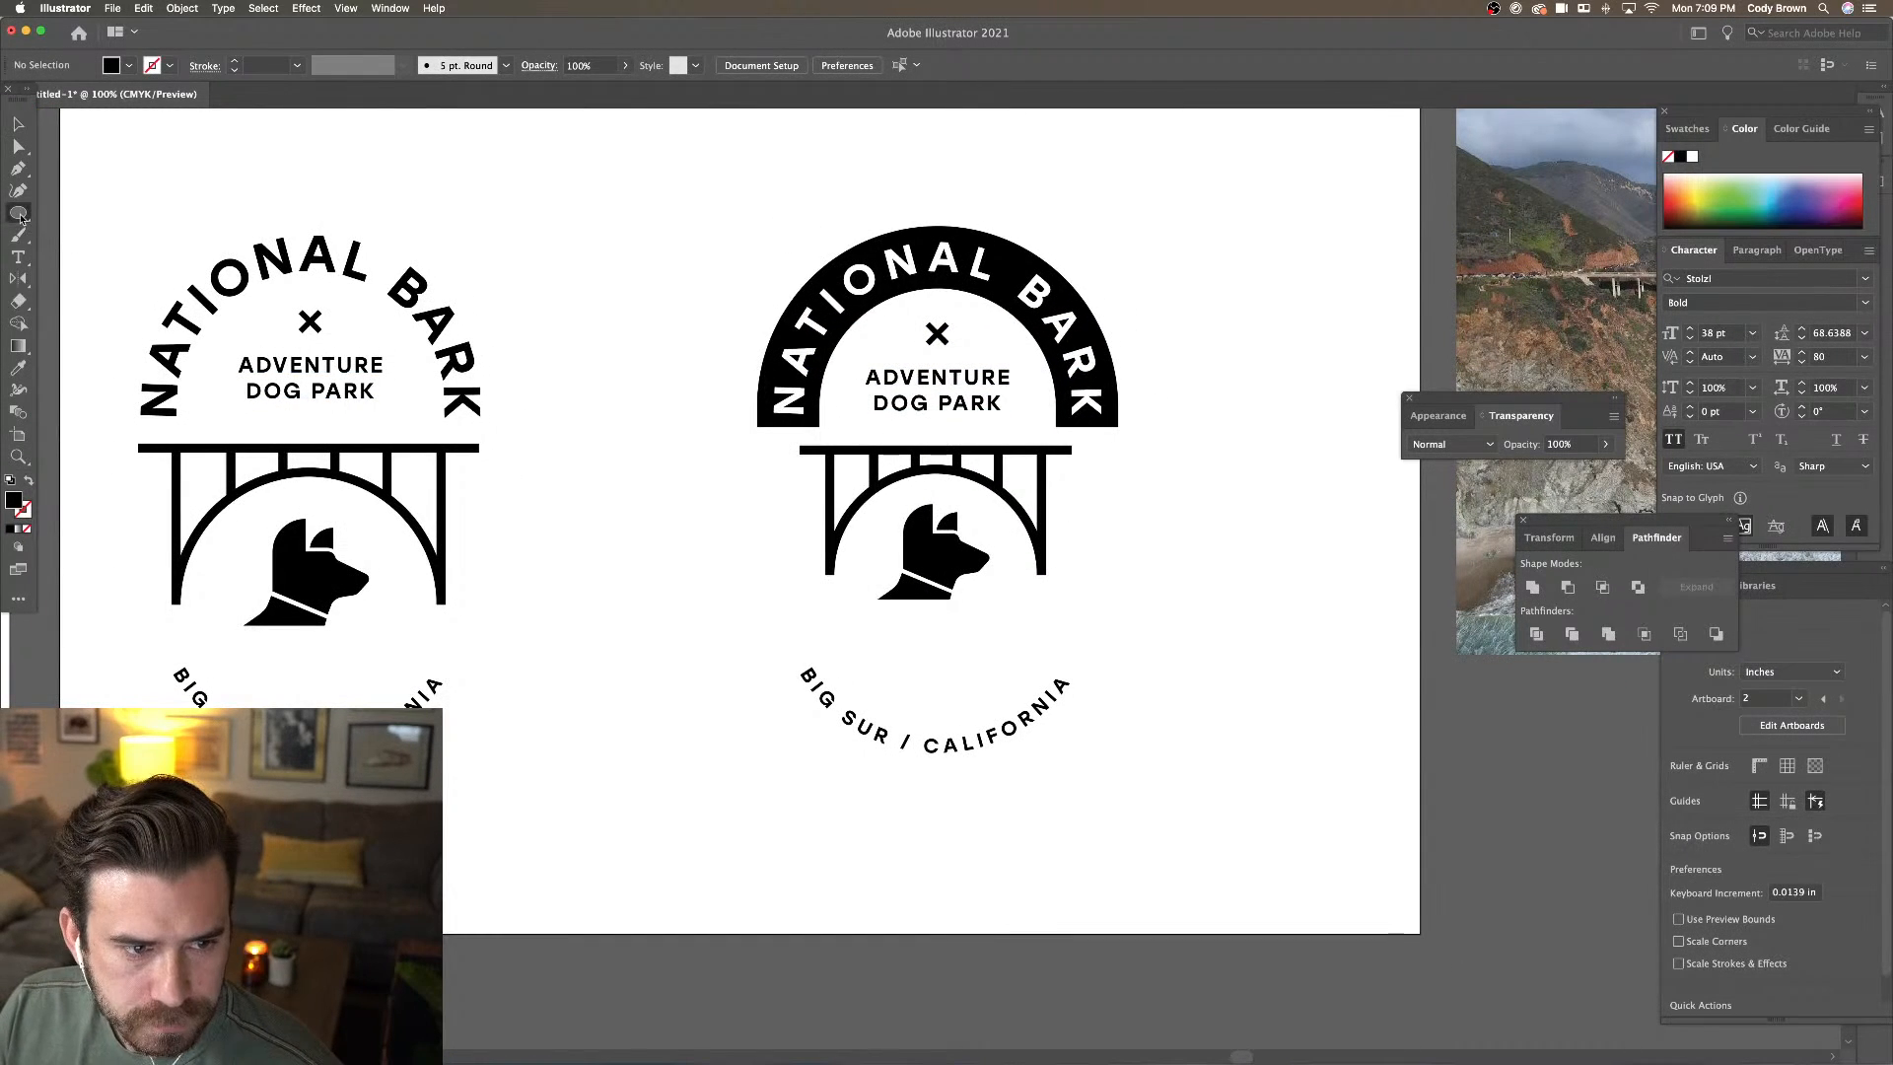
# Draw a small square with the bridge's 8 pt stroke, rotate it 45°, and delete its bottom point to make a chevron
pyautogui.moveTo(17, 212); pyautogui.dragTo(94, 219)
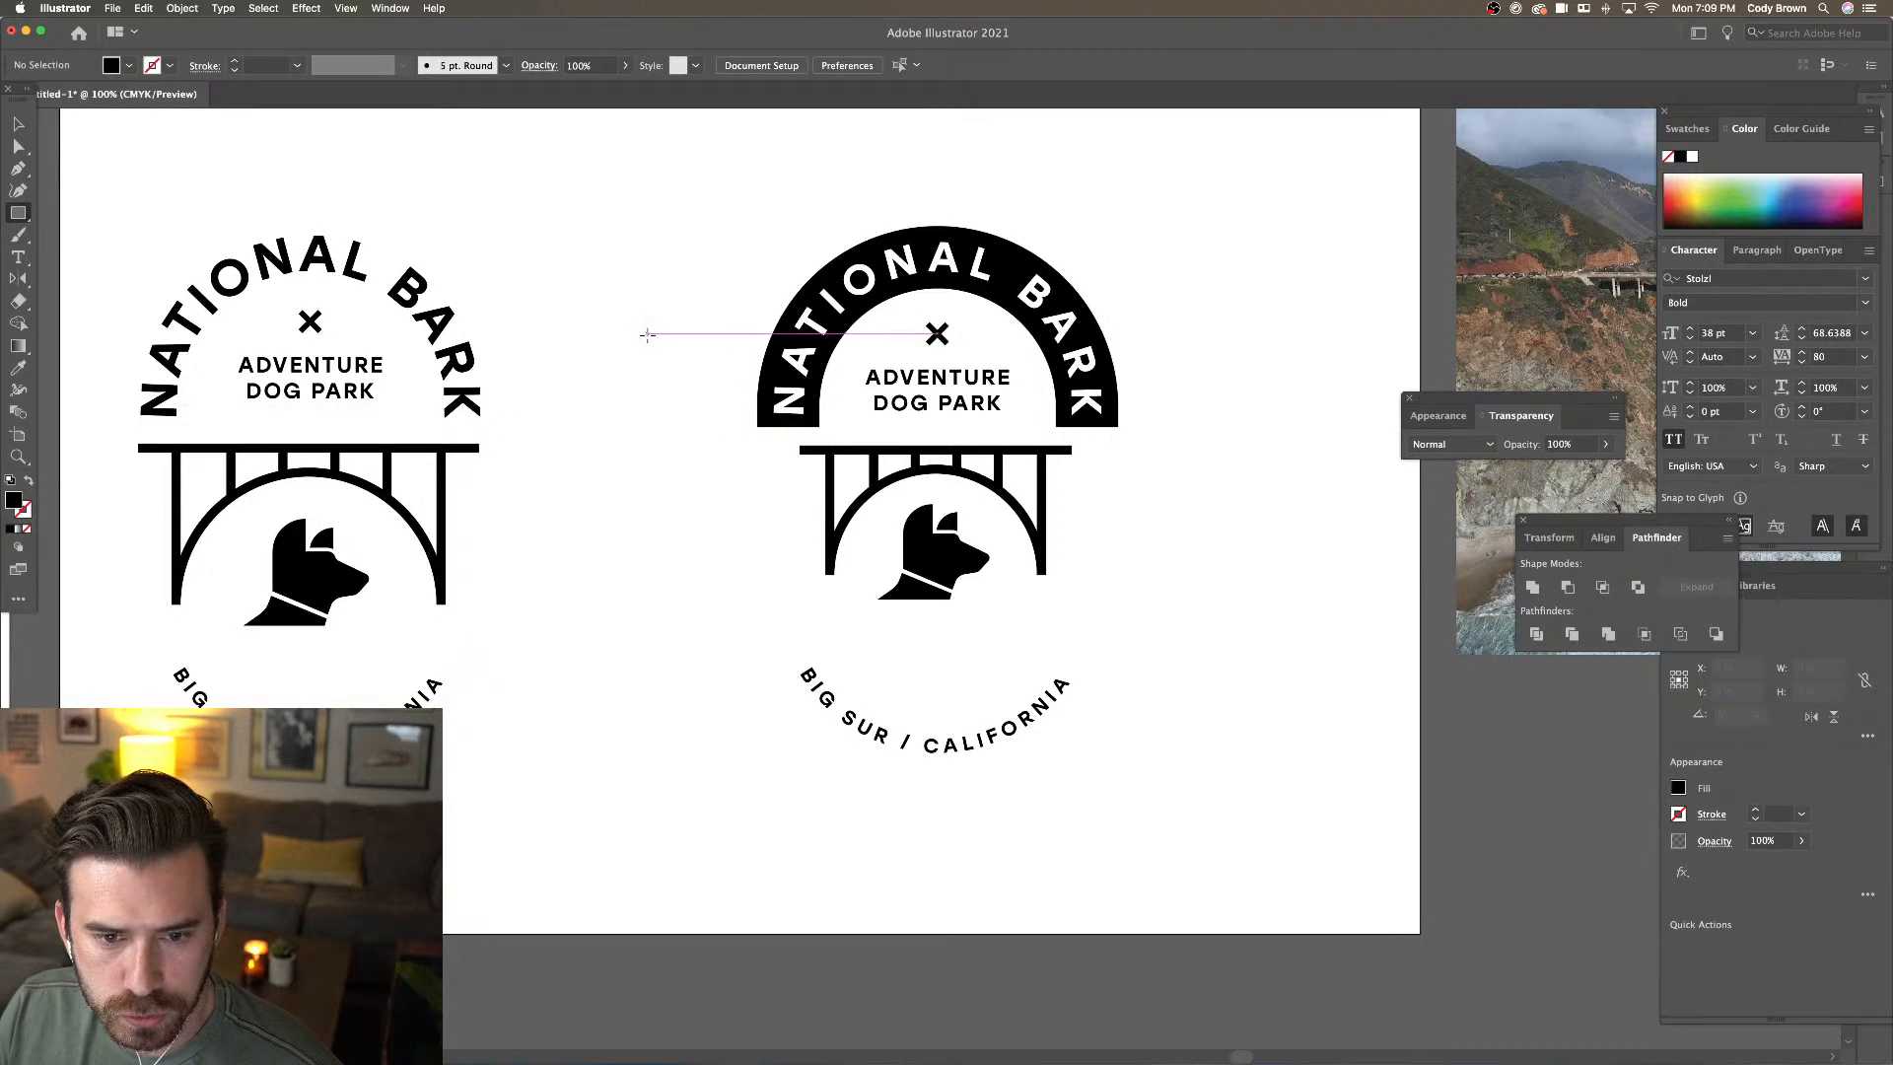
pyautogui.moveTo(647, 333); pyautogui.dragTo(694, 380)
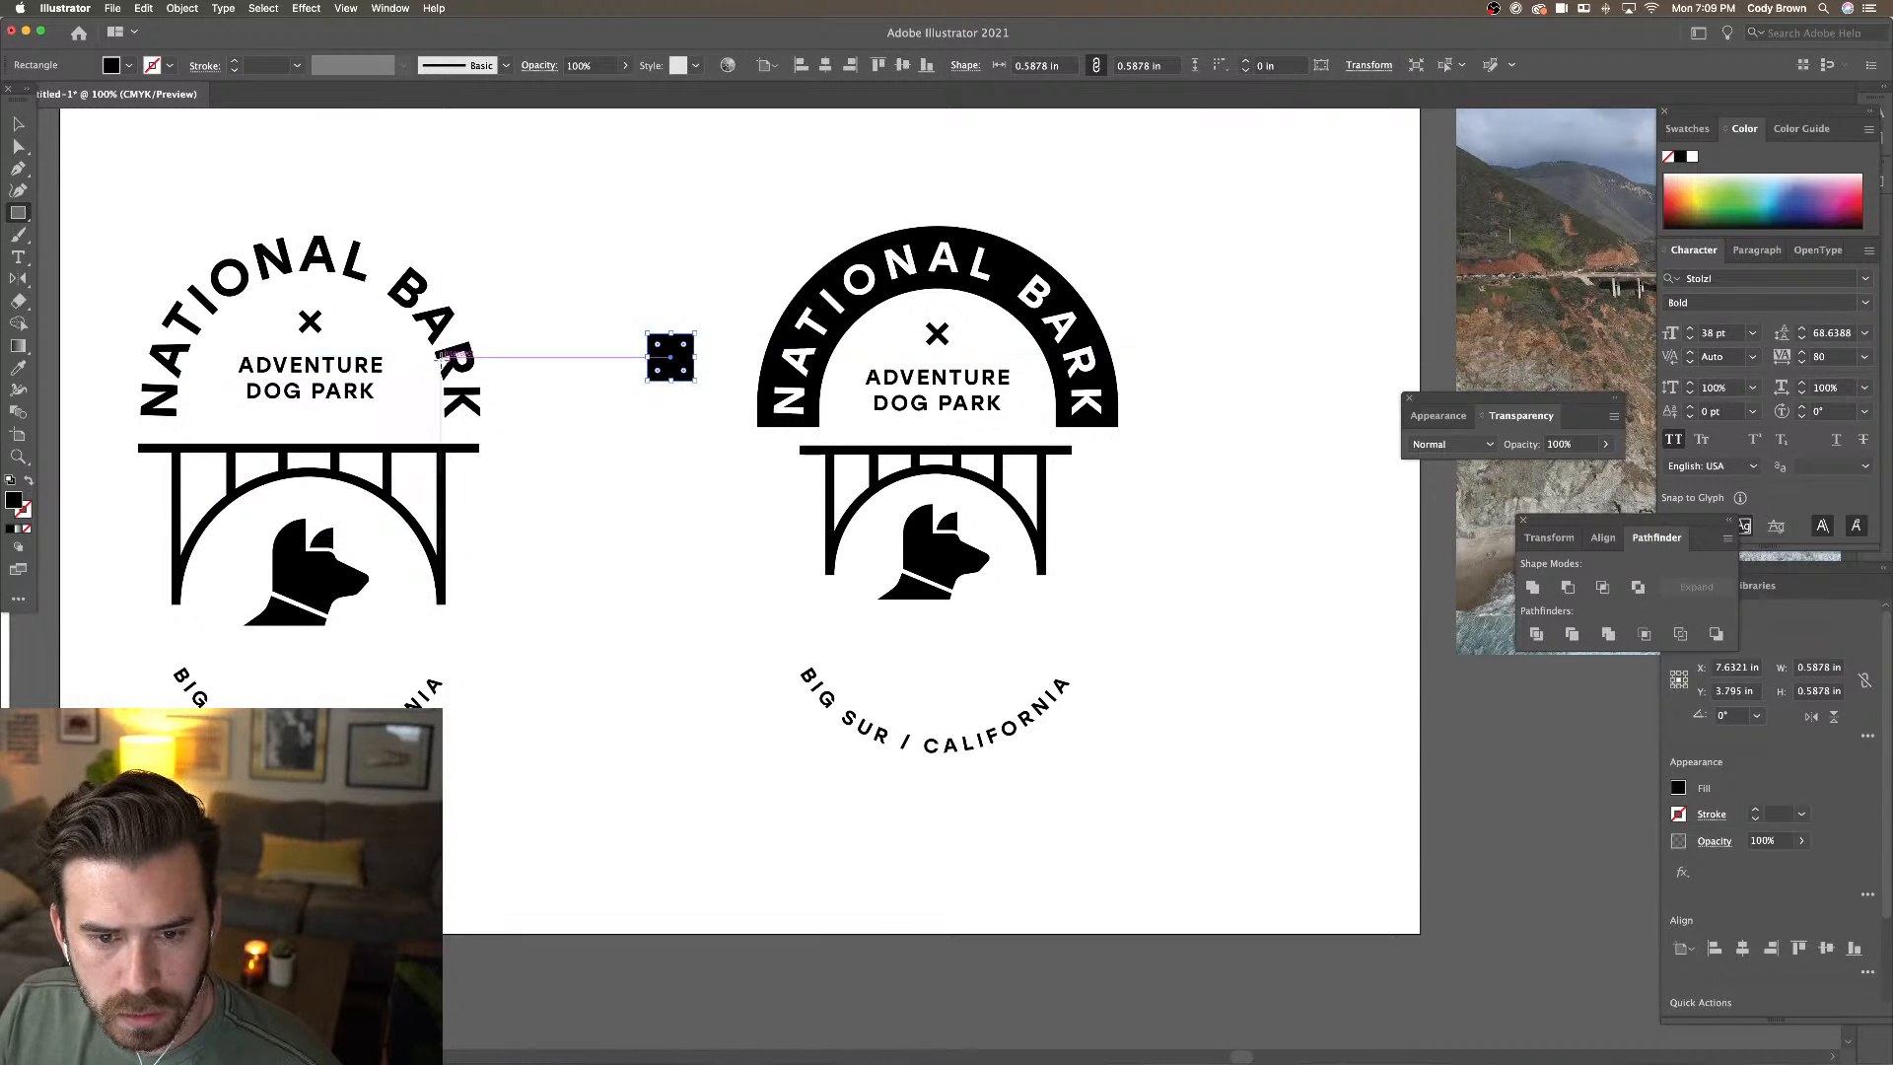
pyautogui.click(15, 369)
pyautogui.click(834, 451)
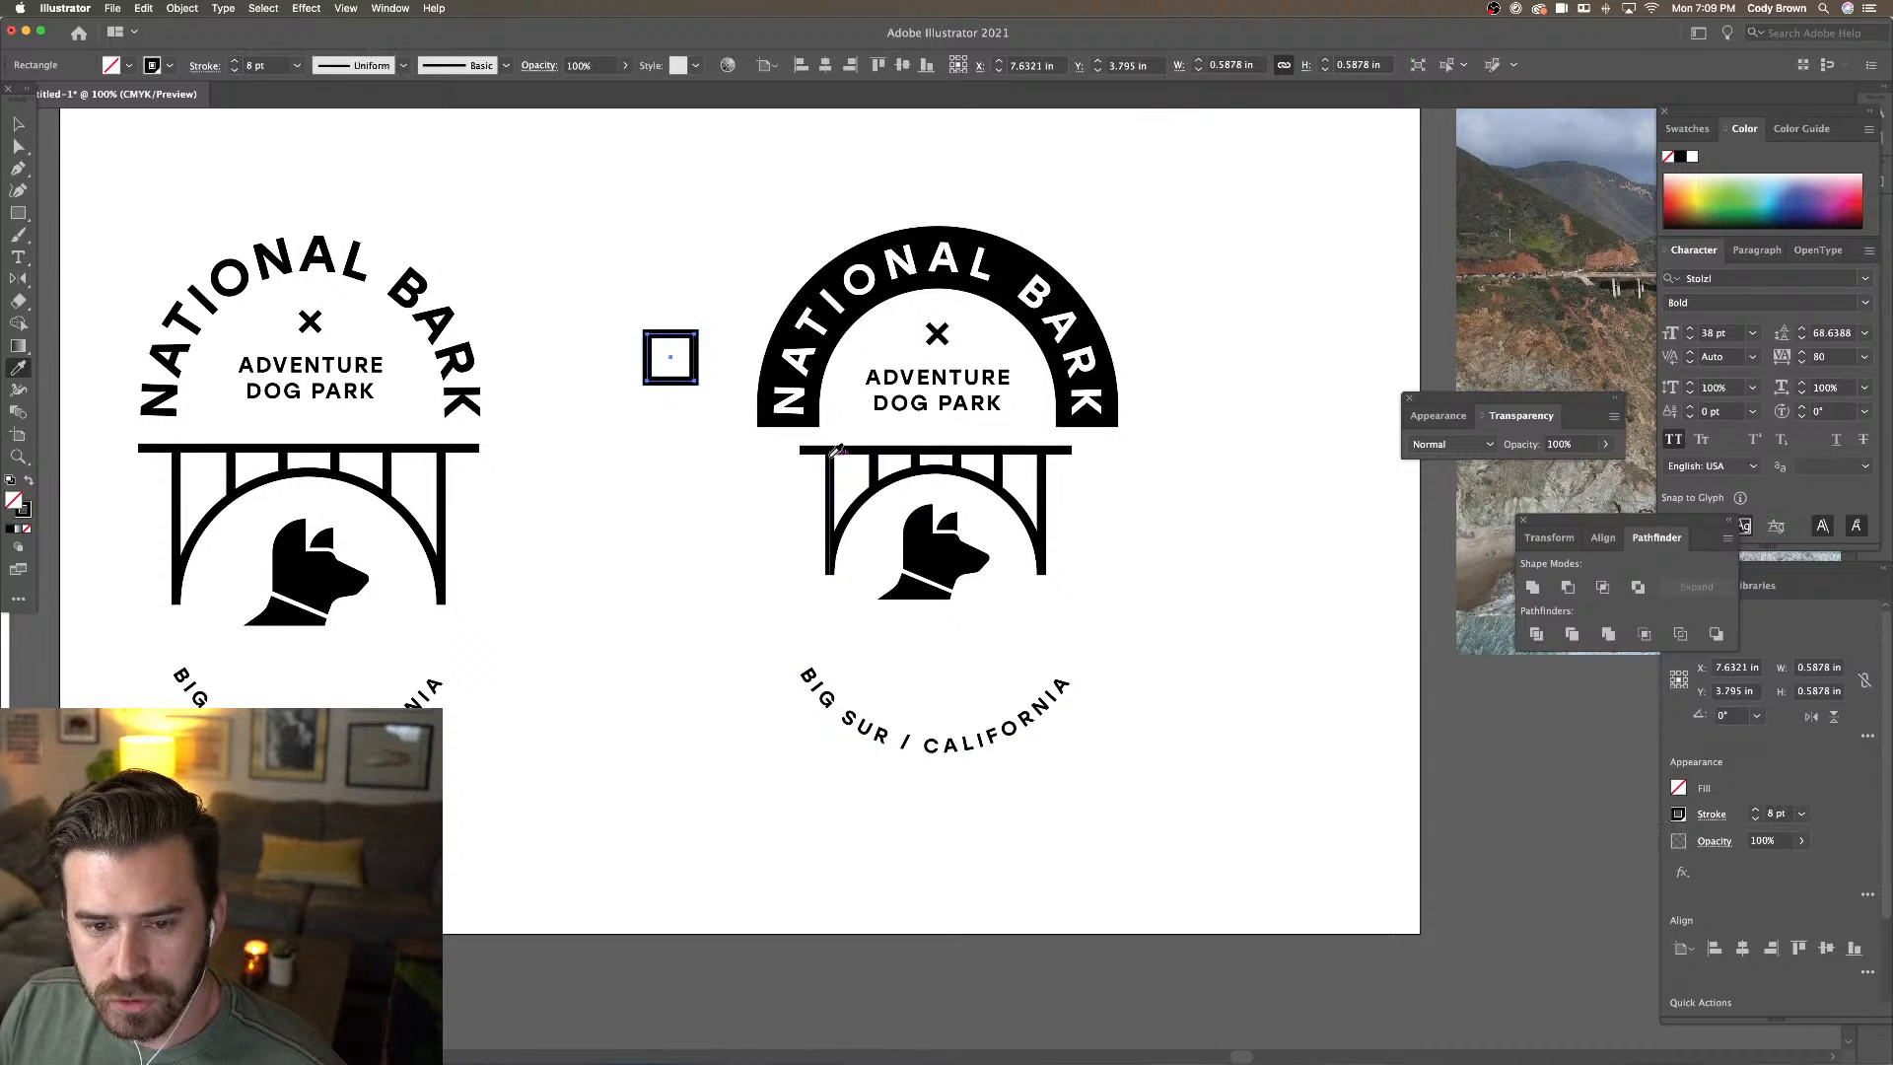
pyautogui.press('v')
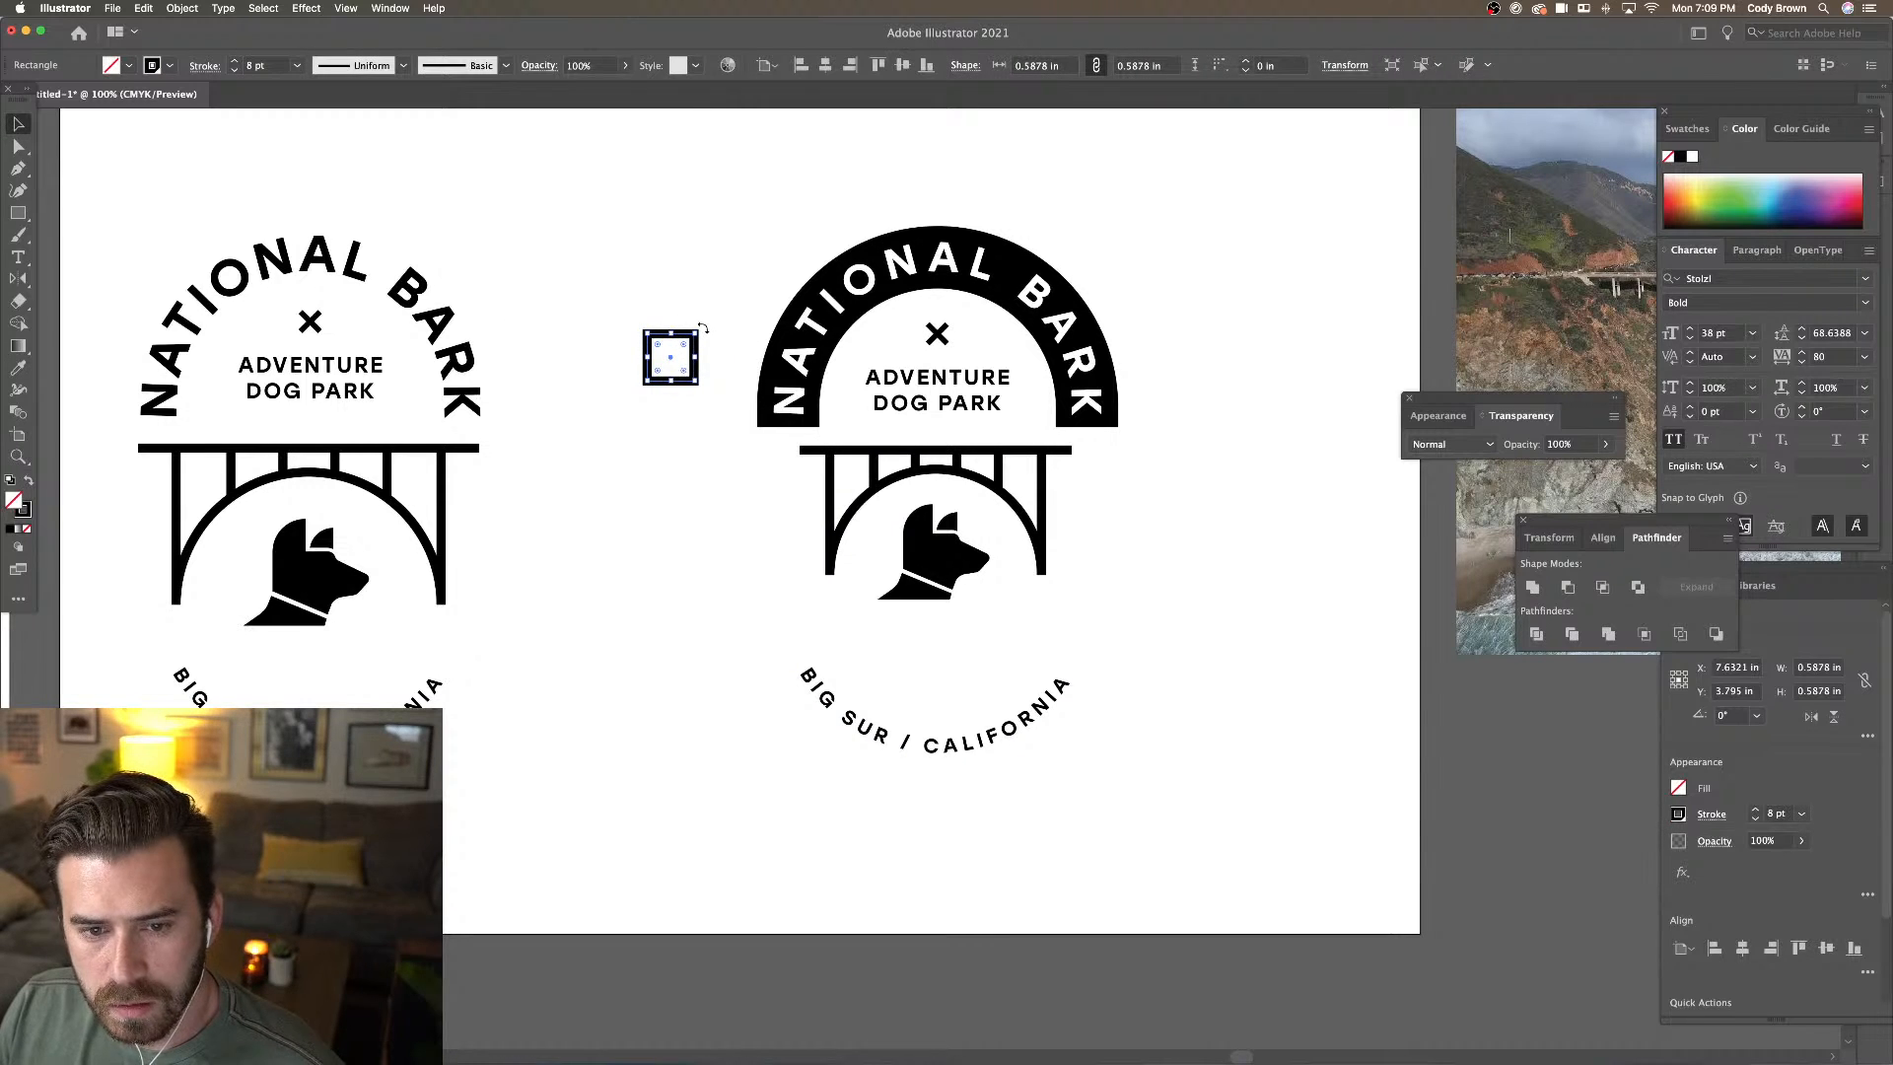
pyautogui.moveTo(703, 327); pyautogui.dragTo(740, 361)
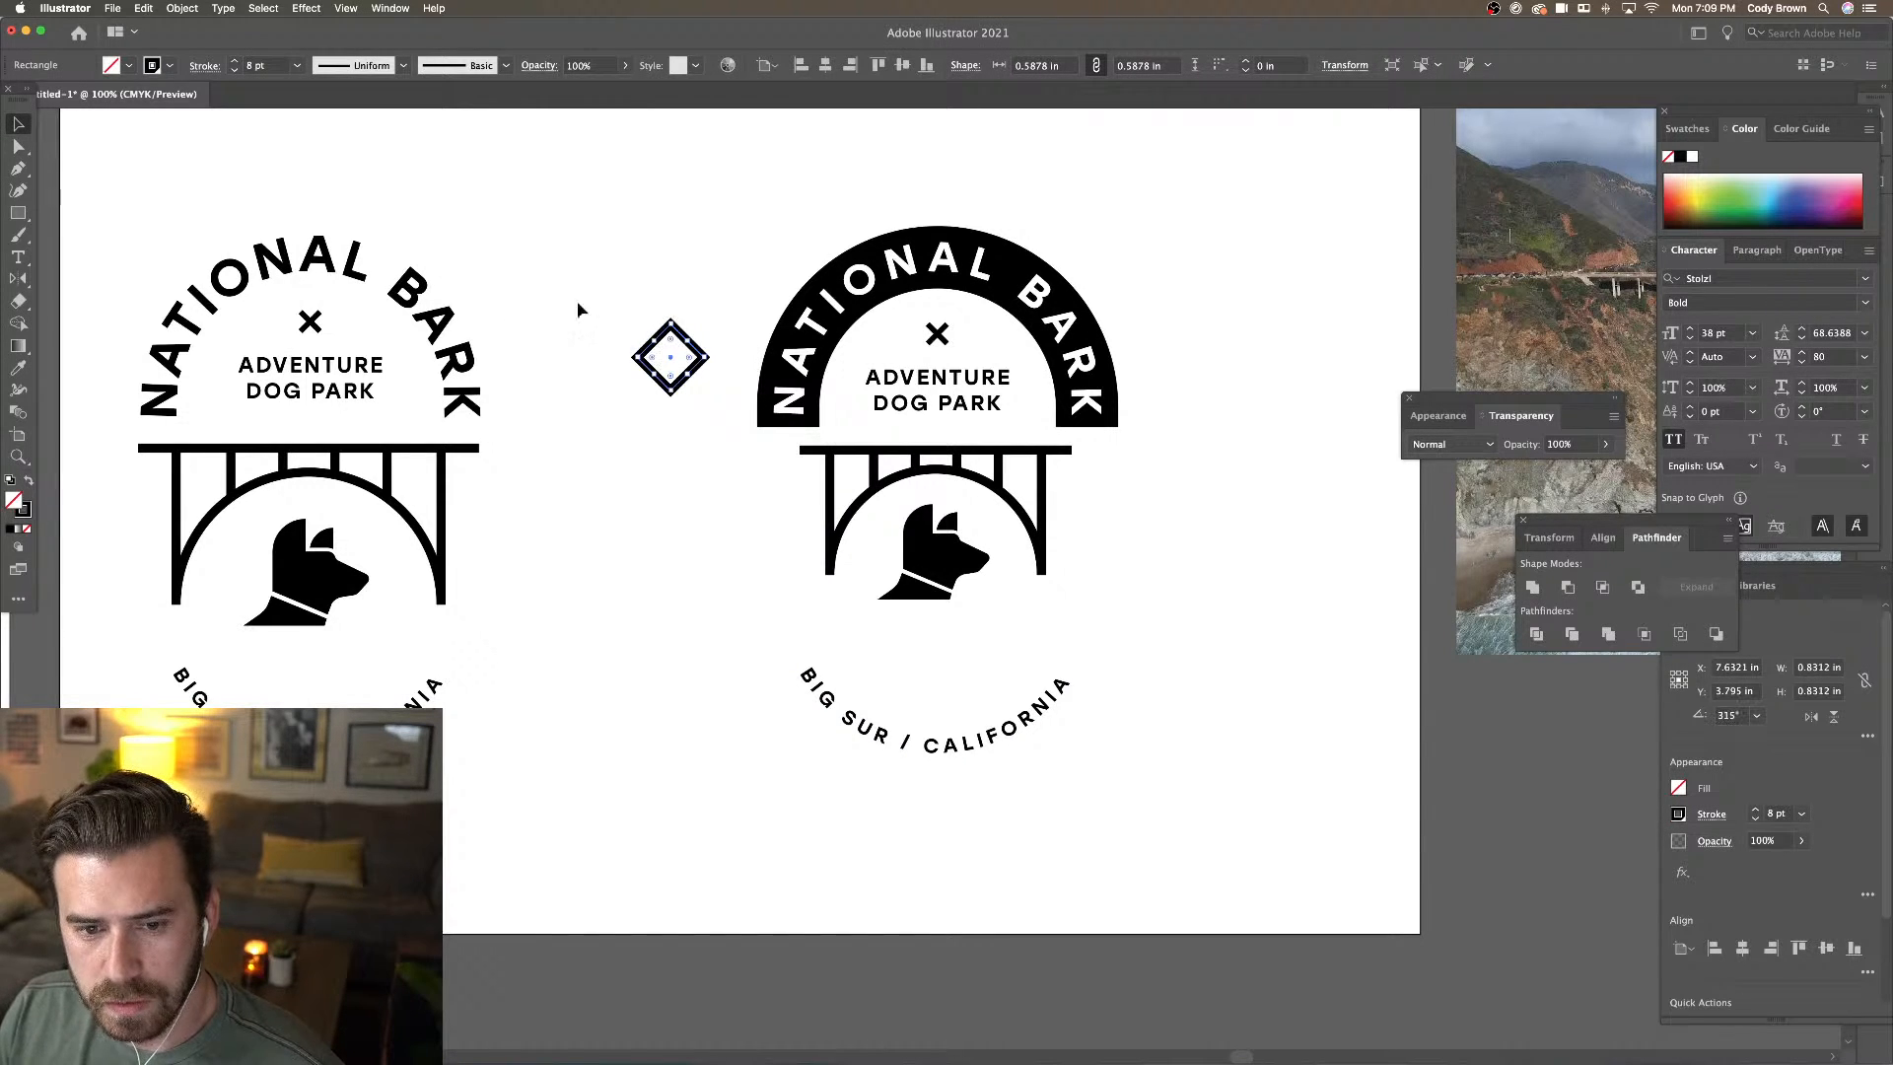
pyautogui.press('a')
pyautogui.click(671, 391)
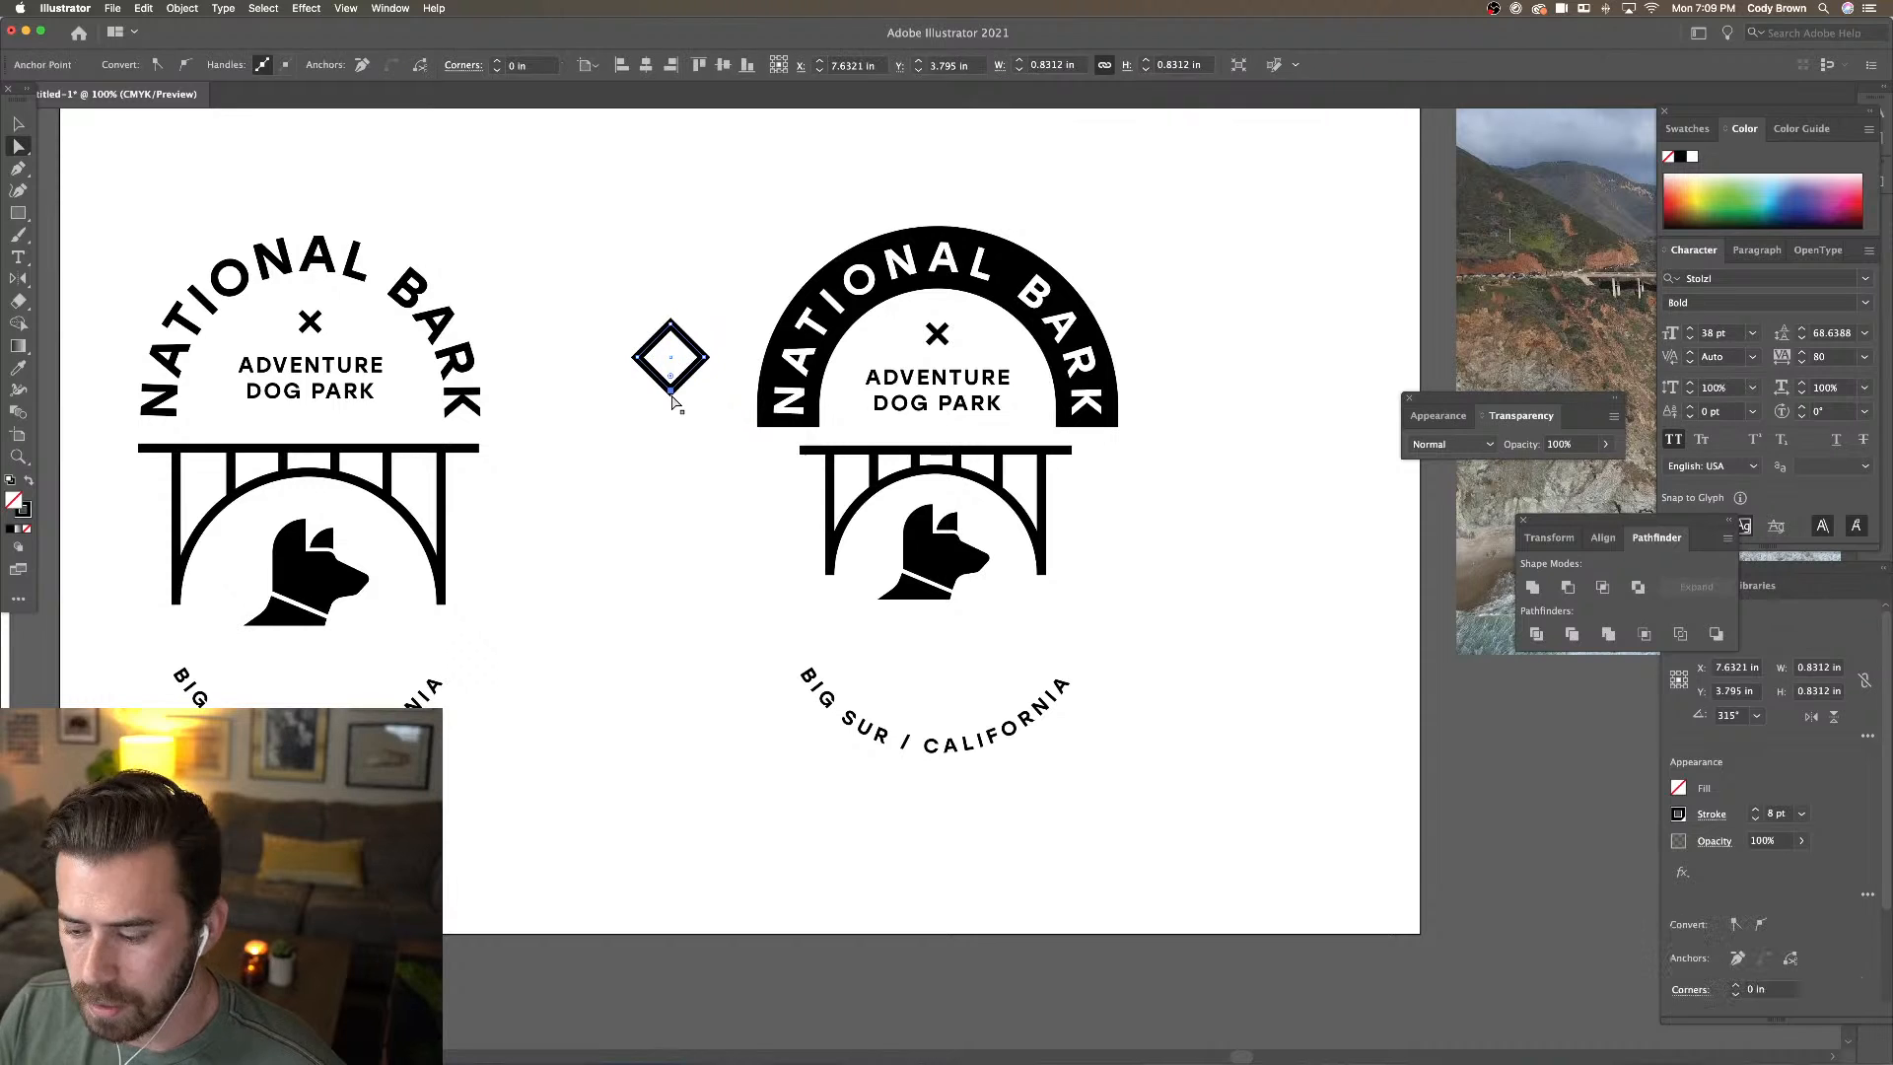
pyautogui.press('Delete')
pyautogui.click(545, 232)
# Duplicate the chevron downward and repeat with Cmd+D to stack more chevrons
pyautogui.press('v')
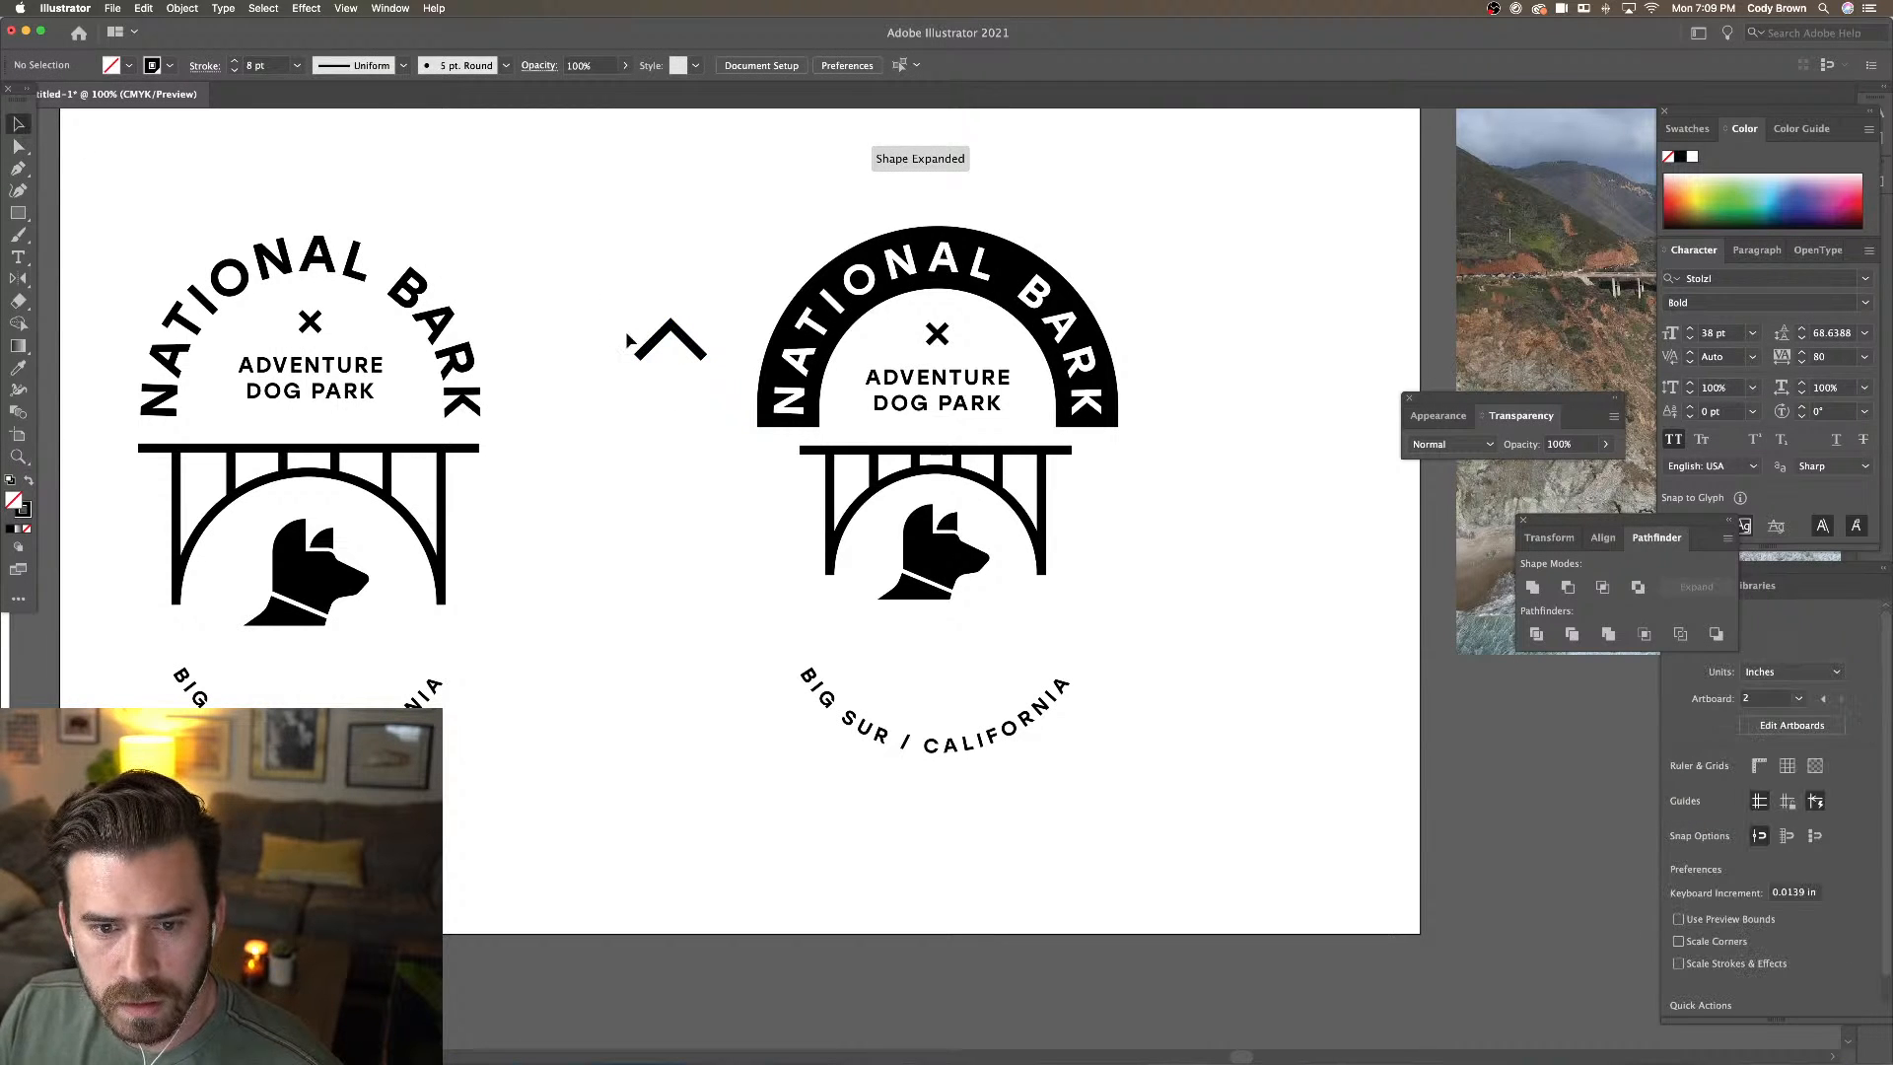
pyautogui.click(684, 333)
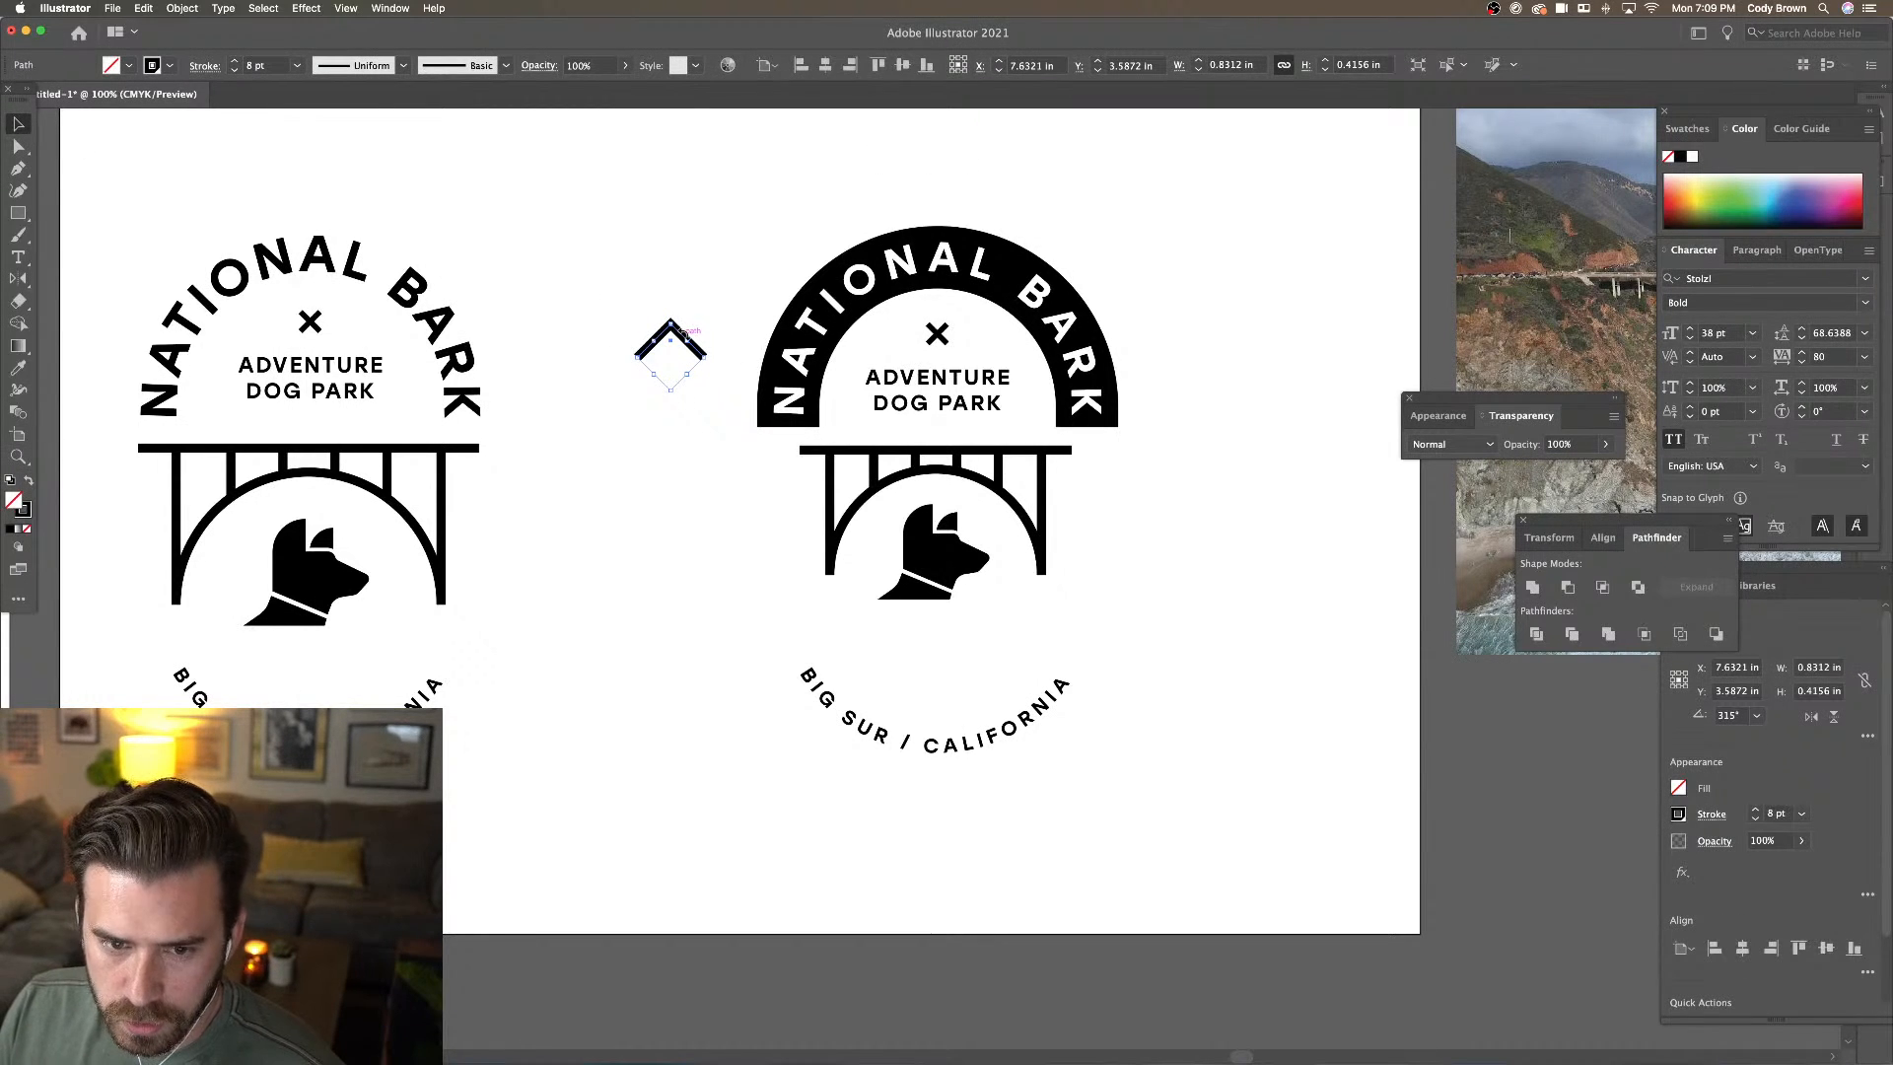
pyautogui.moveTo(680, 347); pyautogui.dragTo(685, 384)
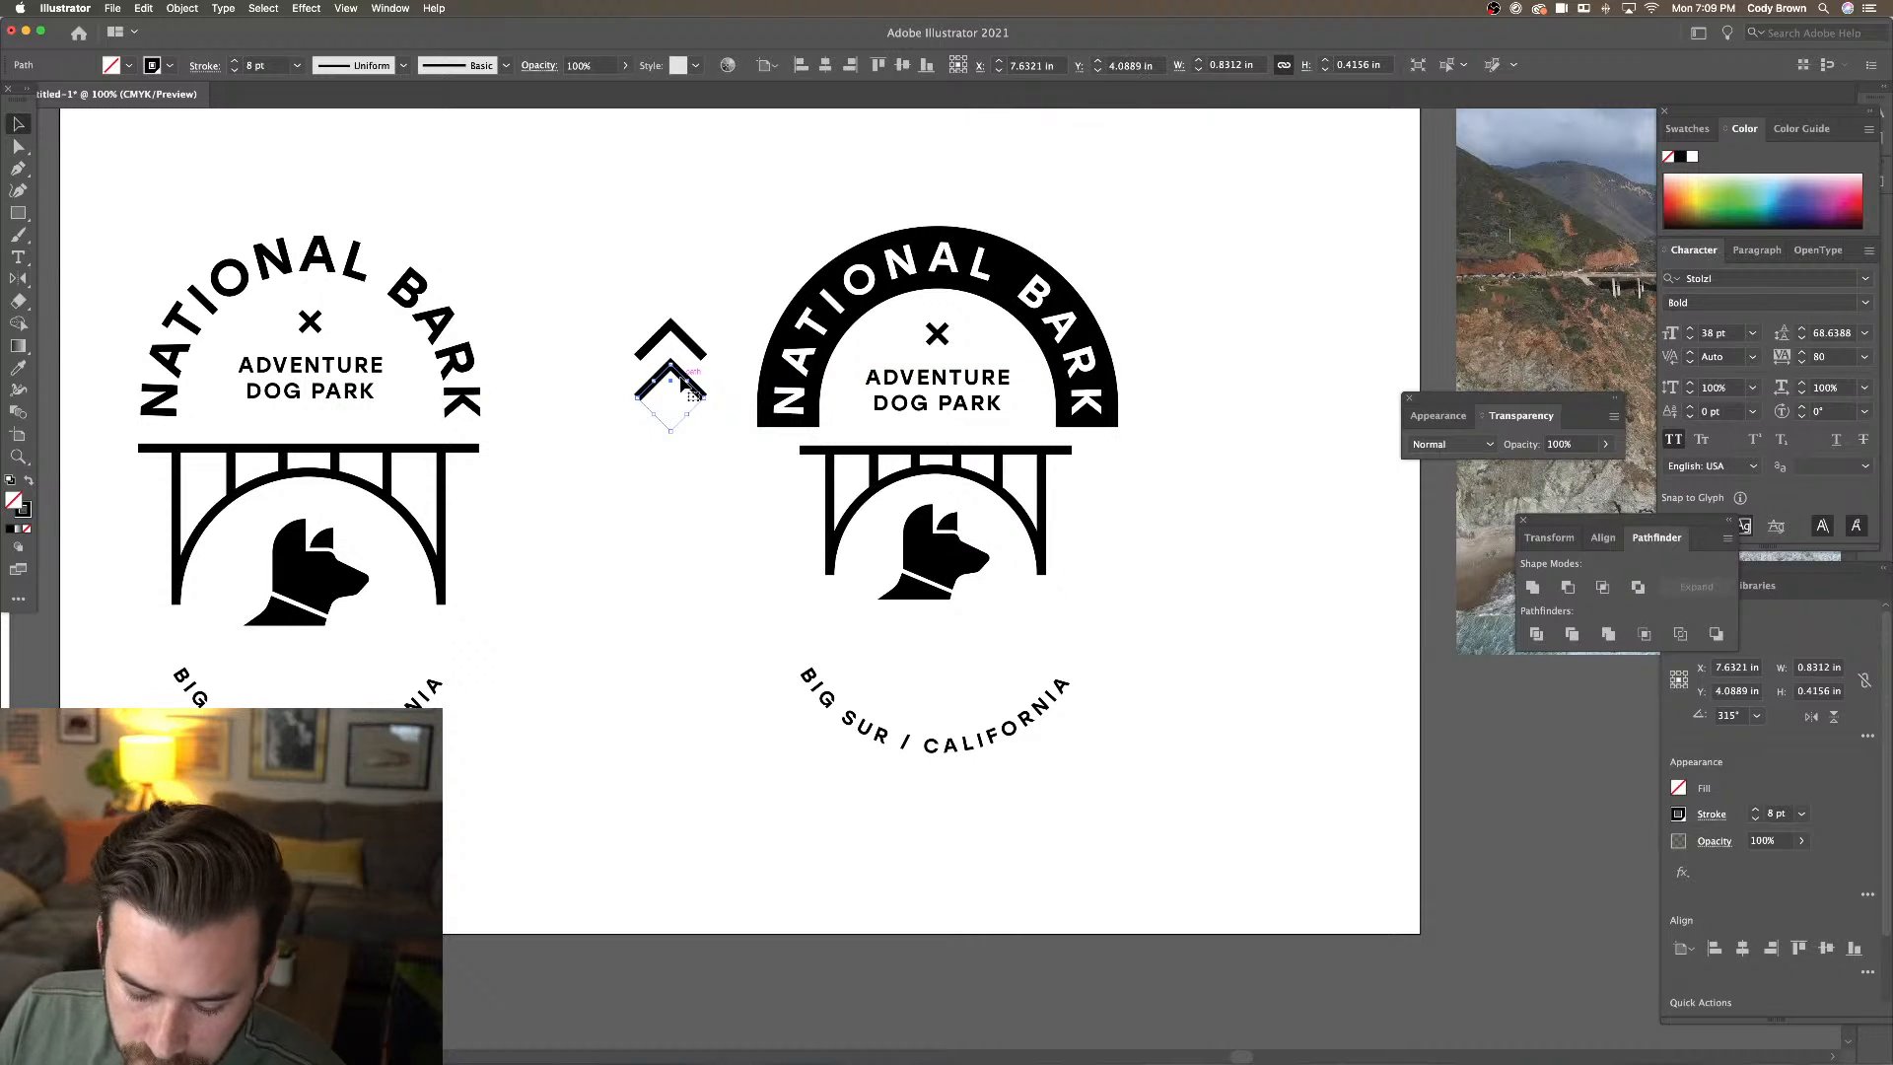
pyautogui.press('super+d')
pyautogui.press('super+d')
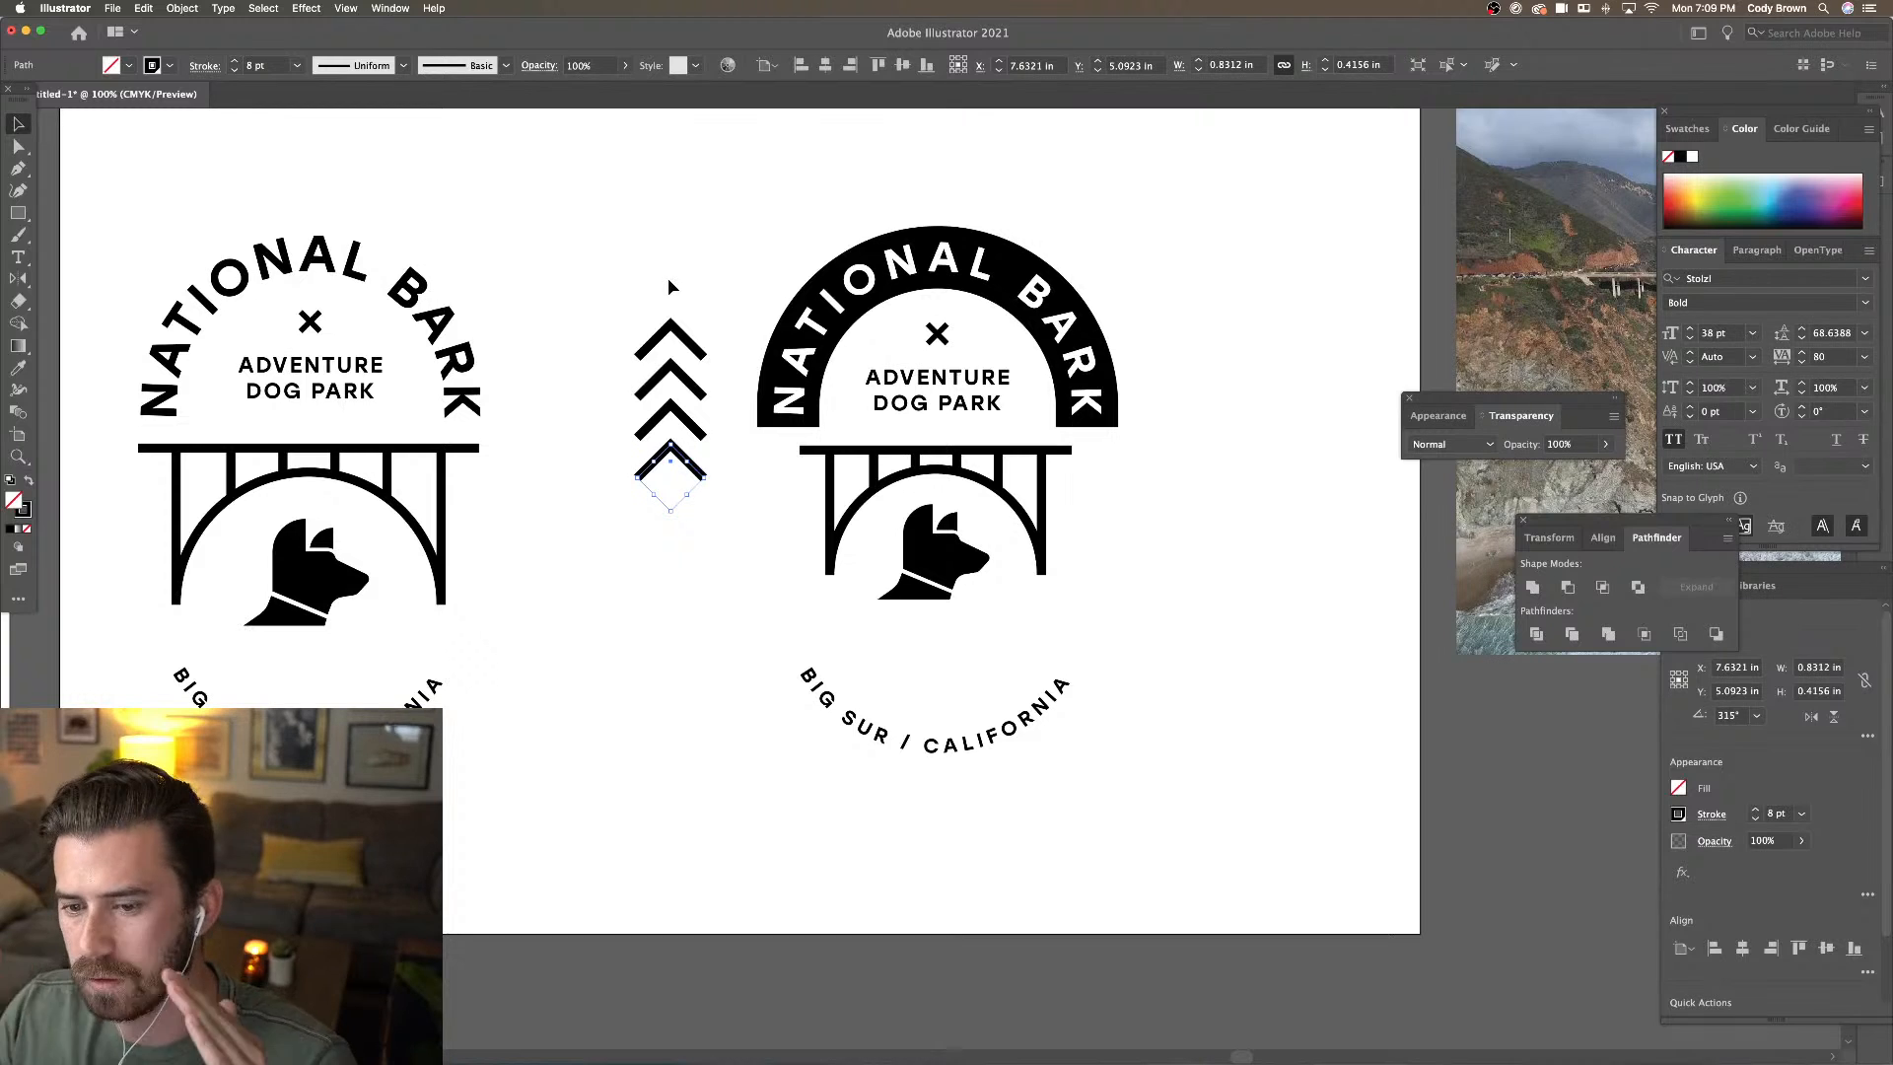
pyautogui.click(507, 306)
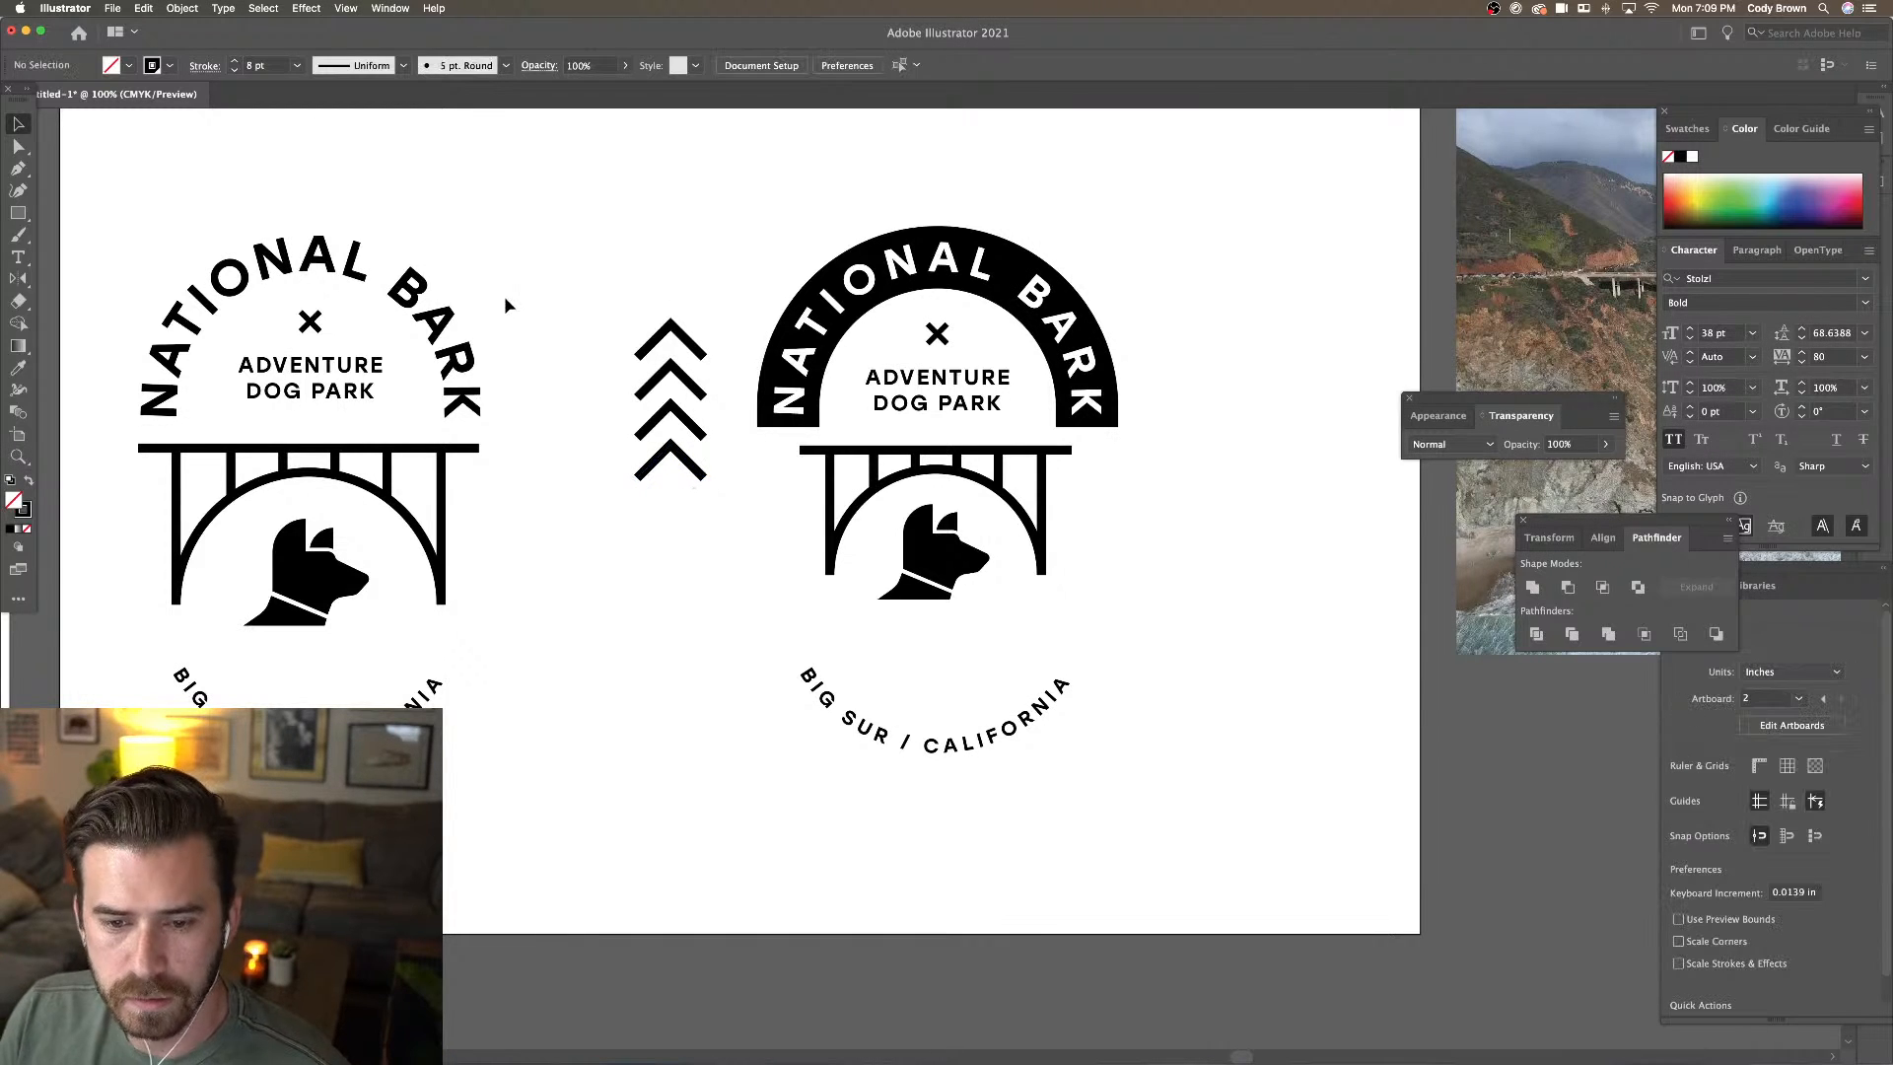
# Draw a vertical trunk line from the top chevron's apex, then select the whole tree
pyautogui.click(18, 167)
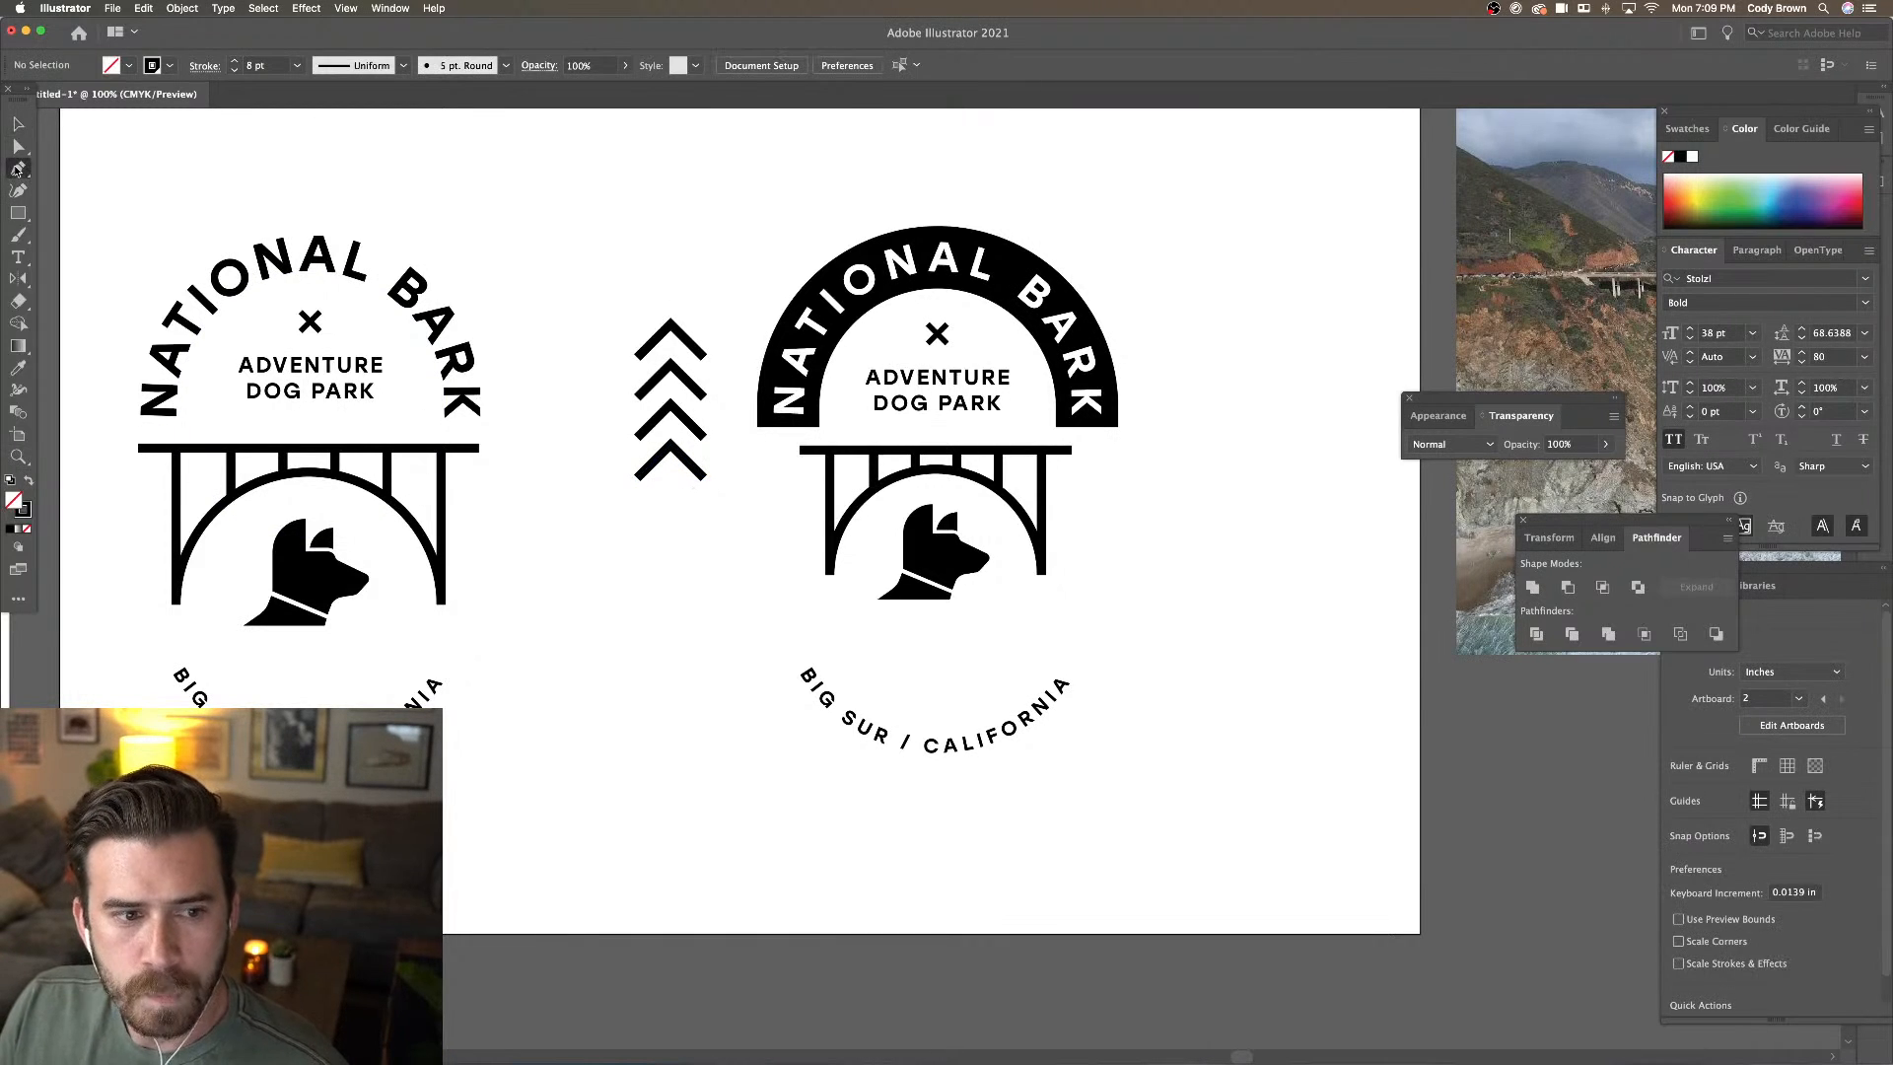
pyautogui.click(670, 322)
pyautogui.click(670, 530)
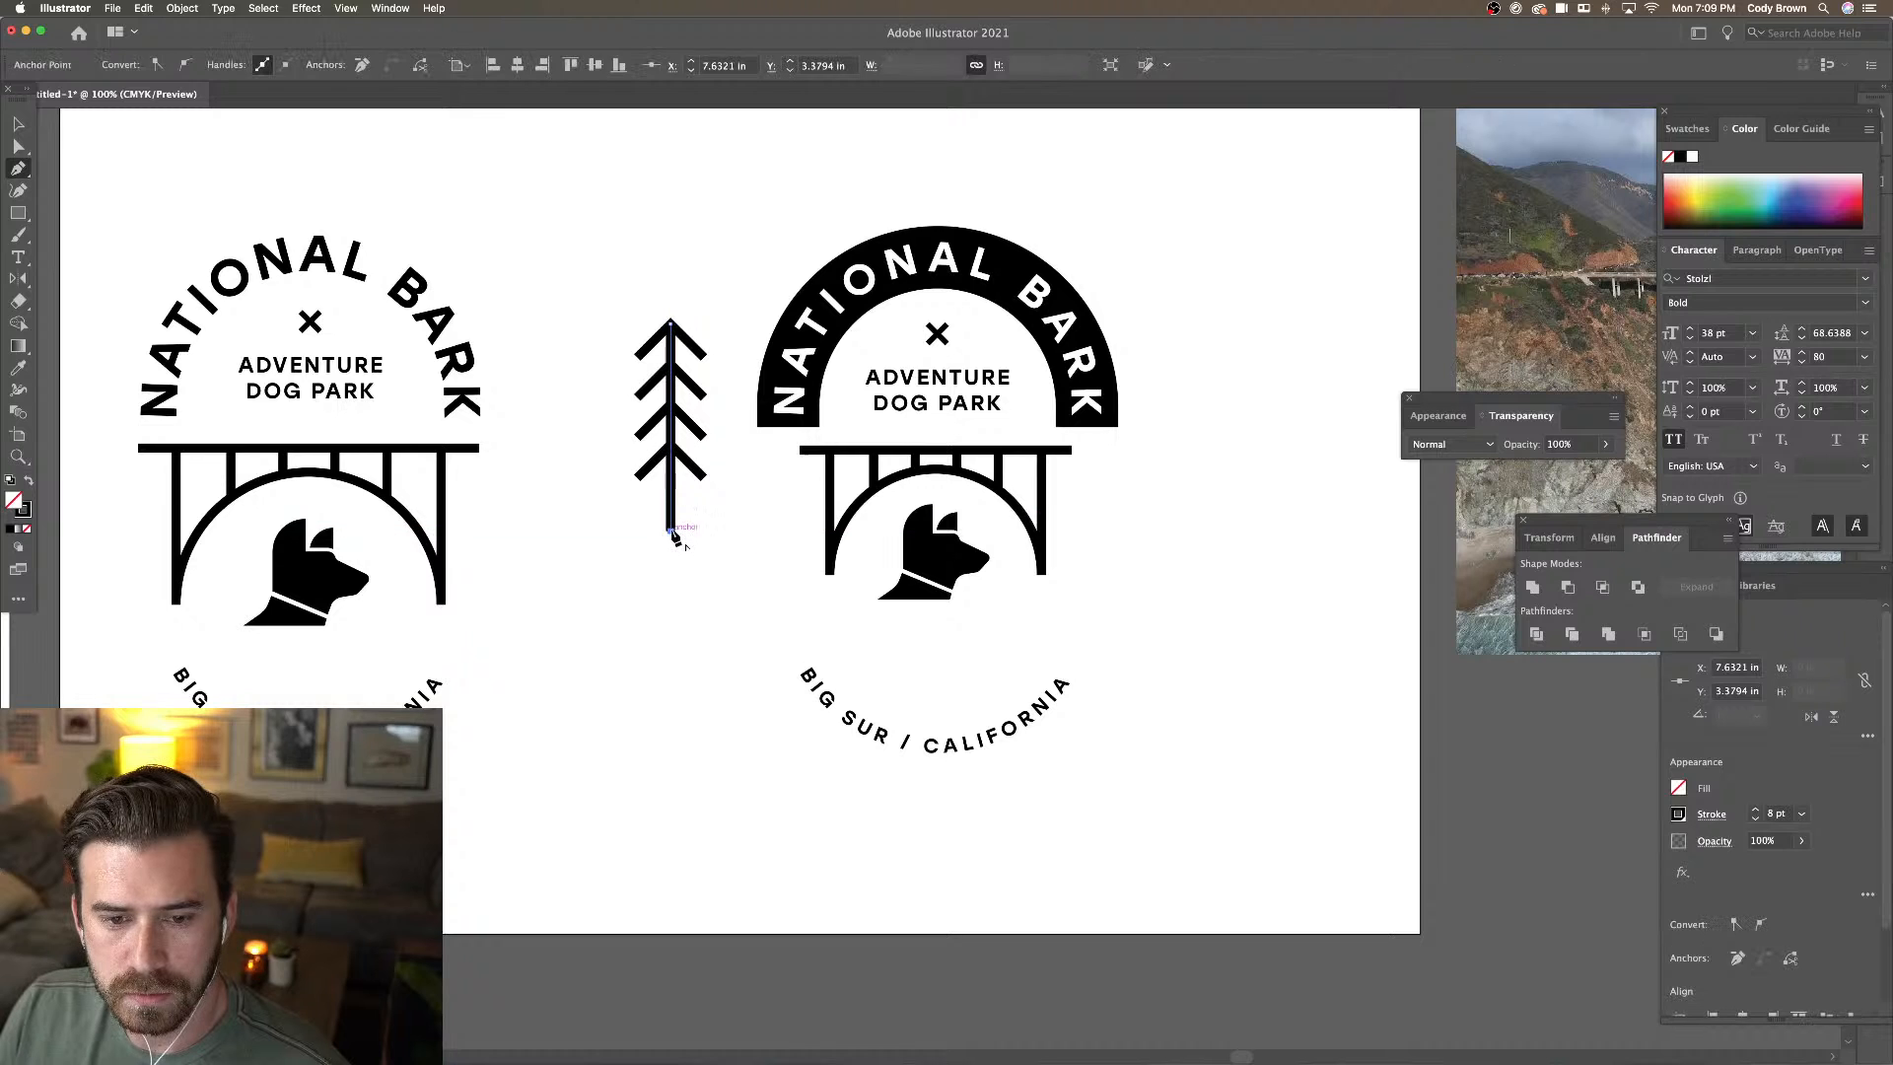
pyautogui.click(18, 146)
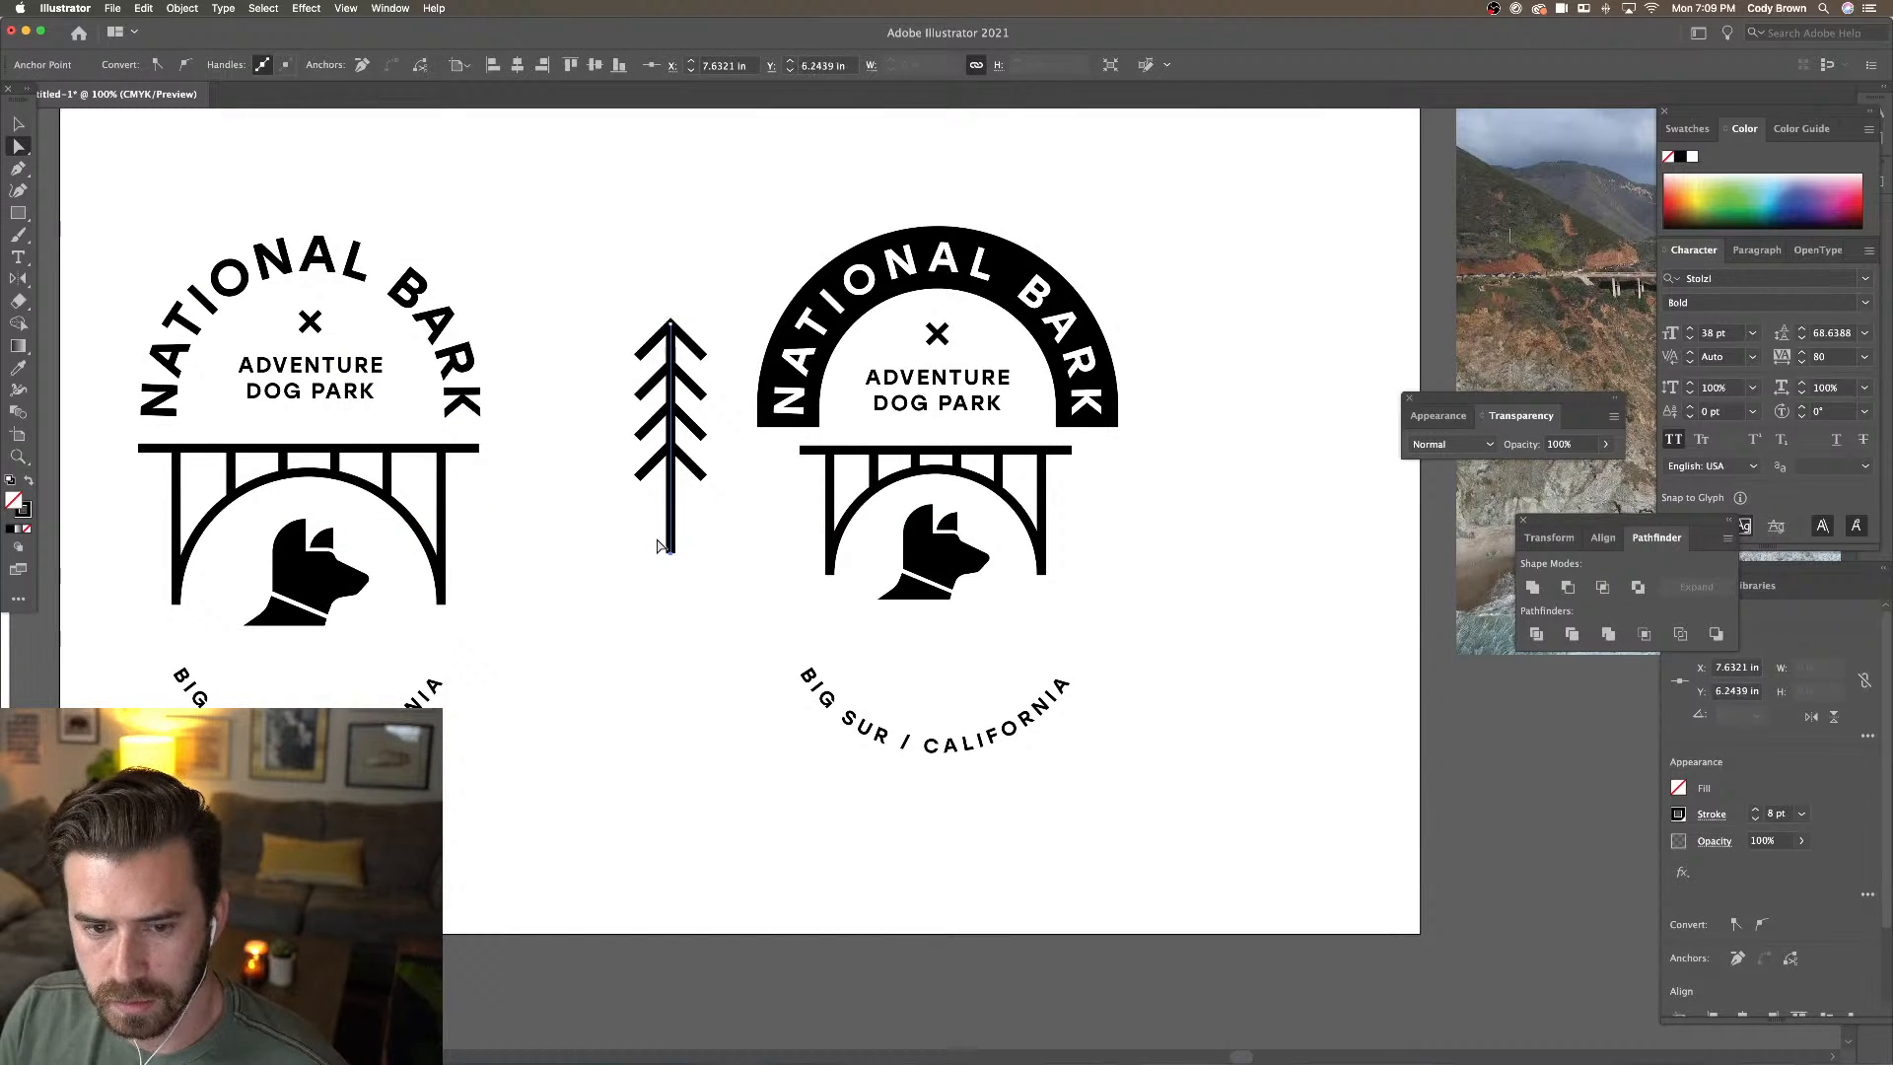
pyautogui.click(603, 493)
pyautogui.click(19, 125)
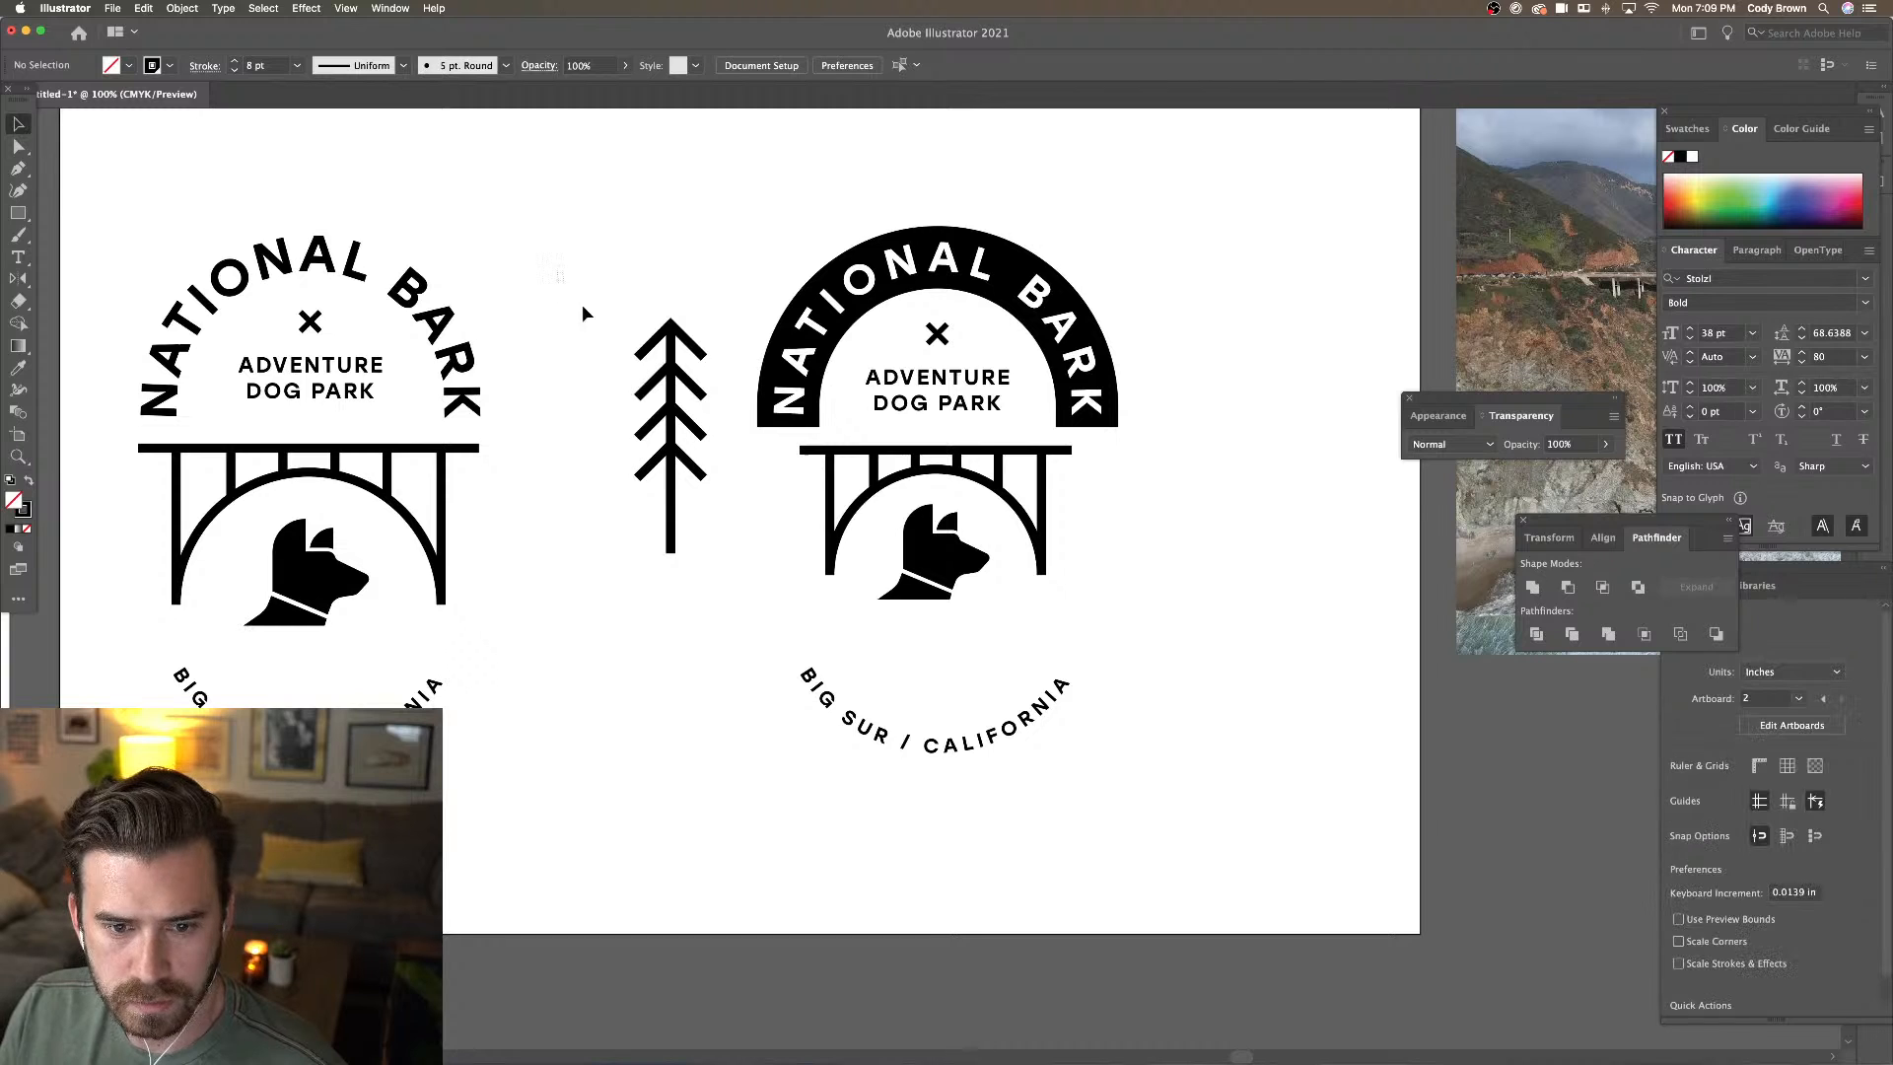
pyautogui.moveTo(582, 304); pyautogui.dragTo(735, 542)
pyautogui.rightClick(678, 411)
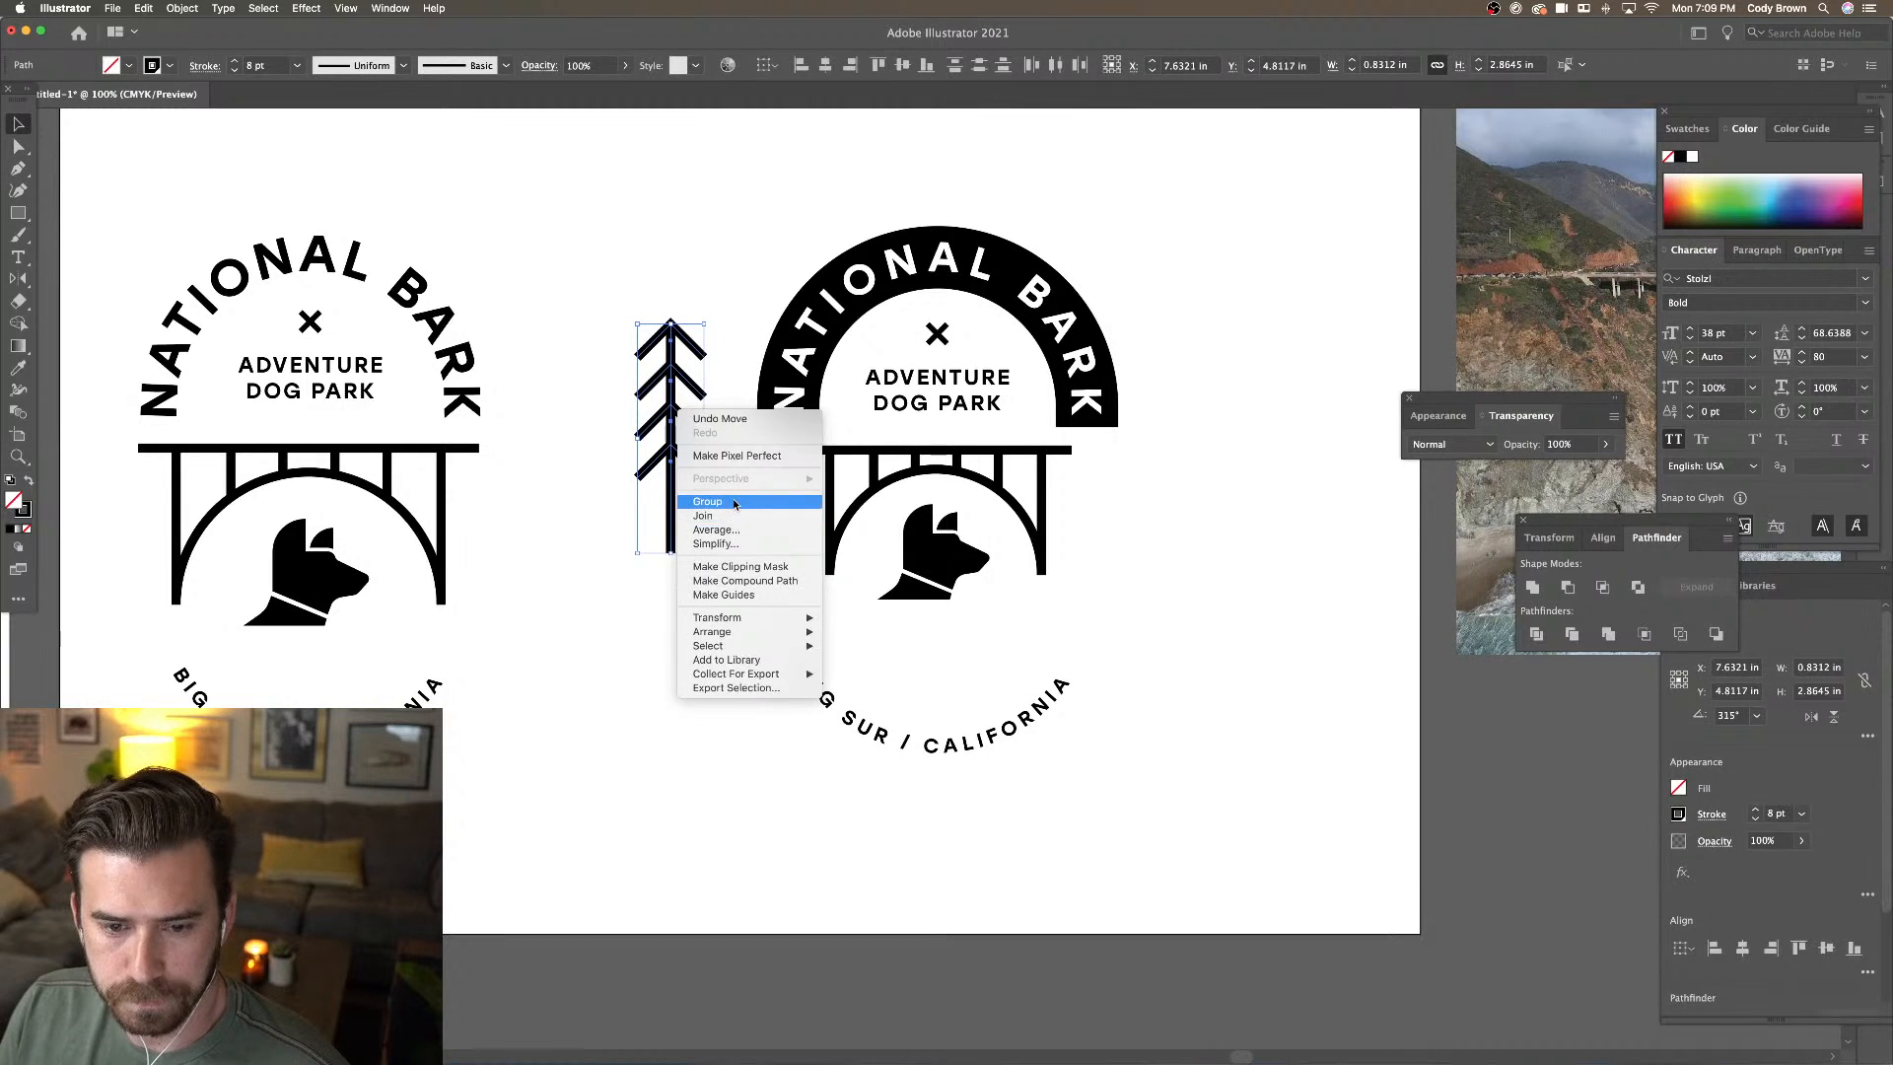
pyautogui.click(710, 500)
pyautogui.moveTo(708, 326); pyautogui.dragTo(791, 495)
pyautogui.click(932, 463)
pyautogui.click(935, 476)
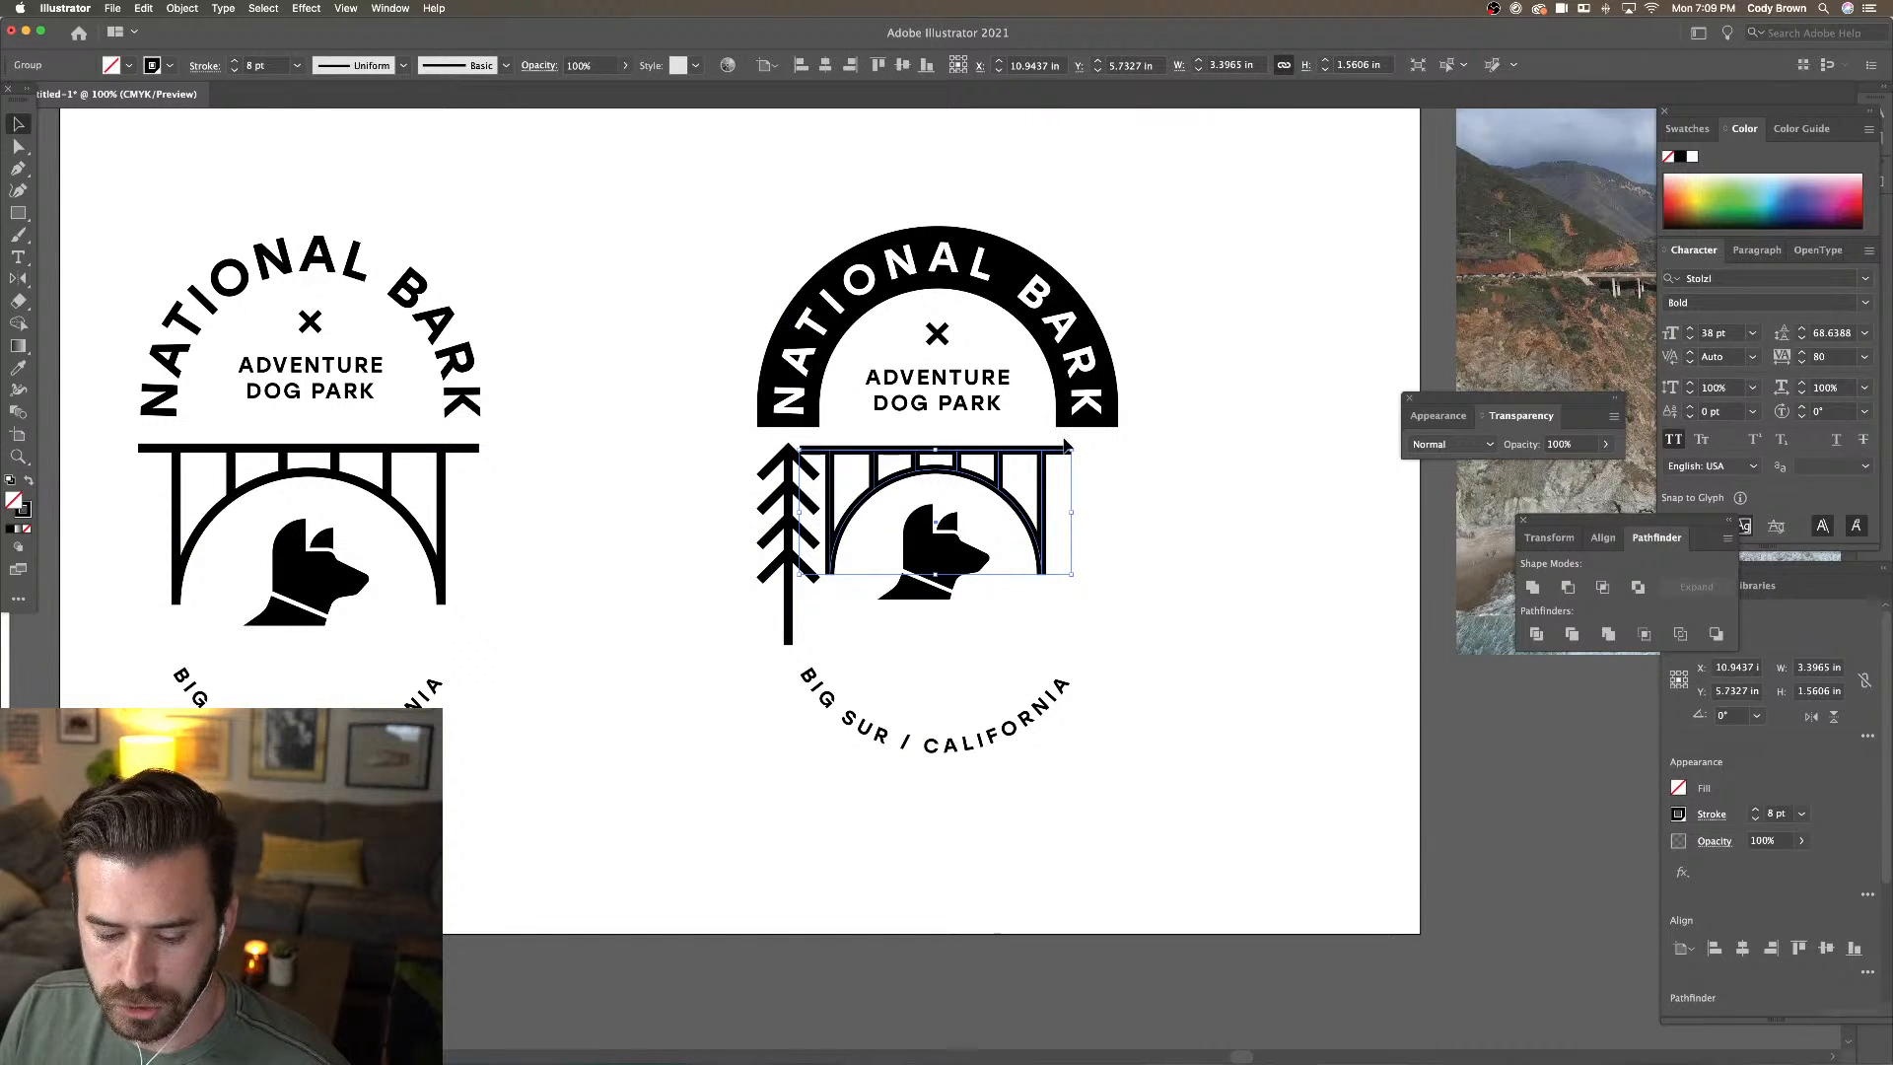
pyautogui.moveTo(1069, 449); pyautogui.dragTo(1042, 461)
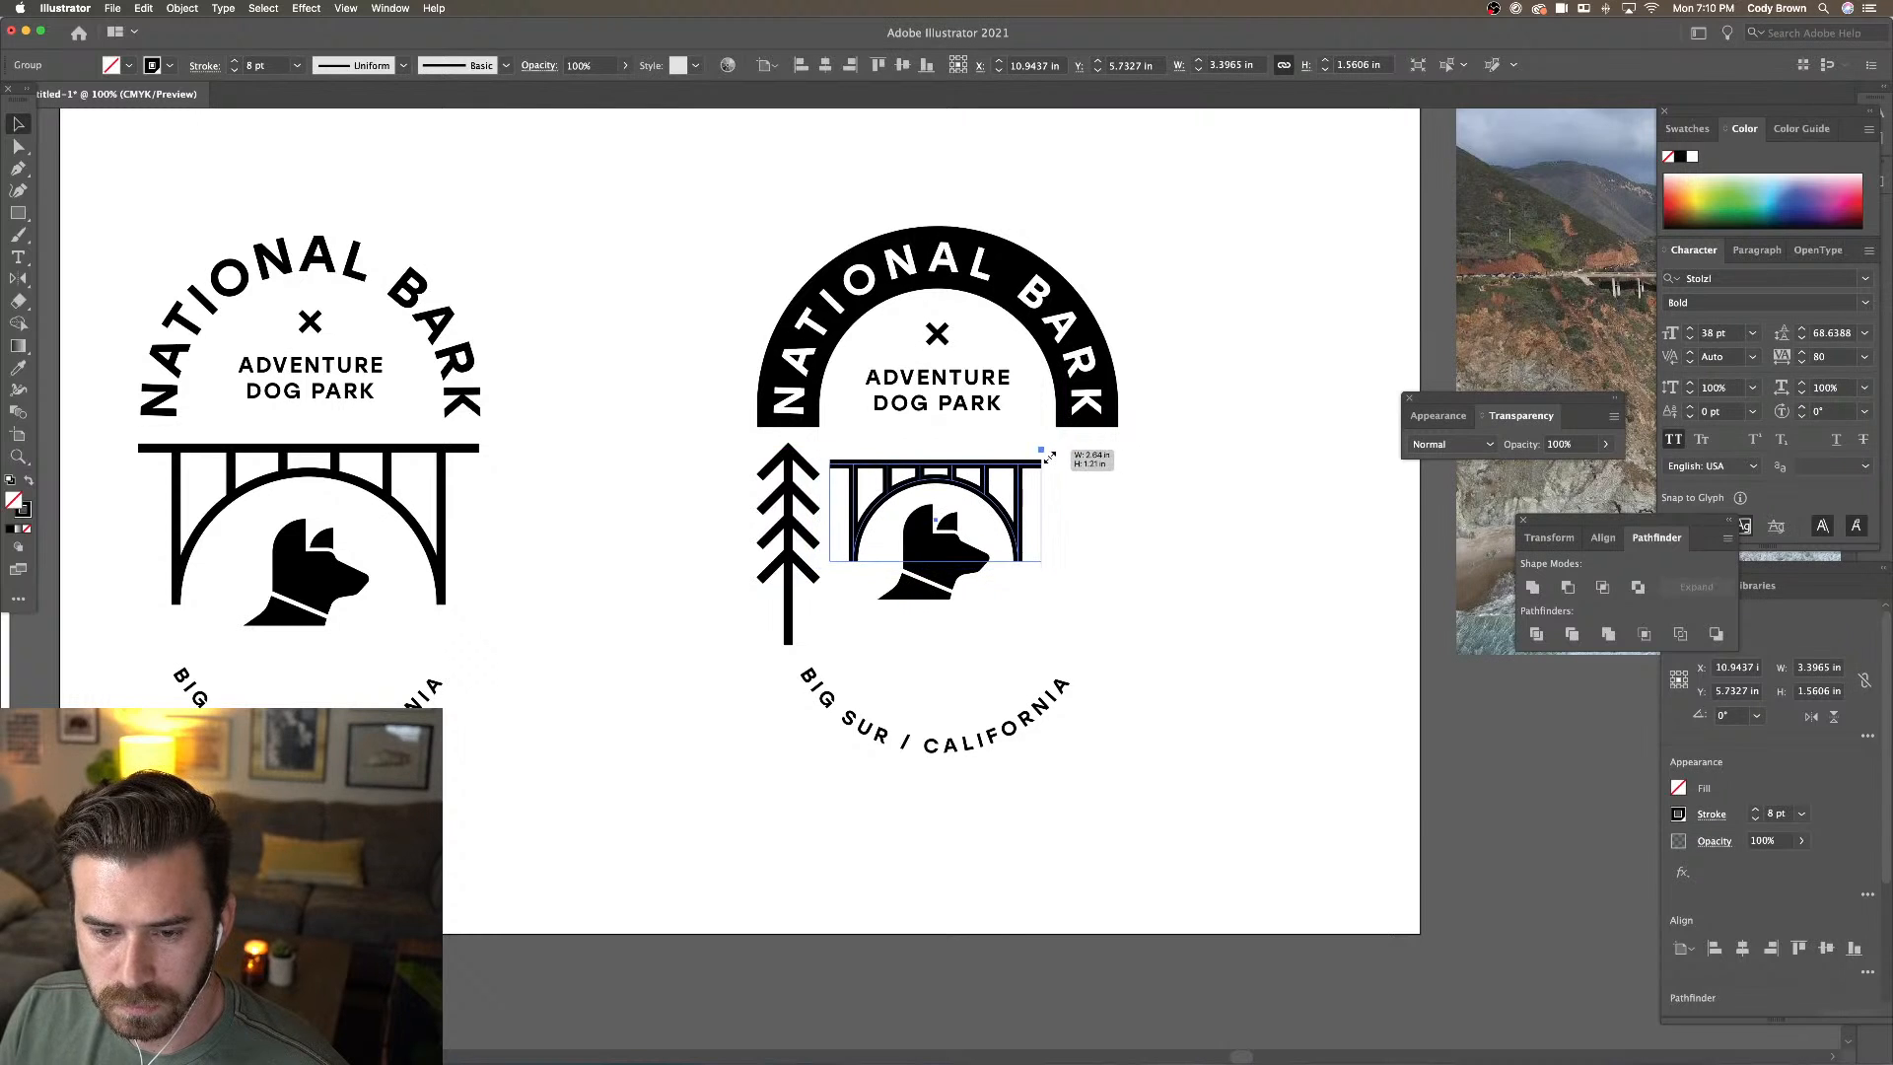
pyautogui.keyDown('shift'); pyautogui.click(959, 467); pyautogui.keyUp('shift')
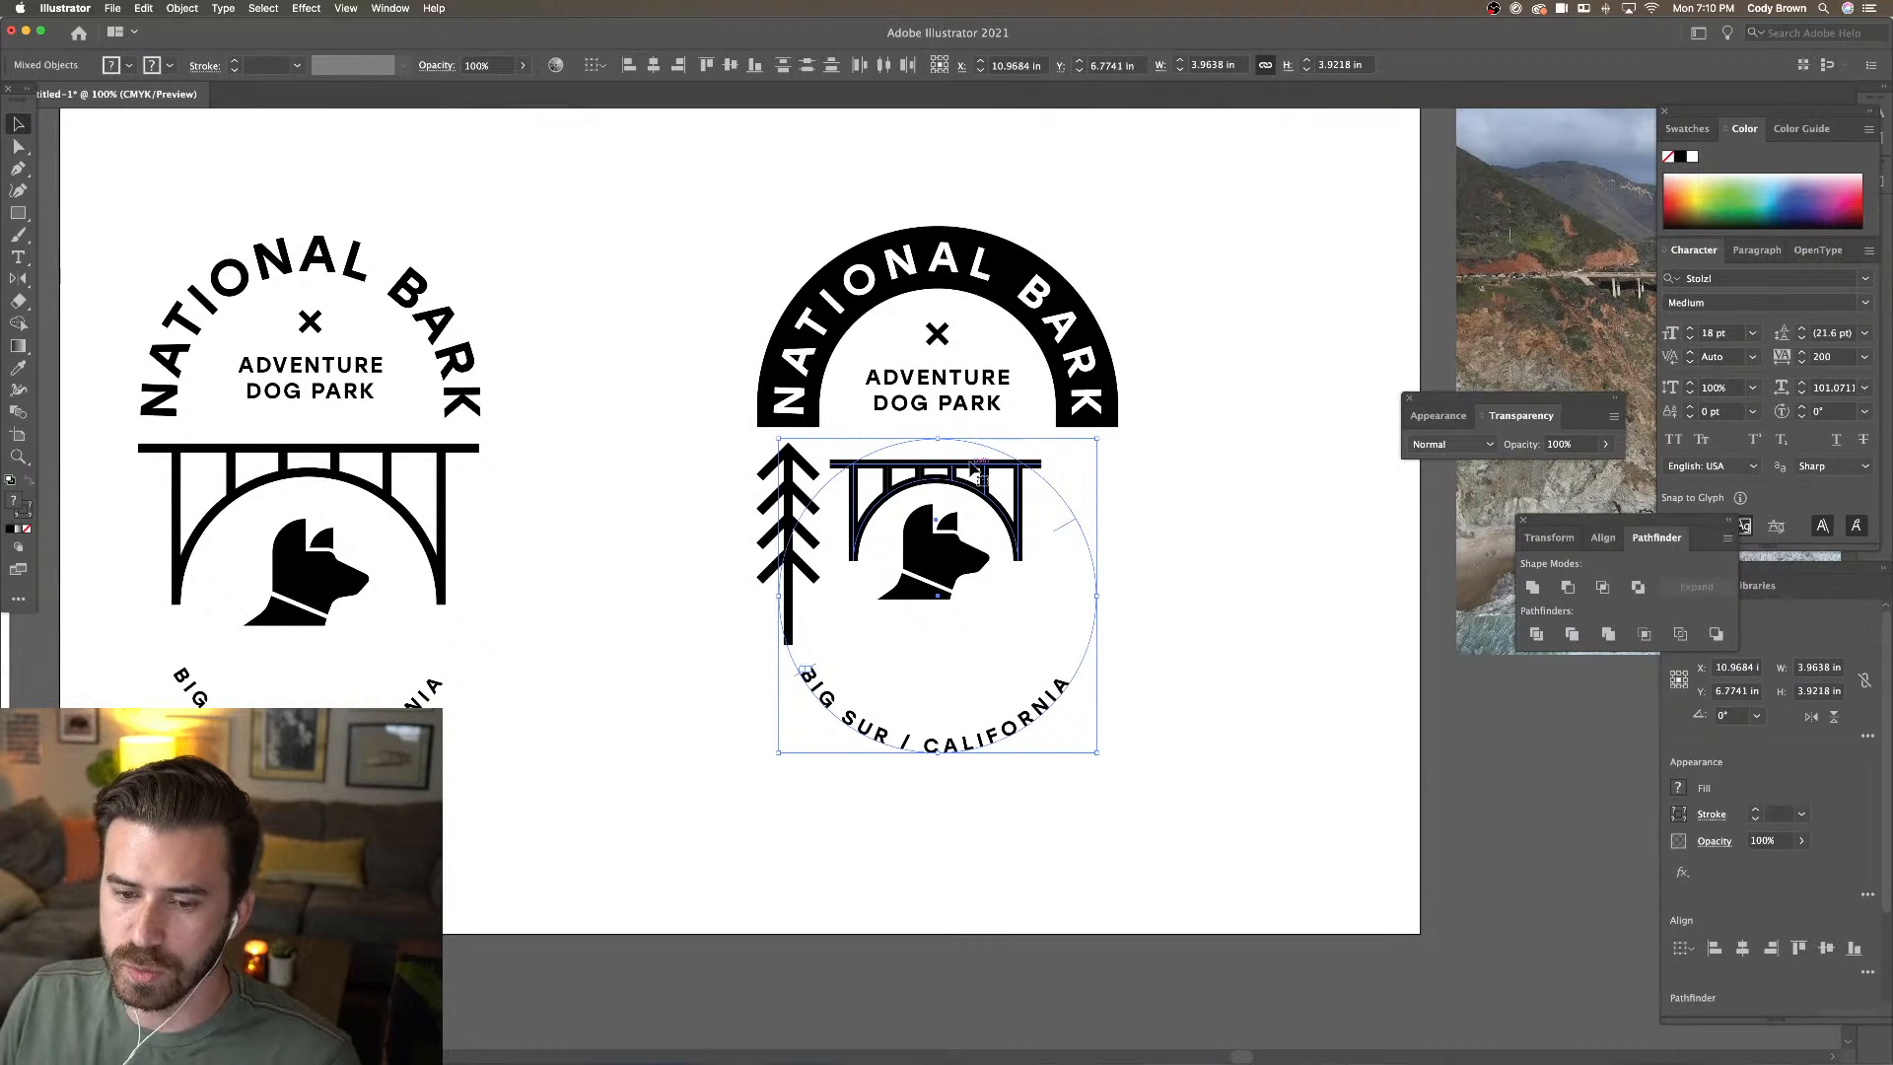
pyautogui.moveTo(958, 483); pyautogui.dragTo(955, 480)
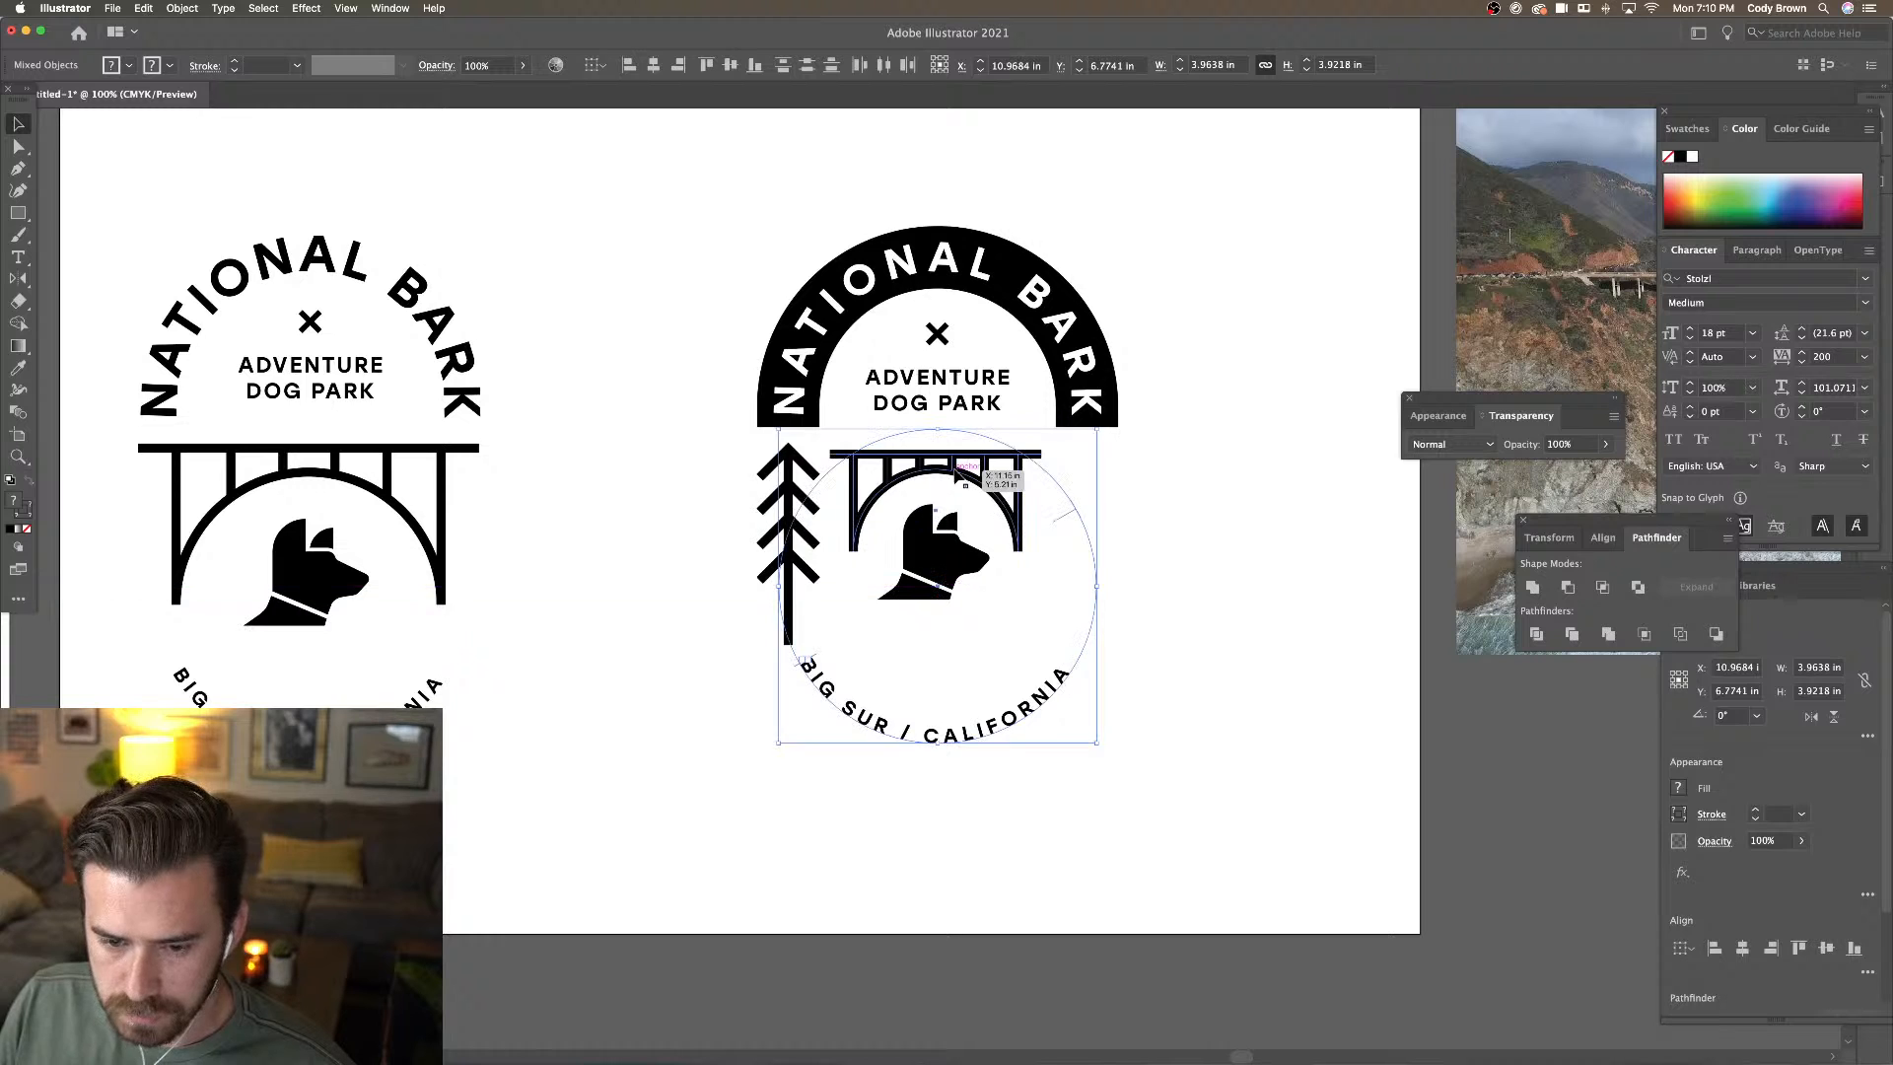
pyautogui.click(1183, 519)
pyautogui.hotkey('shift', 'Up')
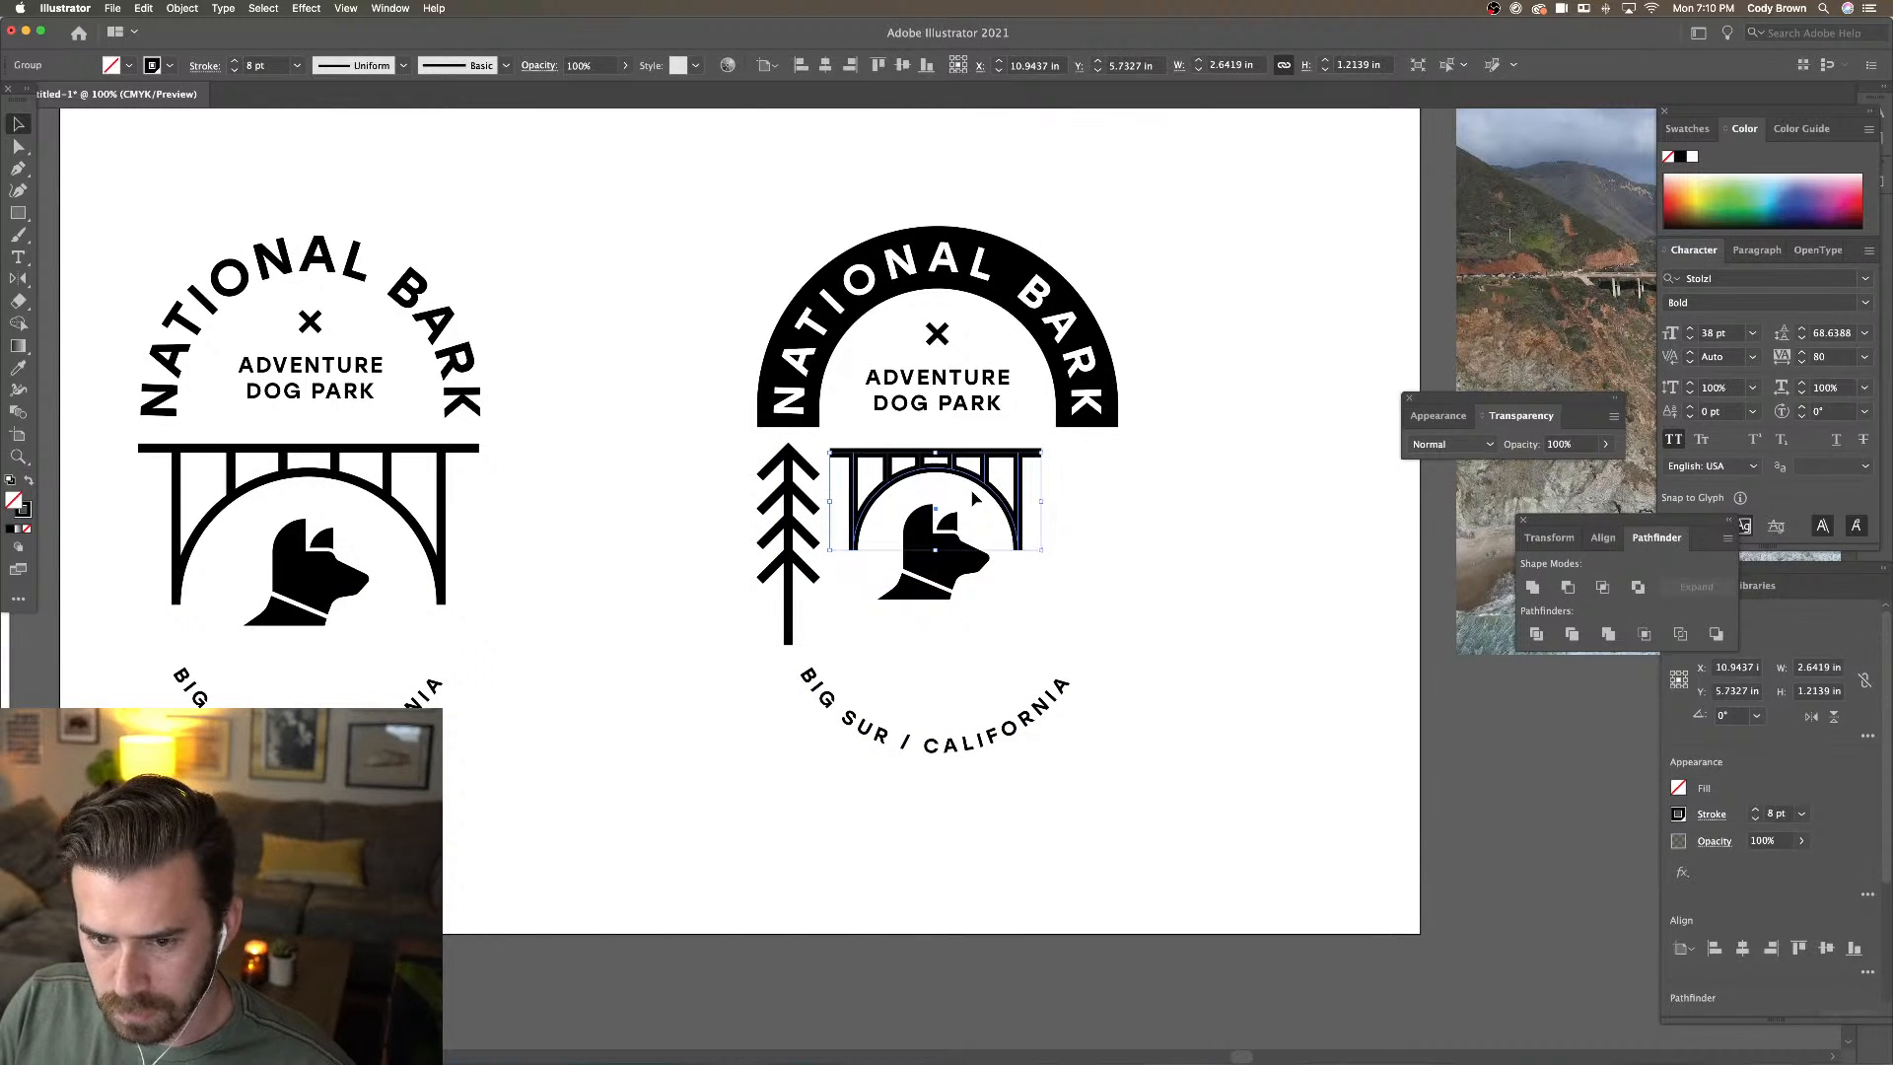
pyautogui.press('Up')
pyautogui.press('Up')
pyautogui.press('Up')
pyautogui.press('Up')
pyautogui.press('Up')
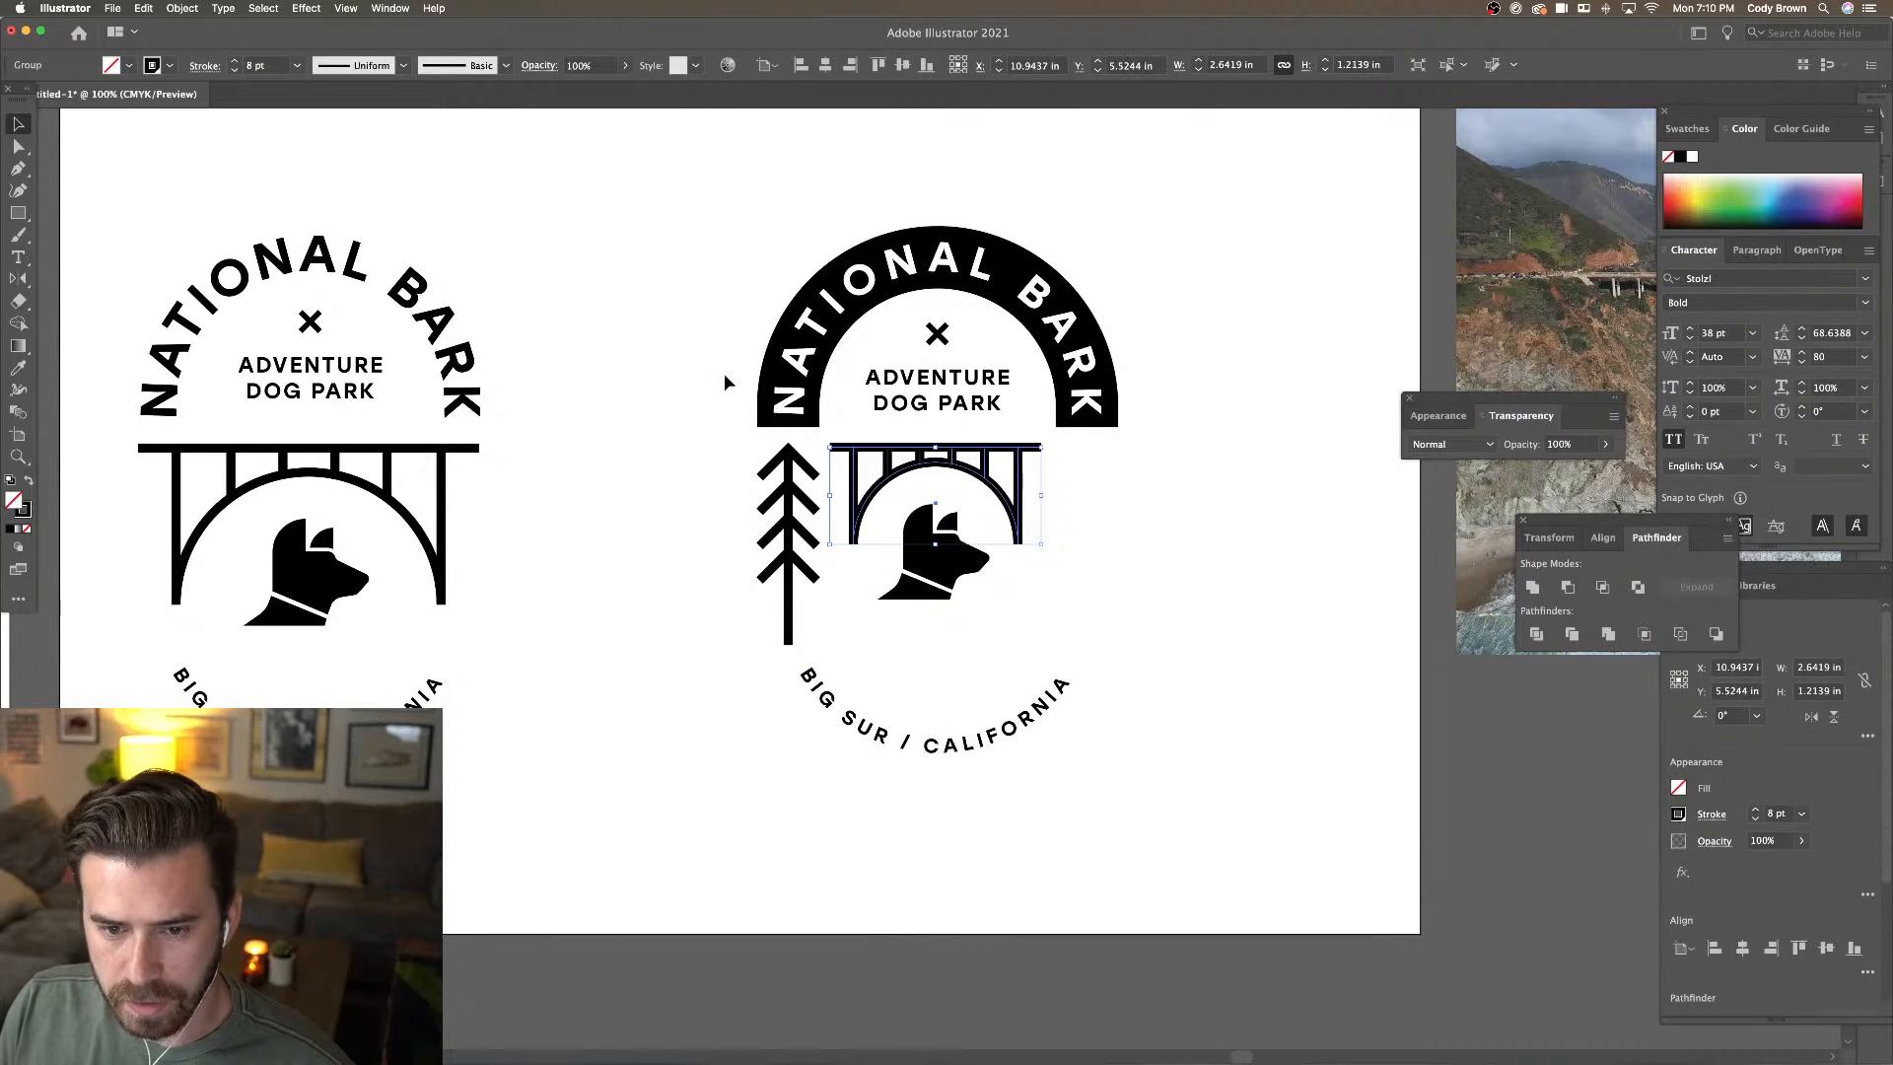
pyautogui.press('Up')
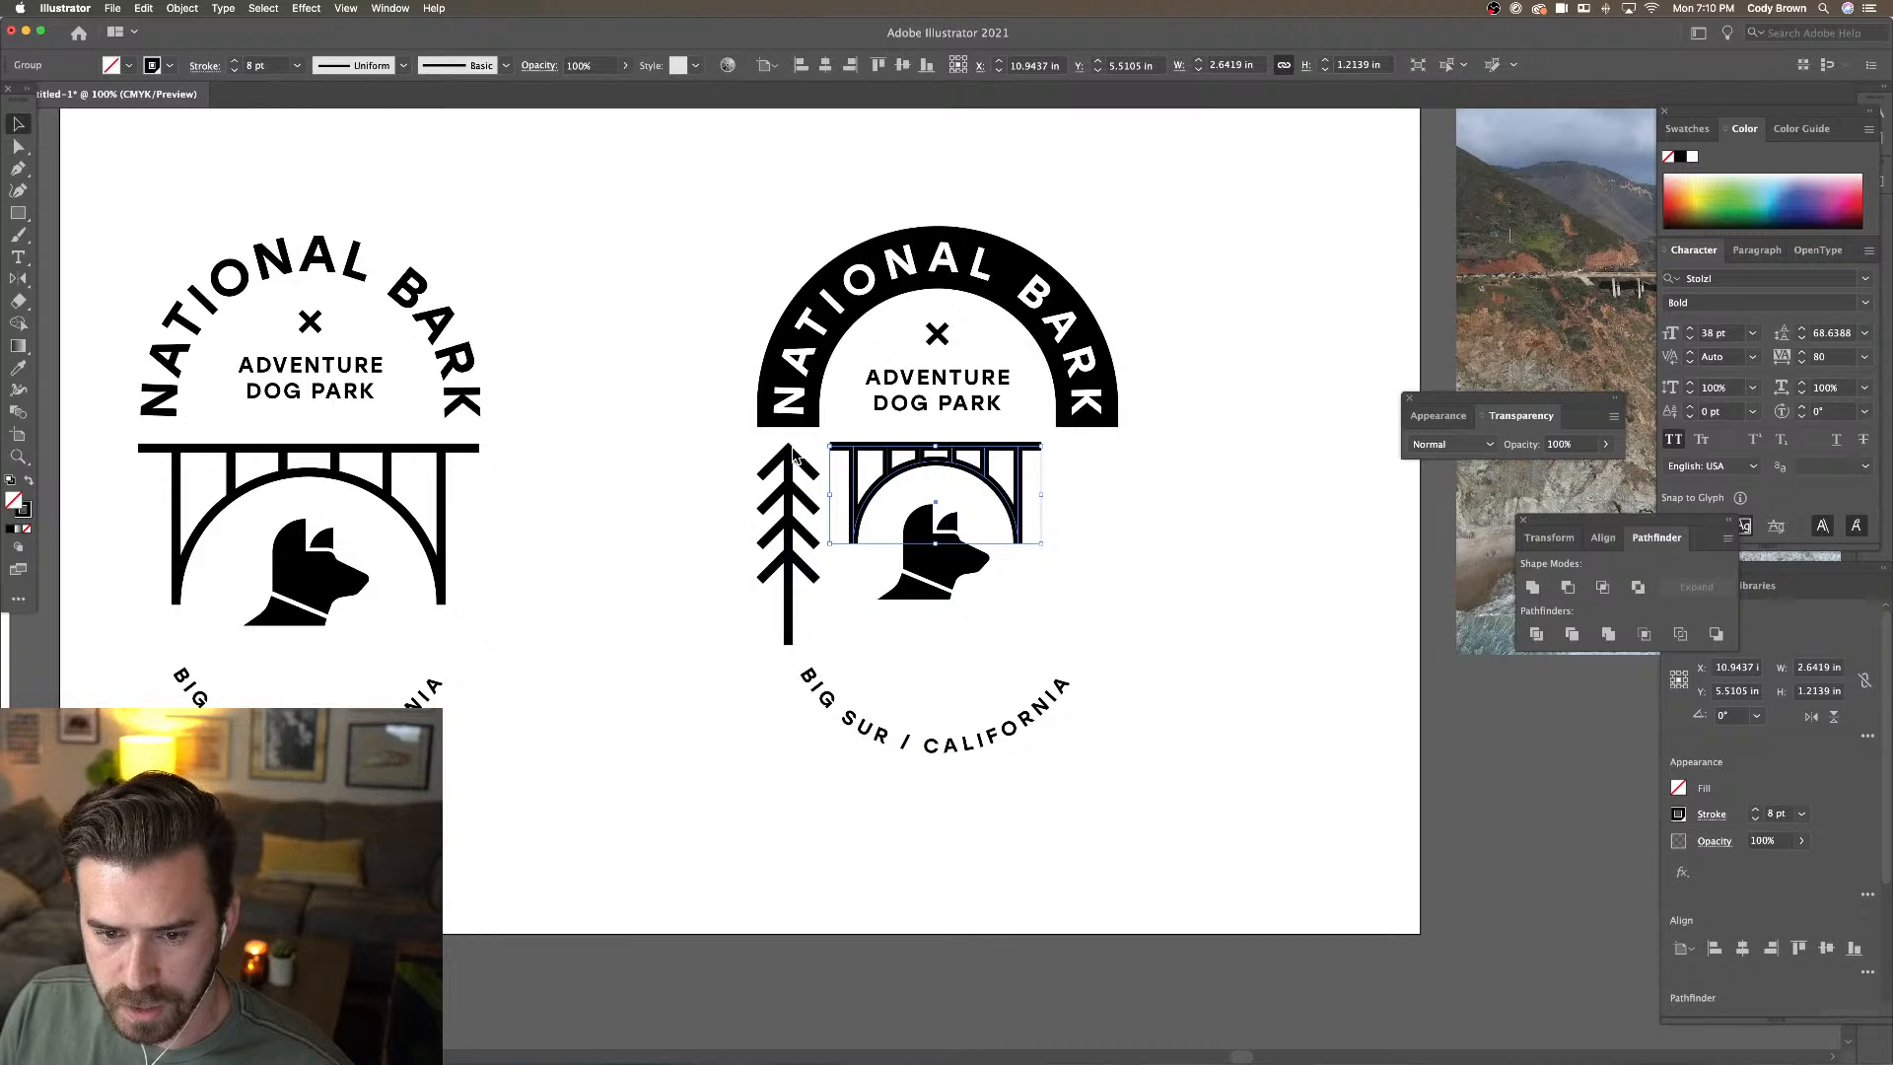
pyautogui.click(17, 146)
pyautogui.click(729, 435)
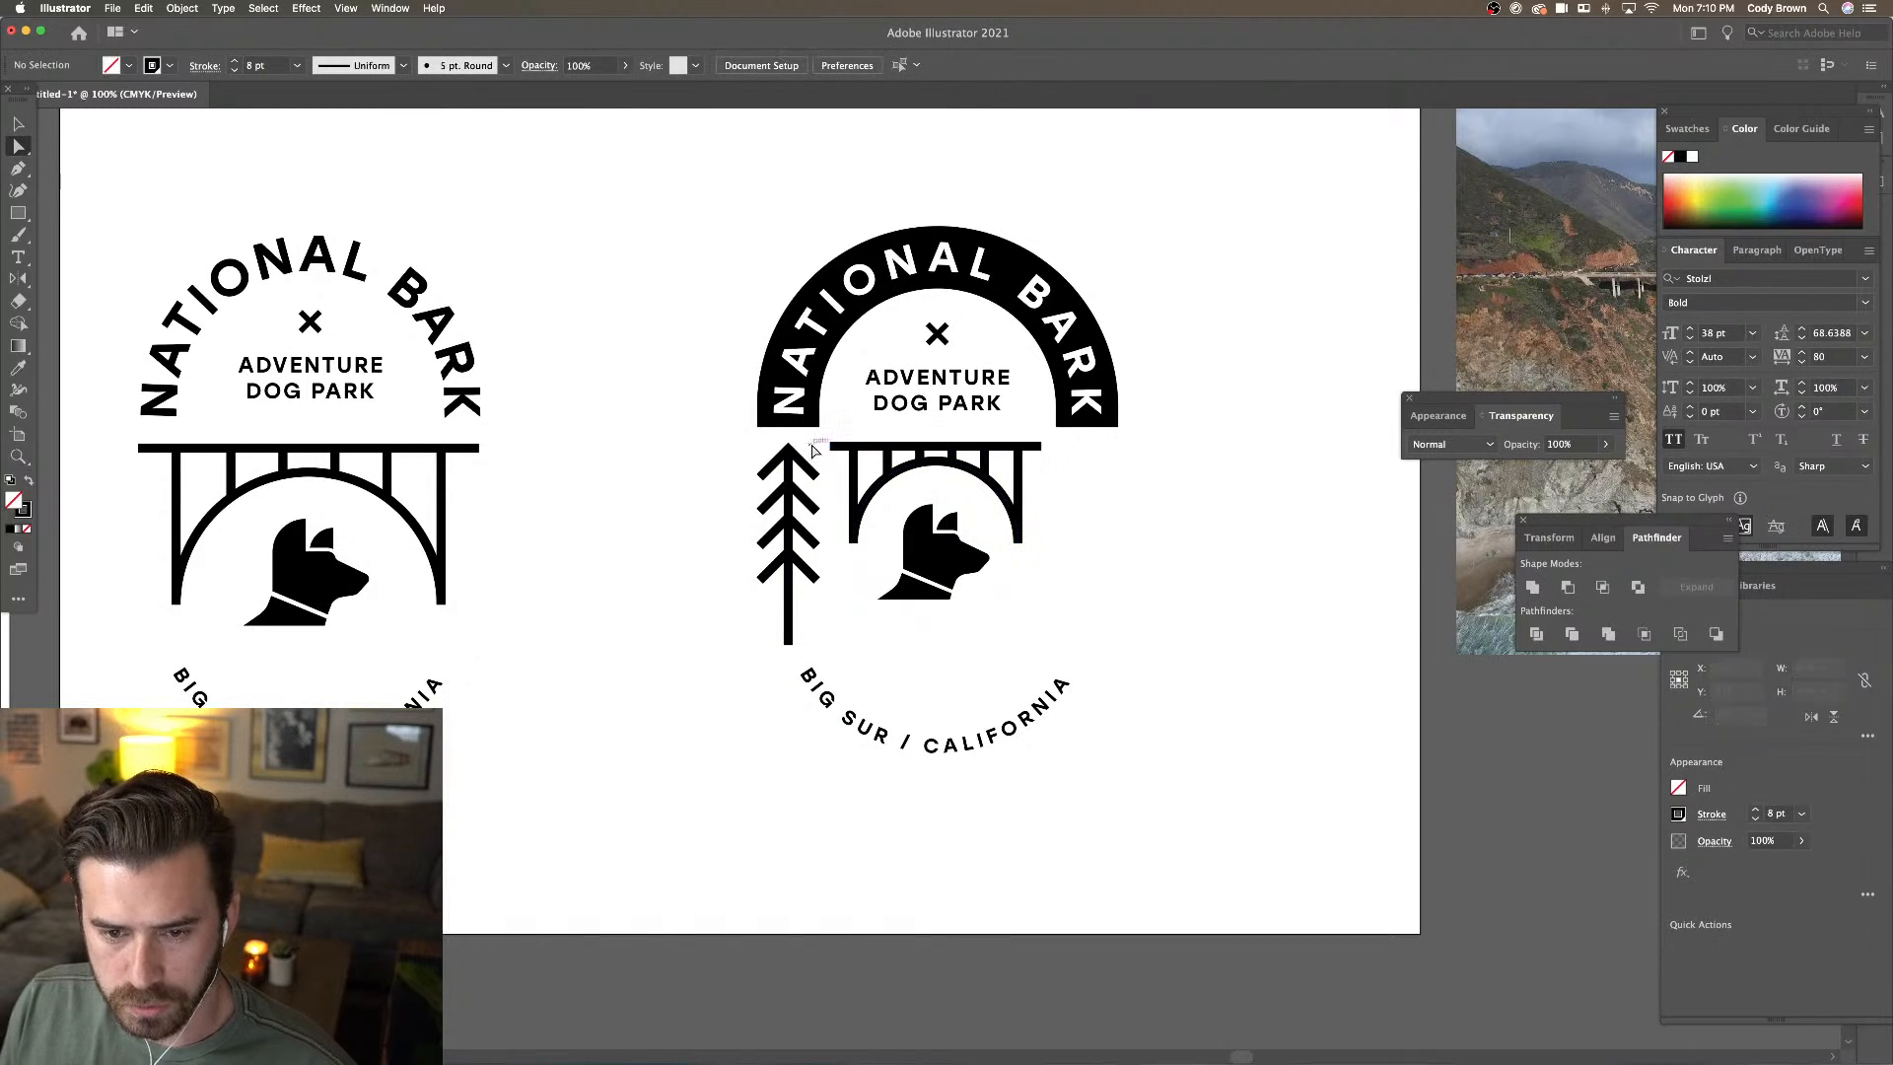
pyautogui.moveTo(831, 447); pyautogui.dragTo(787, 449)
pyautogui.press('super+z')
pyautogui.click(738, 445)
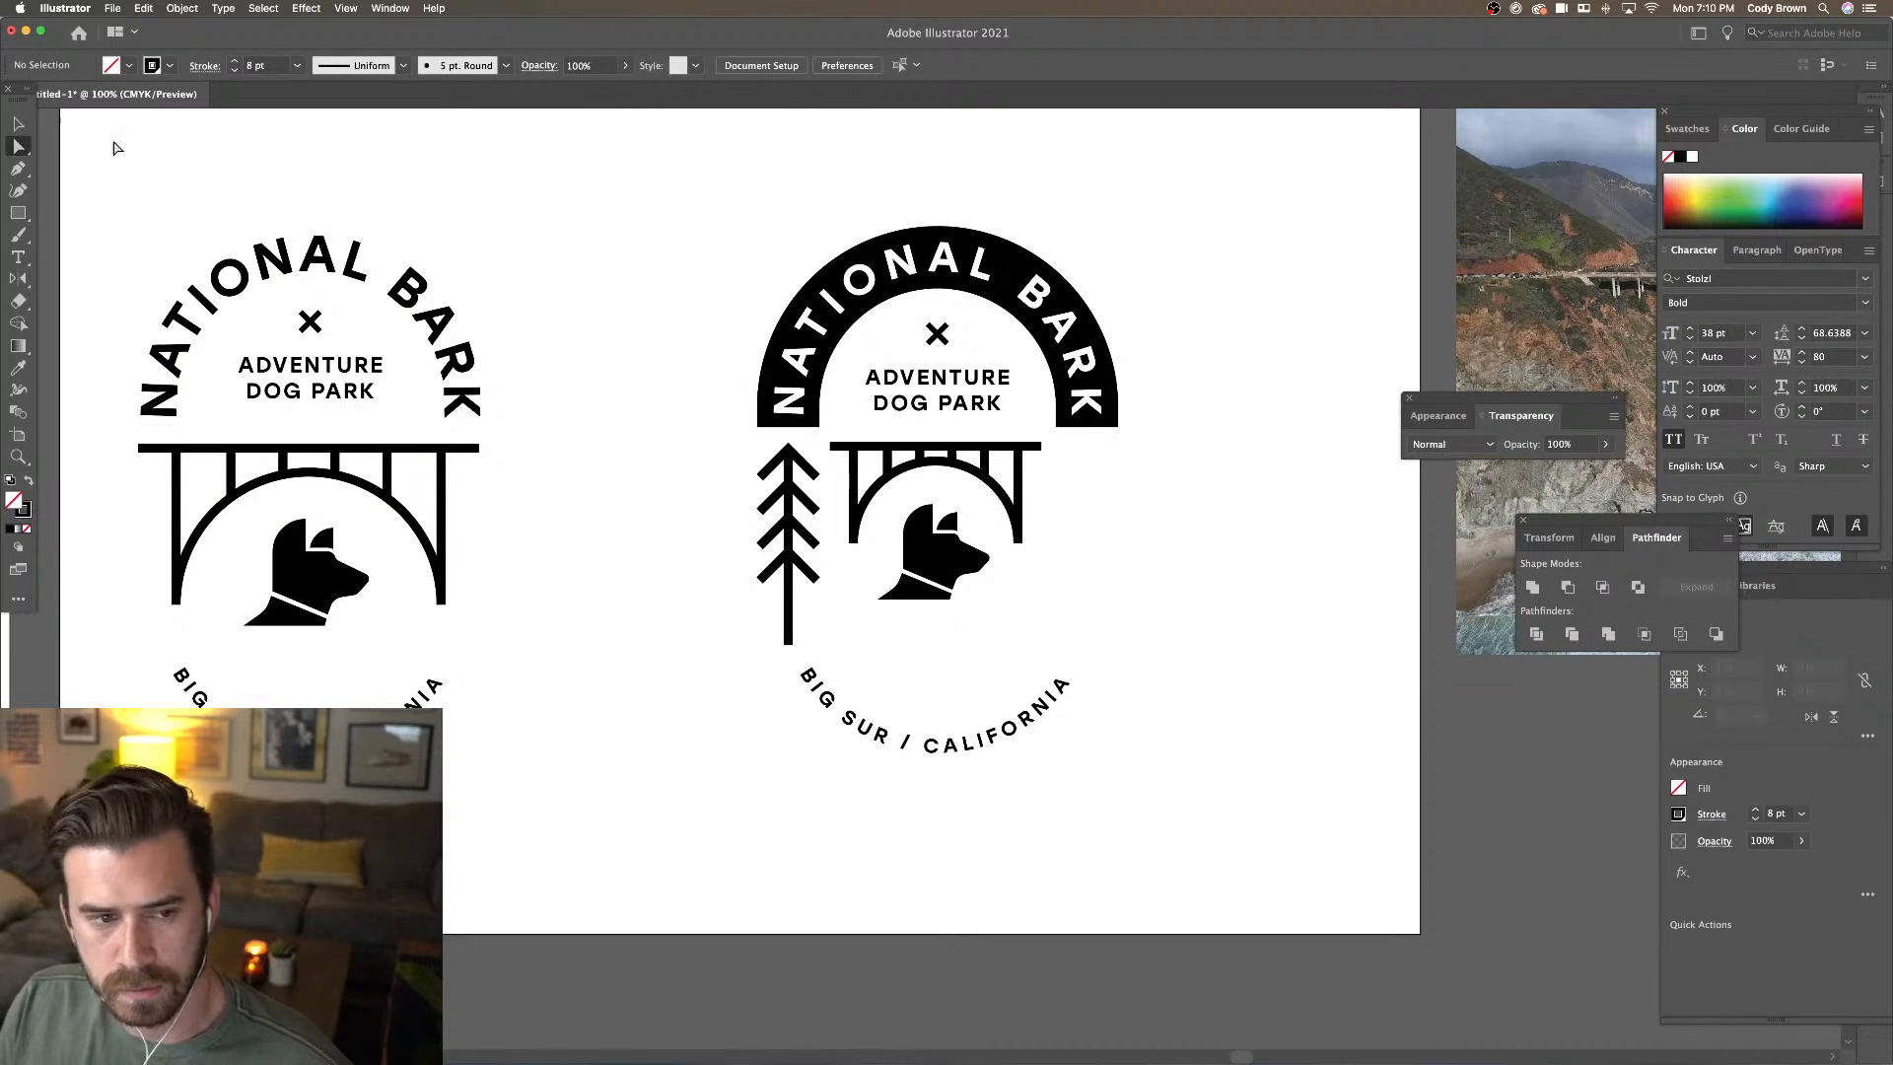
pyautogui.press('v')
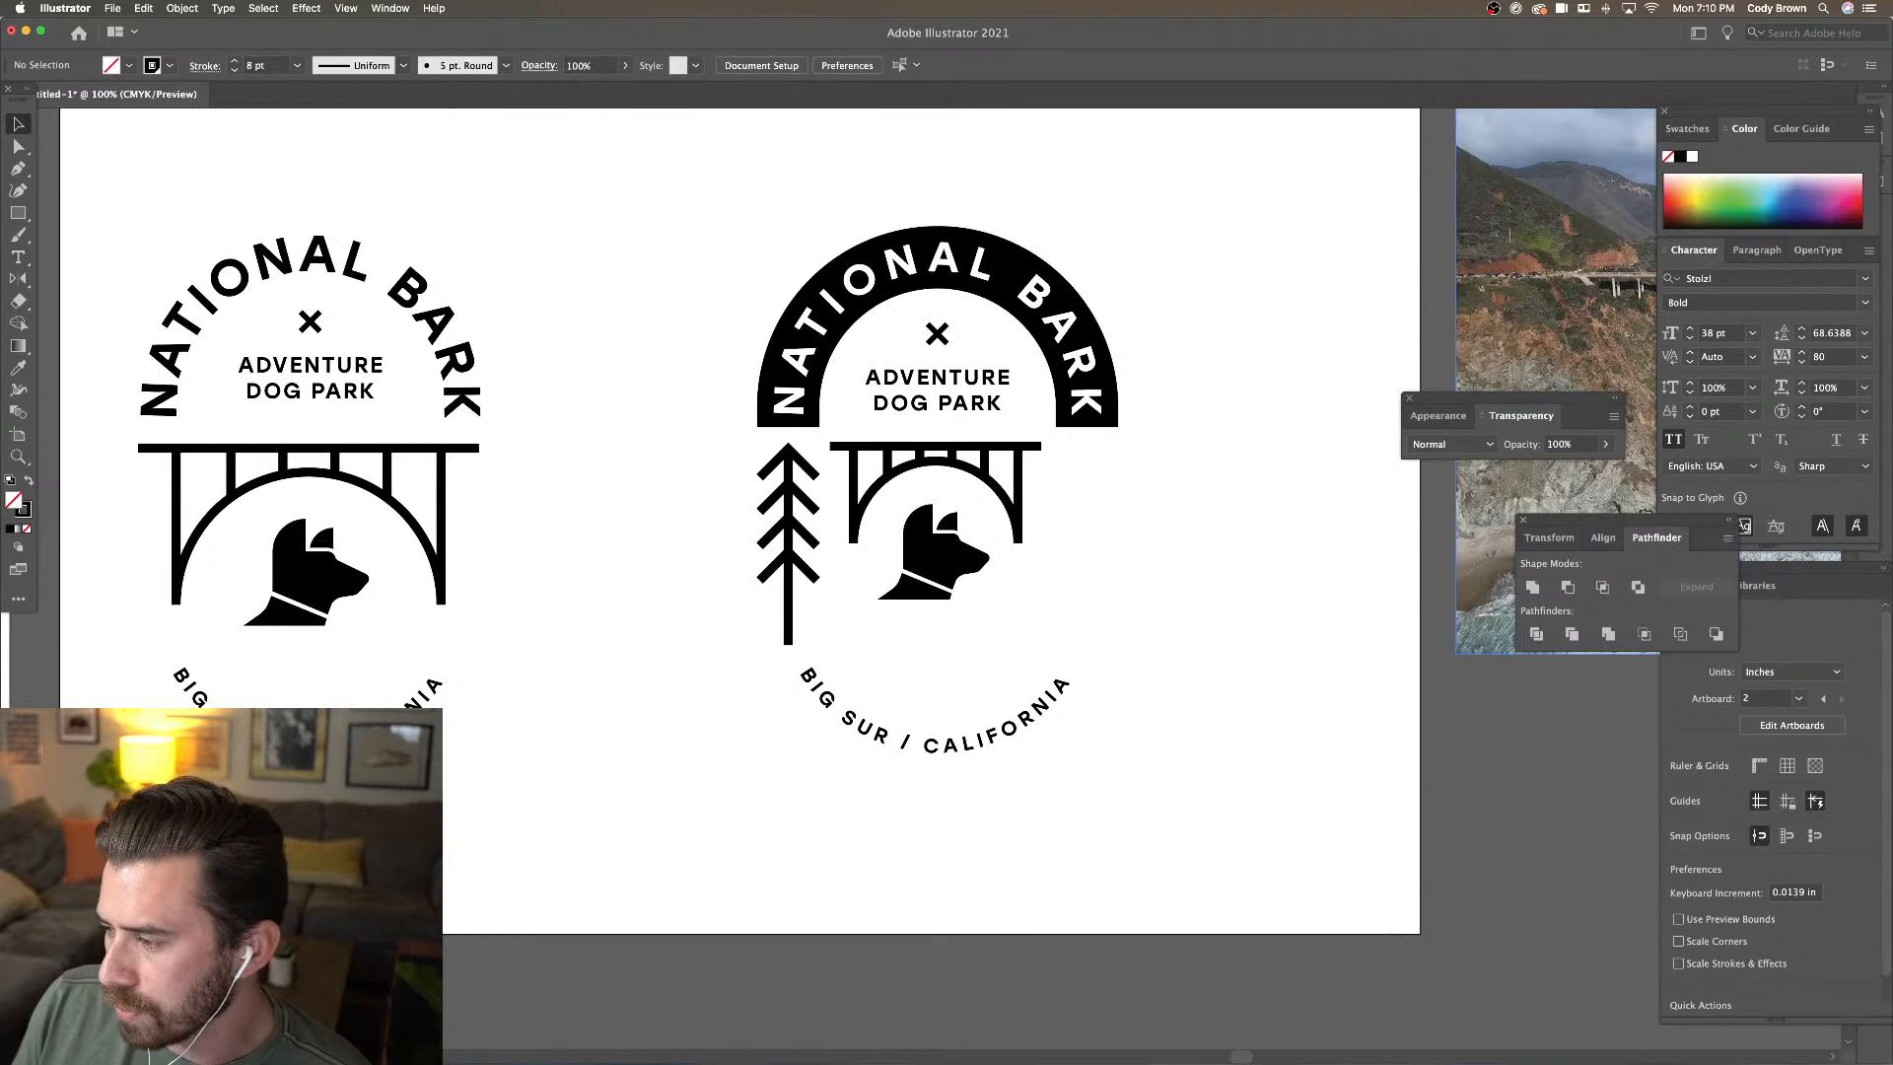
pyautogui.click(954, 463)
pyautogui.click(944, 412)
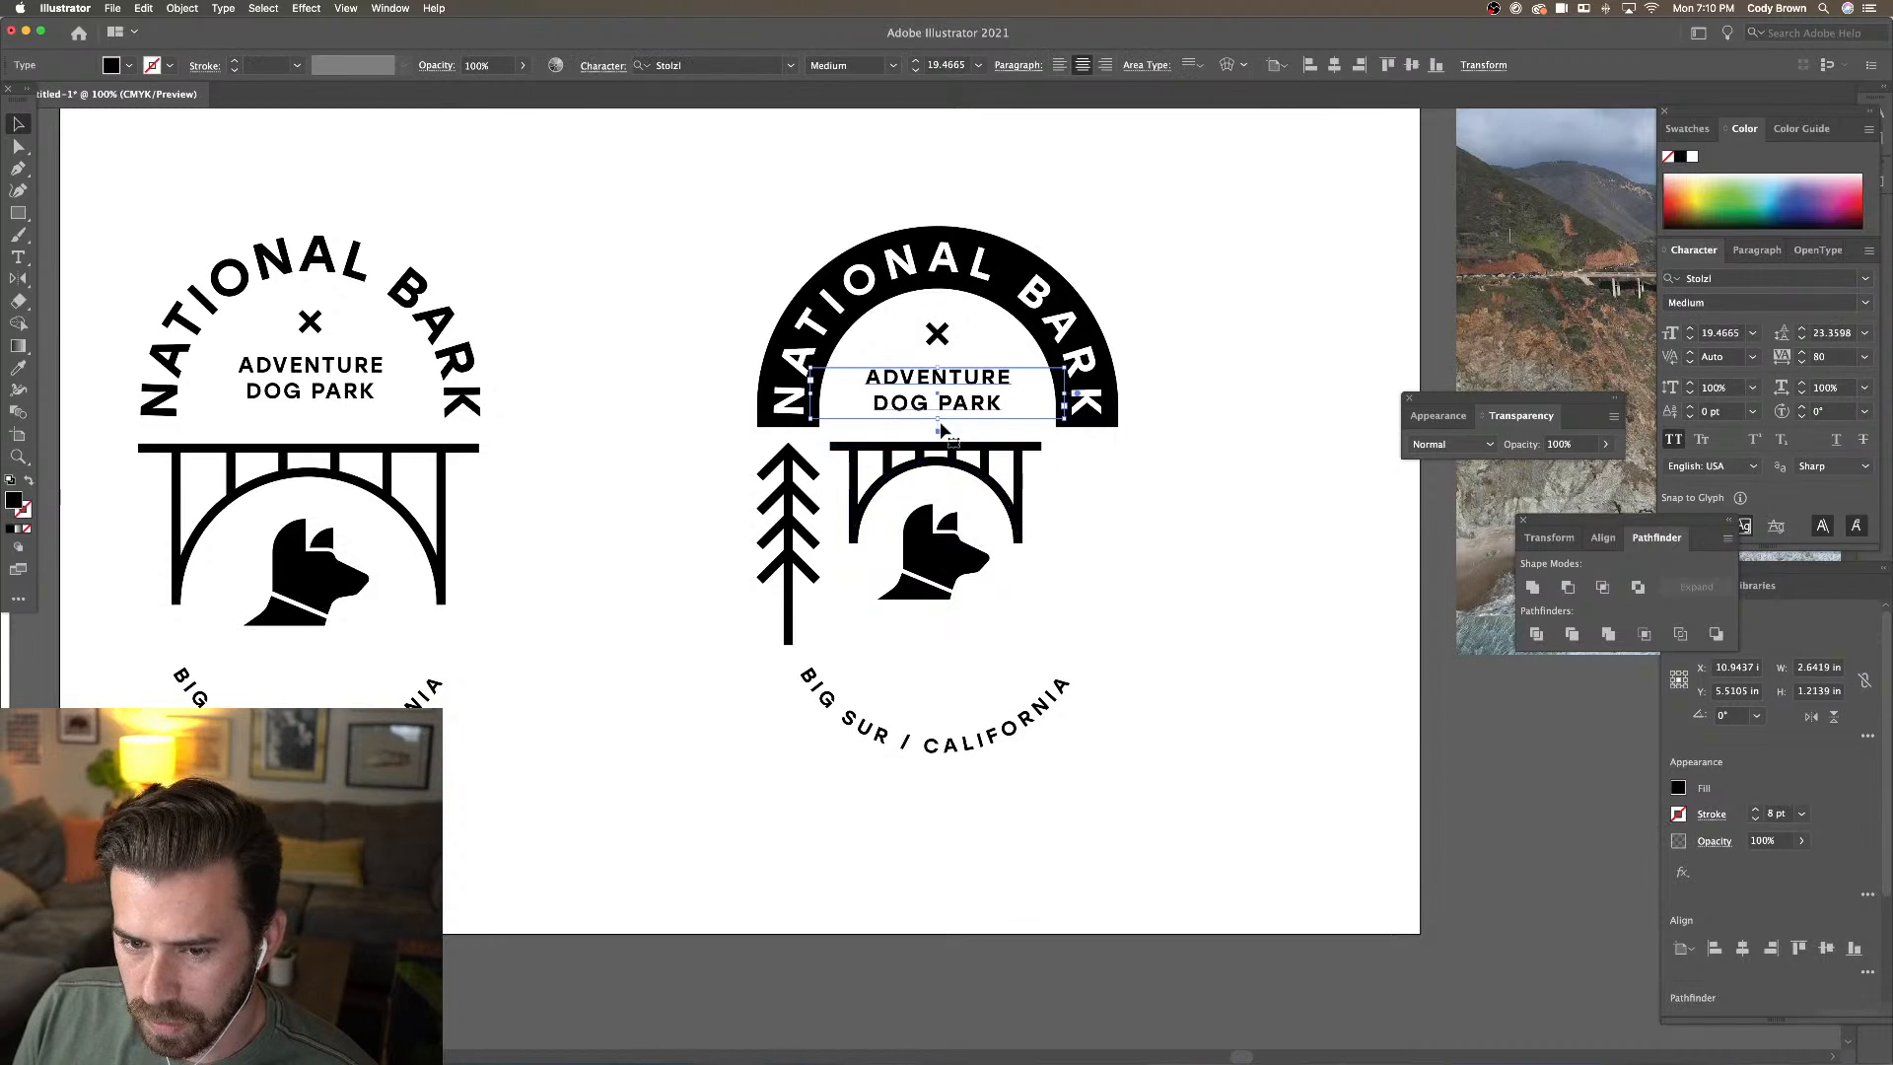
pyautogui.keyDown('shift'); pyautogui.click(951, 451); pyautogui.keyUp('shift')
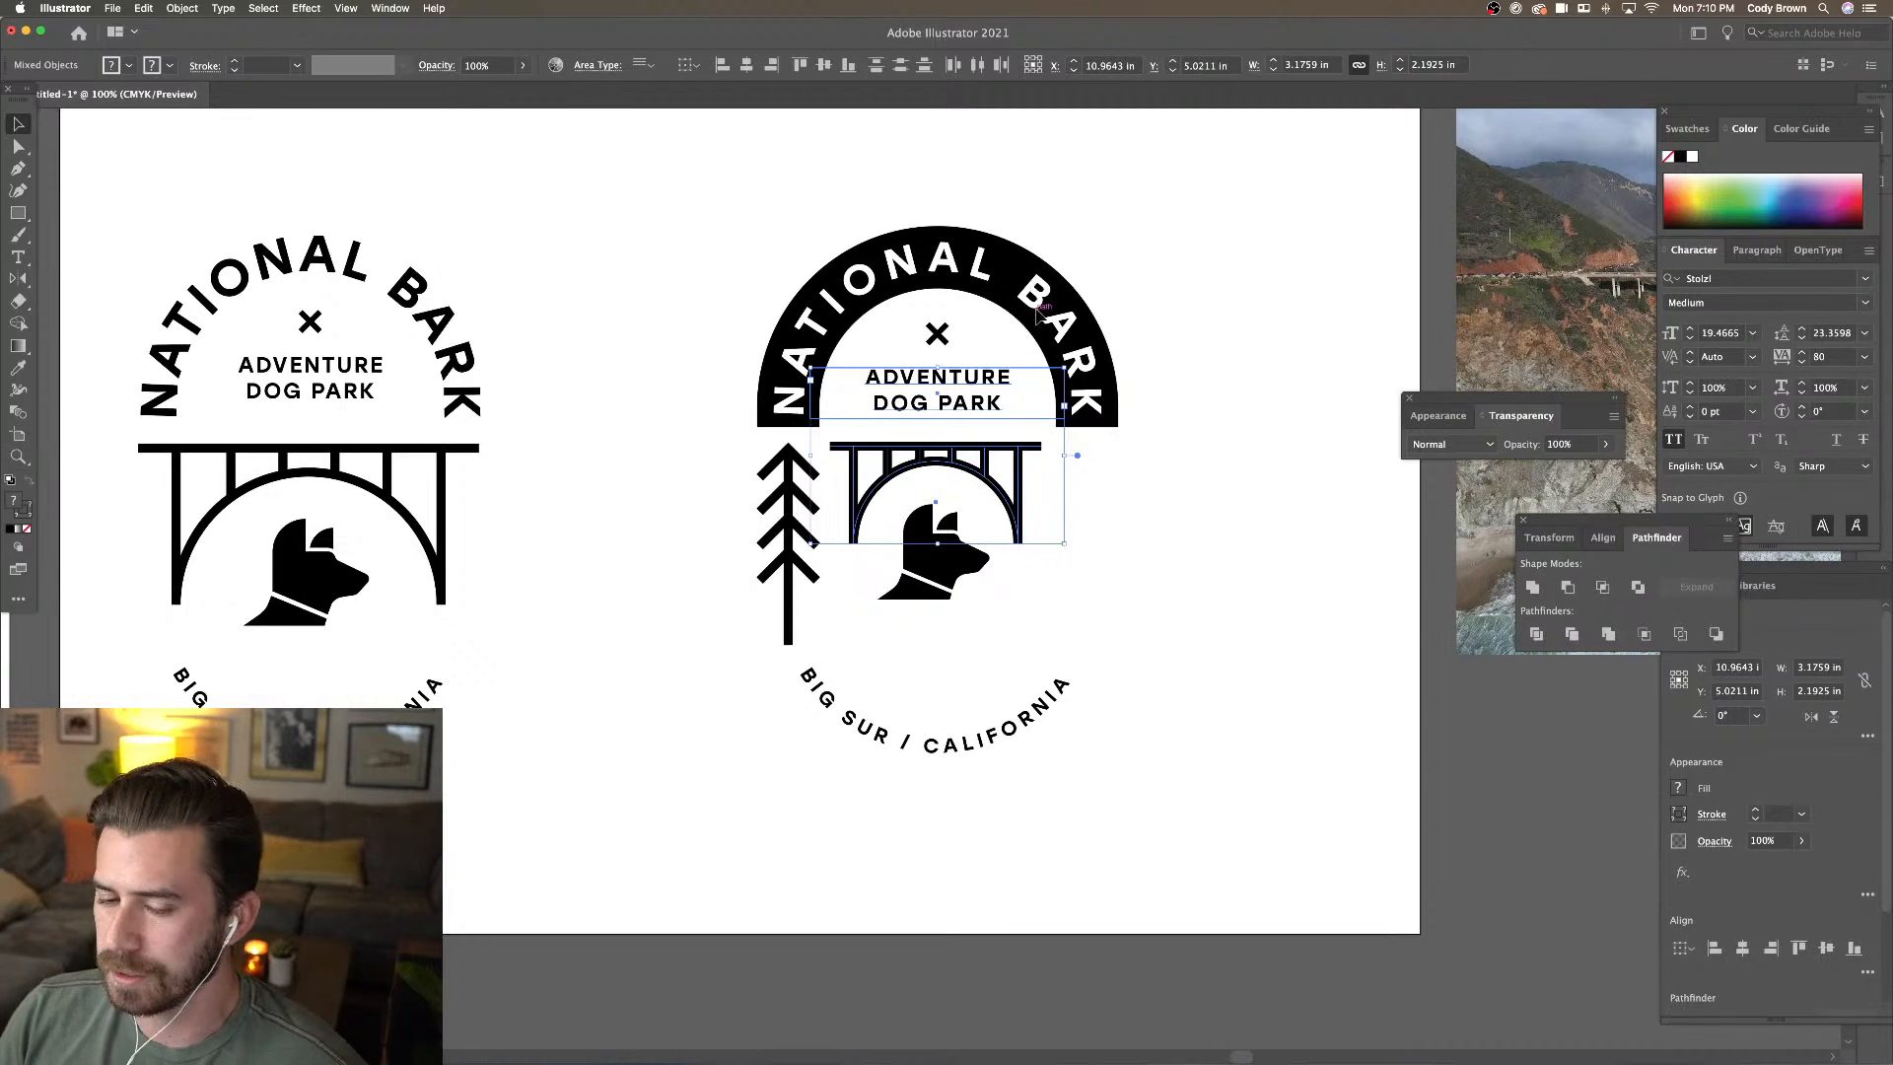
pyautogui.keyDown('shift'); pyautogui.click(971, 471); pyautogui.keyUp('shift')
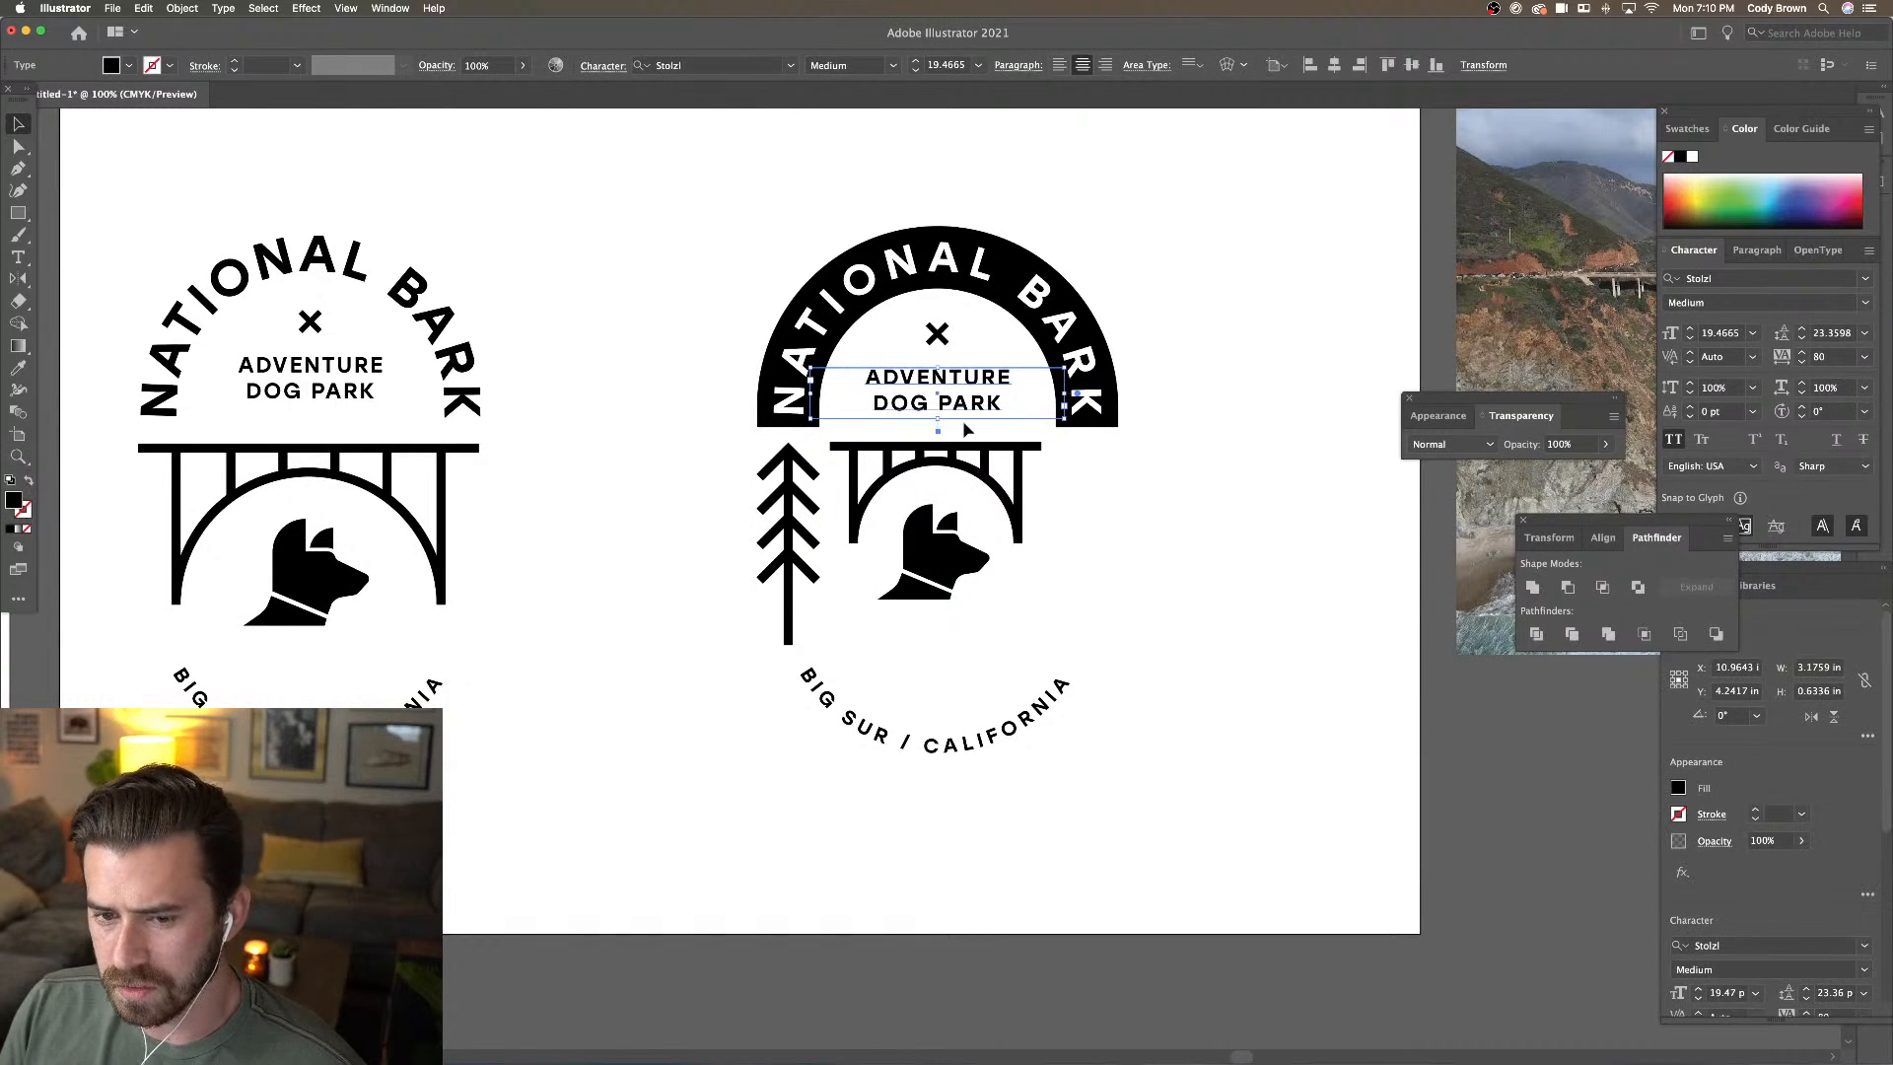
pyautogui.click(969, 460)
pyautogui.click(968, 467)
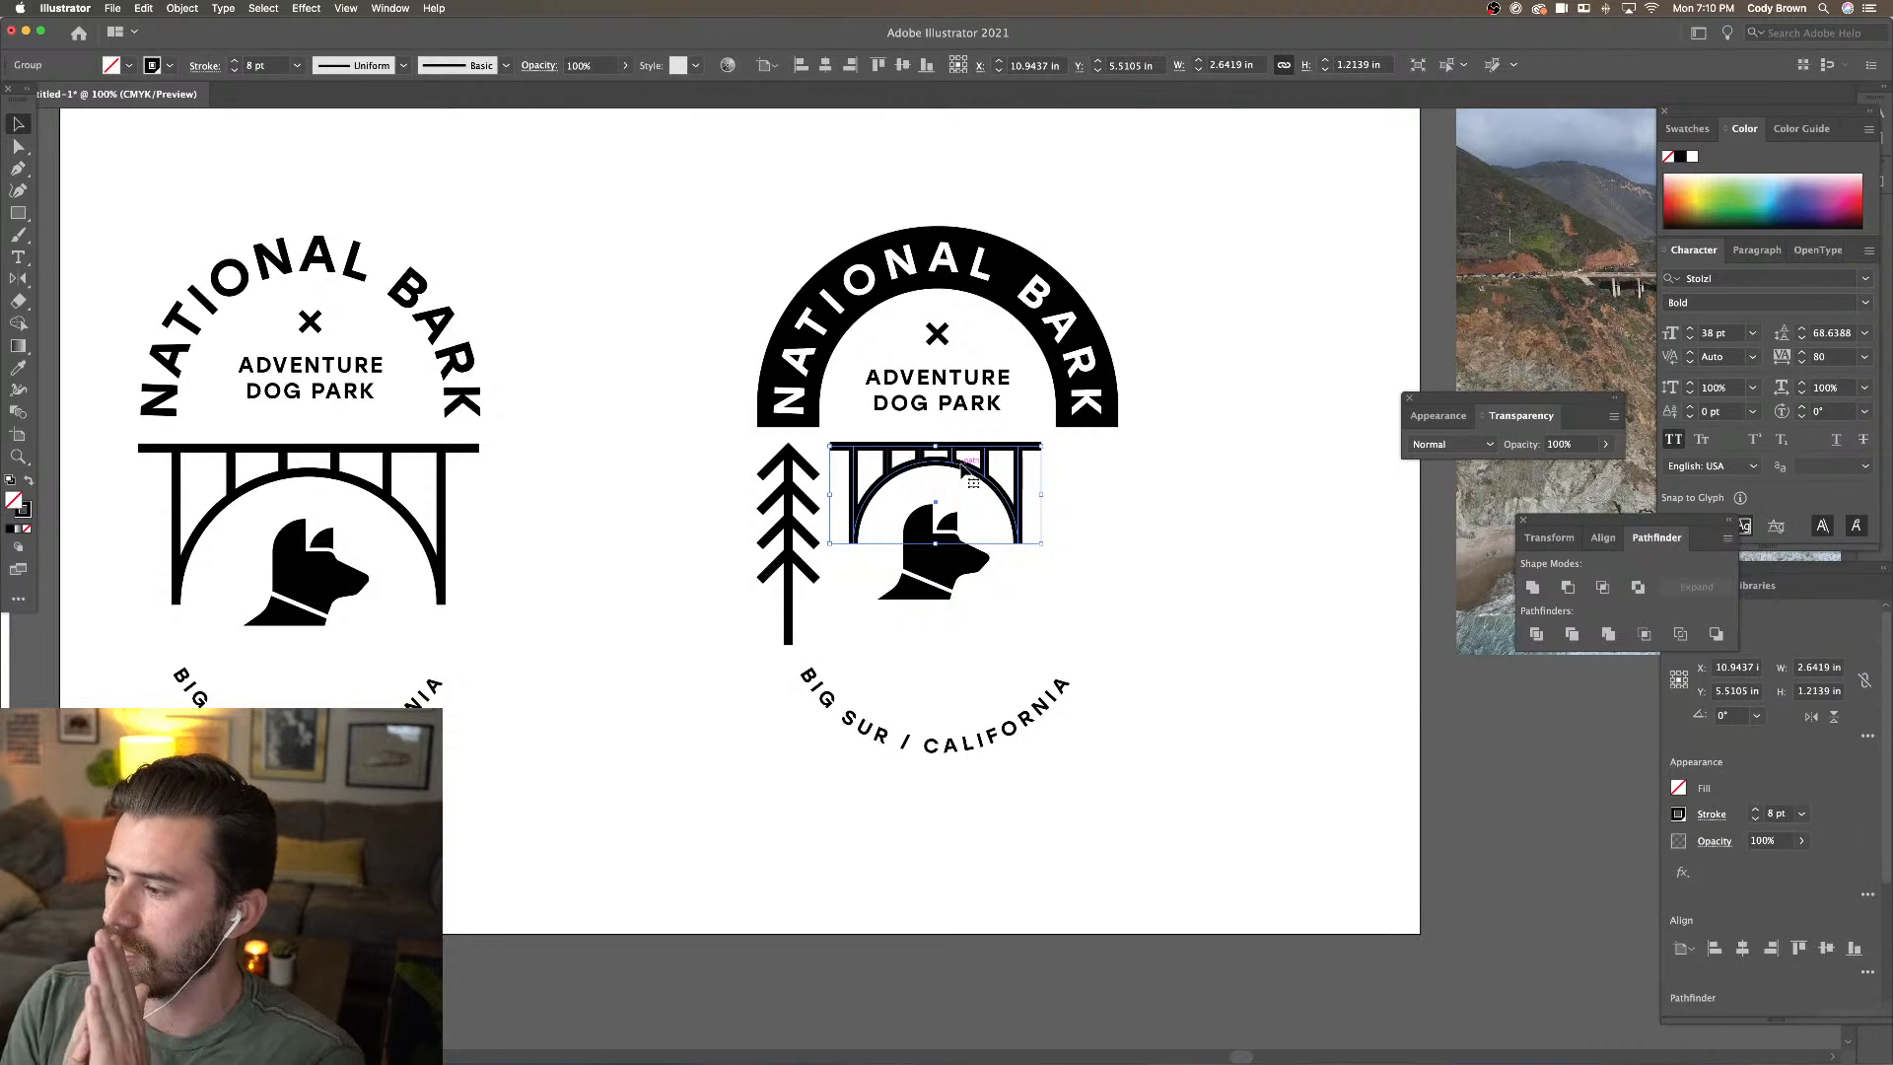
pyautogui.moveTo(964, 412); pyautogui.dragTo(1009, 412)
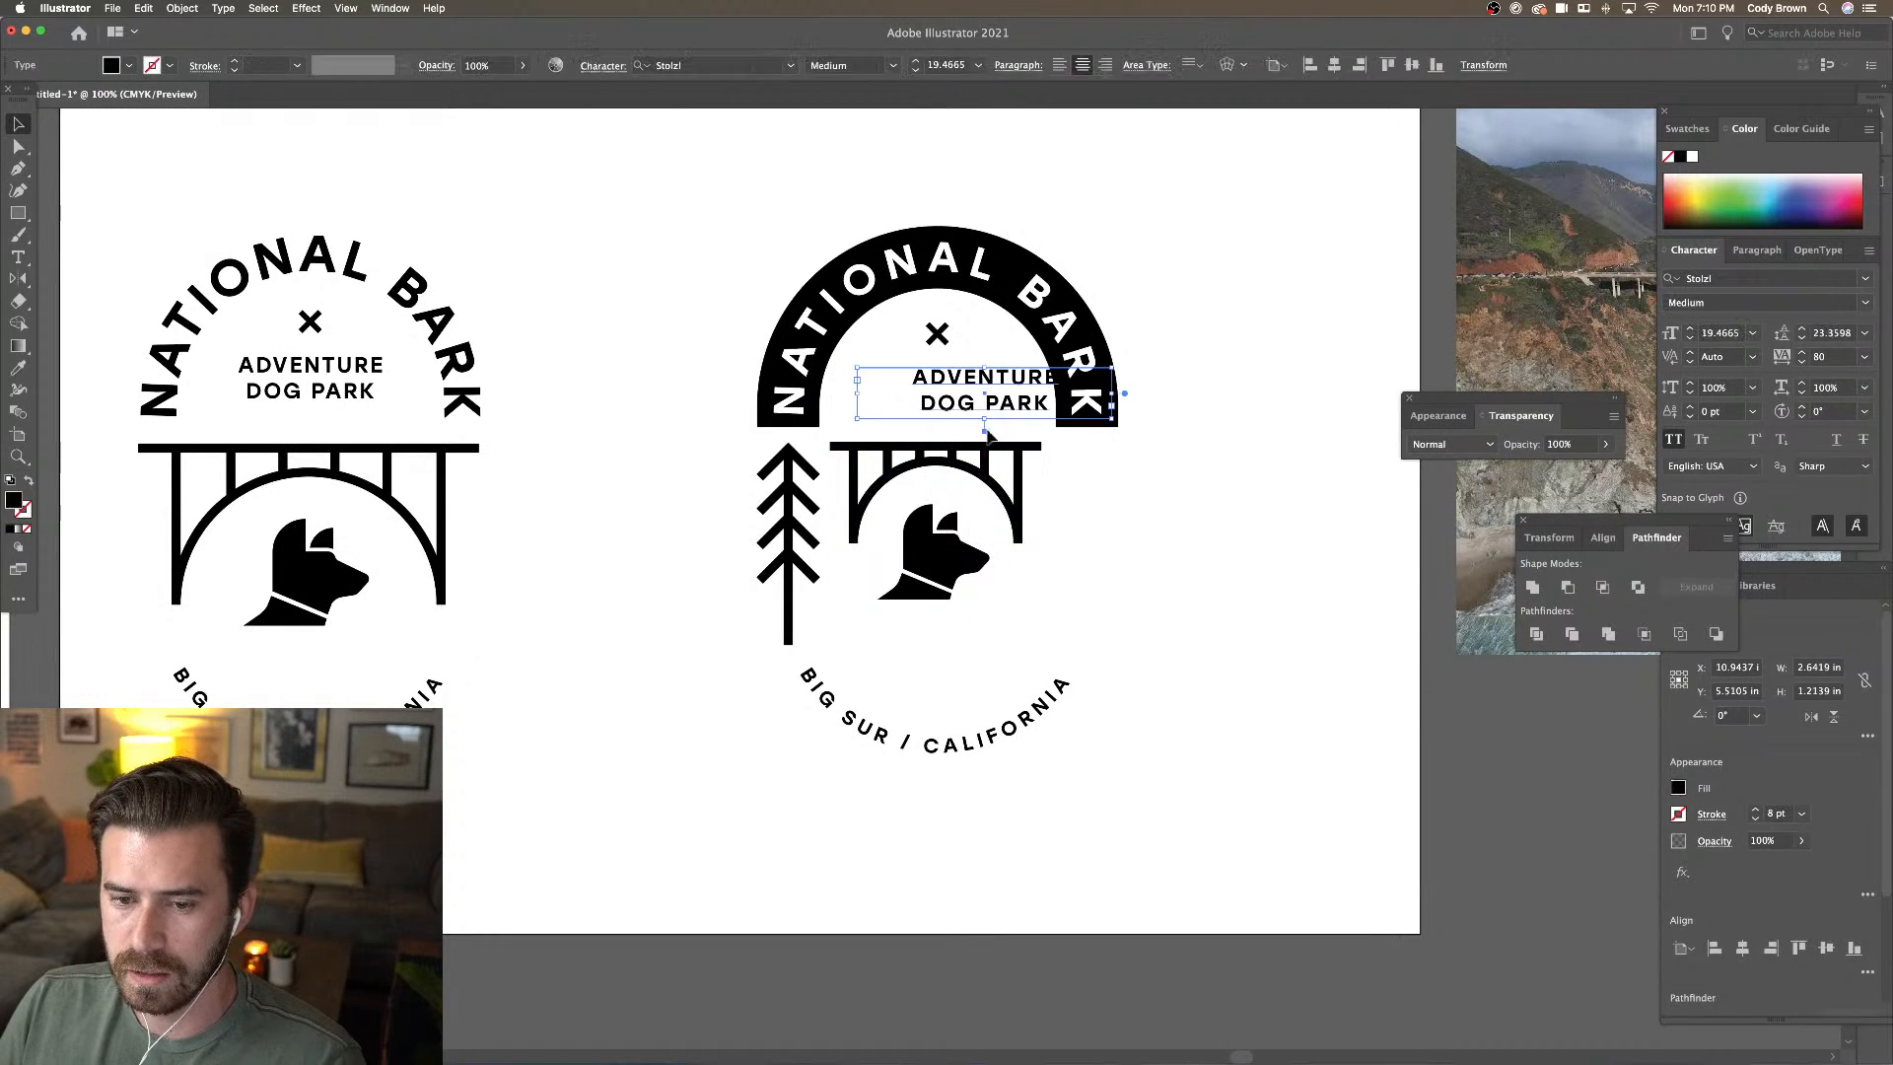
pyautogui.keyDown('shift'); pyautogui.click(953, 463); pyautogui.keyUp('shift')
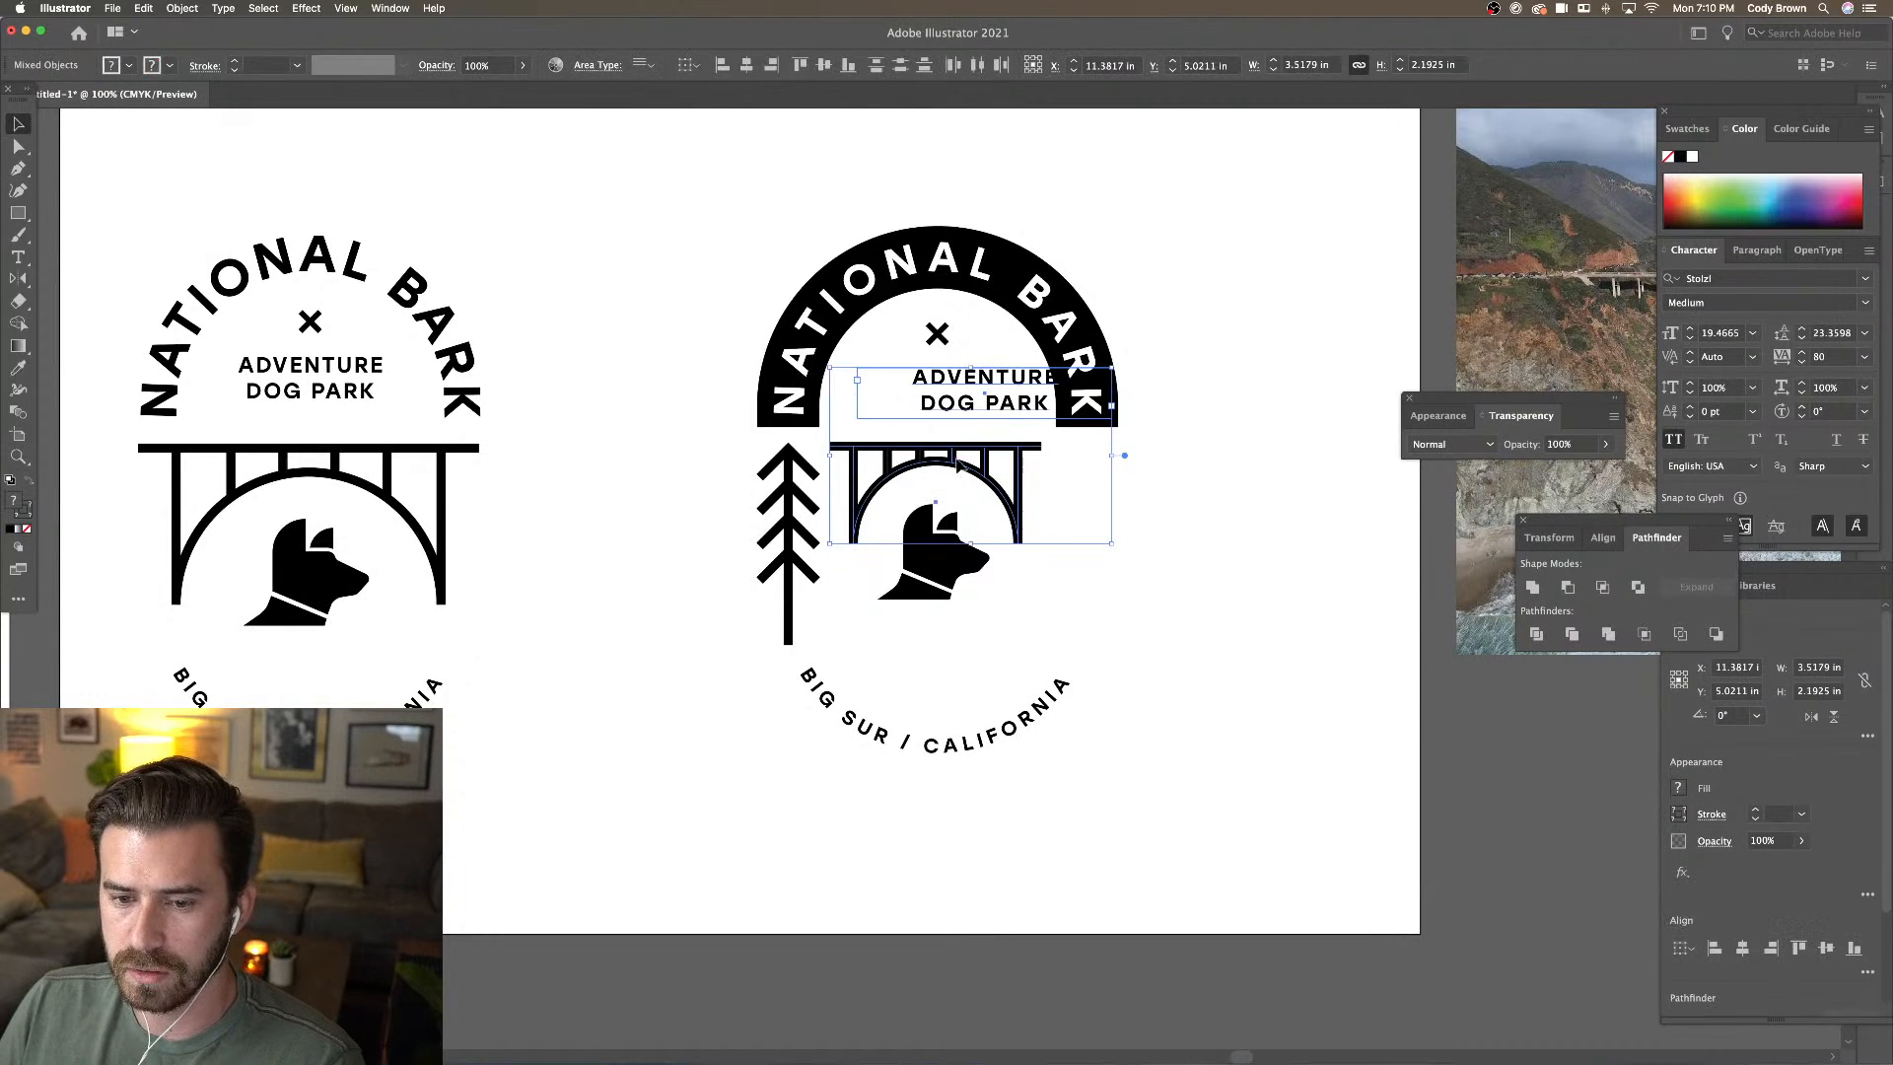
pyautogui.click(740, 71)
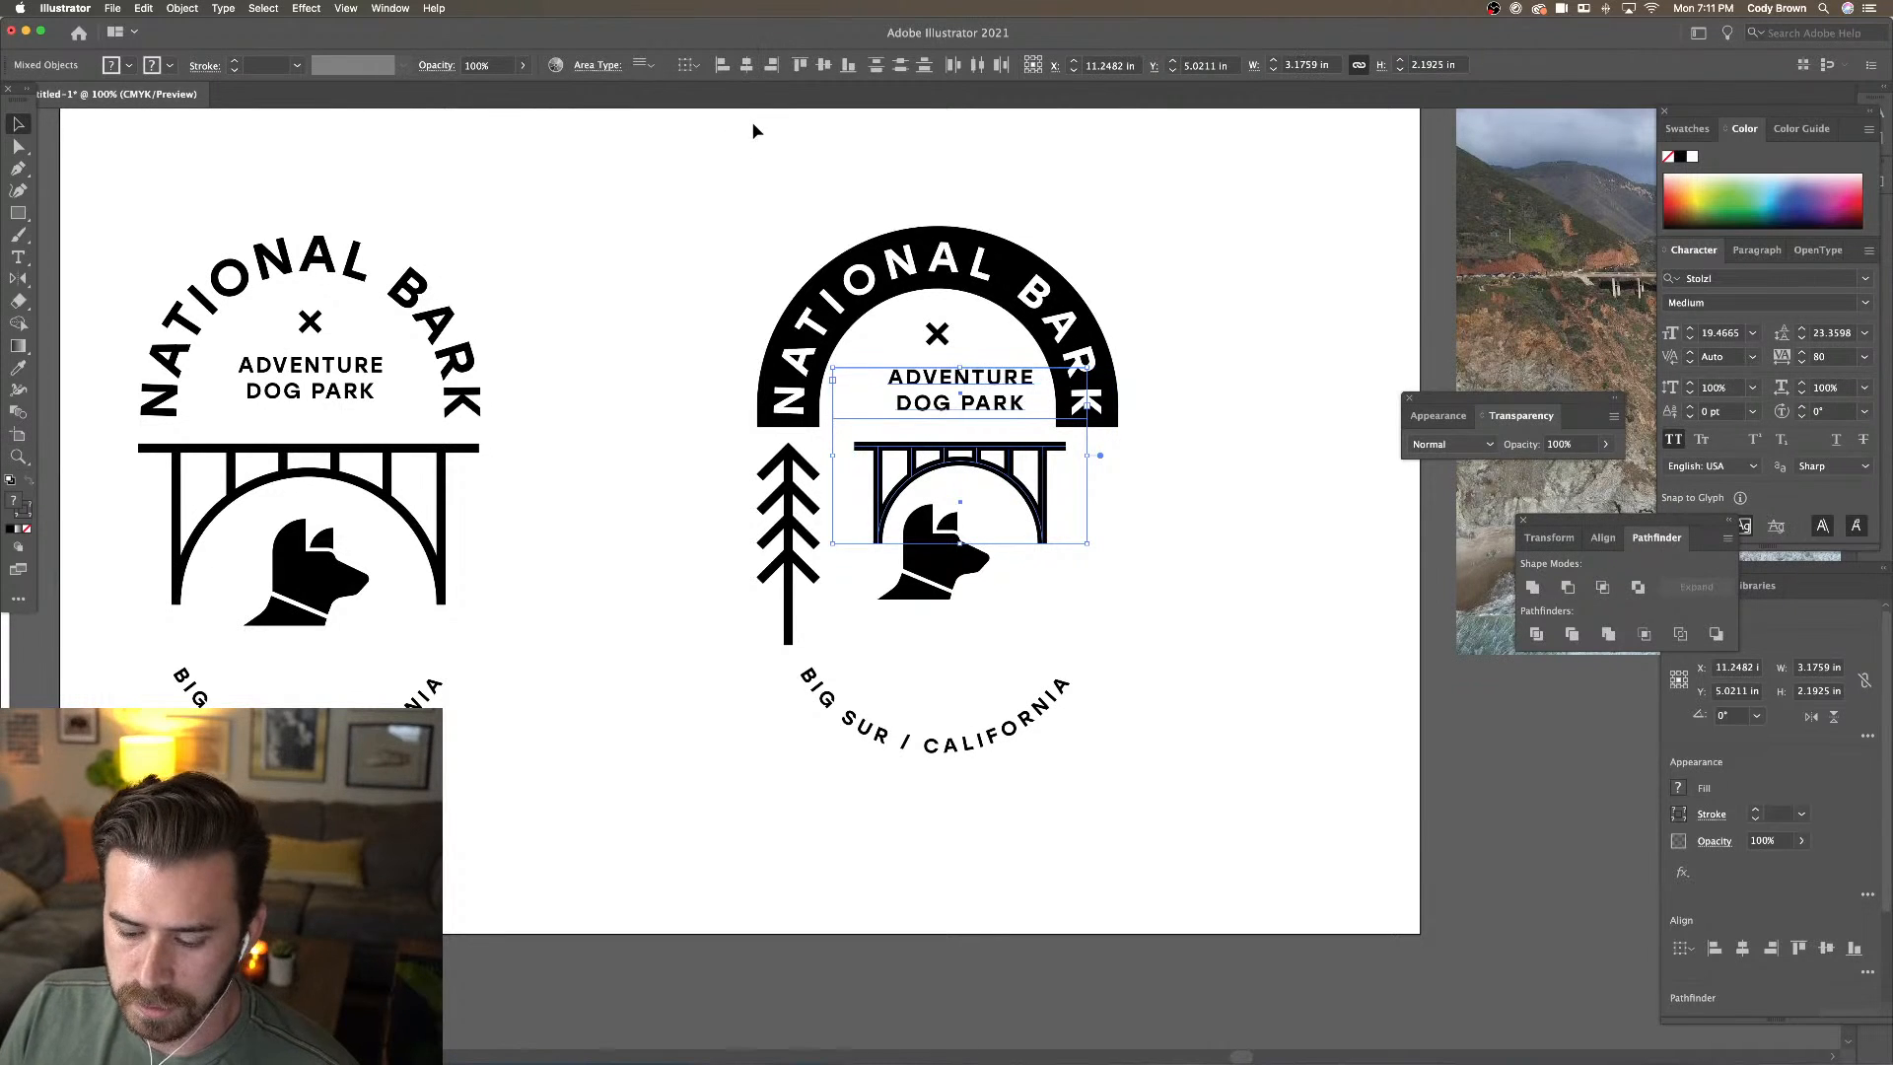
pyautogui.press('super+z')
pyautogui.press('super+z')
pyautogui.click(719, 157)
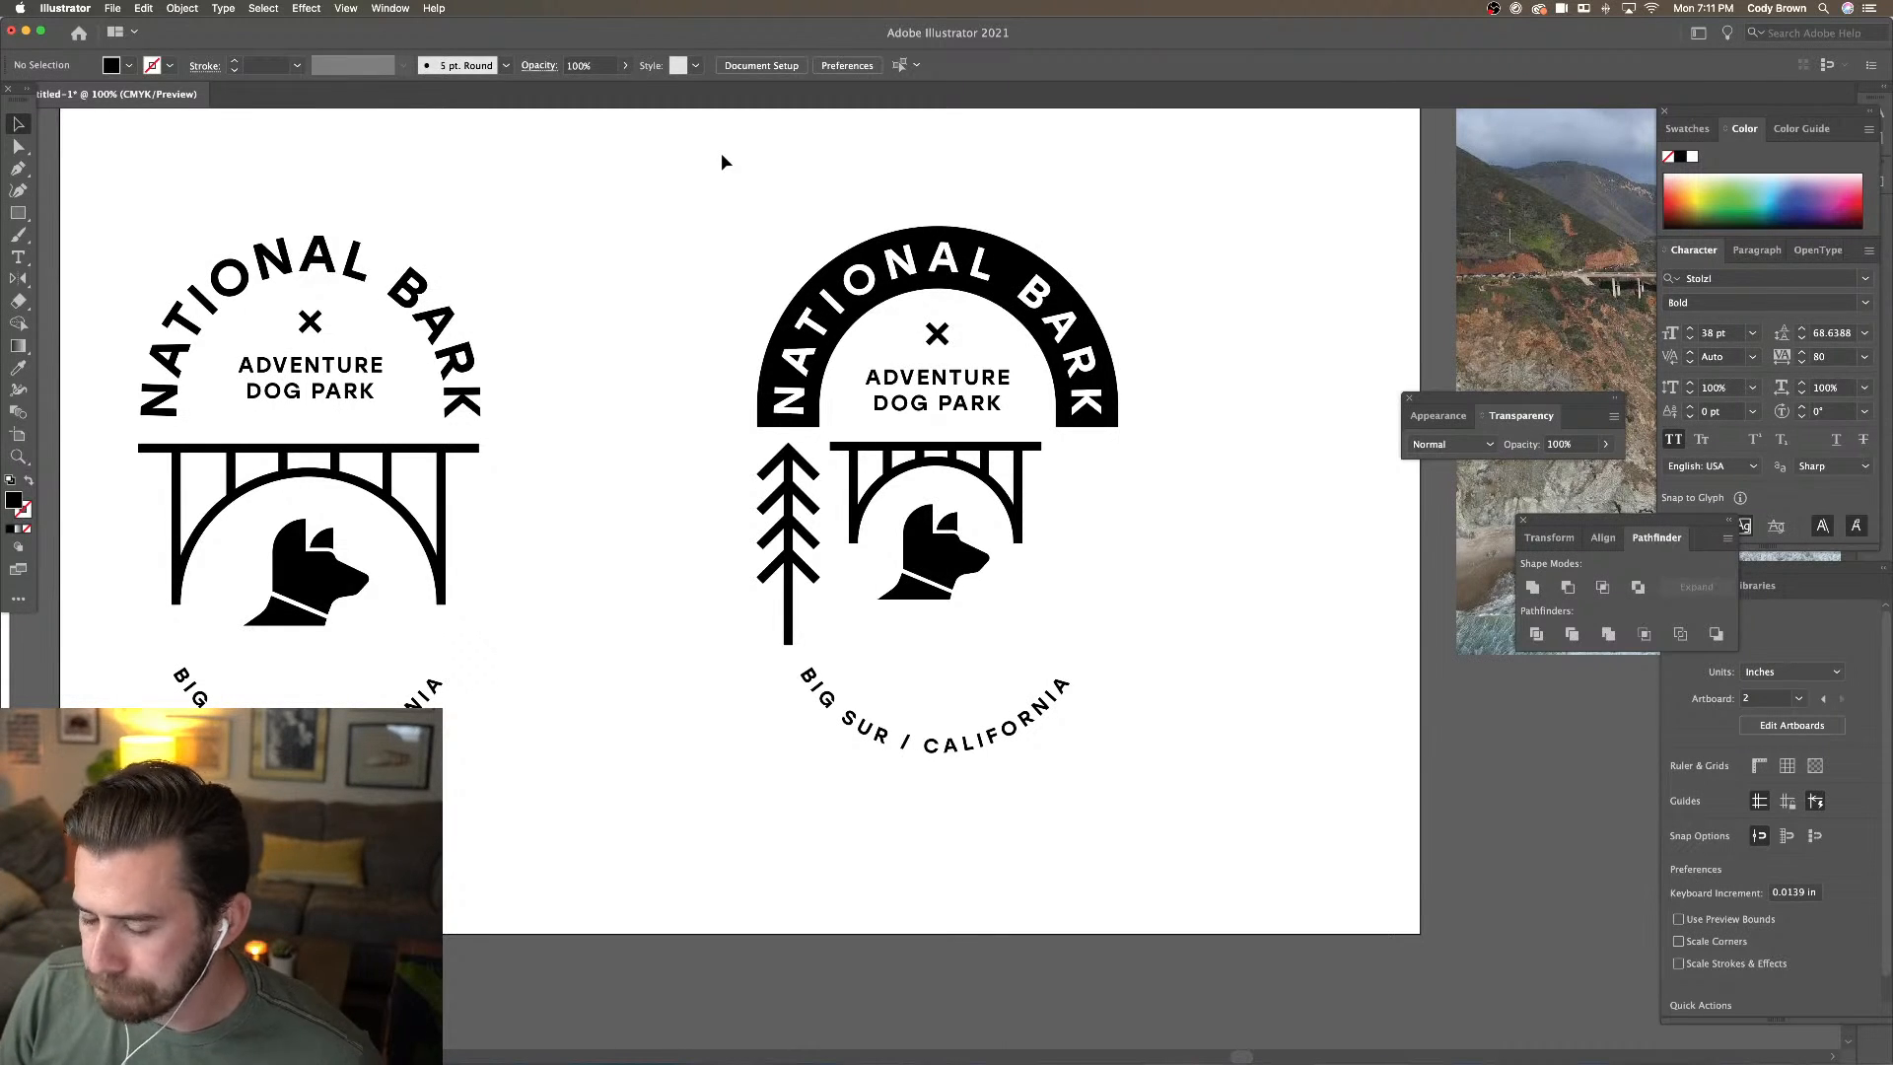
pyautogui.hscroll(3, 1149, 507)
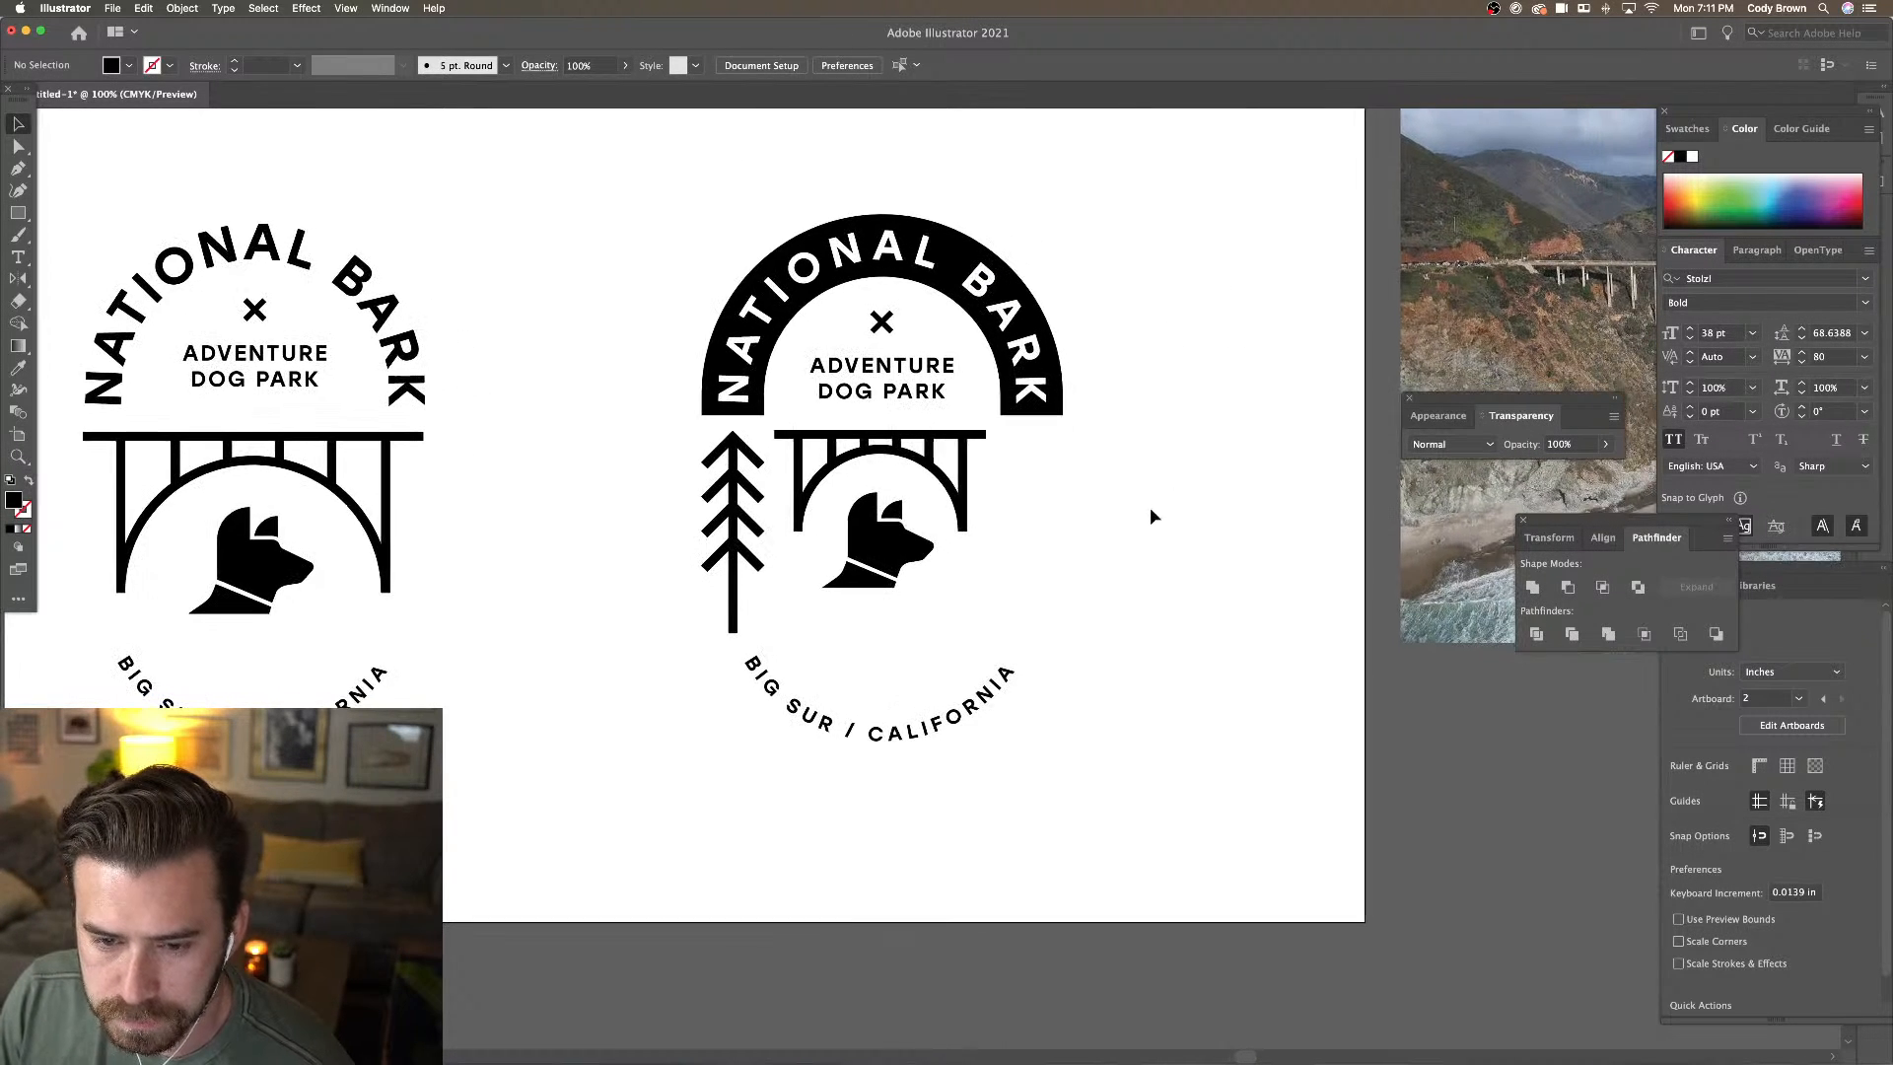
pyautogui.click(987, 699)
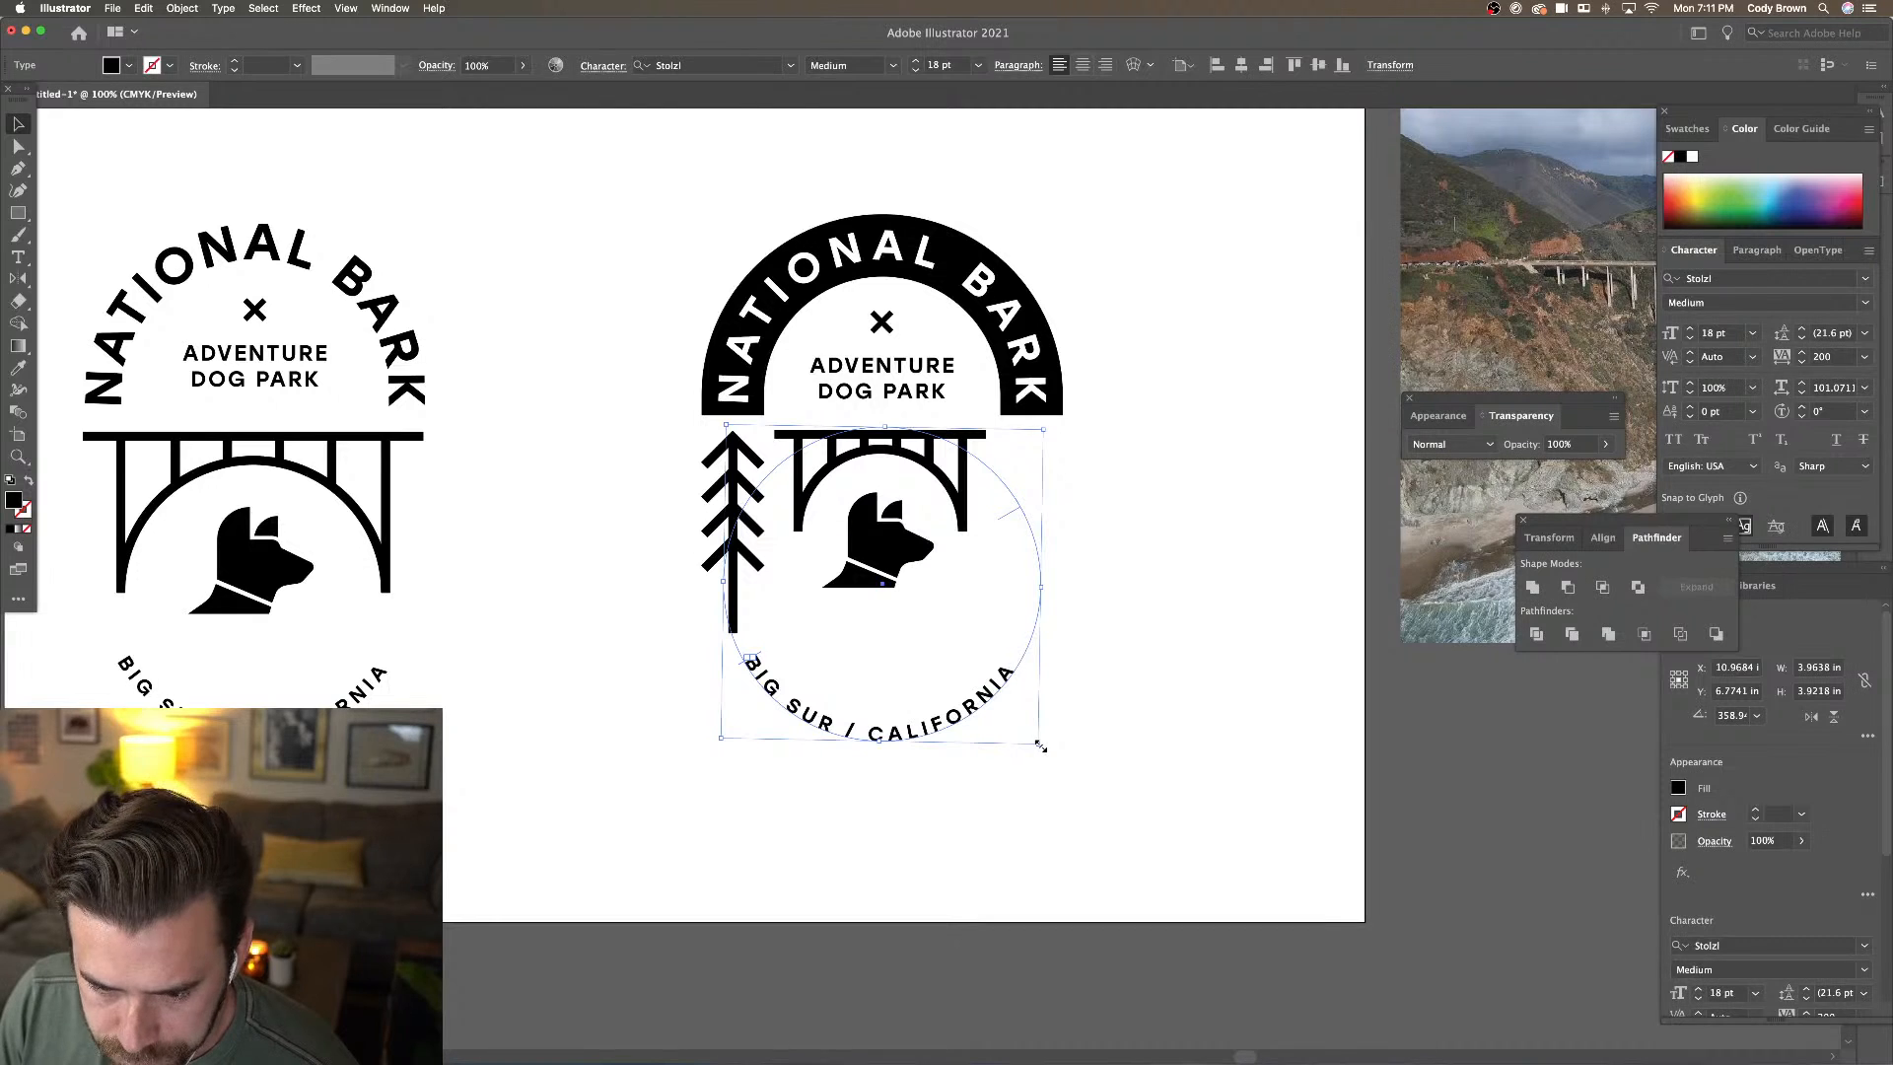
# Scale down the BIG SUR / CALIFORNIA arc and copy the left tree to the right of the bridge
pyautogui.moveTo(1038, 743); pyautogui.dragTo(1022, 730)
pyautogui.click(1096, 731)
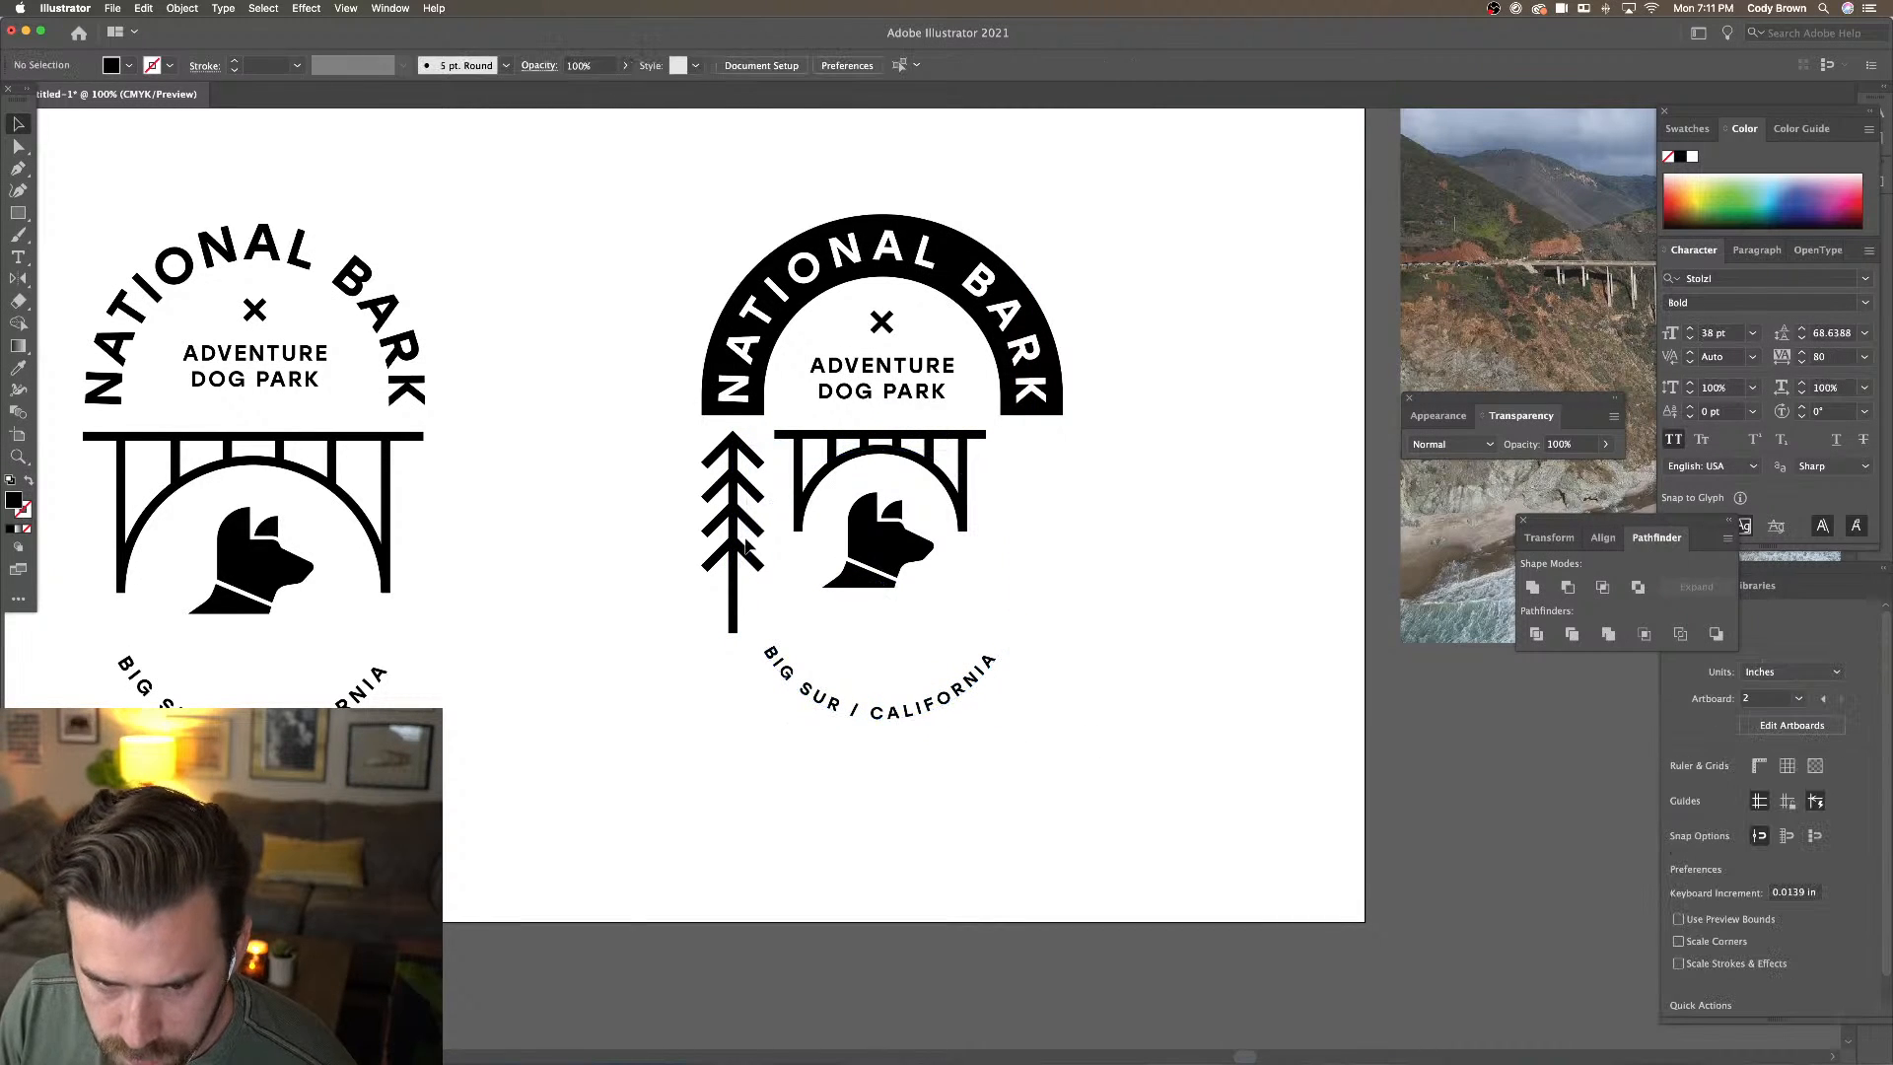
pyautogui.click(746, 522)
pyautogui.press('Up')
pyautogui.press('Up')
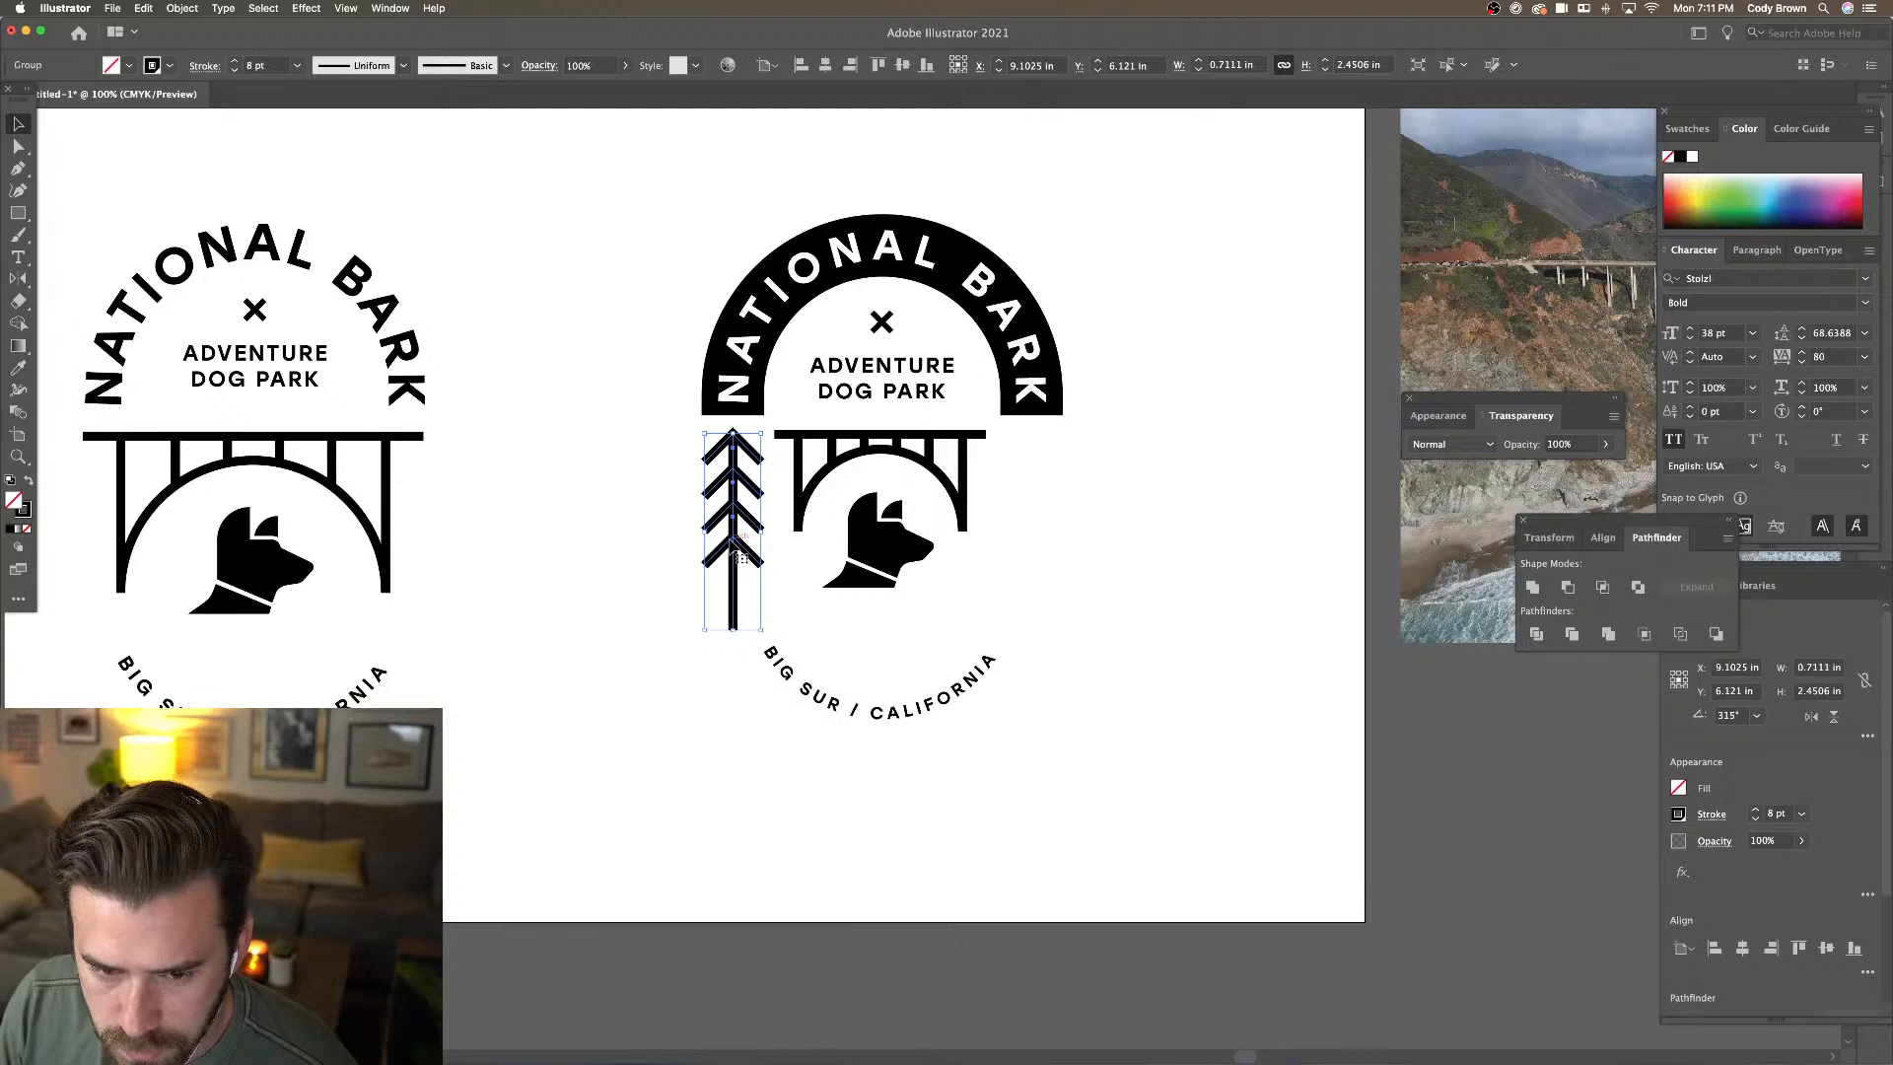
pyautogui.moveTo(735, 558); pyautogui.dragTo(1035, 560)
pyautogui.click(1155, 568)
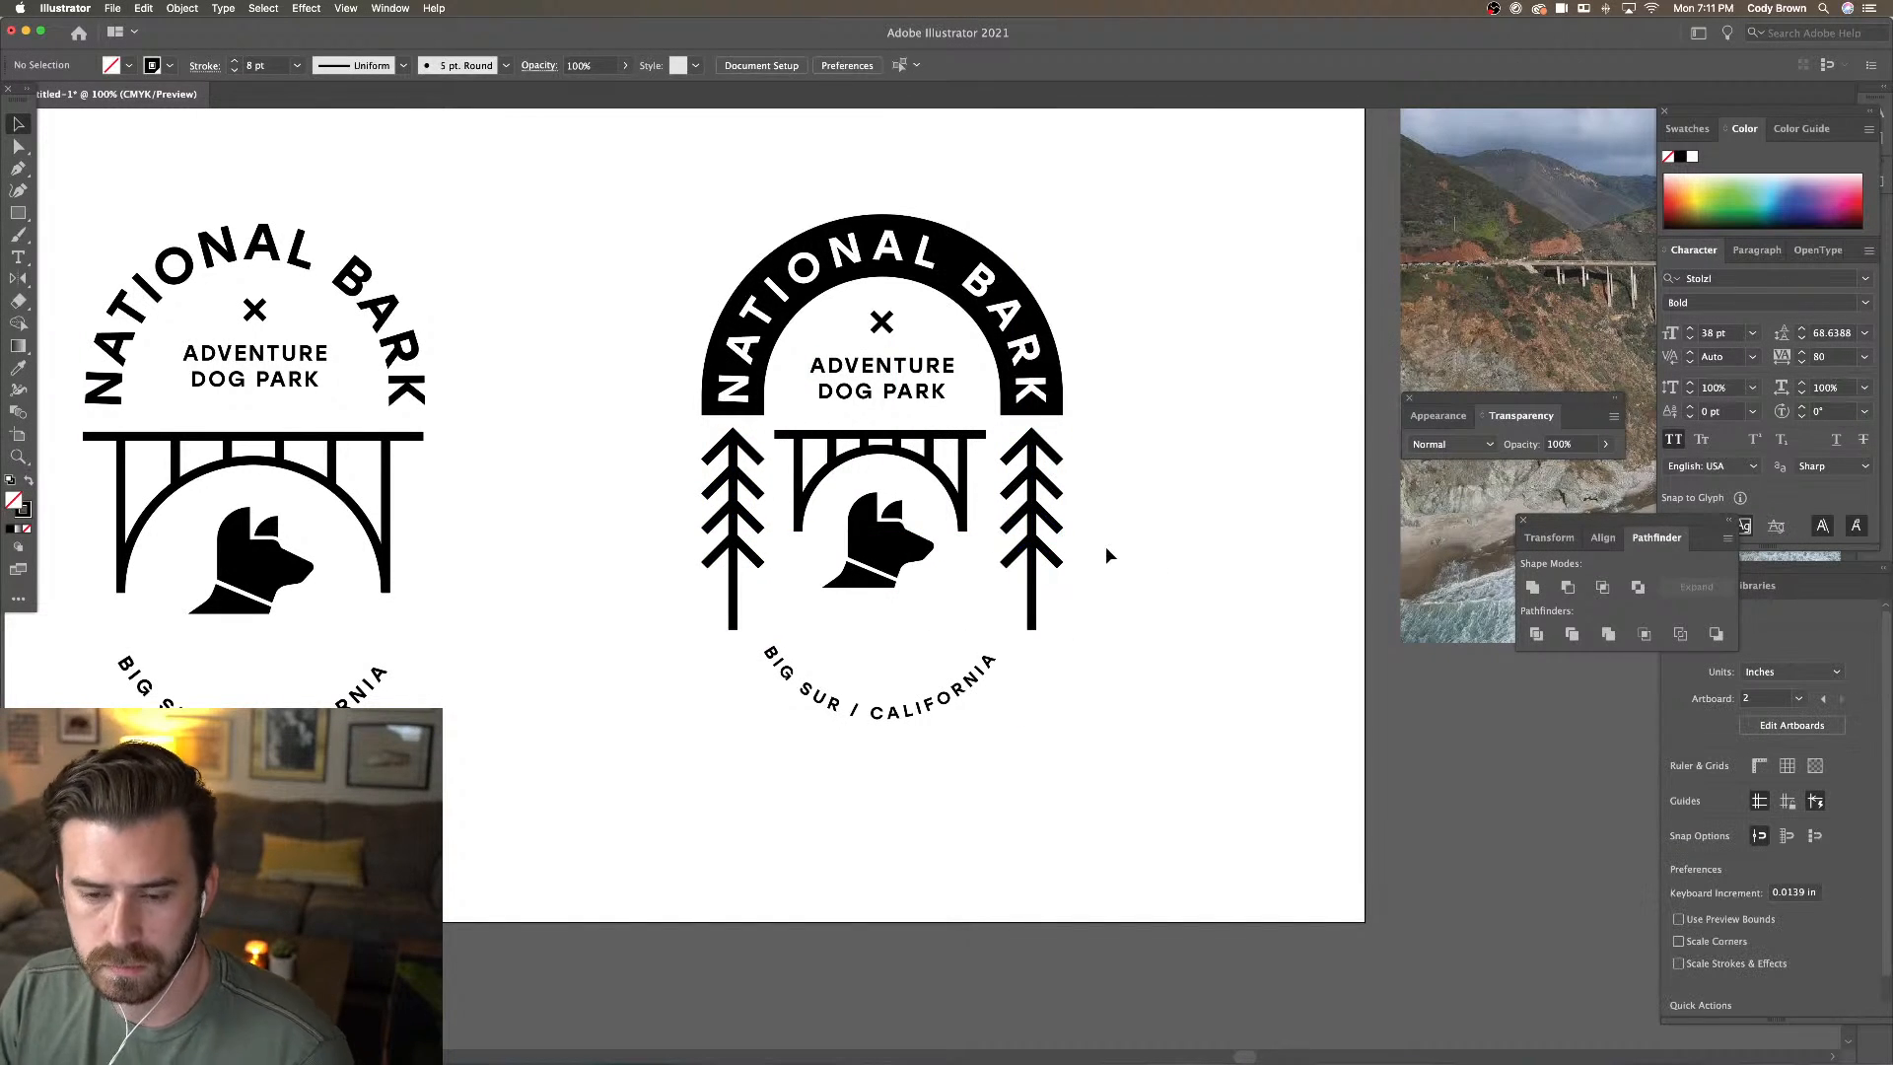
pyautogui.press('super+minus')
pyautogui.press('super+plus')
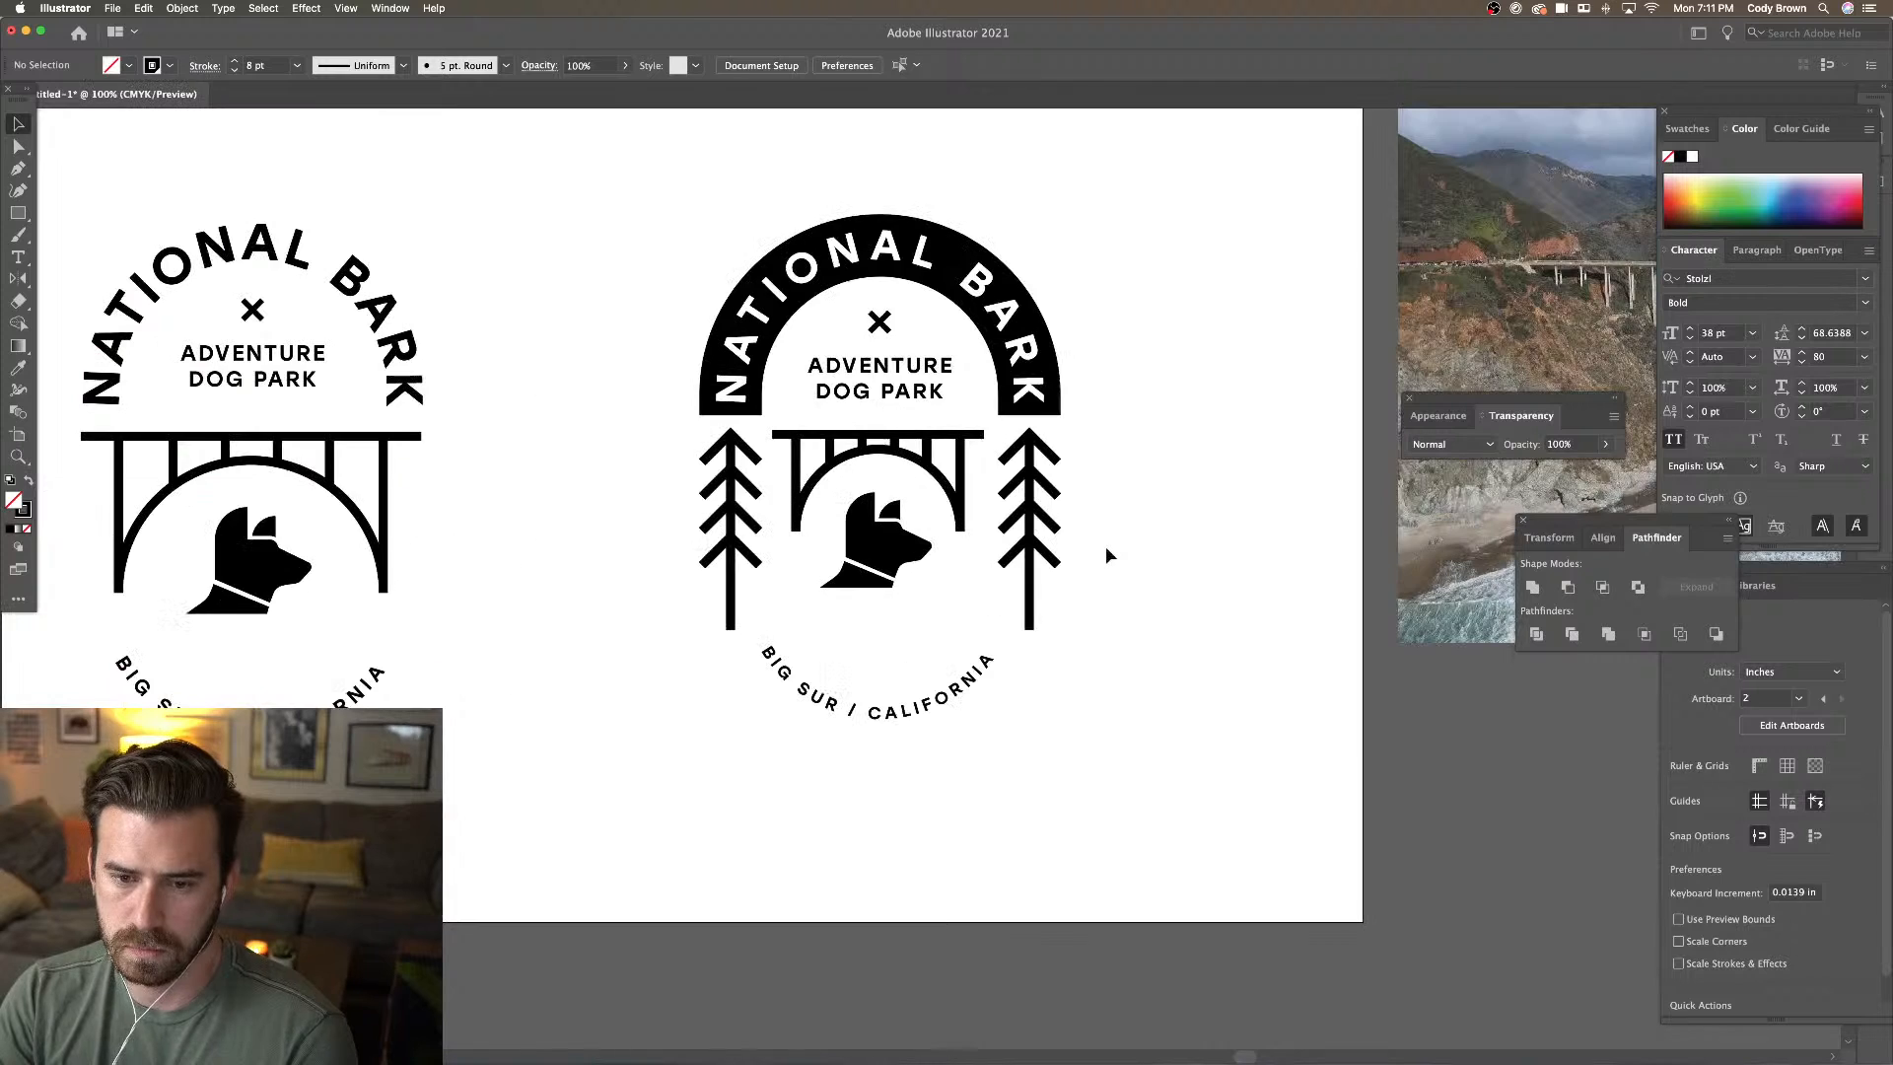
# Reduce the stroke weight of both trees and the bridge to 6 pt
pyautogui.click(905, 453)
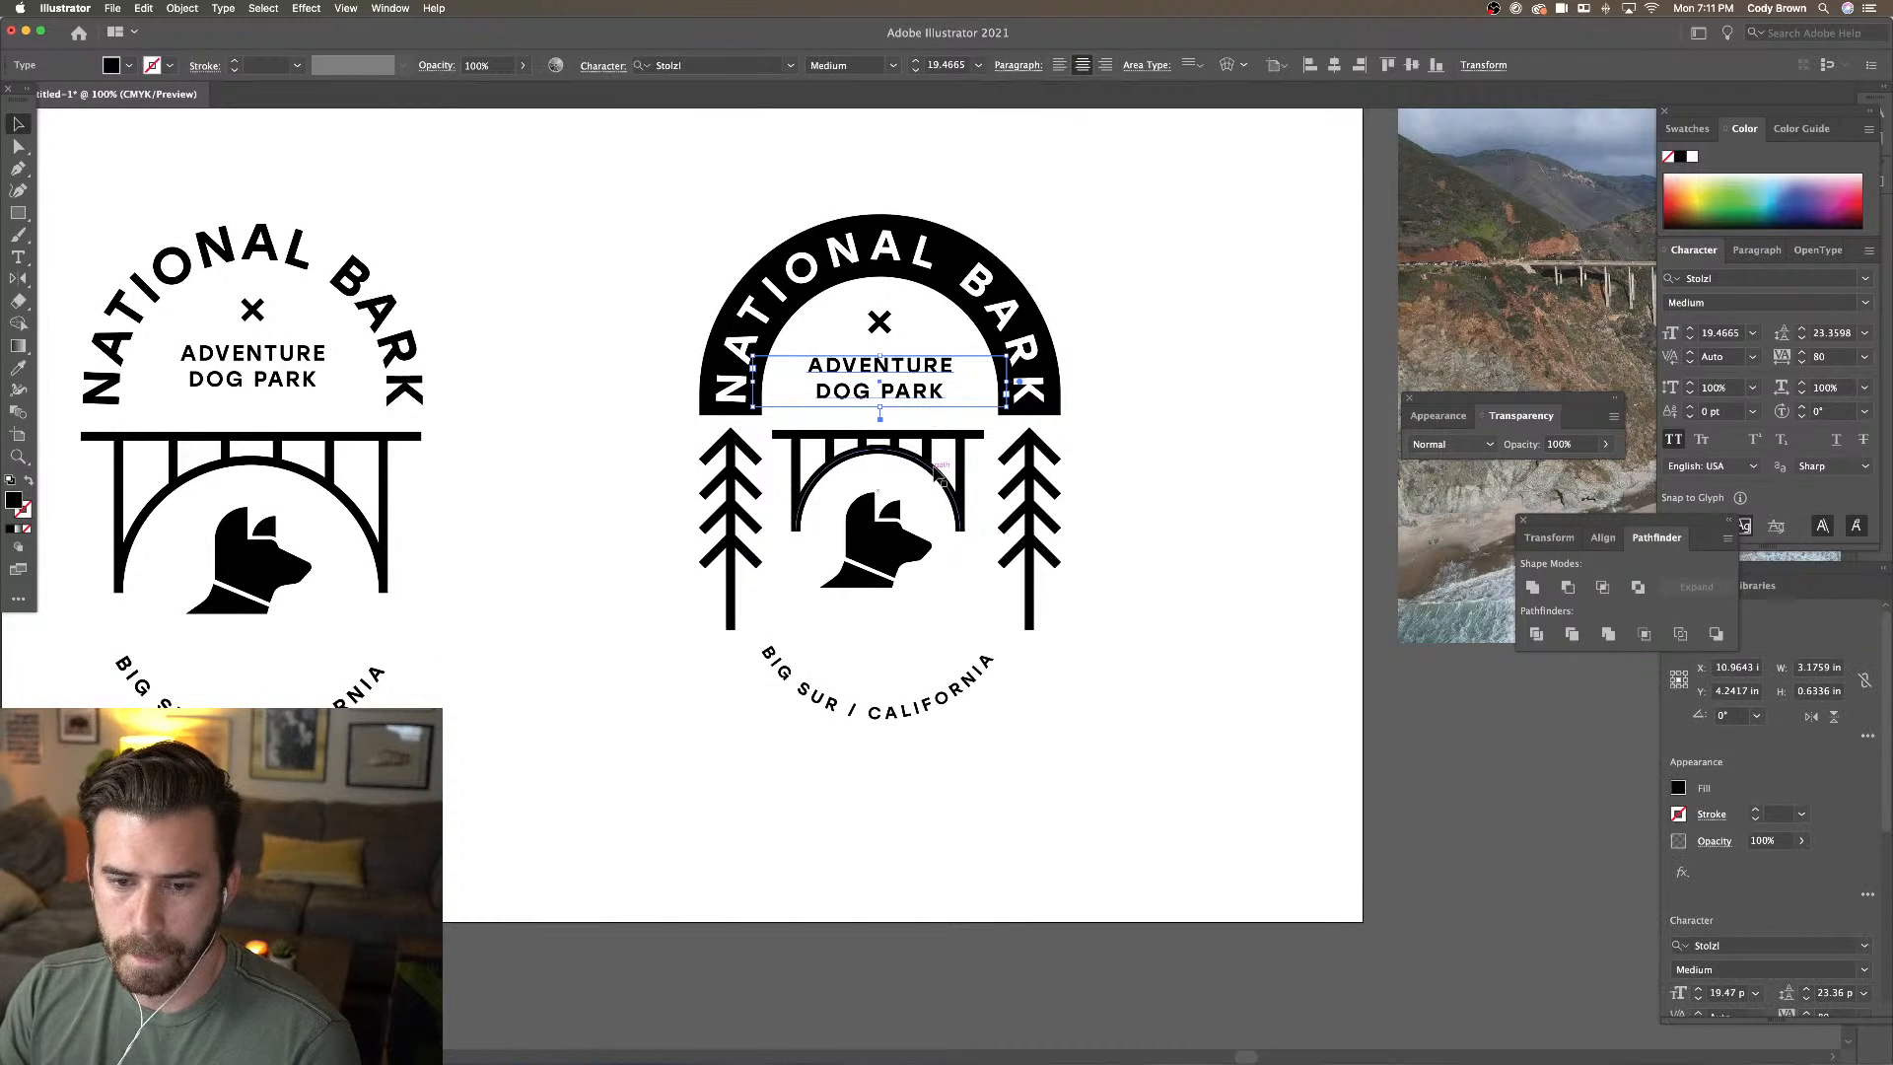
pyautogui.click(878, 434)
pyautogui.keyDown('shift'); pyautogui.click(1030, 488); pyautogui.keyUp('shift')
pyautogui.keyDown('shift'); pyautogui.click(735, 490); pyautogui.keyUp('shift')
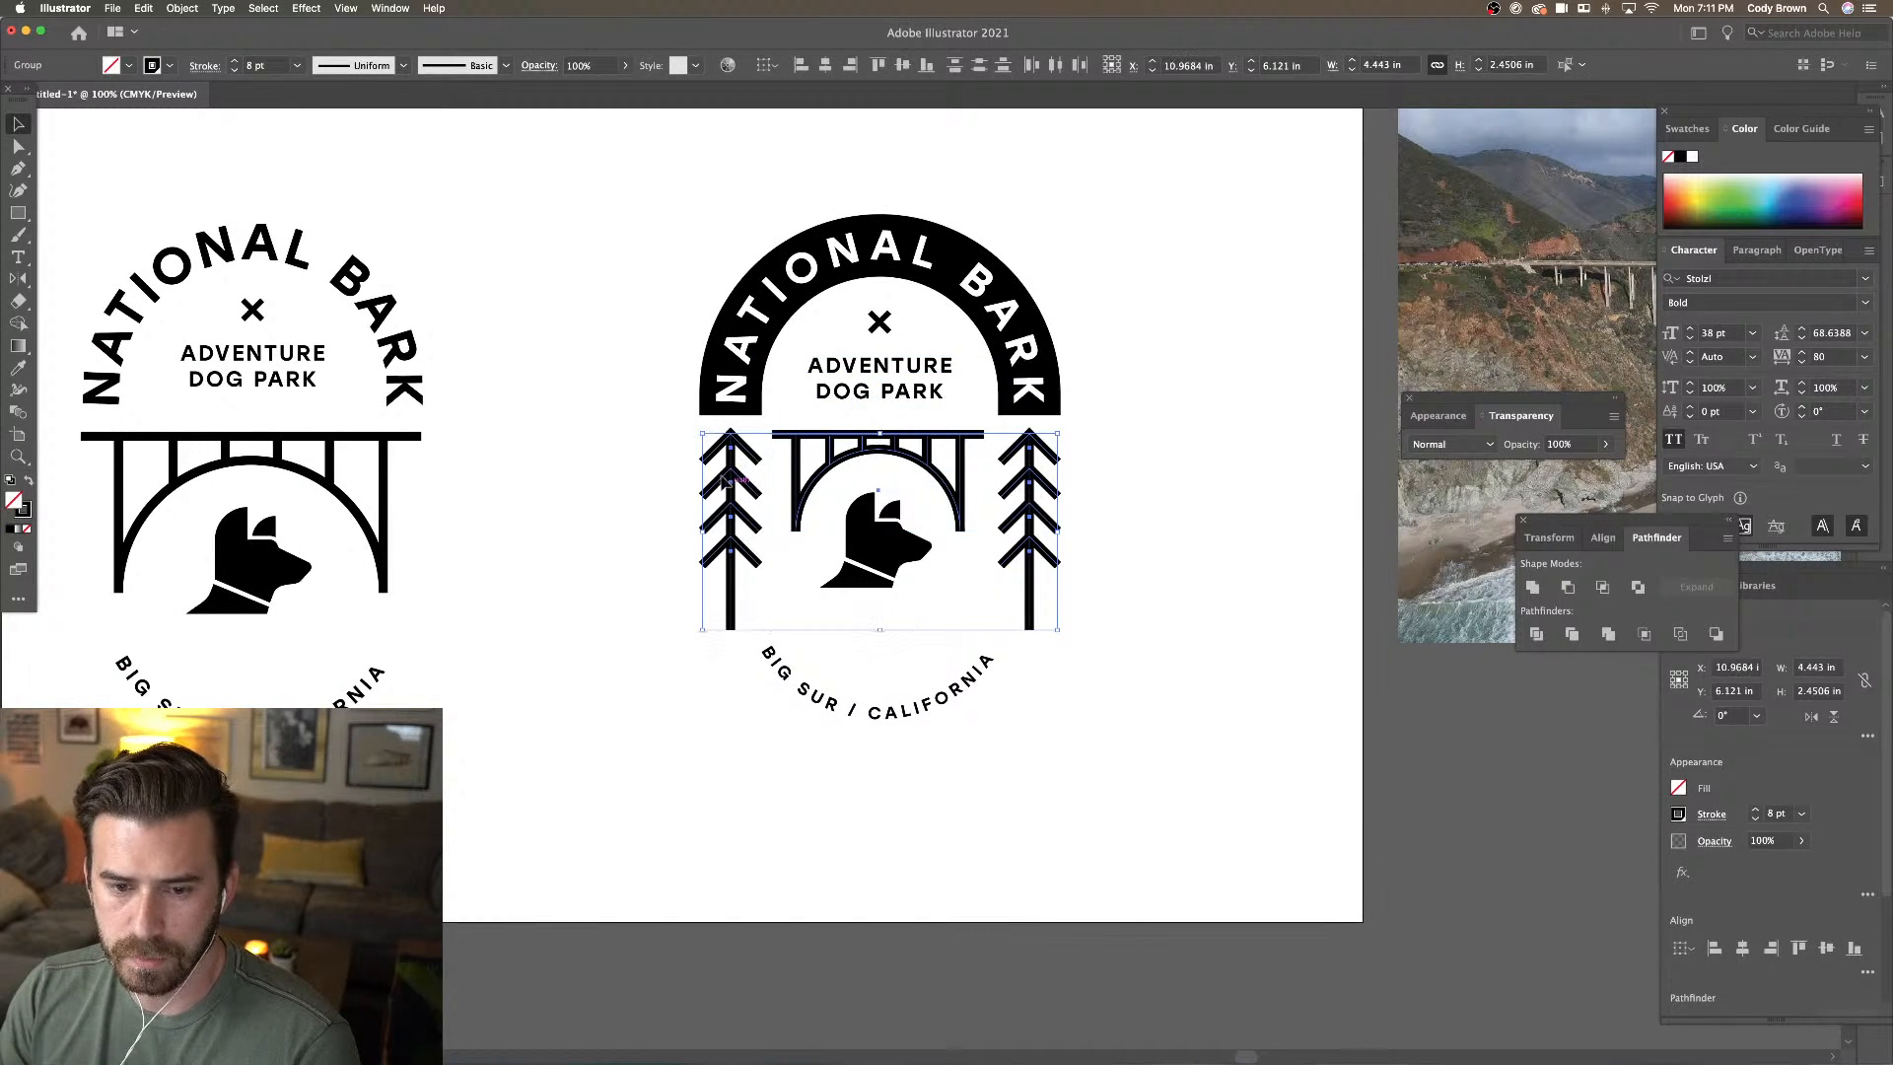
pyautogui.click(233, 69)
pyautogui.click(234, 69)
pyautogui.click(464, 147)
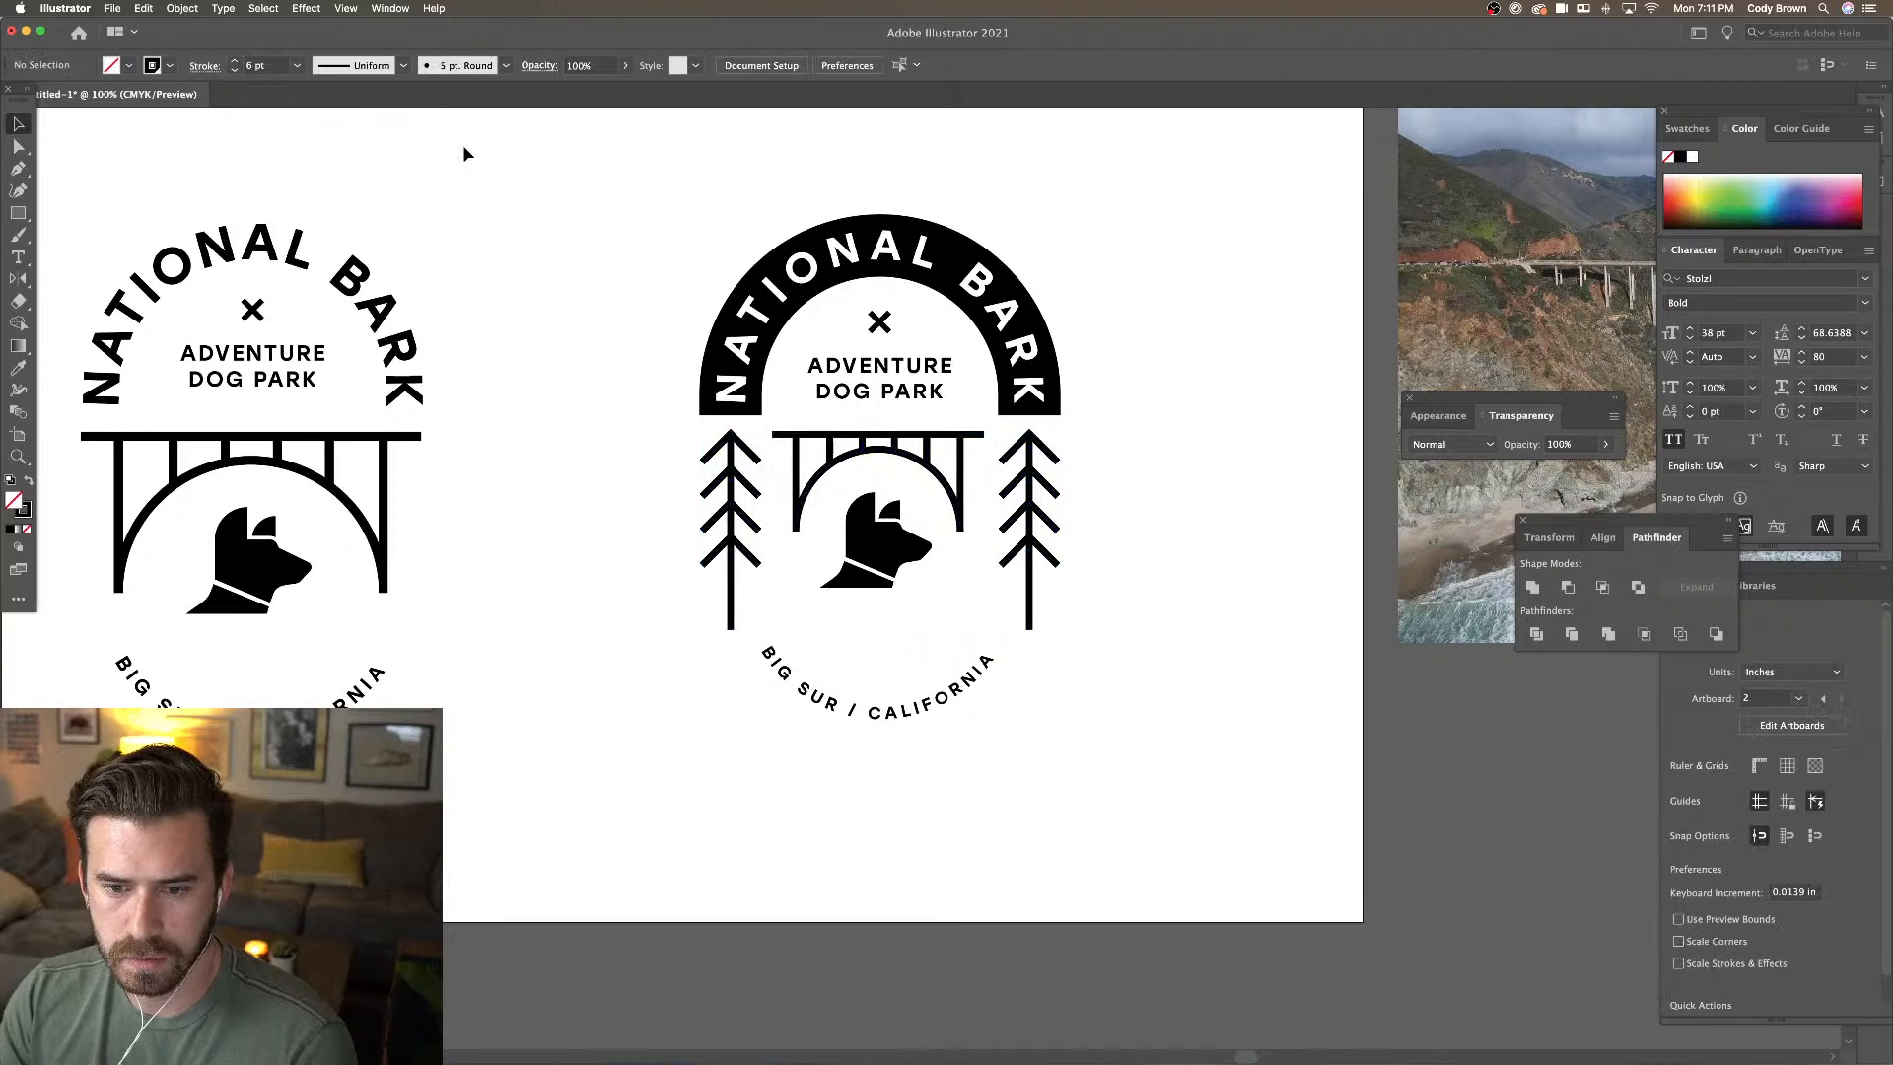
pyautogui.press('super+minus')
pyautogui.press('super+minus')
pyautogui.press('super+plus')
pyautogui.press('super+plus')
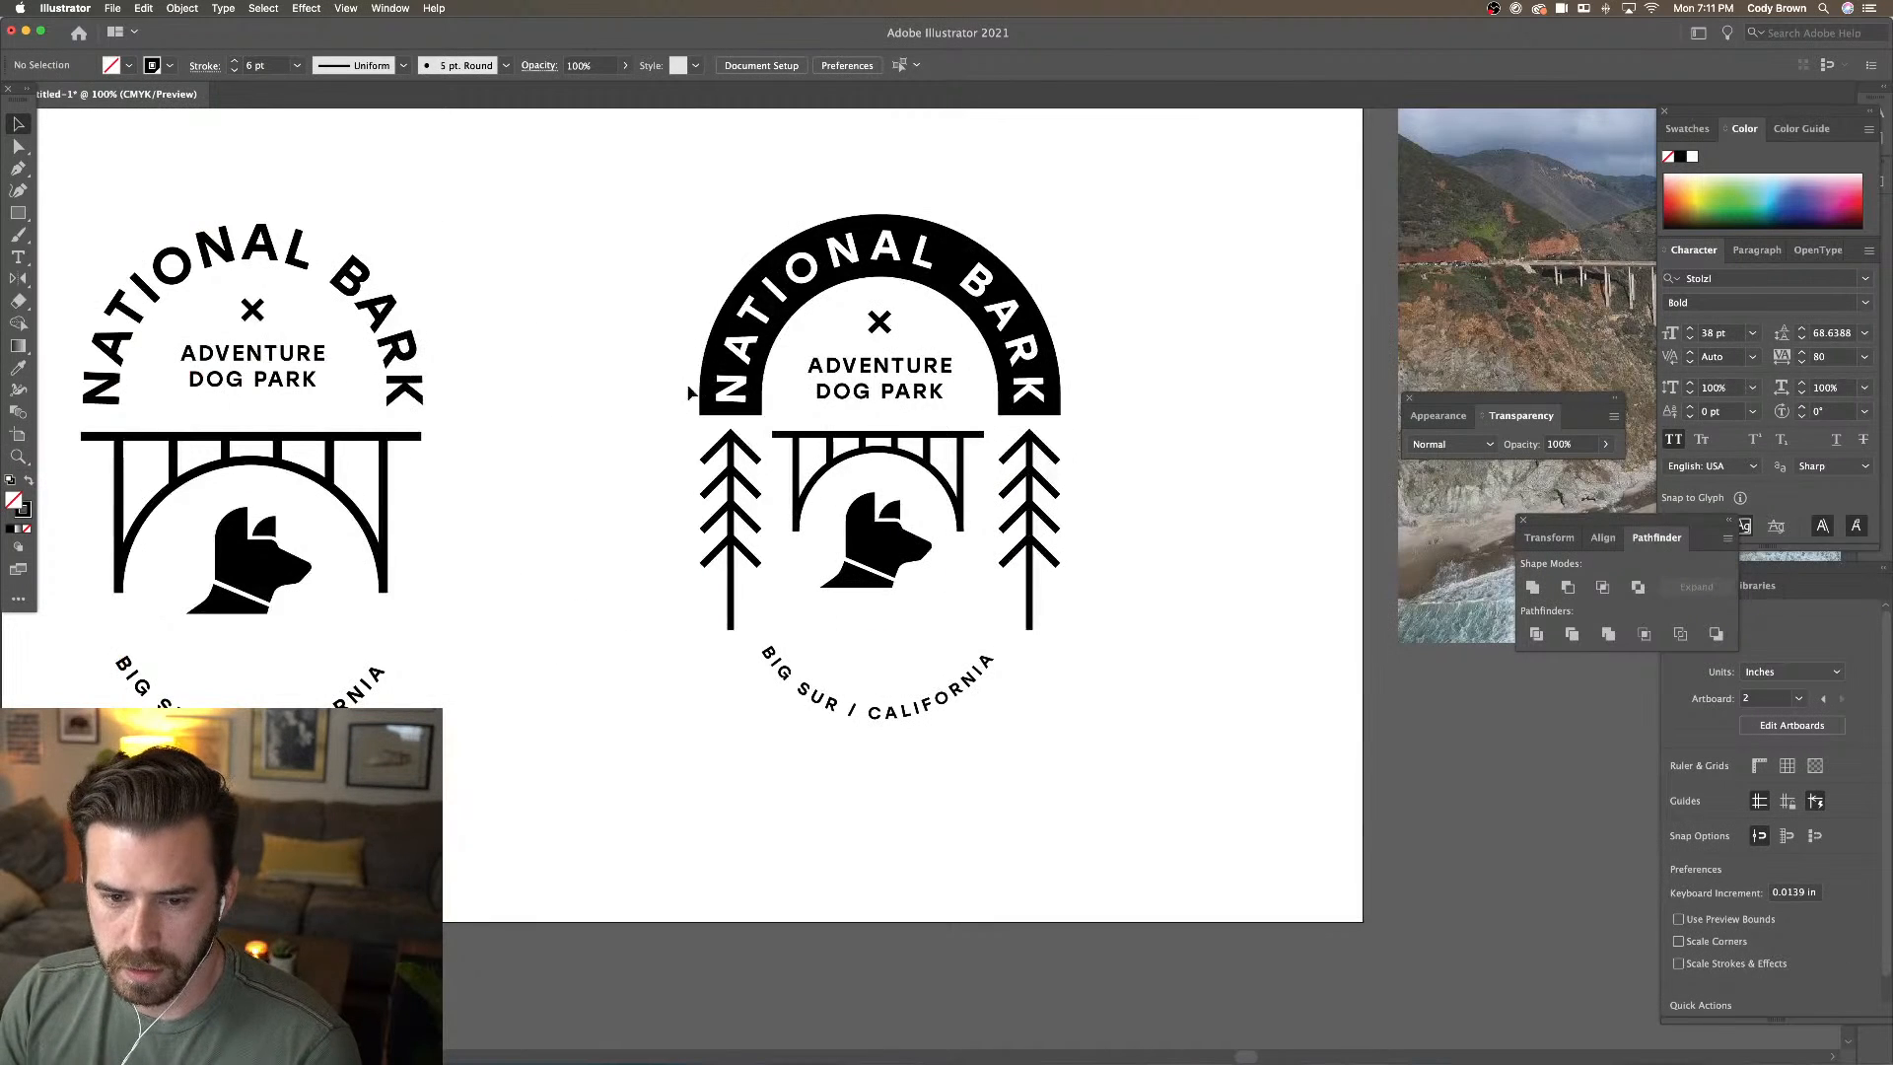
# Raise the stroke weight of both trees and the bridge to 7 pt
pyautogui.click(732, 436)
pyautogui.keyDown('shift'); pyautogui.click(818, 442); pyautogui.keyUp('shift')
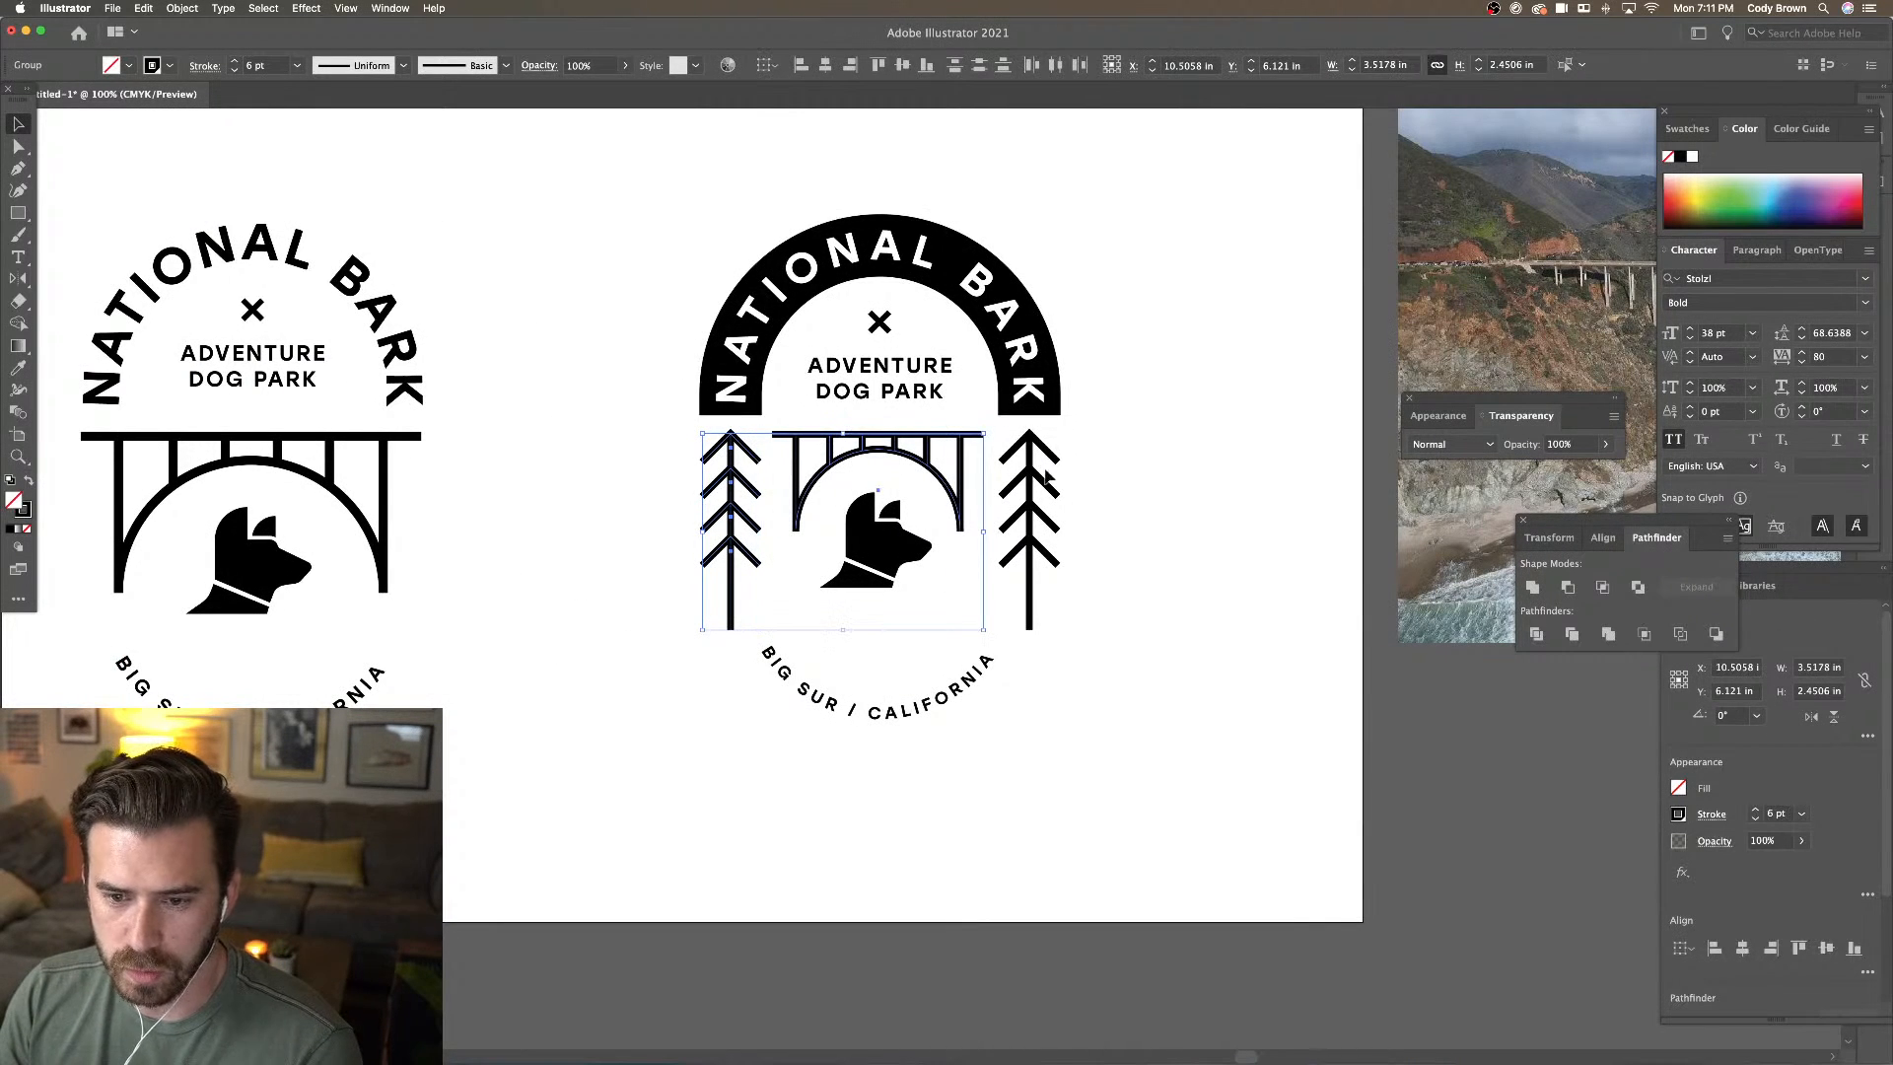
pyautogui.keyDown('shift'); pyautogui.click(1031, 468); pyautogui.keyUp('shift')
pyautogui.click(234, 60)
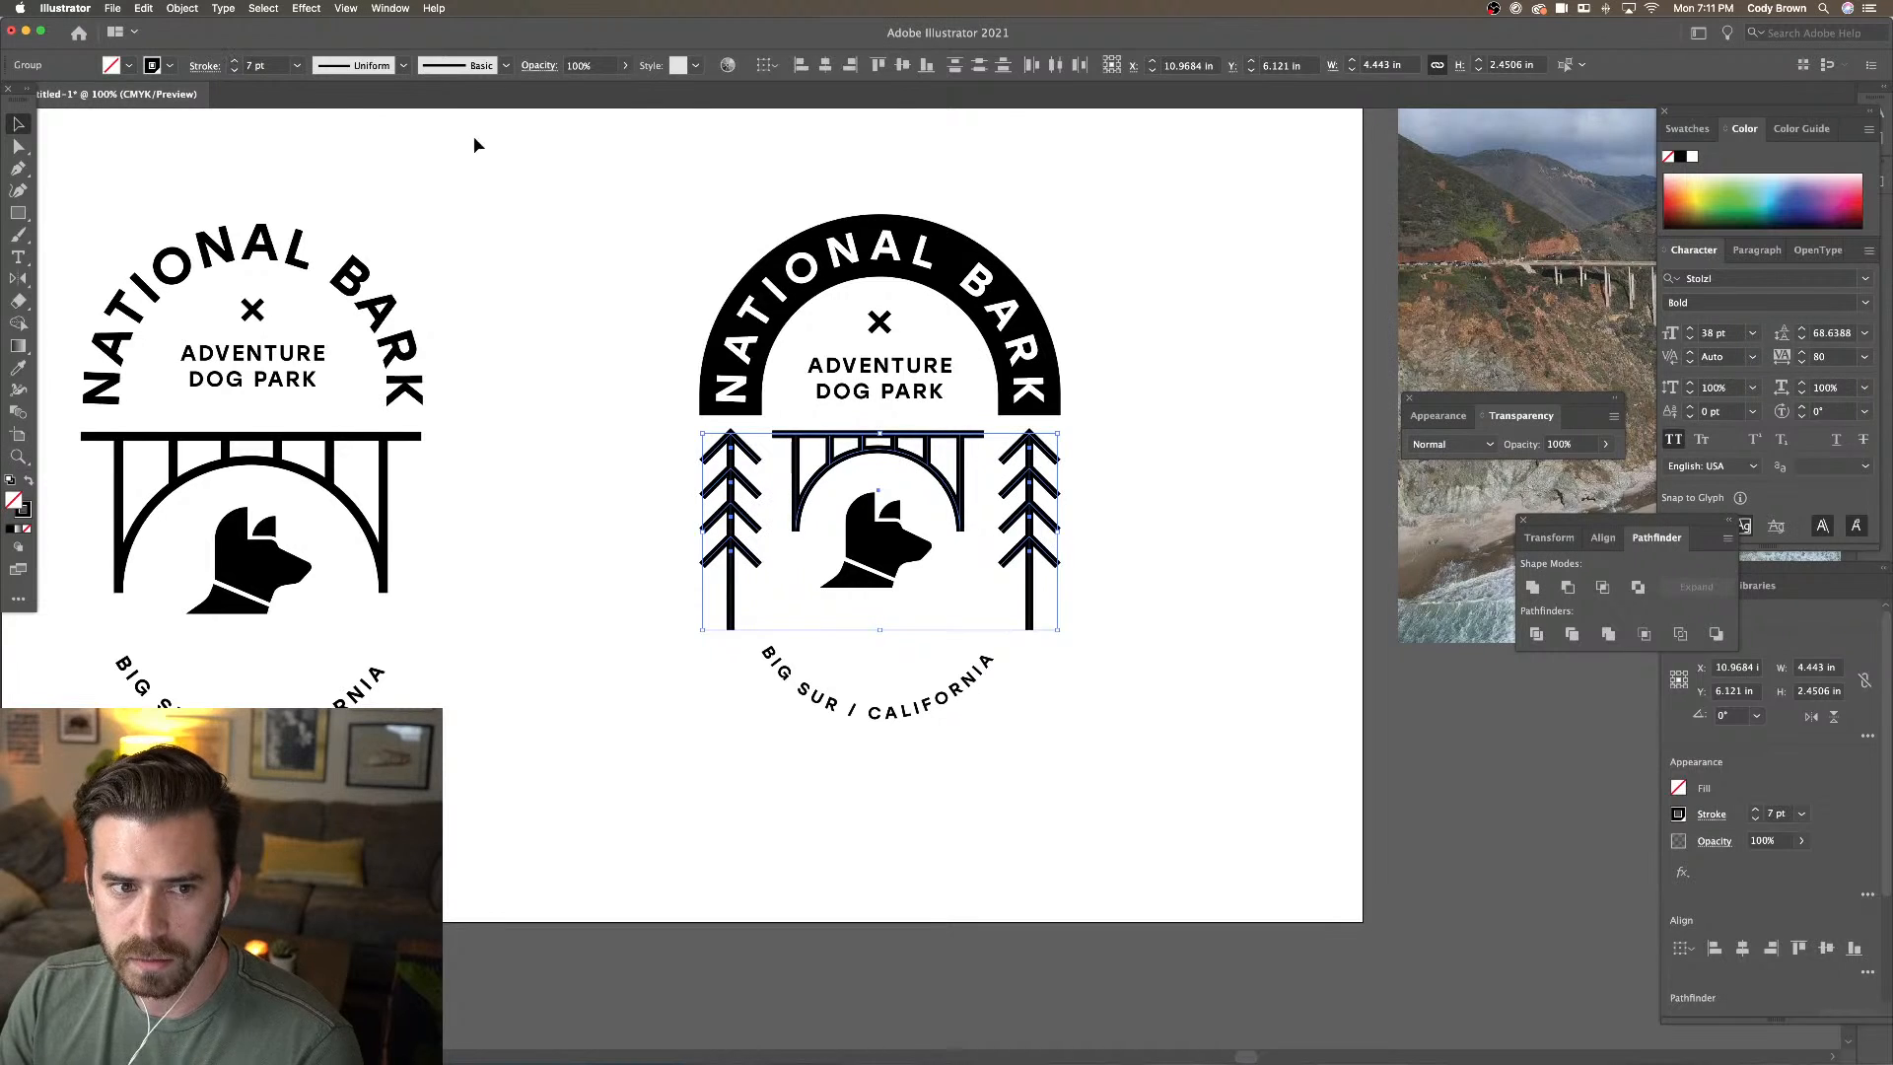
pyautogui.click(536, 159)
pyautogui.press('super+minus')
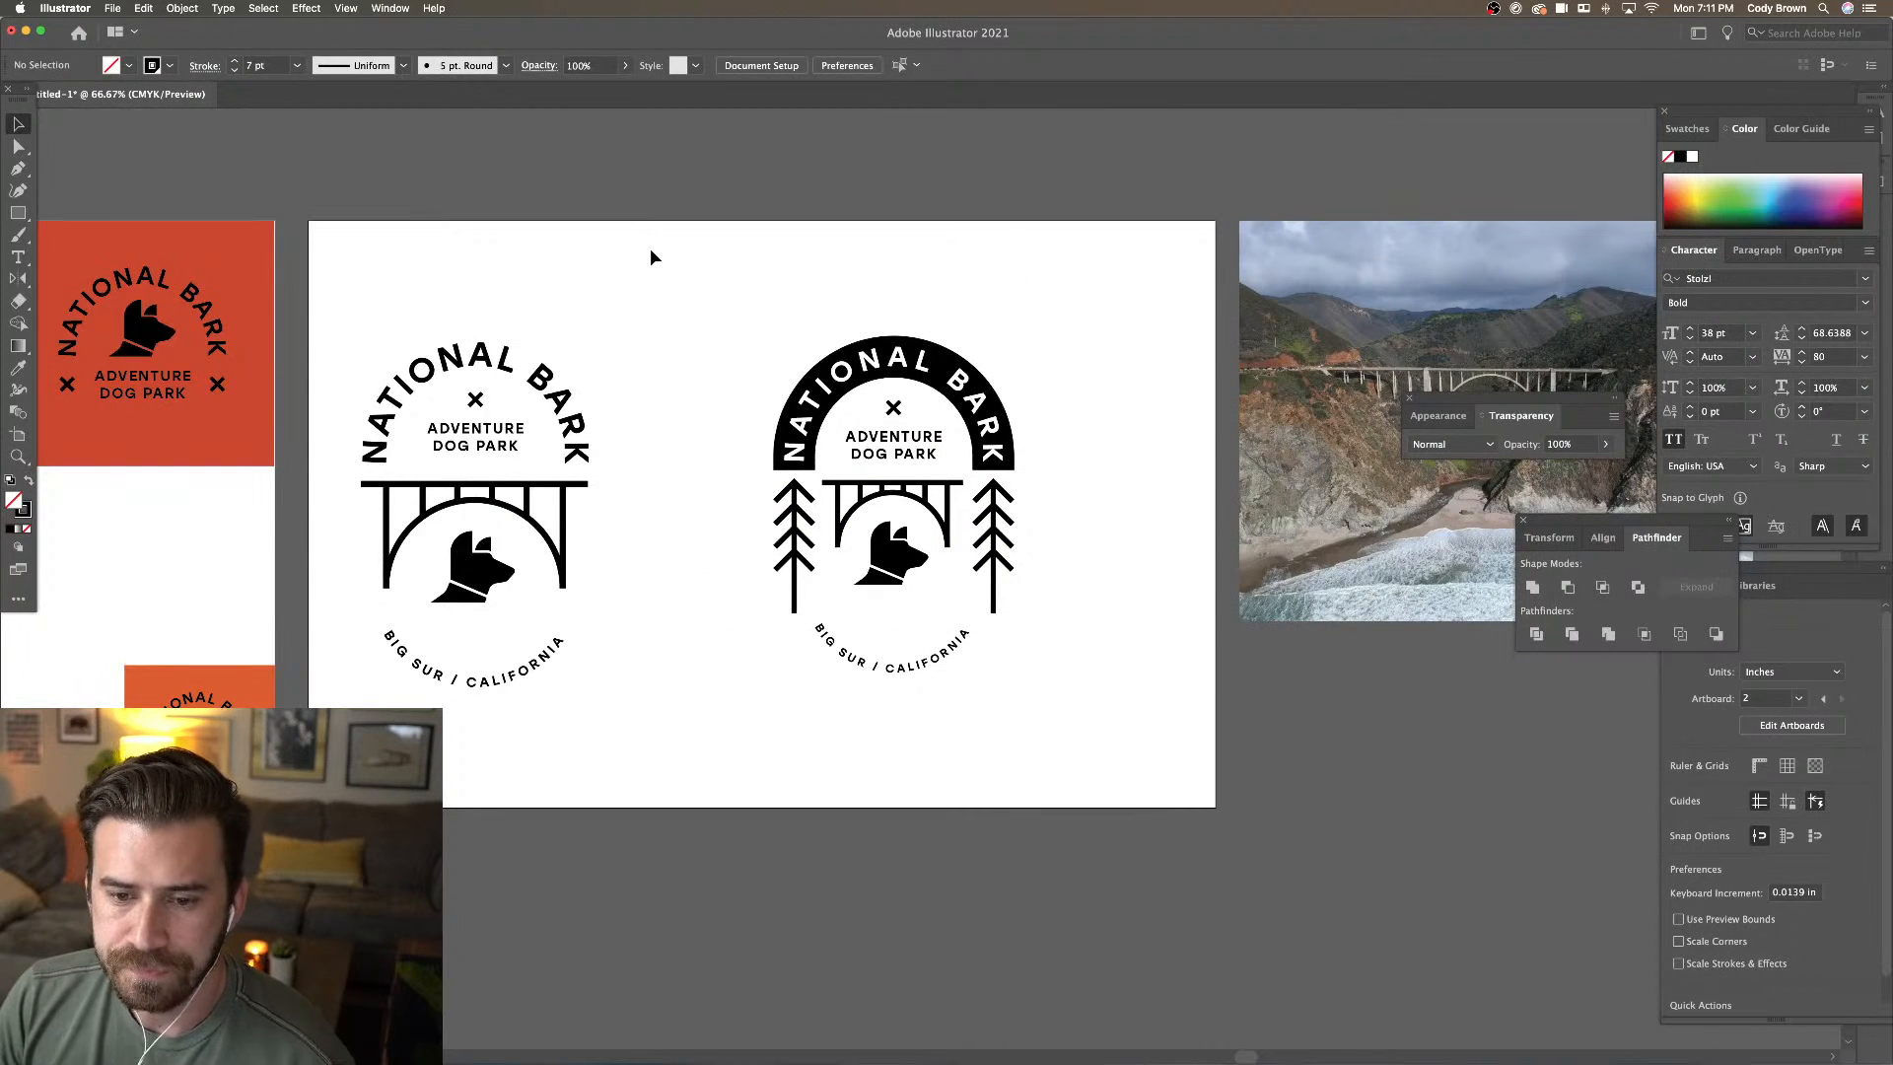
pyautogui.press('super+plus')
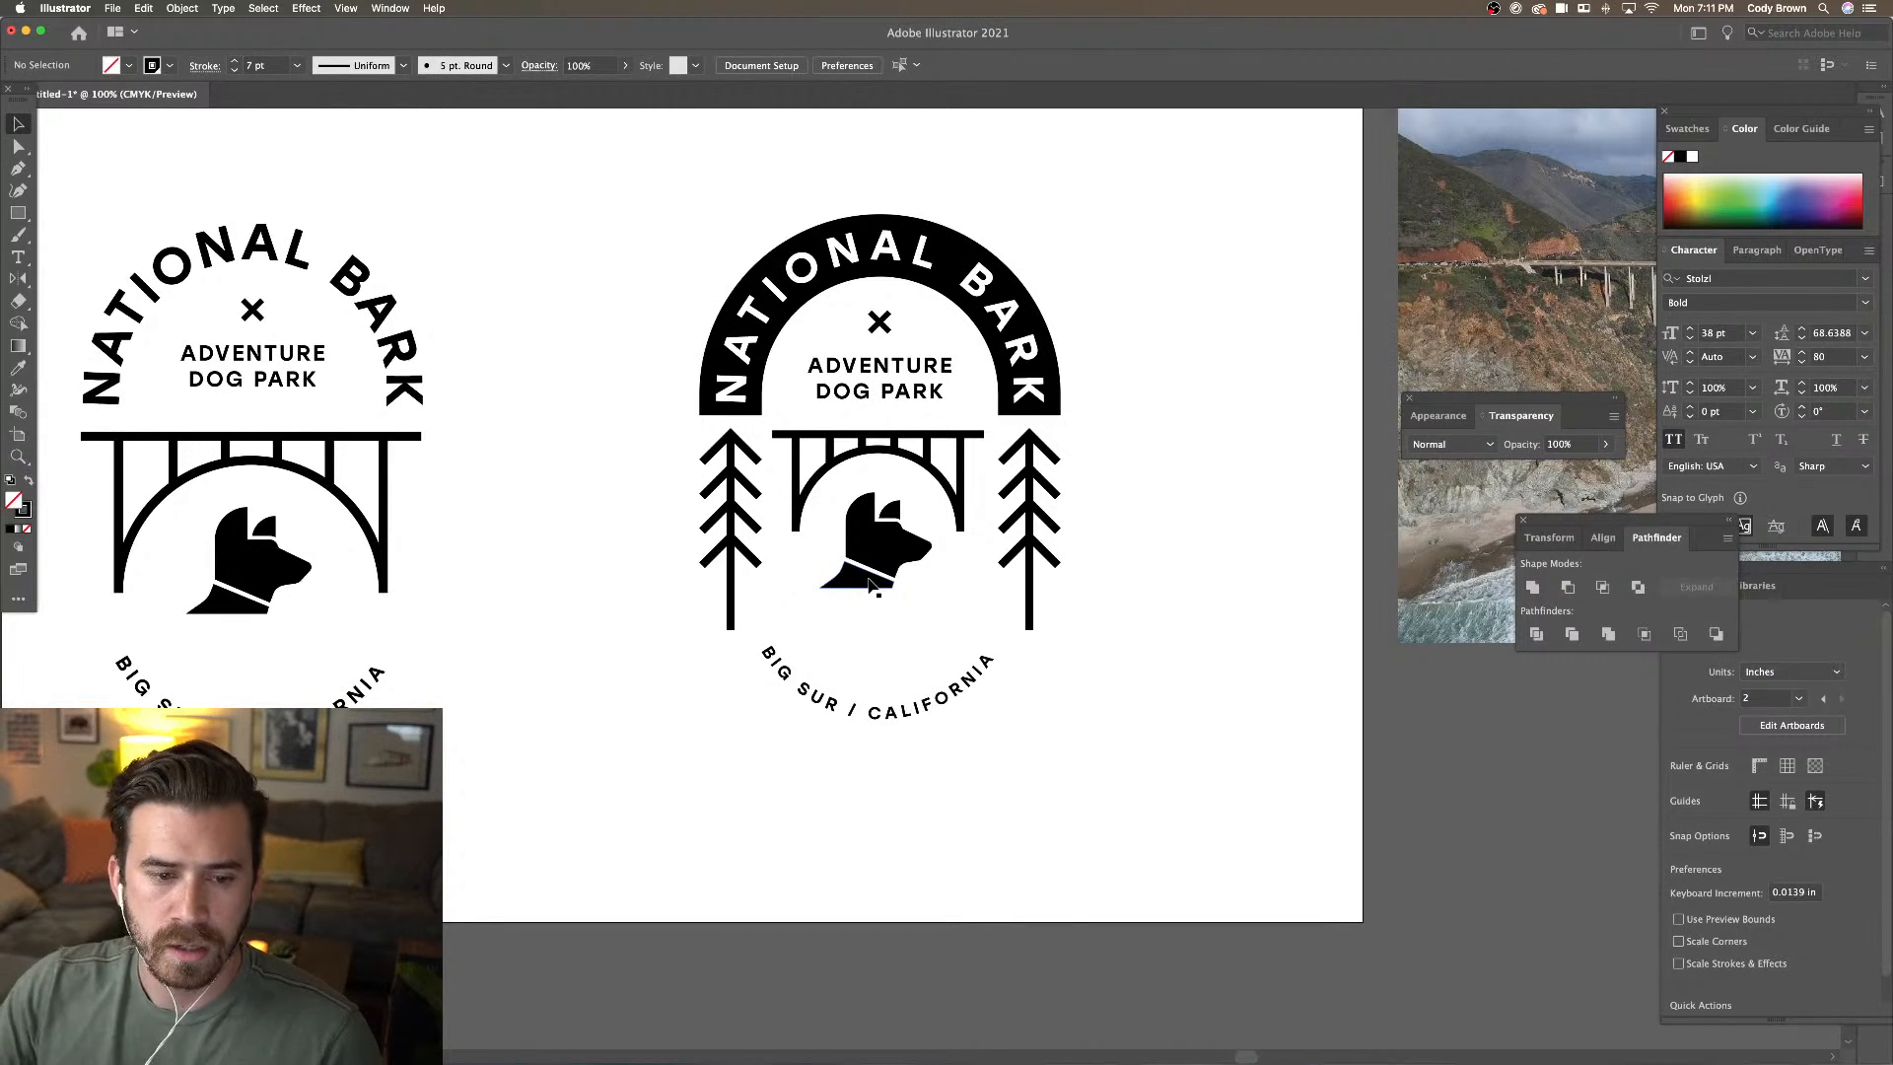
# Draw a horizontal straight line beneath the dog with the Line Segment tool
pyautogui.moveTo(18, 213); pyautogui.dragTo(72, 299)
pyautogui.click(72, 295)
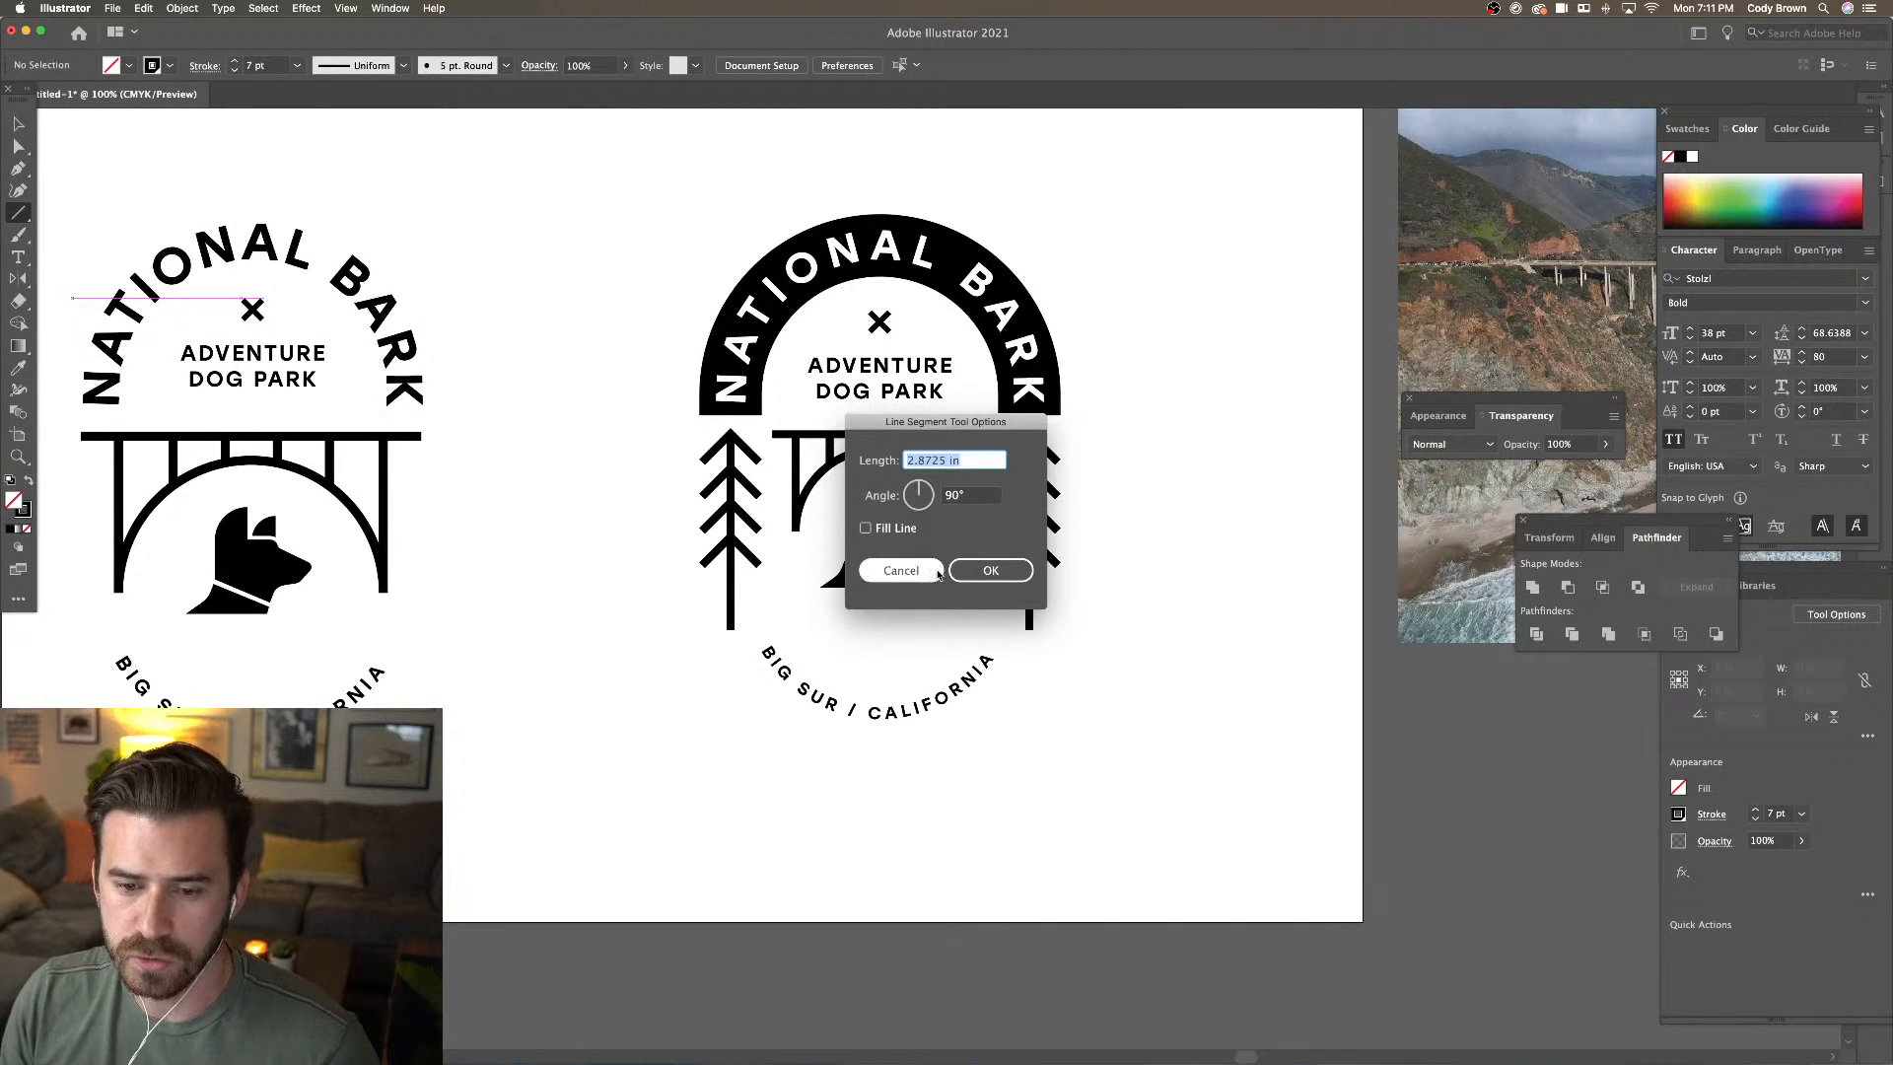
pyautogui.click(901, 569)
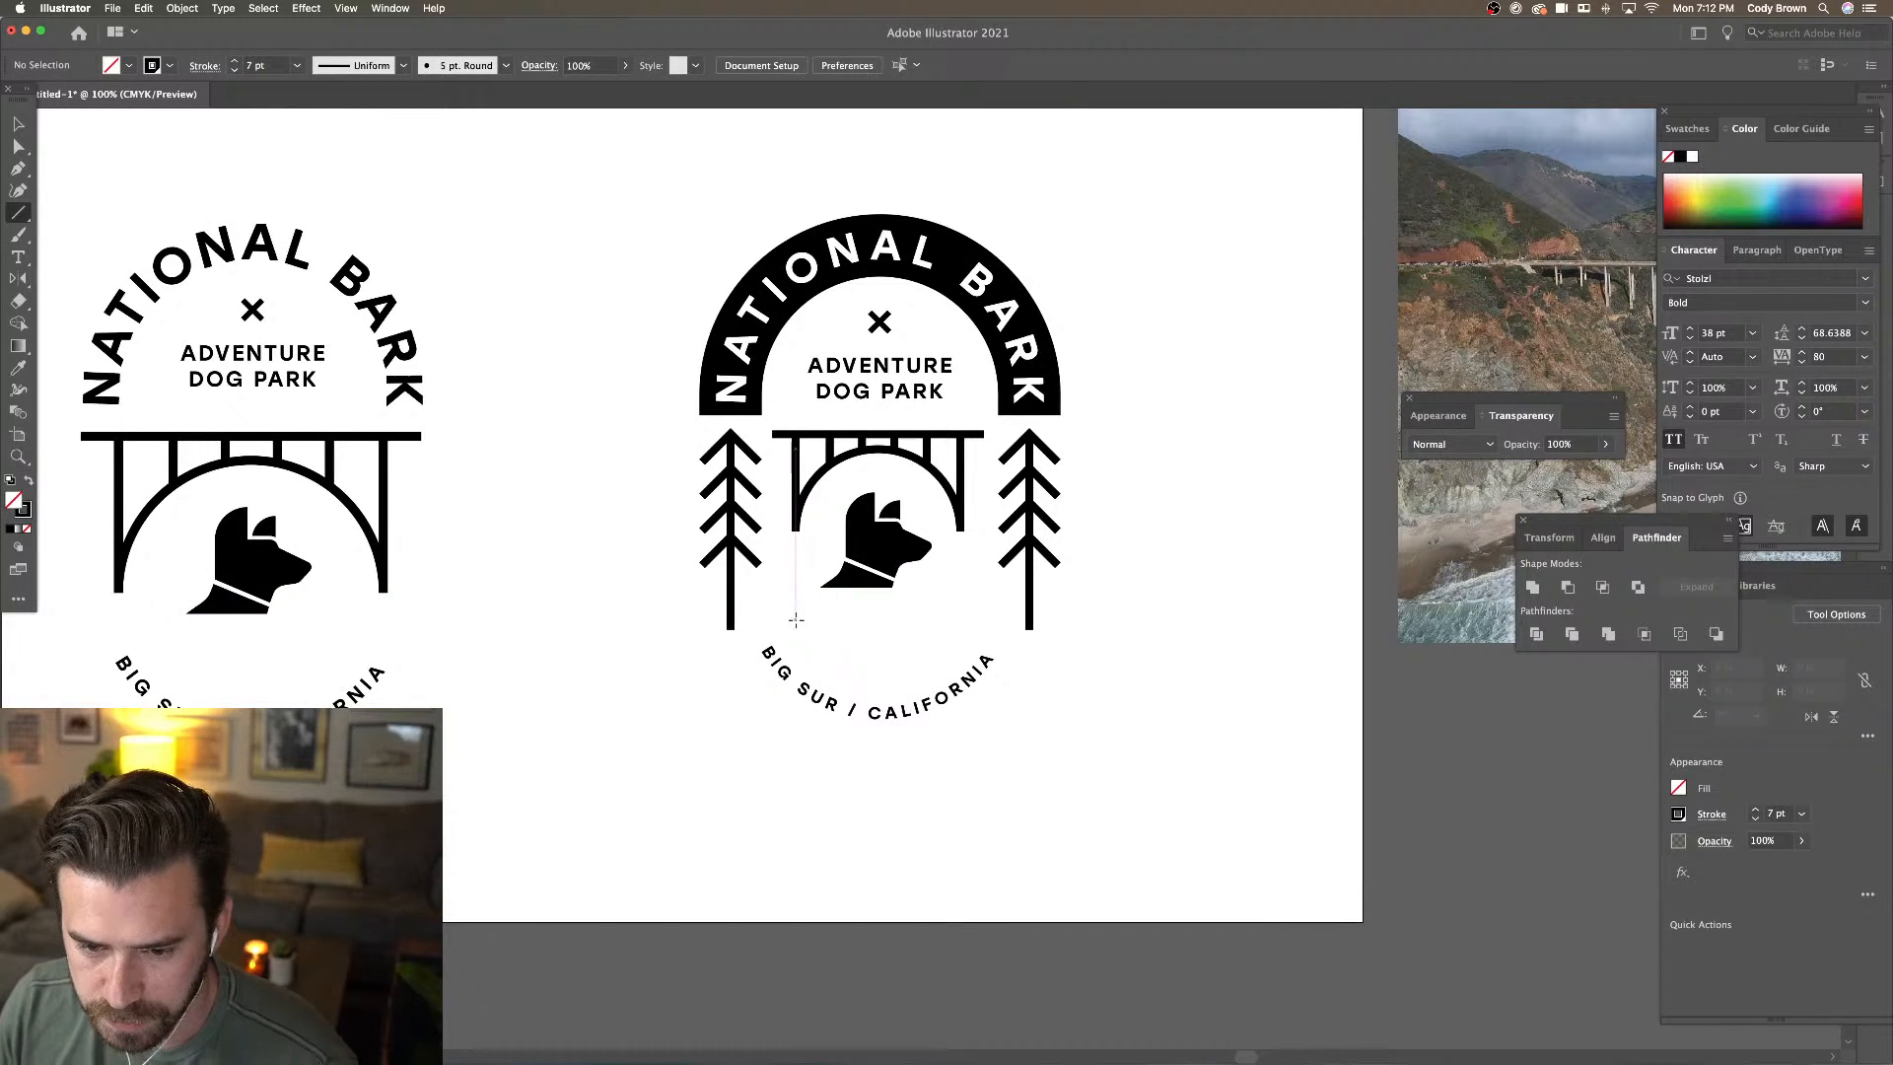
pyautogui.moveTo(797, 622); pyautogui.dragTo(961, 641)
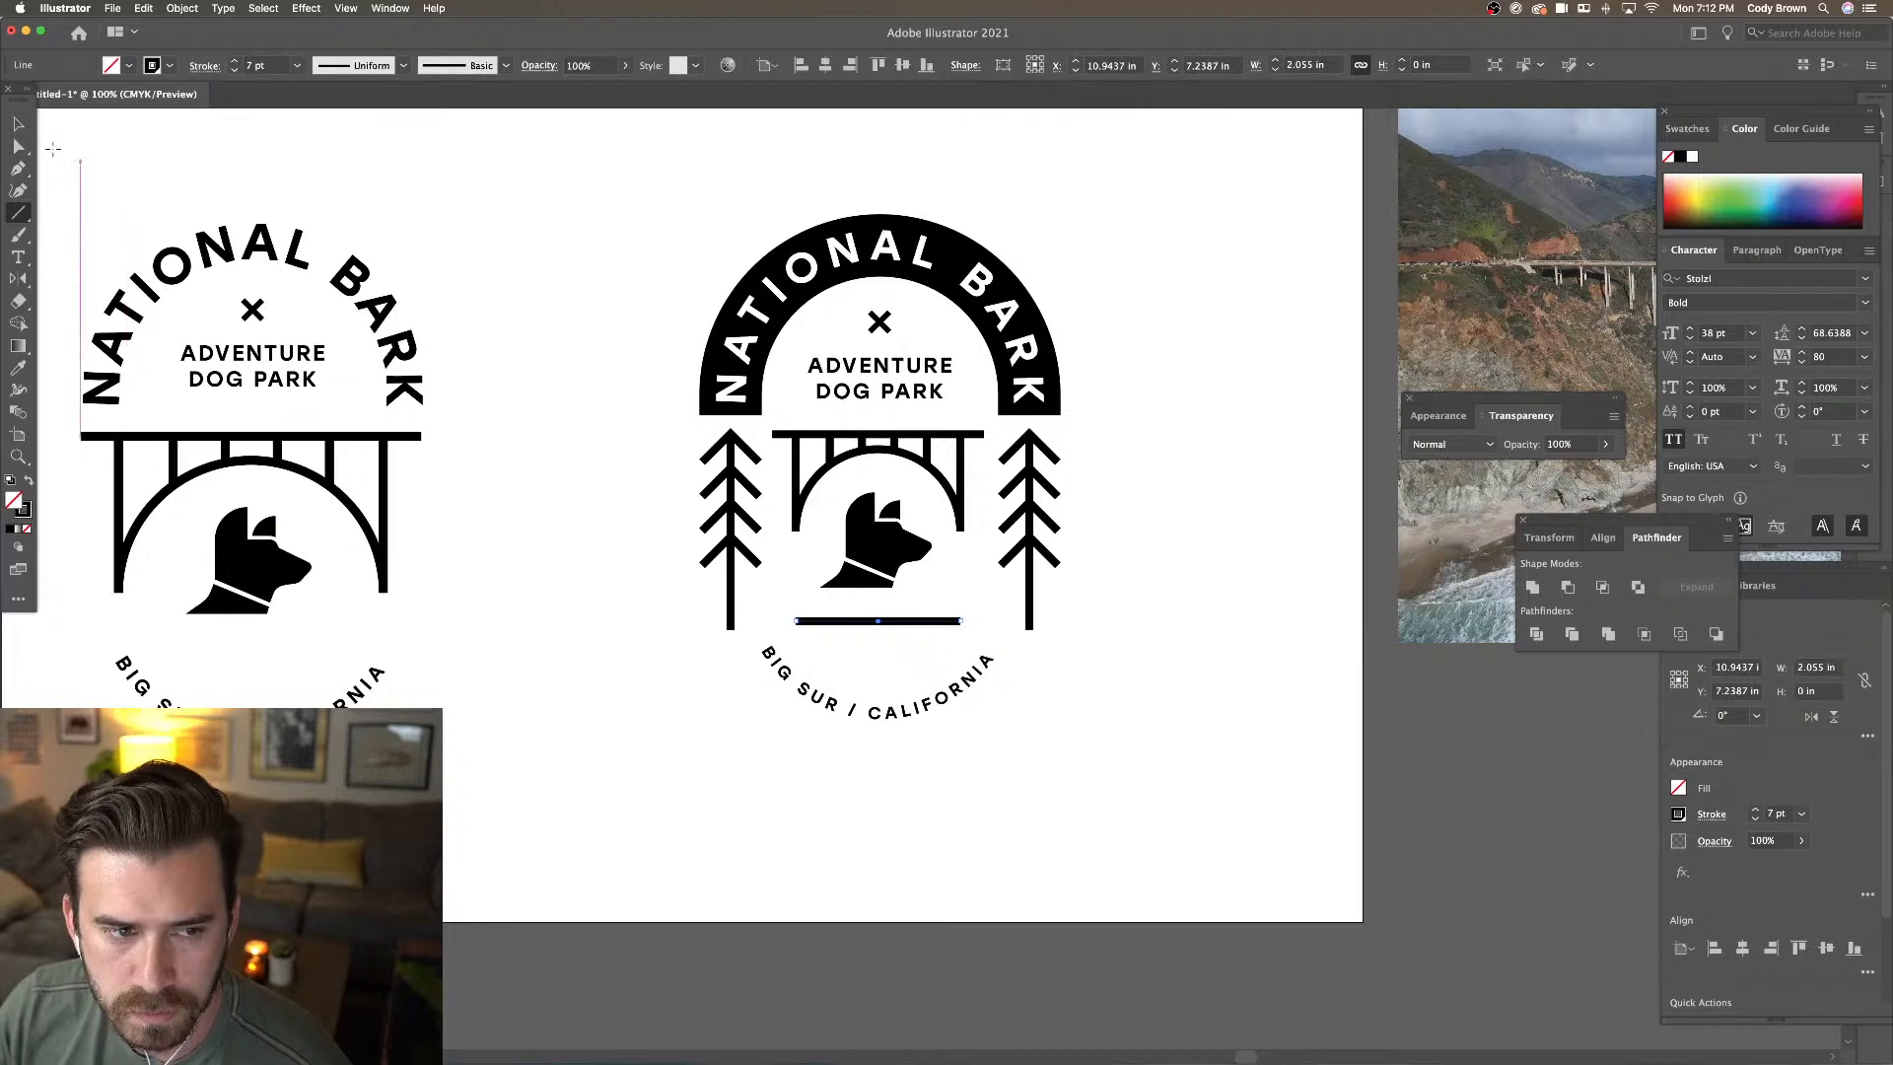
pyautogui.press('v')
pyautogui.click(524, 255)
# Select the line under the dog and bring up the Effect menu
pyautogui.click(907, 621)
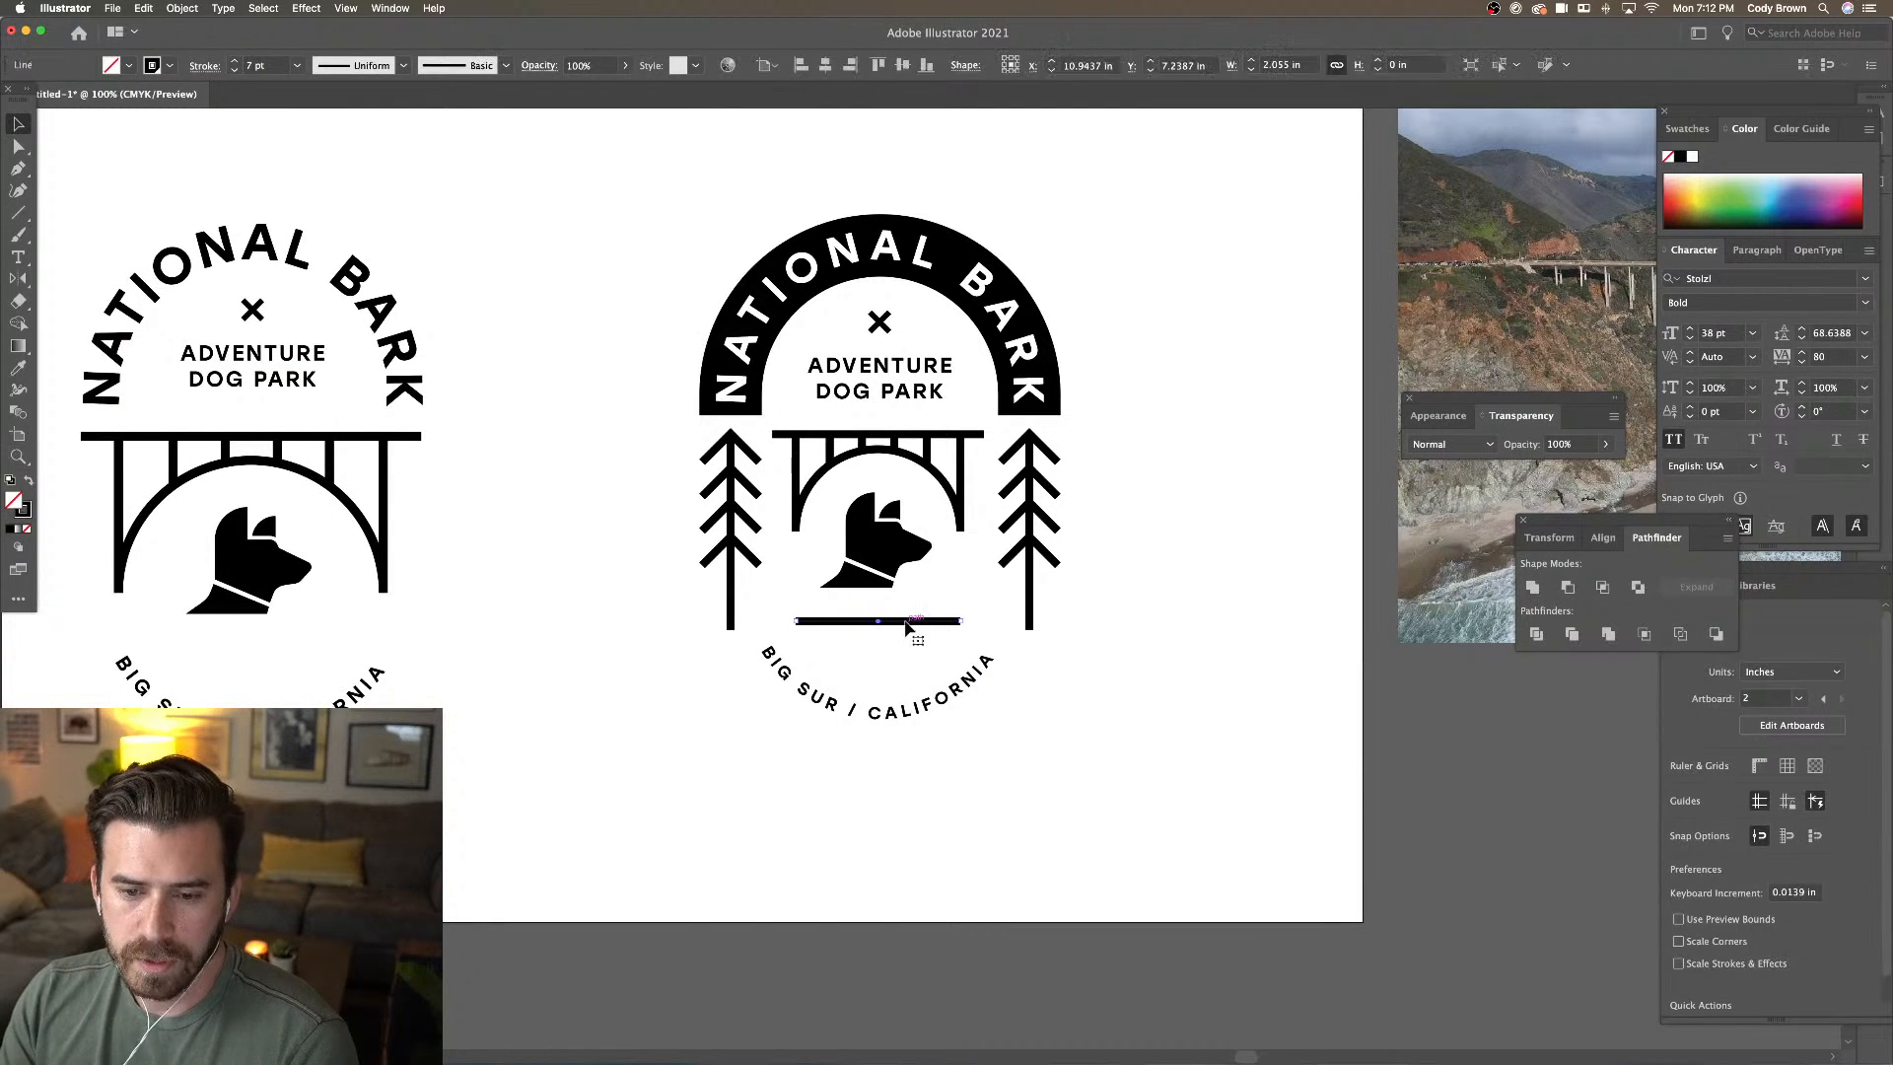
pyautogui.click(240, 8)
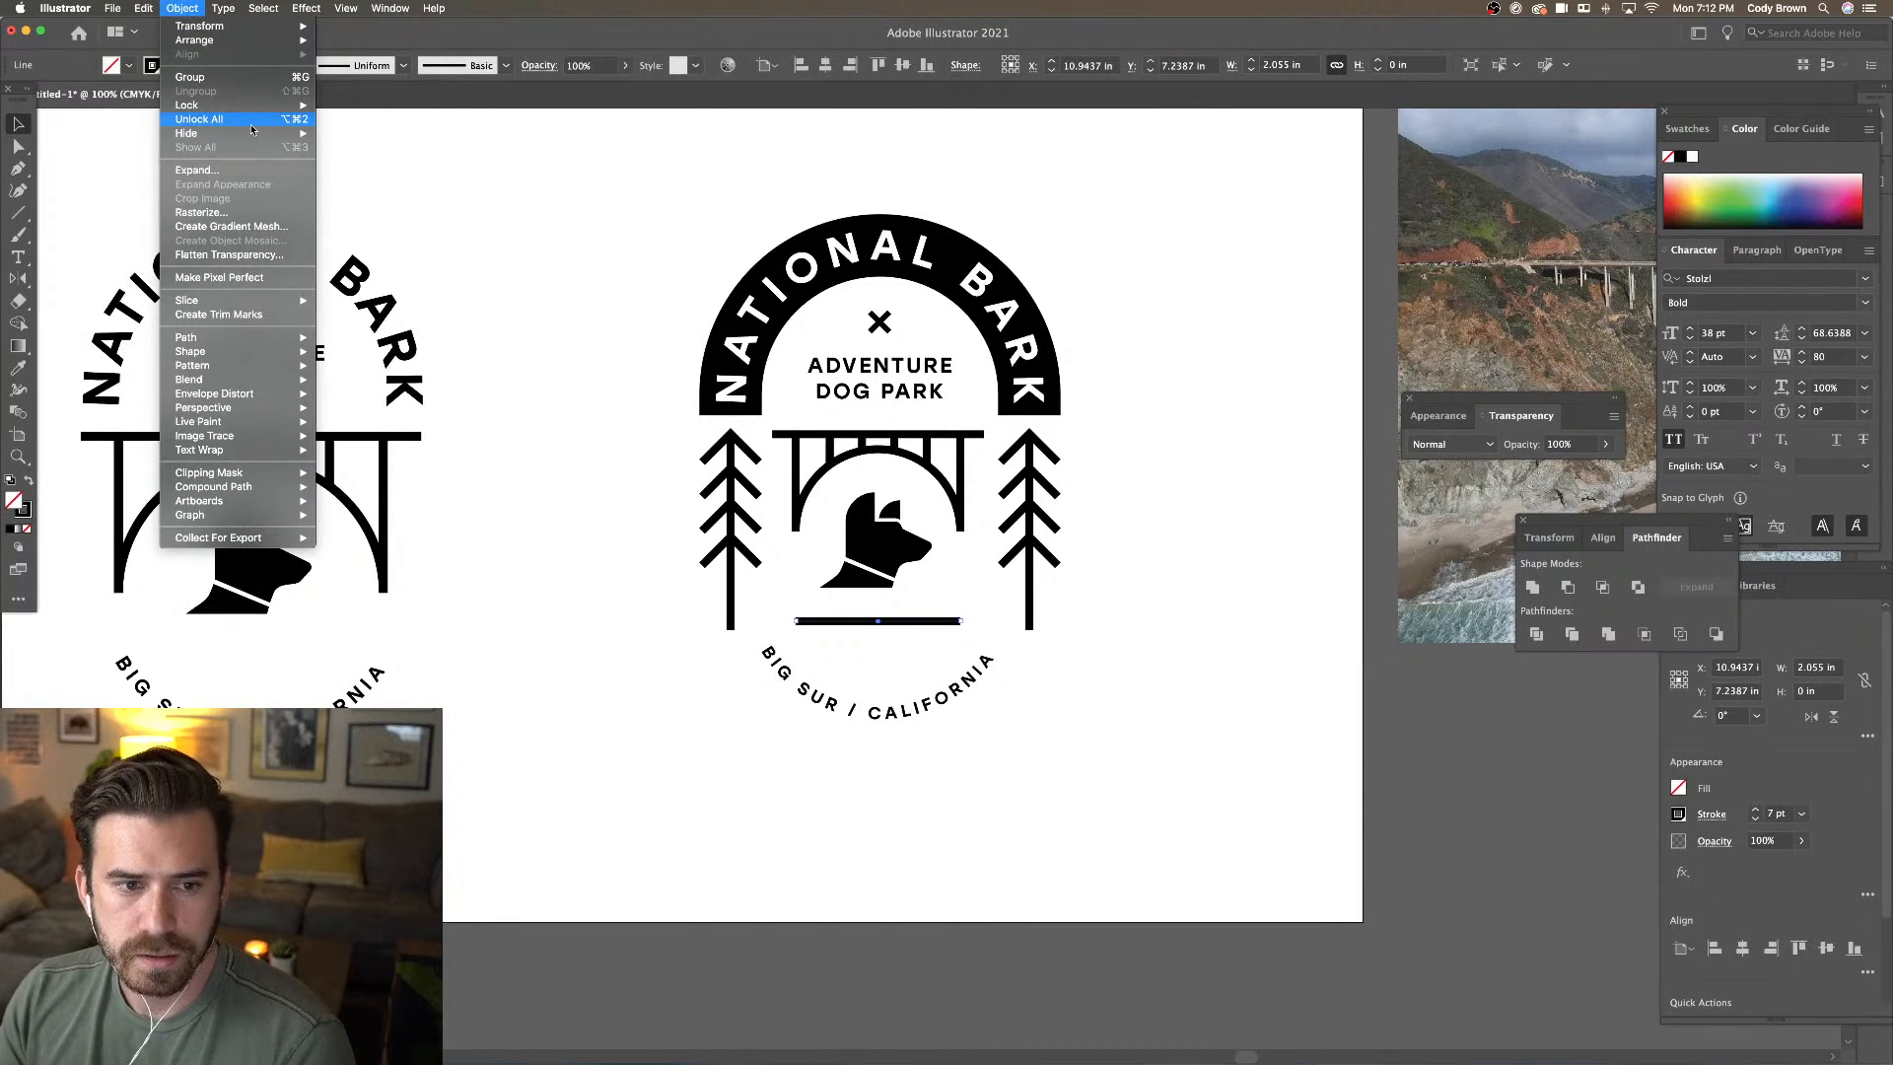
pyautogui.moveTo(262, 8)
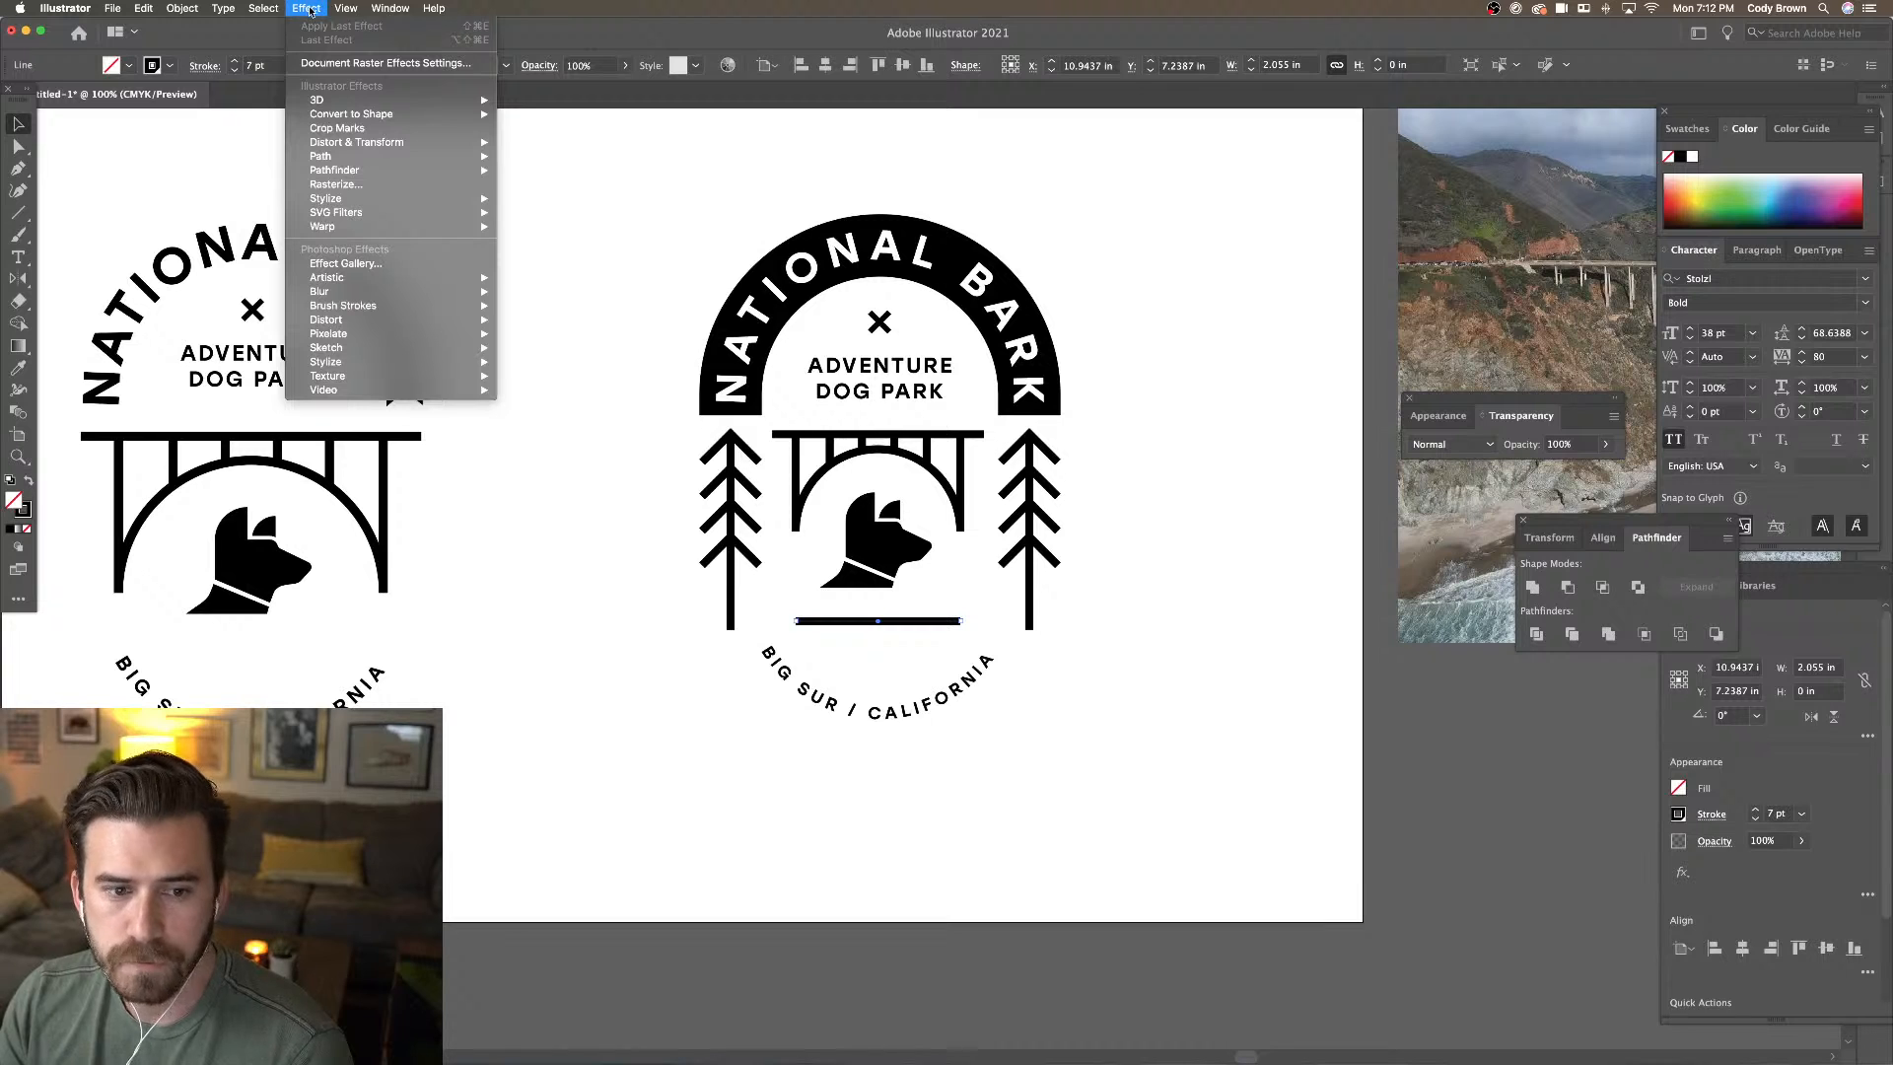
# Apply a smooth Zig Zag effect to the line: size 0.06 in, 5 ridges per segment
pyautogui.moveTo(411, 148)
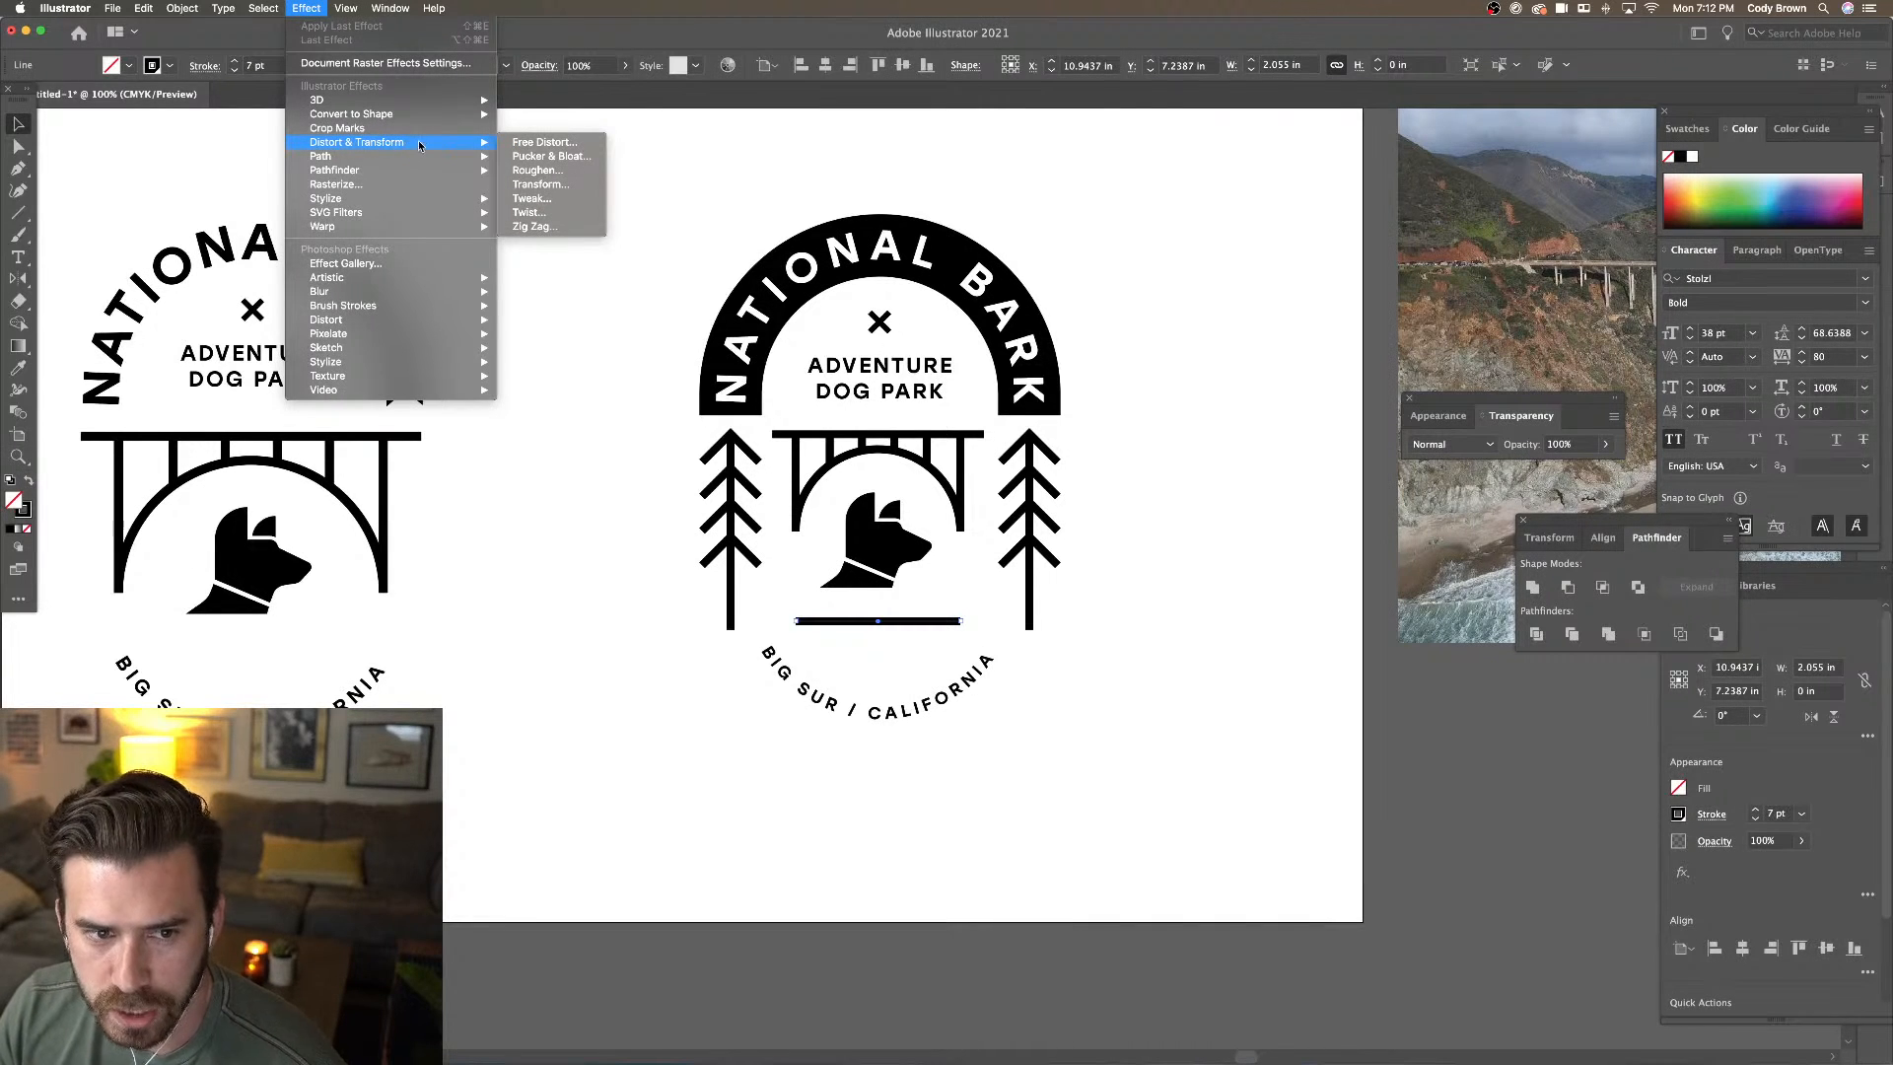
pyautogui.click(538, 225)
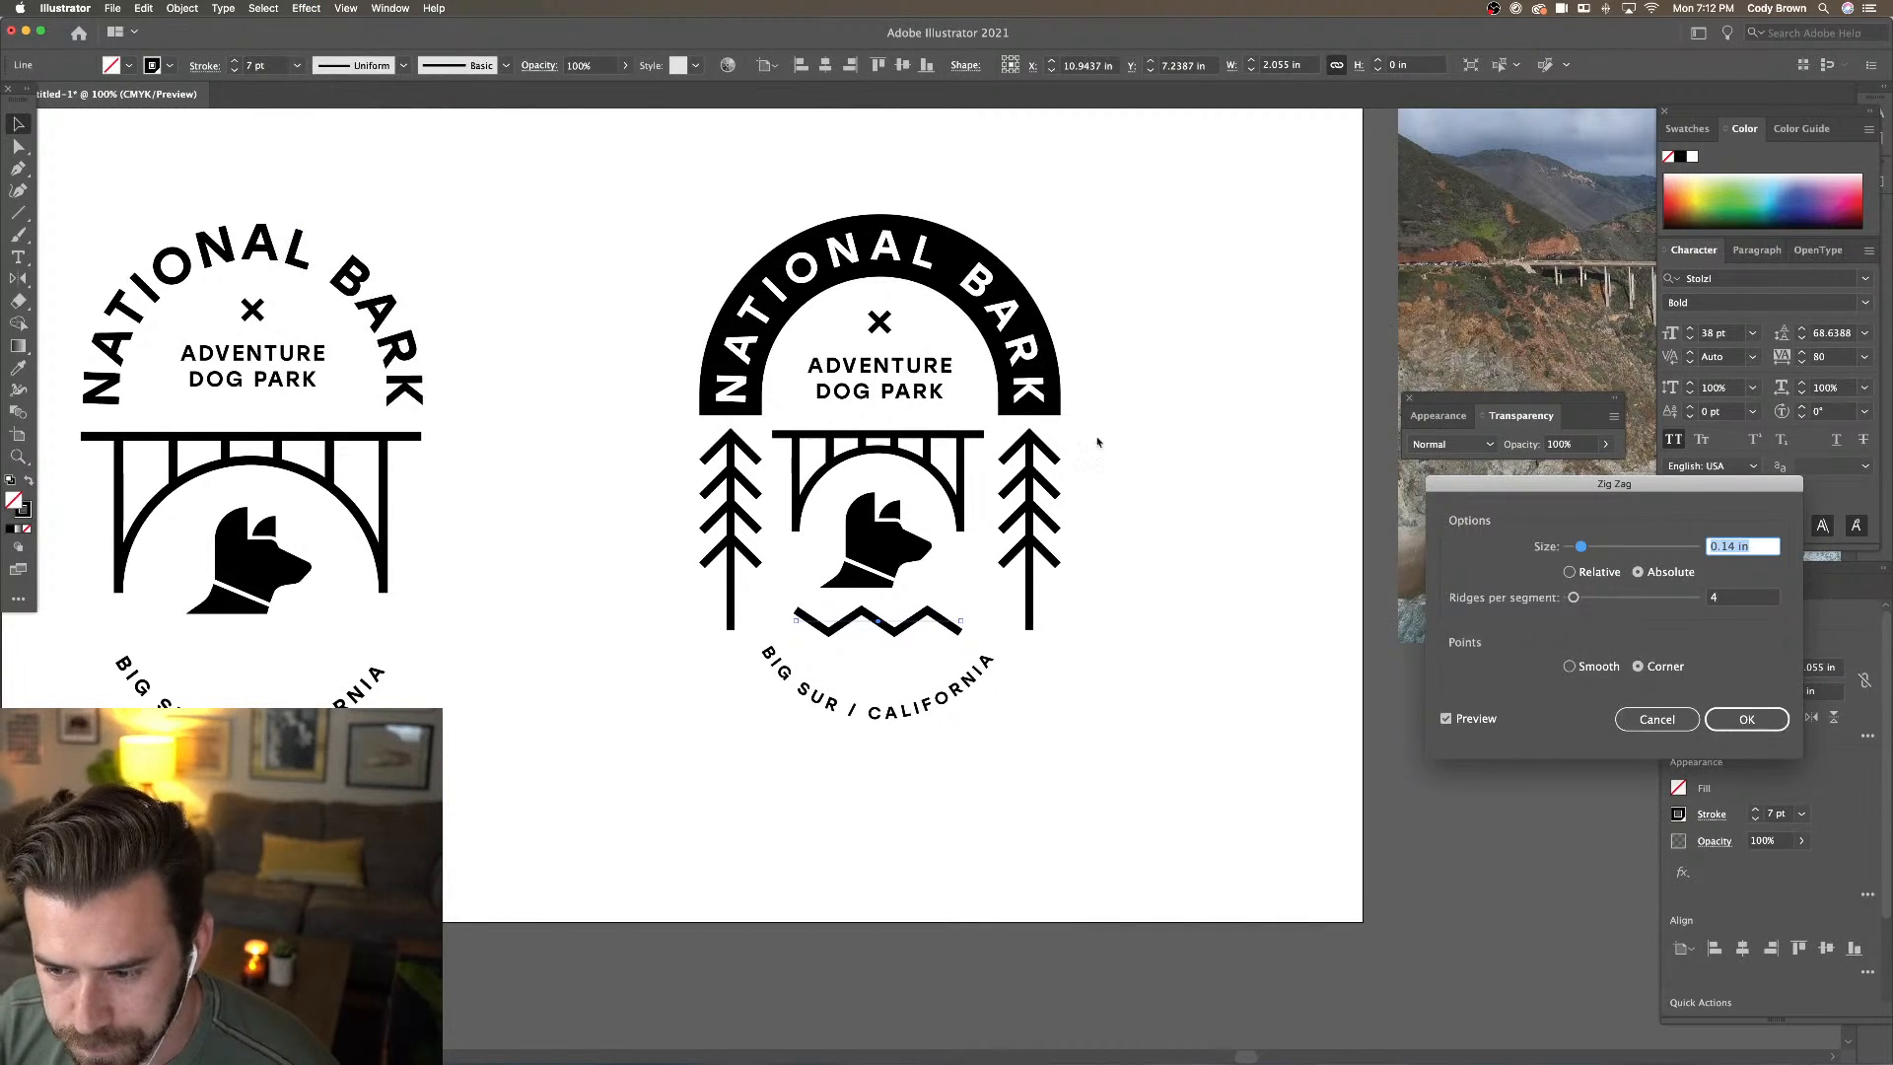
pyautogui.click(1571, 668)
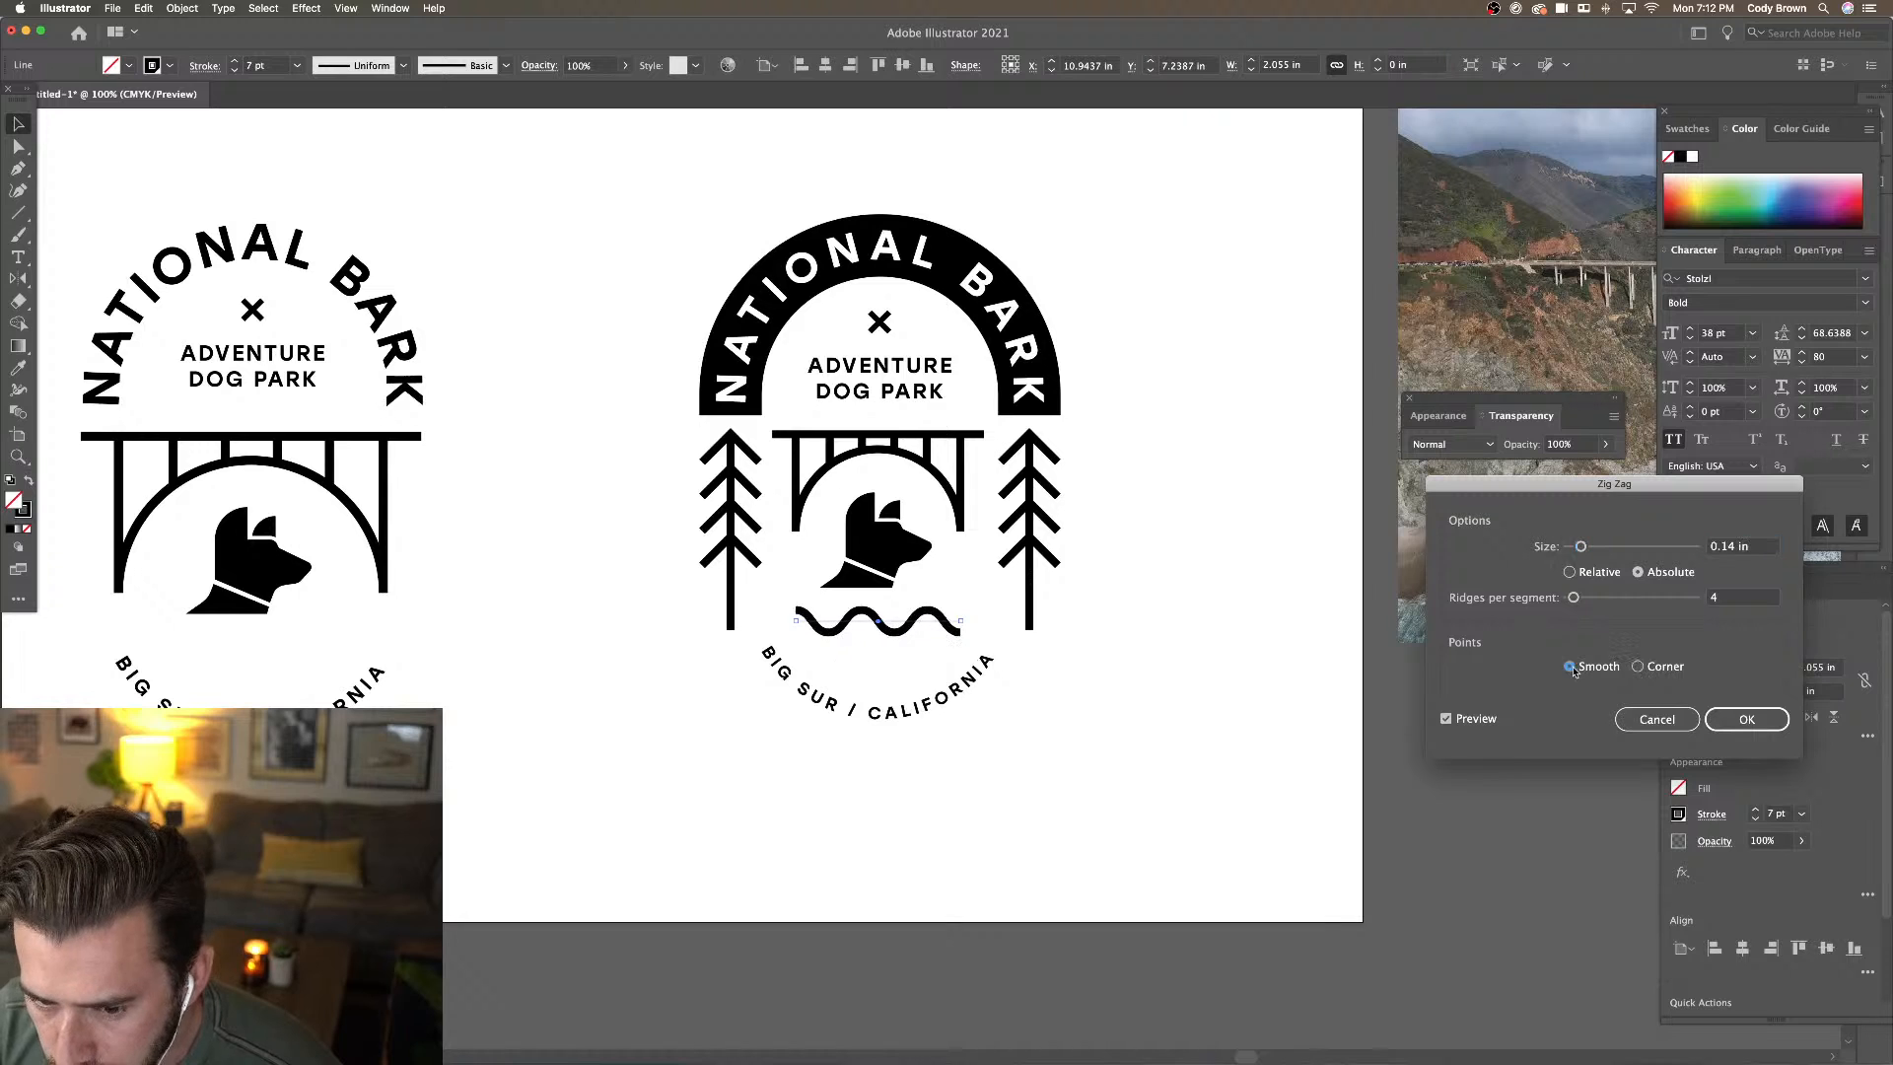
pyautogui.moveTo(1582, 548); pyautogui.dragTo(1577, 601)
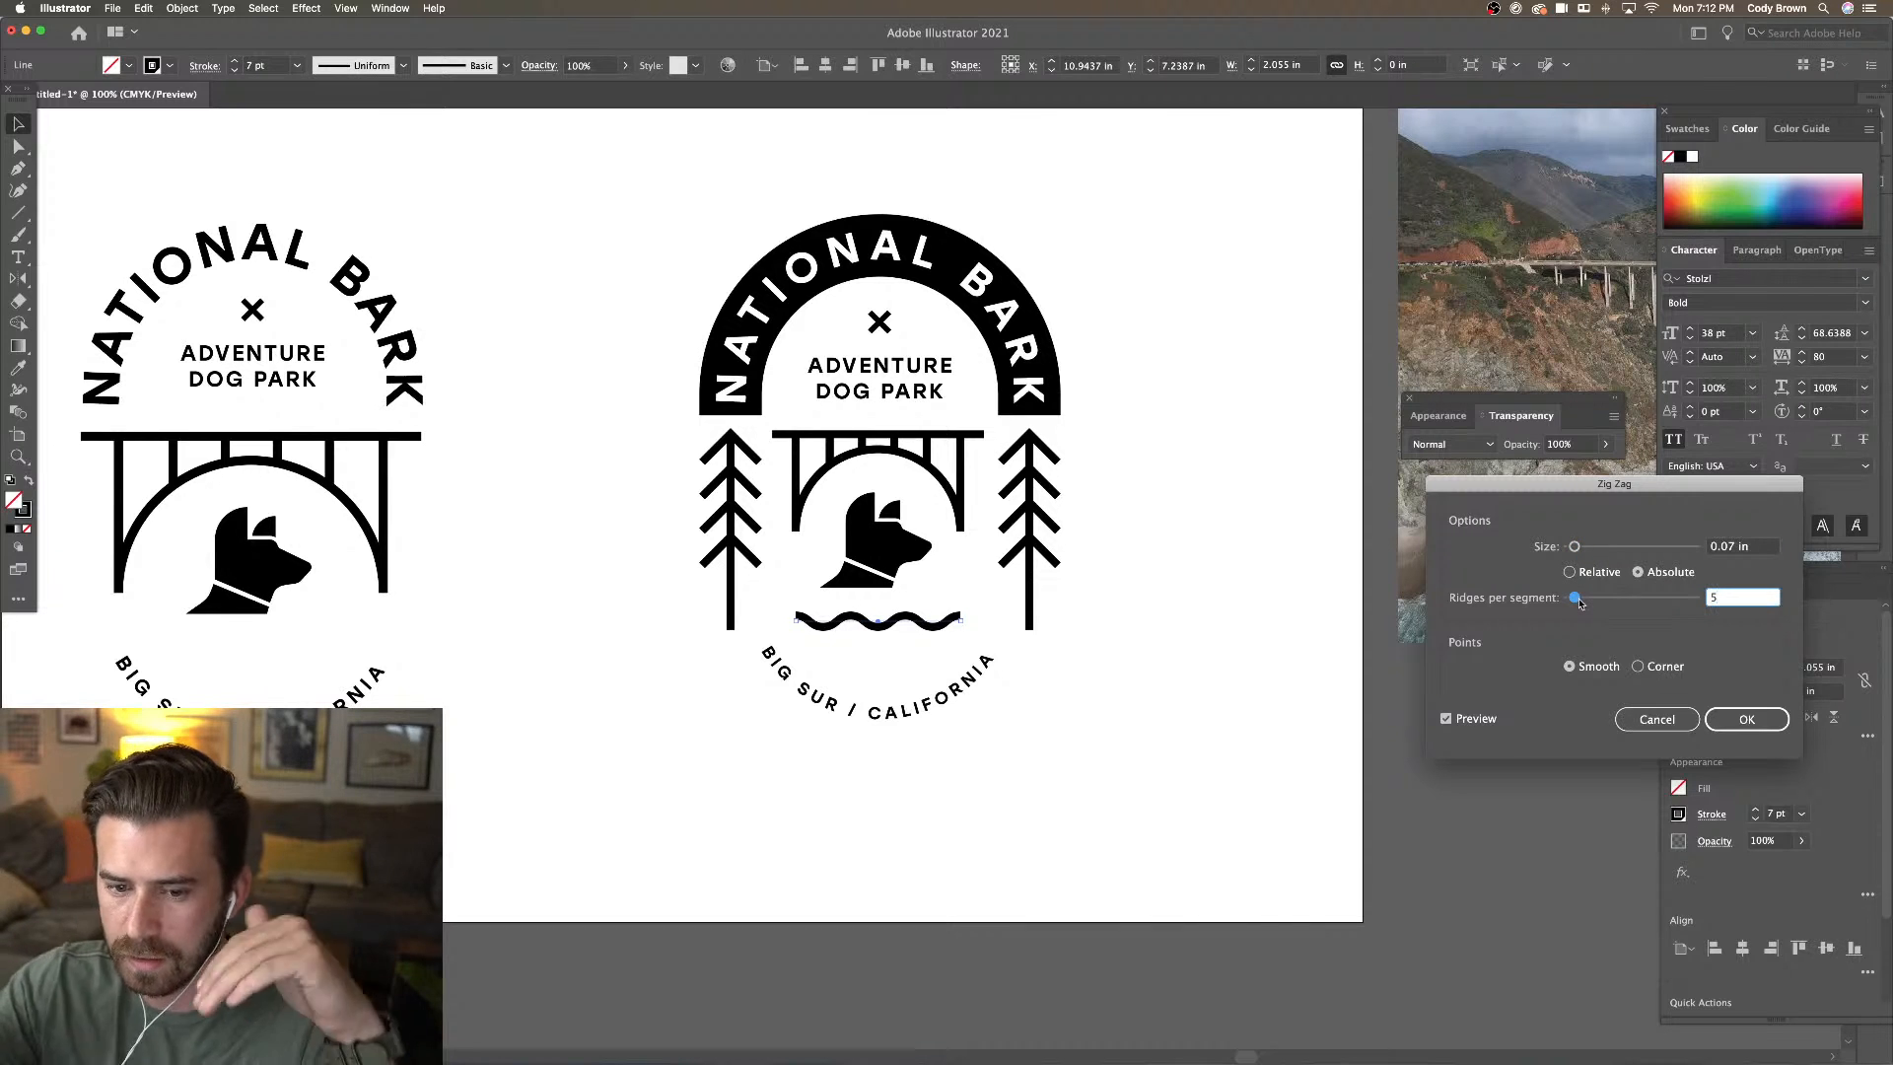
pyautogui.moveTo(1574, 546); pyautogui.dragTo(1574, 548)
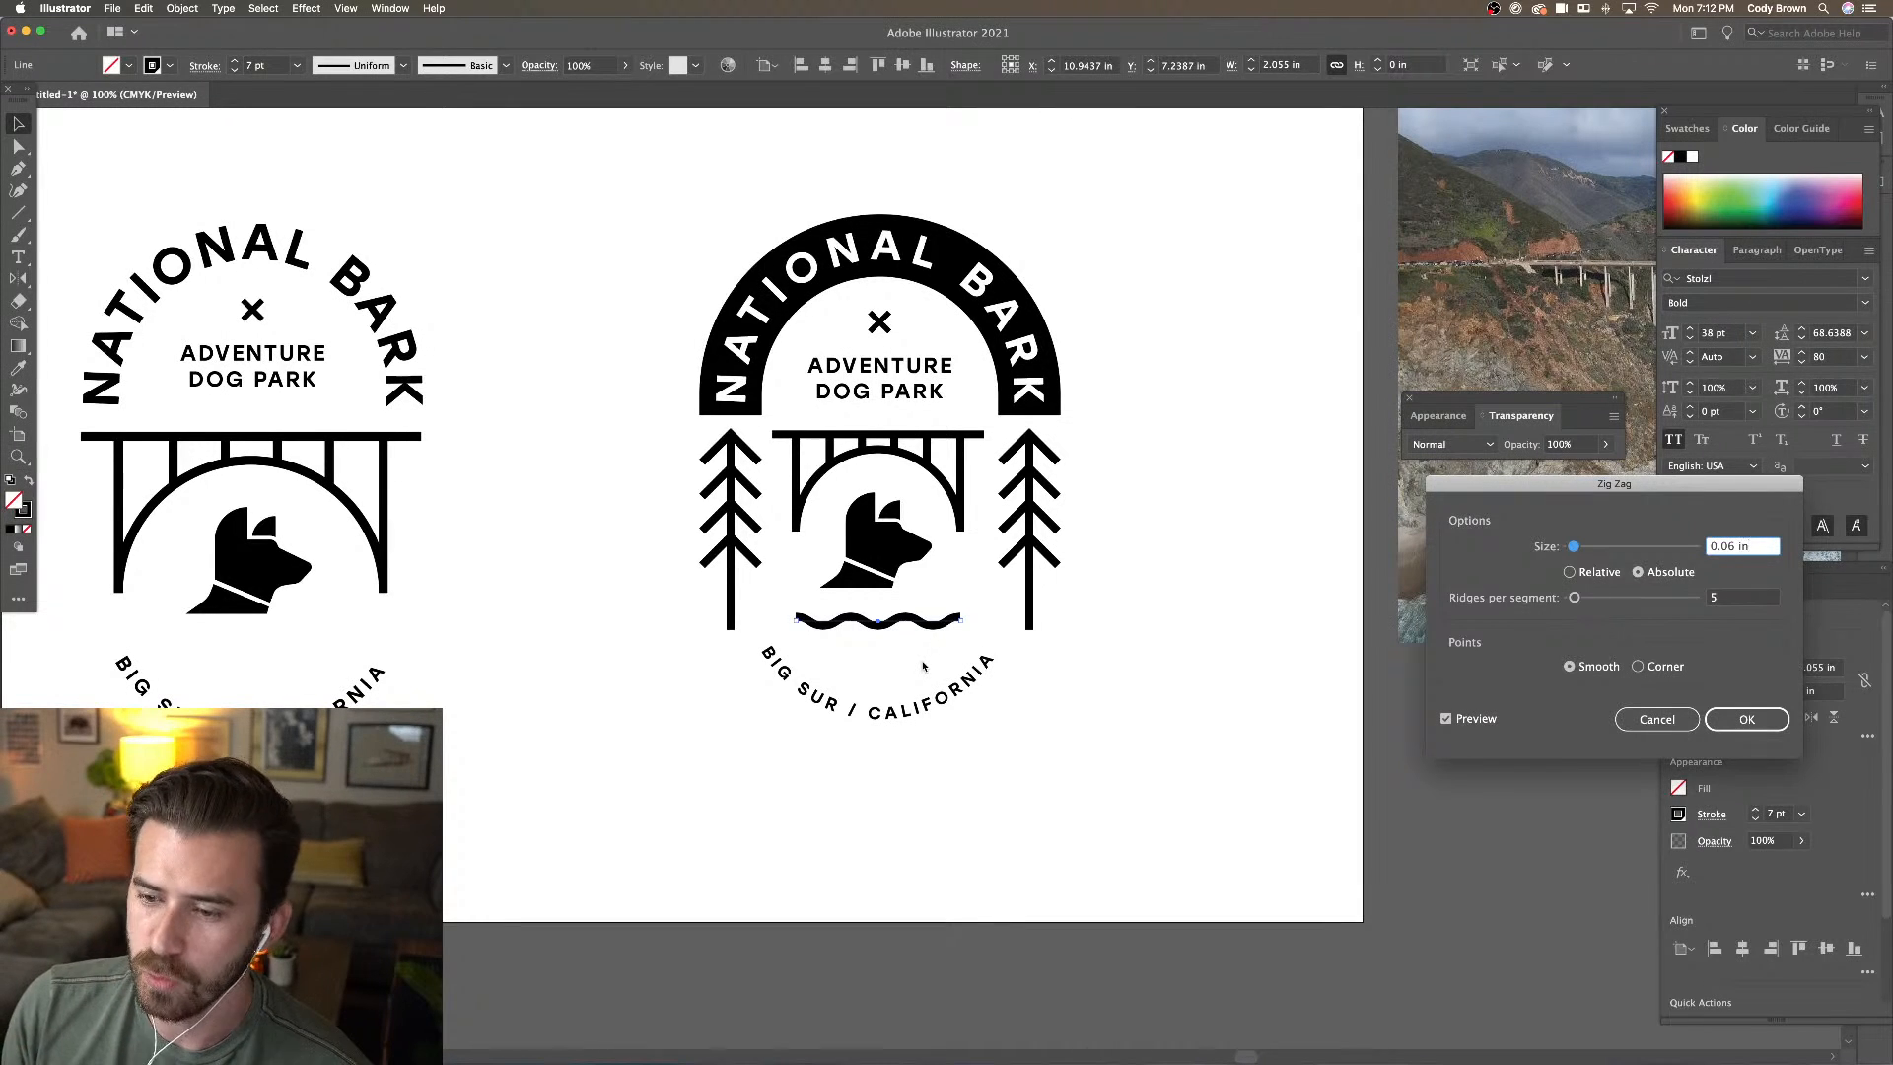
pyautogui.click(1746, 719)
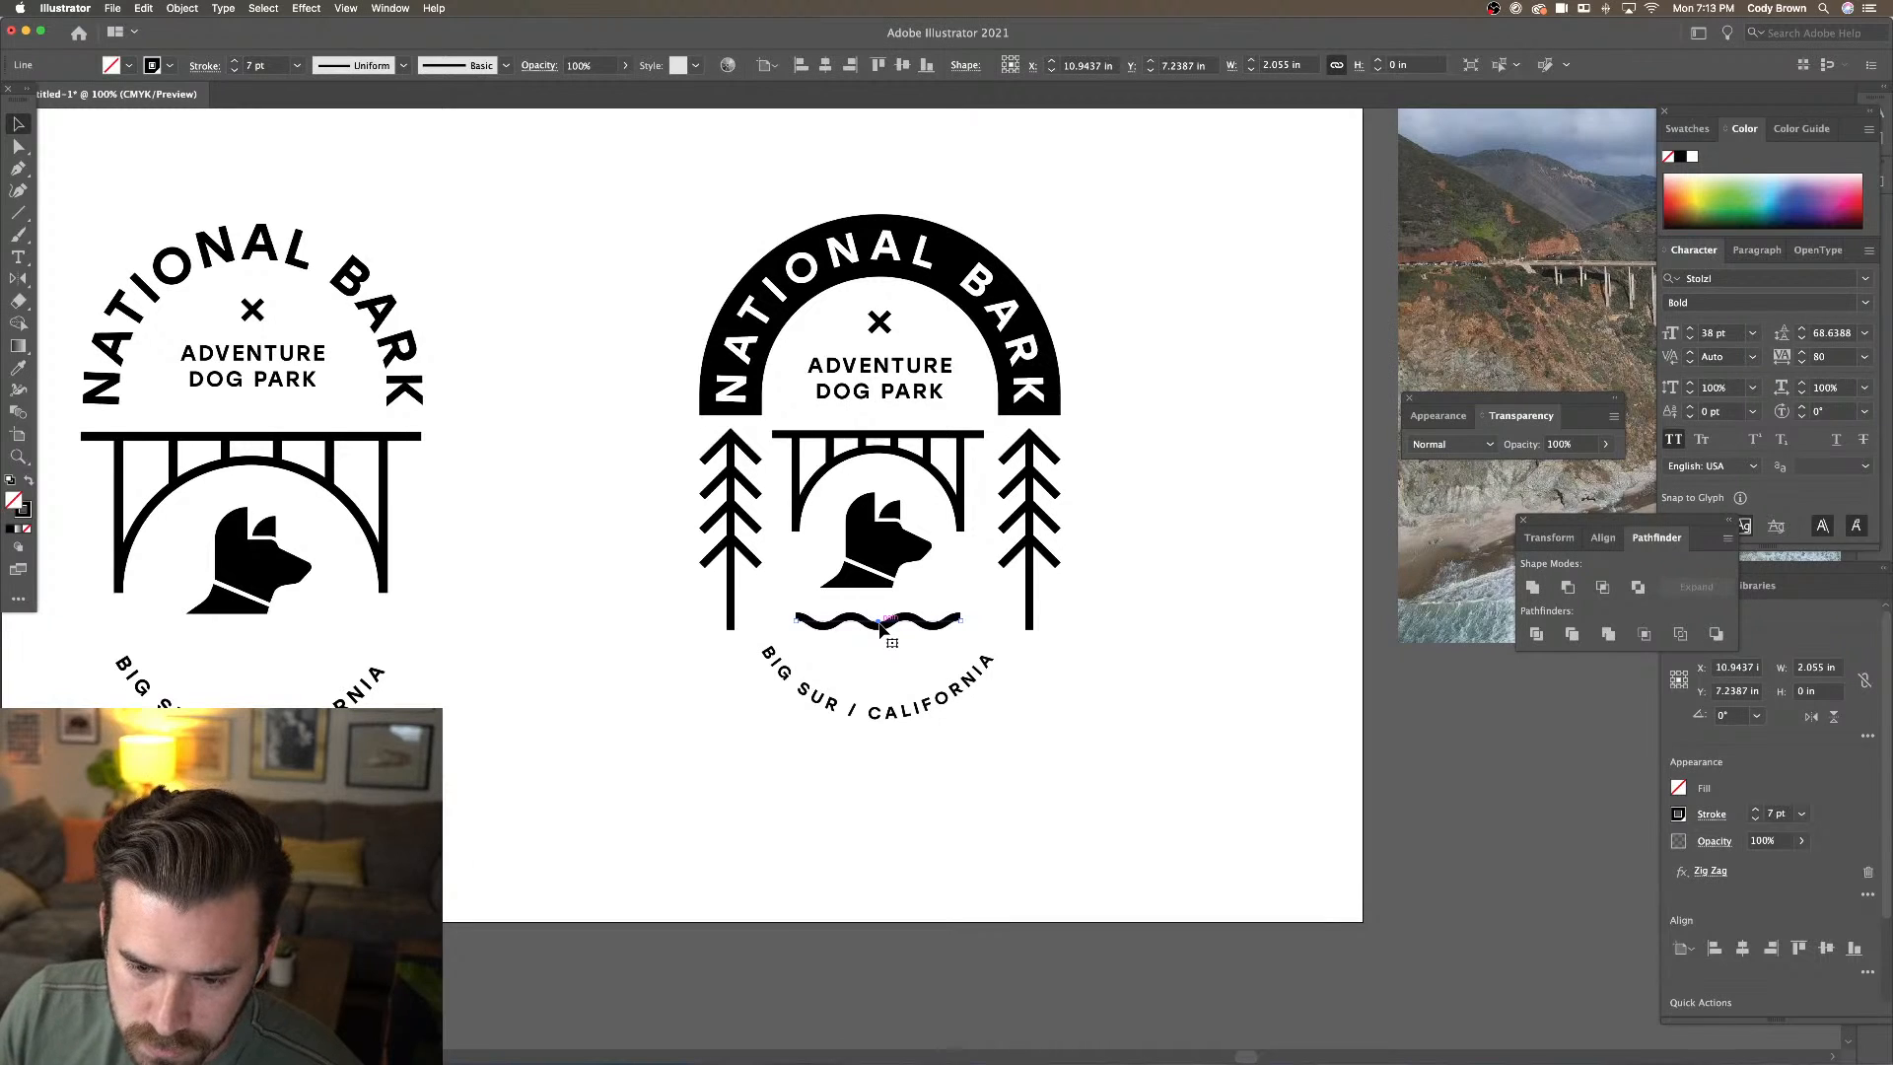
# Duplicate the wave line downward with Cmd+D to make four stacked waves
pyautogui.moveTo(881, 628); pyautogui.dragTo(880, 647)
pyautogui.press('super+d')
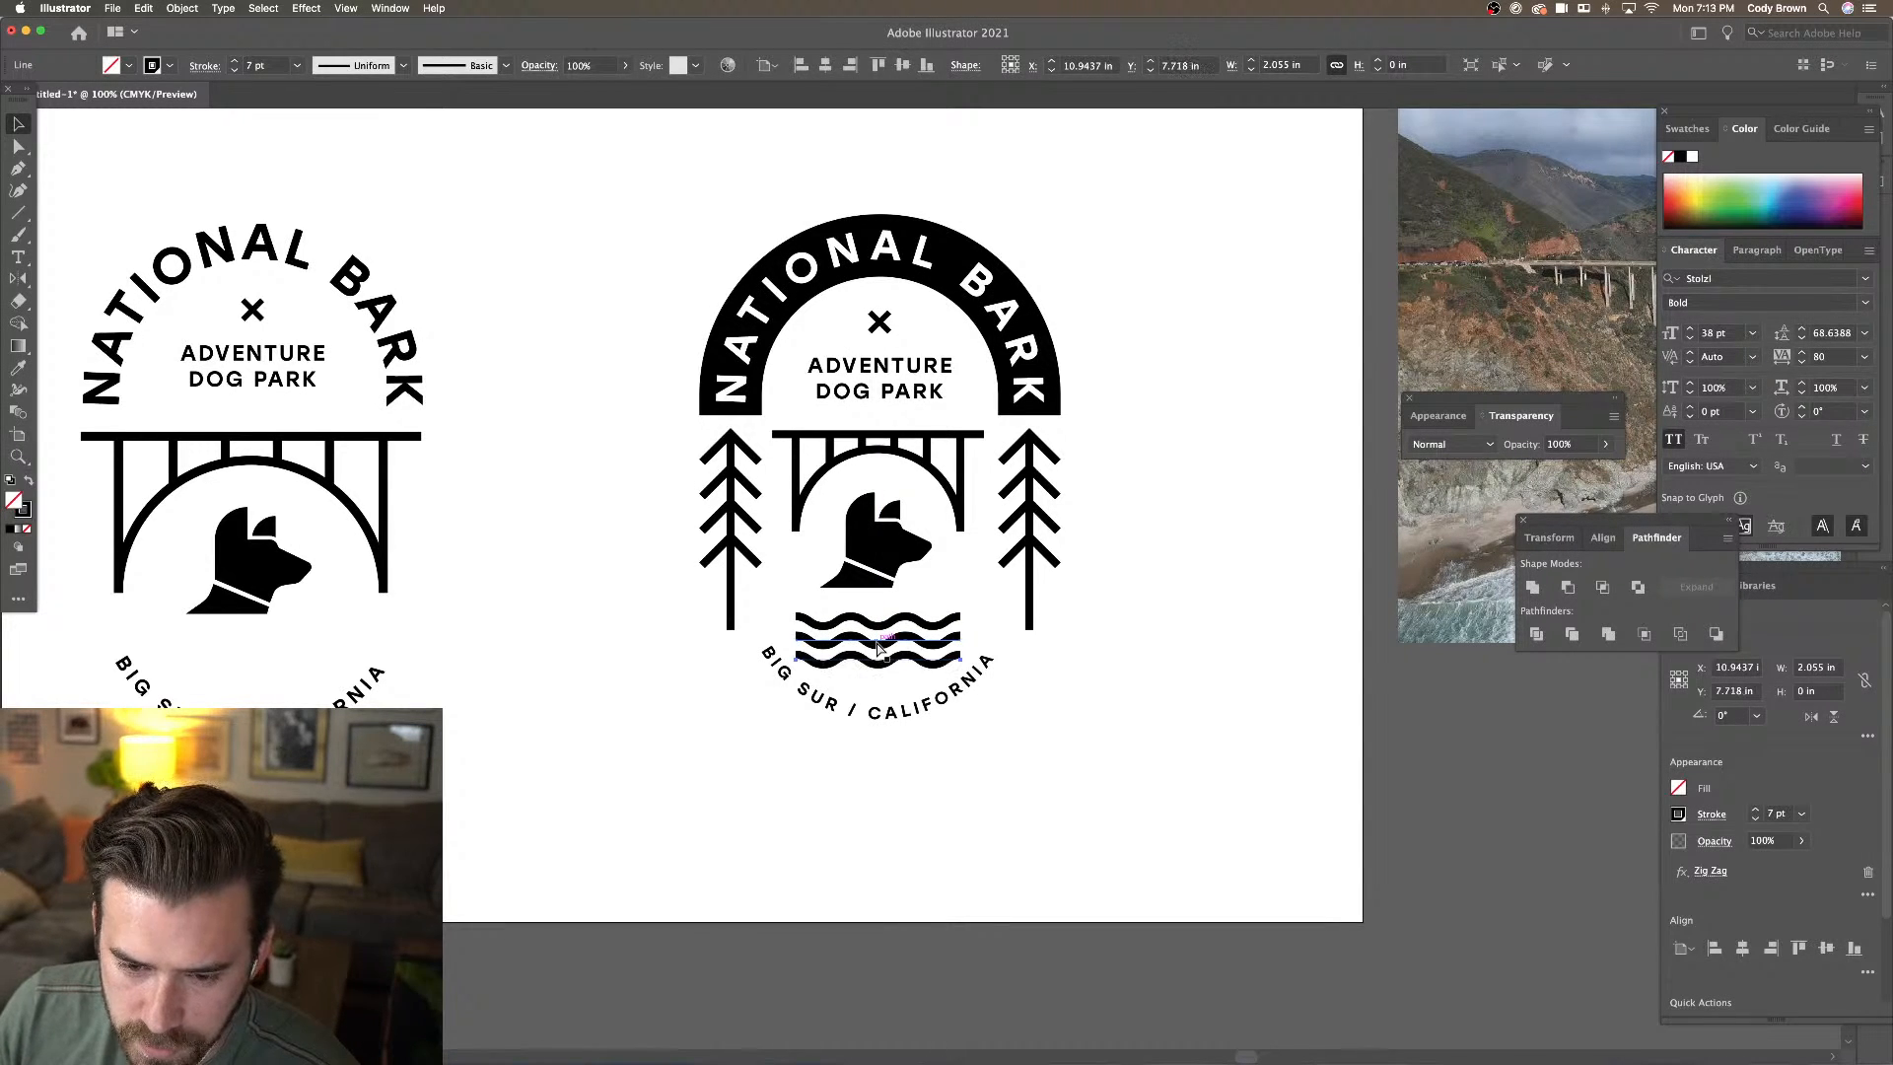
pyautogui.press('super+d')
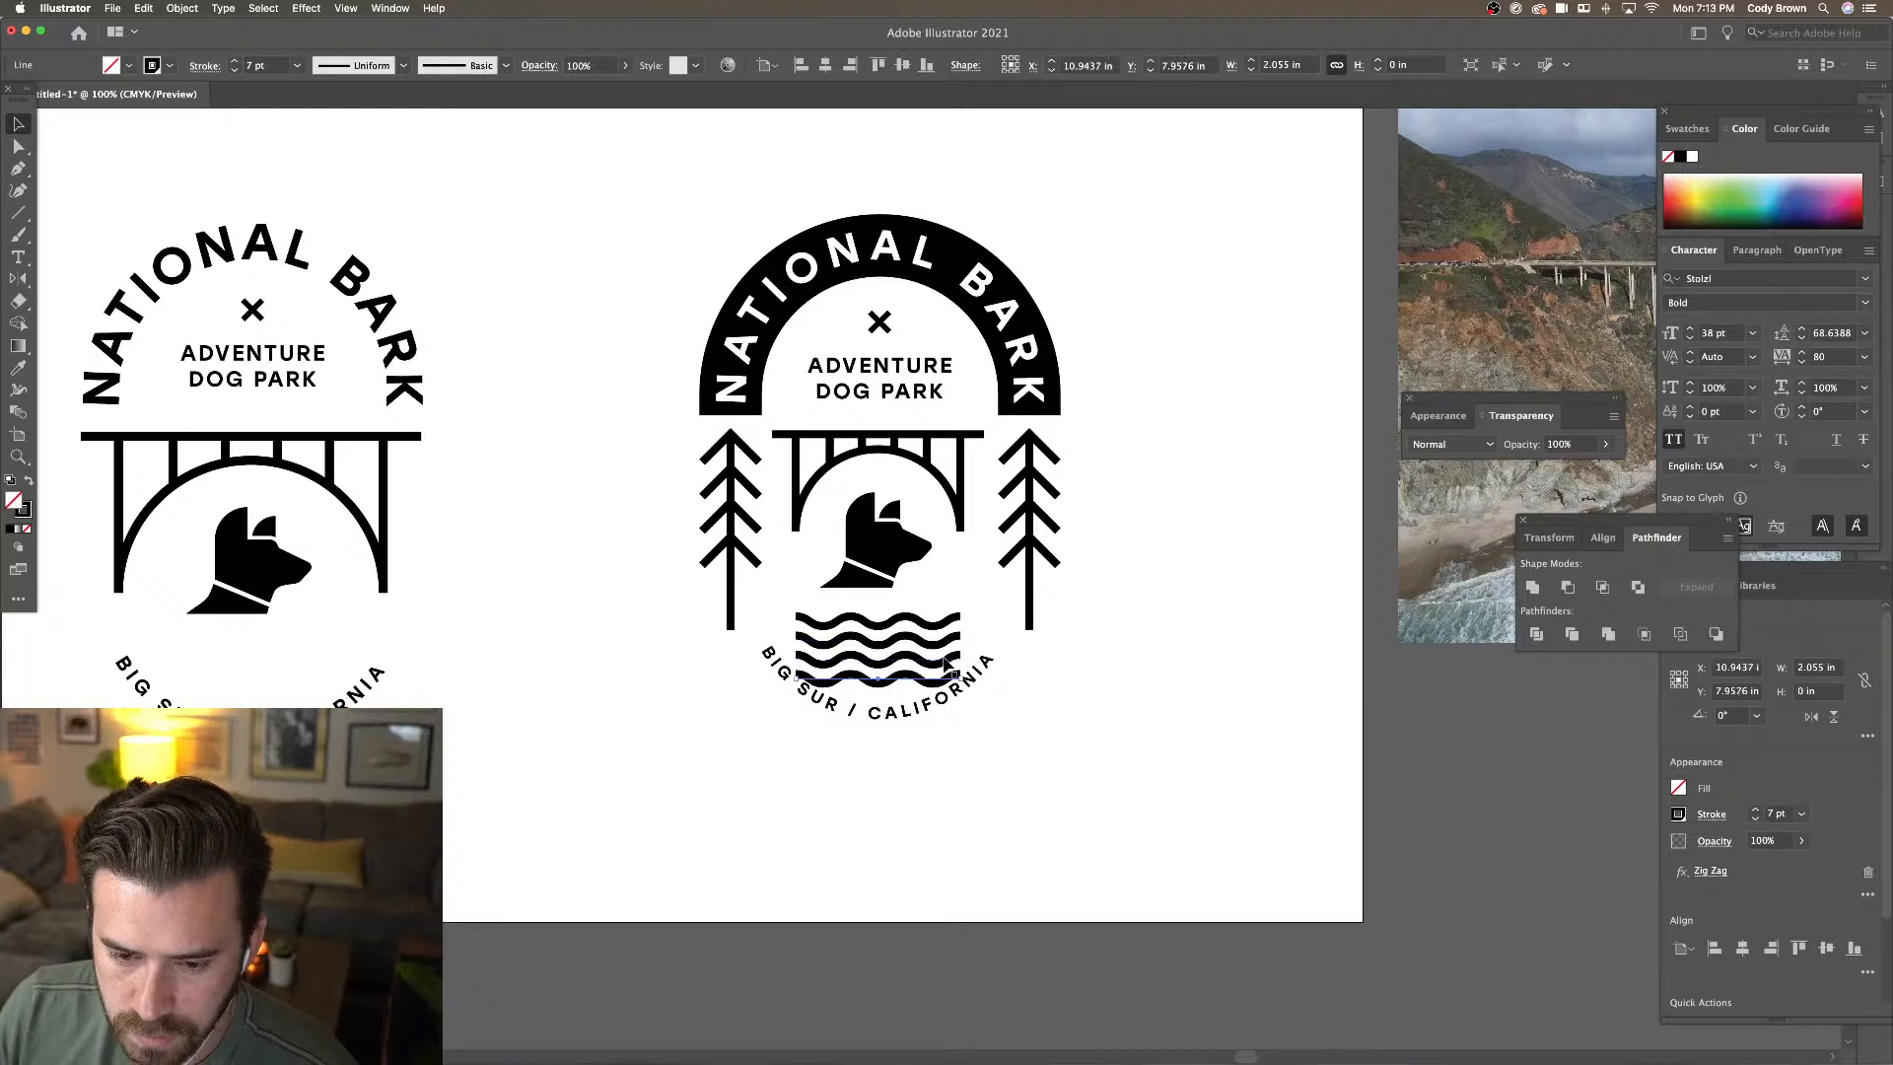
# Nudge the waves and dog head up, and move the BIG SUR / CALIFORNIA text lower
pyautogui.keyDown('shift'); pyautogui.click(921, 638); pyautogui.keyUp('shift')
pyautogui.keyDown('shift'); pyautogui.click(921, 629); pyautogui.keyUp('shift')
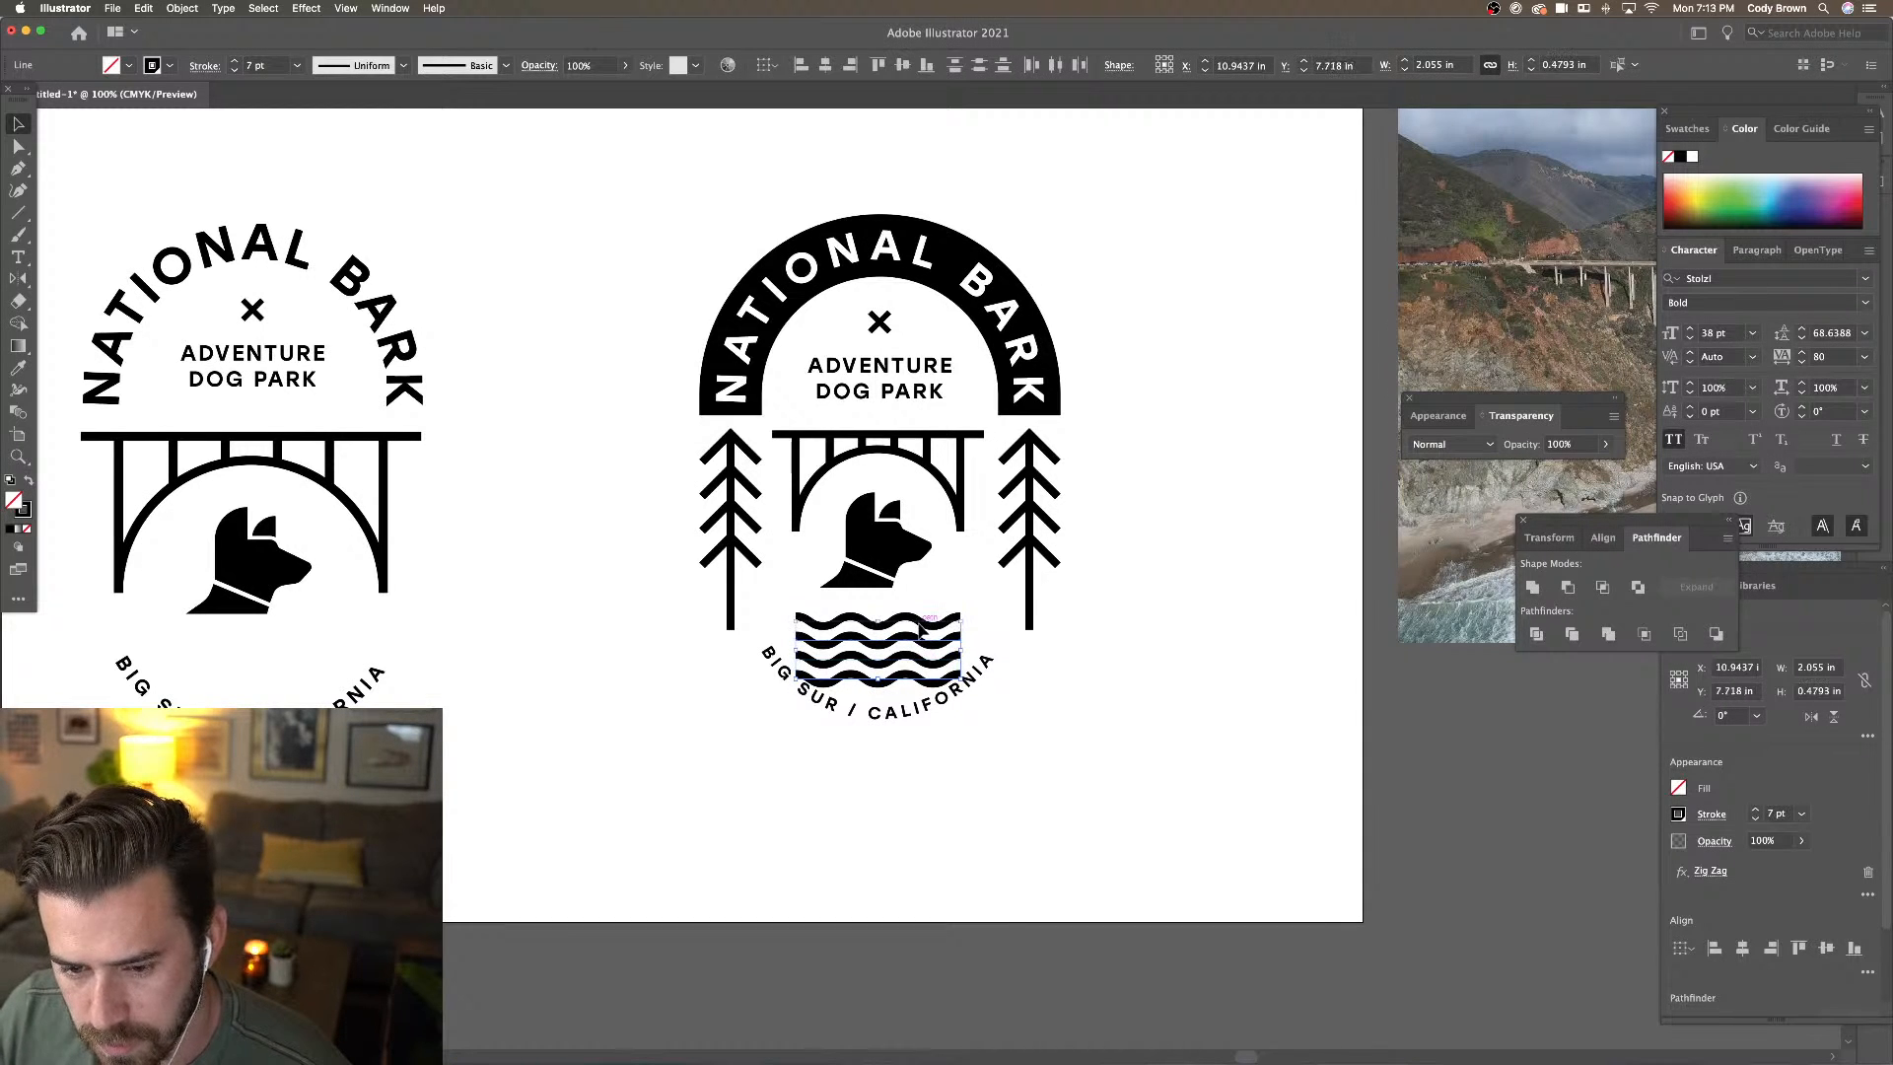
pyautogui.hotkey('shift', 'Up')
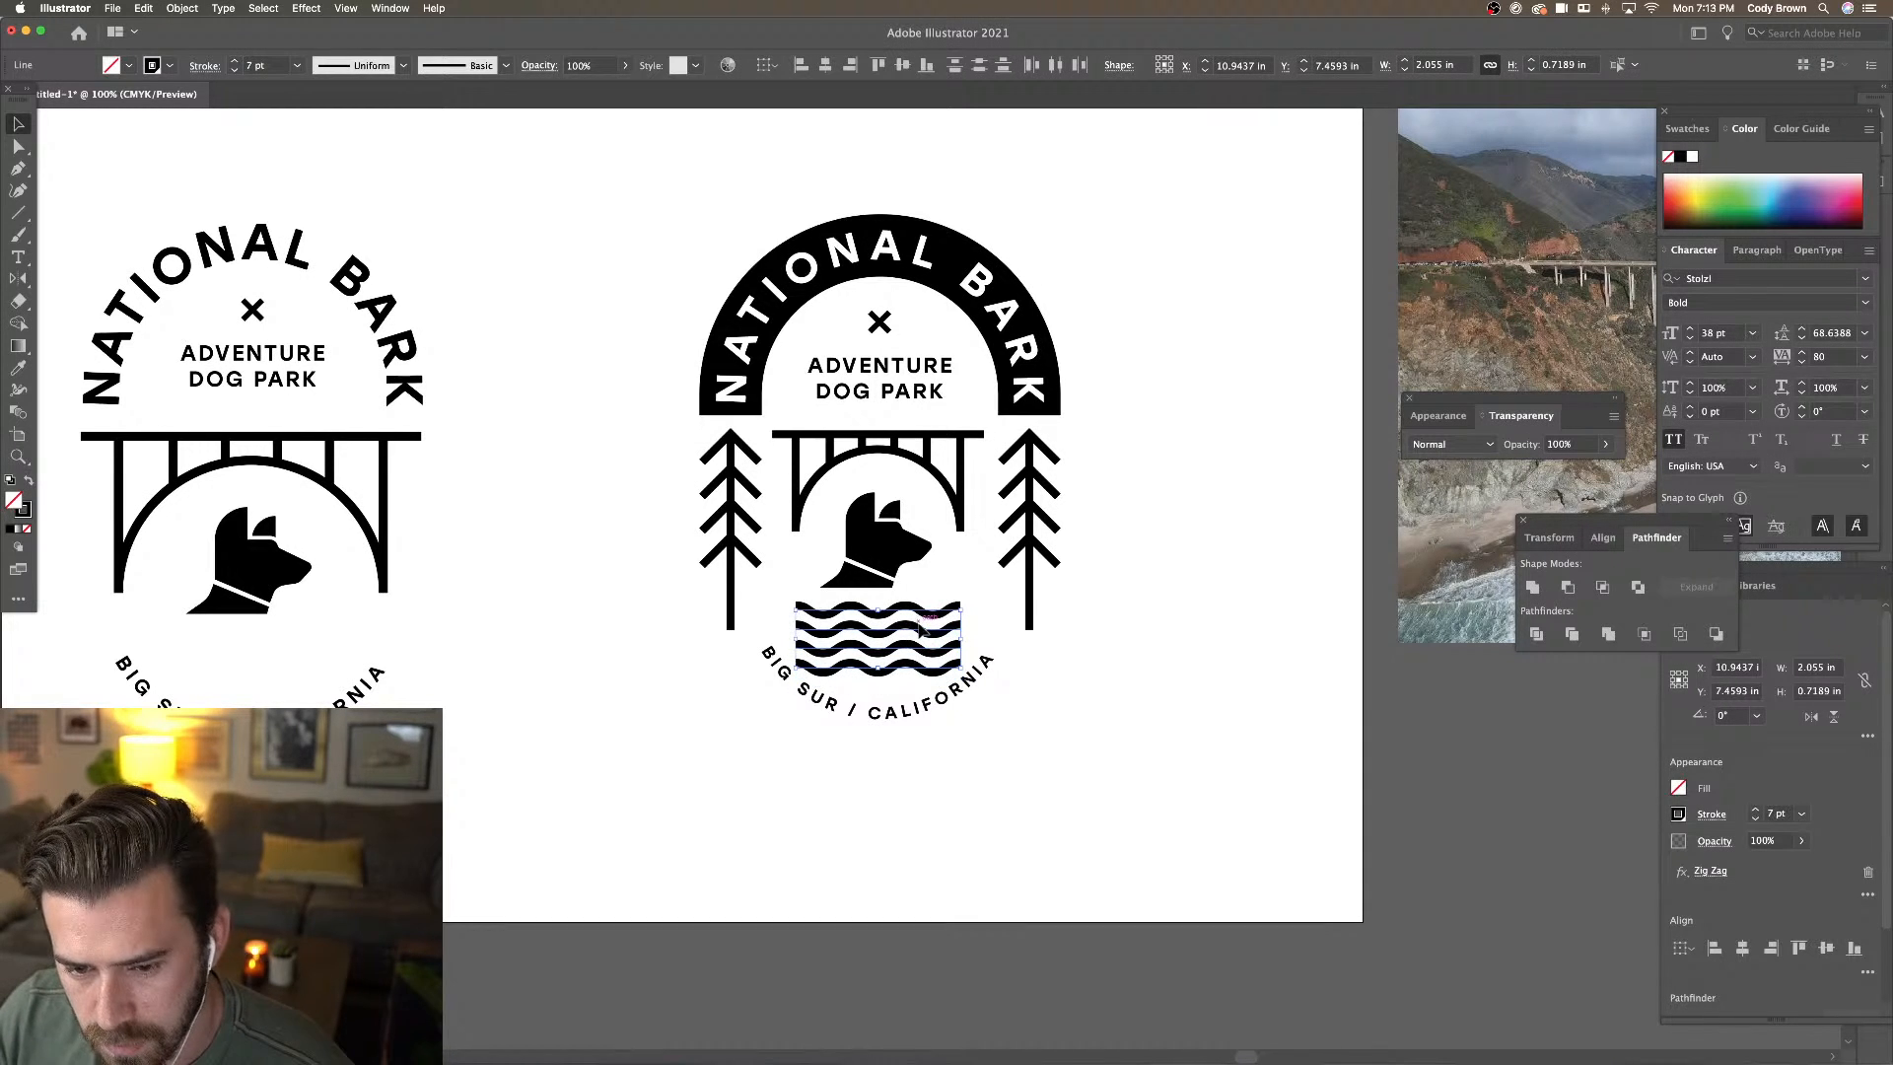
pyautogui.click(904, 557)
pyautogui.hotkey('shift', 'Up')
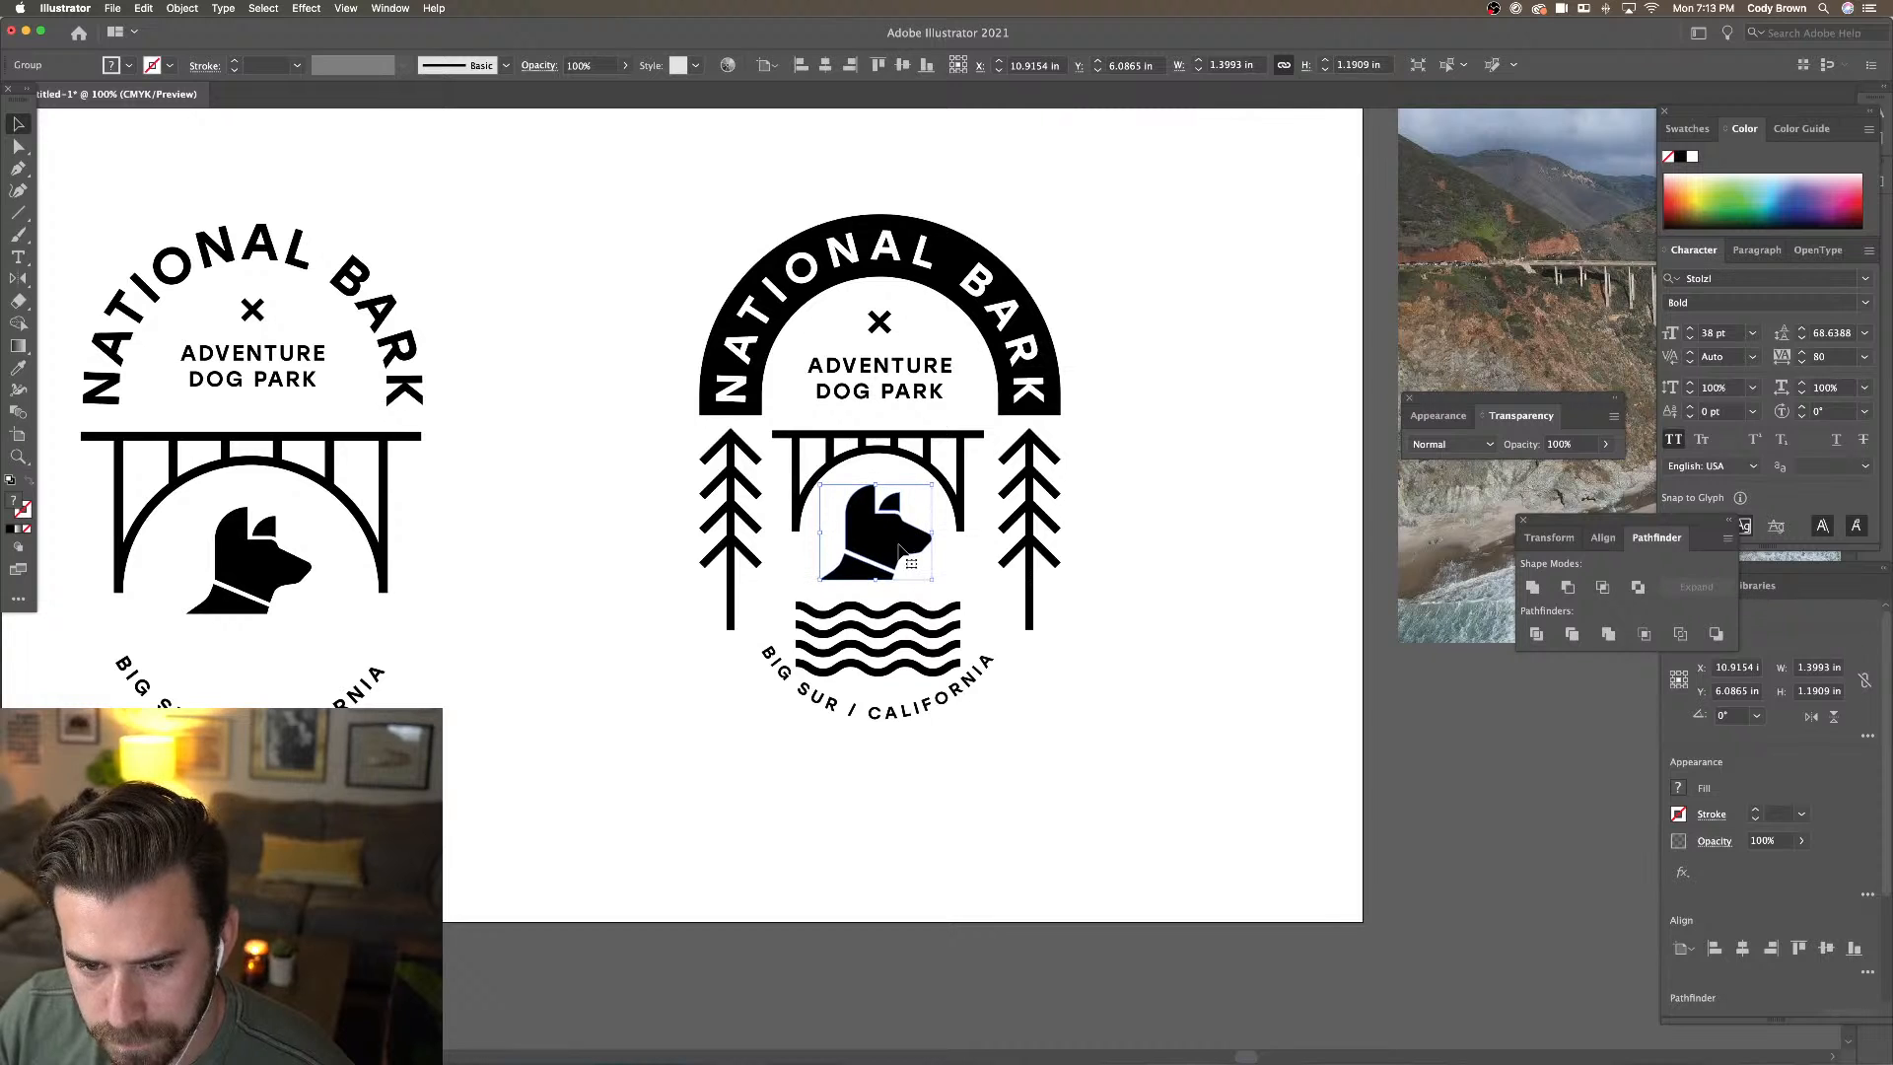
pyautogui.click(1022, 727)
pyautogui.moveTo(923, 708); pyautogui.dragTo(922, 752)
pyautogui.click(1057, 743)
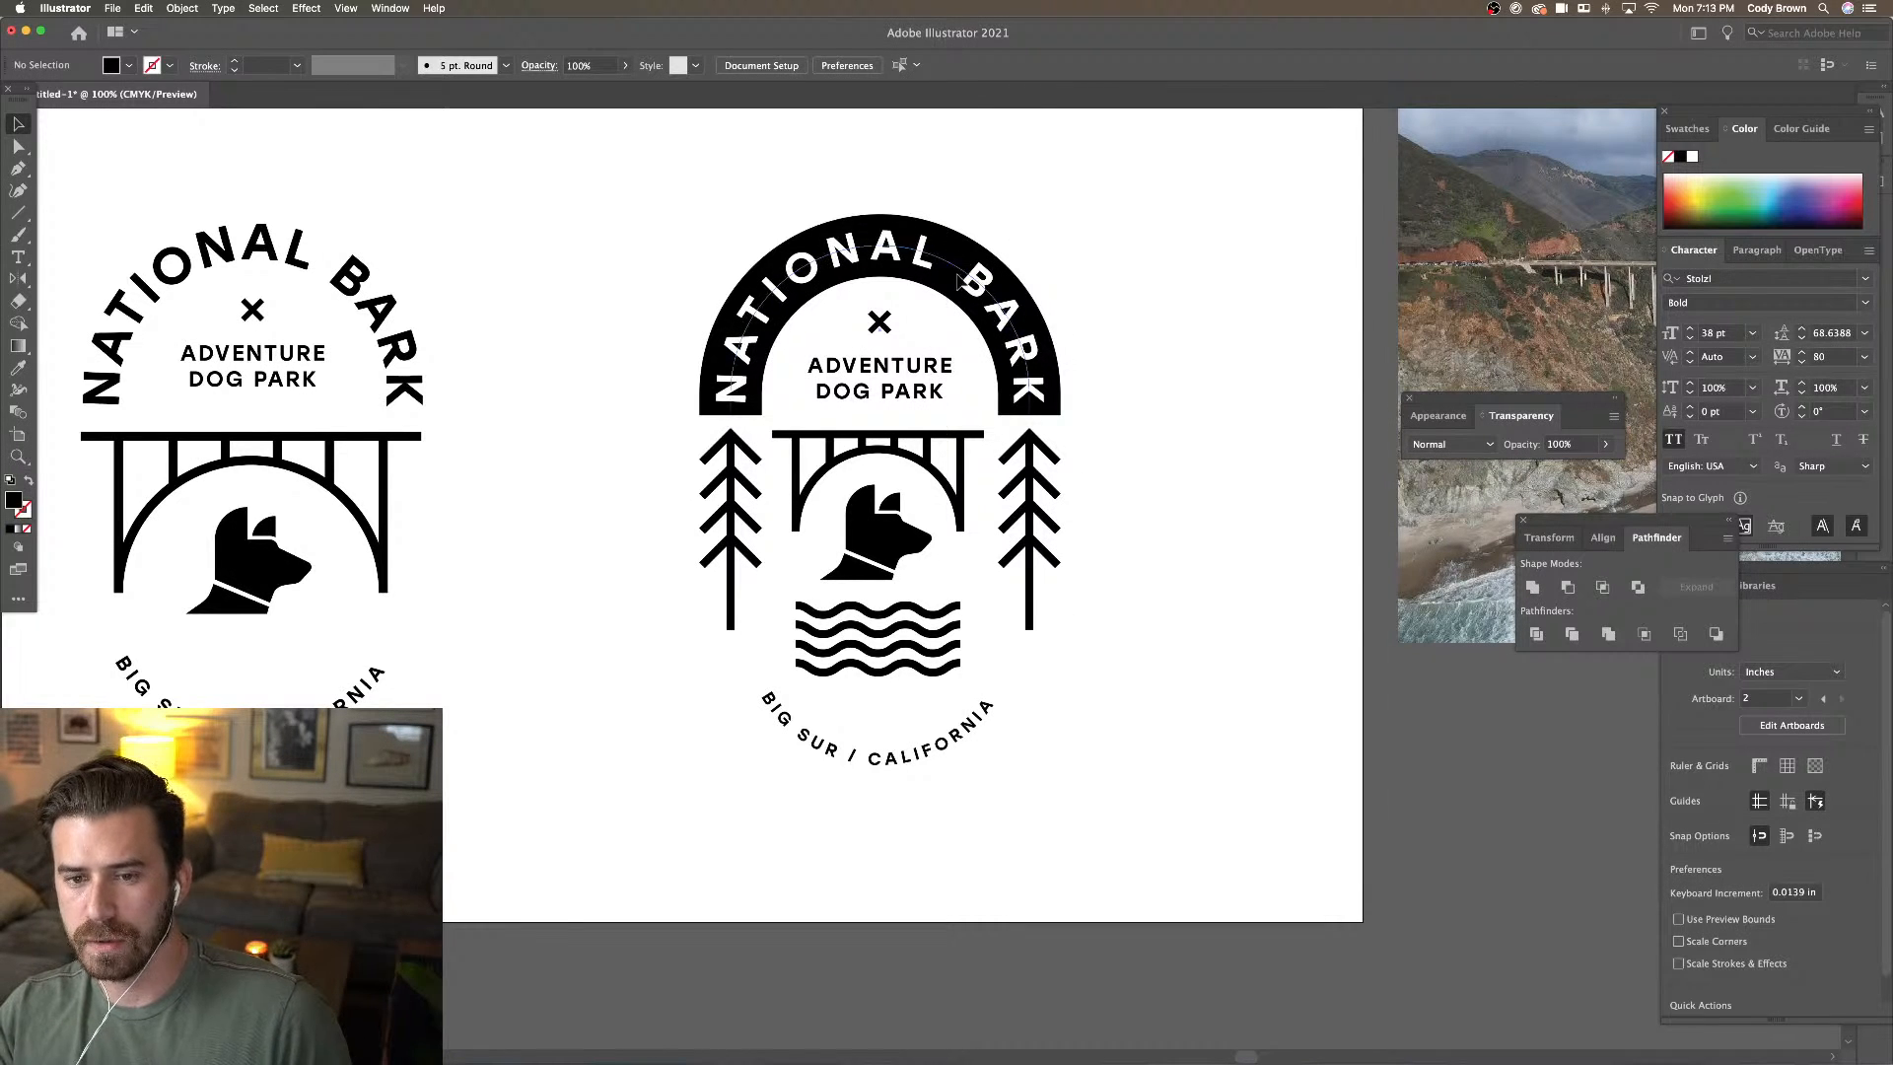
# Shrink the right tree about its centre, delete the left tree, and copy the right one leftward
pyautogui.click(925, 757)
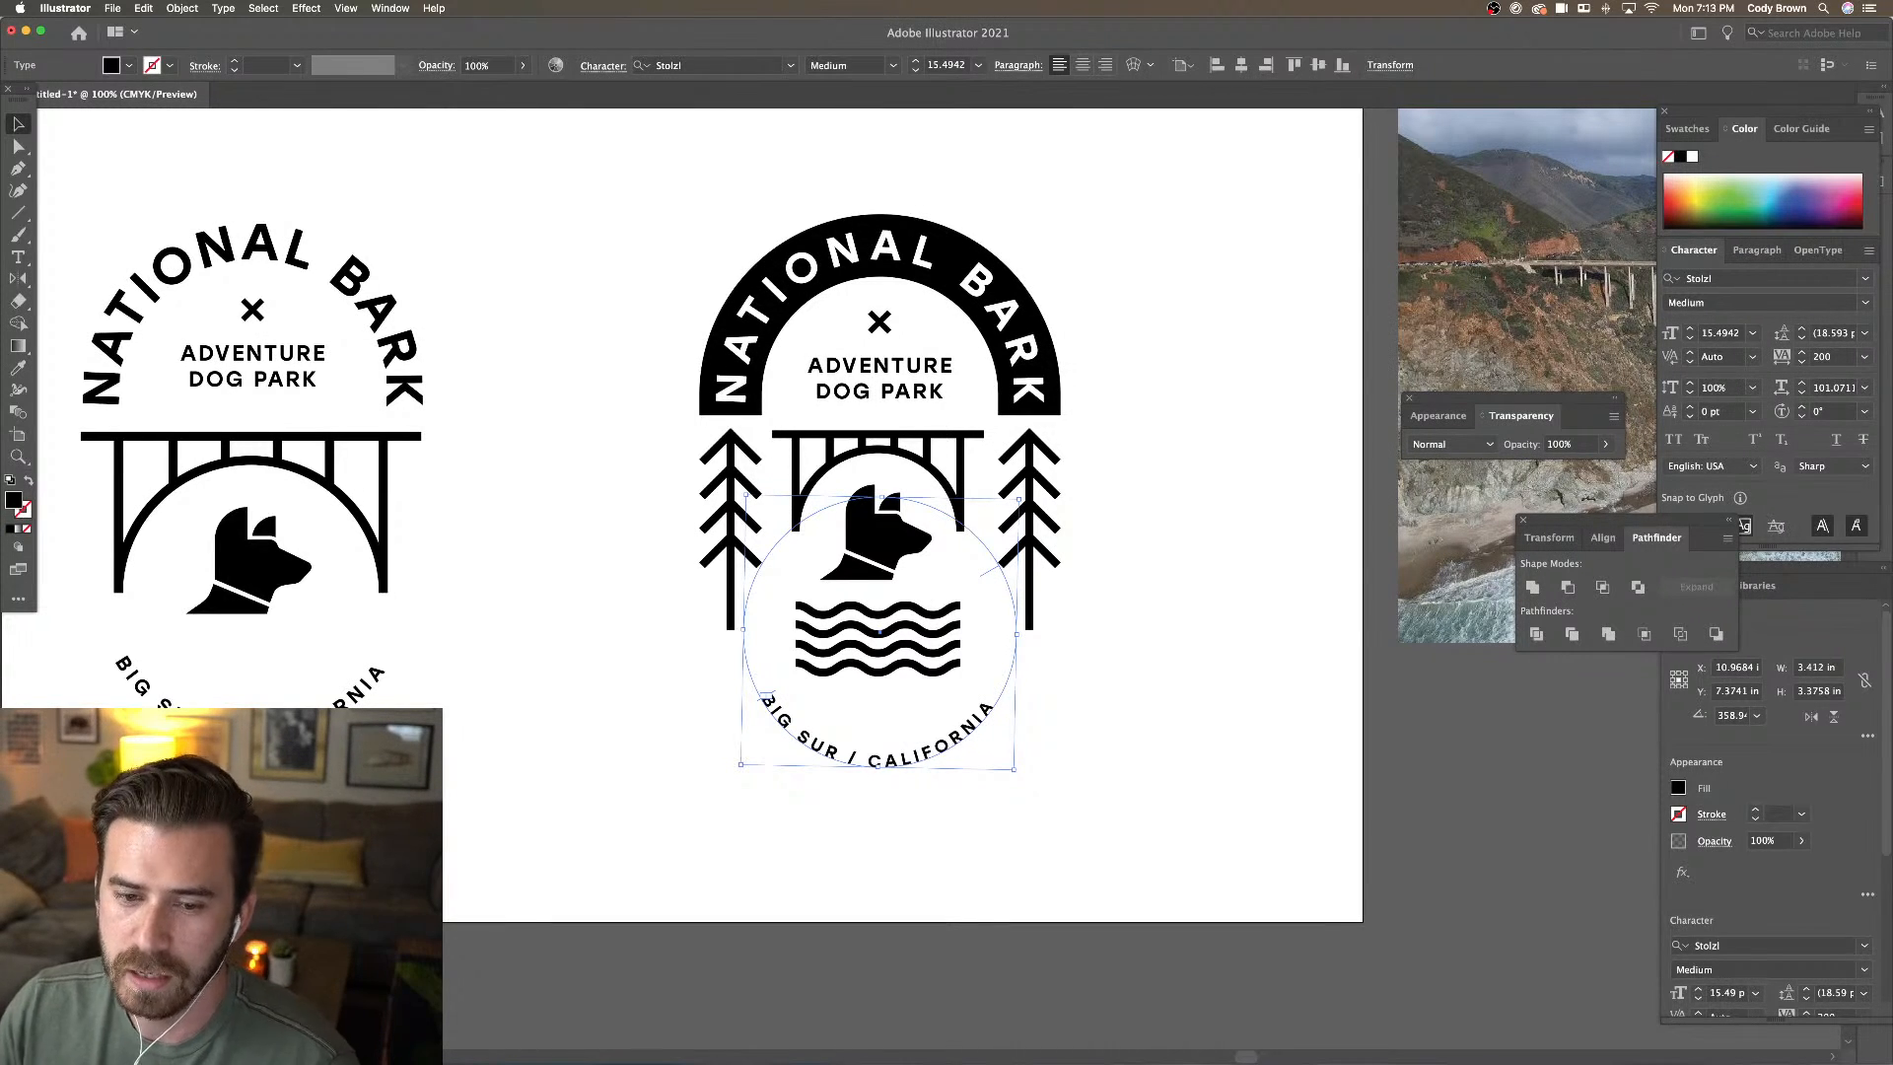
pyautogui.click(1035, 477)
pyautogui.click(1032, 479)
pyautogui.moveTo(1060, 430); pyautogui.dragTo(1053, 446)
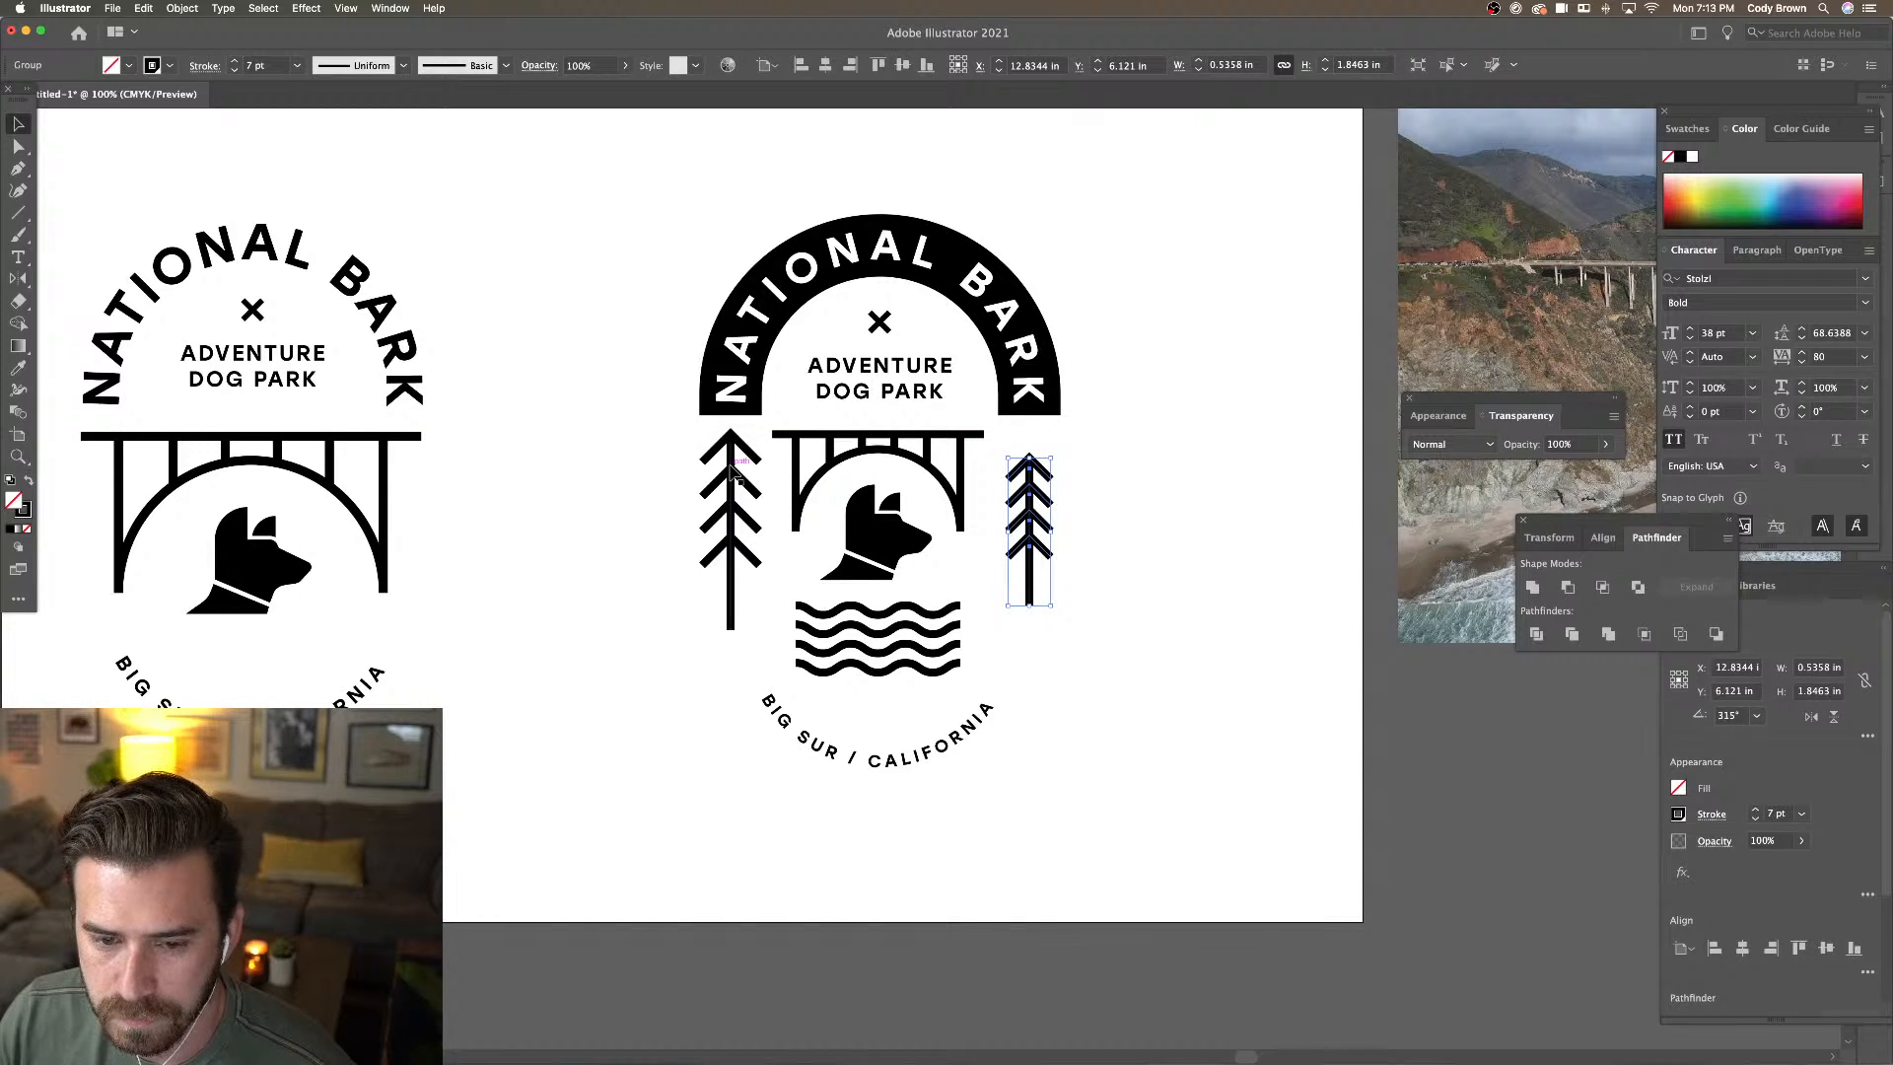
pyautogui.click(732, 471)
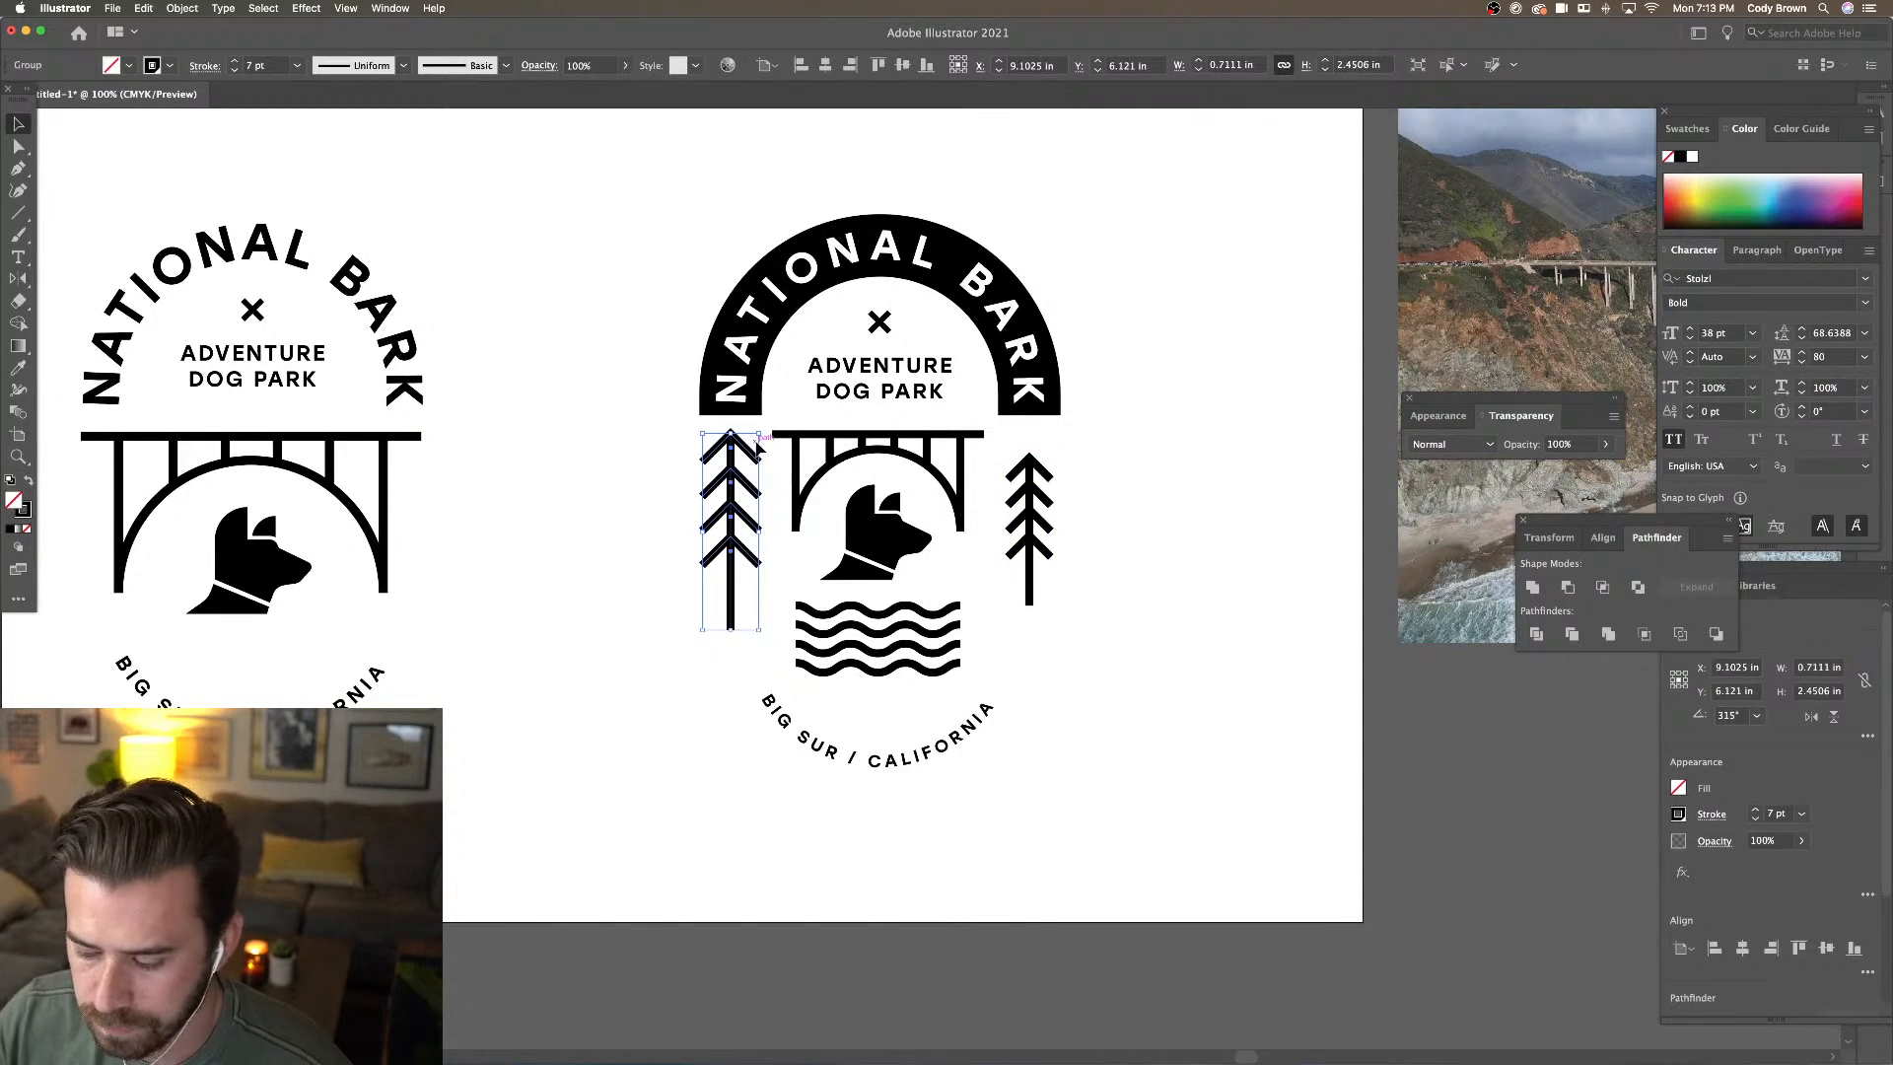
pyautogui.press('Delete')
pyautogui.moveTo(1030, 500); pyautogui.dragTo(732, 500)
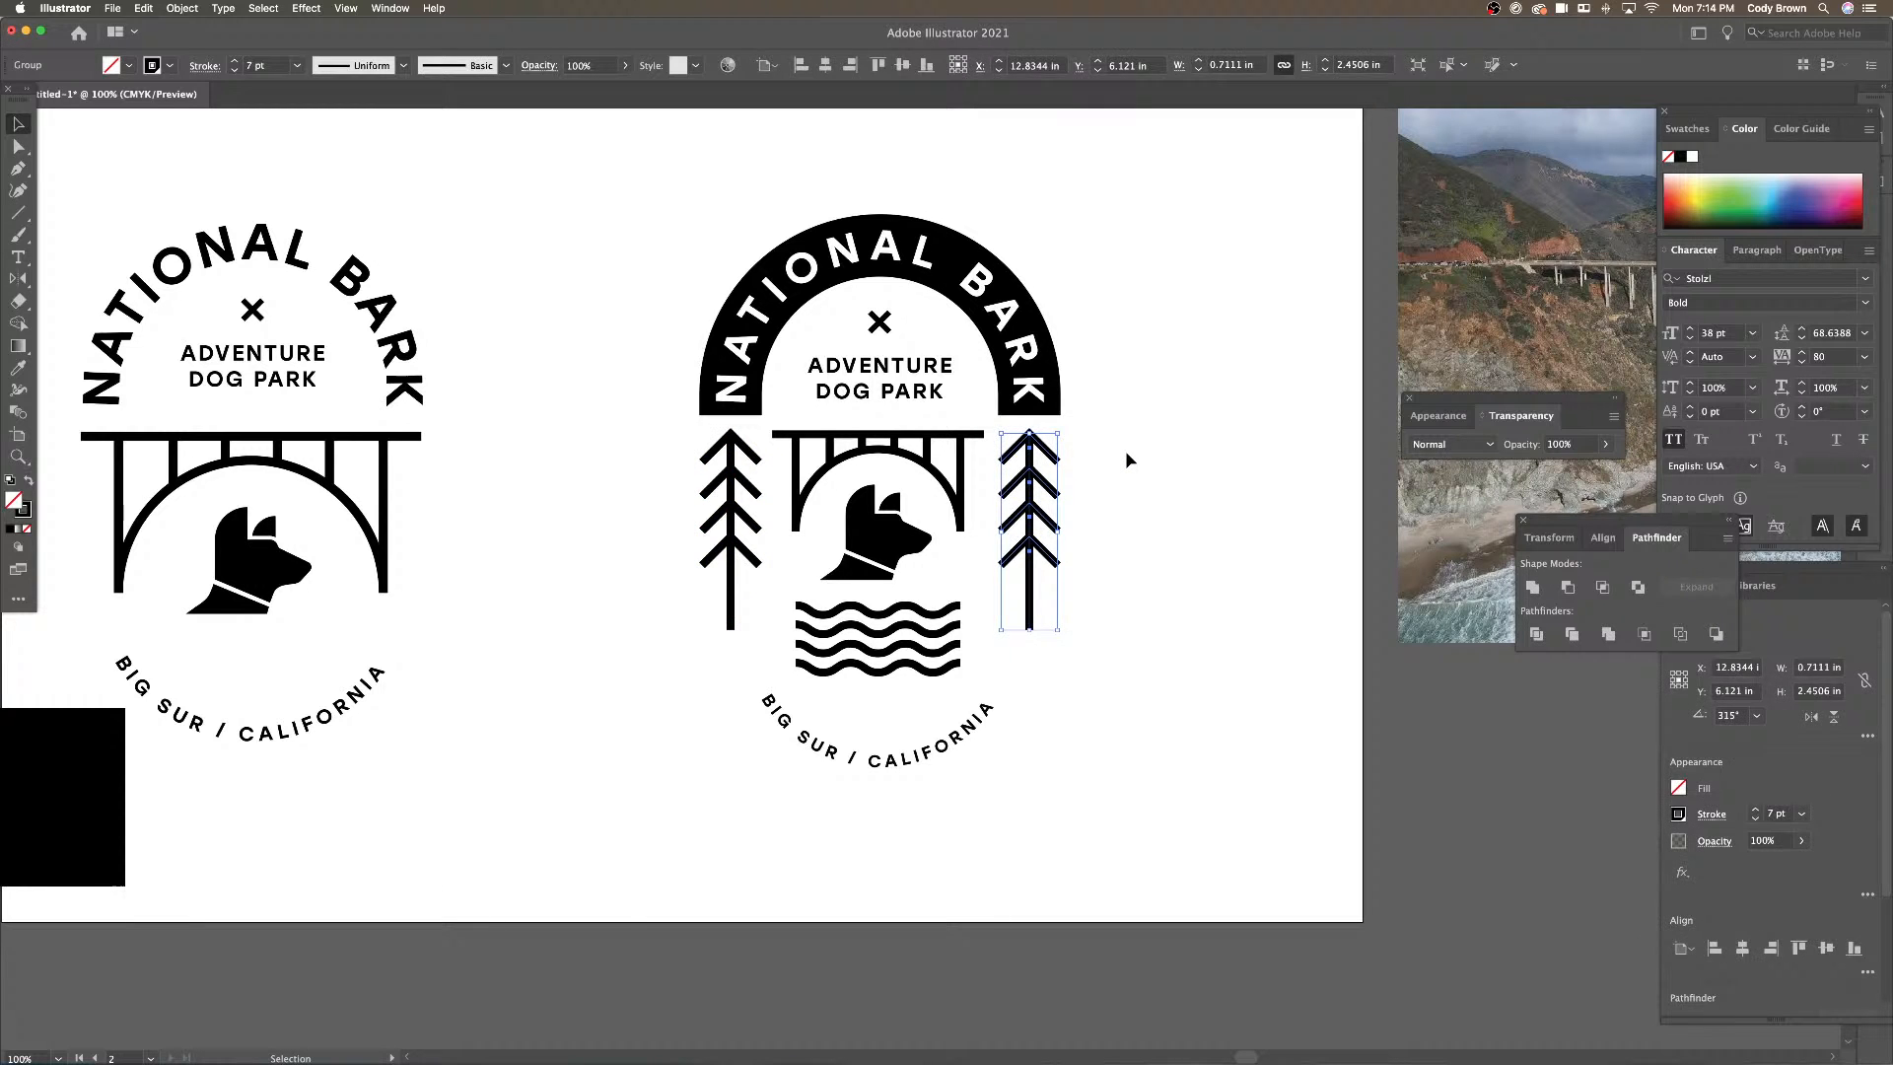
# Select all the wave lines and stretch them wider to about 2.19 in
pyautogui.click(1127, 457)
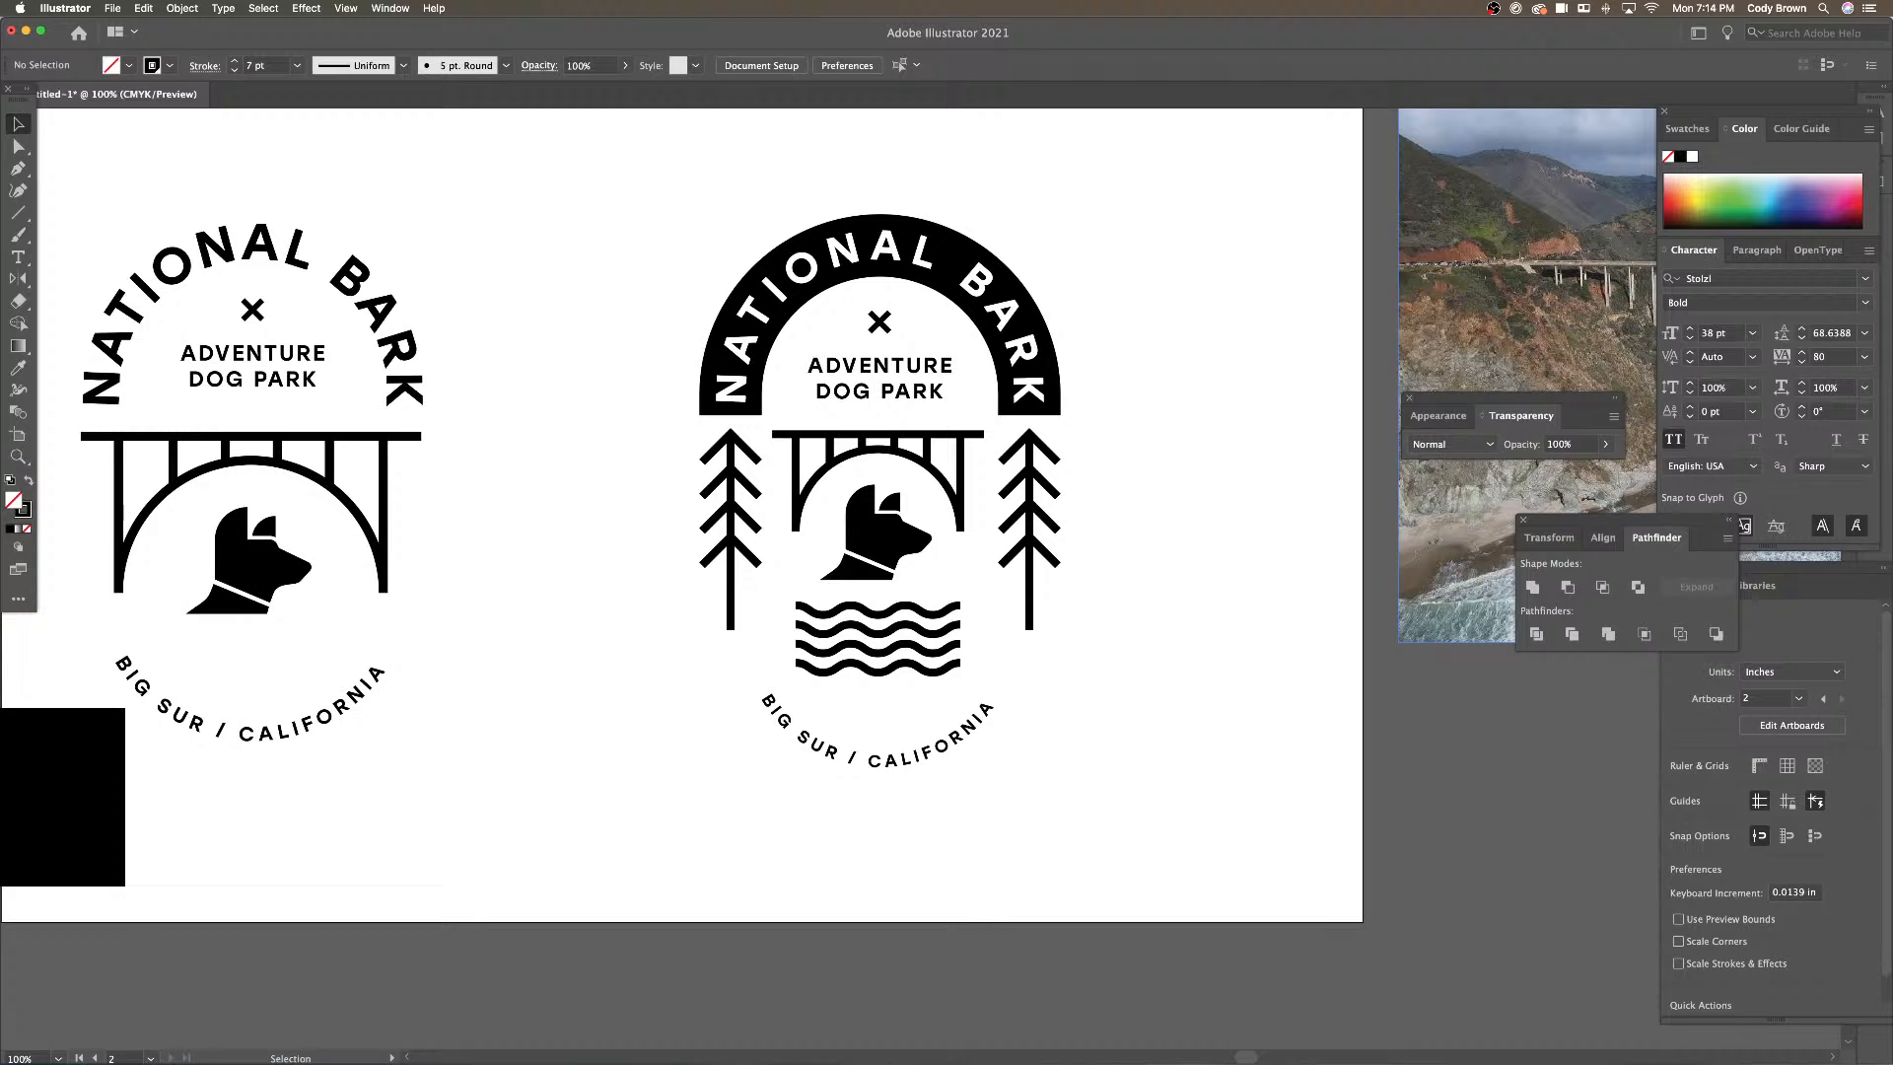
pyautogui.press('super+minus')
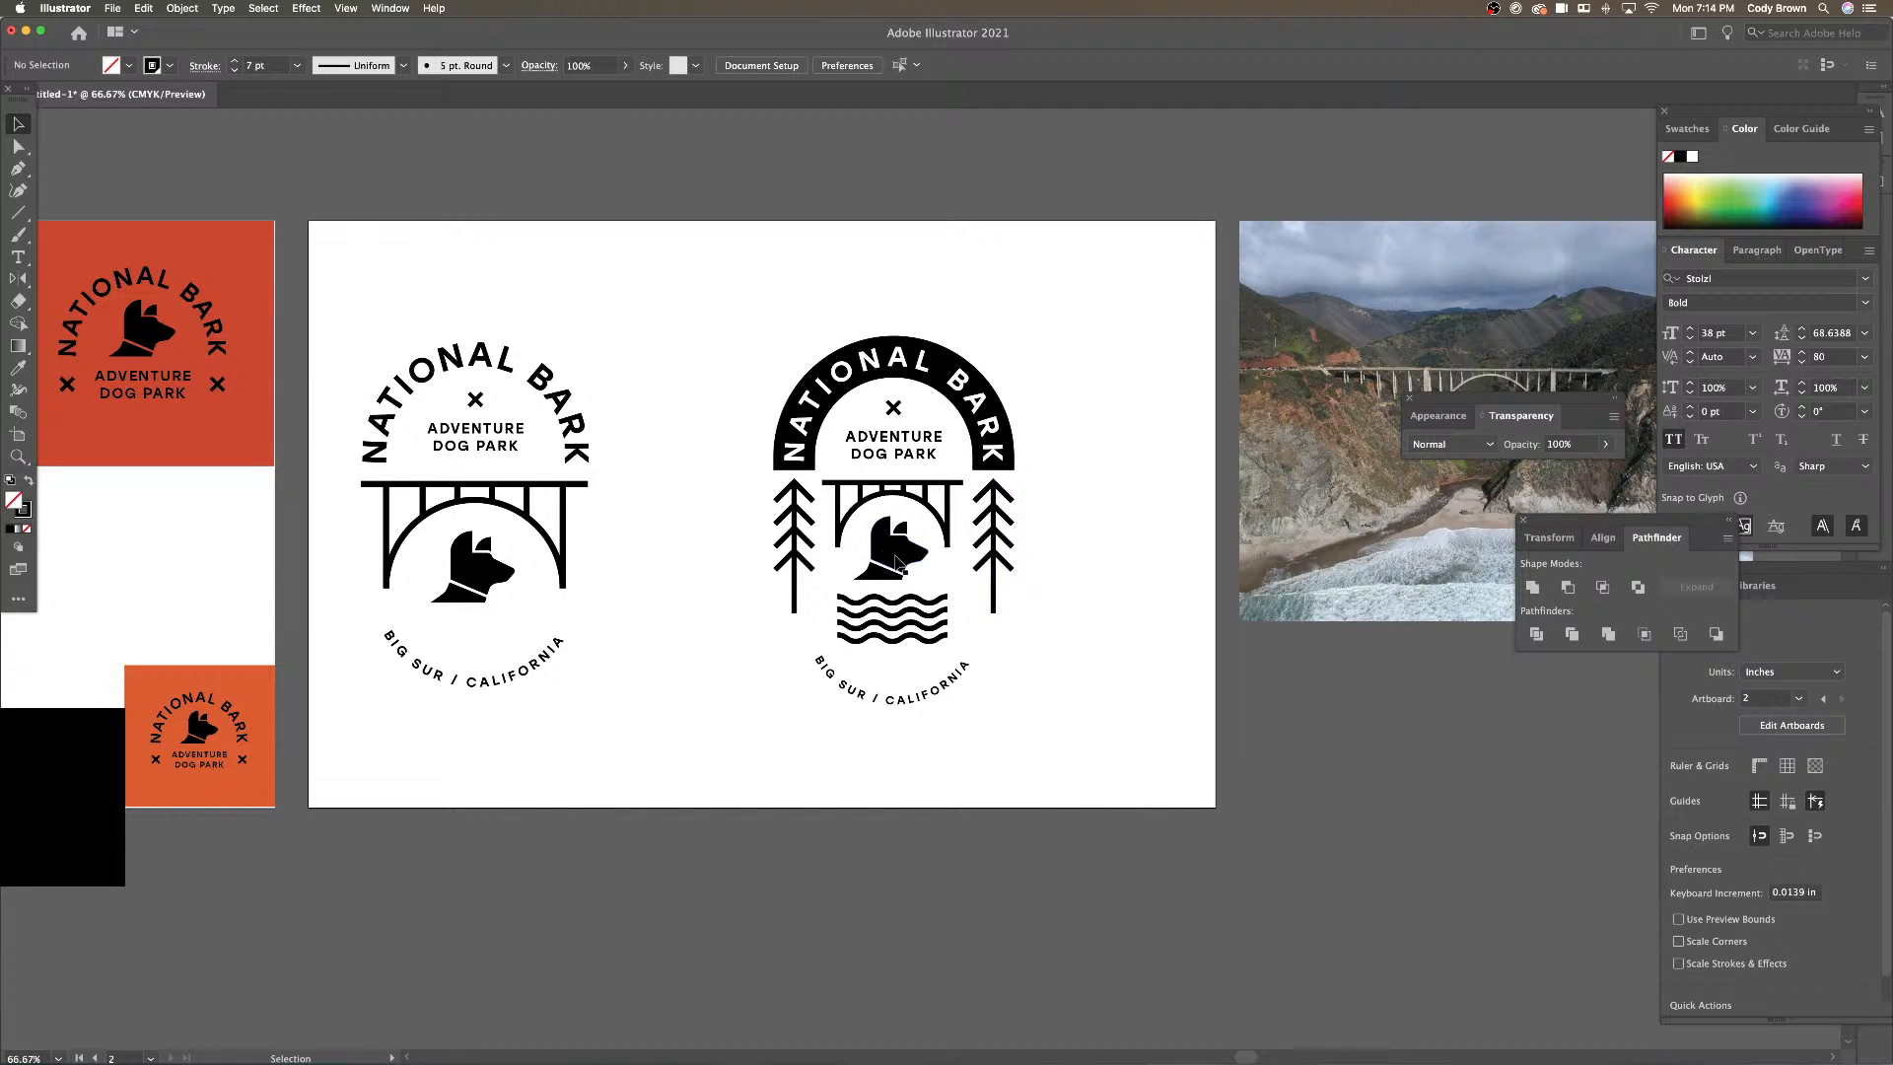
pyautogui.click(906, 616)
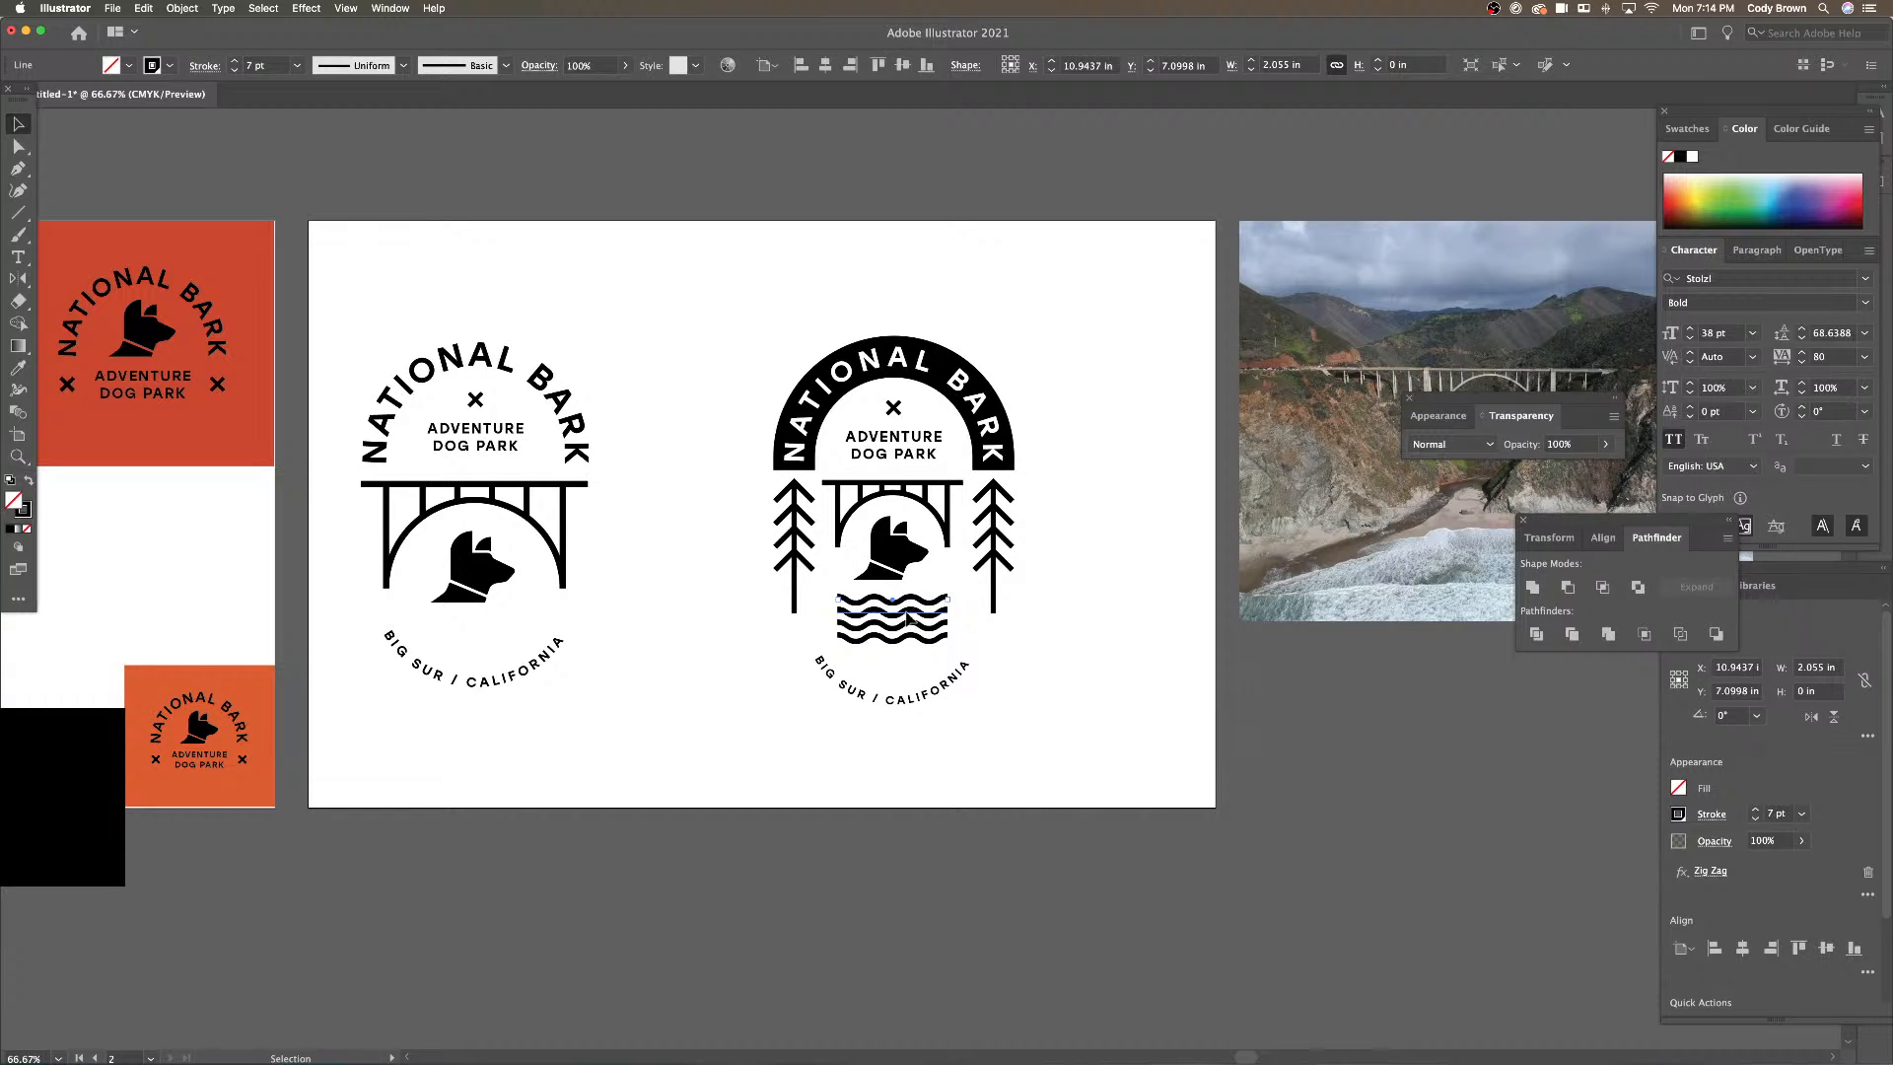
pyautogui.keyDown('shift'); pyautogui.click(909, 636); pyautogui.keyUp('shift')
pyautogui.keyDown('shift'); pyautogui.click(922, 600); pyautogui.keyUp('shift')
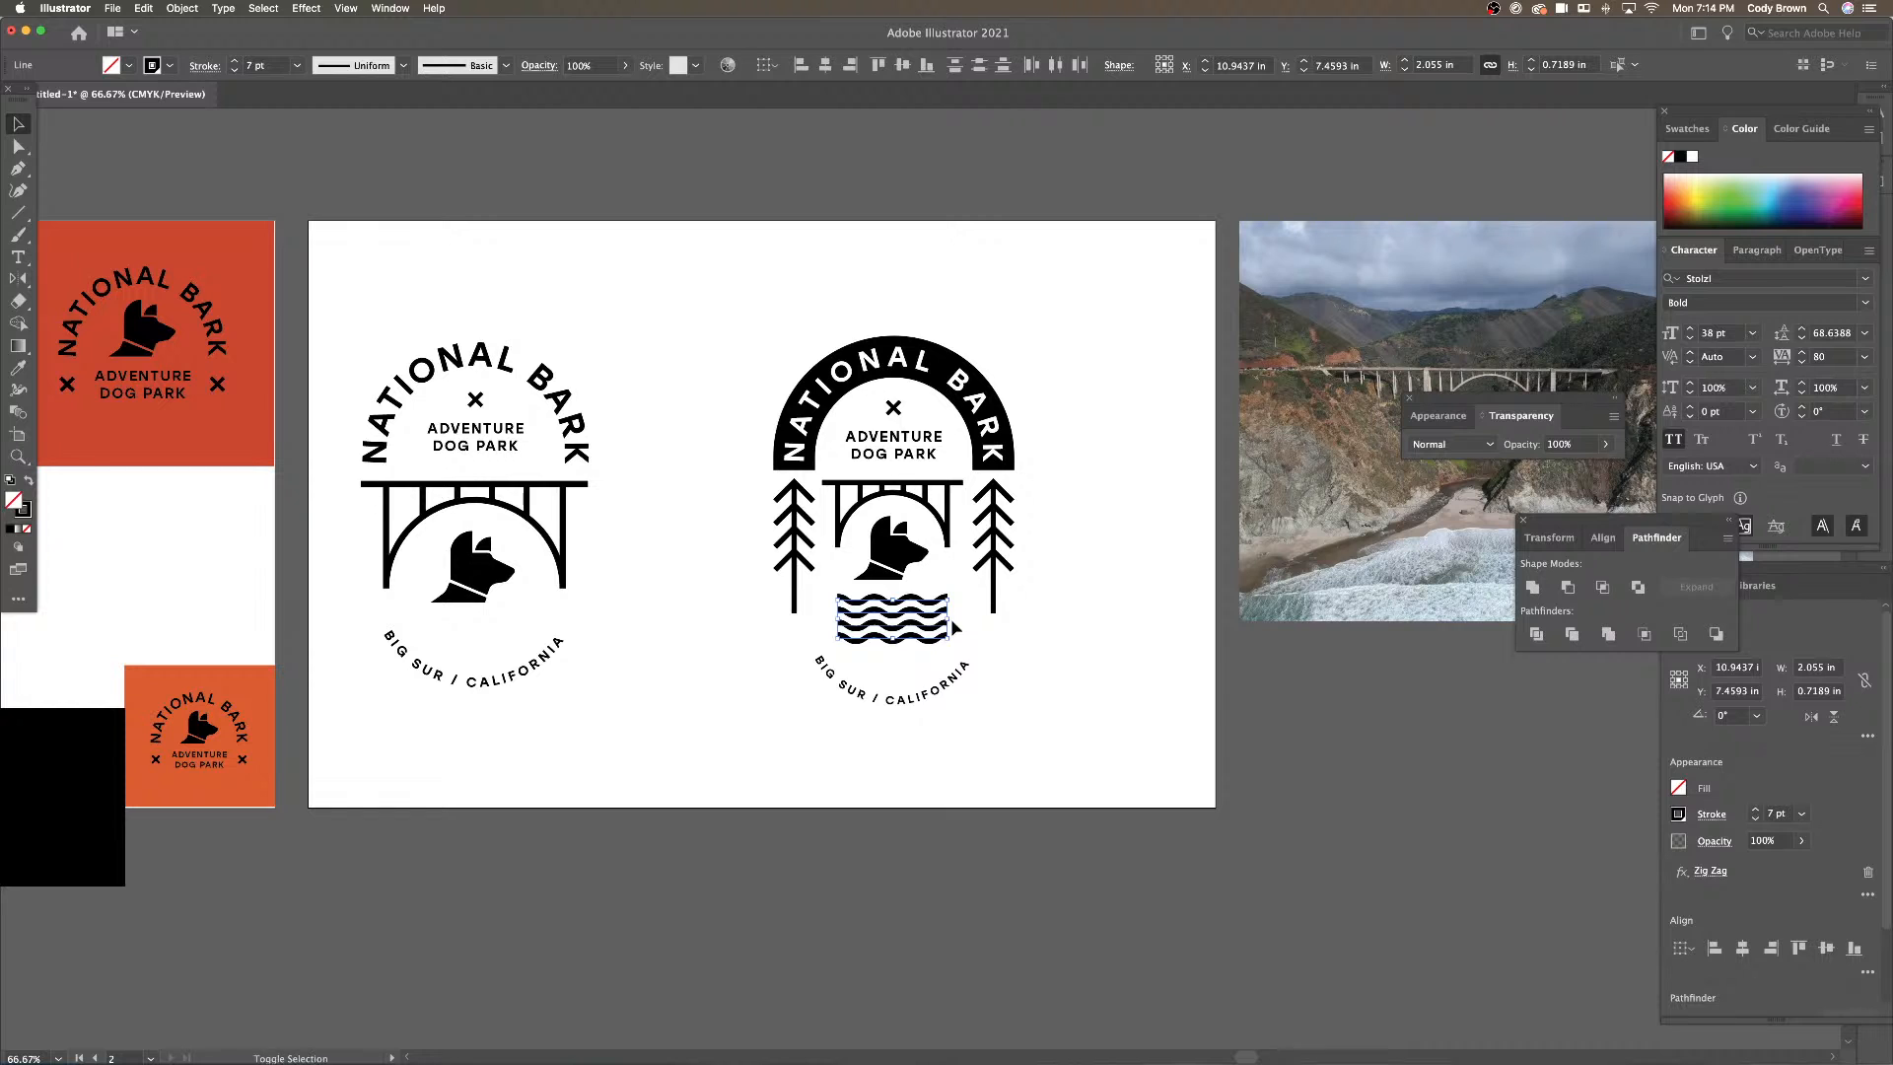
pyautogui.press('super+equal')
pyautogui.press('super+equal')
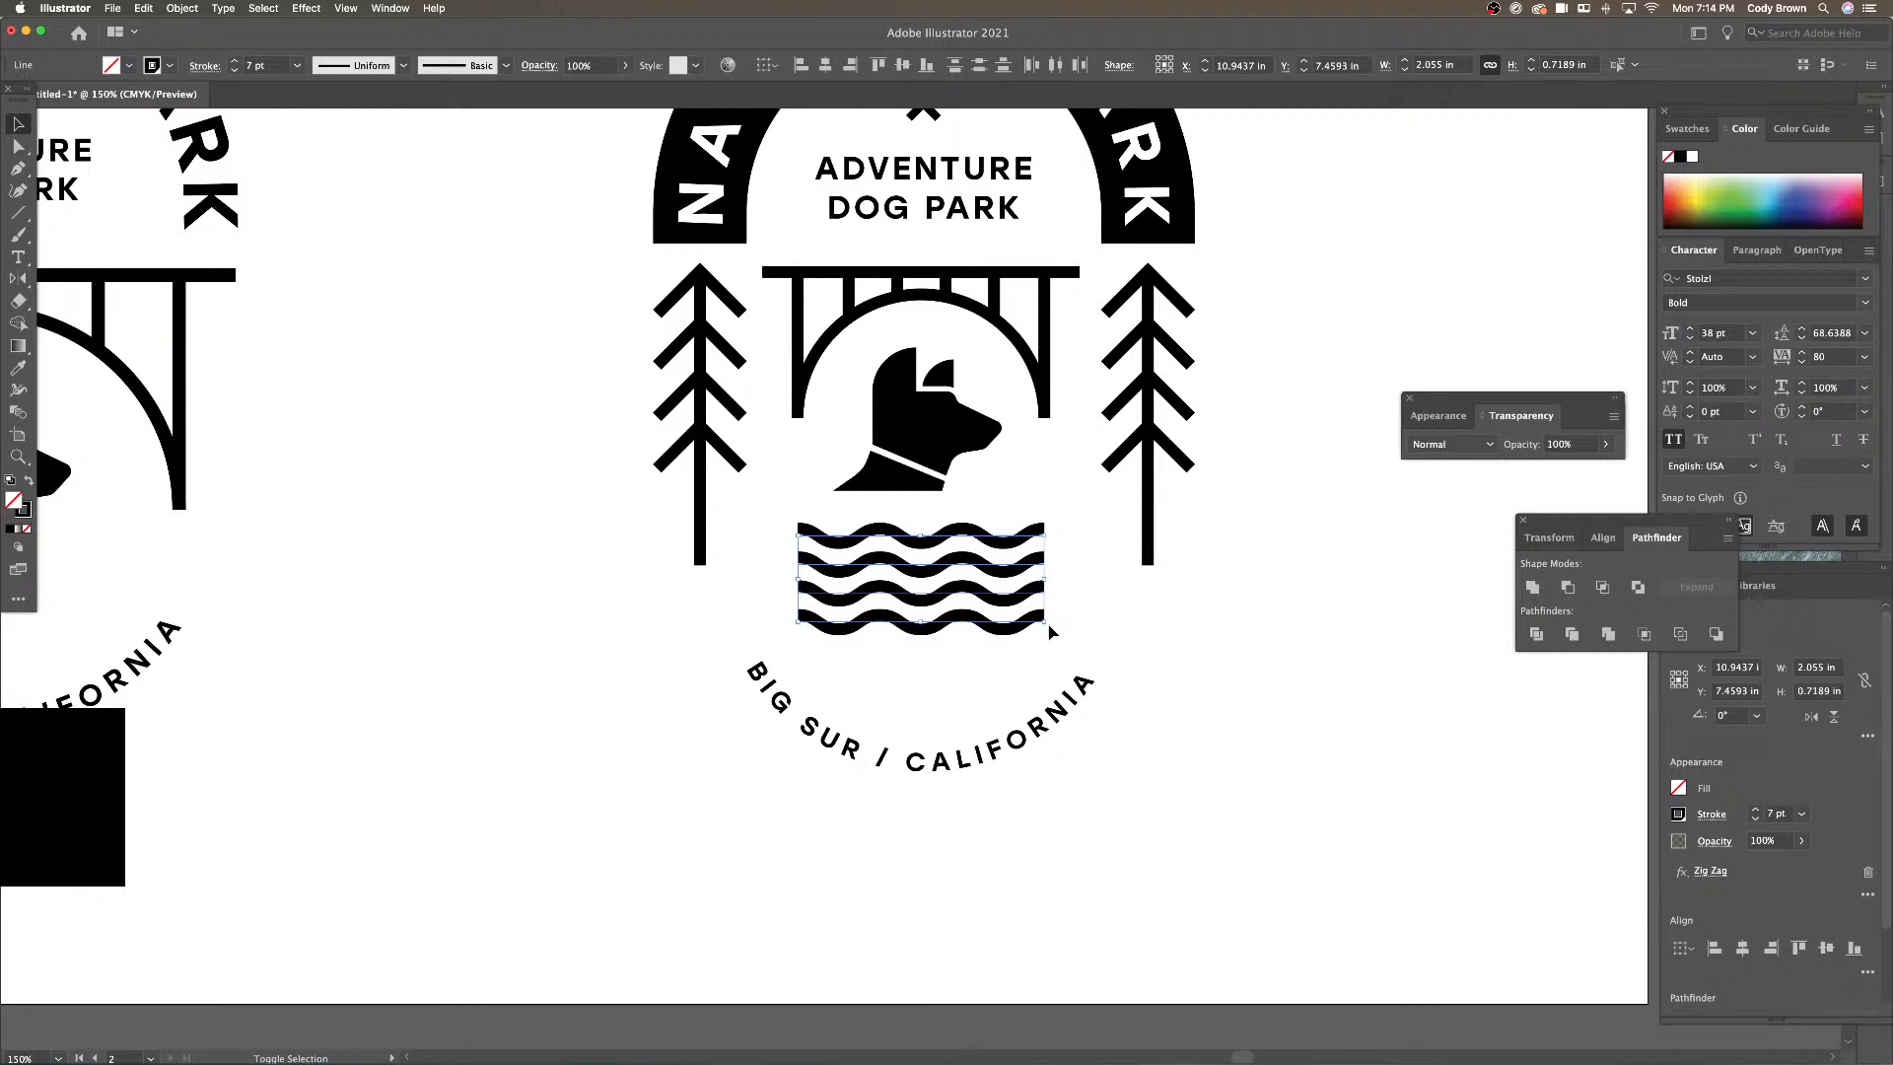
pyautogui.moveTo(1047, 624); pyautogui.dragTo(1057, 630)
pyautogui.click(1168, 629)
# Move the BIG SUR / CALIFORNIA text further down beneath the waves
pyautogui.press('super+minus')
pyautogui.press('super+minus')
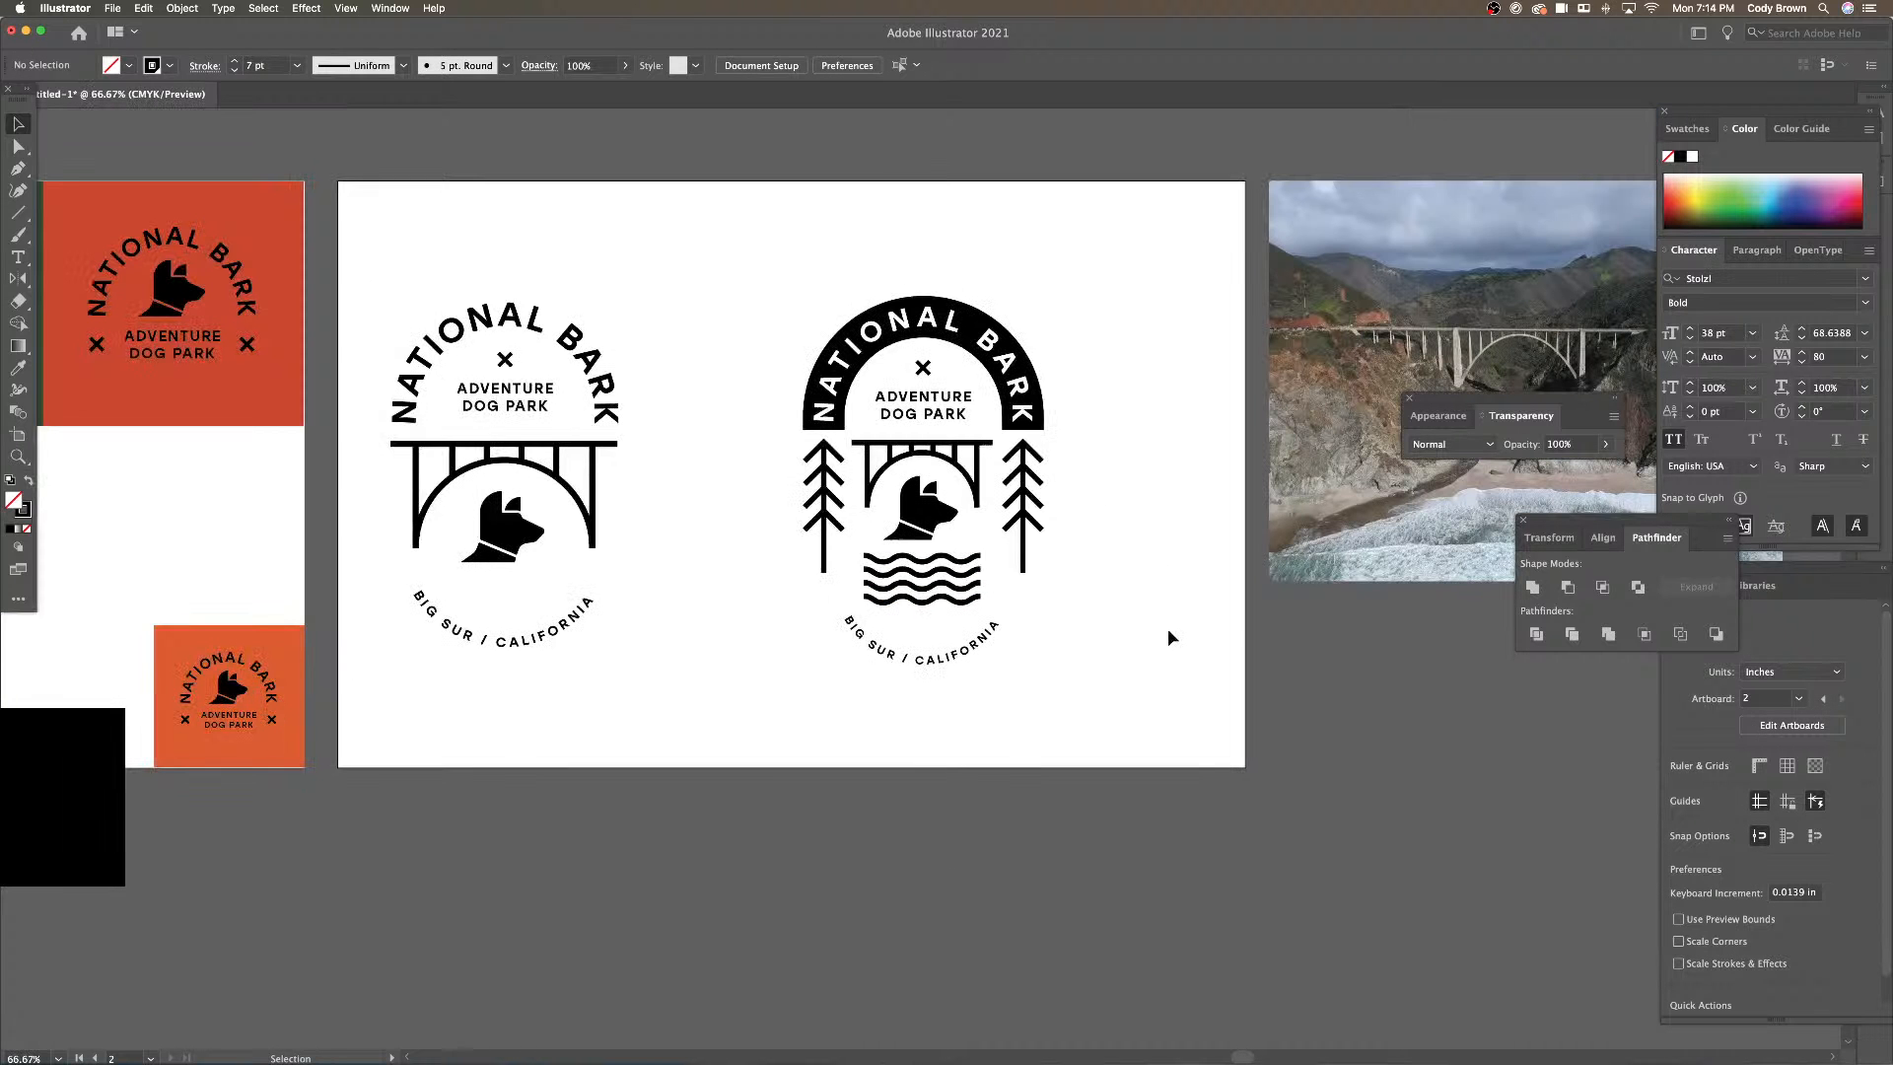
pyautogui.moveTo(1126, 625); pyautogui.dragTo(1071, 554)
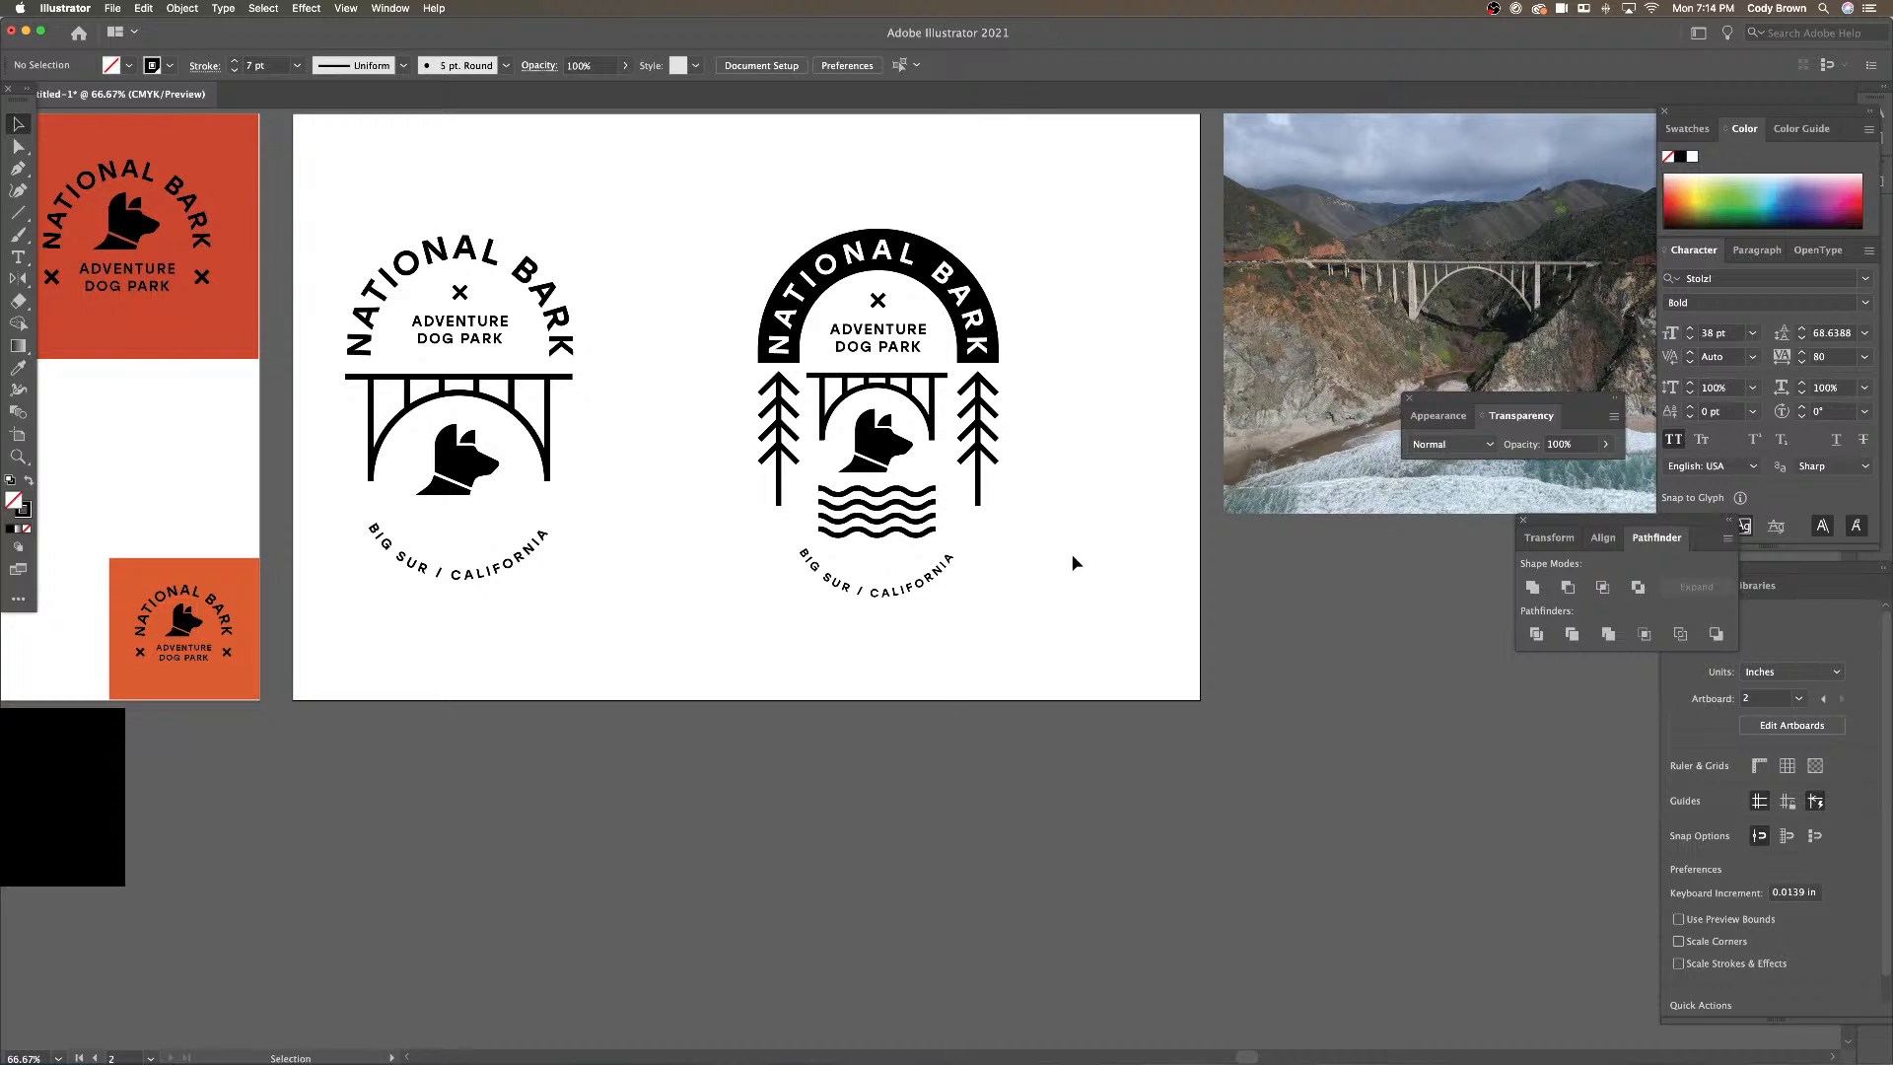
pyautogui.press('super+equal')
pyautogui.moveTo(1070, 553); pyautogui.dragTo(1075, 627)
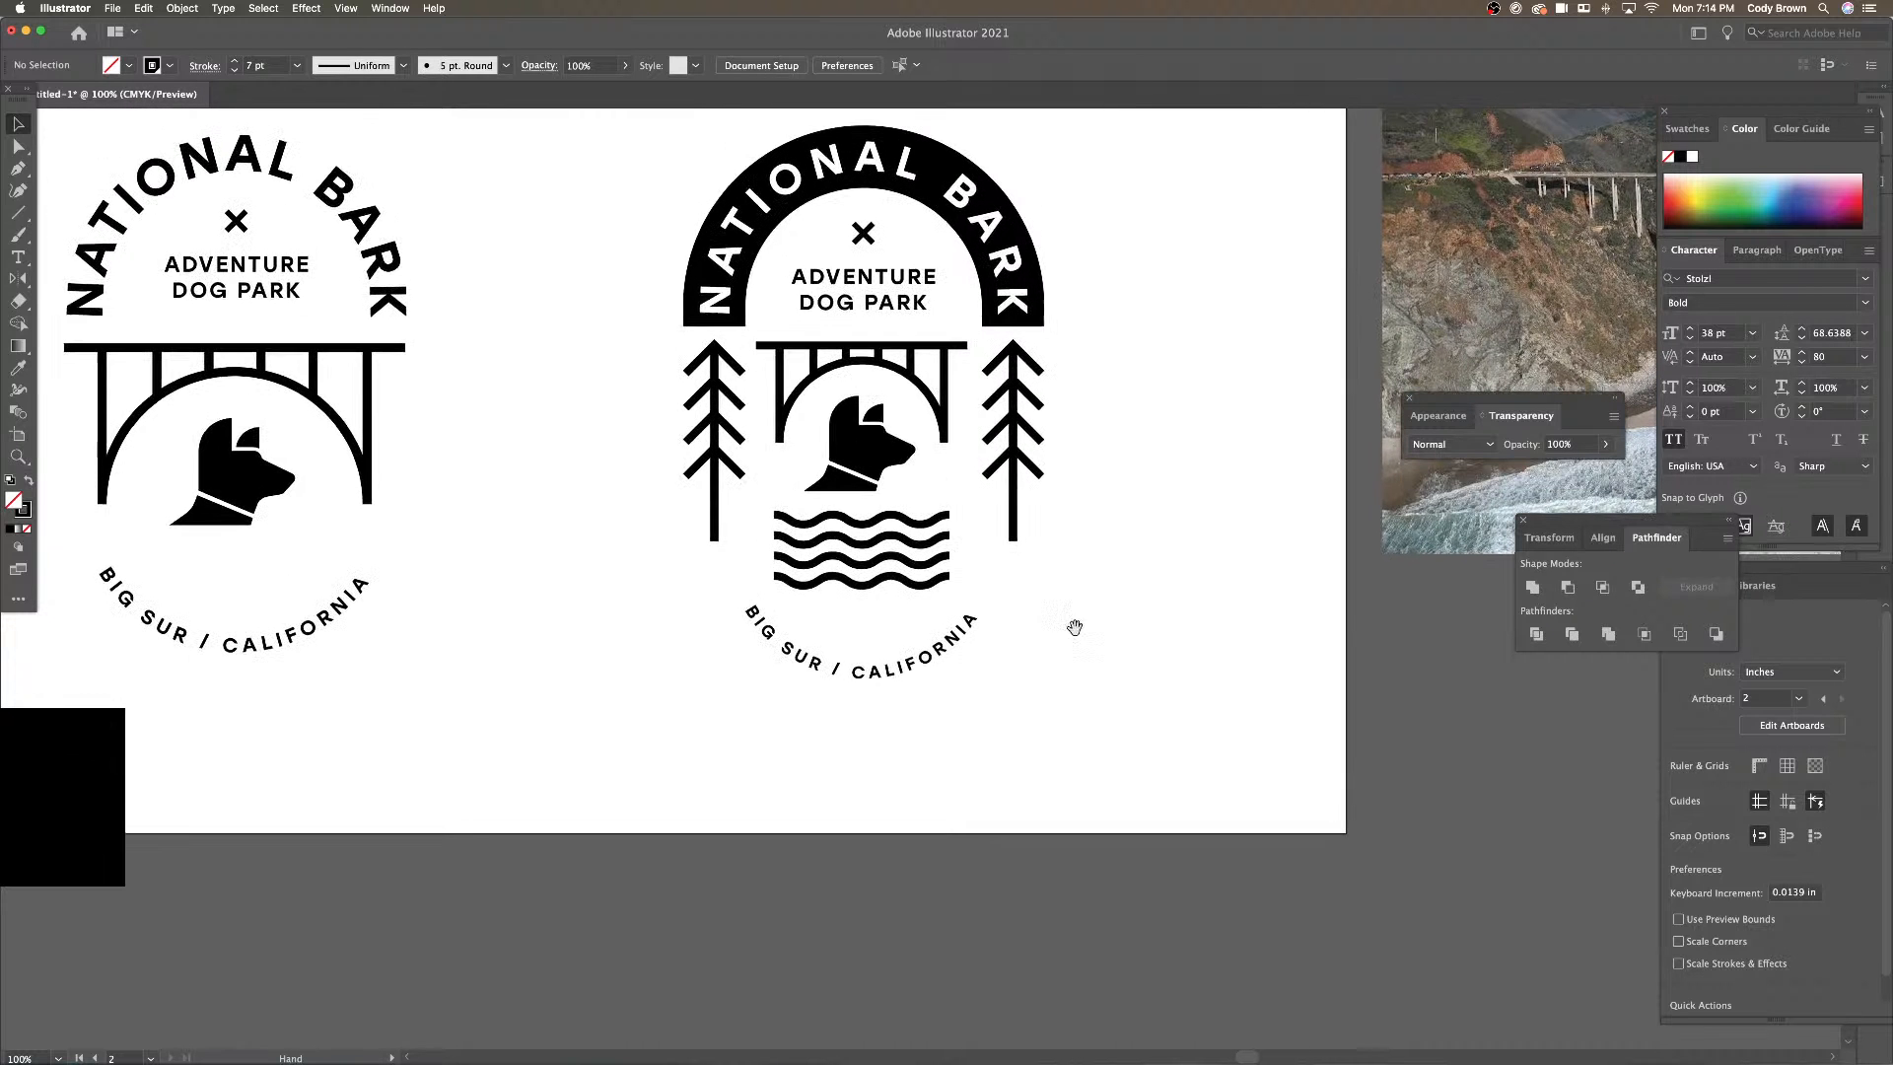
pyautogui.moveTo(949, 643); pyautogui.dragTo(951, 691)
pyautogui.click(1067, 671)
pyautogui.scroll(1, 1070, 679)
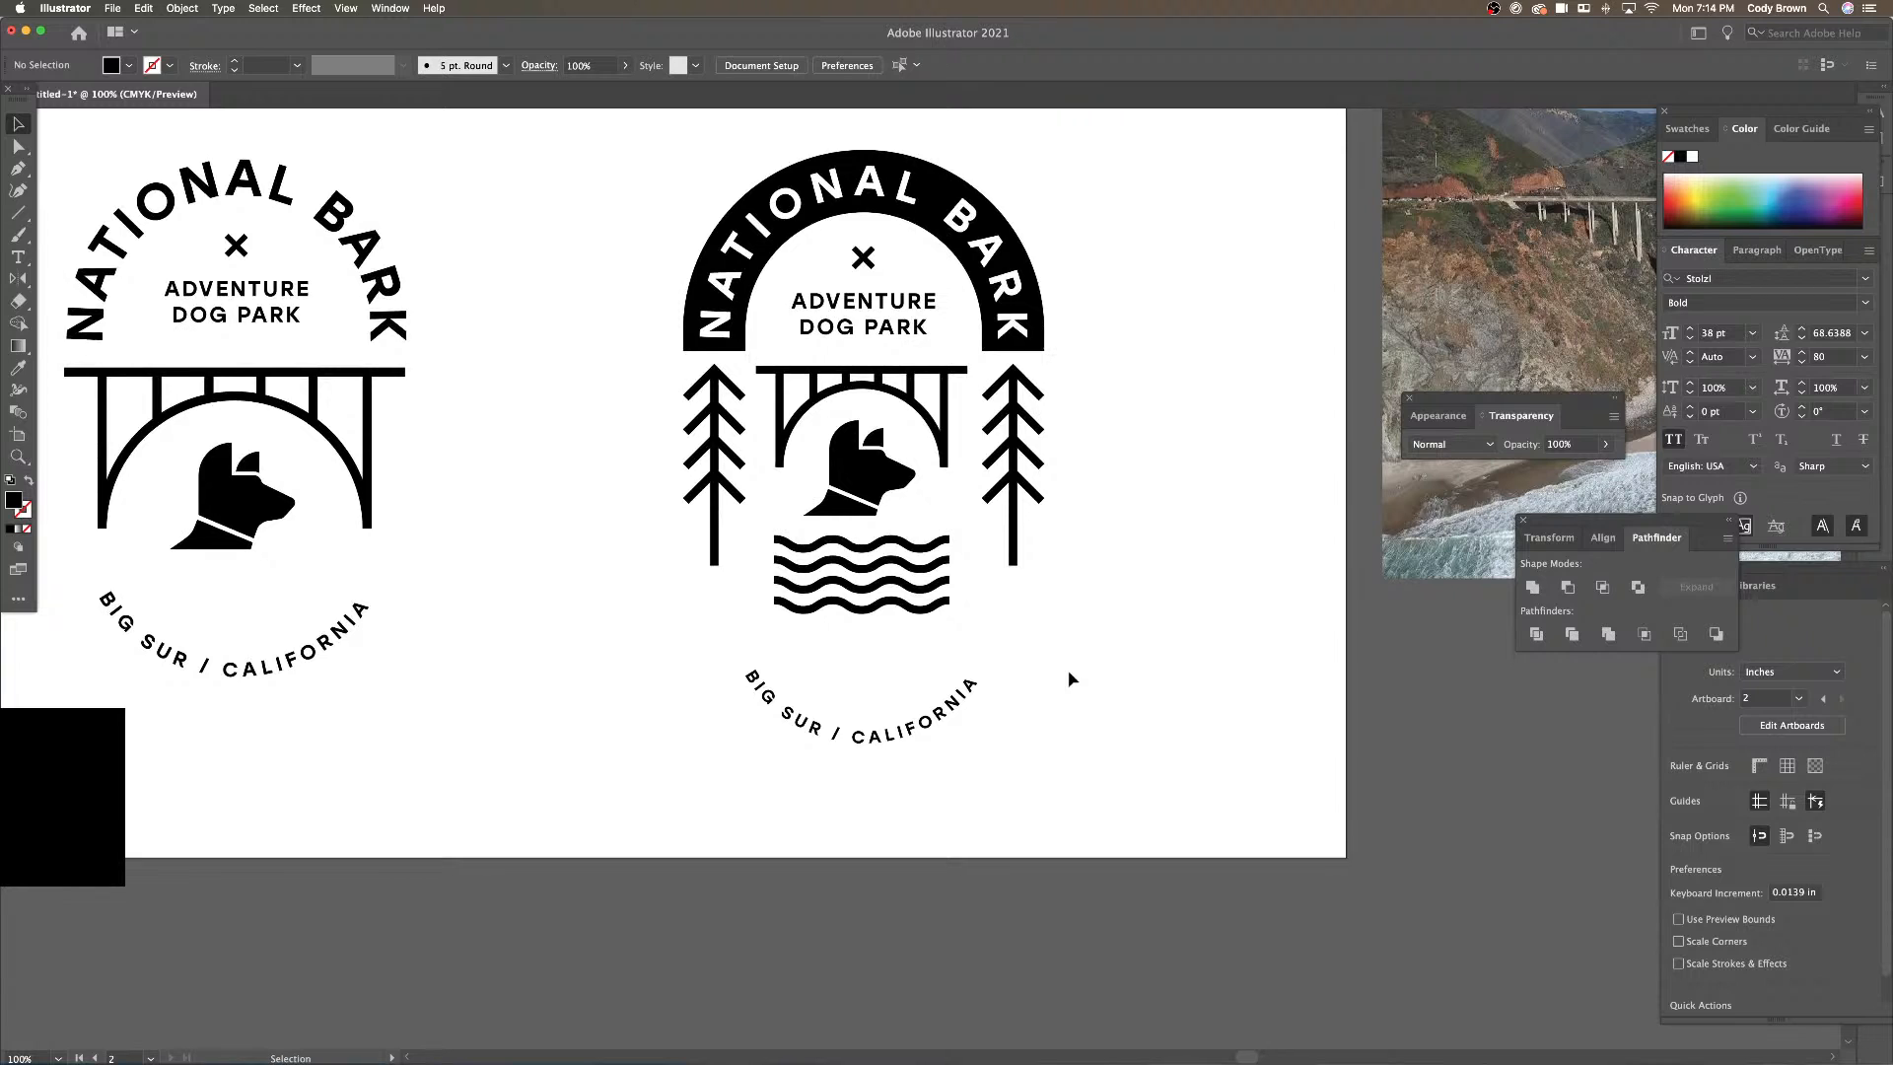
# Draw a circle with the Ellipse tool centred on the curved BIG SUR / CALIFORNIA text path
pyautogui.click(779, 702)
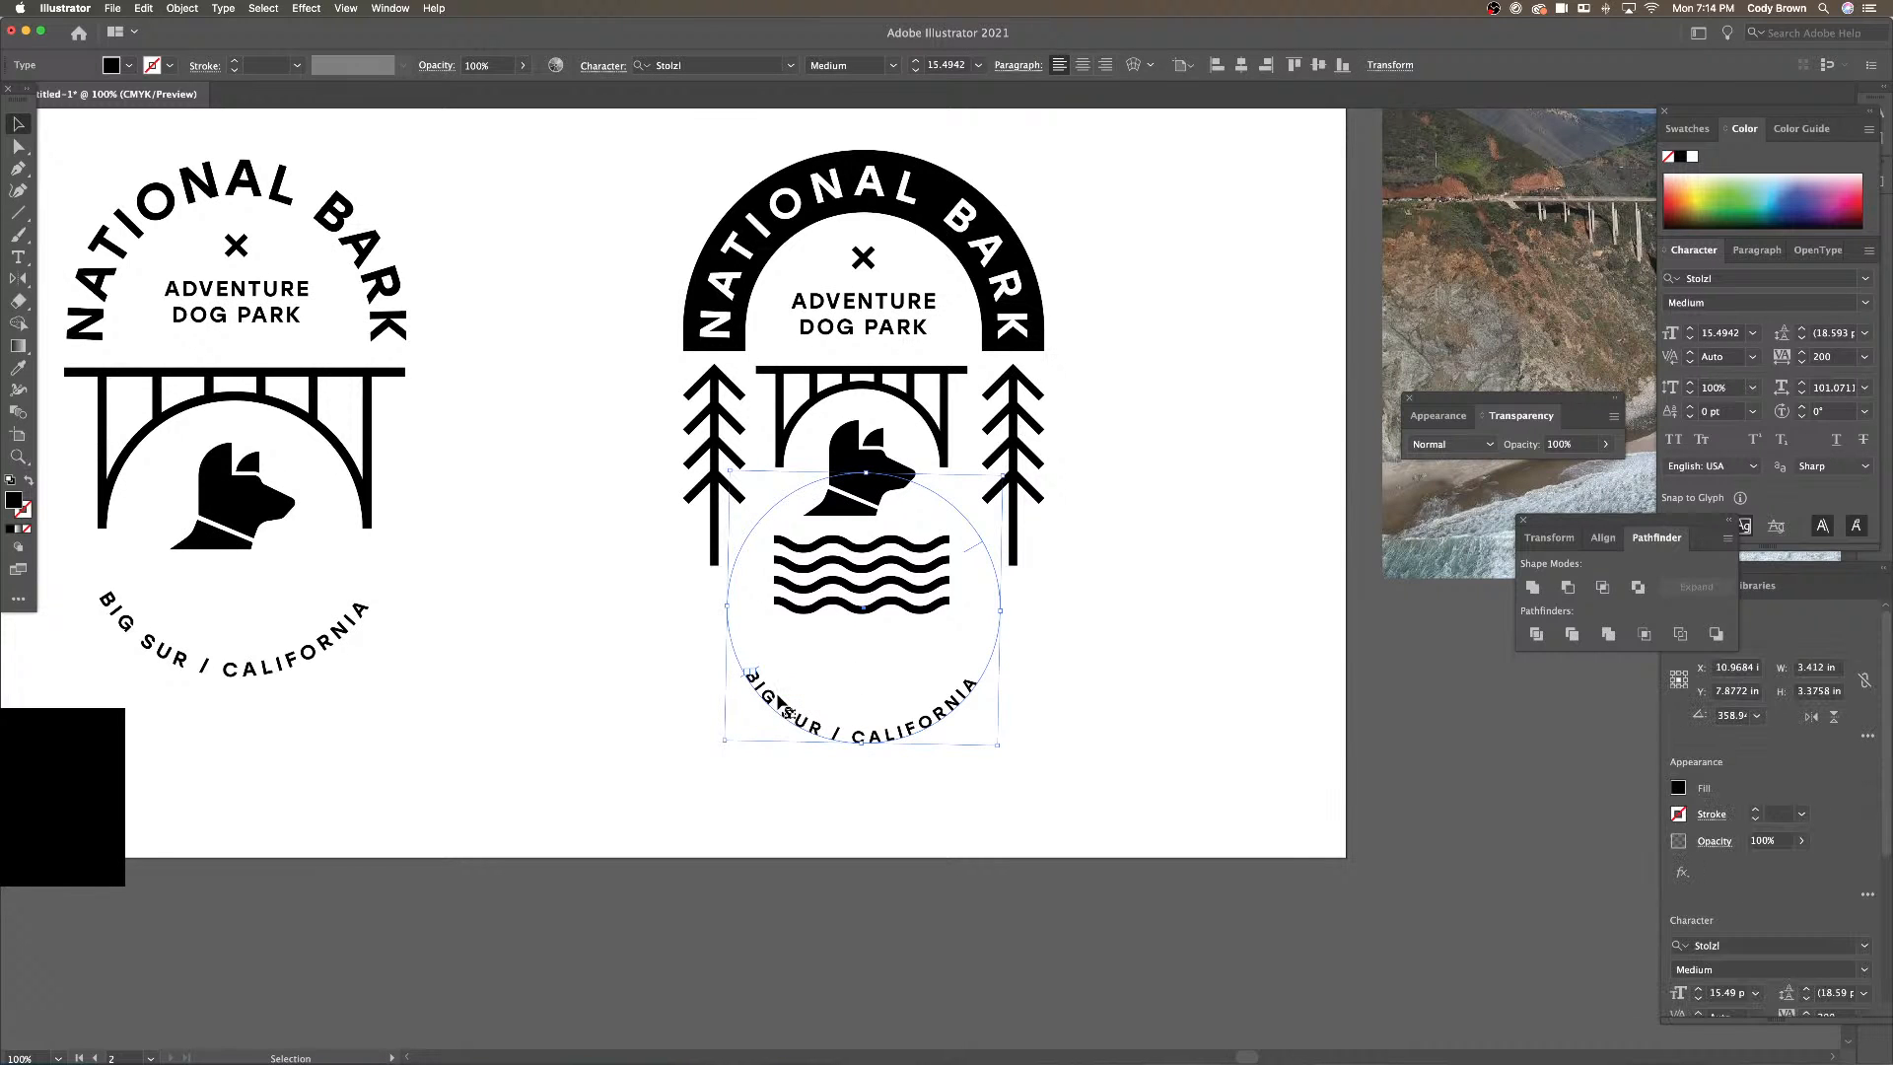
pyautogui.moveTo(17, 212); pyautogui.dragTo(73, 238)
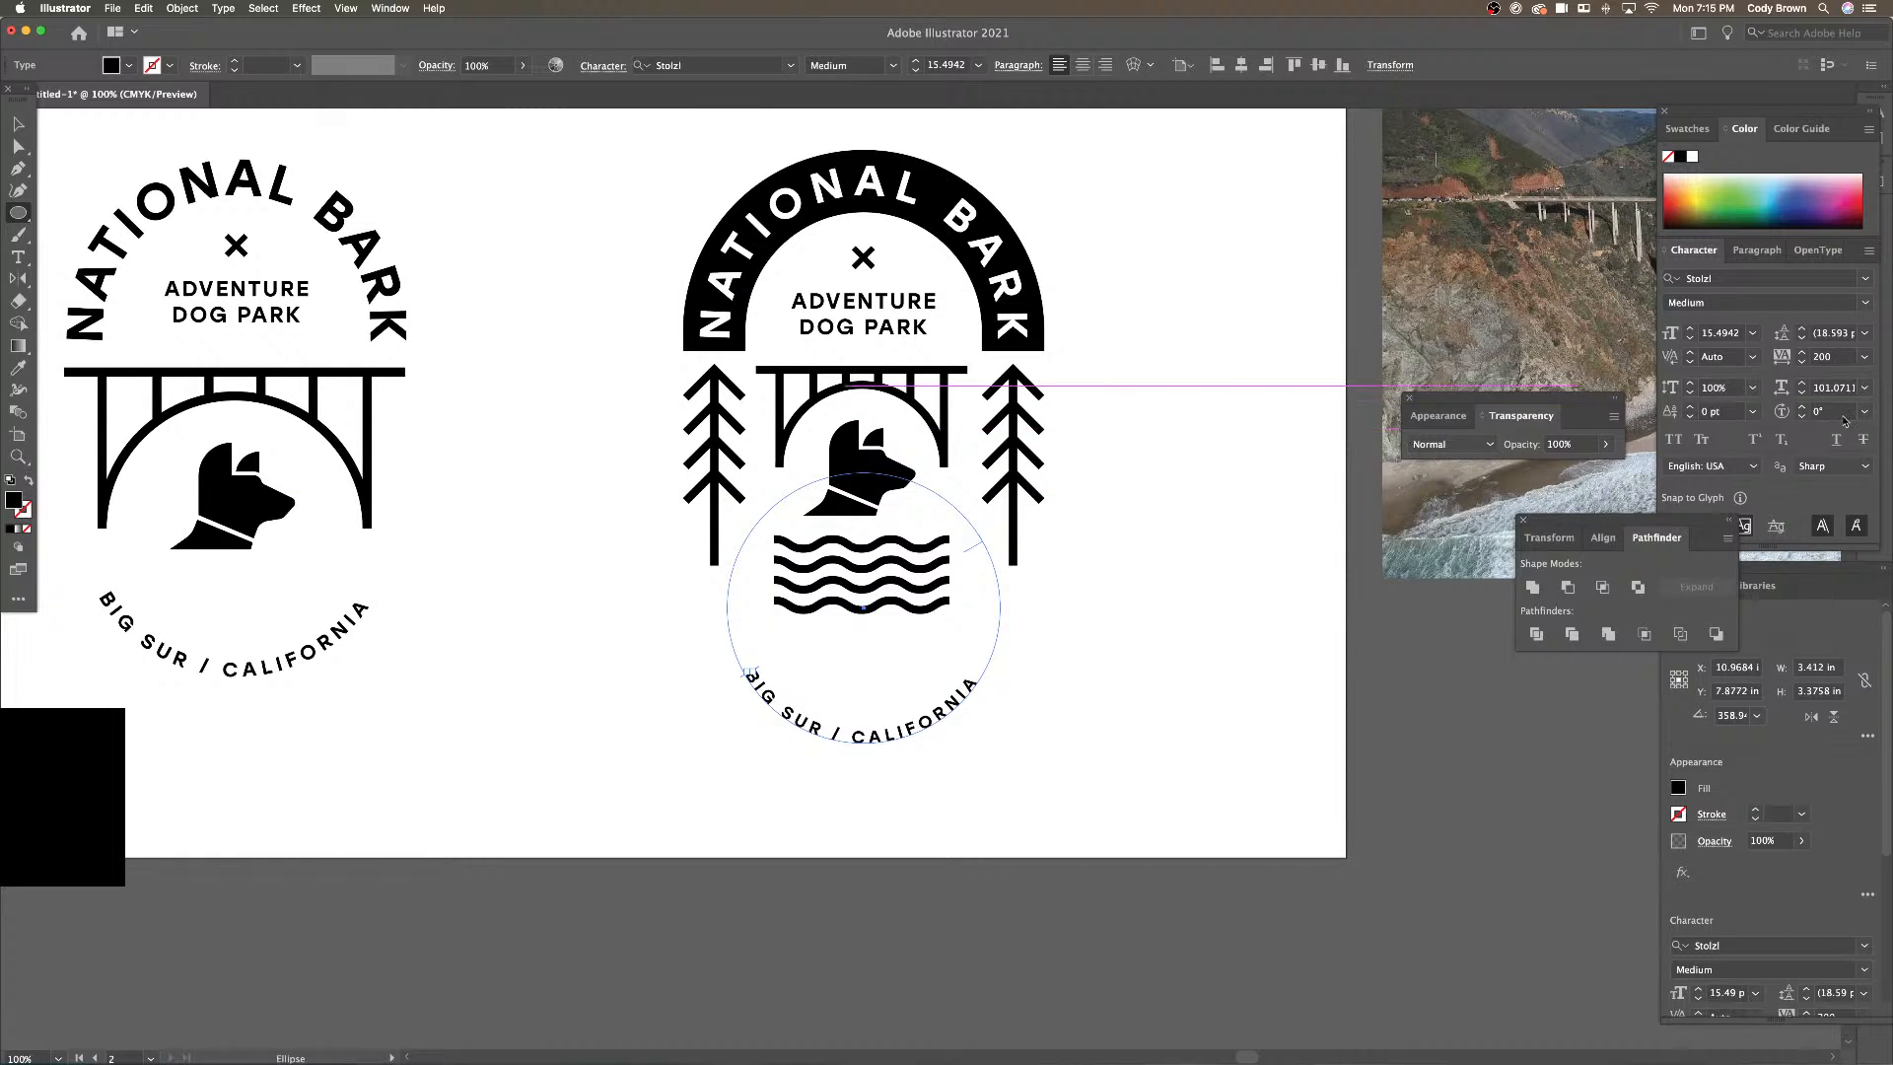
pyautogui.click(20, 124)
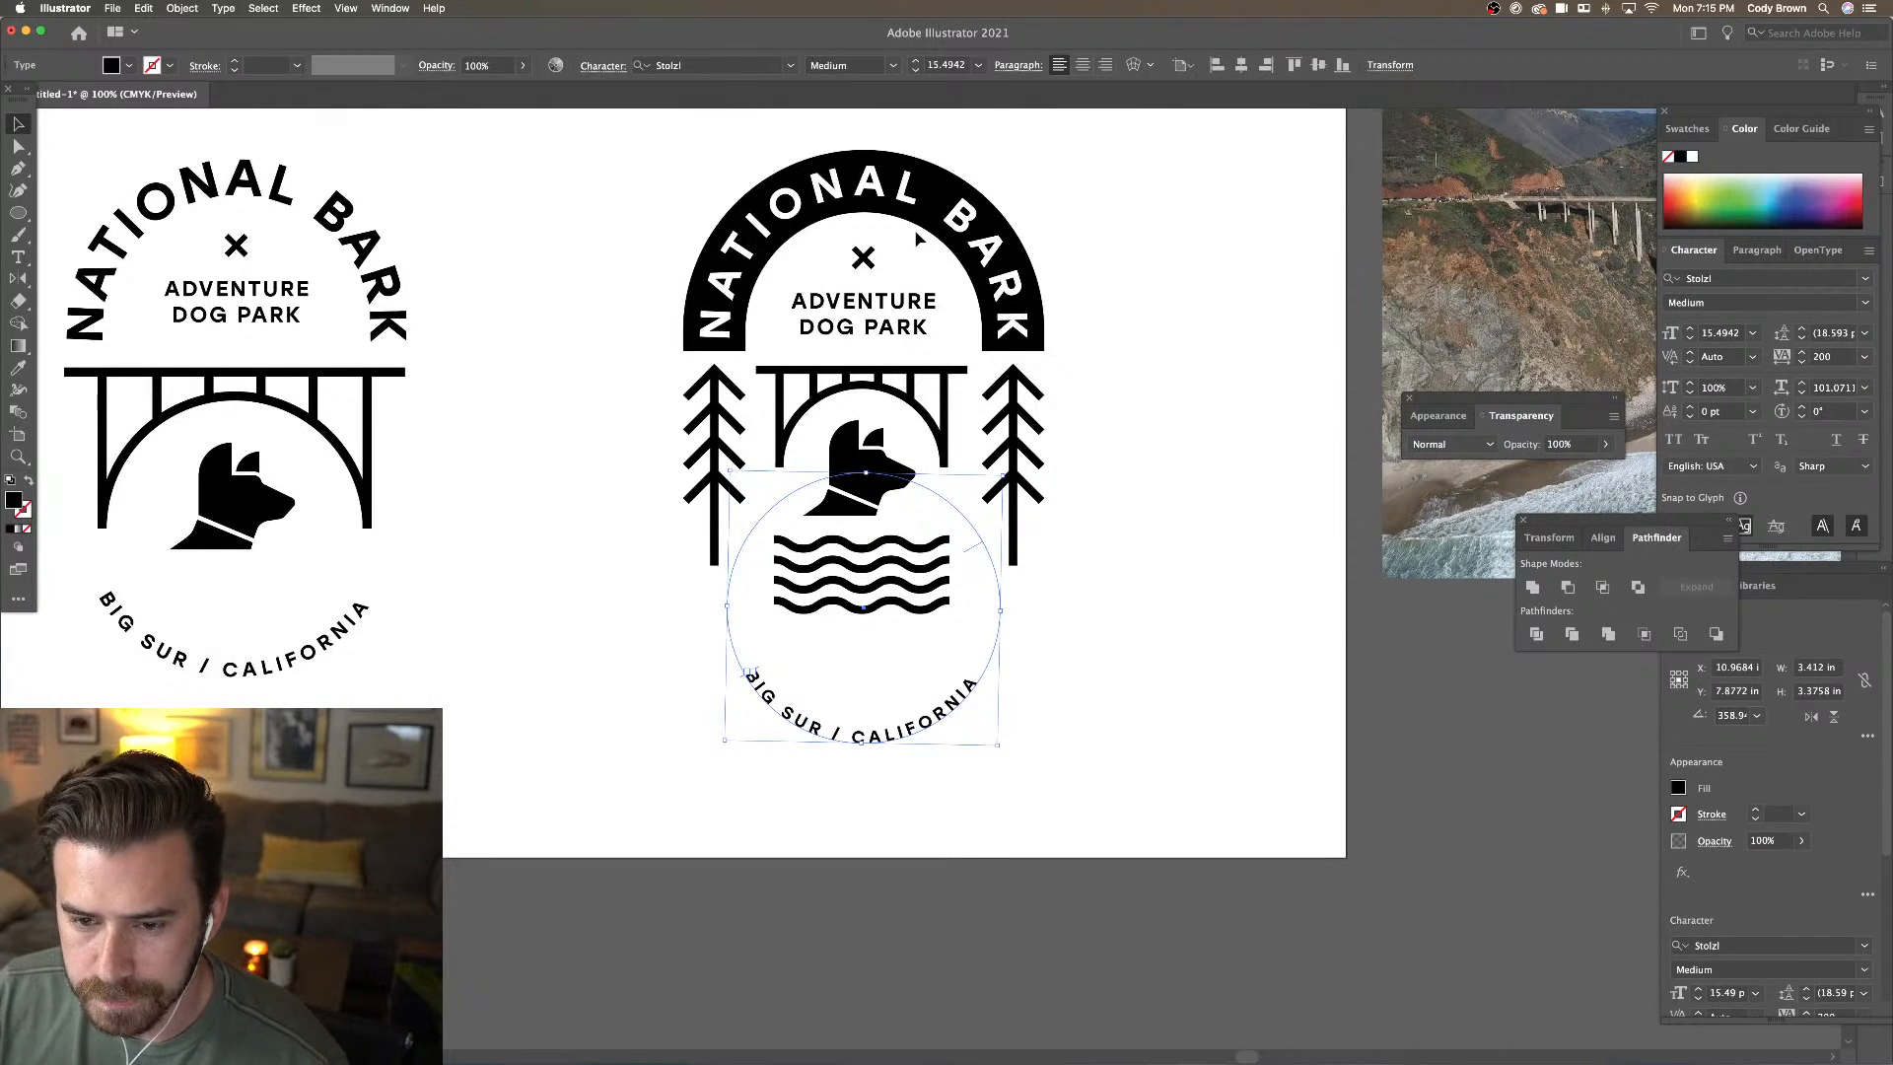
pyautogui.click(1222, 290)
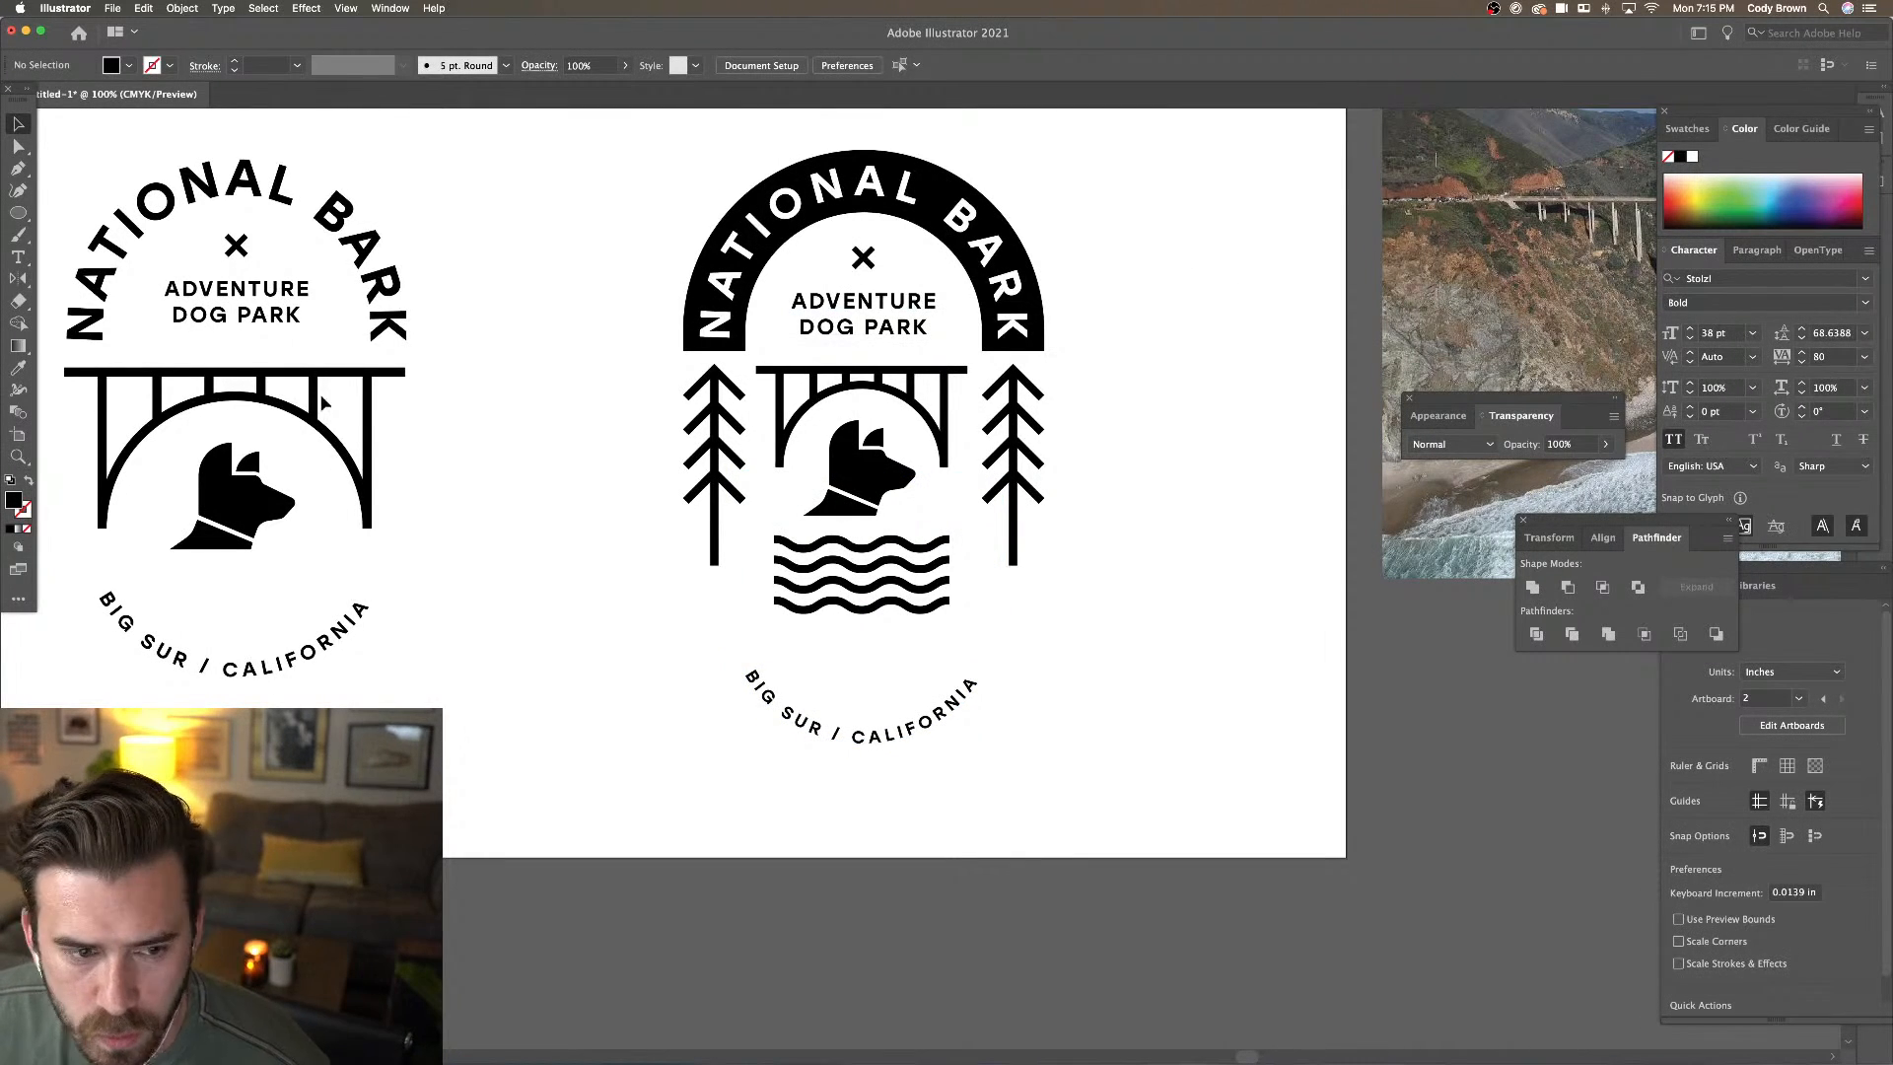
pyautogui.click(18, 212)
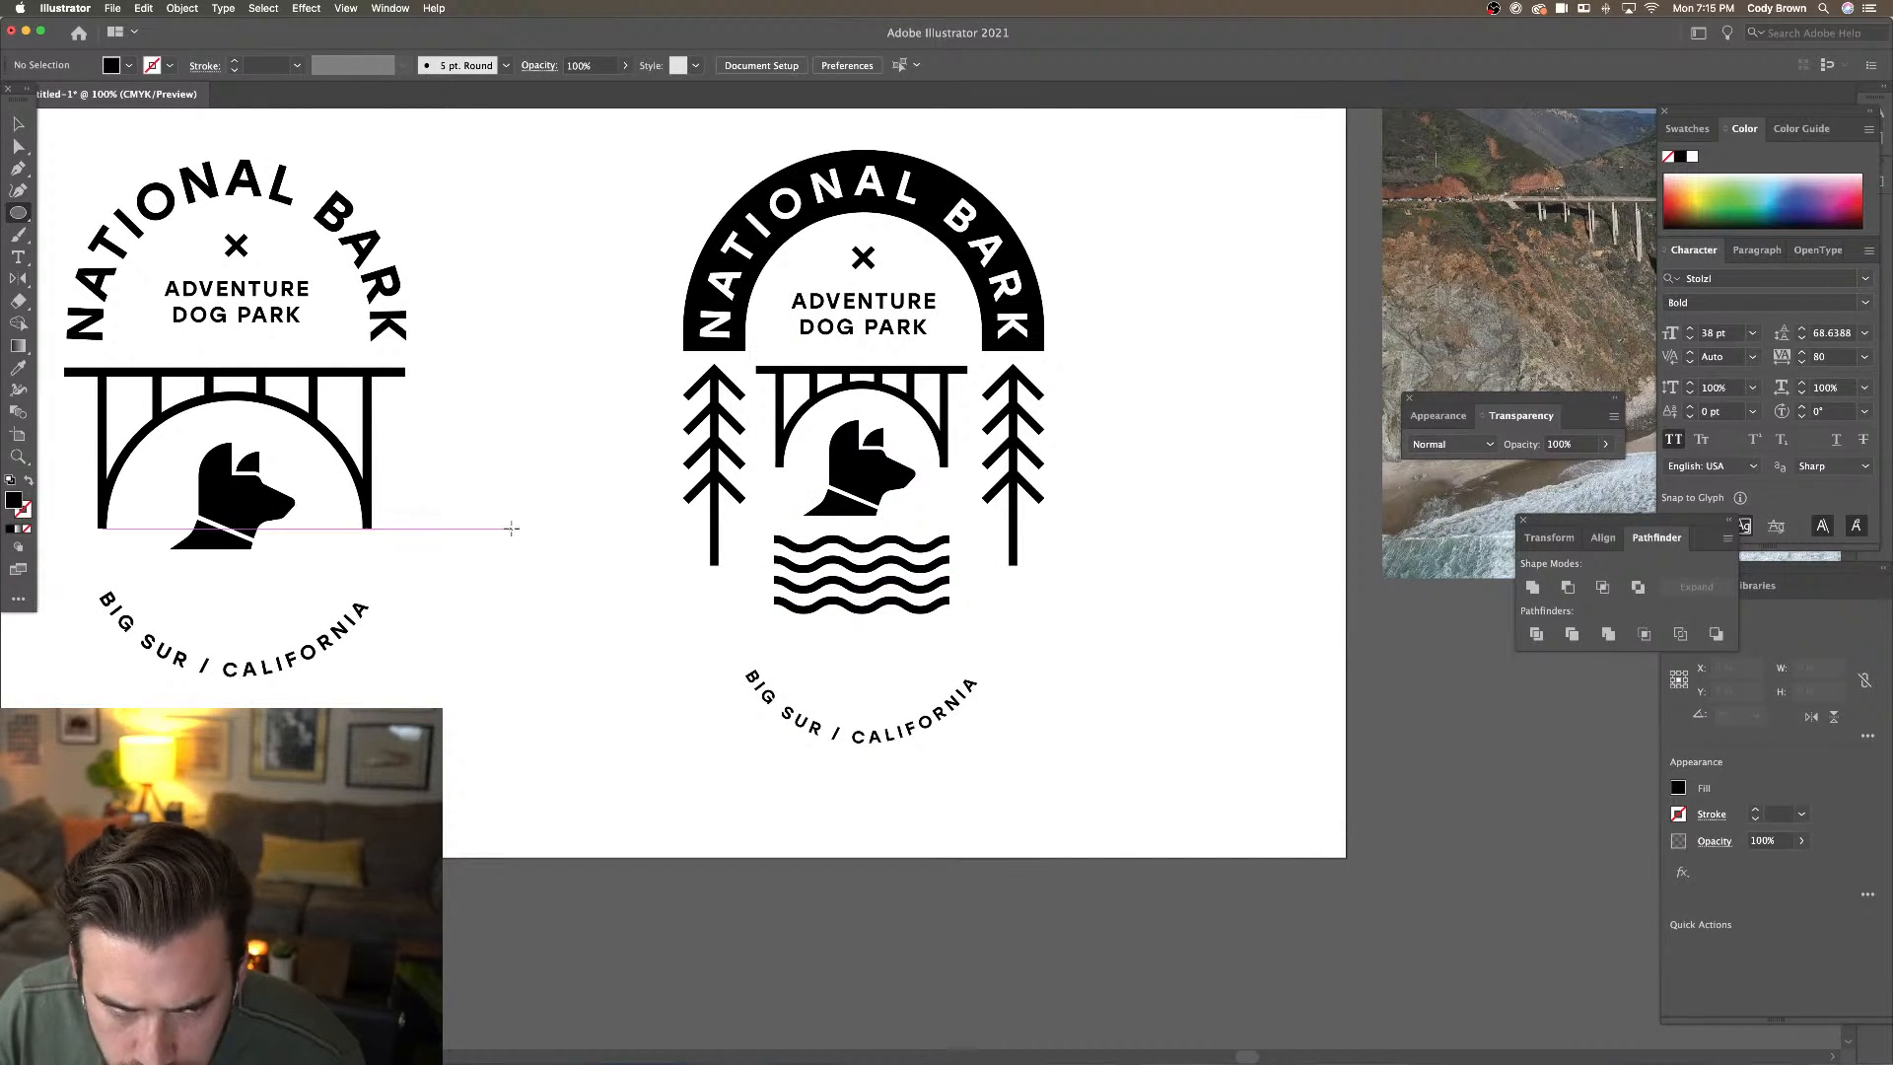
pyautogui.click(18, 124)
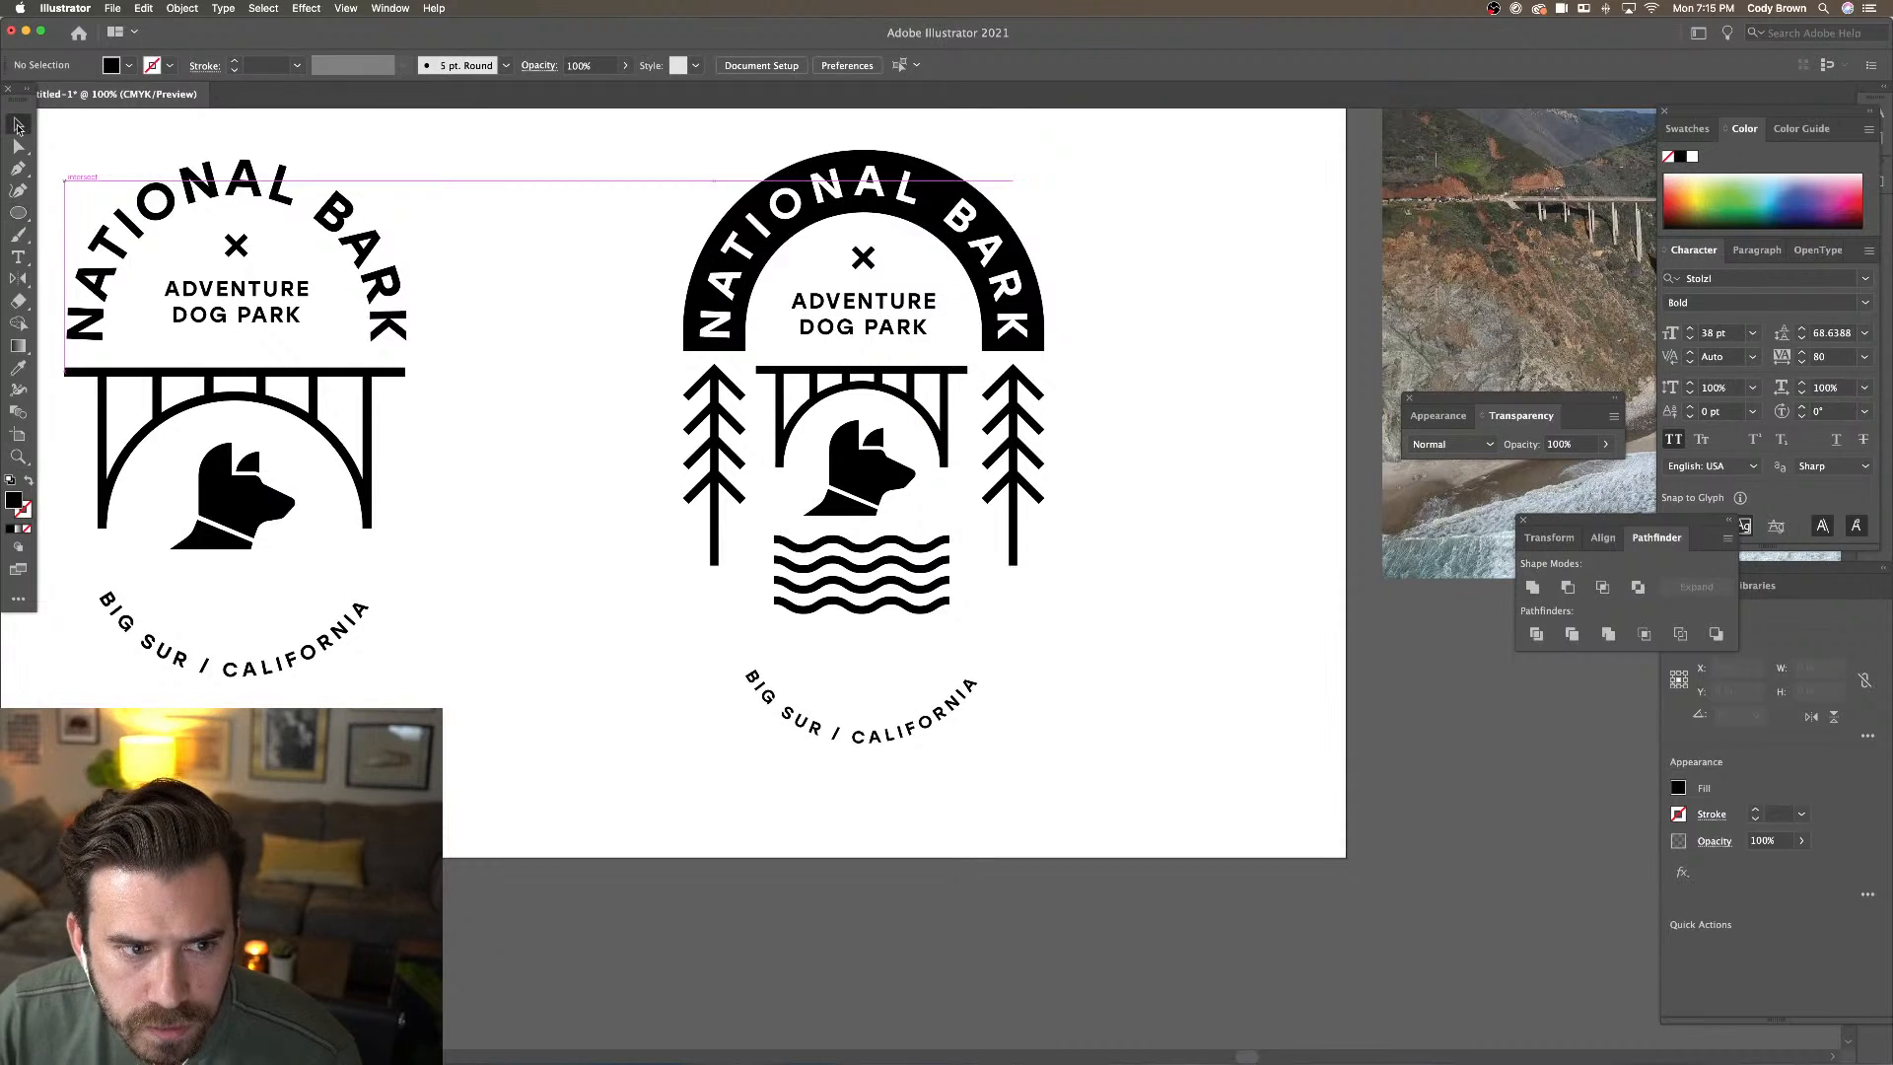
pyautogui.click(933, 707)
pyautogui.press('l')
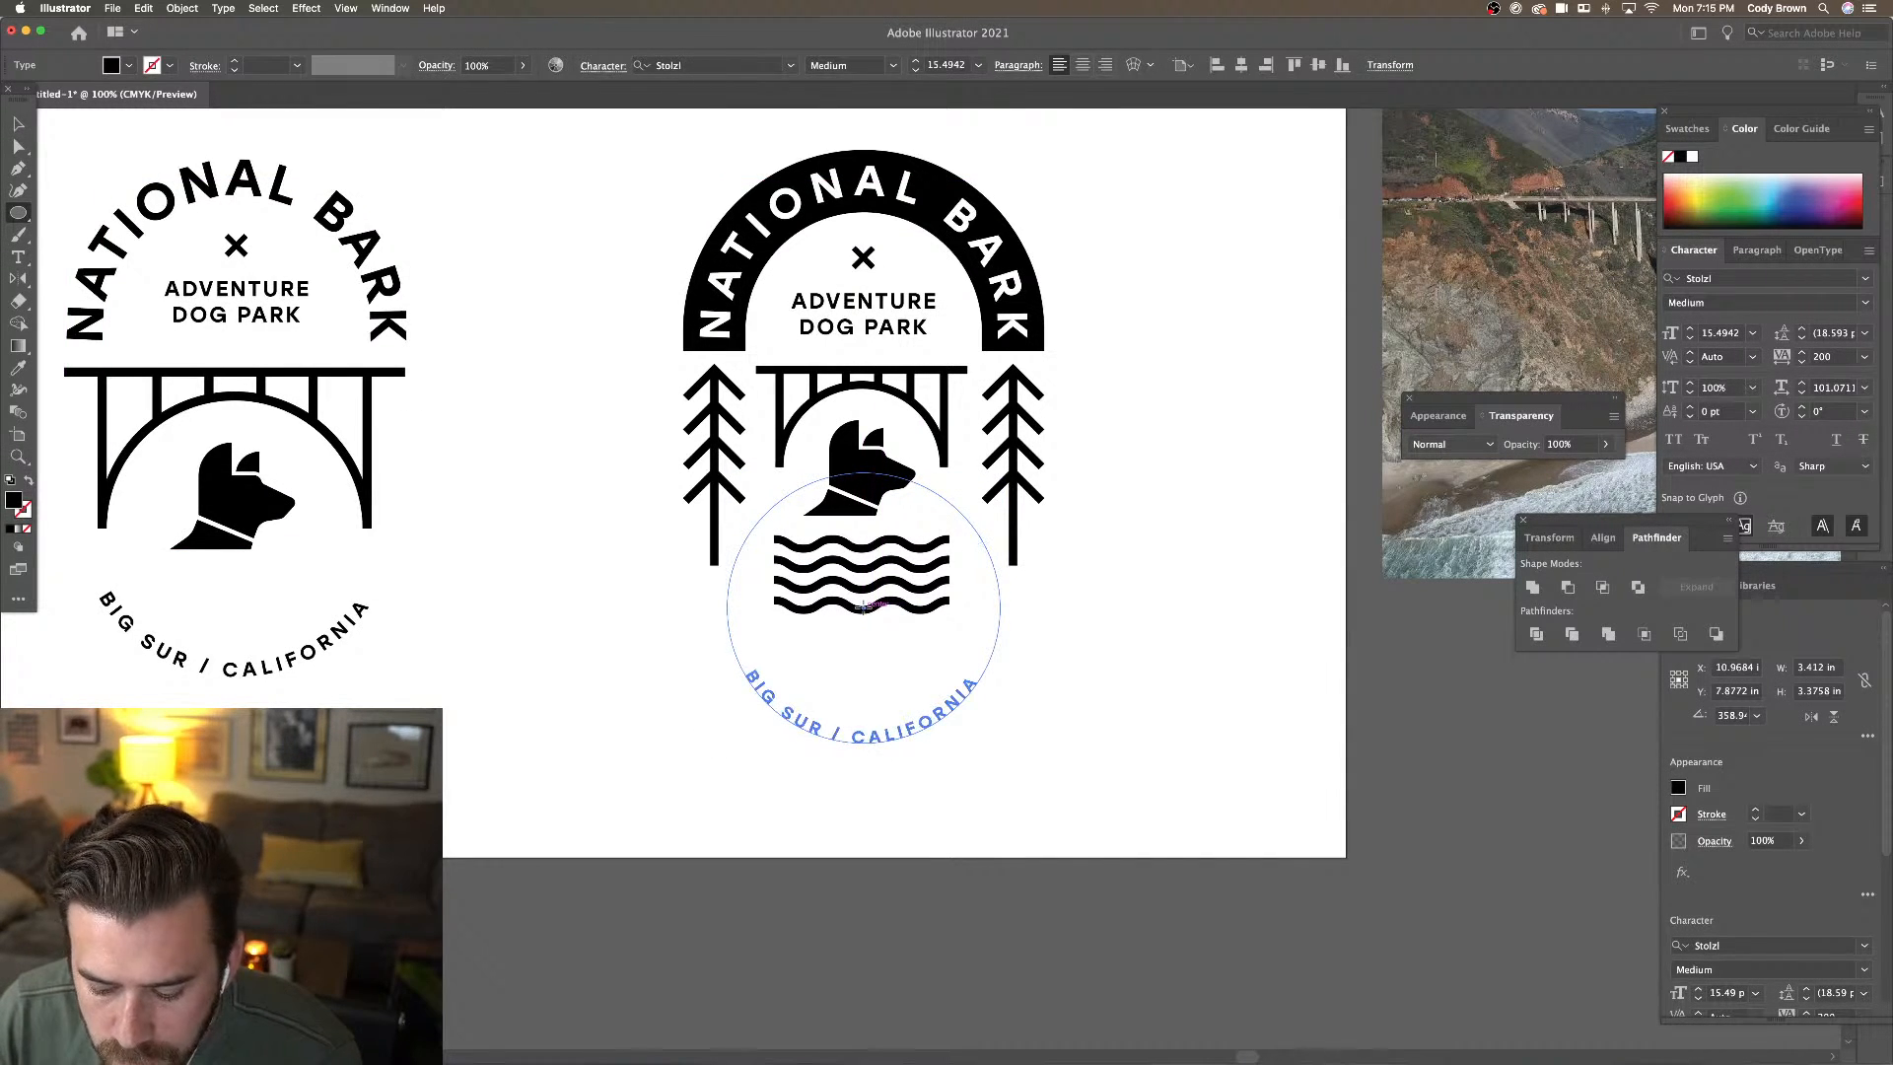
pyautogui.moveTo(863, 607); pyautogui.dragTo(982, 476)
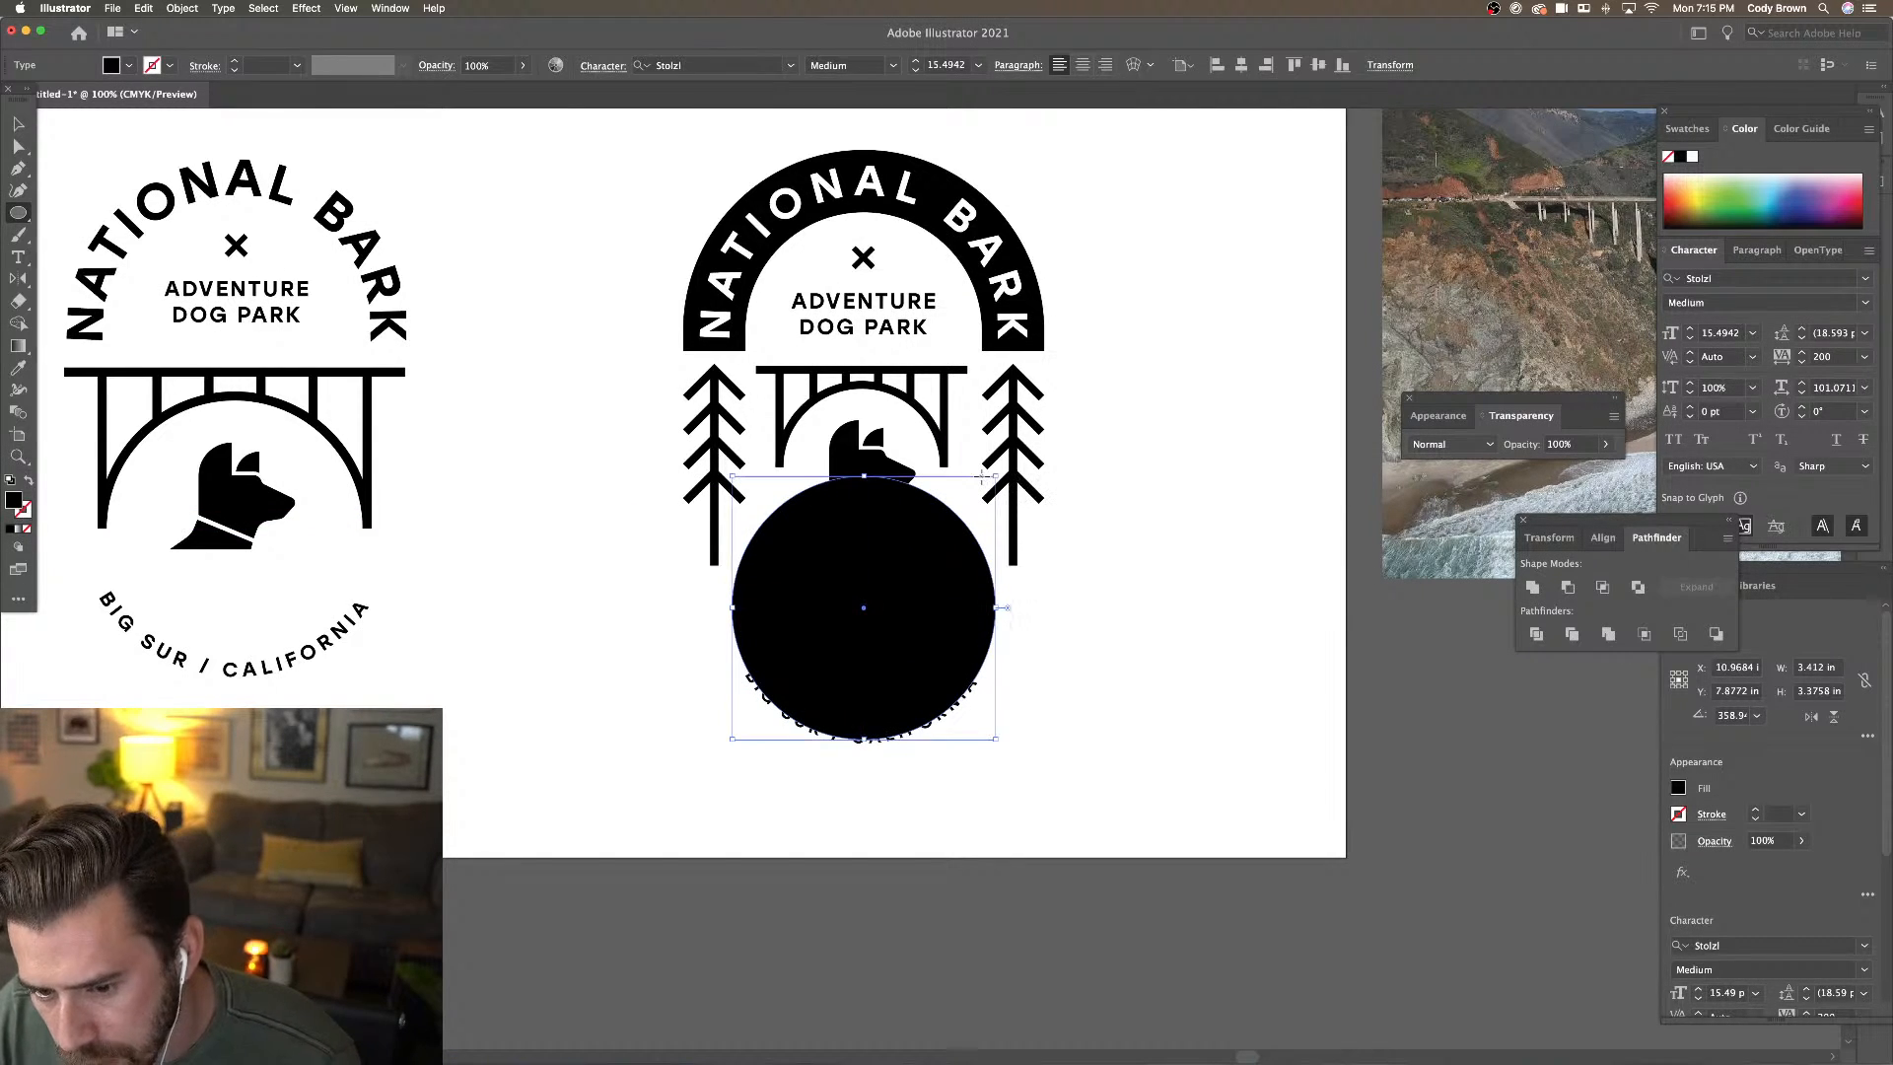
# Set the new circle's fill to None and its stroke to black
pyautogui.click(19, 123)
pyautogui.click(129, 65)
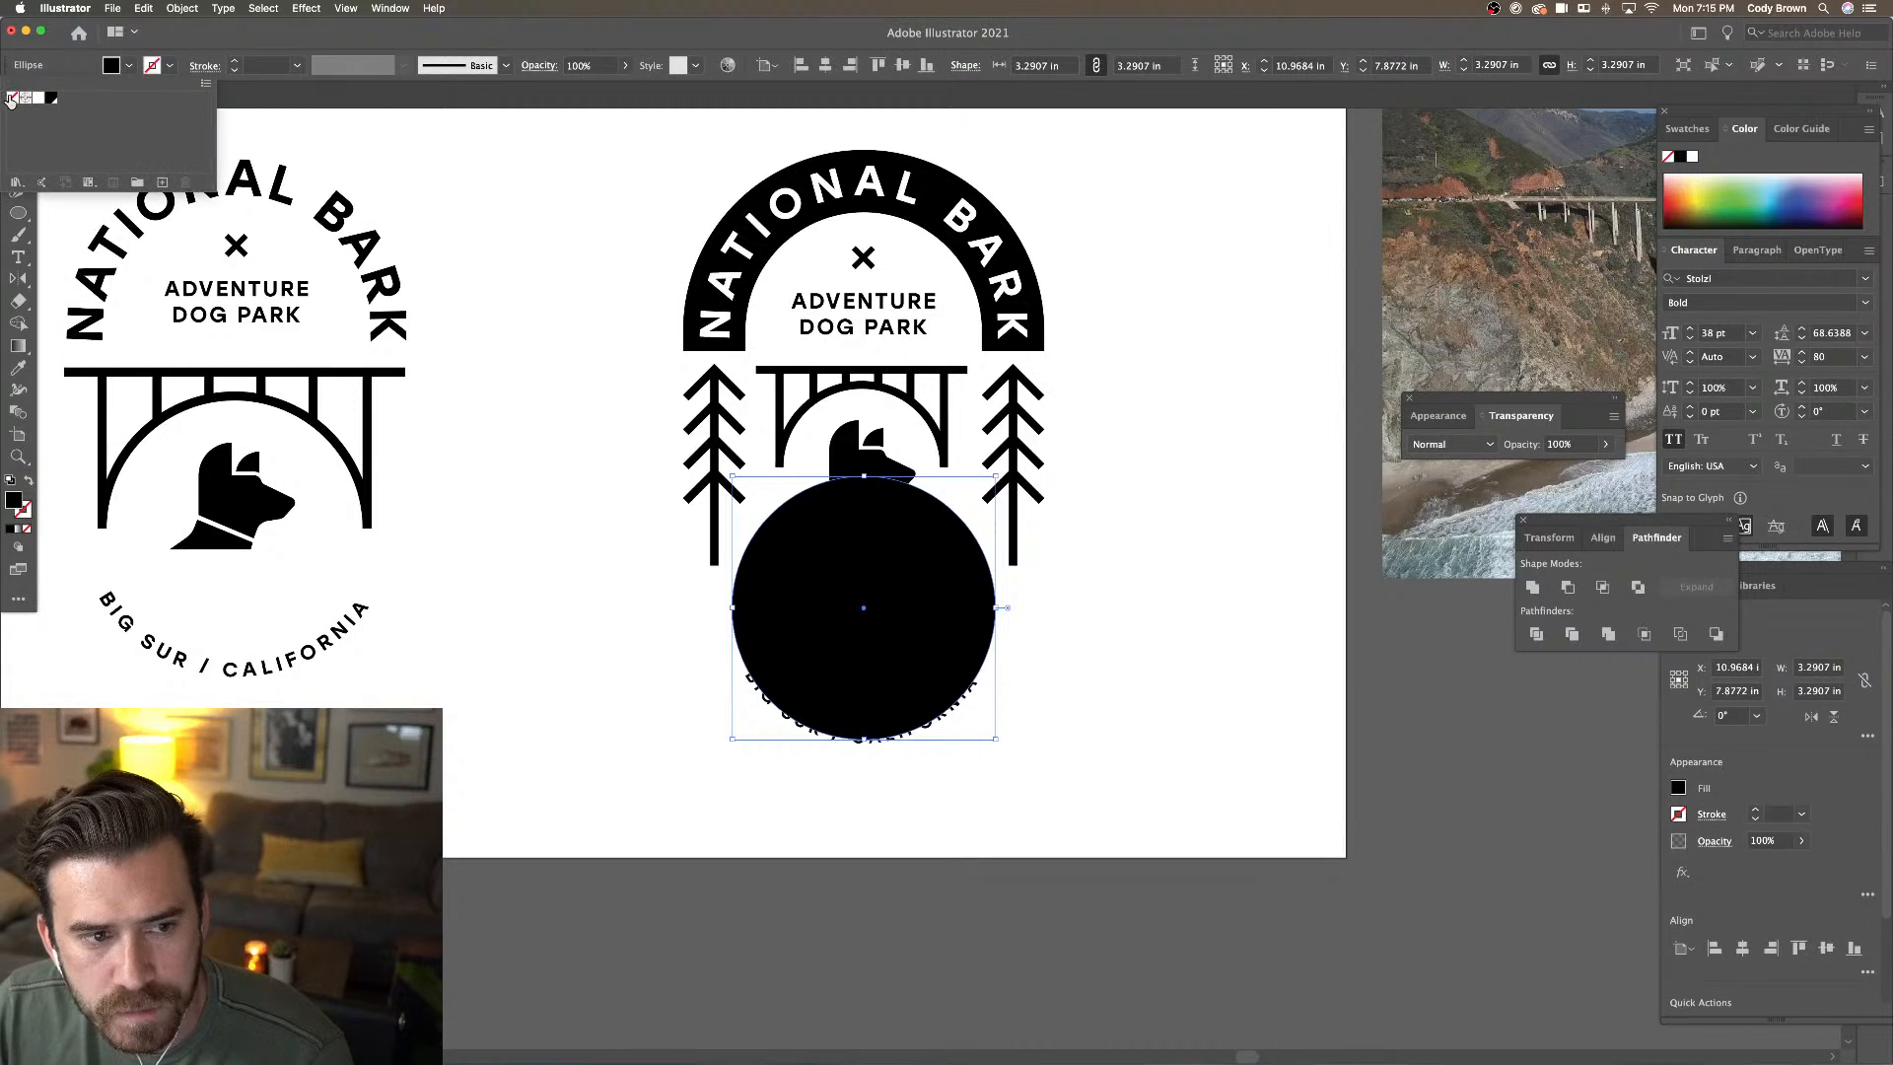
pyautogui.click(11, 103)
pyautogui.click(169, 68)
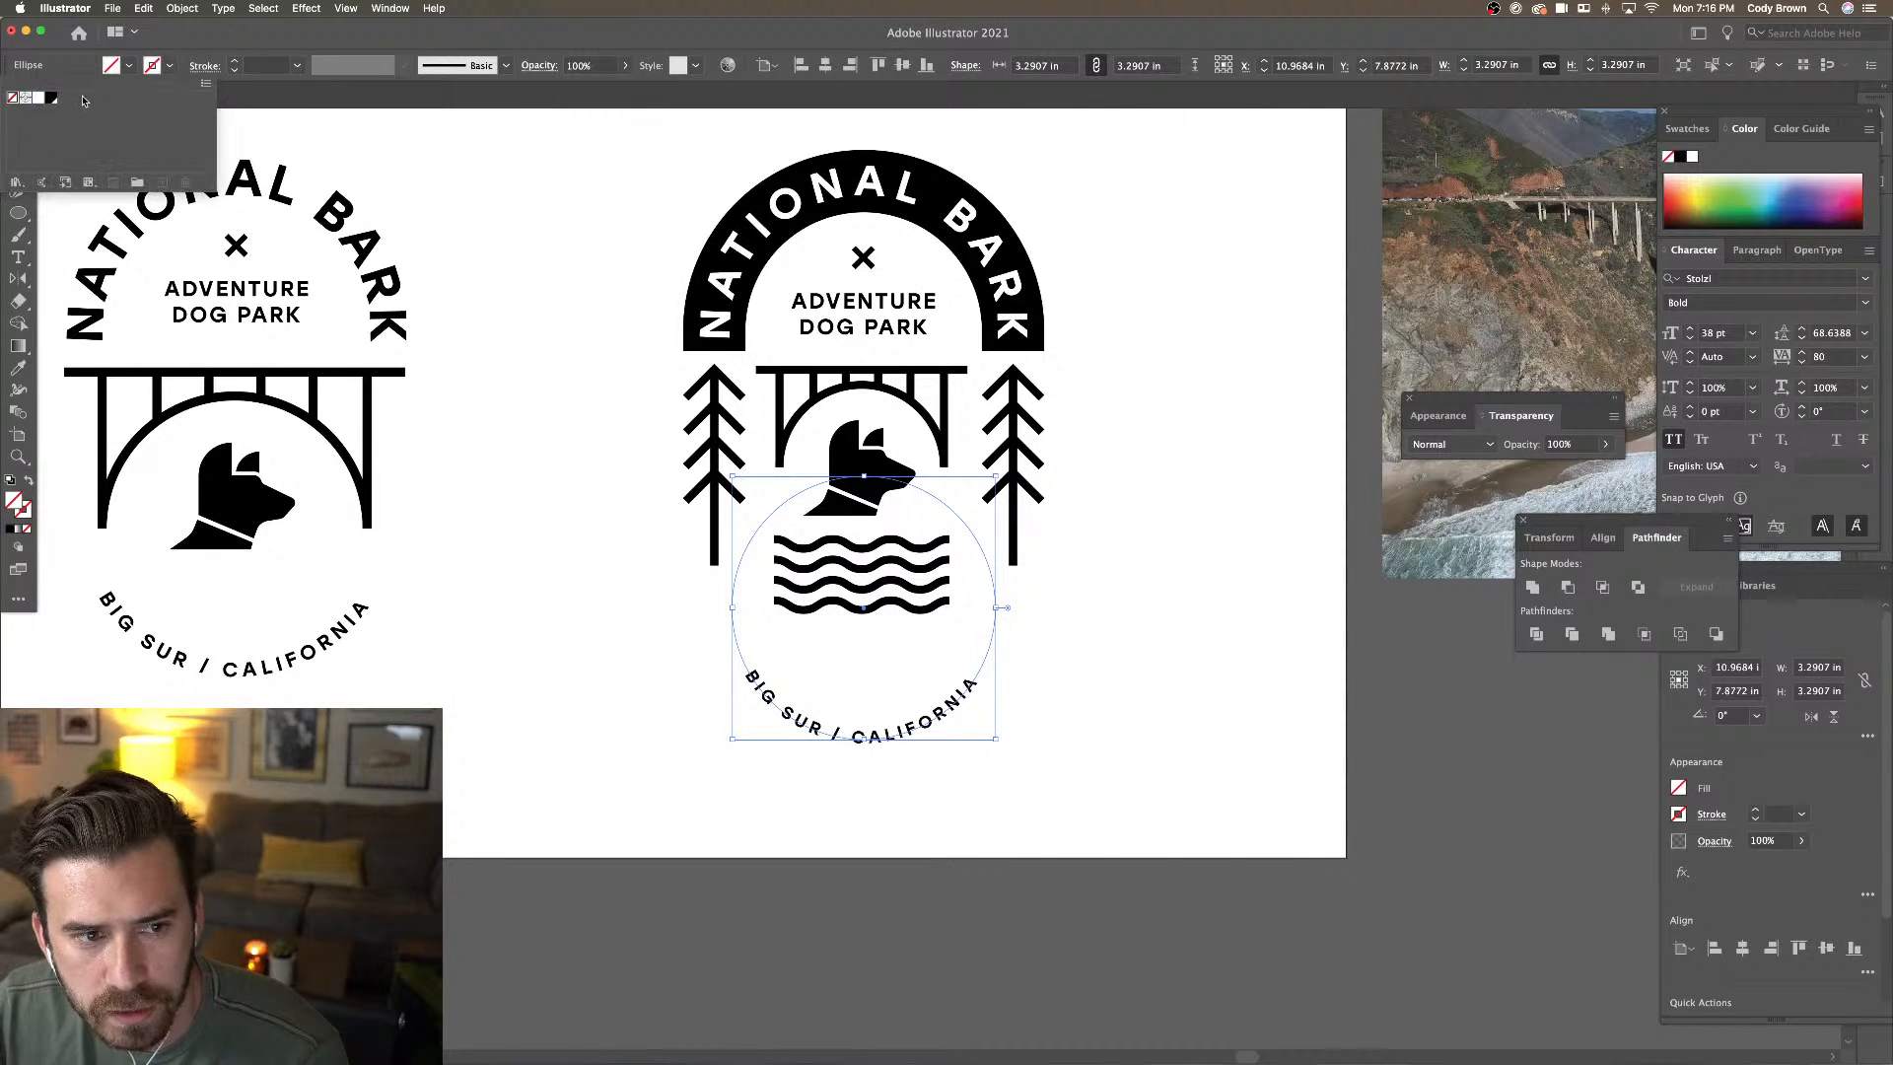
pyautogui.click(51, 97)
# Raise the ring's stroke weight to 30 pt
pyautogui.click(235, 61)
pyautogui.click(235, 61)
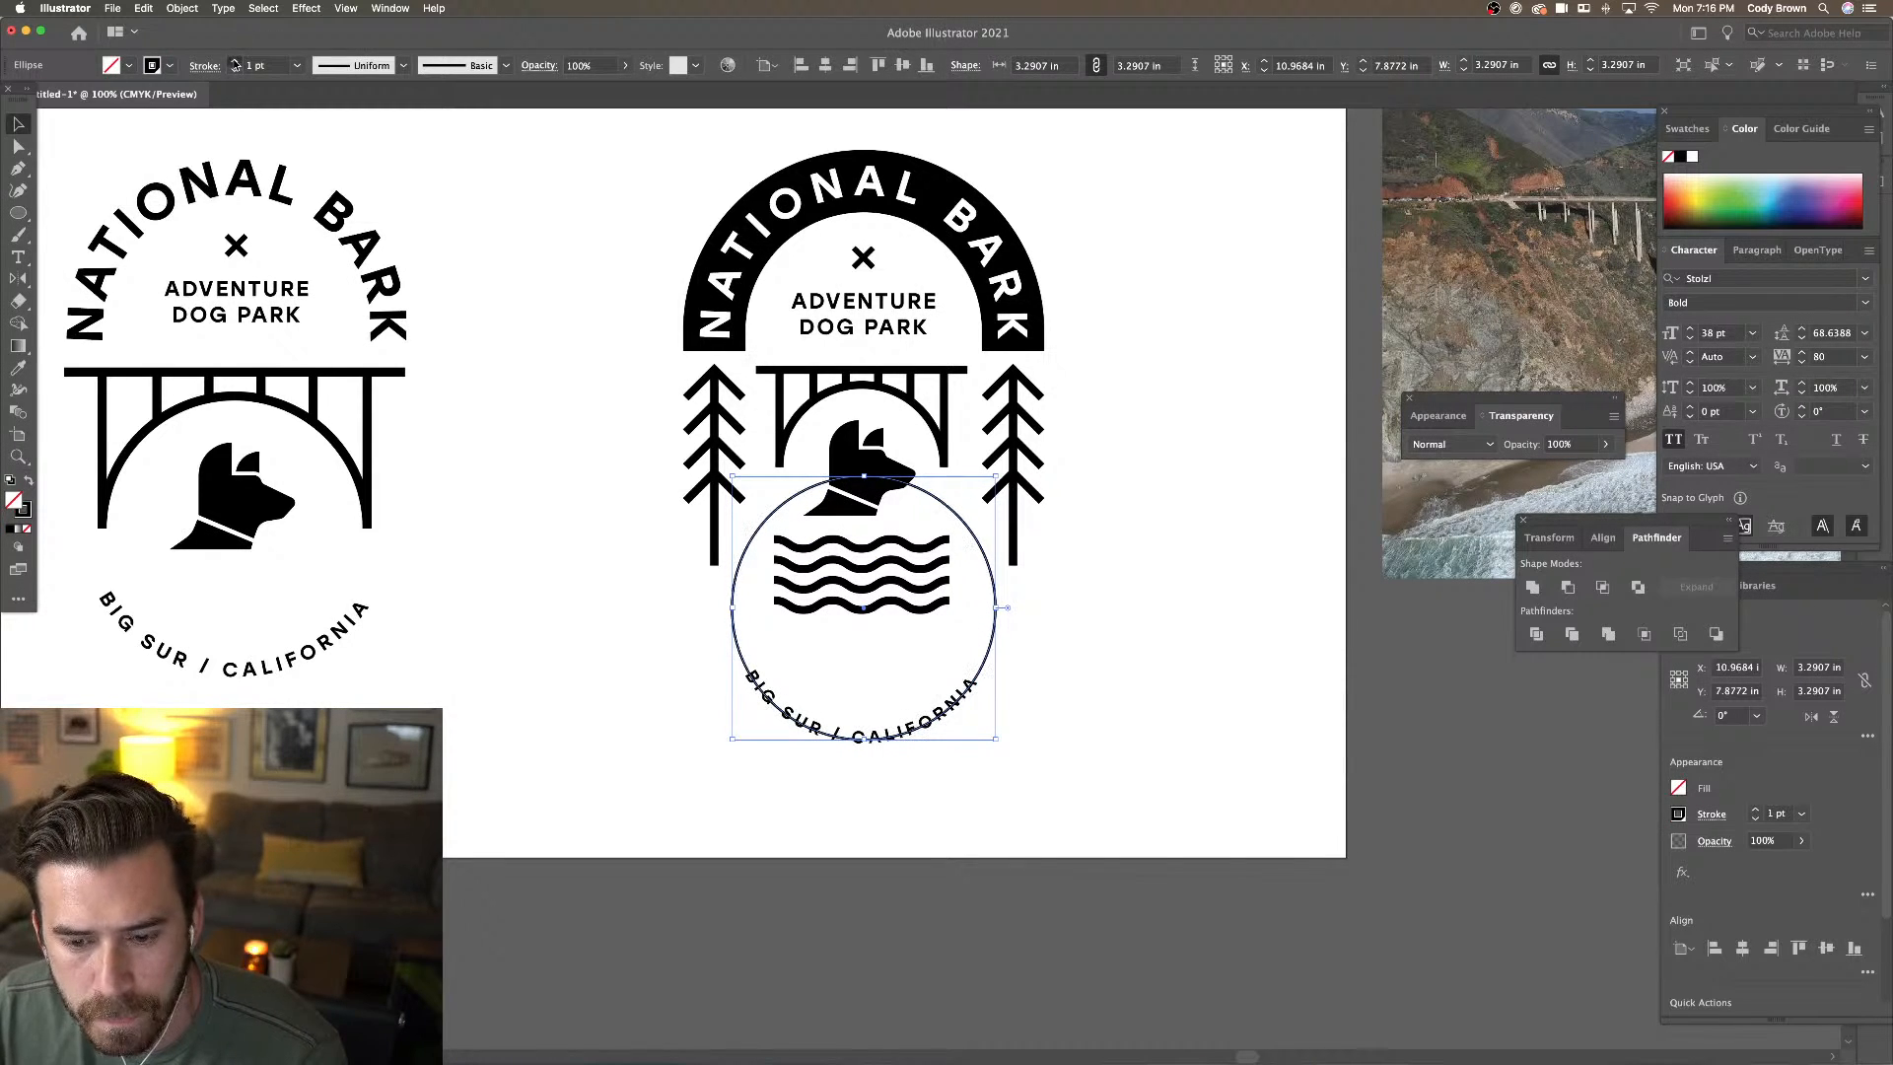
pyautogui.click(234, 61)
pyautogui.click(235, 62)
pyautogui.click(235, 61)
pyautogui.click(234, 61)
pyautogui.click(235, 61)
pyautogui.click(235, 61)
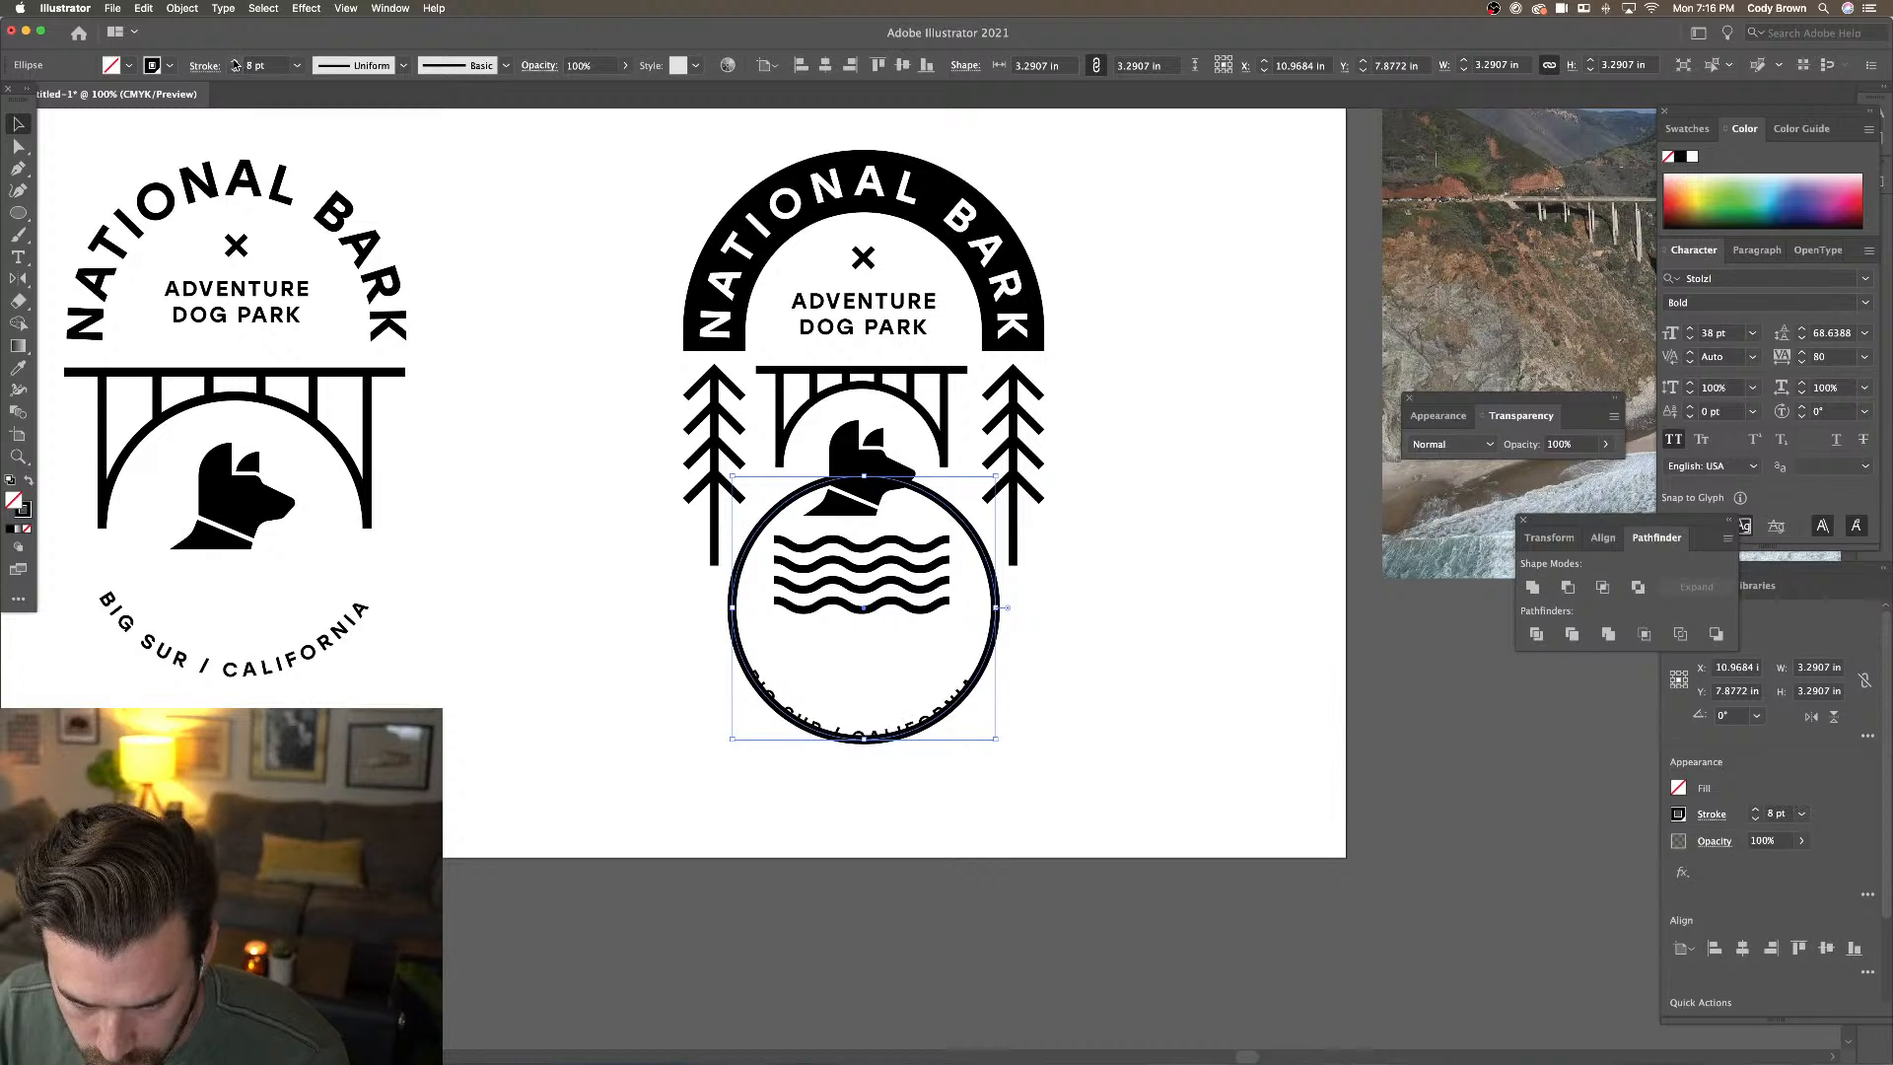
pyautogui.click(235, 61)
pyautogui.click(234, 61)
pyautogui.click(234, 62)
pyautogui.click(234, 61)
pyautogui.click(235, 61)
pyautogui.click(235, 61)
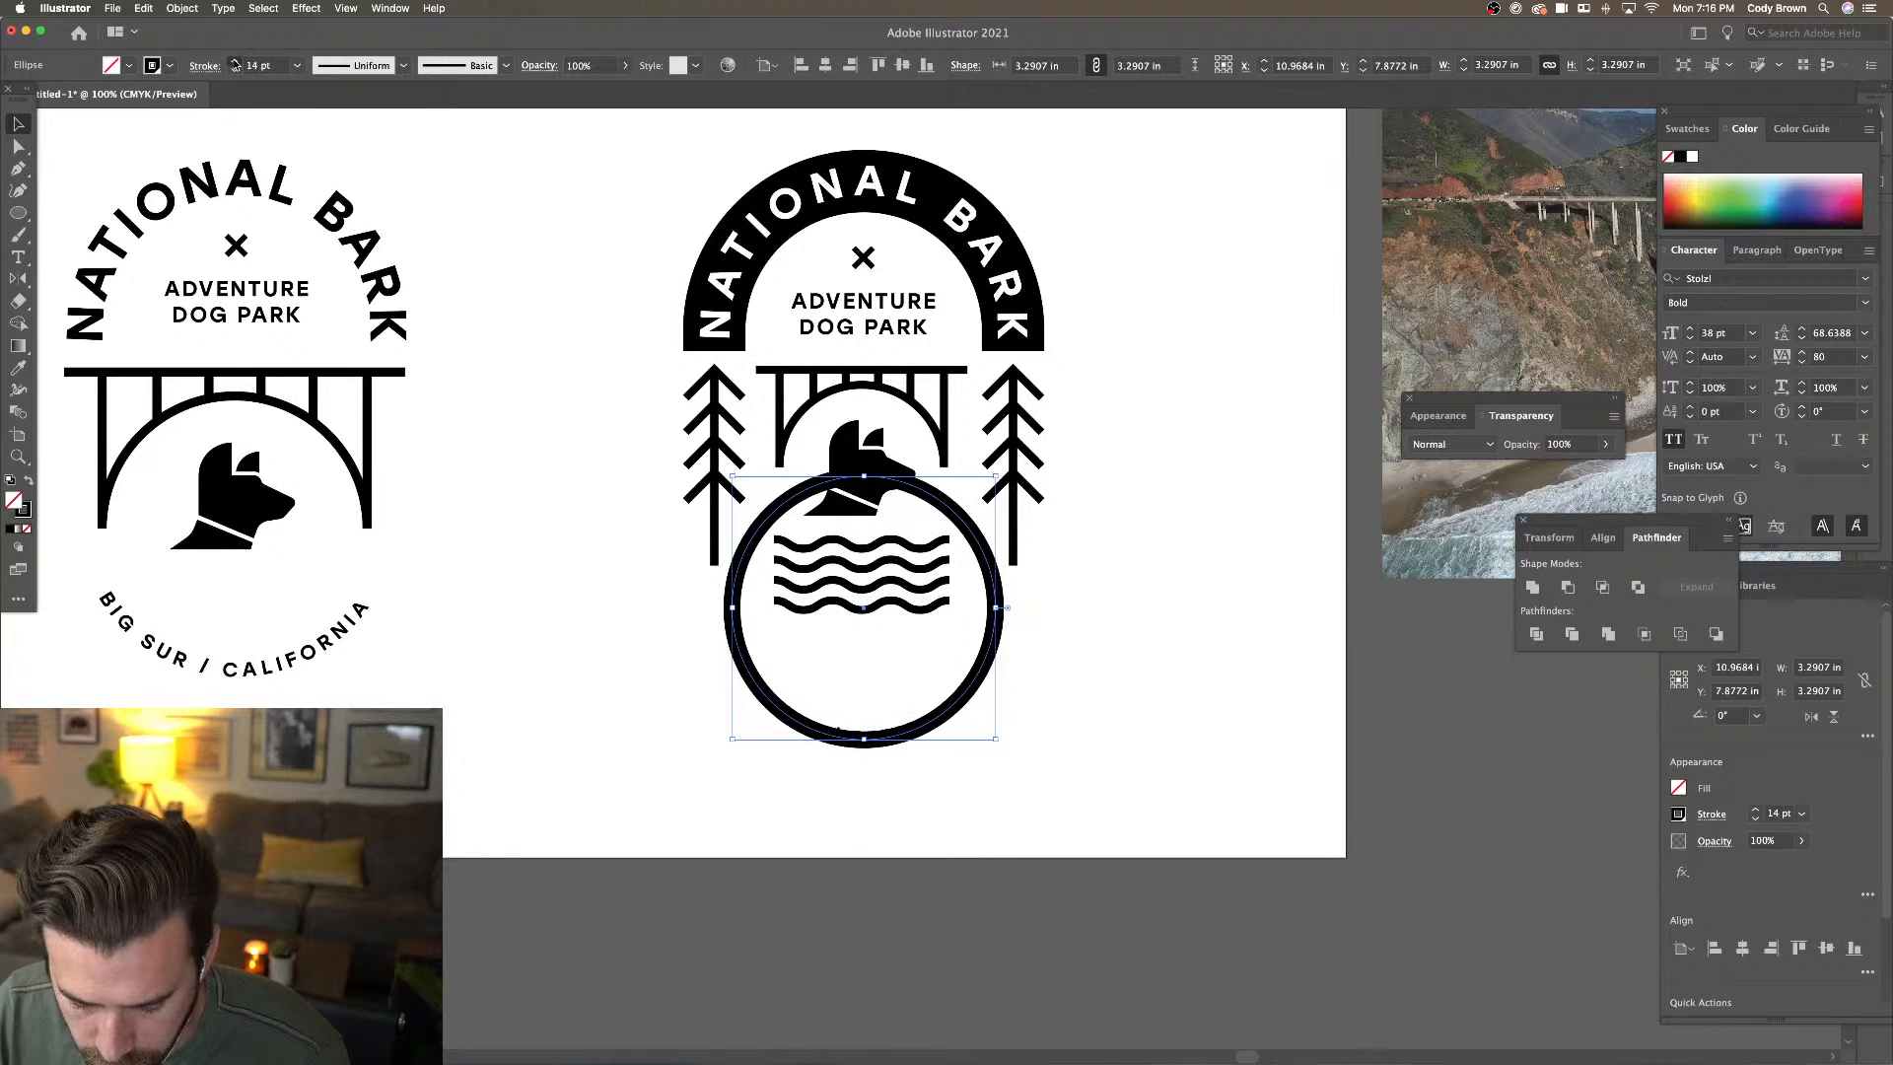
pyautogui.click(235, 61)
pyautogui.click(235, 61)
pyautogui.click(235, 61)
pyautogui.click(234, 61)
pyautogui.click(234, 61)
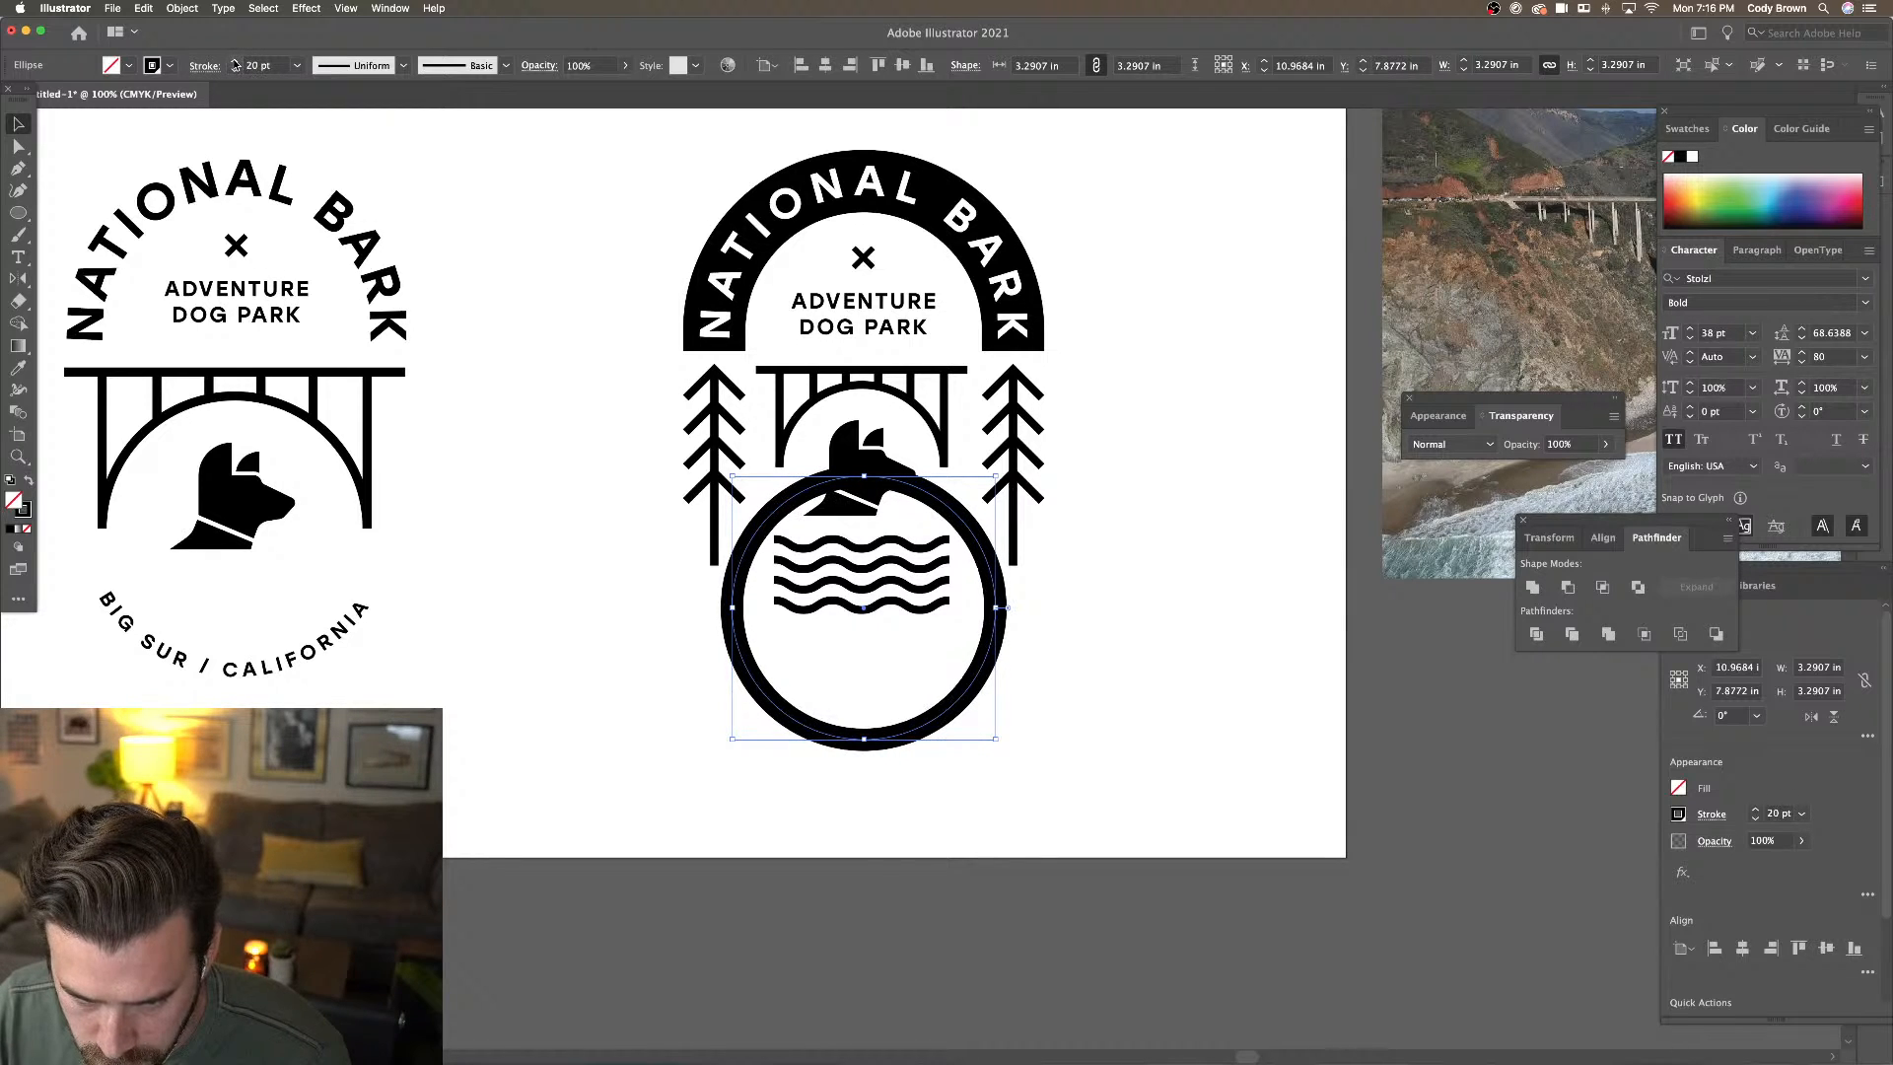
pyautogui.click(235, 61)
pyautogui.click(234, 61)
pyautogui.click(234, 61)
pyautogui.click(235, 61)
pyautogui.click(235, 61)
pyautogui.click(235, 61)
pyautogui.click(234, 61)
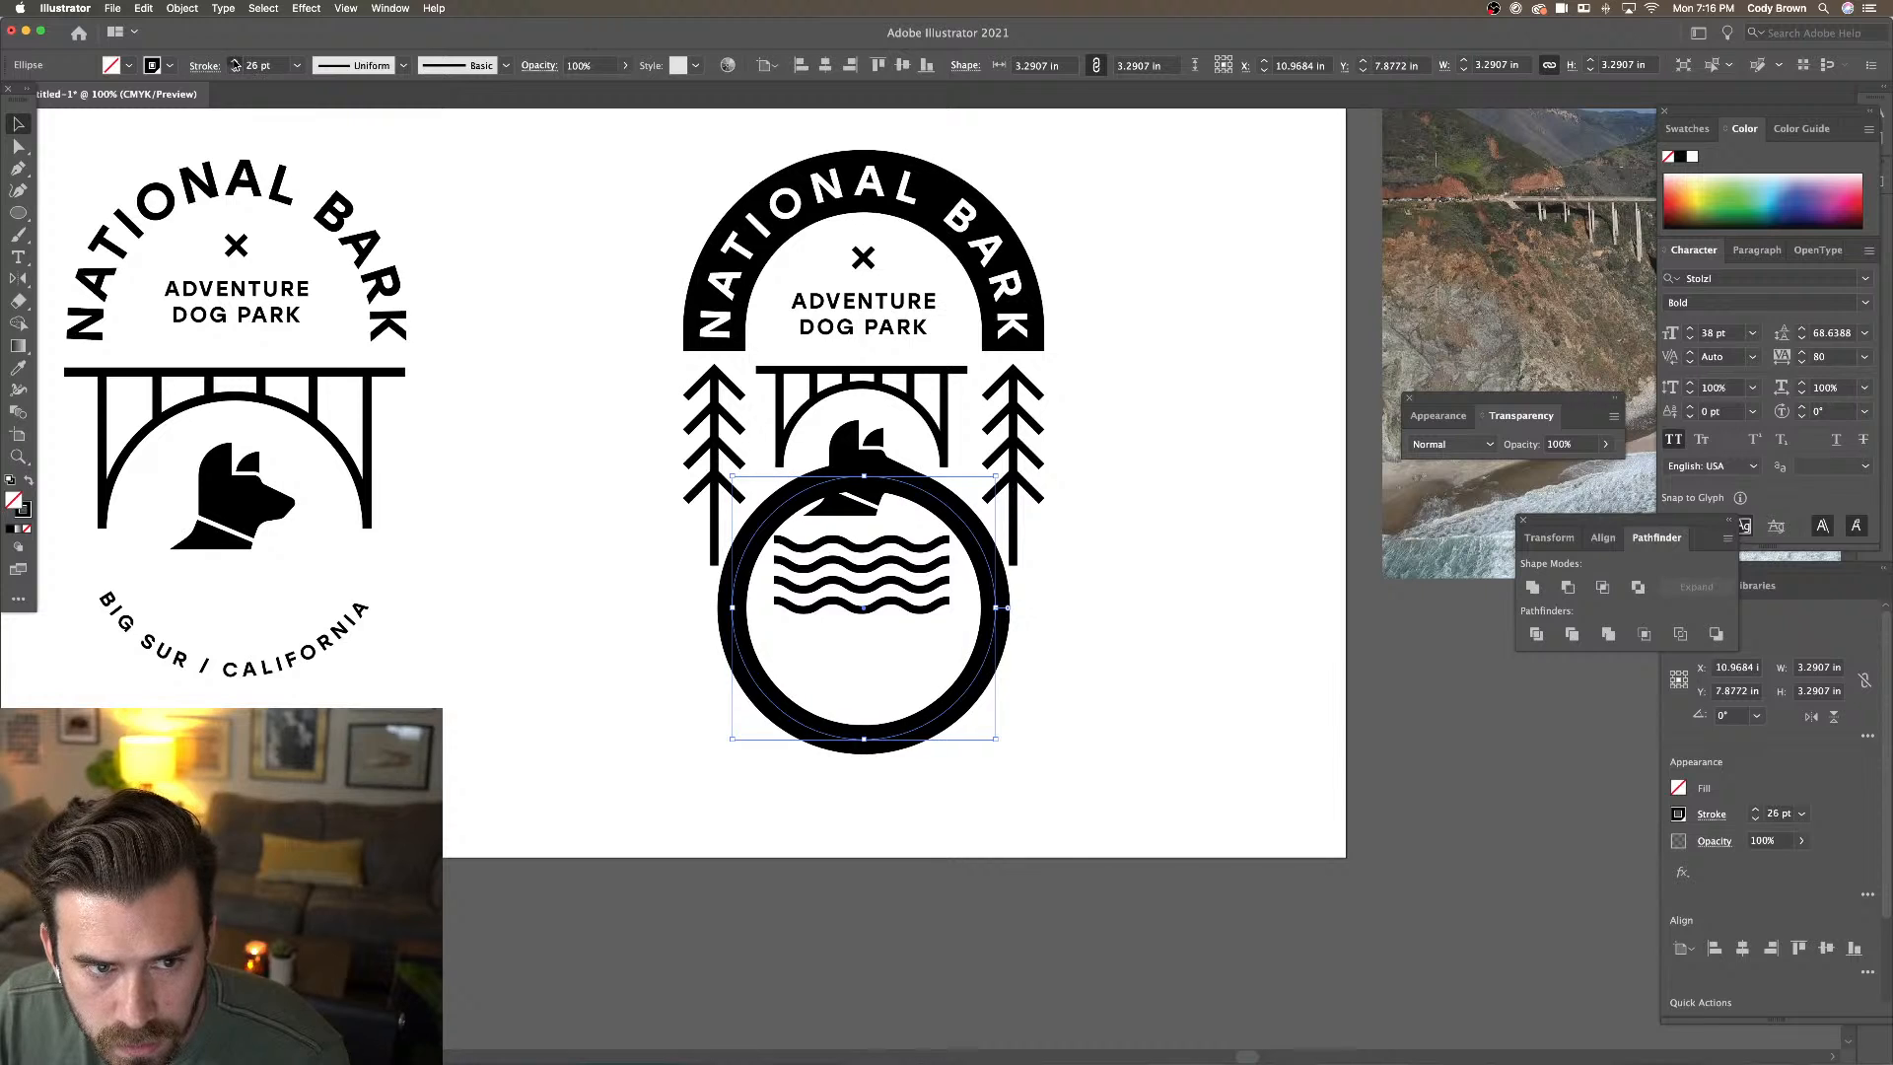
pyautogui.click(235, 61)
pyautogui.click(234, 61)
pyautogui.click(235, 61)
pyautogui.click(235, 61)
pyautogui.click(235, 63)
pyautogui.click(235, 63)
pyautogui.click(234, 64)
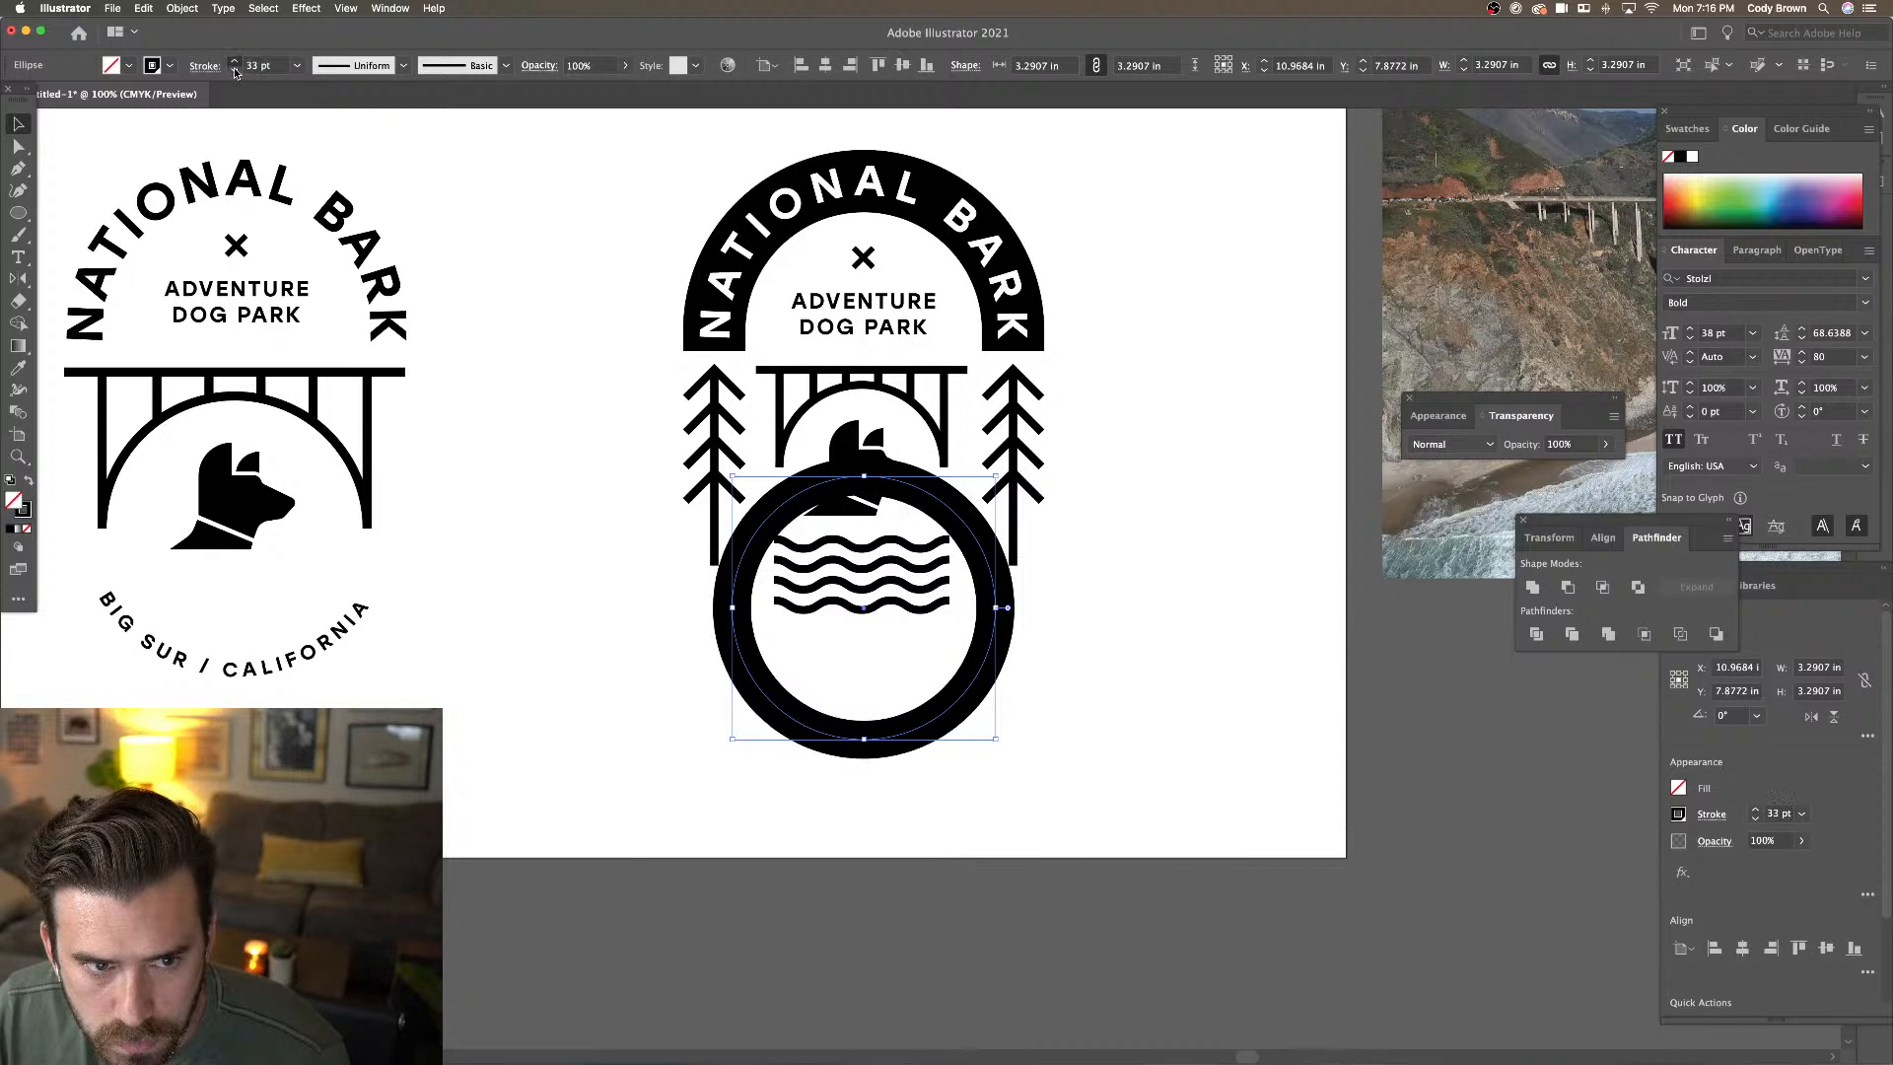
pyautogui.click(235, 63)
pyautogui.click(234, 63)
pyautogui.click(235, 63)
pyautogui.click(234, 69)
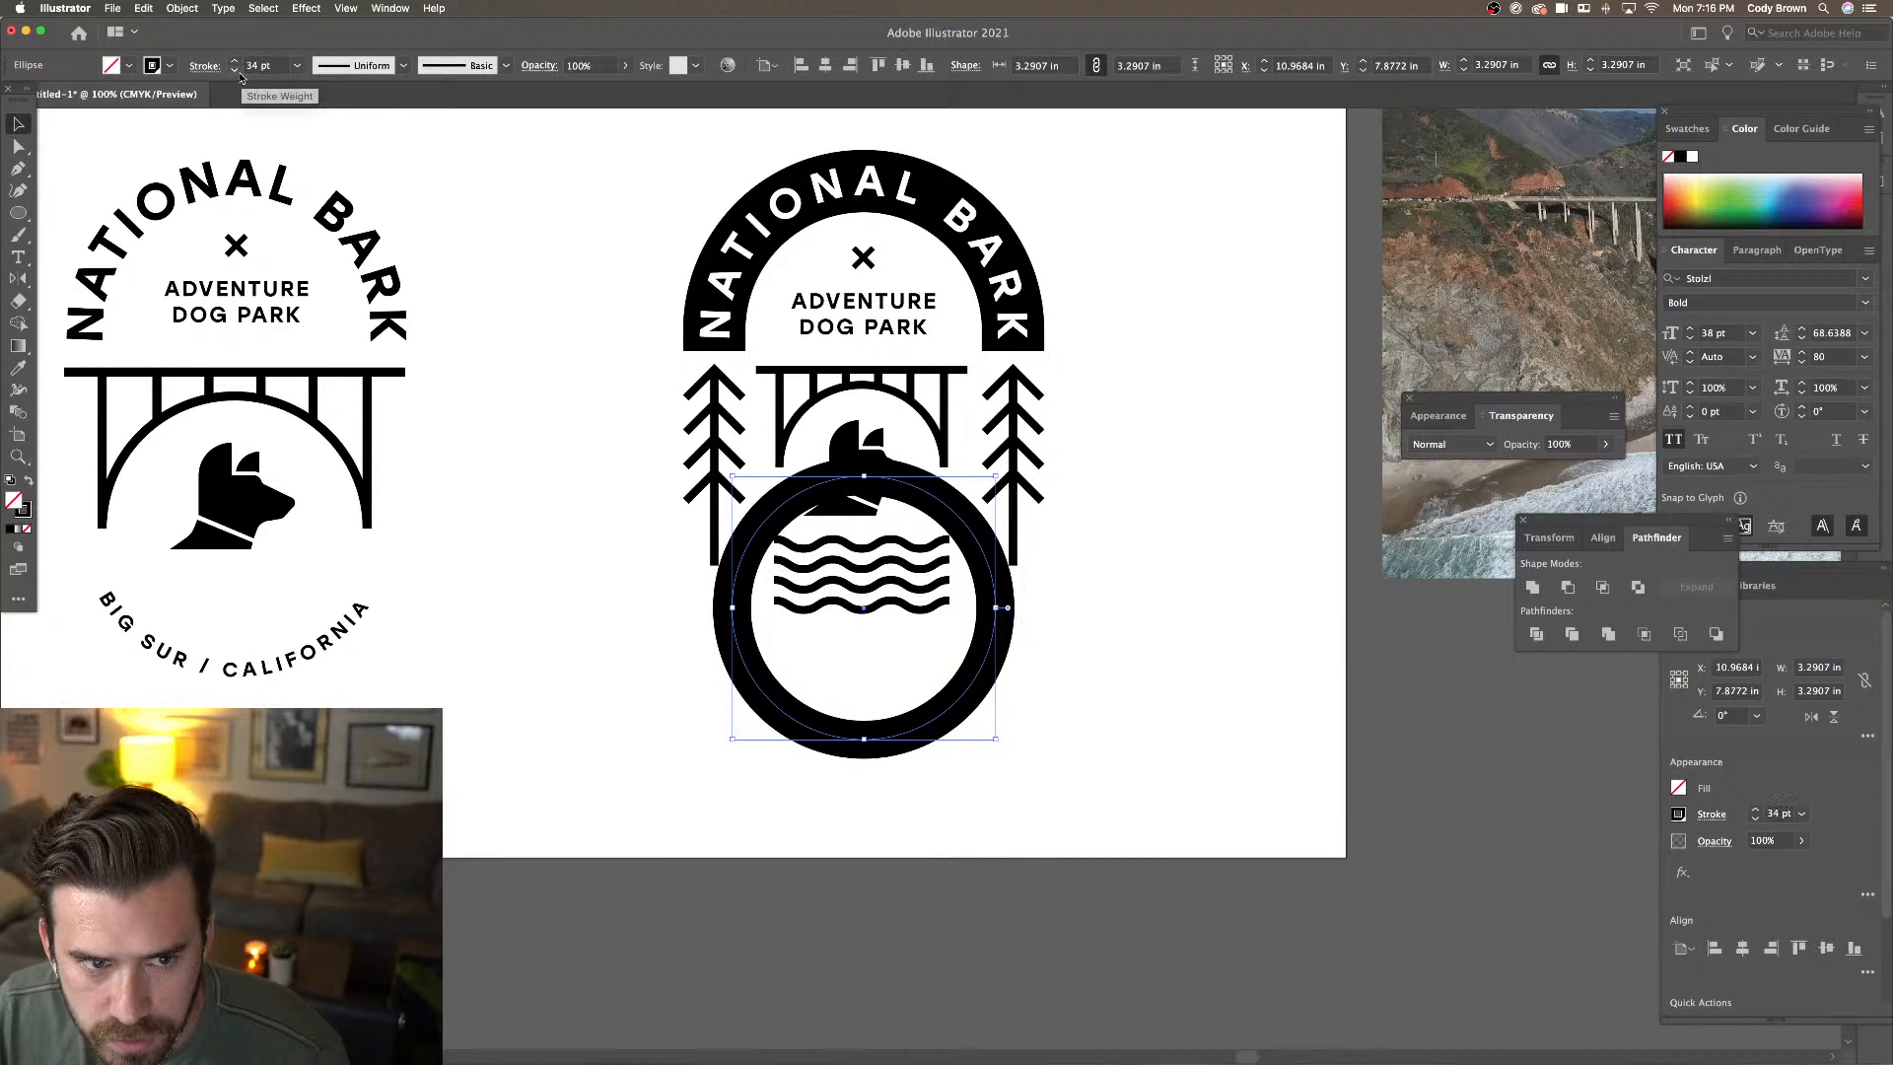
pyautogui.click(235, 69)
pyautogui.click(234, 69)
pyautogui.click(235, 70)
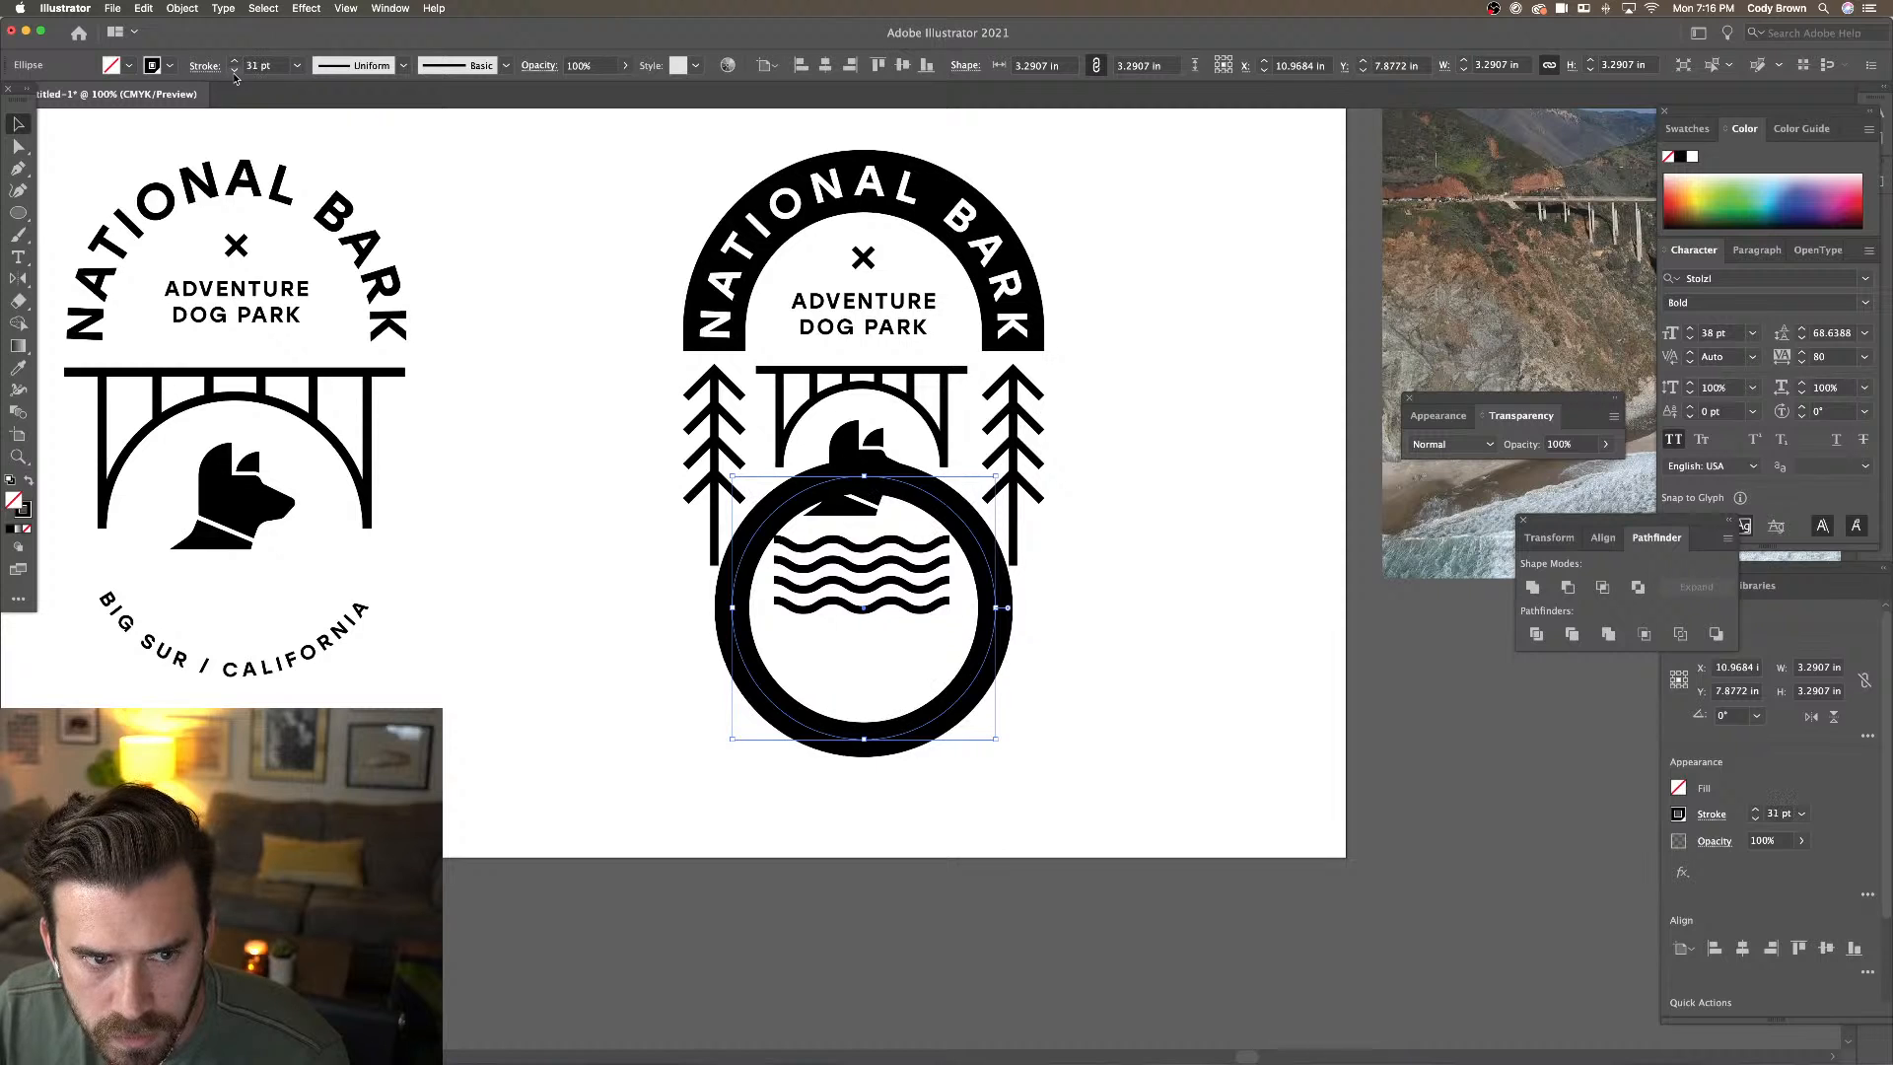
pyautogui.click(234, 70)
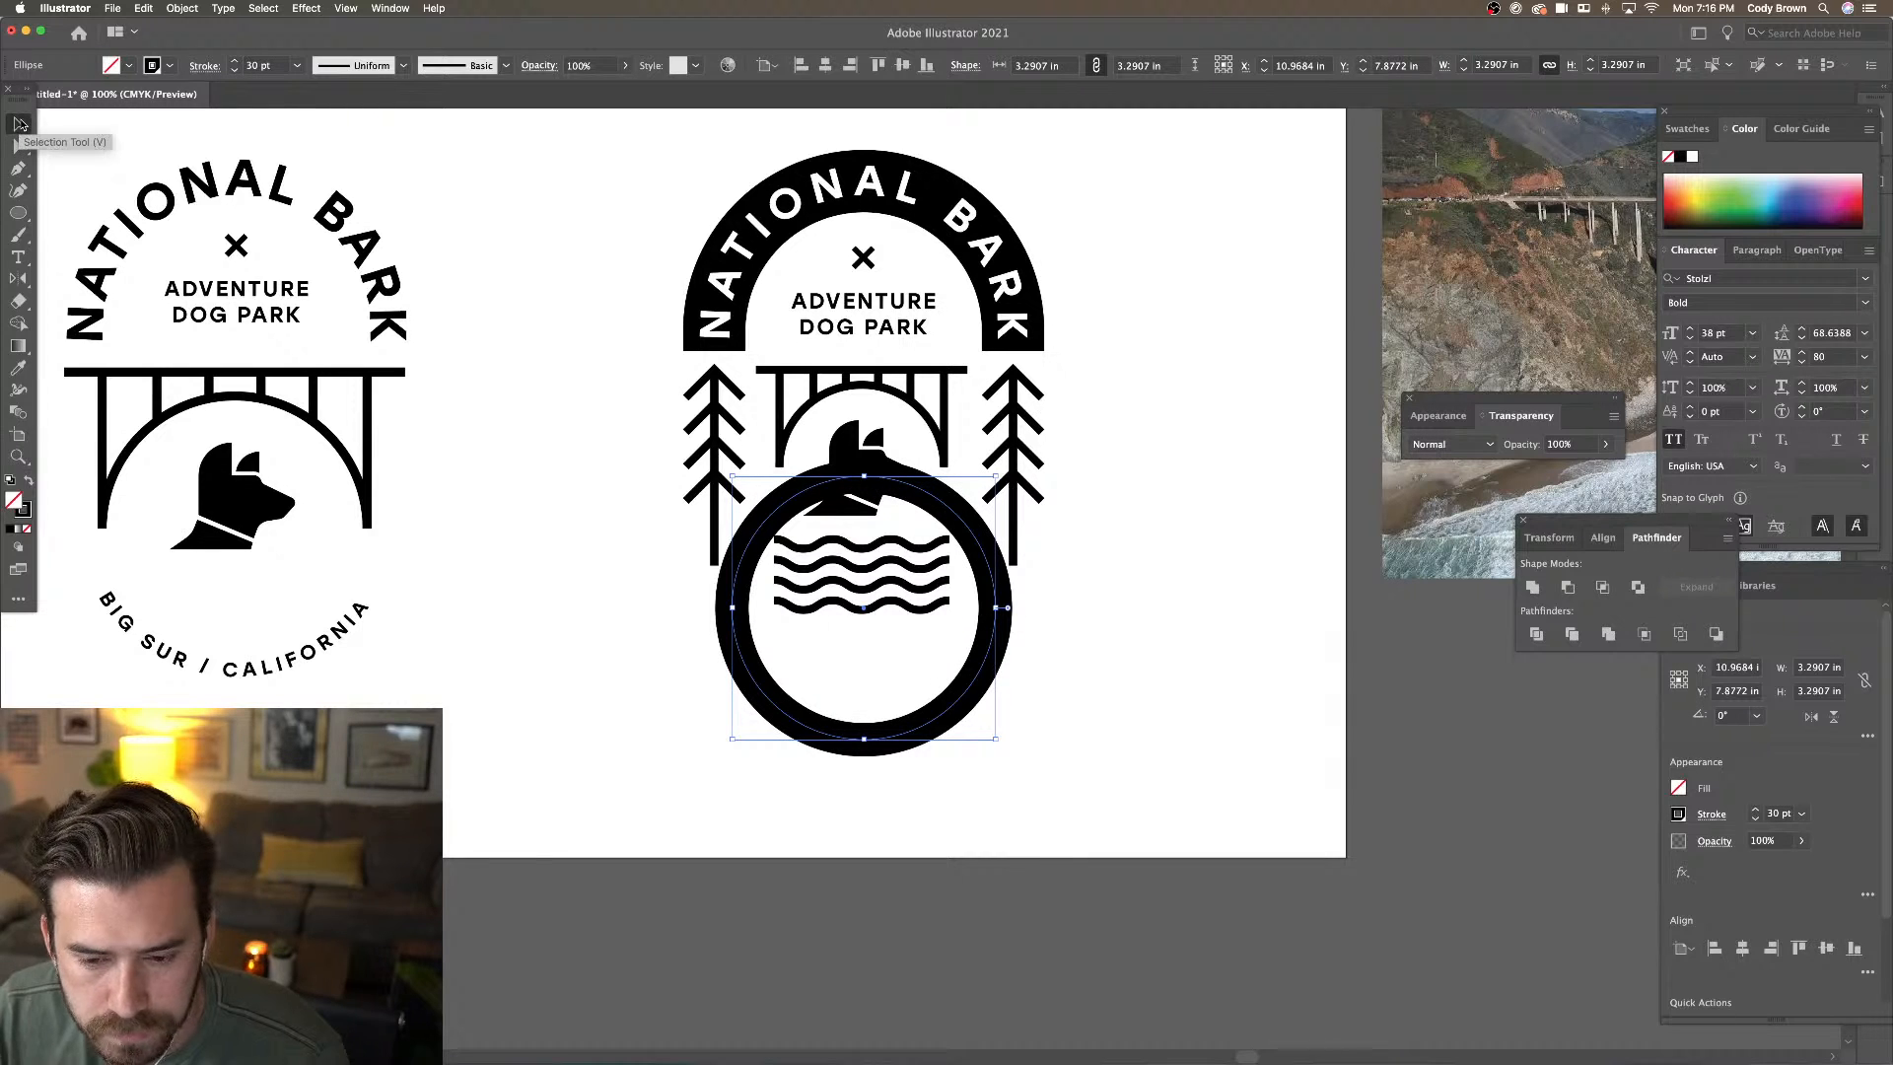
pyautogui.click(19, 124)
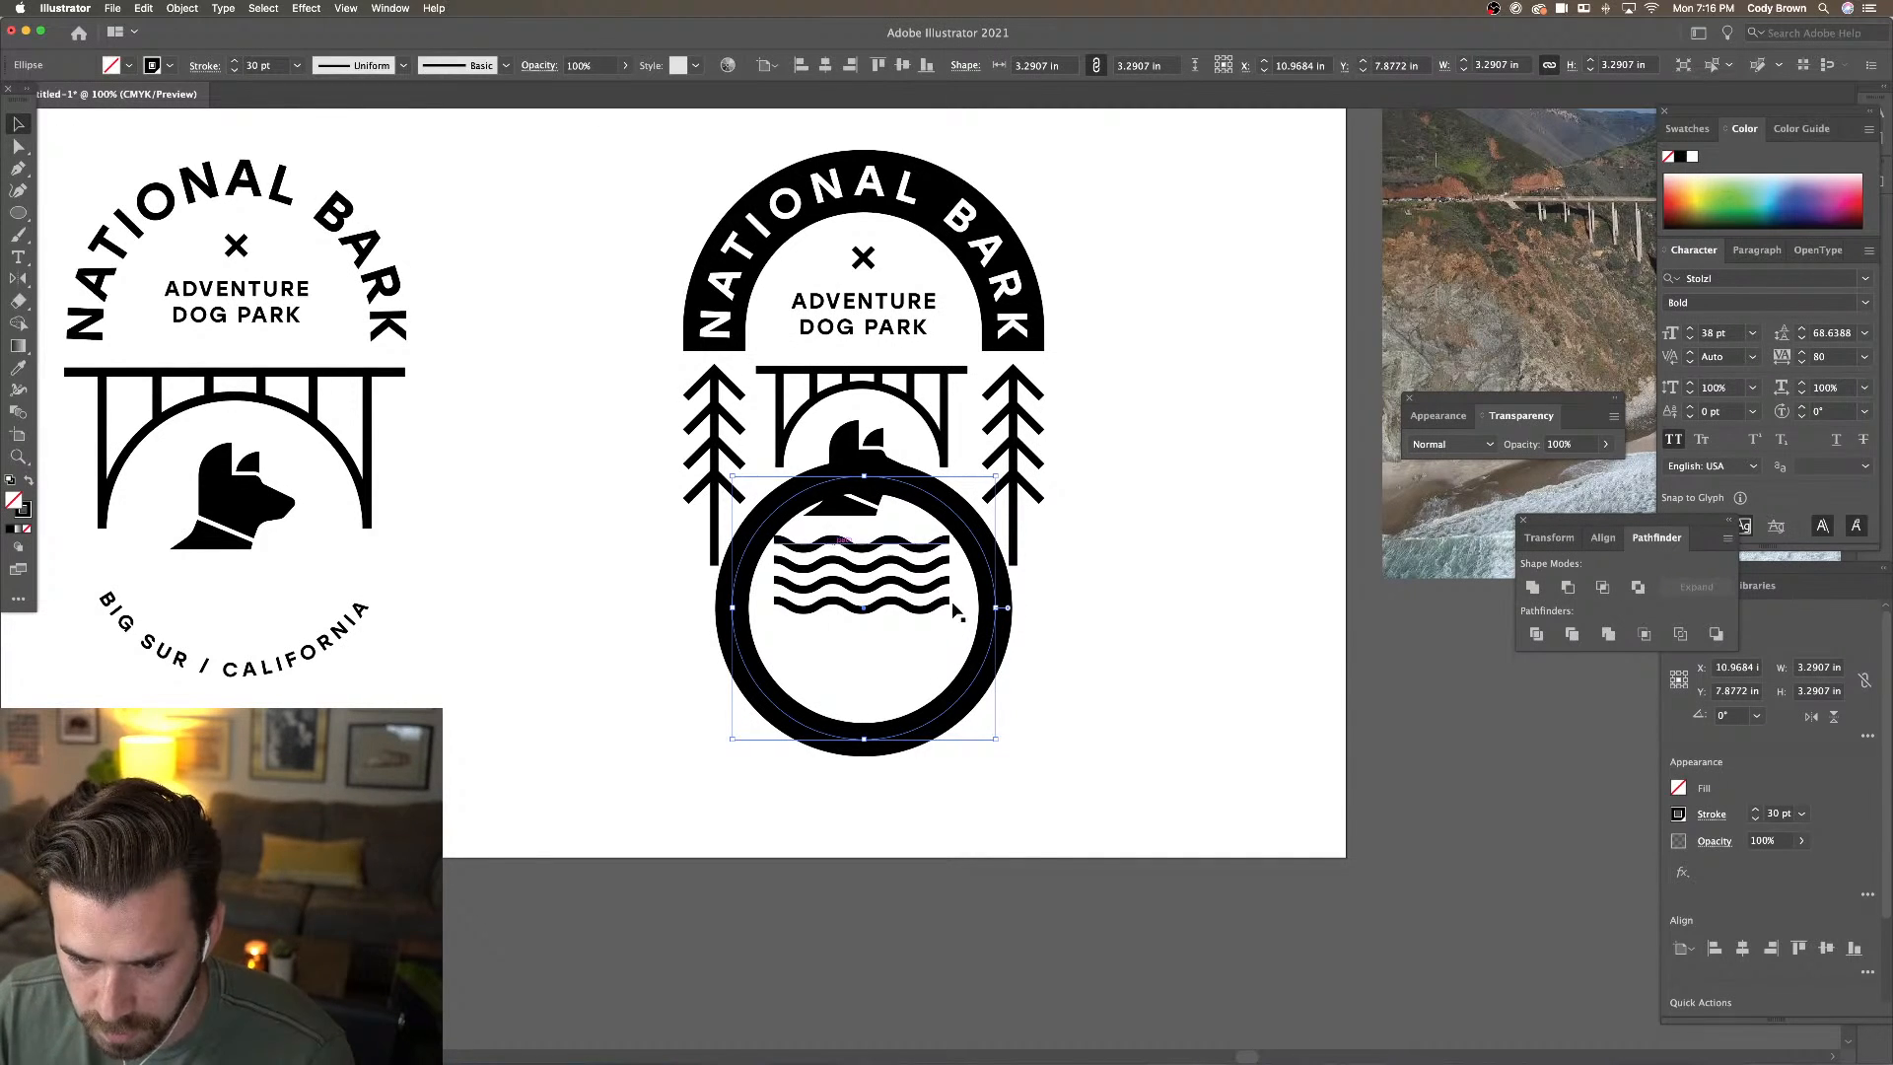
# Send the black ring behind all other artwork with Arrange > Send to Back
pyautogui.rightClick(990, 655)
pyautogui.moveTo(1073, 925)
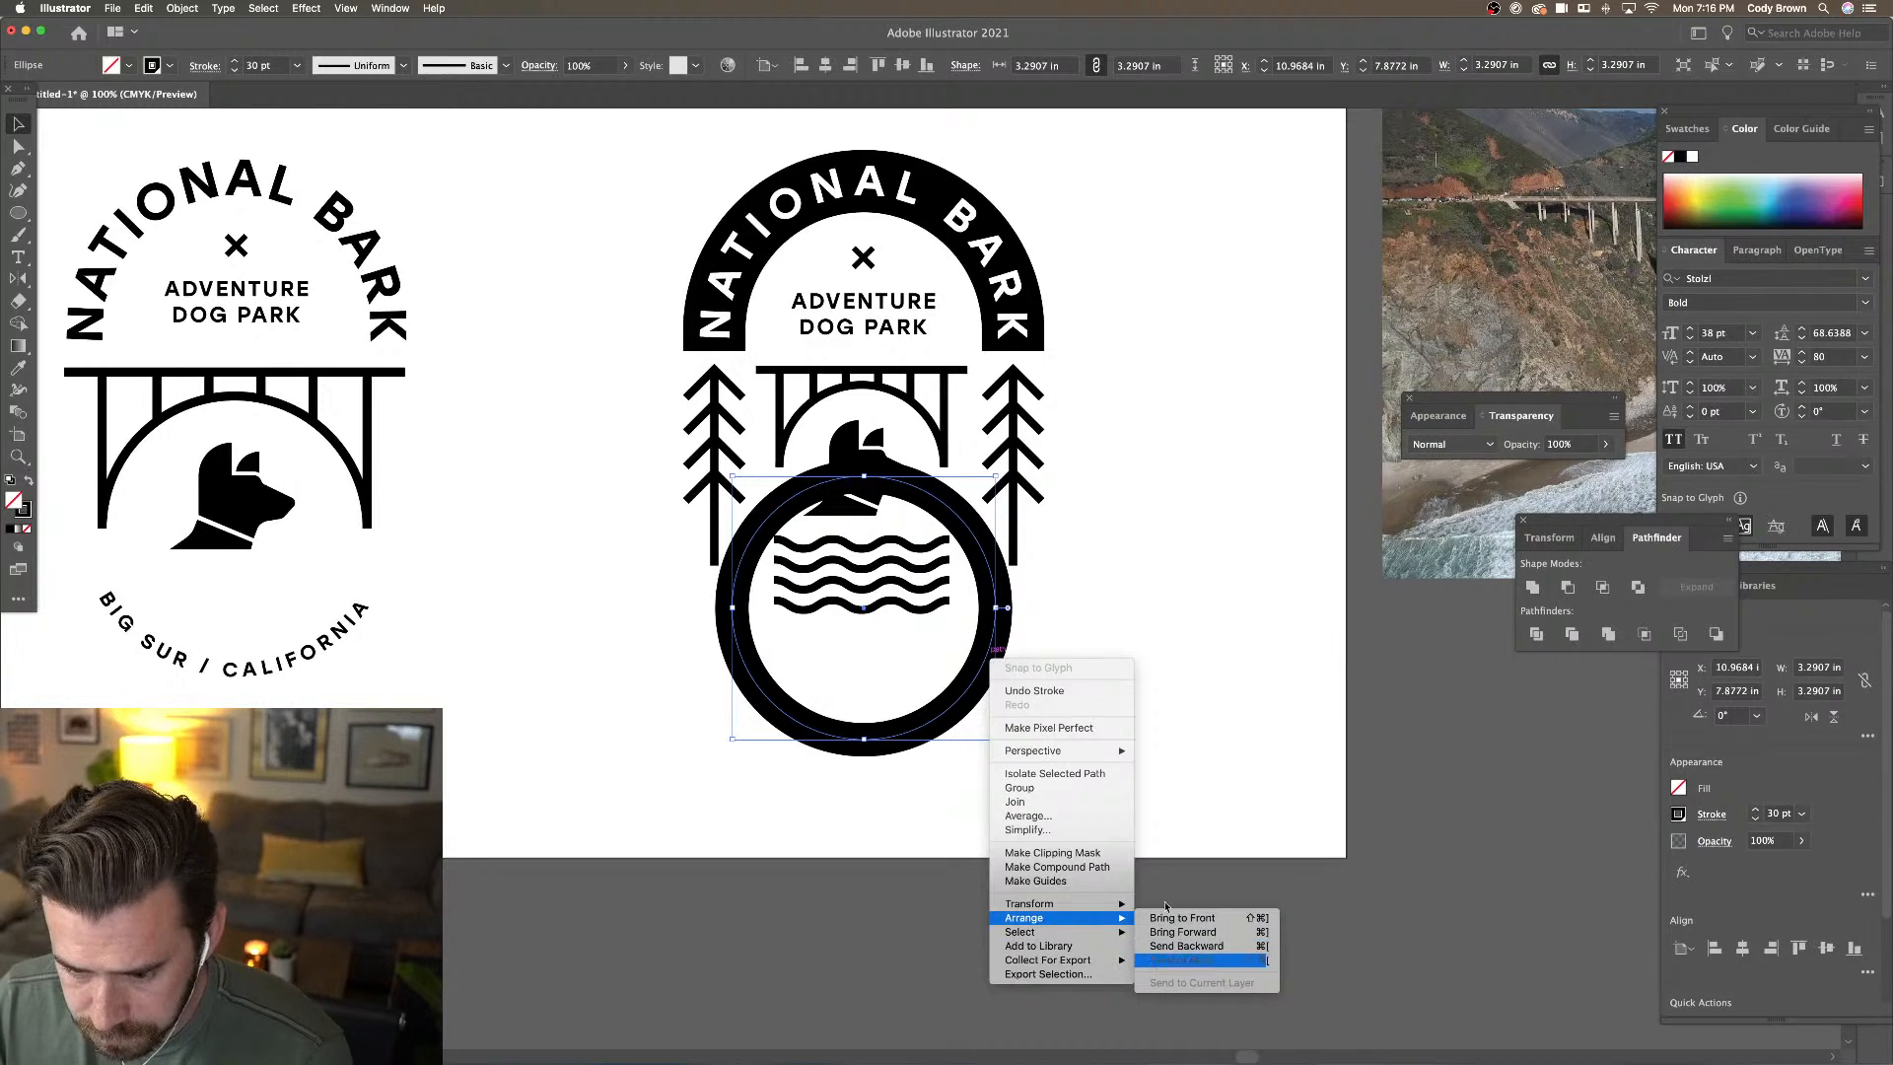
pyautogui.click(1181, 959)
pyautogui.click(1065, 654)
# Give the BIG SUR / CALIFORNIA path text a white fill
pyautogui.click(966, 702)
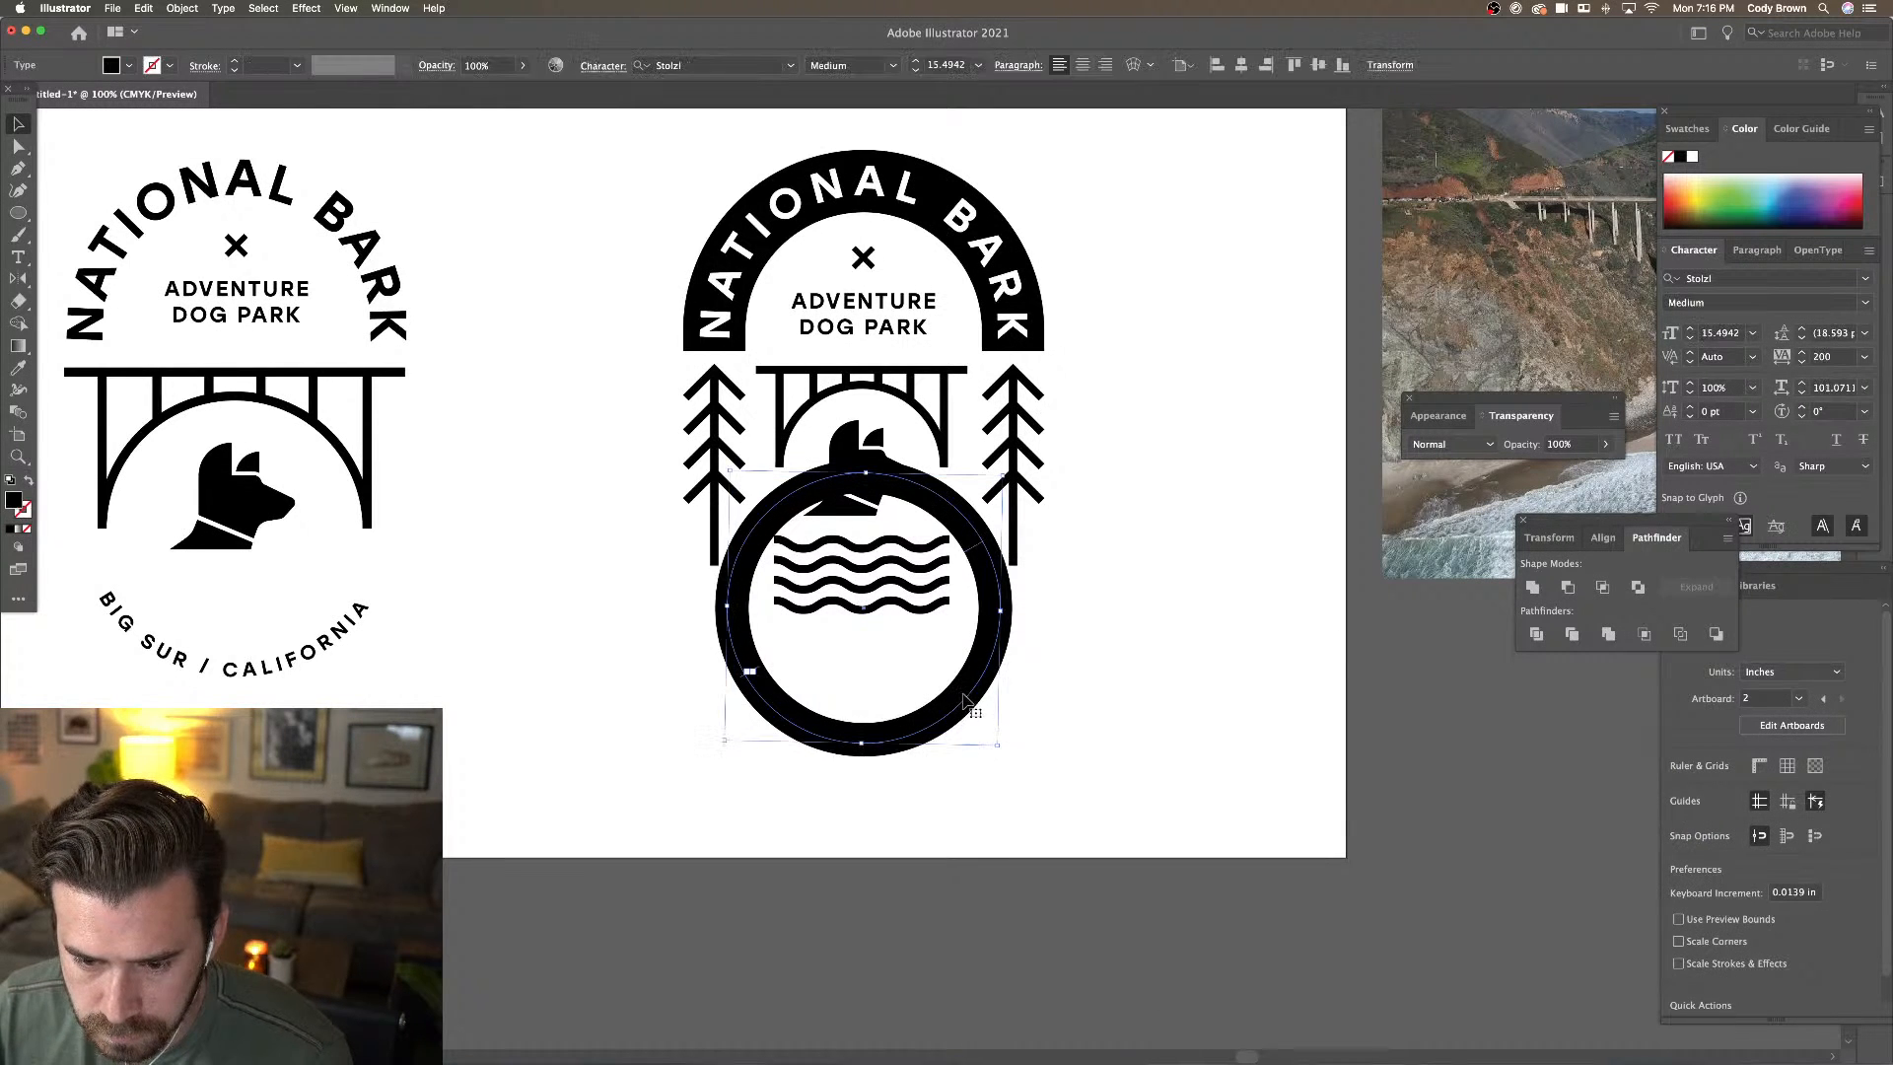
pyautogui.click(129, 65)
pyautogui.click(38, 98)
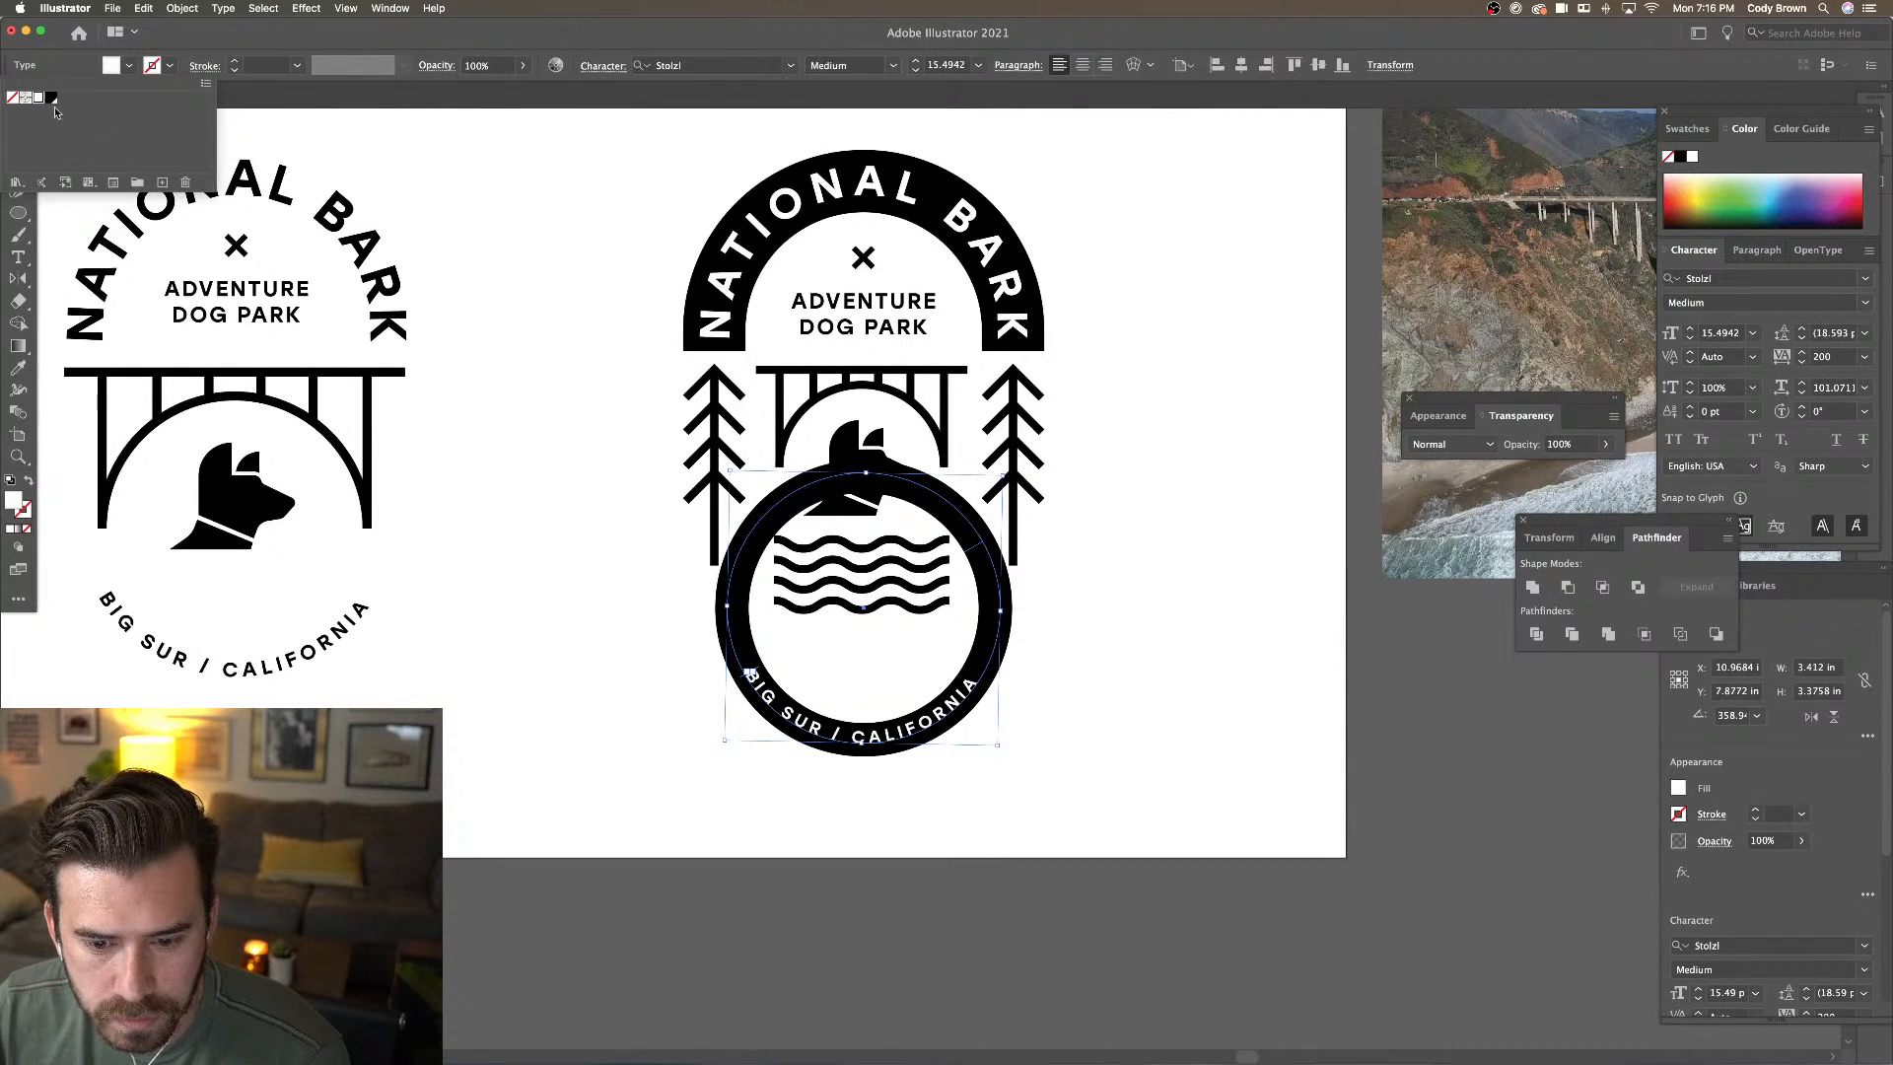
pyautogui.click(525, 558)
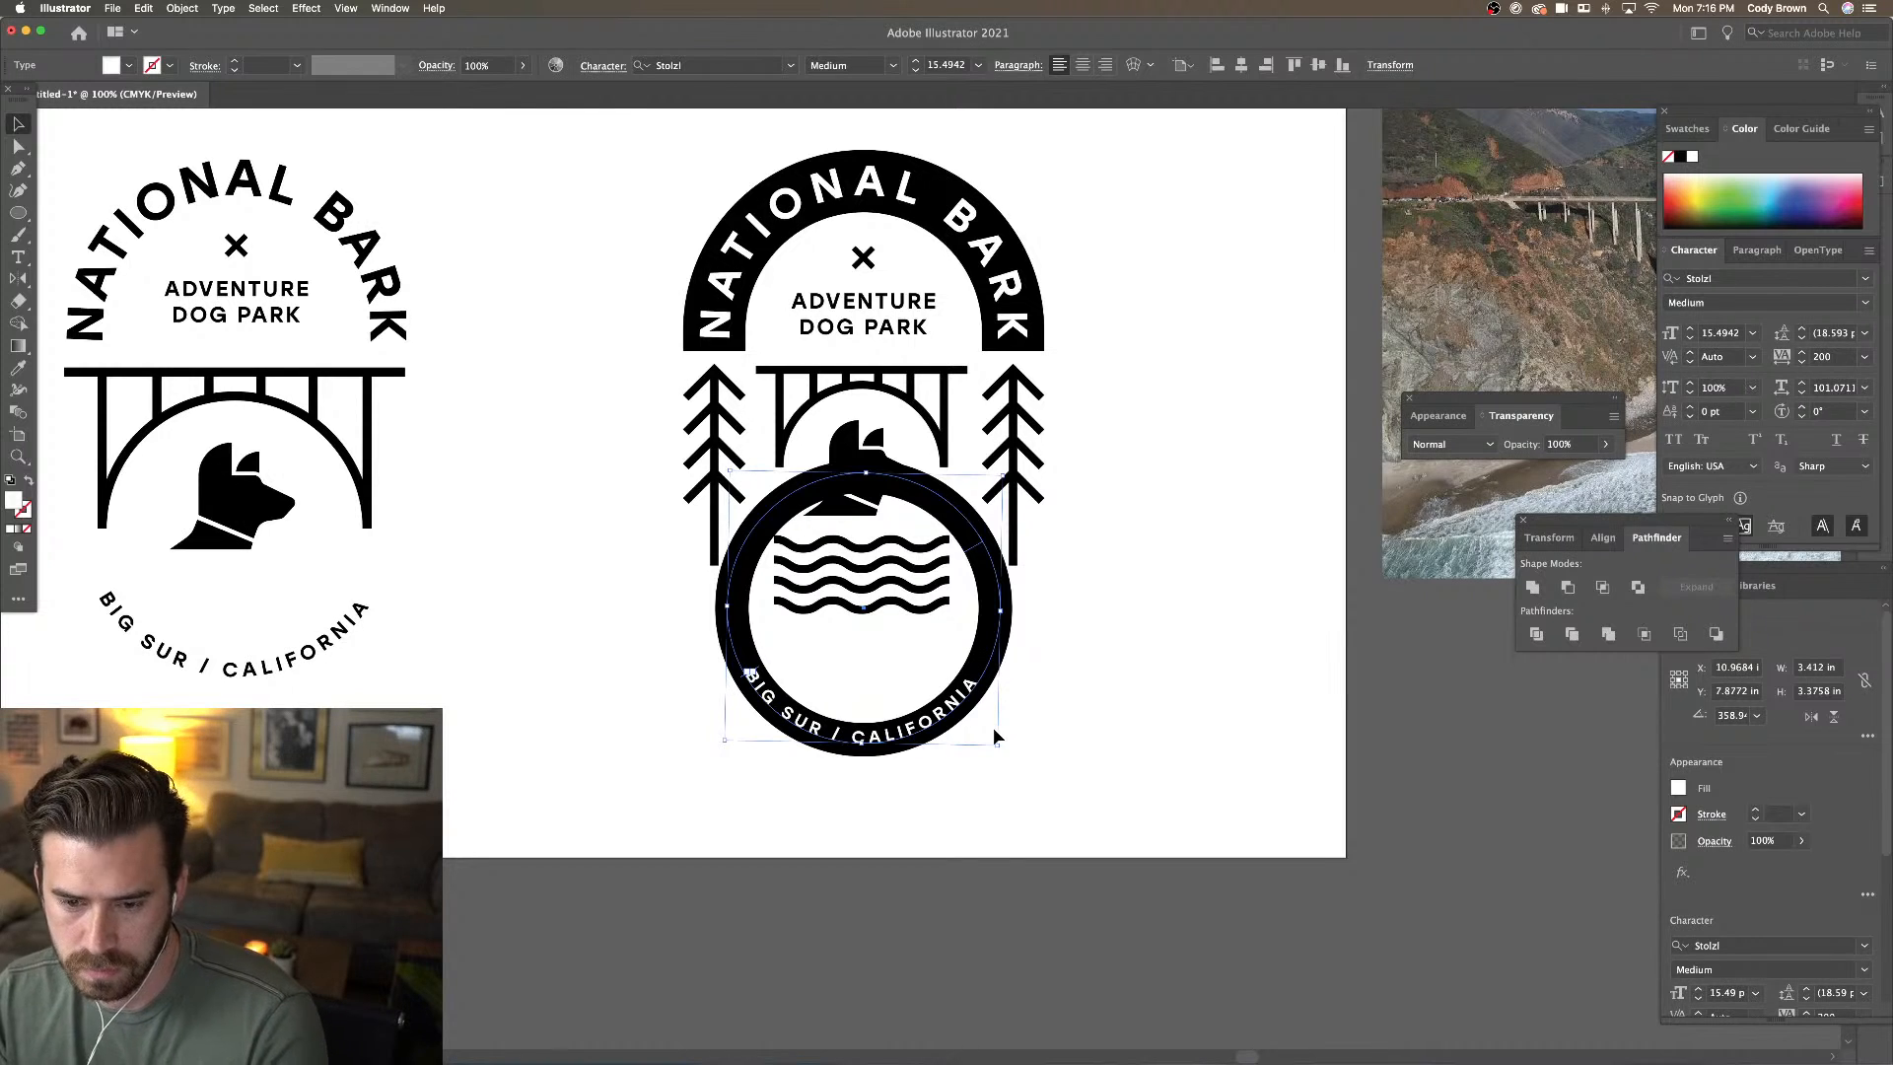
pyautogui.moveTo(998, 744); pyautogui.dragTo(1001, 744)
pyautogui.click(1066, 745)
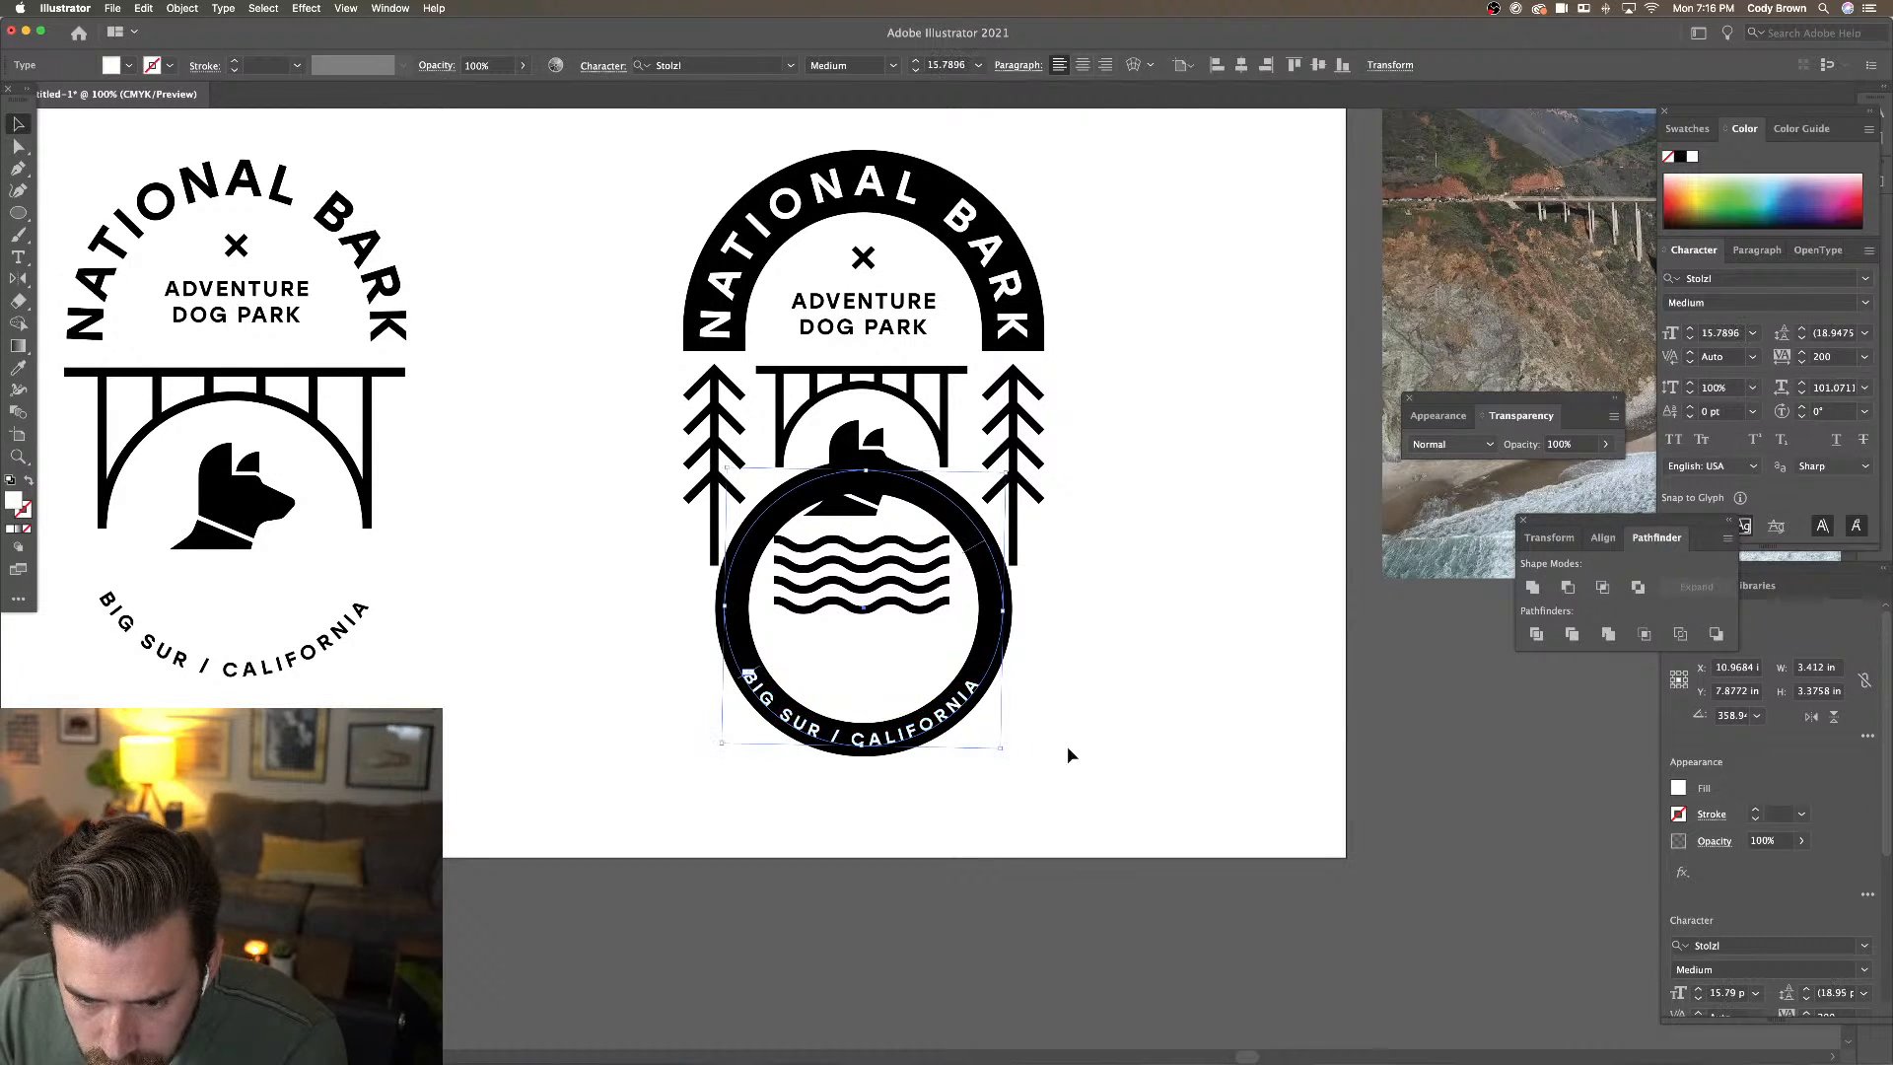
pyautogui.click(999, 629)
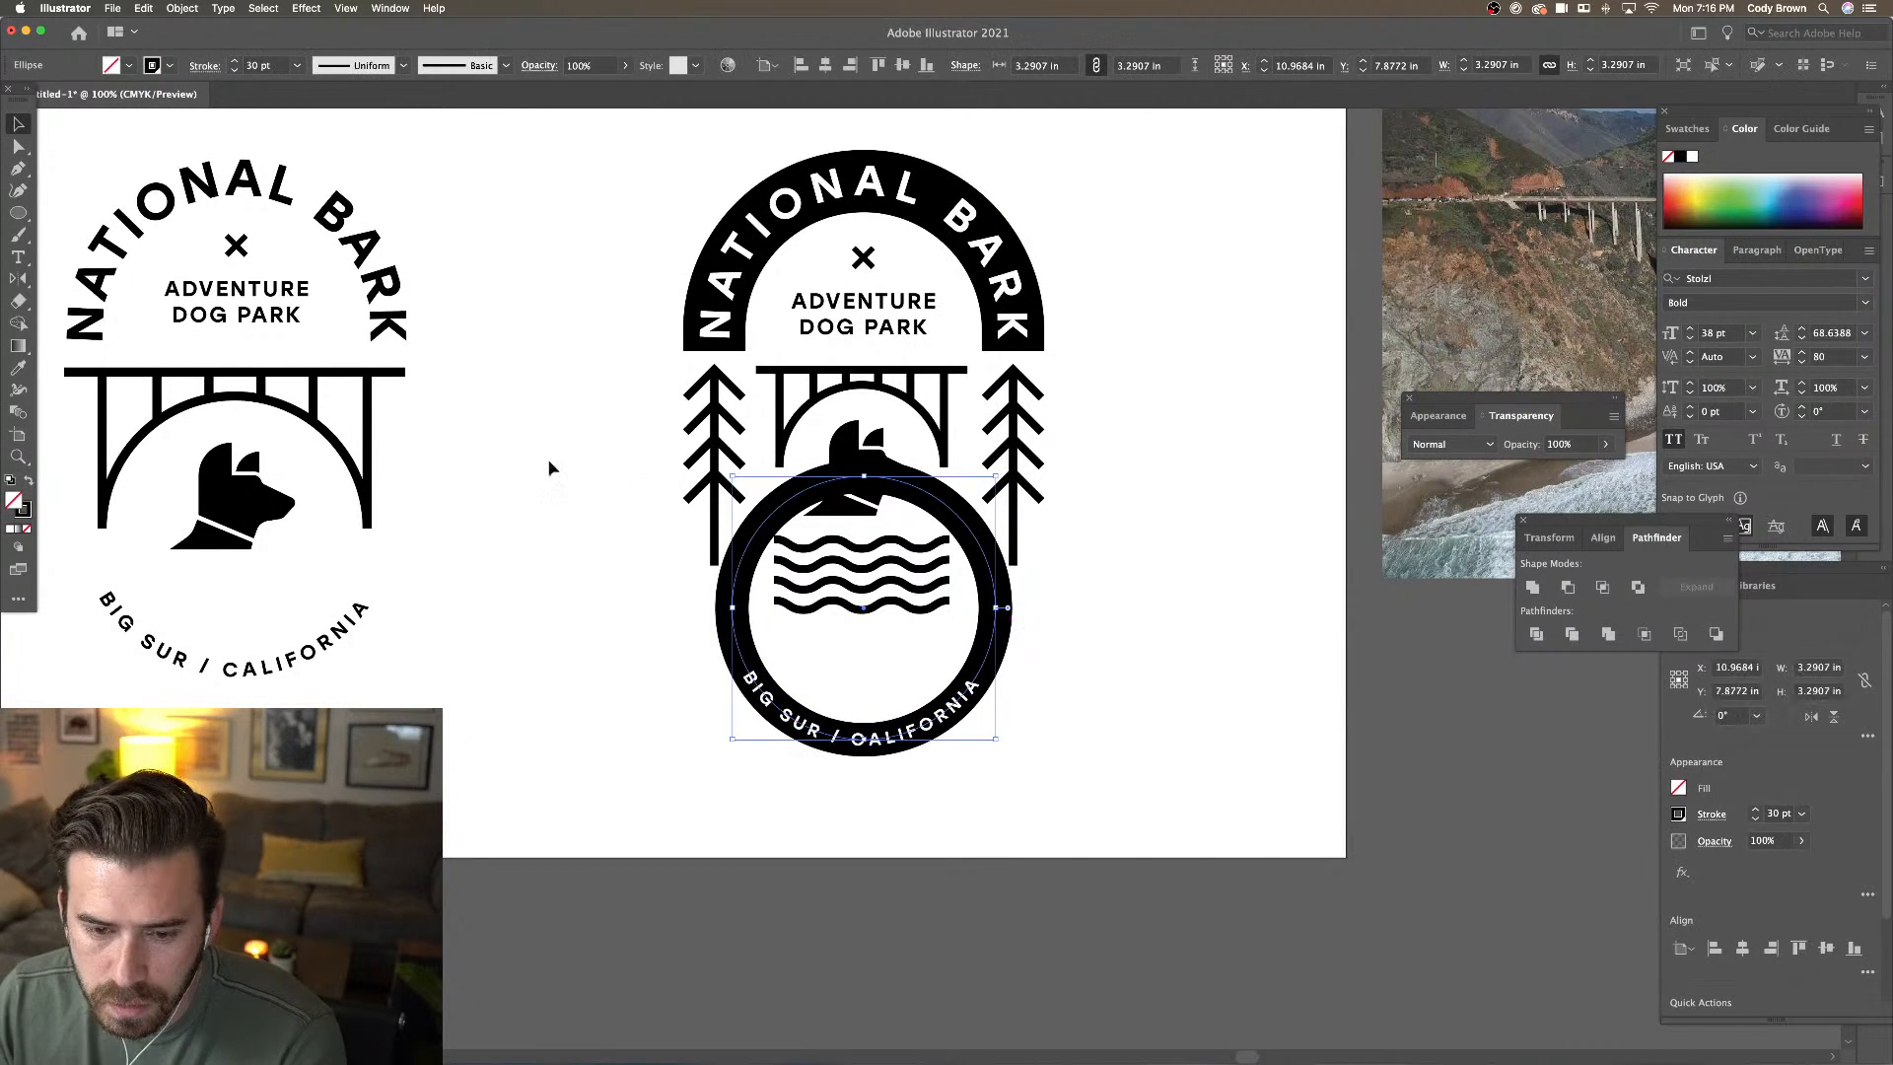
# Add an anchor point on the ring's left edge with the pen tools
pyautogui.click(20, 173)
pyautogui.click(51, 169)
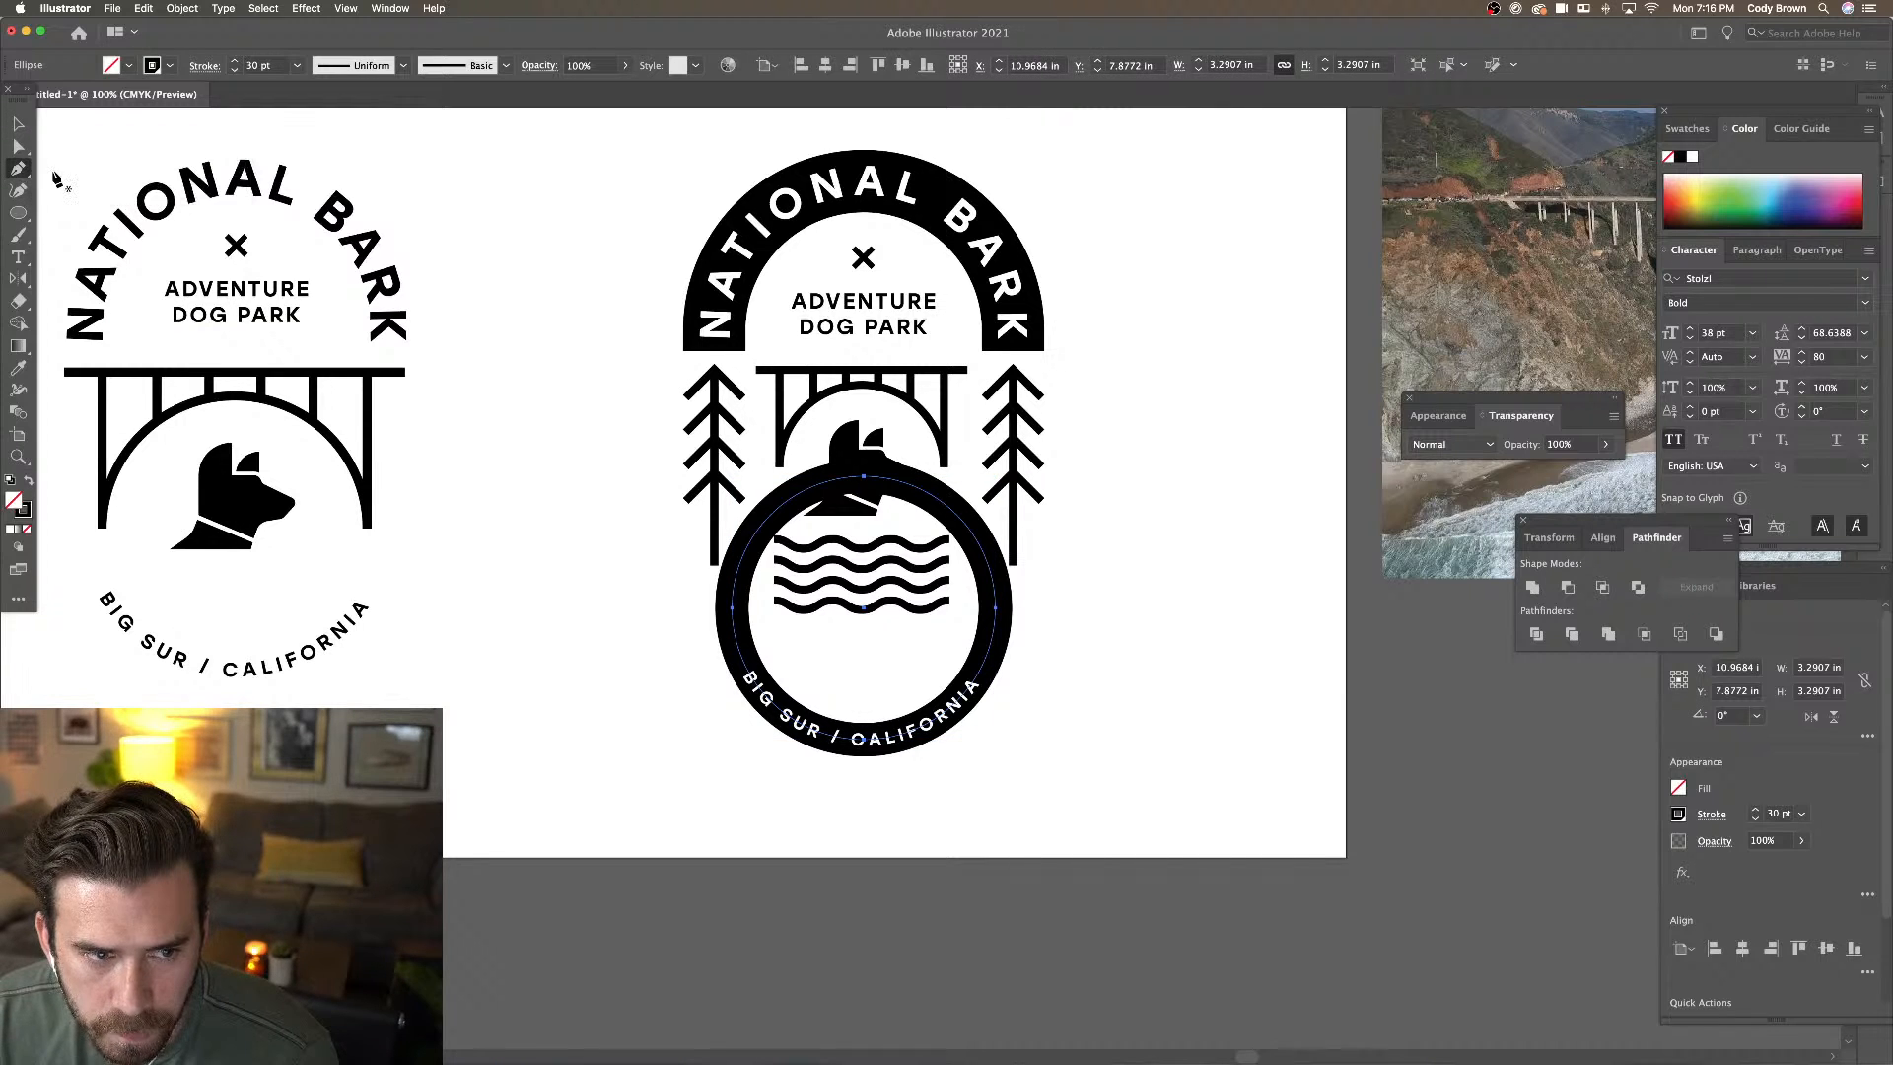
pyautogui.click(740, 652)
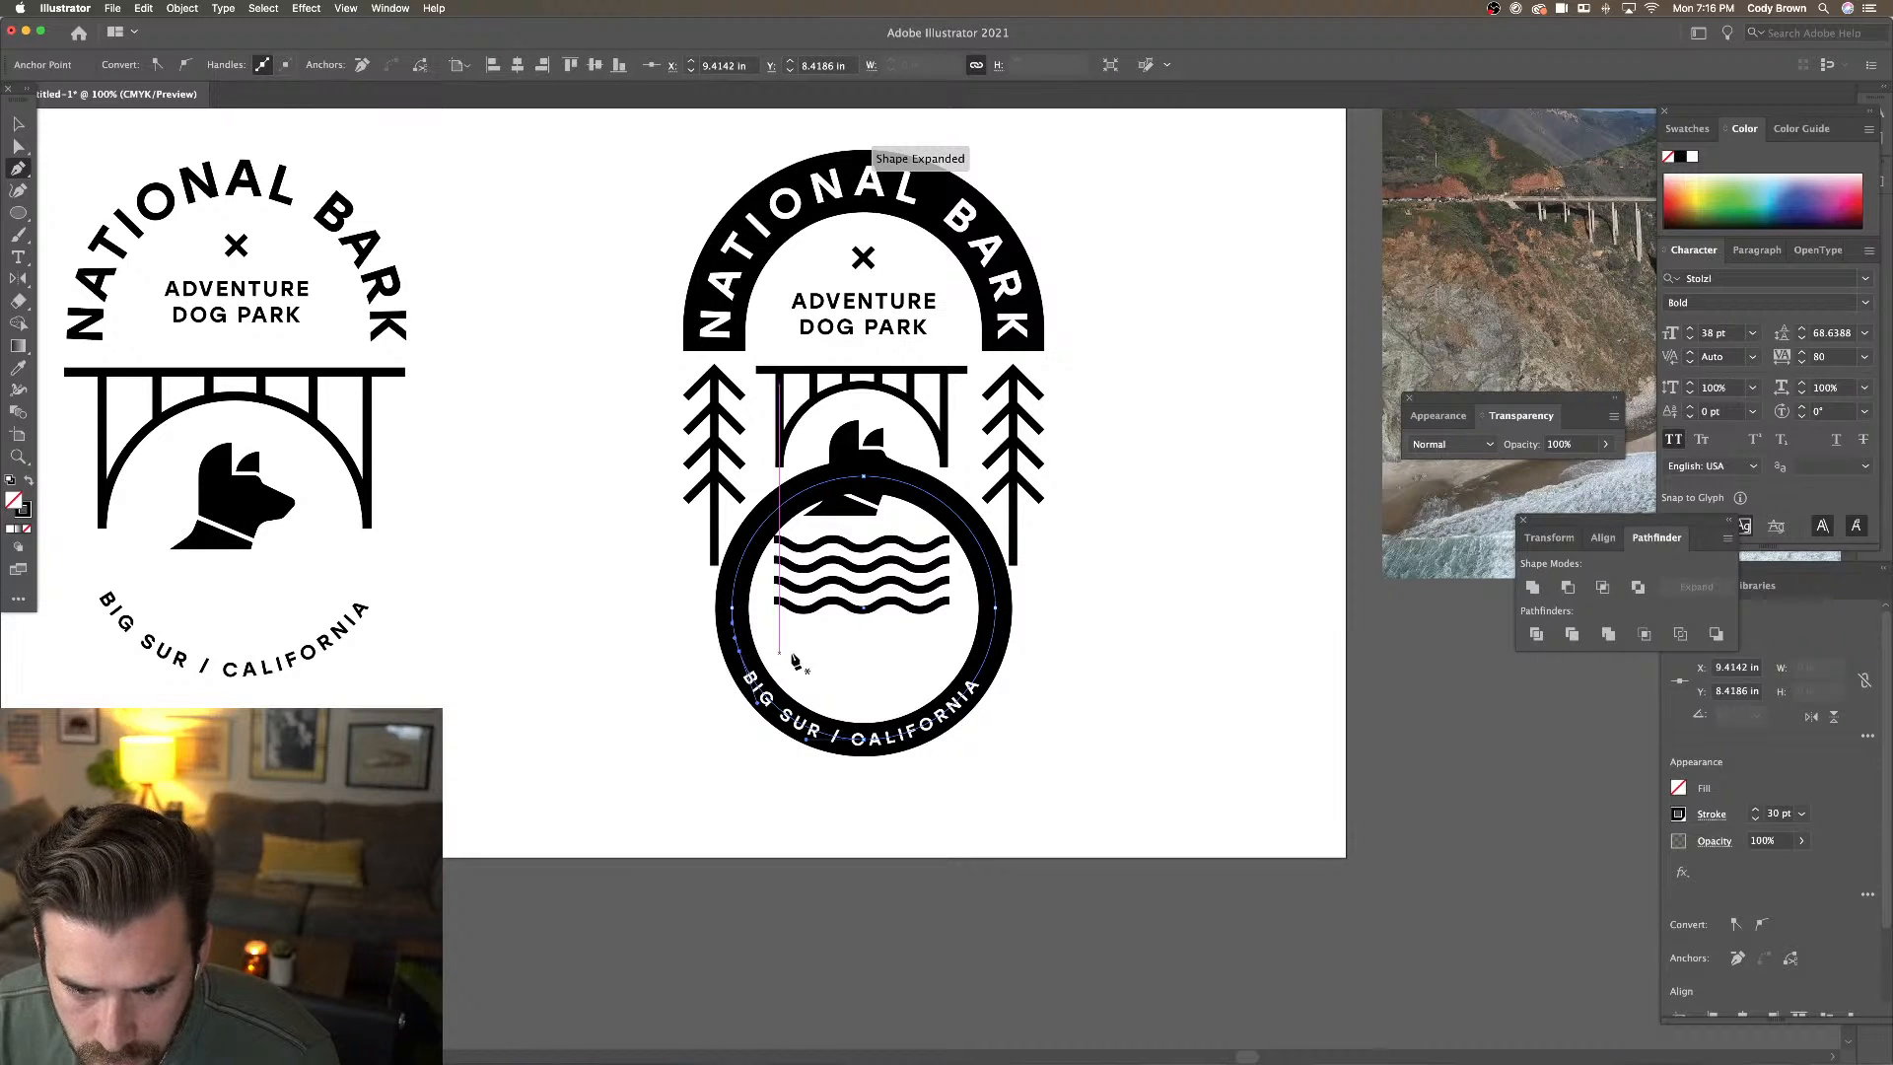
# Draw a horizontal line across the ring and give it a 1 pt stroke
pyautogui.click(27, 212)
pyautogui.click(124, 301)
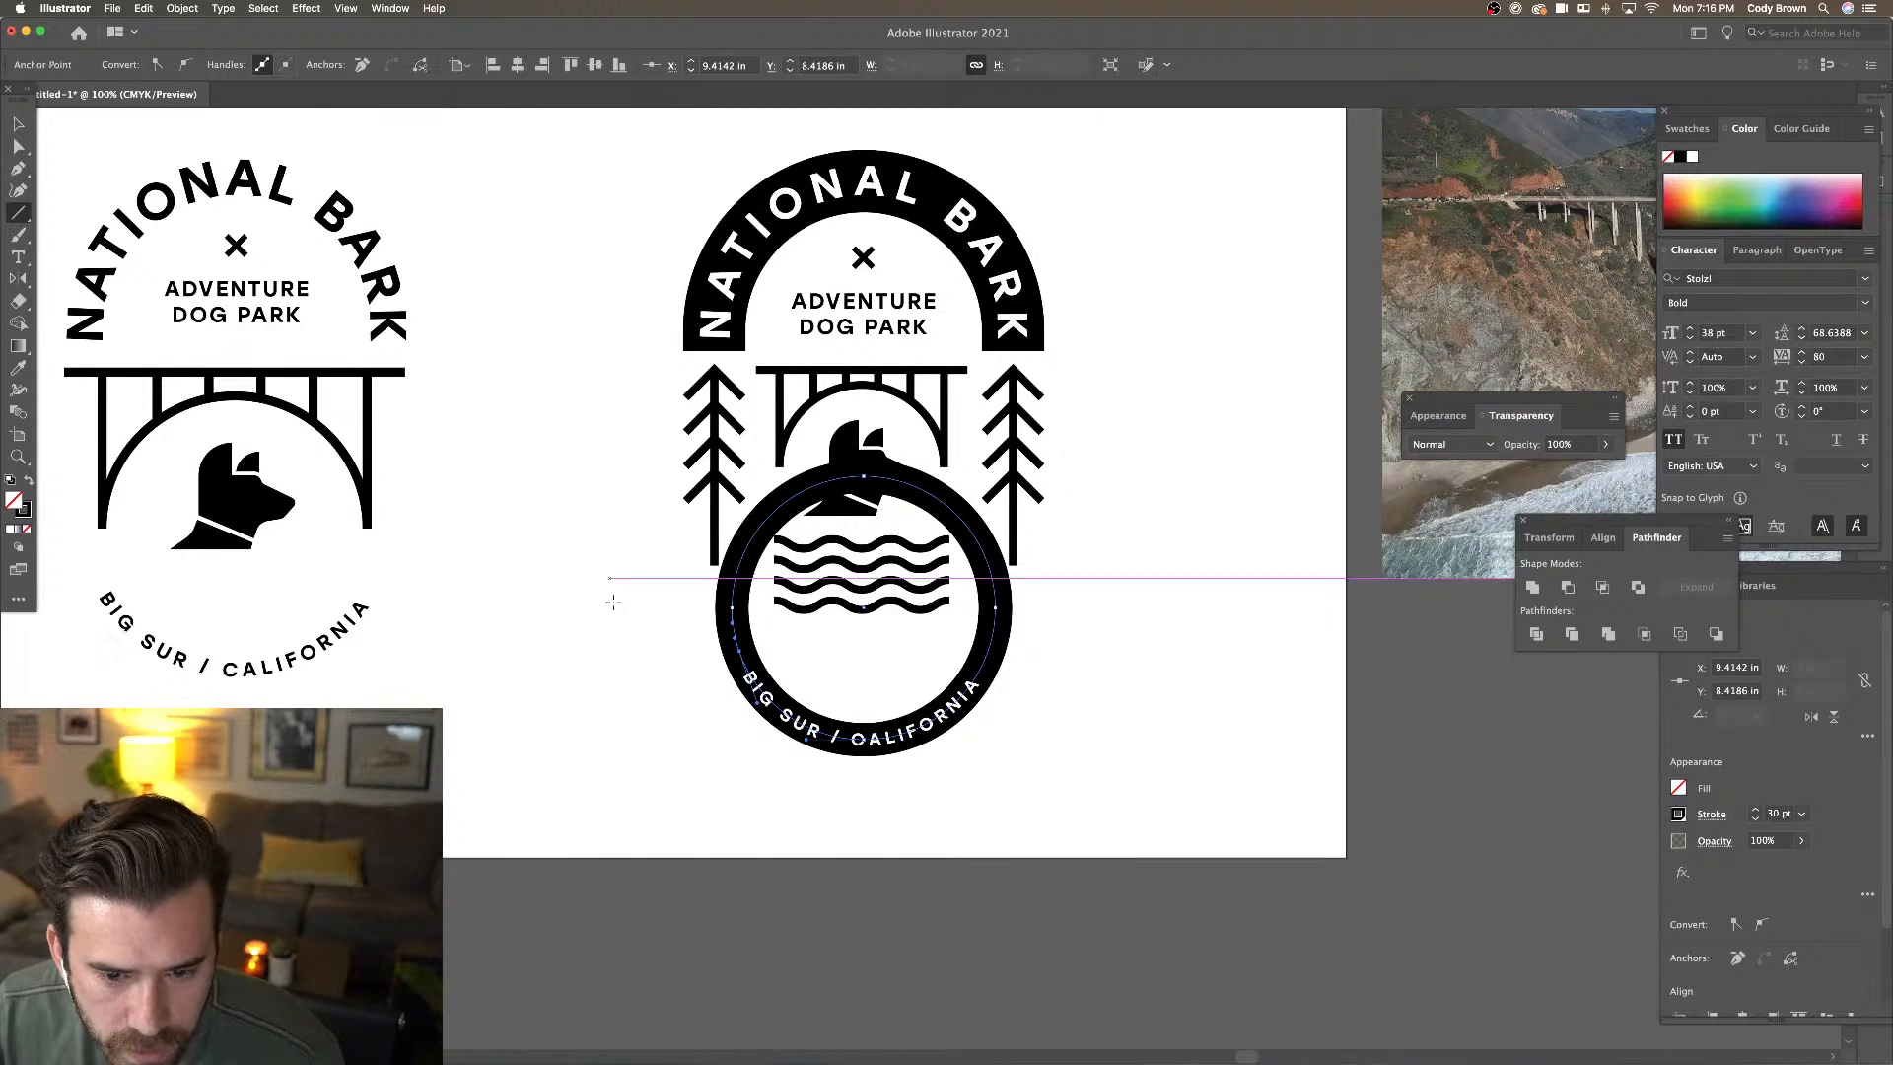
pyautogui.moveTo(697, 652); pyautogui.dragTo(1051, 653)
pyautogui.click(153, 66)
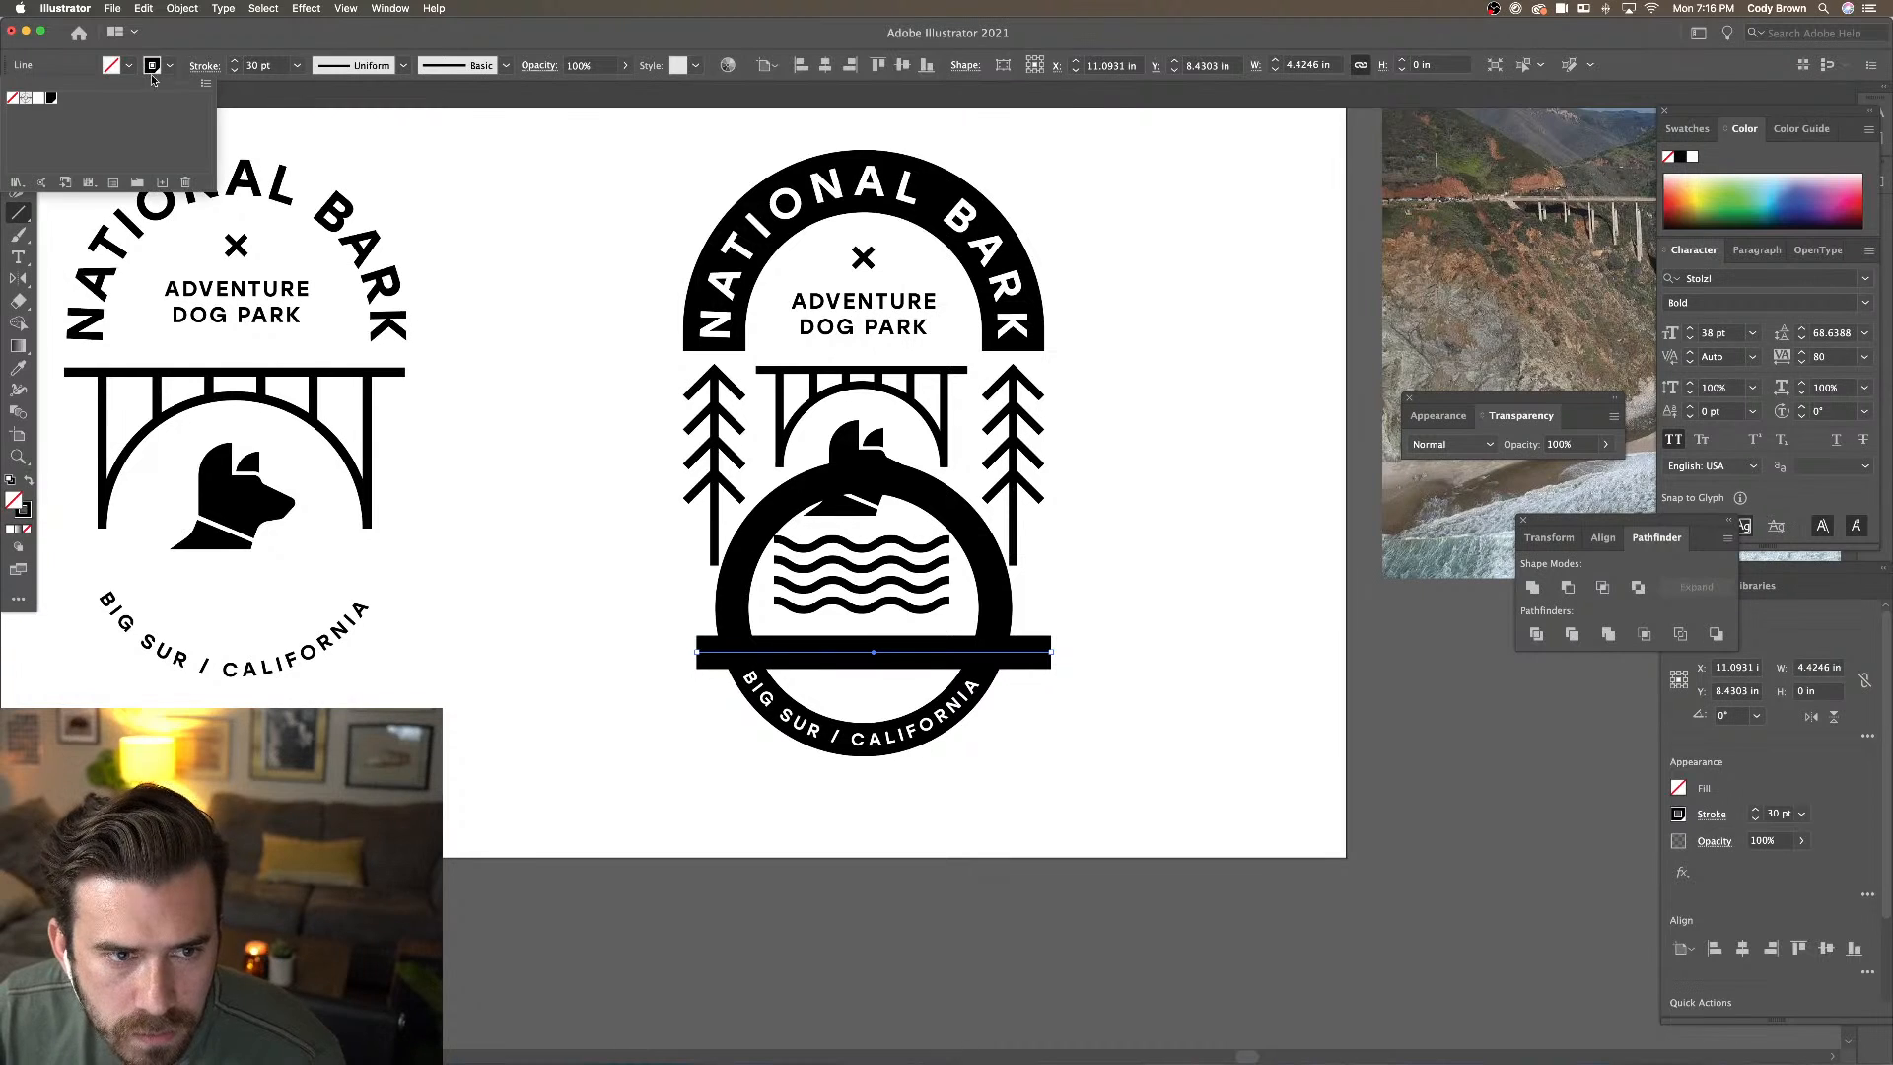
pyautogui.click(283, 69)
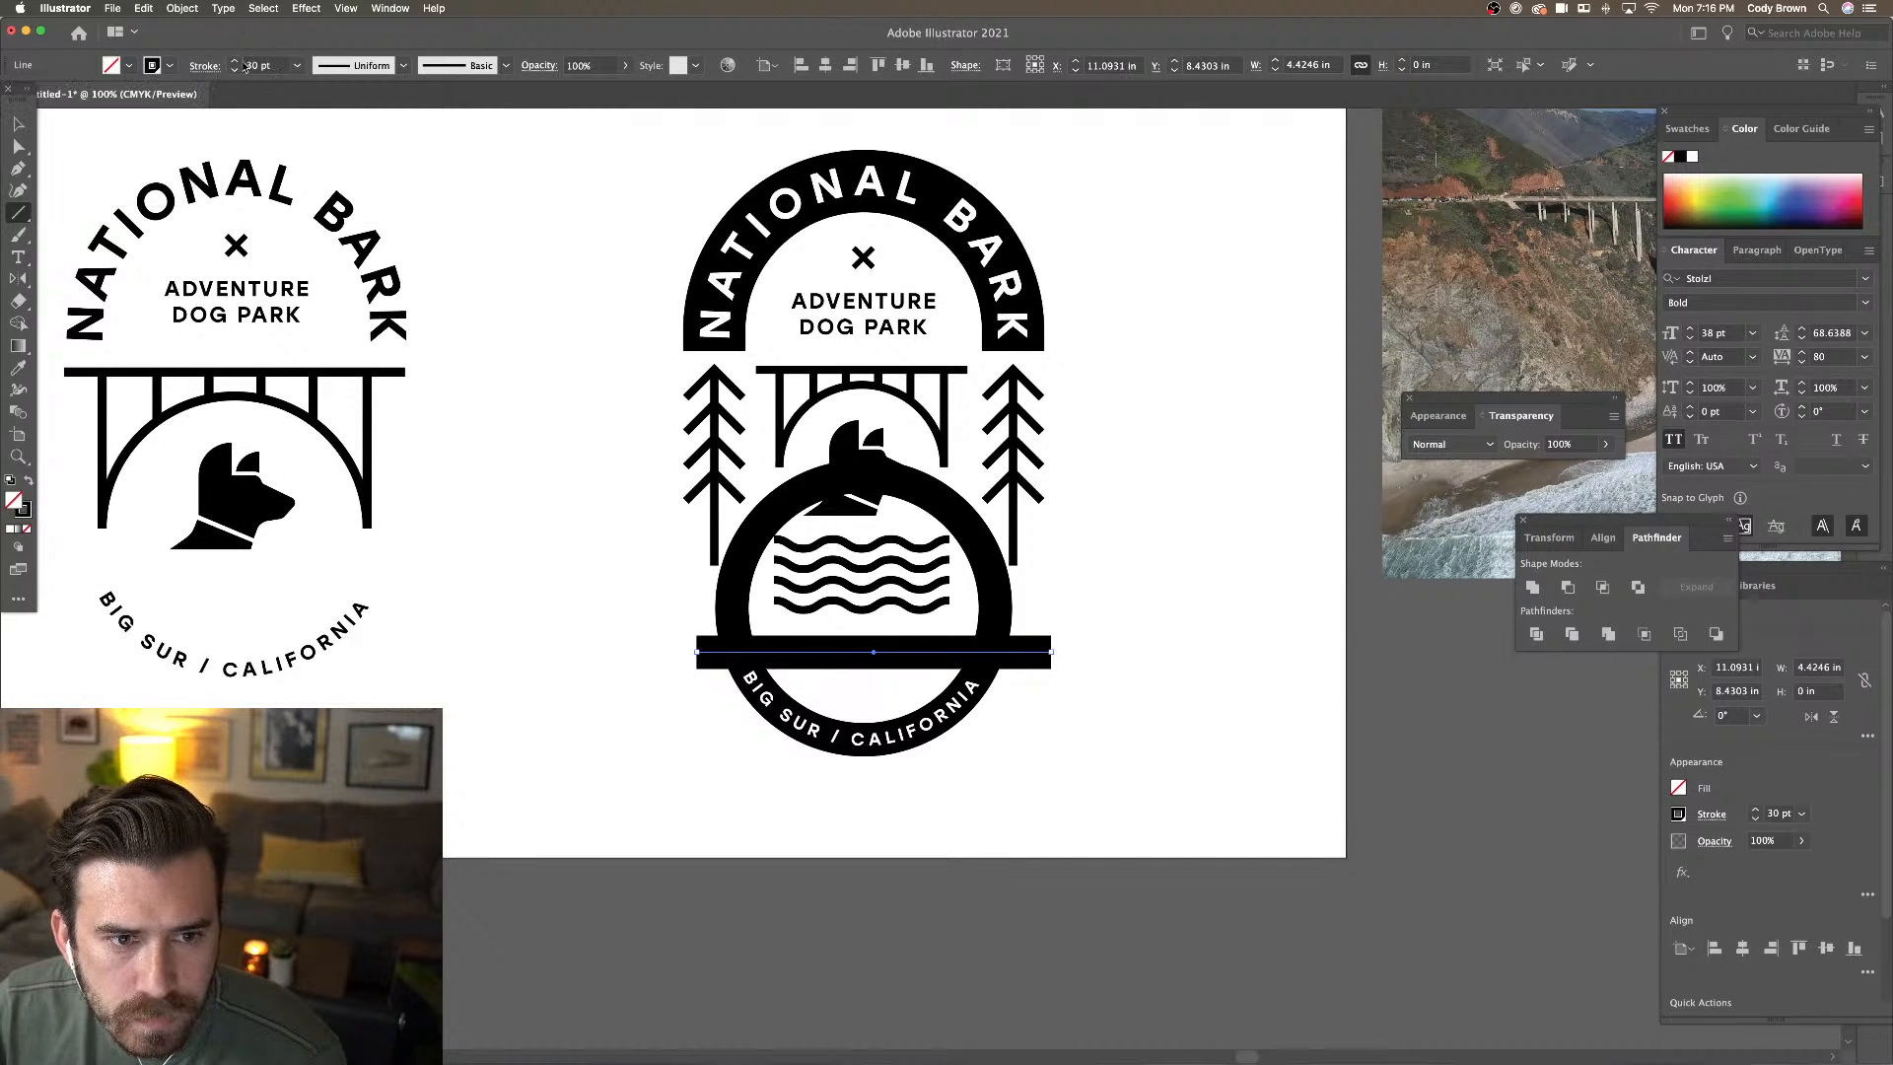
pyautogui.moveTo(281, 67); pyautogui.dragTo(181, 57)
pyautogui.write('1')
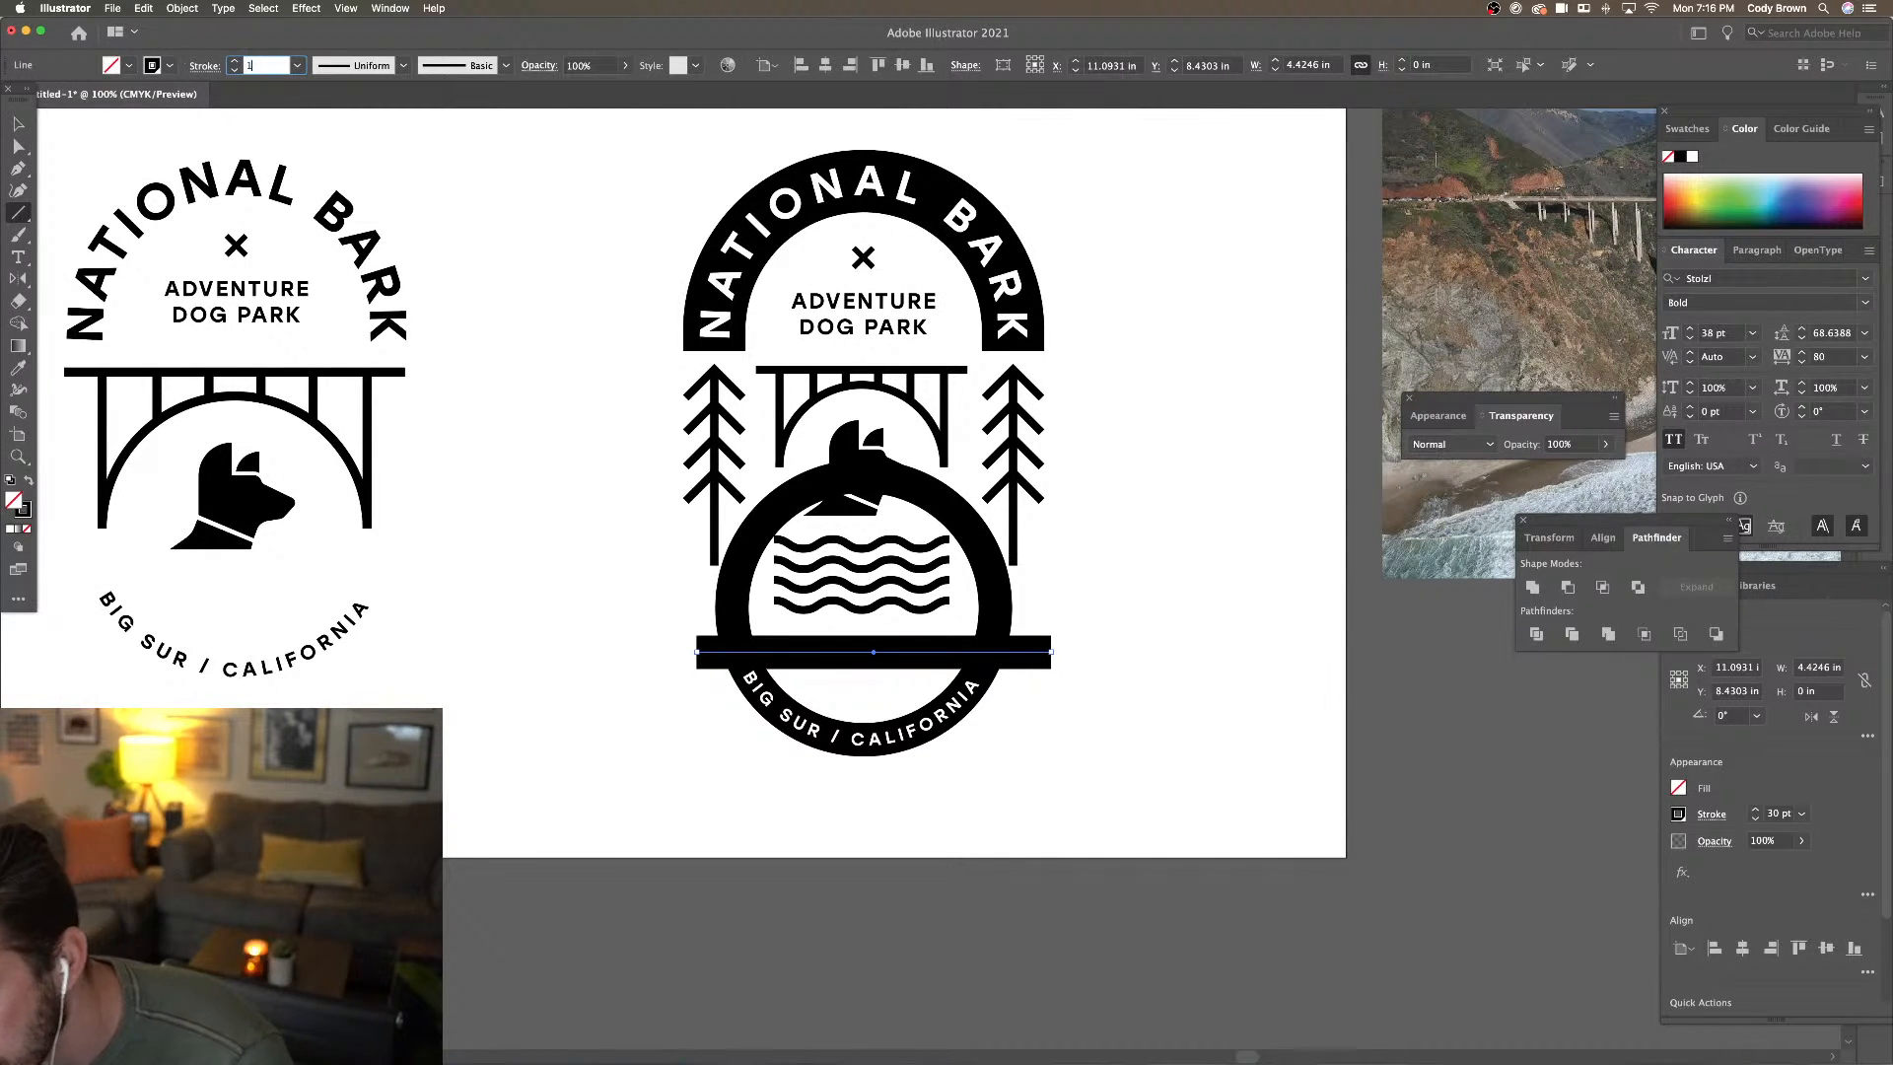
pyautogui.press('Return')
pyautogui.click(19, 126)
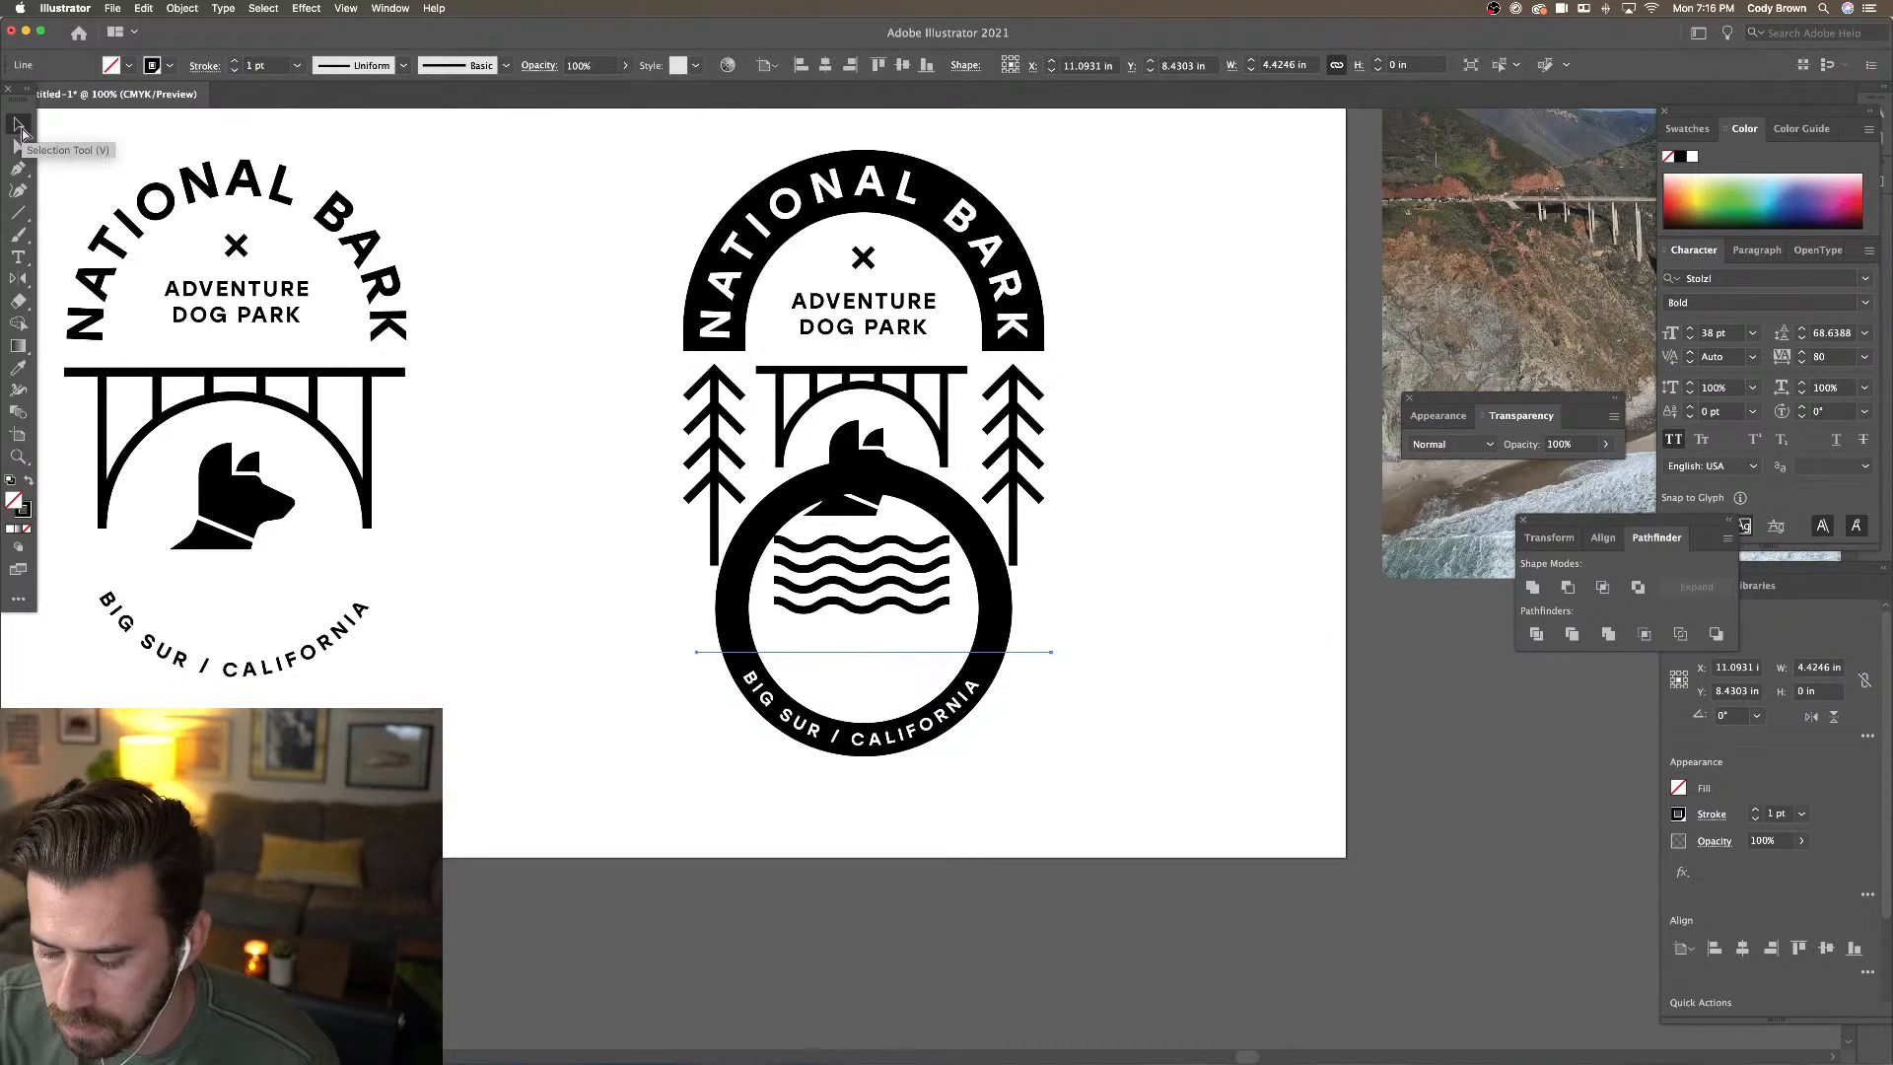
pyautogui.press('super+equal')
pyautogui.press('super+equal')
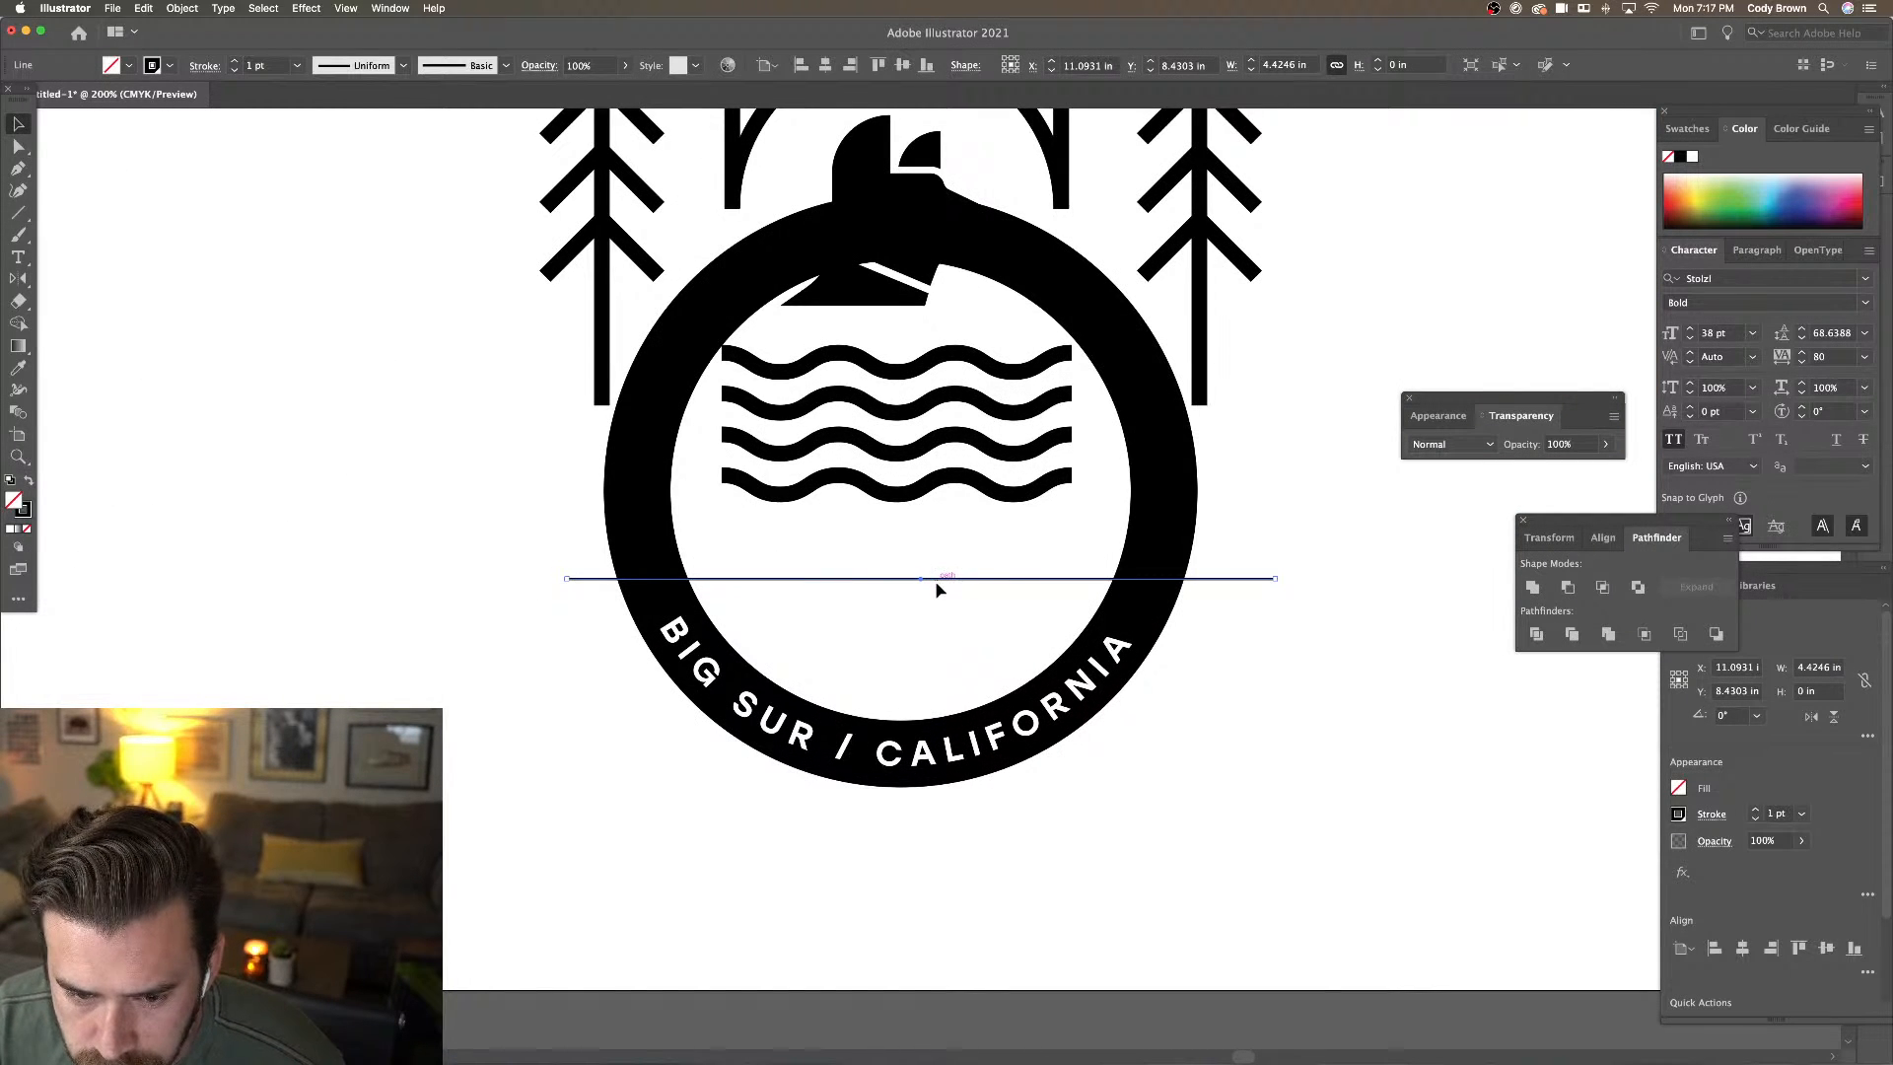
# Position the cutting line and add an anchor where it crosses the ring's right side
pyautogui.moveTo(939, 585); pyautogui.dragTo(939, 592)
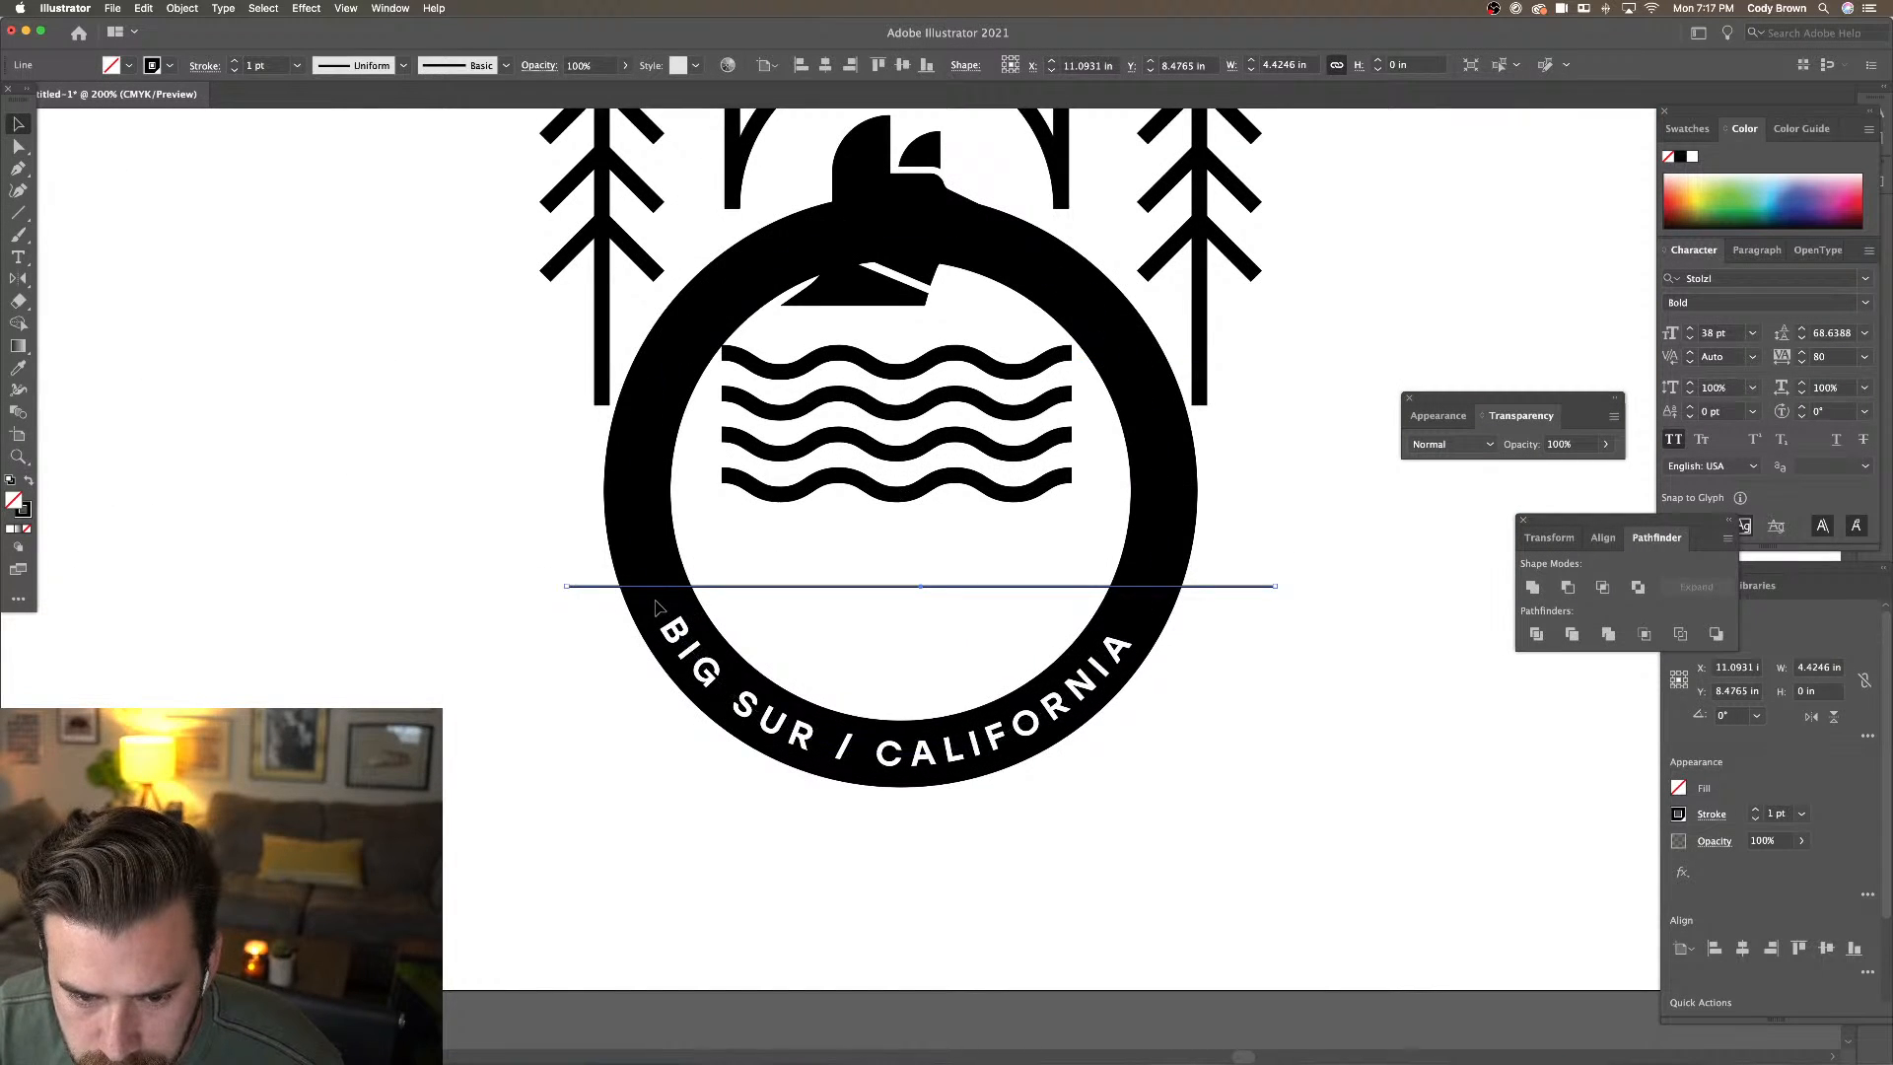
pyautogui.click(664, 607)
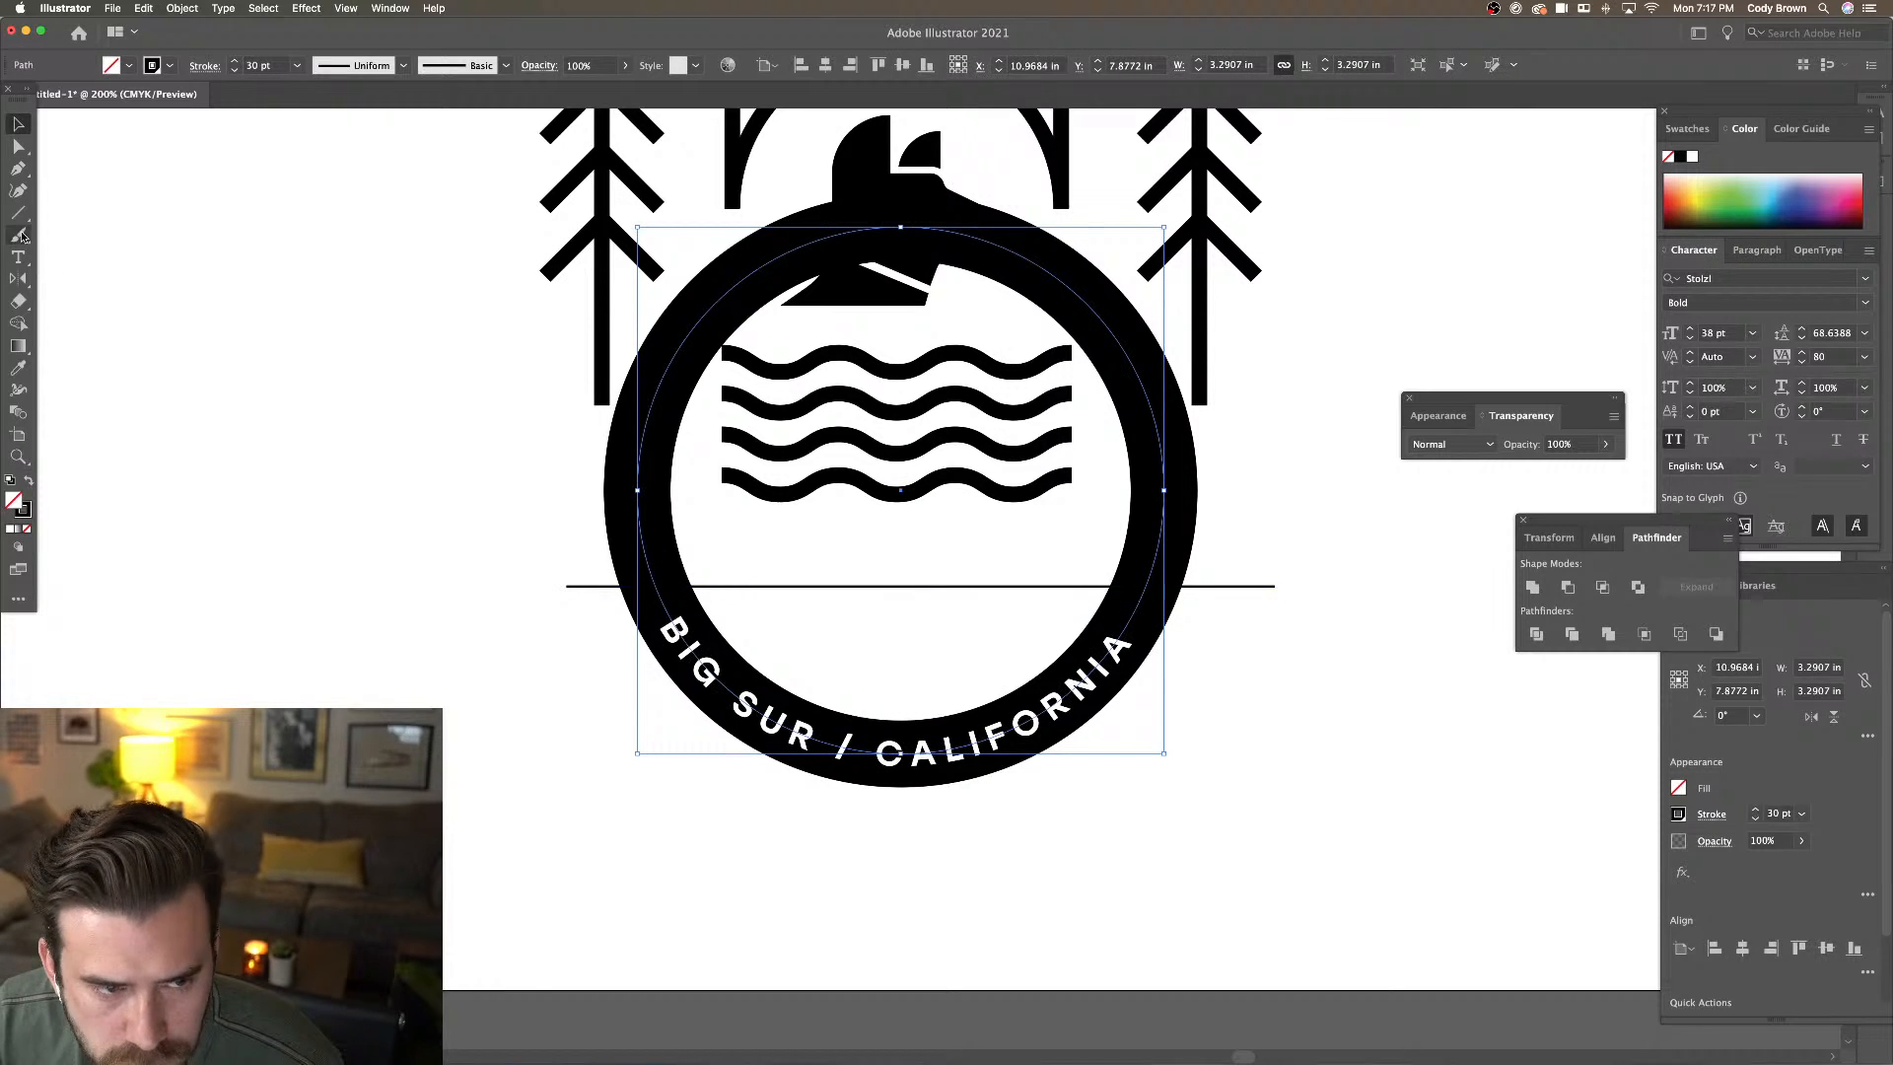
pyautogui.click(18, 169)
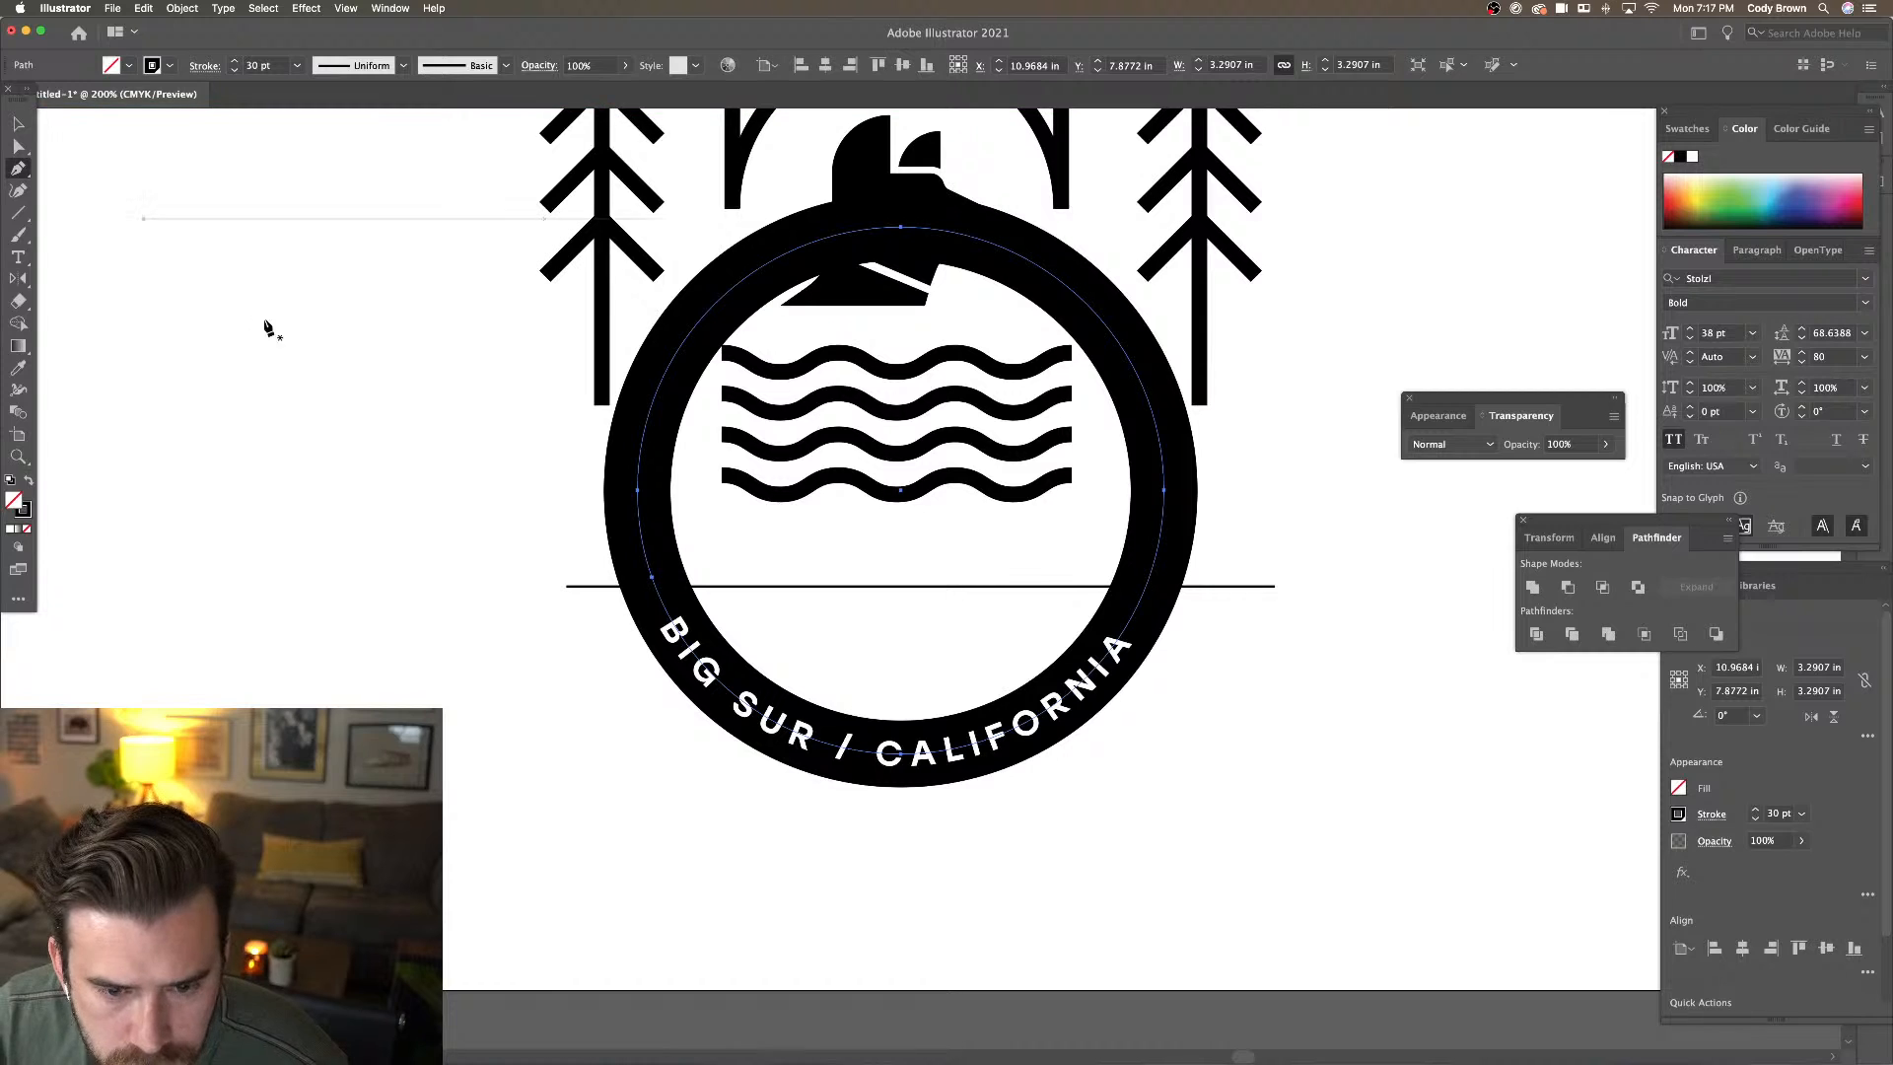
pyautogui.press('v')
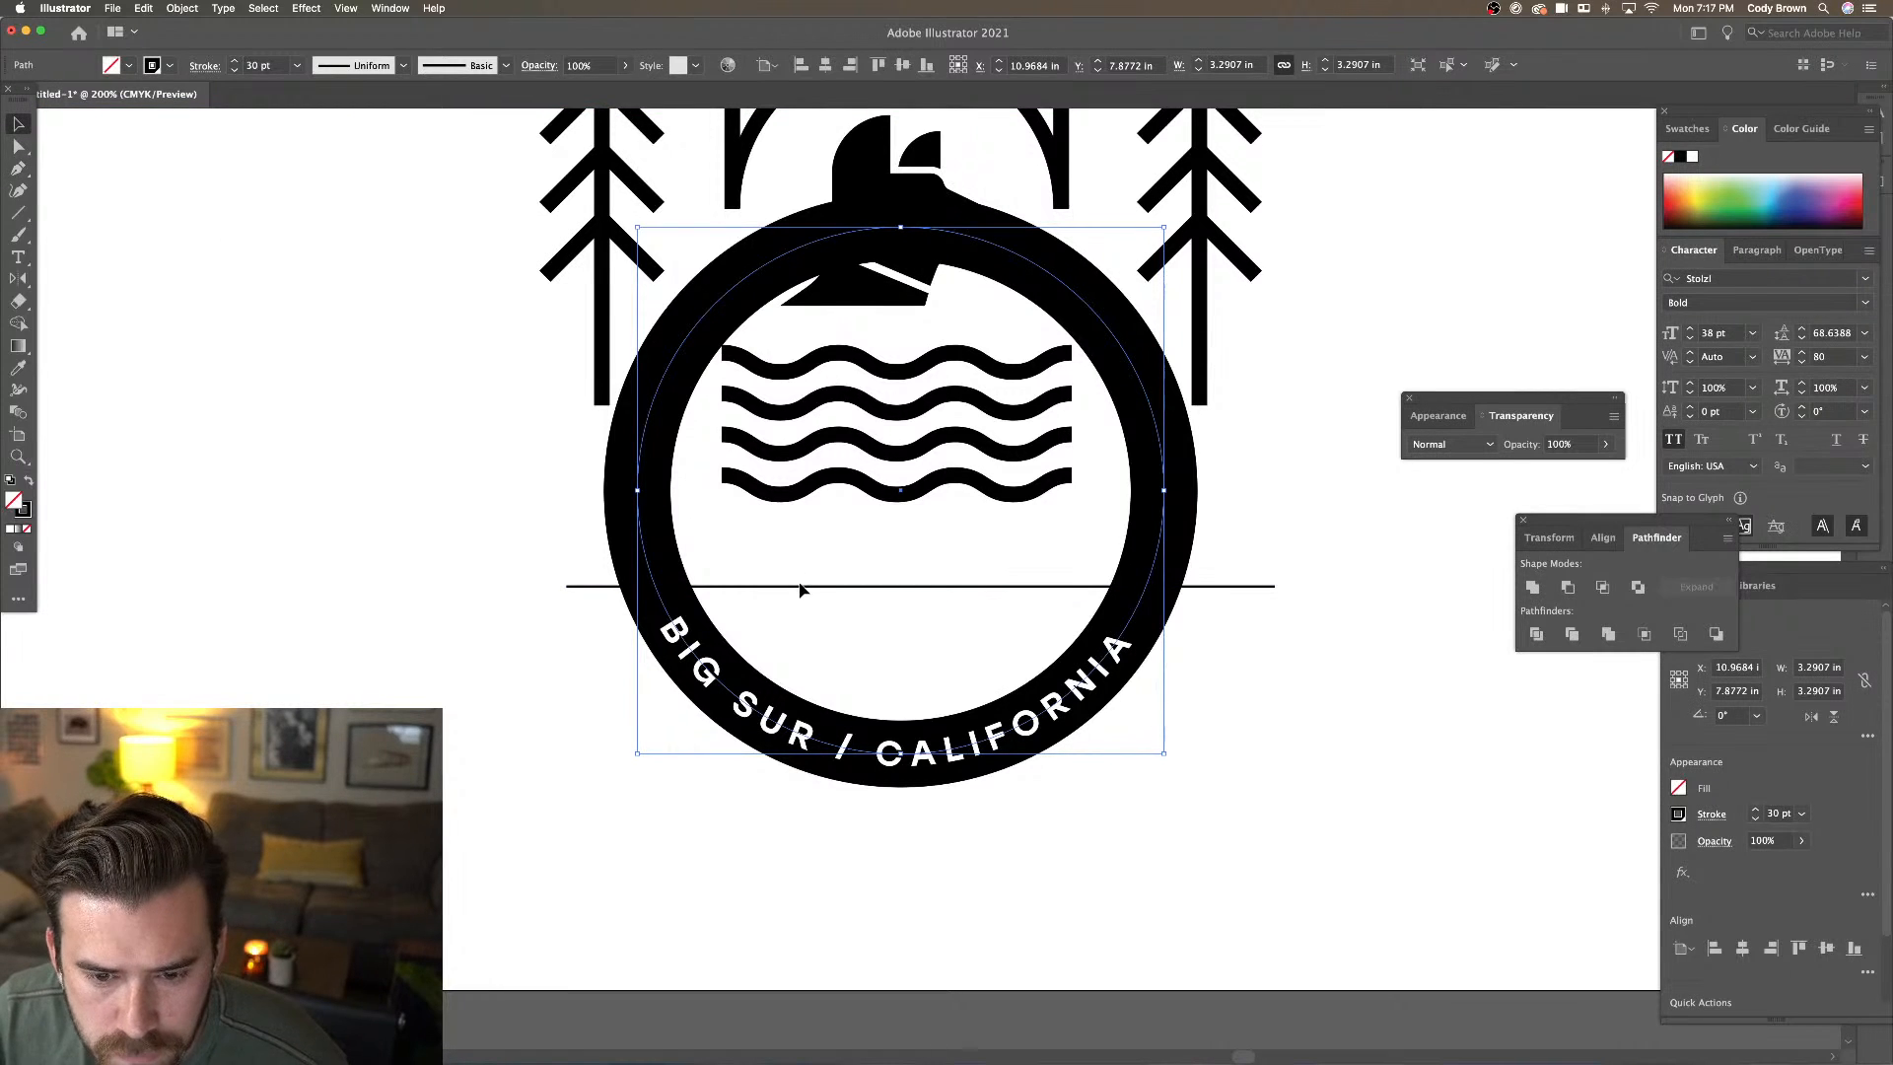
pyautogui.moveTo(803, 586); pyautogui.dragTo(802, 577)
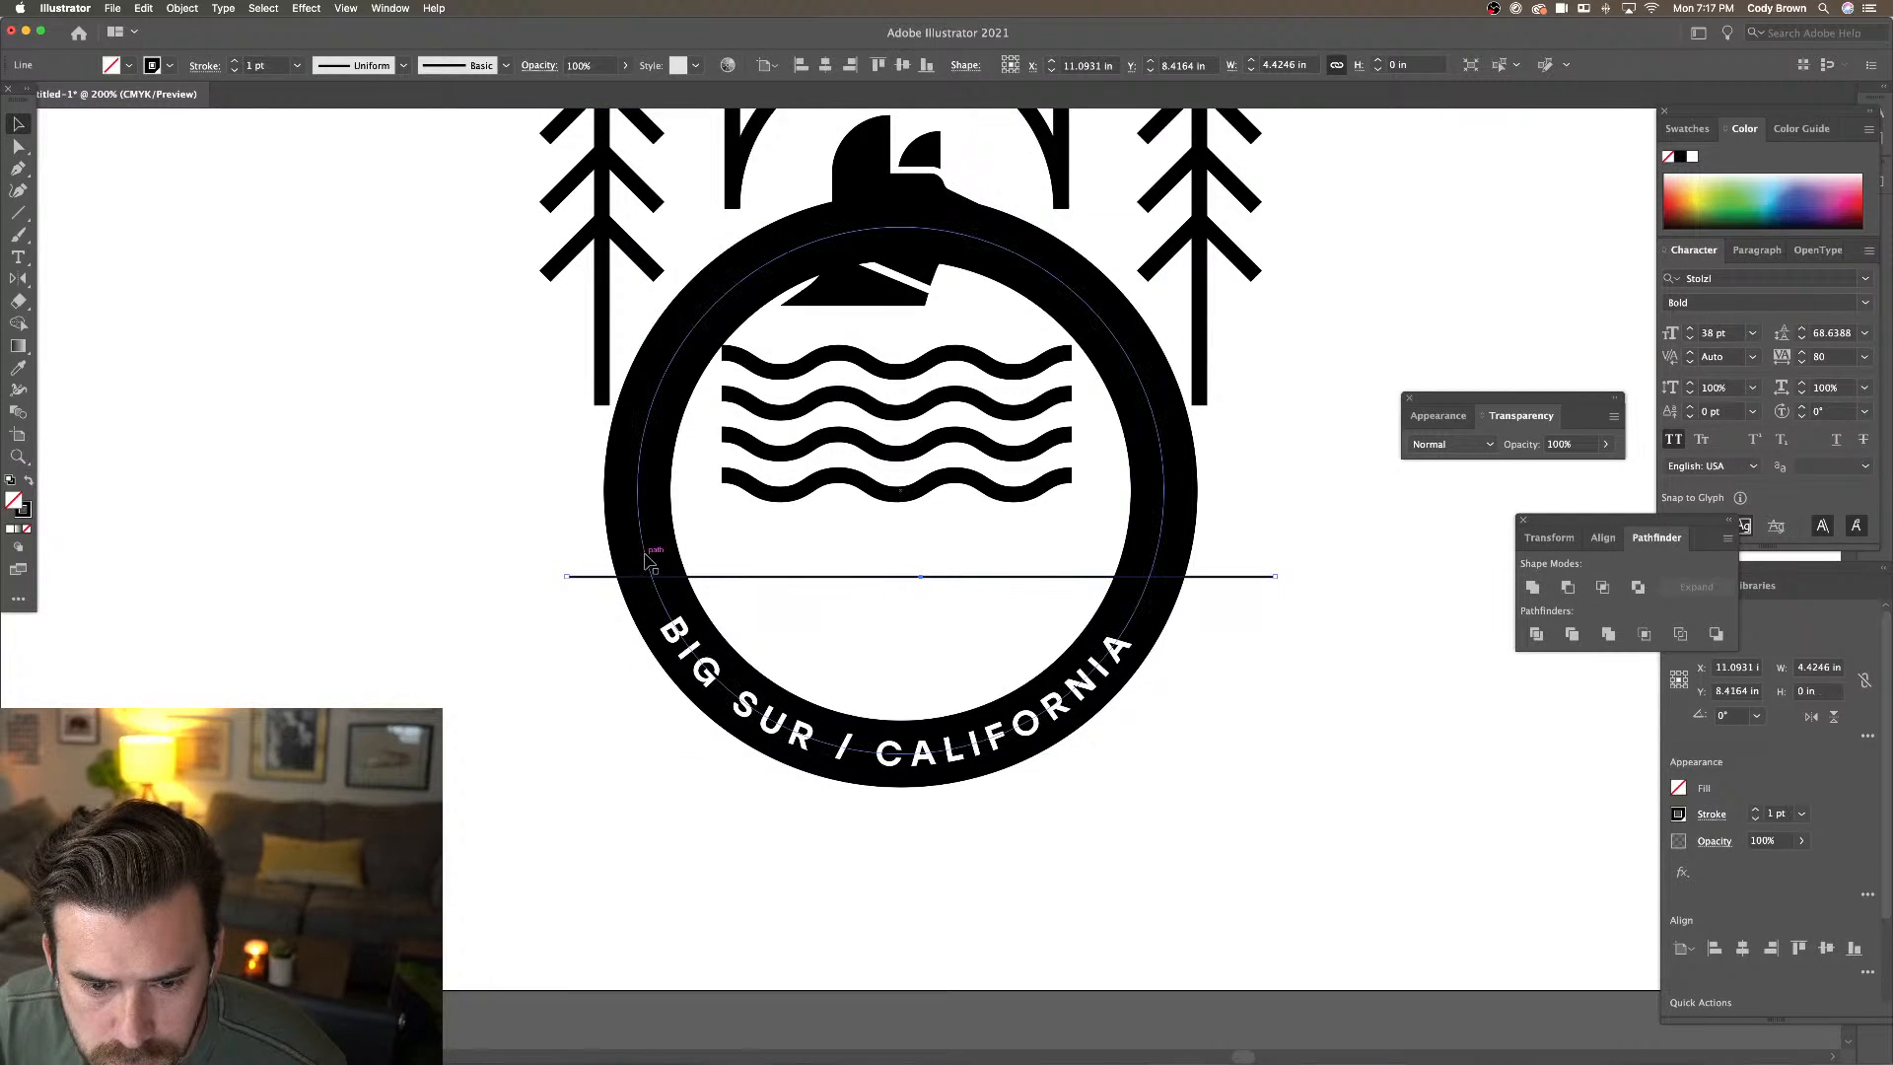
pyautogui.keyDown('shift'); pyautogui.click(651, 560); pyautogui.keyUp('shift')
pyautogui.press('p')
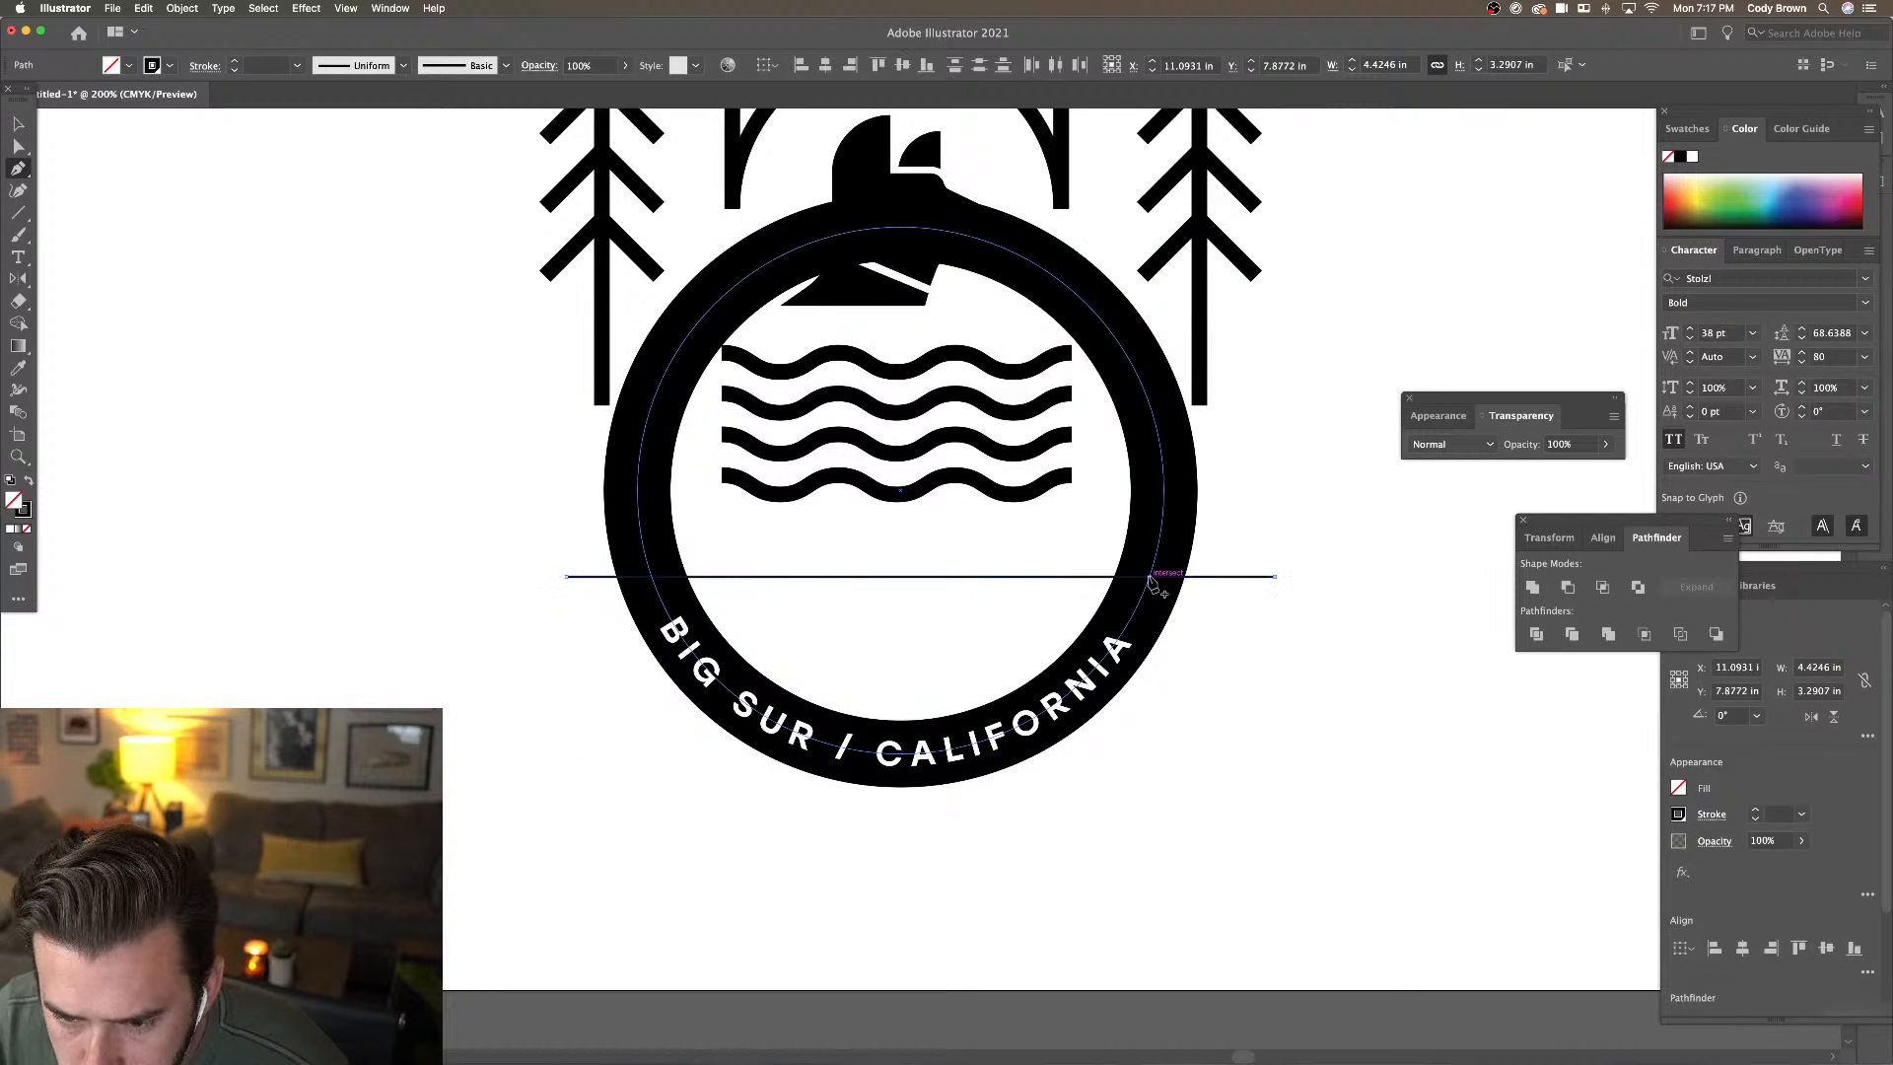
pyautogui.click(1149, 577)
pyautogui.click(20, 125)
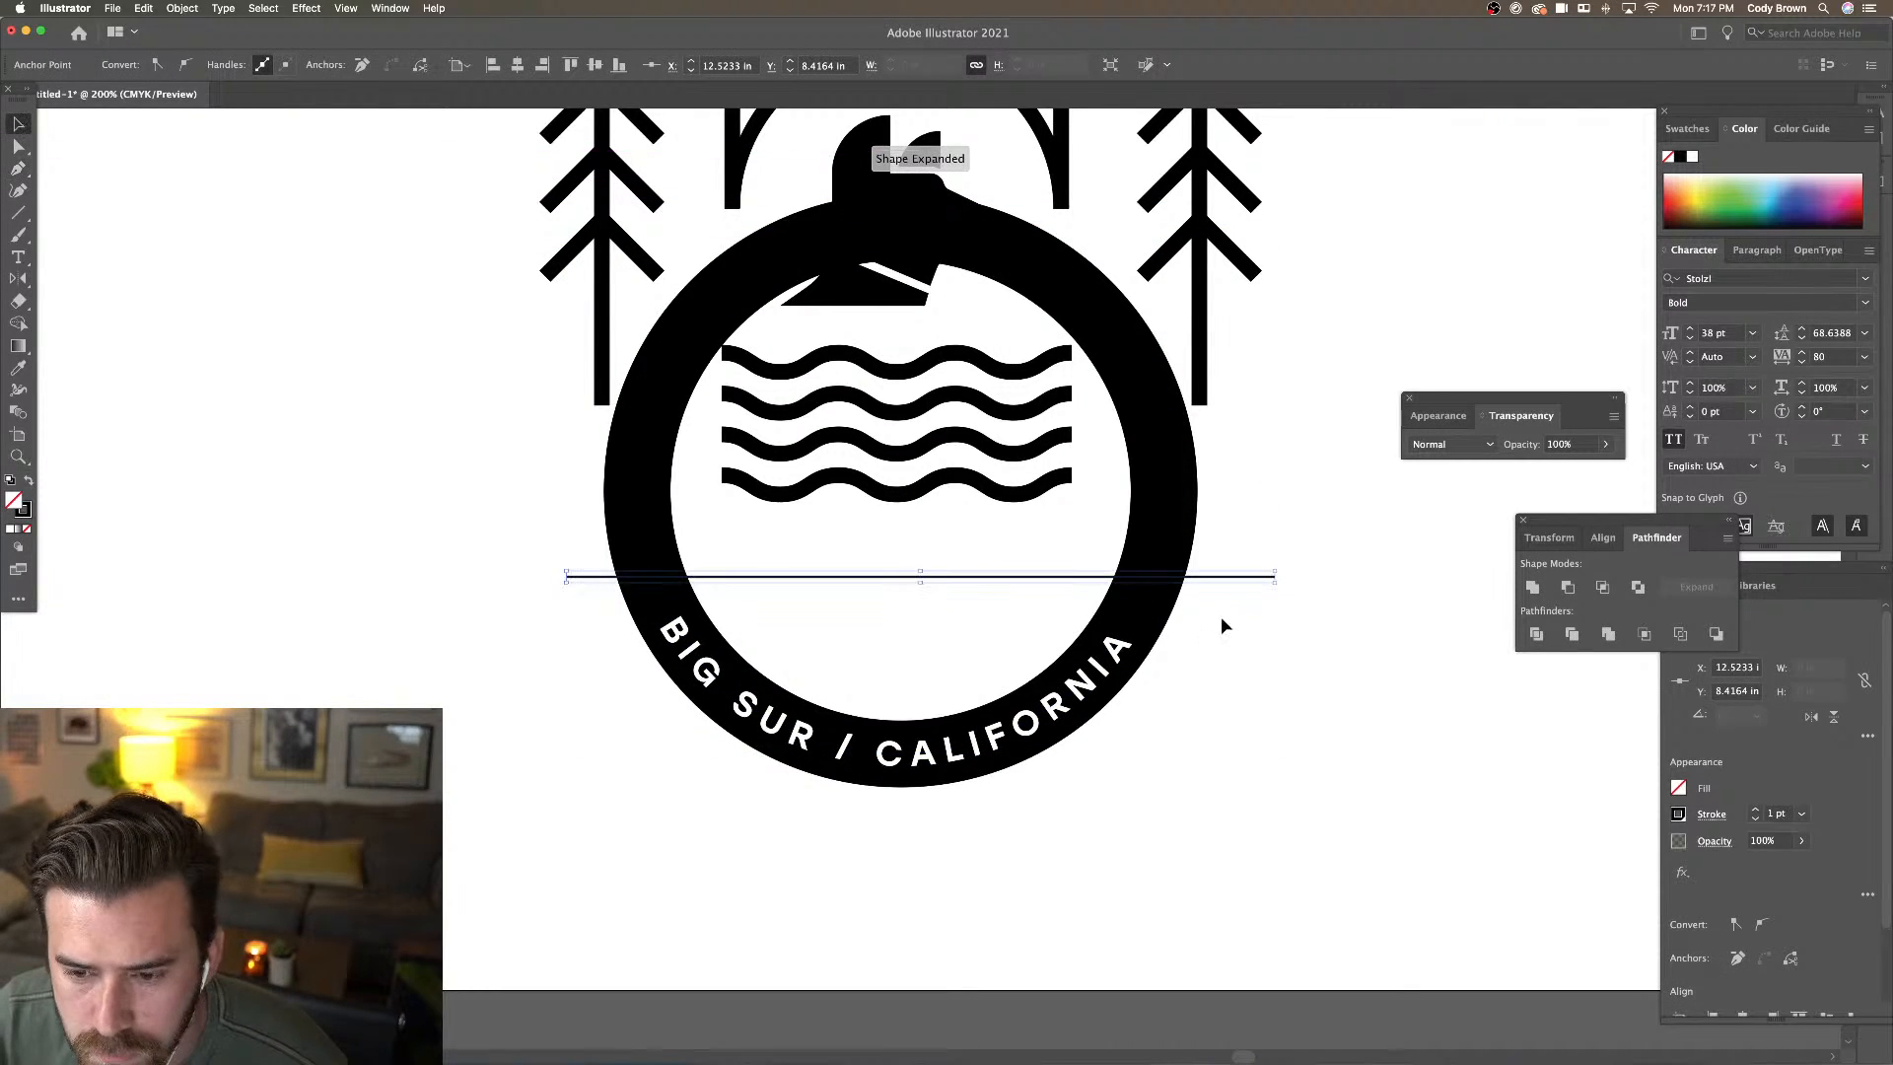
pyautogui.moveTo(1274, 582); pyautogui.dragTo(1096, 578)
# Add a crossing anchor on the ring, then delete its top, left and right anchors
pyautogui.click(1153, 594)
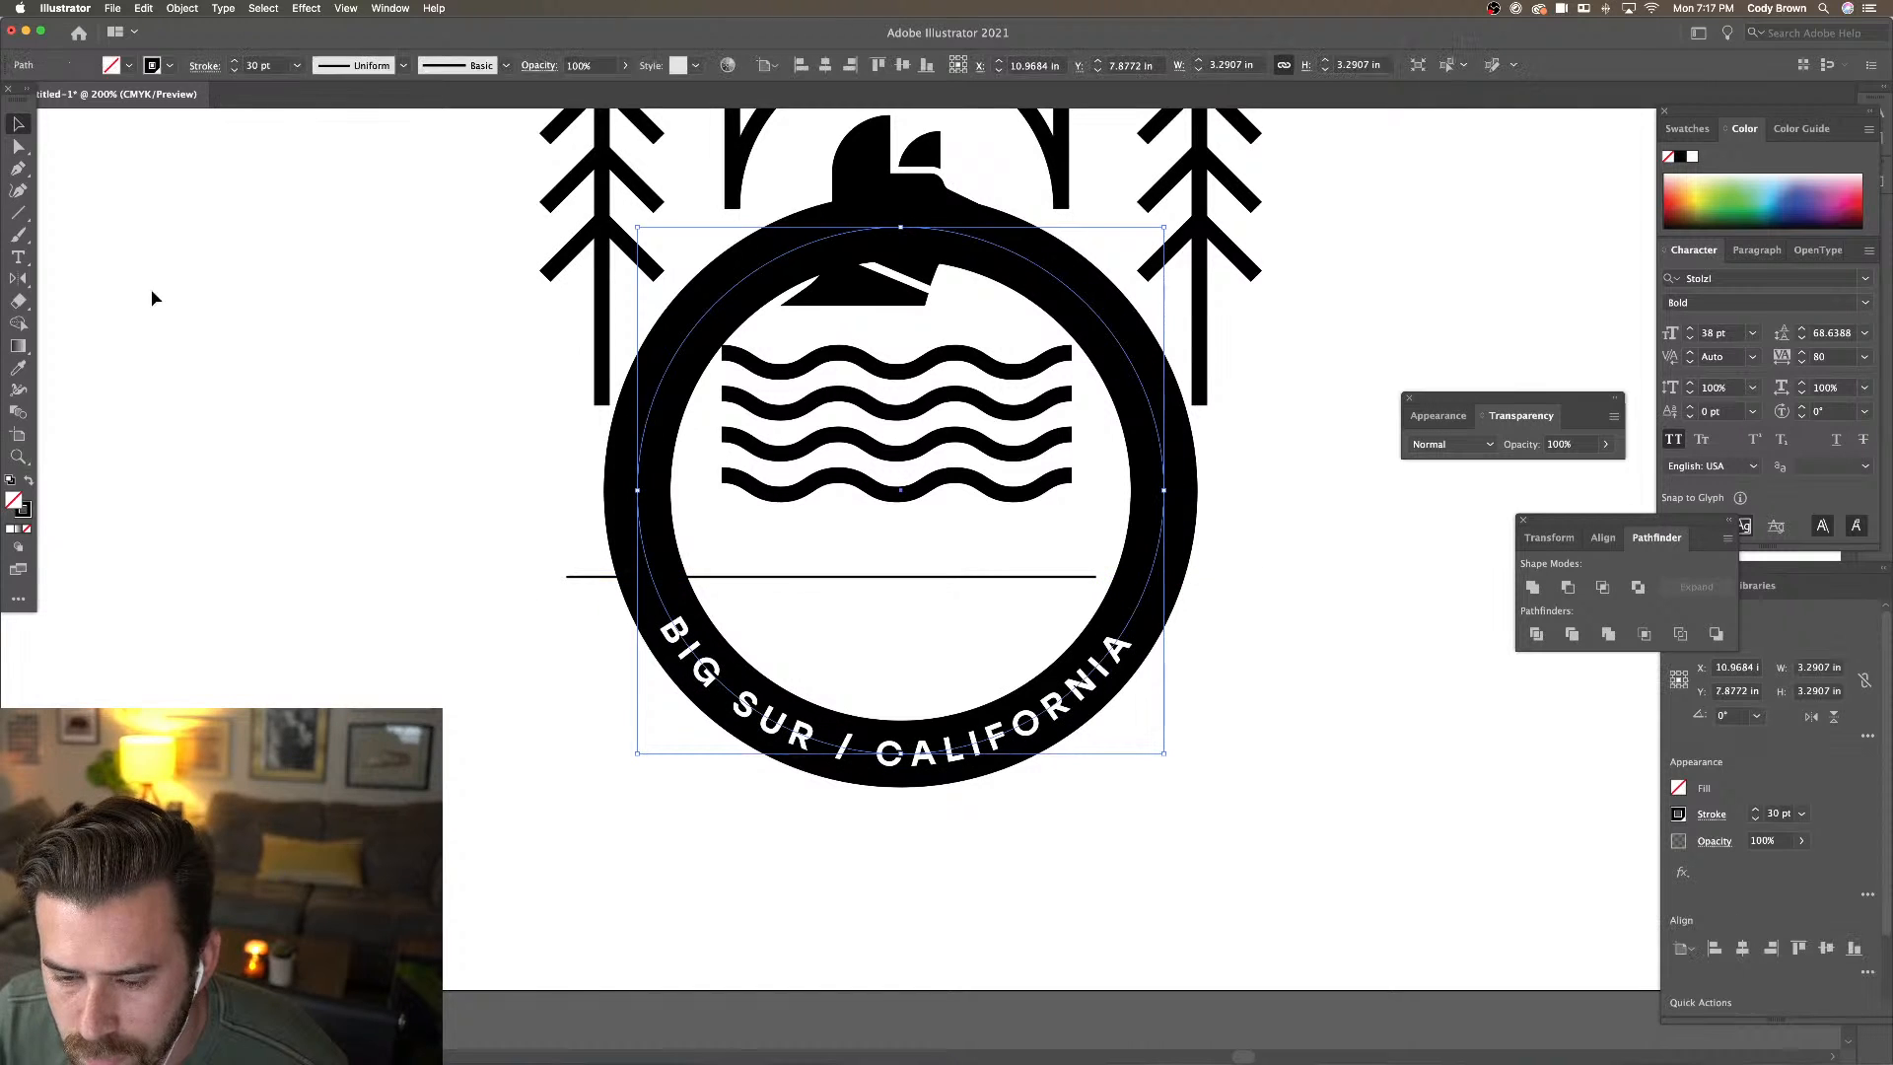
pyautogui.click(18, 170)
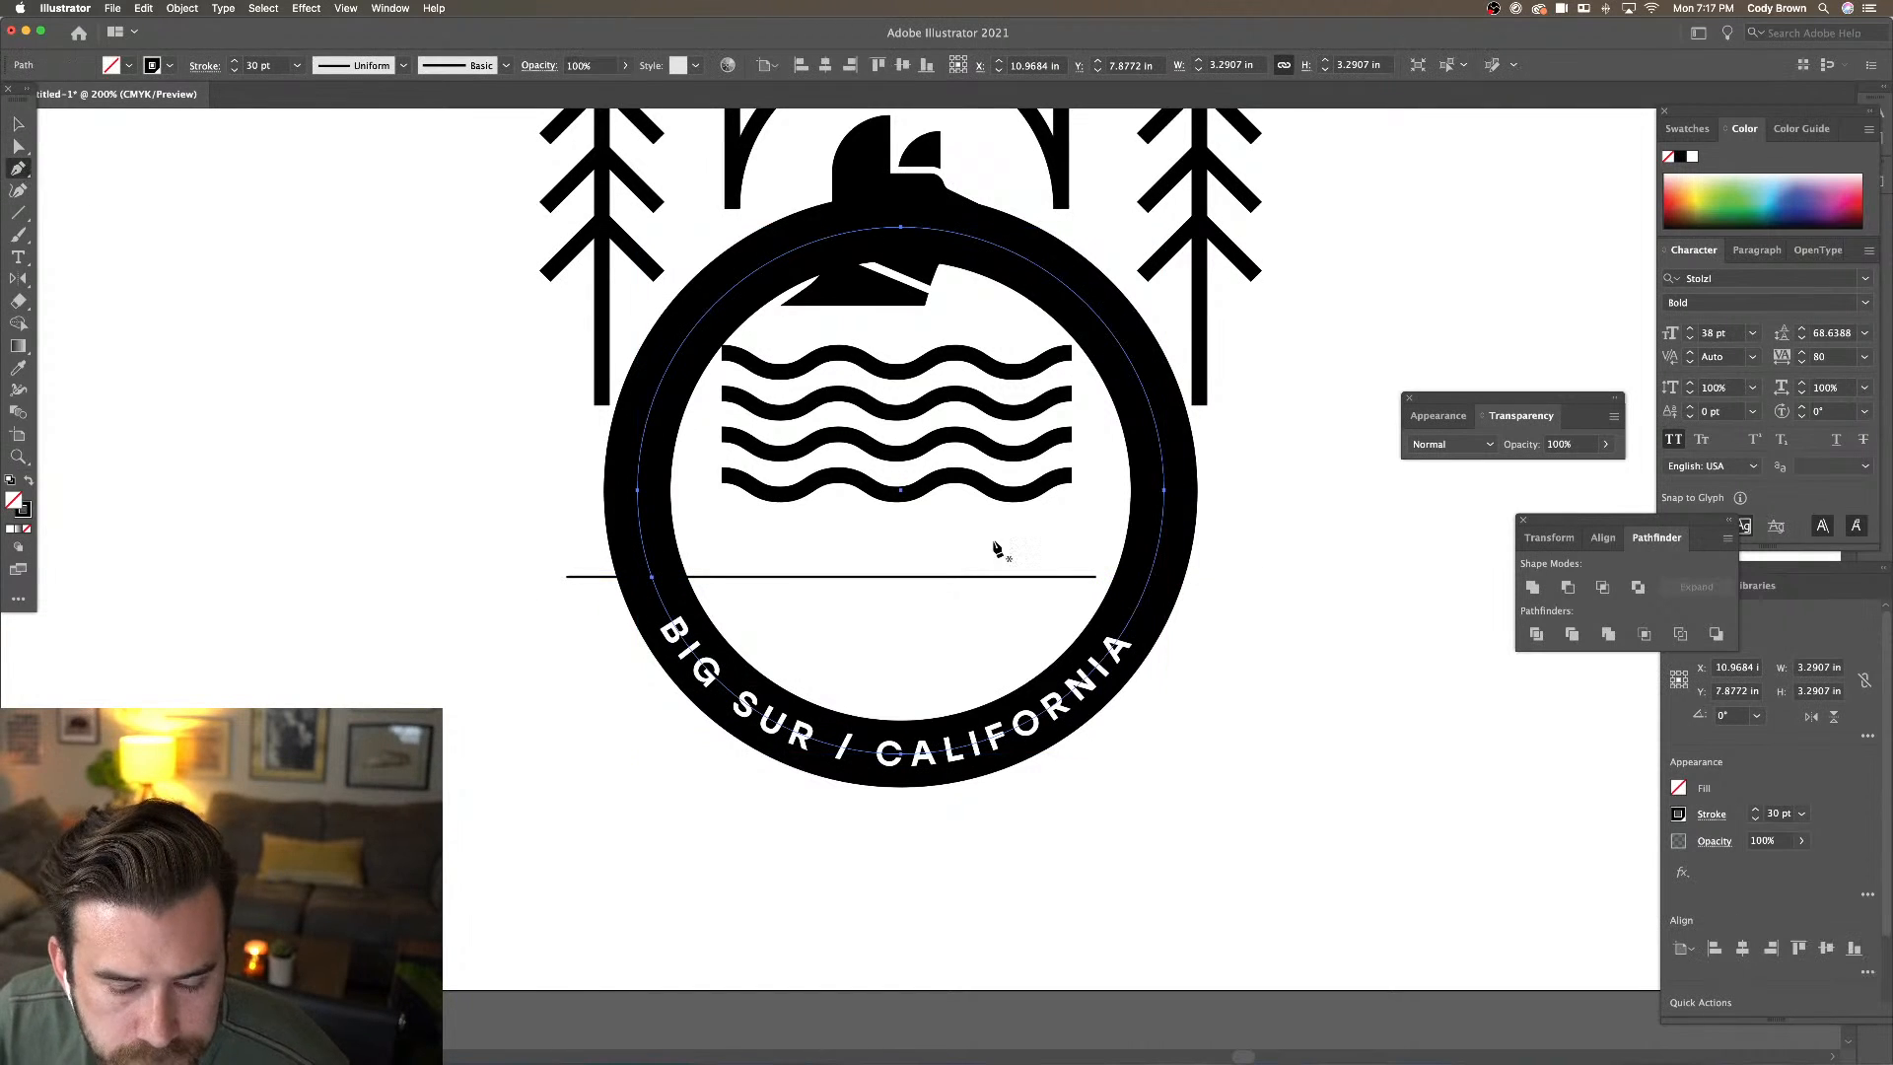
pyautogui.click(1151, 578)
pyautogui.press('a')
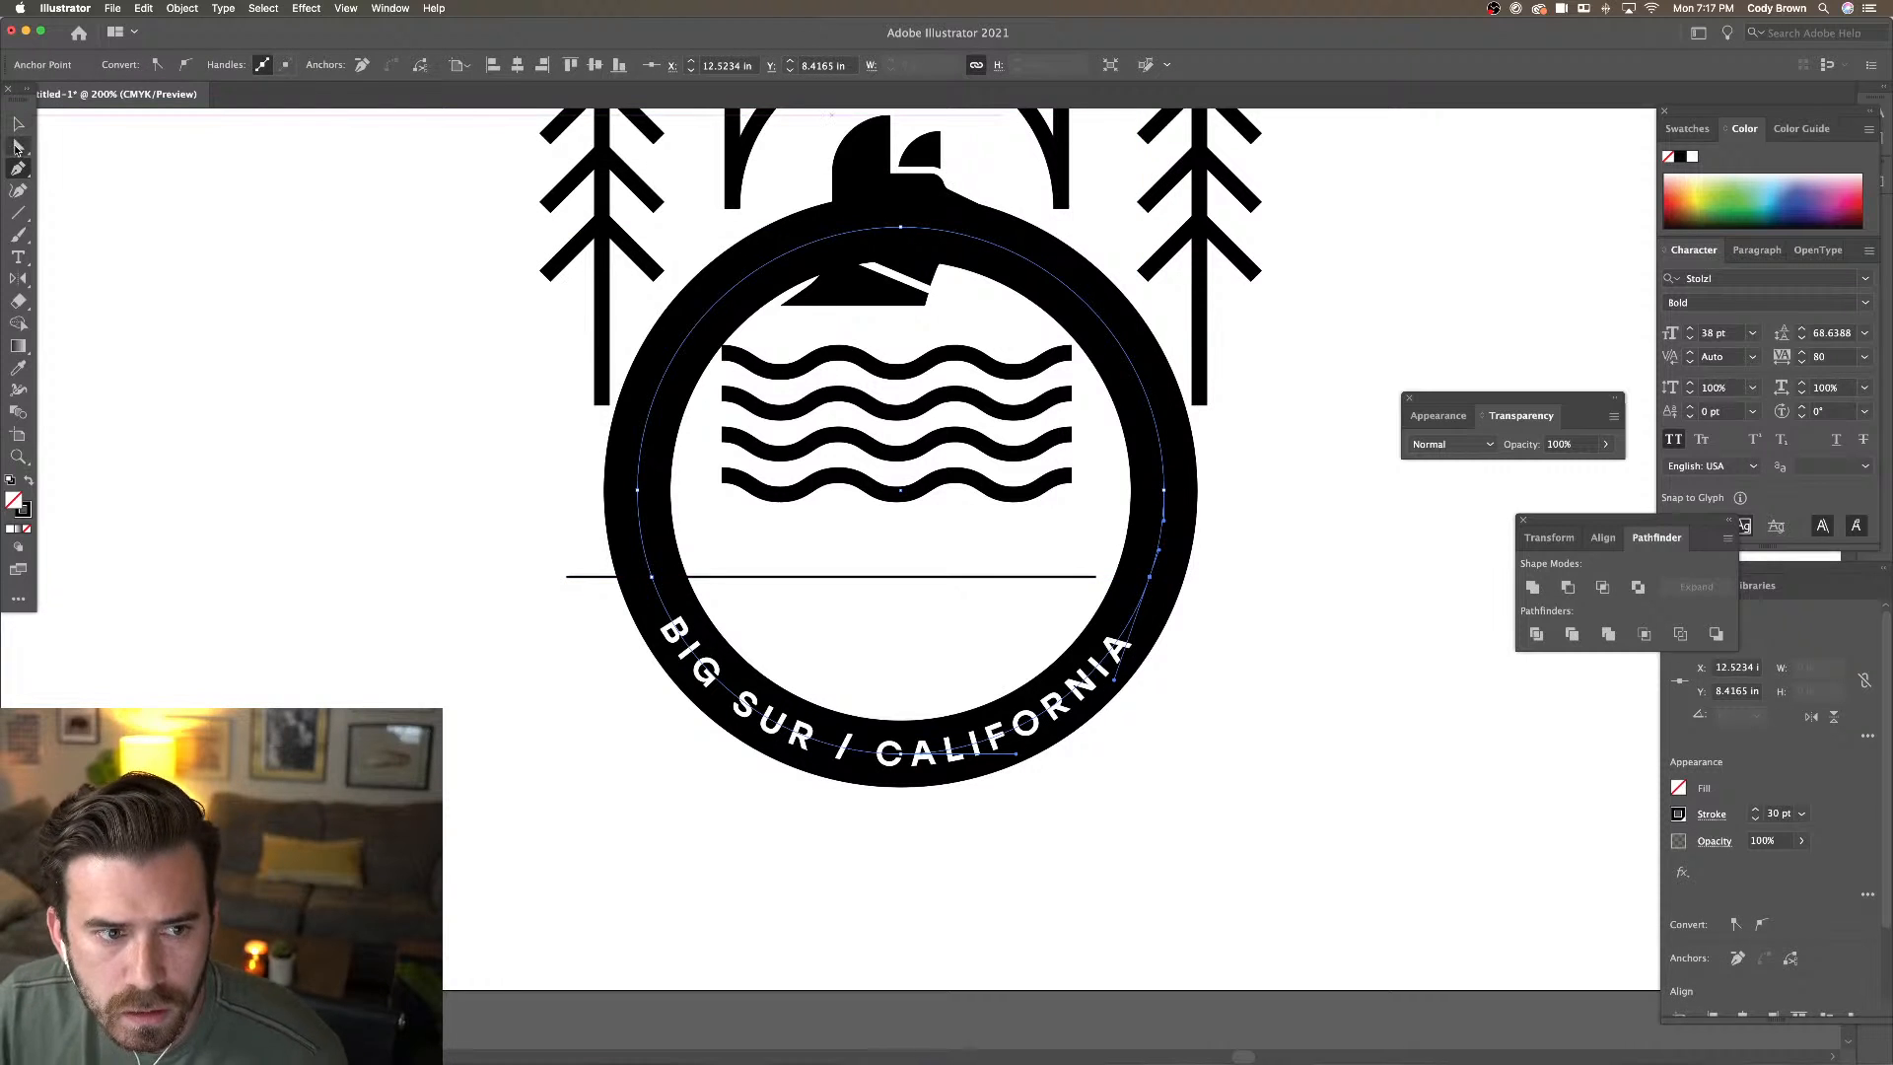
pyautogui.click(900, 226)
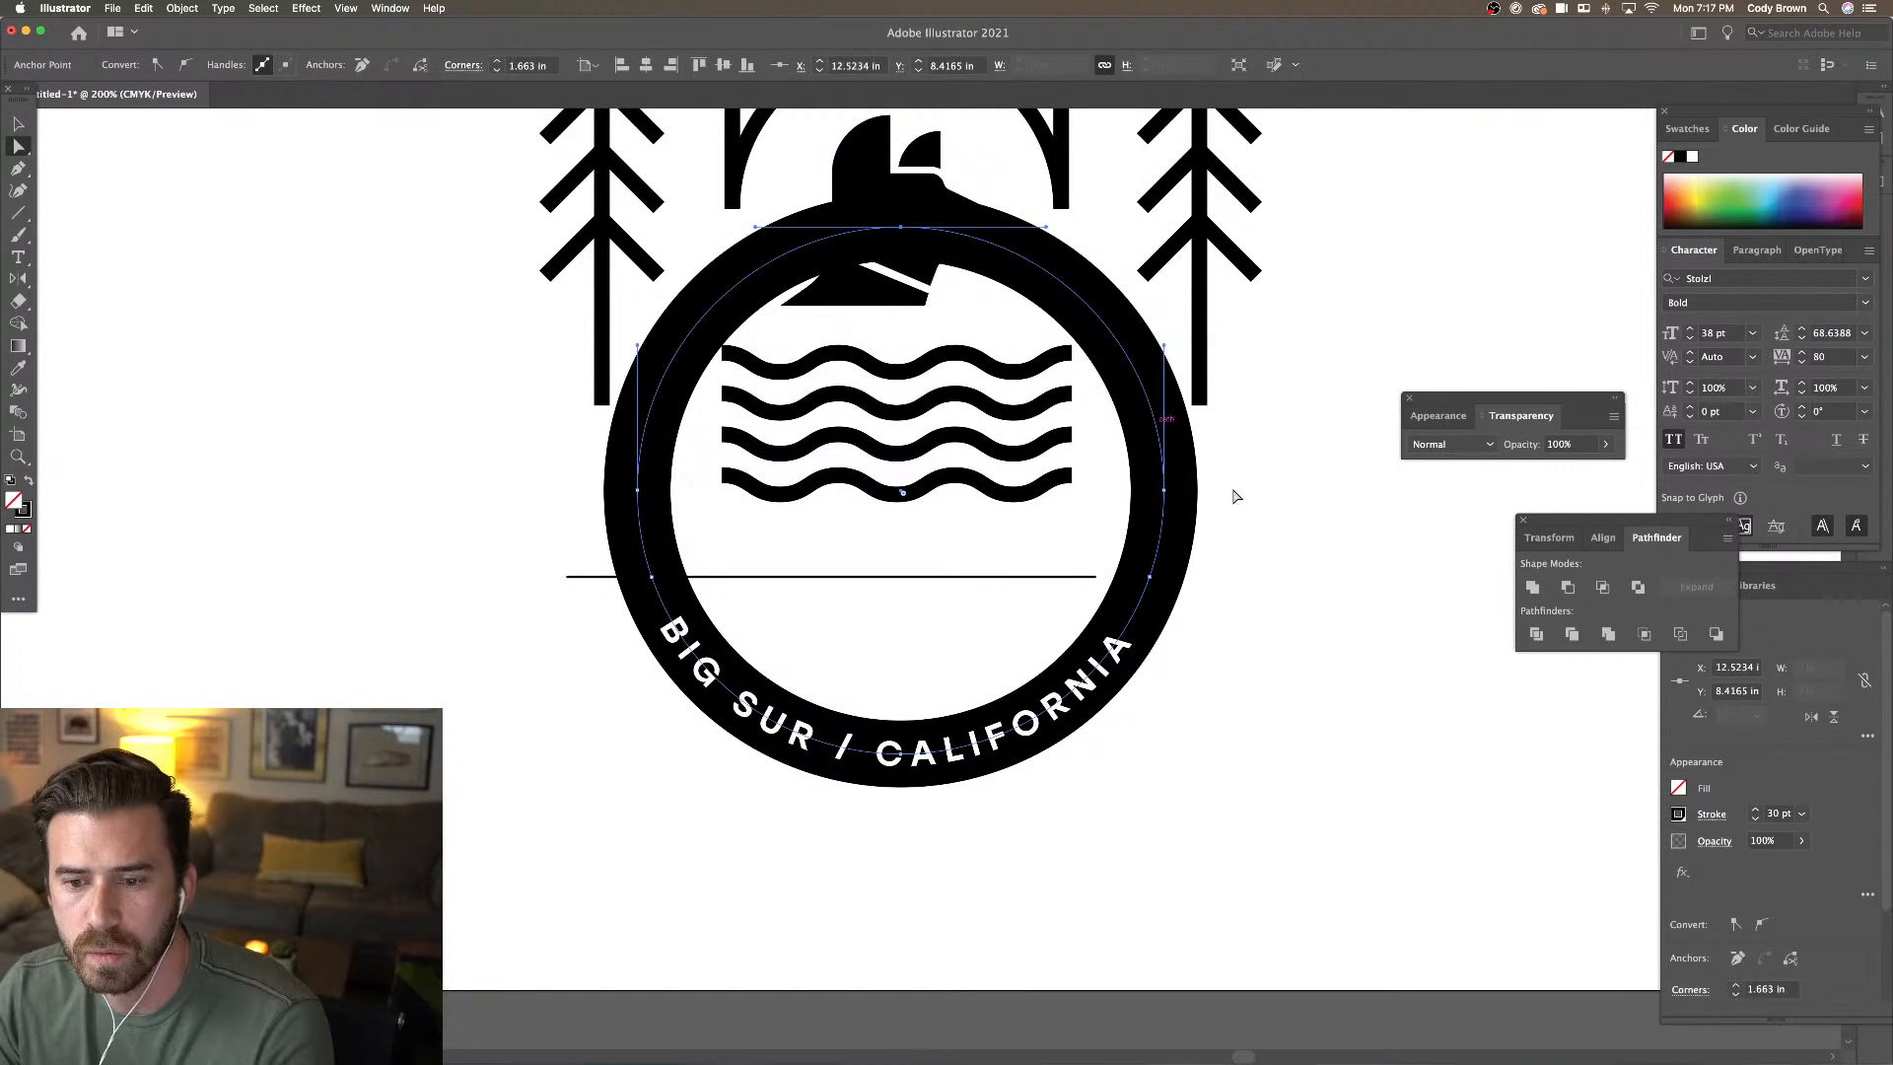
pyautogui.keyDown('shift'); pyautogui.click(1163, 490); pyautogui.keyUp('shift')
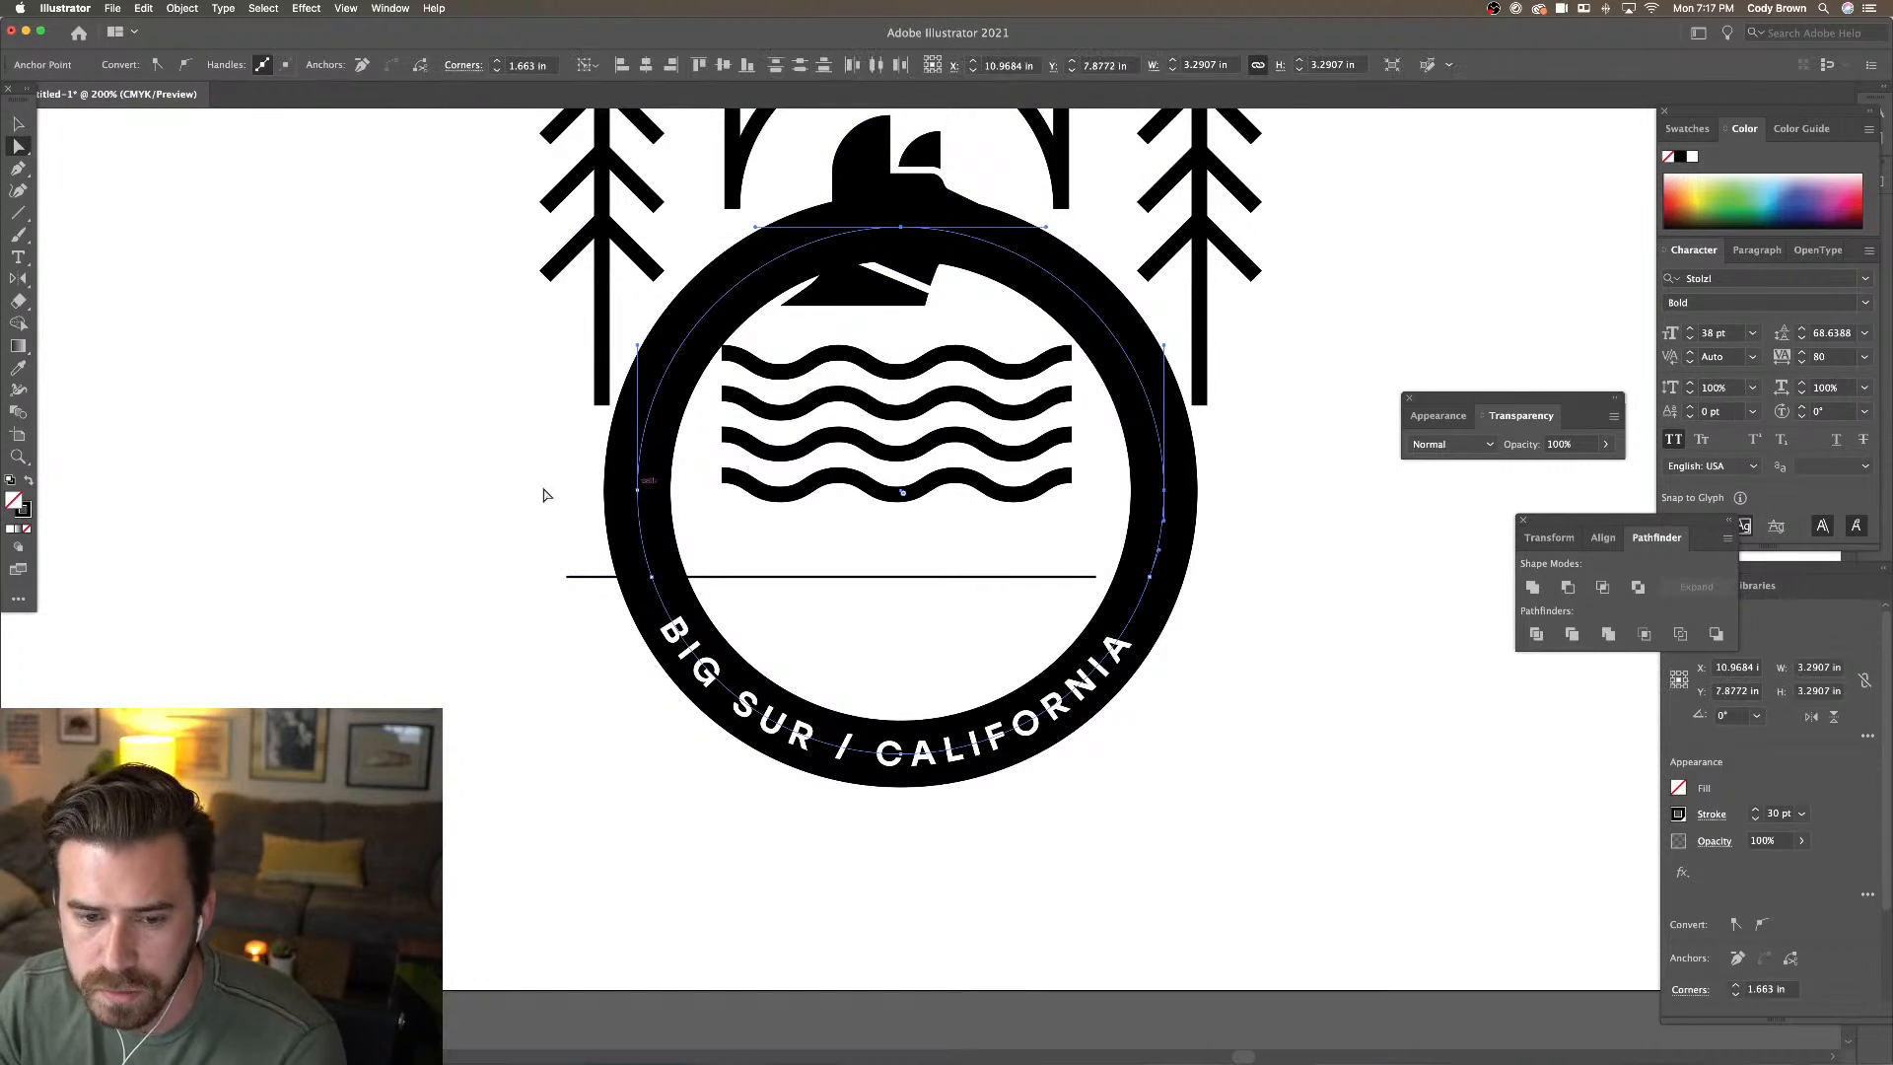
pyautogui.keyDown('shift'); pyautogui.click(637, 498); pyautogui.keyUp('shift')
pyautogui.press('Delete')
pyautogui.click(1232, 622)
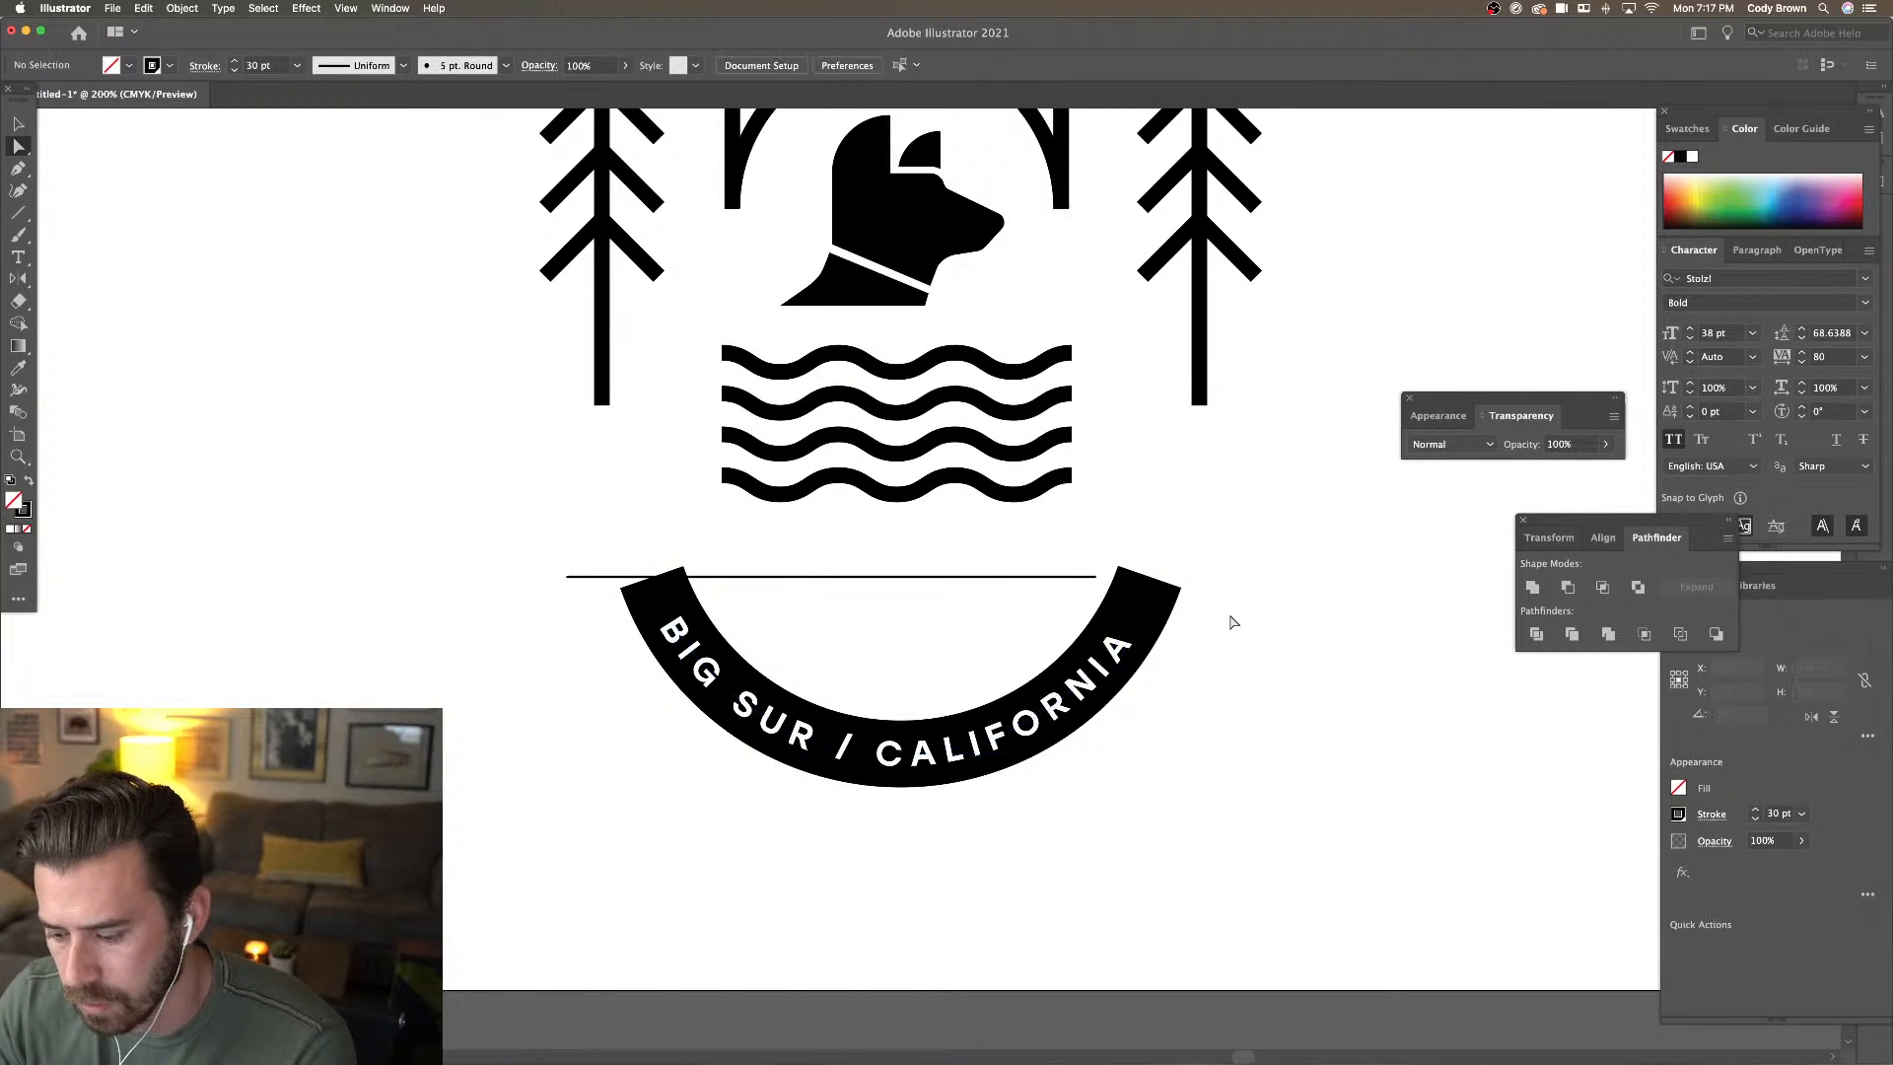
pyautogui.press('super+minus')
pyautogui.press('super+minus')
pyautogui.click(19, 125)
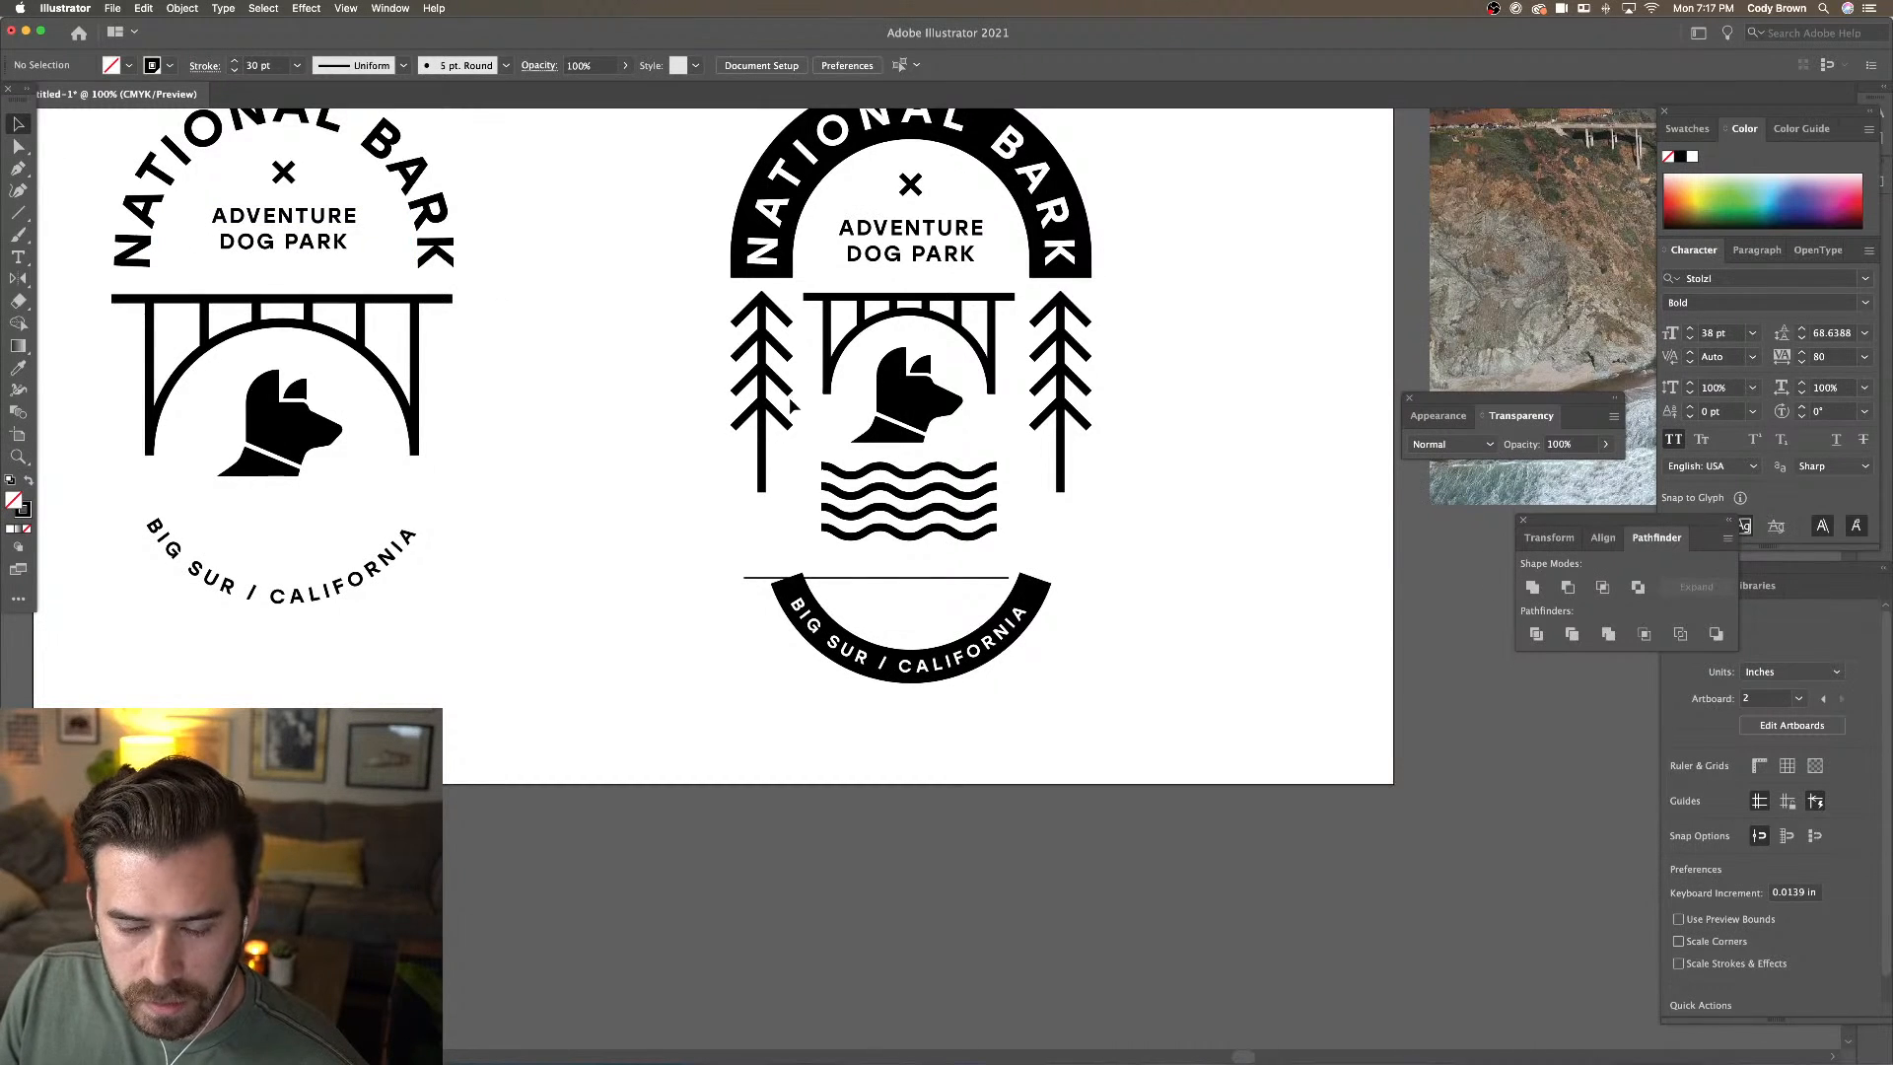
# Delete the cutting line and widen the BIG SUR / CALIFORNIA letter spacing
pyautogui.click(966, 580)
pyautogui.press('Delete')
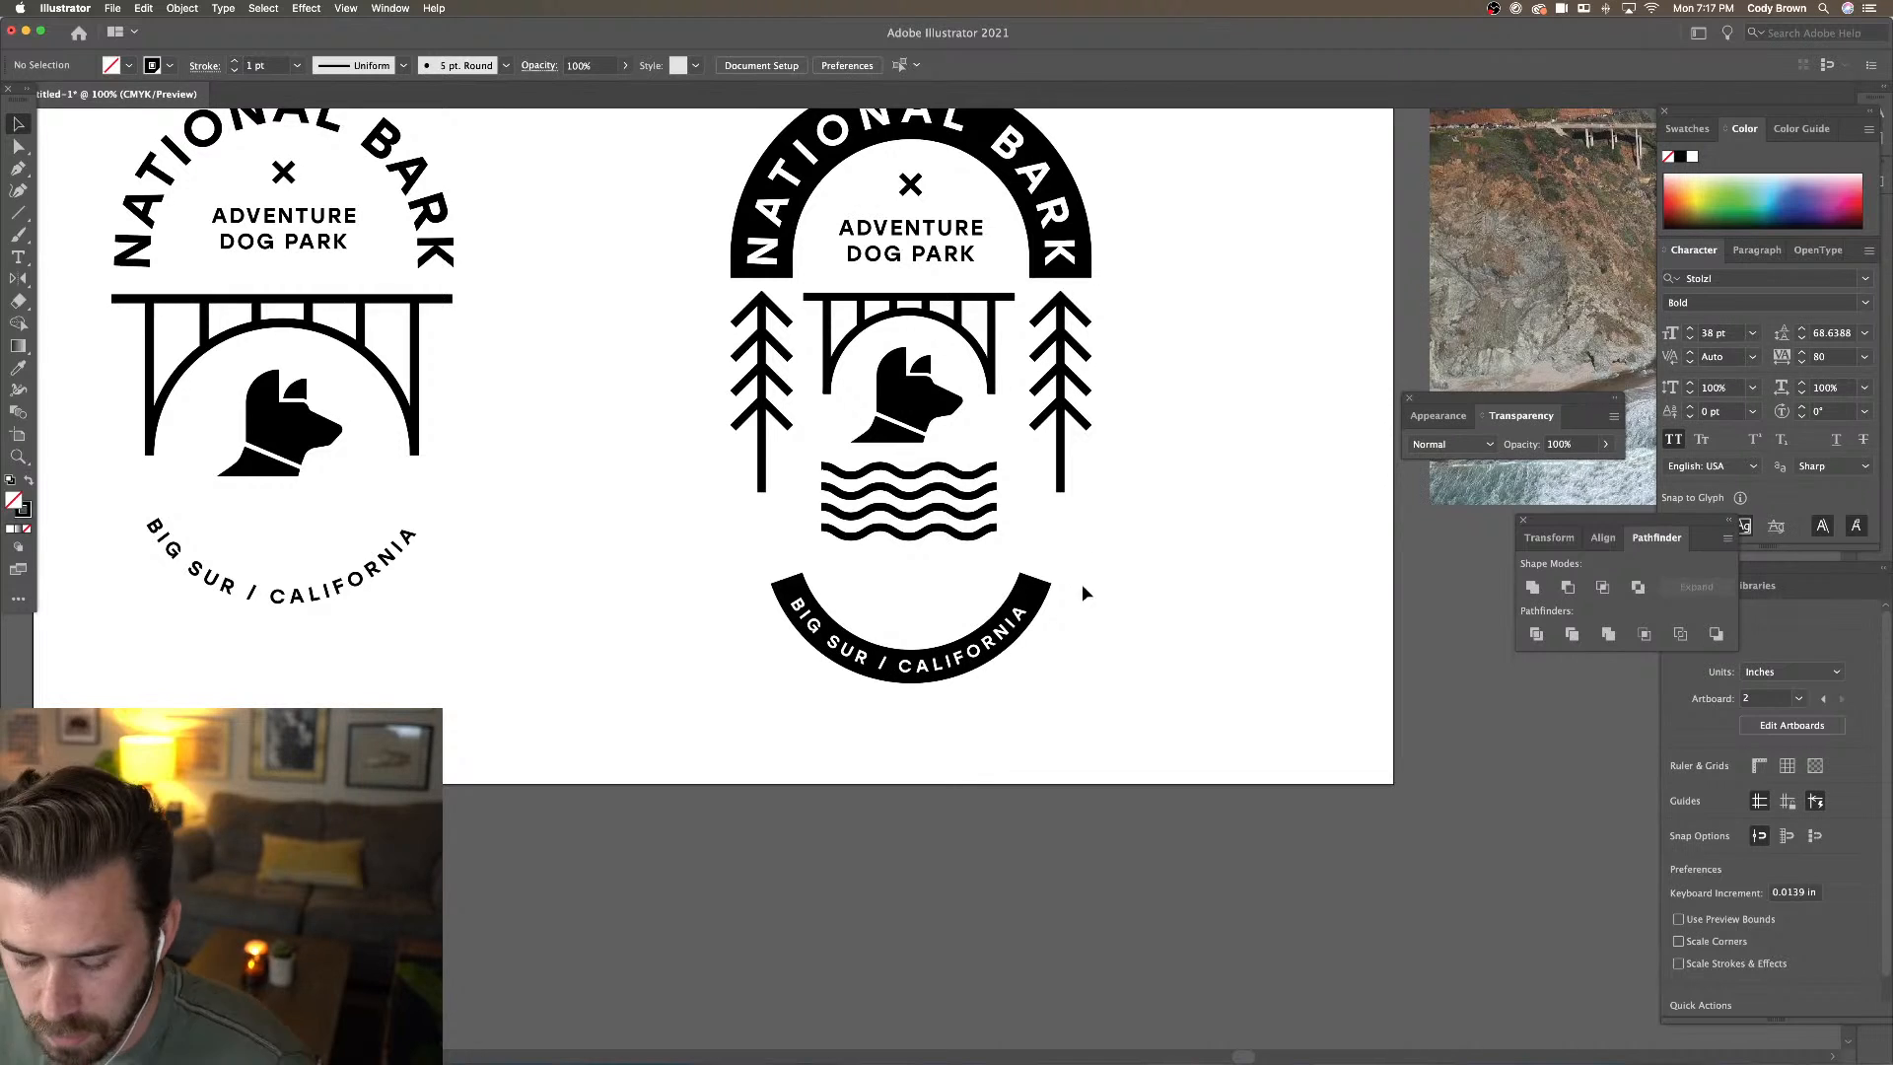
pyautogui.click(1028, 623)
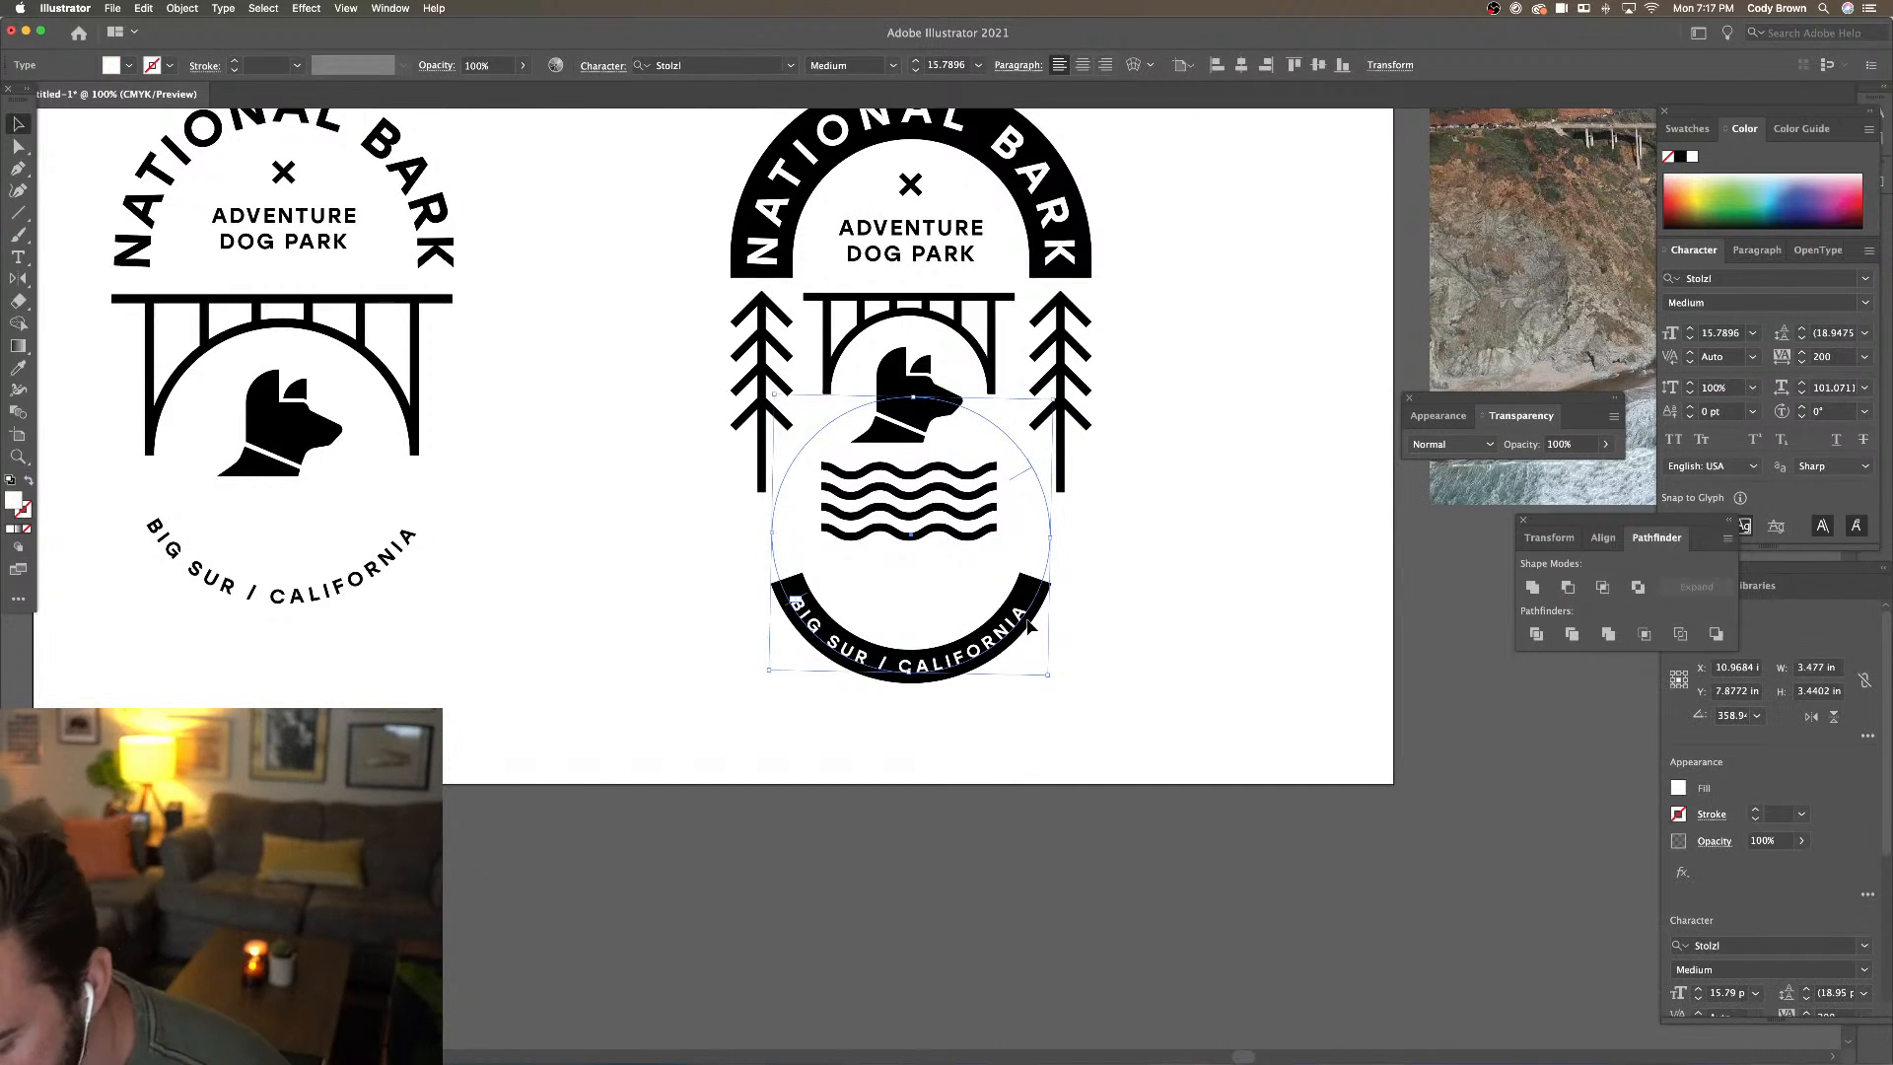
pyautogui.hotkey('alt', 'Right')
pyautogui.hotkey('alt', 'Right')
pyautogui.hotkey('alt', 'Right')
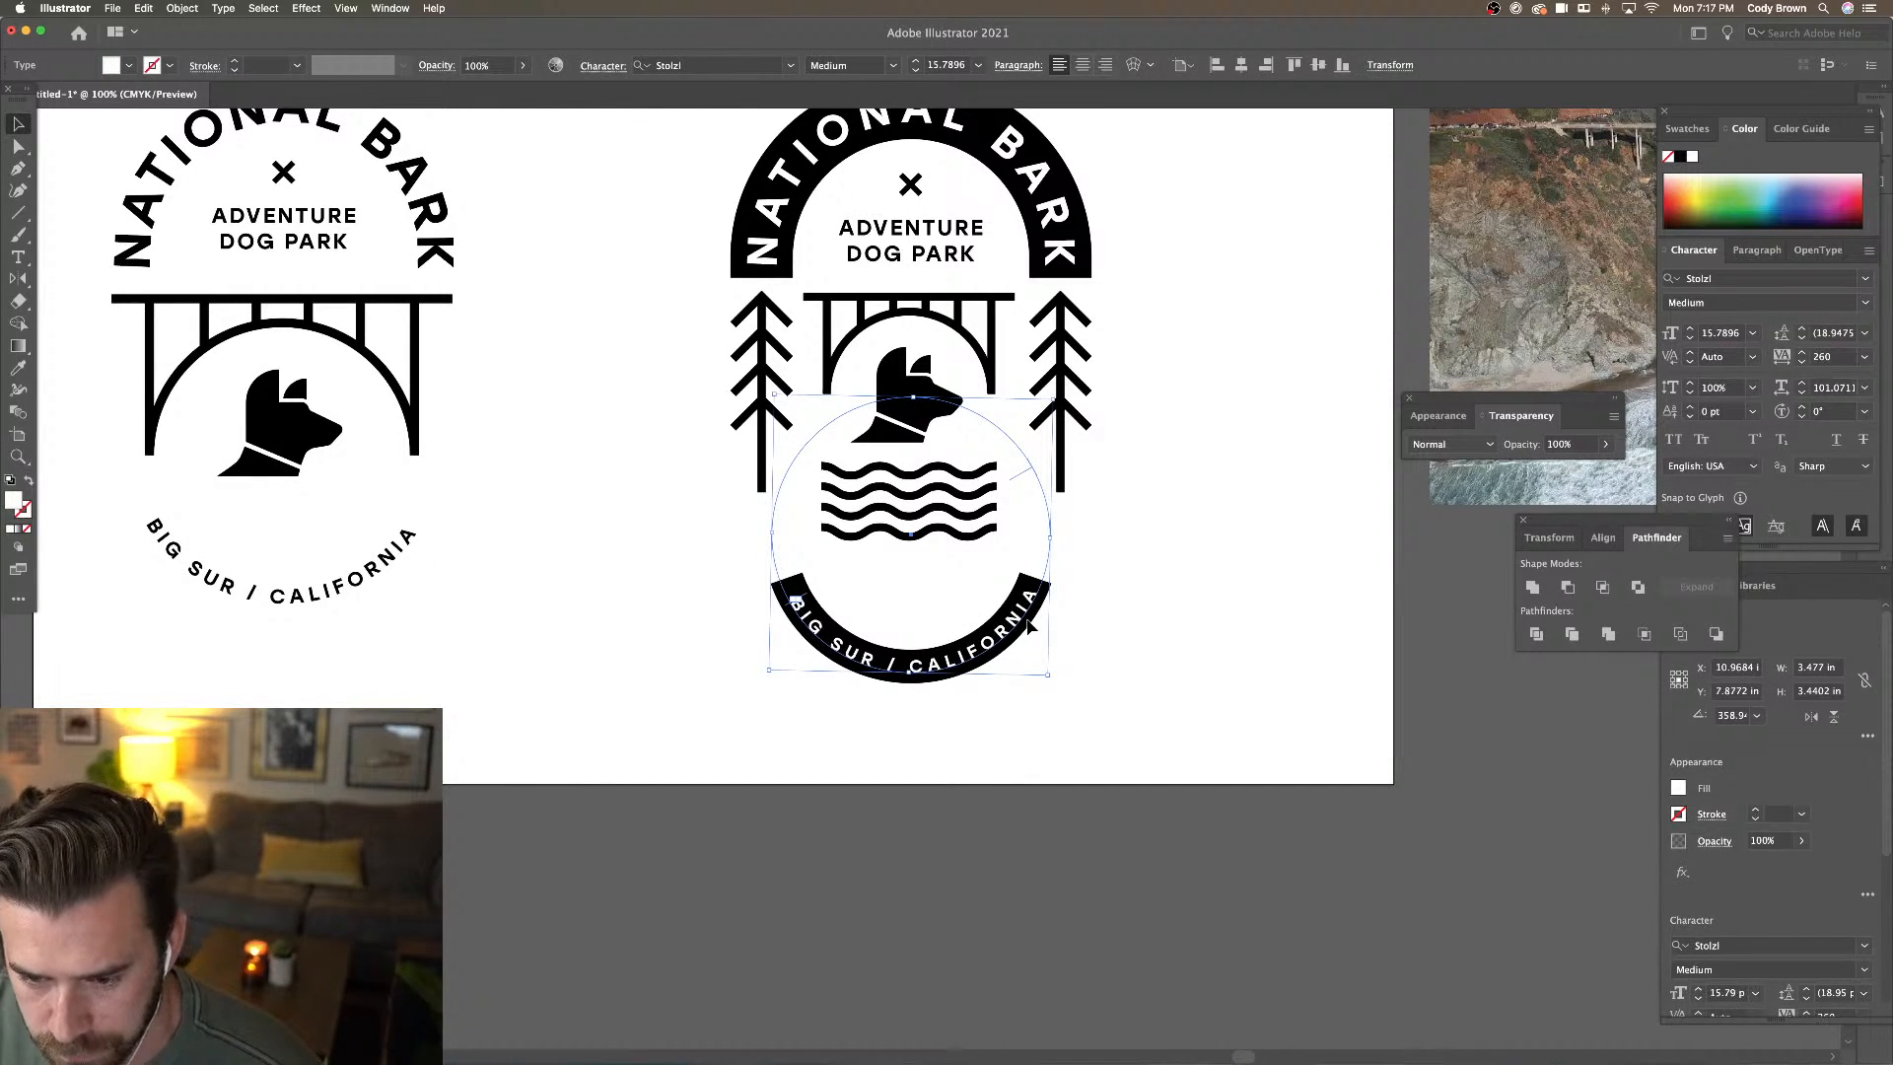
pyautogui.moveTo(1057, 680); pyautogui.dragTo(1056, 686)
pyautogui.click(1105, 673)
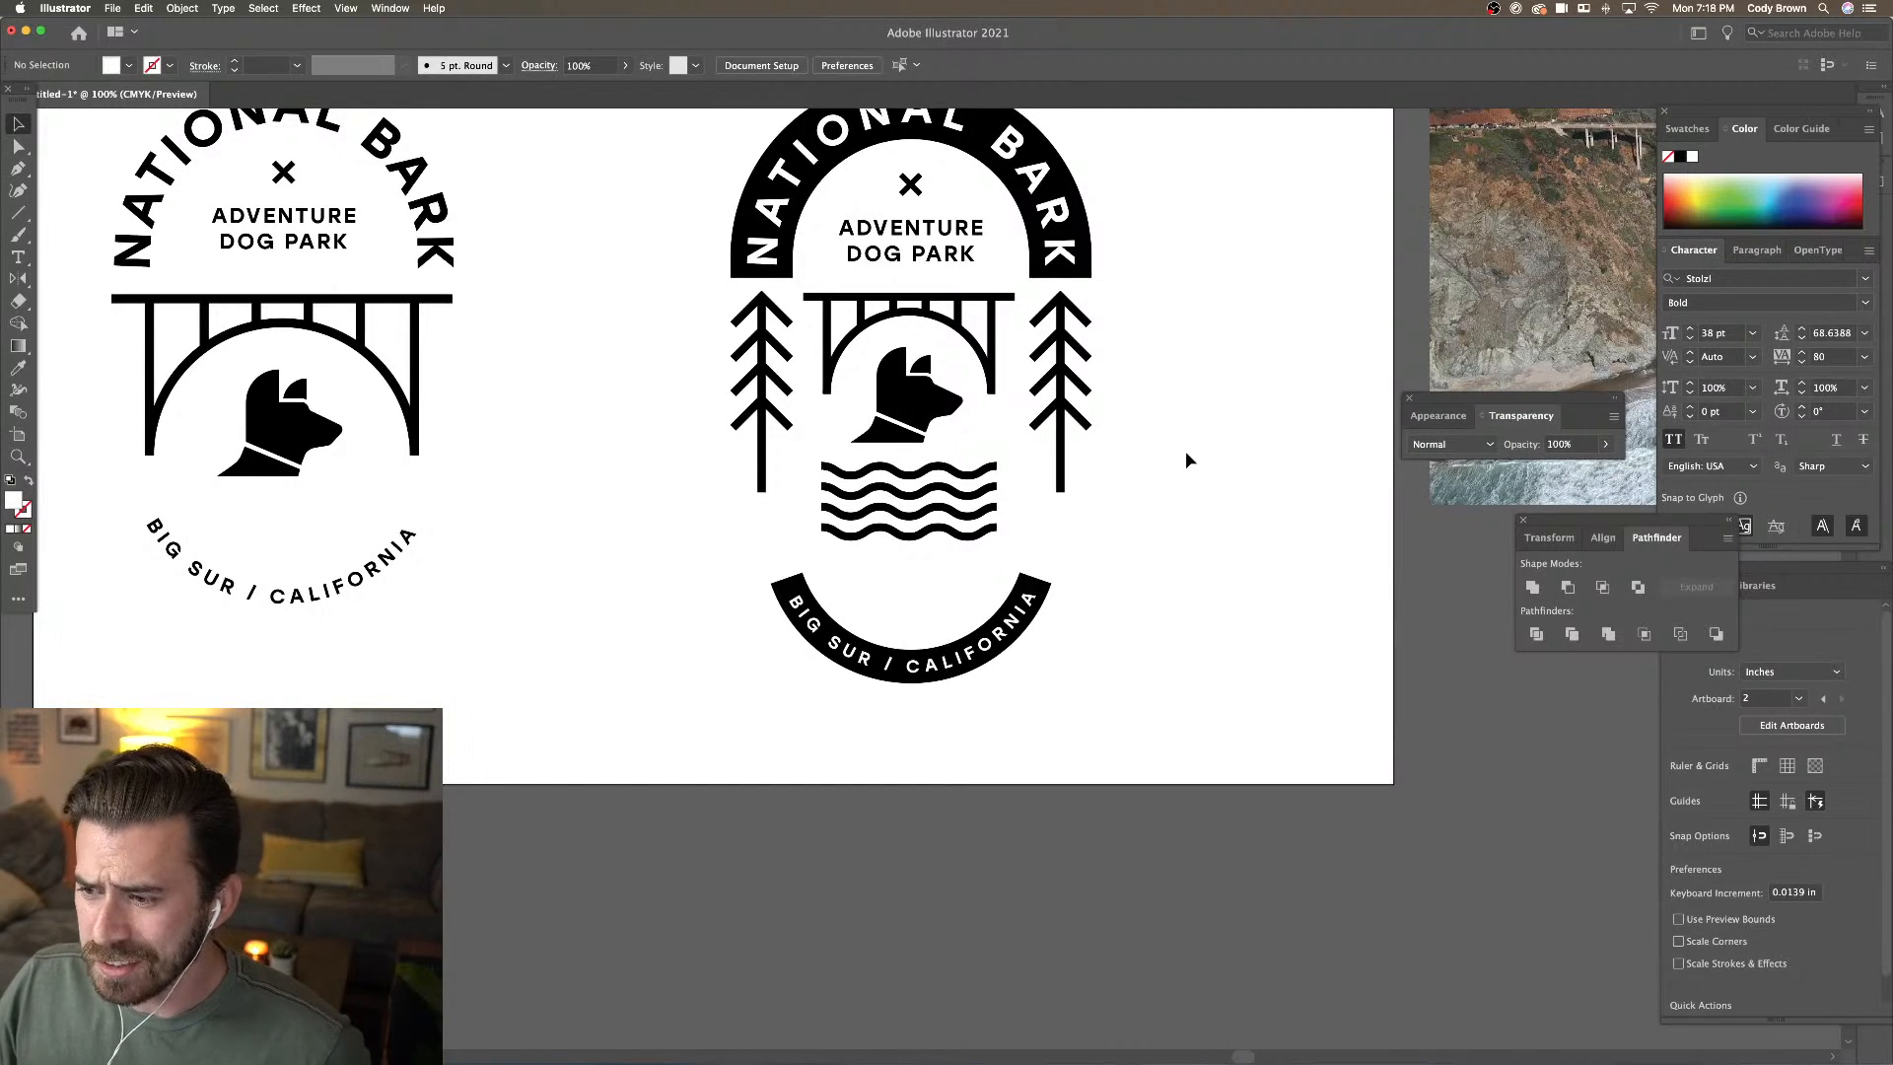
# Rotate the curved BIG SUR / CALIFORNIA text to centre it on the band
pyautogui.click(1030, 614)
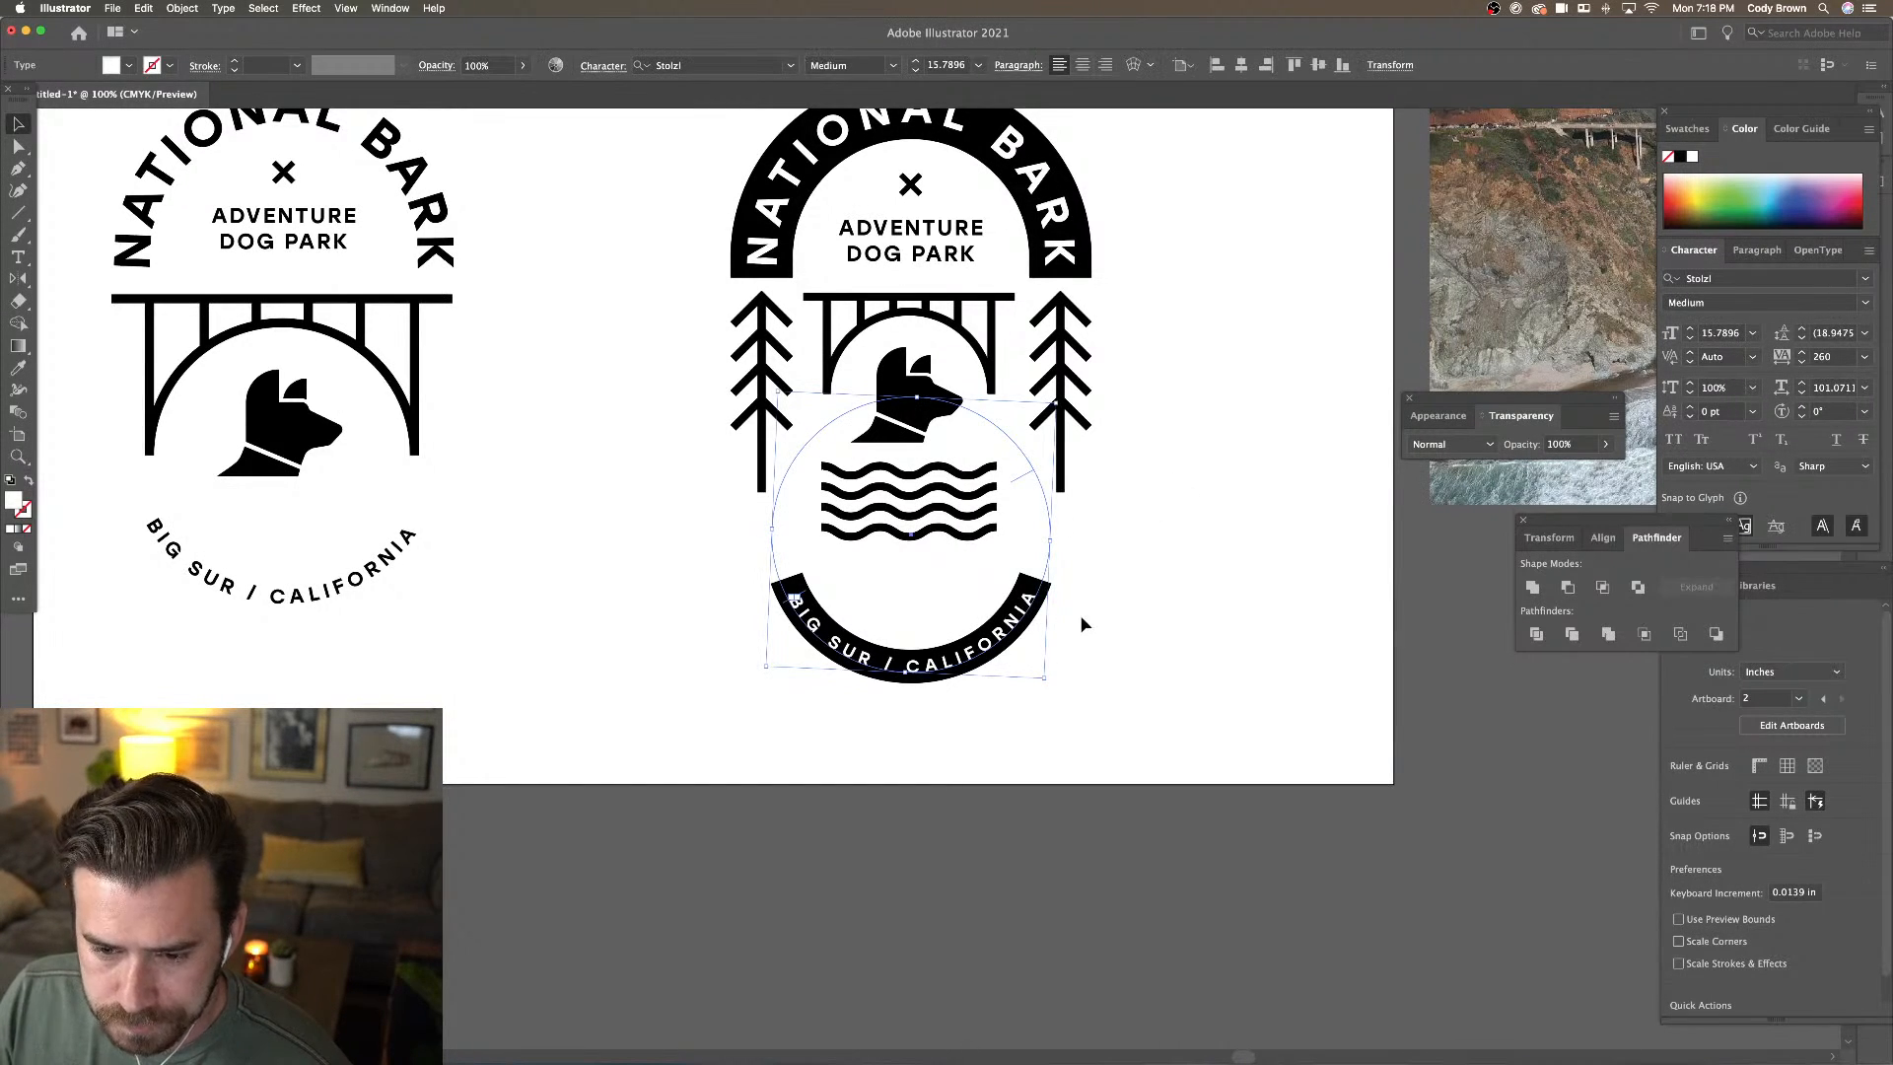
pyautogui.moveTo(1050, 693); pyautogui.dragTo(1051, 684)
pyautogui.click(1085, 689)
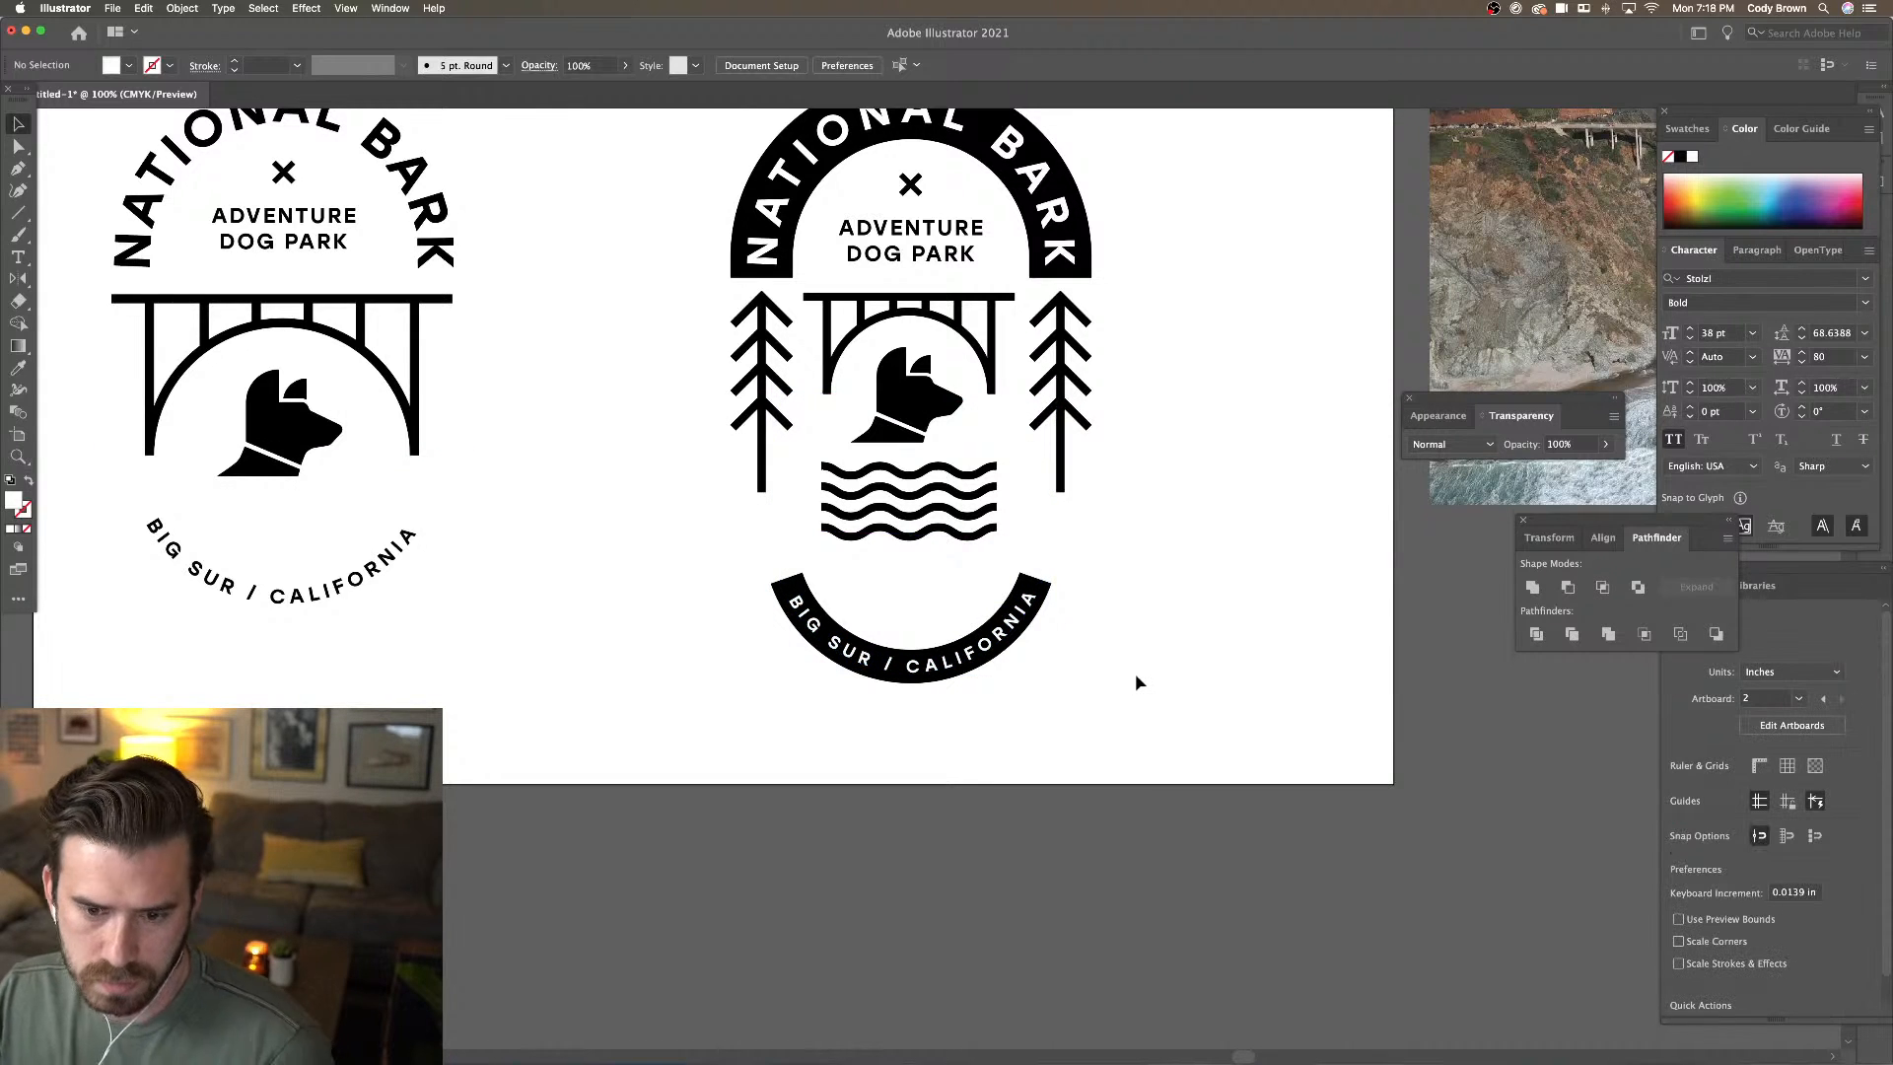
pyautogui.press('super+minus')
pyautogui.press('super+equal')
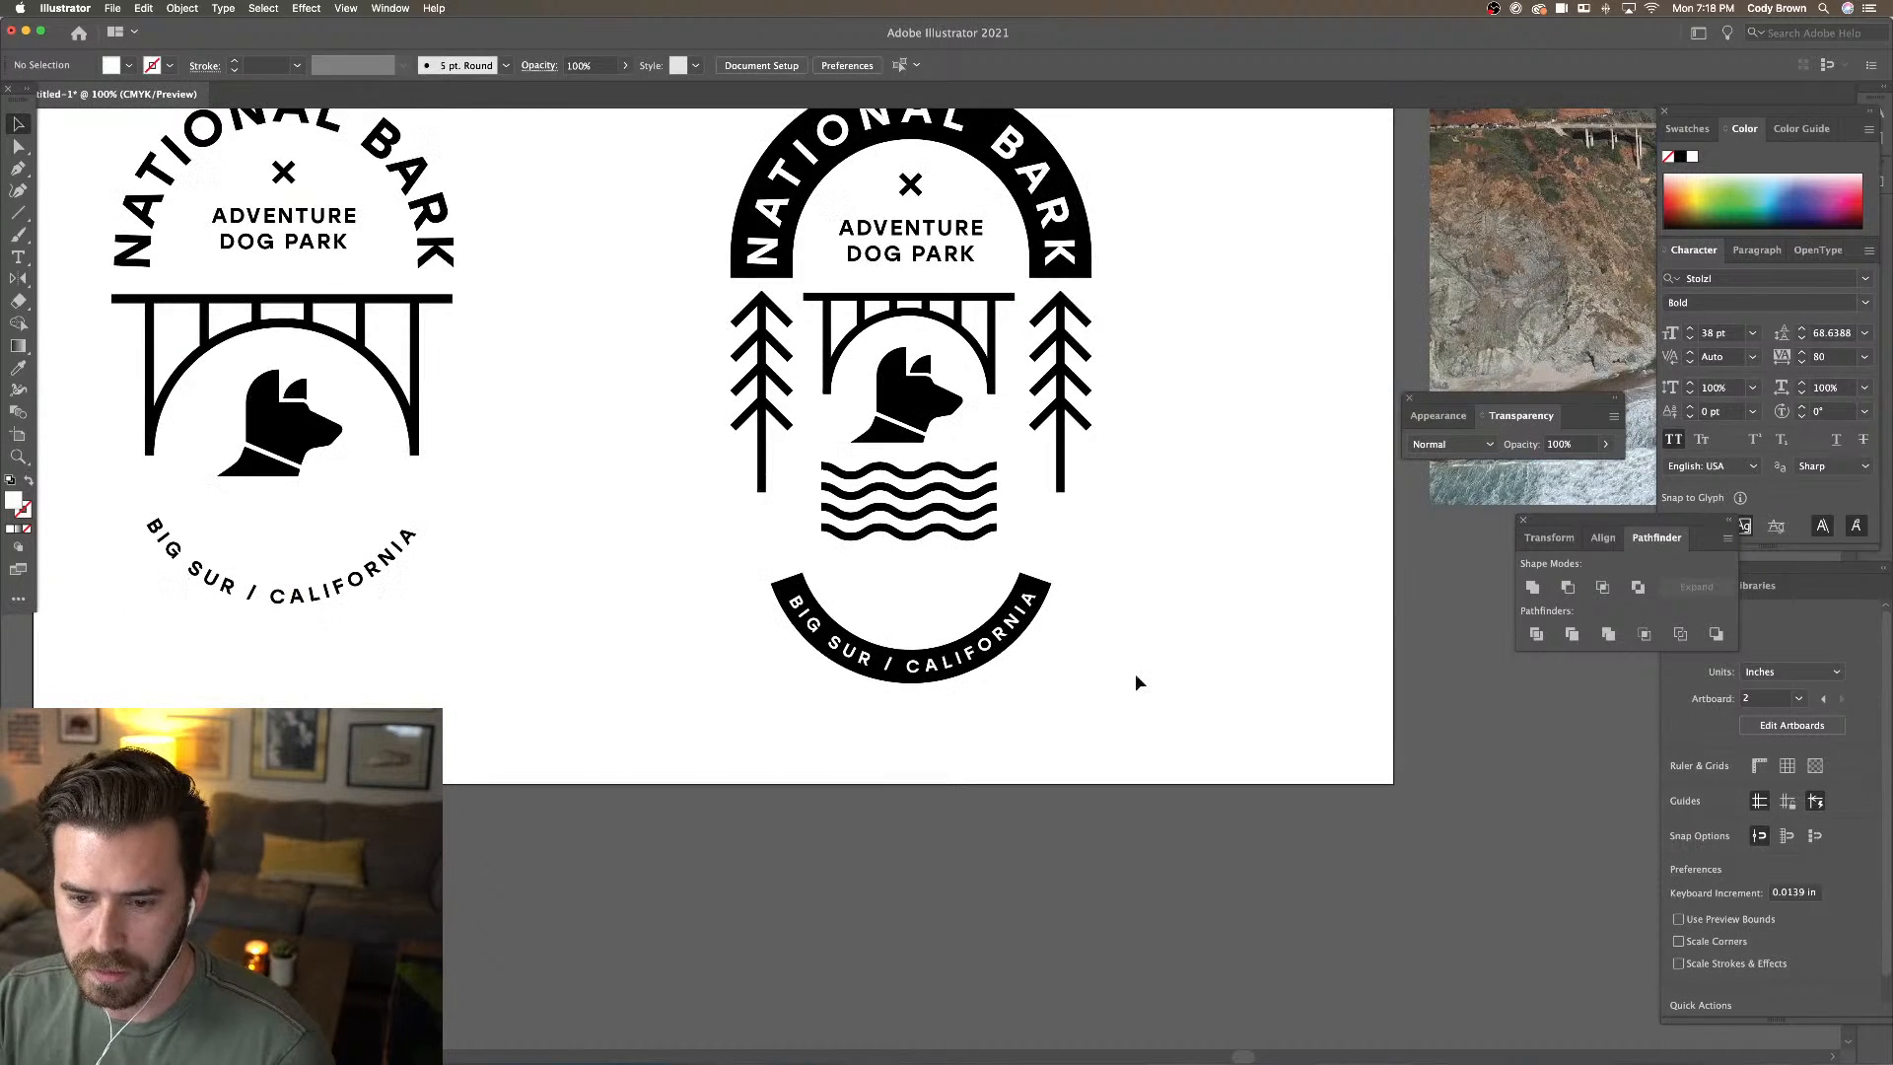
# Group the curved text with the arc band and enlarge the group
pyautogui.click(1026, 616)
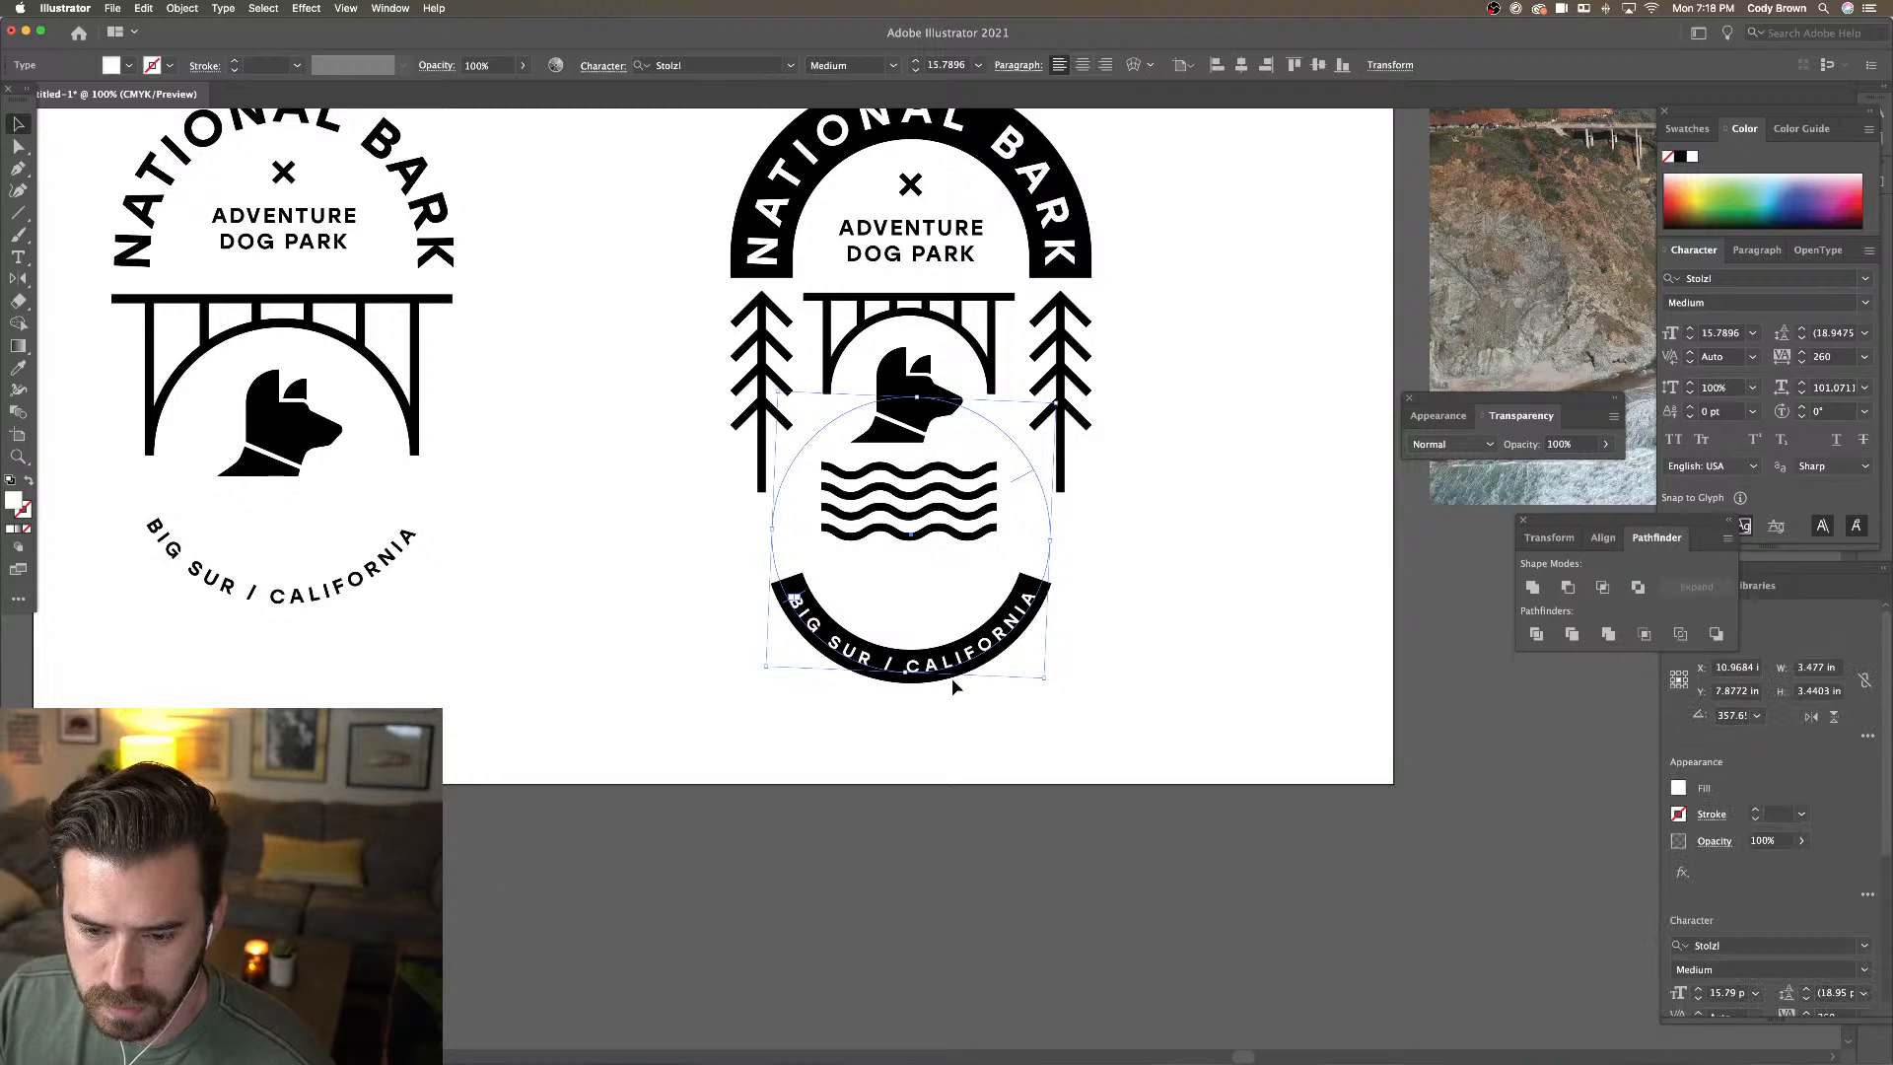
pyautogui.keyDown('shift'); pyautogui.click(897, 625); pyautogui.keyUp('shift')
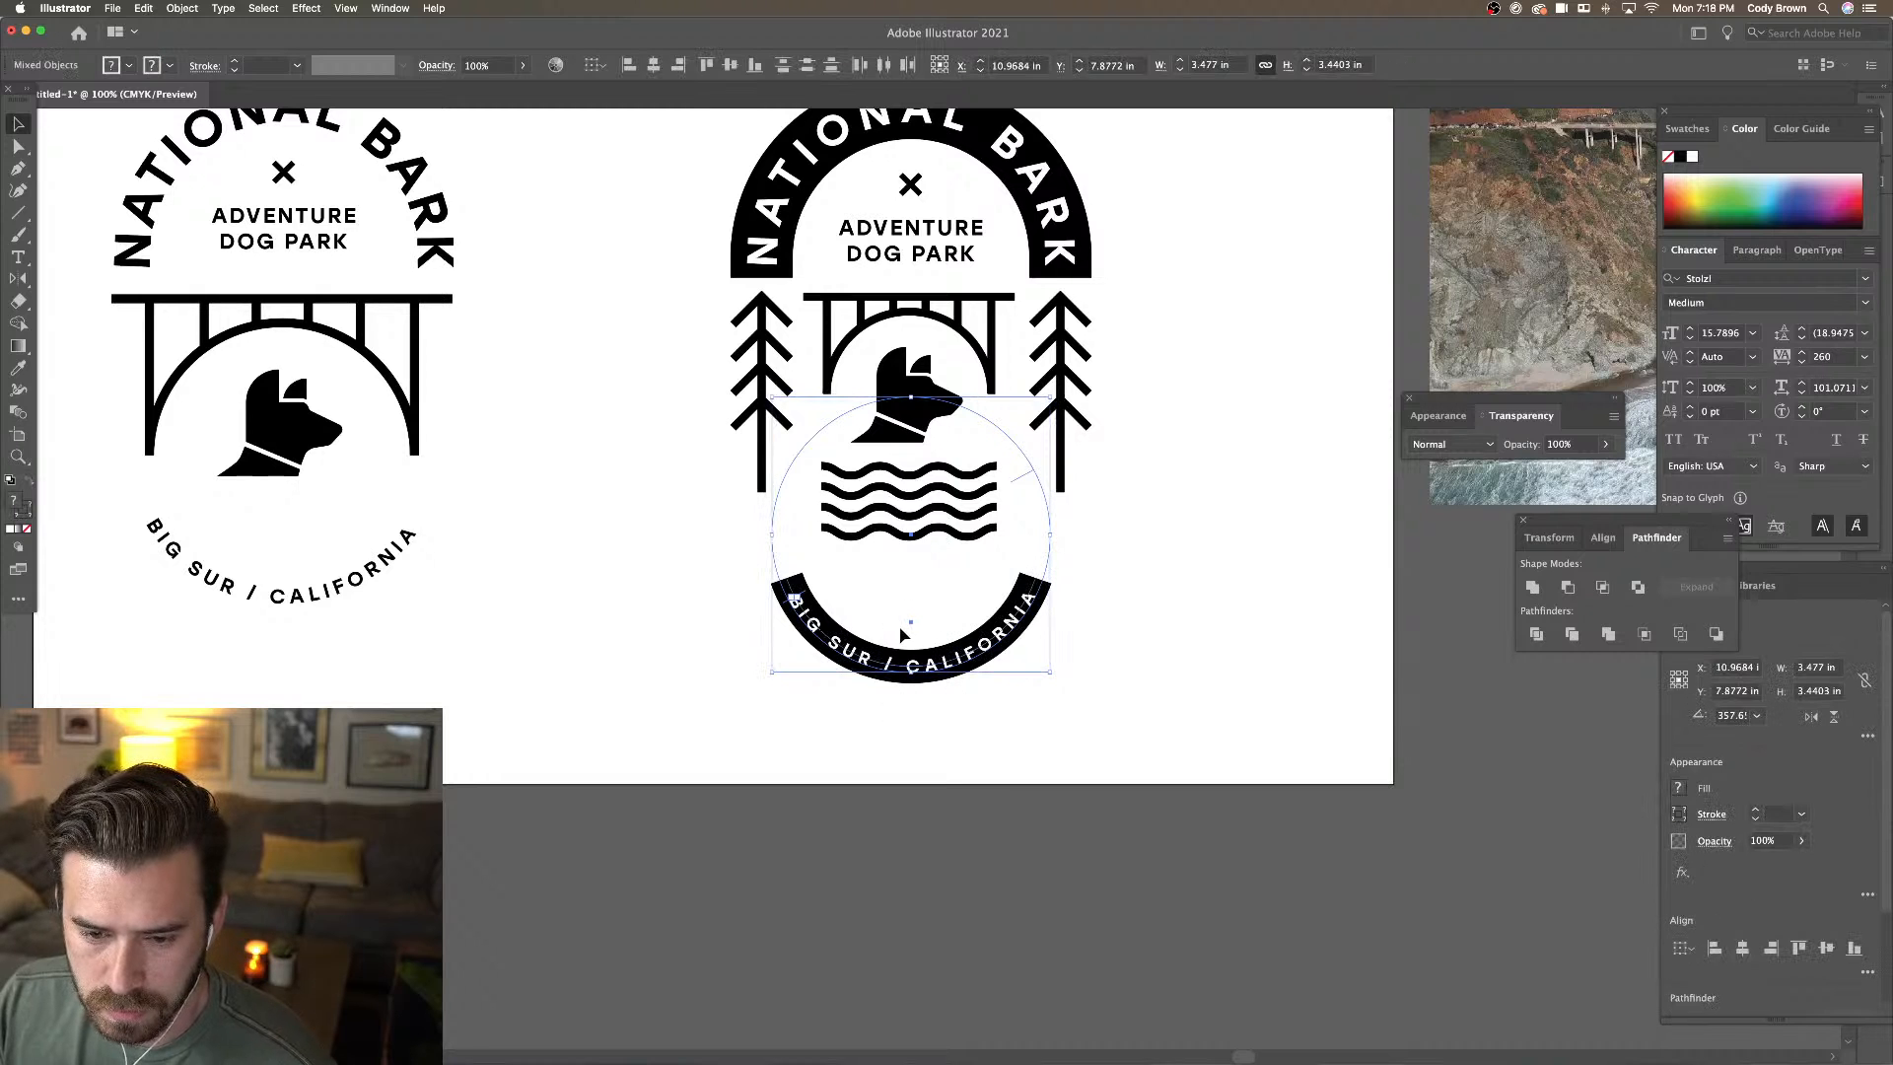
pyautogui.click(186, 10)
pyautogui.click(190, 77)
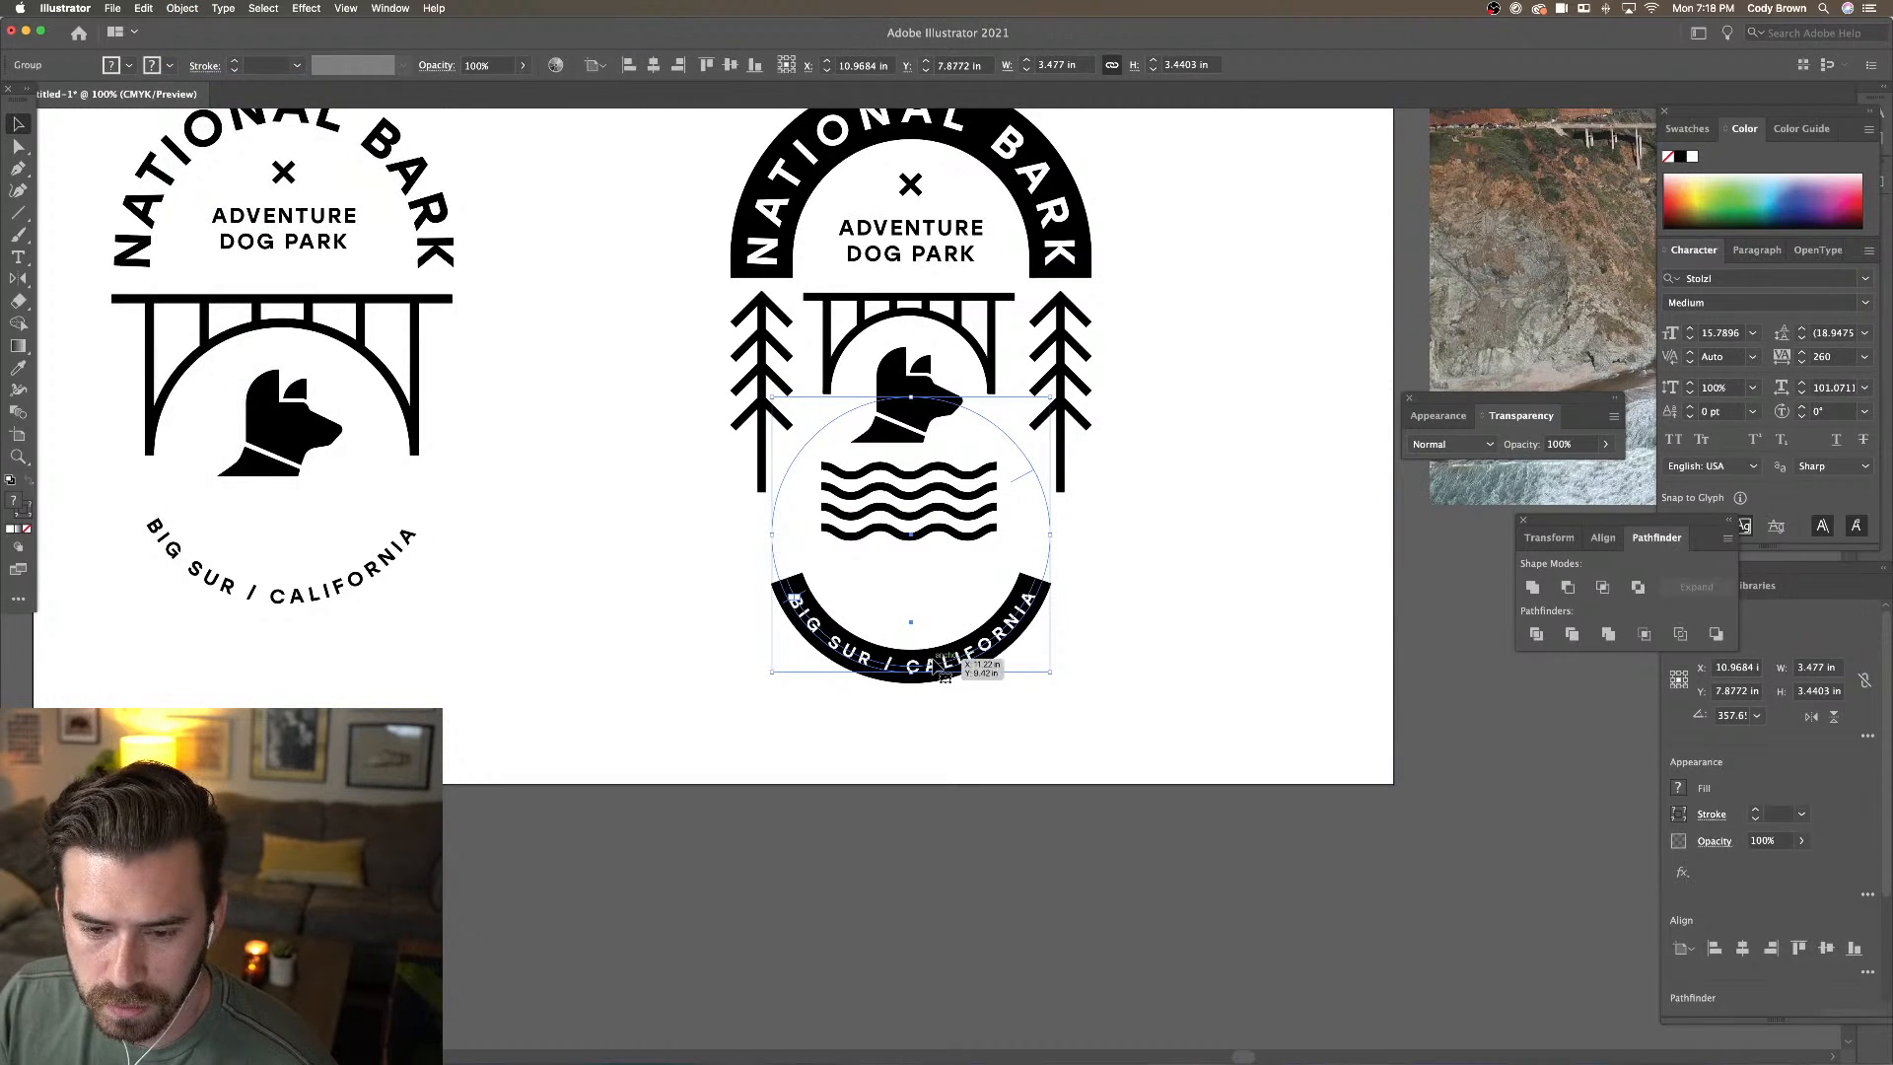
pyautogui.moveTo(936, 665); pyautogui.dragTo(1083, 695)
pyautogui.click(1143, 696)
pyautogui.press('super+minus')
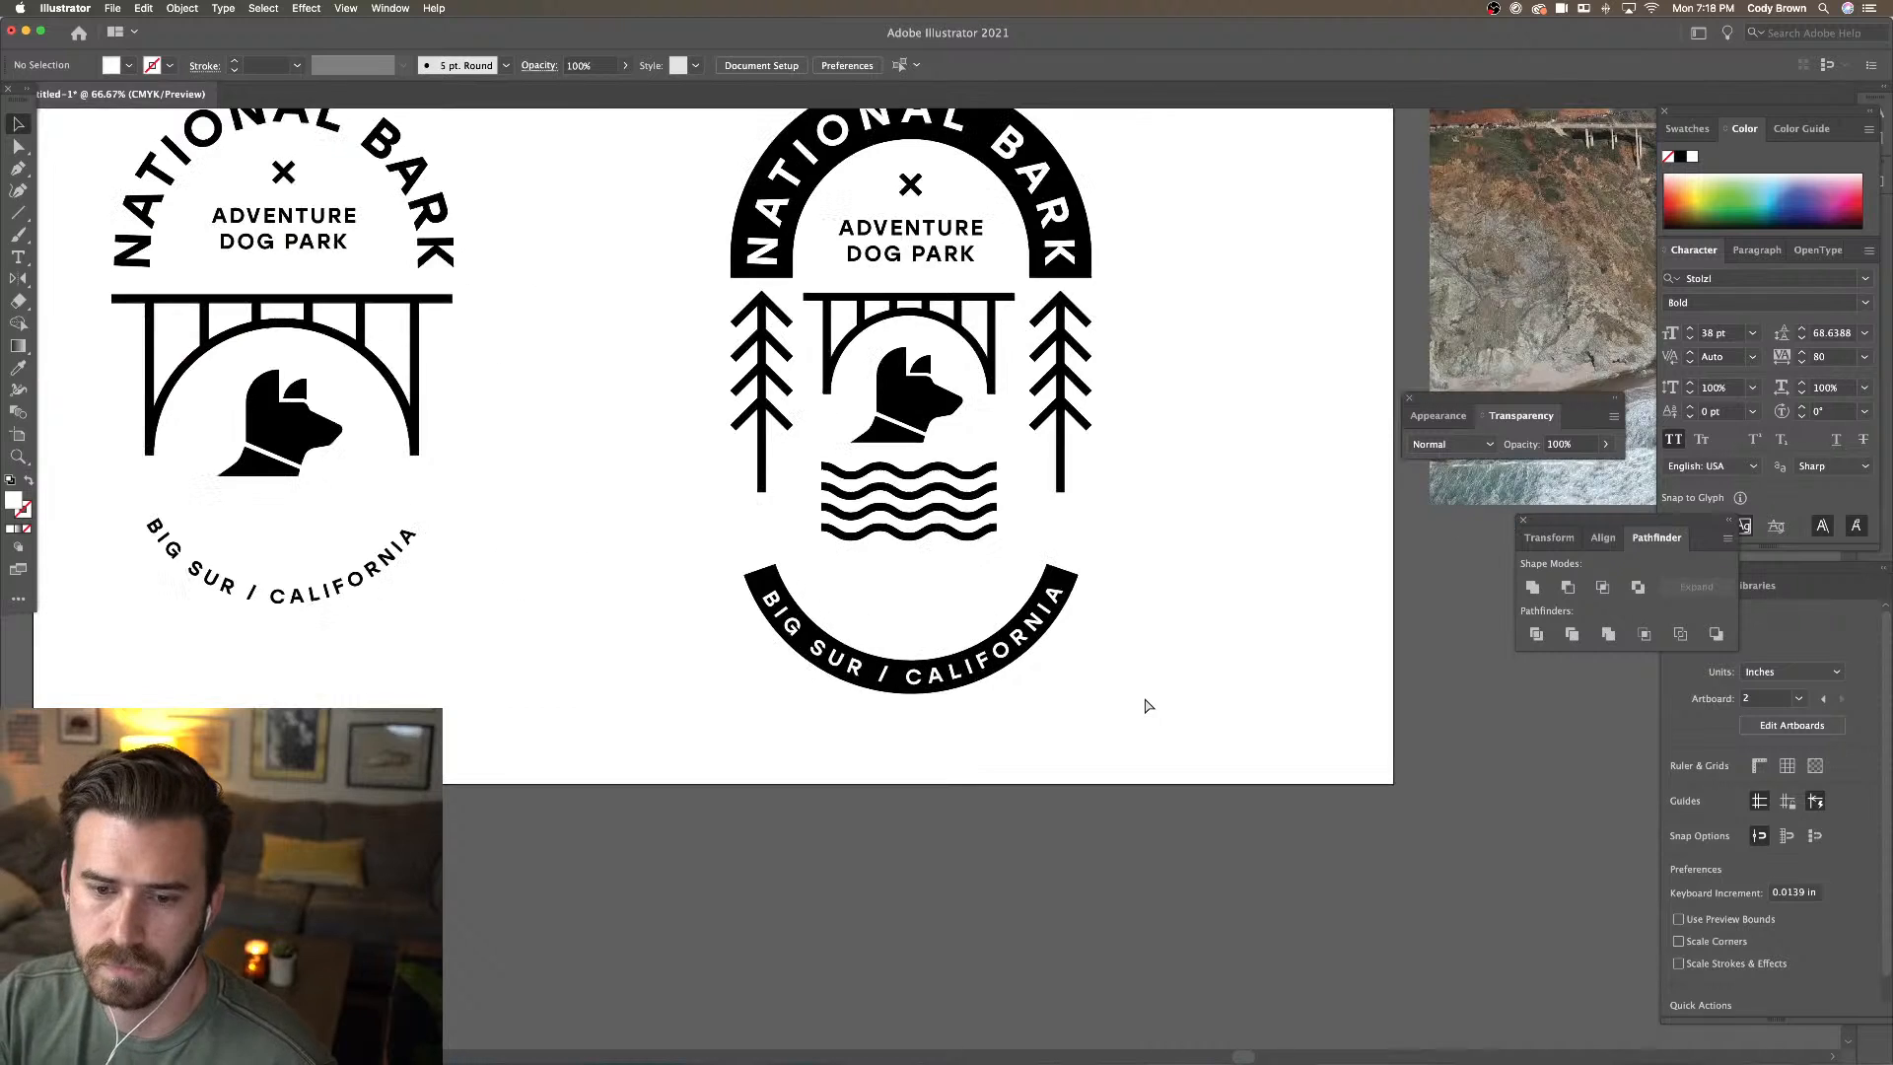
# Place a copy of the X mark just above the bottom arc band
pyautogui.press('super+equal')
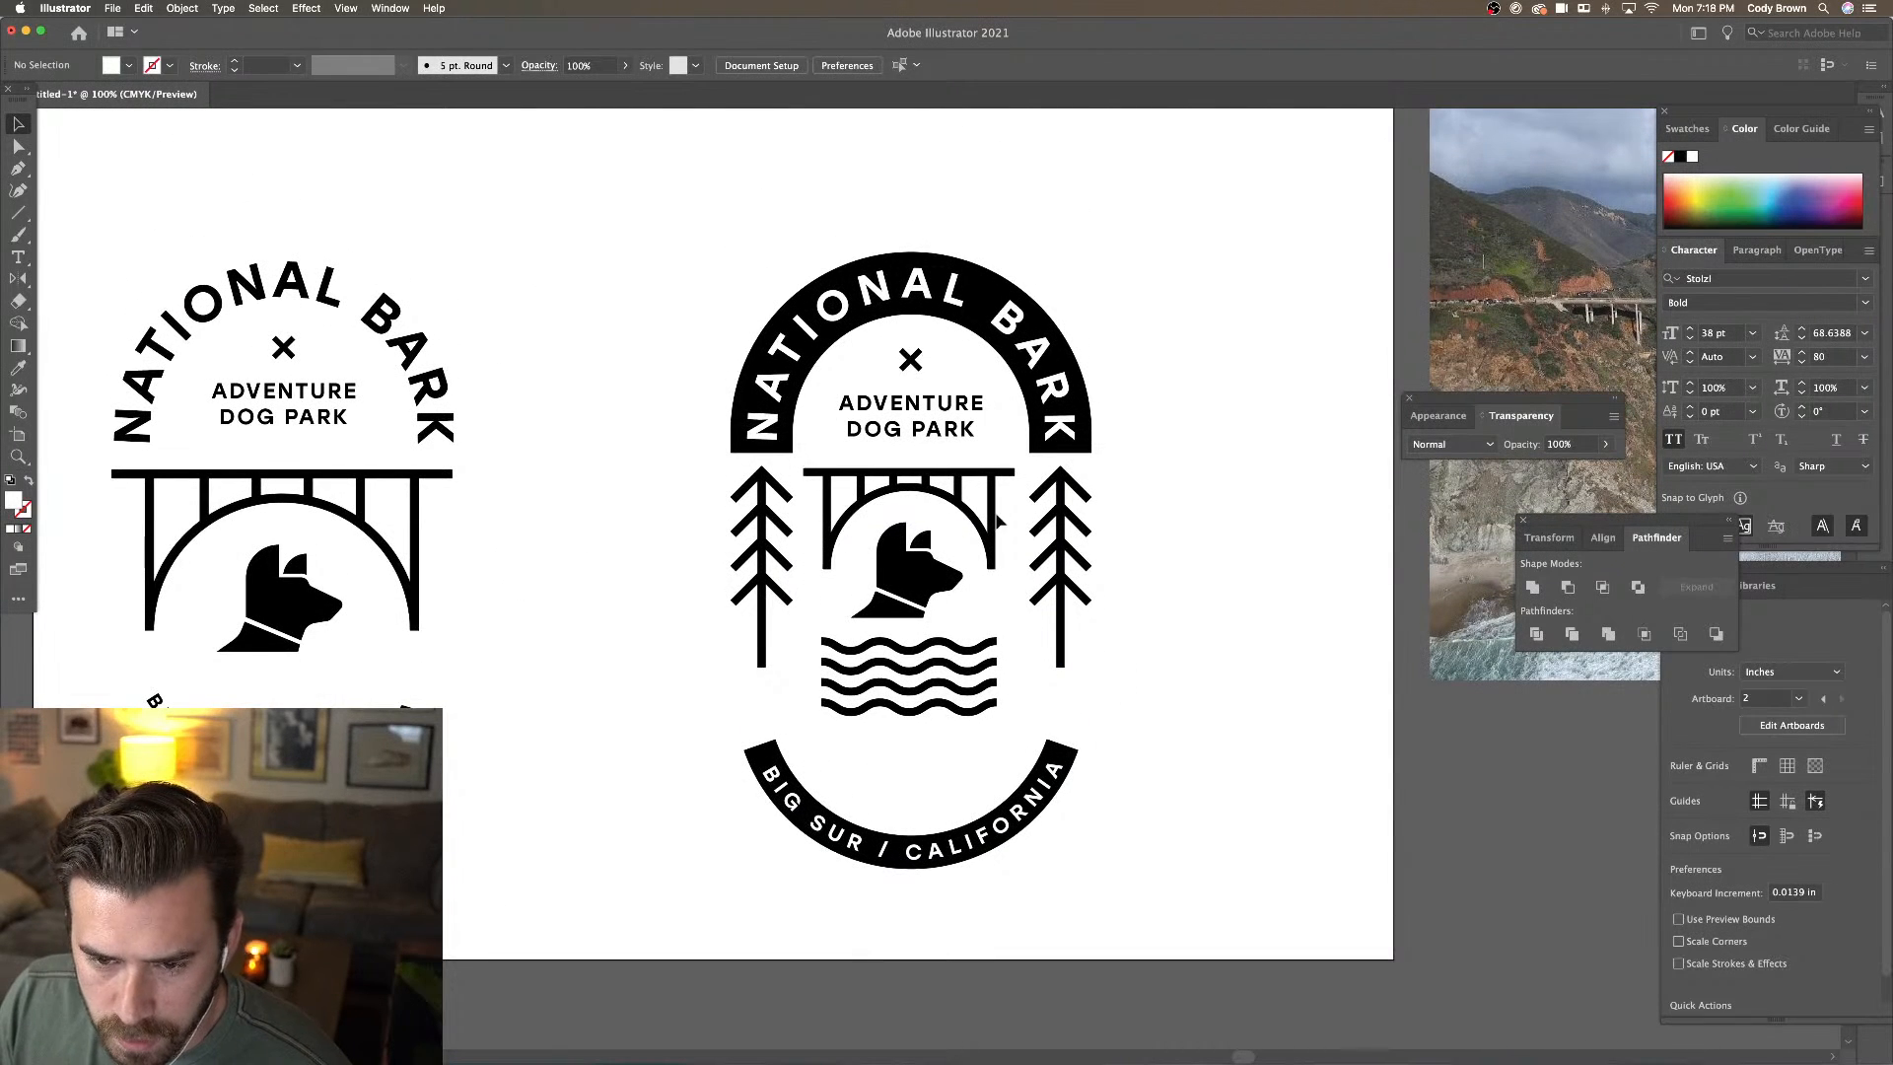
pyautogui.click(941, 430)
pyautogui.keyDown('shift'); pyautogui.click(915, 362); pyautogui.keyUp('shift')
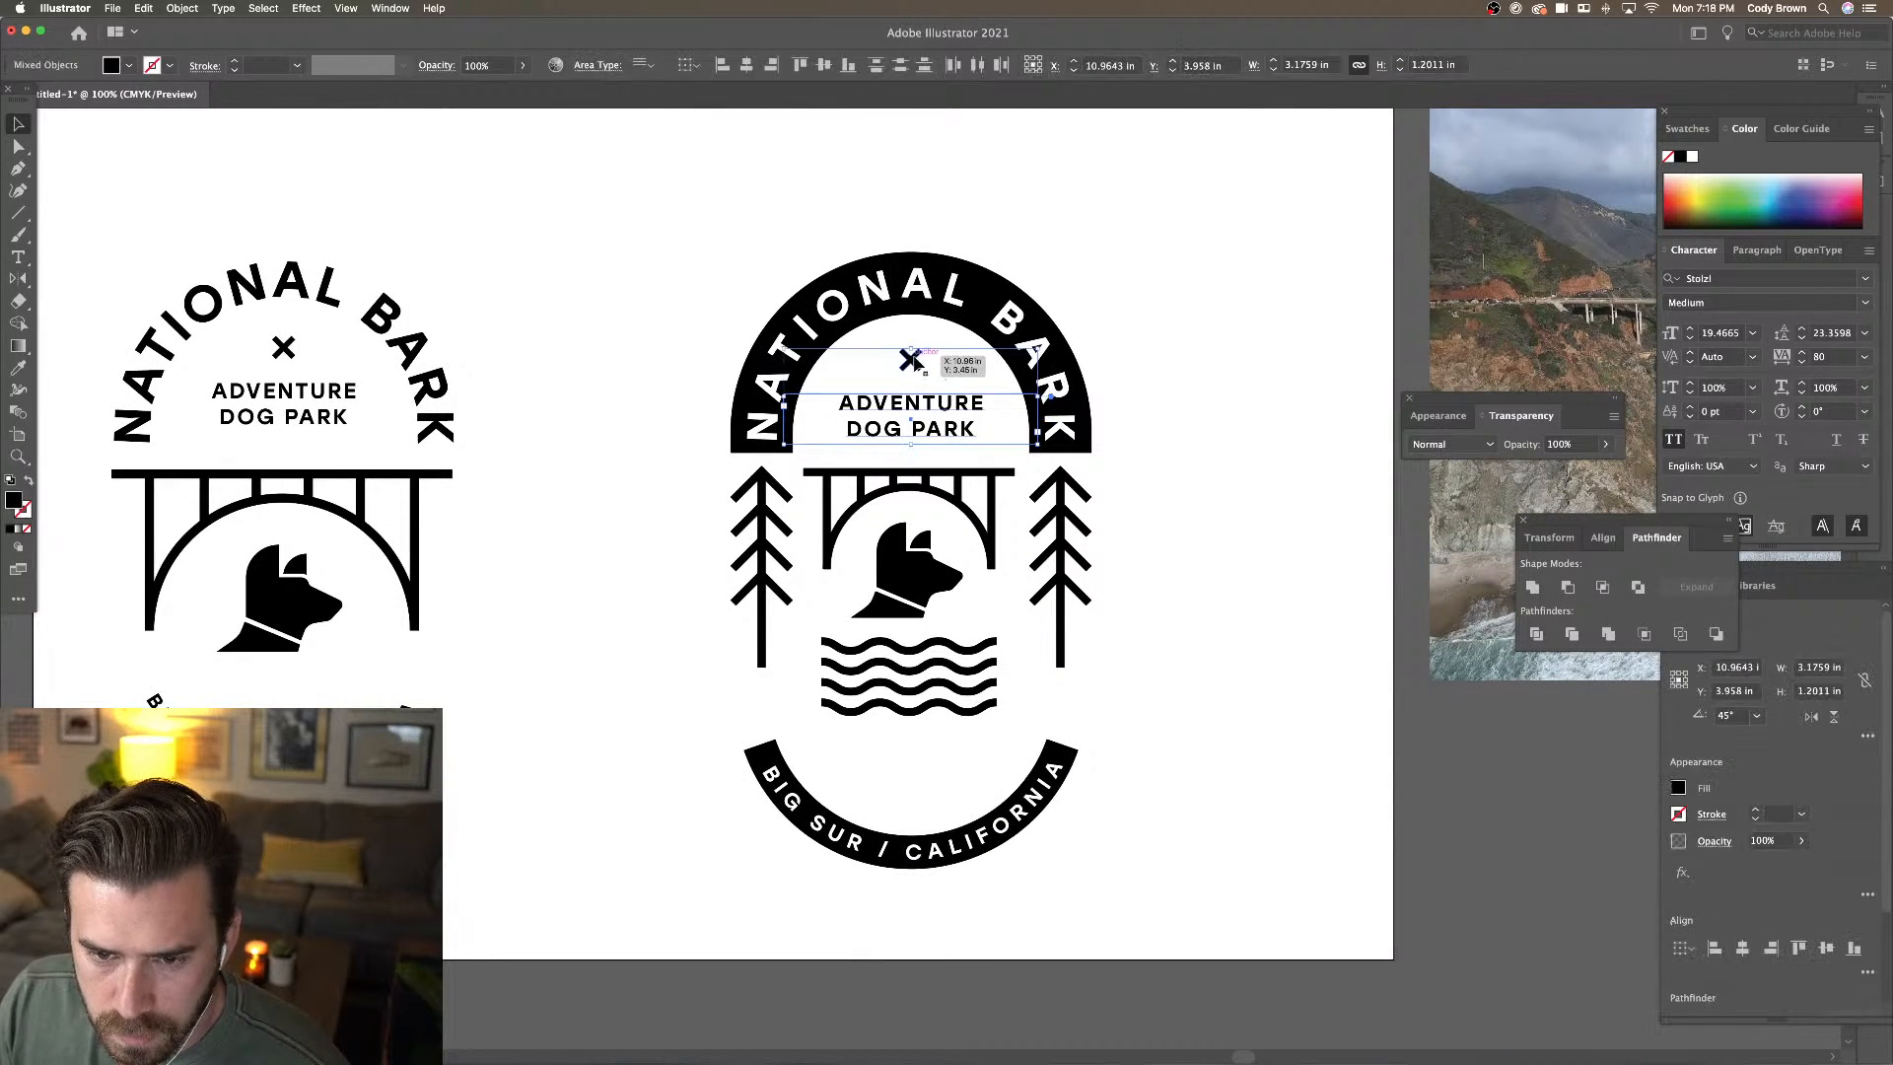
pyautogui.click(1114, 292)
pyautogui.click(912, 360)
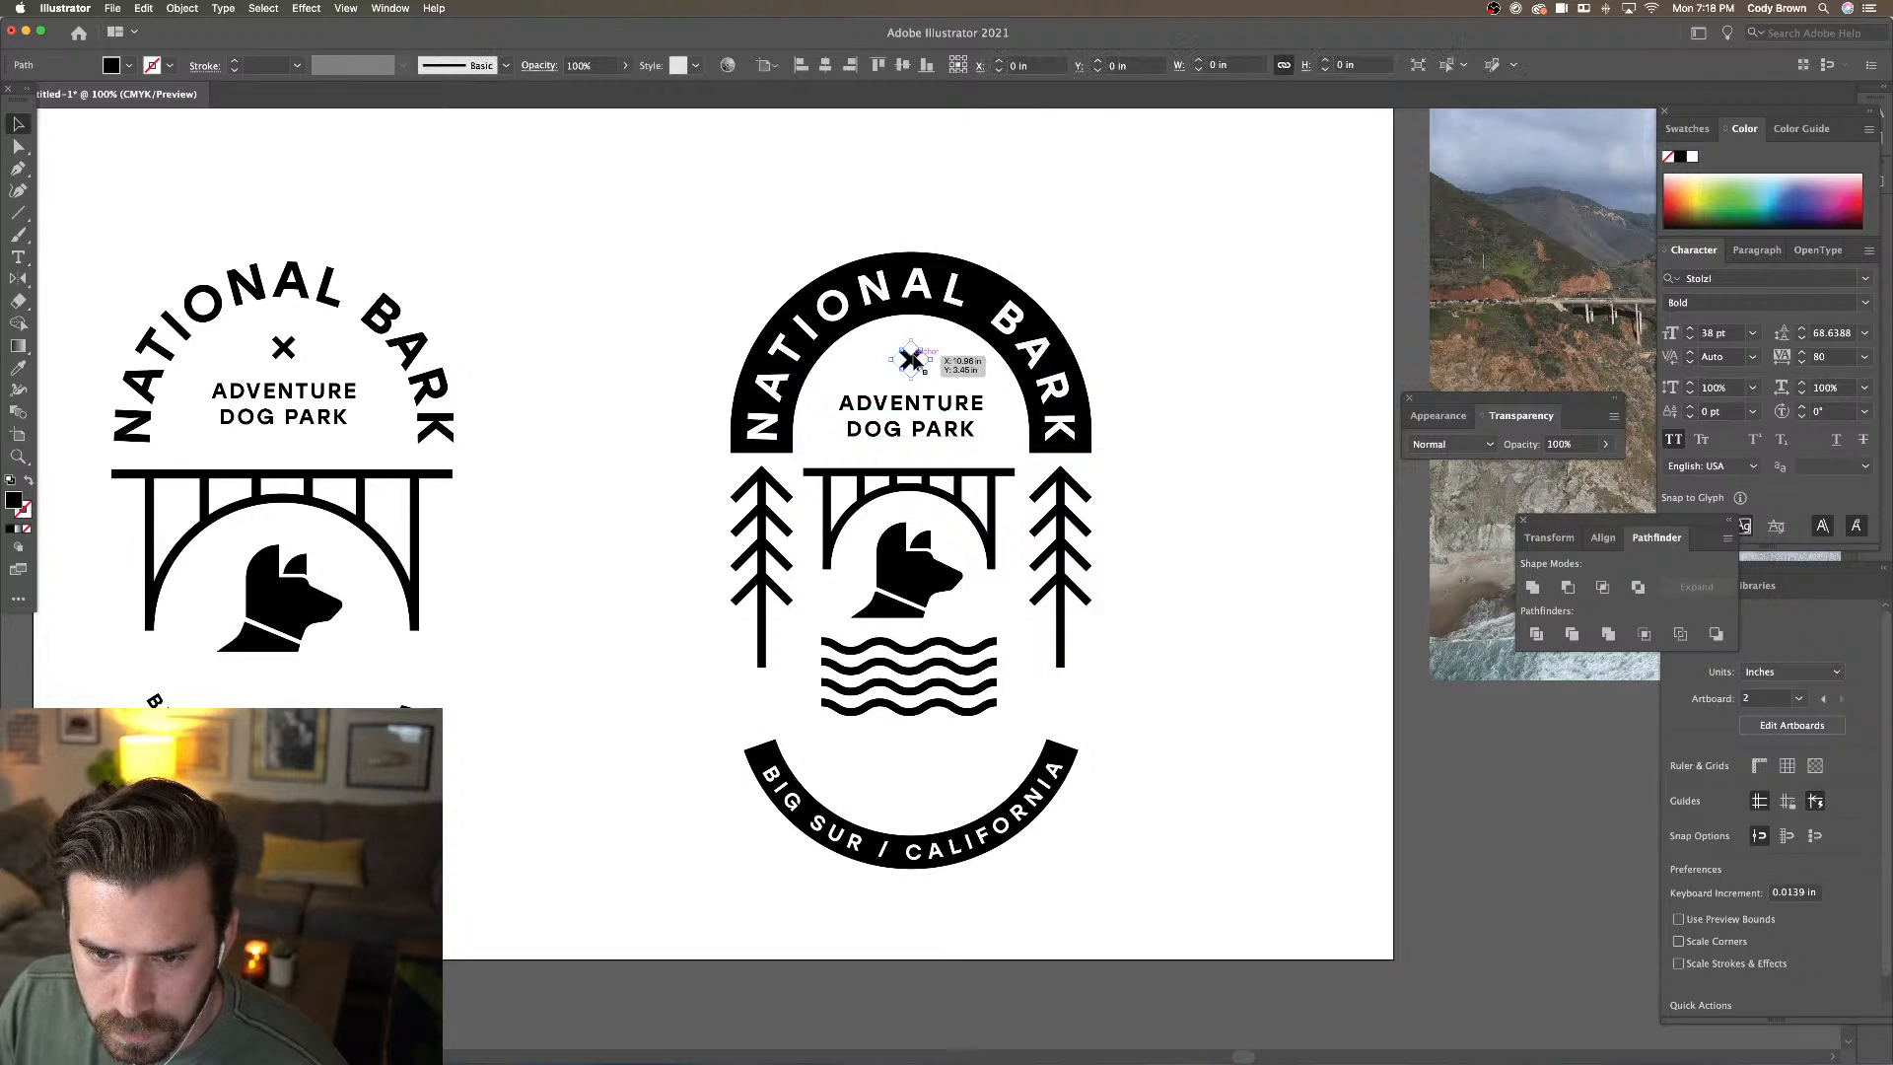
pyautogui.moveTo(912, 361); pyautogui.dragTo(935, 770)
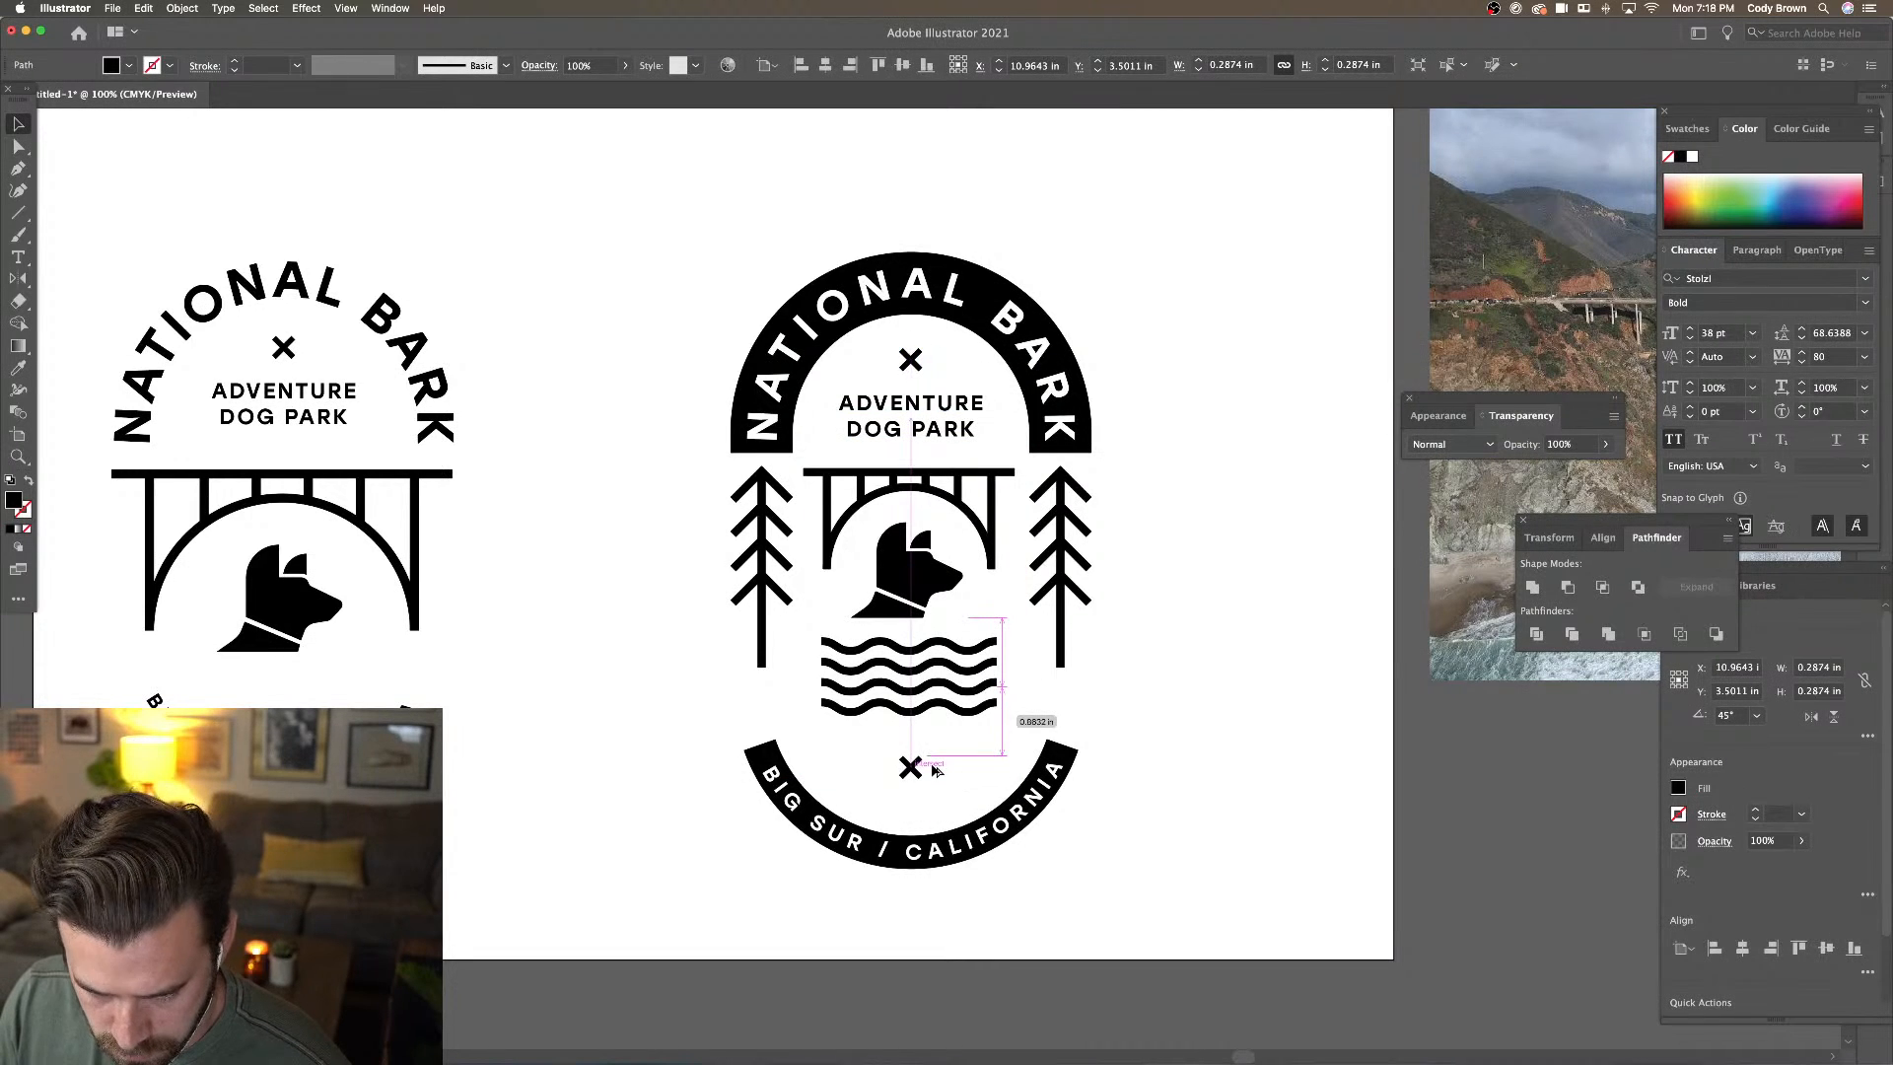
pyautogui.click(1164, 773)
pyautogui.press('super+minus')
pyautogui.press('super+minus')
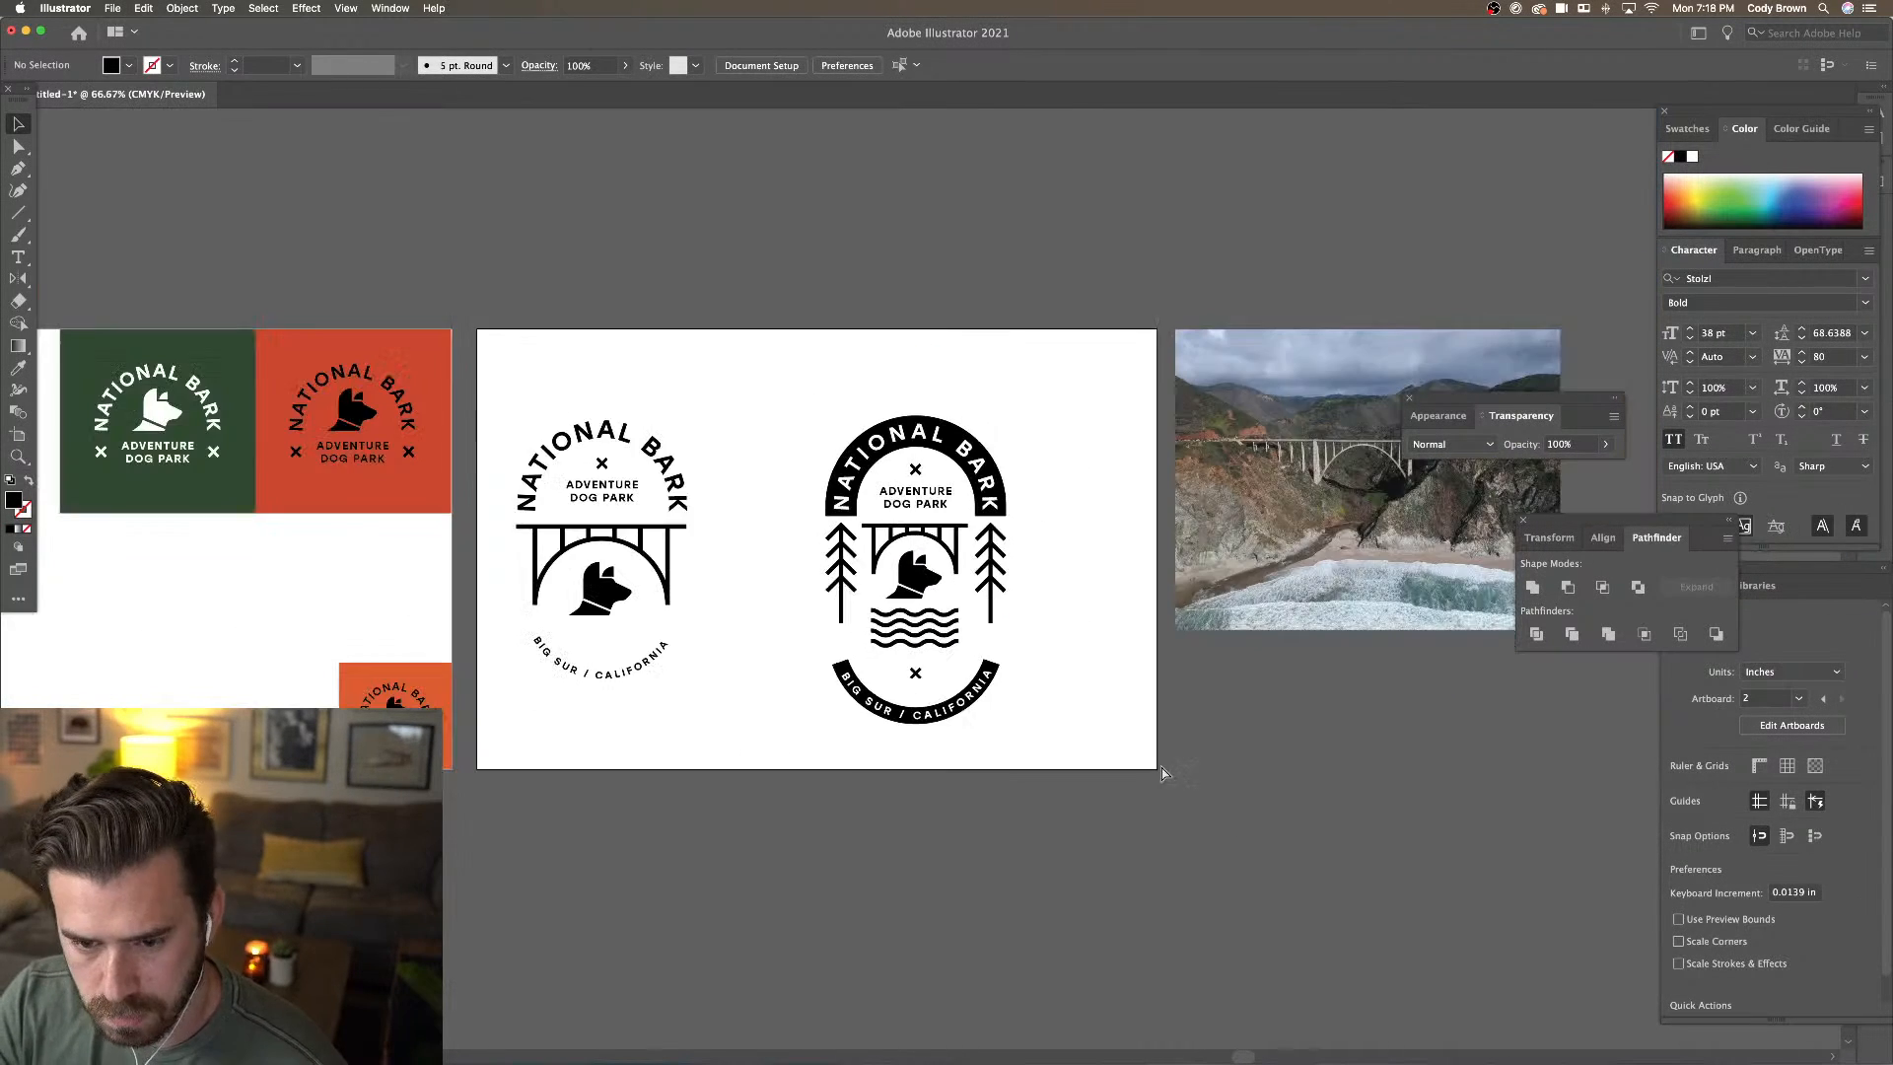
pyautogui.press('super+equal')
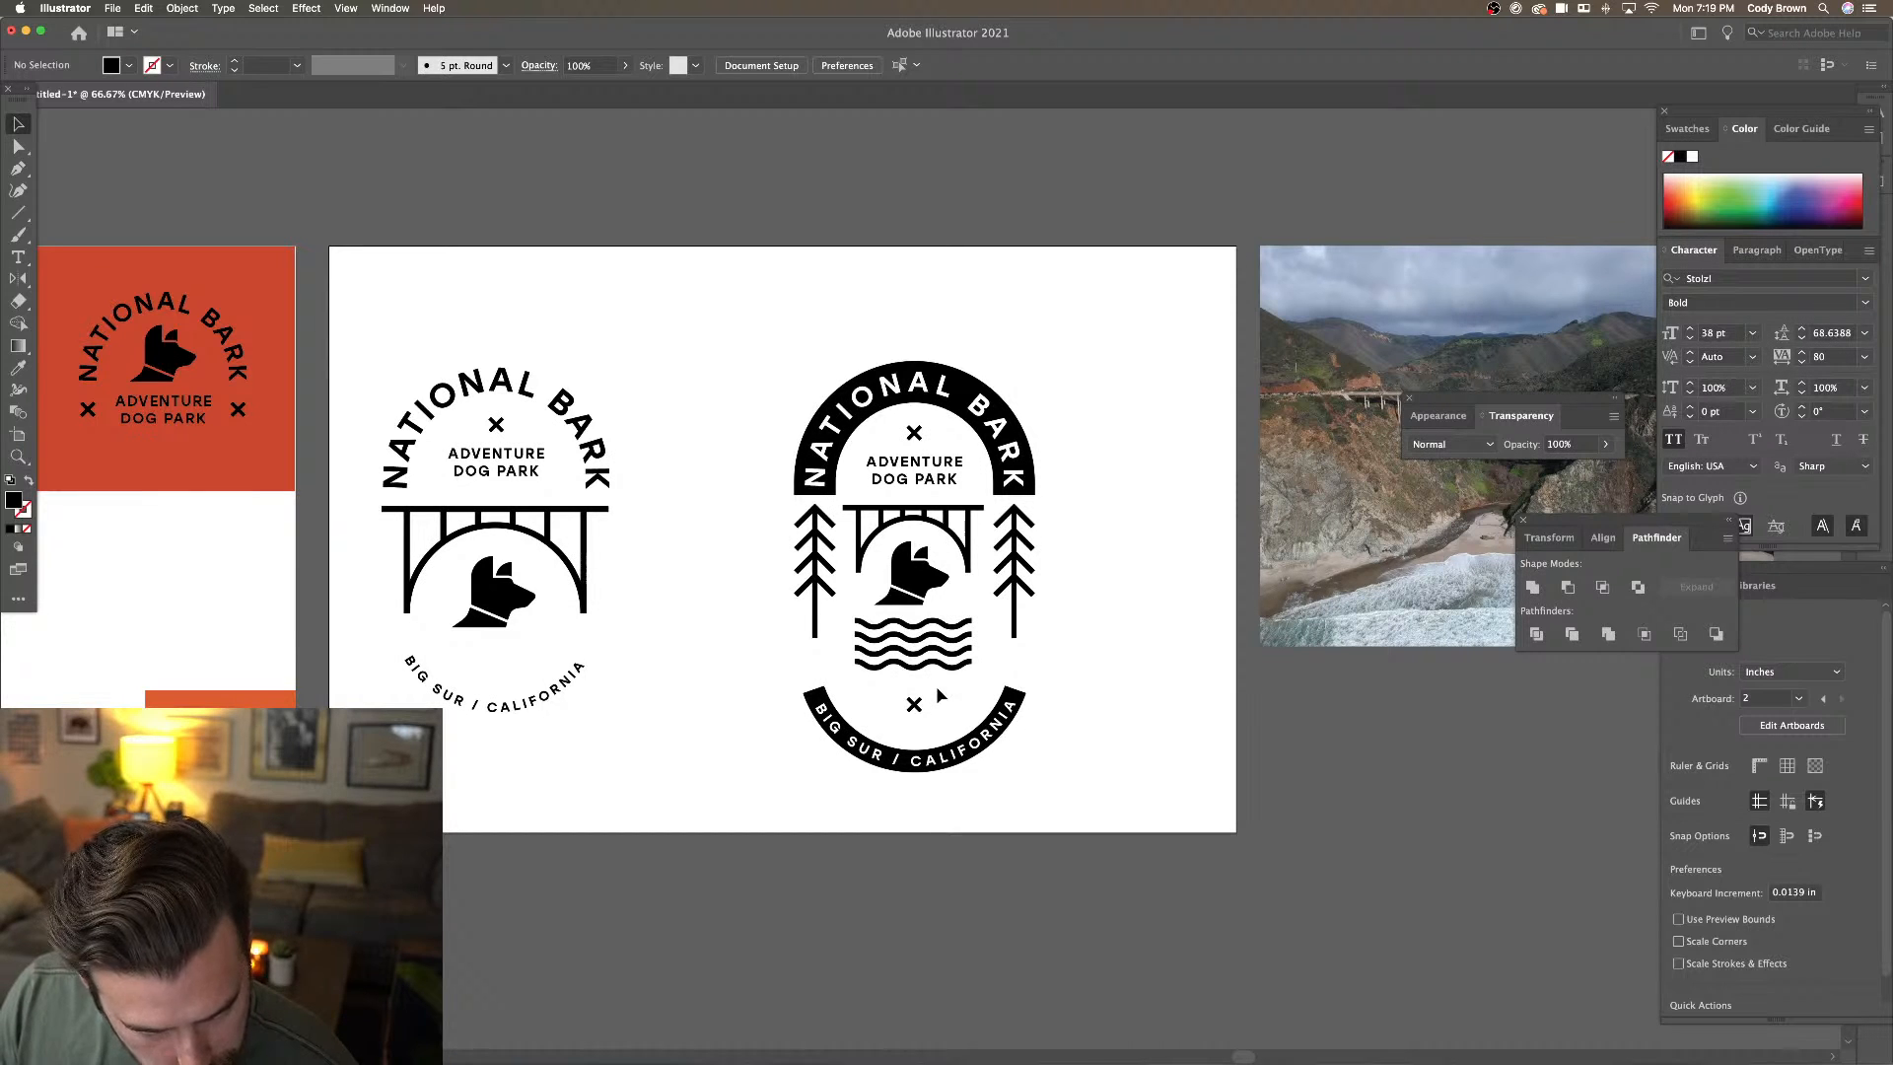
pyautogui.press('super+equal')
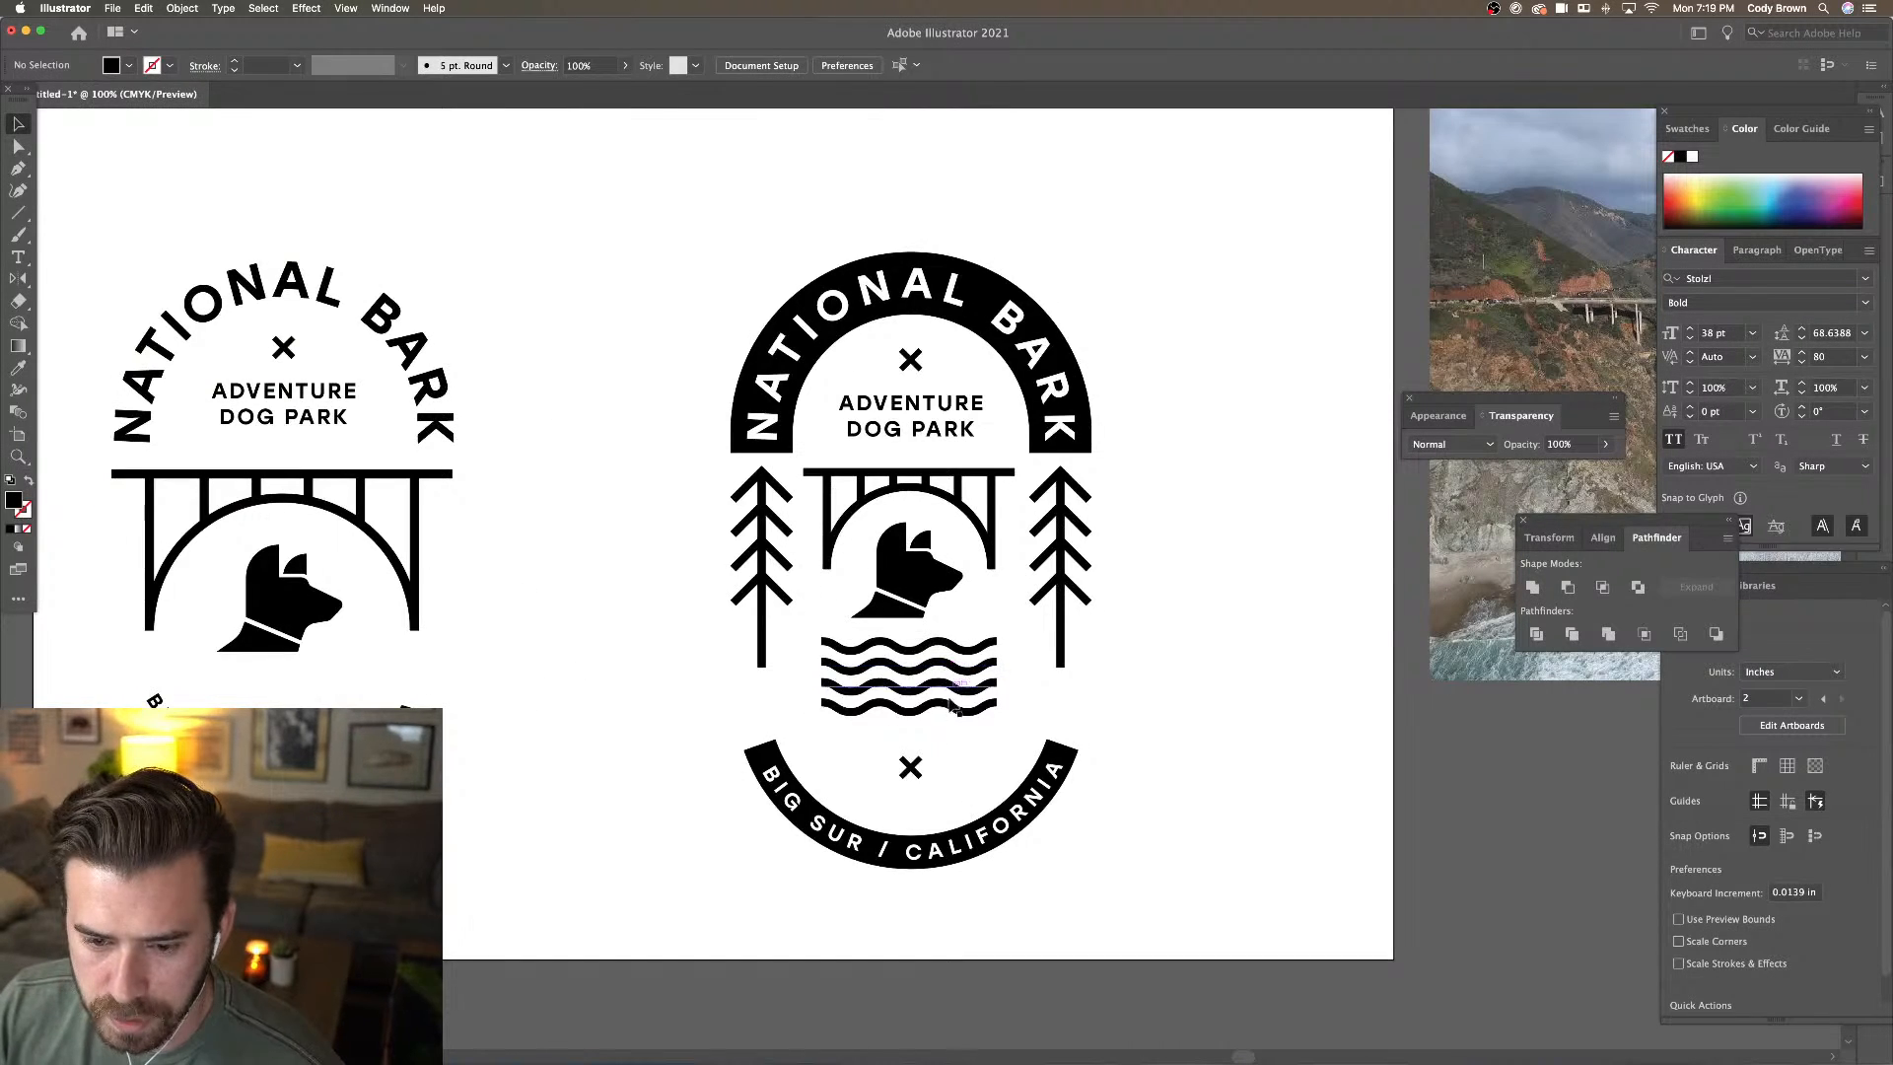
# Duplicate the bottom wave line downward as a fourth wave, undoing the extra repeat
pyautogui.moveTo(948, 706); pyautogui.dragTo(953, 731)
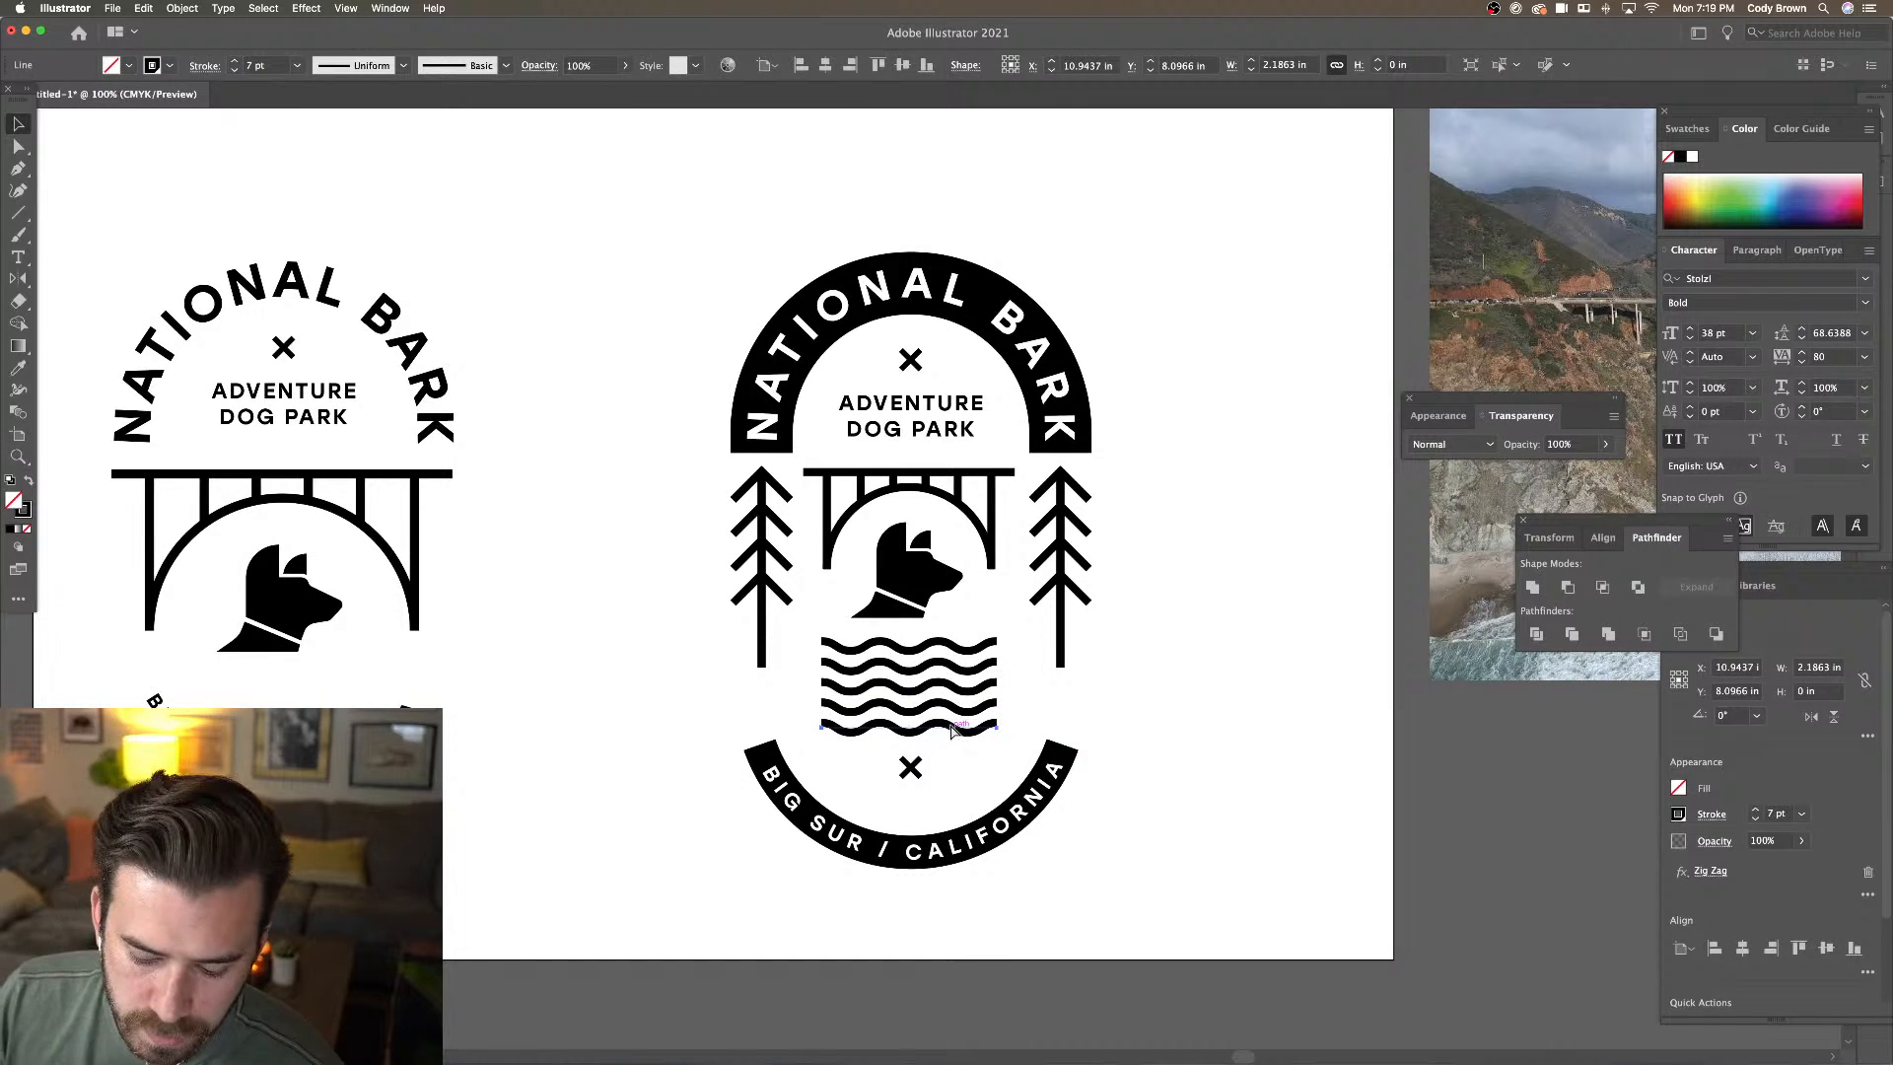
pyautogui.press('super+d')
pyautogui.click(1193, 759)
pyautogui.press('super+z')
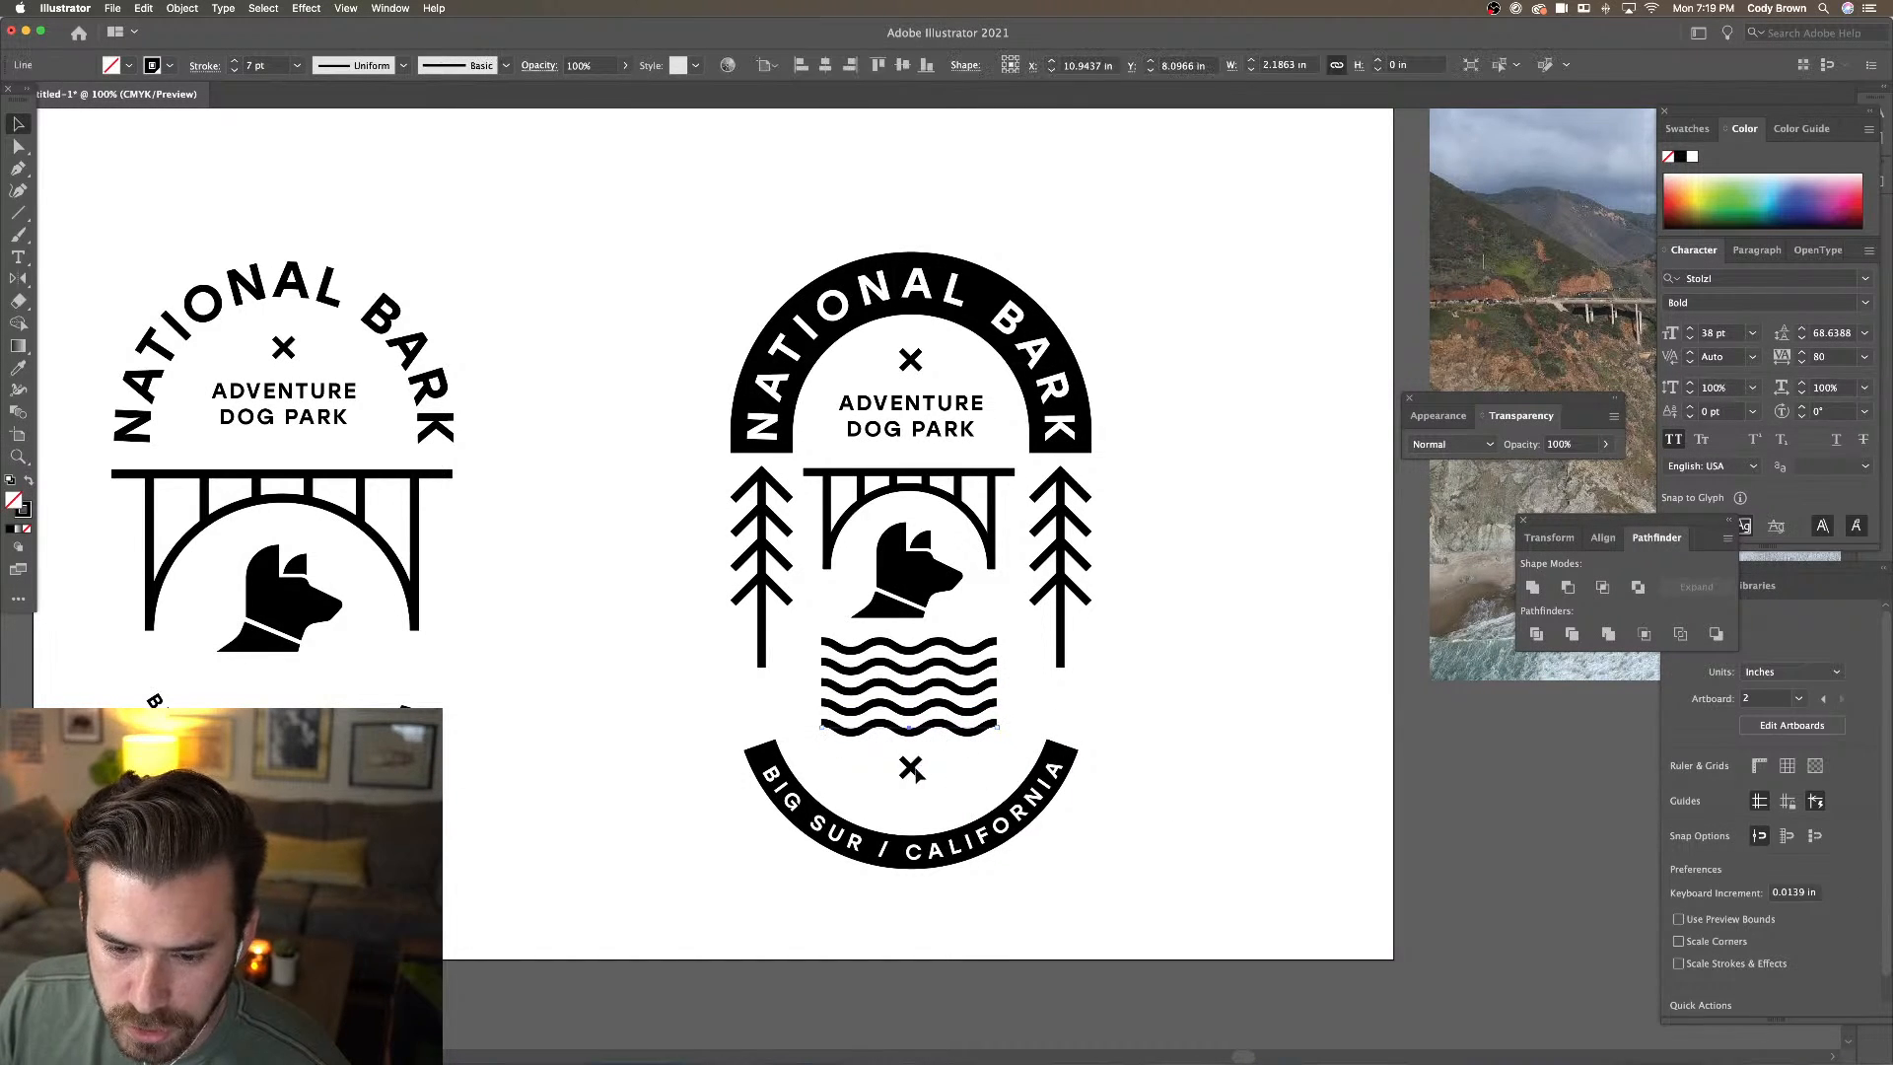
# Nudge the small X down between the waves and the bottom band
pyautogui.click(911, 768)
pyautogui.press('Up')
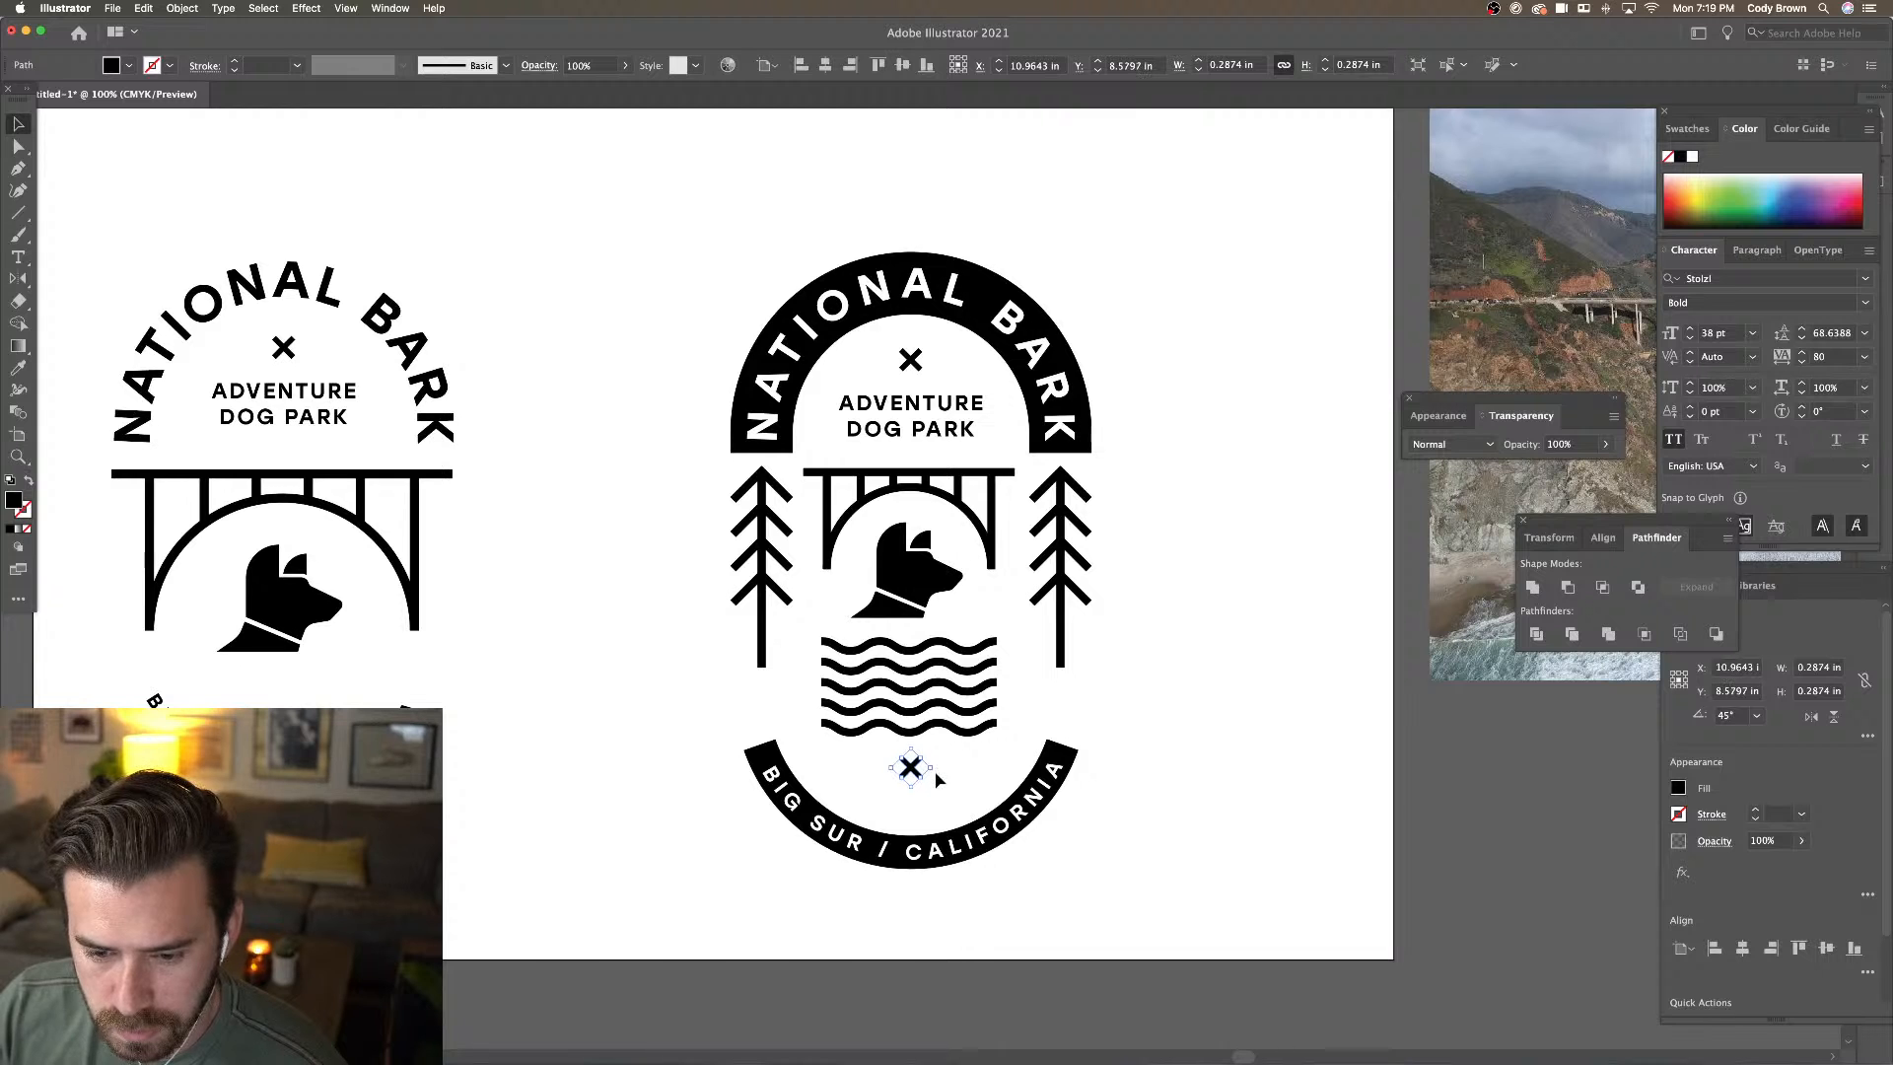
pyautogui.press('Down')
pyautogui.press('Down')
pyautogui.press('Down')
pyautogui.press('Down')
pyautogui.press('Down')
pyautogui.press('Down')
pyautogui.press('Down')
pyautogui.press('Down')
pyautogui.press('Down')
pyautogui.press('Down')
pyautogui.press('super+minus')
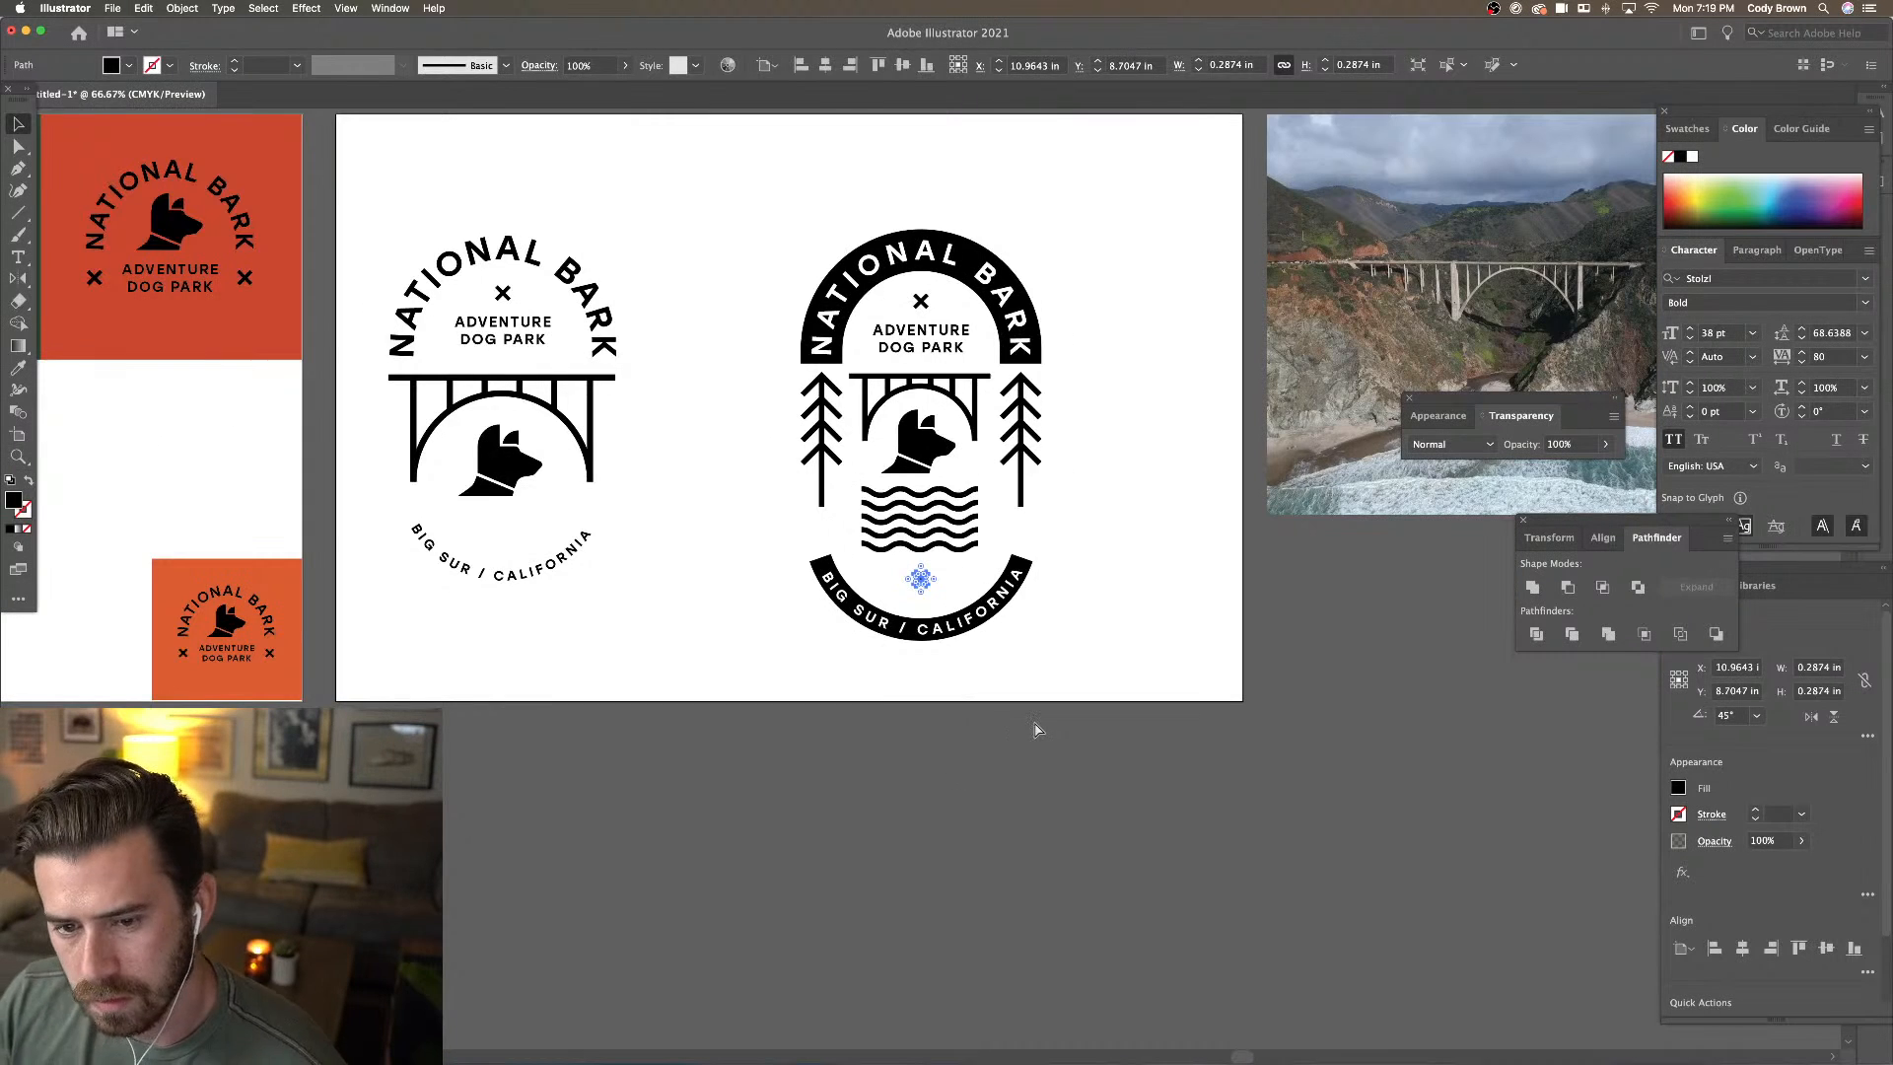
pyautogui.click(1036, 730)
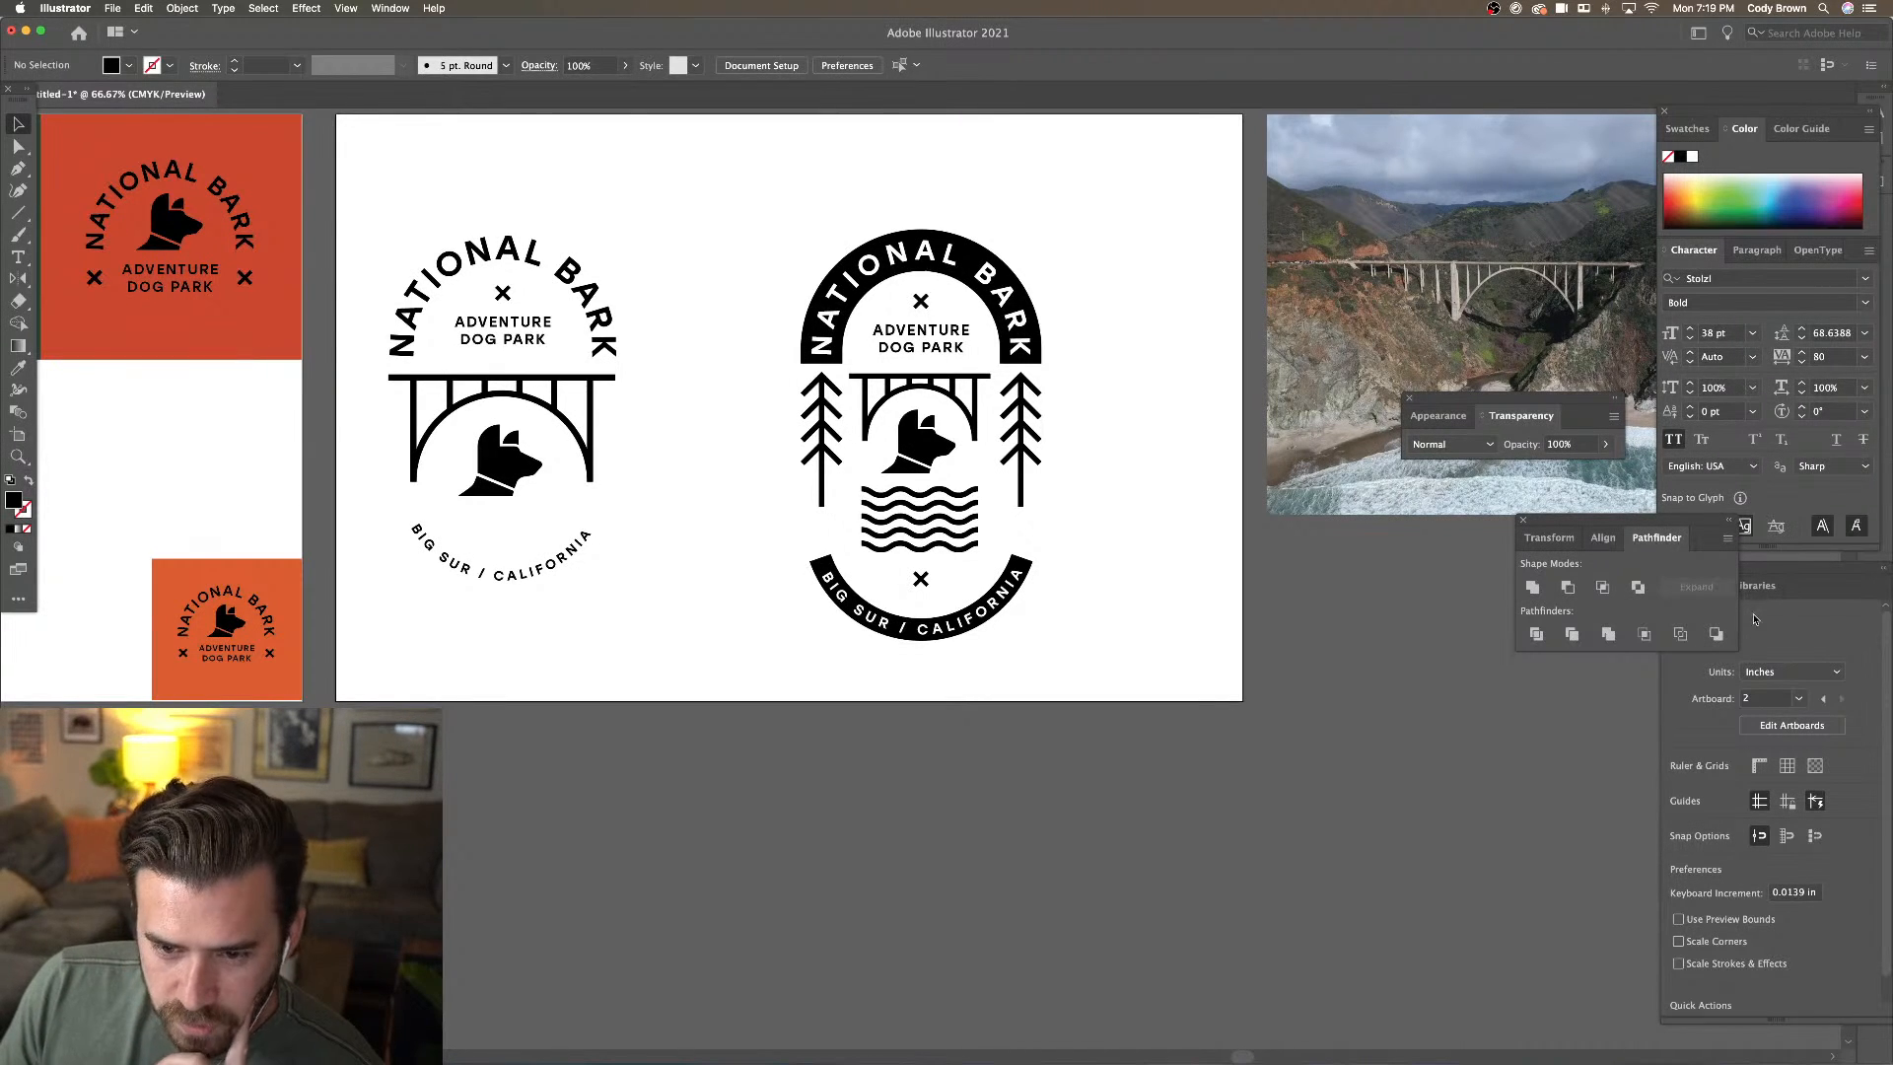
pyautogui.press('super+minus')
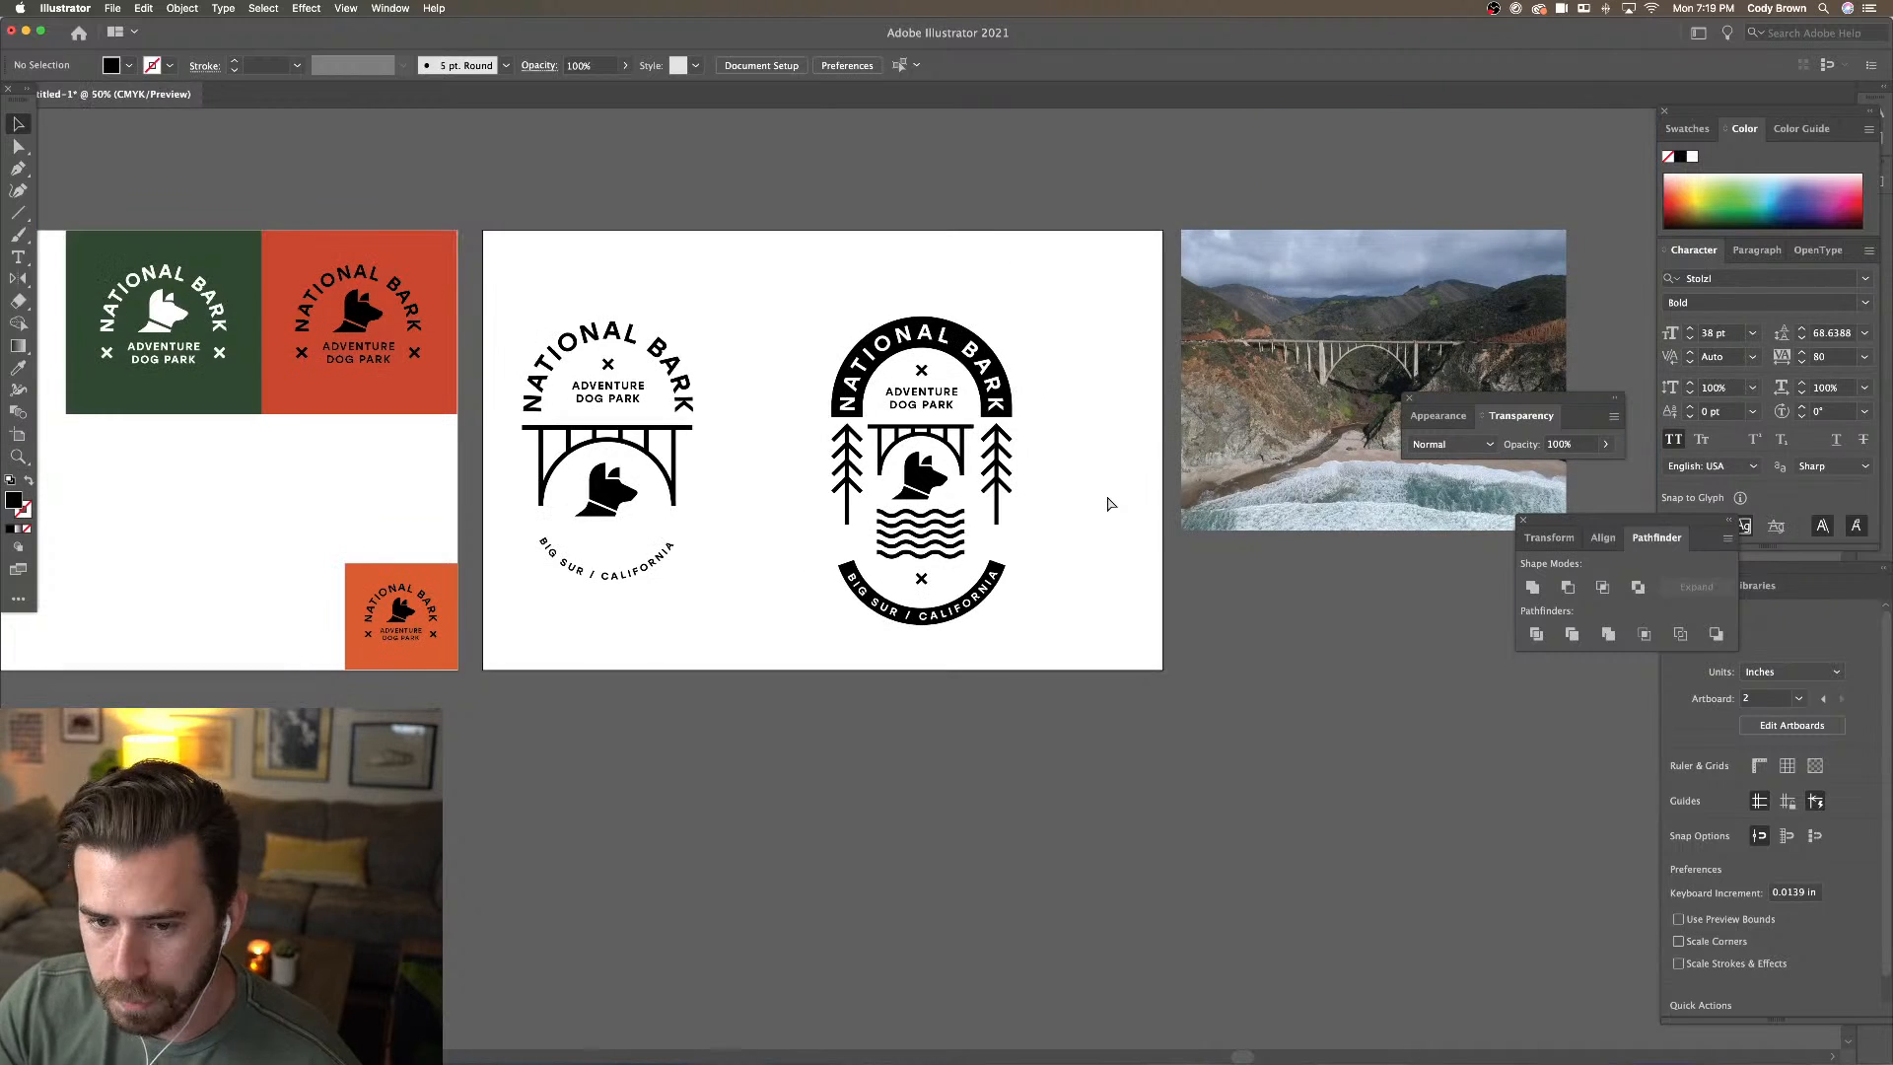
pyautogui.press('super+equal')
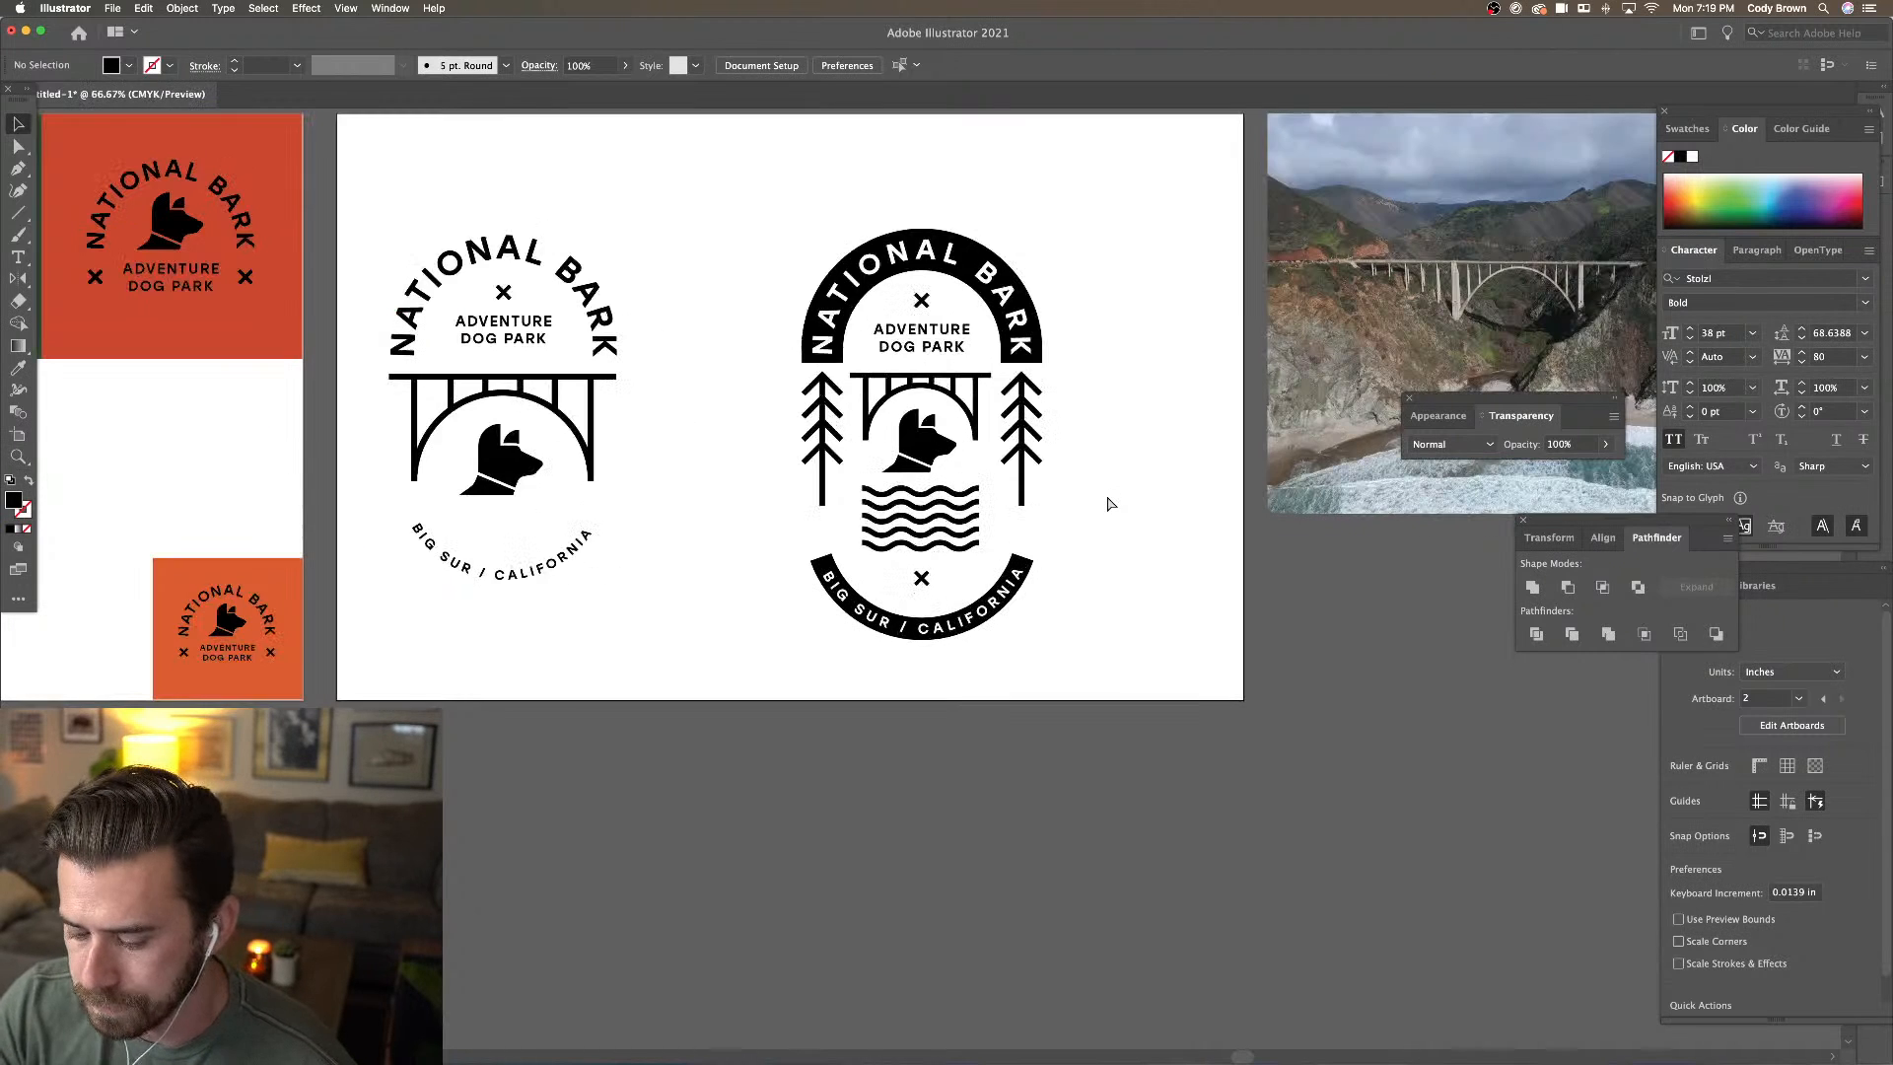
pyautogui.click(983, 282)
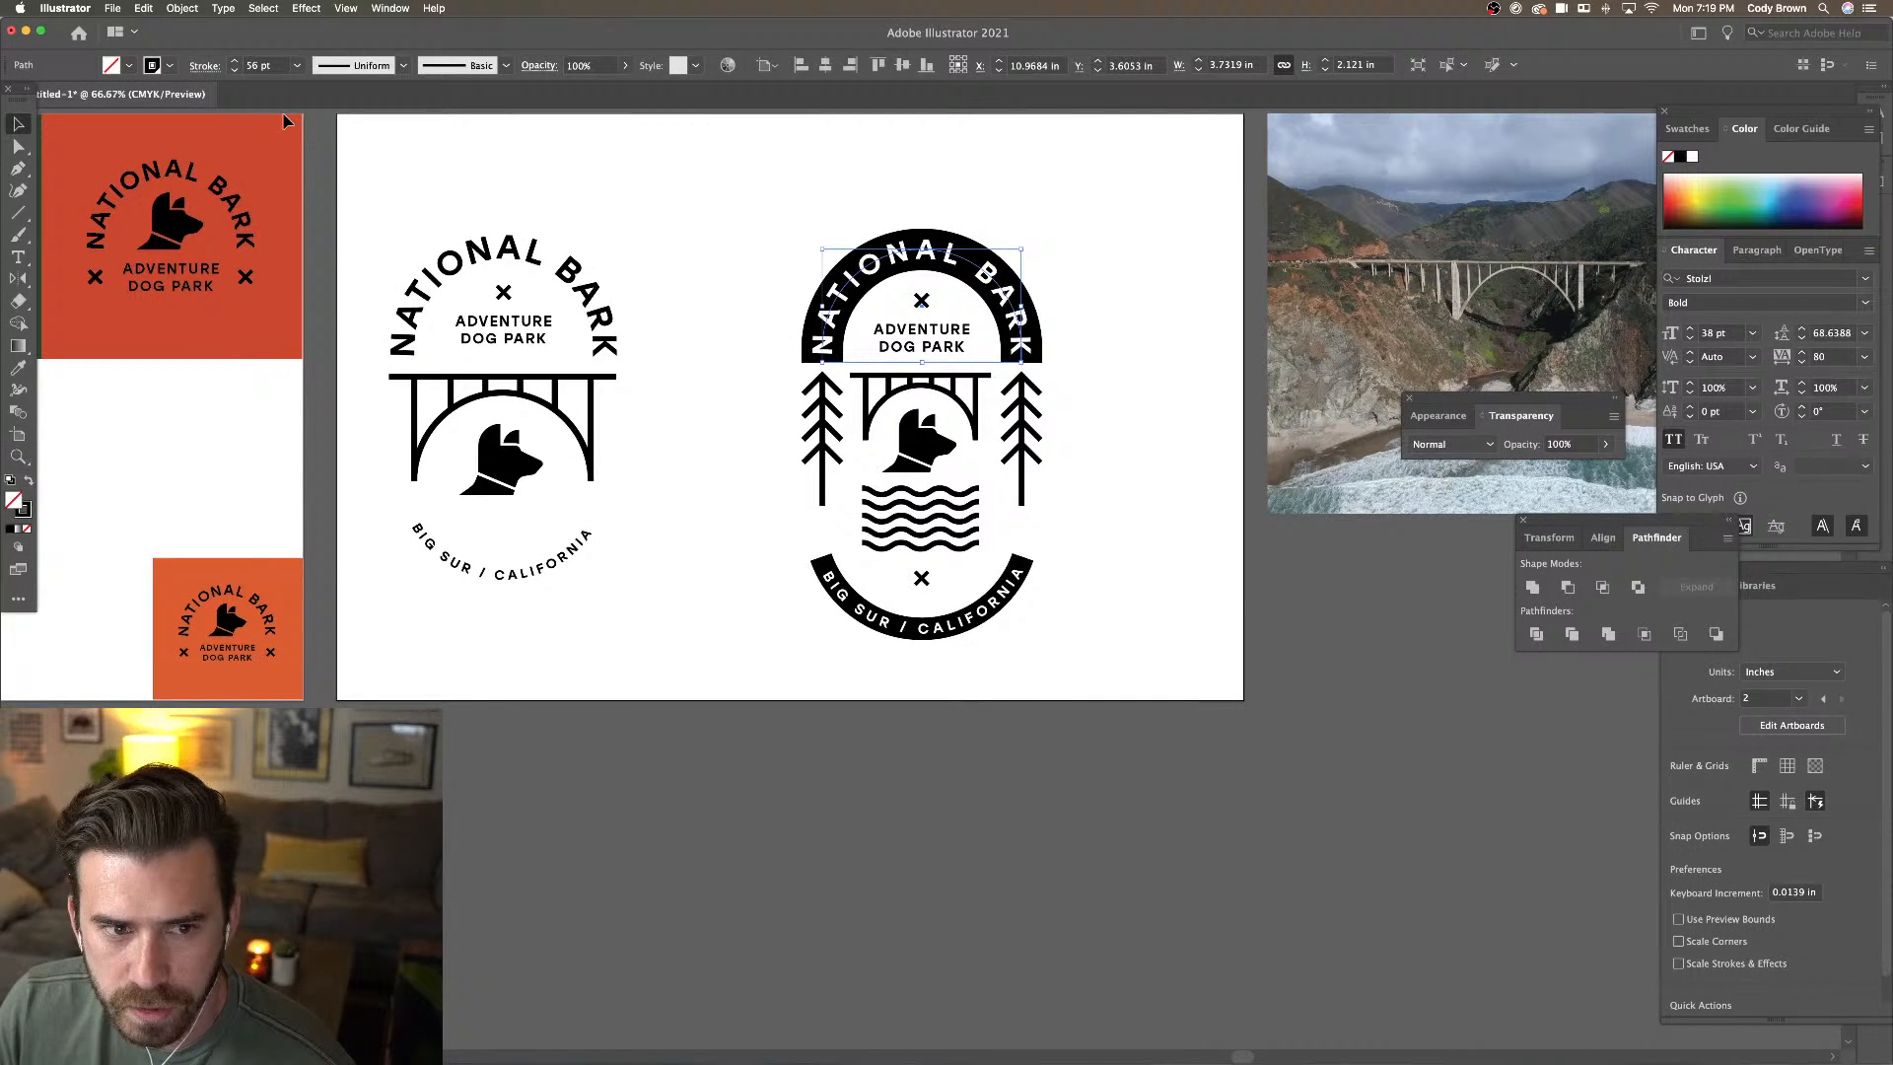
pyautogui.click(237, 70)
pyautogui.press('super+z')
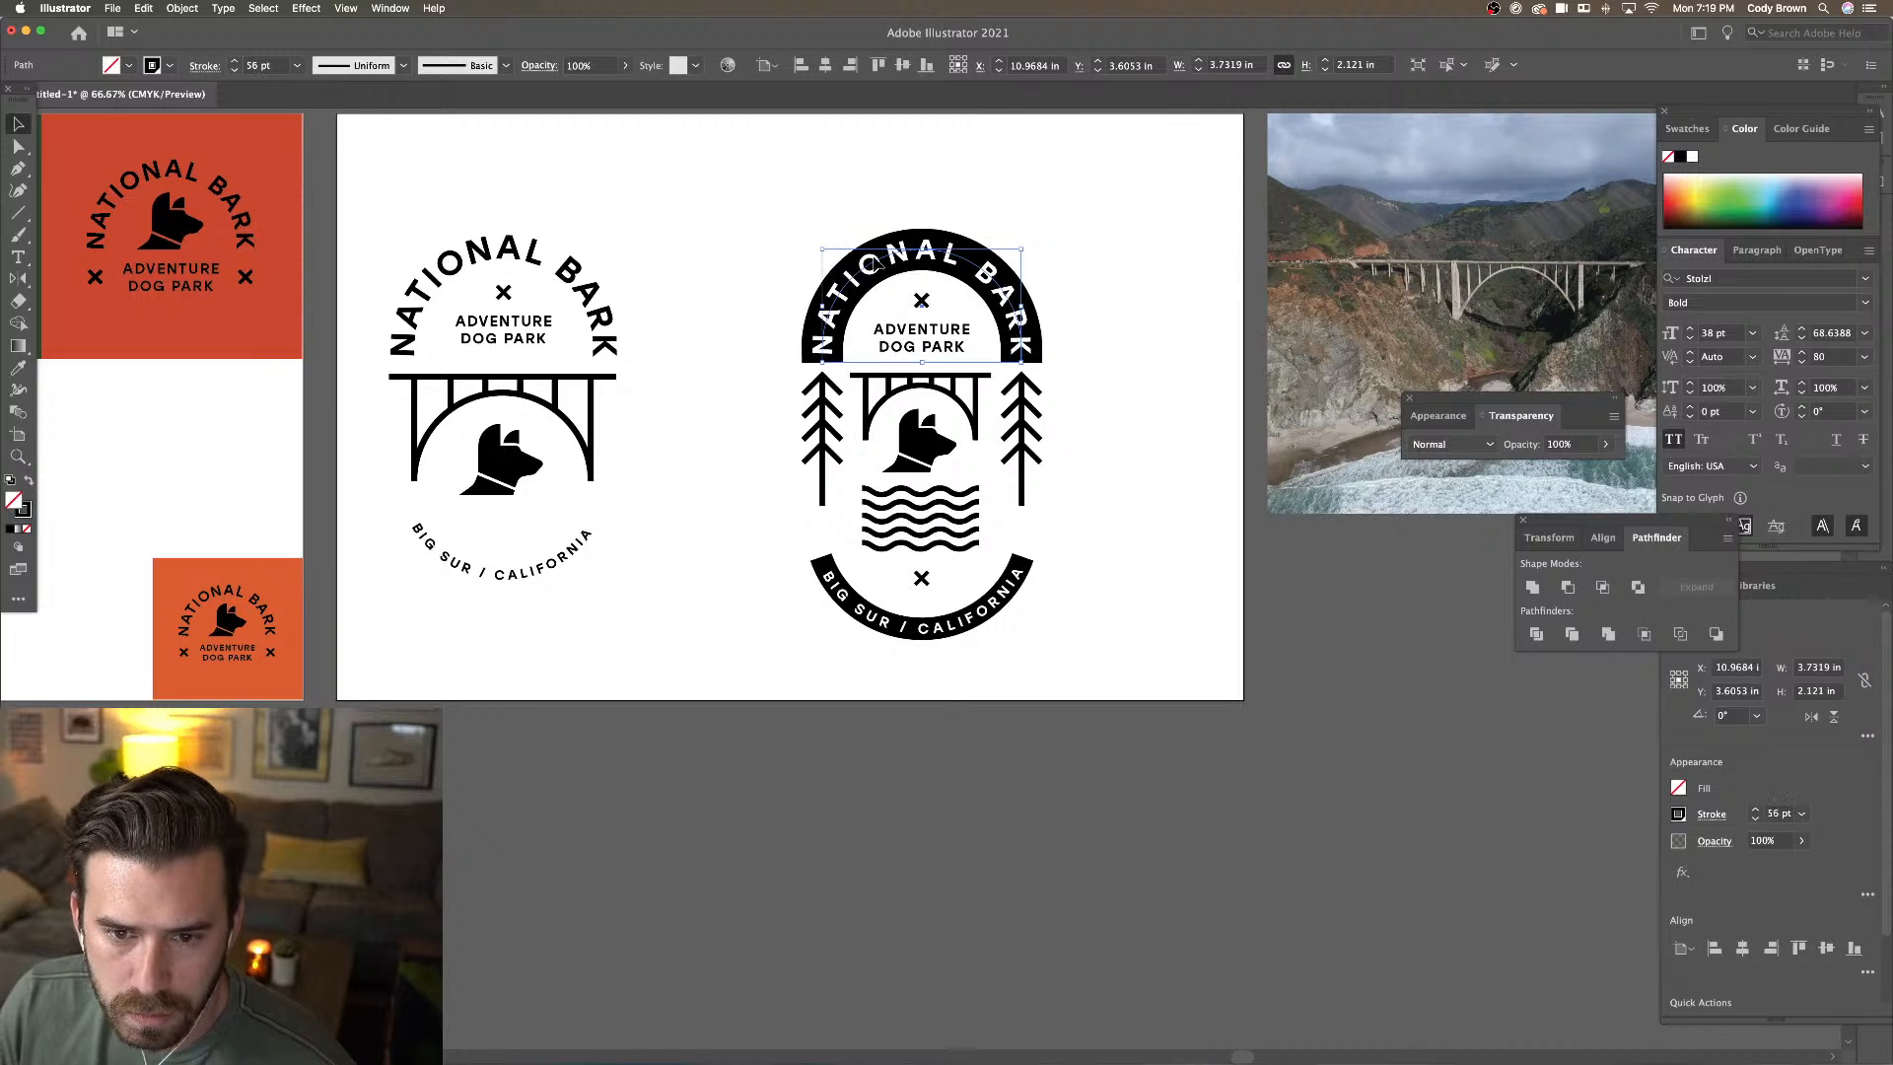
pyautogui.click(906, 279)
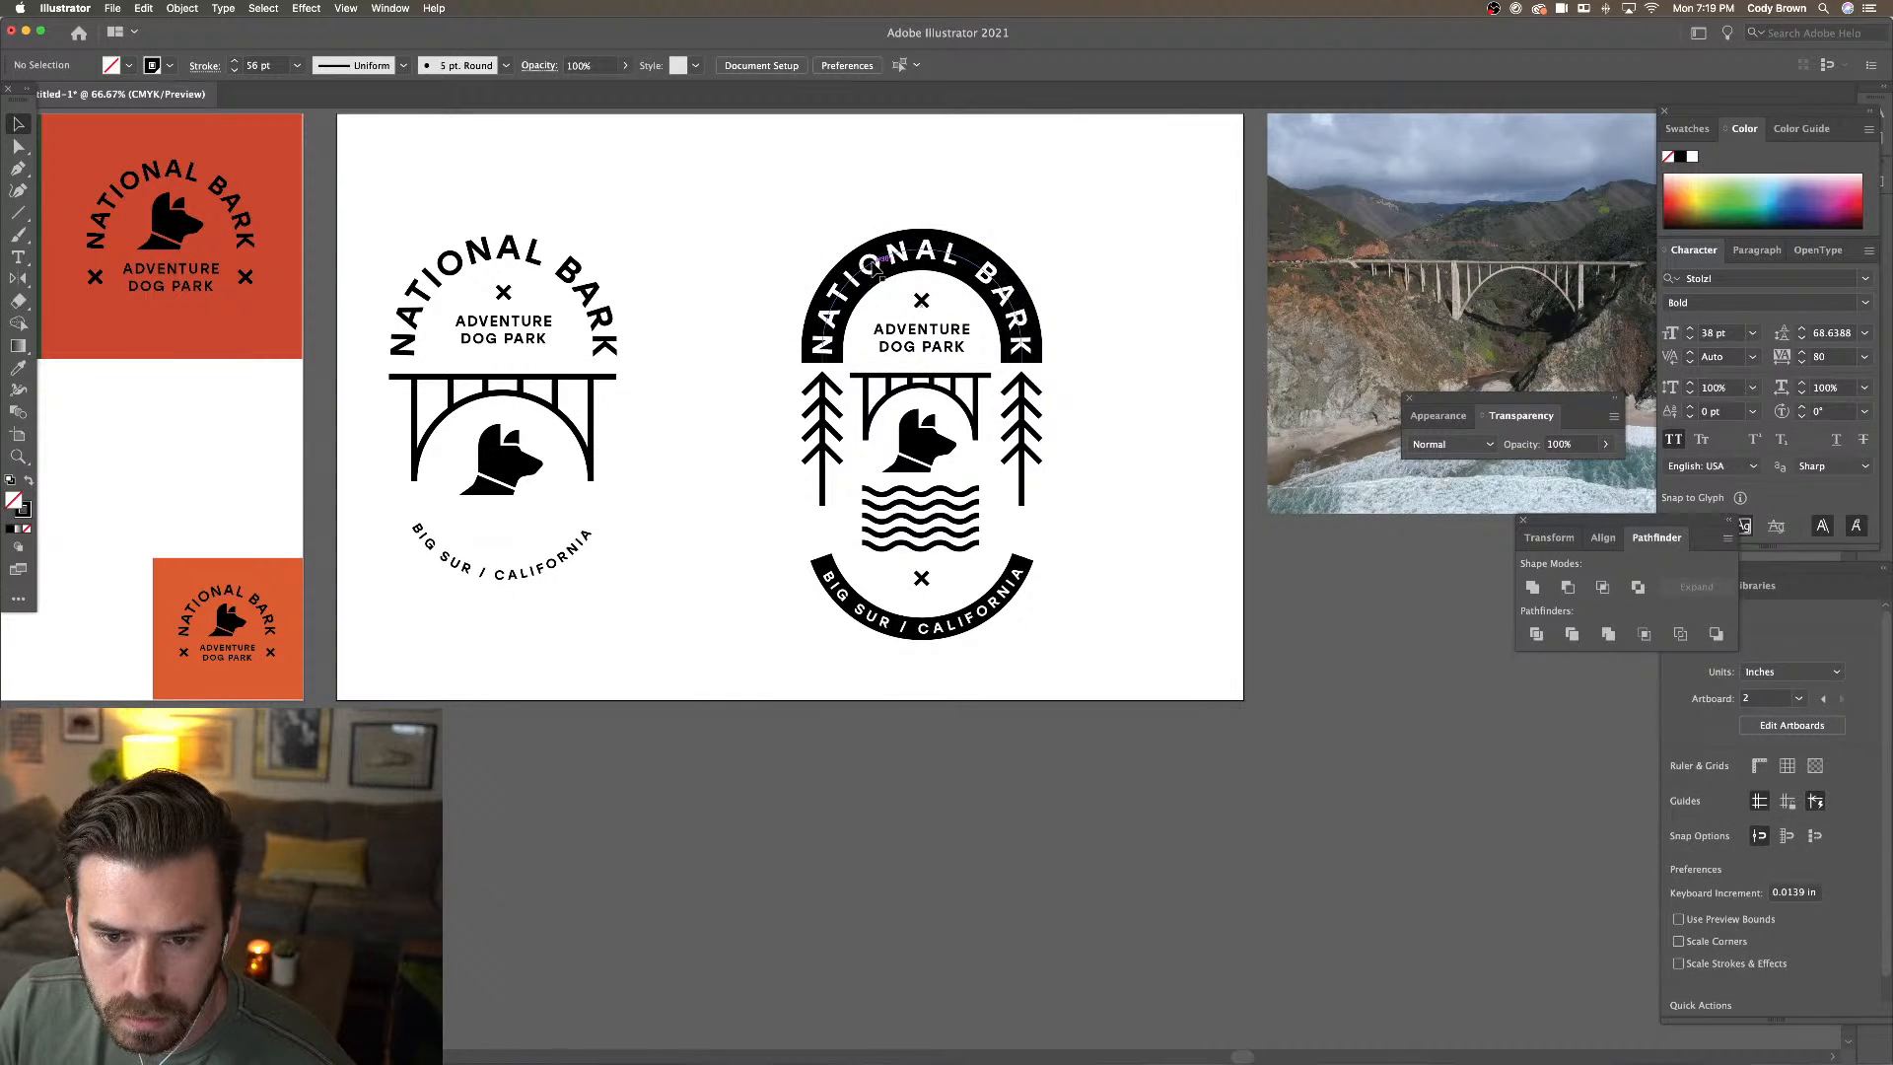
pyautogui.click(874, 272)
pyautogui.click(879, 178)
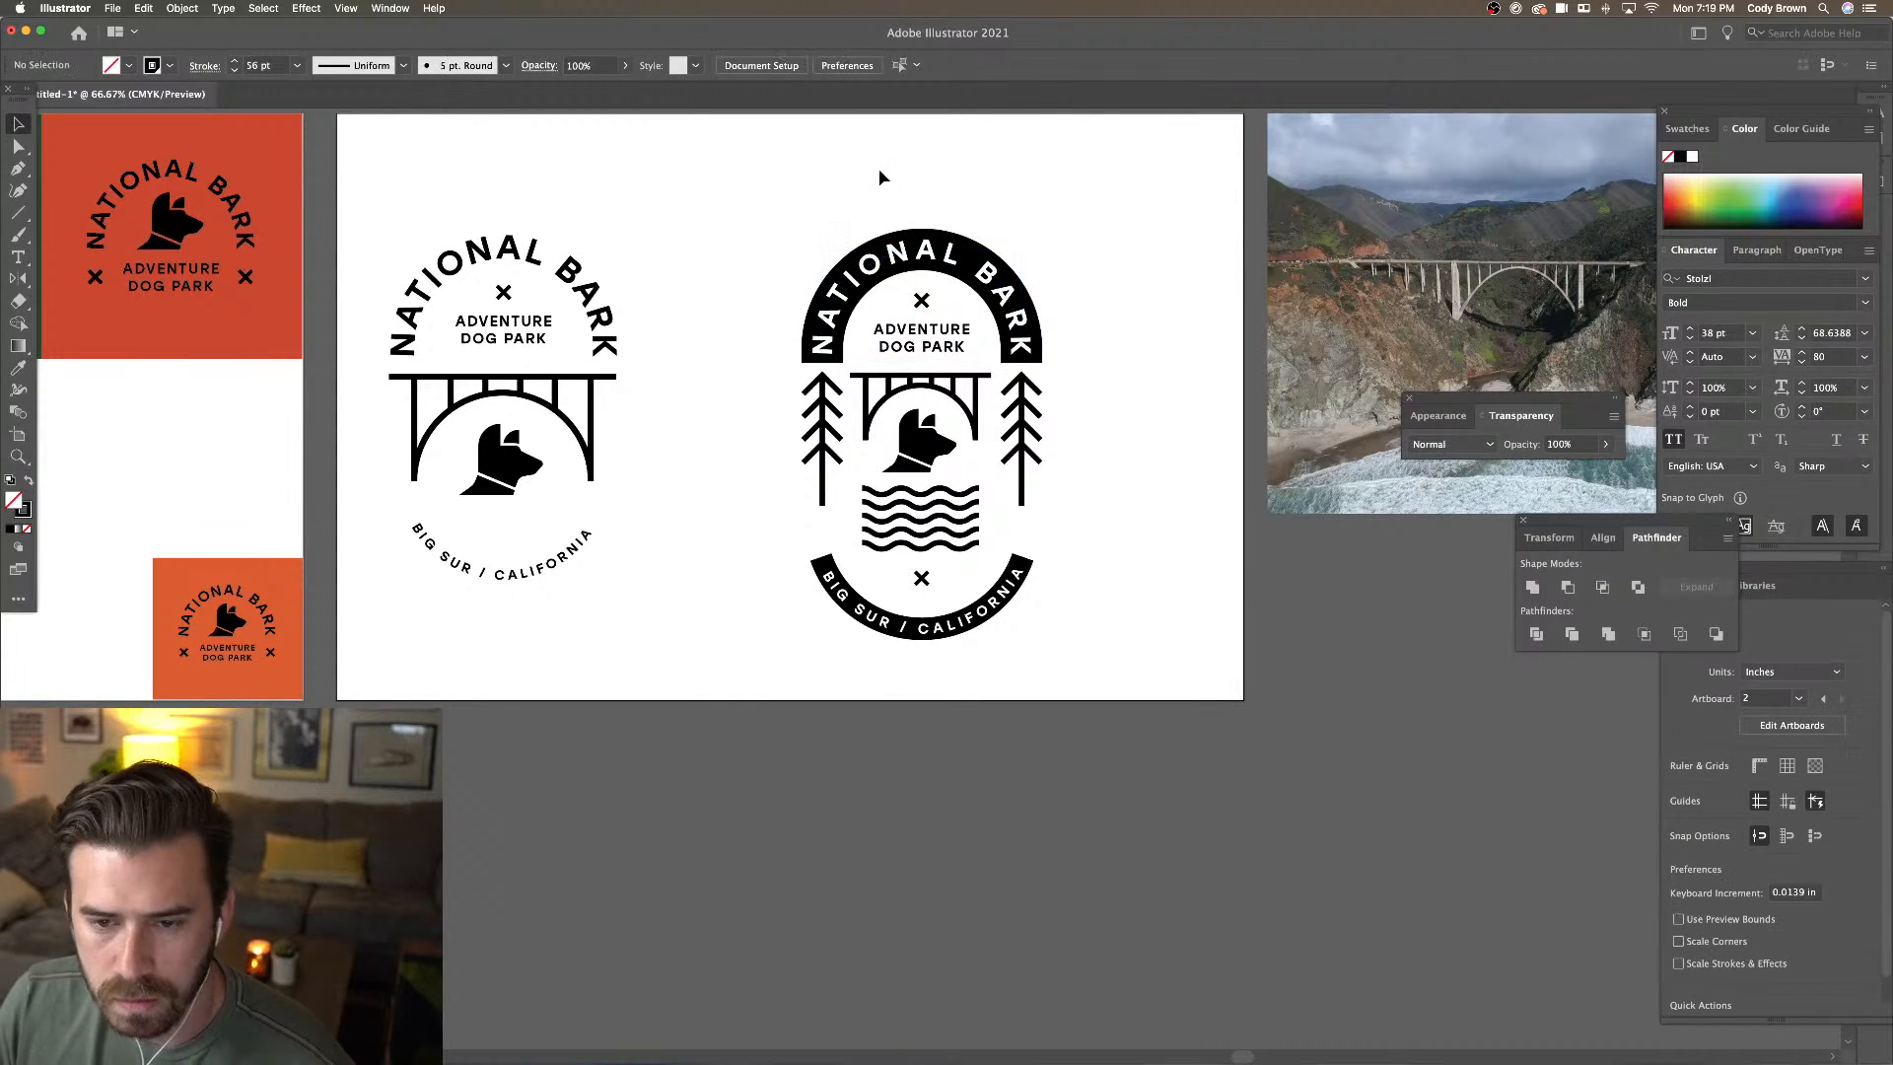
pyautogui.press('super+minus')
pyautogui.moveTo(892, 221); pyautogui.dragTo(872, 214)
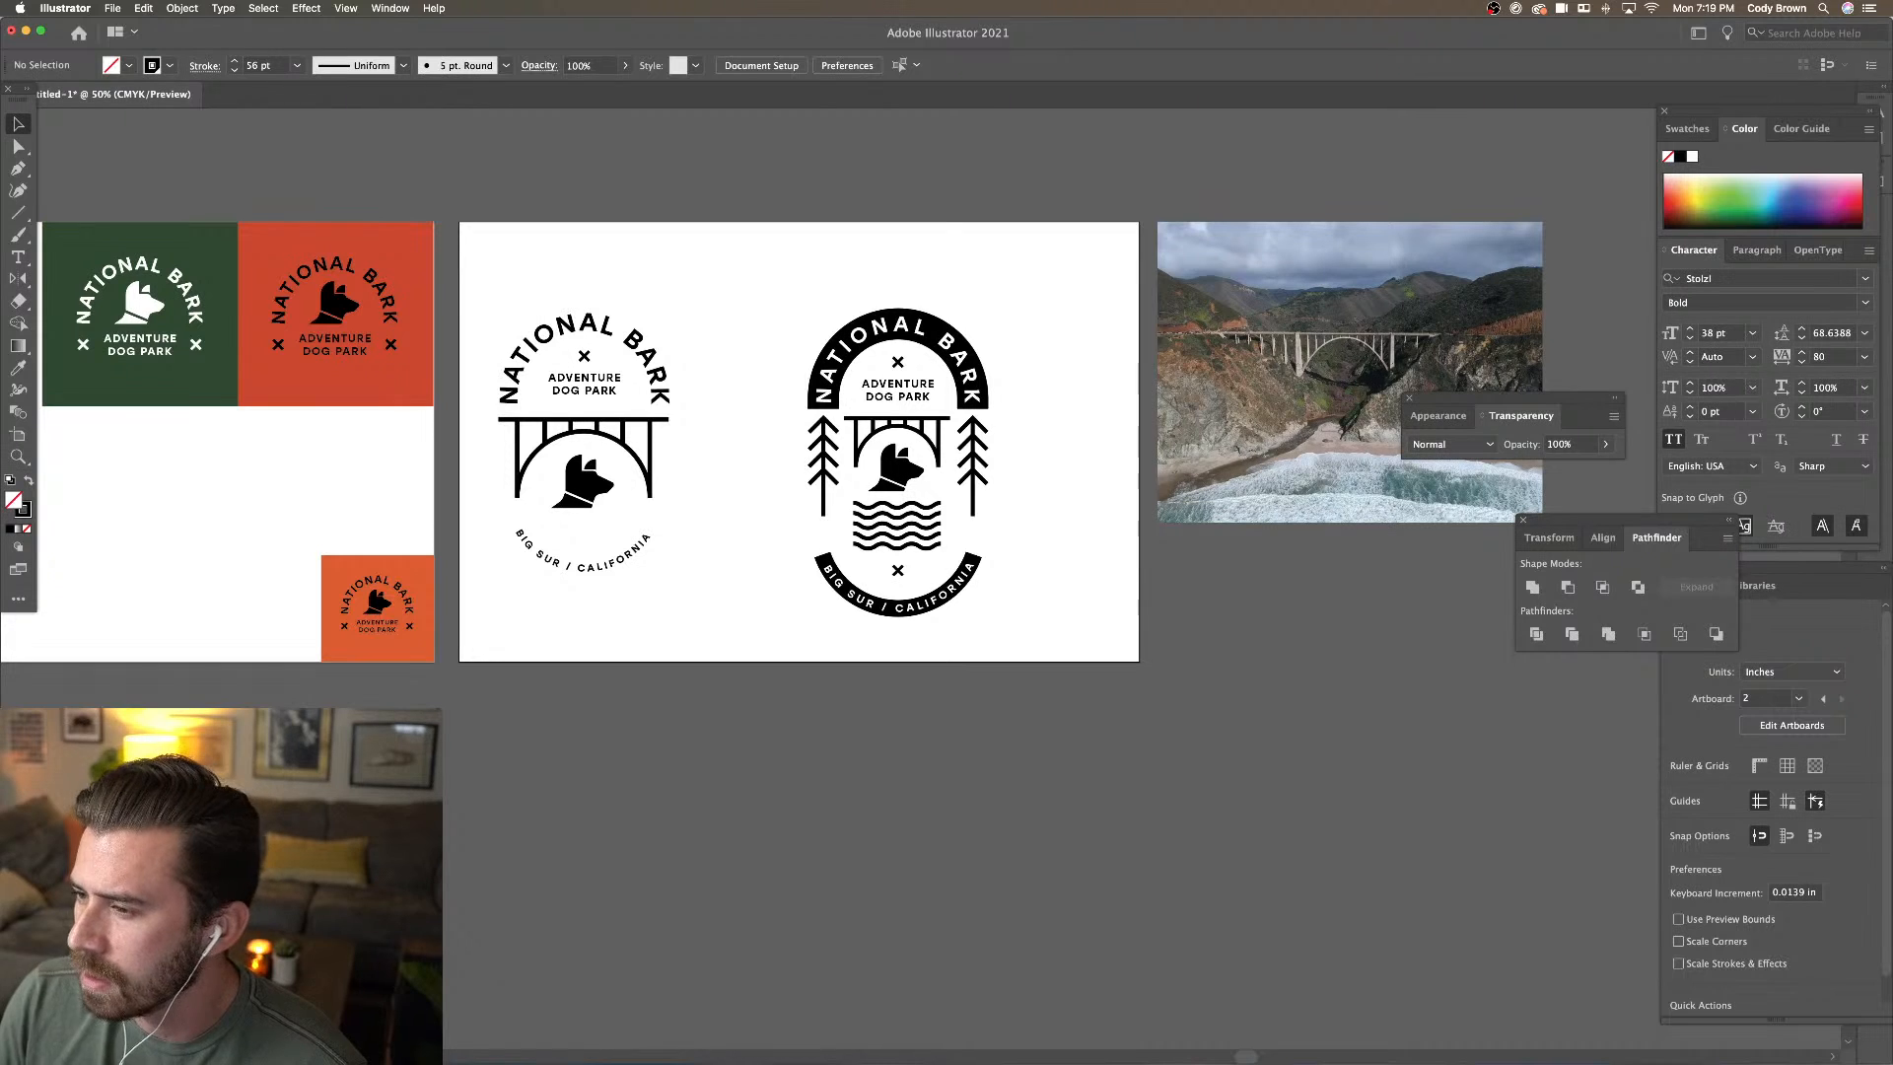
pyautogui.press('super+Tab')
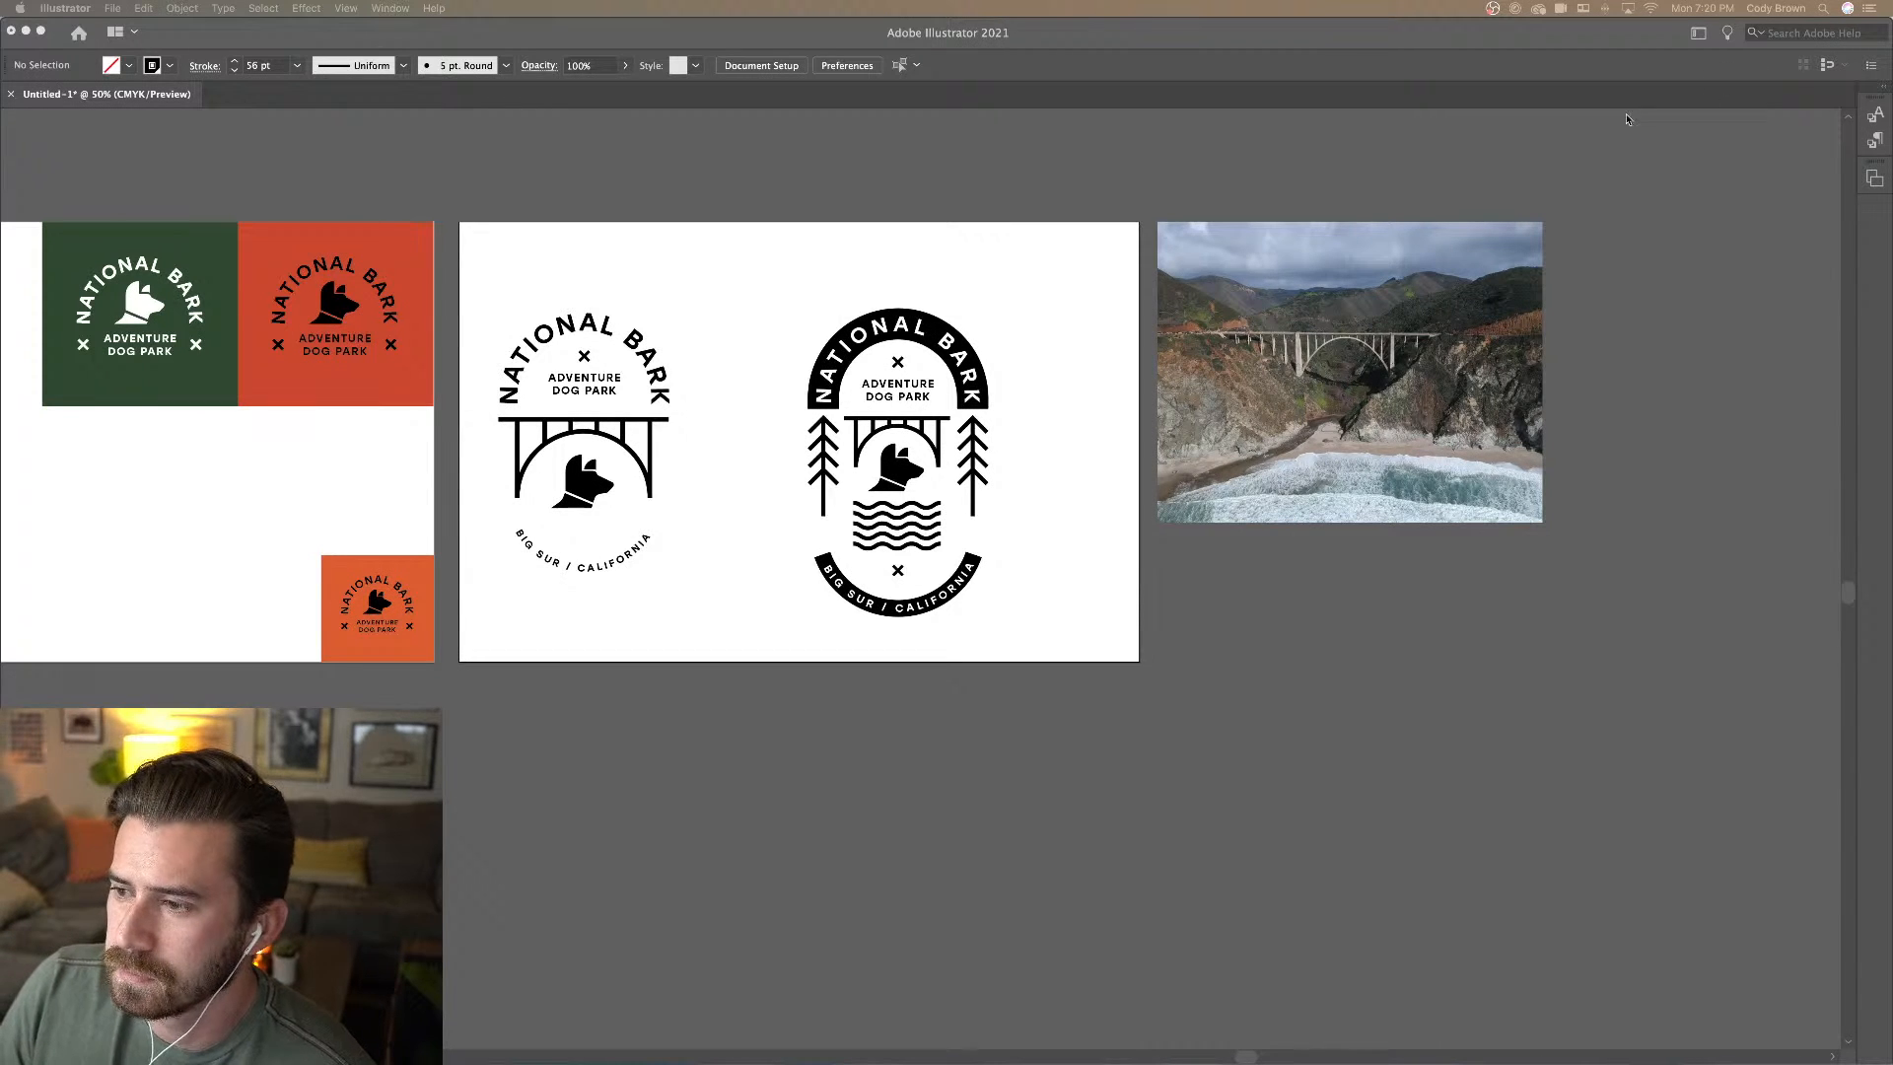
pyautogui.moveTo(1627, 119); pyautogui.dragTo(738, 43)
# Request the free-trial download of the white t-shirt collage, then move Chrome aside
pyautogui.scroll(-5, 1133, 292)
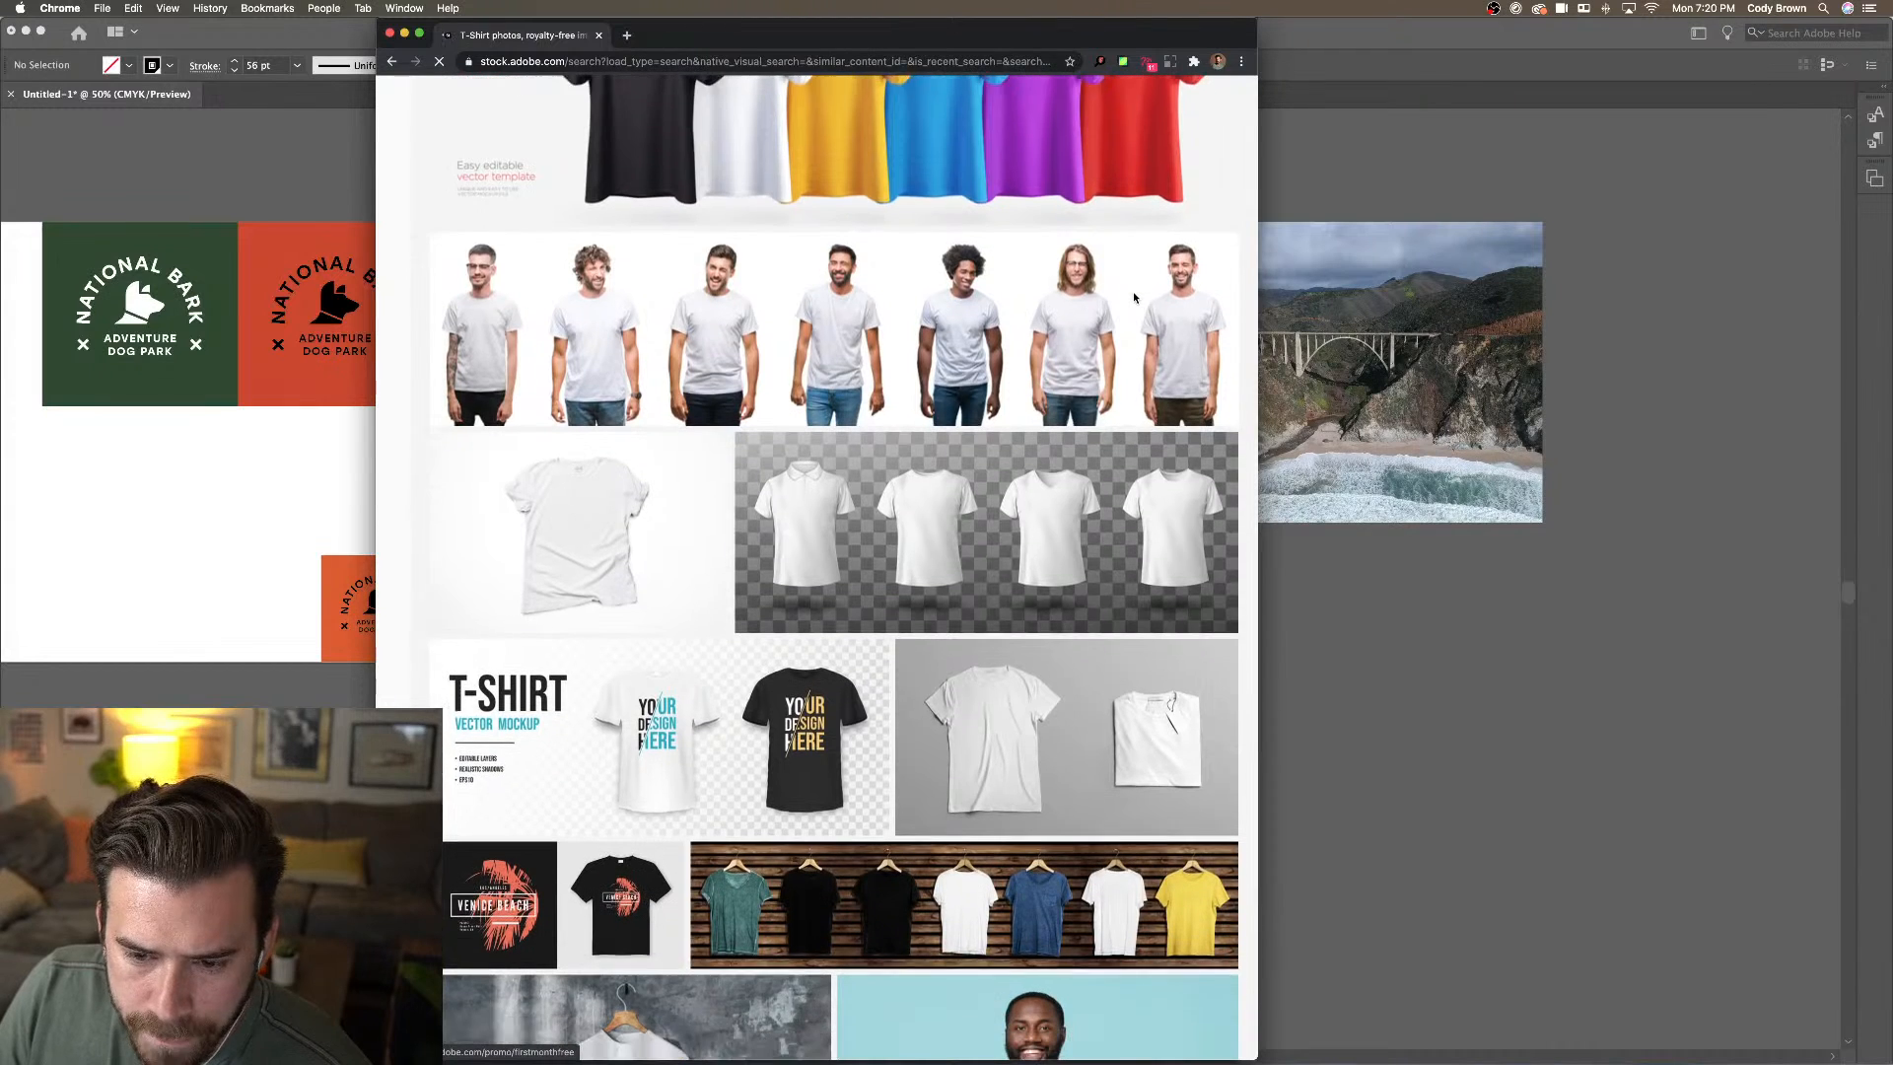
pyautogui.scroll(-3, 1138, 294)
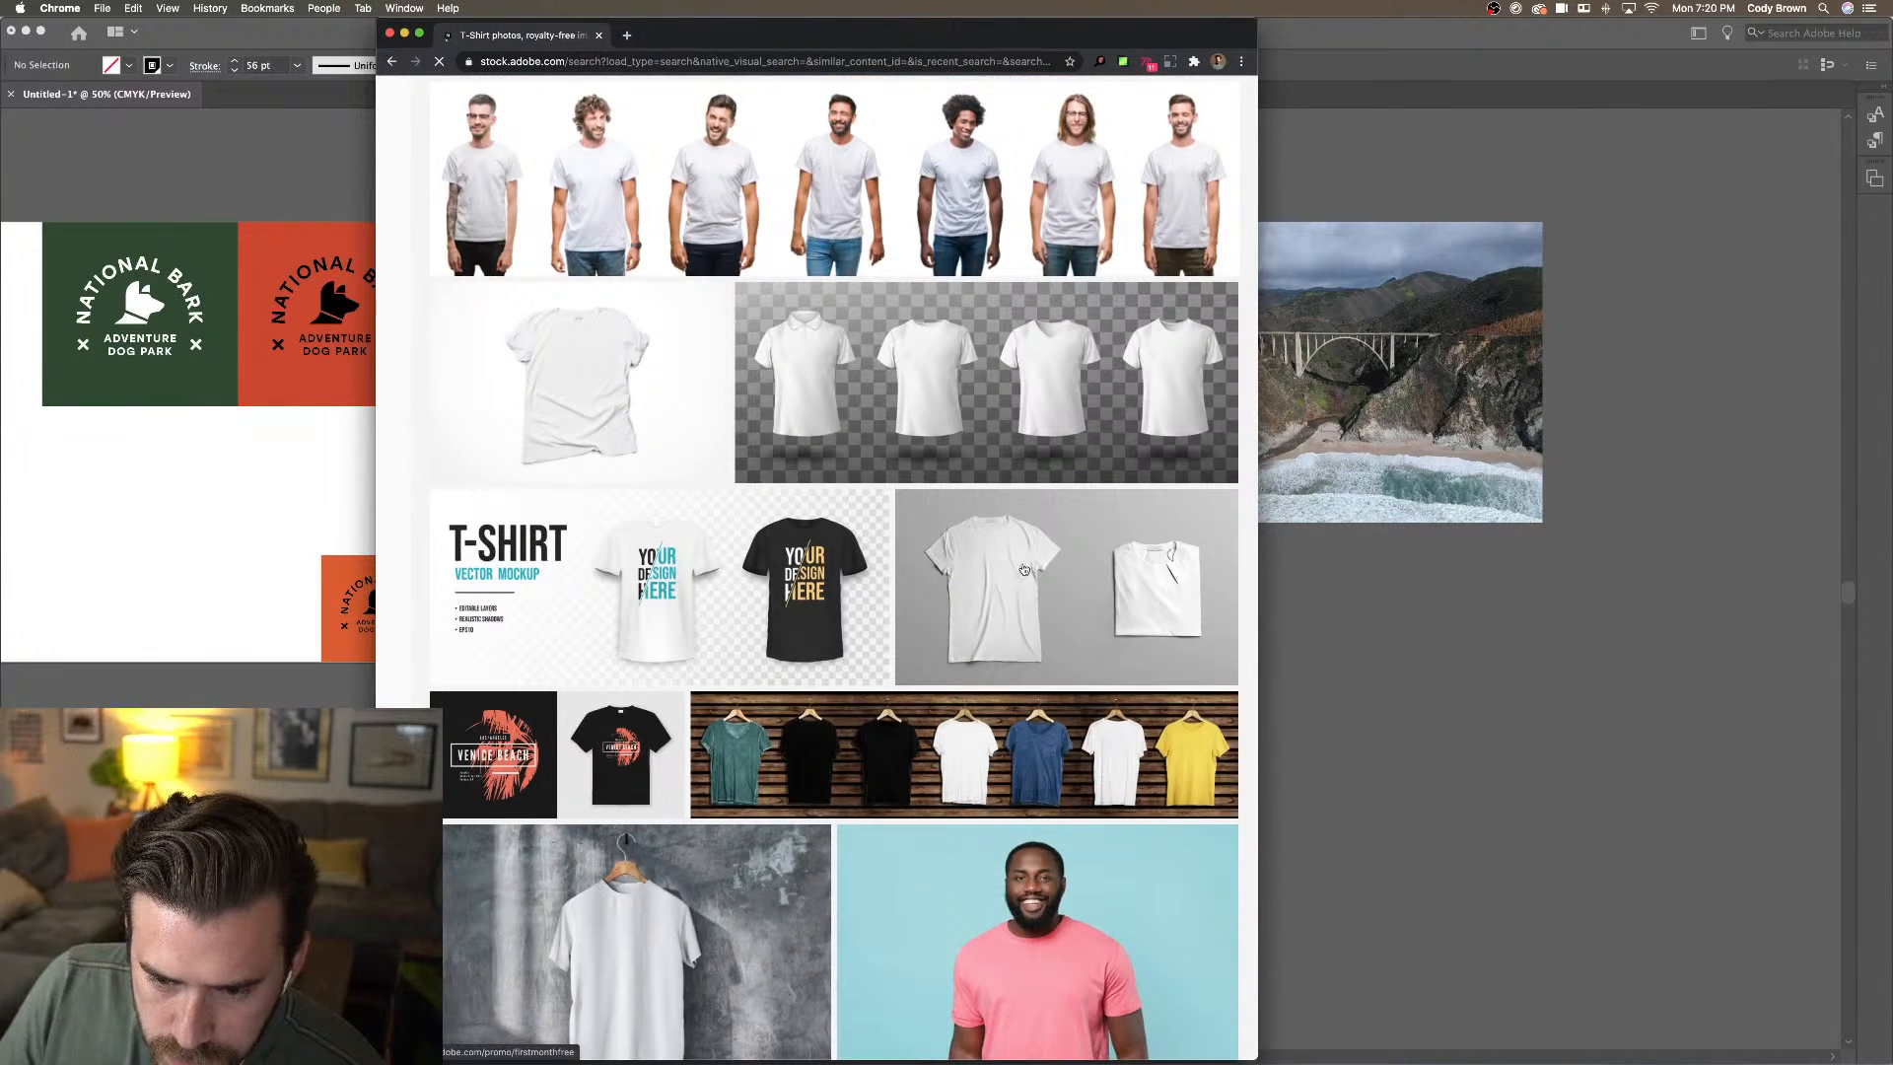
pyautogui.moveTo(1051, 572)
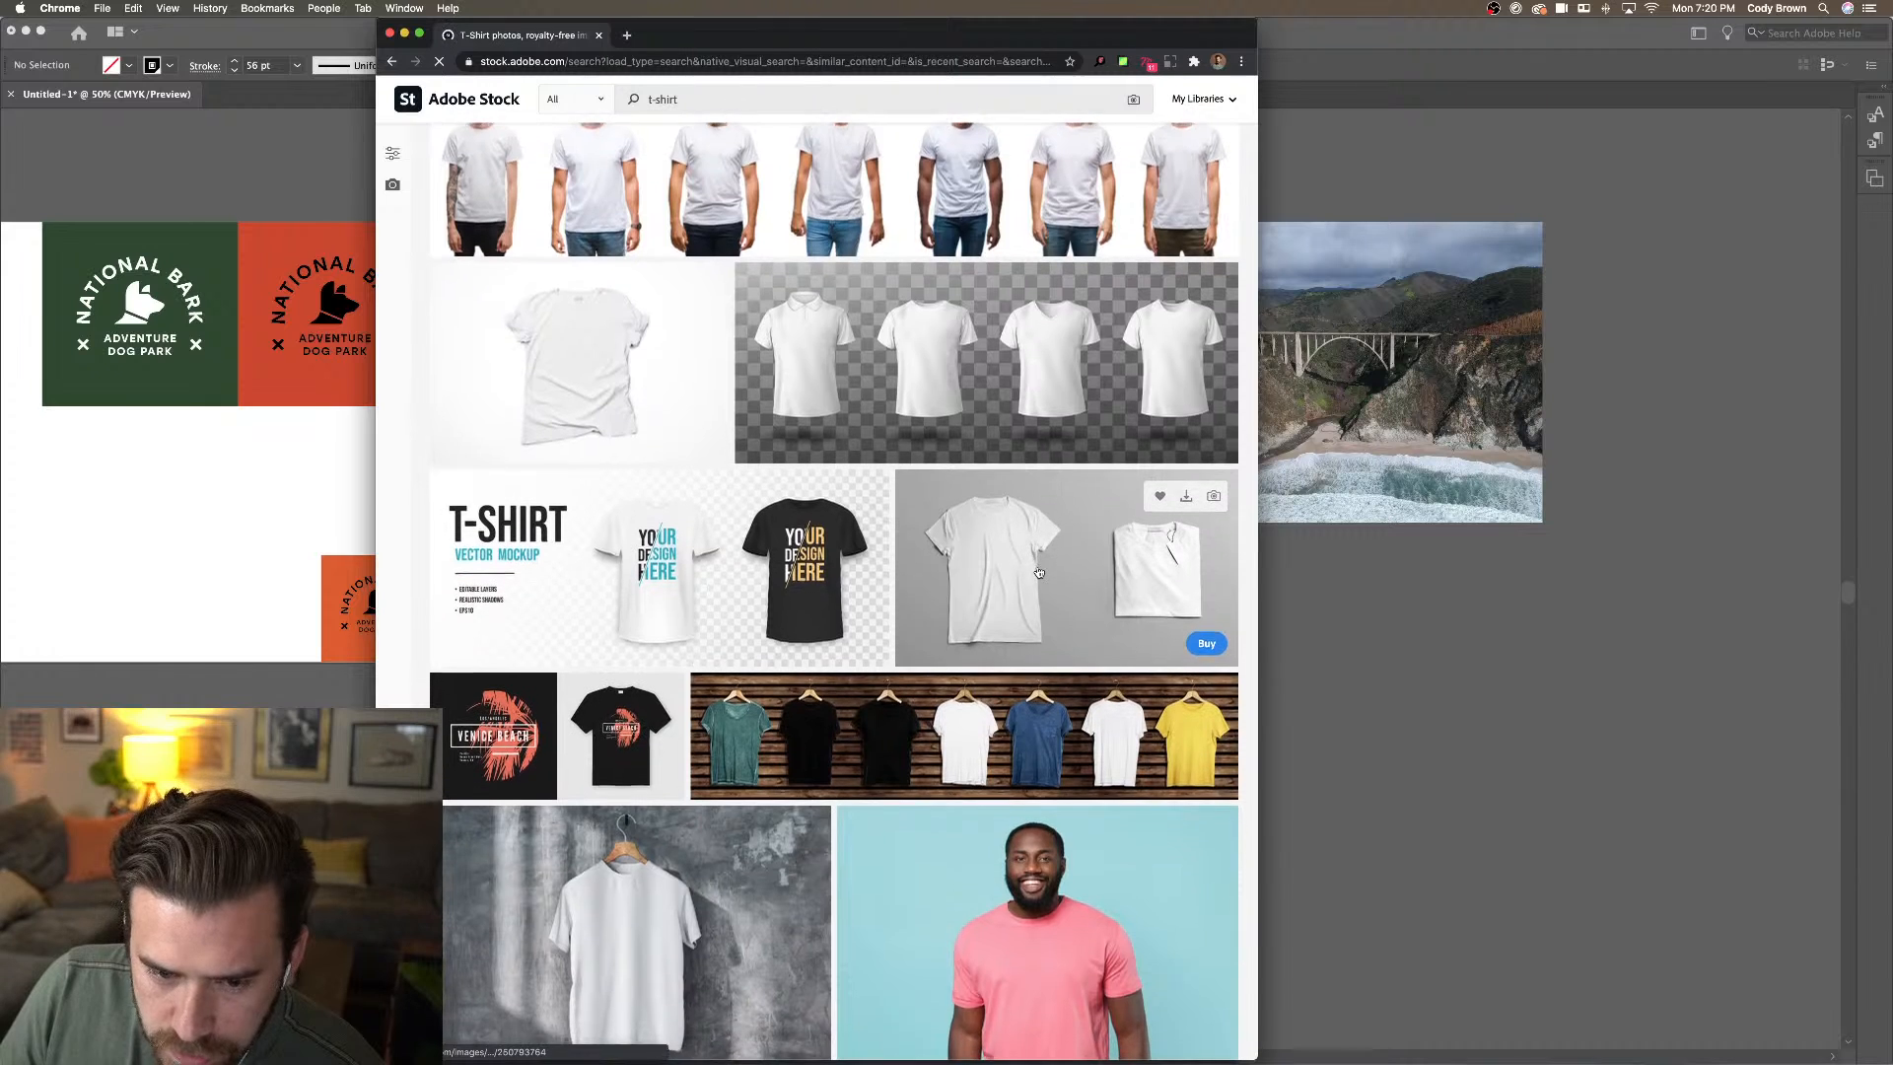
pyautogui.scroll(-4, 1039, 571)
pyautogui.scroll(-10, 1040, 572)
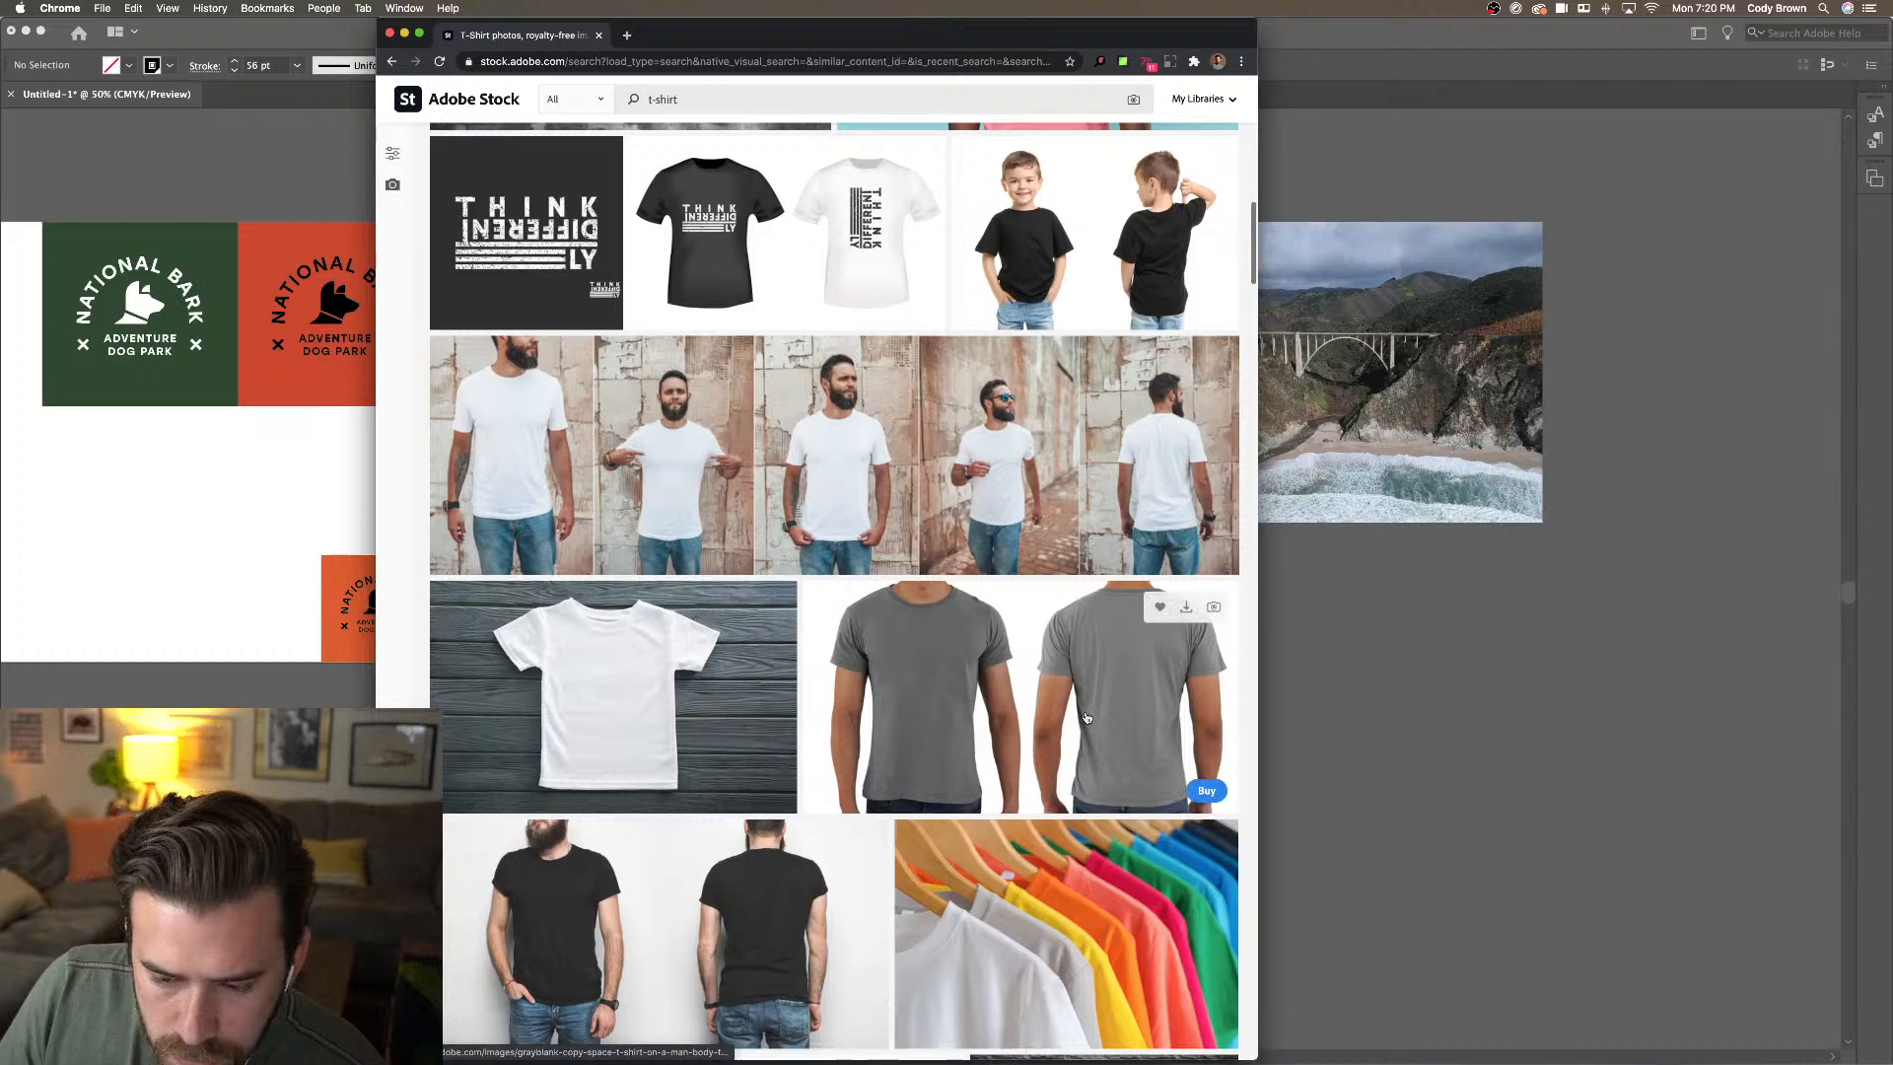
pyautogui.scroll(-5, 1087, 718)
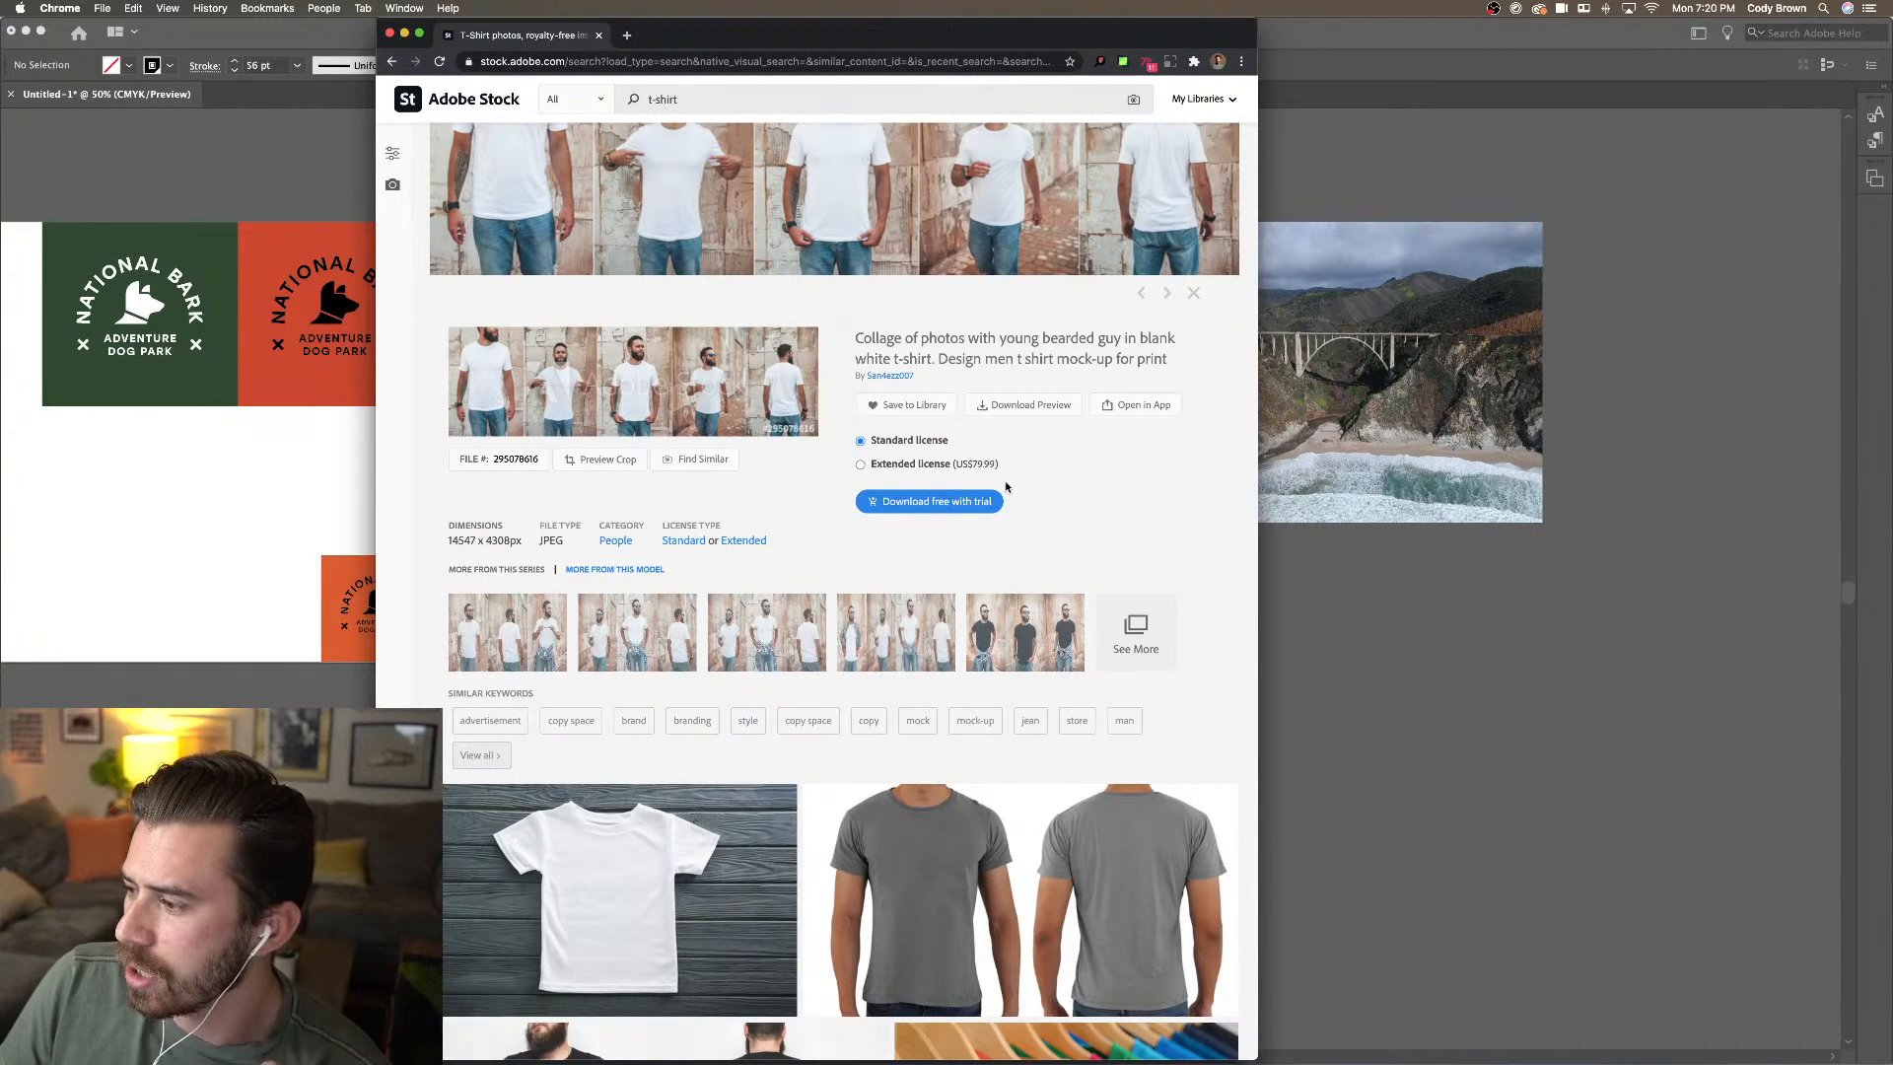
pyautogui.click(951, 508)
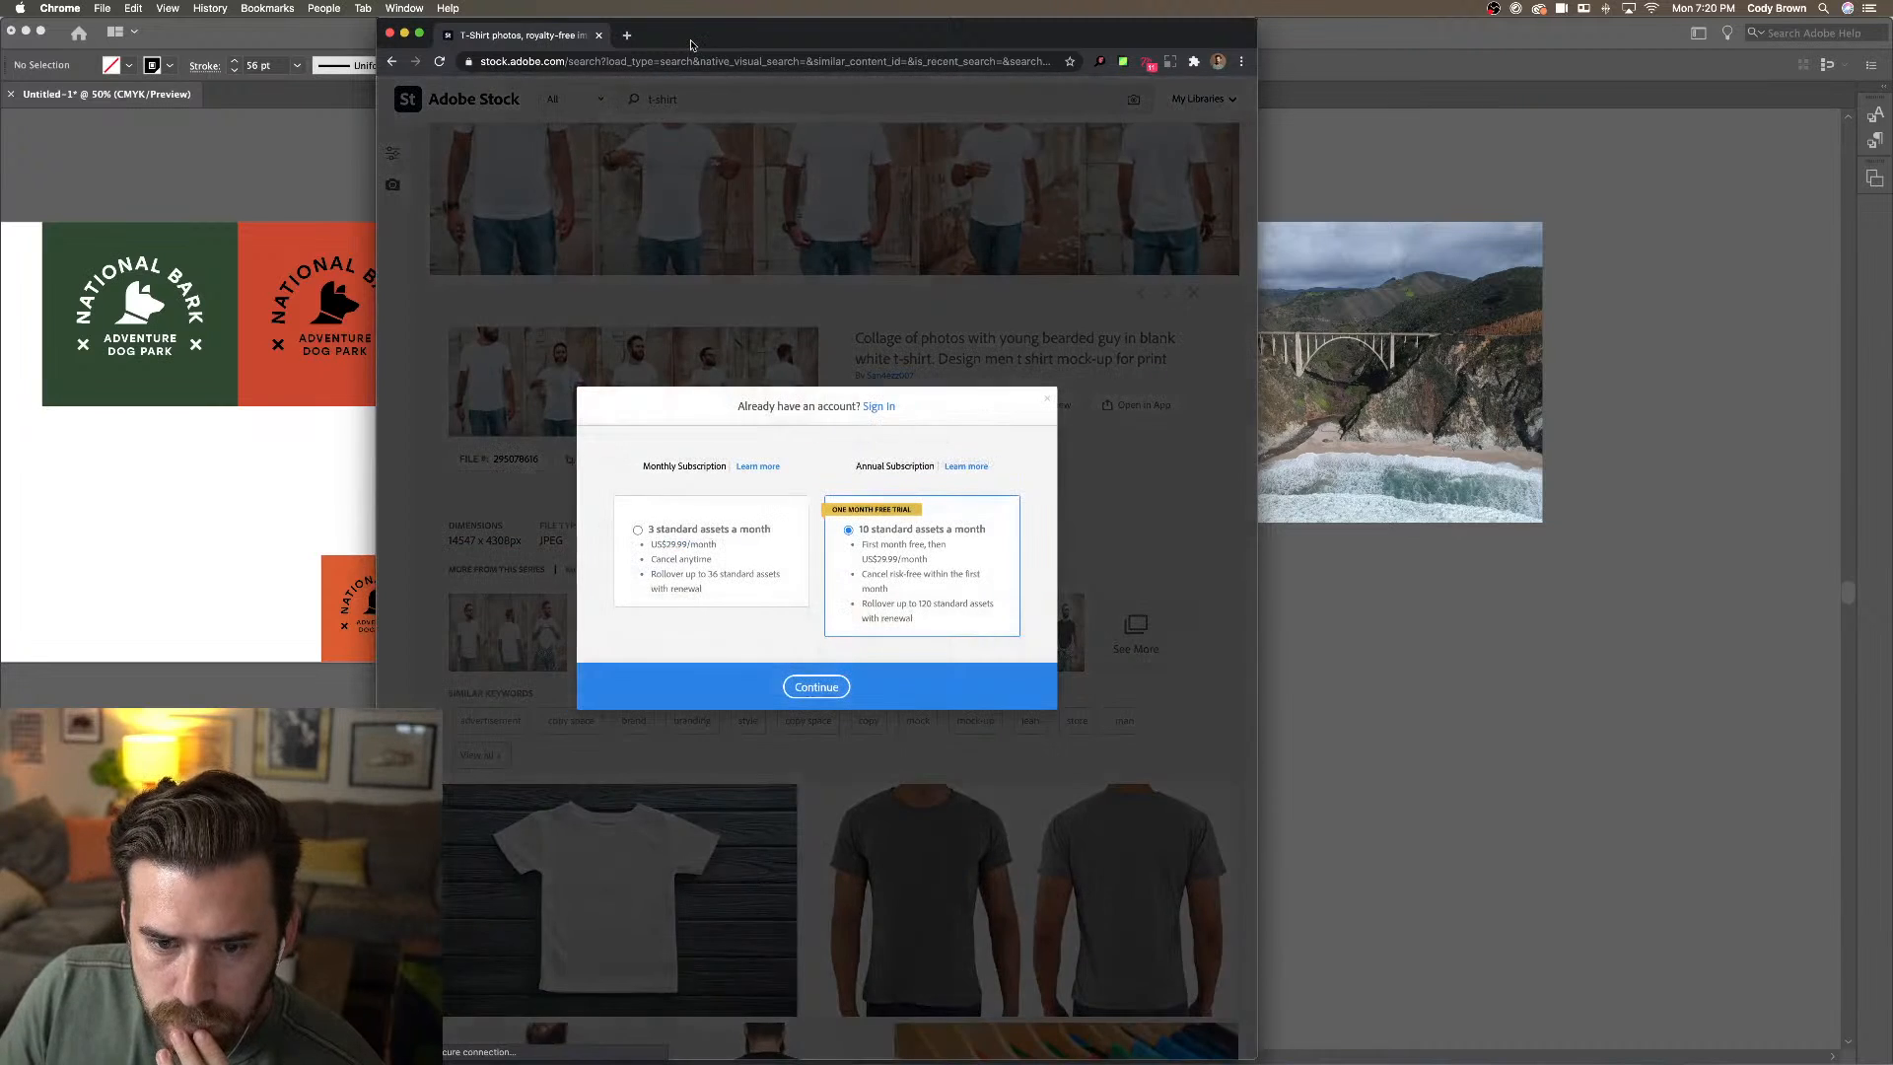
pyautogui.moveTo(690, 38); pyautogui.dragTo(1892, 81)
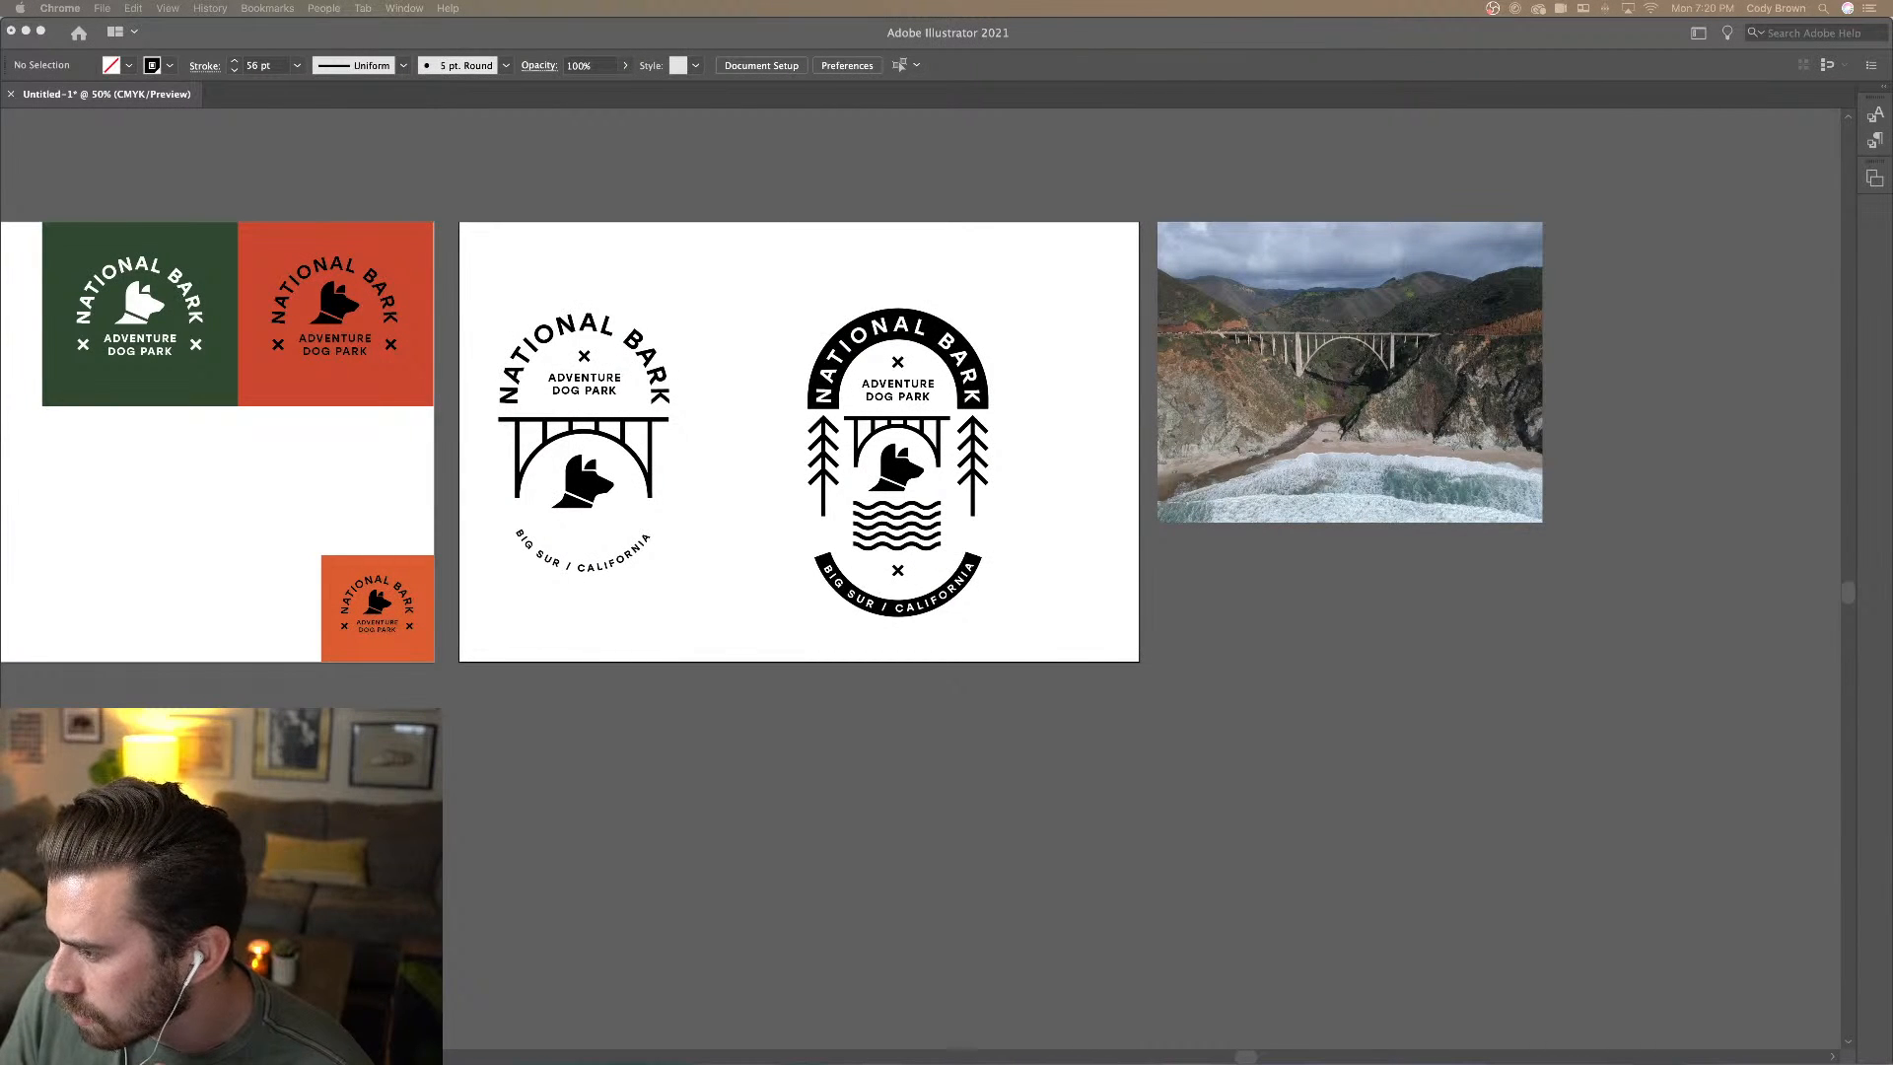
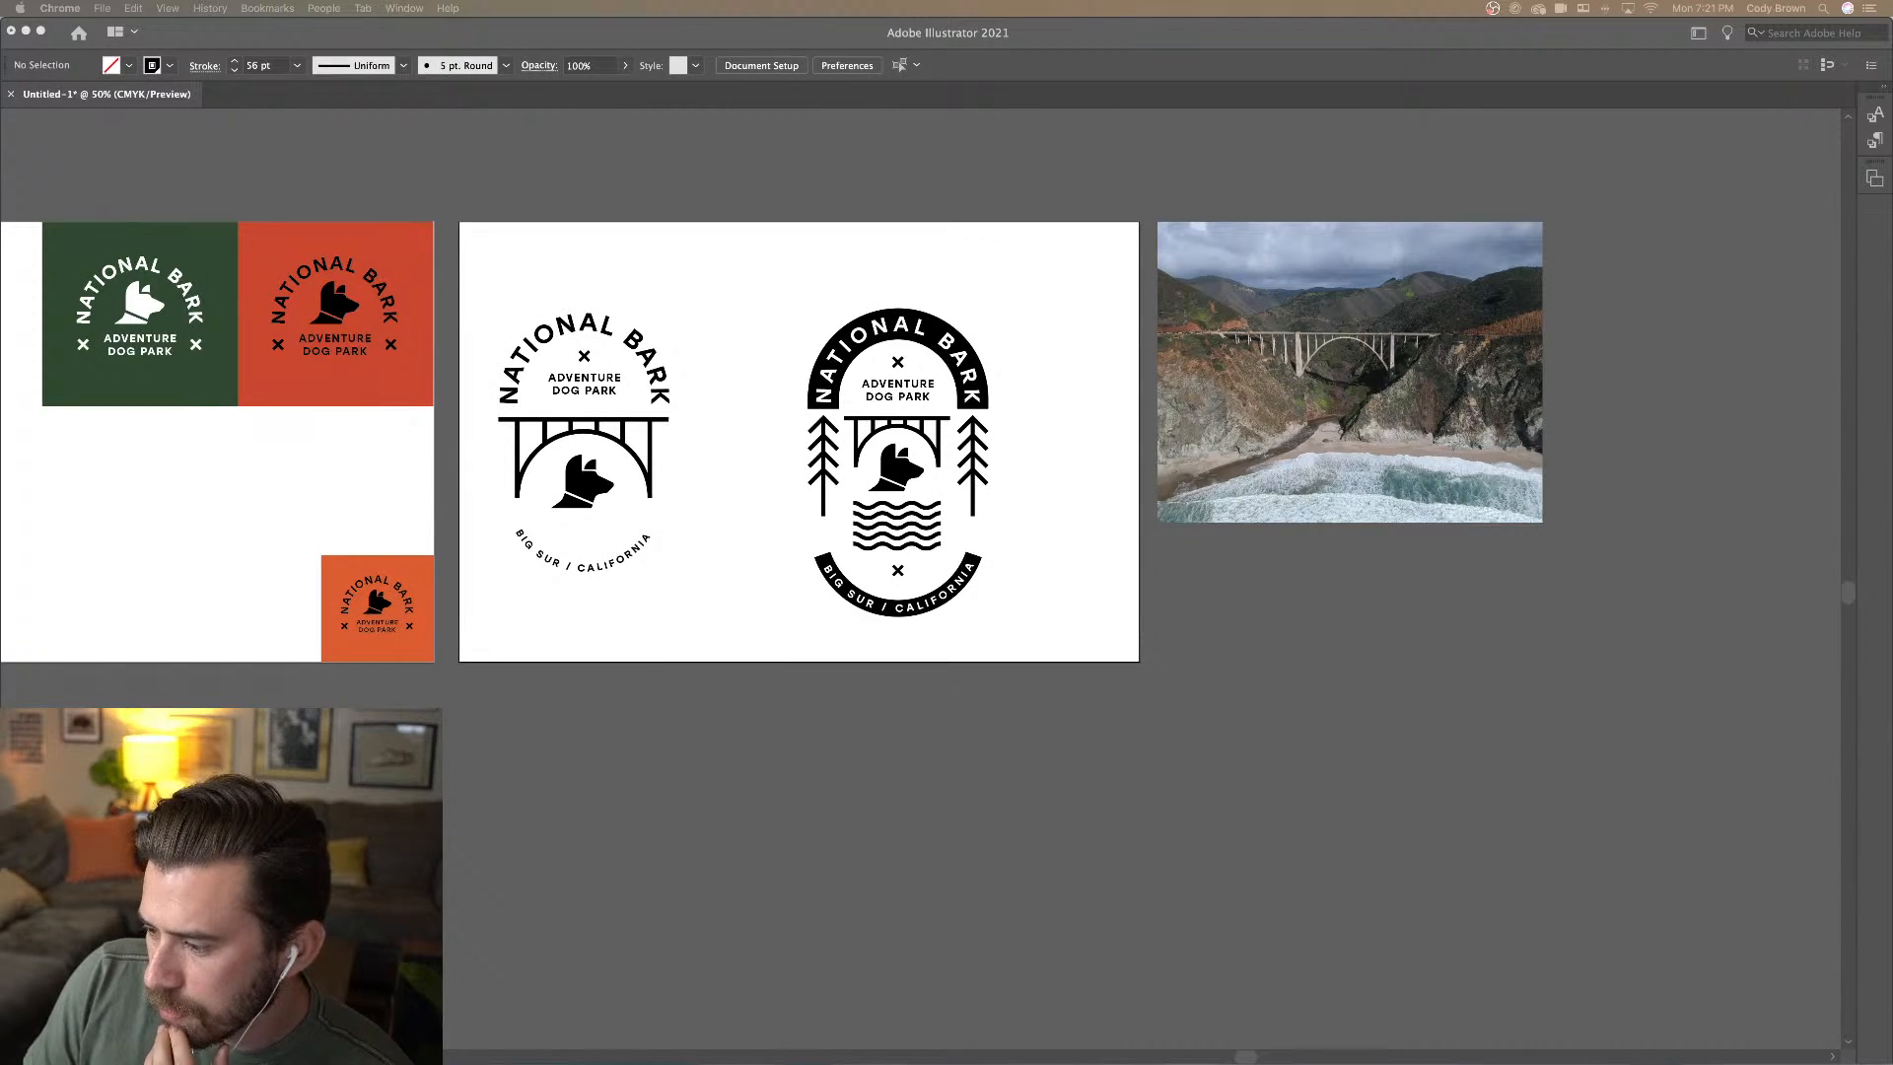
# Place the grey t-shirt mockup photo below the badge artboard, shrunk to about the artboard's width
pyautogui.click(1057, 381)
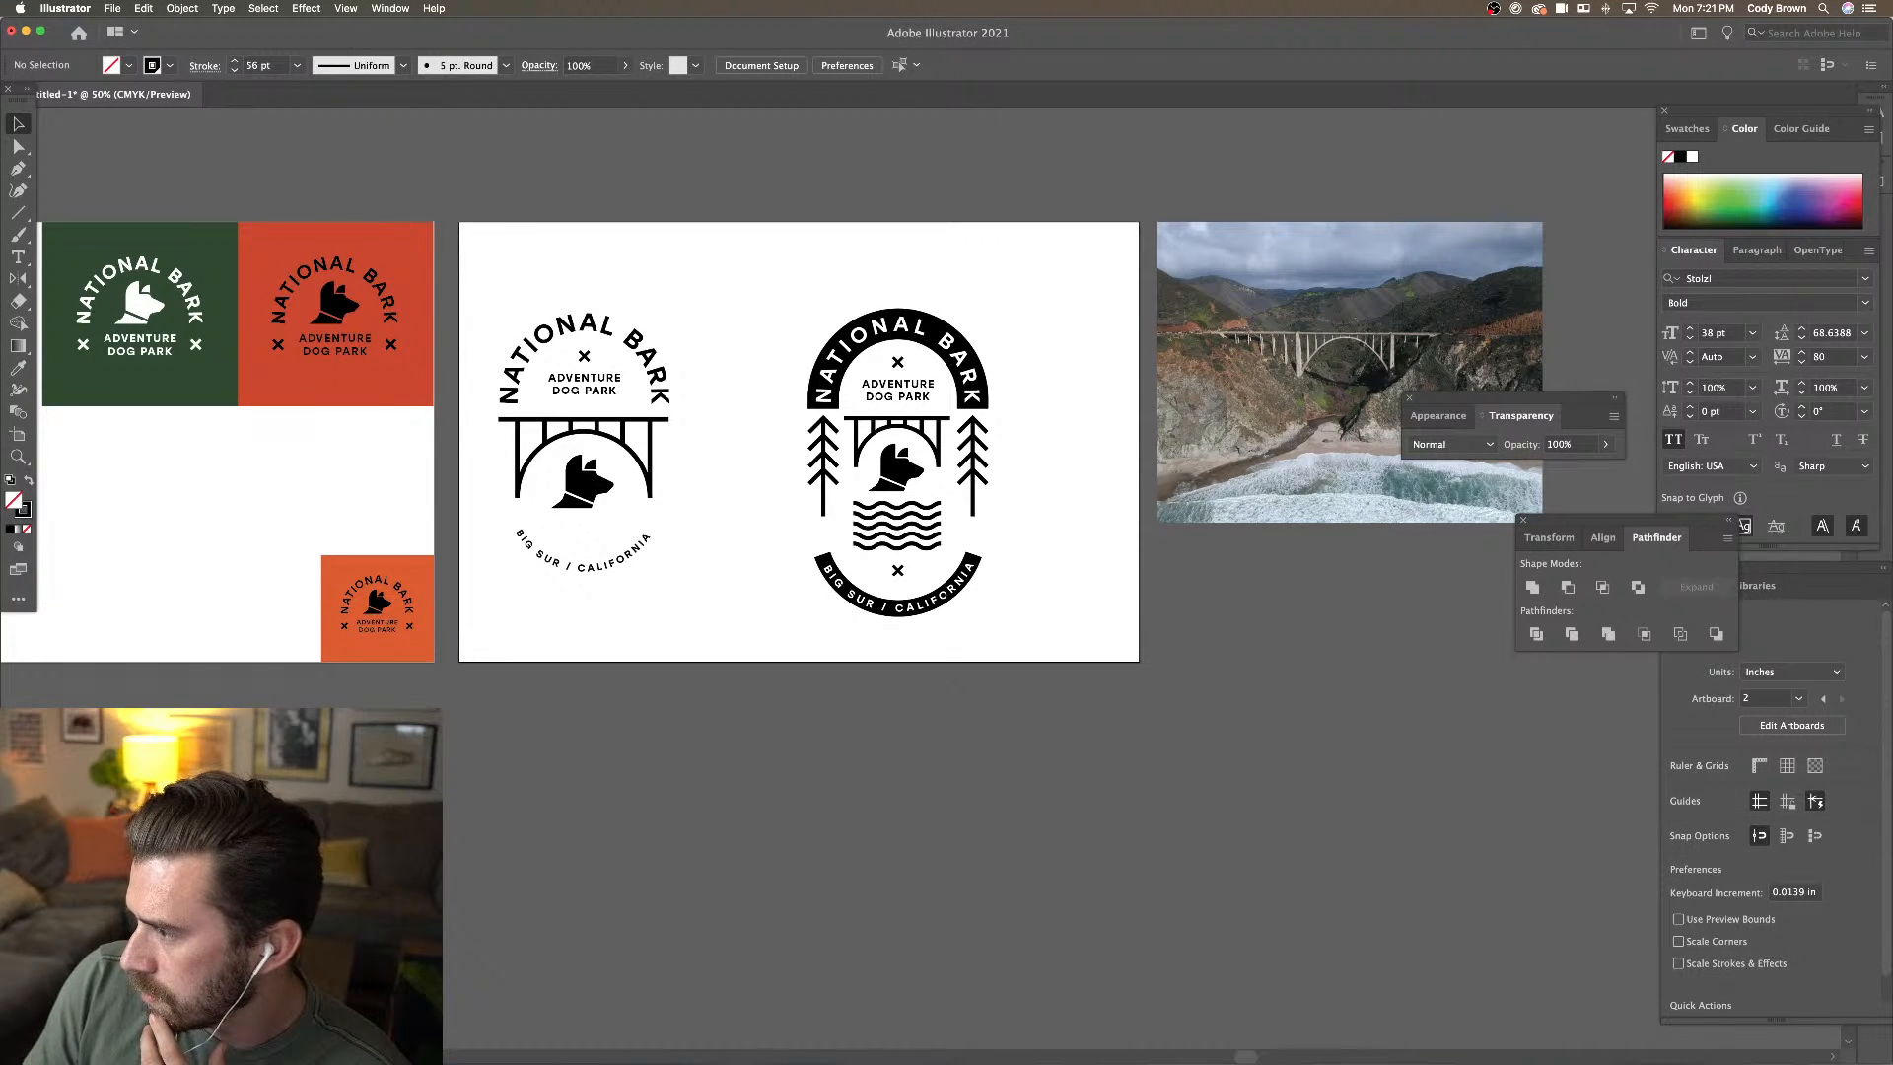
pyautogui.press('Tab')
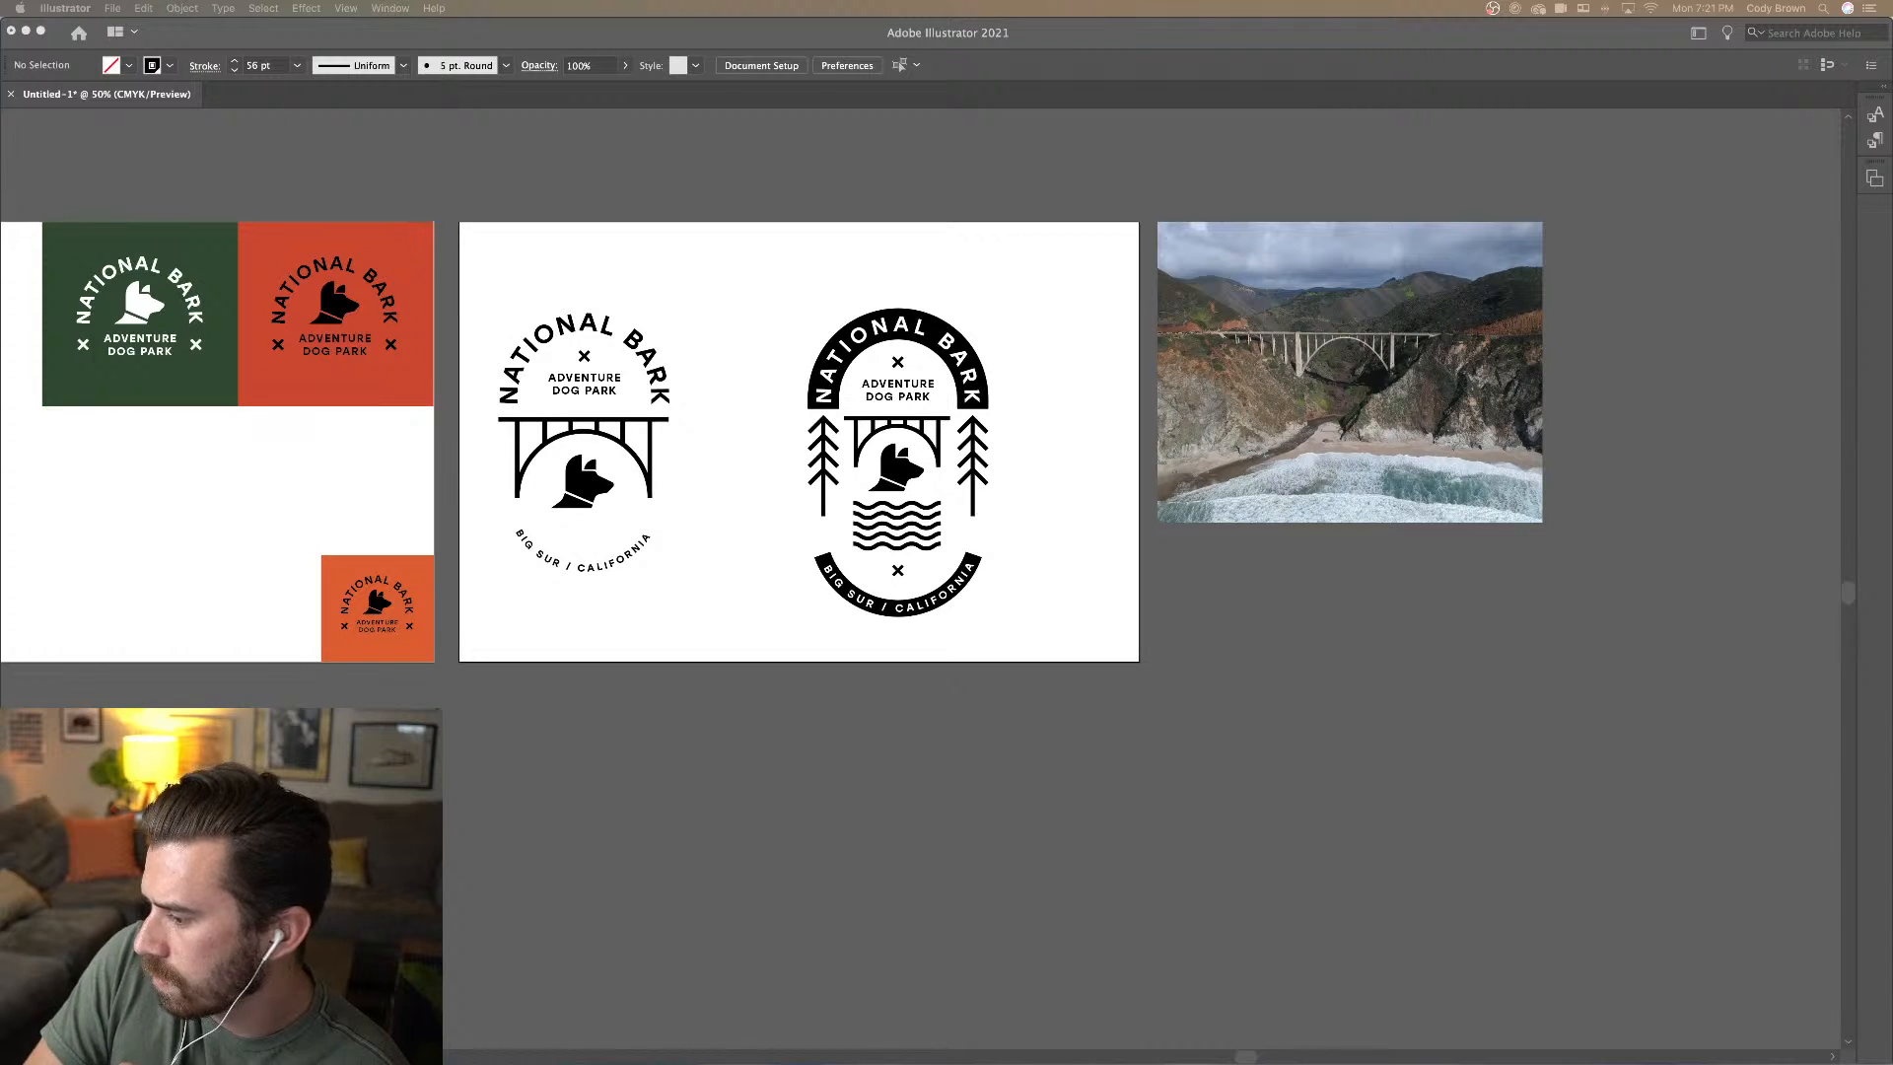
pyautogui.moveTo(1460, 678); pyautogui.dragTo(1115, 850)
pyautogui.scroll(-2, 1233, 735)
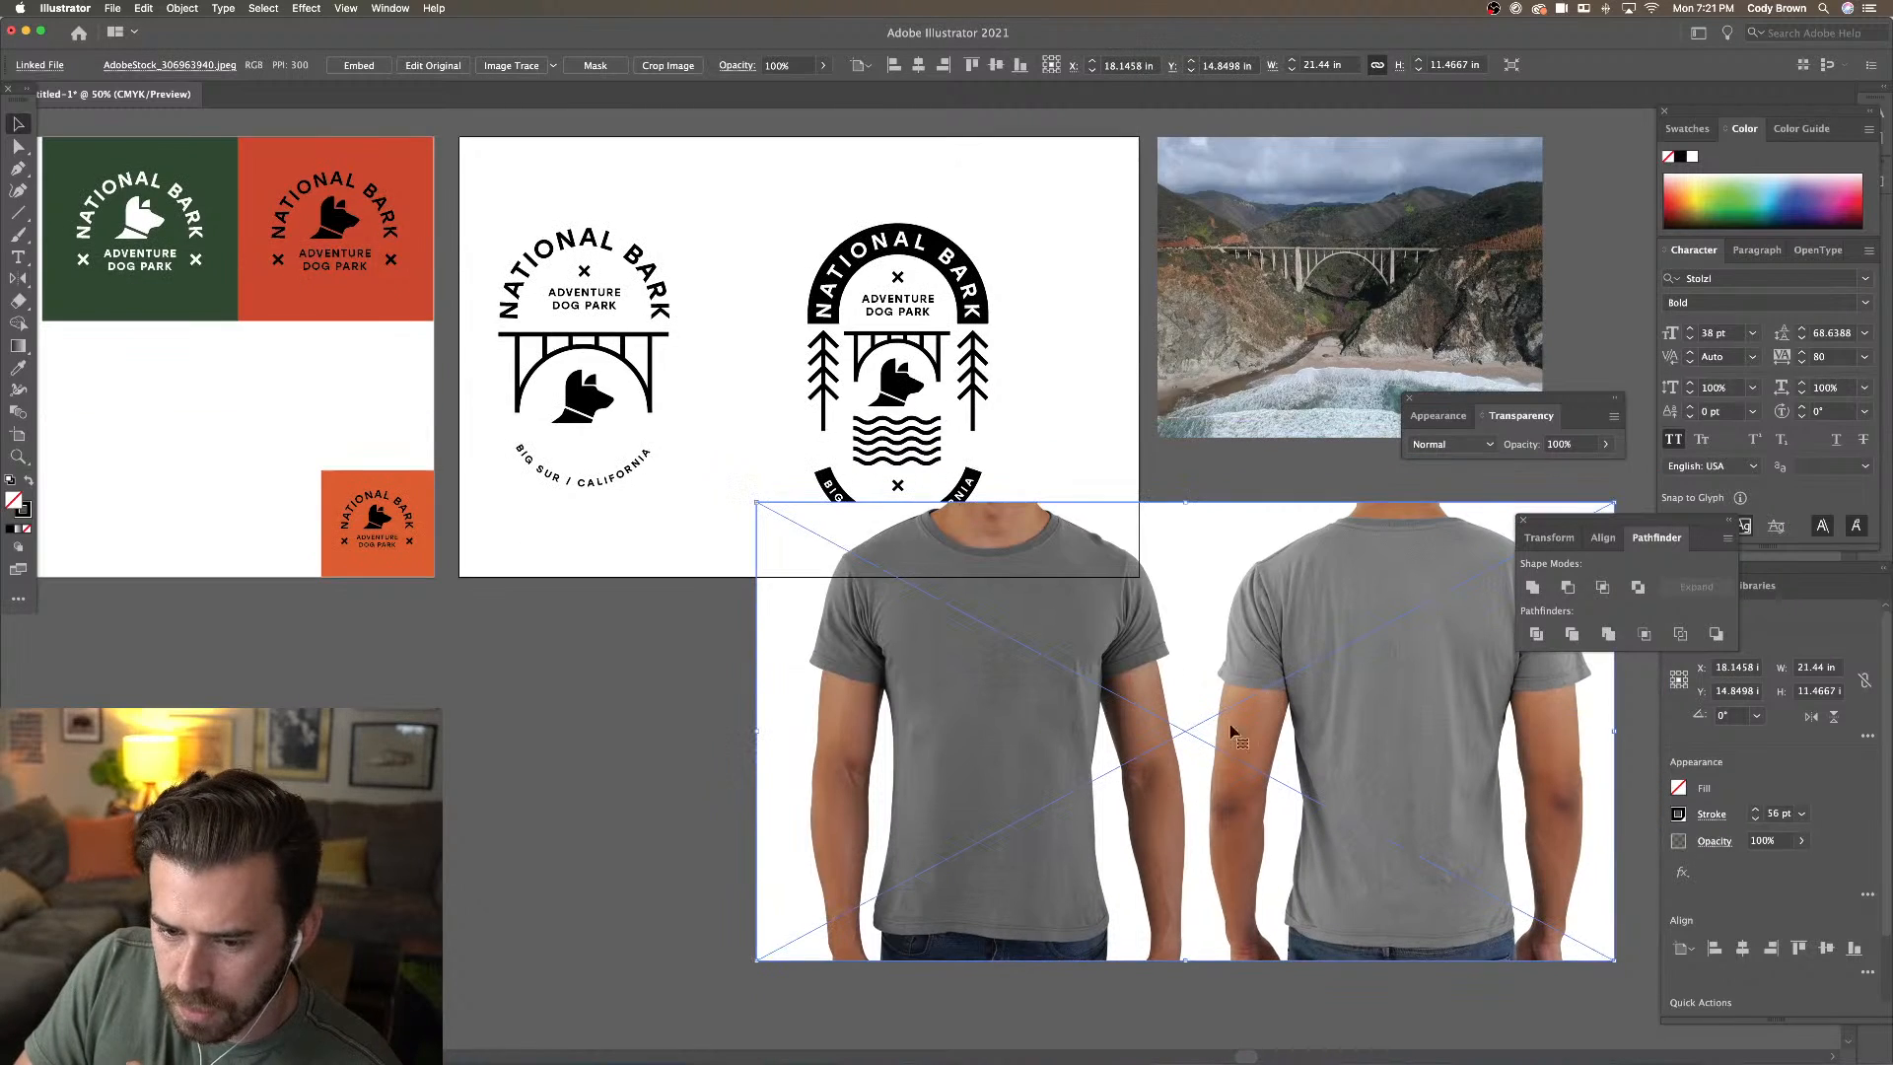
pyautogui.press('super+minus')
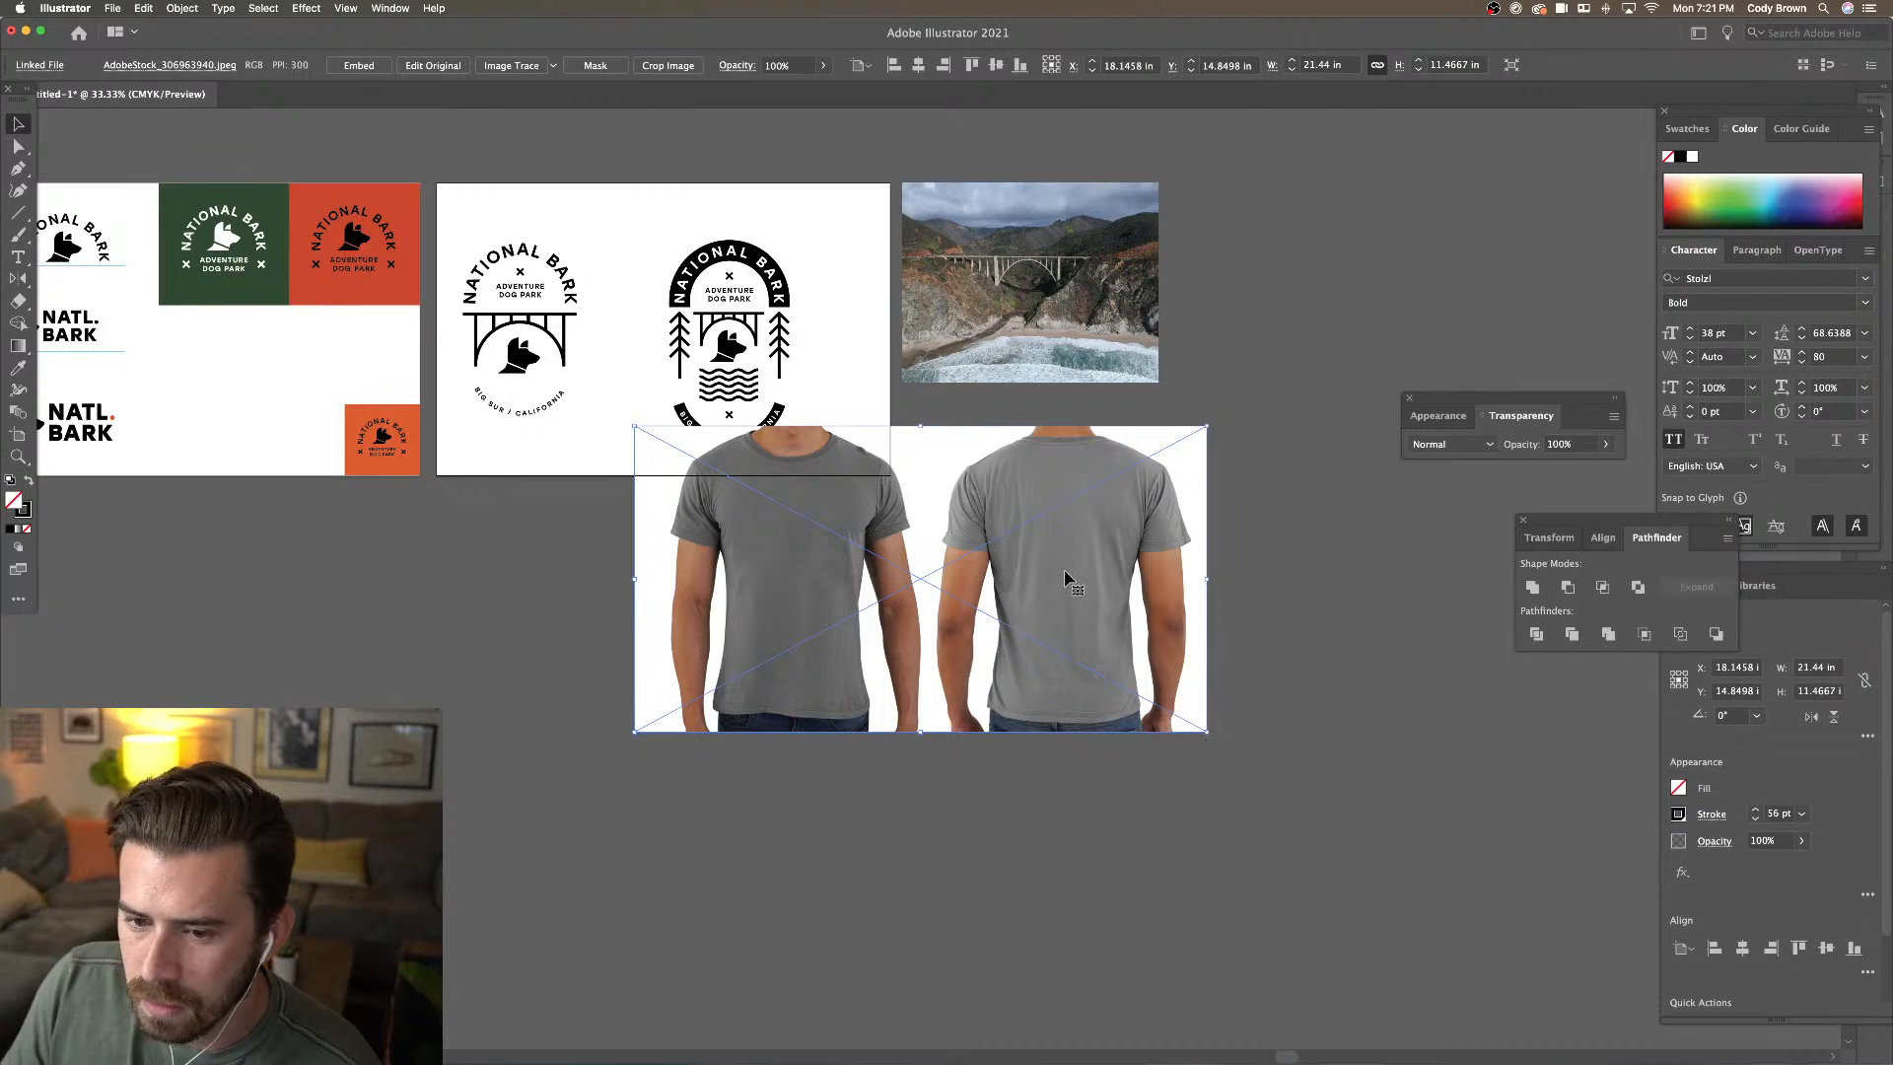
pyautogui.moveTo(1106, 531); pyautogui.dragTo(930, 589)
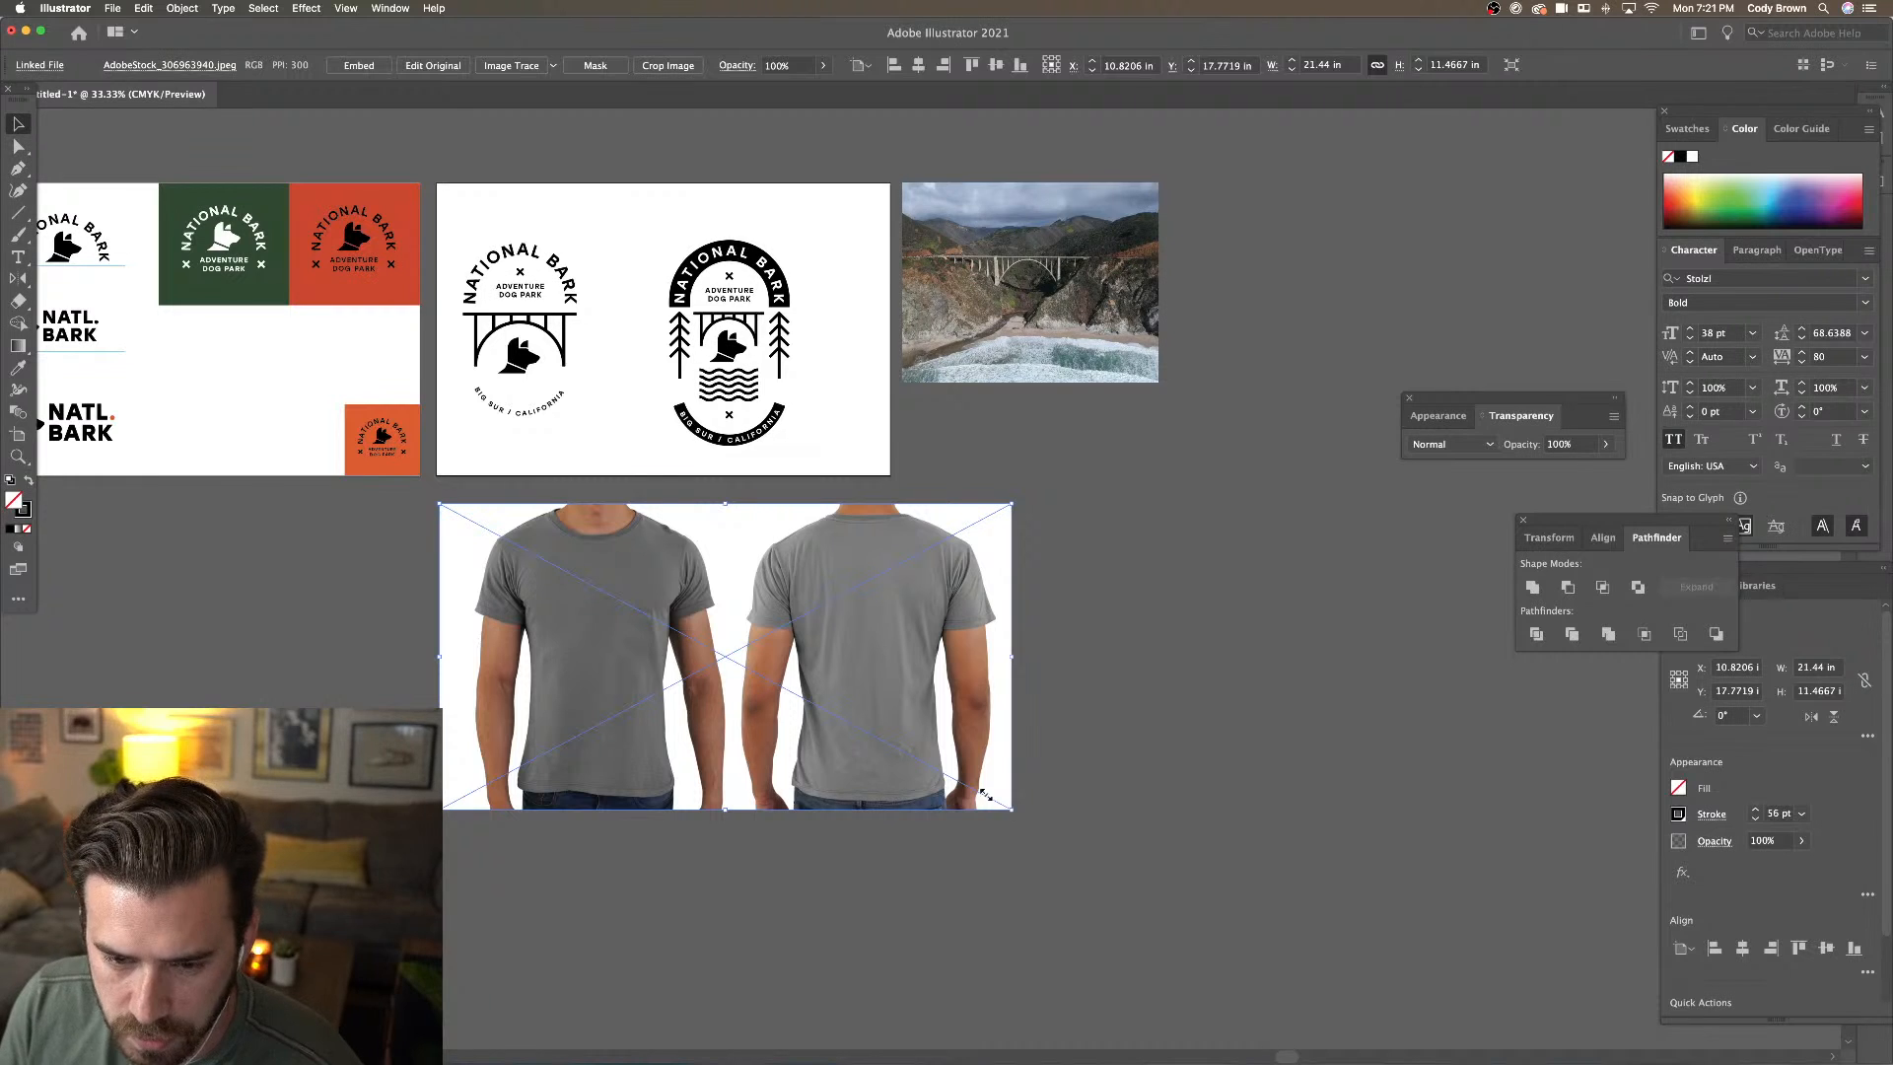
pyautogui.moveTo(983, 793); pyautogui.dragTo(890, 760)
# Zoom in on the round badge logo
pyautogui.click(1002, 687)
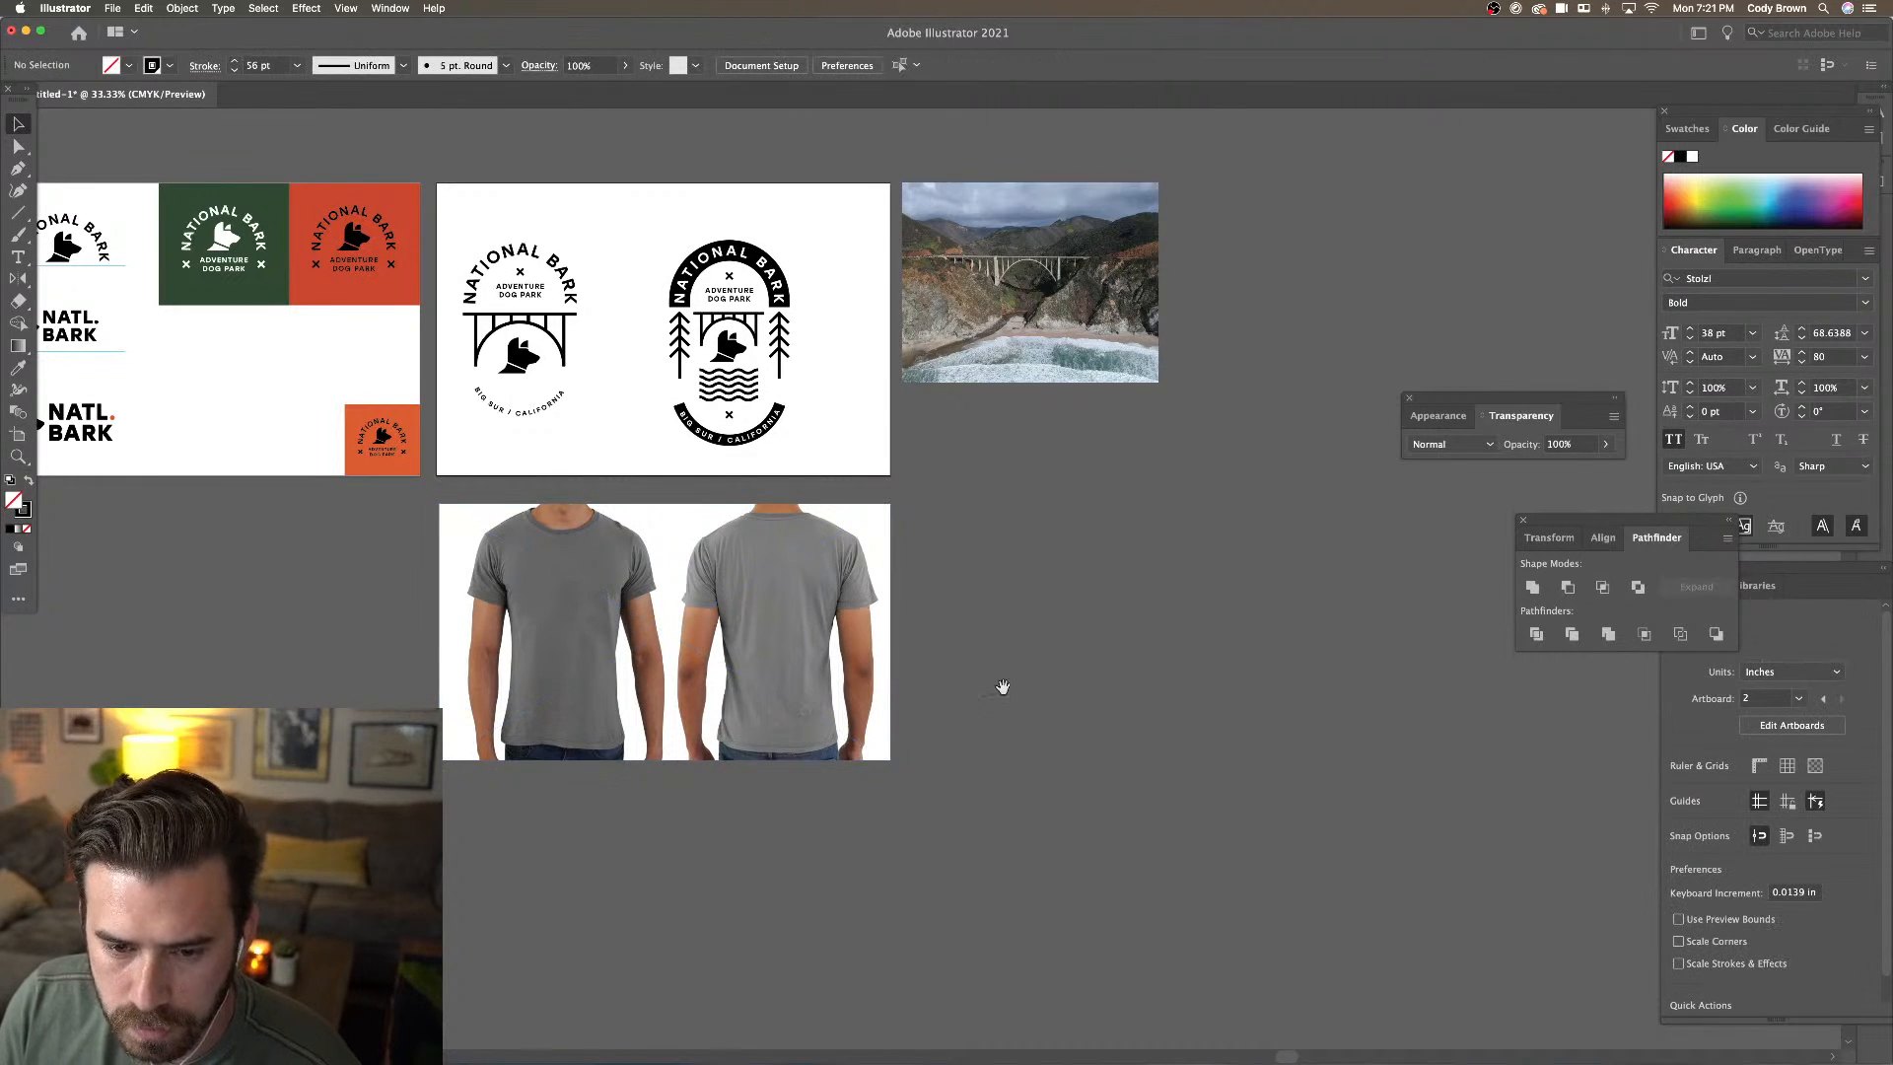
pyautogui.moveTo(1003, 687); pyautogui.dragTo(1083, 720)
pyautogui.moveTo(717, 173); pyautogui.dragTo(870, 484)
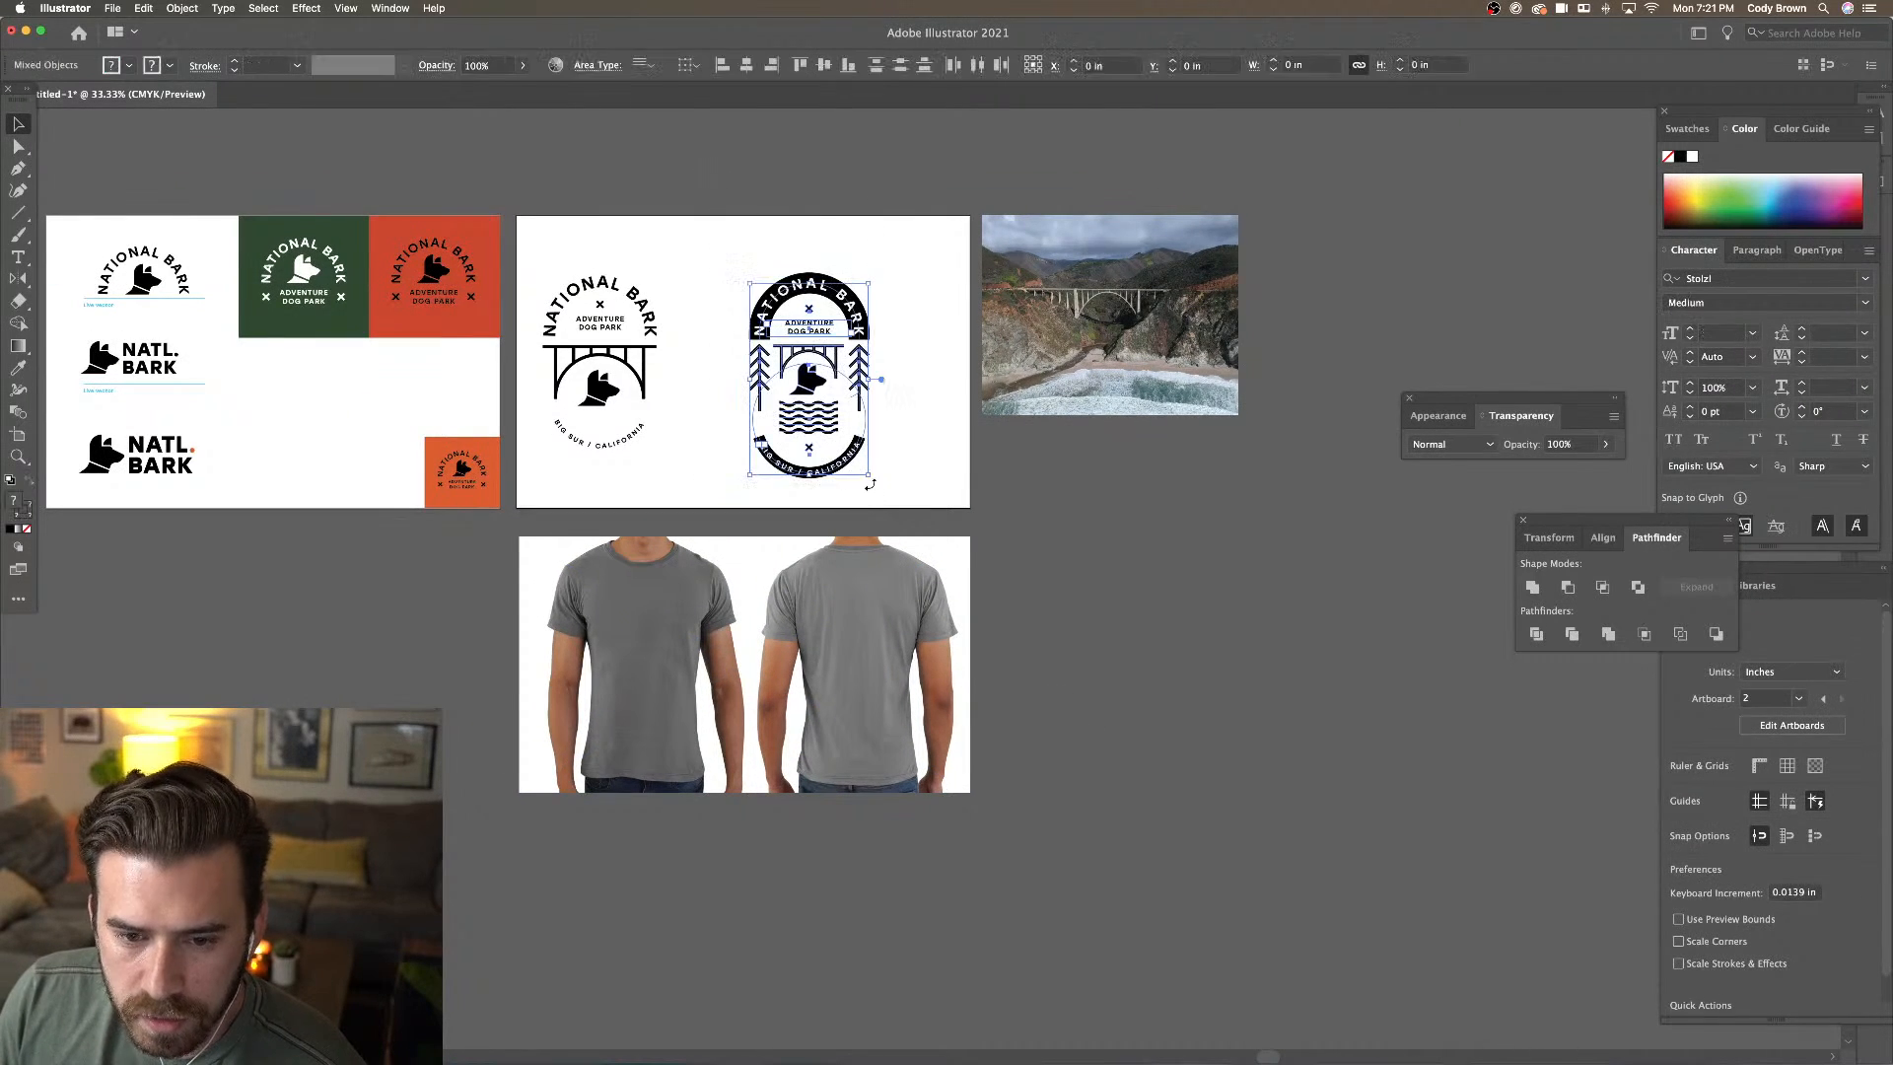
pyautogui.press('super+plus')
pyautogui.press('super+plus')
pyautogui.press('super+plus')
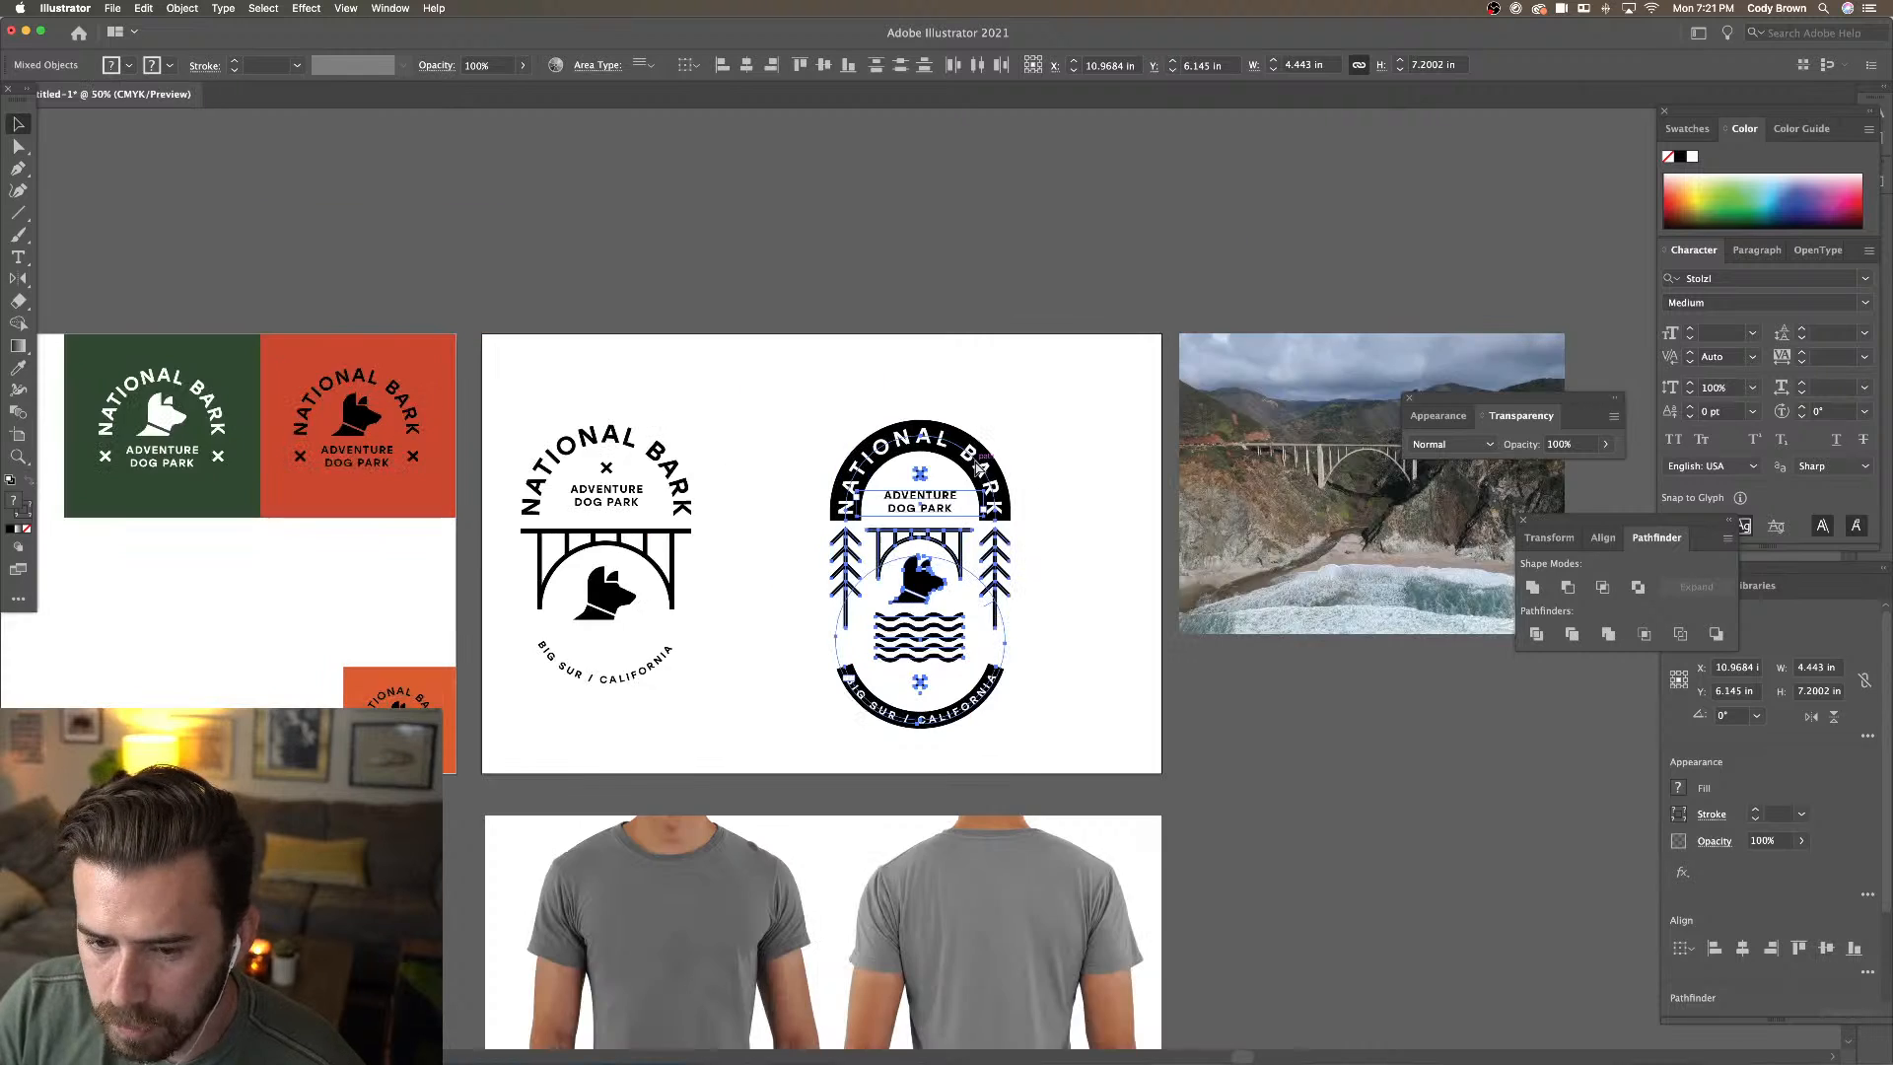
pyautogui.click(626, 394)
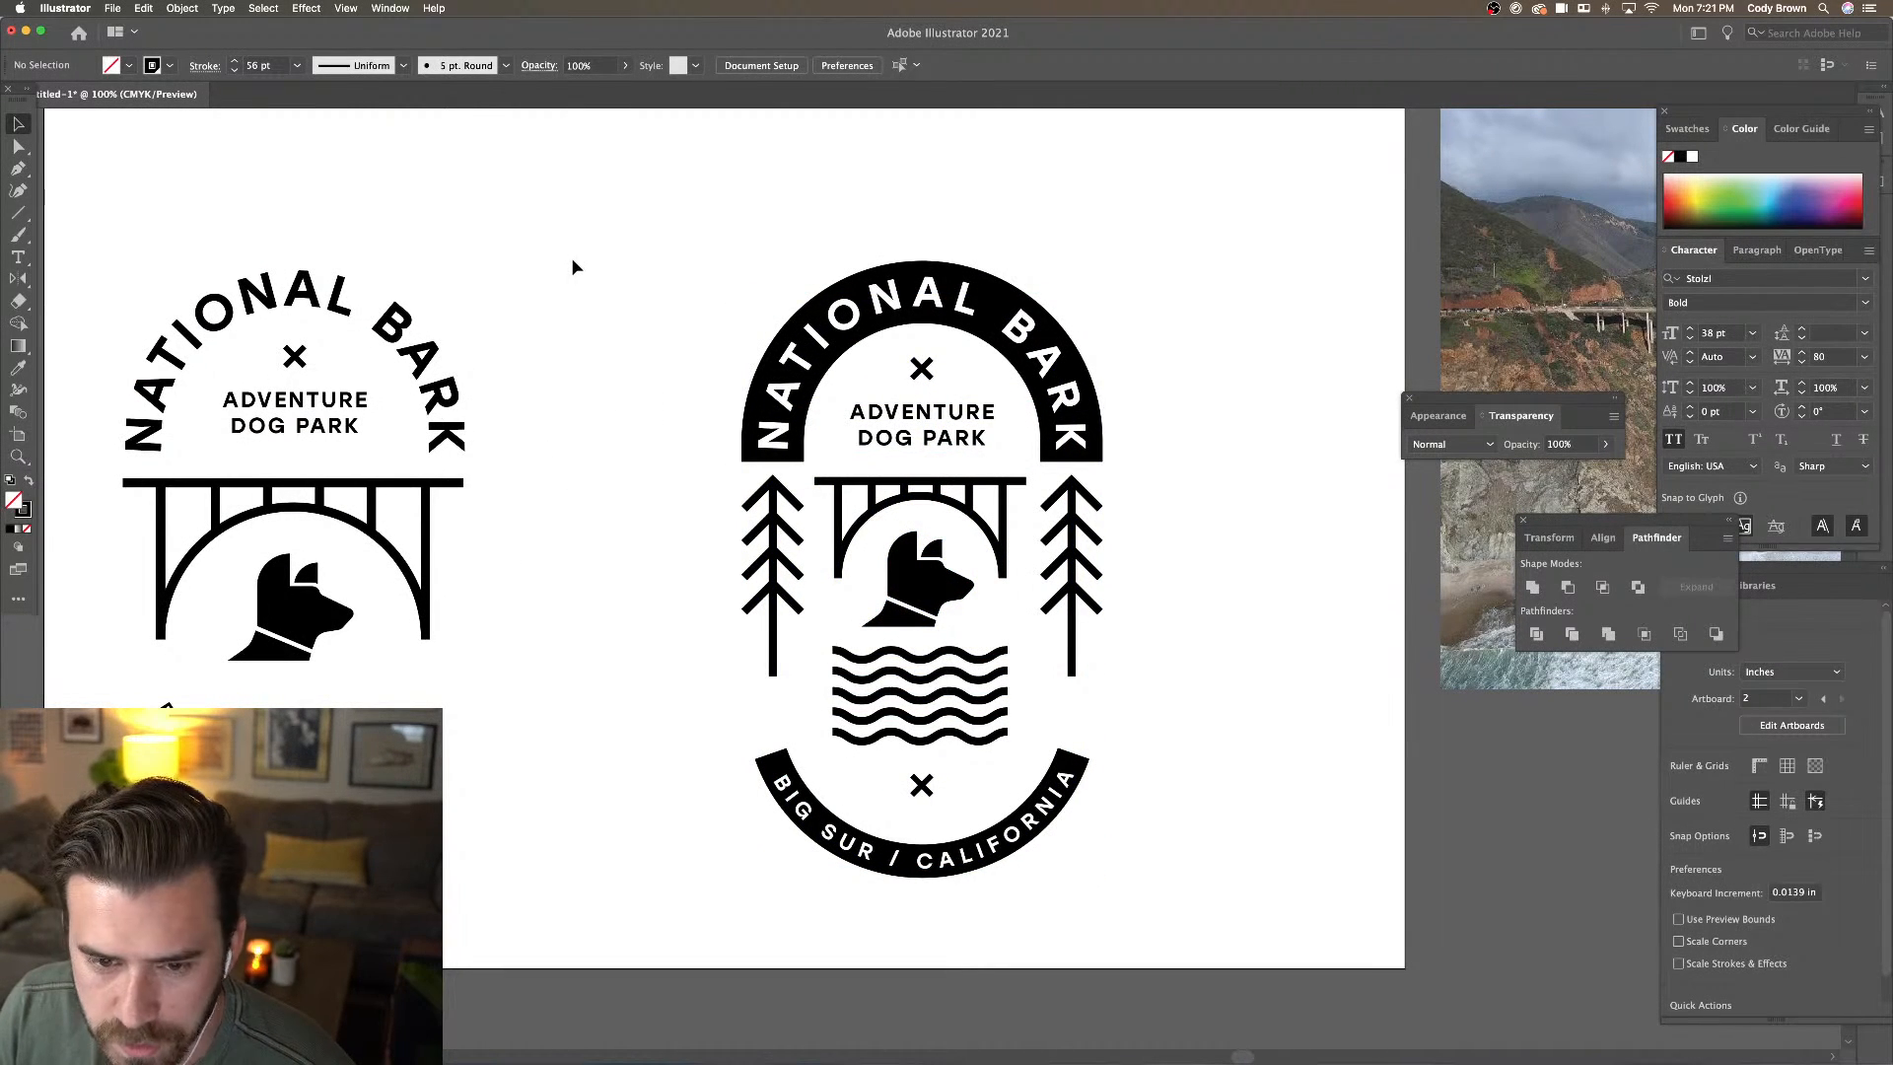
# Draw a thin black-filled bar with no stroke to the right of the badge
pyautogui.click(17, 212)
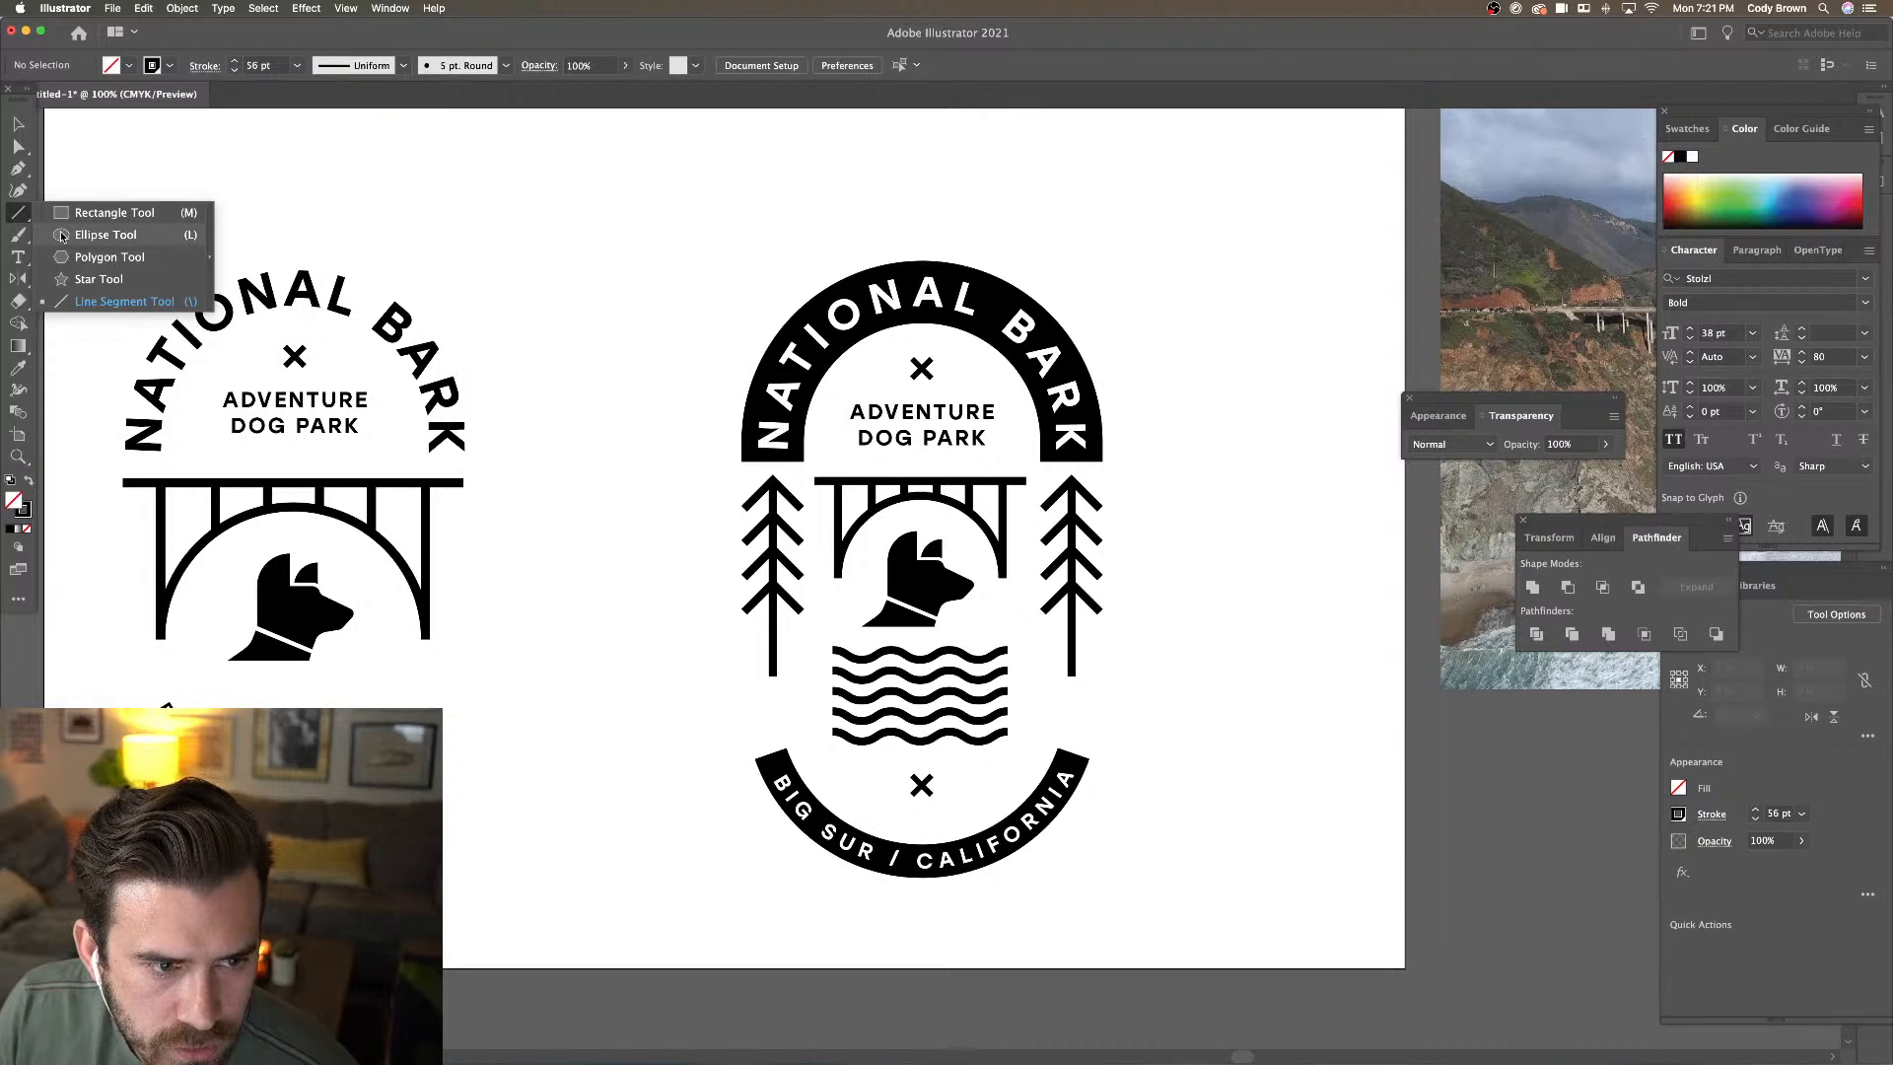
pyautogui.click(67, 213)
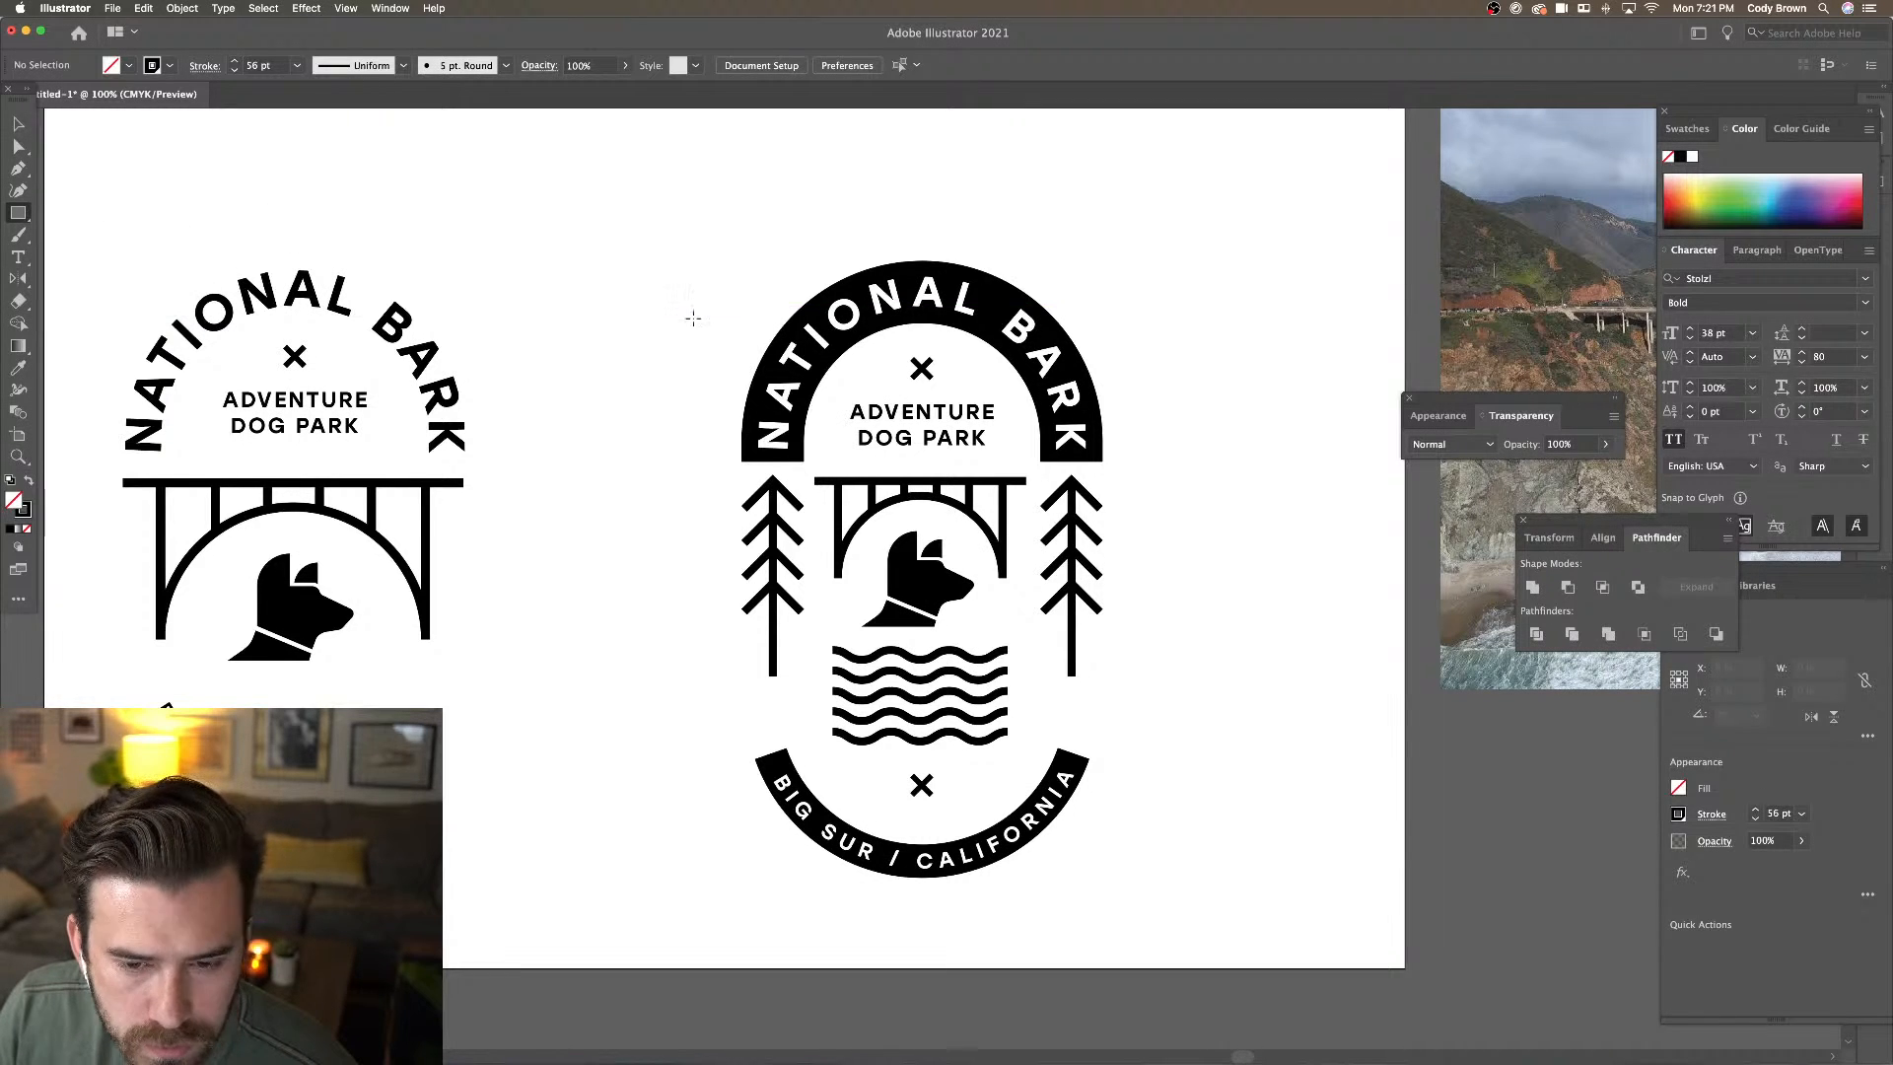
pyautogui.moveTo(1177, 689); pyautogui.dragTo(1241, 695)
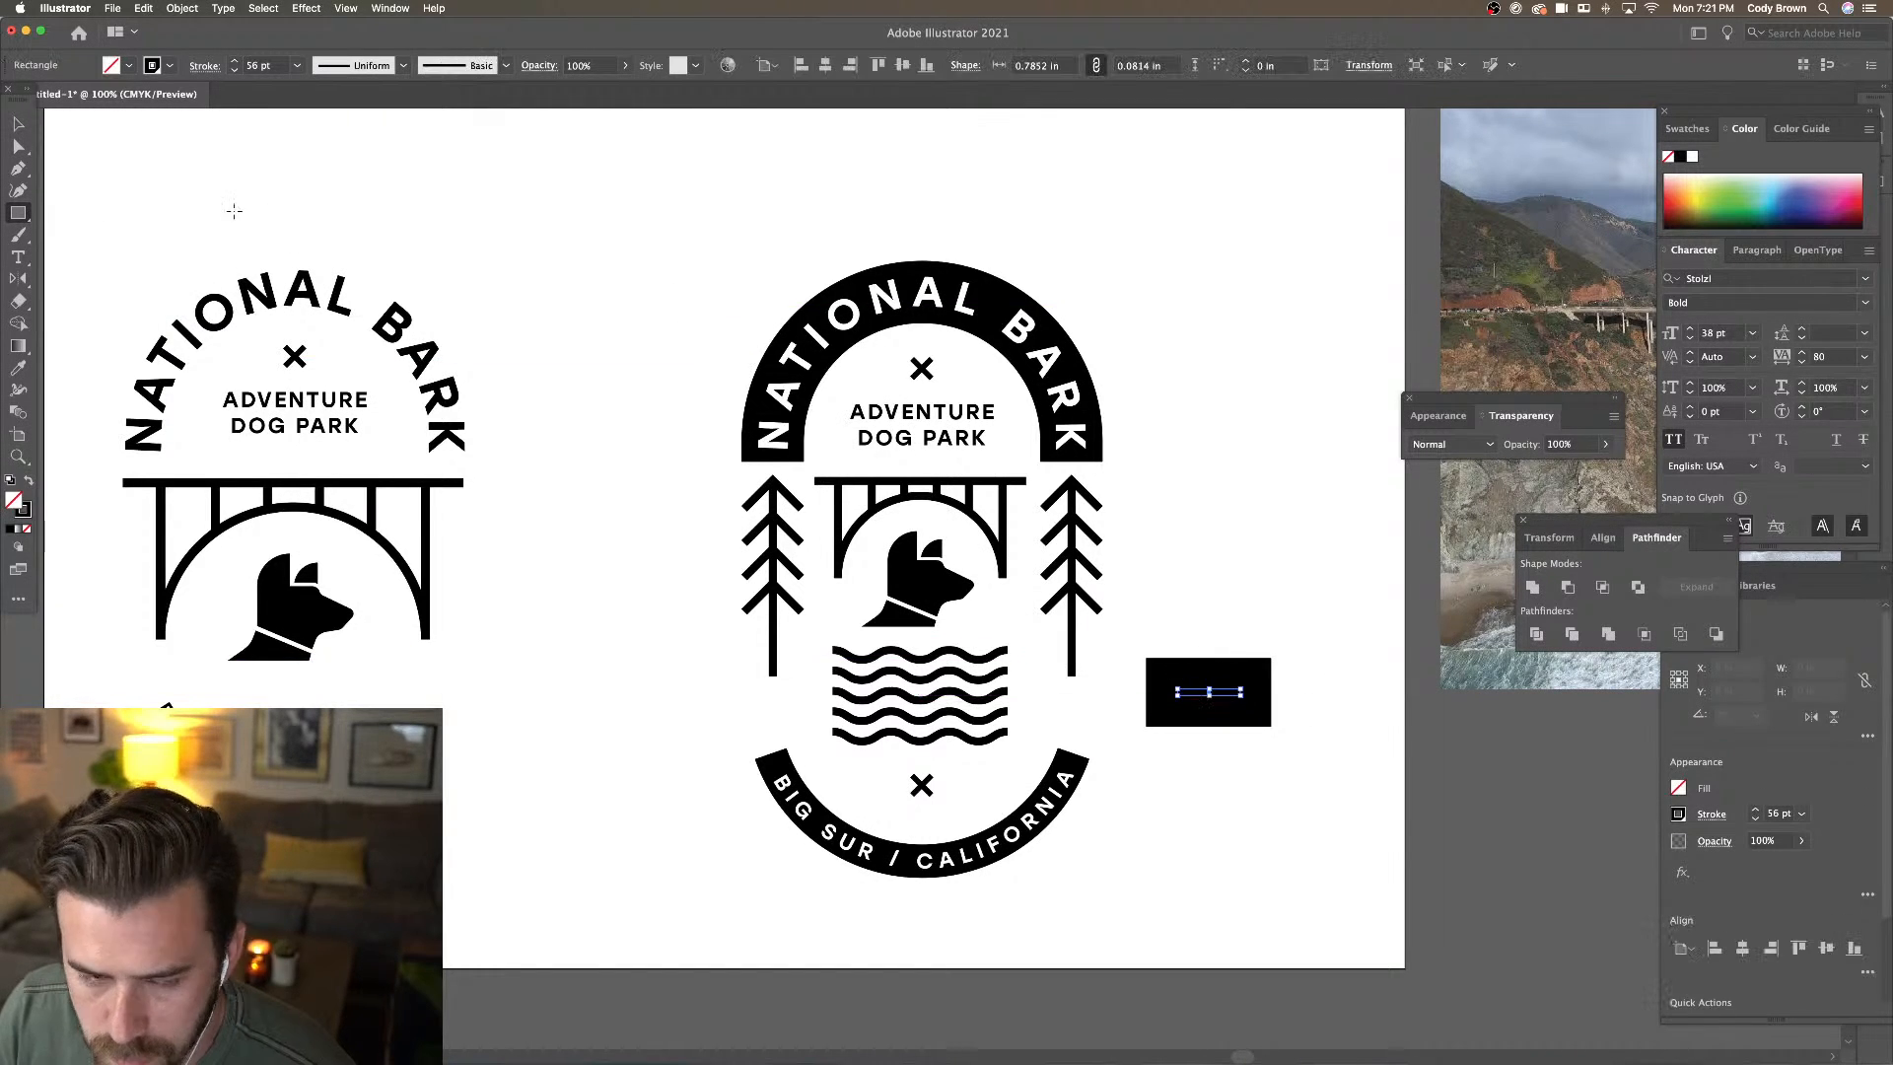
pyautogui.click(170, 66)
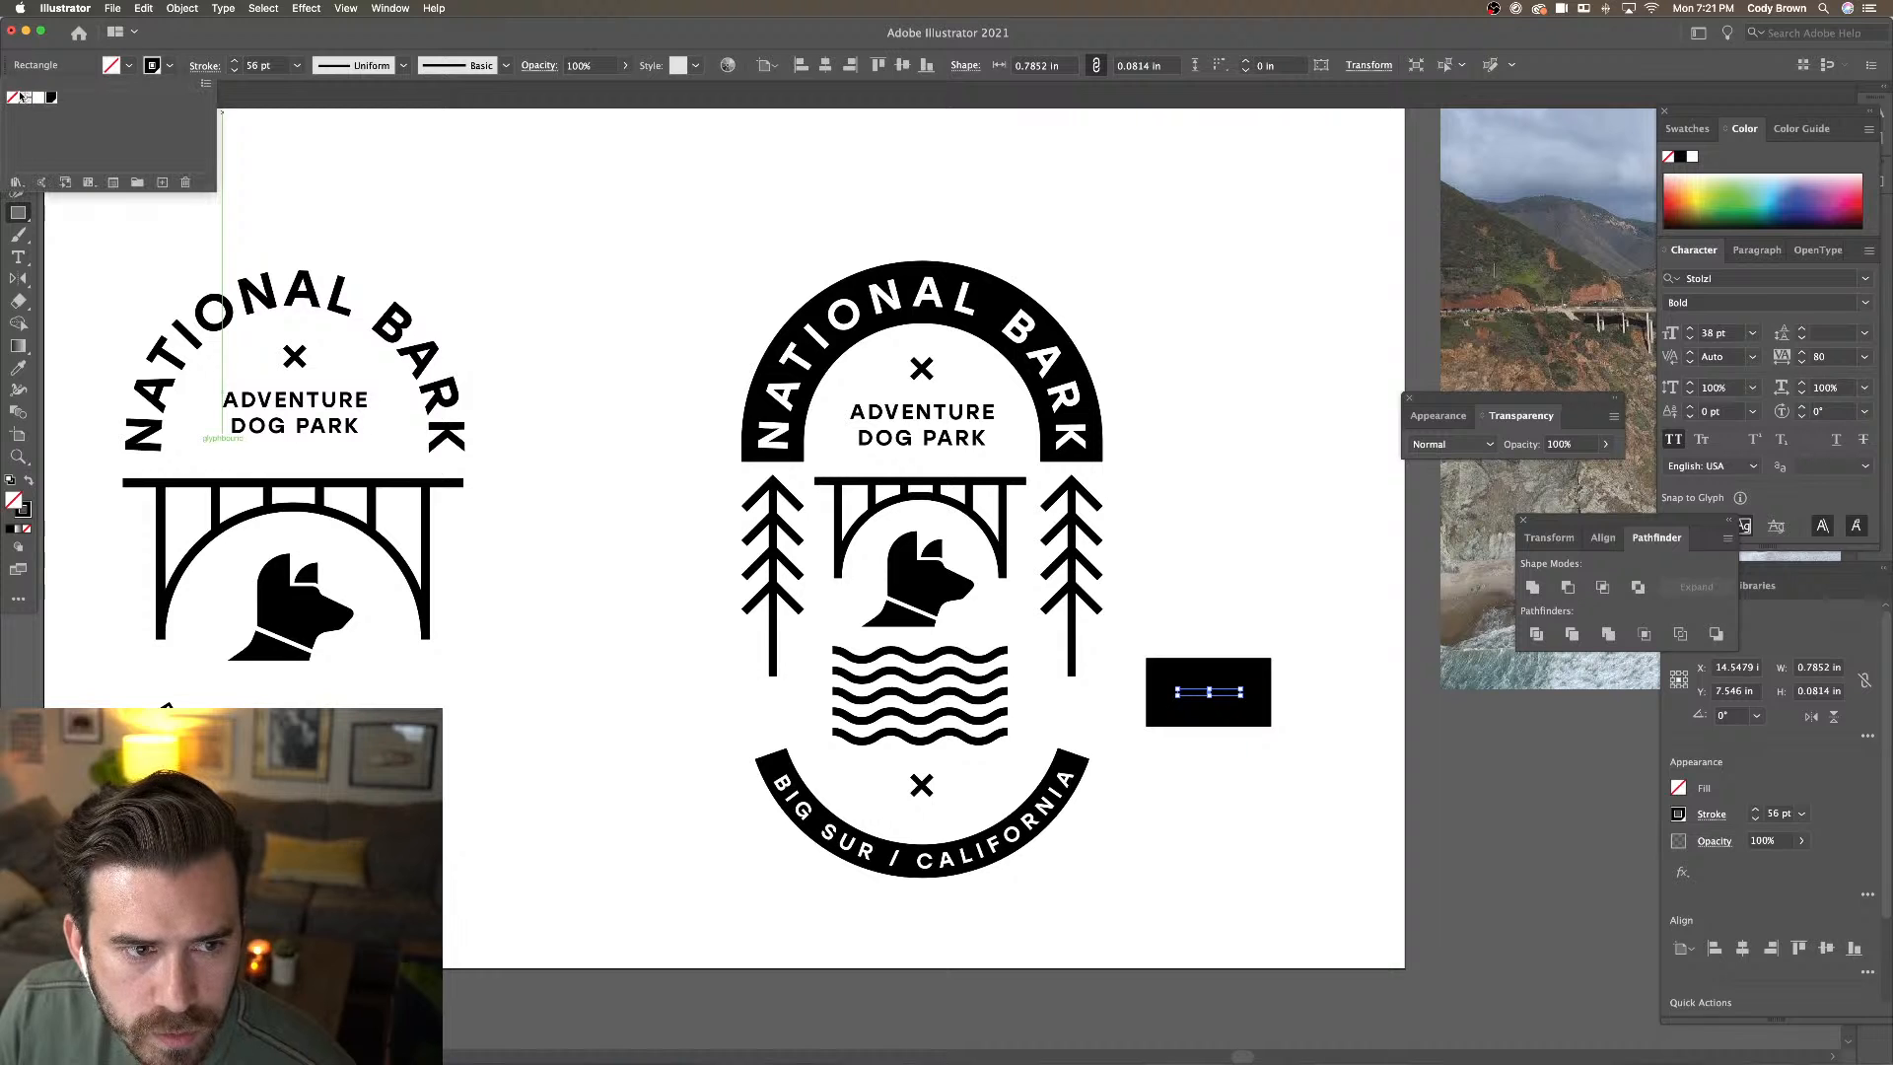
pyautogui.click(14, 97)
pyautogui.click(129, 65)
pyautogui.click(51, 96)
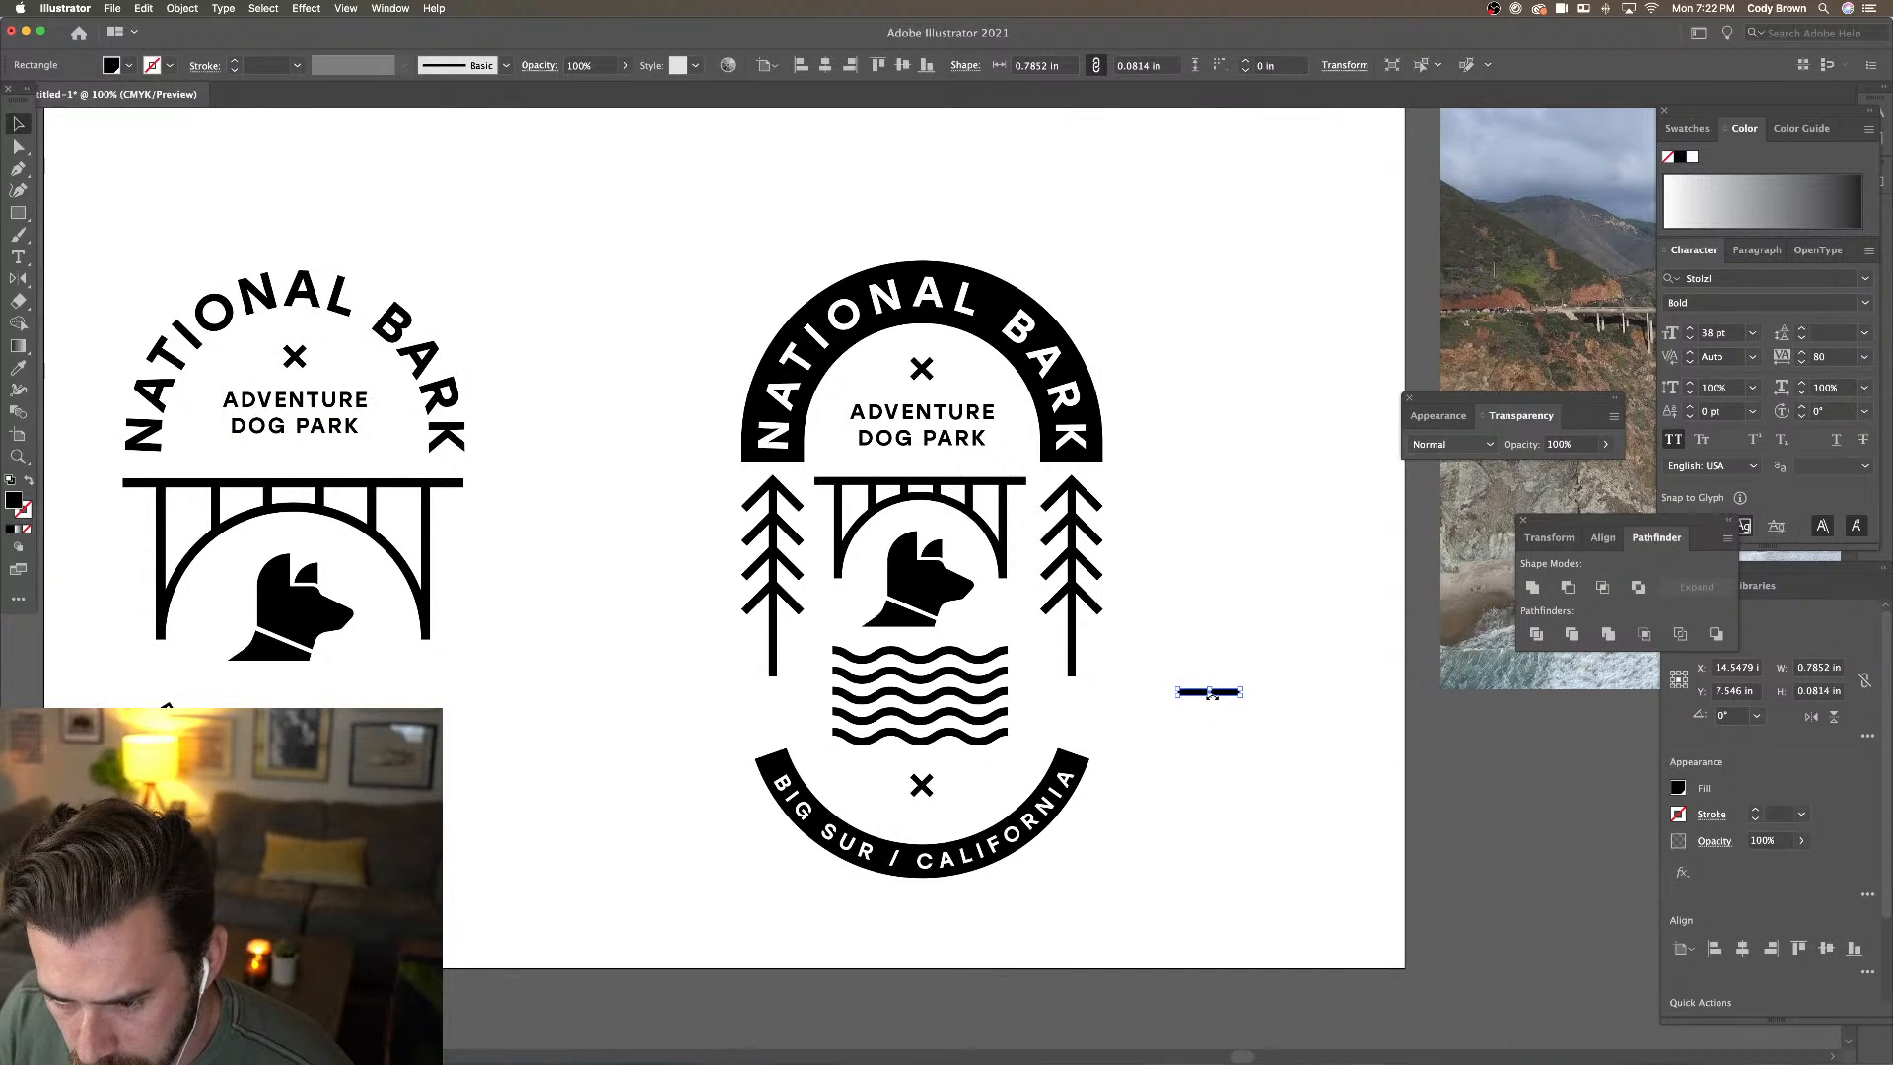
pyautogui.moveTo(1211, 696); pyautogui.dragTo(1212, 706)
pyautogui.click(1140, 606)
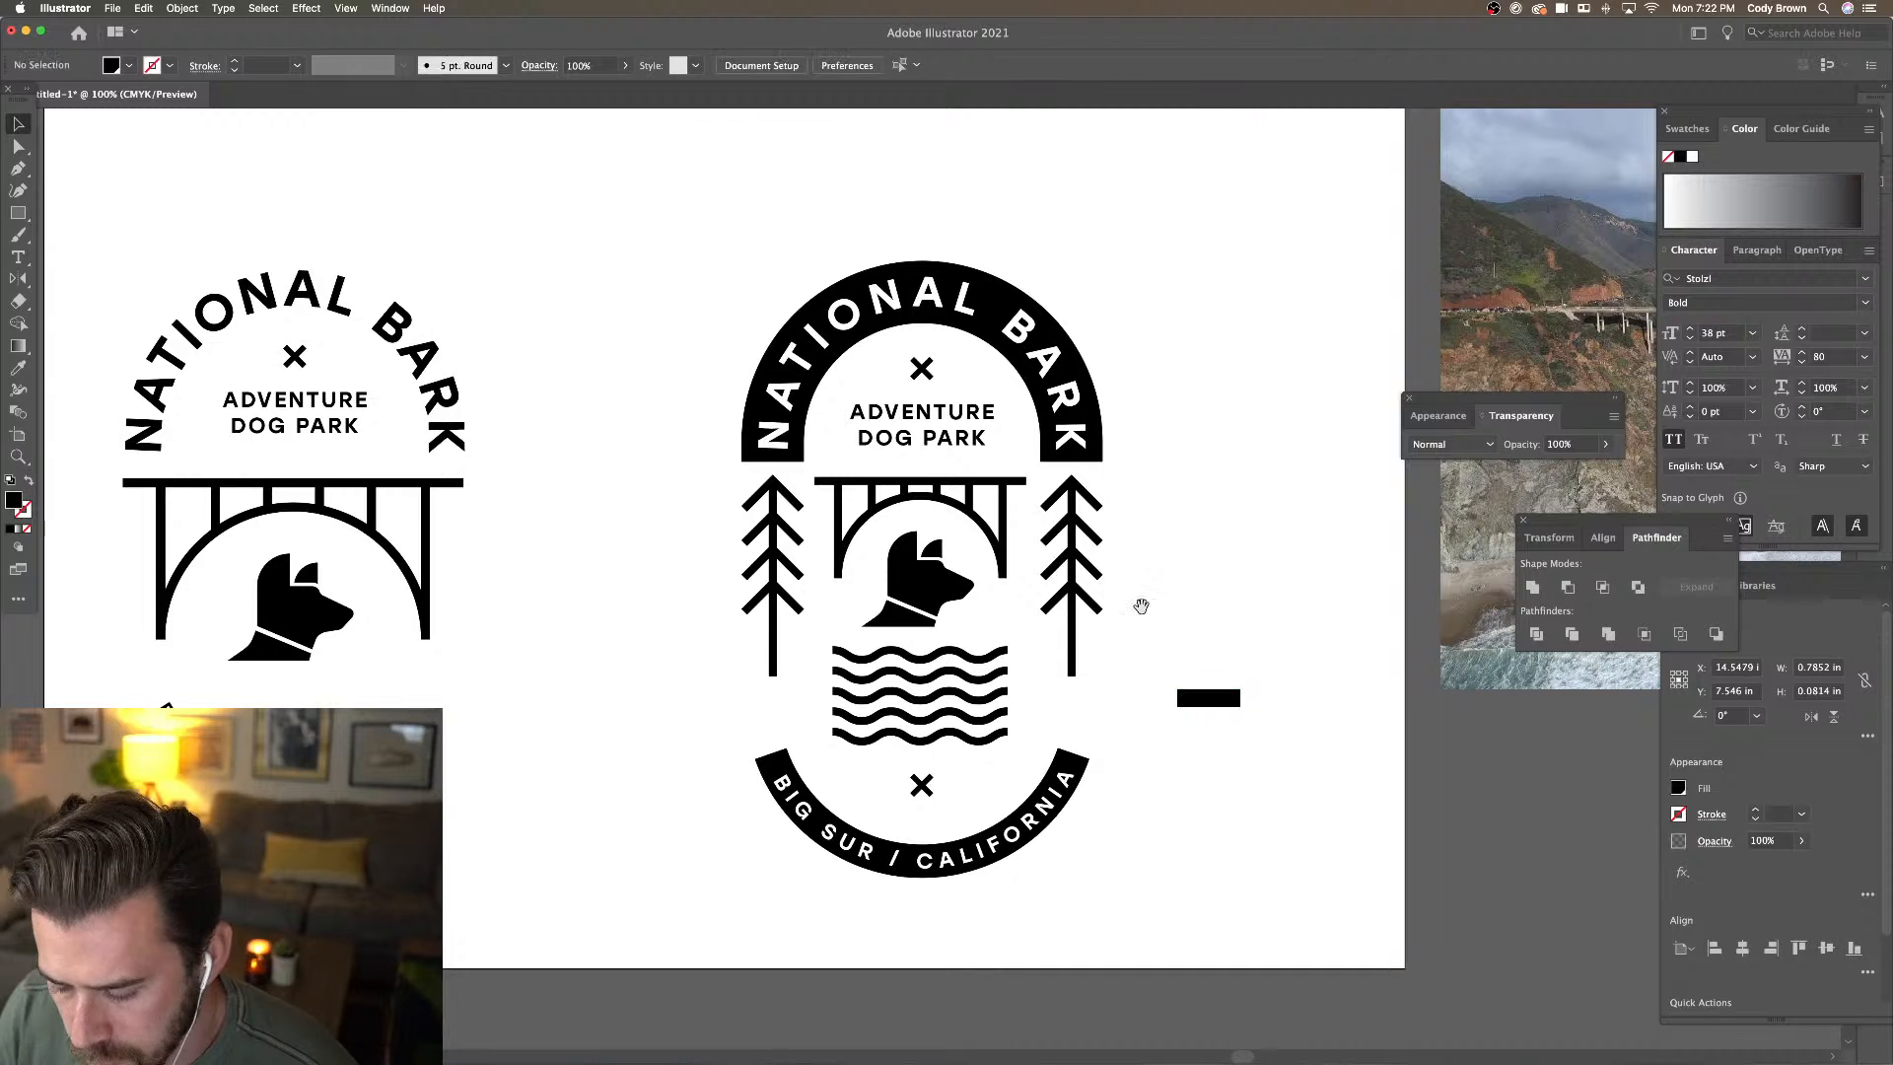
# Draw a circle at the left end of the bar
pyautogui.press('super+equal')
pyautogui.press('super+equal')
pyautogui.moveTo(1634, 790); pyautogui.dragTo(986, 463)
pyautogui.press('super+equal')
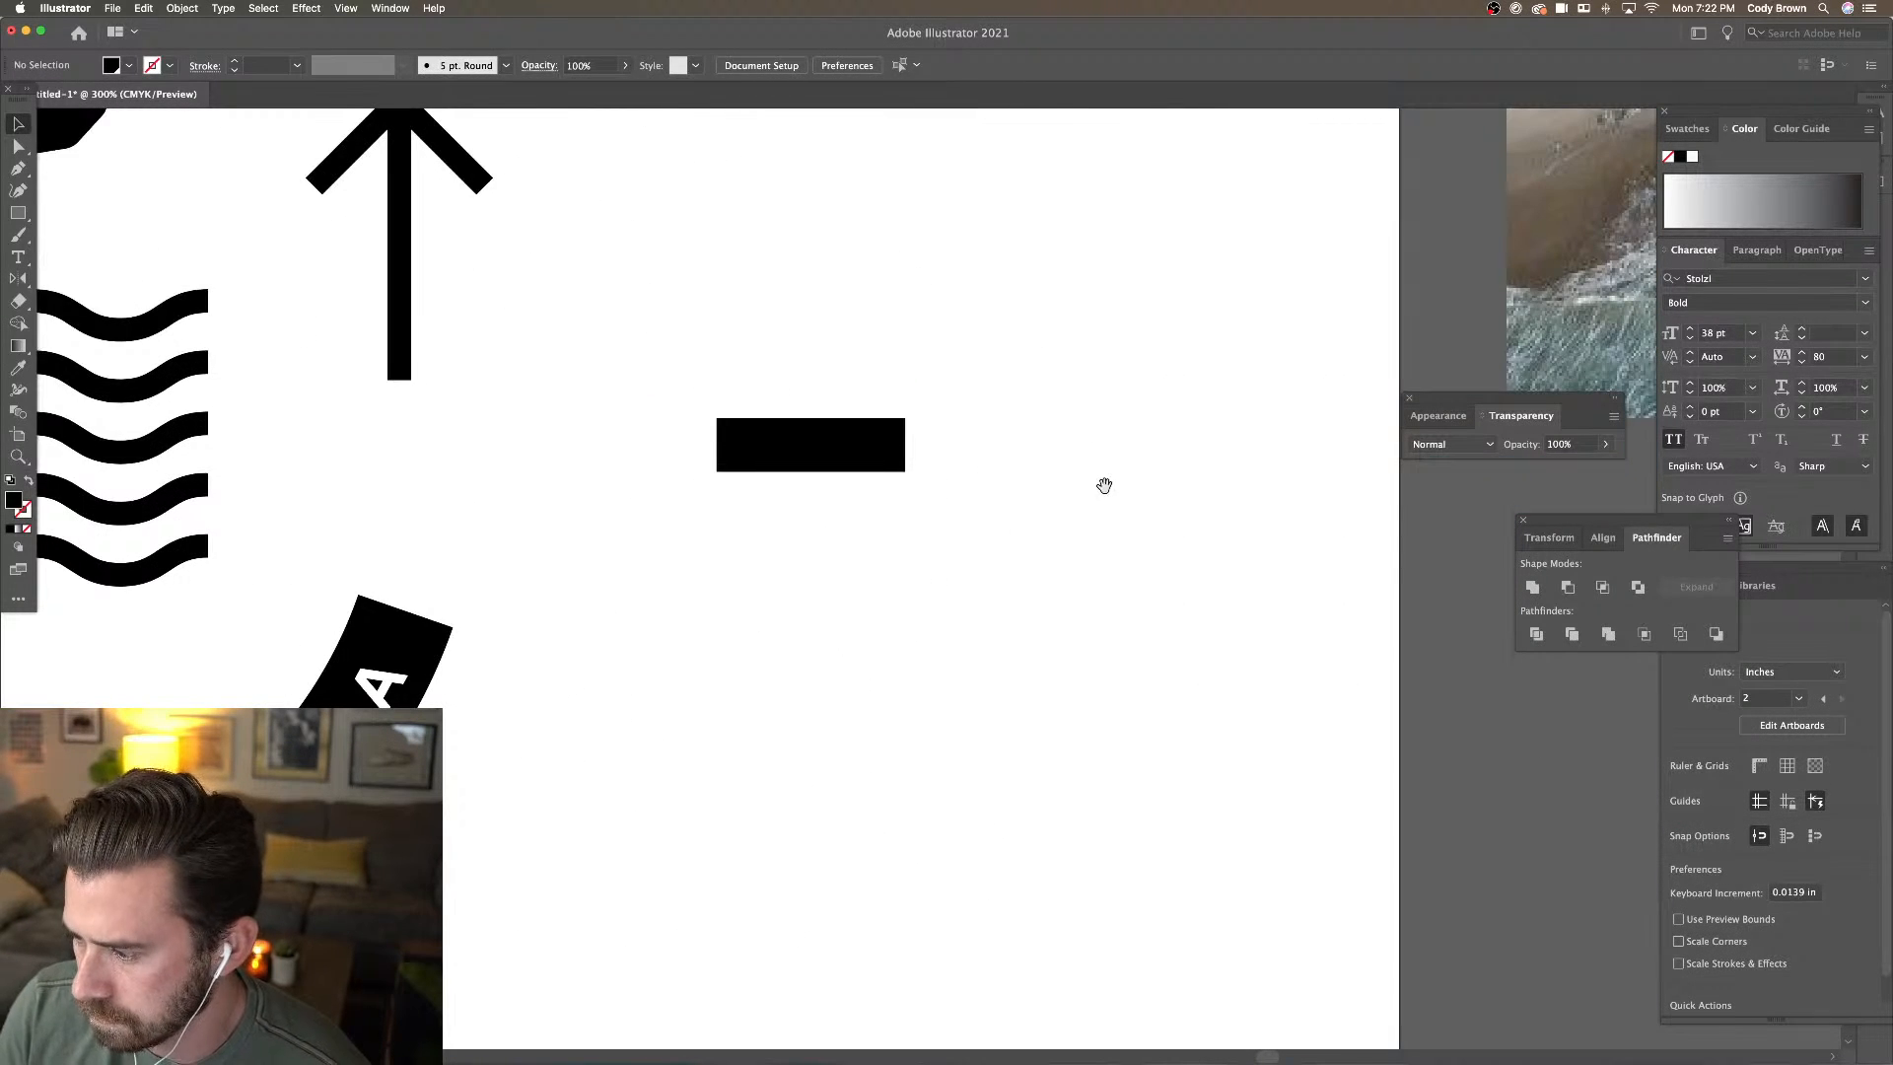
pyautogui.moveTo(1104, 485); pyautogui.dragTo(1015, 443)
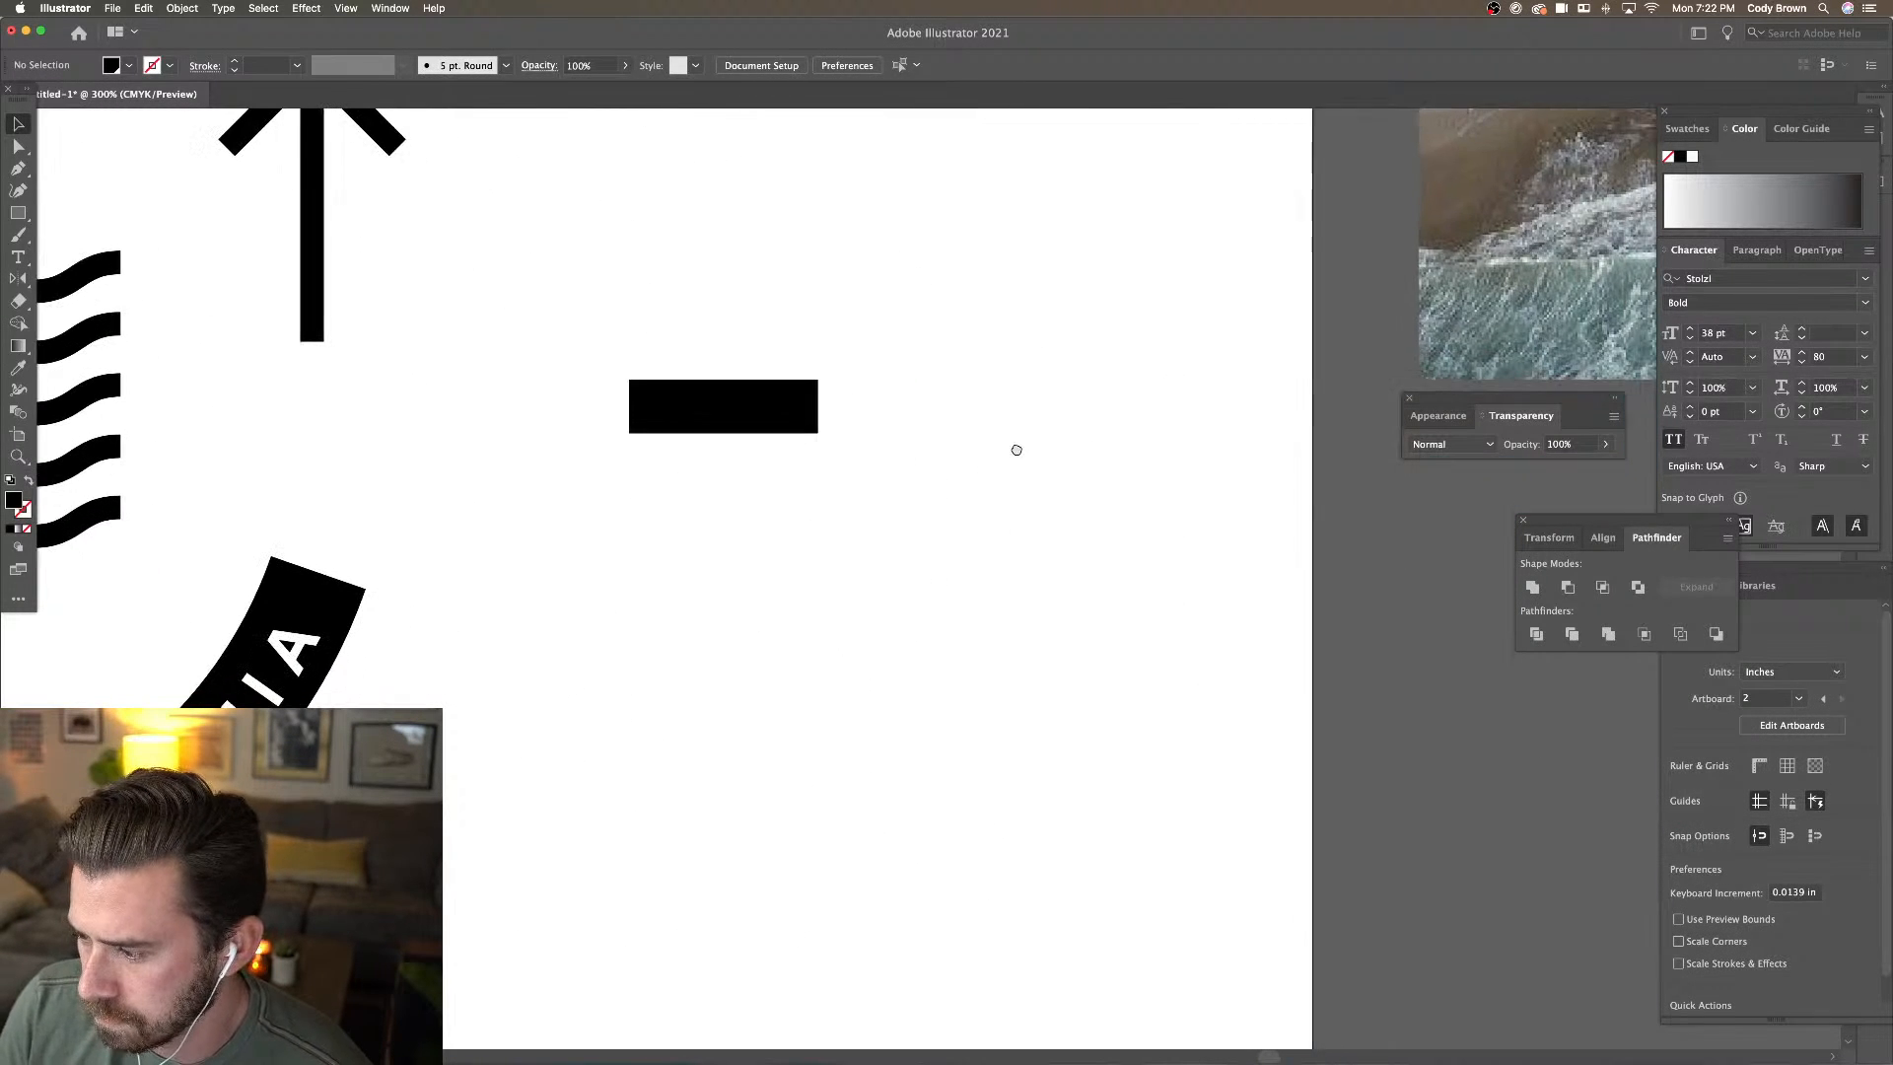
pyautogui.click(29, 216)
pyautogui.click(99, 235)
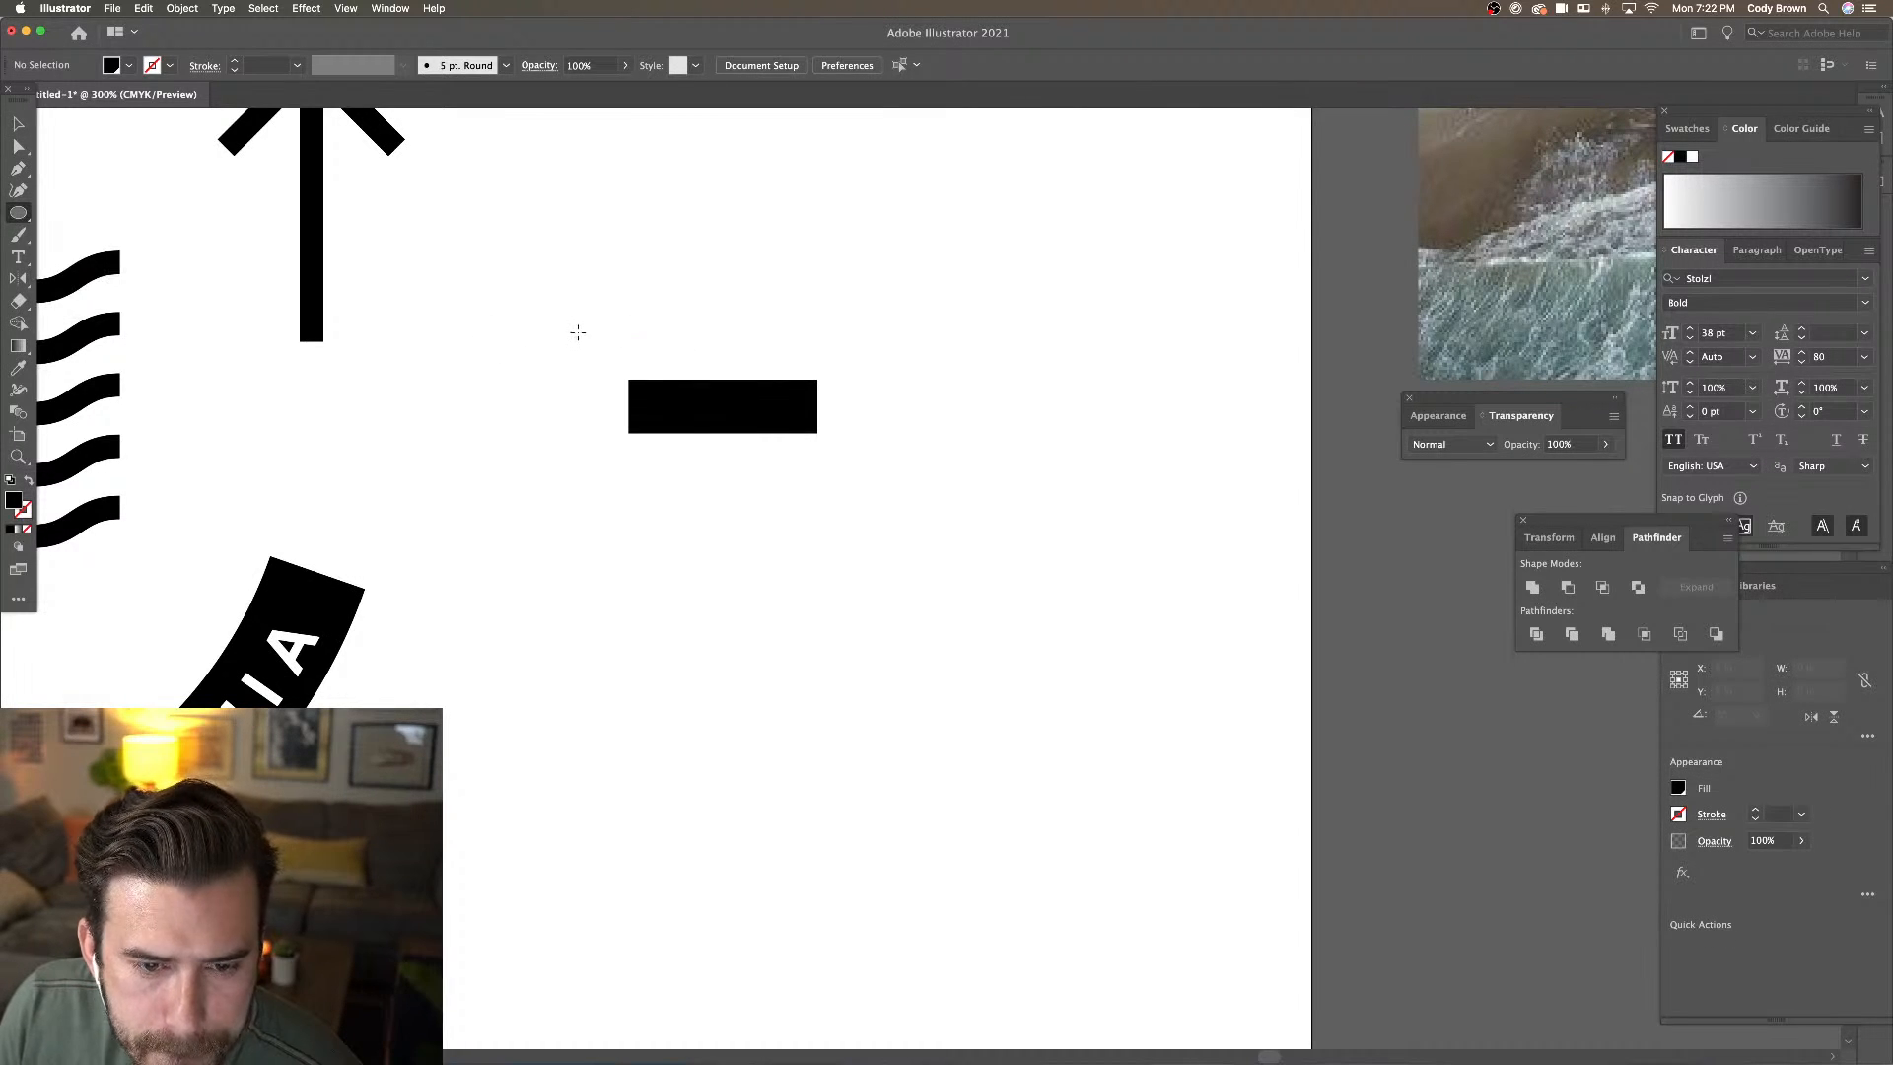
pyautogui.moveTo(576, 330); pyautogui.dragTo(824, 421)
pyautogui.click(19, 122)
# Alt-drag circle copies to the bar's right end and below, giving four bone ends
pyautogui.click(627, 363)
pyautogui.keyDown('shift'); pyautogui.click(825, 391); pyautogui.keyUp('shift')
pyautogui.click(915, 400)
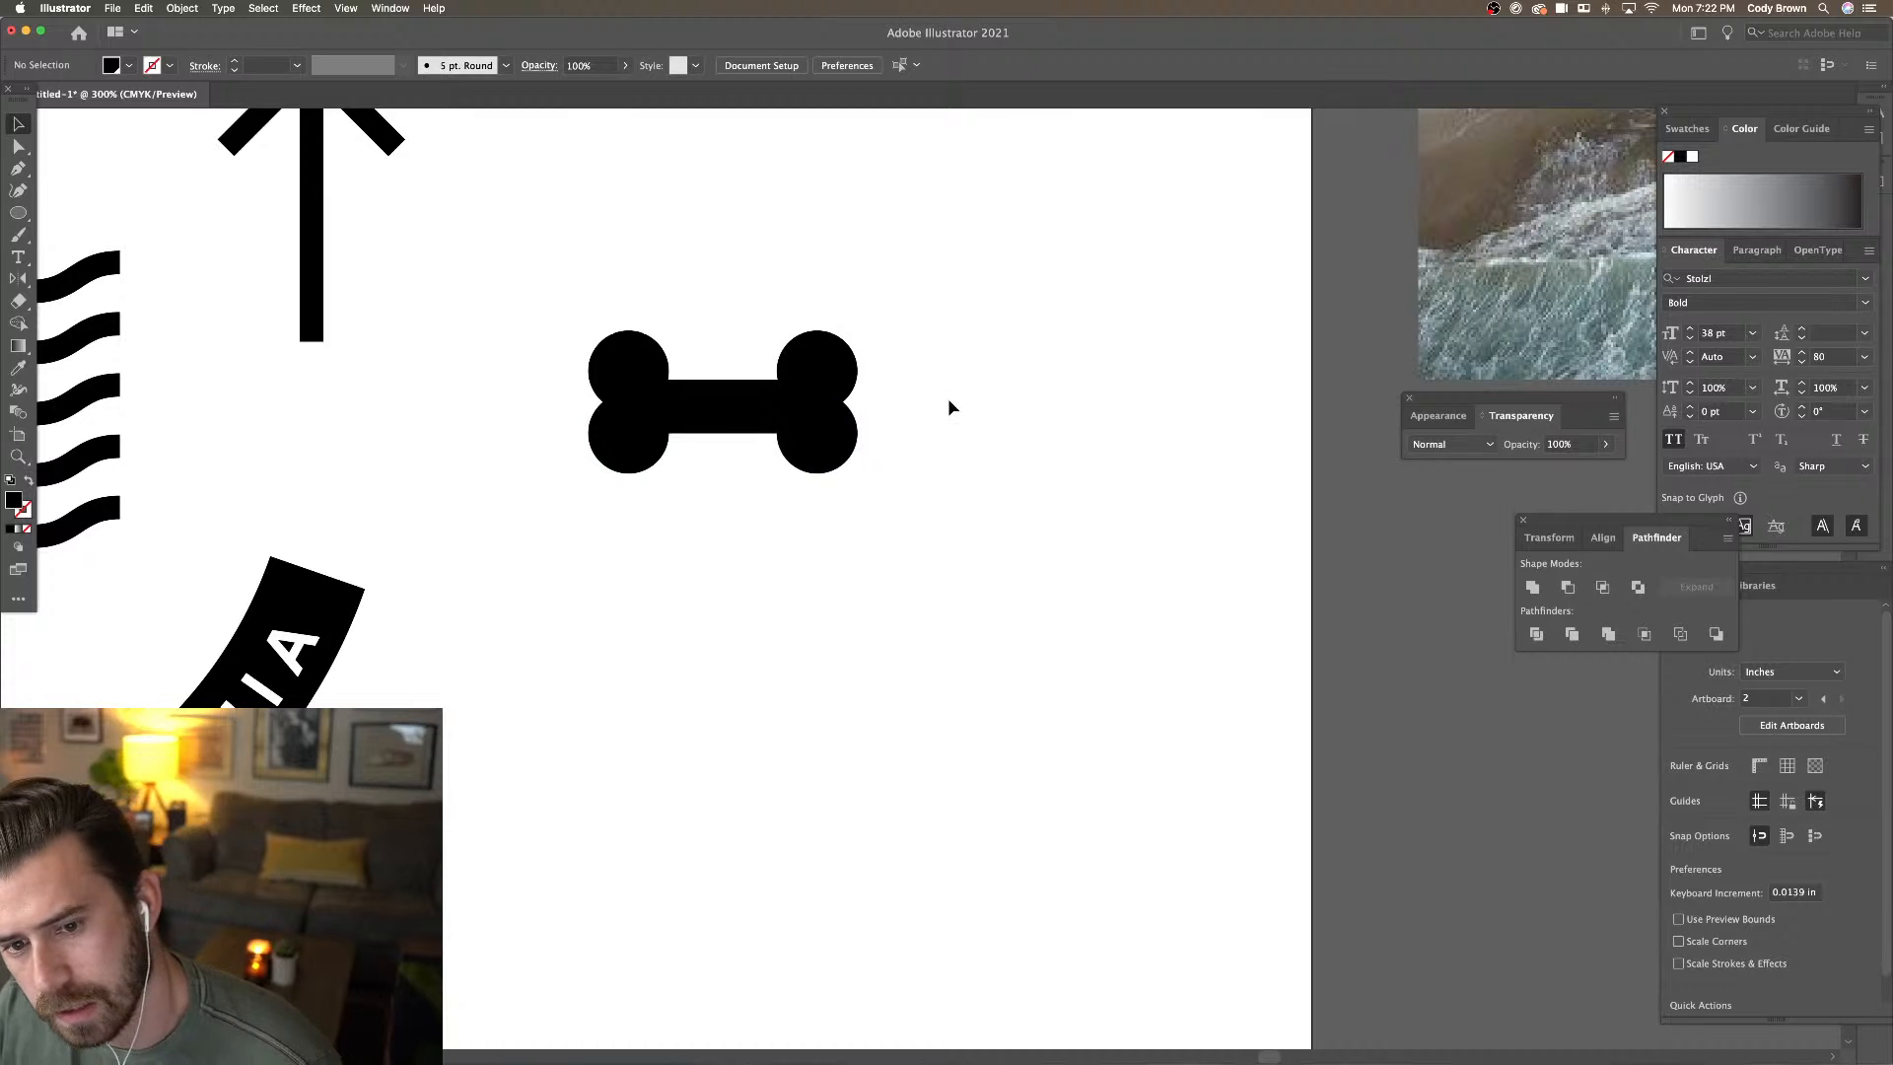
pyautogui.click(843, 445)
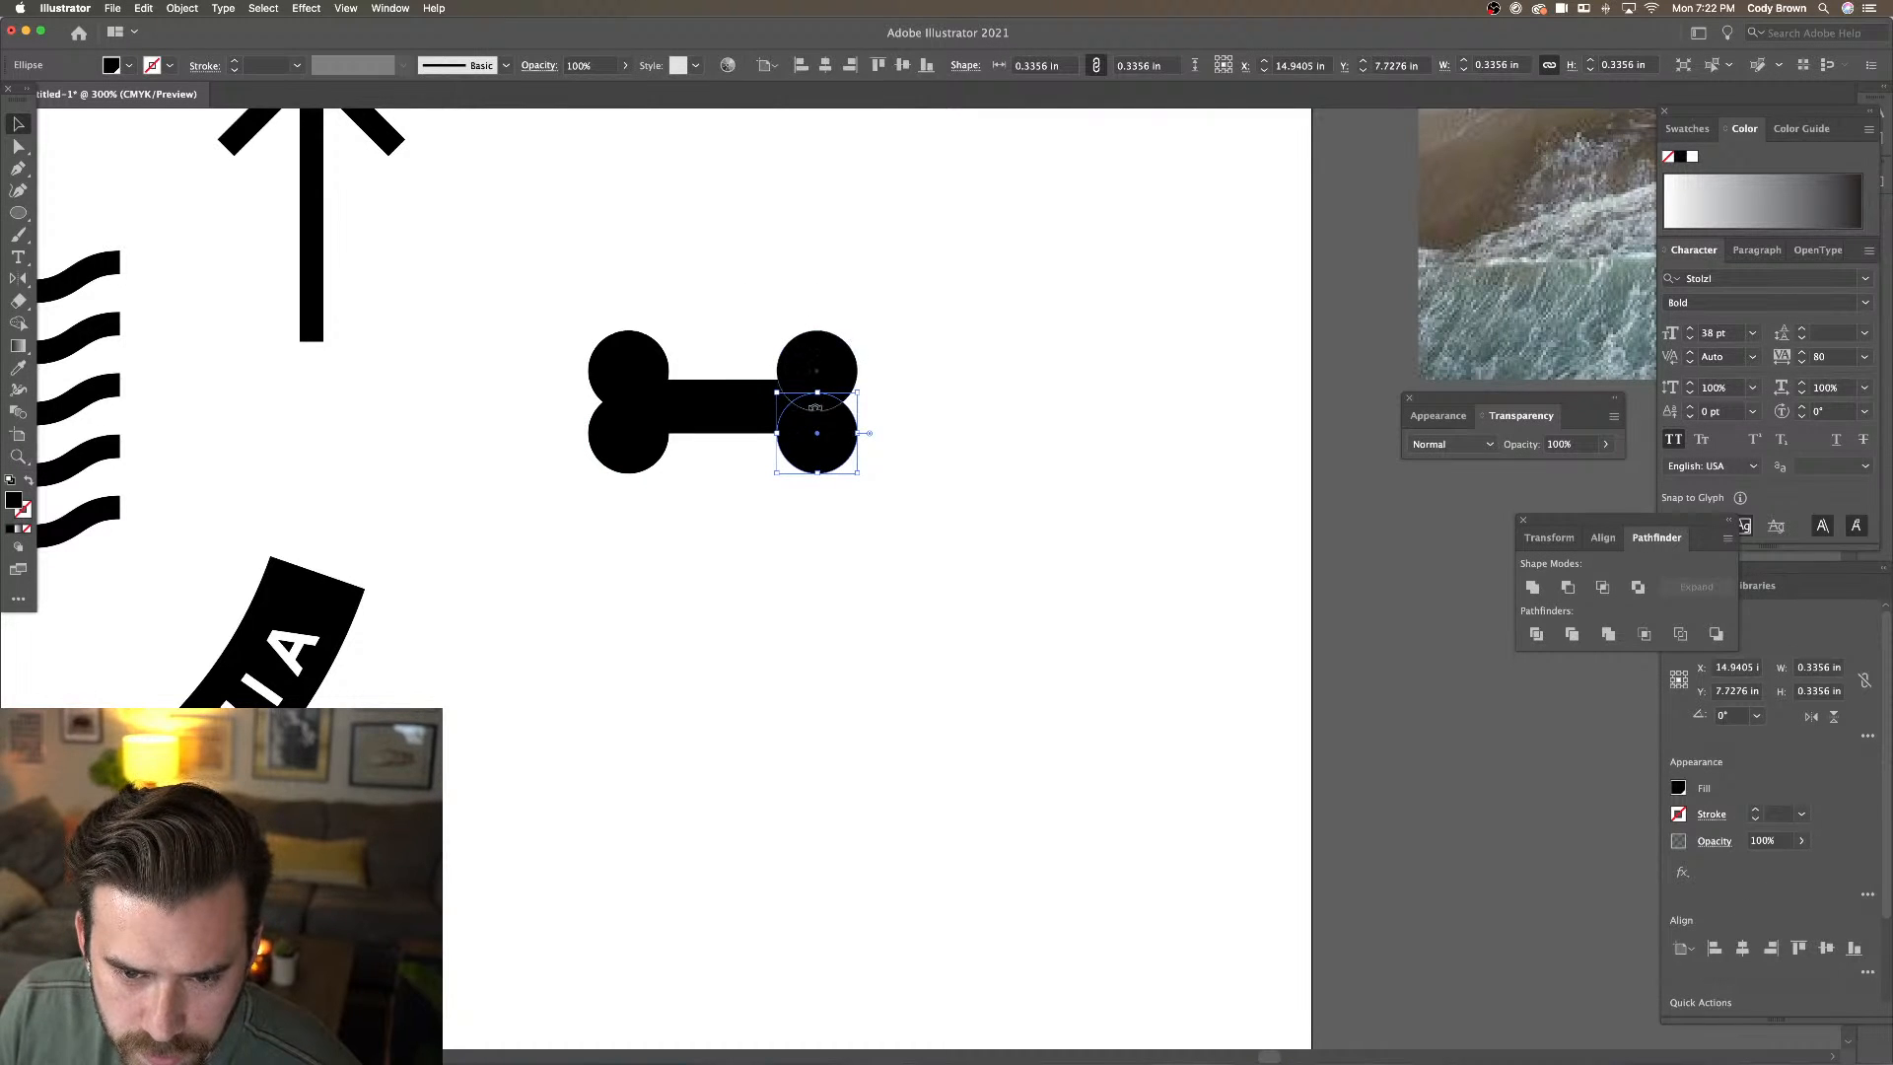
pyautogui.keyDown('shift'); pyautogui.click(624, 435); pyautogui.keyUp('shift')
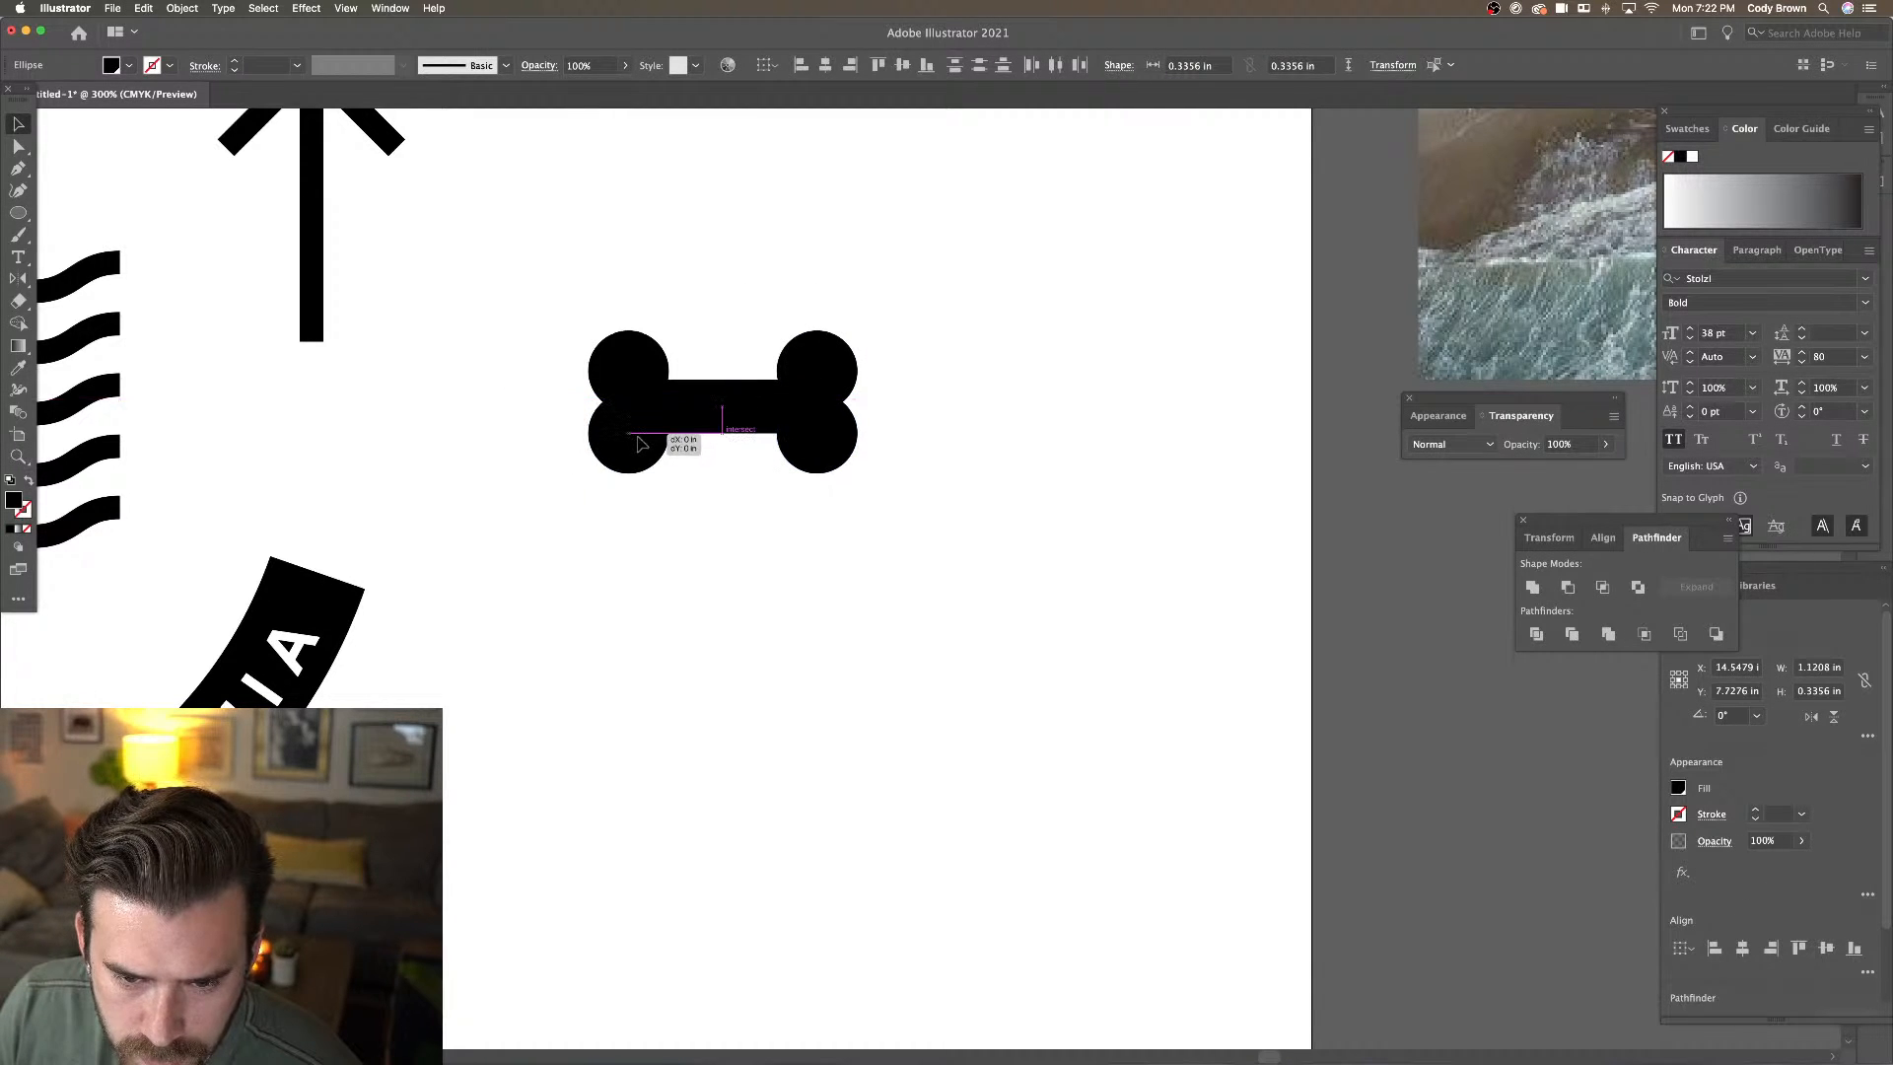
pyautogui.click(562, 285)
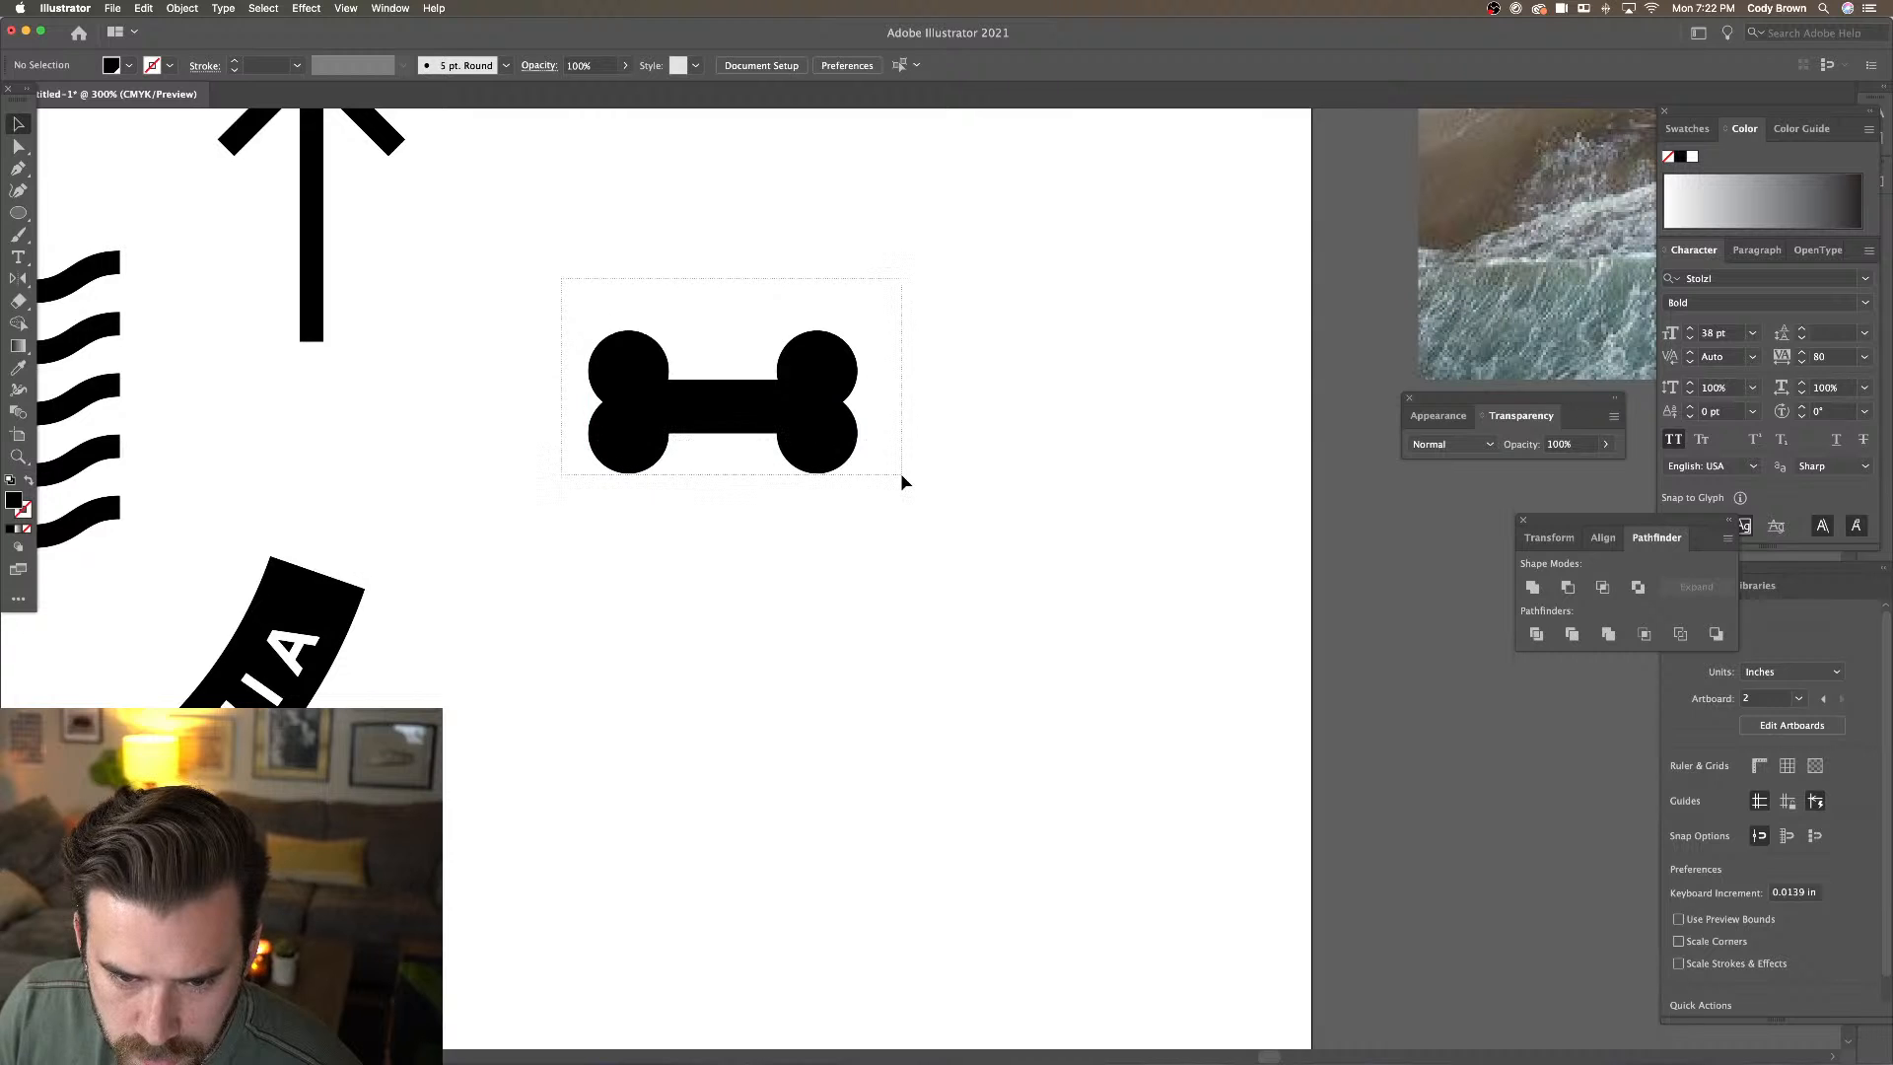
pyautogui.moveTo(902, 481); pyautogui.dragTo(571, 285)
pyautogui.moveTo(623, 403); pyautogui.dragTo(643, 406)
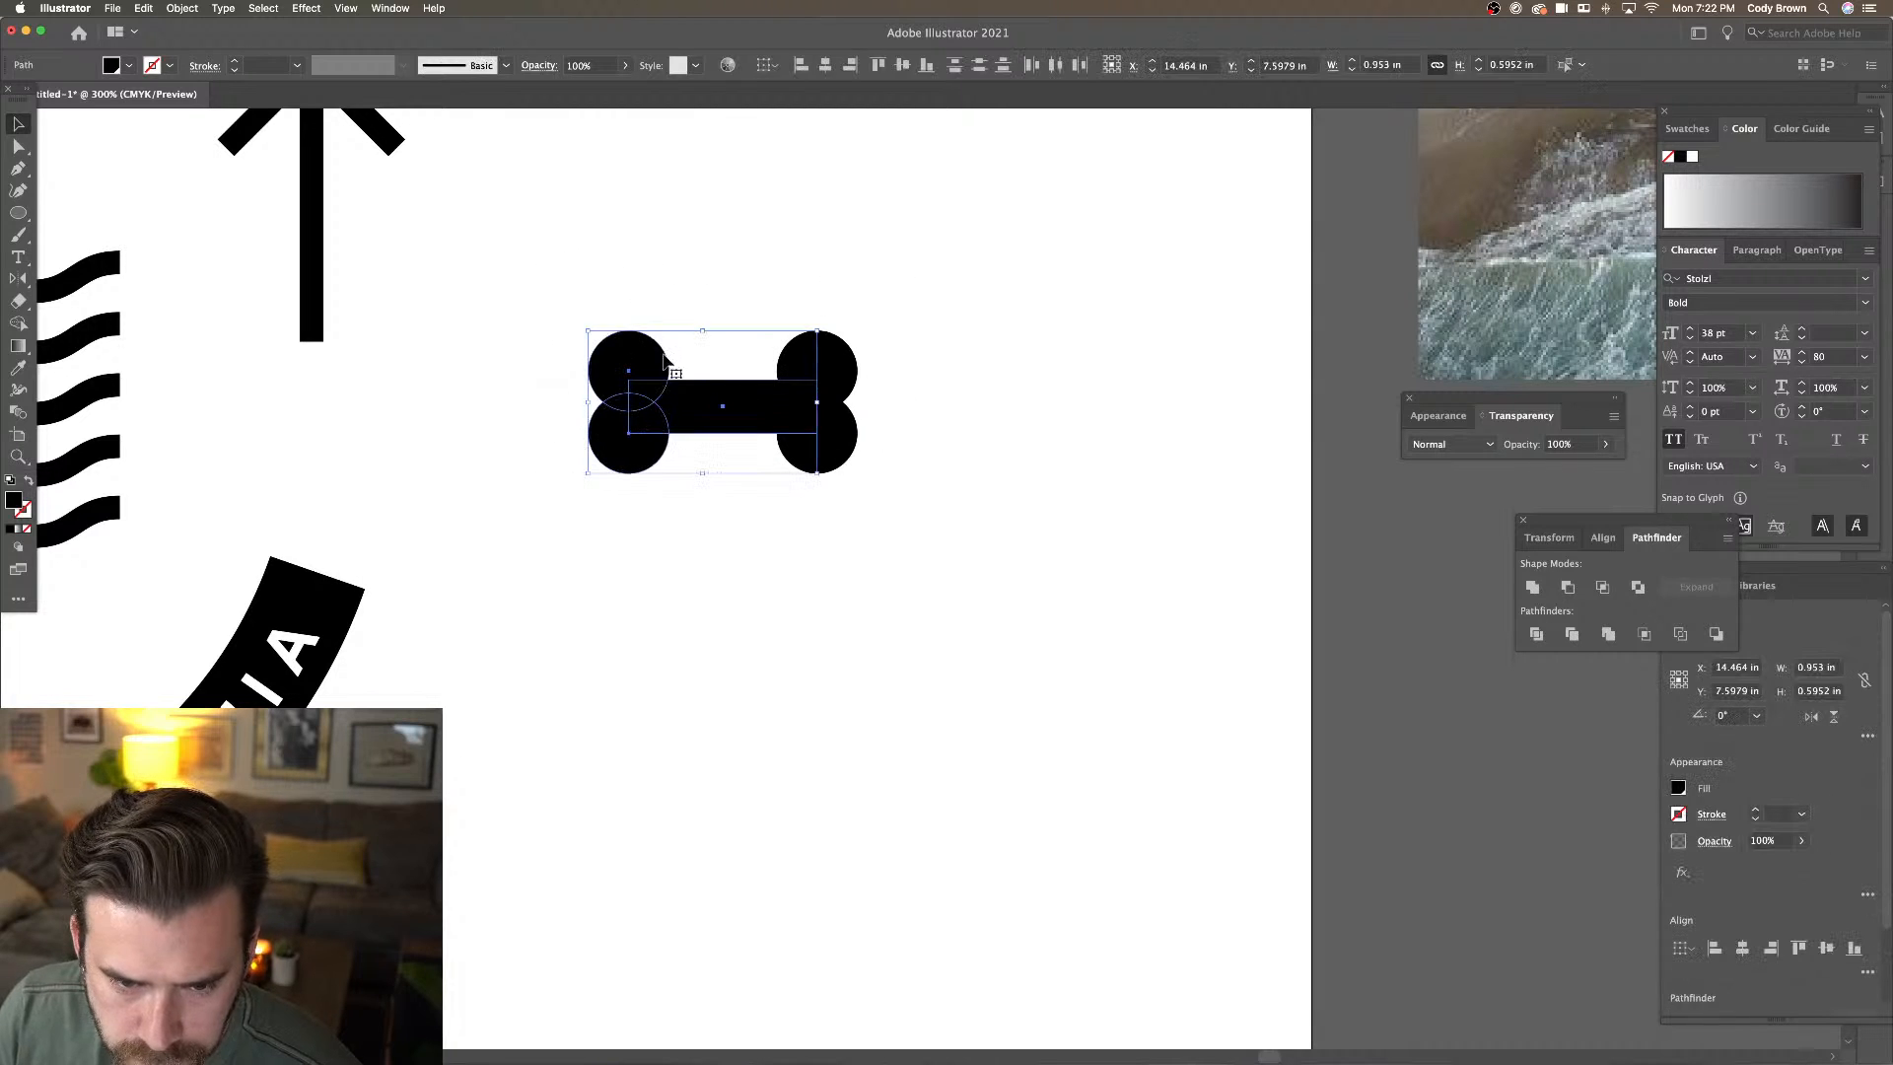
pyautogui.moveTo(549, 269); pyautogui.dragTo(970, 554)
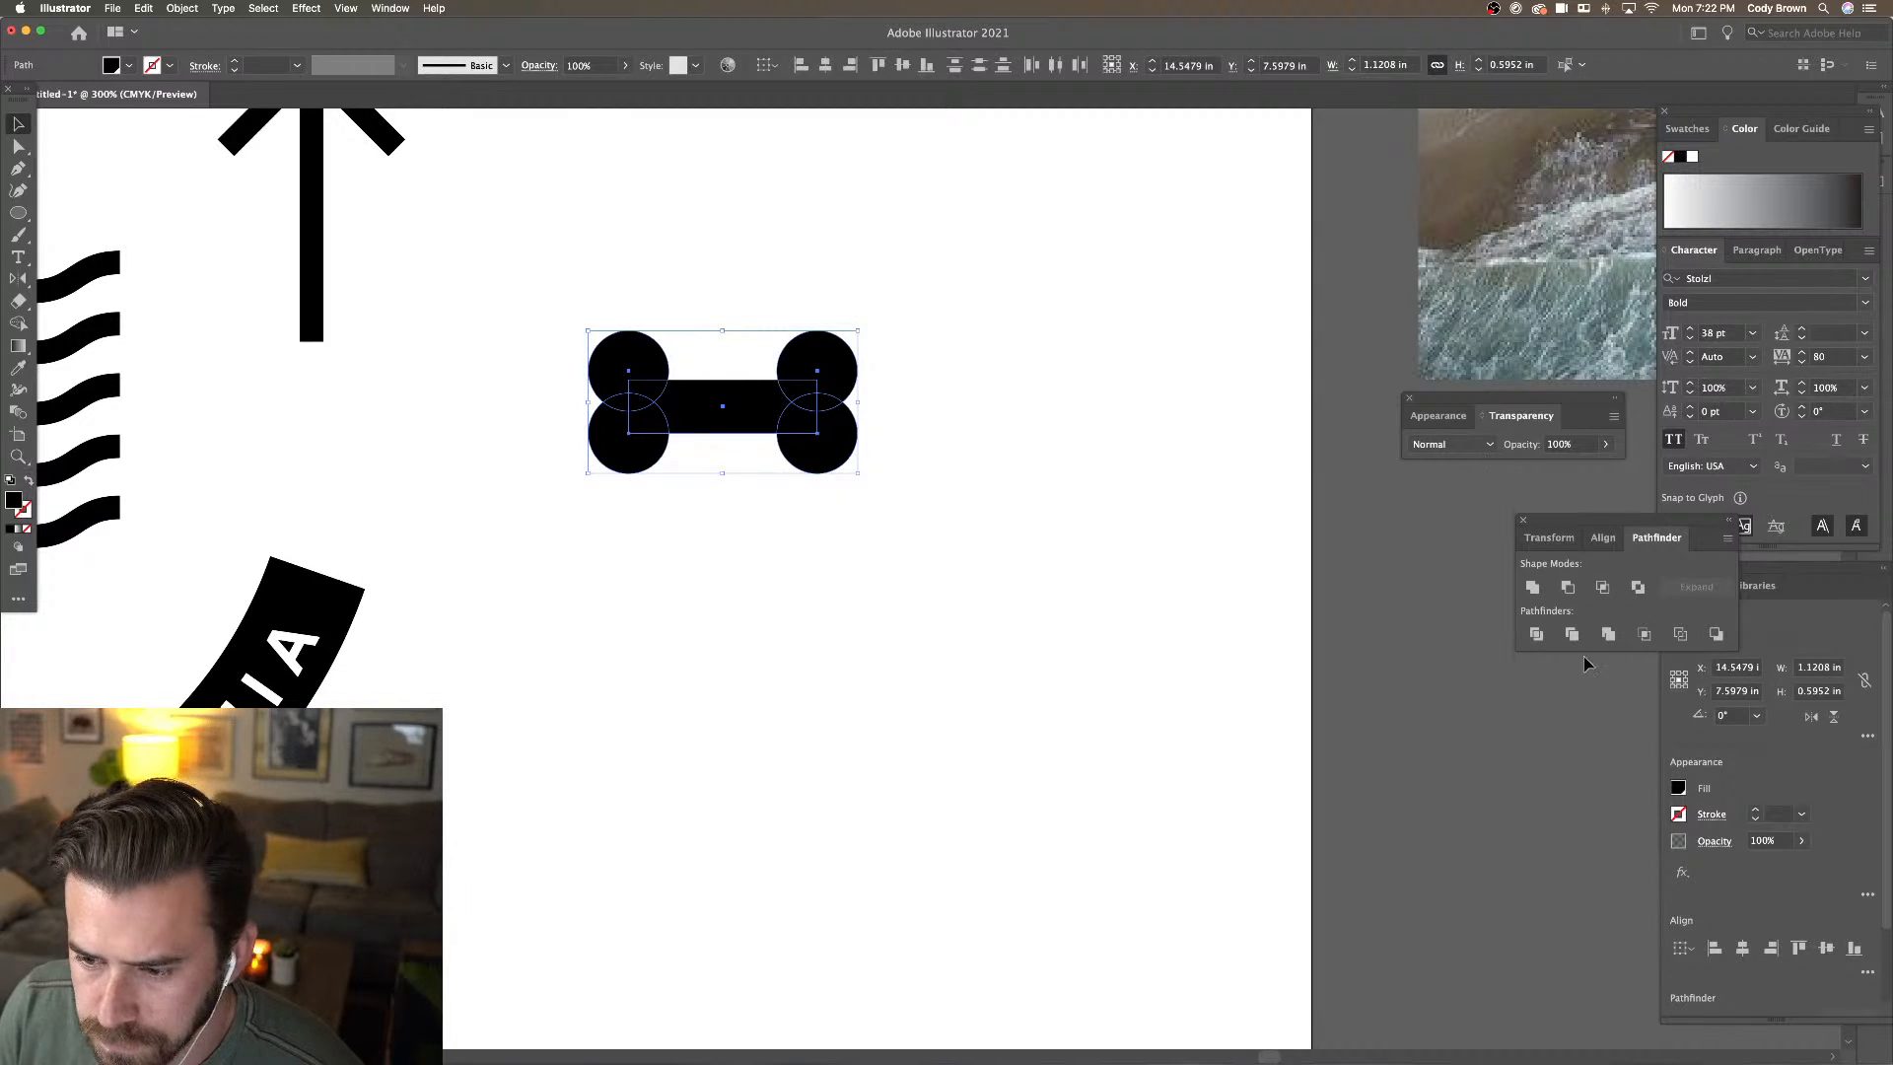
# Group the five shapes and Unite them into a single black bone
pyautogui.press('super+g')
pyautogui.click(1532, 586)
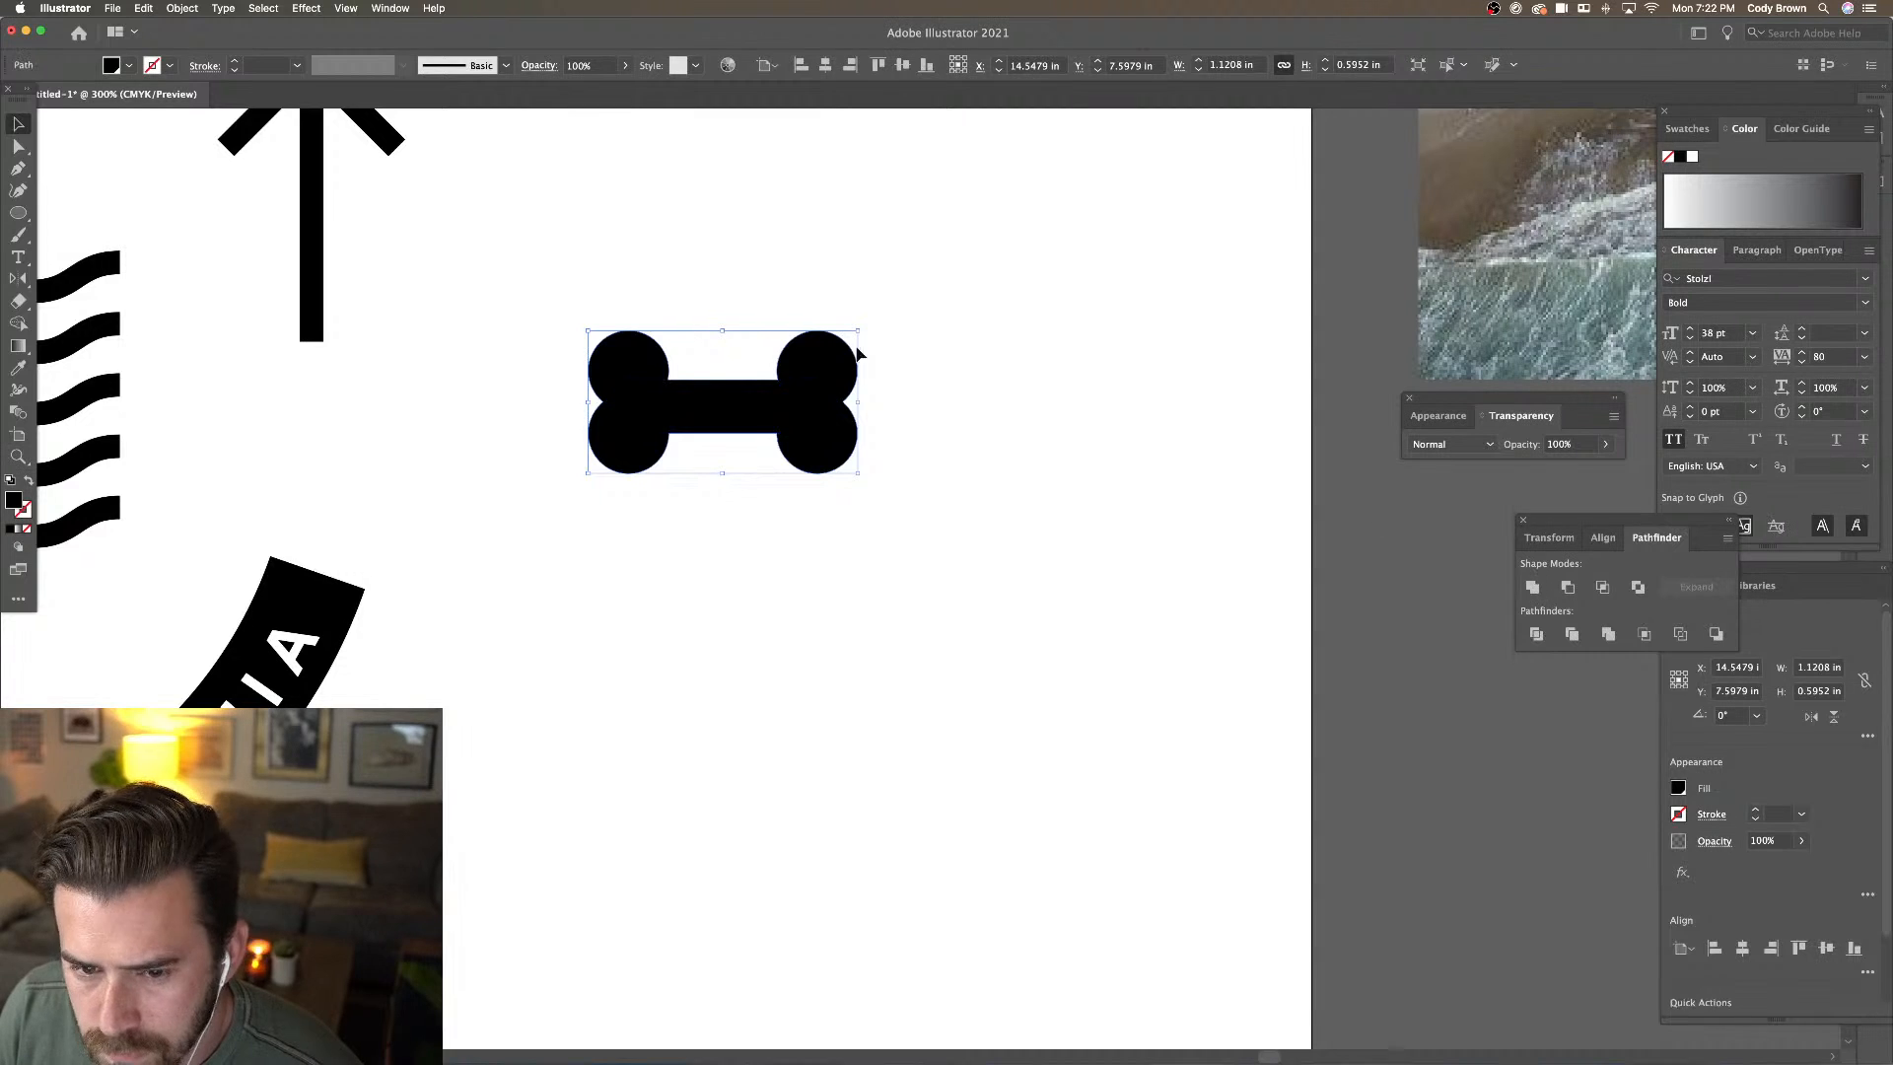
pyautogui.click(725, 241)
pyautogui.click(12, 147)
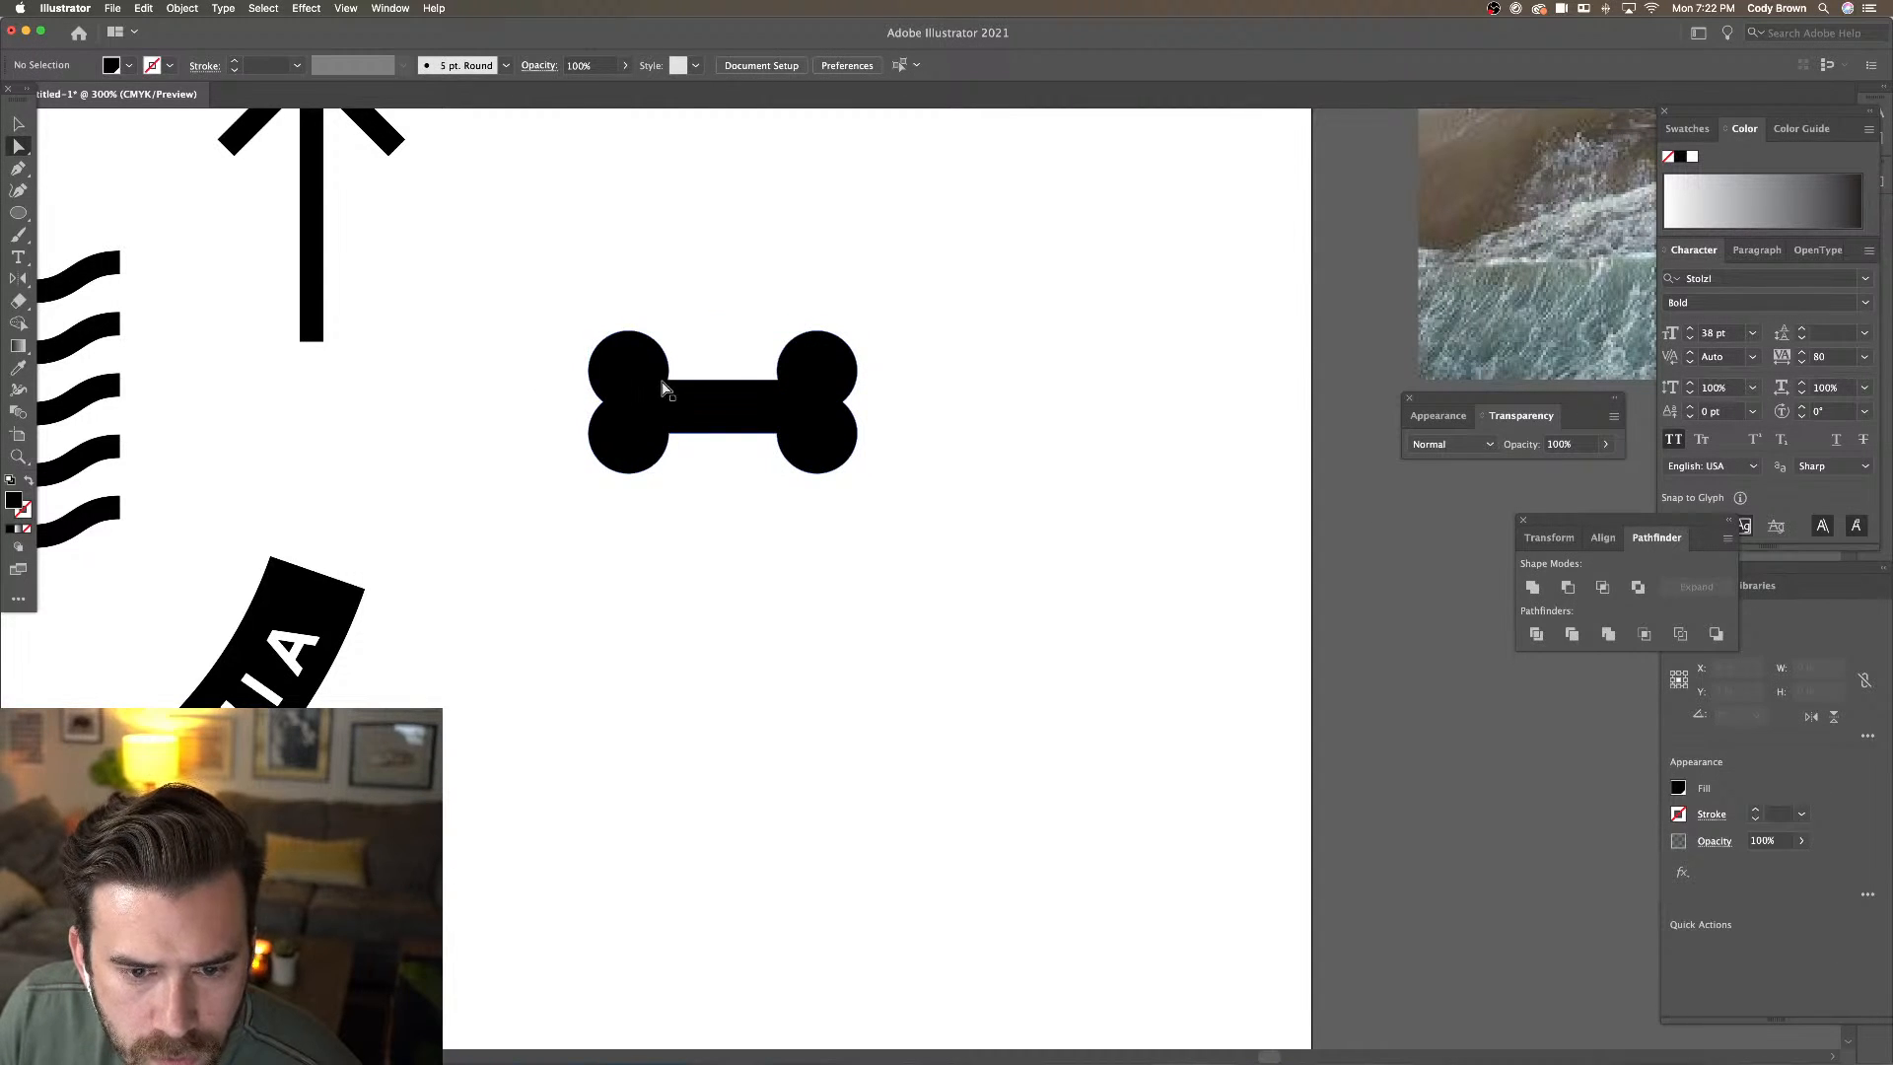
pyautogui.click(676, 381)
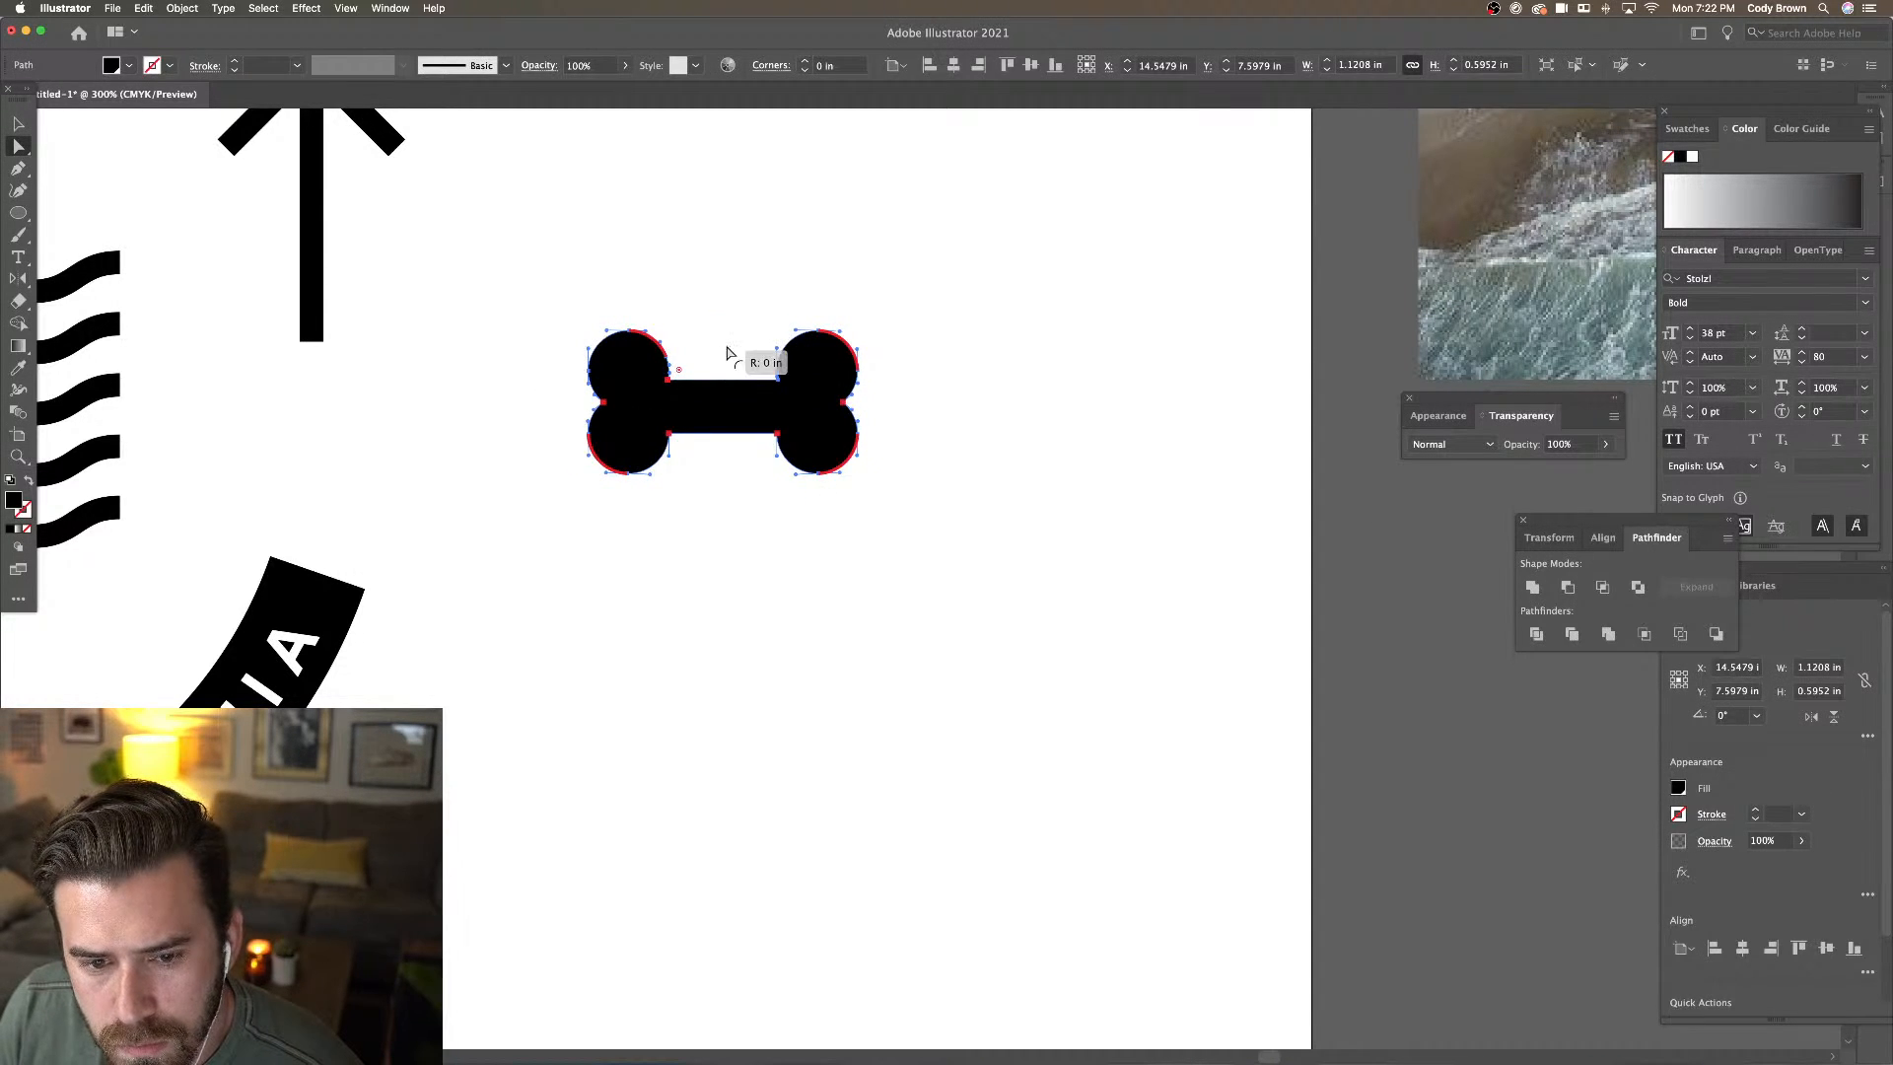
pyautogui.click(688, 310)
pyautogui.press('super+1')
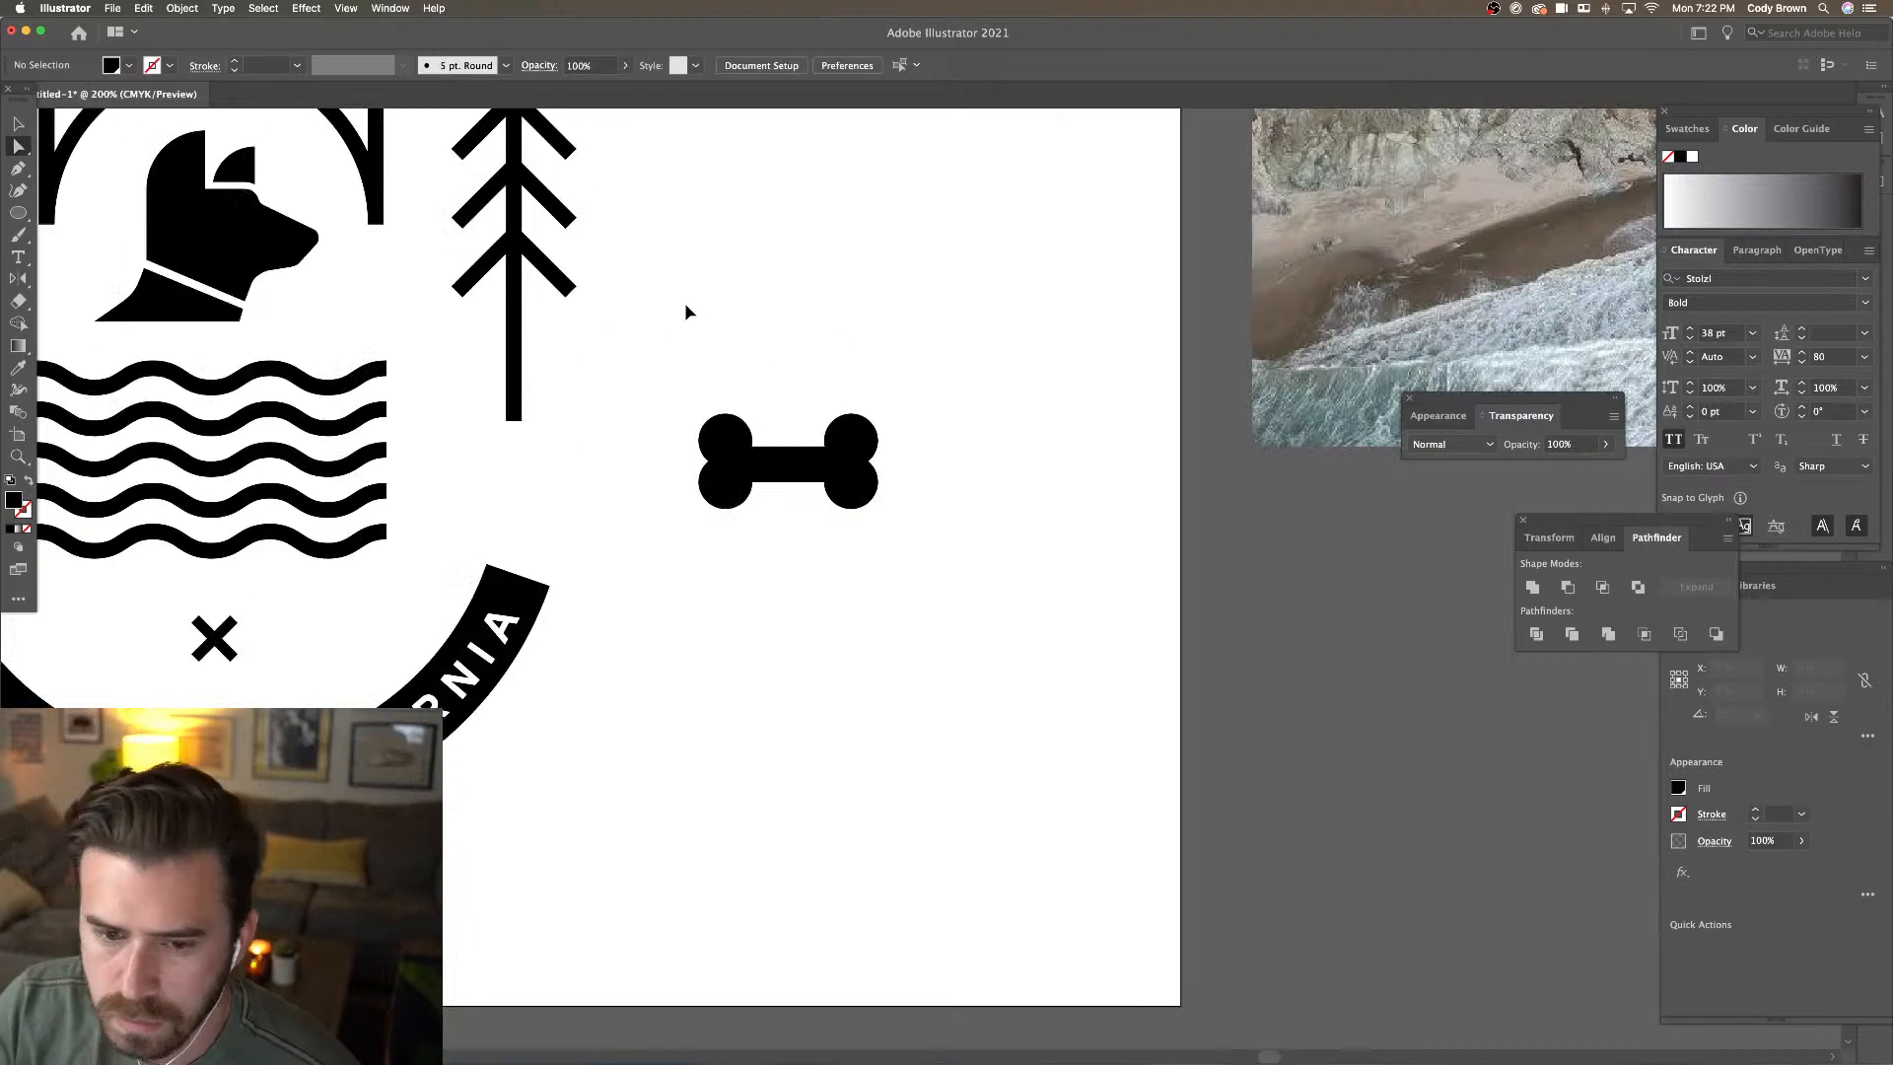
# Shrink the bone and delete the X mark below the waves
pyautogui.click(17, 125)
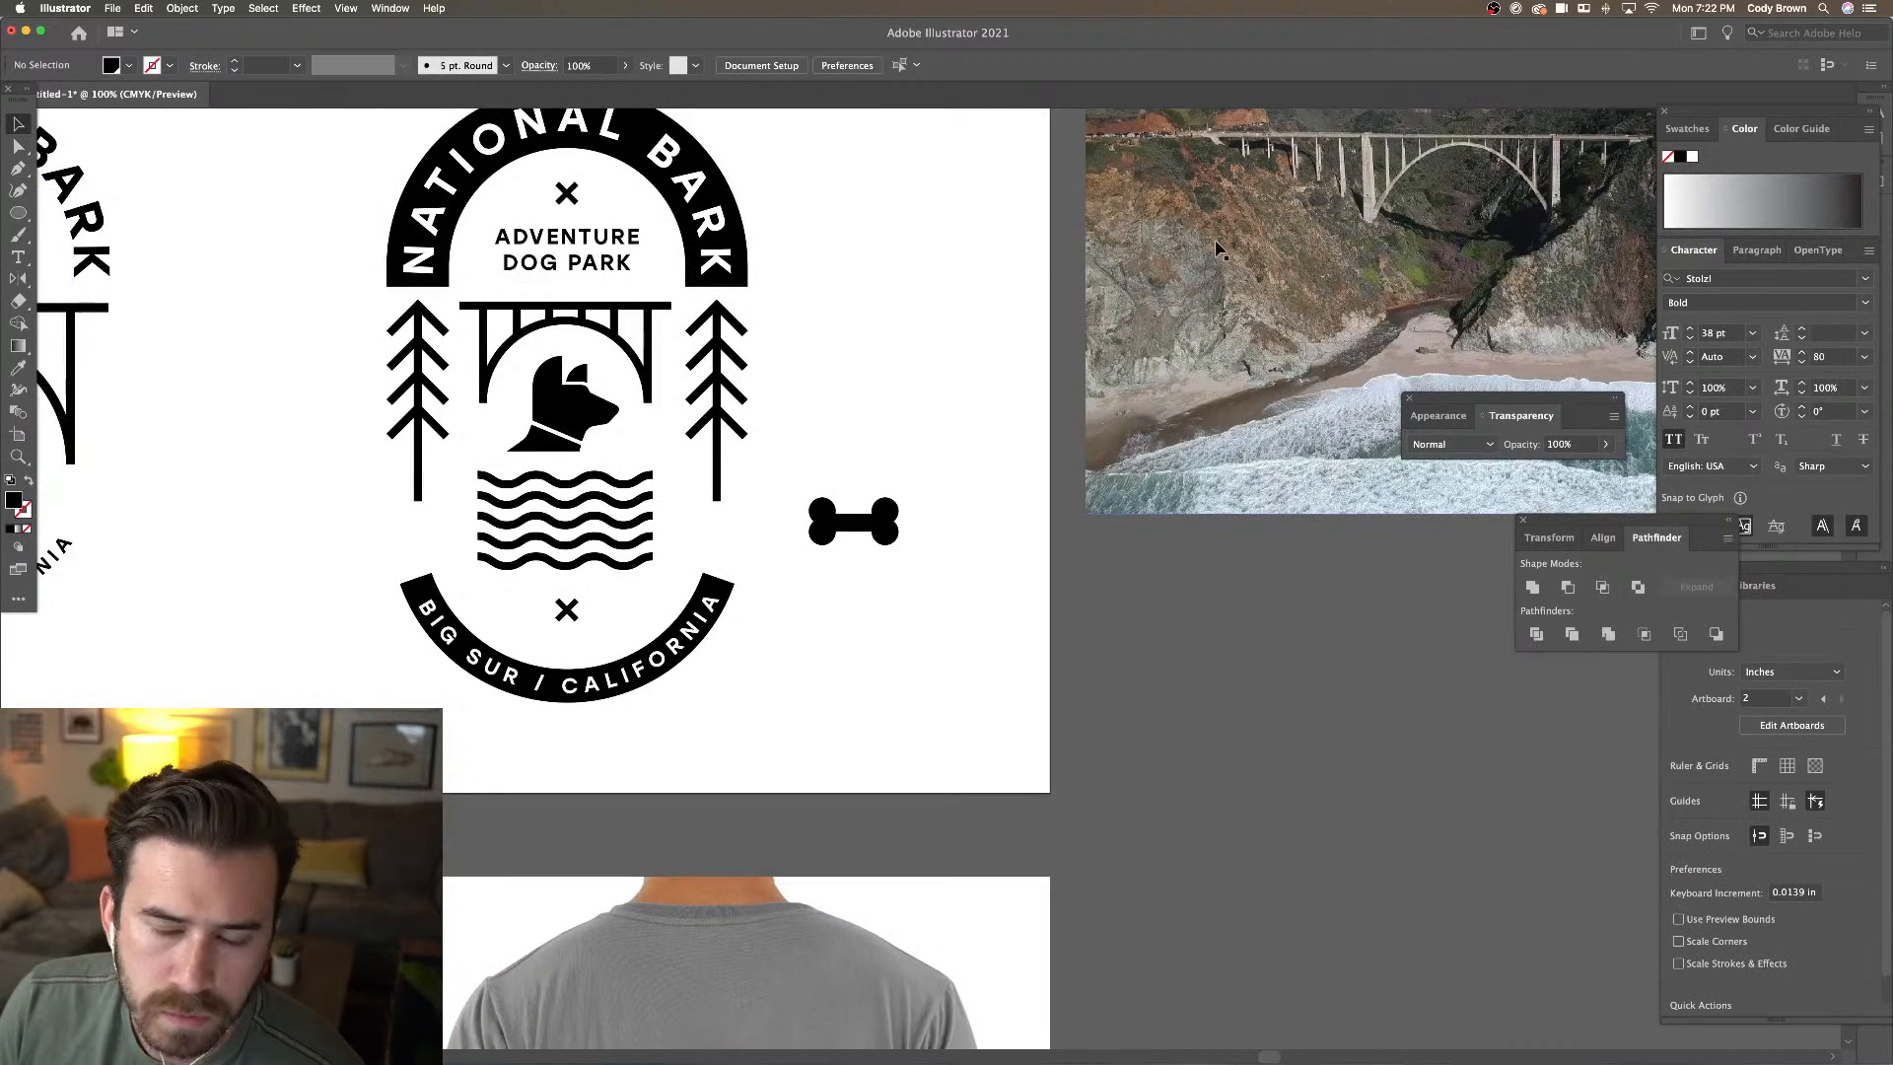
pyautogui.press('super+equal')
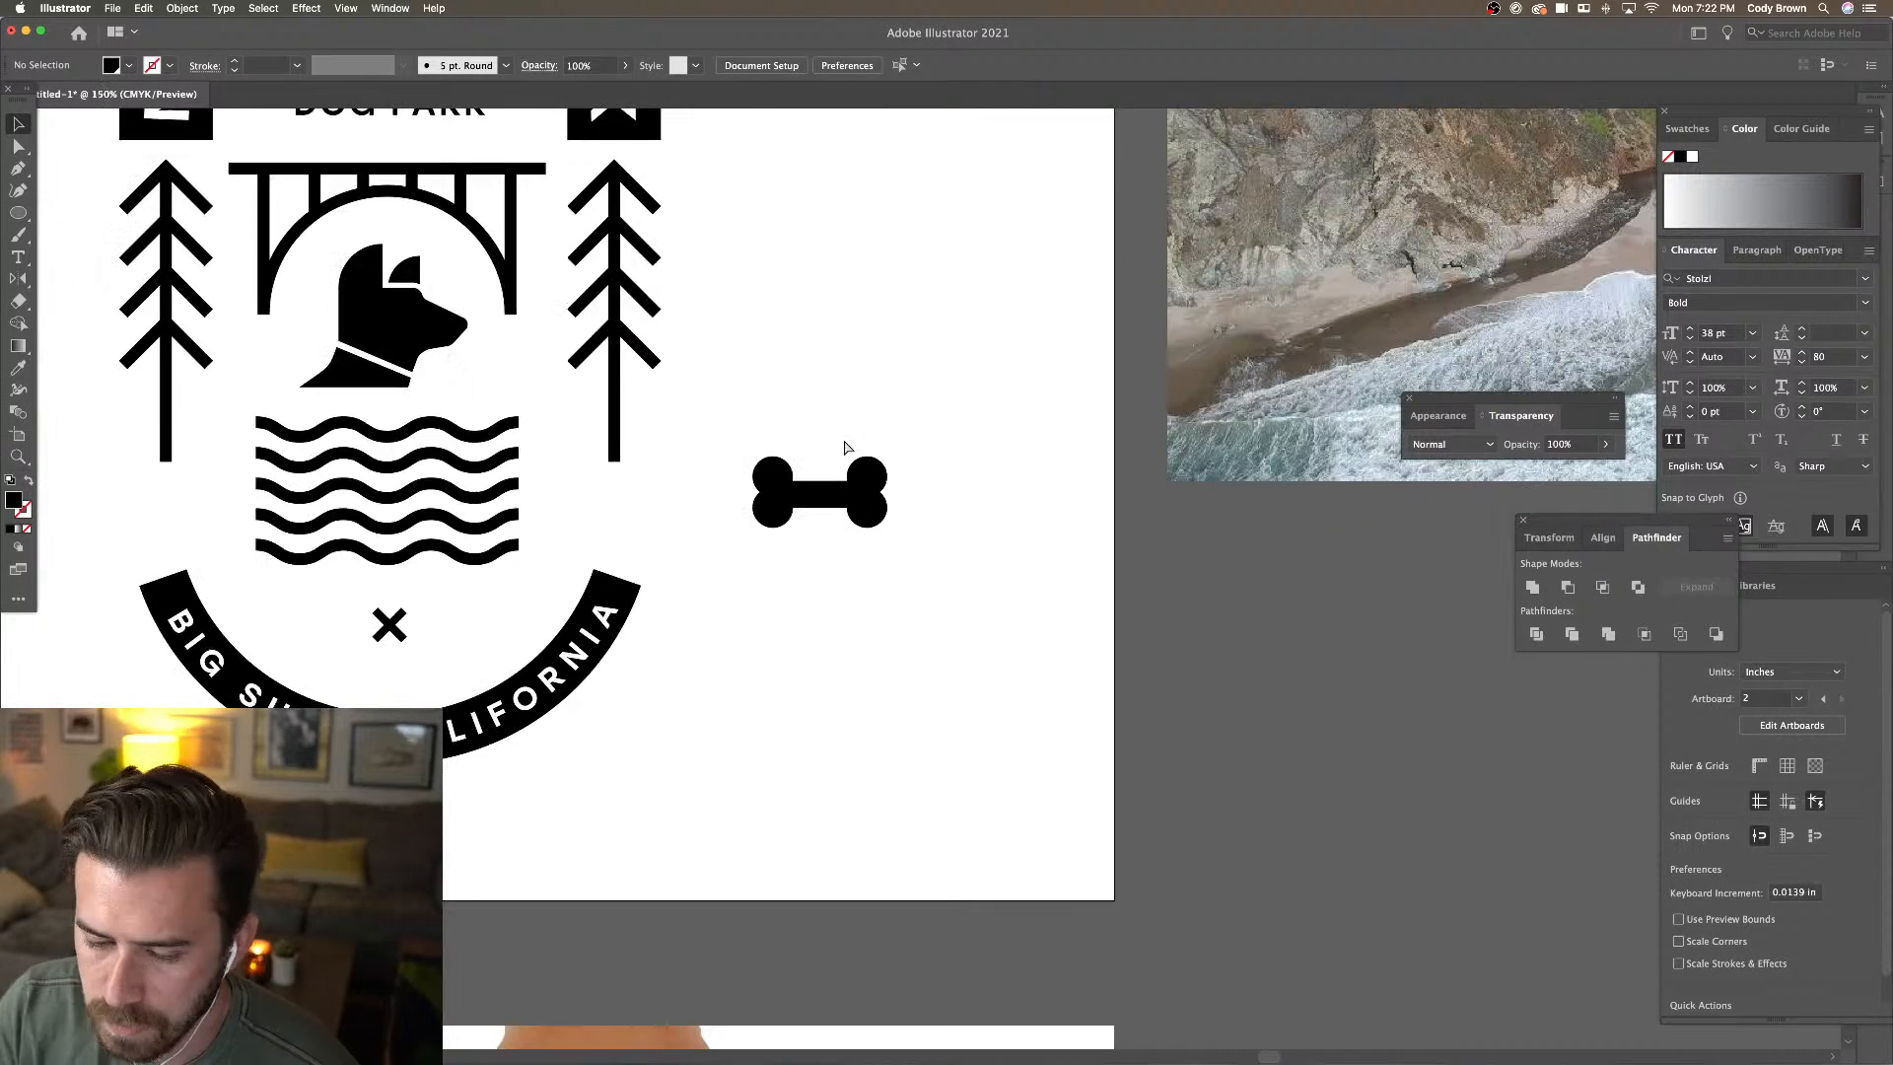
pyautogui.click(818, 493)
pyautogui.moveTo(887, 456); pyautogui.dragTo(385, 623)
pyautogui.click(388, 623)
pyautogui.press('Delete')
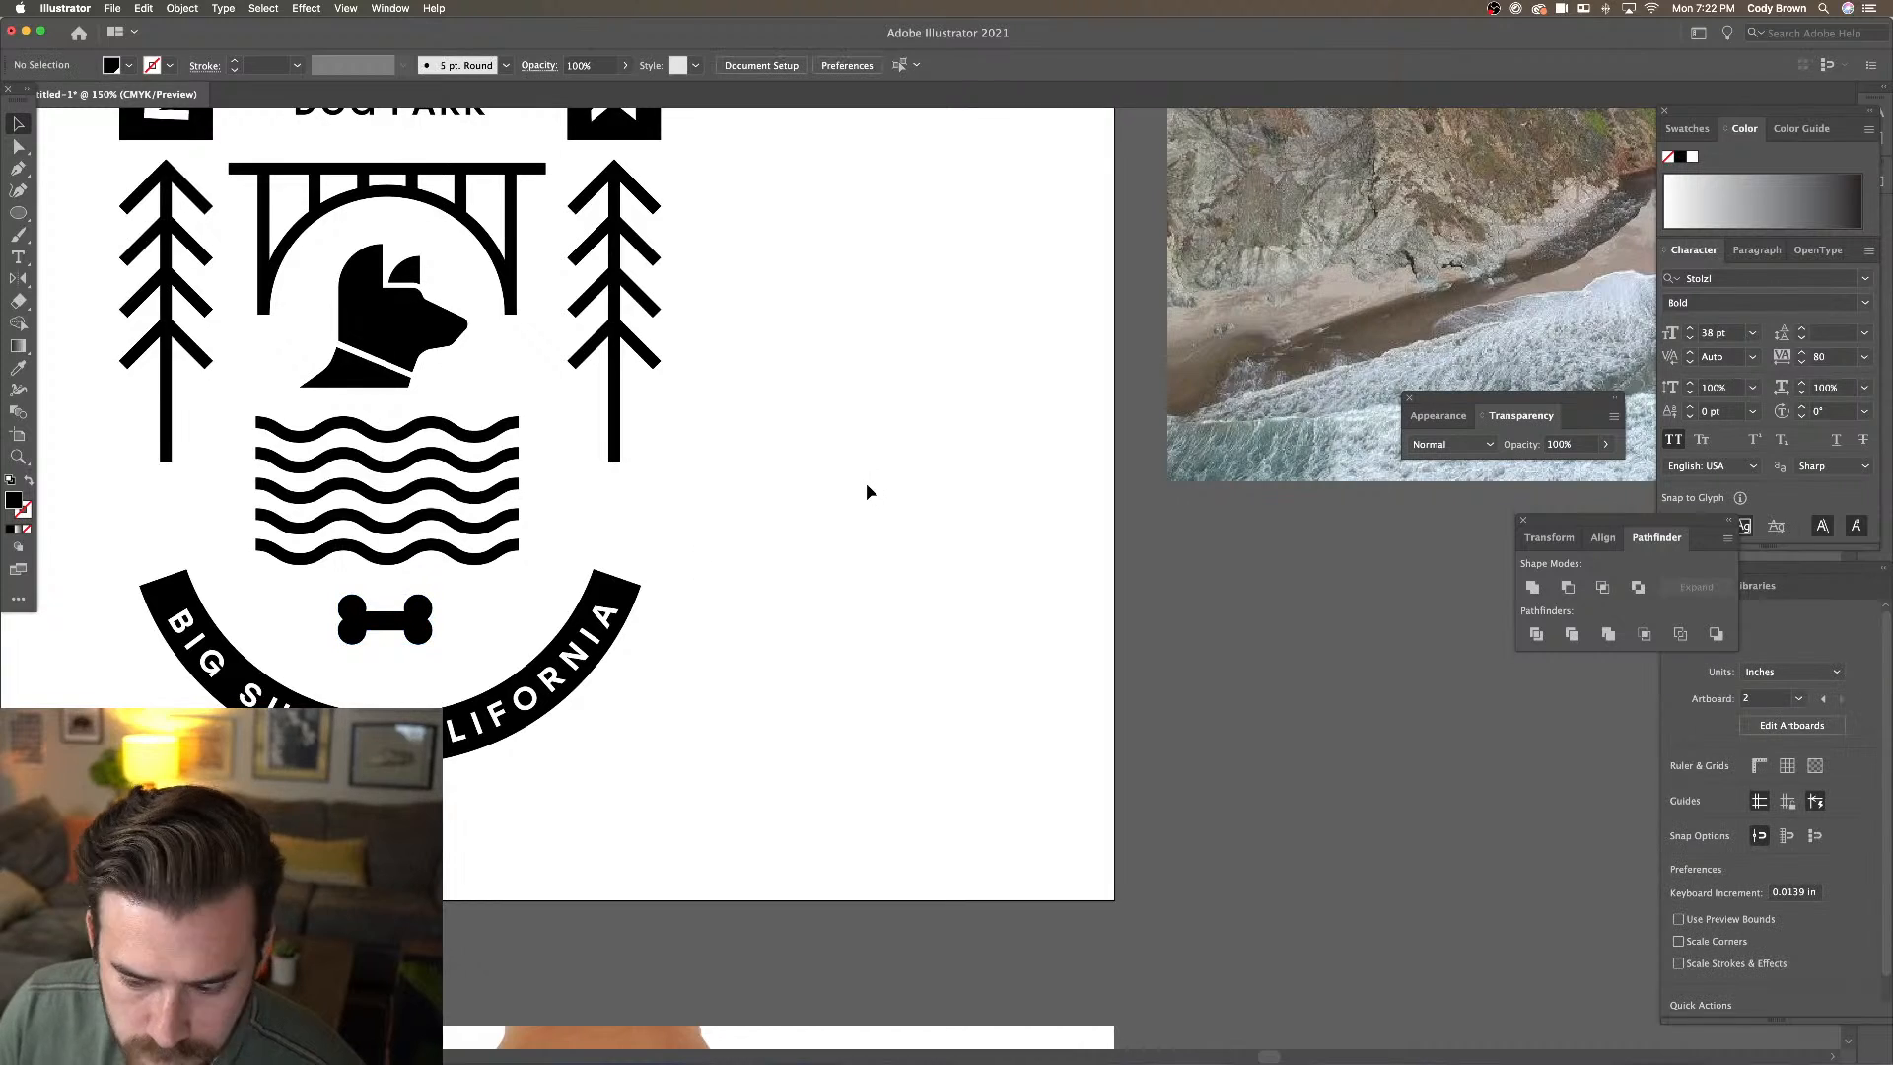
# Marquee-select all parts of the right badge
pyautogui.press('super+minus')
pyautogui.press('super+minus')
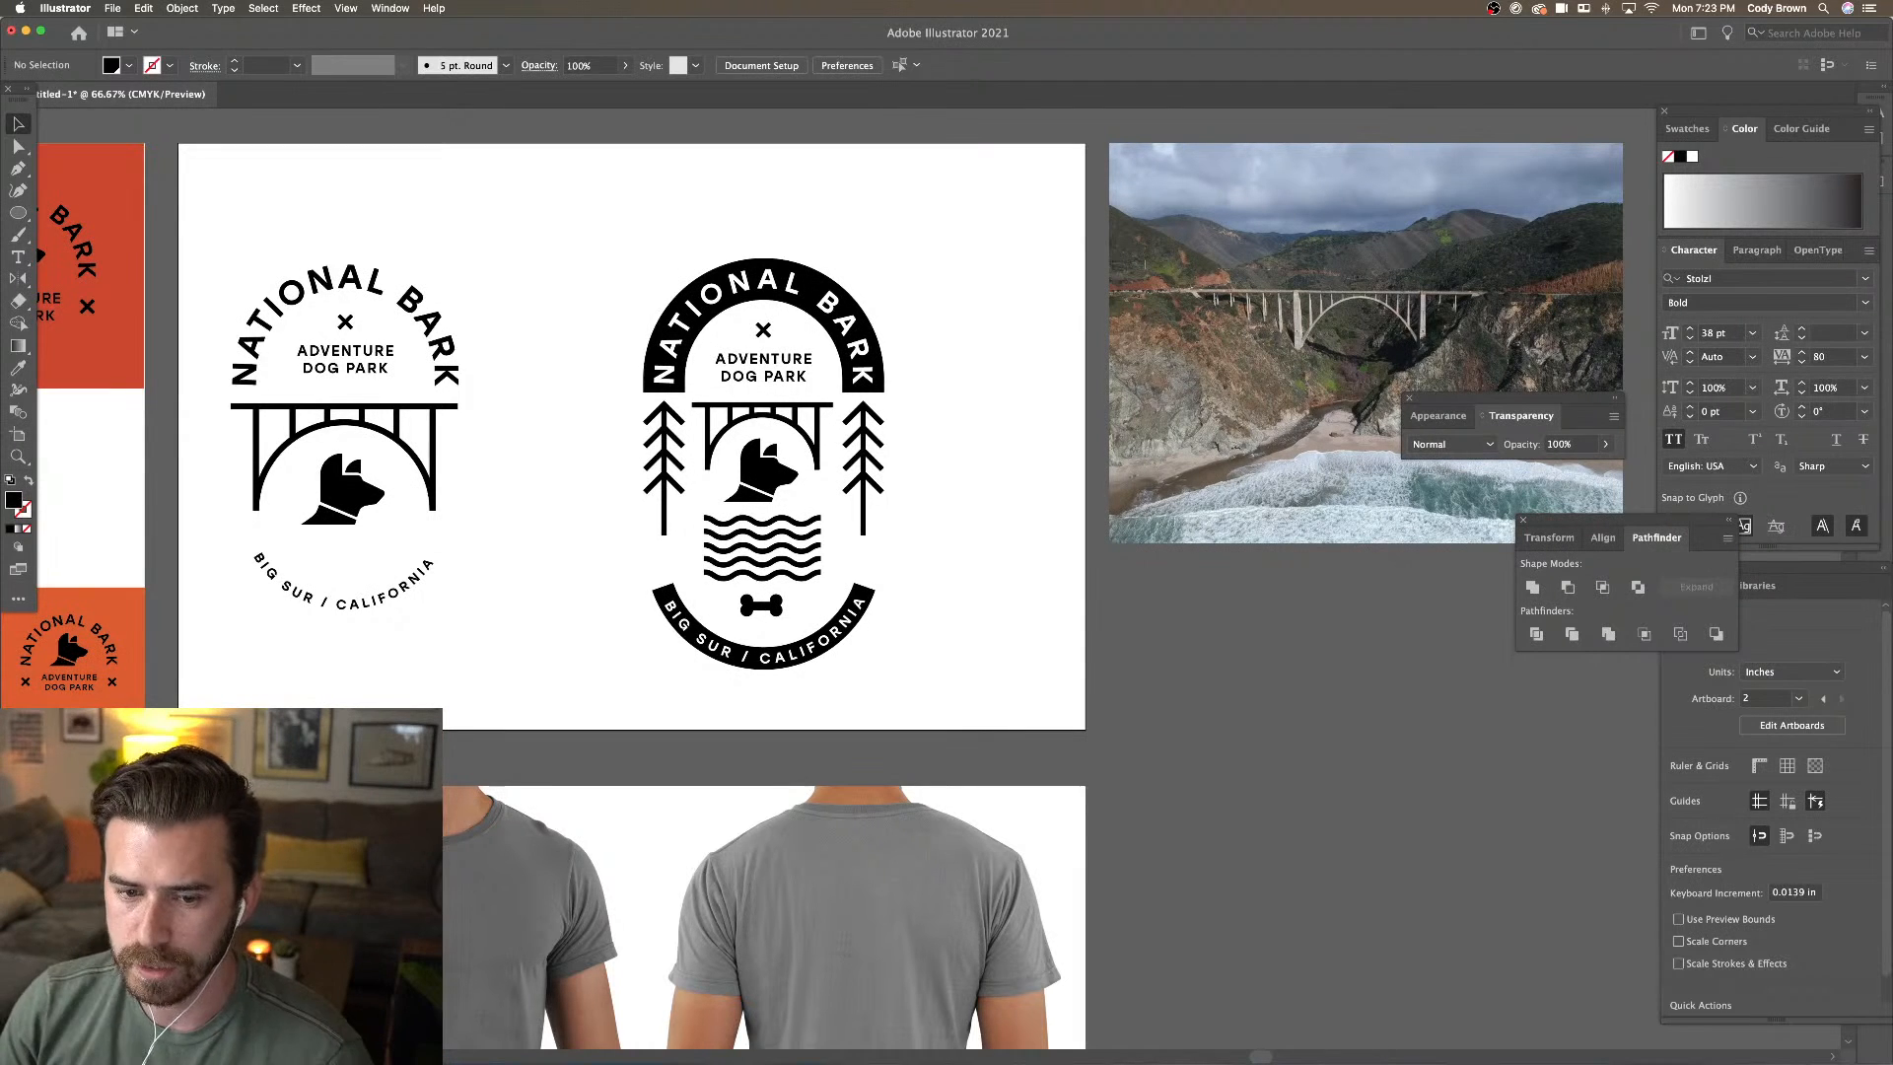
pyautogui.press('super+minus')
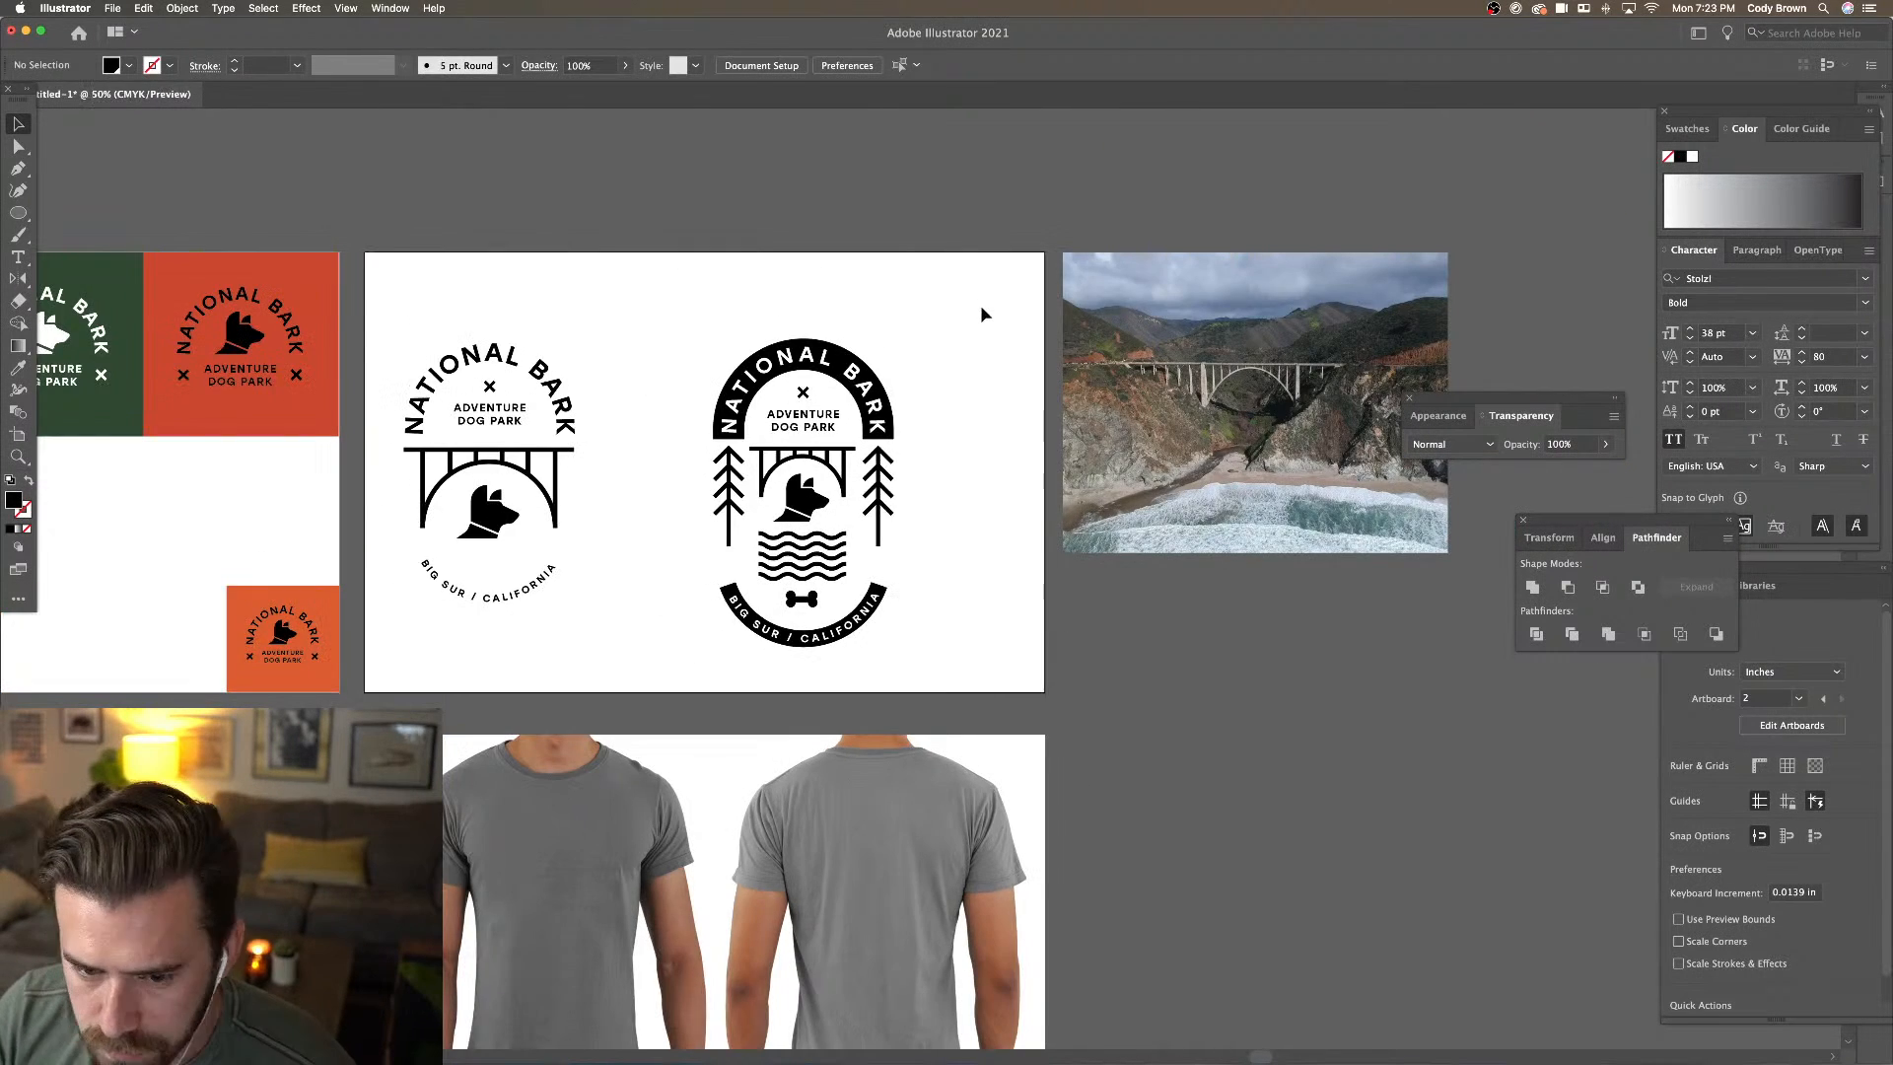
pyautogui.moveTo(980, 305); pyautogui.dragTo(910, 168)
pyautogui.moveTo(856, 240); pyautogui.dragTo(900, 228)
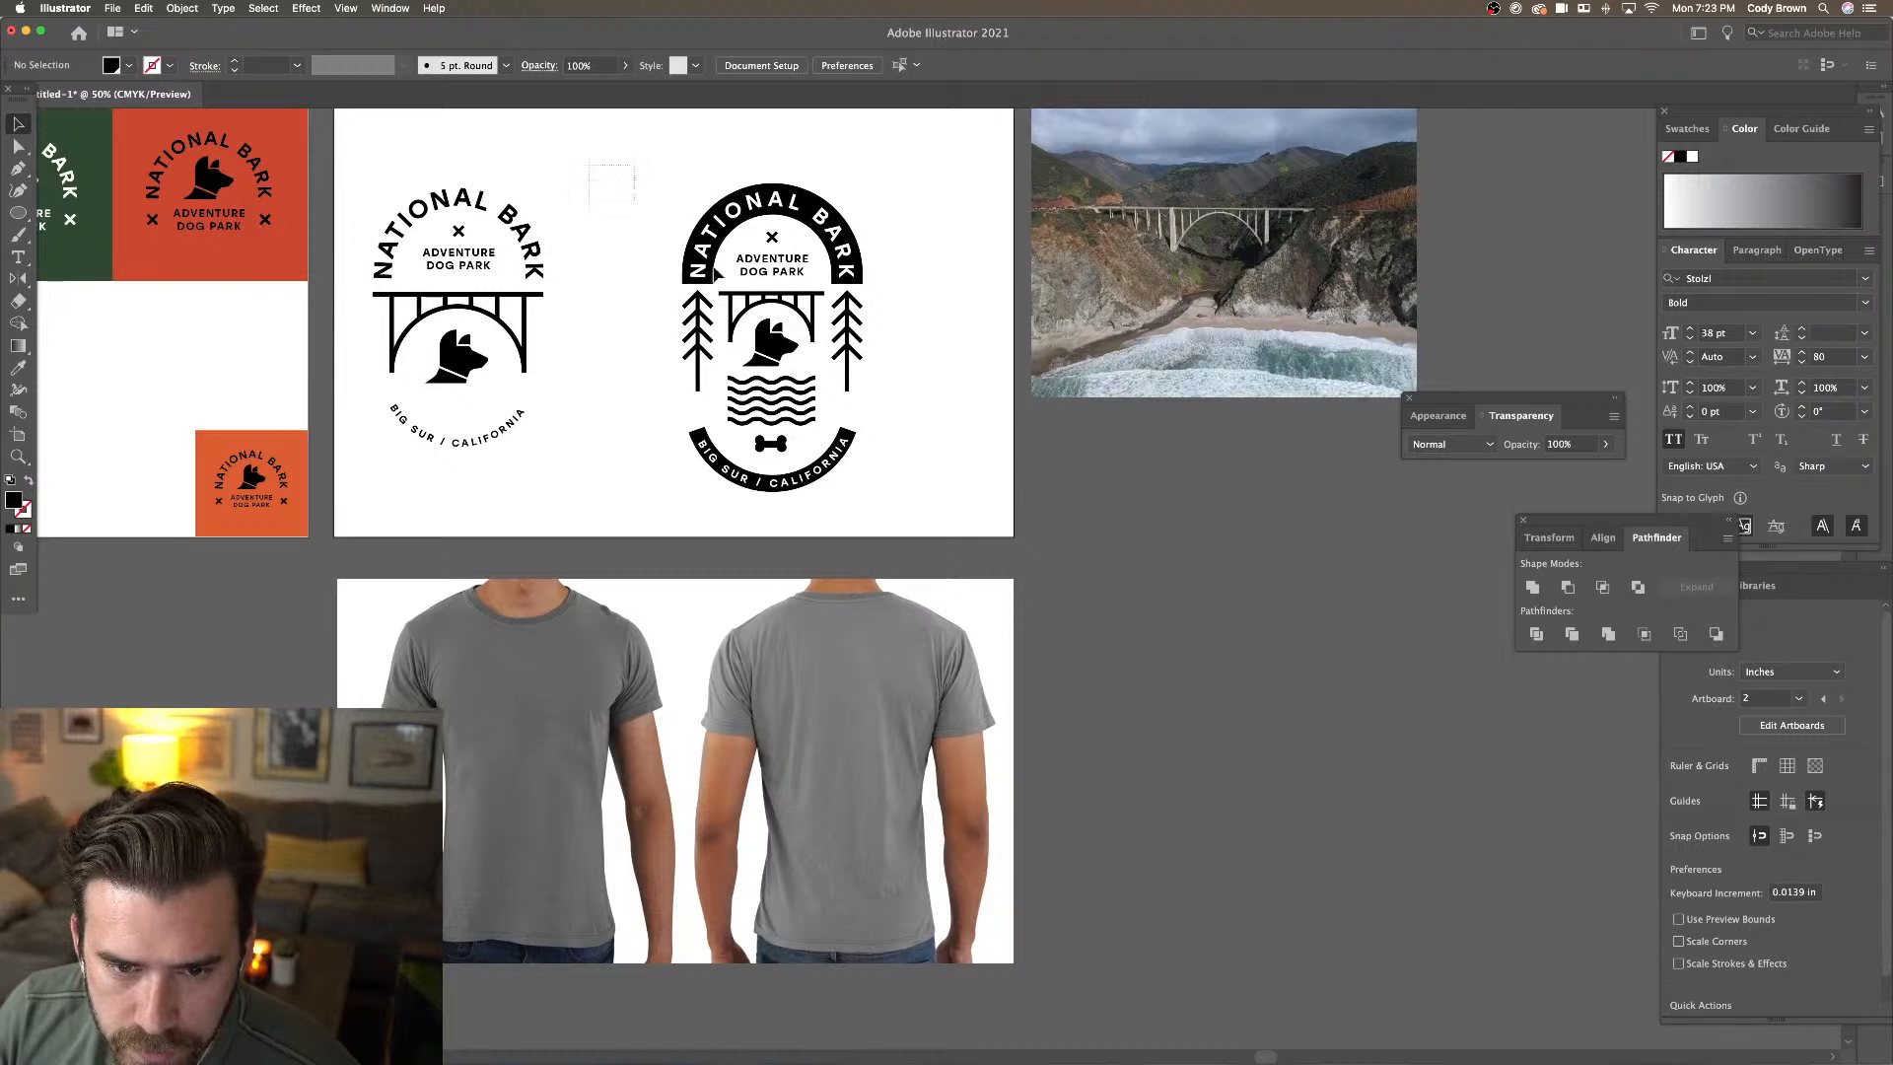
pyautogui.moveTo(717, 274); pyautogui.dragTo(1141, 679)
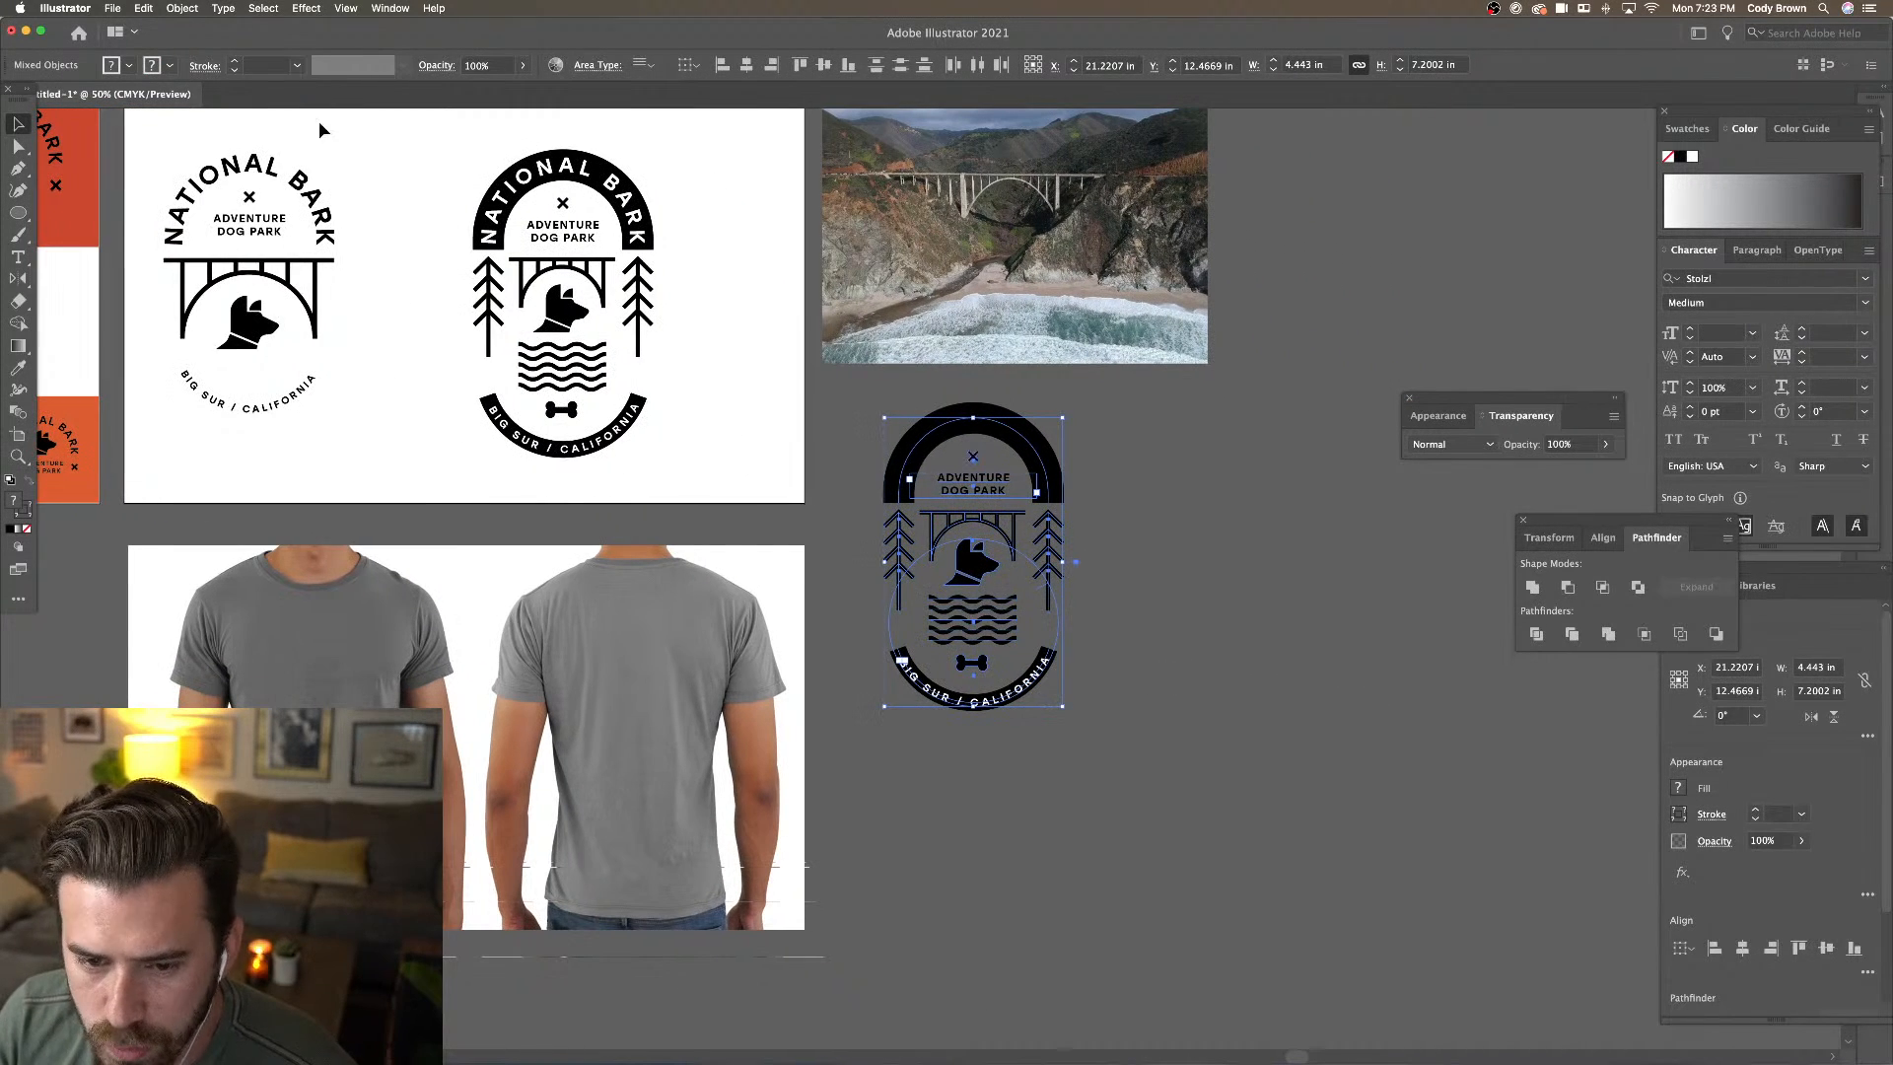
# Expand the copied badge into outlines with Object > Expand
pyautogui.click(183, 8)
pyautogui.click(262, 187)
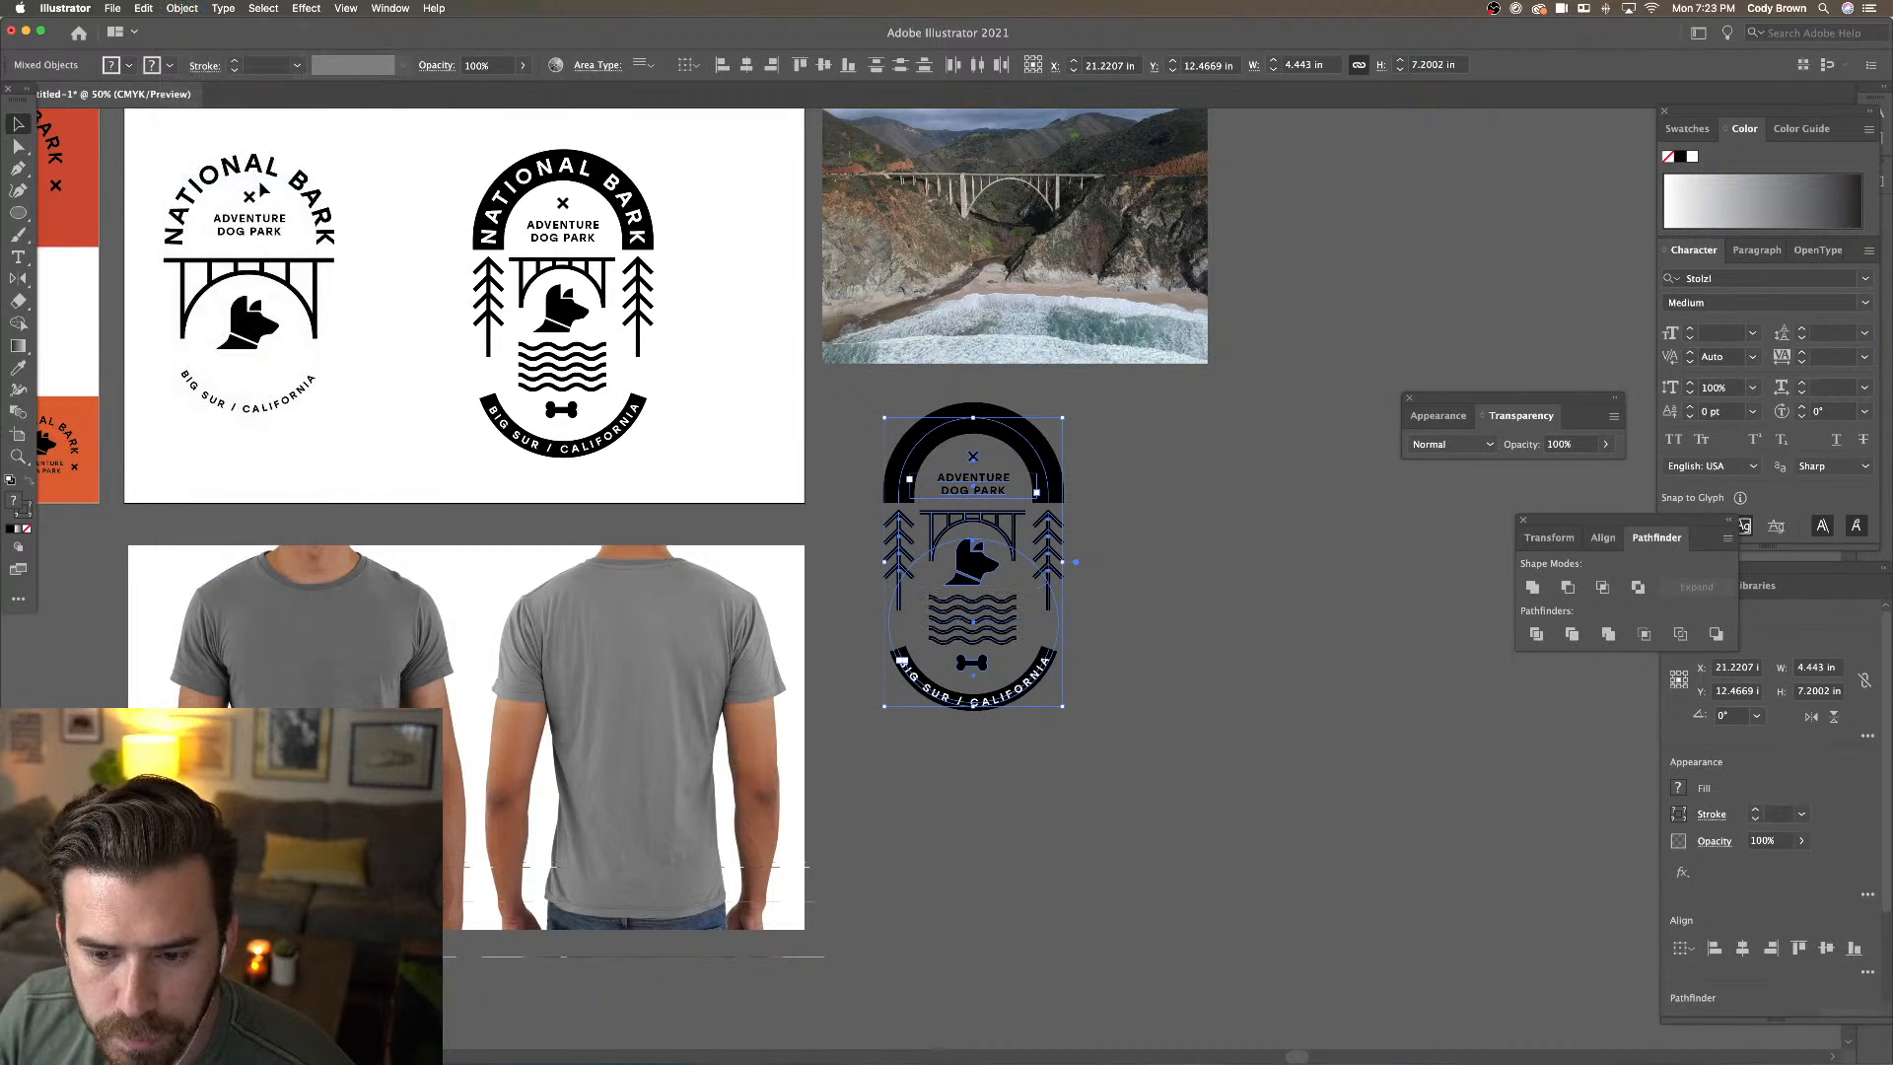
pyautogui.click(182, 8)
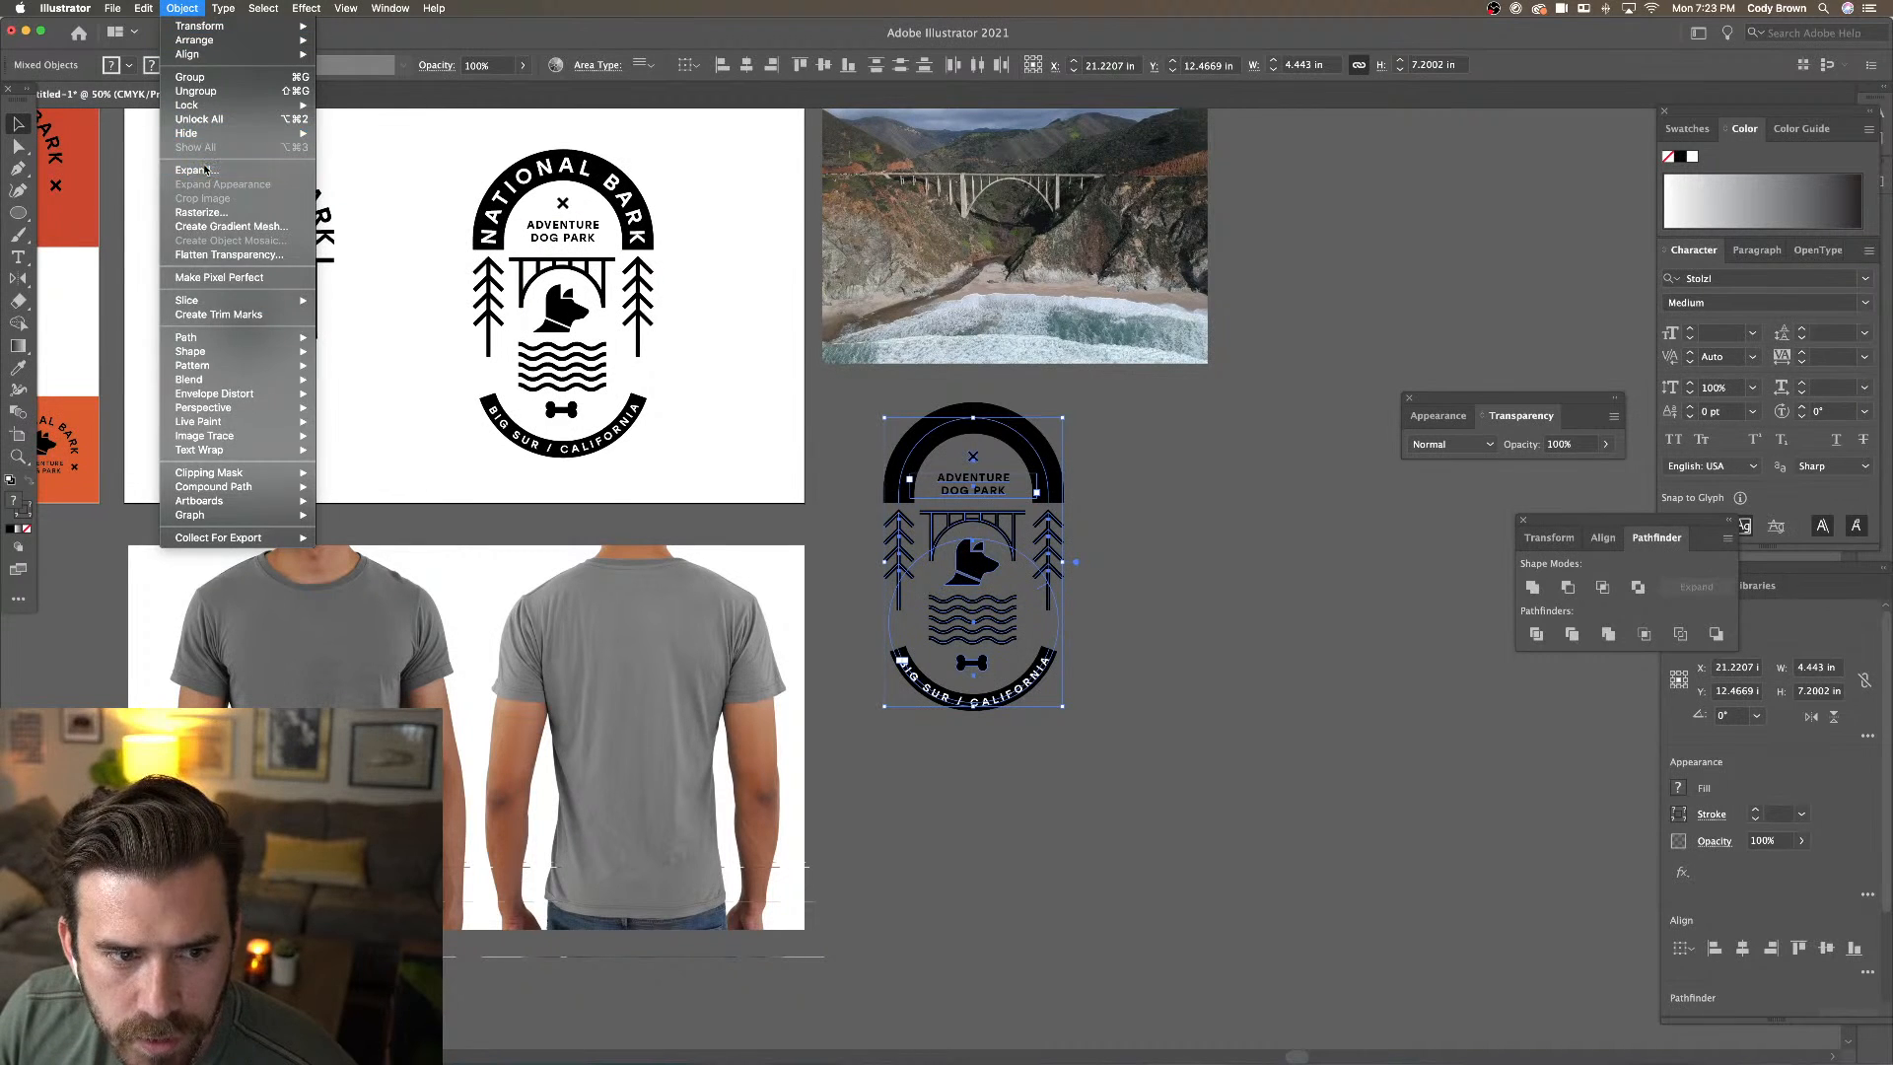
pyautogui.click(217, 169)
pyautogui.click(1568, 786)
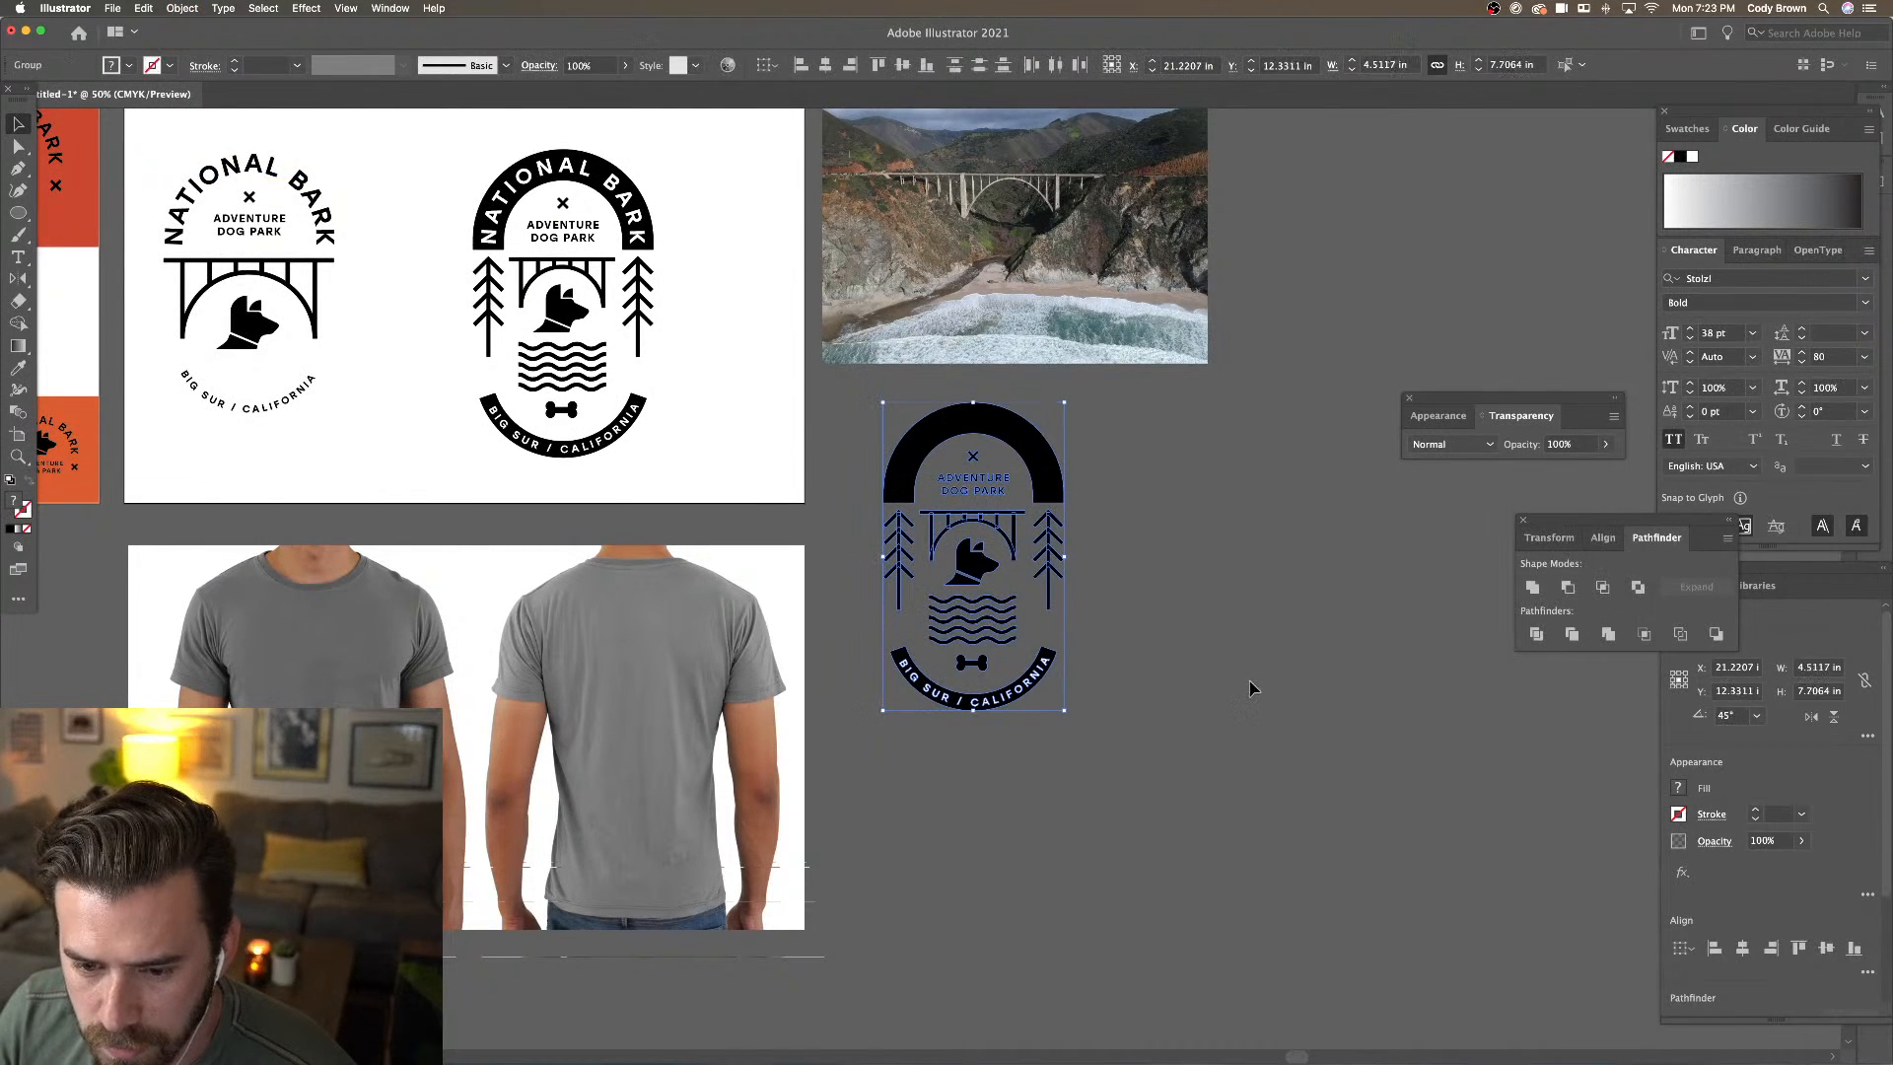
pyautogui.press('super+equal')
pyautogui.press('super+equal')
pyautogui.press('super+equal')
pyautogui.click(1373, 418)
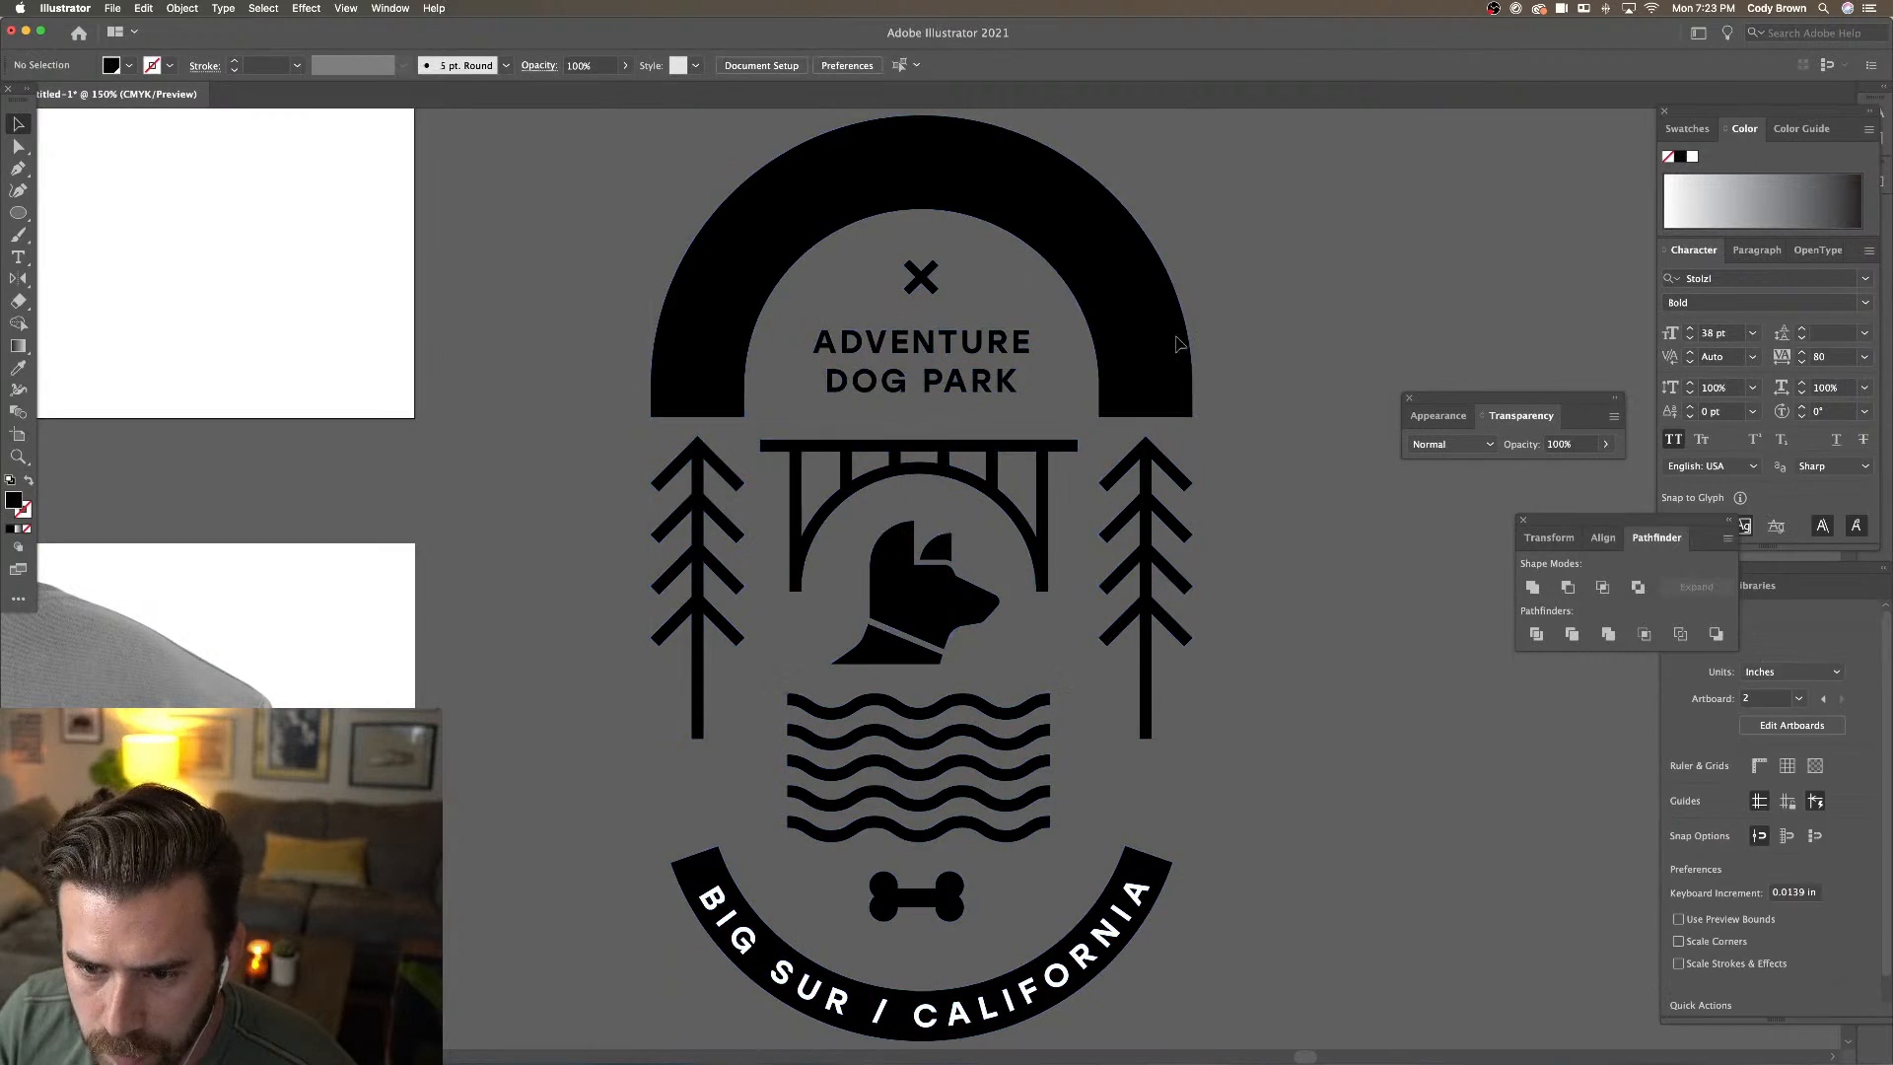
pyautogui.click(1158, 309)
# Lock the original badge's top arc in place
pyautogui.press('super+minus')
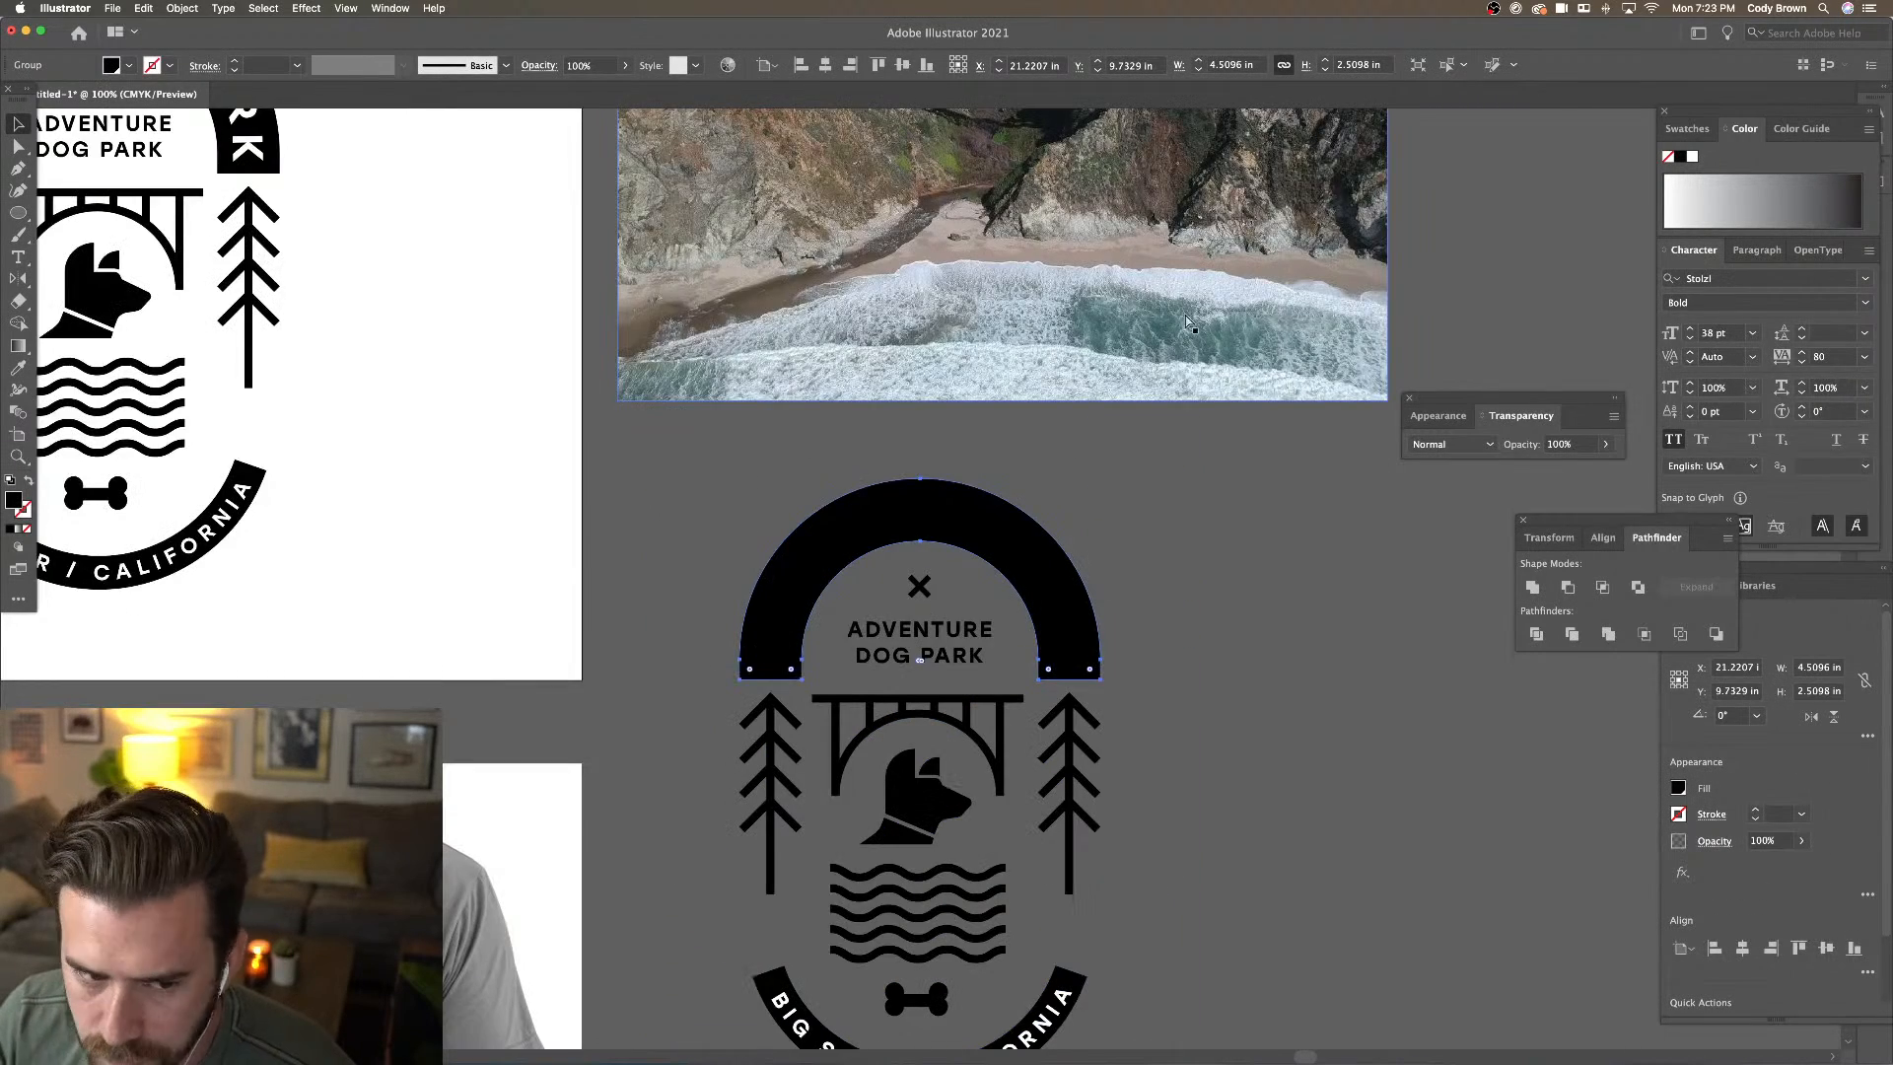
pyautogui.moveTo(420, 256); pyautogui.dragTo(841, 462)
pyautogui.click(632, 257)
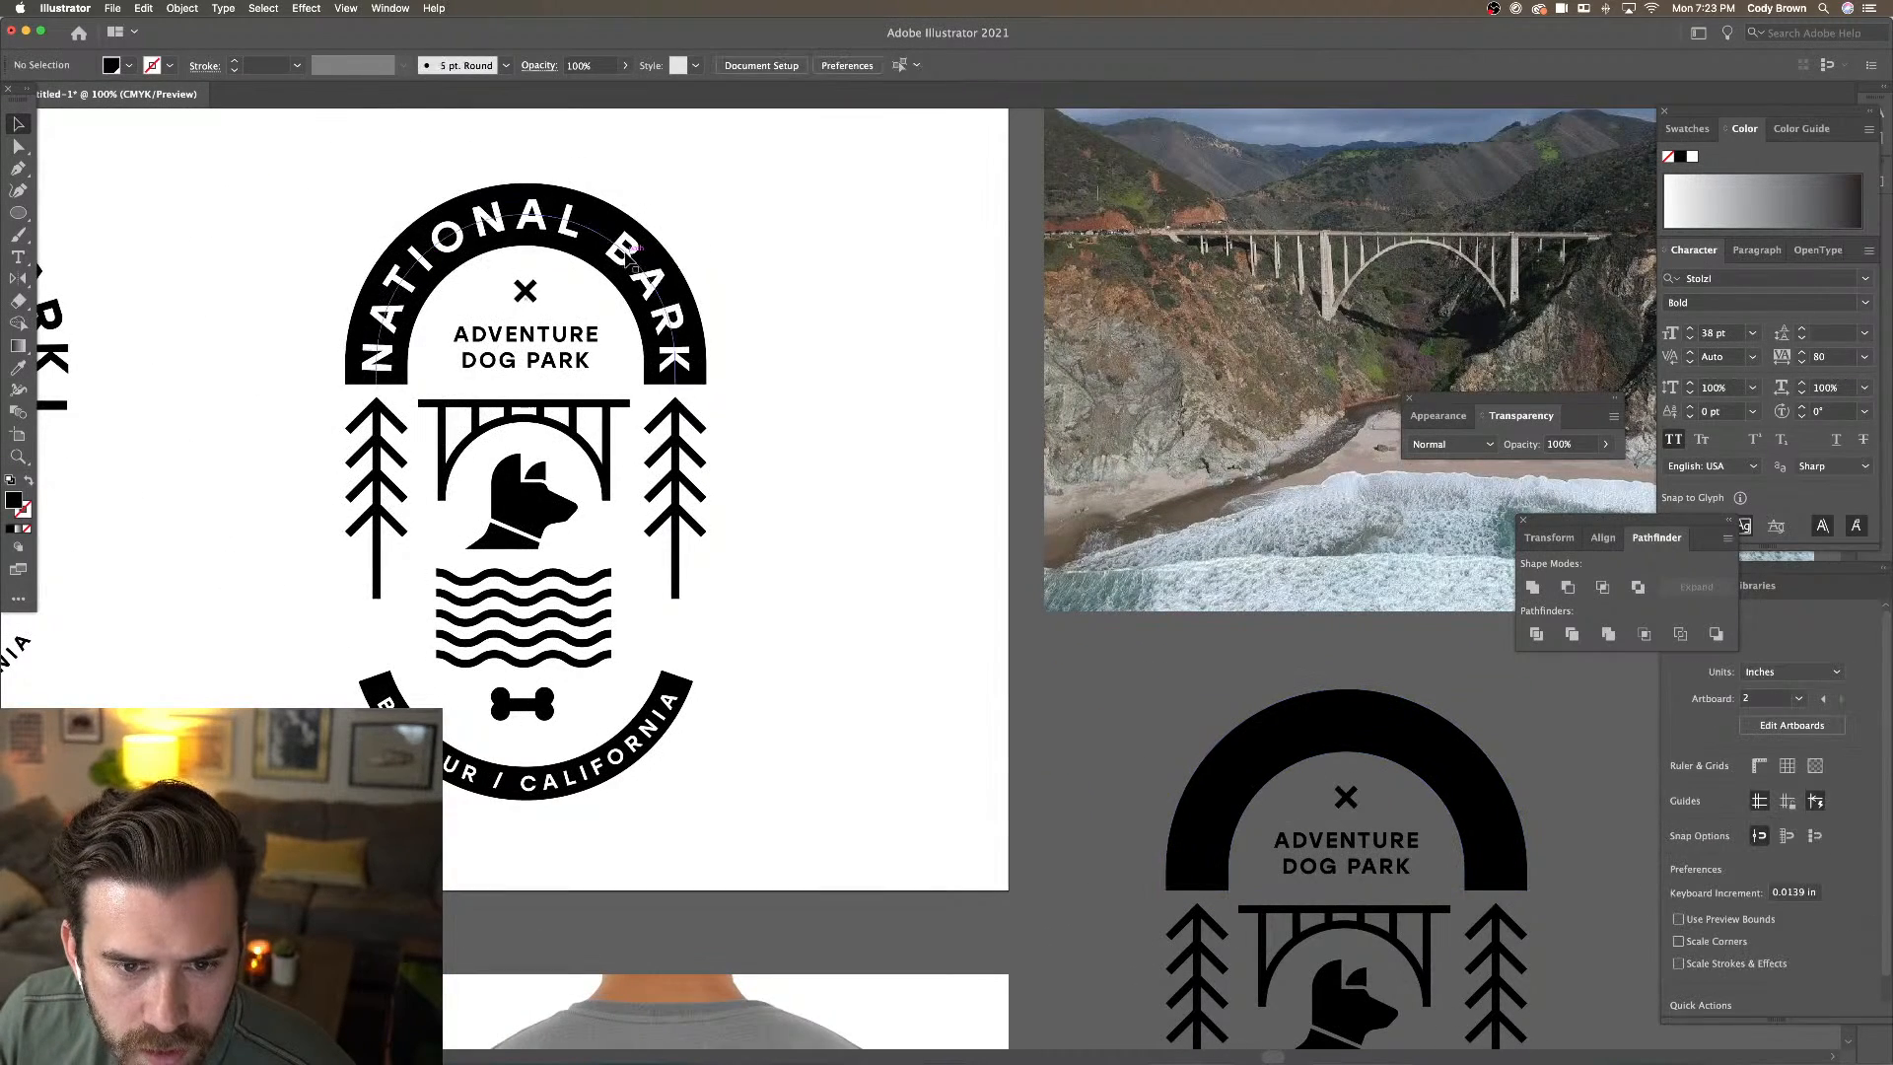
pyautogui.moveTo(633, 258); pyautogui.dragTo(746, 330)
pyautogui.hotkey('ctrl', 'z')
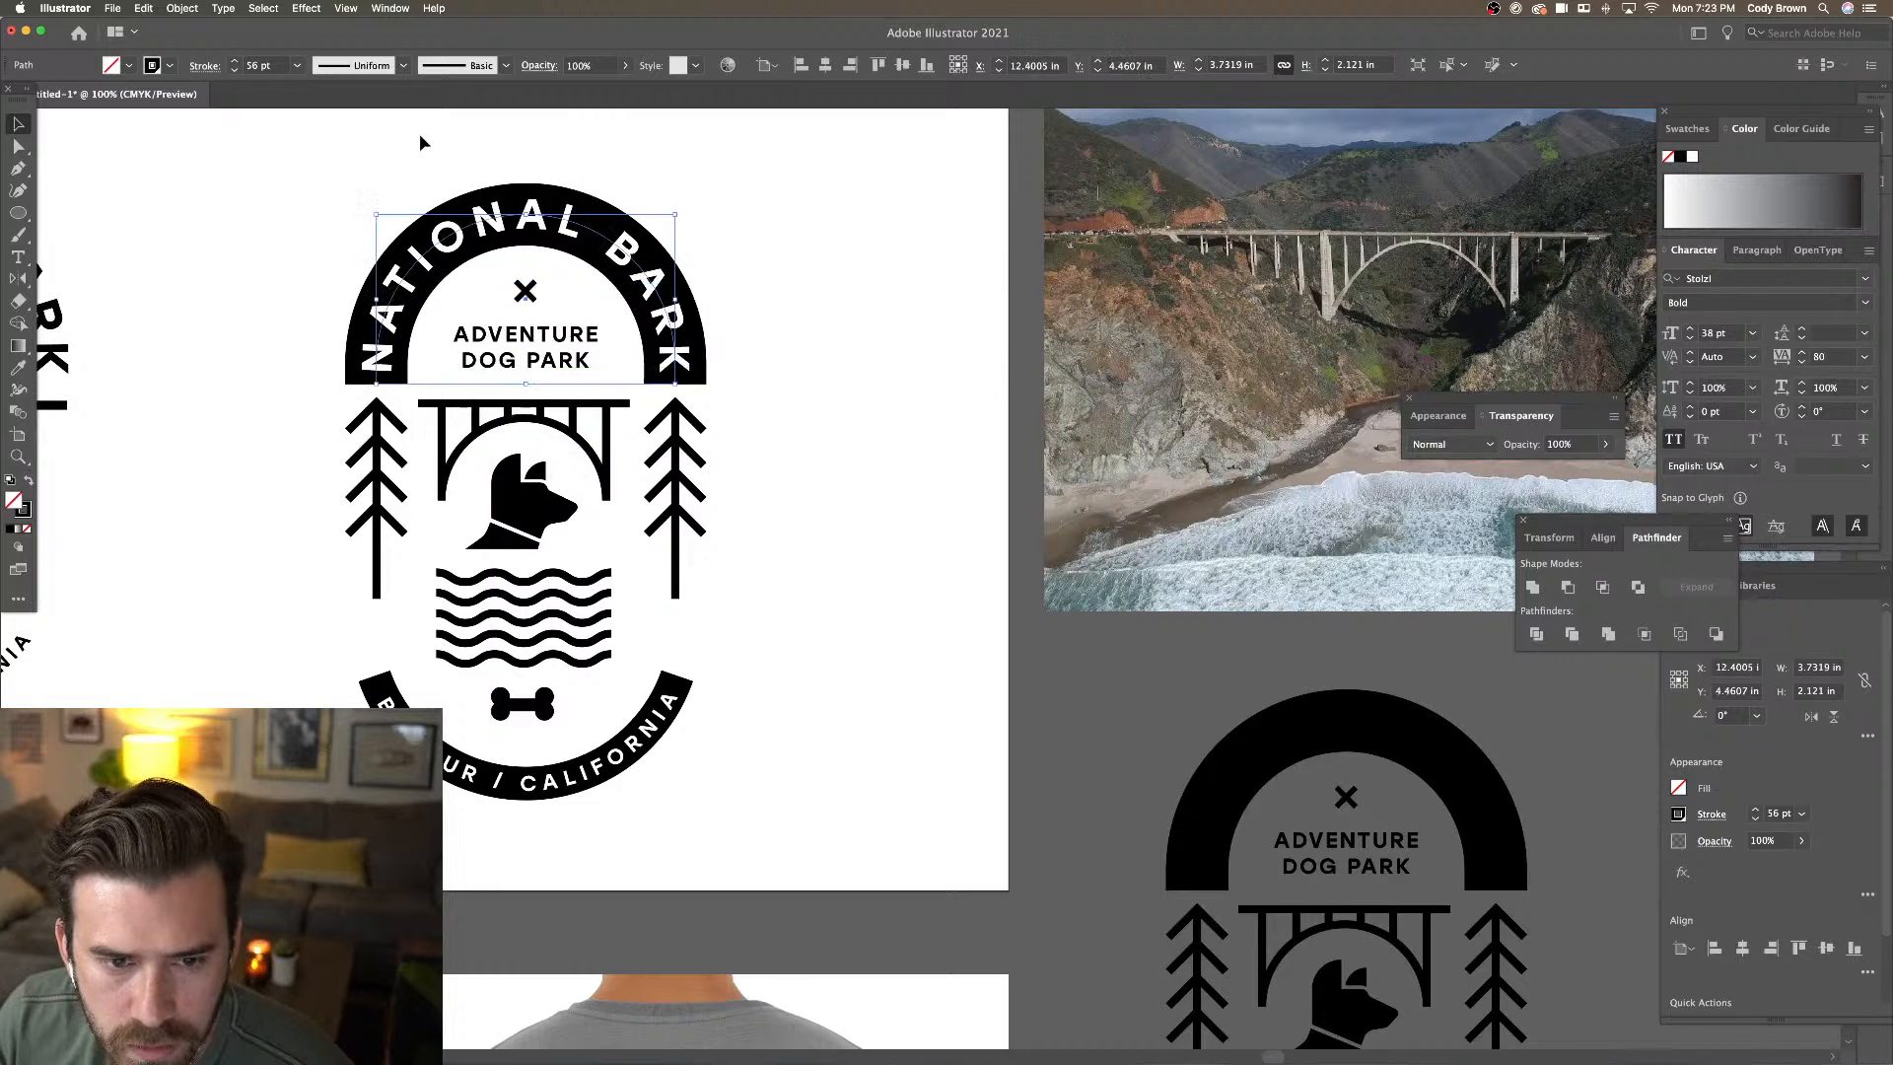
pyautogui.click(183, 7)
pyautogui.moveTo(209, 105)
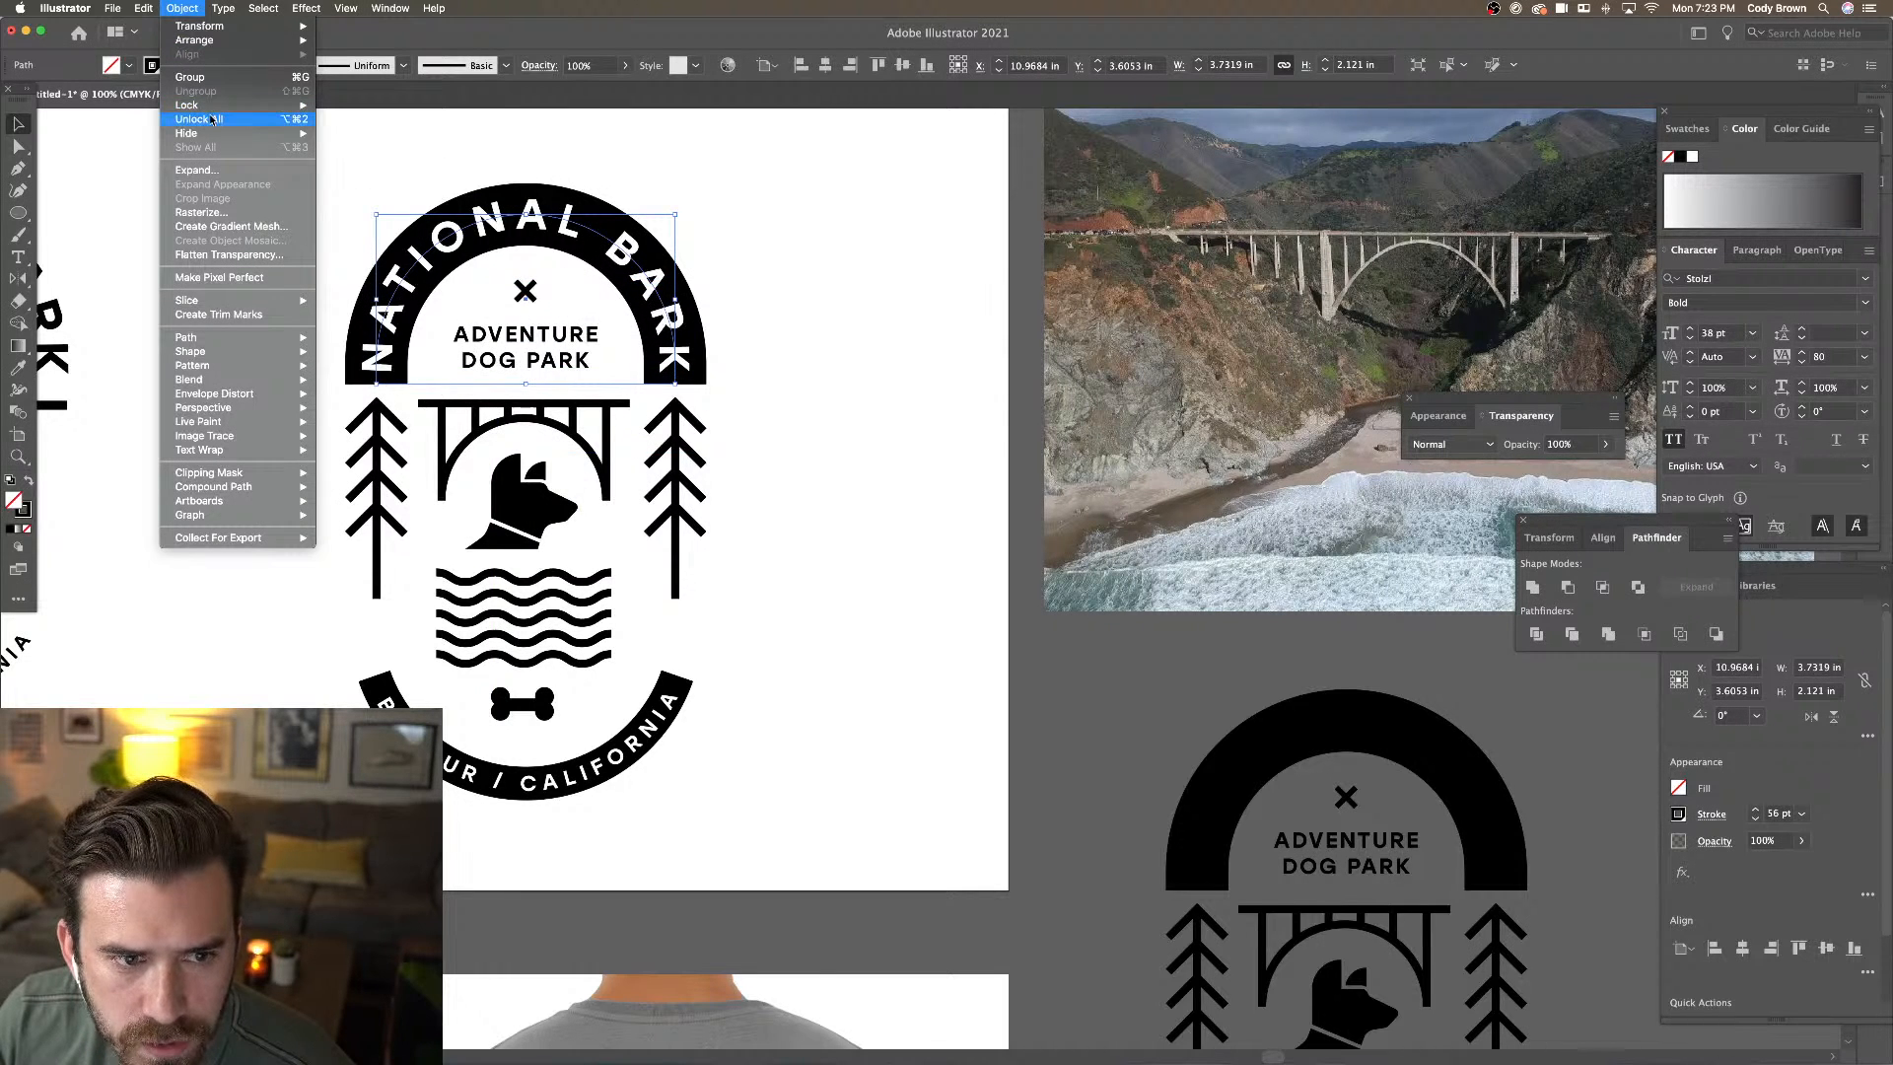
pyautogui.click(354, 105)
# Option-drag a copy of the NATIONAL BARK text onto the copied badge's black arch
pyautogui.click(450, 254)
pyautogui.moveTo(450, 253); pyautogui.dragTo(1121, 675)
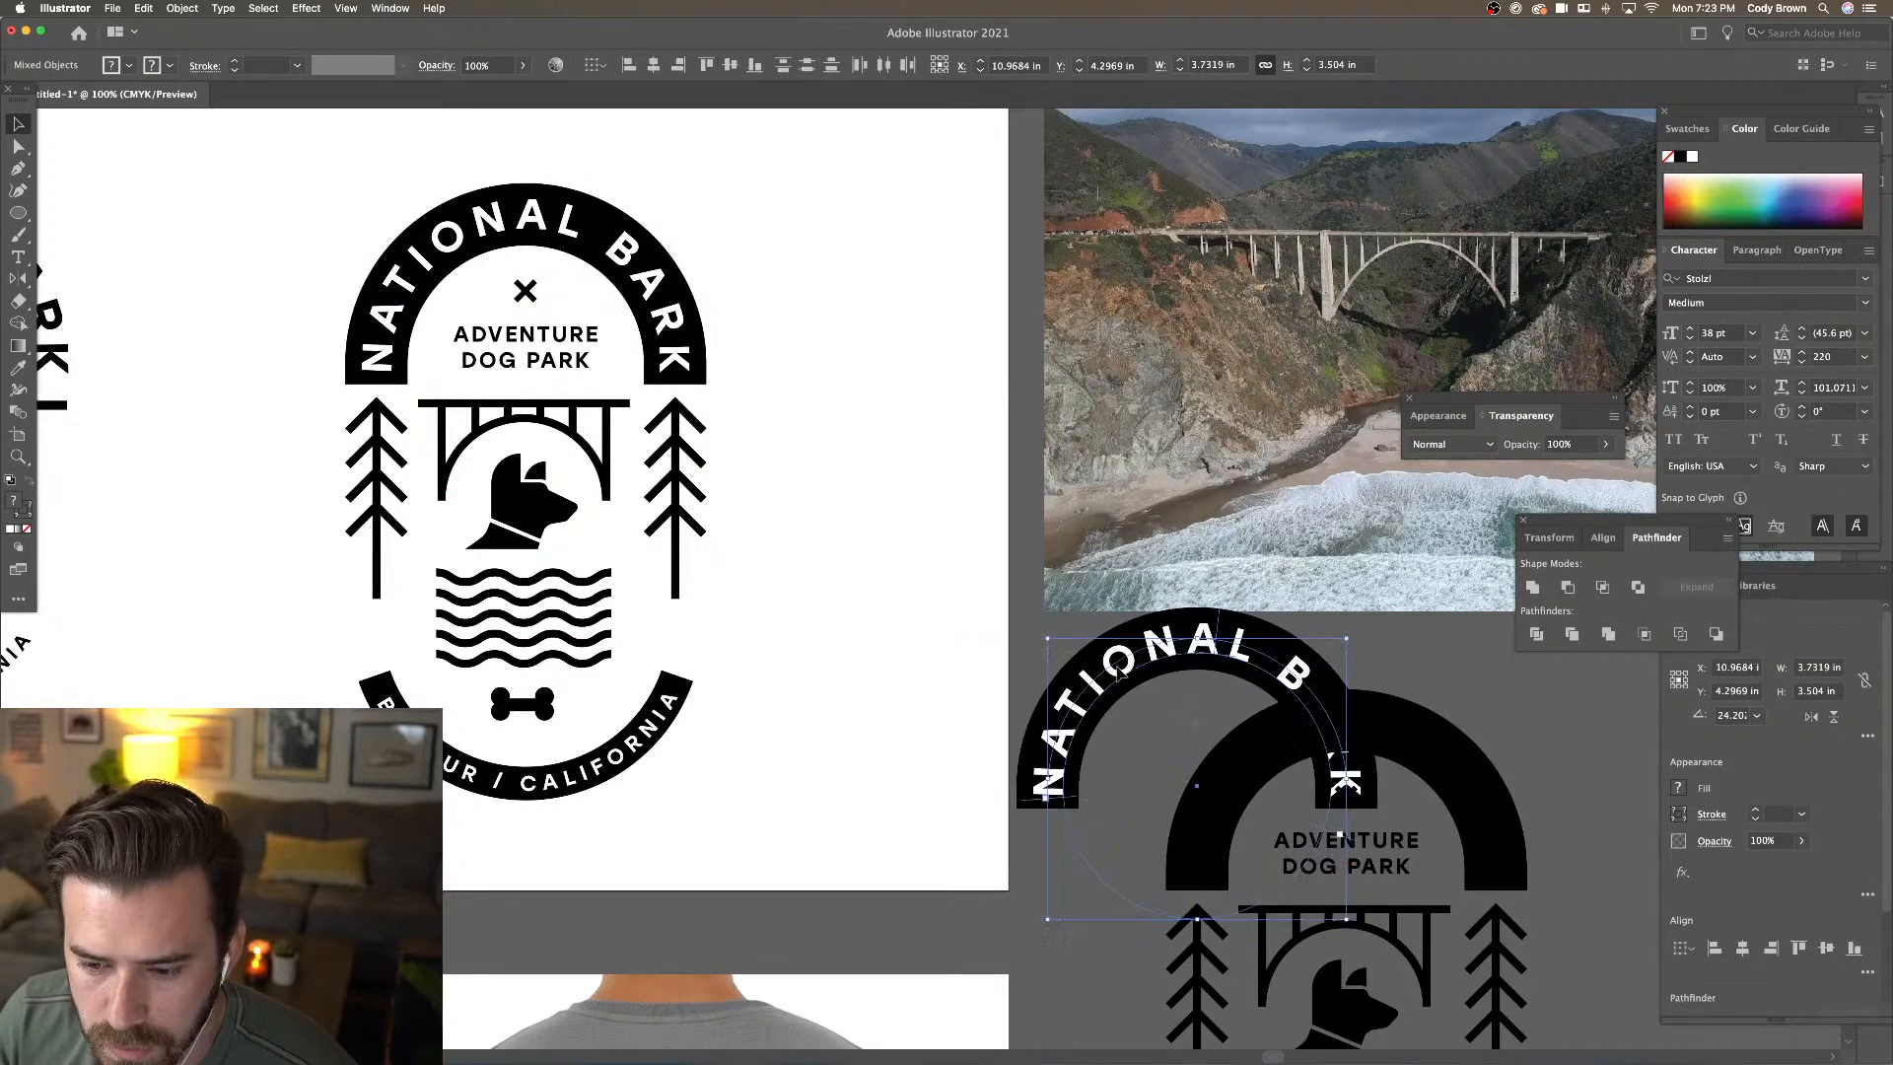
pyautogui.hscroll(8, 1134, 619)
pyautogui.scroll(-5, 1134, 619)
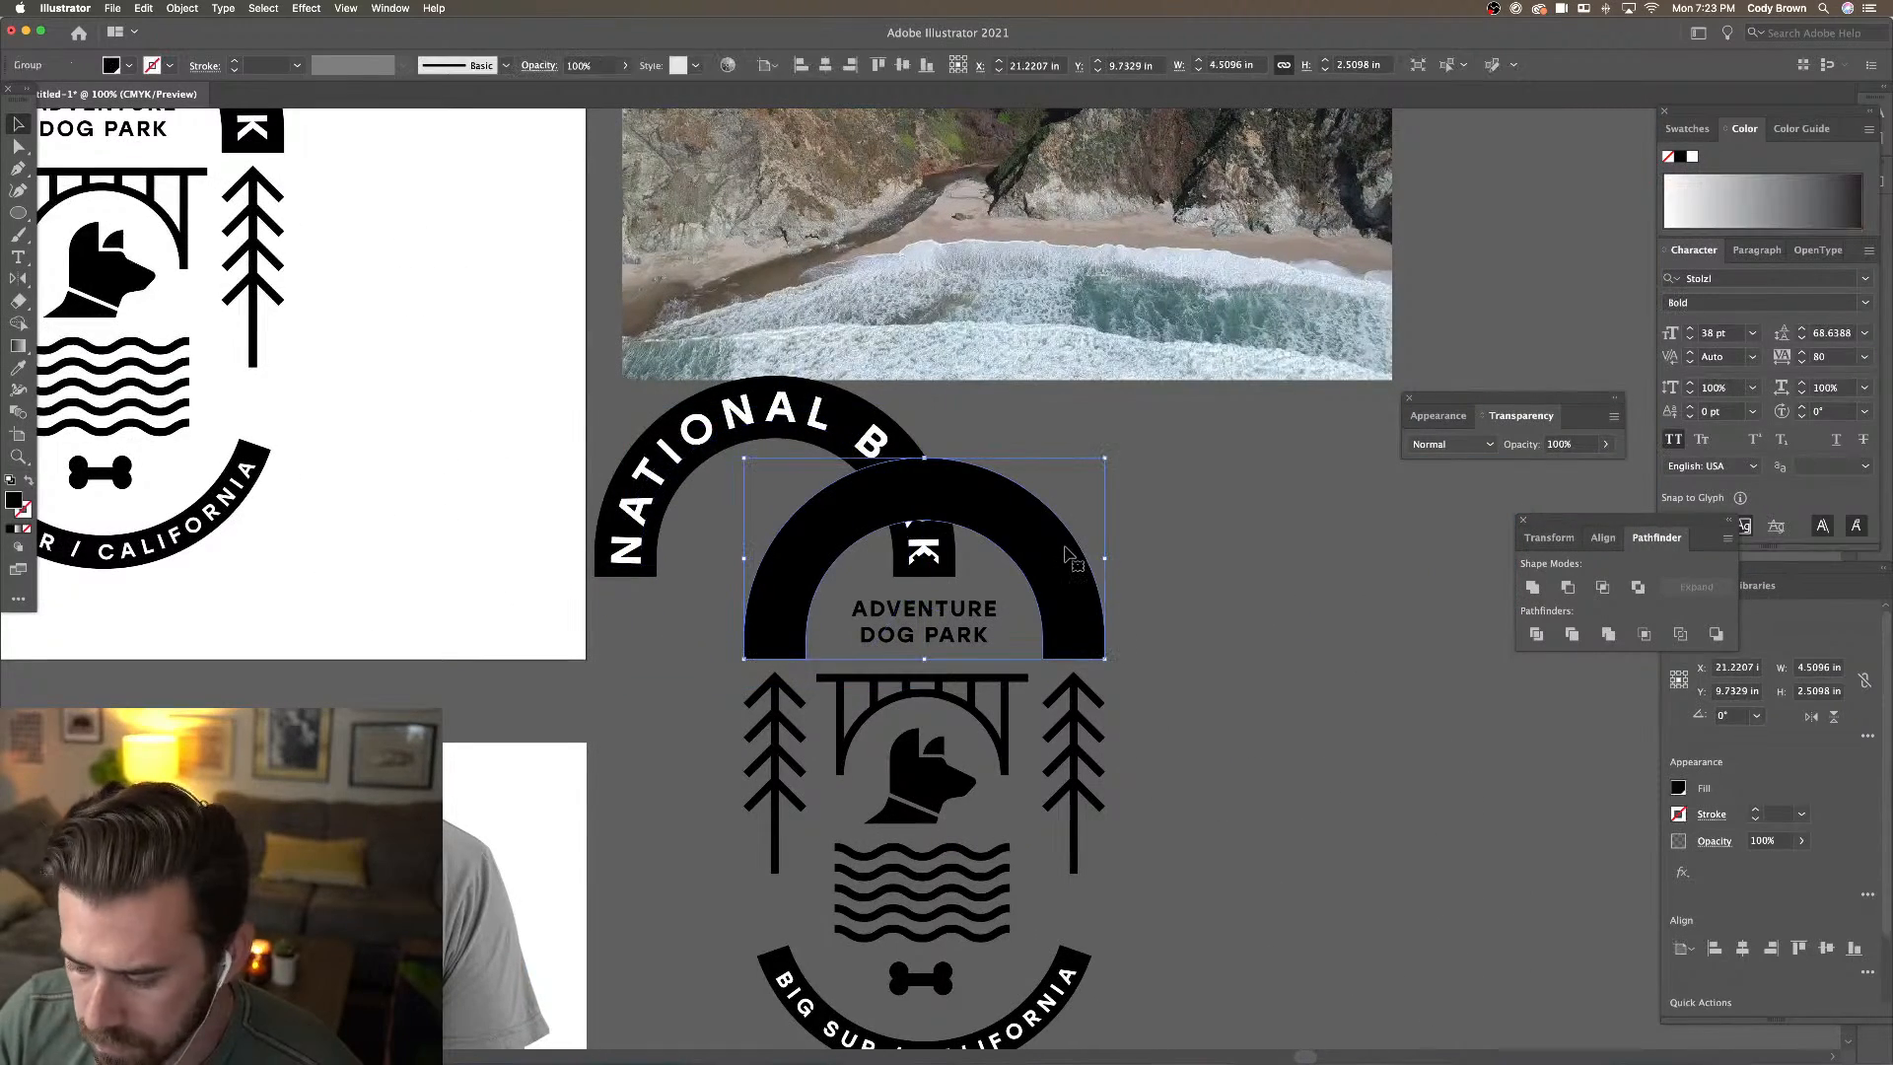
pyautogui.press('super+z')
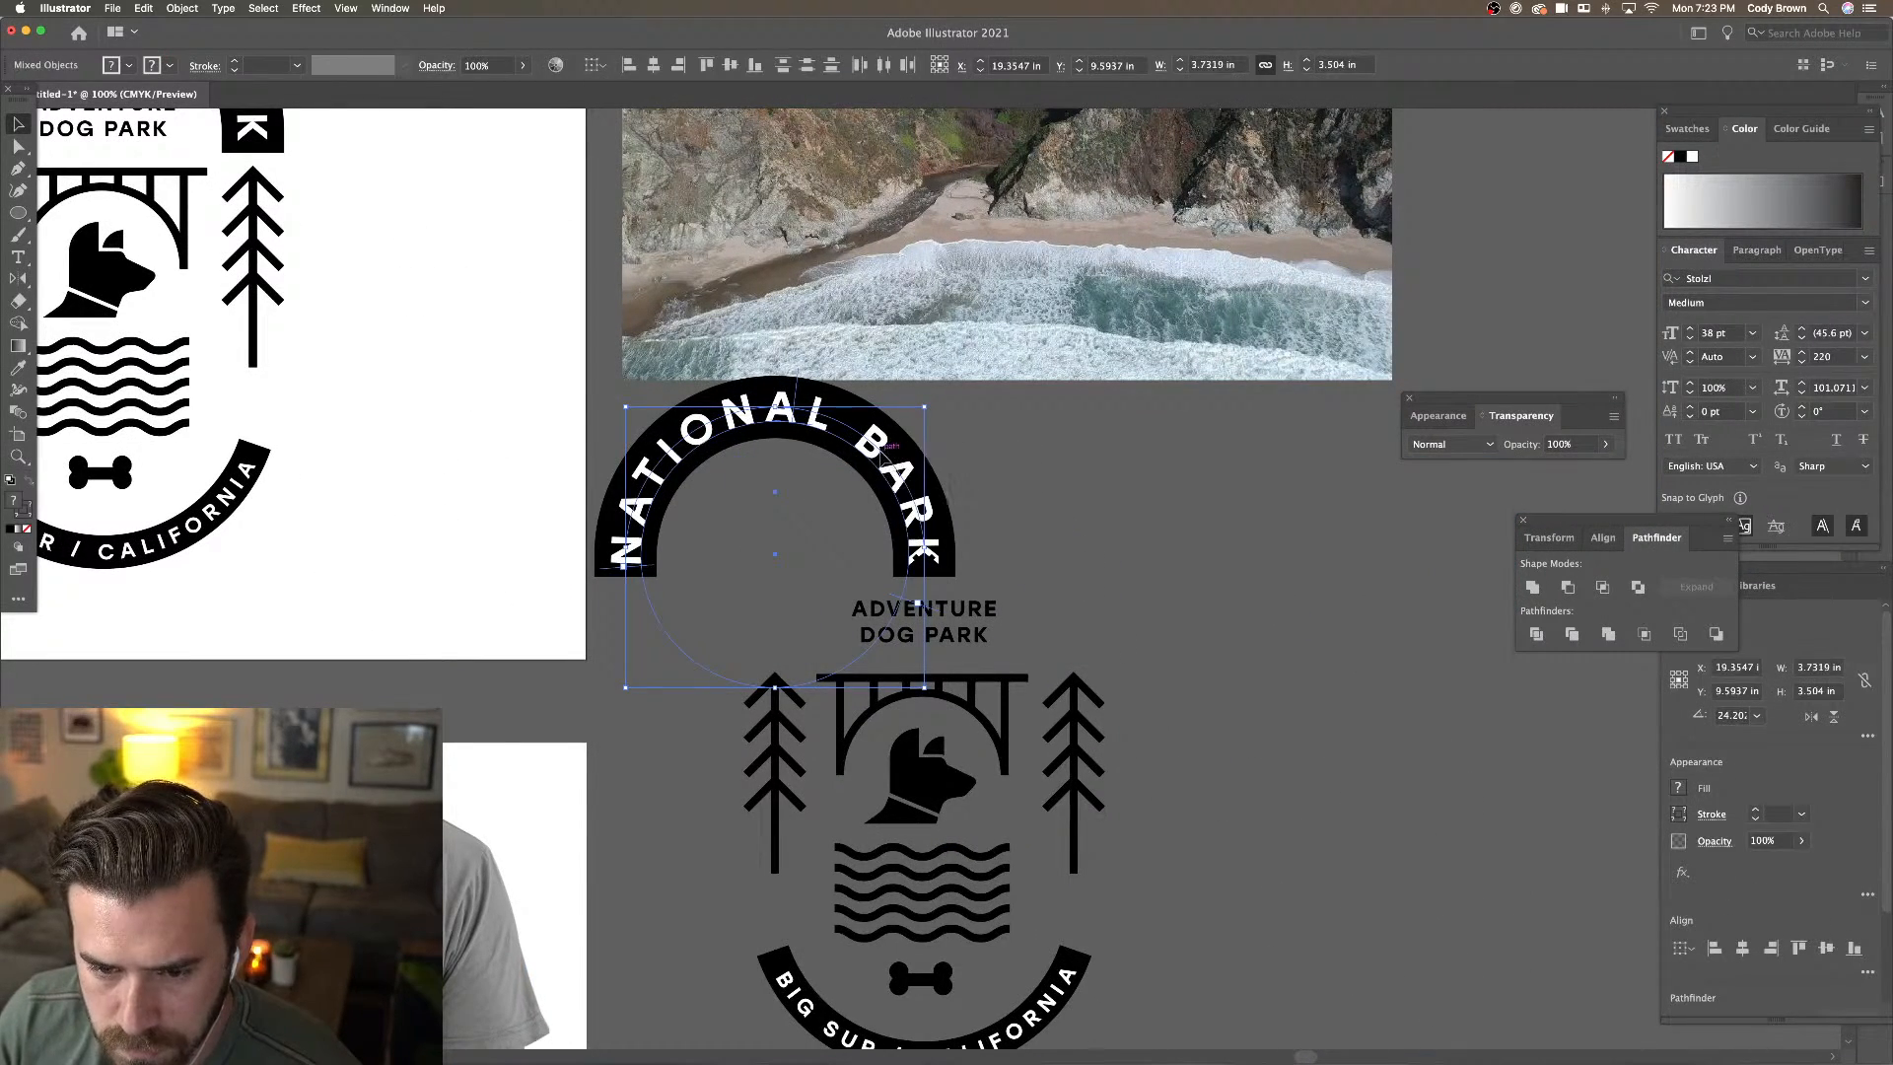
pyautogui.moveTo(891, 452); pyautogui.dragTo(1030, 527)
# Expand the NATIONAL BARK lettering and Pathfinder Divide it from the arch
pyautogui.click(183, 8)
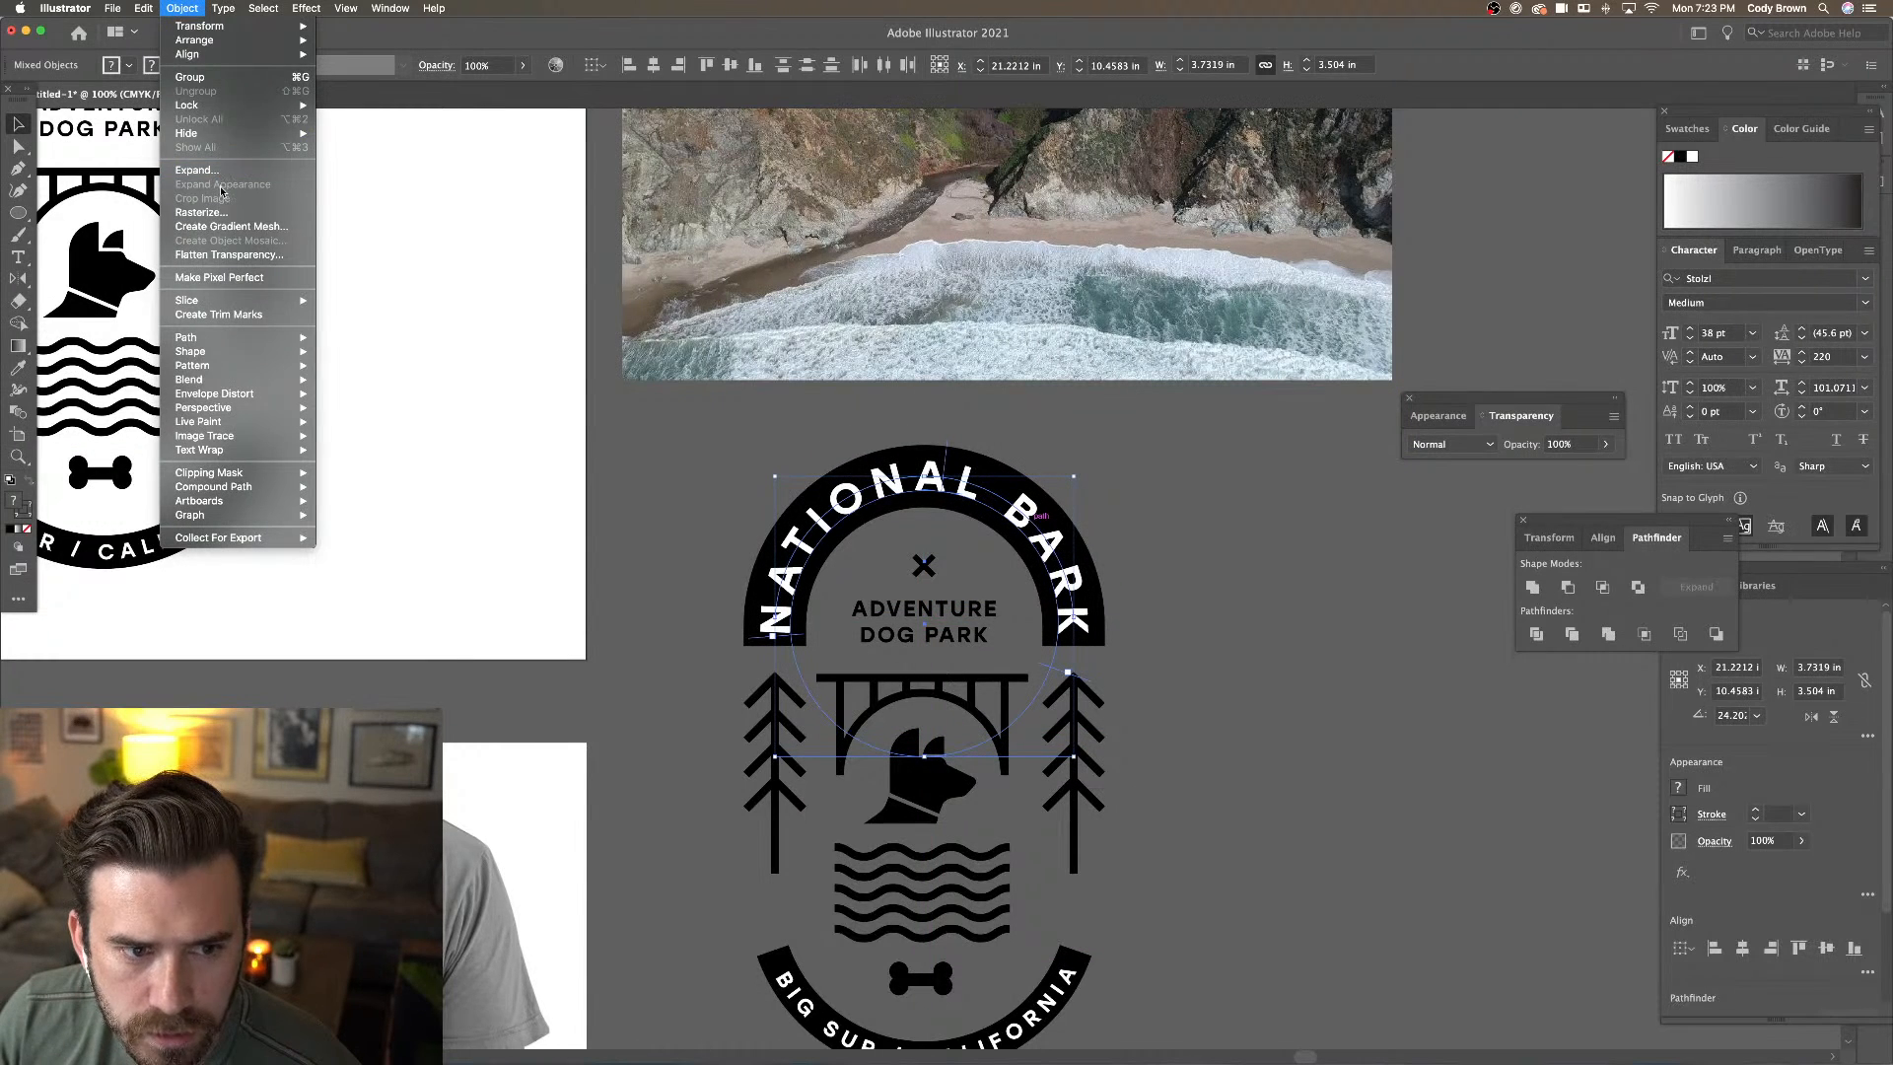
pyautogui.click(291, 177)
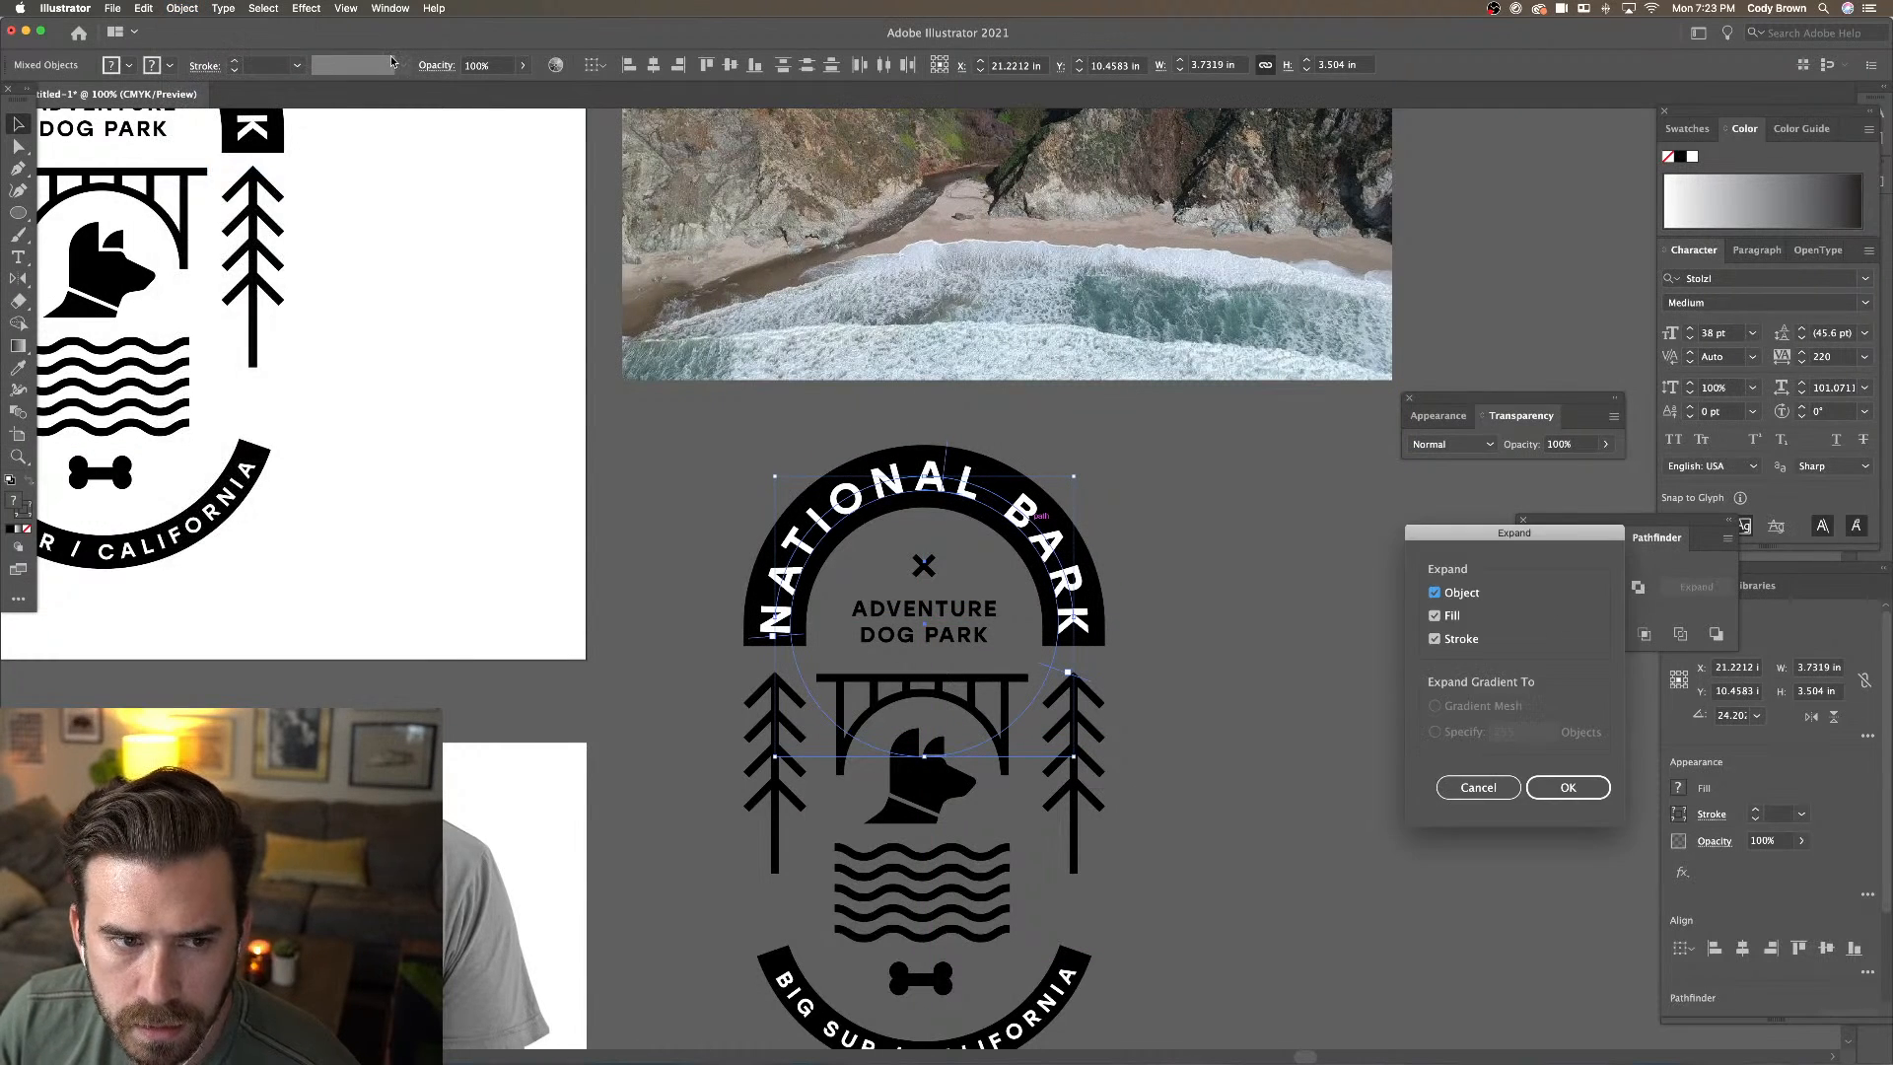
pyautogui.click(1568, 786)
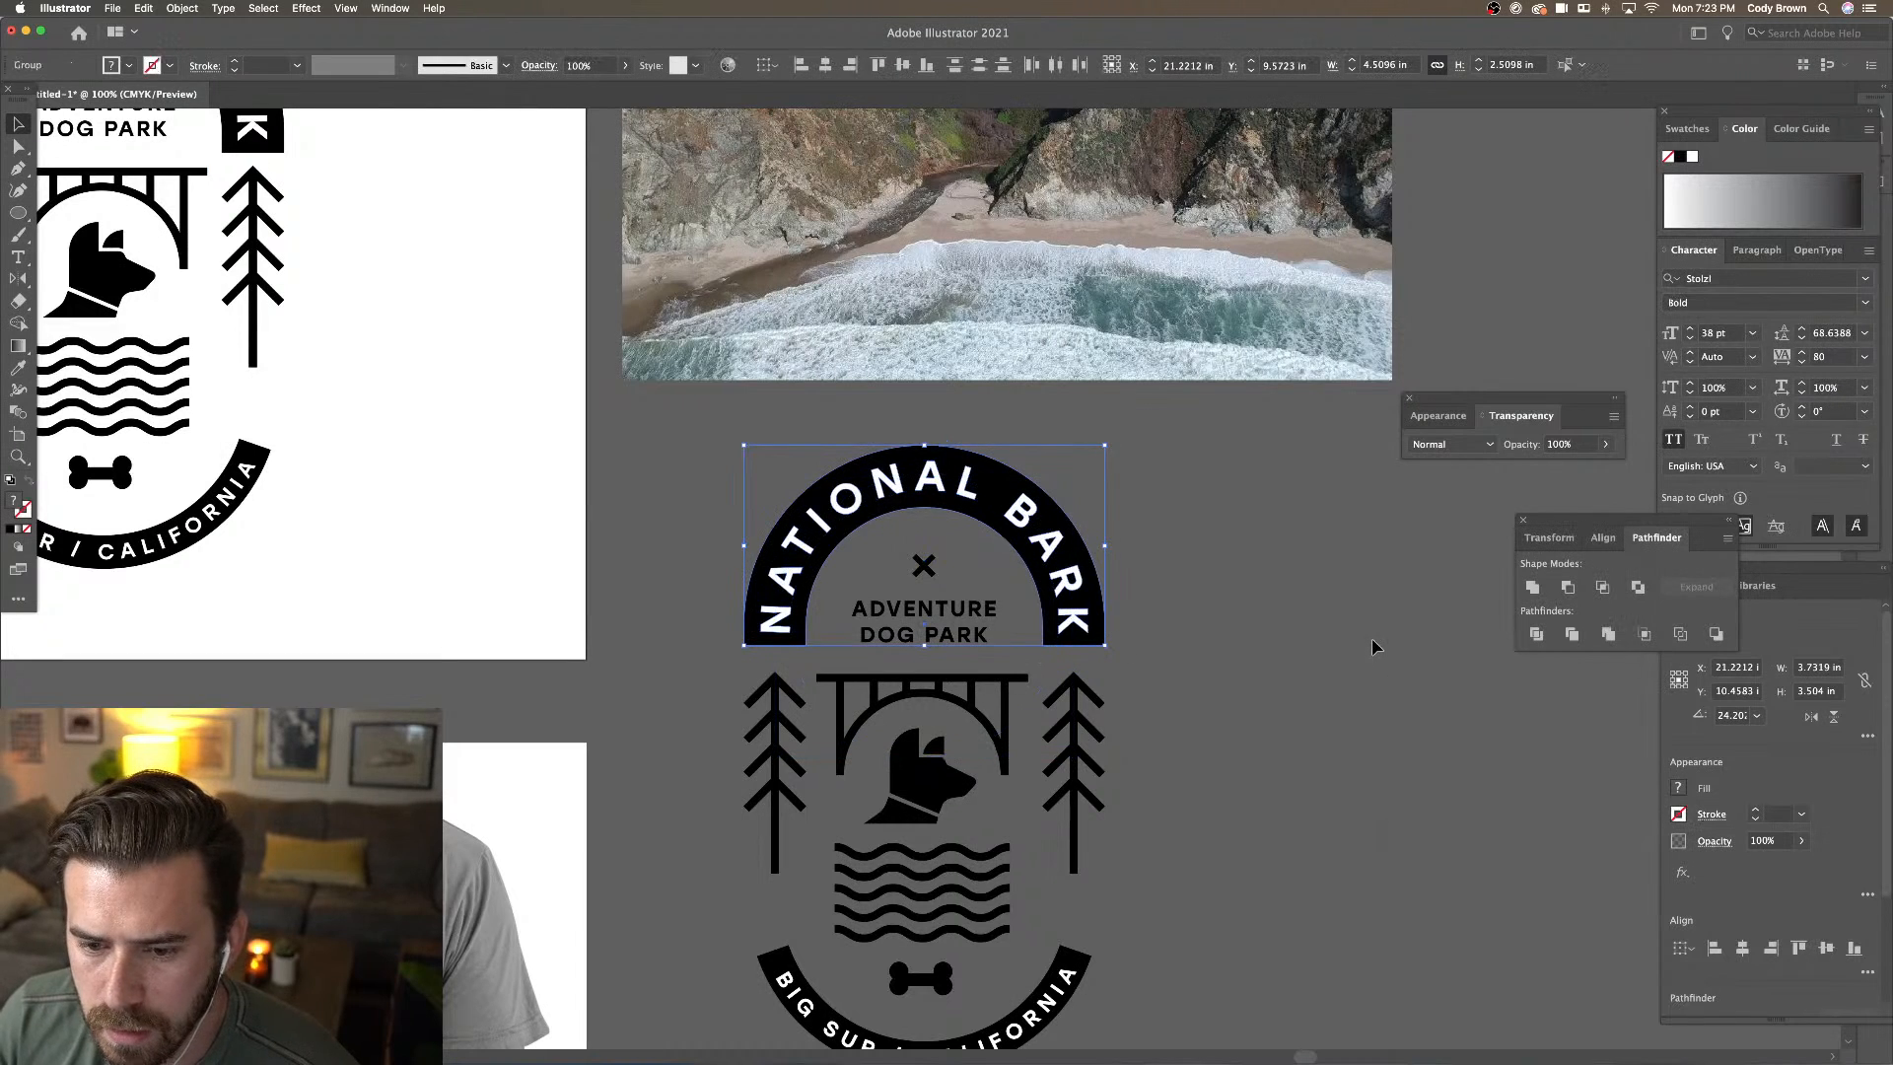
pyautogui.click(1538, 635)
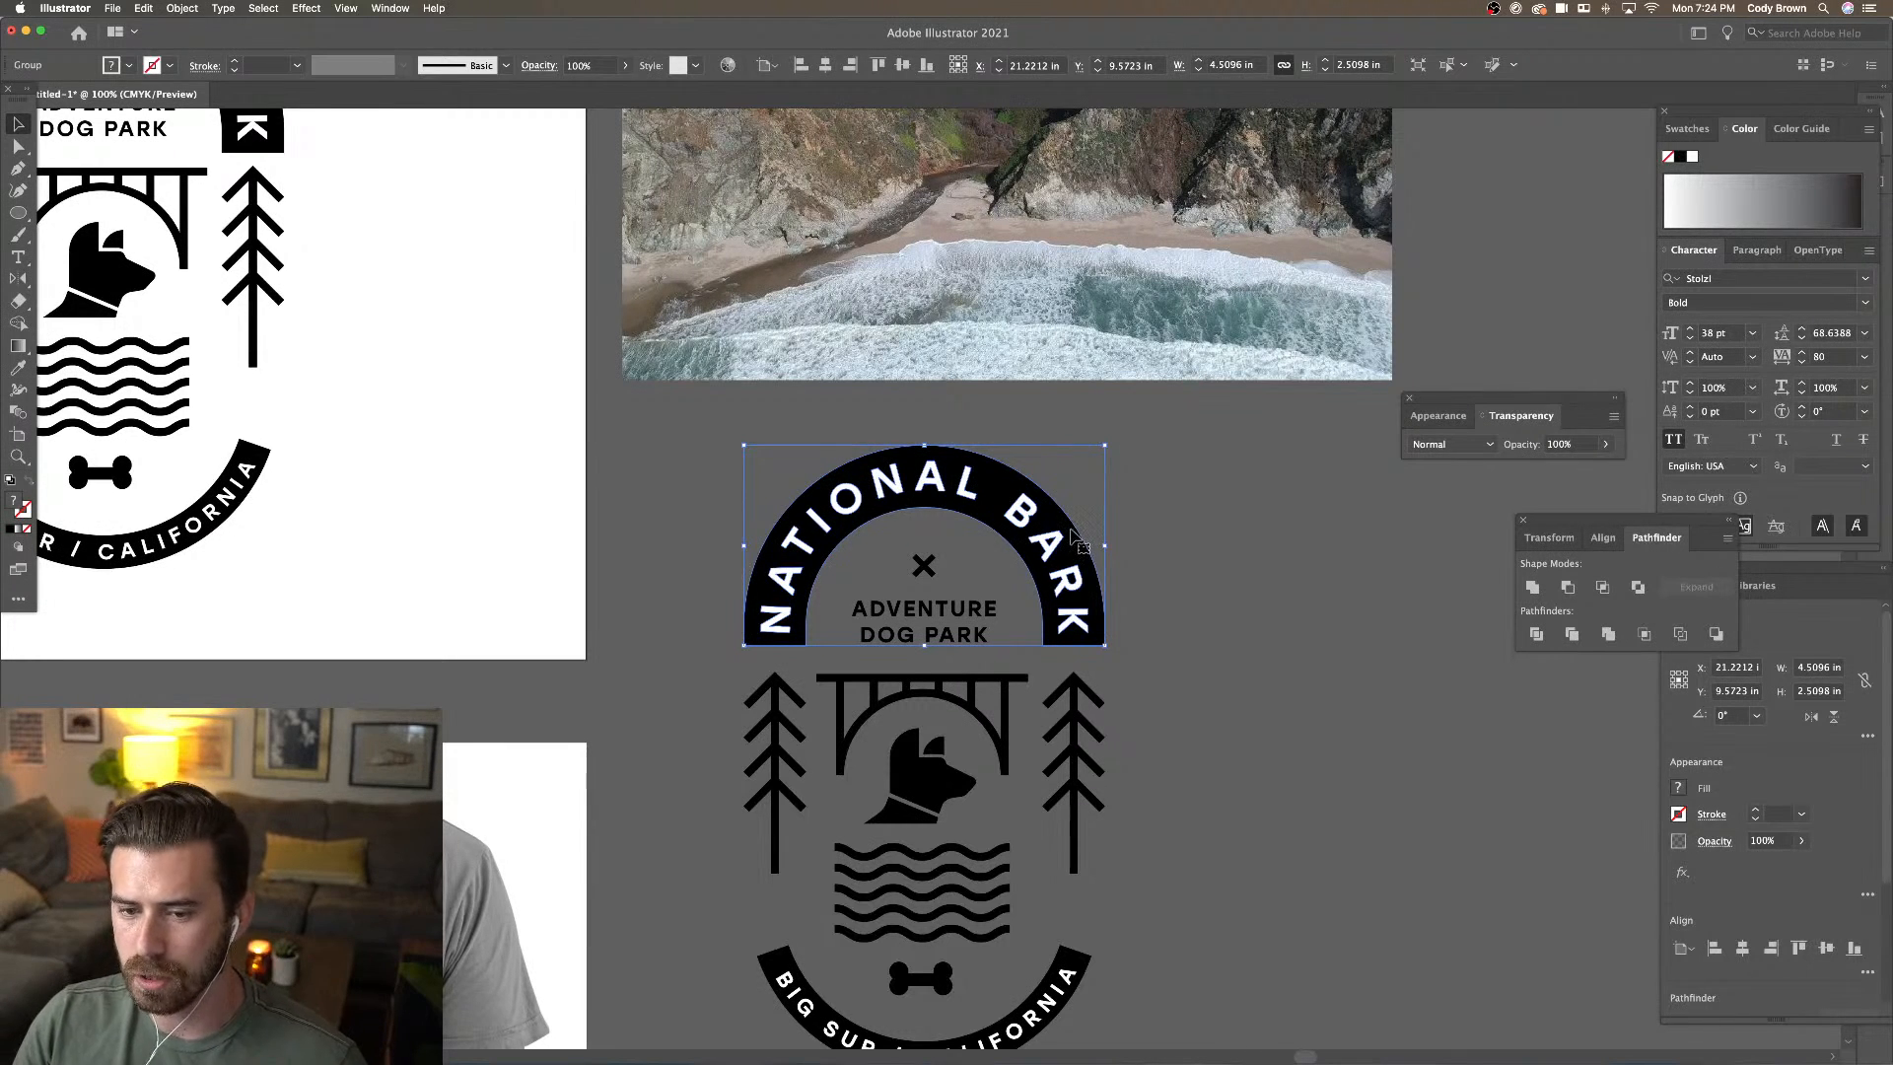
pyautogui.click(1144, 494)
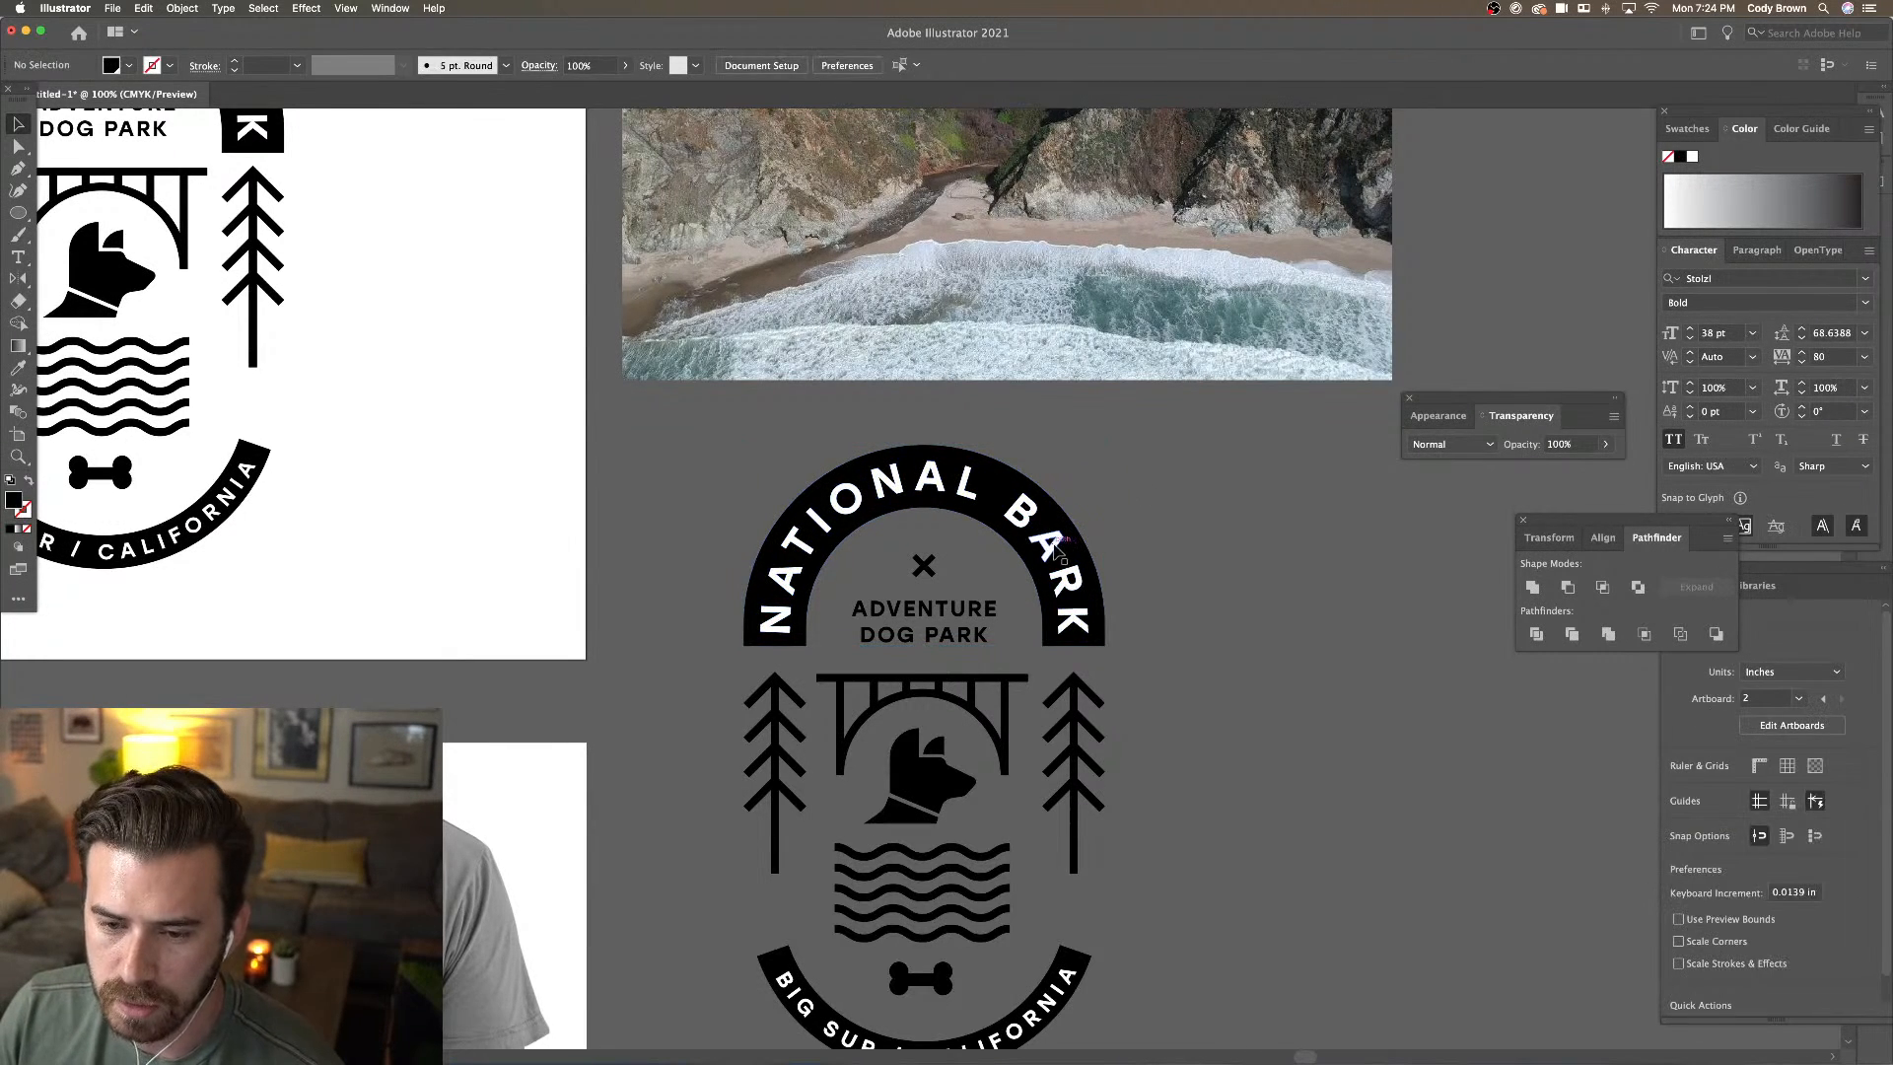
# Inside the arch group, select all letters with Select > Same > Fill Color
pyautogui.click(1055, 549)
pyautogui.doubleClick(1055, 549)
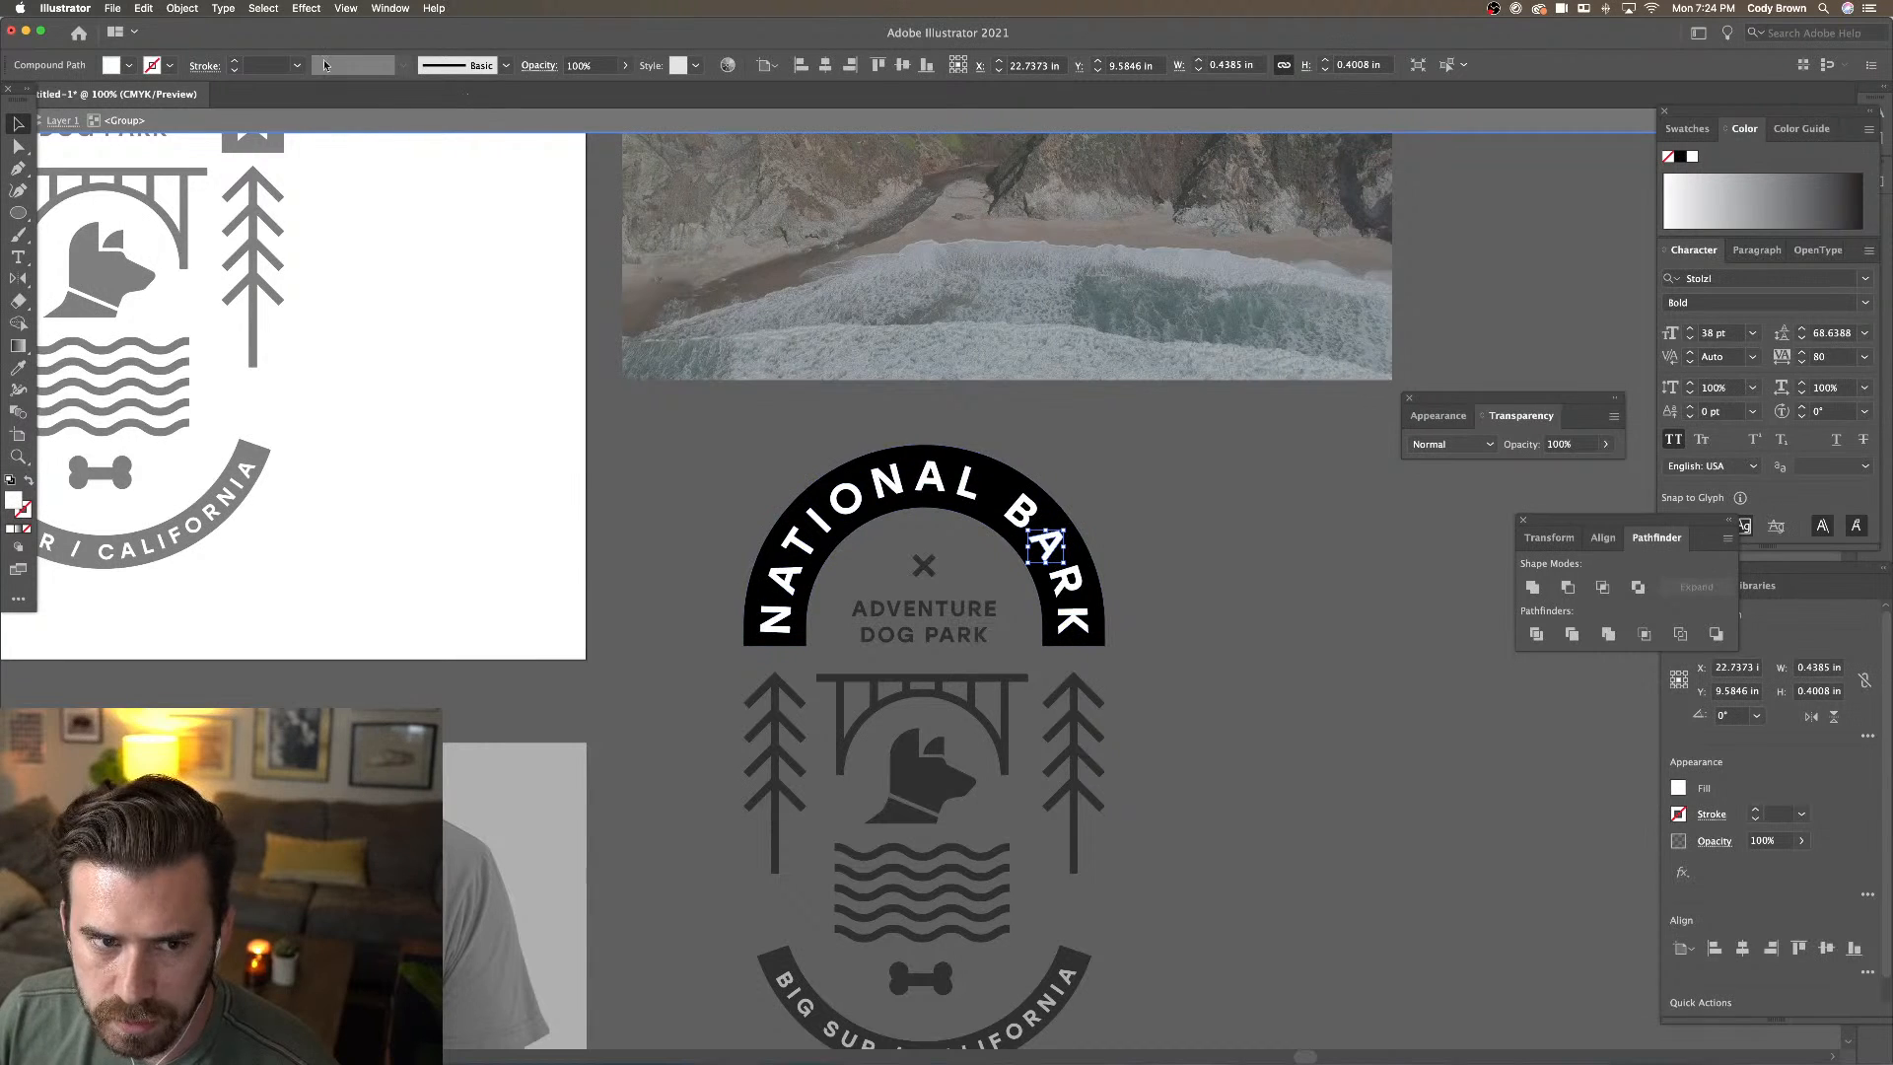
pyautogui.click(263, 8)
pyautogui.moveTo(335, 143)
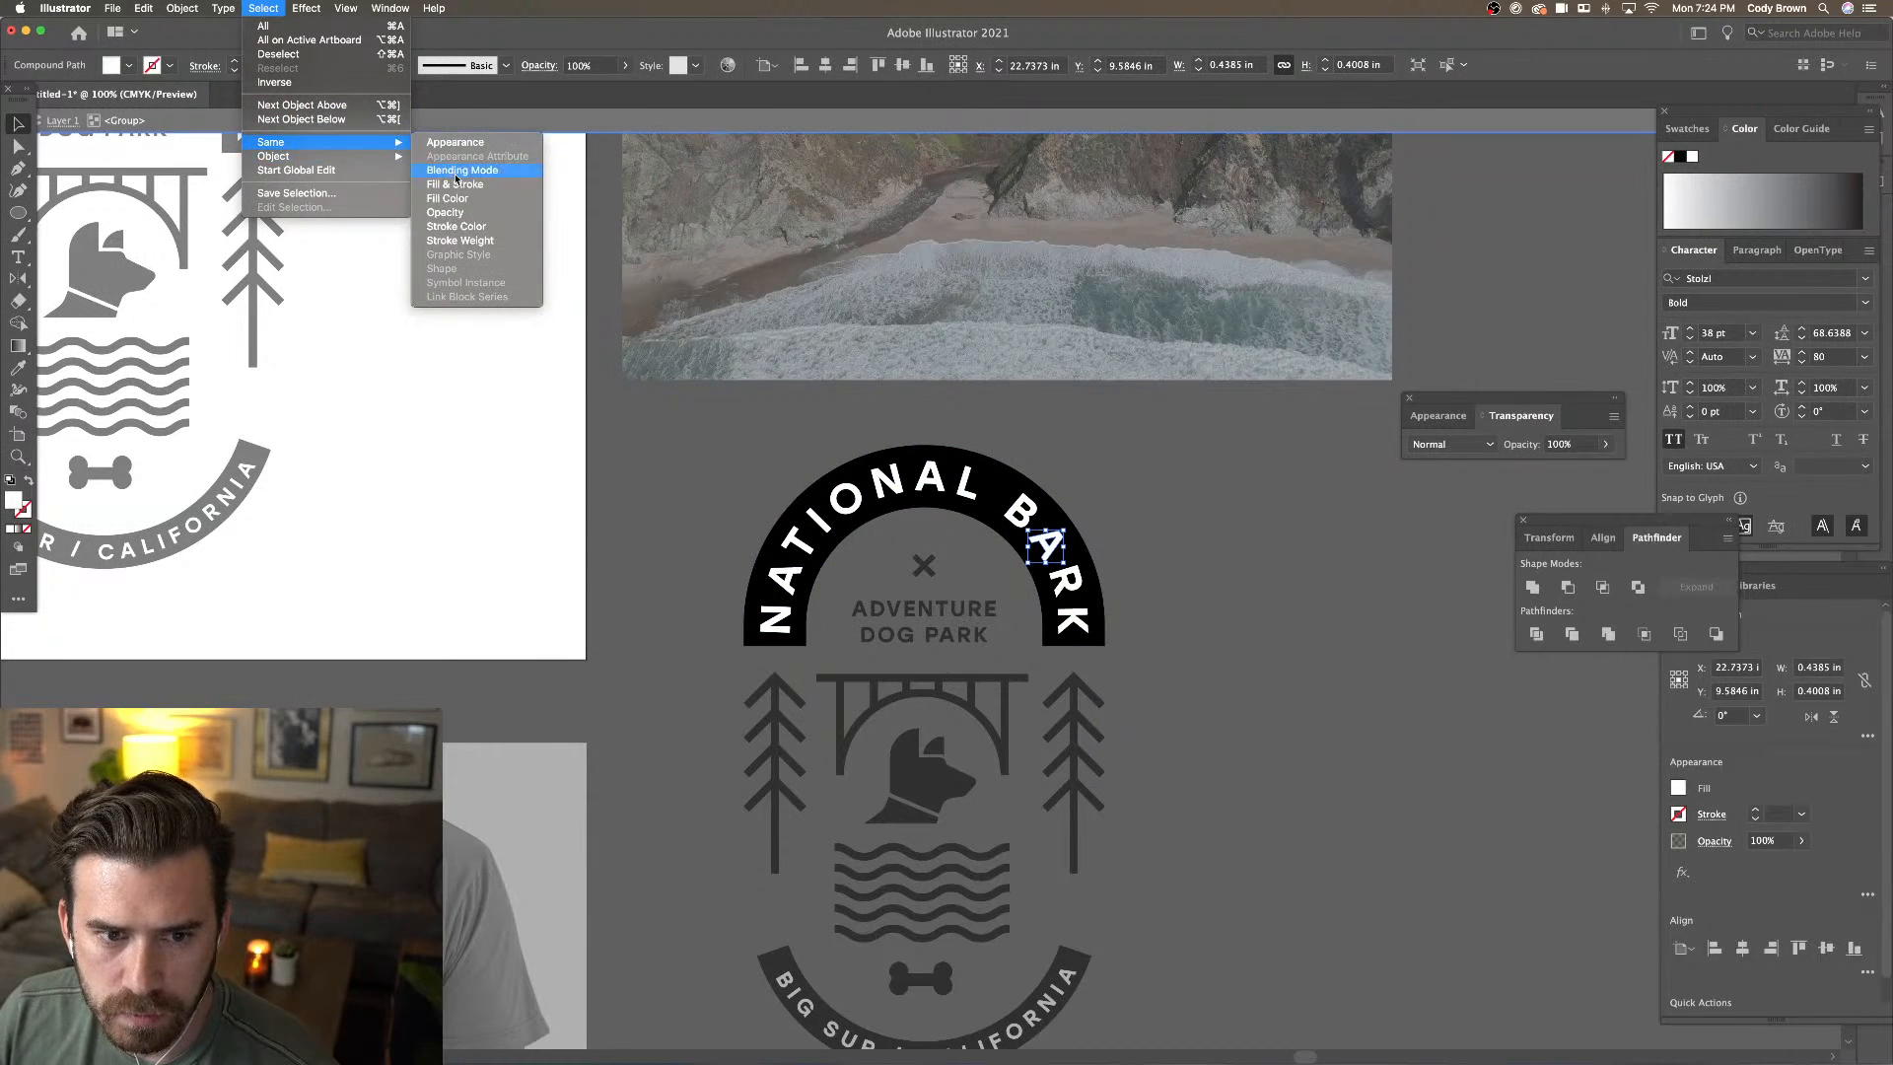
pyautogui.click(478, 199)
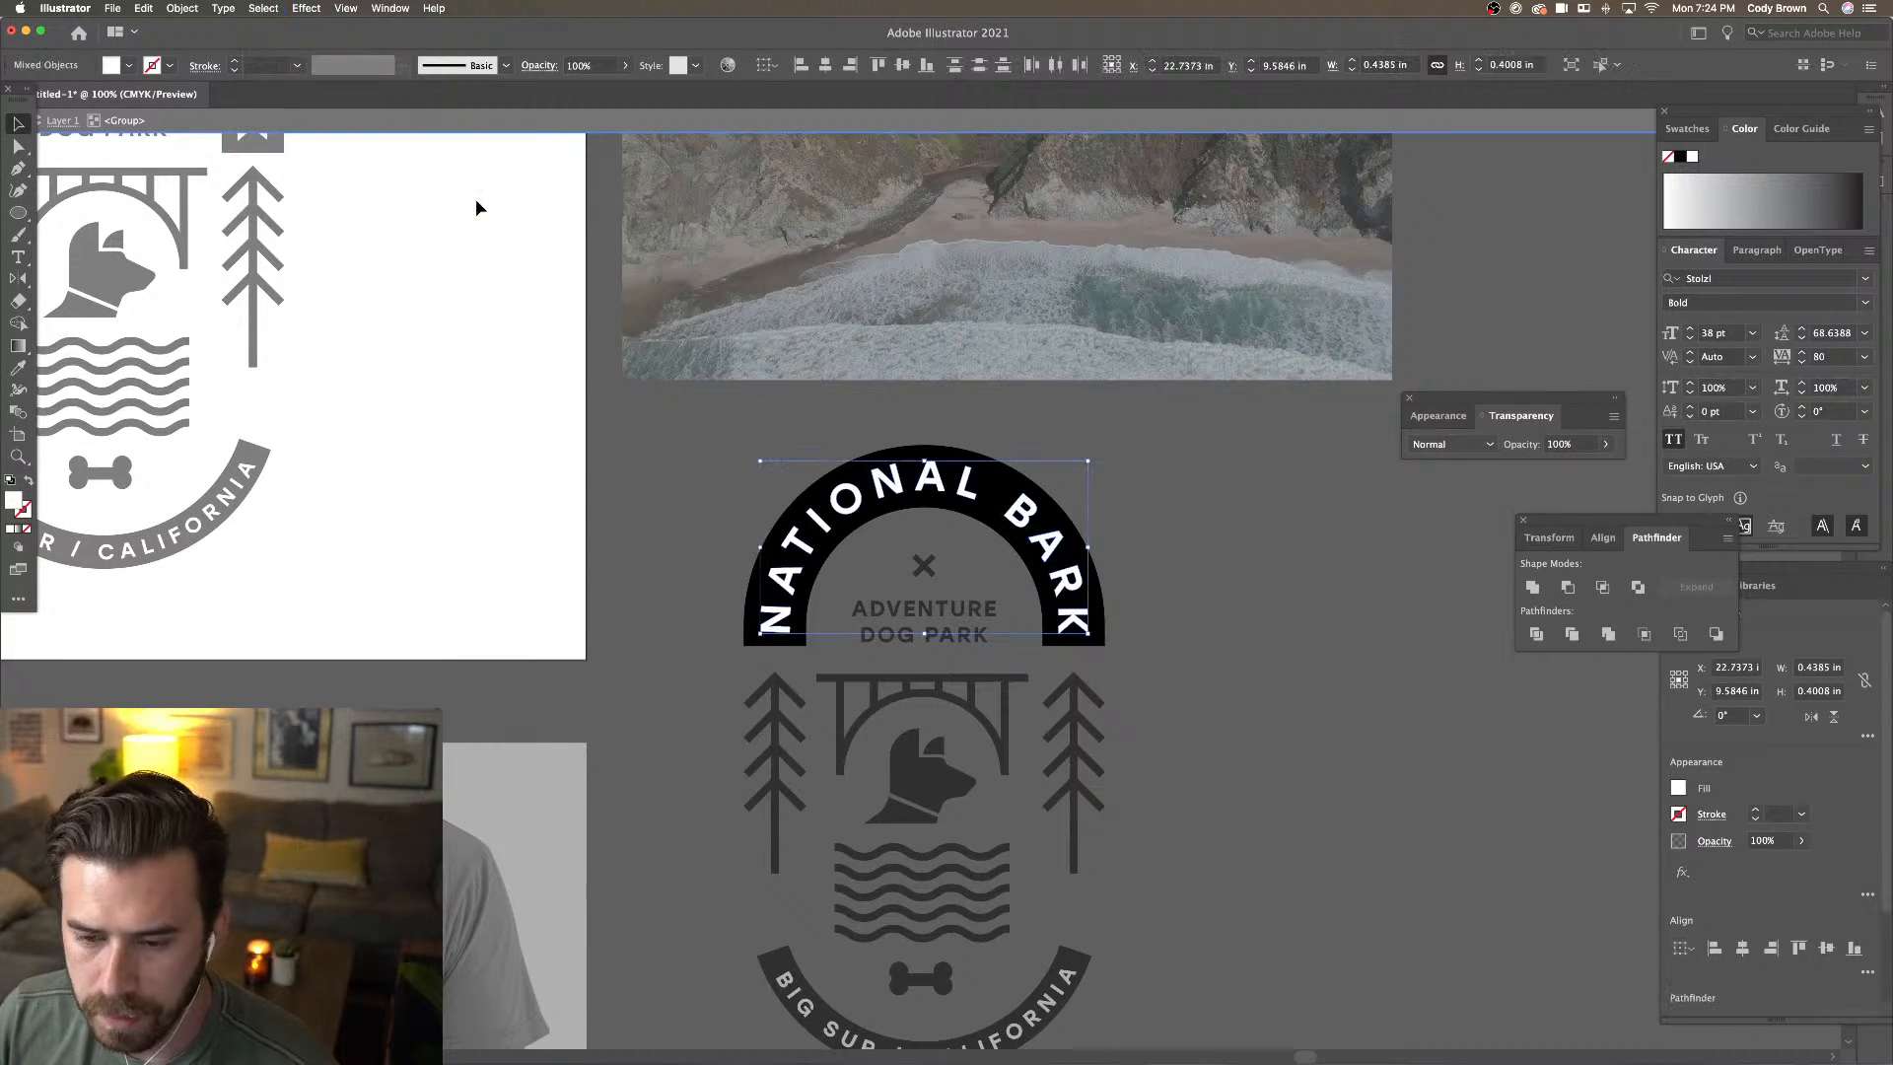
pyautogui.click(475, 198)
pyautogui.doubleClick(714, 402)
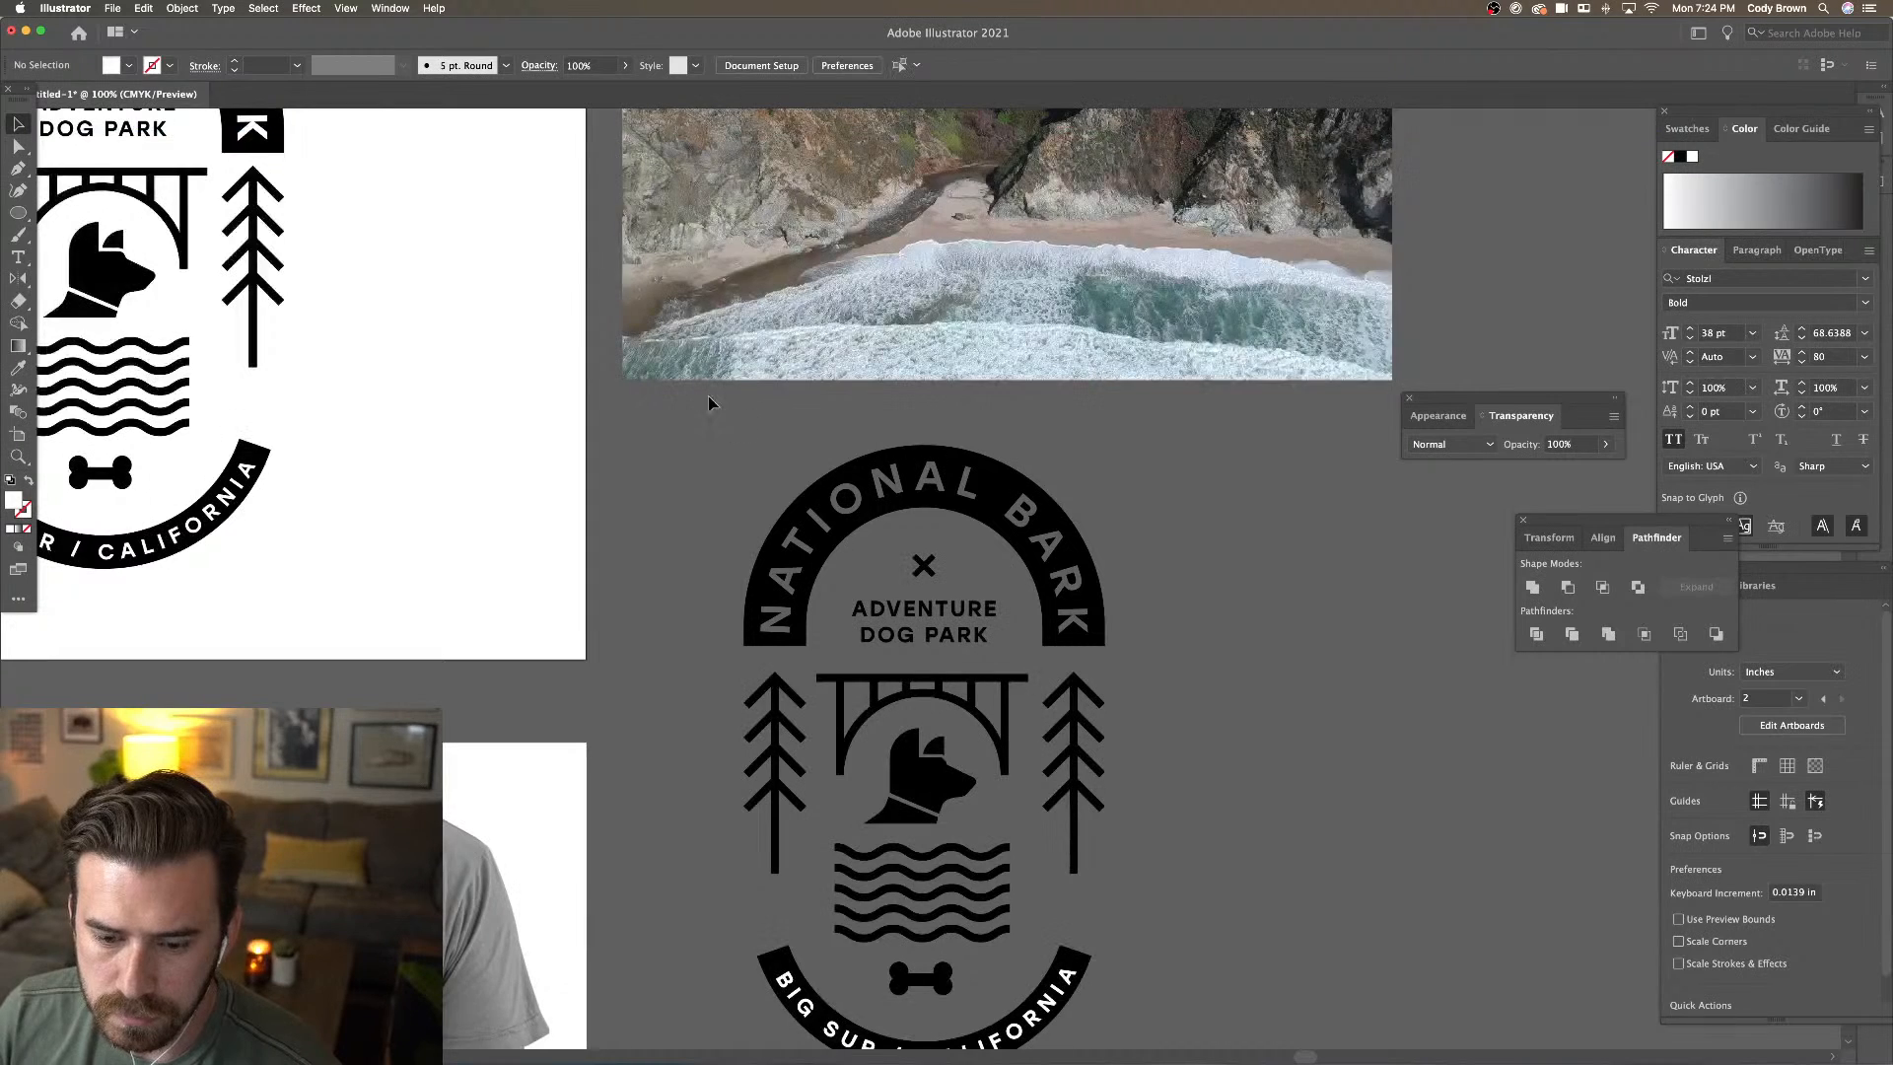
# Enter the BIG SUR / CALIFORNIA banner and select letters matching the O's fill and stroke
pyautogui.moveTo(776, 518); pyautogui.dragTo(777, 298)
pyautogui.press('super+=')
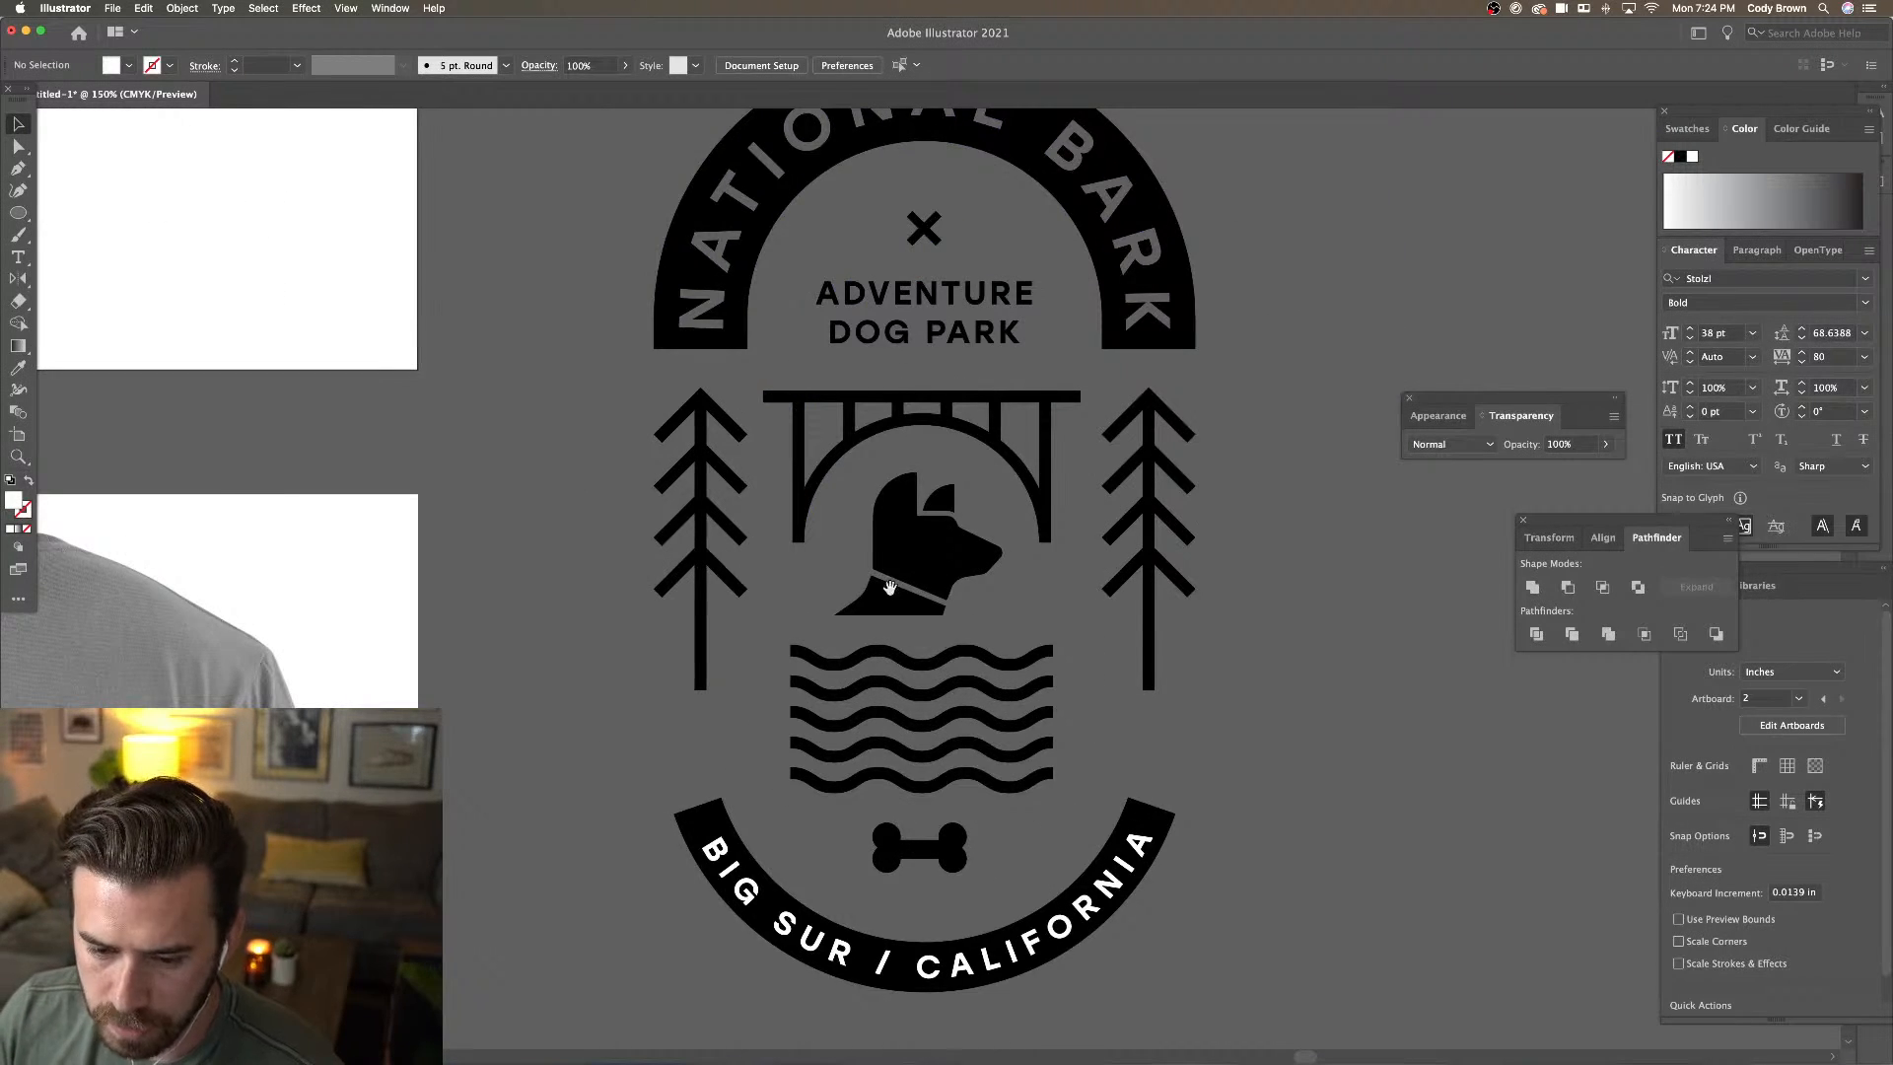
pyautogui.scroll(-5, 890, 588)
pyautogui.click(962, 723)
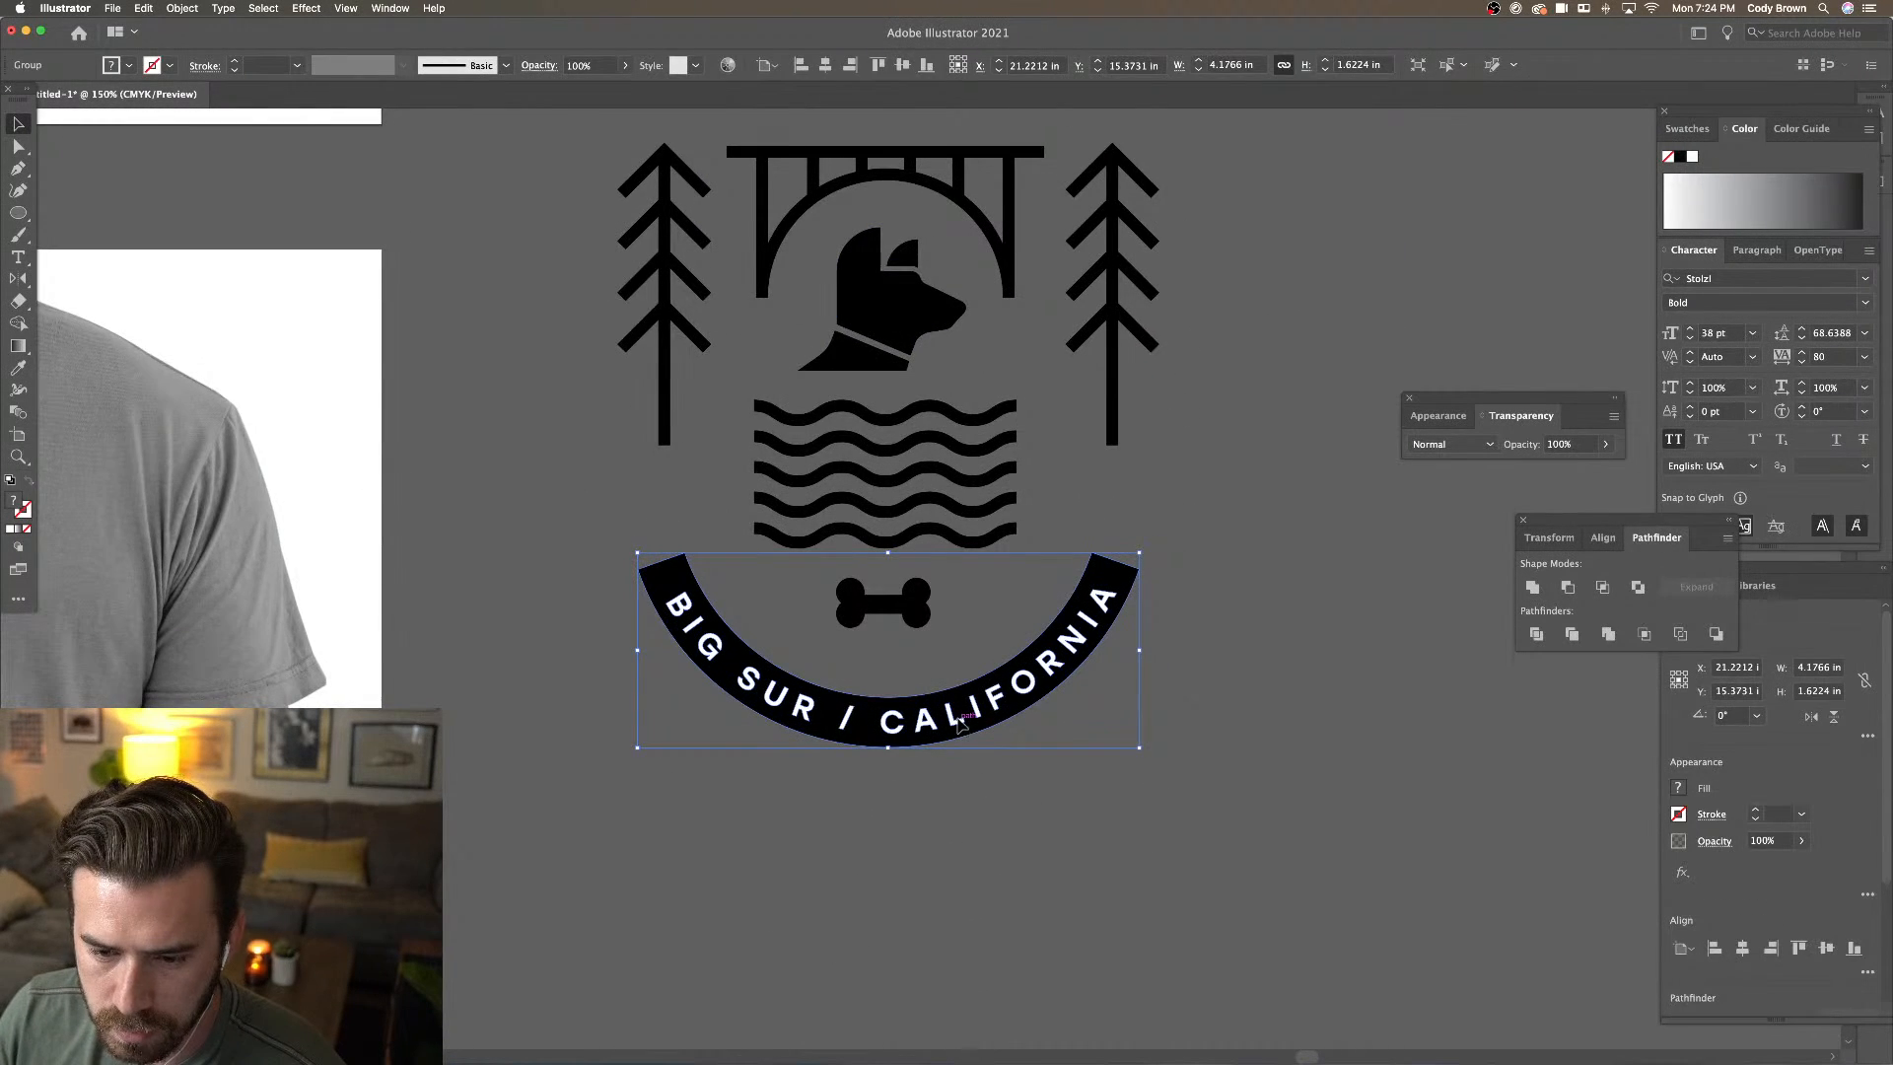
pyautogui.doubleClick(961, 722)
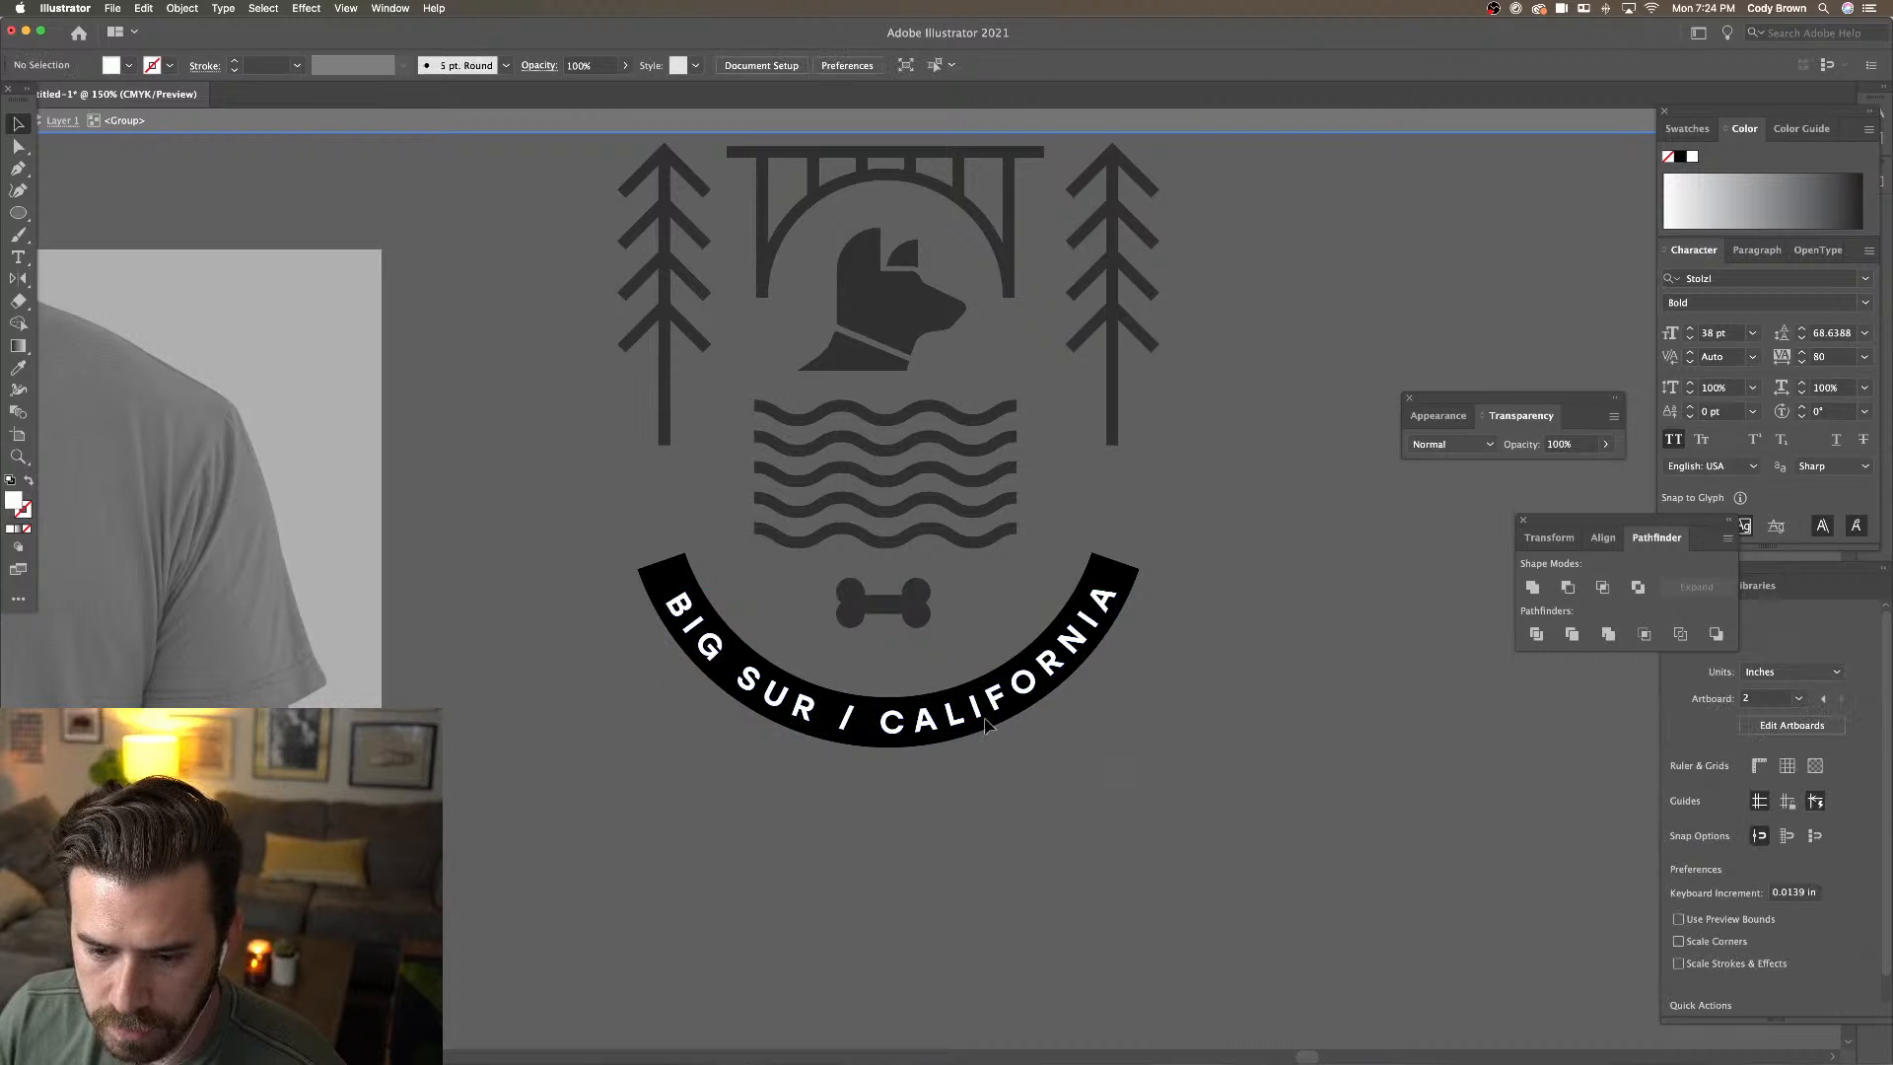
pyautogui.press('super+a')
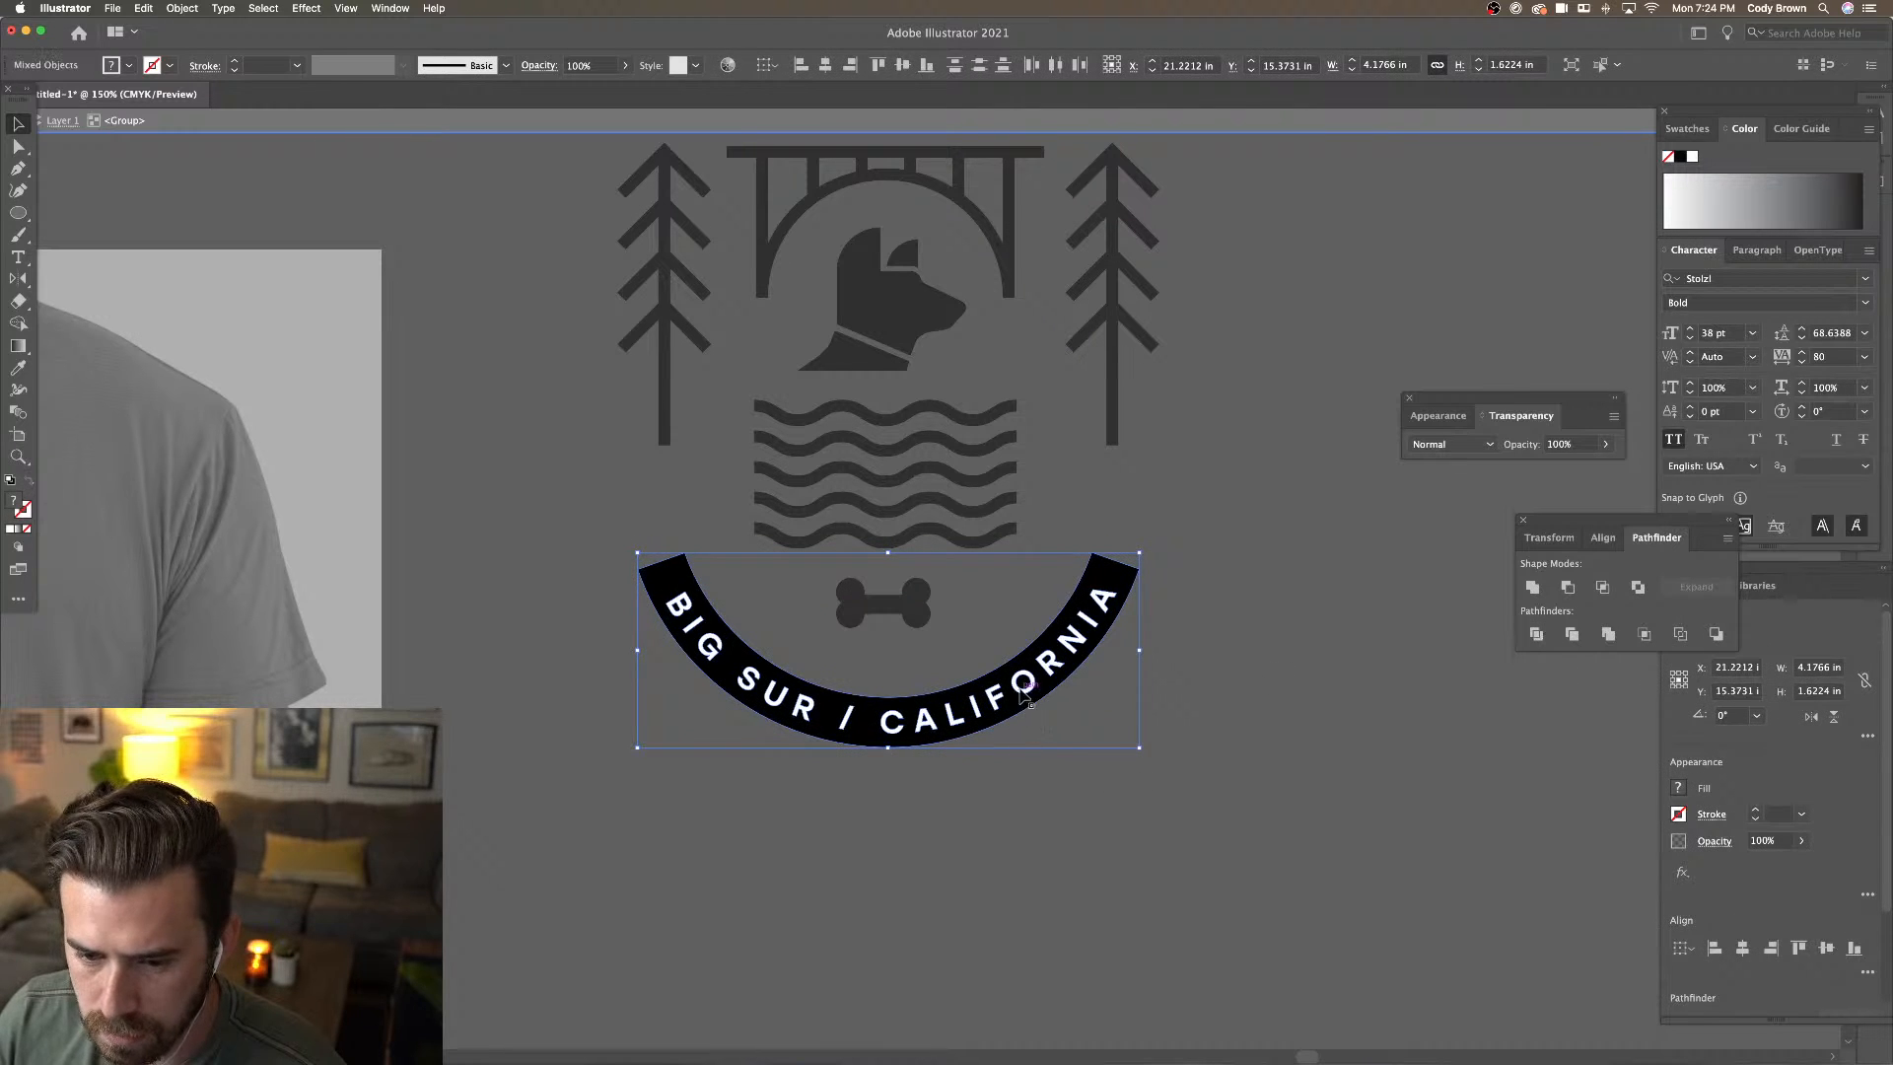
pyautogui.doubleClick(1022, 690)
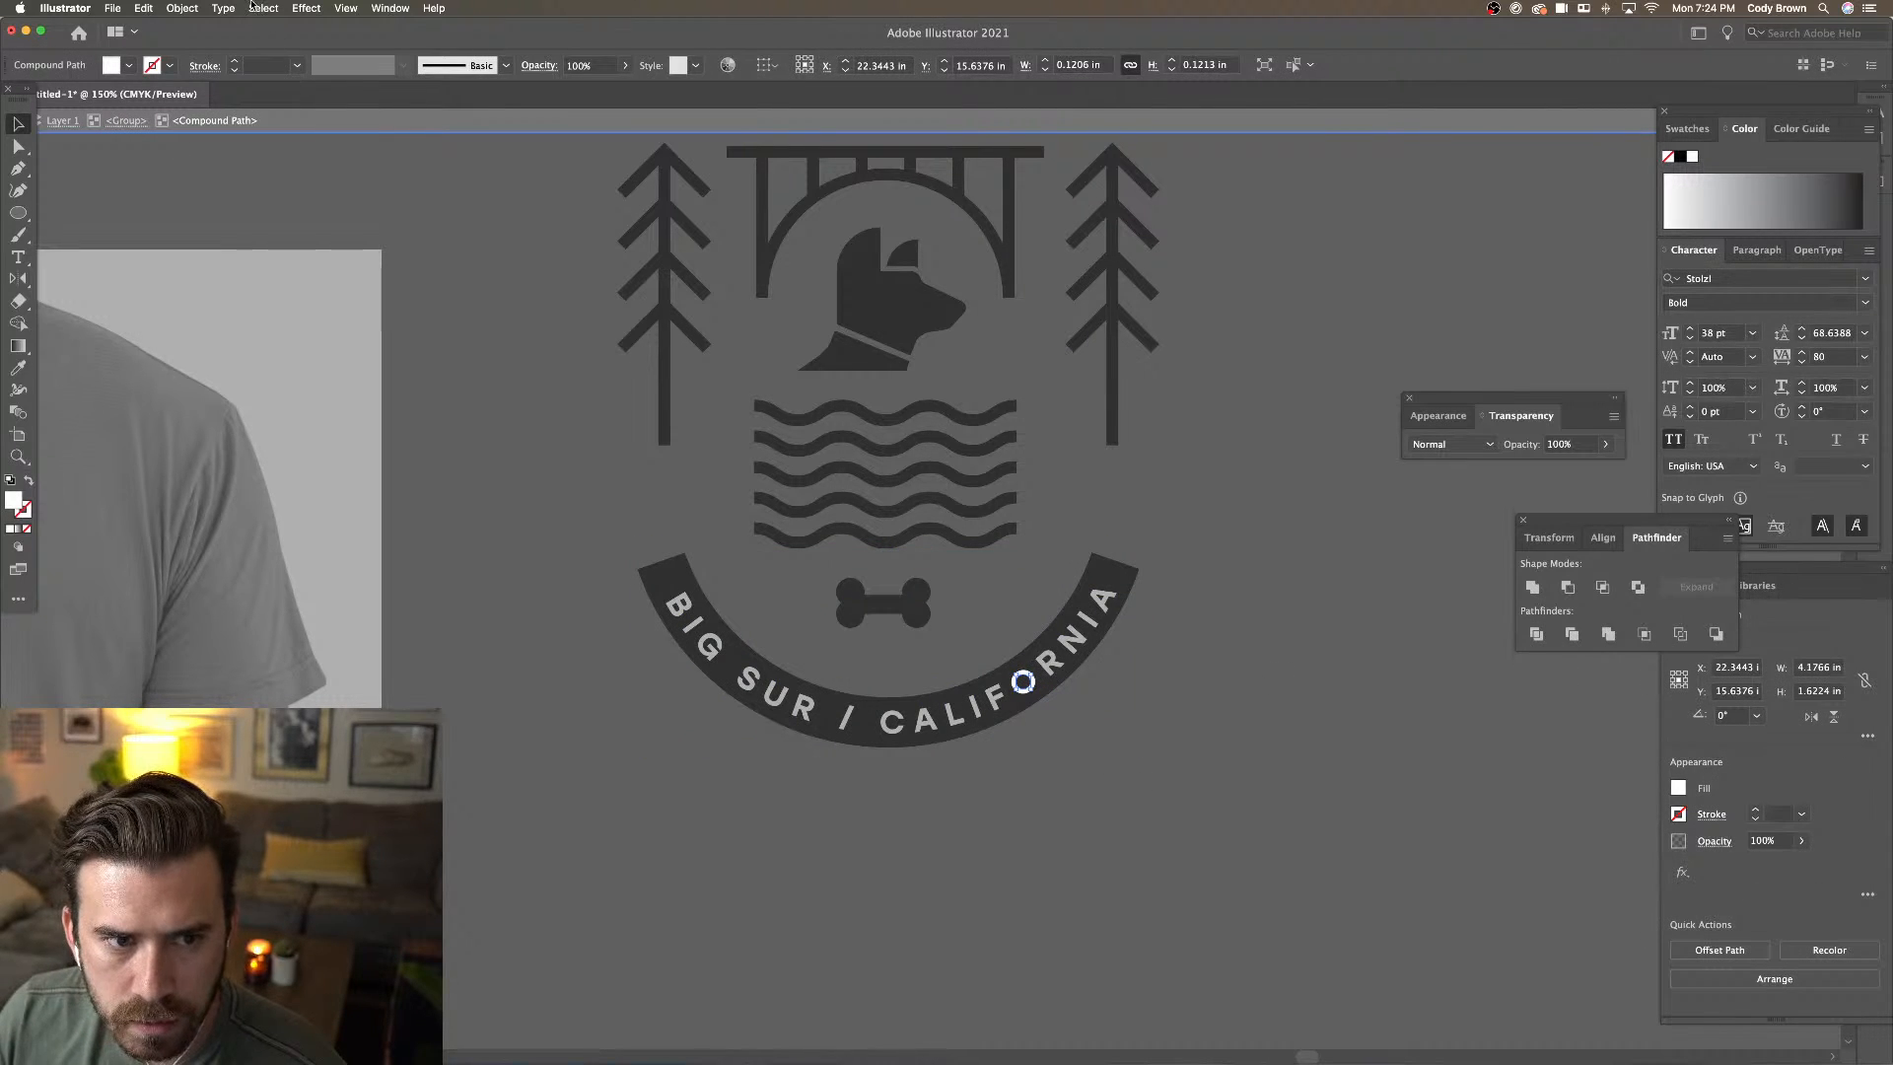
pyautogui.click(260, 8)
pyautogui.moveTo(292, 142)
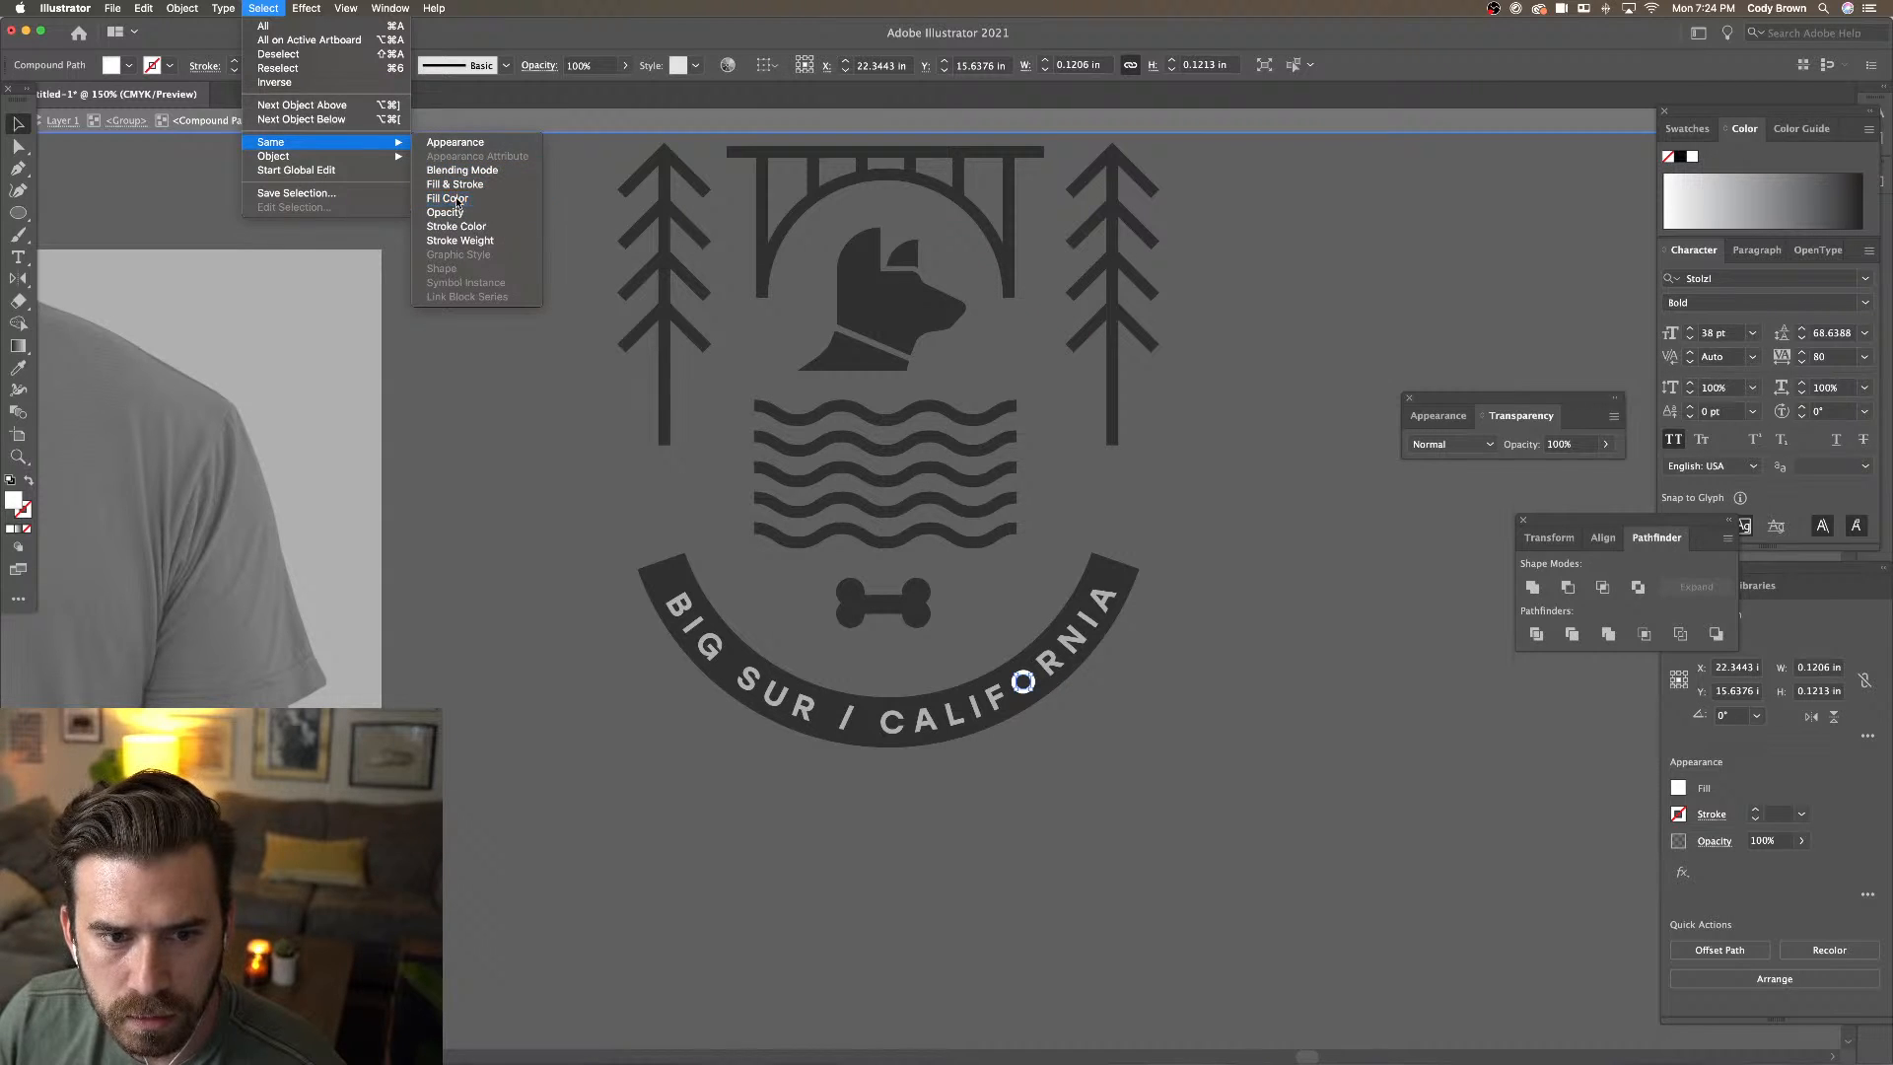
pyautogui.click(454, 186)
pyautogui.doubleClick(505, 358)
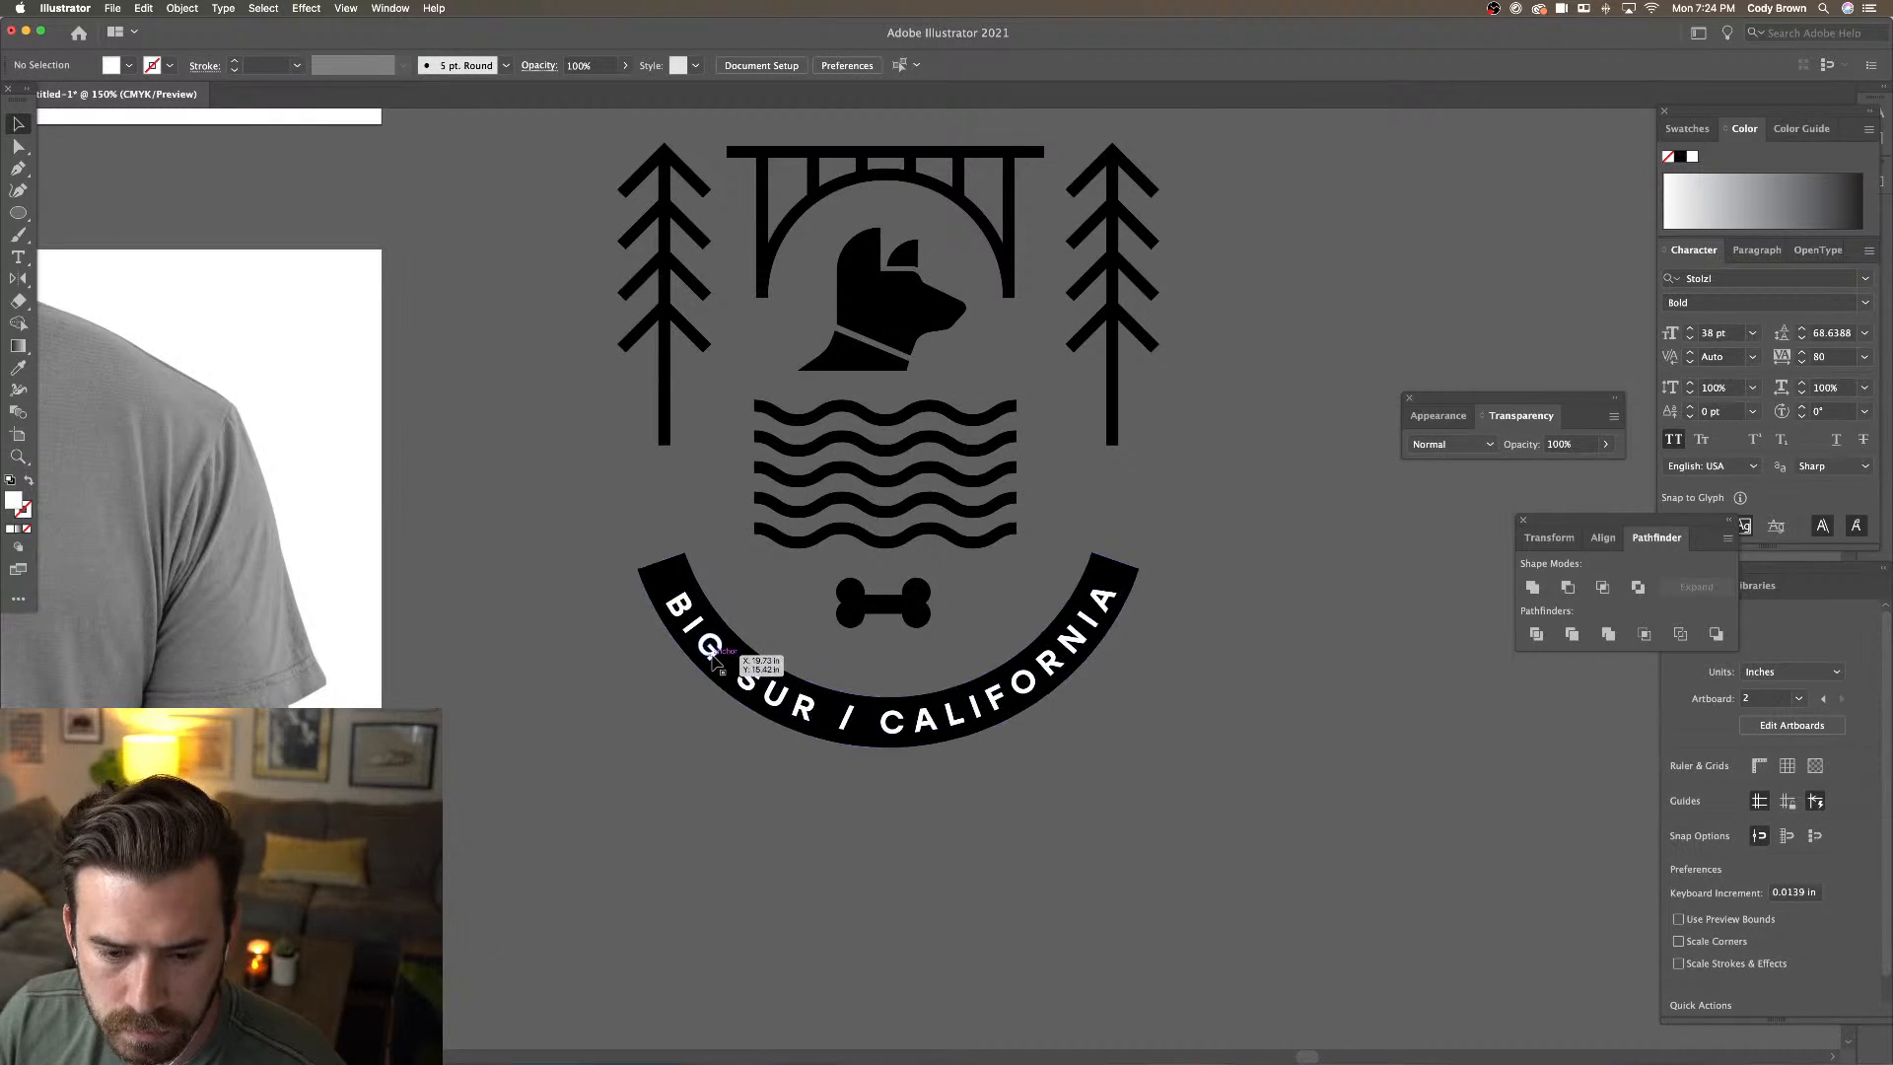
pyautogui.doubleClick(712, 658)
# Select every band letter sharing the G's fill colour, then exit isolation mode
pyautogui.click(712, 658)
pyautogui.click(263, 8)
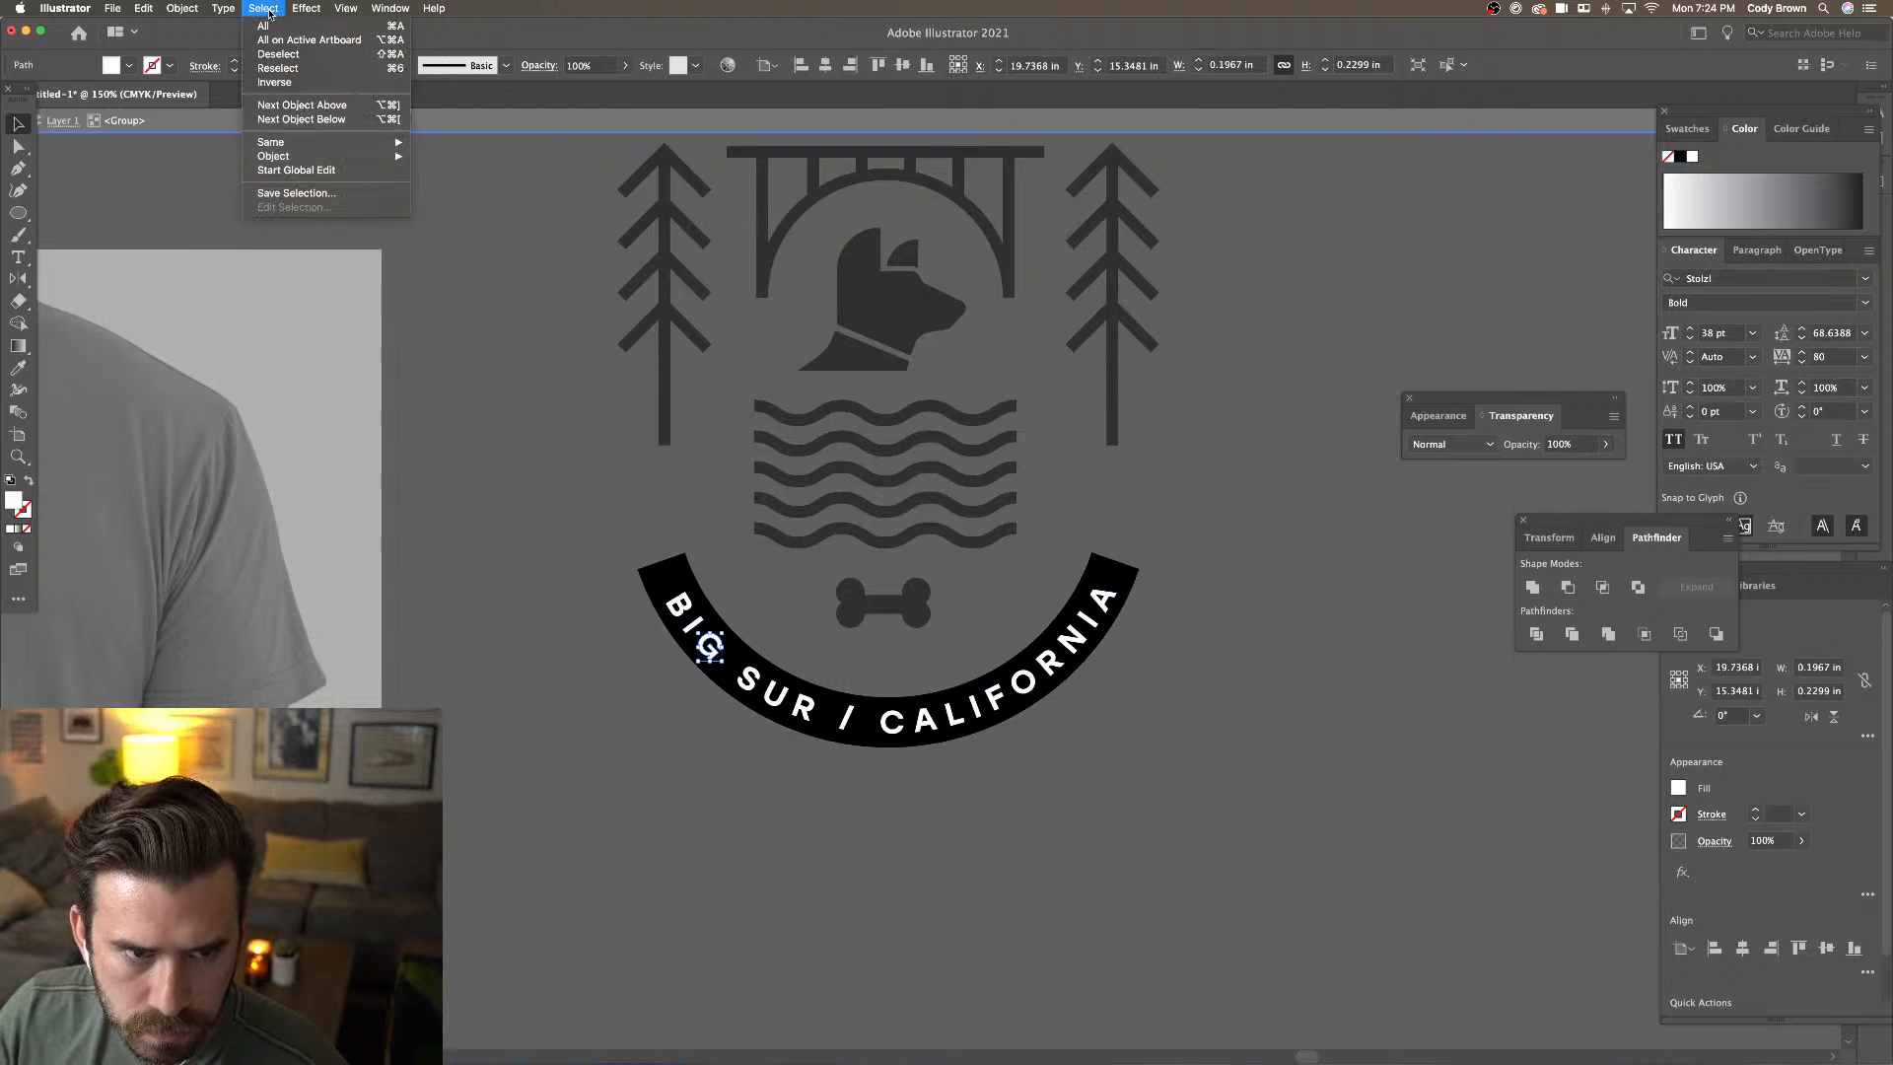
pyautogui.moveTo(296, 142)
pyautogui.click(474, 202)
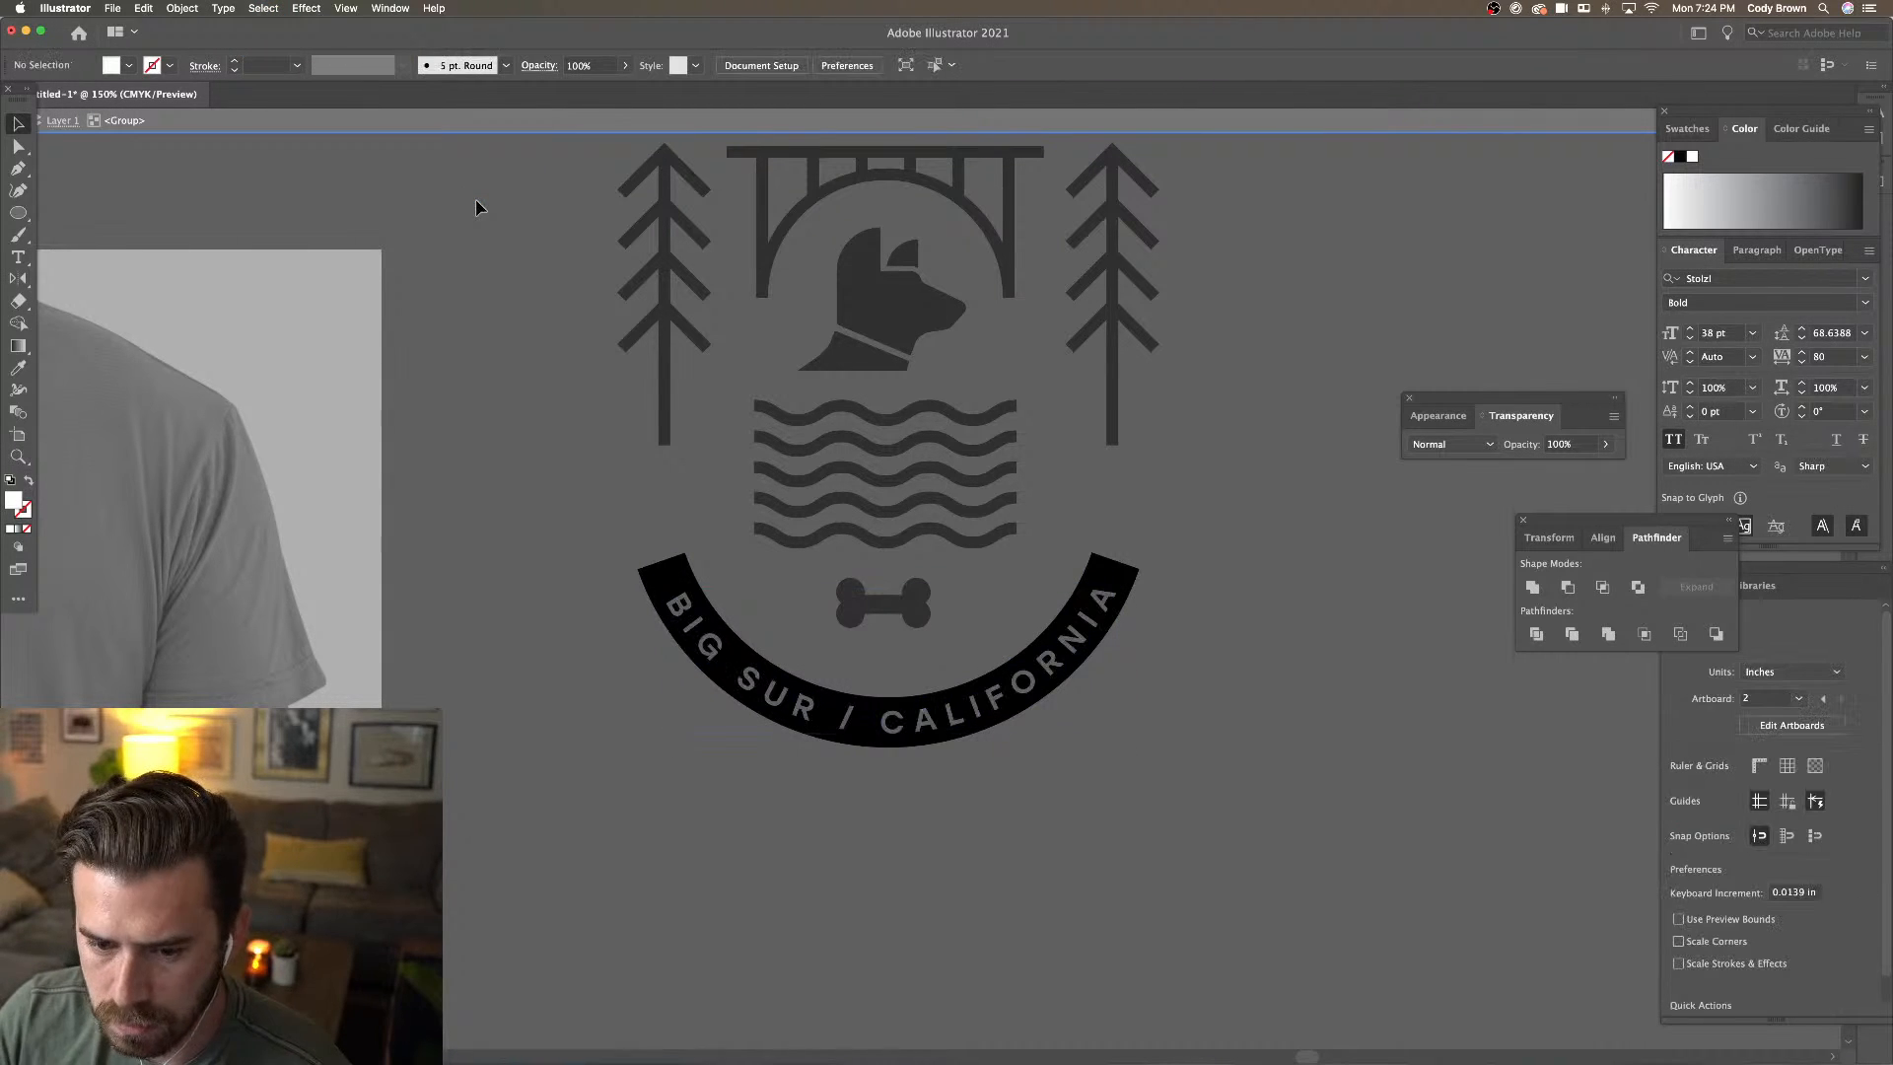
pyautogui.doubleClick(473, 450)
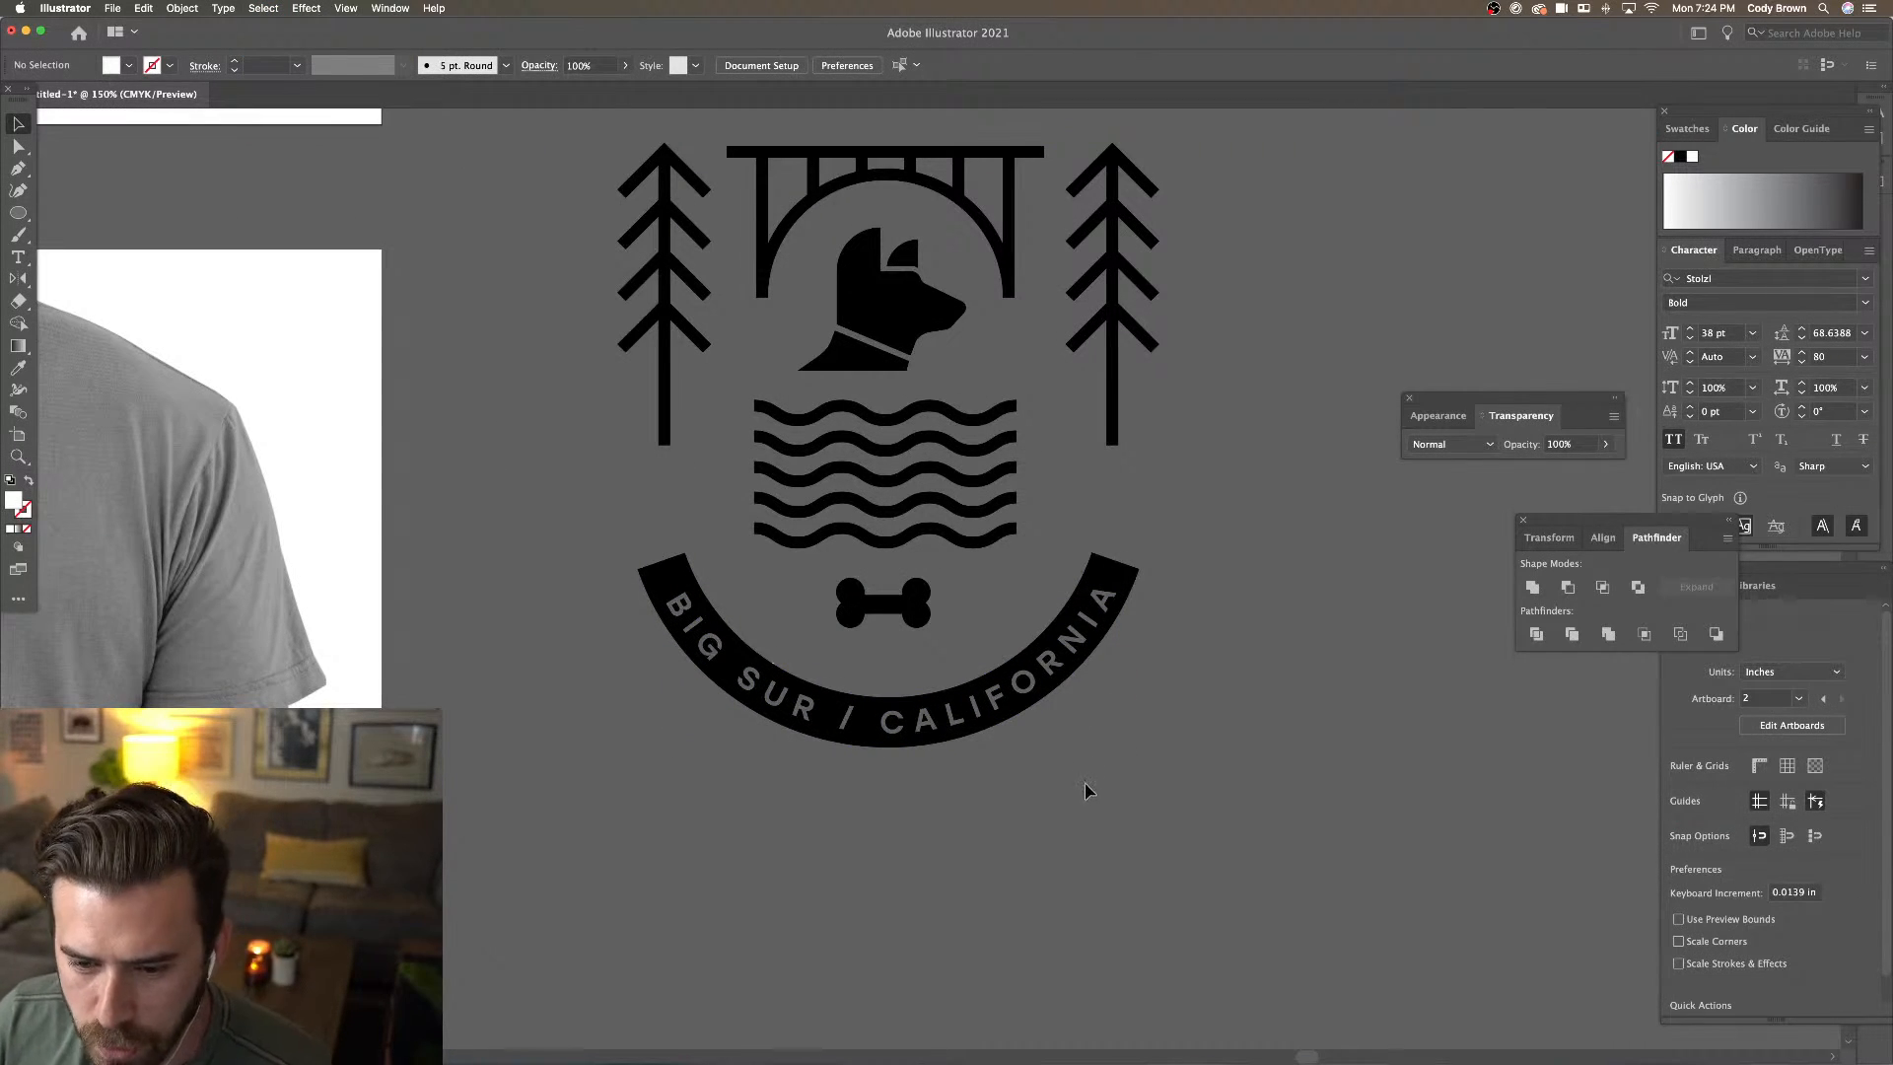
pyautogui.press('super+equal')
pyautogui.press('super+equal')
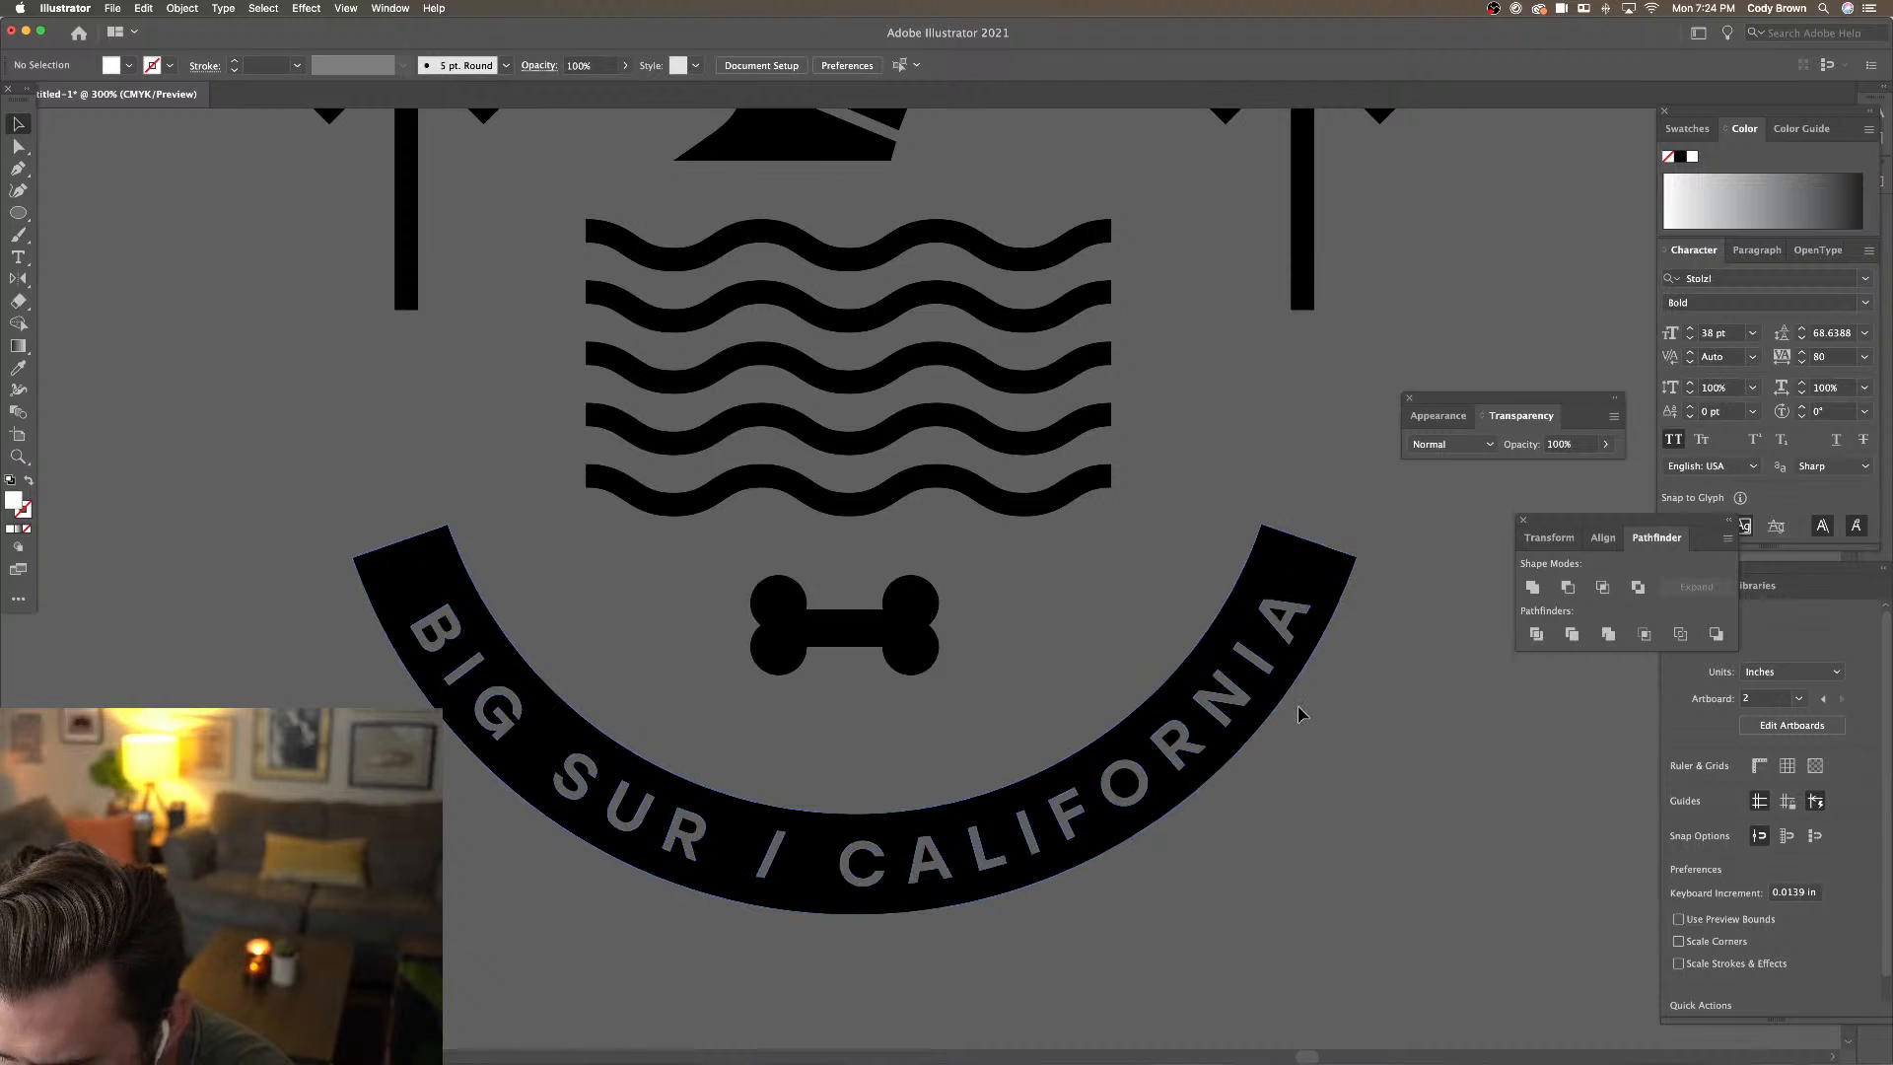
# Zoom in to inspect the knocked-out band lettering
pyautogui.press('super+minus')
pyautogui.press('super+minus')
pyautogui.press('super+equal')
pyautogui.press('super+equal')
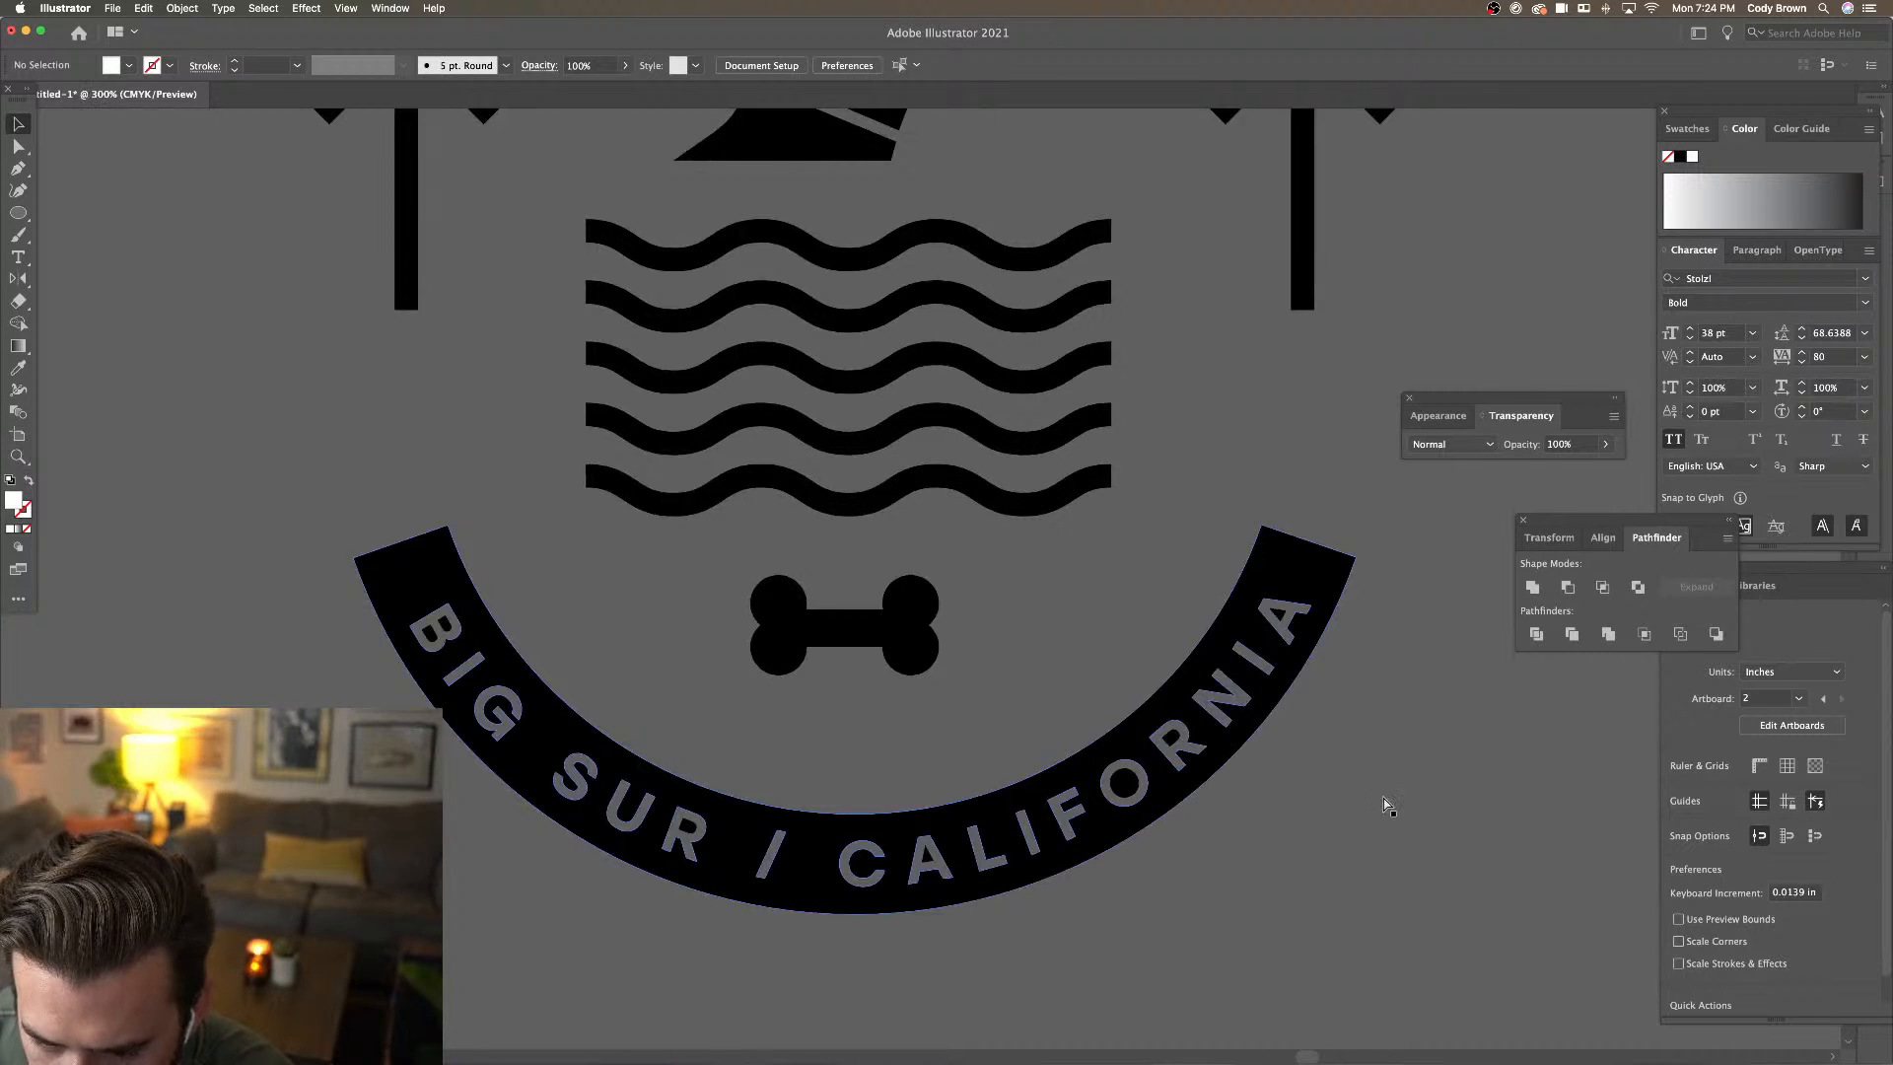
pyautogui.moveTo(1383, 798); pyautogui.dragTo(1288, 651)
pyautogui.press('super+equal')
pyautogui.press('super+minus')
pyautogui.press('super+minus')
pyautogui.press('super+minus')
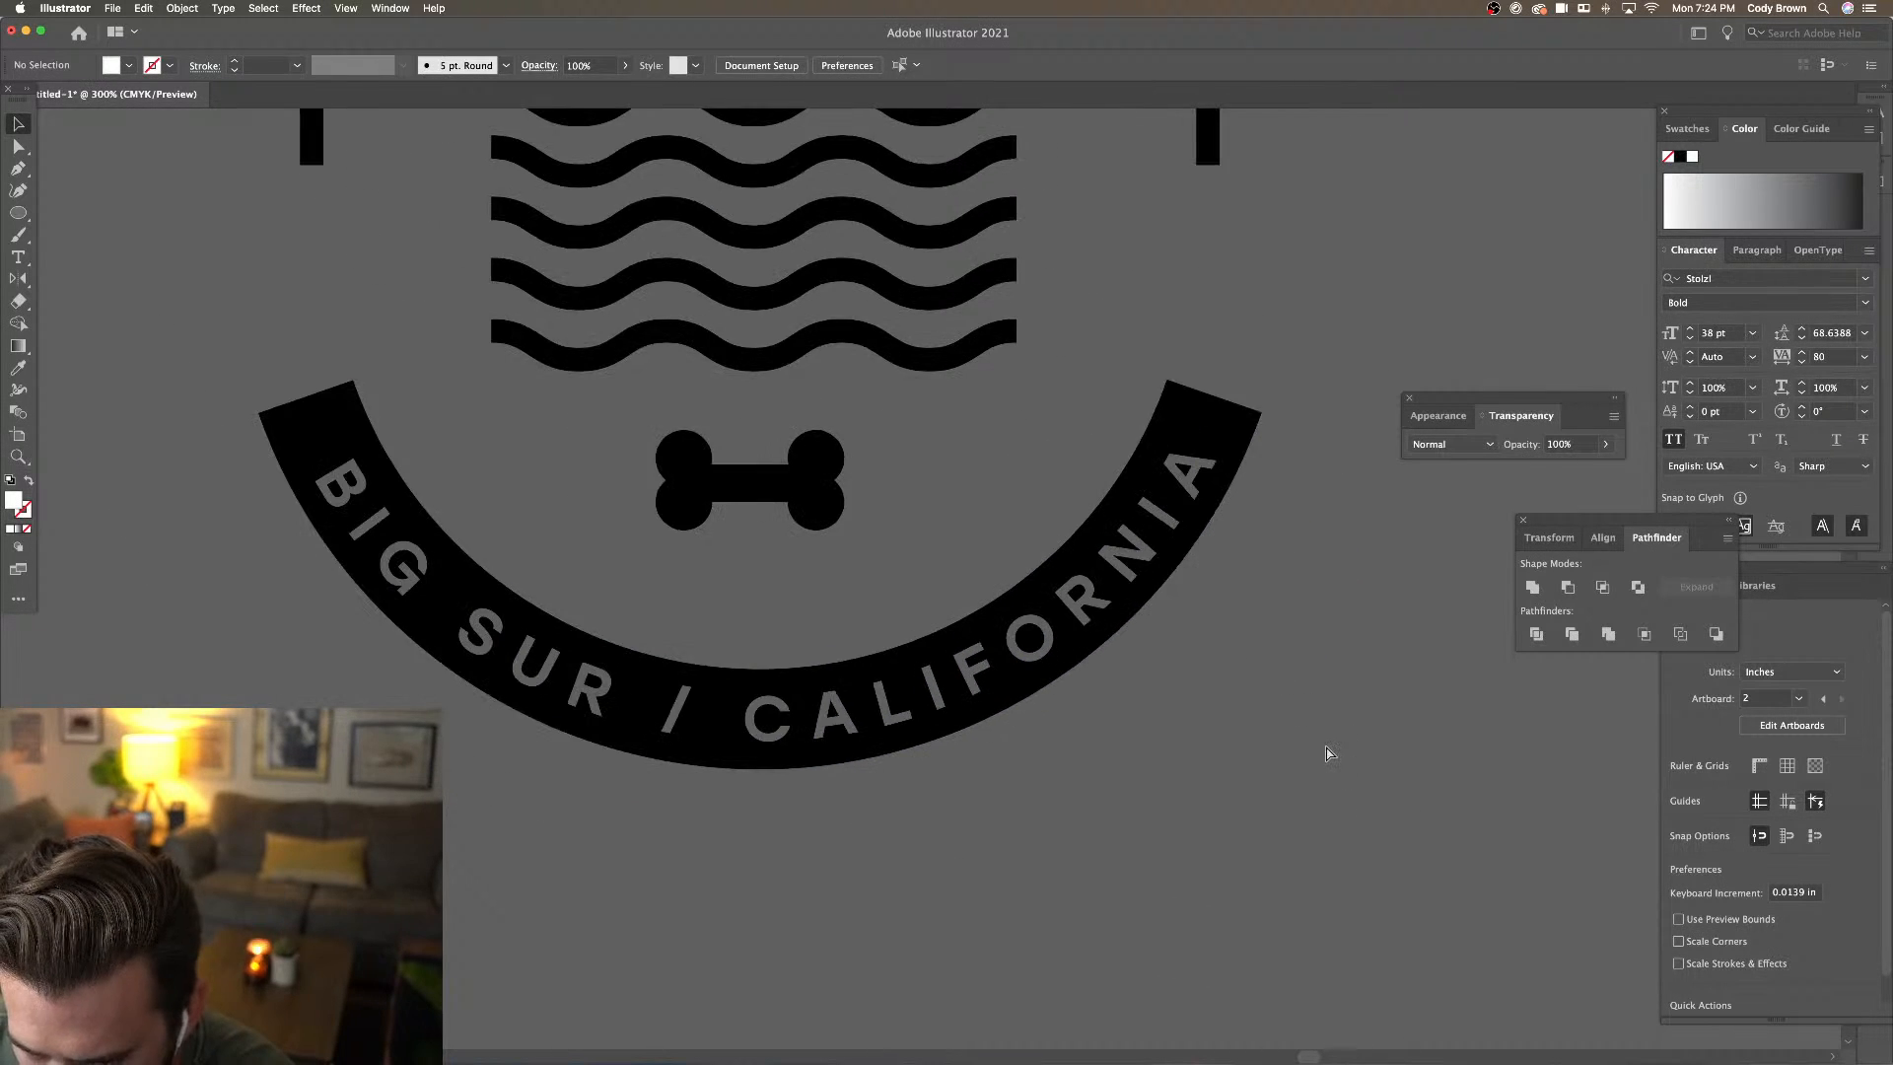
# Copy the blue caption and its rule line beneath the left badge and above the right badge
pyautogui.press('super+minus')
pyautogui.press('super+minus')
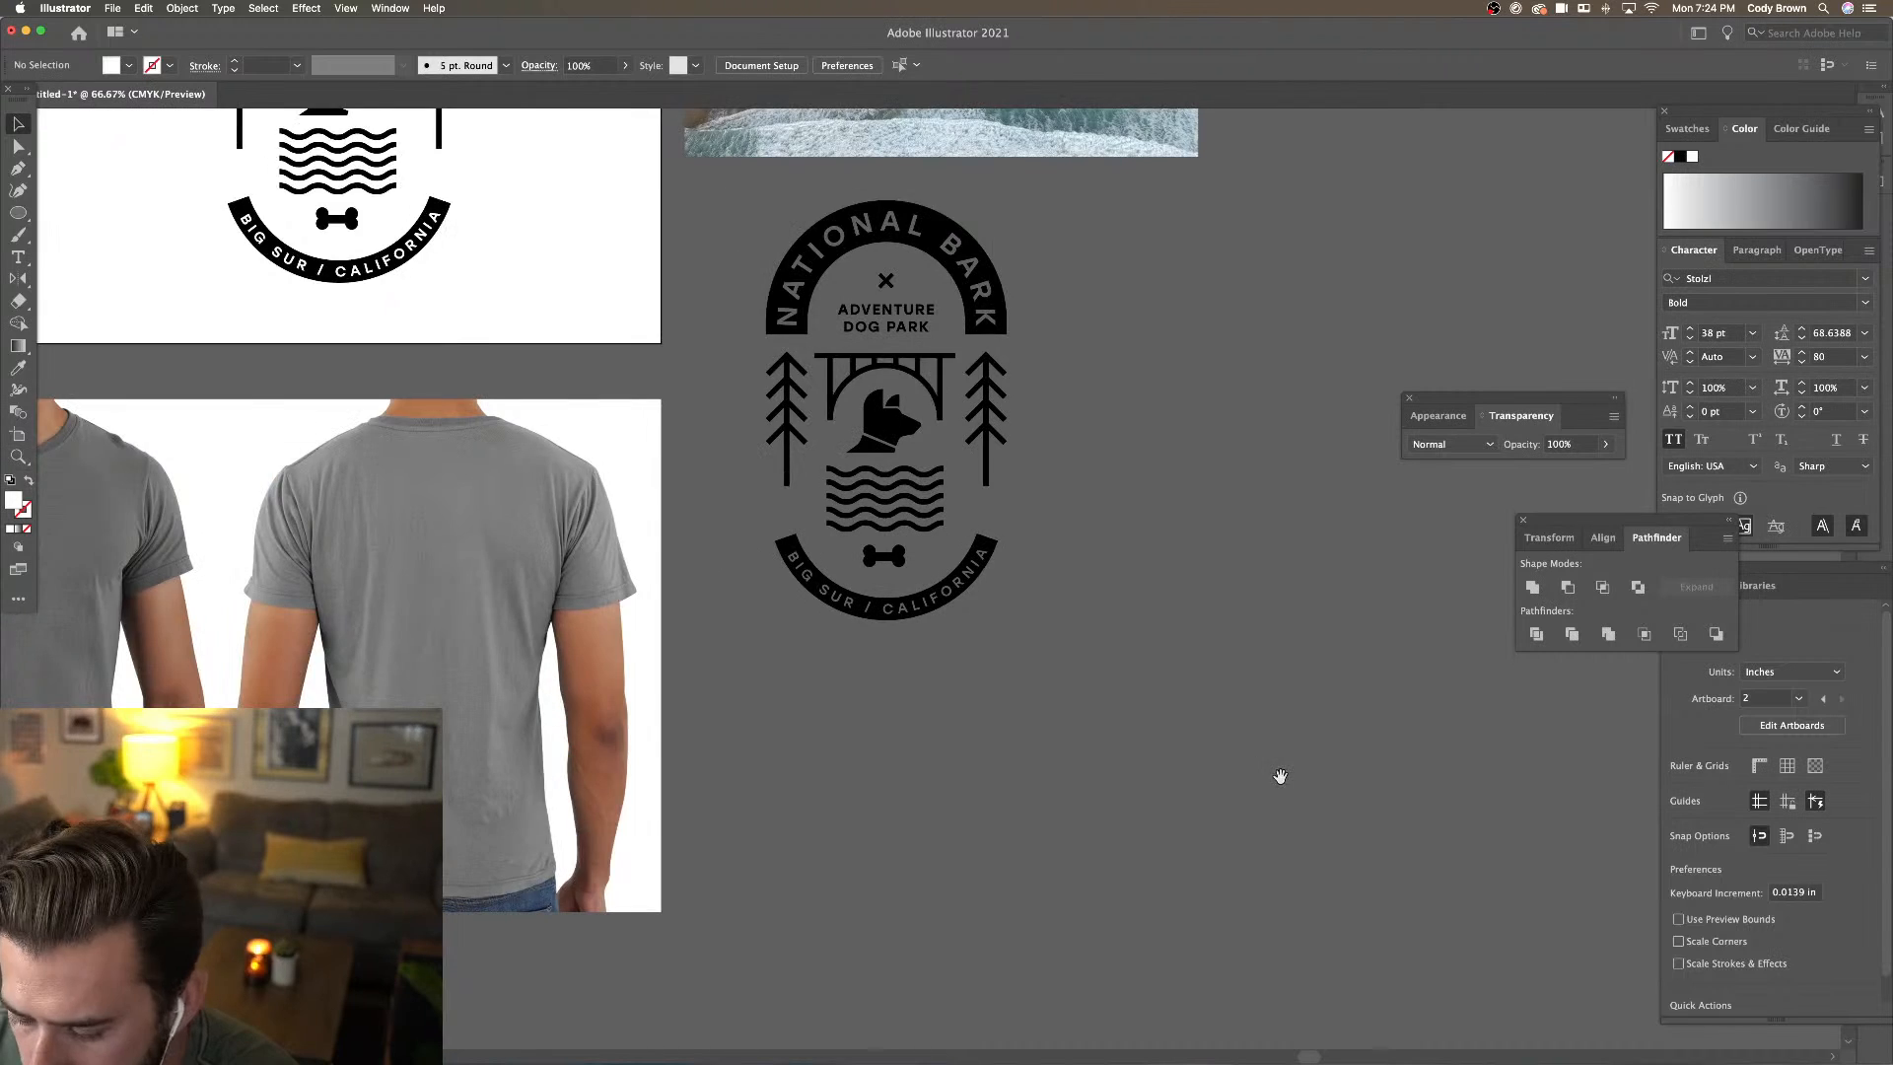
pyautogui.press('super+minus')
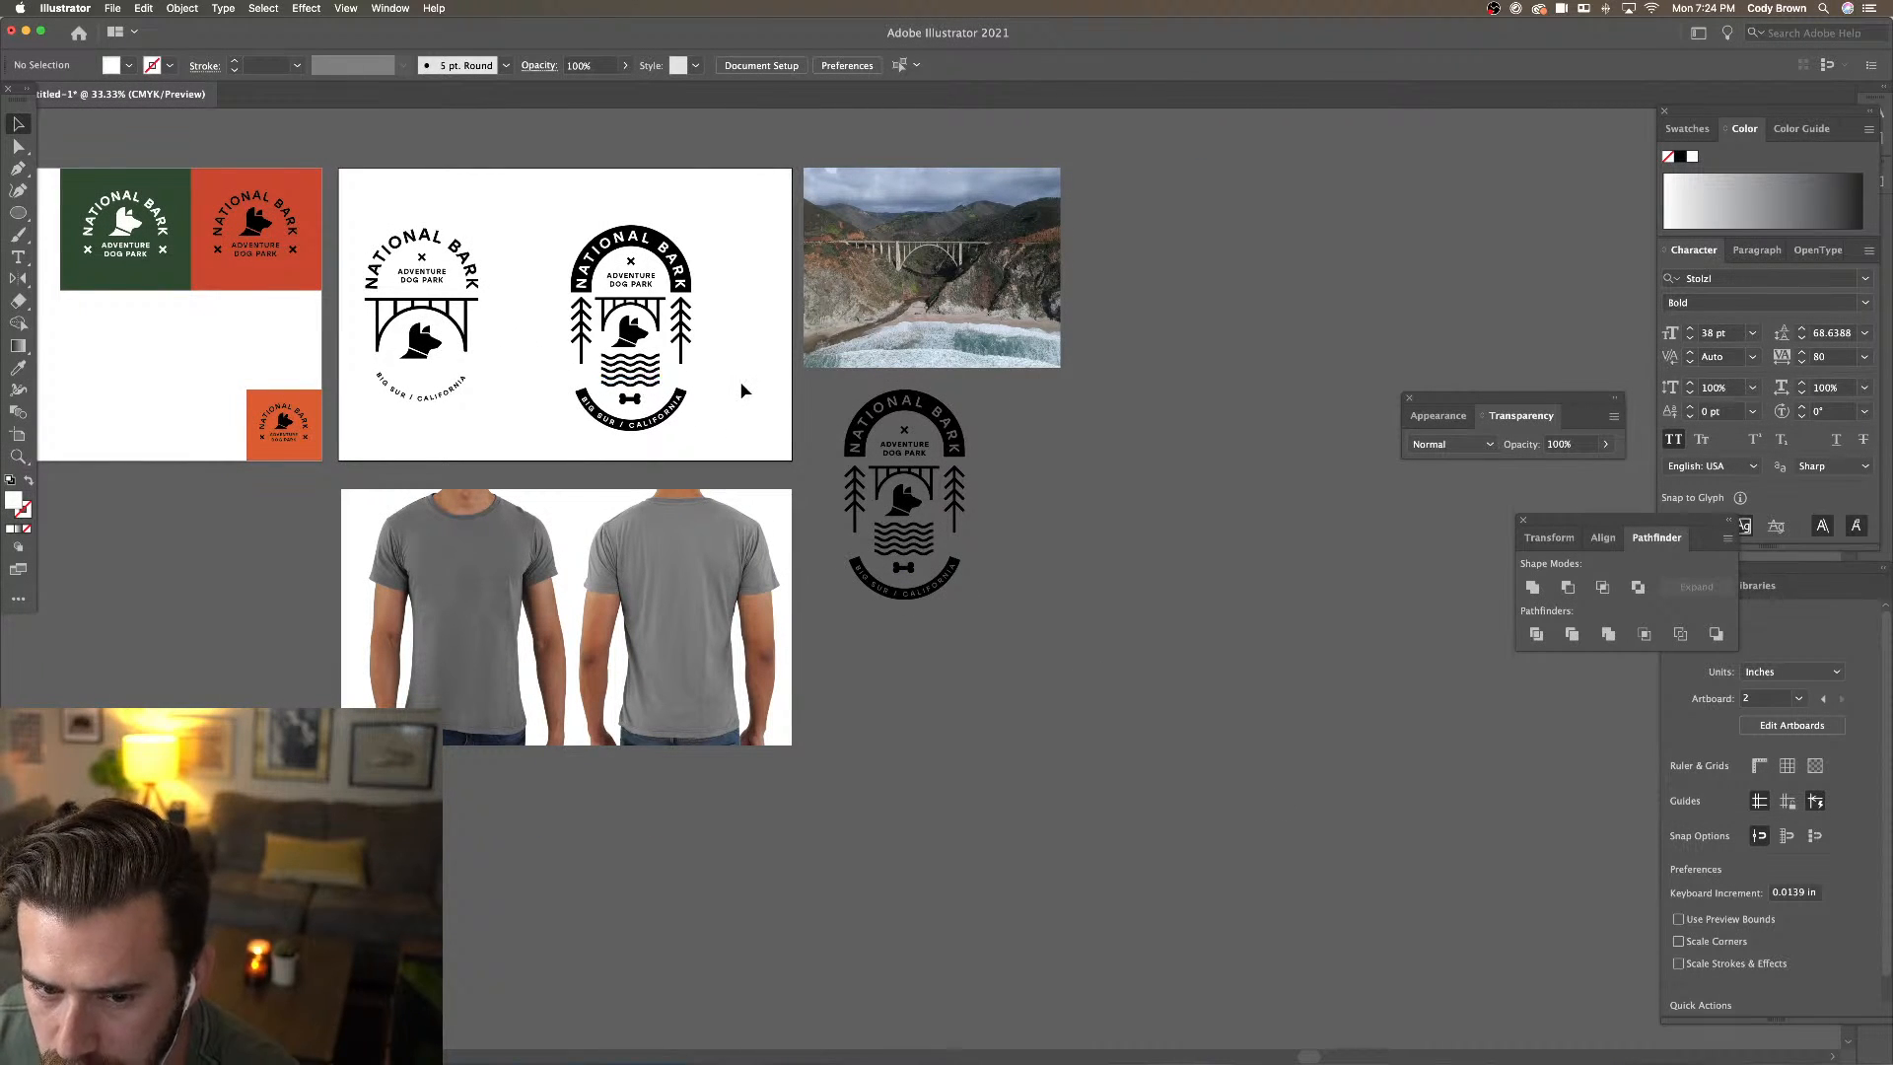
pyautogui.moveTo(757, 395); pyautogui.dragTo(928, 429)
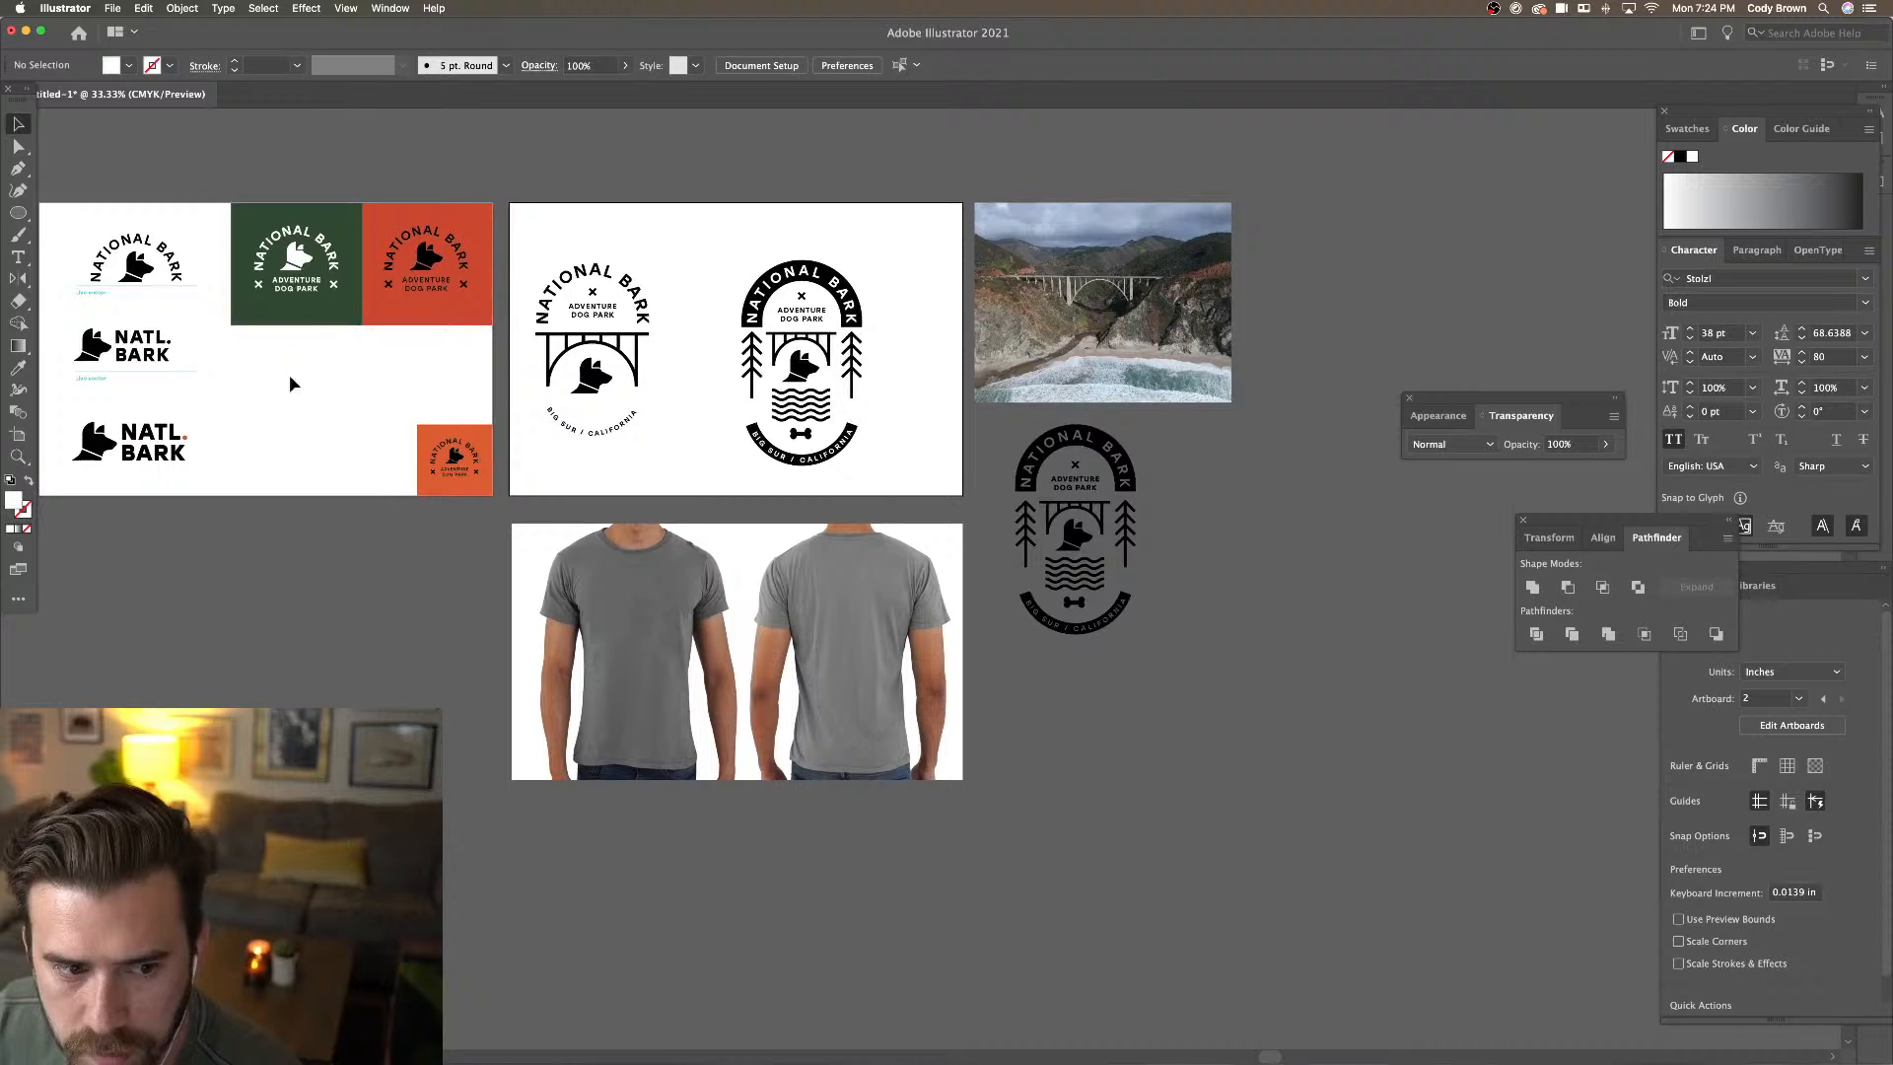
pyautogui.click(96, 383)
pyautogui.keyDown('shift'); pyautogui.click(145, 381); pyautogui.keyUp('shift')
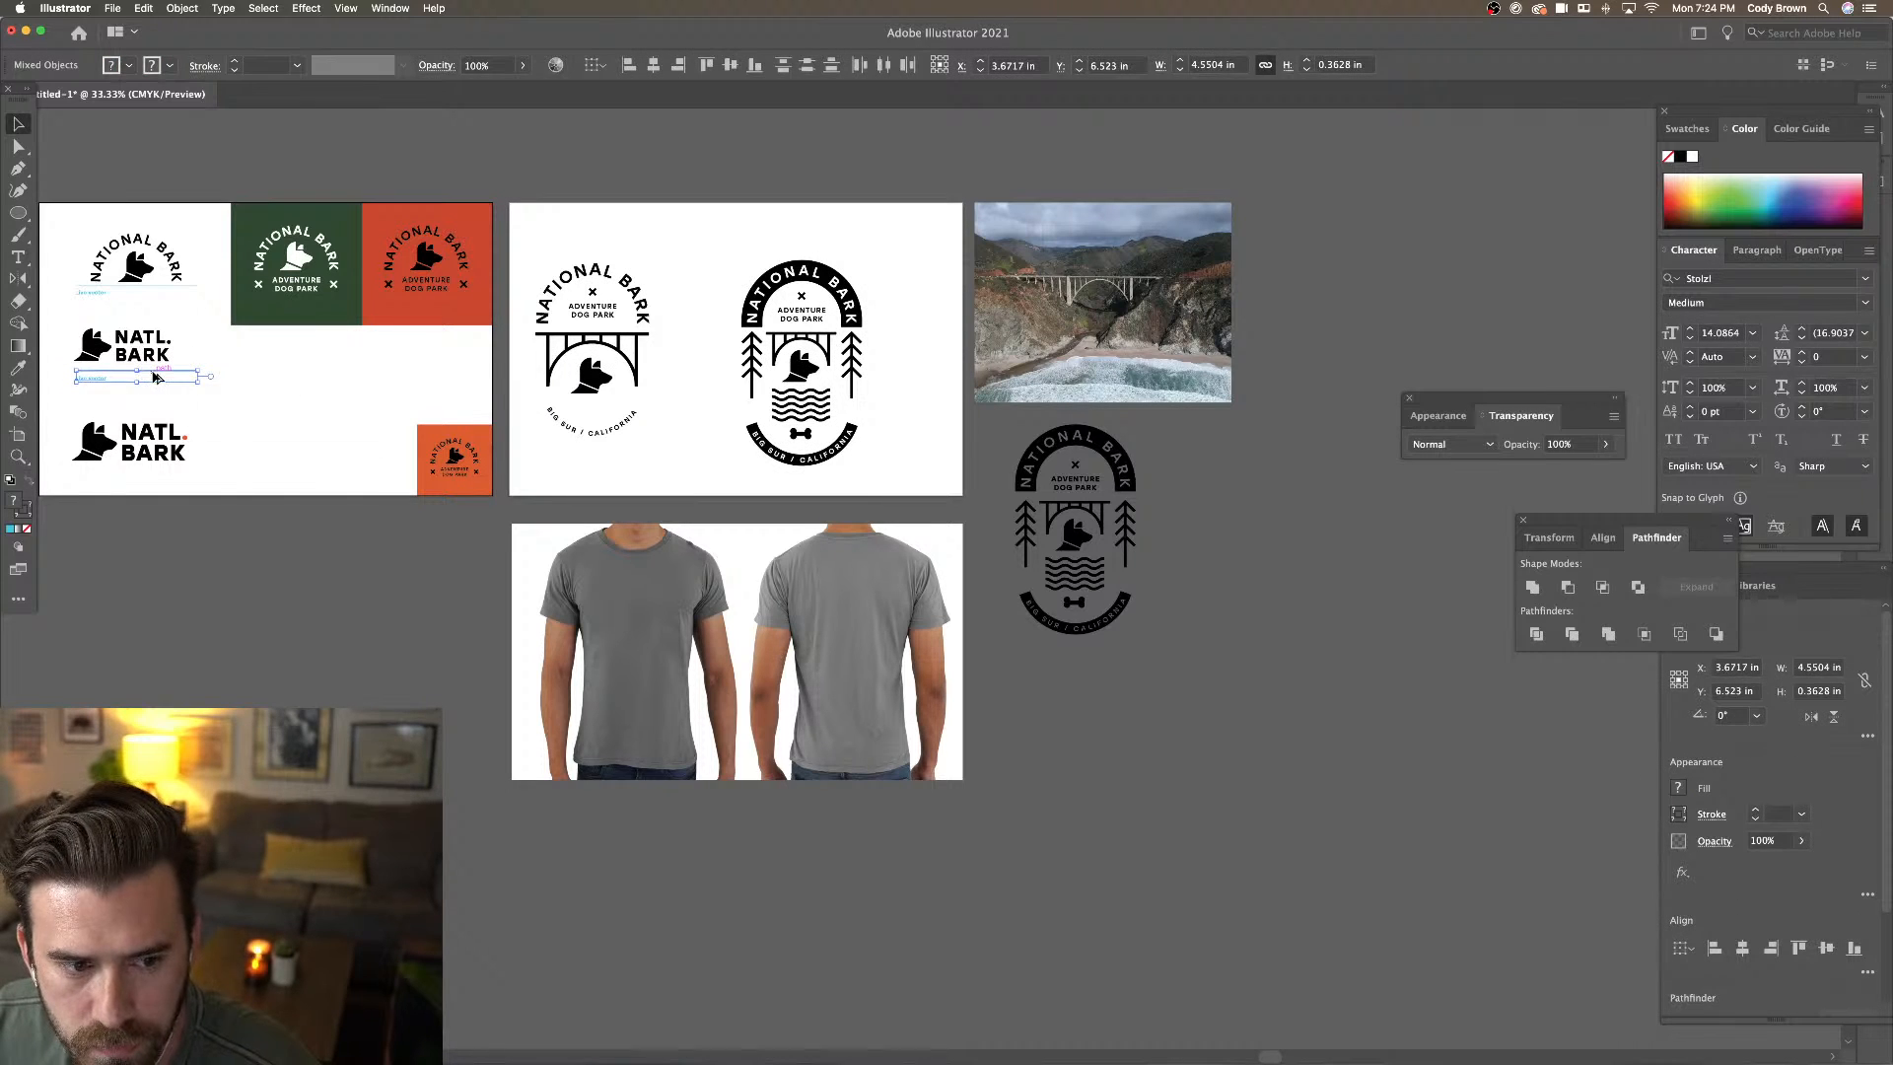
pyautogui.moveTo(150, 378); pyautogui.dragTo(627, 465)
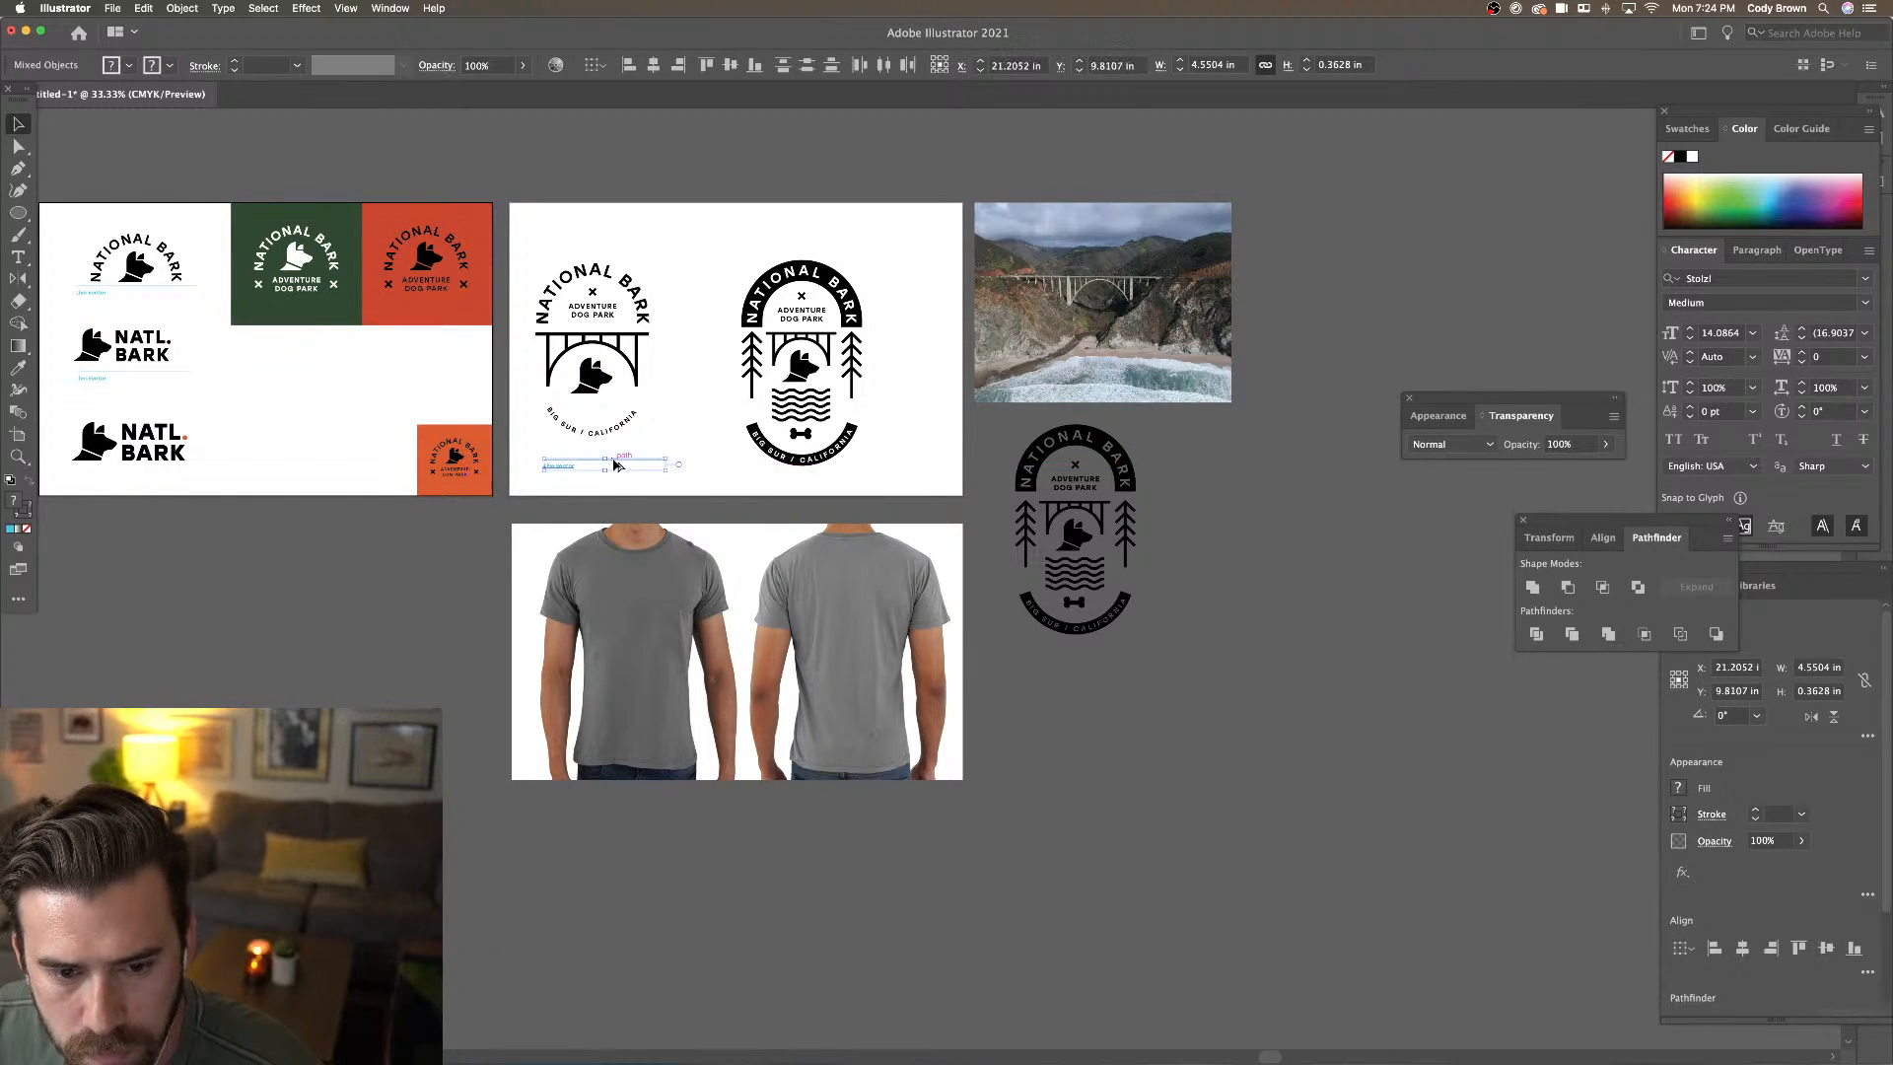
pyautogui.moveTo(803, 476); pyautogui.dragTo(831, 248)
pyautogui.press('super+shift+a')
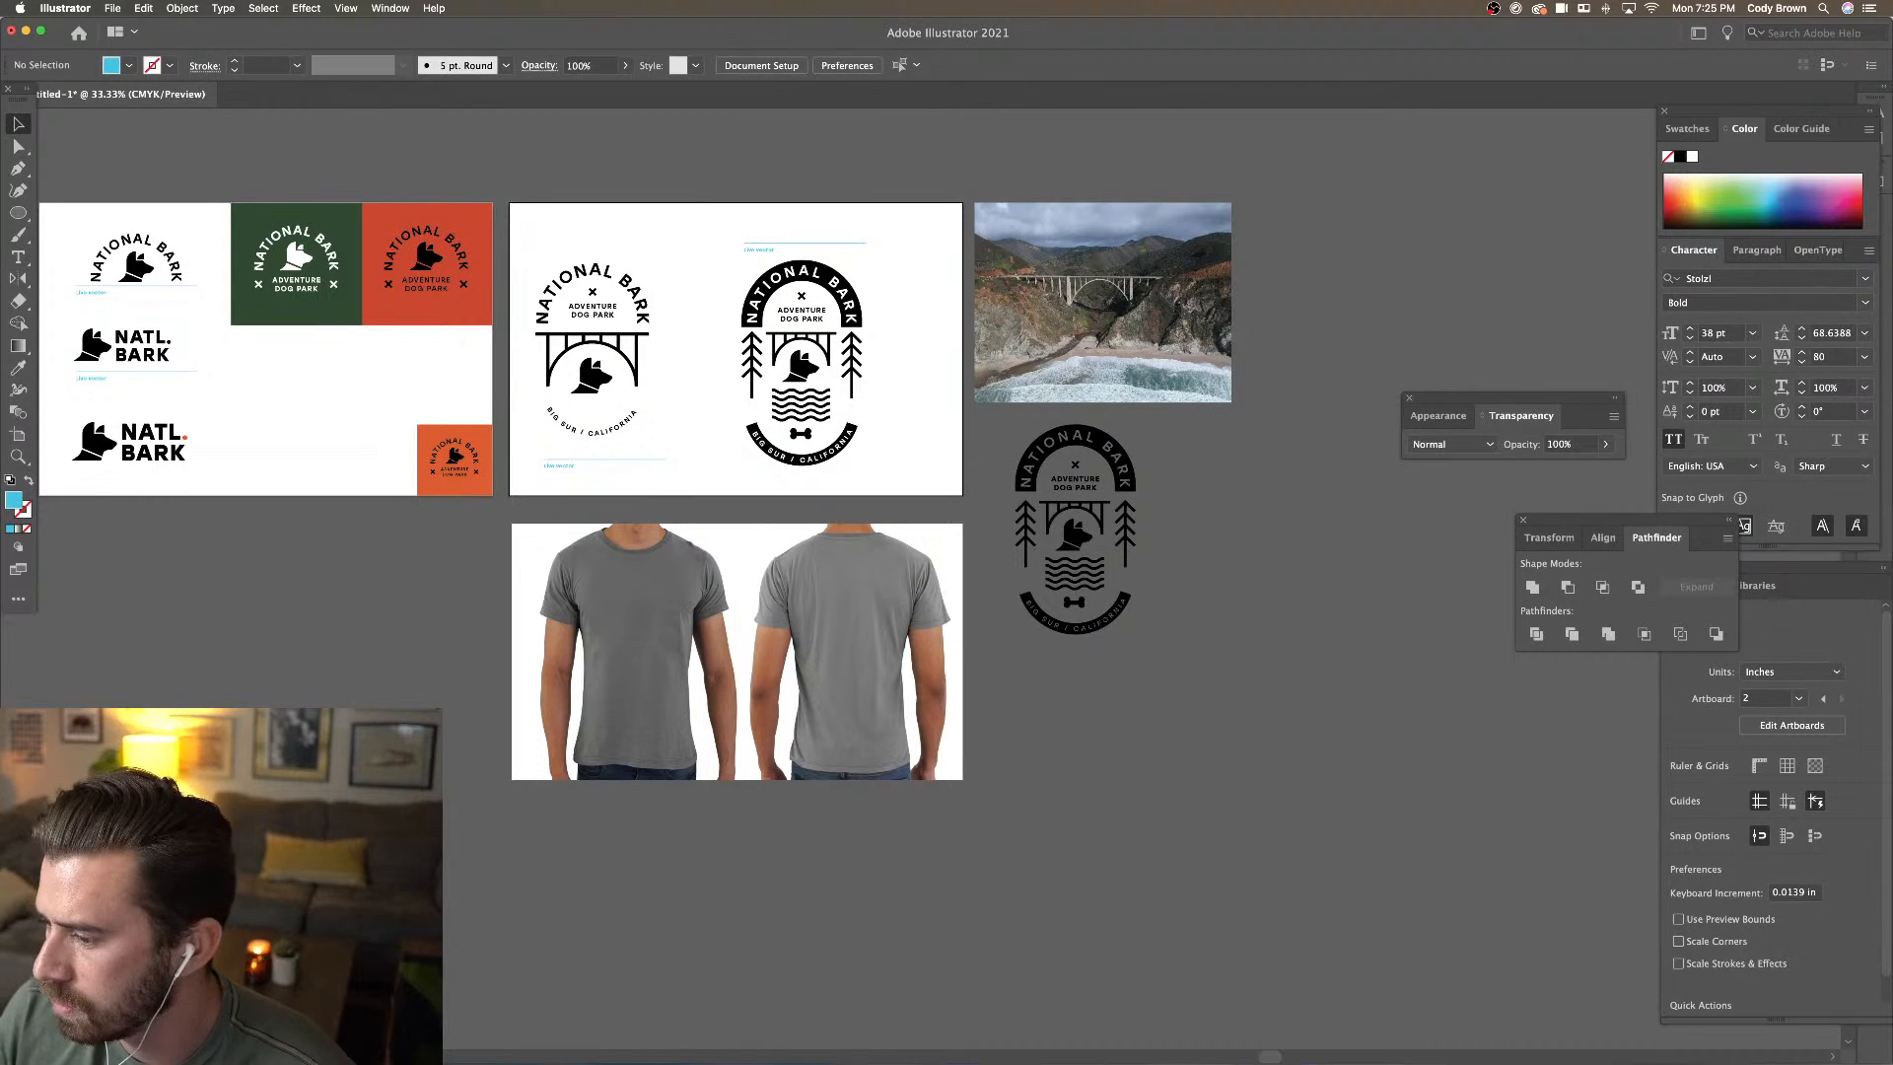
pyautogui.press('super+Tab')
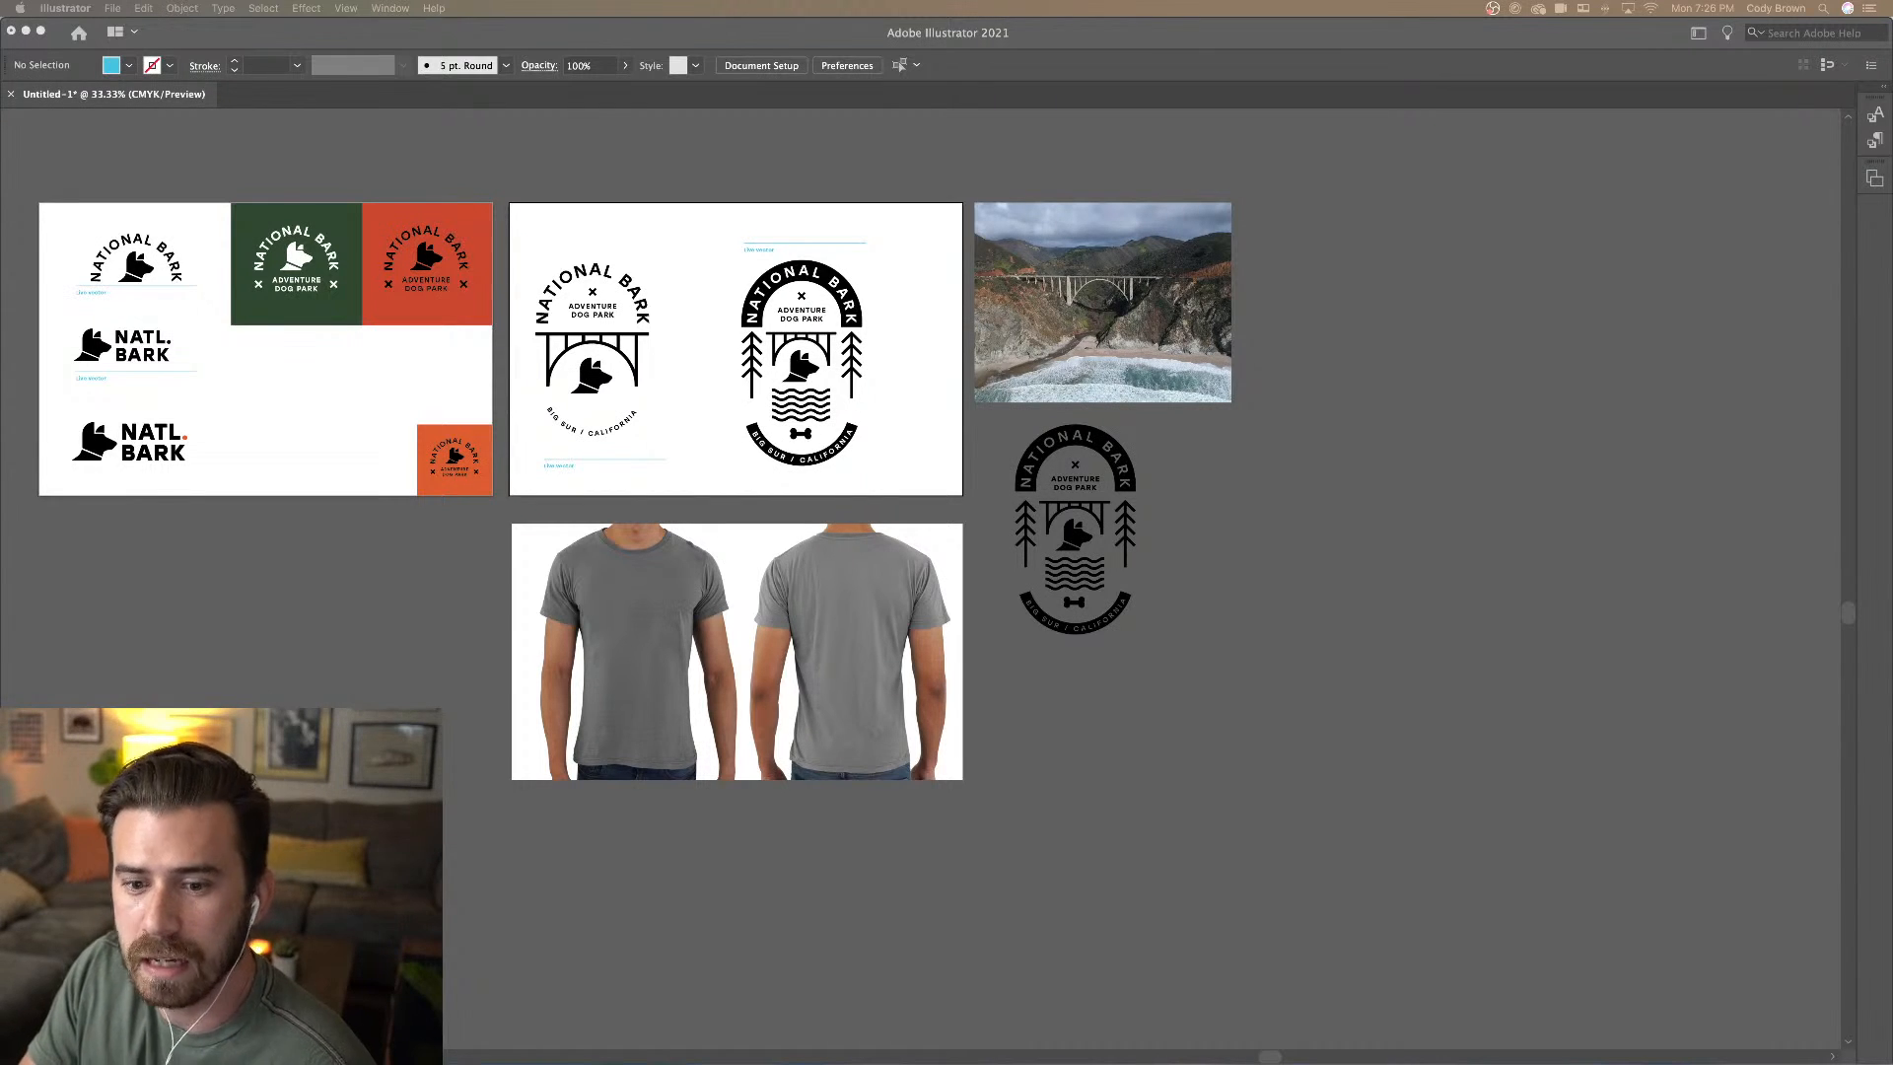
pyautogui.click(1785, 524)
# Unite the standalone badge into one black-filled shape, undoing an accidental move
pyautogui.press('super+plus')
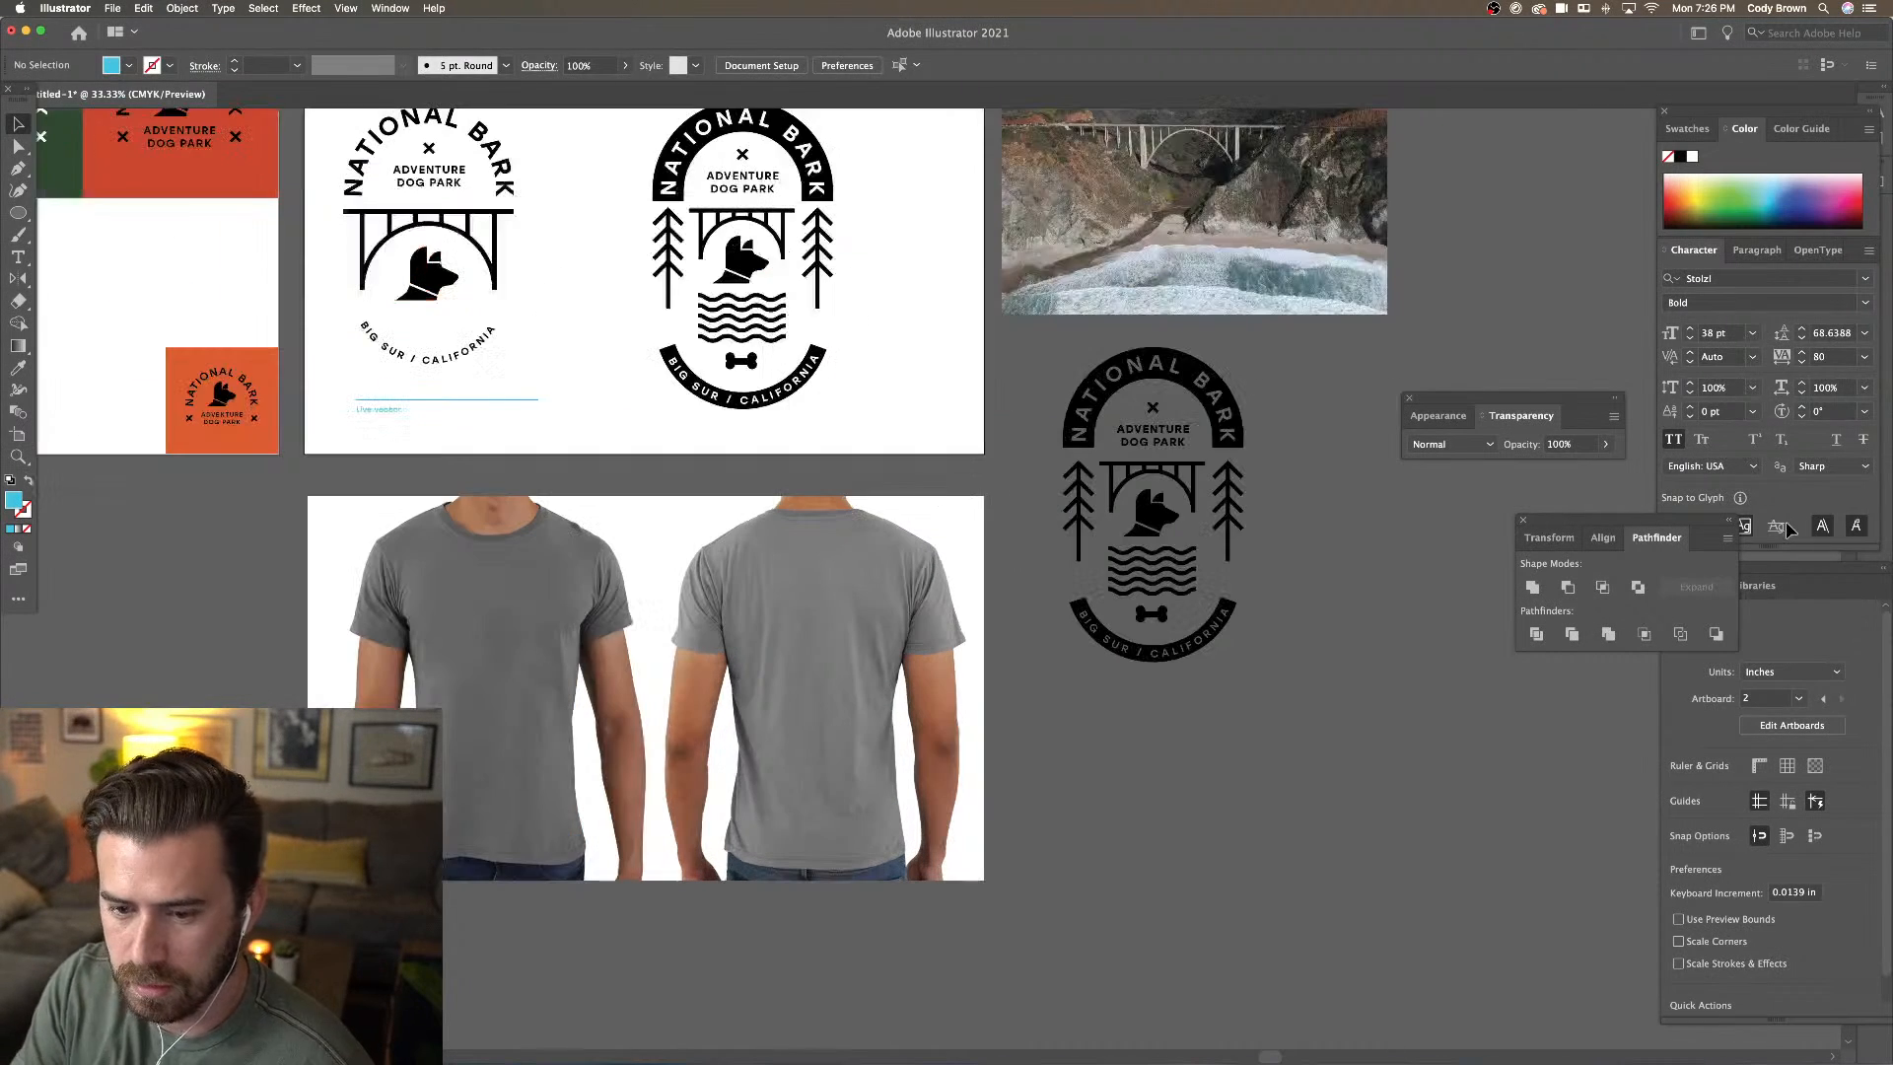
pyautogui.click(1124, 646)
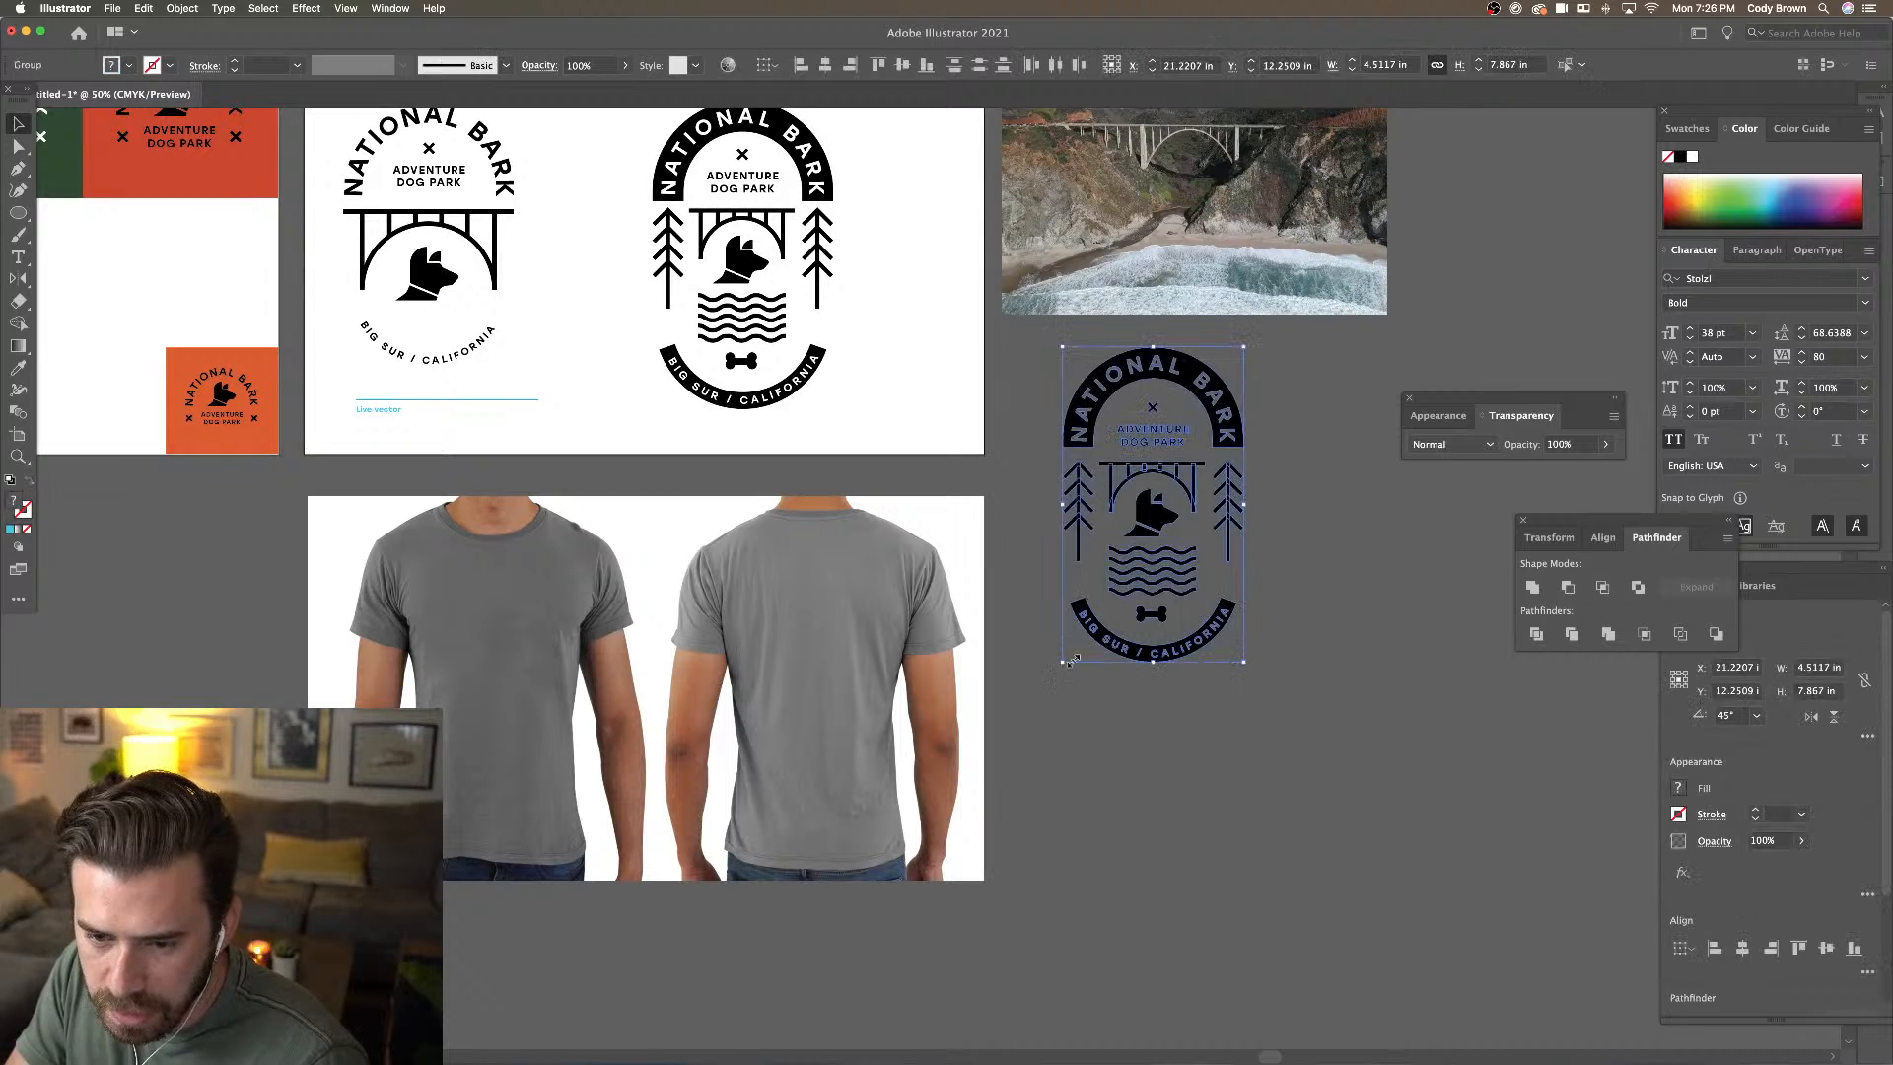
pyautogui.click(1533, 588)
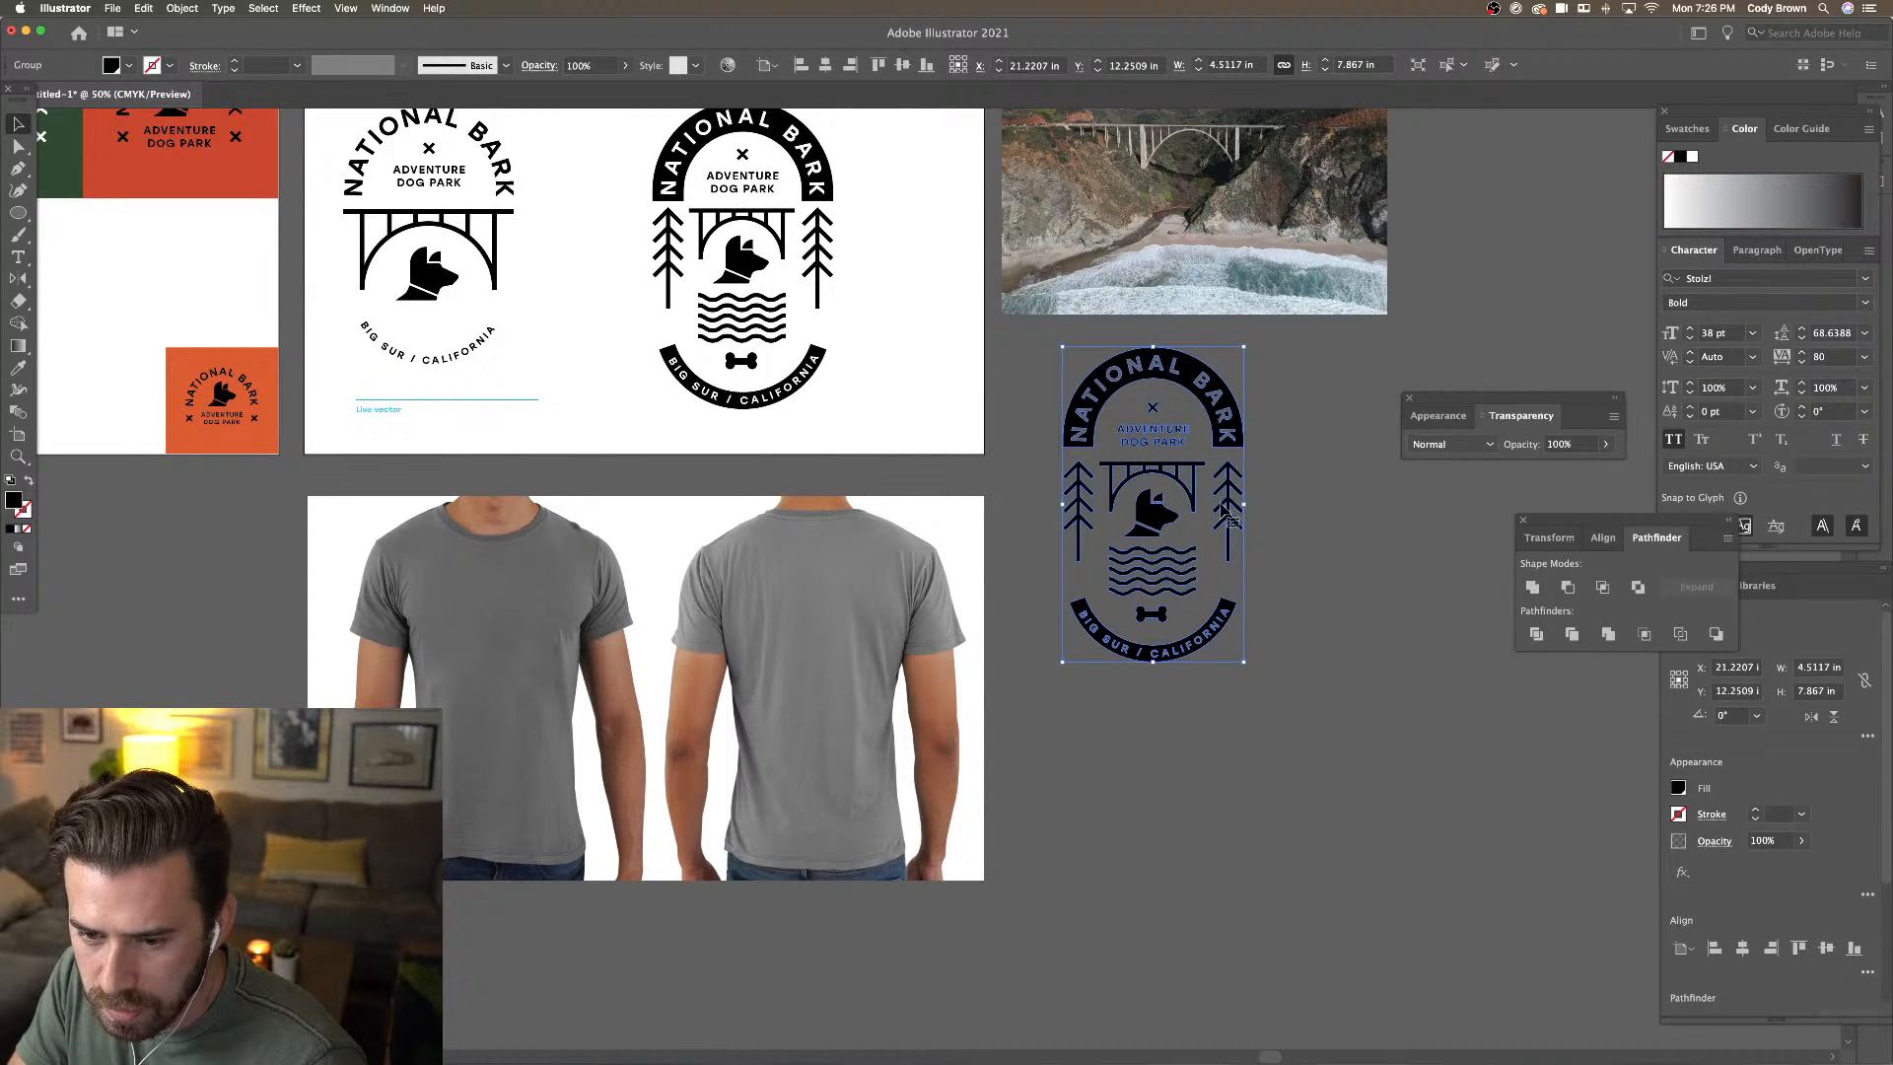
pyautogui.click(1285, 511)
pyautogui.moveTo(1229, 406); pyautogui.dragTo(1060, 477)
pyautogui.press('super+z')
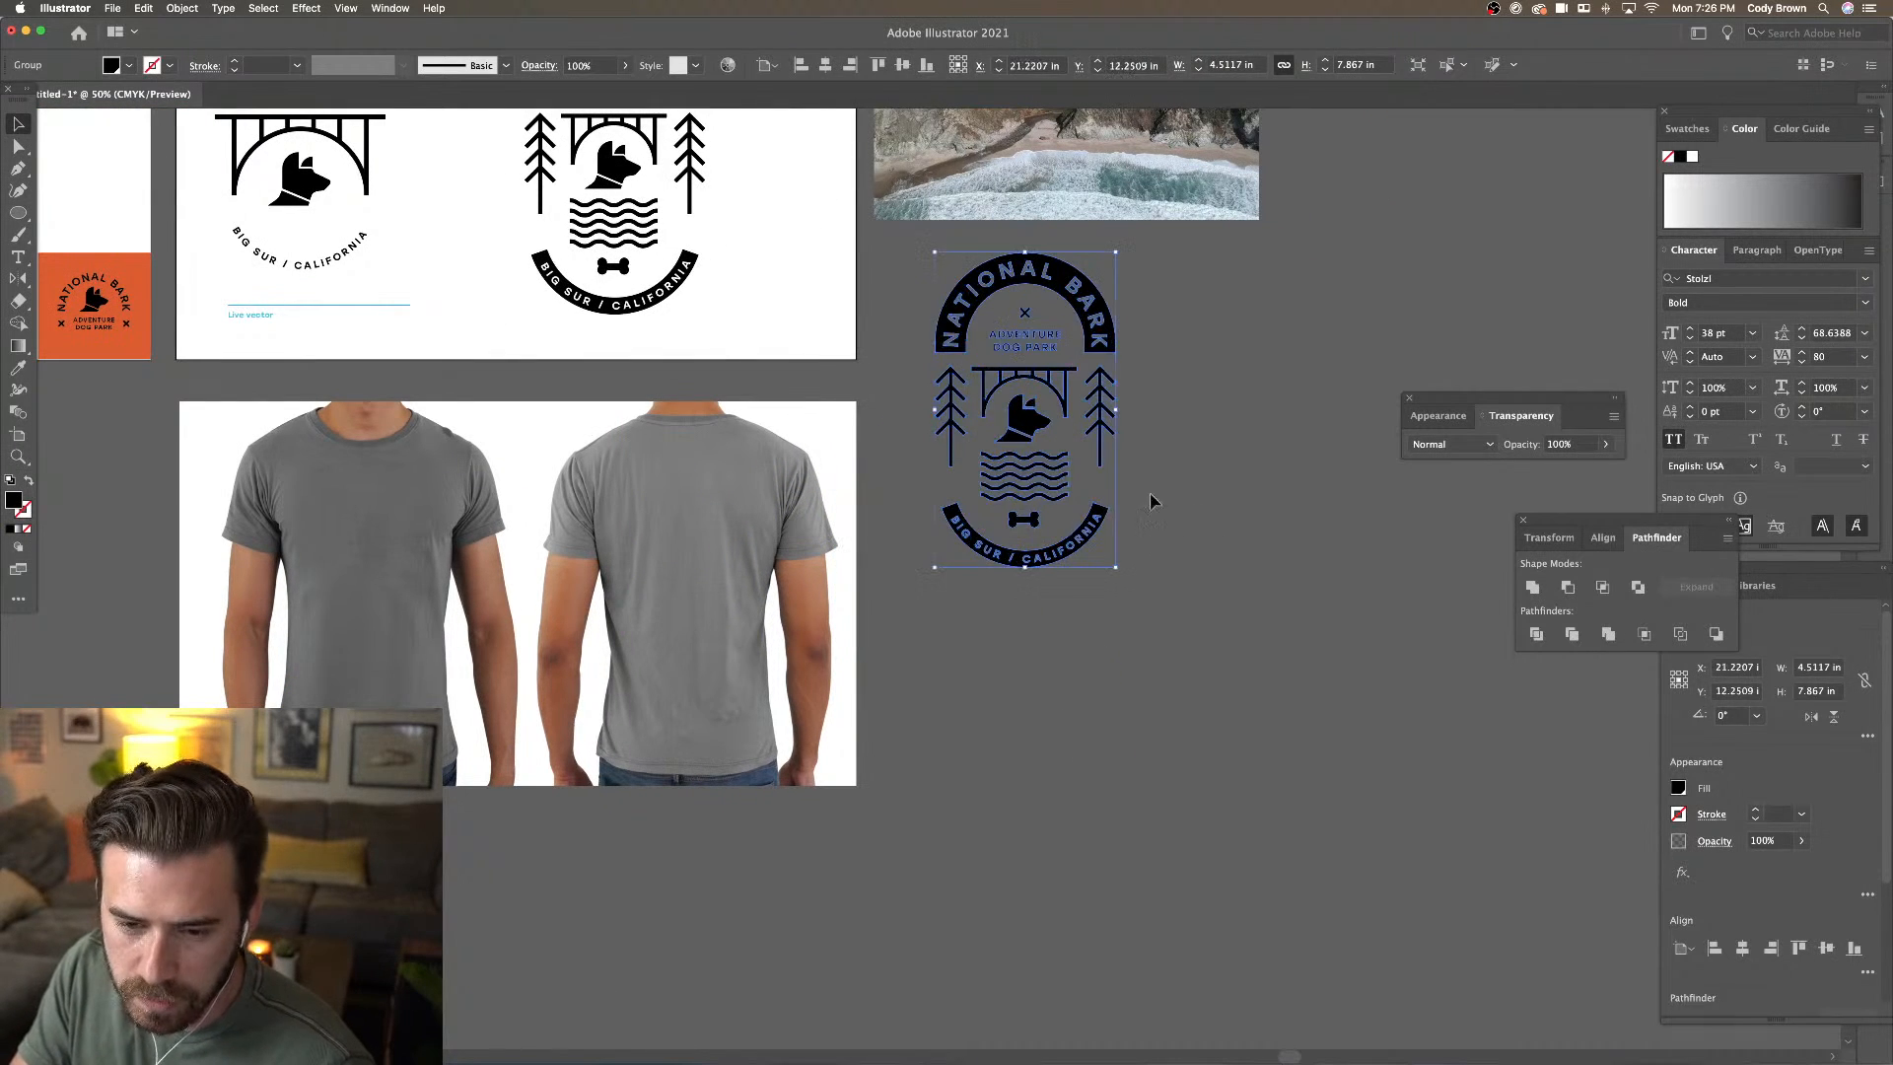
pyautogui.click(1156, 502)
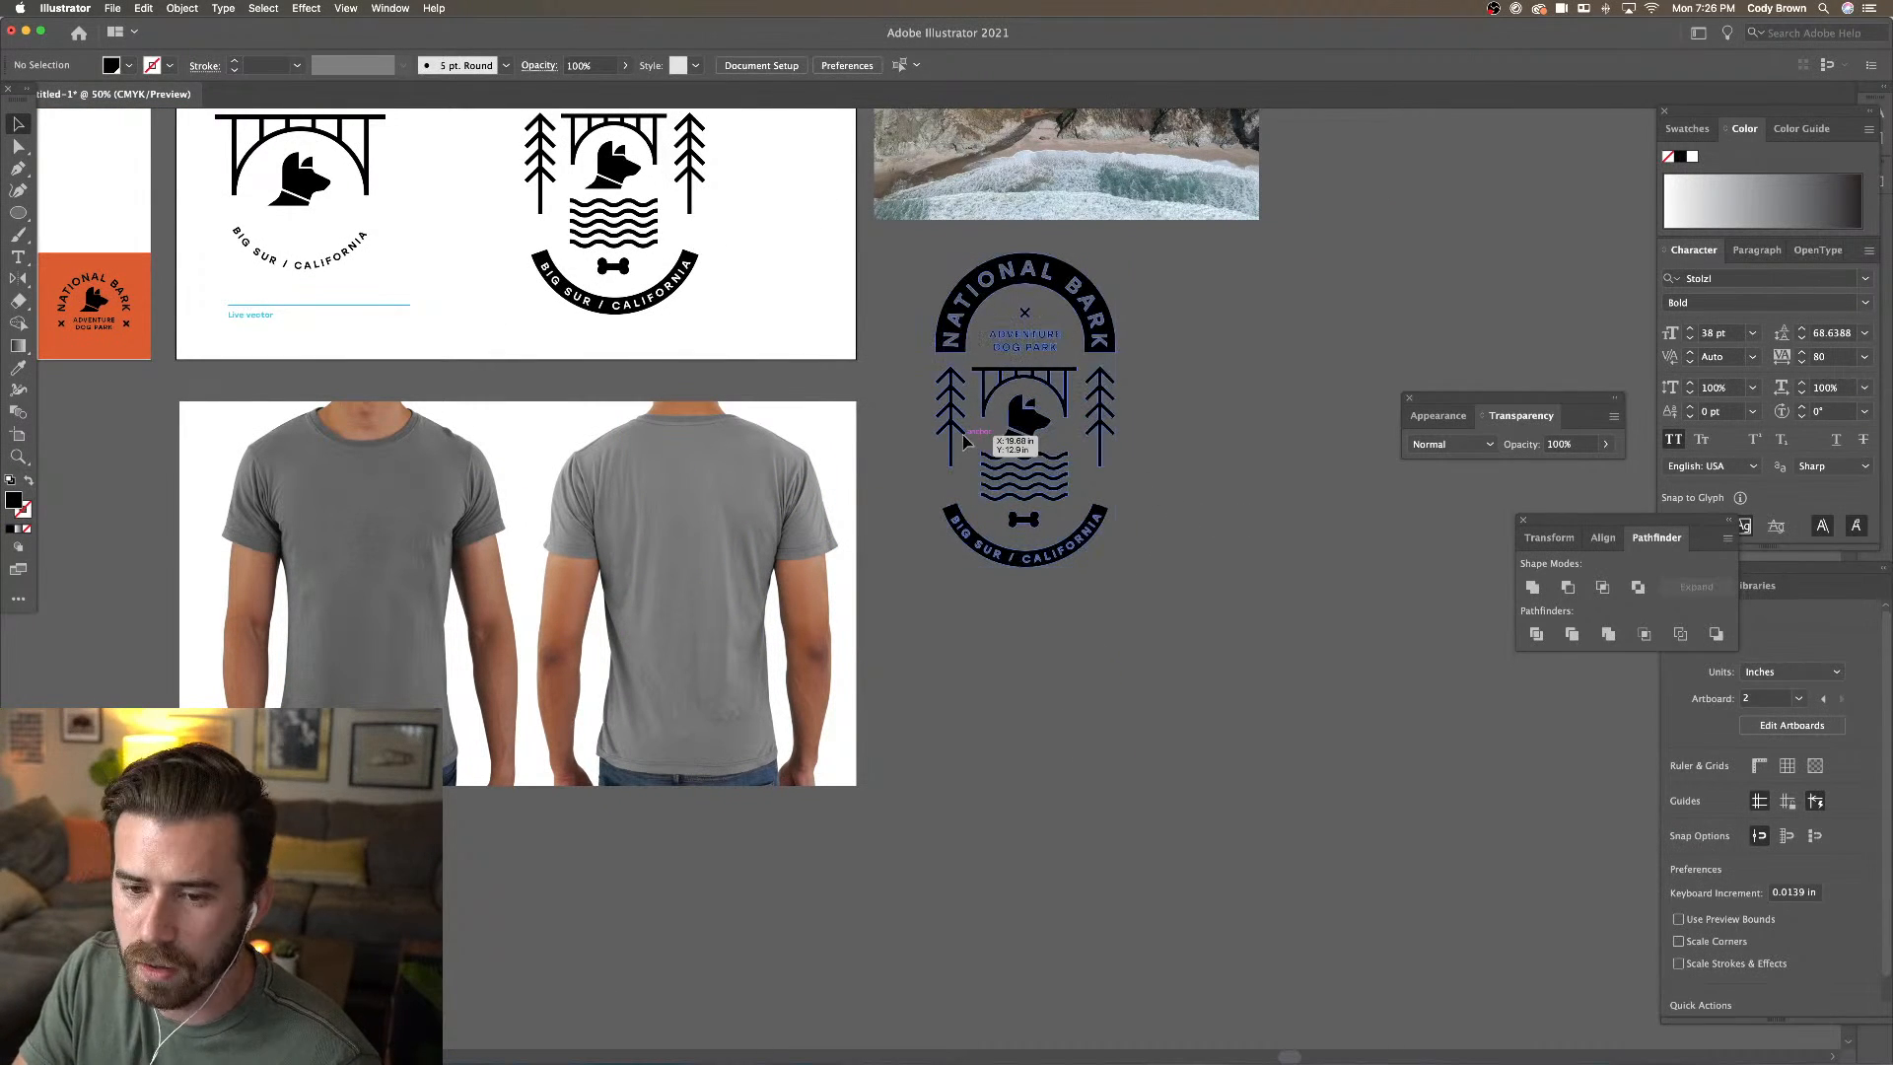
pyautogui.click(1002, 423)
pyautogui.click(131, 68)
pyautogui.click(131, 68)
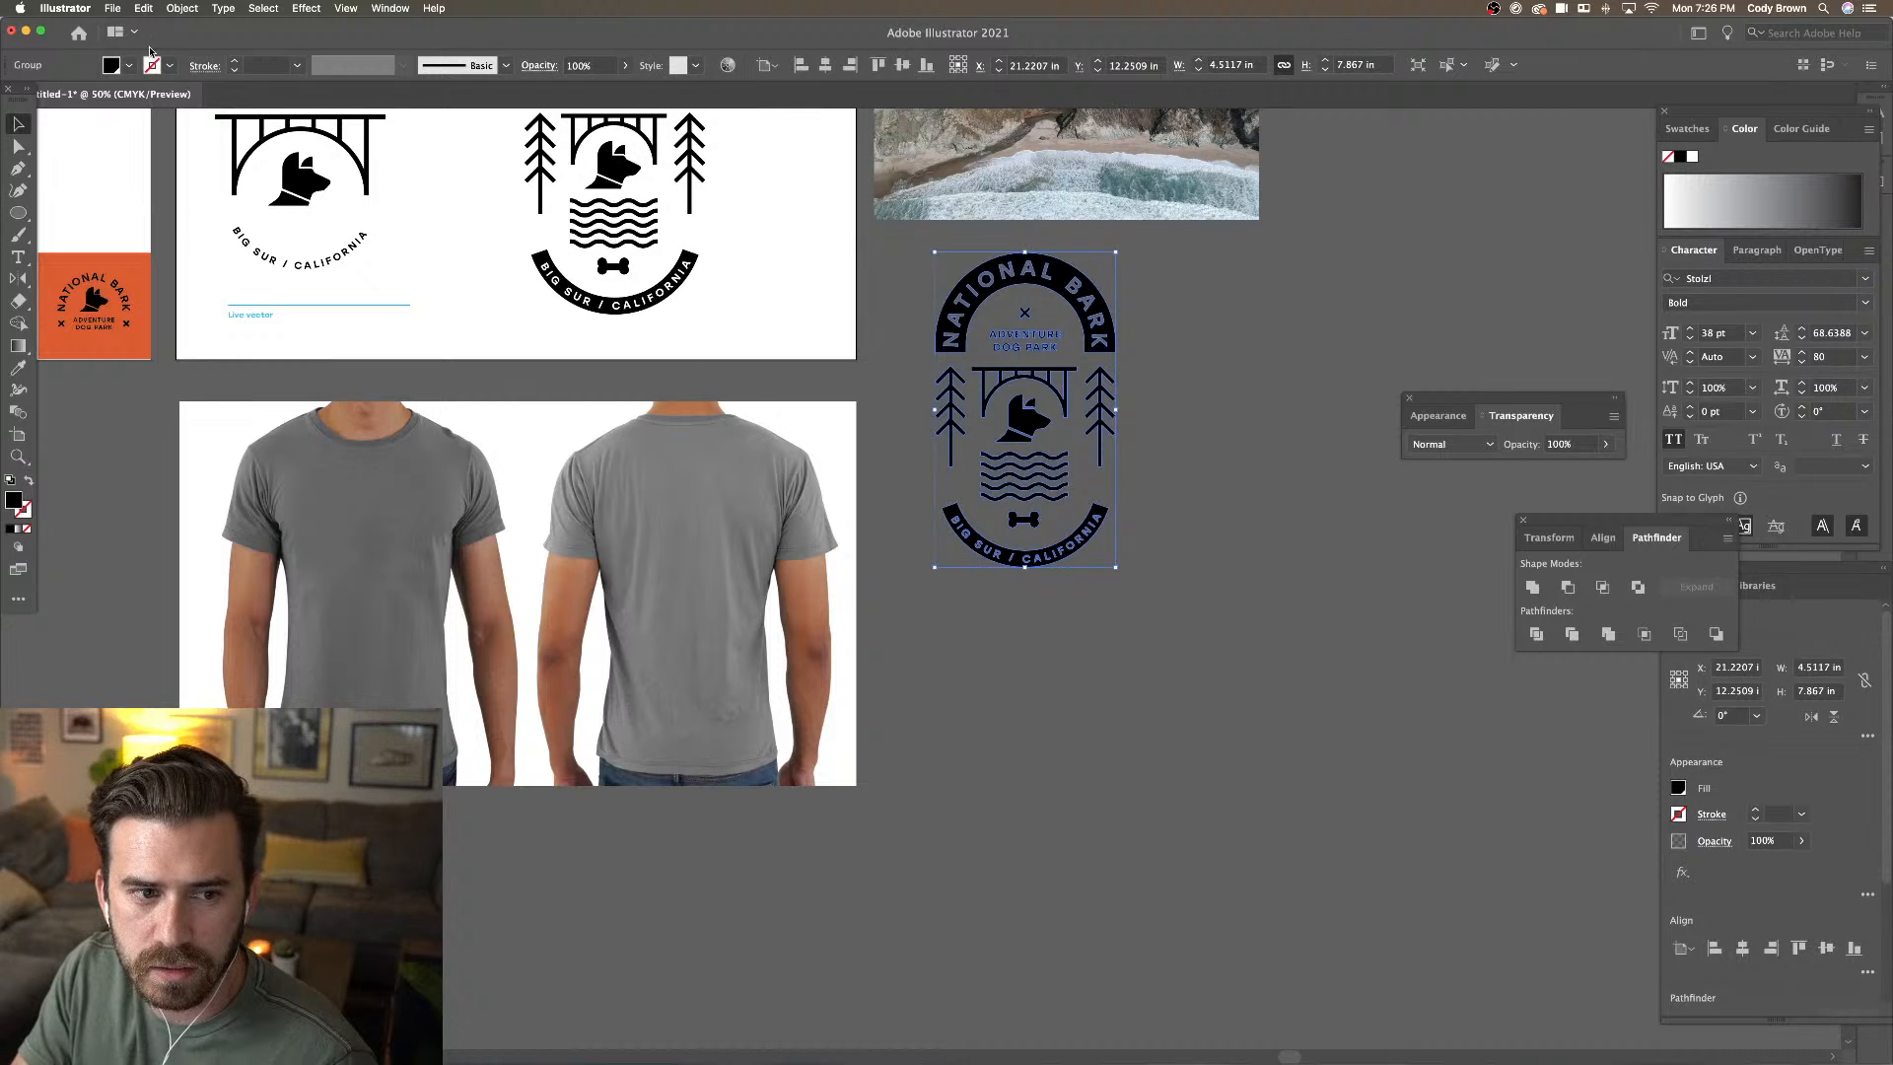
pyautogui.moveTo(113, 216); pyautogui.dragTo(380, 489)
pyautogui.click(359, 385)
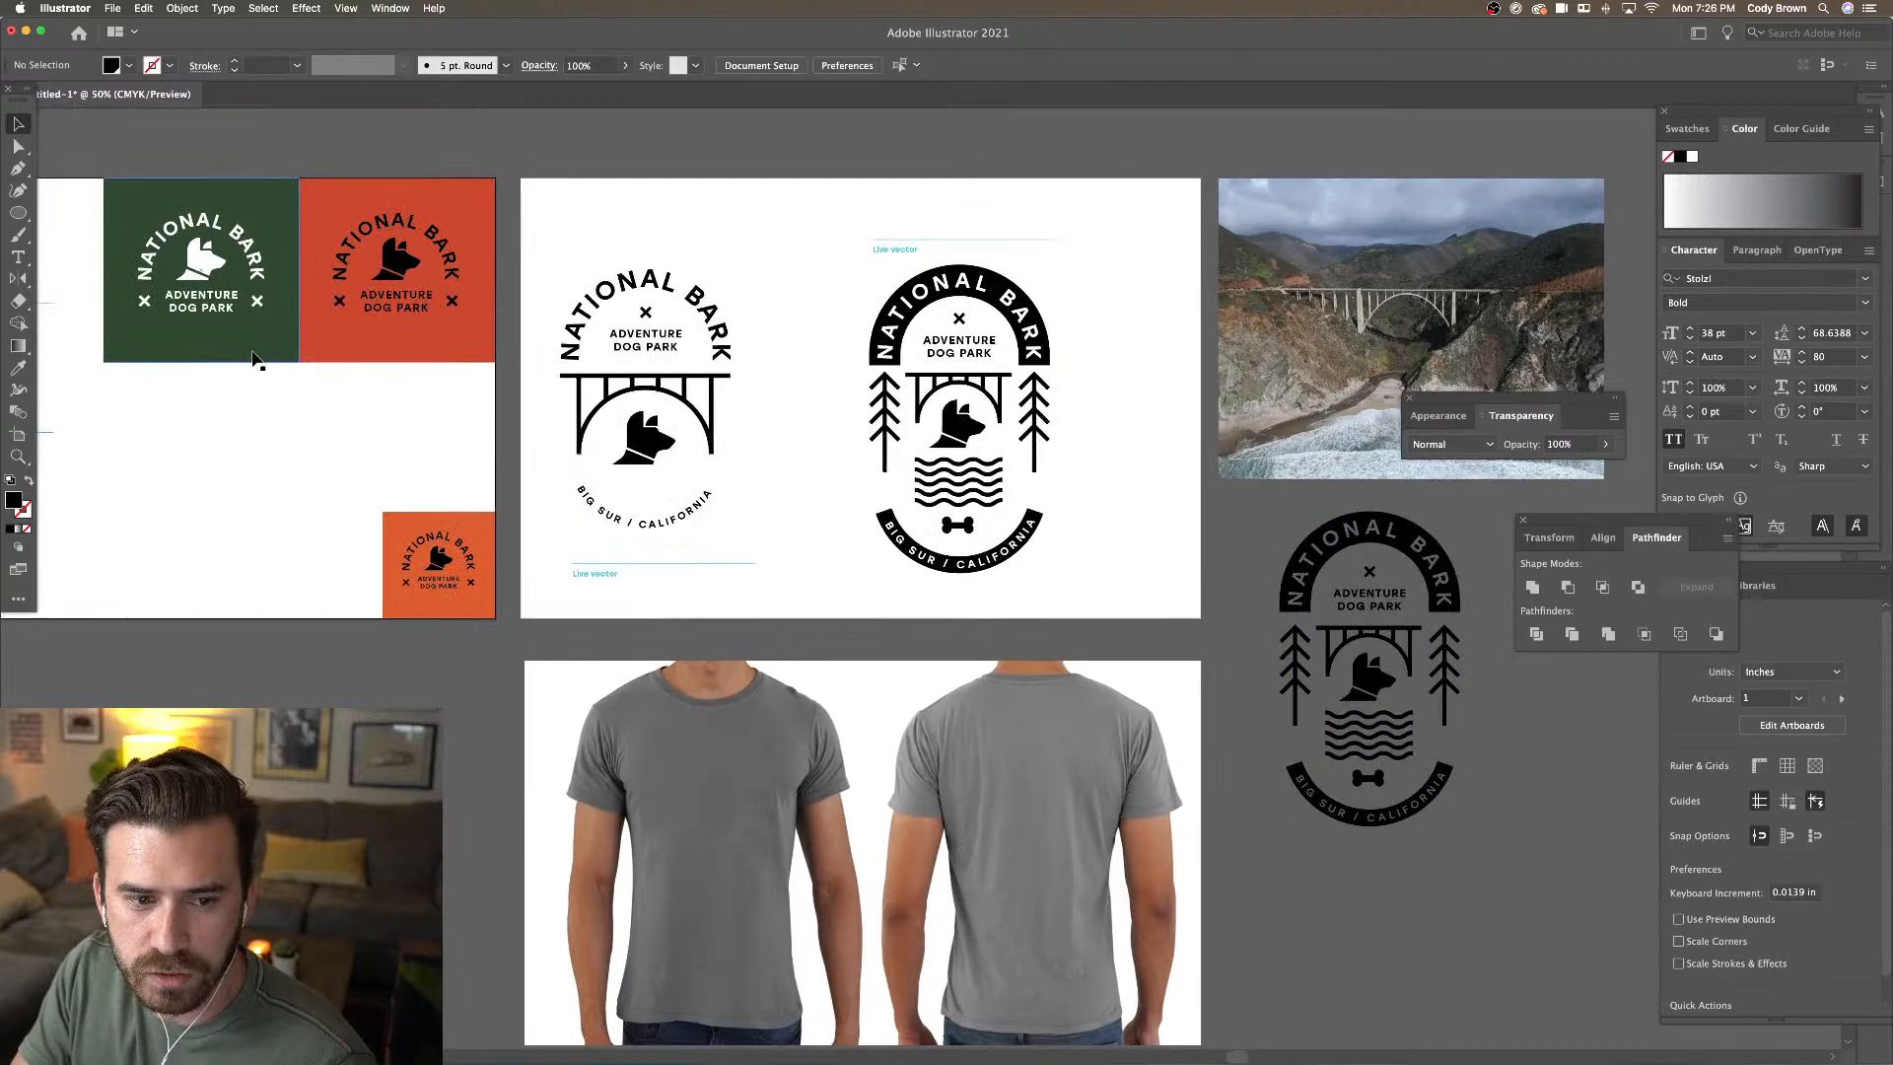
# Save the dark green panel's fill as a new global swatch
pyautogui.click(257, 353)
pyautogui.click(129, 67)
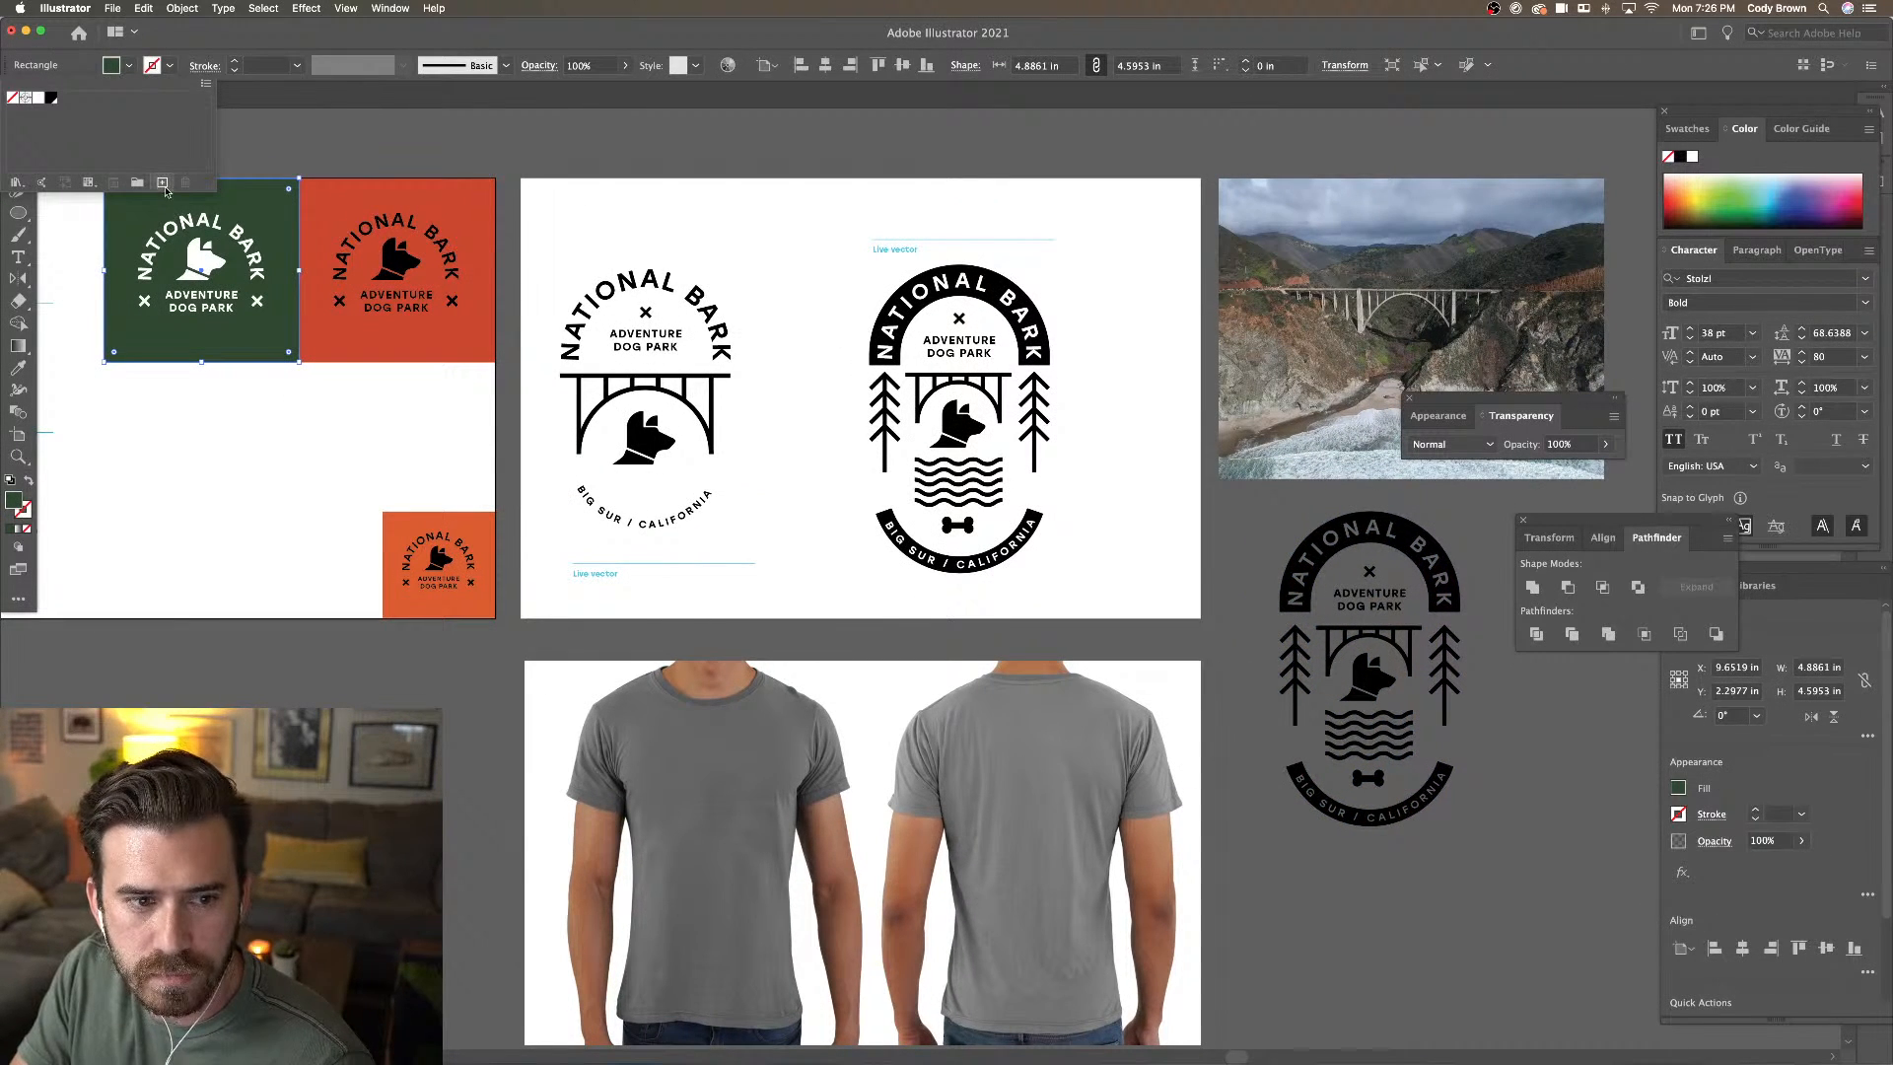
pyautogui.click(163, 183)
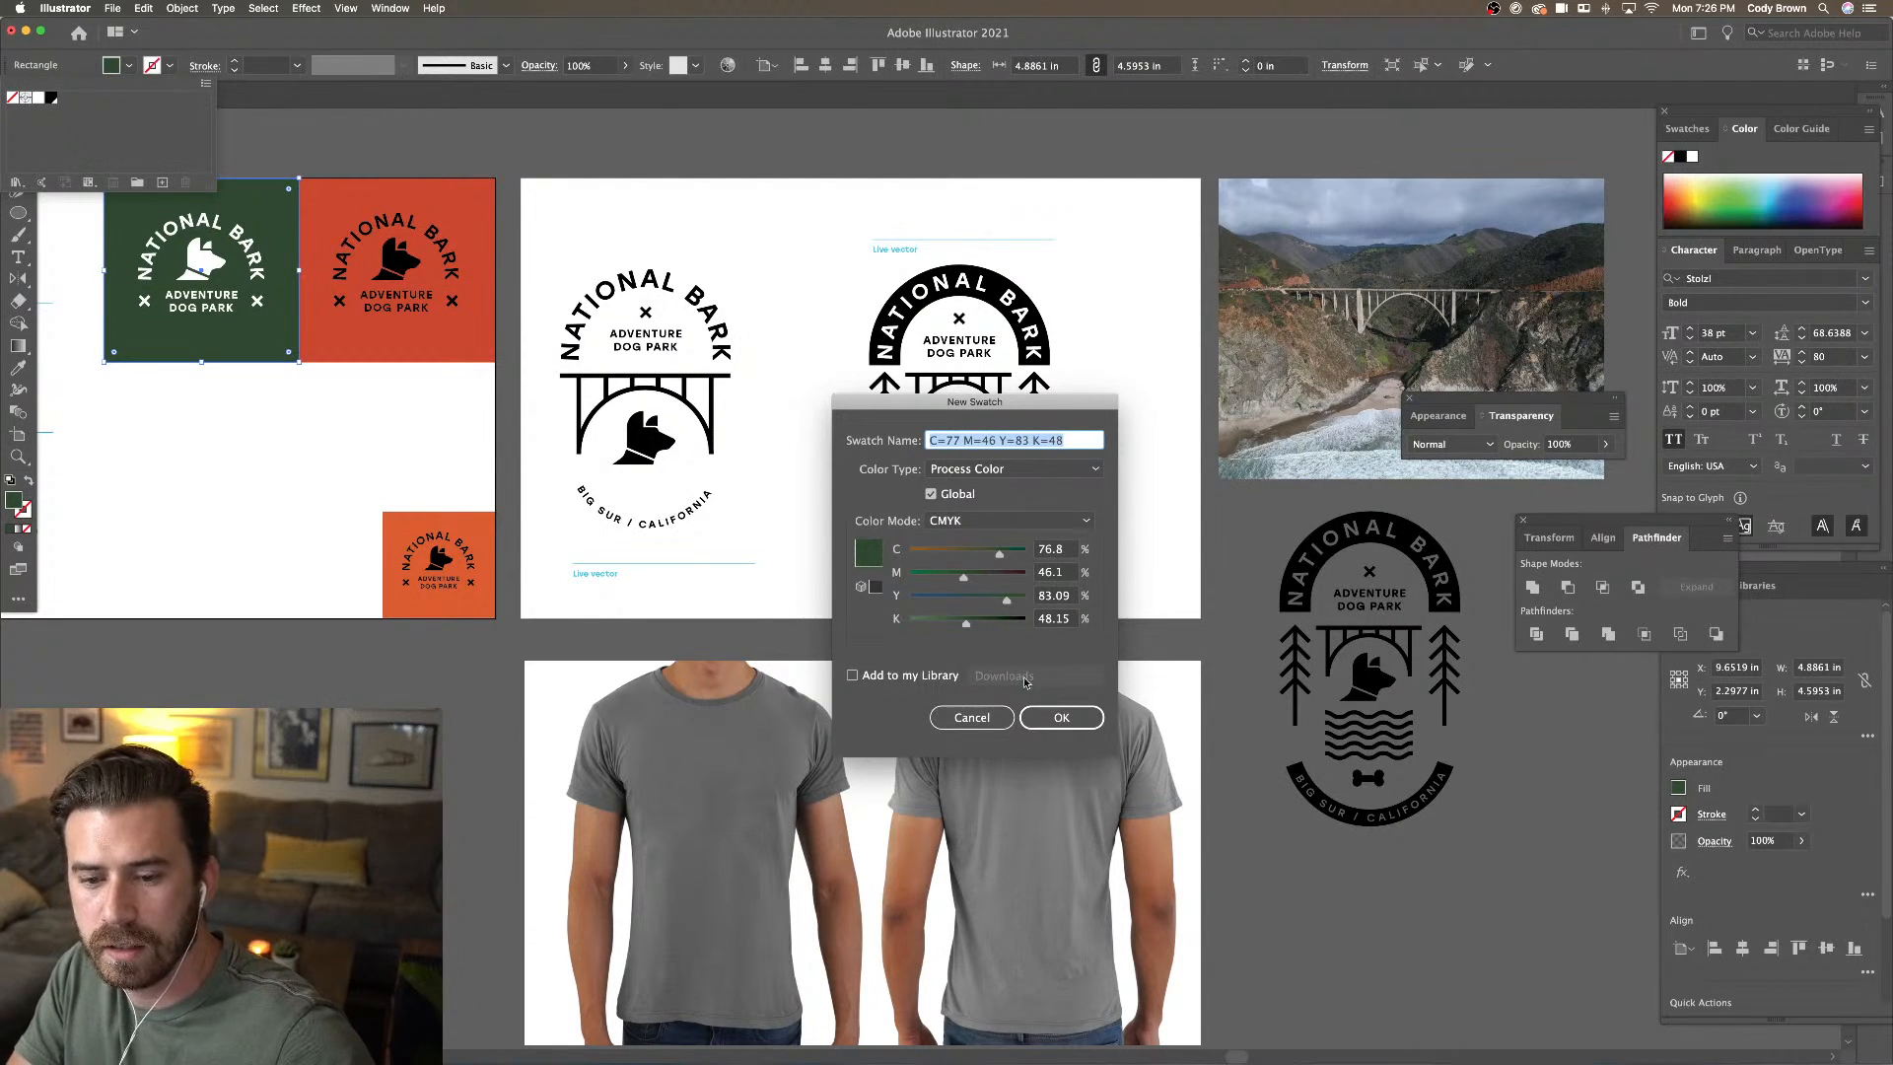
pyautogui.click(1060, 717)
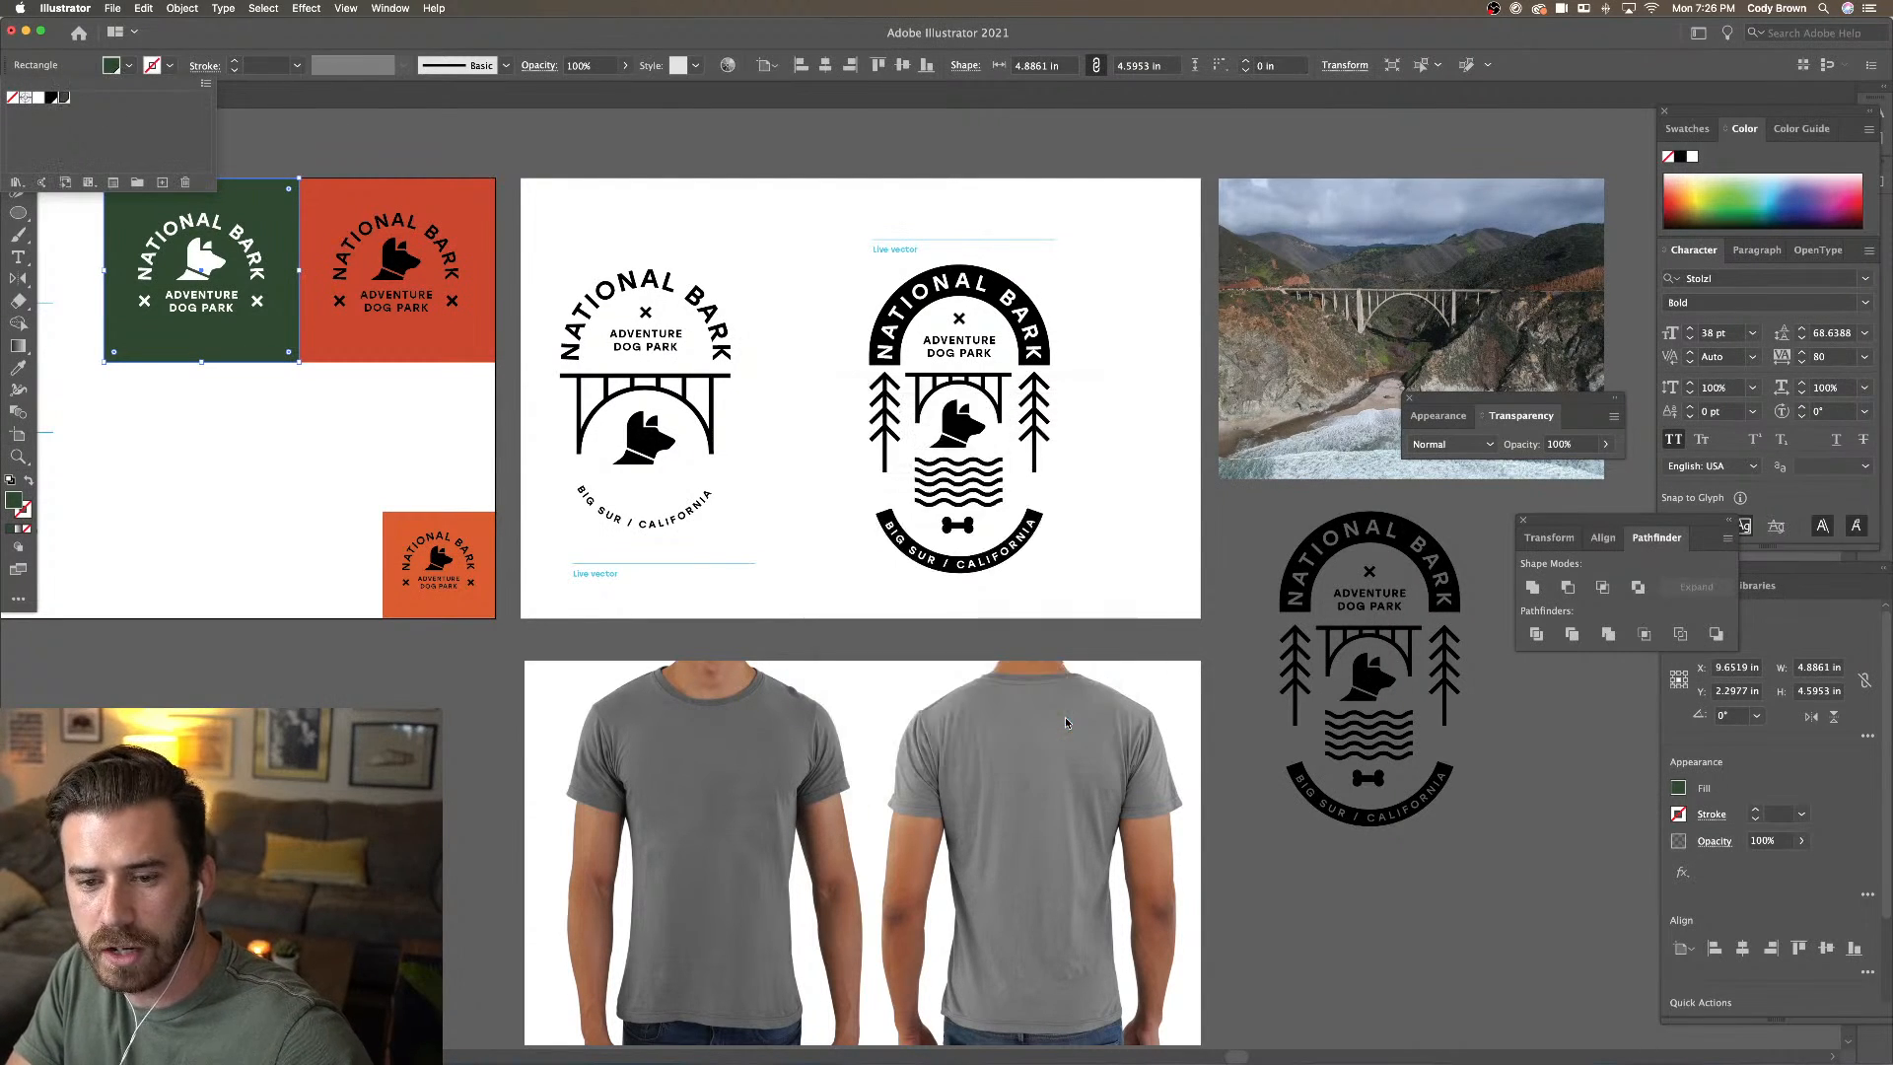
pyautogui.click(360, 148)
# Save the orange panel's fill as a new global swatch
pyautogui.click(395, 271)
pyautogui.click(126, 67)
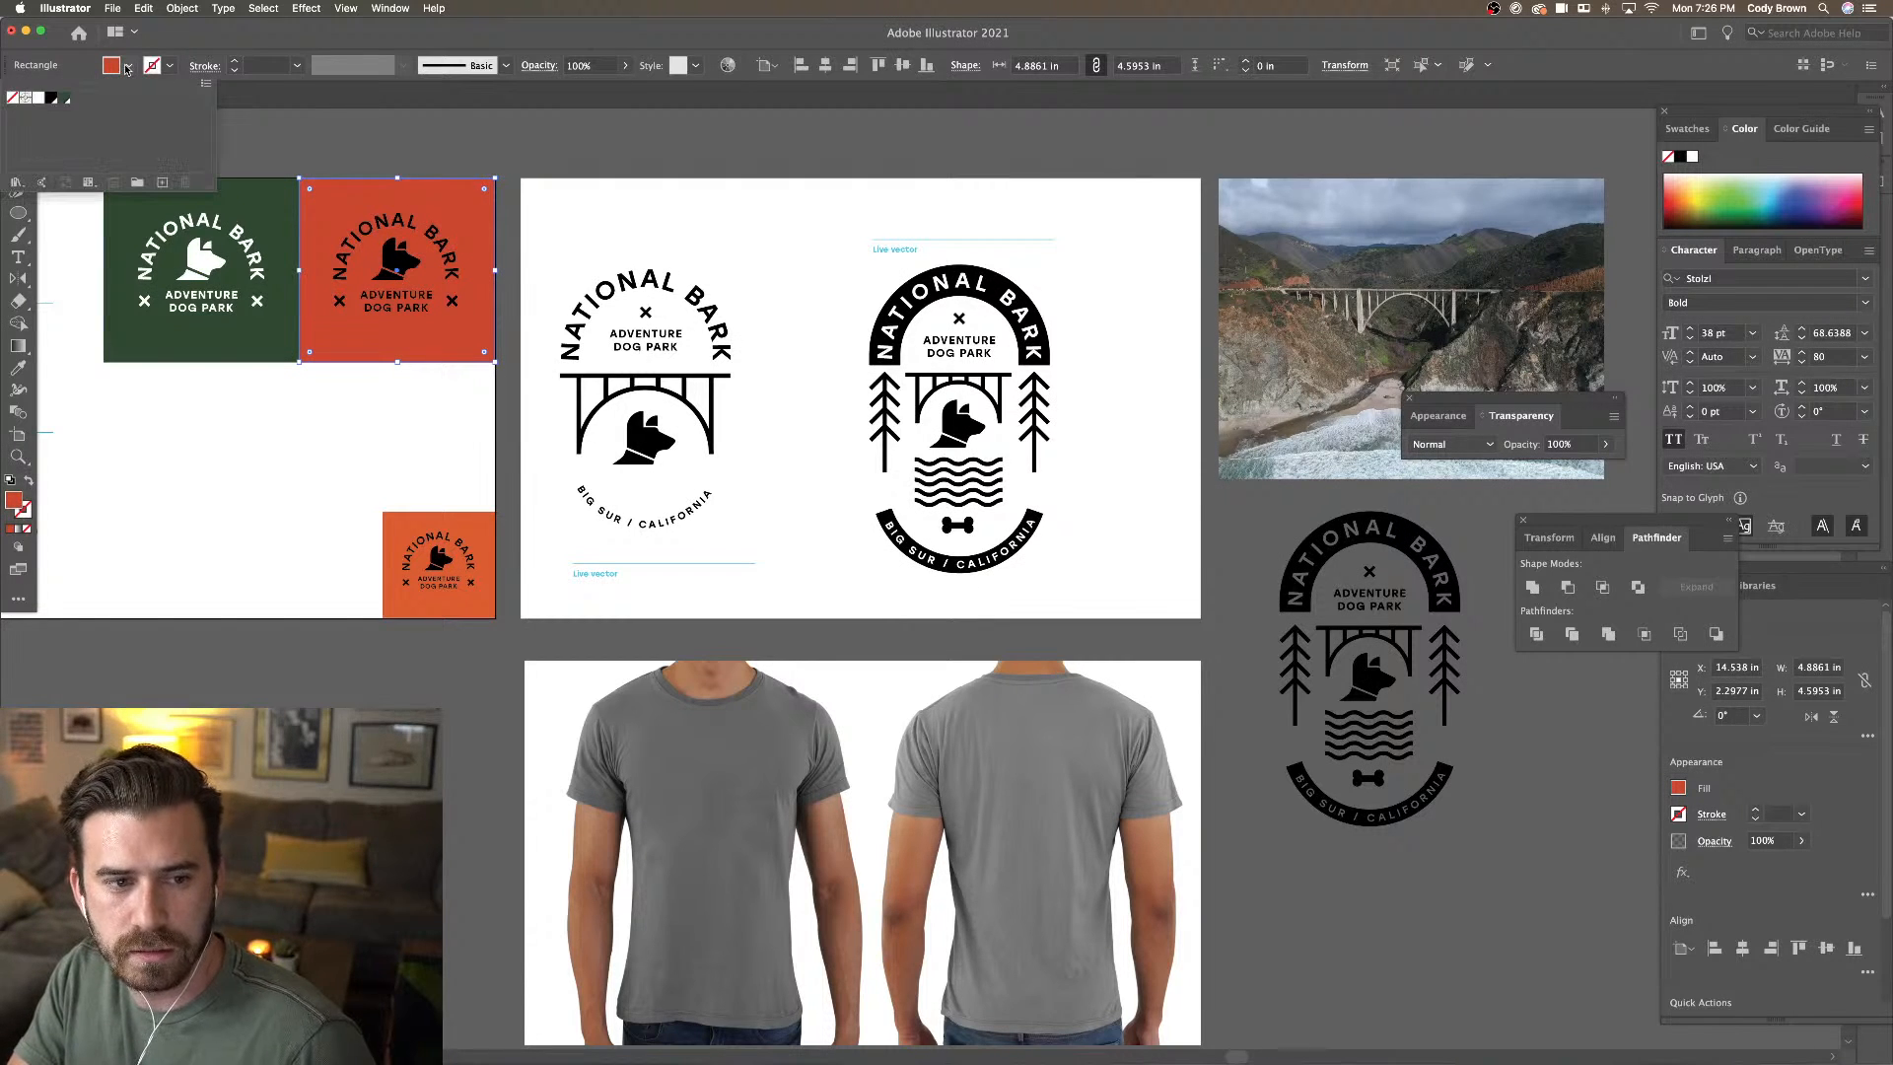
pyautogui.click(163, 182)
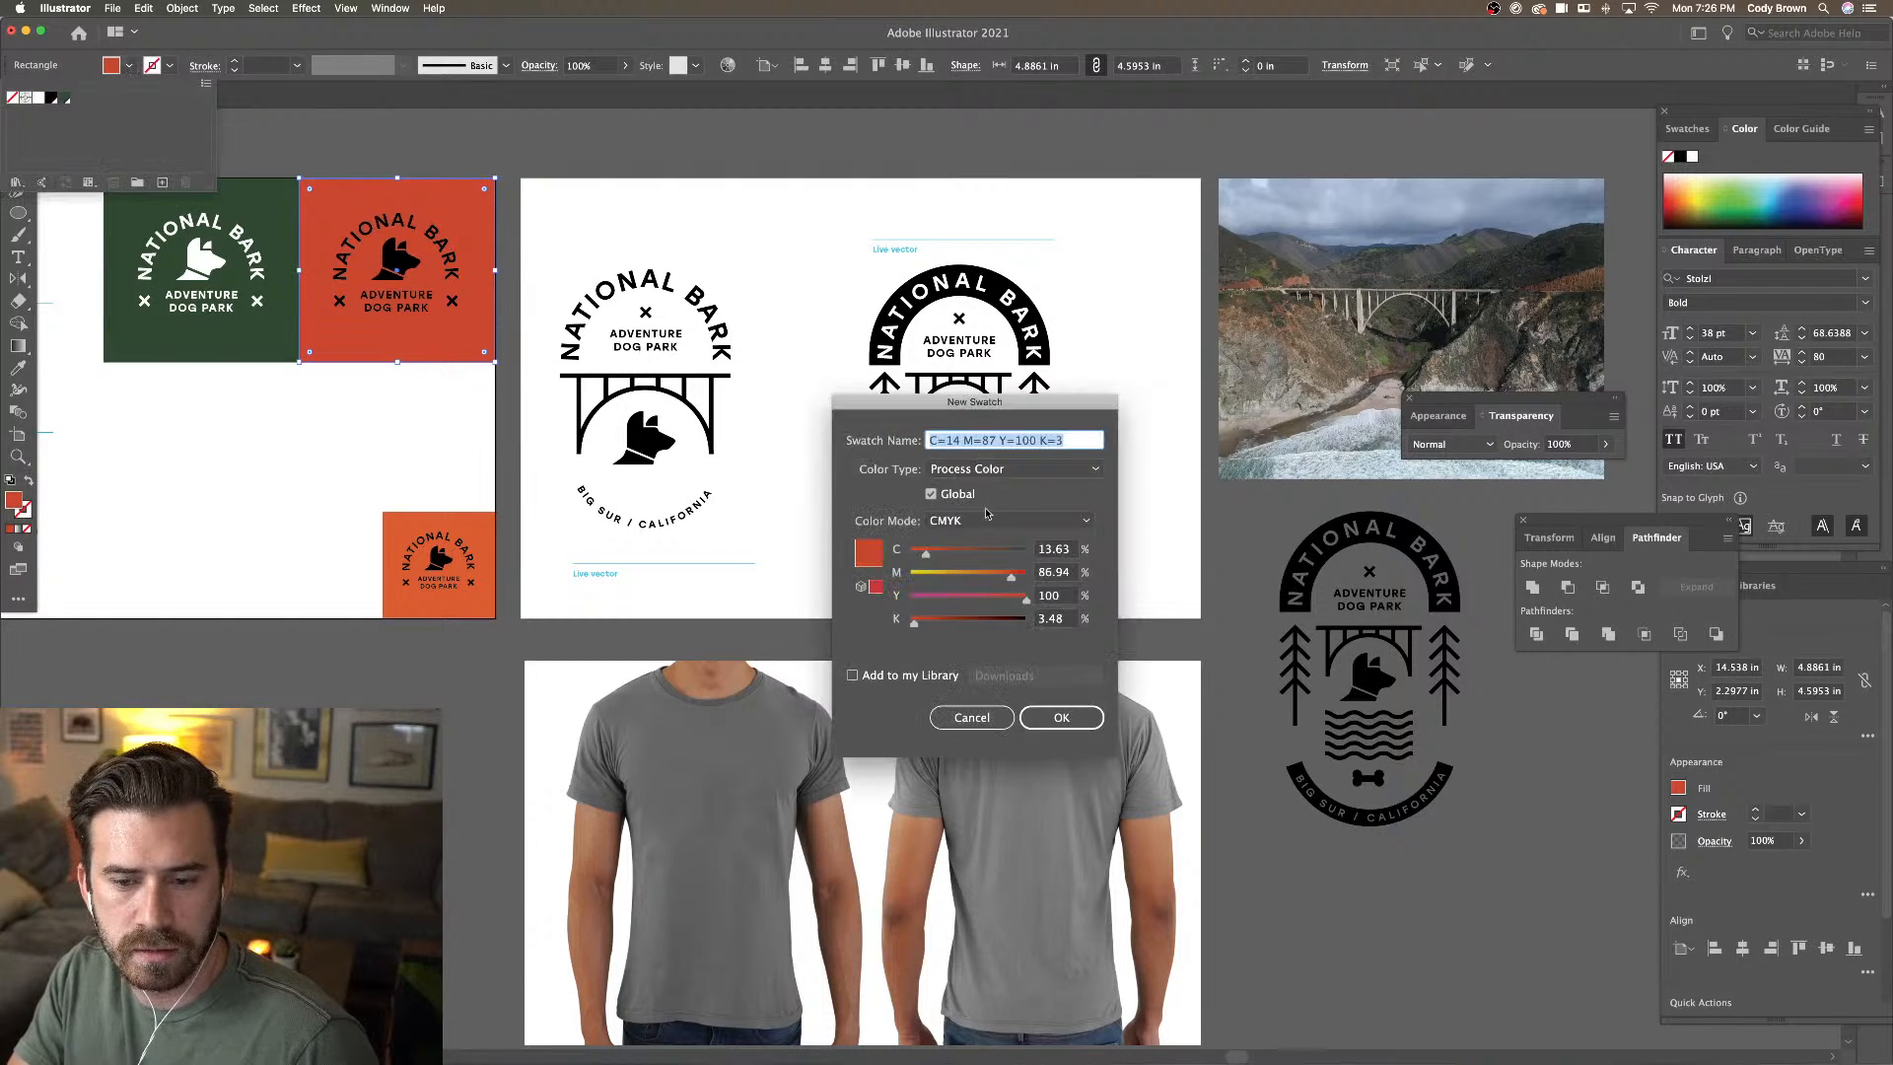
pyautogui.click(1062, 717)
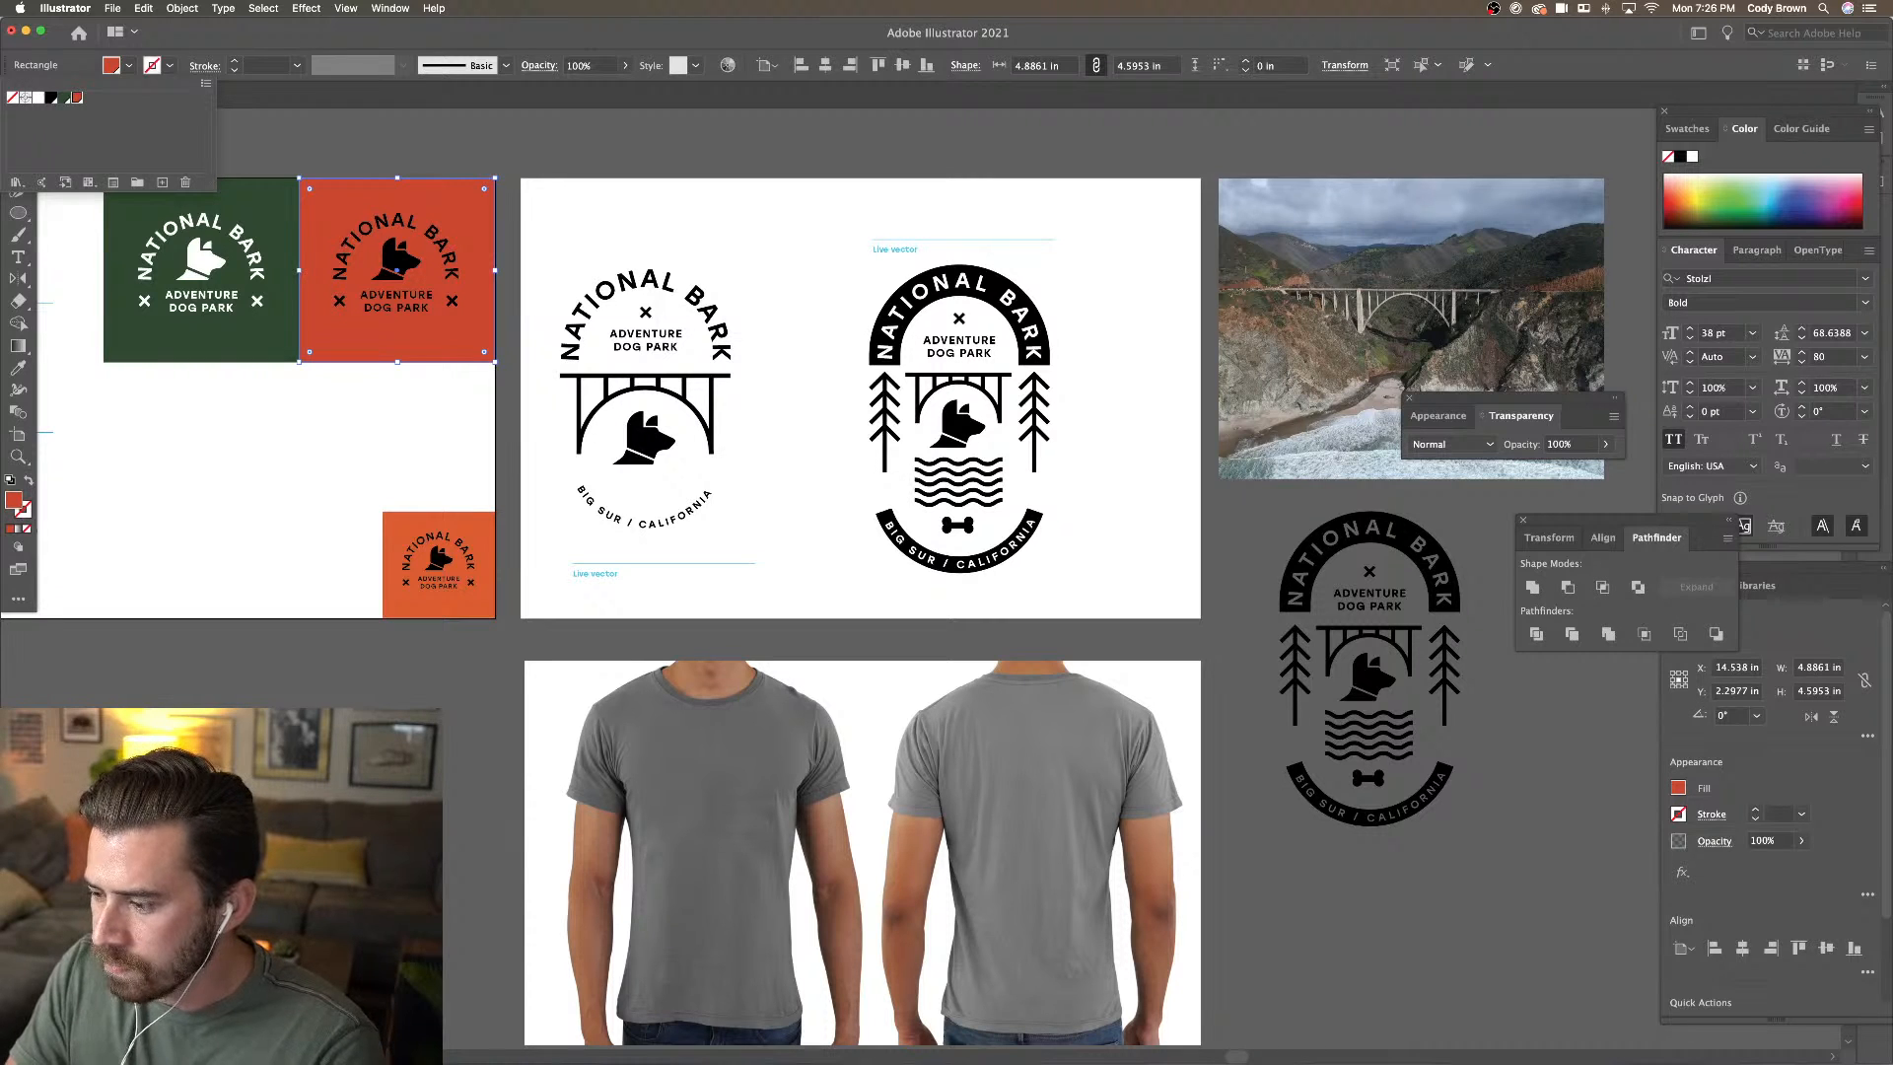
# Select the dark National Bark badge
pyautogui.scroll(-2, 1149, 553)
pyautogui.hscroll(2, 1149, 553)
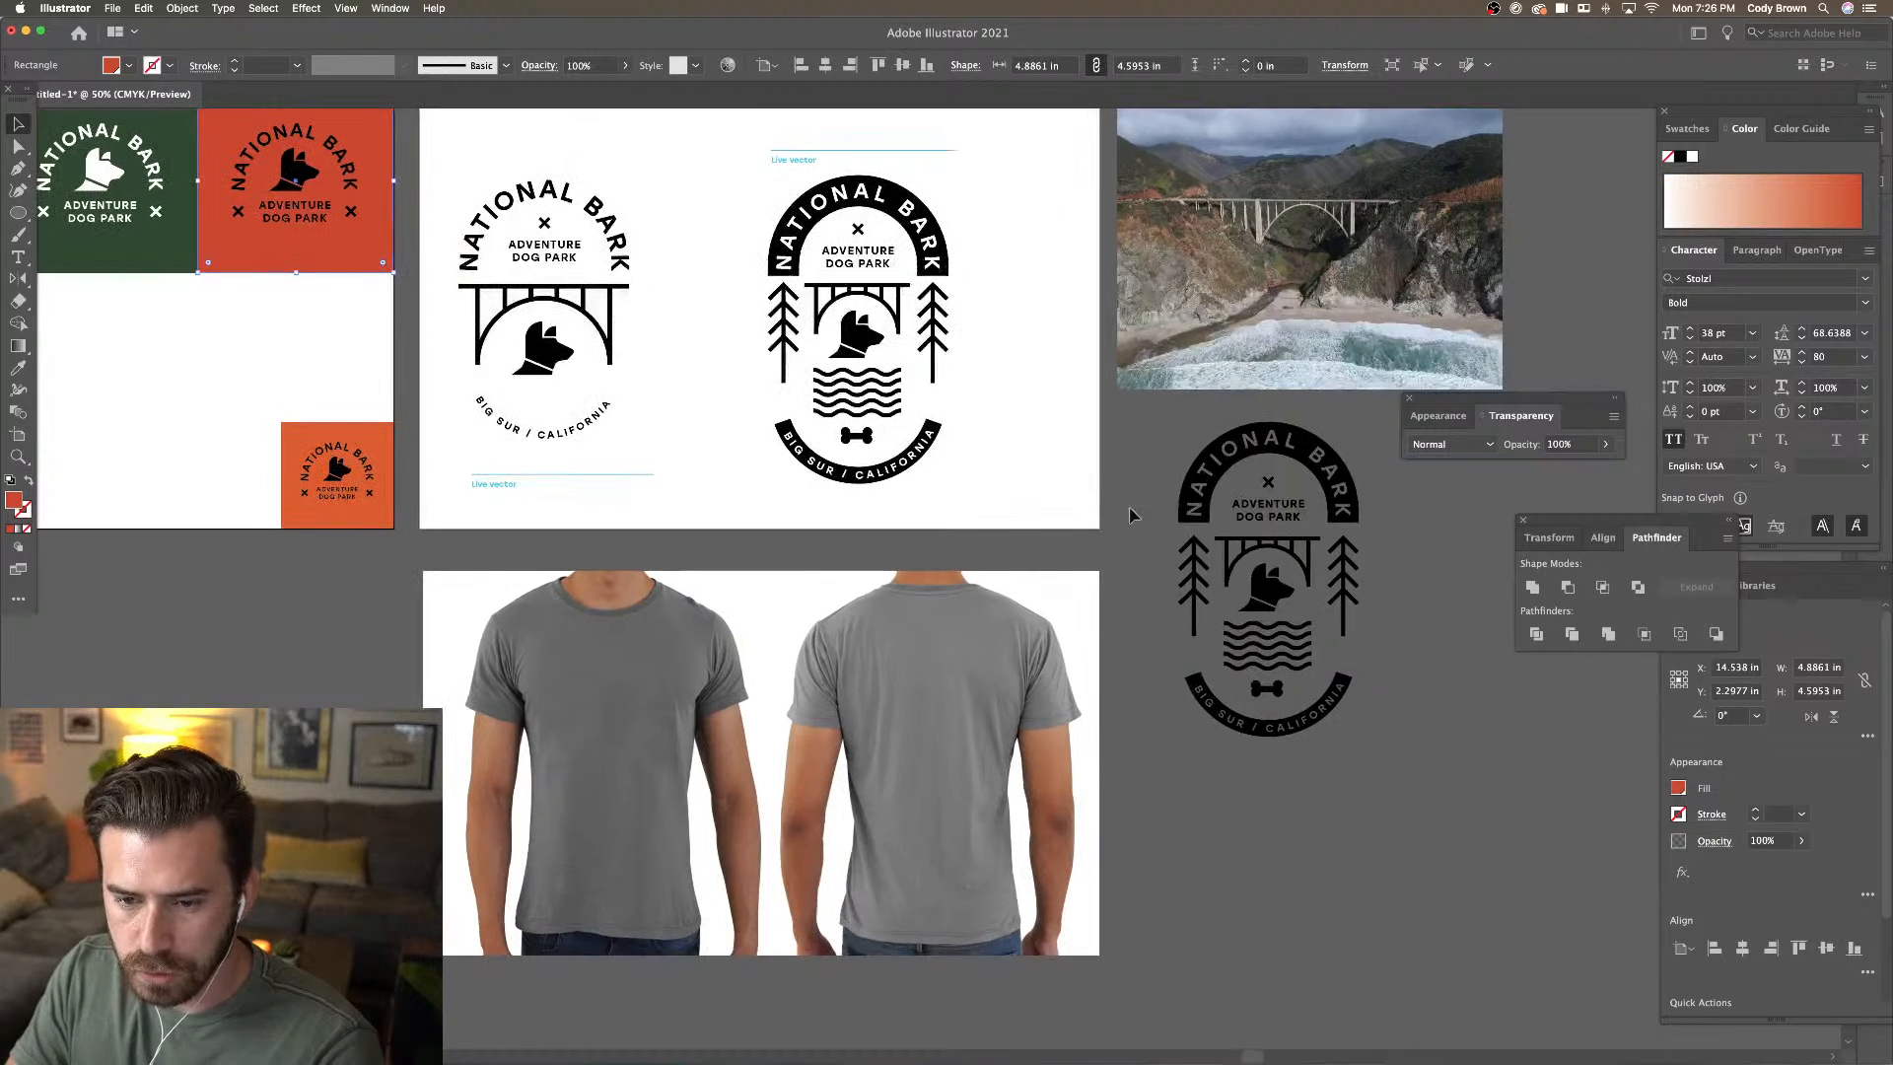
pyautogui.click(1250, 461)
# Move the black badge onto the grey t-shirt's back and scale it down to fit
pyautogui.moveTo(1250, 461); pyautogui.dragTo(909, 614)
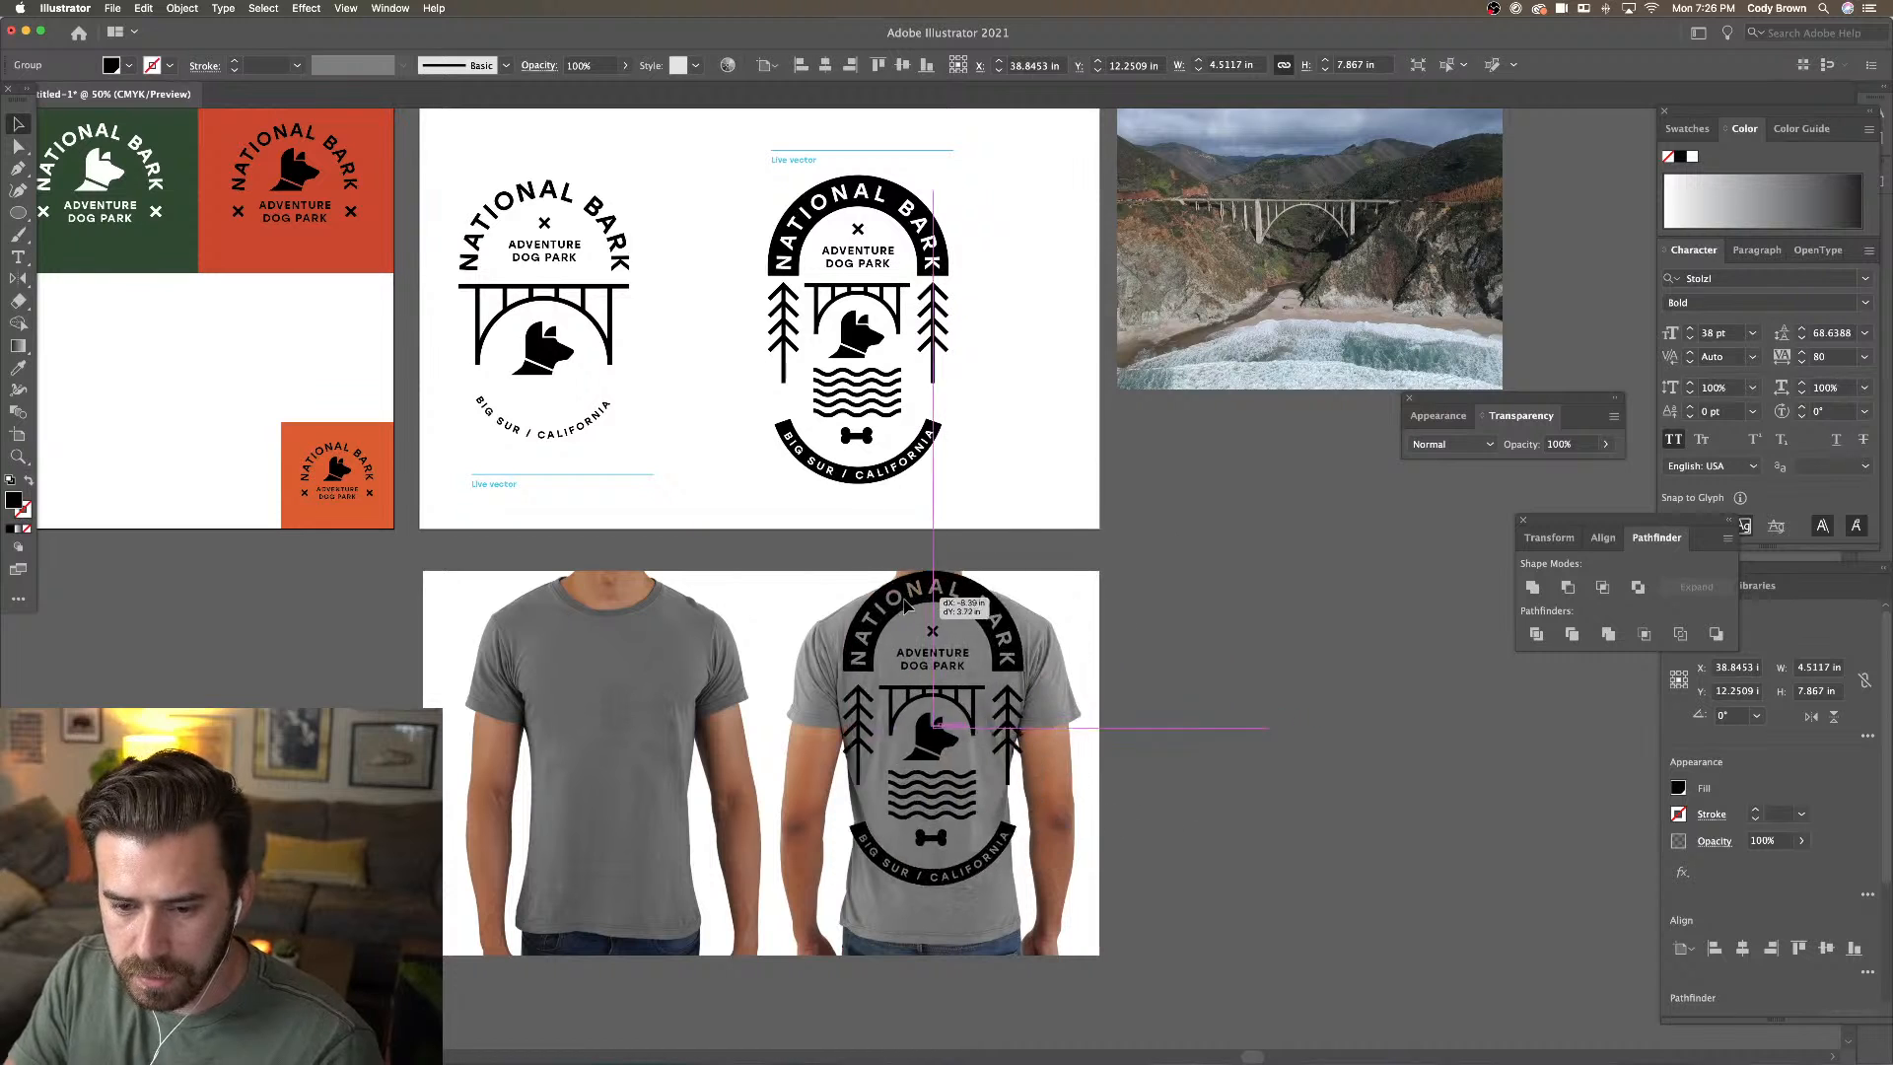
pyautogui.moveTo(1018, 580); pyautogui.dragTo(964, 627)
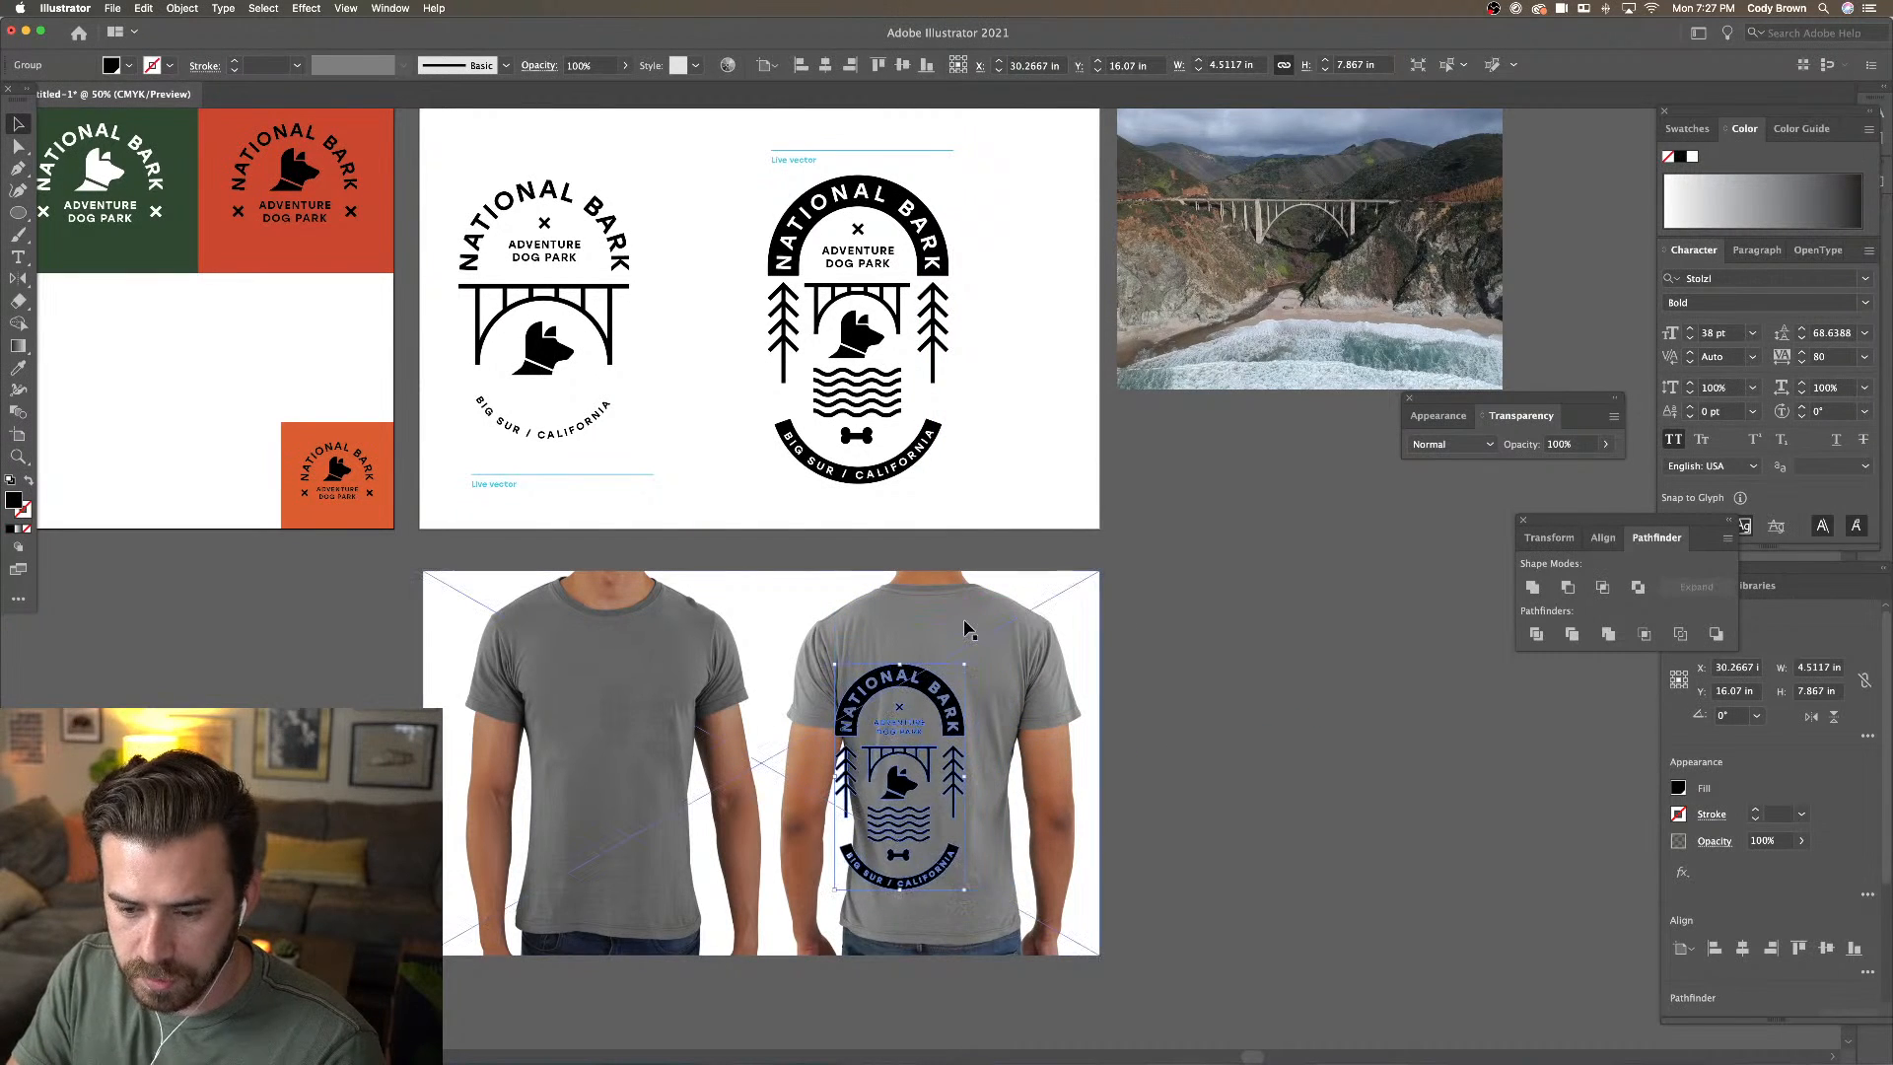
pyautogui.press('super+equal')
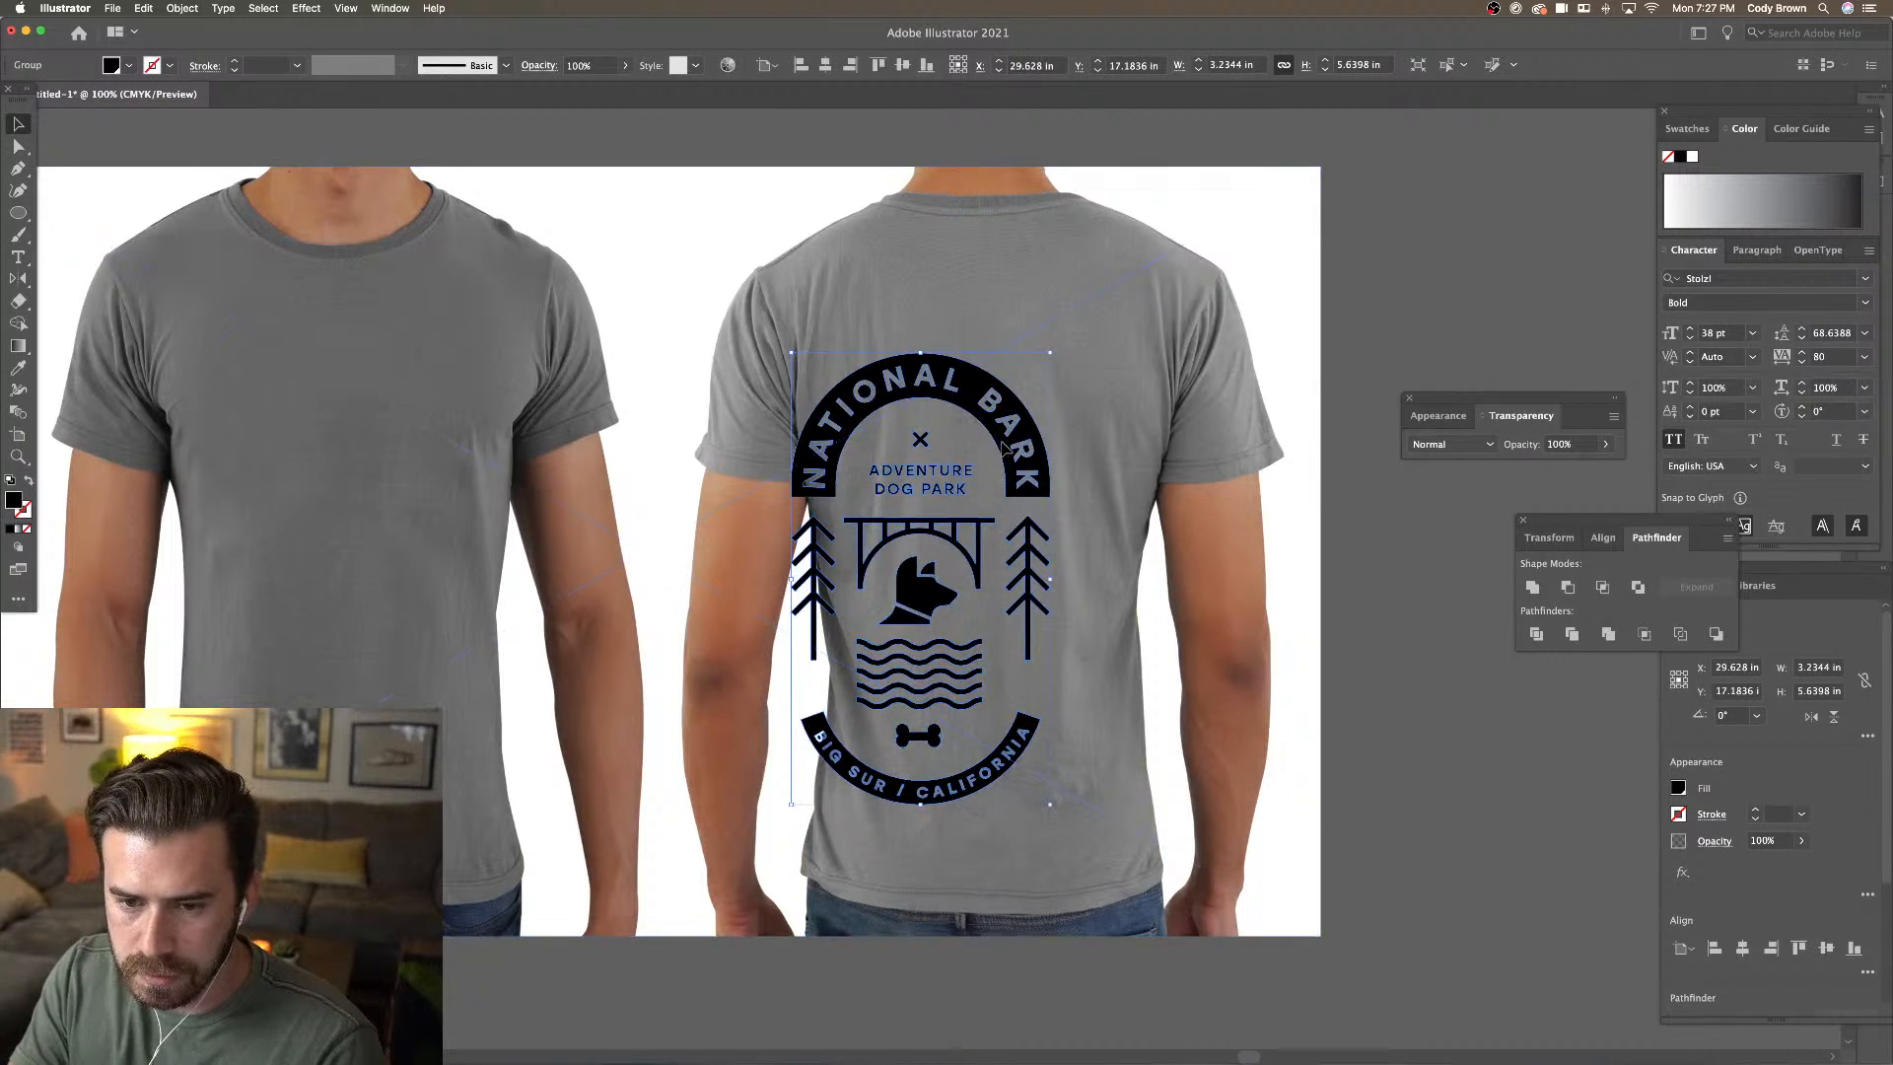
pyautogui.moveTo(1011, 443); pyautogui.dragTo(1078, 360)
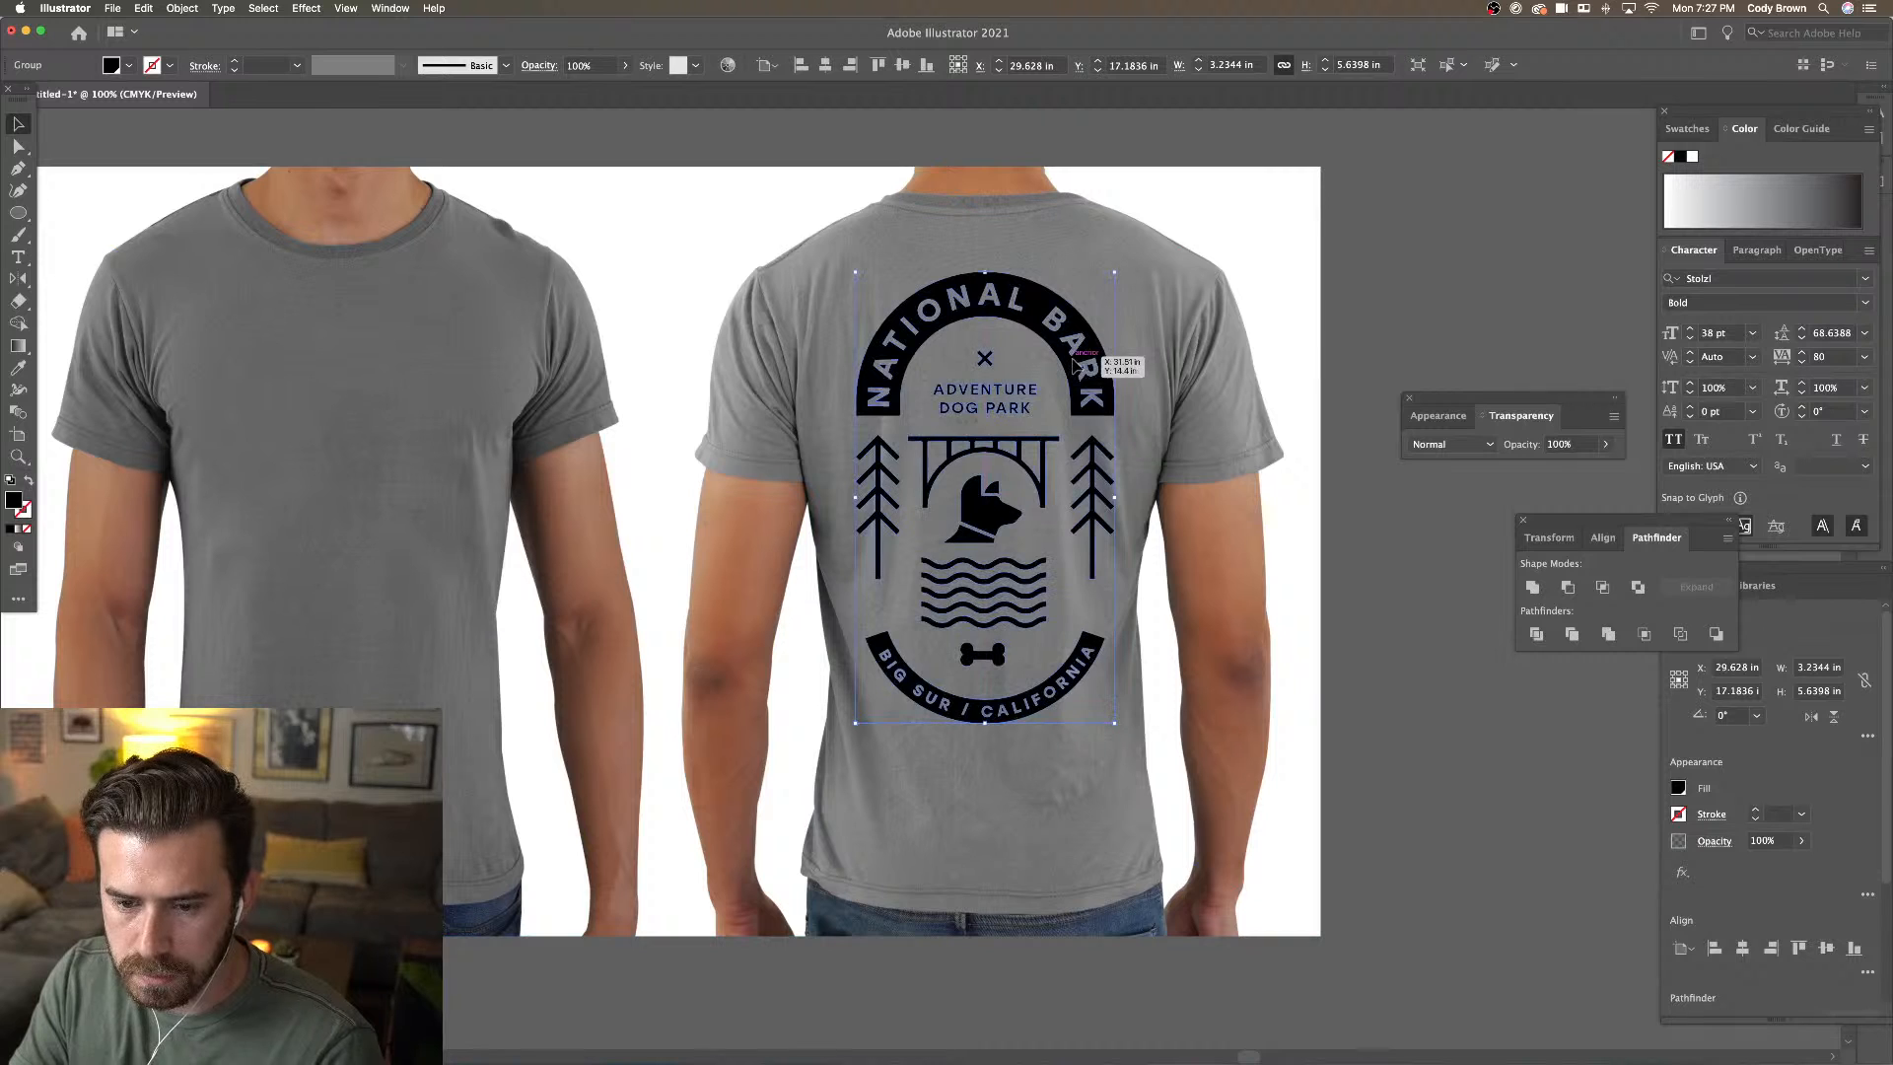
pyautogui.moveTo(1117, 722); pyautogui.dragTo(1108, 710)
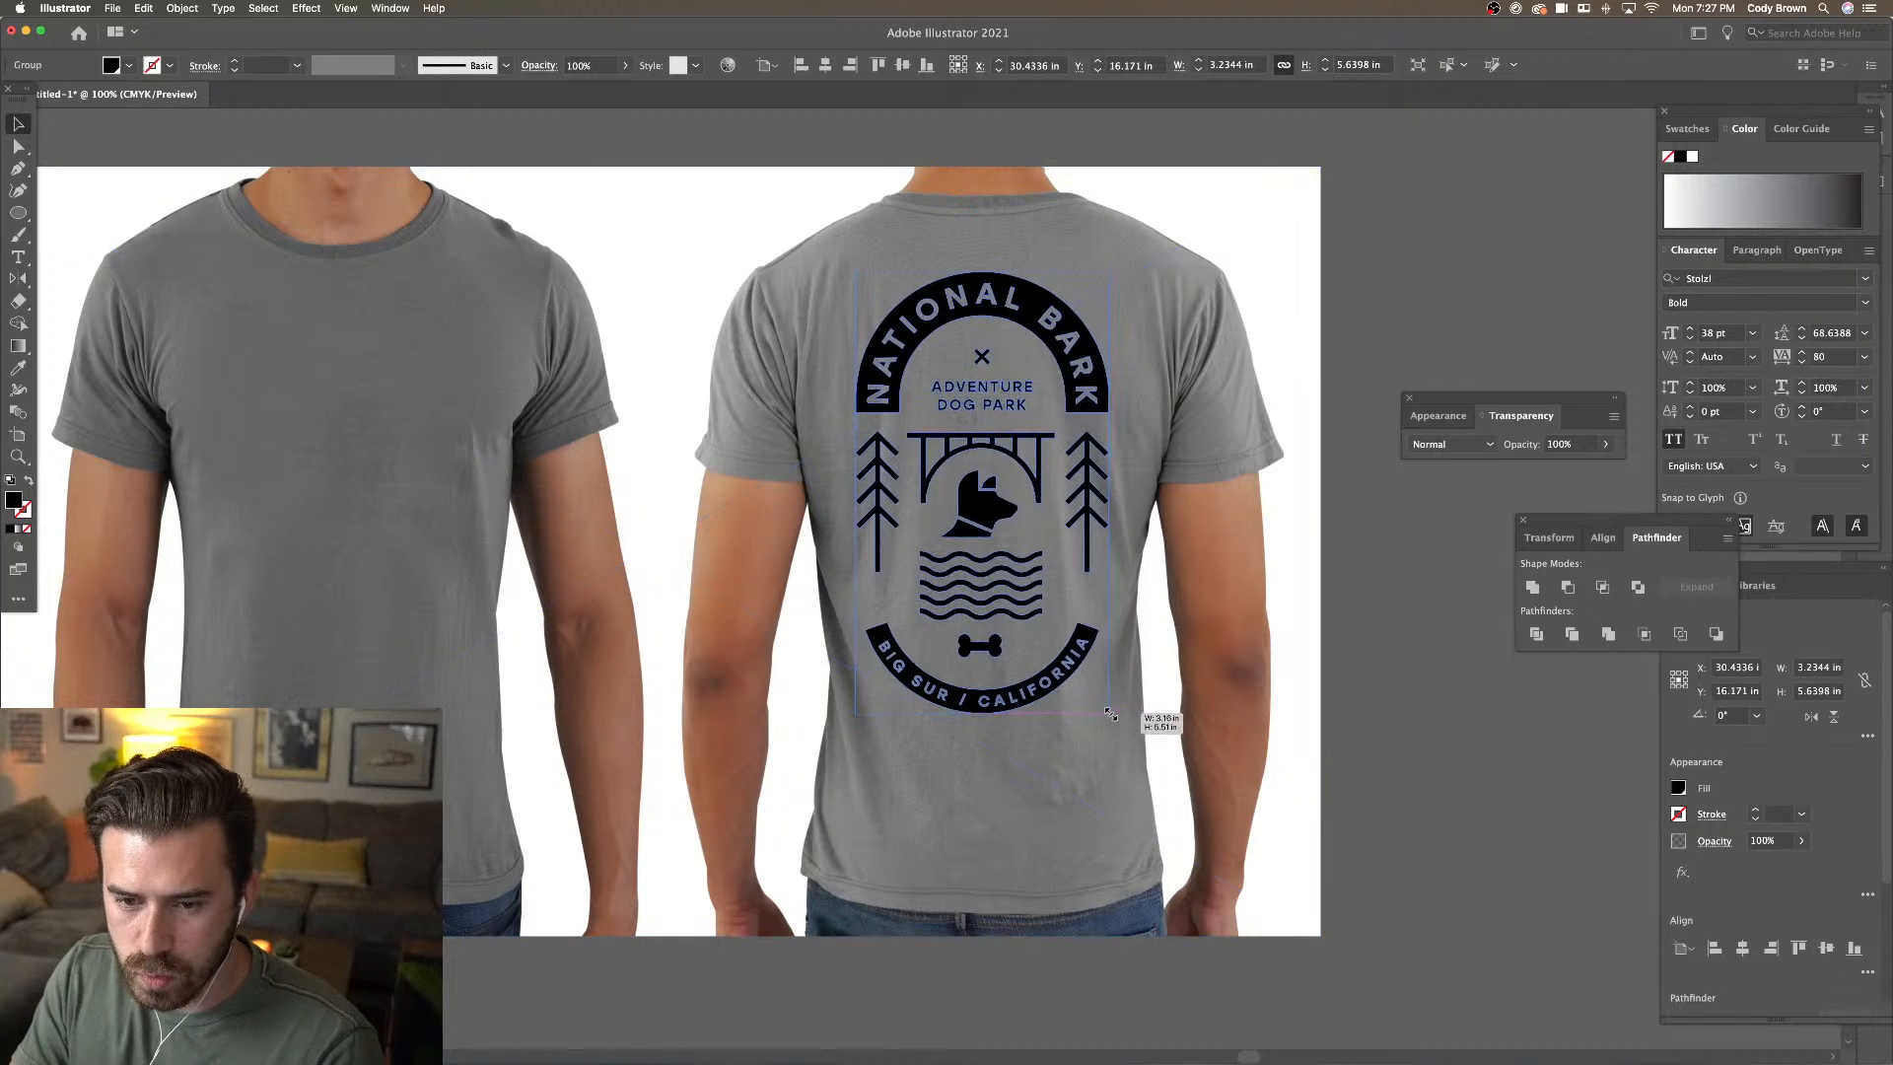
pyautogui.moveTo(981, 516); pyautogui.dragTo(985, 516)
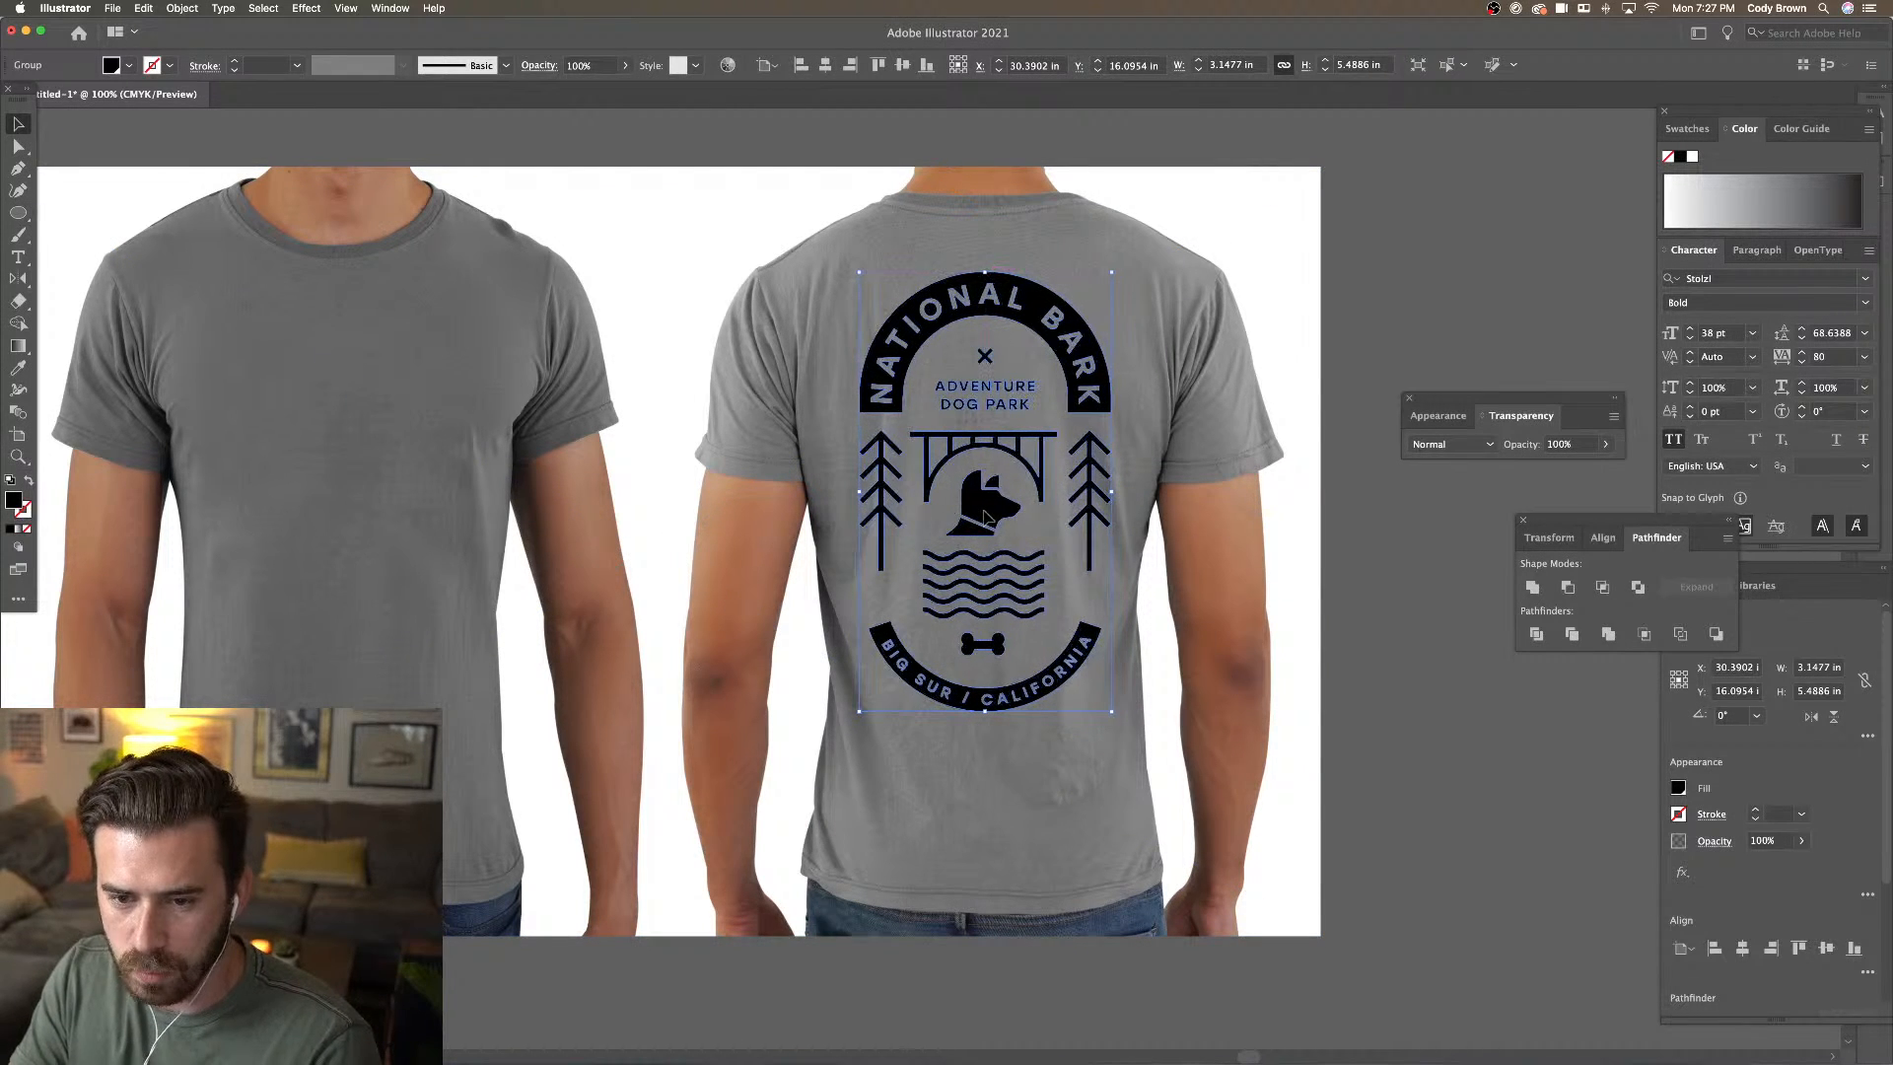
pyautogui.press('Right')
pyautogui.press('Left')
pyautogui.press('Left')
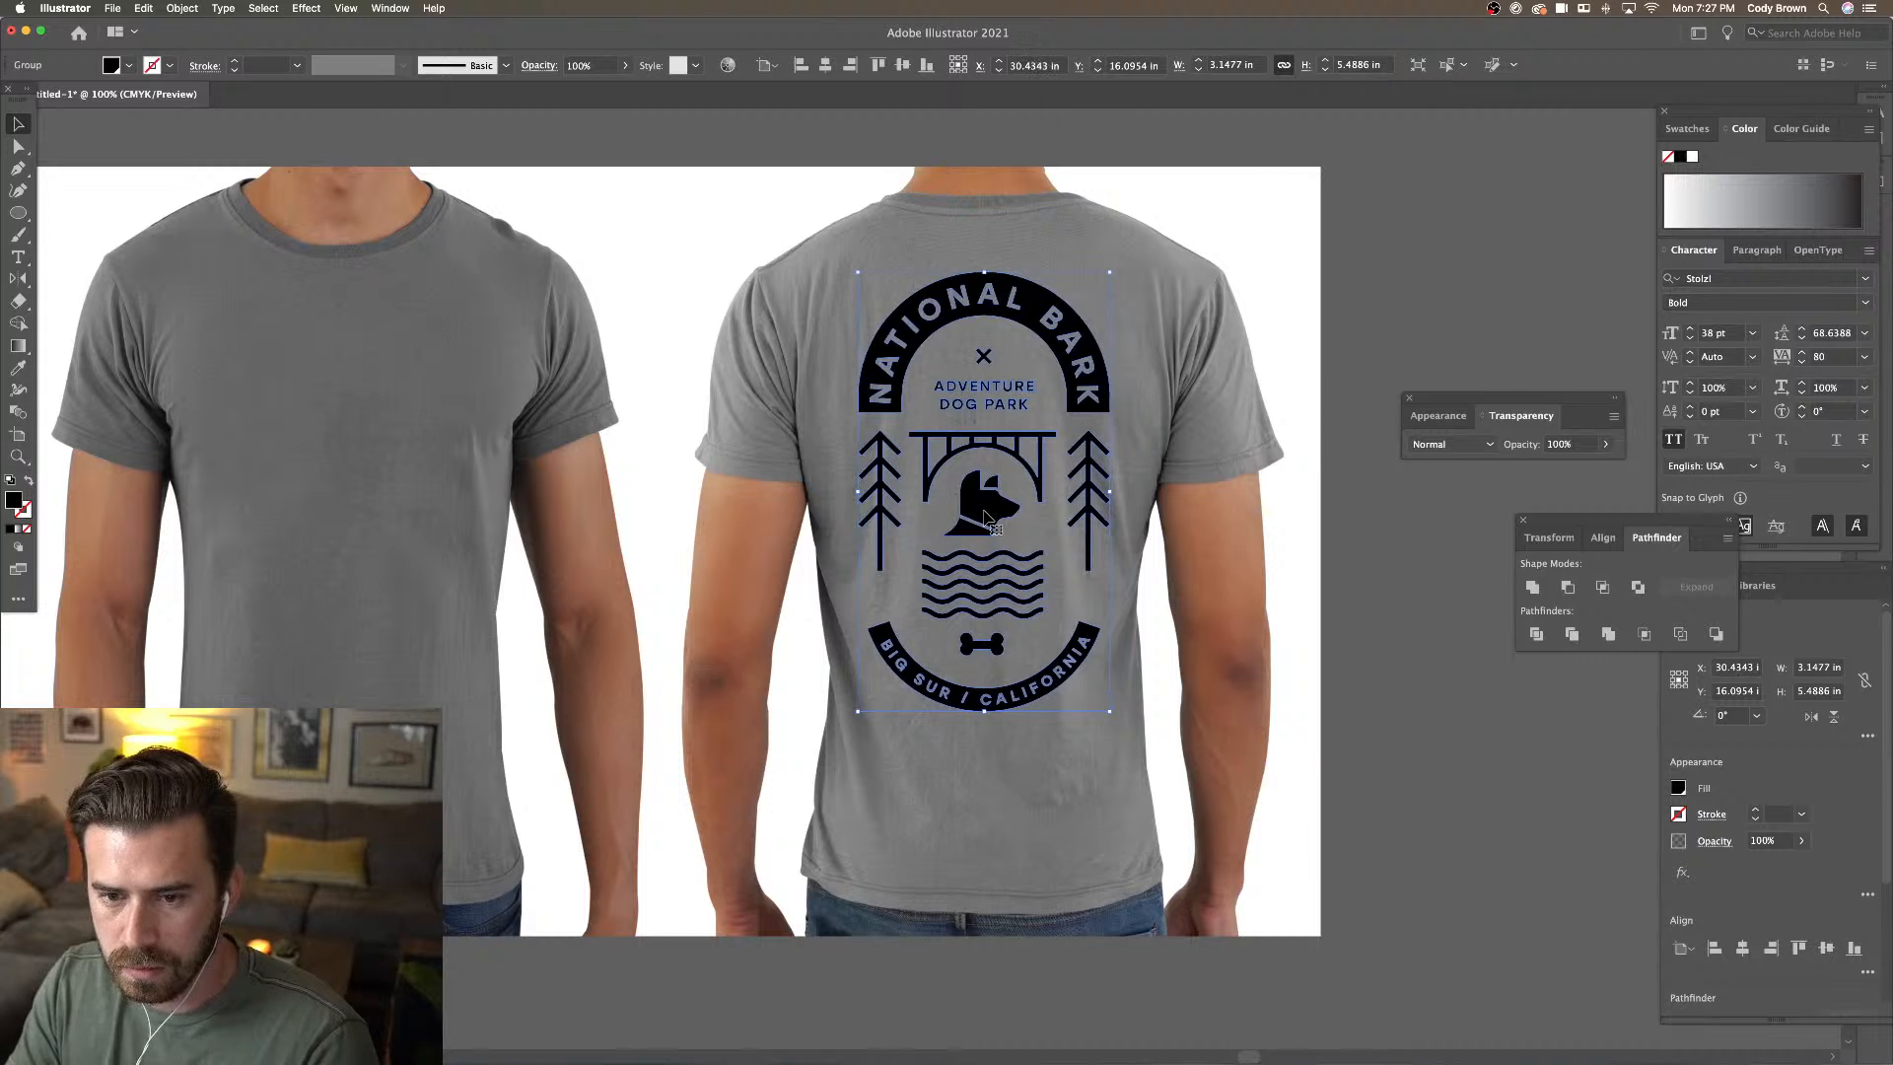
pyautogui.press('Right')
pyautogui.press('super+minus')
# Fine-tune the back badge to about 2.9 × 5.06 in and raise it slightly
pyautogui.click(1275, 519)
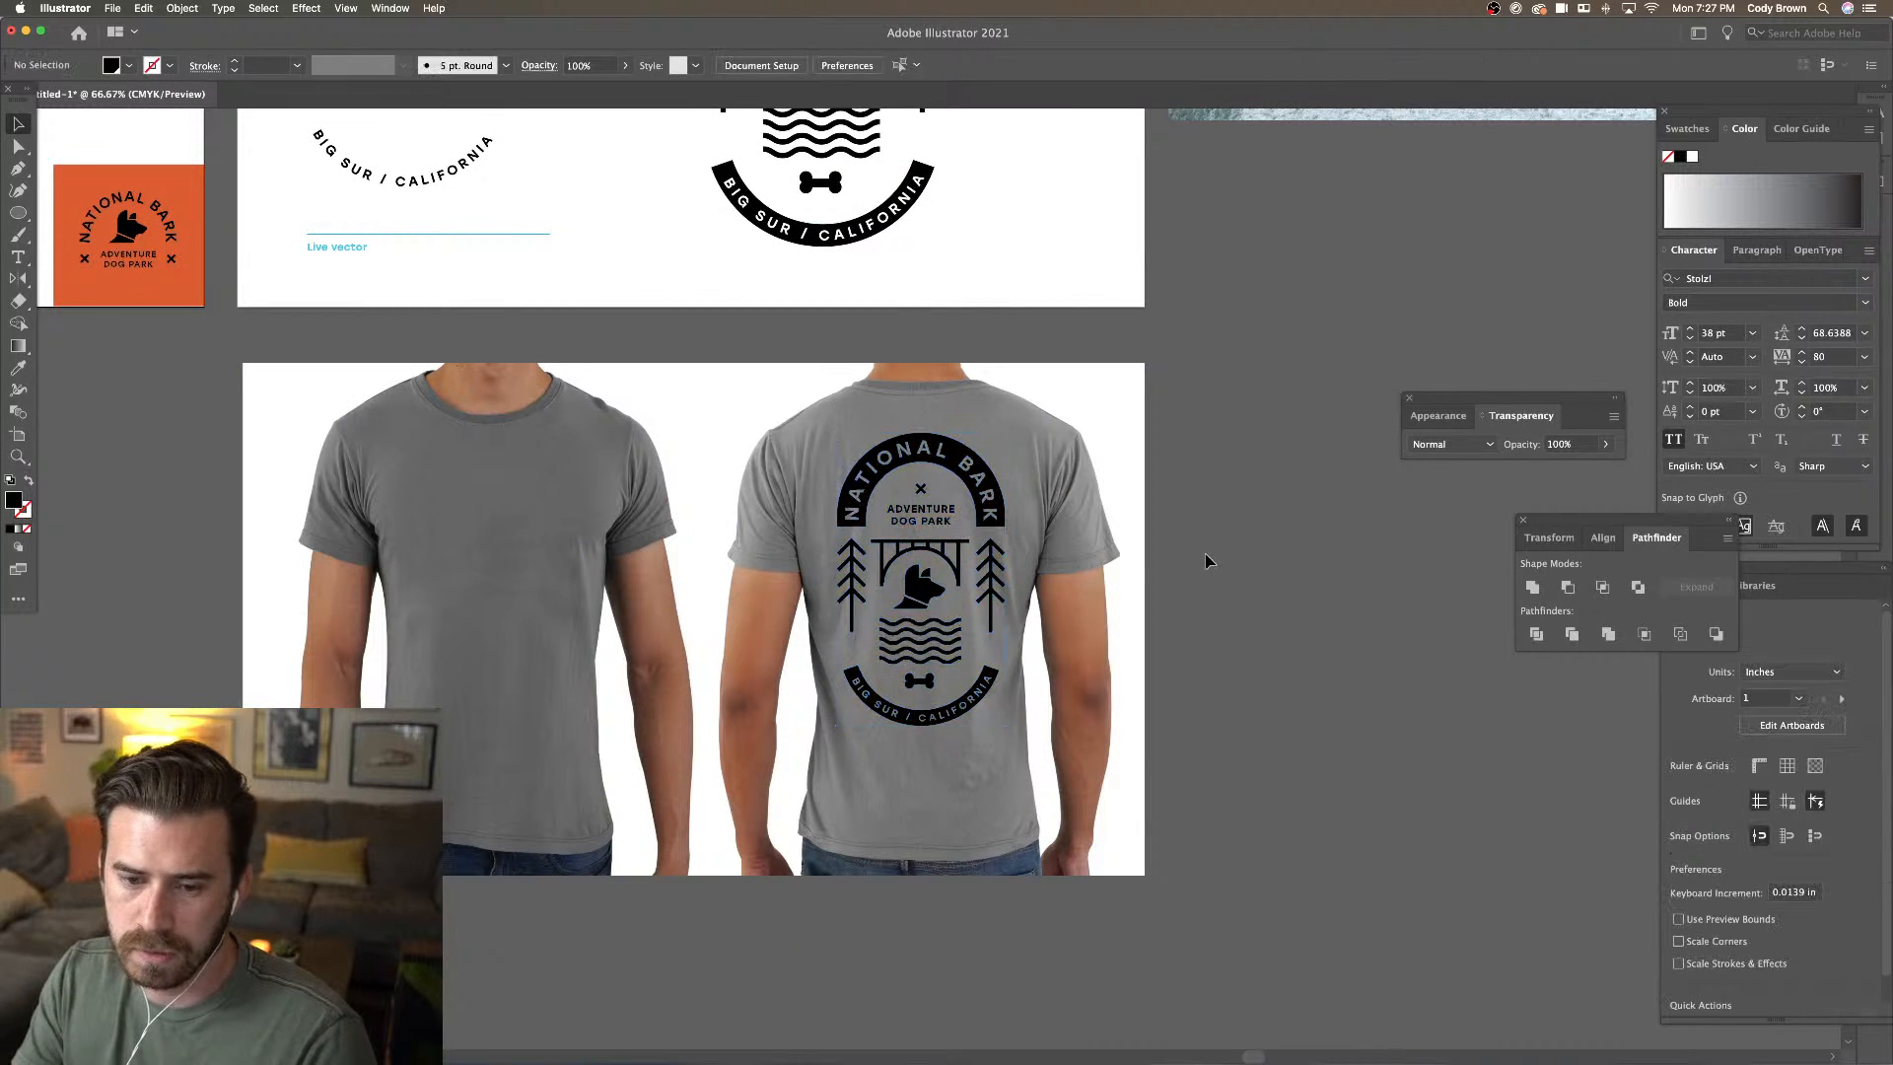
pyautogui.click(996, 621)
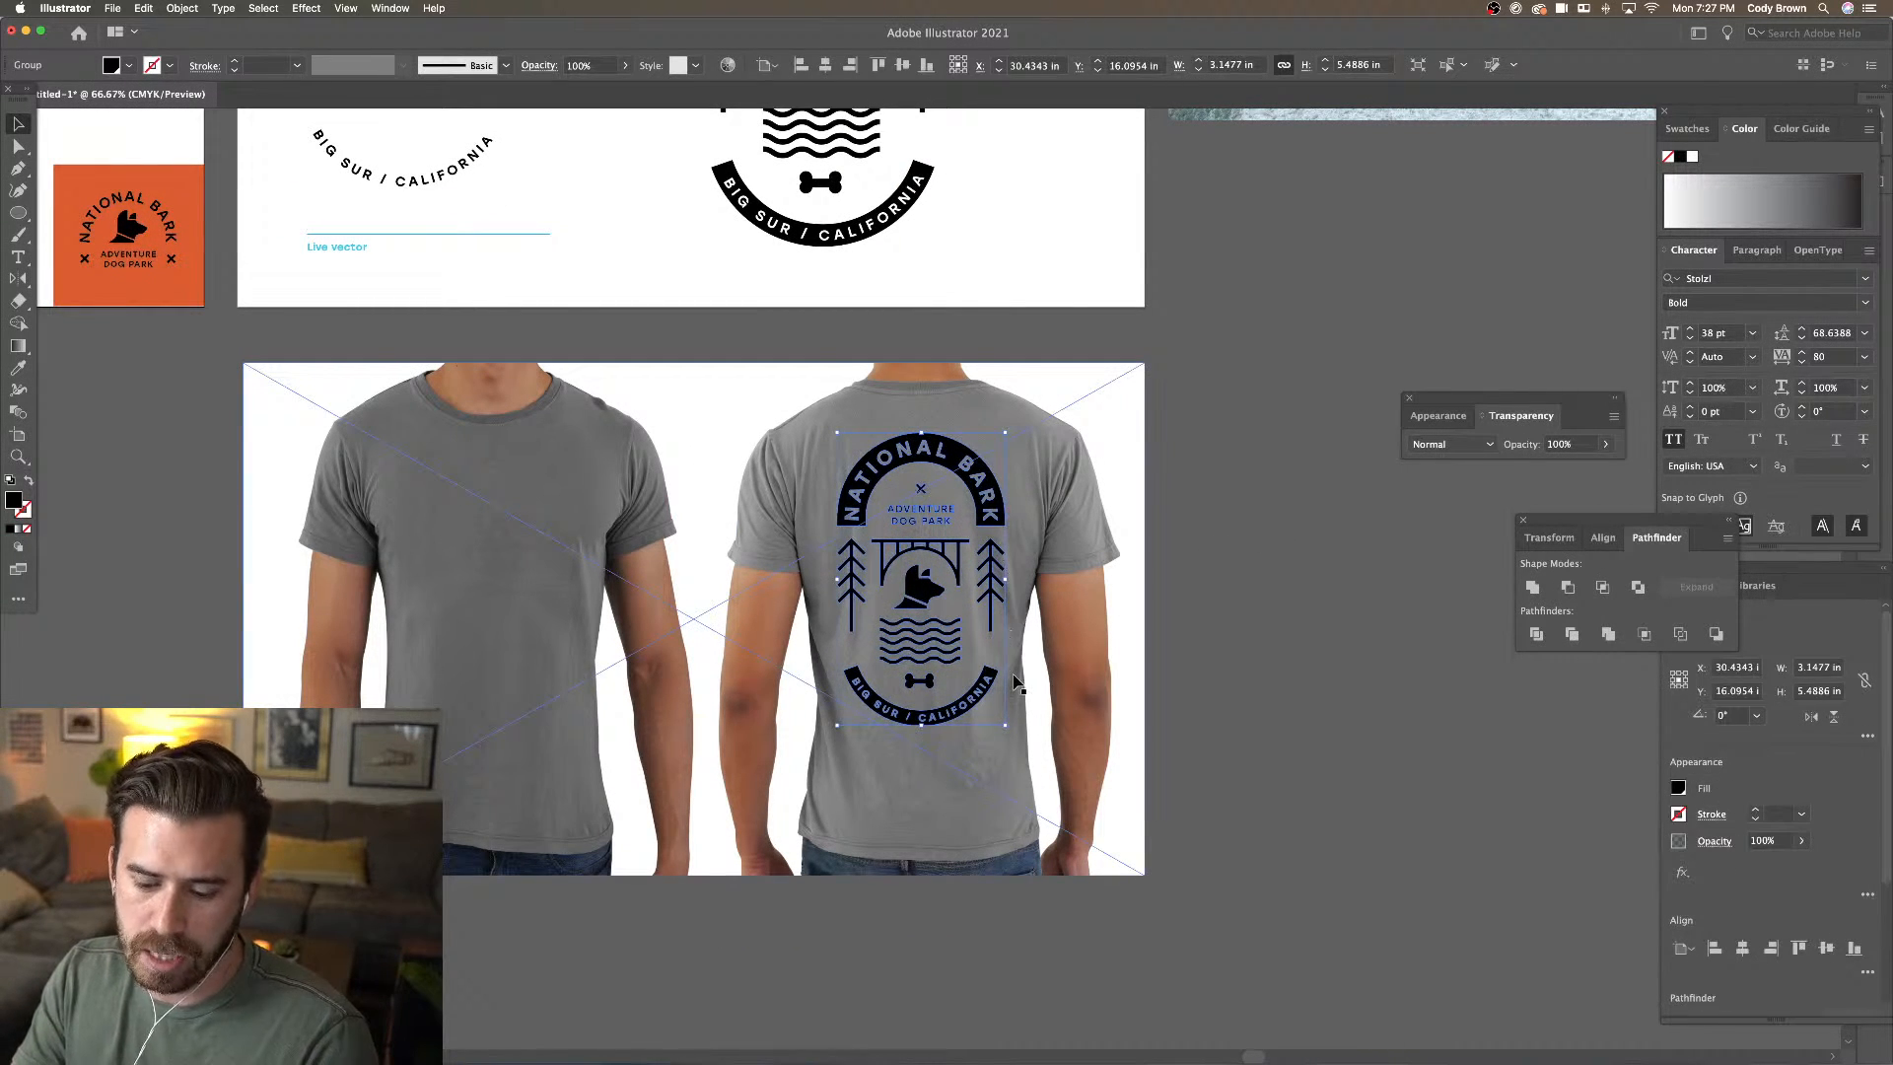
pyautogui.moveTo(1009, 725); pyautogui.dragTo(1004, 715)
pyautogui.moveTo(971, 506); pyautogui.dragTo(976, 490)
pyautogui.click(1183, 460)
pyautogui.moveTo(862, 396); pyautogui.dragTo(1074, 668)
pyautogui.moveTo(761, 583); pyautogui.dragTo(1086, 773)
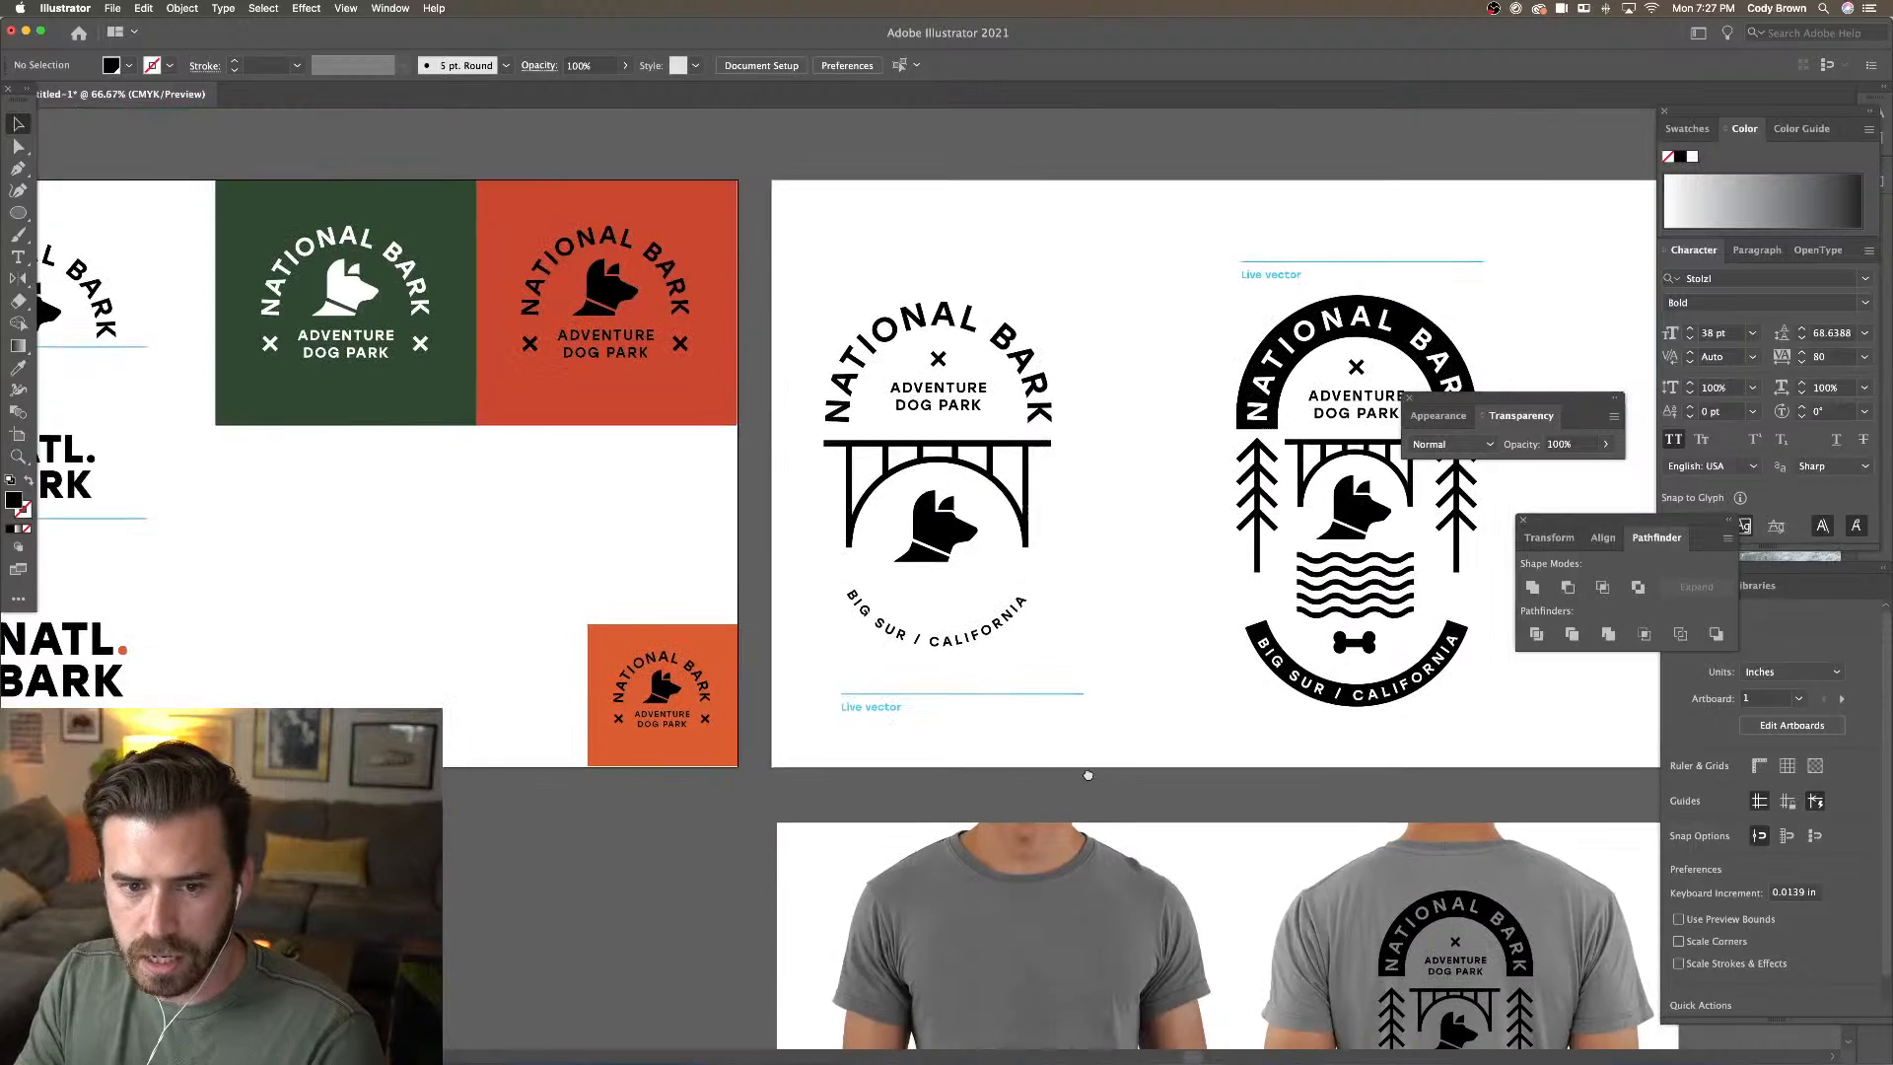
# Select the red badge's artwork without its red background, then deselect it
pyautogui.moveTo(762, 538); pyautogui.dragTo(891, 719)
pyautogui.click(622, 513)
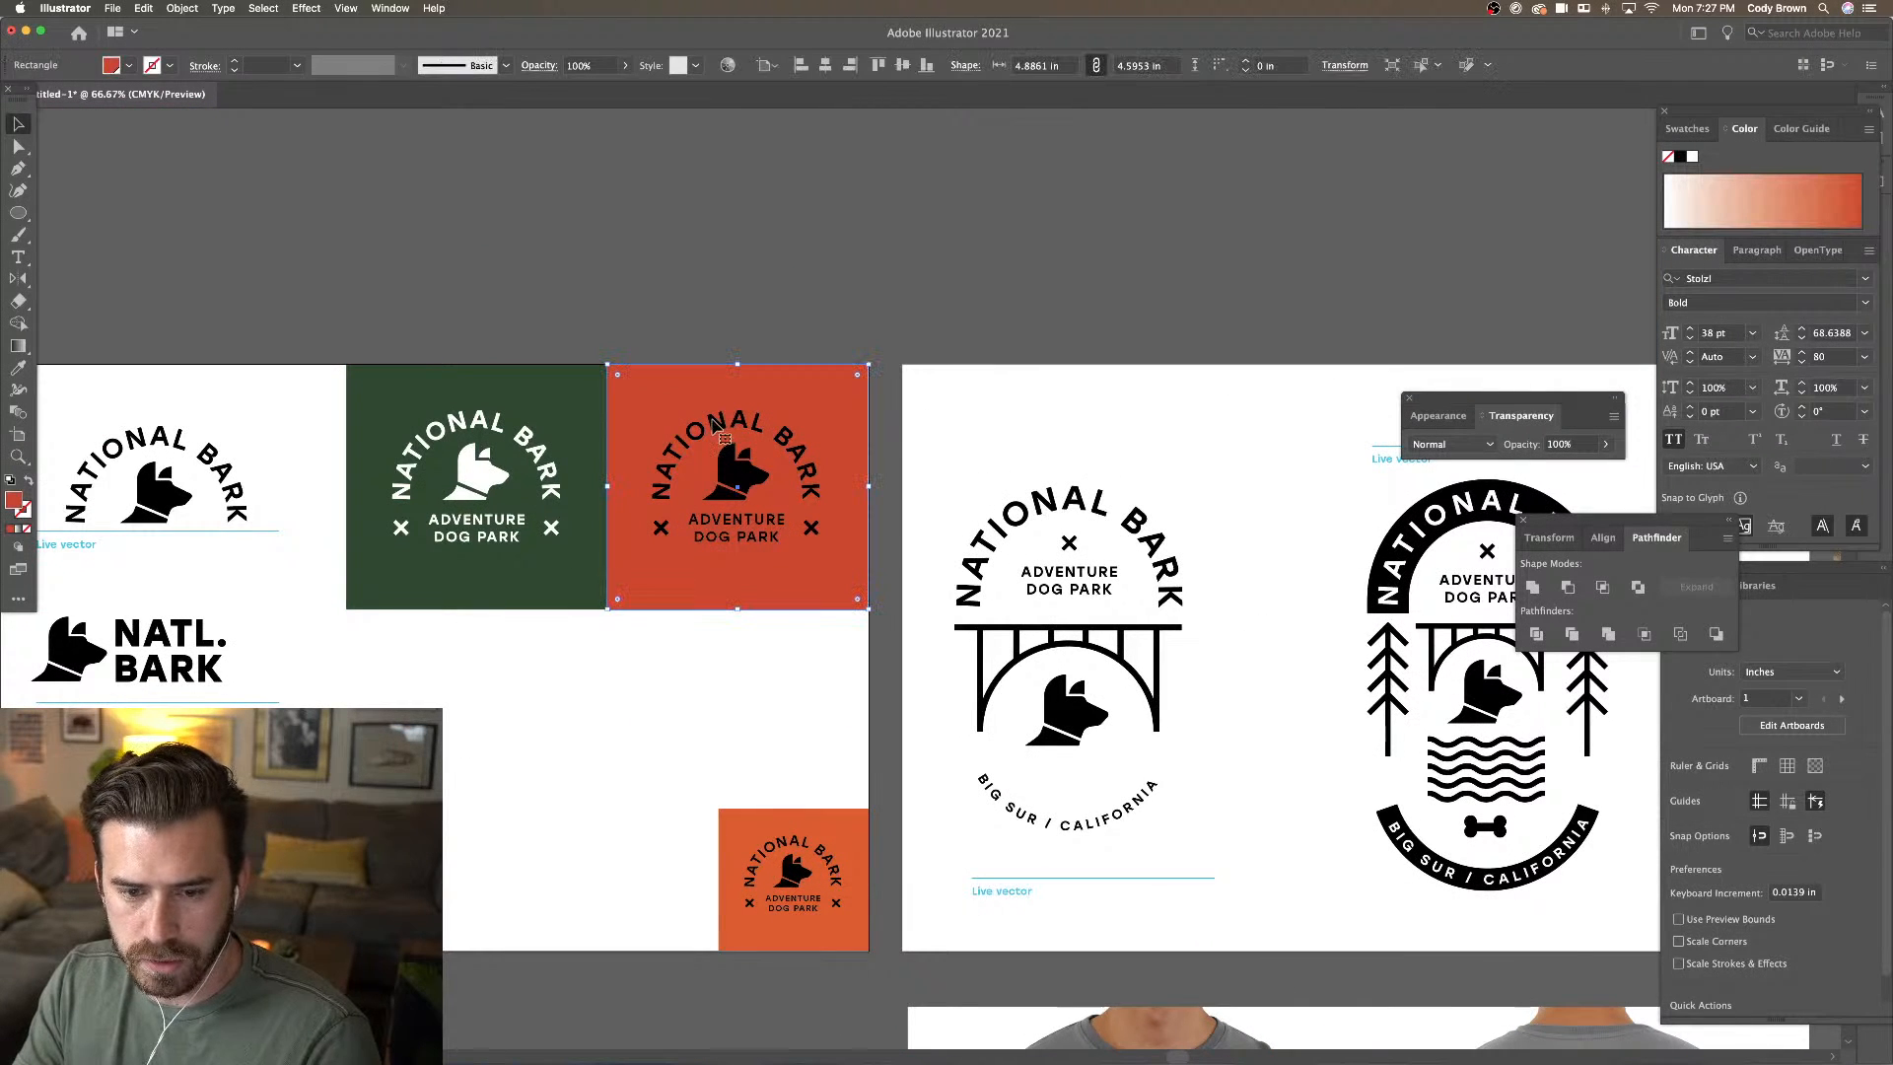
pyautogui.click(710, 304)
pyautogui.moveTo(635, 325); pyautogui.dragTo(809, 560)
pyautogui.keyDown('shift'); pyautogui.click(833, 594); pyautogui.keyUp('shift')
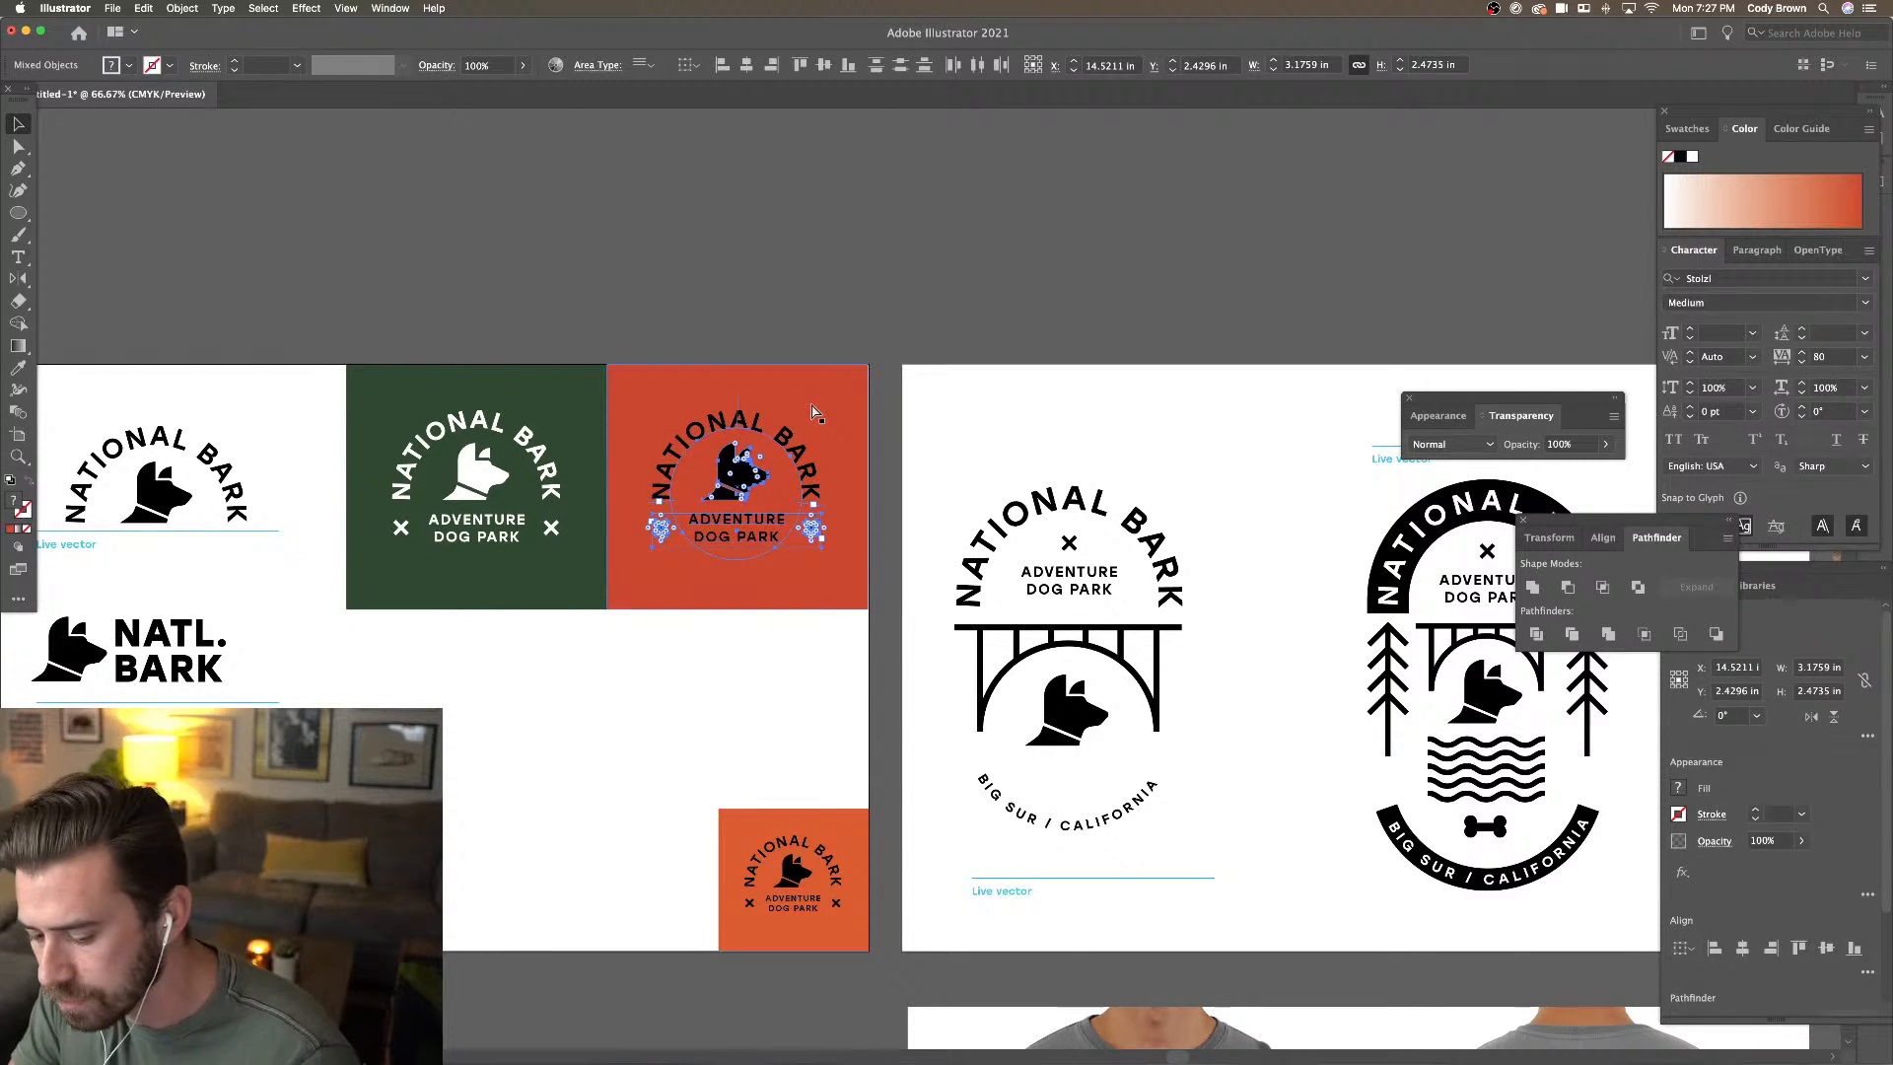
pyautogui.click(674, 677)
# Option-drag a copy of the small orange-square badge artwork onto the white area to its left
pyautogui.scroll(-5, 674, 677)
pyautogui.hscroll(3, 675, 678)
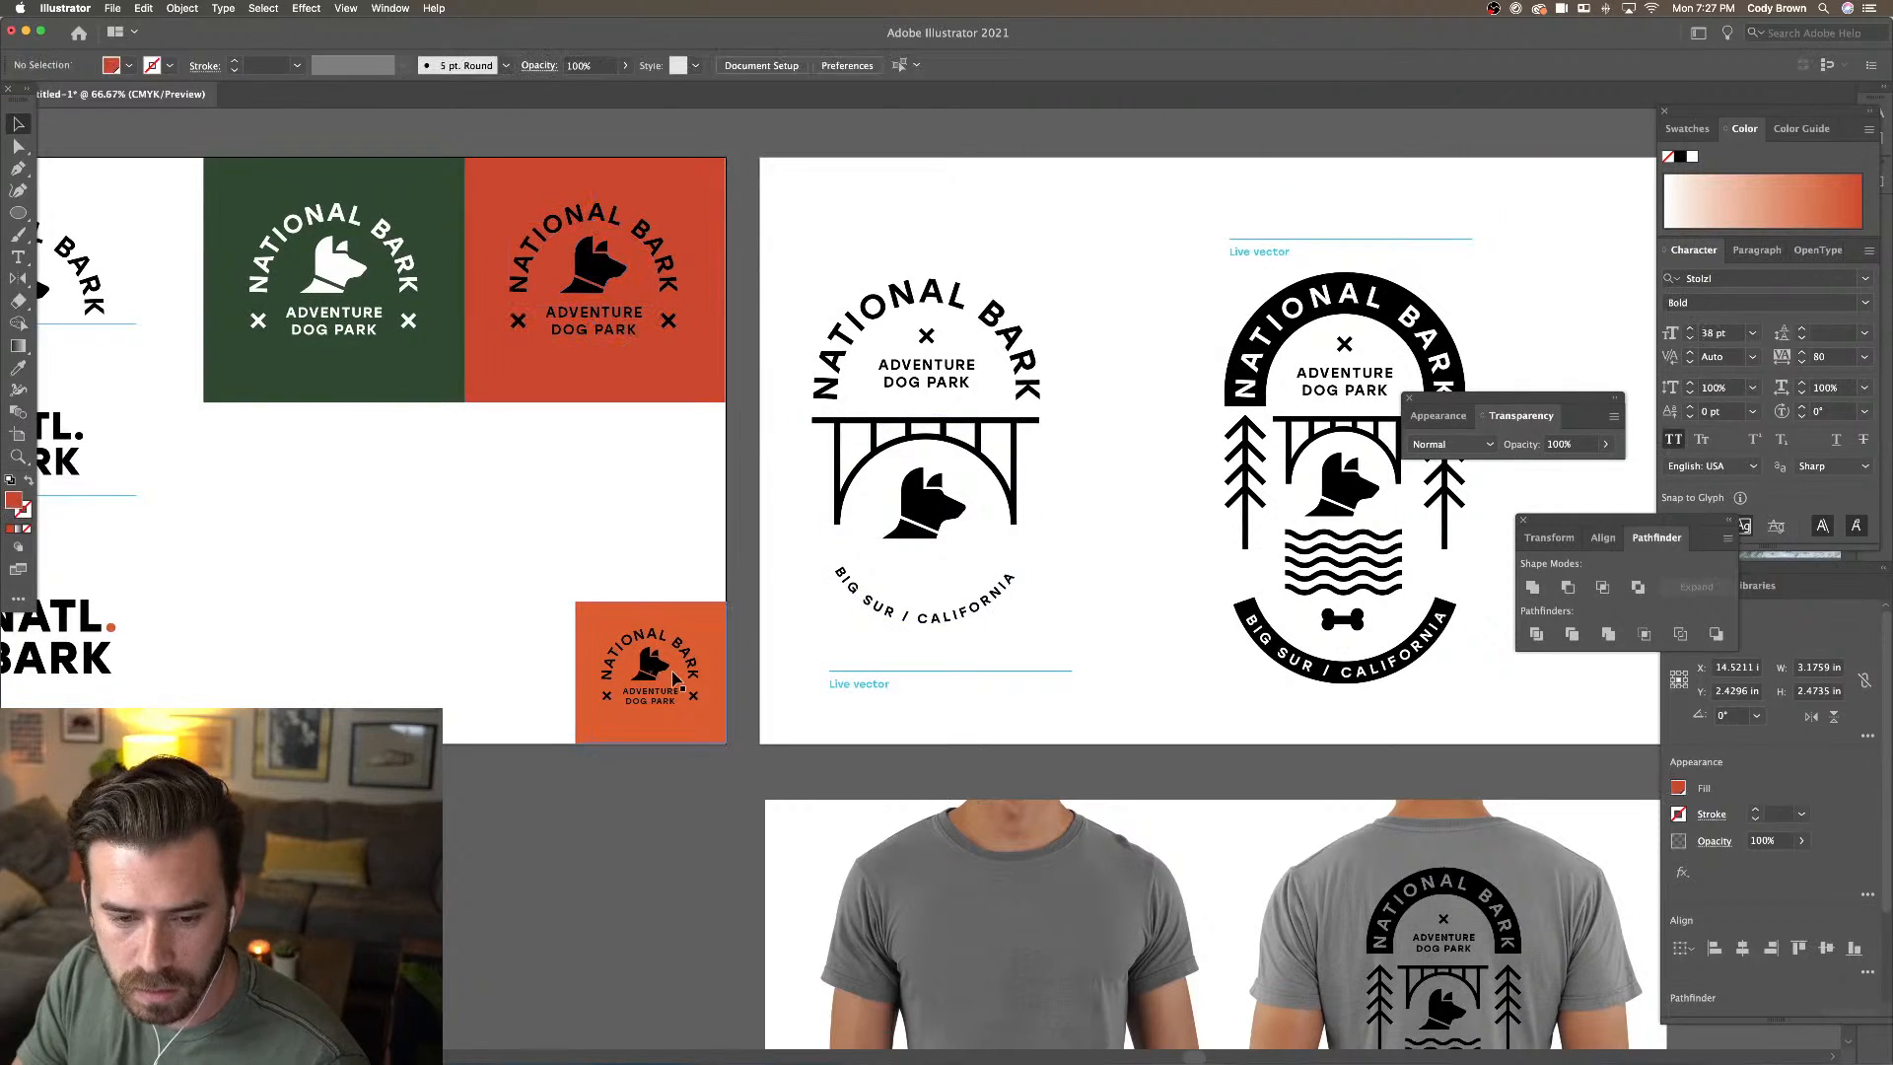
pyautogui.moveTo(510, 540); pyautogui.dragTo(690, 727)
pyautogui.keyDown('shift'); pyautogui.click(691, 731); pyautogui.keyUp('shift')
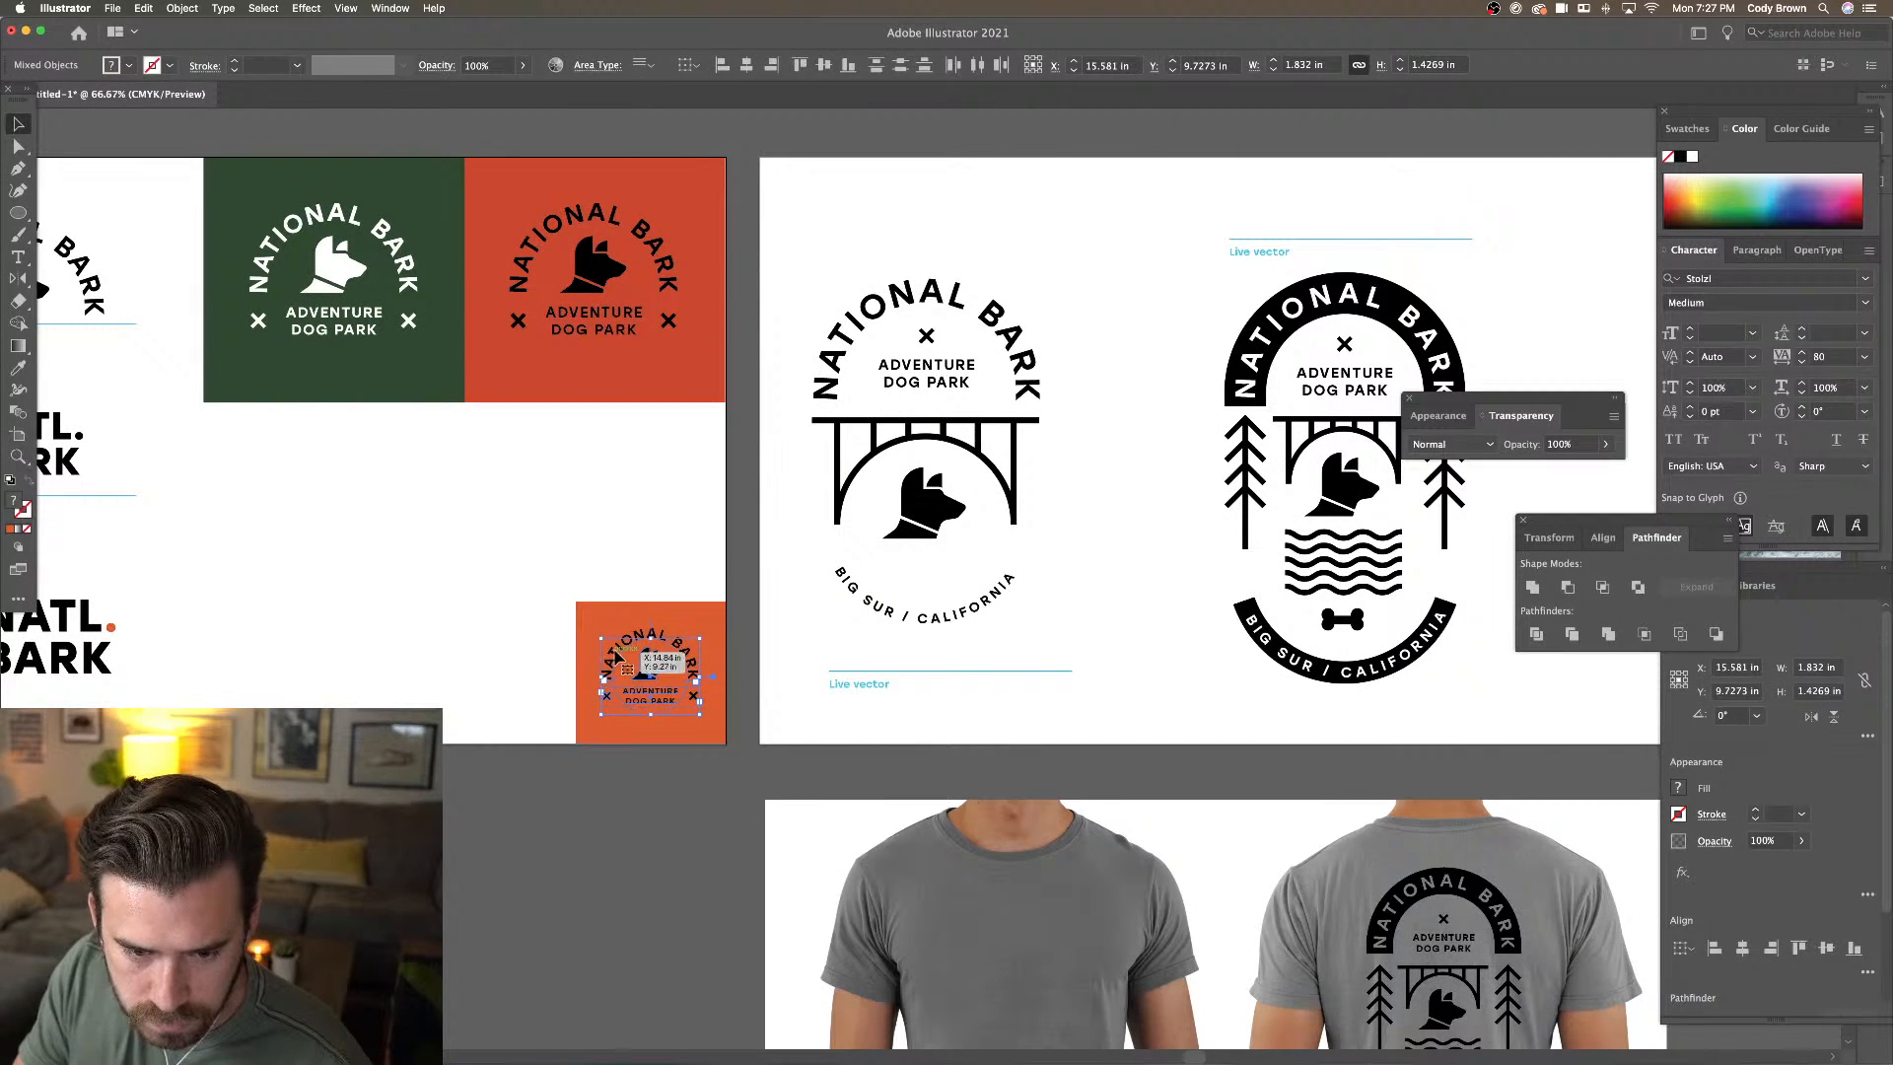
pyautogui.moveTo(618, 653); pyautogui.dragTo(449, 653)
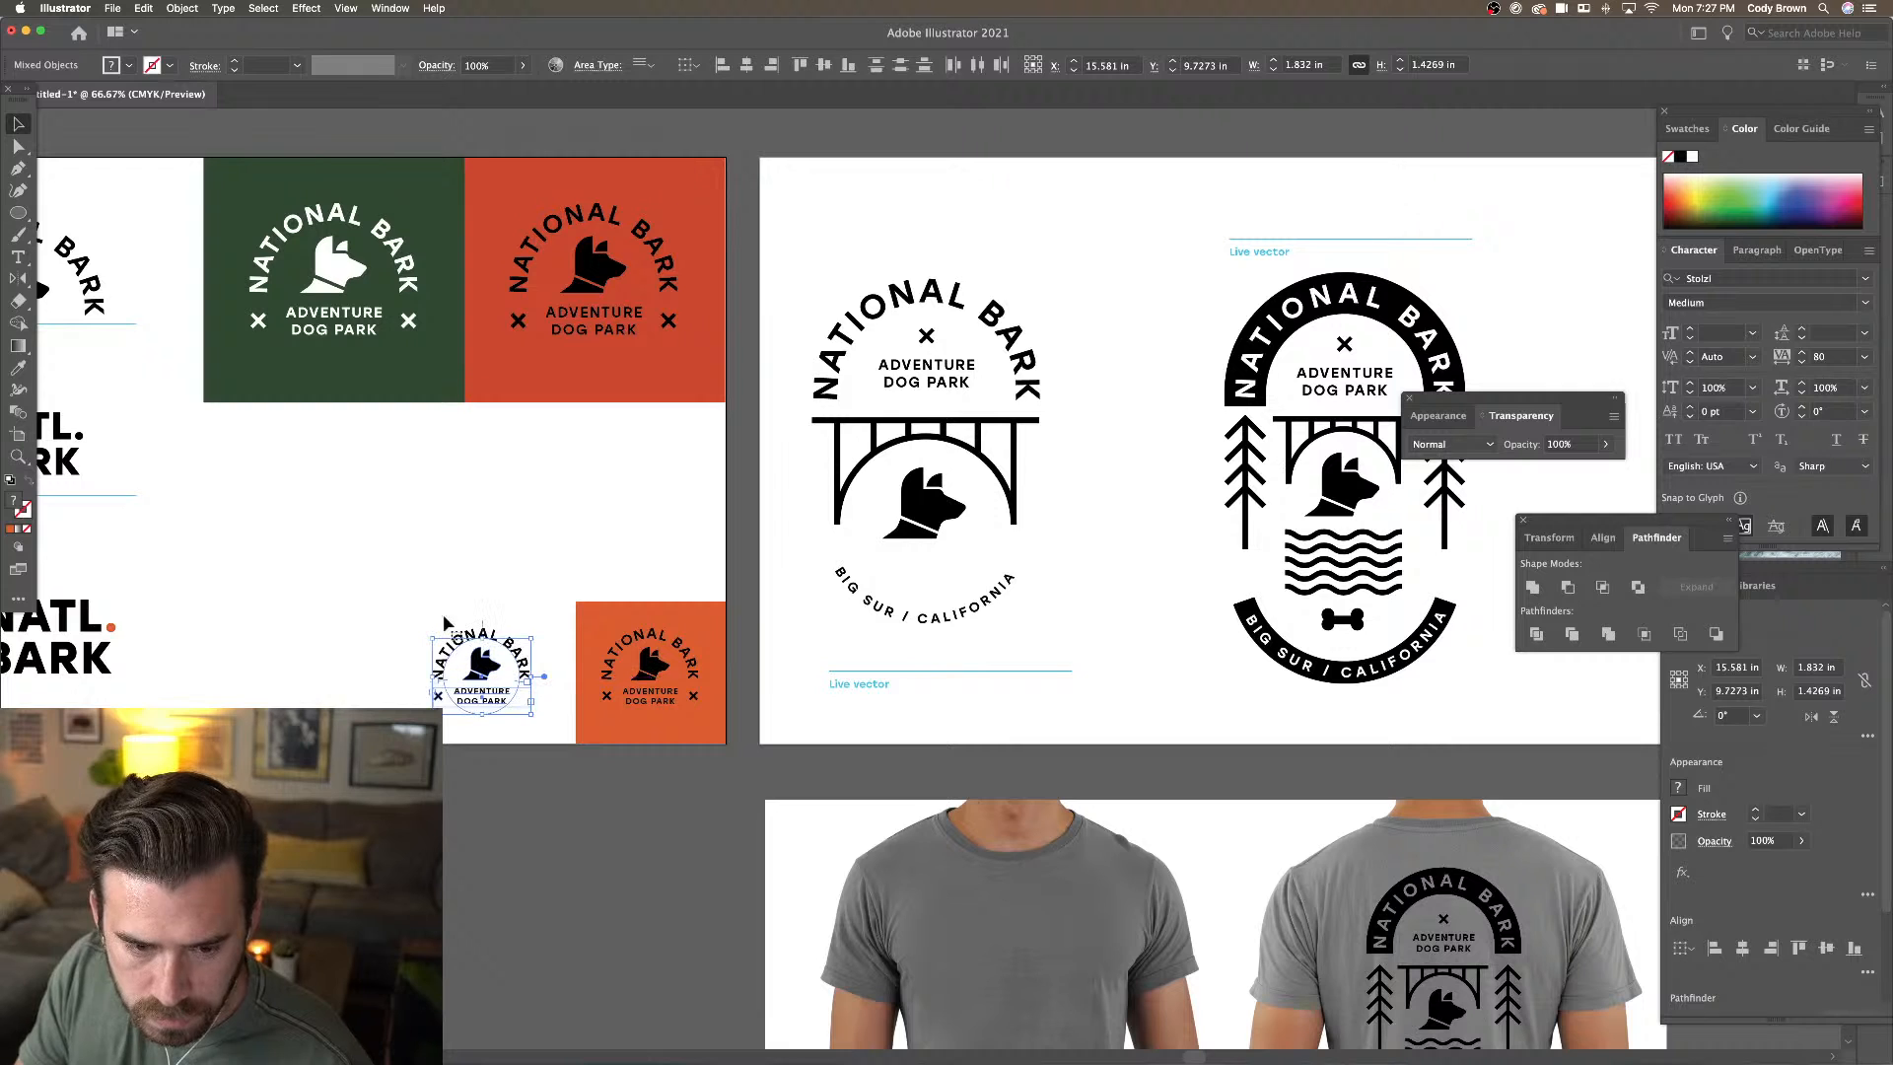
pyautogui.press('super+z')
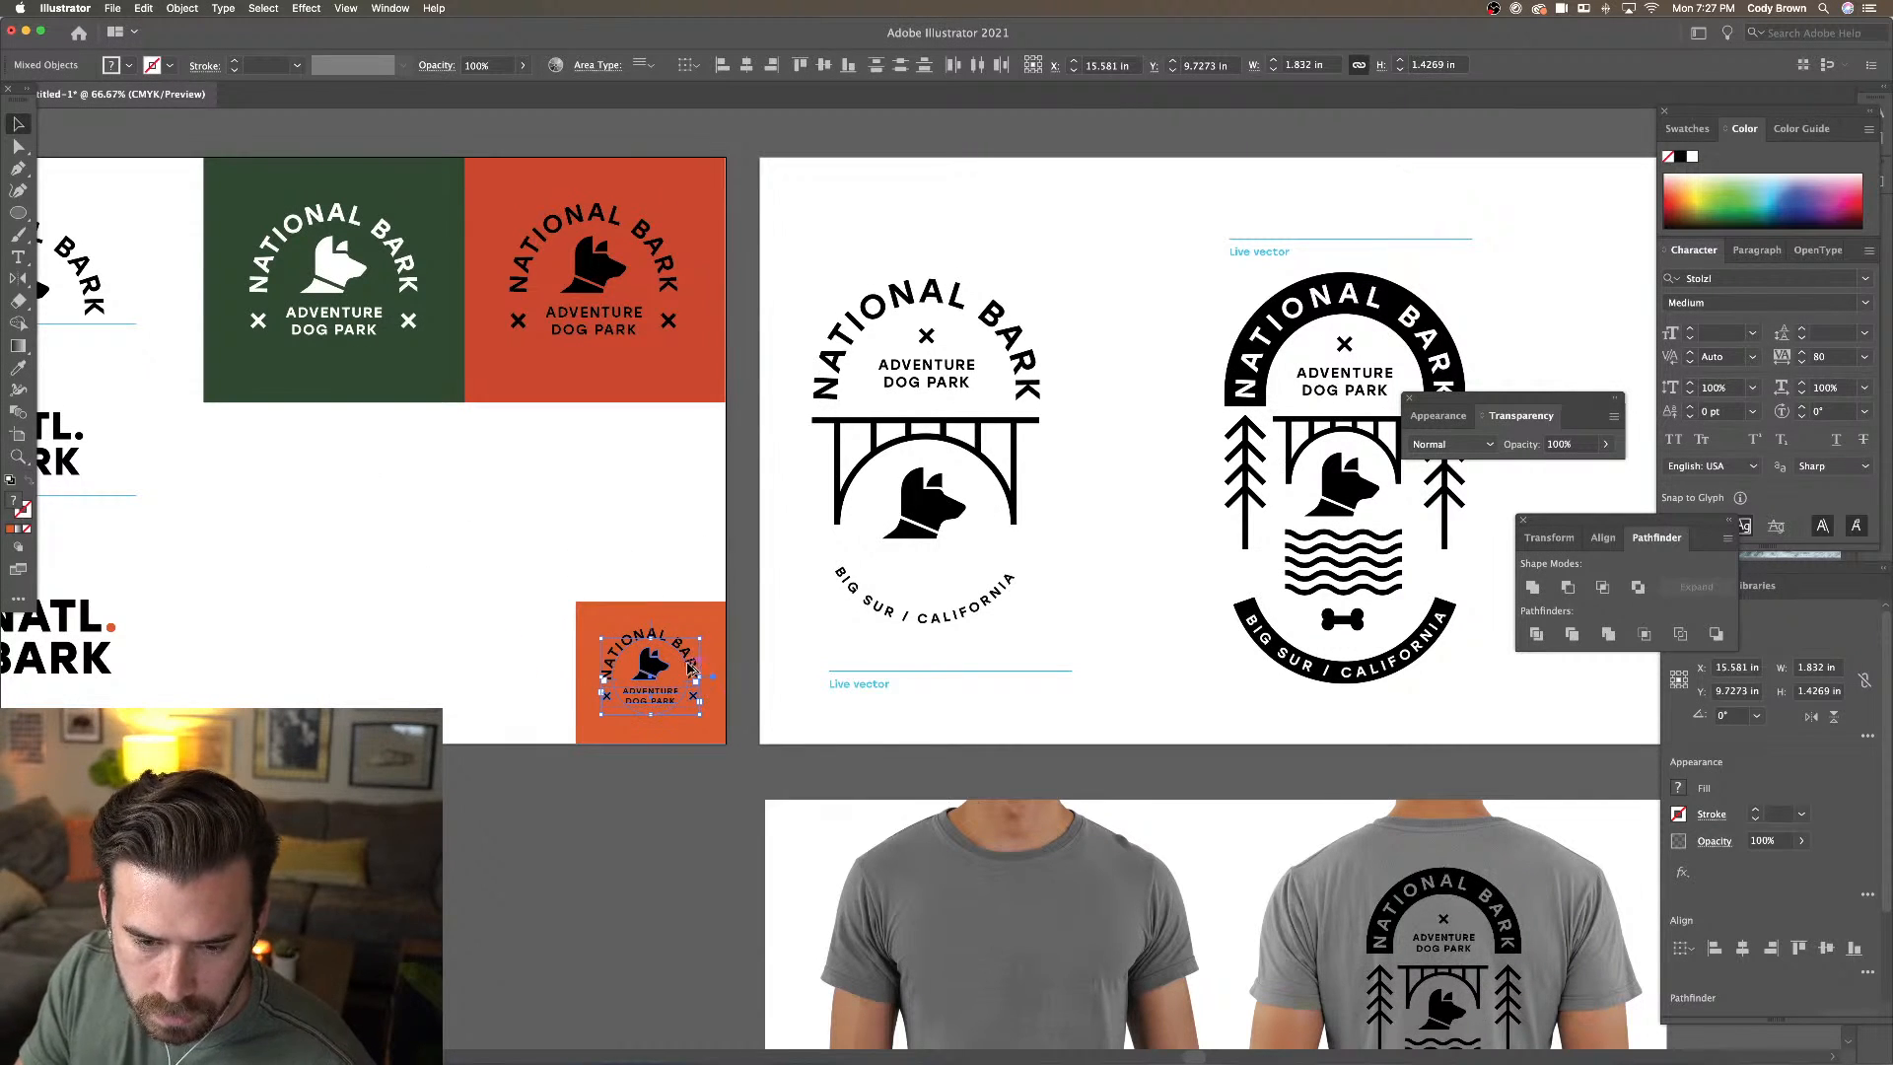
pyautogui.moveTo(687, 669); pyautogui.dragTo(449, 672)
pyautogui.click(182, 8)
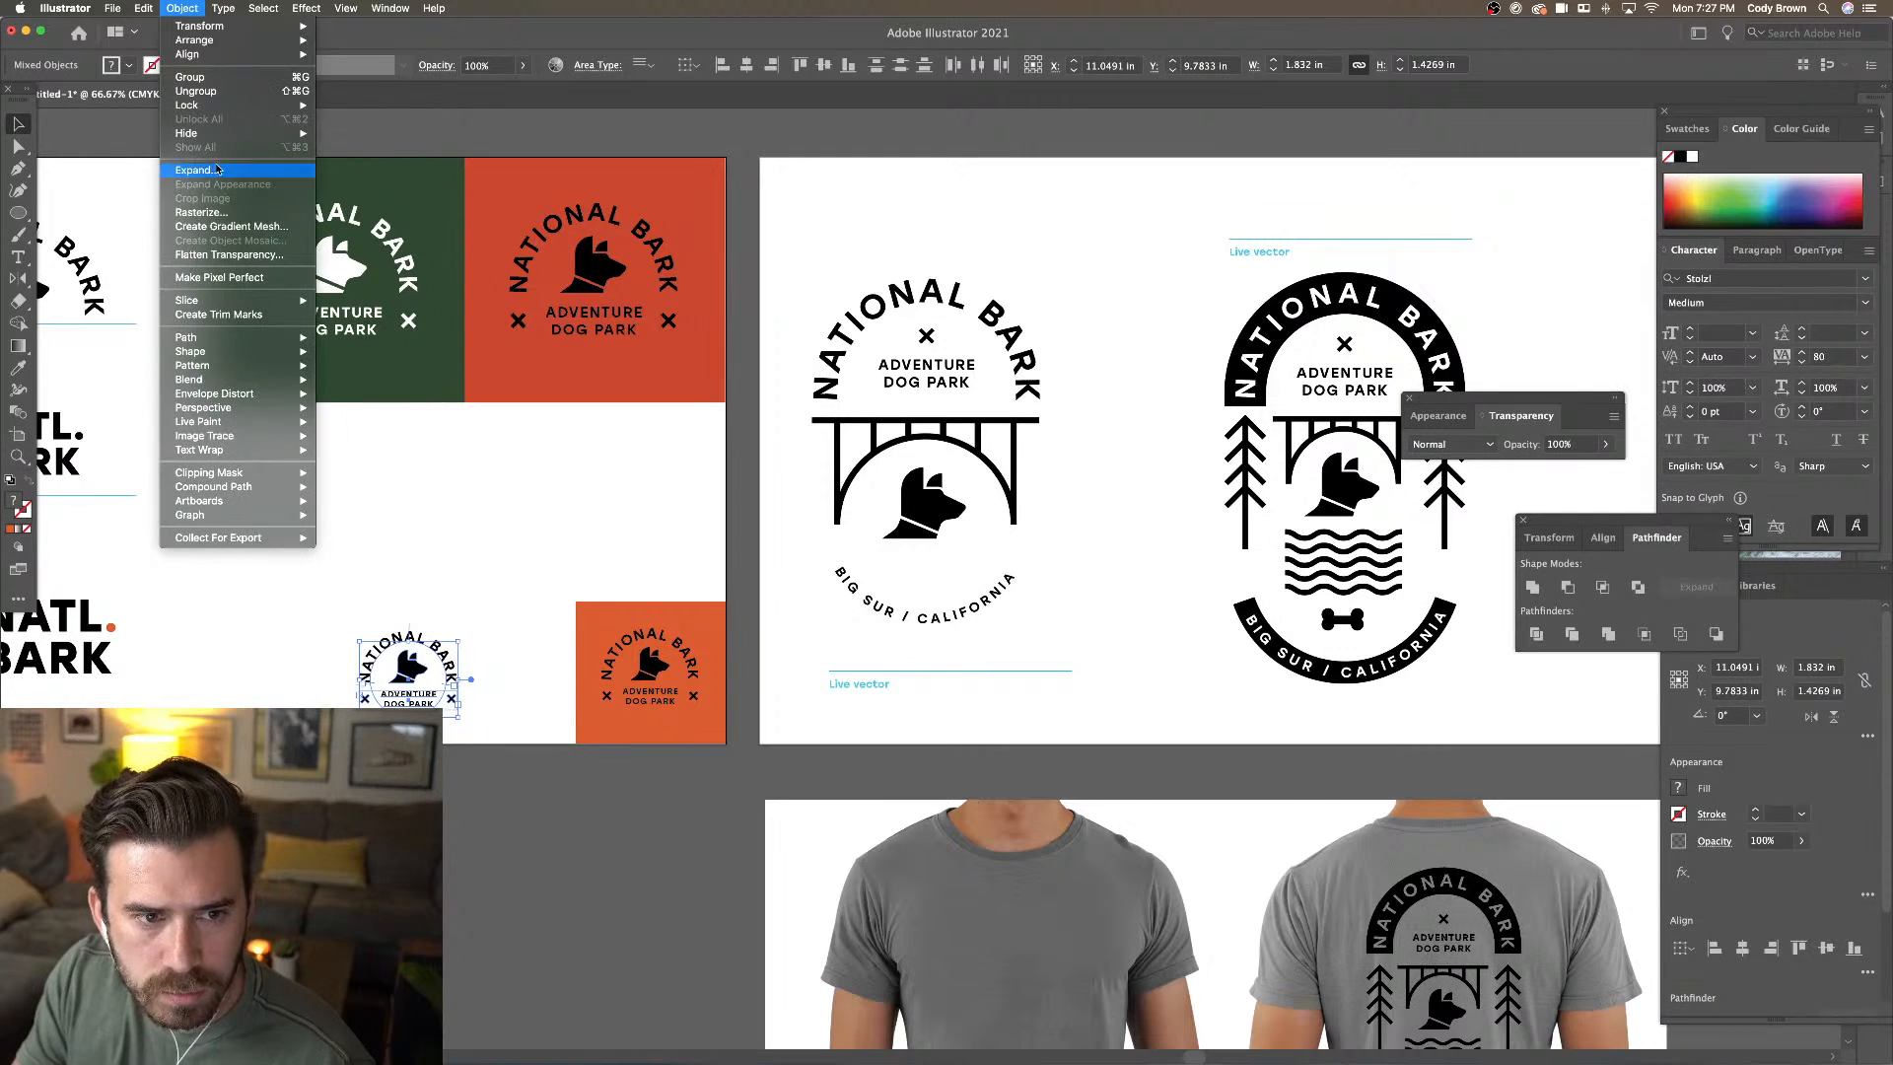
# Expand the copied badge, try it on the shirt chest, then delete that copy
pyautogui.click(217, 171)
pyautogui.click(1569, 788)
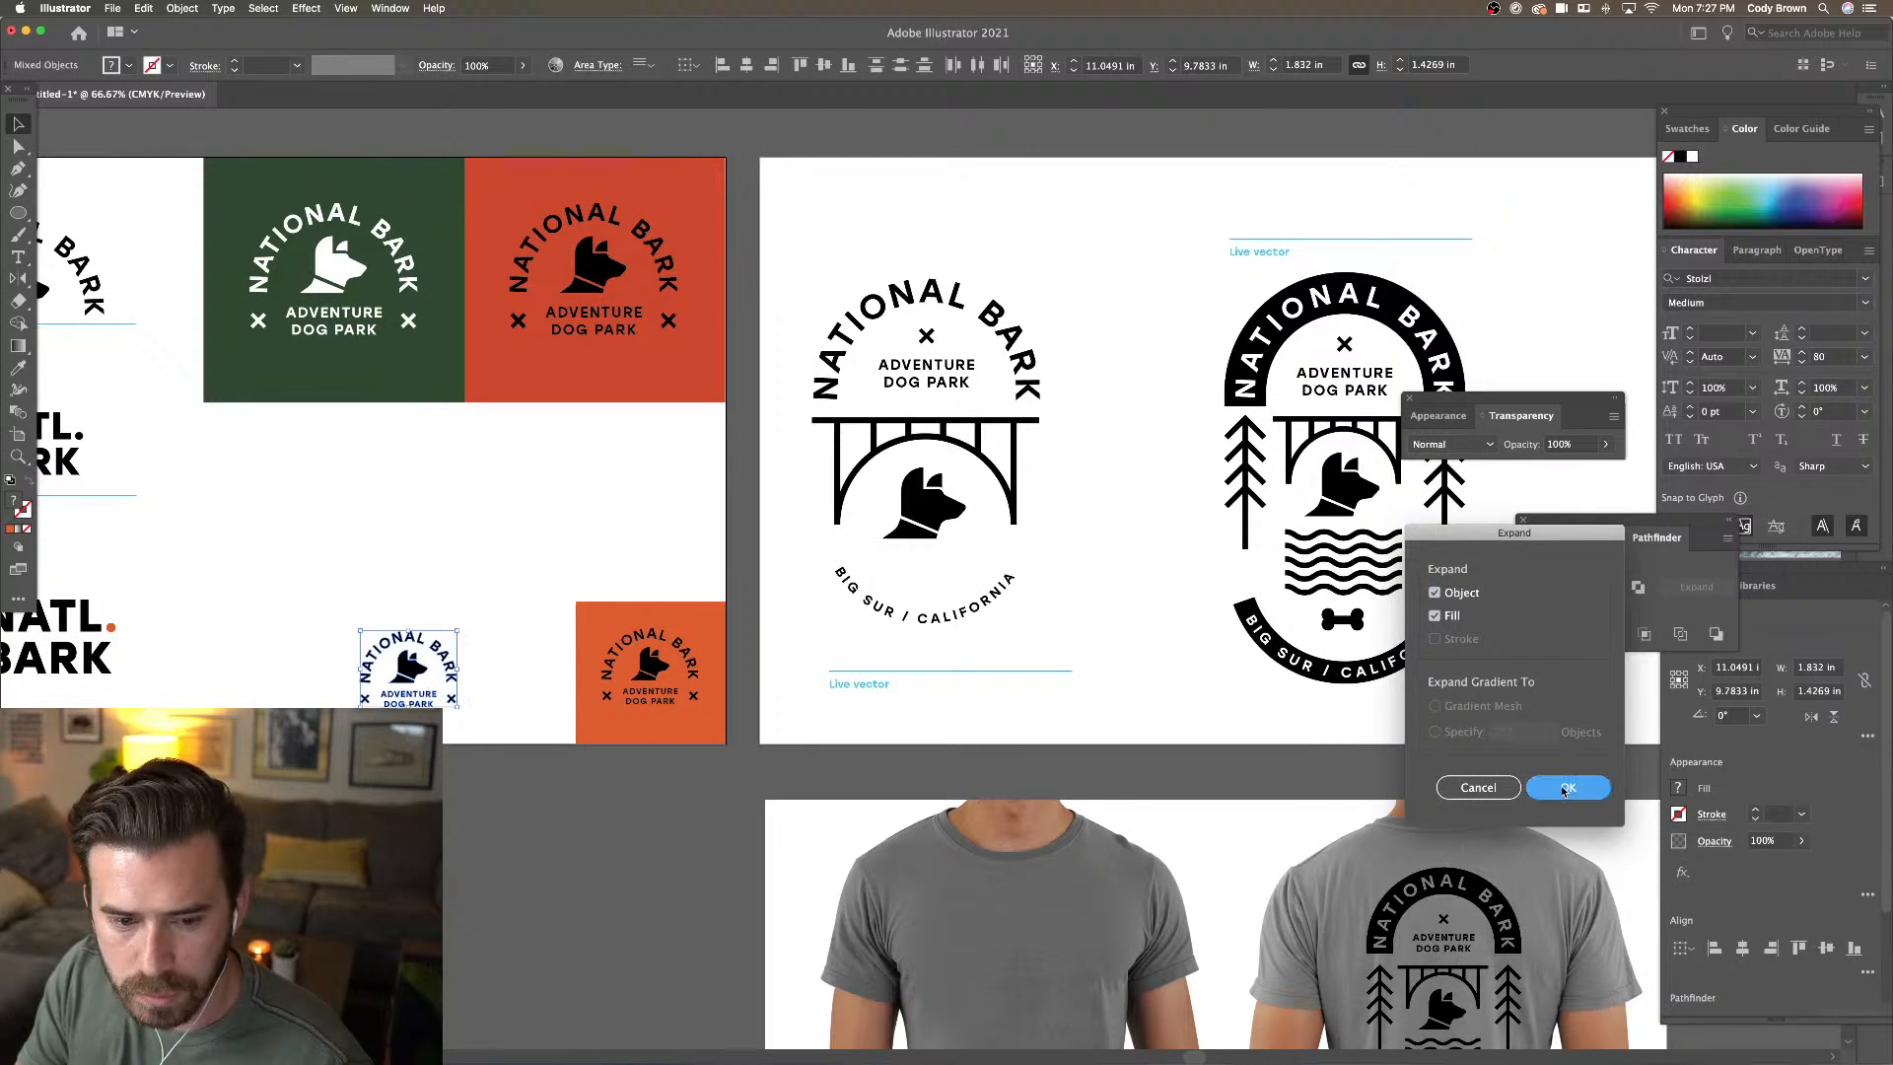
pyautogui.scroll(-5, 296, 394)
pyautogui.hscroll(4, 295, 394)
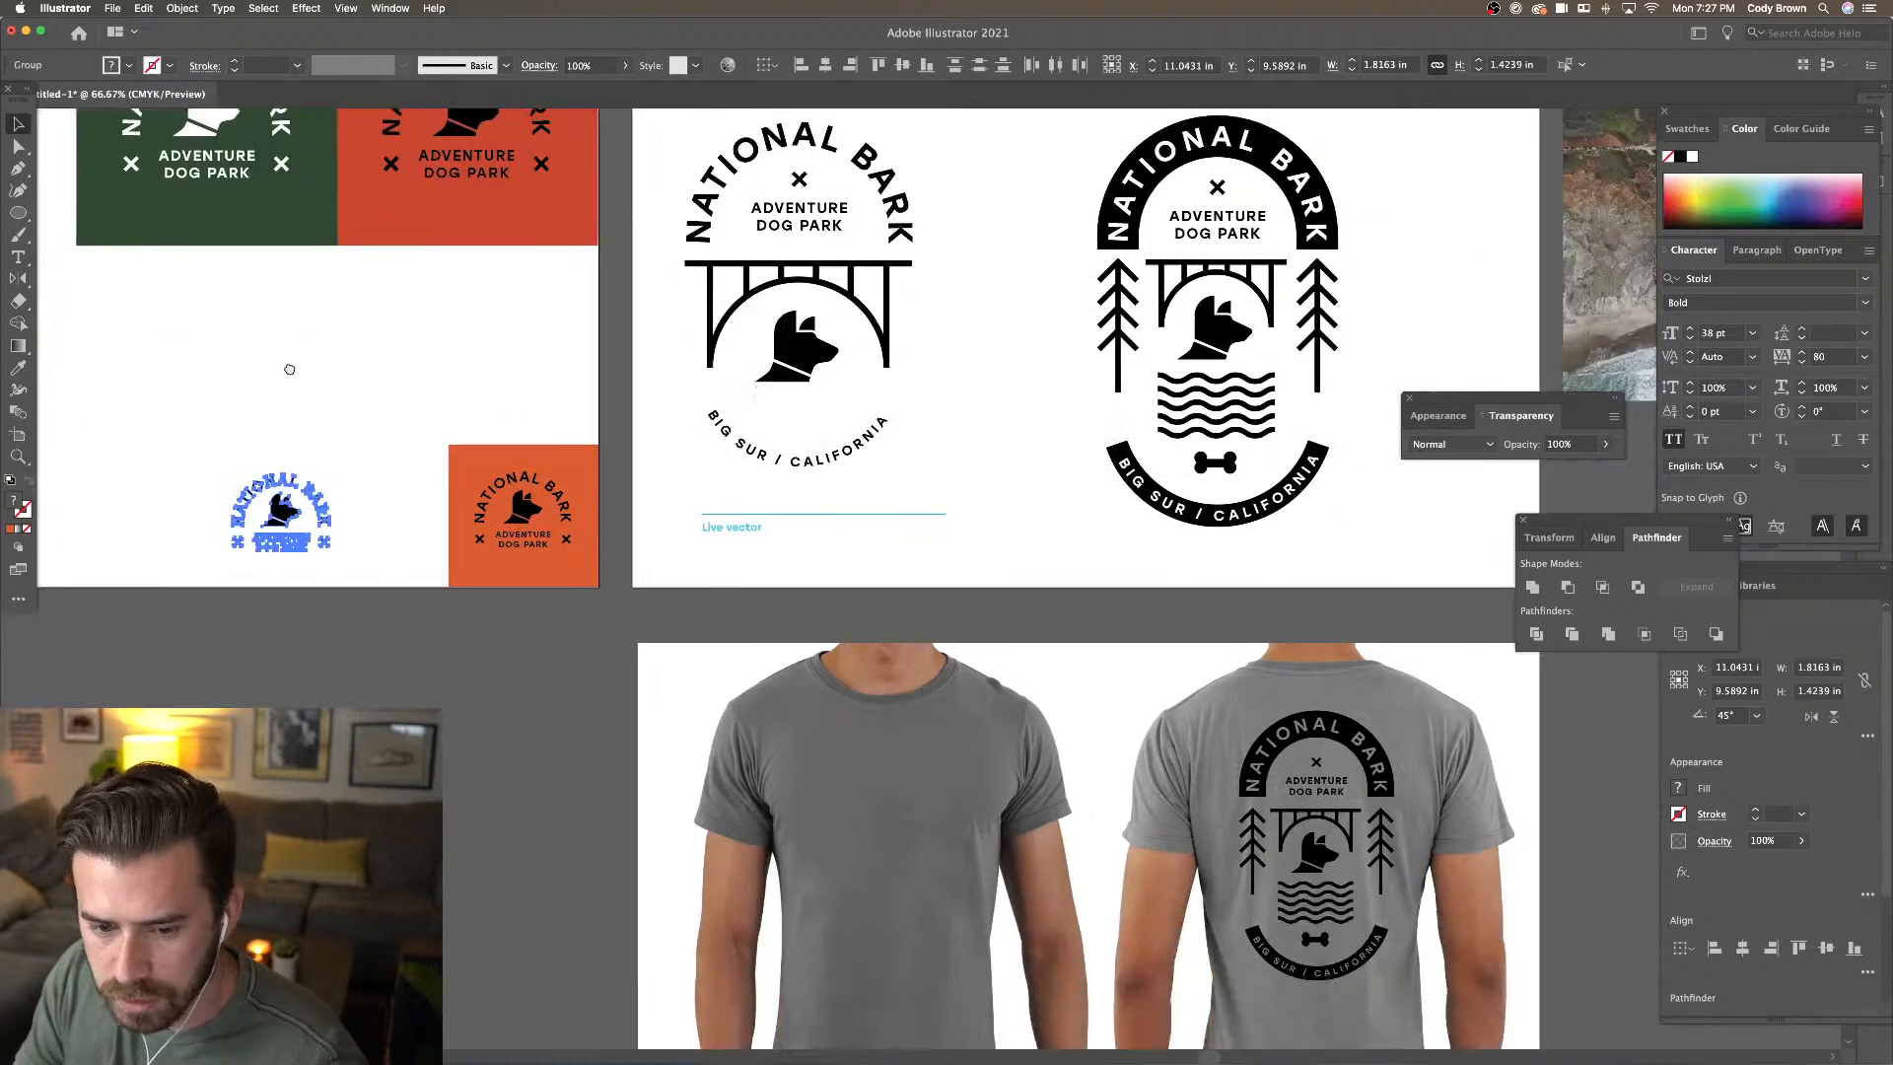
pyautogui.moveTo(163, 364); pyautogui.dragTo(825, 637)
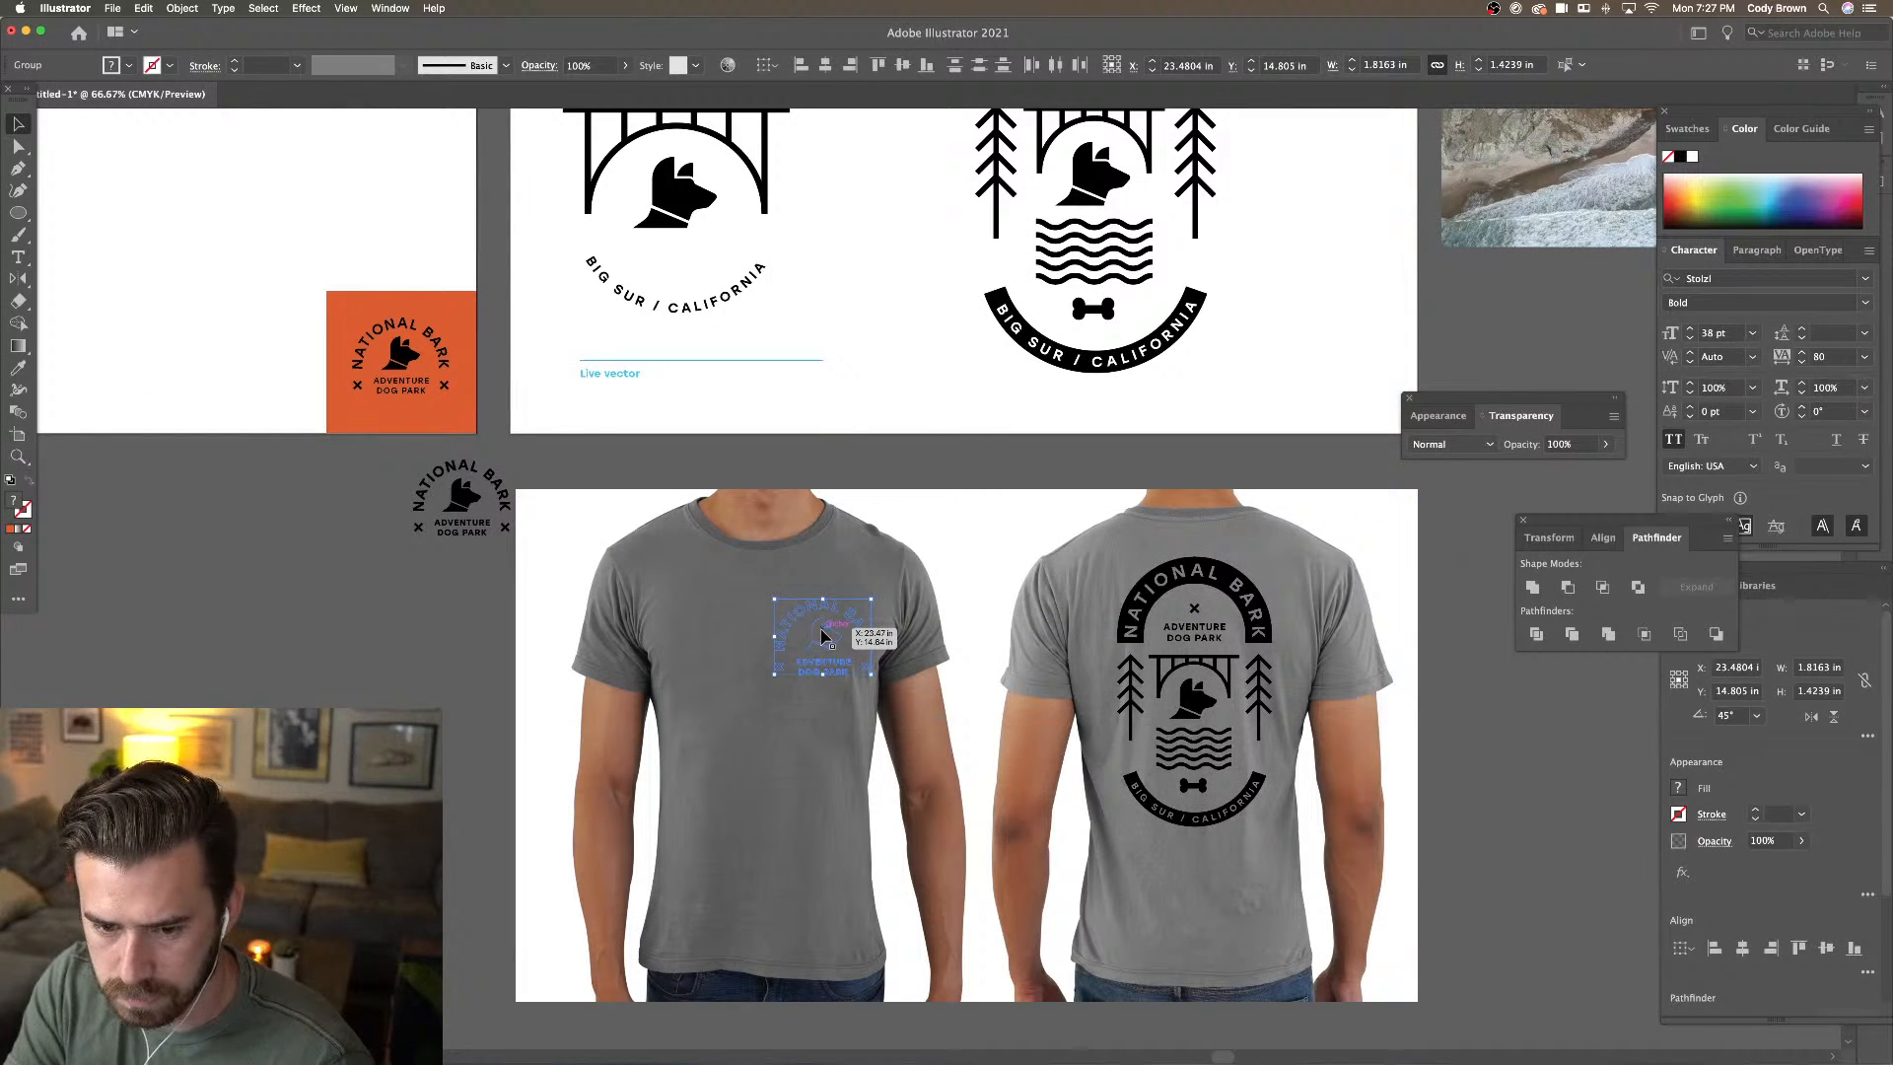
pyautogui.press('Delete')
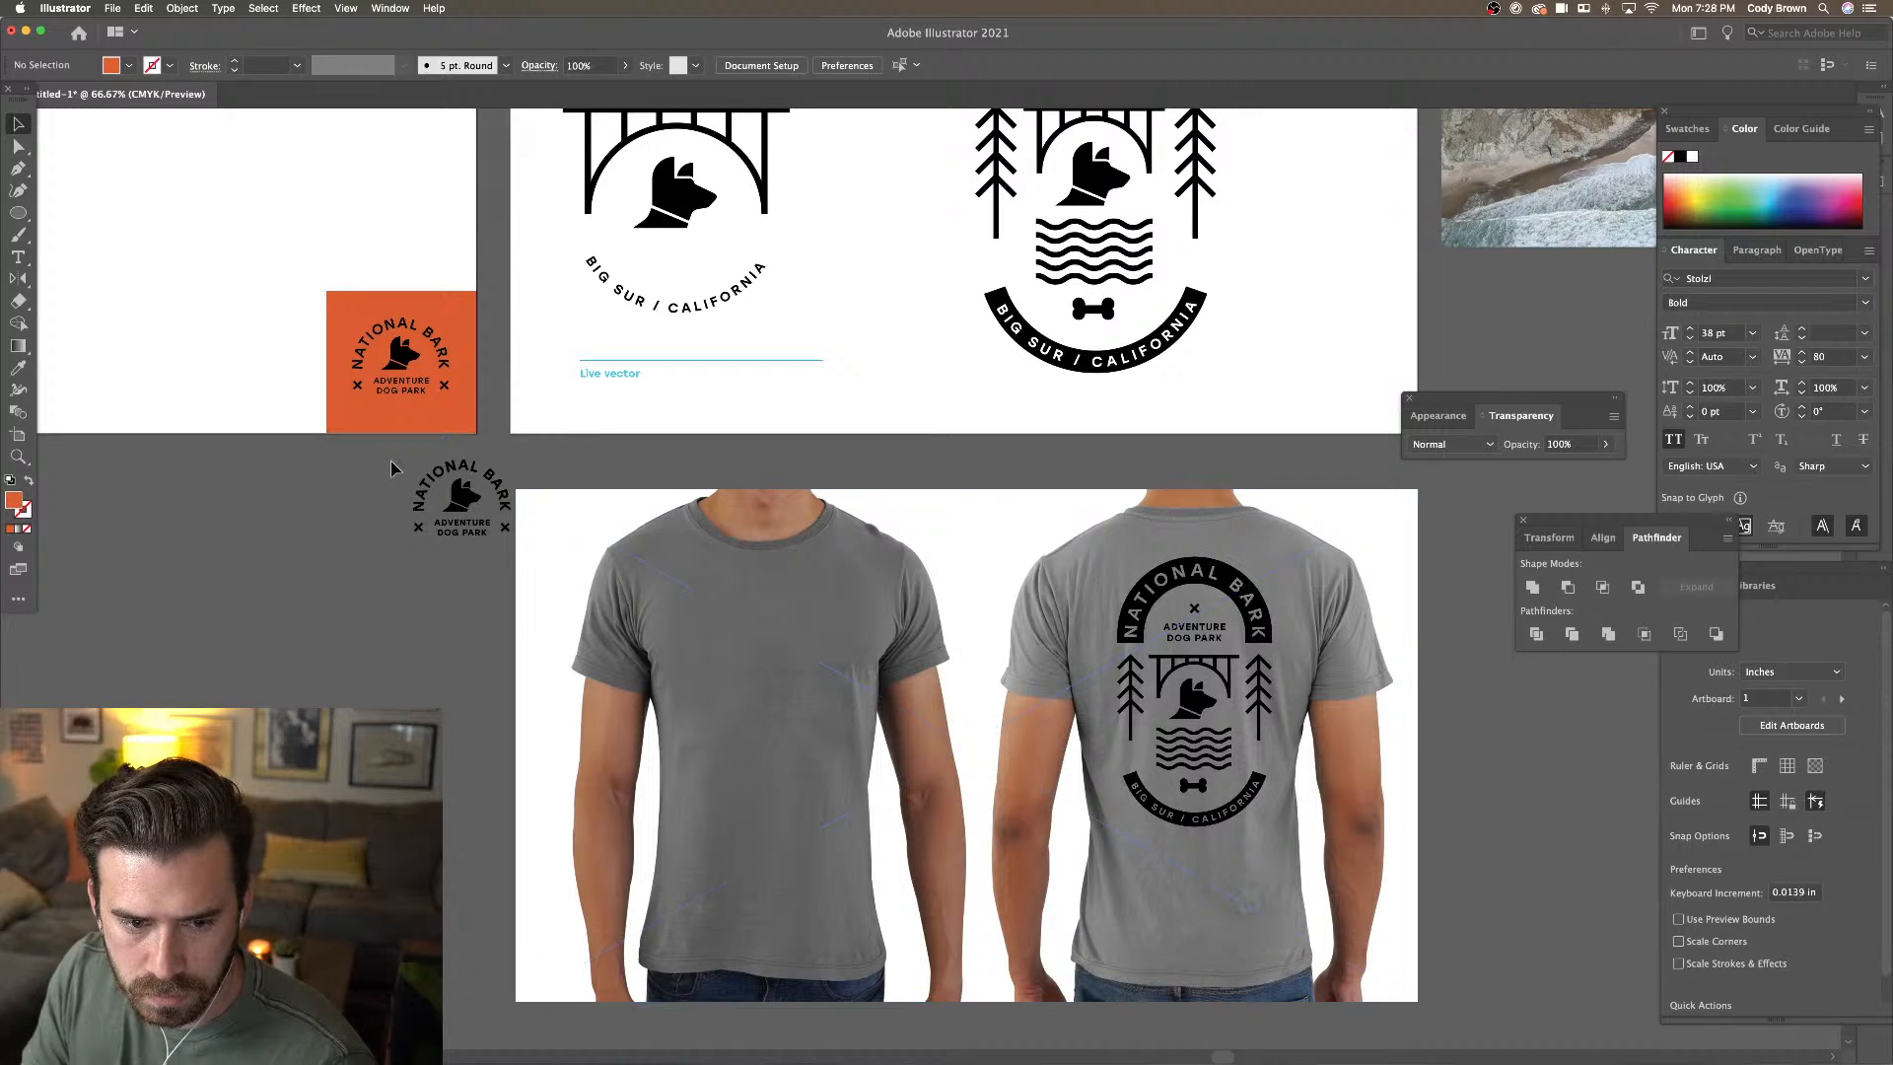
pyautogui.moveTo(625, 578); pyautogui.dragTo(636, 581)
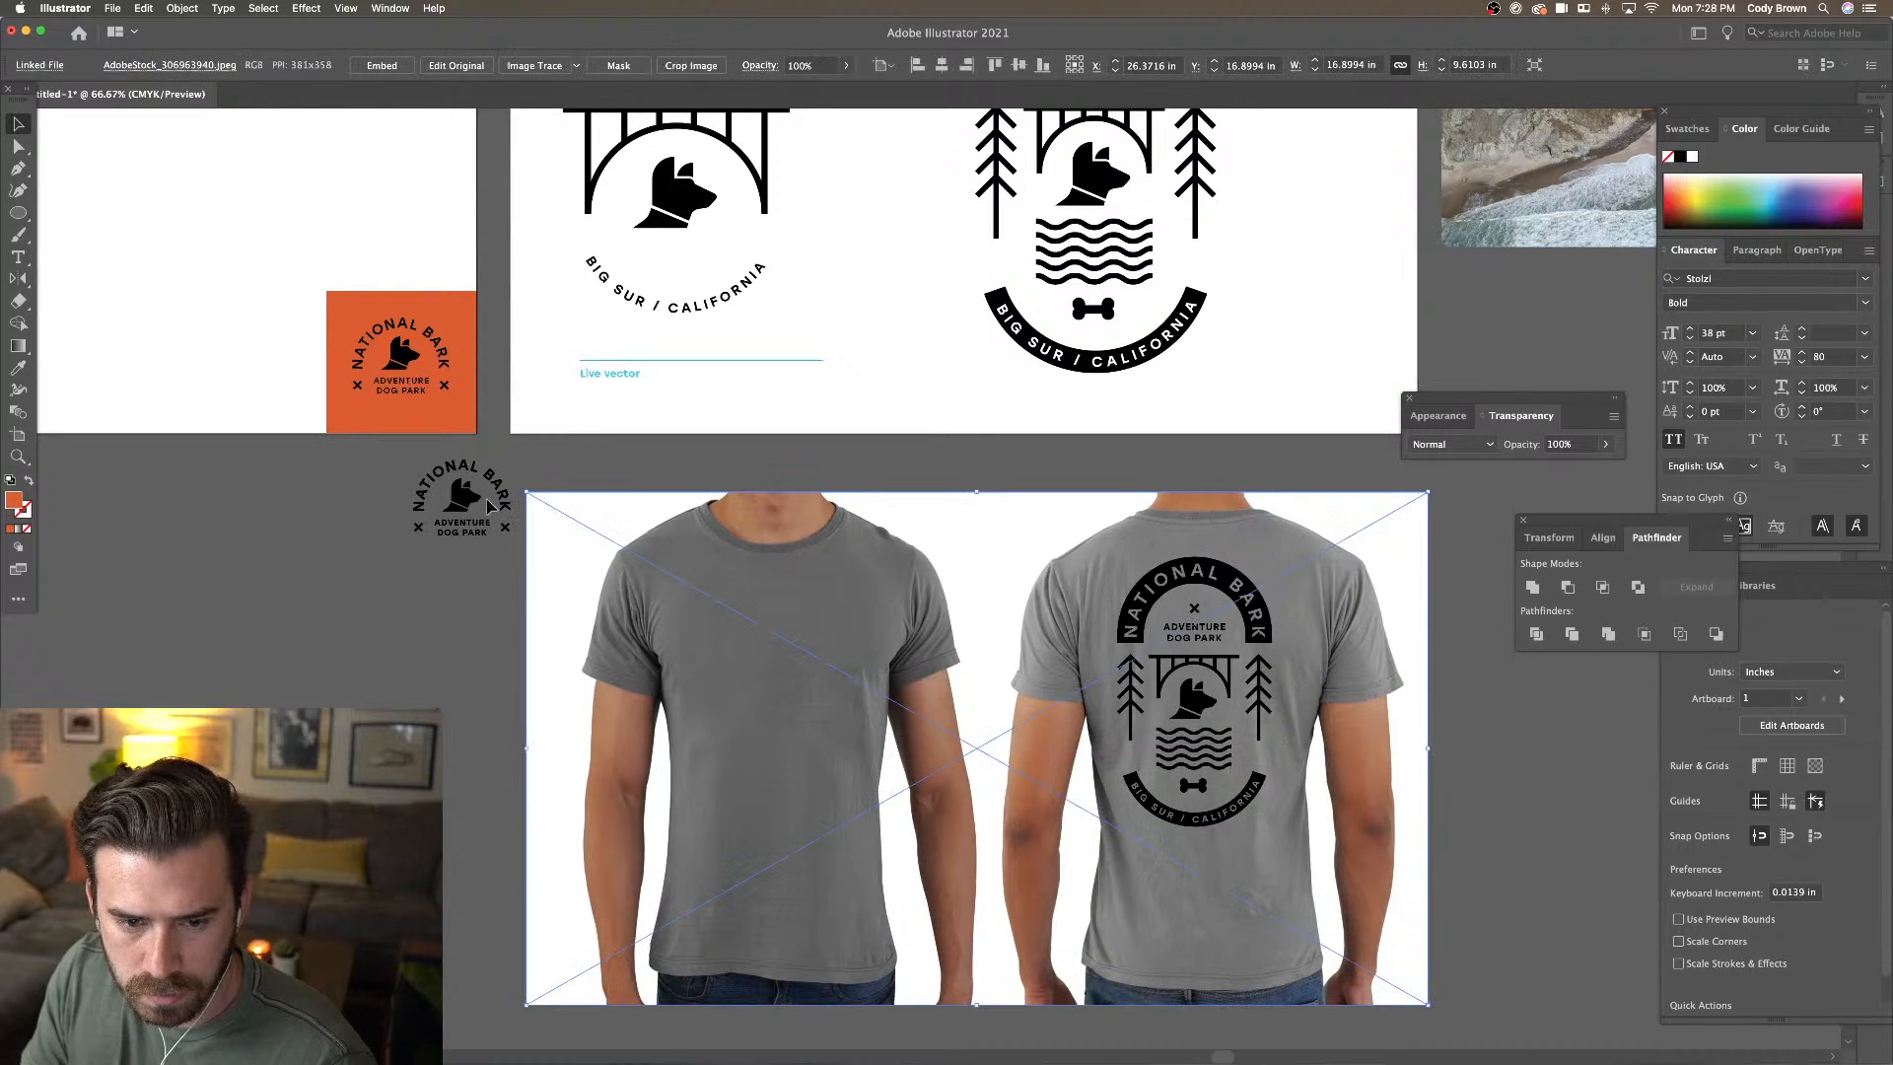
pyautogui.click(511, 536)
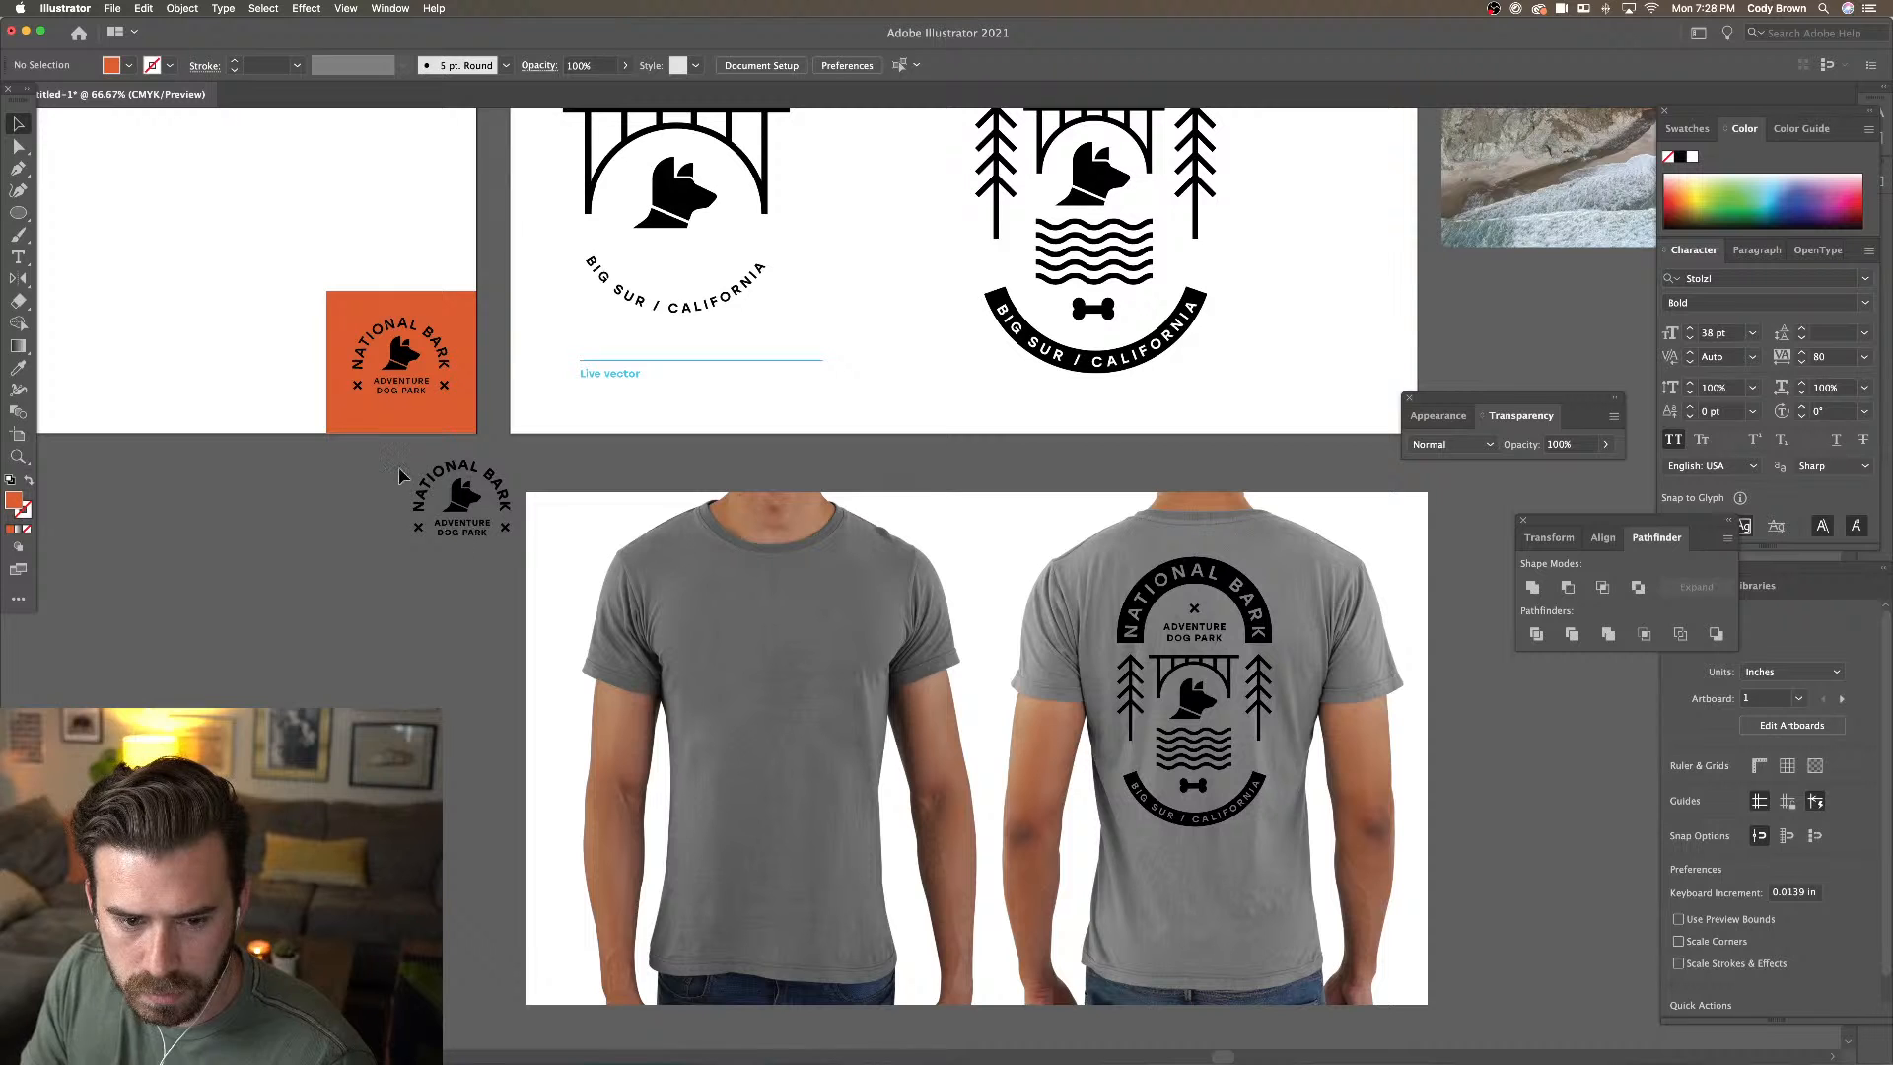
# Copy the small badge onto the front t-shirt, bring it to front, and place it on the chest
pyautogui.scroll(5, 413, 497)
pyautogui.hscroll(-3, 412, 498)
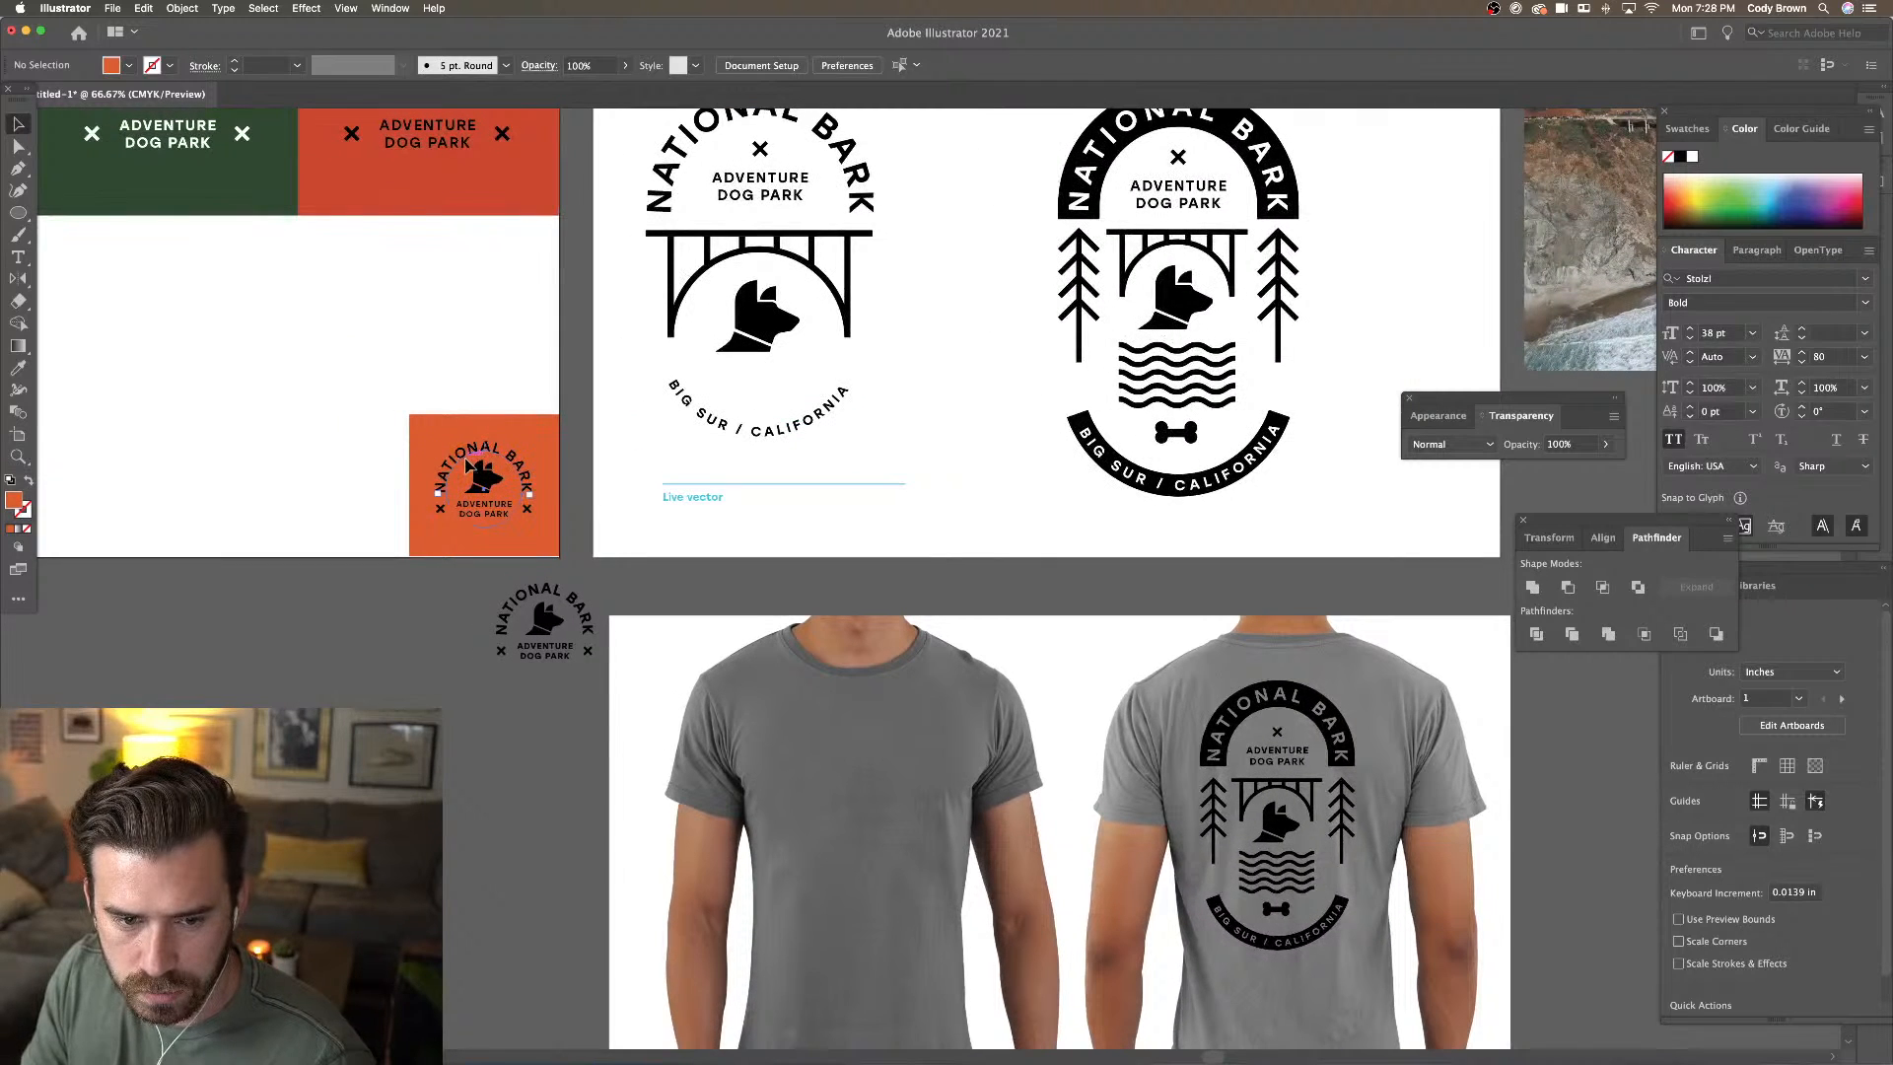
pyautogui.moveTo(346, 389); pyautogui.dragTo(537, 552)
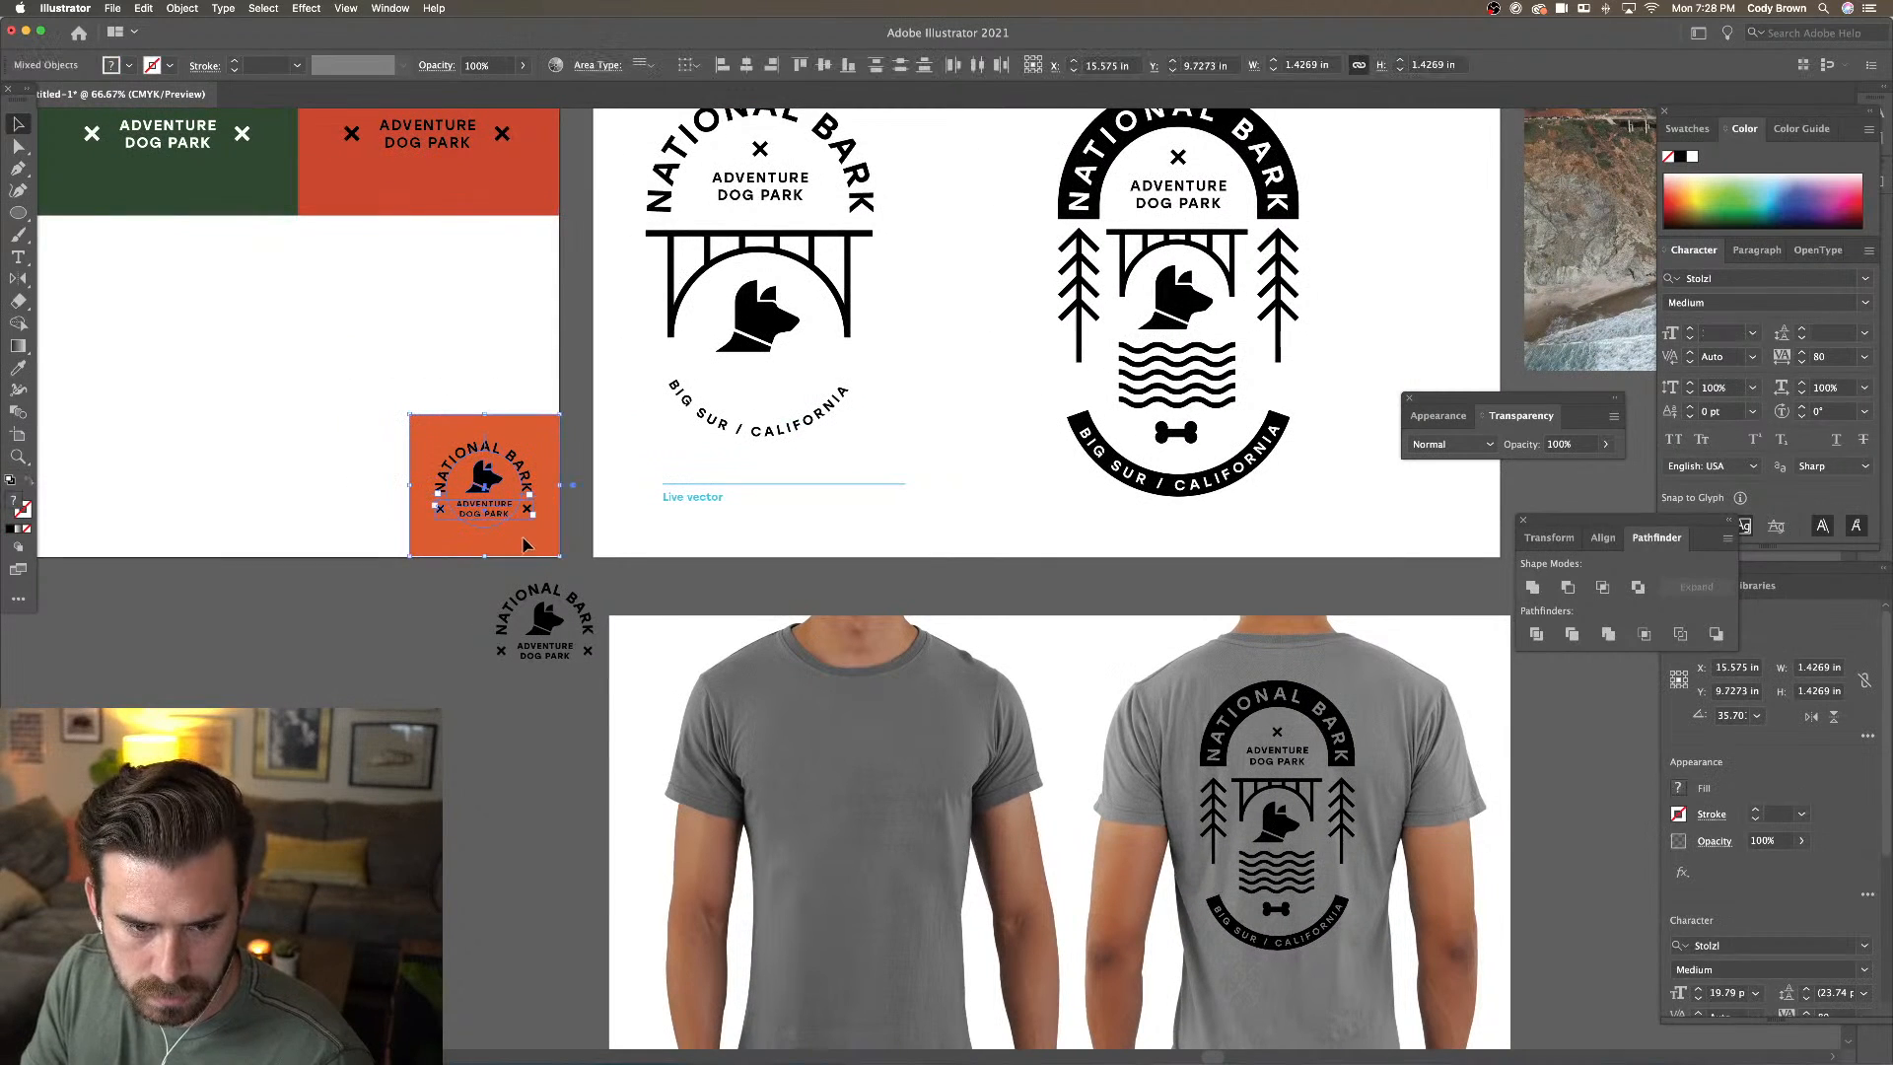
pyautogui.rightClick(487, 484)
pyautogui.click(404, 416)
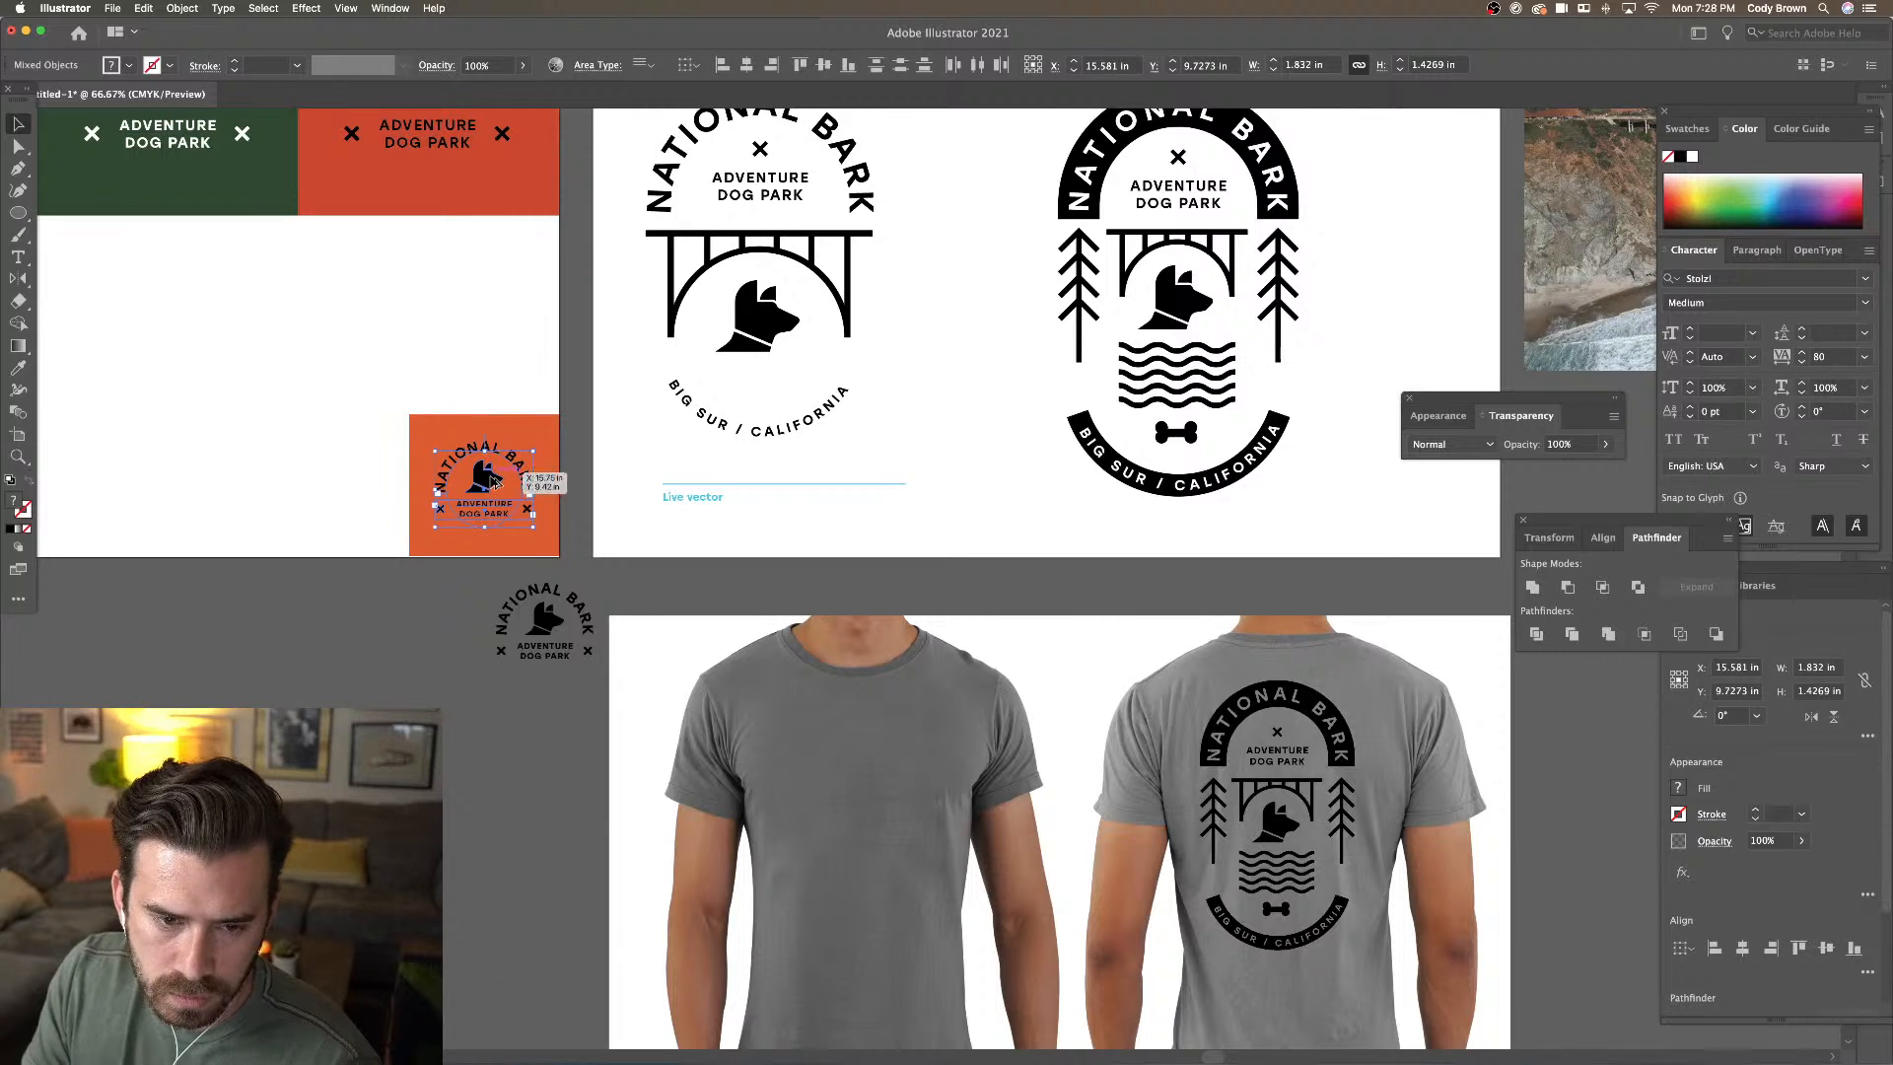
pyautogui.moveTo(496, 480); pyautogui.dragTo(866, 603)
pyautogui.rightClick(866, 601)
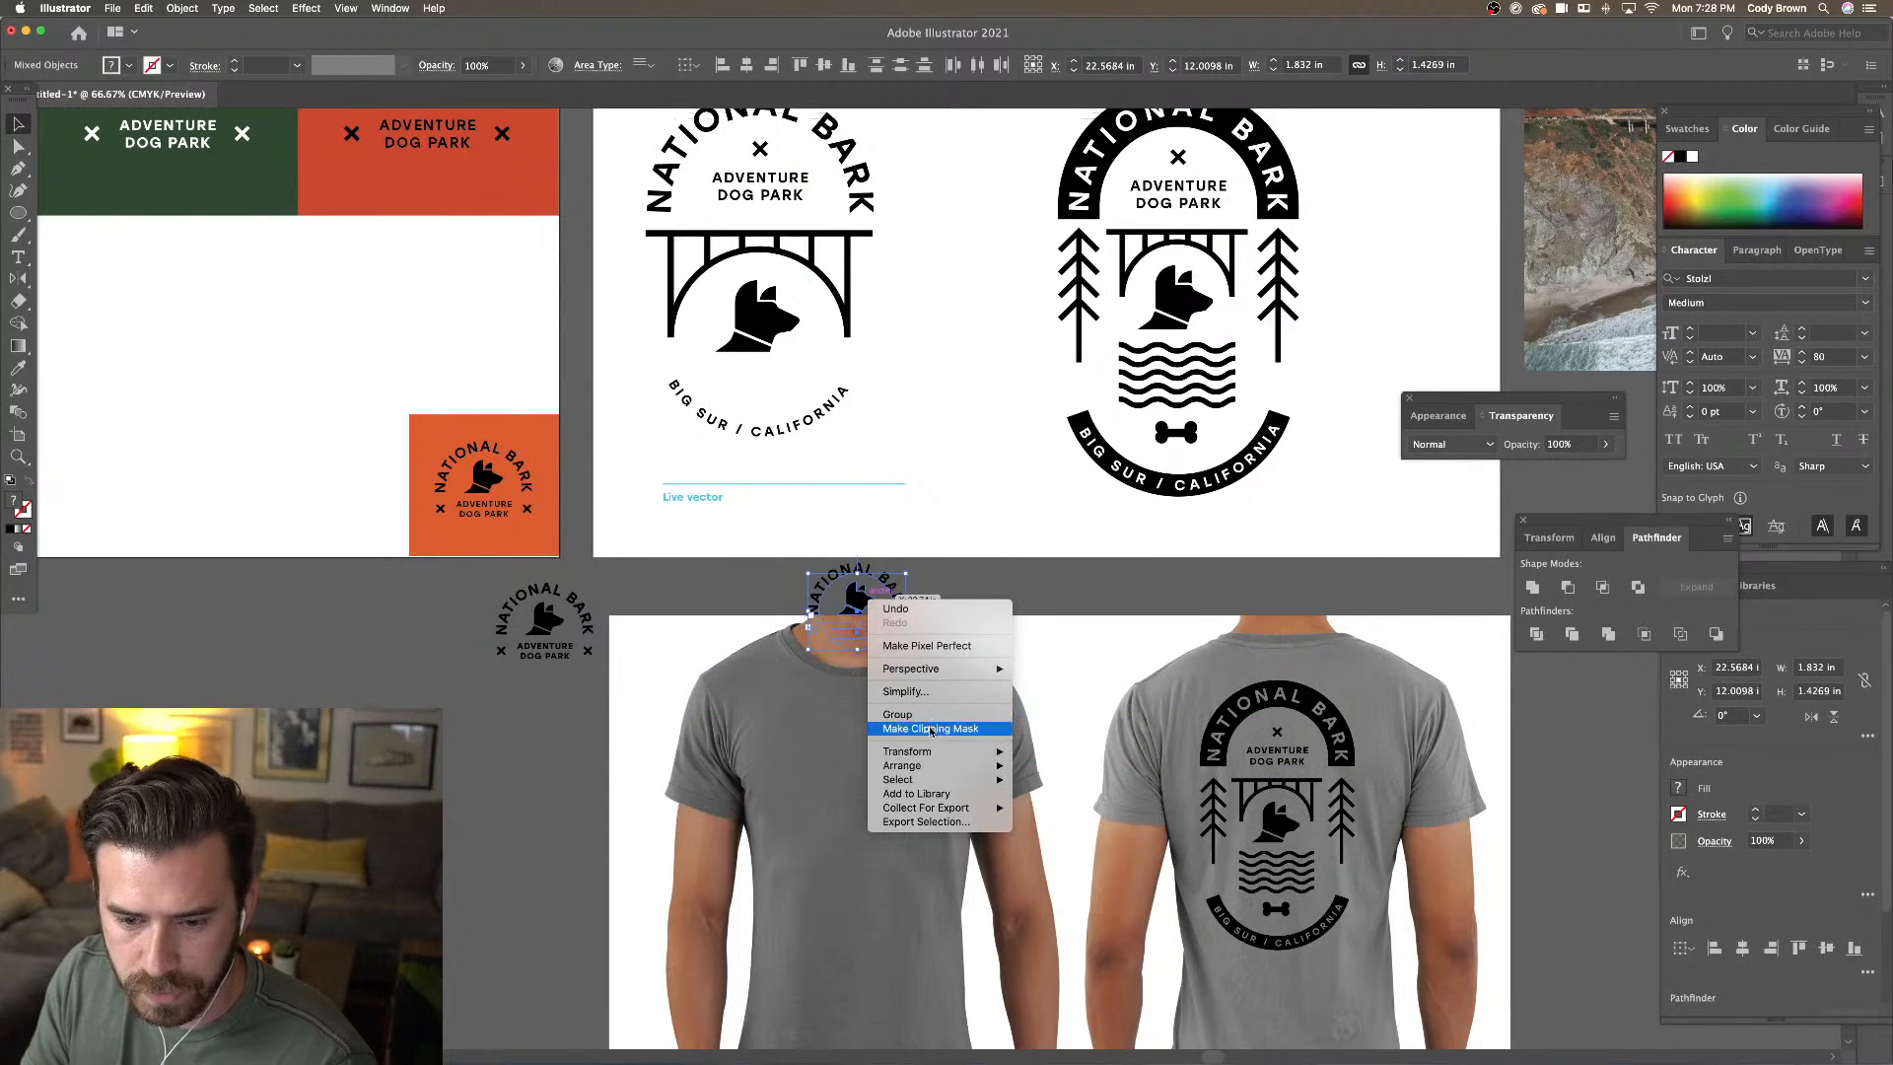
pyautogui.moveTo(937, 766)
pyautogui.click(1050, 768)
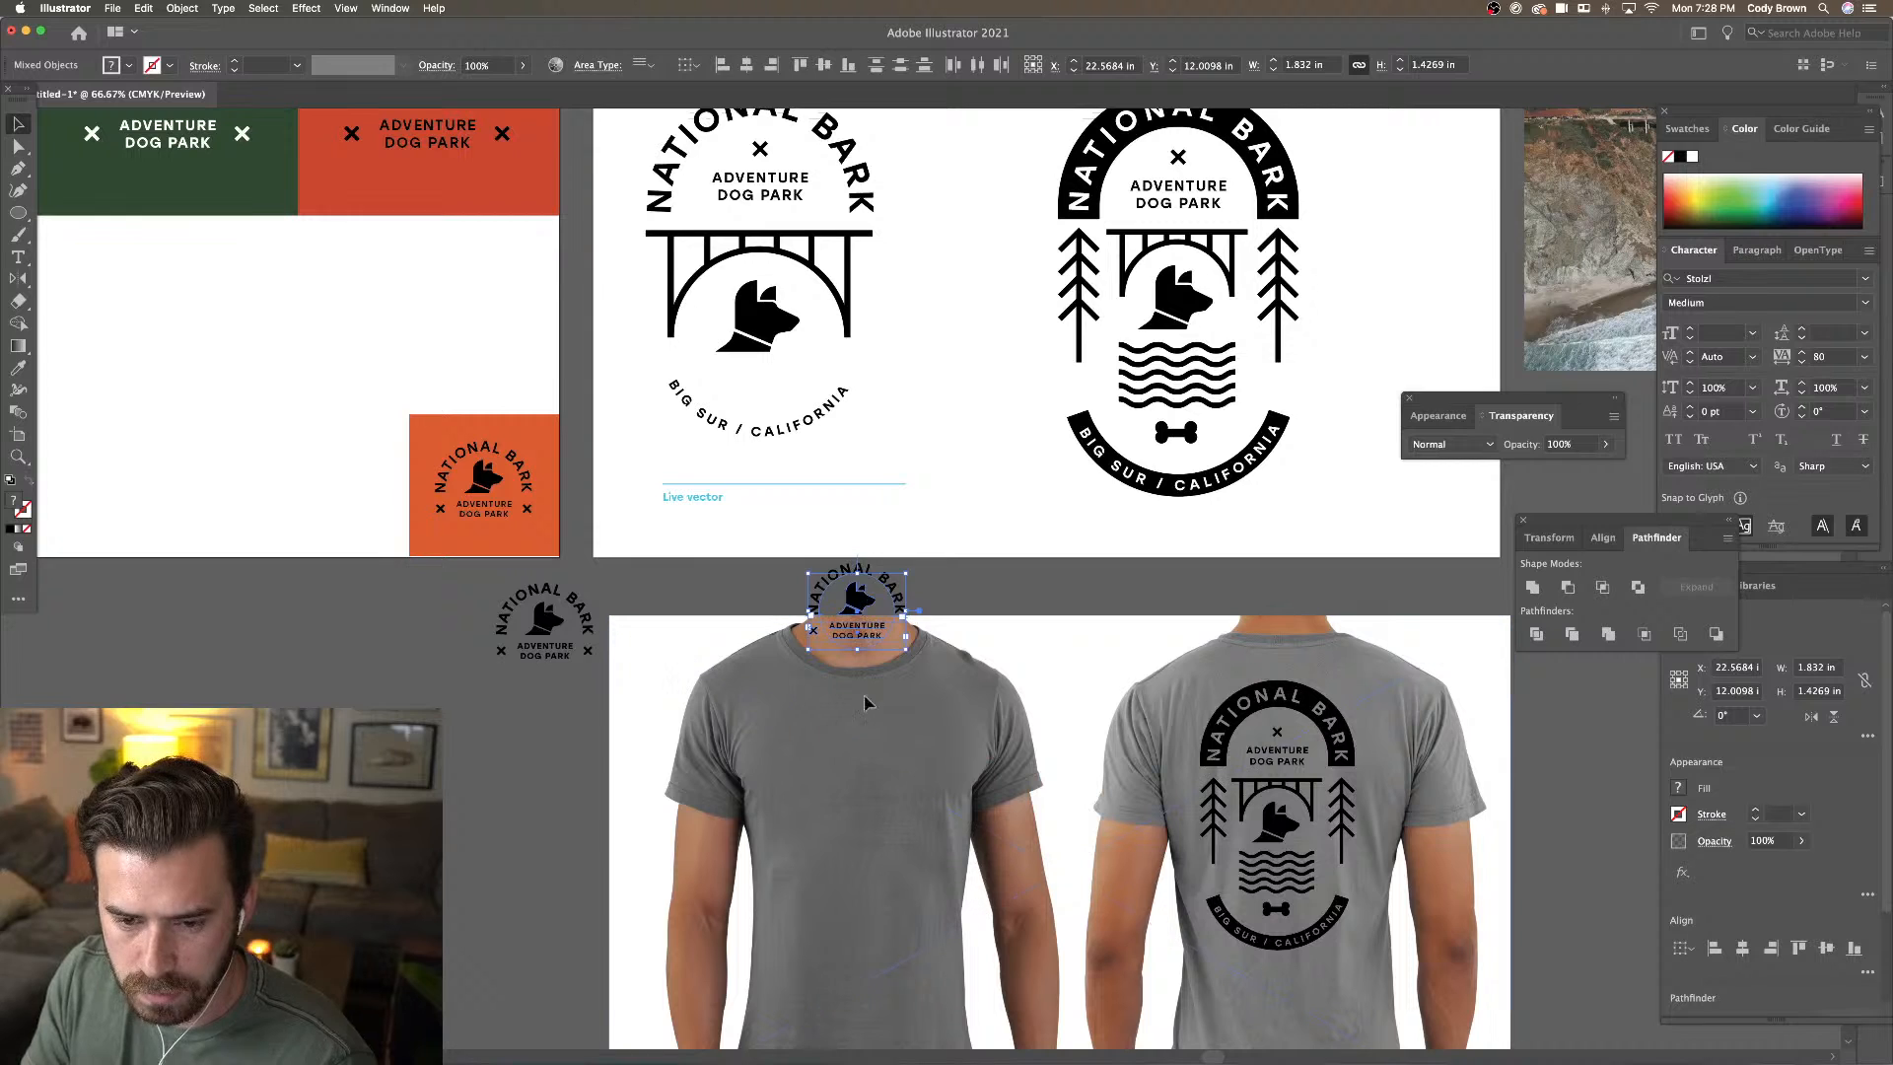
pyautogui.moveTo(808, 580); pyautogui.dragTo(872, 746)
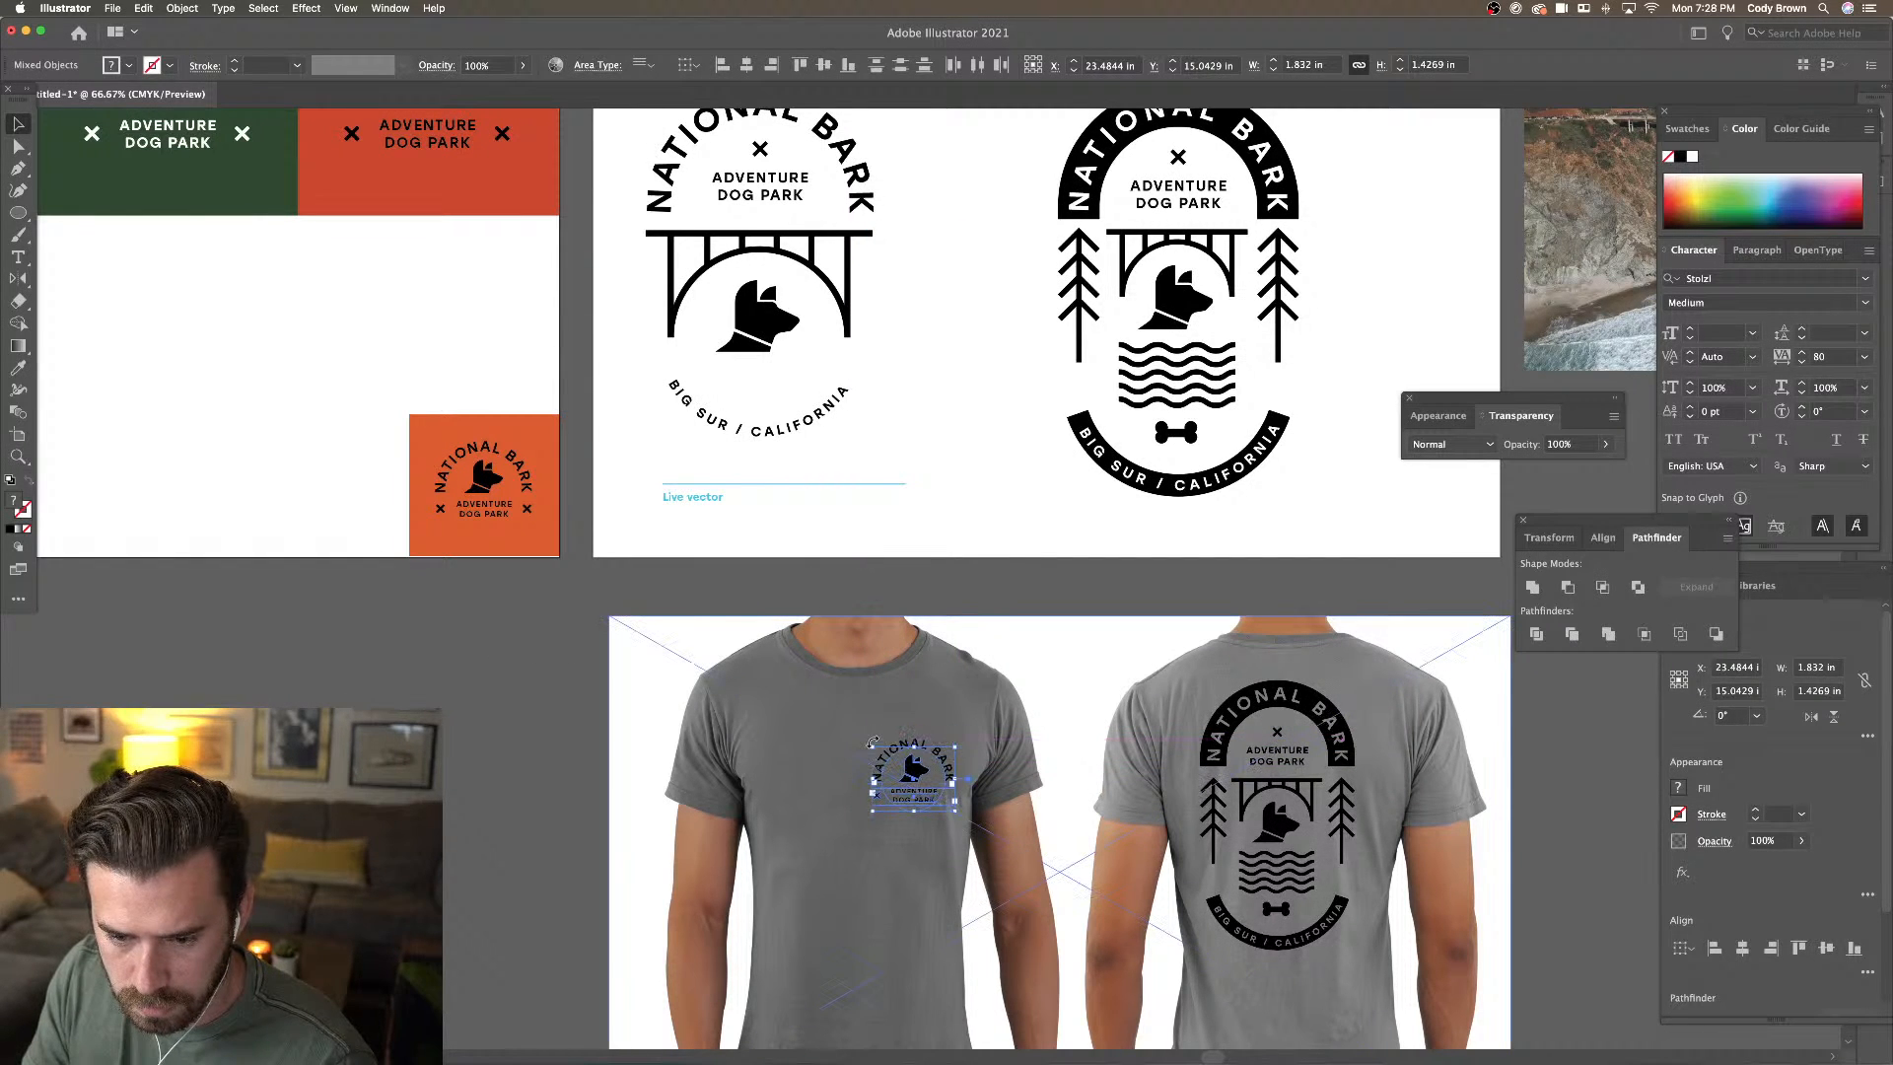
pyautogui.click(839, 592)
pyautogui.moveTo(891, 588); pyautogui.dragTo(793, 453)
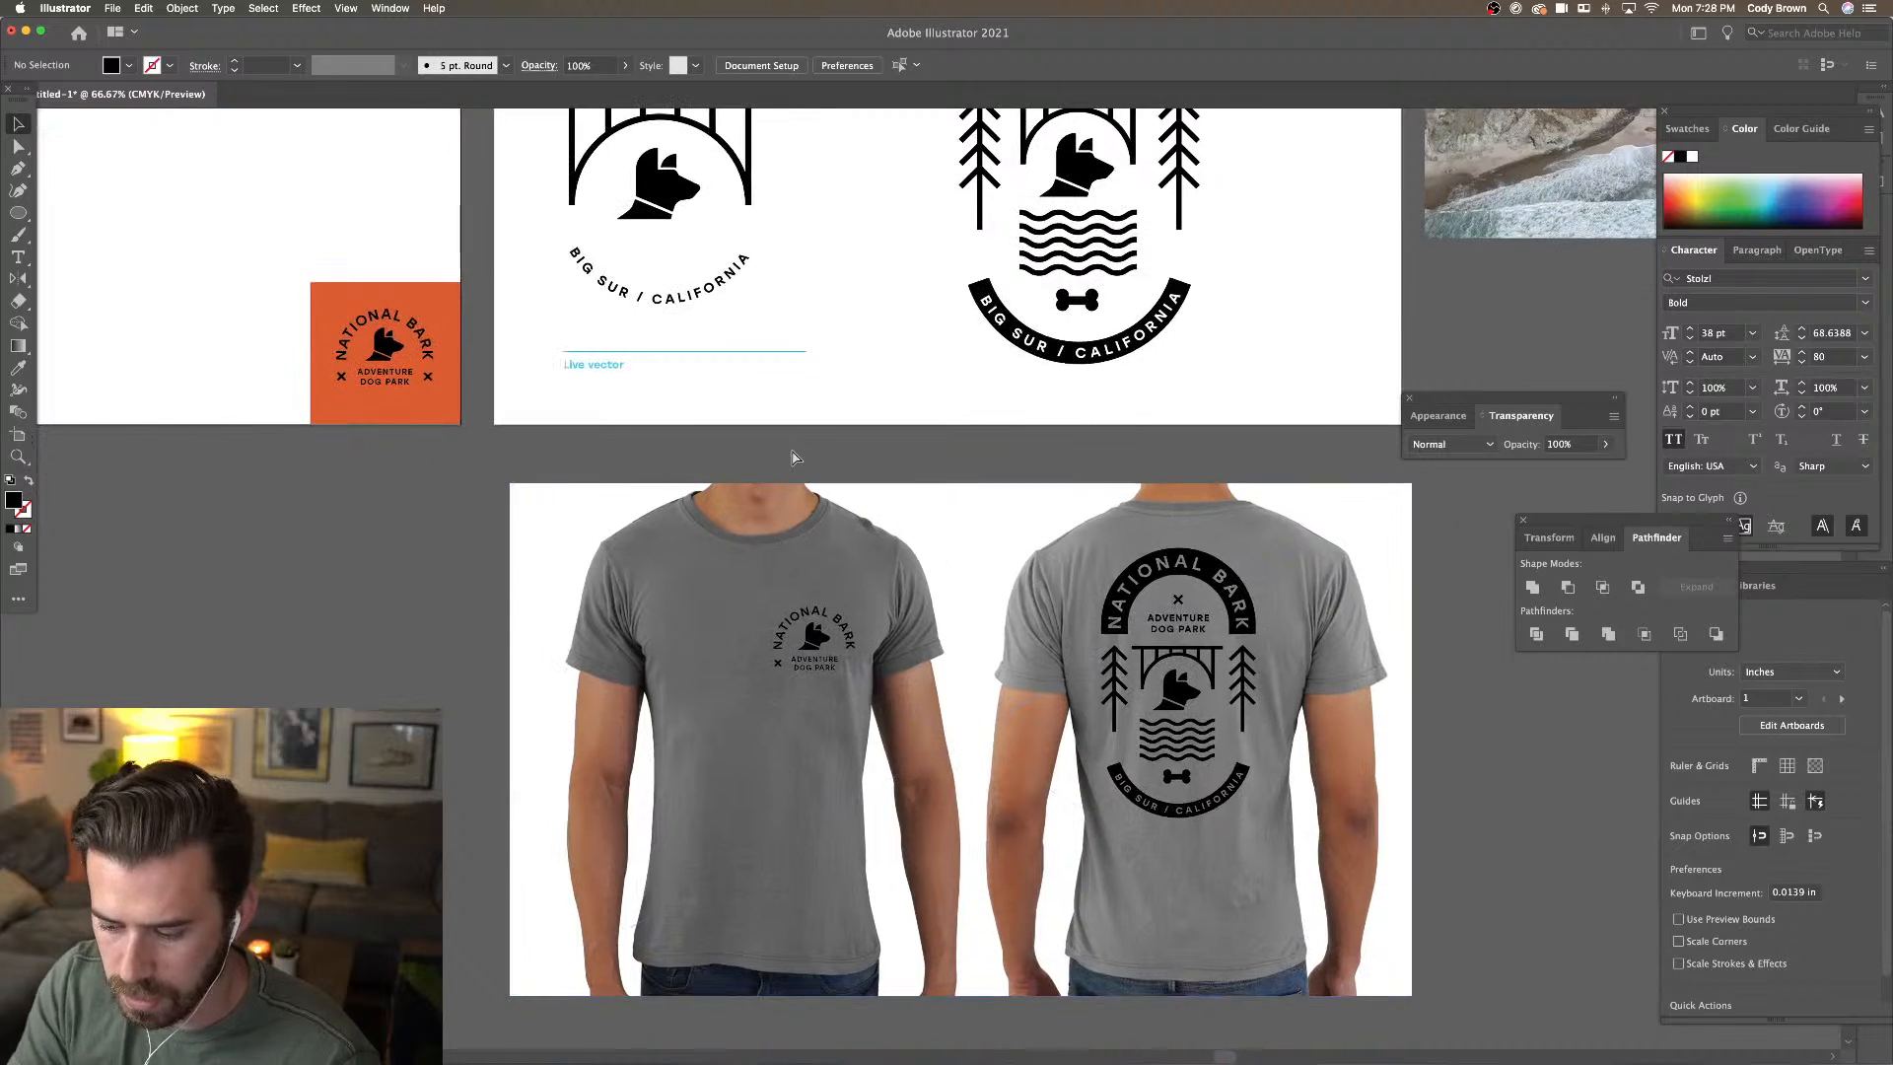
# Duplicate the left X mark to the right of ADVENTURE DOG PARK in the chest badge
pyautogui.press('super+plus')
pyautogui.press('super+plus')
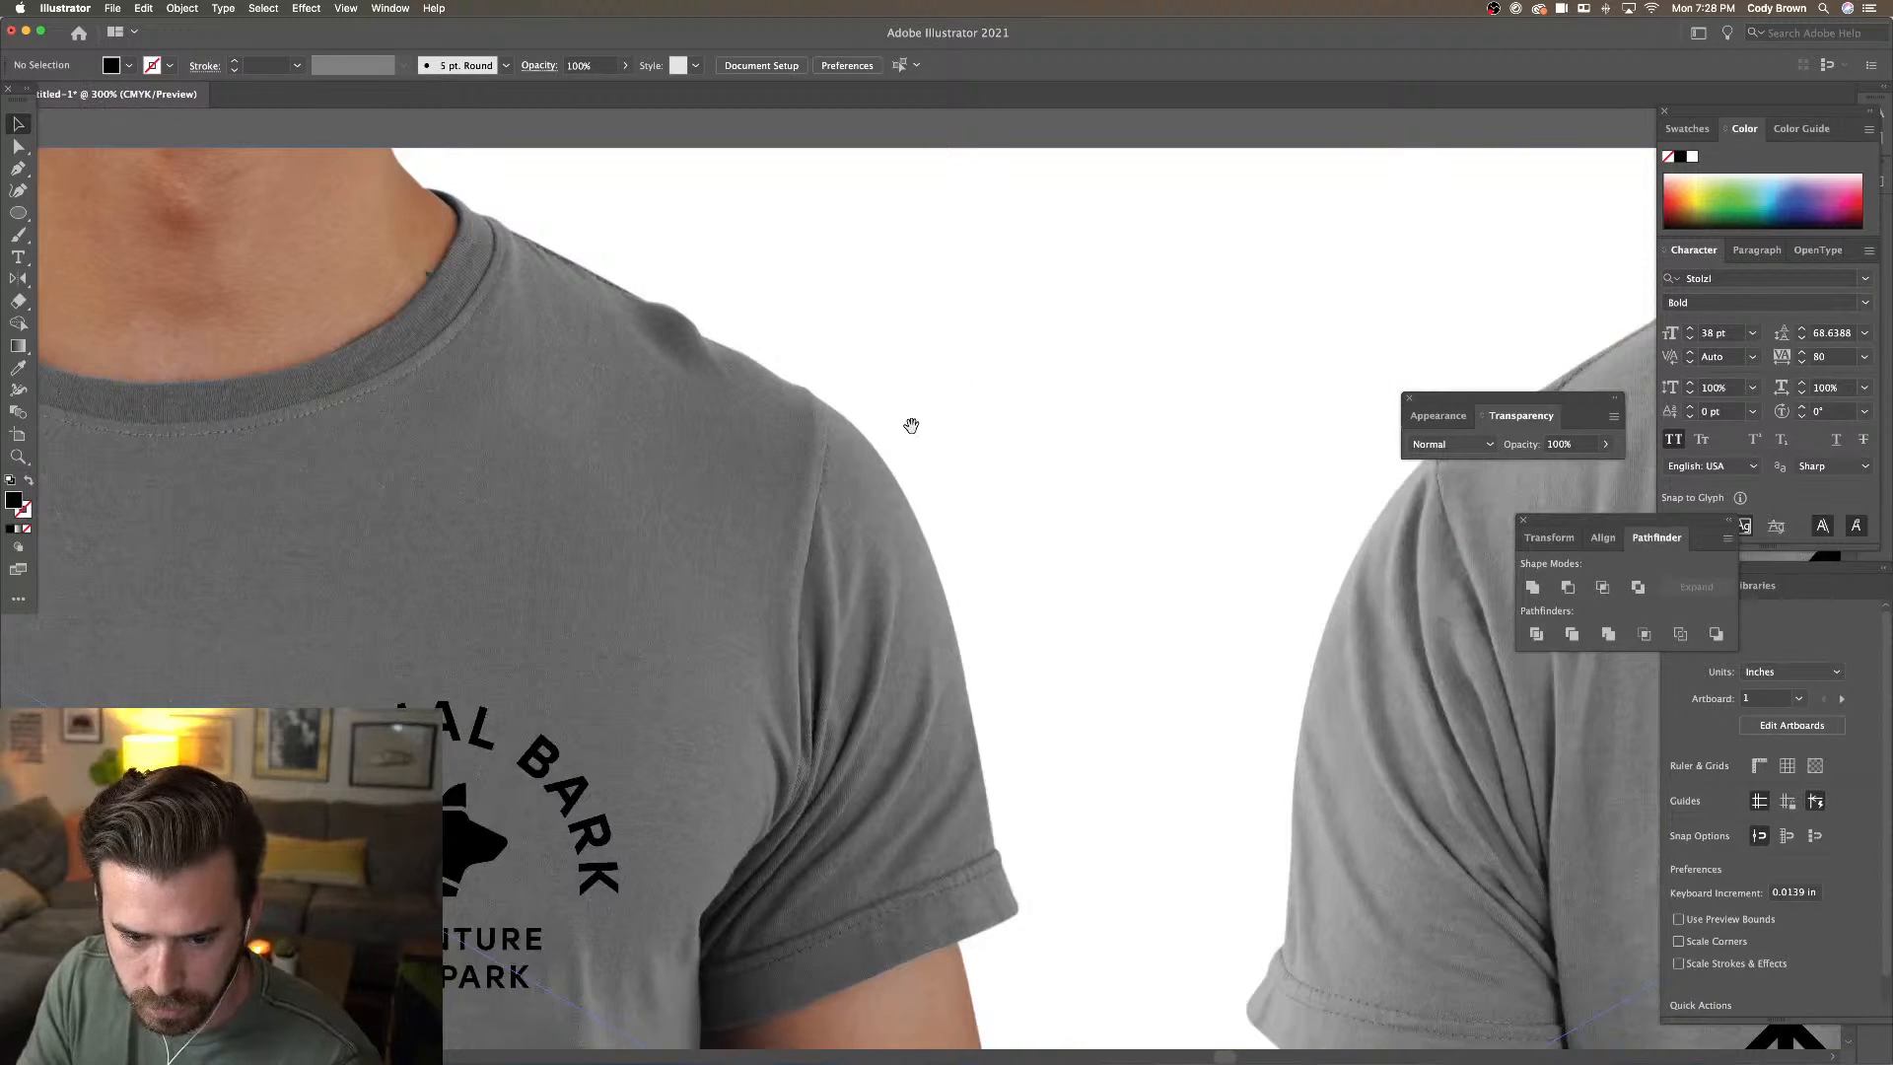
pyautogui.moveTo(609, 810); pyautogui.dragTo(865, 623)
pyautogui.click(528, 774)
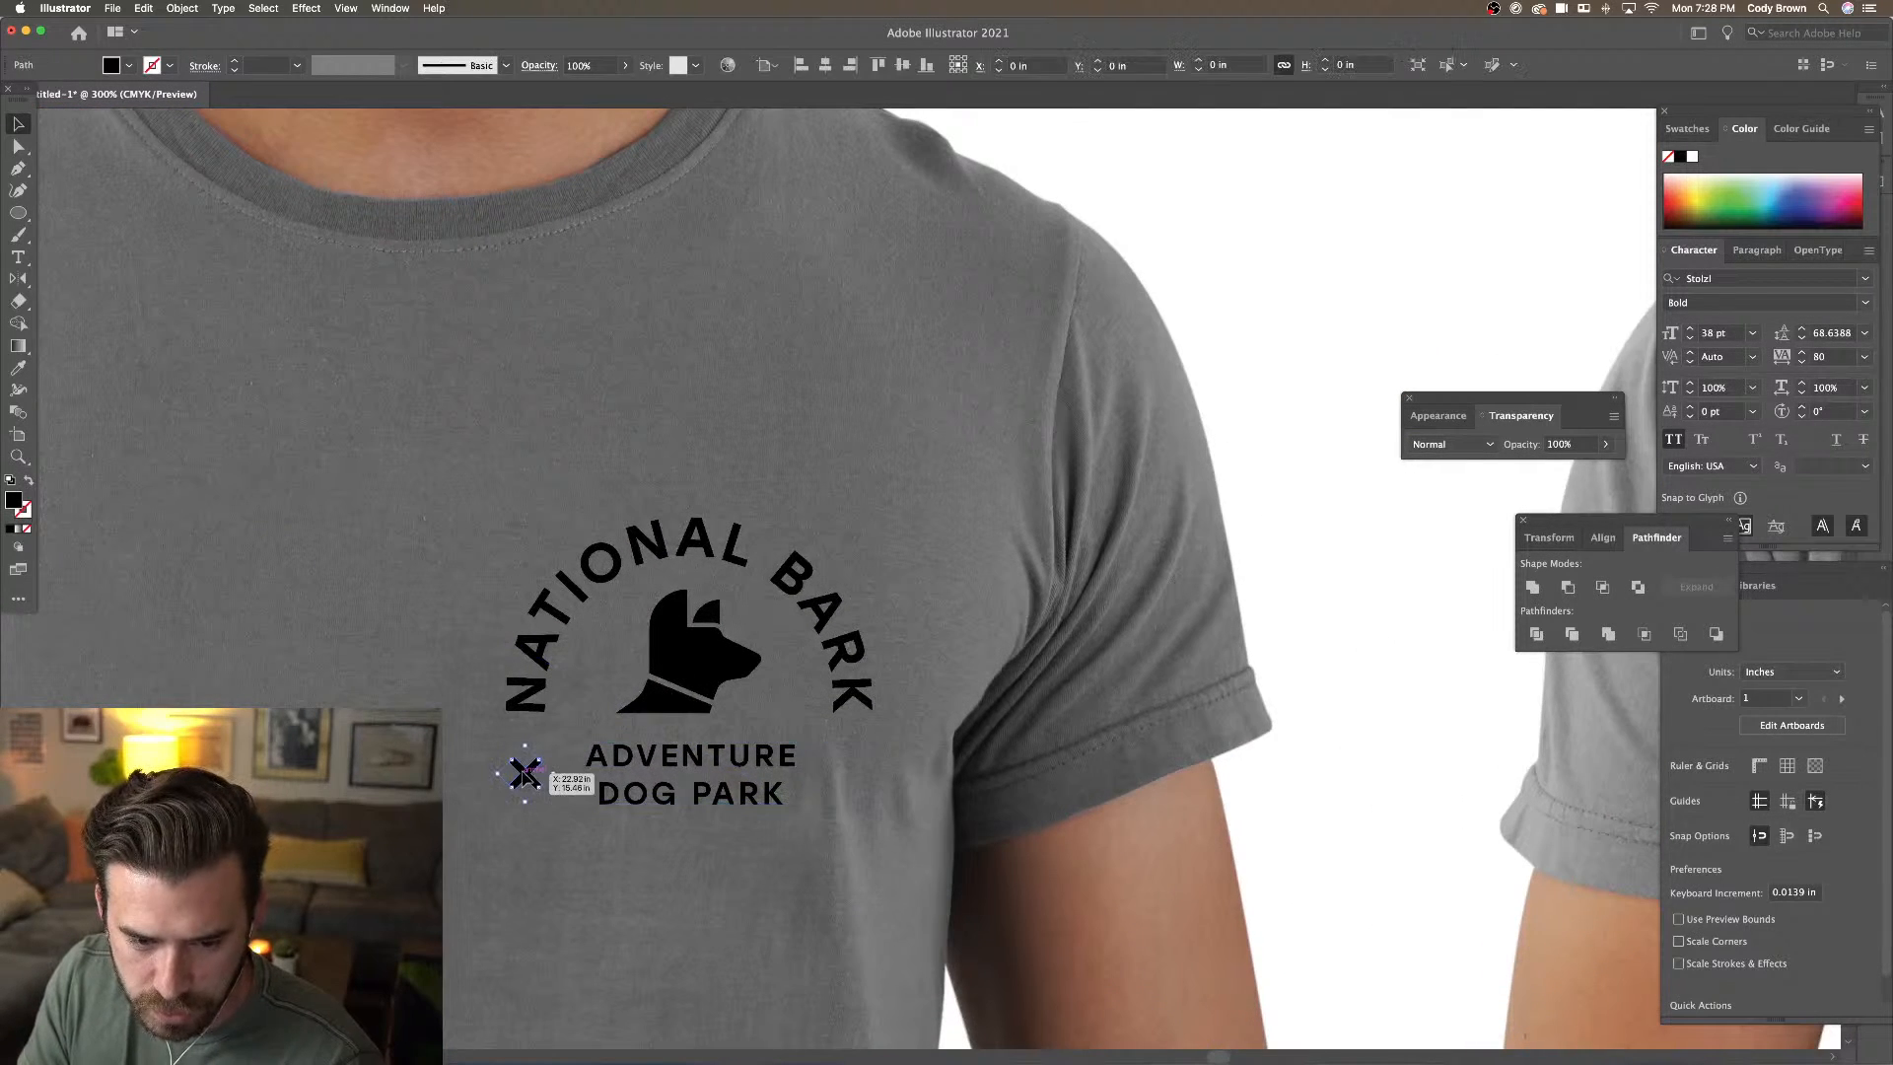
pyautogui.moveTo(527, 775); pyautogui.dragTo(853, 792)
pyautogui.press('super+minus')
pyautogui.press('super+minus')
pyautogui.press('super+minus')
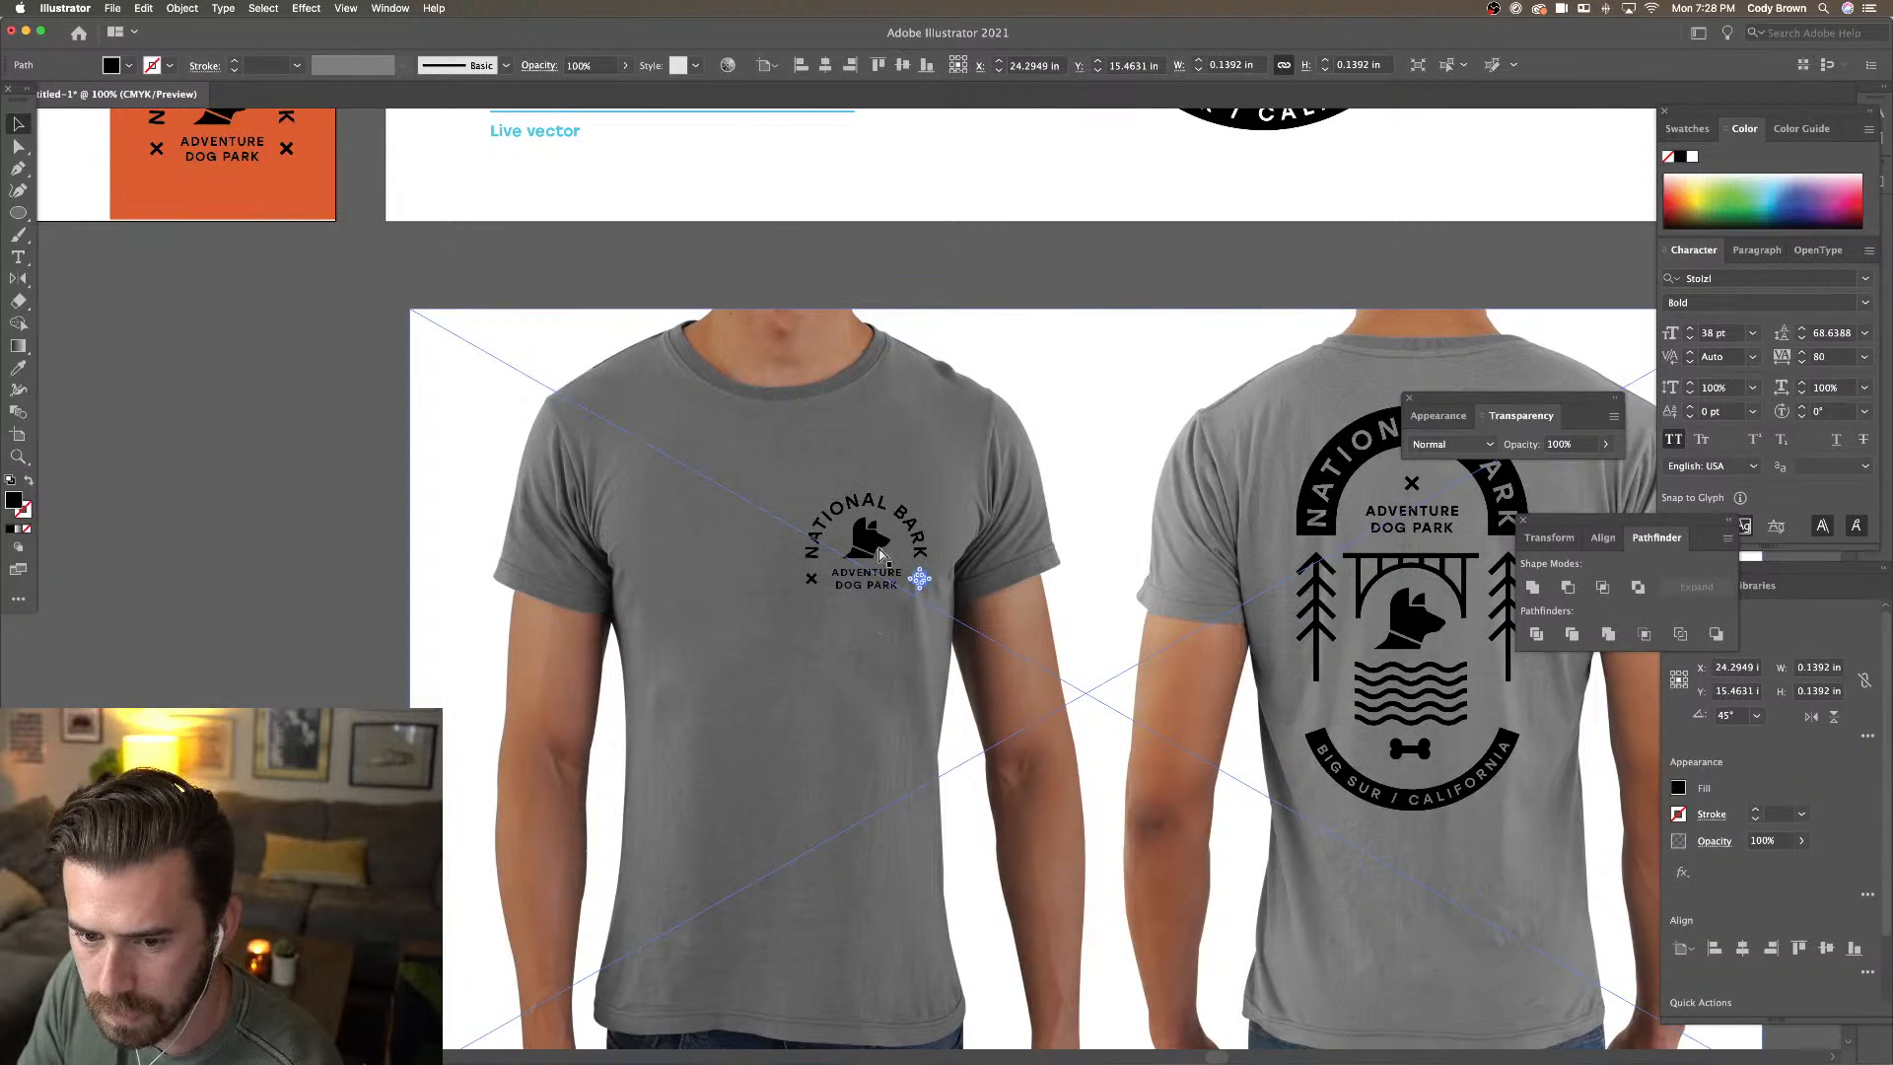
pyautogui.press('super+minus')
pyautogui.press('super+minus')
# Check the back-shirt badge's position at about X 30.53, Y 15.83 in
pyautogui.click(927, 422)
pyautogui.moveTo(938, 422); pyautogui.dragTo(862, 421)
pyautogui.click(1084, 508)
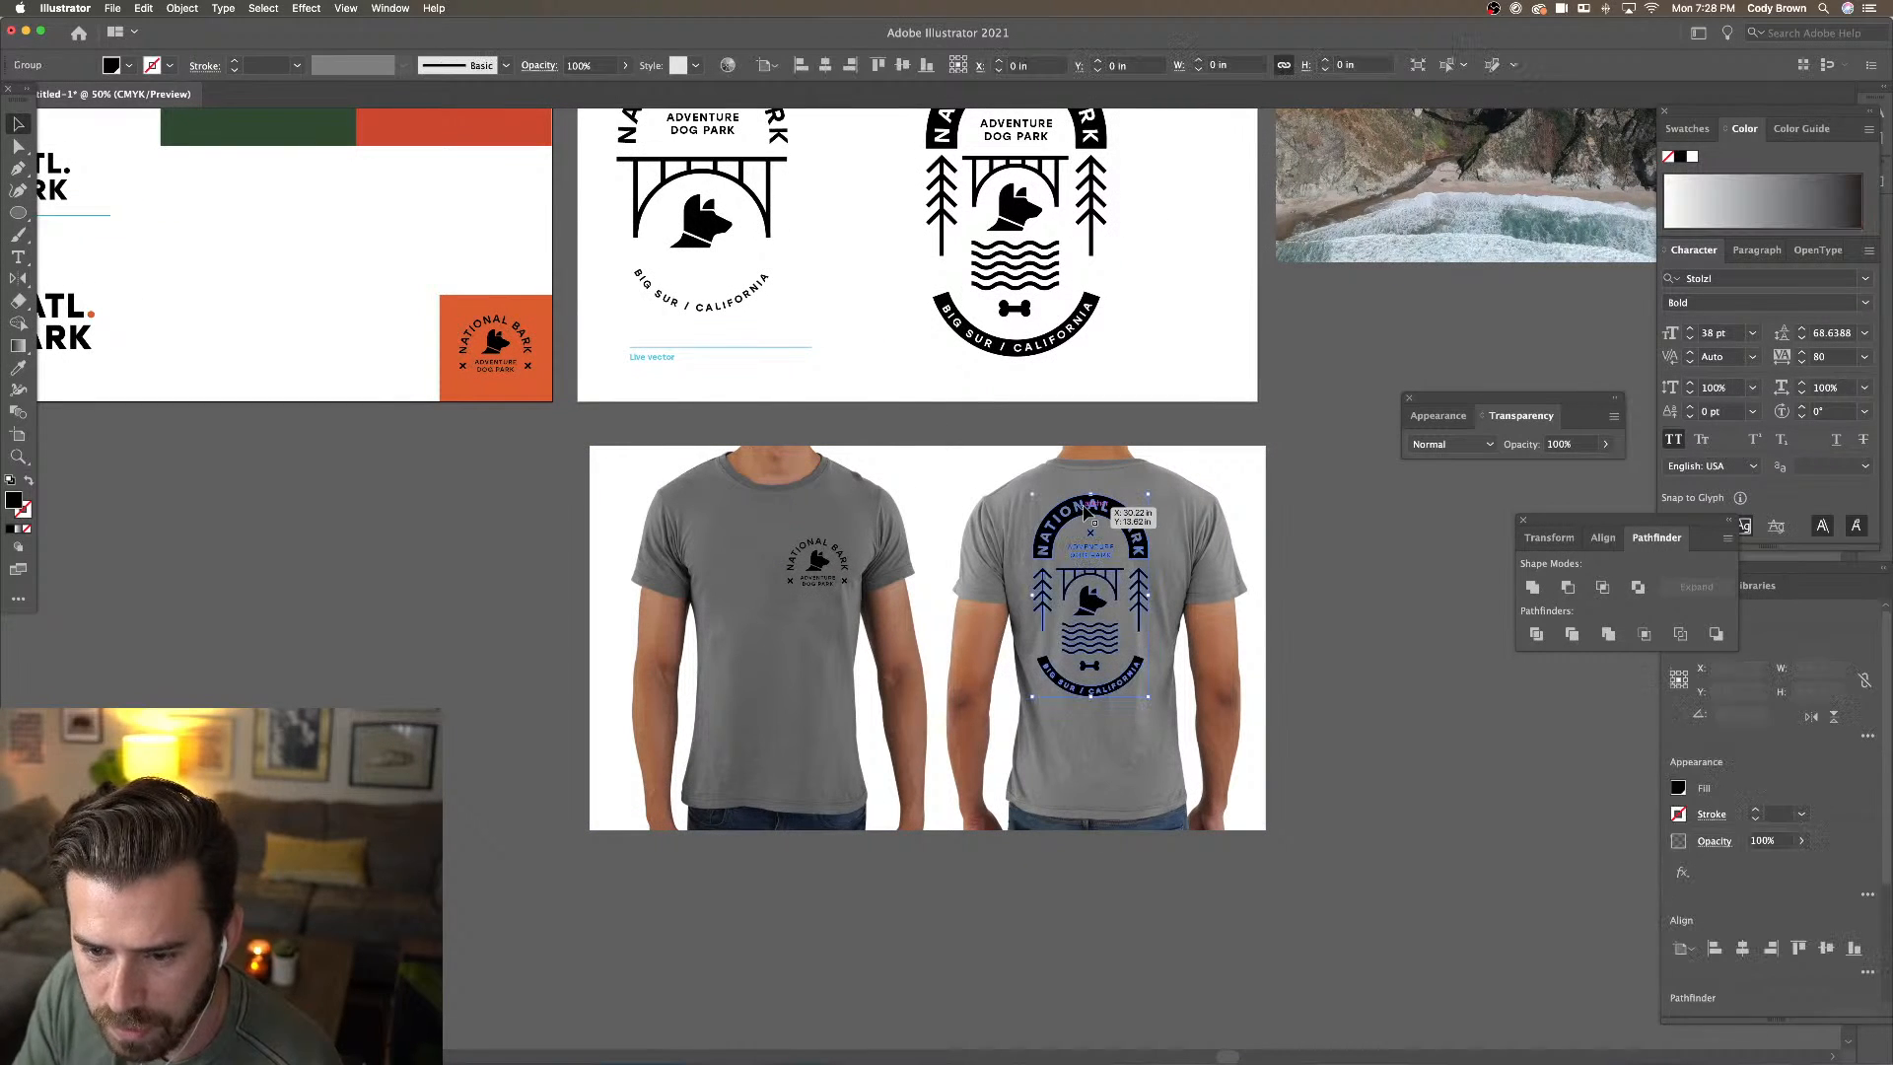
pyautogui.click(1329, 478)
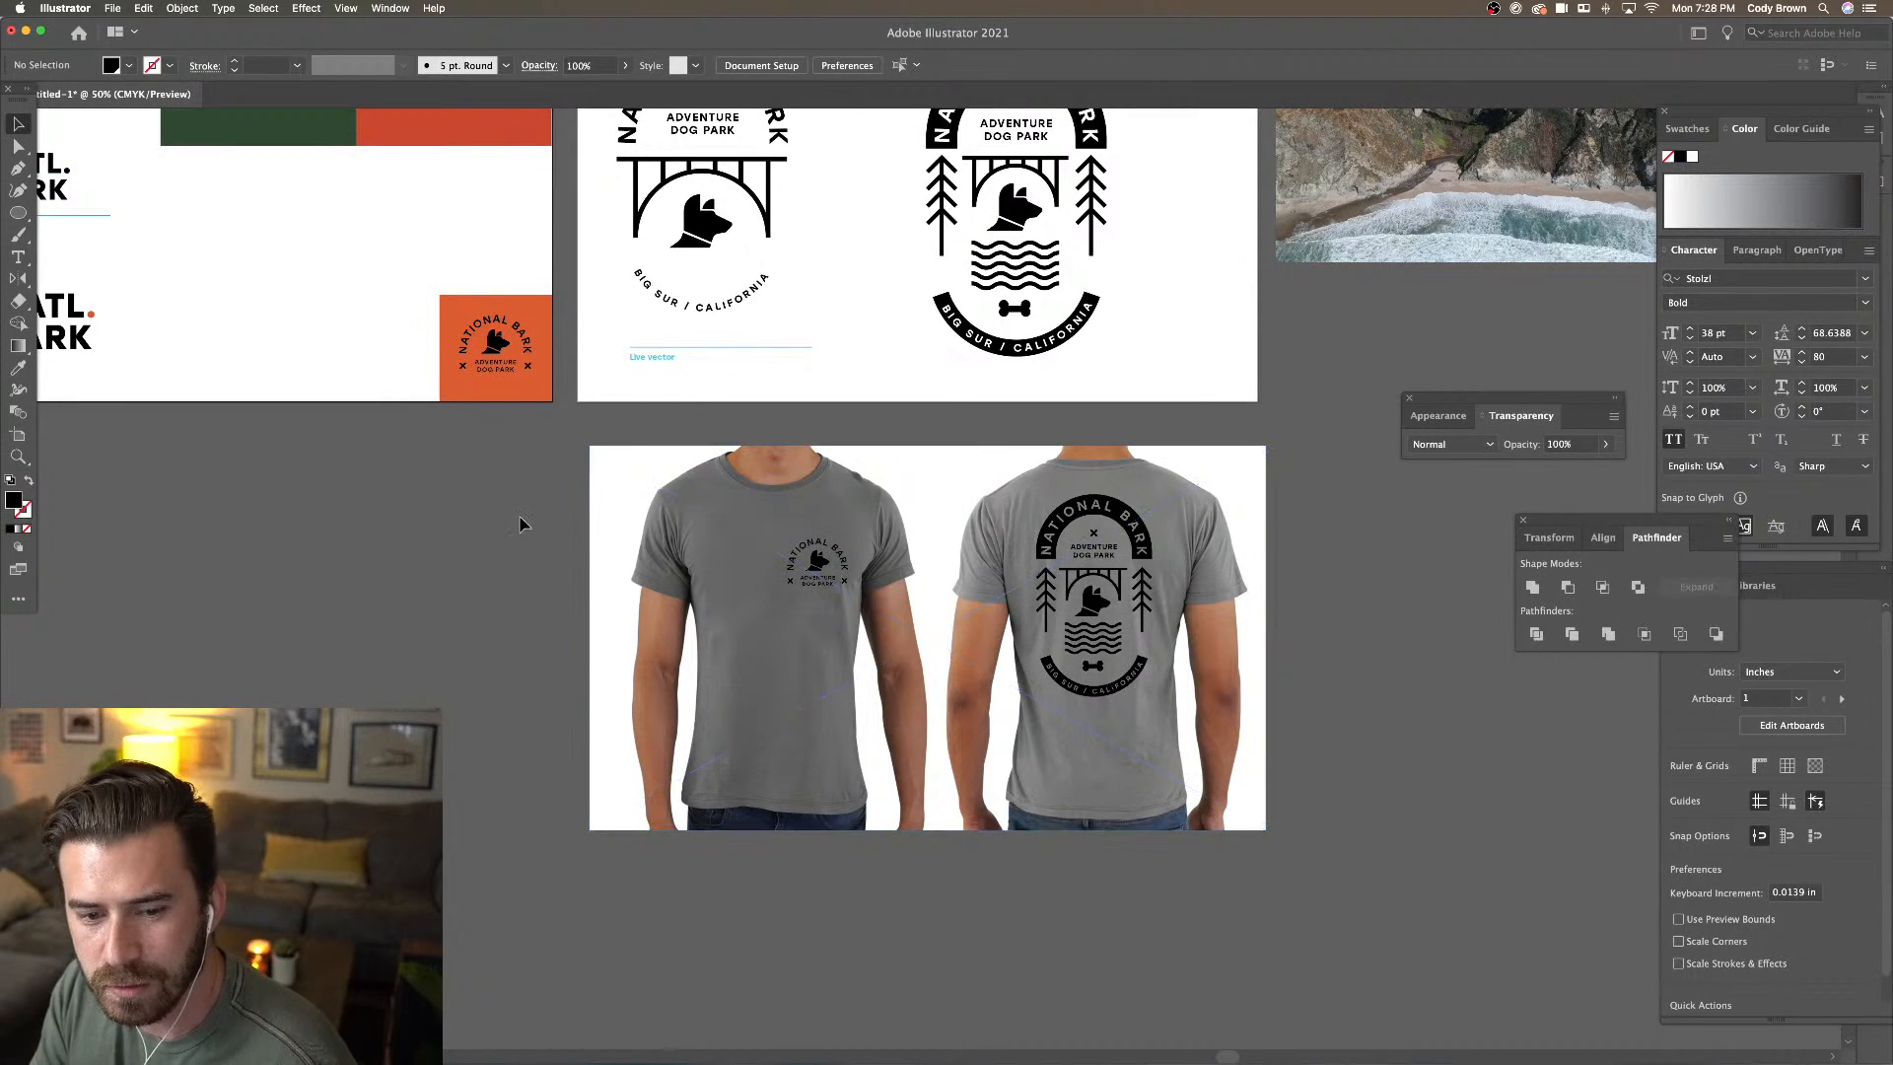
# Delete the badge from the front shirt
pyautogui.click(821, 564)
pyautogui.click(537, 514)
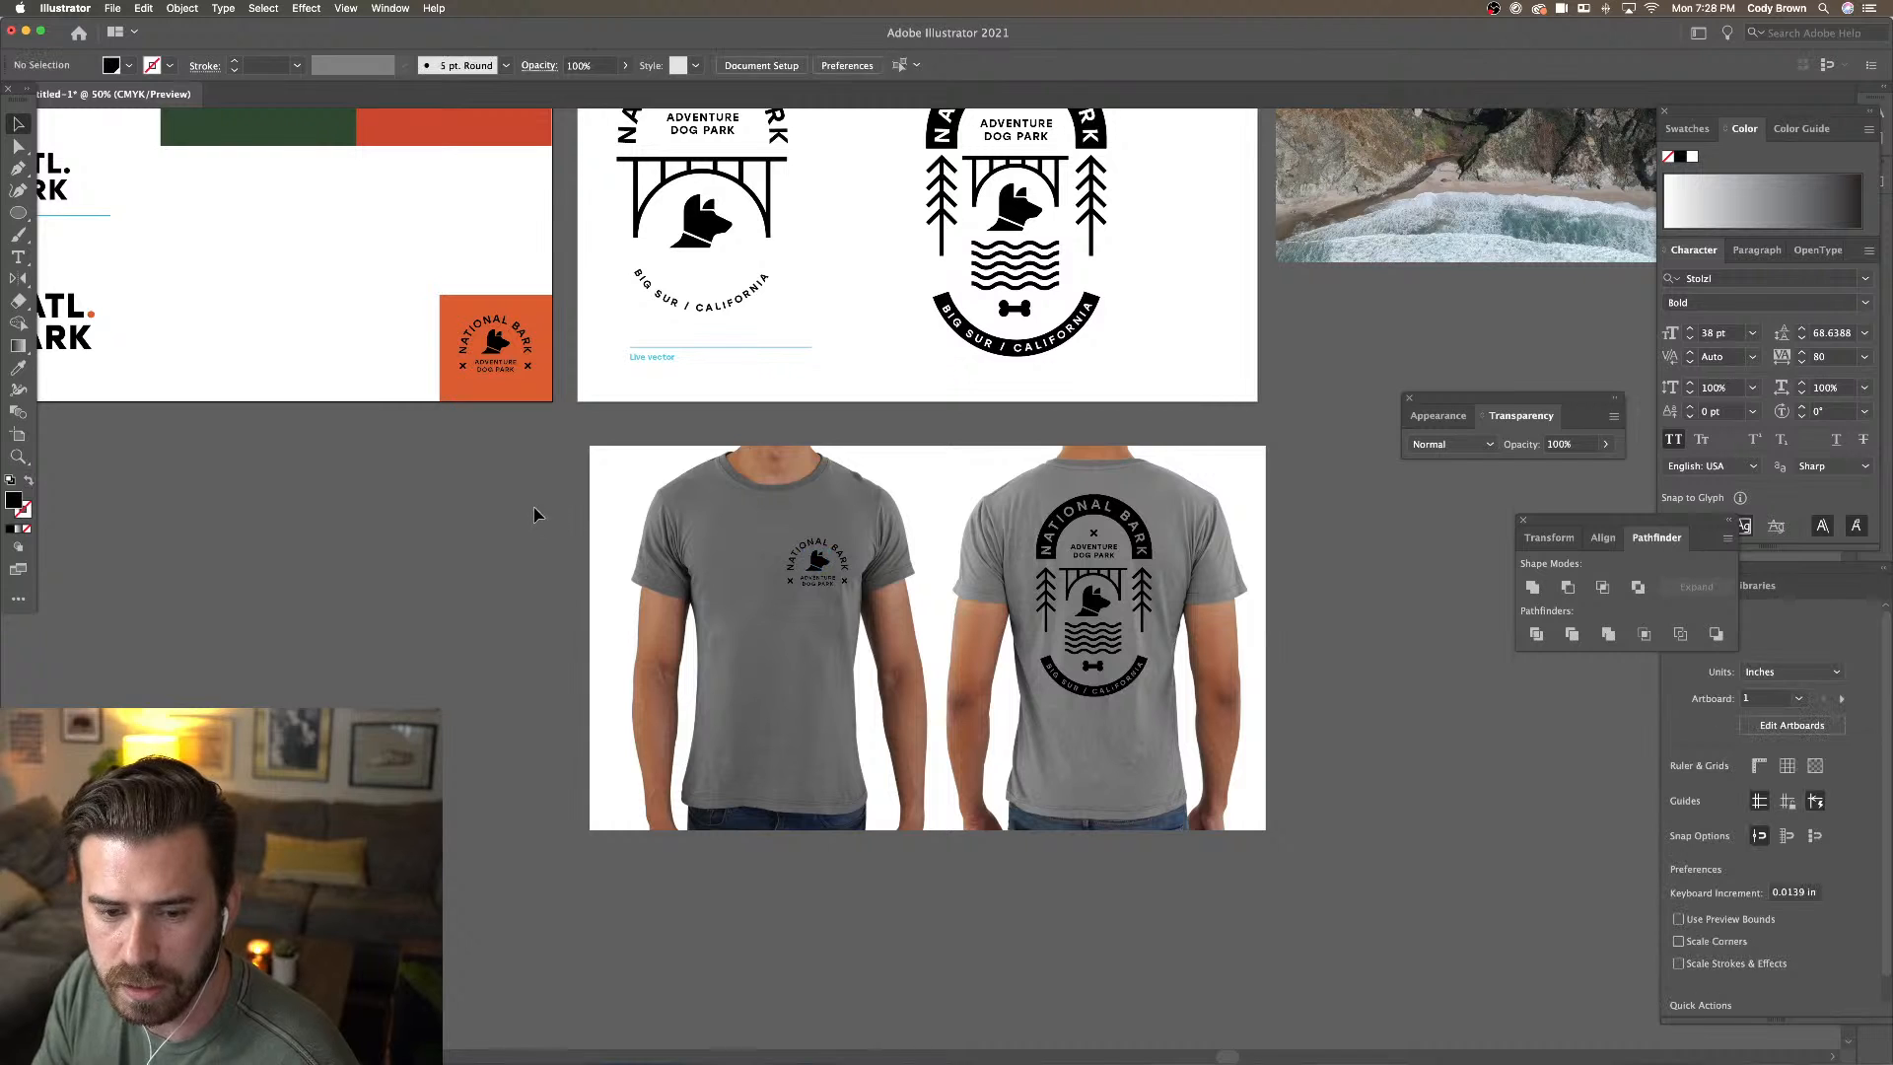
pyautogui.click(836, 570)
pyautogui.press('Delete')
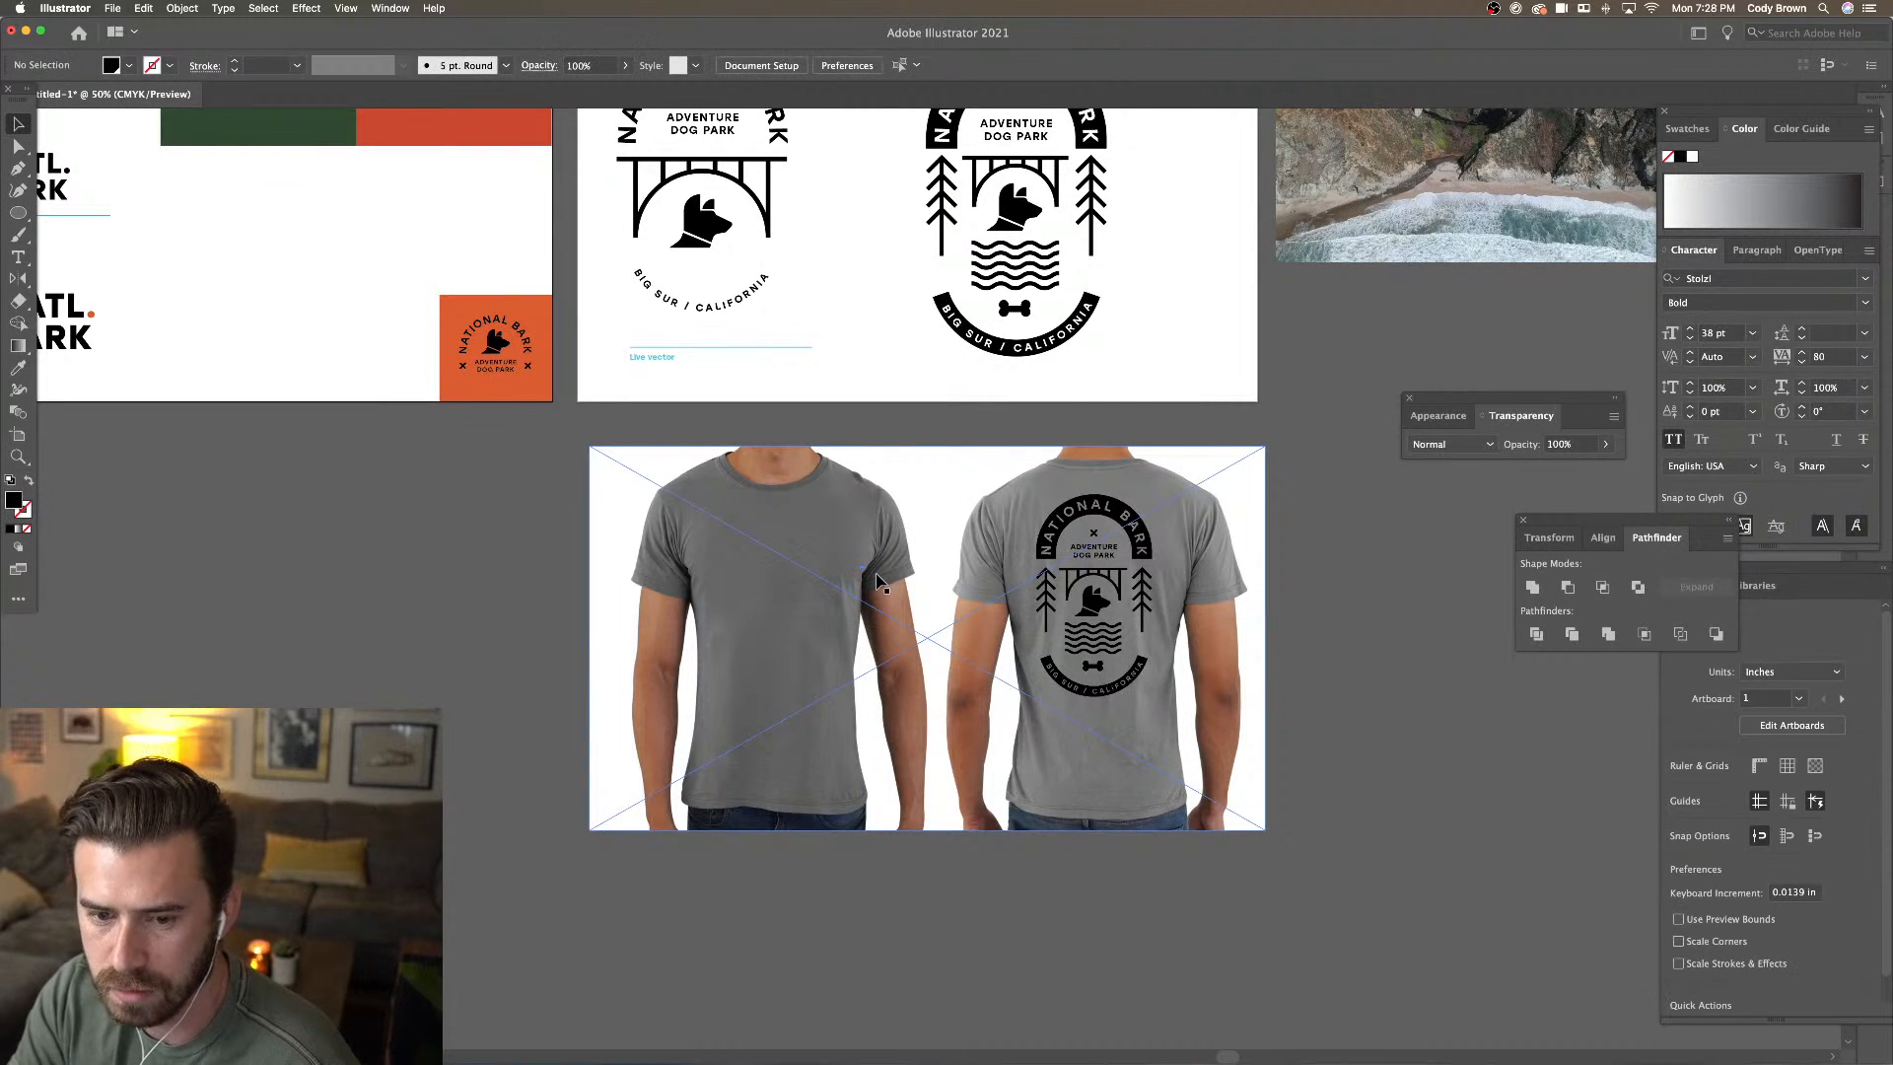
# Paste a copy of the lower NATL. BARK logo onto the front shirt
pyautogui.moveTo(580, 536); pyautogui.dragTo(850, 676)
pyautogui.moveTo(392, 413); pyautogui.dragTo(157, 500)
pyautogui.moveTo(526, 507); pyautogui.dragTo(441, 435)
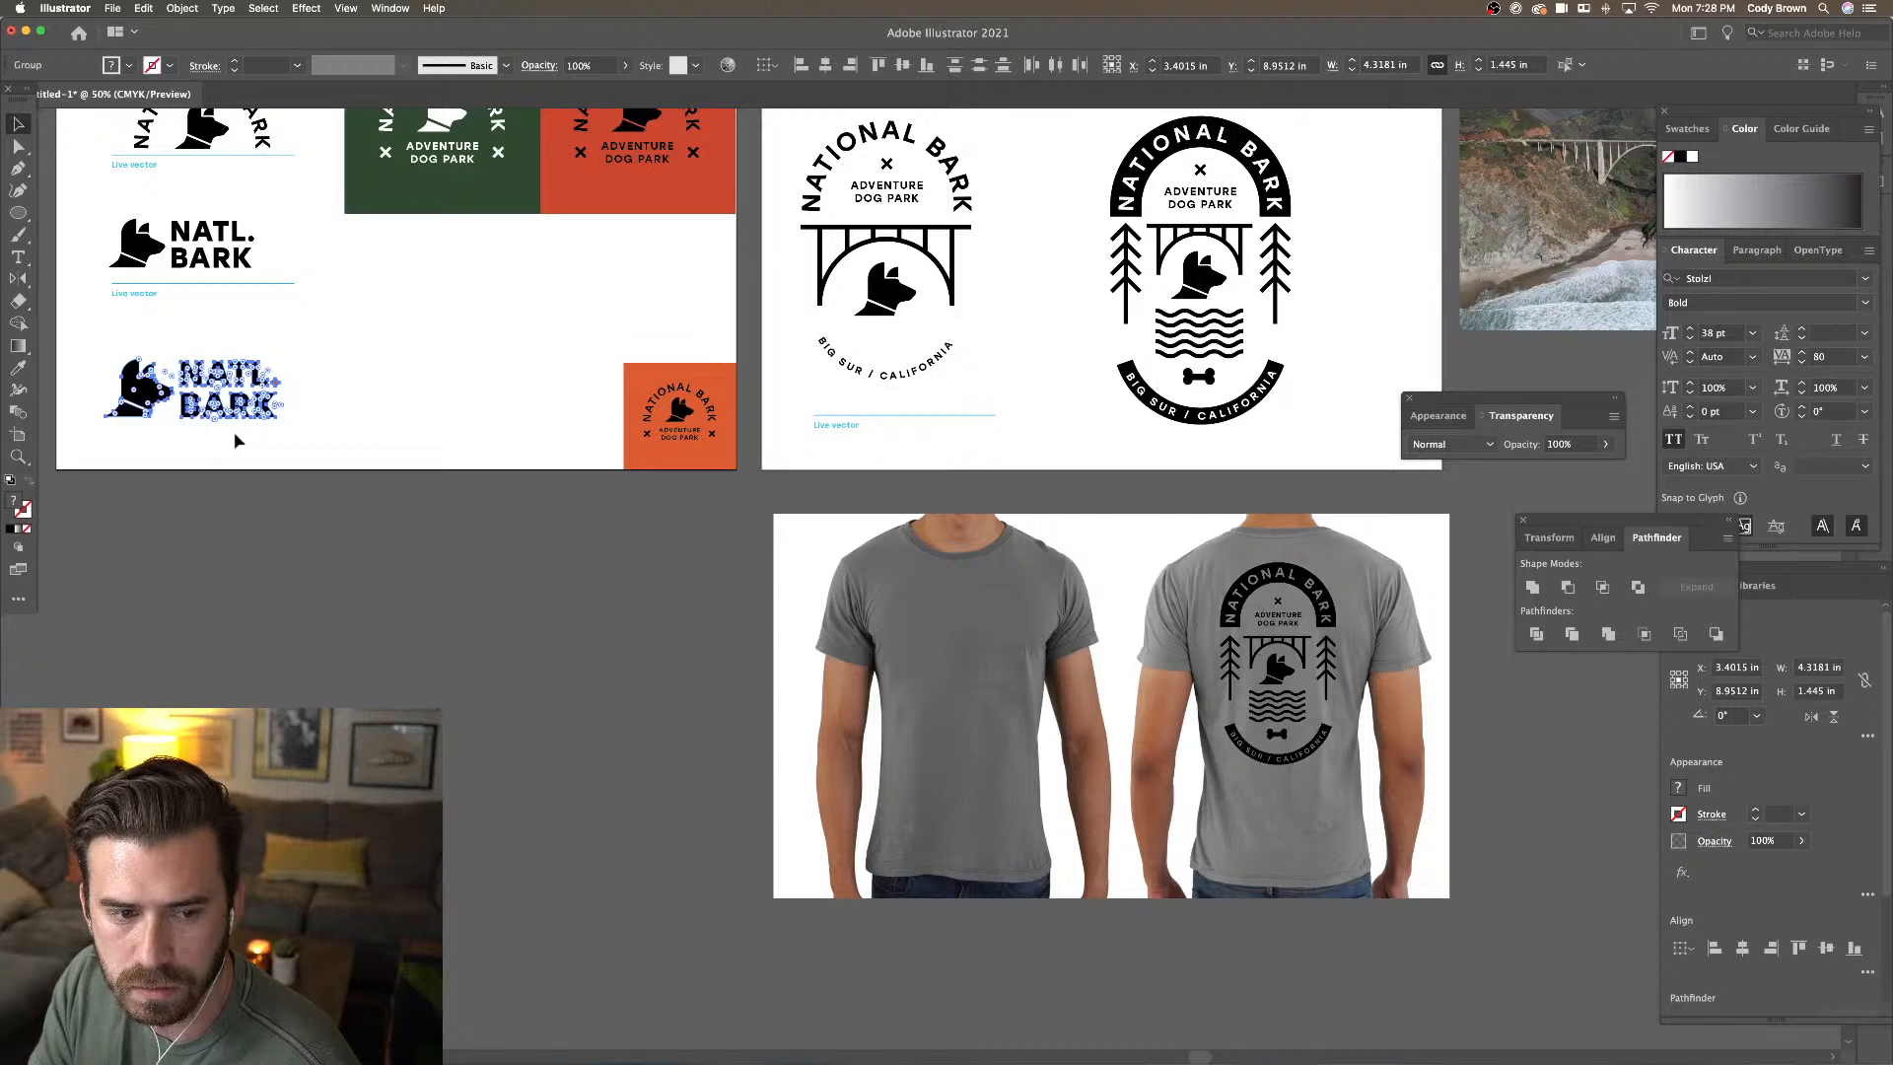
pyautogui.moveTo(147, 398); pyautogui.dragTo(357, 438)
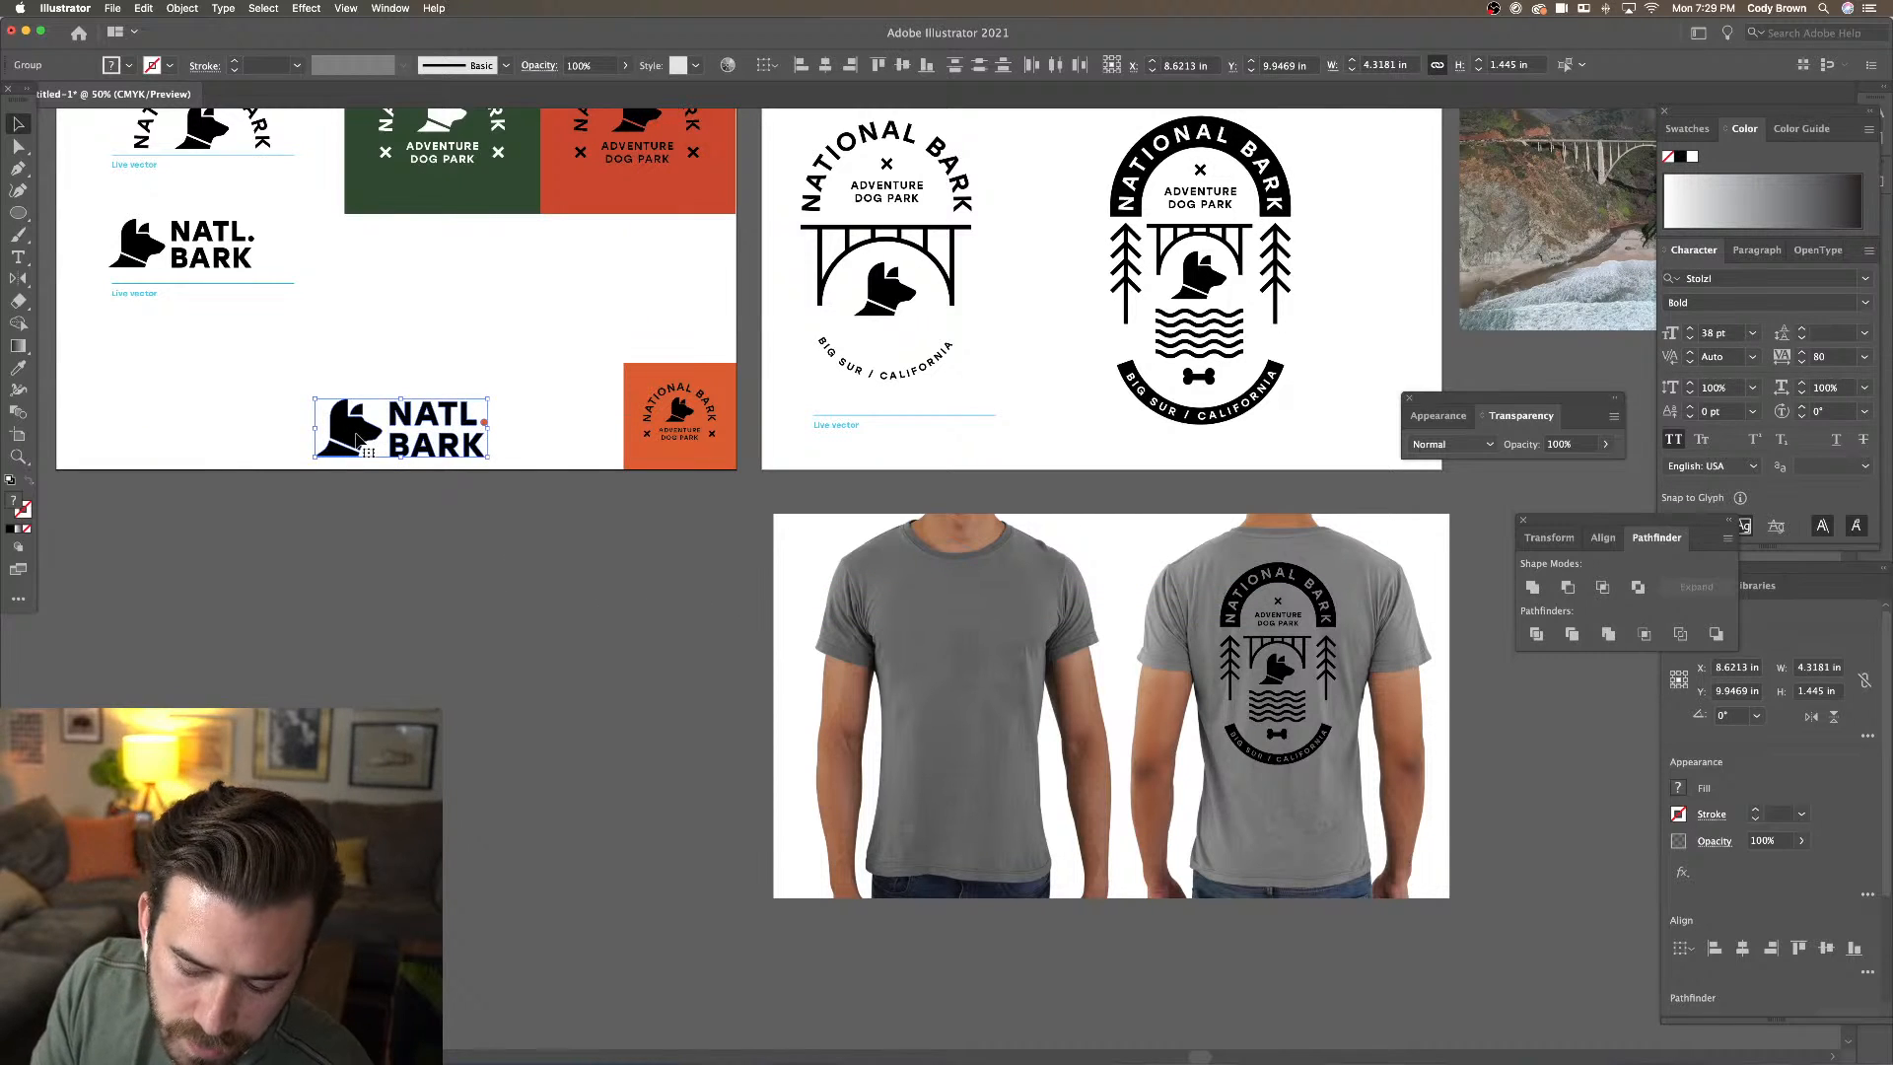
pyautogui.press('super+z')
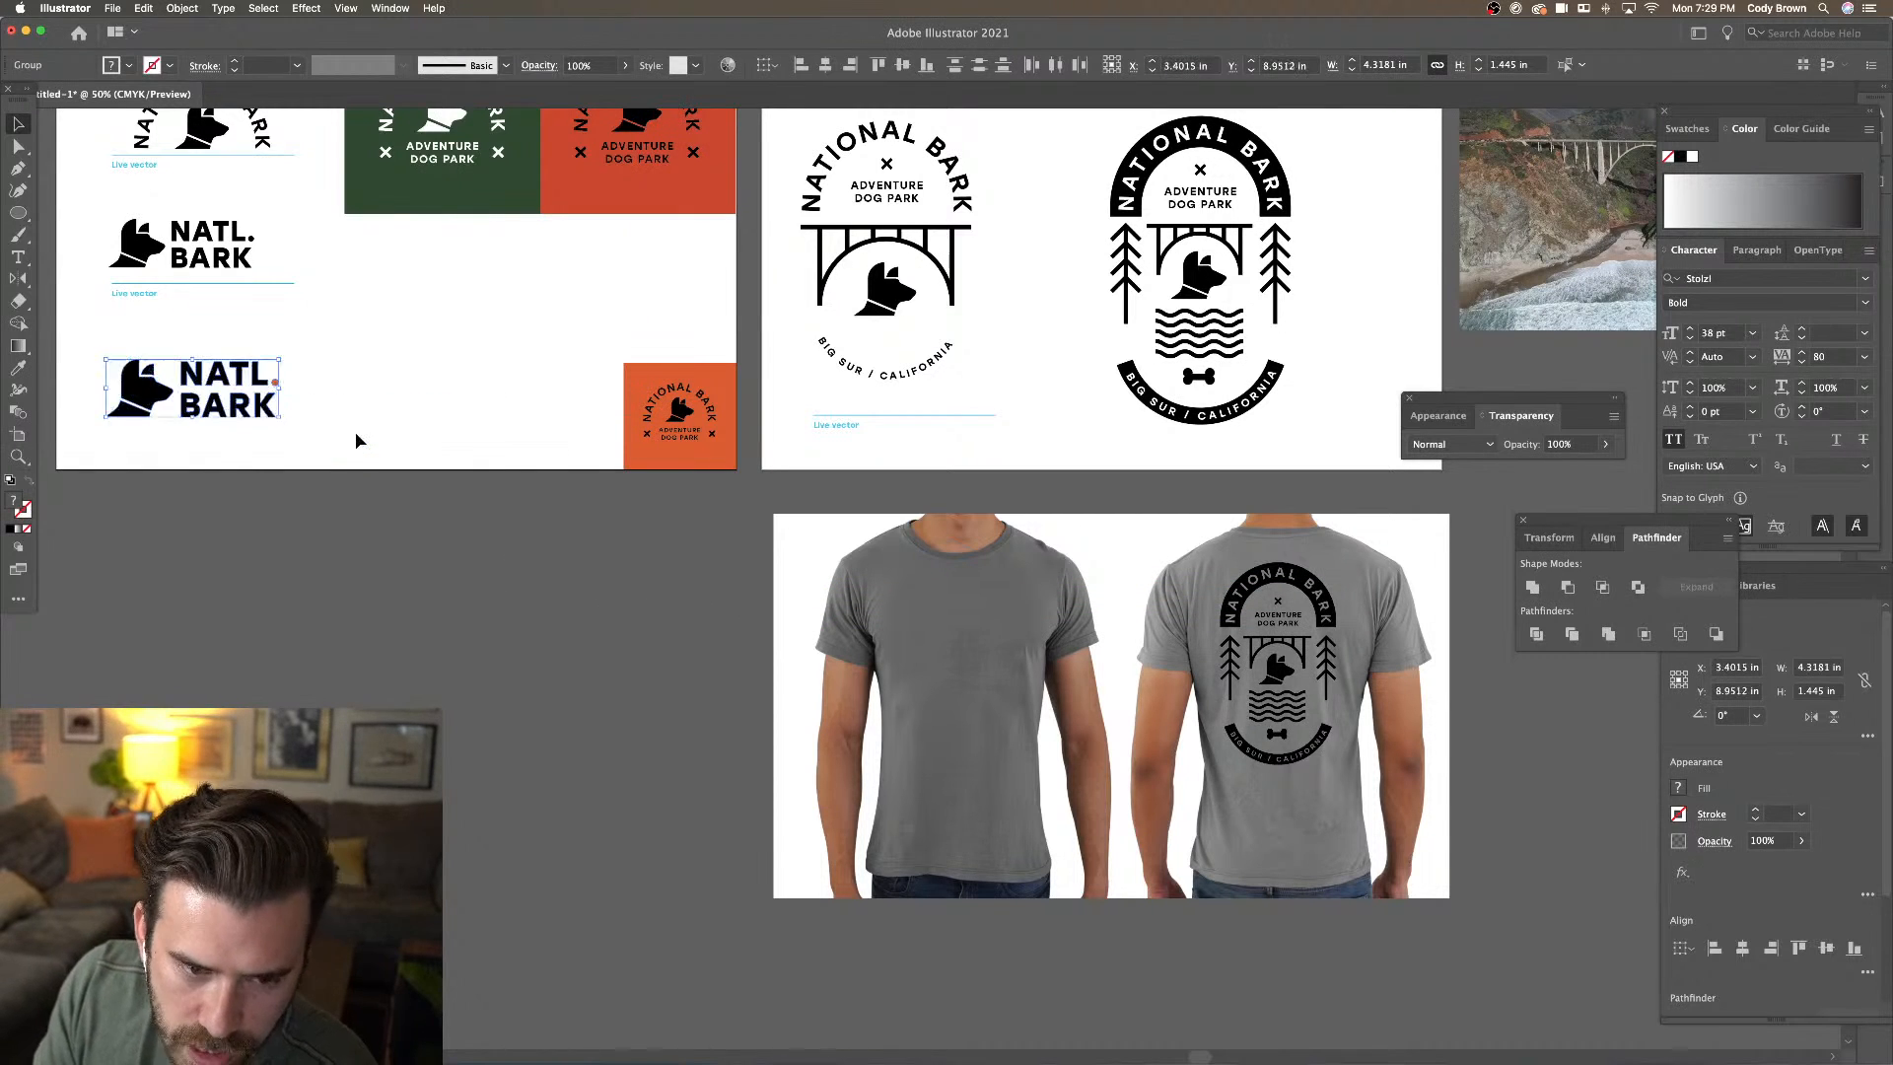
pyautogui.click(1015, 706)
pyautogui.press('super+v')
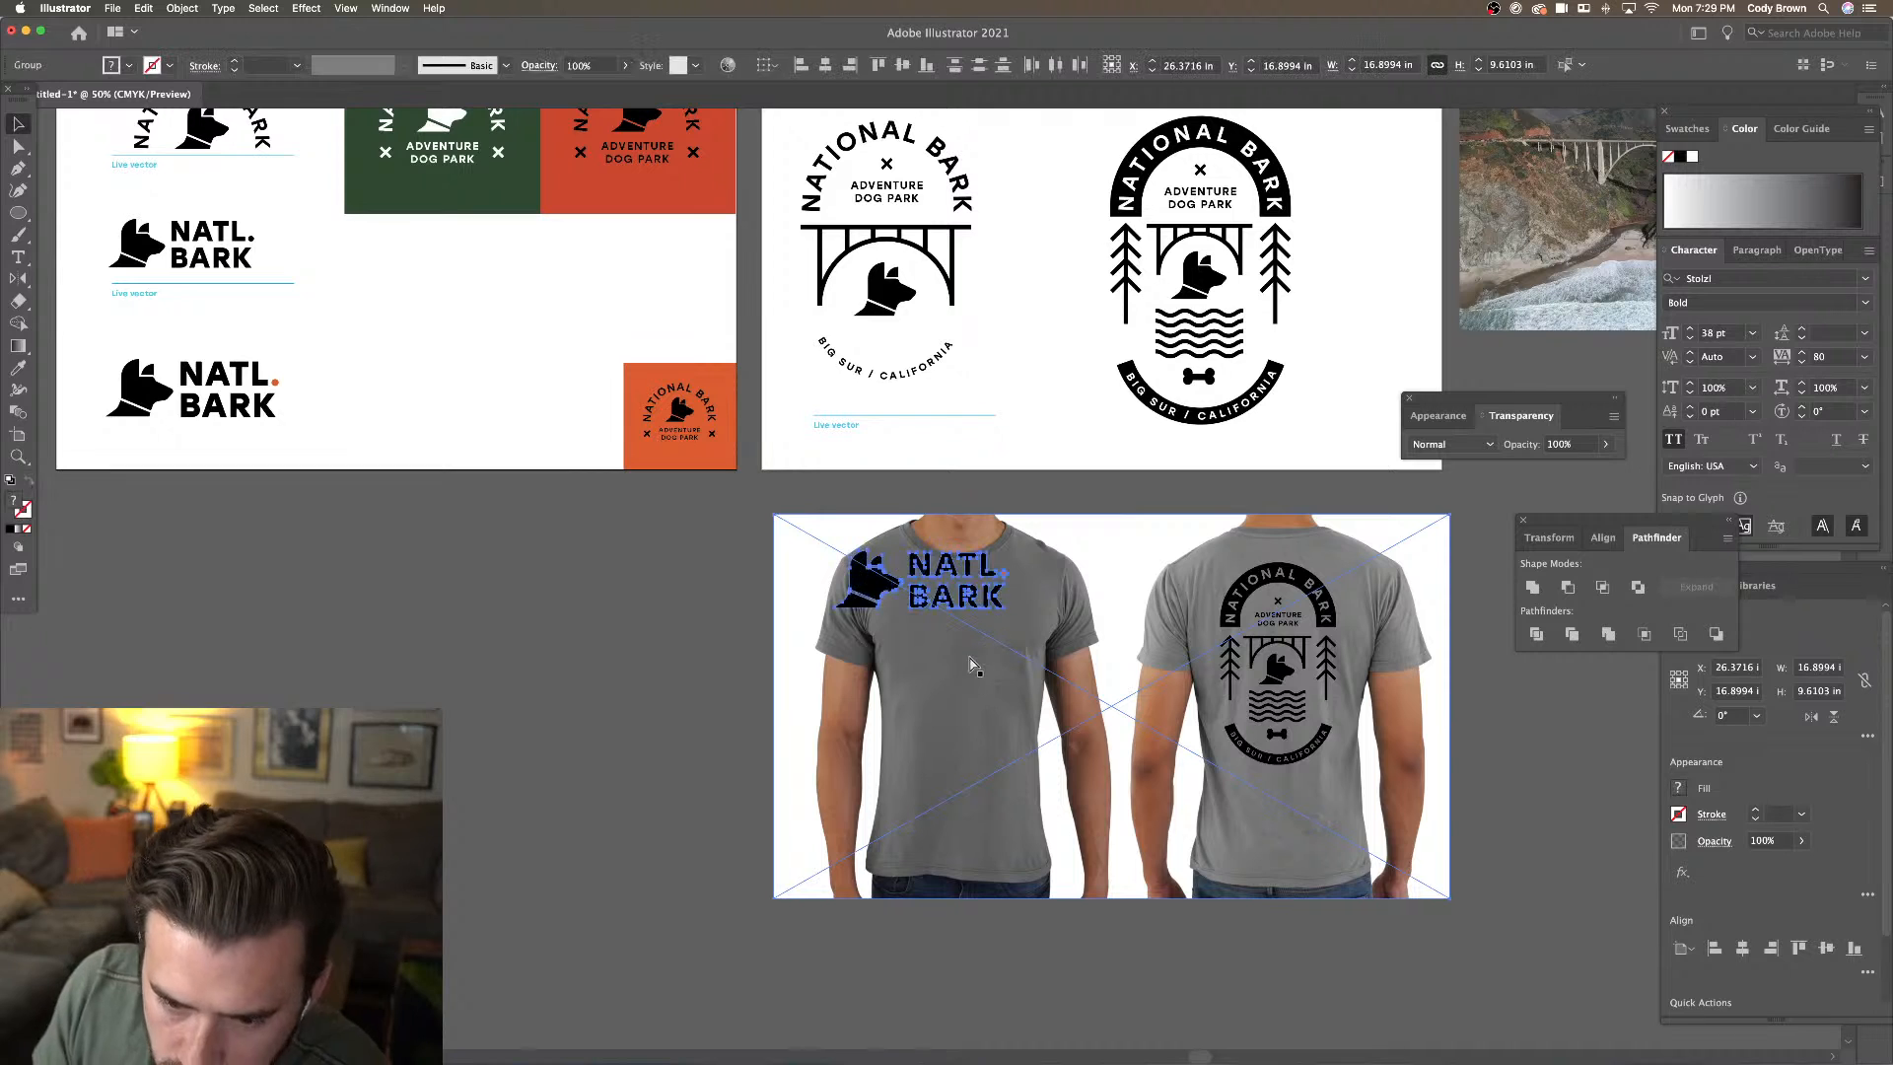
# Scale the NATL. BARK logo to about 1.33 in wide on the shirt chest
pyautogui.press('super+equal')
pyautogui.press('super+equal')
pyautogui.press('super+equal')
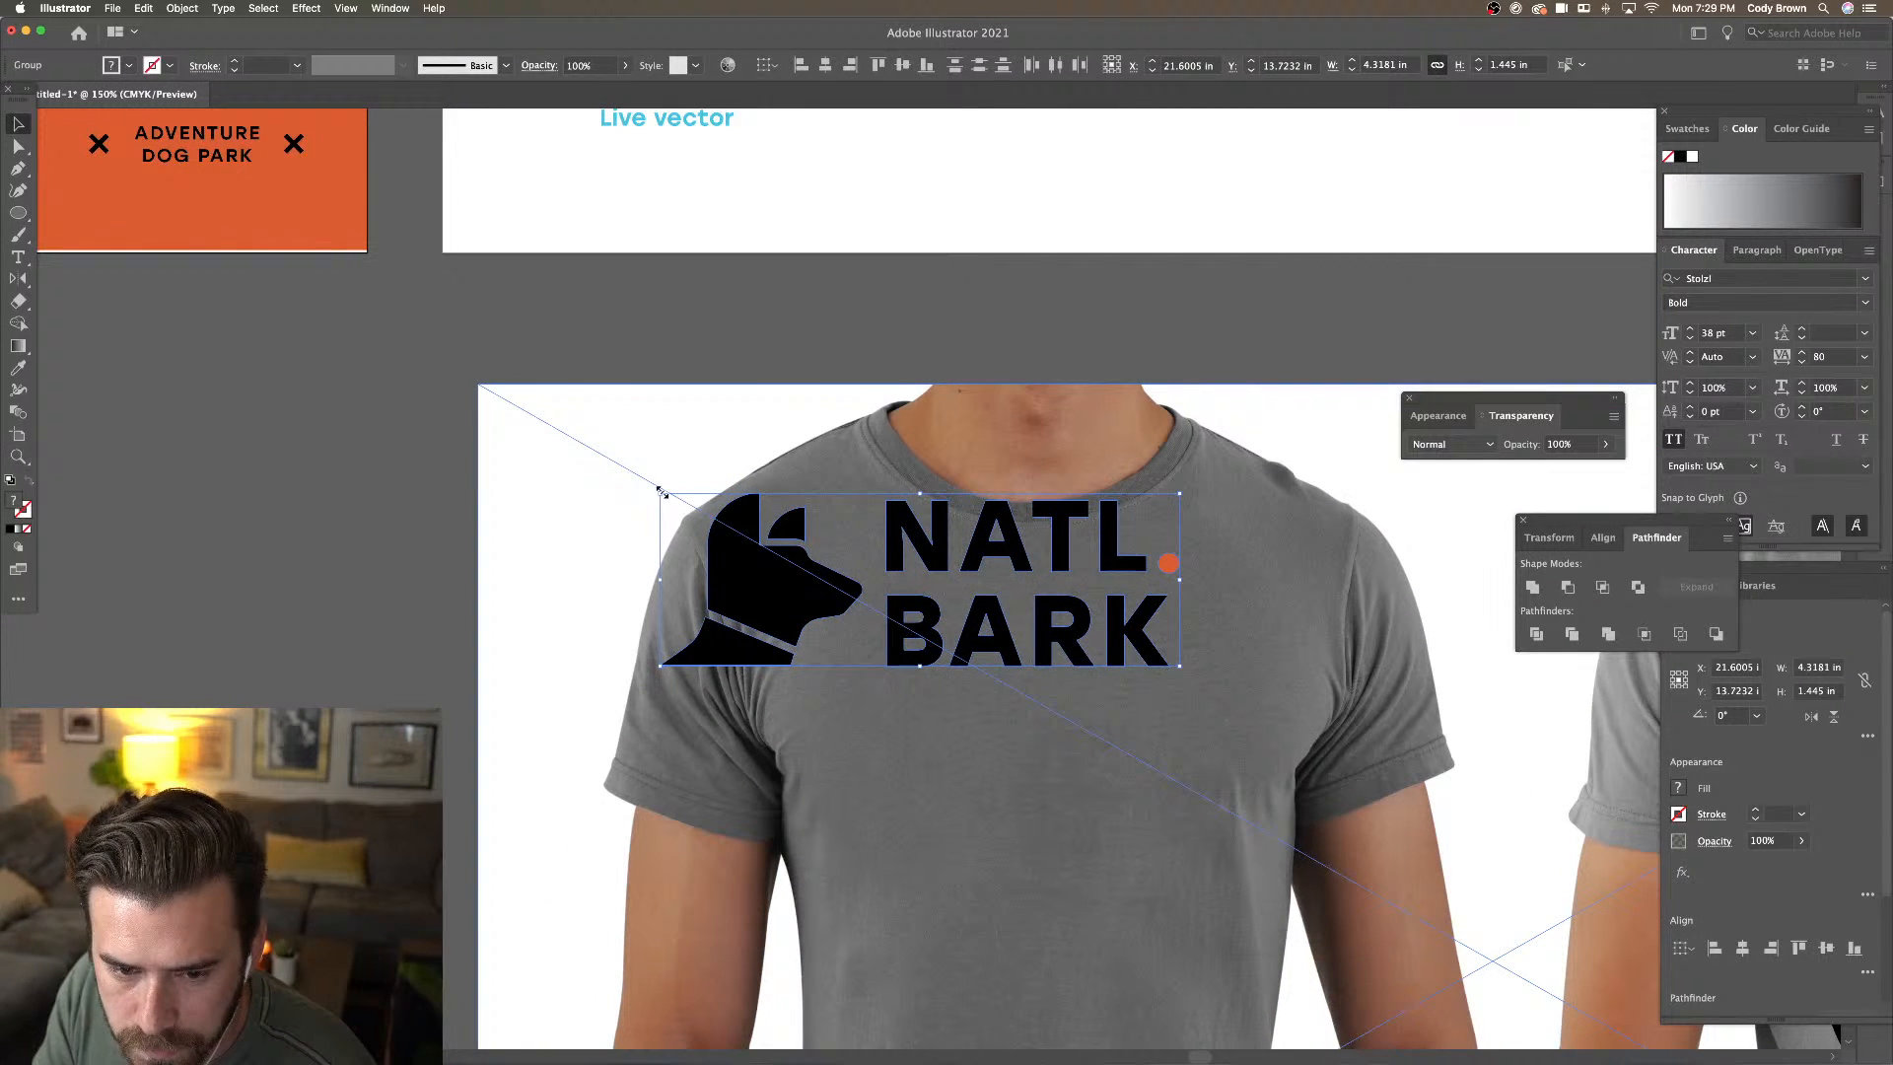
pyautogui.moveTo(660, 491); pyautogui.dragTo(959, 592)
pyautogui.moveTo(1033, 646); pyautogui.dragTo(1127, 719)
pyautogui.moveTo(1273, 741); pyautogui.dragTo(1155, 707)
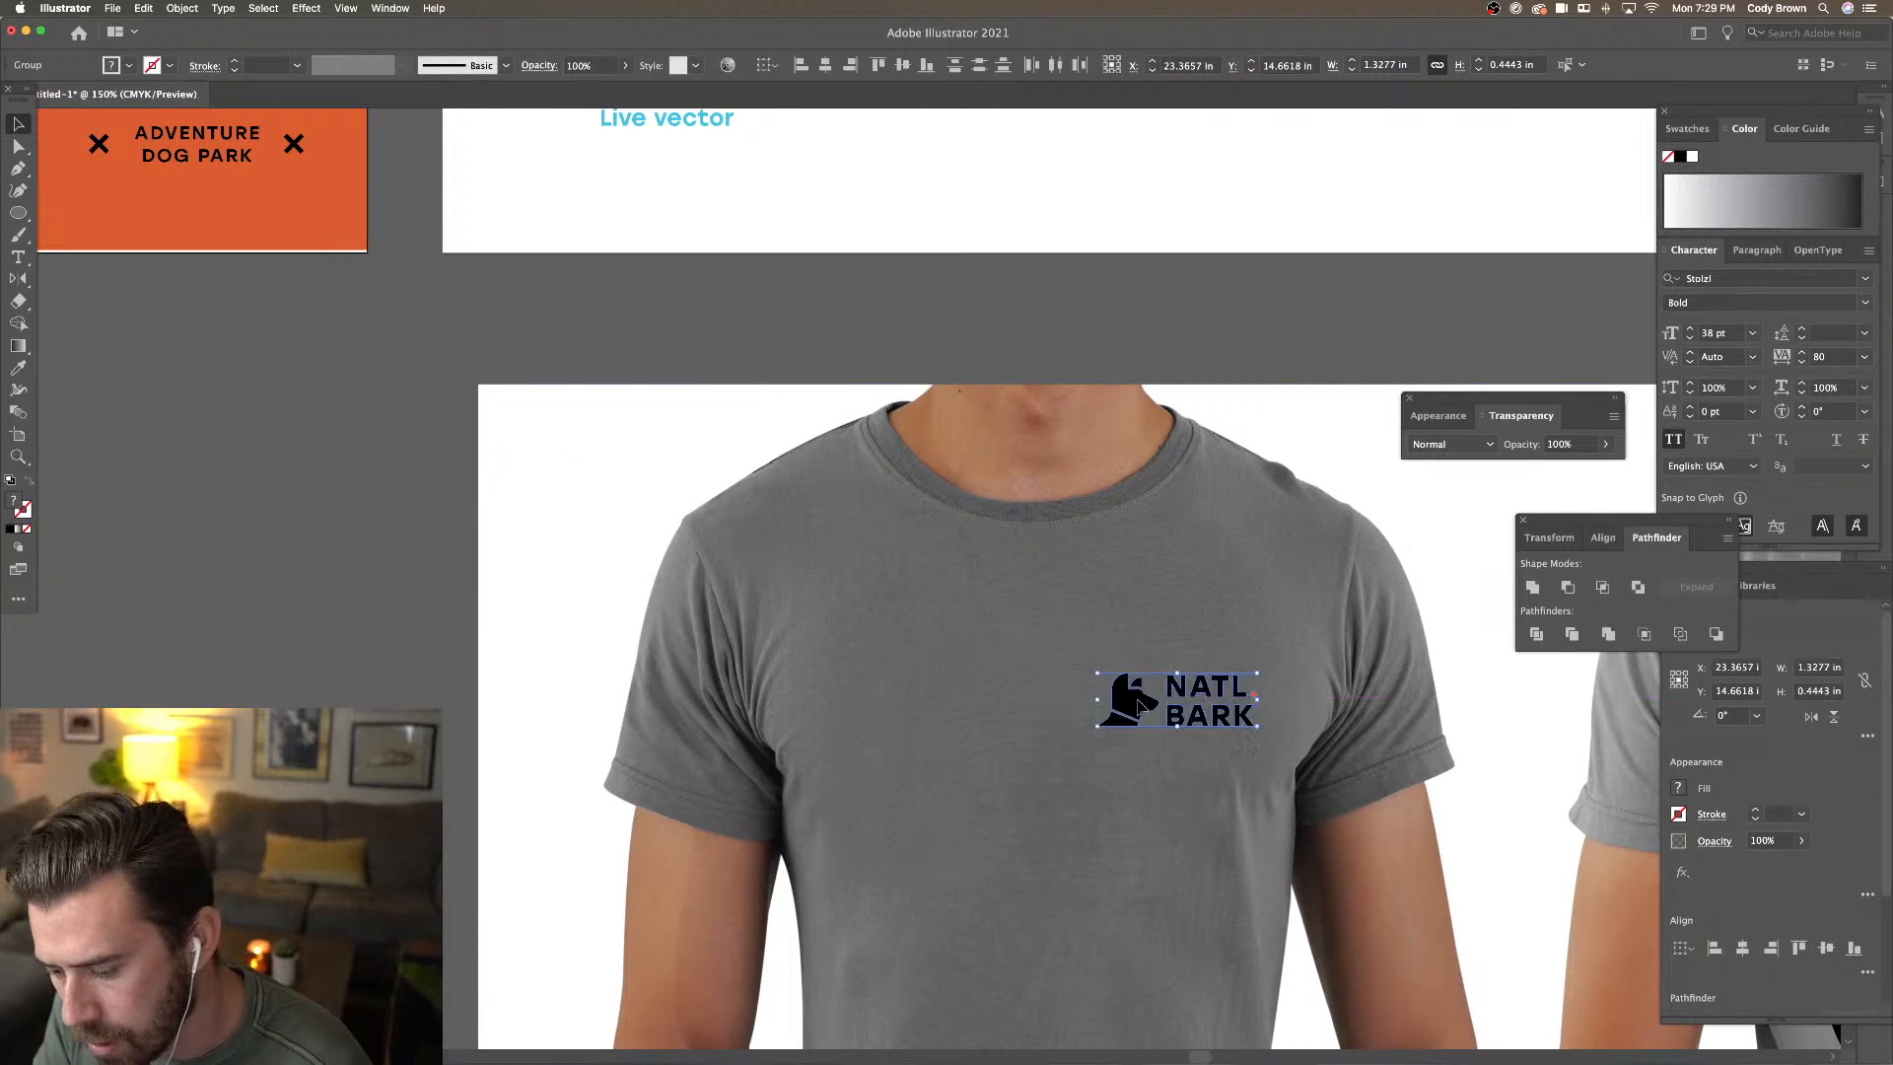
pyautogui.press('super+minus')
pyautogui.press('super+minus')
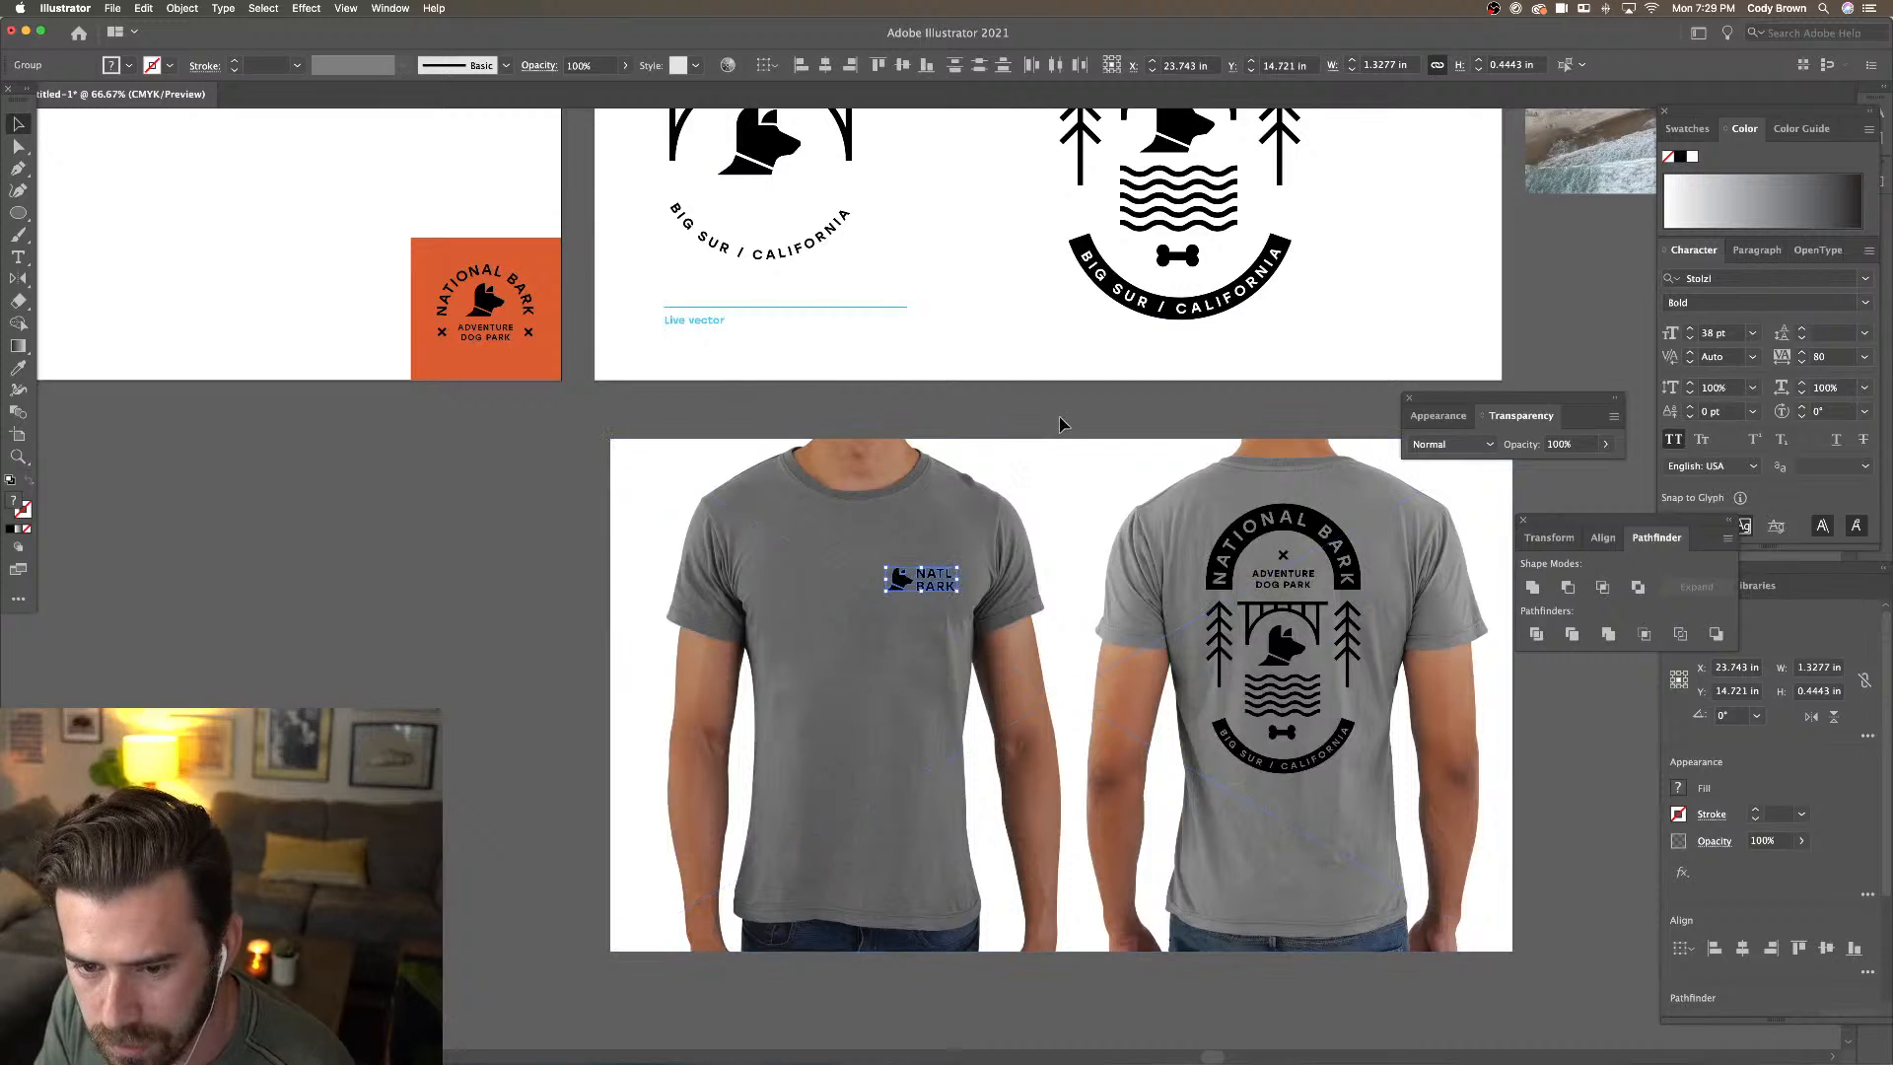
pyautogui.click(1056, 422)
pyautogui.moveTo(1058, 419); pyautogui.dragTo(996, 413)
pyautogui.press('super+minus')
pyautogui.moveTo(1219, 435); pyautogui.dragTo(1141, 486)
pyautogui.press('super+minus')
# Enlarge the bridge photo to match the artboard height
pyautogui.click(1262, 414)
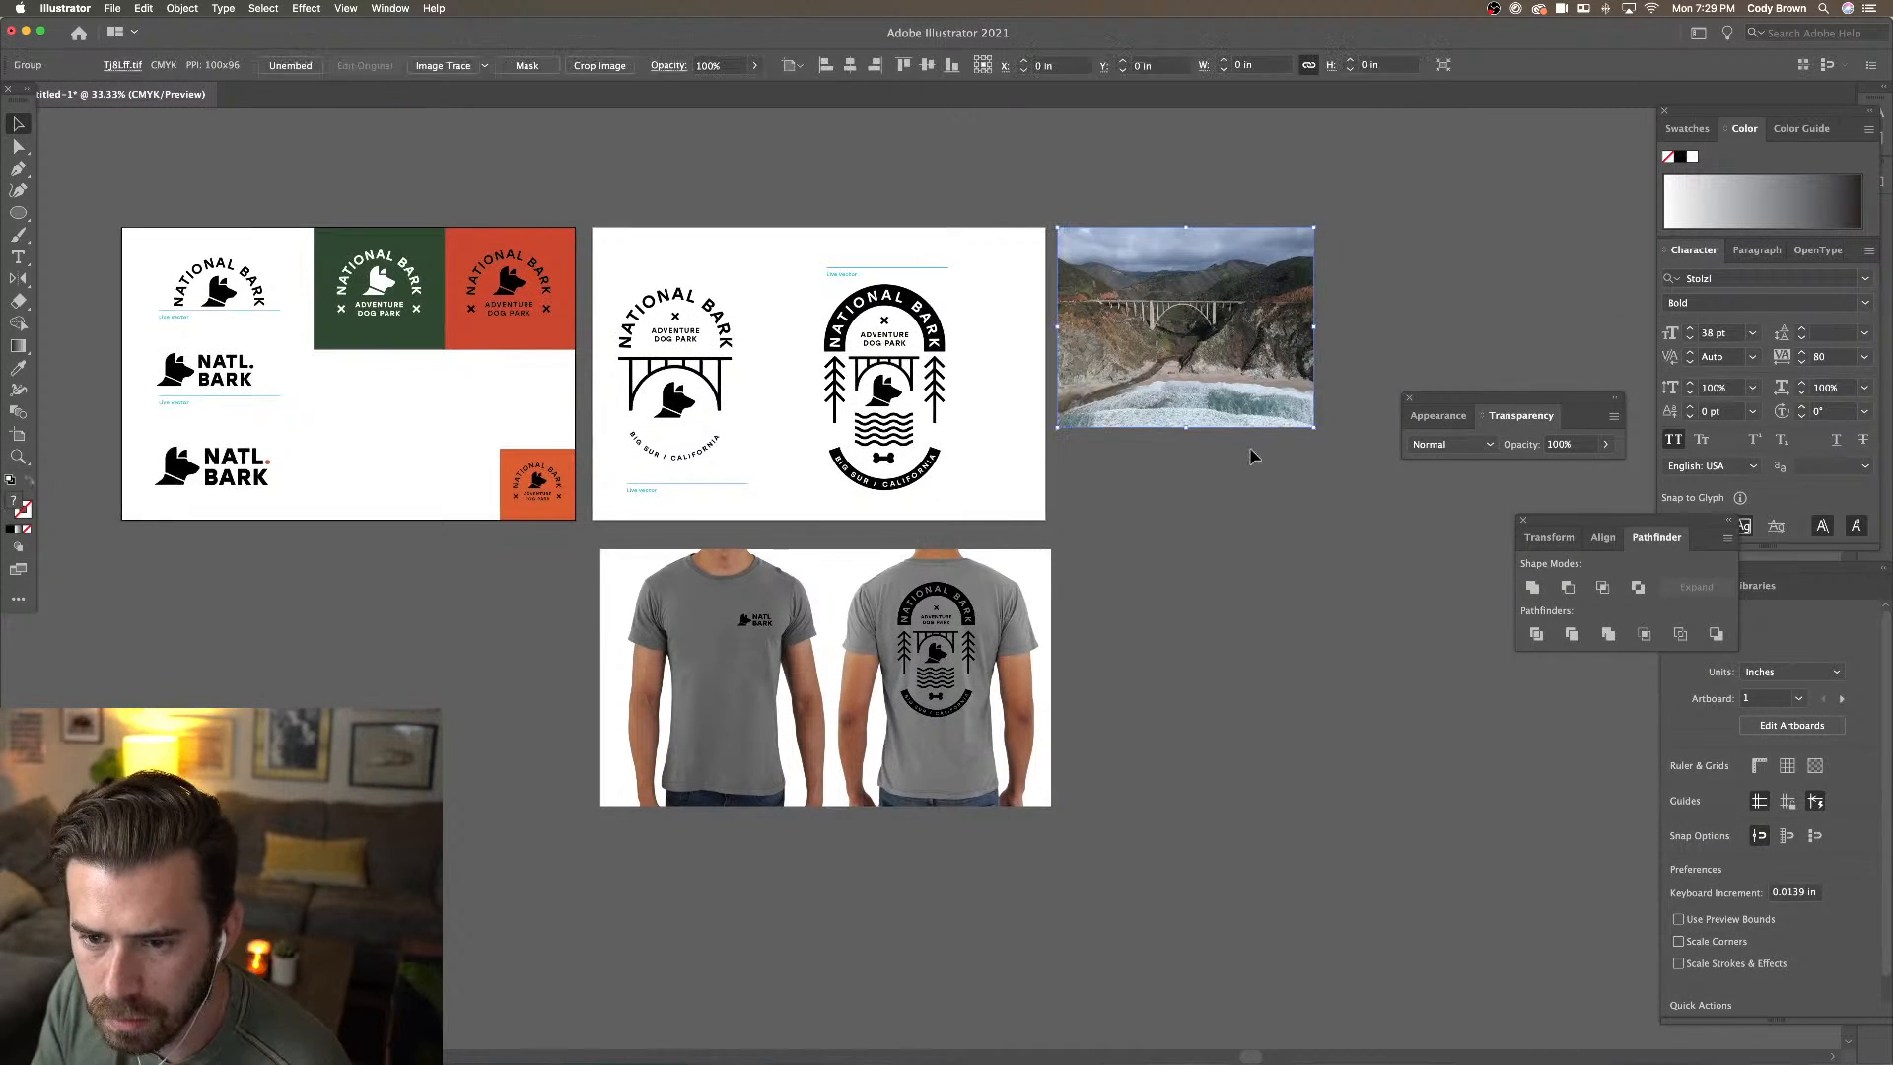
pyautogui.moveTo(1315, 425); pyautogui.dragTo(1431, 519)
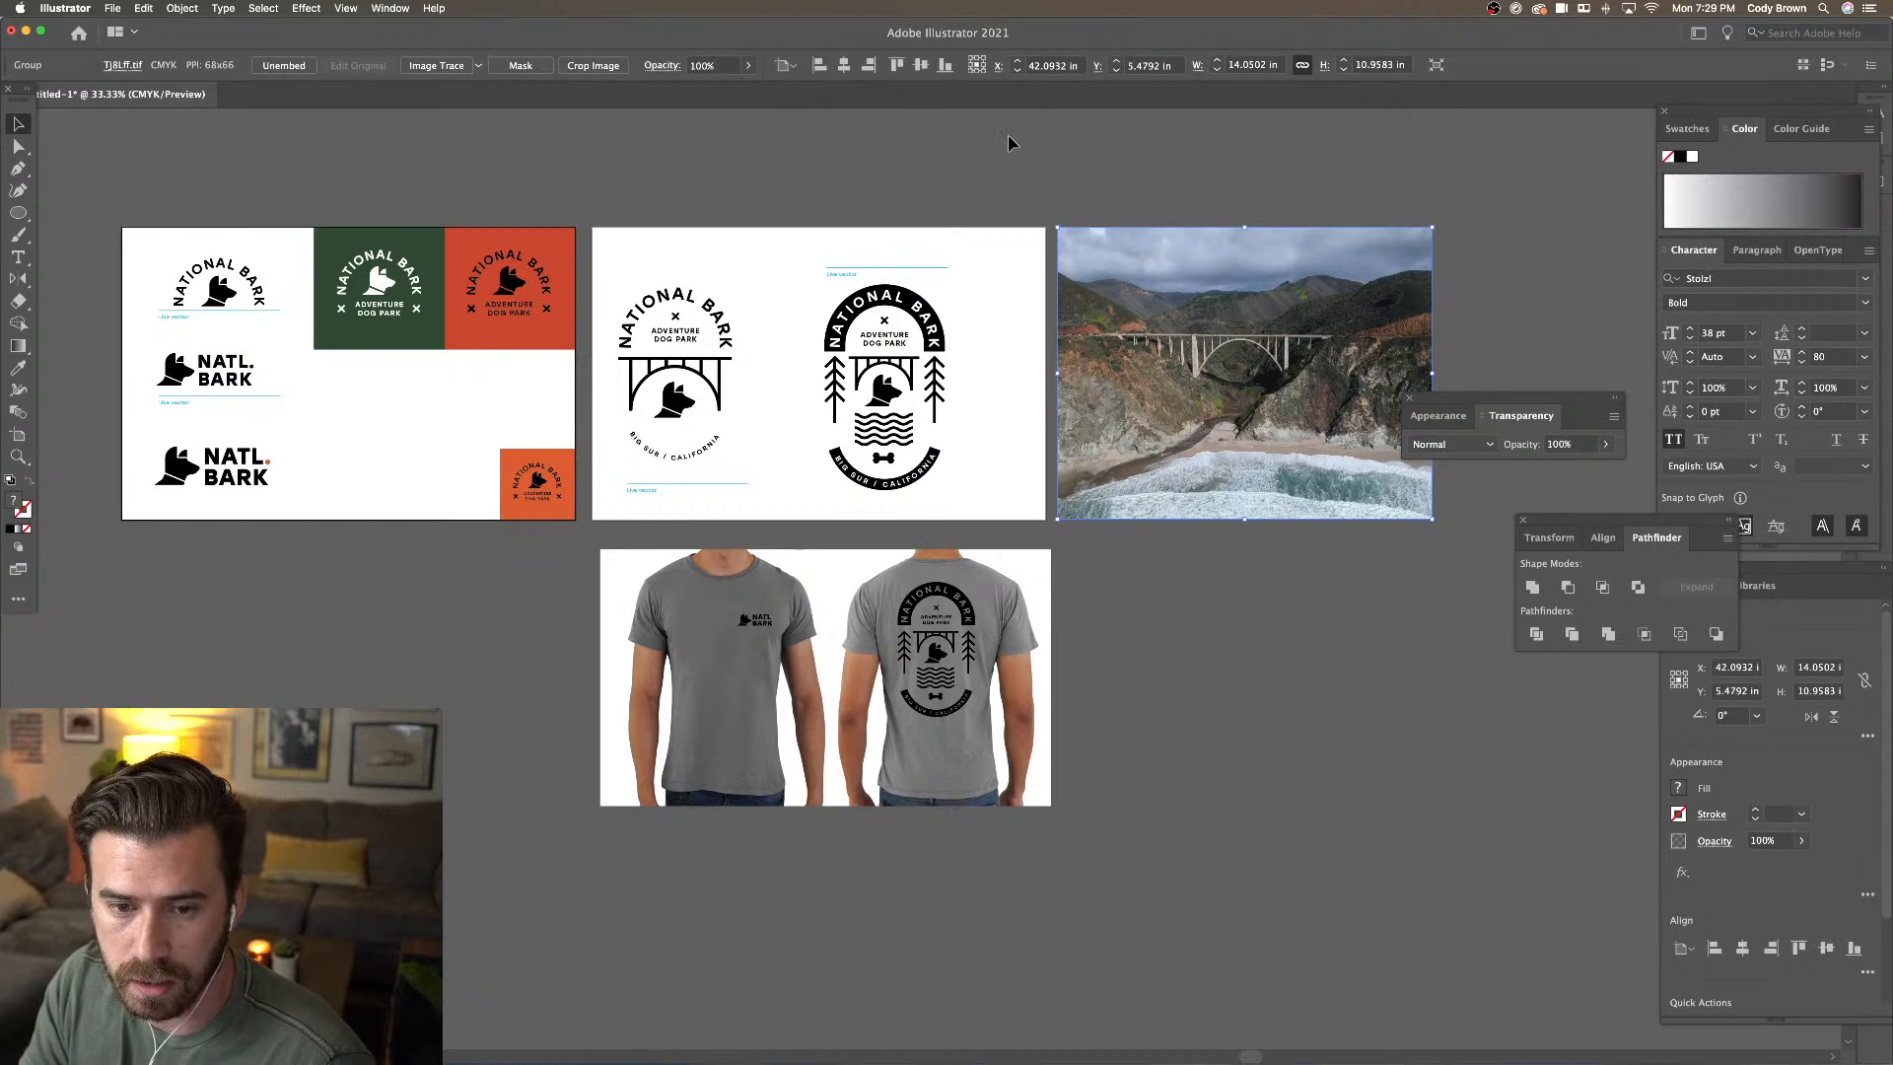
pyautogui.click(986, 114)
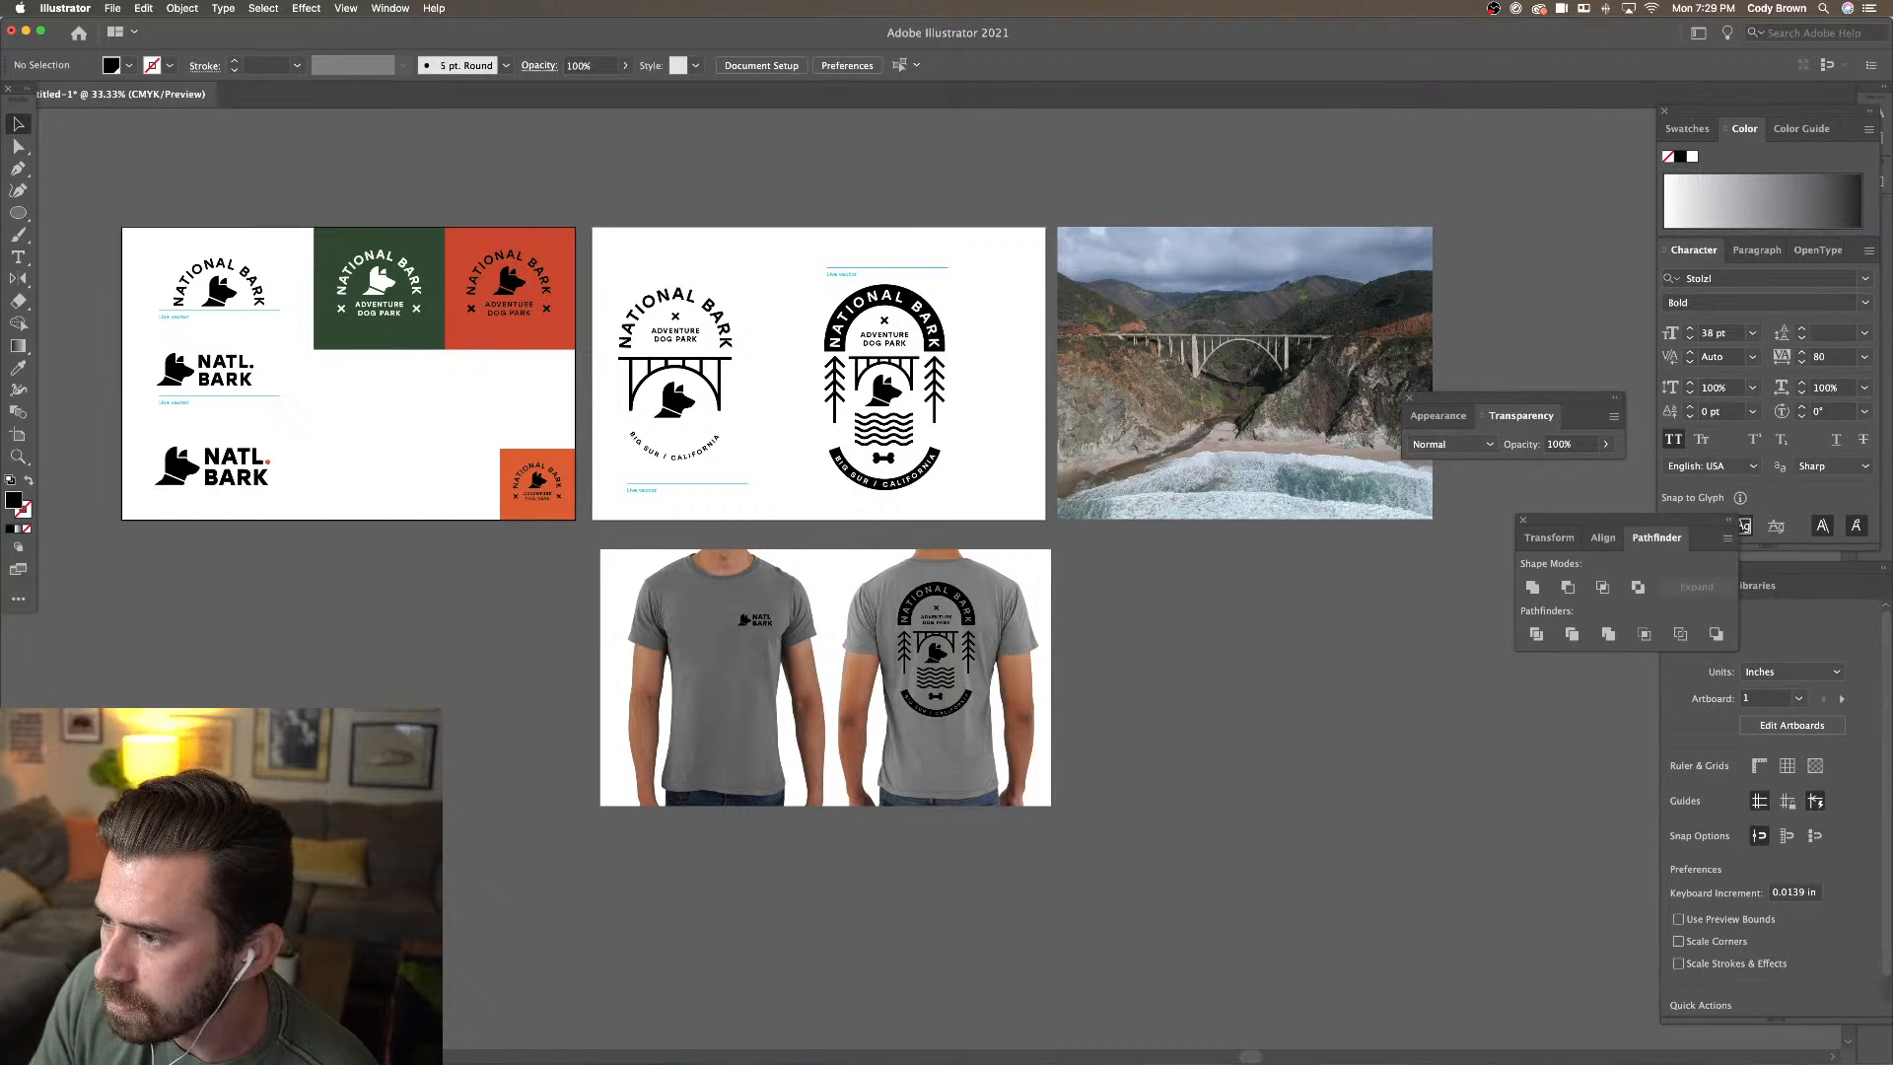
# Hide Illustrator's panels and bring up the Adobe Stock search field
pyautogui.press('Tab')
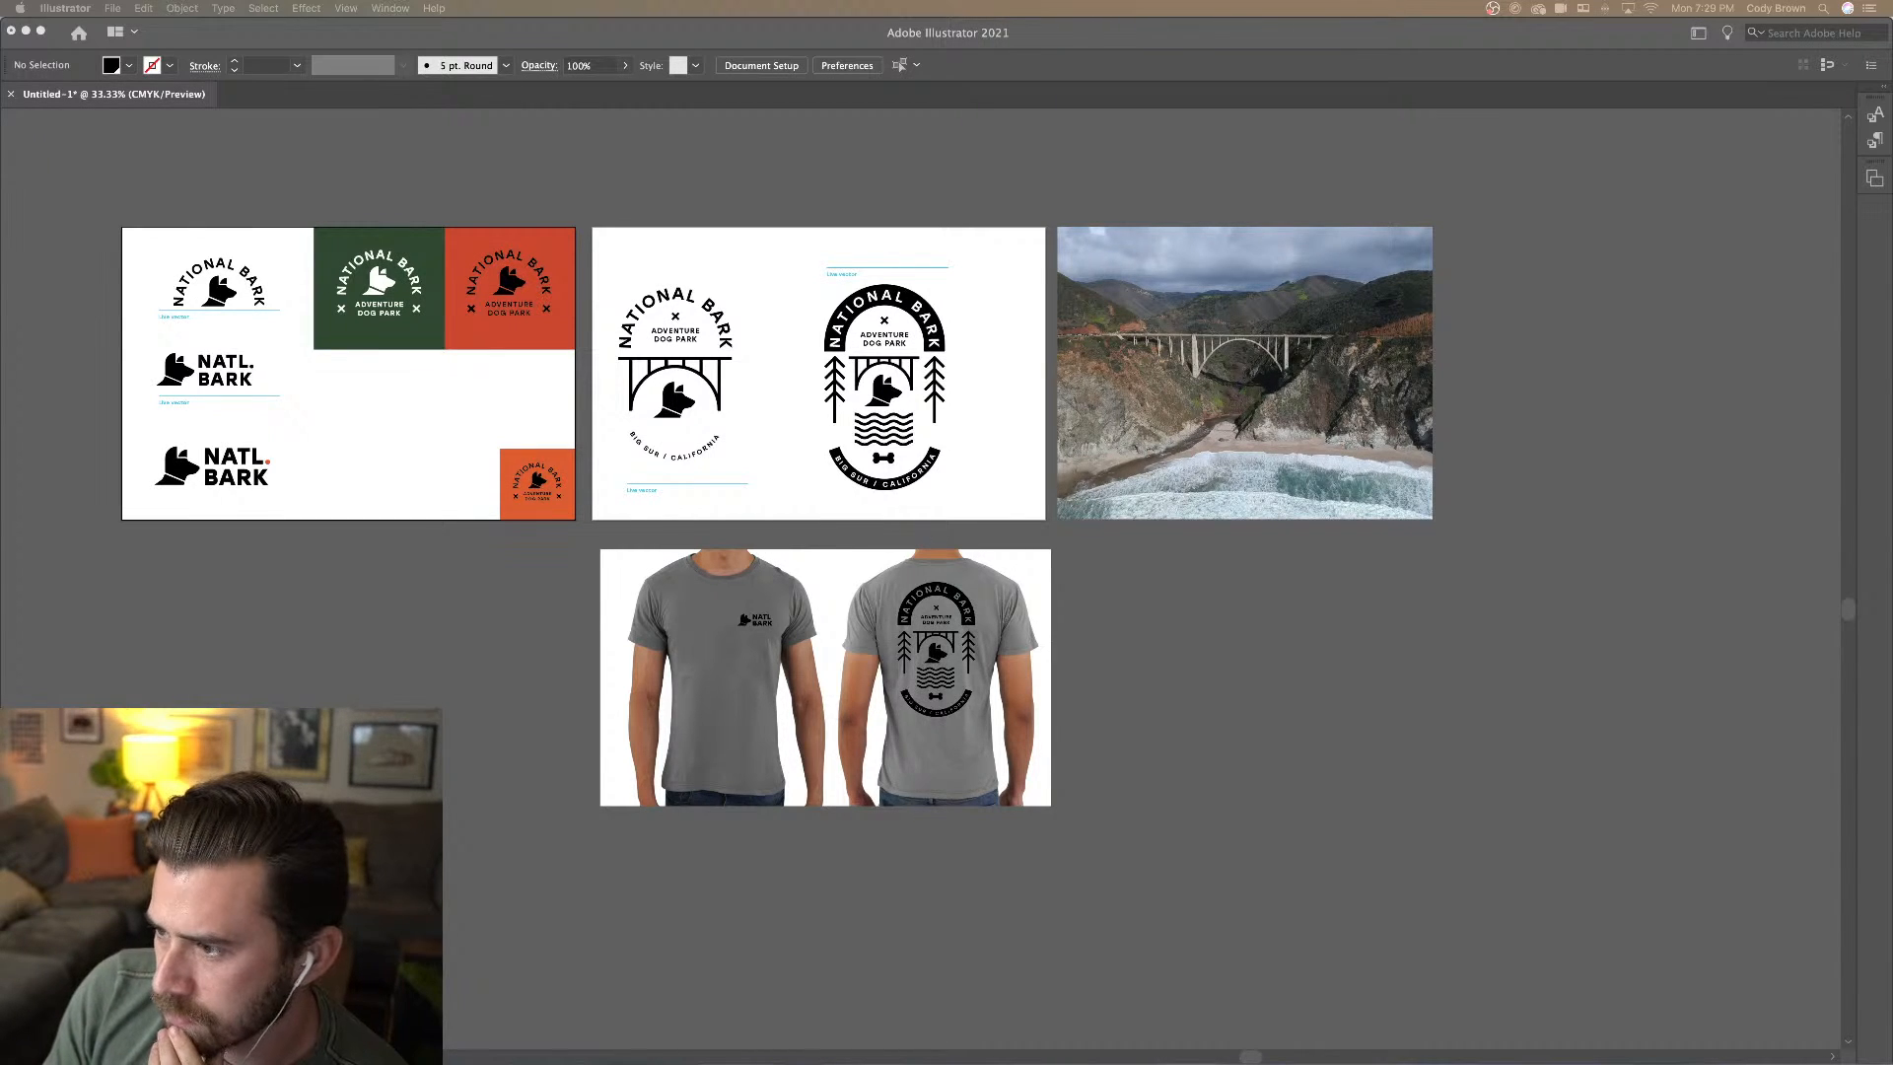
pyautogui.moveTo(1892, 199); pyautogui.dragTo(688, 99)
pyautogui.click(912, 394)
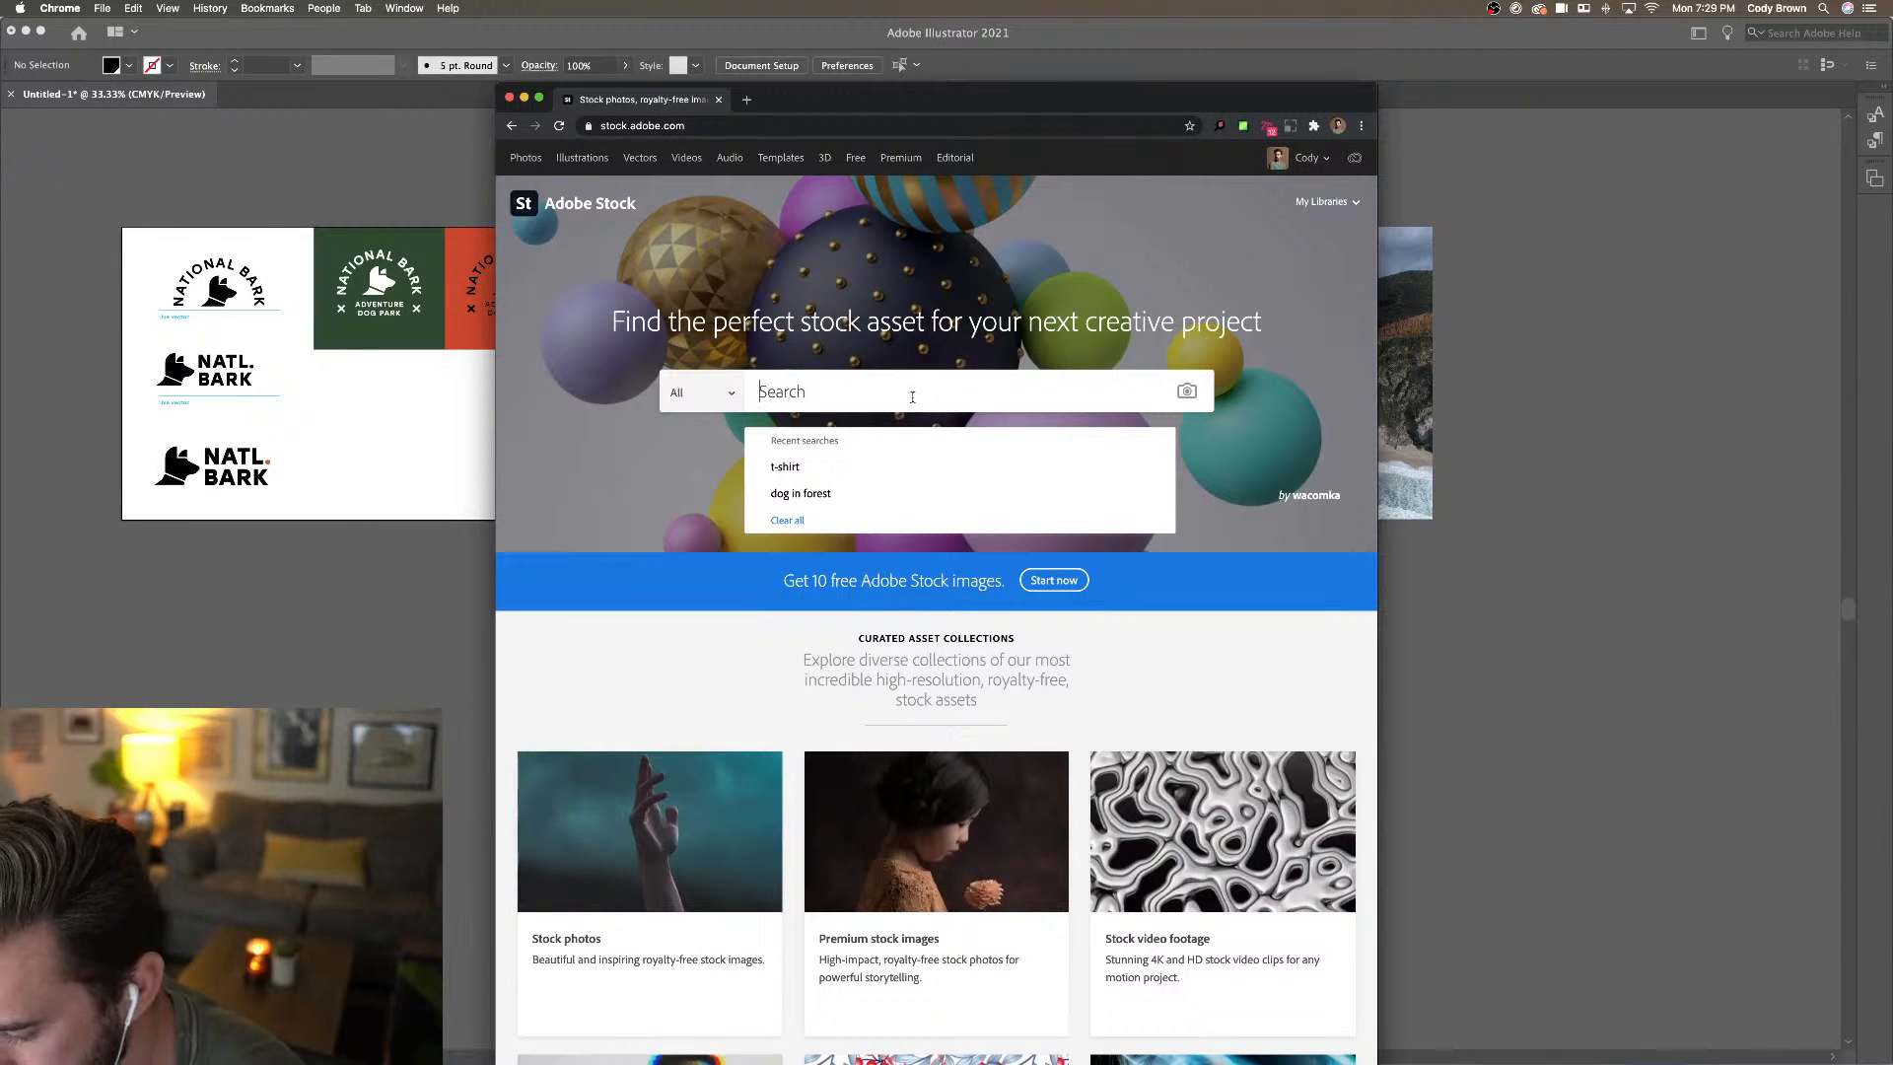
# Search Adobe Stock for 'dog forest' and scroll through the results
pyautogui.write('d')
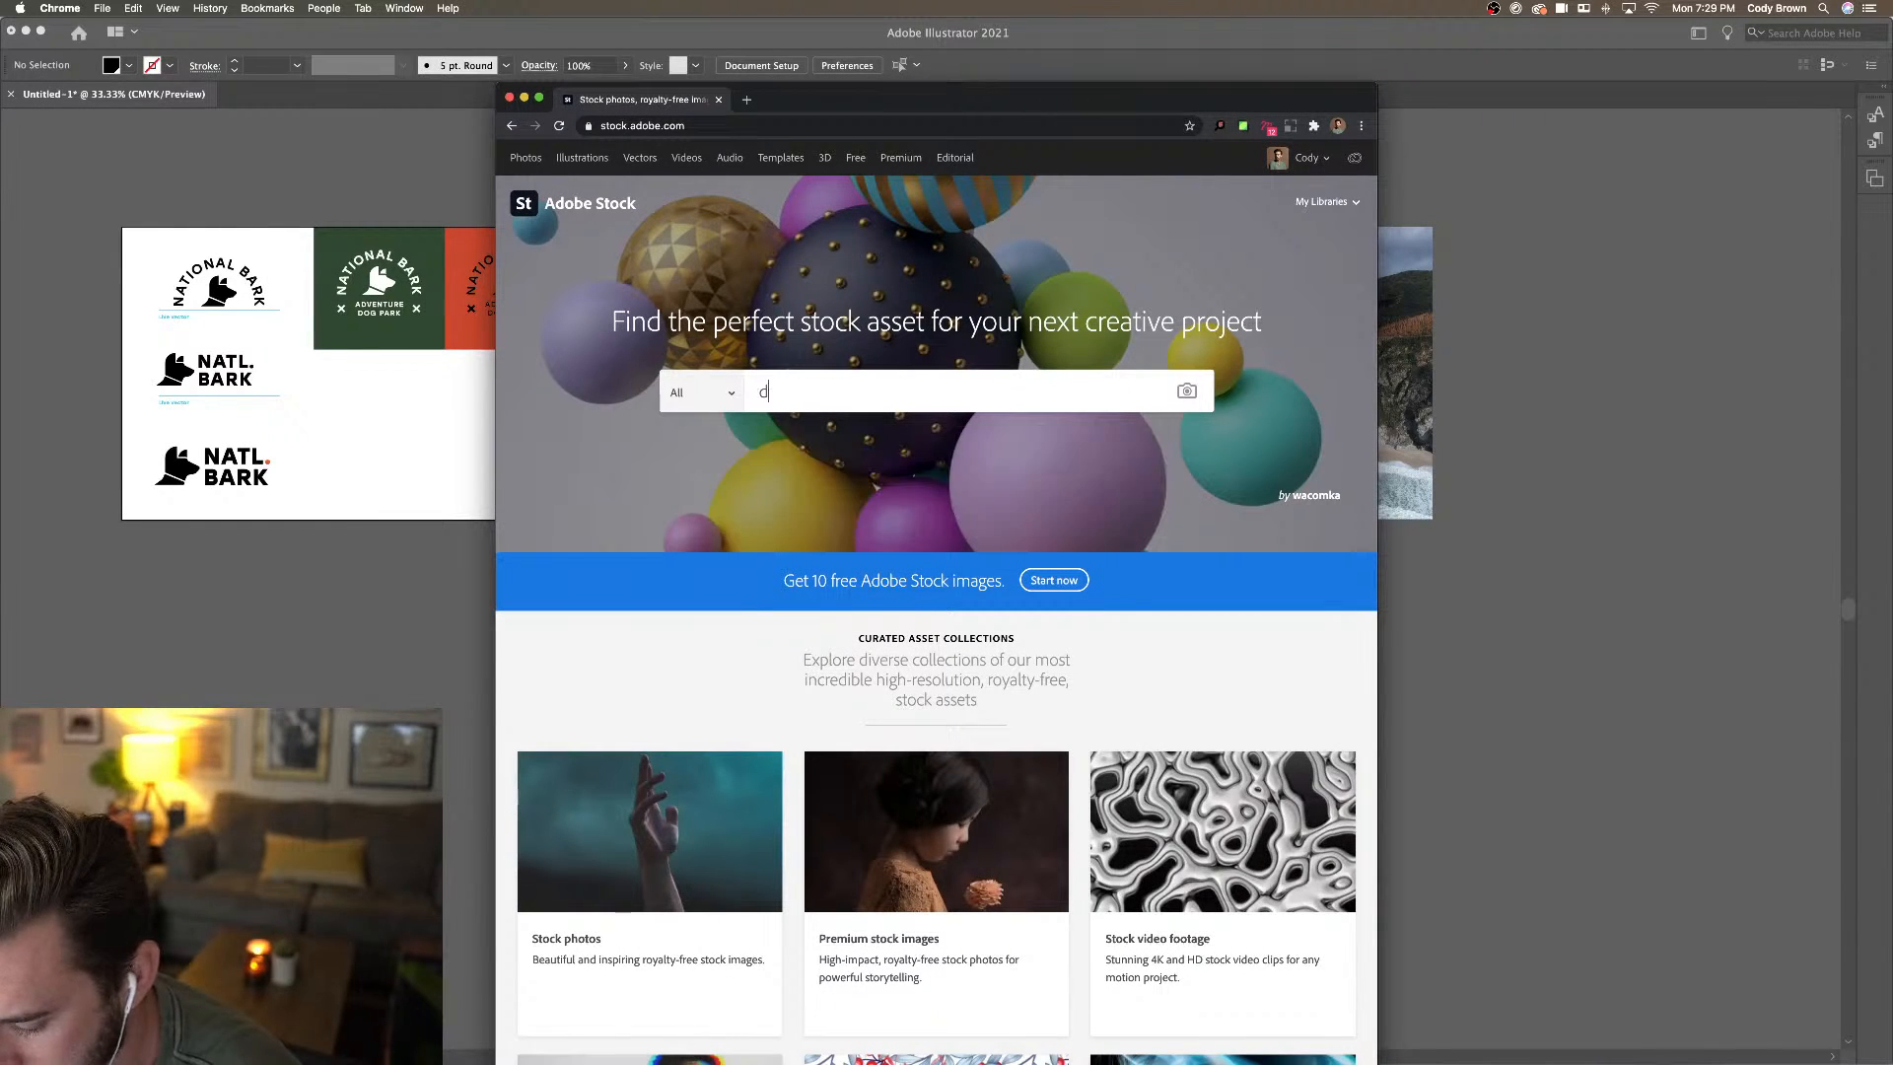
pyautogui.write('og forest')
pyautogui.press('Return')
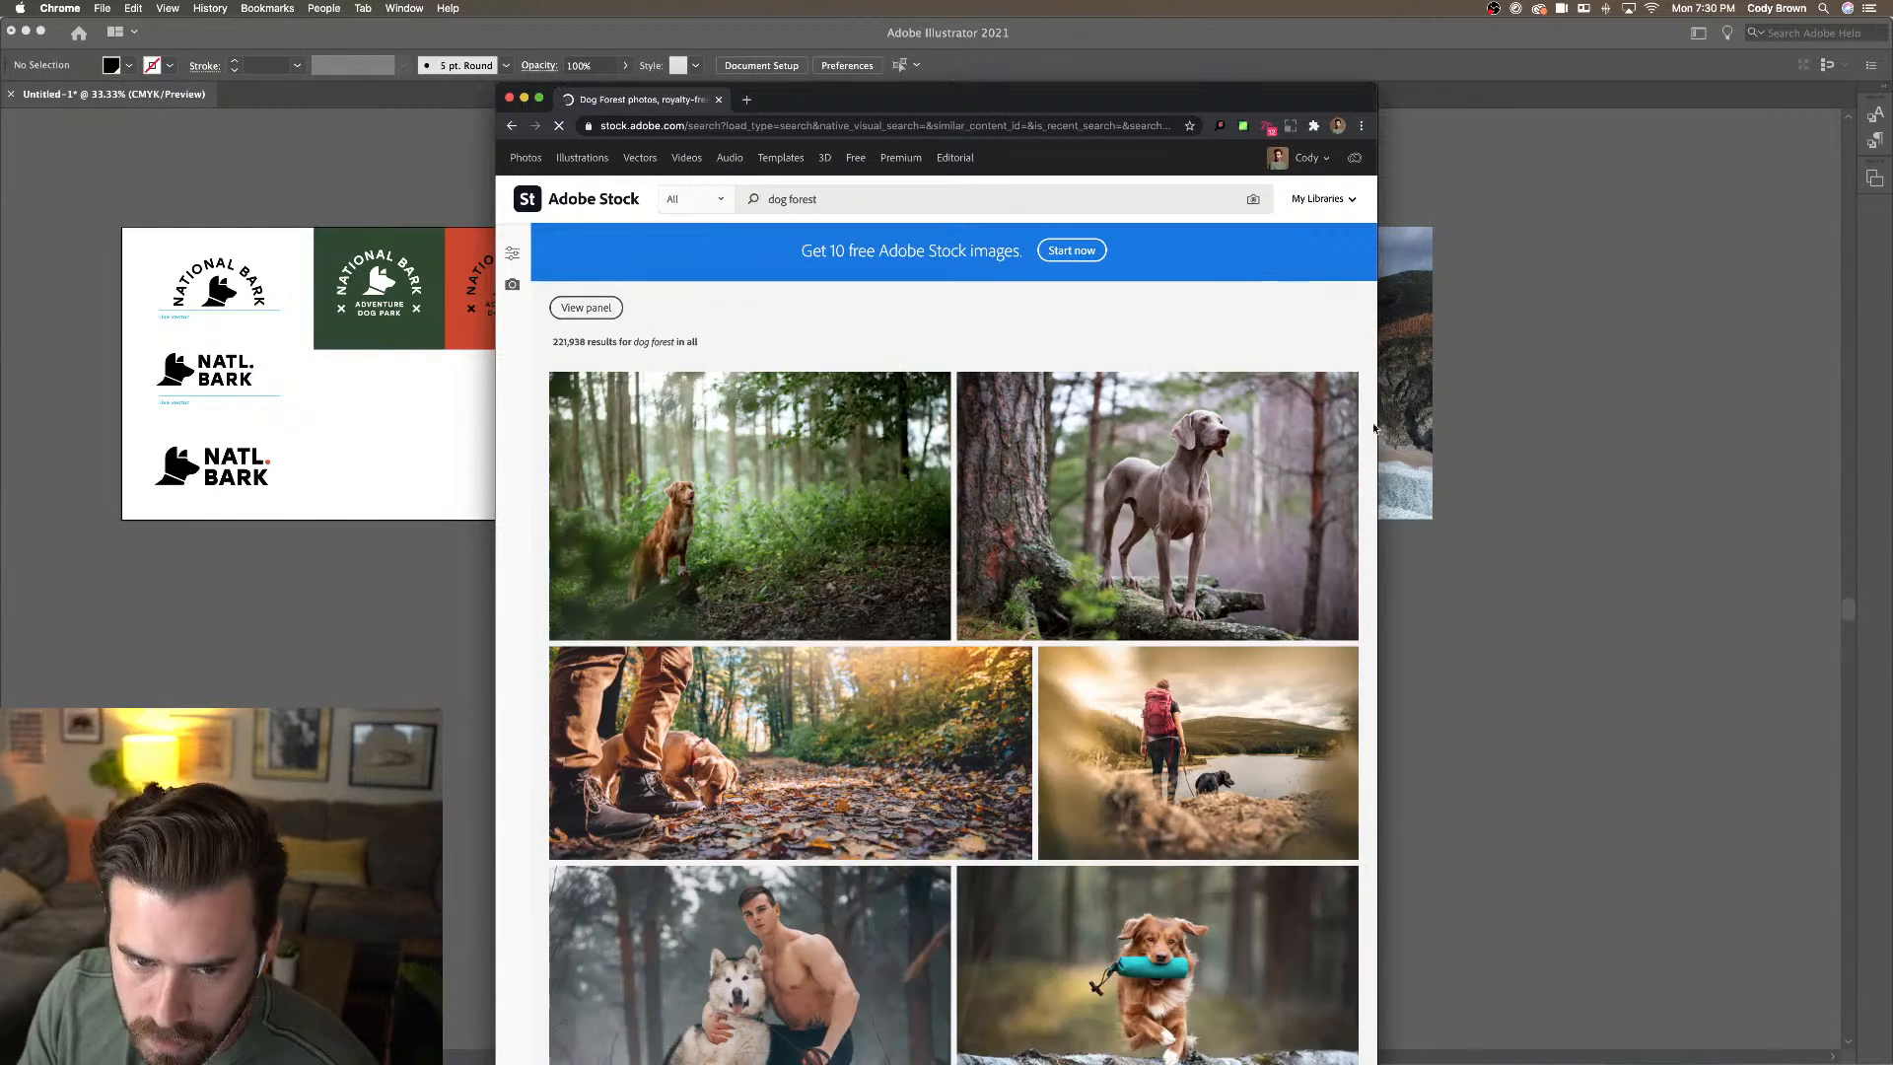
pyautogui.scroll(-4, 1269, 424)
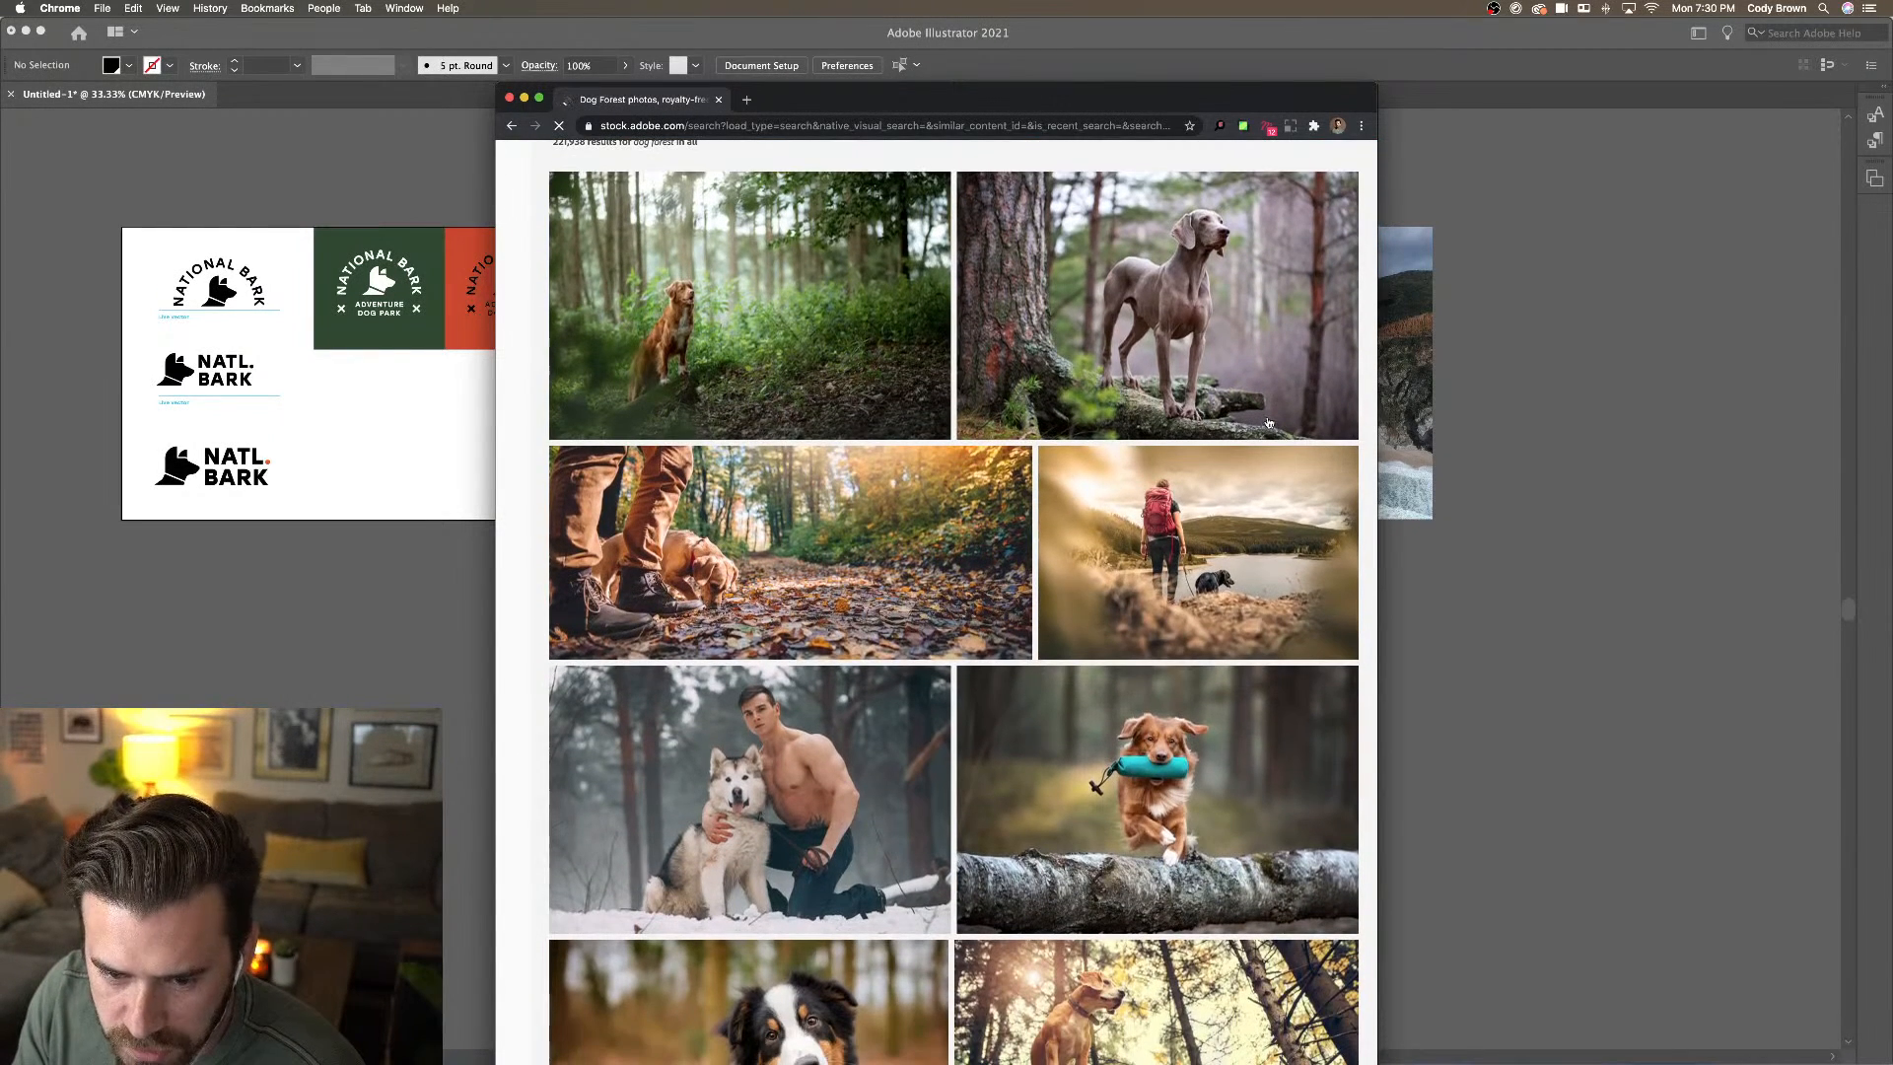
pyautogui.moveTo(1377, 426); pyautogui.dragTo(1479, 426)
pyautogui.scroll(-1, 1231, 413)
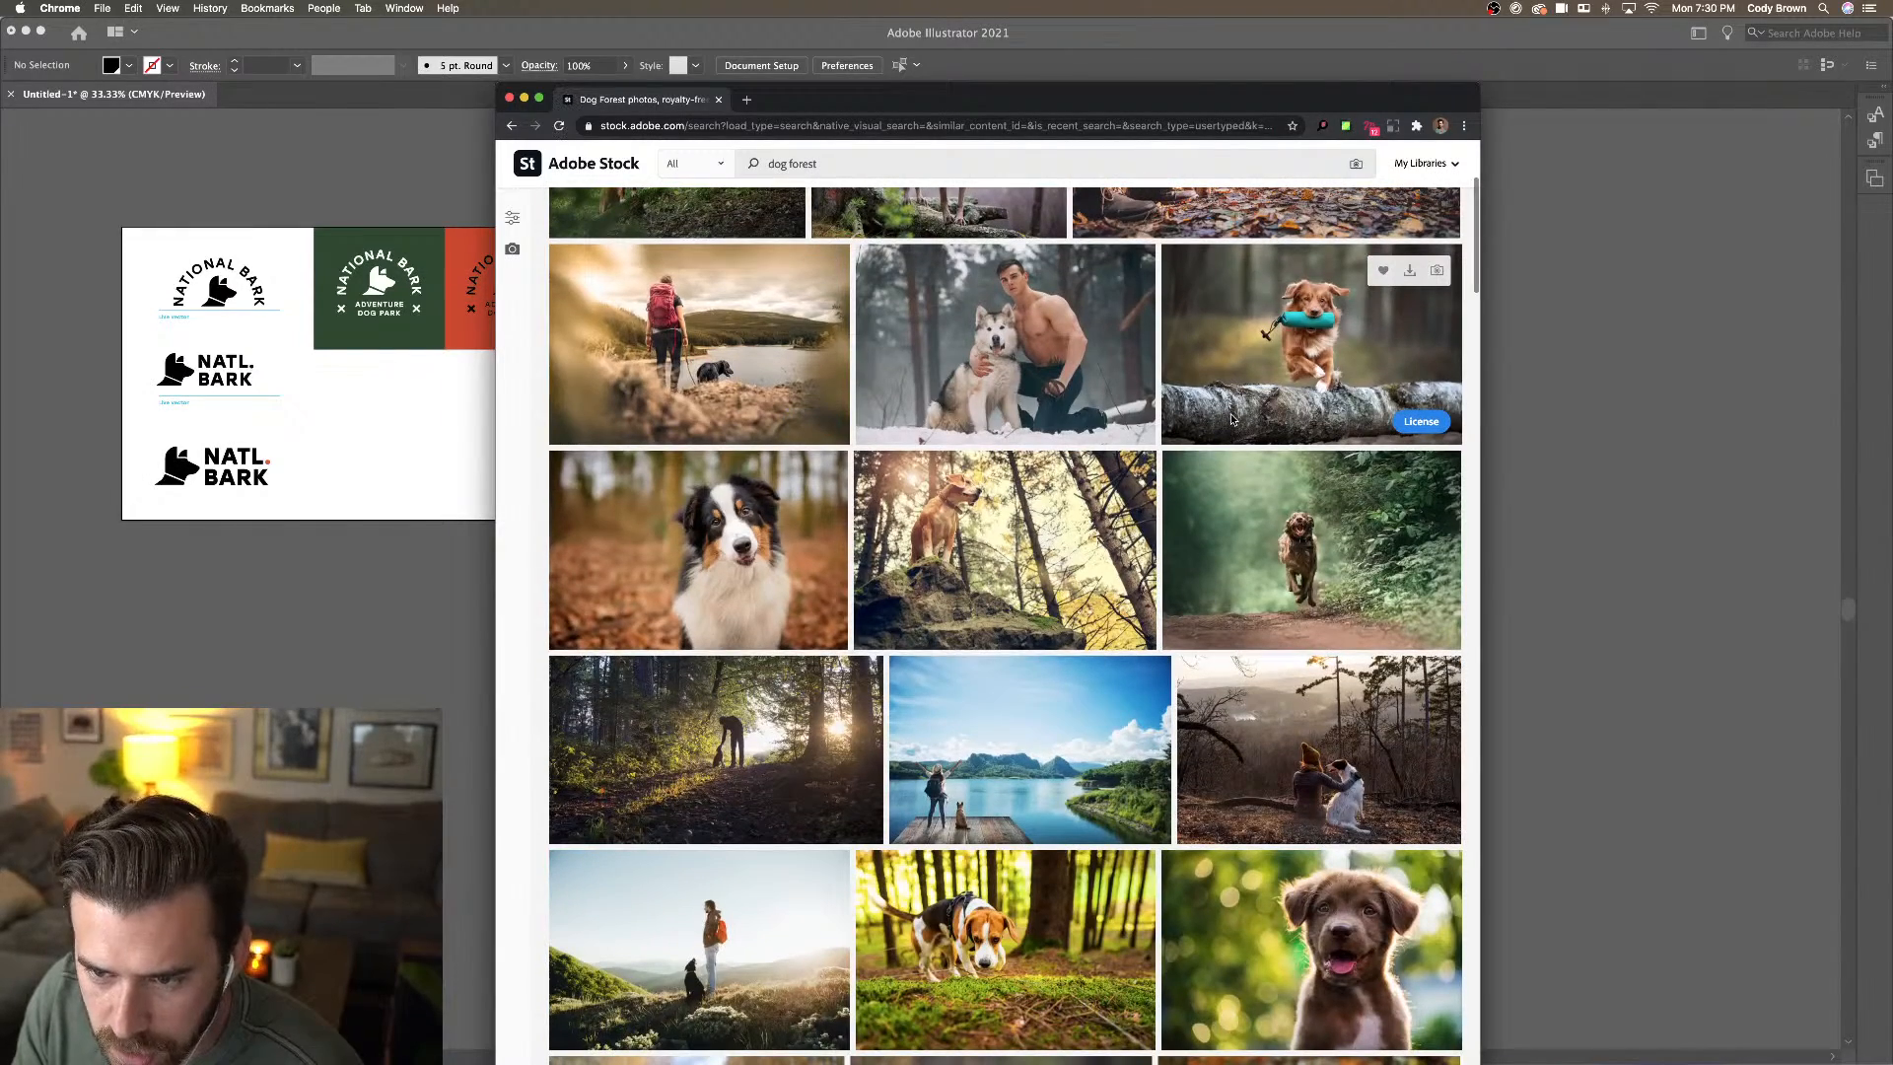
pyautogui.scroll(-8, 1231, 412)
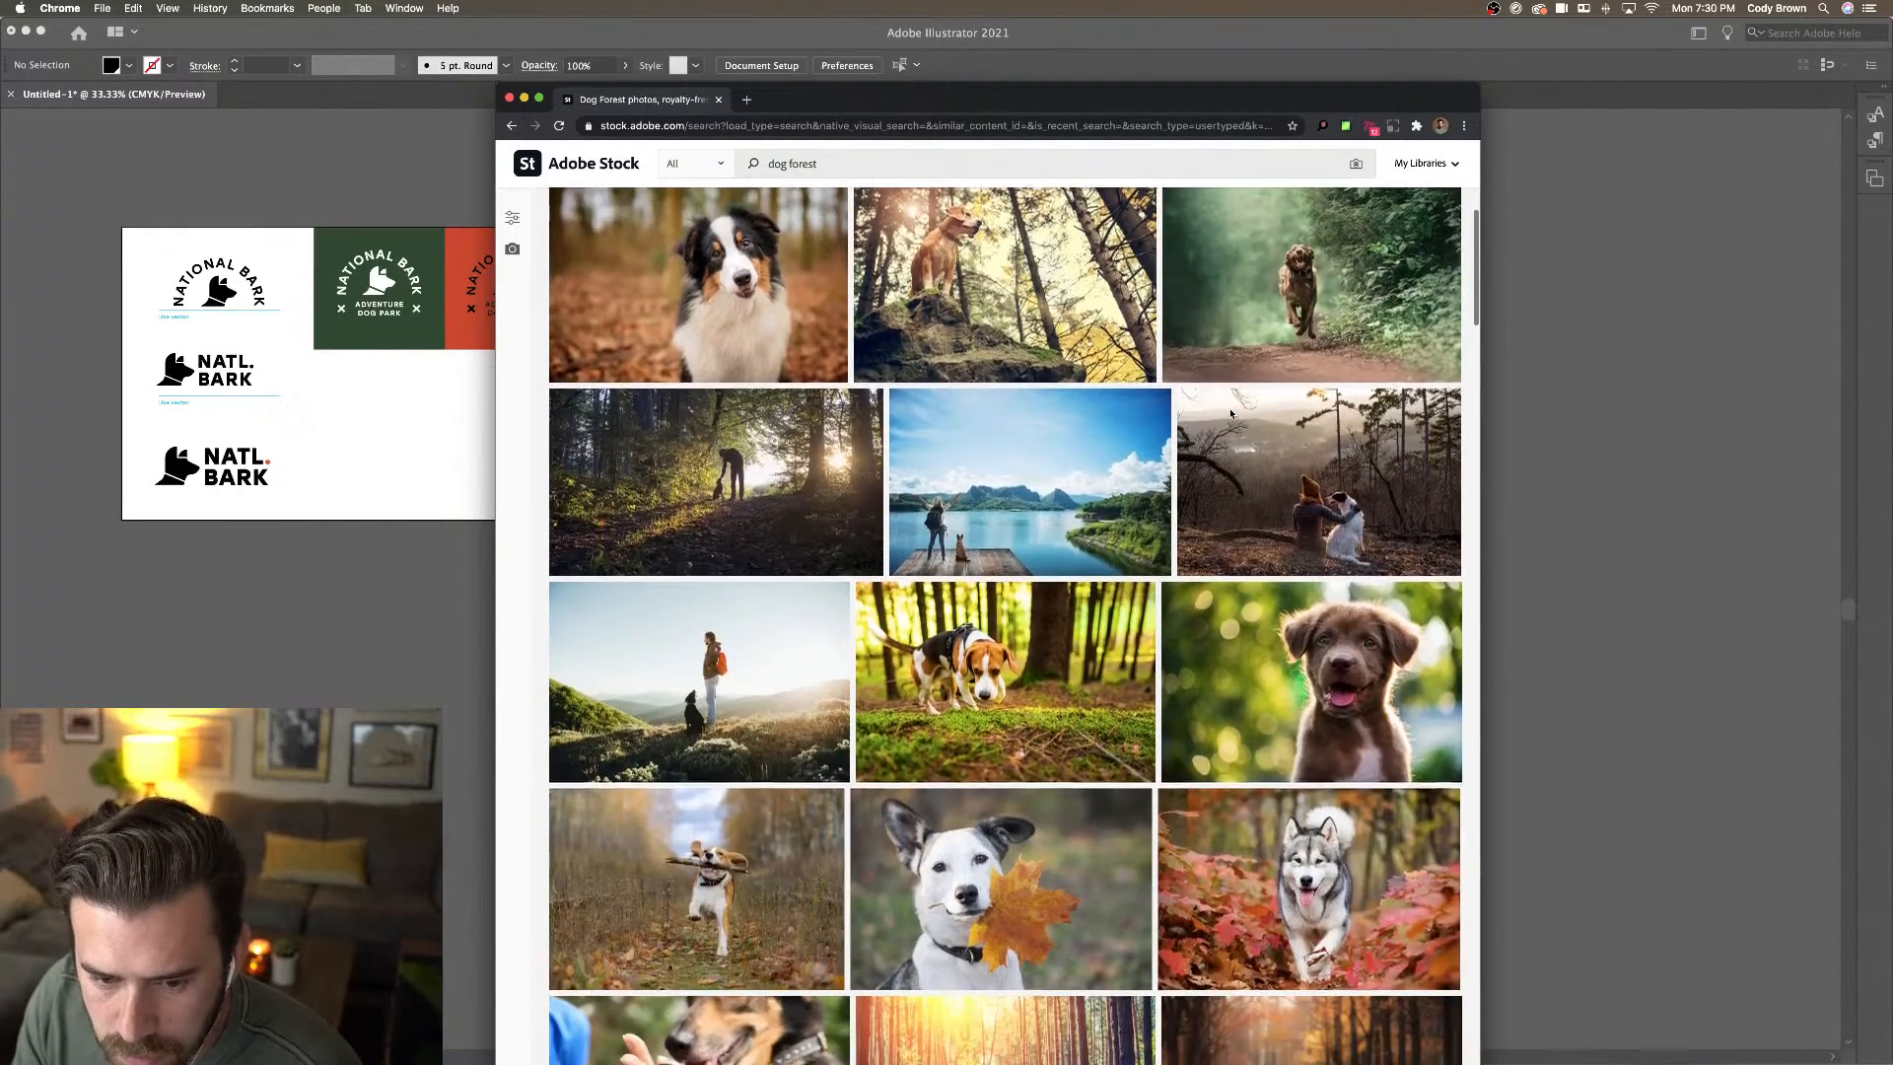
pyautogui.scroll(-7, 1230, 412)
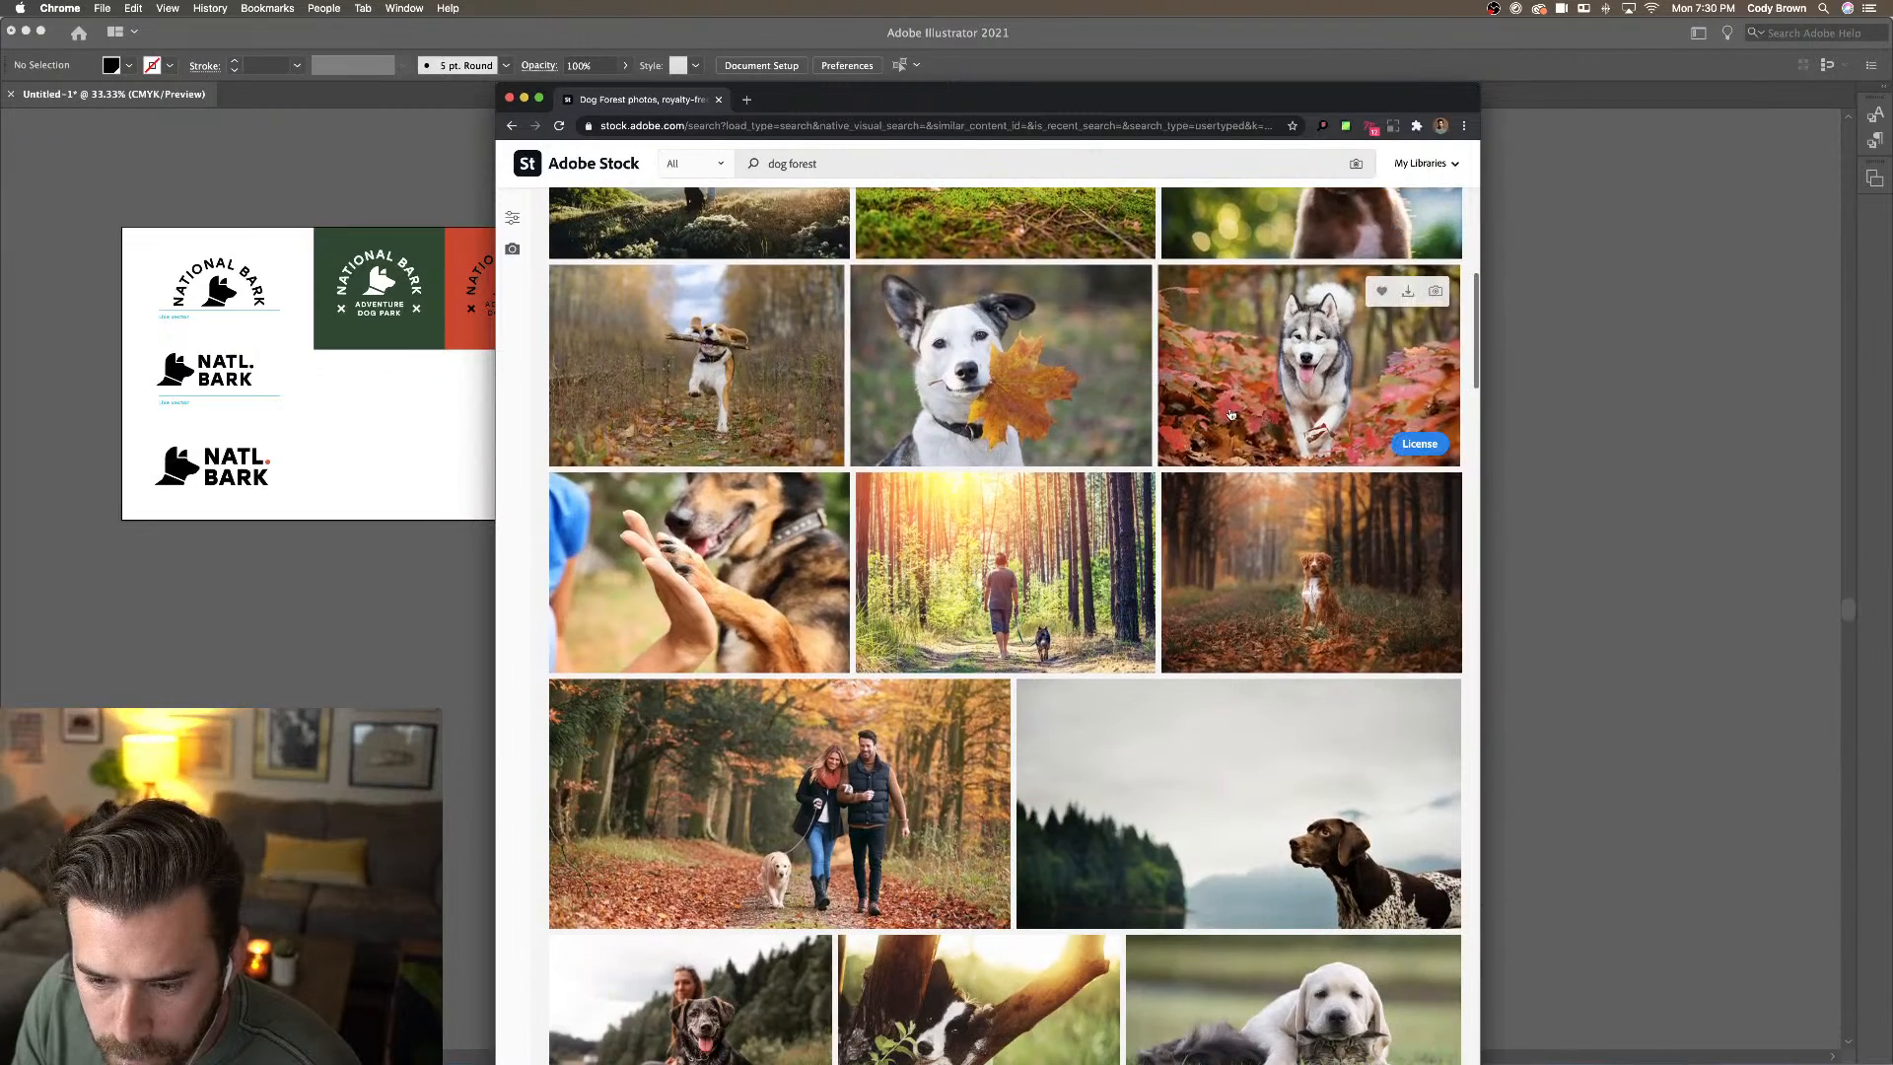
pyautogui.scroll(-2, 1230, 412)
pyautogui.scroll(-2, 1279, 679)
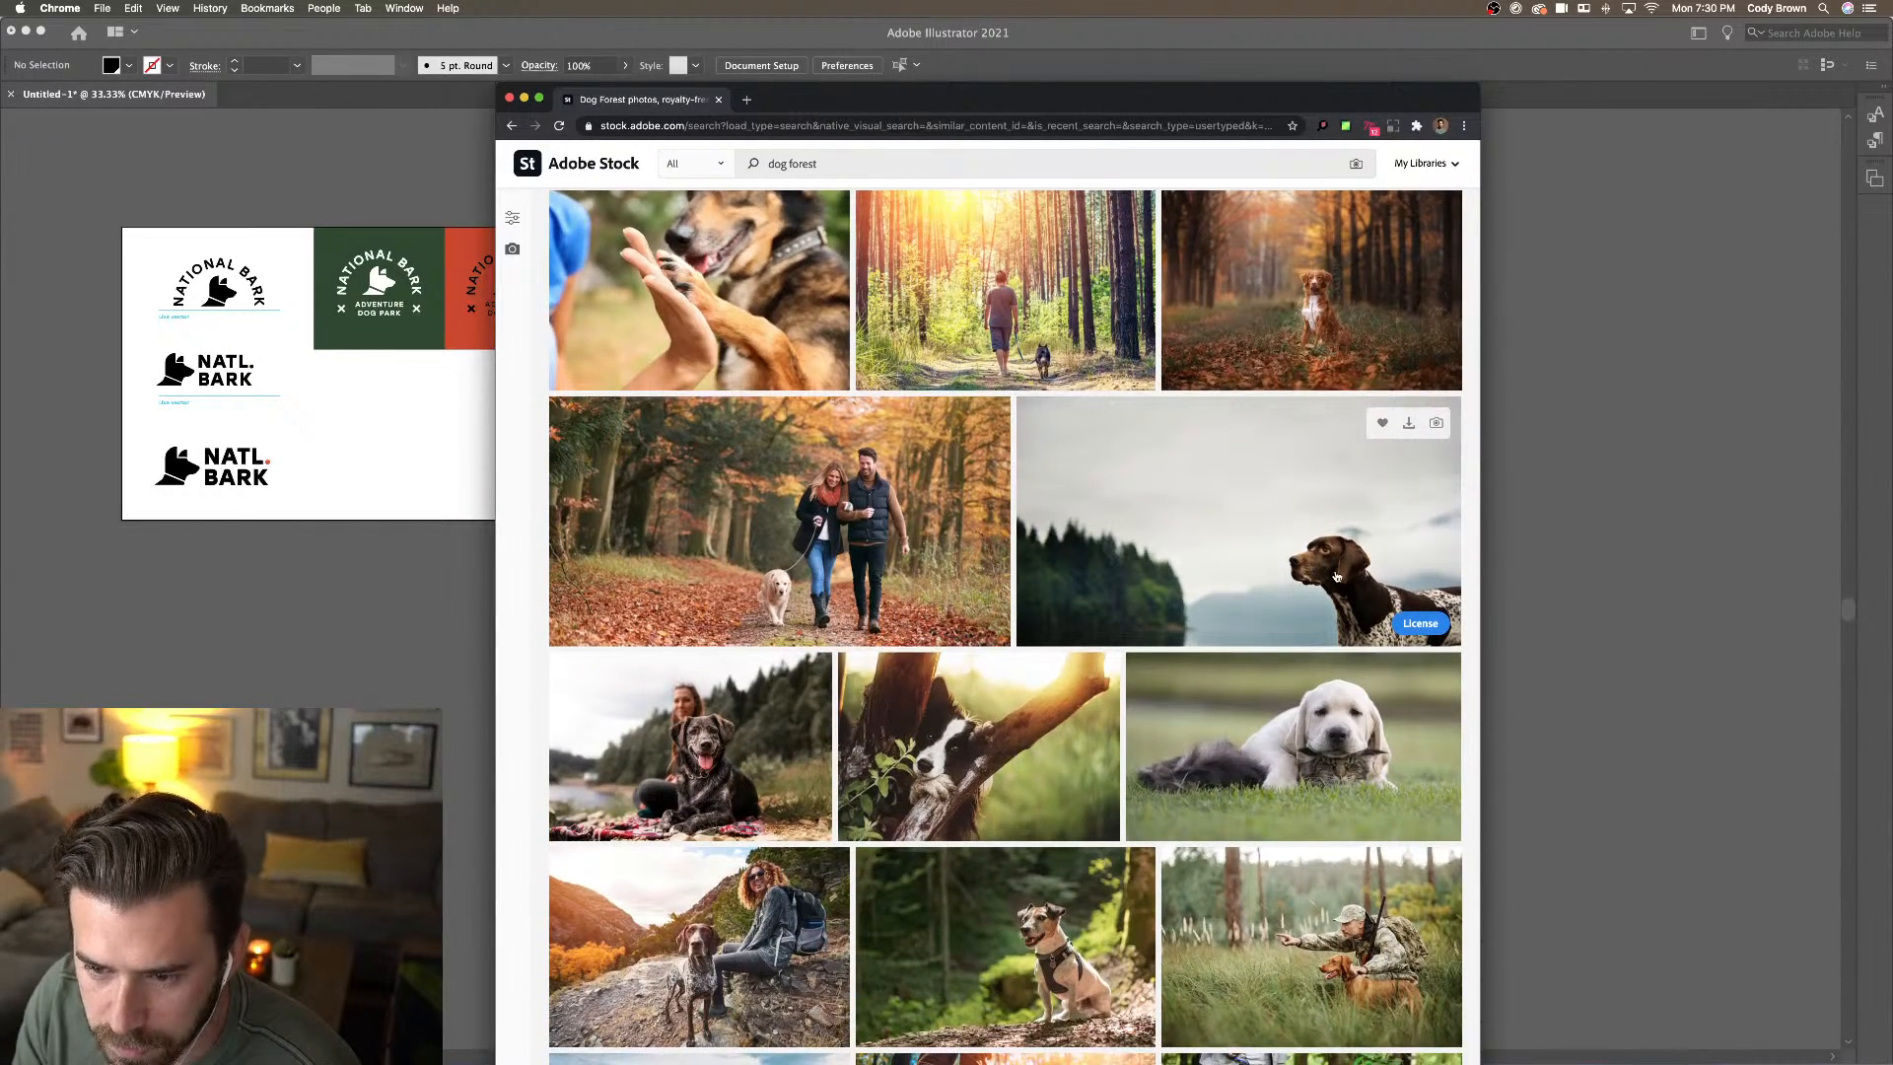
pyautogui.scroll(-3, 1331, 577)
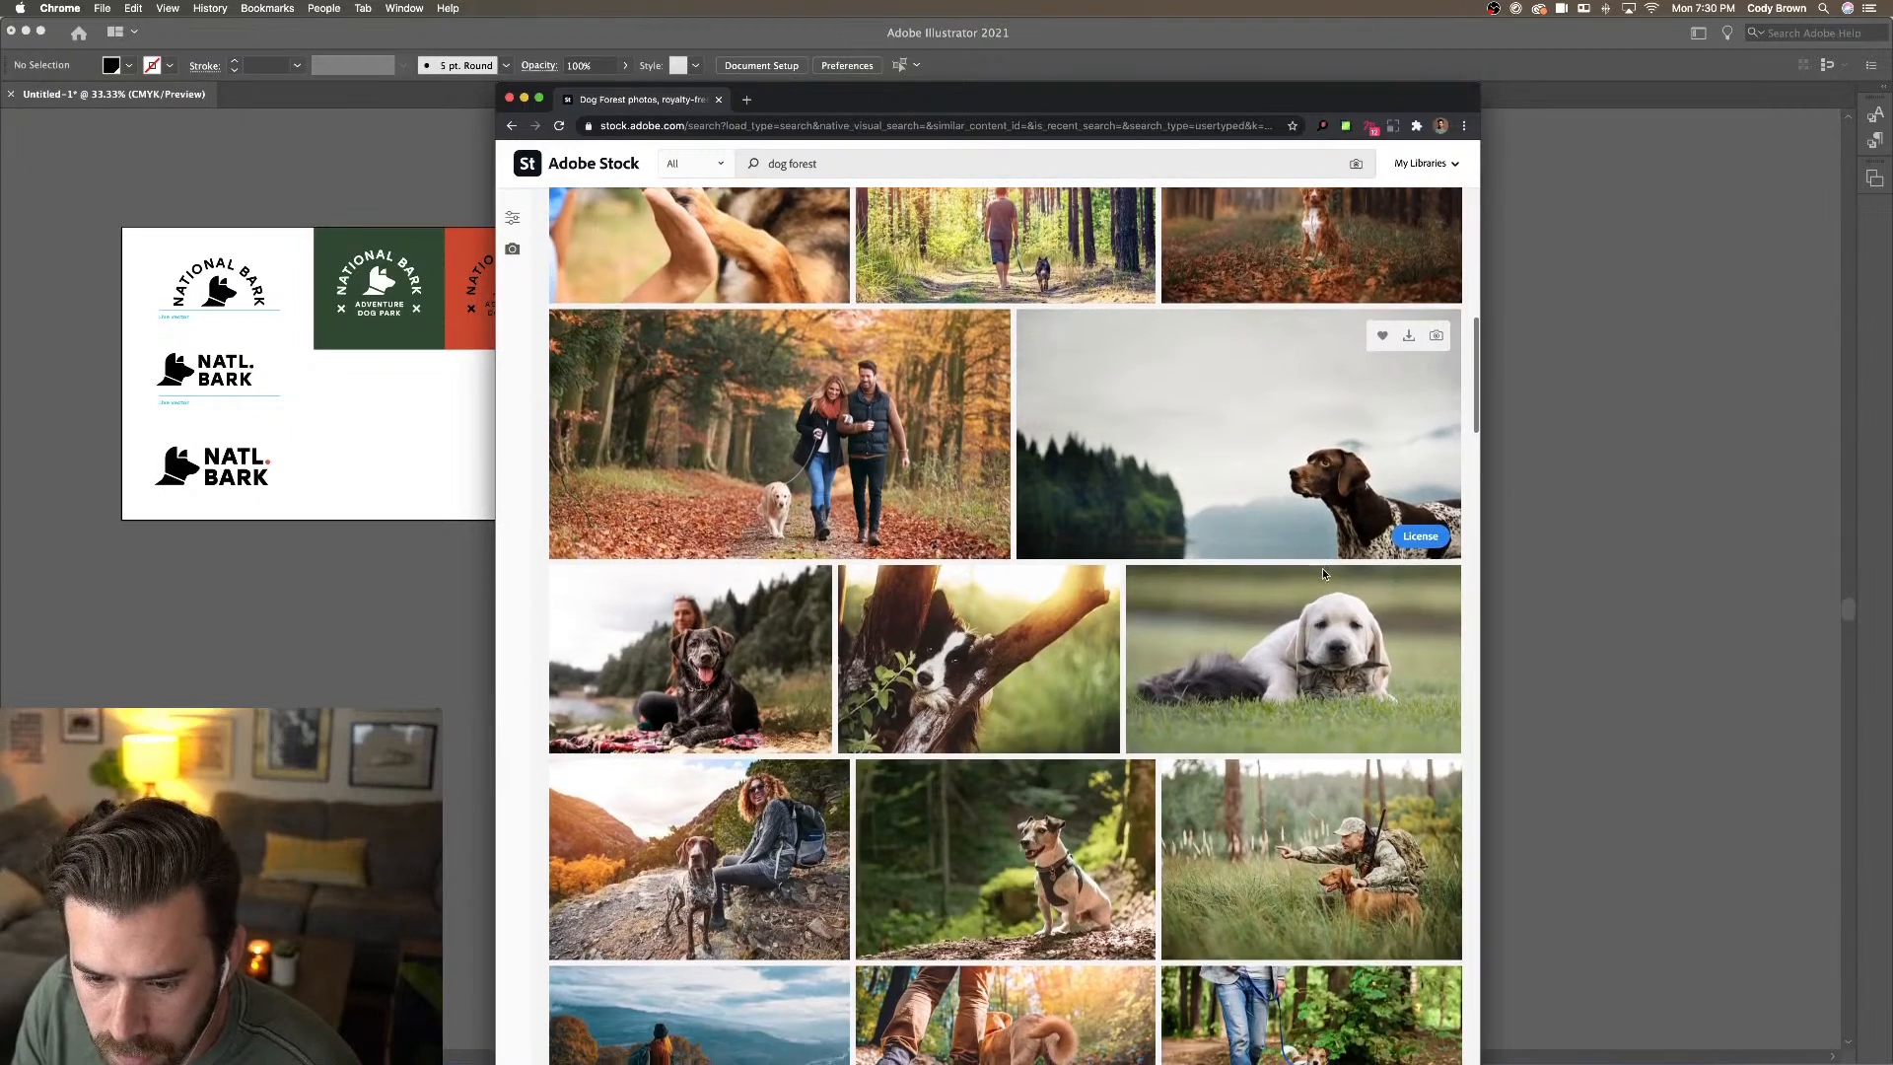
pyautogui.scroll(-3, 1324, 574)
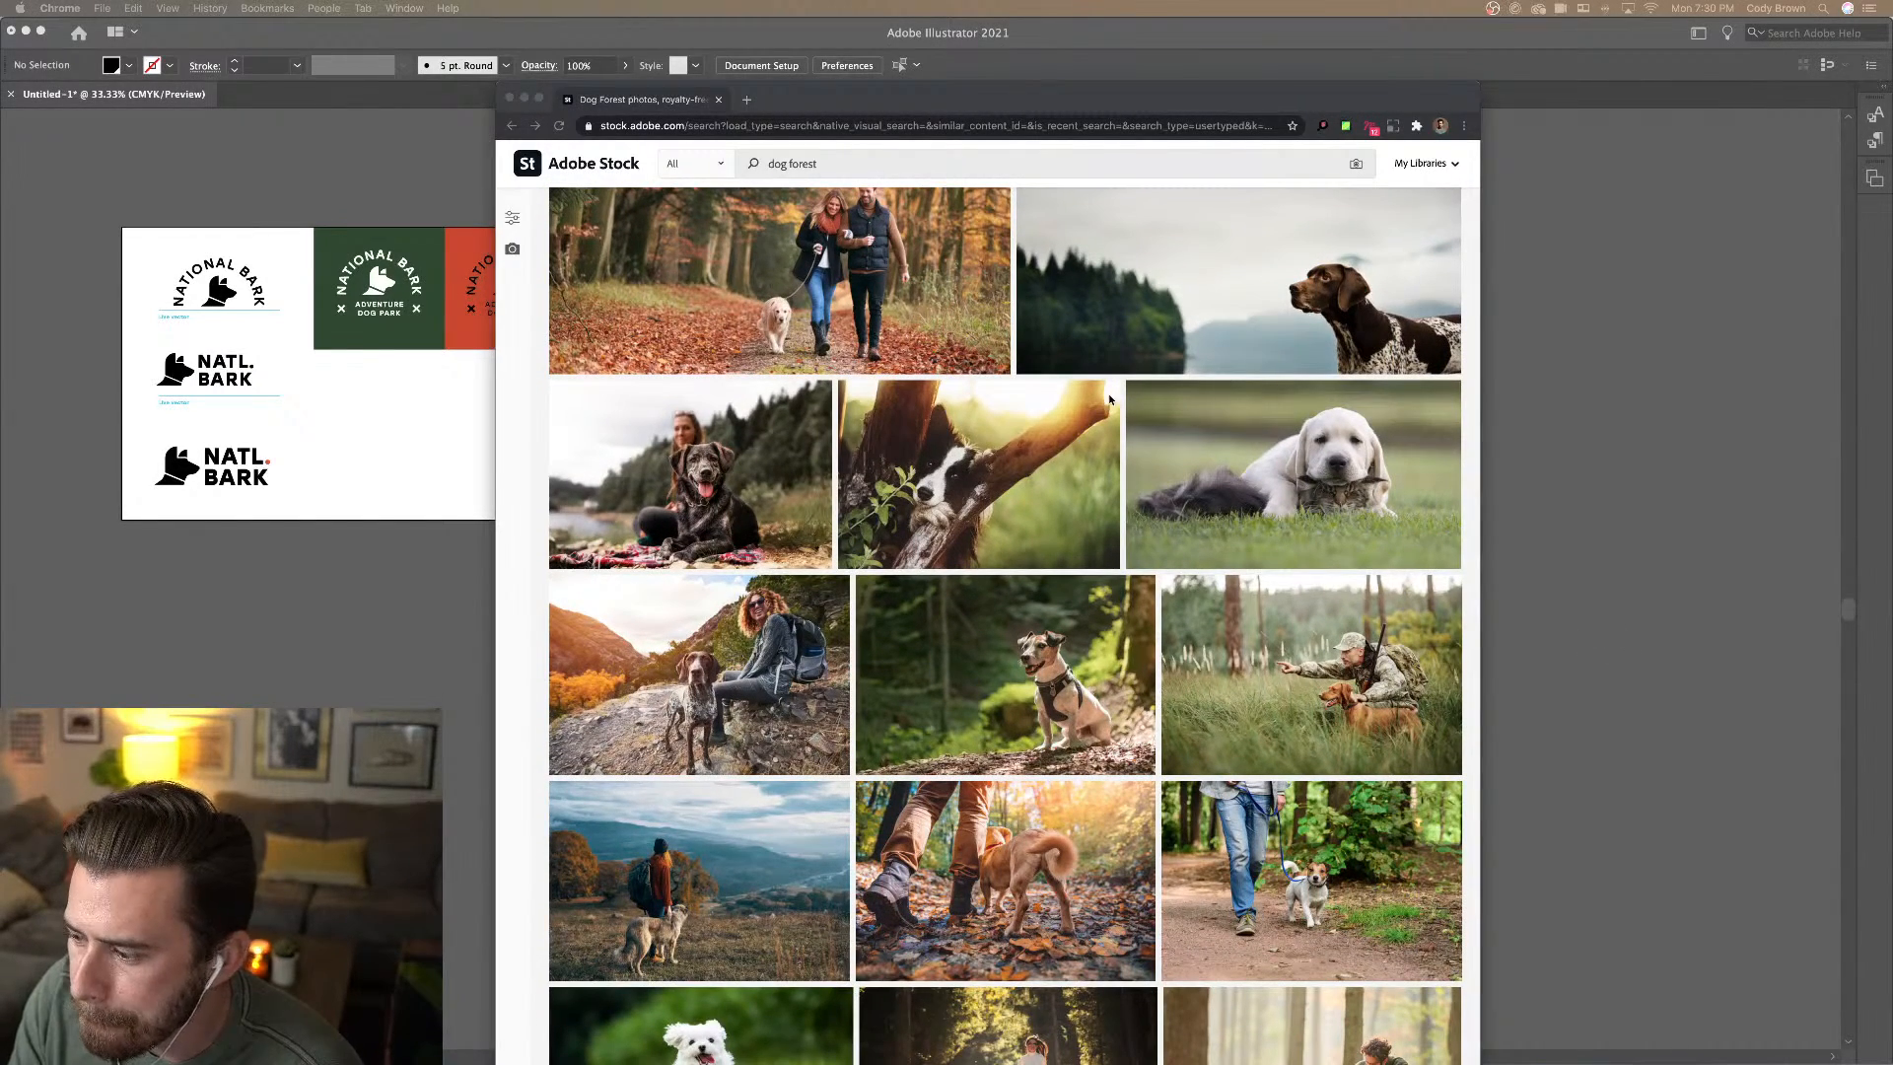
pyautogui.scroll(-6, 930, 422)
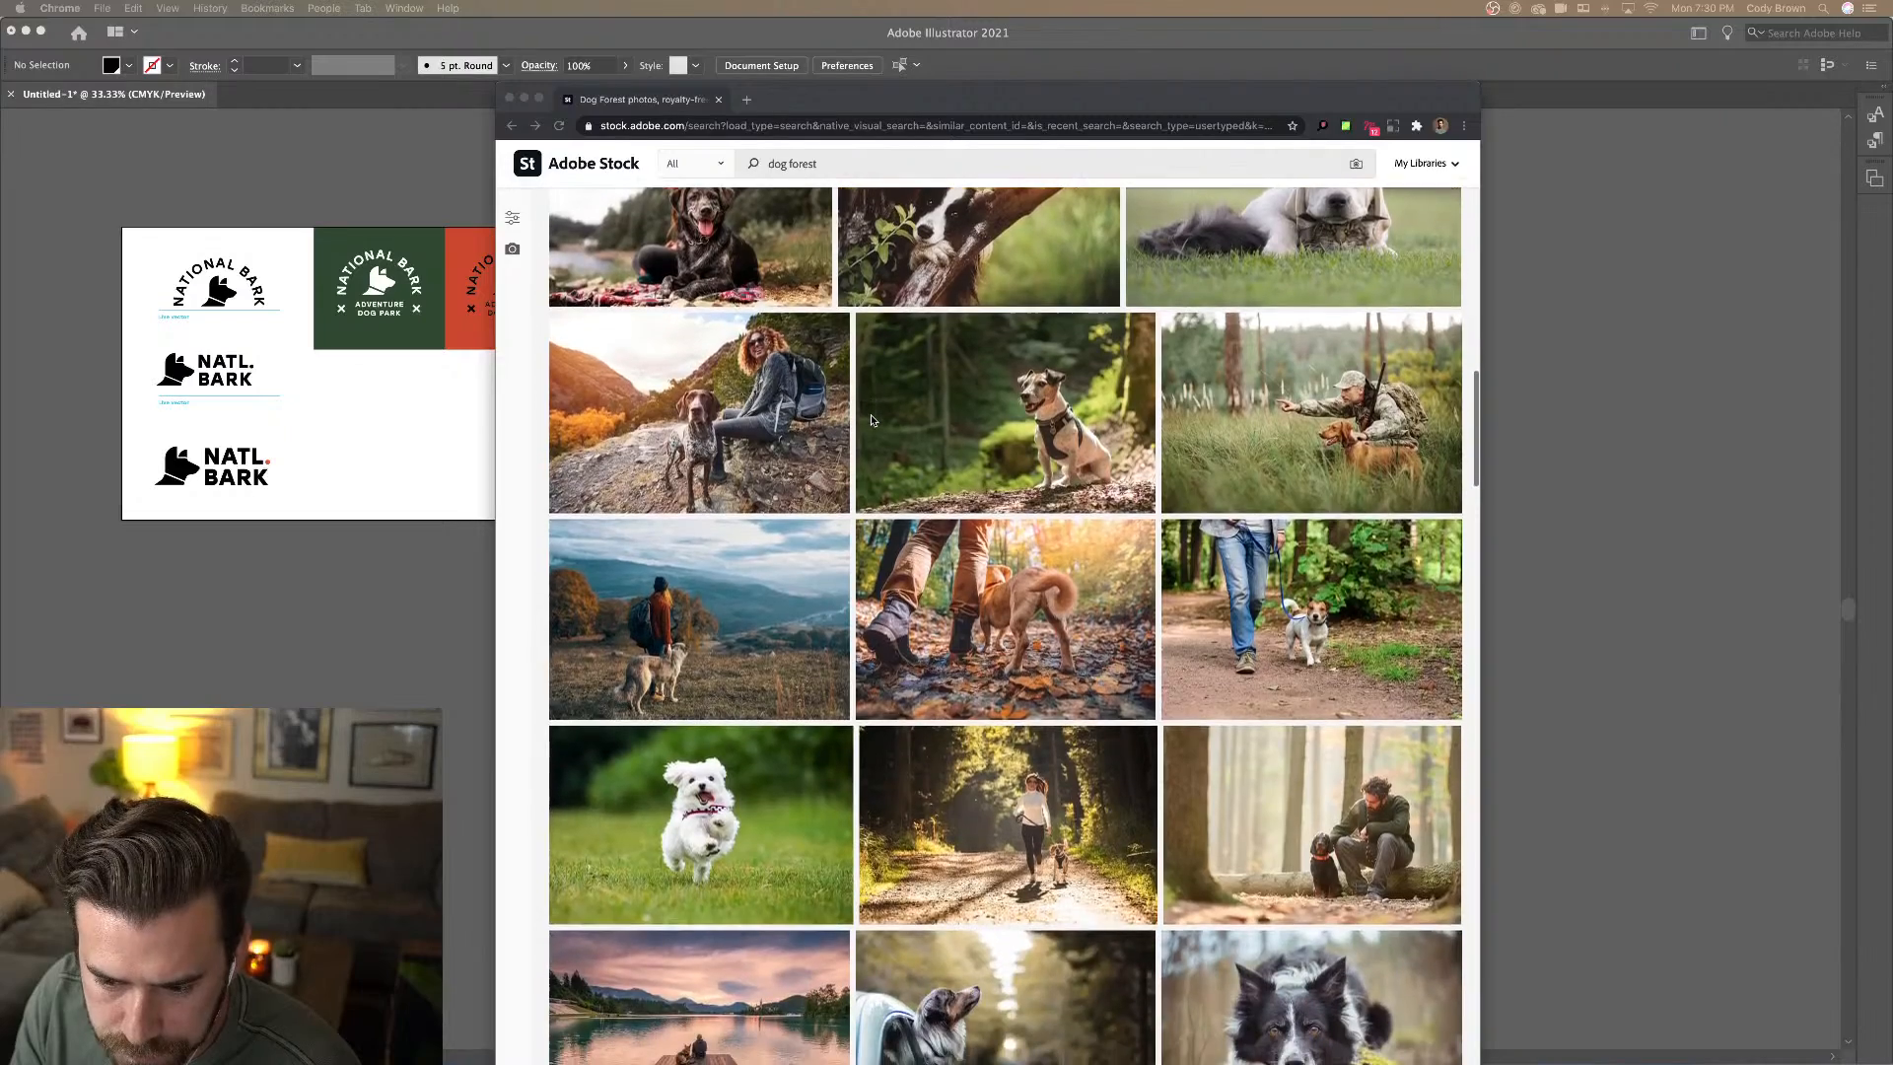
pyautogui.scroll(-8, 871, 421)
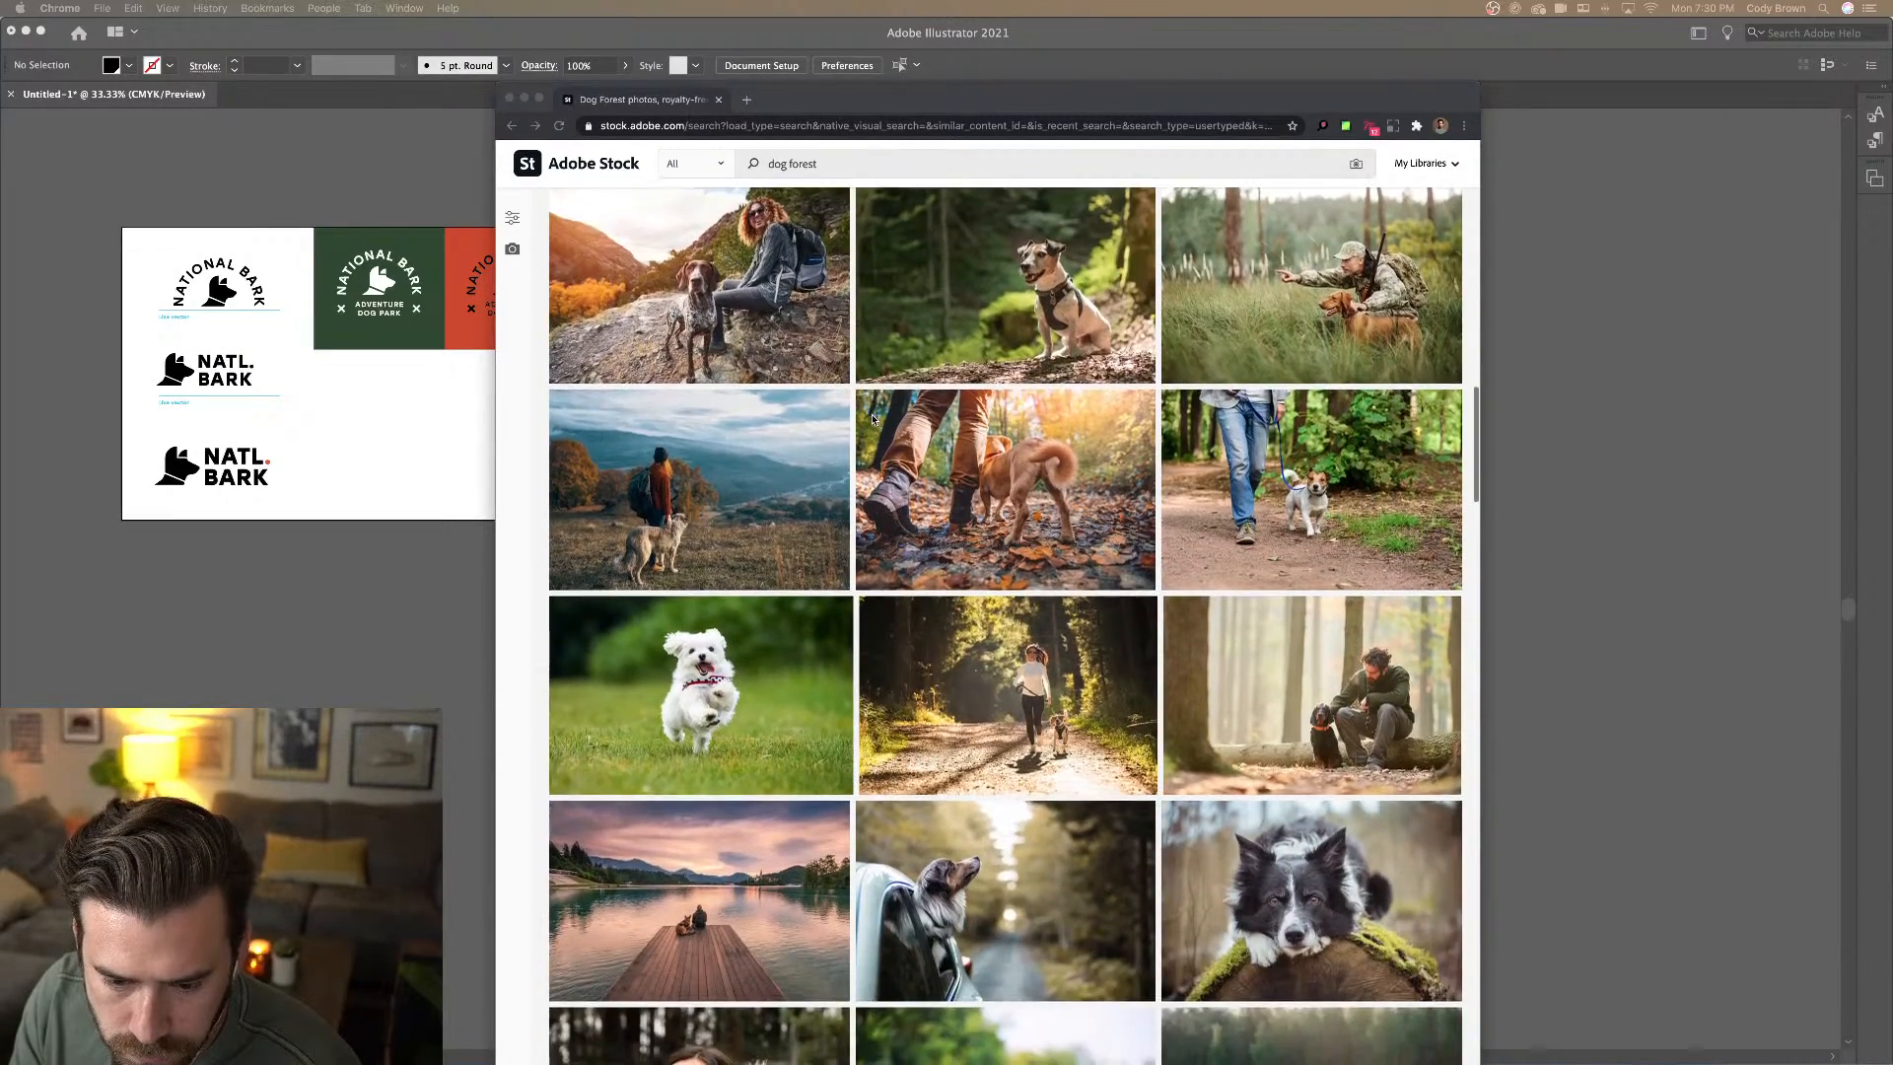
pyautogui.scroll(-3, 872, 421)
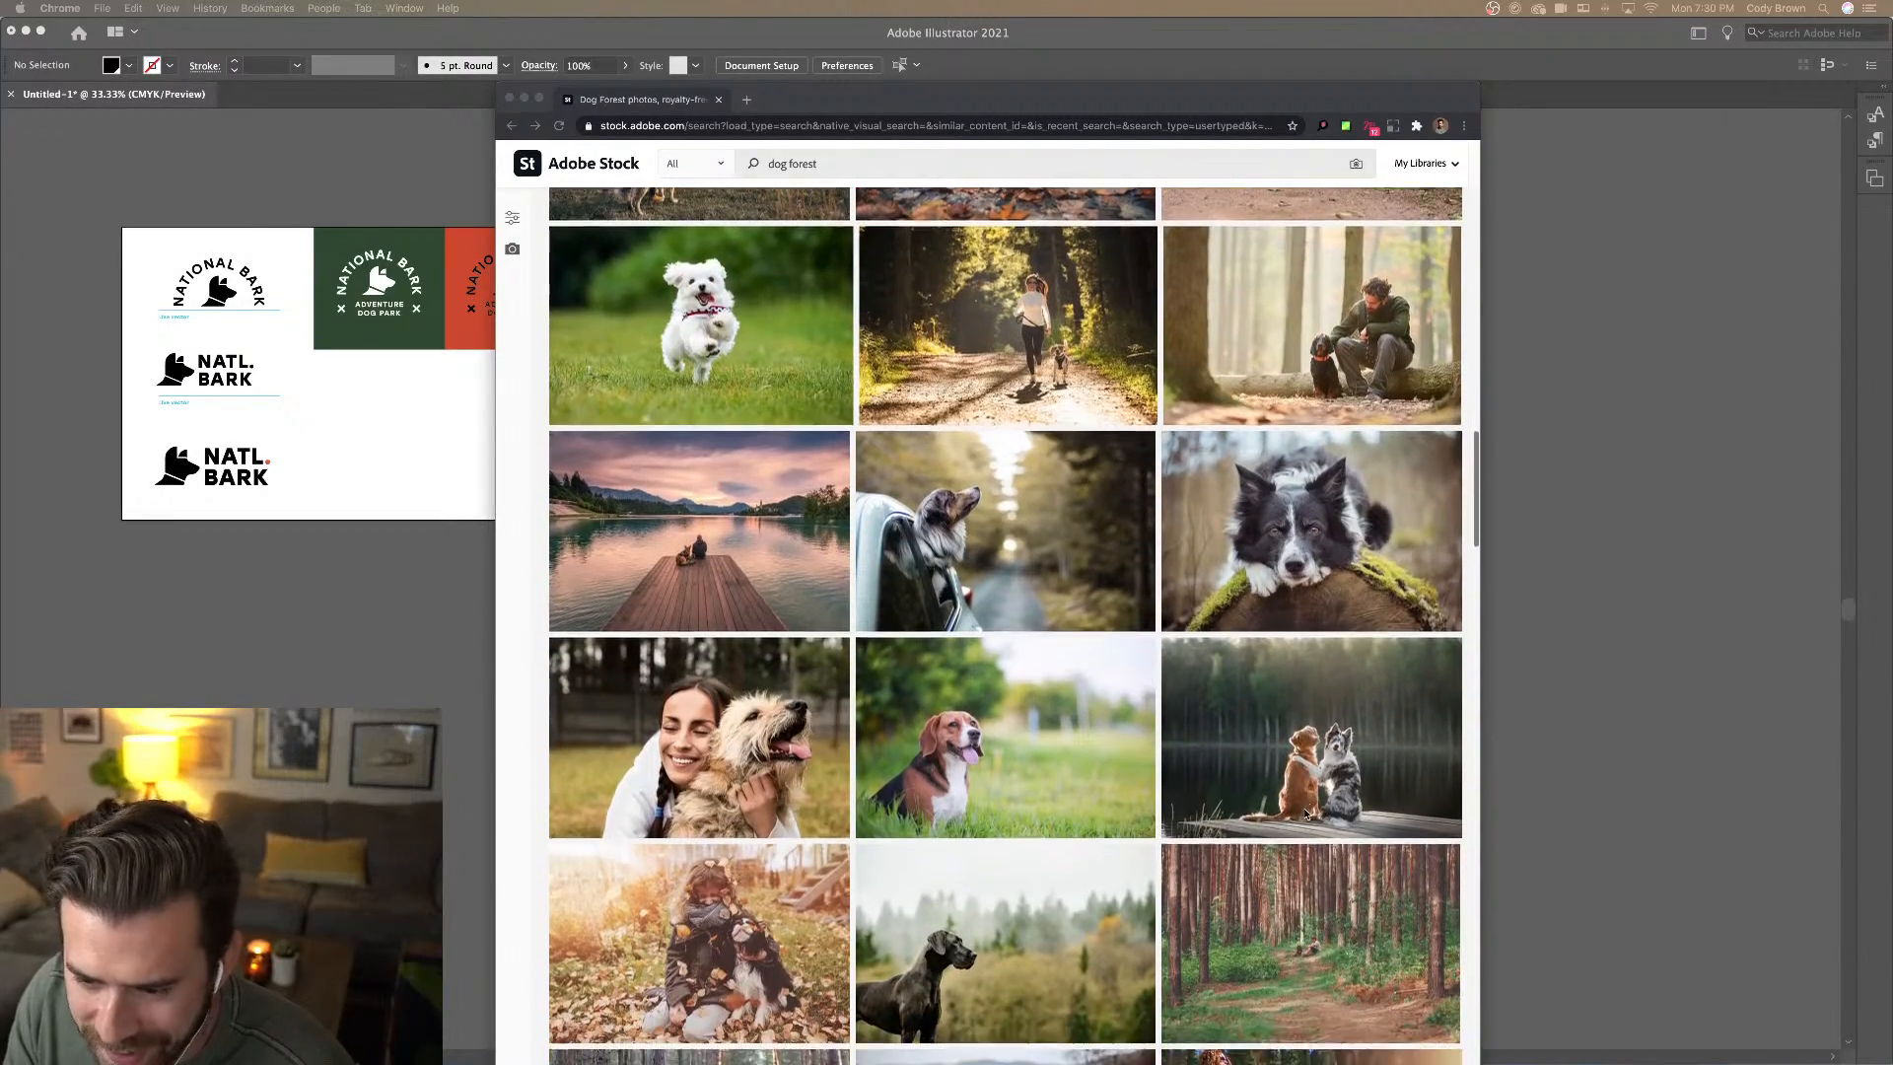
pyautogui.scroll(-5, 1318, 709)
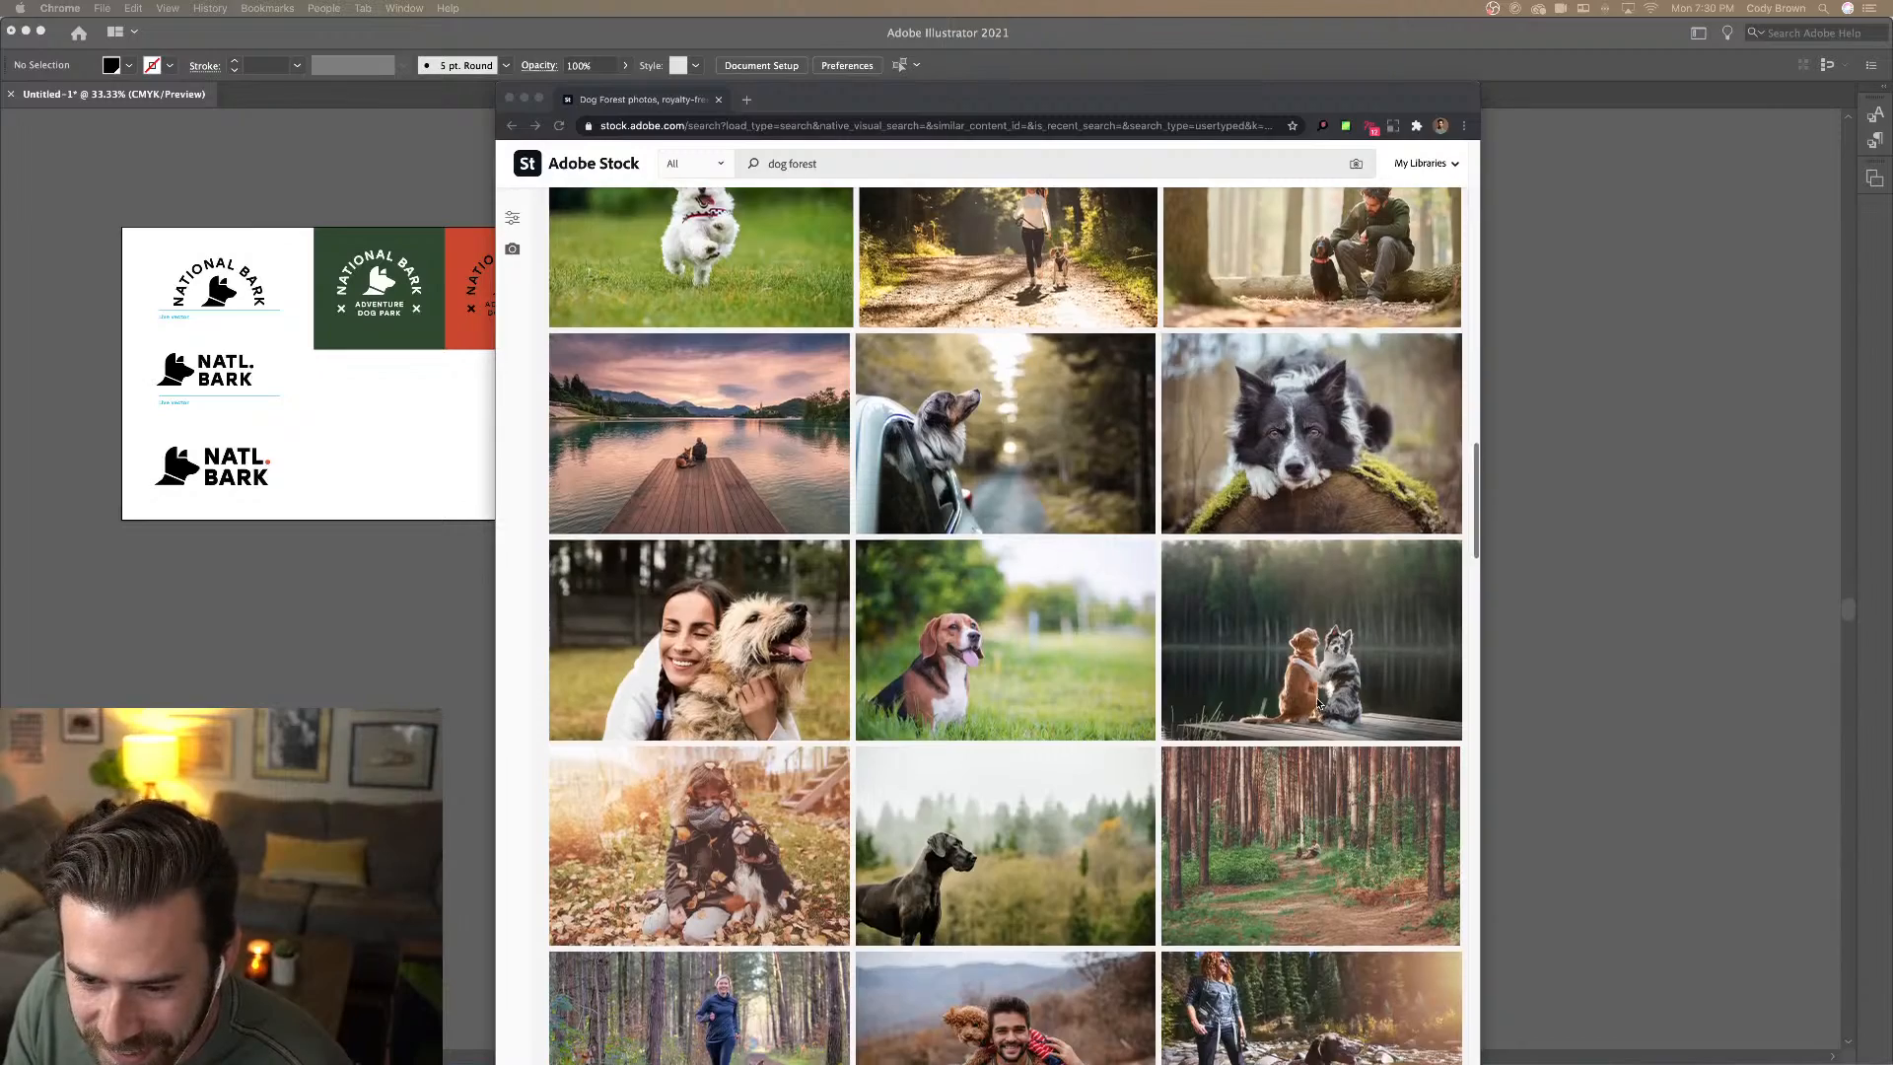
pyautogui.scroll(-5, 1317, 703)
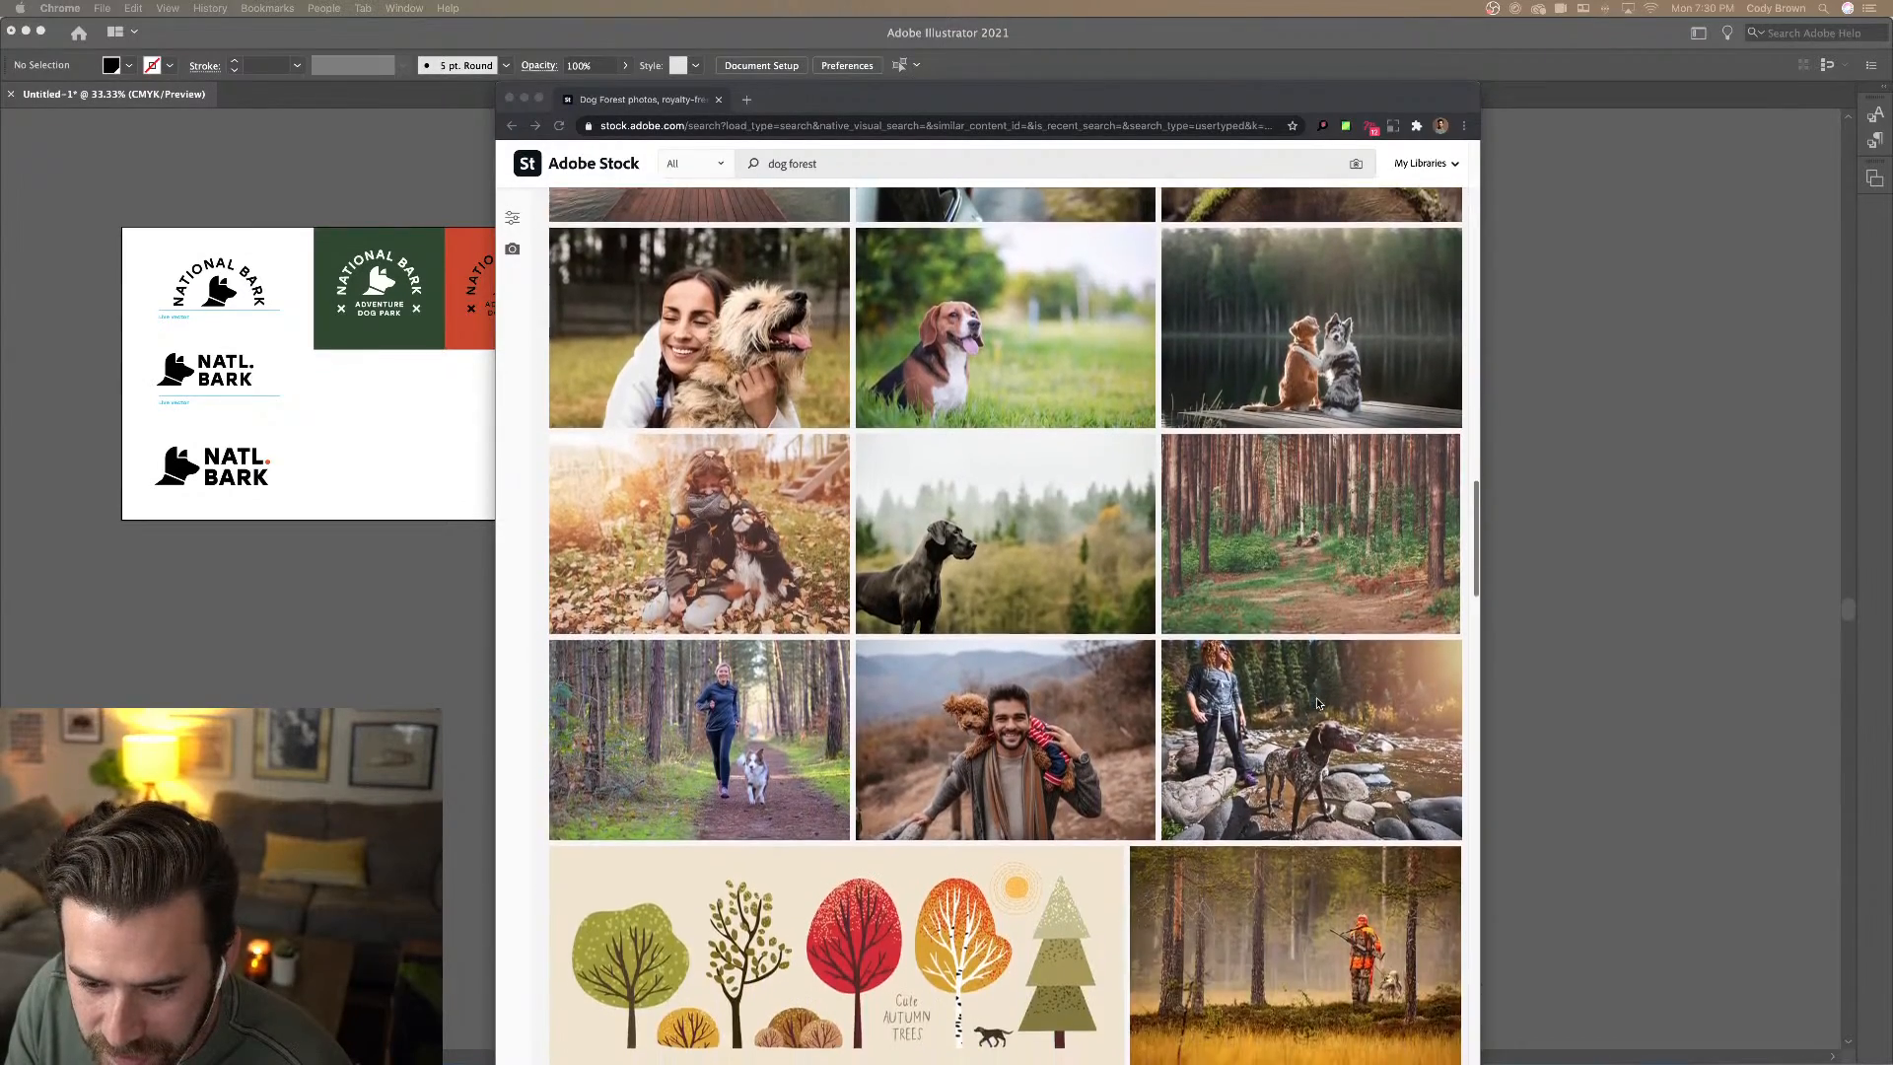
pyautogui.scroll(12, 1318, 702)
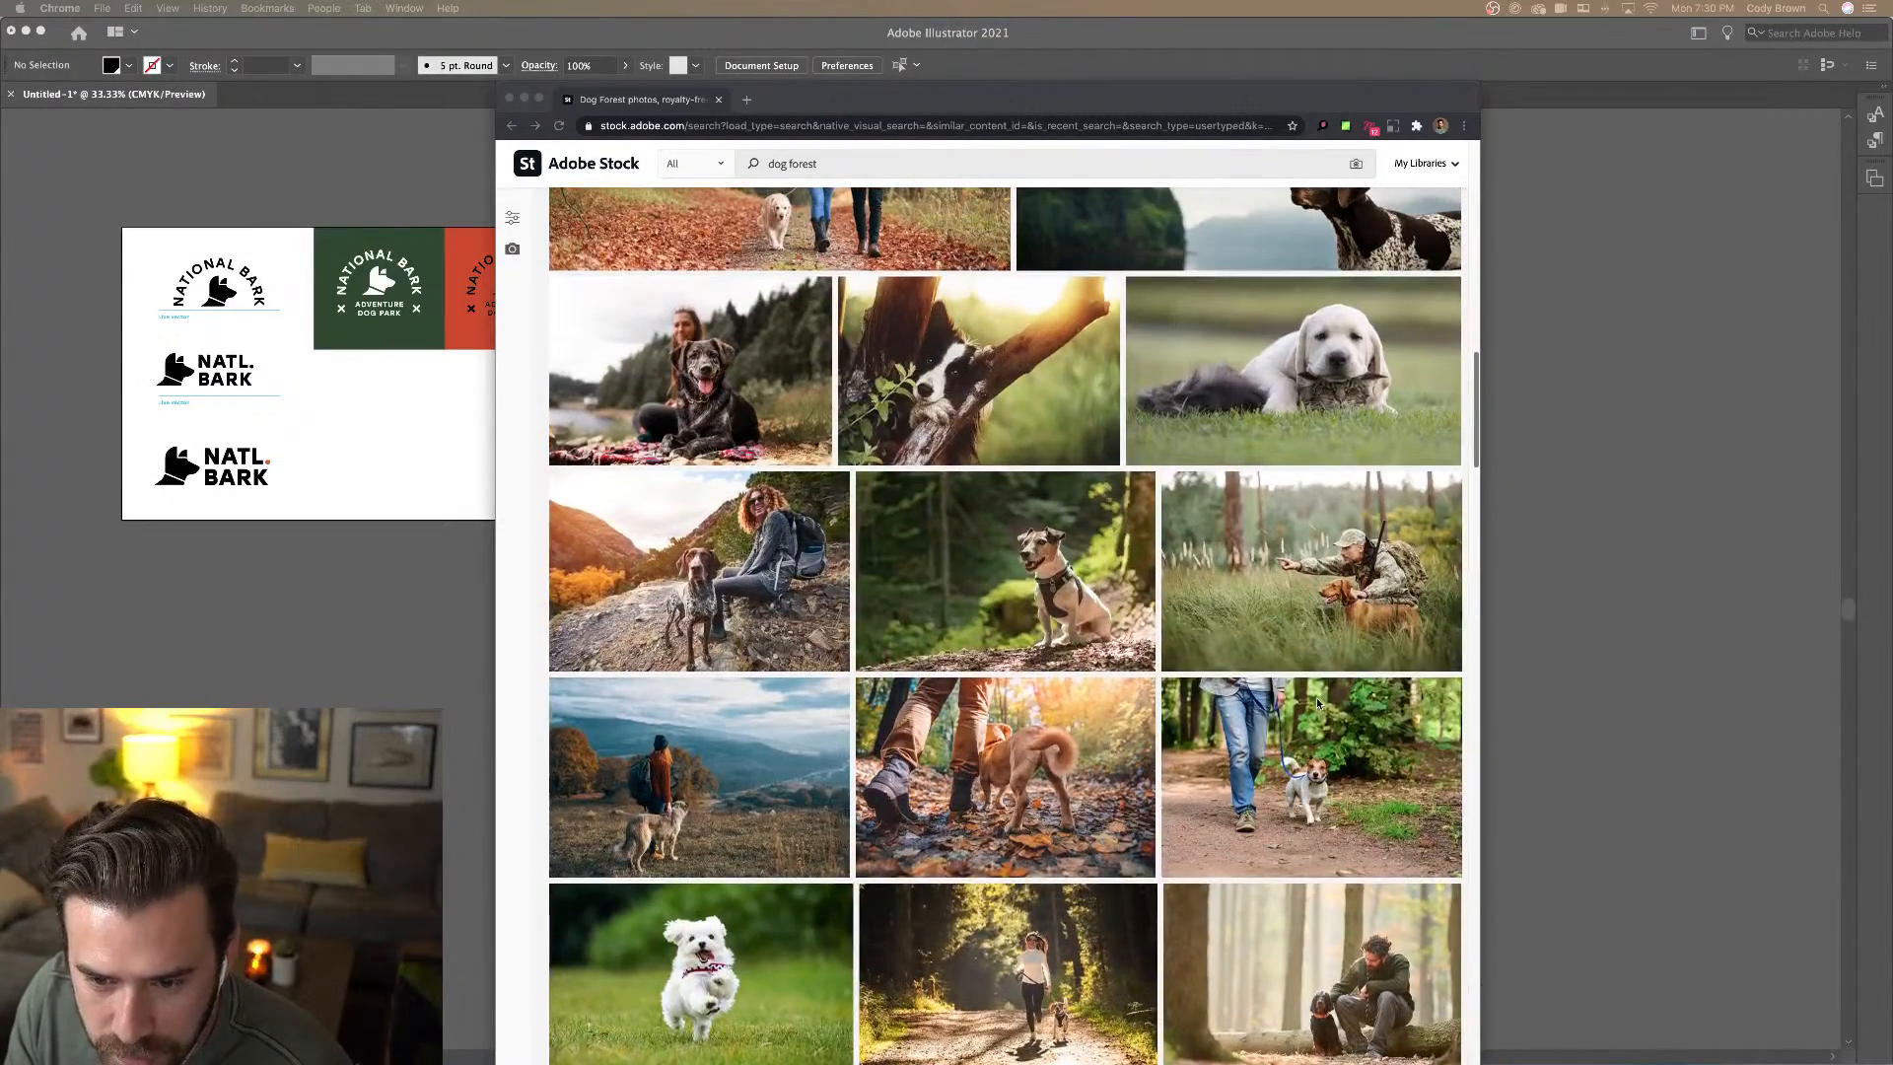
# Open the Jack Russell Terrier photo, then hide Chrome to return to Illustrator
pyautogui.click(989, 563)
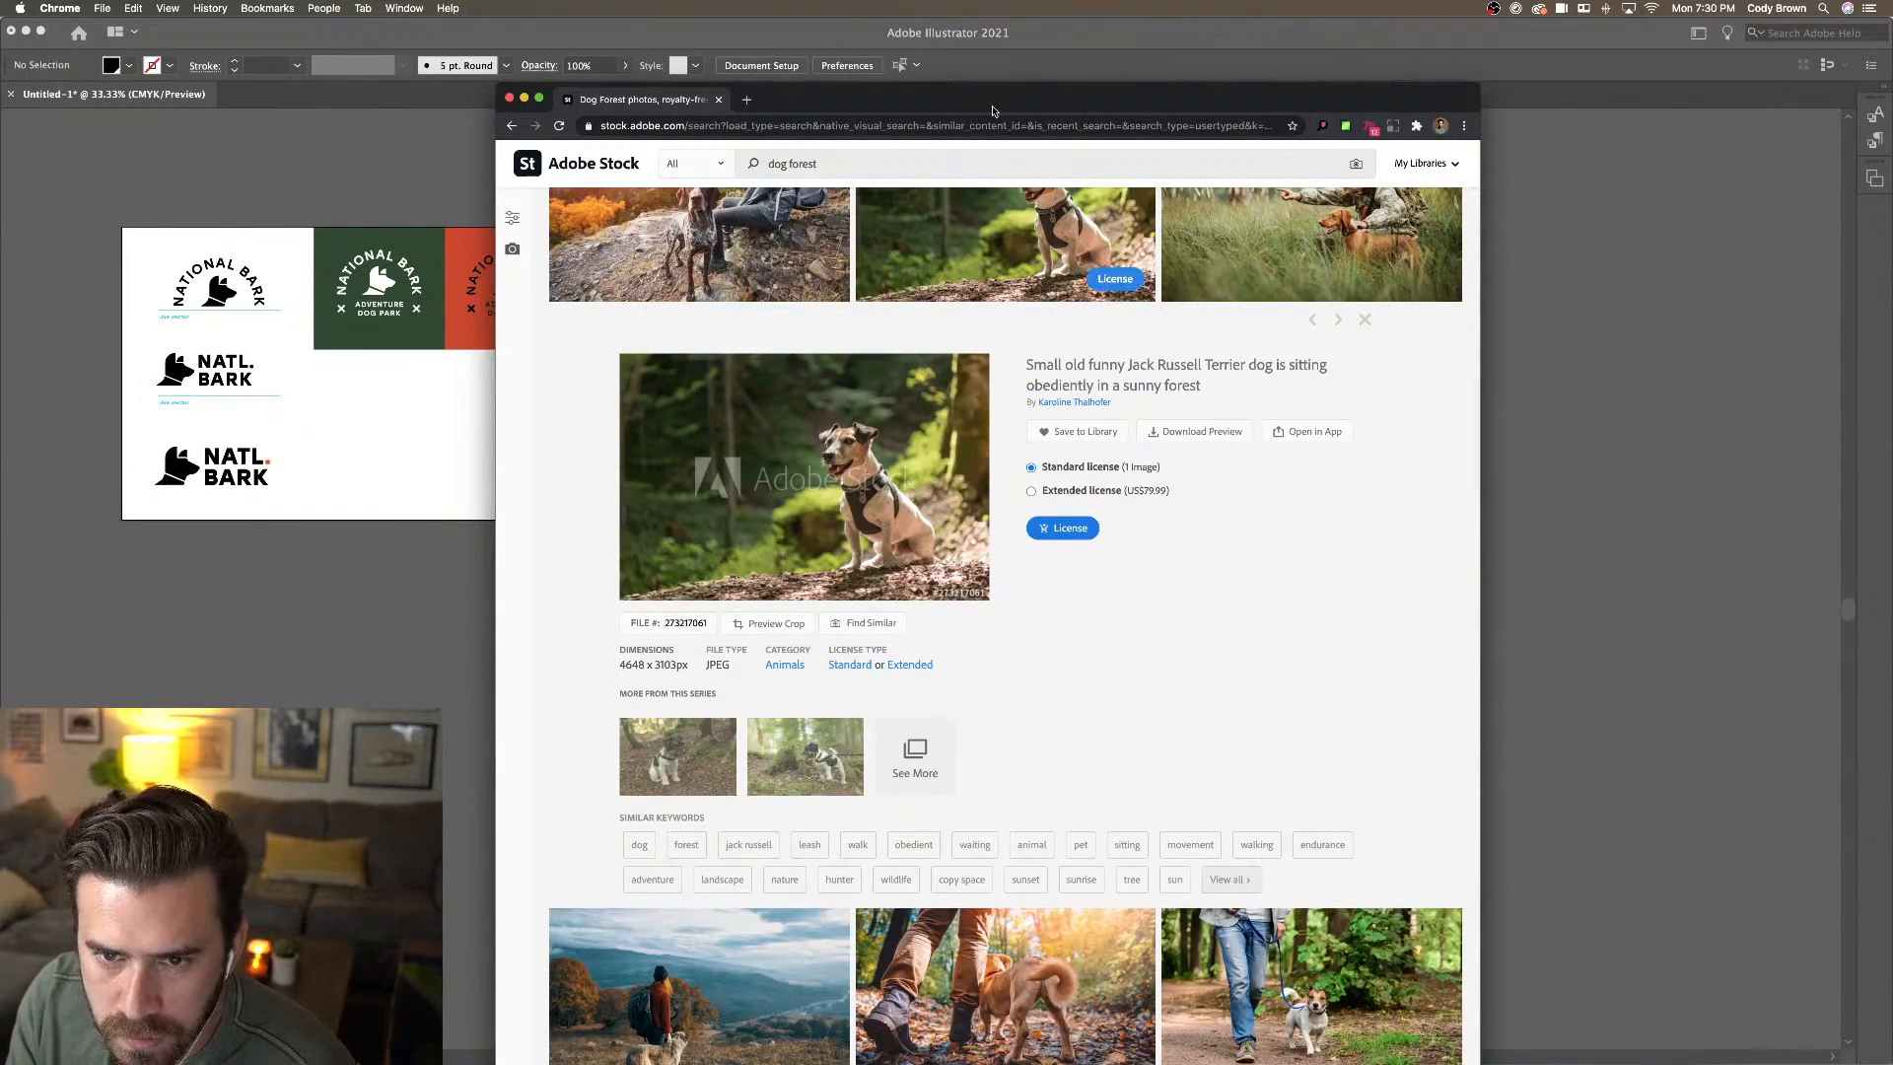
pyautogui.moveTo(987, 104); pyautogui.dragTo(1500, 204)
pyautogui.press('super+w')
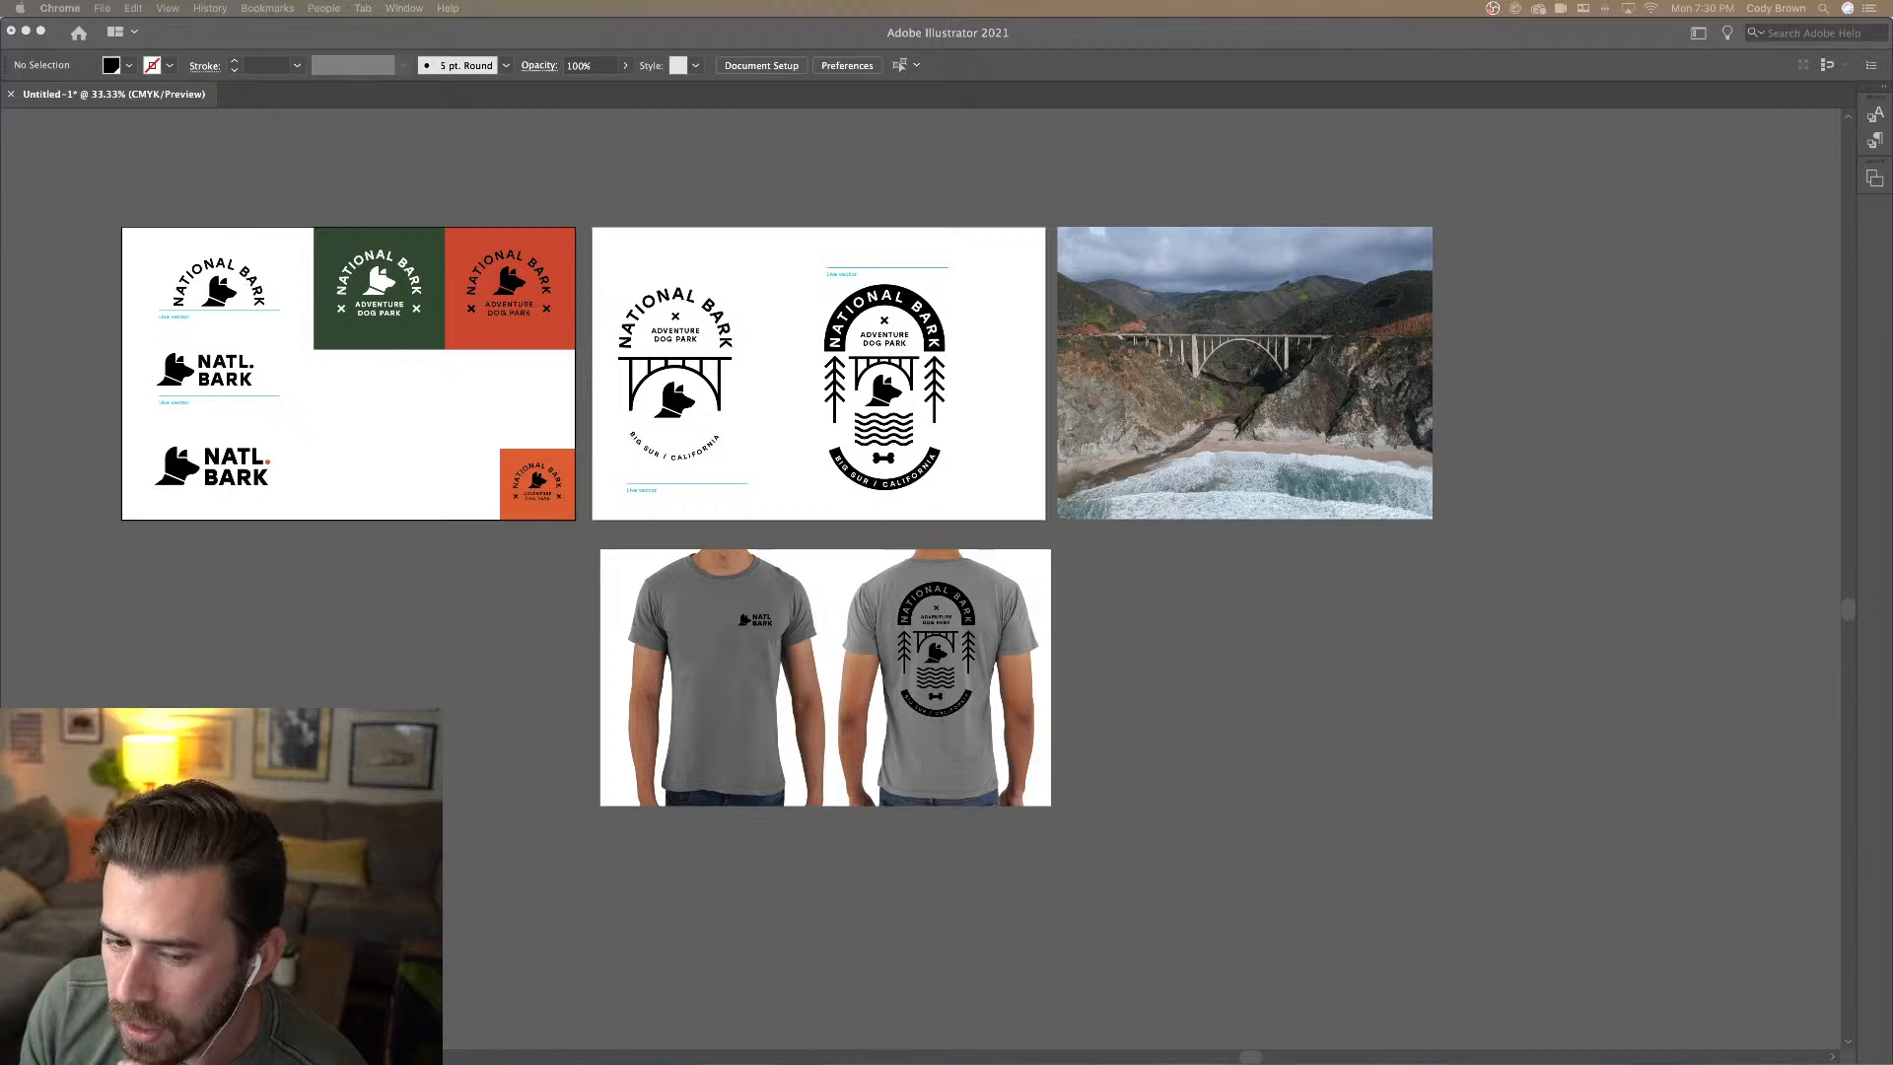
pyautogui.click(372, 204)
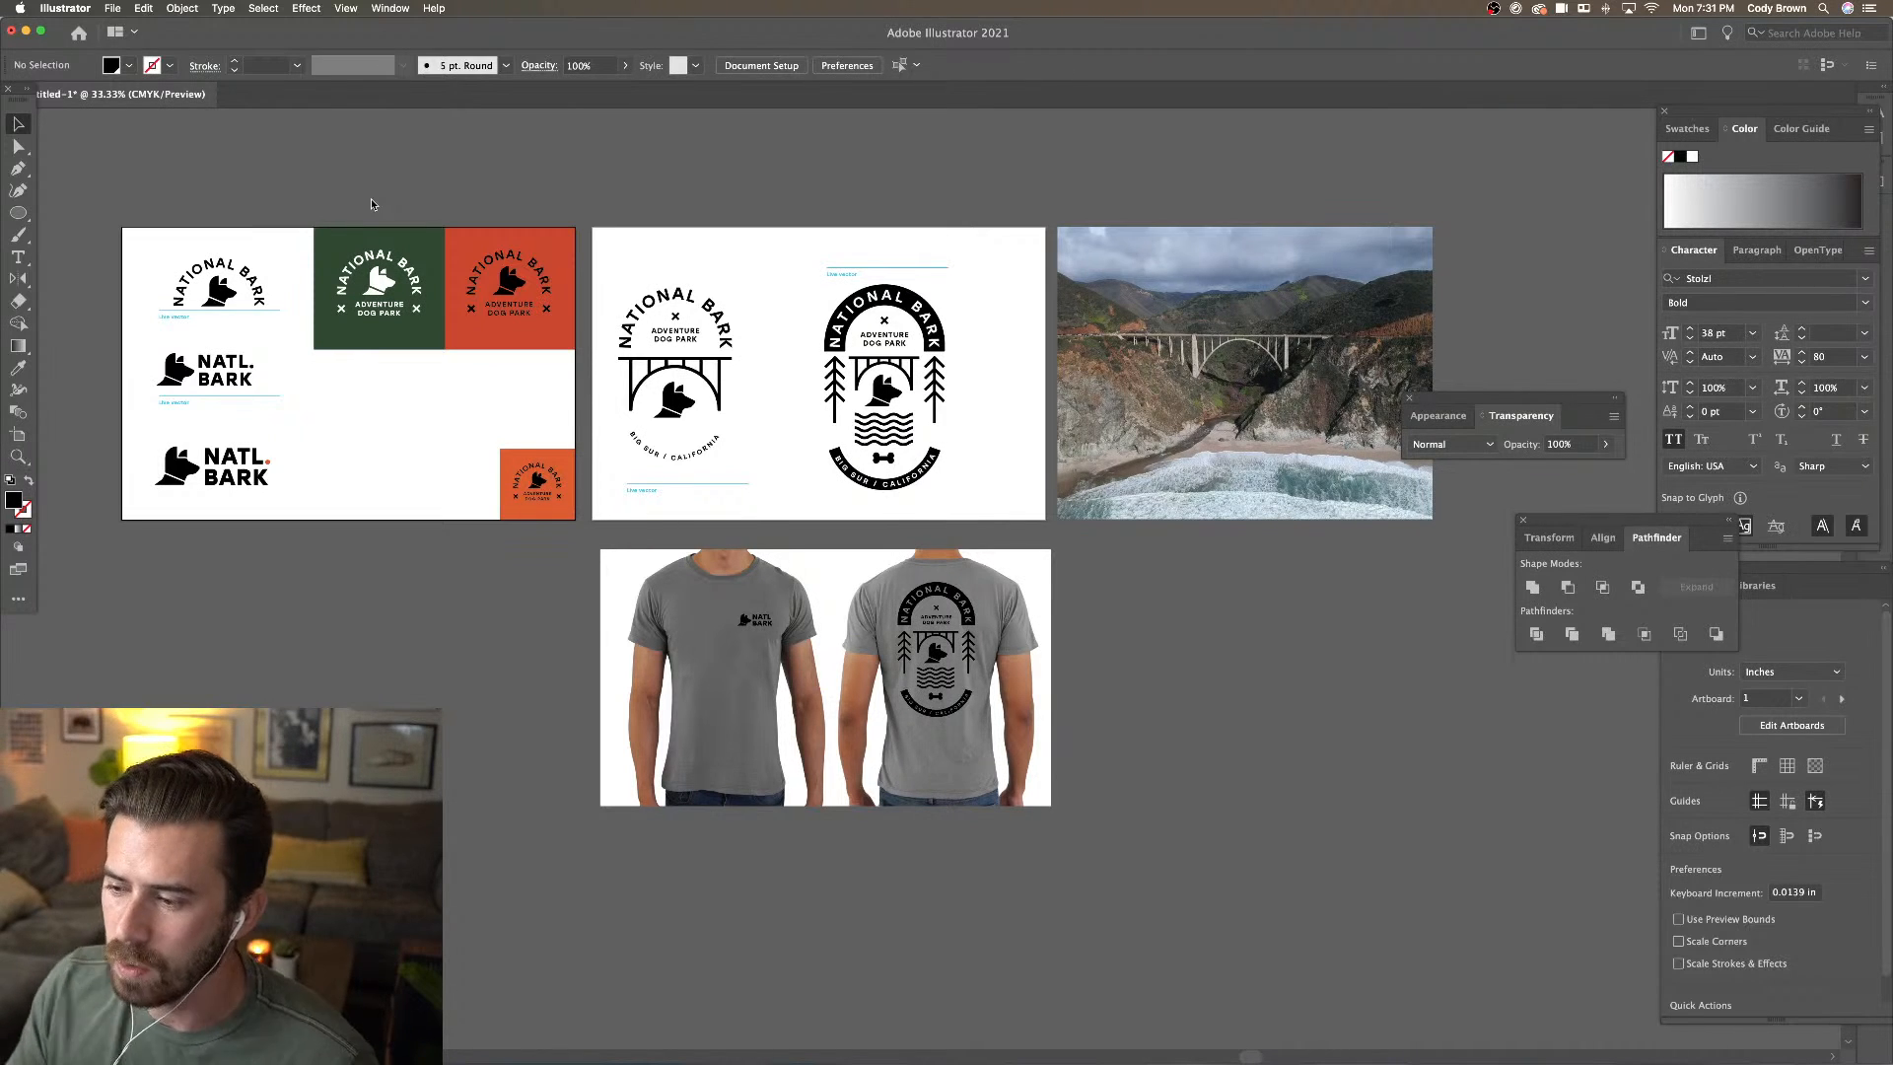
# Place the downloaded AdobeStock dog photo beside the shirt mockup, under the bridge photo, scaled down
pyautogui.click(757, 621)
pyautogui.click(535, 614)
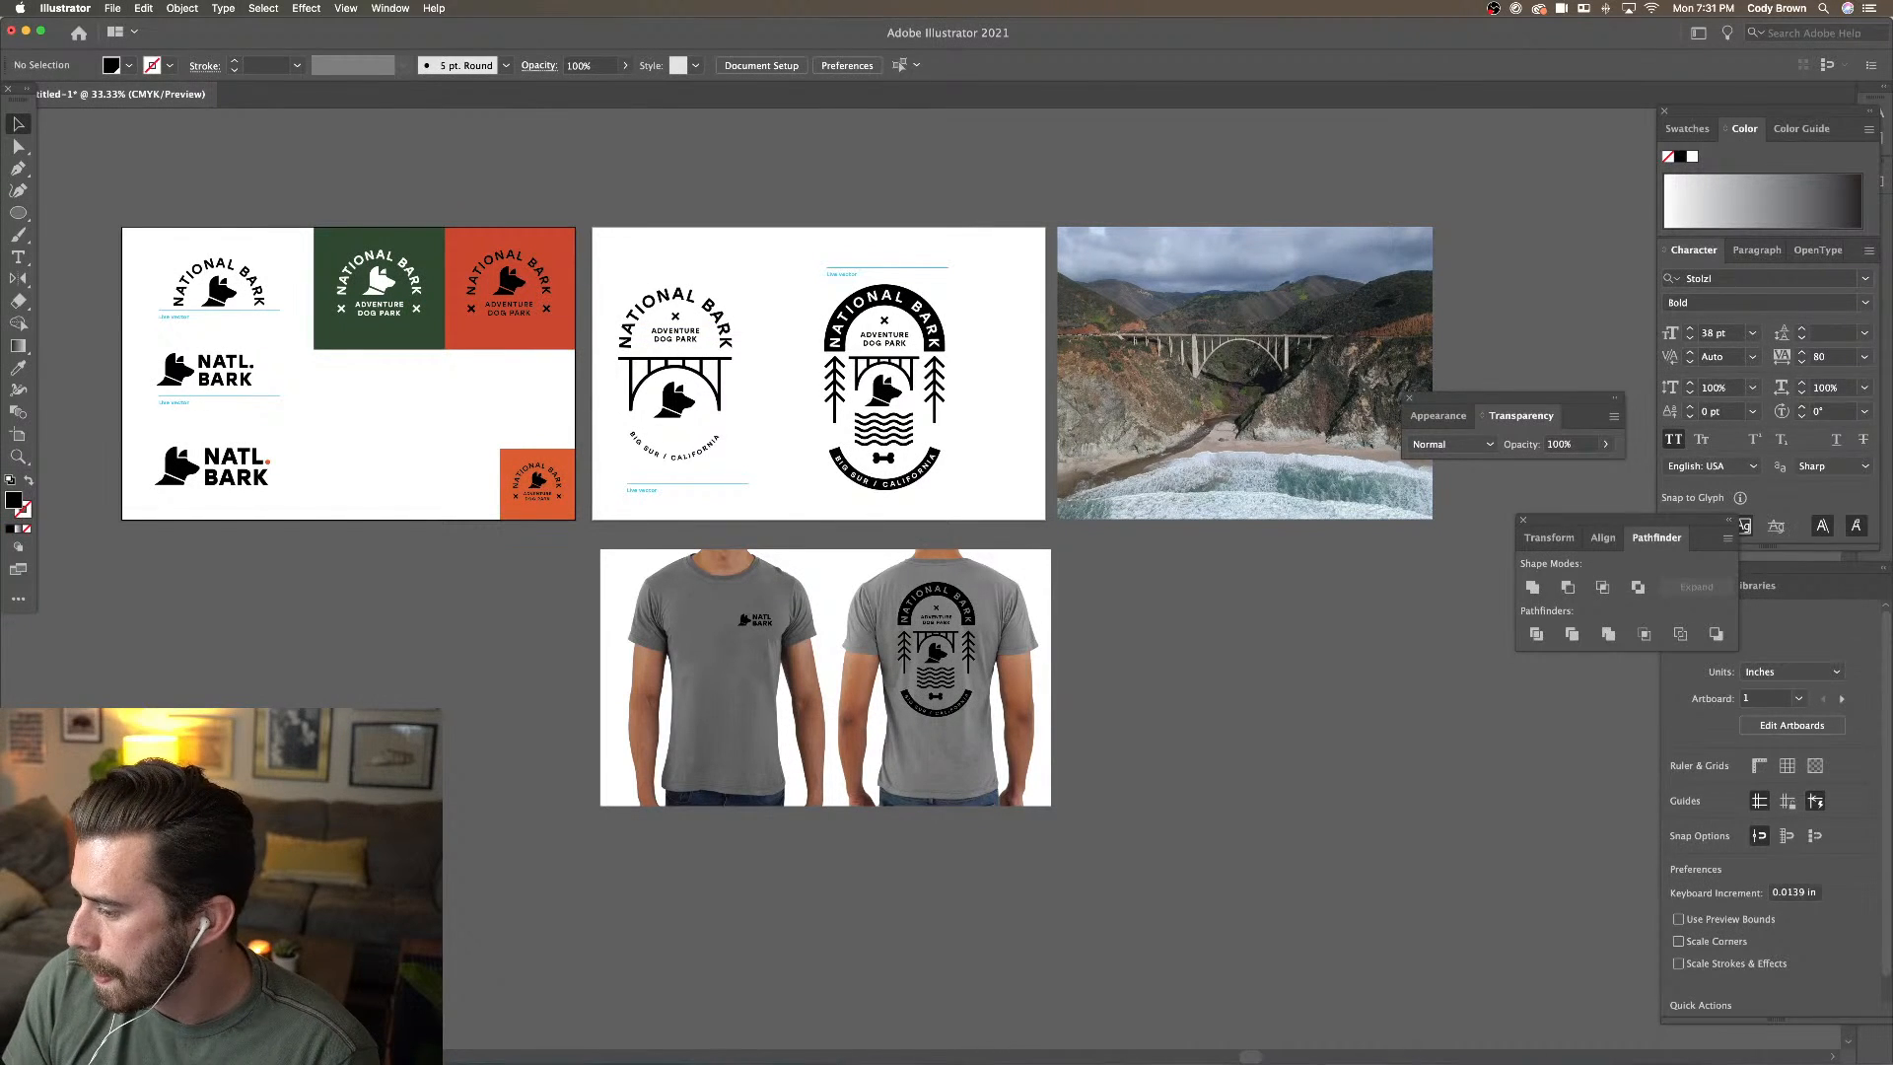
pyautogui.moveTo(1892, 917); pyautogui.dragTo(1321, 735)
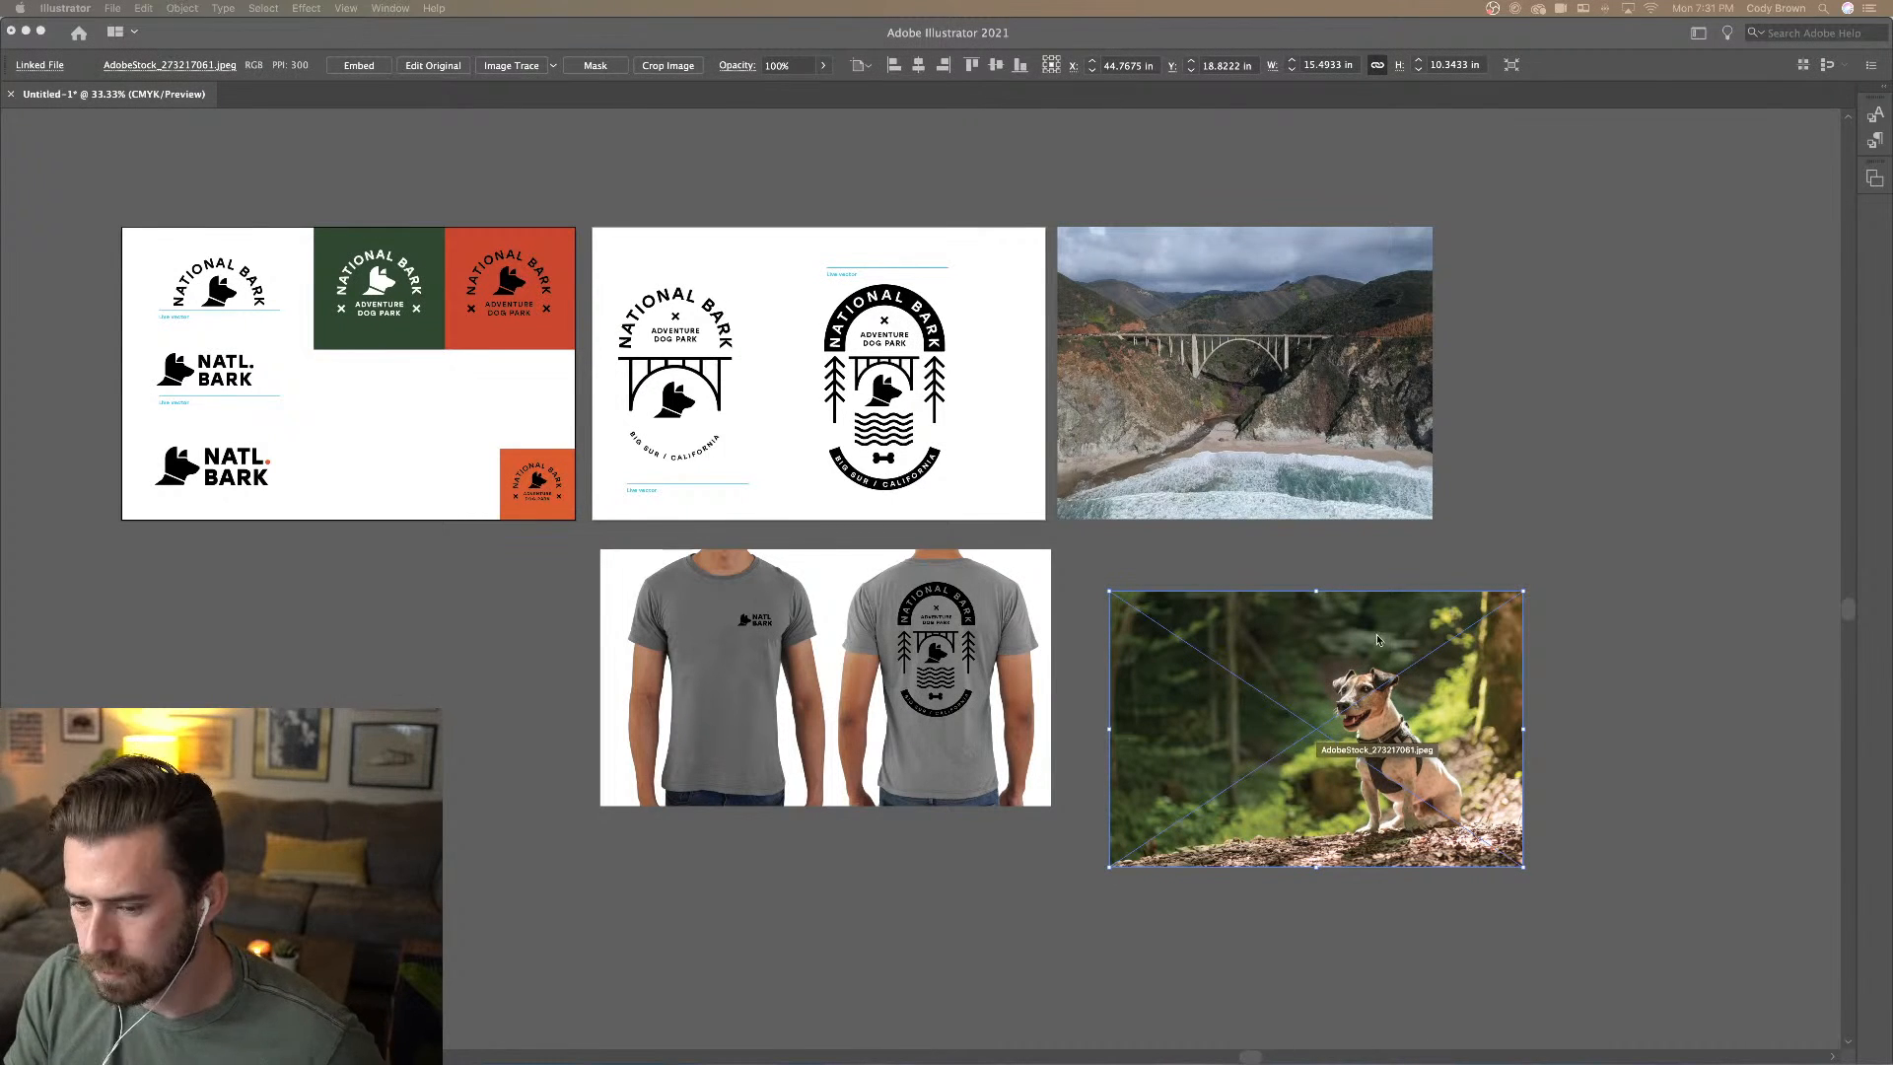
pyautogui.moveTo(1410, 654); pyautogui.dragTo(1262, 585)
pyautogui.moveTo(1370, 747); pyautogui.dragTo(1341, 730)
pyautogui.click(1423, 730)
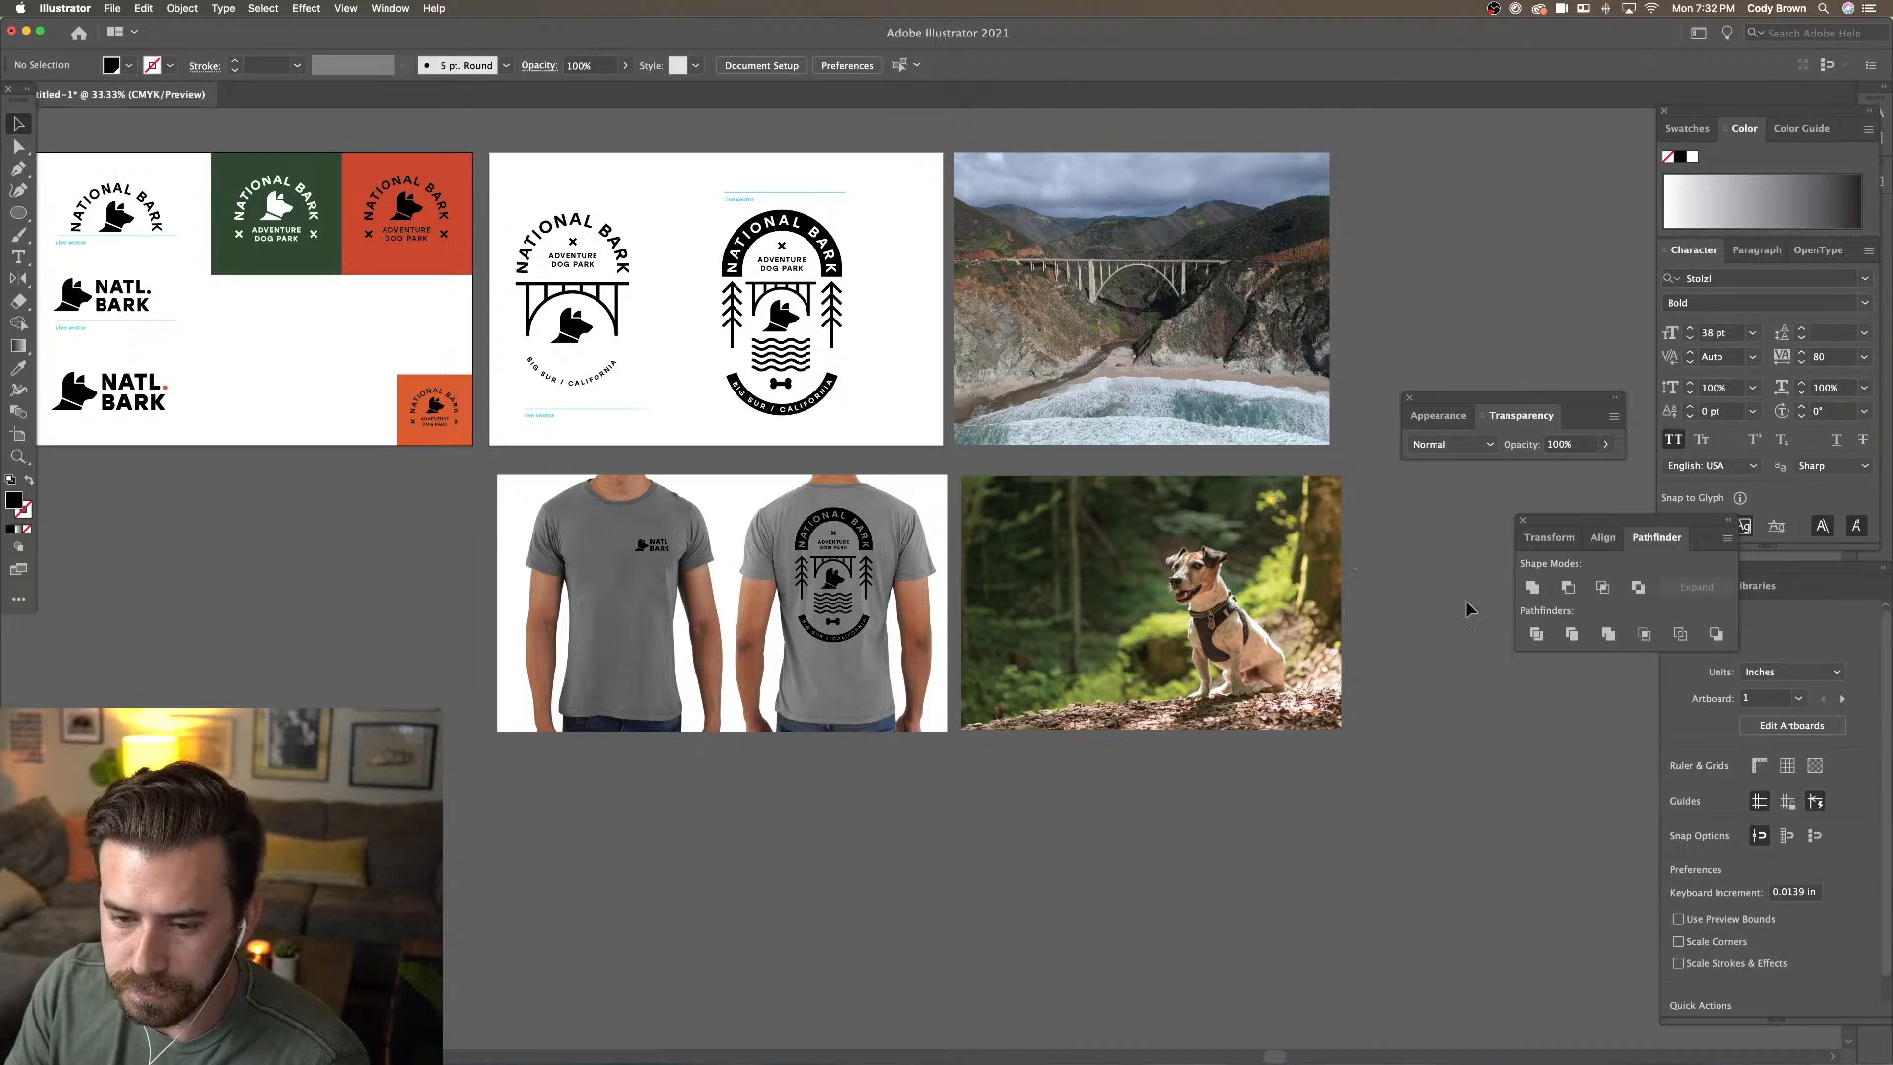
# Copy the white National Bark logo from the green panel onto the dog photo and bring it to front
pyautogui.click(249, 200)
pyautogui.moveTo(317, 248); pyautogui.dragTo(319, 252)
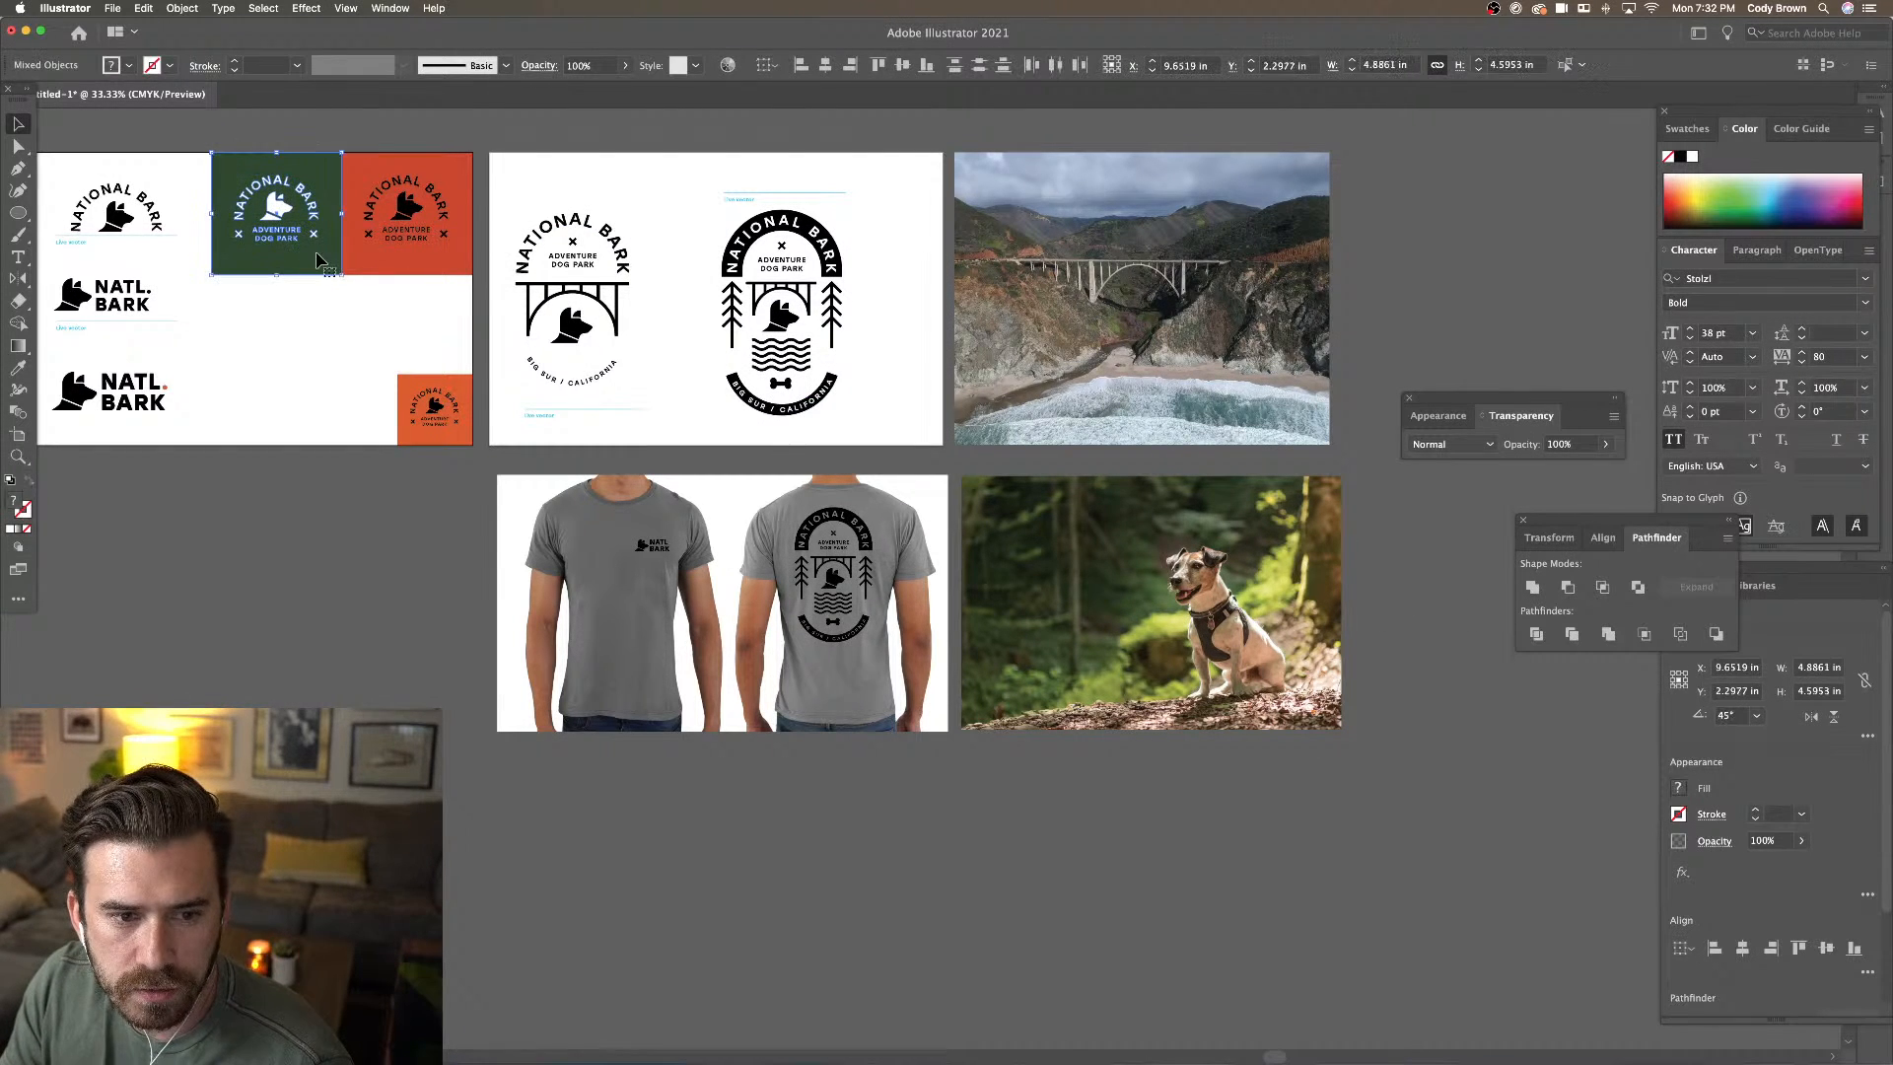
pyautogui.keyDown('shift'); pyautogui.click(317, 262); pyautogui.keyUp('shift')
pyautogui.press('super+c')
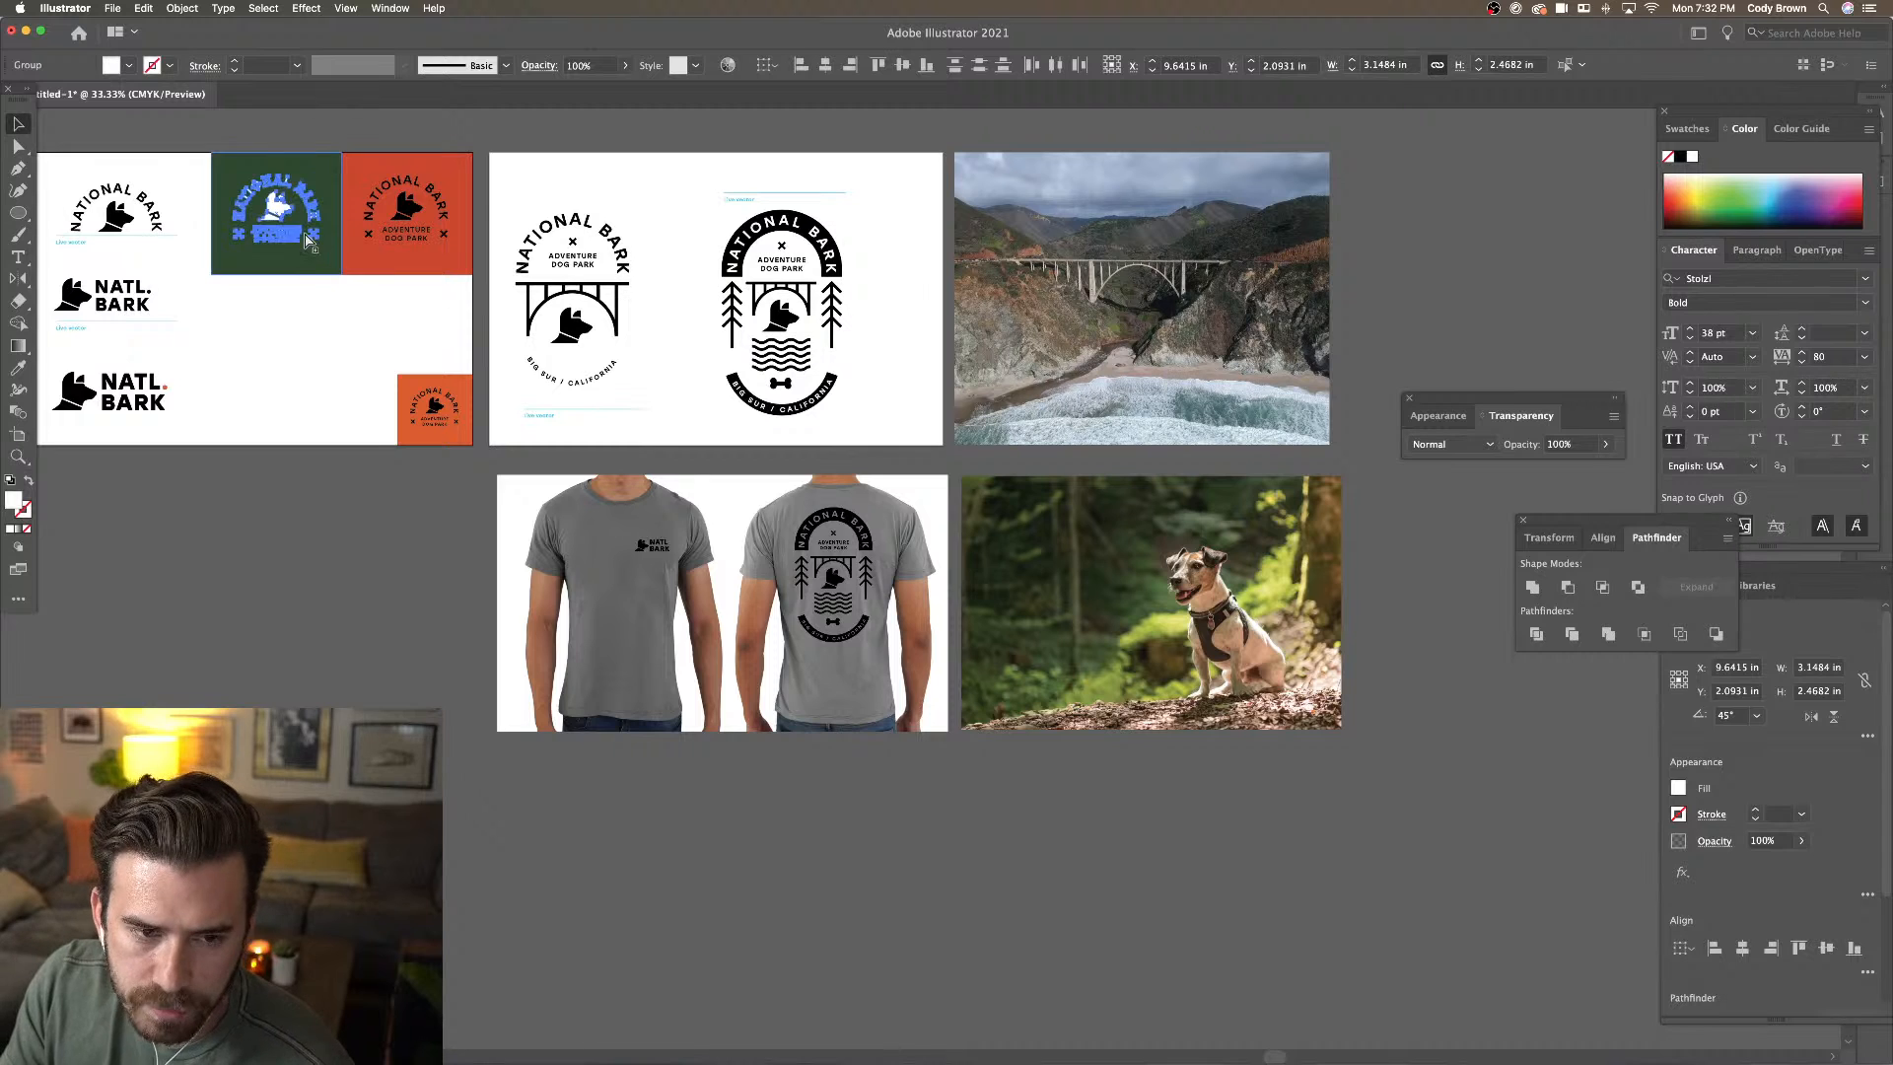
pyautogui.moveTo(298, 226); pyautogui.dragTo(337, 246)
pyautogui.press('super+z')
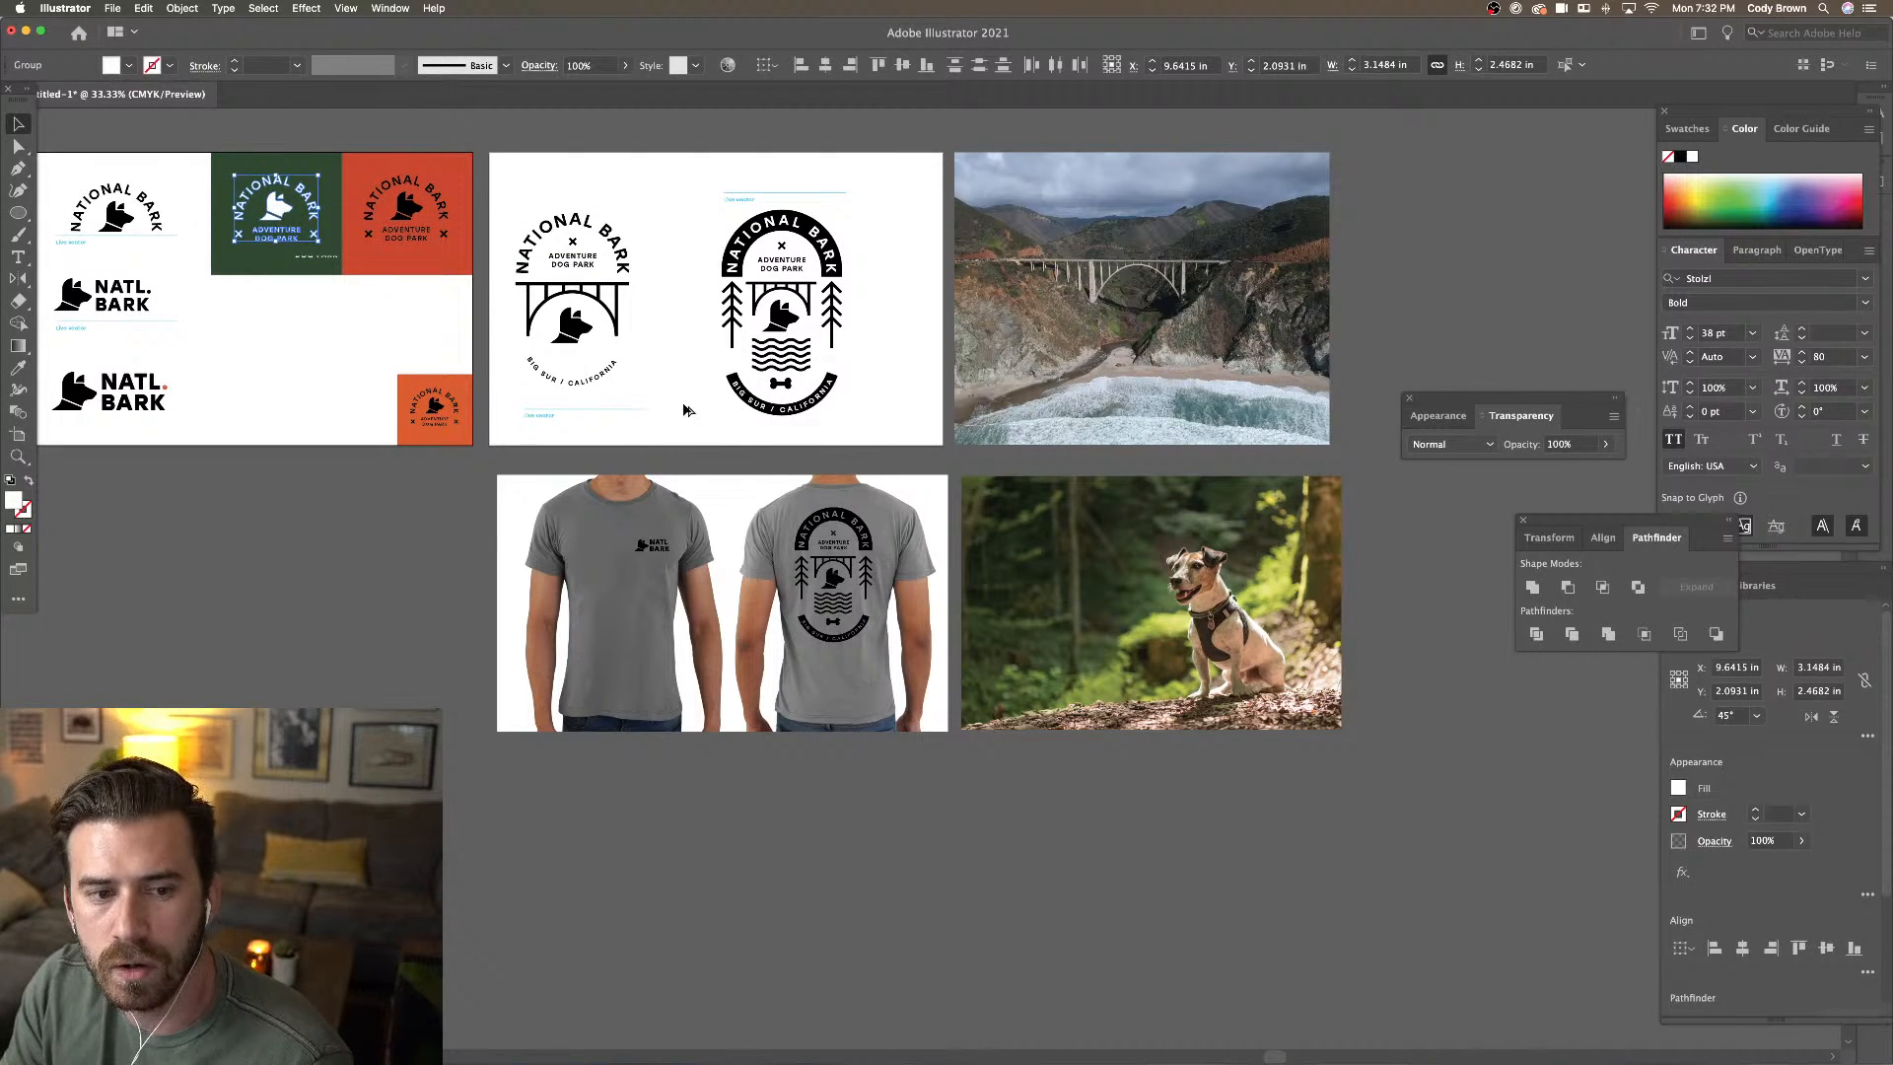
pyautogui.moveTo(687, 410); pyautogui.dragTo(1063, 554)
pyautogui.rightClick(1063, 554)
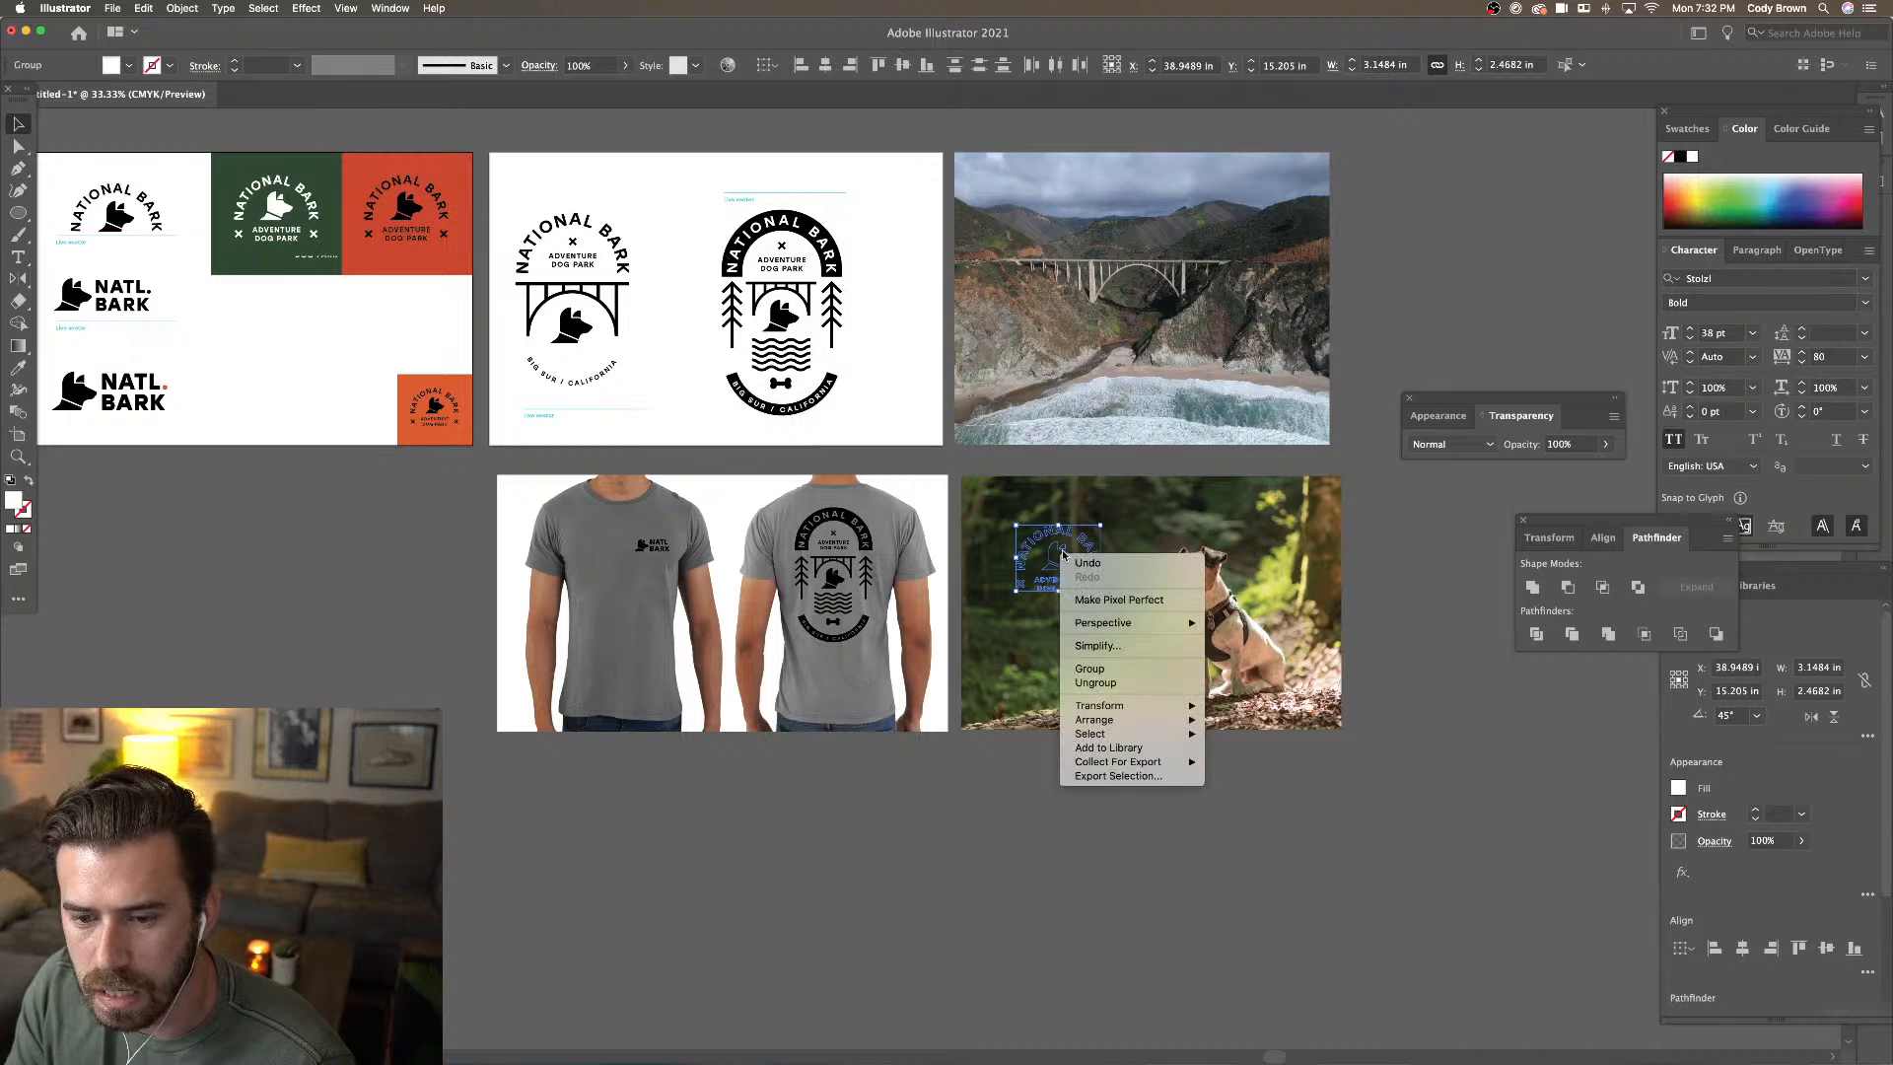
pyautogui.moveTo(1134, 720)
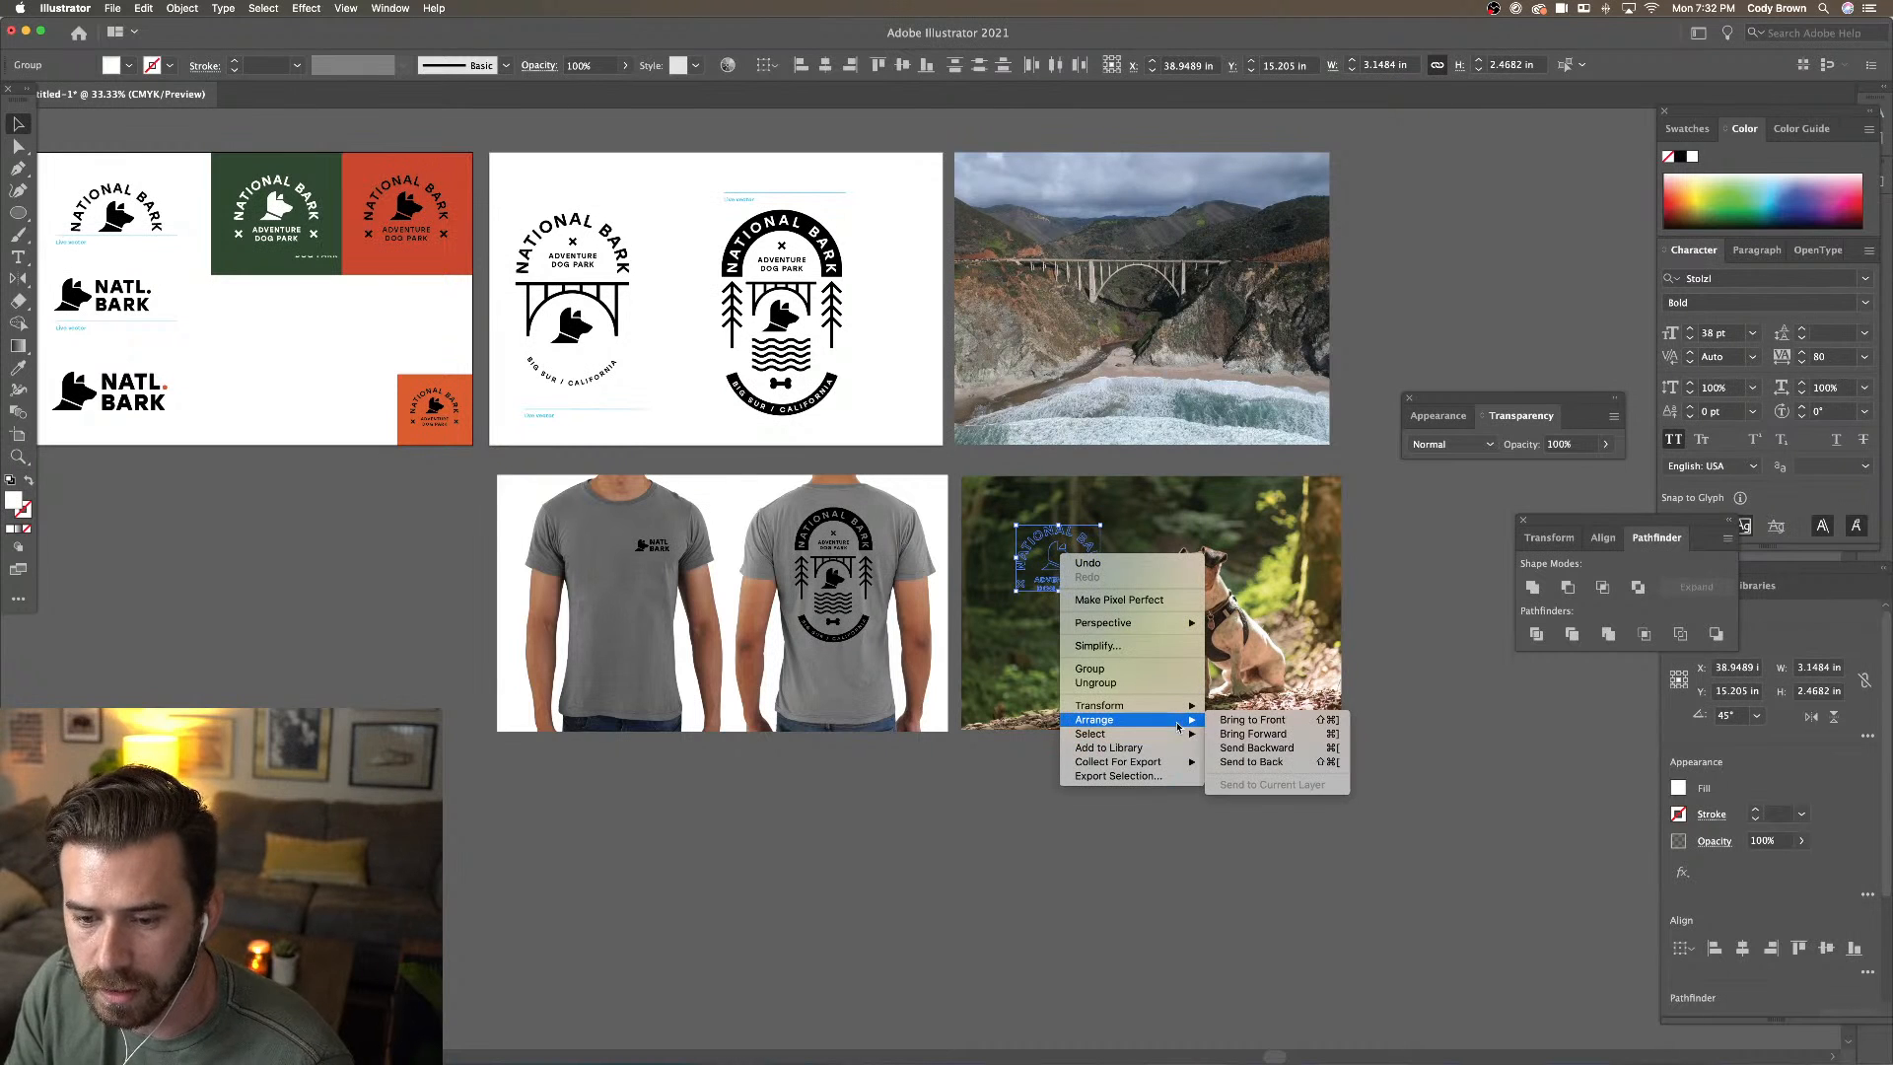
pyautogui.click(1272, 727)
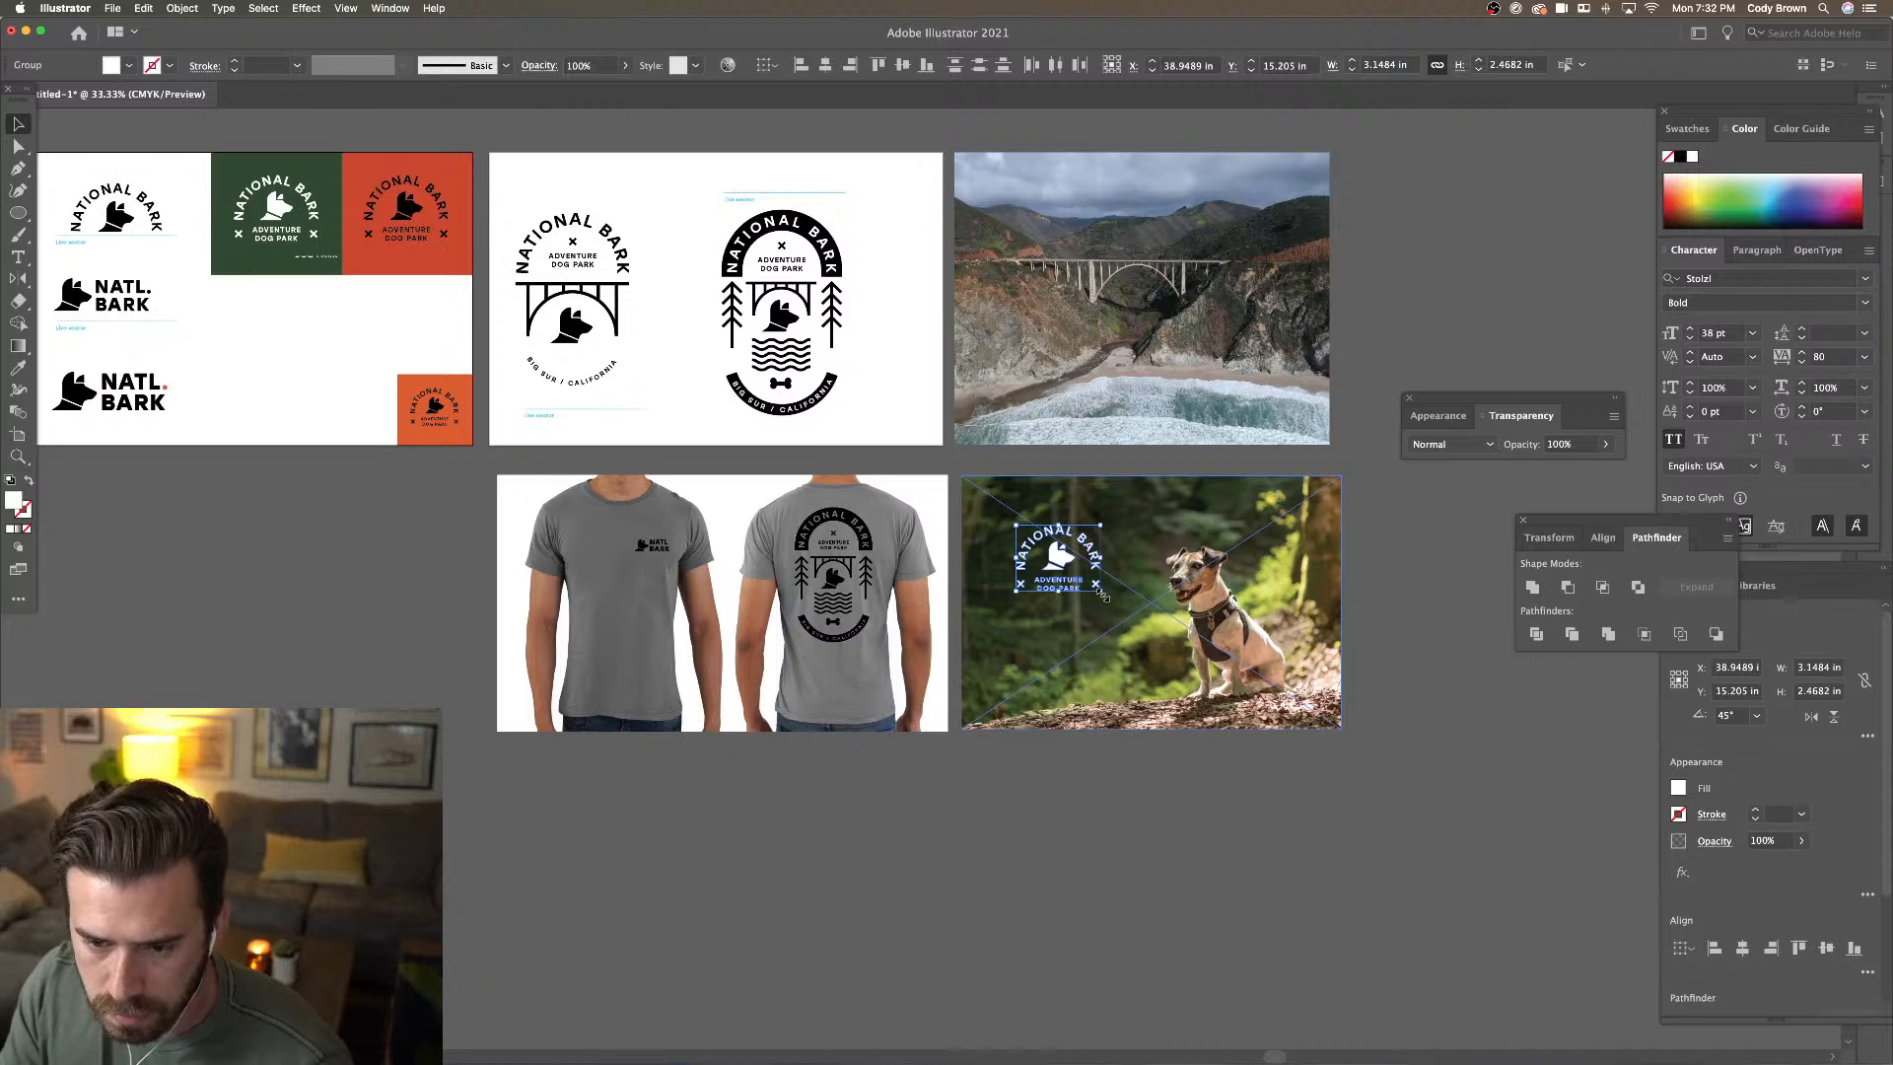
# Enlarge the logo copy, group its pieces, and lower it to the left of the dog
pyautogui.moveTo(1102, 592); pyautogui.dragTo(1136, 624)
pyautogui.press('super+equal')
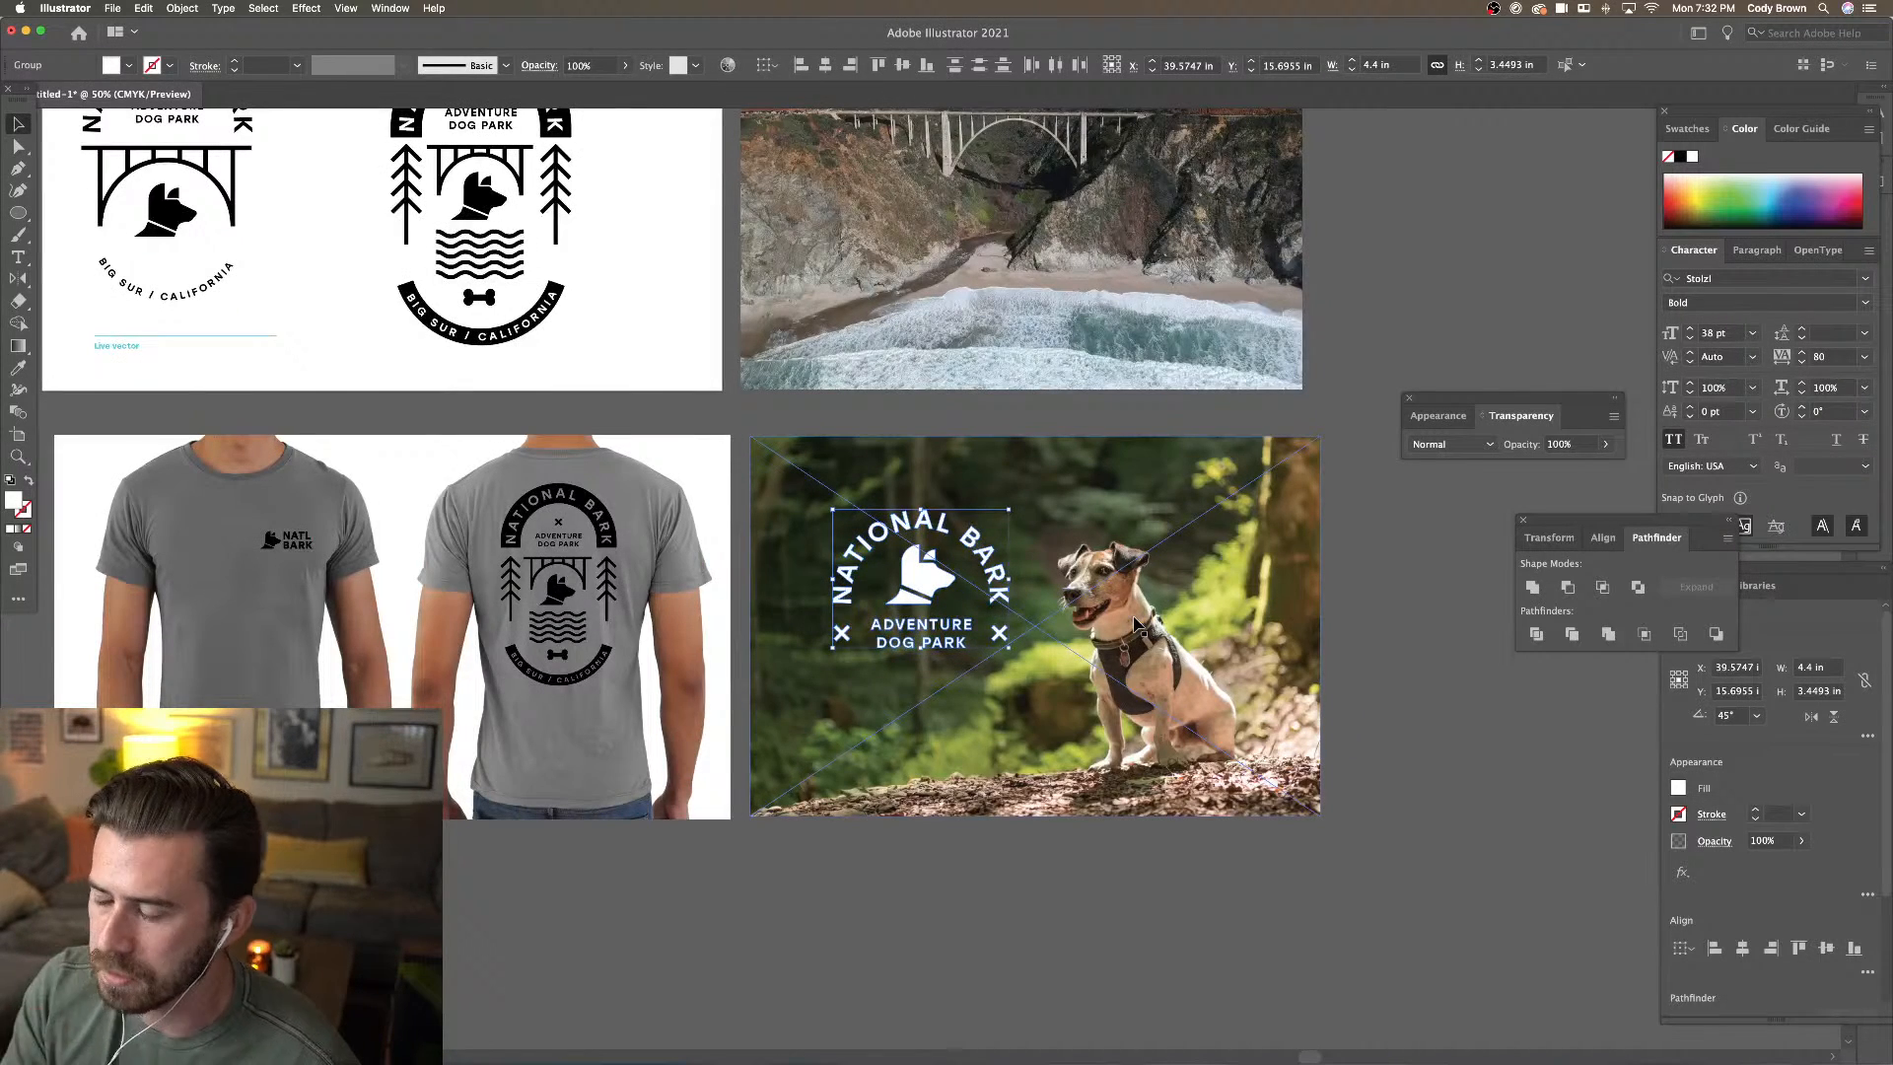
pyautogui.scroll(-2, 1085, 611)
pyautogui.hscroll(2, 1084, 611)
pyautogui.rightClick(872, 520)
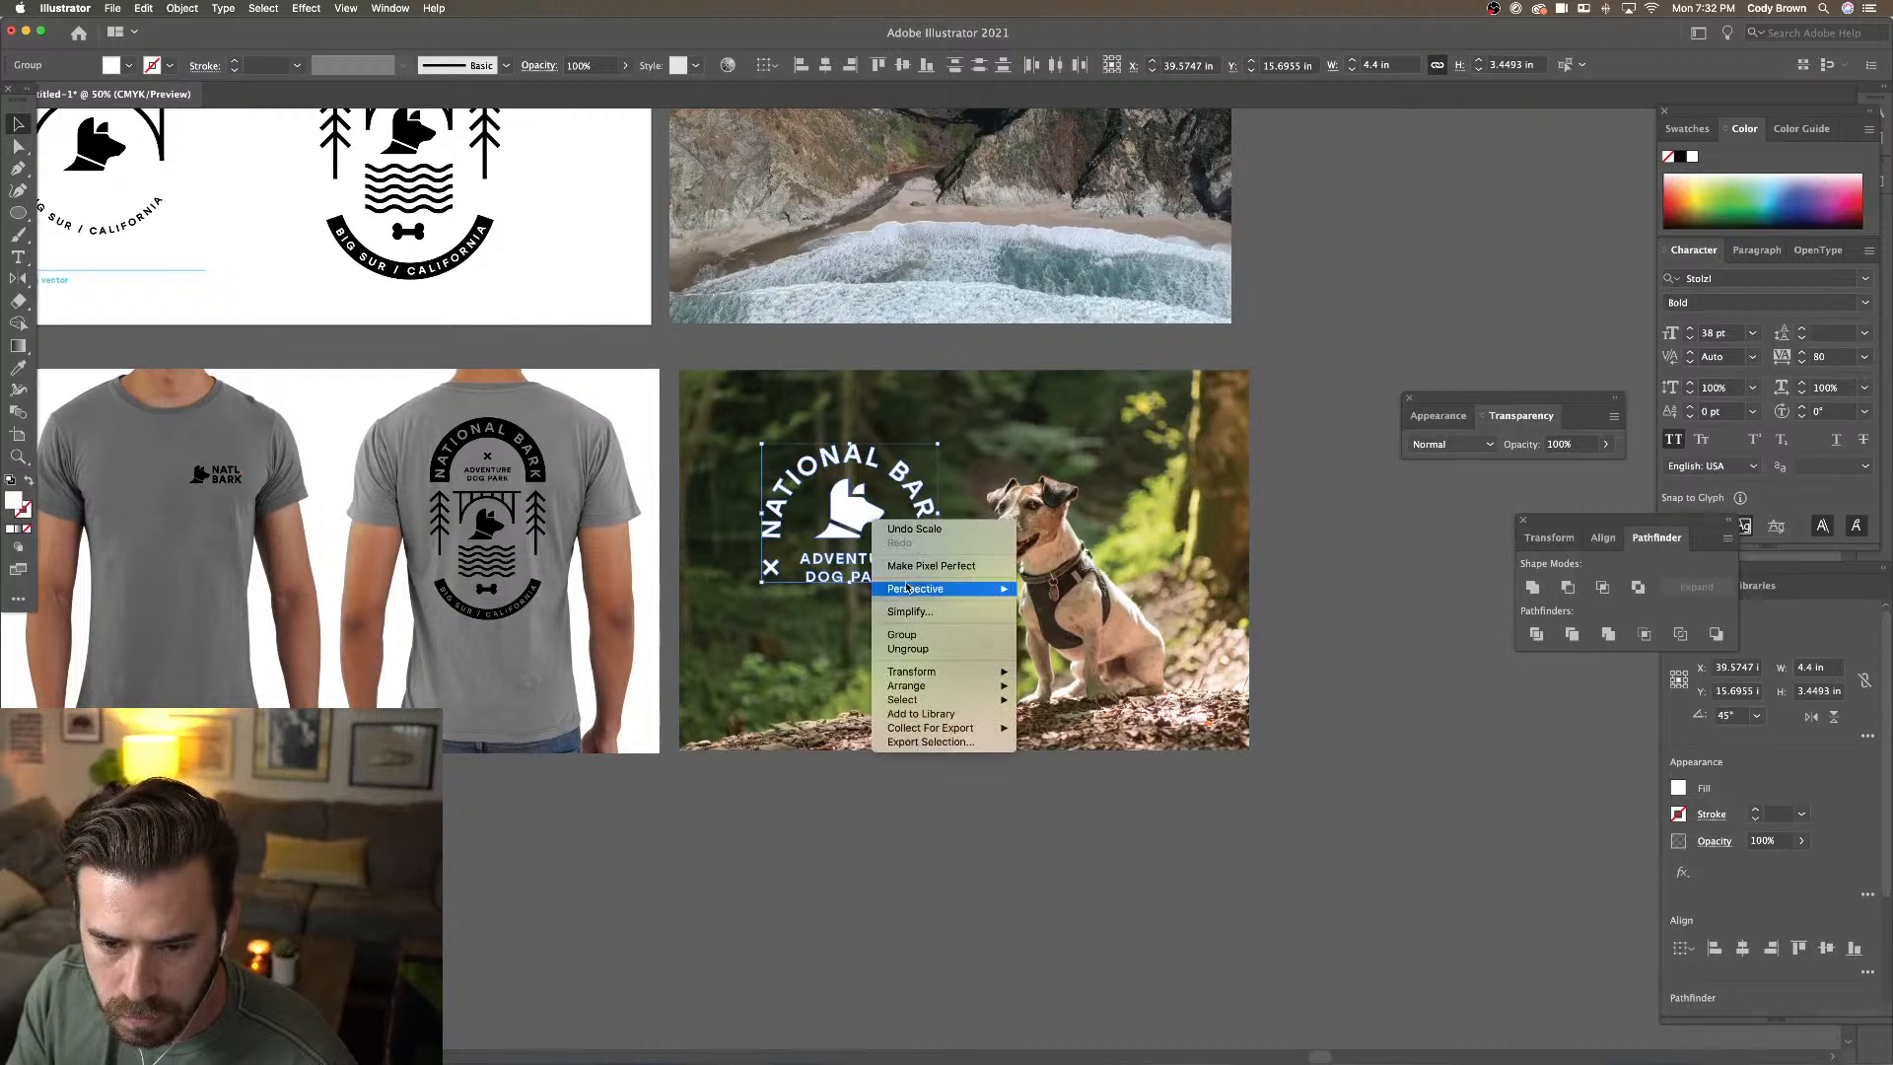
pyautogui.click(902, 634)
pyautogui.moveTo(861, 525); pyautogui.dragTo(861, 549)
pyautogui.click(1310, 572)
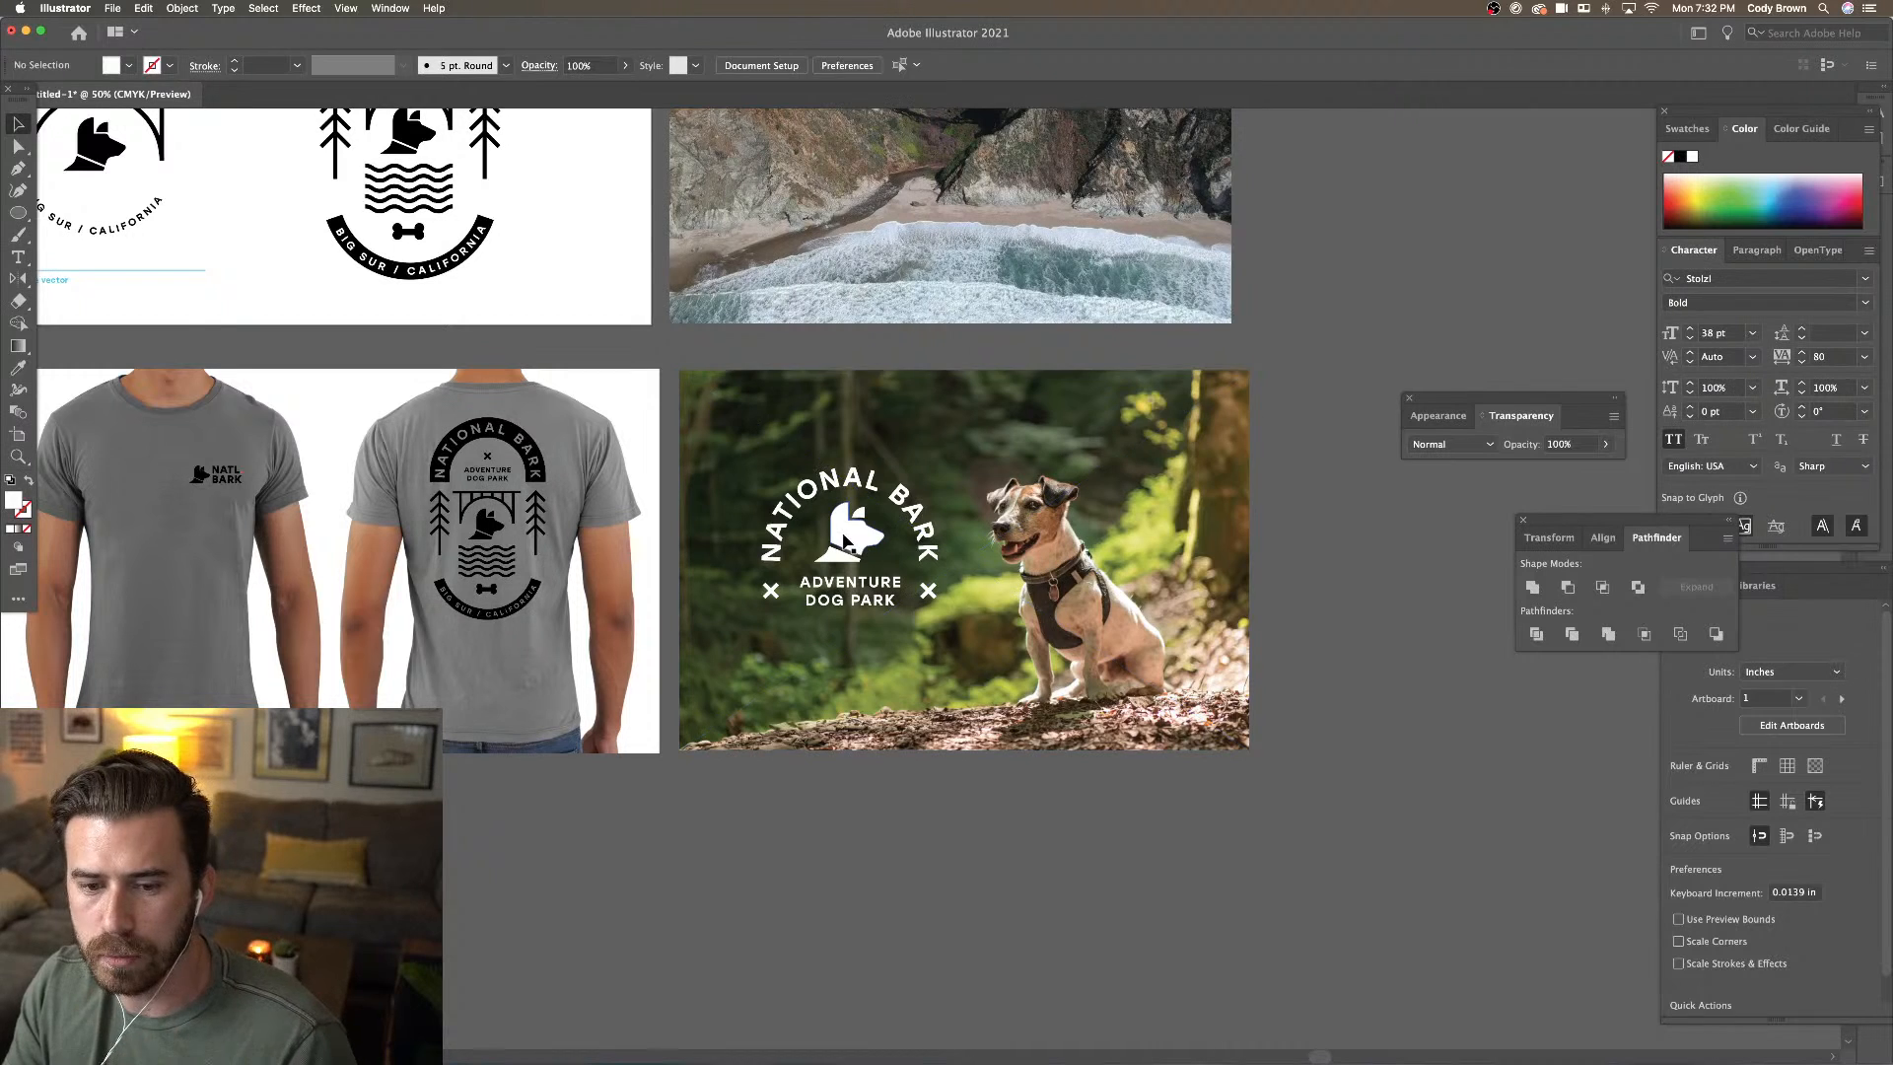
pyautogui.click(858, 566)
pyautogui.moveTo(859, 565); pyautogui.dragTo(862, 574)
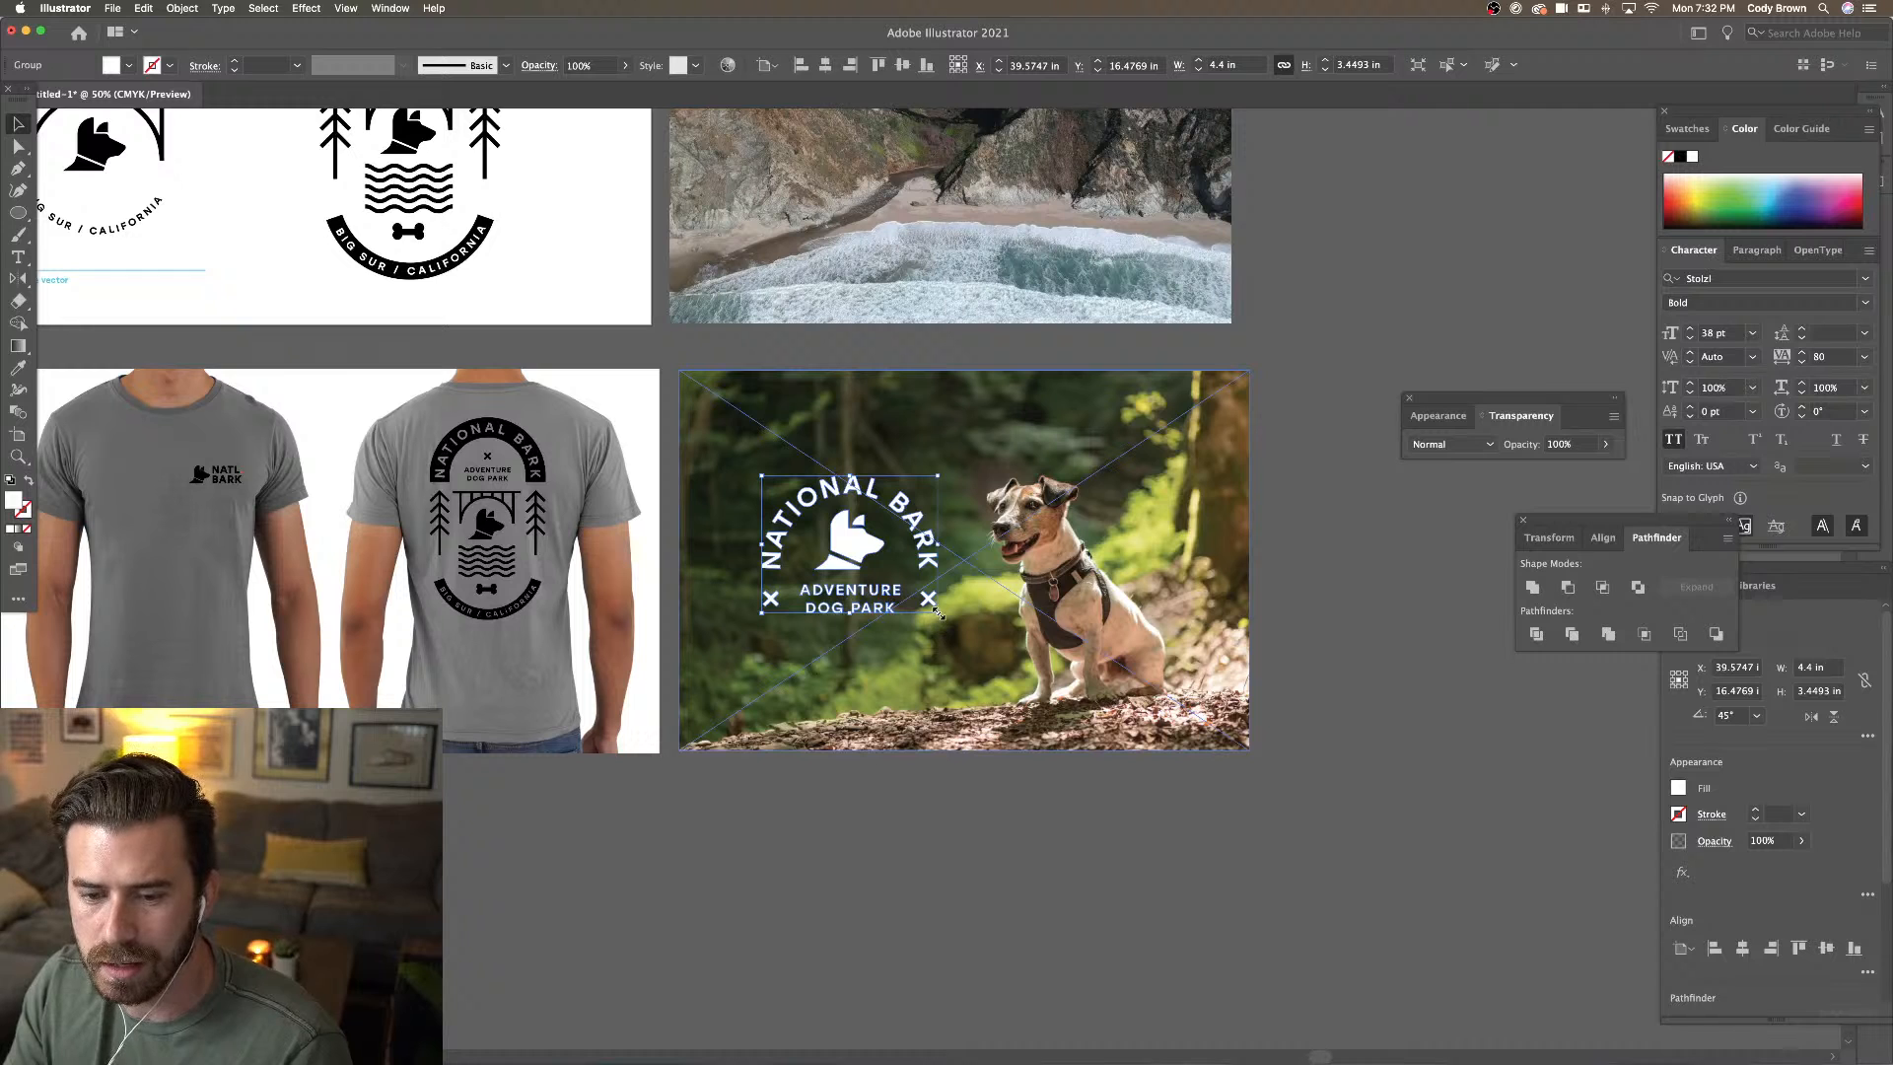
pyautogui.click(1364, 550)
# Add a new text line reading '3 MILES AHEAD' below the photo
pyautogui.press('t')
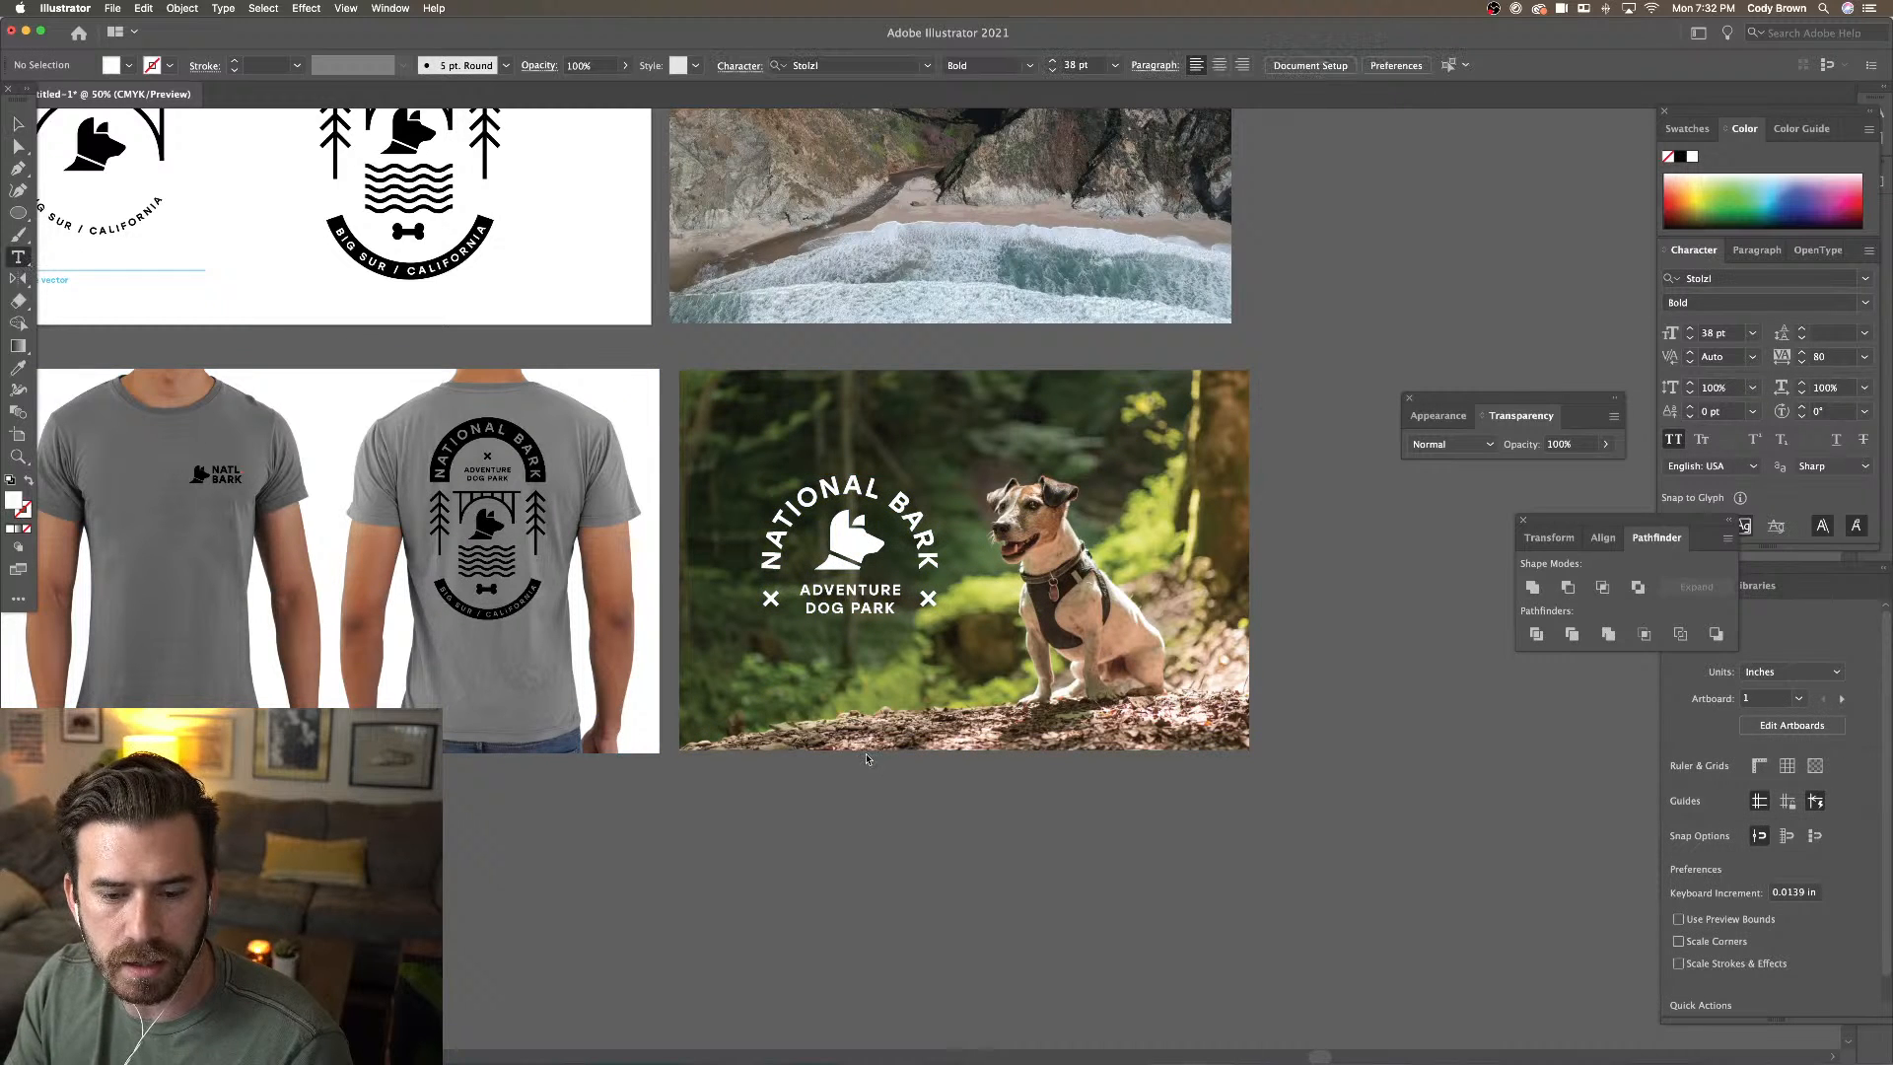
pyautogui.click(880, 828)
pyautogui.write('3')
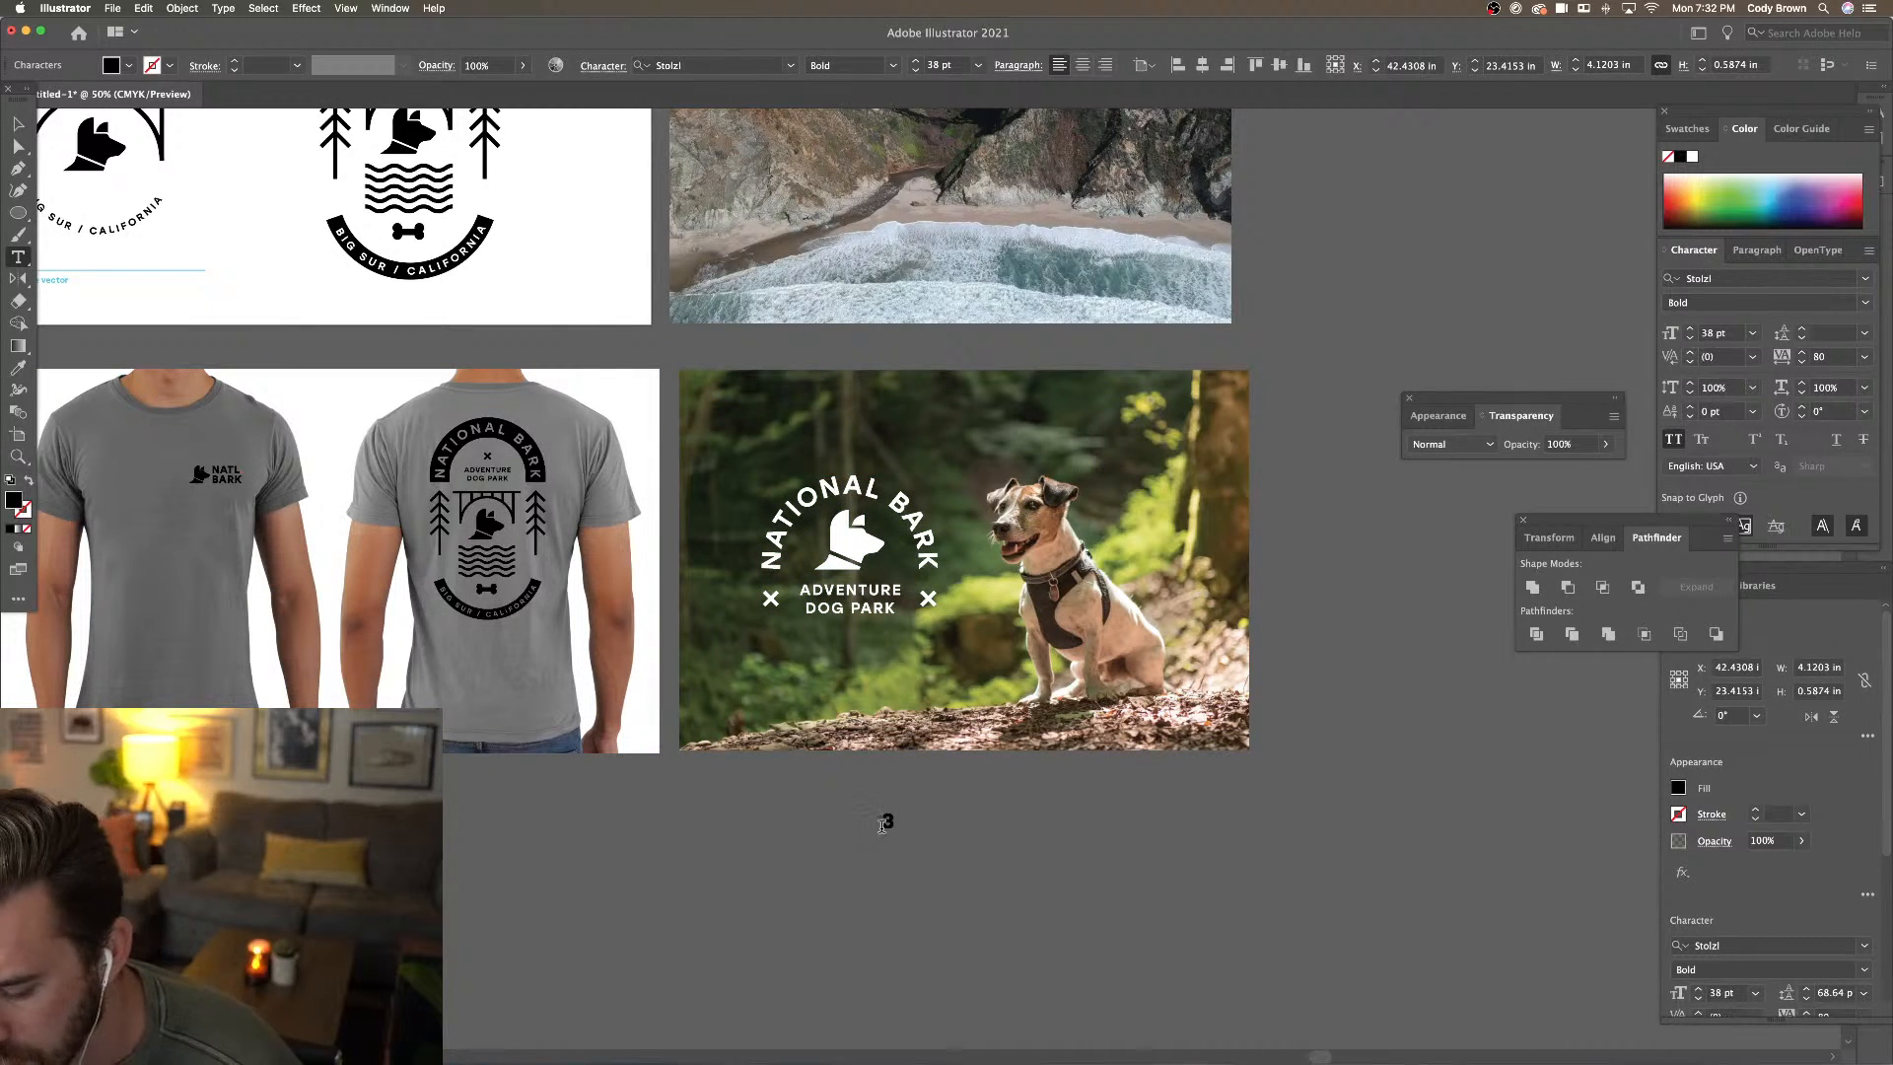
pyautogui.write(' MILES AHEA')
pyautogui.press('BackSpace')
pyautogui.press('BackSpace')
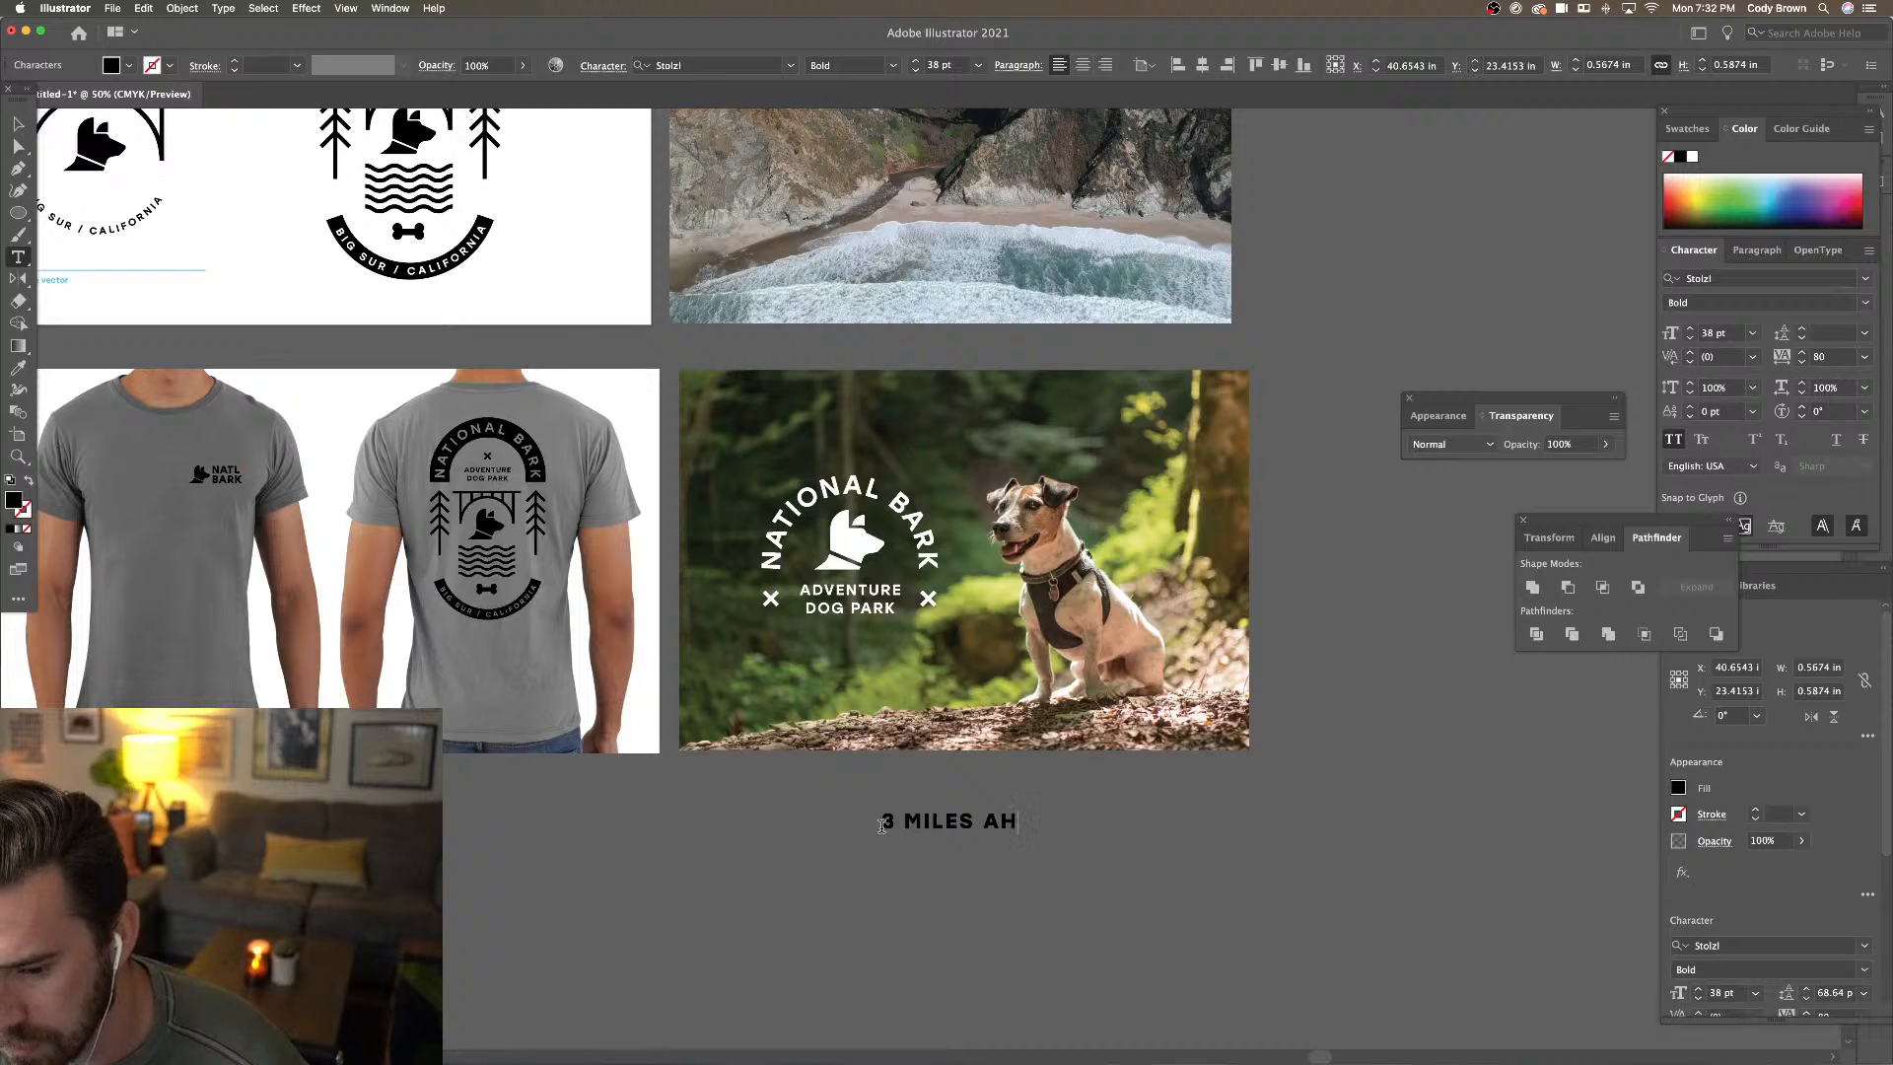
pyautogui.write('EAD')
pyautogui.click(17, 124)
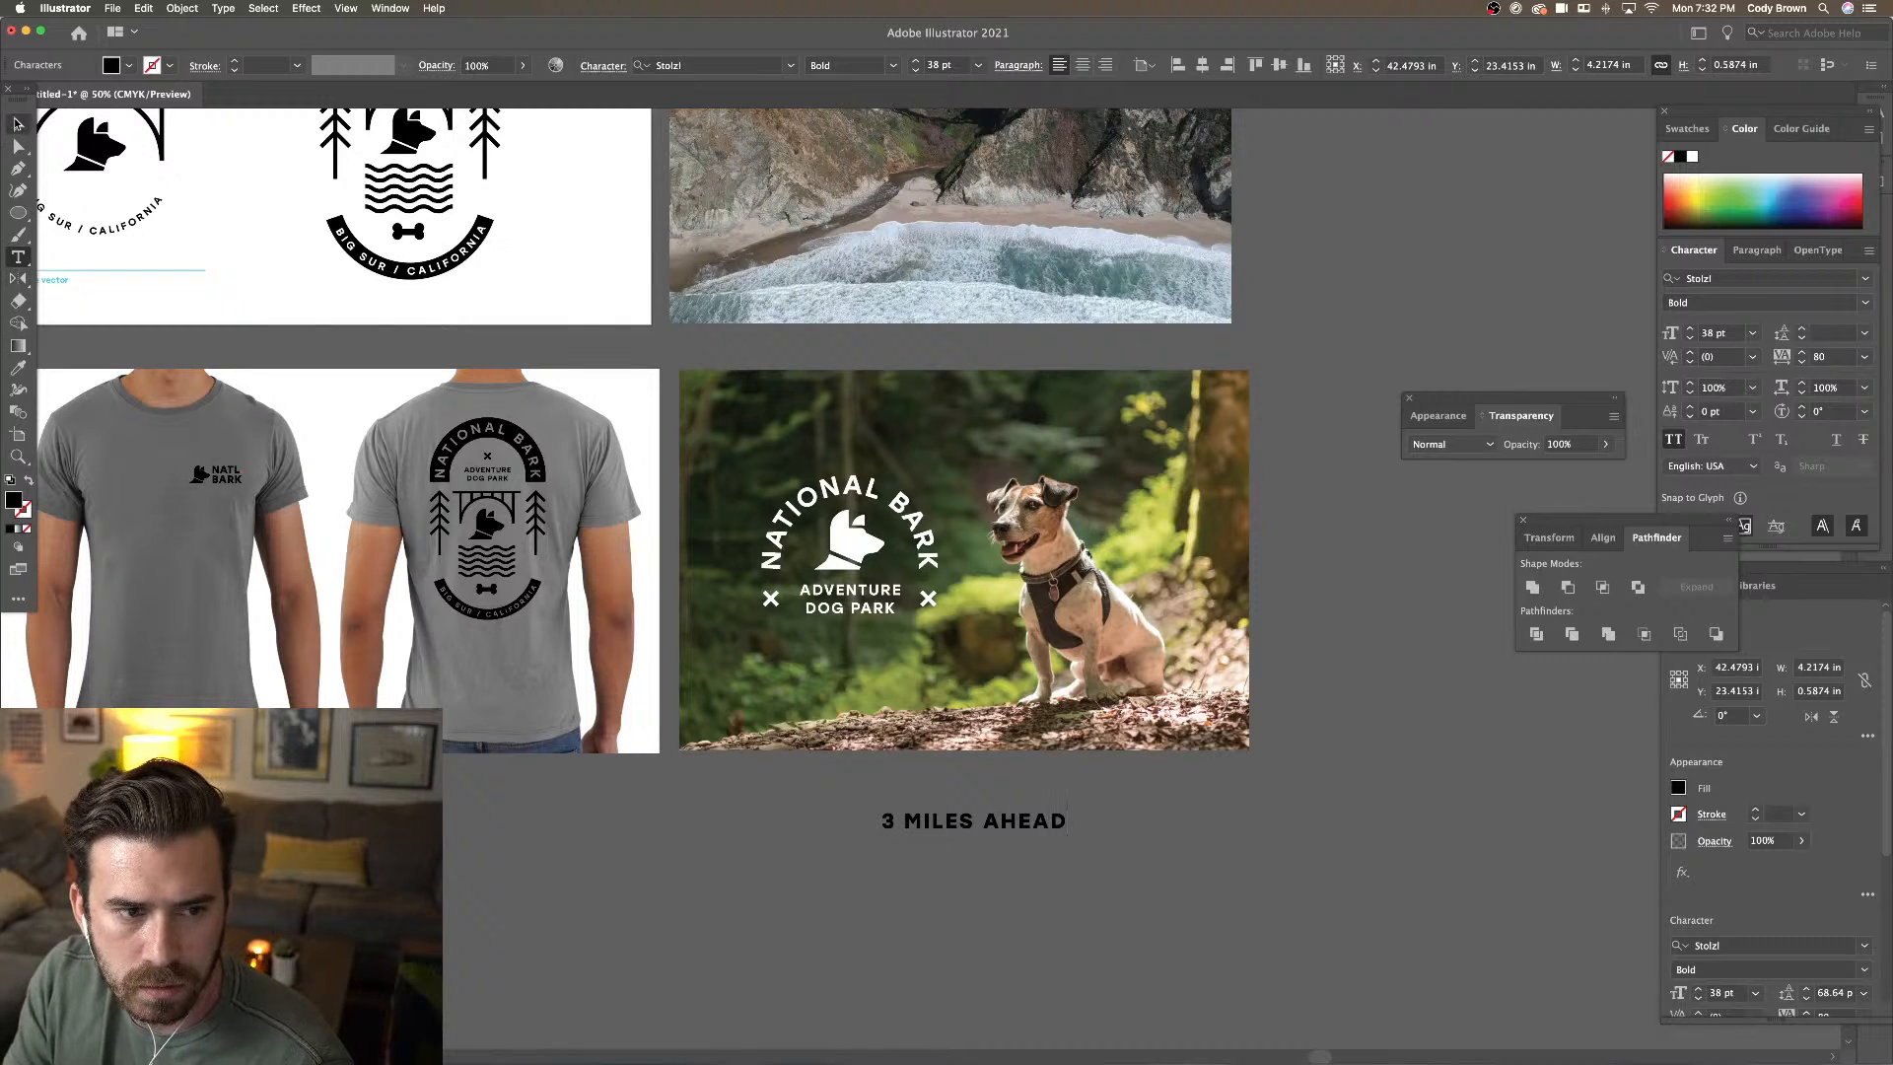
# Raise the logo and move the '3 MILES AHEAD' text onto the photo in white
pyautogui.click(893, 562)
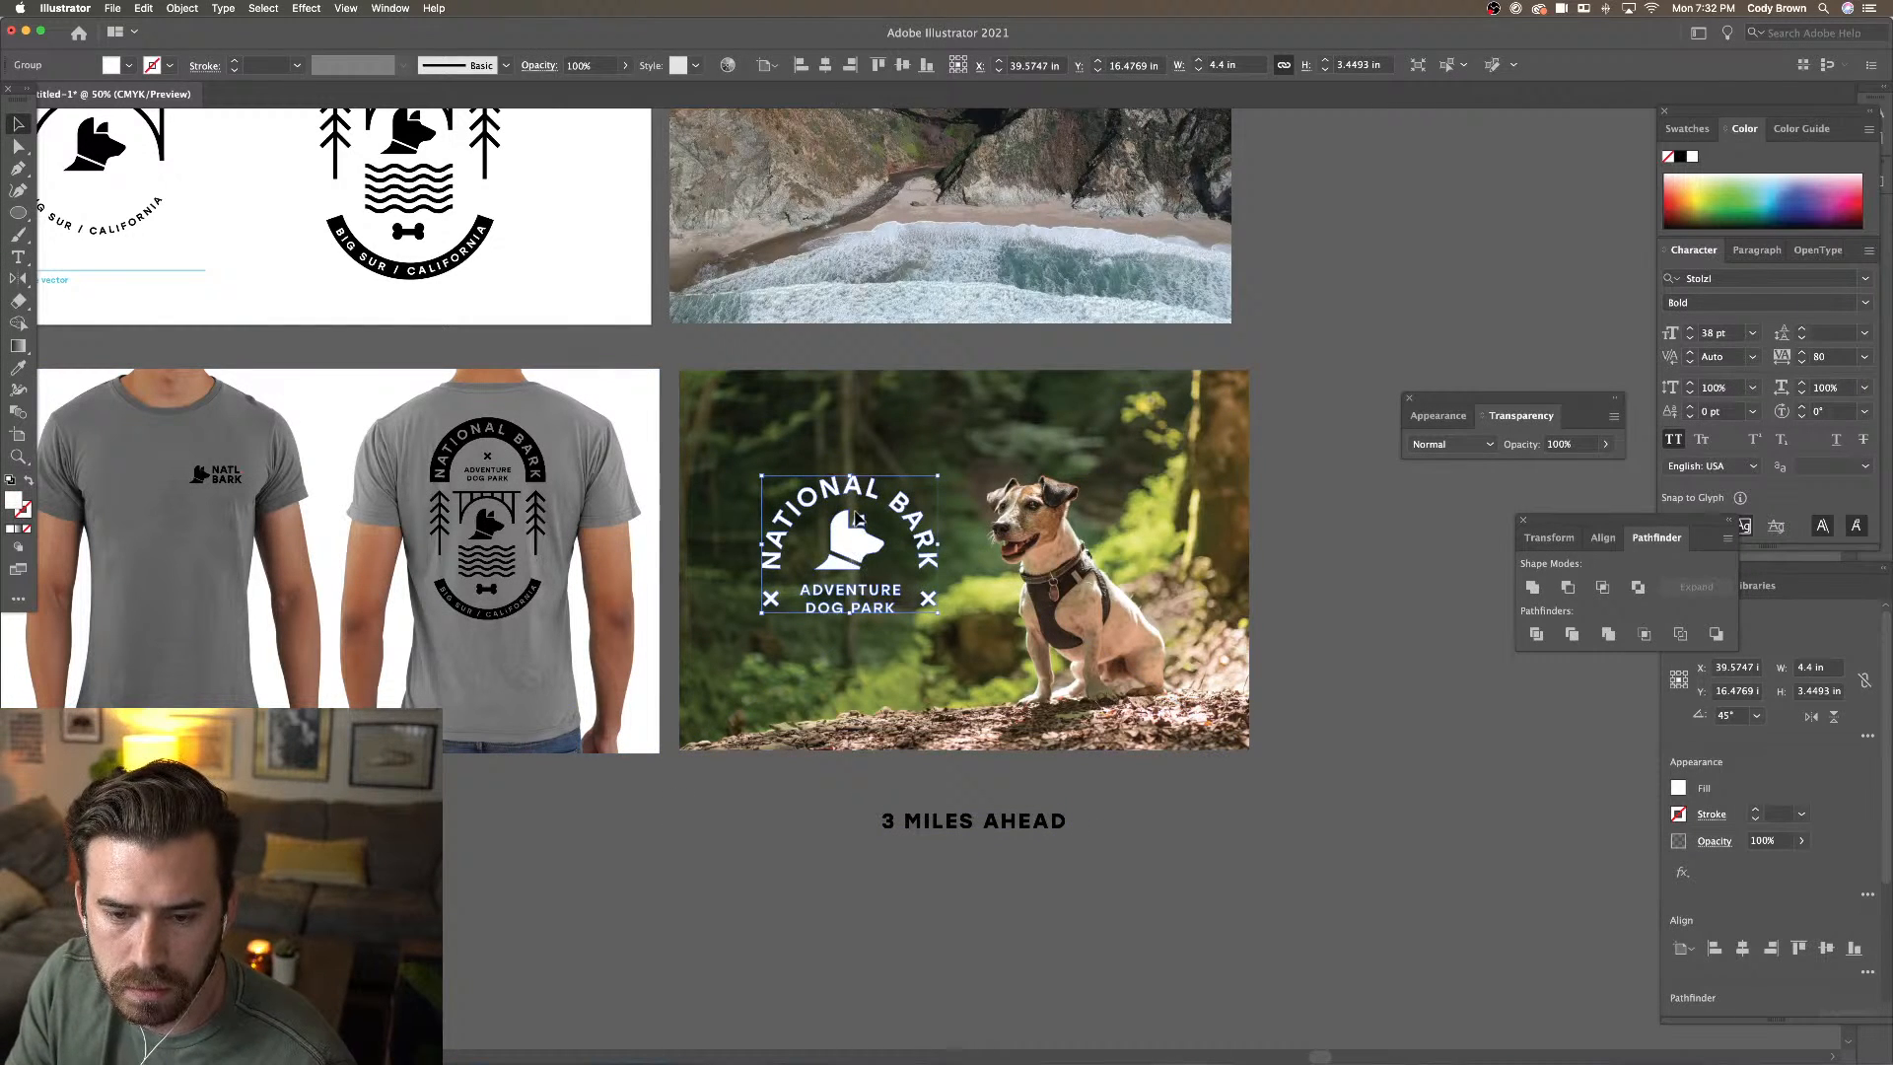
pyautogui.moveTo(856, 518); pyautogui.dragTo(859, 477)
pyautogui.moveTo(948, 822); pyautogui.dragTo(831, 636)
pyautogui.click(111, 65)
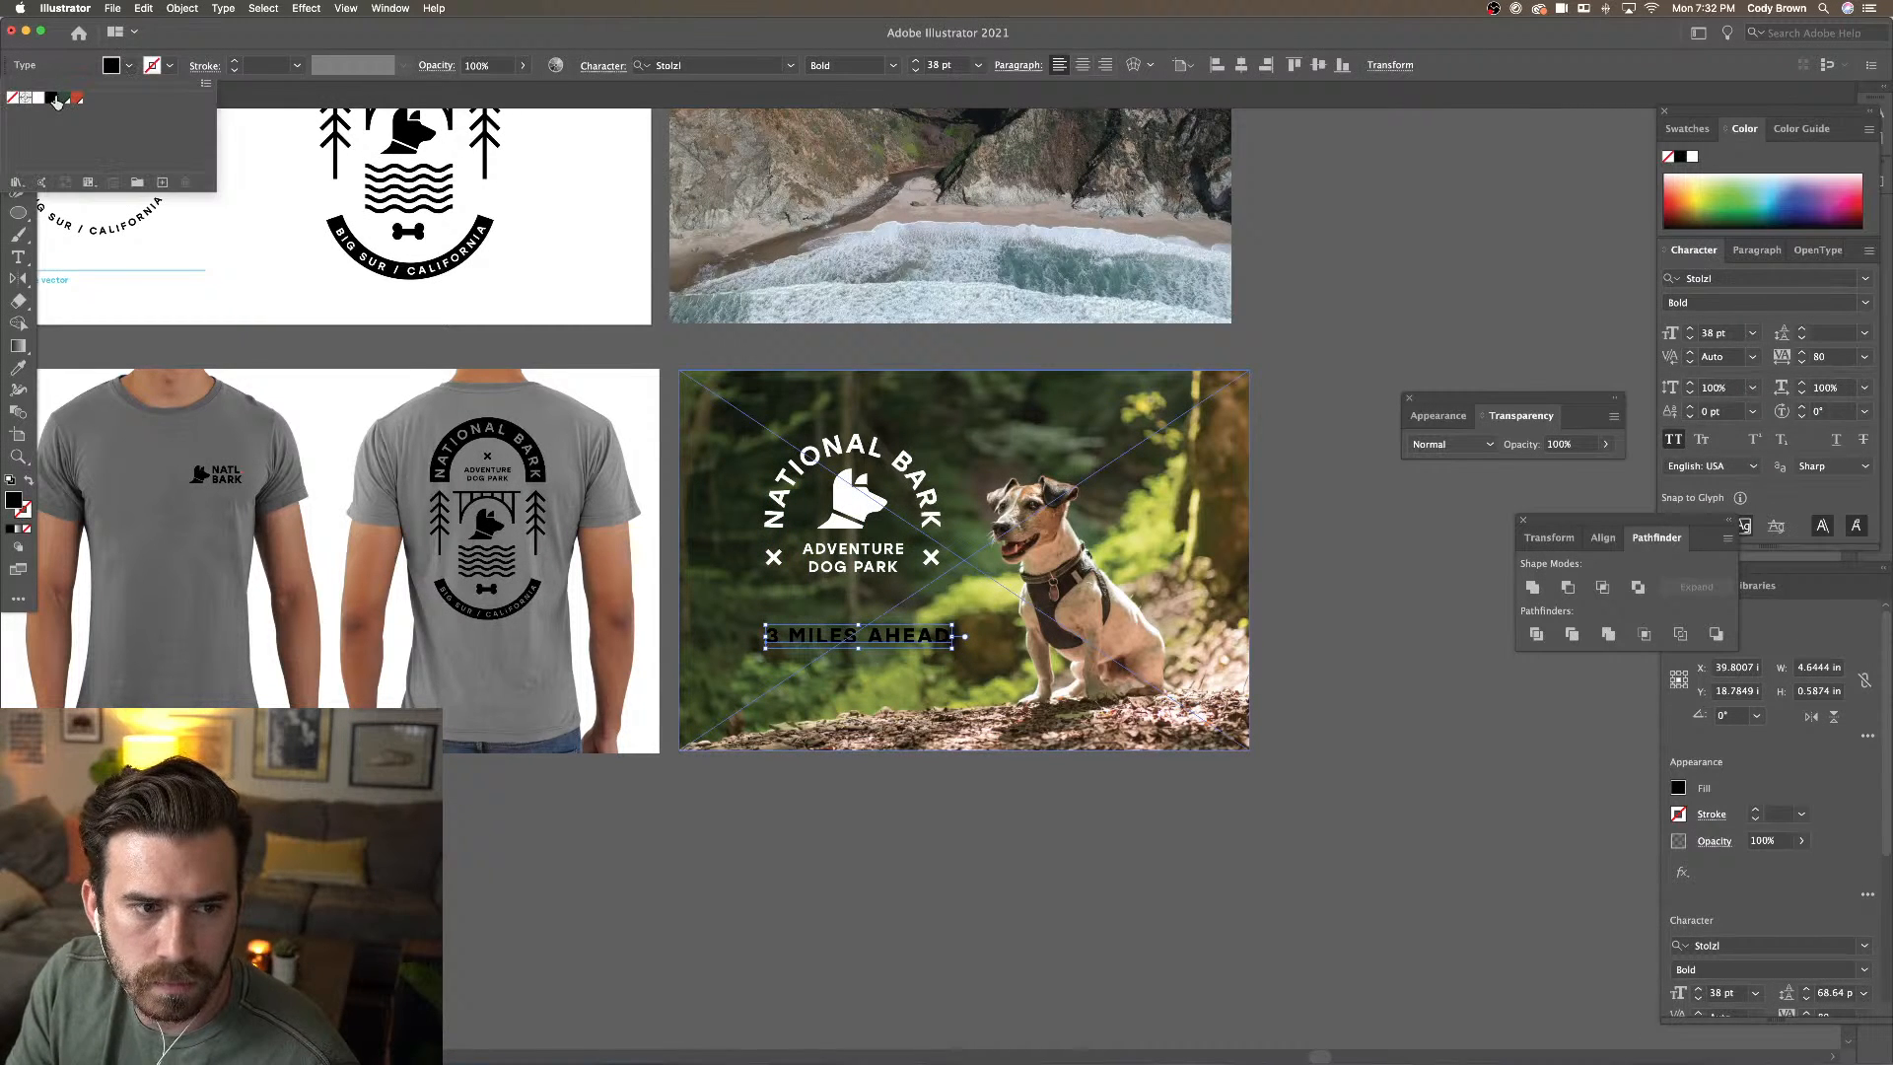
pyautogui.click(39, 98)
pyautogui.press('Escape')
pyautogui.scroll(-2, 909, 769)
pyautogui.hscroll(2, 909, 769)
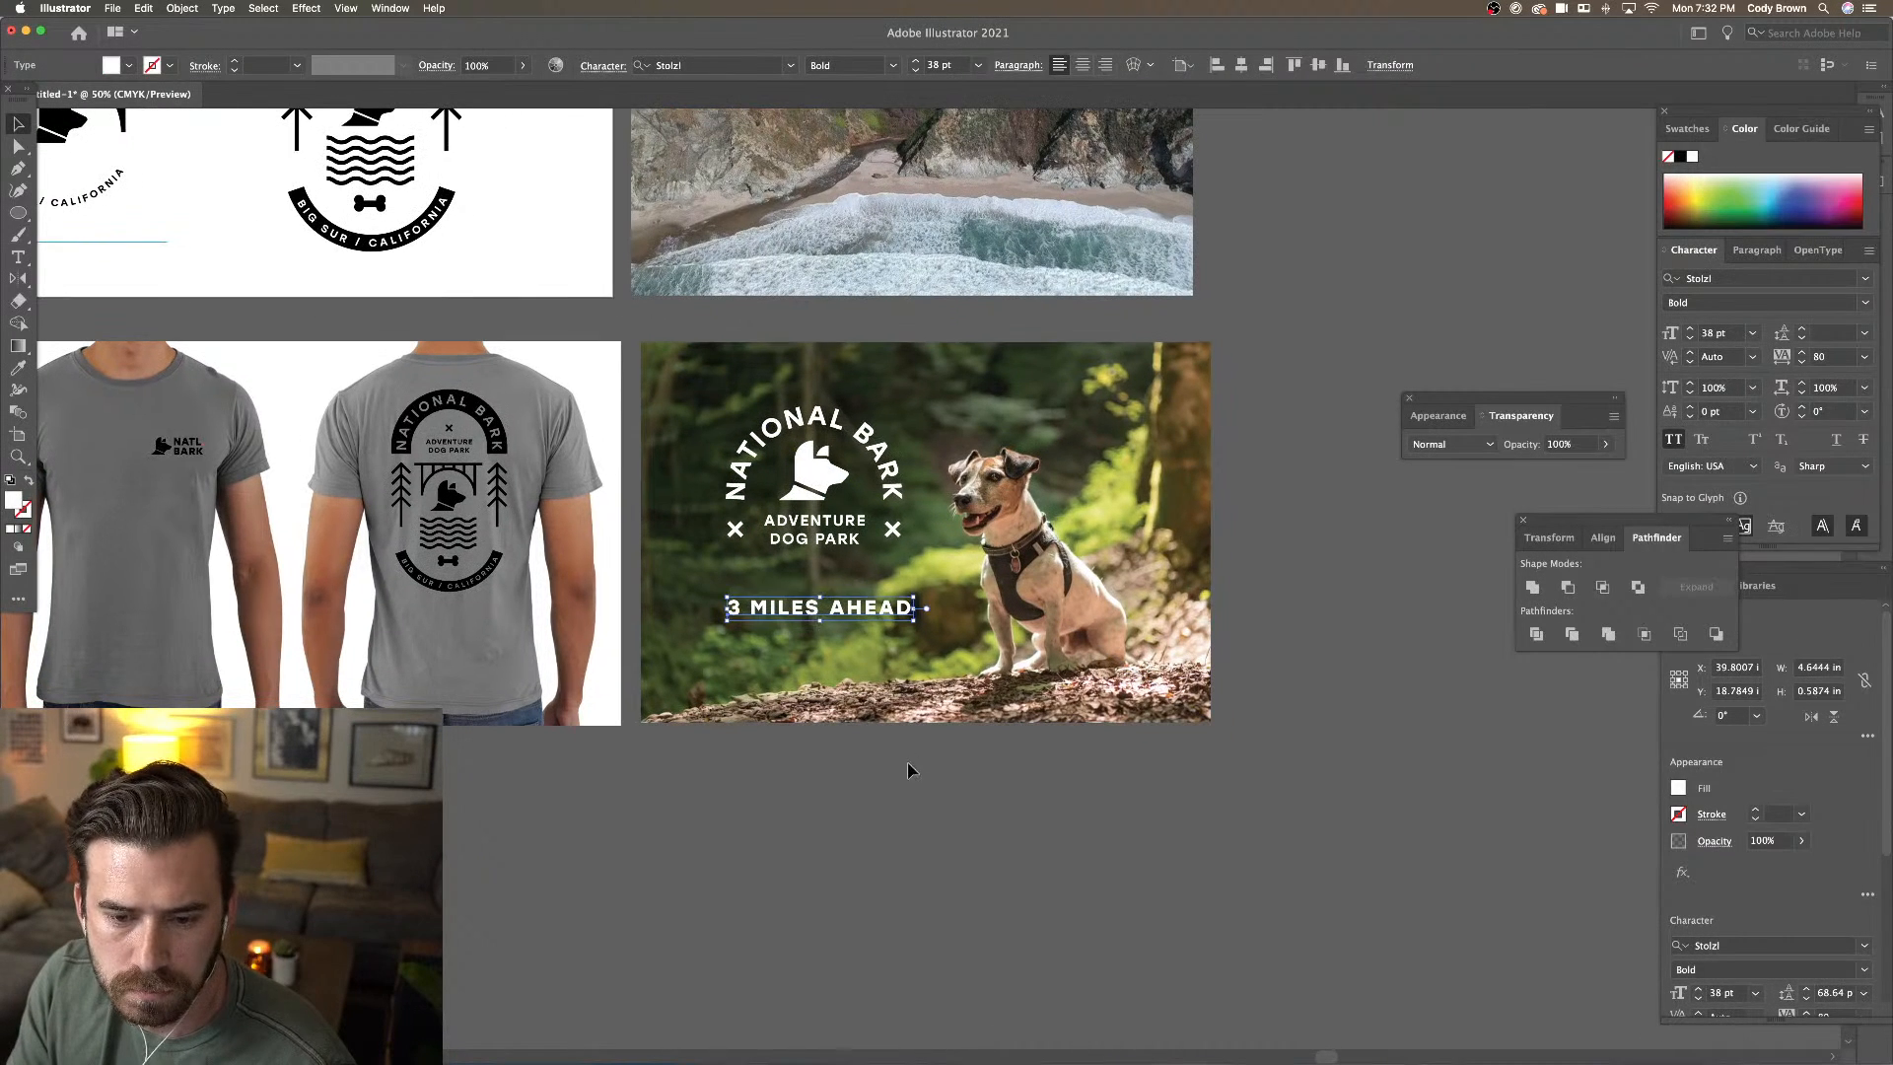
pyautogui.moveTo(833, 614); pyautogui.dragTo(829, 609)
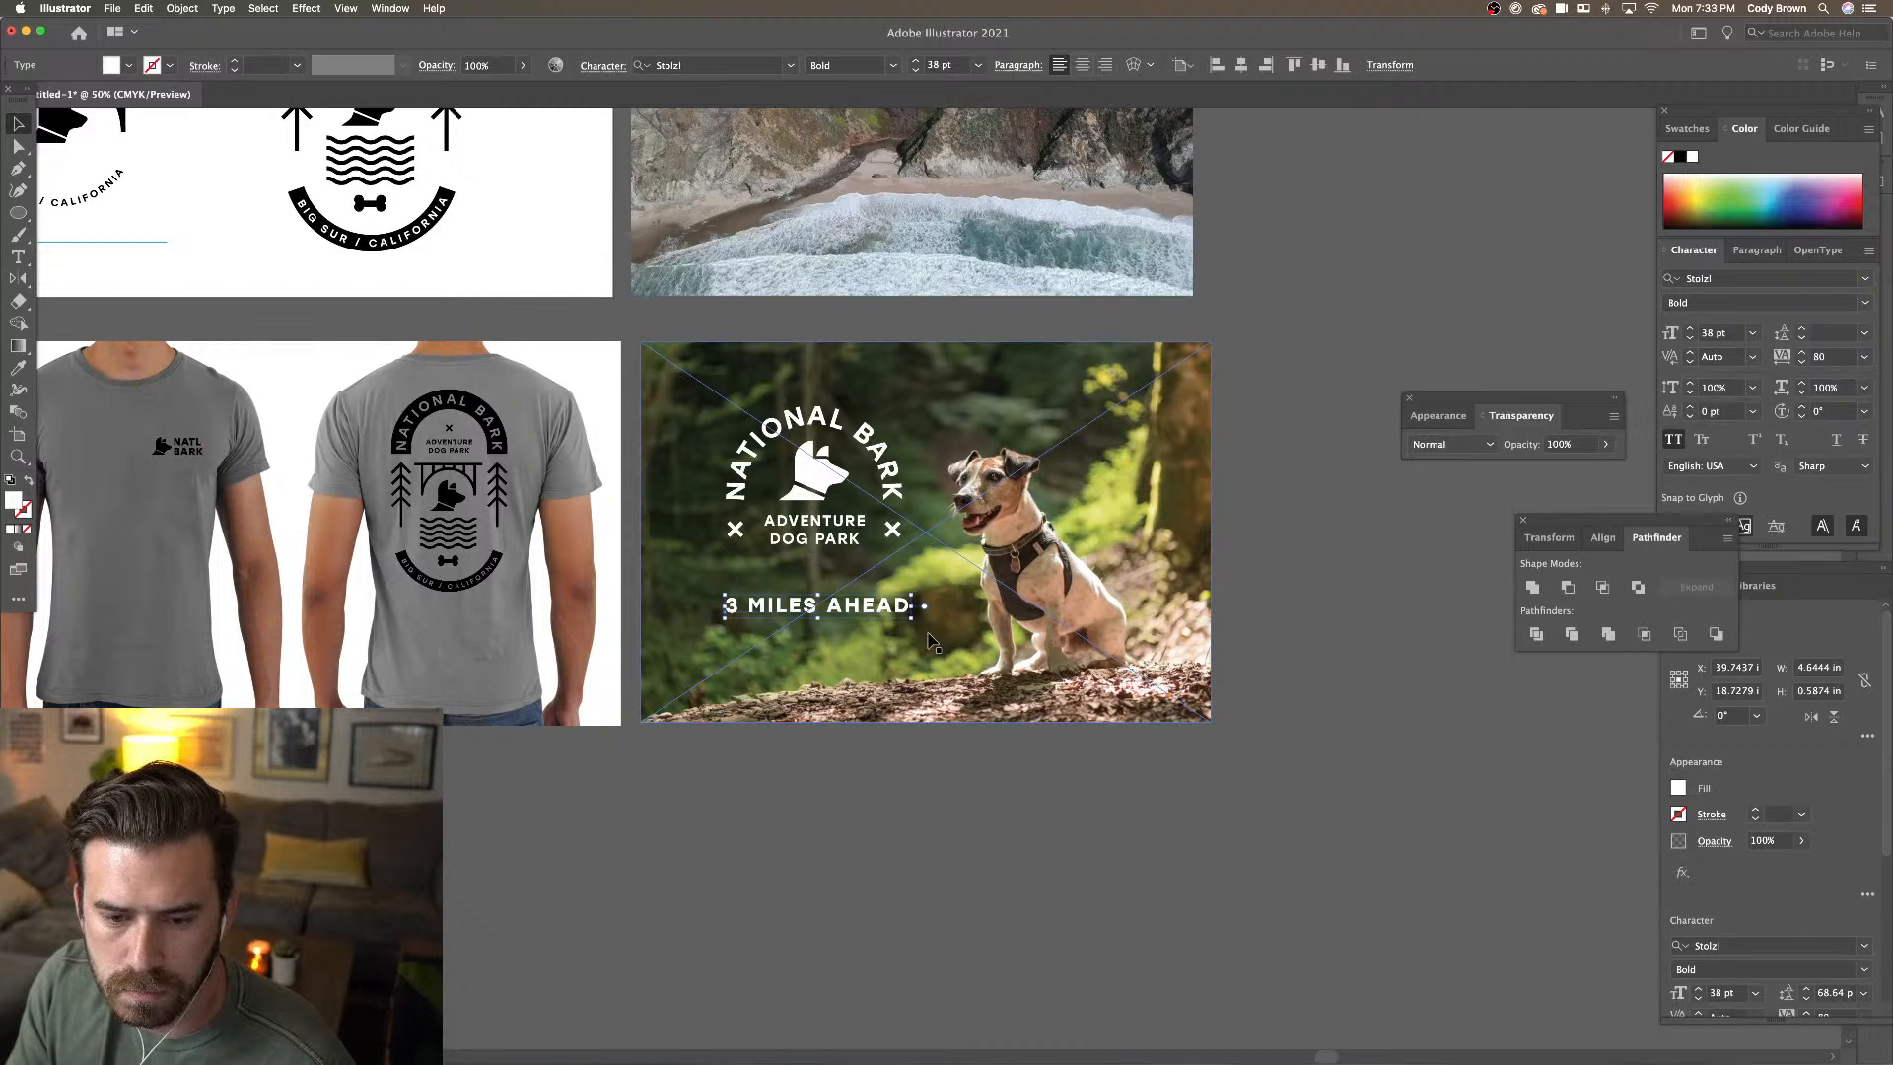
# Break the text so 'AHEAD' sits on its own line below '3 MILES'
pyautogui.doubleClick(833, 604)
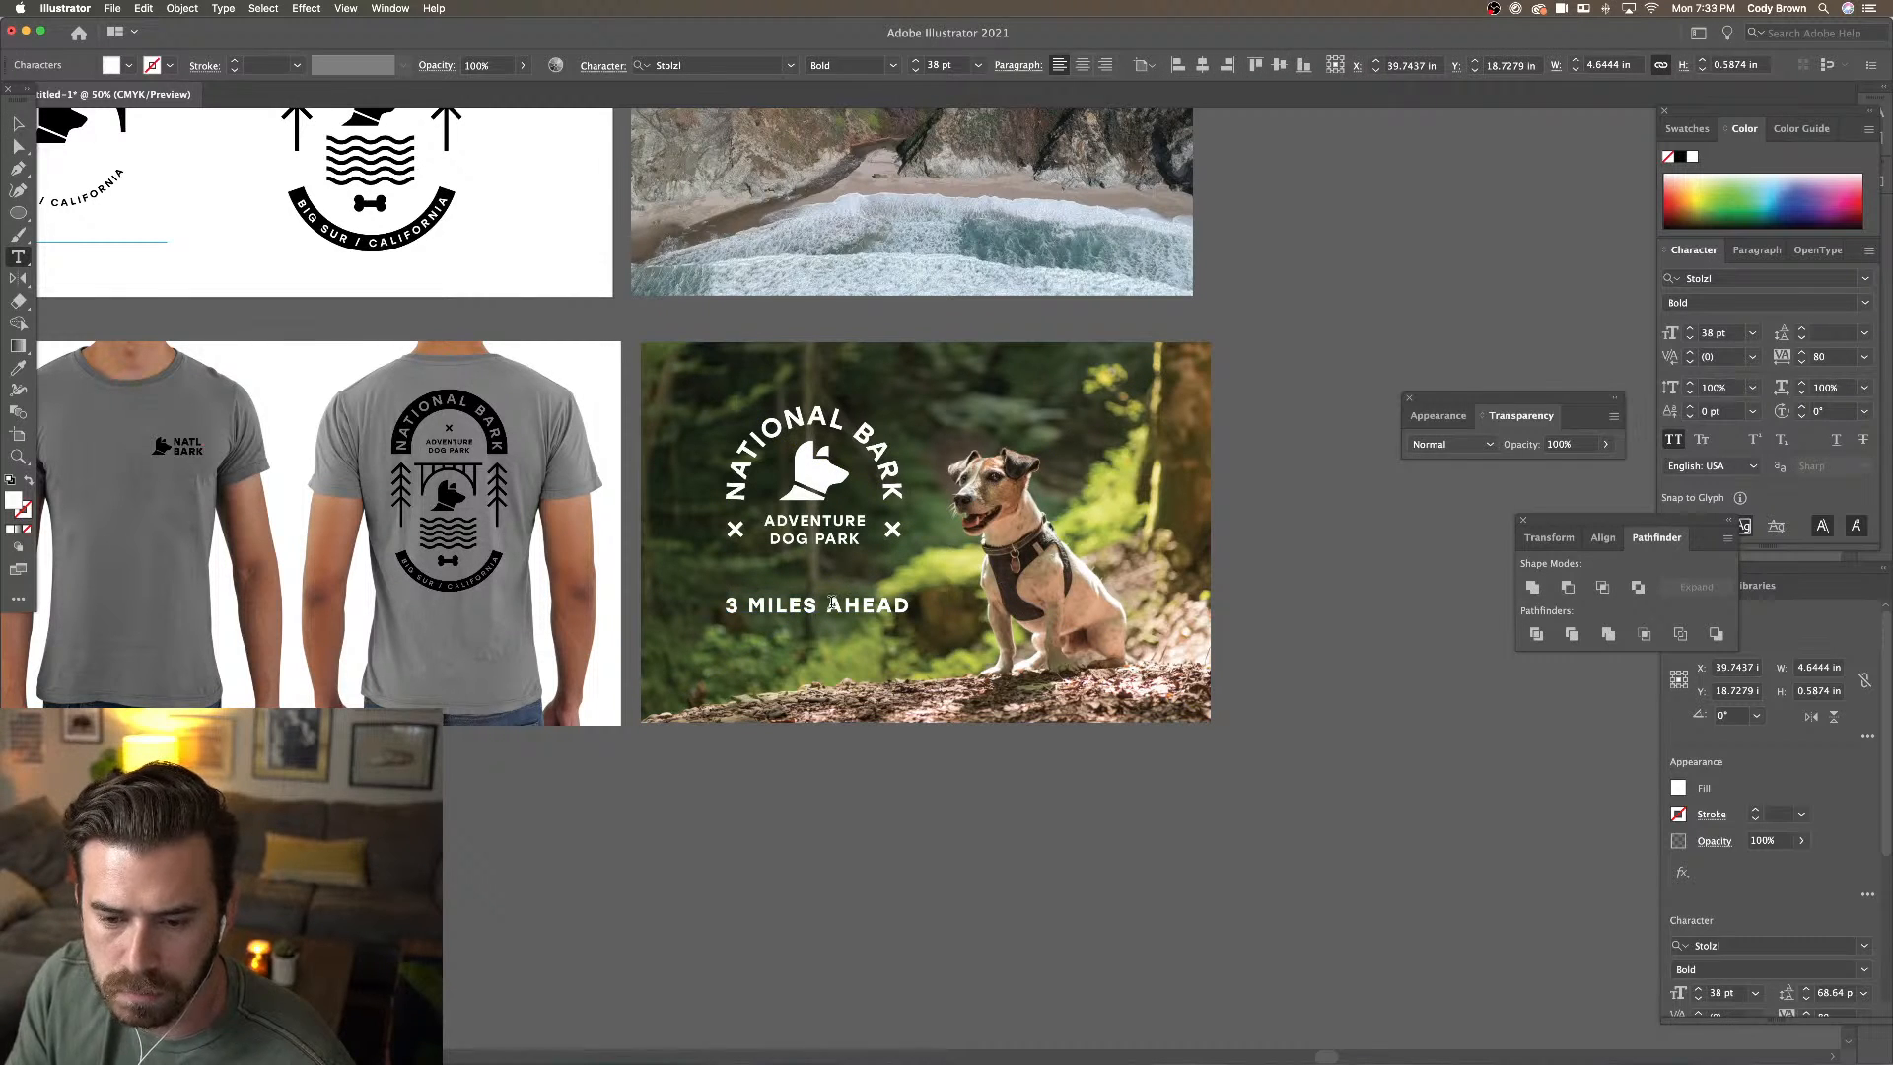
pyautogui.press('BackSpace')
pyautogui.press('Return')
pyautogui.click(17, 123)
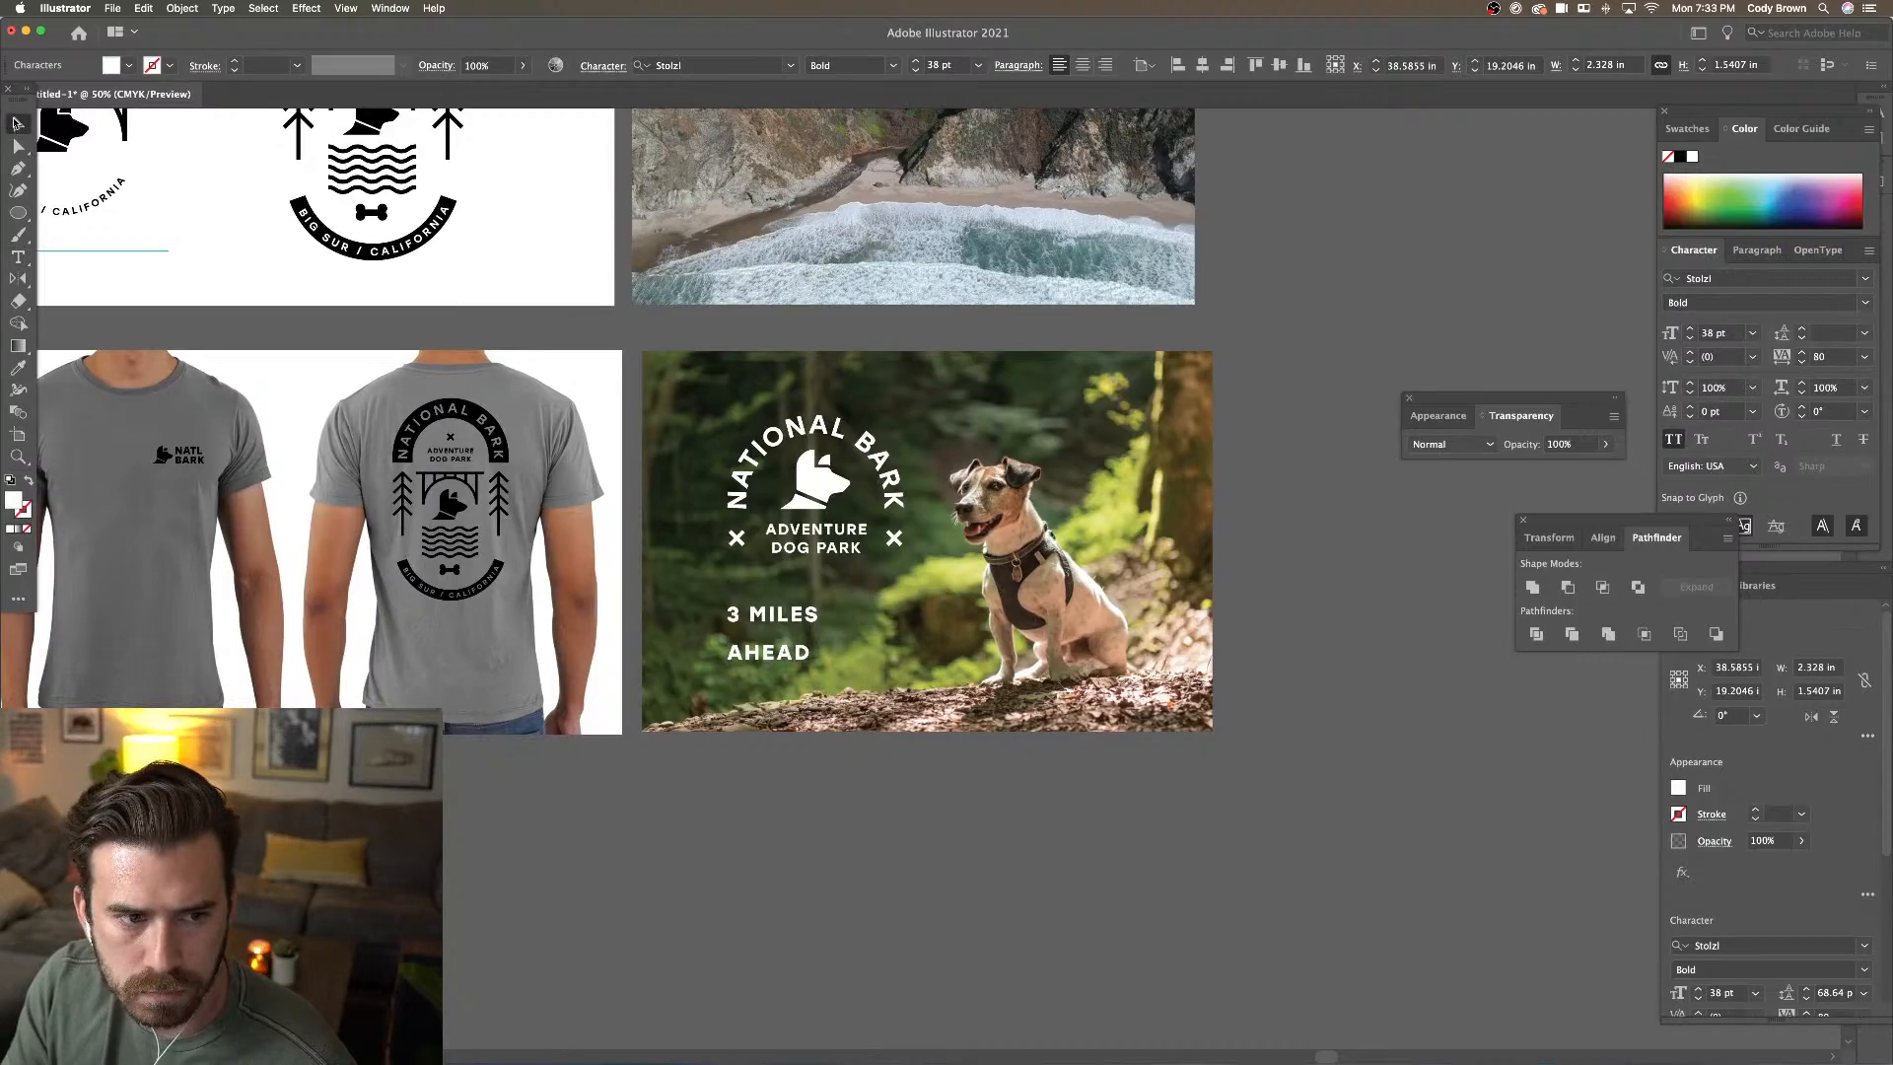
pyautogui.click(825, 674)
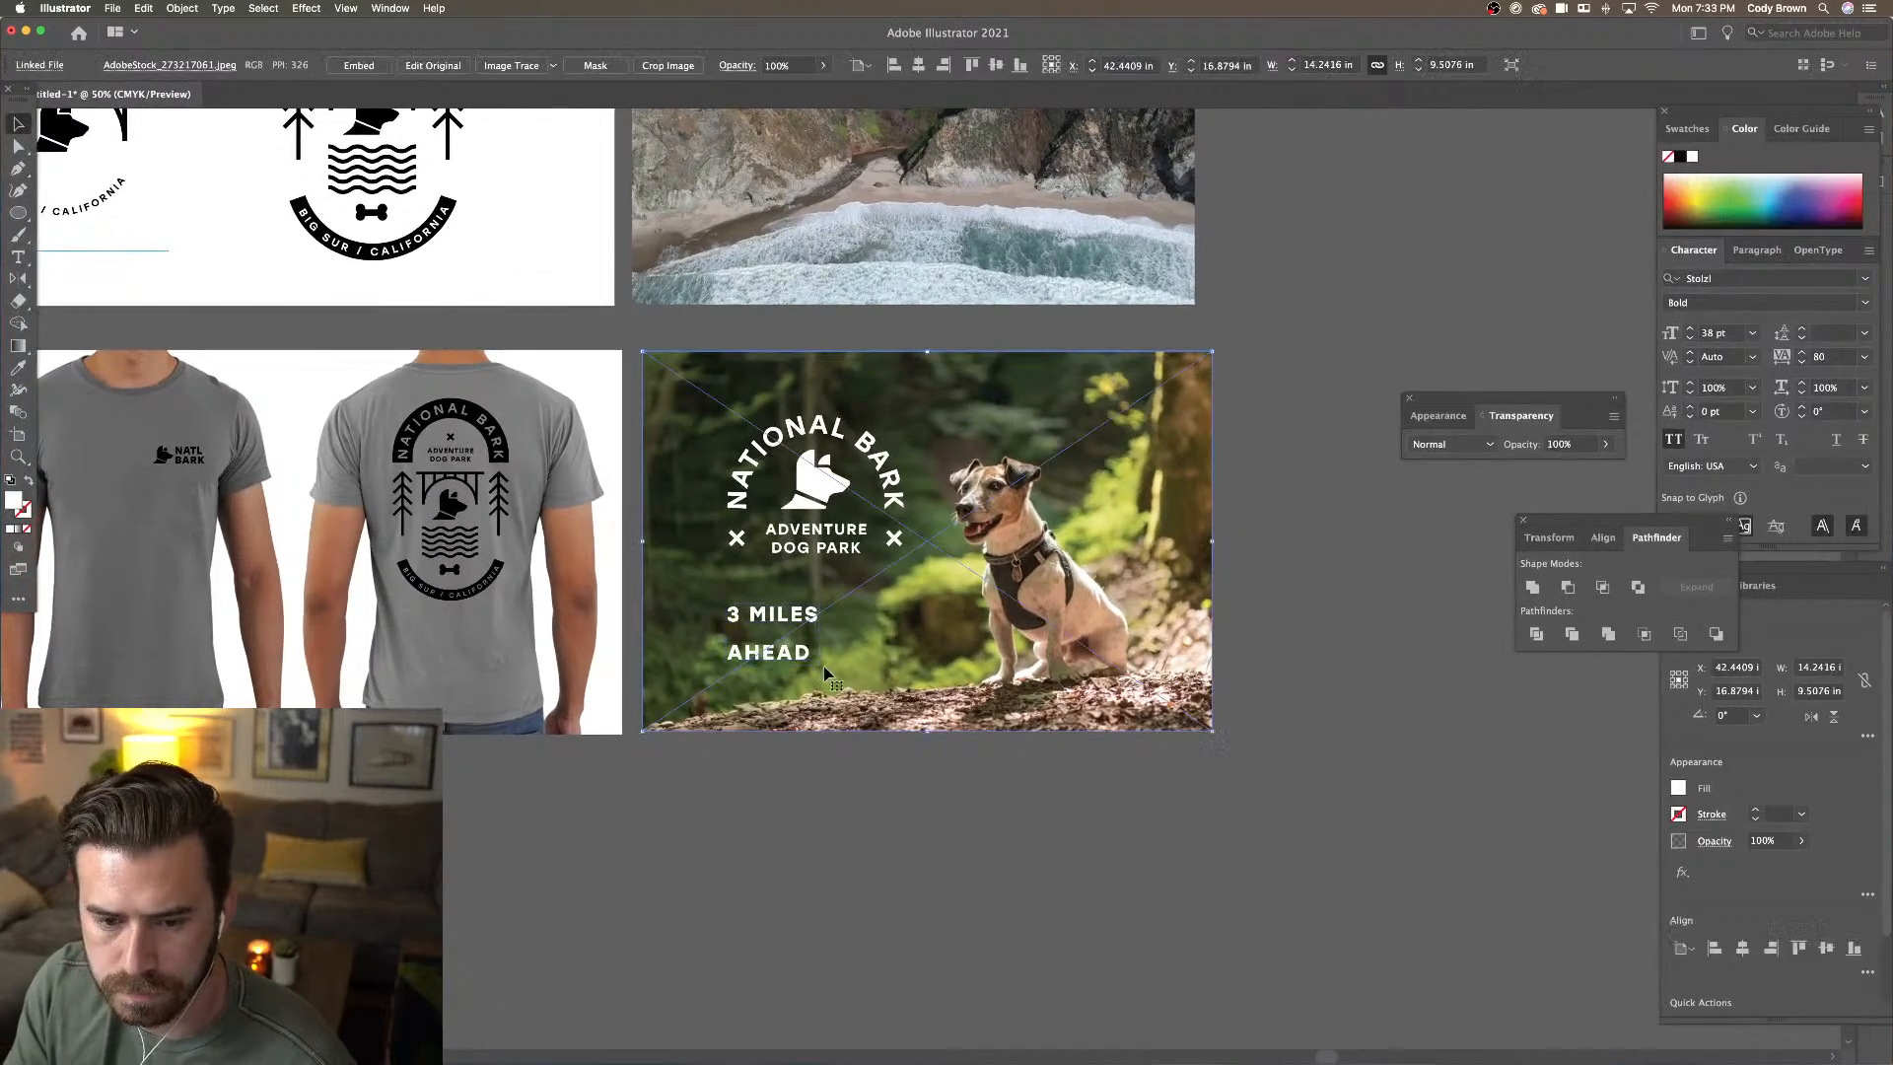
pyautogui.click(789, 652)
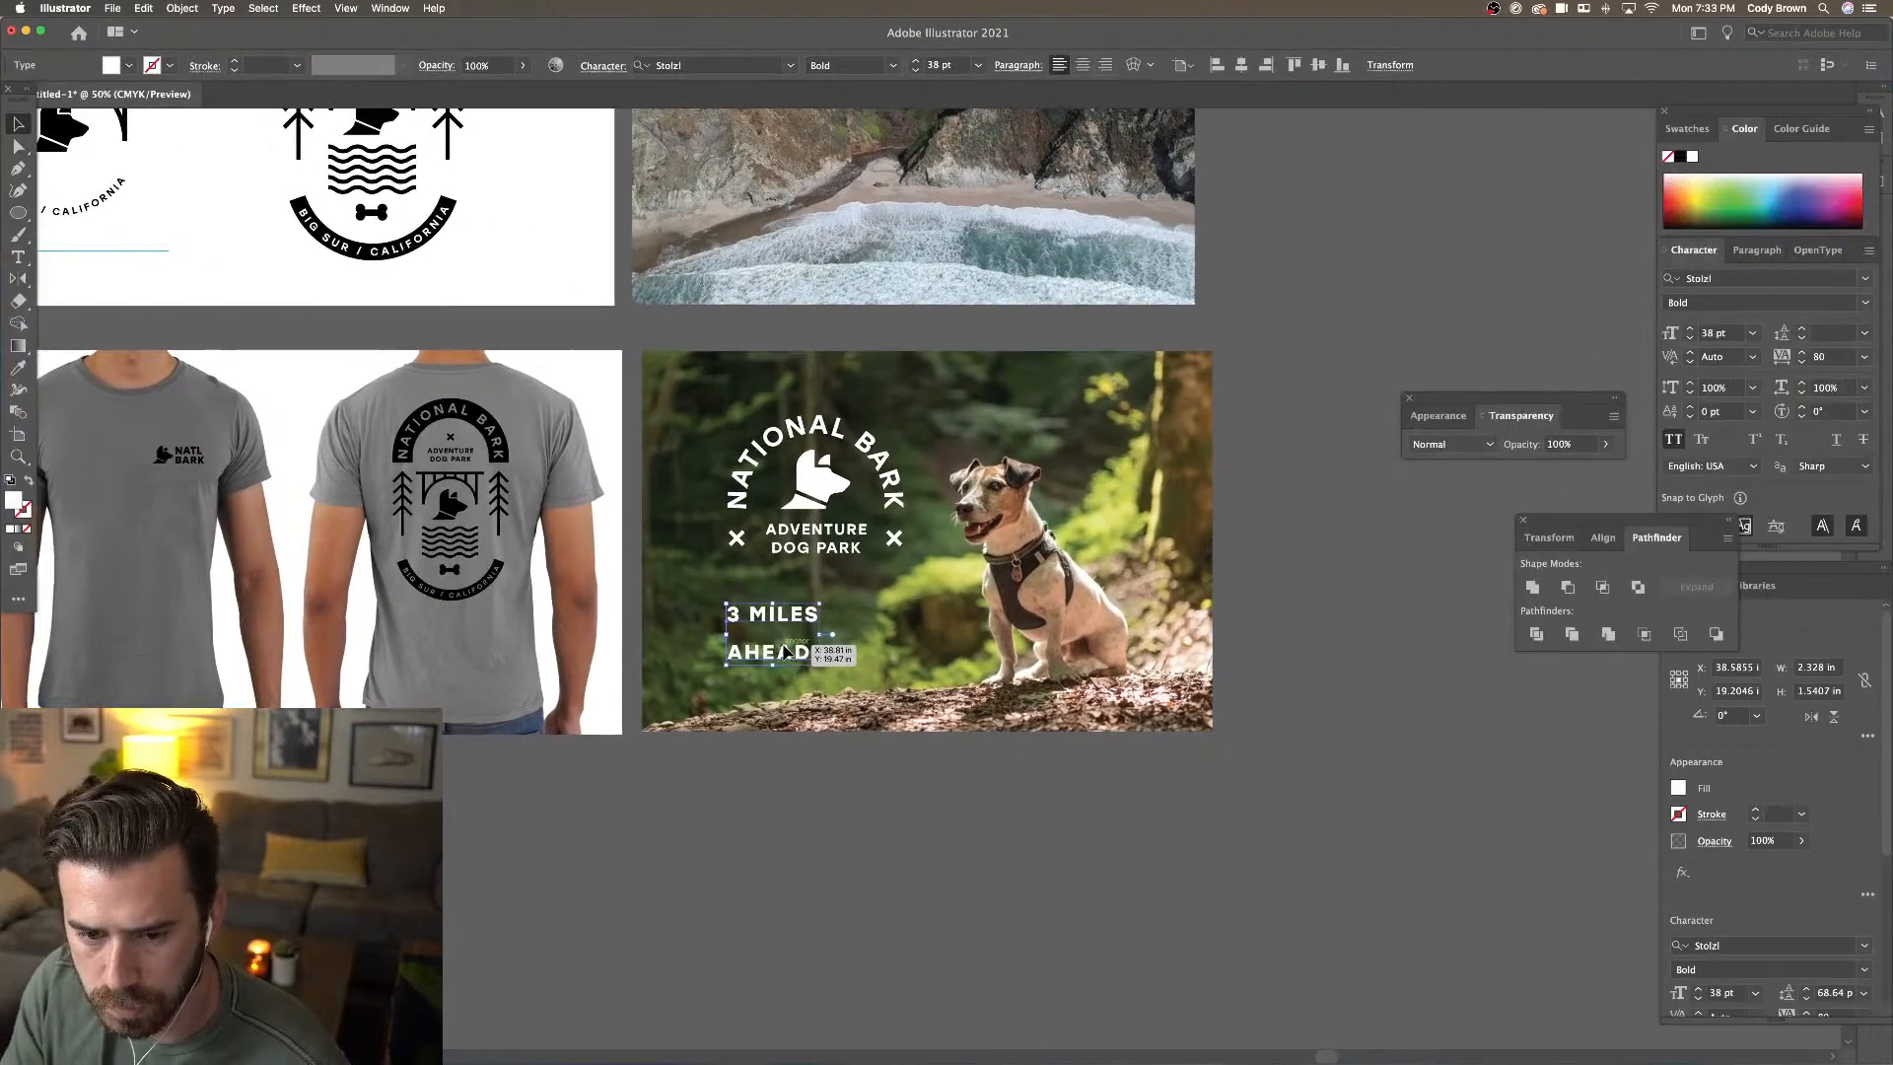
pyautogui.doubleClick(779, 629)
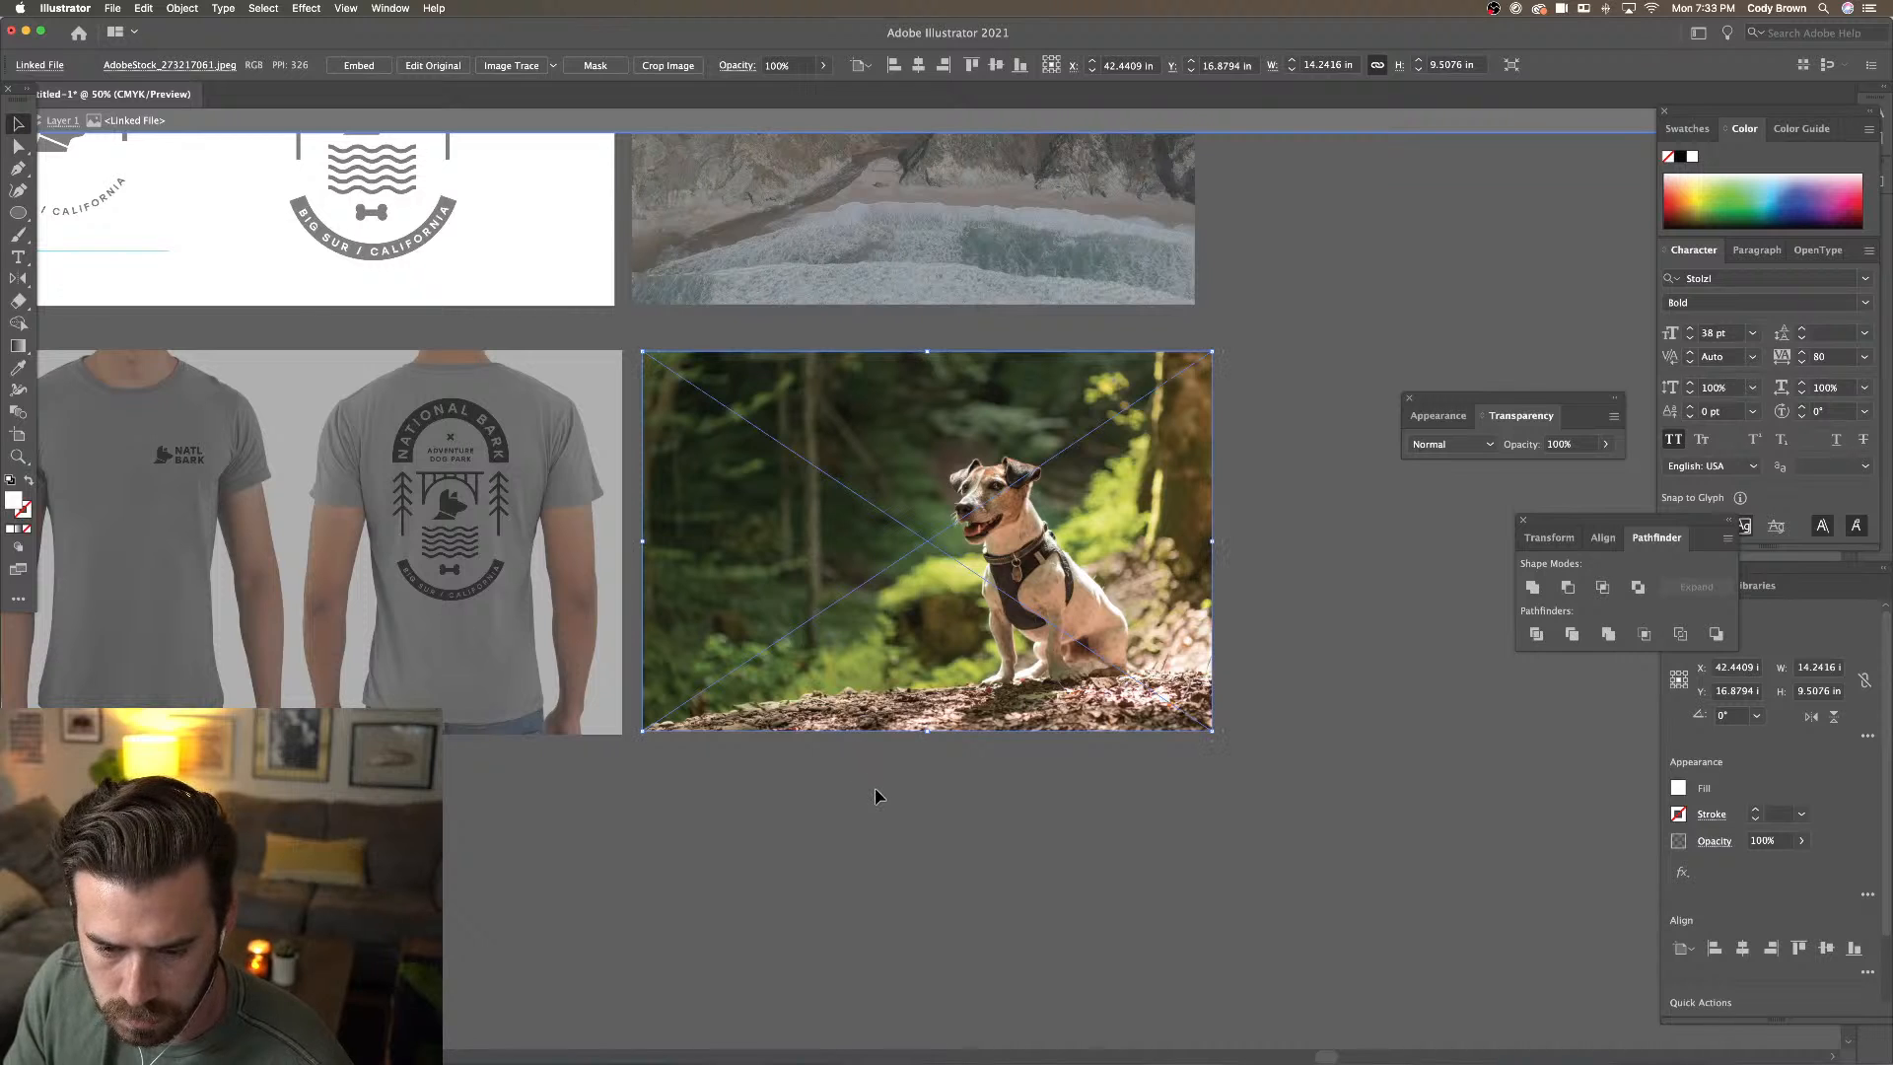
pyautogui.doubleClick(878, 794)
# Tighten the text's leading to 40.64 pt and scale it up proportionally
pyautogui.click(785, 653)
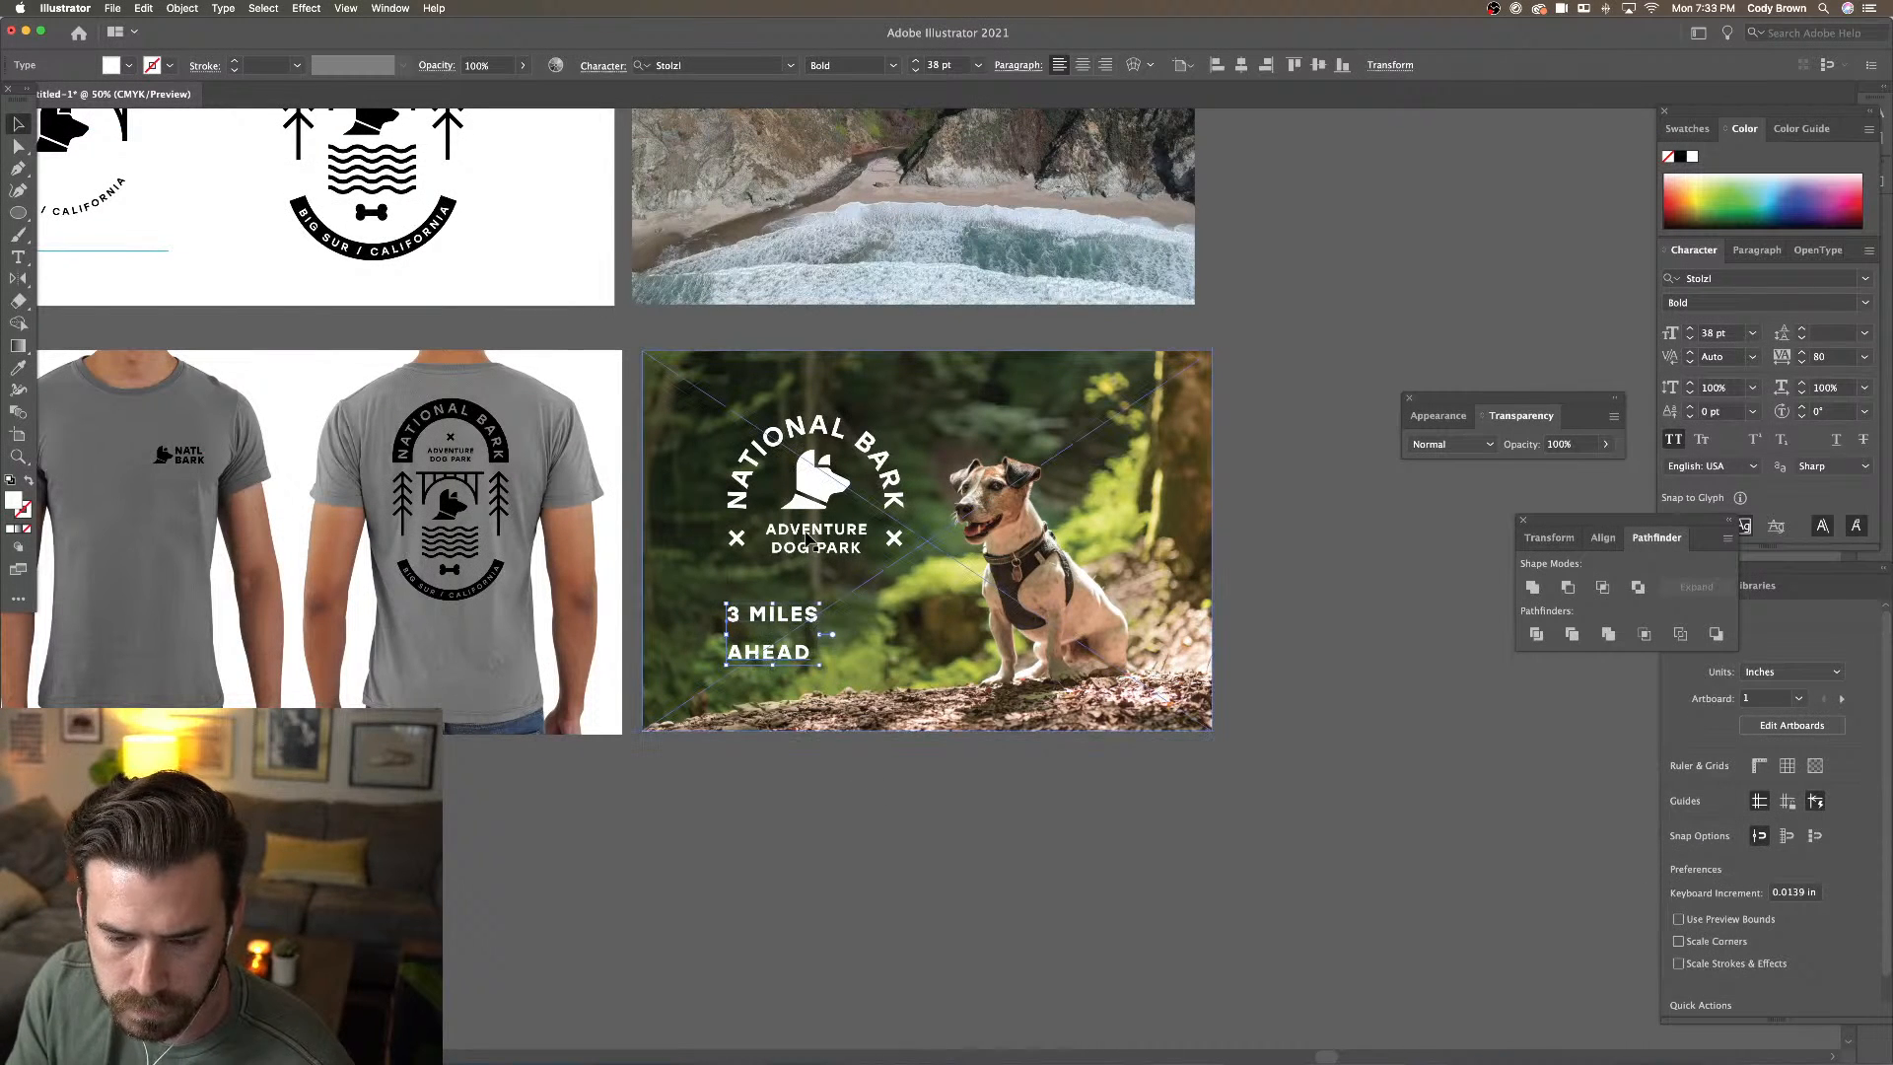
pyautogui.hotkey('alt', 'Up')
pyautogui.hotkey('alt', 'Up')
pyautogui.hotkey('alt', 'Up')
pyautogui.hotkey('alt', 'Up')
pyautogui.hotkey('alt', 'Up')
pyautogui.hotkey('alt', 'Up')
pyautogui.hotkey('alt', 'Up')
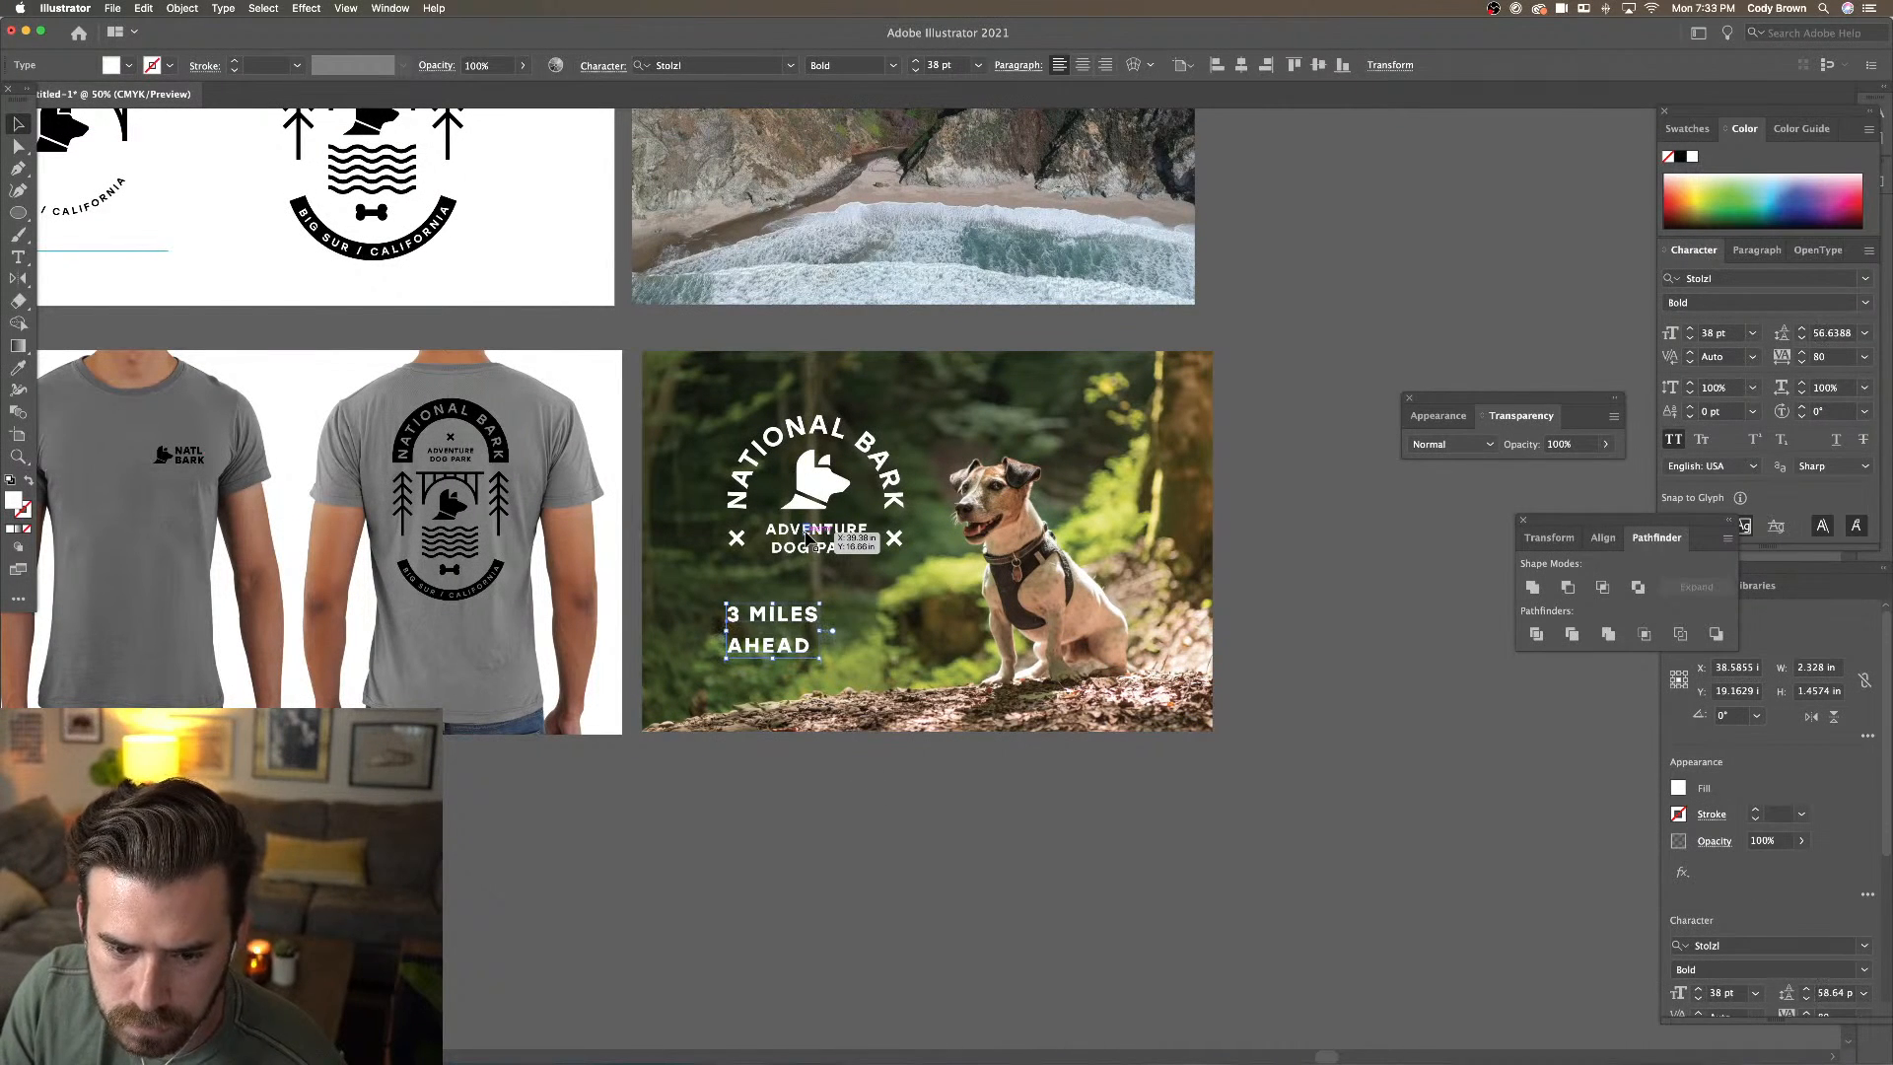
pyautogui.hotkey('alt', 'Up')
pyautogui.hotkey('alt', 'Up')
pyautogui.hotkey('alt', 'Up')
pyautogui.hotkey('alt', 'Up')
pyautogui.hotkey('alt', 'Up')
pyautogui.hotkey('alt', 'Up')
pyautogui.hotkey('alt', 'Up')
pyautogui.hotkey('alt', 'Up')
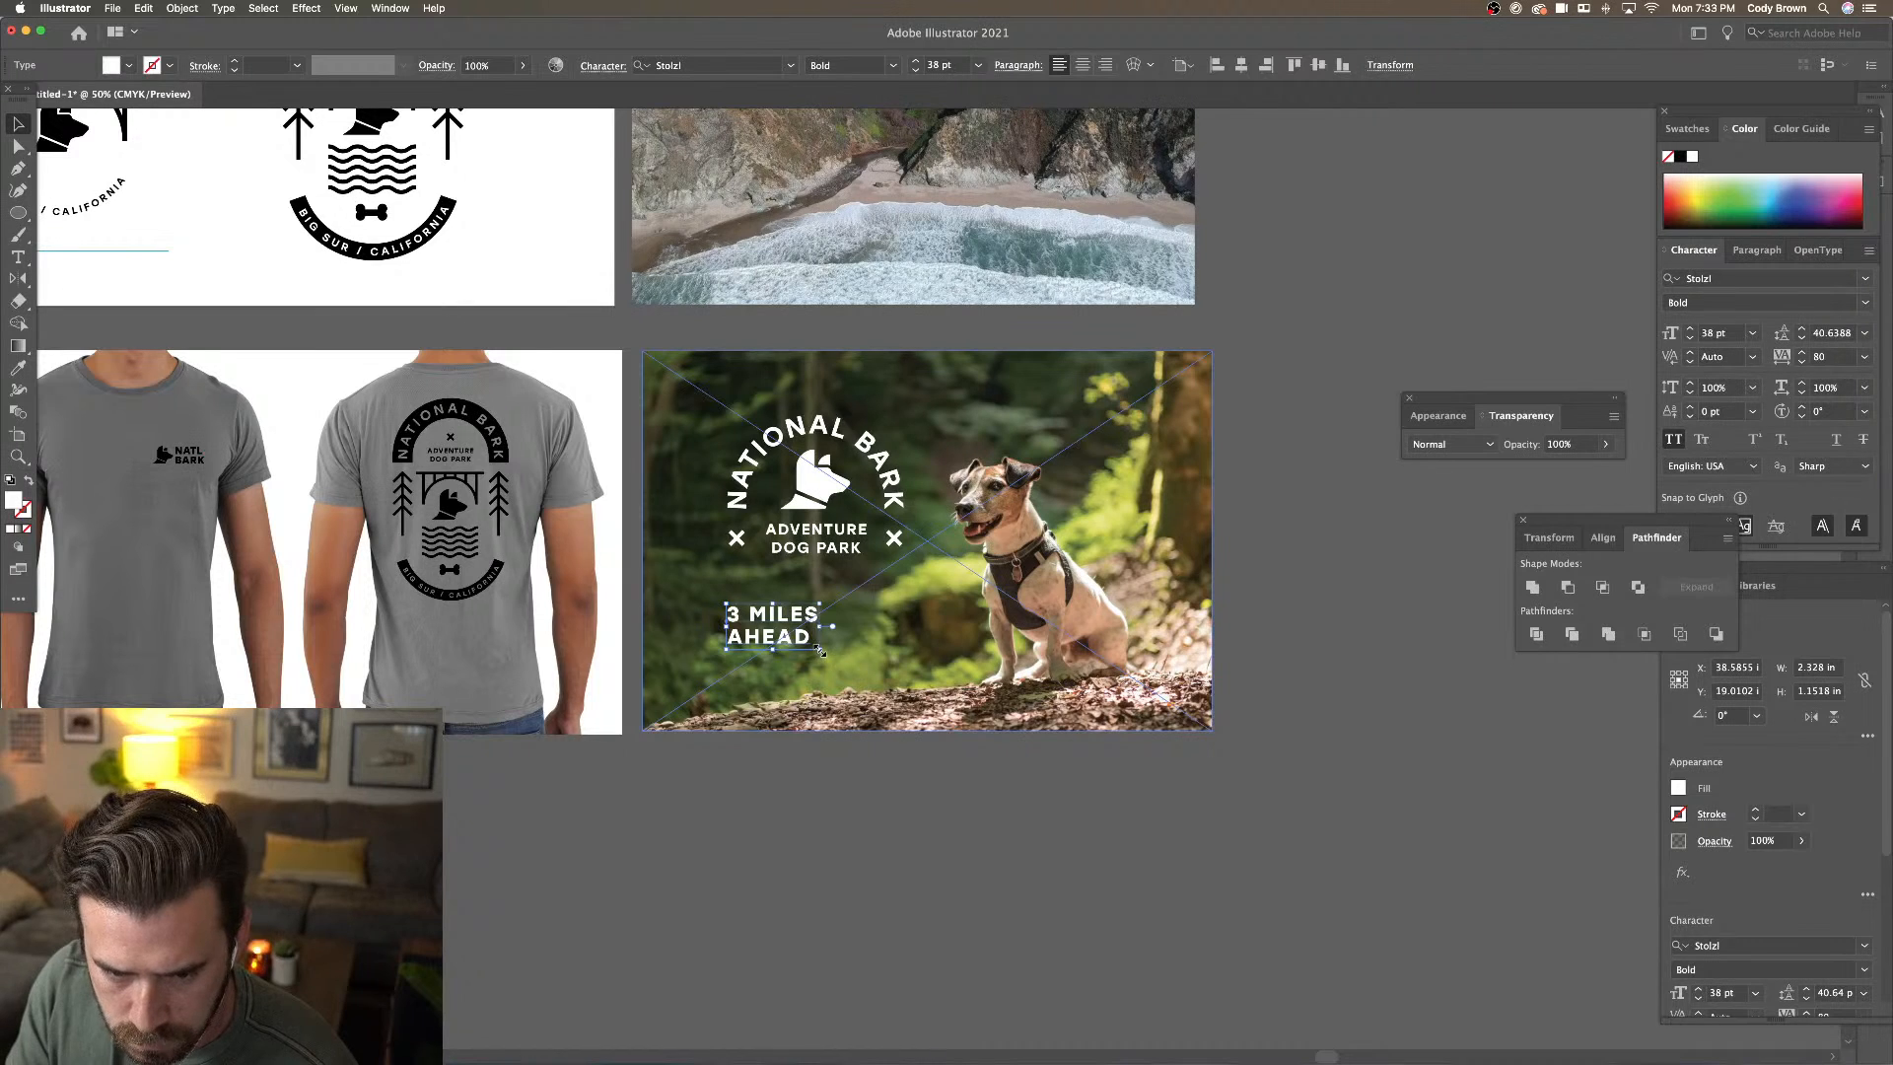
pyautogui.moveTo(819, 650)
pyautogui.mouseDown()
pyautogui.moveTo(928, 702)
pyautogui.moveTo(844, 628)
pyautogui.mouseUp()
# Shift the logo and text upward and centre-align '3 MILES AHEAD' beneath the logo
pyautogui.click(816, 516)
pyautogui.moveTo(817, 498); pyautogui.dragTo(816, 476)
pyautogui.moveTo(838, 640); pyautogui.dragTo(884, 600)
pyautogui.press('super+shift+c')
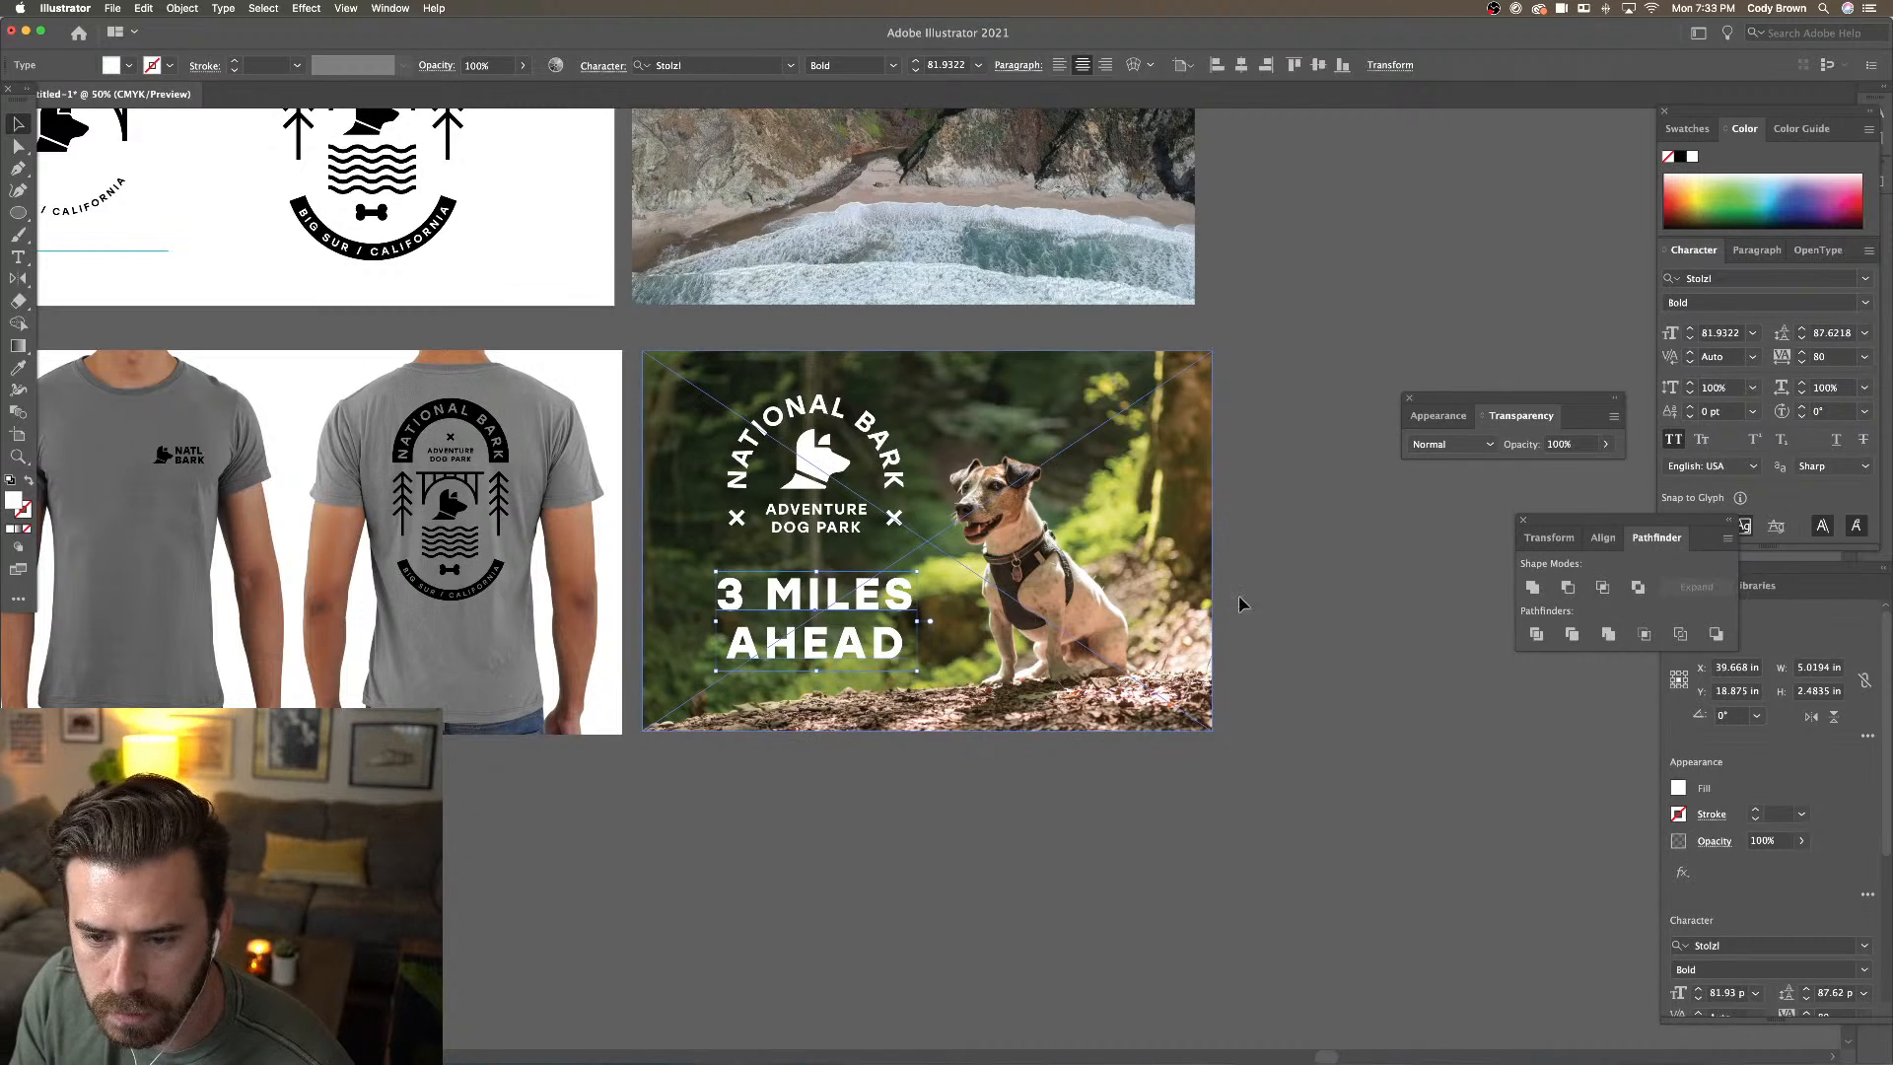
pyautogui.click(1240, 603)
pyautogui.hscroll(2, 1262, 581)
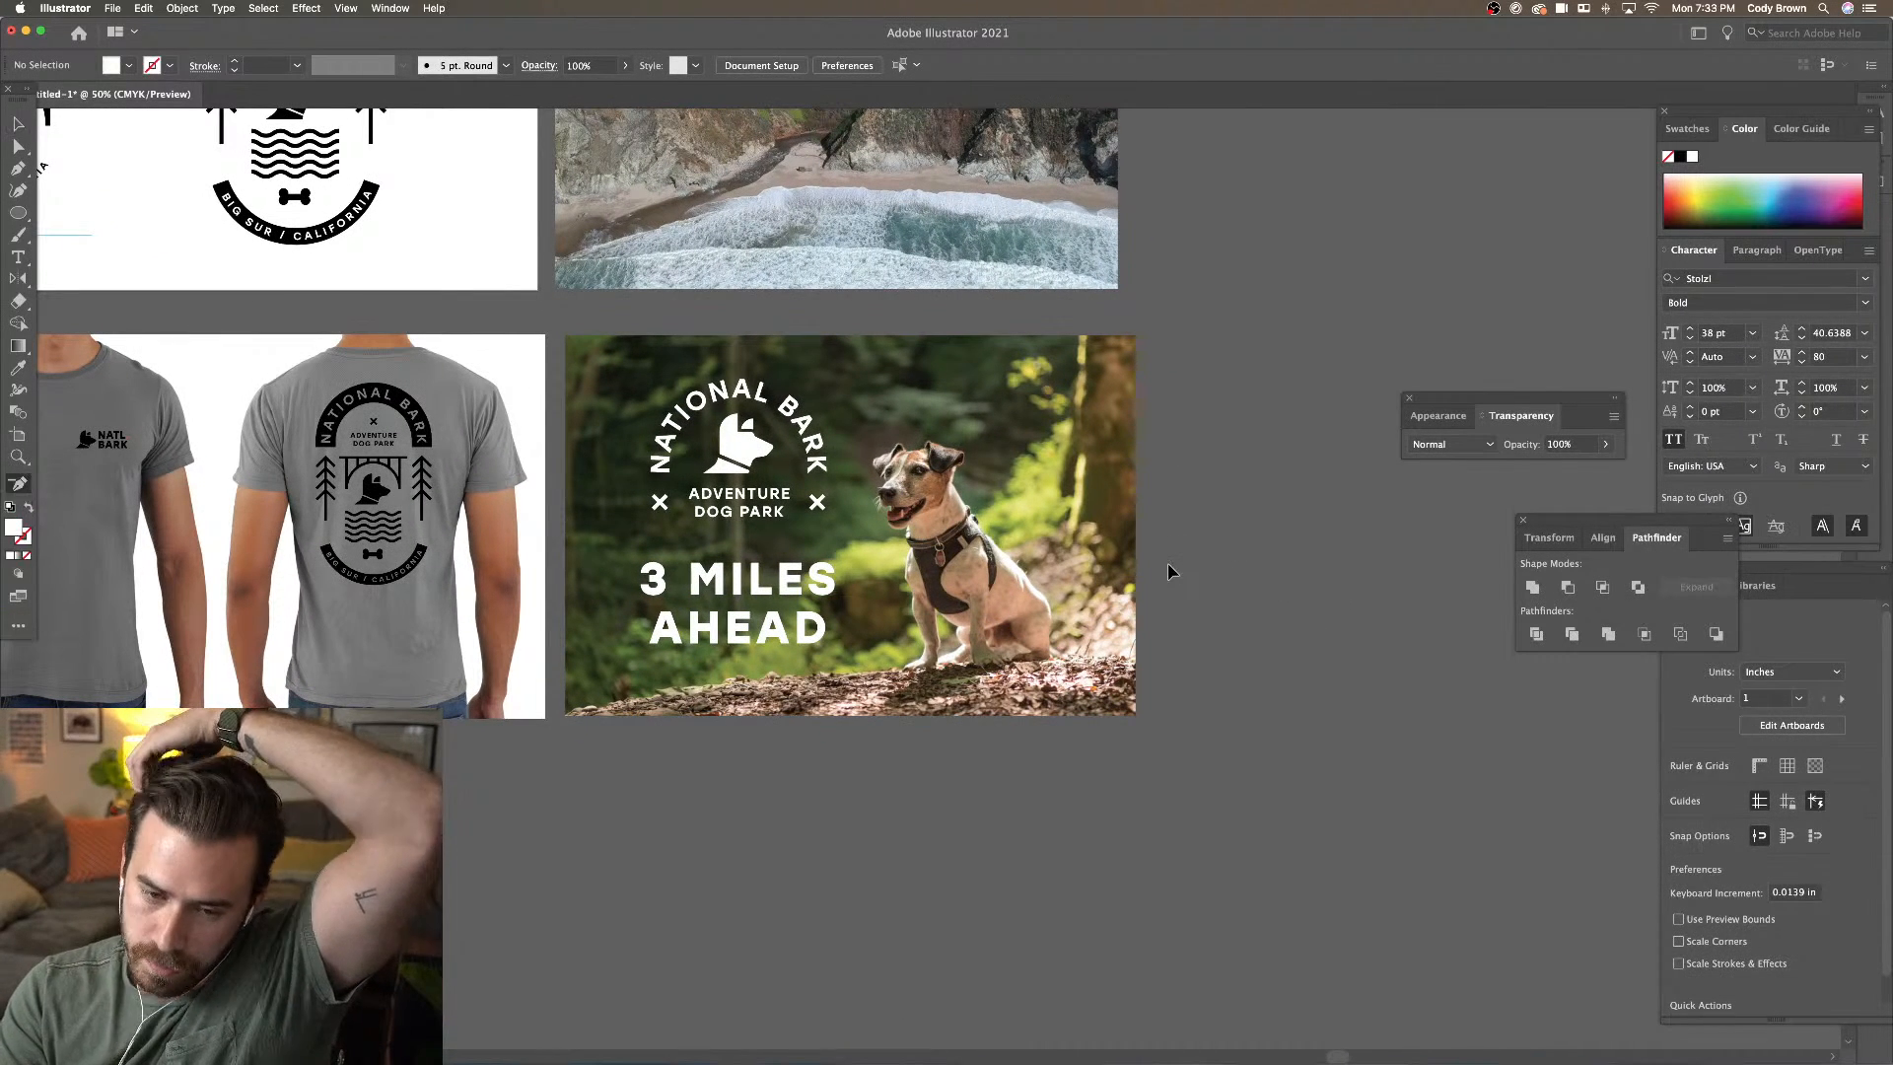
pyautogui.press('p')
pyautogui.click(17, 212)
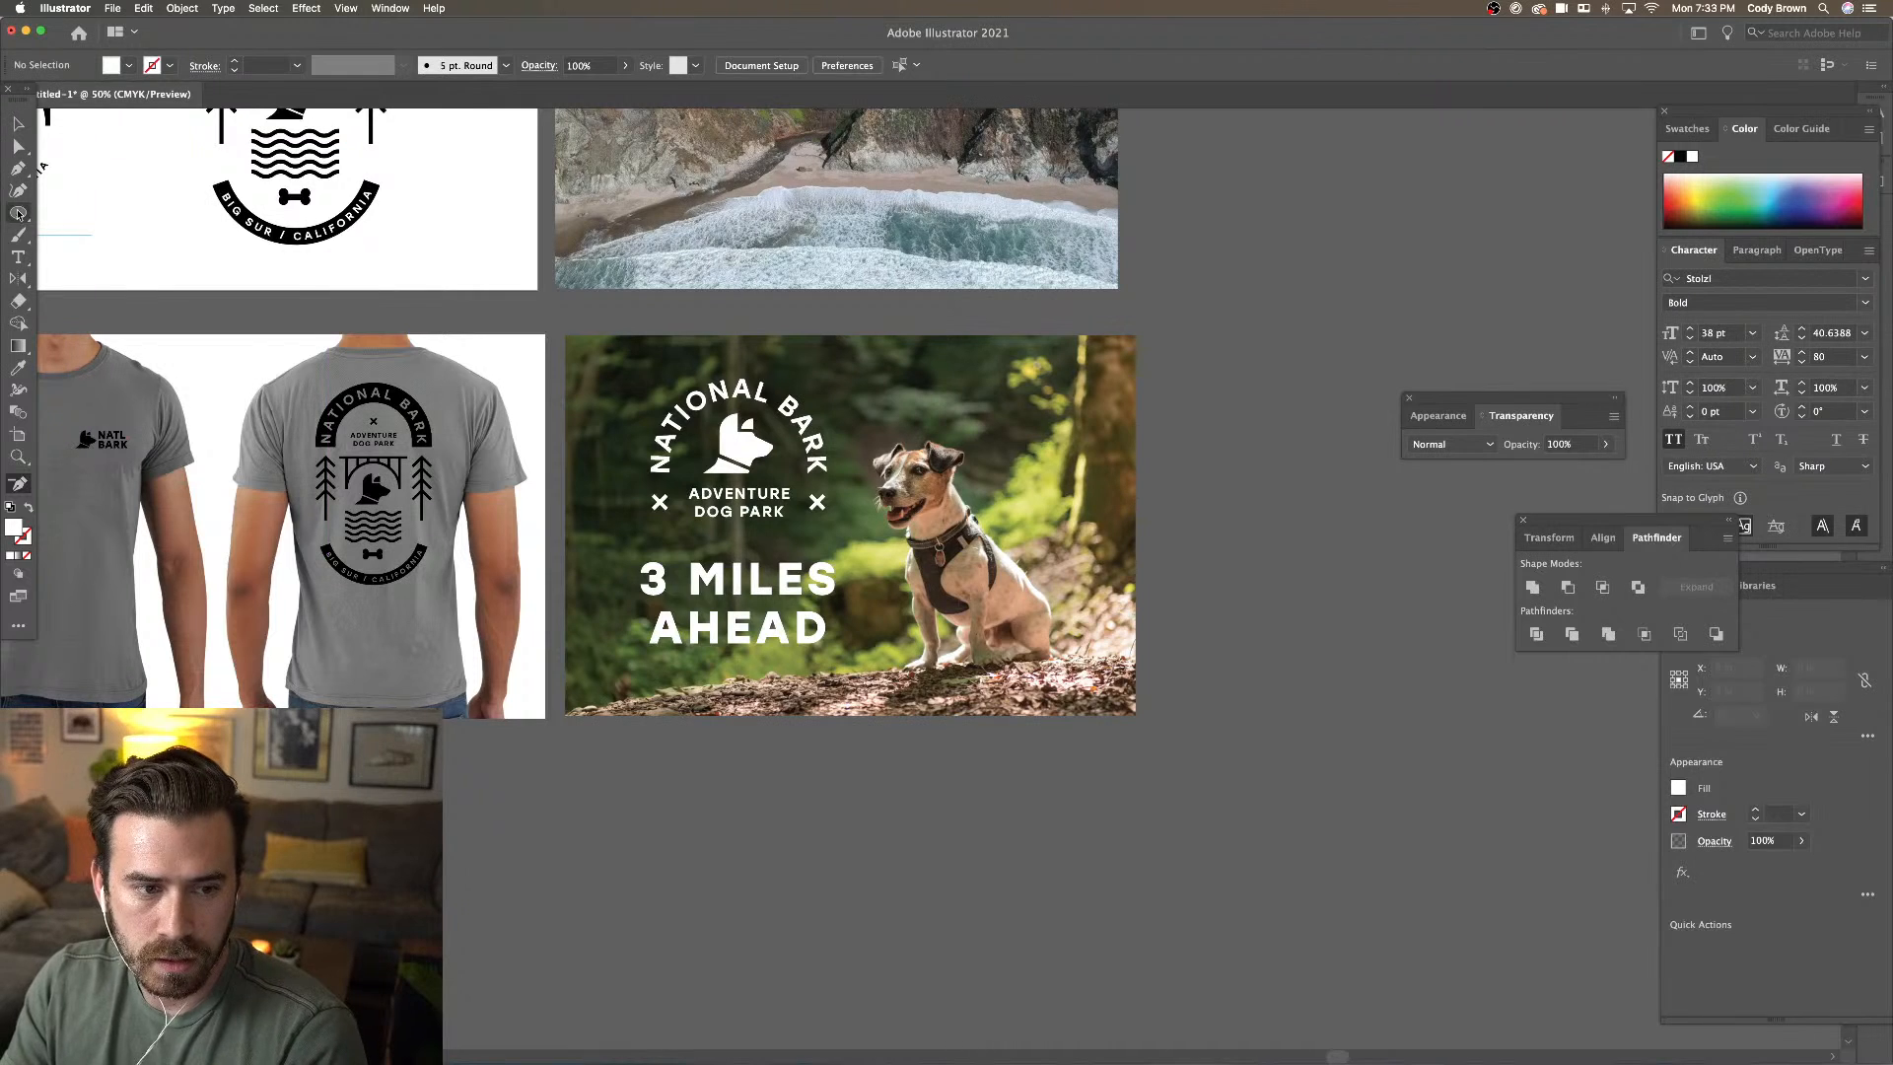
# Copy the plain orange square onto the dog photo's top-left corner and bring it to front
pyautogui.press('super+minus')
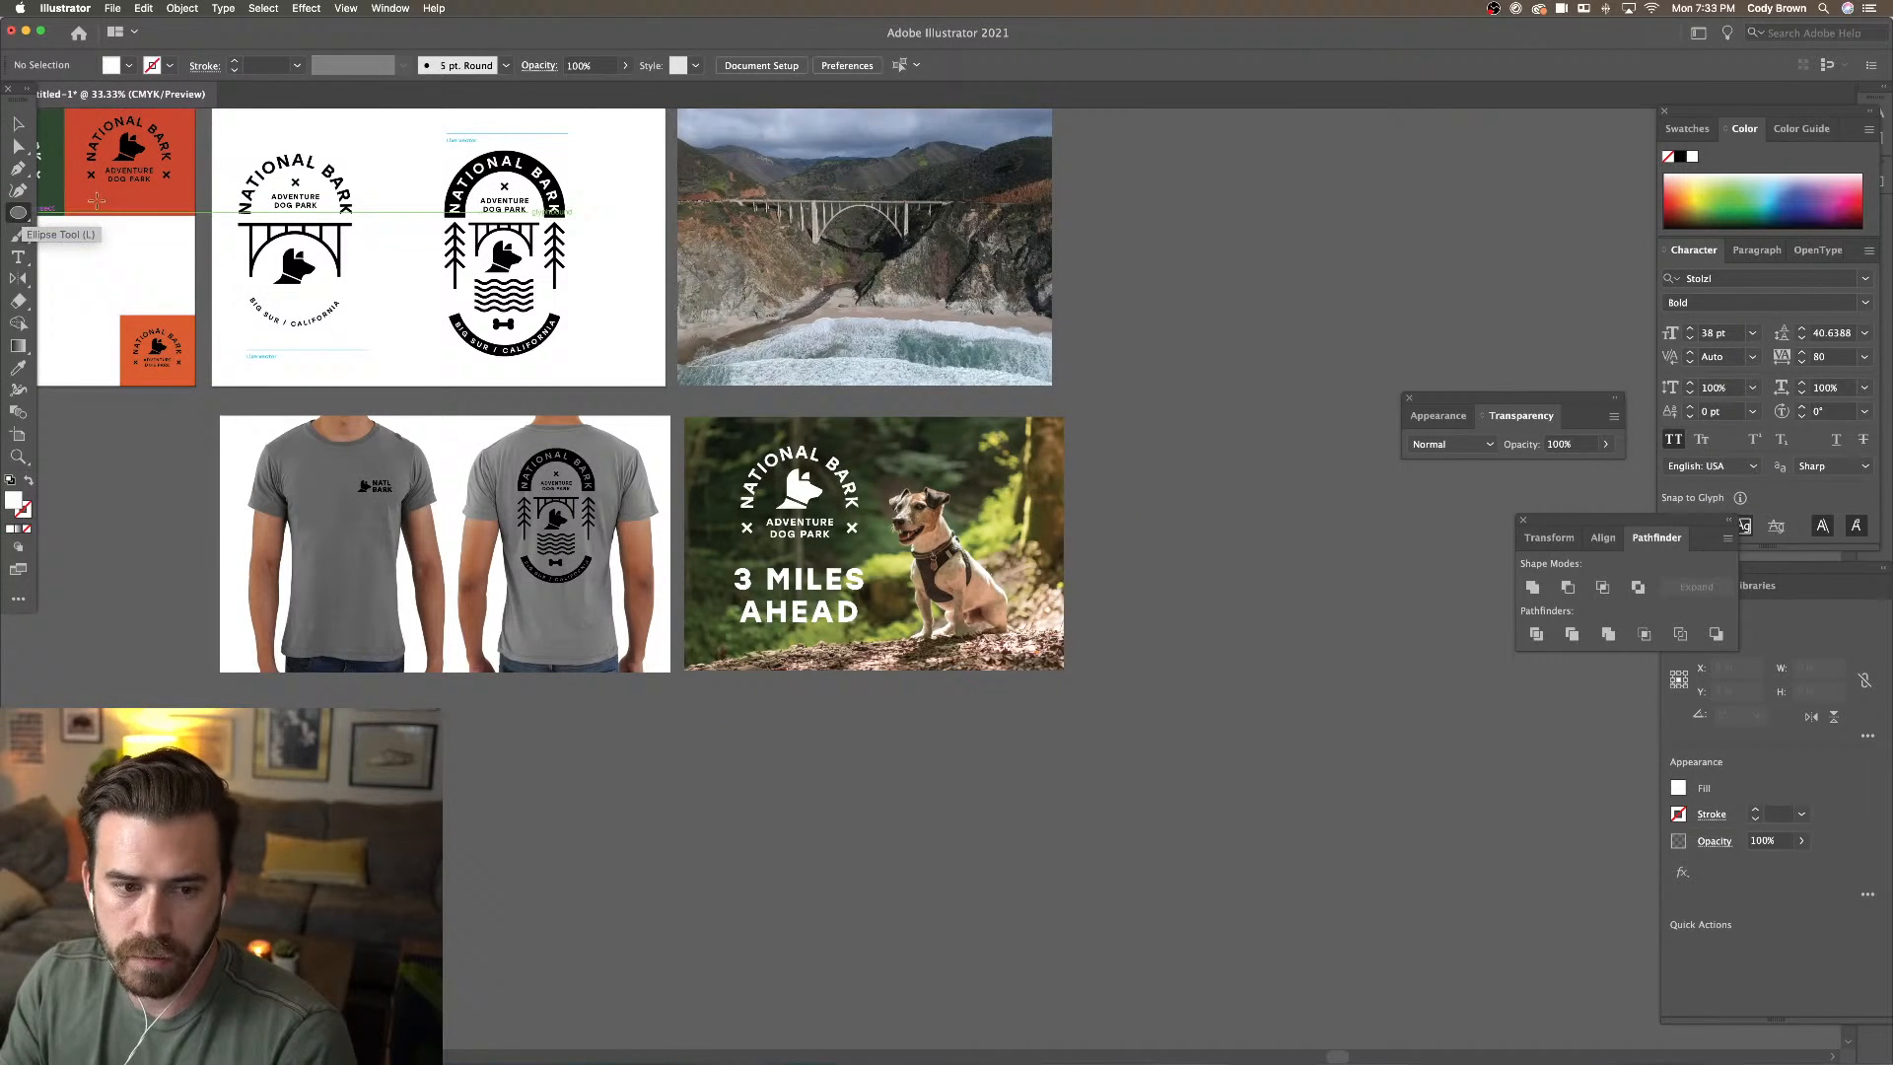
pyautogui.click(17, 123)
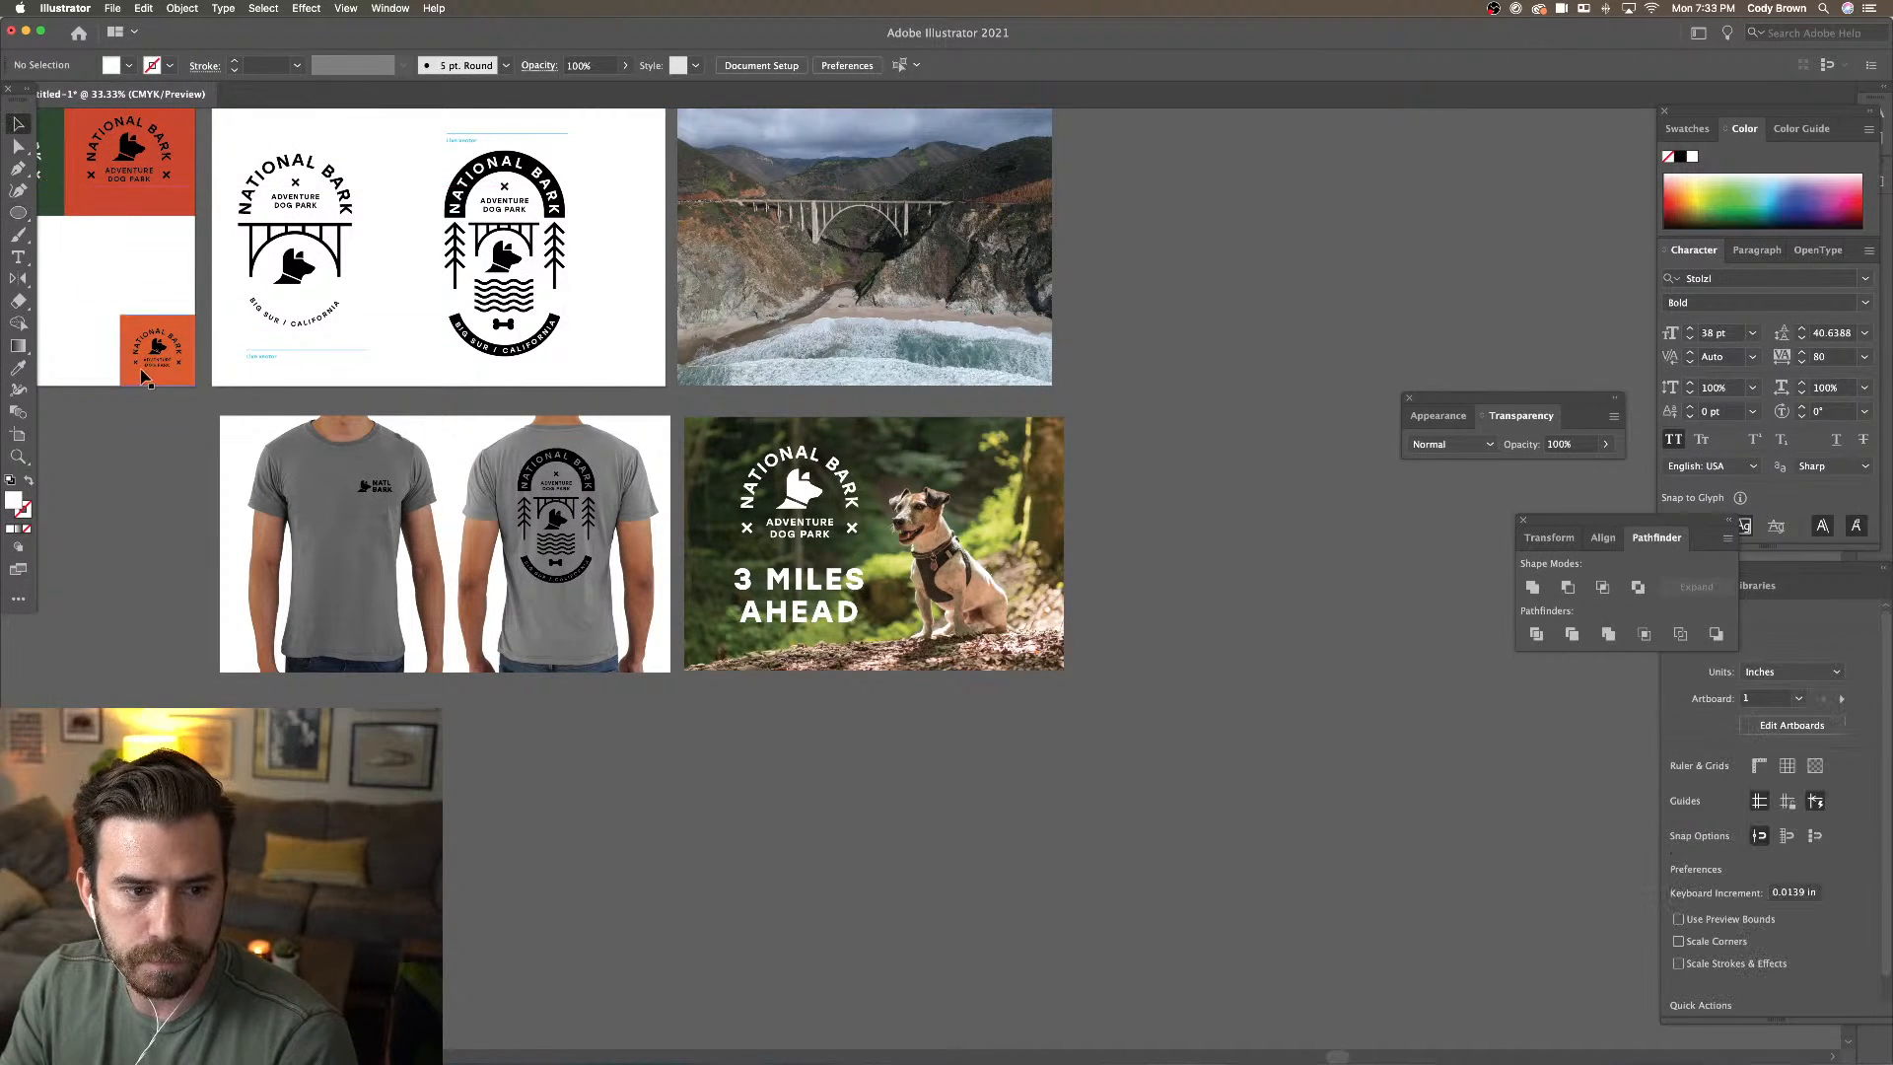
pyautogui.click(133, 333)
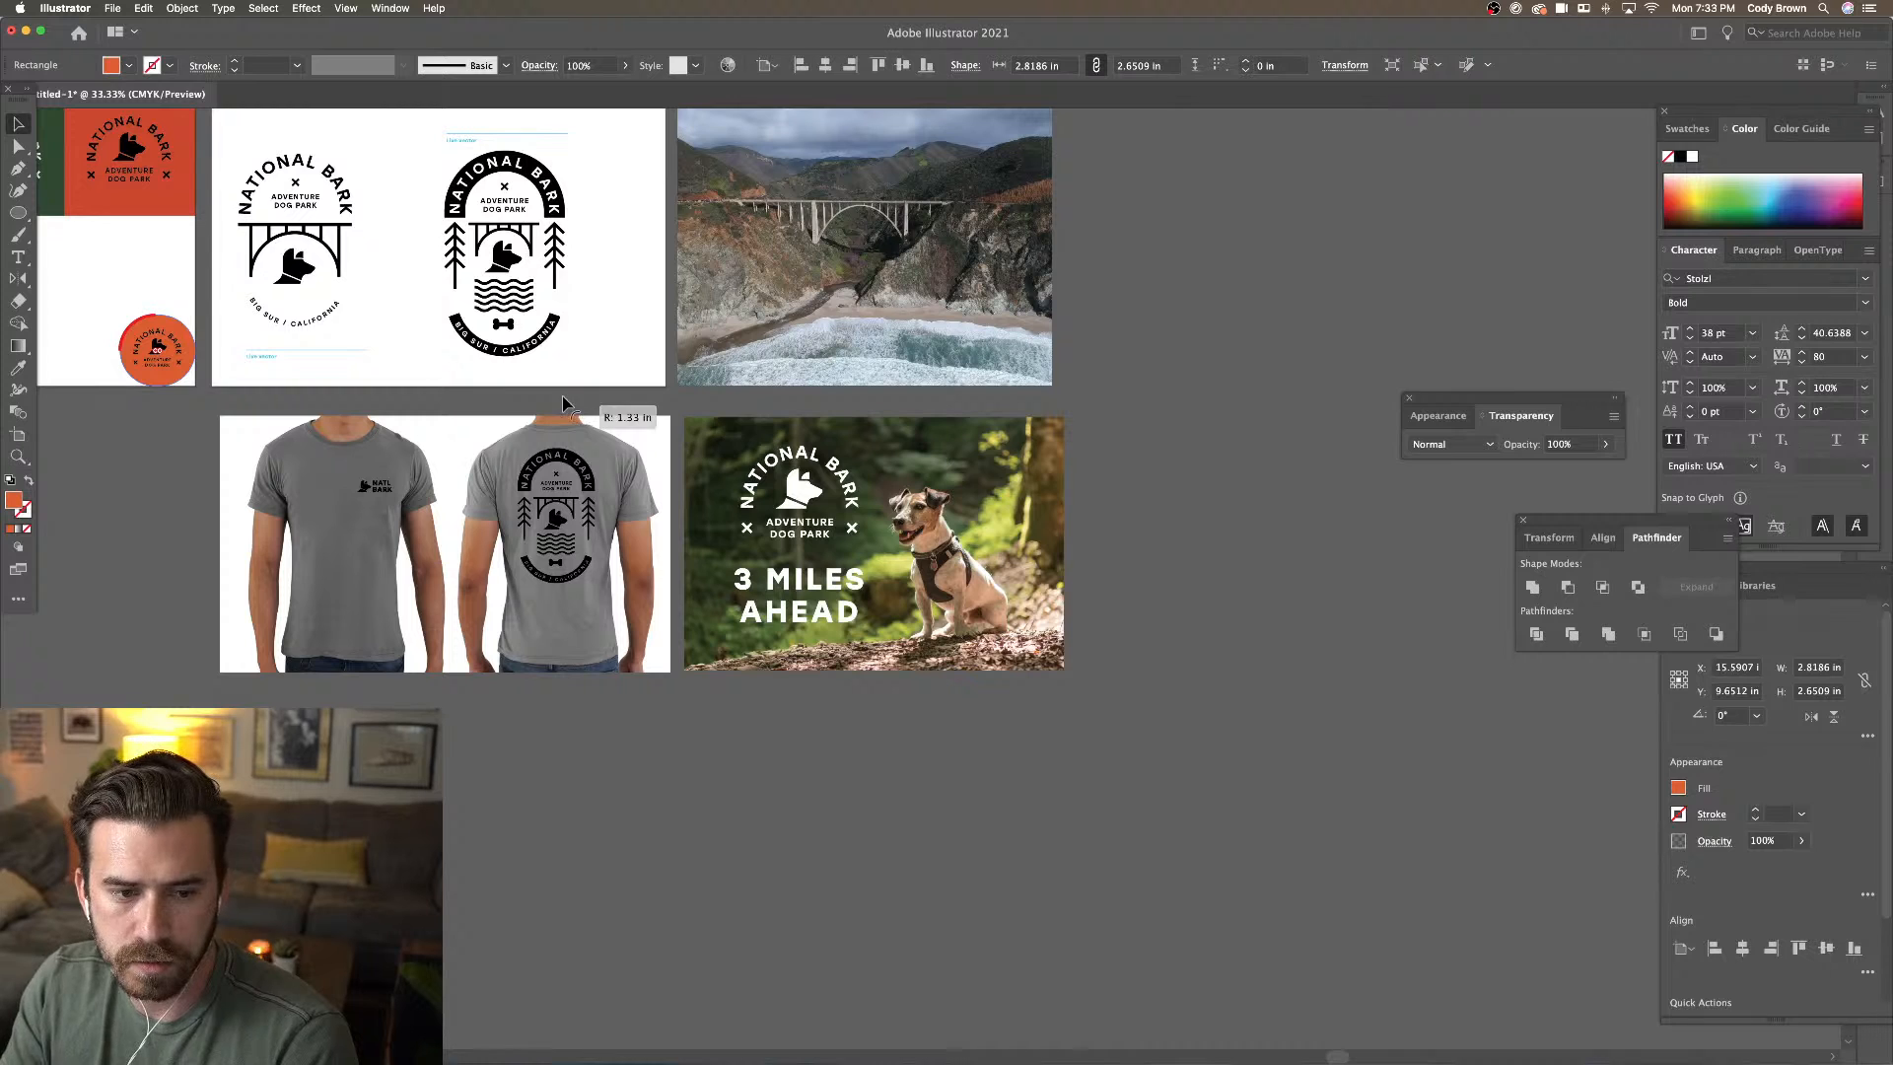
pyautogui.press('super+z')
pyautogui.click(155, 281)
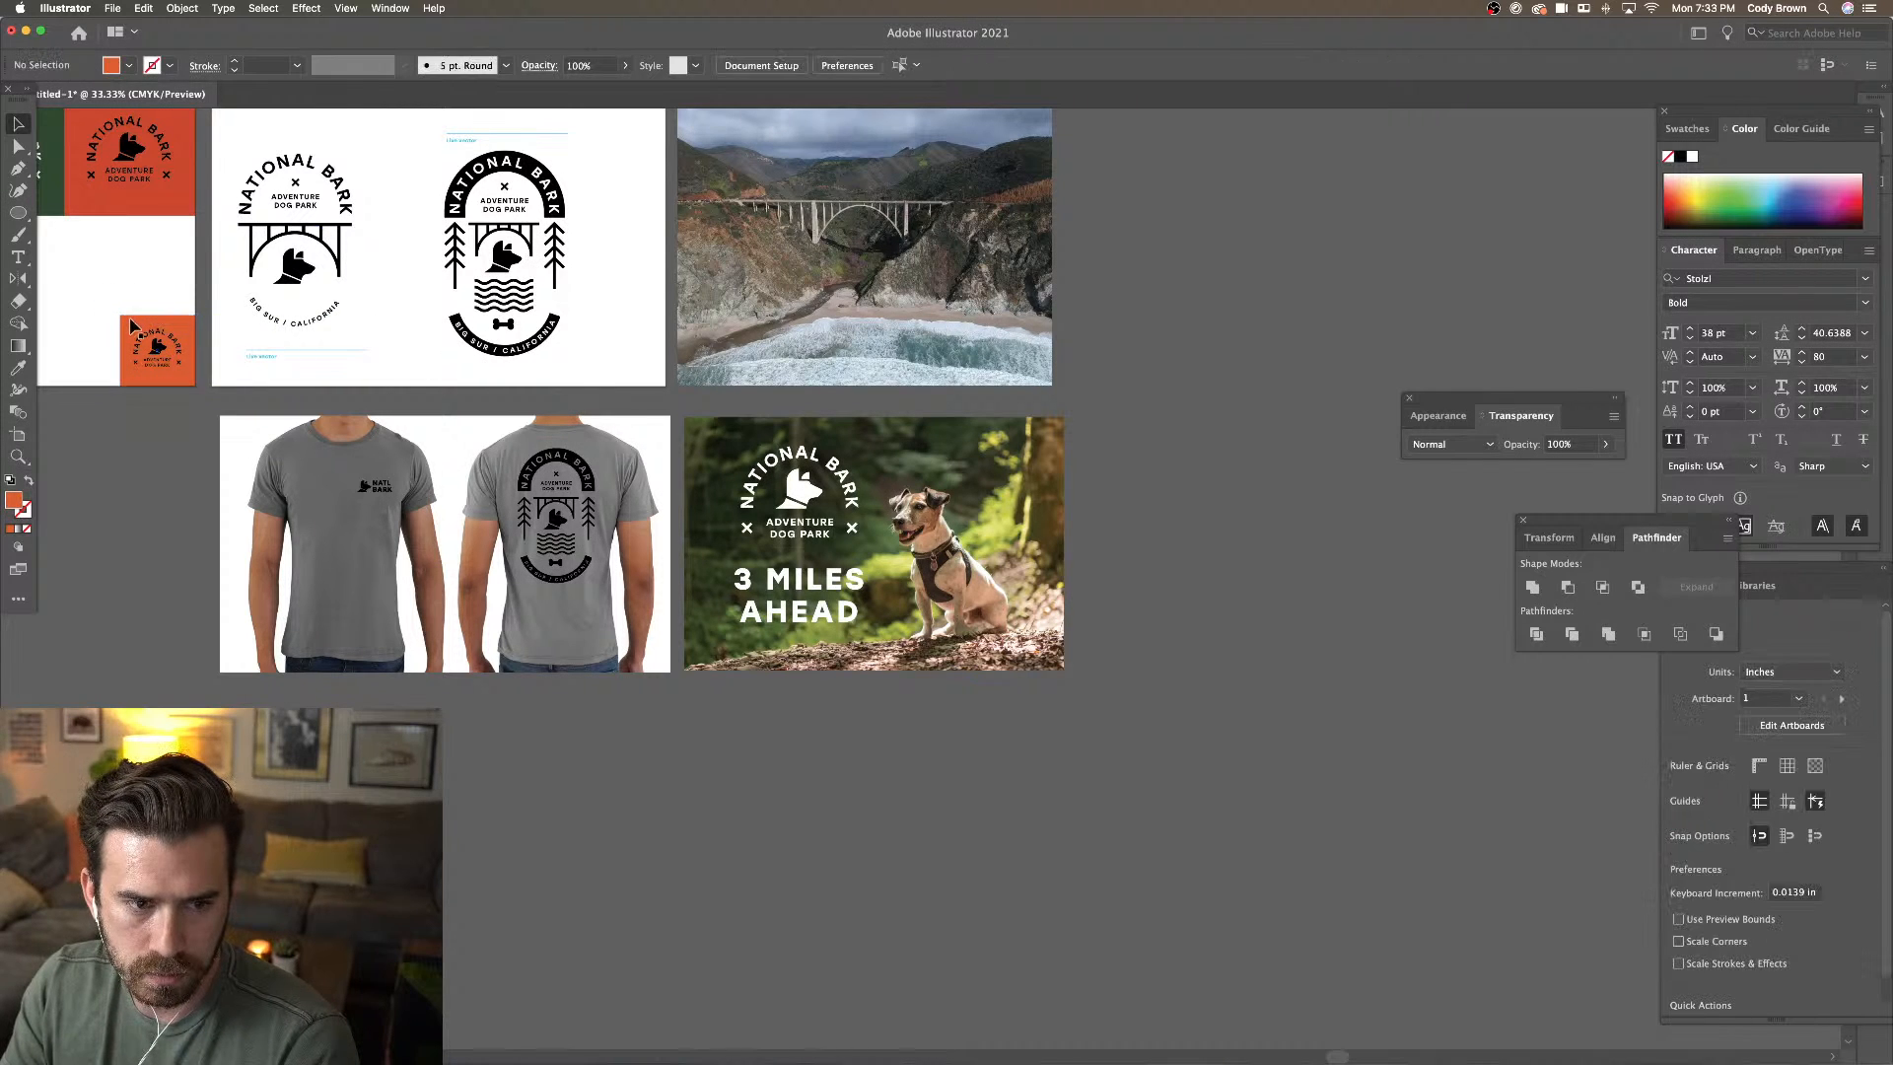
pyautogui.click(130, 326)
pyautogui.moveTo(591, 386); pyautogui.dragTo(705, 416)
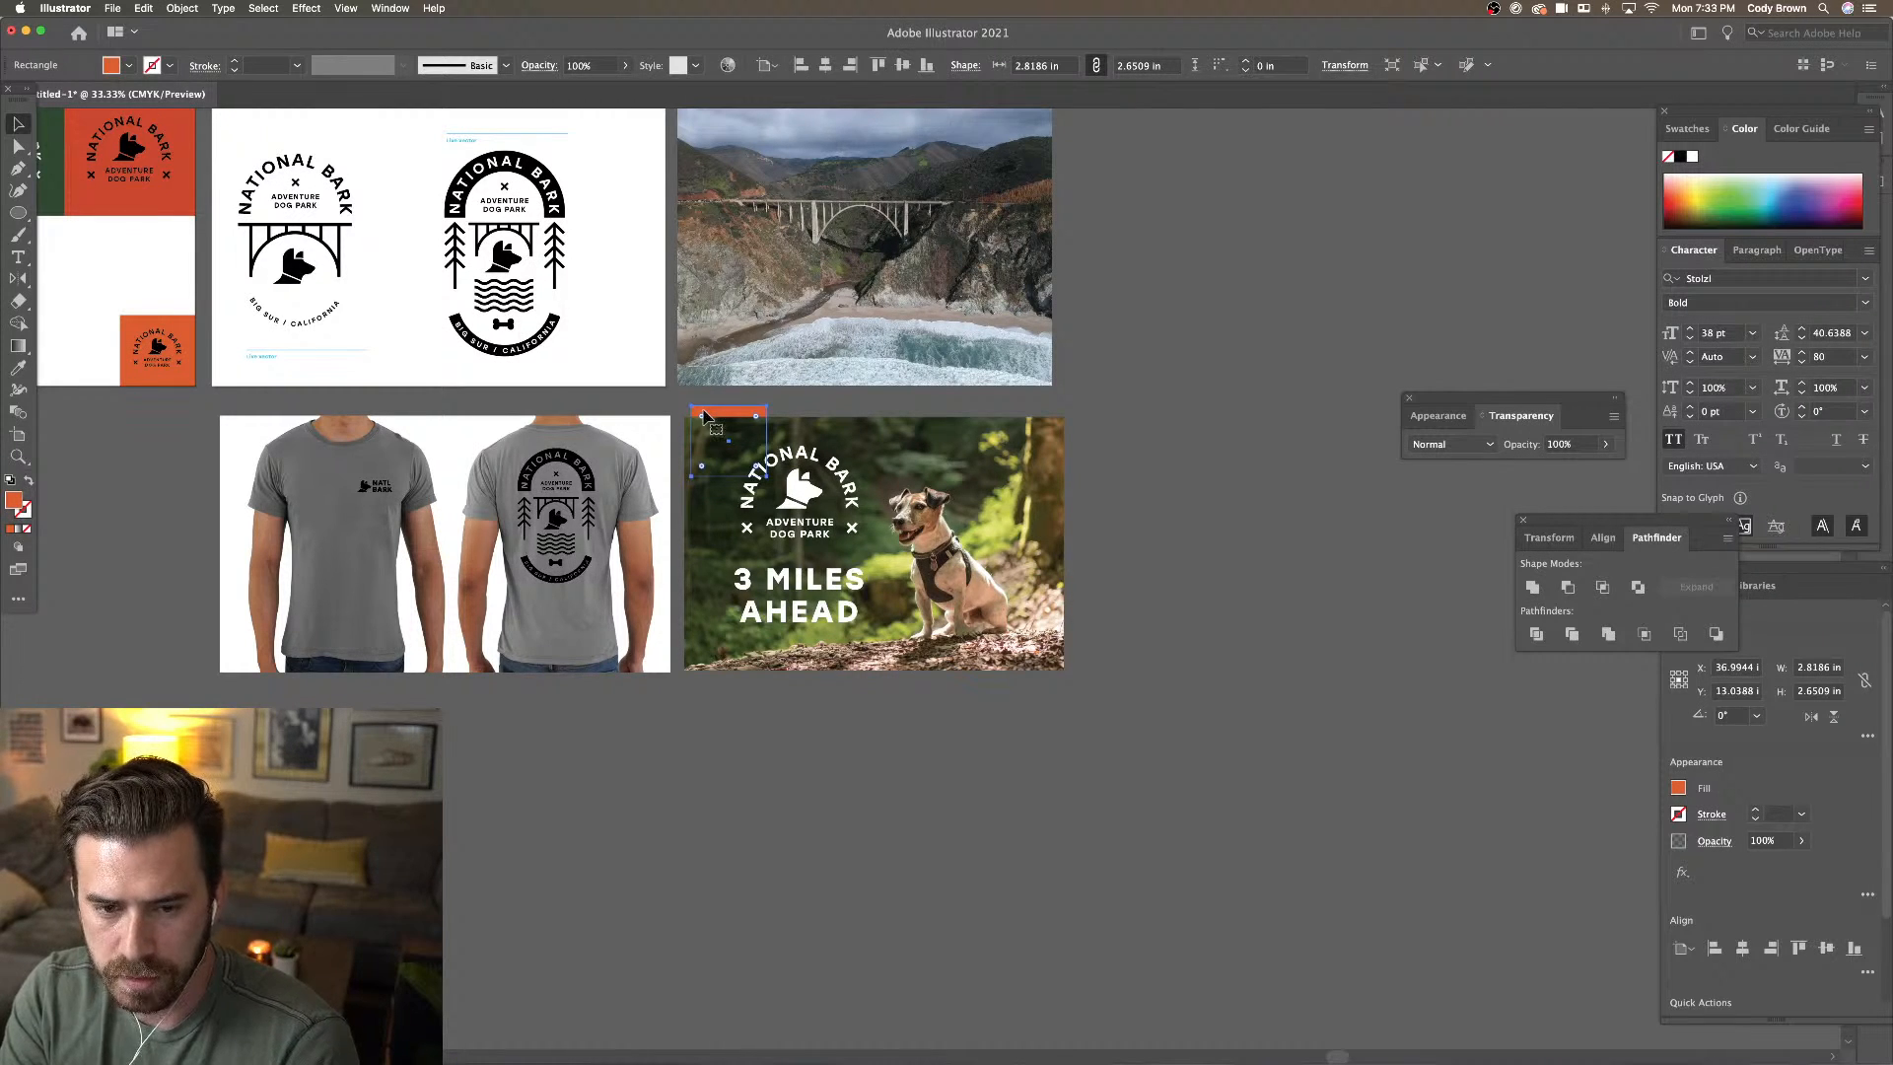
pyautogui.rightClick(703, 415)
pyautogui.moveTo(784, 674)
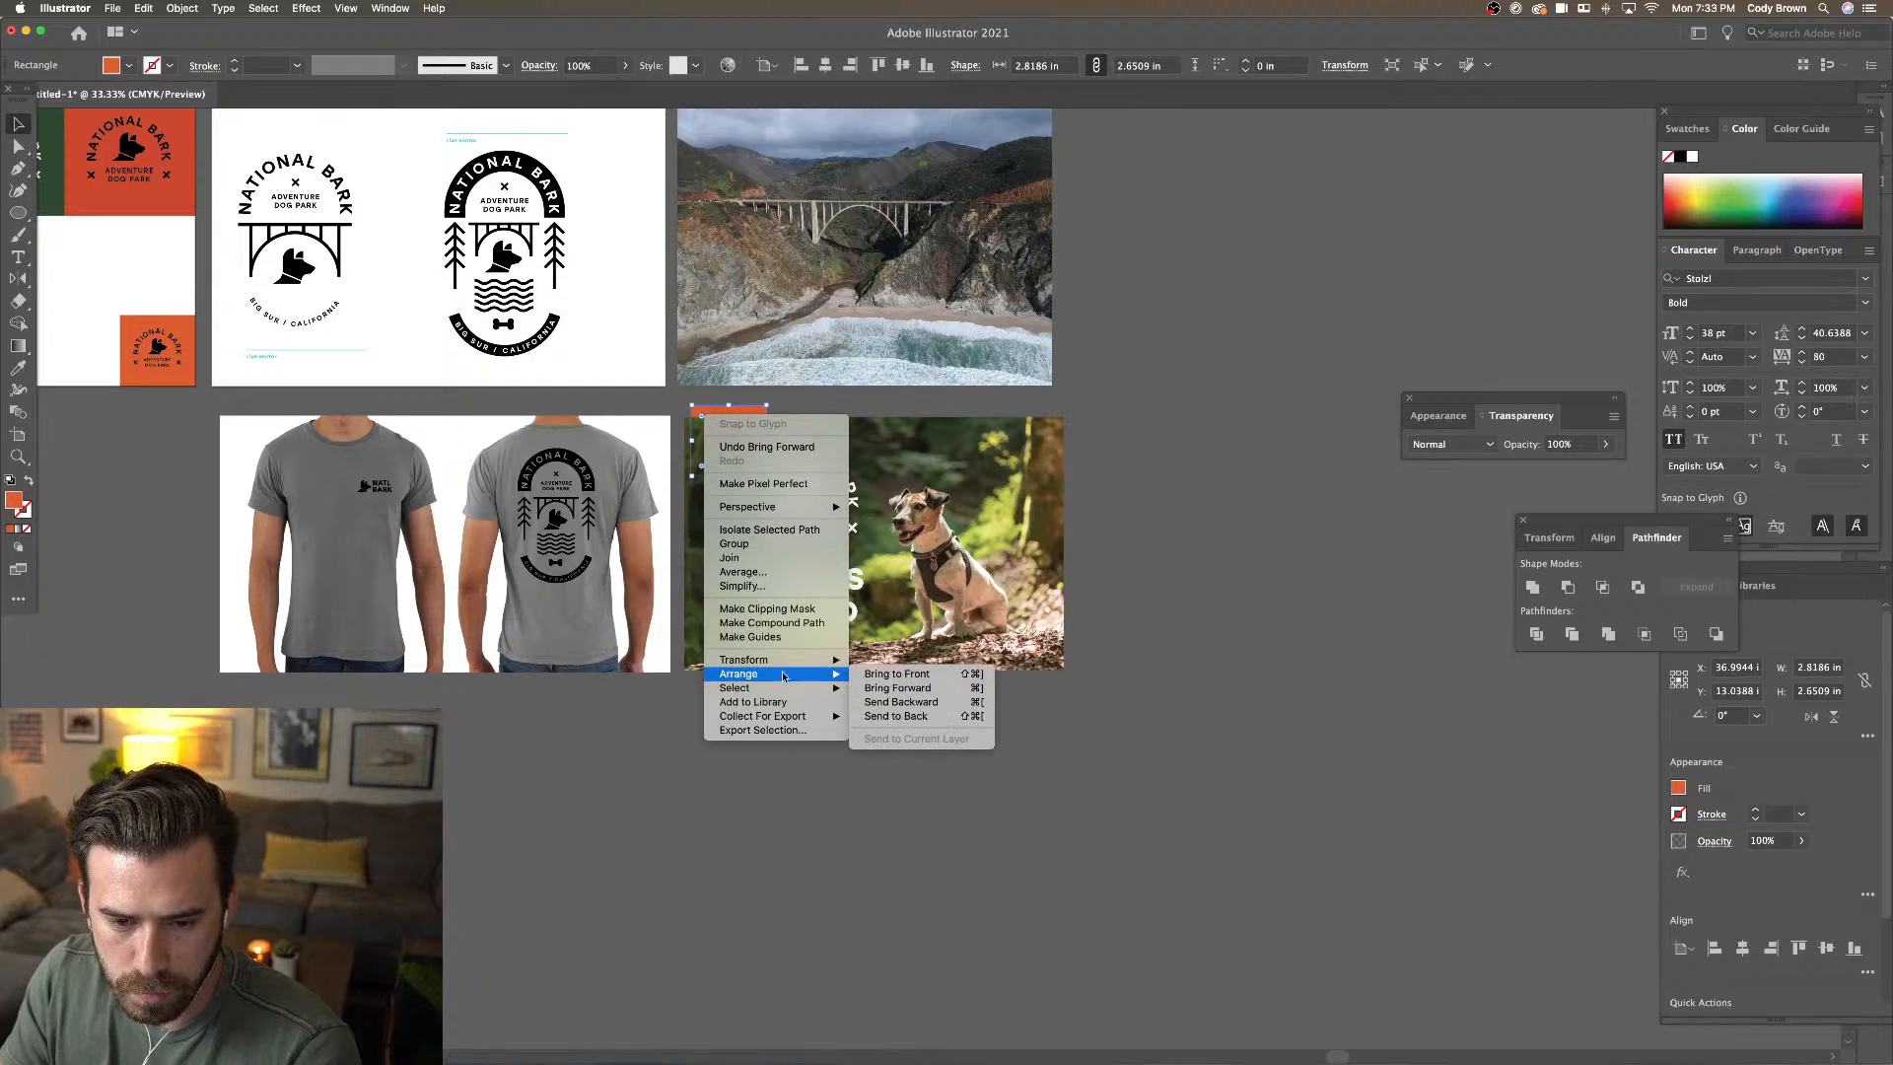
pyautogui.click(886, 674)
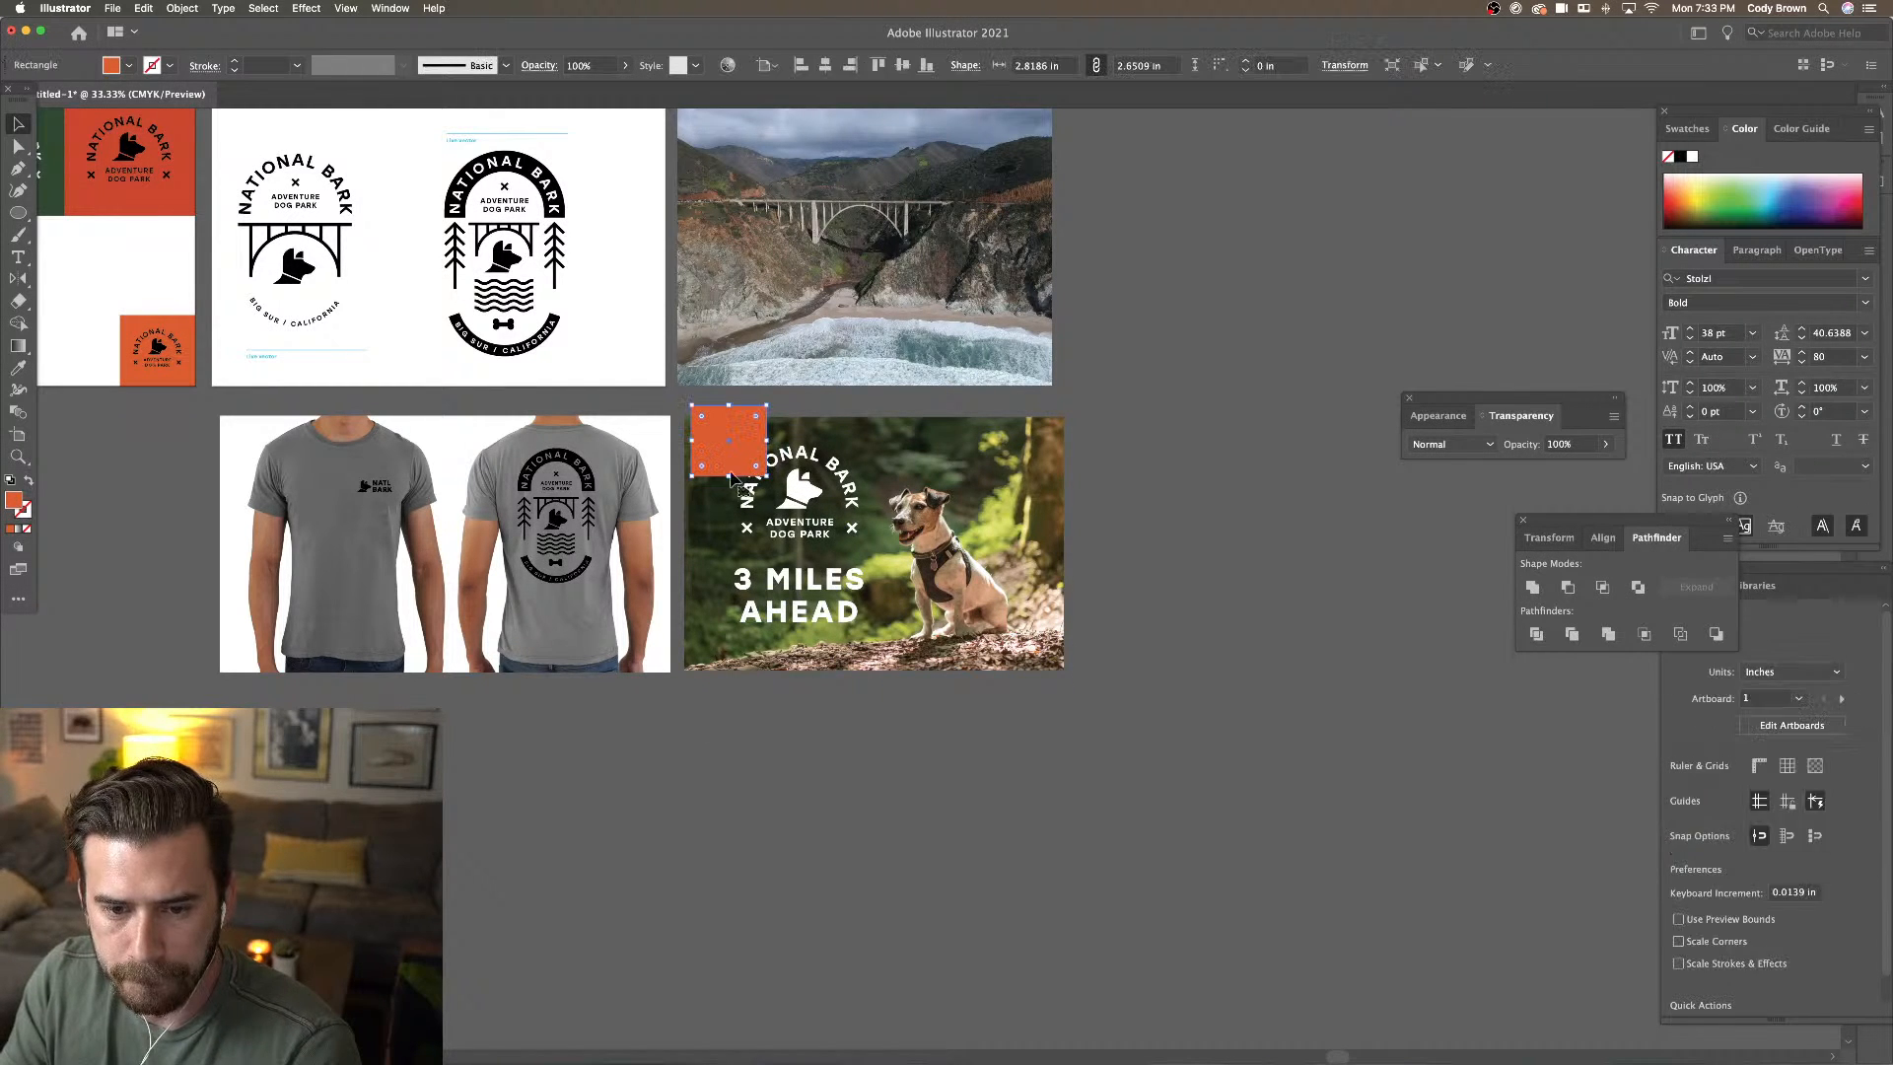
# Resize the orange rectangle to the photo's full height and widen it across the left side
pyautogui.moveTo(730, 476); pyautogui.dragTo(739, 668)
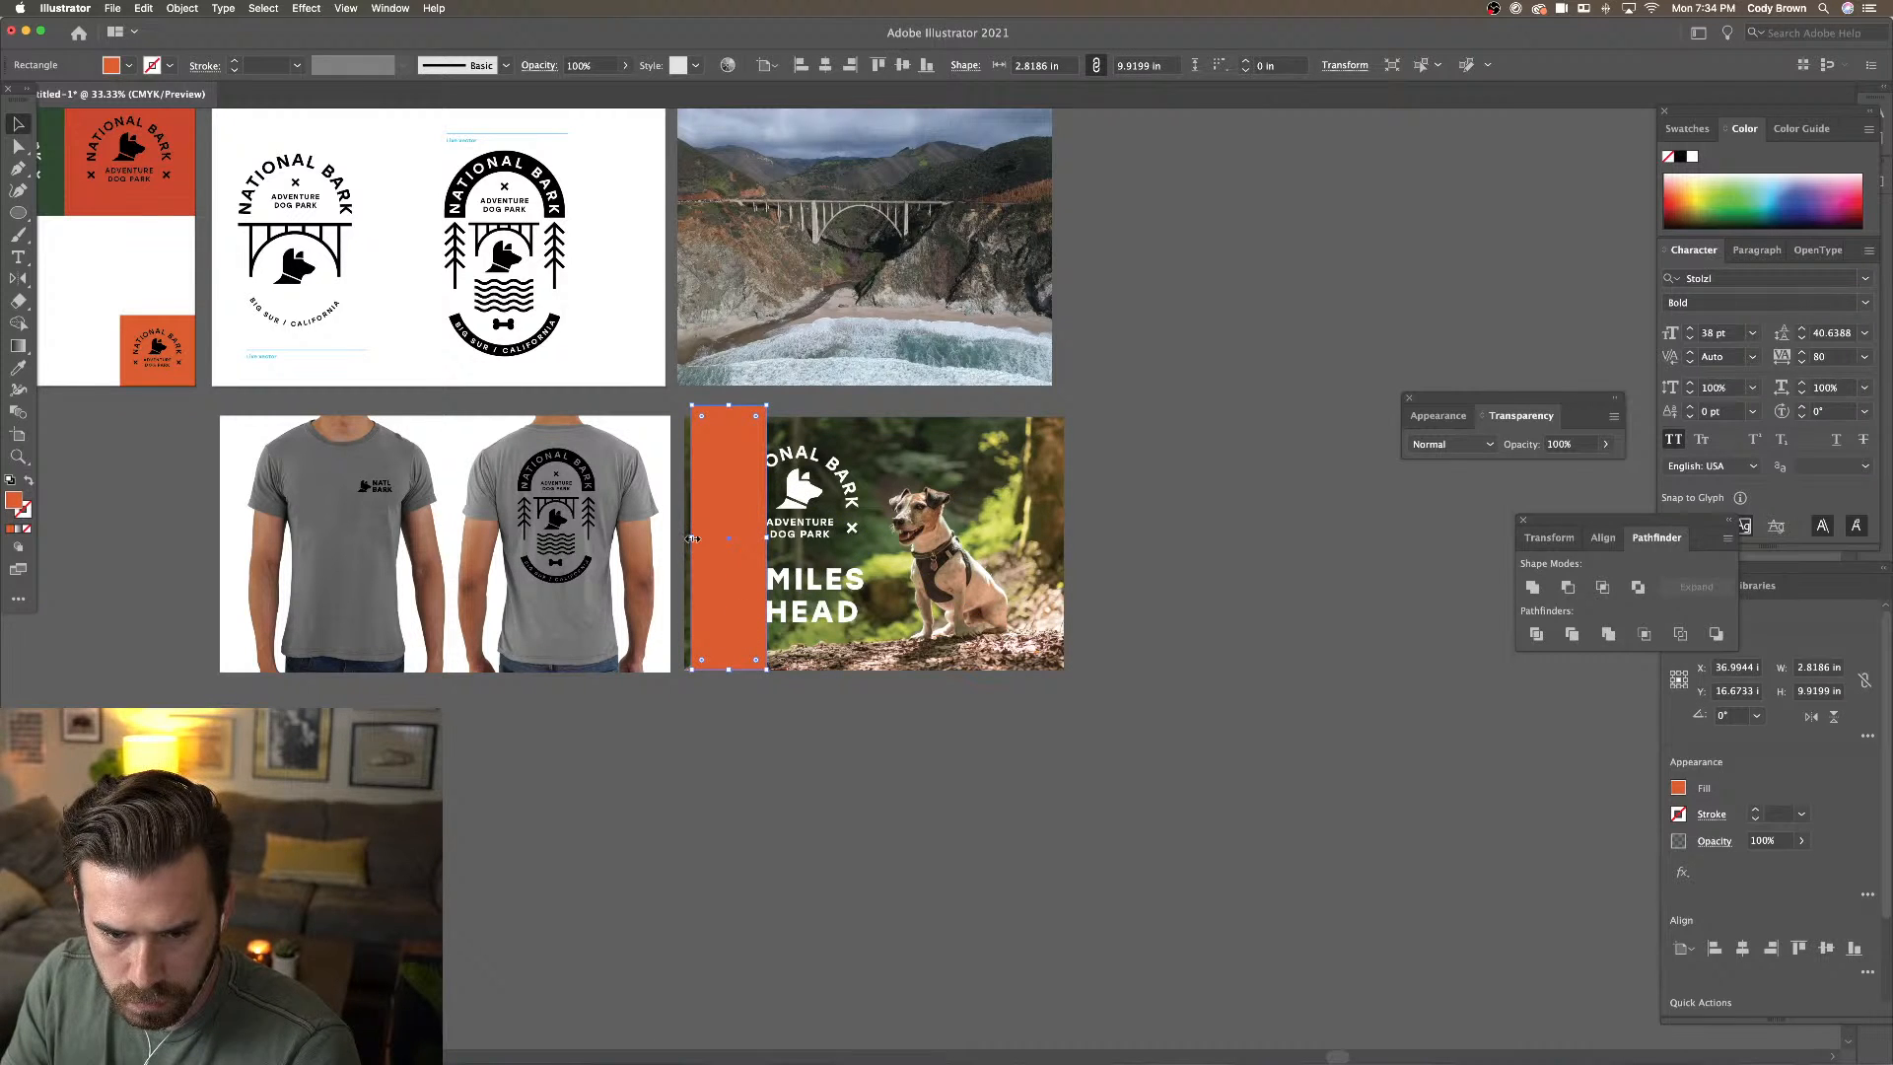
pyautogui.moveTo(693, 538); pyautogui.dragTo(685, 539)
pyautogui.moveTo(728, 405); pyautogui.dragTo(727, 418)
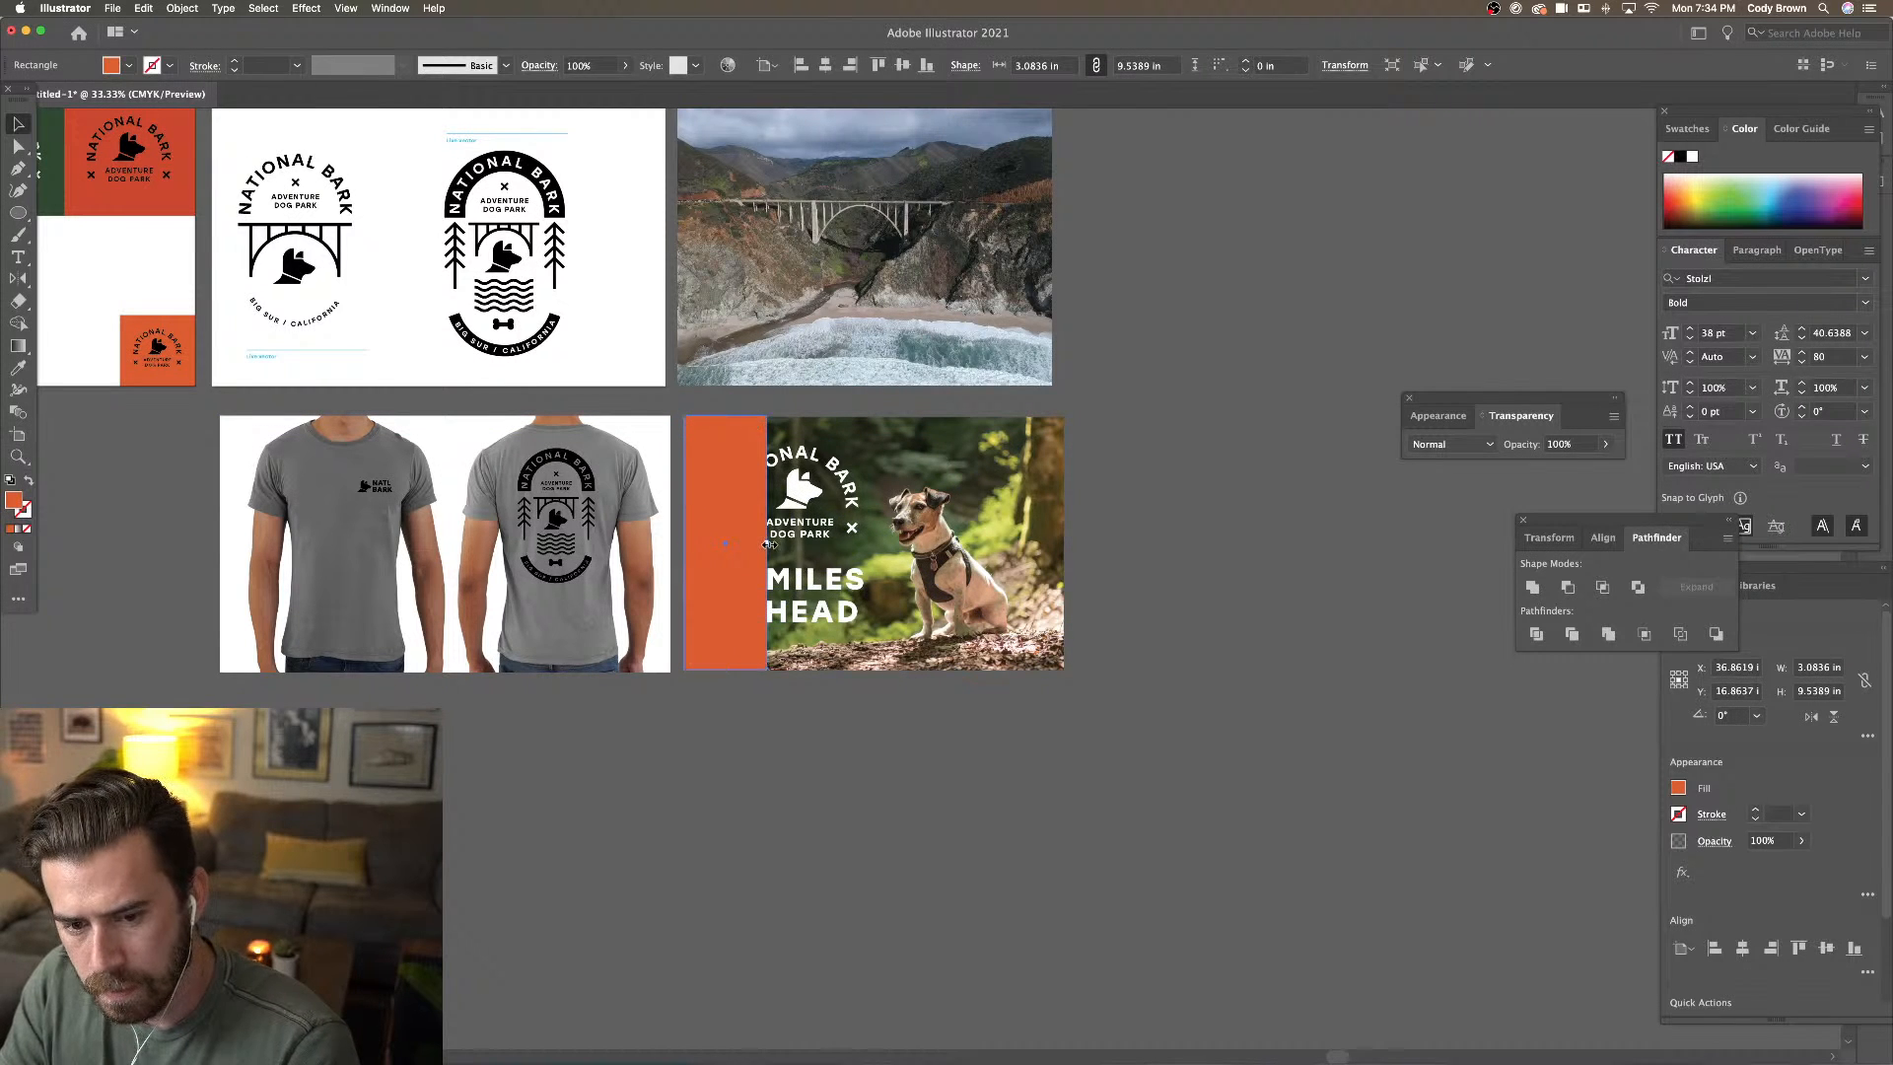
pyautogui.moveTo(767, 544); pyautogui.dragTo(866, 542)
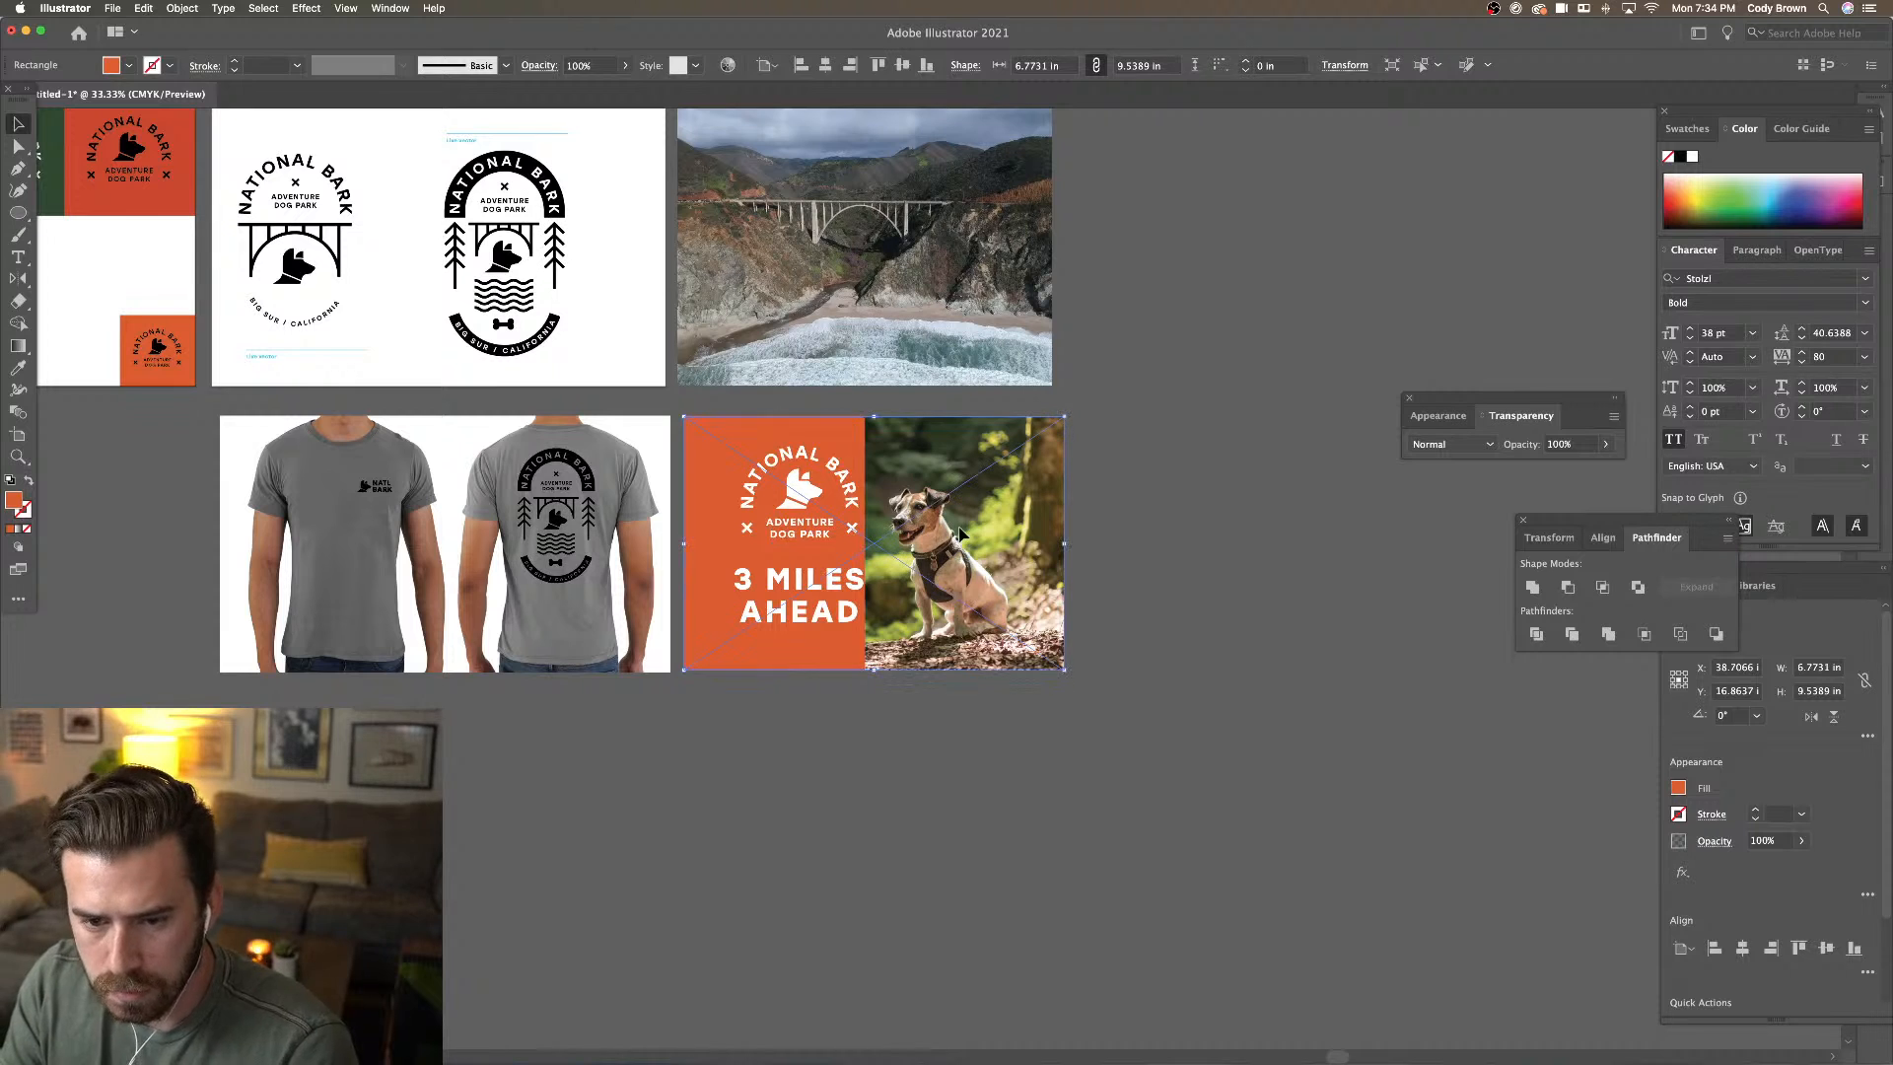
# Move the logo and '3 MILES AHEAD' text onto the orange panel and shift the photo right
pyautogui.click(803, 488)
pyautogui.keyDown('shift'); pyautogui.click(799, 581); pyautogui.keyUp('shift')
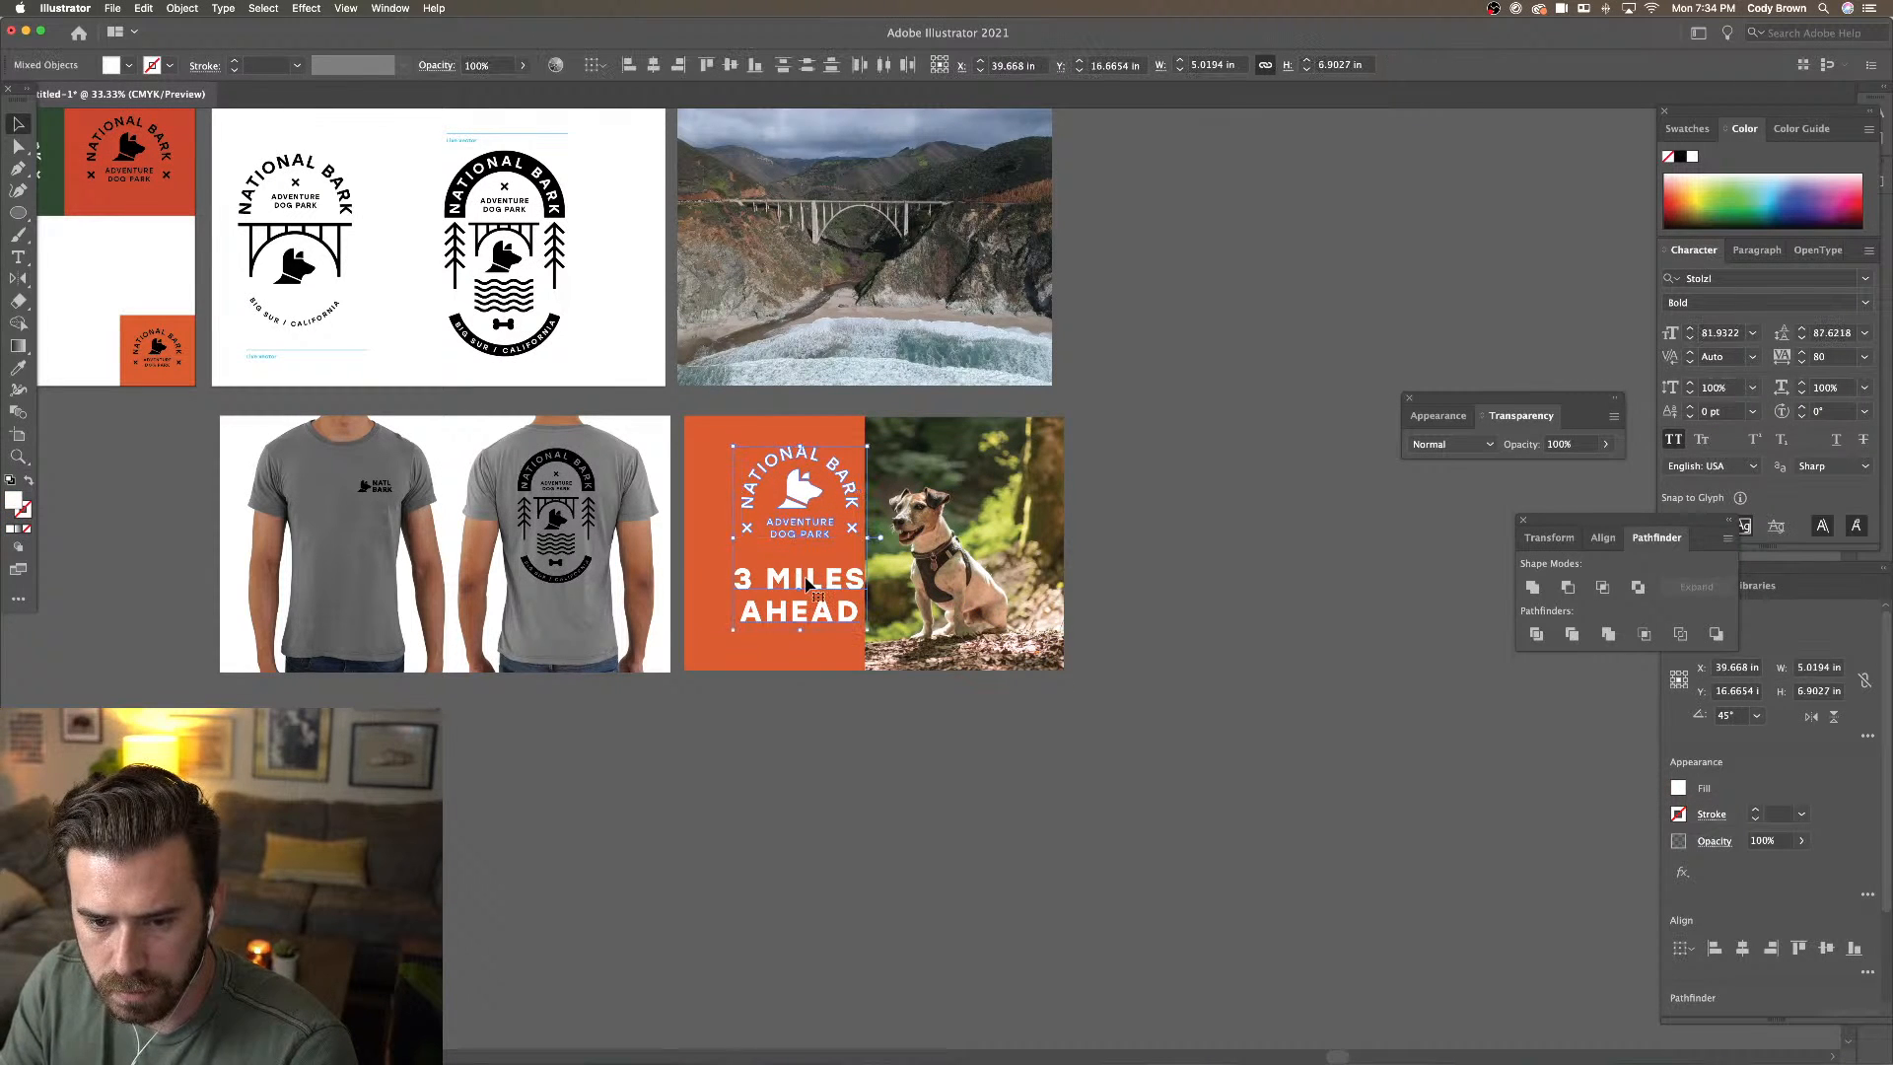
pyautogui.moveTo(799, 582); pyautogui.dragTo(784, 584)
pyautogui.moveTo(953, 599); pyautogui.dragTo(974, 601)
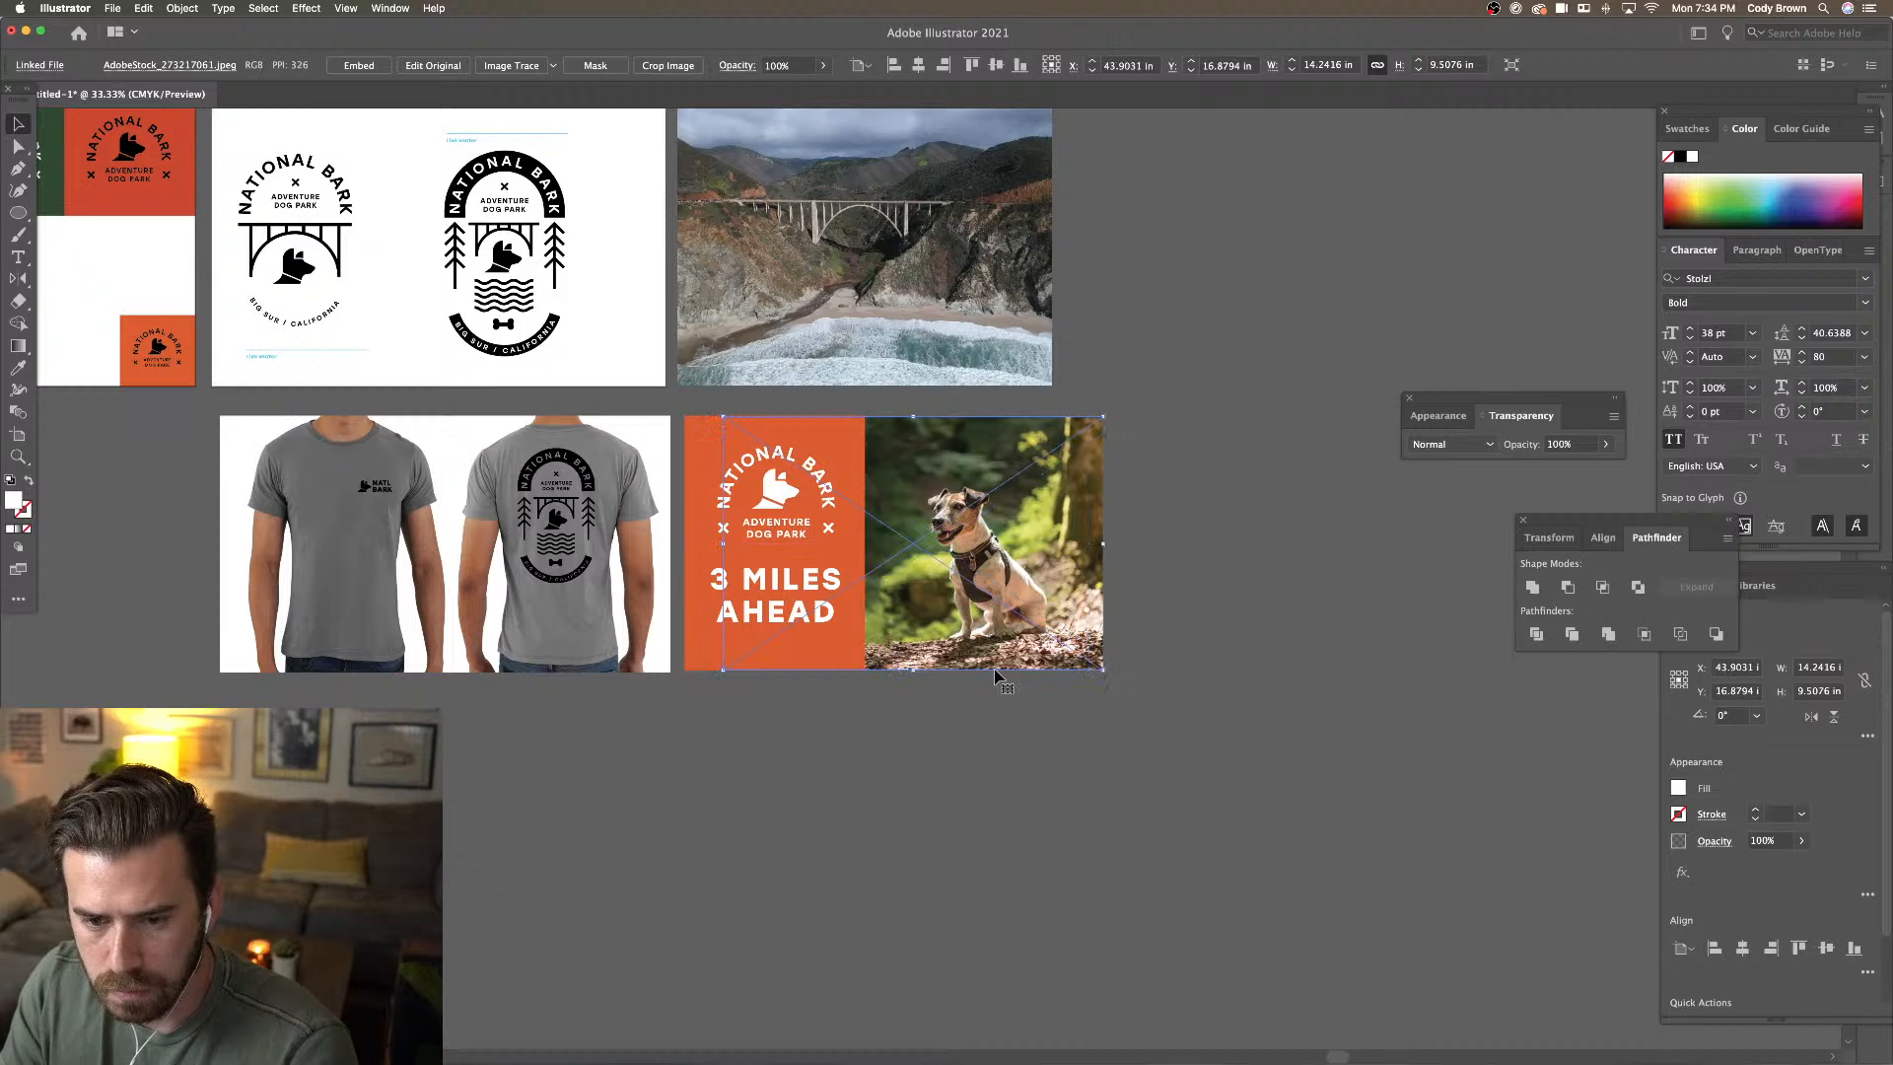
pyautogui.click(1022, 761)
pyautogui.press('super+equal')
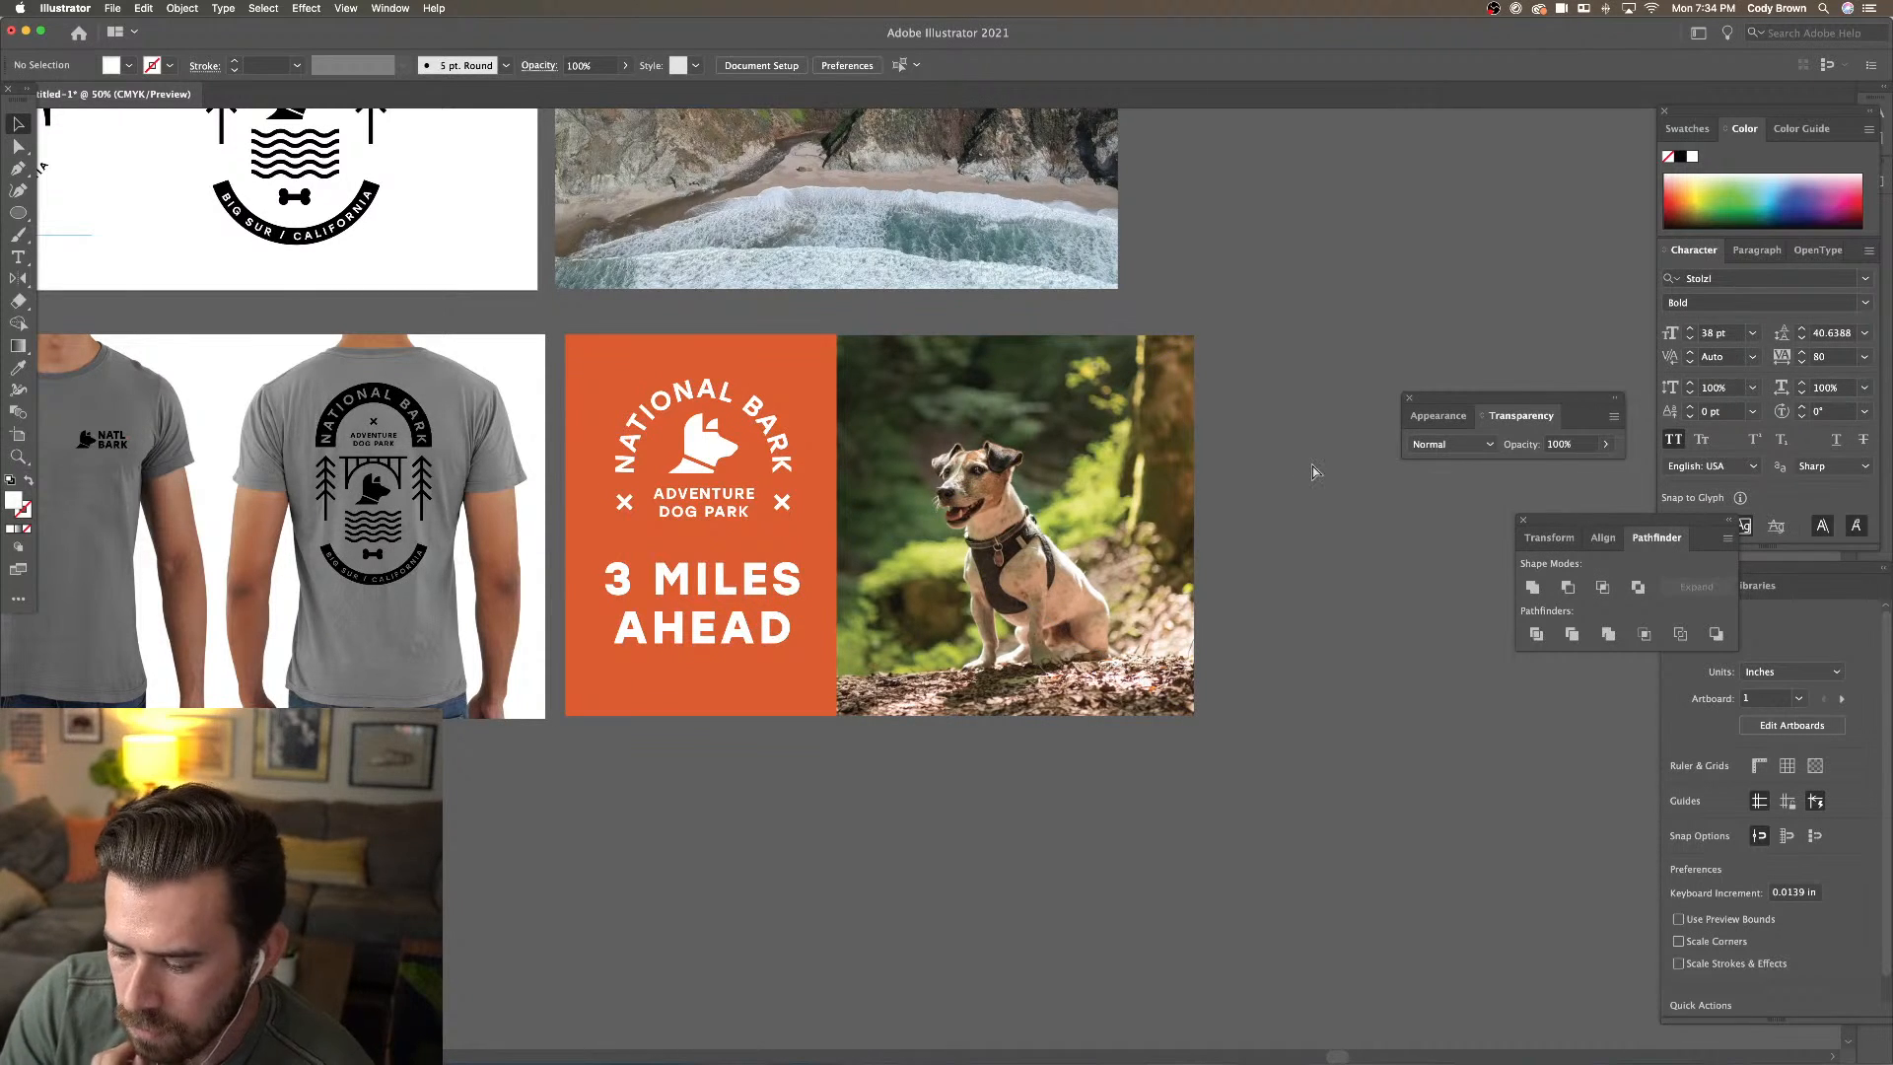
# Duplicate the 'Artboard 1 copy' logo artboard beside the bridge photo in artboard editing mode
pyautogui.press('super+minus')
pyautogui.press('super+minus')
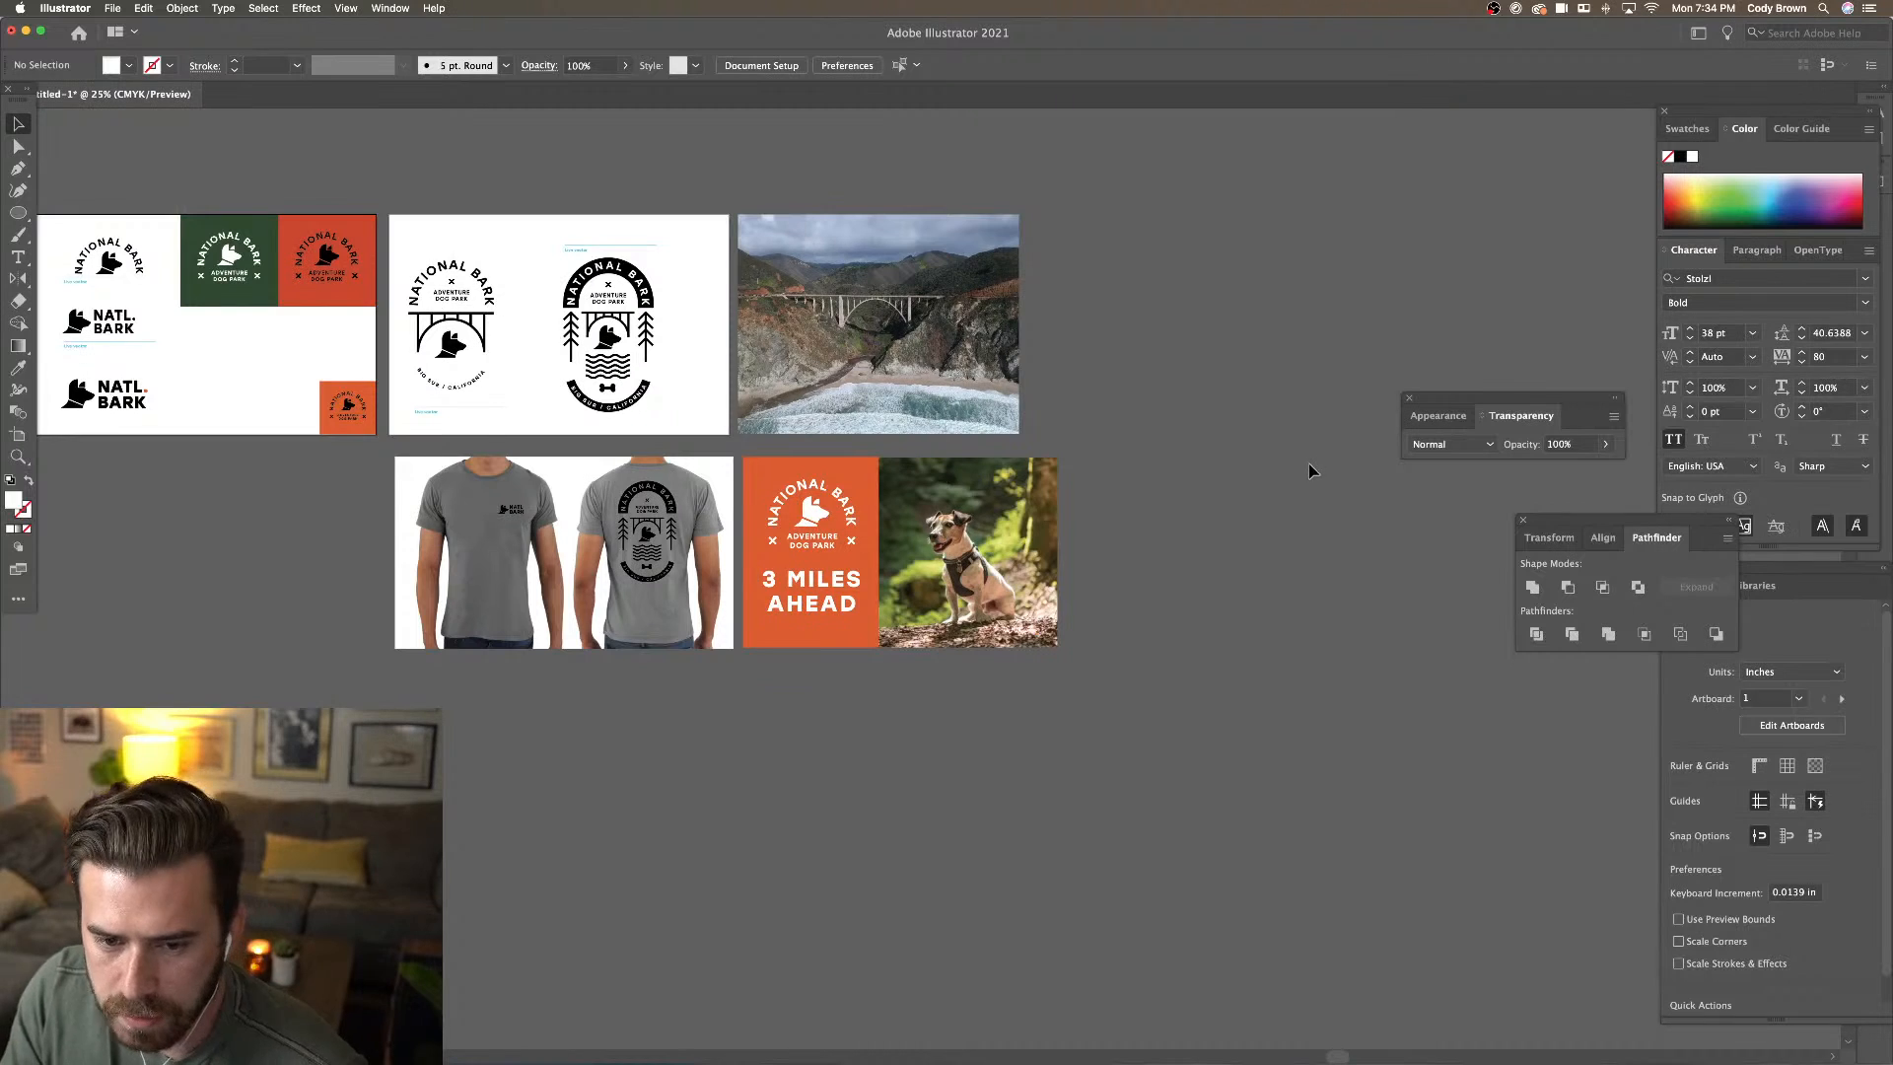
pyautogui.moveTo(1271, 460); pyautogui.dragTo(1416, 538)
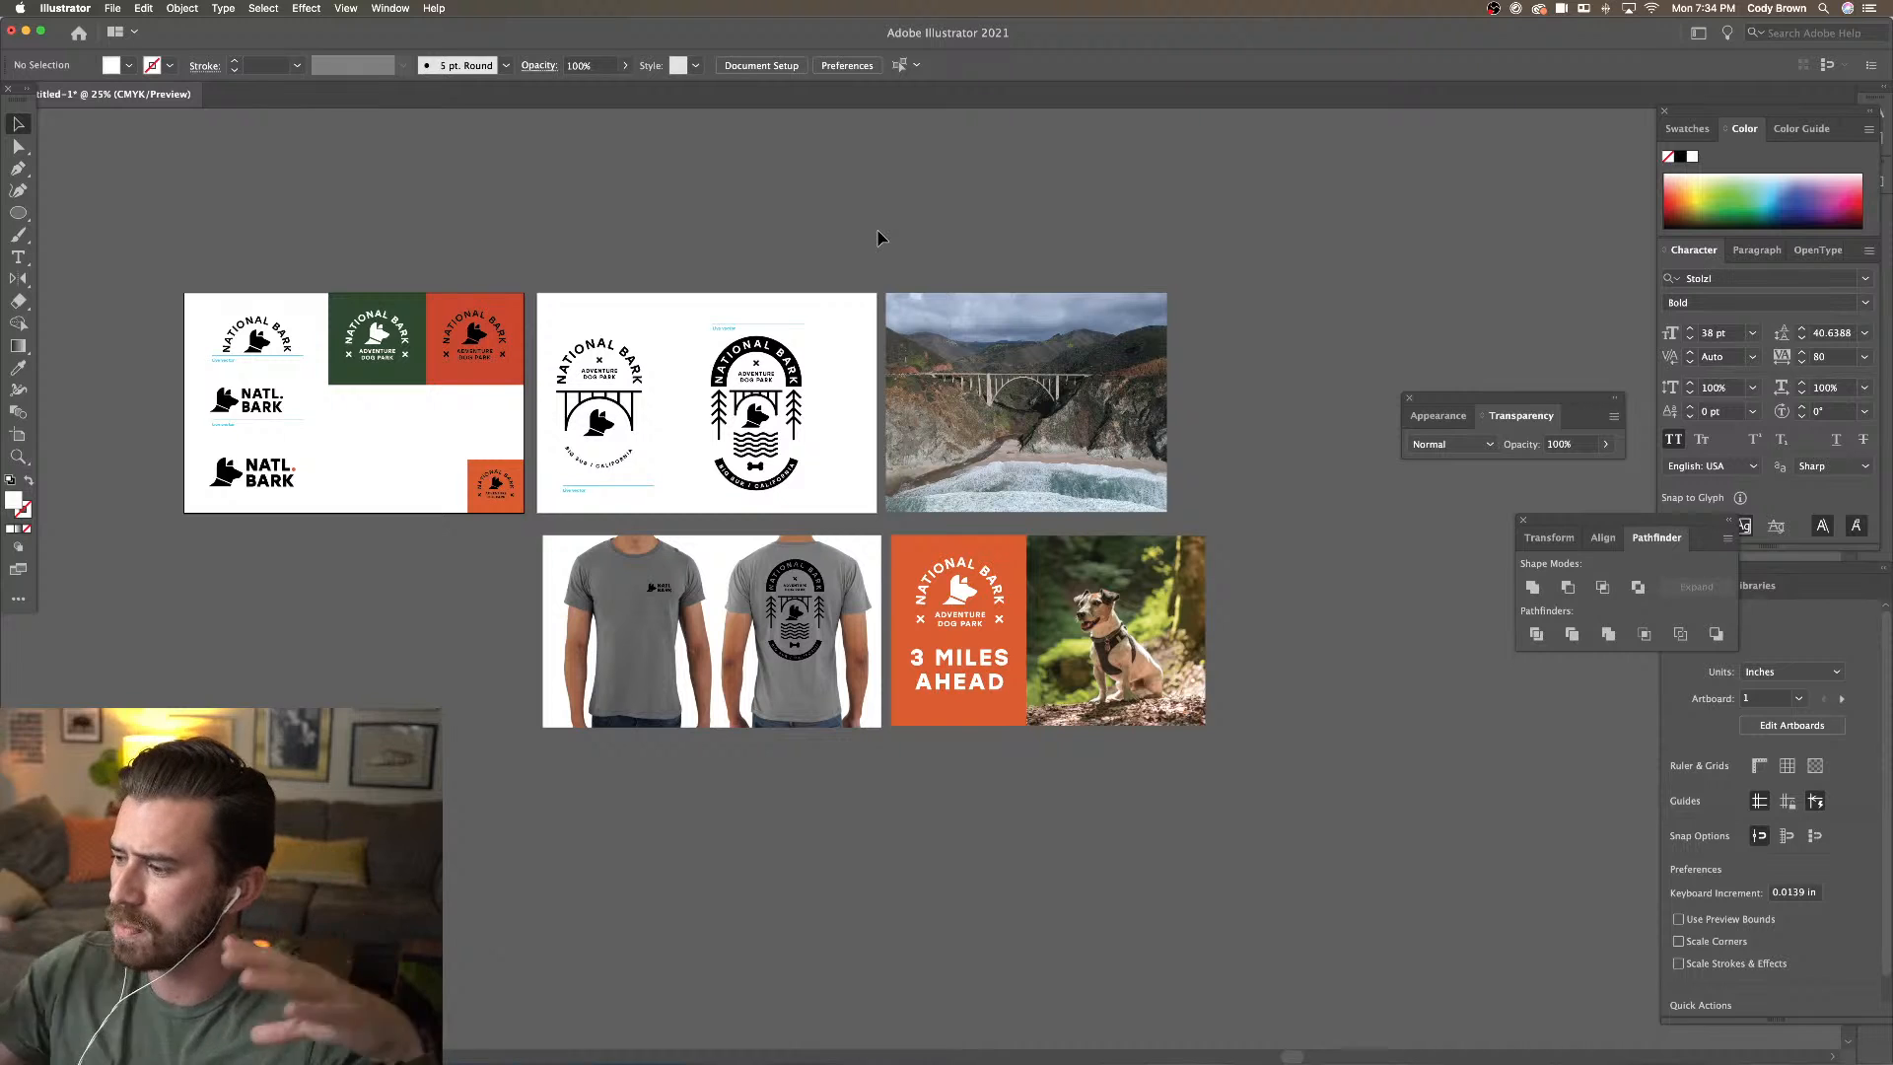
pyautogui.click(761, 65)
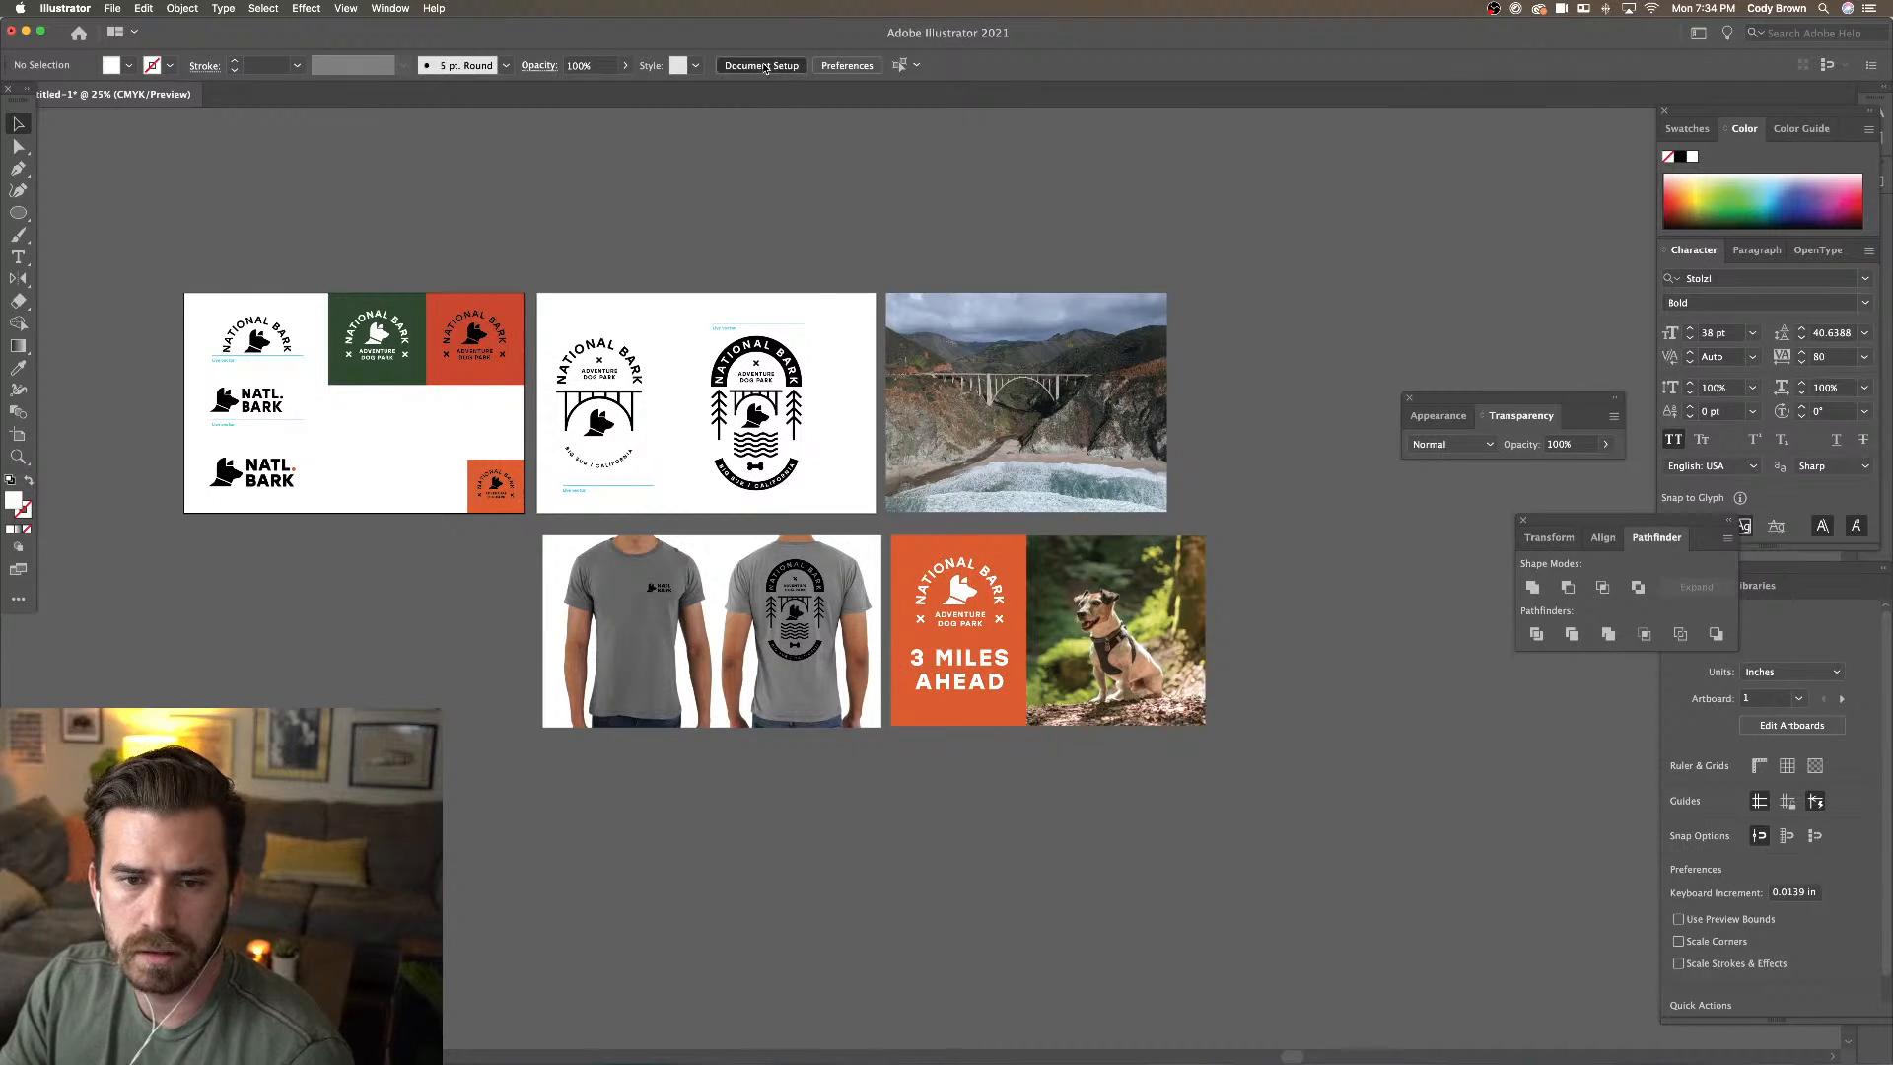
pyautogui.click(1156, 437)
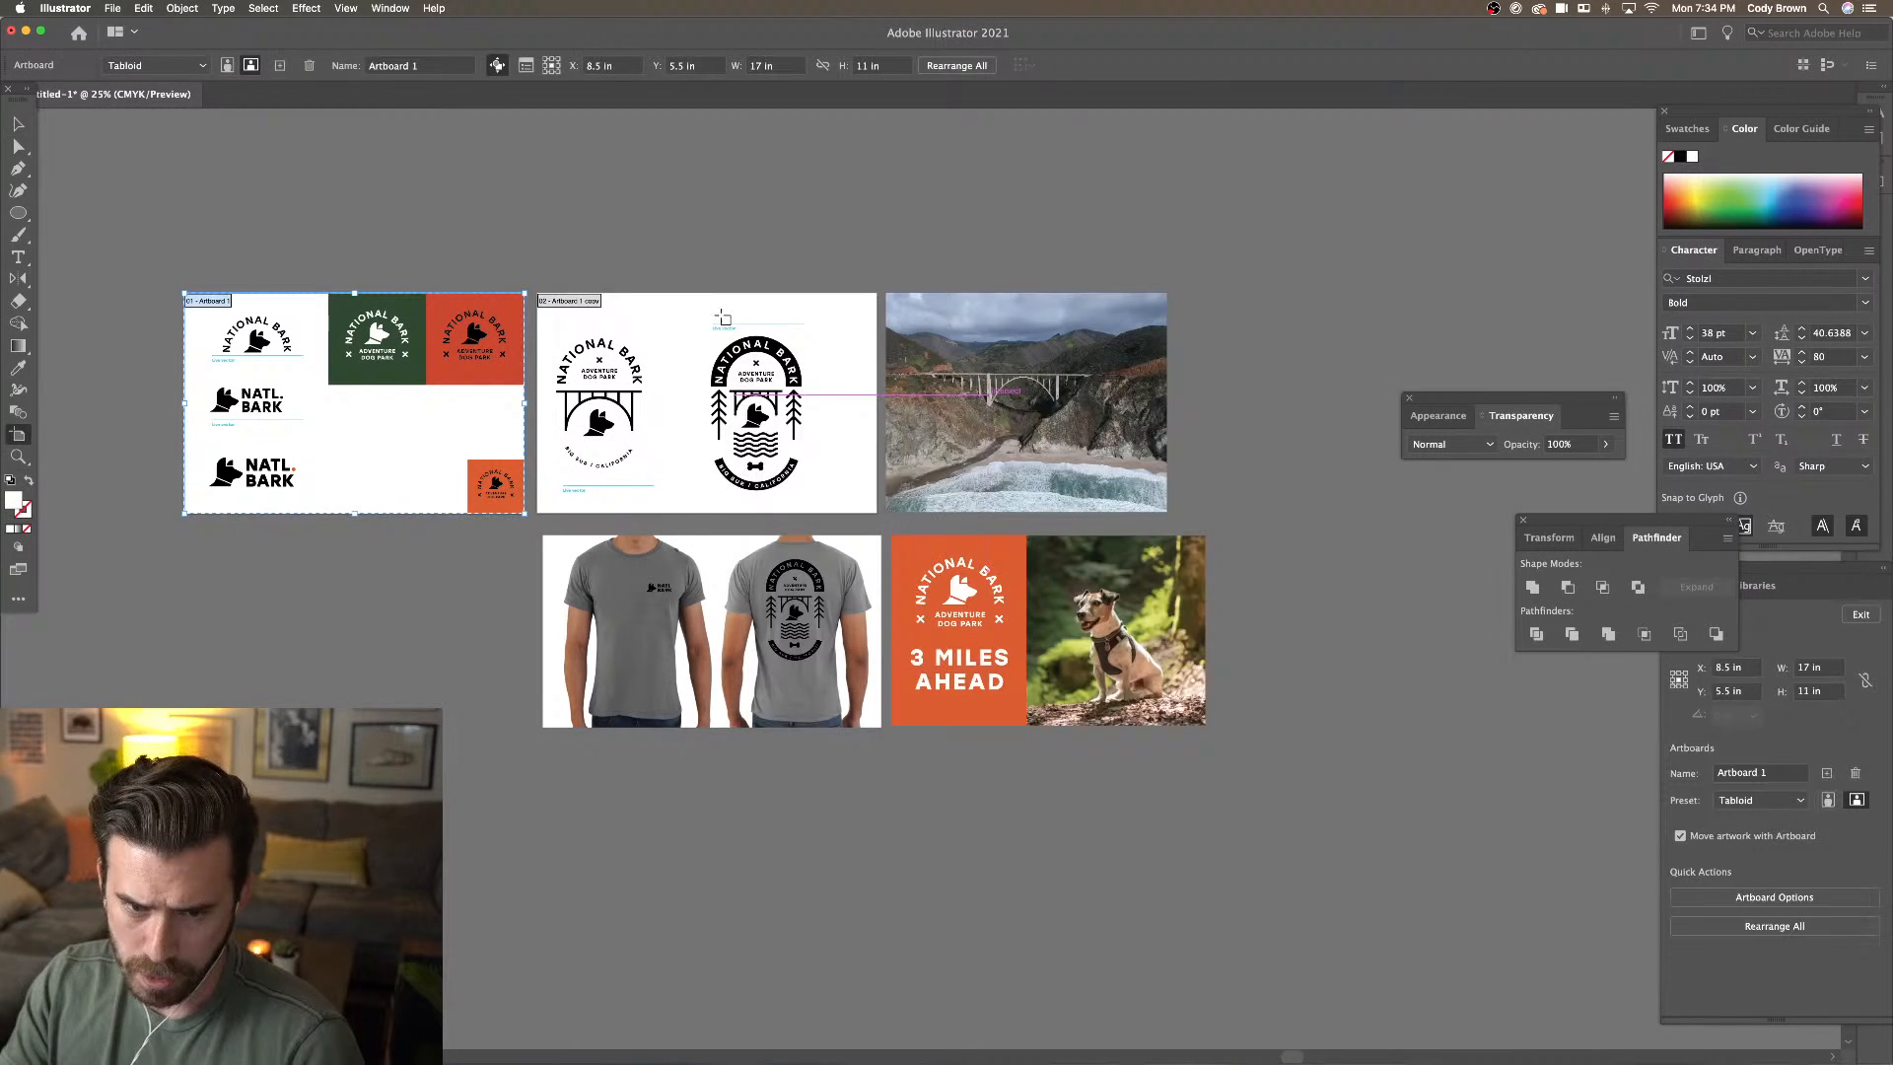
pyautogui.click(672, 306)
pyautogui.moveTo(672, 310); pyautogui.dragTo(1225, 213)
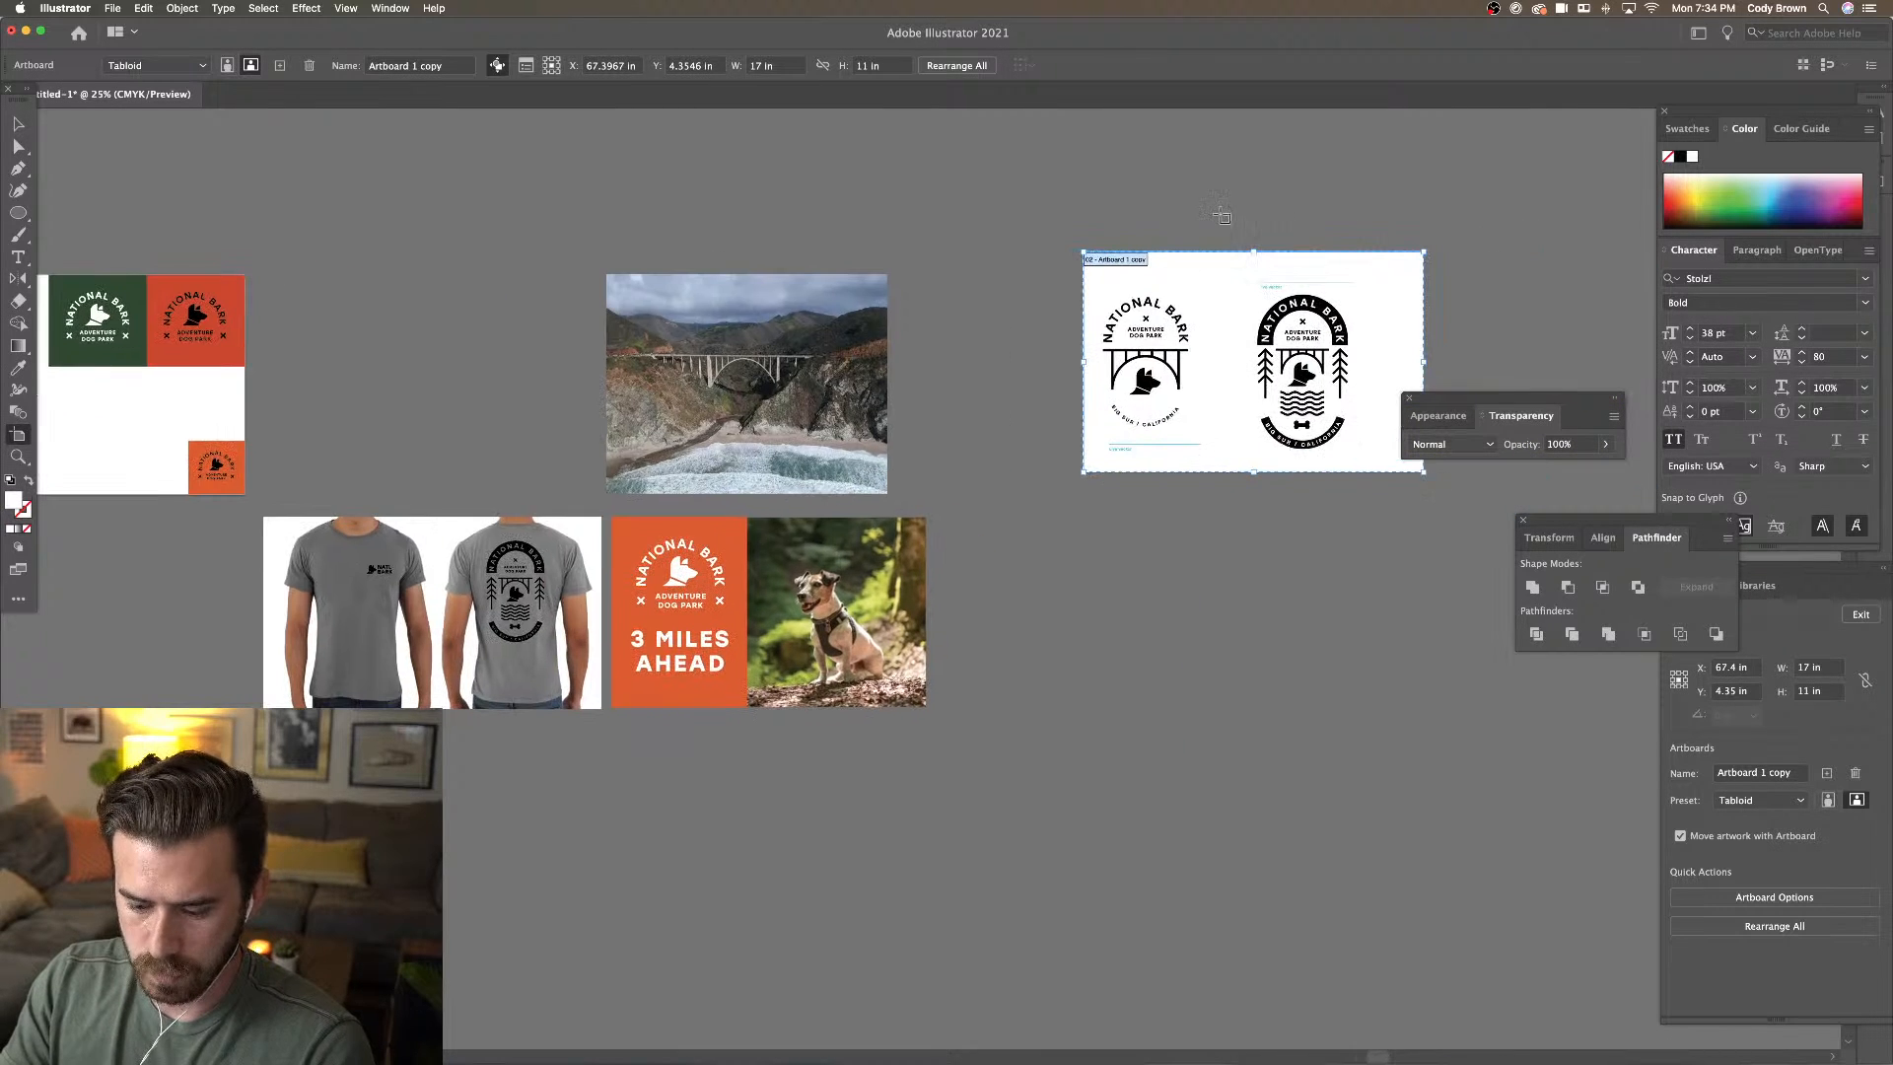
pyautogui.press('super+z')
pyautogui.moveTo(530, 298); pyautogui.dragTo(1286, 379)
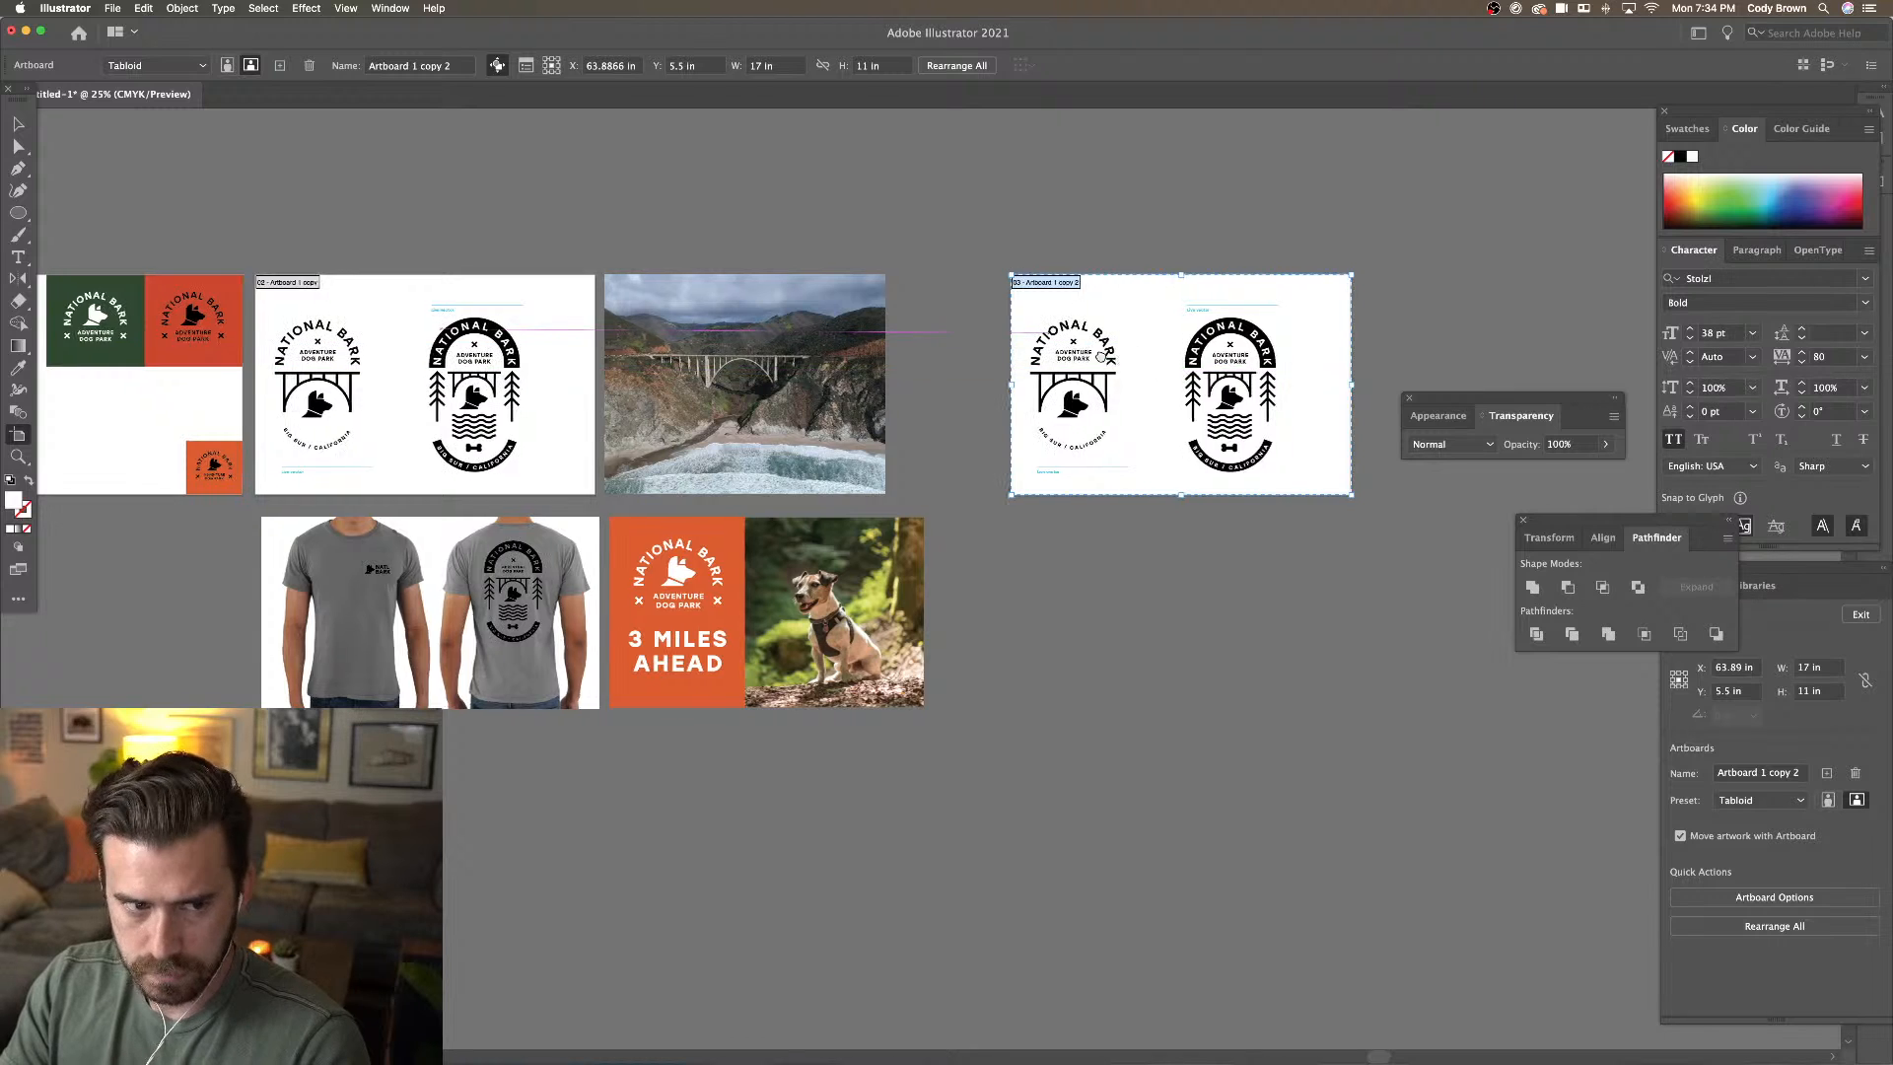
# Delete both copied logos so the new artboard is empty
pyautogui.hscroll(3, 316, 279)
pyautogui.click(19, 125)
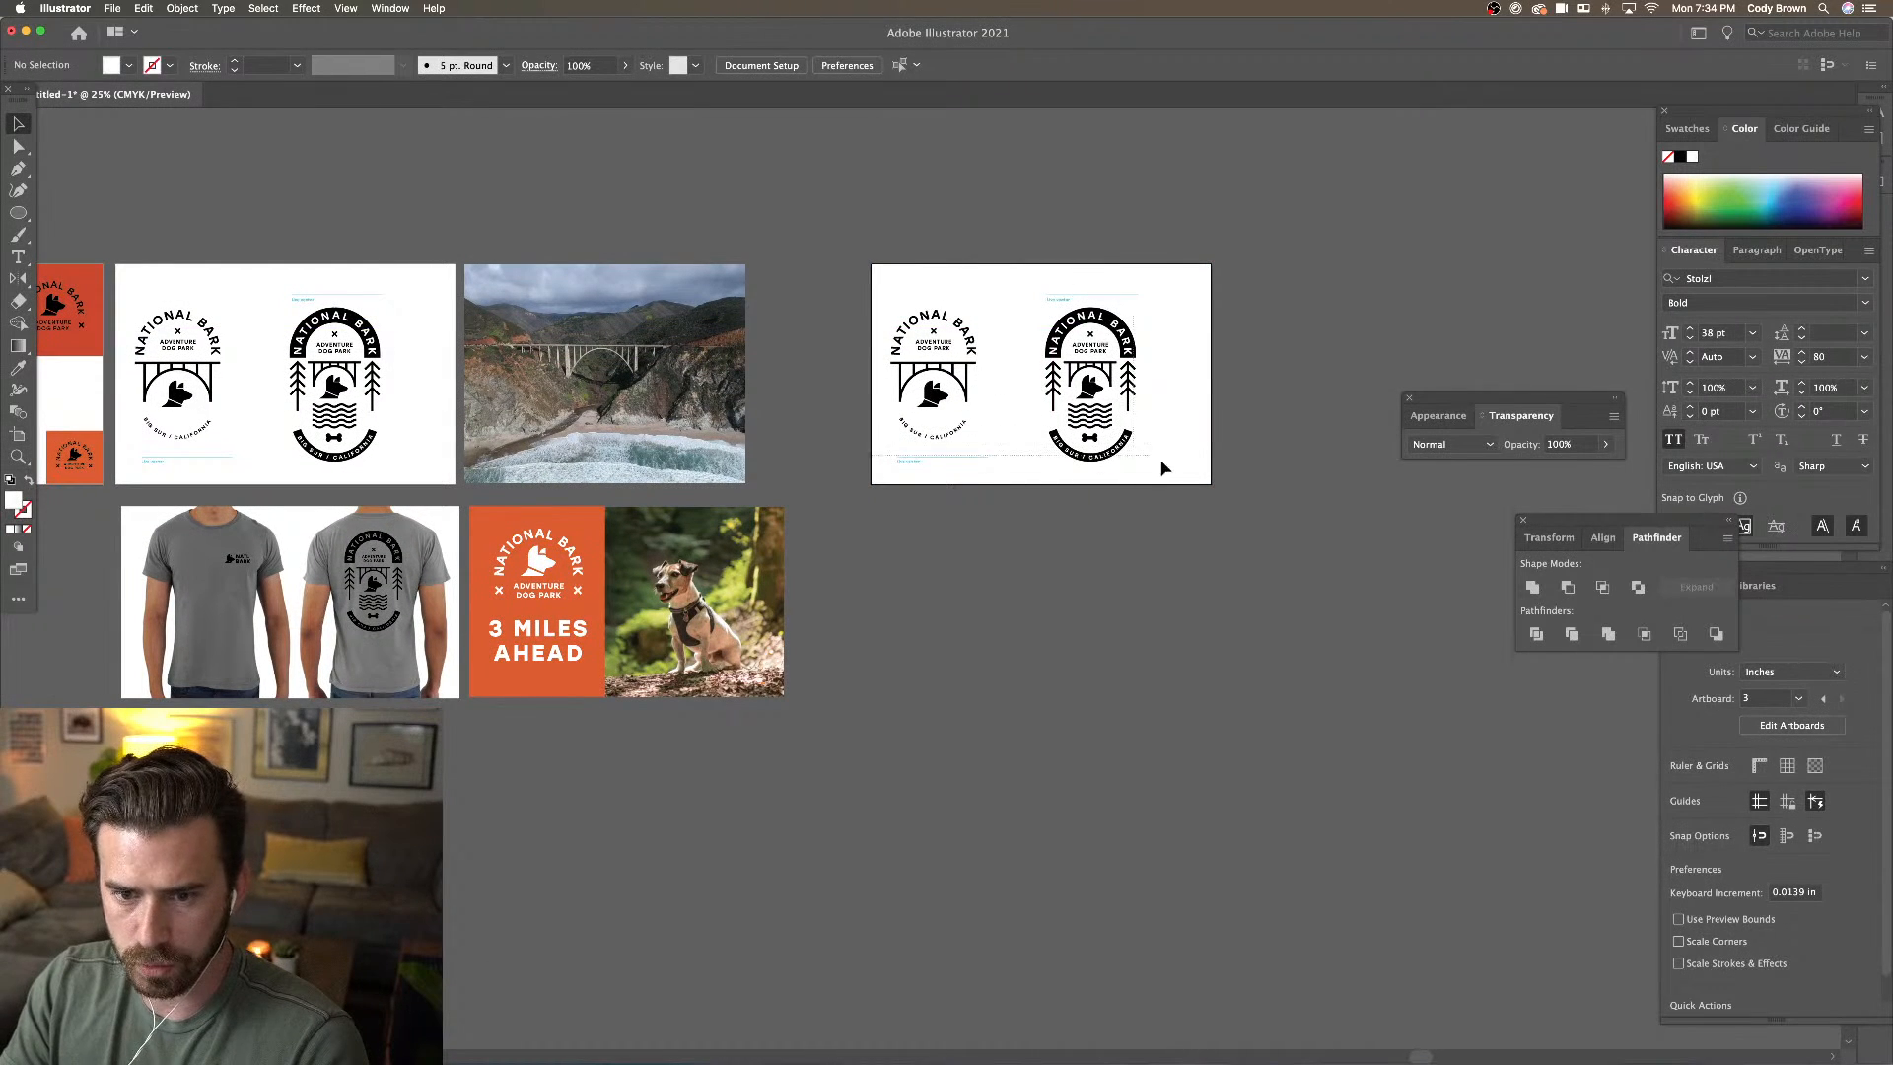
pyautogui.moveTo(1160, 459); pyautogui.dragTo(1176, 469)
pyautogui.press('BackSpace')
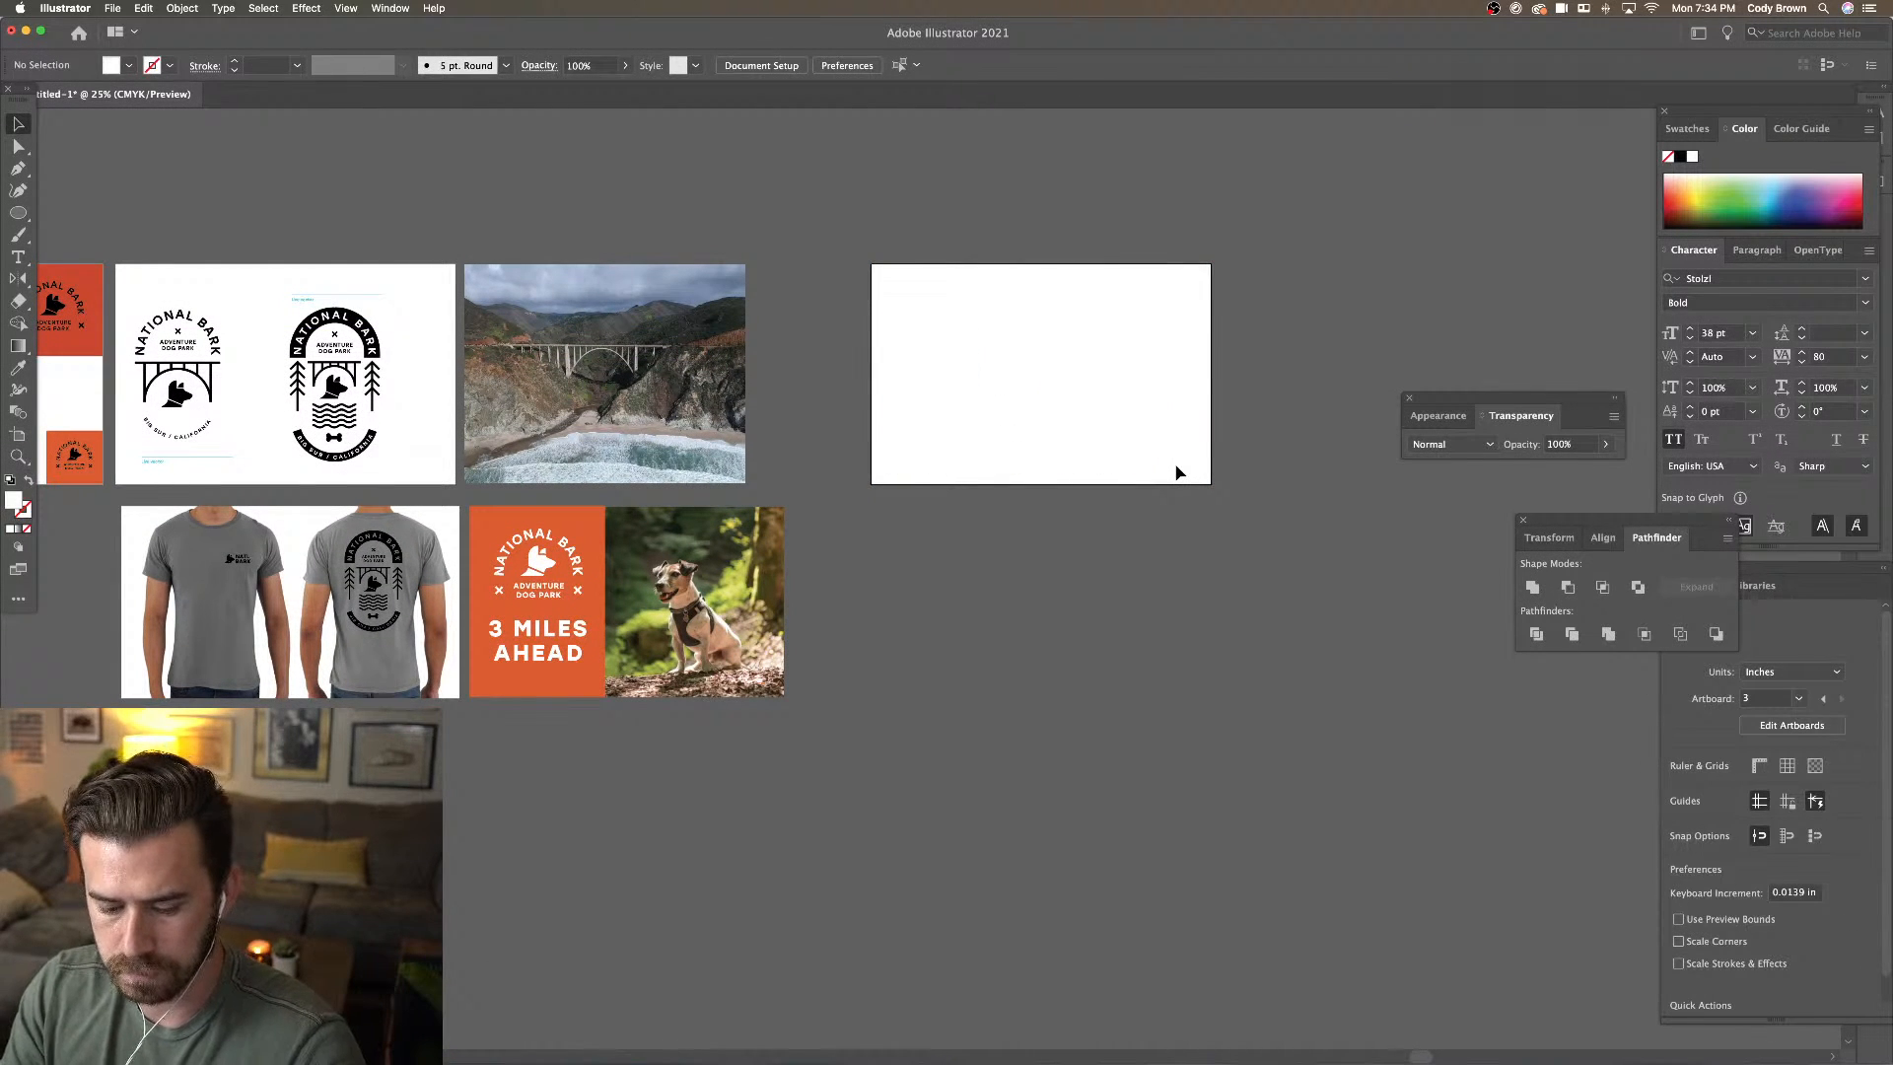
pyautogui.moveTo(13, 221); pyautogui.dragTo(114, 215)
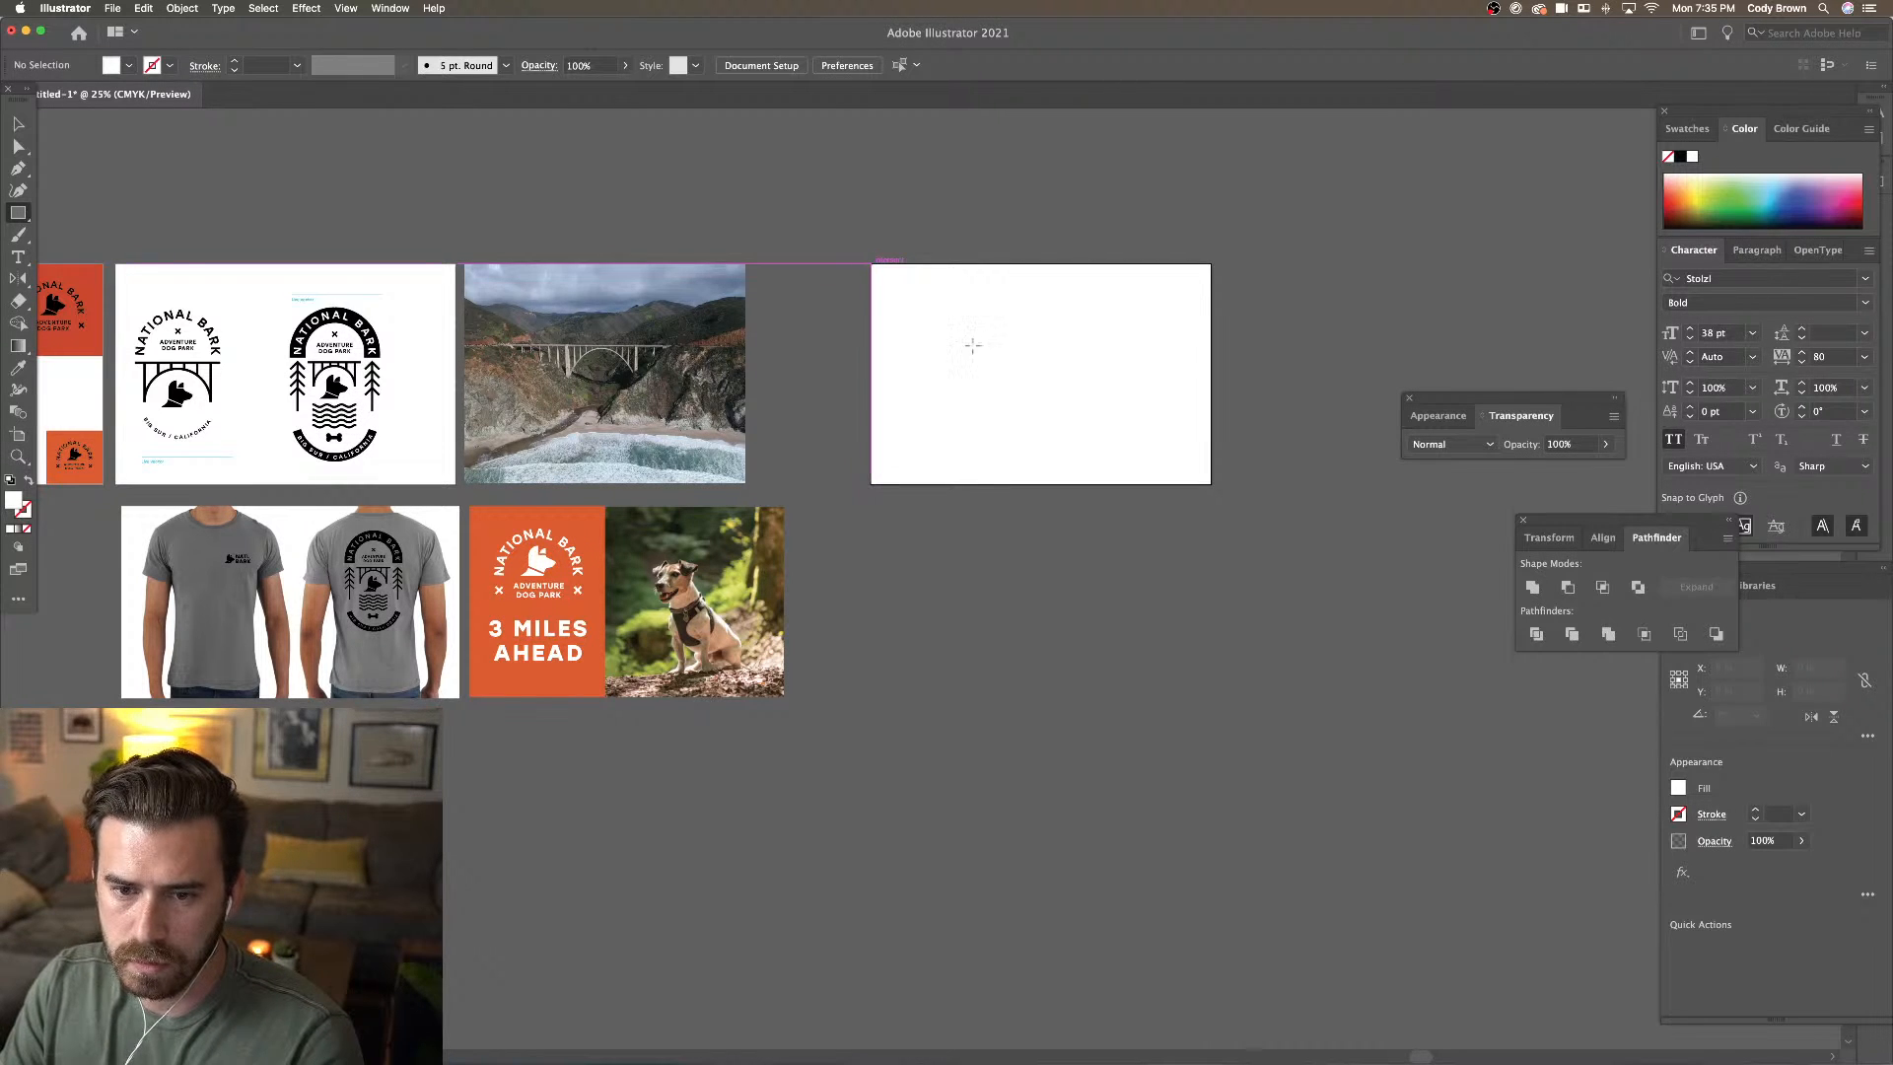
# Draw a rectangle over the artboard's top-left quarter filled with the poster's orange
pyautogui.moveTo(871, 264); pyautogui.dragTo(1043, 372)
pyautogui.click(18, 367)
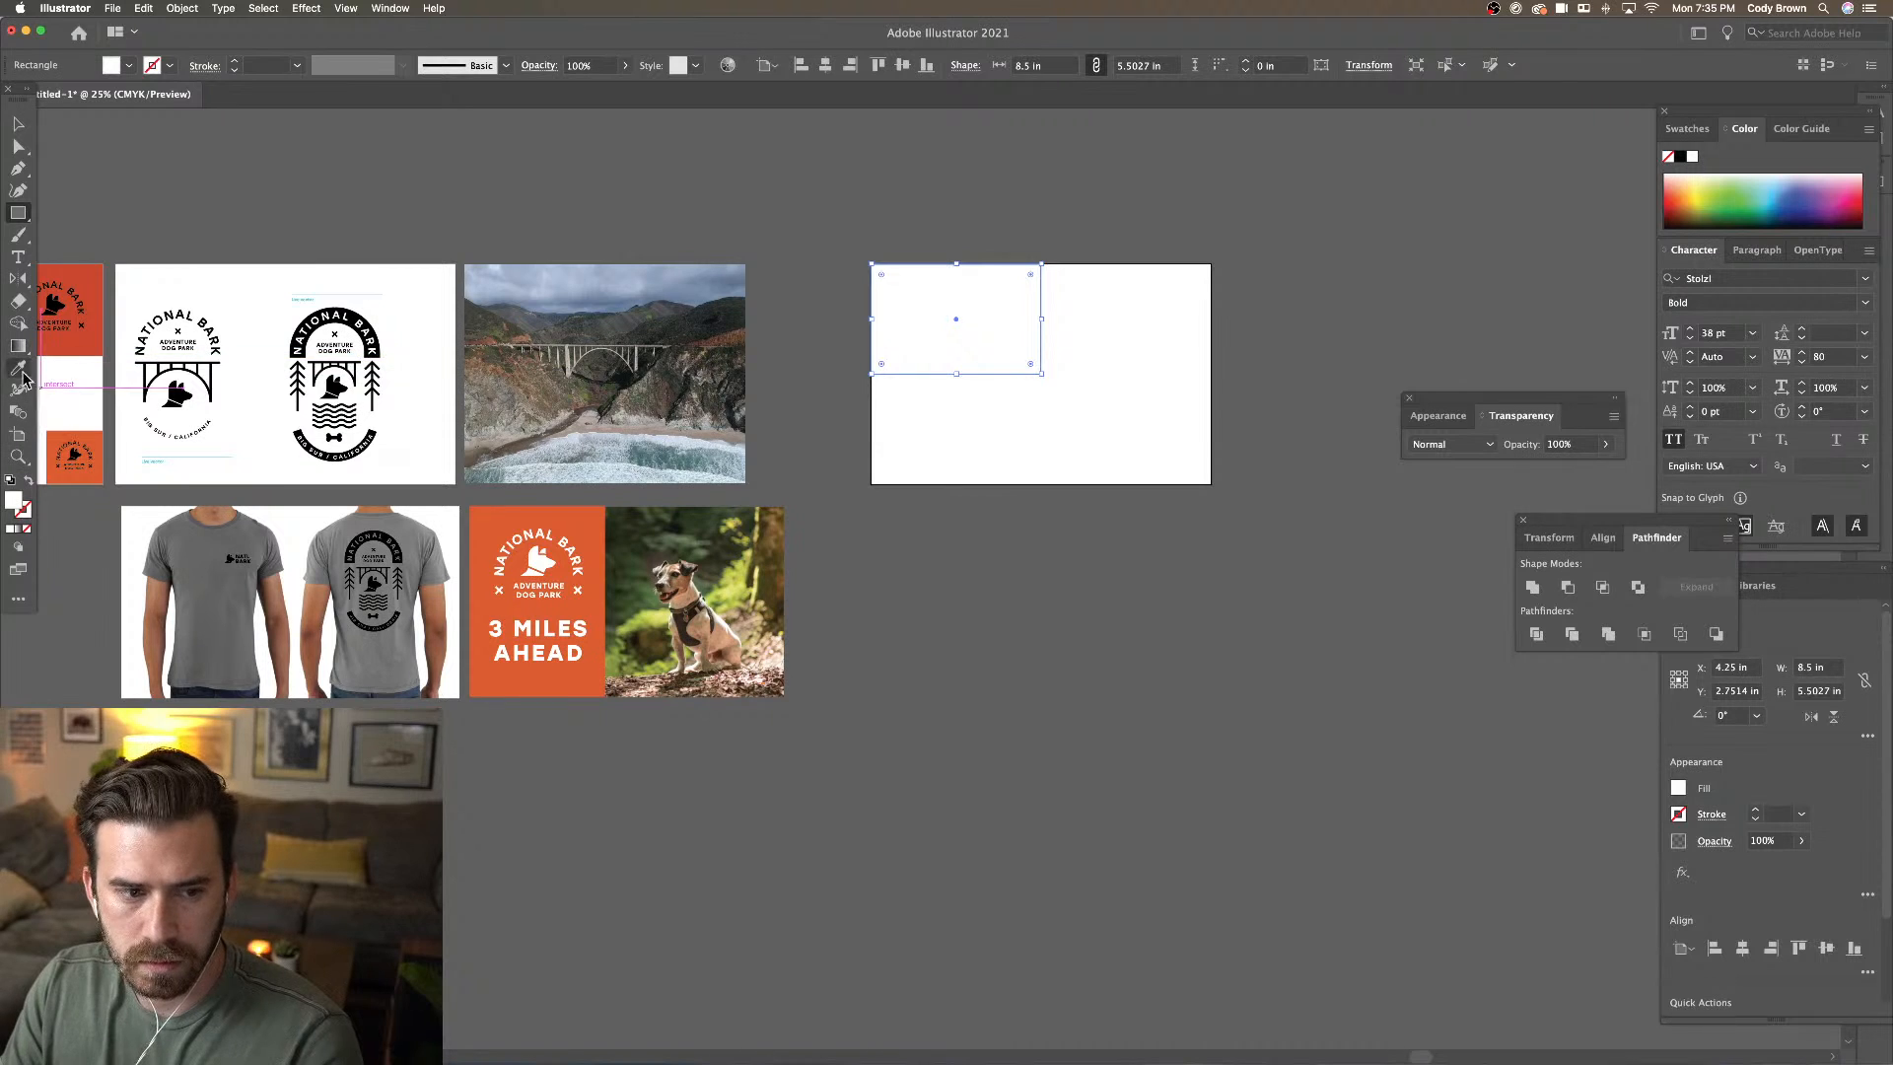
pyautogui.click(582, 518)
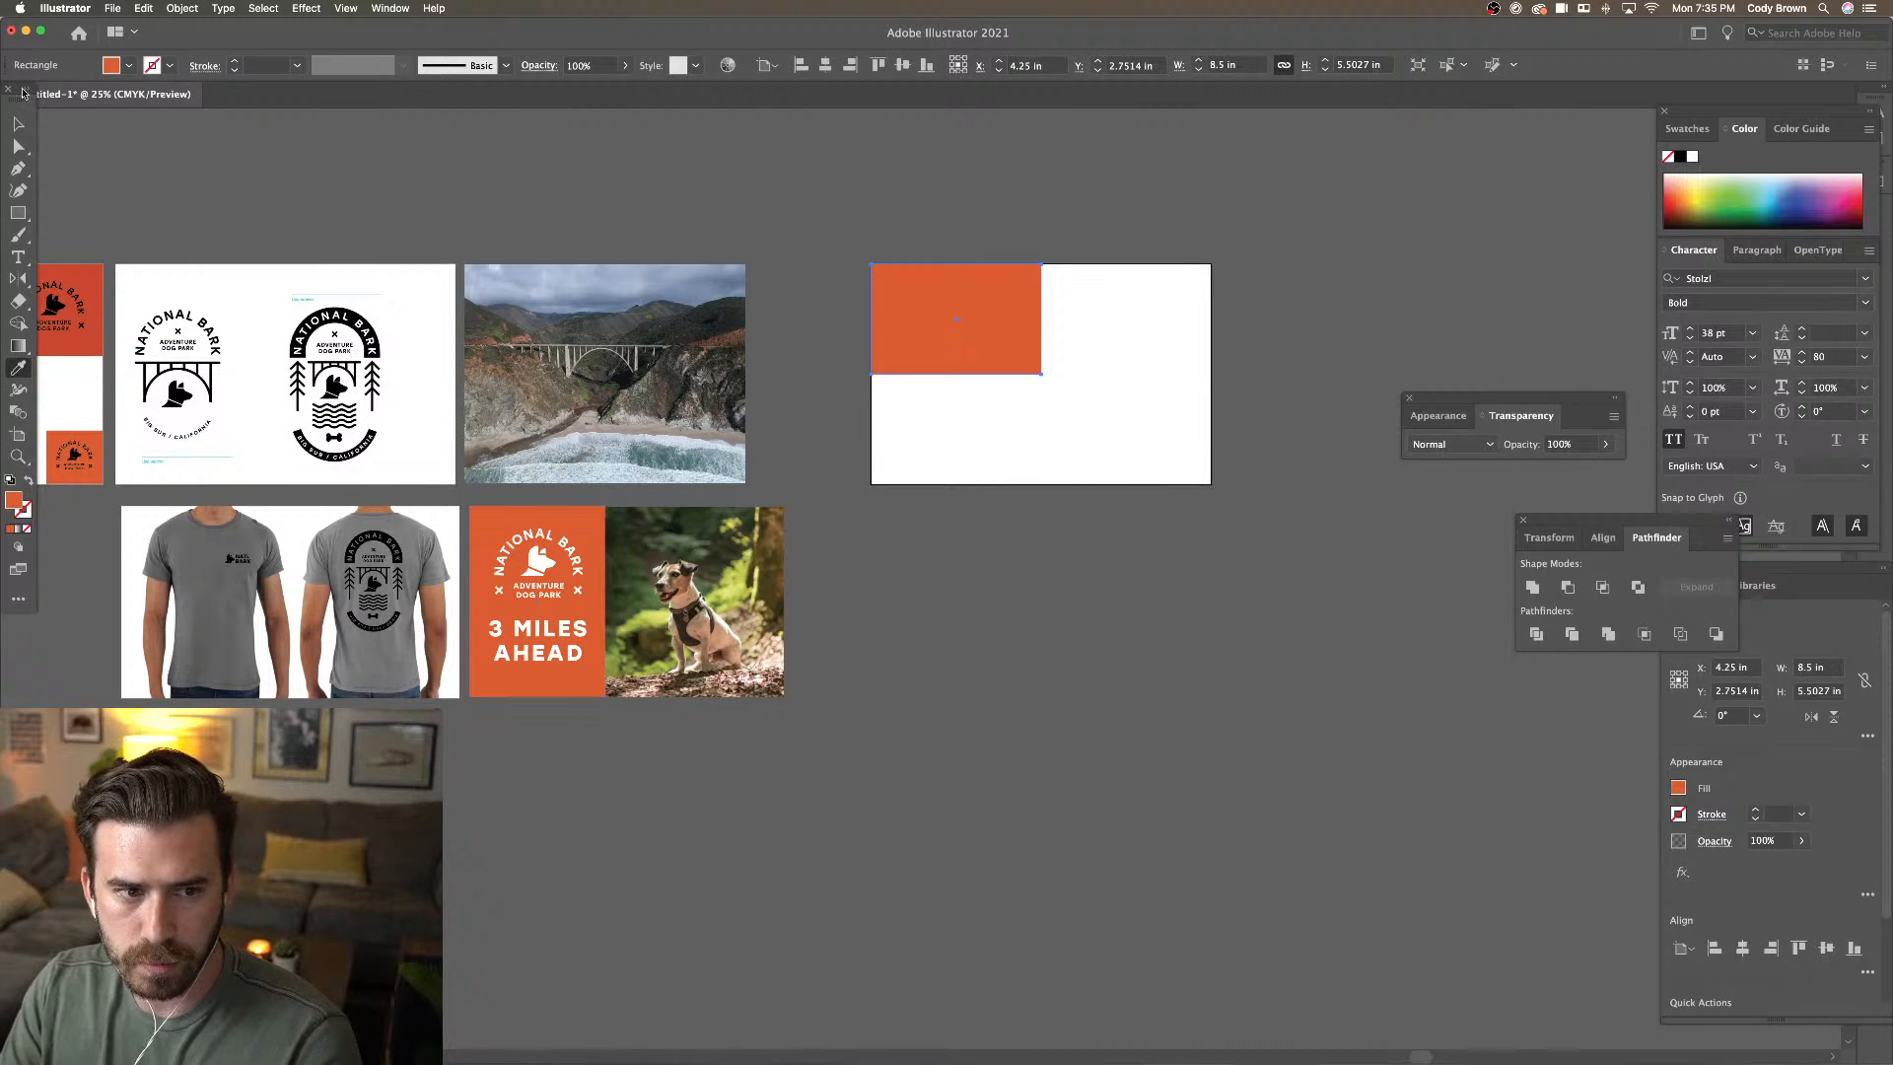
pyautogui.click(17, 123)
pyautogui.click(811, 167)
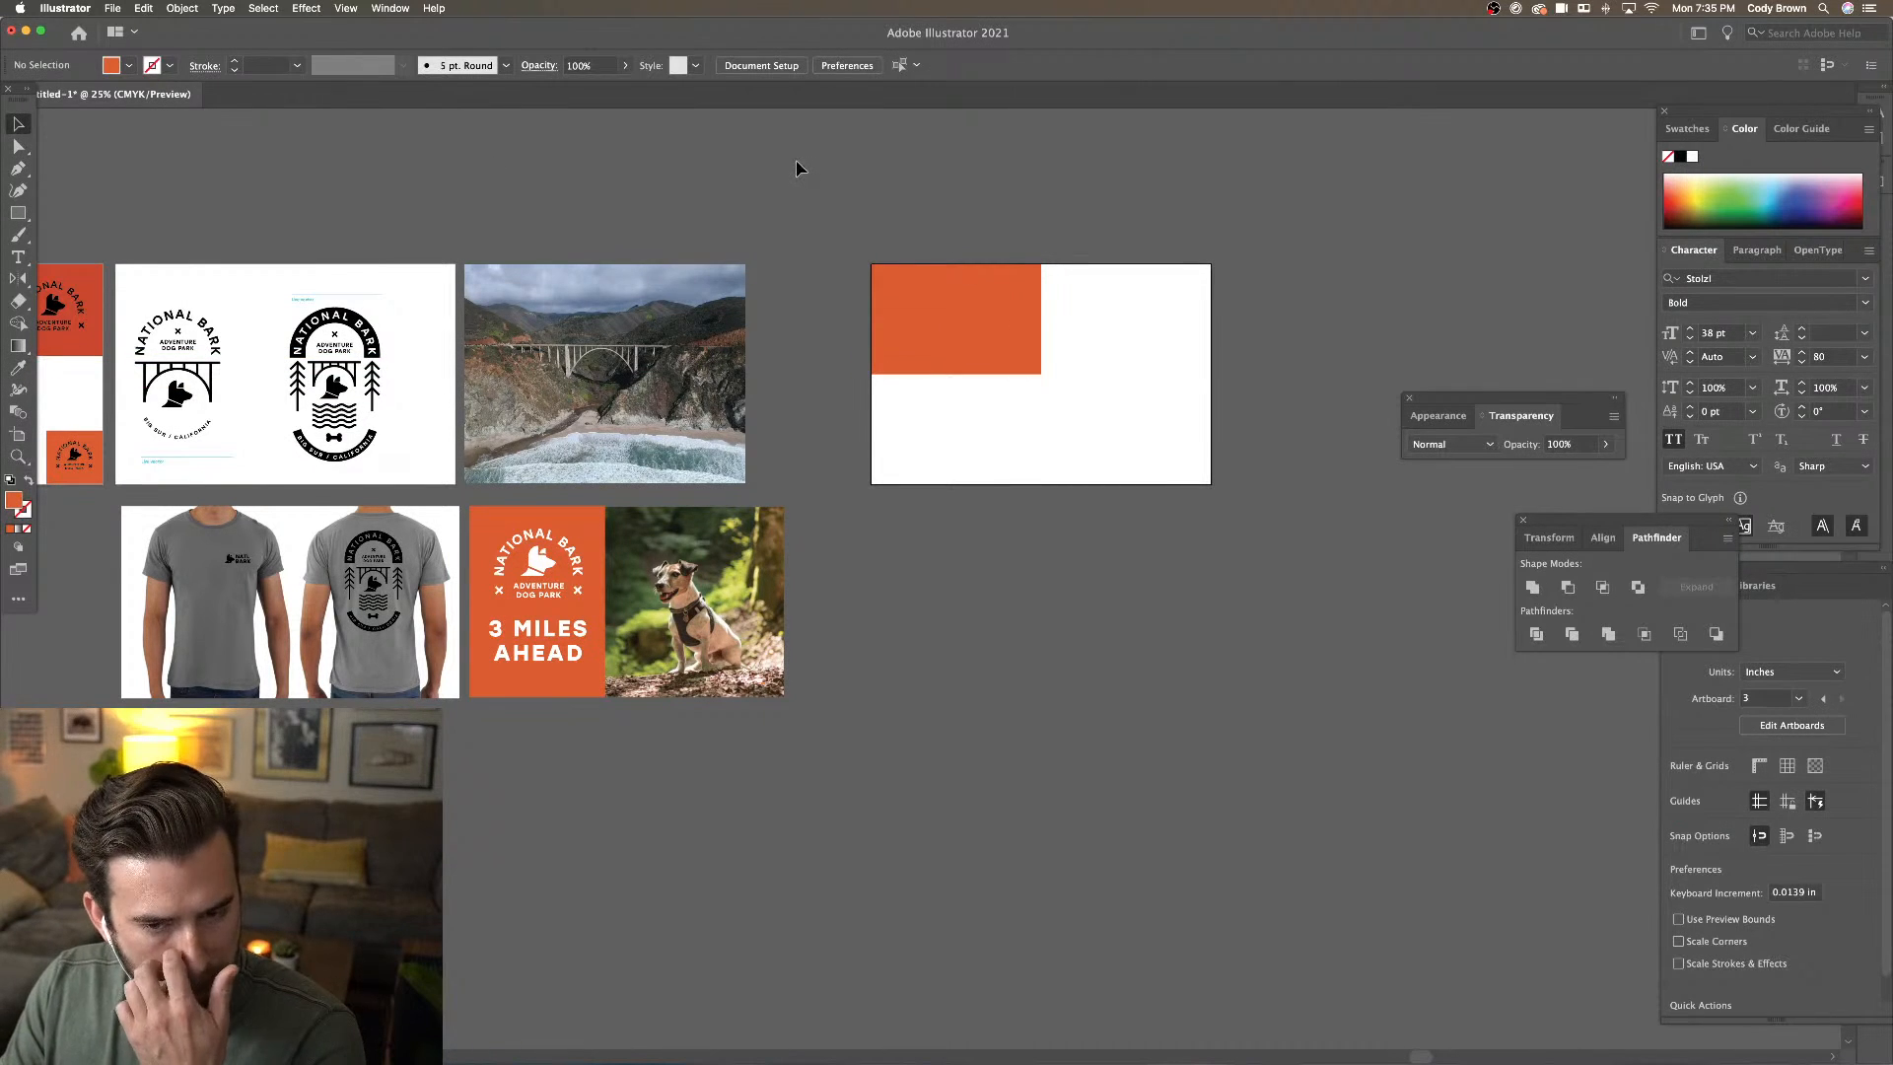
# Place a shrunken copy of the dog photo on the new artboard
pyautogui.moveTo(741, 572); pyautogui.dragTo(940, 522)
pyautogui.press('super+z')
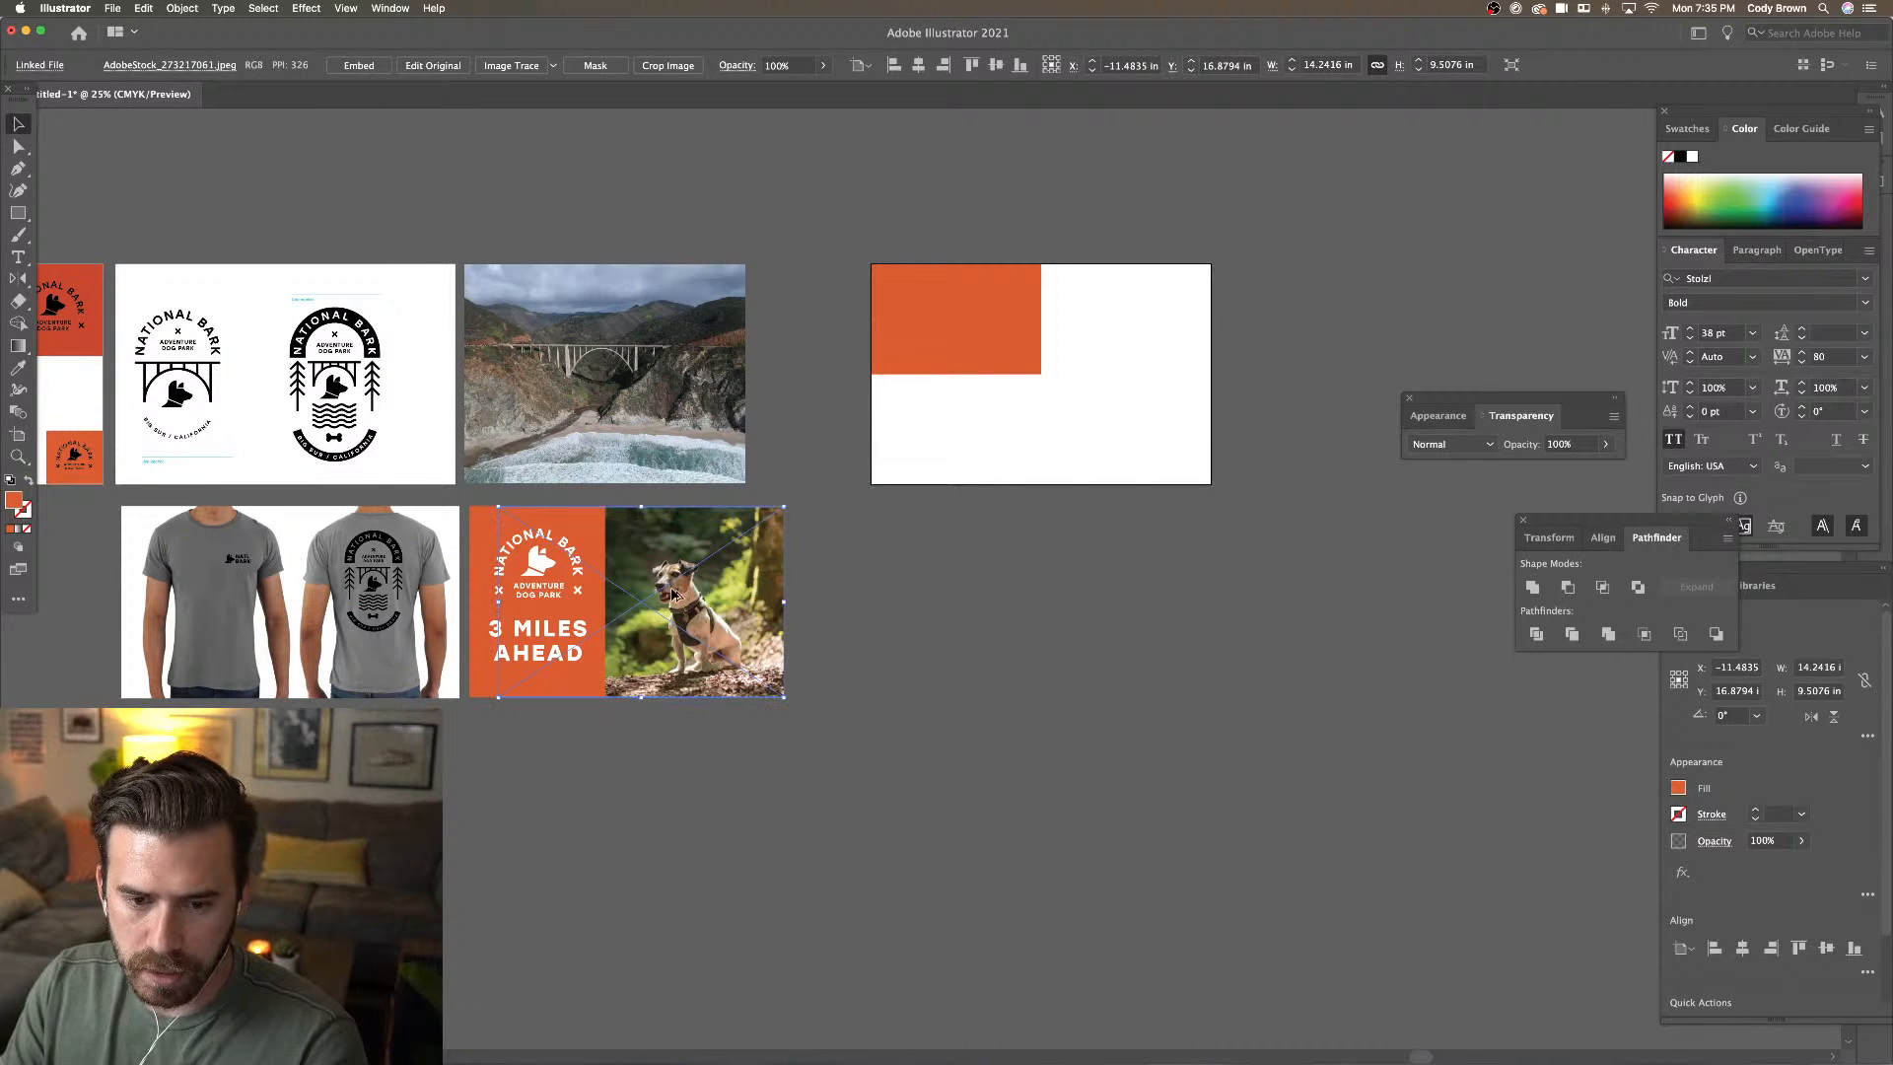
pyautogui.moveTo(673, 594); pyautogui.dragTo(1040, 558)
pyautogui.moveTo(1150, 661); pyautogui.dragTo(997, 451)
pyautogui.click(1082, 453)
pyautogui.moveTo(1114, 457); pyautogui.dragTo(1060, 479)
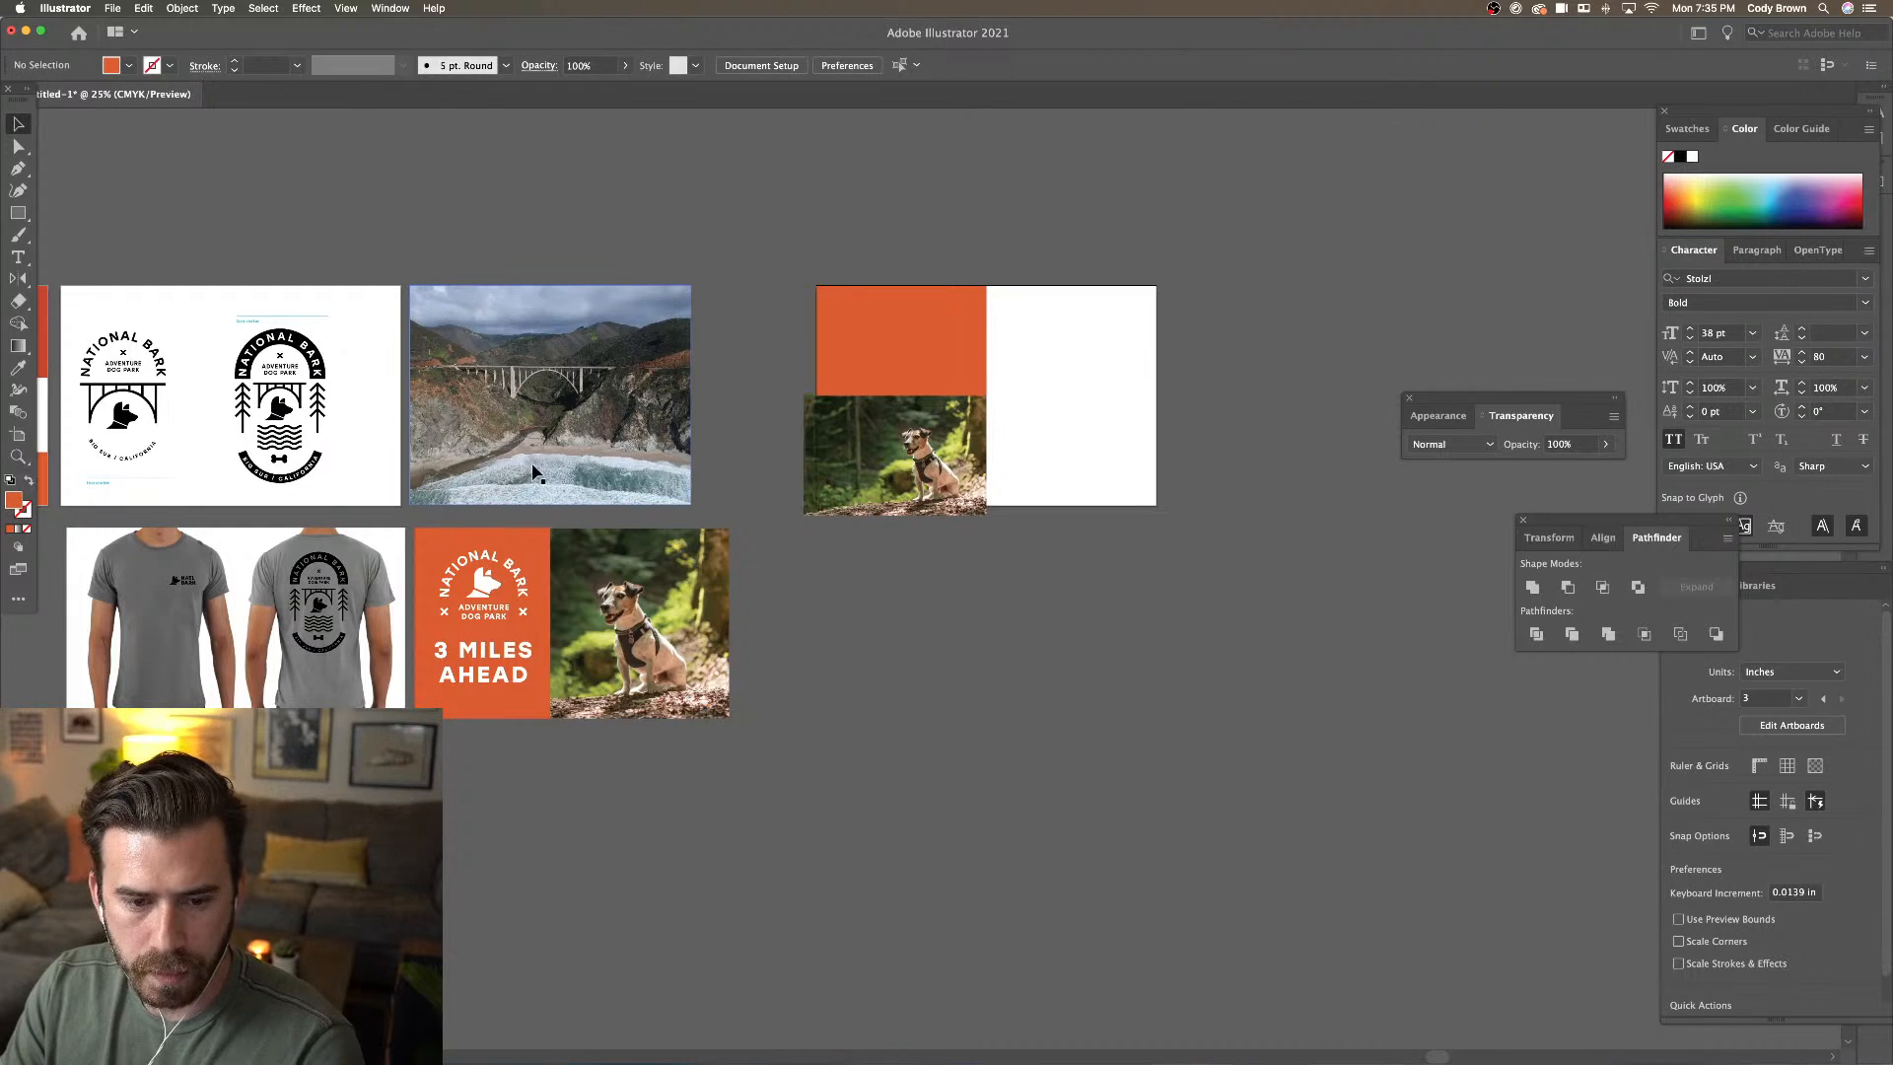
pyautogui.moveTo(532, 470); pyautogui.dragTo(574, 471)
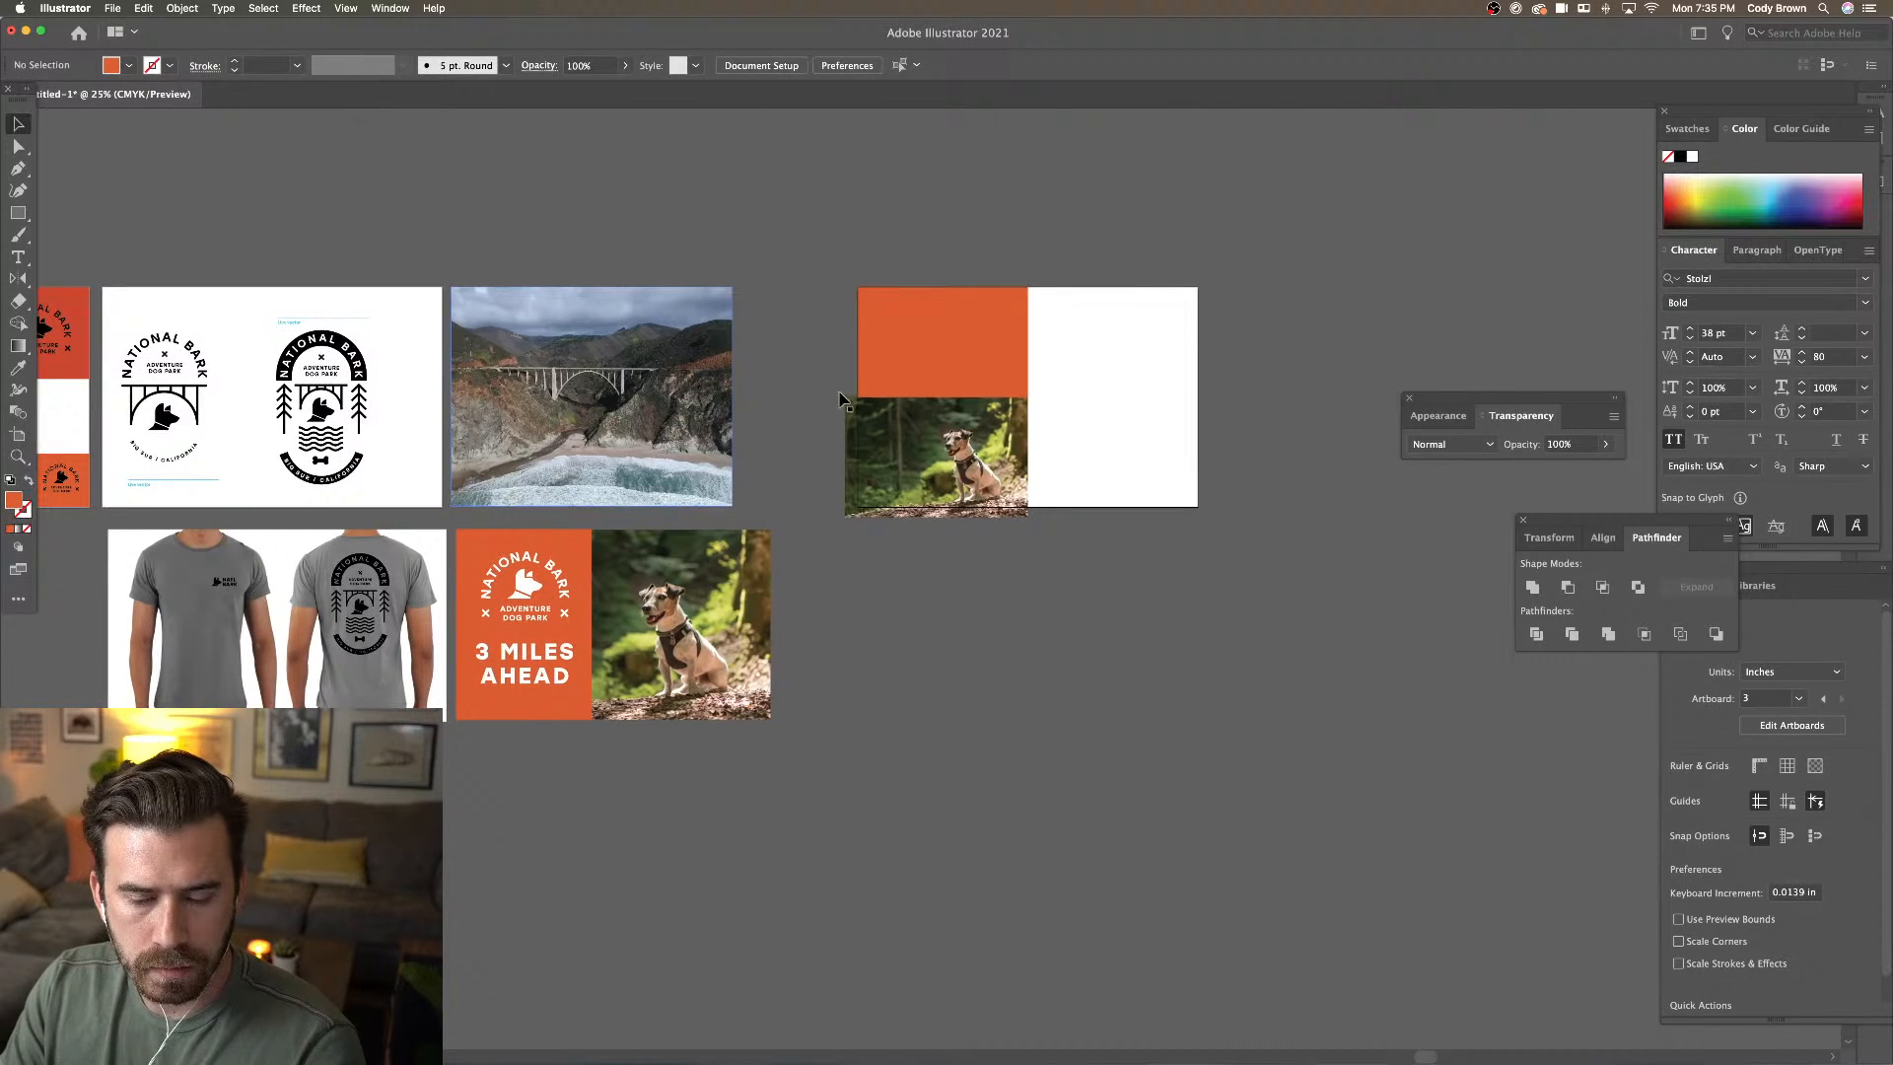
# Duplicate the orange rectangle into the bottom-right quarter and fill it dark green
pyautogui.click(923, 380)
pyautogui.moveTo(917, 355); pyautogui.dragTo(1090, 464)
pyautogui.click(1084, 361)
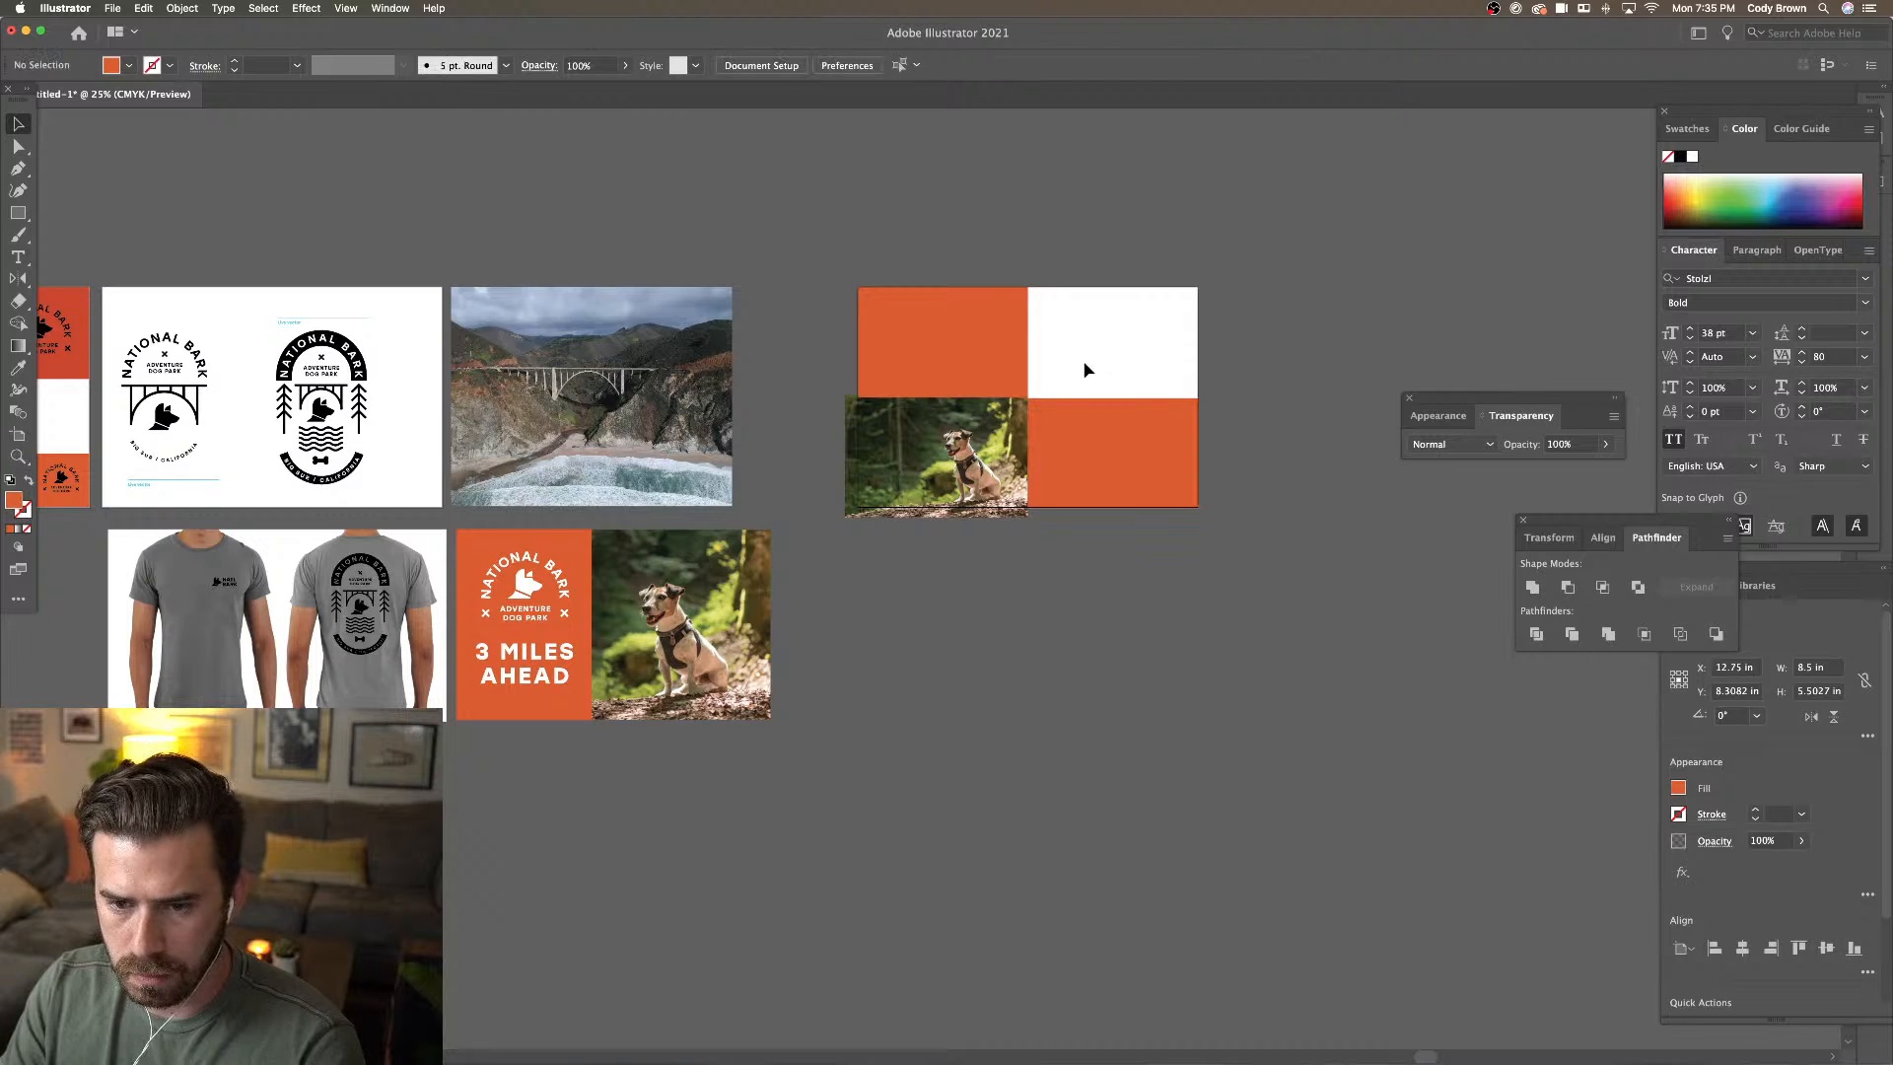
pyautogui.click(1111, 431)
pyautogui.hscroll(-5, 1115, 434)
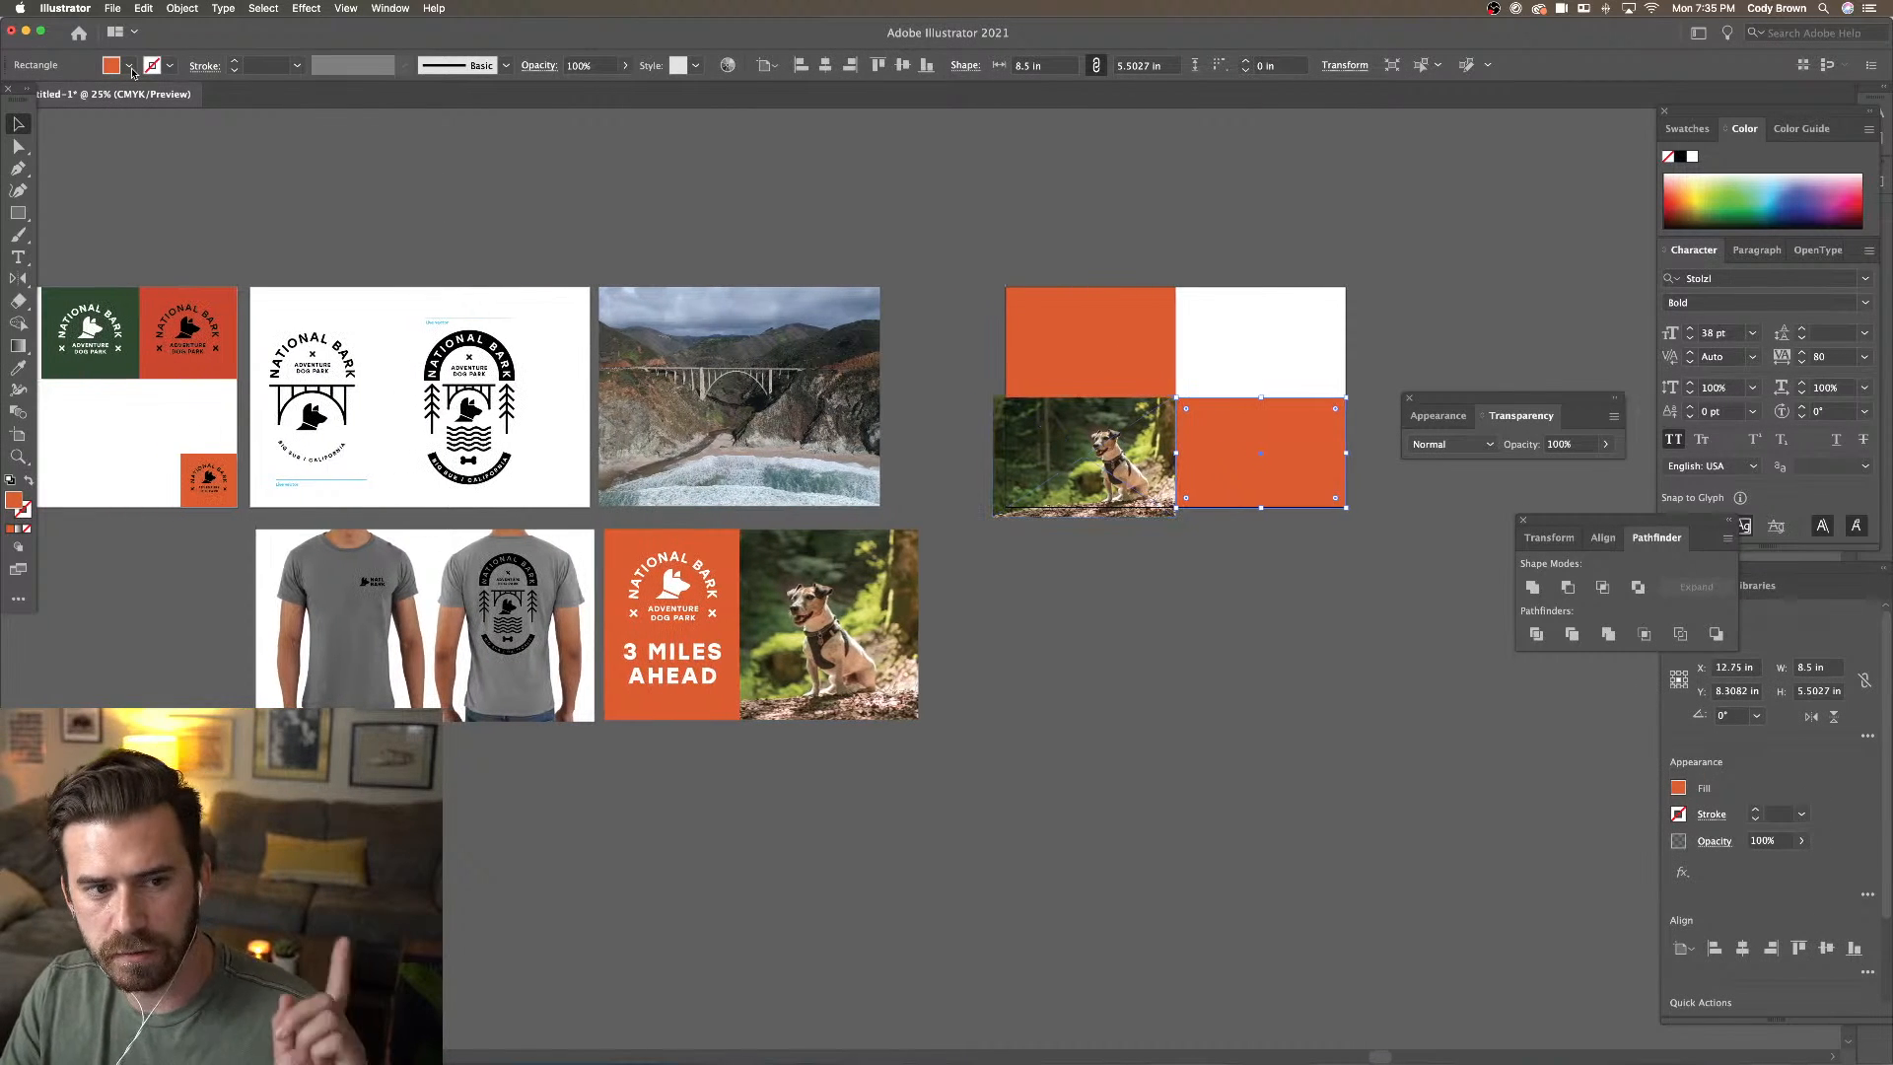
pyautogui.click(131, 69)
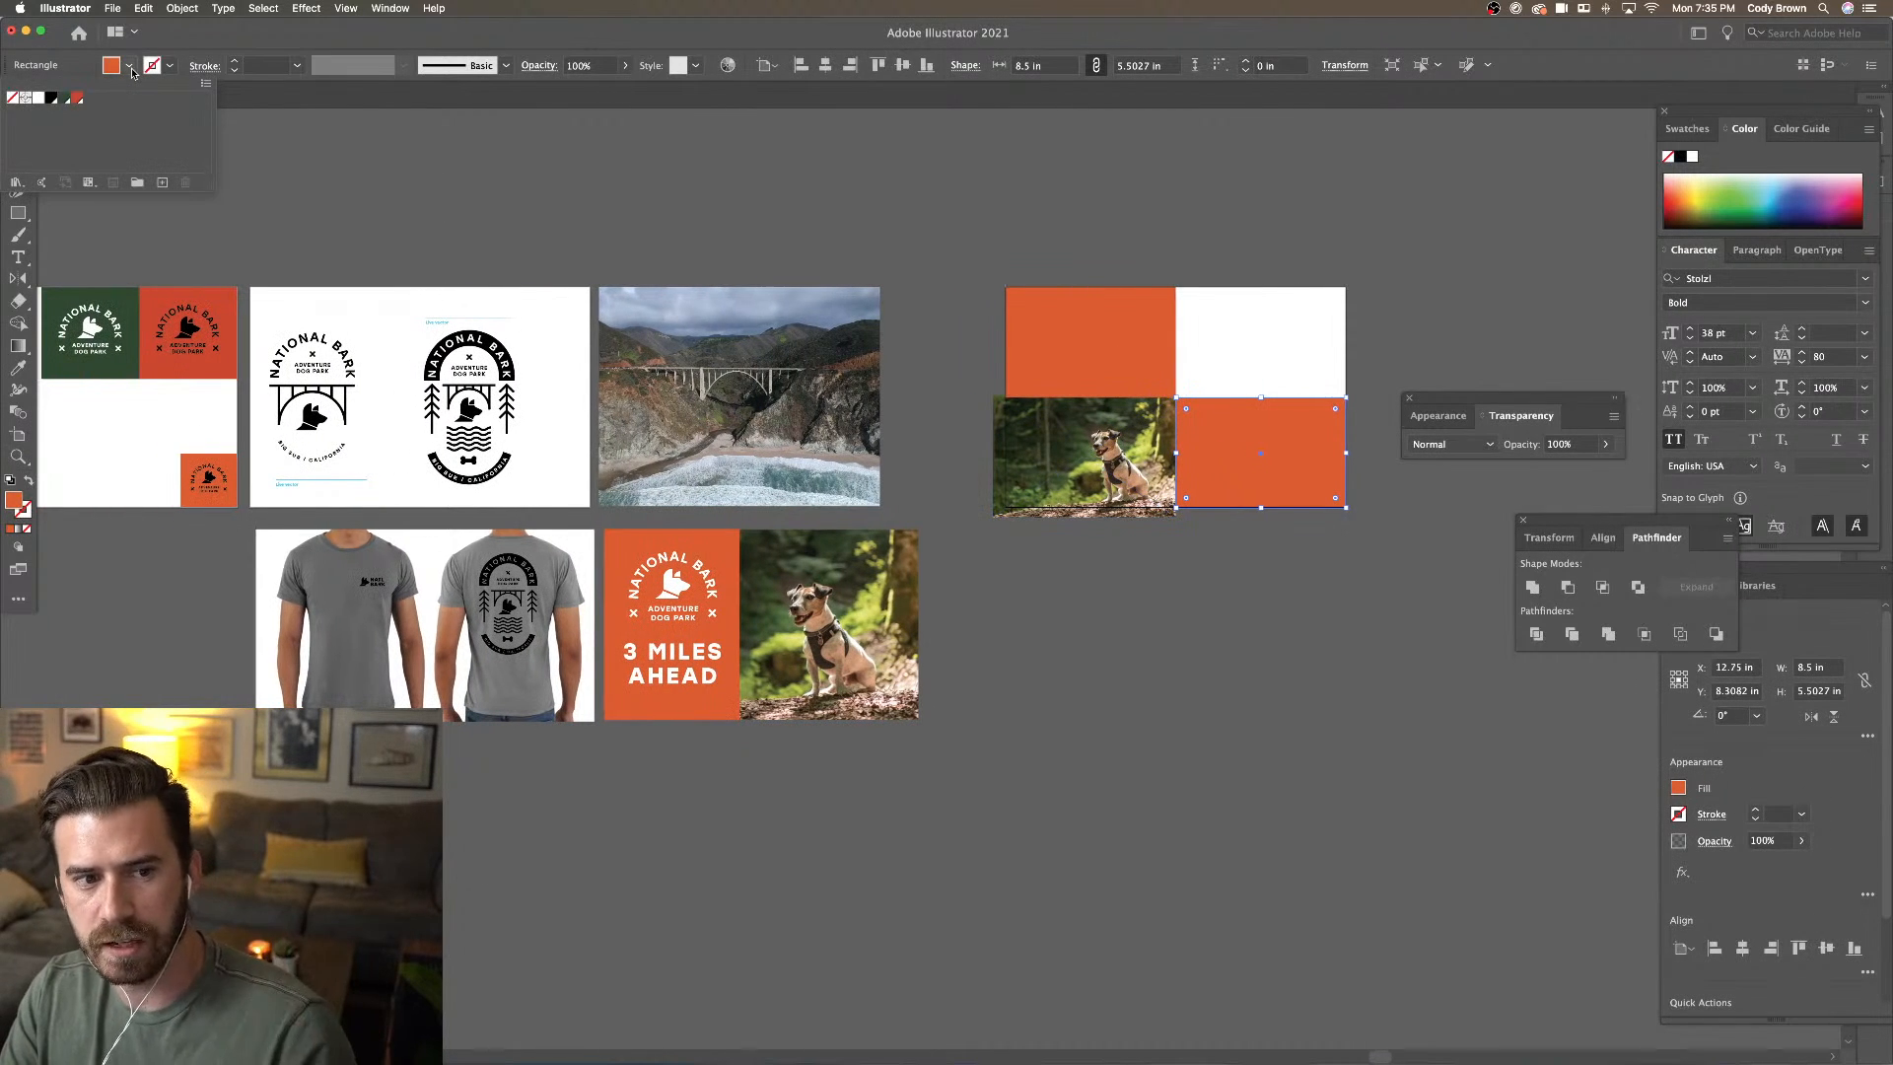
pyautogui.click(67, 102)
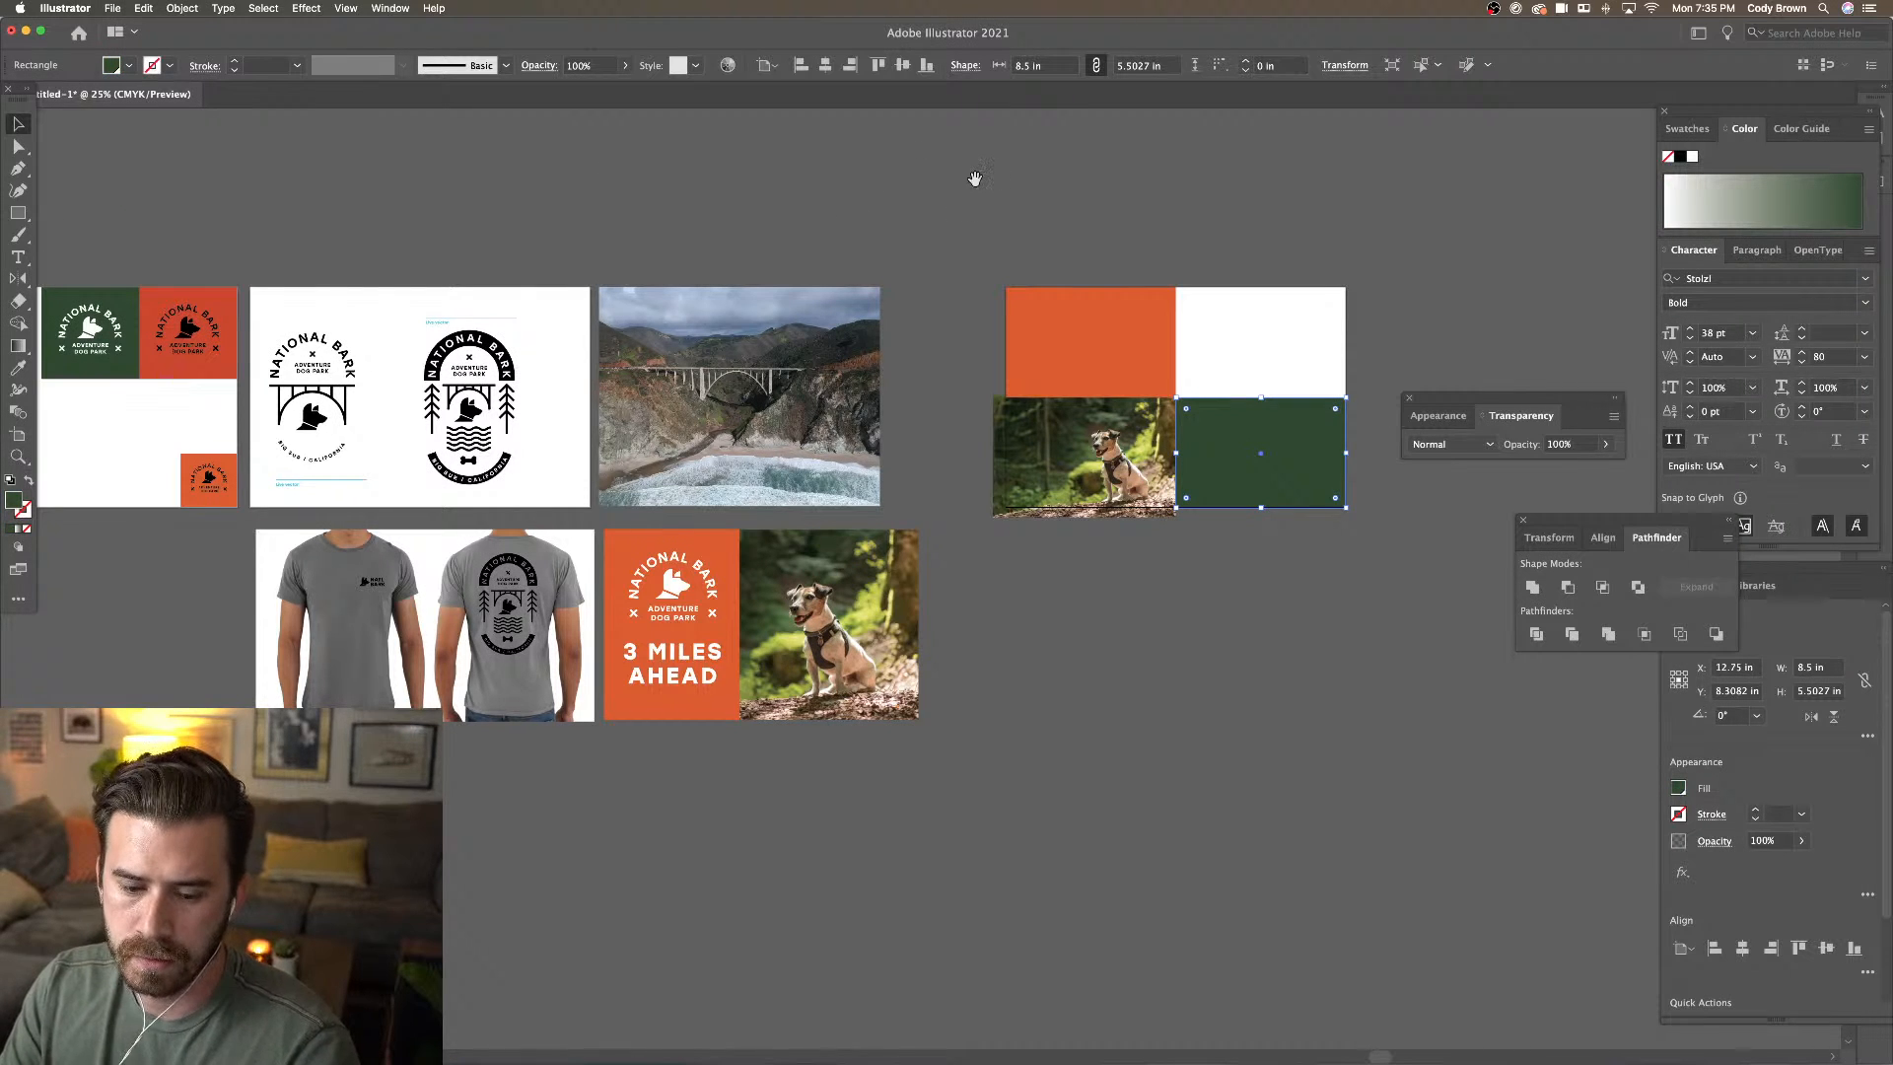
pyautogui.moveTo(974, 177); pyautogui.dragTo(921, 173)
pyautogui.click(927, 174)
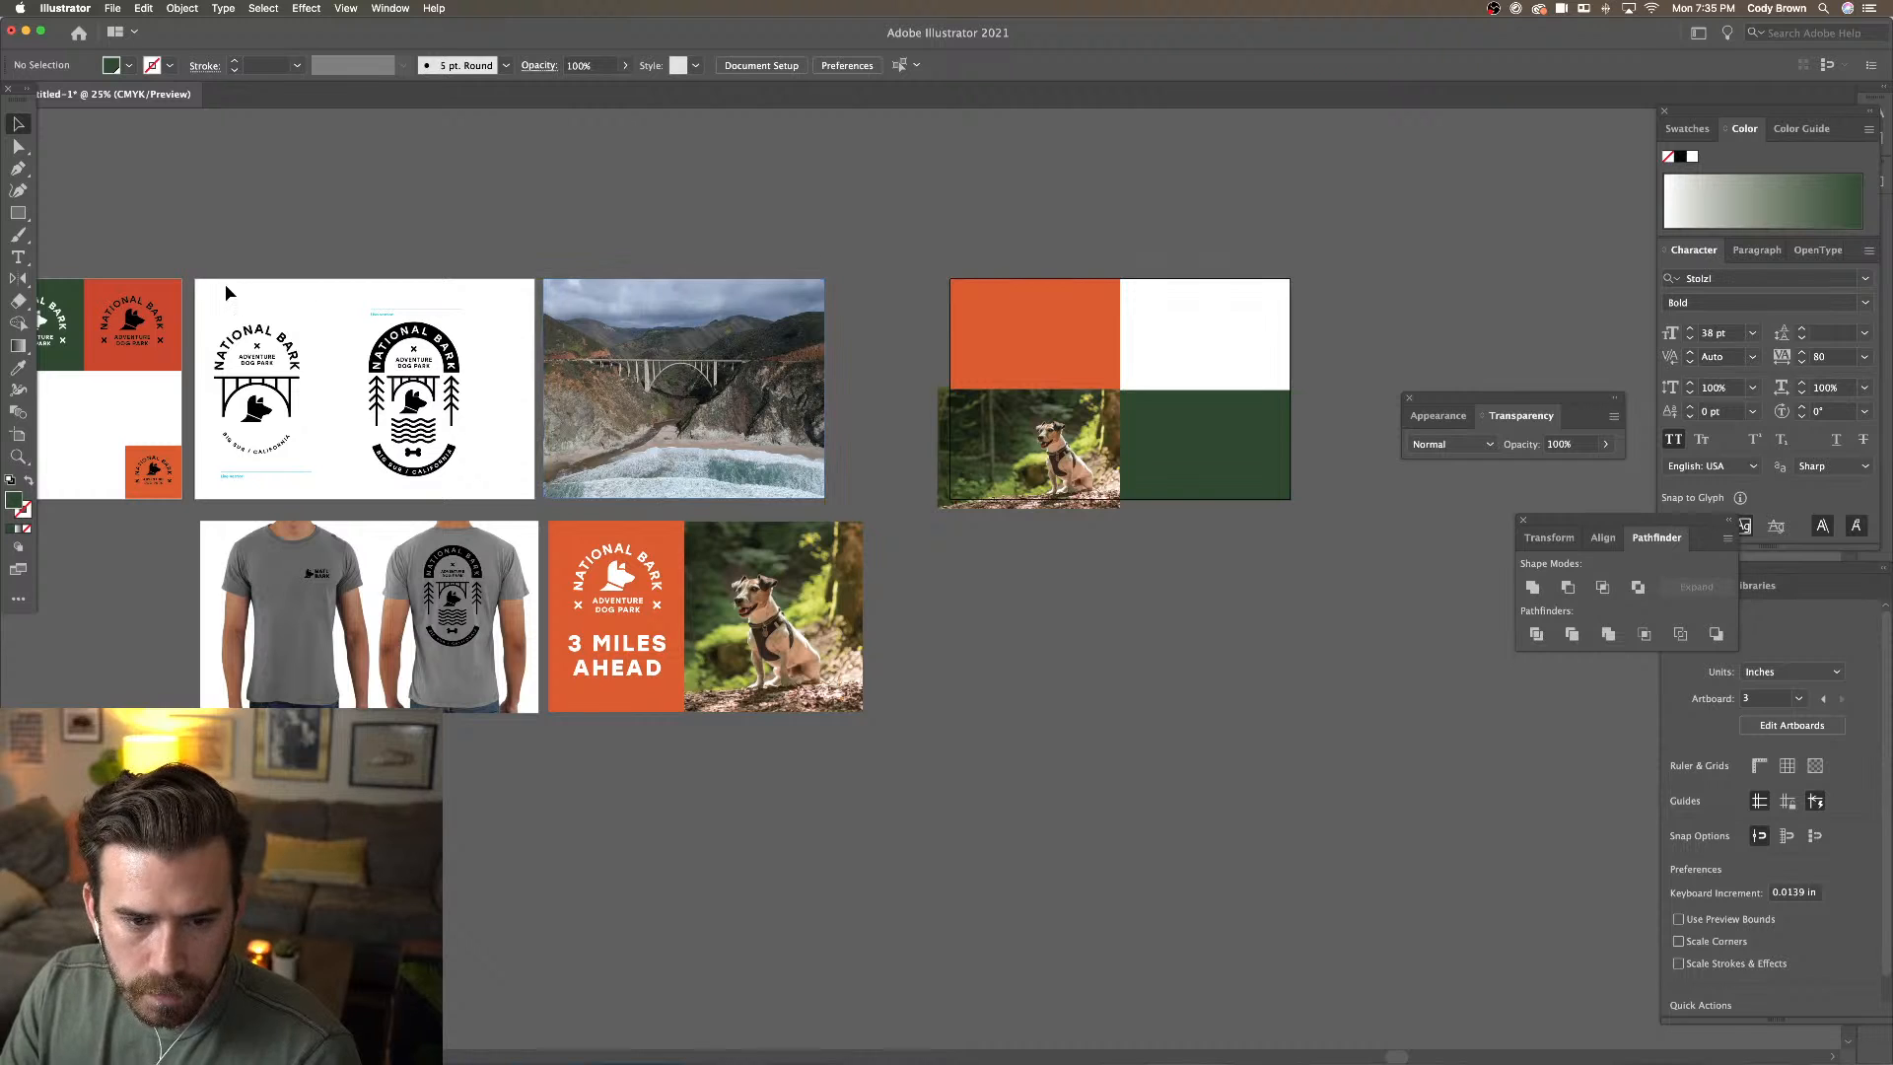
# Nudge the dog photo slightly lower and adjust the orange rectangle
pyautogui.hscroll(-2, 261, 290)
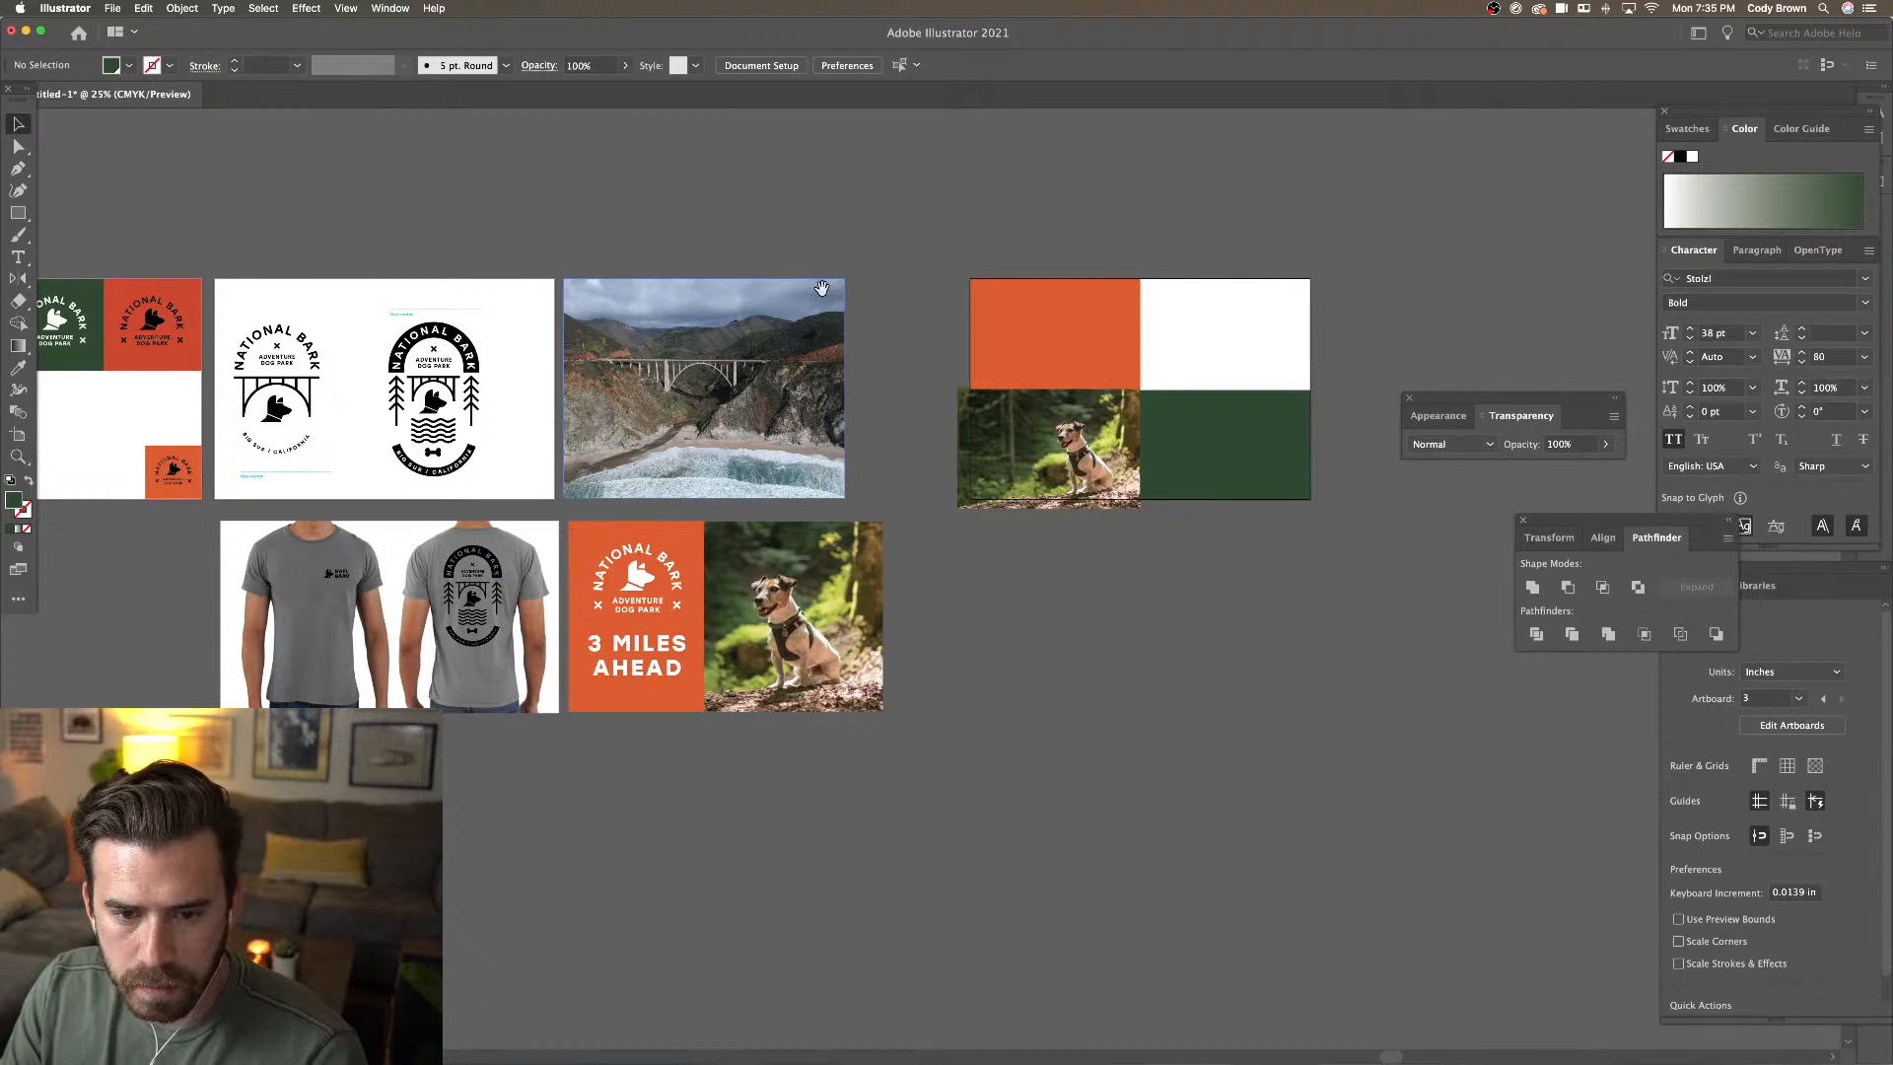
pyautogui.moveTo(821, 288); pyautogui.dragTo(612, 351)
pyautogui.press('super+equal')
pyautogui.press('super+equal')
pyautogui.press('super+equal')
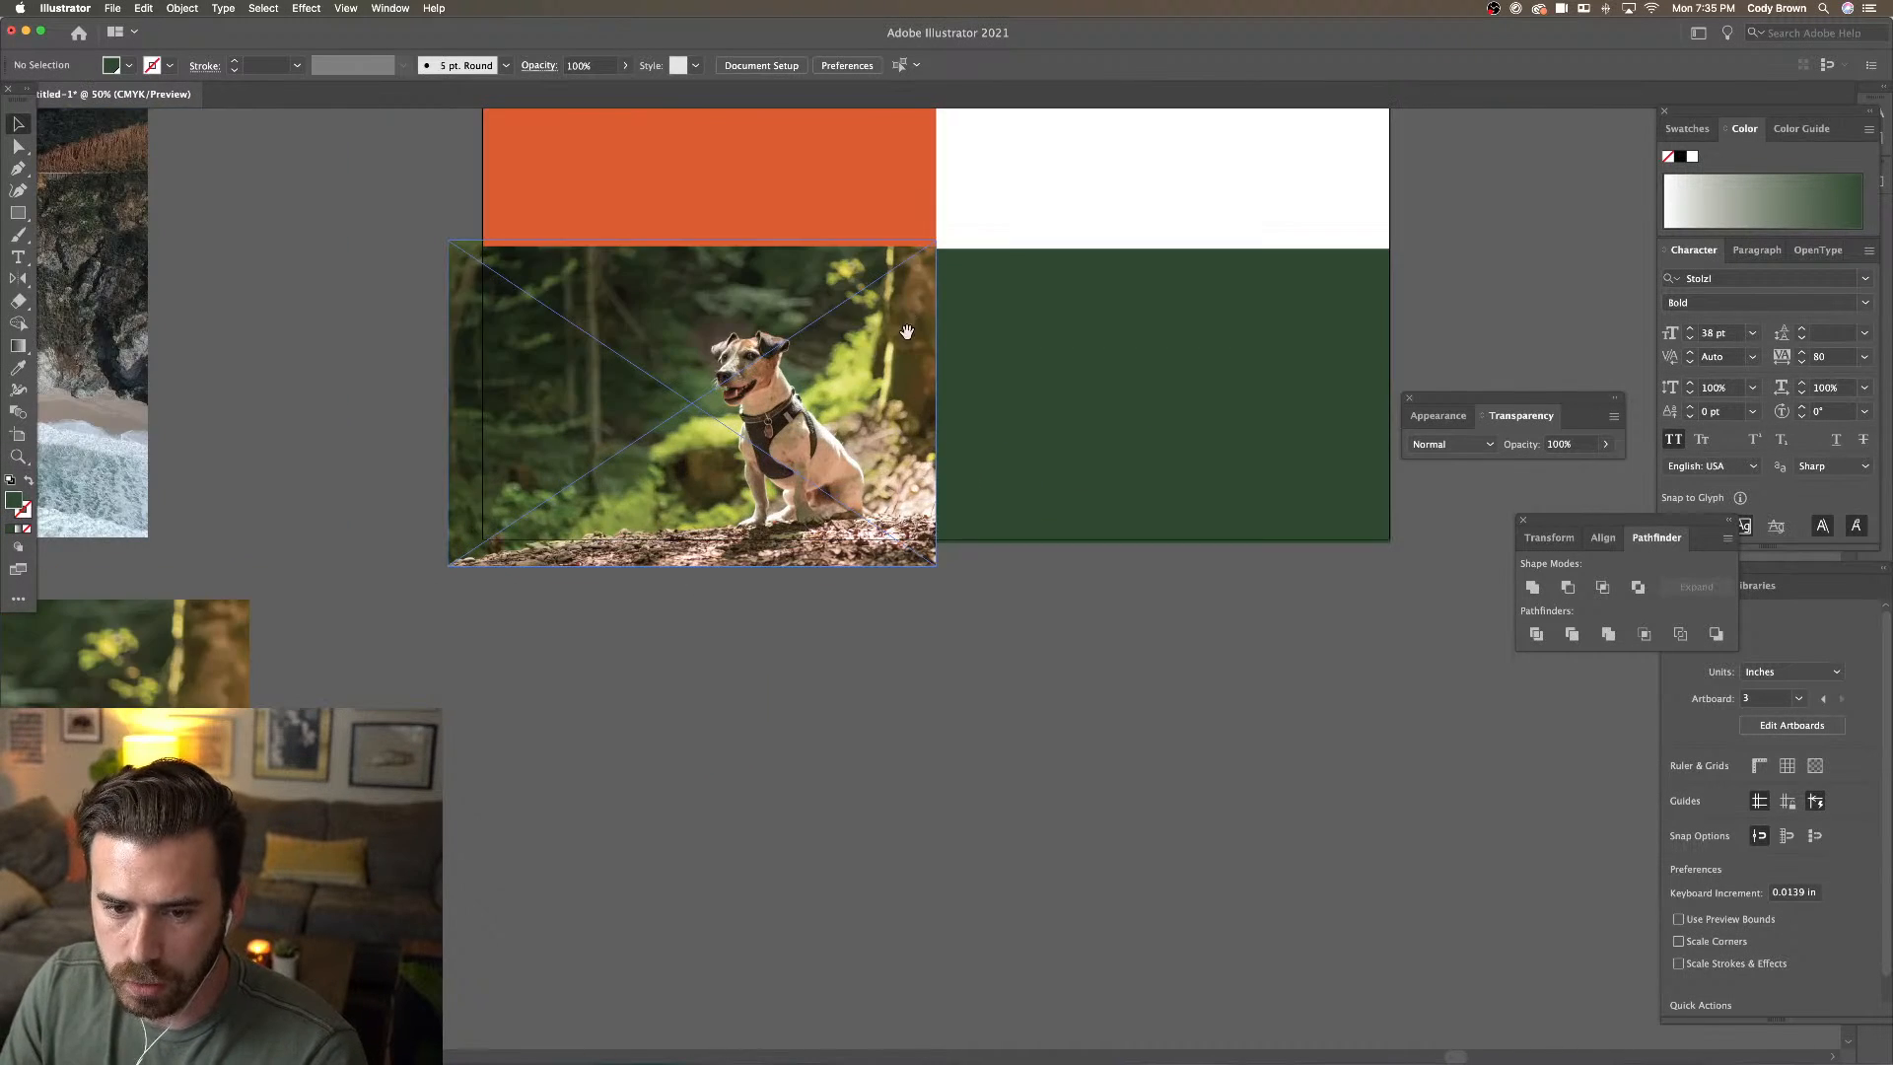
pyautogui.moveTo(907, 332); pyautogui.dragTo(766, 542)
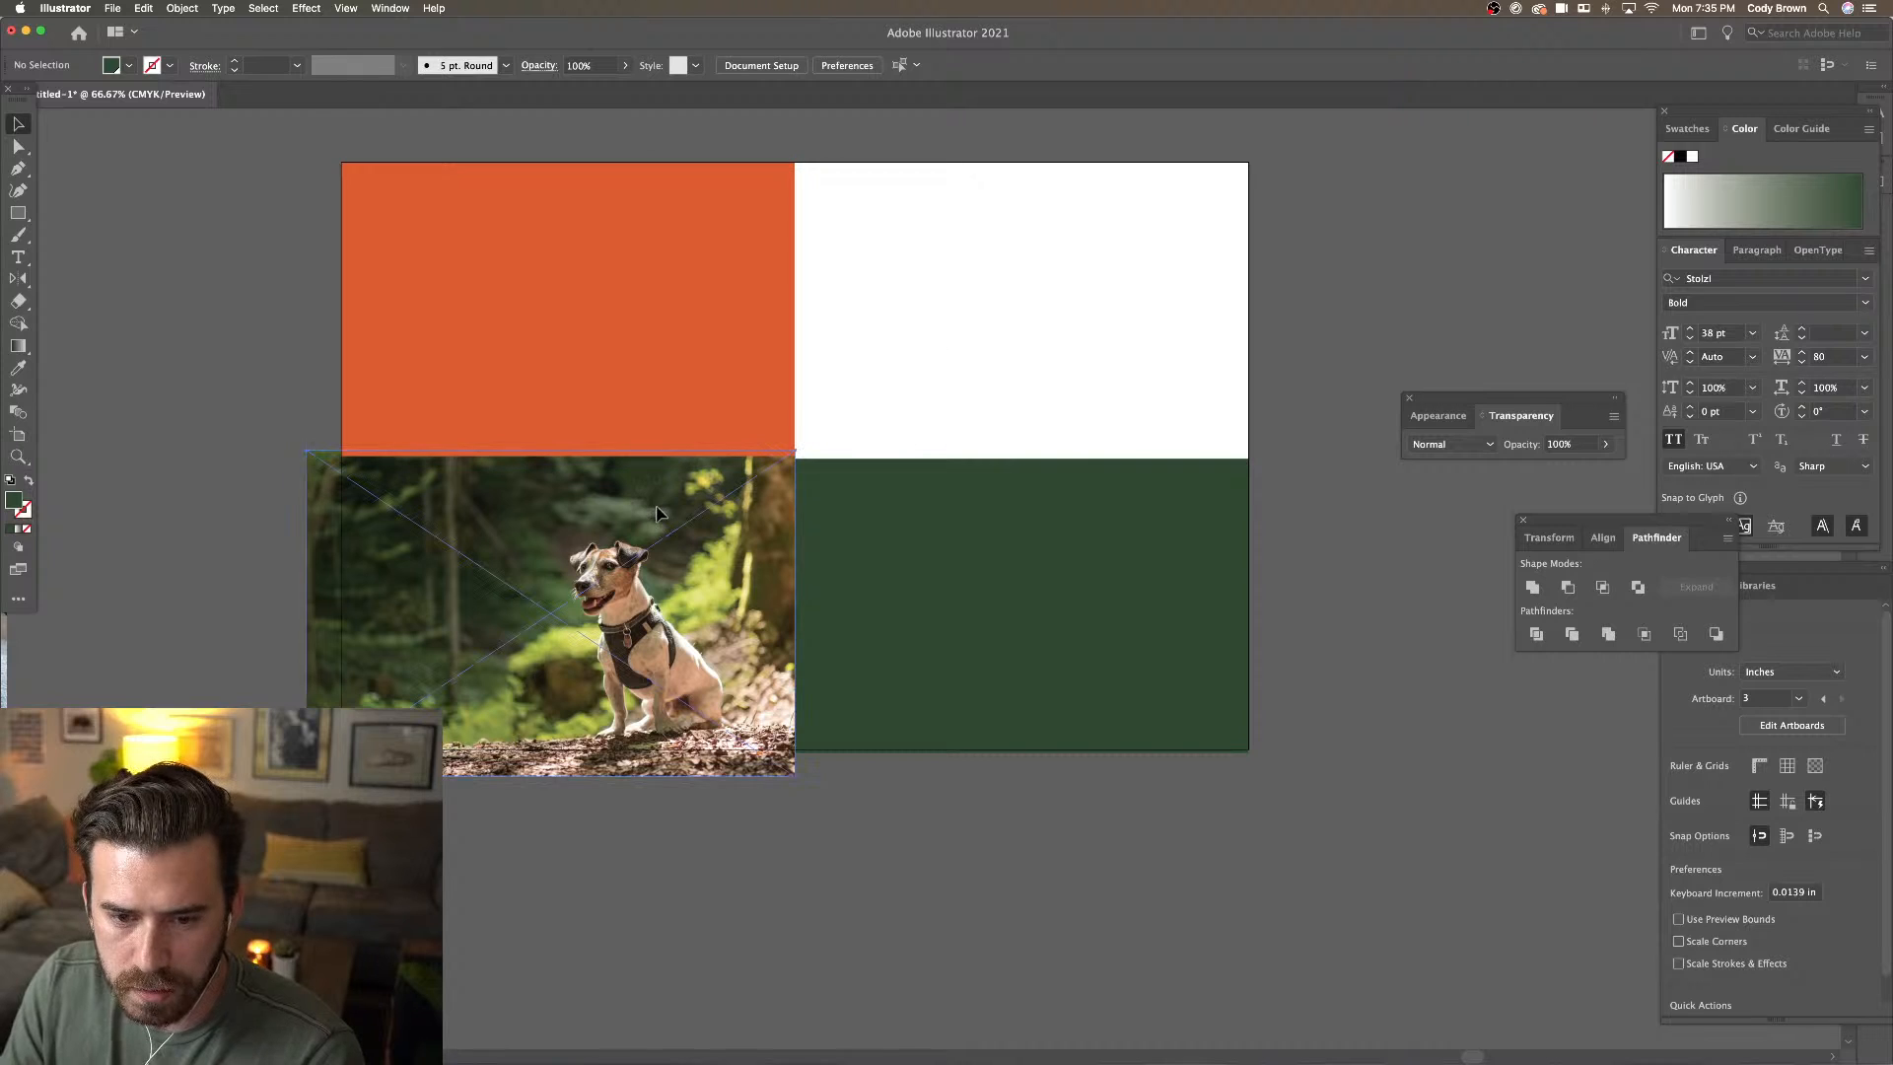
pyautogui.moveTo(657, 512); pyautogui.dragTo(668, 520)
pyautogui.click(661, 335)
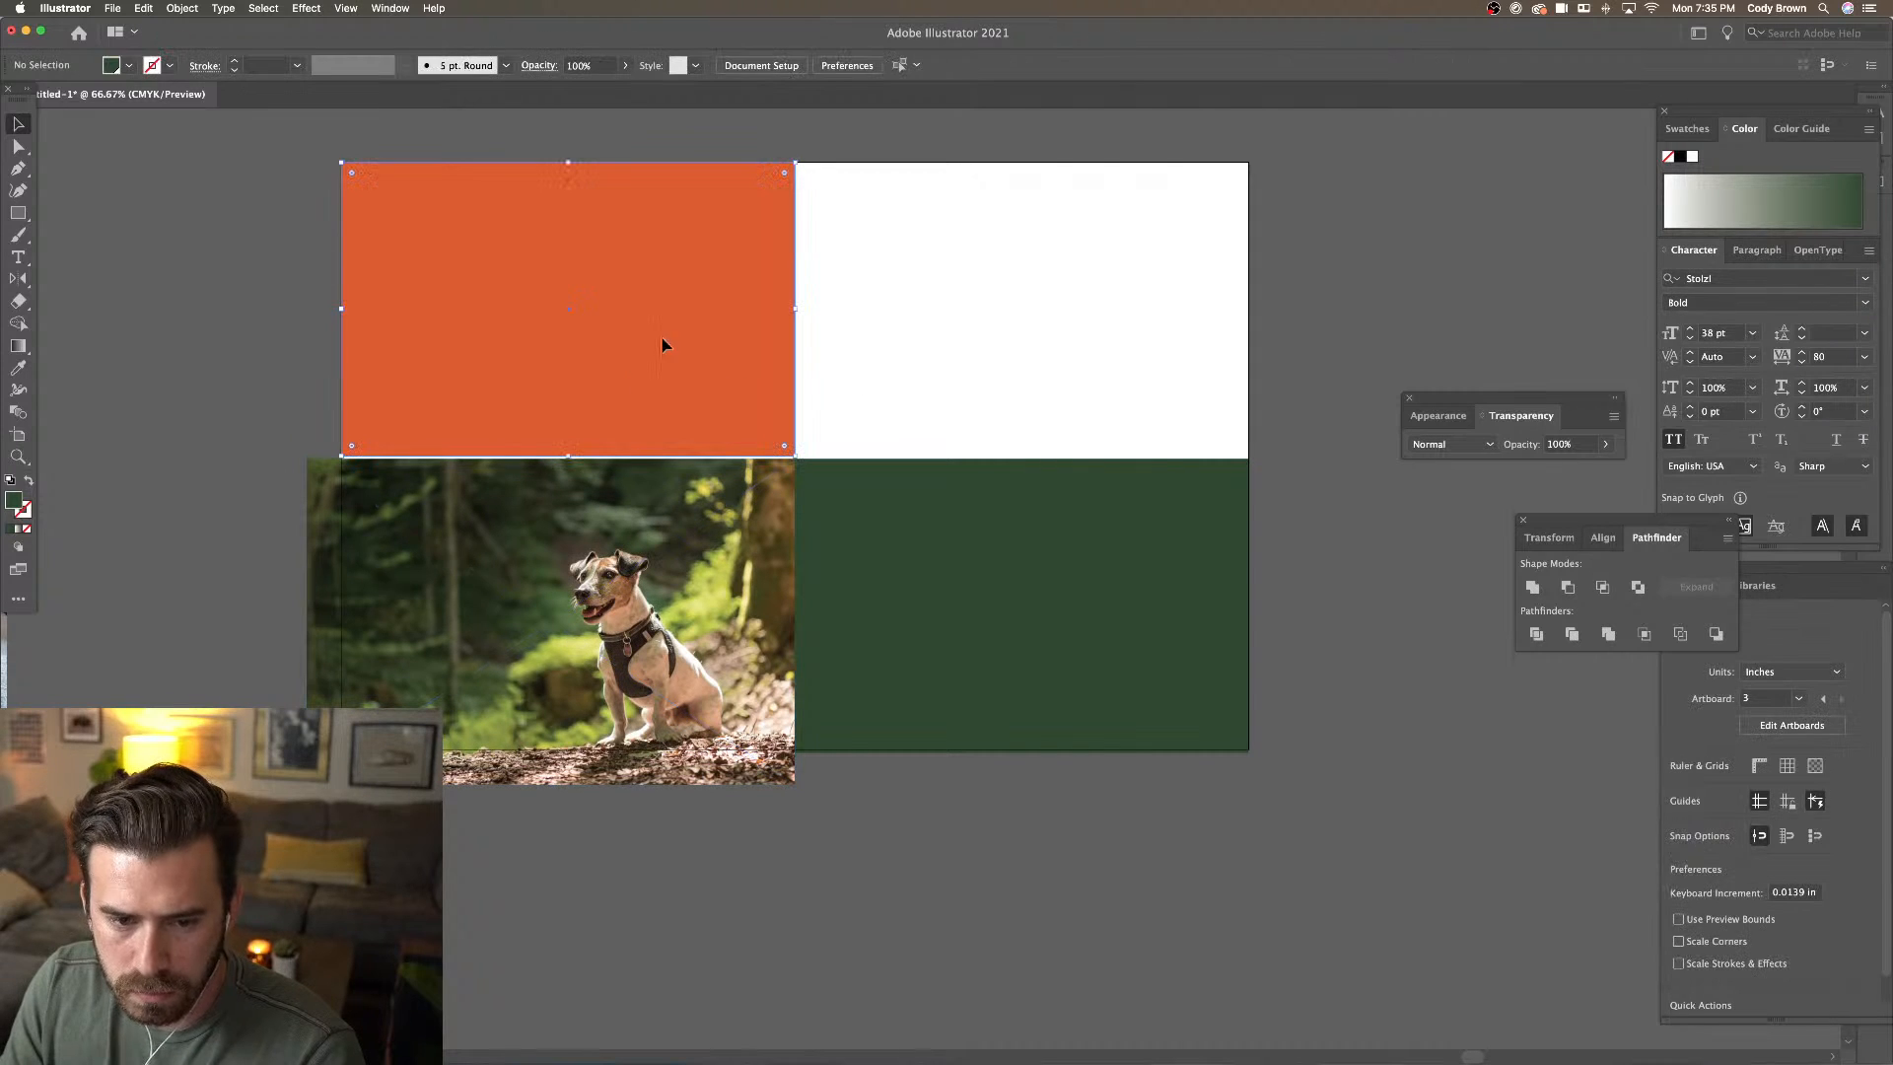
pyautogui.moveTo(569, 454); pyautogui.dragTo(570, 459)
# Clip the dog photo with a copy of the green rectangle and snap it to the left edge
pyautogui.click(912, 631)
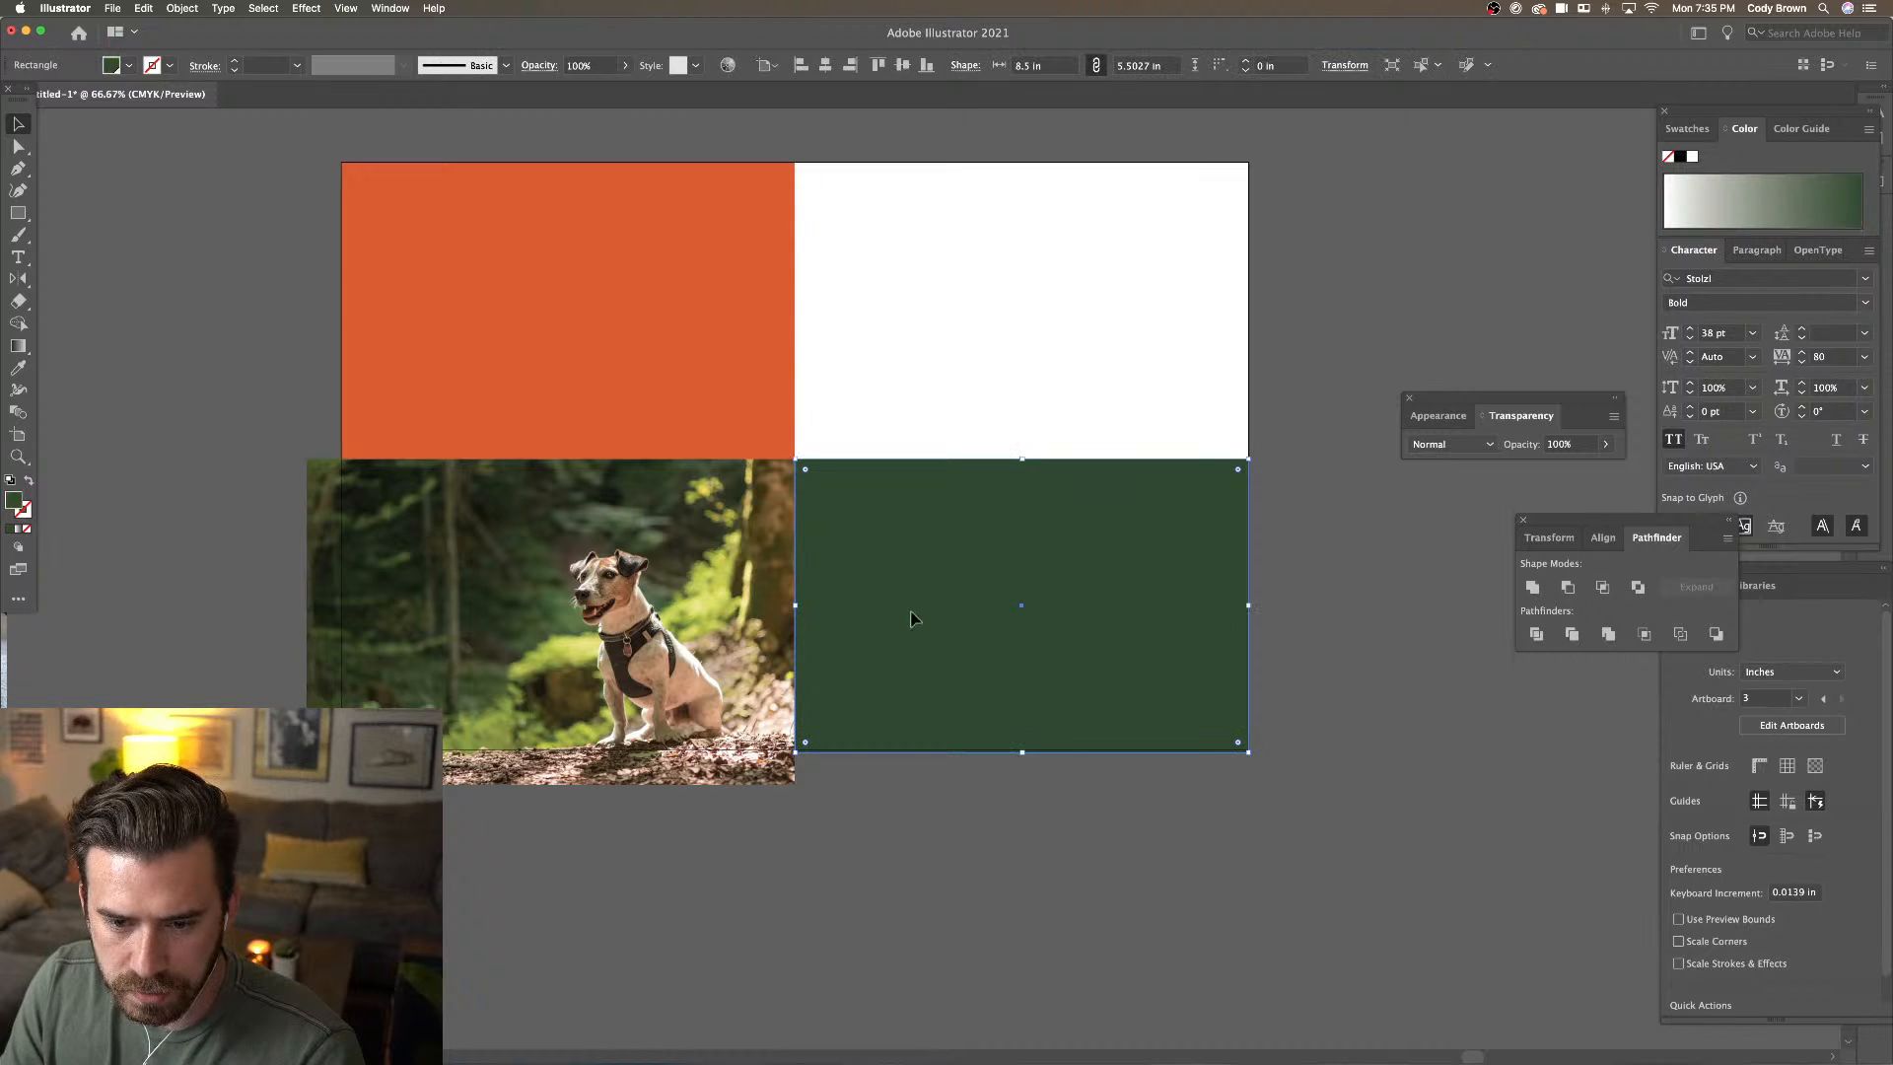
pyautogui.moveTo(951, 598); pyautogui.dragTo(403, 569)
pyautogui.moveTo(595, 577); pyautogui.dragTo(511, 575)
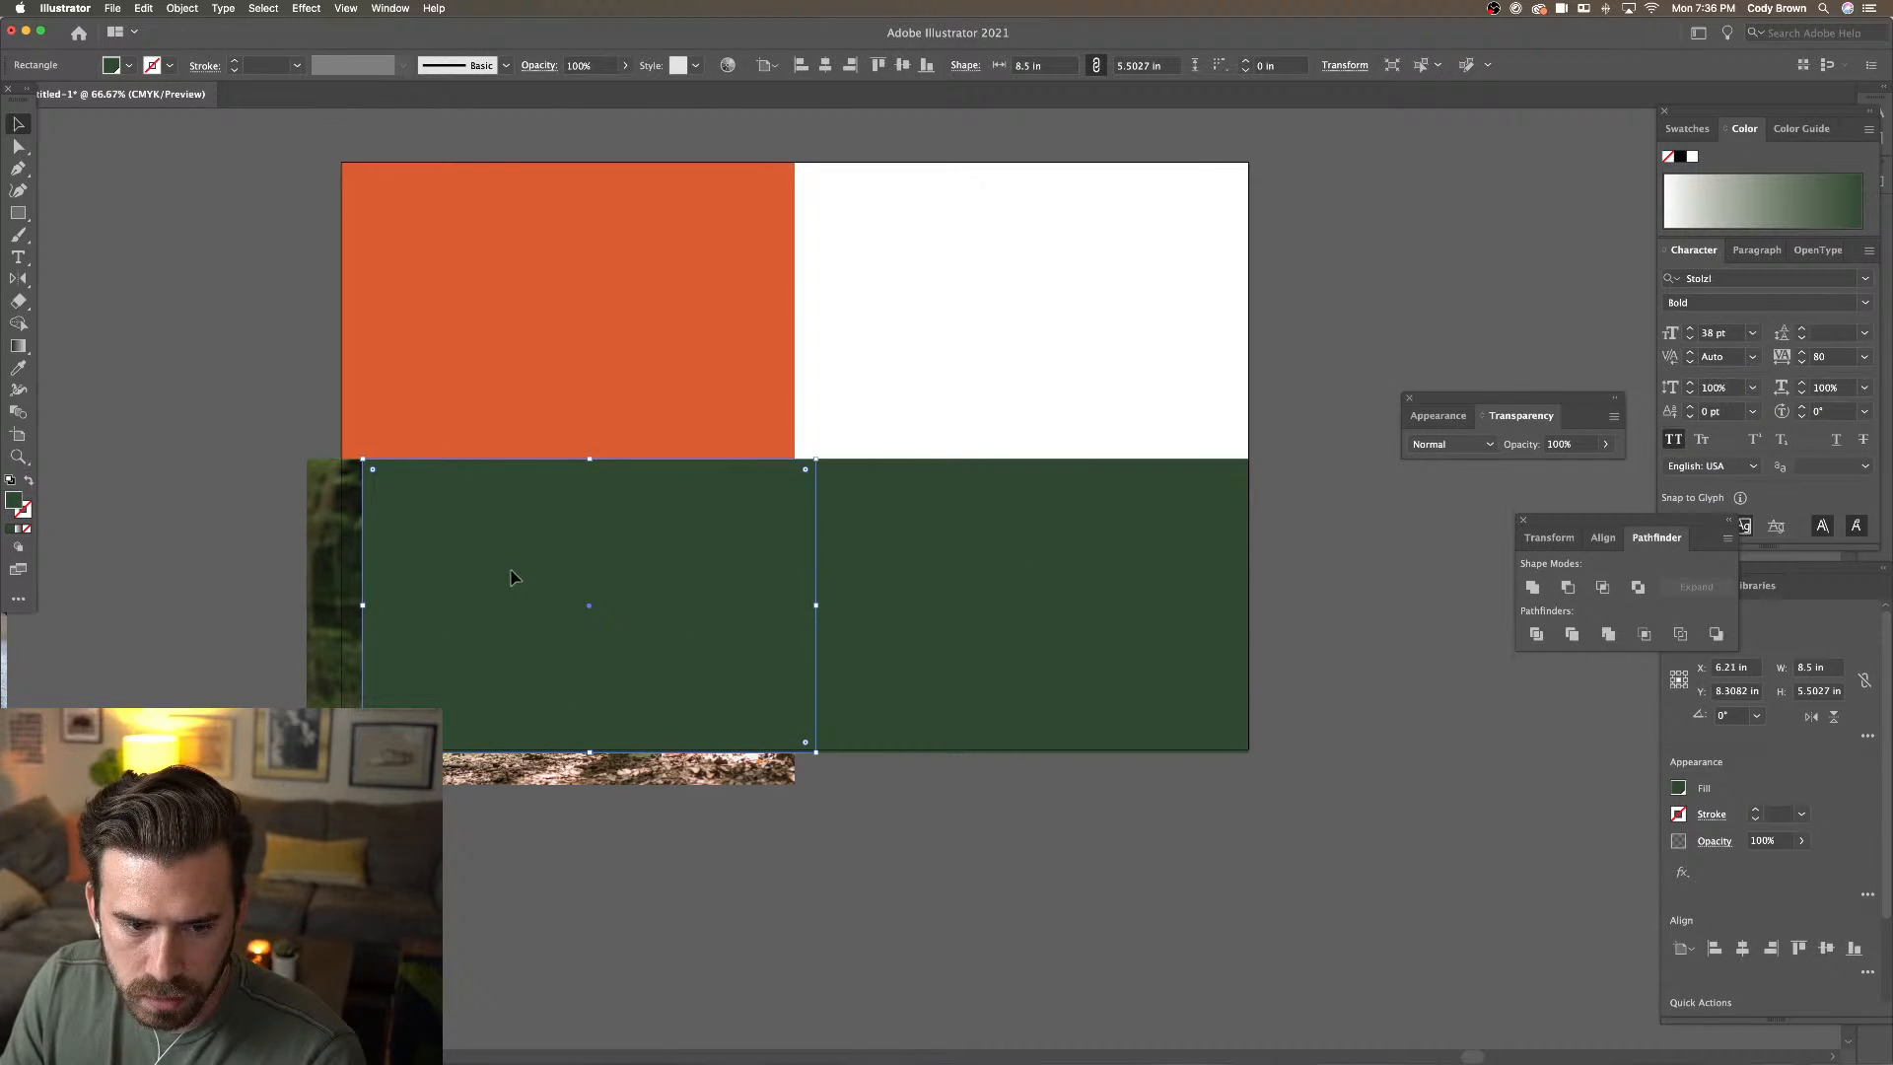
pyautogui.keyDown('shift'); pyautogui.click(323, 529); pyautogui.keyUp('shift')
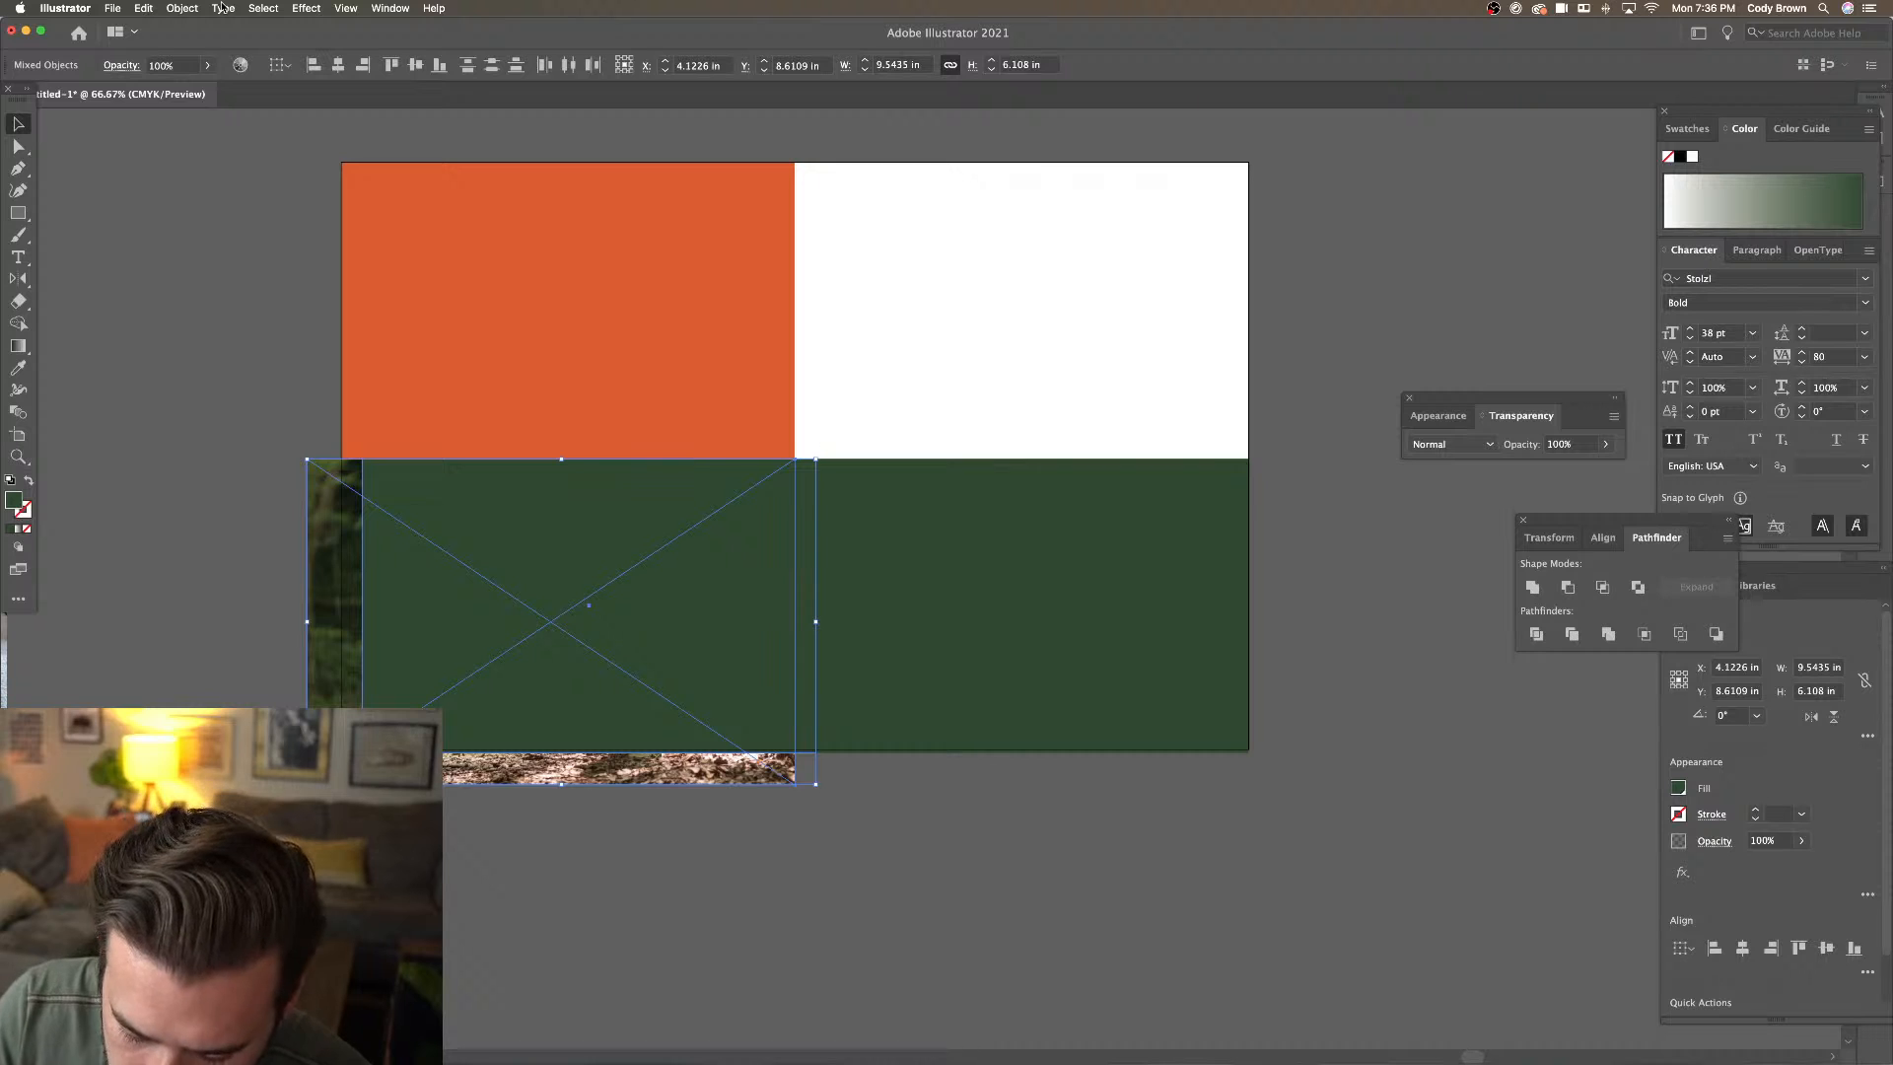
pyautogui.press('super+7')
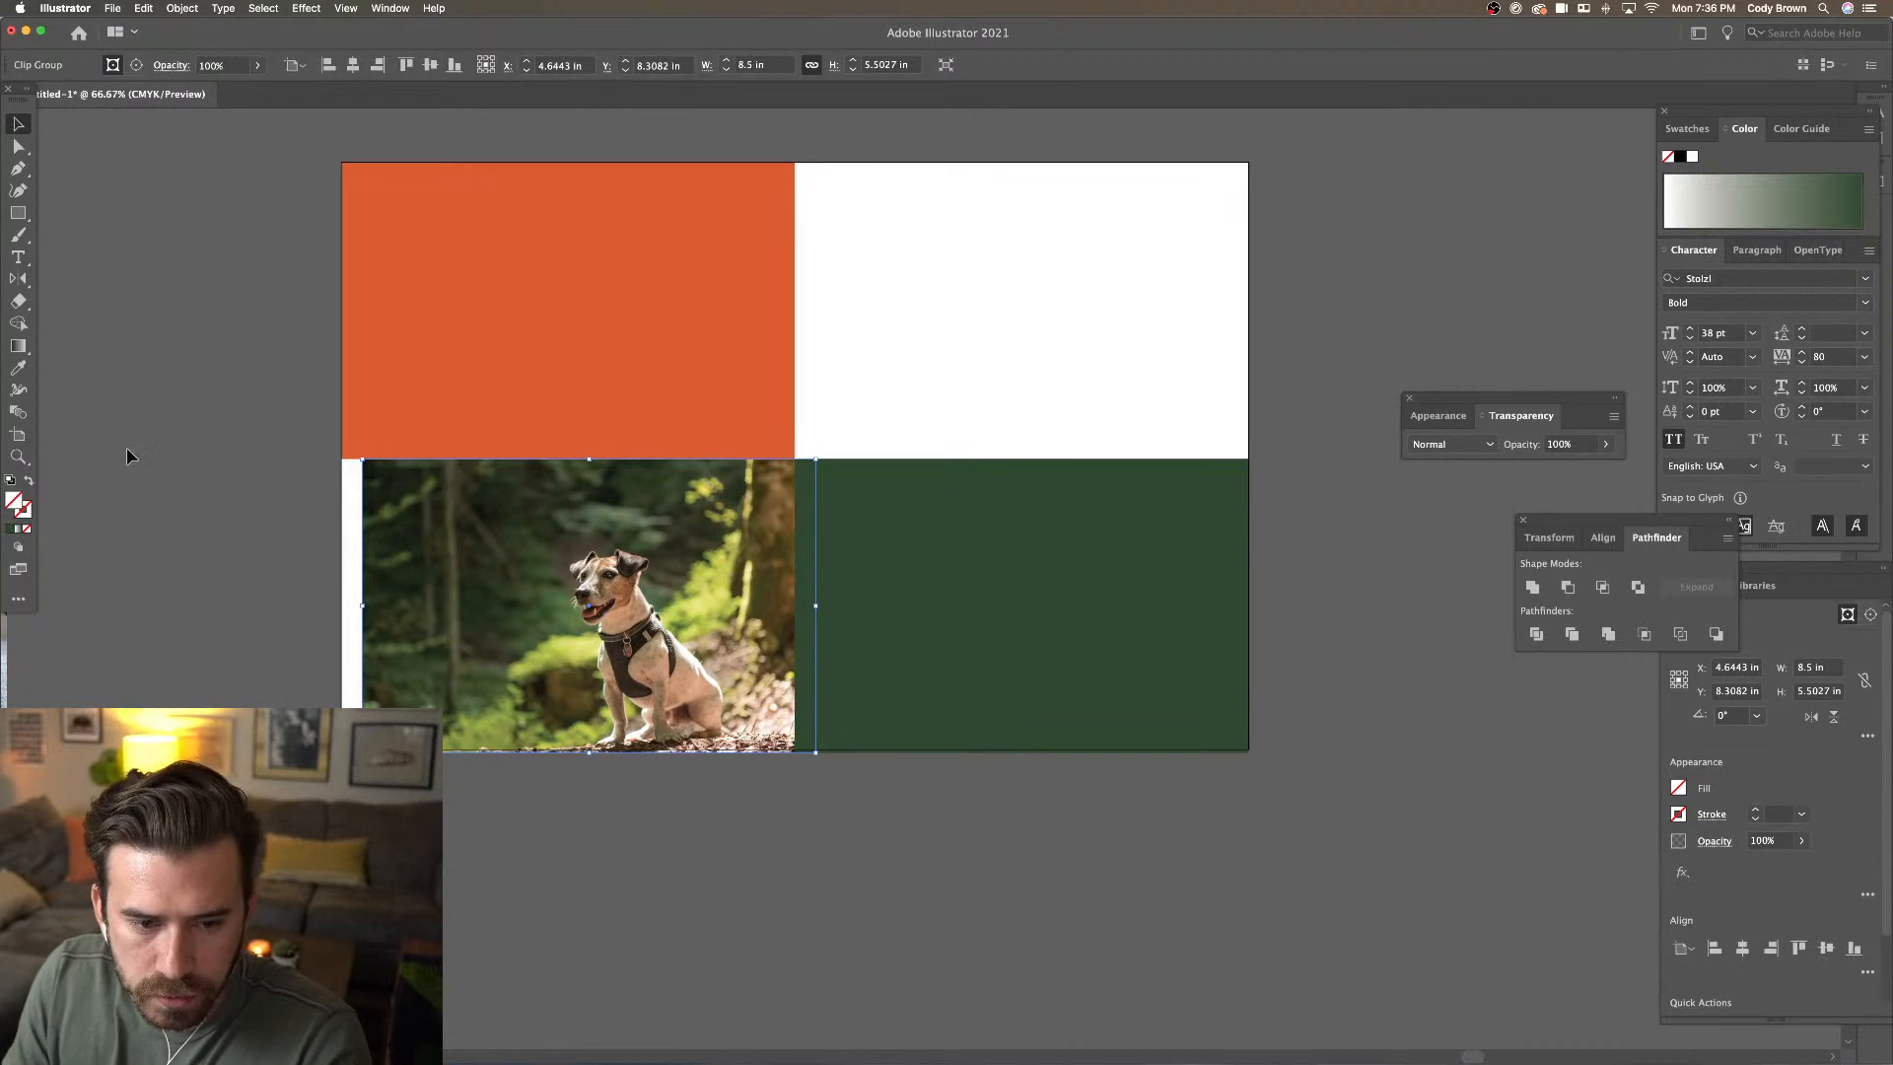
pyautogui.moveTo(464, 512); pyautogui.dragTo(443, 512)
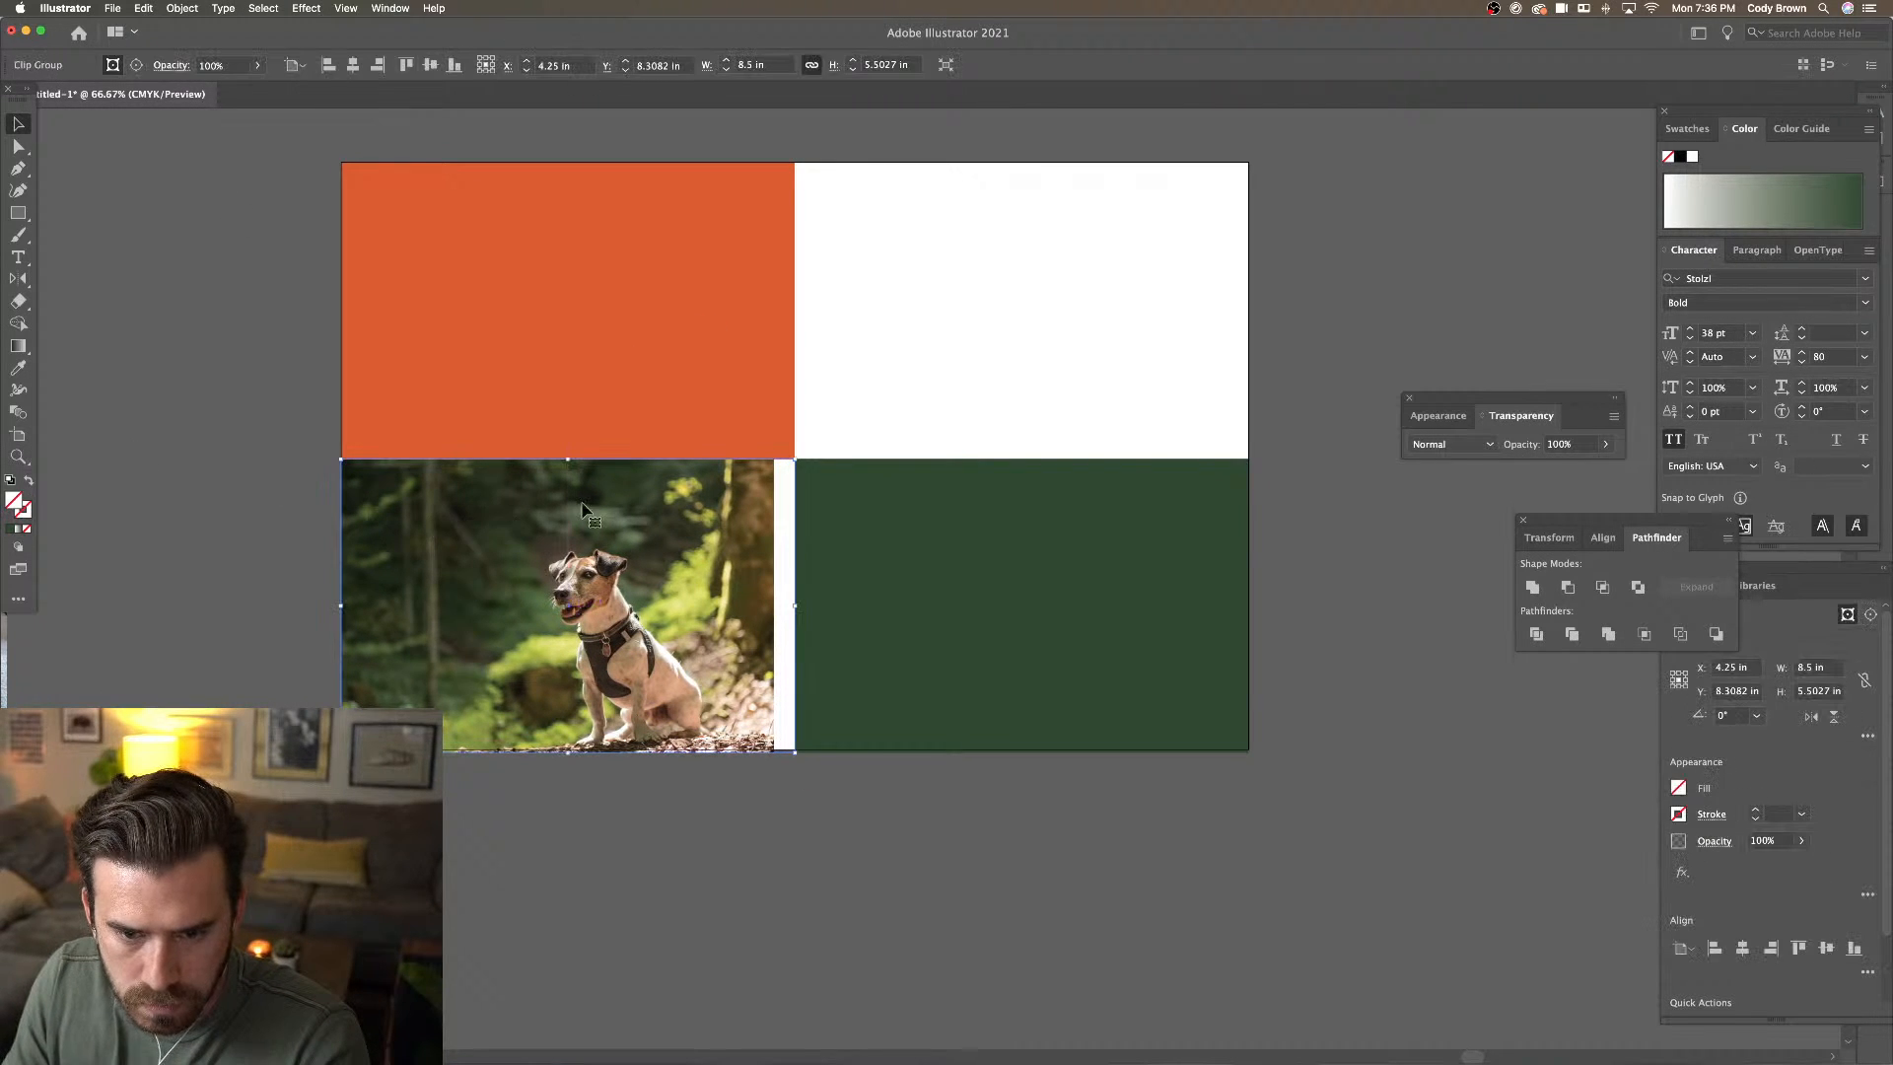
# Enlarge the dog image inside its clip to fill the quarter, then raise the green rectangle
pyautogui.doubleClick(688, 557)
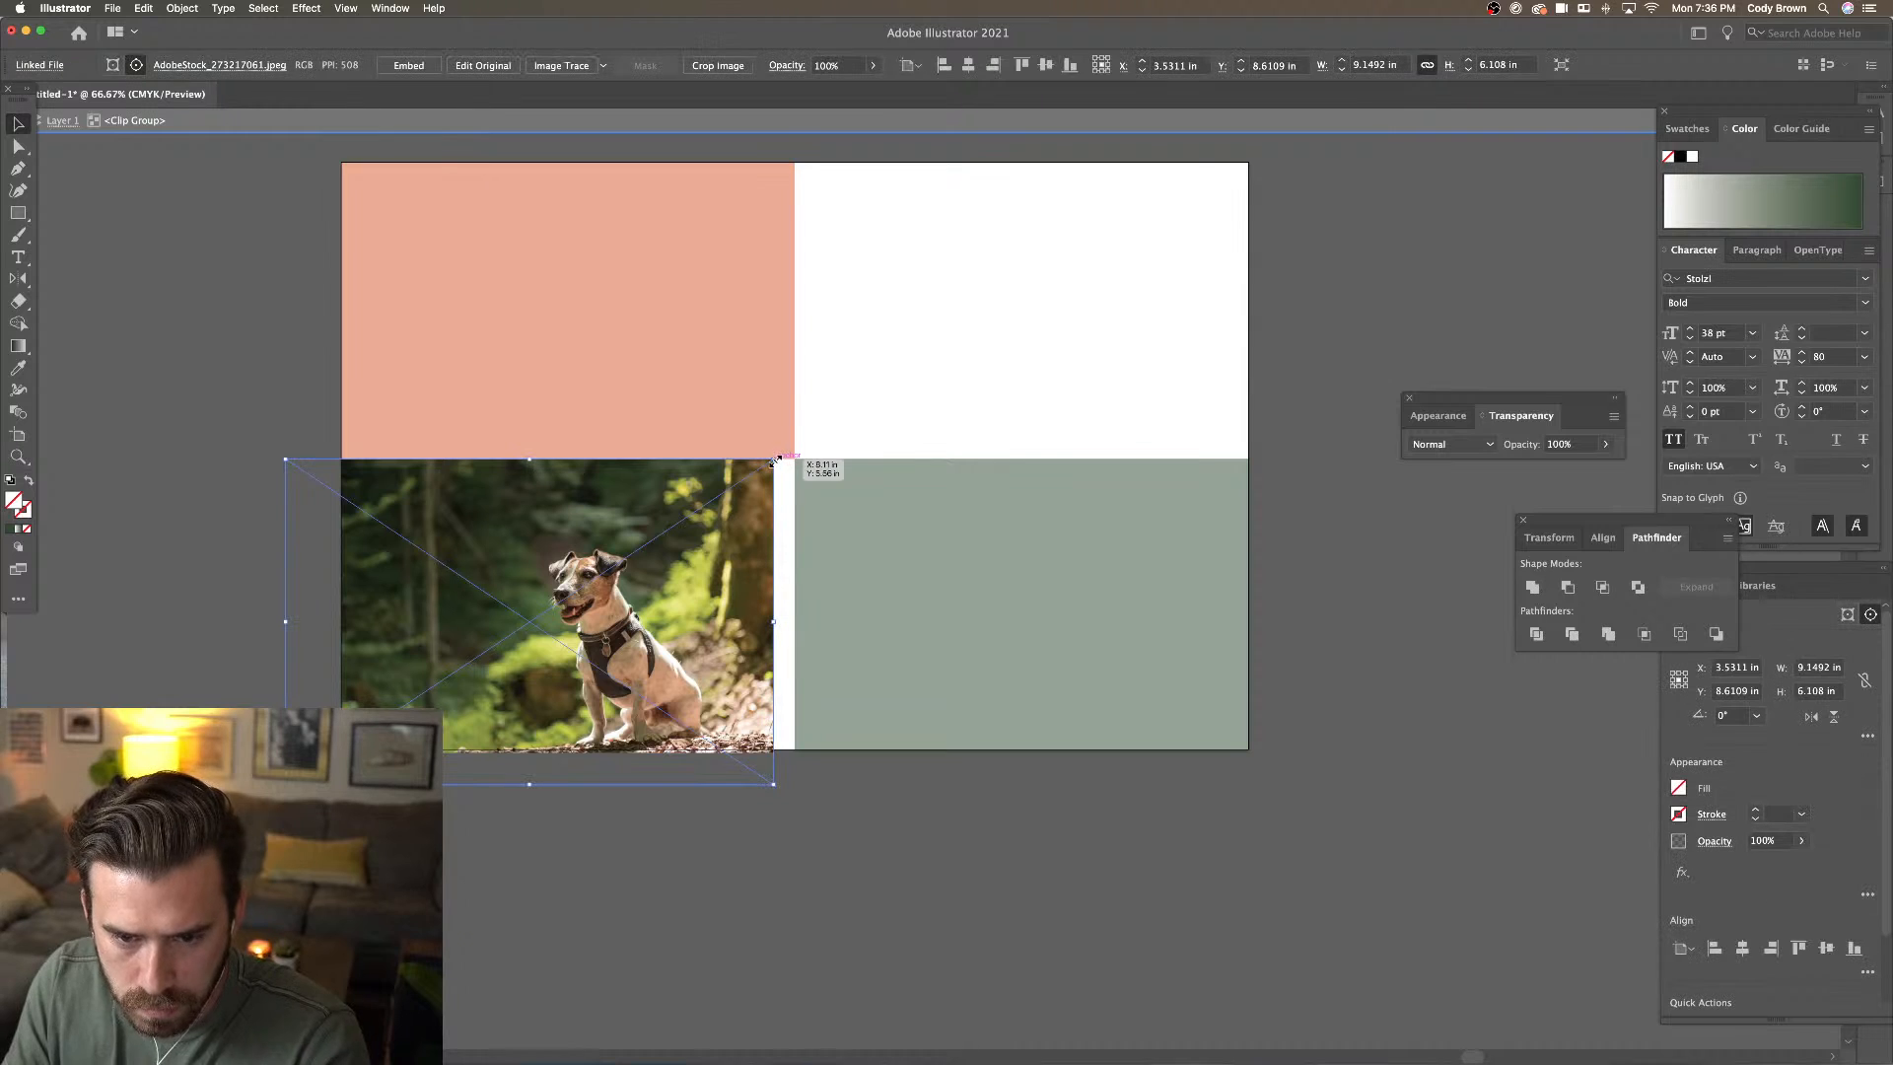
pyautogui.moveTo(775, 459); pyautogui.dragTo(795, 439)
pyautogui.click(828, 424)
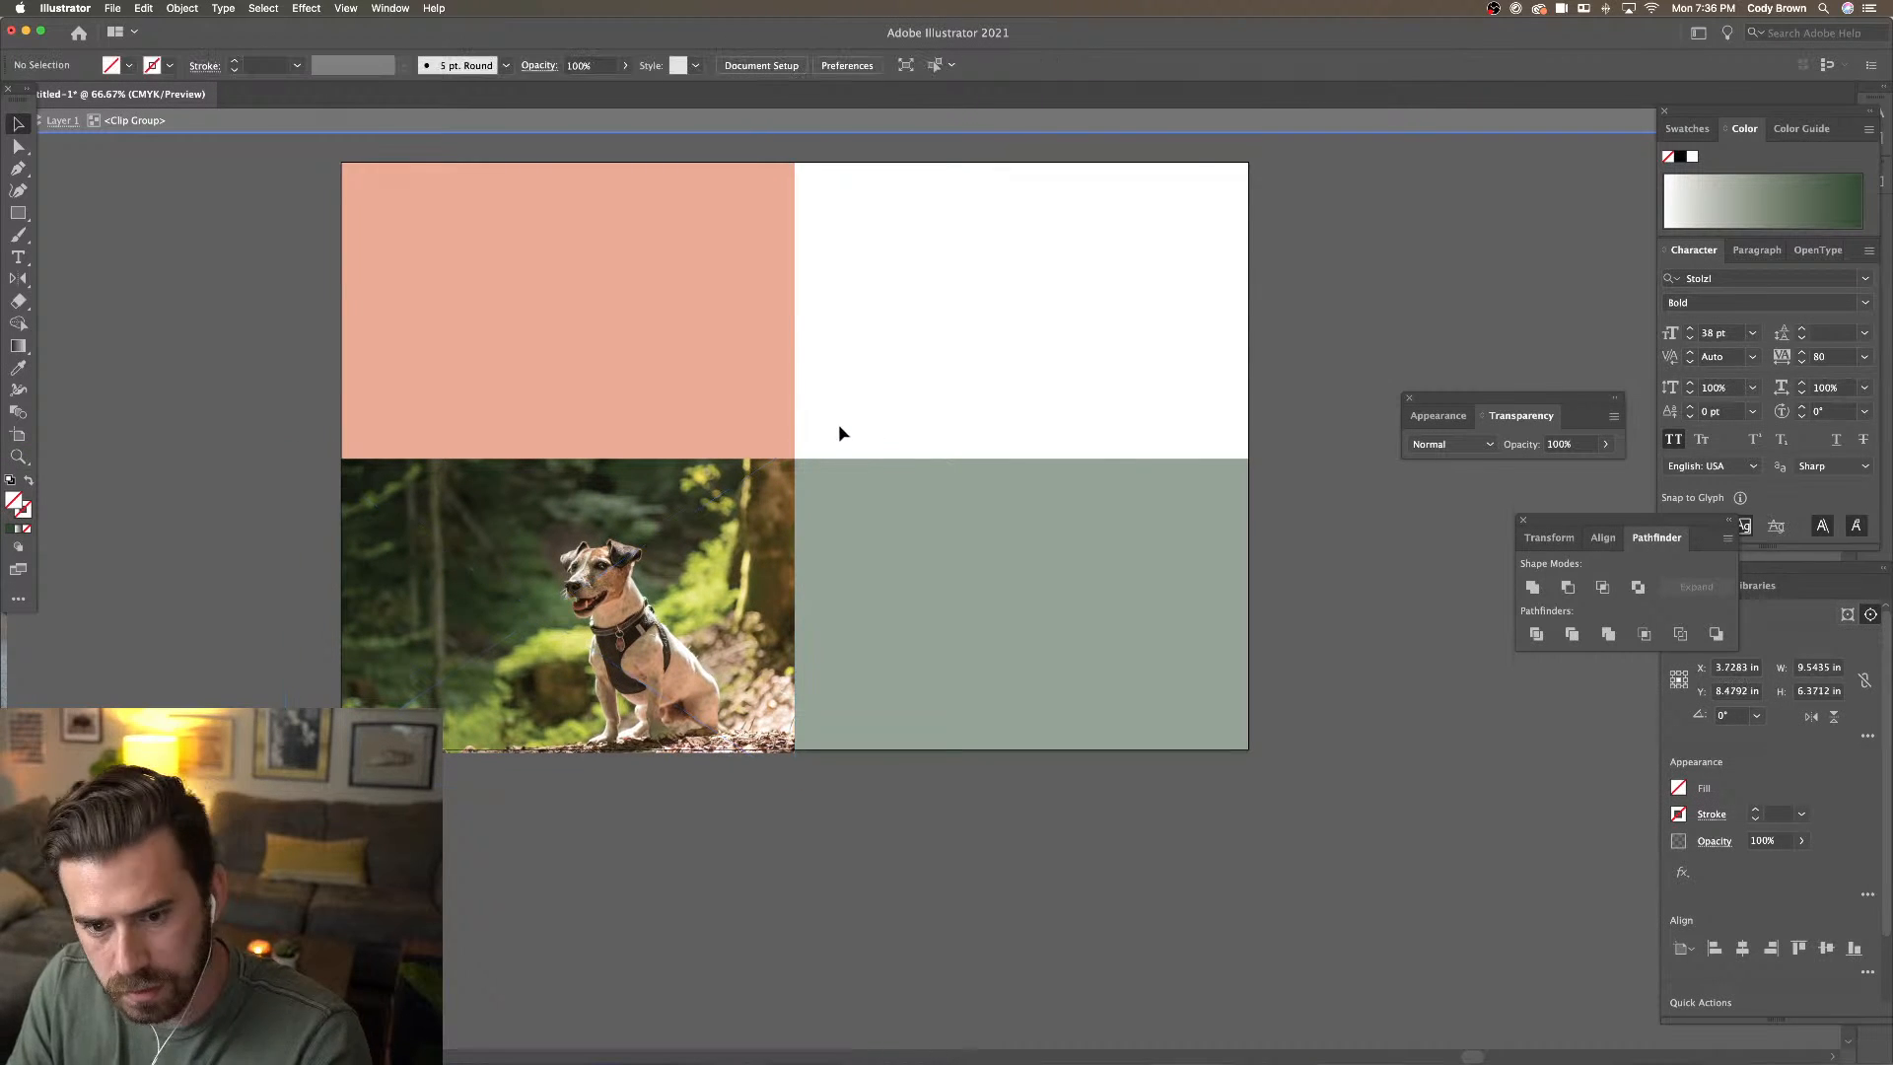
pyautogui.doubleClick(1313, 508)
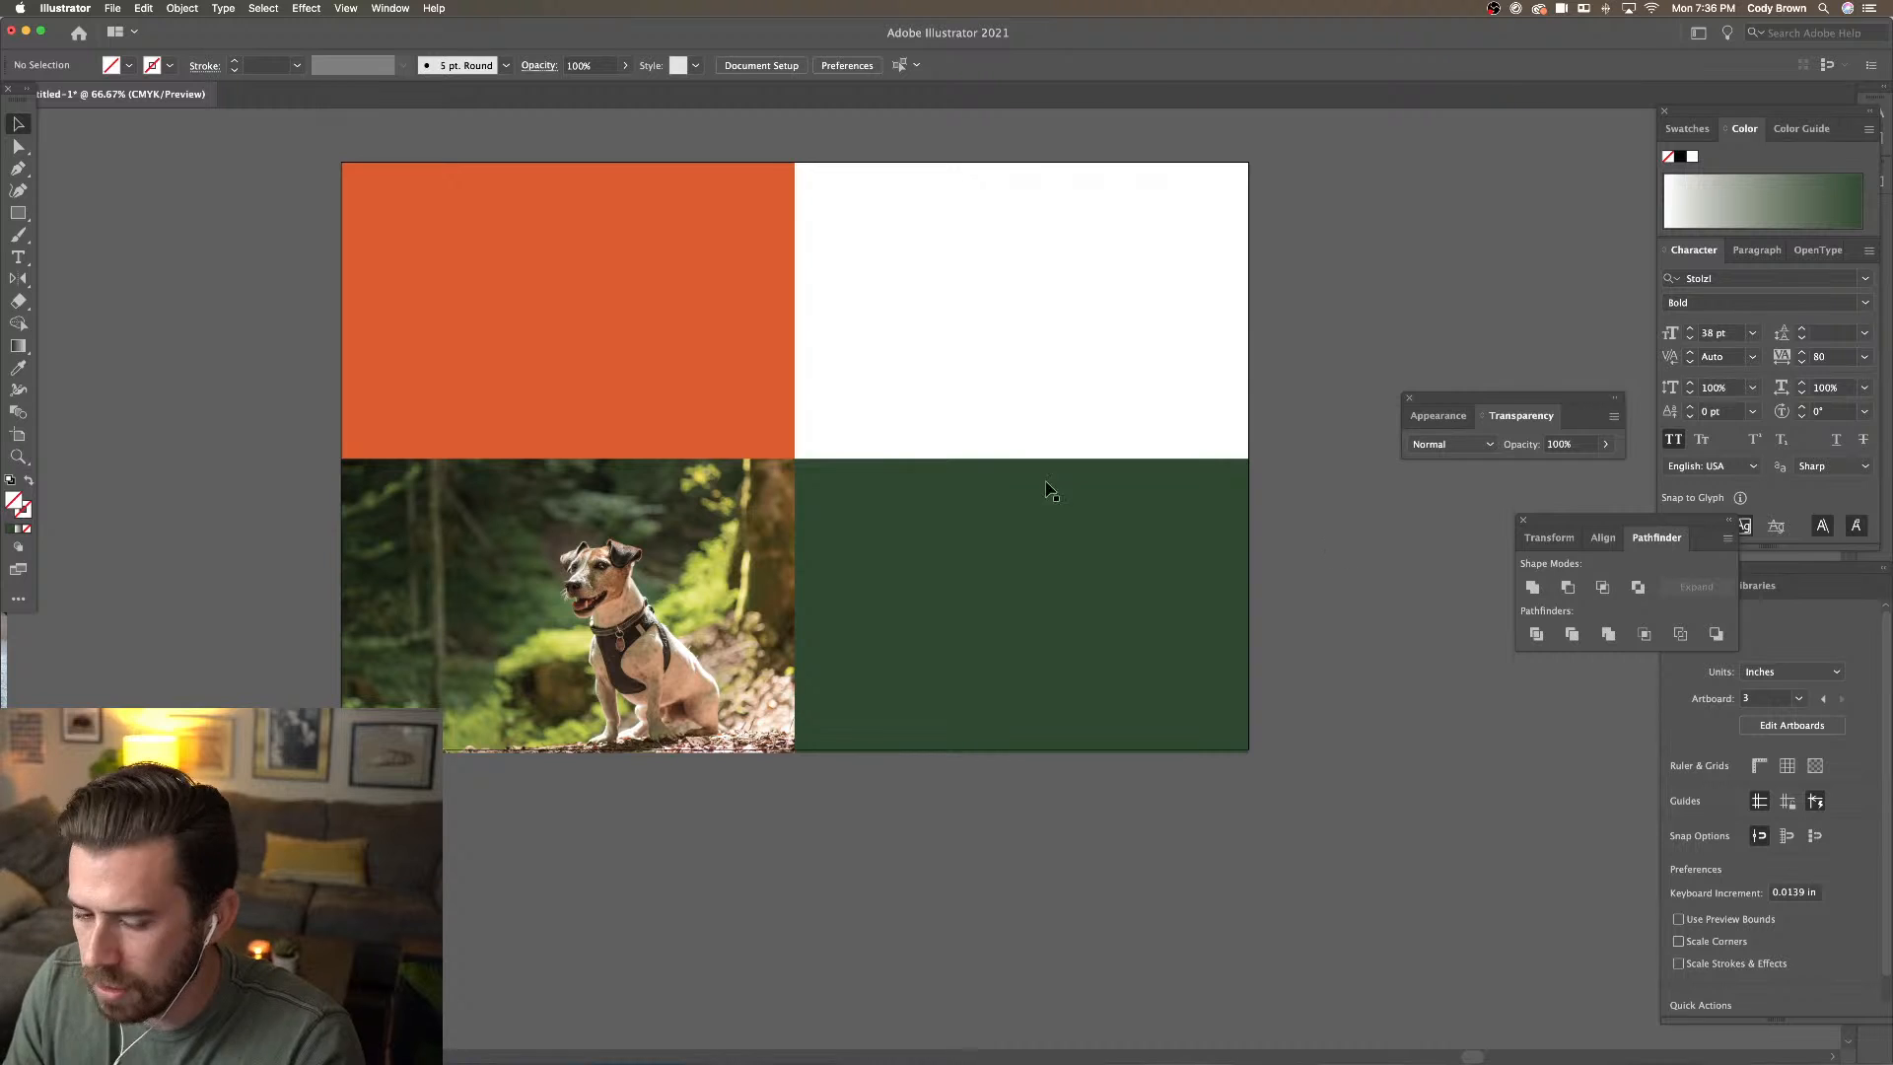
pyautogui.hscroll(-3, 688, 374)
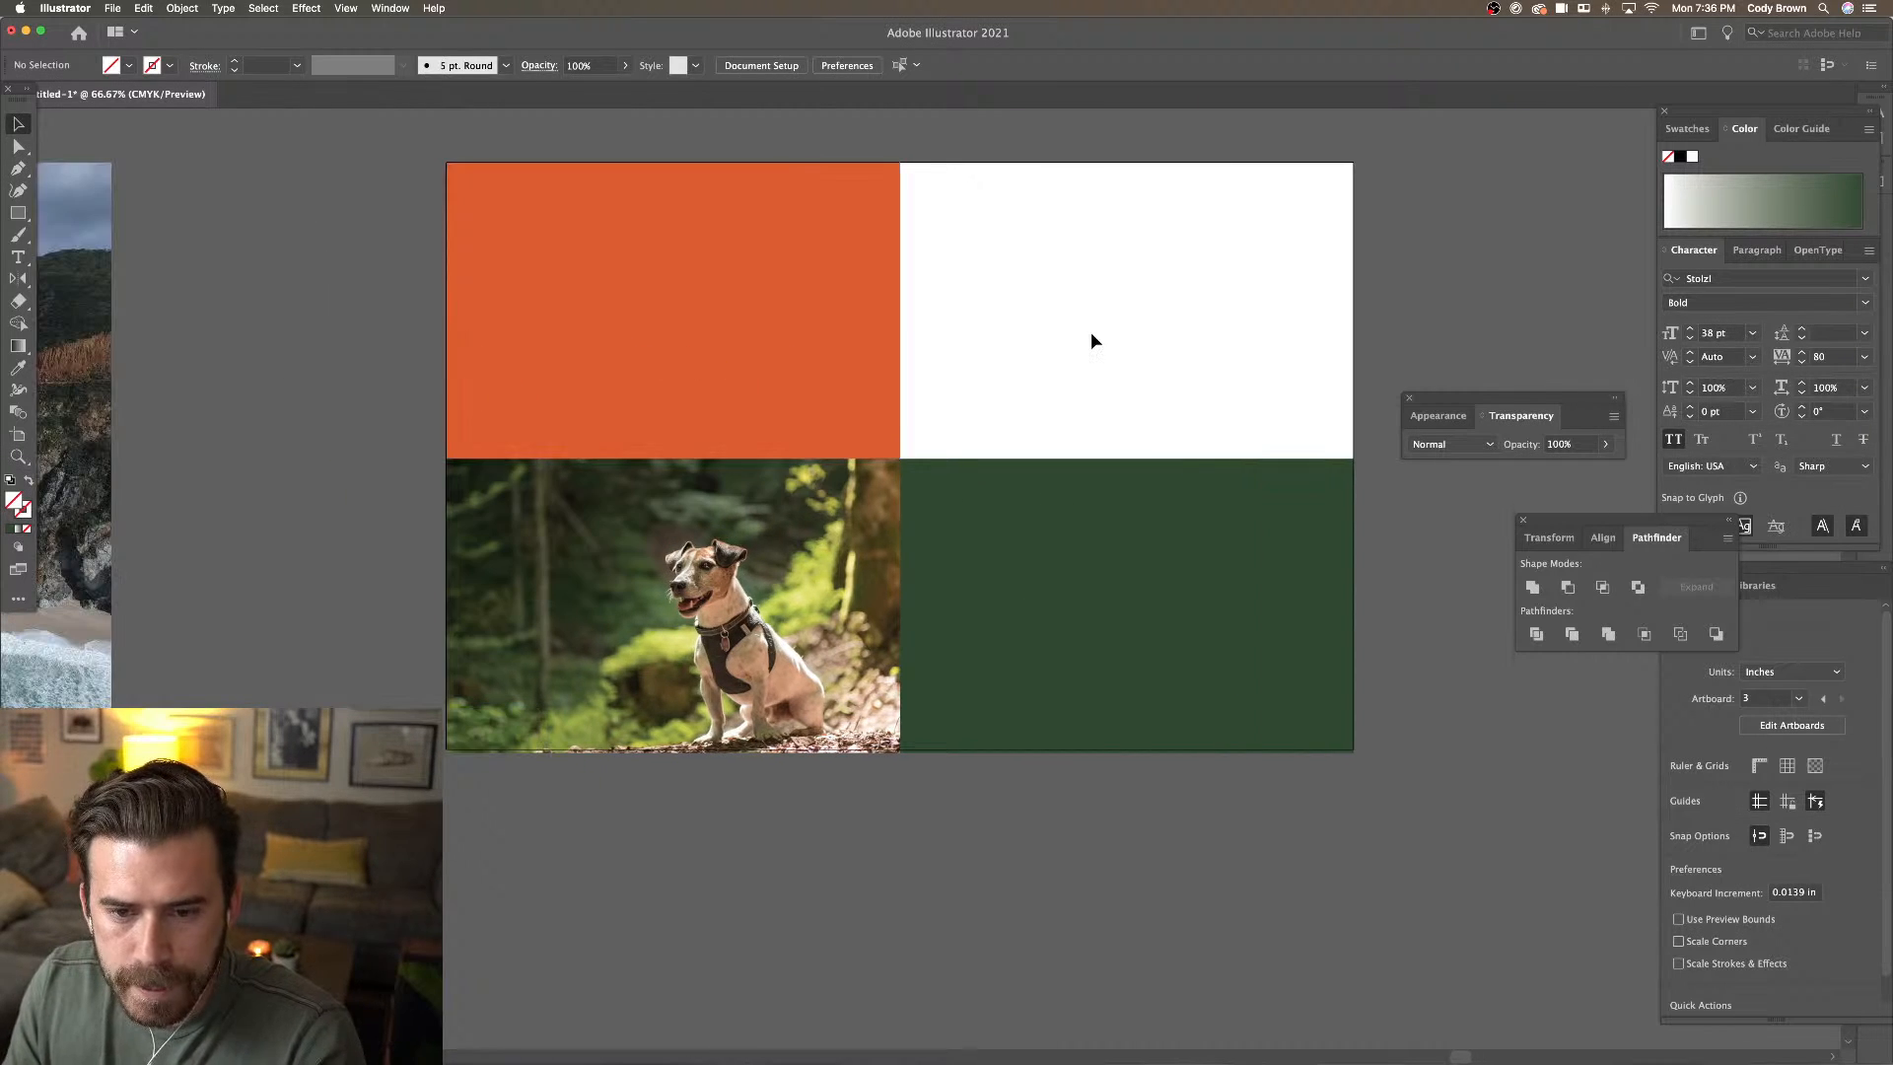
pyautogui.moveTo(1124, 596); pyautogui.dragTo(1120, 365)
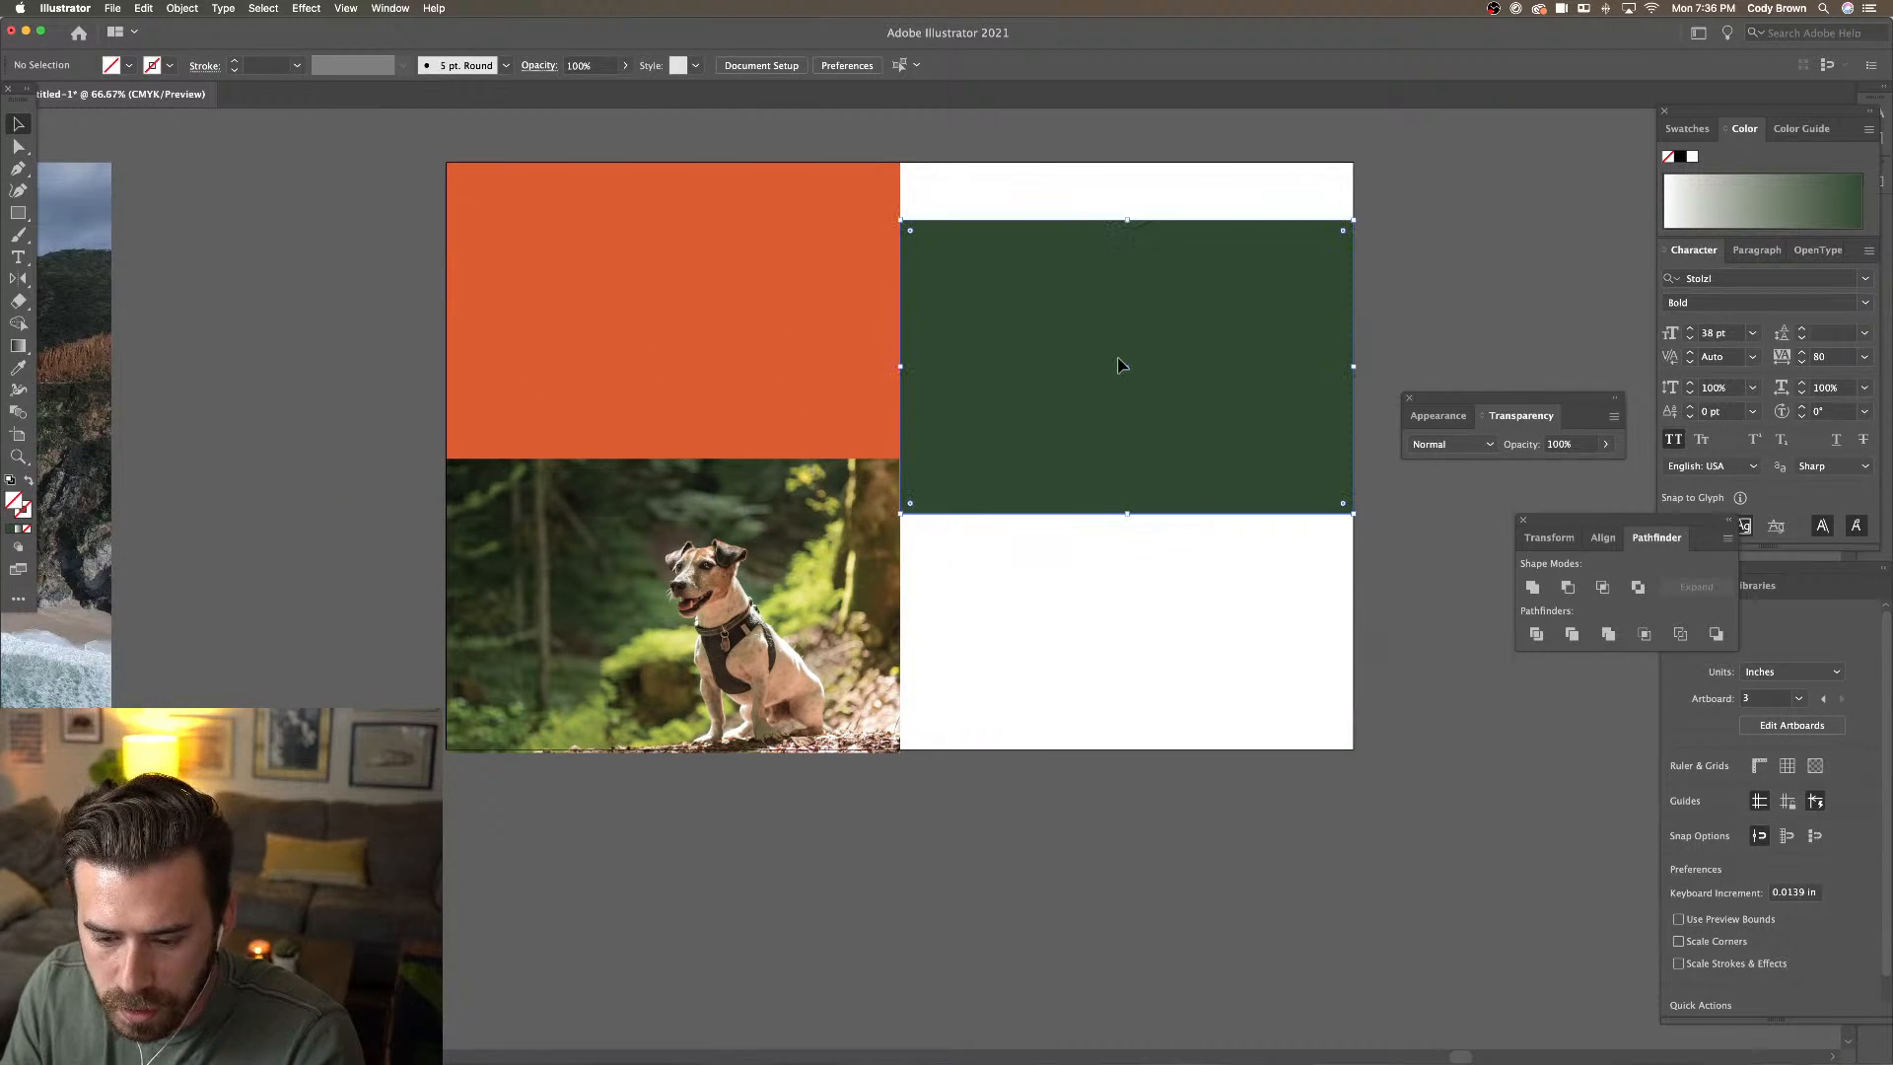
# Copy the green rectangle into the top-right quarter and extend its bottom edge slightly
pyautogui.press('cmd+z')
pyautogui.moveTo(1094, 515); pyautogui.dragTo(1100, 235)
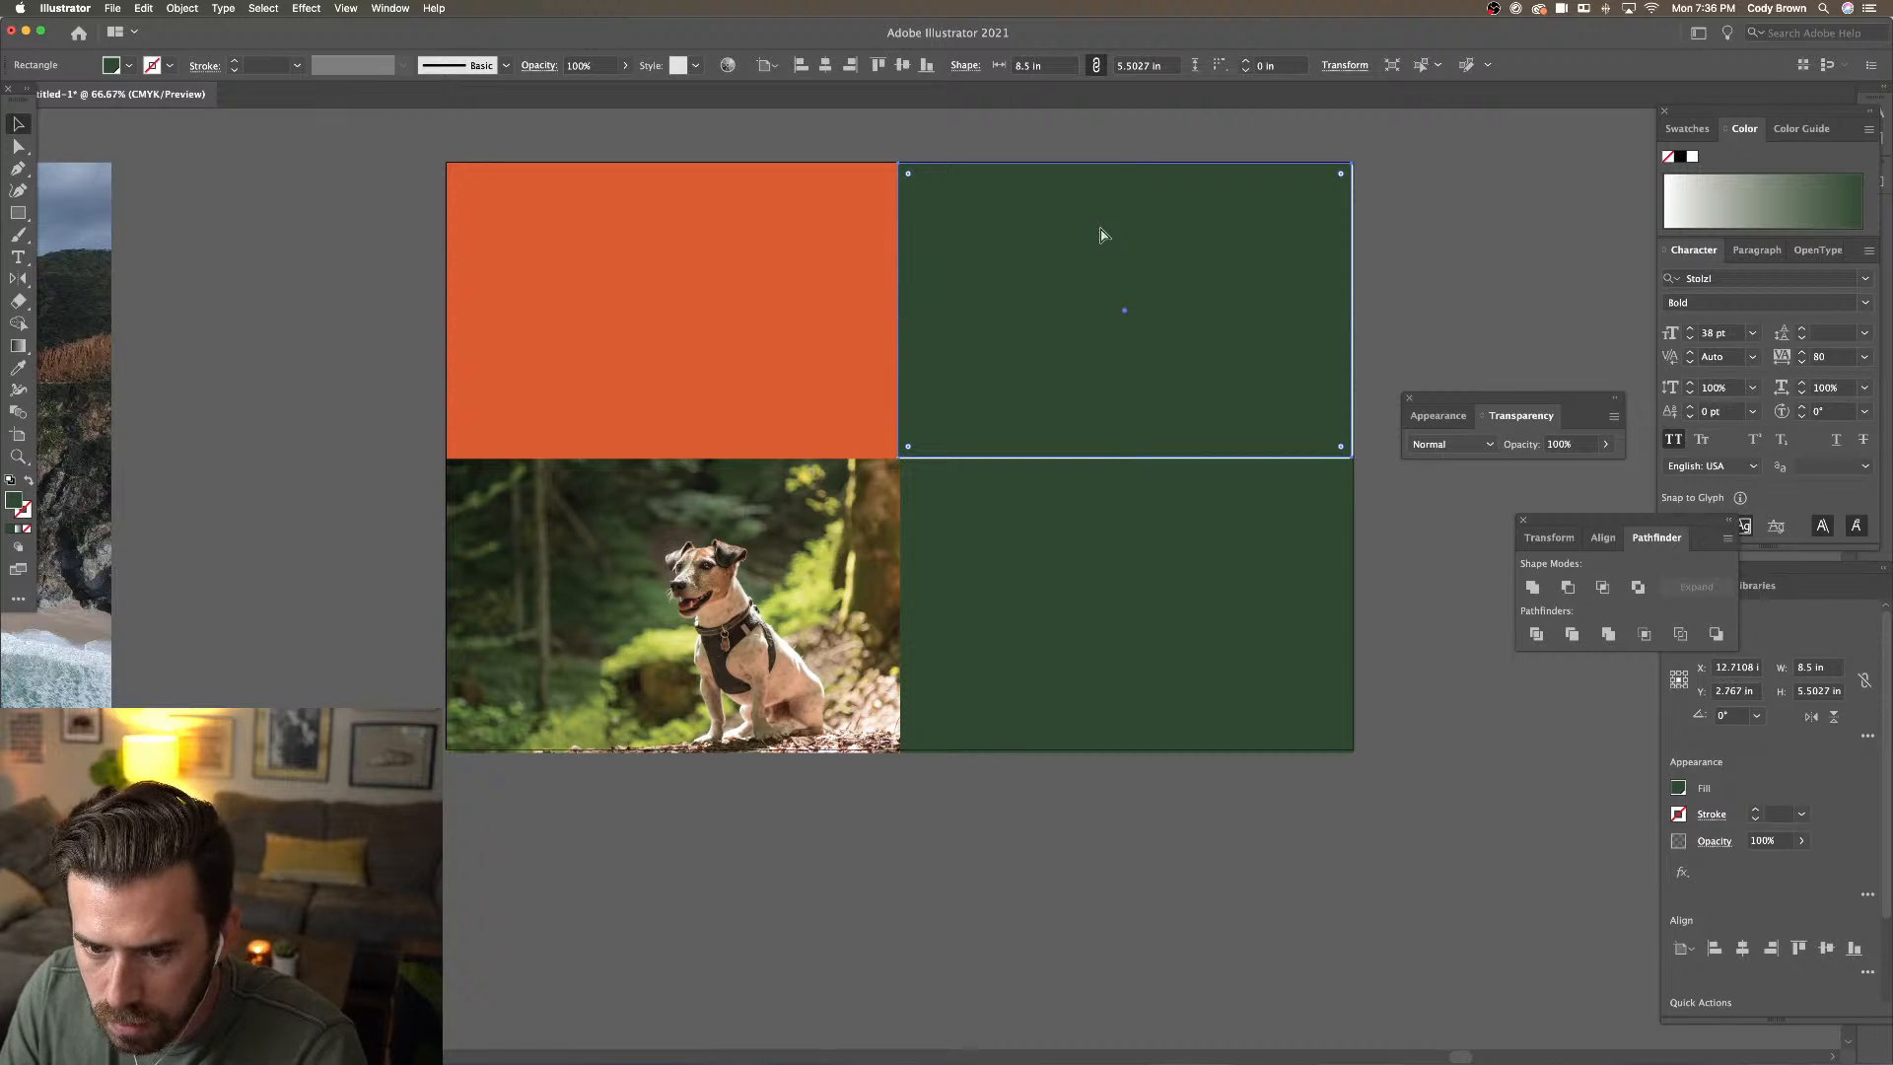
pyautogui.press('super+z')
pyautogui.moveTo(1129, 456); pyautogui.dragTo(1129, 460)
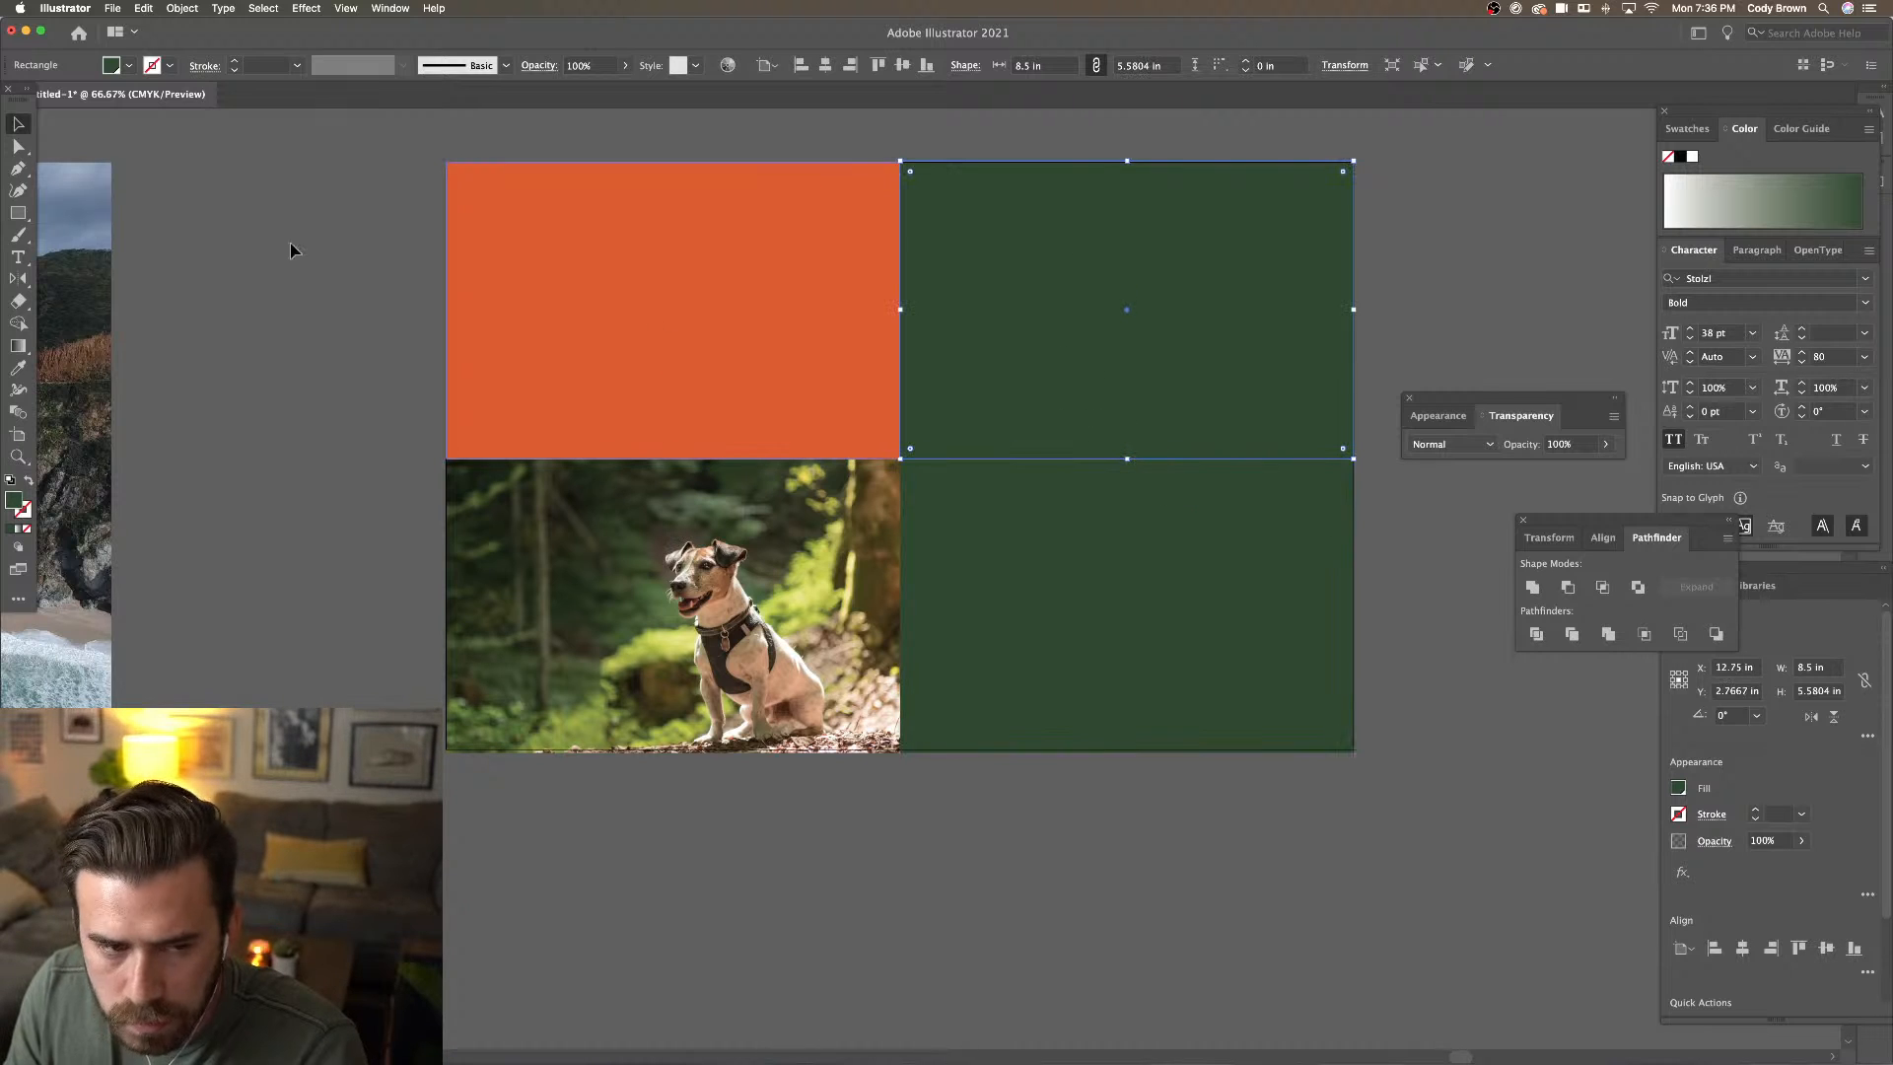
# Recolour the top-right panel to pale cream #efeace, then deselect and zoom out
pyautogui.doubleClick(14, 502)
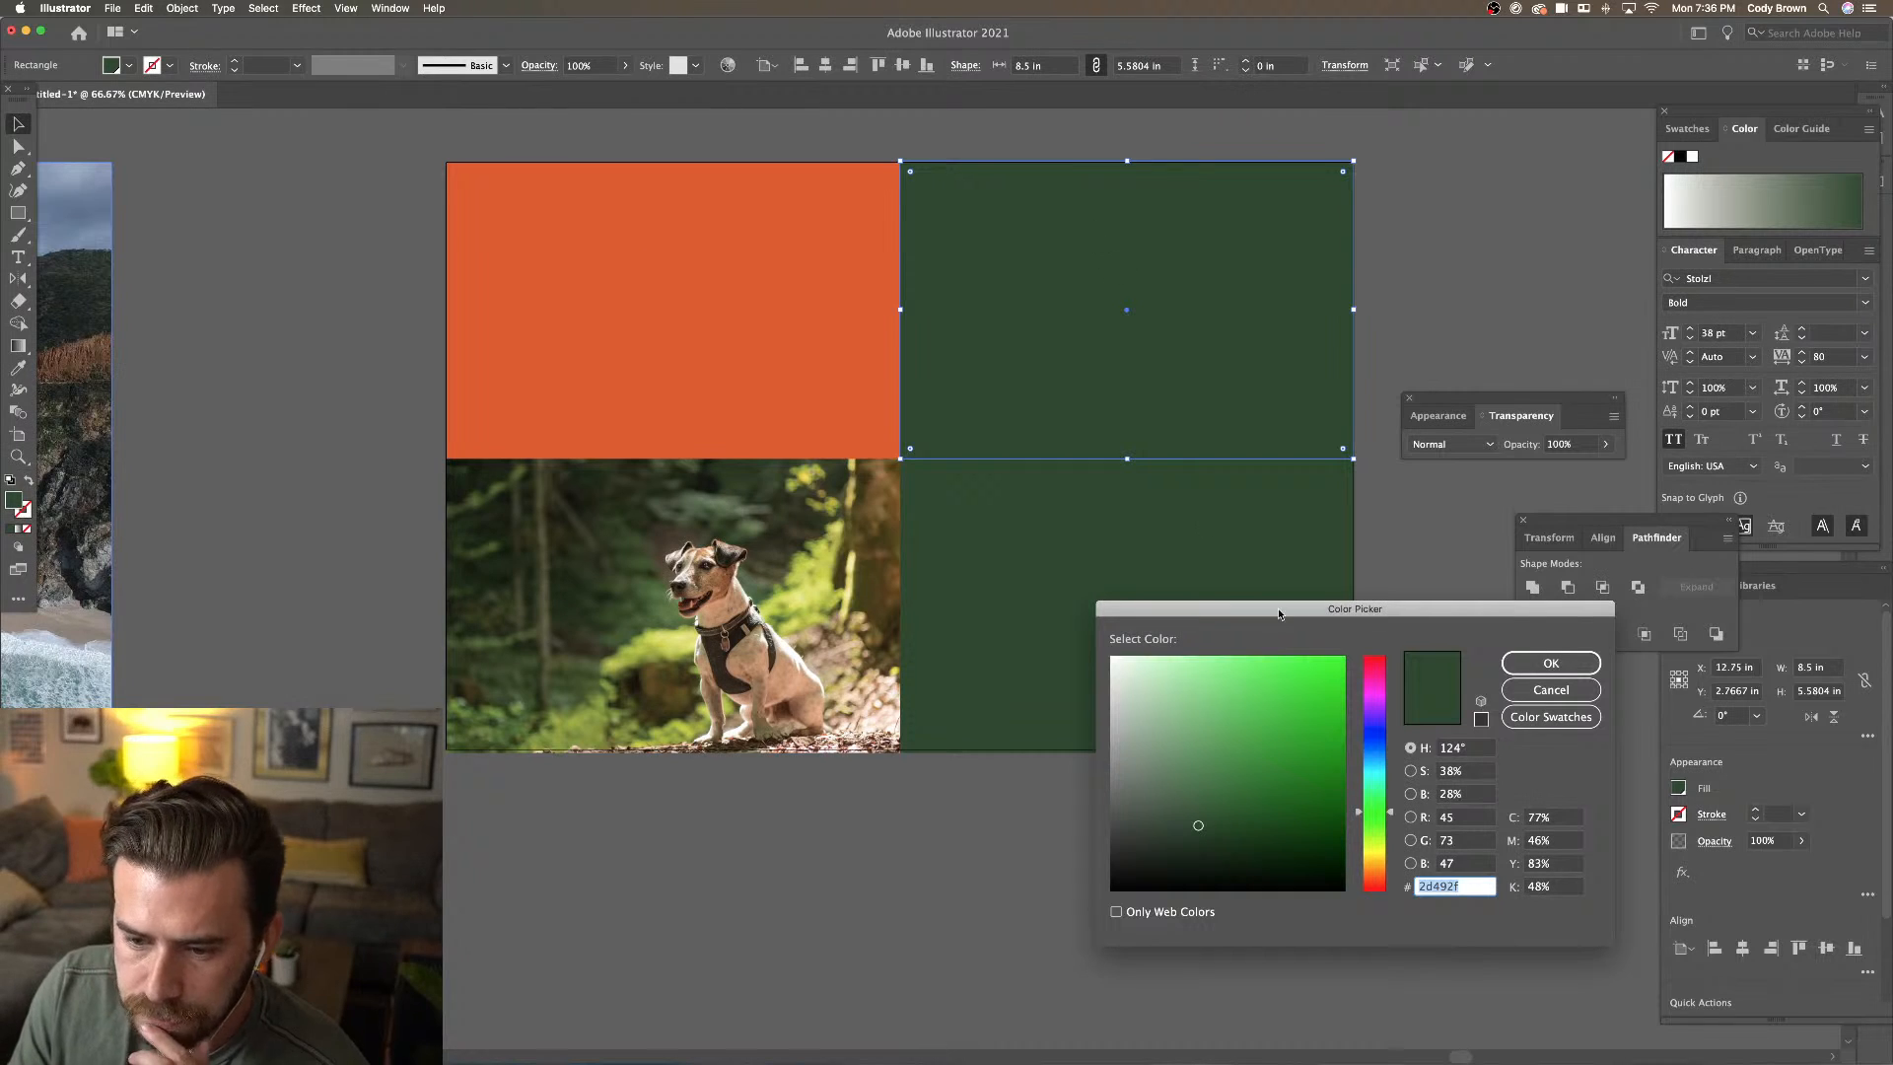
pyautogui.click(1375, 859)
pyautogui.moveTo(1223, 690); pyautogui.dragTo(1192, 676)
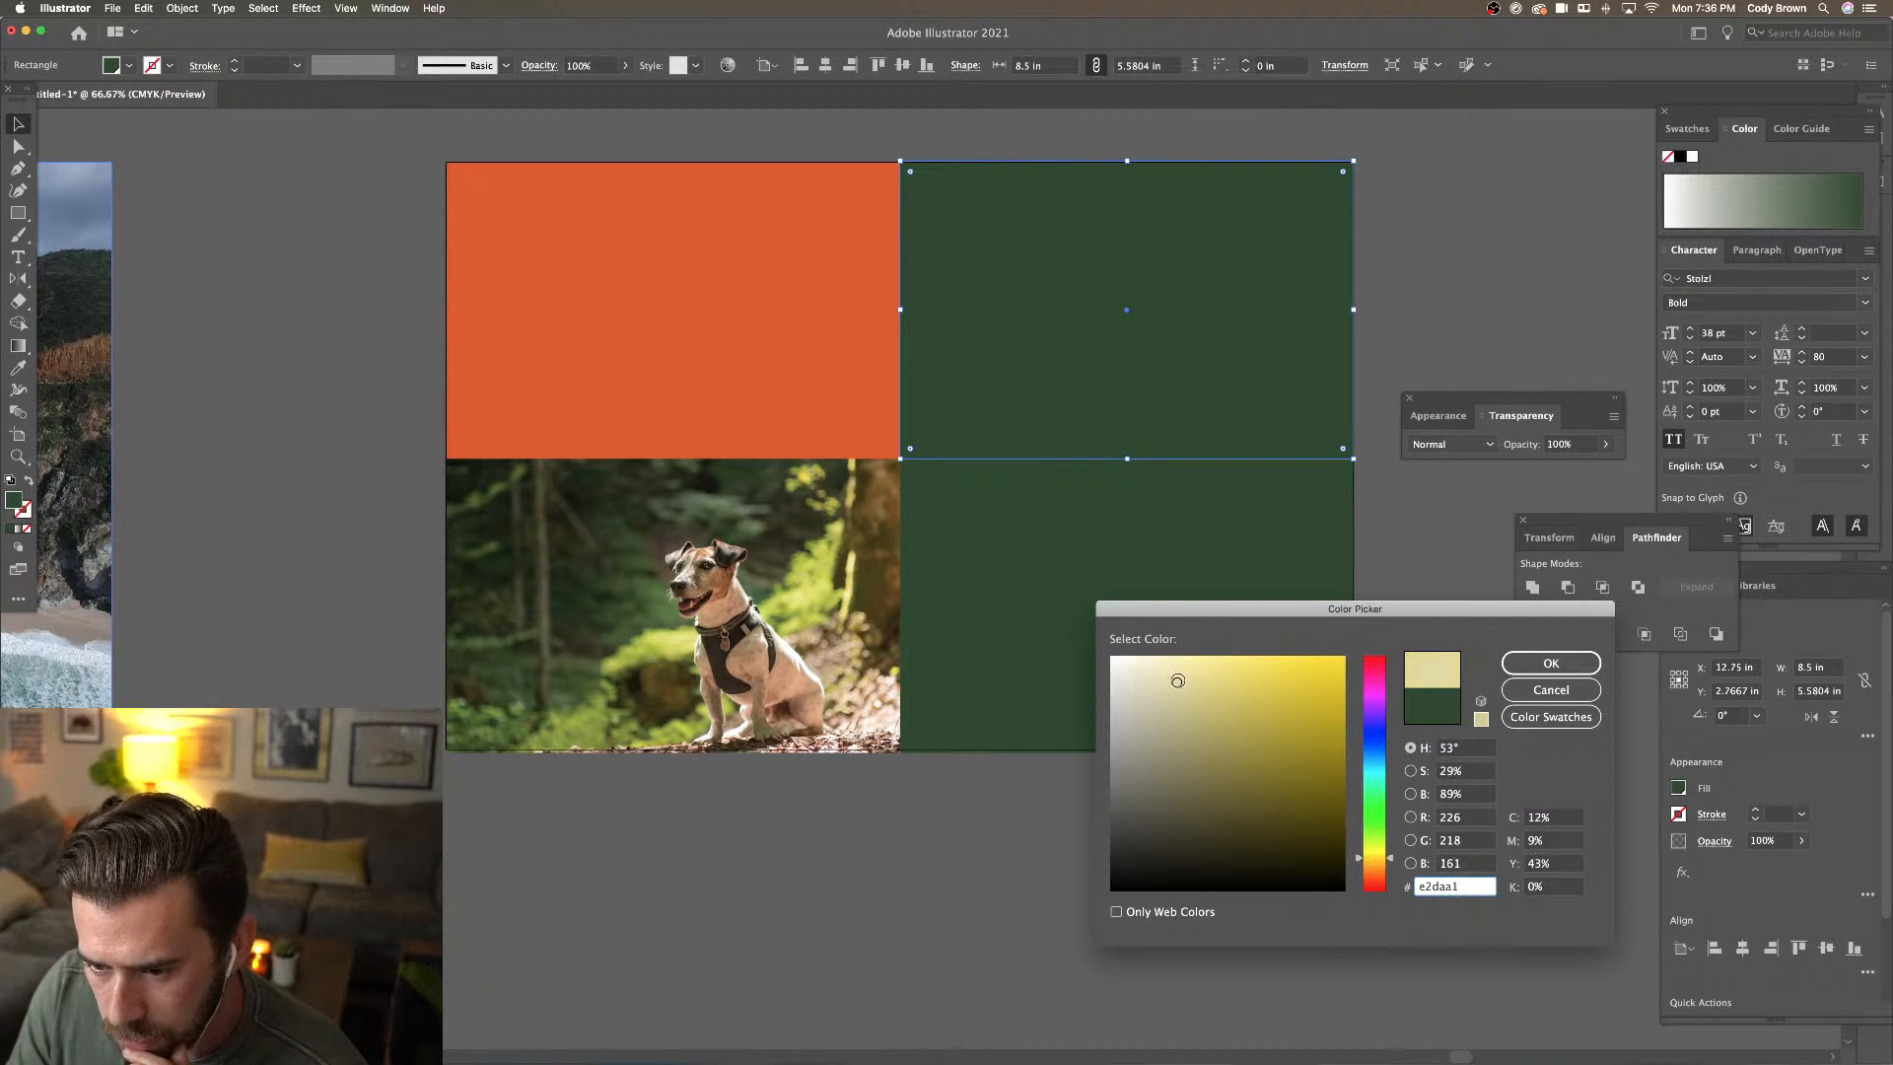
pyautogui.click(1551, 664)
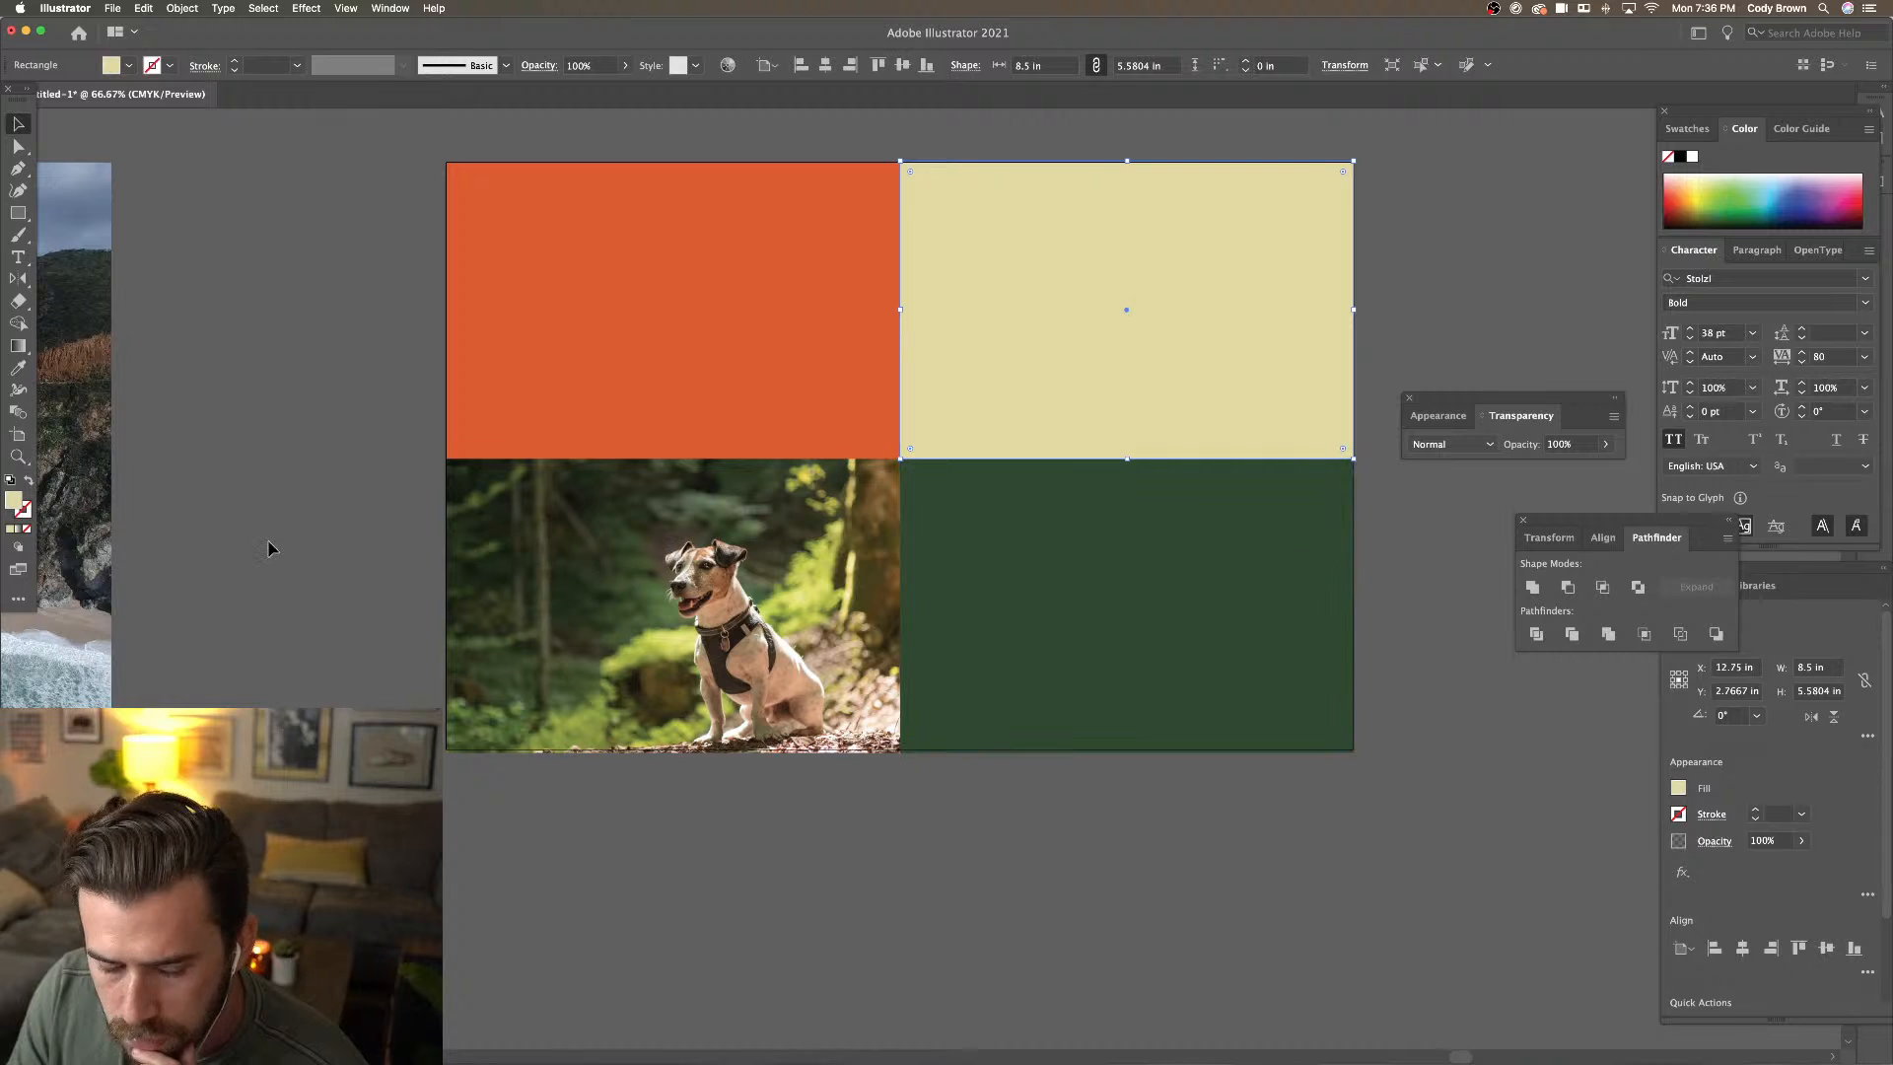
pyautogui.doubleClick(14, 499)
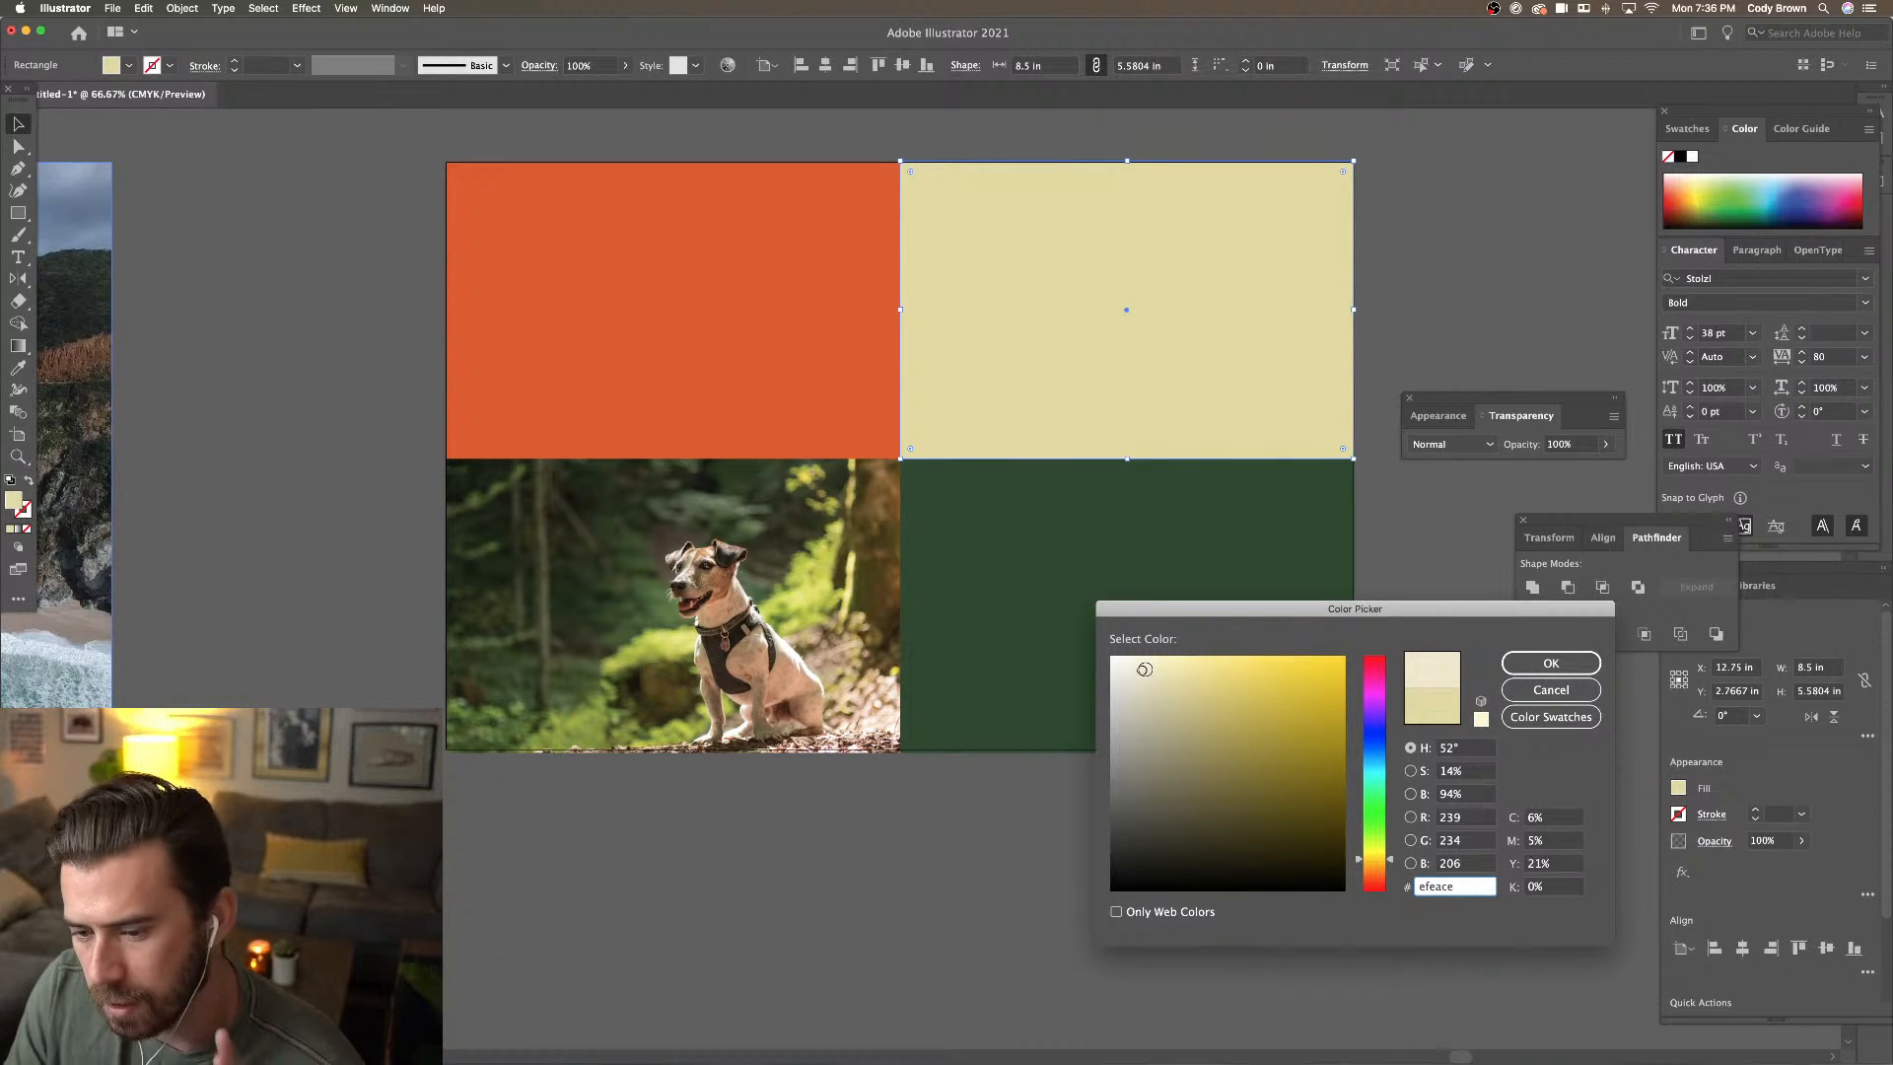
pyautogui.press('Return')
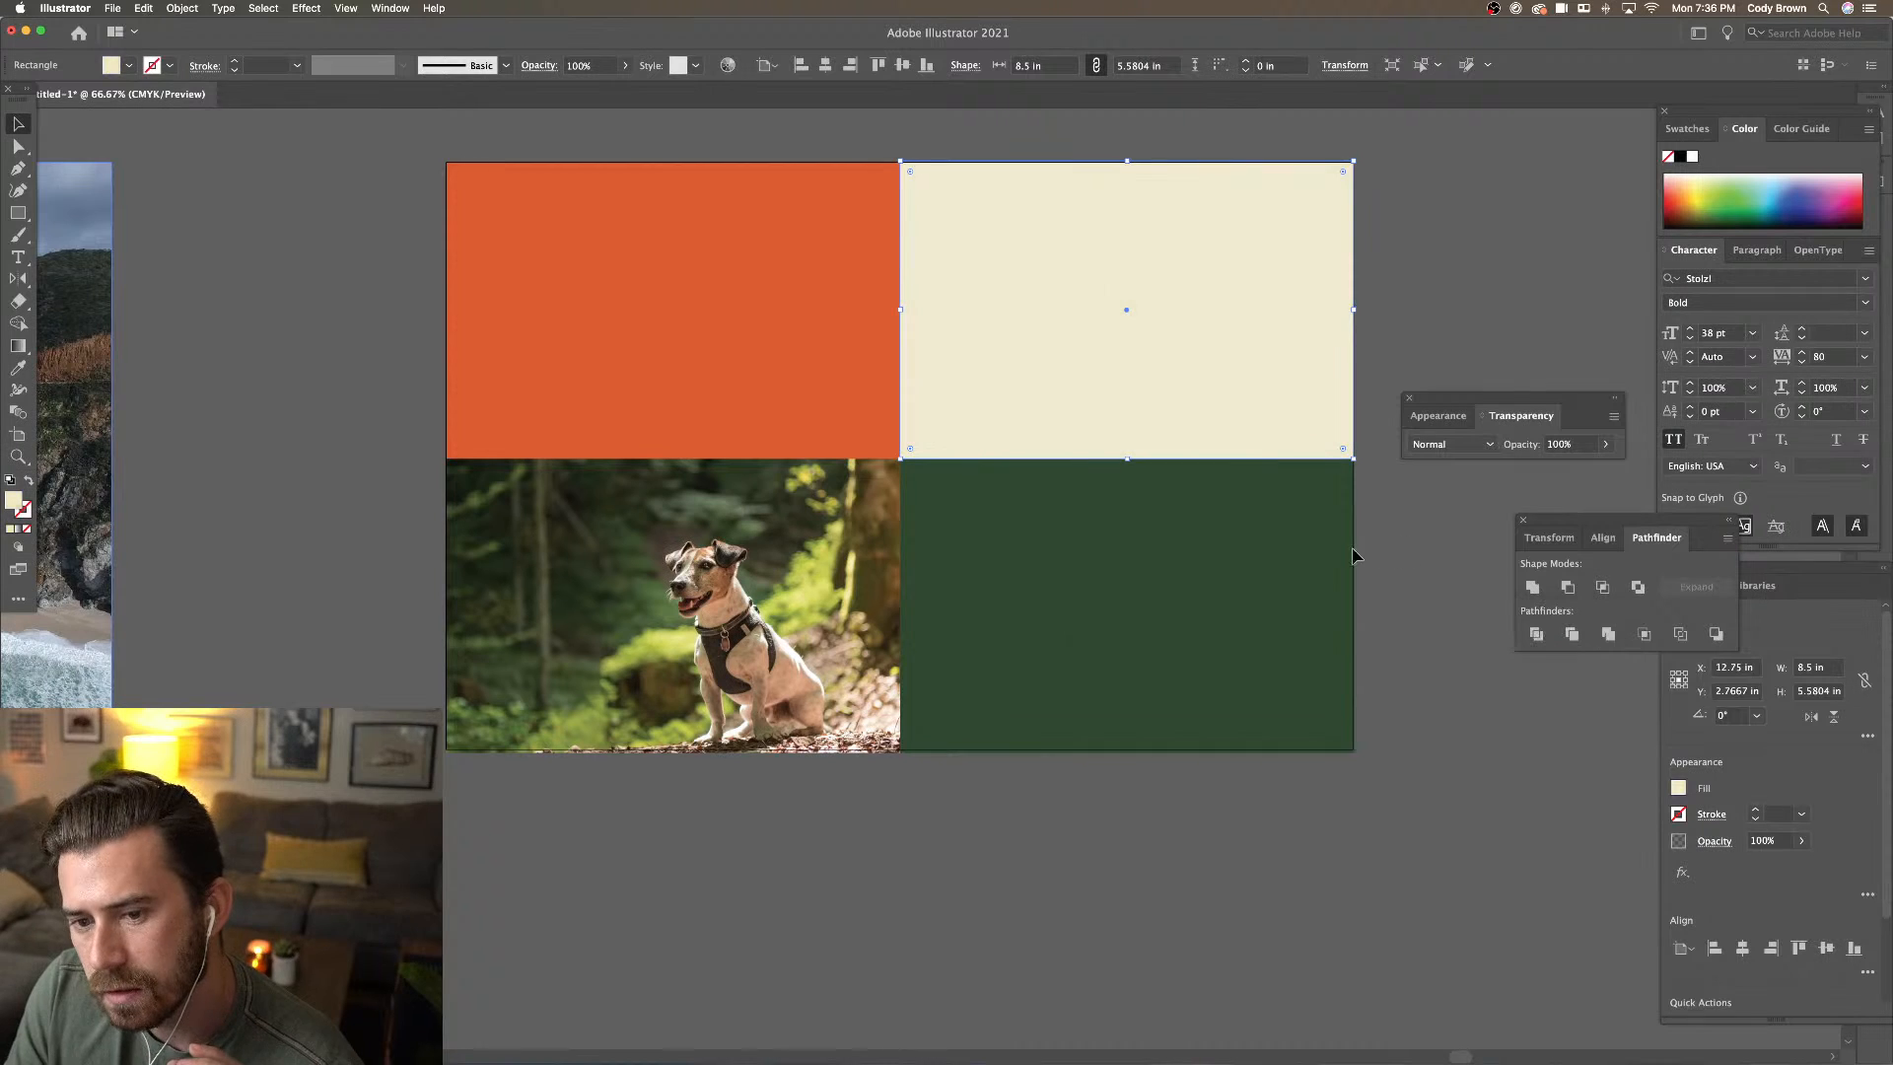
pyautogui.click(1371, 425)
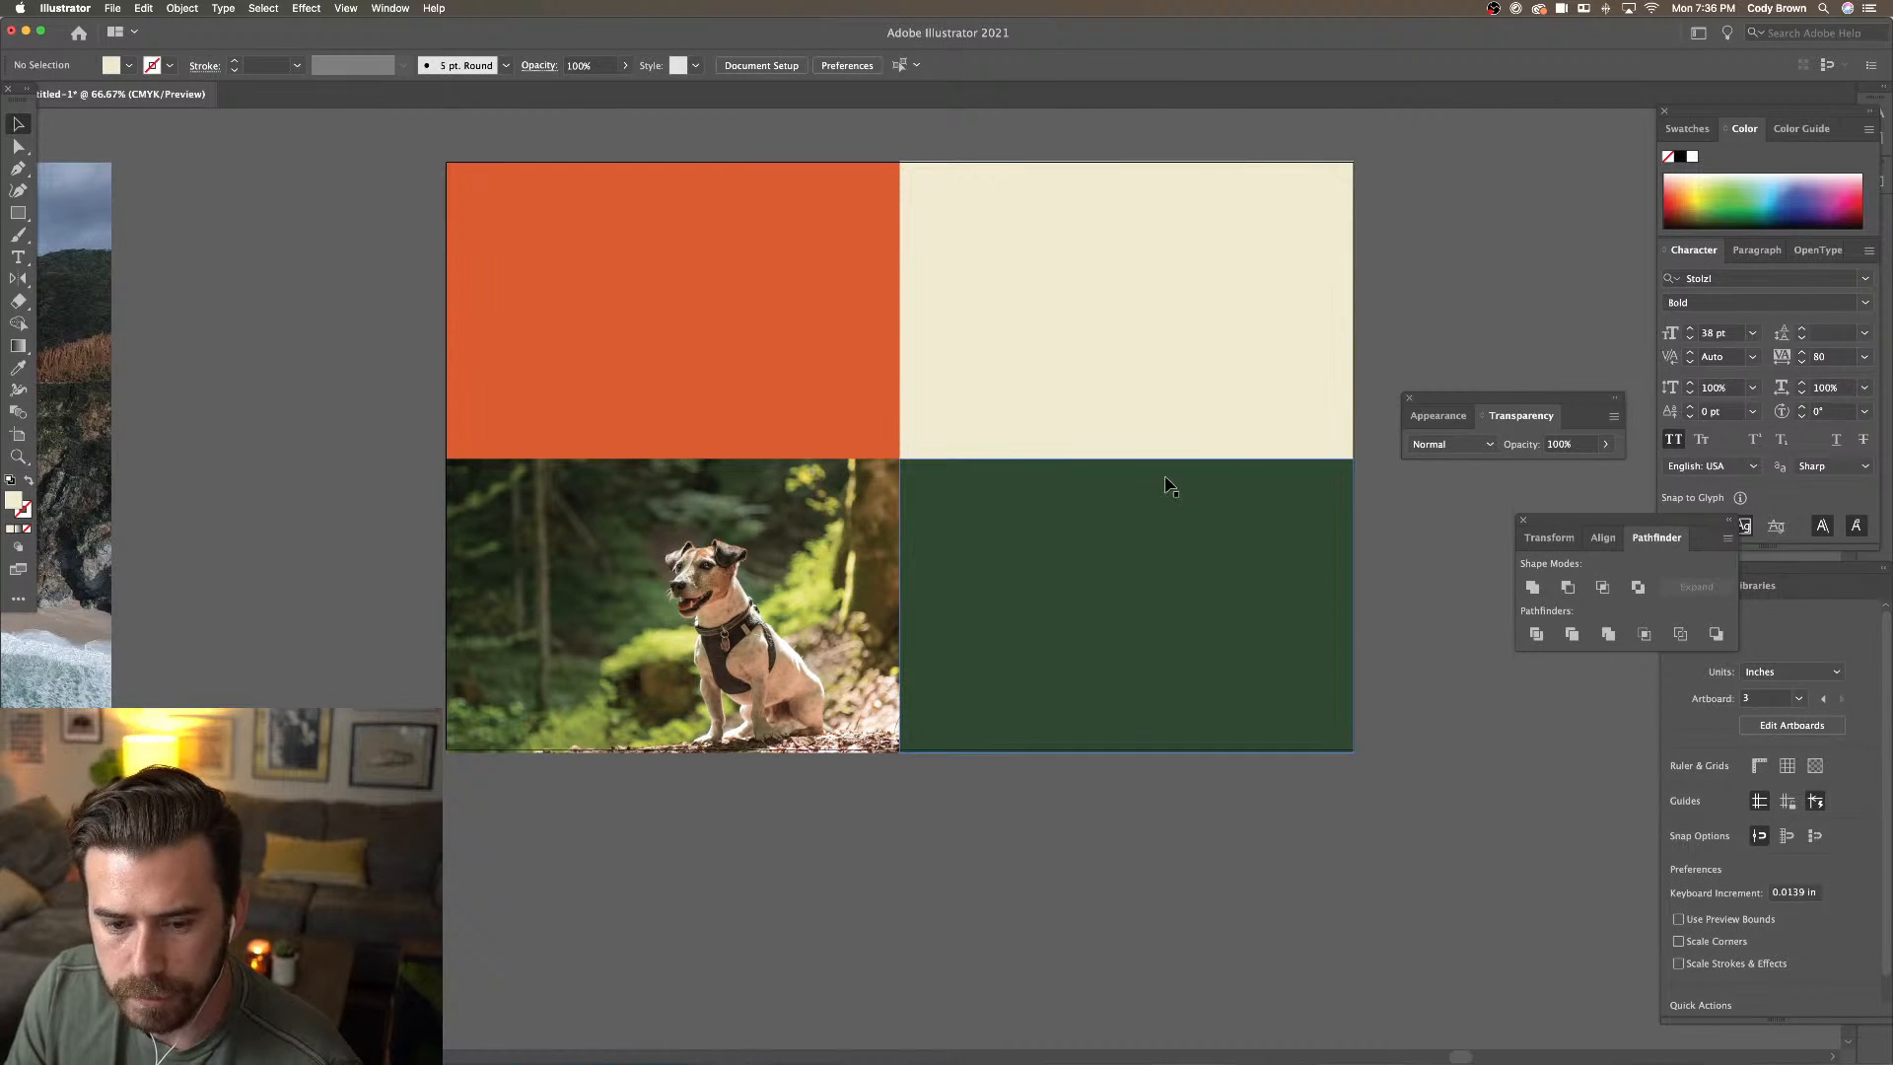
pyautogui.press('super+minus')
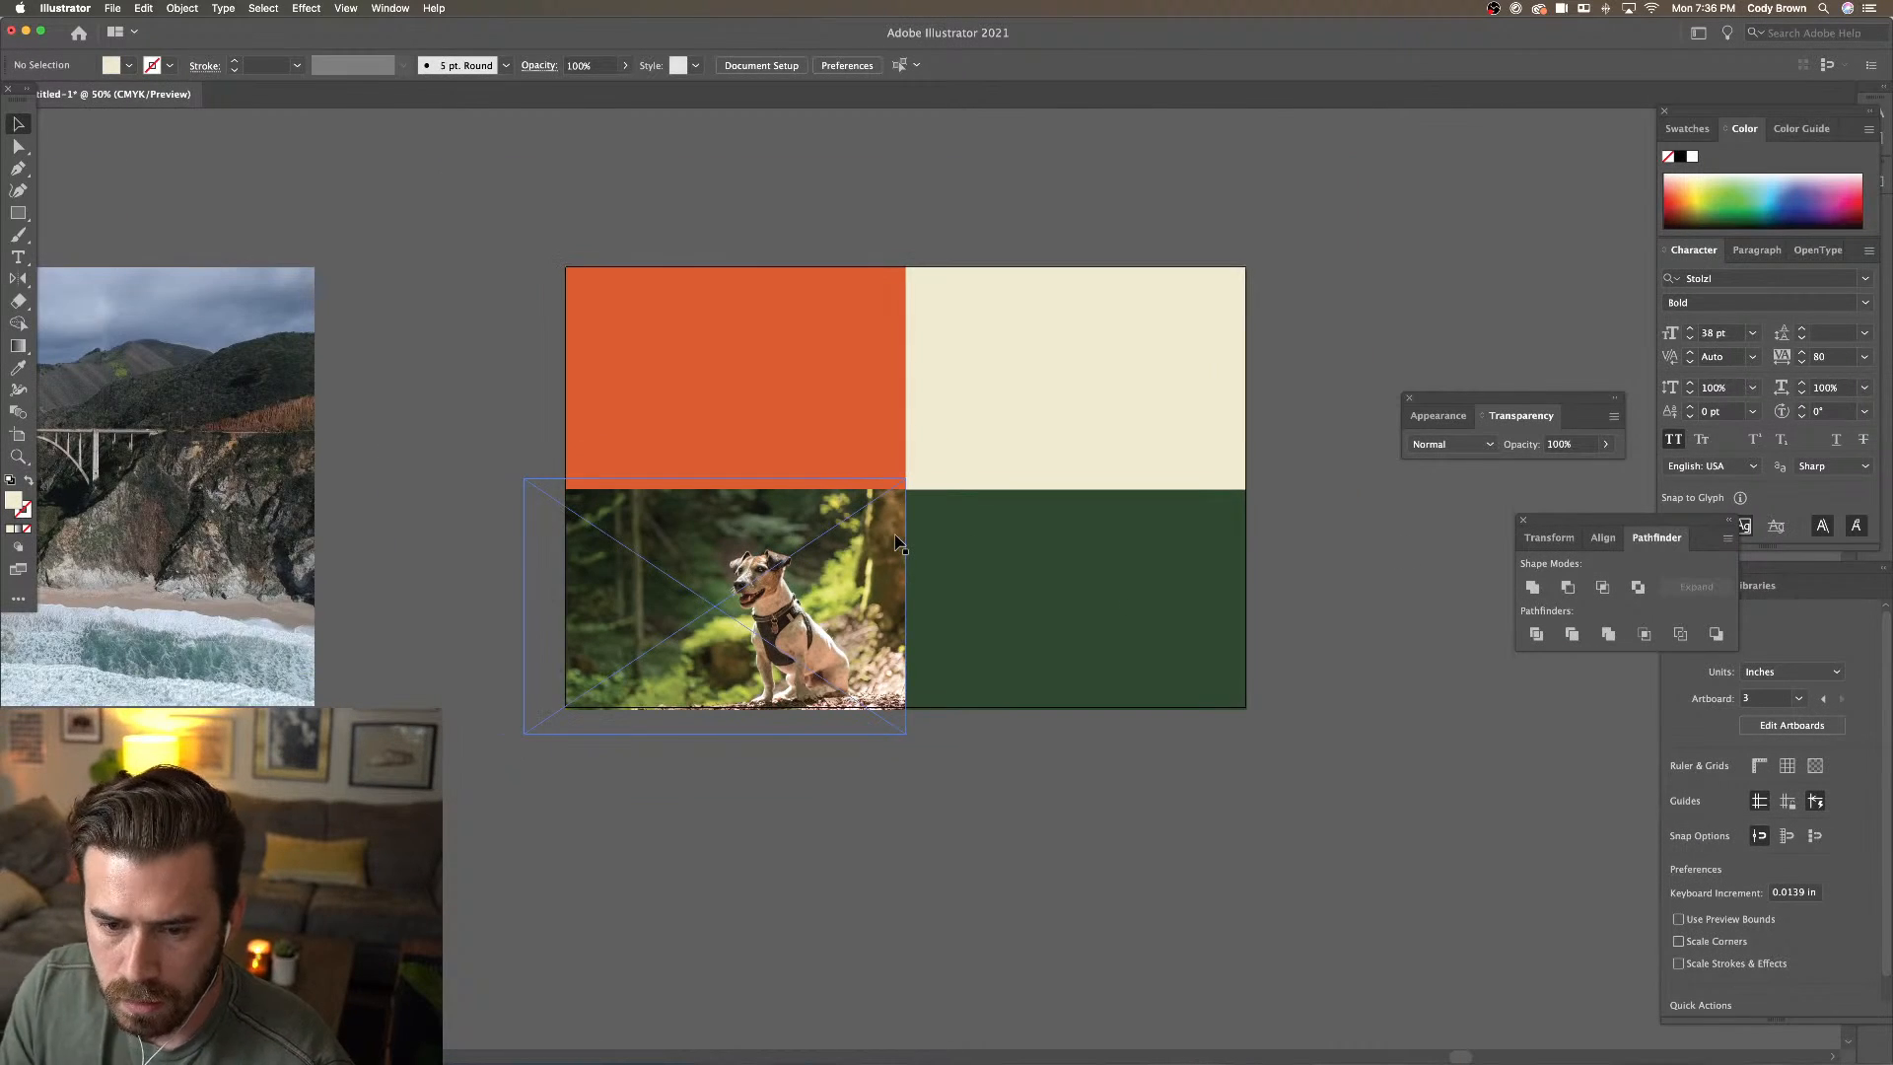
# Move the National Bark logo onto the green quadrant and bring it to the front
pyautogui.moveTo(895, 539); pyautogui.dragTo(971, 516)
pyautogui.moveTo(553, 518); pyautogui.dragTo(656, 525)
pyautogui.press('super+minus')
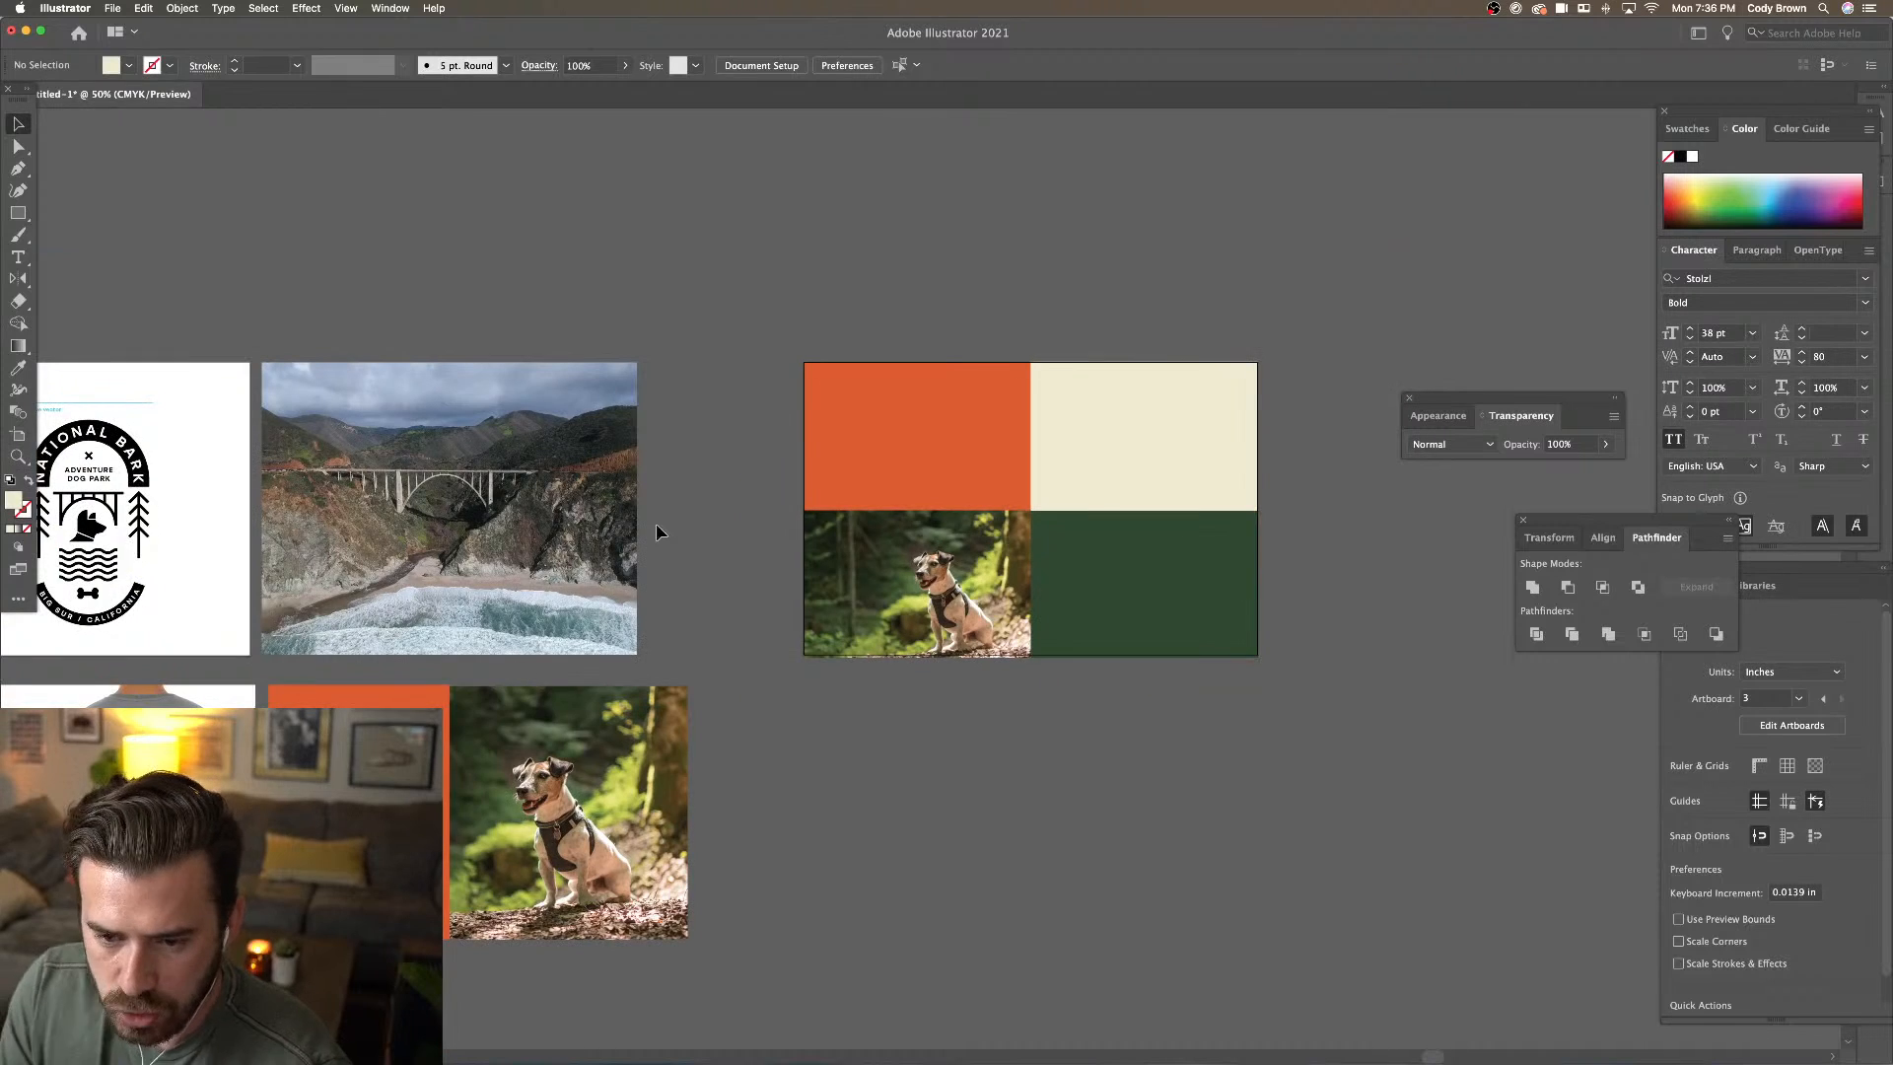
pyautogui.moveTo(735, 545); pyautogui.dragTo(854, 534)
pyautogui.moveTo(474, 746); pyautogui.dragTo(1270, 577)
pyautogui.rightClick(1269, 577)
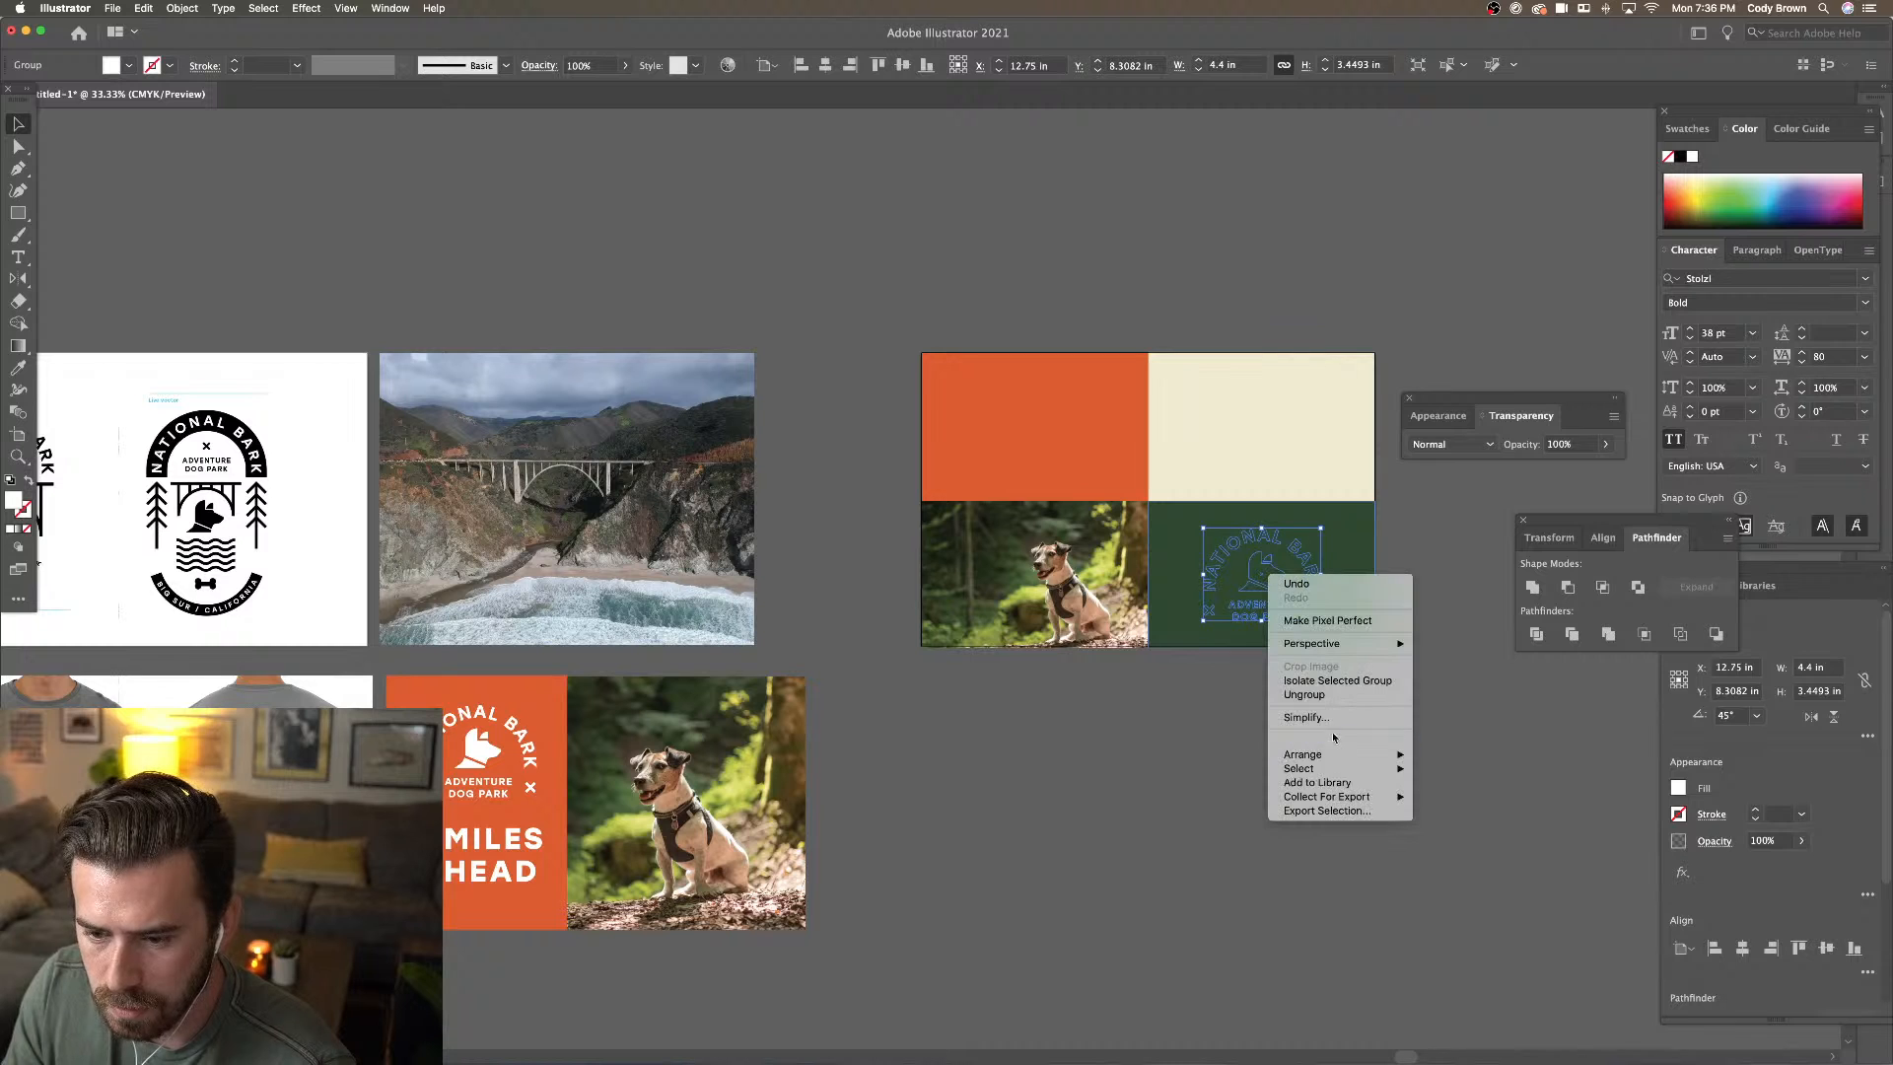
pyautogui.moveTo(1321, 753)
pyautogui.click(1440, 753)
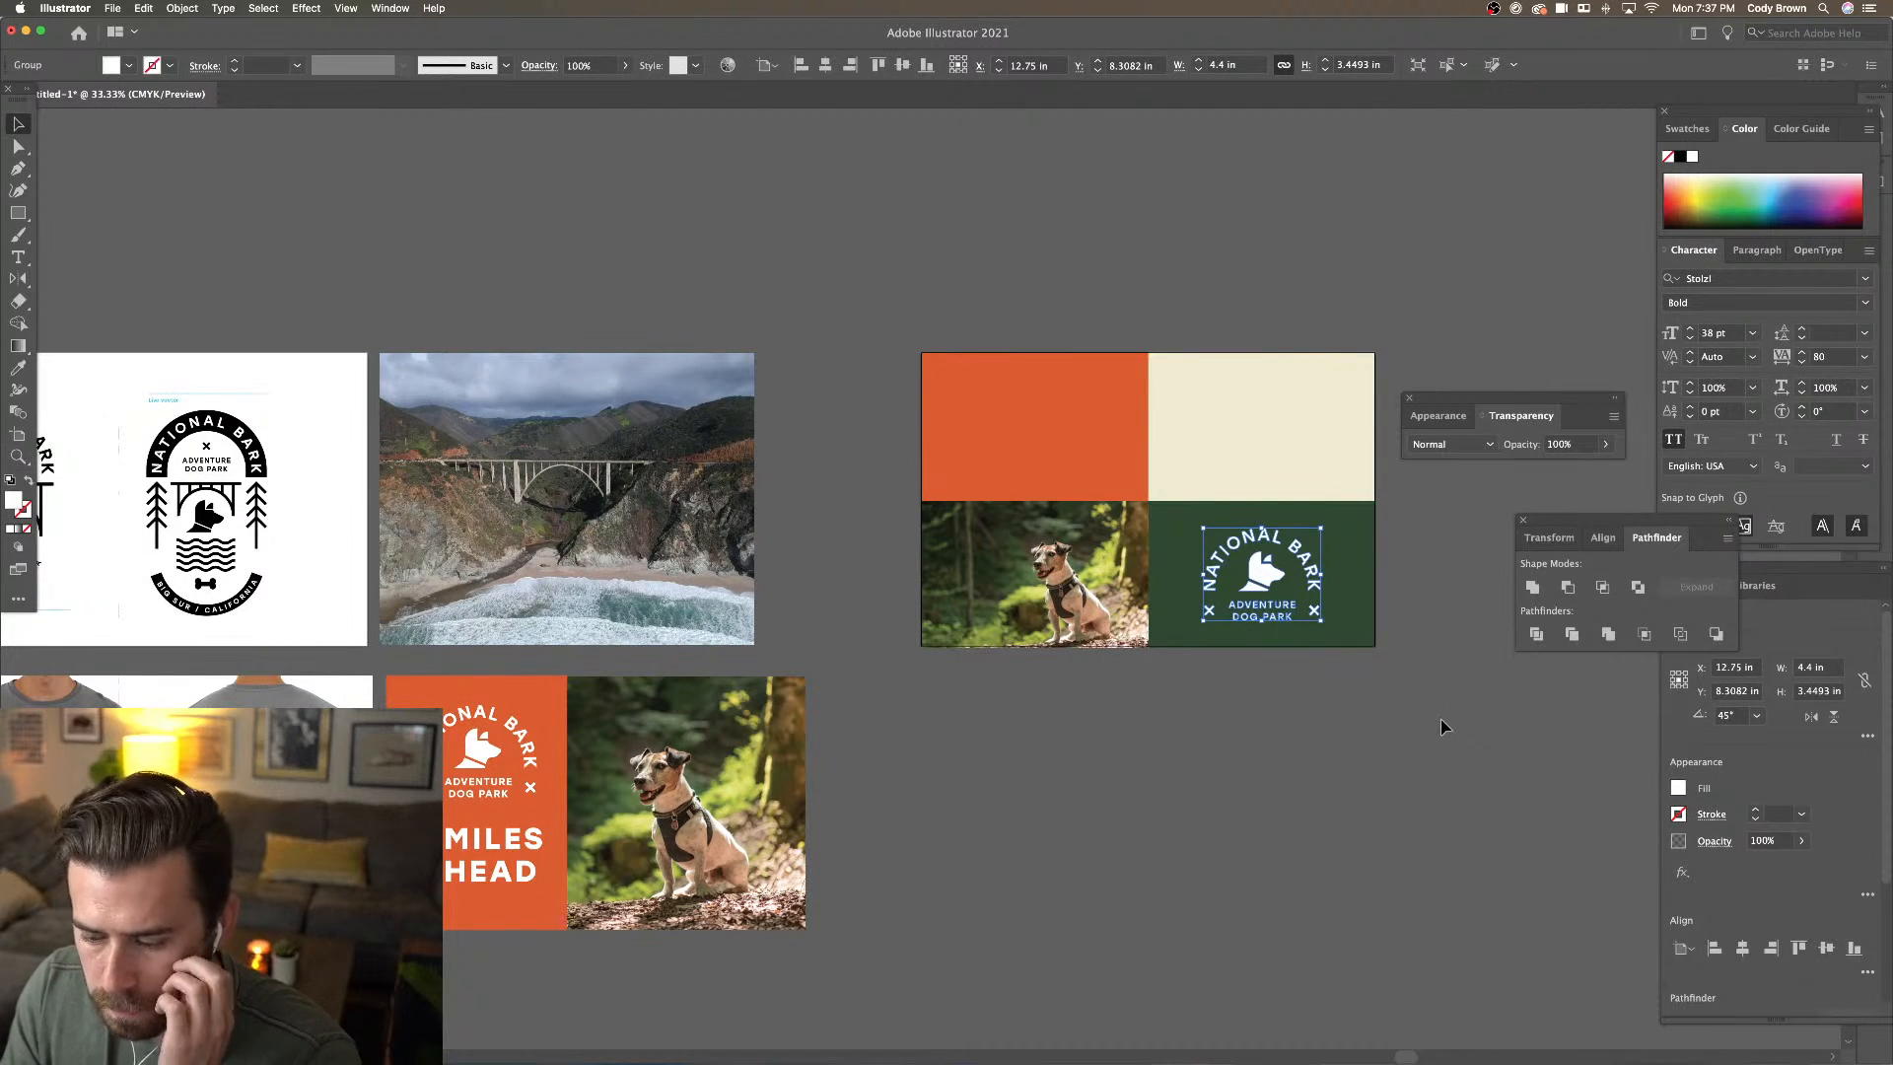
# Shrink the logo slightly about its centre, to about 3.96 × 3.11 in
pyautogui.press('super+equal')
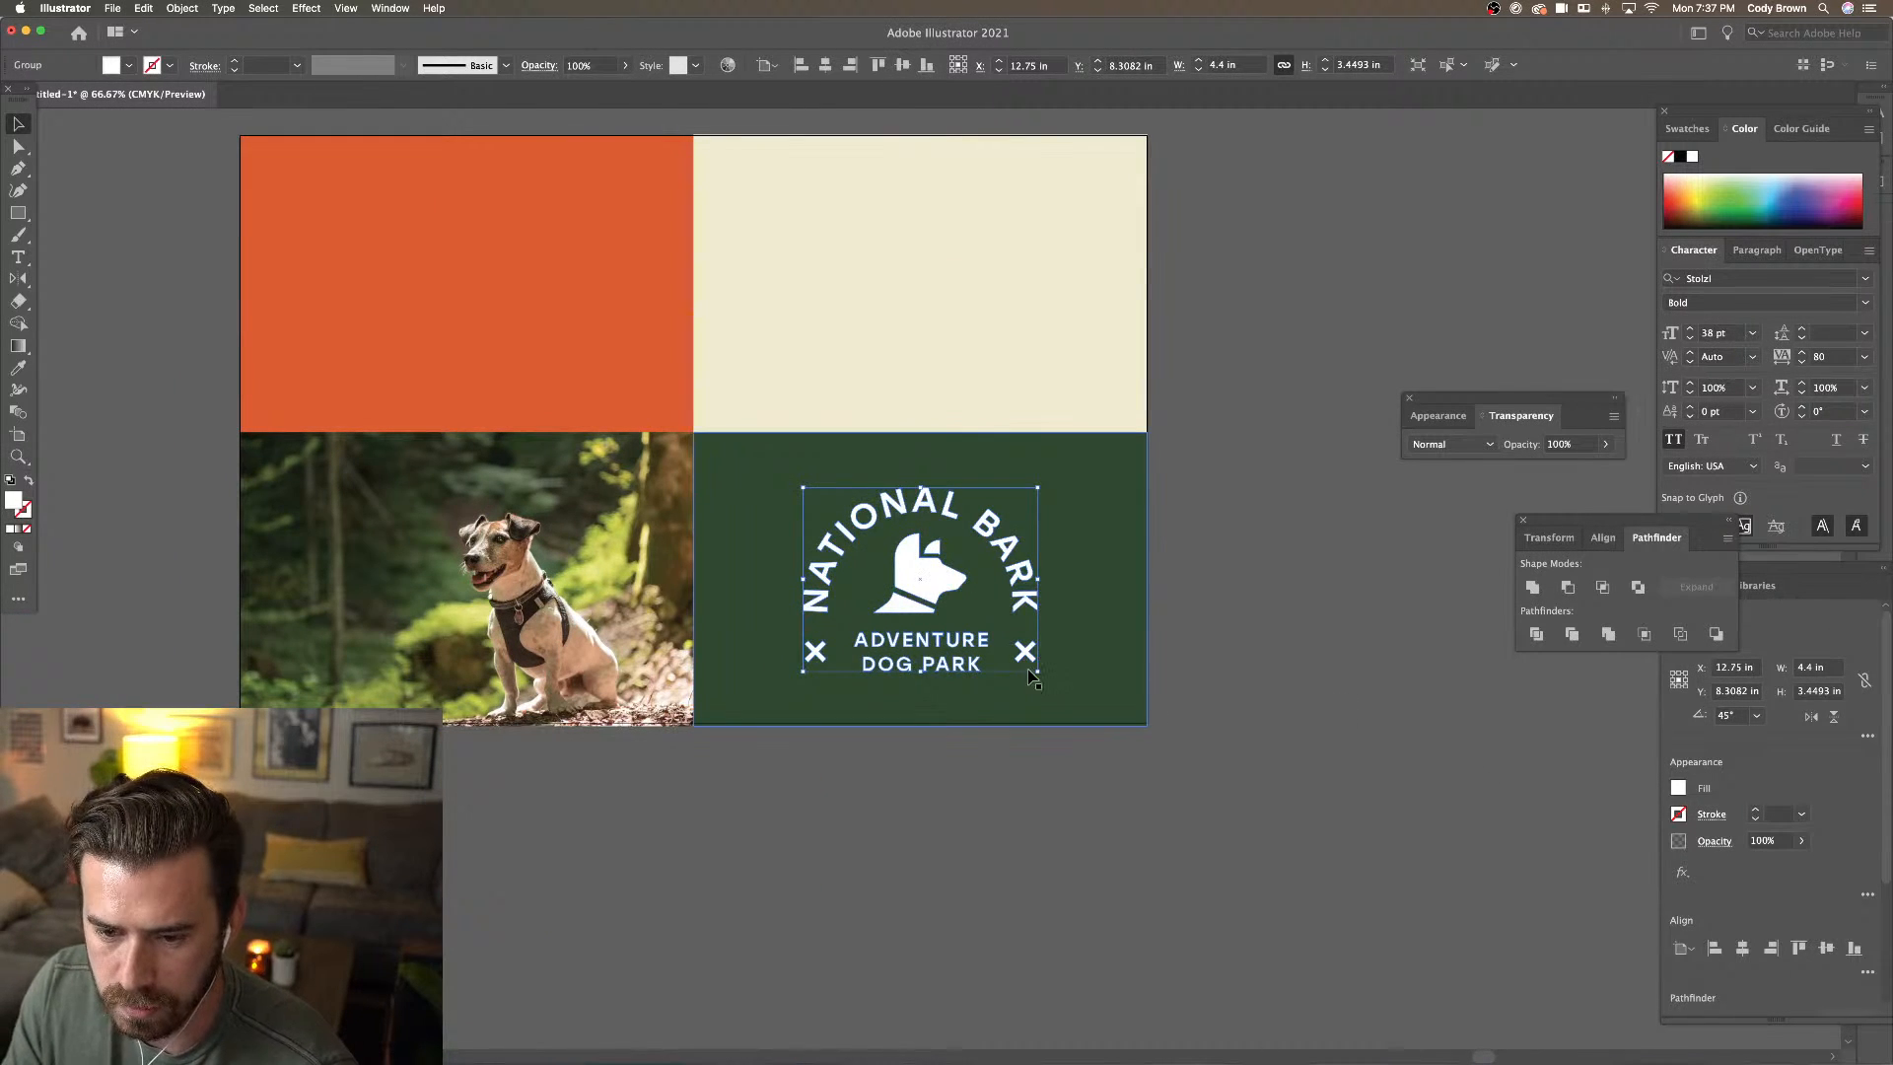
pyautogui.moveTo(1030, 676); pyautogui.dragTo(1026, 662)
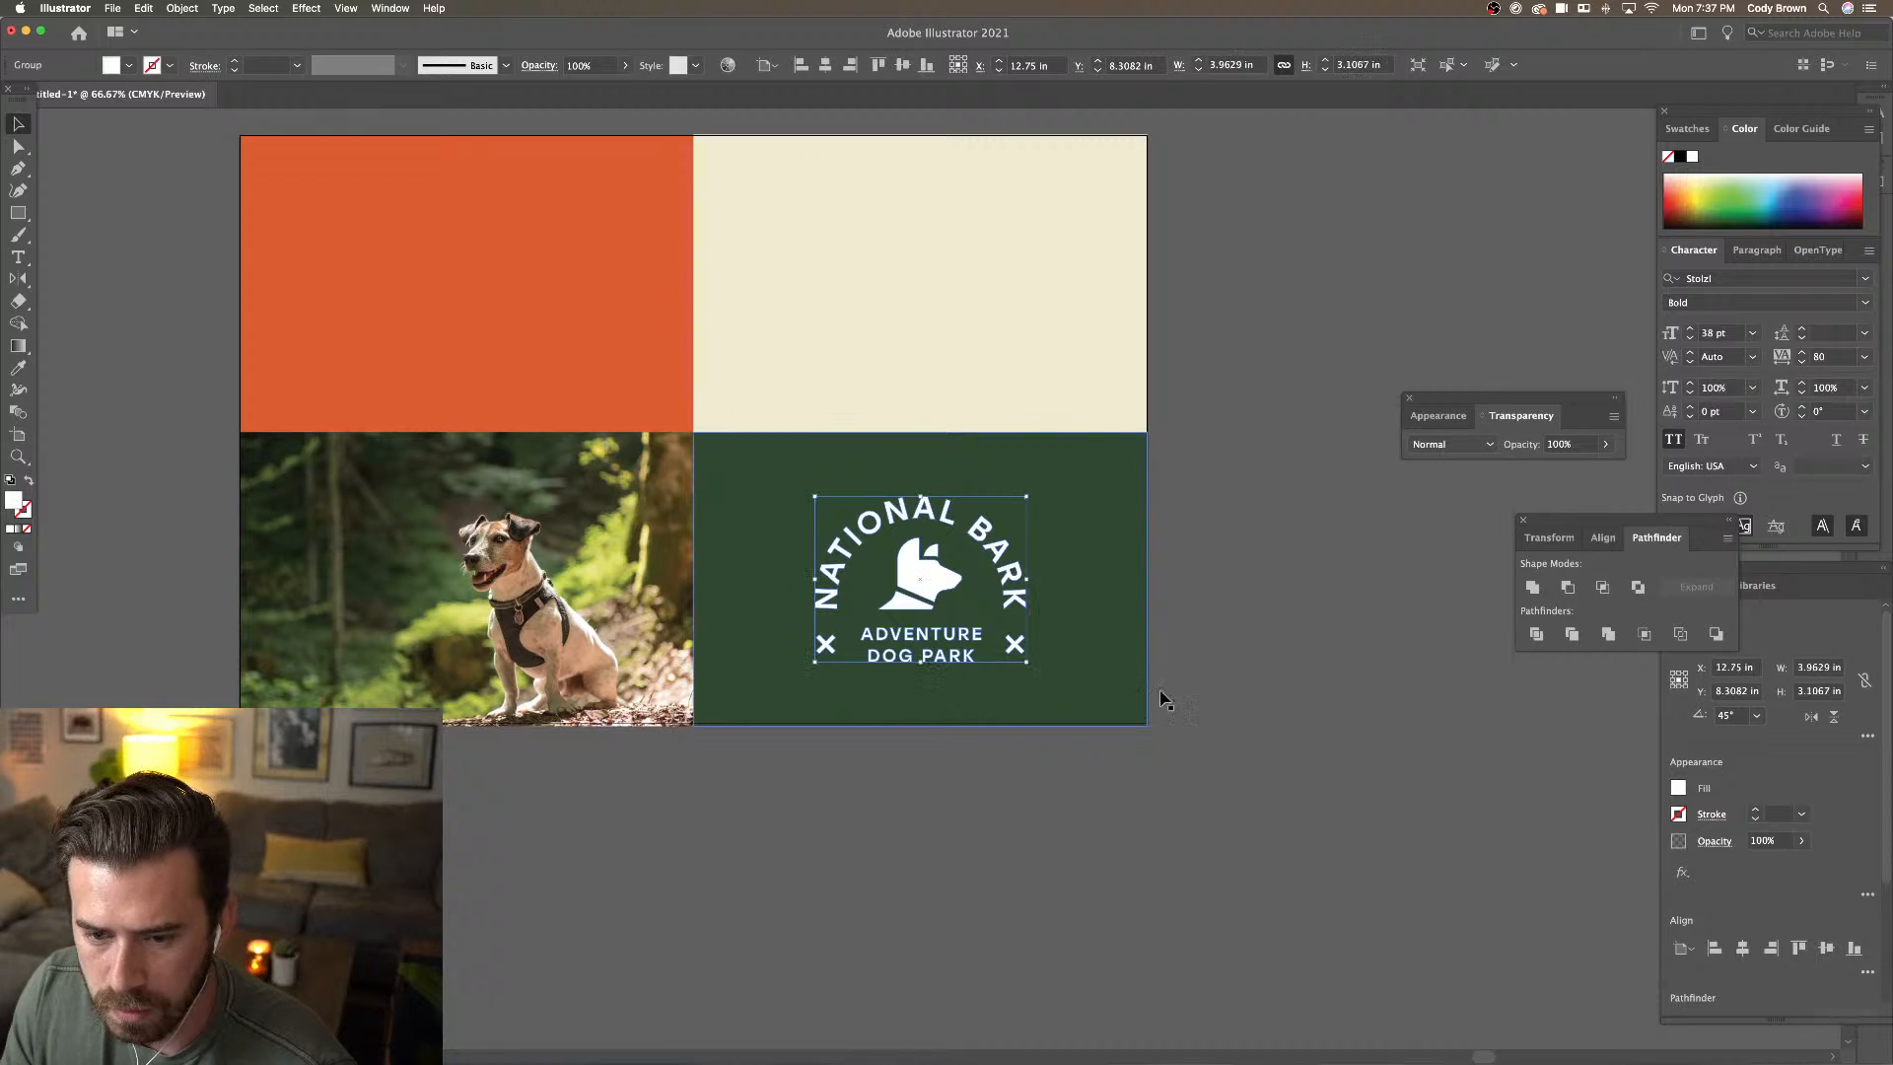
pyautogui.click(1191, 698)
pyautogui.click(1020, 646)
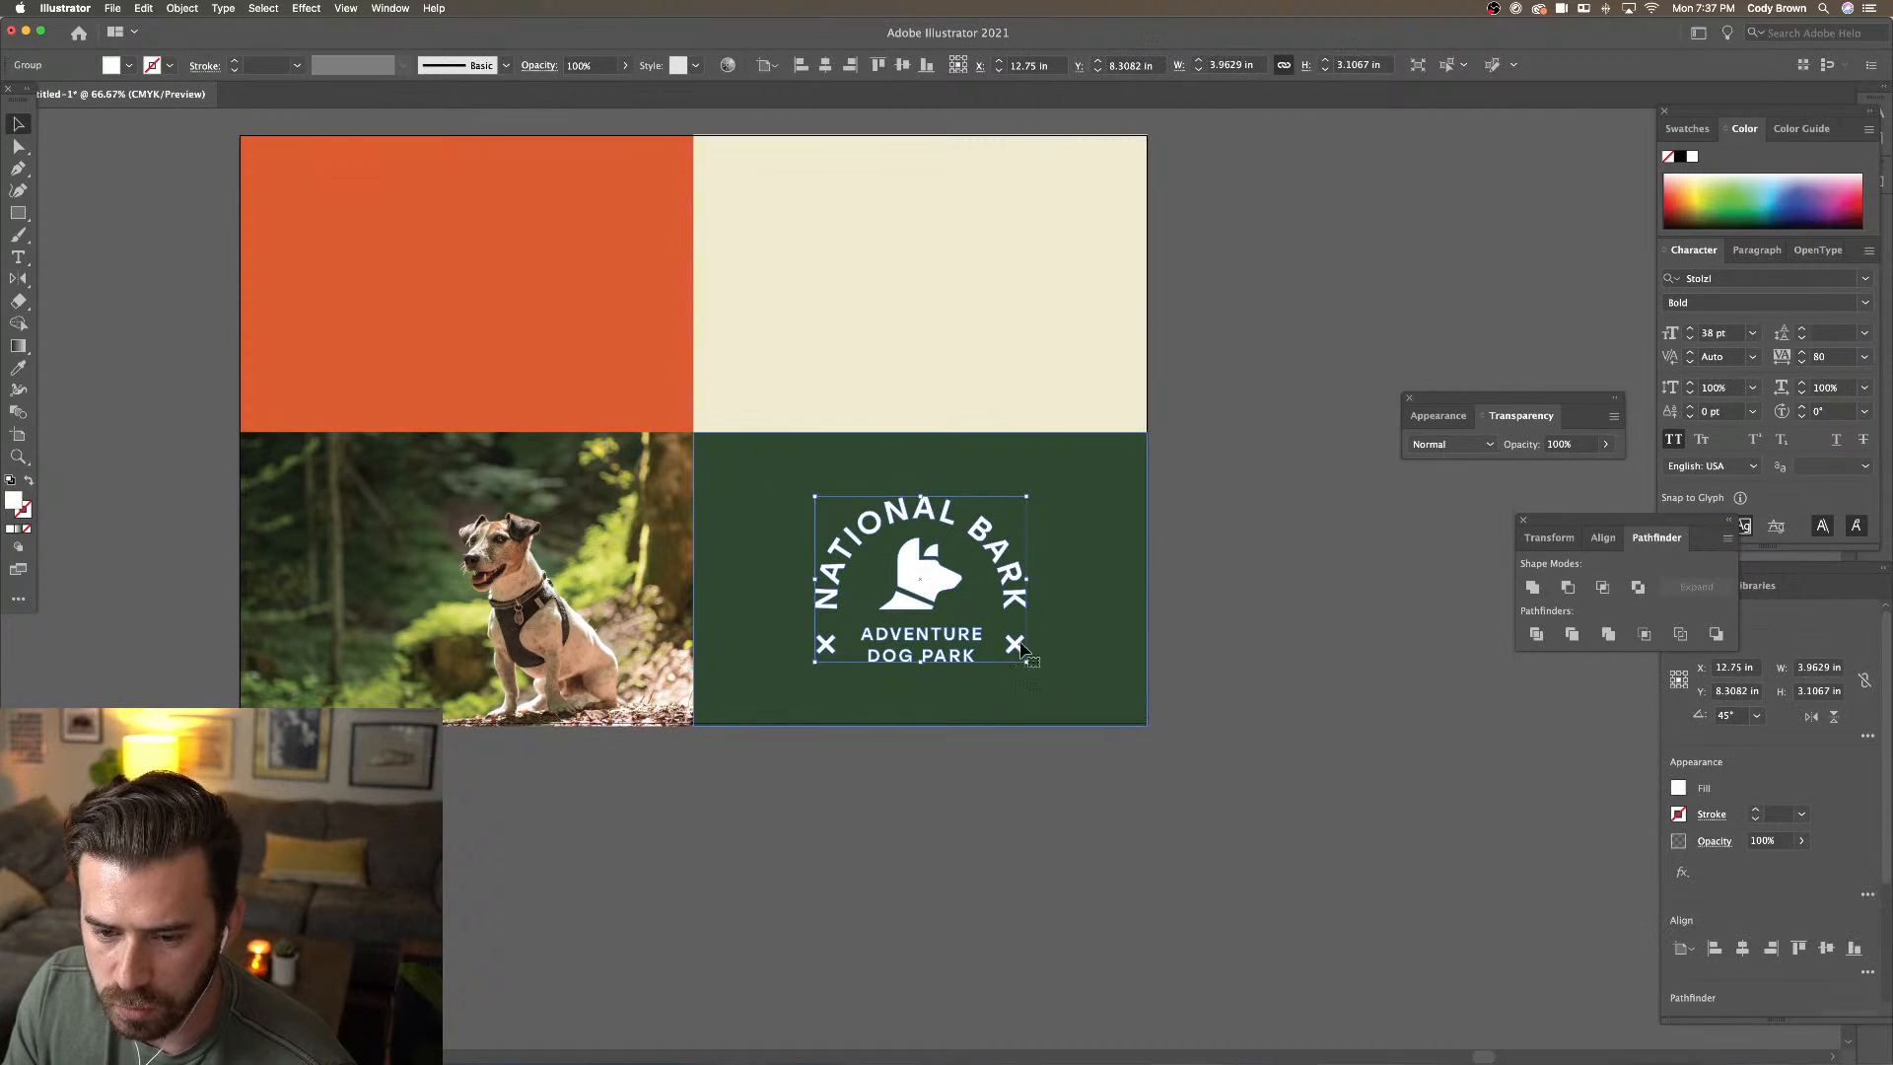
# Recolour both X marks in the logo with the orange panel's colour using the Eyedropper
pyautogui.doubleClick(1019, 645)
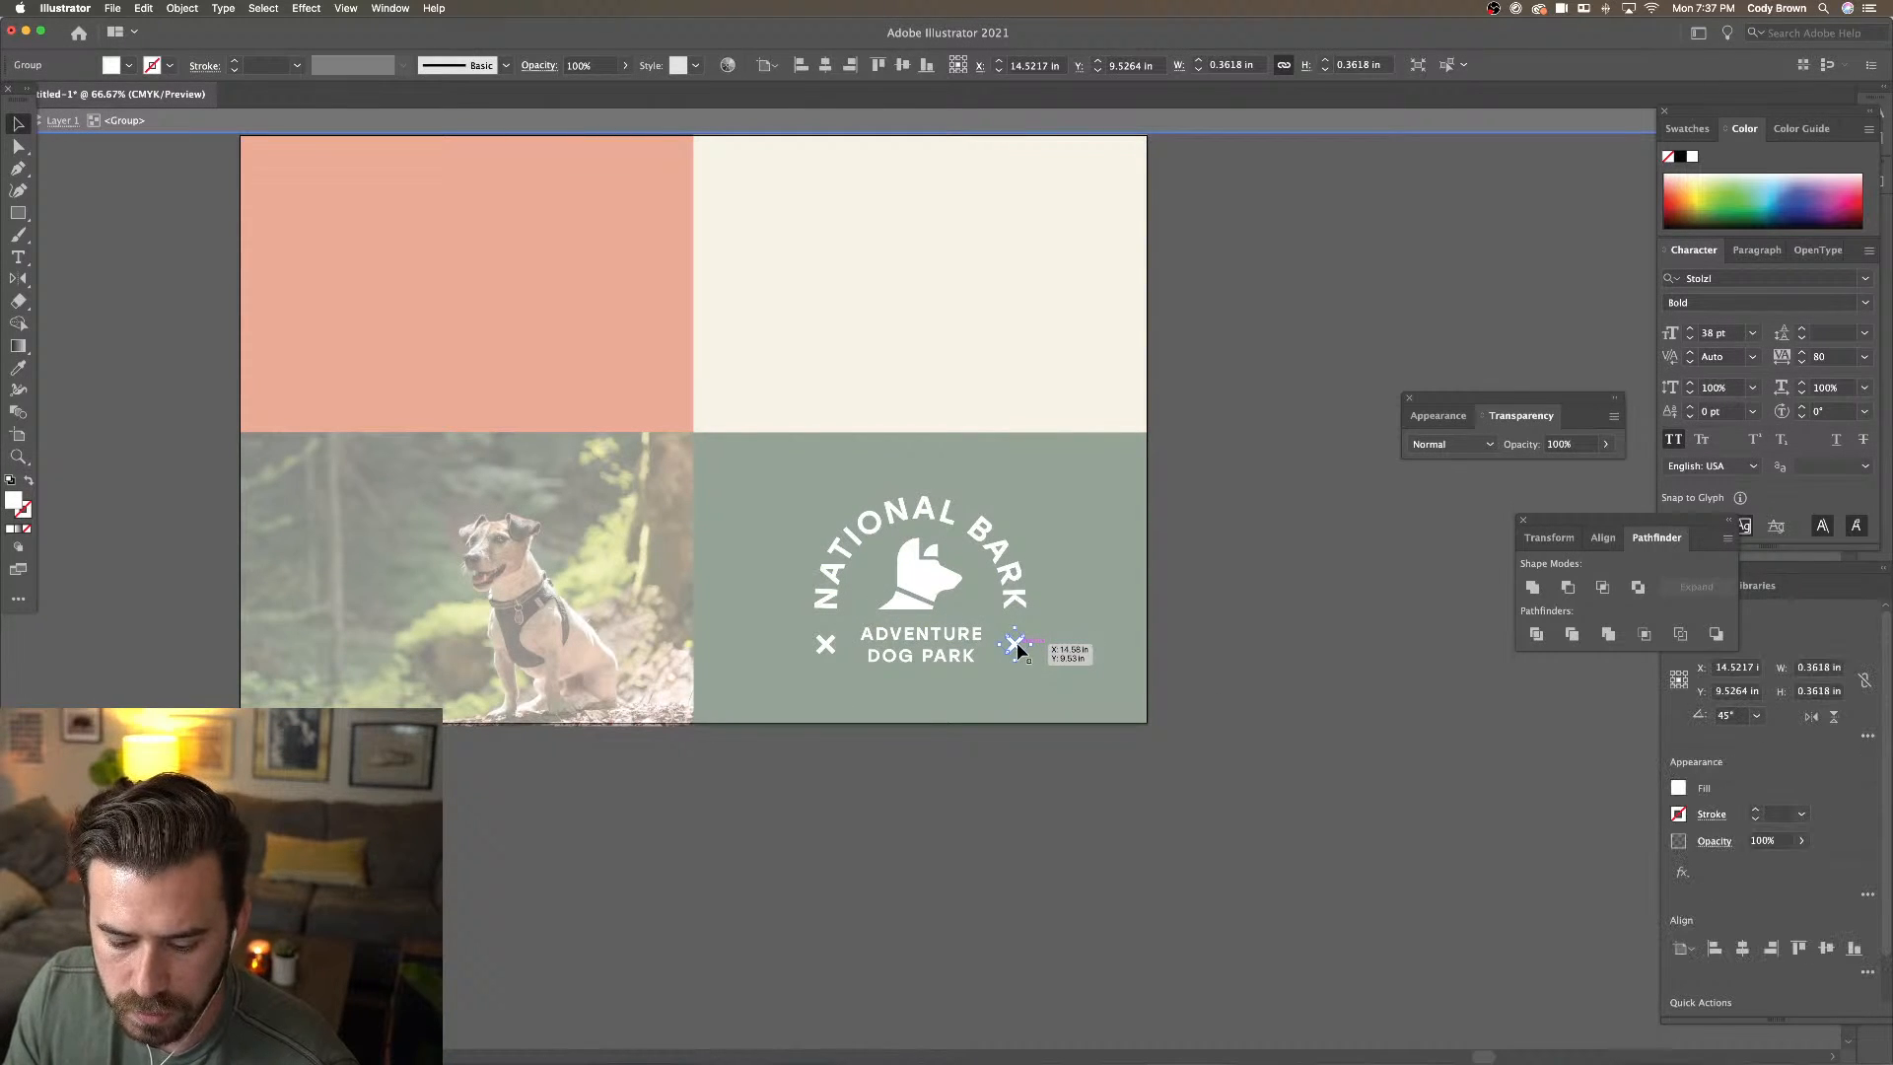
pyautogui.keyDown('shift'); pyautogui.click(825, 643); pyautogui.keyUp('shift')
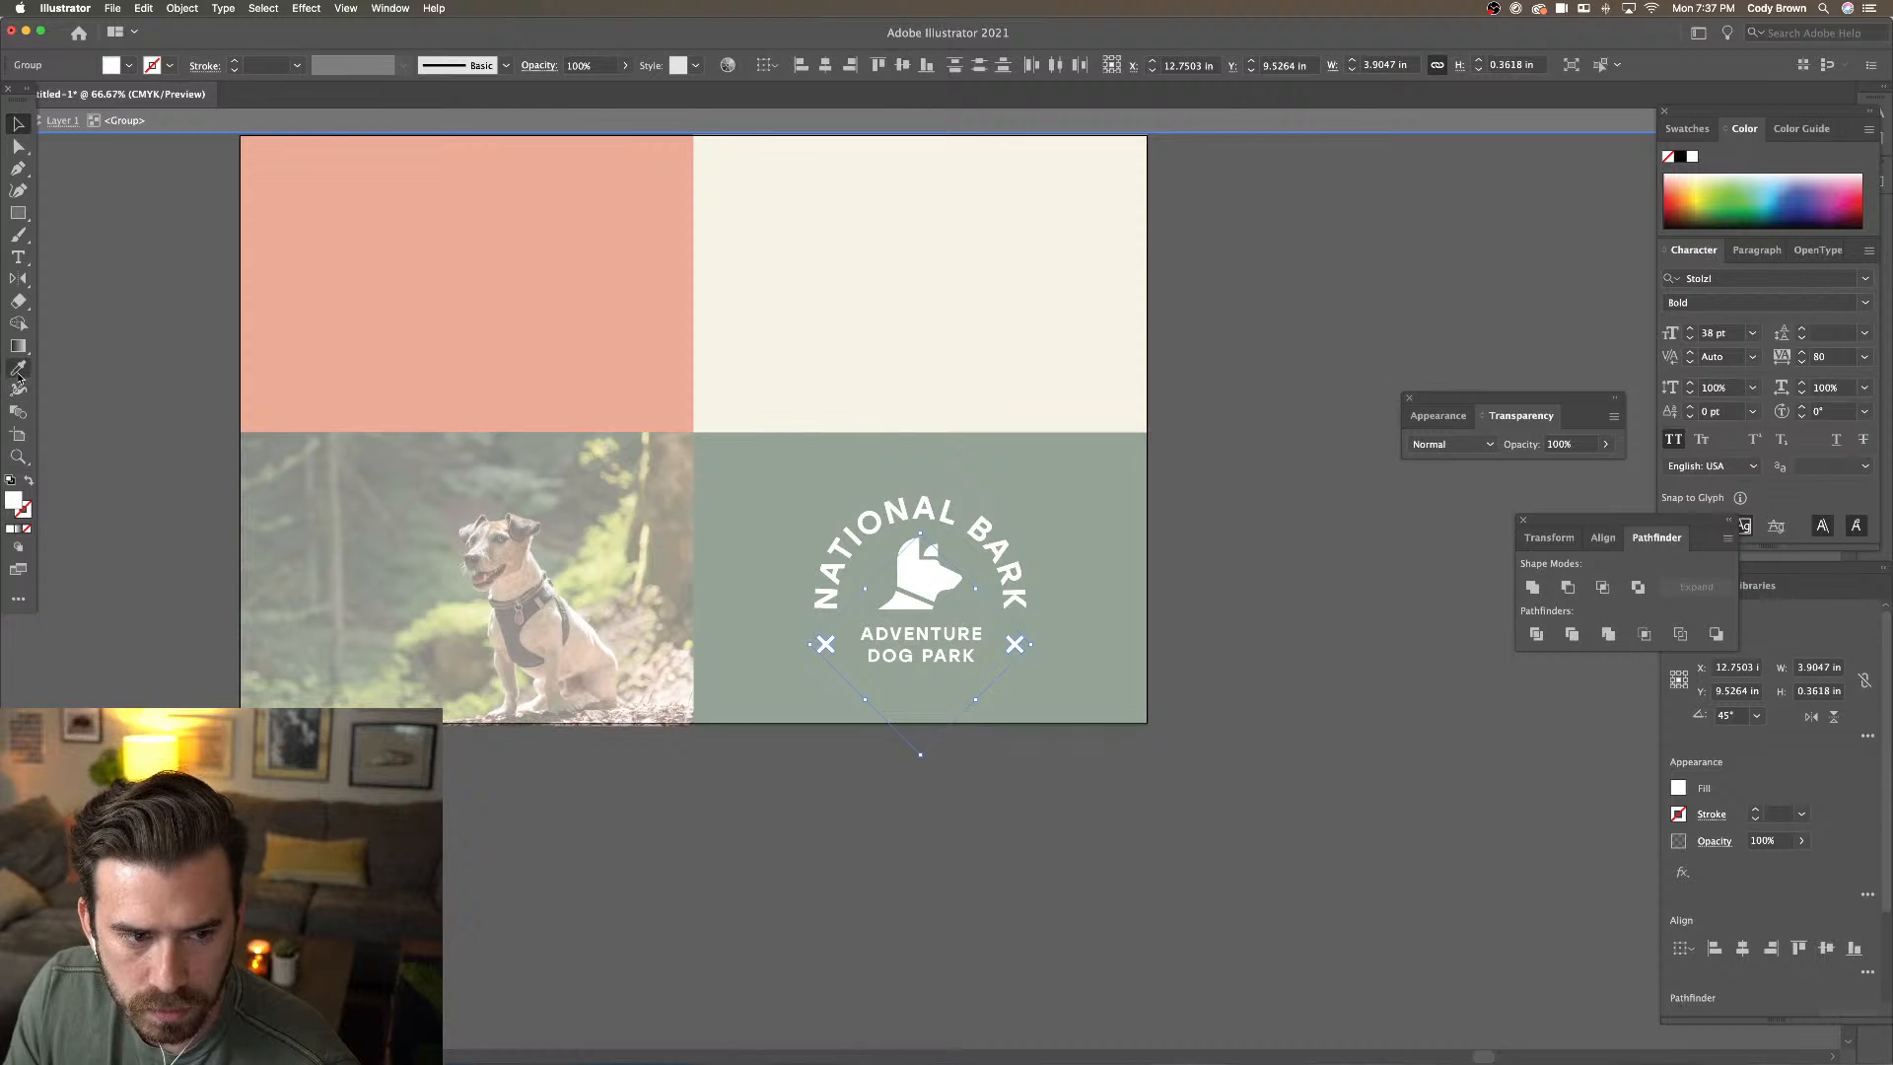
pyautogui.click(18, 368)
pyautogui.click(424, 351)
pyautogui.click(17, 123)
pyautogui.click(165, 222)
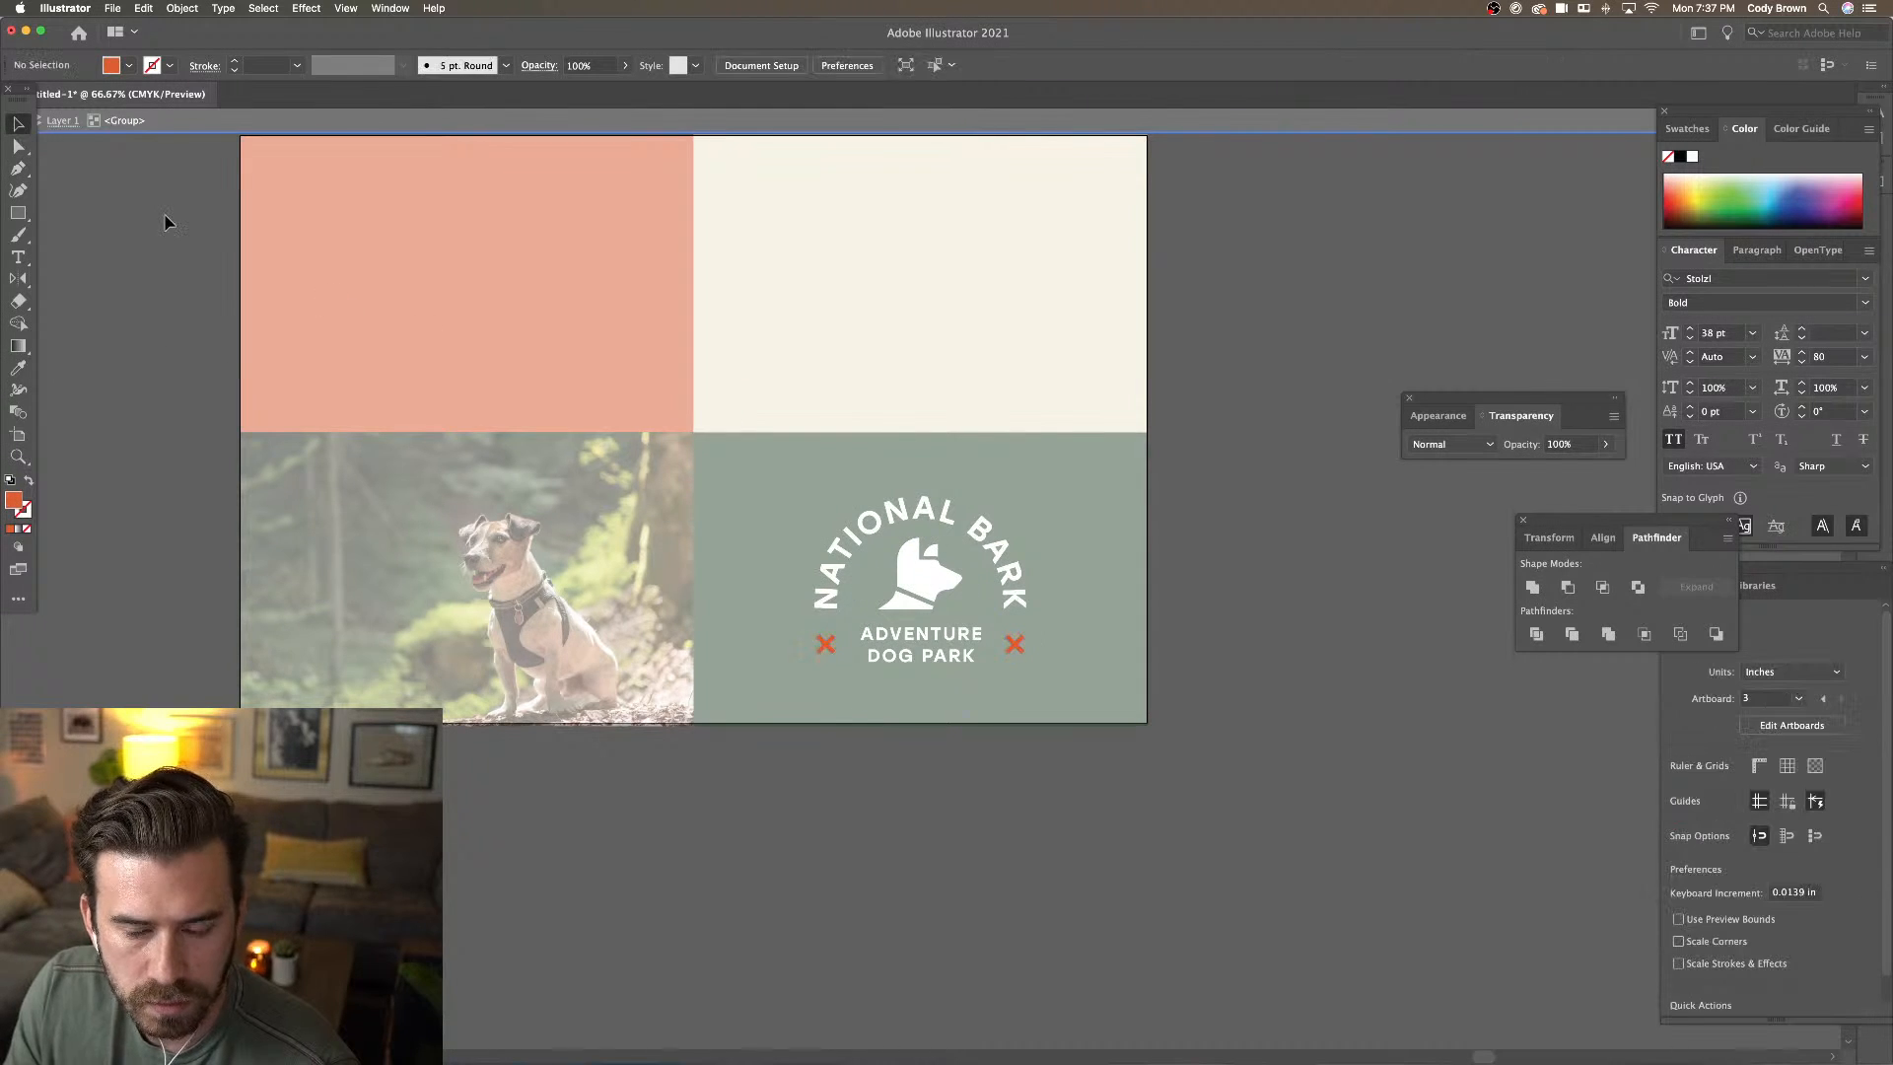
pyautogui.doubleClick(165, 222)
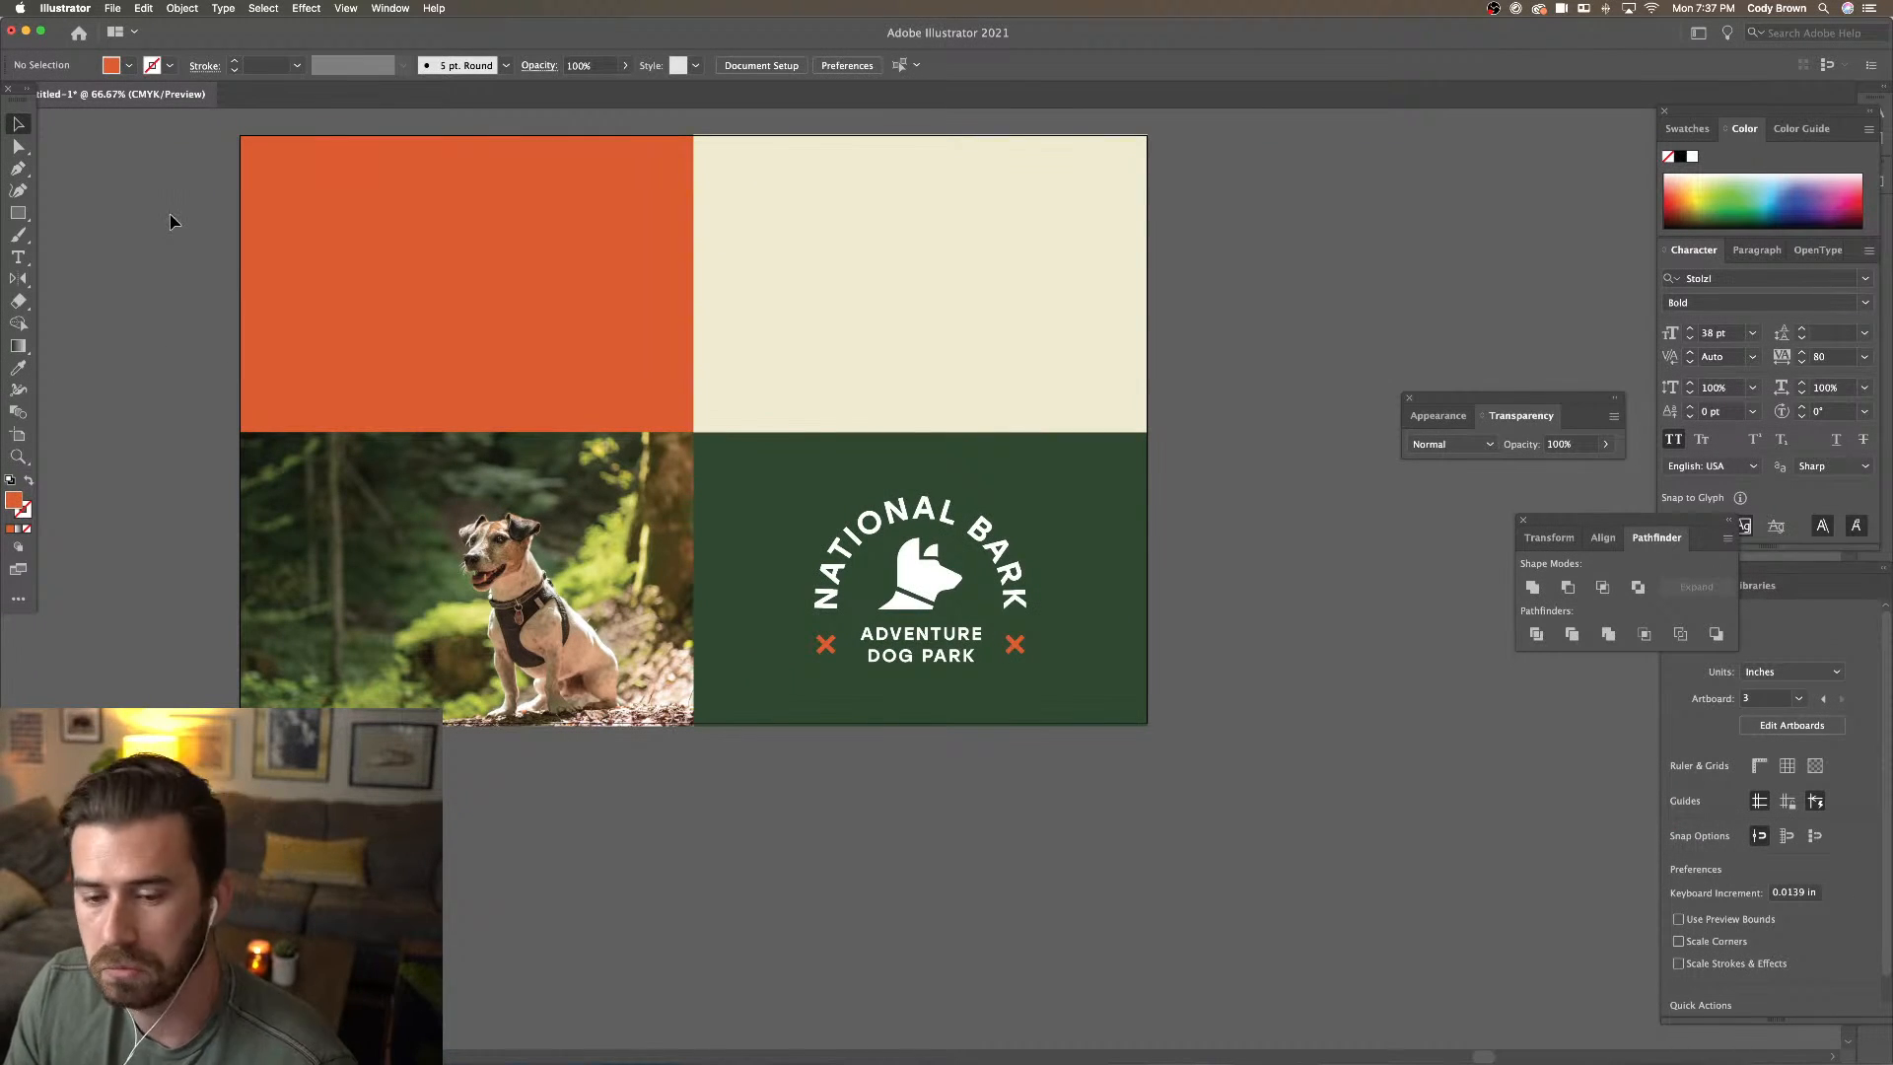
pyautogui.click(1062, 511)
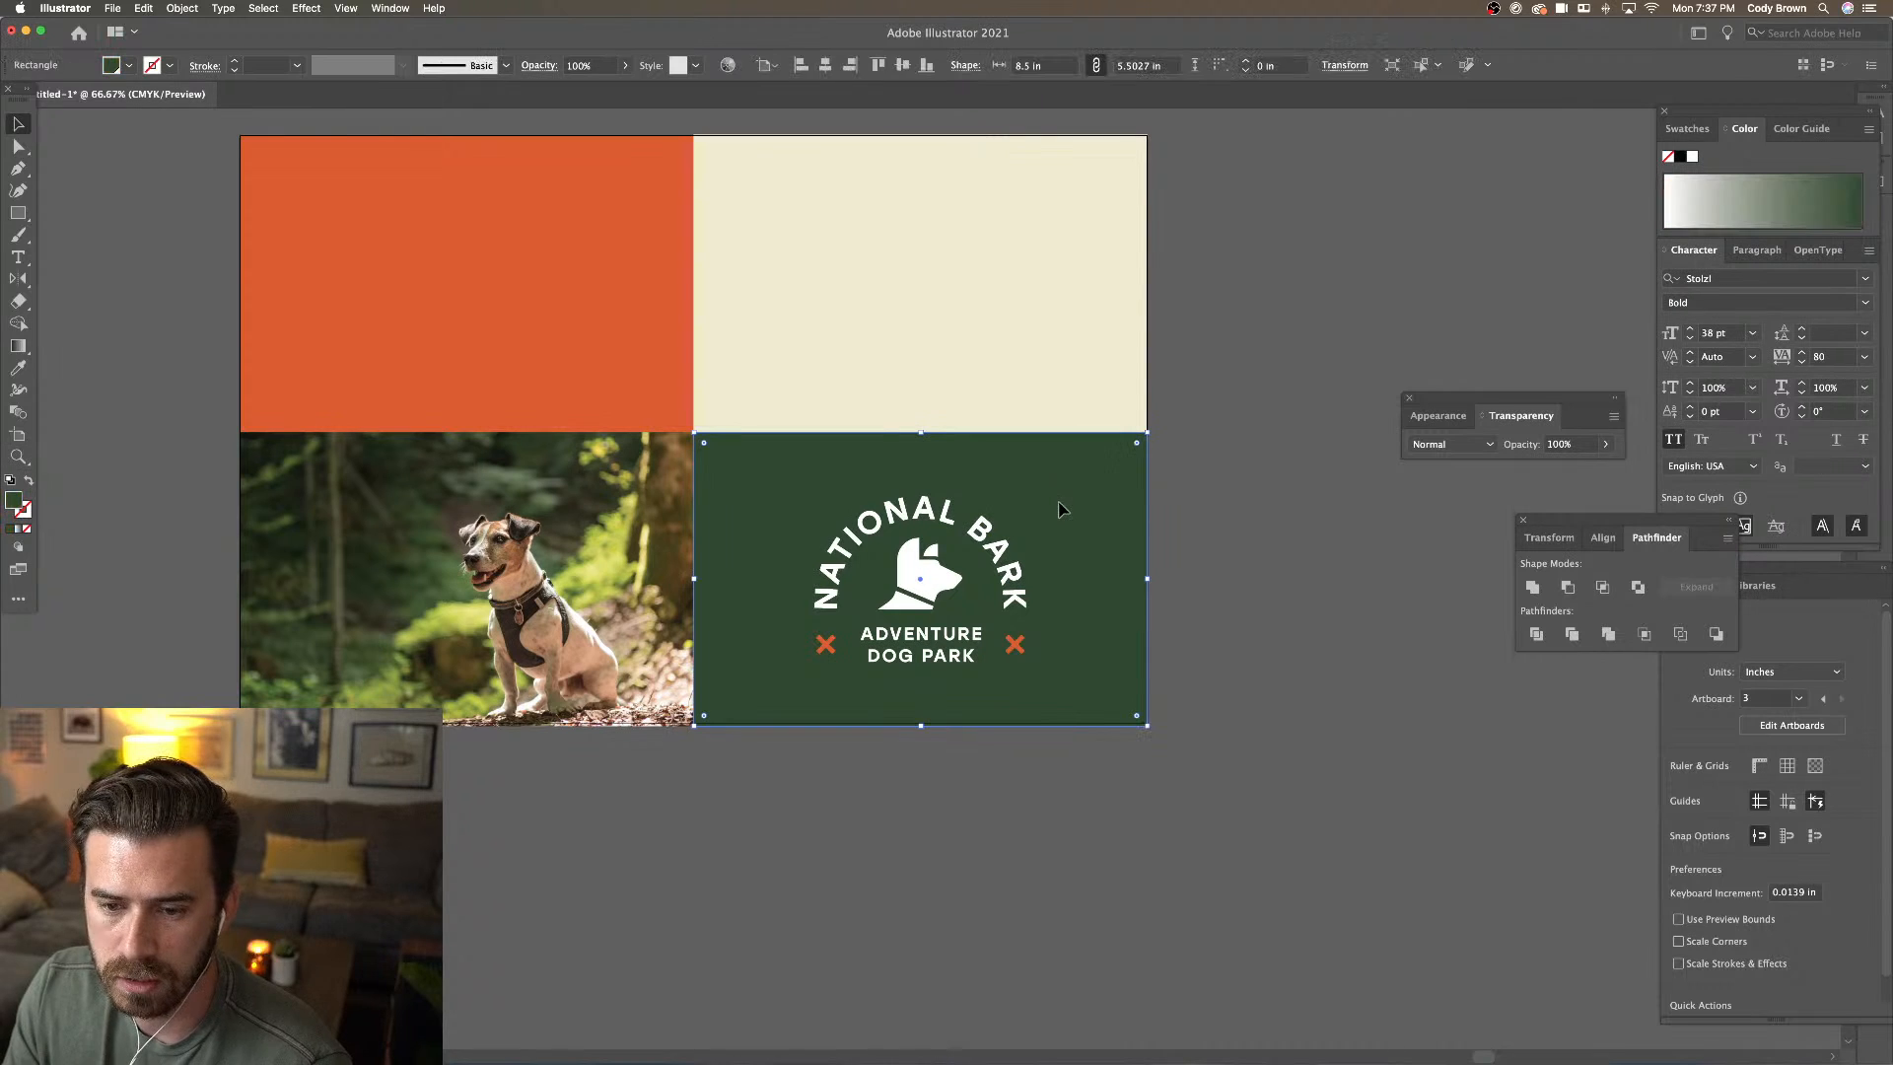
# Darken the green panel's fill to #263a27
pyautogui.doubleClick(16, 502)
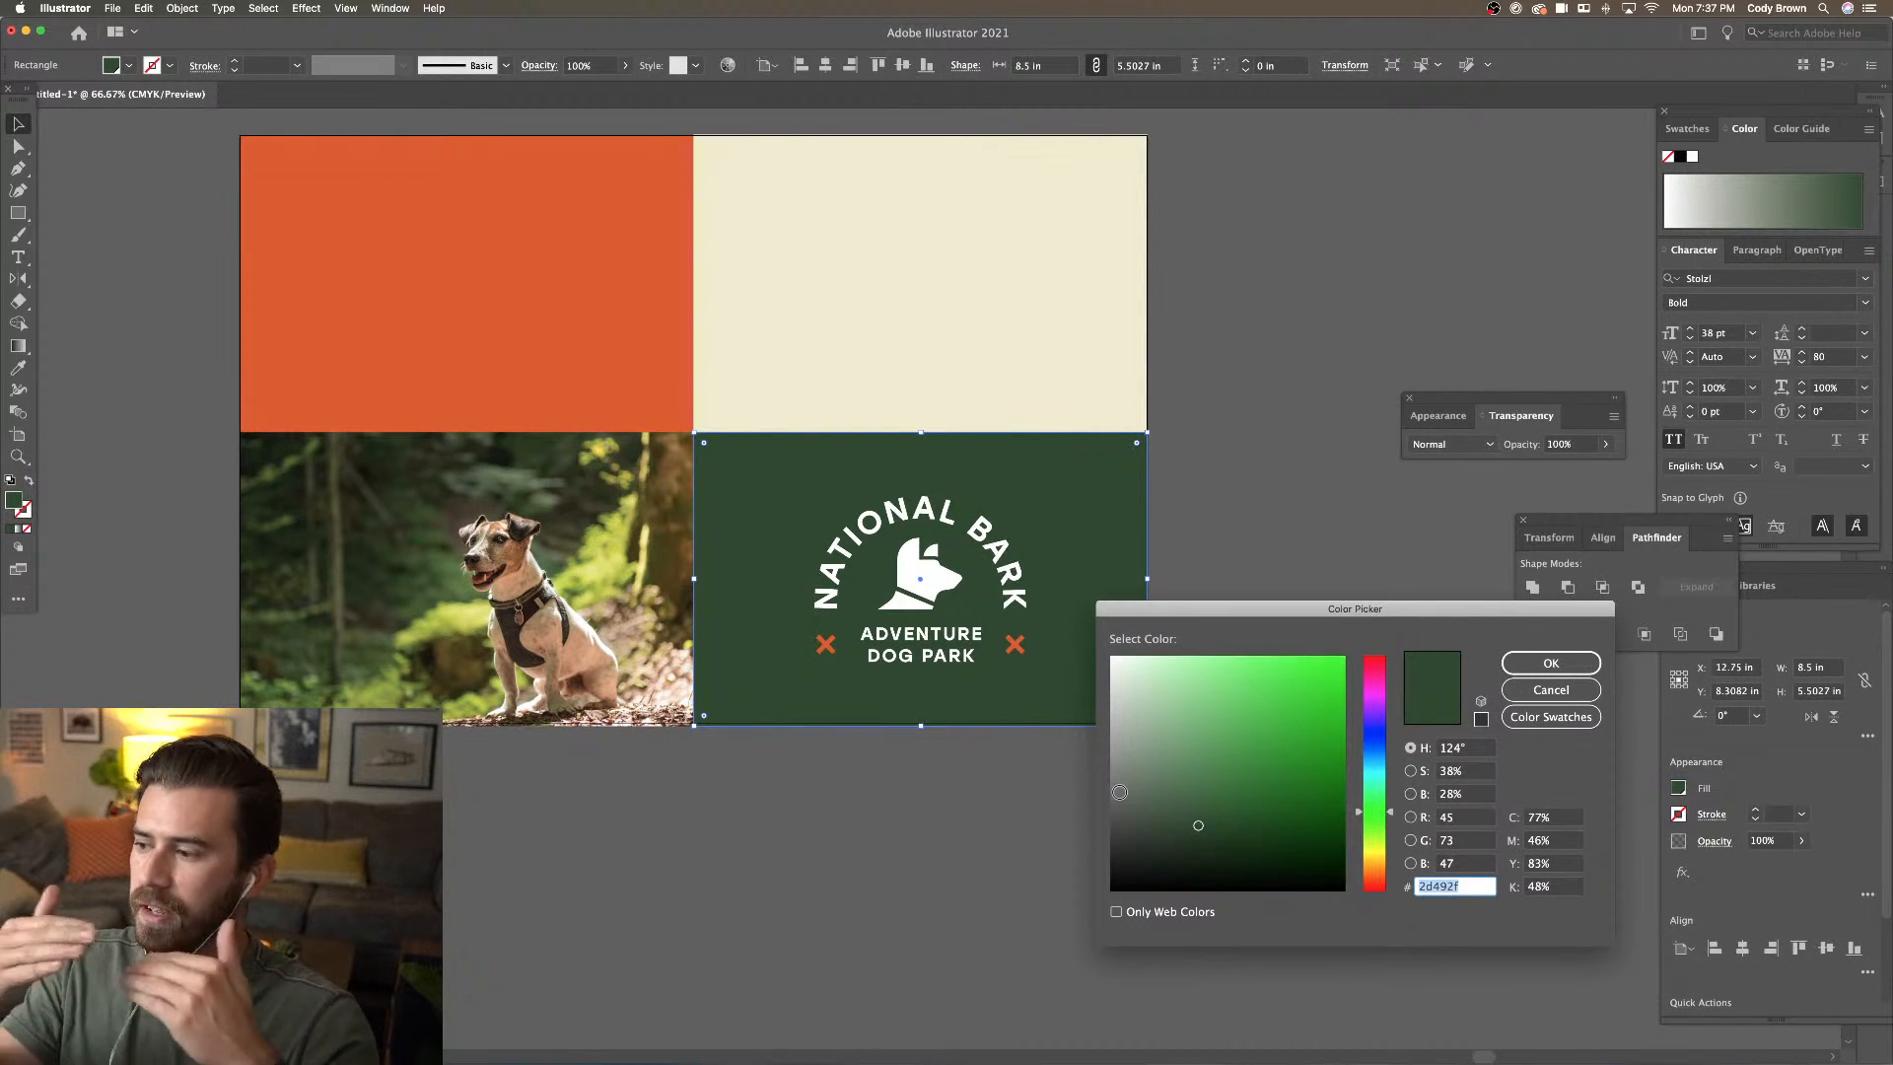
pyautogui.moveTo(1198, 828); pyautogui.dragTo(1191, 837)
pyautogui.click(1551, 663)
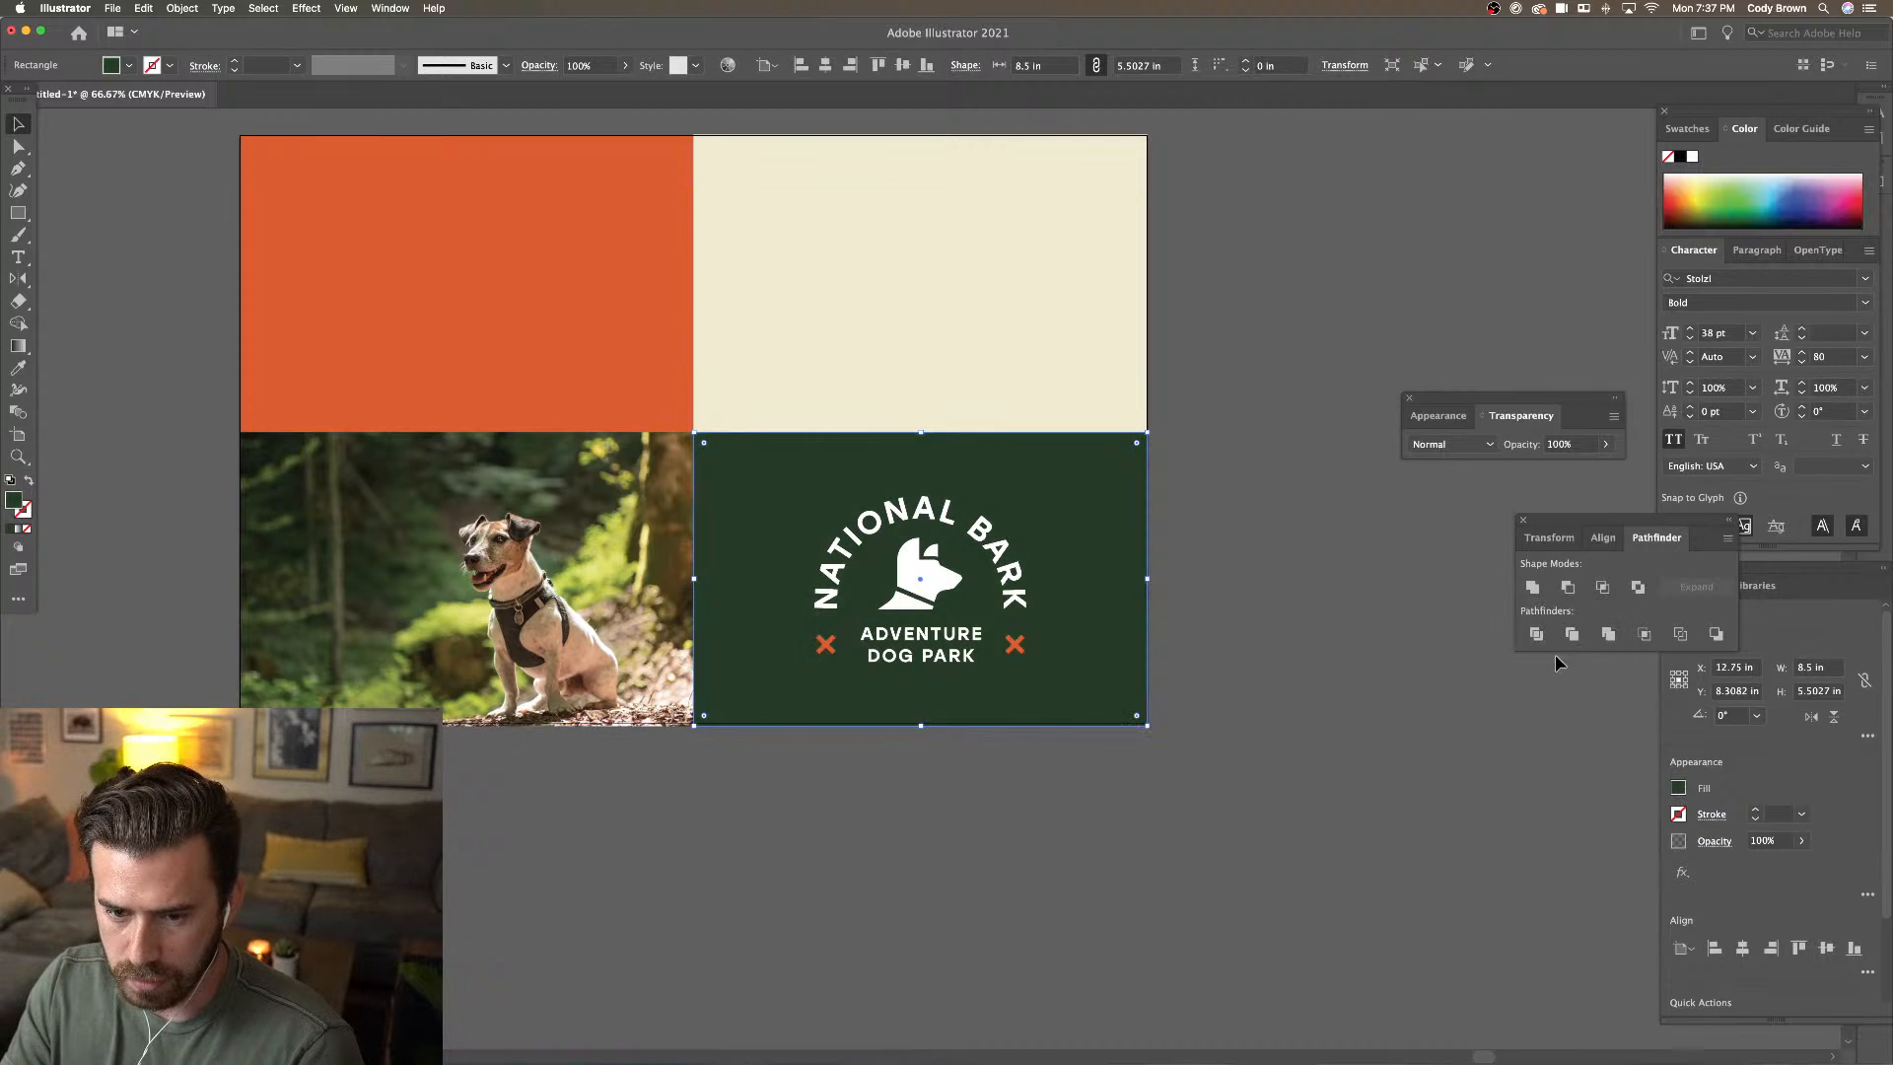
pyautogui.click(1280, 602)
# Try the cream panel colour on the whole logo, then undo it
pyautogui.scroll(2, 1280, 601)
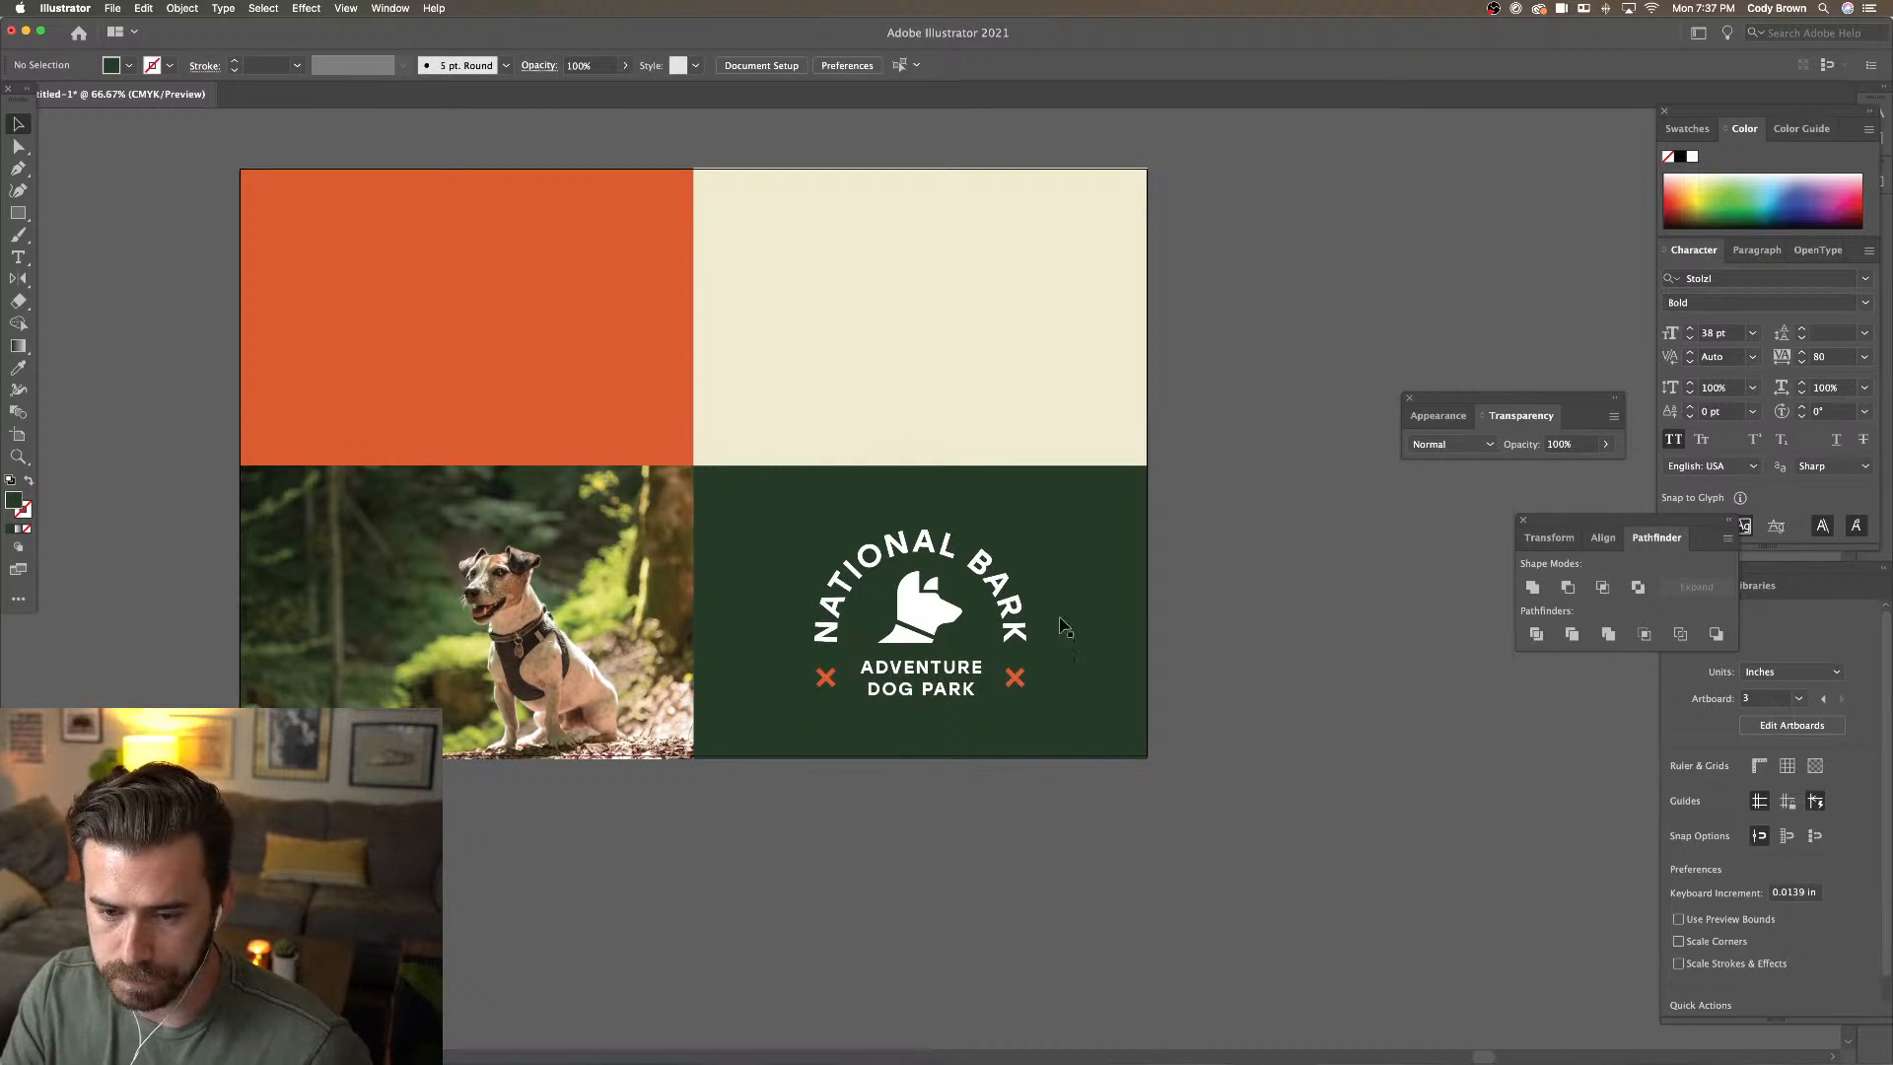
pyautogui.click(961, 623)
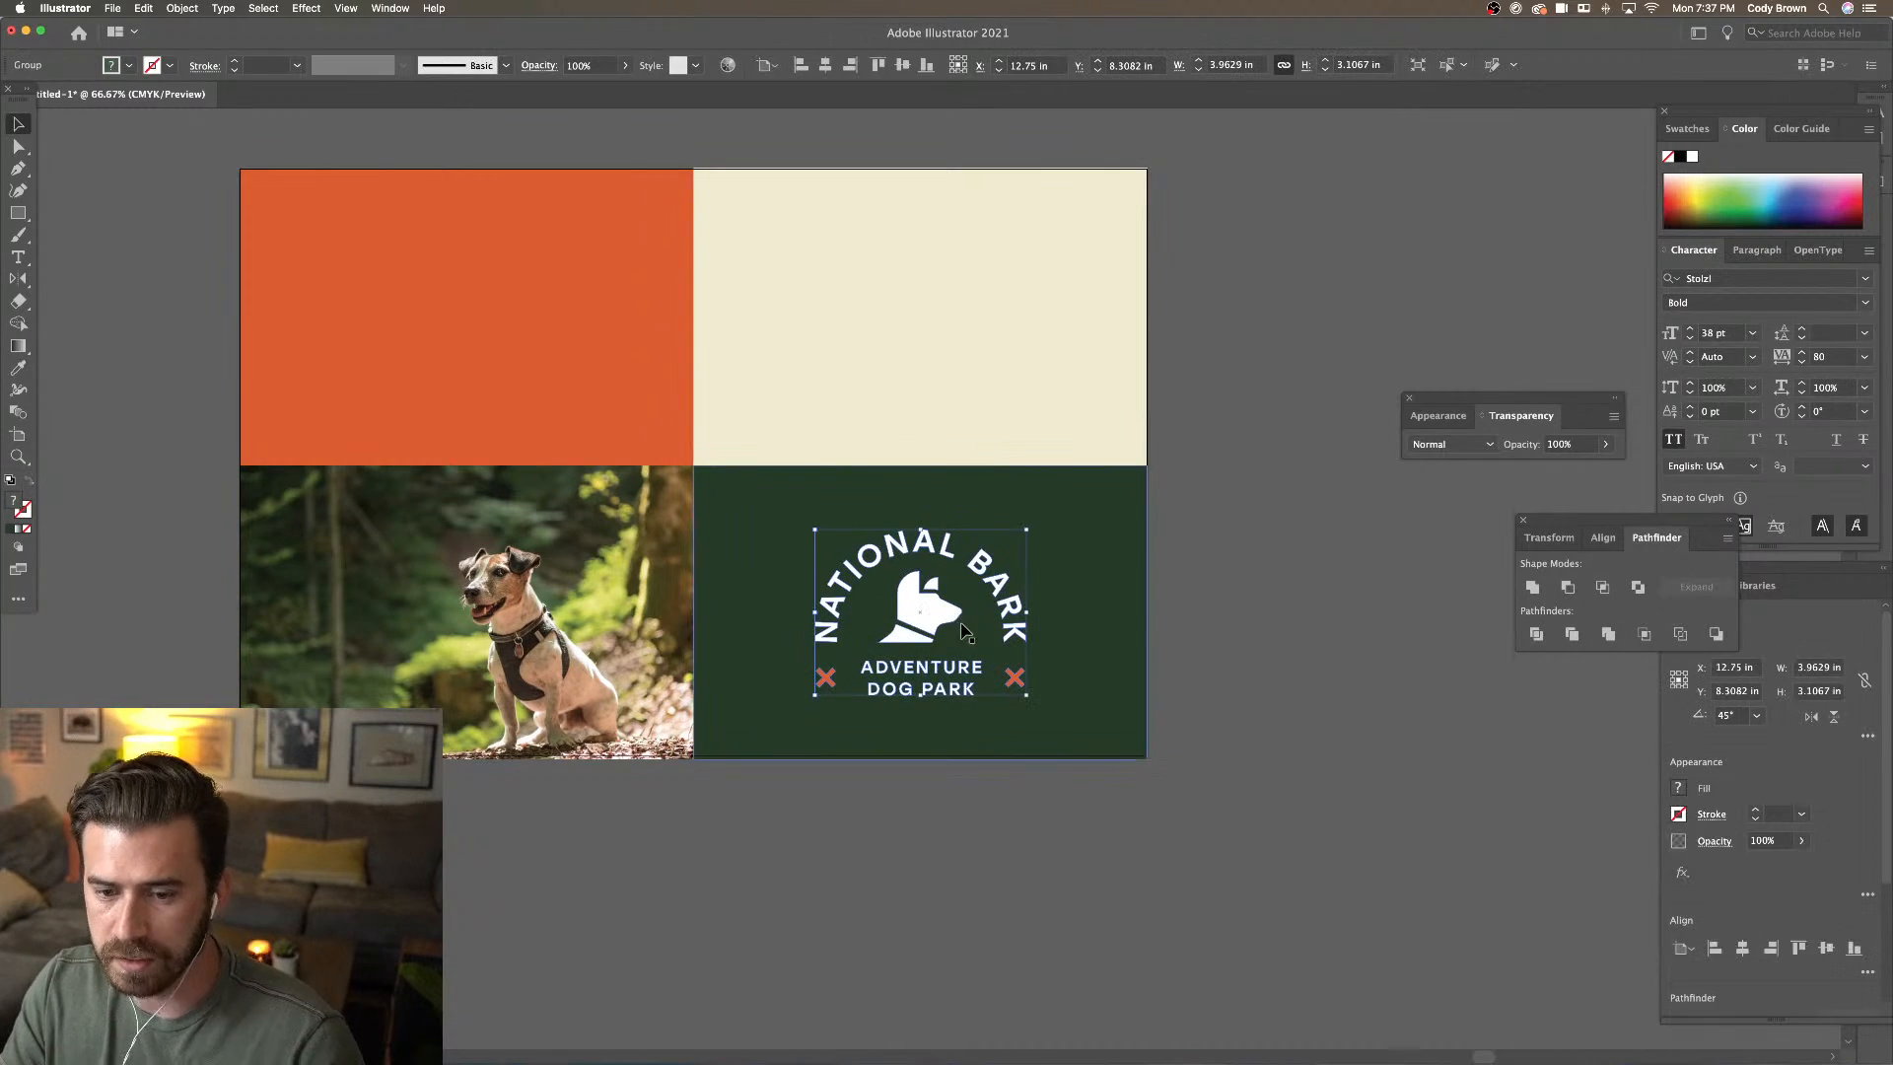
pyautogui.click(19, 368)
pyautogui.click(908, 379)
pyautogui.press('v')
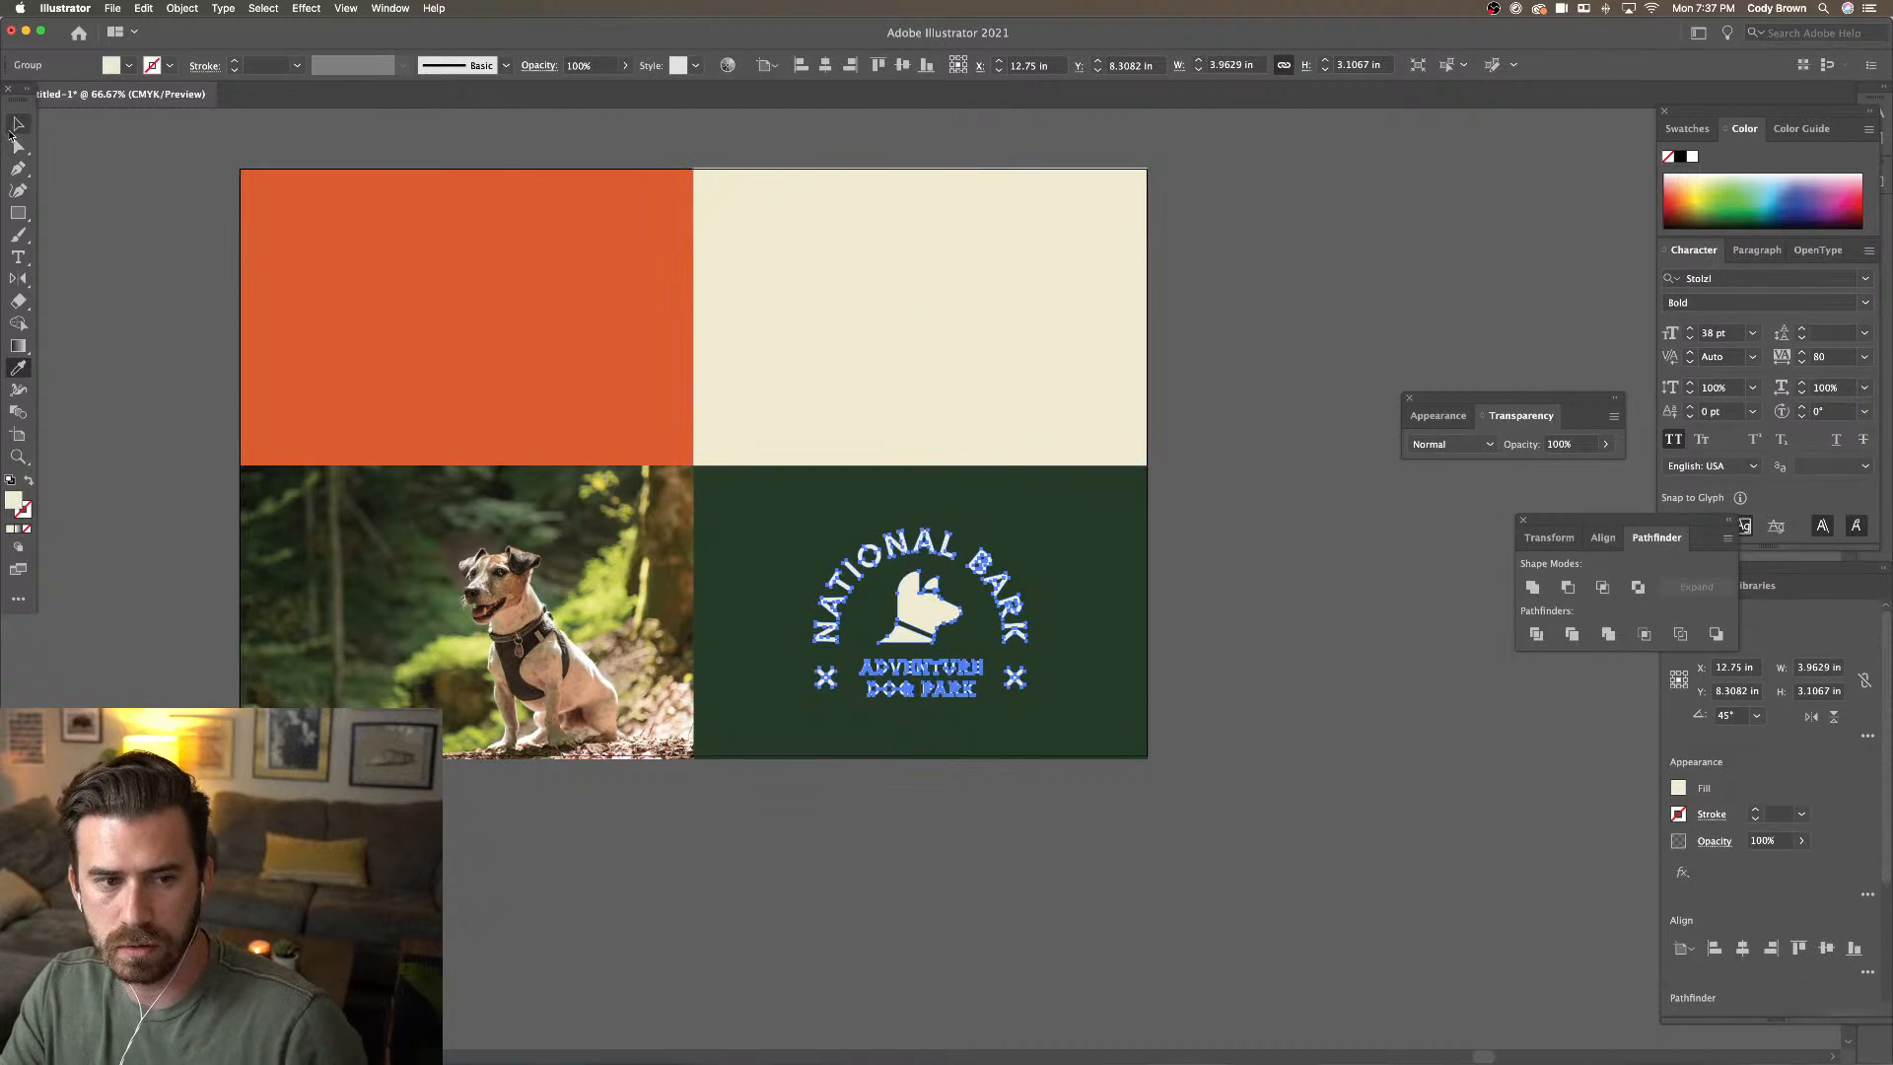
pyautogui.press('super+z')
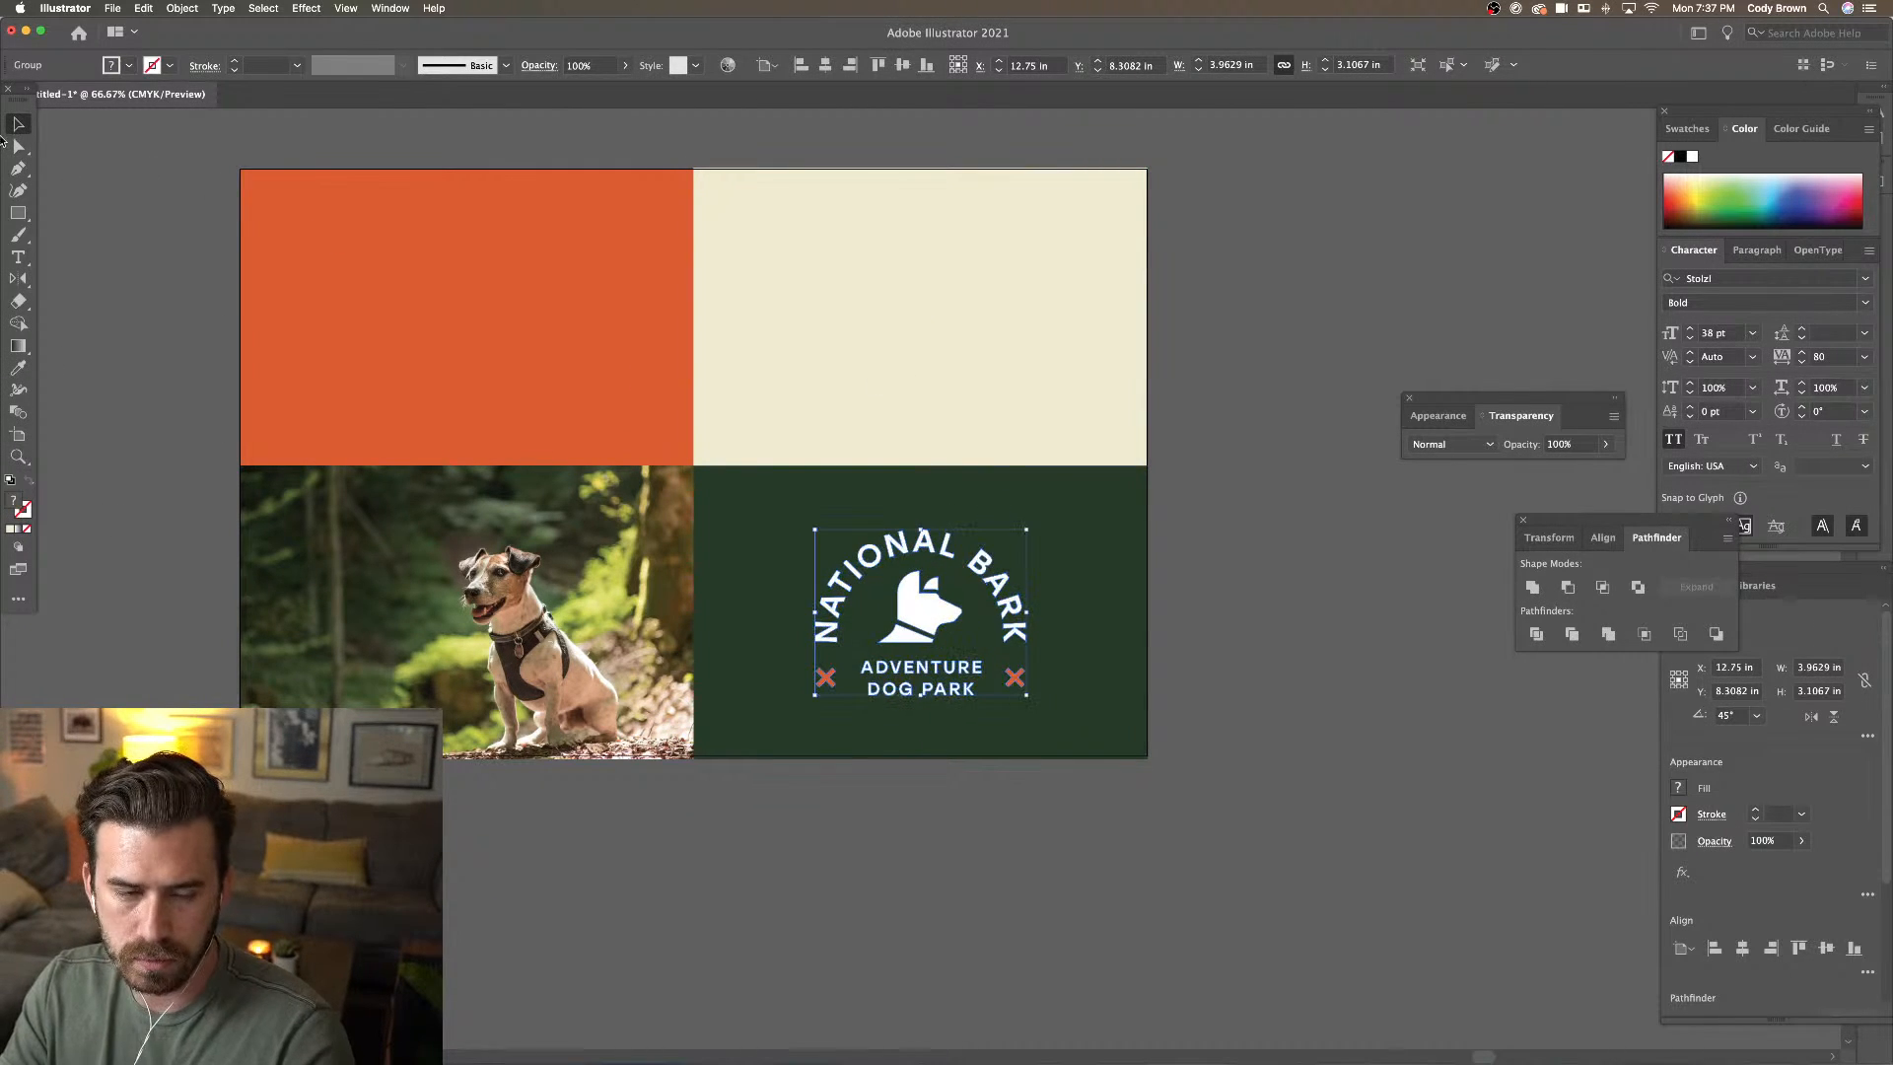
# Make the dog head, NATIONAL BARK and ADVENTURE DOG PARK lettering cream via Eyedropper
pyautogui.doubleClick(909, 600)
pyautogui.click(909, 599)
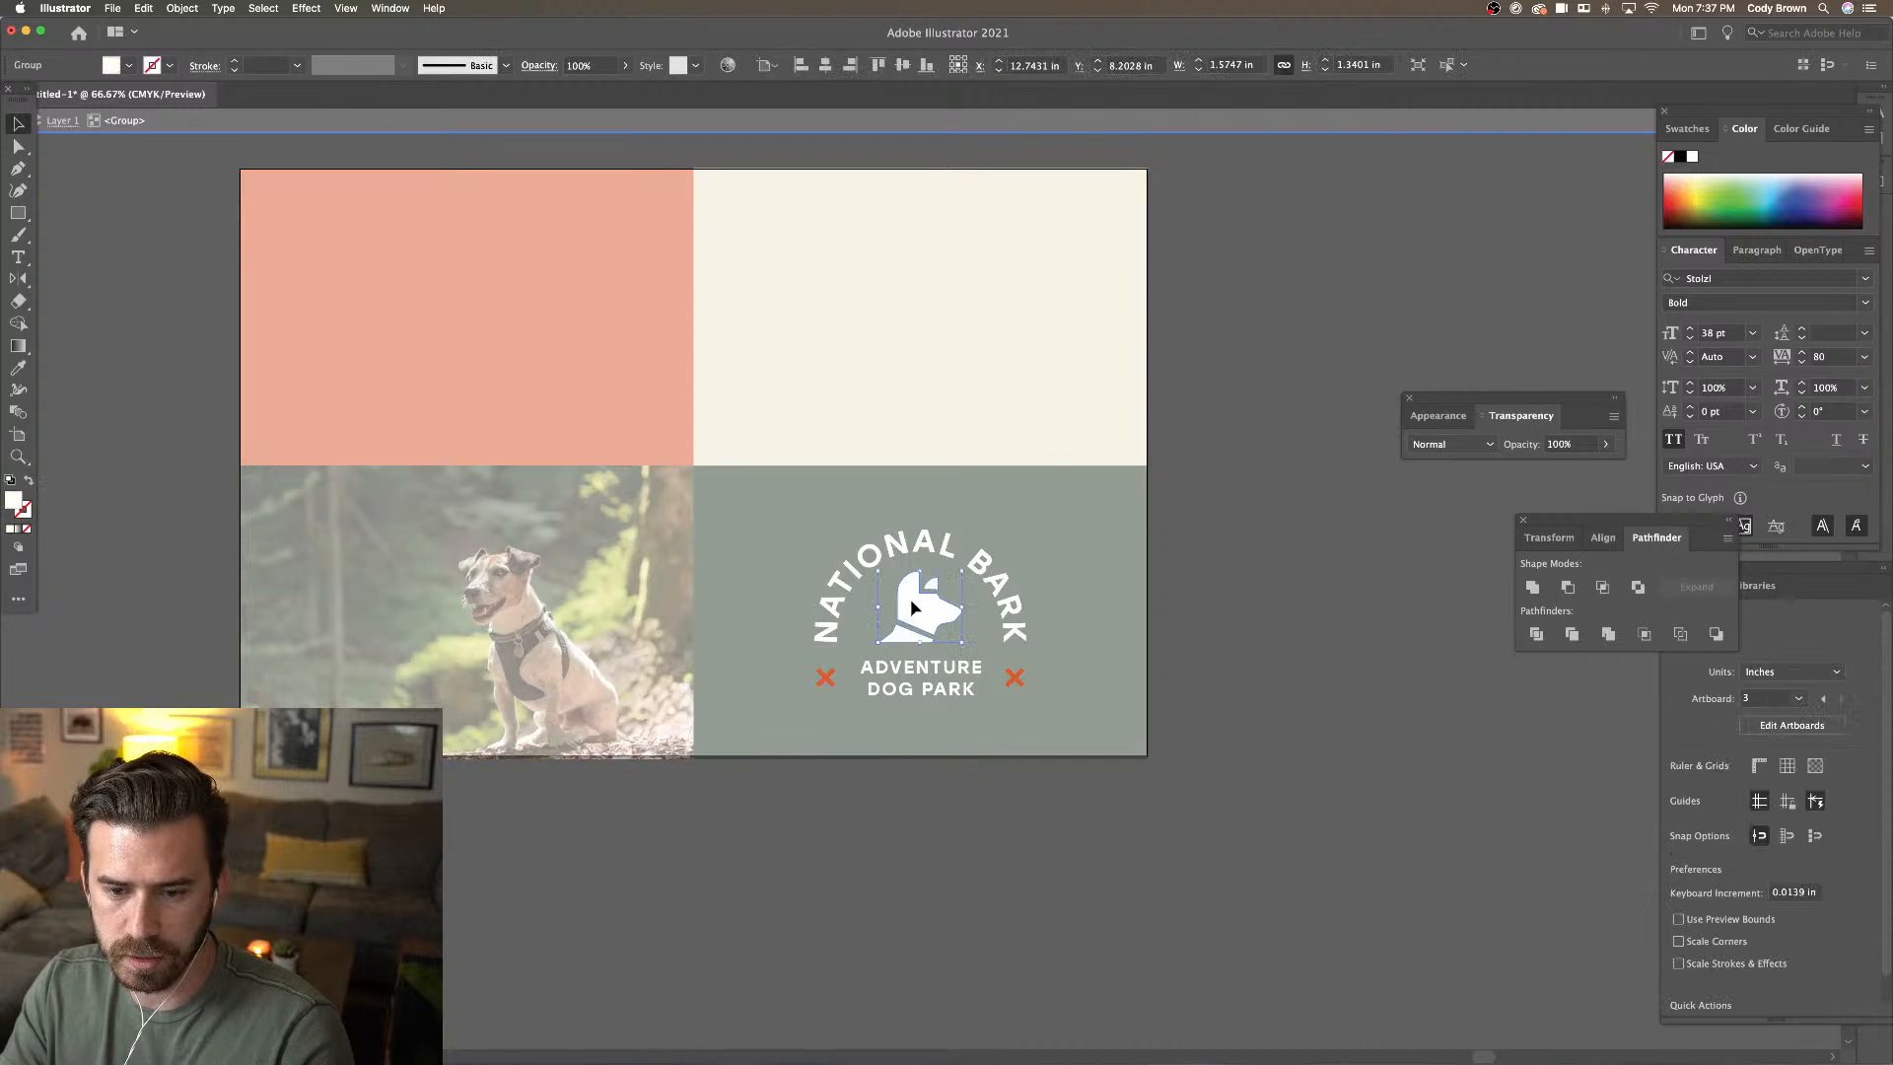
pyautogui.keyDown('shift'); pyautogui.click(917, 540); pyautogui.keyUp('shift')
pyautogui.keyDown('shift'); pyautogui.click(929, 692); pyautogui.keyUp('shift')
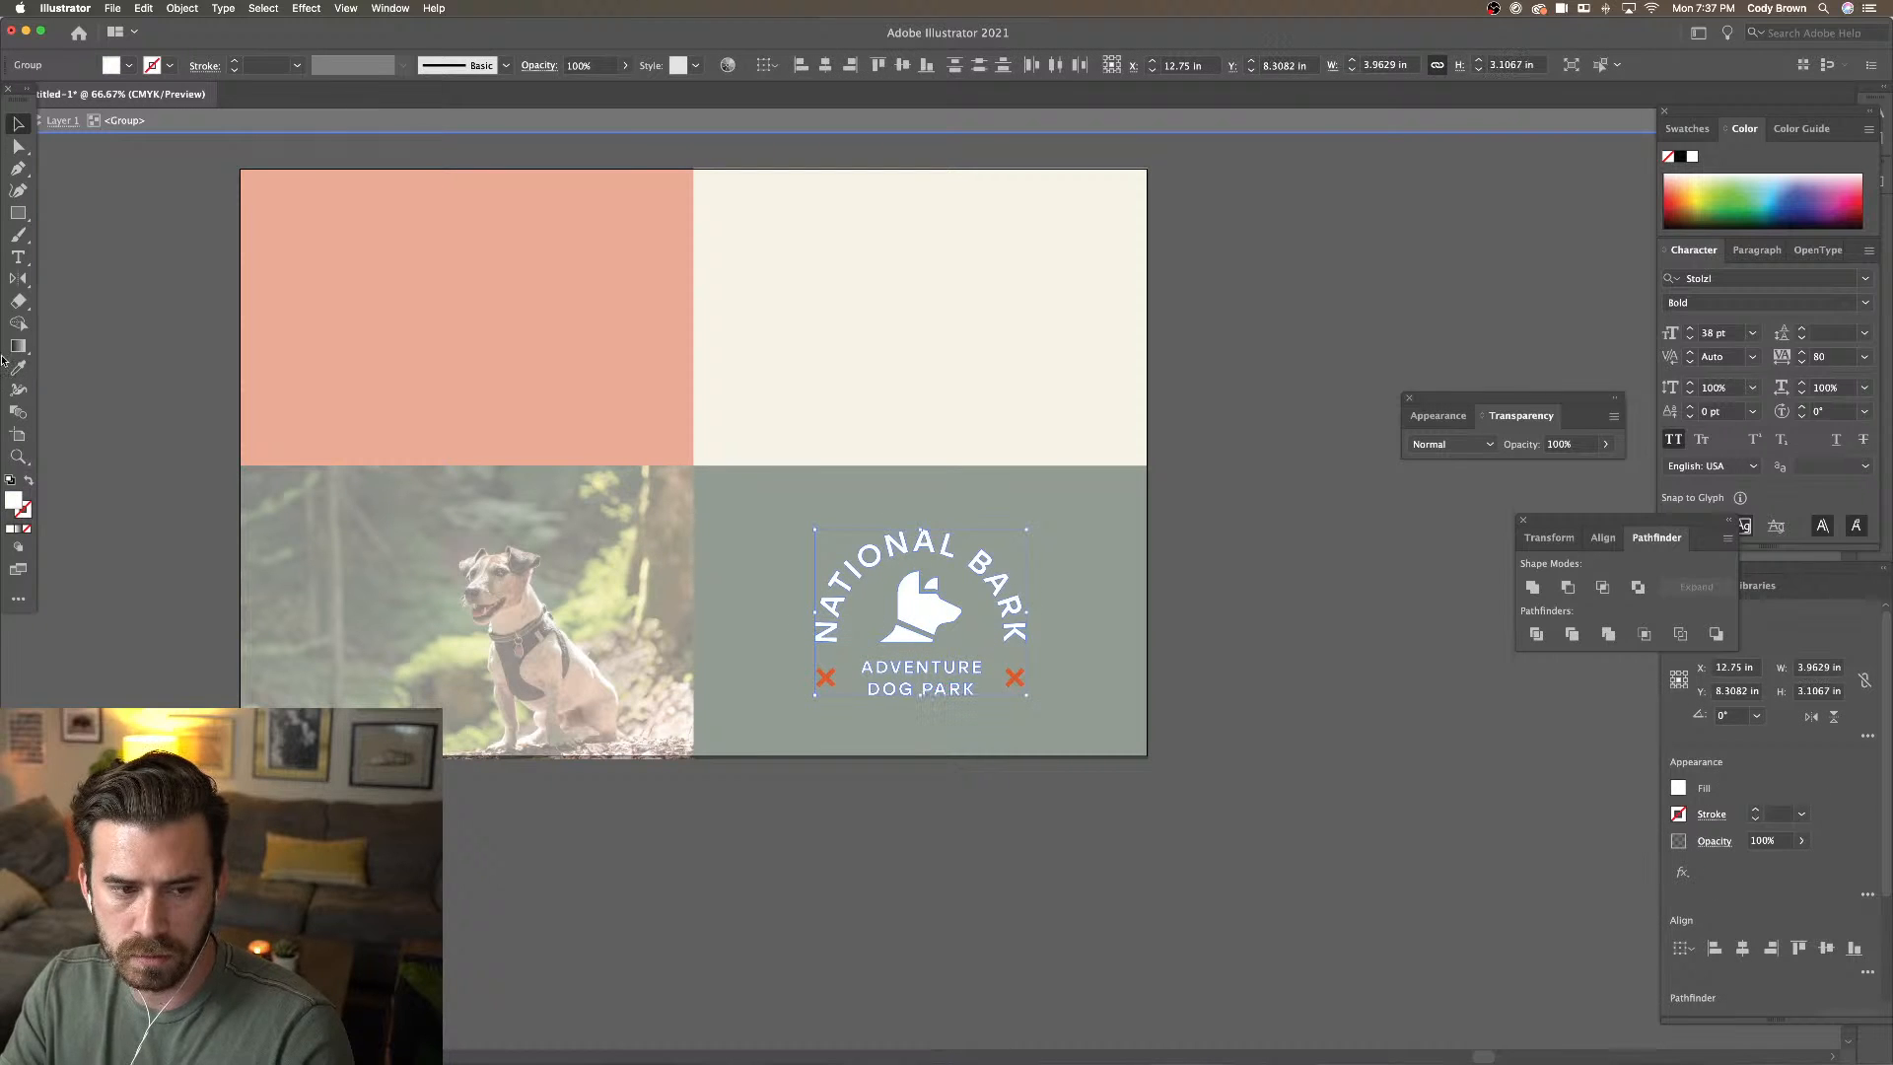
pyautogui.press('i')
pyautogui.click(904, 339)
pyautogui.press('v')
pyautogui.doubleClick(114, 171)
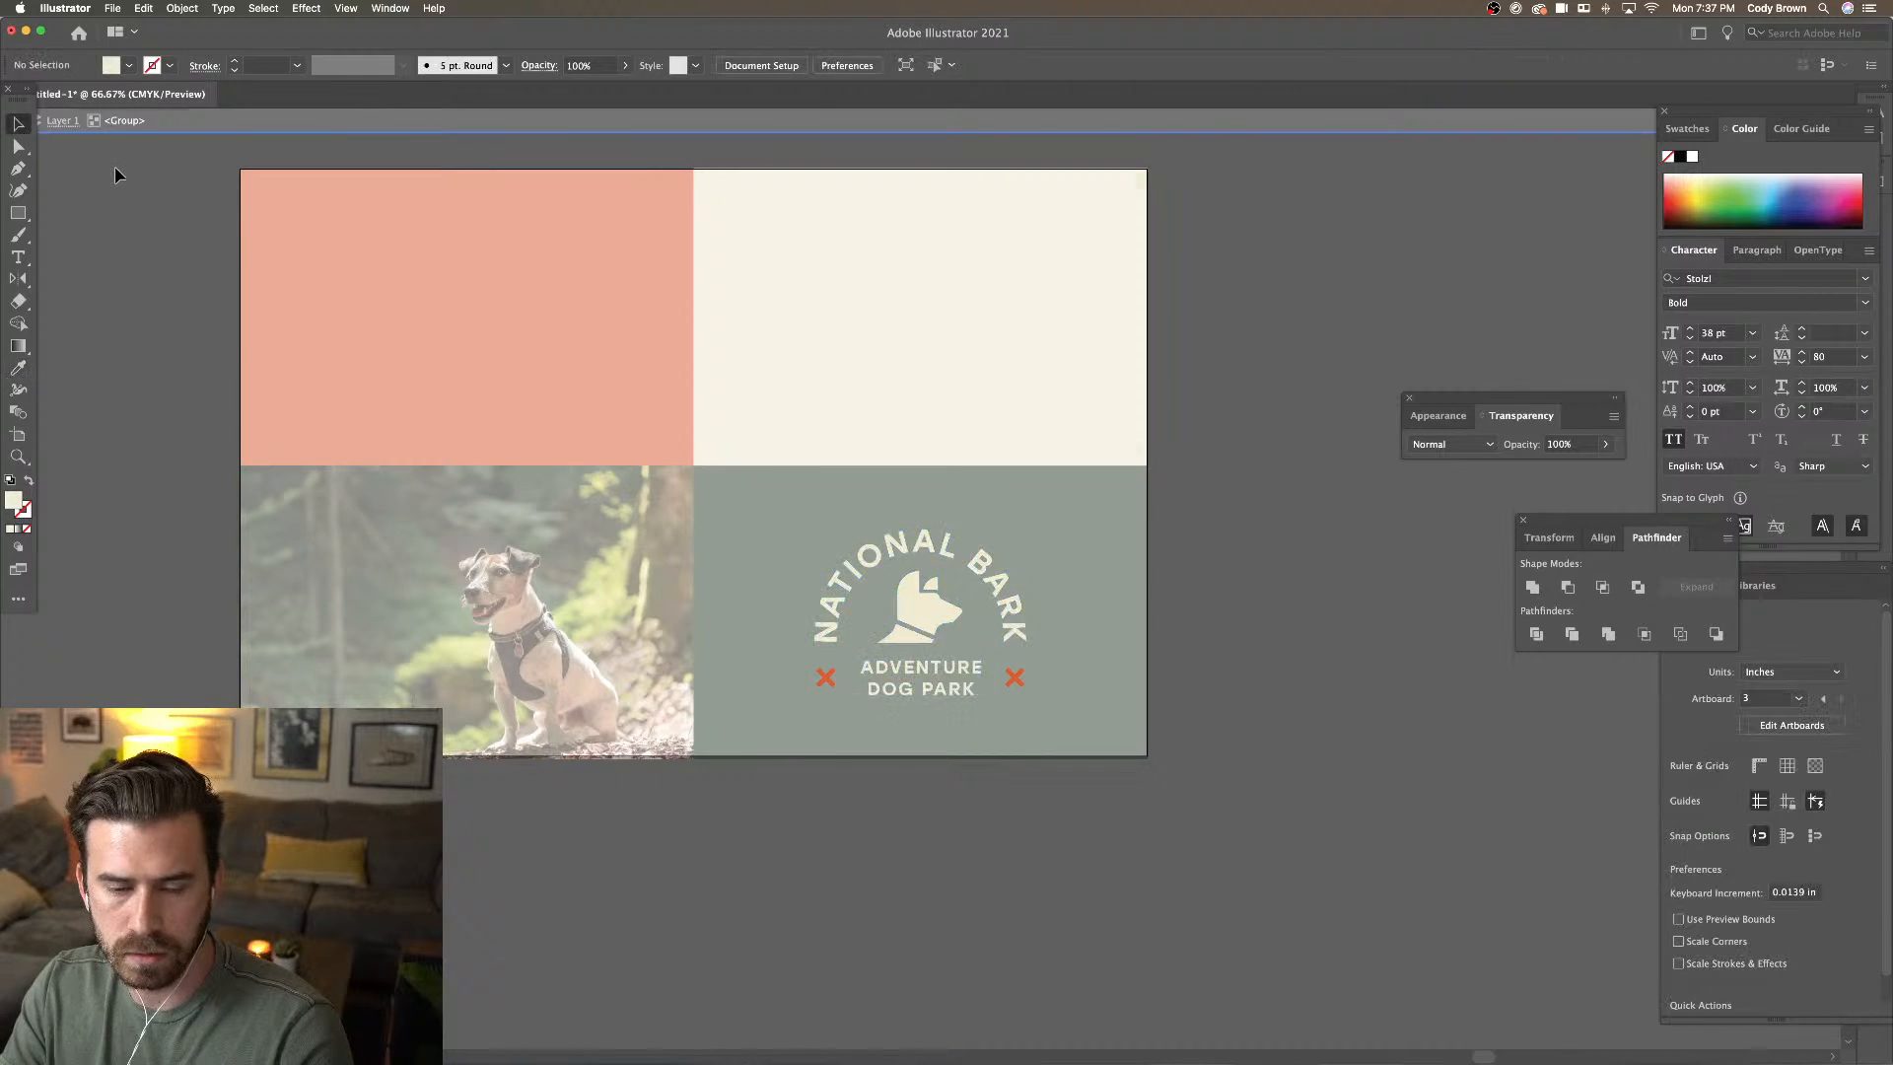
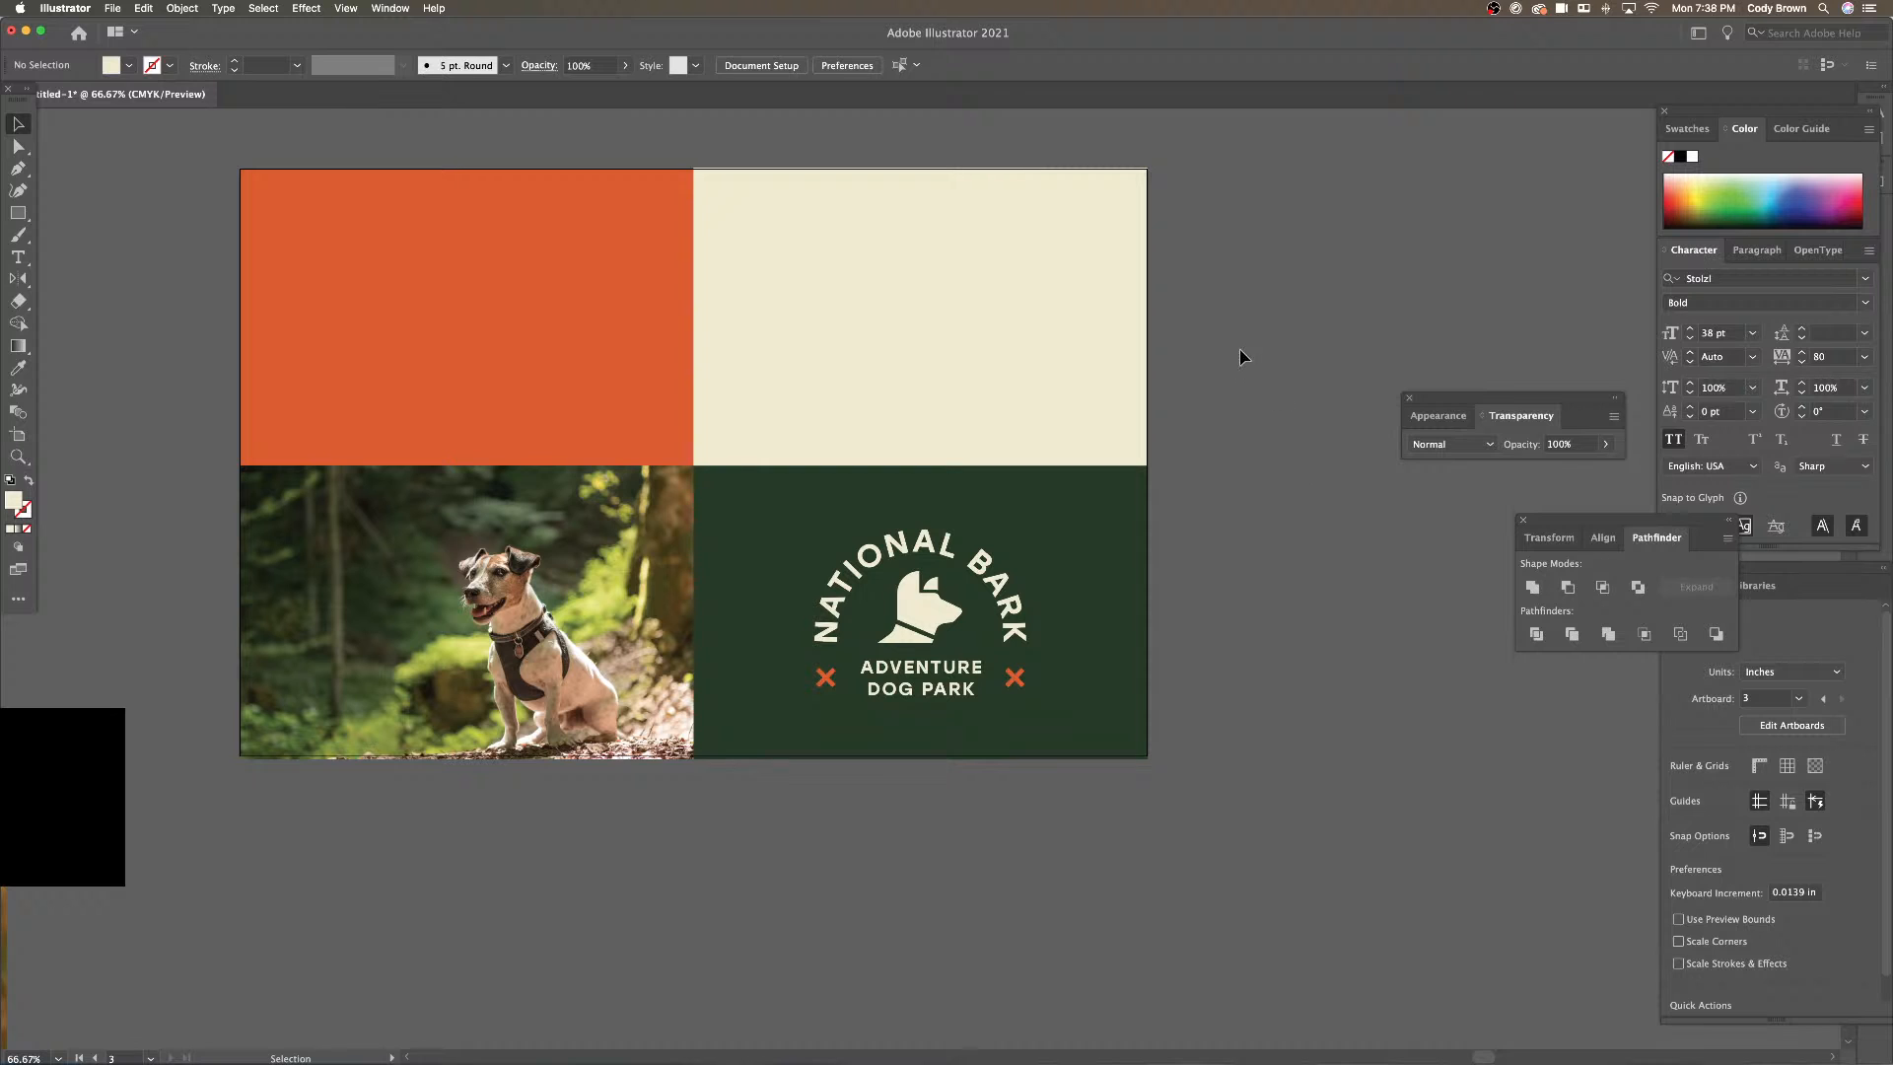
# Select the navy Big Sur badge on the back of the T-shirt mockup
pyautogui.moveTo(1278, 333); pyautogui.dragTo(1374, 358)
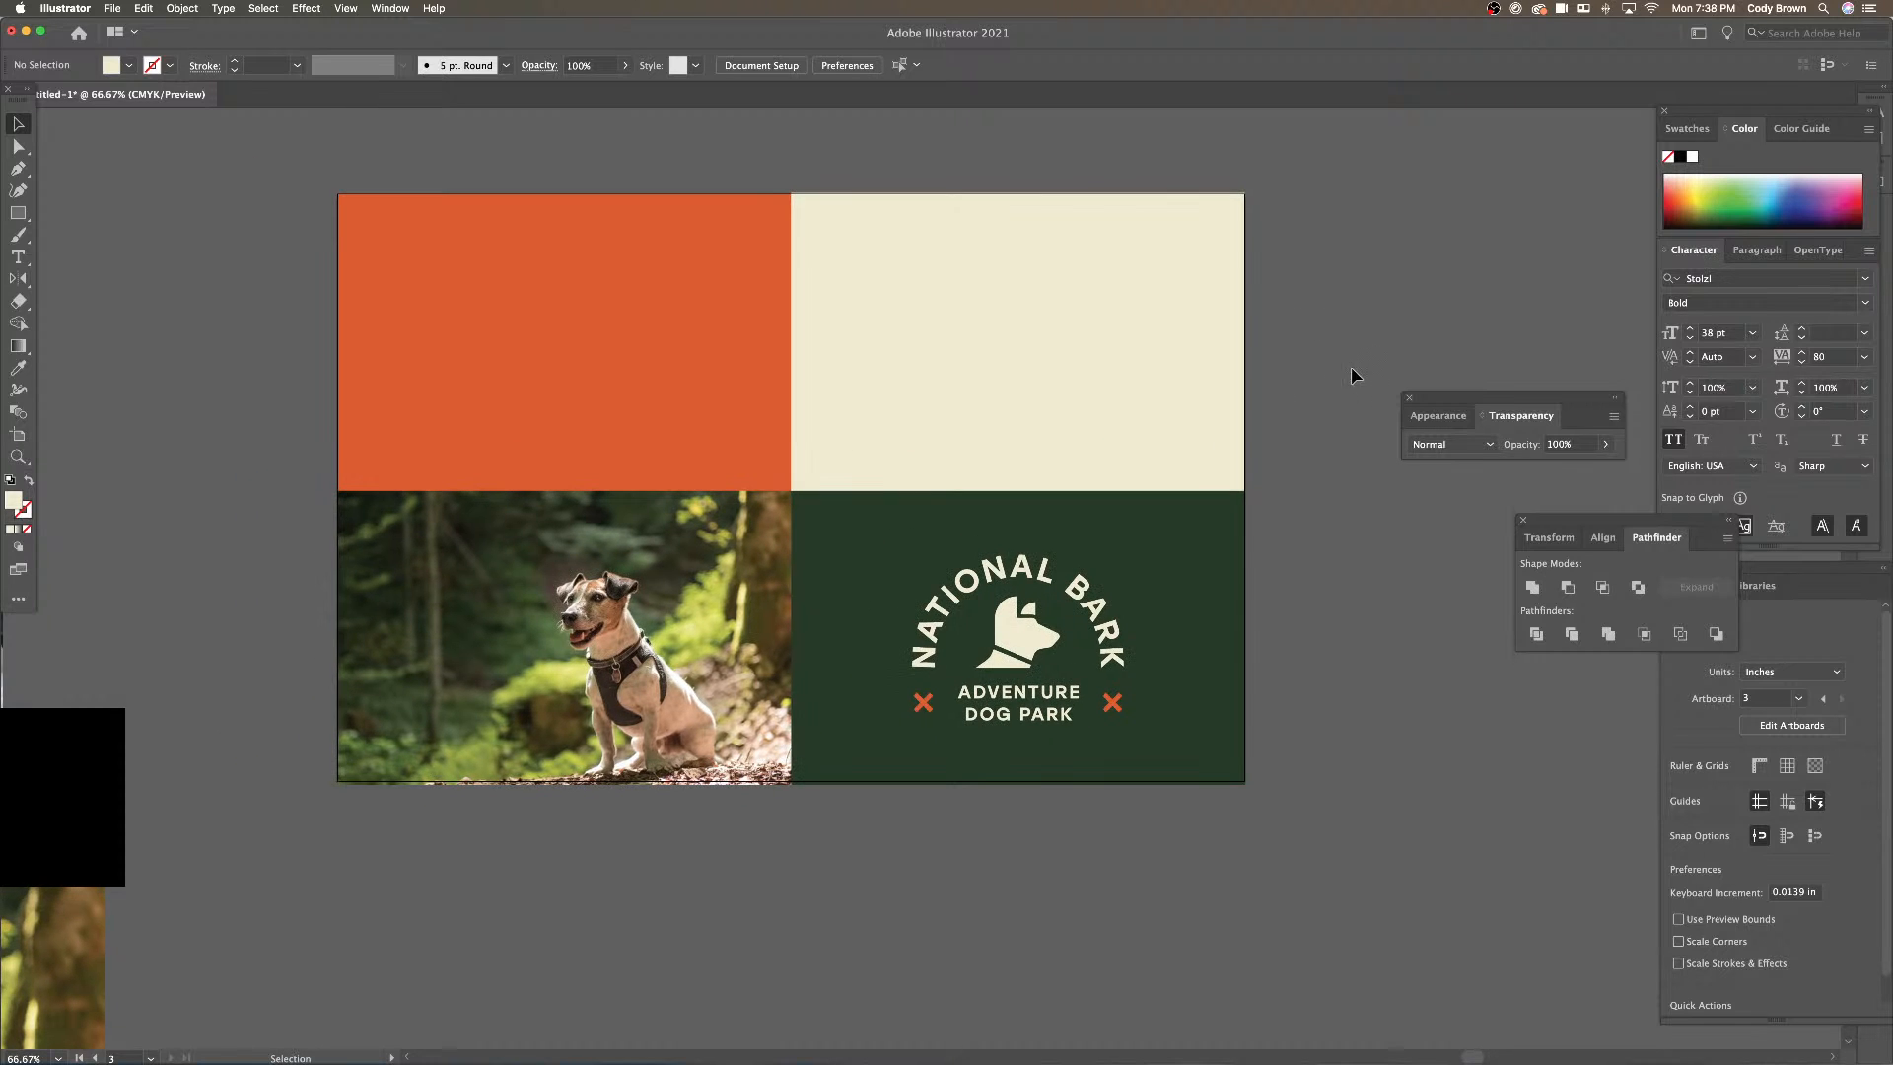
pyautogui.click(1112, 385)
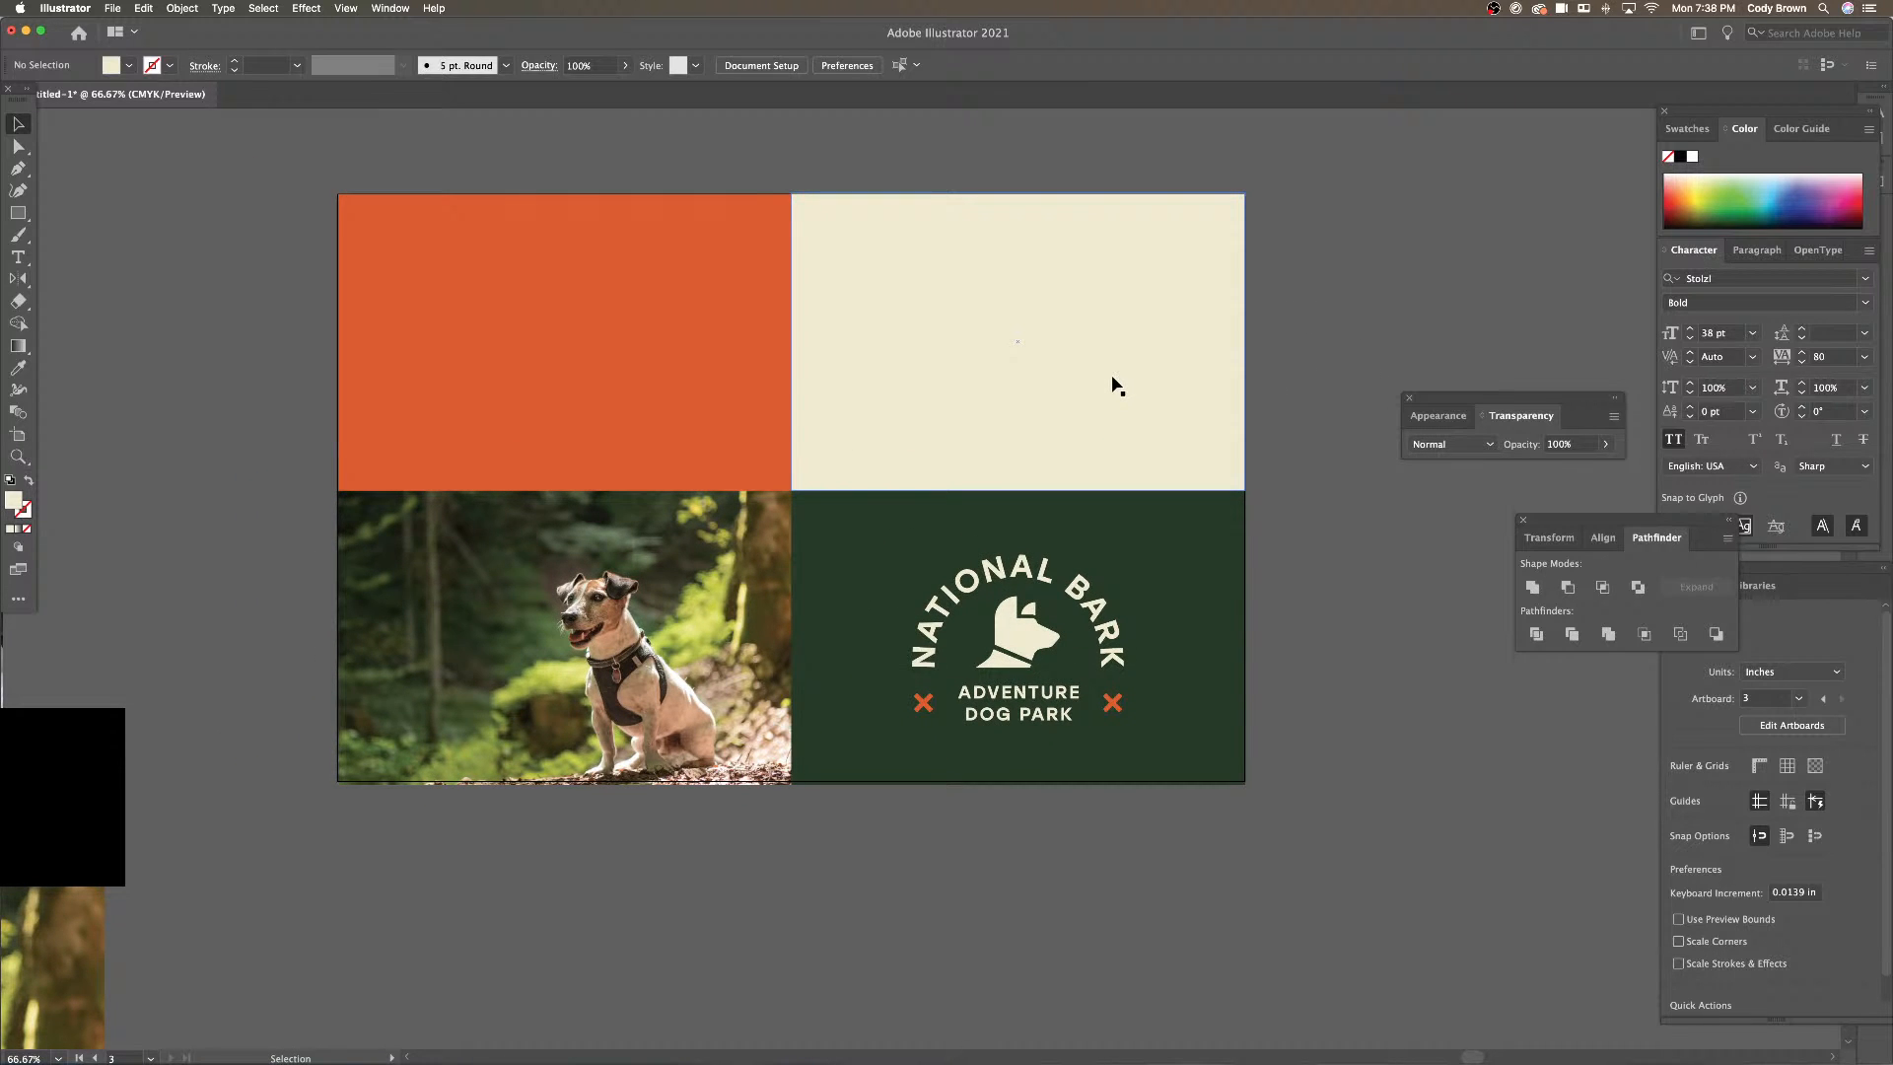
pyautogui.click(1379, 408)
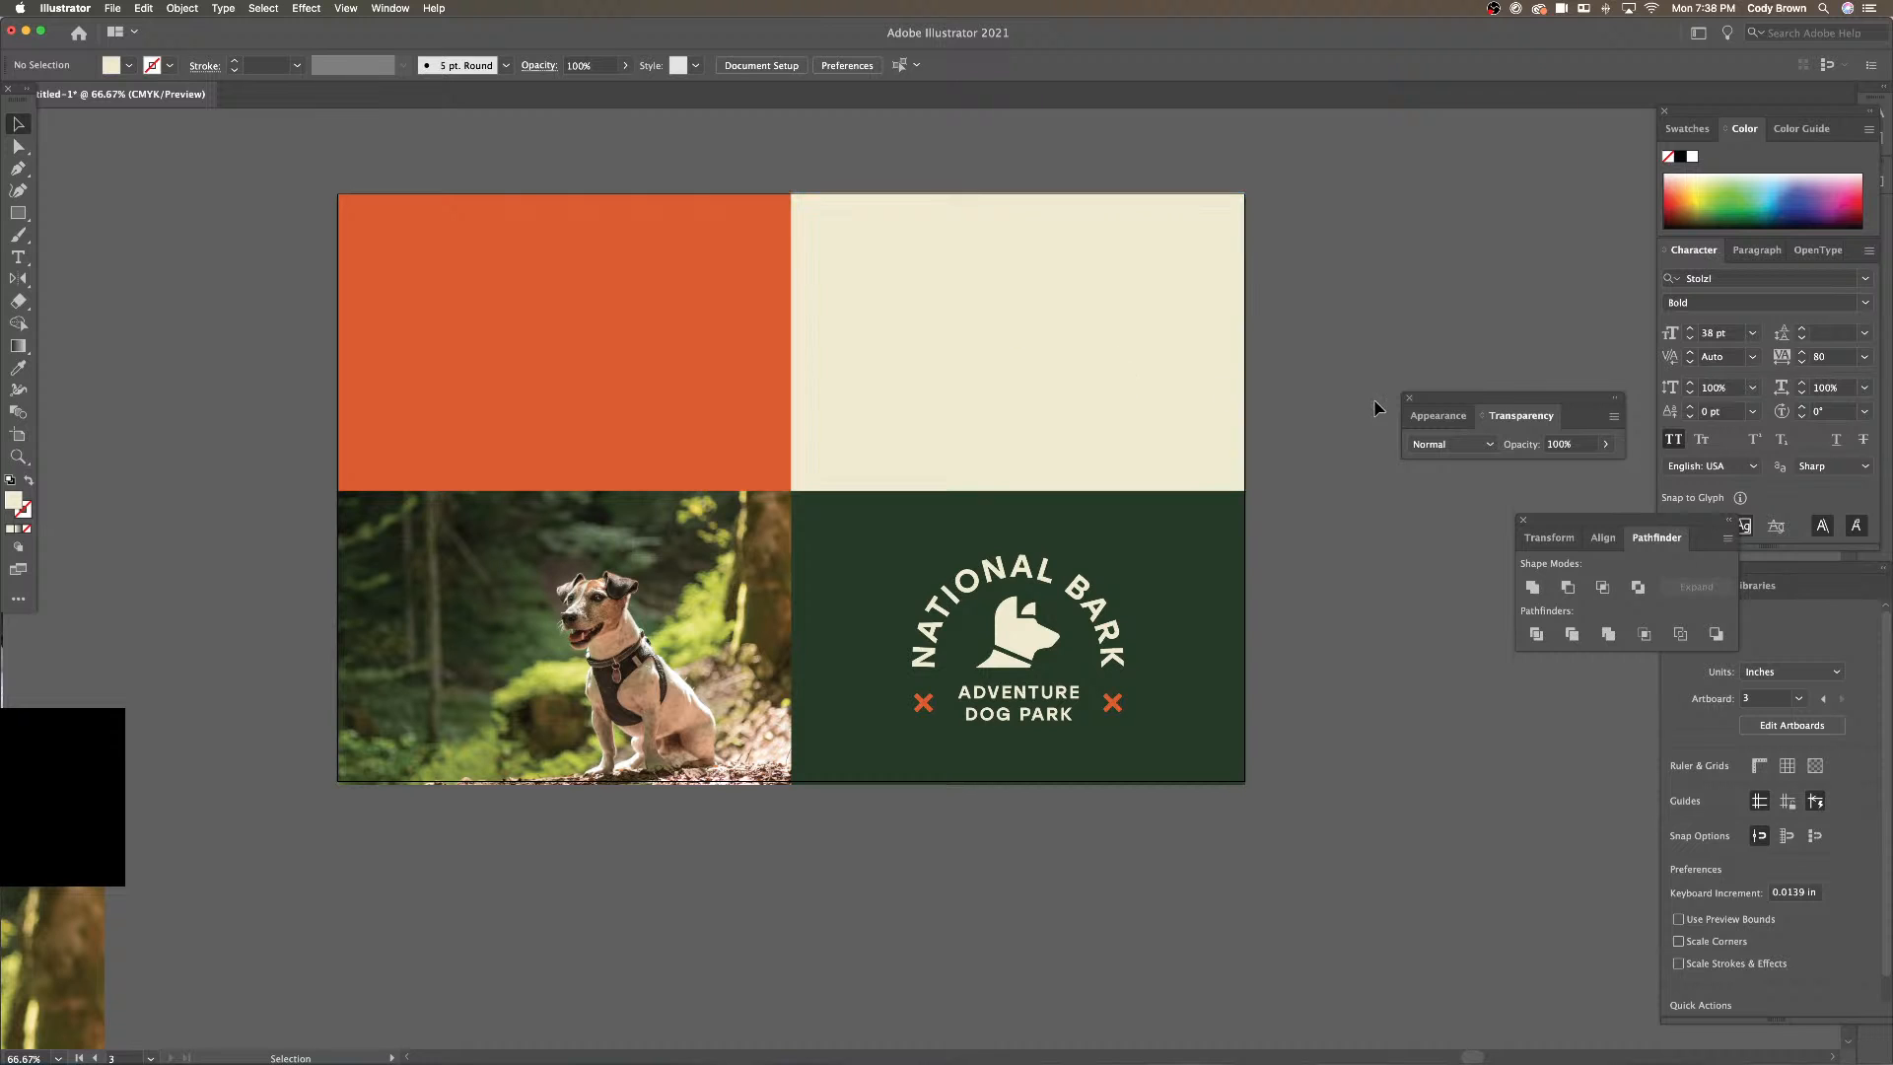
pyautogui.moveTo(1310, 376); pyautogui.dragTo(1349, 363)
pyautogui.press('super+minus')
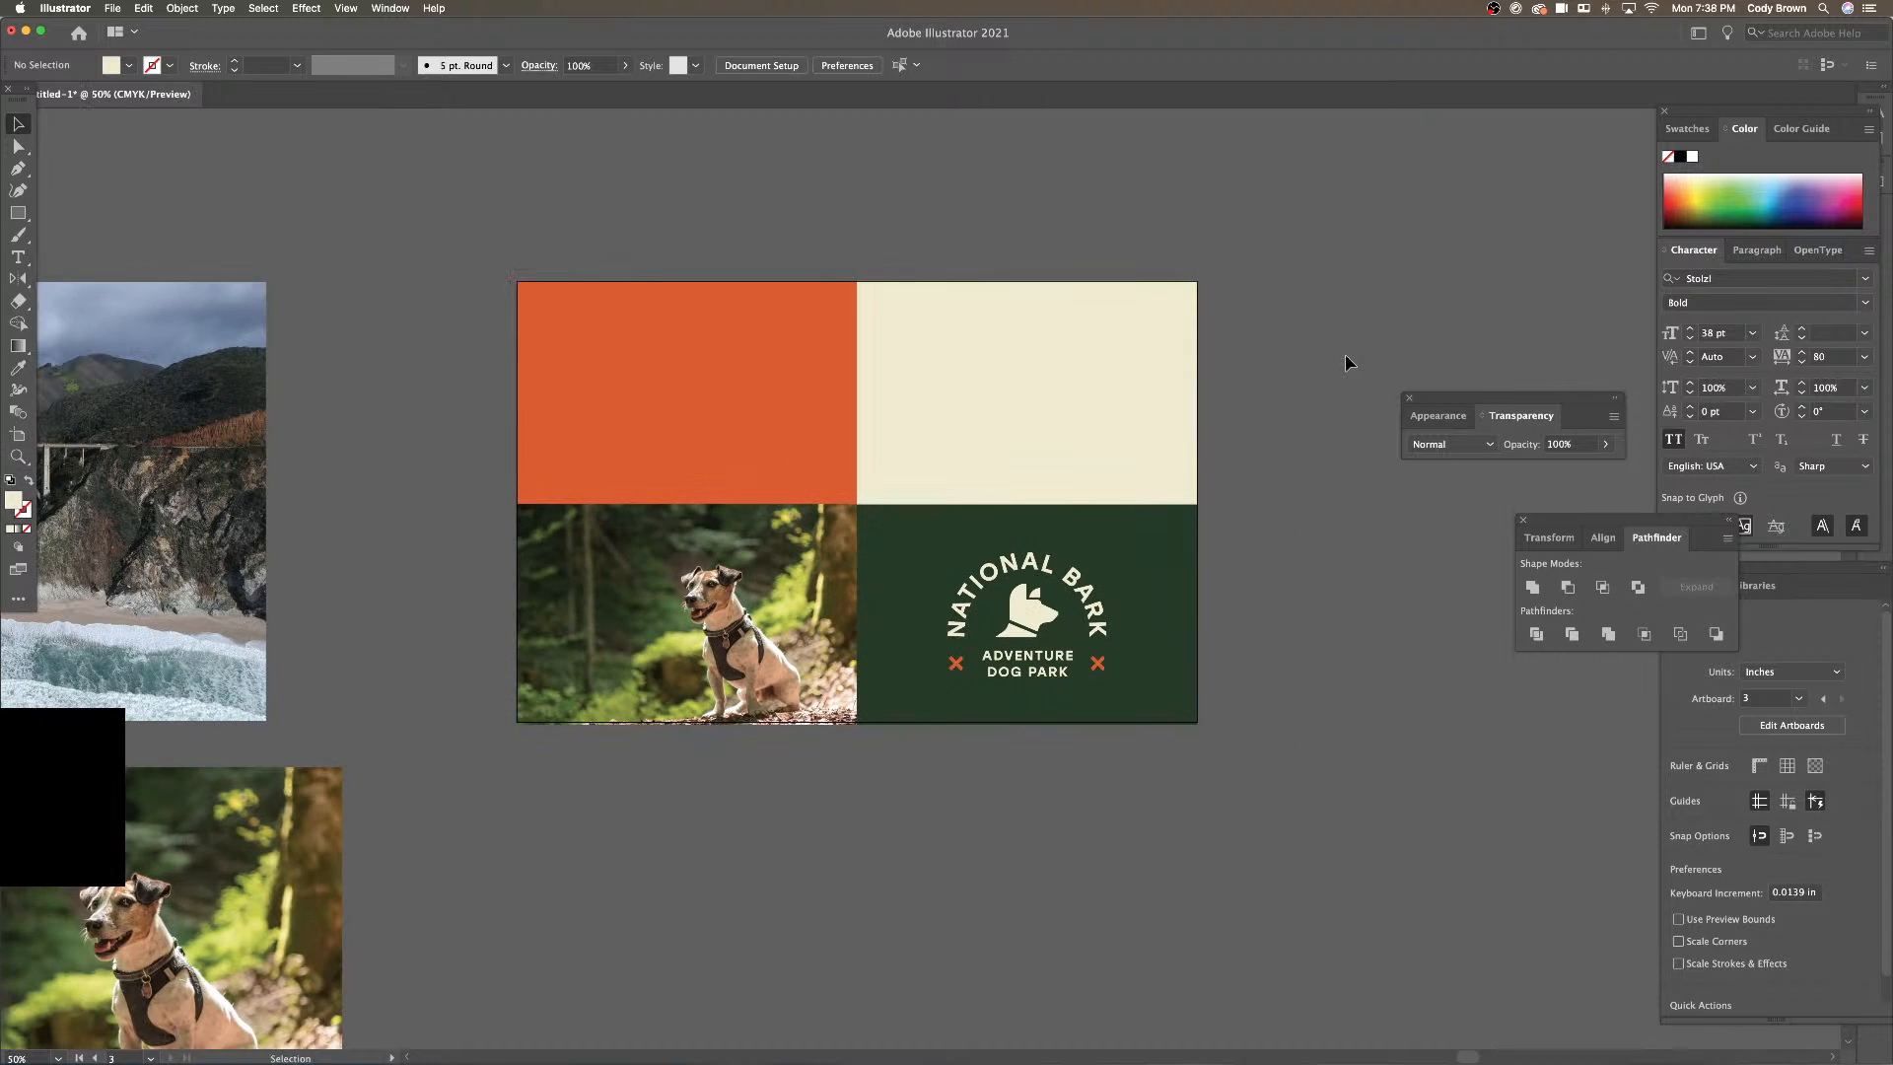
pyautogui.moveTo(900, 381); pyautogui.dragTo(1022, 388)
pyautogui.moveTo(878, 398); pyautogui.dragTo(926, 402)
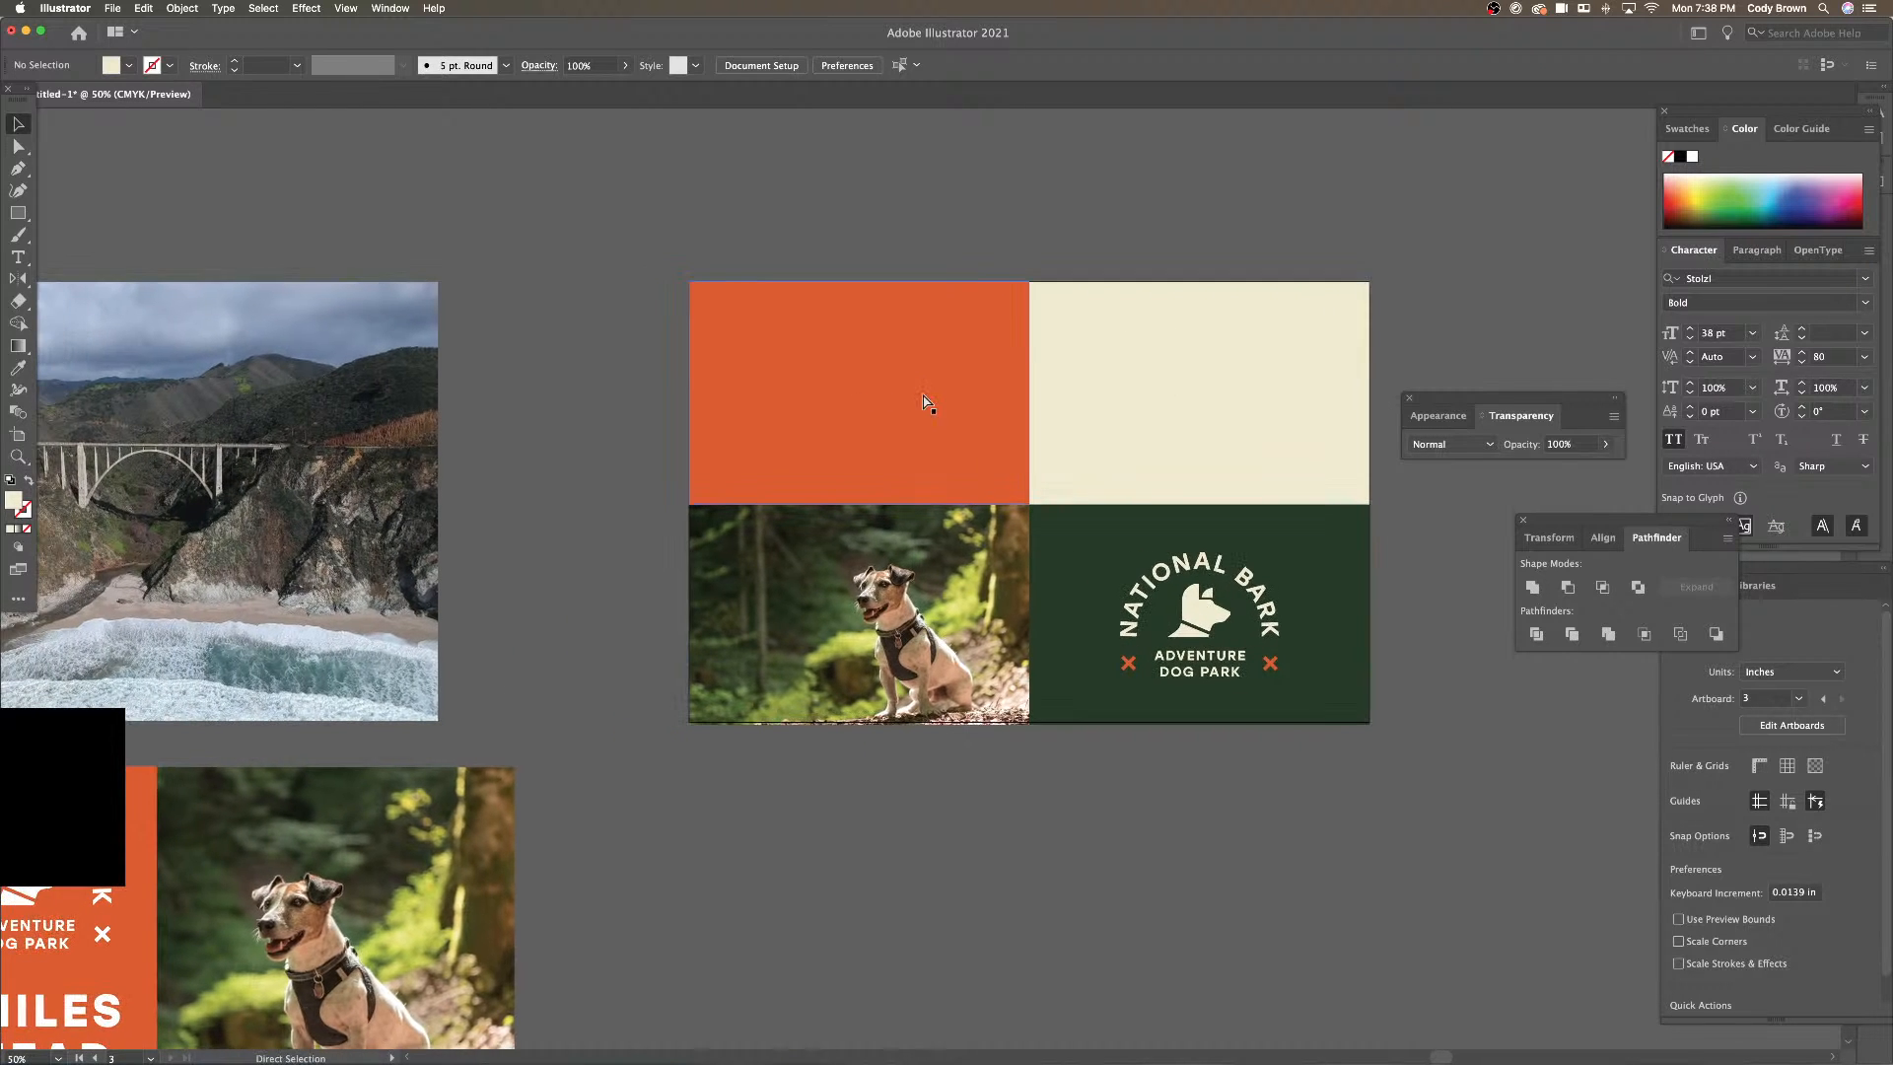
pyautogui.press('super+minus')
pyautogui.hscroll(-5, 959, 423)
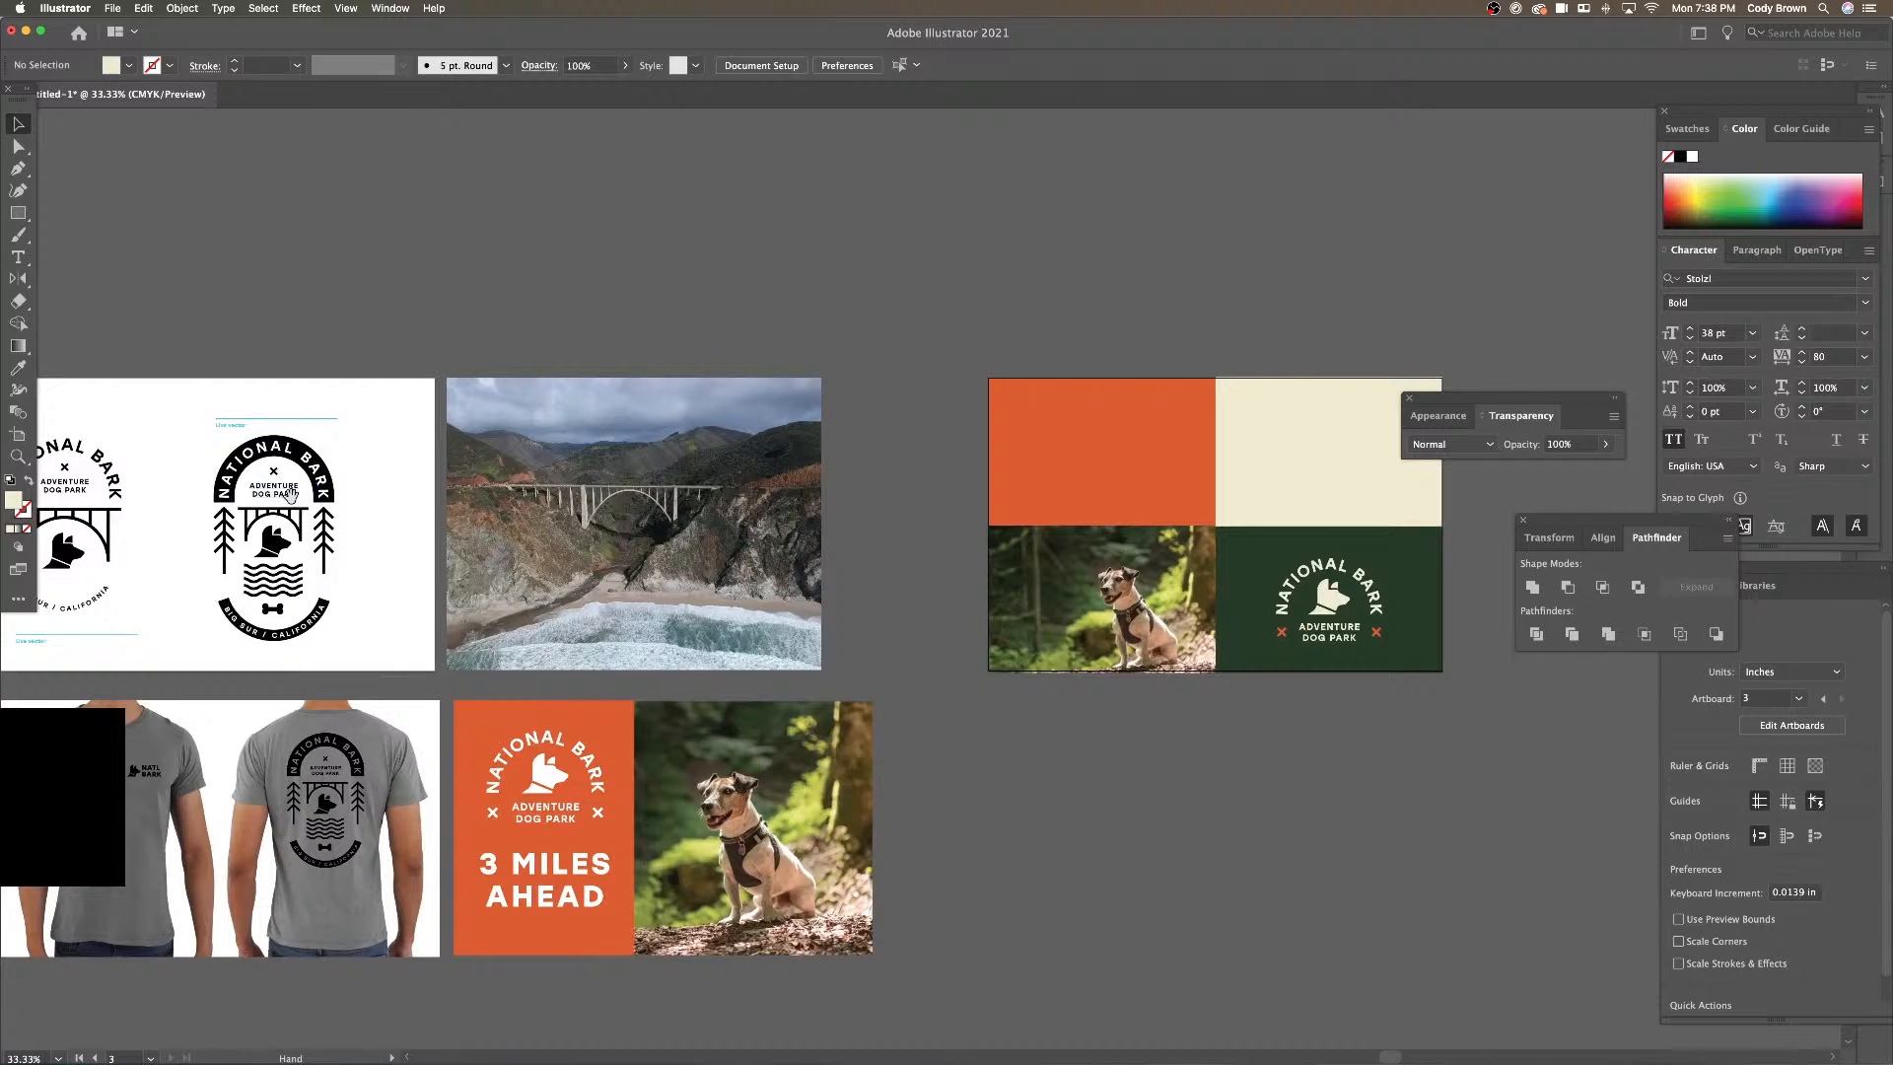
pyautogui.hscroll(-5, 399, 498)
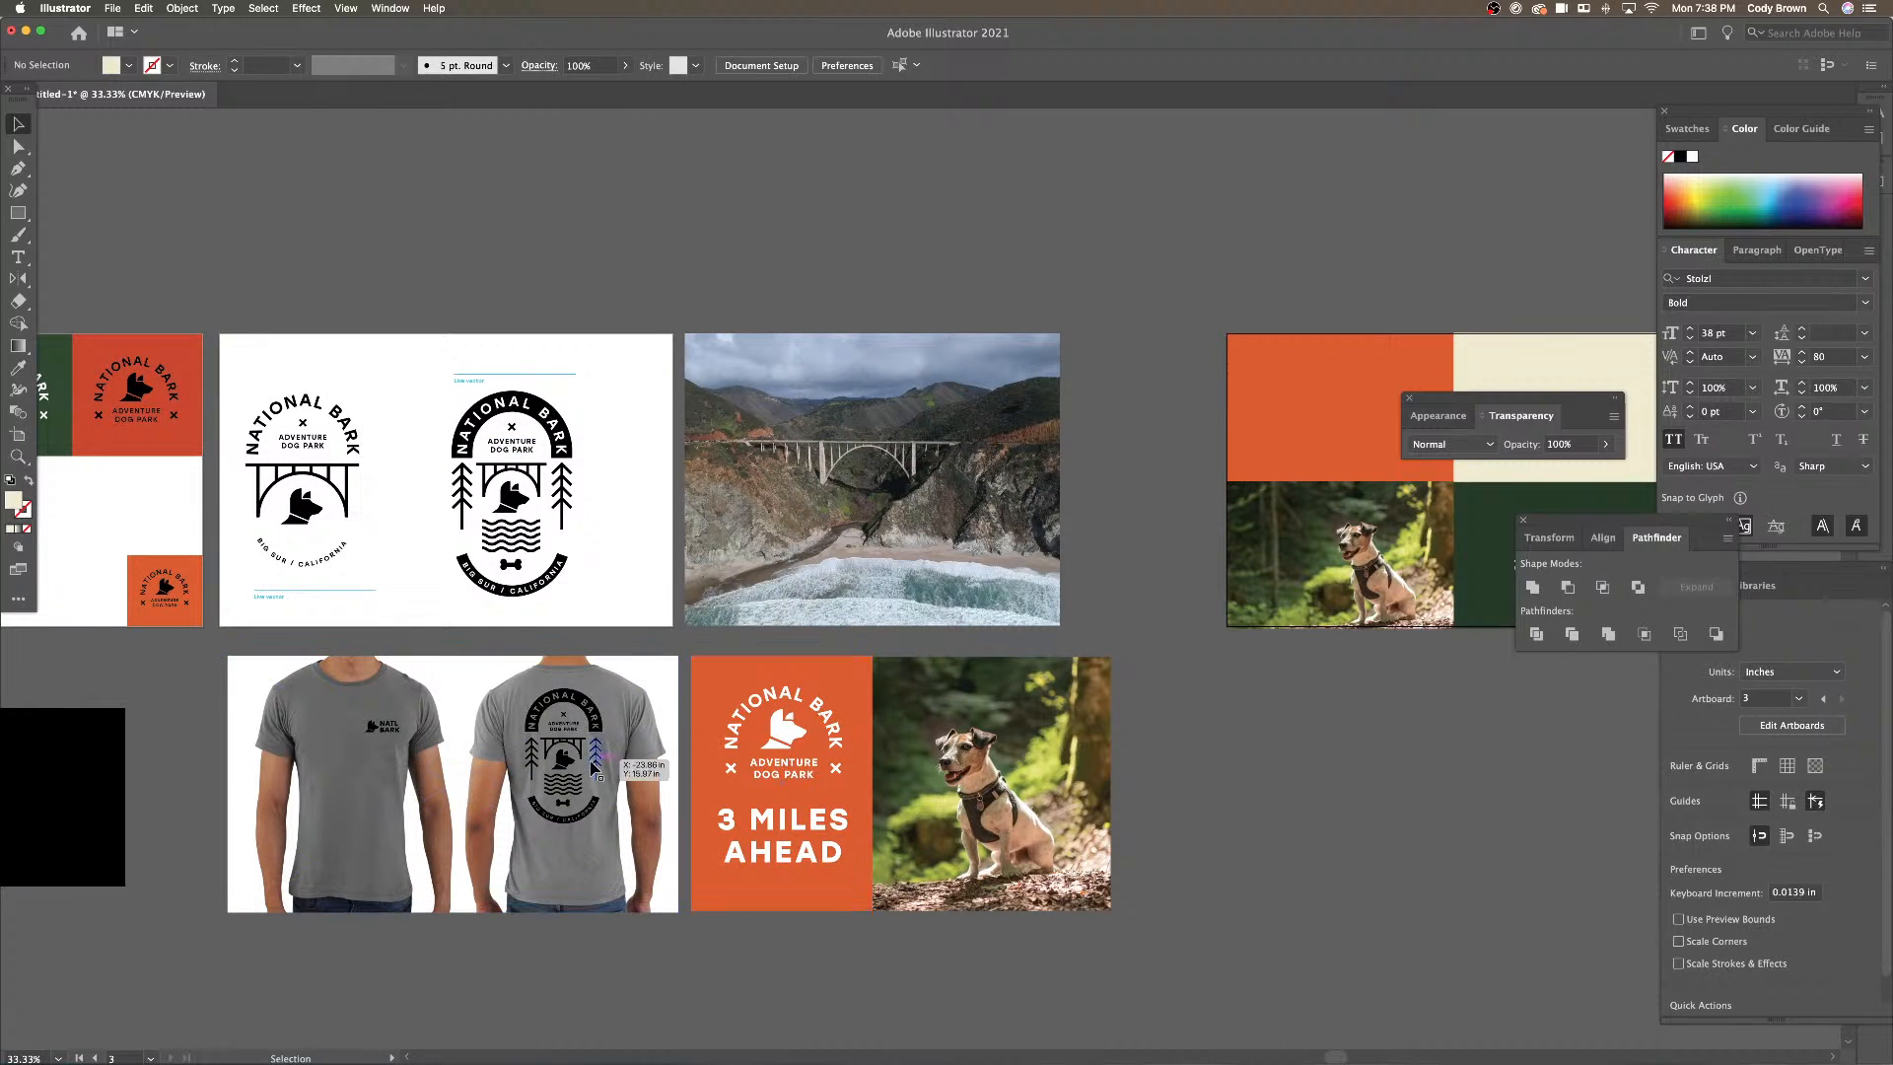
pyautogui.click(640, 769)
pyautogui.click(572, 762)
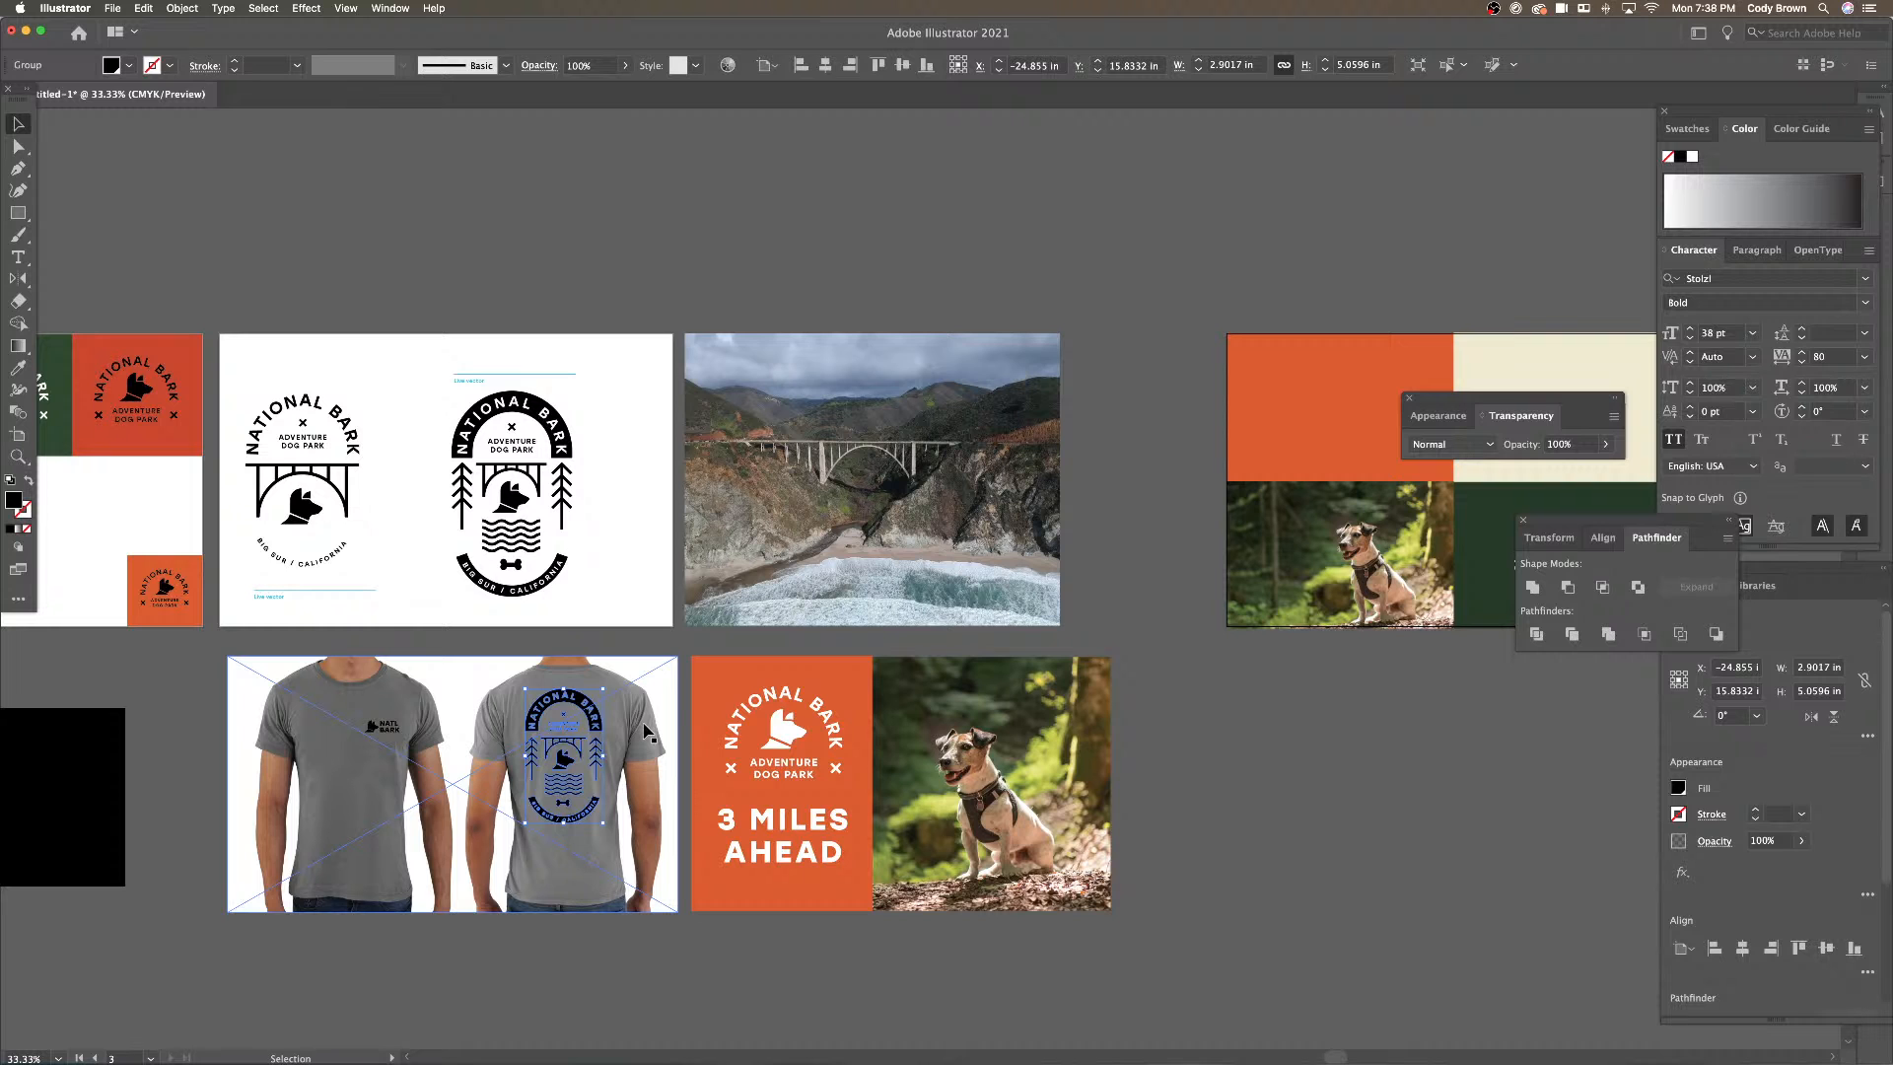
# Paste the badge centred on the cream panel and shrink it slightly to 2.5338 × 4.4181 in
pyautogui.hscroll(10, 888, 591)
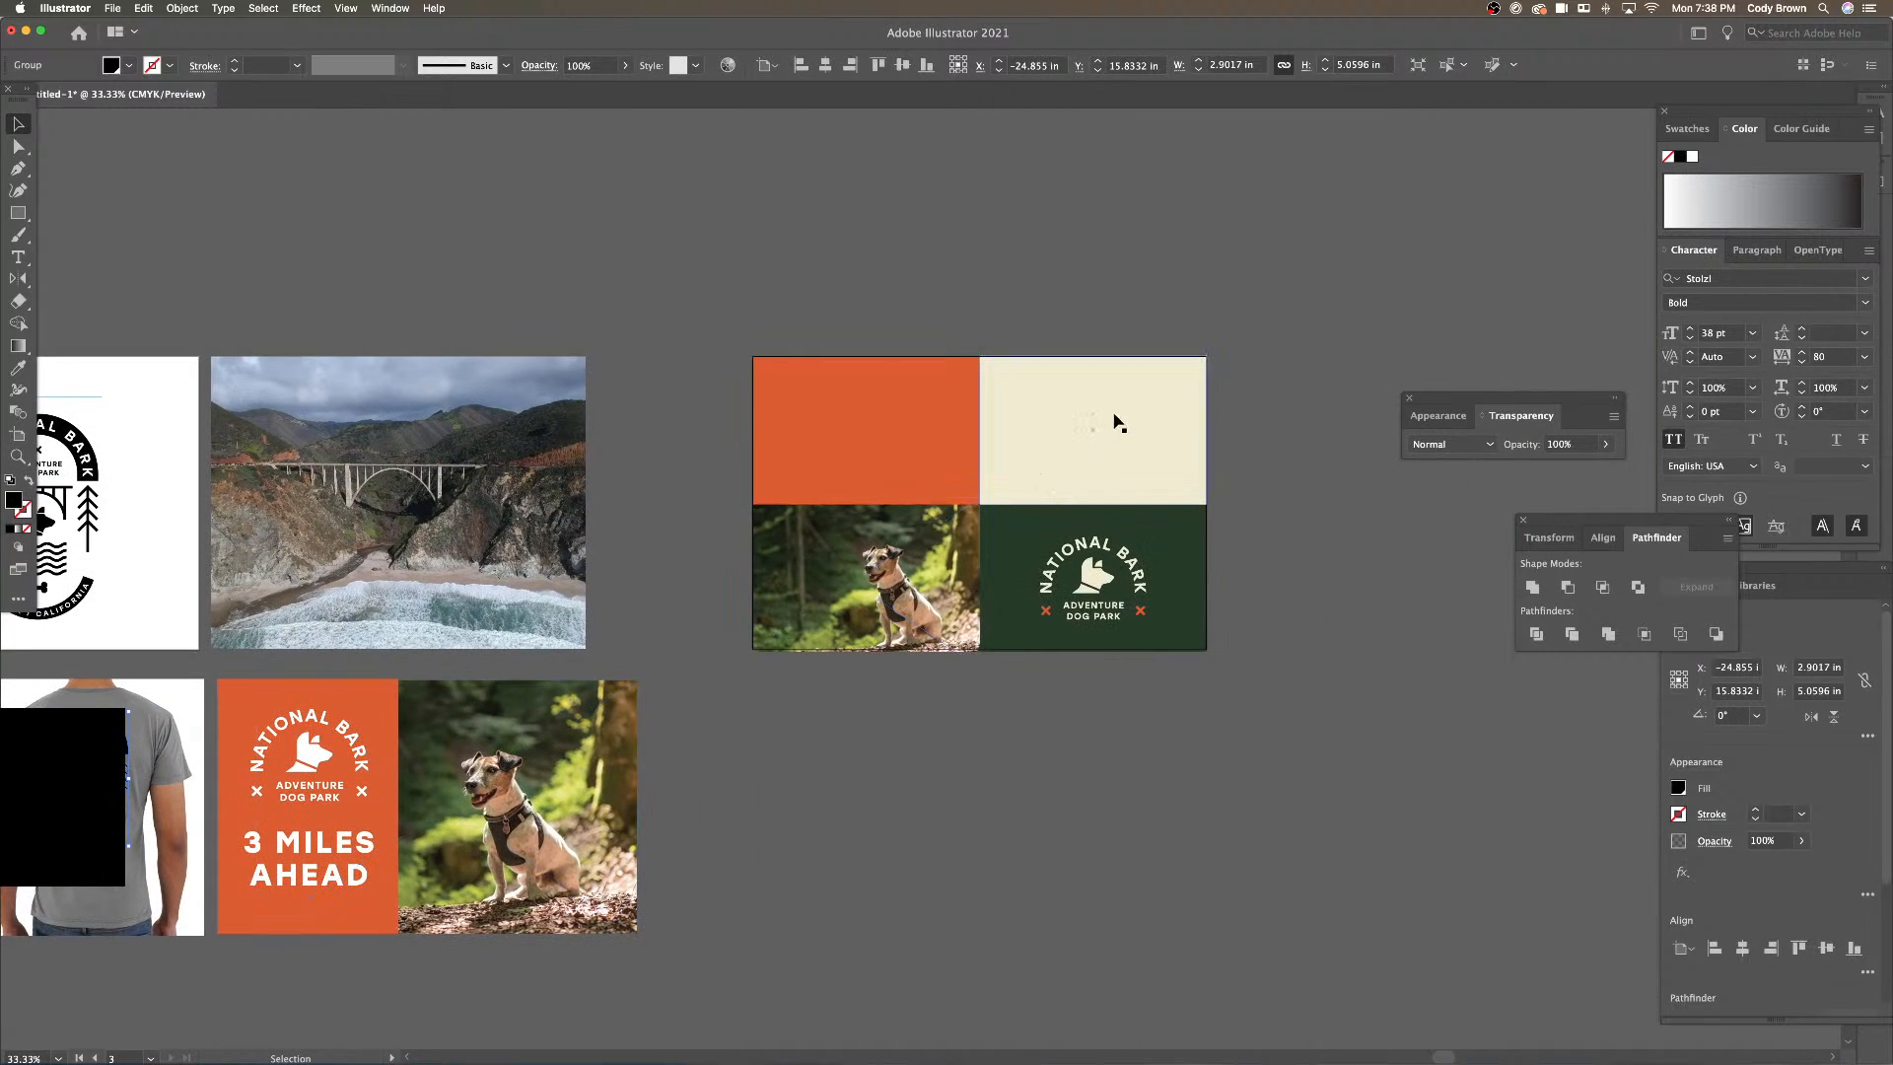
pyautogui.click(1117, 422)
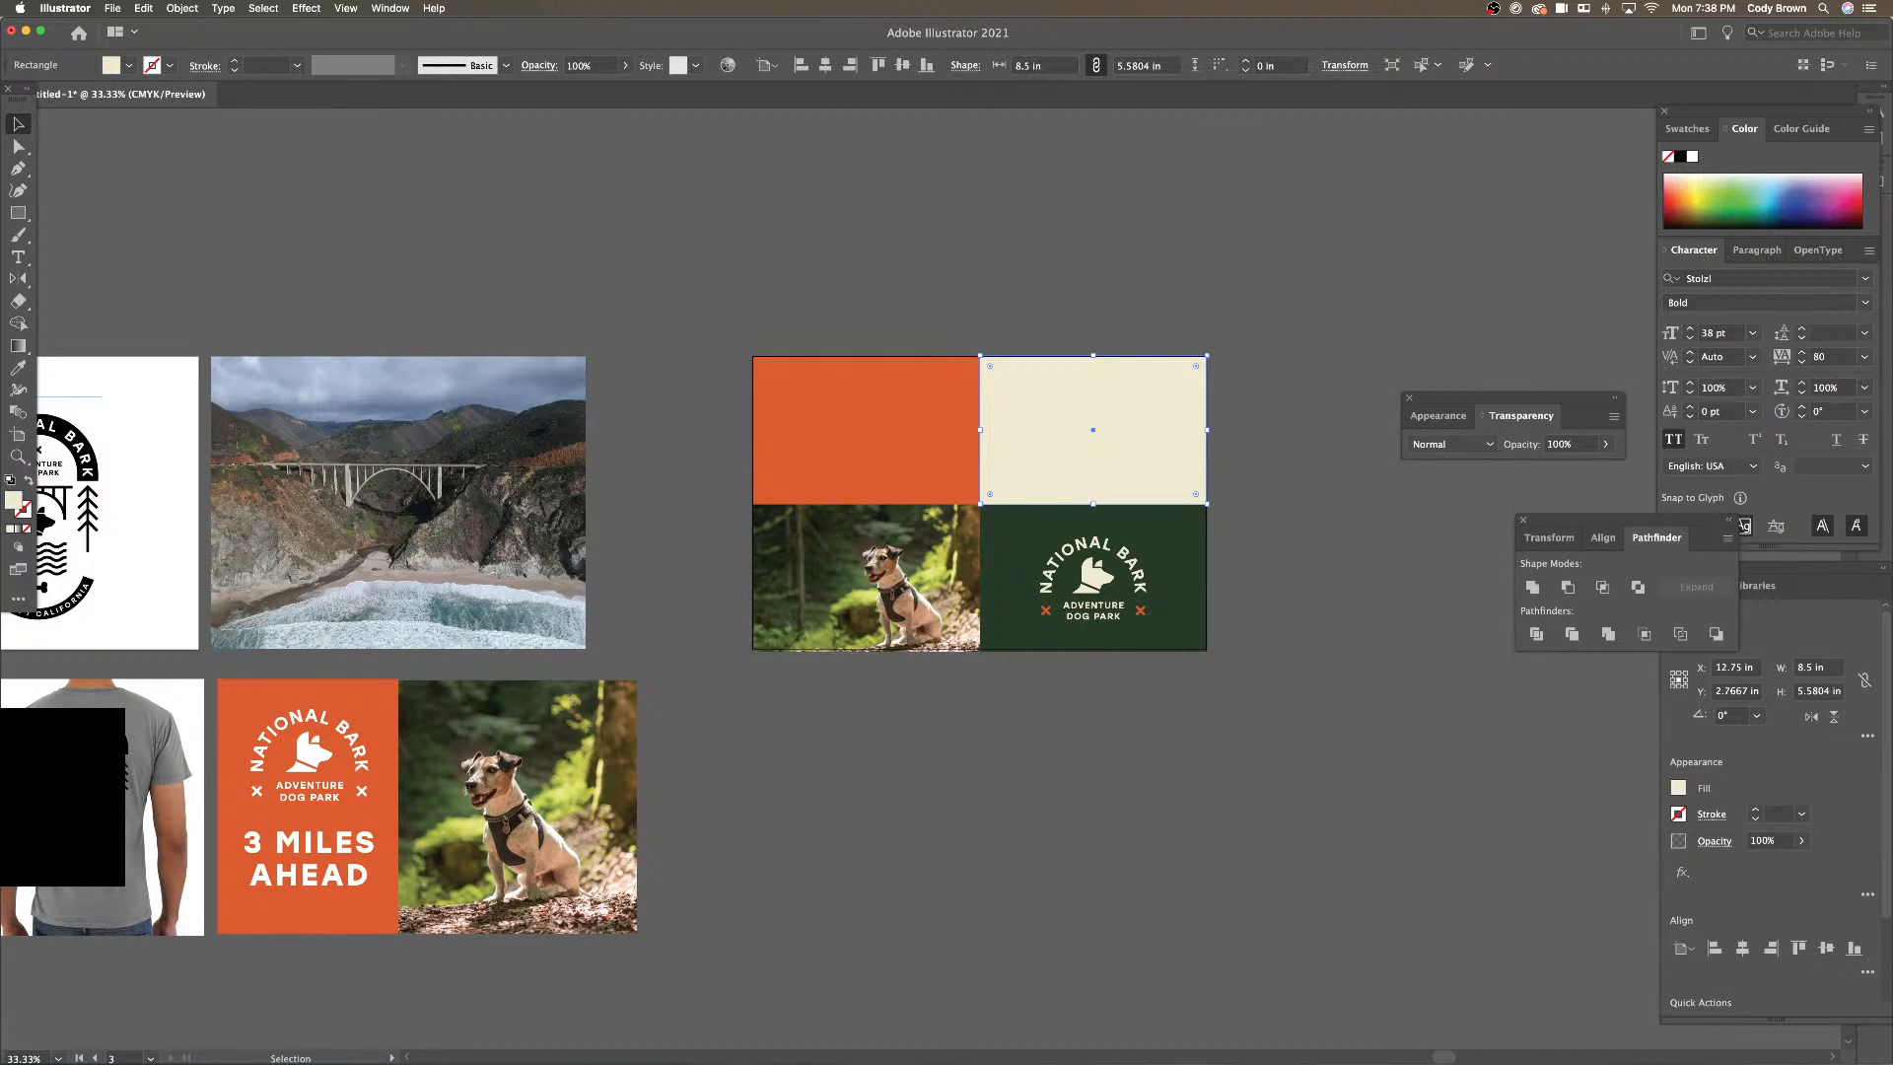
pyautogui.press('Tab')
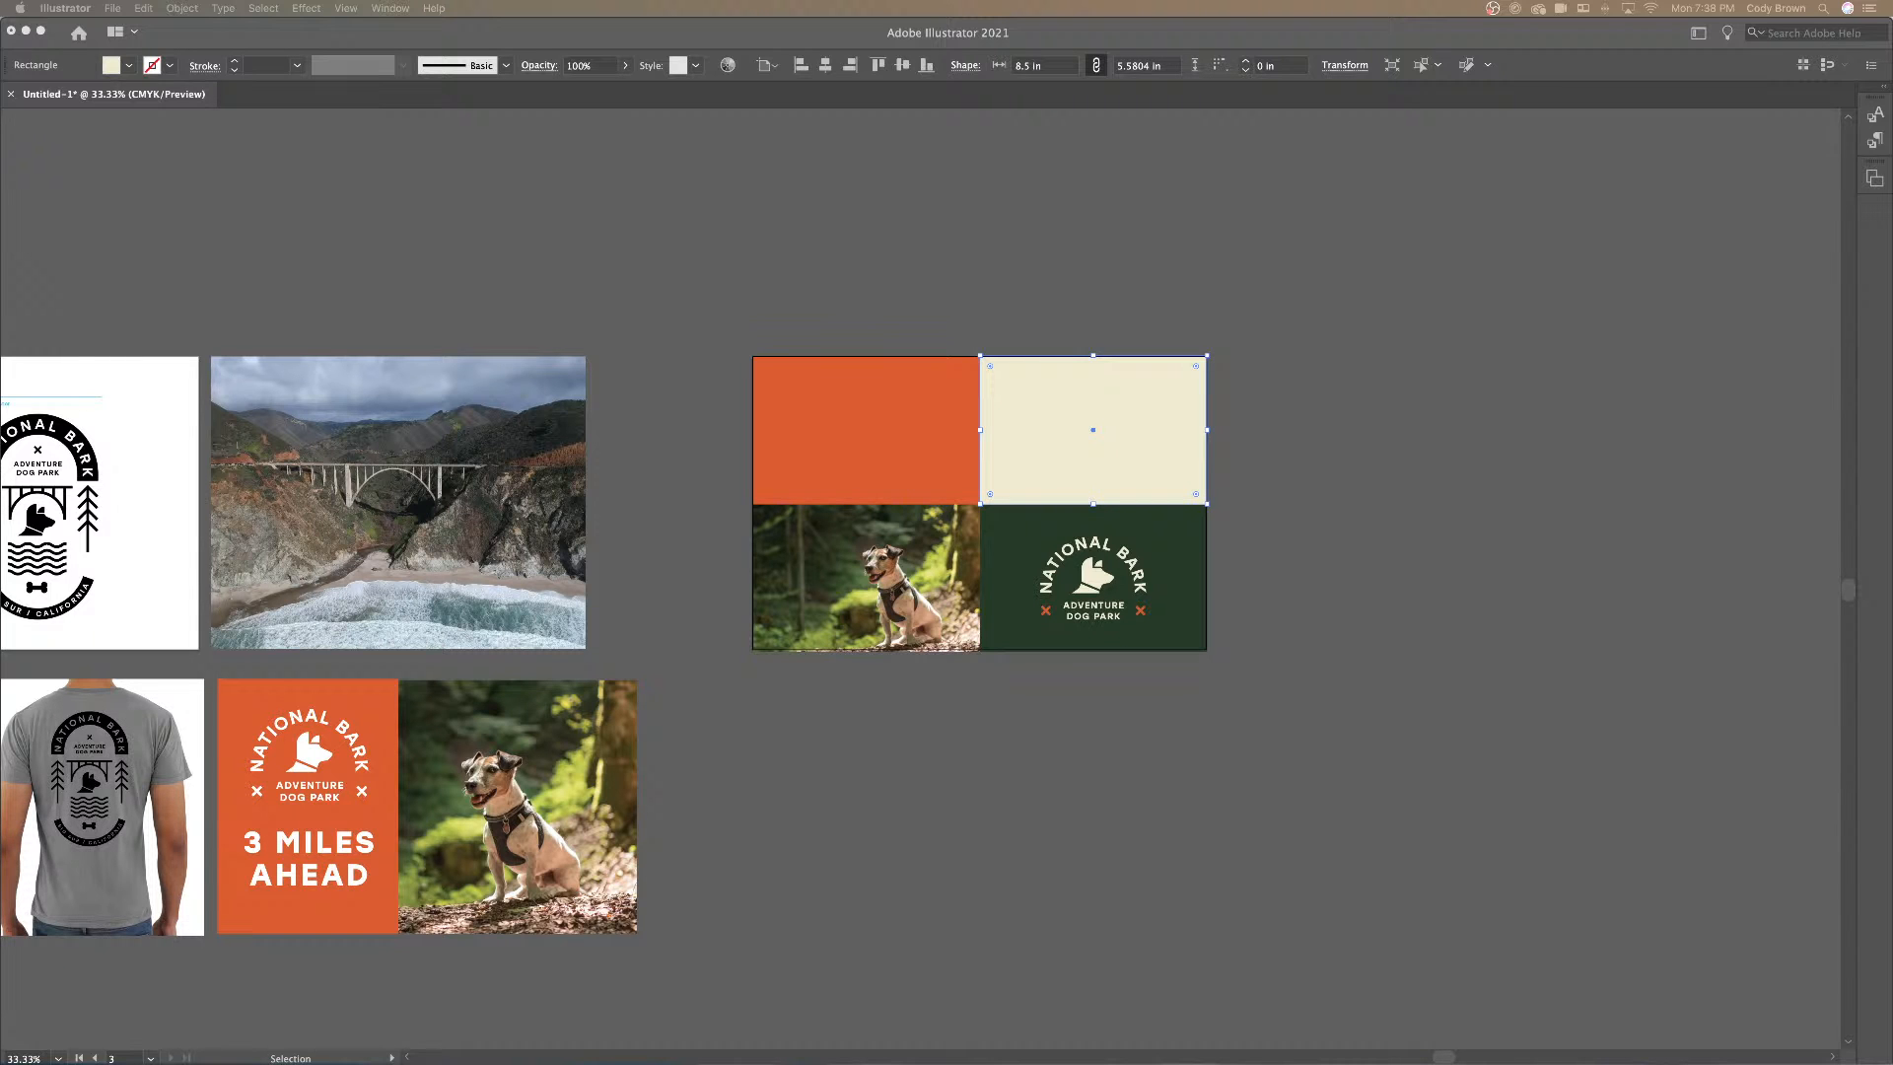
pyautogui.click(1525, 452)
pyautogui.click(1466, 445)
pyautogui.click(1466, 445)
pyautogui.press('super+plus')
pyautogui.press('super+plus')
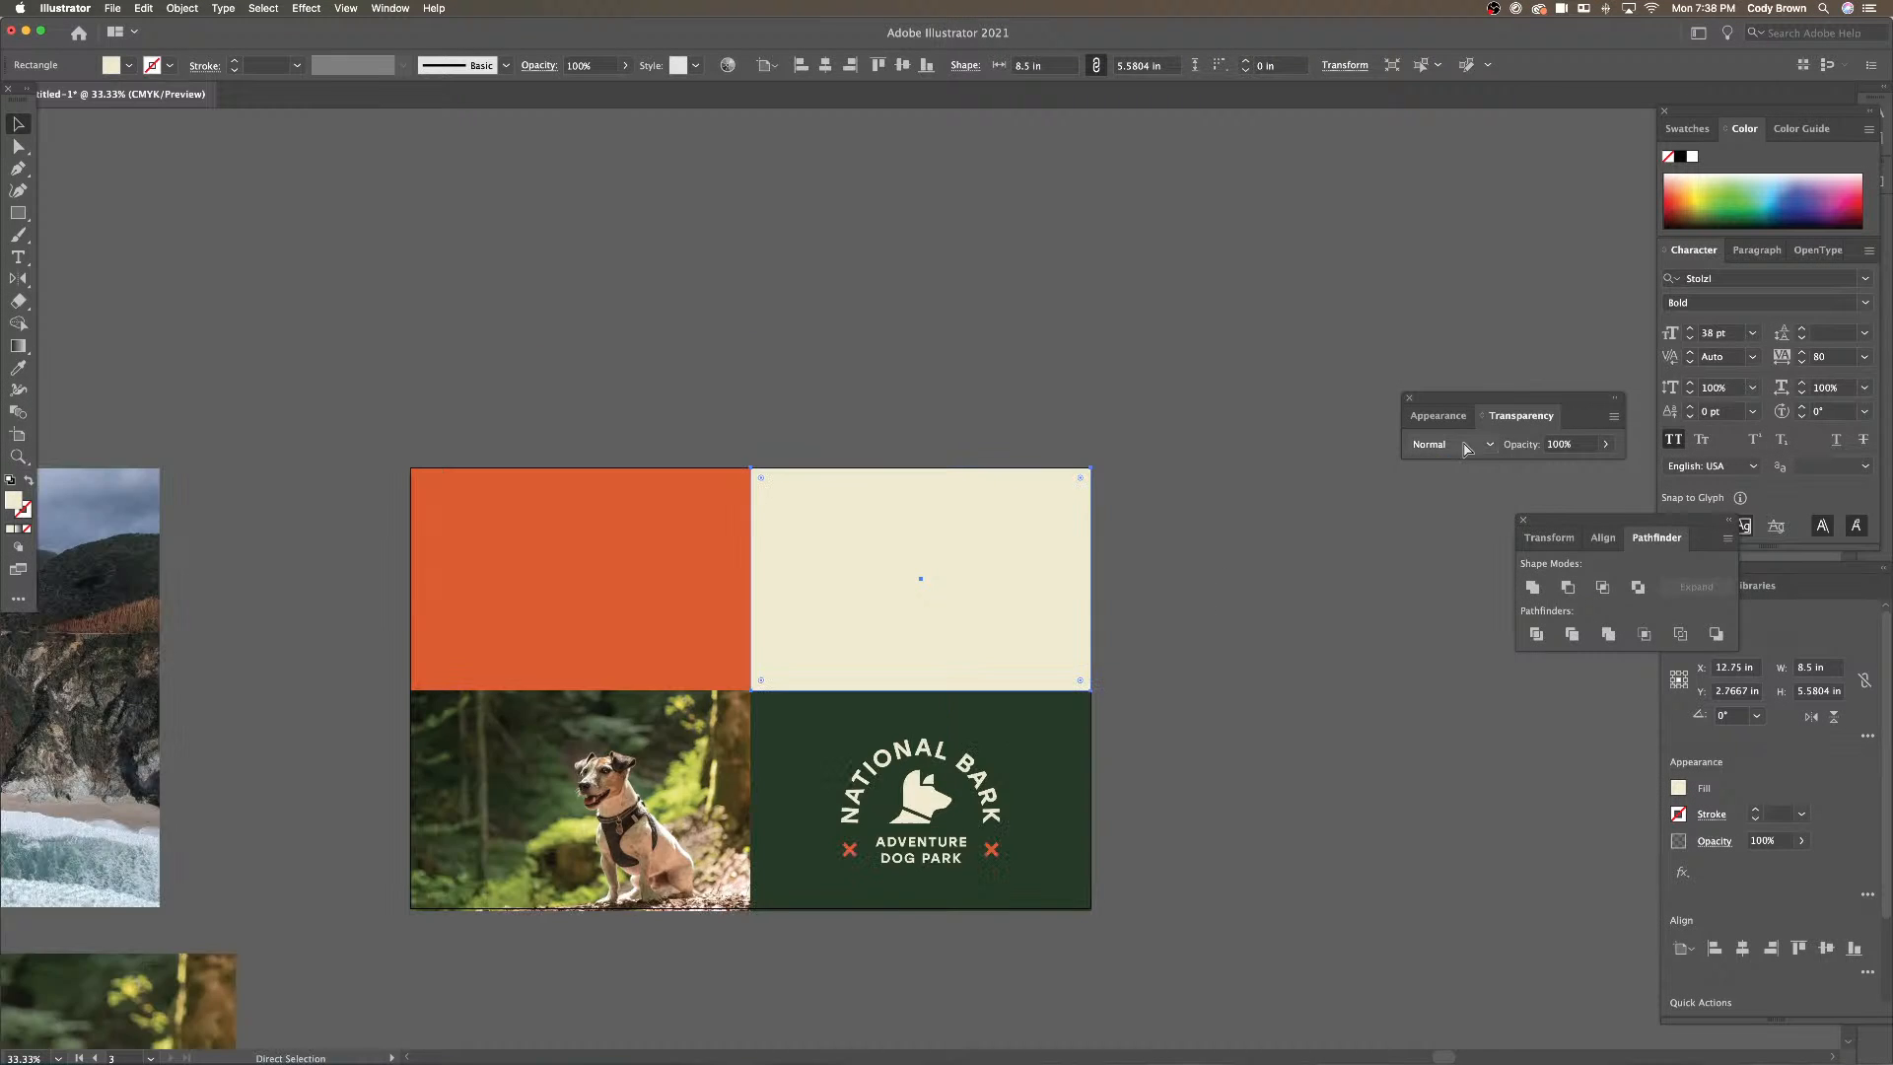
pyautogui.press('super+v')
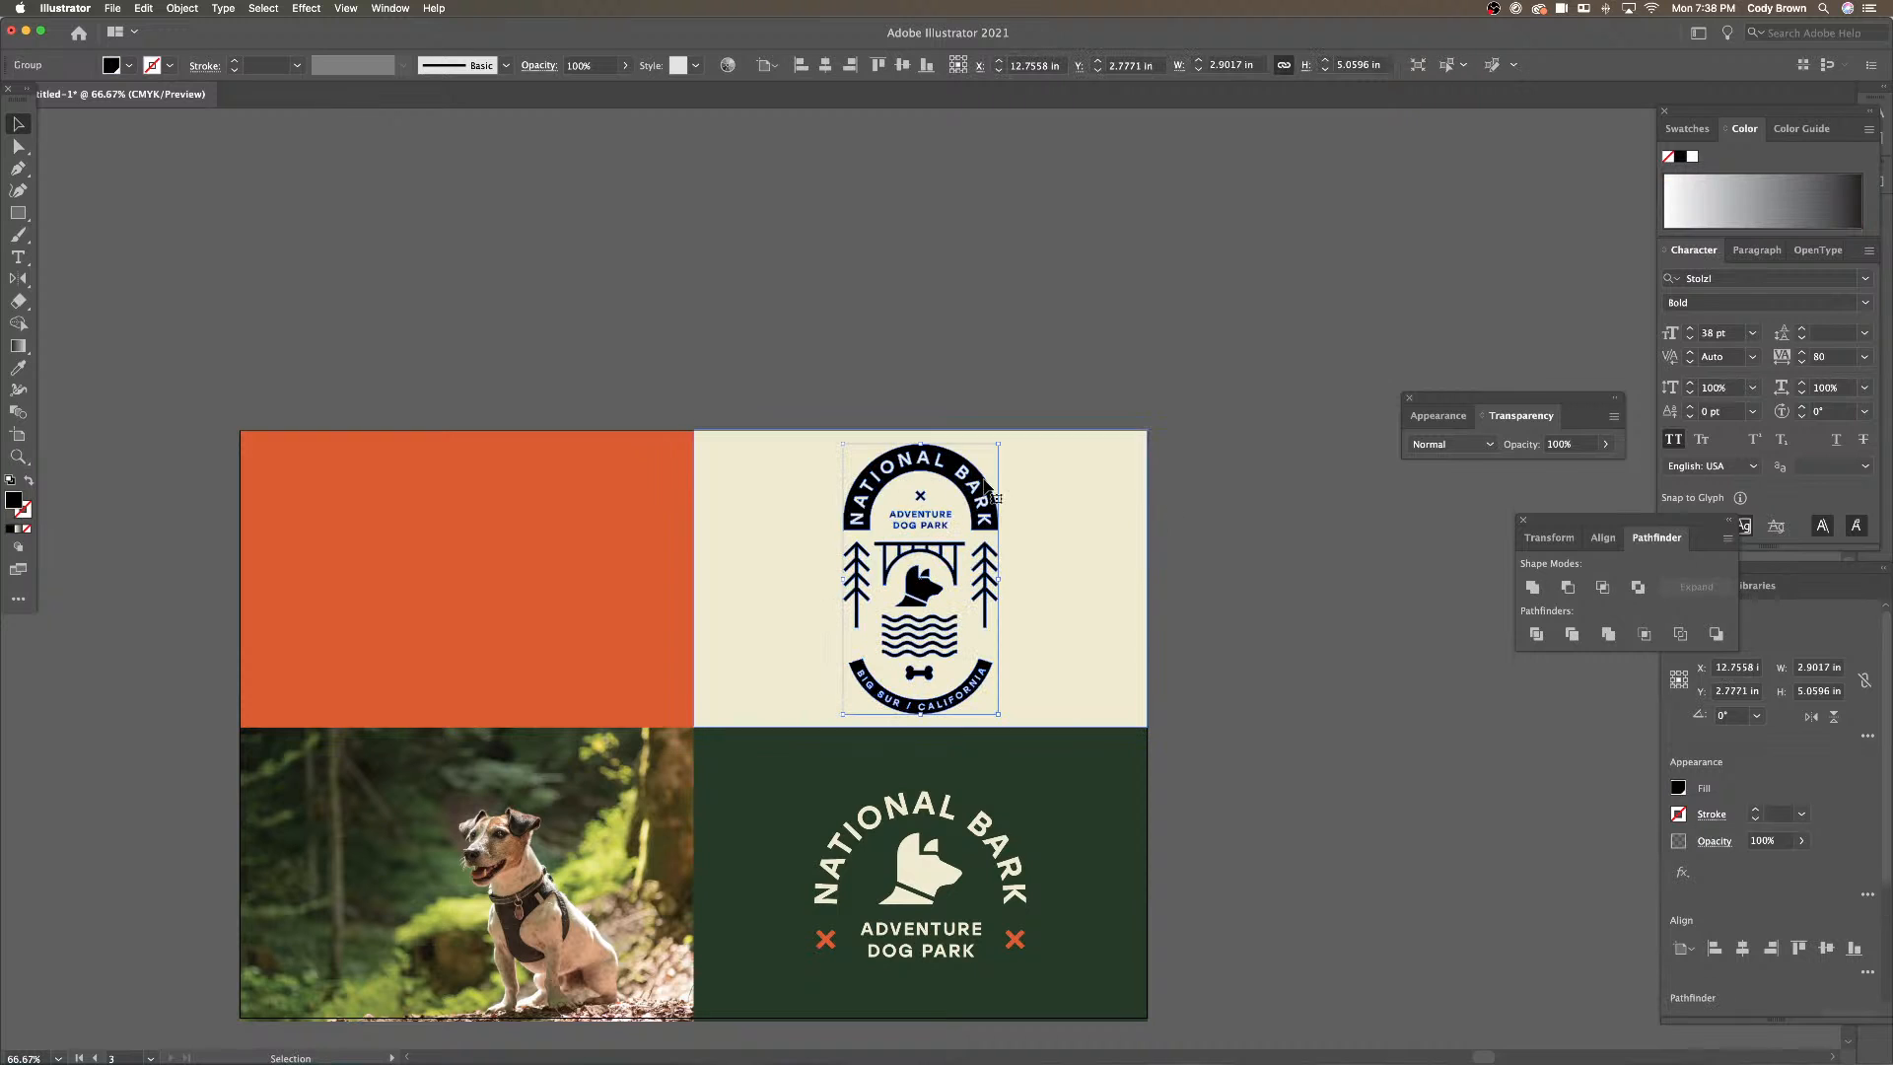
pyautogui.moveTo(1000, 445); pyautogui.dragTo(963, 449)
# Recolour the badge's top arch and BIG SUR / CALIFORNIA arch dark green
pyautogui.press('super+plus')
pyautogui.scroll(-1, 990, 414)
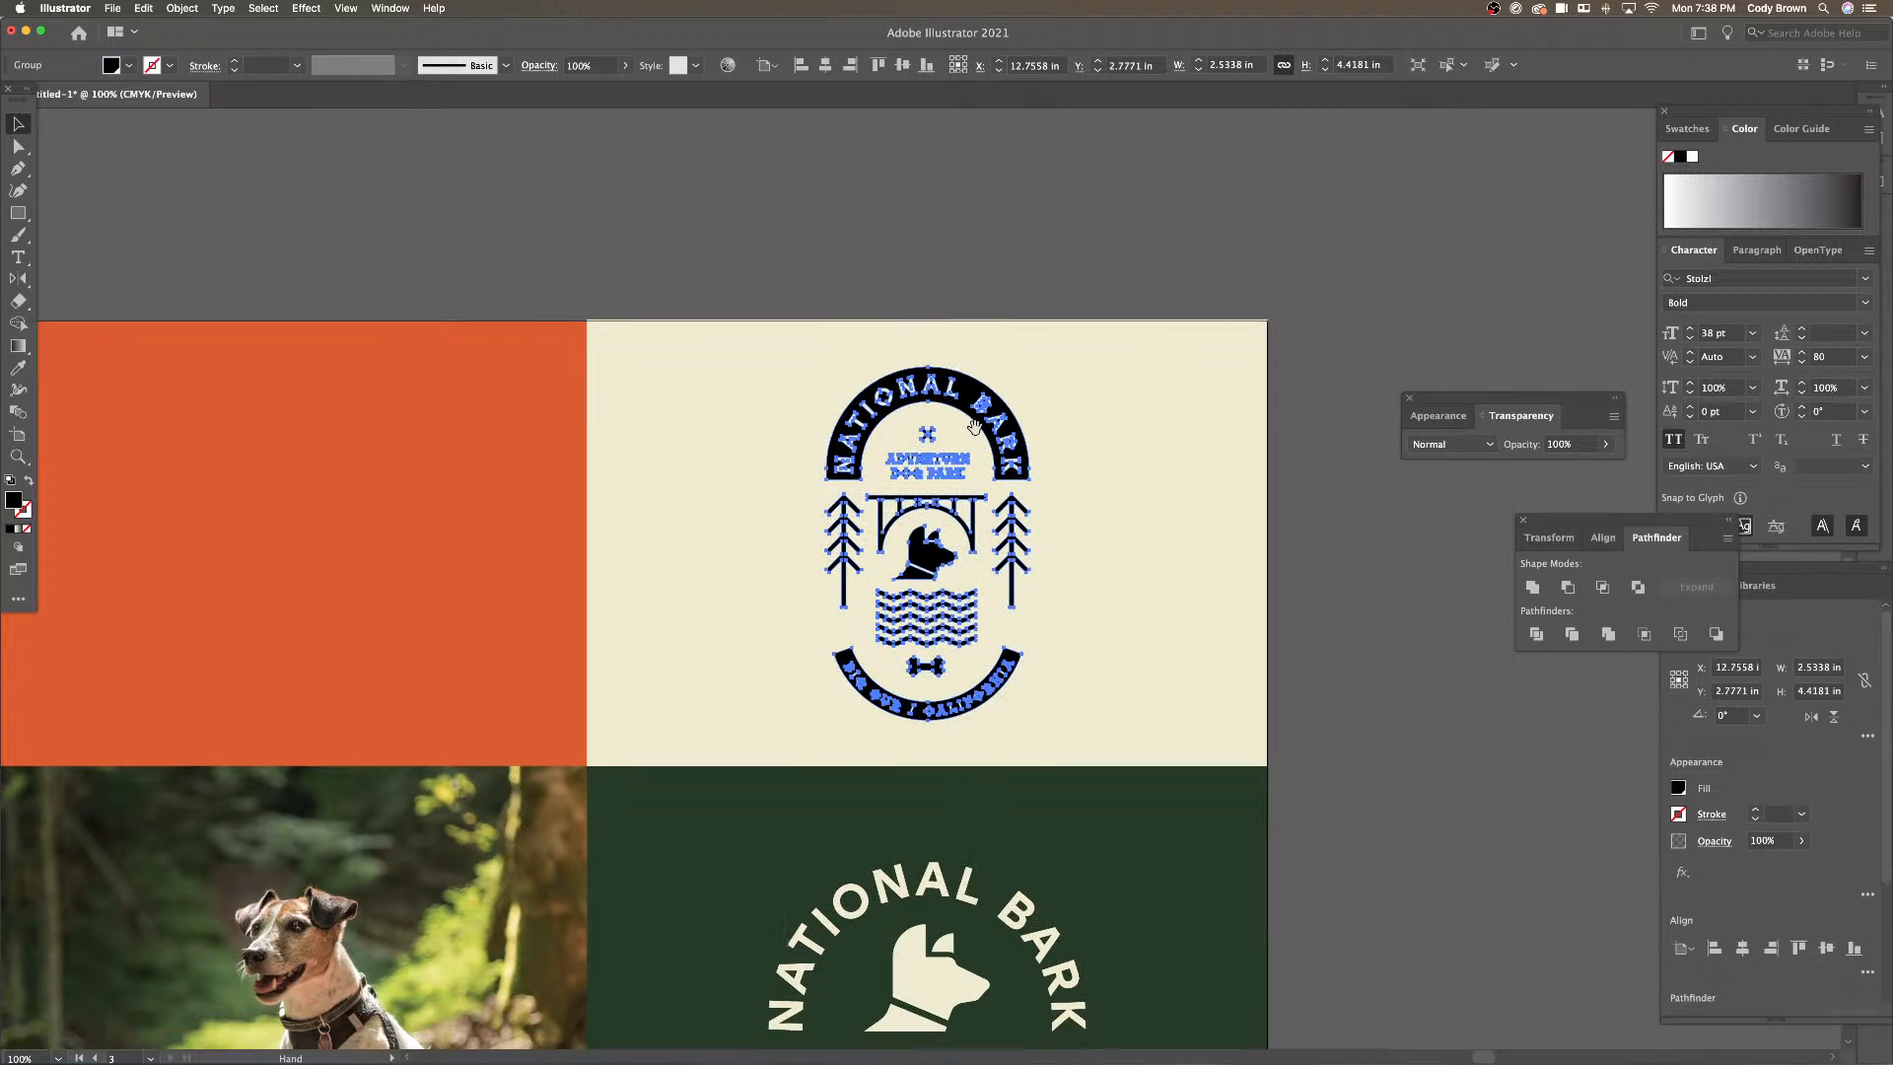
pyautogui.doubleClick(992, 414)
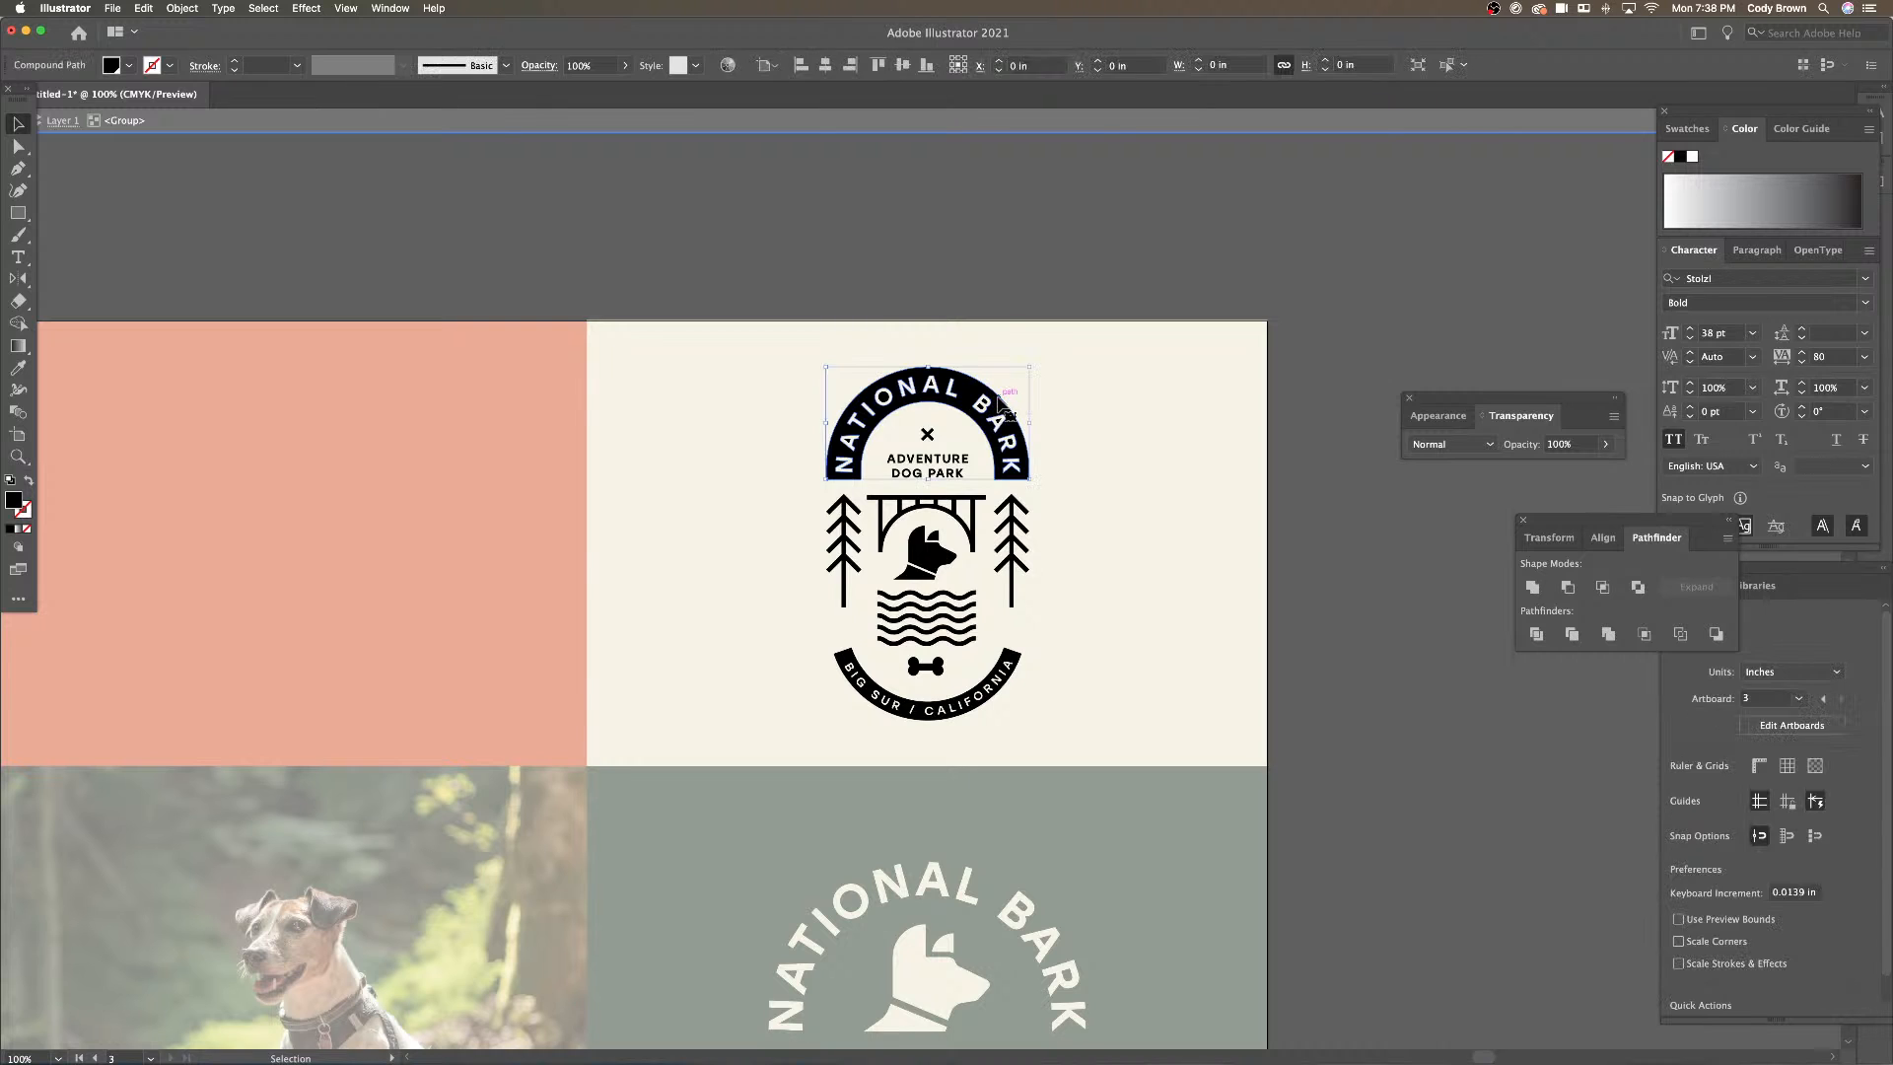
pyautogui.keyDown('shift'); pyautogui.click(1017, 659); pyautogui.keyUp('shift')
pyautogui.press('i')
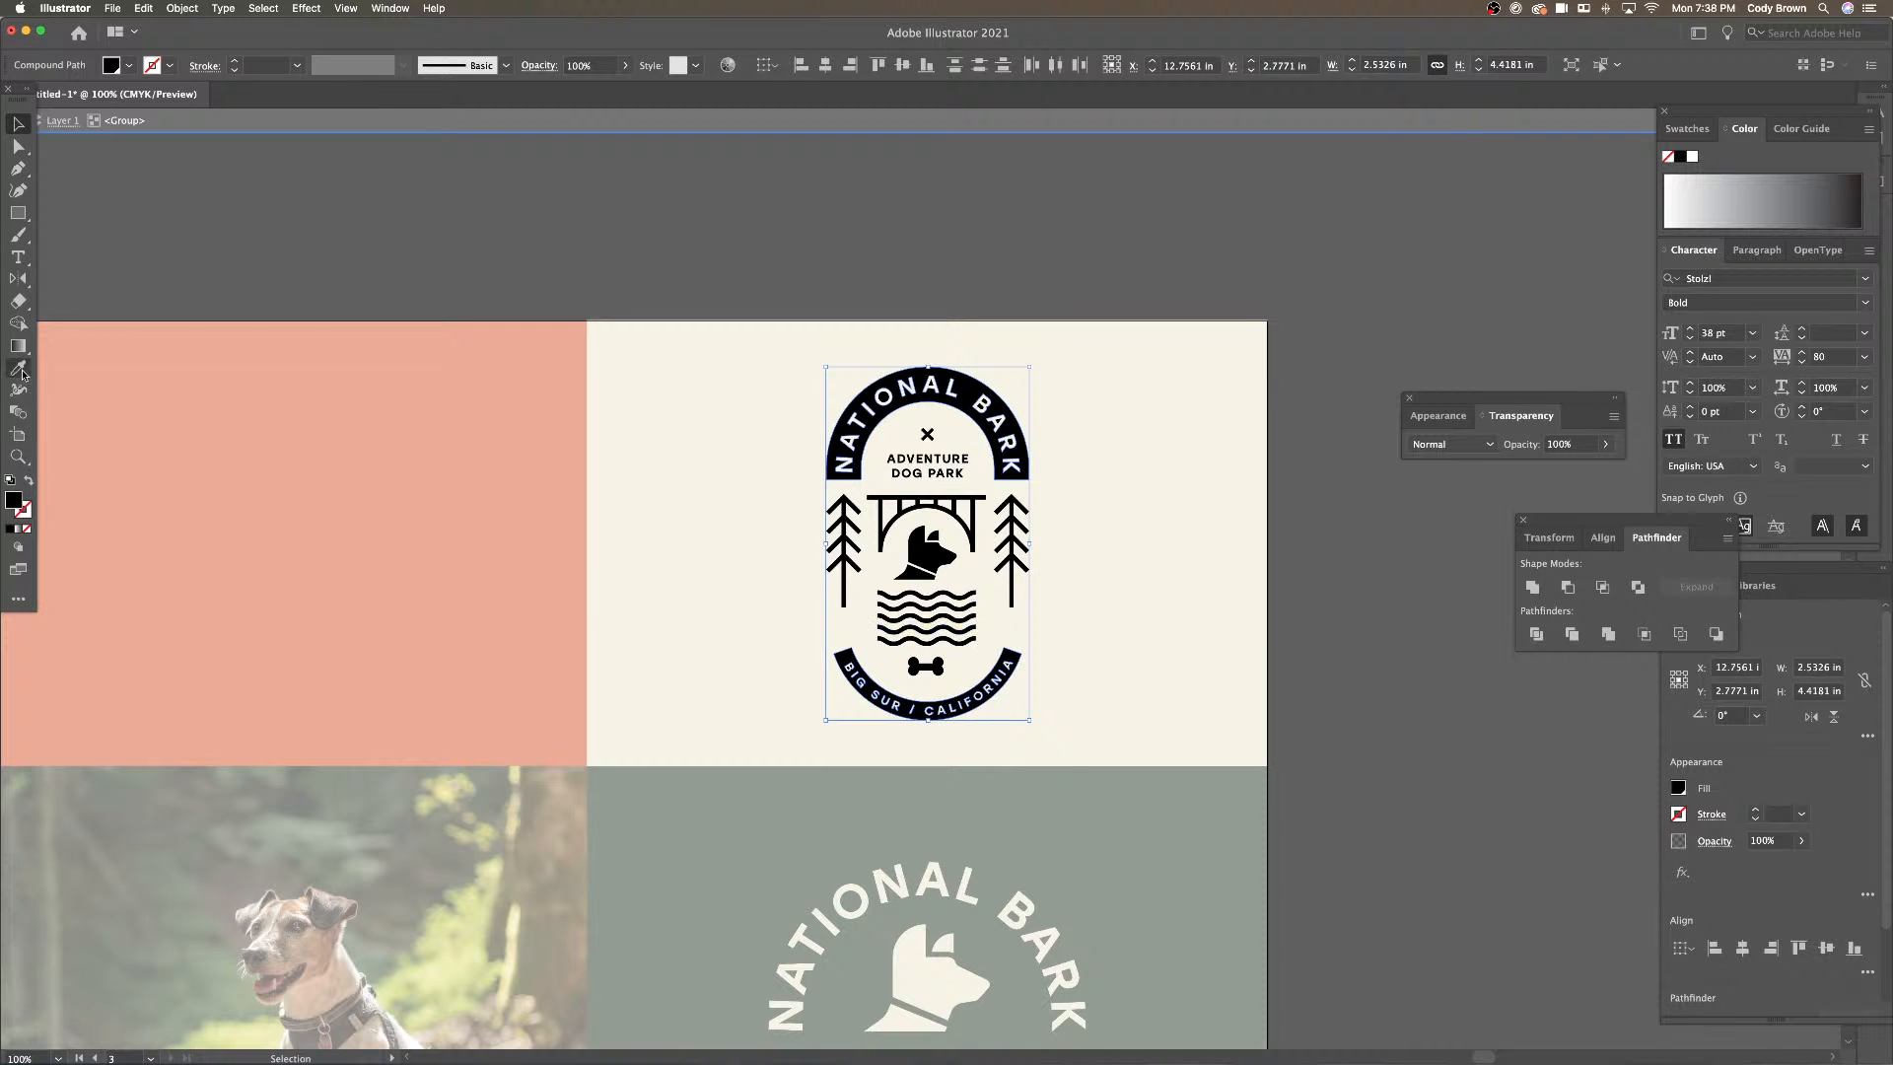
pyautogui.click(836, 803)
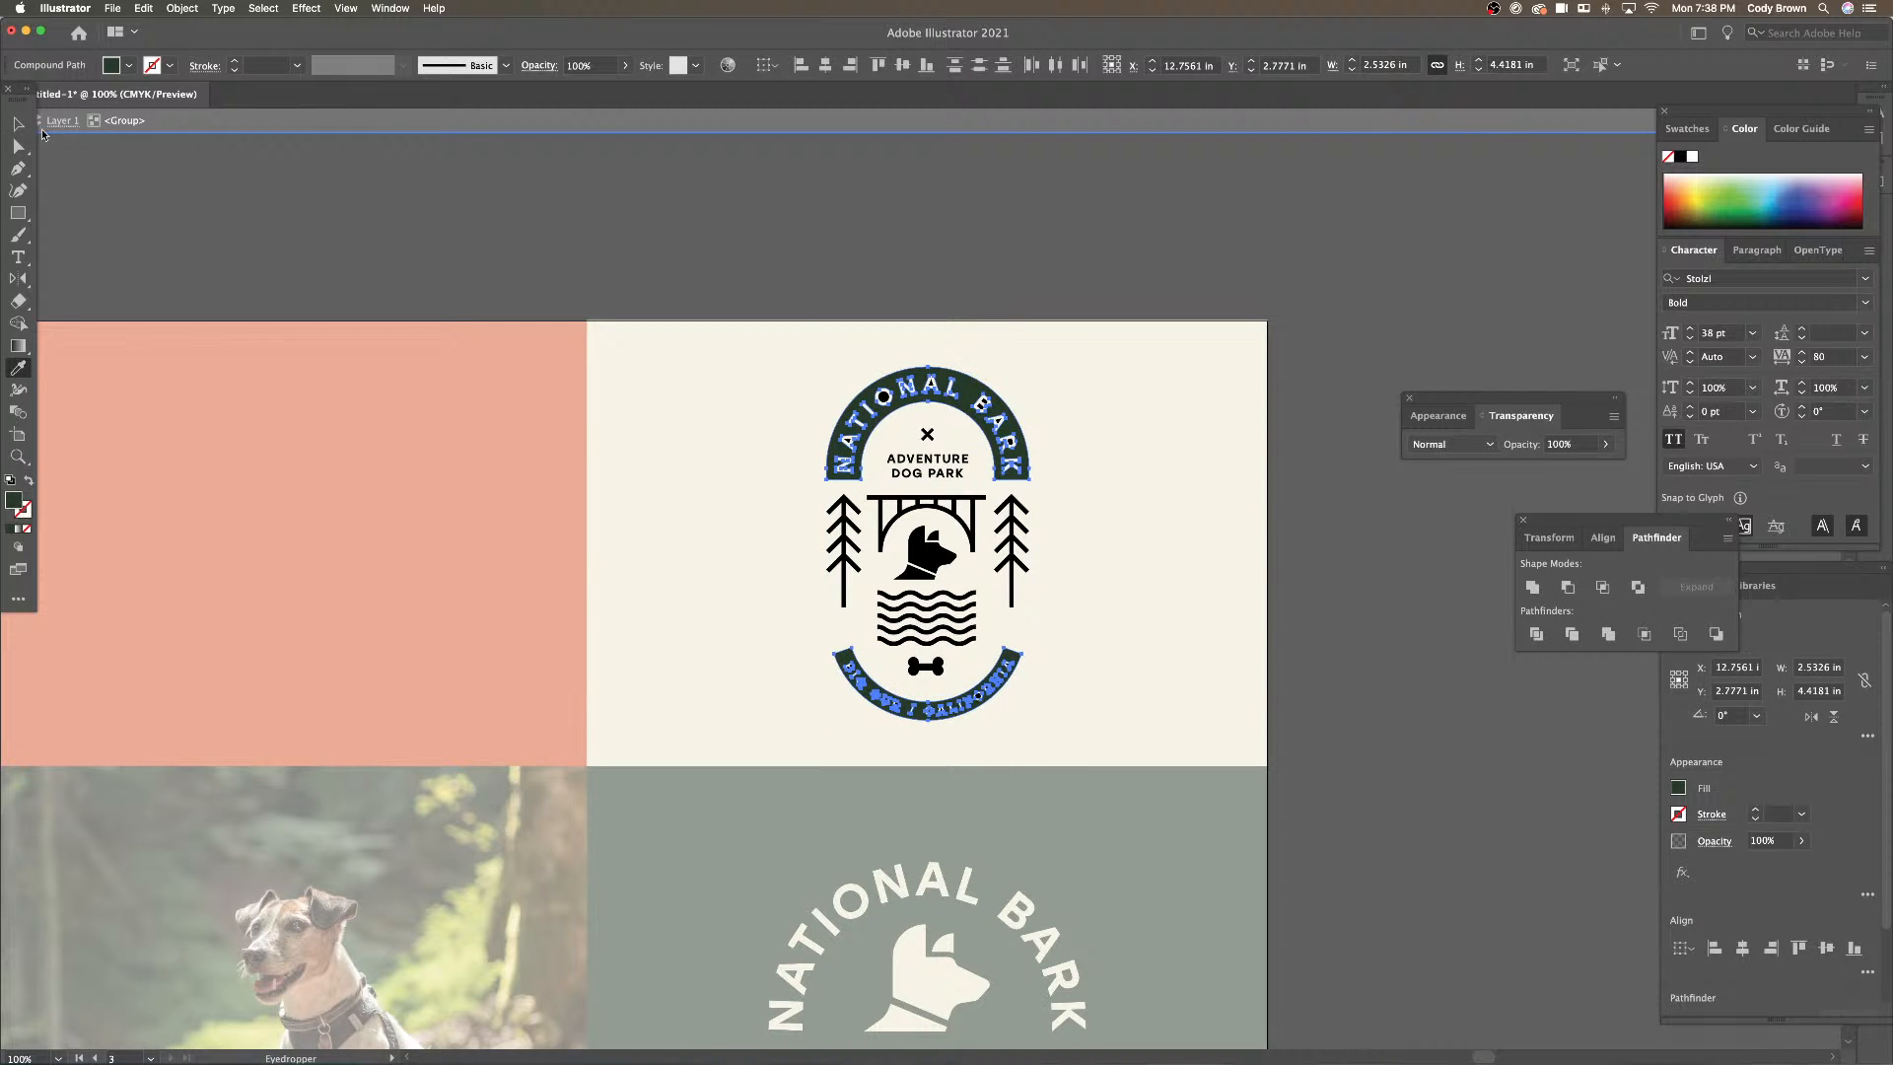
pyautogui.press('v')
pyautogui.doubleClick(594, 202)
# Make the badge's two trees the same dark green
pyautogui.doubleClick(1017, 542)
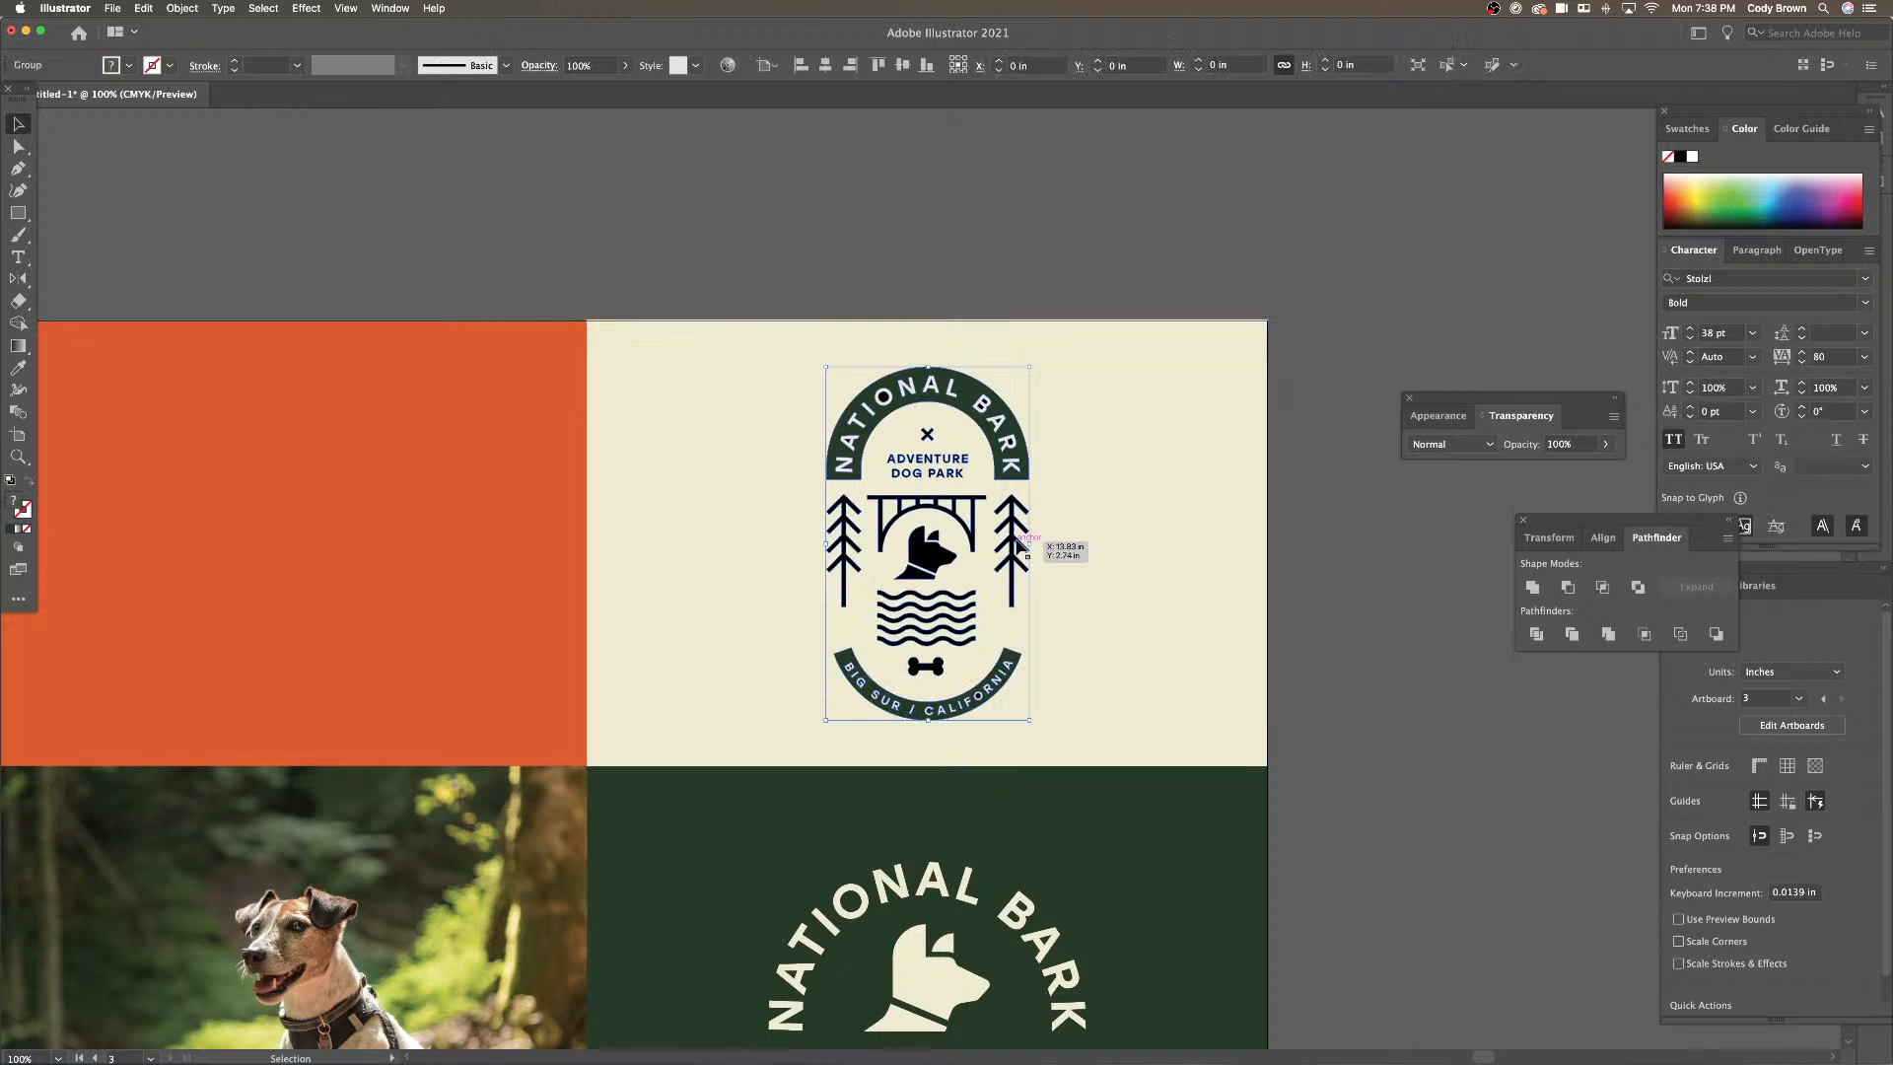
pyautogui.click(1019, 541)
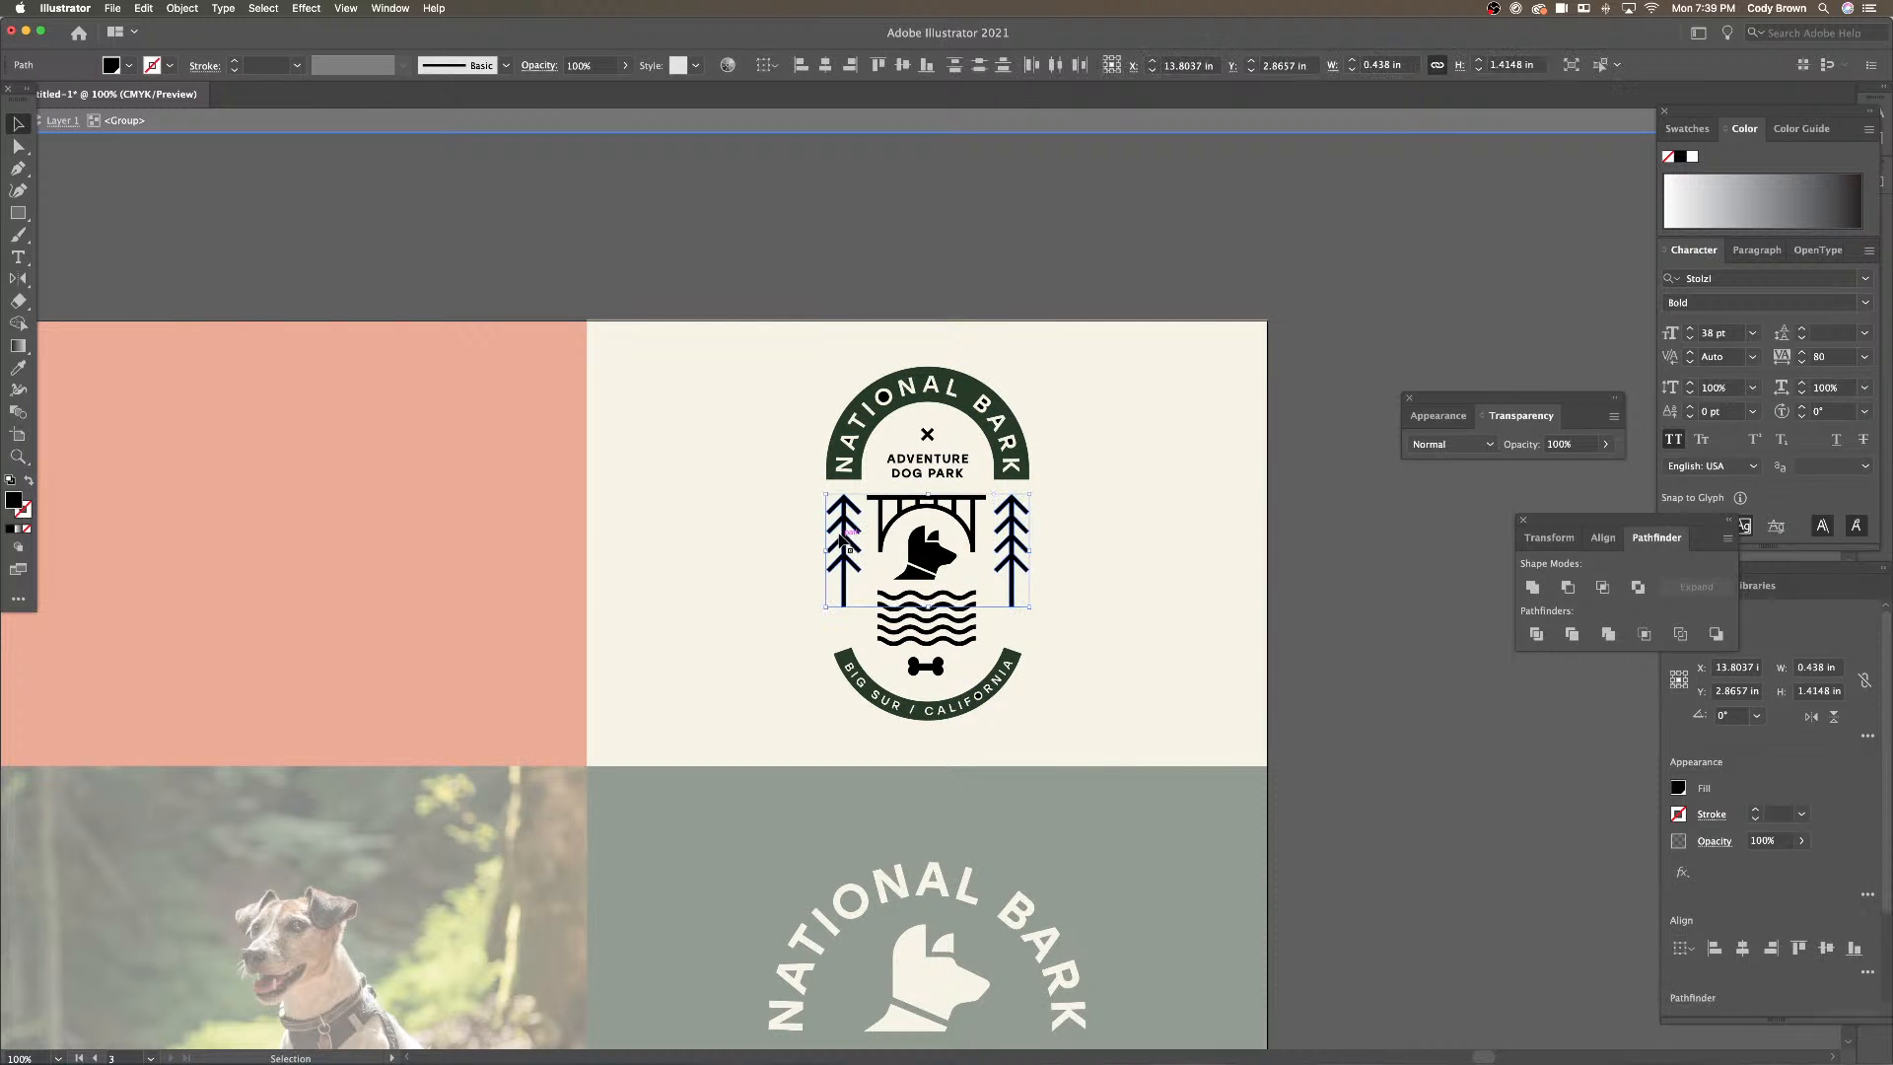
pyautogui.click(18, 370)
pyautogui.click(697, 806)
pyautogui.click(18, 123)
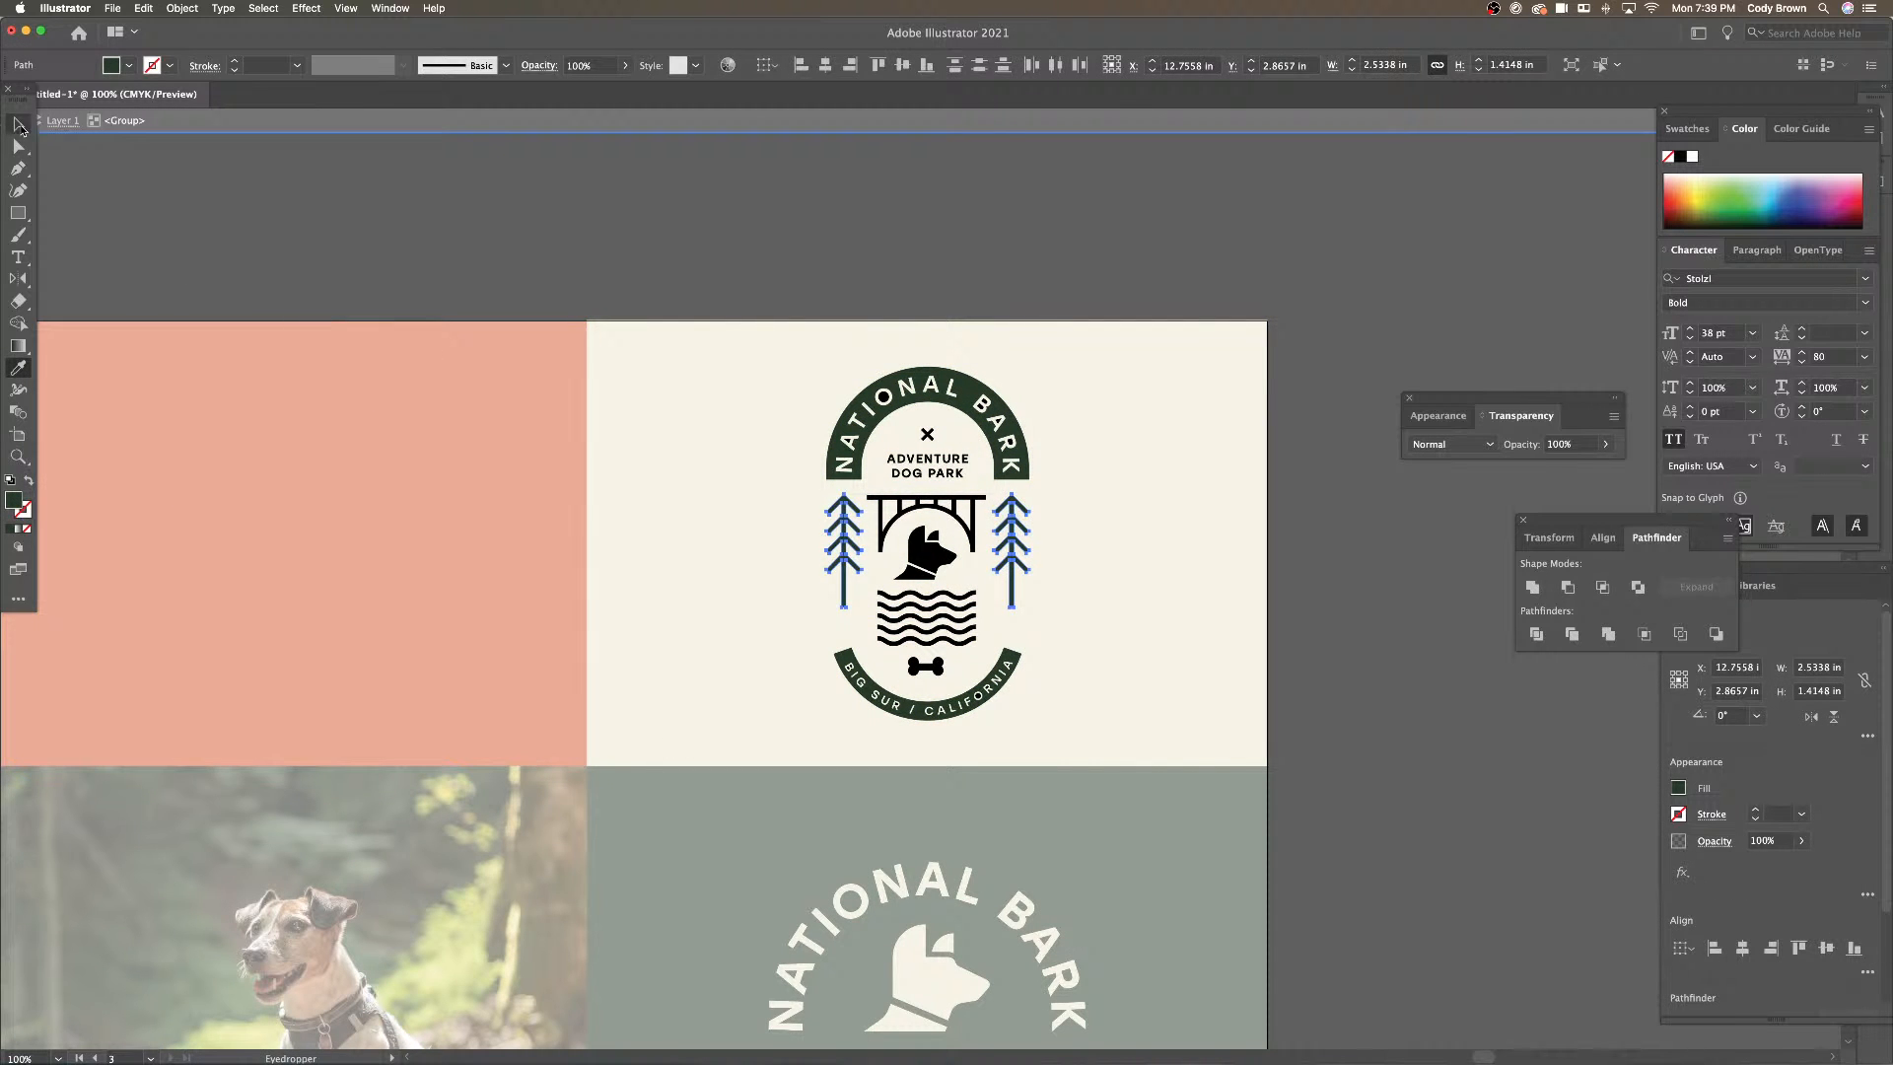
pyautogui.click(466, 203)
pyautogui.doubleClick(467, 202)
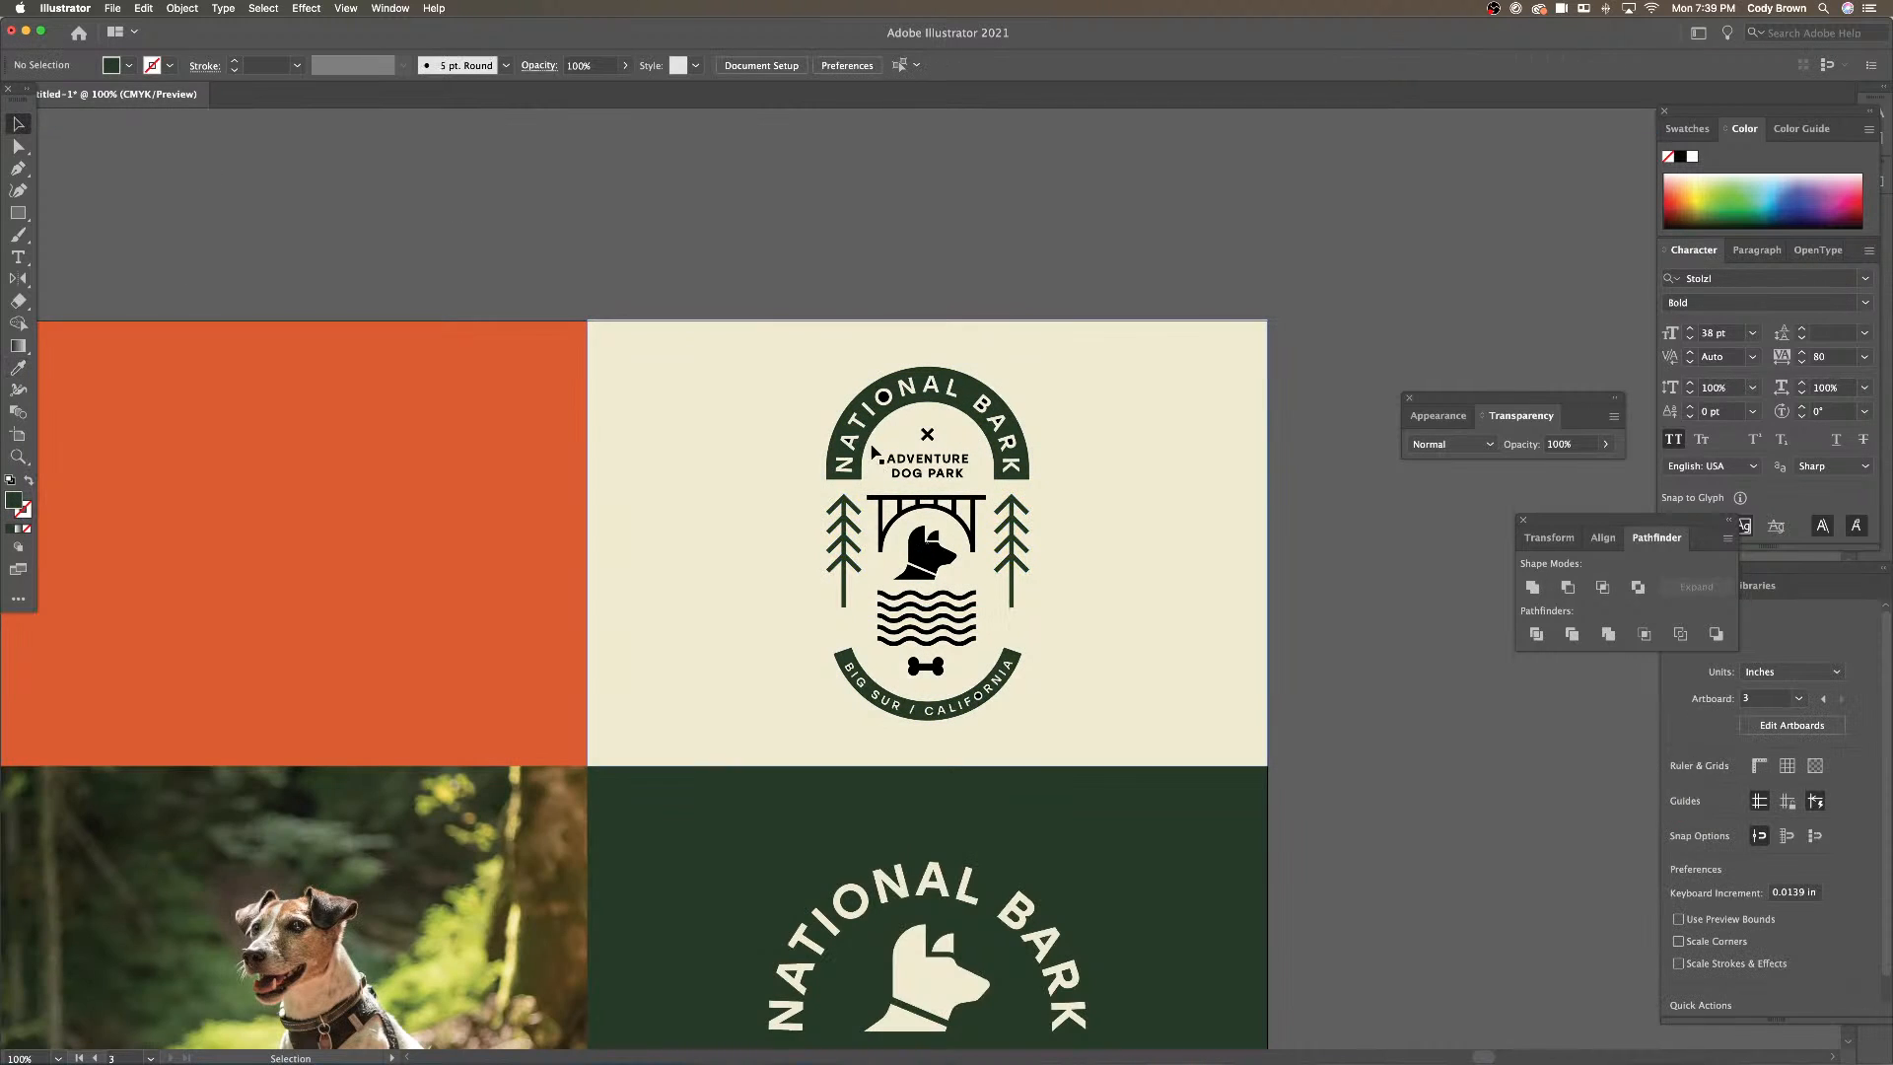
# Make the badge's gate and wave lines orange
pyautogui.click(951, 508)
pyautogui.doubleClick(952, 508)
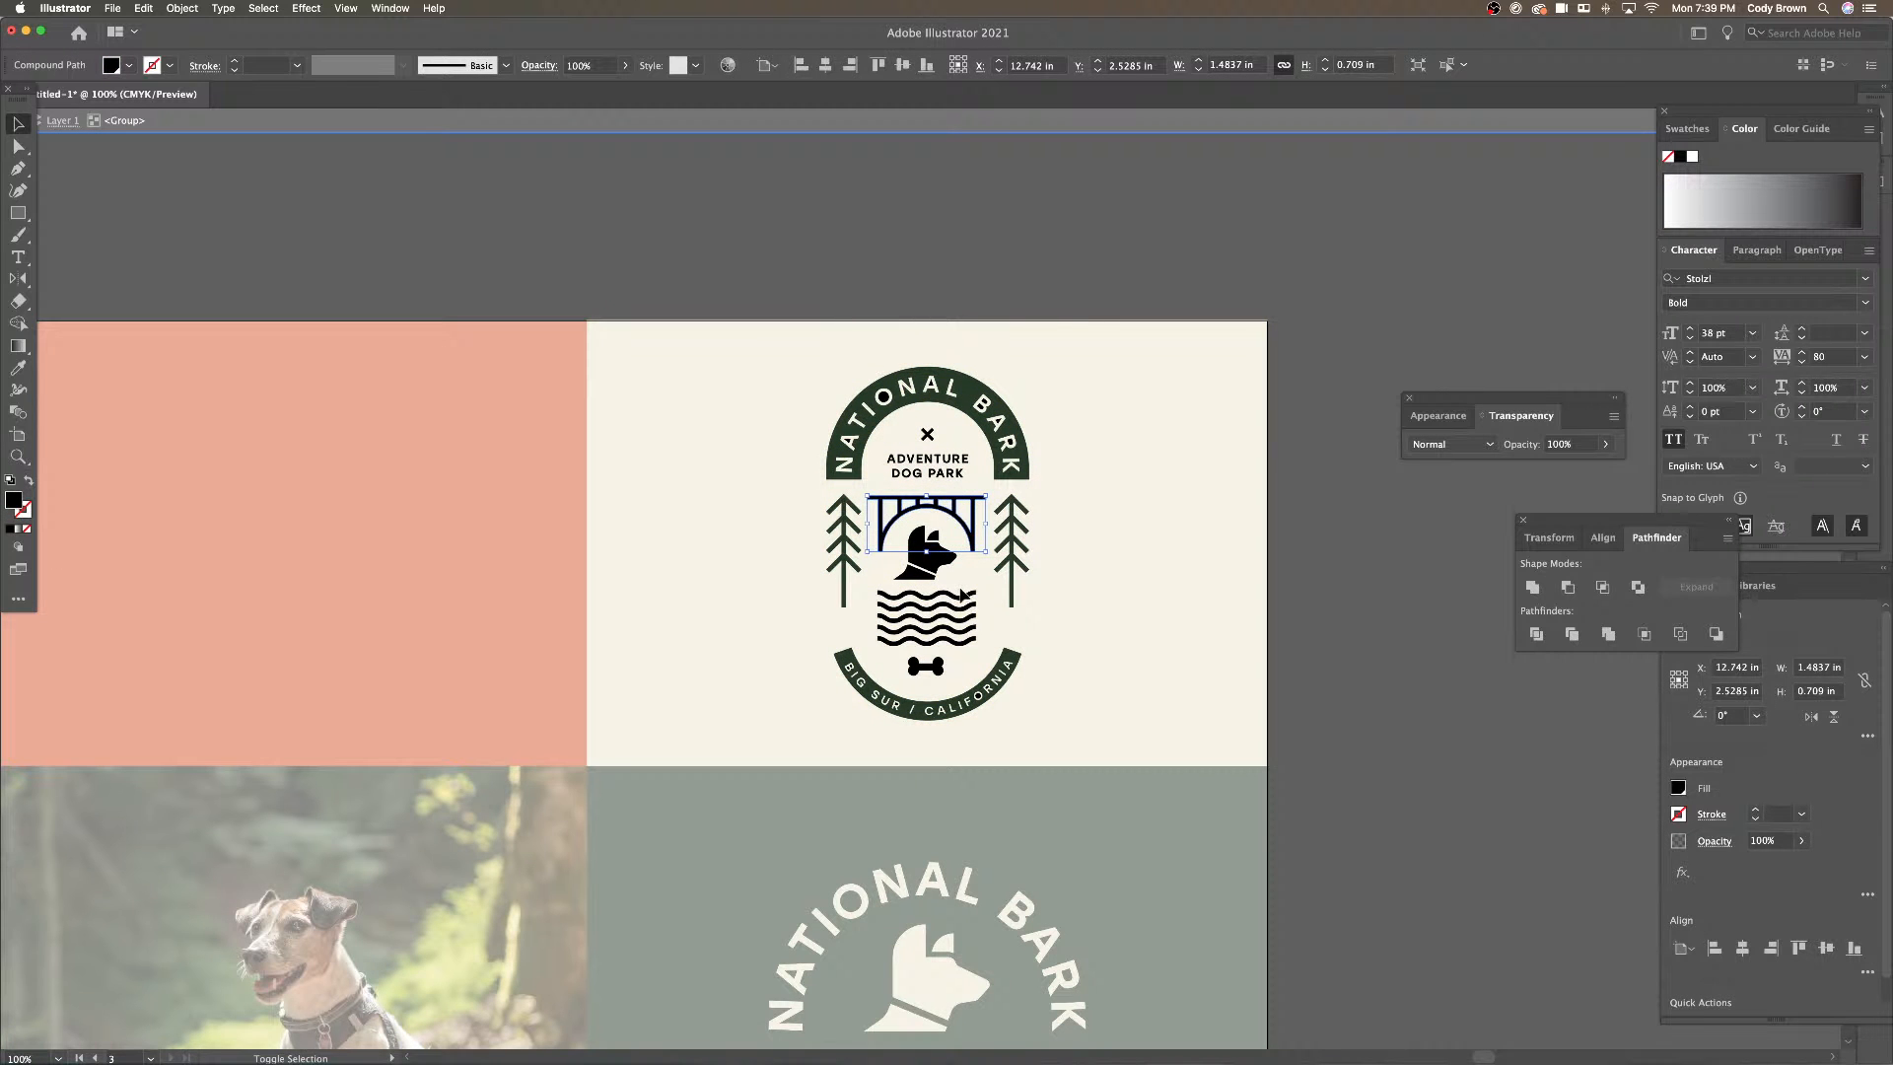
pyautogui.keyDown('shift'); pyautogui.click(956, 604); pyautogui.keyUp('shift')
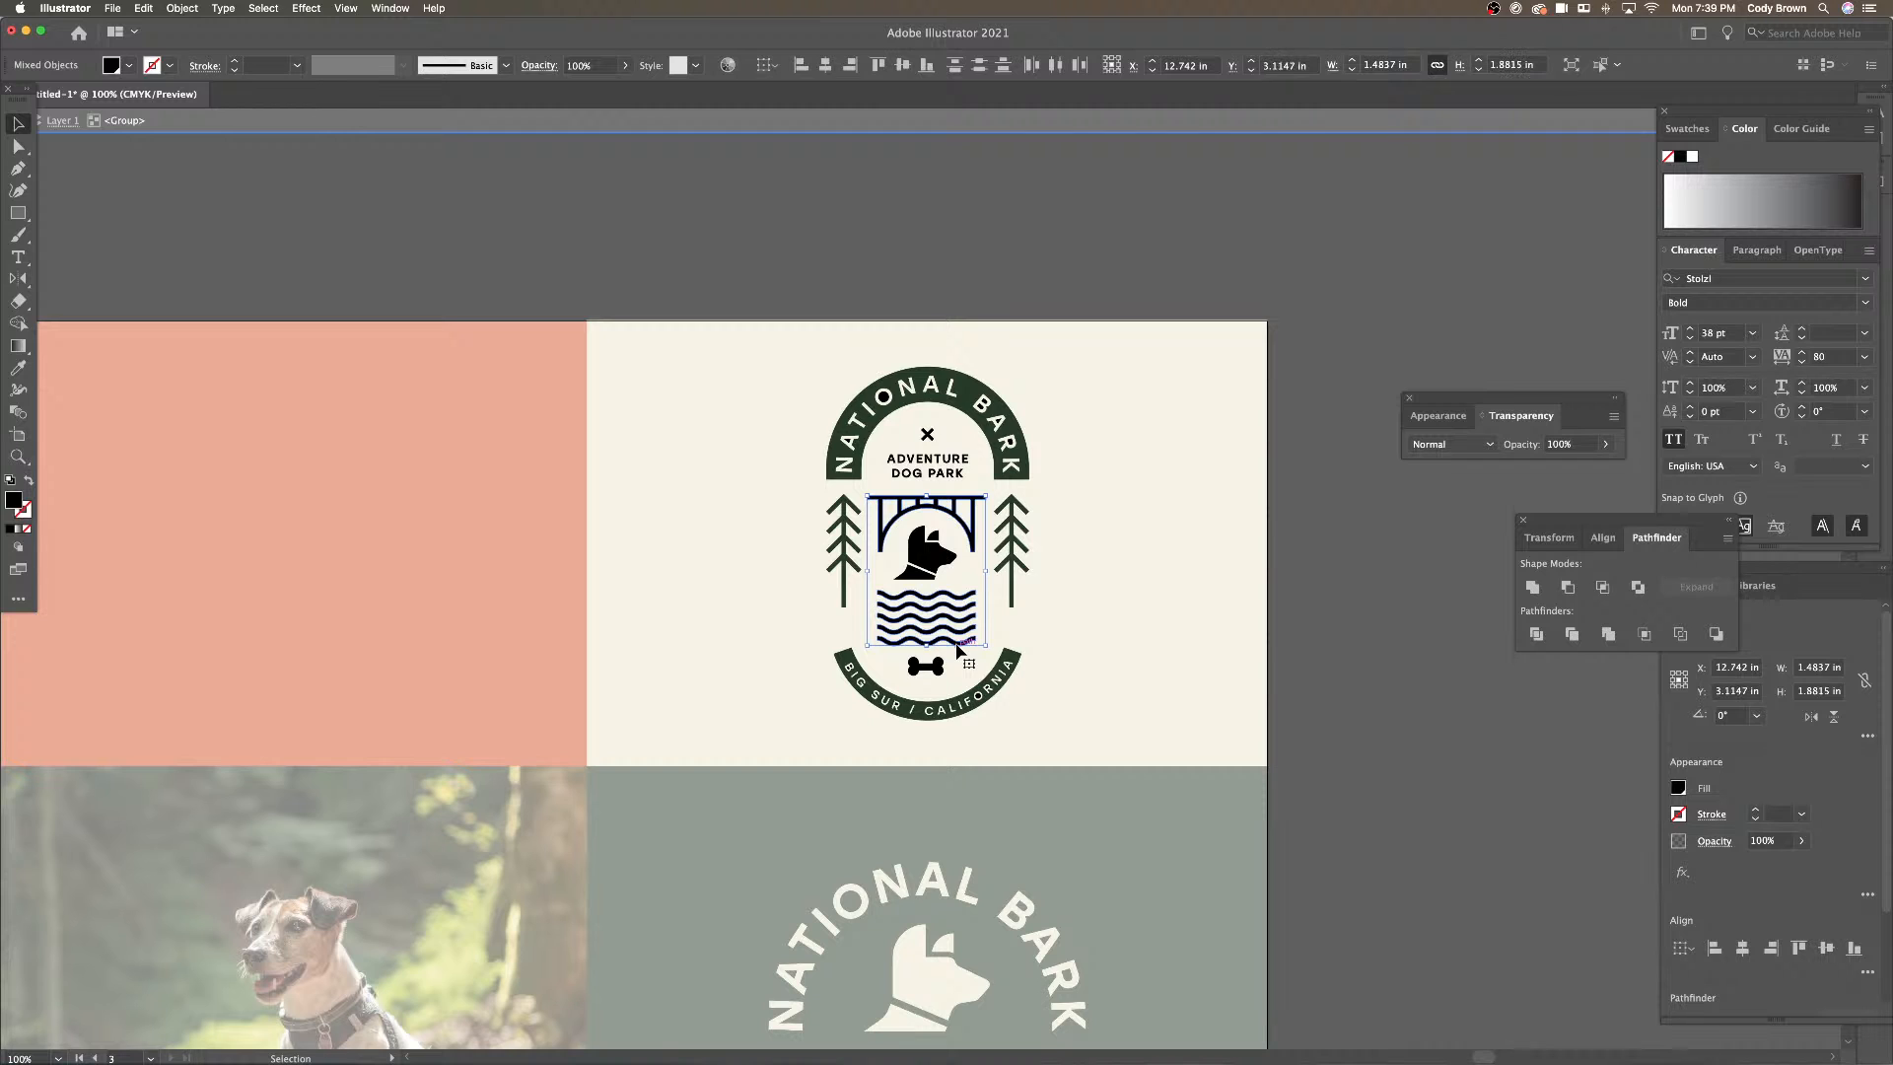
pyautogui.keyDown('shift'); pyautogui.click(955, 641); pyautogui.keyUp('shift')
pyautogui.click(18, 367)
pyautogui.click(400, 456)
pyautogui.click(18, 123)
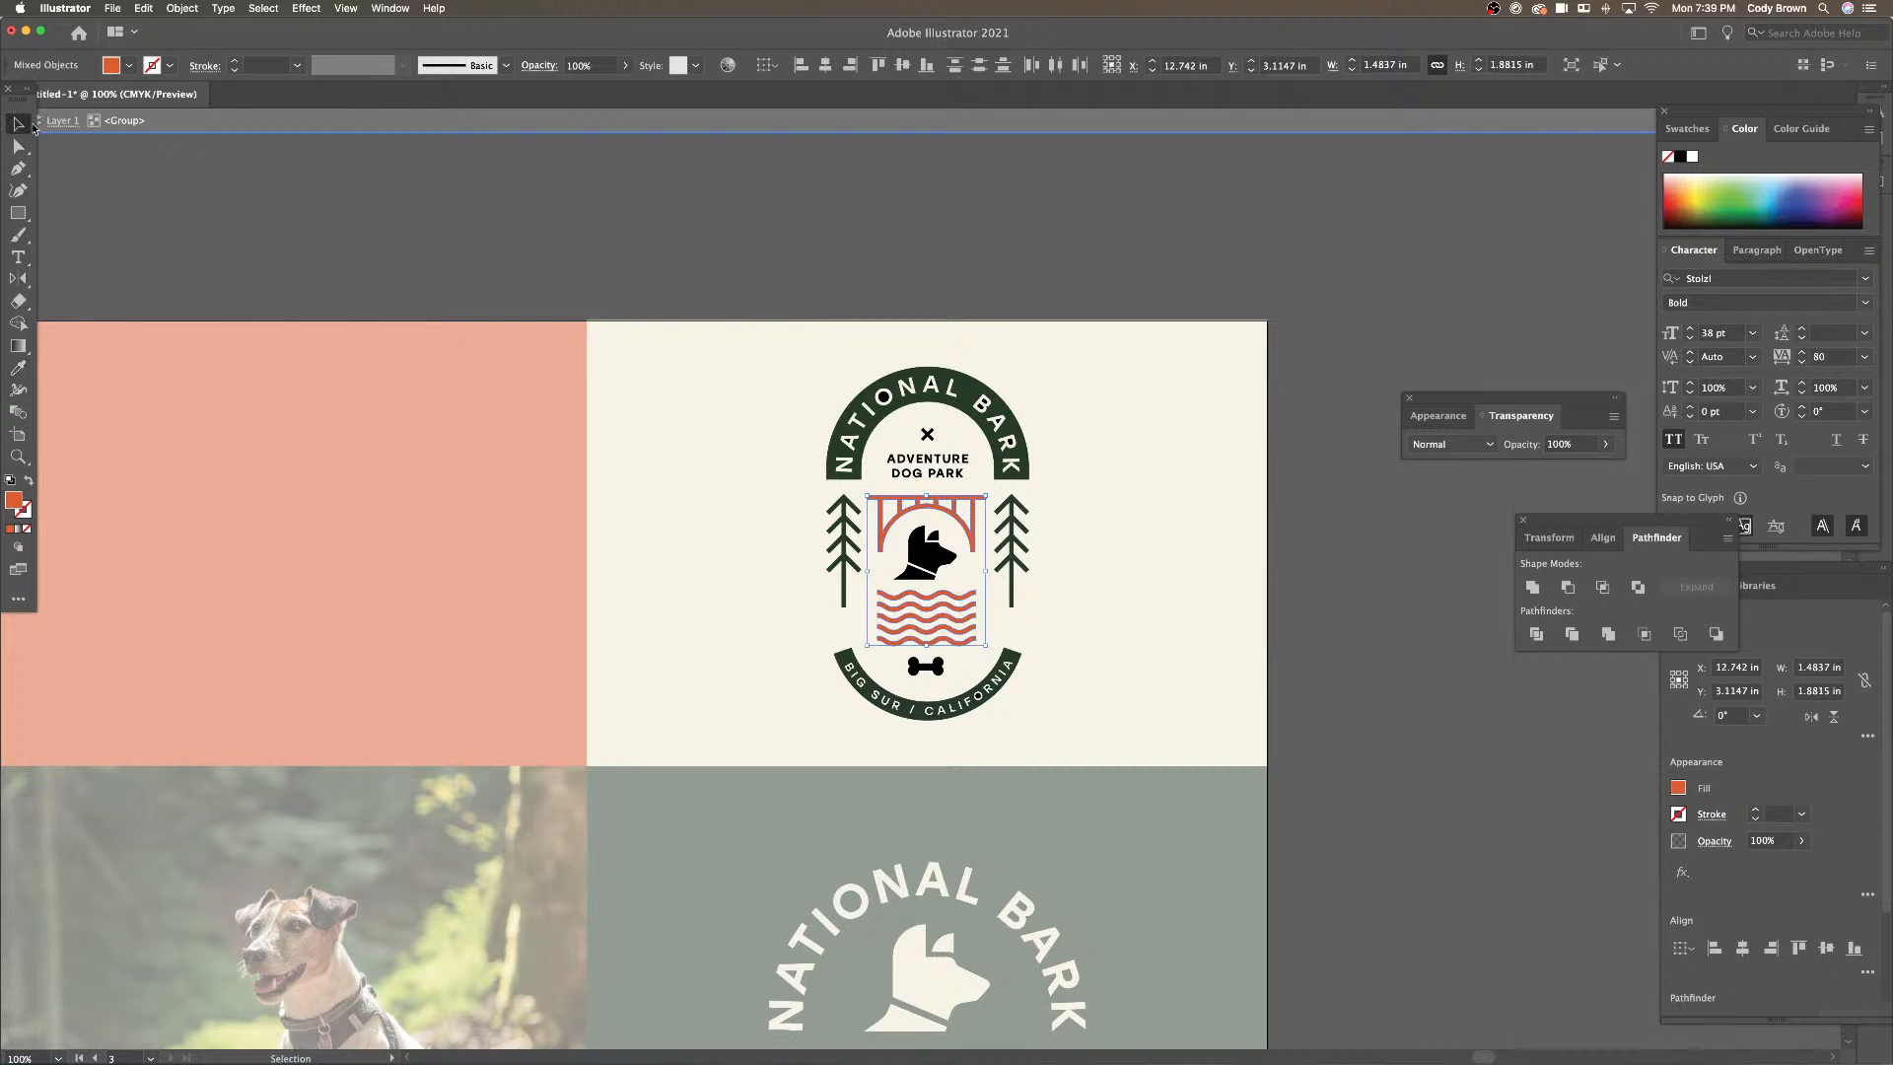
pyautogui.doubleClick(495, 203)
# Make the small circle in NATIONAL's O dark green and preview the board
pyautogui.doubleClick(883, 397)
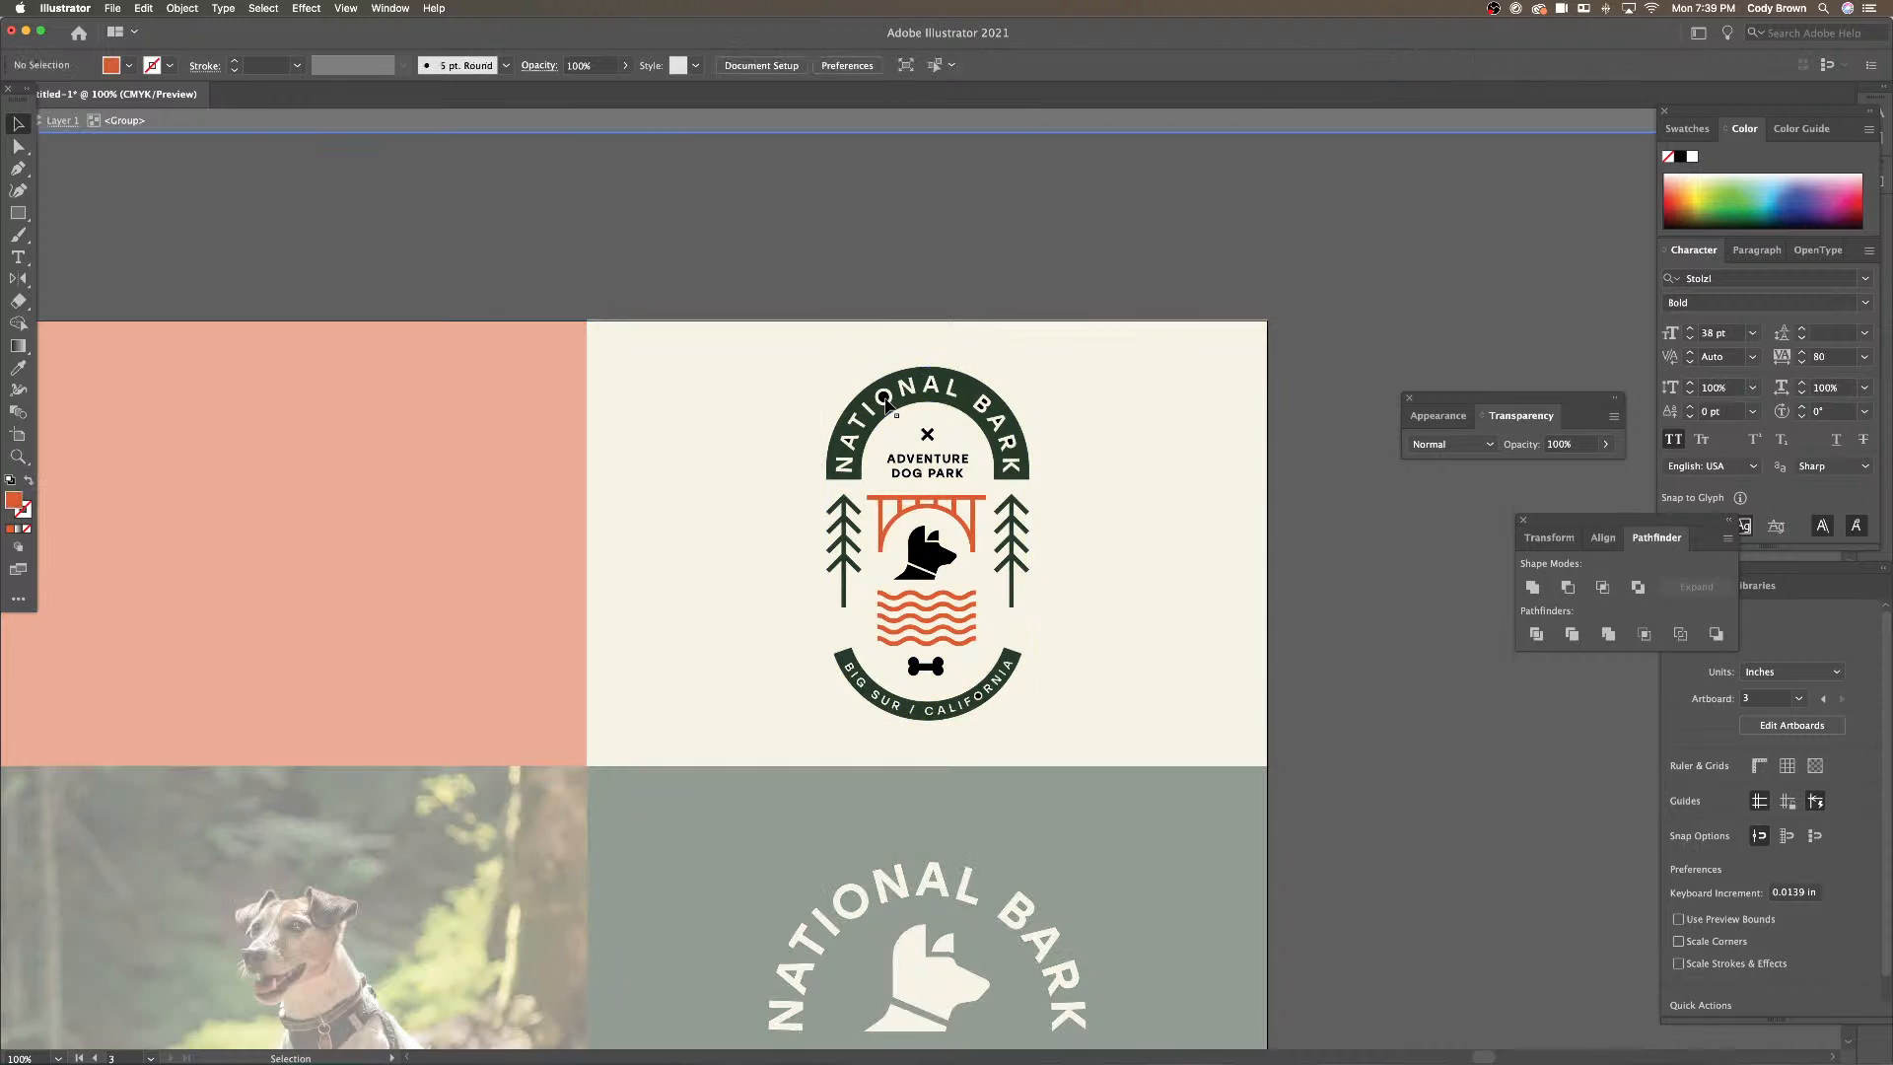
pyautogui.click(18, 366)
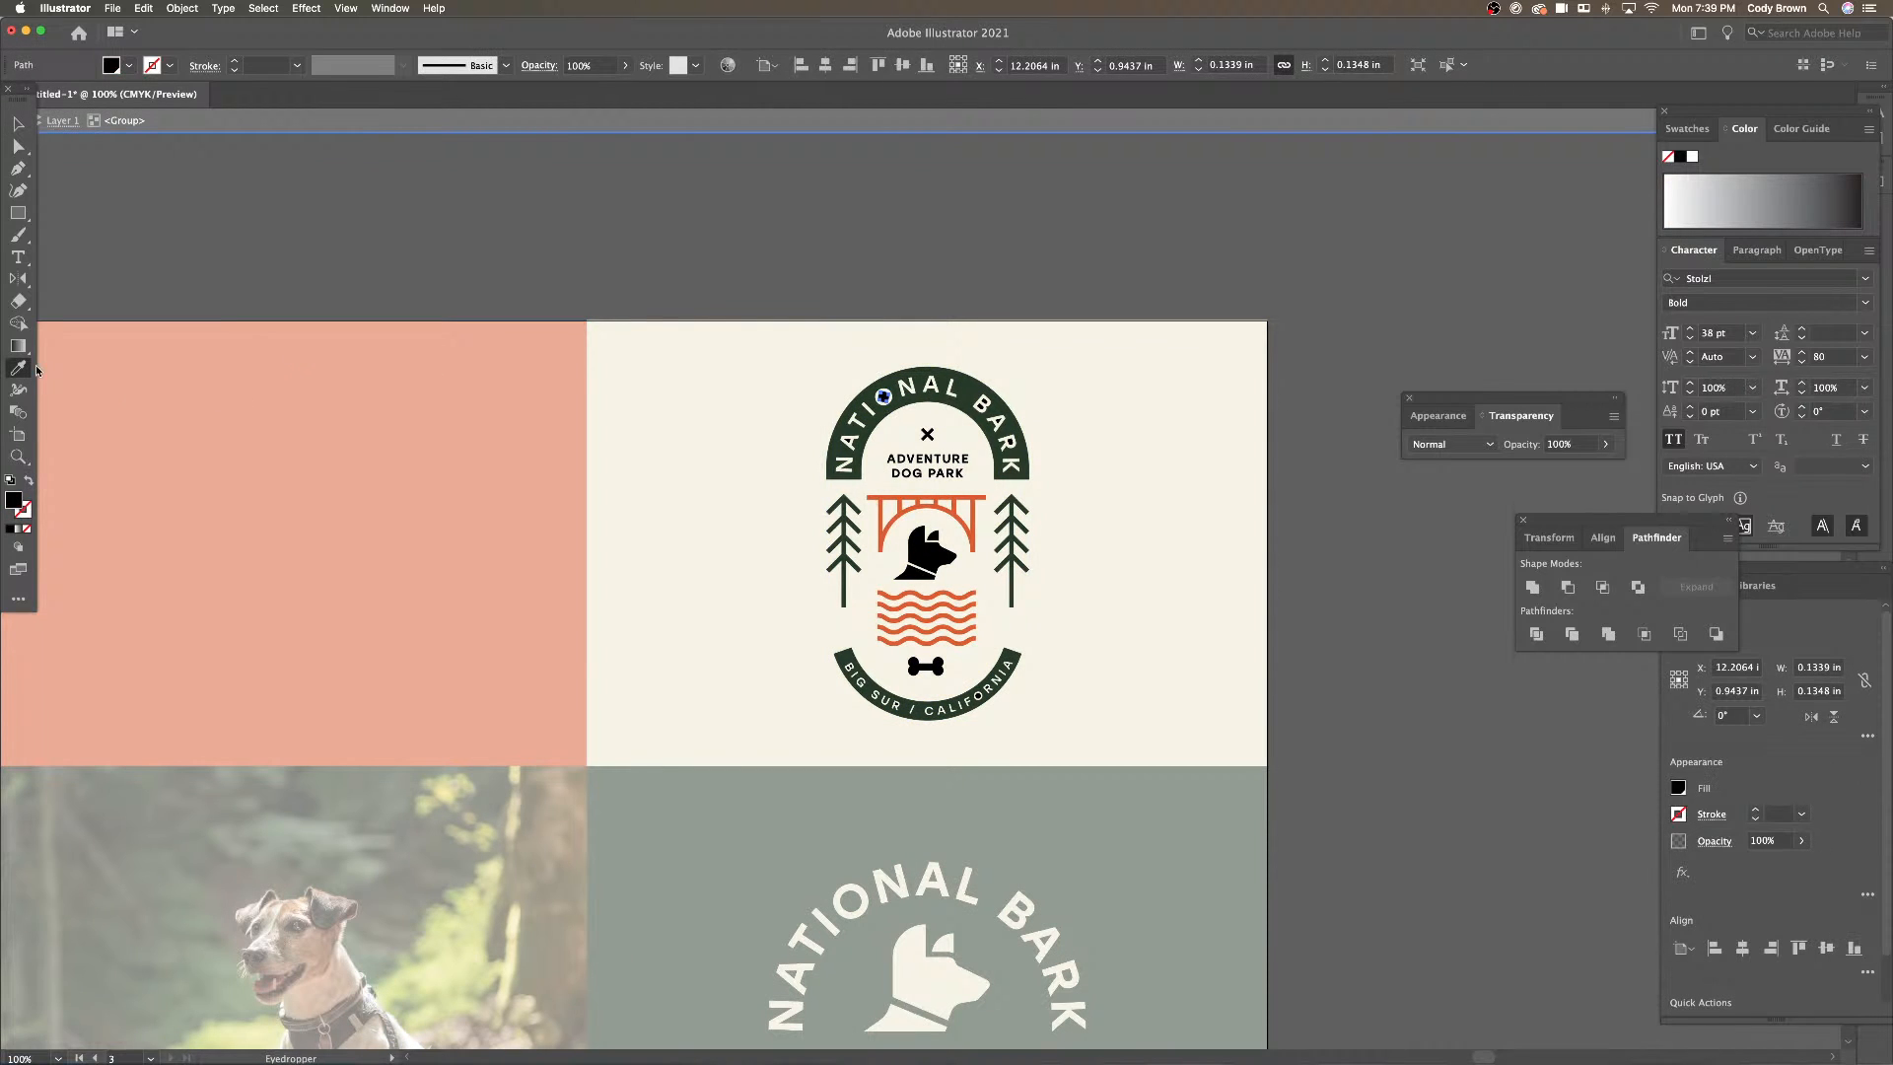
pyautogui.click(940, 367)
pyautogui.press('v')
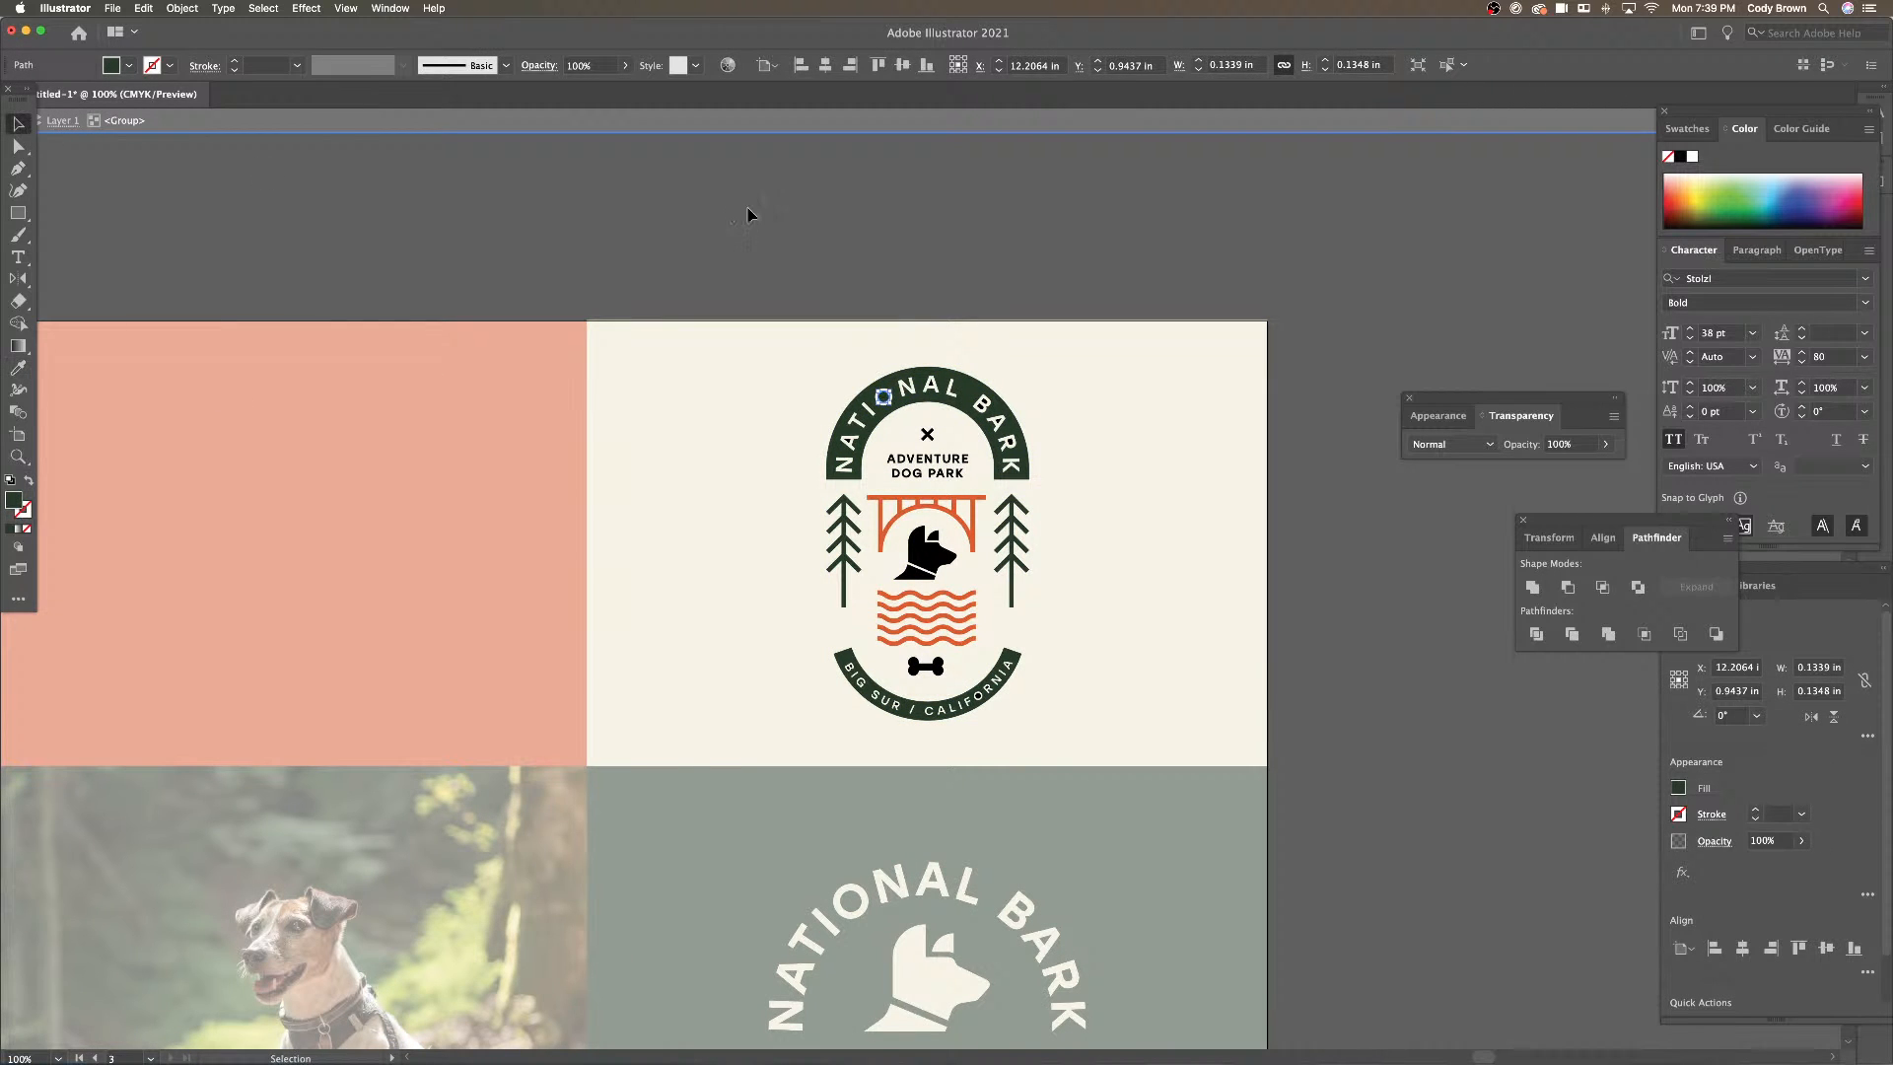
pyautogui.doubleClick(747, 211)
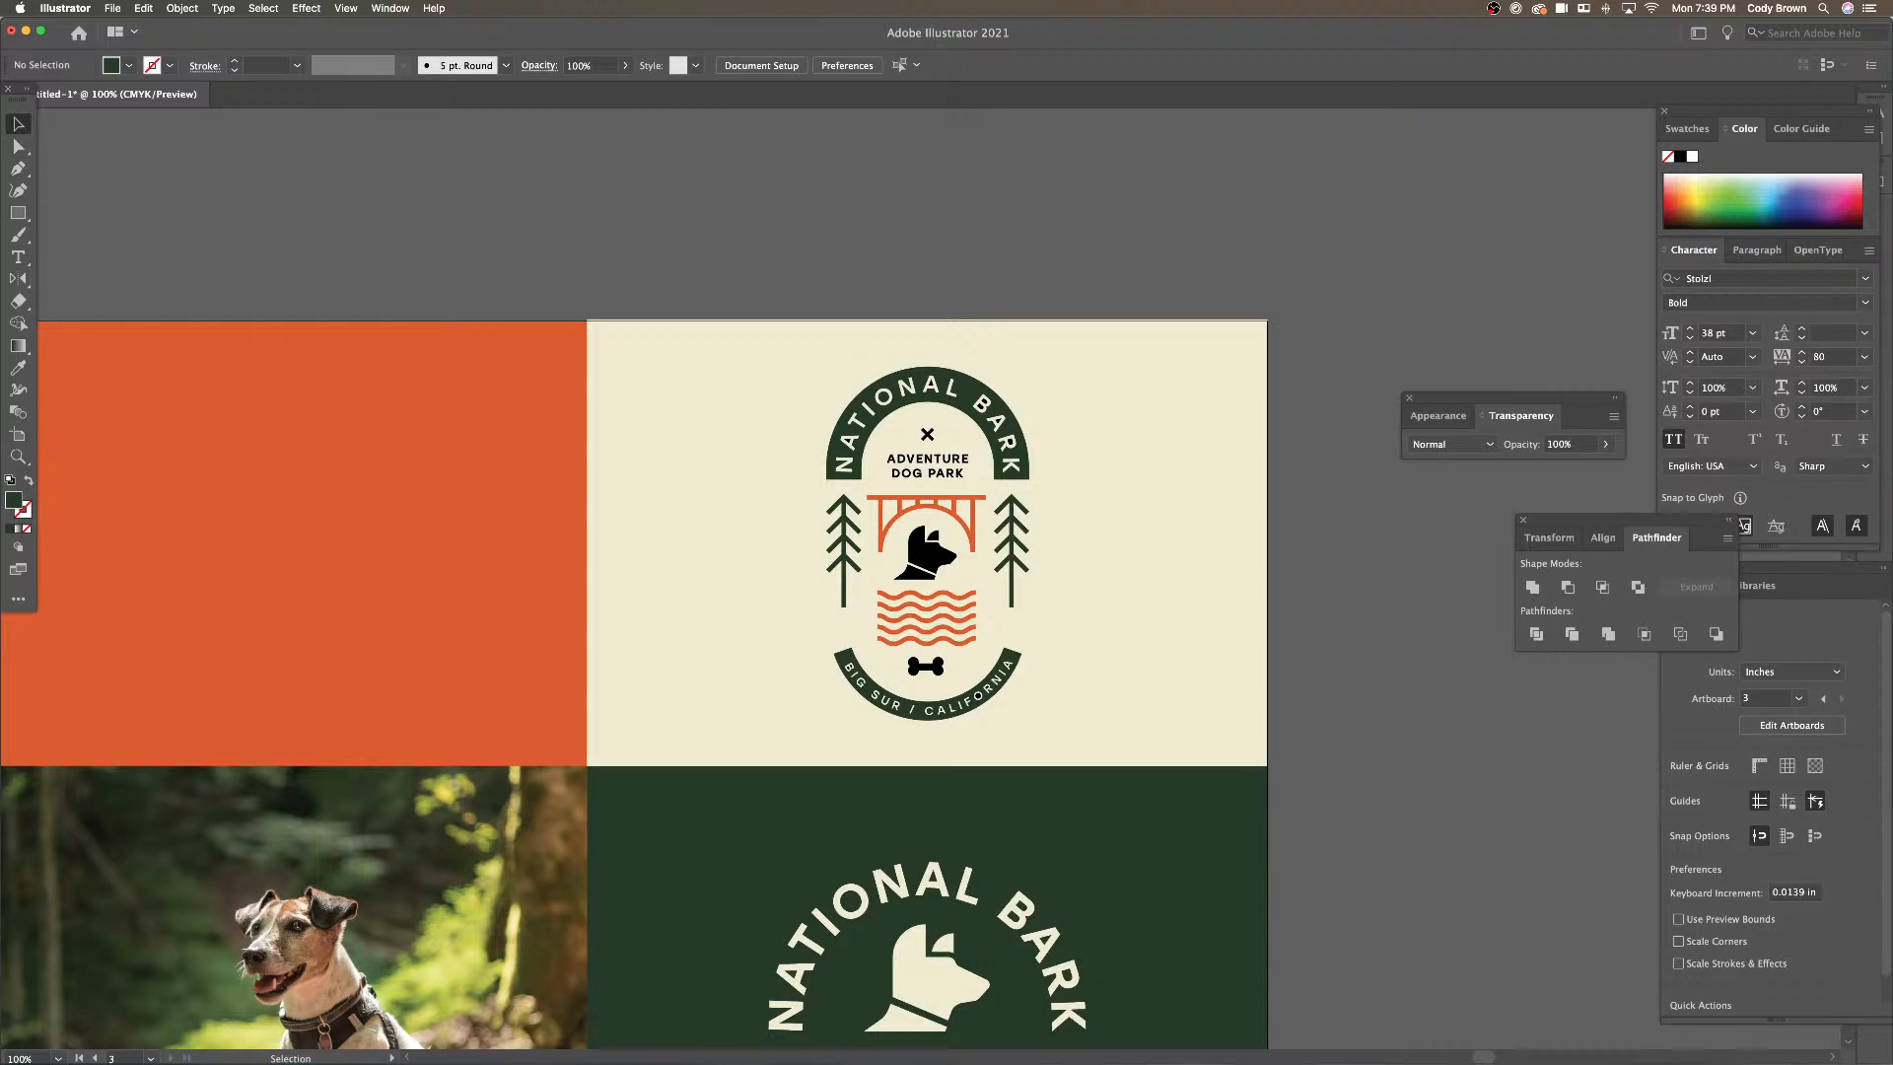
pyautogui.press('Tab')
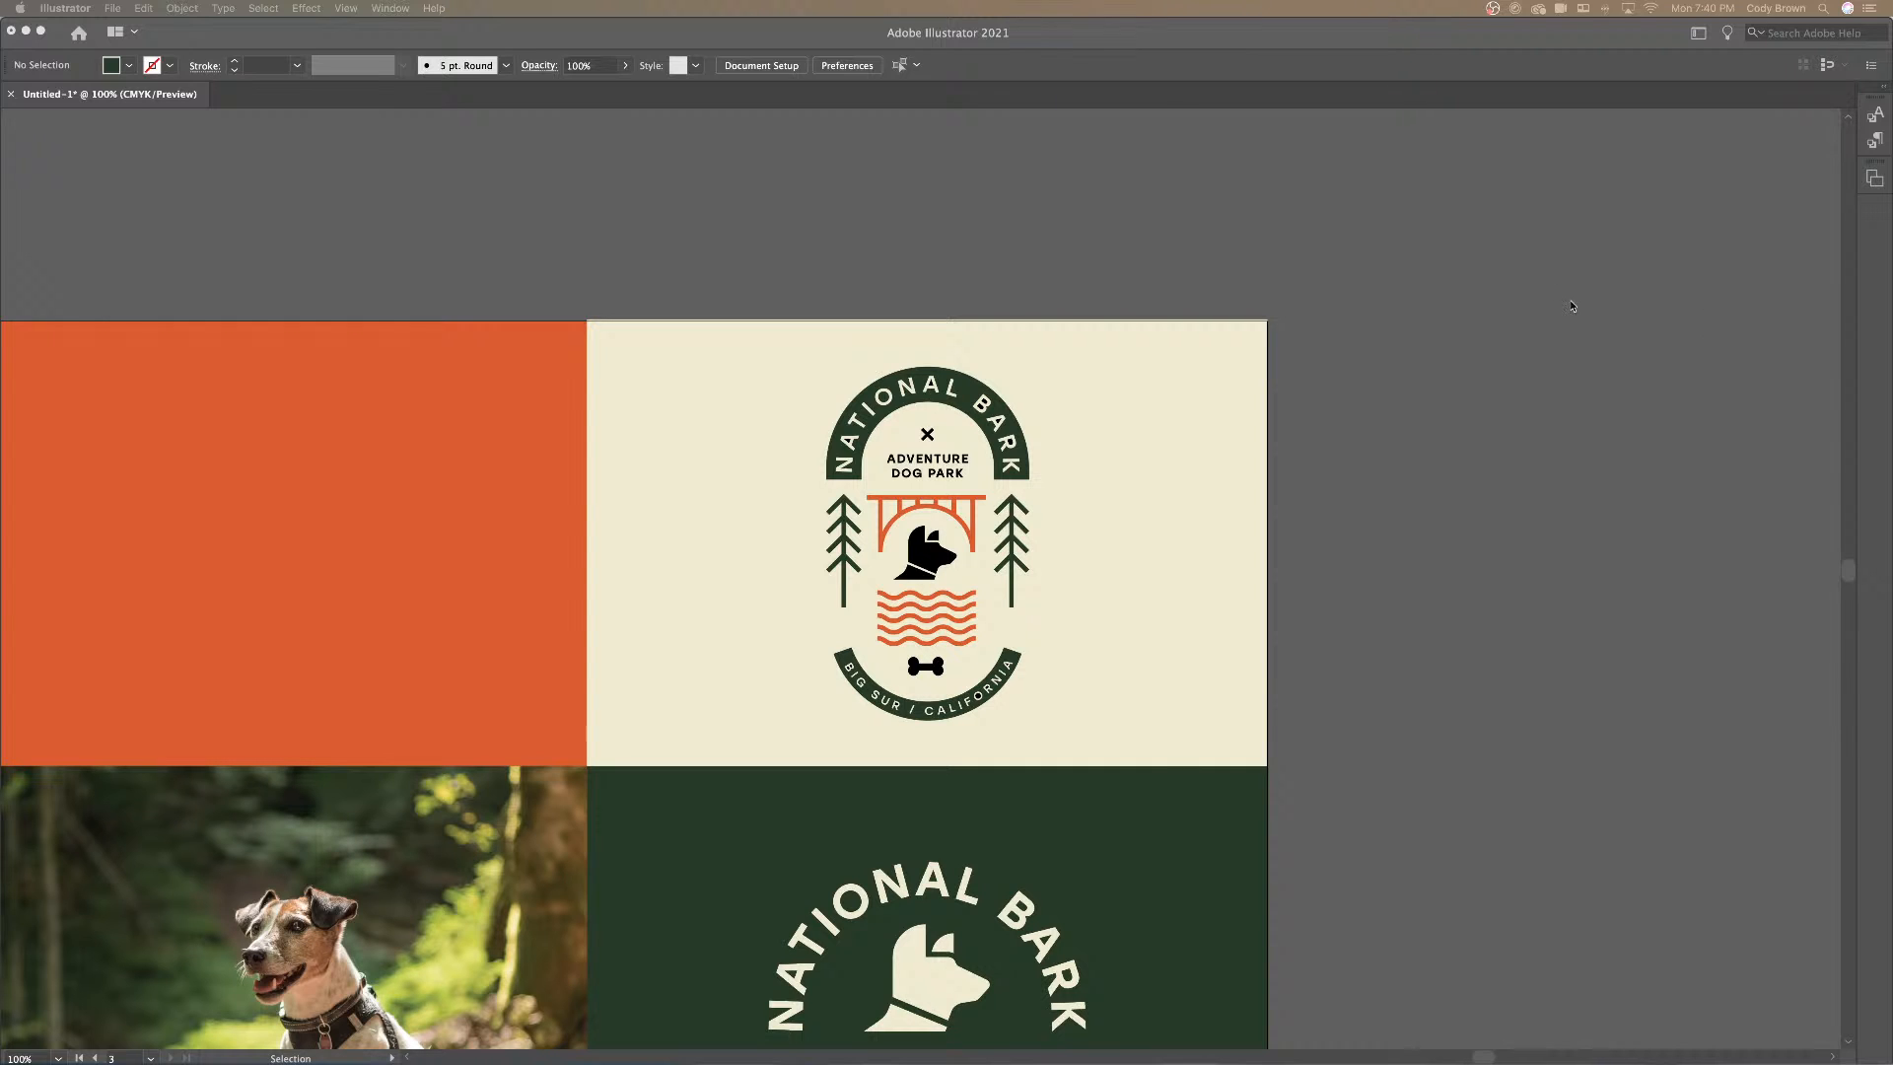
pyautogui.press('Tab')
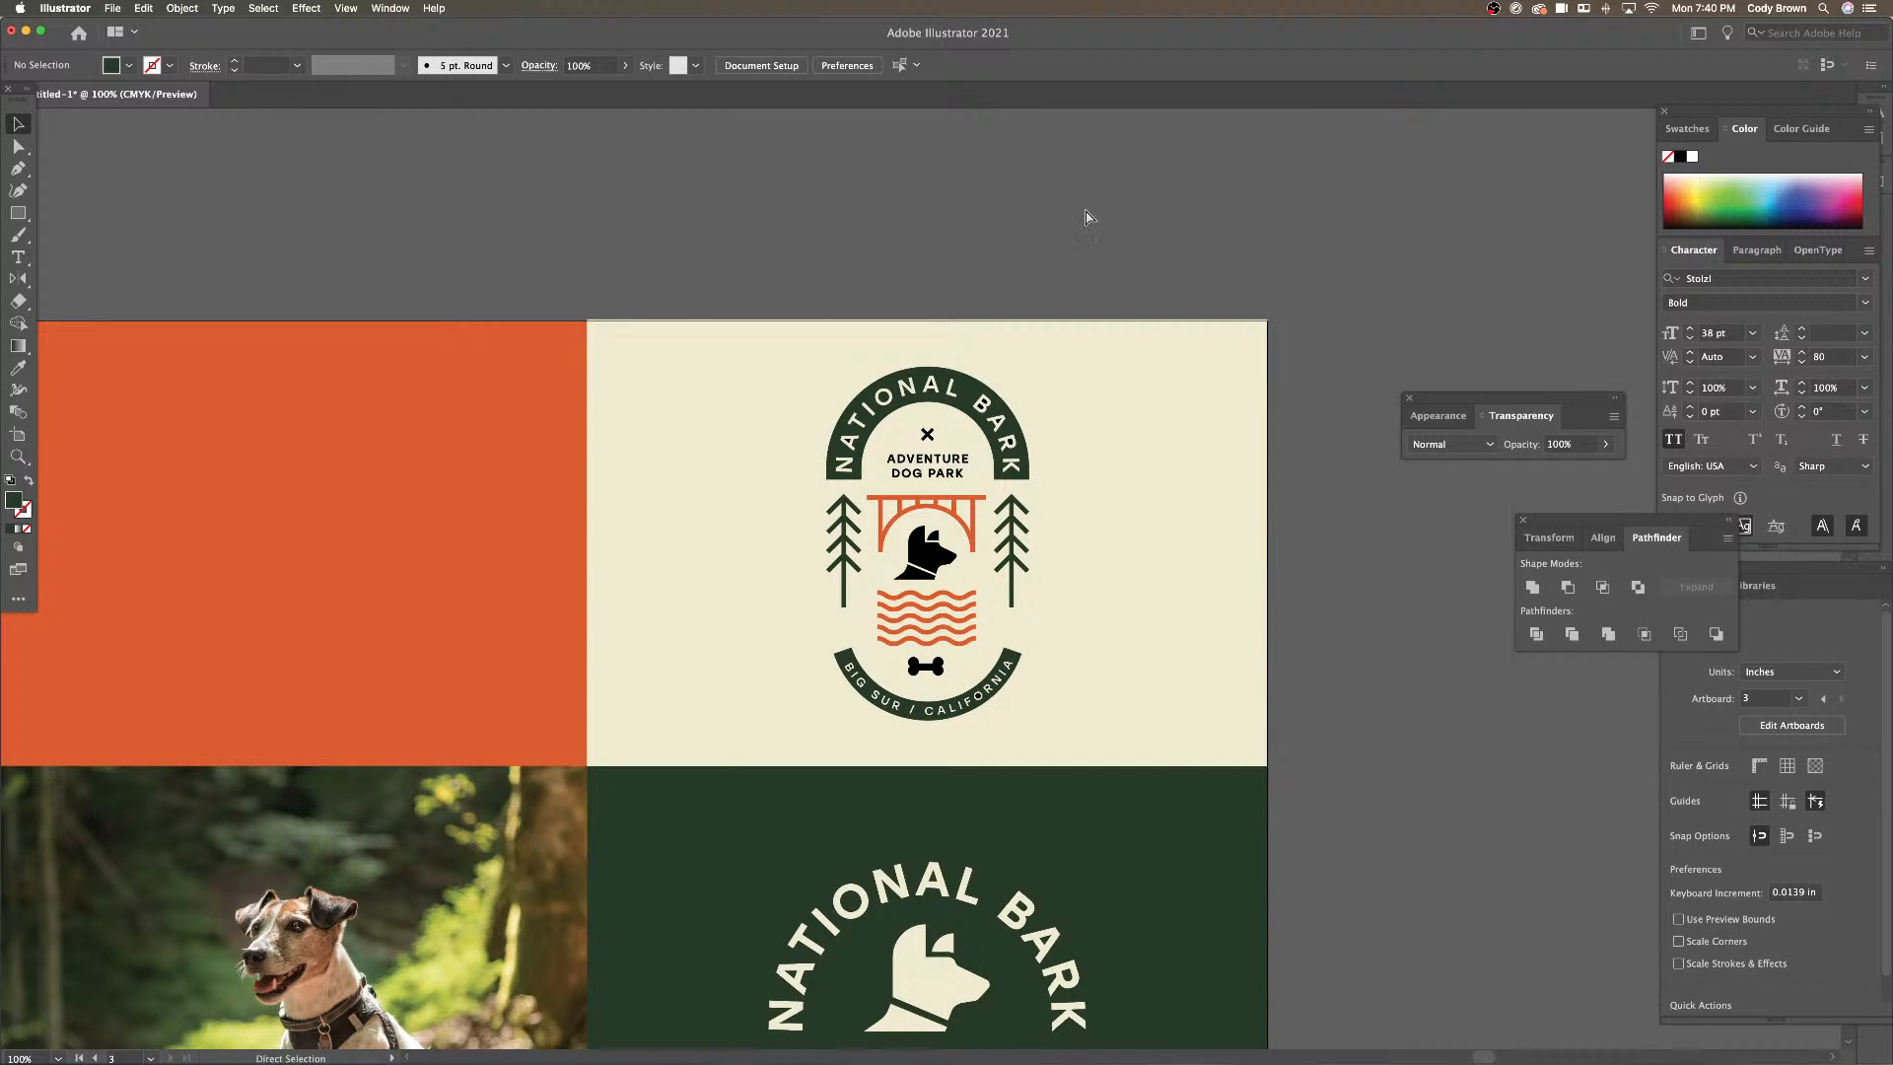
# Give the cream badge's dog head and collar the arc's dark green
pyautogui.press('super+minus')
pyautogui.press('super+equal')
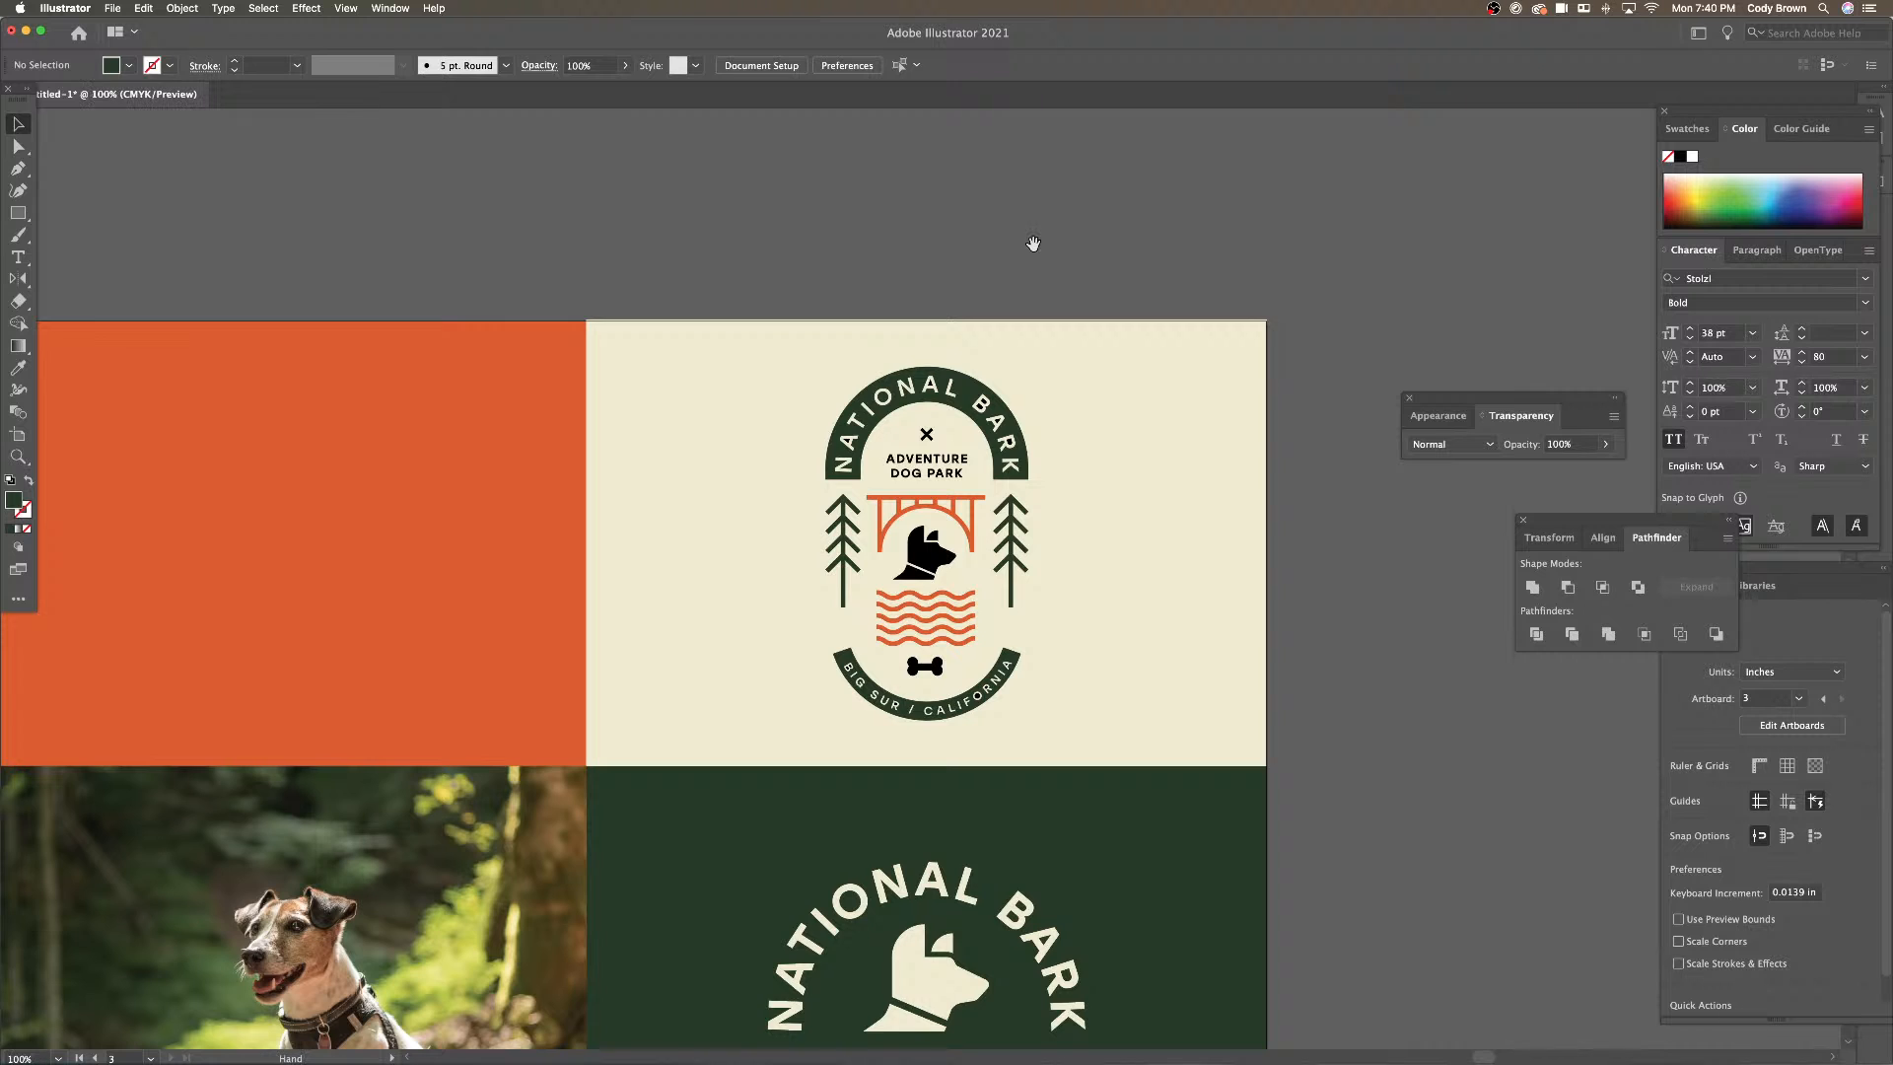
pyautogui.moveTo(1032, 240); pyautogui.dragTo(1267, 158)
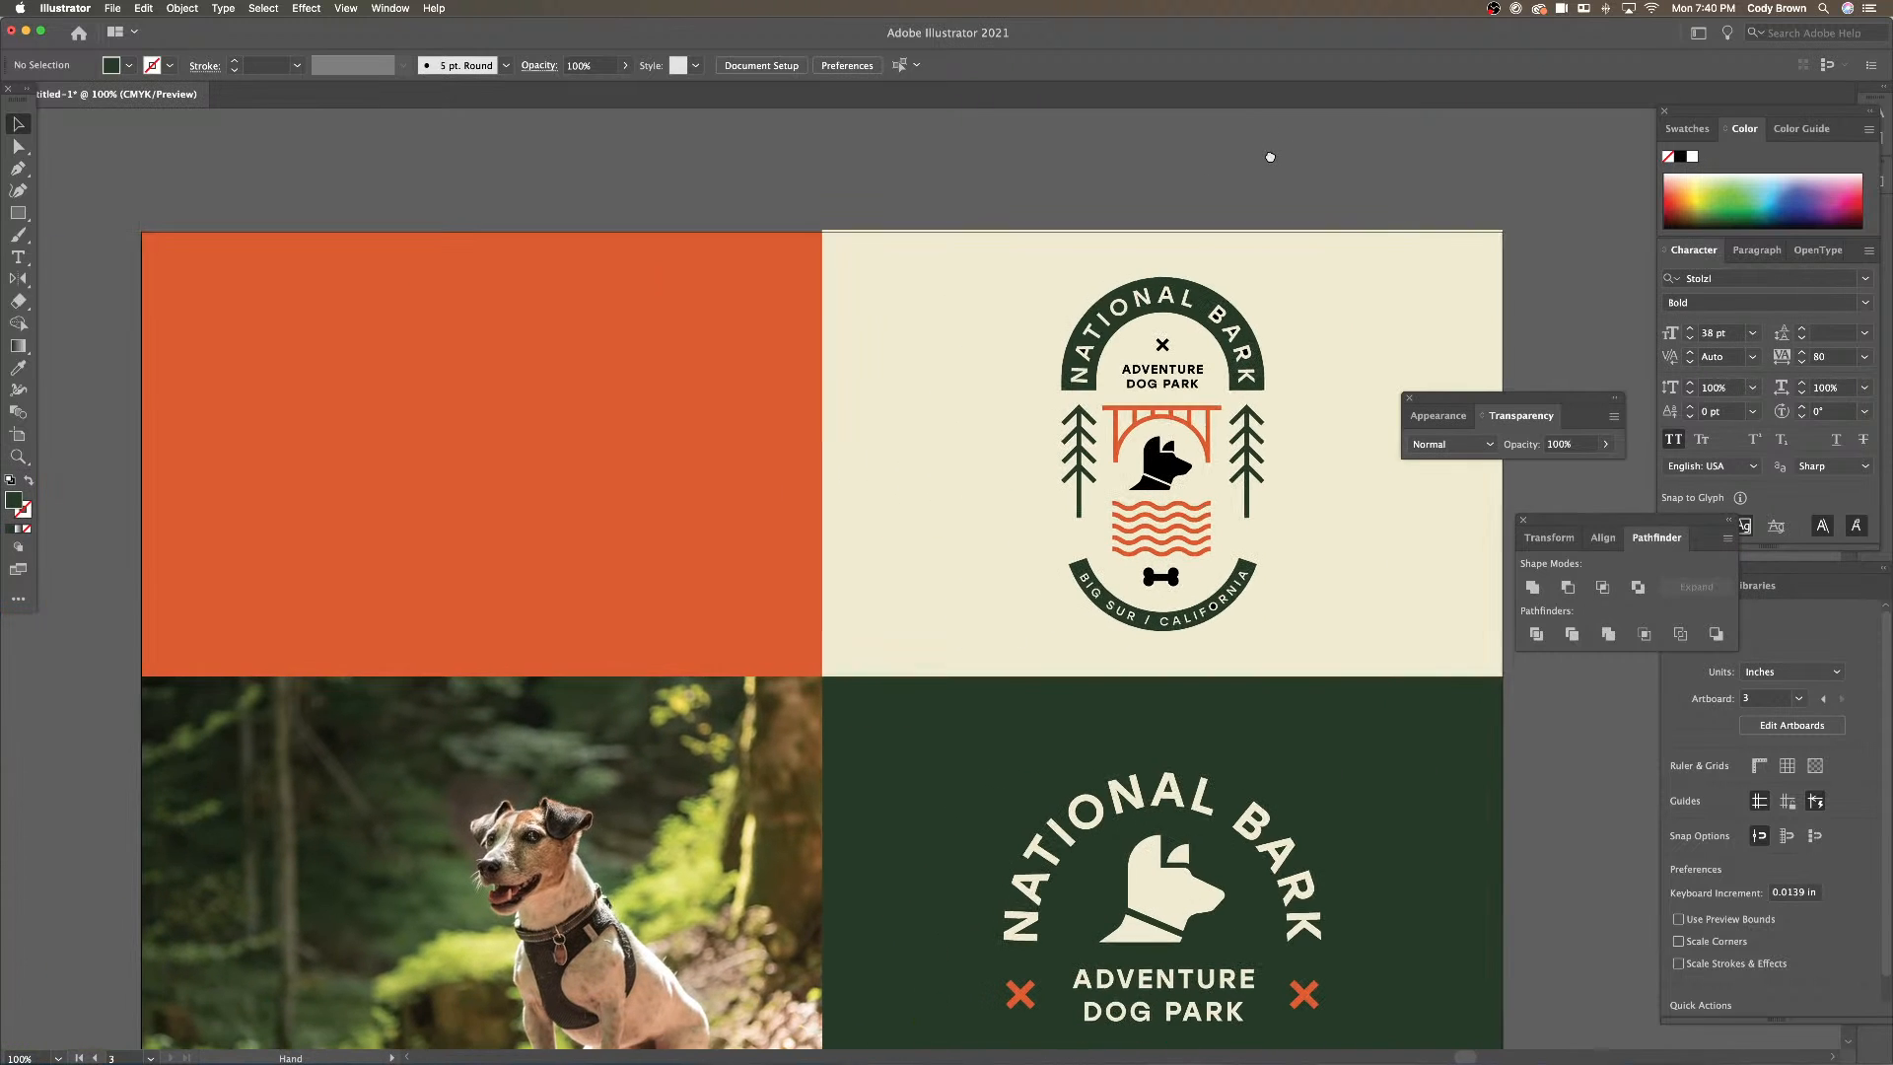
pyautogui.click(1158, 481)
pyautogui.doubleClick(1159, 480)
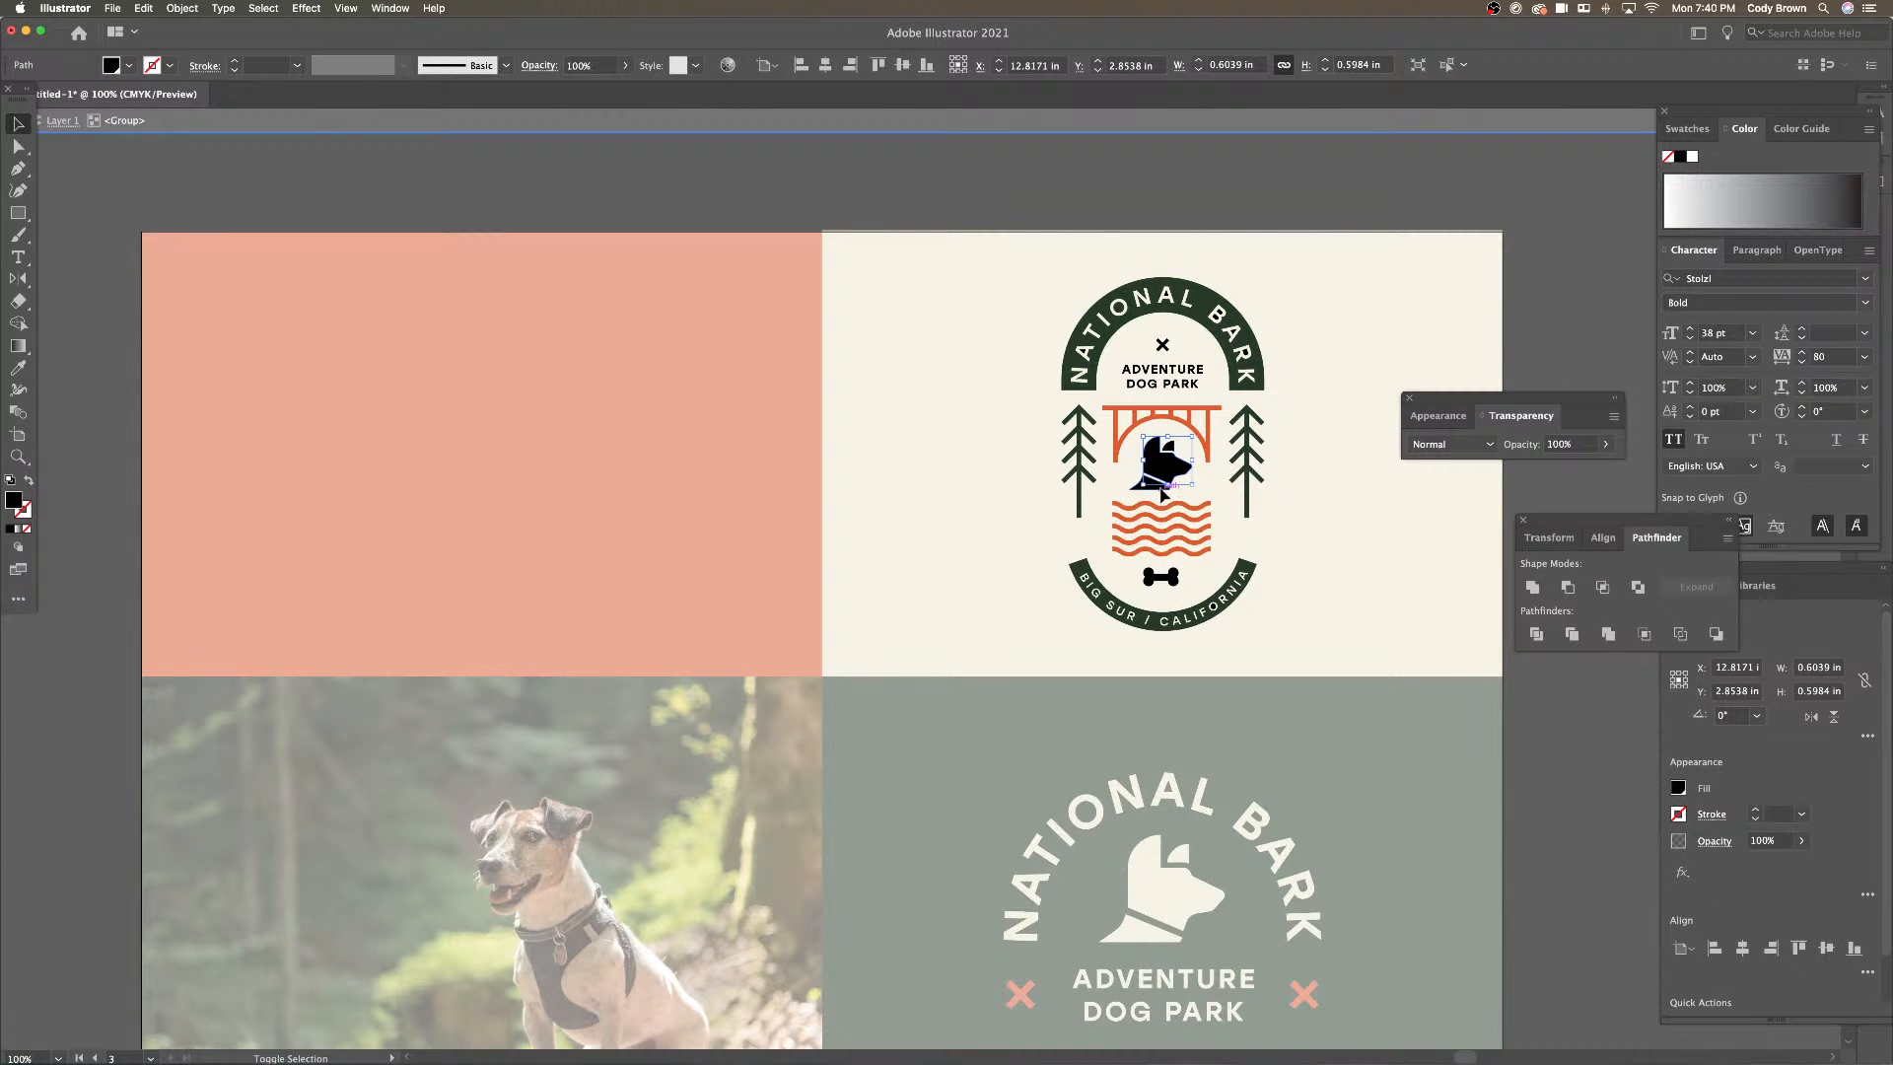
pyautogui.press('super+equal')
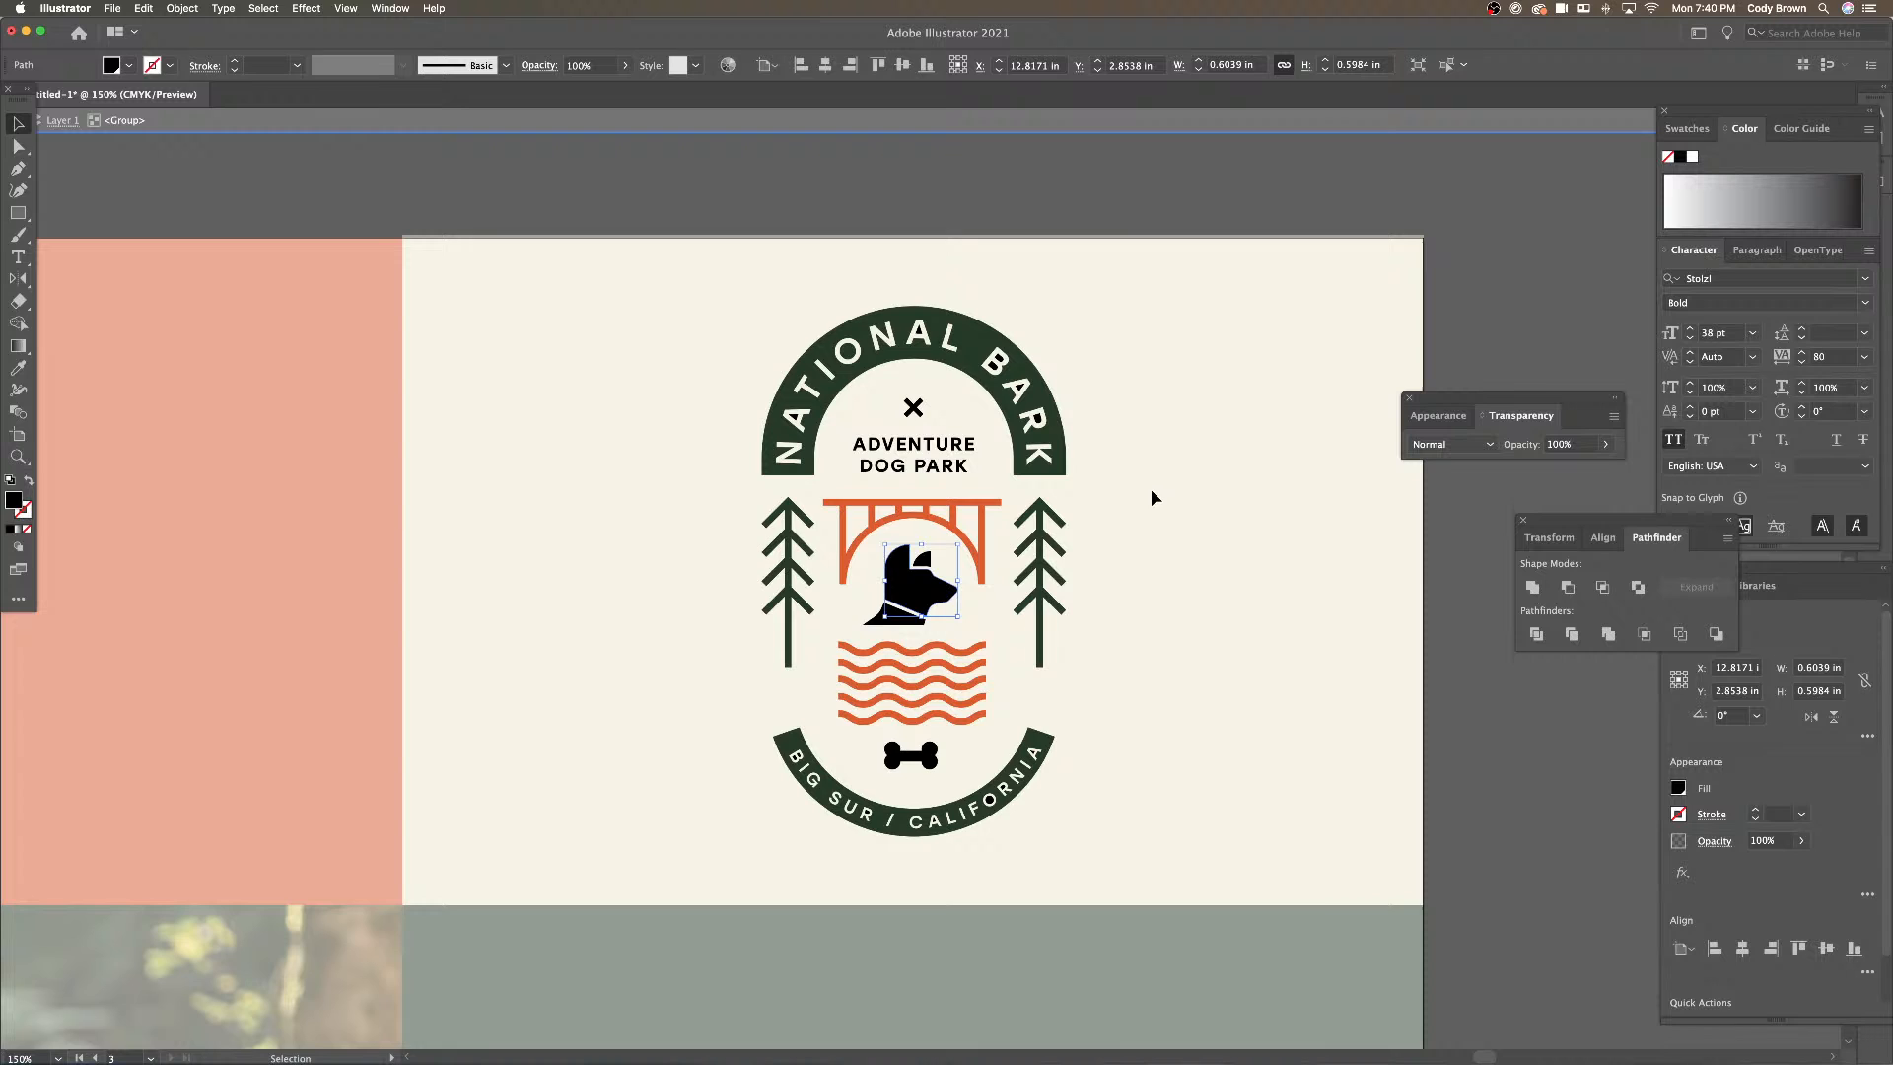
pyautogui.keyDown('shift'); pyautogui.click(884, 623); pyautogui.keyUp('shift')
pyautogui.click(18, 368)
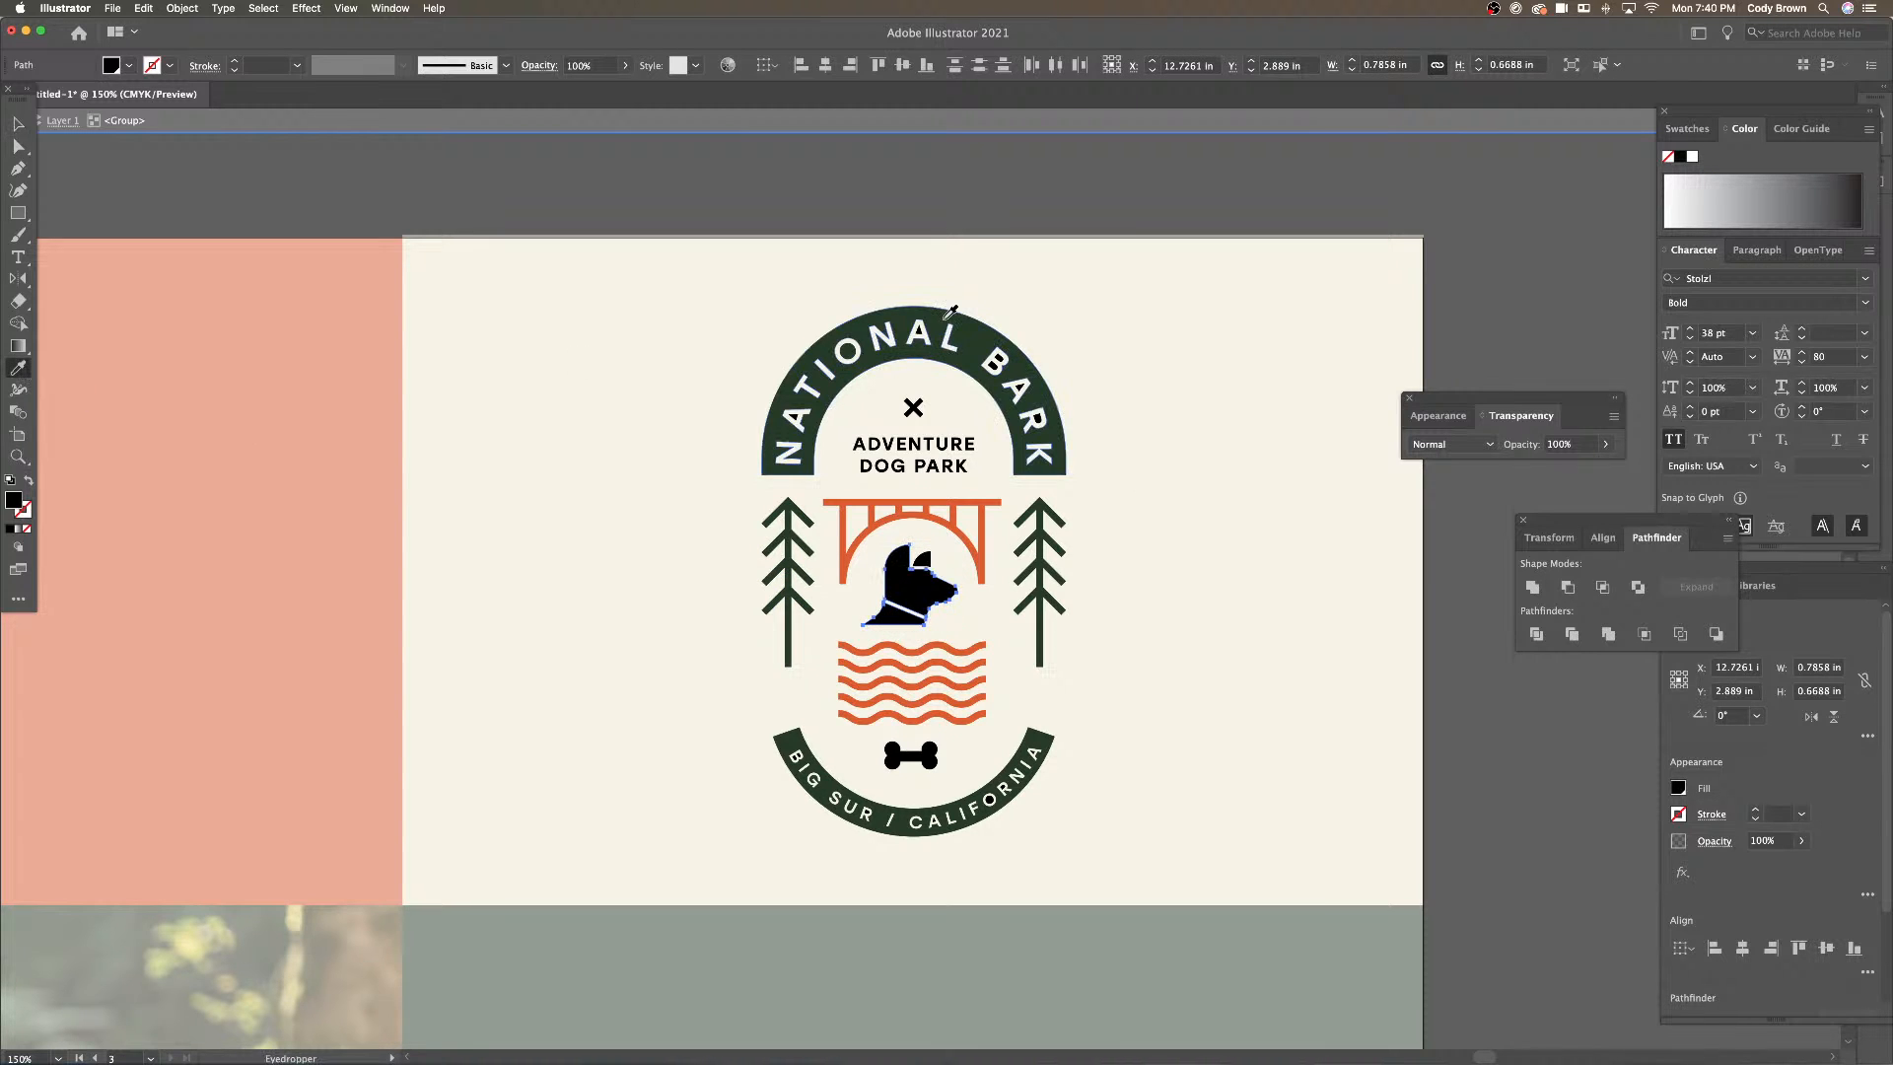
pyautogui.click(964, 308)
pyautogui.click(19, 123)
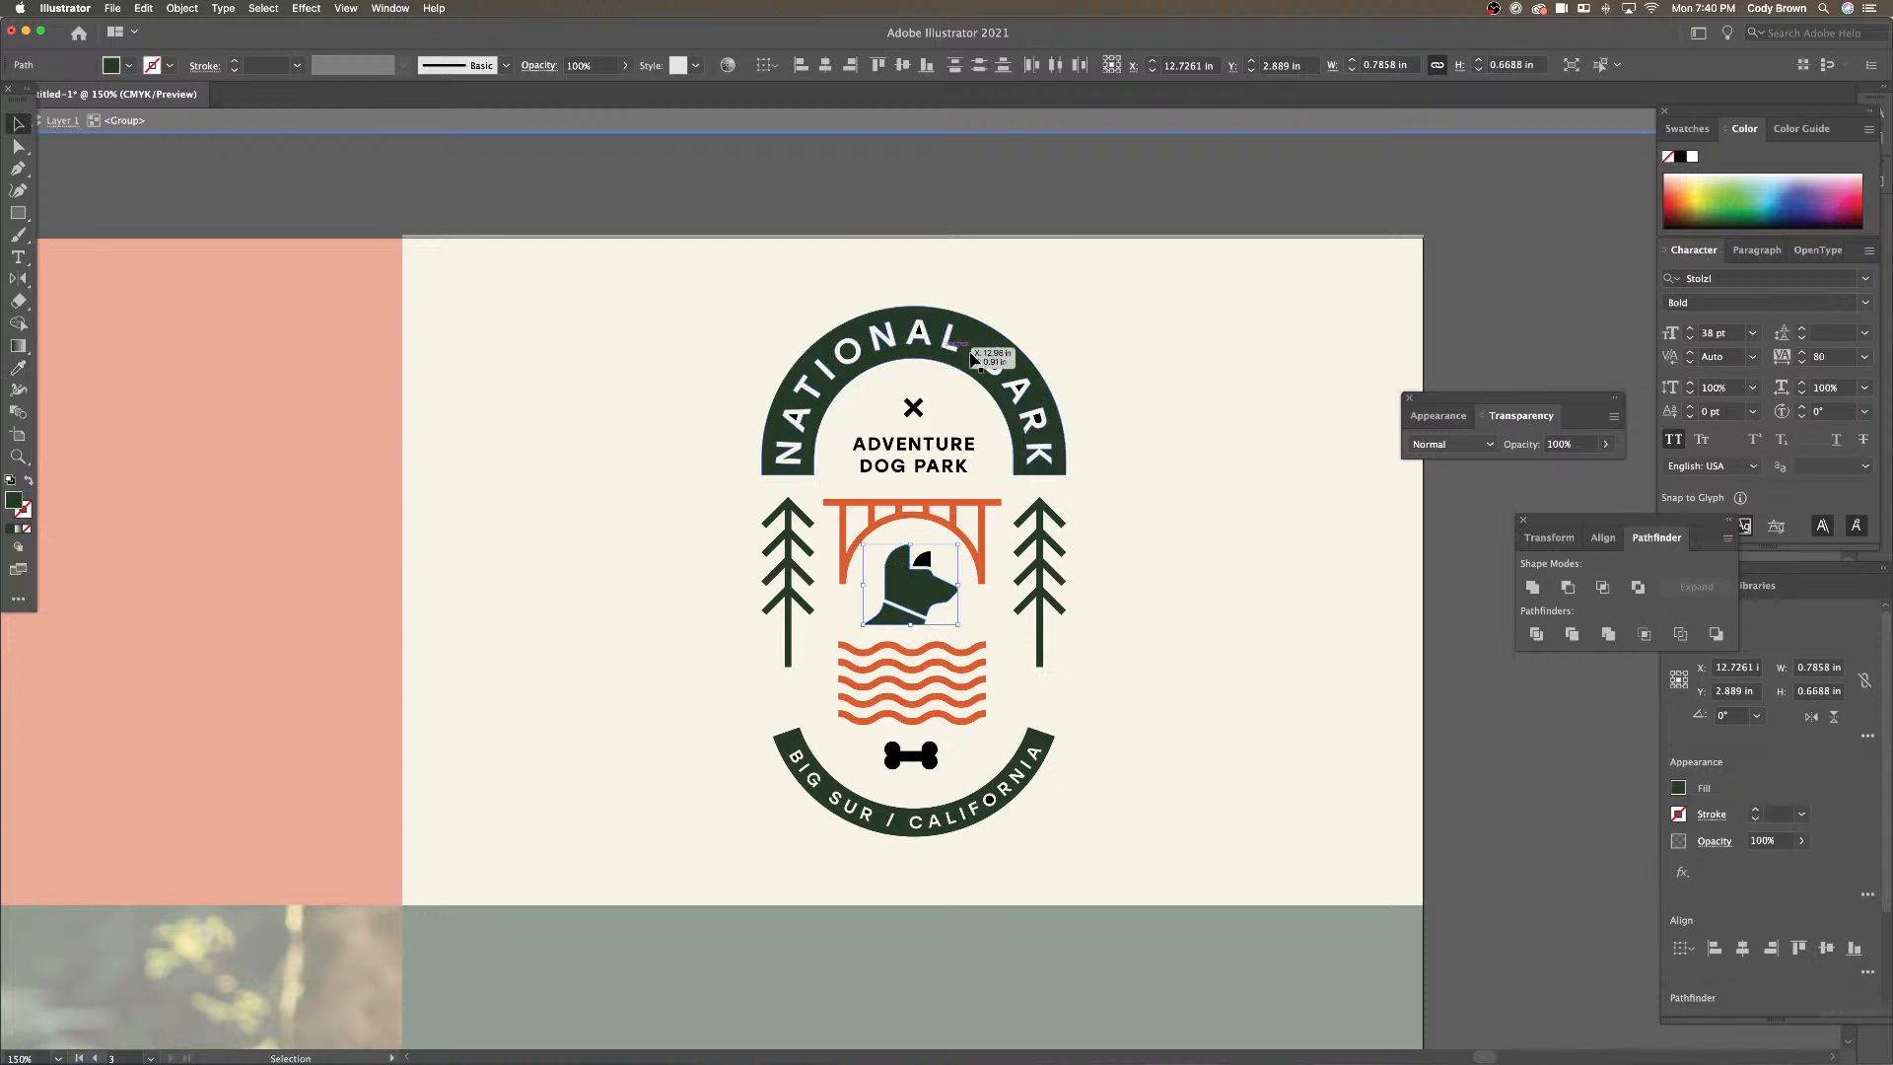
# Turn the black pieces of the NATIONAL BARK letters dark green
pyautogui.click(917, 337)
pyautogui.keyDown('shift'); pyautogui.click(1003, 364); pyautogui.keyUp('shift')
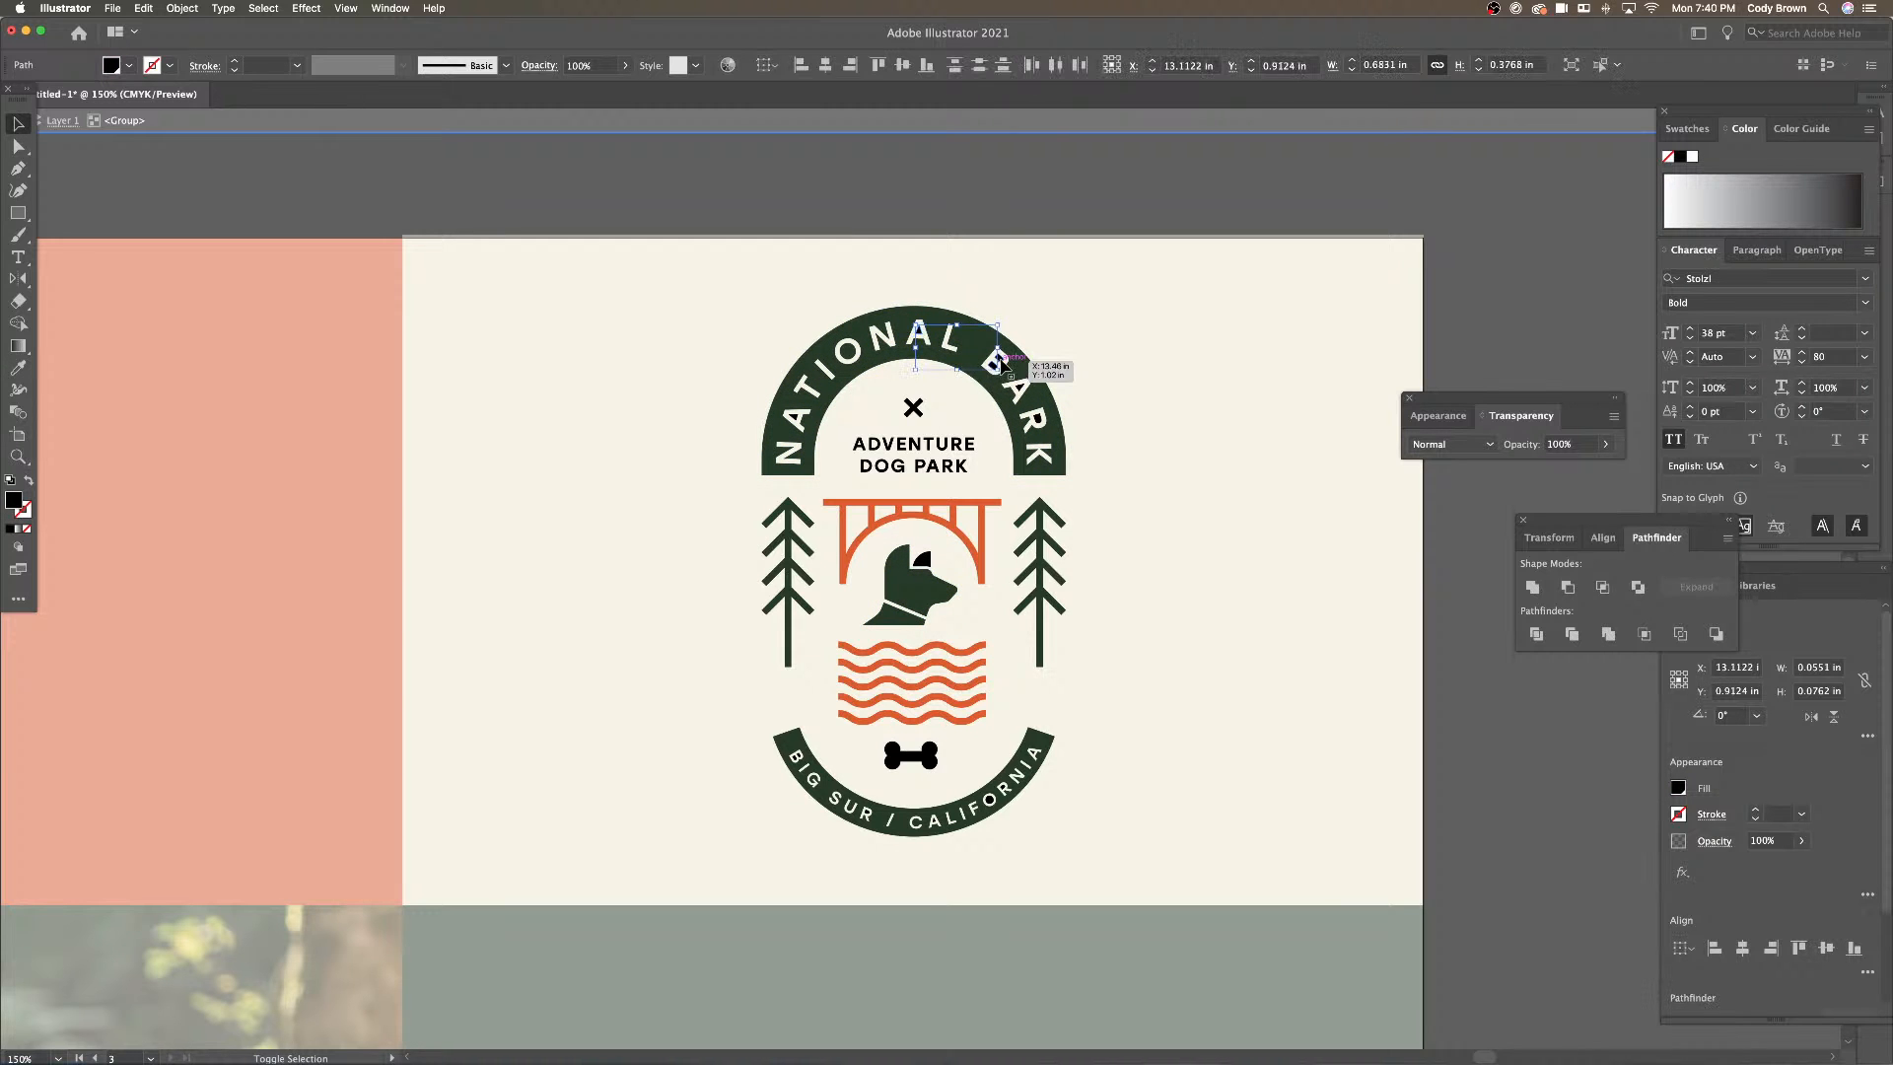
pyautogui.keyDown('shift'); pyautogui.click(1018, 387); pyautogui.keyUp('shift')
pyautogui.keyDown('shift'); pyautogui.click(1032, 416); pyautogui.keyUp('shift')
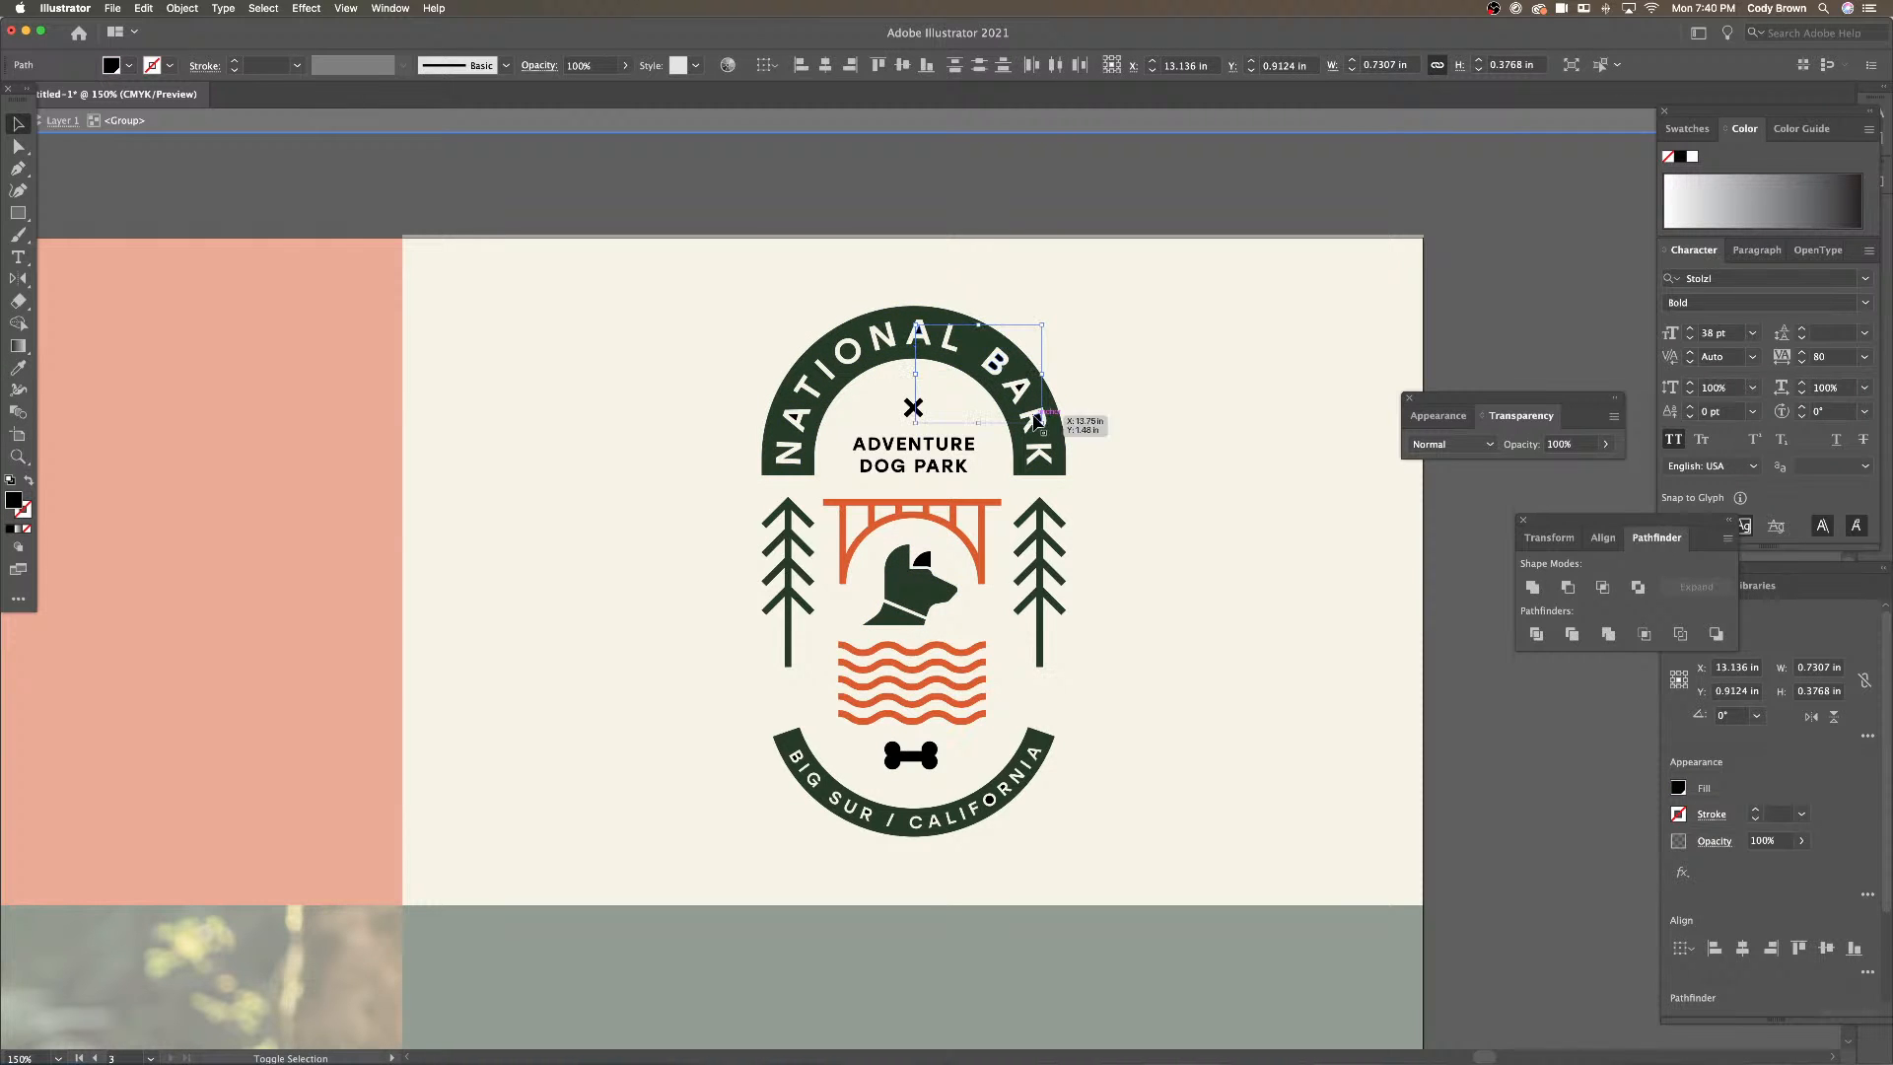
pyautogui.keyDown('shift'); pyautogui.click(795, 422); pyautogui.keyUp('shift')
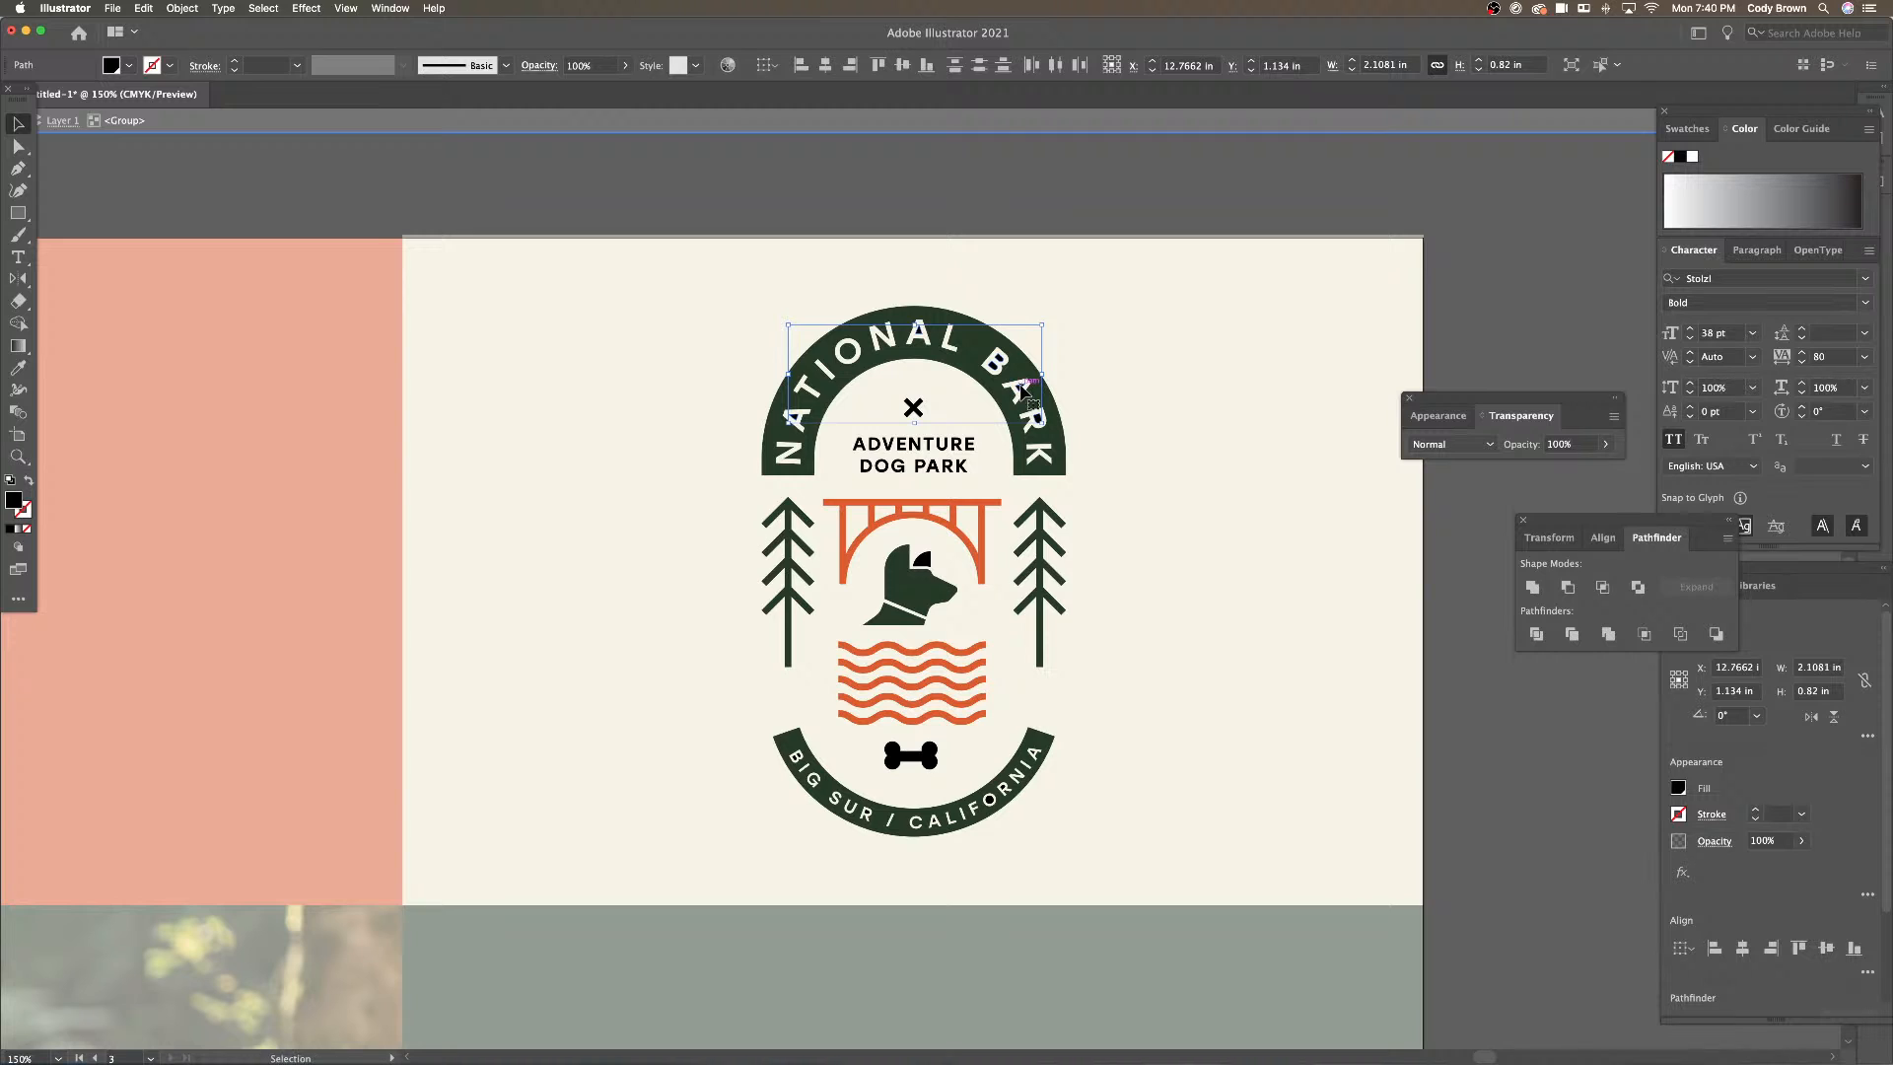
pyautogui.click(18, 367)
pyautogui.click(985, 337)
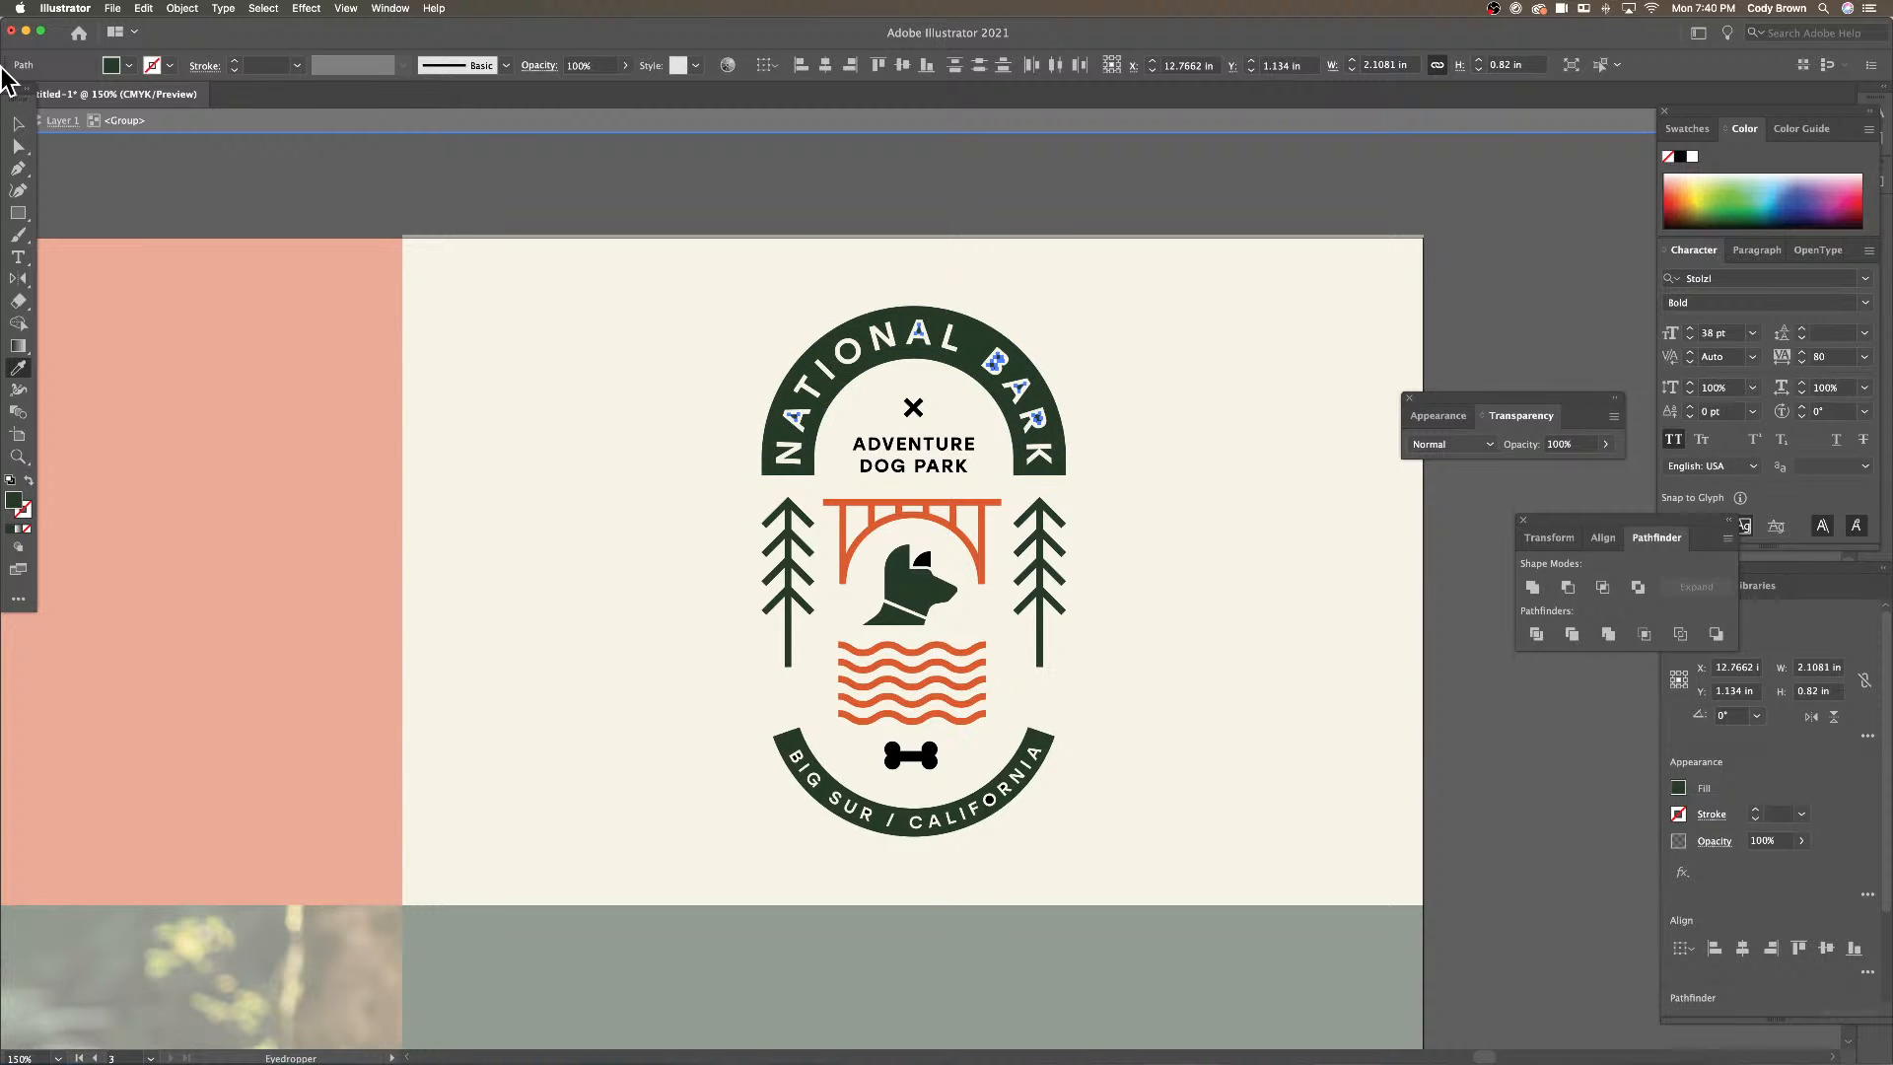
pyautogui.click(19, 126)
pyautogui.doubleClick(672, 187)
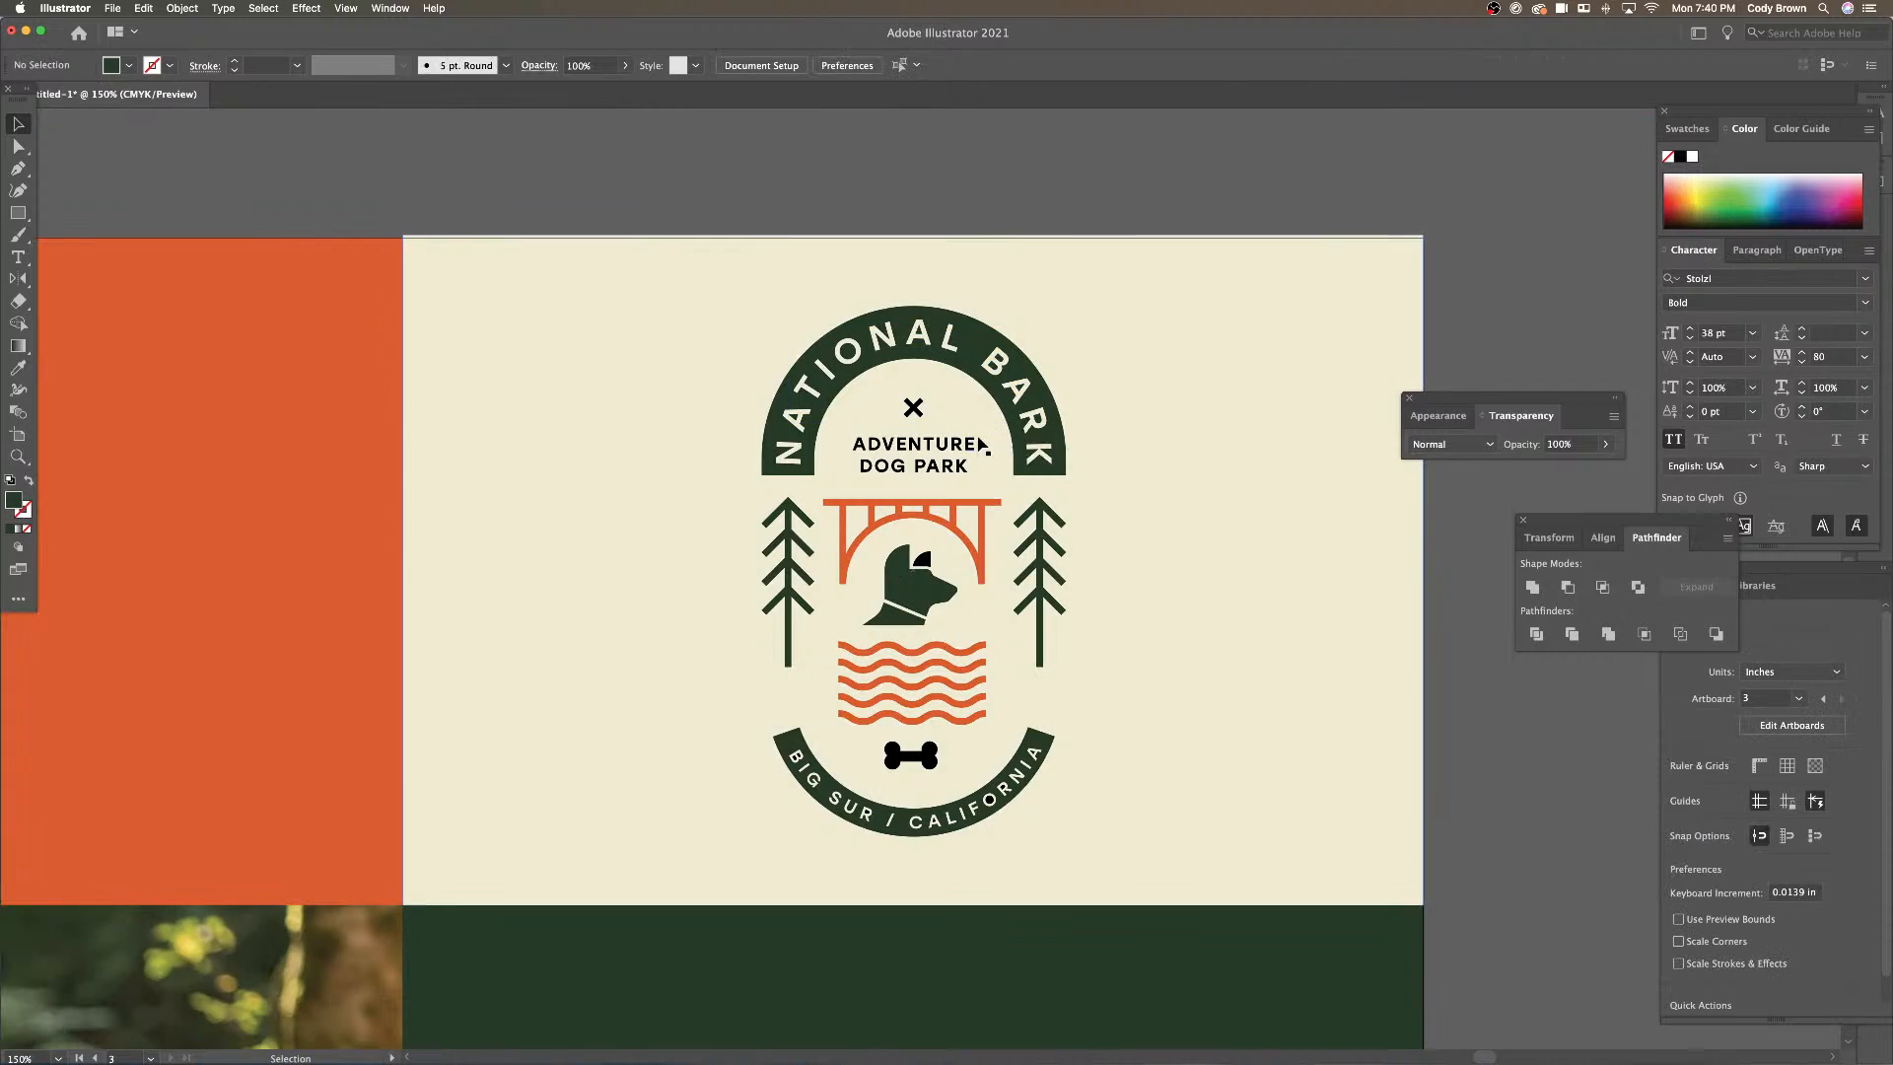
# Colour the ADVENTURE DOG PARK lettering and the bone dark green
pyautogui.doubleClick(949, 444)
pyautogui.click(948, 443)
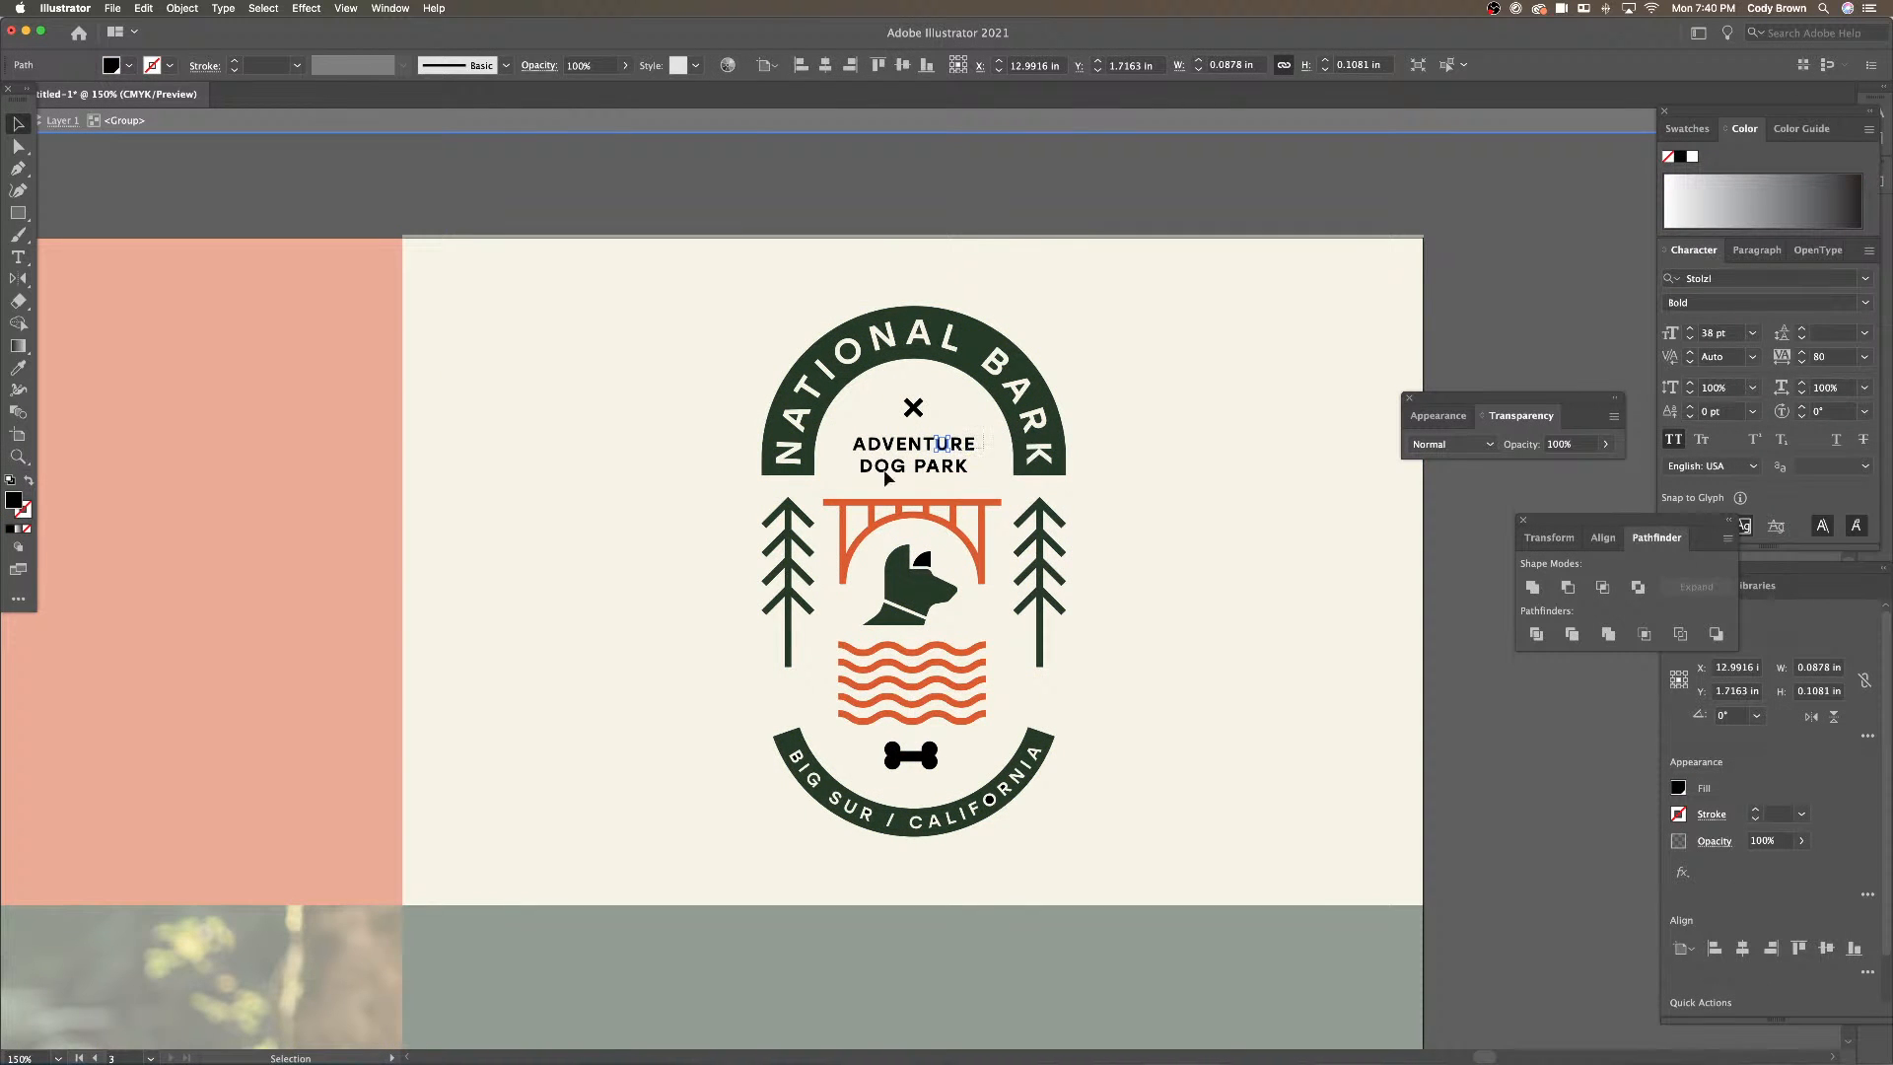
pyautogui.moveTo(841, 479); pyautogui.dragTo(968, 440)
pyautogui.keyDown('shift'); pyautogui.click(920, 756); pyautogui.keyUp('shift')
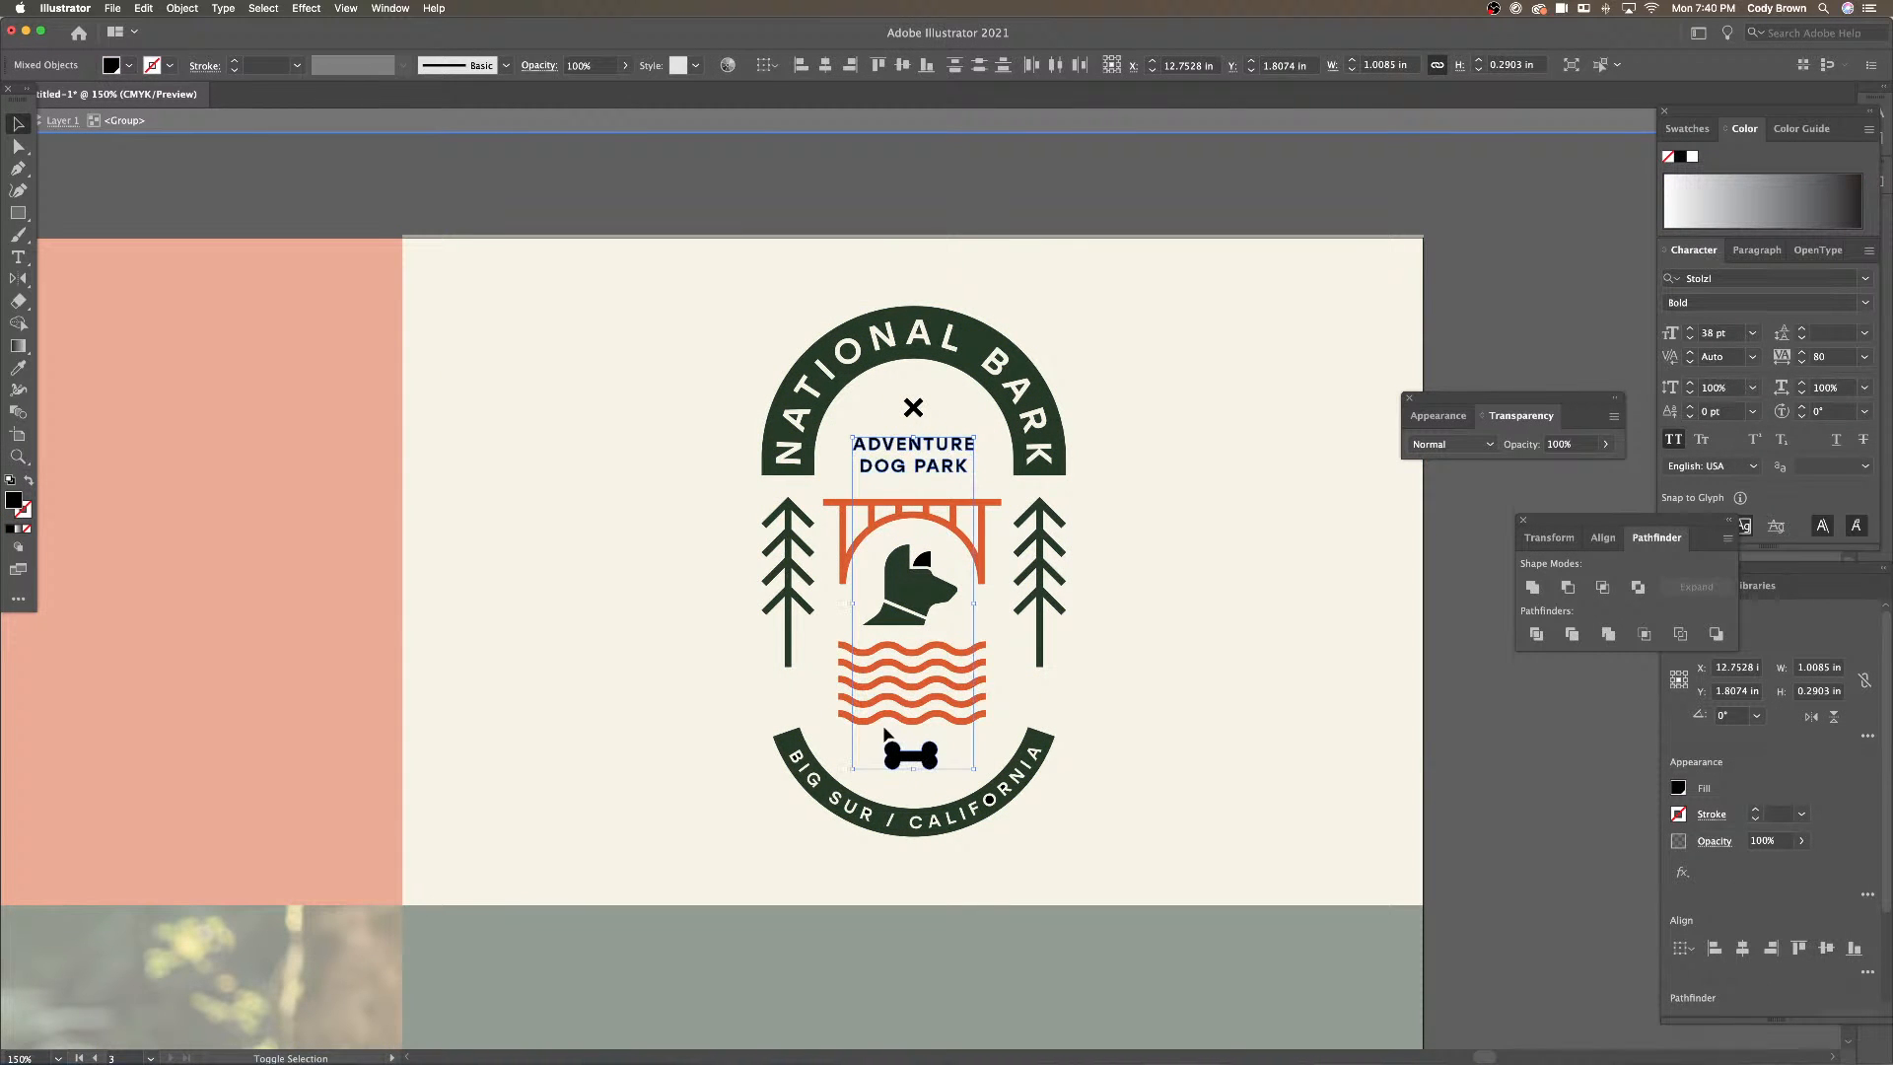
pyautogui.click(17, 368)
pyautogui.click(846, 316)
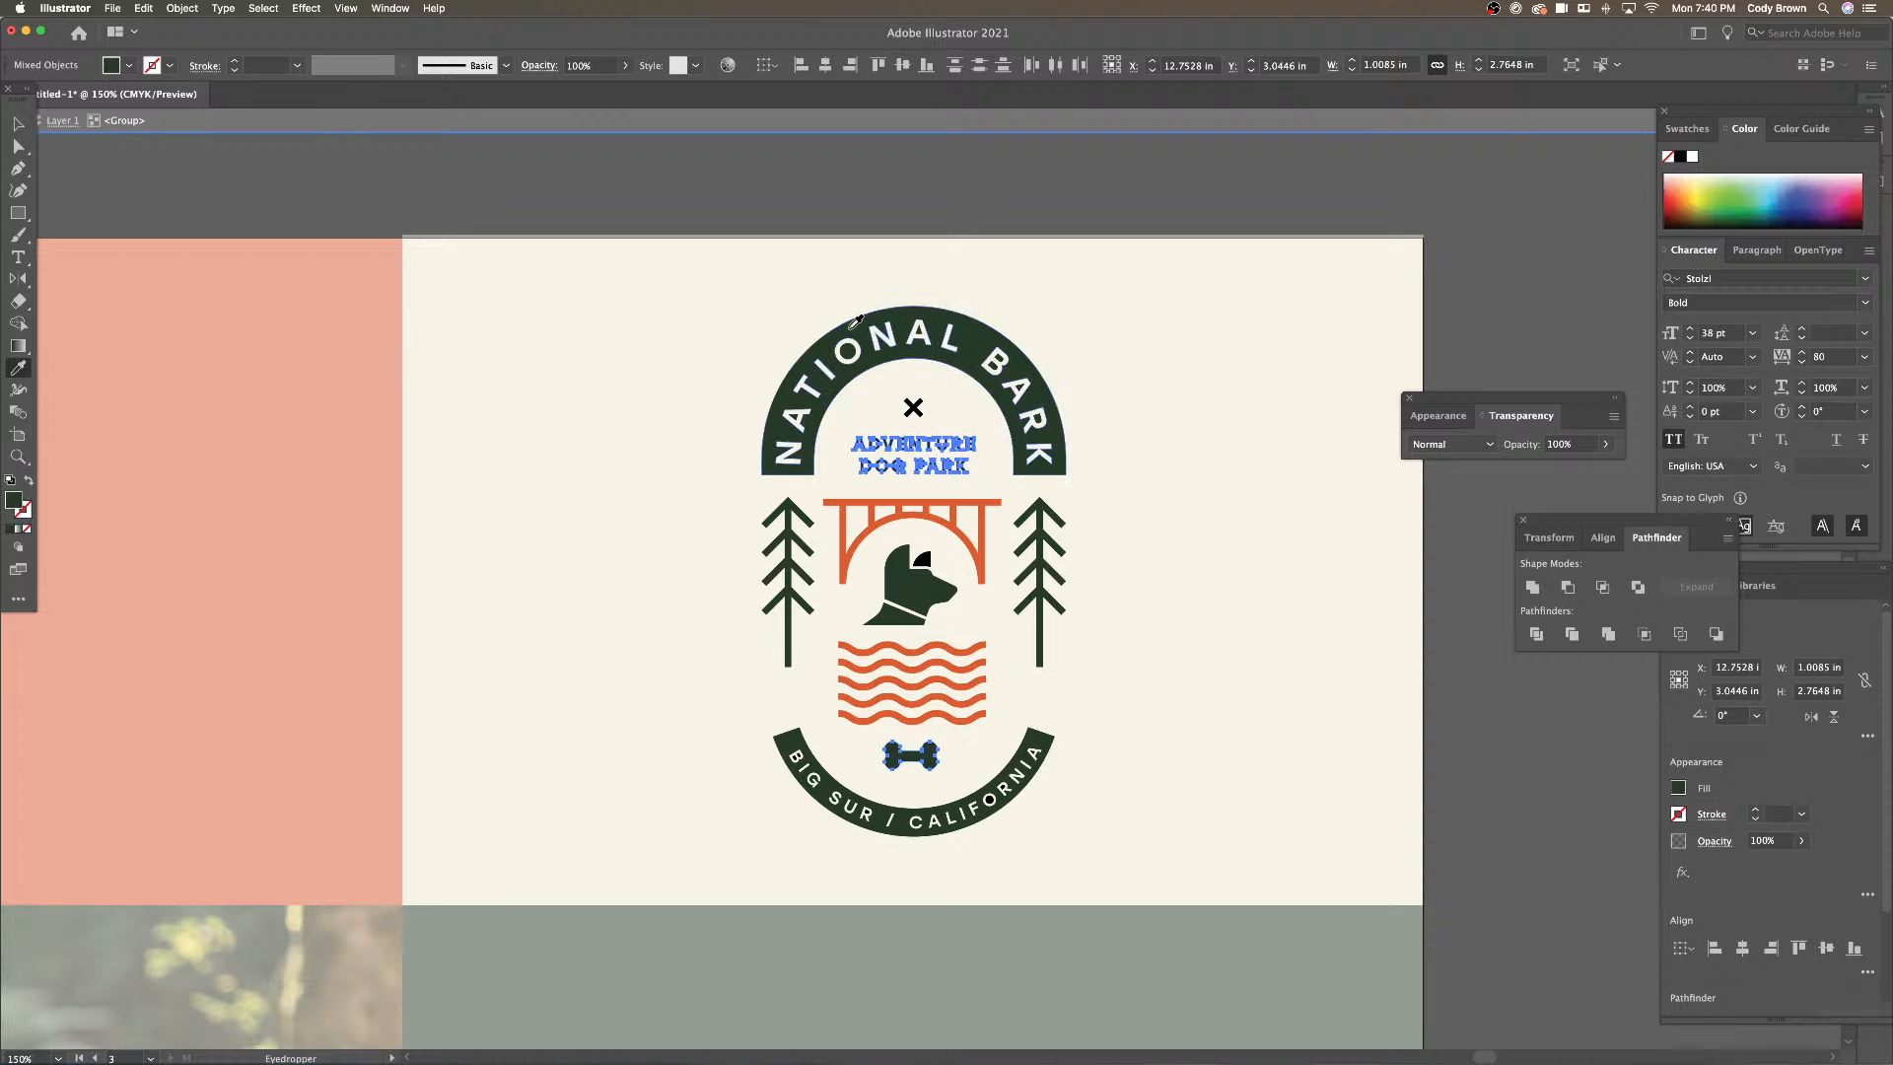
pyautogui.press('v')
pyautogui.click(676, 209)
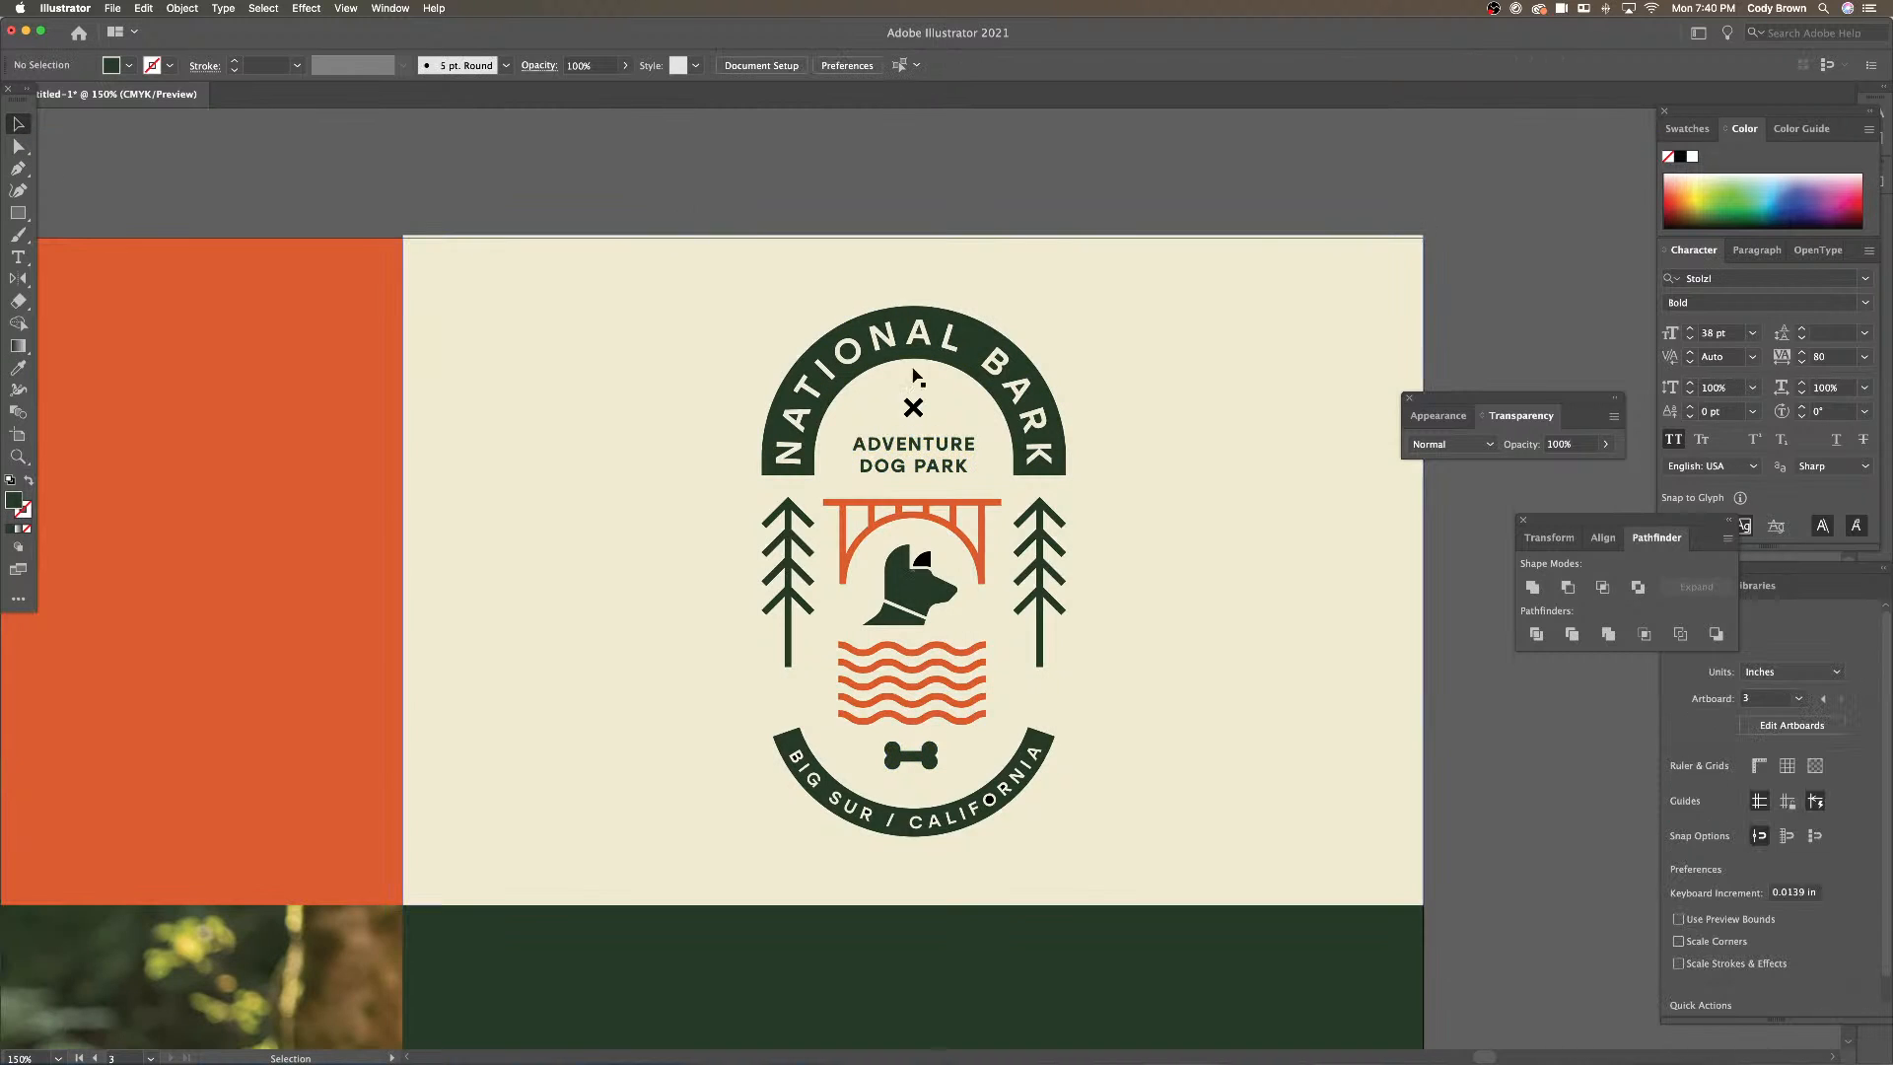
# Give the X mark the bridge's orange and make the dog's ear piece green
pyautogui.click(913, 407)
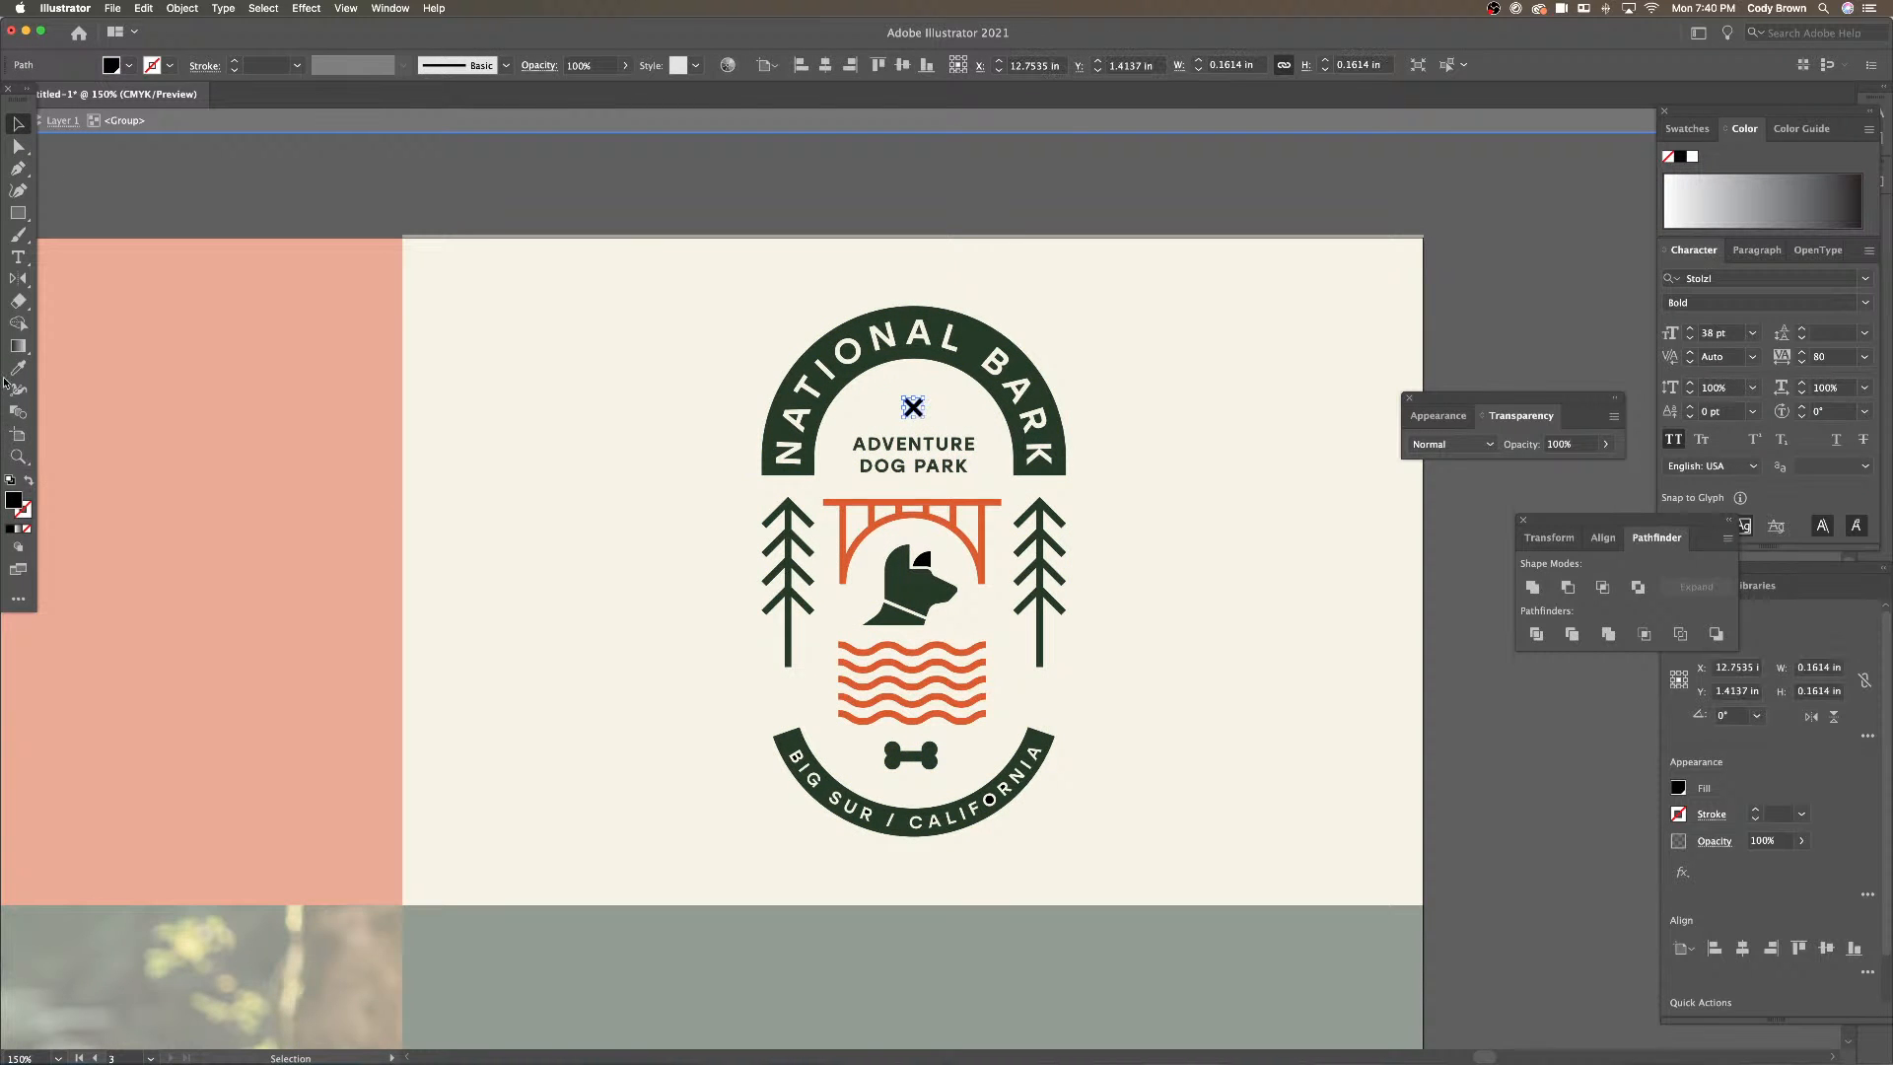
pyautogui.press('i')
pyautogui.click(907, 512)
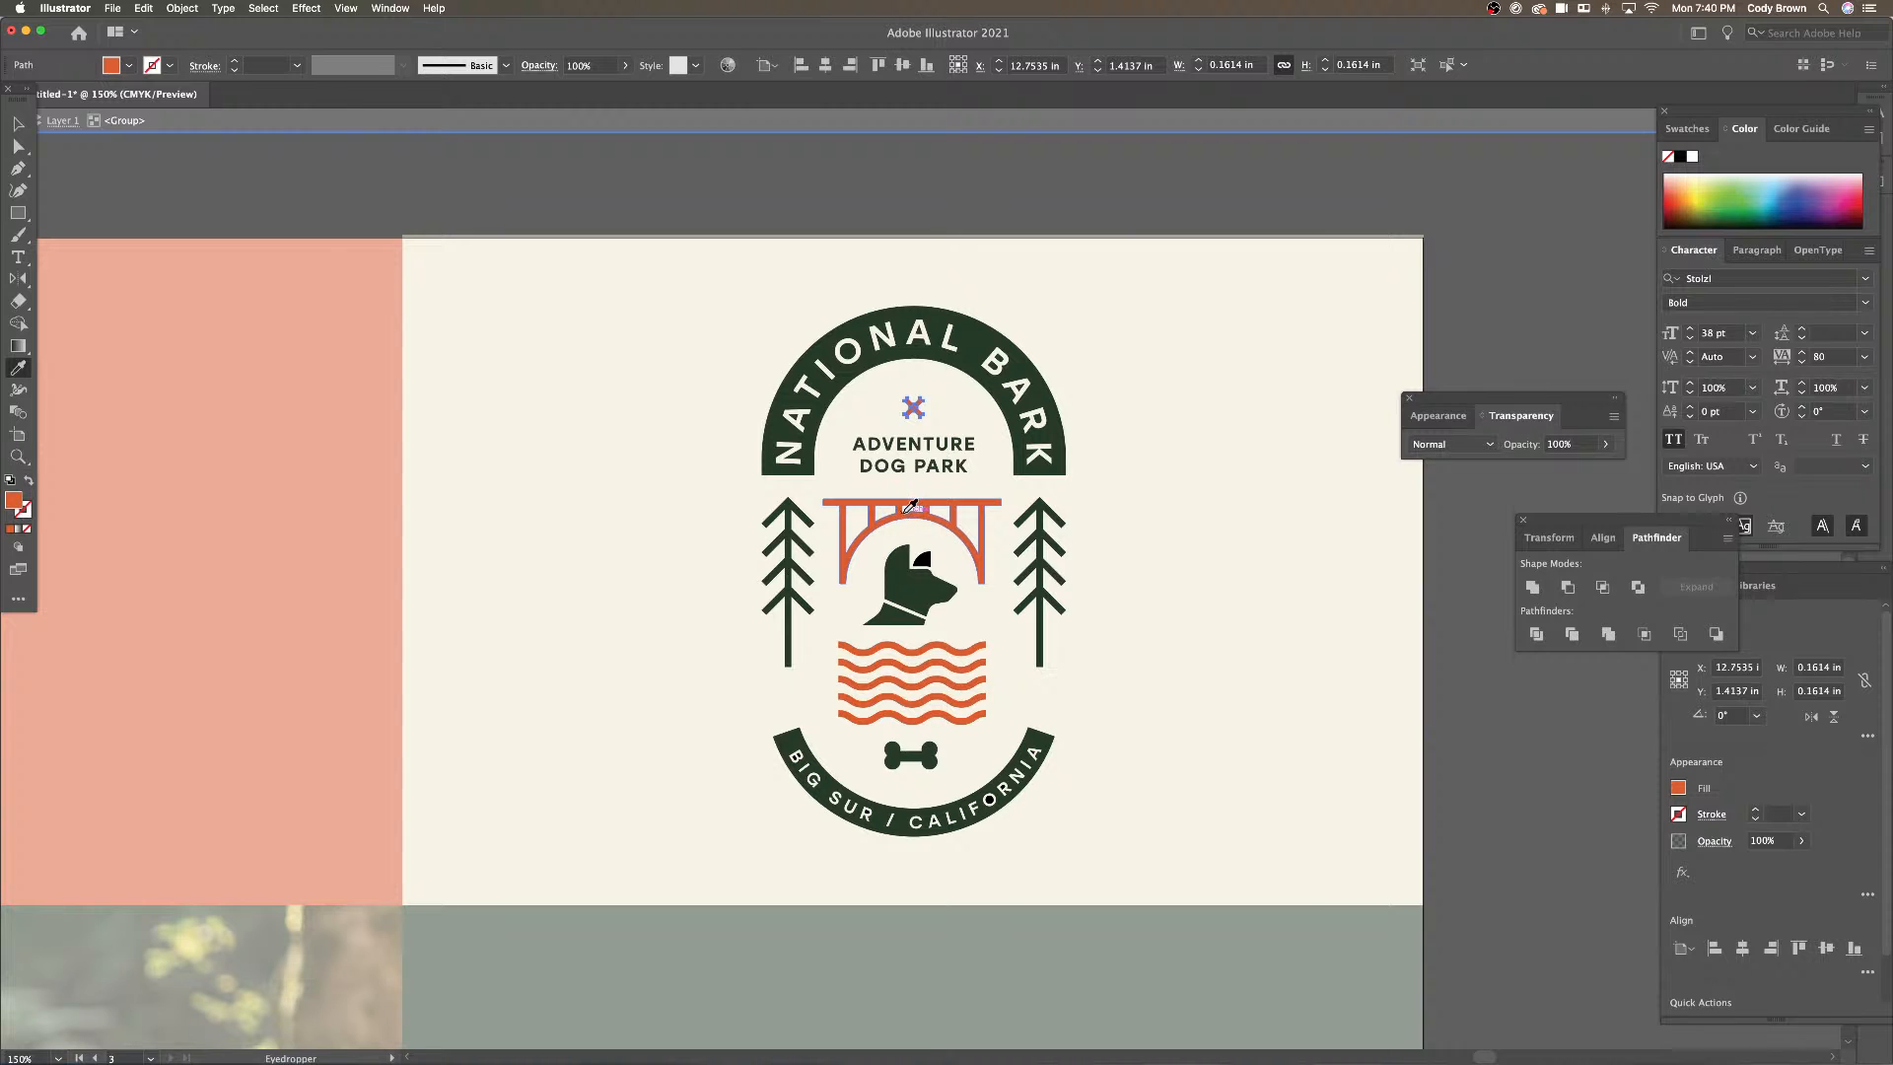
pyautogui.press('v')
pyautogui.click(921, 559)
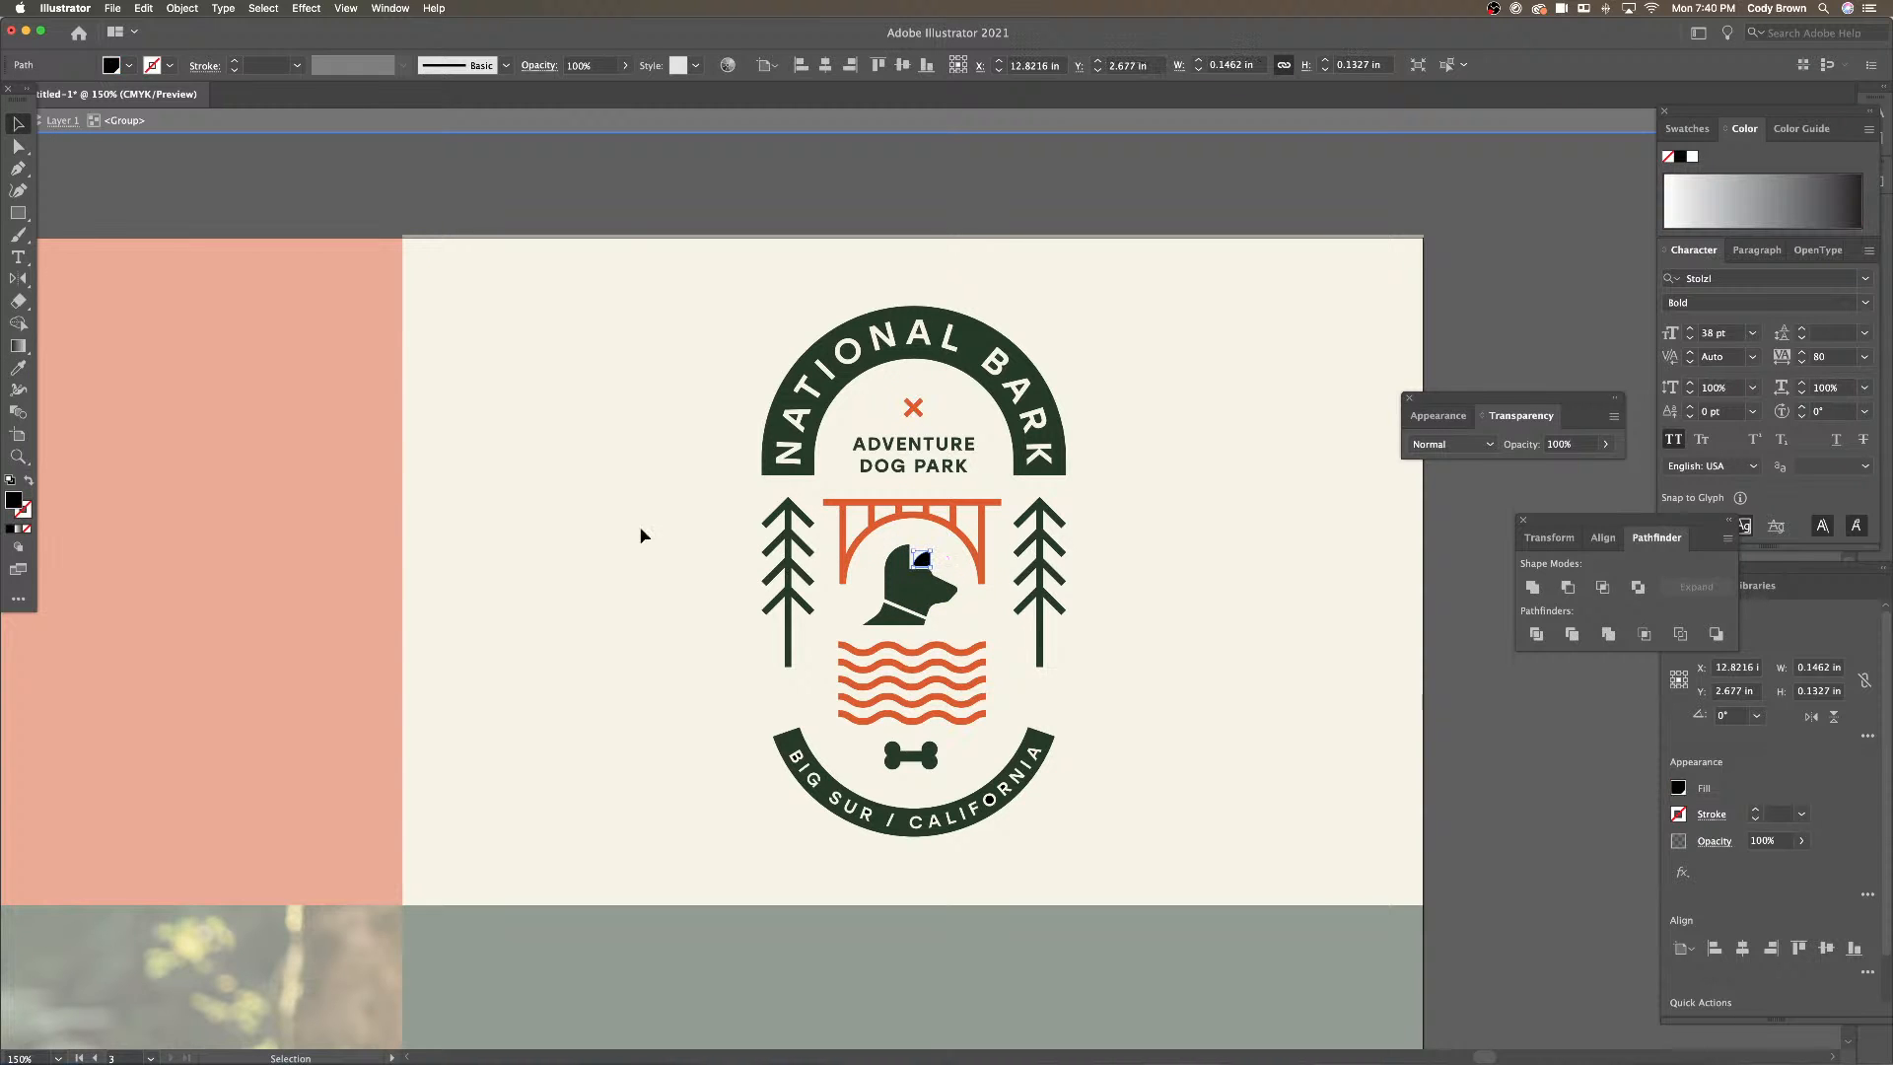
pyautogui.click(18, 368)
pyautogui.click(911, 590)
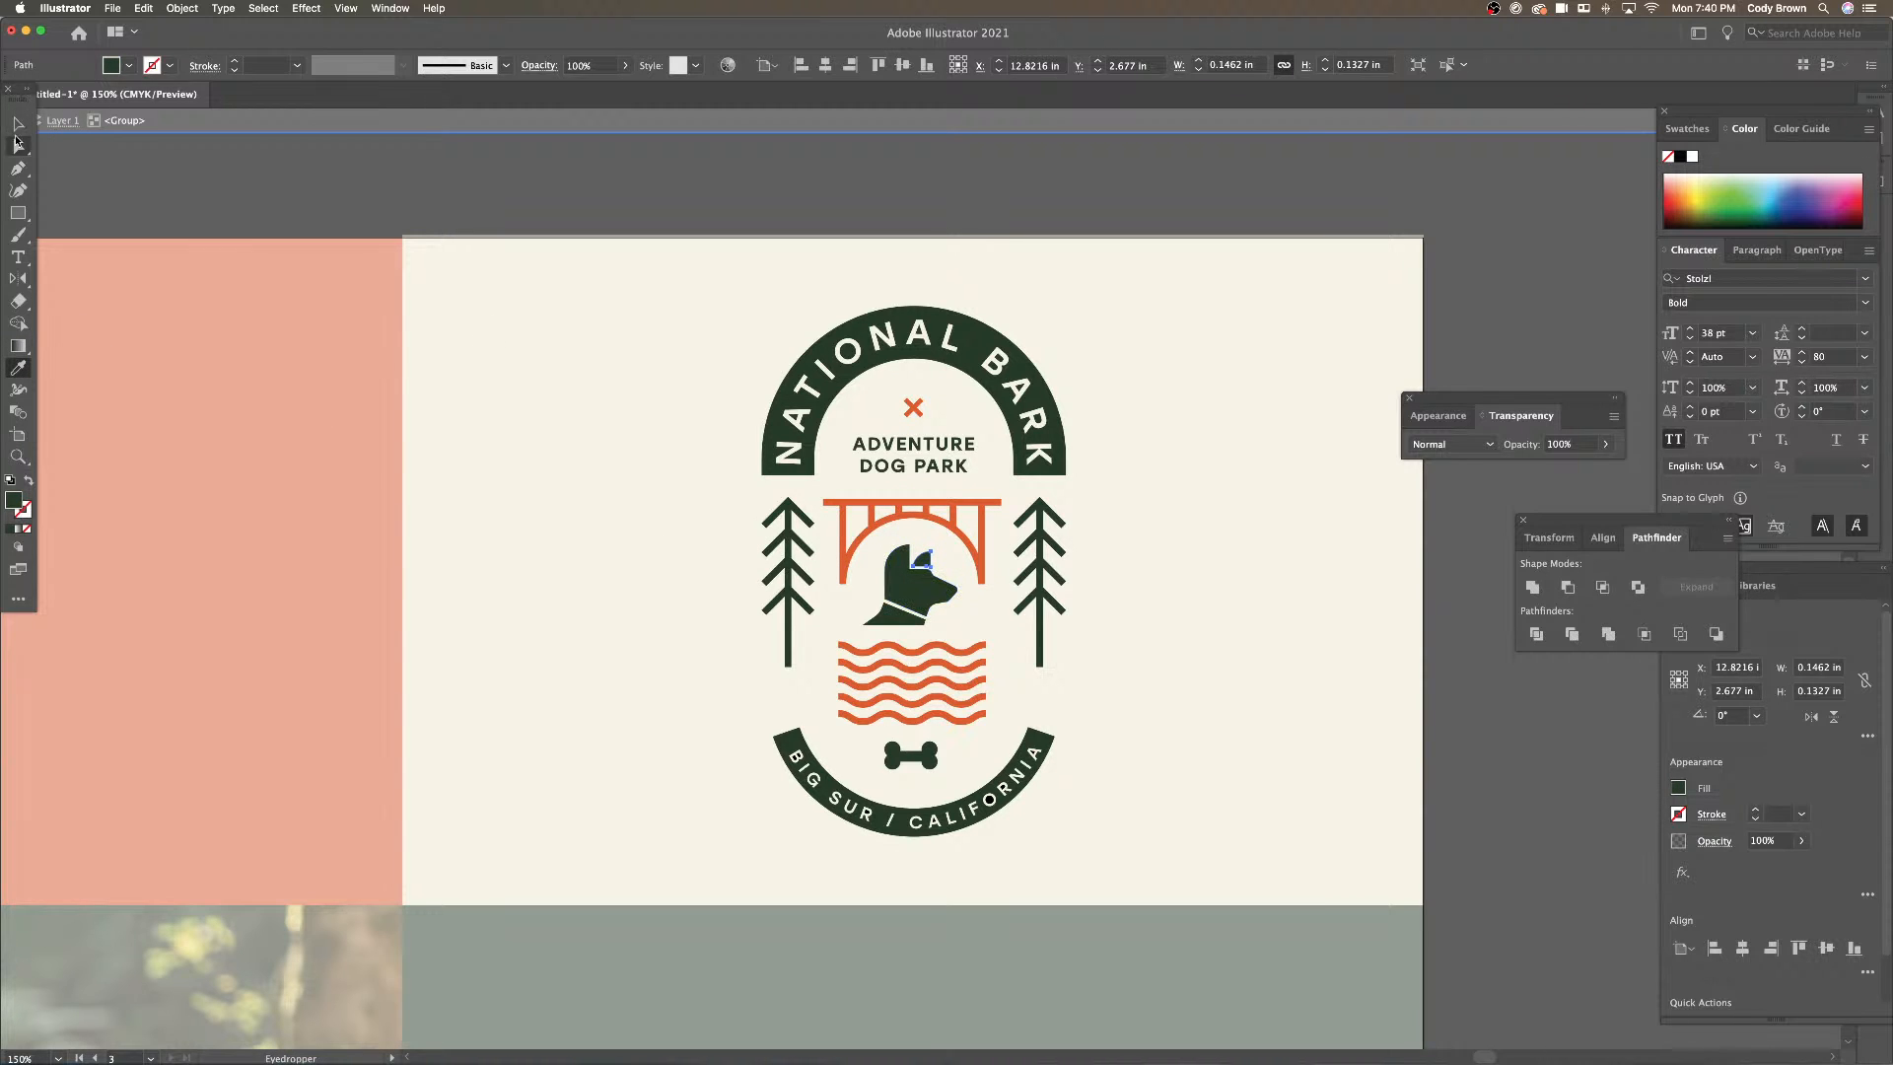
pyautogui.click(18, 124)
pyautogui.doubleClick(643, 190)
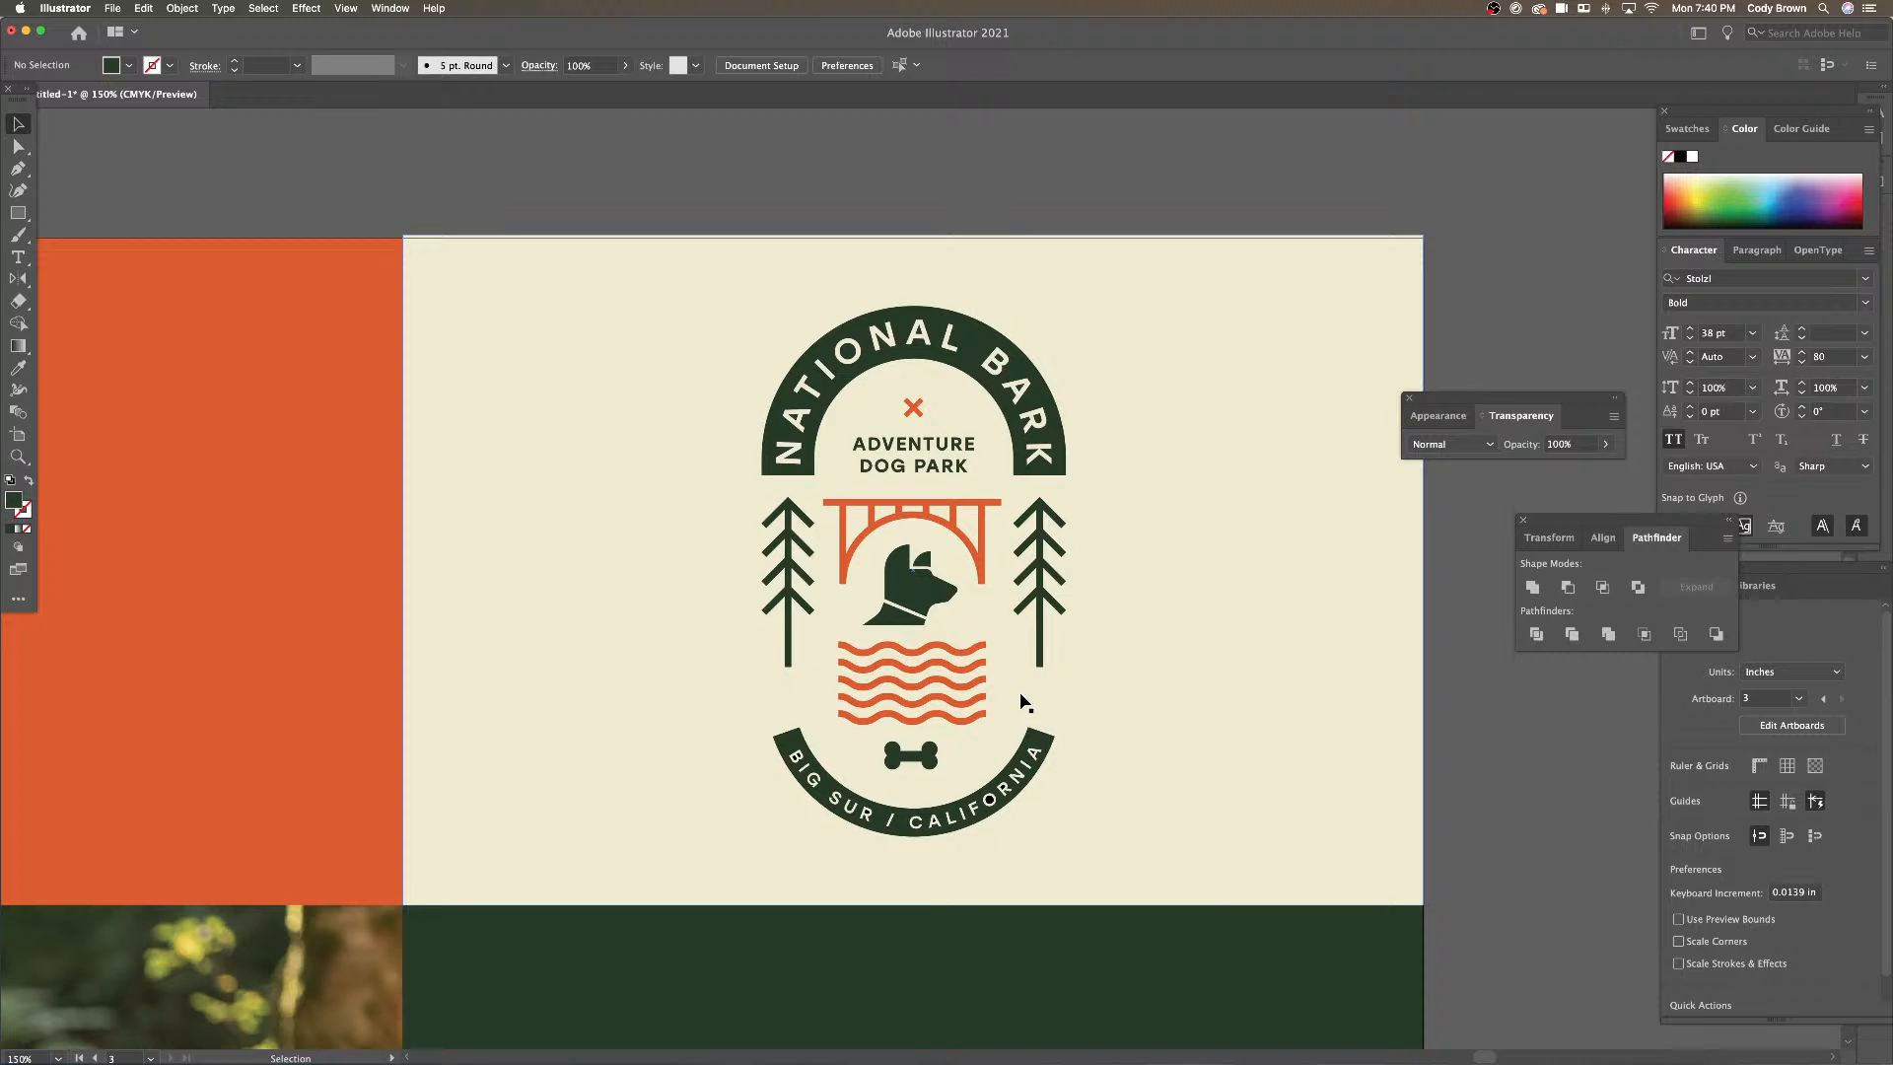
# Turn the black pieces of the BIG SUR / CALIFORNIA letters dark green
pyautogui.scroll(3, 1023, 700)
pyautogui.scroll(-5, 1098, 592)
pyautogui.click(999, 734)
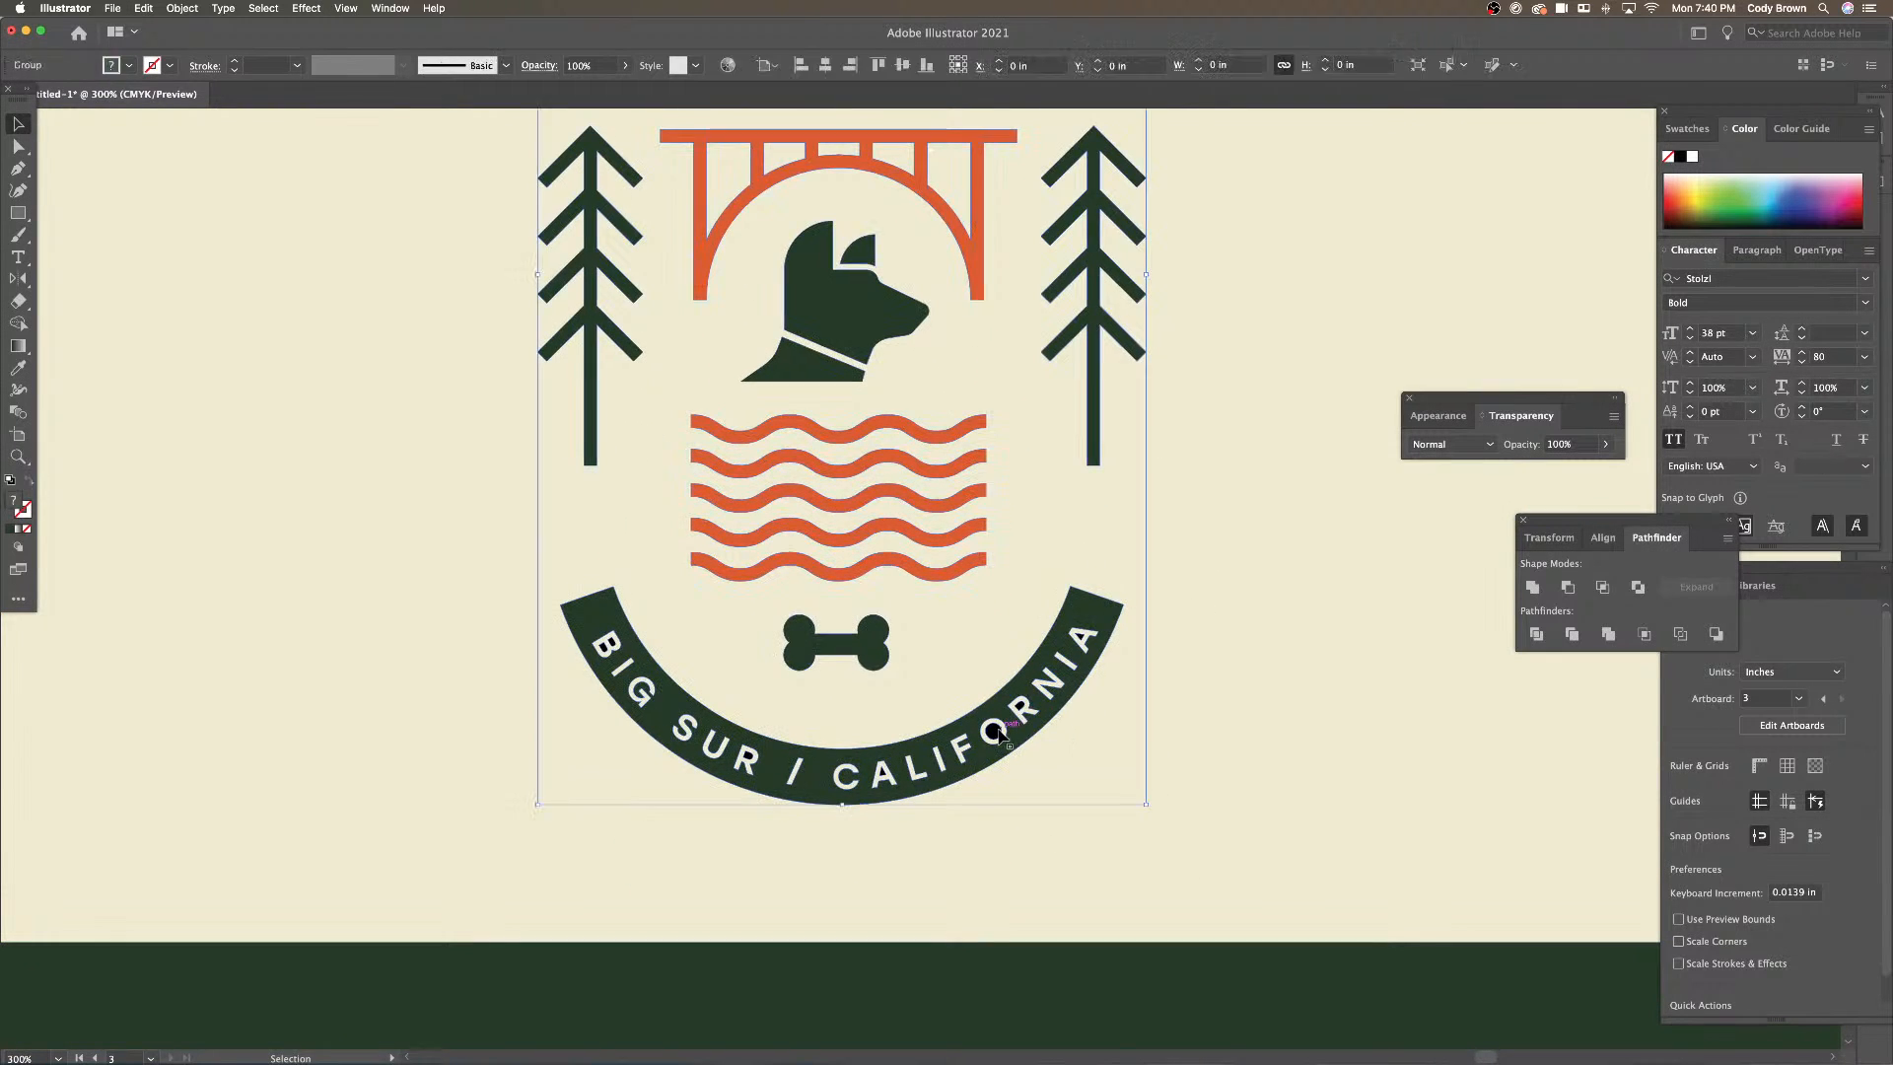
pyautogui.doubleClick(999, 735)
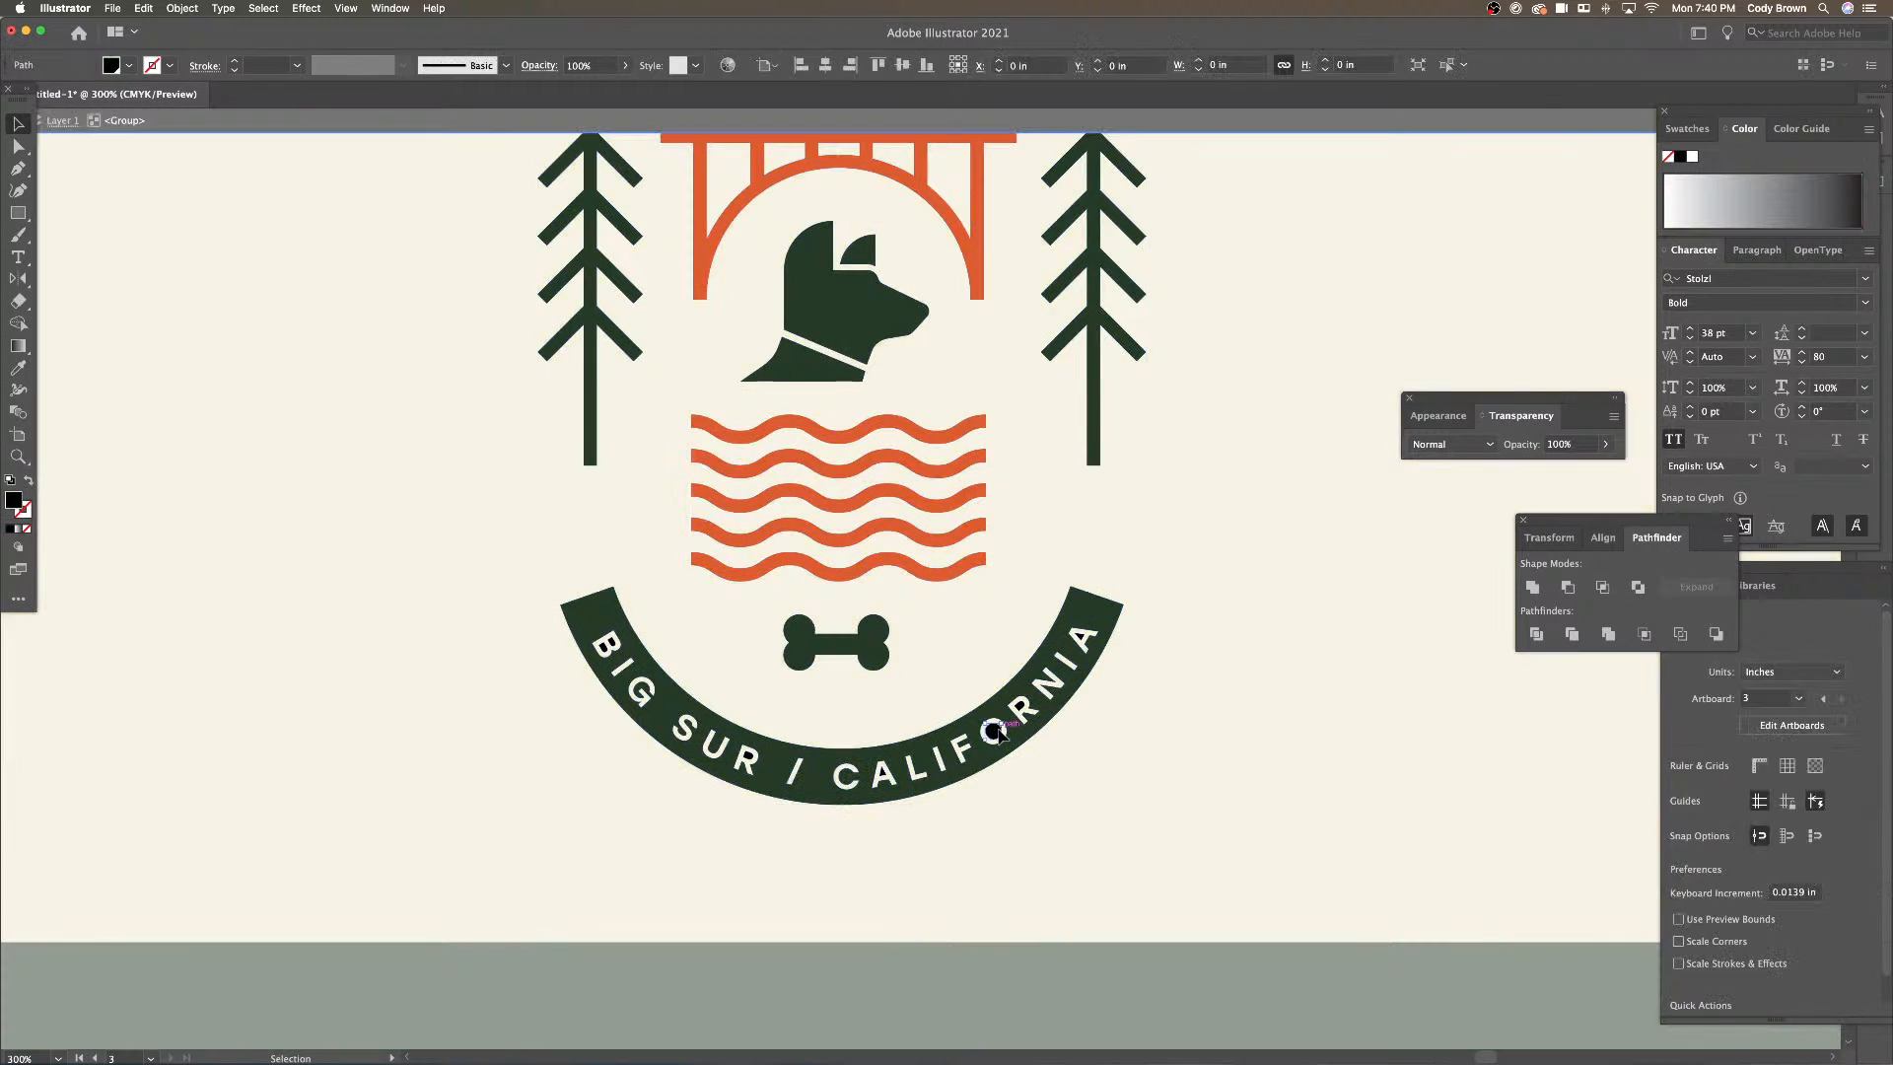
pyautogui.keyDown('shift'); pyautogui.click(1081, 640); pyautogui.keyUp('shift')
pyautogui.keyDown('shift'); pyautogui.click(883, 773); pyautogui.keyUp('shift')
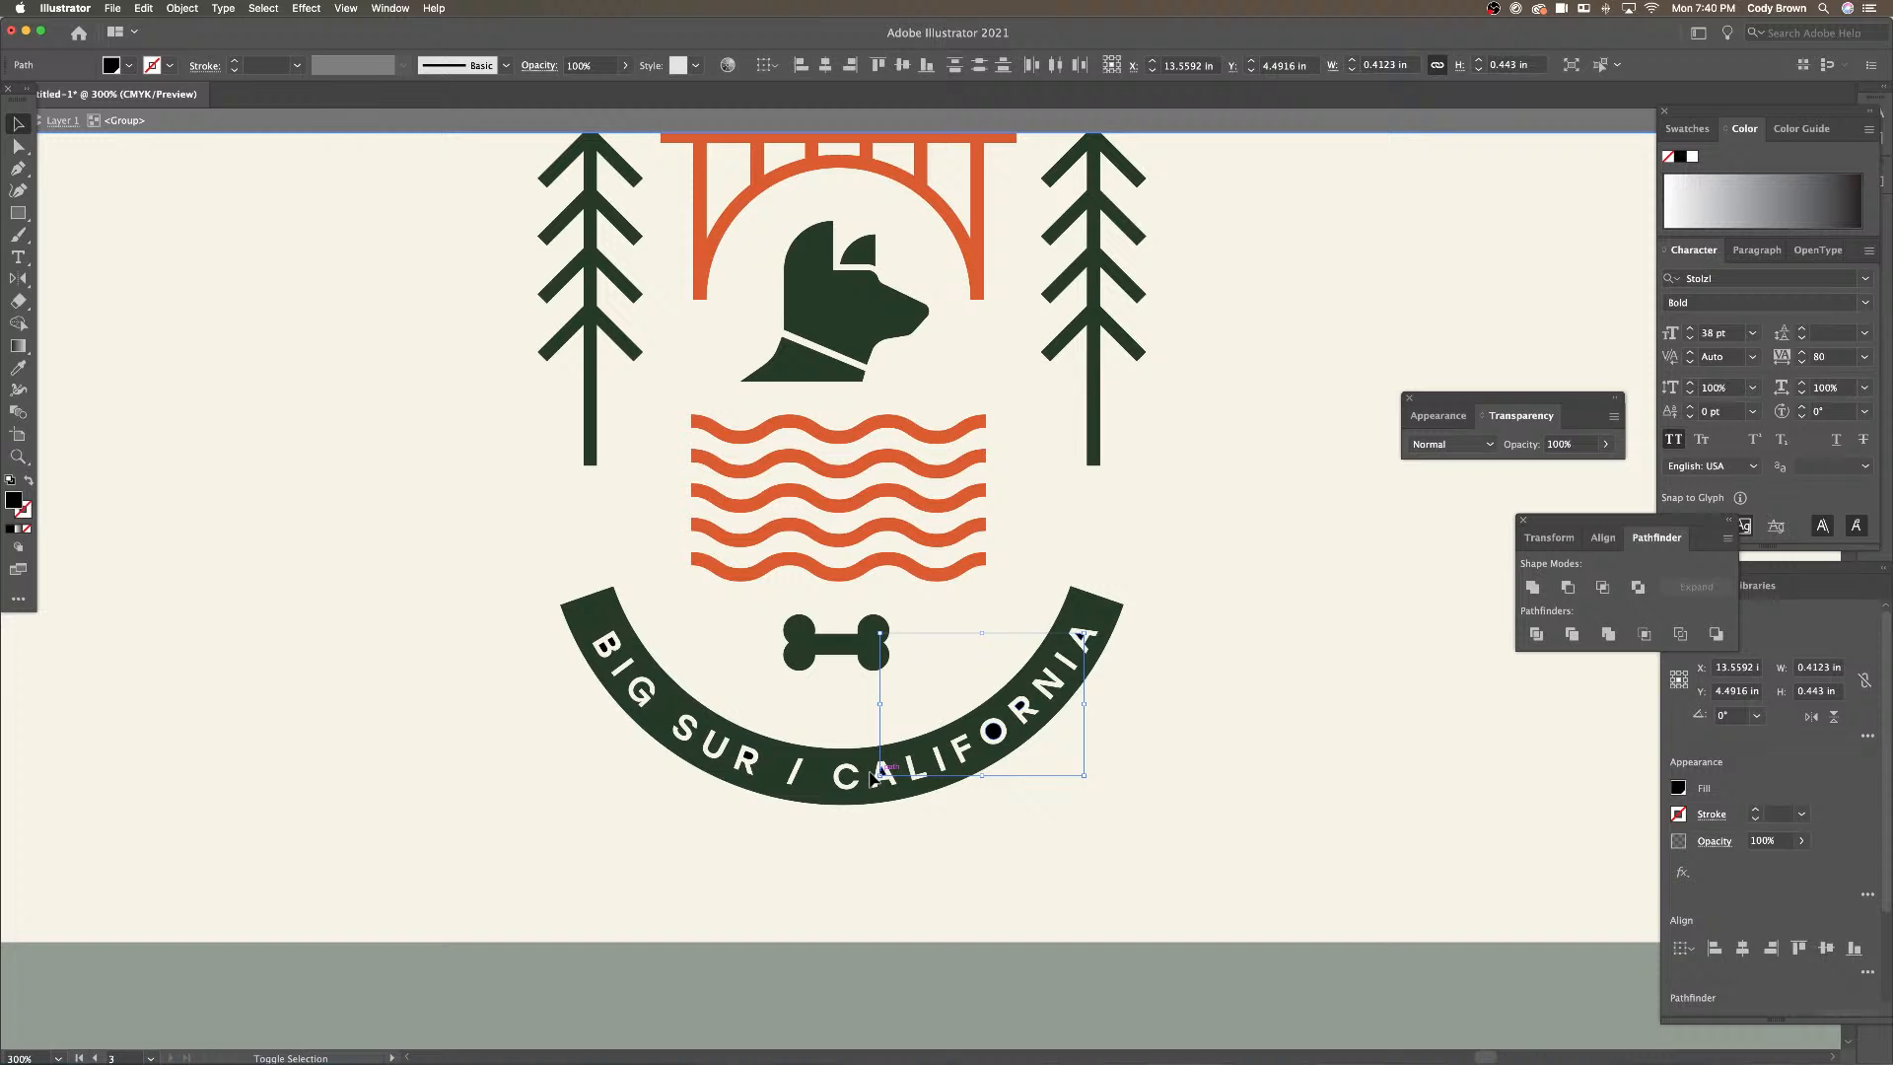
pyautogui.keyDown('shift'); pyautogui.click(750, 761); pyautogui.keyUp('shift')
pyautogui.keyDown('shift'); pyautogui.click(612, 644); pyautogui.keyUp('shift')
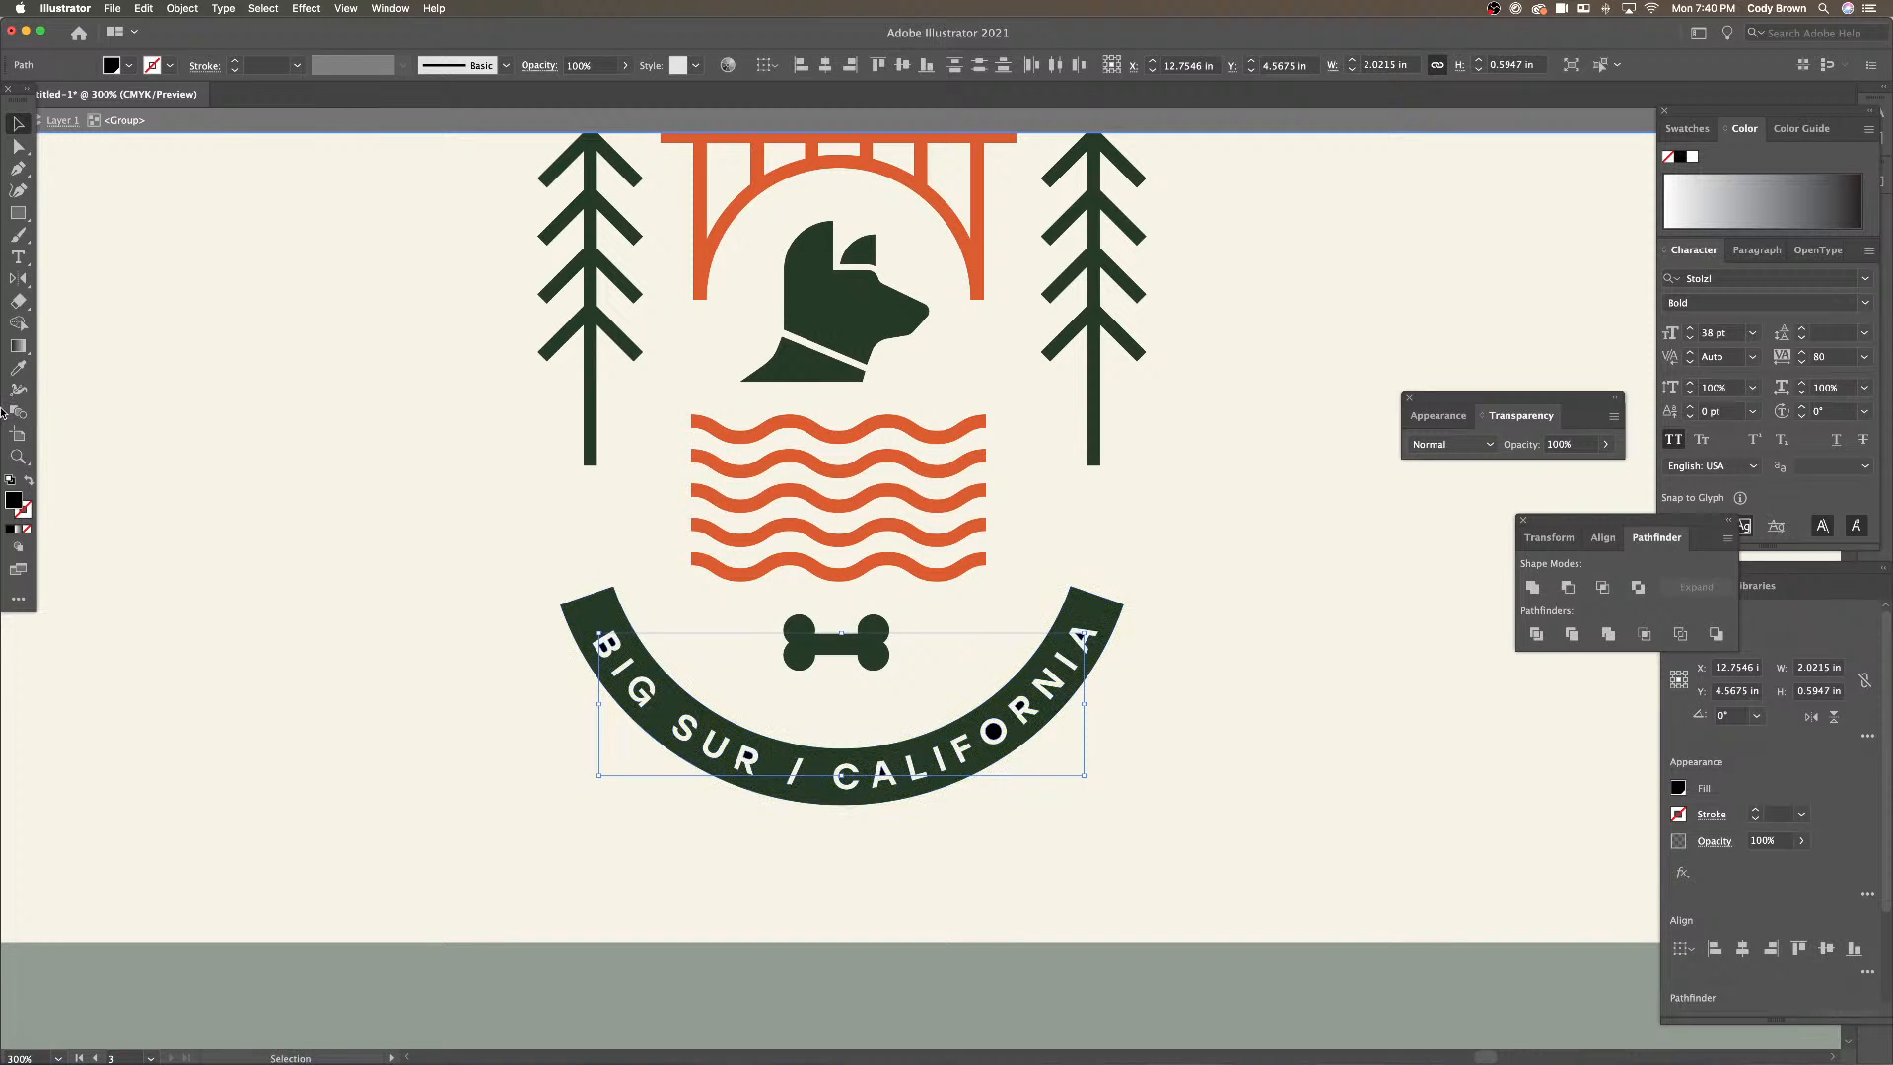
pyautogui.press('i')
pyautogui.click(596, 608)
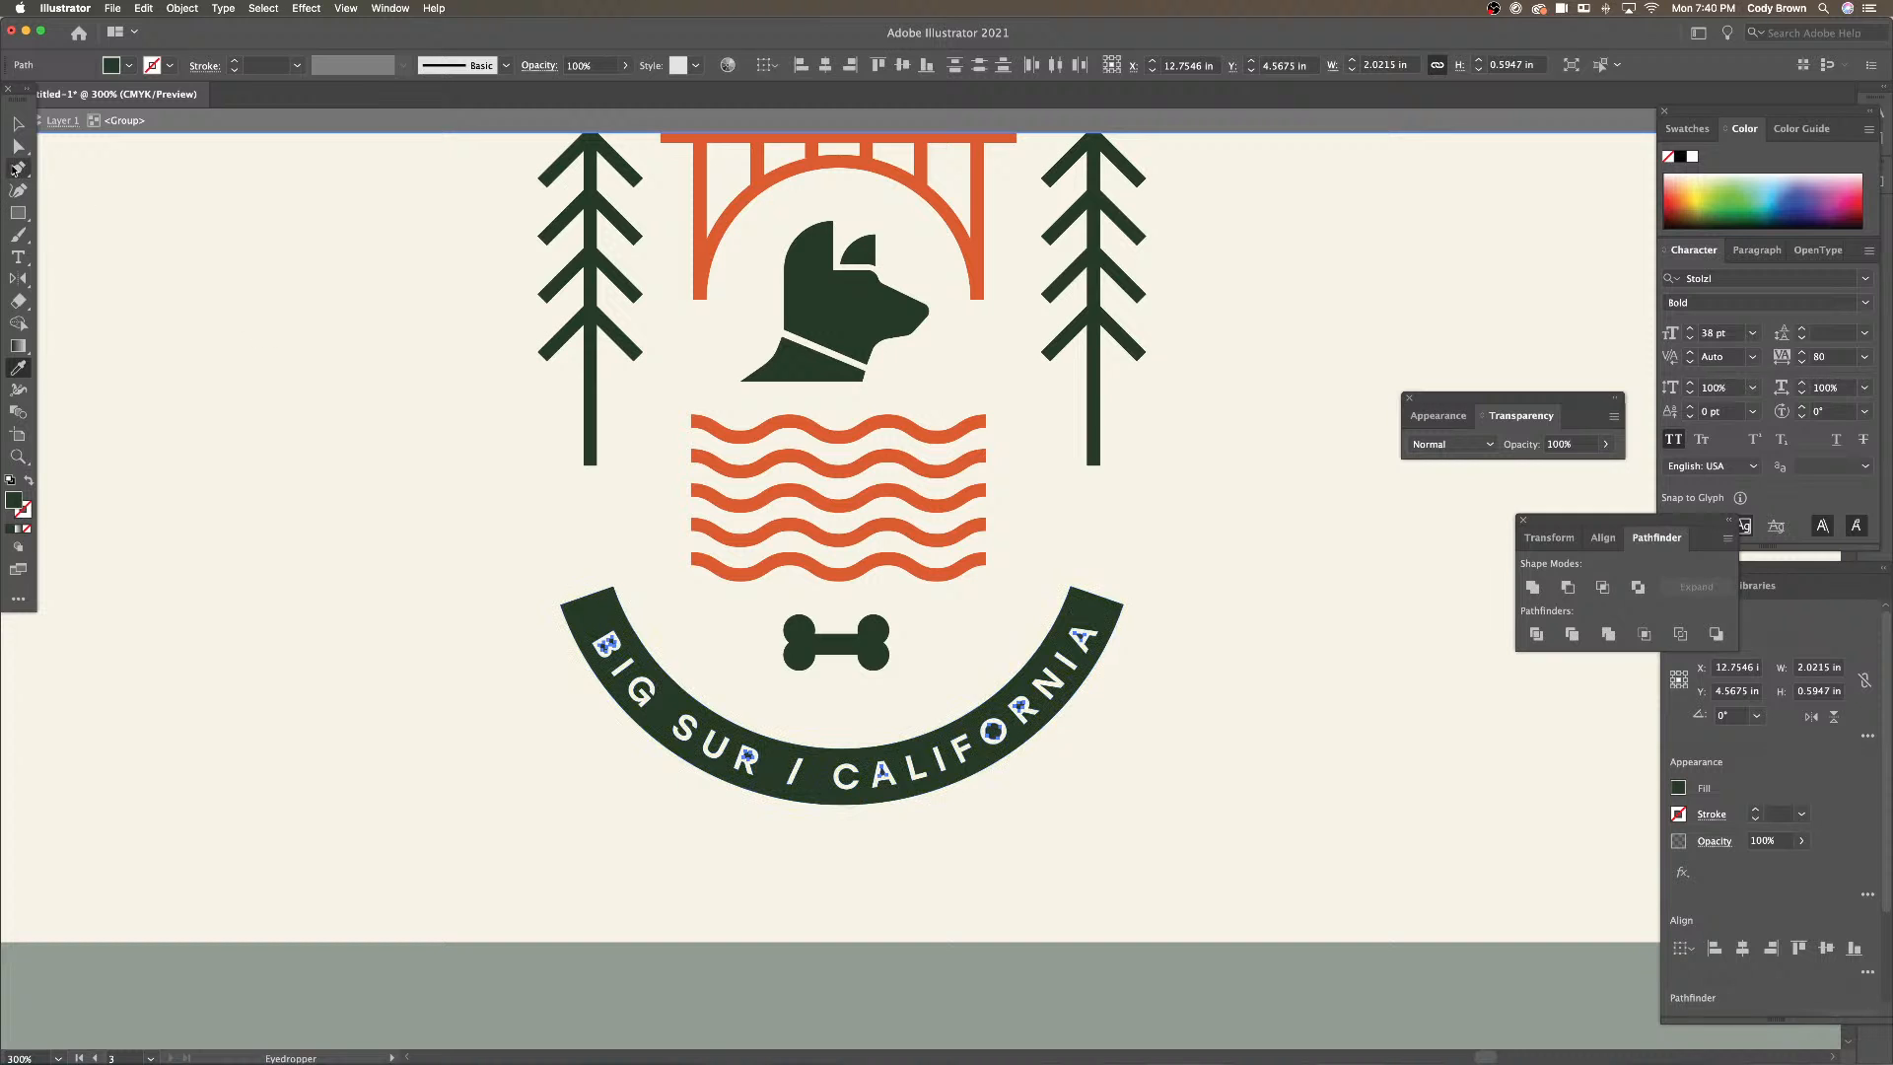
pyautogui.click(18, 123)
pyautogui.doubleClick(284, 353)
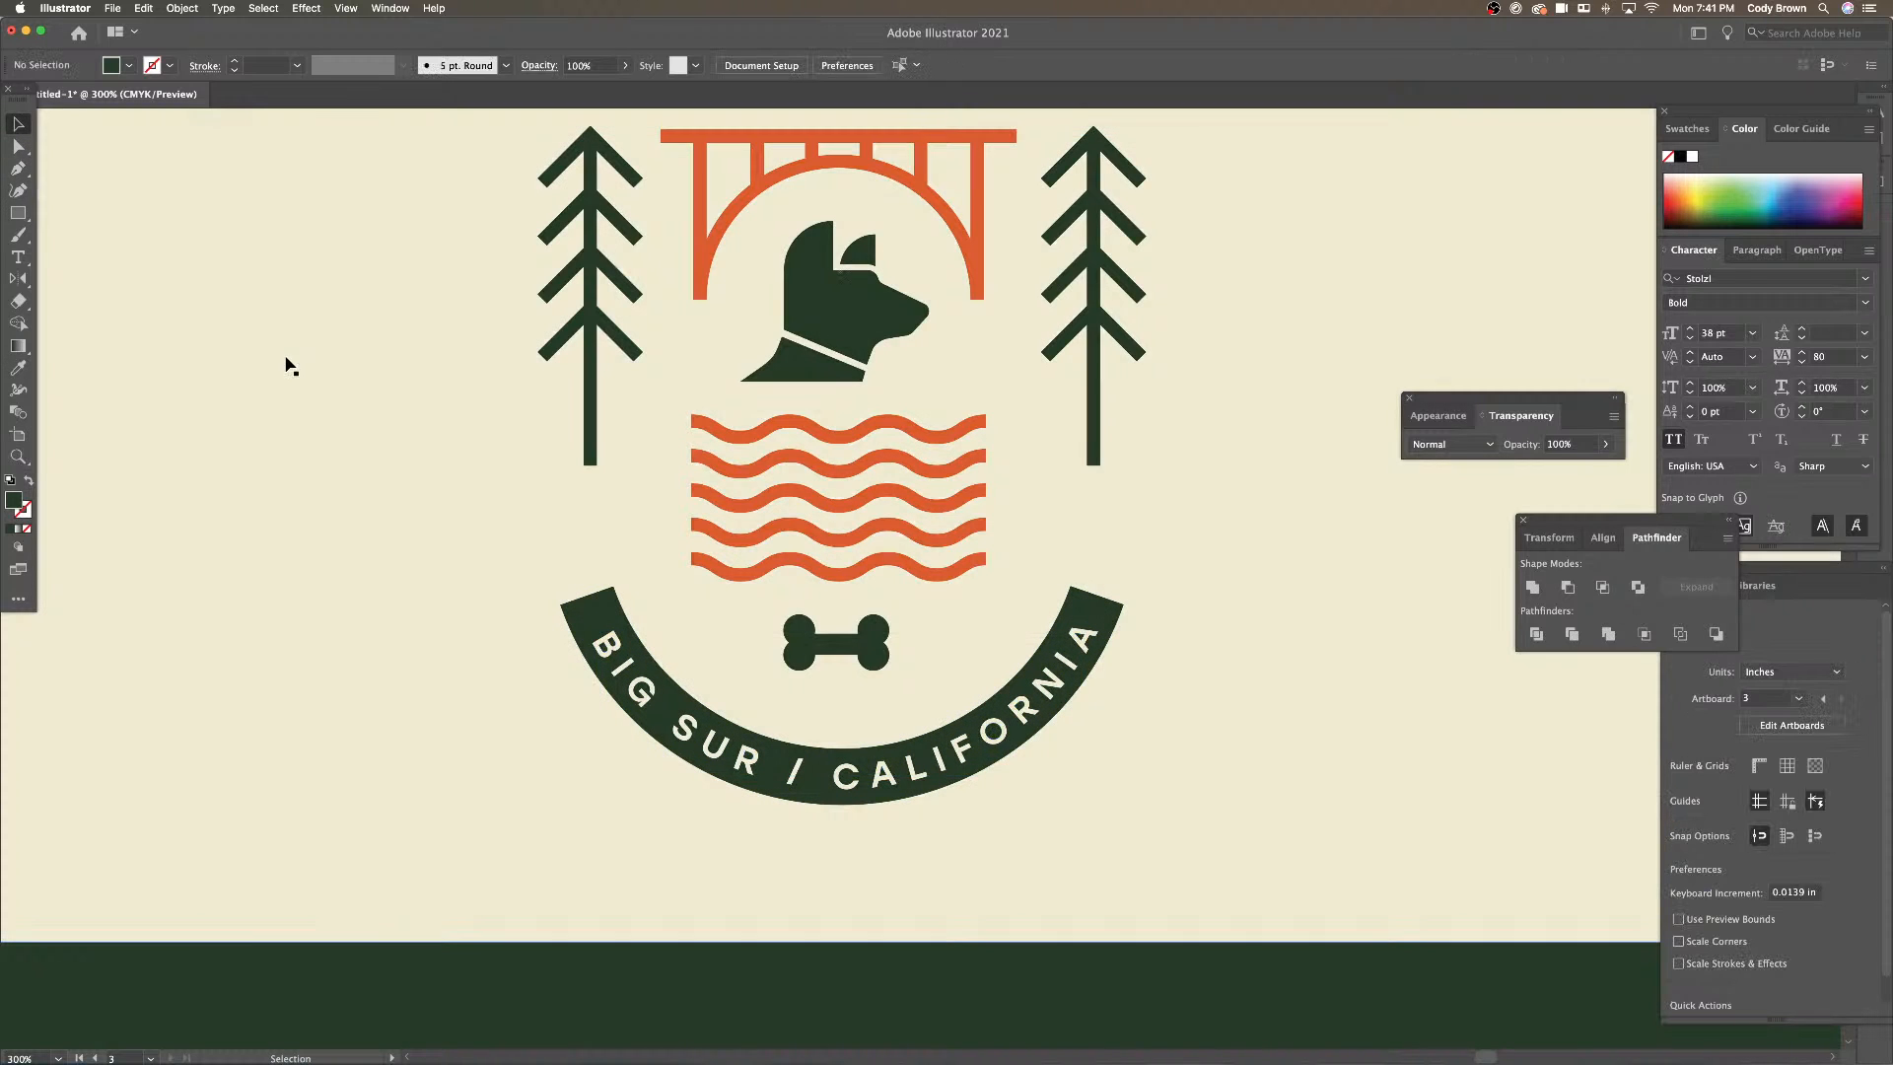
pyautogui.press('super+minus')
pyautogui.press('super+minus')
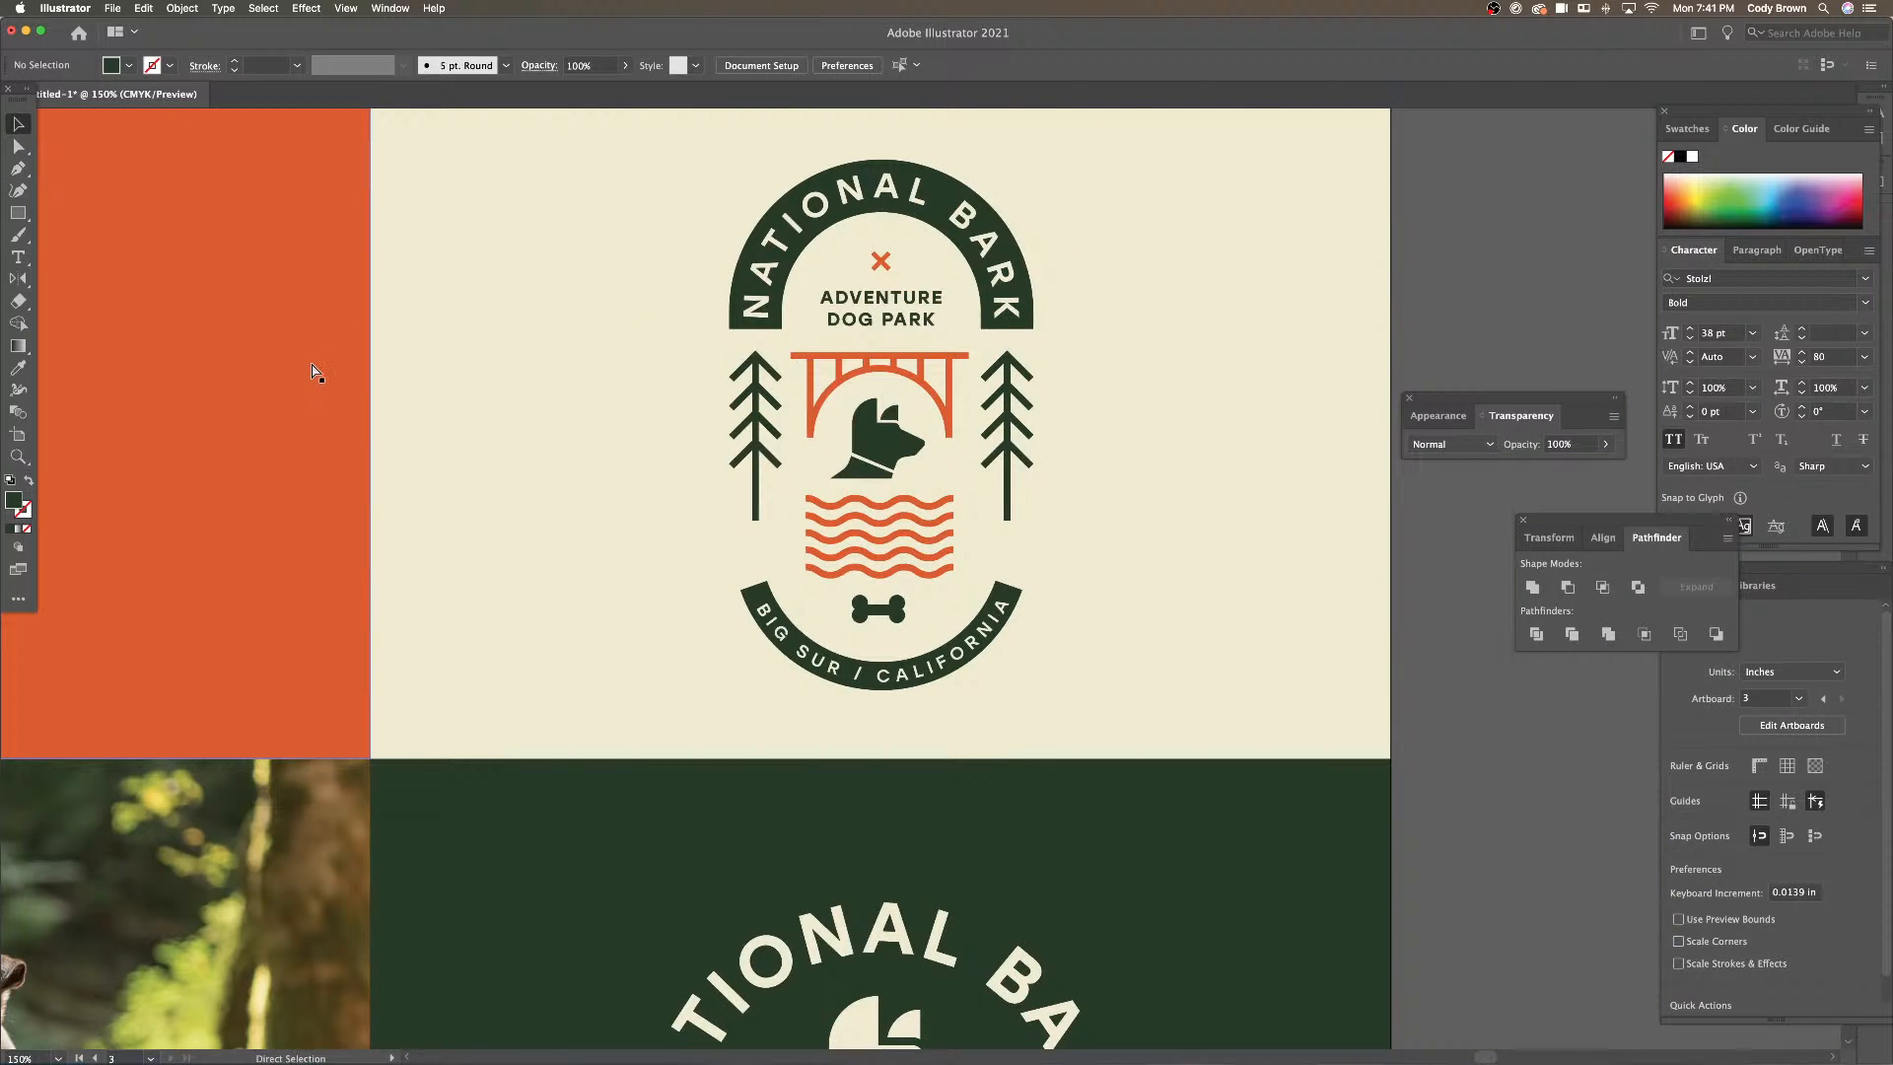
pyautogui.press('super+minus')
pyautogui.scroll(1, 452, 368)
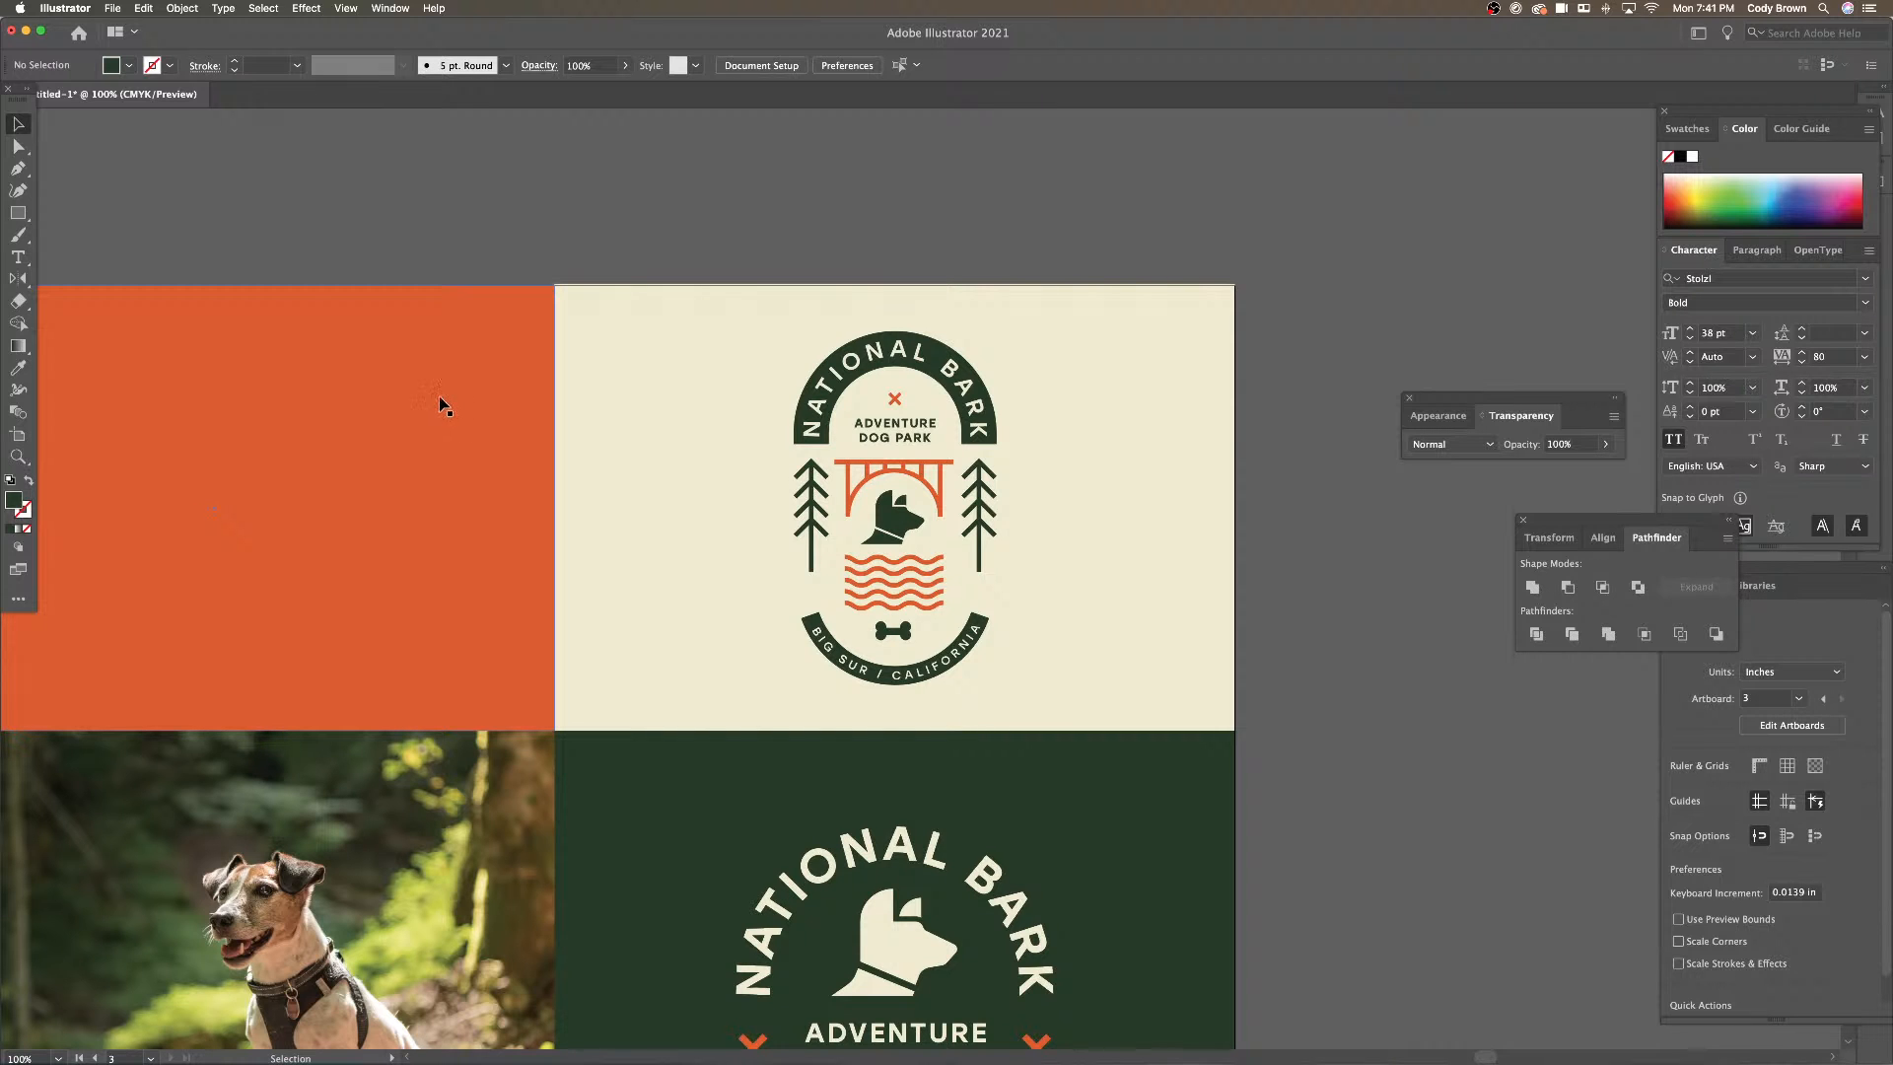
pyautogui.click(702, 296)
pyautogui.press('super+minus')
pyautogui.moveTo(632, 316); pyautogui.dragTo(734, 285)
pyautogui.click(743, 280)
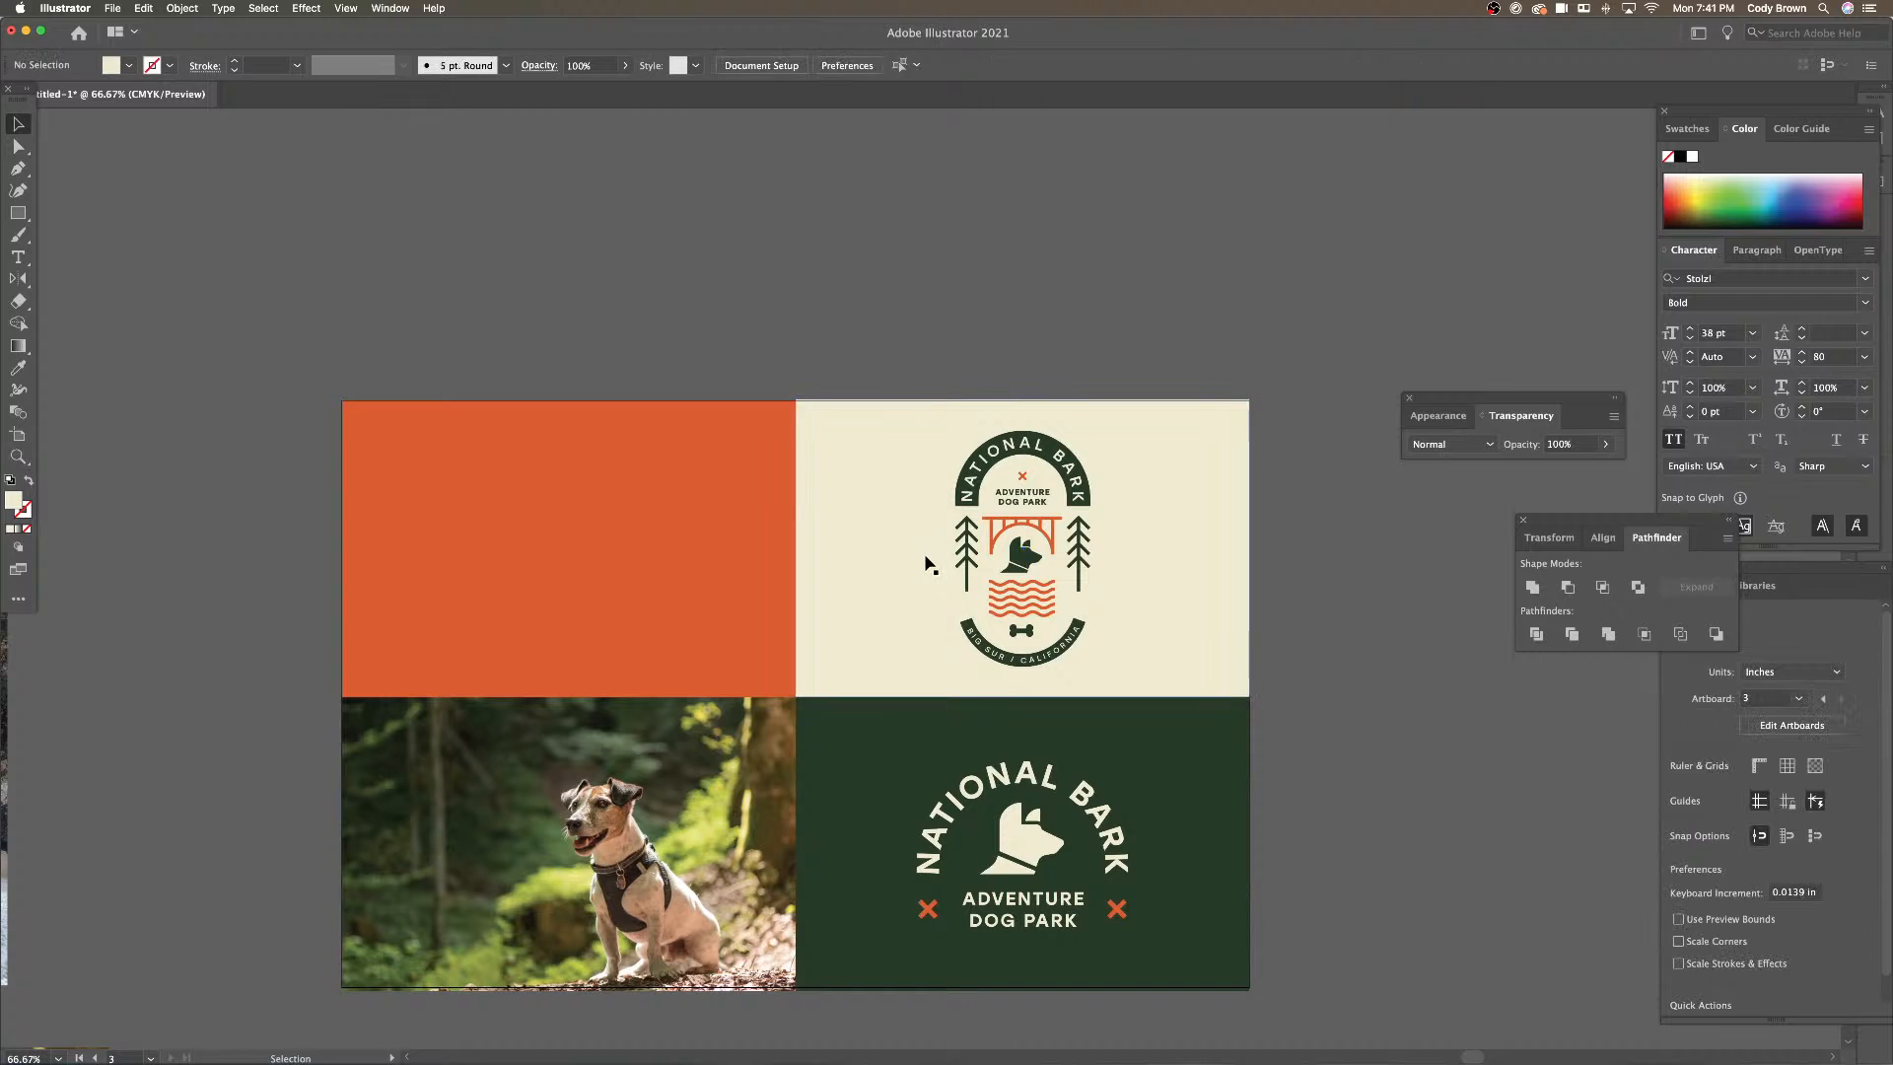
pyautogui.moveTo(987, 648); pyautogui.dragTo(971, 601)
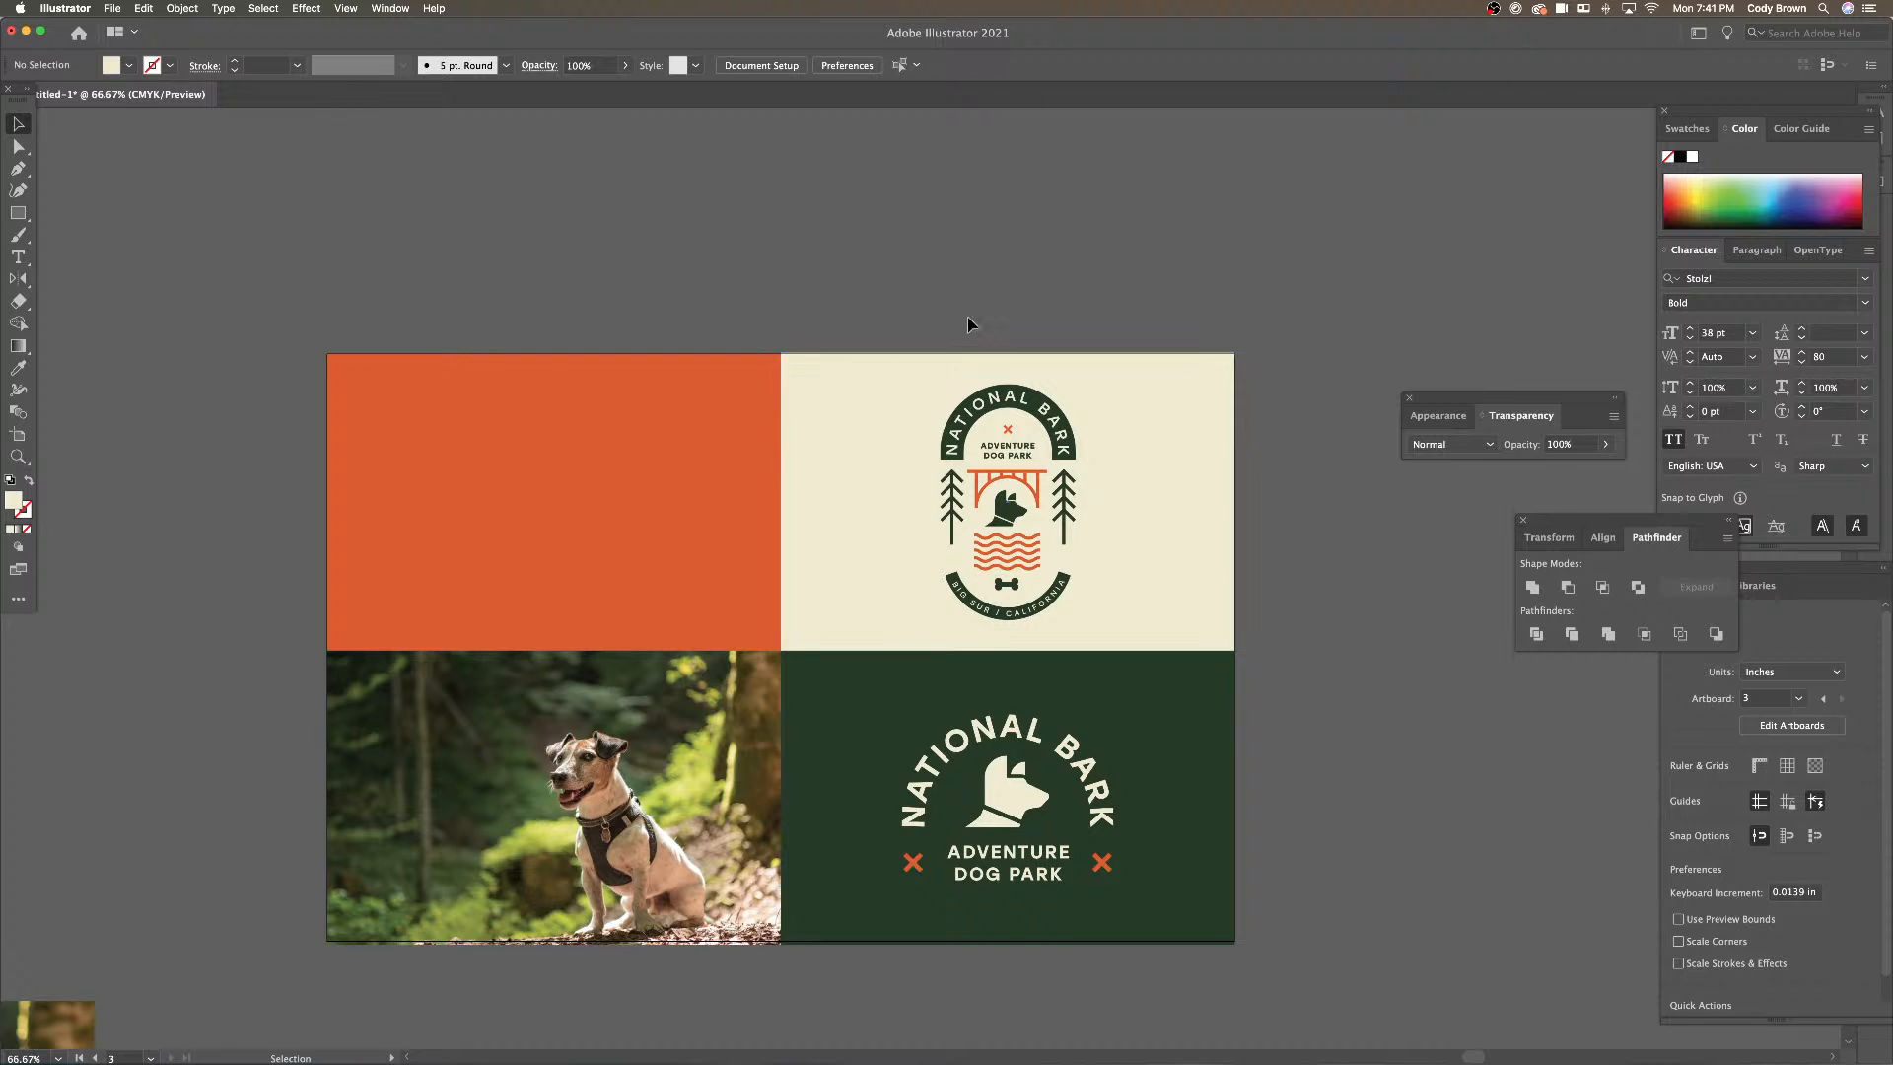
pyautogui.moveTo(1121, 566); pyautogui.dragTo(1222, 546)
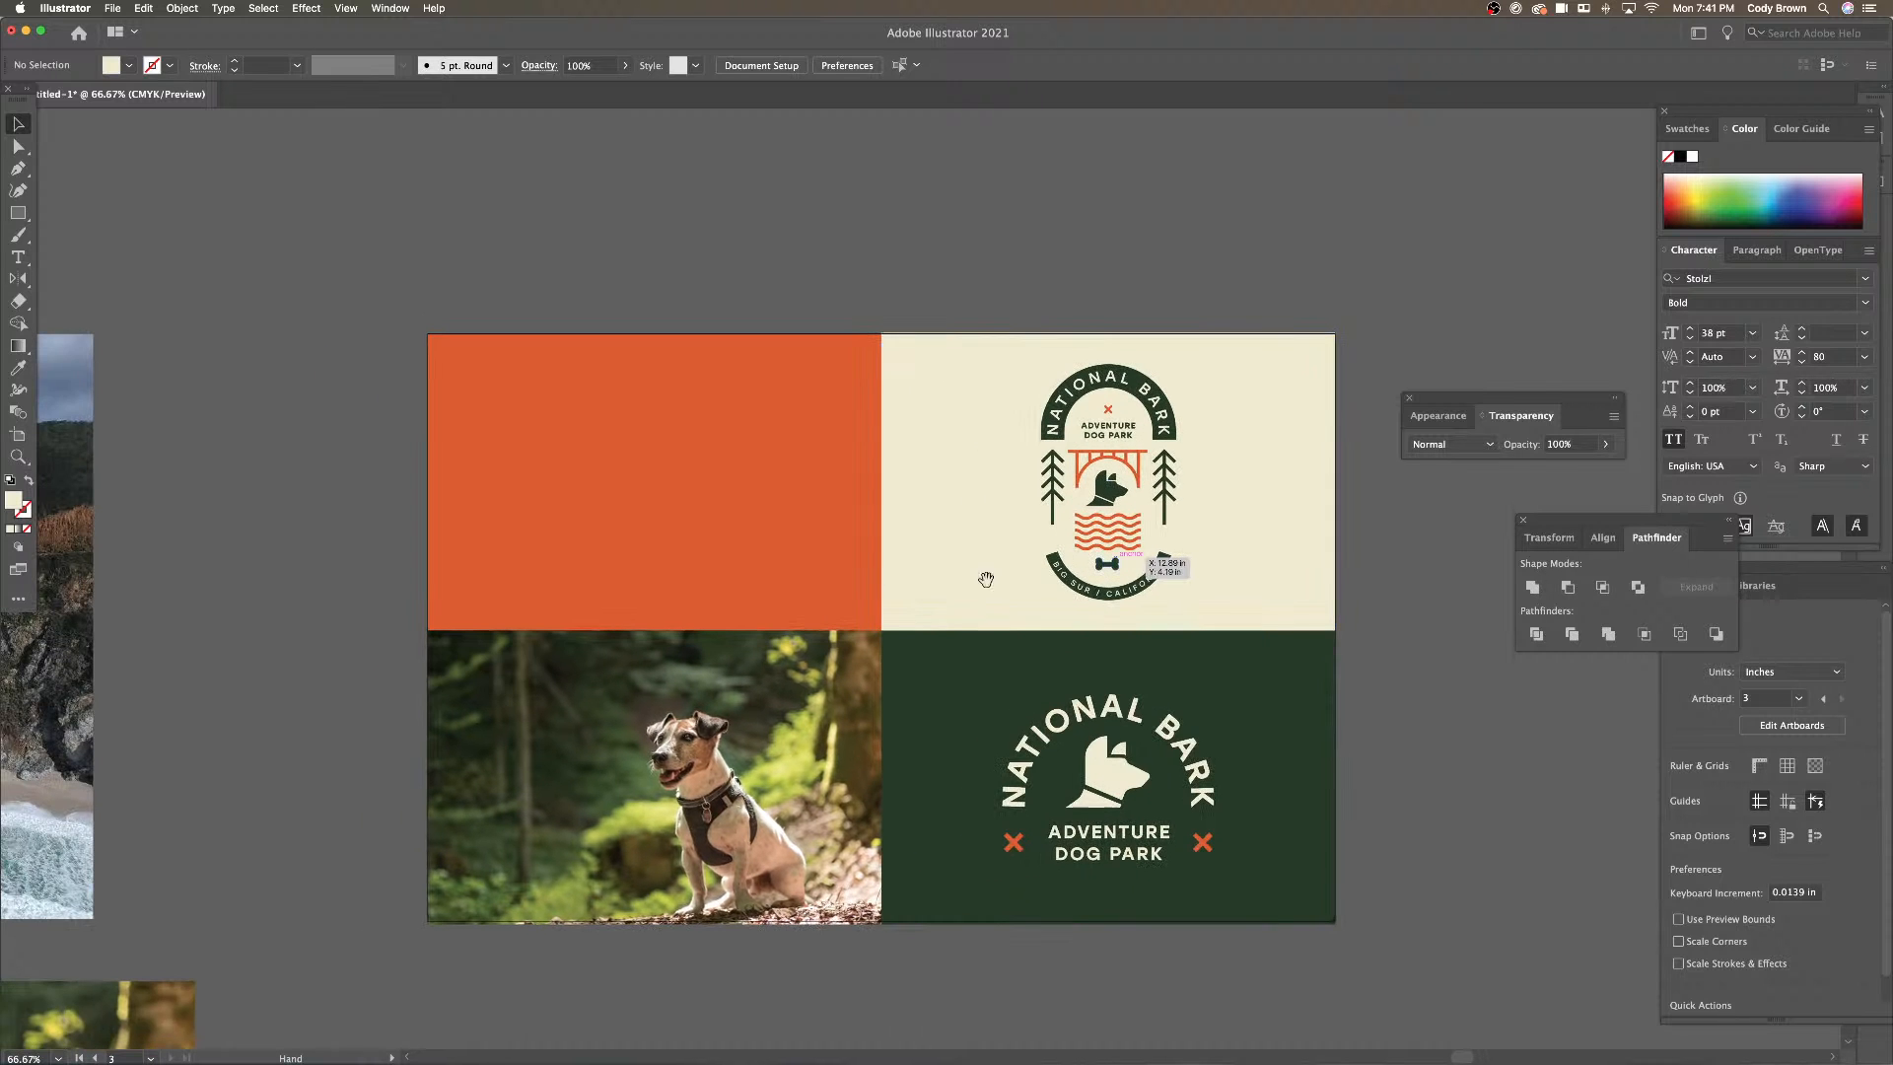
pyautogui.moveTo(984, 580); pyautogui.dragTo(1055, 570)
pyautogui.press('super+minus')
pyautogui.press('super+minus')
pyautogui.moveTo(784, 633); pyautogui.dragTo(1240, 586)
pyautogui.hscroll(-5, 742, 676)
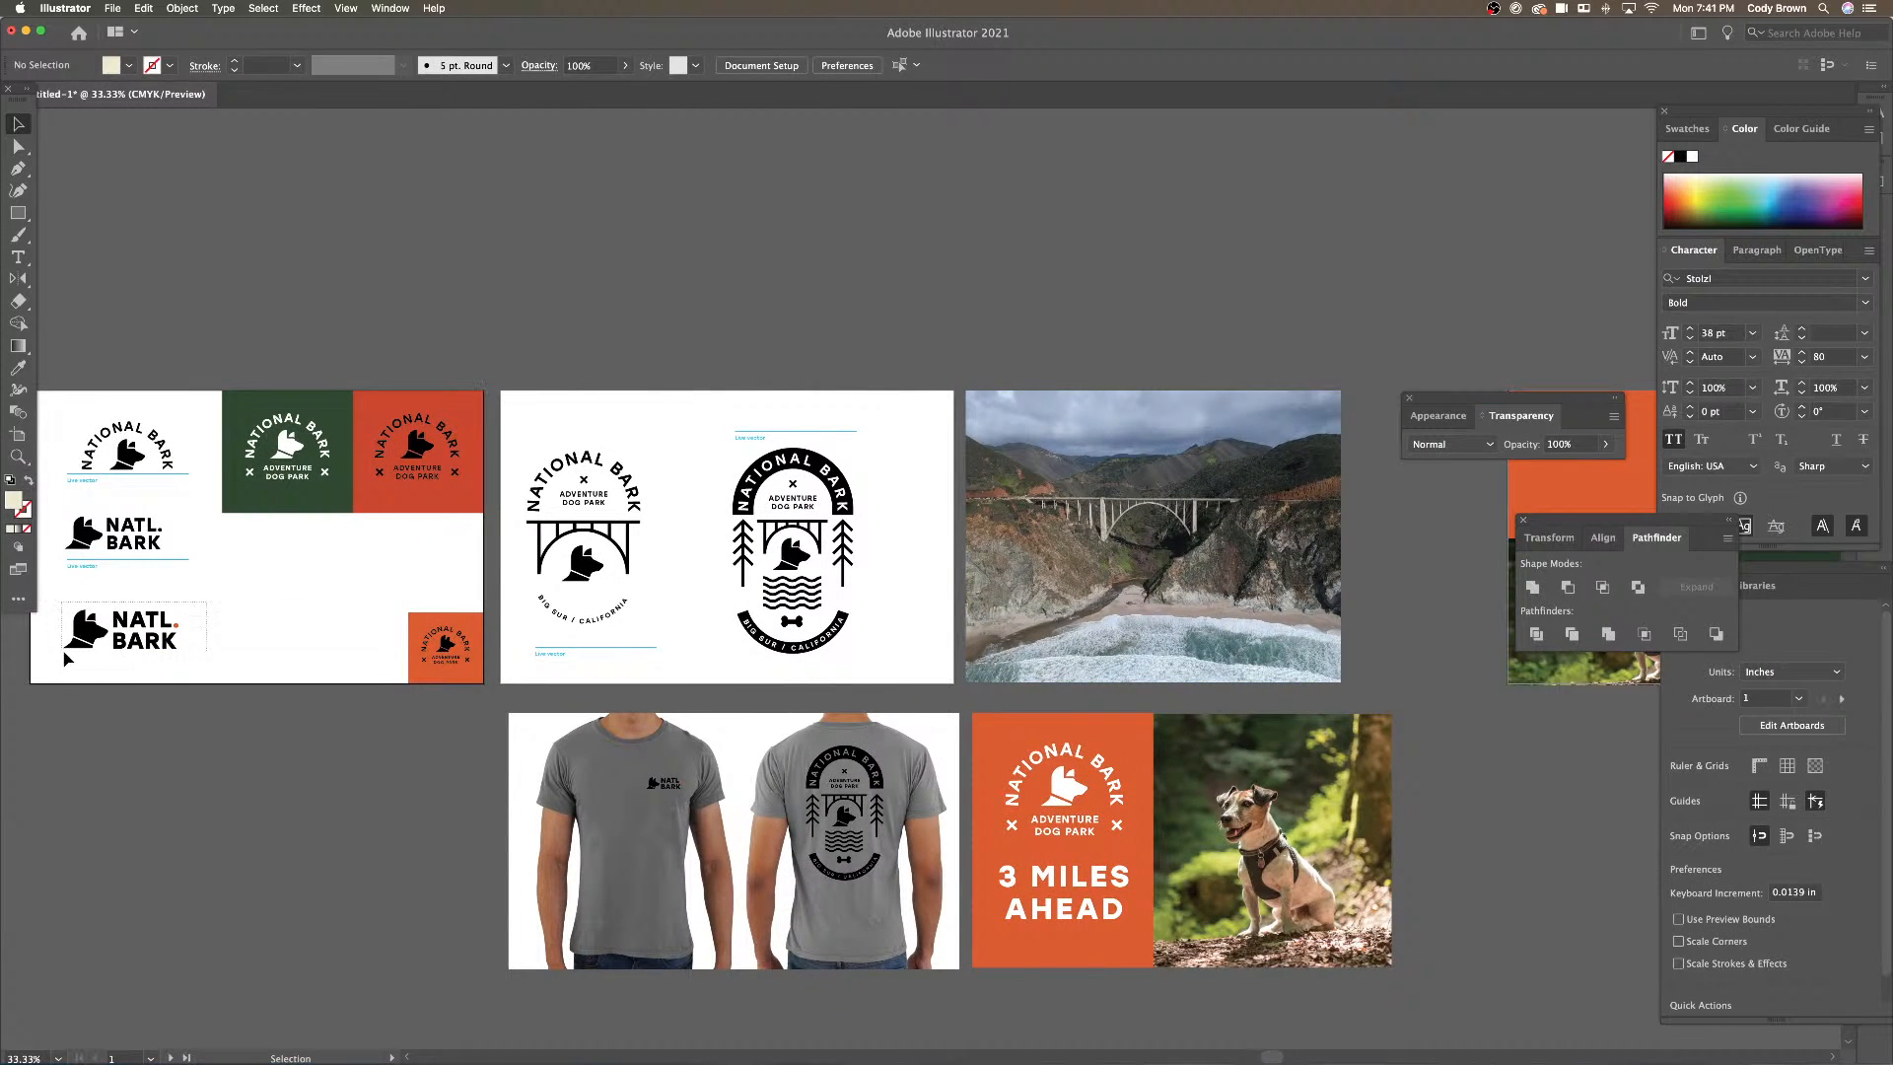
pyautogui.click(128, 631)
pyautogui.hscroll(10, 867, 704)
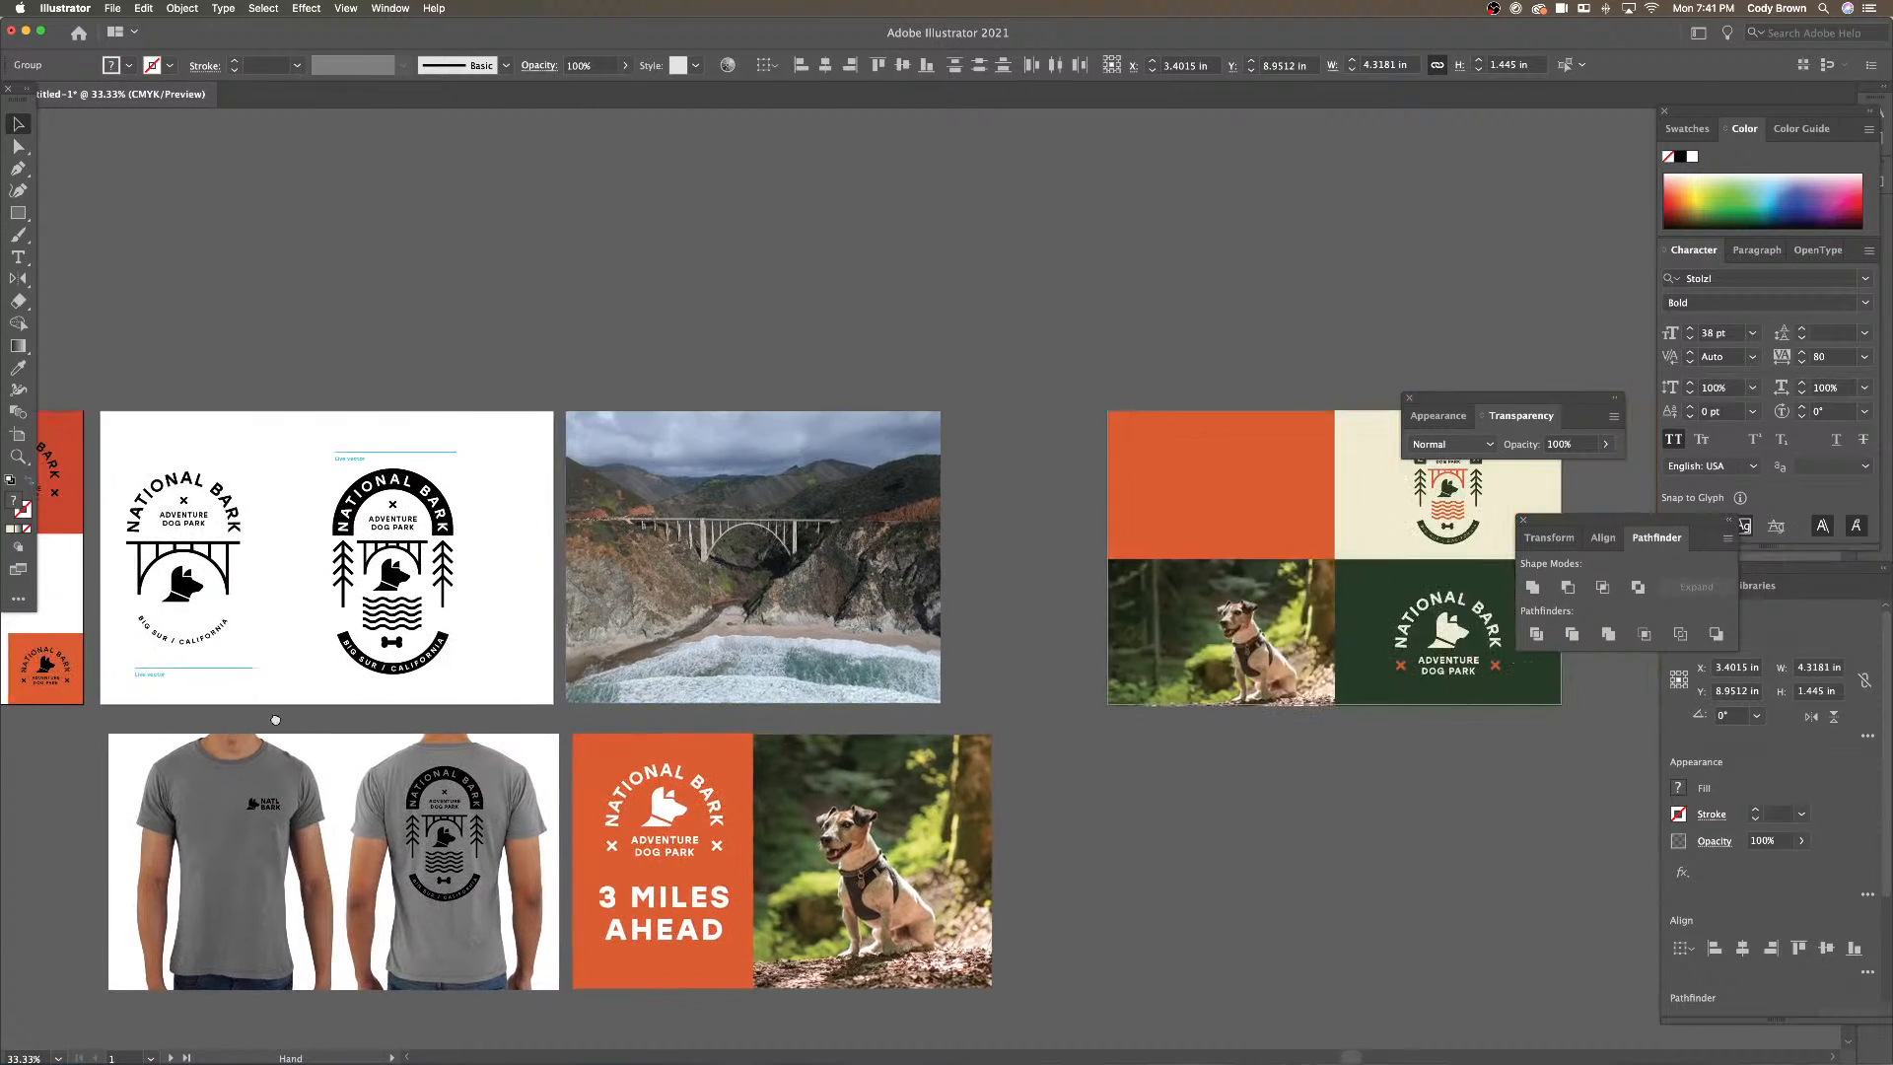
pyautogui.click(908, 619)
pyautogui.scroll(3, 902, 624)
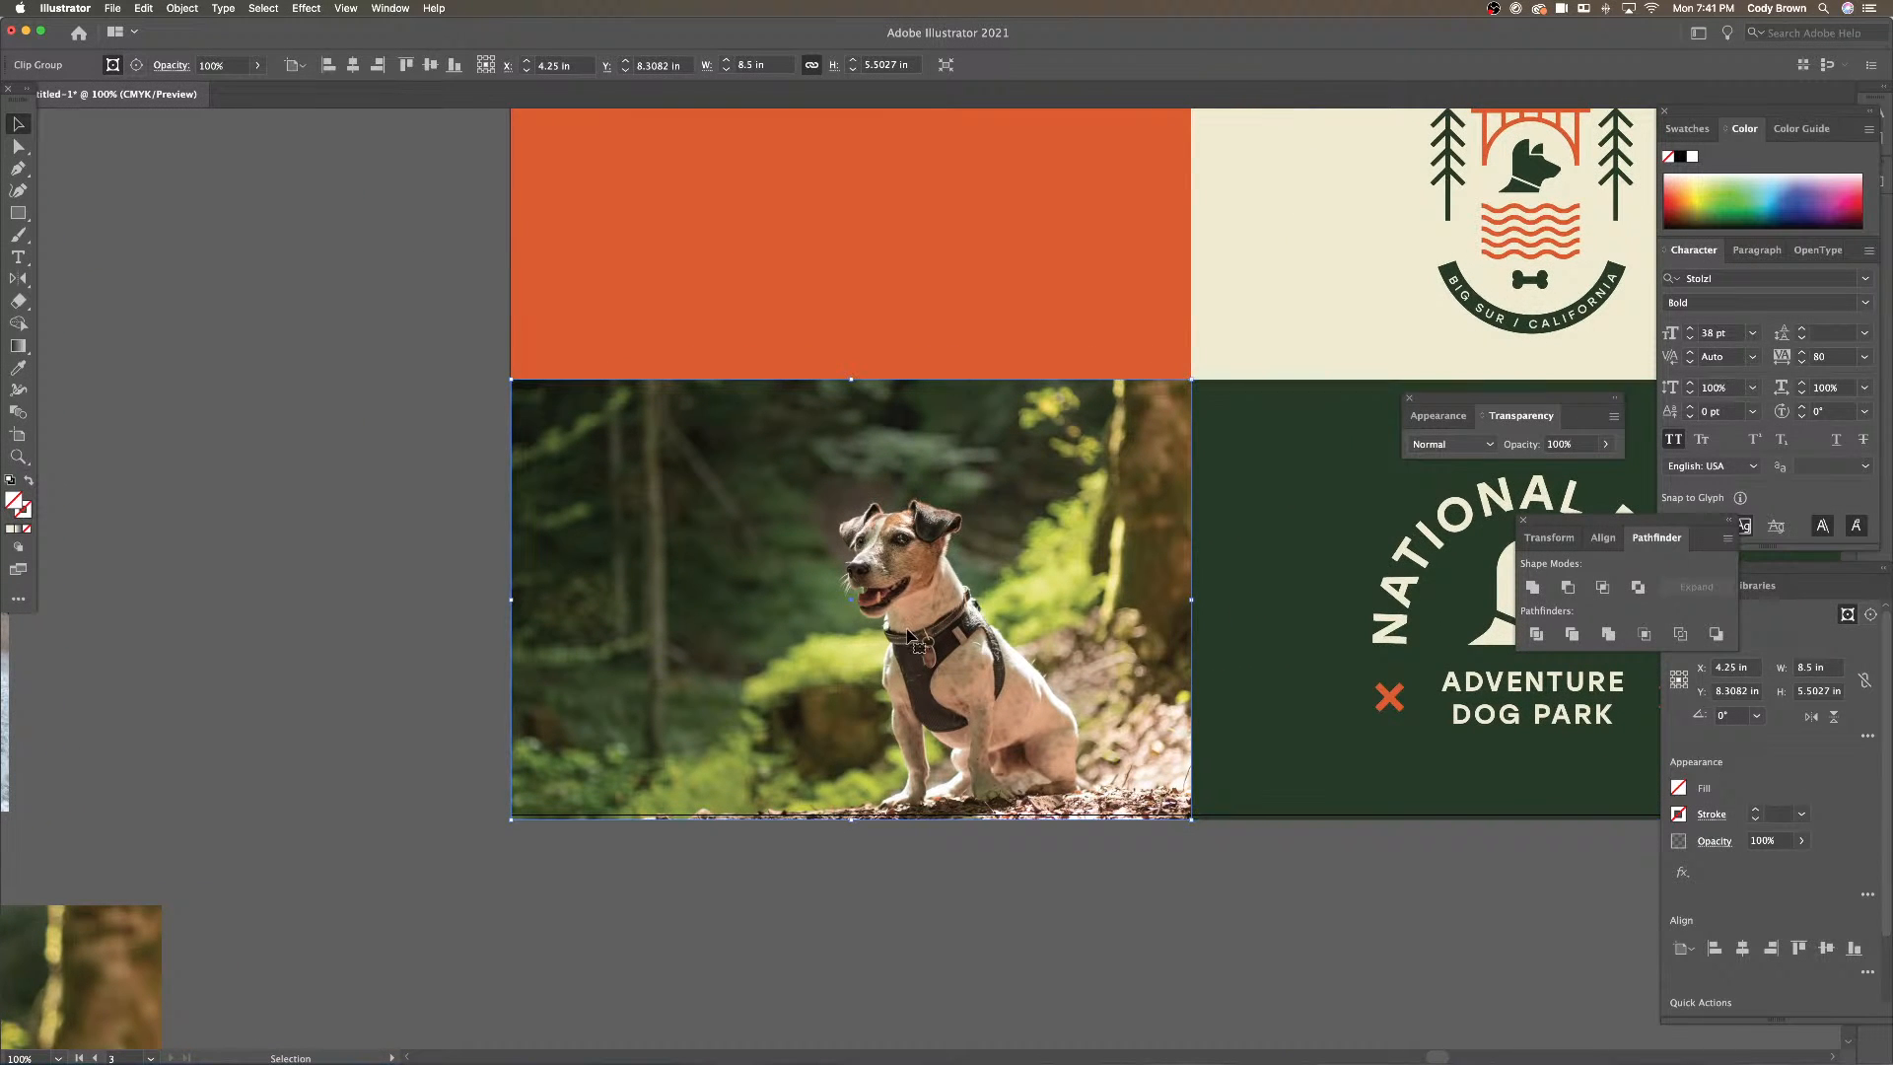
pyautogui.scroll(2, 815, 518)
# Paste the NATL. BARK logo and move it onto the orange panel
pyautogui.scroll(2, 814, 517)
pyautogui.click(798, 486)
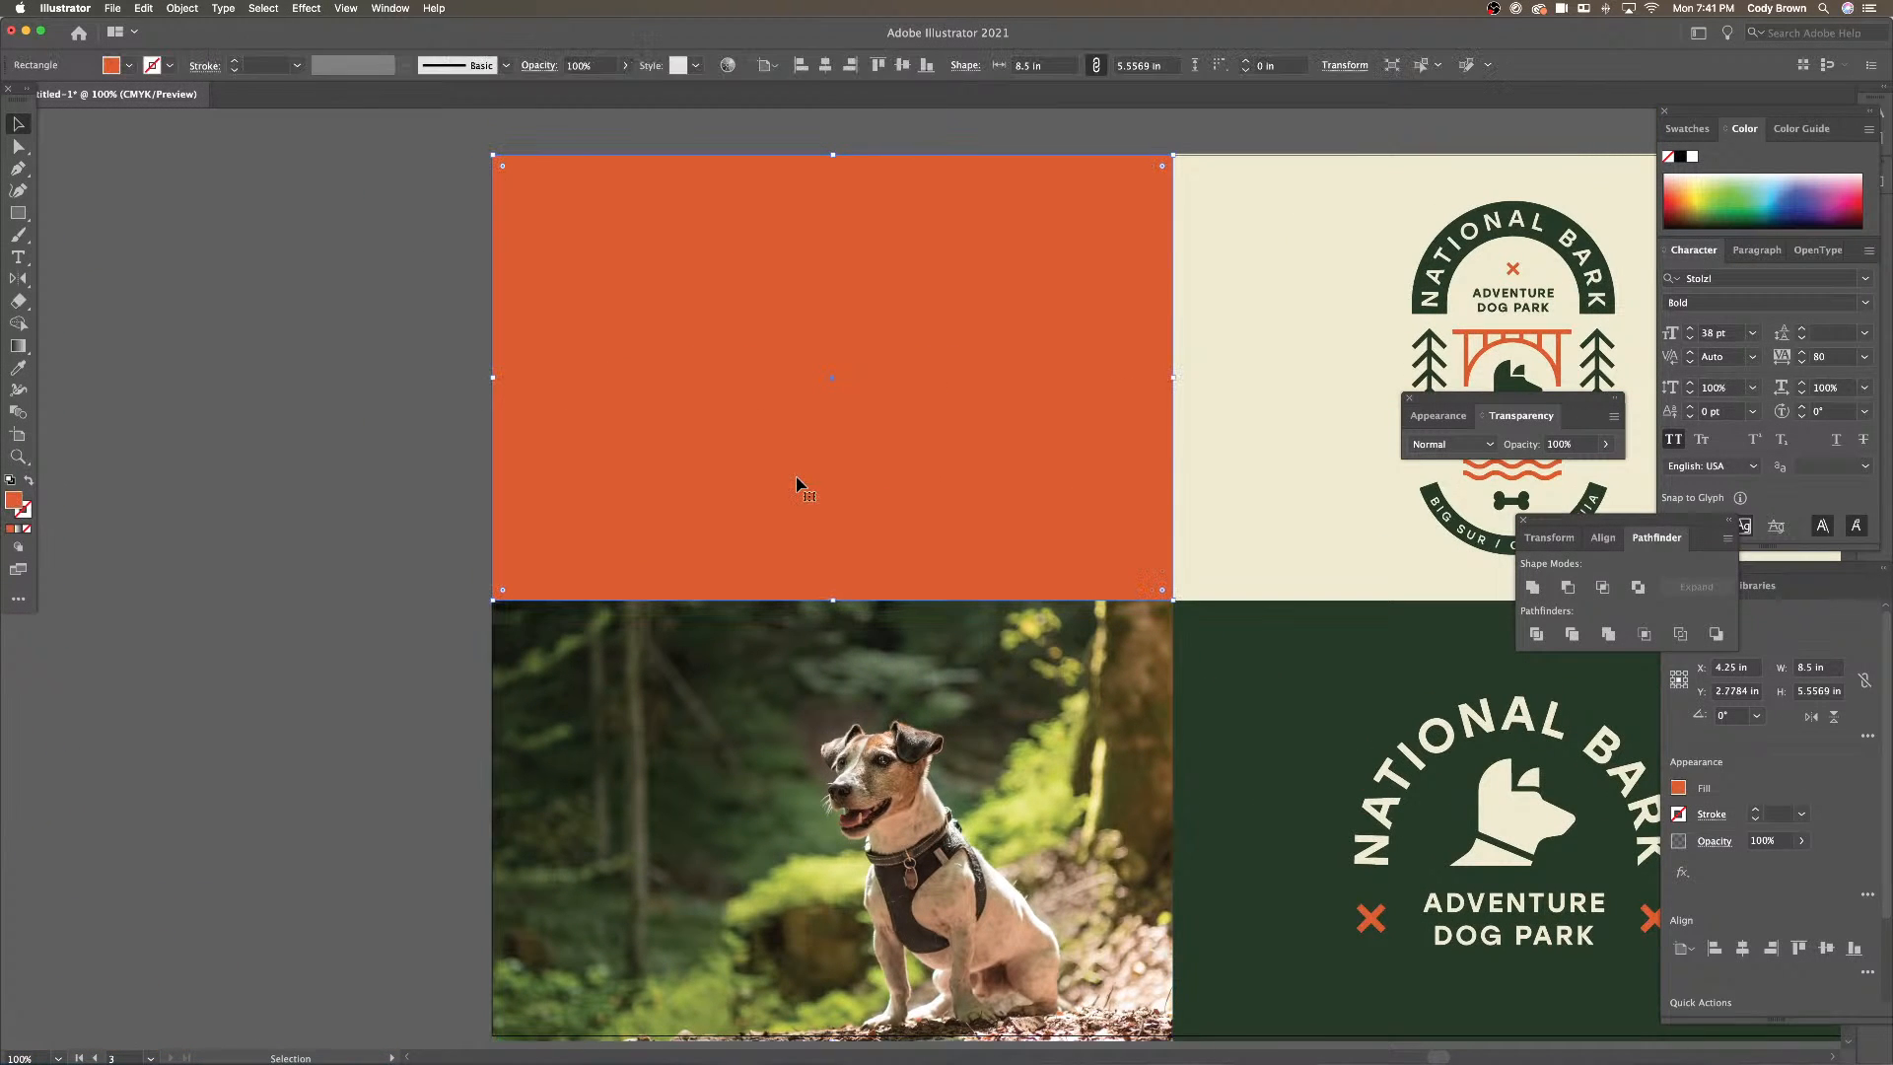
pyautogui.press('super+v')
pyautogui.moveTo(911, 564); pyautogui.dragTo(830, 359)
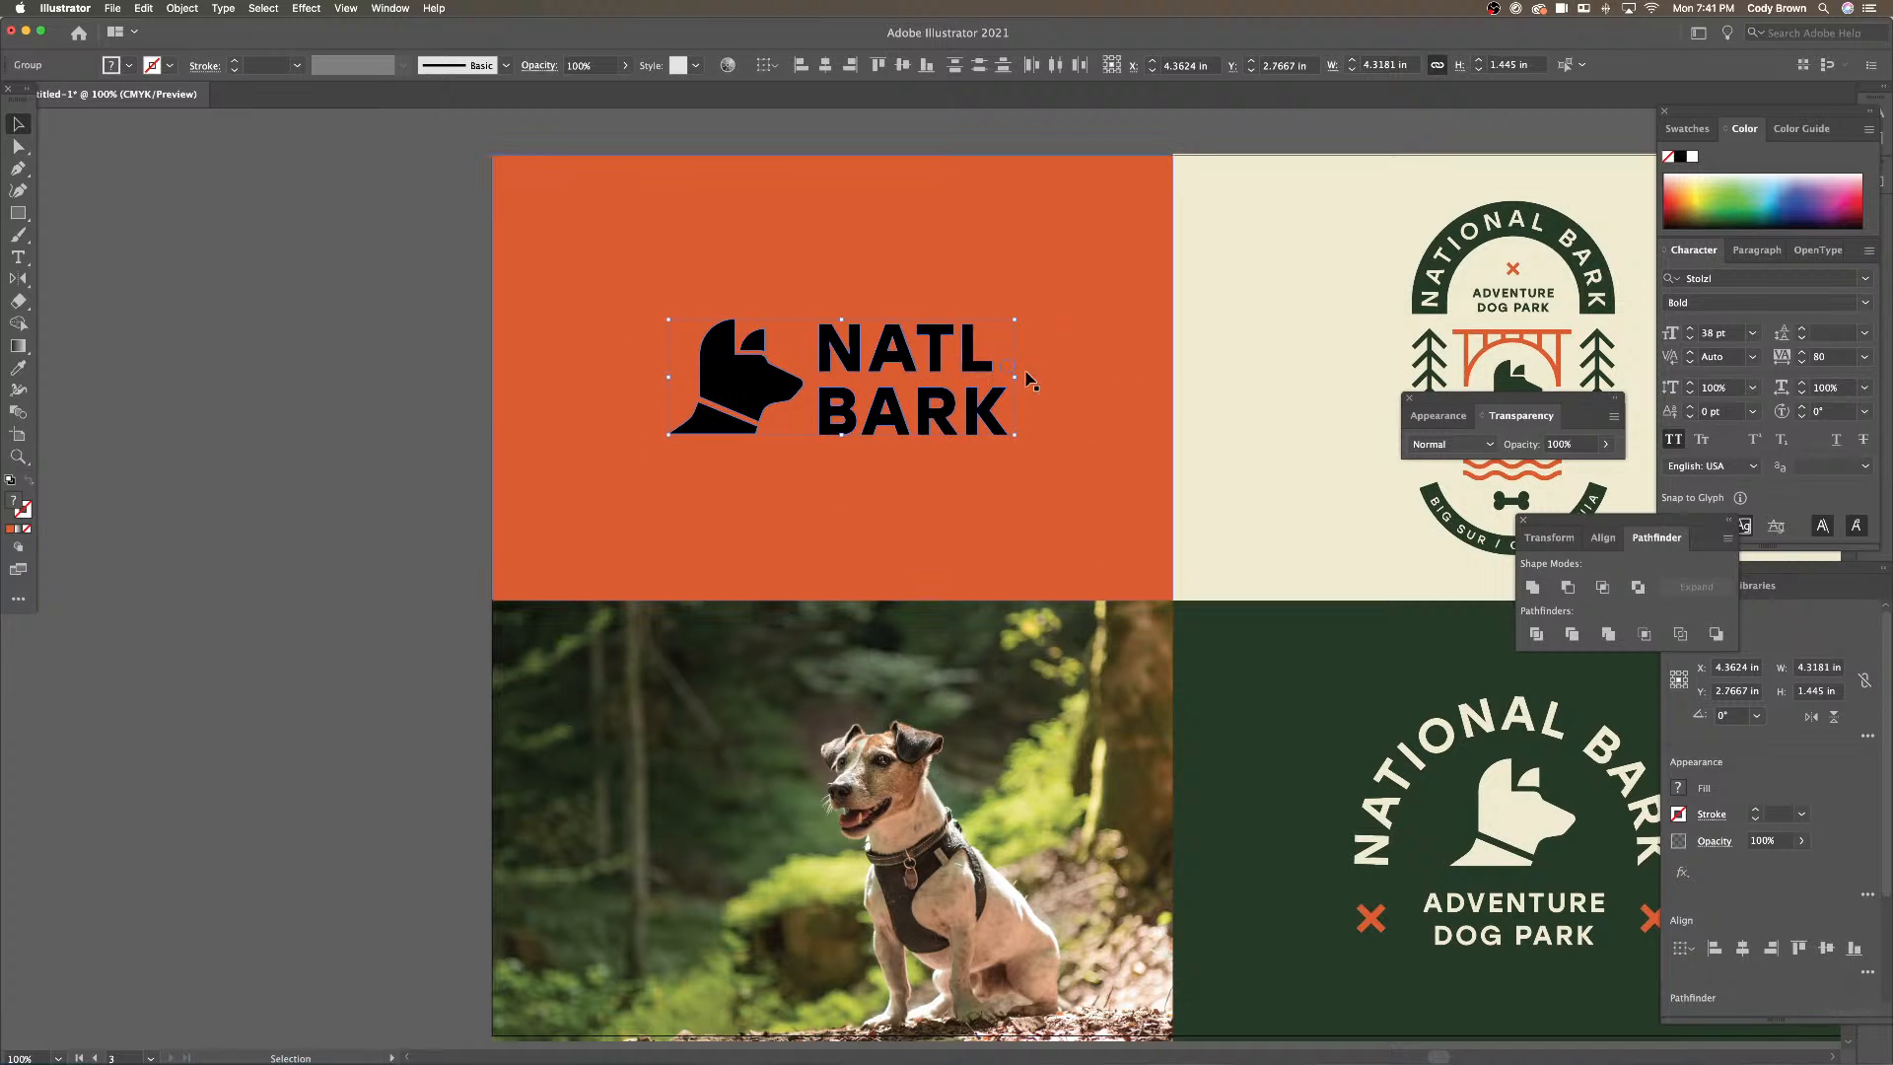
# Make the logo's period dot cream using the cream panel's colour
pyautogui.doubleClick(1012, 370)
pyautogui.click(1012, 369)
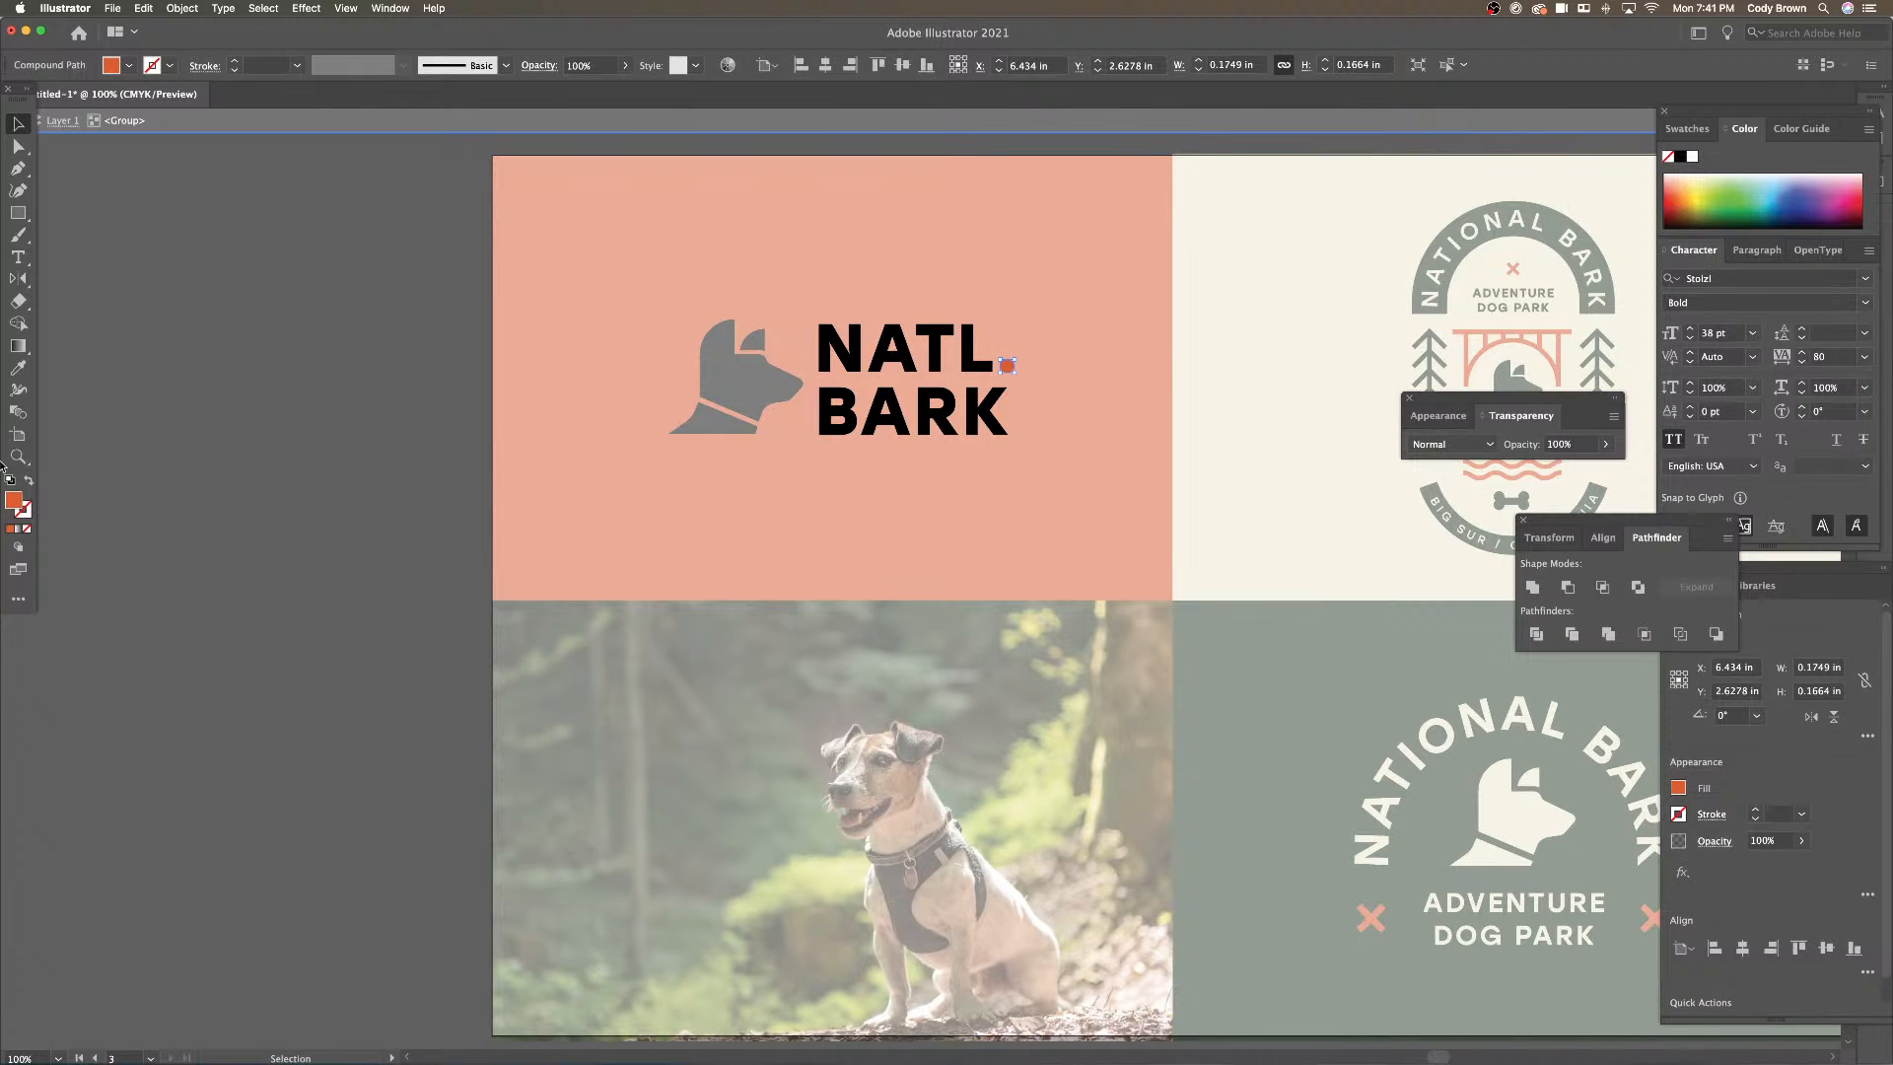
pyautogui.click(17, 368)
pyautogui.click(1232, 480)
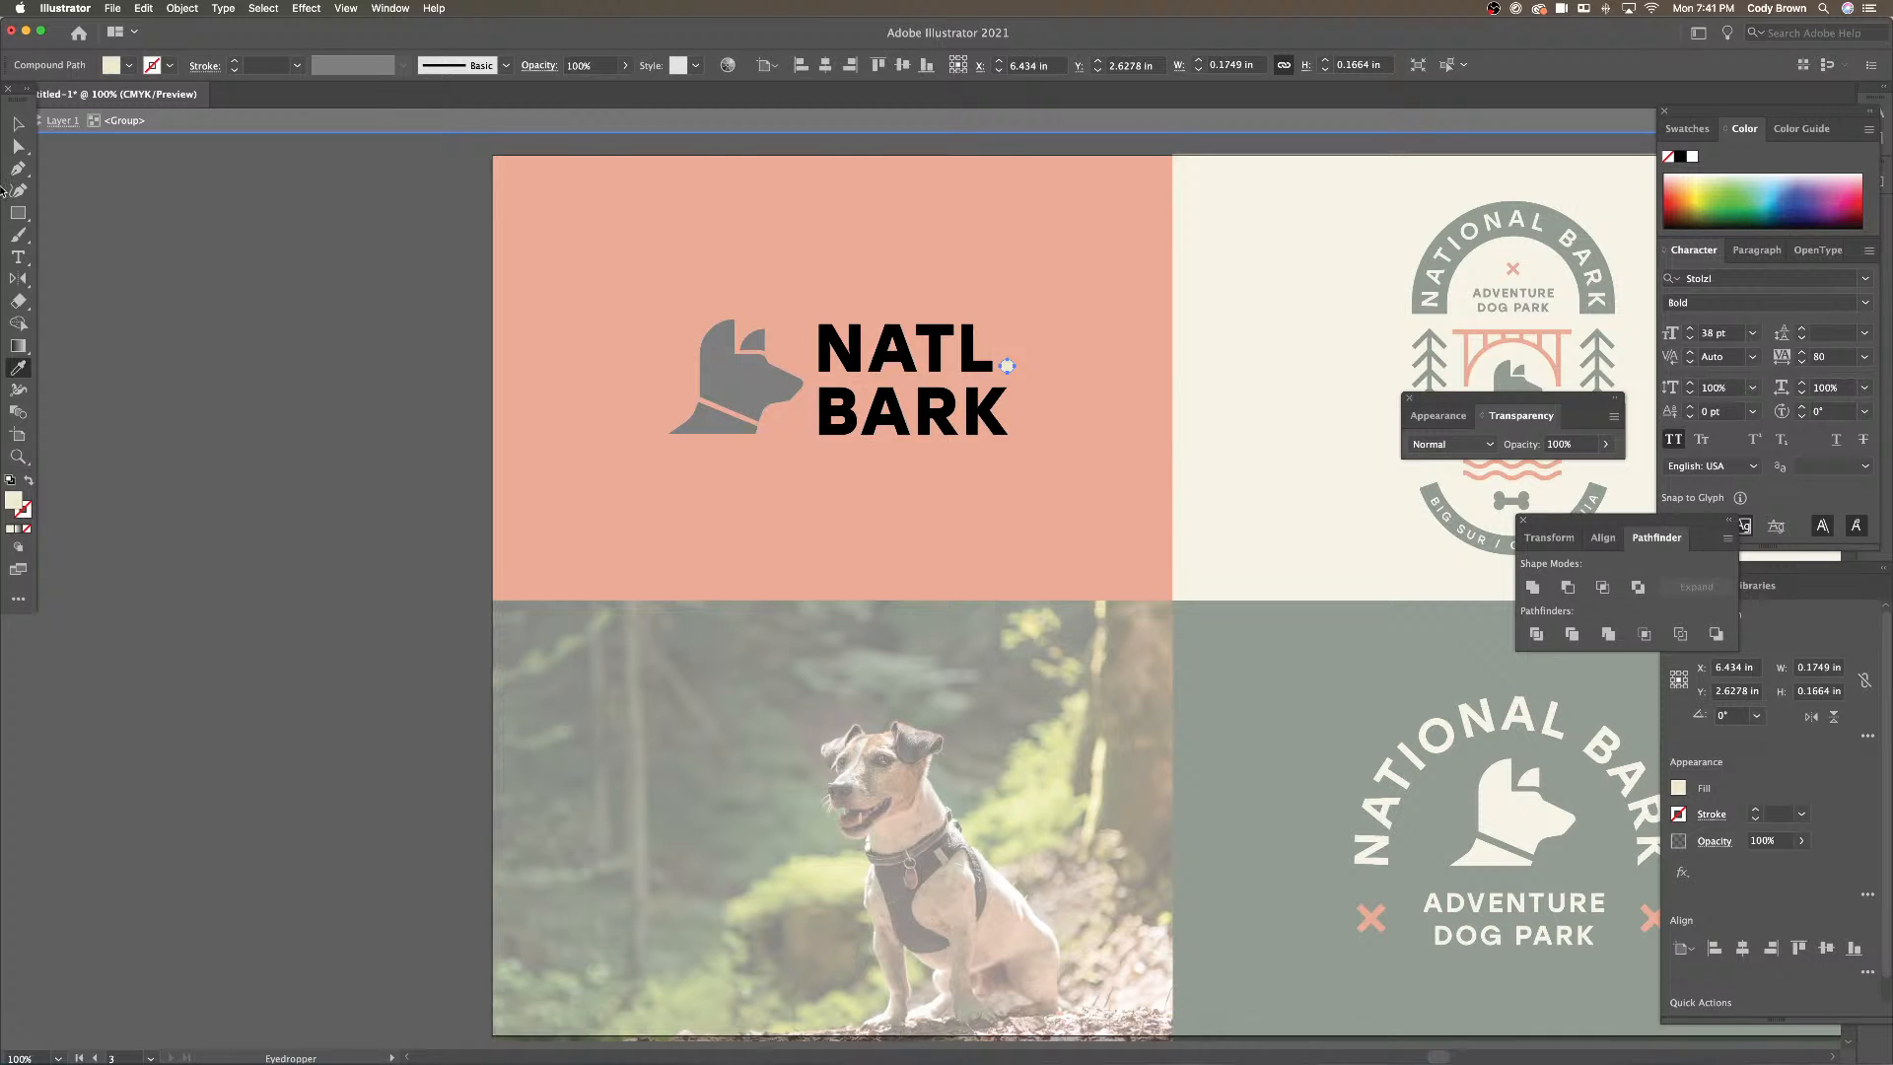
pyautogui.click(18, 124)
pyautogui.doubleClick(161, 233)
# Make the logo's dog head and NATL BARK text cream
pyautogui.click(725, 388)
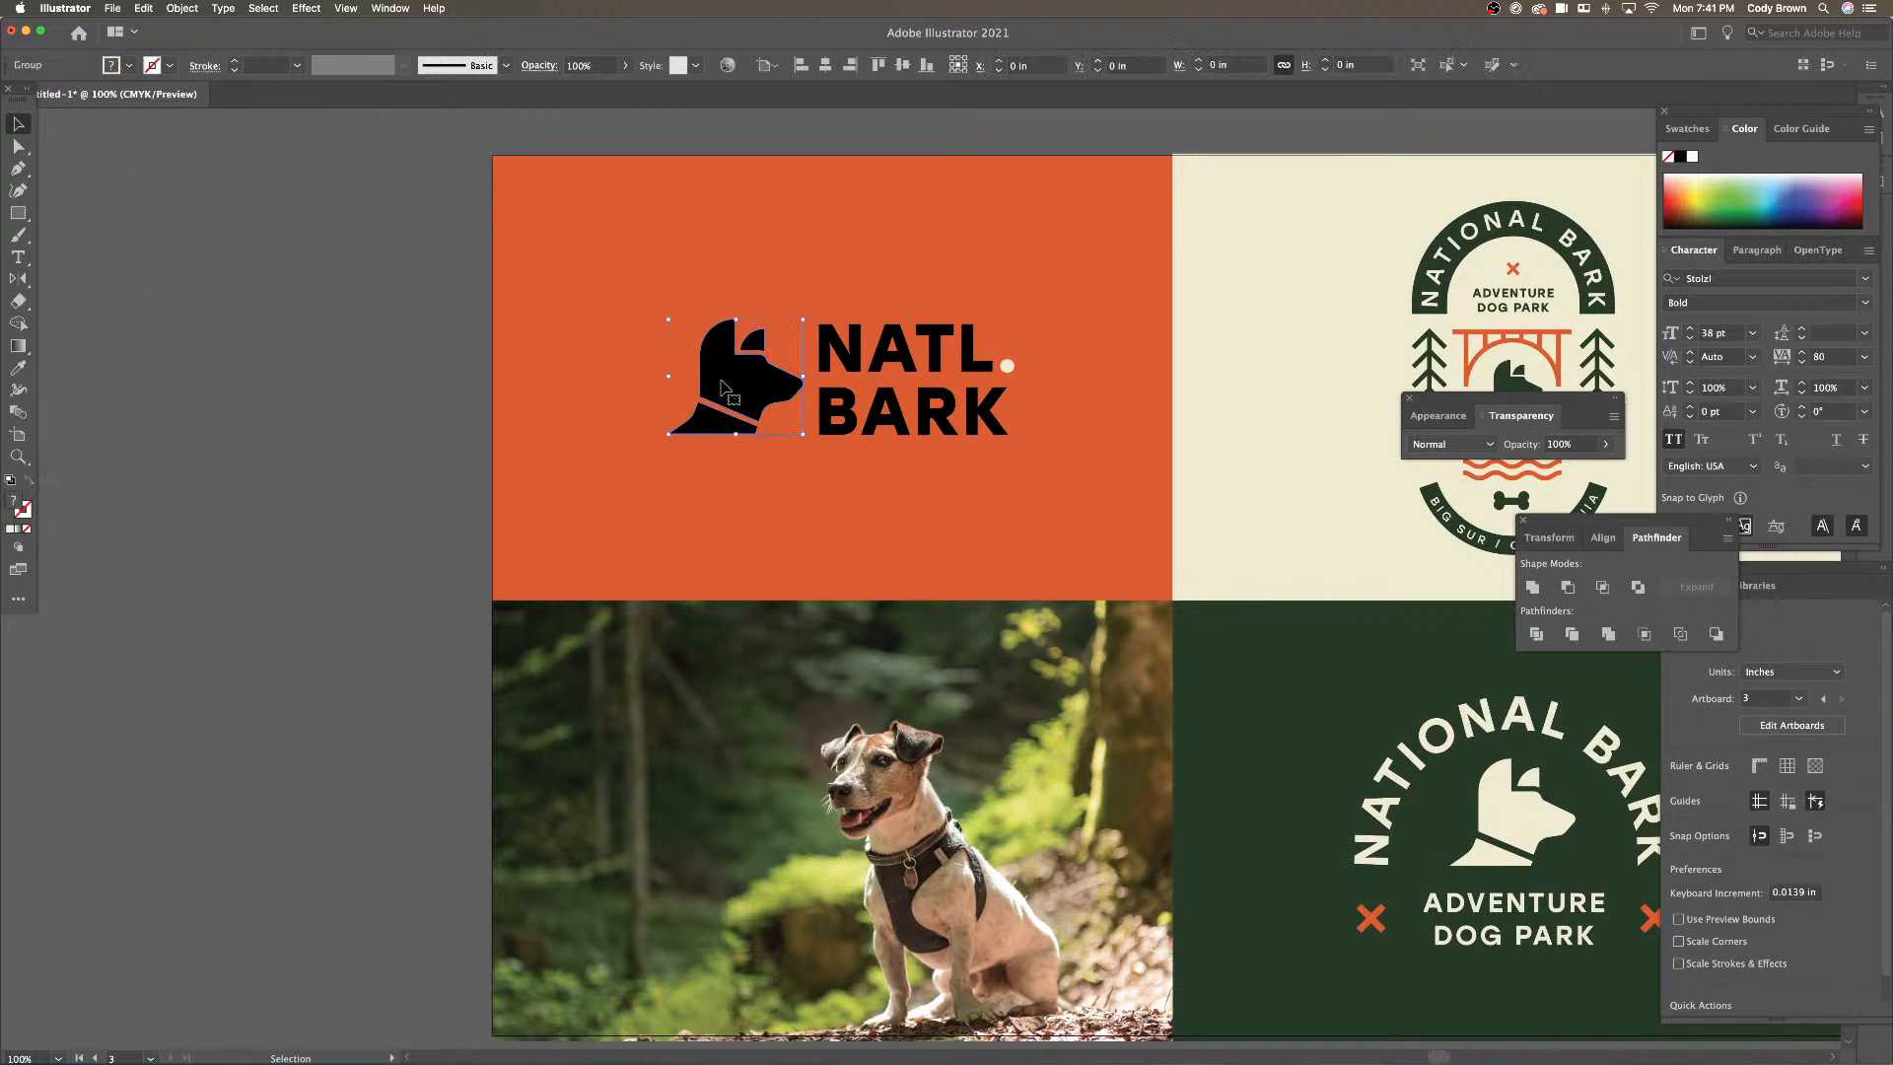
pyautogui.keyDown('shift'); pyautogui.click(898, 409); pyautogui.keyUp('shift')
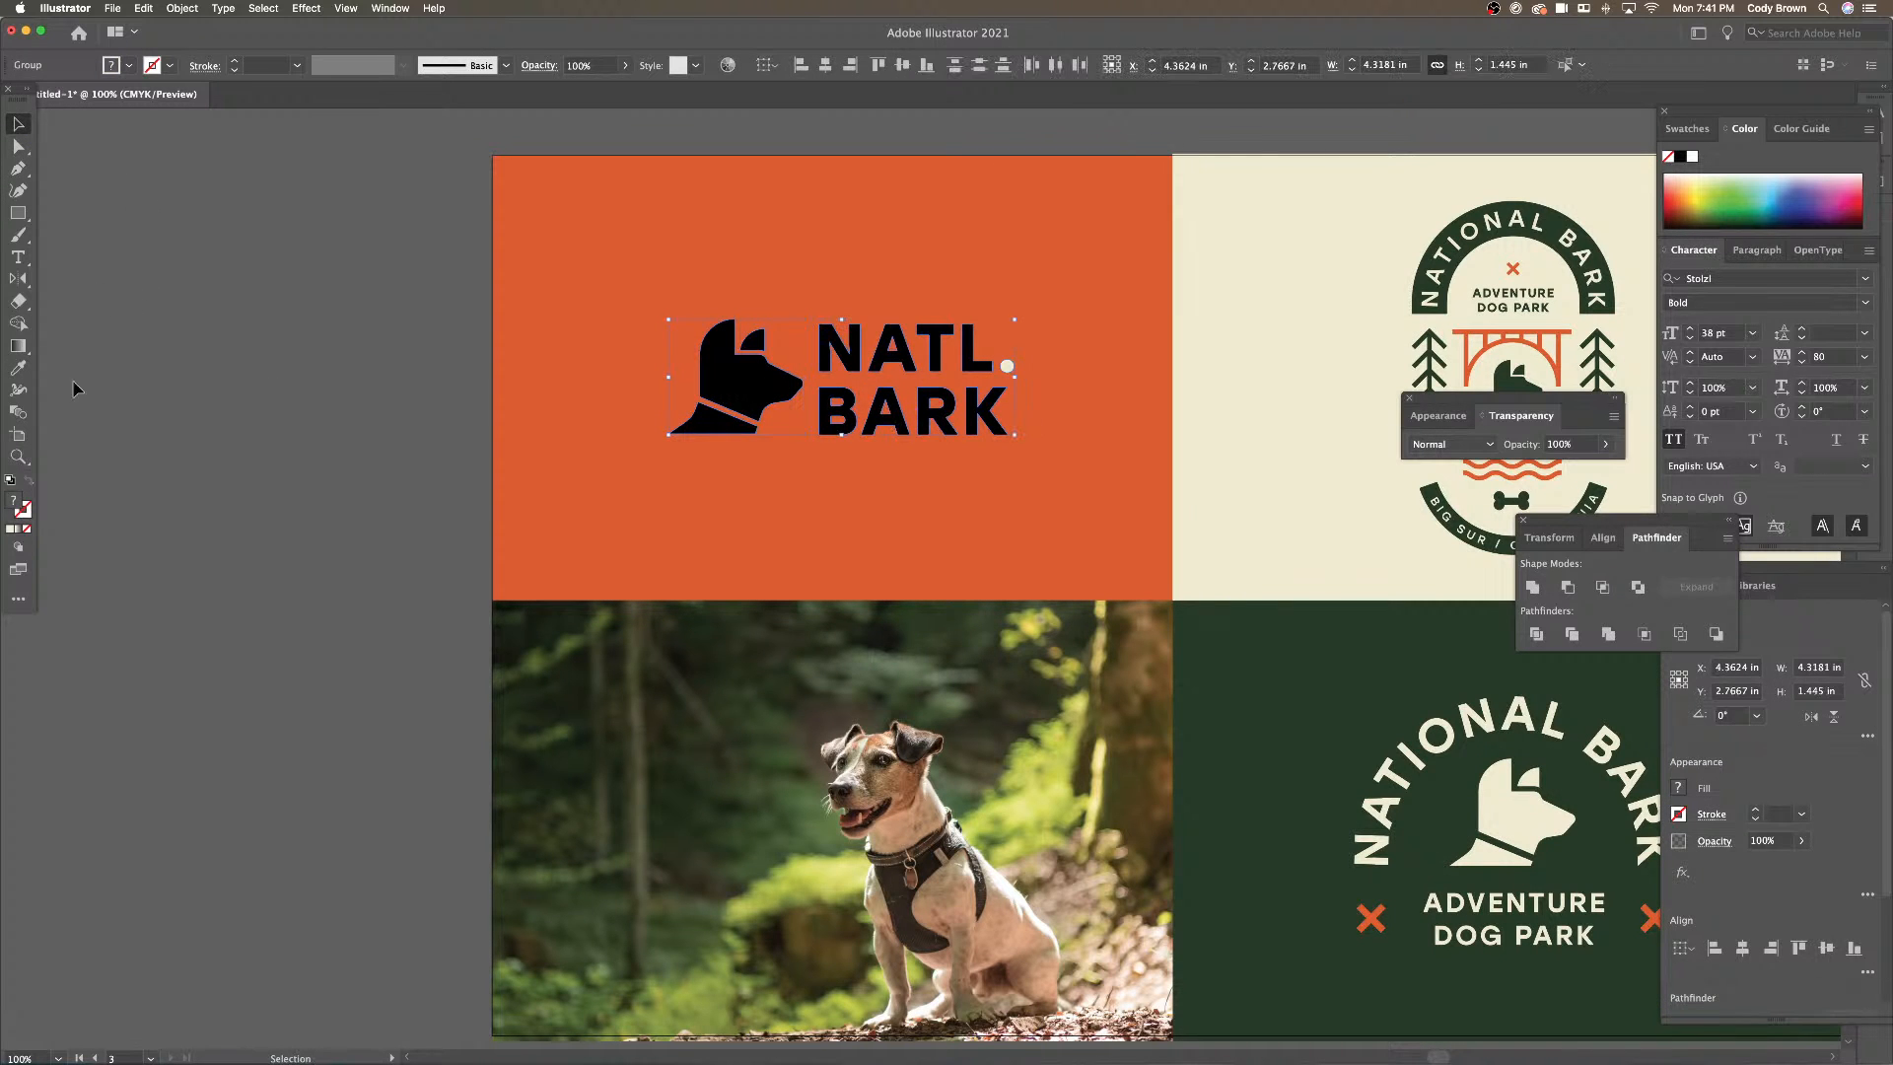
pyautogui.click(18, 367)
pyautogui.click(1227, 422)
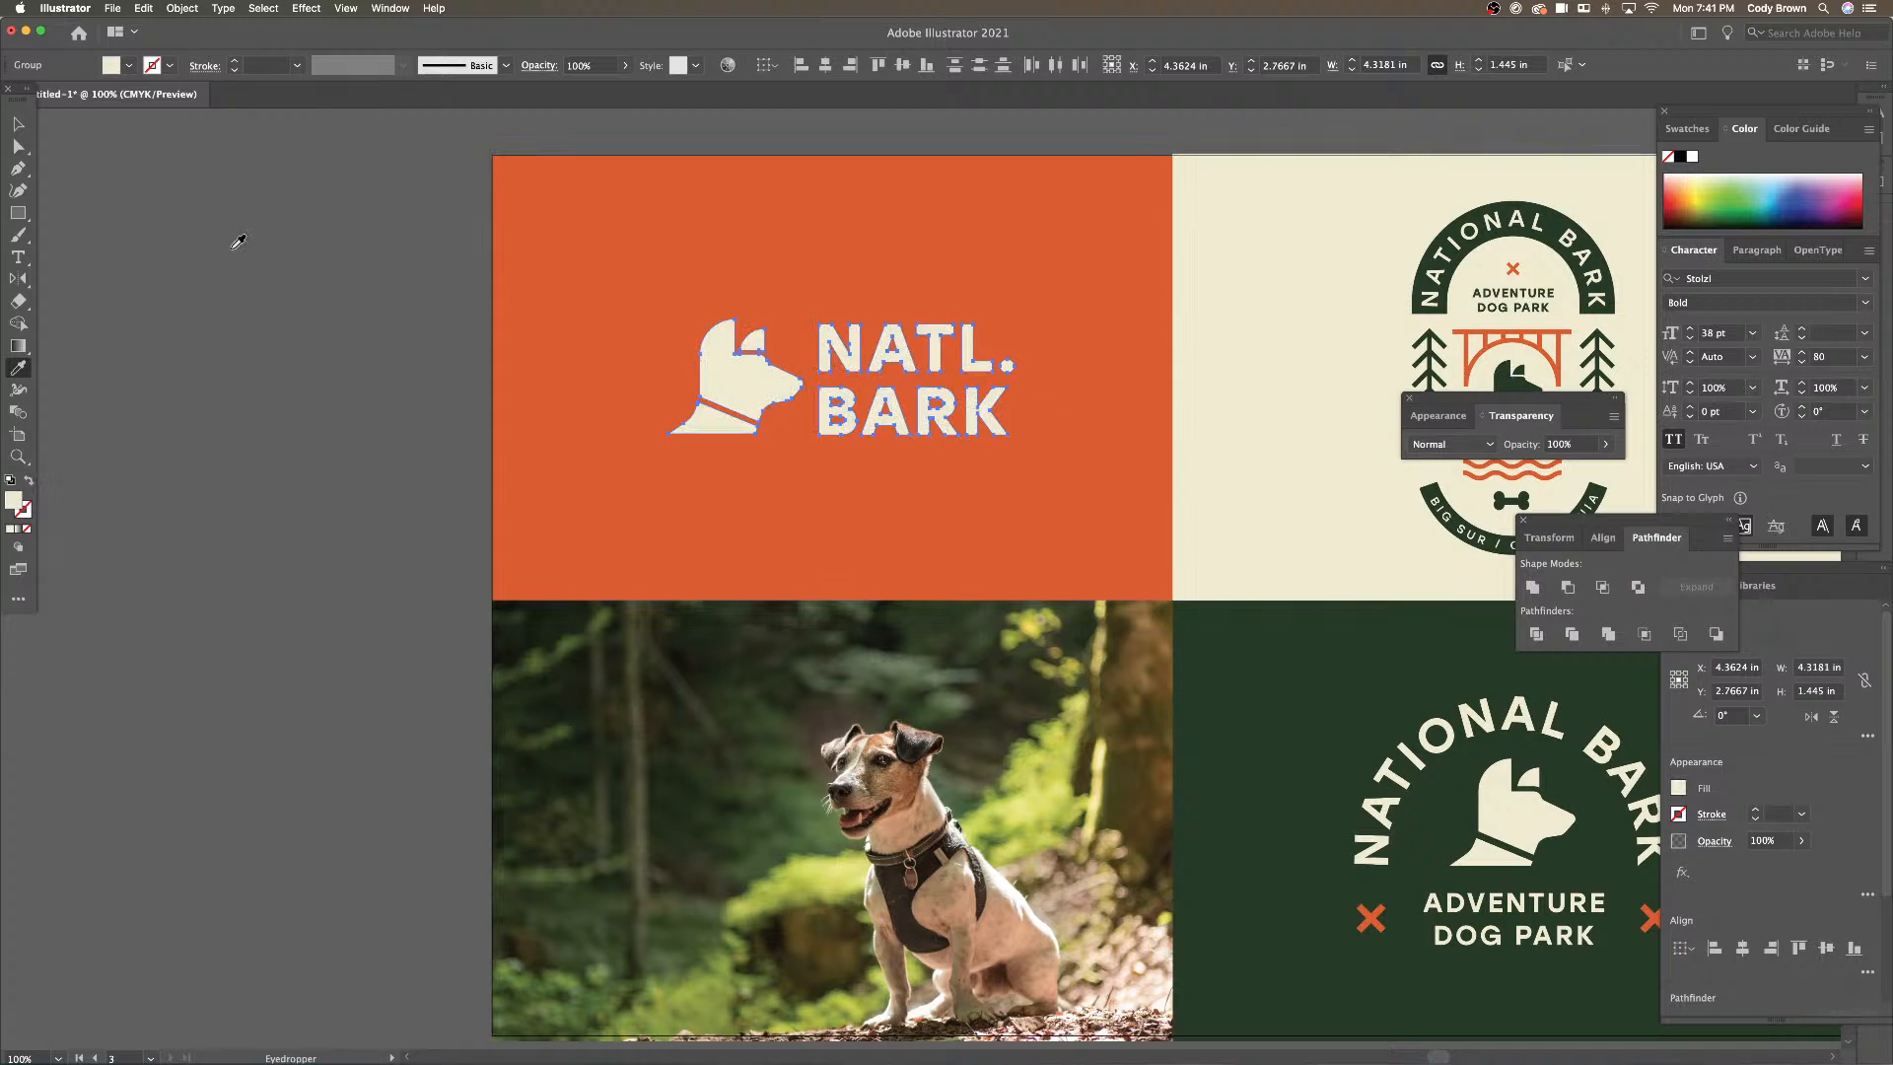
pyautogui.click(20, 128)
pyautogui.click(172, 199)
pyautogui.press('super+minus')
pyautogui.press('super+minus')
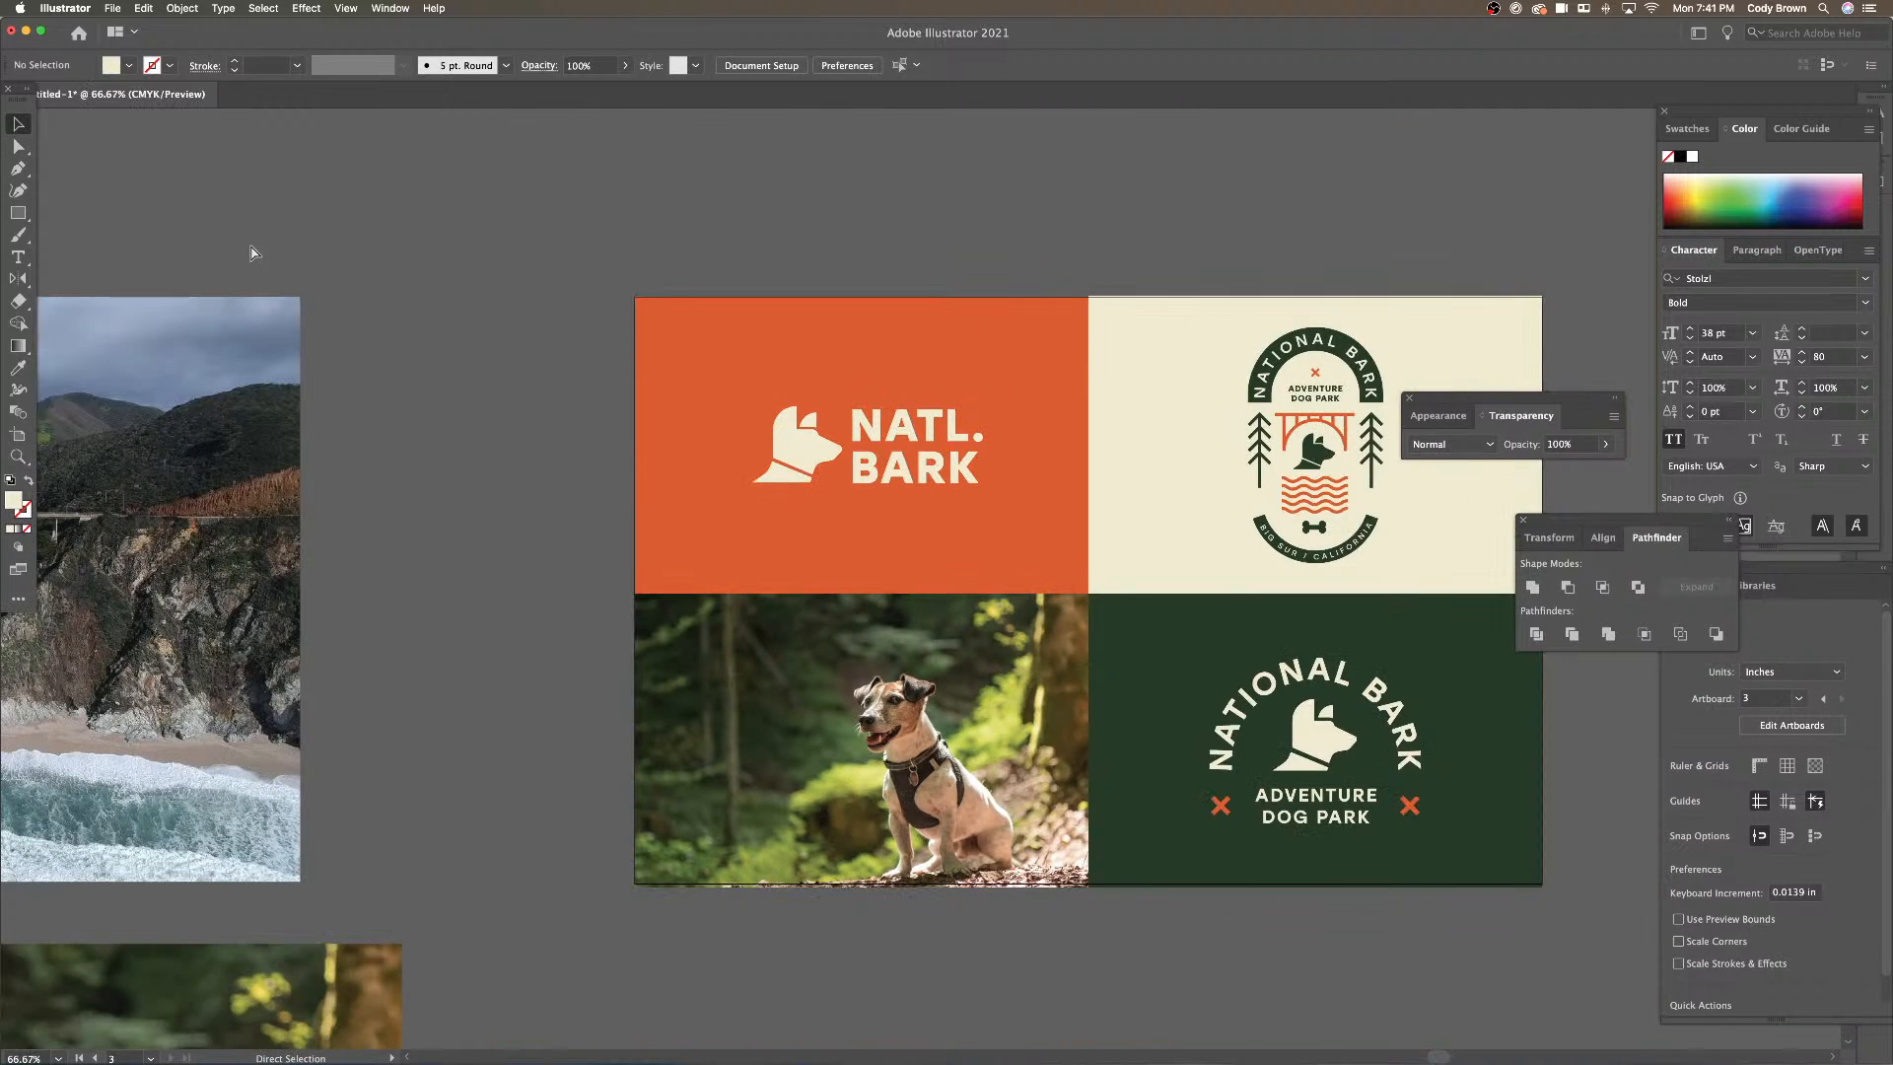
pyautogui.moveTo(378, 313); pyautogui.dragTo(360, 309)
pyautogui.click(799, 495)
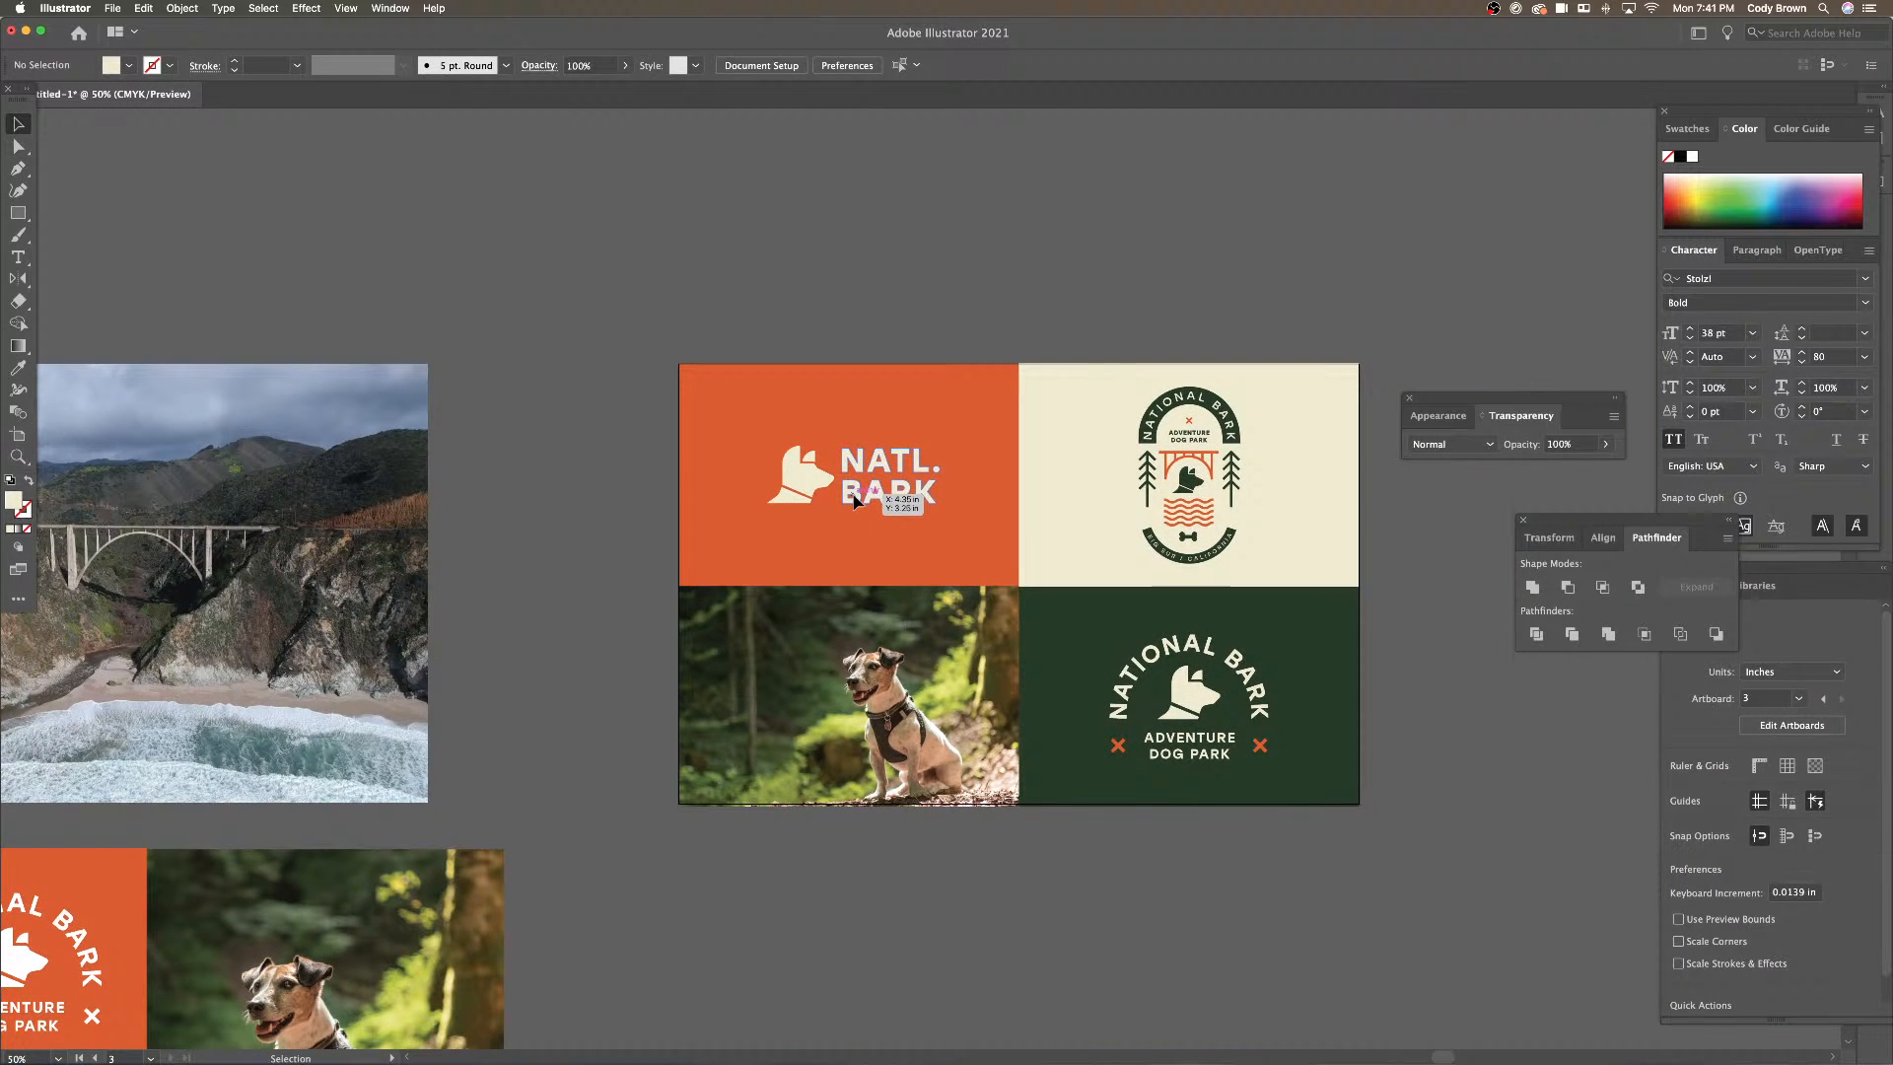
# Inside its crop frame, shift the dog image slightly upward
pyautogui.rightClick(799, 495)
pyautogui.click(838, 607)
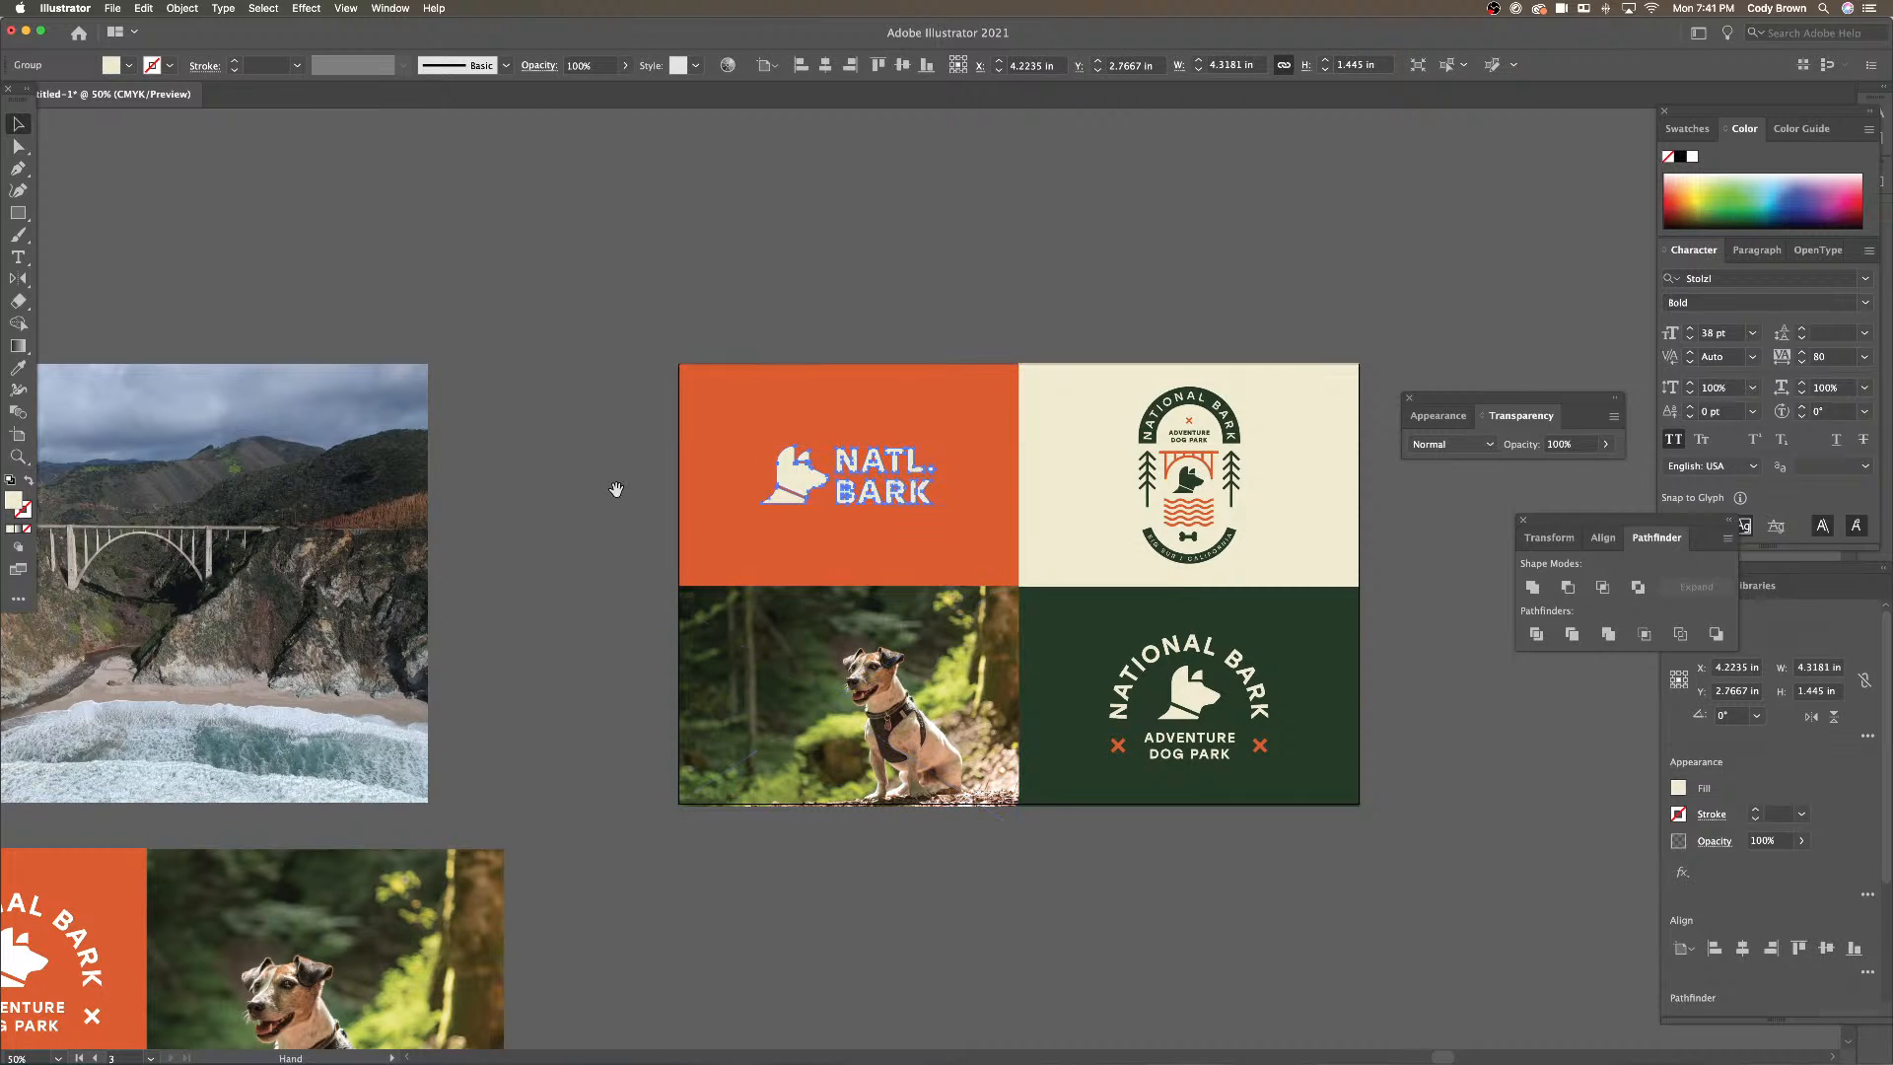
pyautogui.moveTo(617, 486); pyautogui.dragTo(580, 427)
pyautogui.click(625, 456)
pyautogui.doubleClick(886, 679)
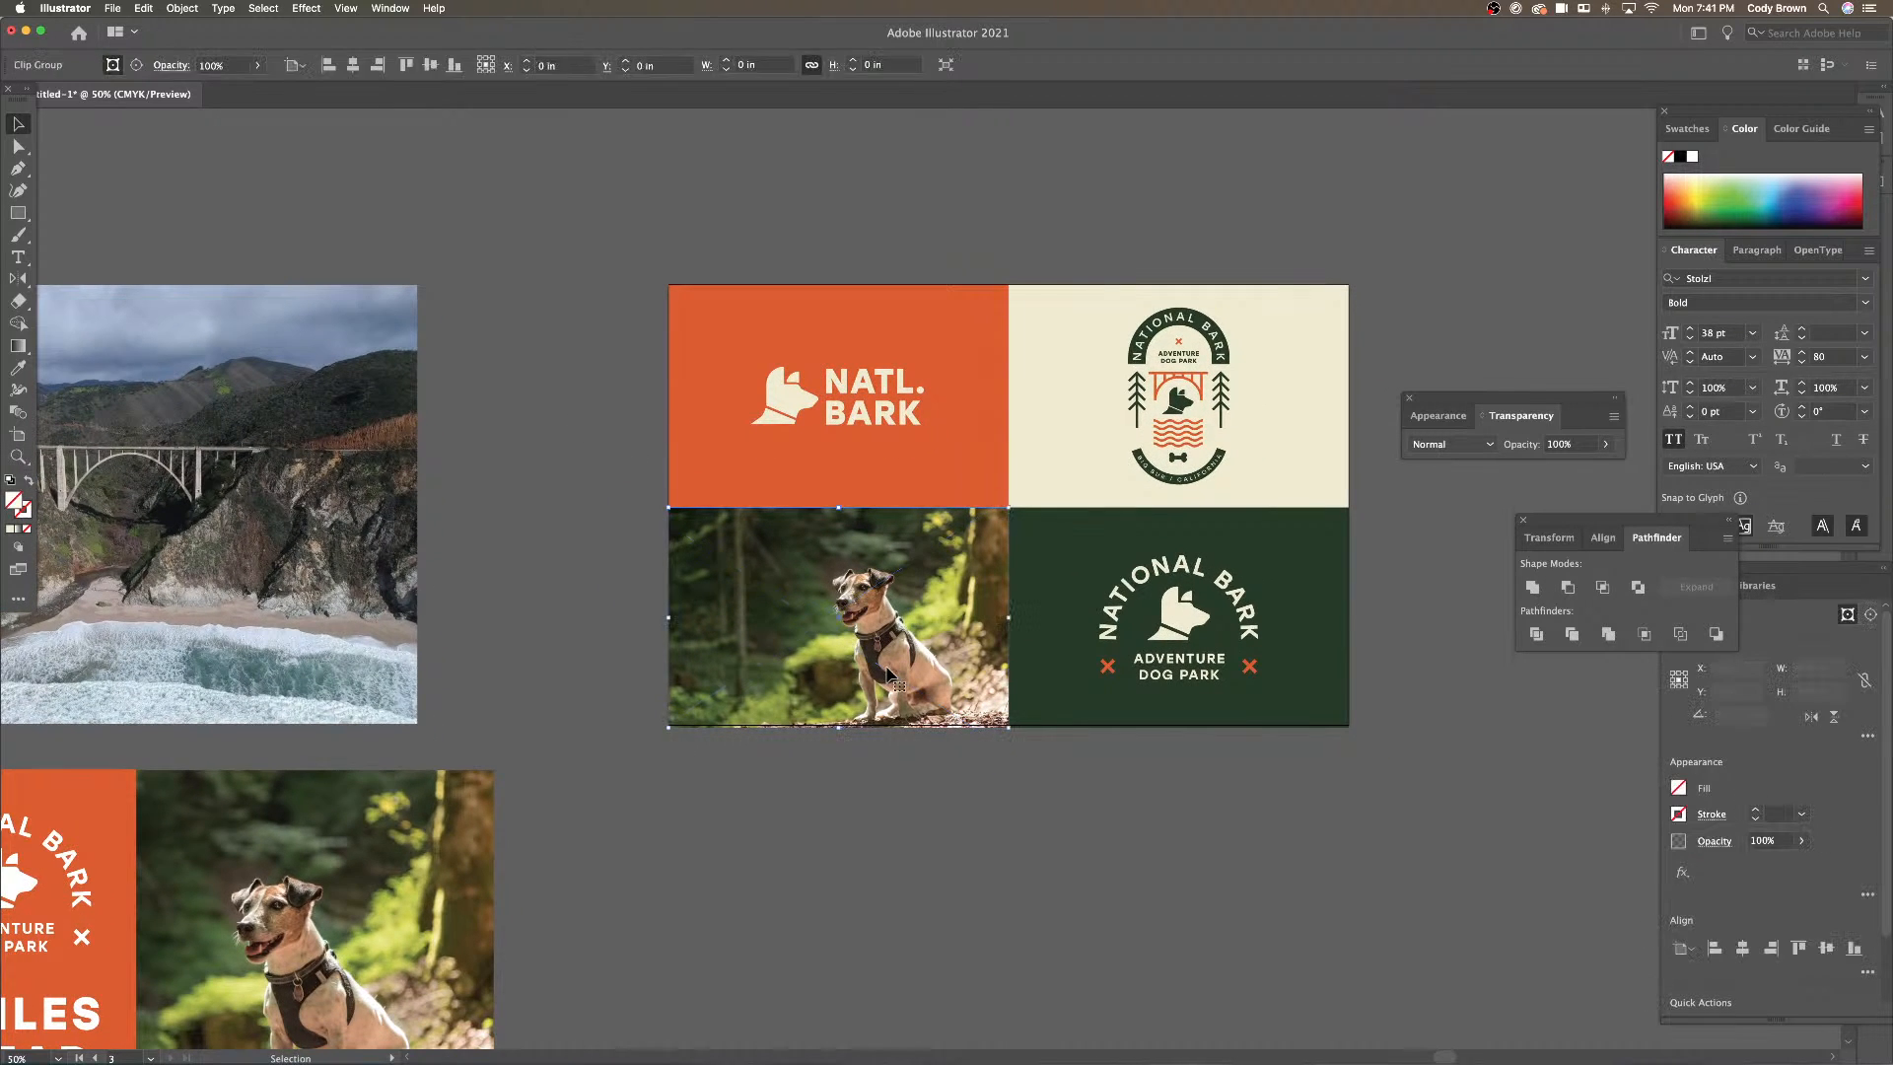
pyautogui.click(886, 678)
pyautogui.moveTo(886, 681); pyautogui.dragTo(886, 666)
pyautogui.press('Escape')
# Alt-drag a copy of the green-panel National Bark badge onto the dog photo and shrink it
pyautogui.click(1193, 631)
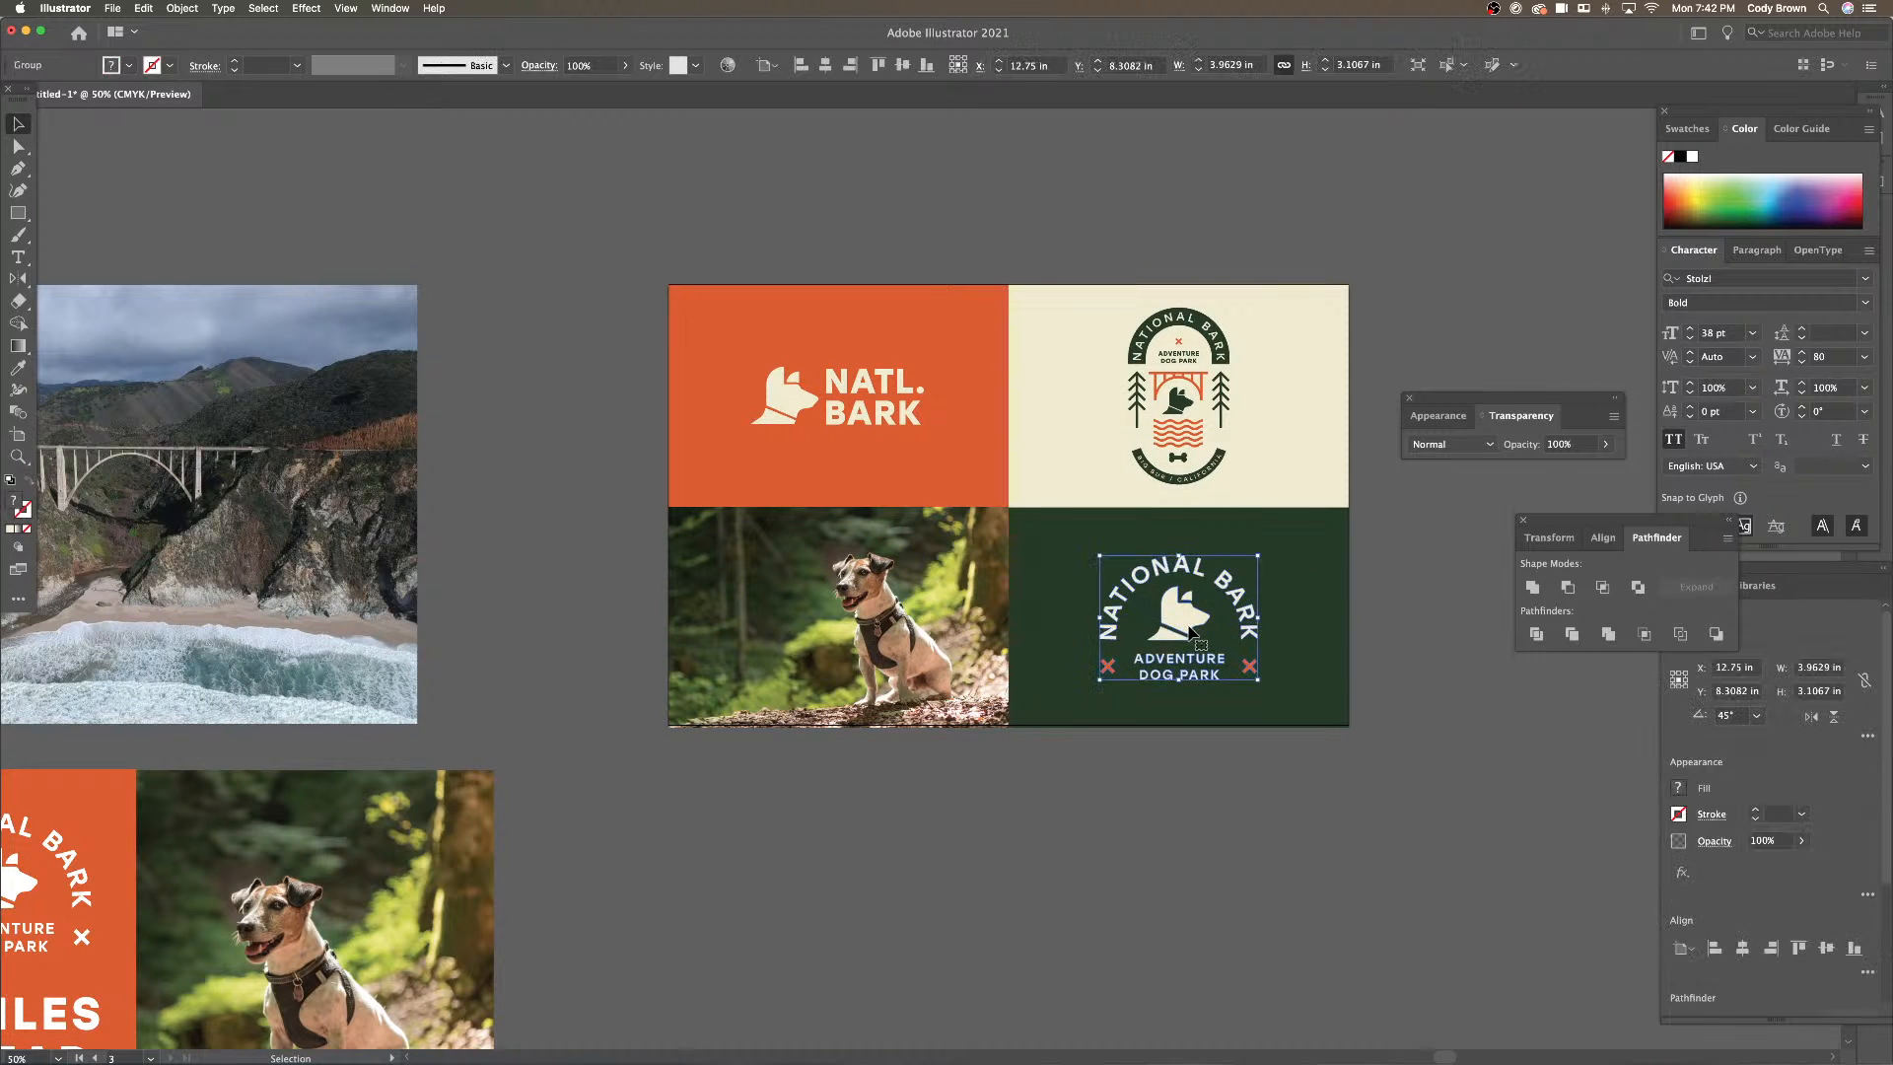
pyautogui.moveTo(1197, 623); pyautogui.dragTo(790, 615)
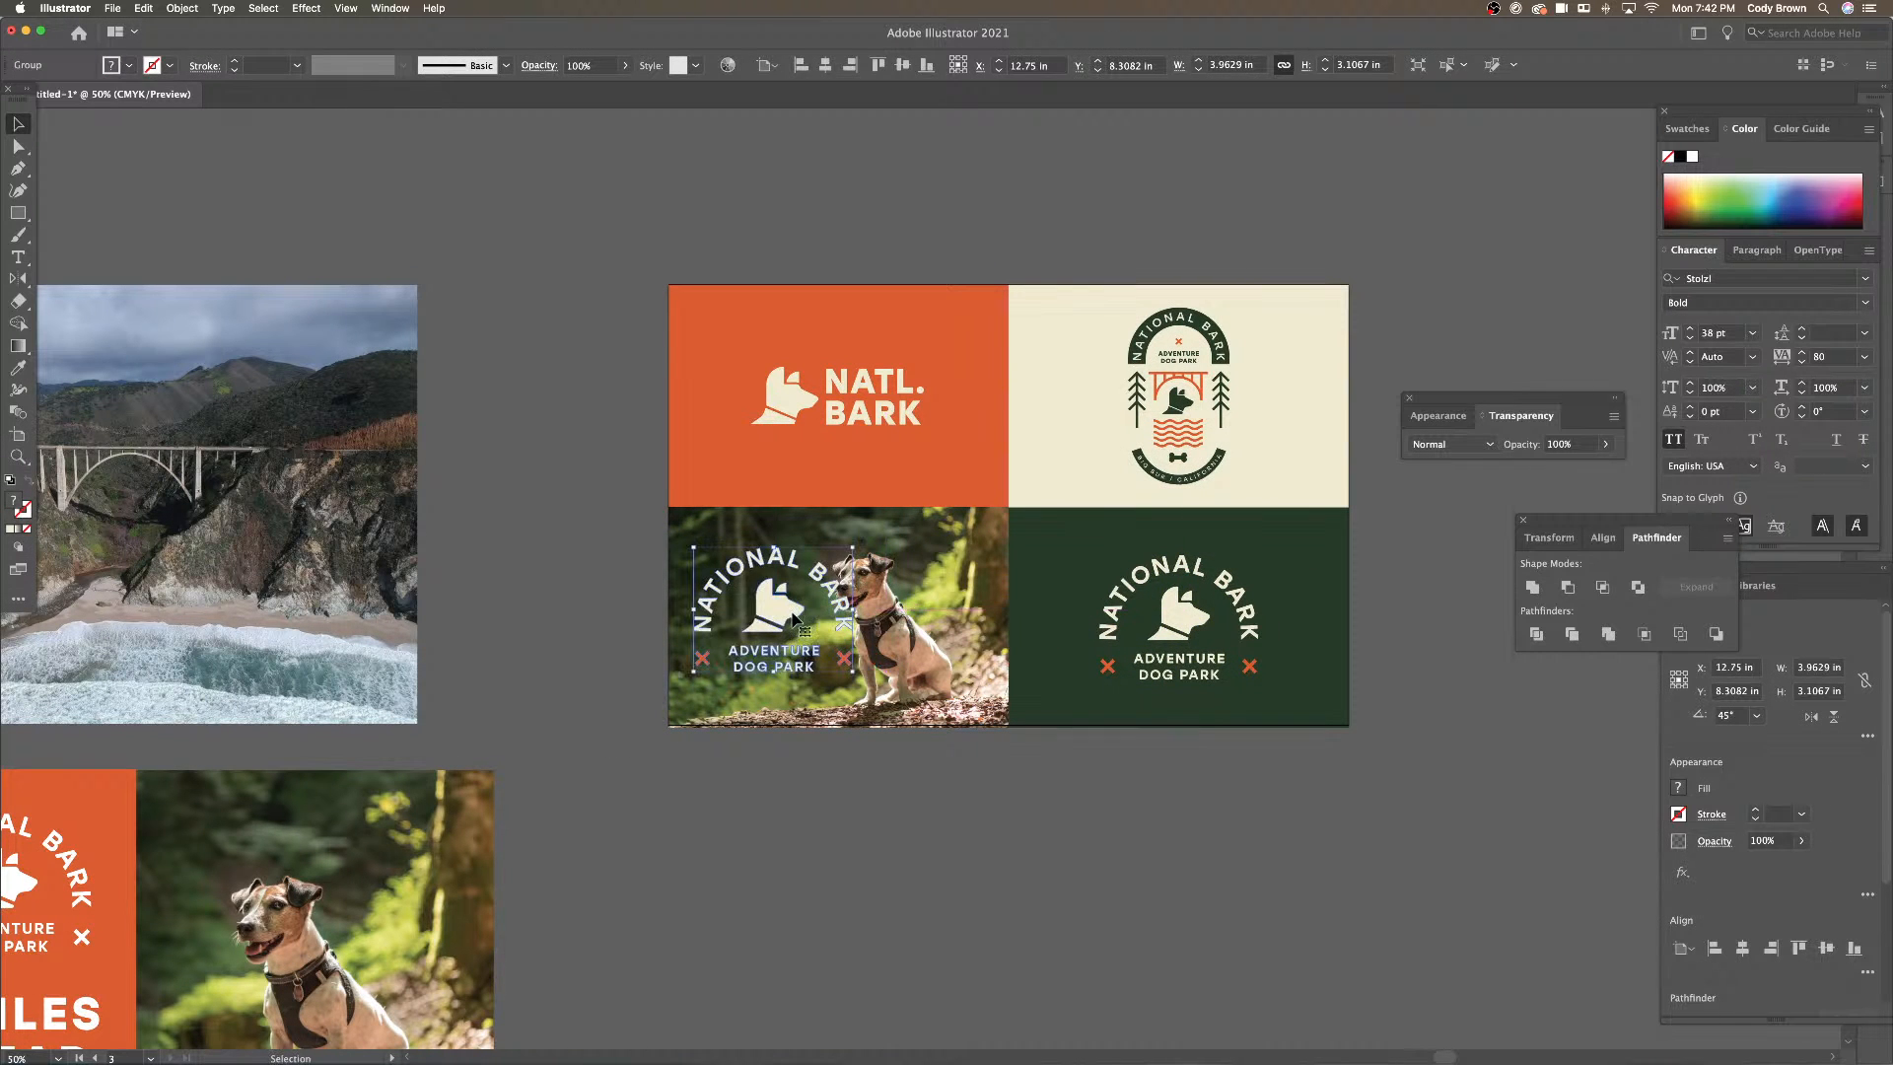
pyautogui.moveTo(849, 677); pyautogui.dragTo(836, 652)
pyautogui.click(129, 67)
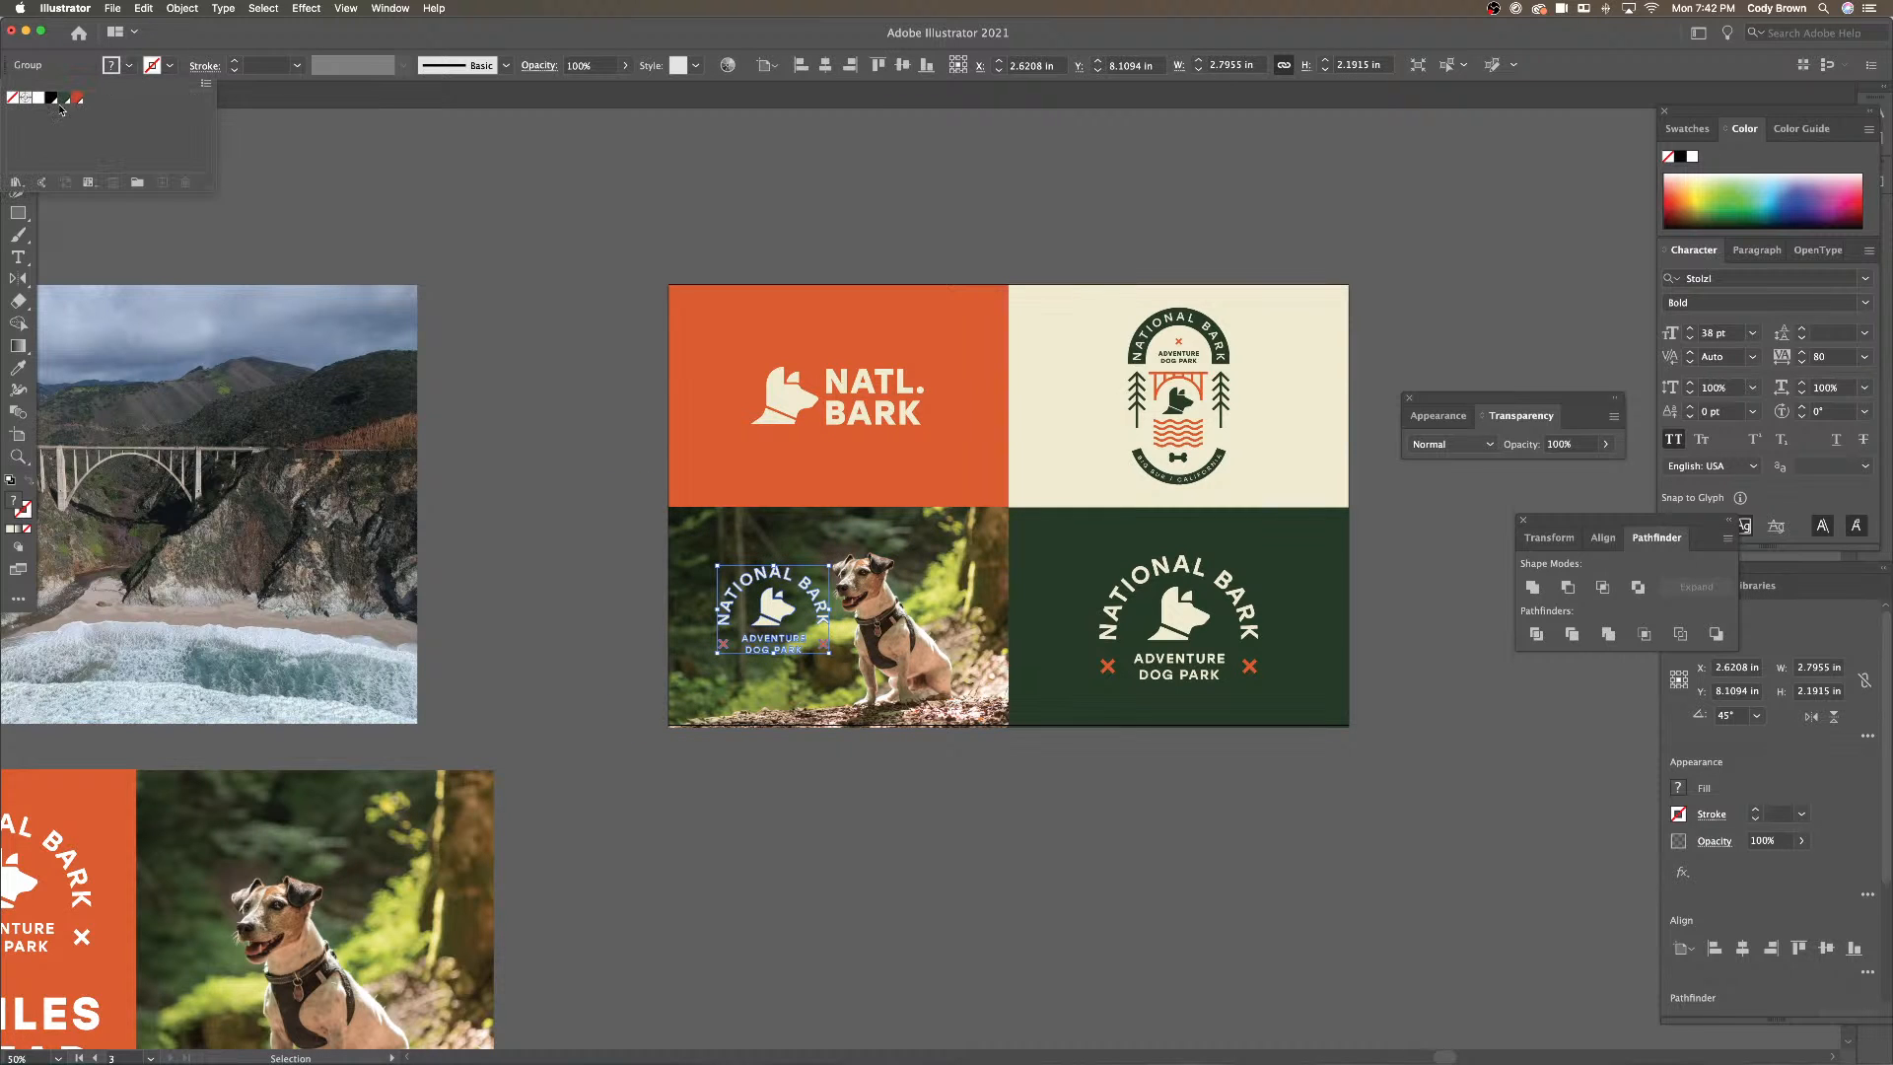
pyautogui.click(269, 332)
pyautogui.click(907, 227)
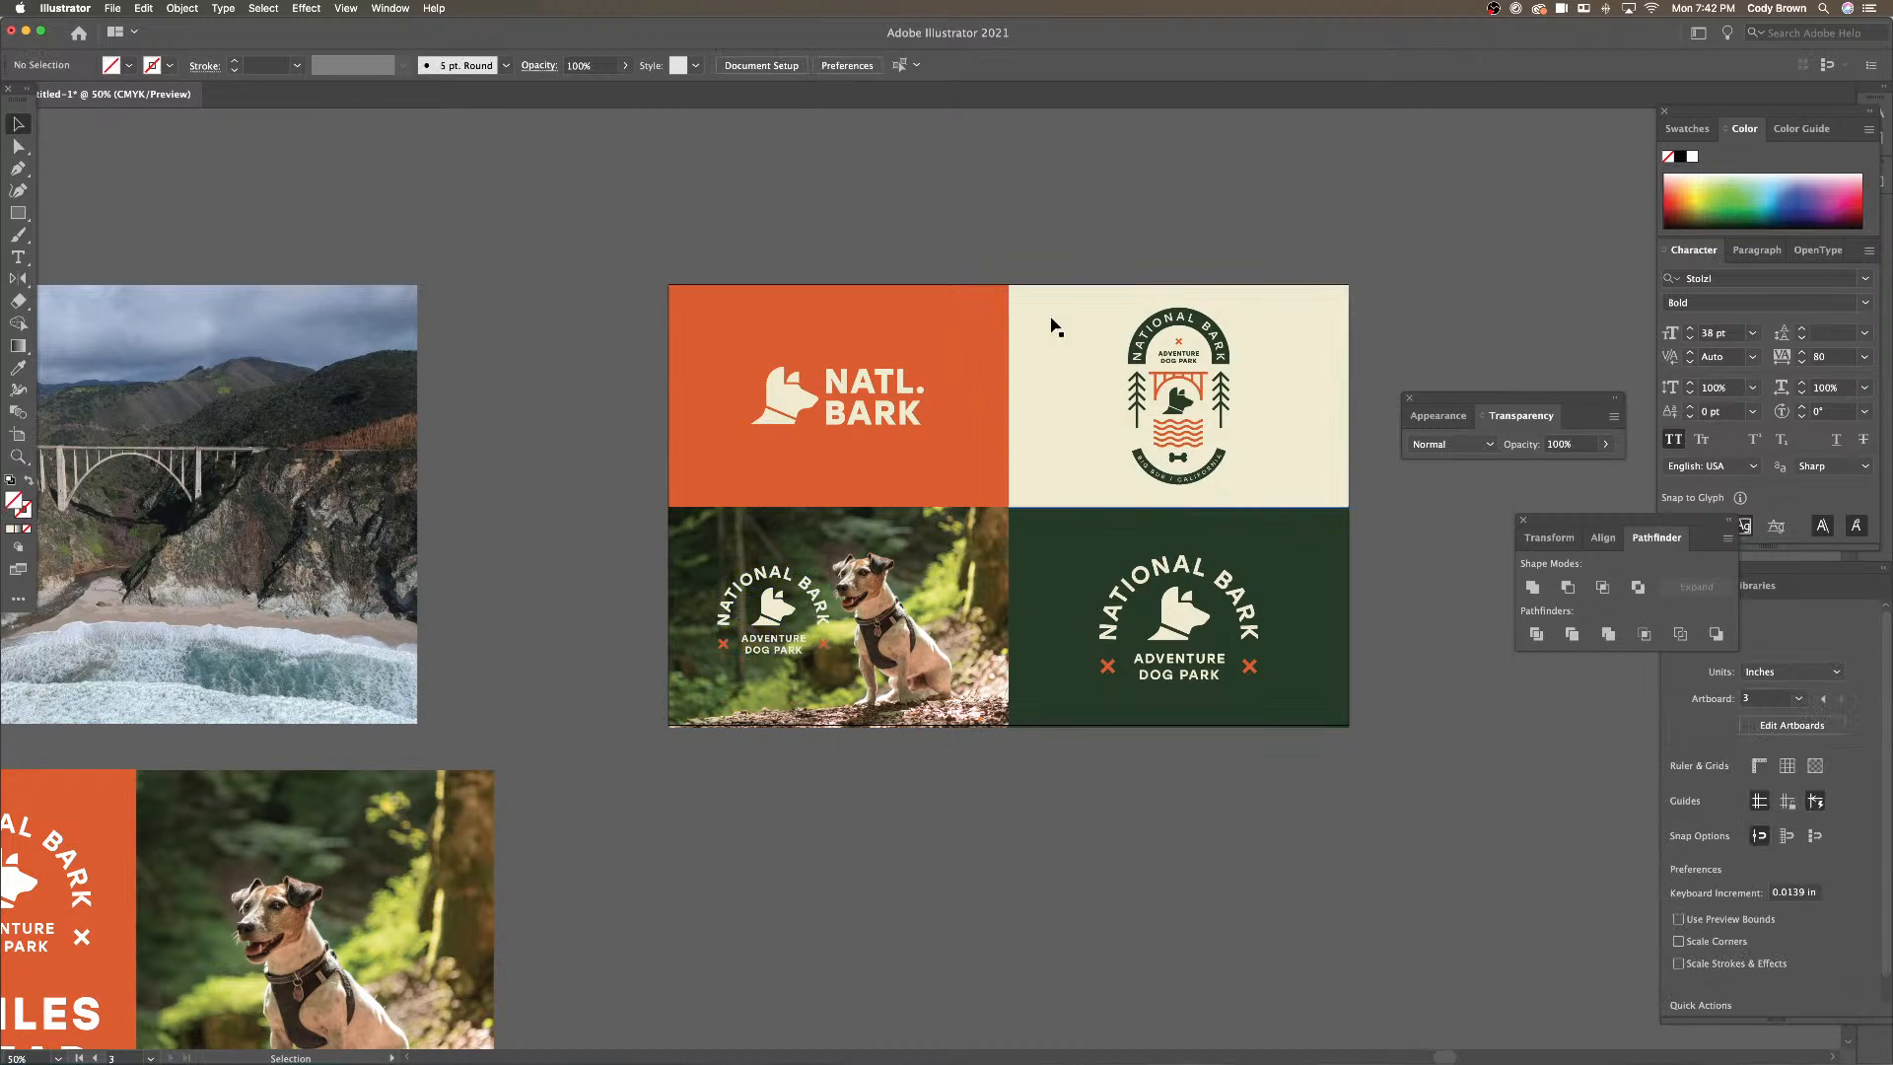
# Save the cream panel's colour as a new swatch
pyautogui.click(1052, 321)
pyautogui.click(129, 67)
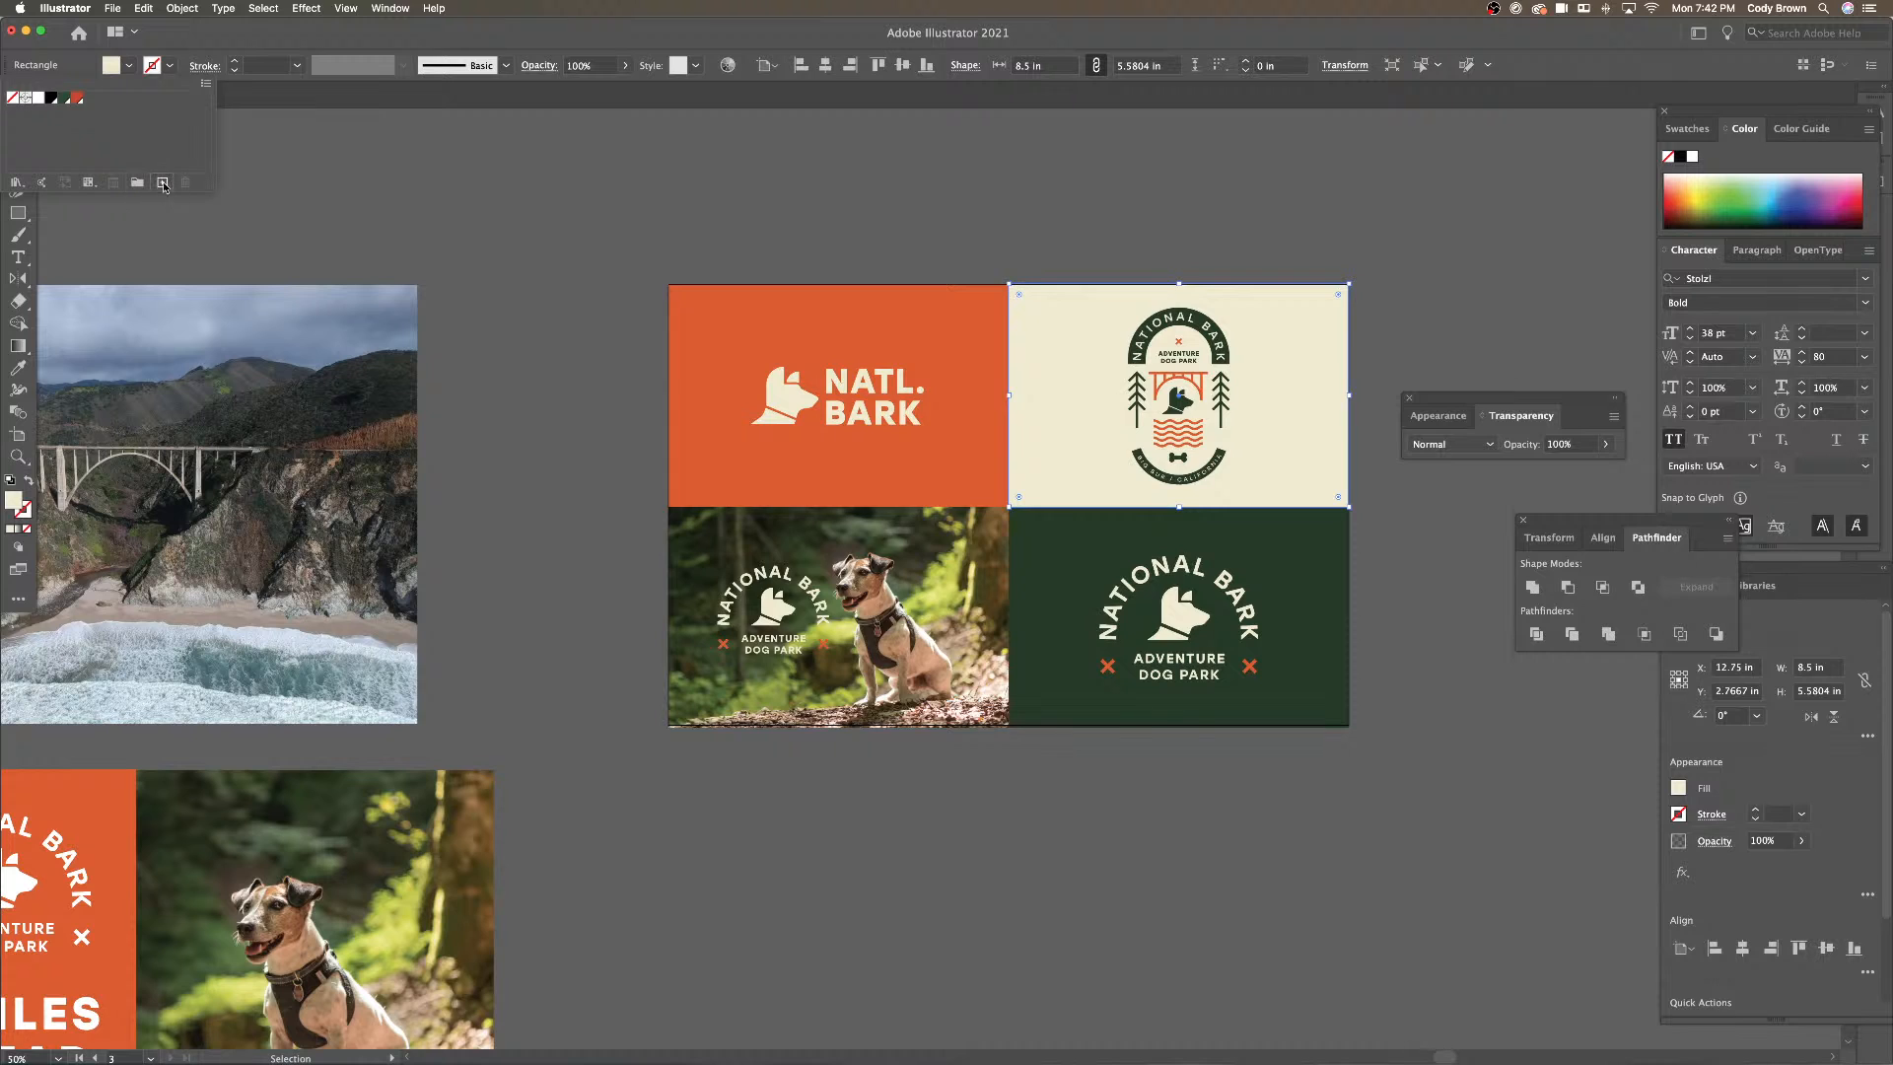
pyautogui.click(162, 182)
pyautogui.click(1091, 722)
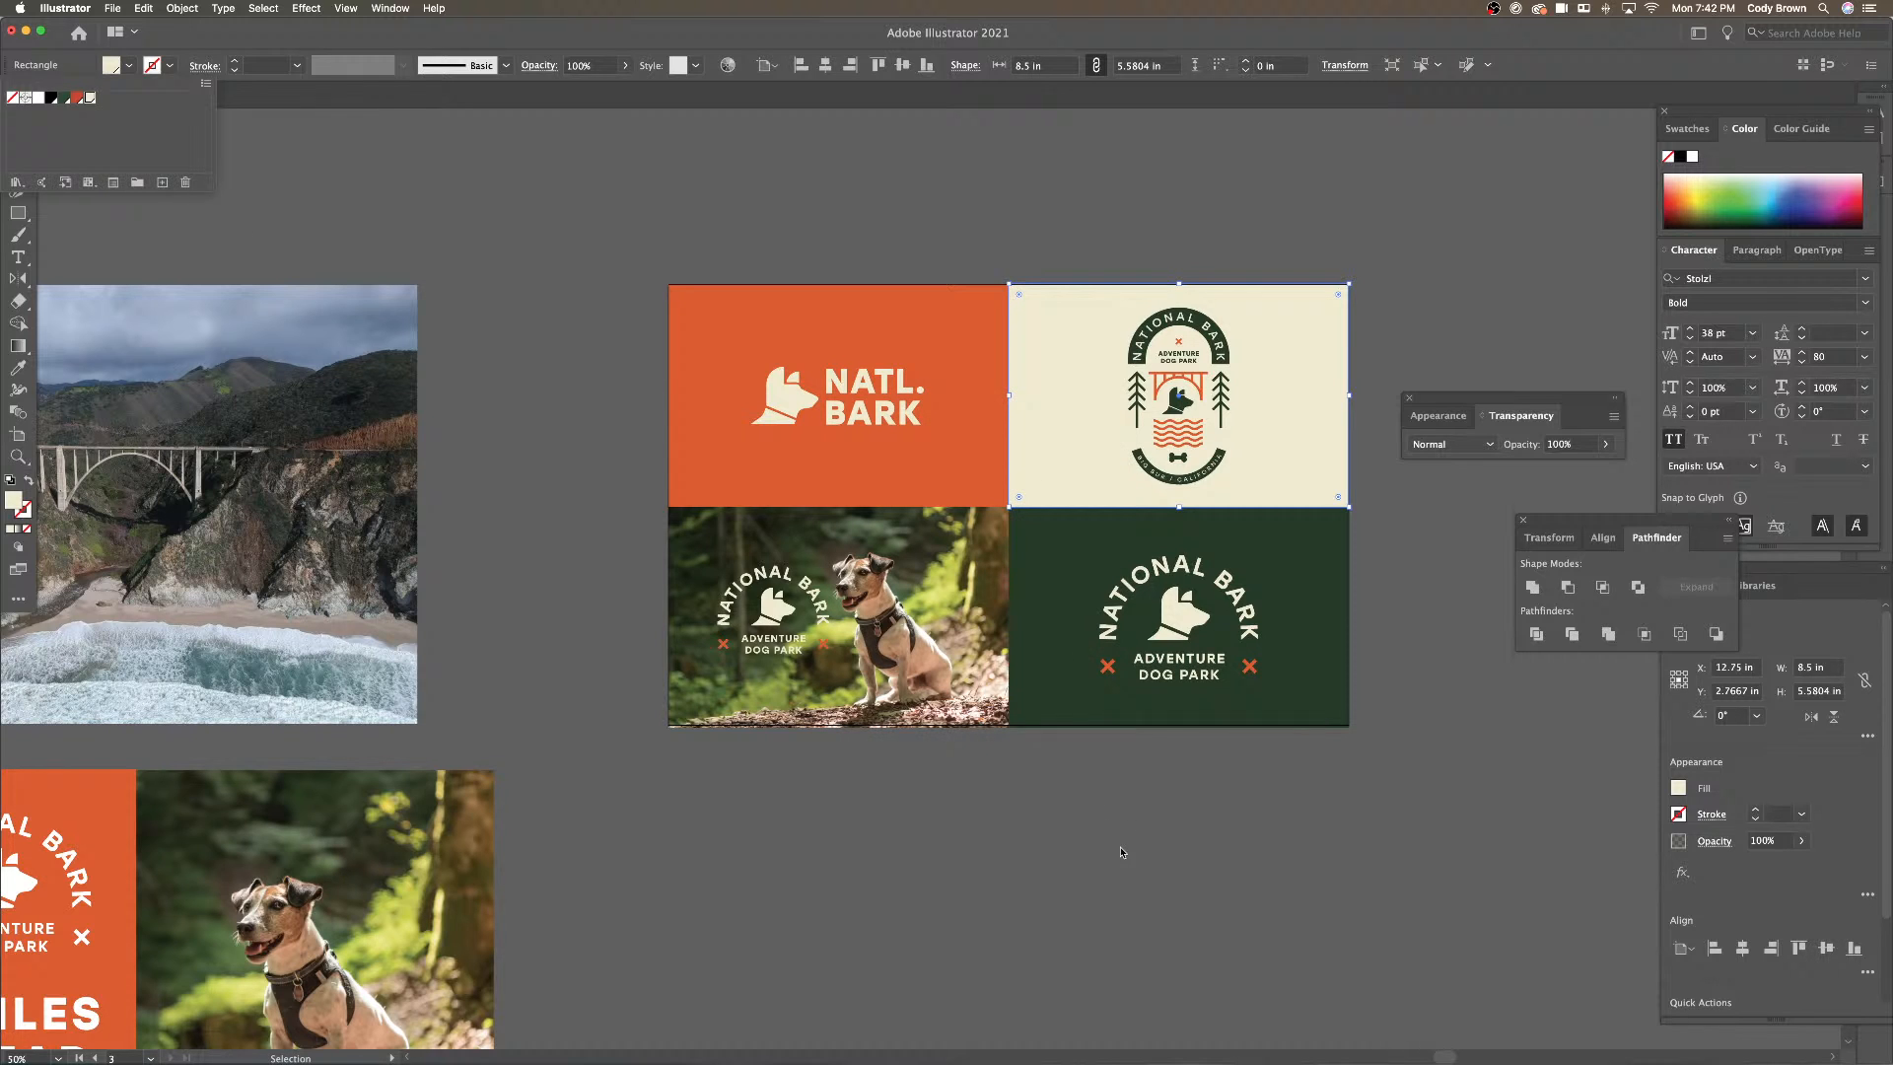
# Fill the badge copy on the photo with the new cream swatch
pyautogui.click(785, 608)
pyautogui.click(129, 65)
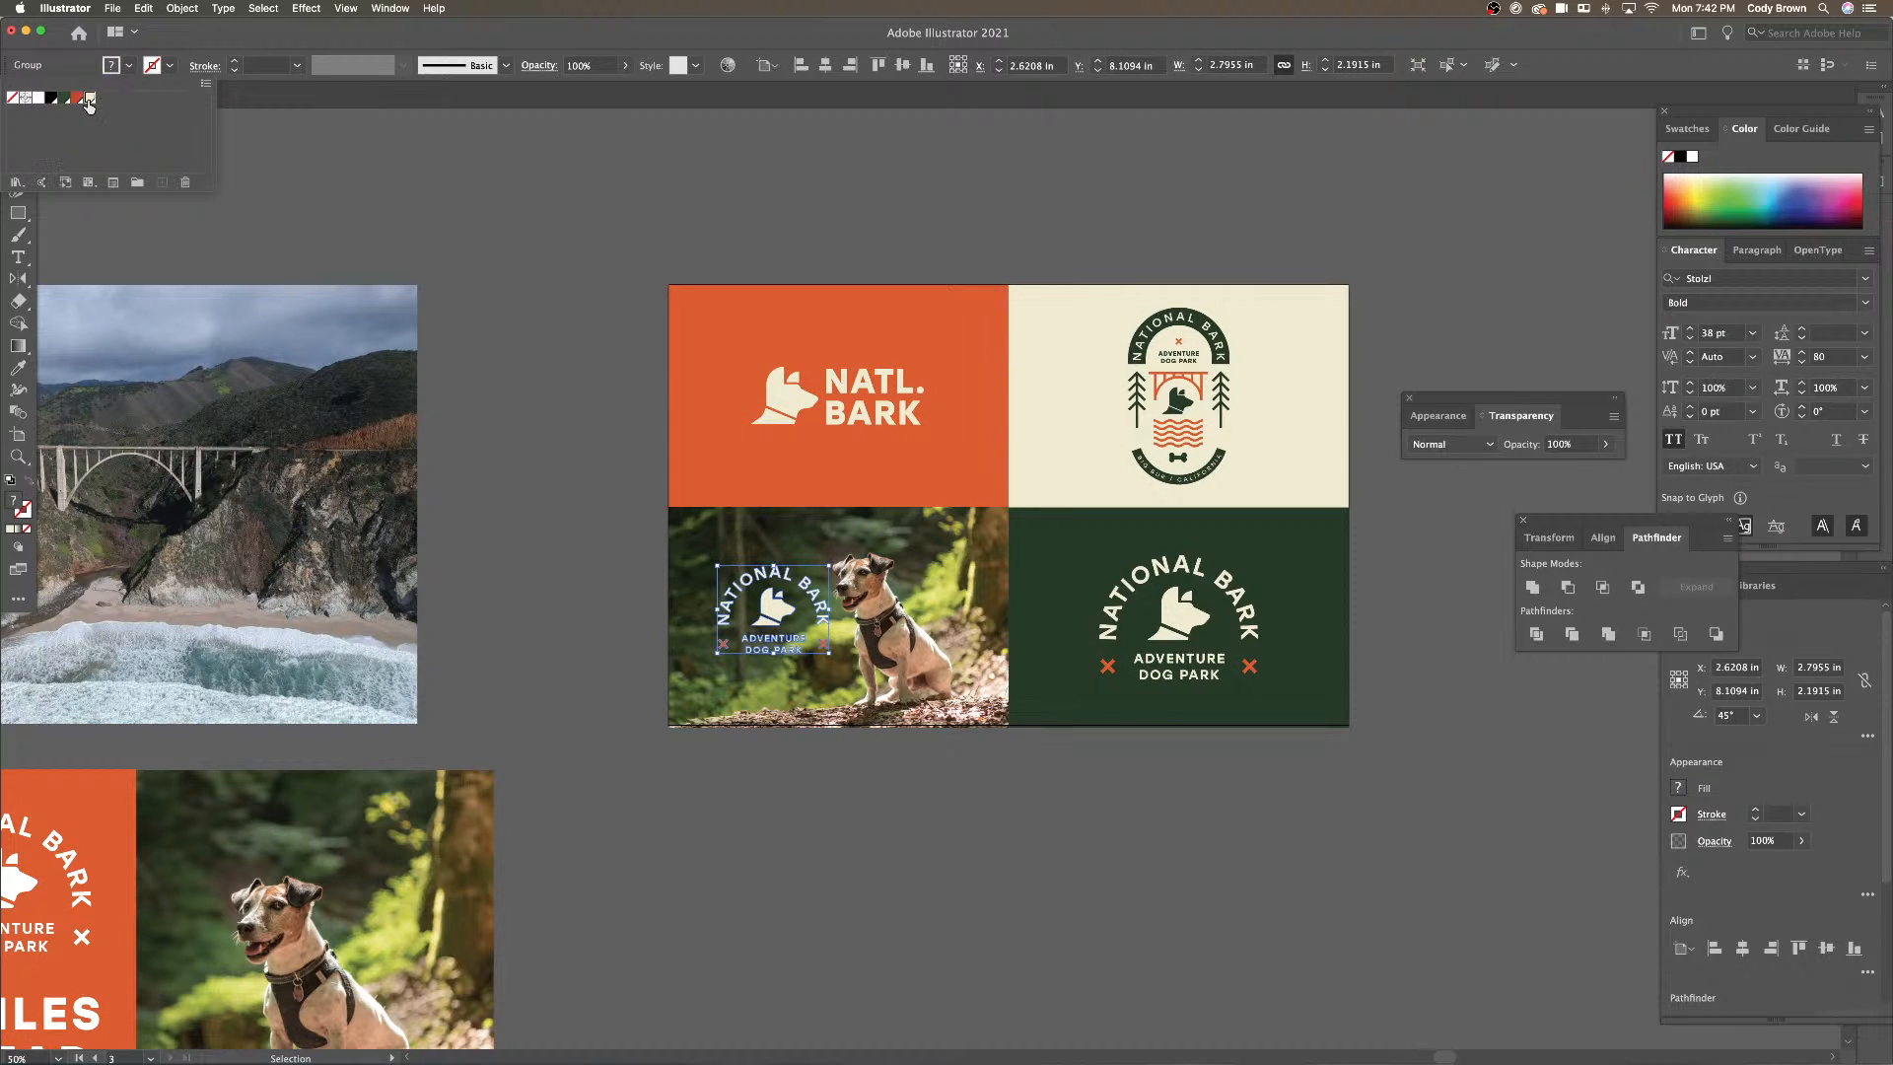
pyautogui.click(89, 105)
pyautogui.click(478, 185)
pyautogui.click(477, 183)
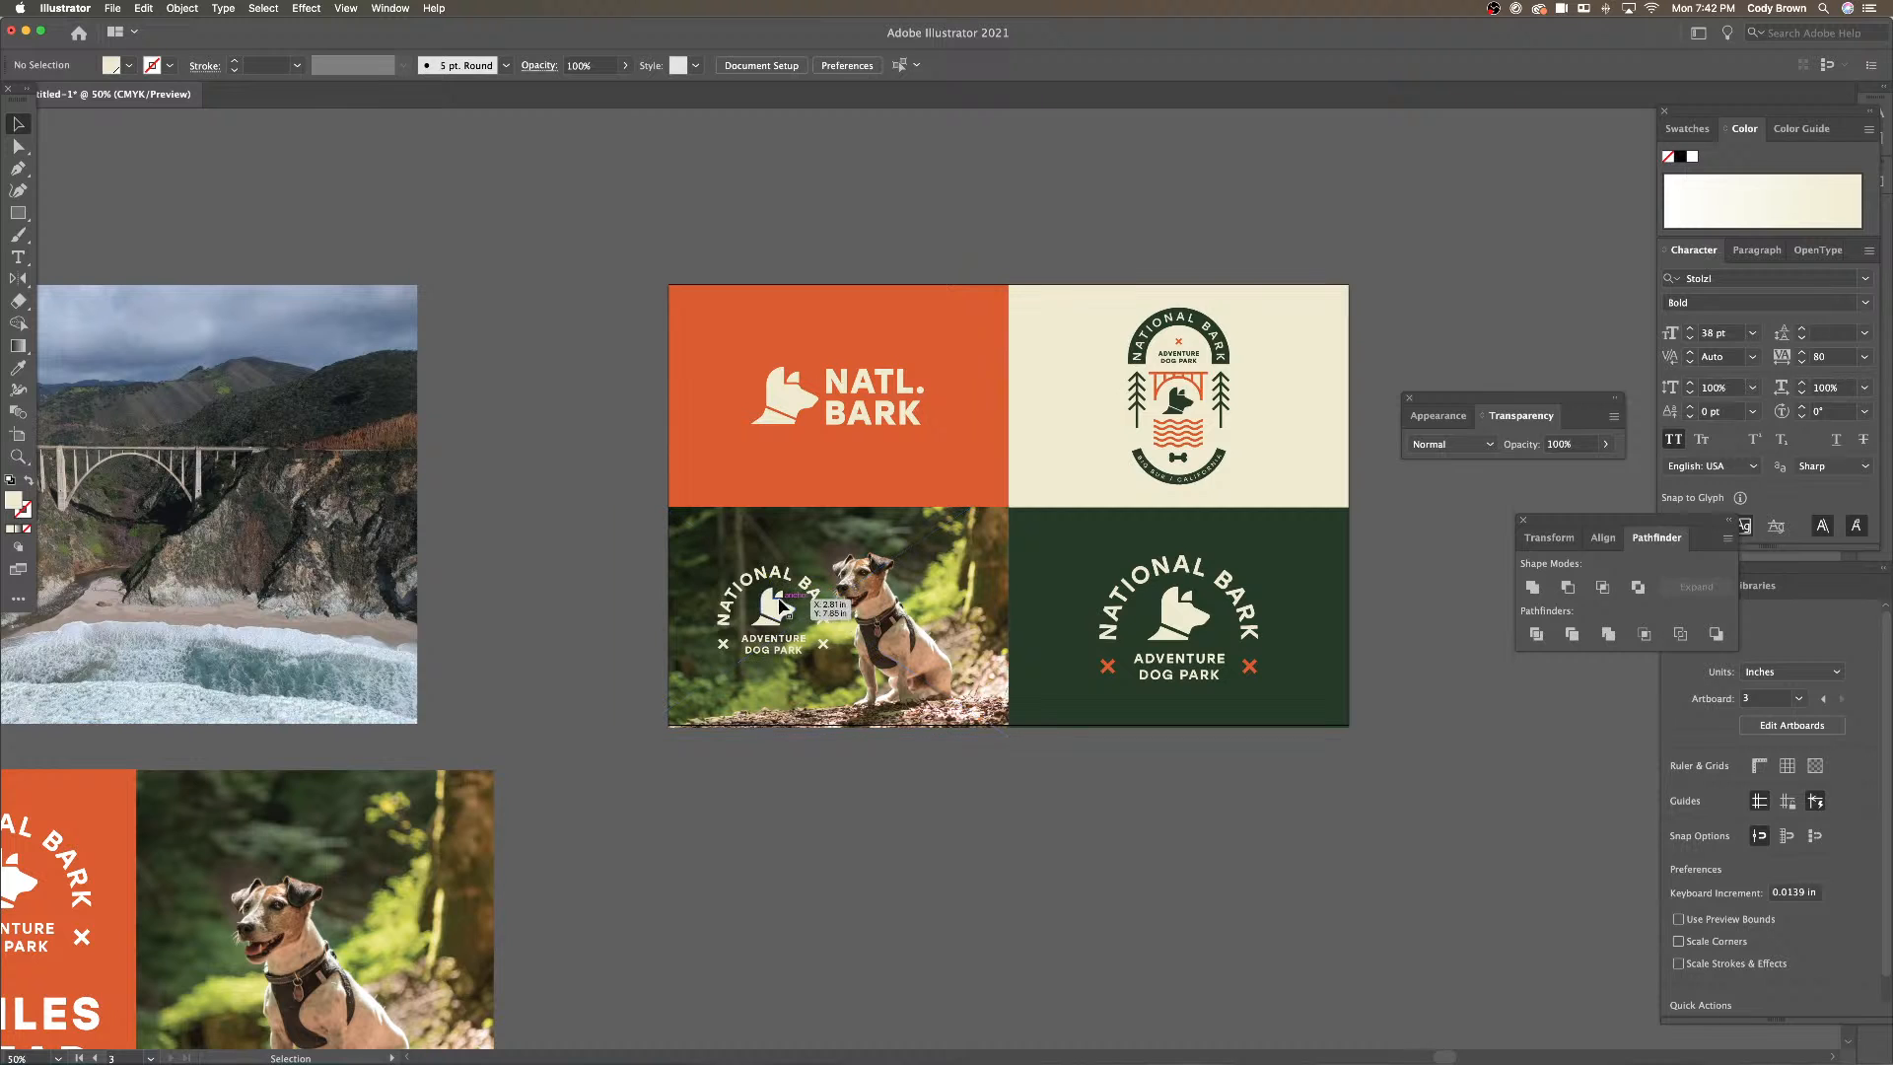
# Nudge the cream badge left on the photo, then zoom in and center the board
pyautogui.click(780, 609)
pyautogui.hotkey('shift', 'Left')
pyautogui.hotkey('shift', 'Left')
pyautogui.hotkey('shift', 'Left')
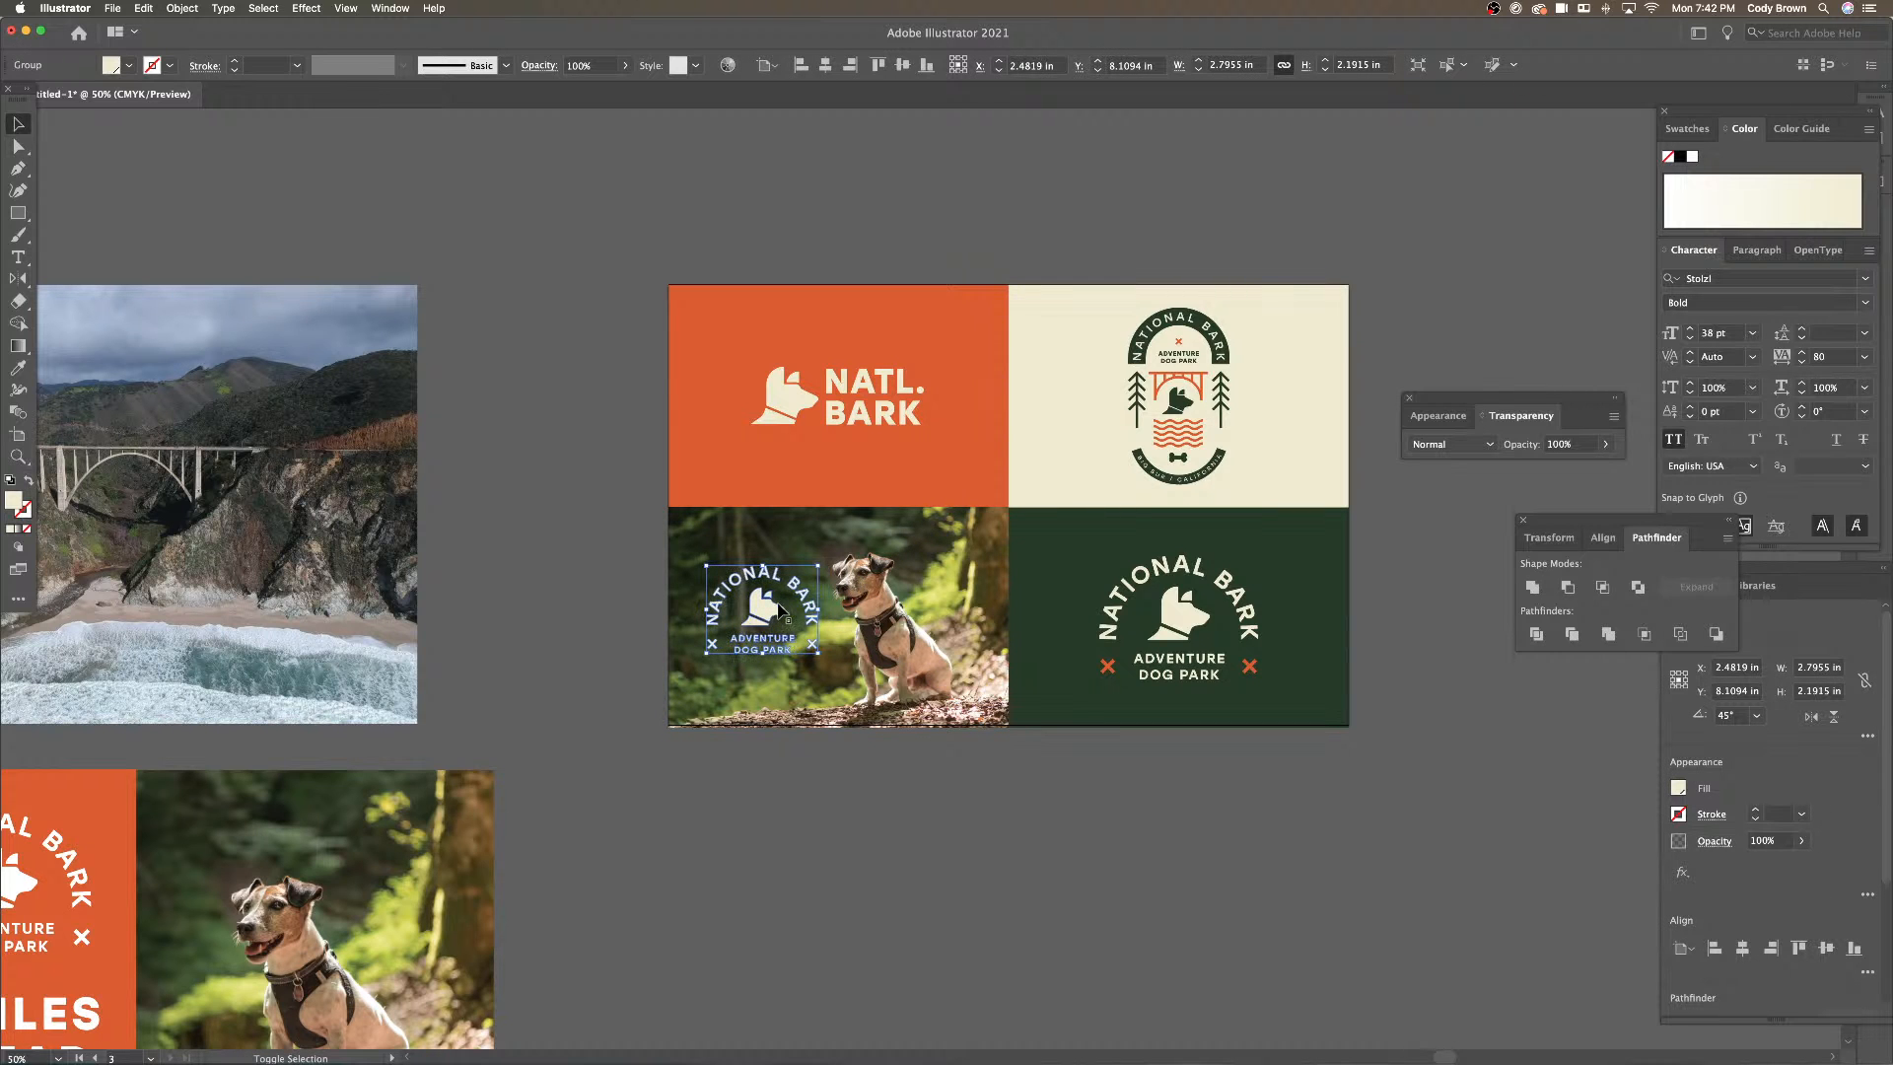
pyautogui.click(1090, 845)
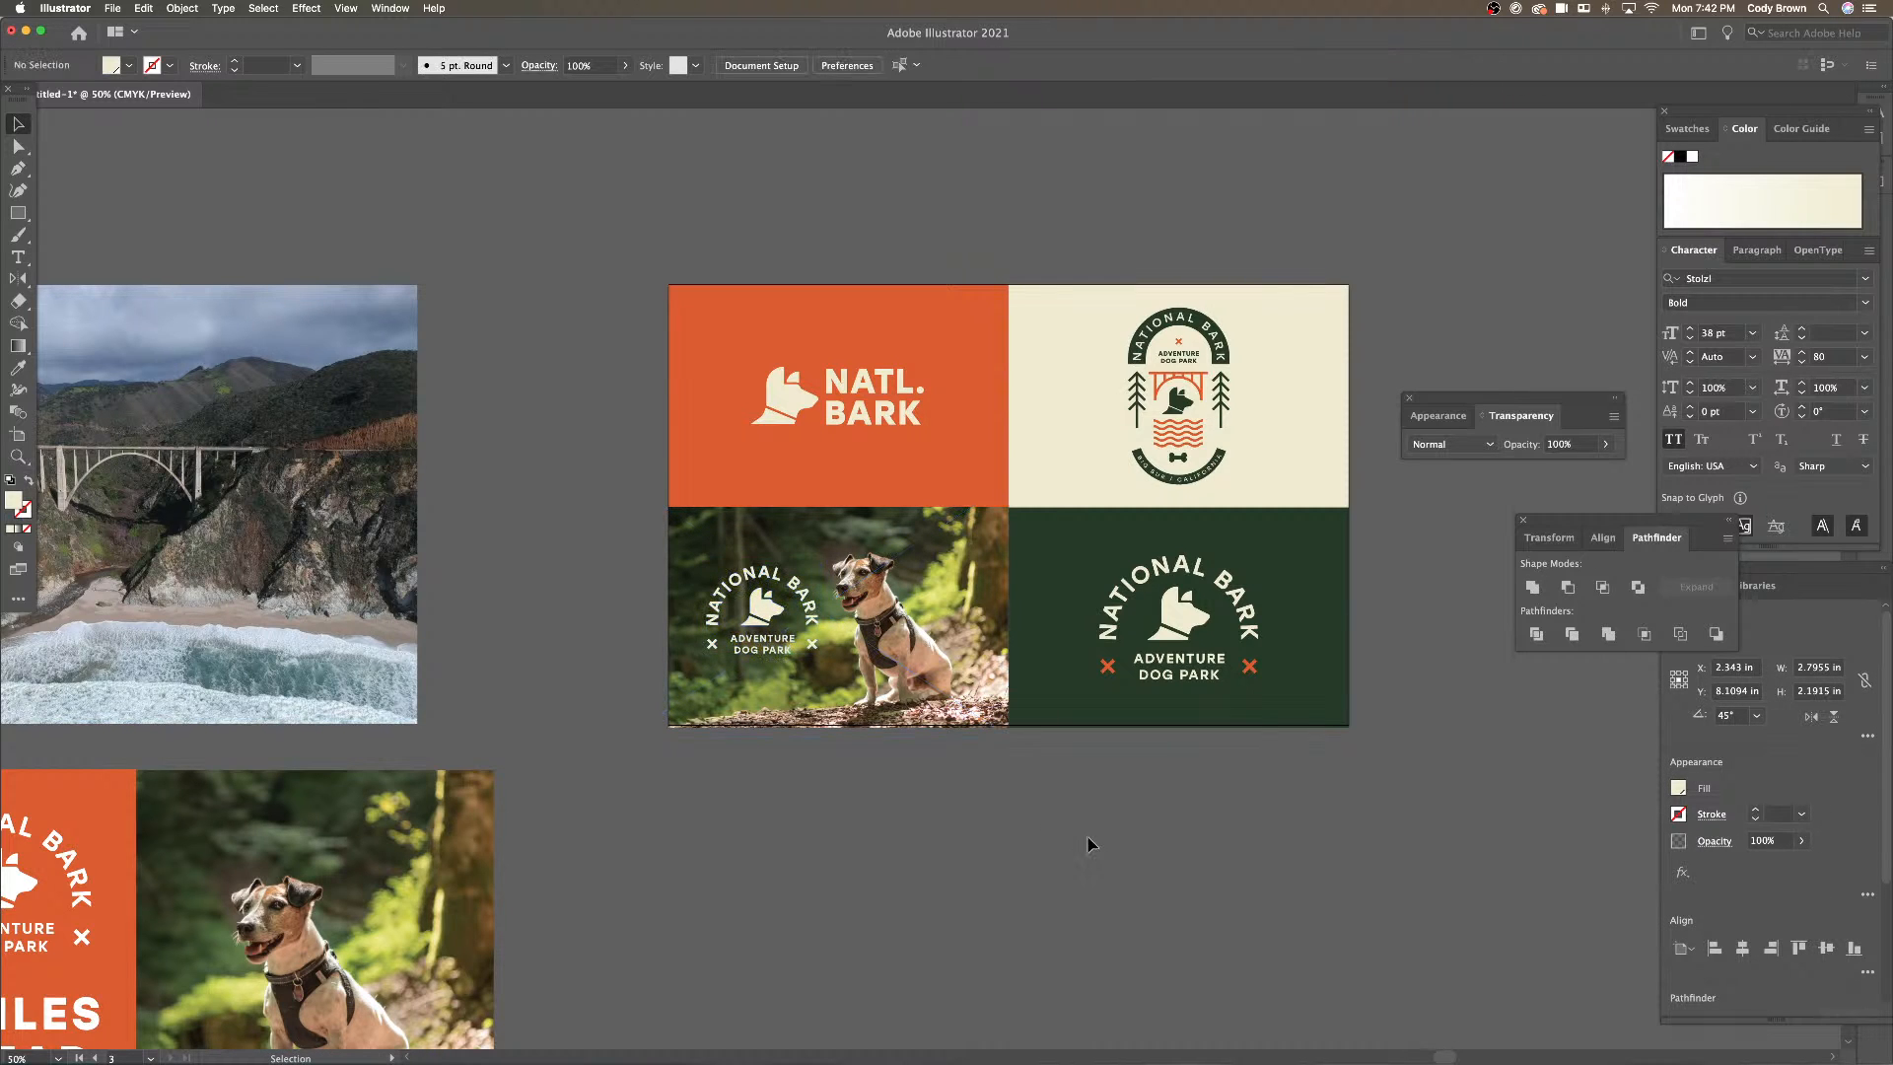
pyautogui.press('super+equal')
pyautogui.moveTo(1090, 844); pyautogui.dragTo(975, 847)
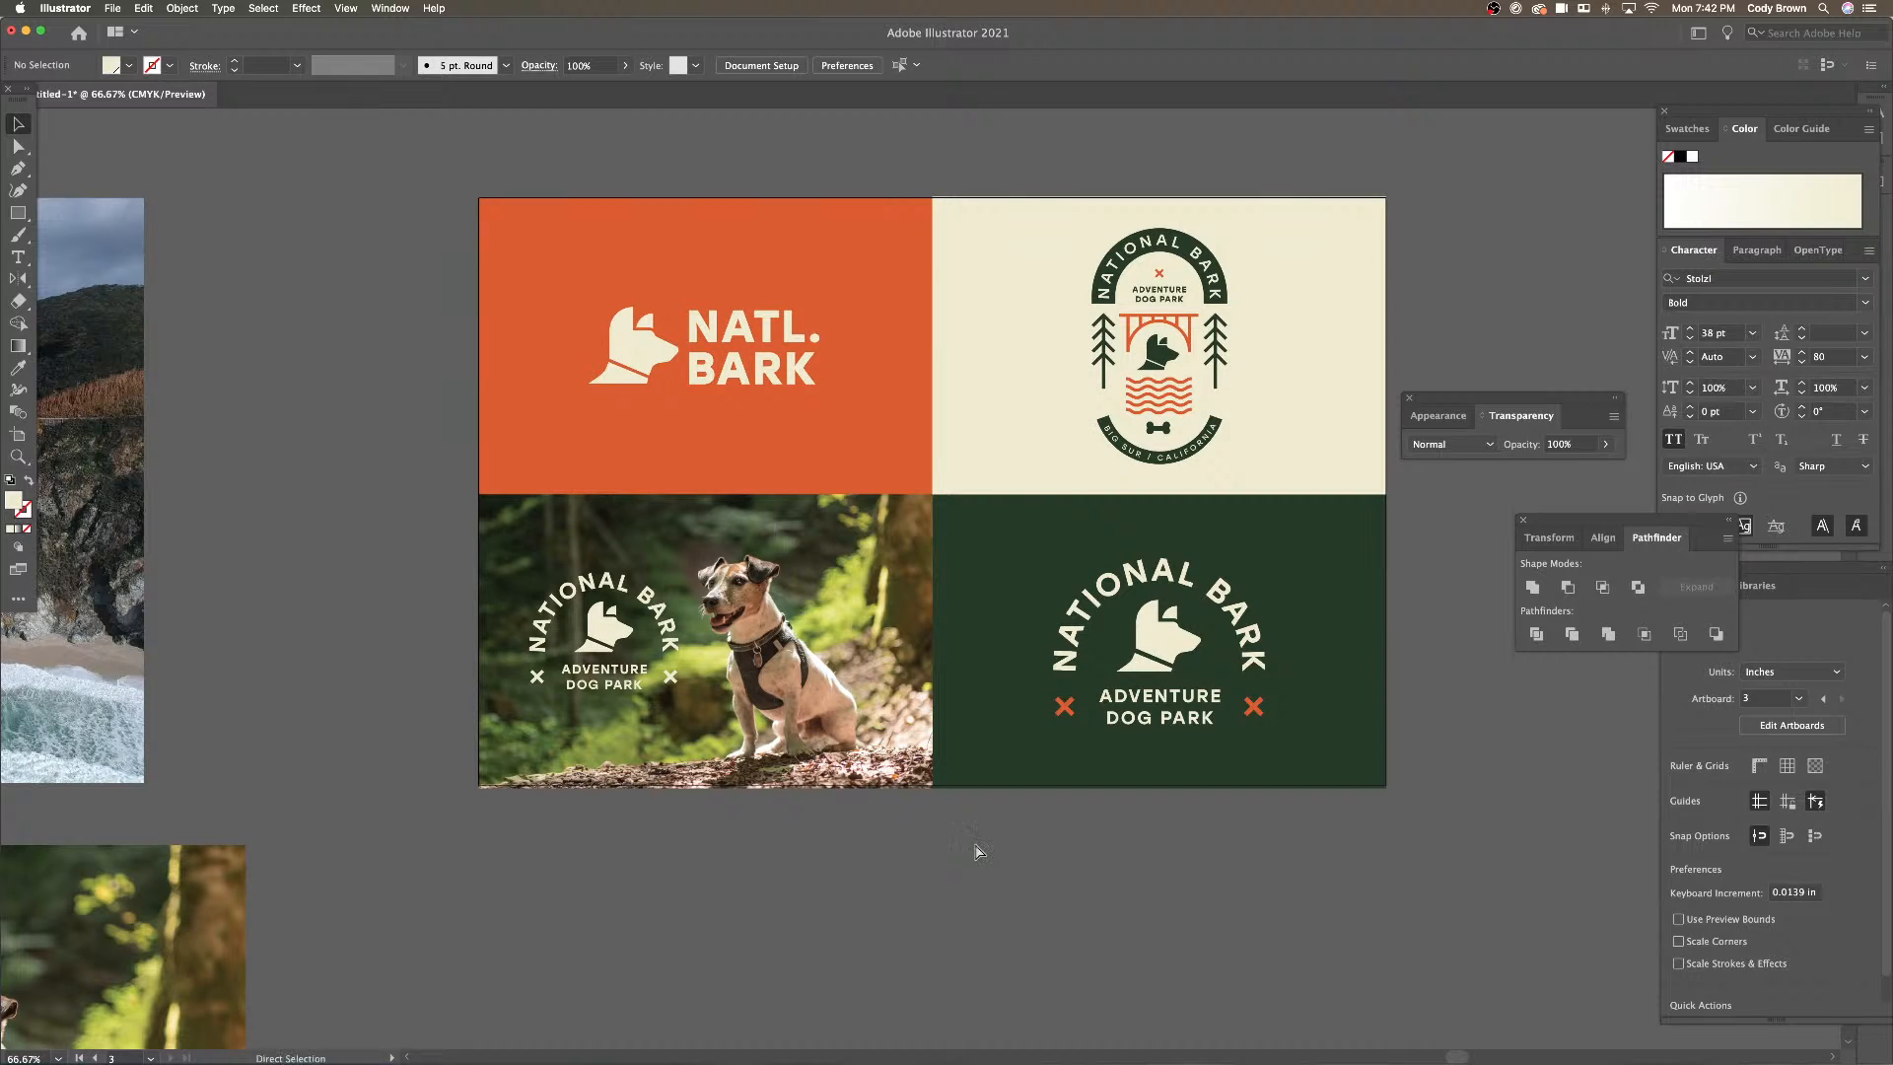
pyautogui.press('super+minus')
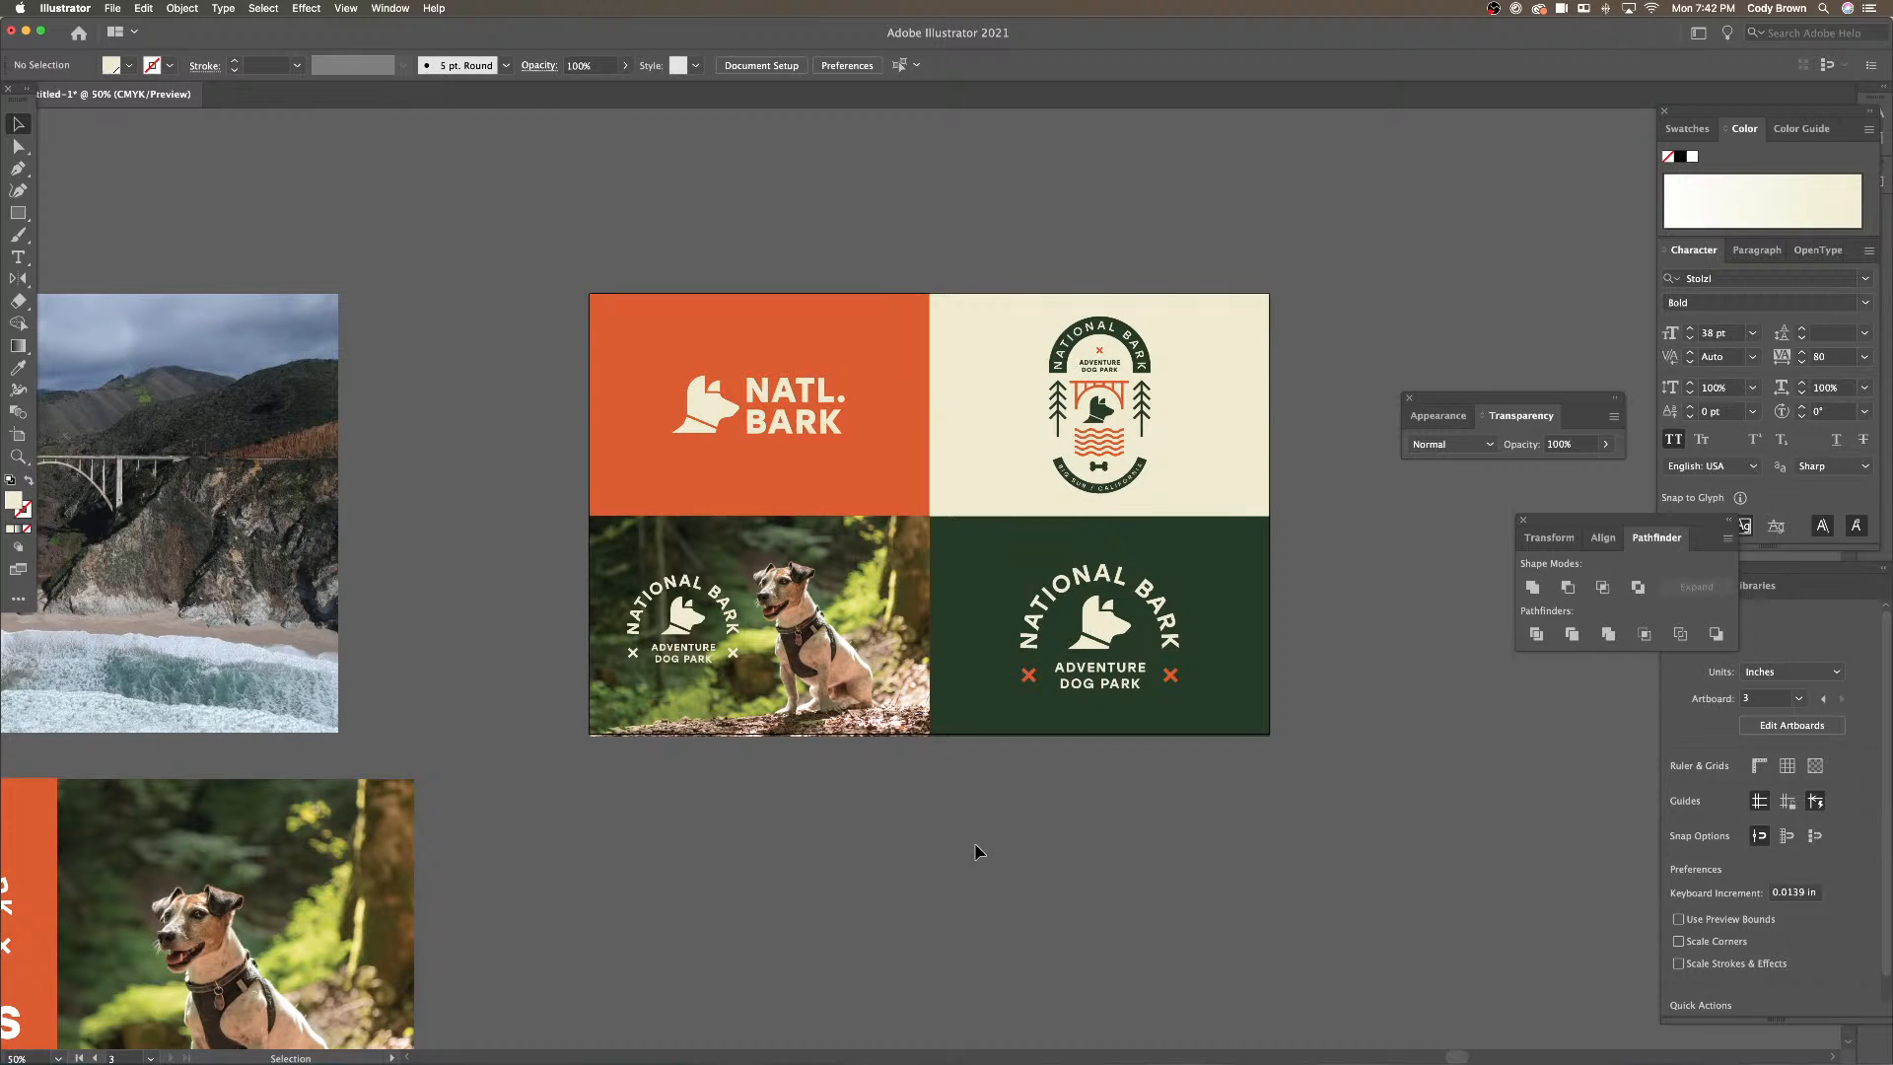
pyautogui.scroll(1, 840, 808)
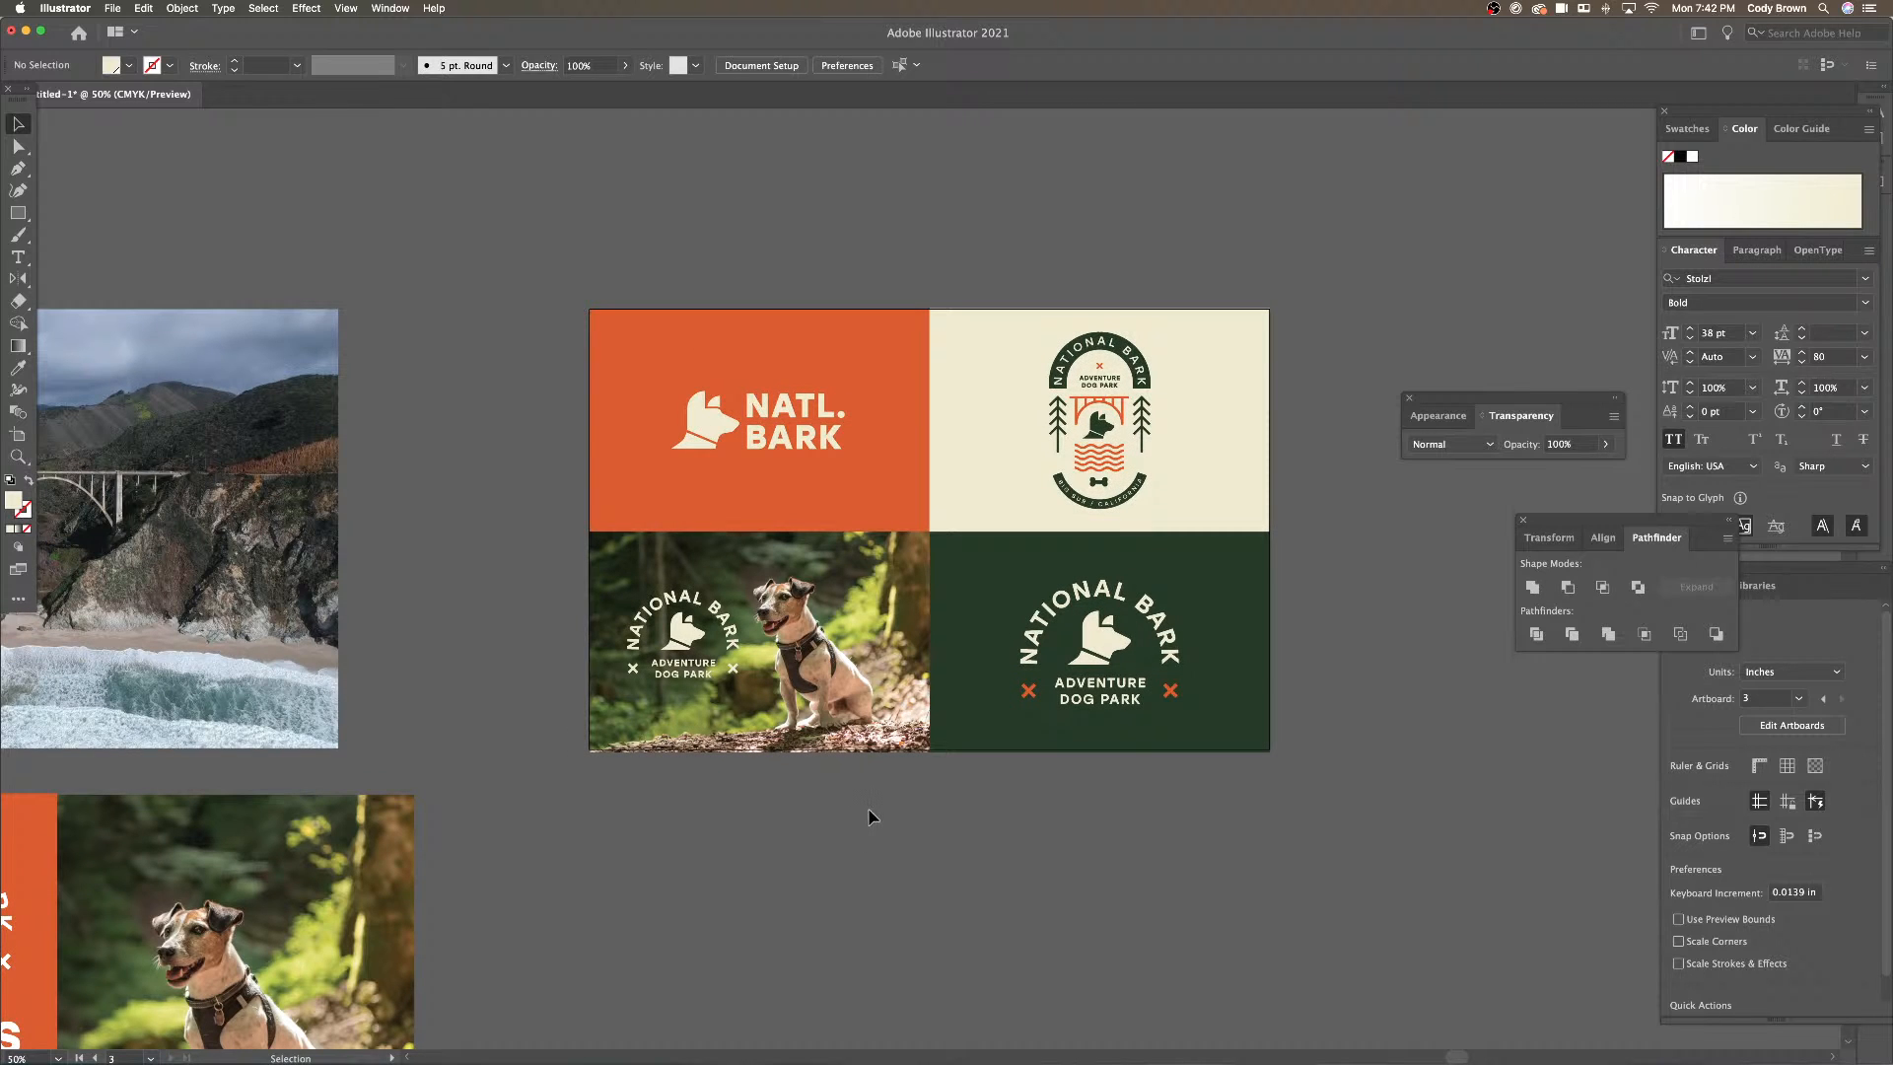
pyautogui.hscroll(-1, 886, 817)
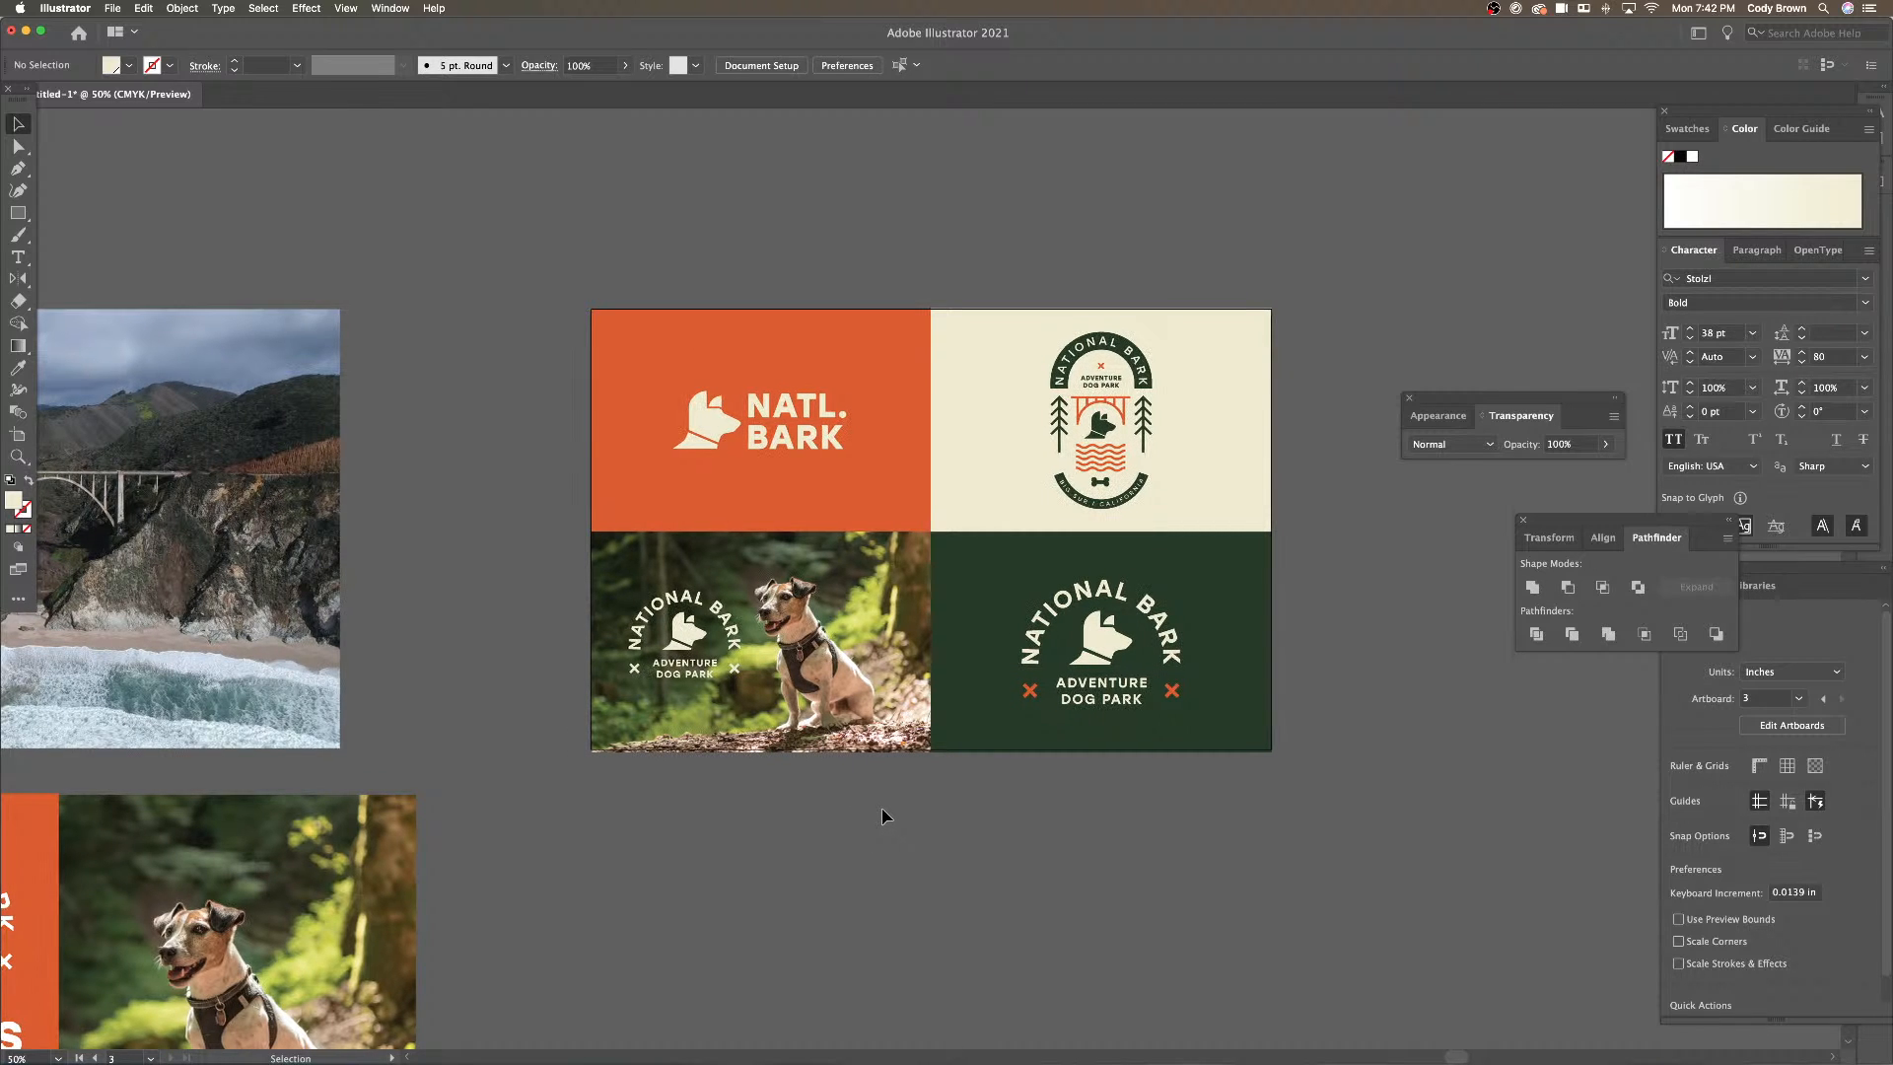